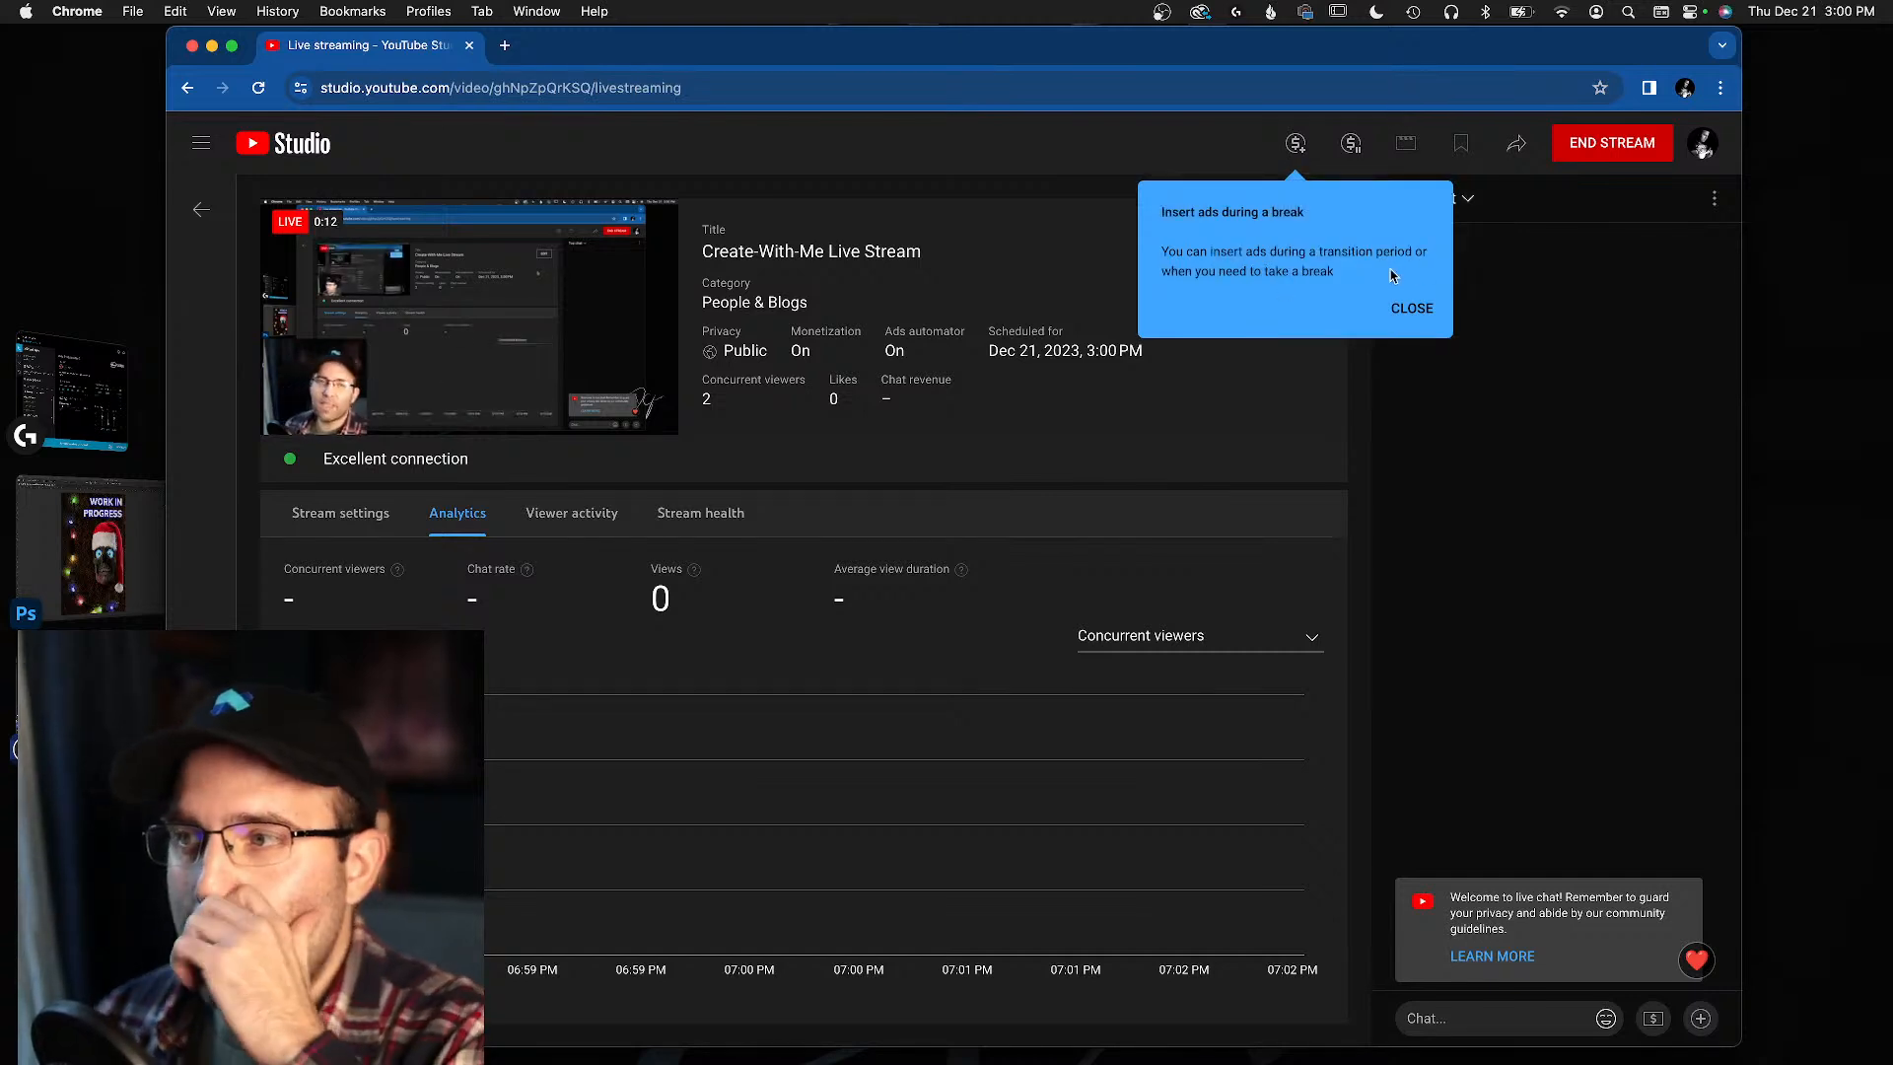
- Dismiss the ad-break tip on the live stream page and switch to Photoshop
click(1419, 315)
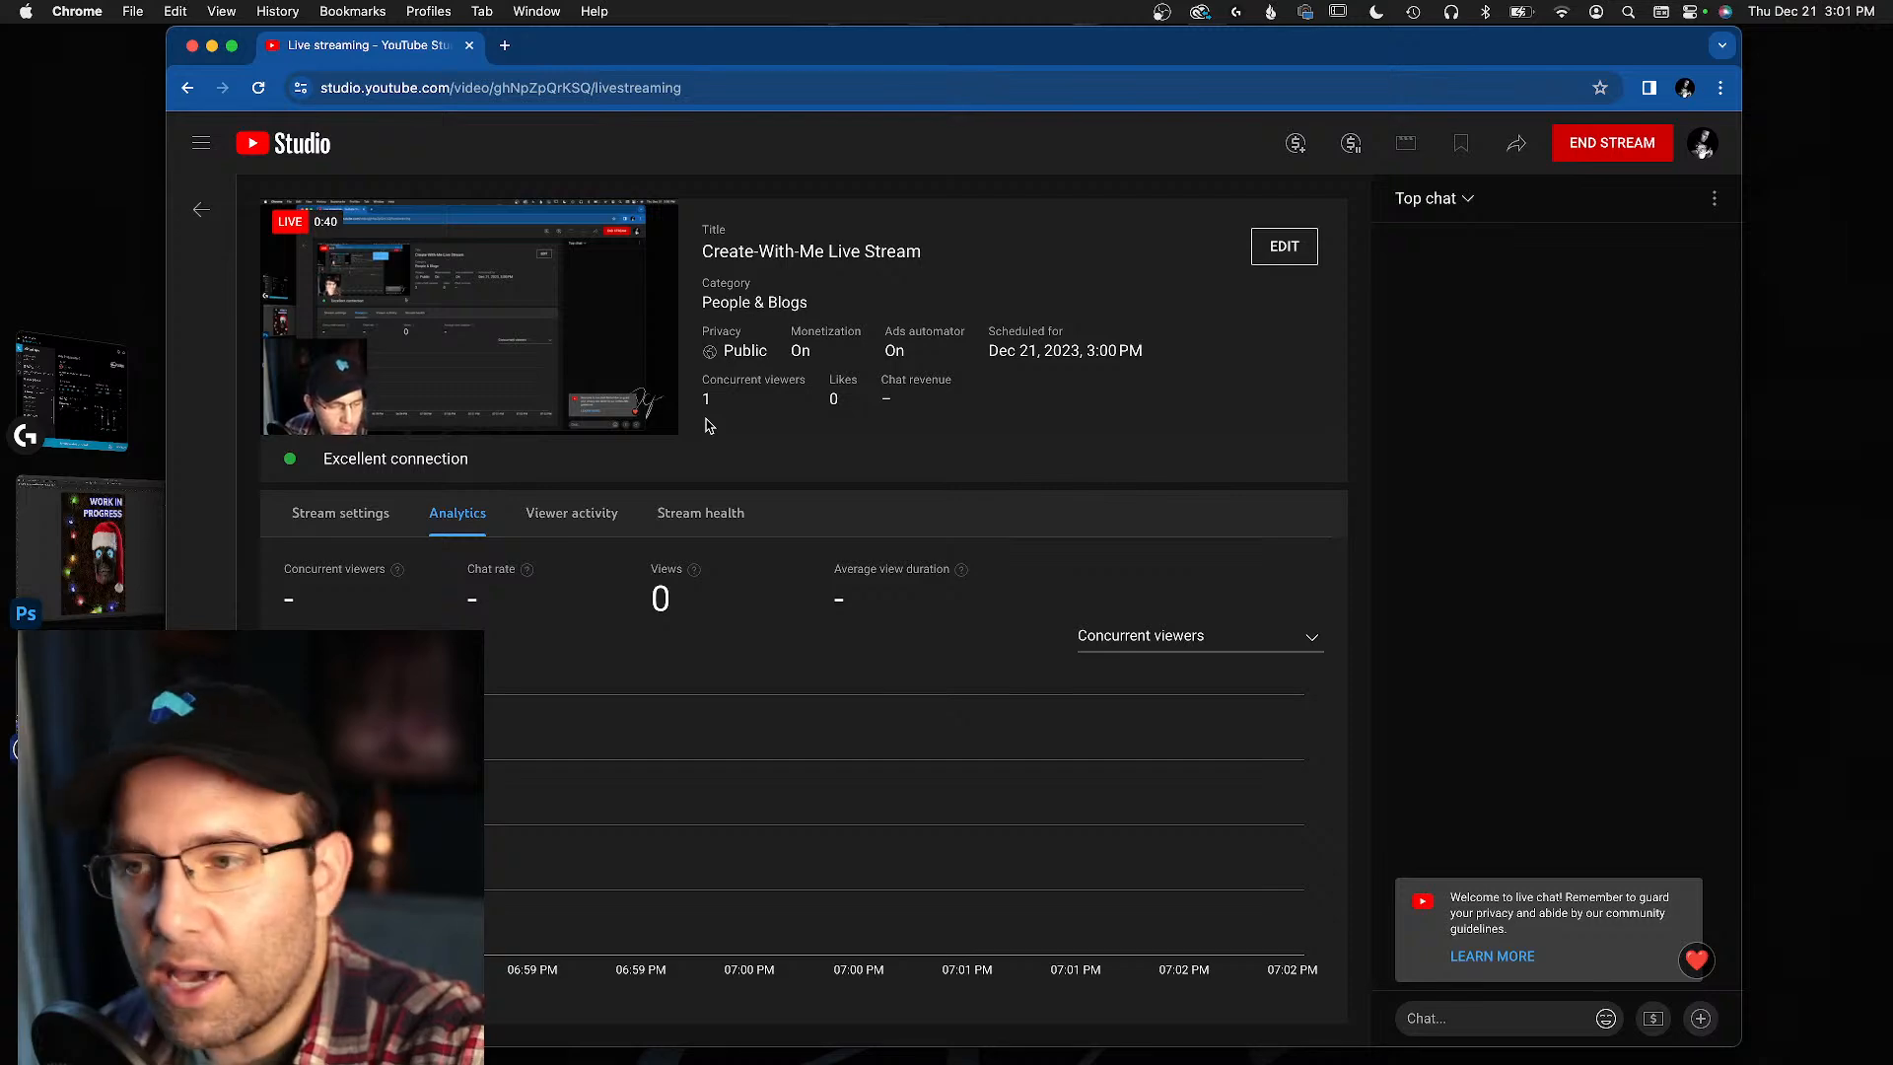
click(157, 550)
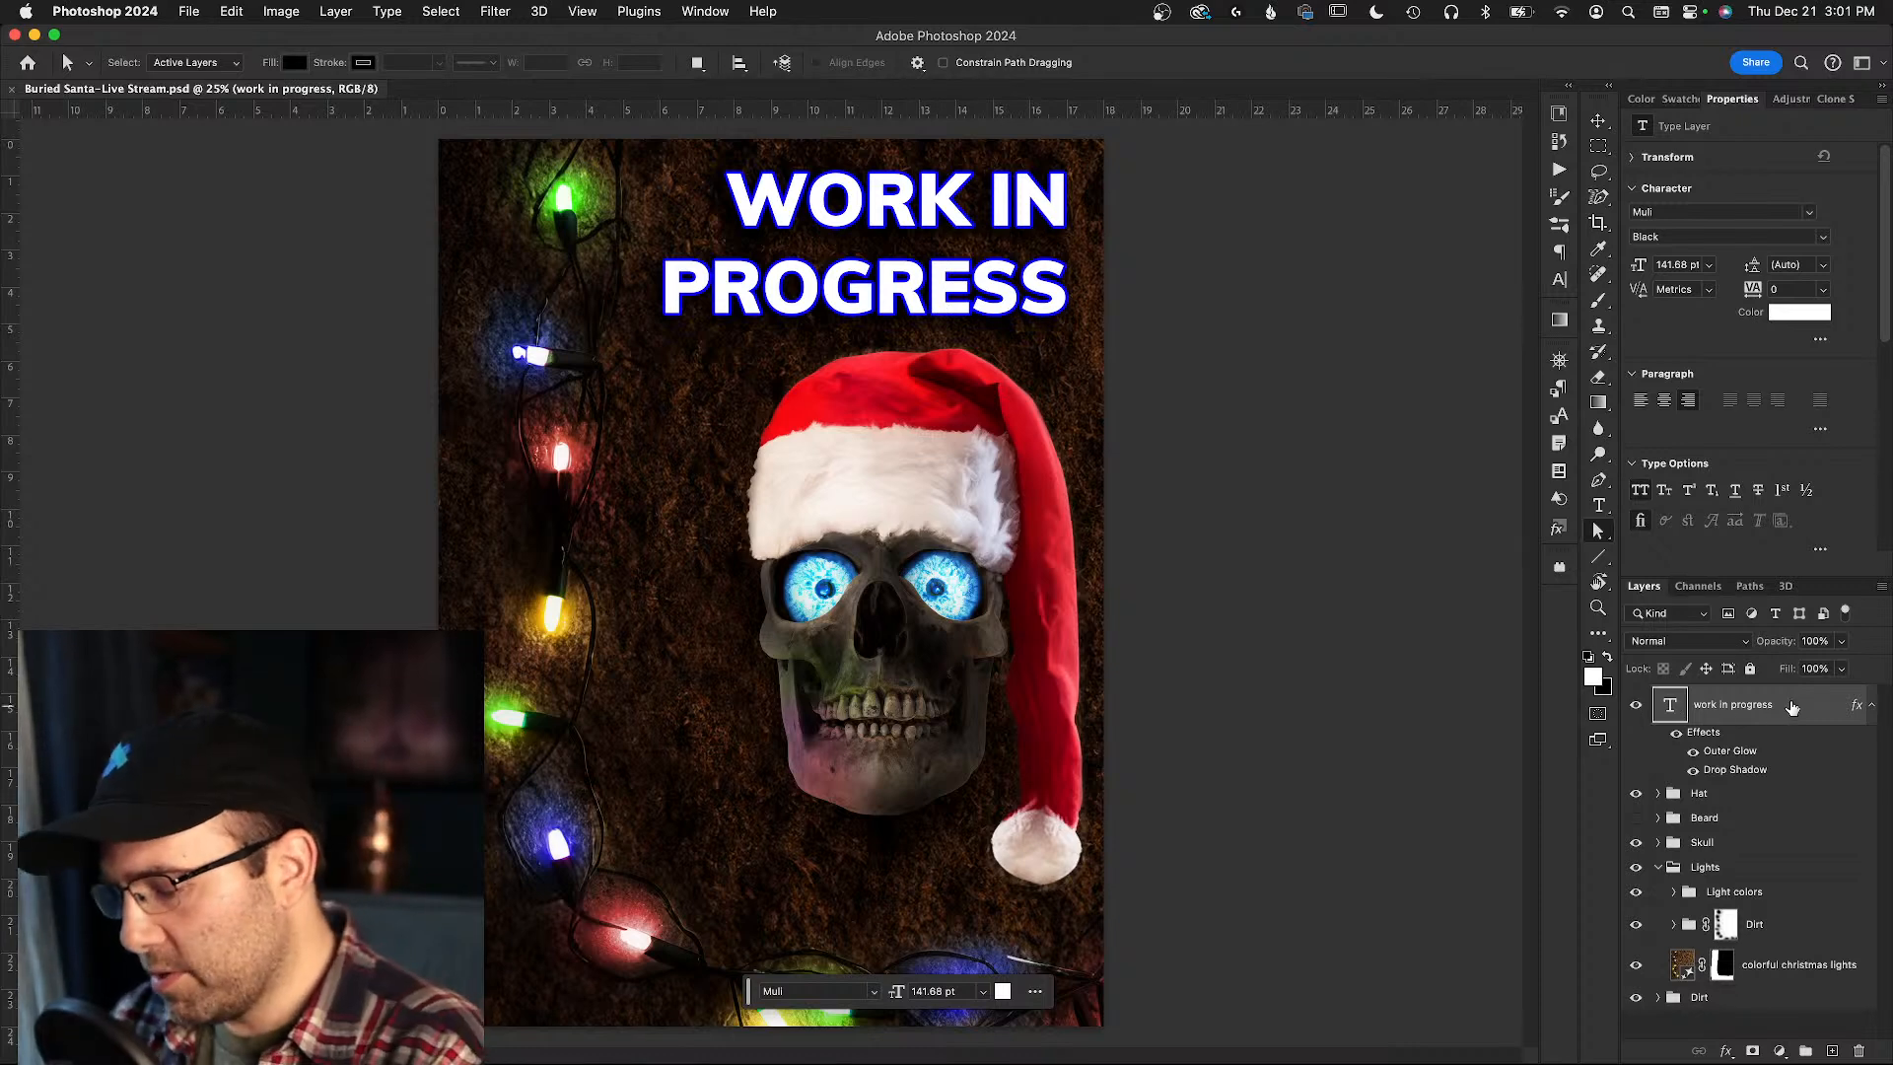
- Hide the "work in progress" text layer and the Hat, Skull and Lights groups, and move the contextual task bar off the poster
click(1635, 706)
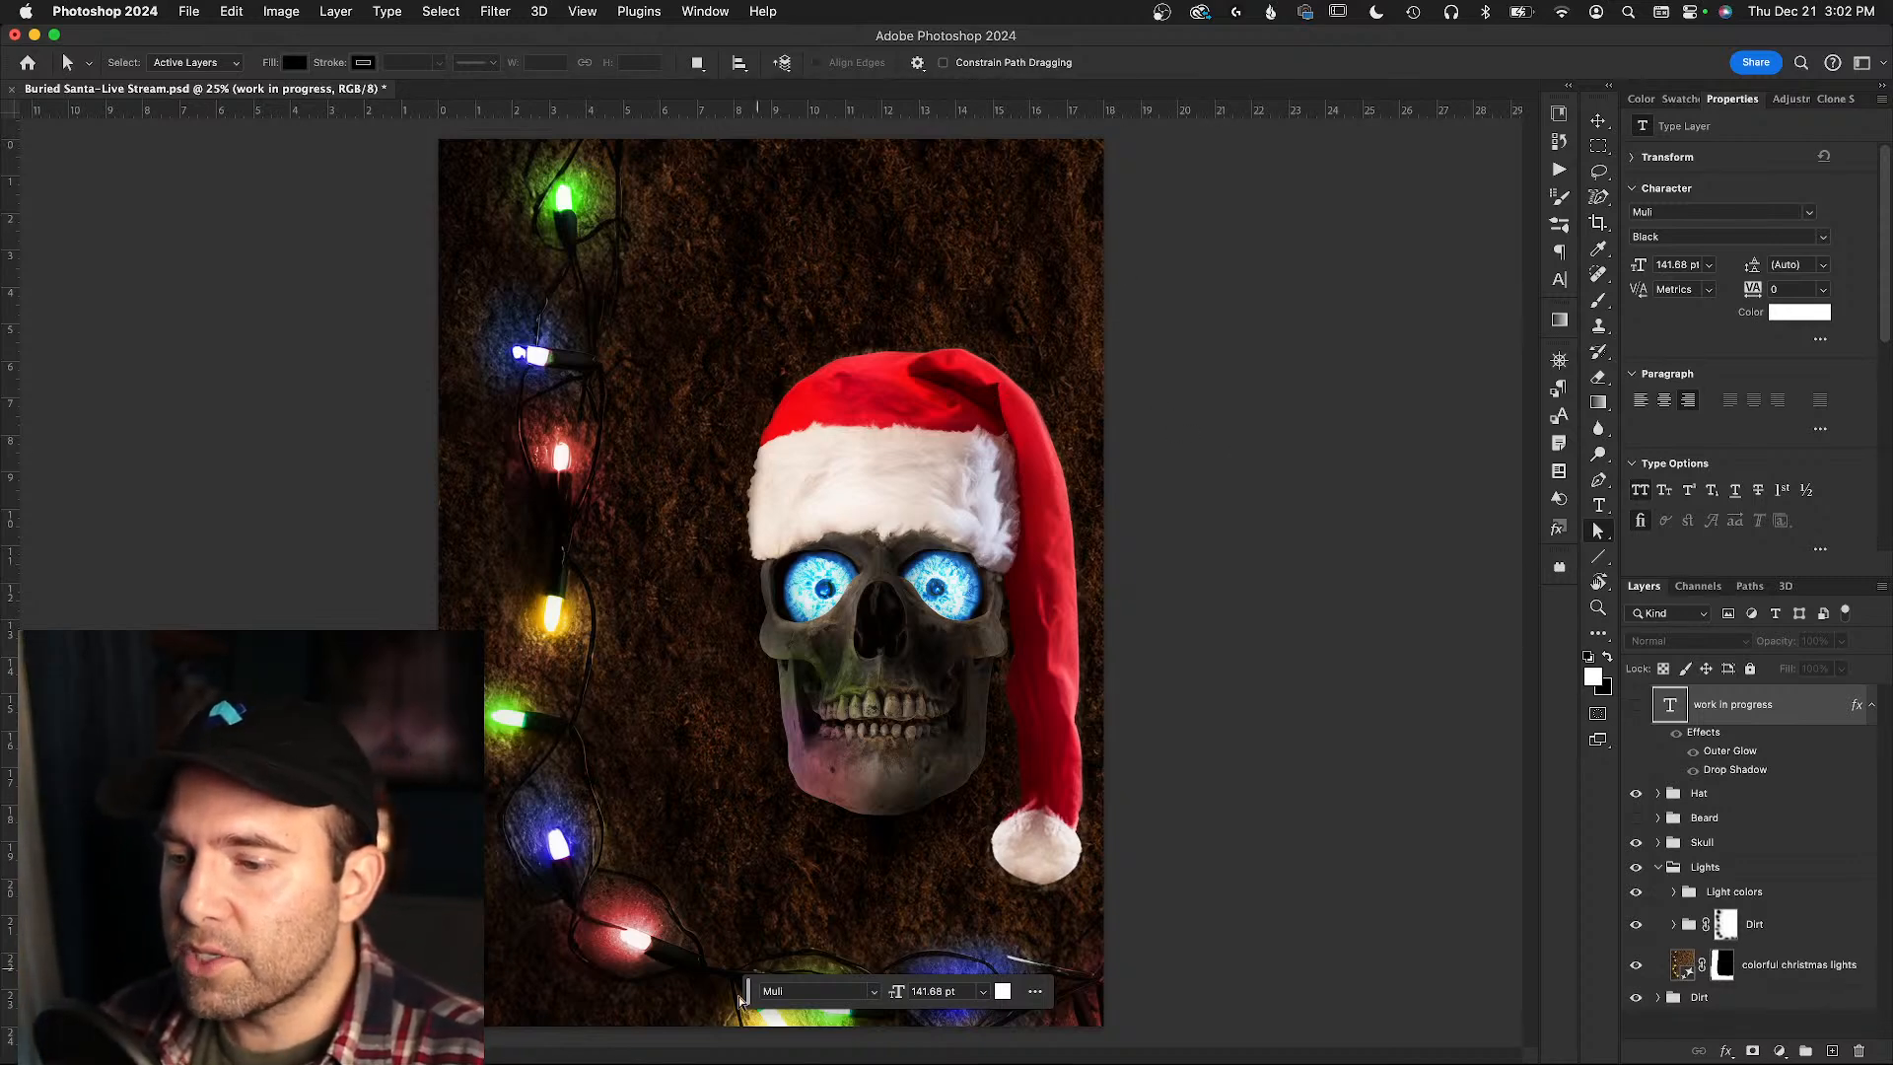
drag(742, 993, 147, 906)
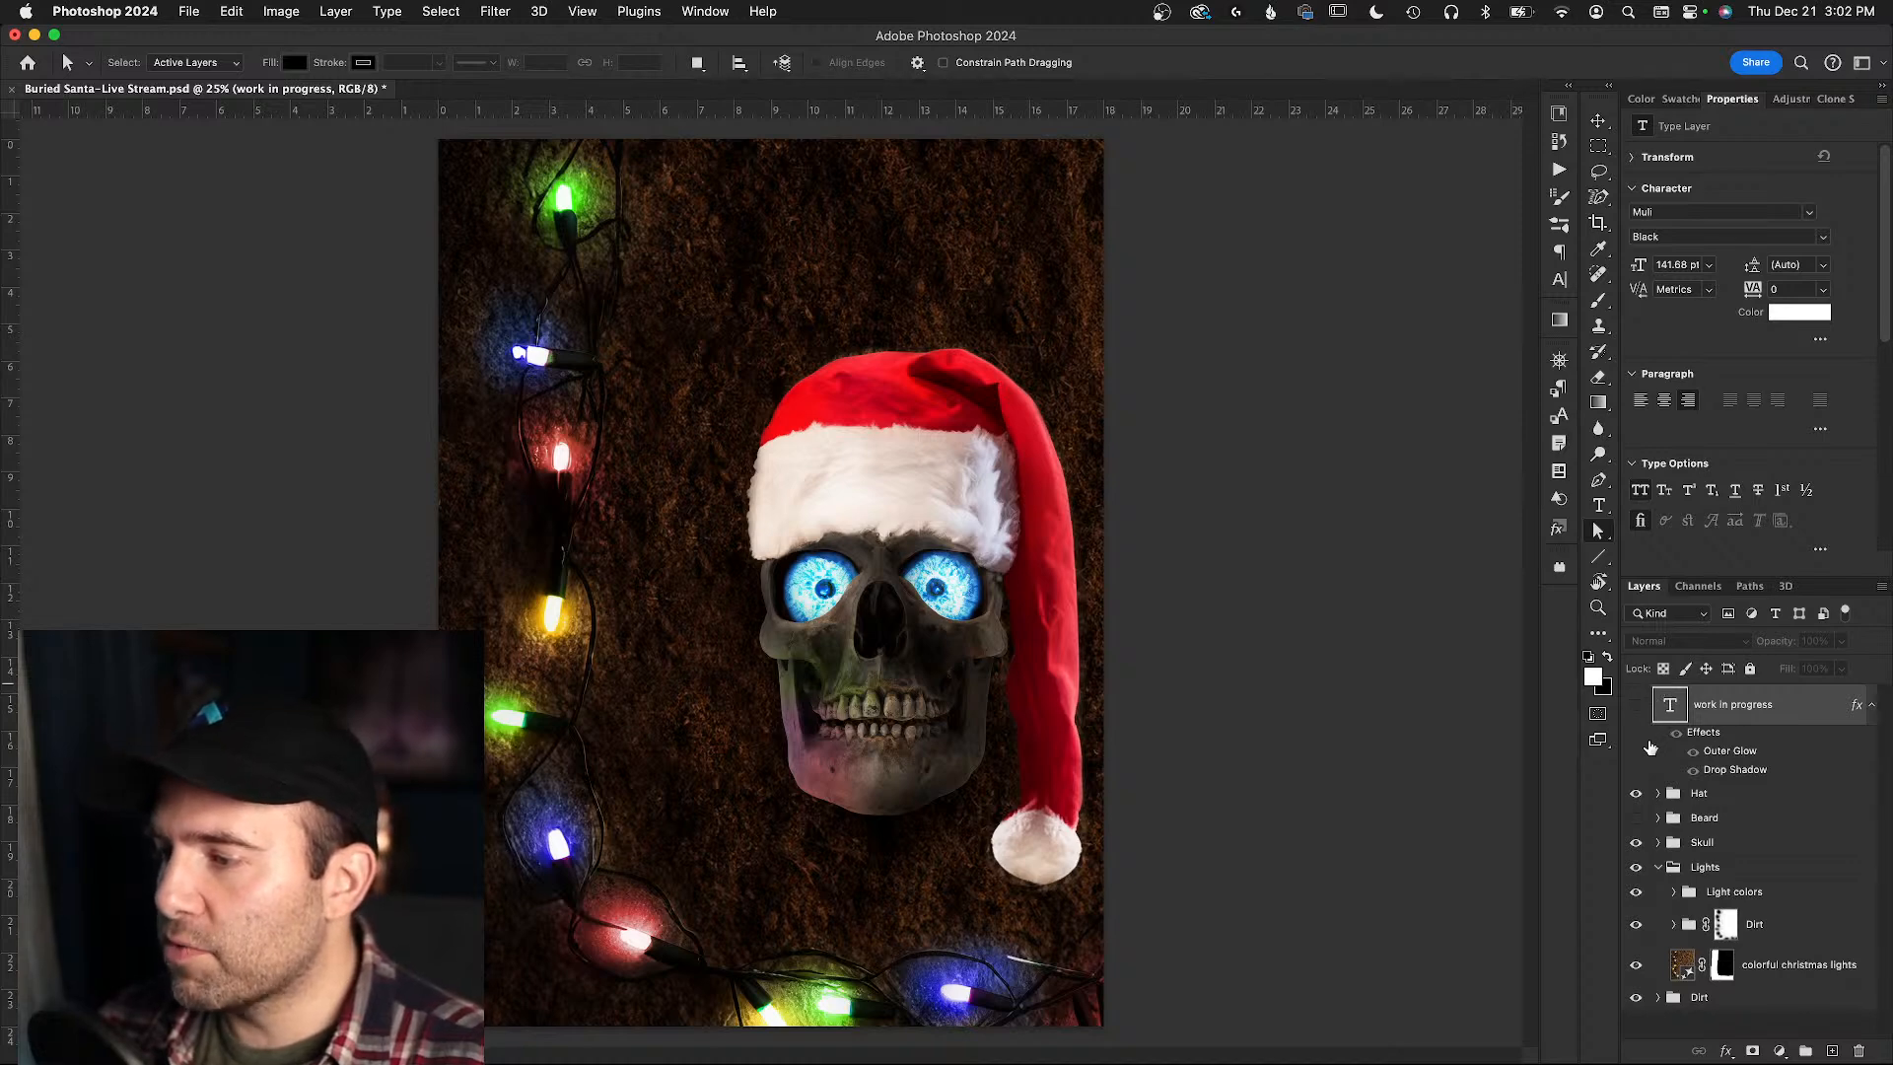
drag(1635, 793, 1643, 877)
click(1636, 866)
click(1636, 842)
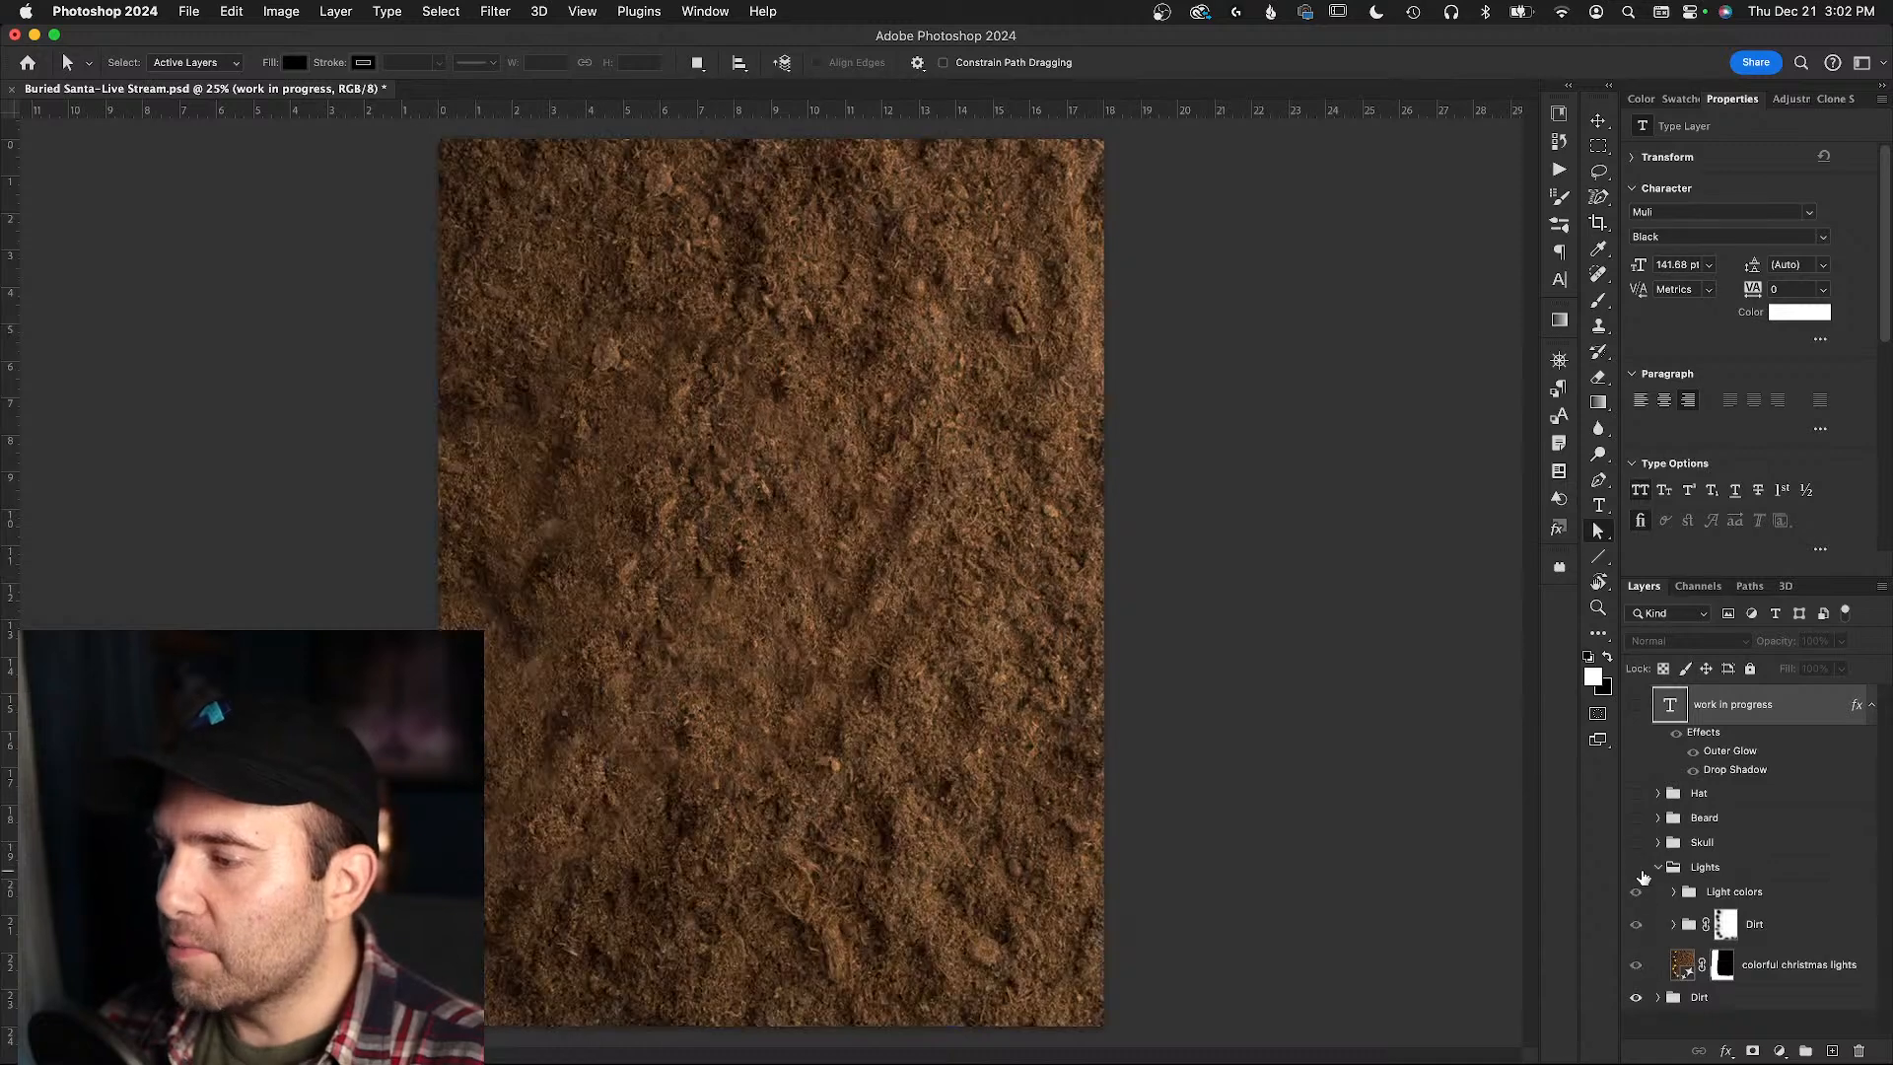
- Expand the bottom Dirt group and compare the background with and without Layer 1 and Curves 2
click(1657, 996)
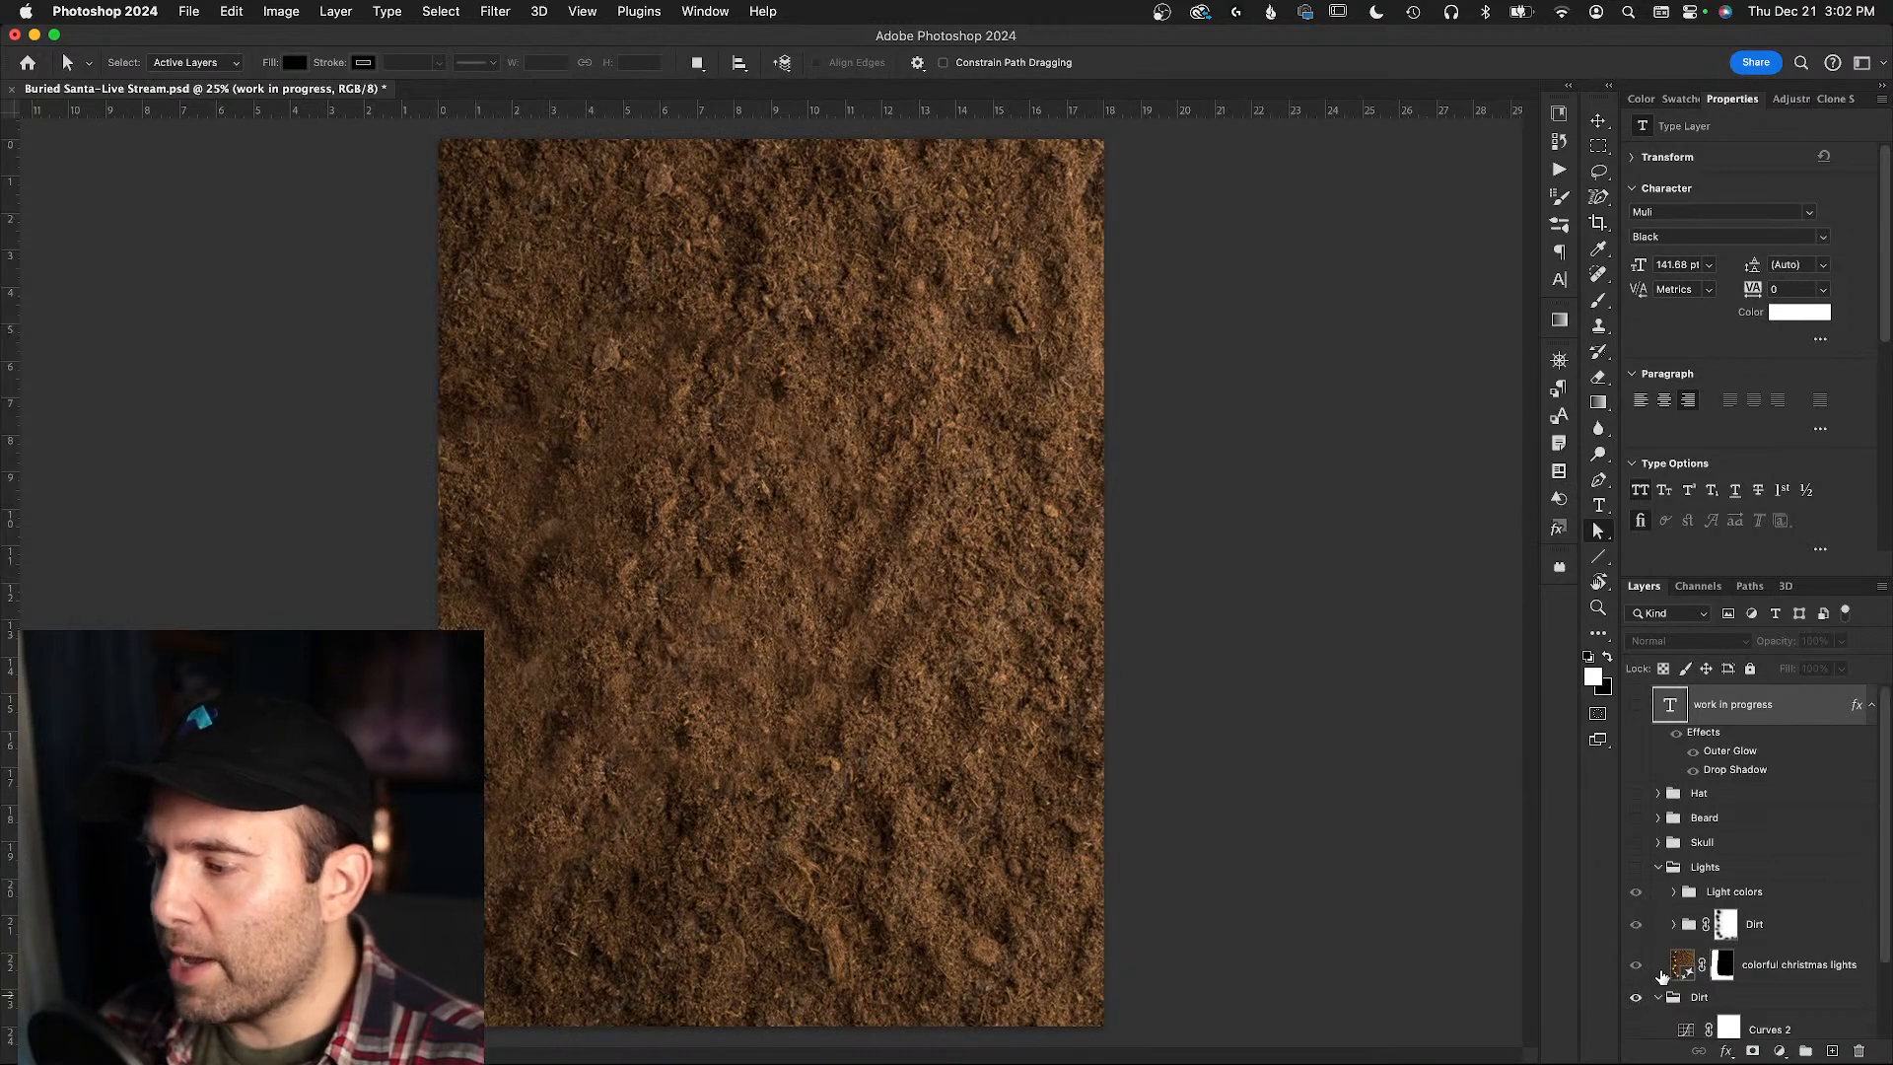
scroll(1656, 998, down, 3)
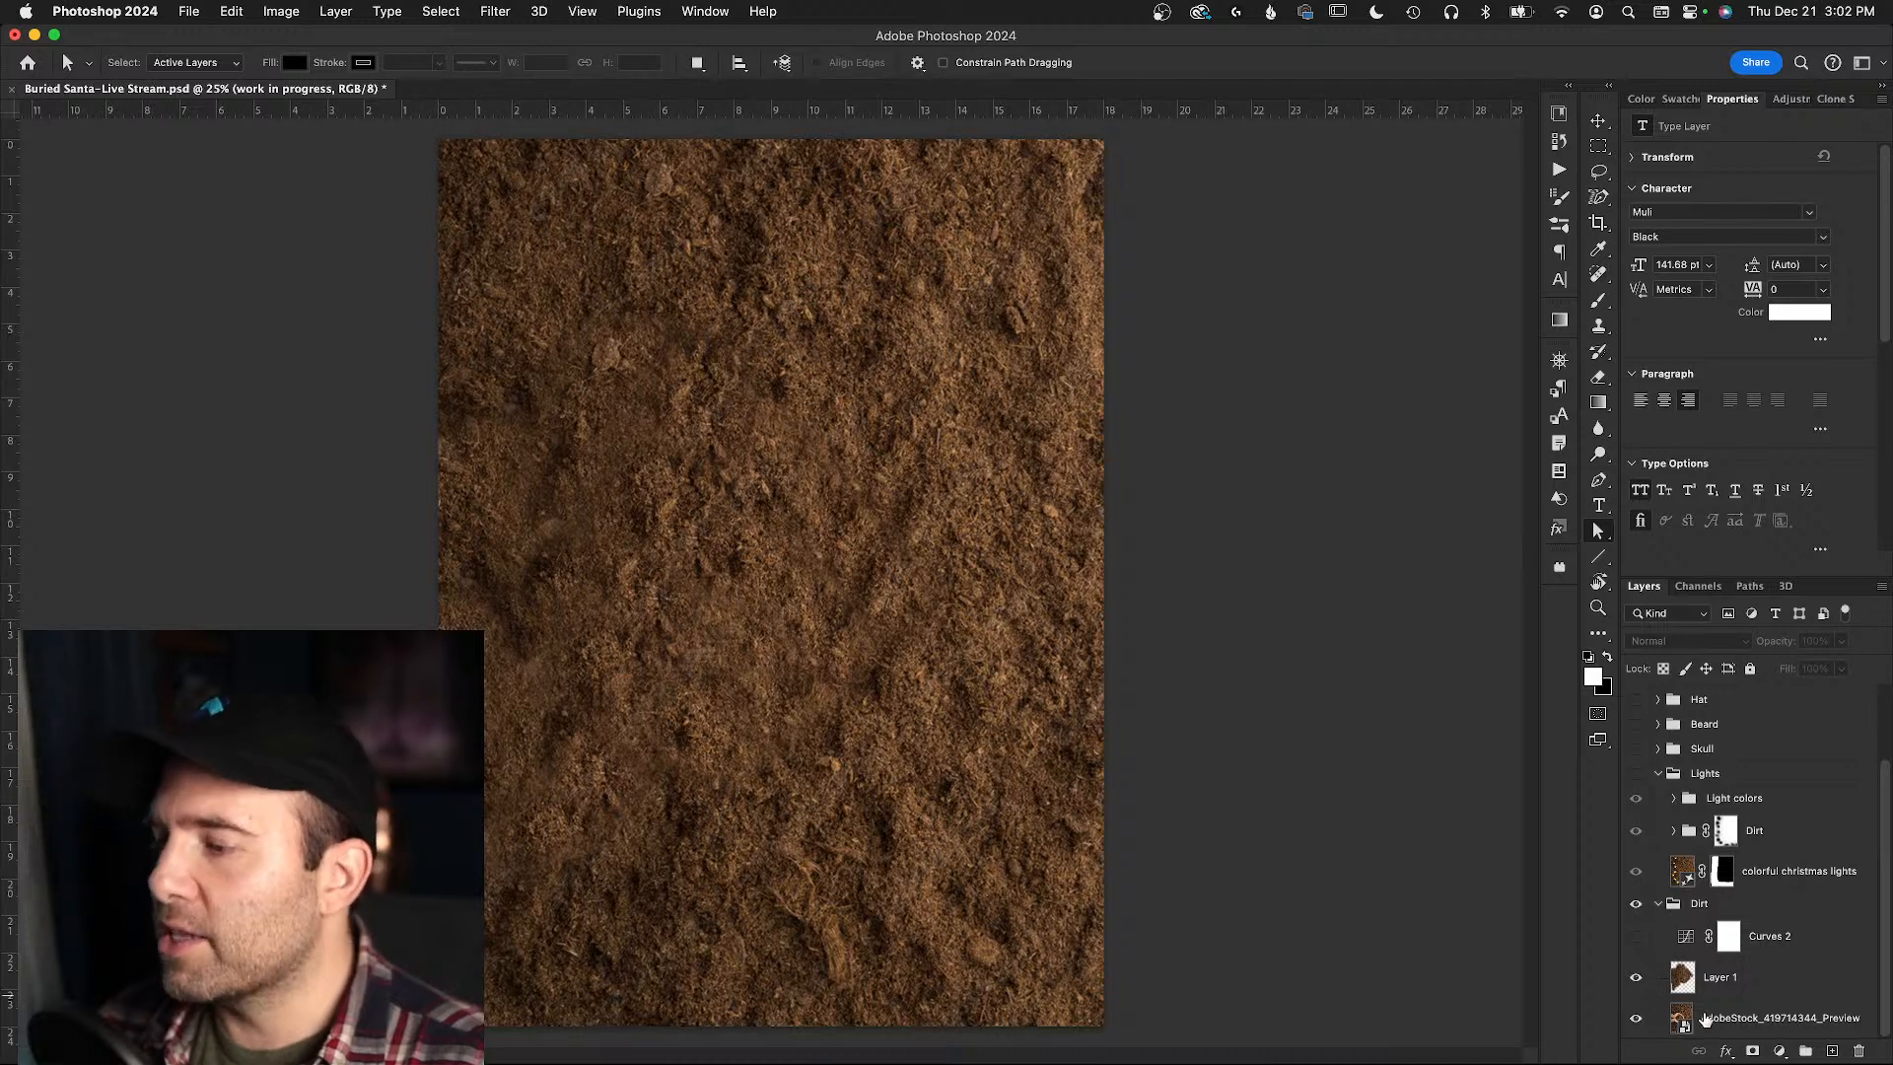
click(1636, 980)
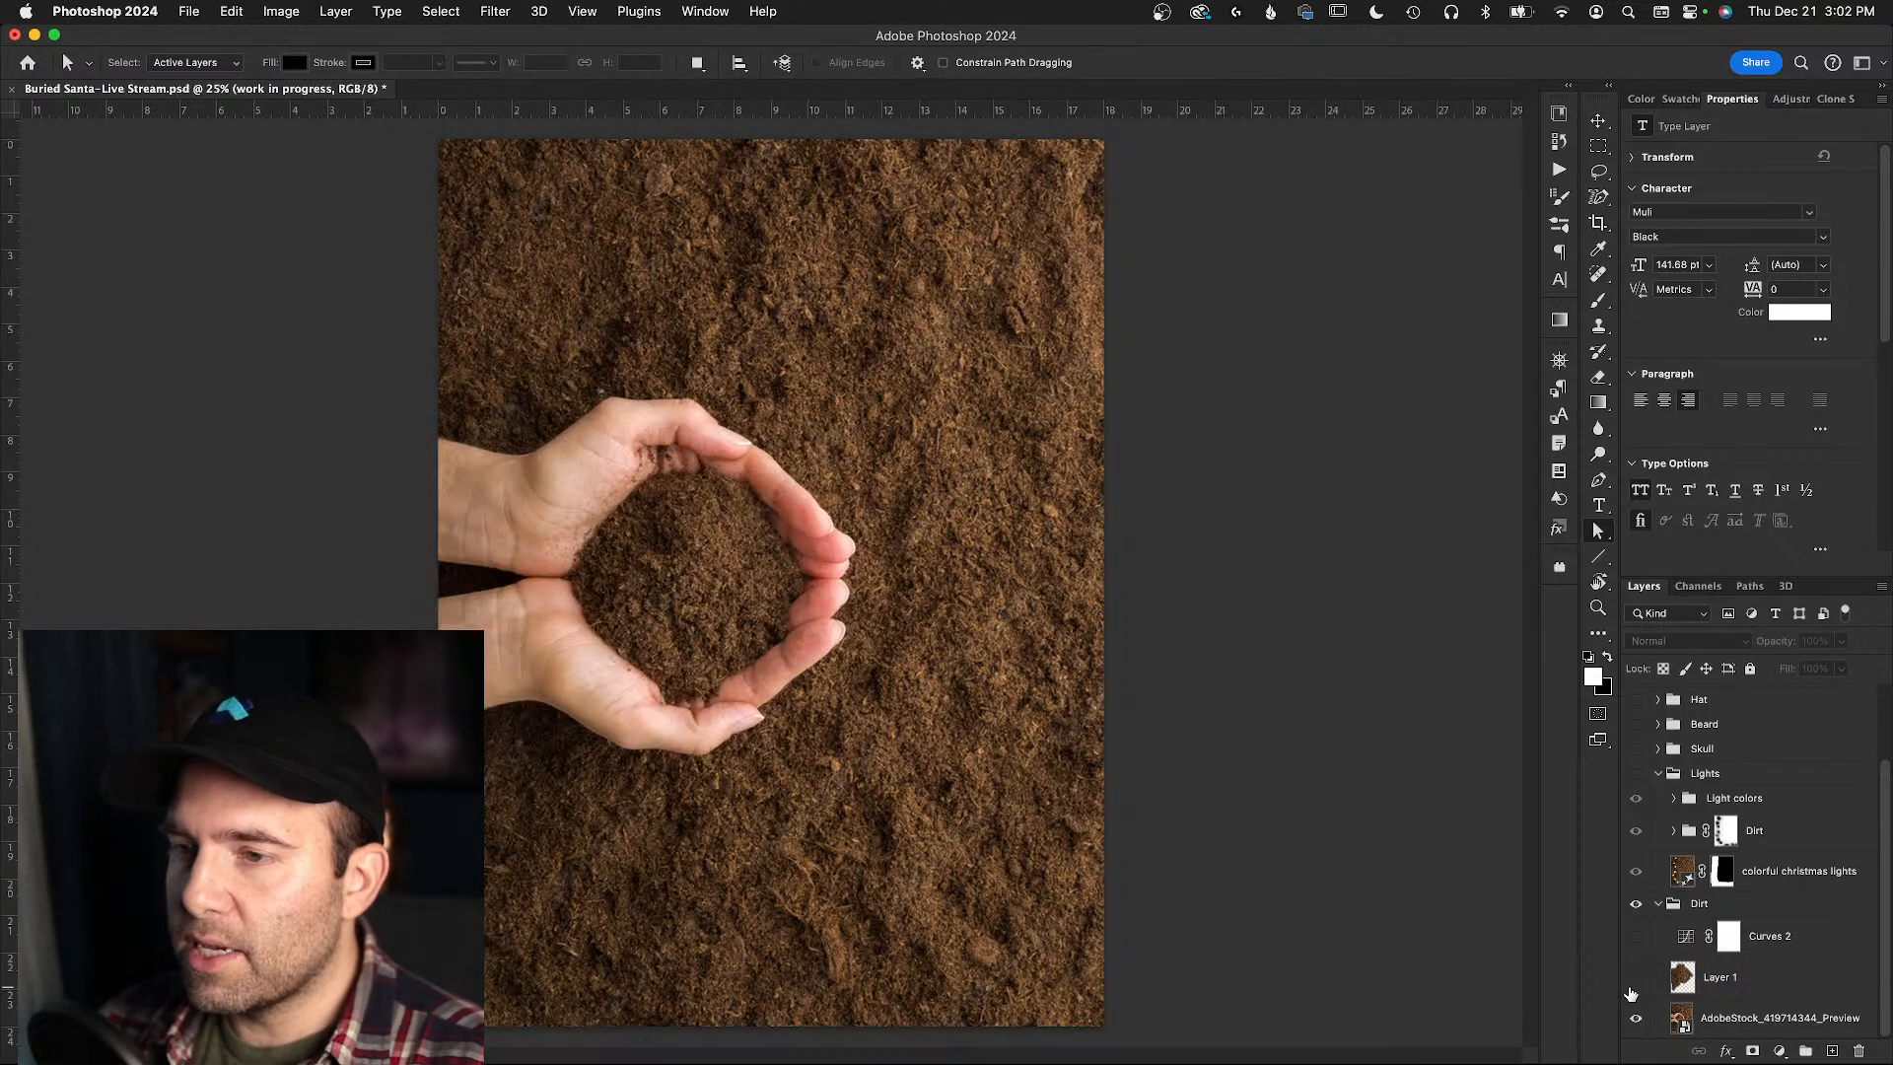
click(1634, 980)
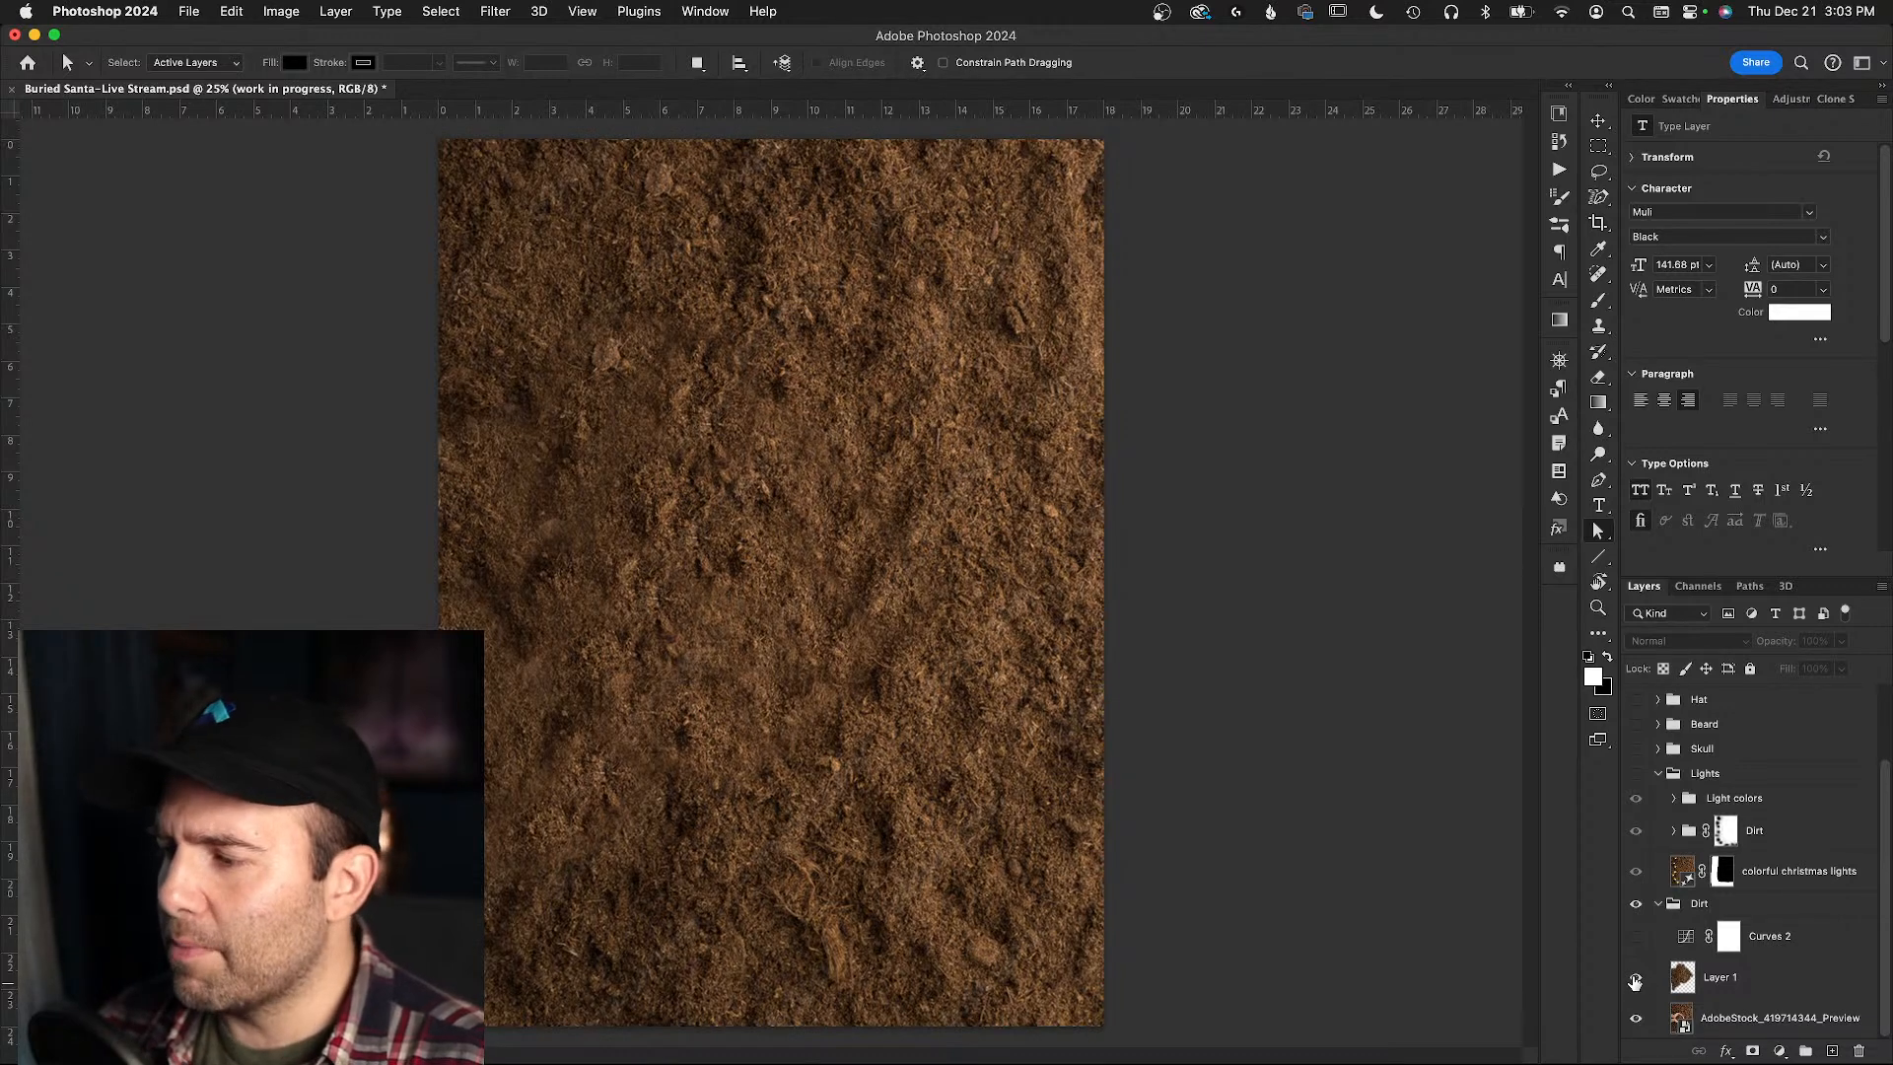
click(1635, 980)
click(1636, 980)
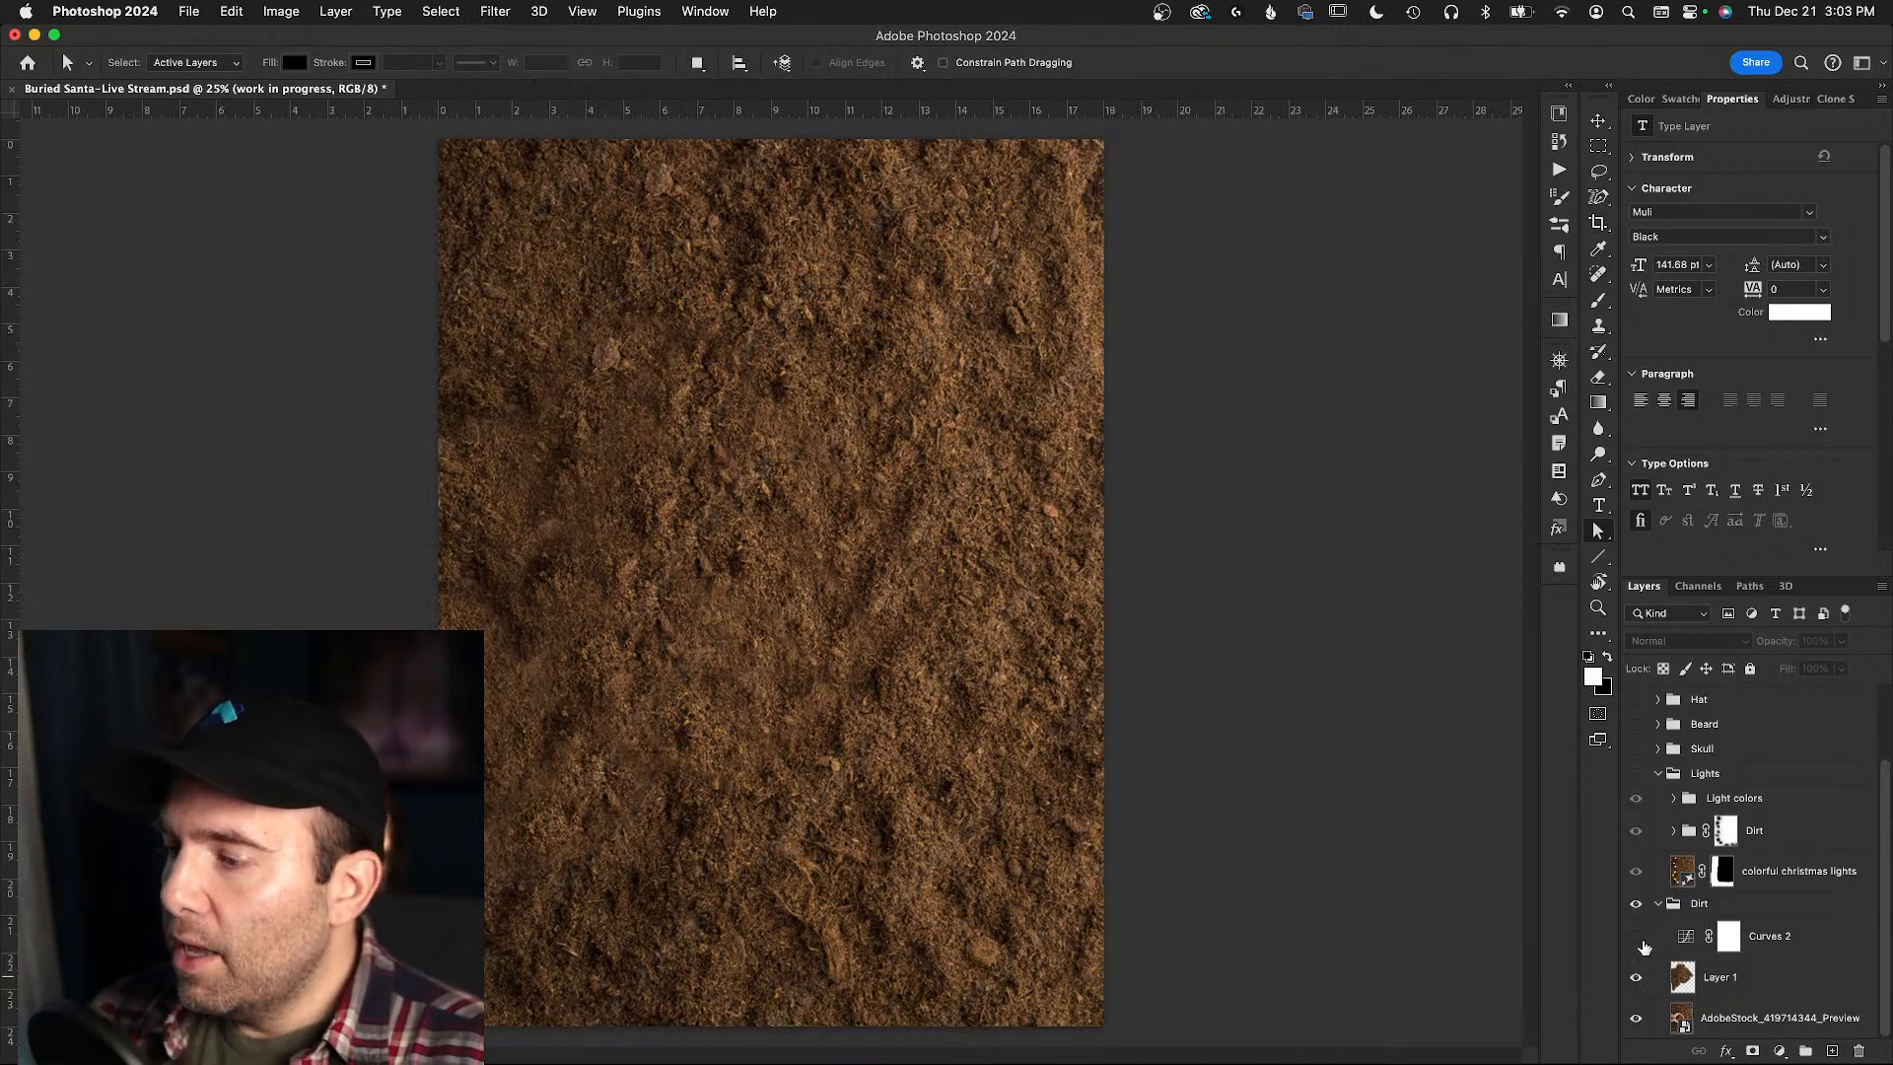
click(1637, 938)
click(1639, 941)
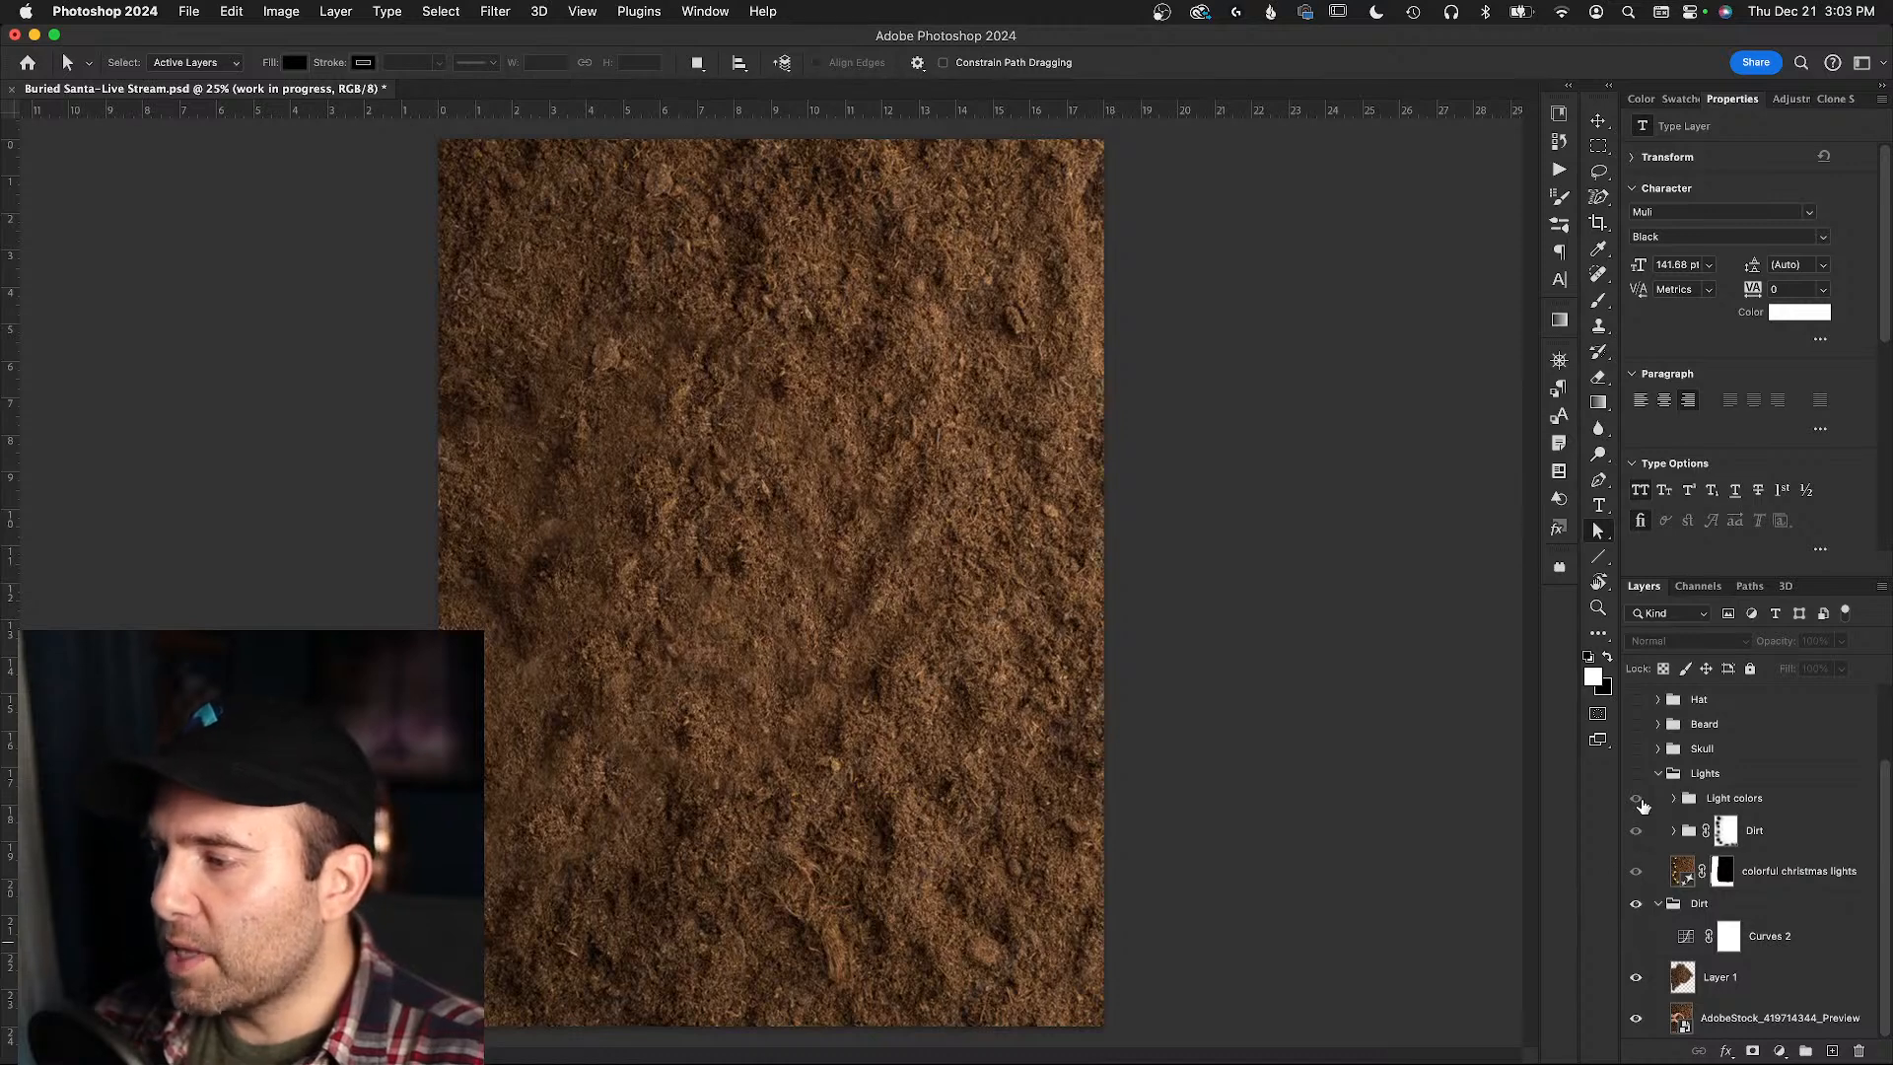
- Show the Lights group, select the "colorful christmas lights" generative layer, and hide the Light colors and Dirt subgroups above it
click(1639, 873)
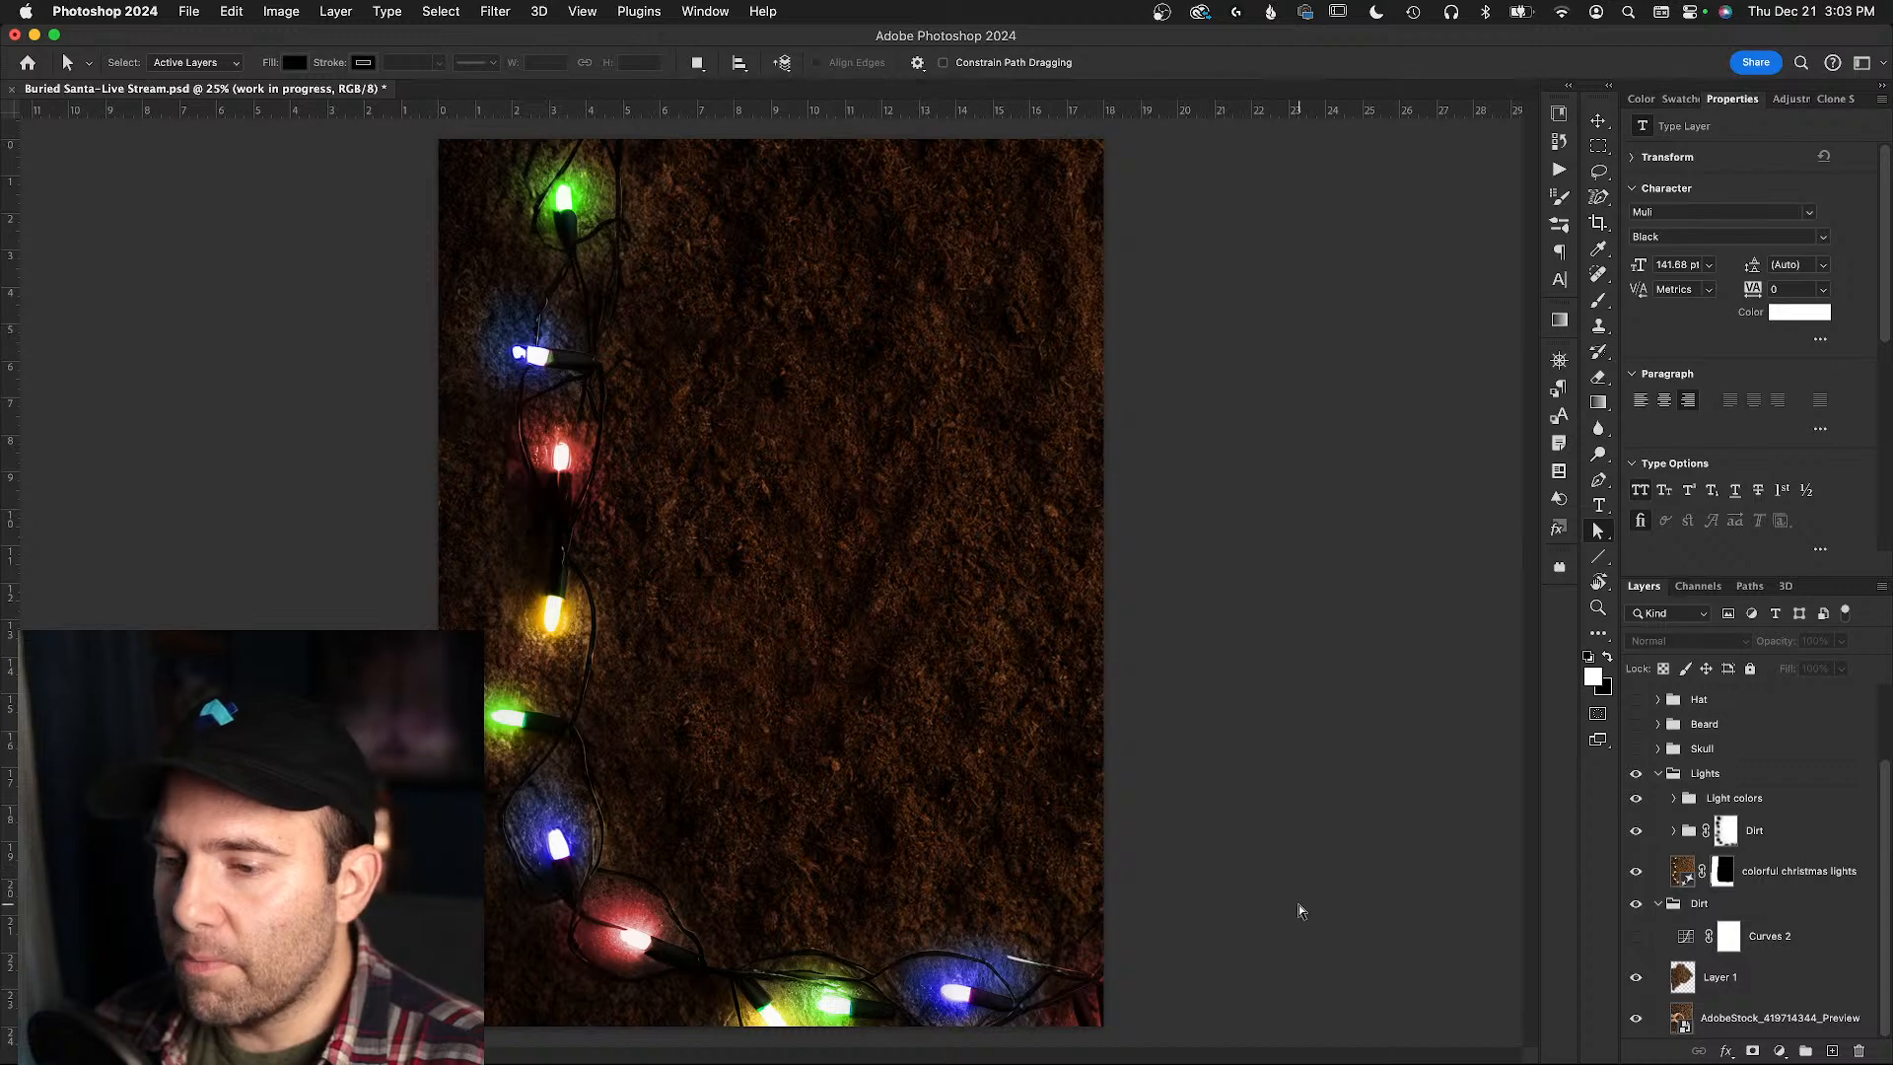
click(1684, 874)
mouse_move(1673, 384)
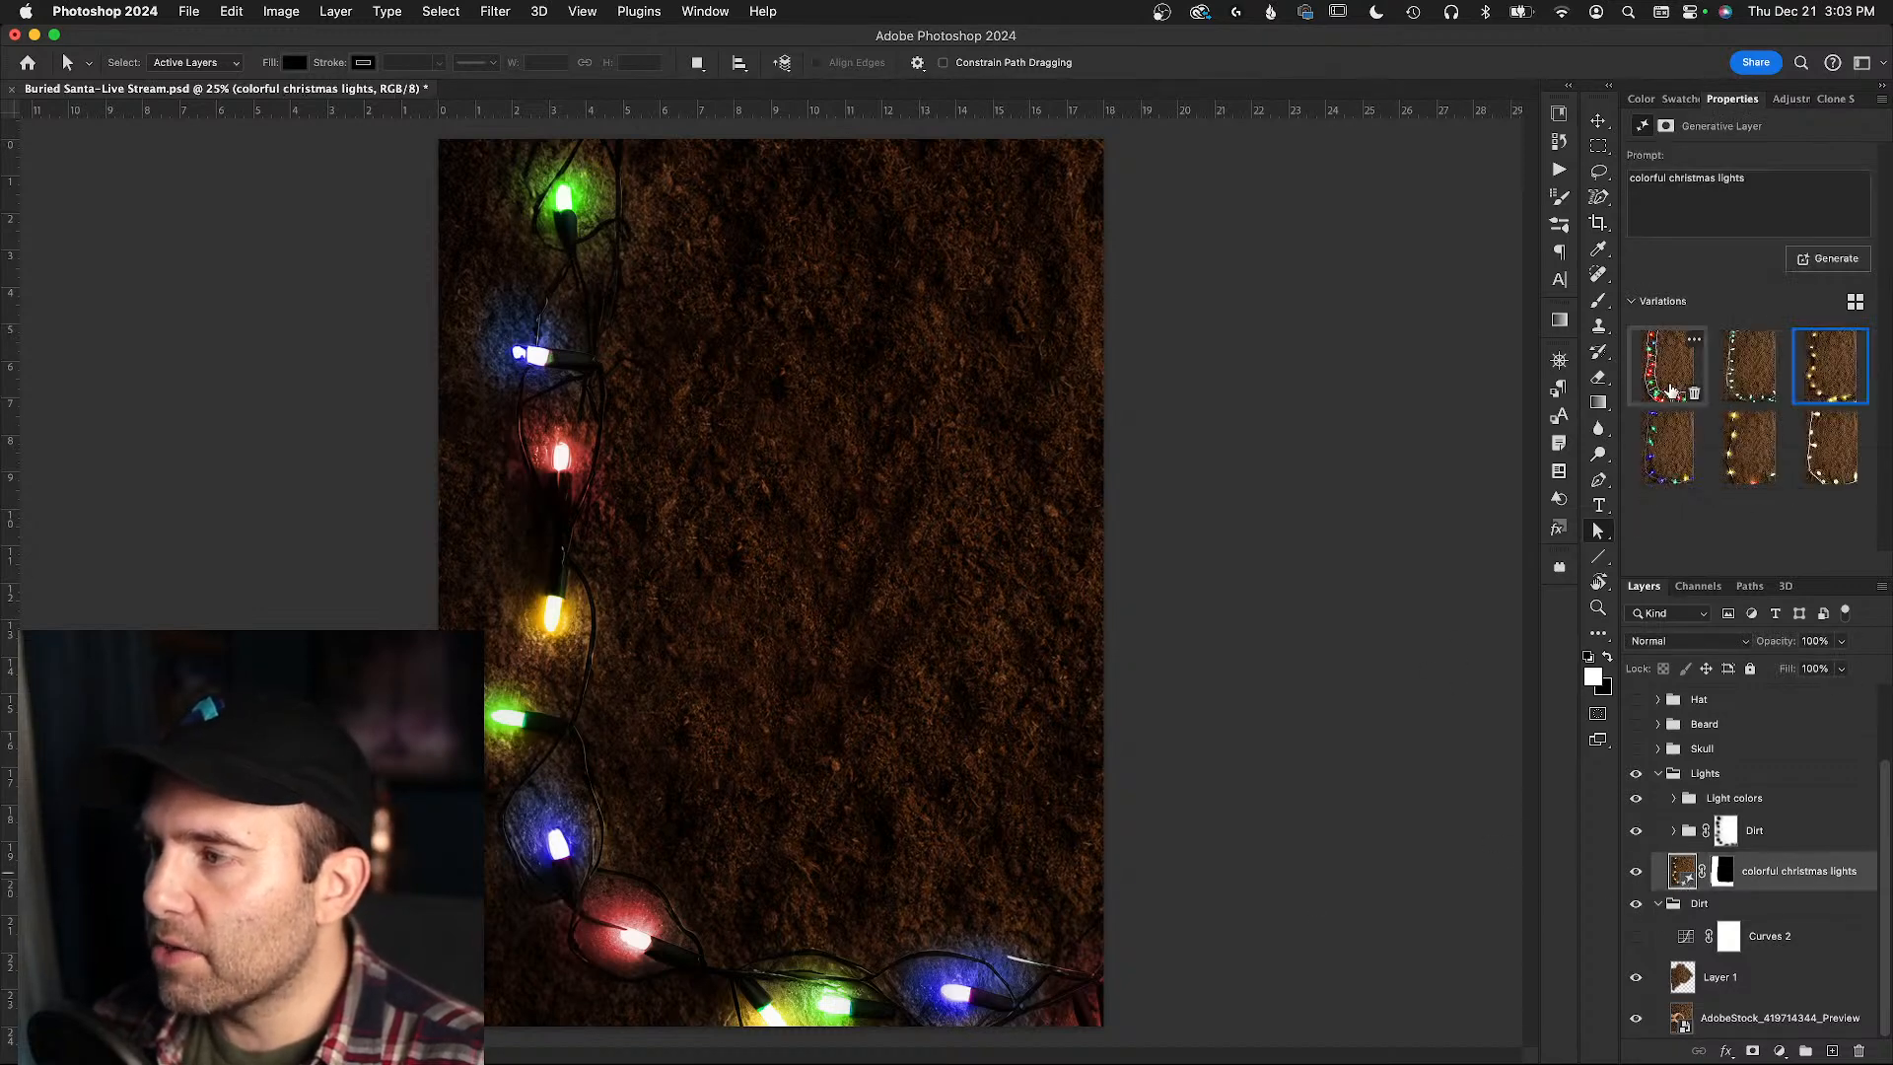
click(1673, 380)
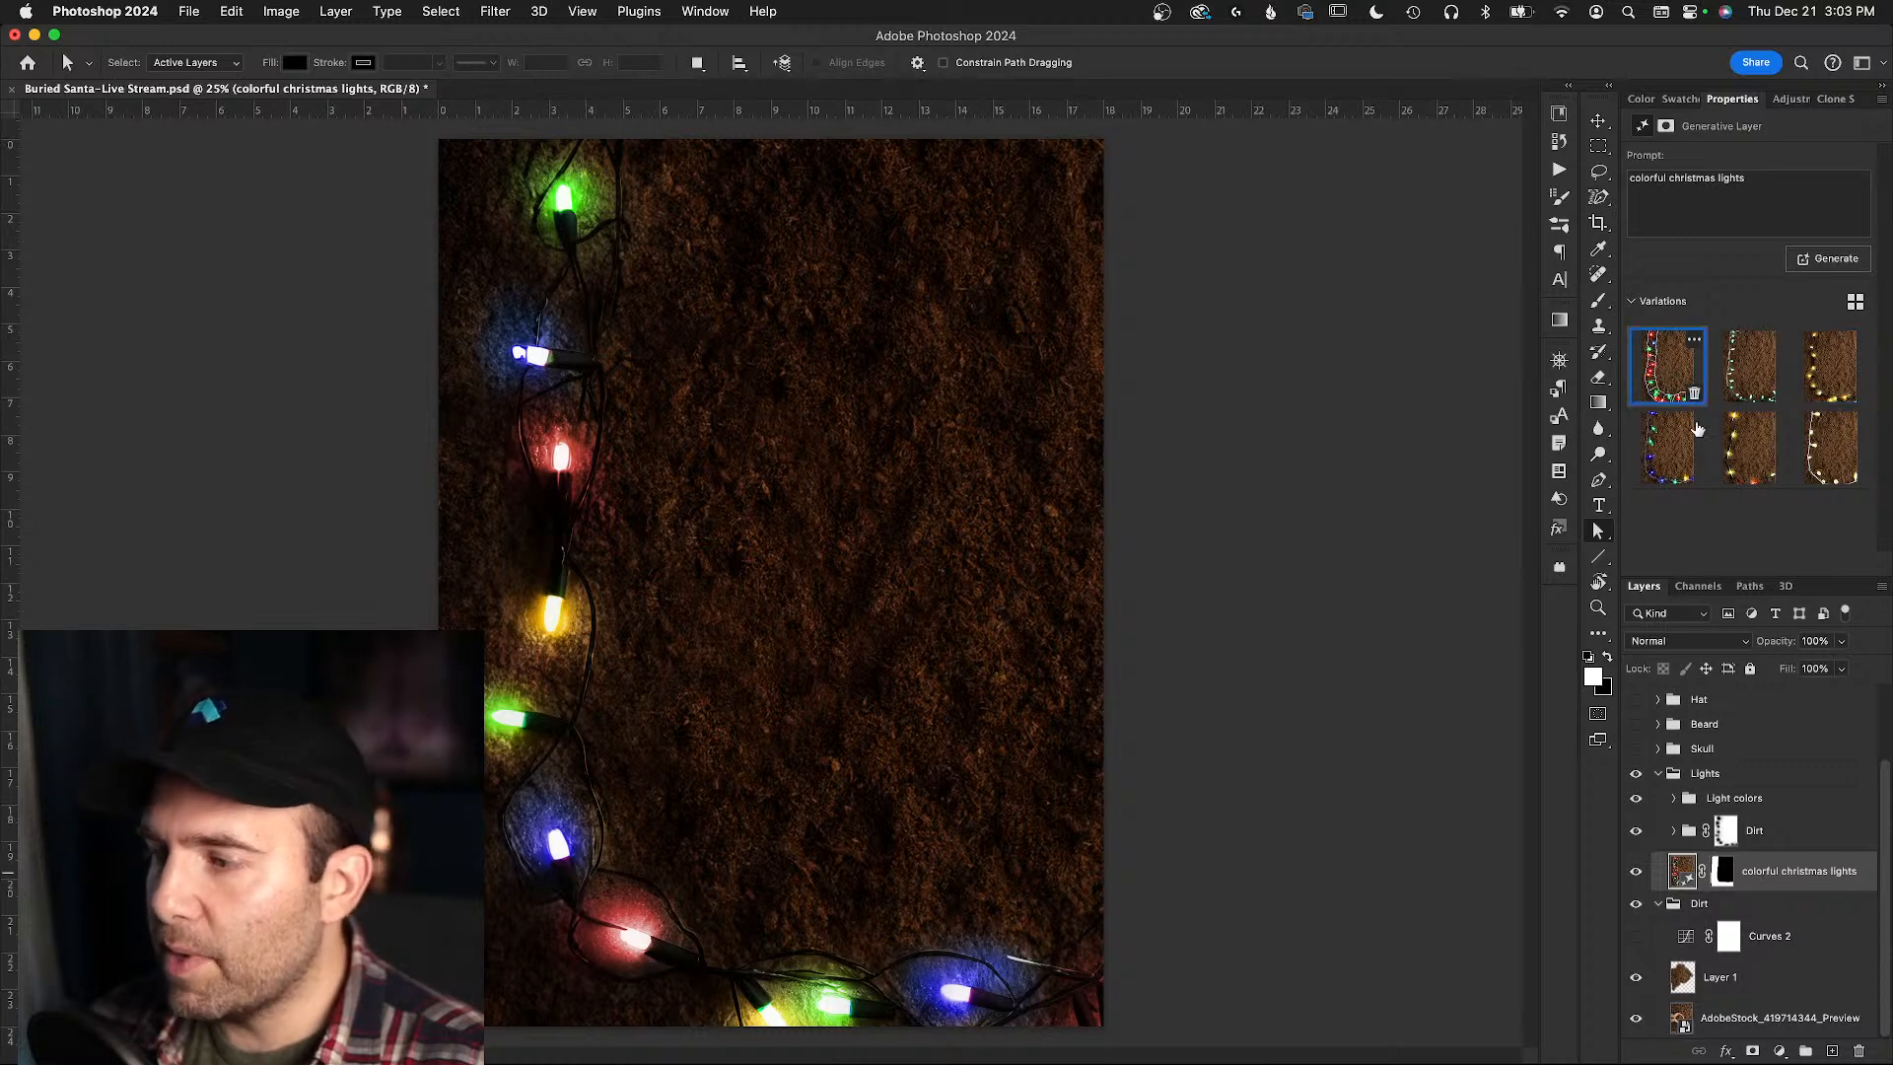
click(1635, 799)
click(1635, 833)
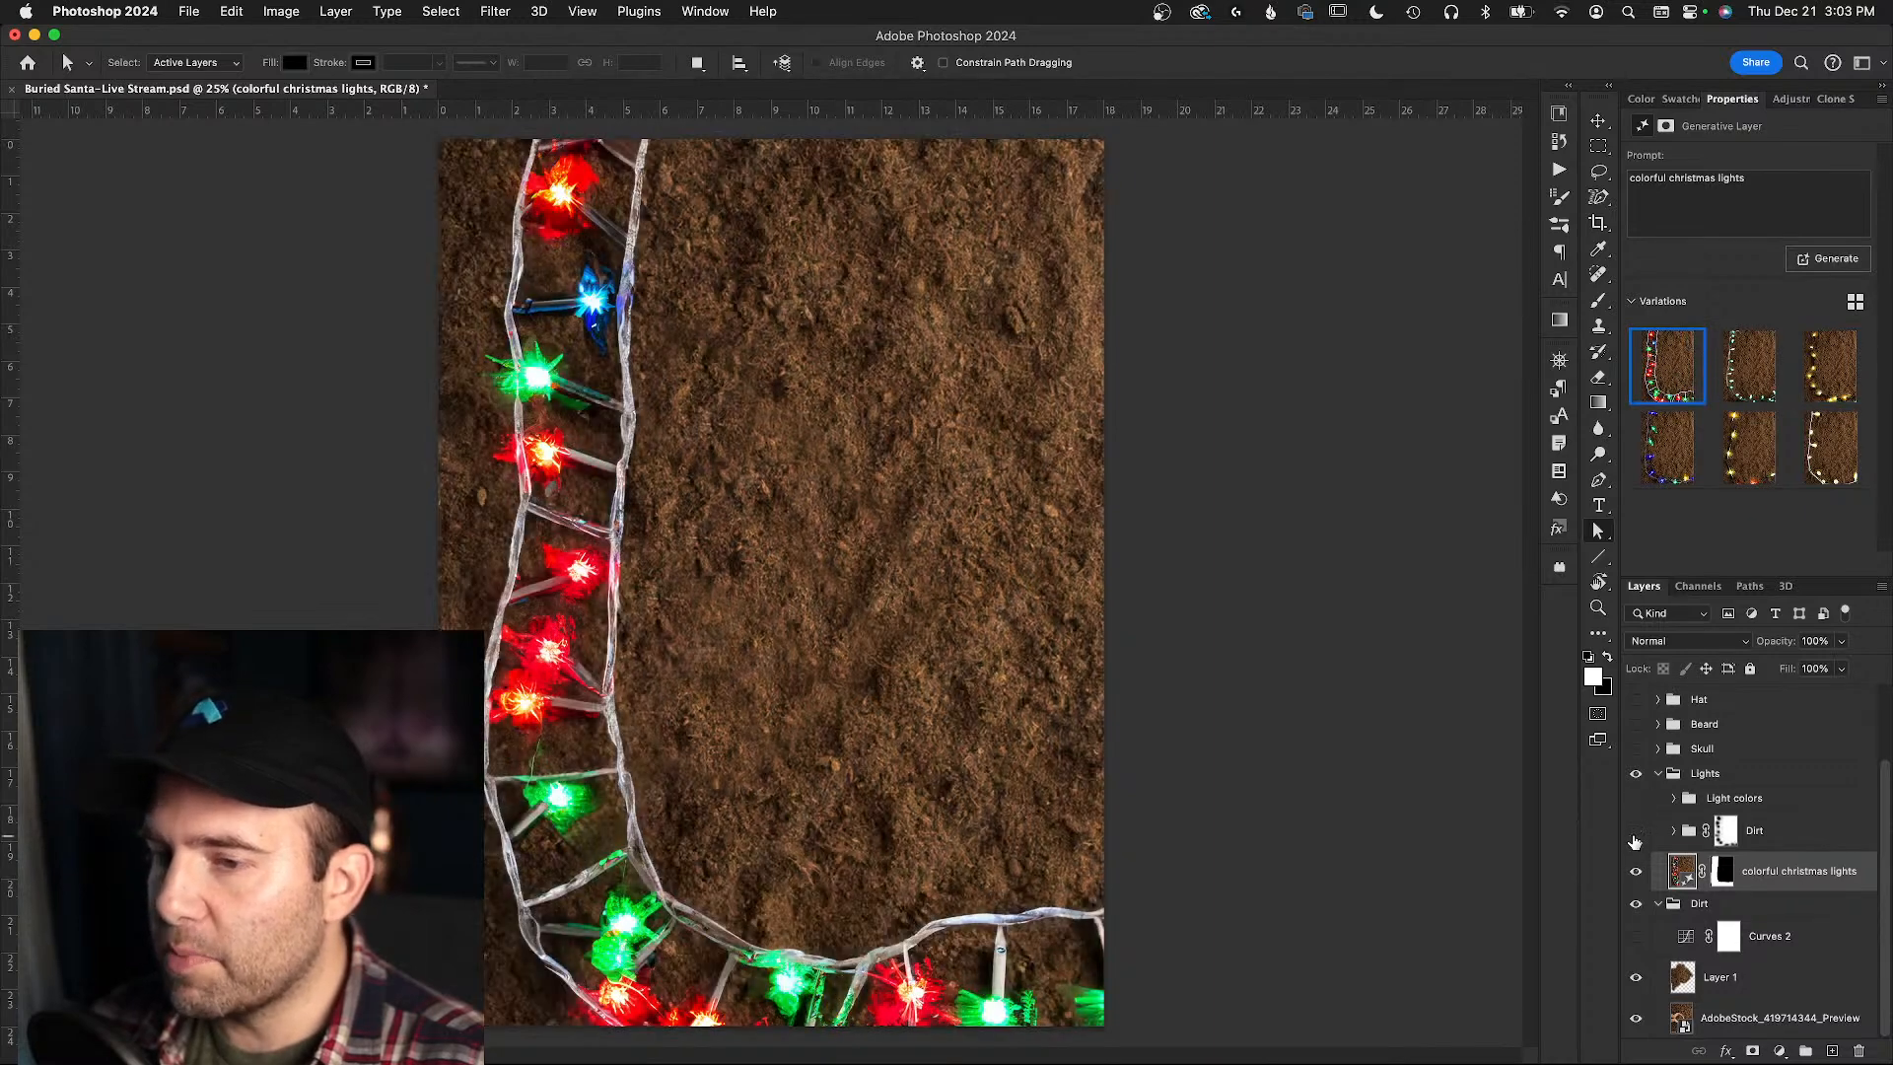
- Preview the generated variations of the christmas lights layer, ending on the third one with yellow bulbs on dark wires
click(1636, 907)
click(1636, 907)
click(1825, 374)
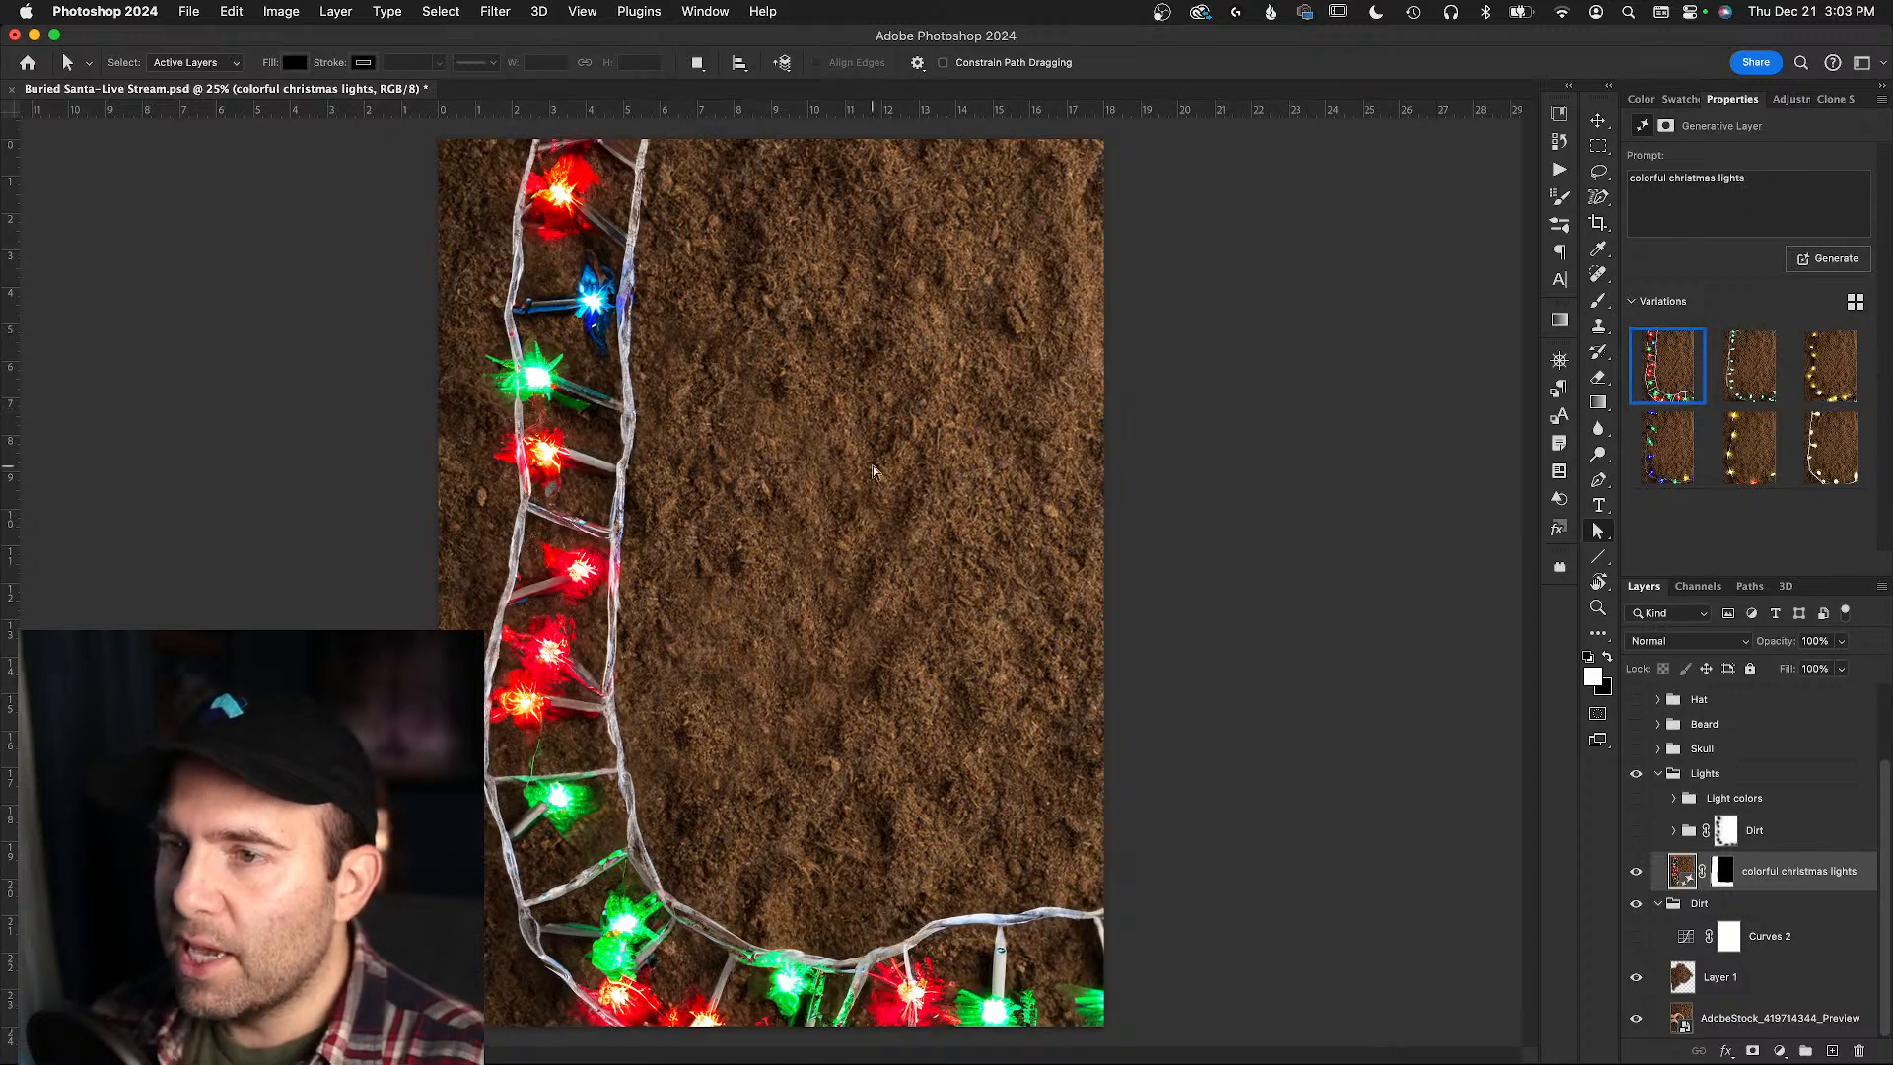
click(1750, 370)
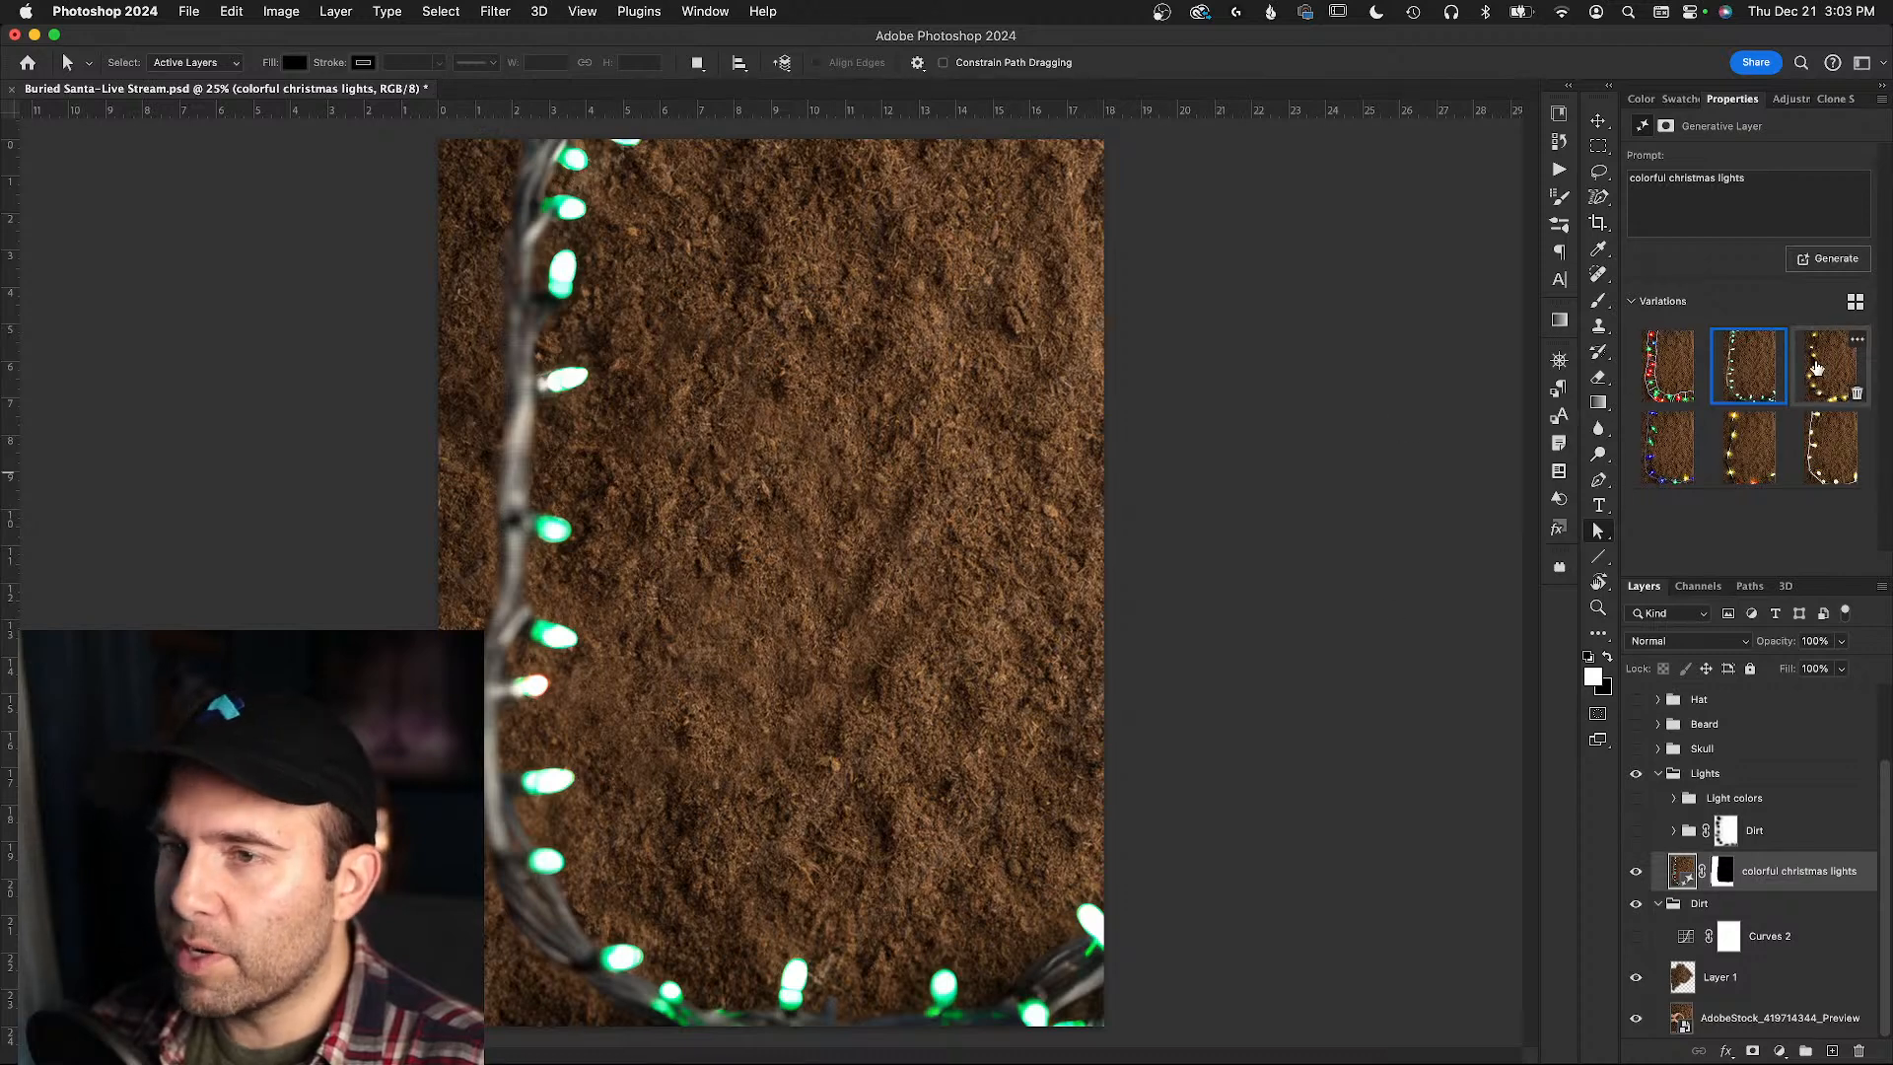
click(1819, 363)
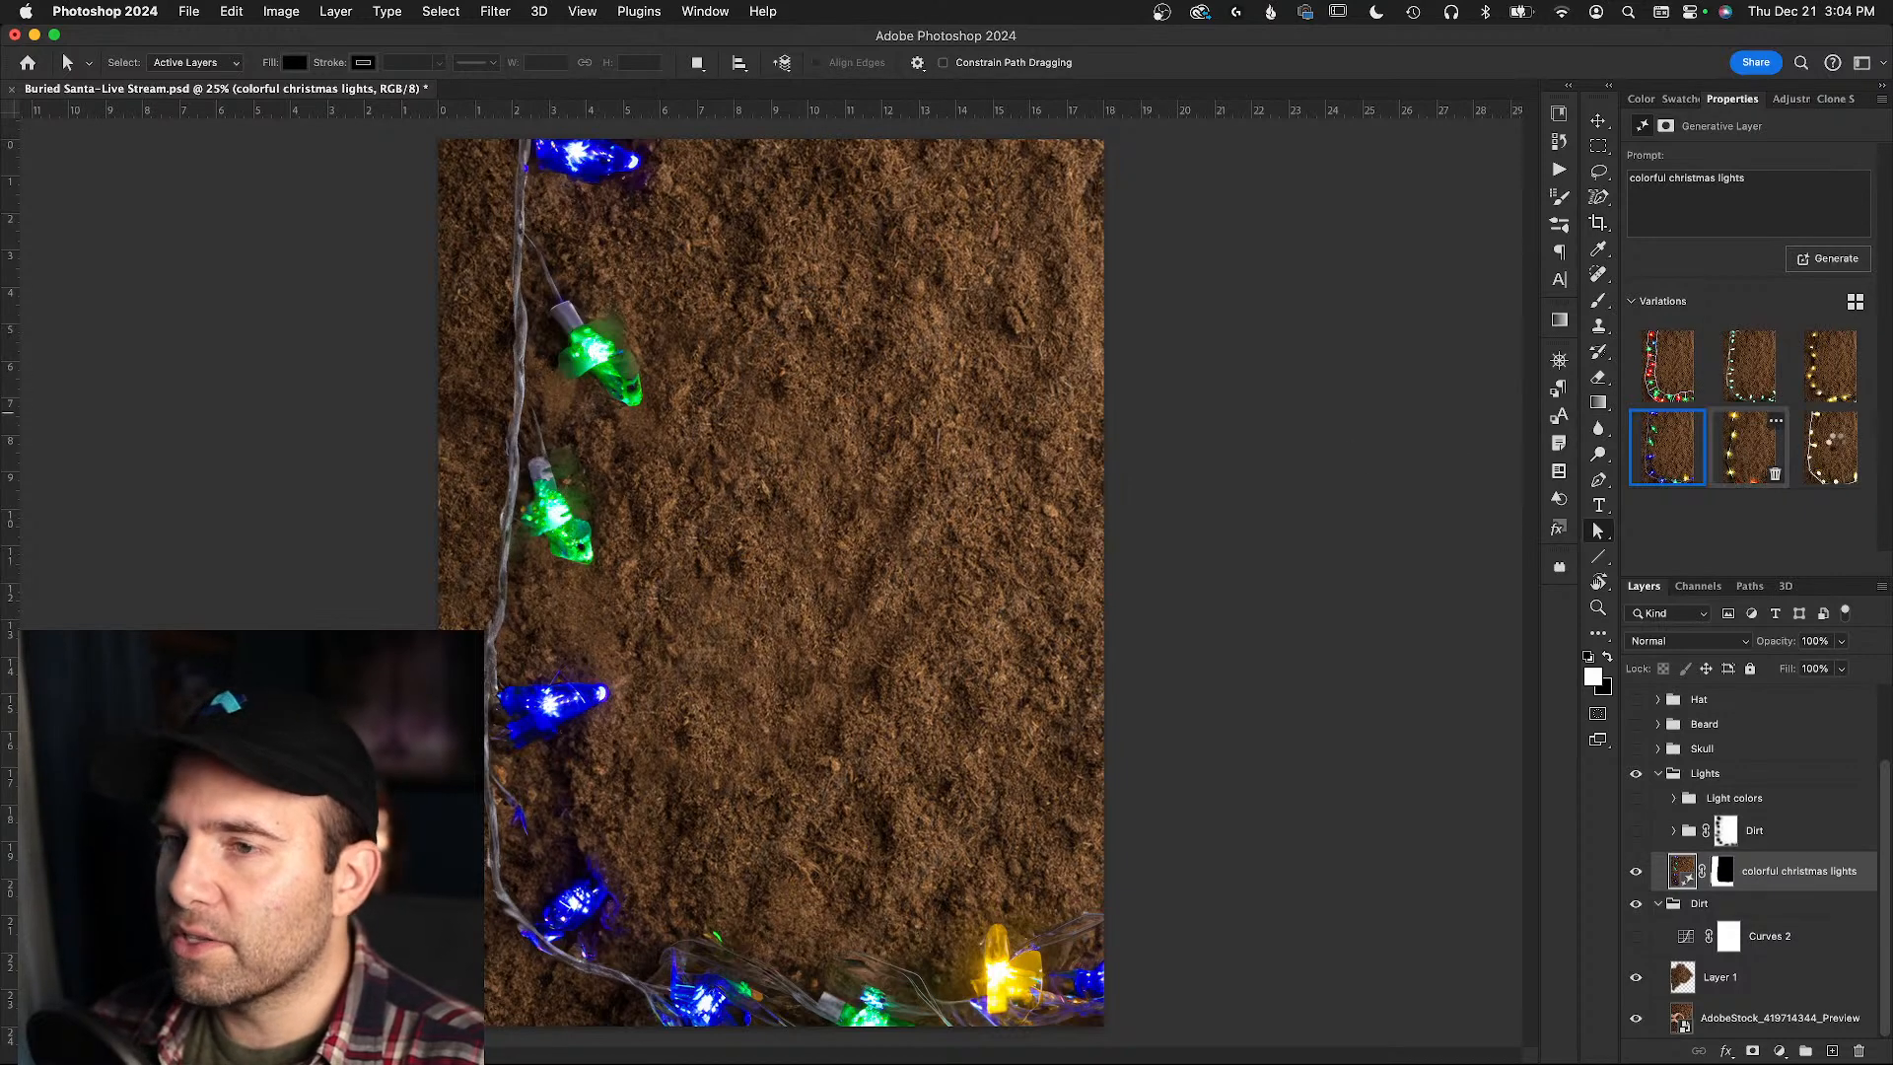
click(1749, 448)
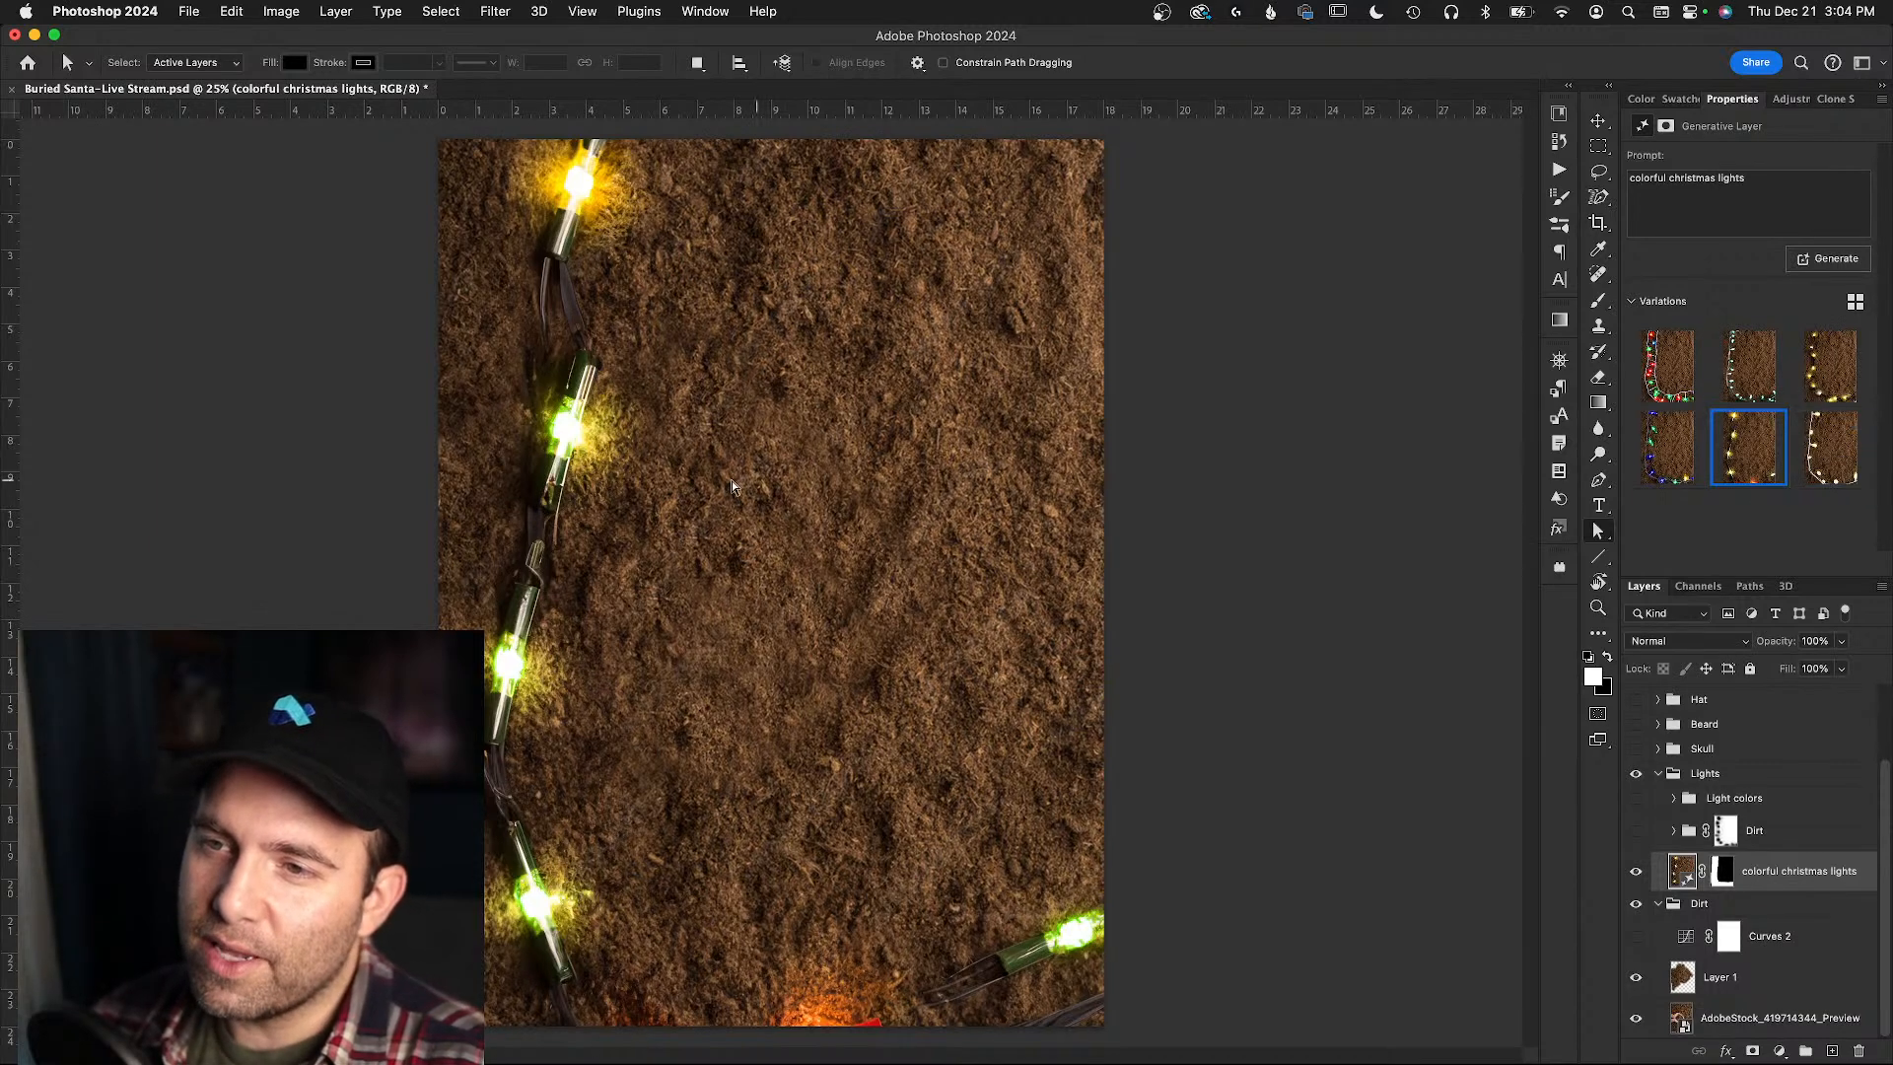
click(1828, 445)
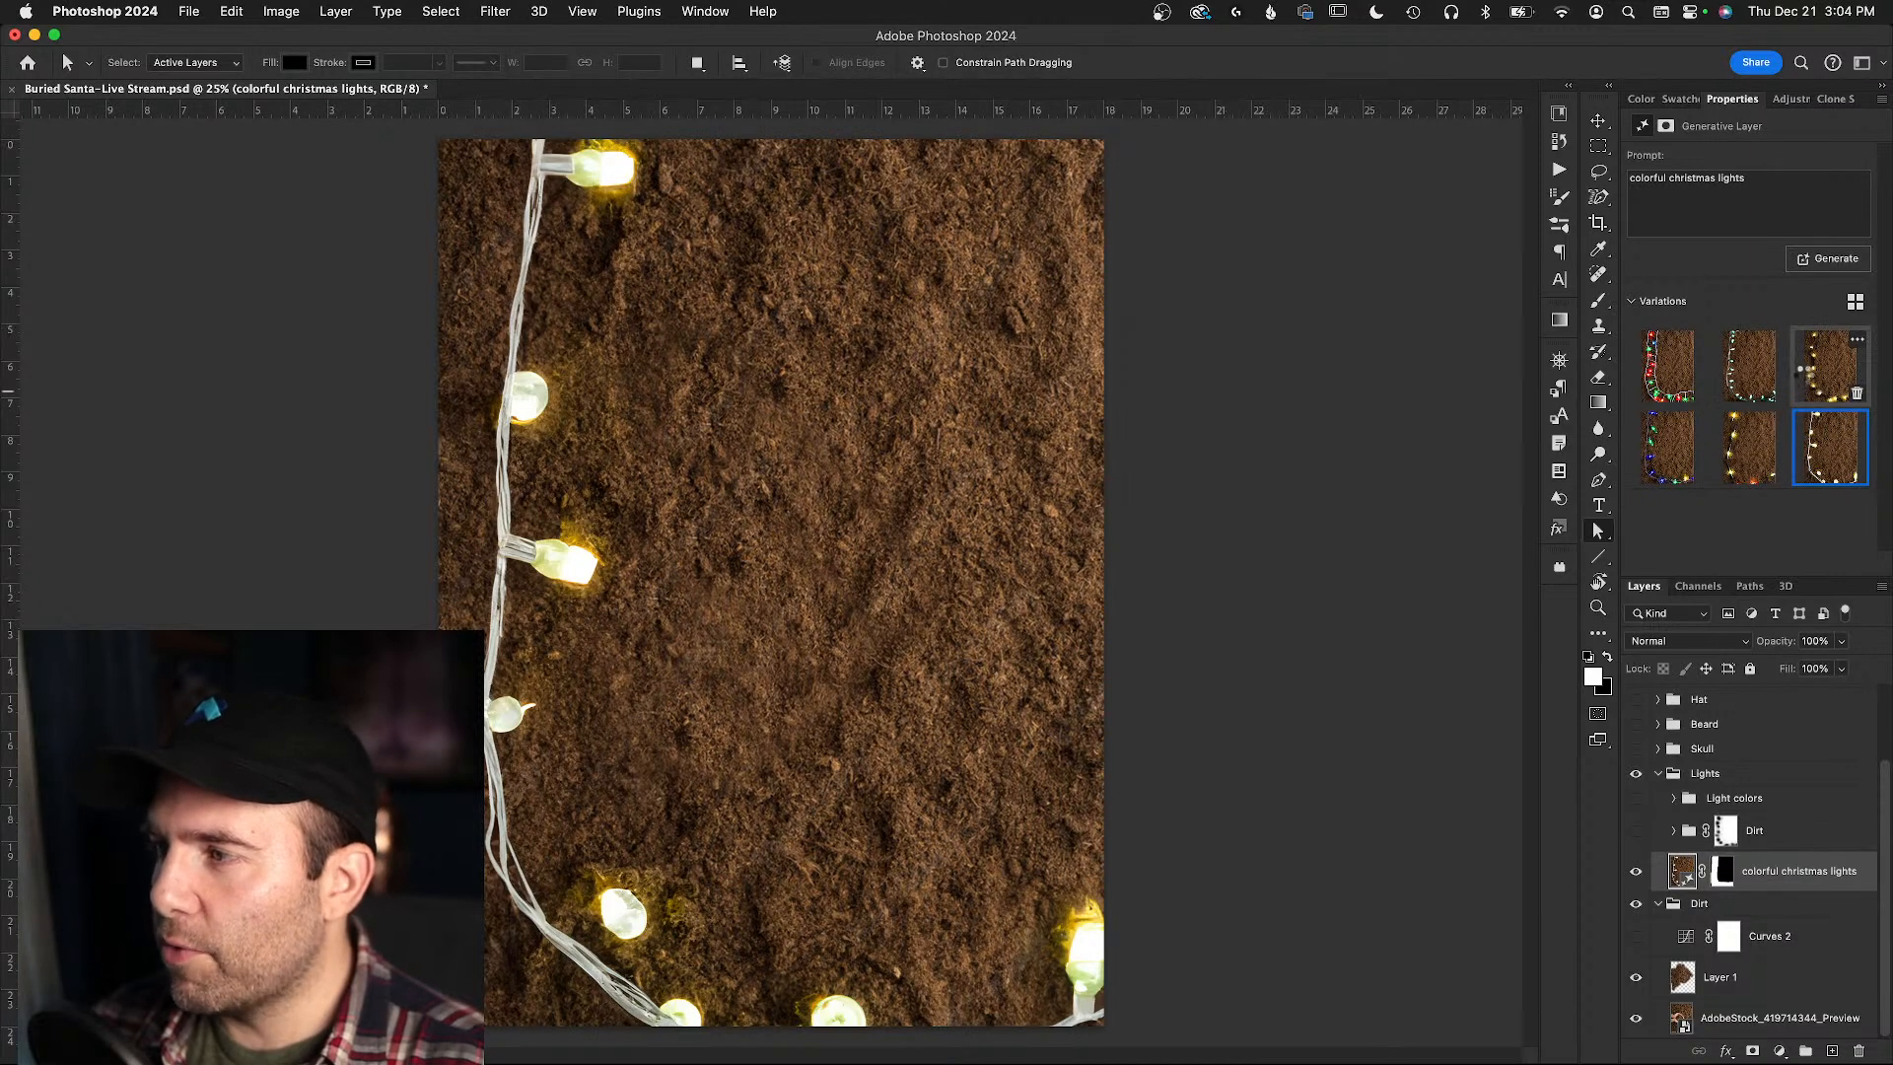
click(1810, 382)
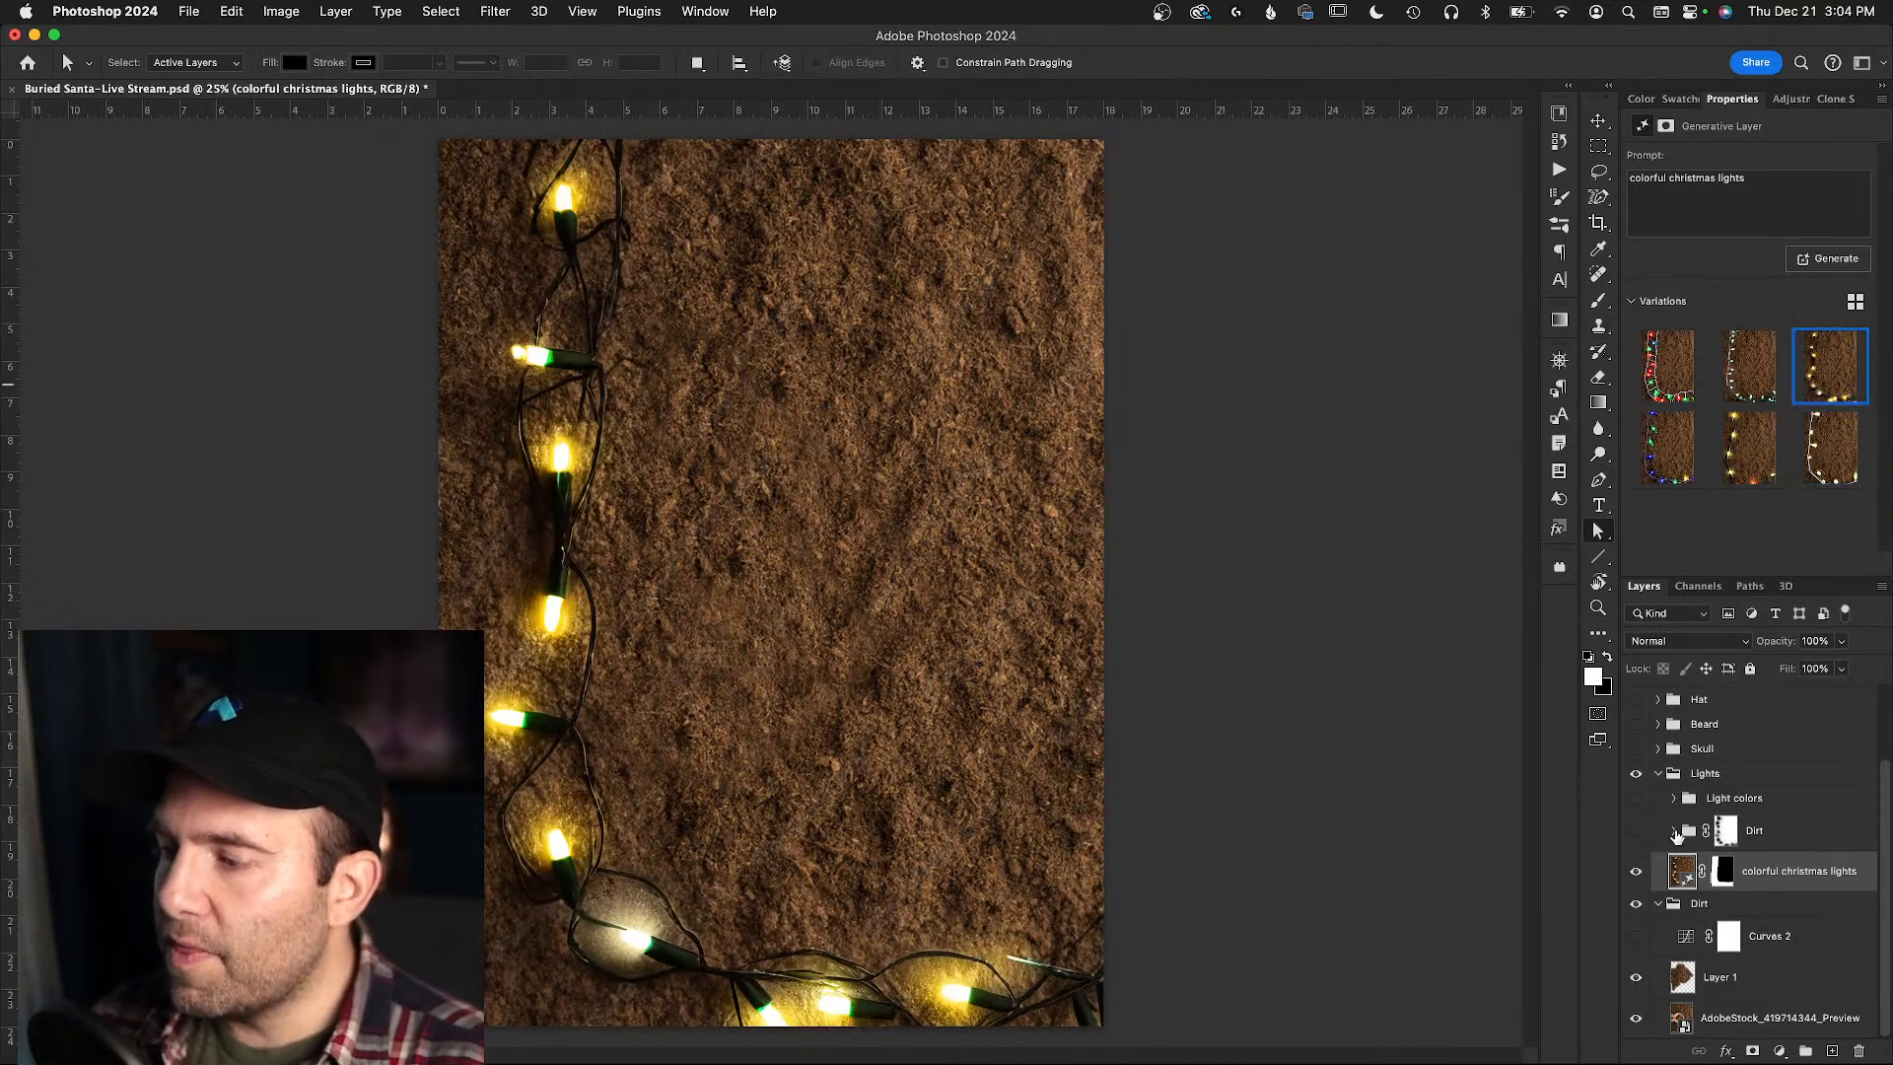
- Expand and show the Dirt subgroup inside Lights, comparing the background with and without Curves 6 and Color Fill 1
click(1675, 833)
scroll(1676, 838, down, 2)
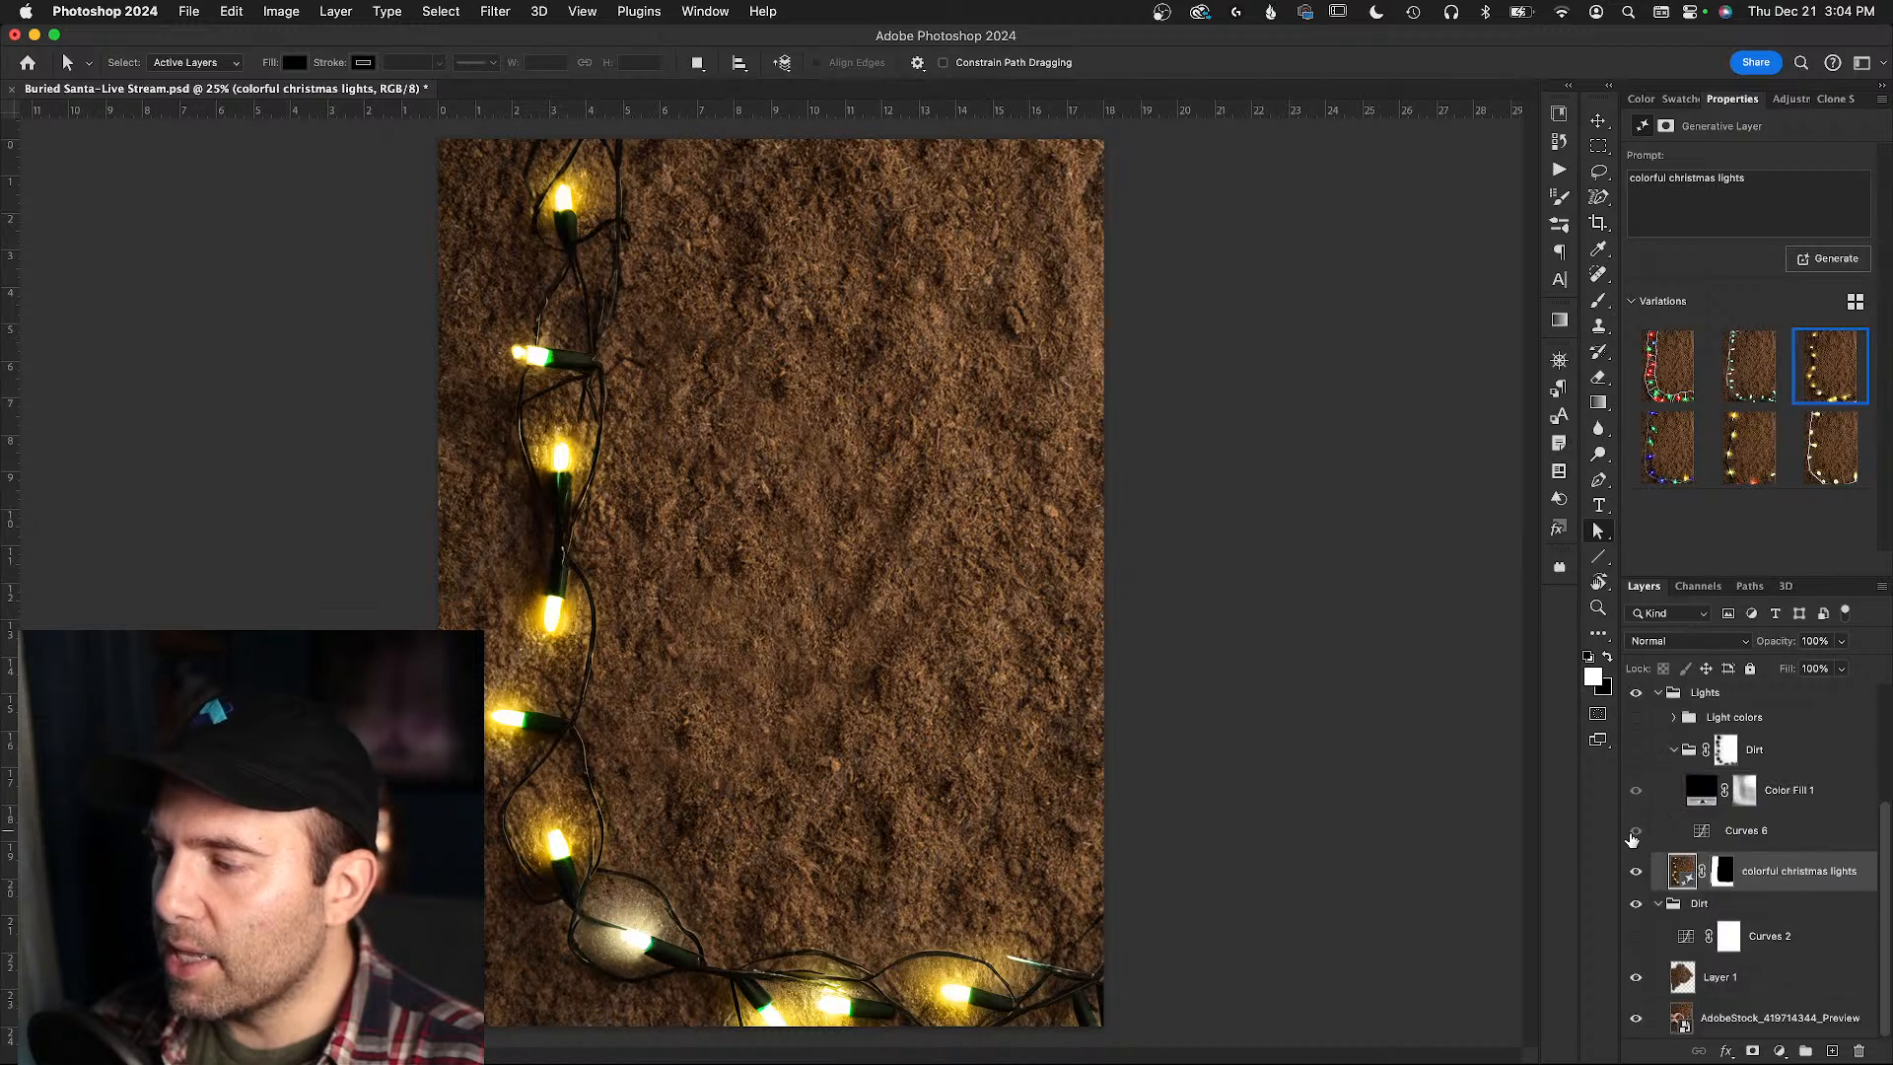
click(1638, 833)
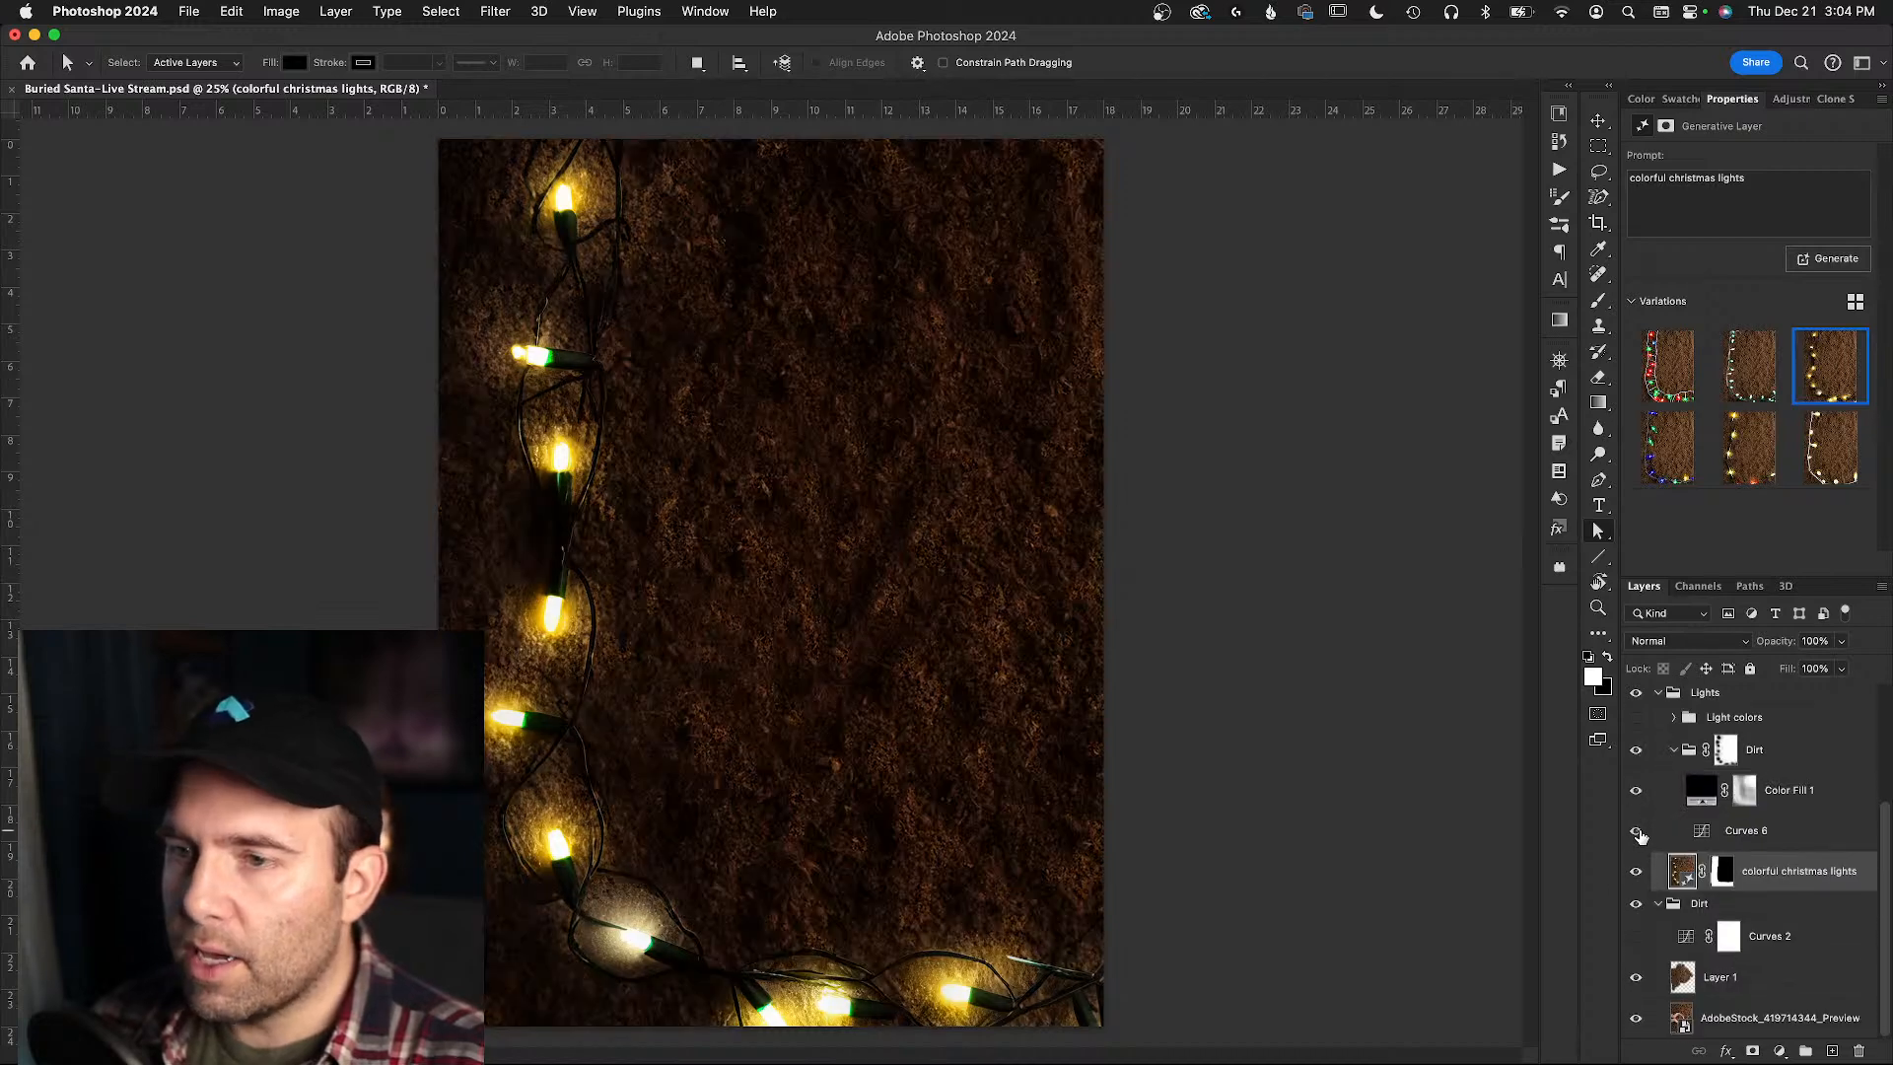
click(1637, 833)
click(1638, 833)
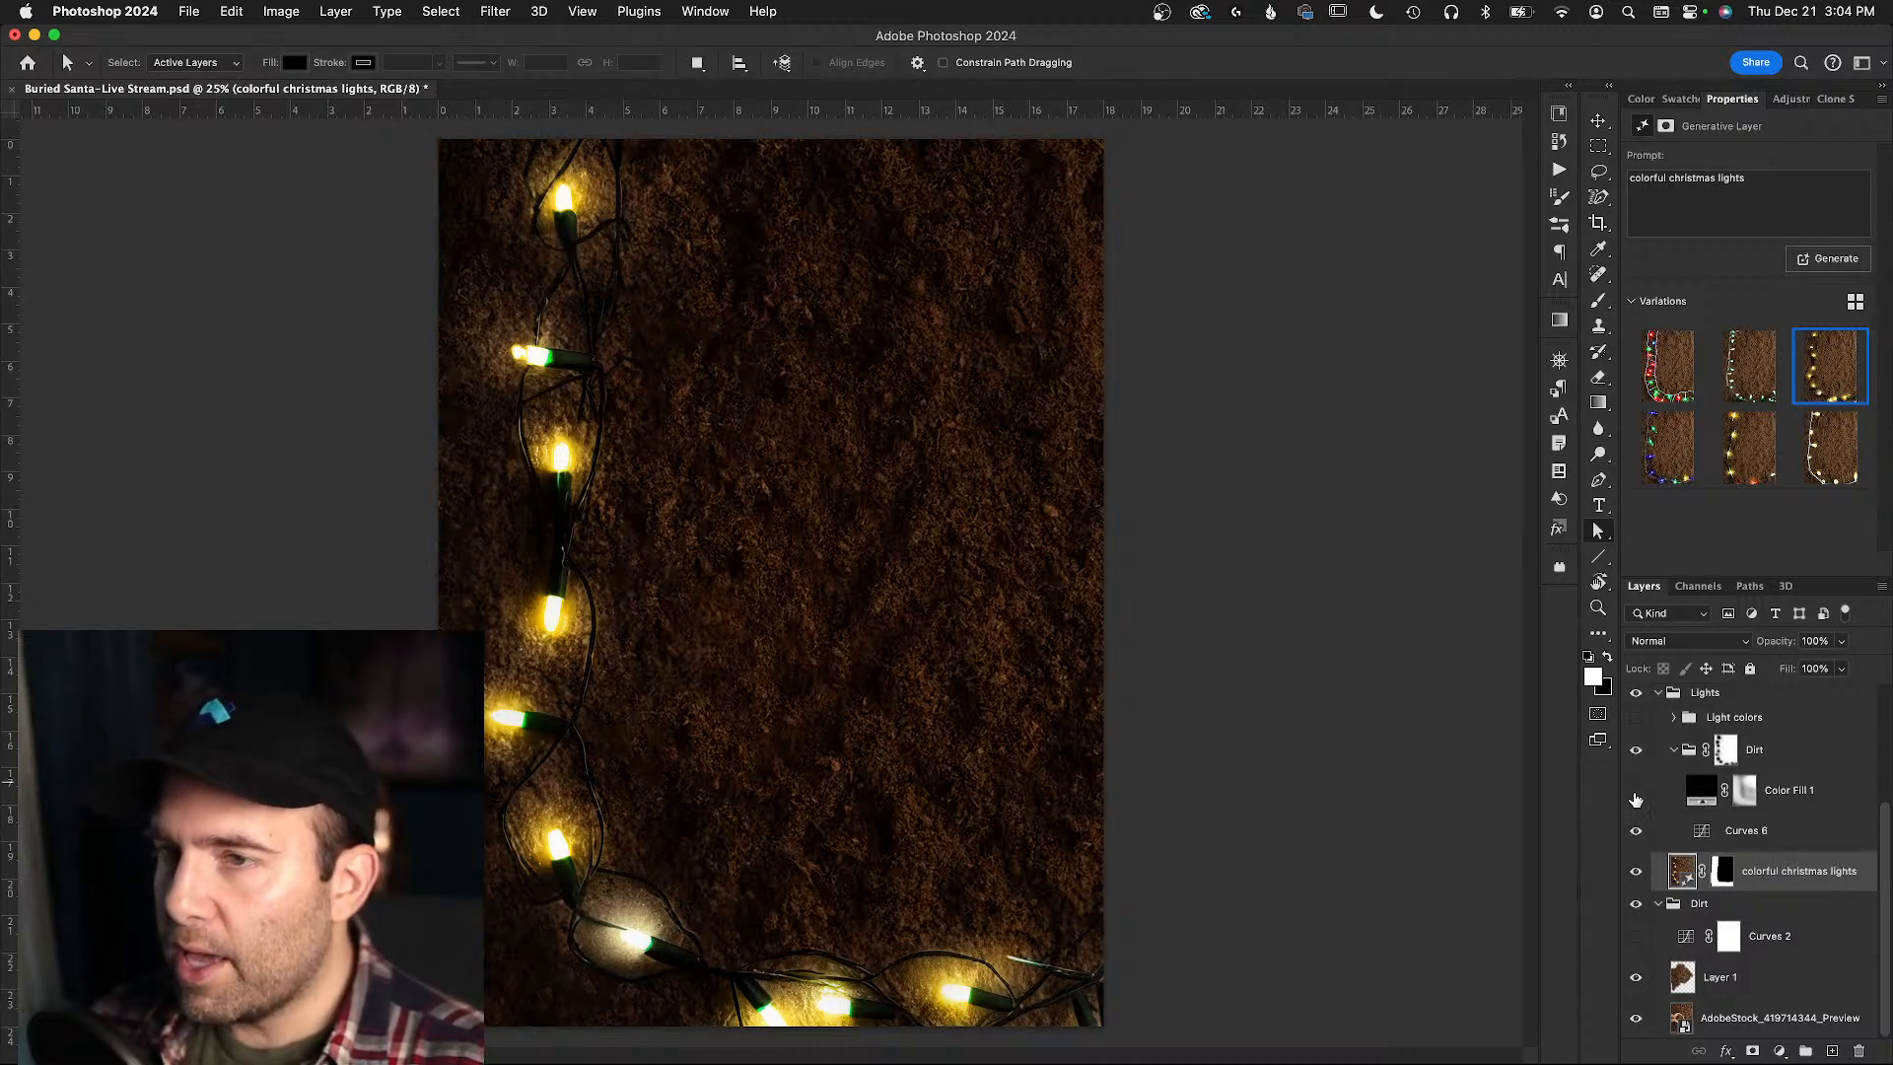
click(1635, 792)
click(1636, 794)
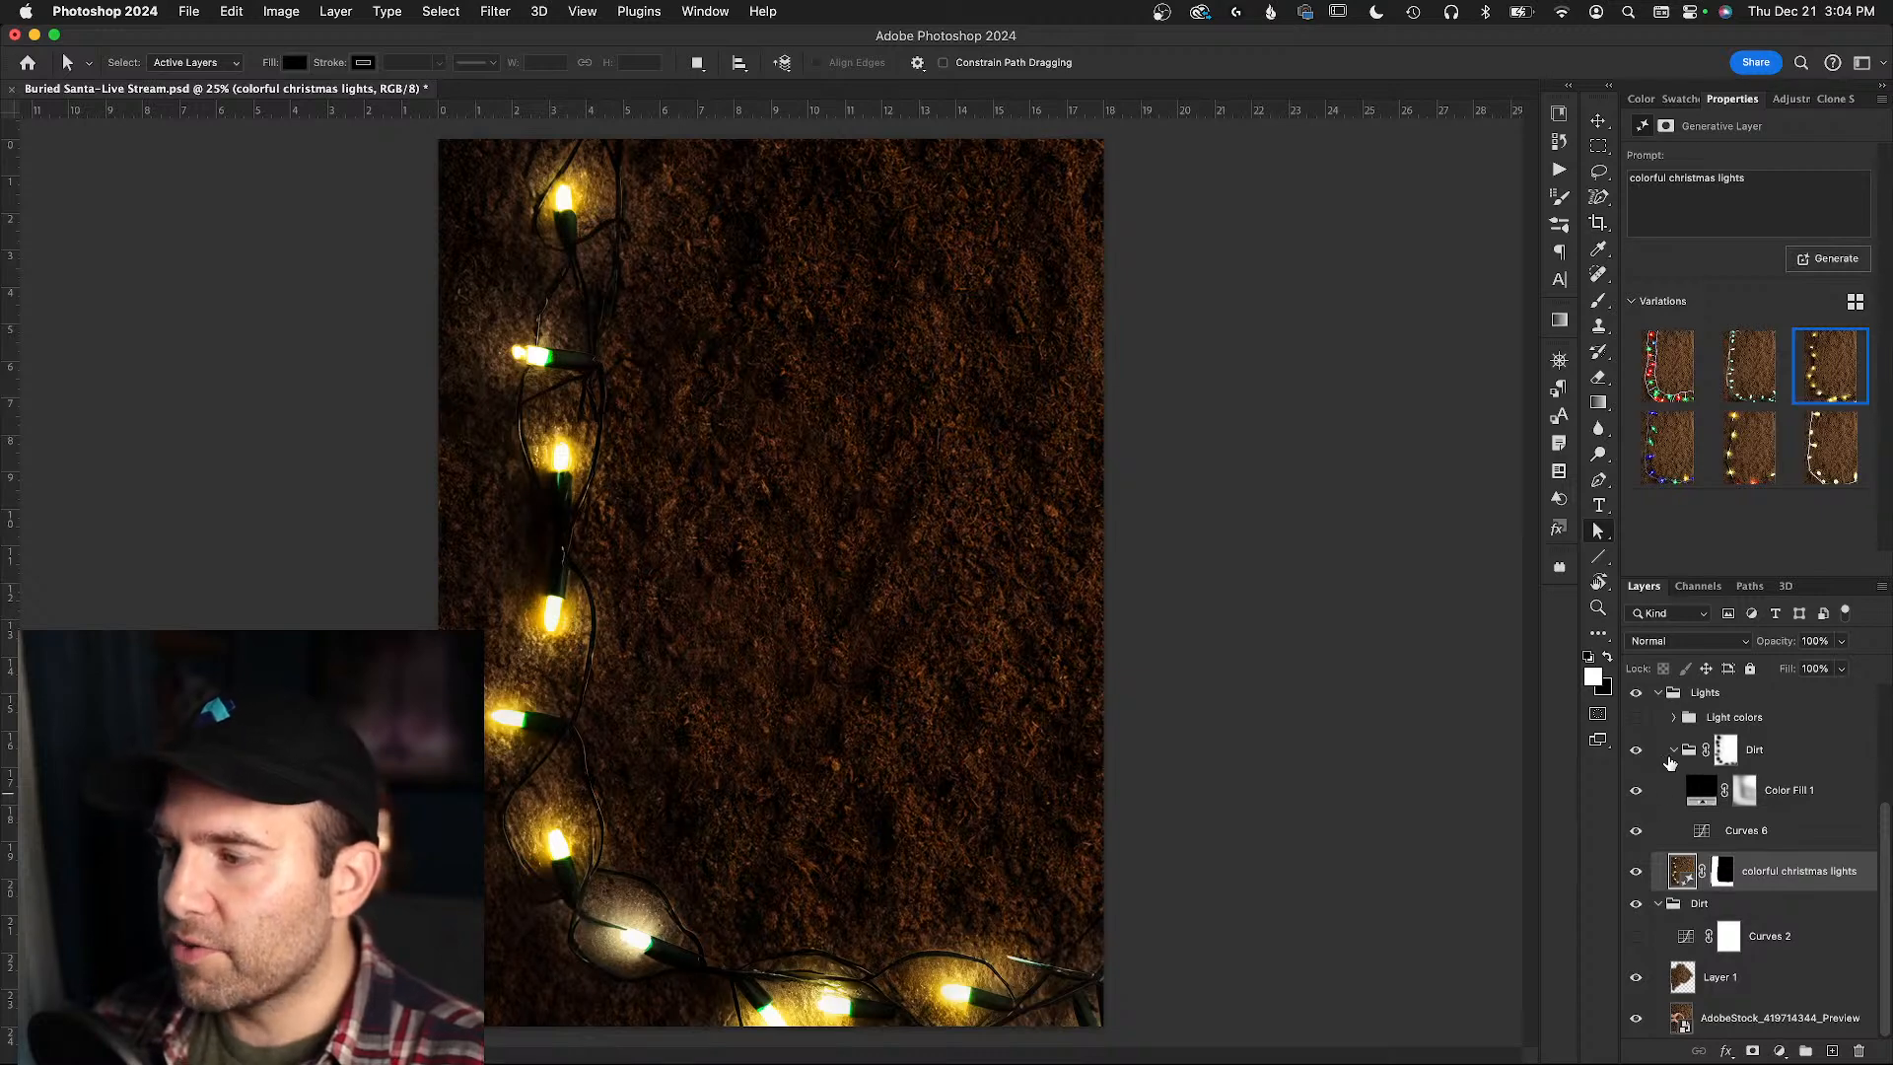
- Compare the scene with and without the whole Dirt subgroup inside Lights, leaving the subgroup shown
click(1635, 751)
click(1635, 751)
click(1635, 751)
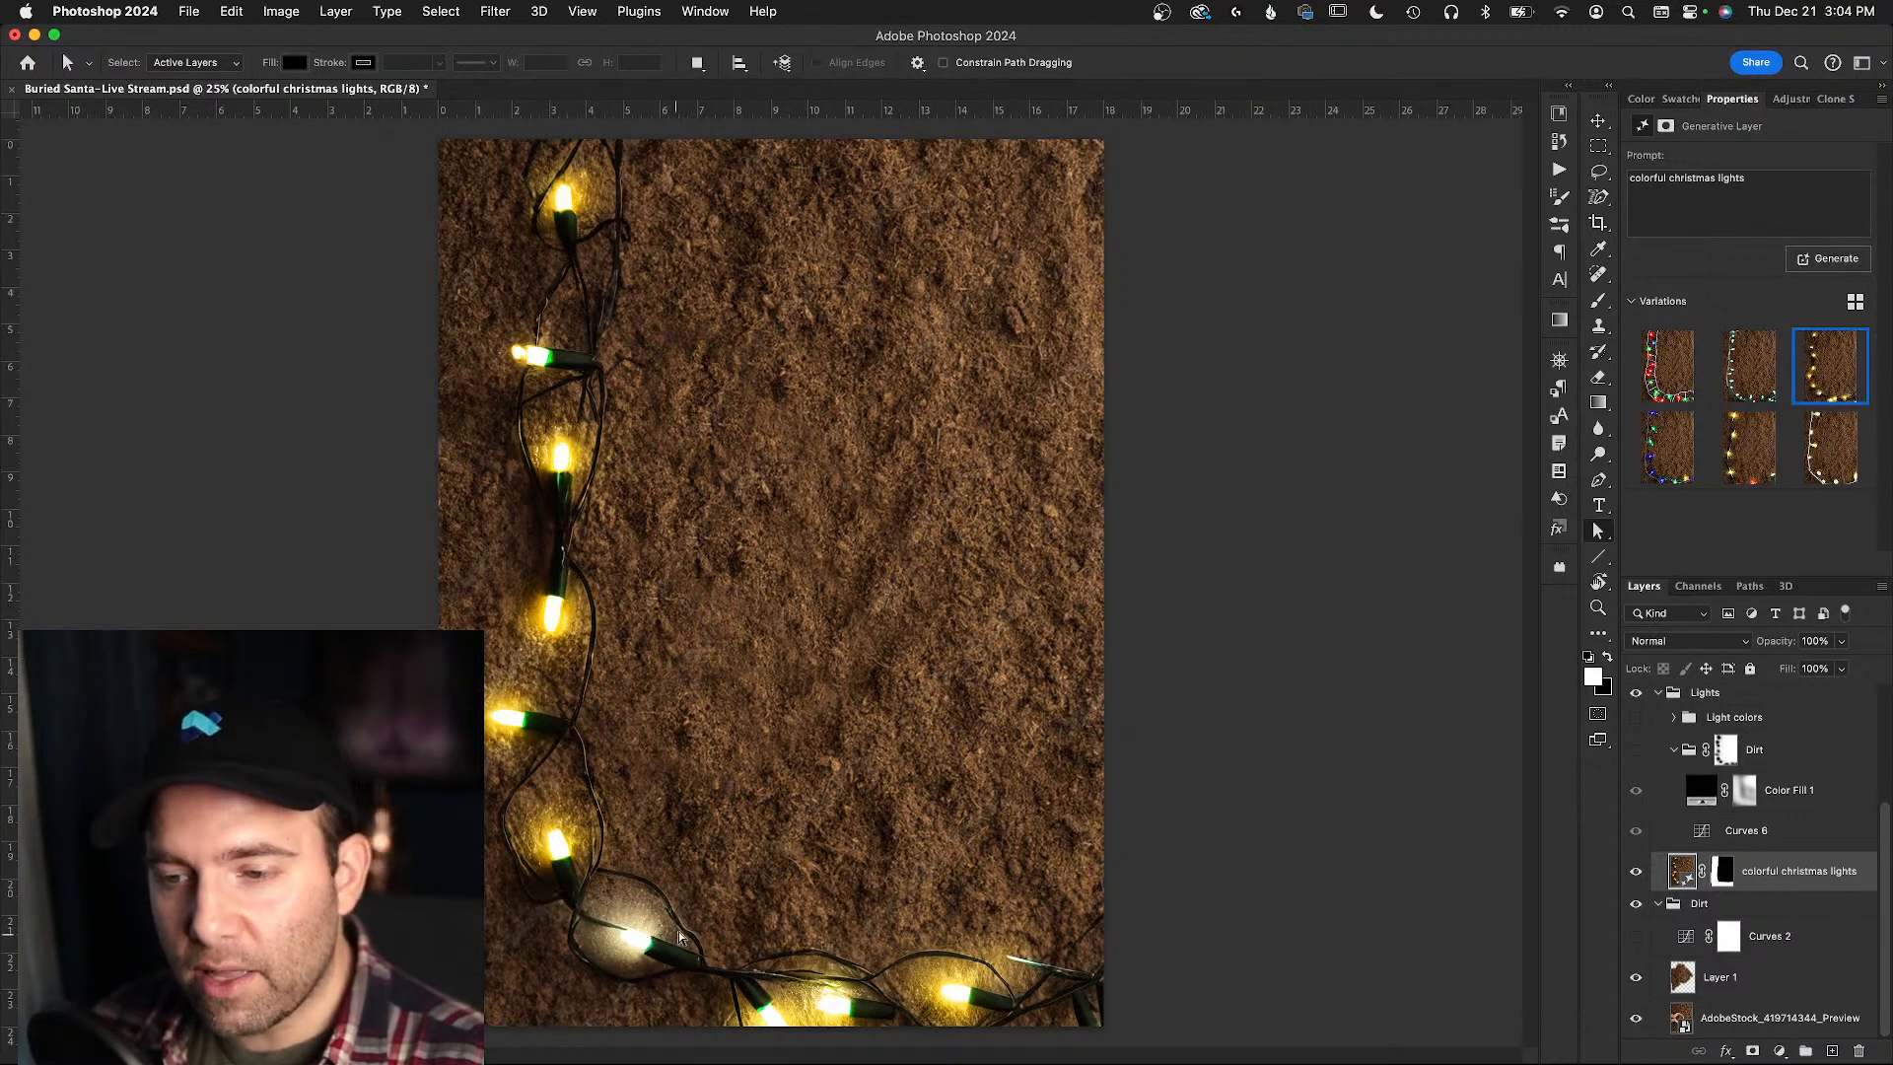
click(1635, 751)
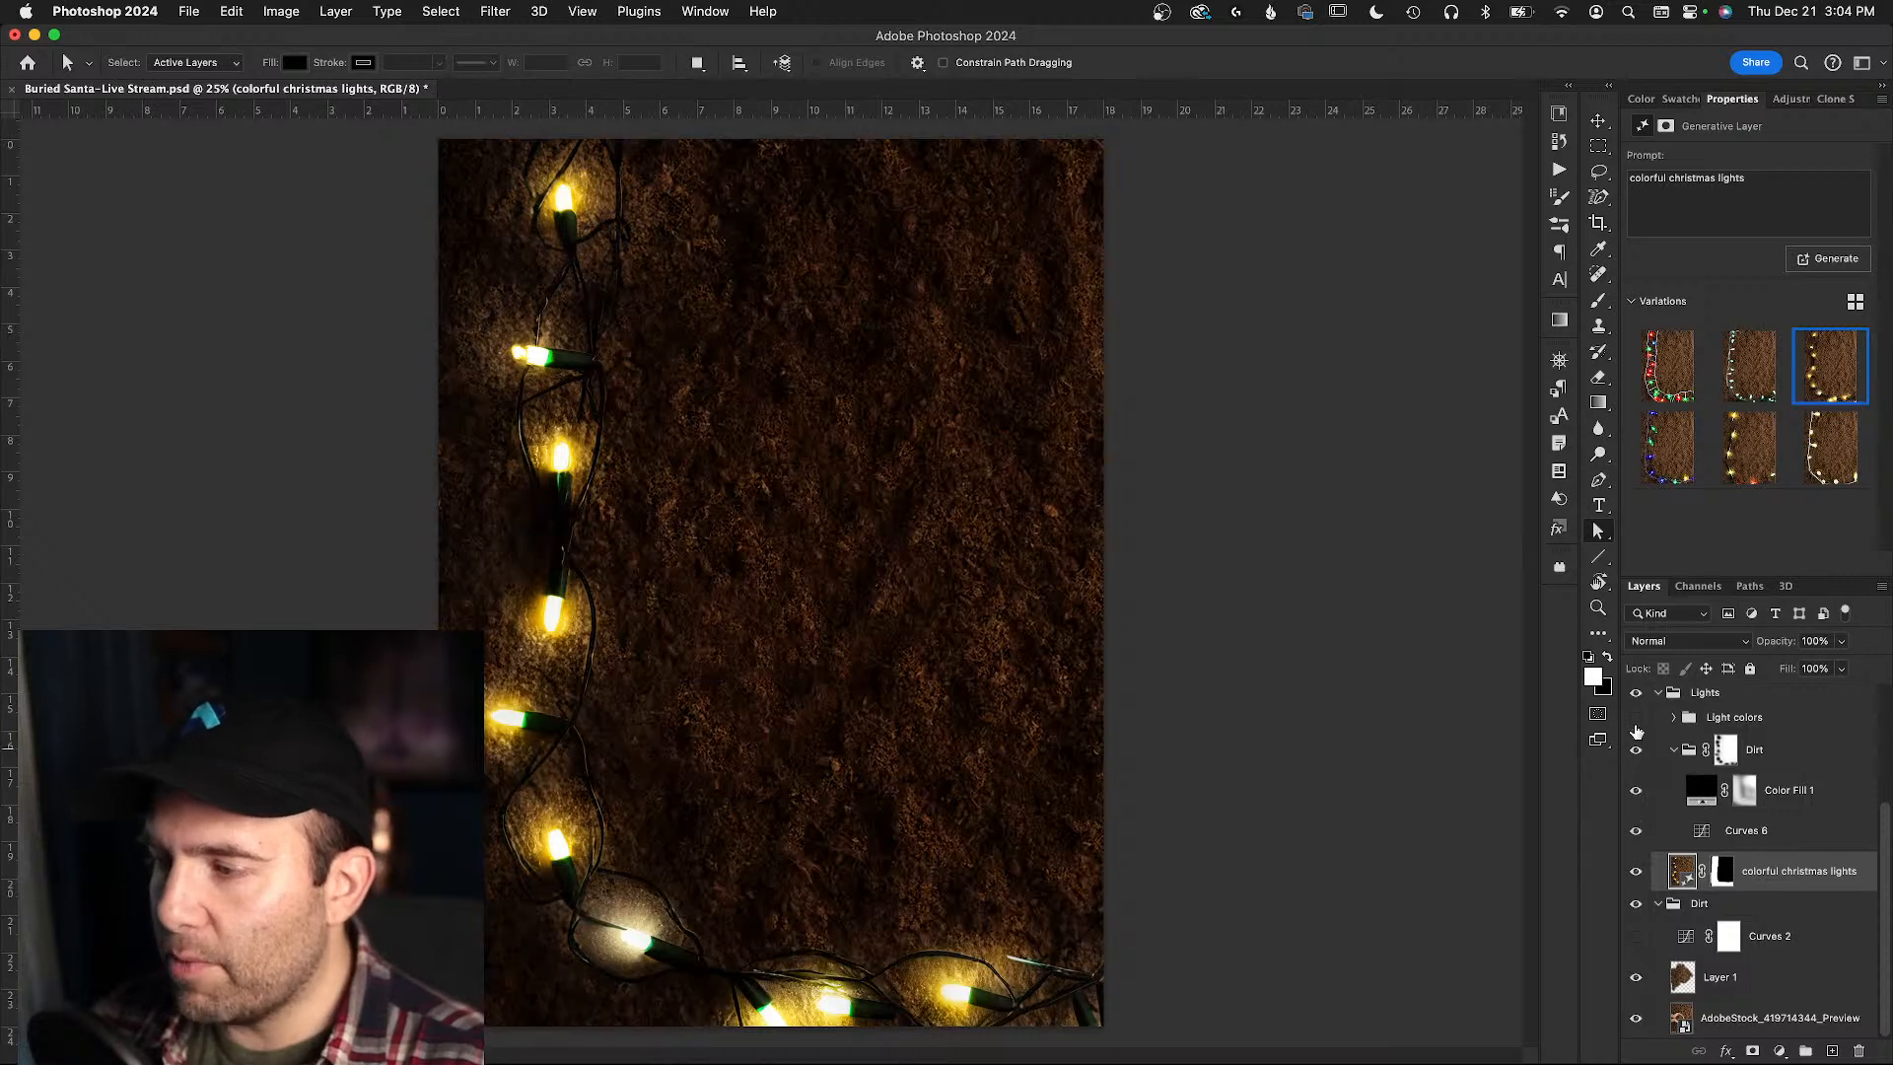
- Show the Light colors group and expand it to reveal its color adjustment layers
click(1634, 717)
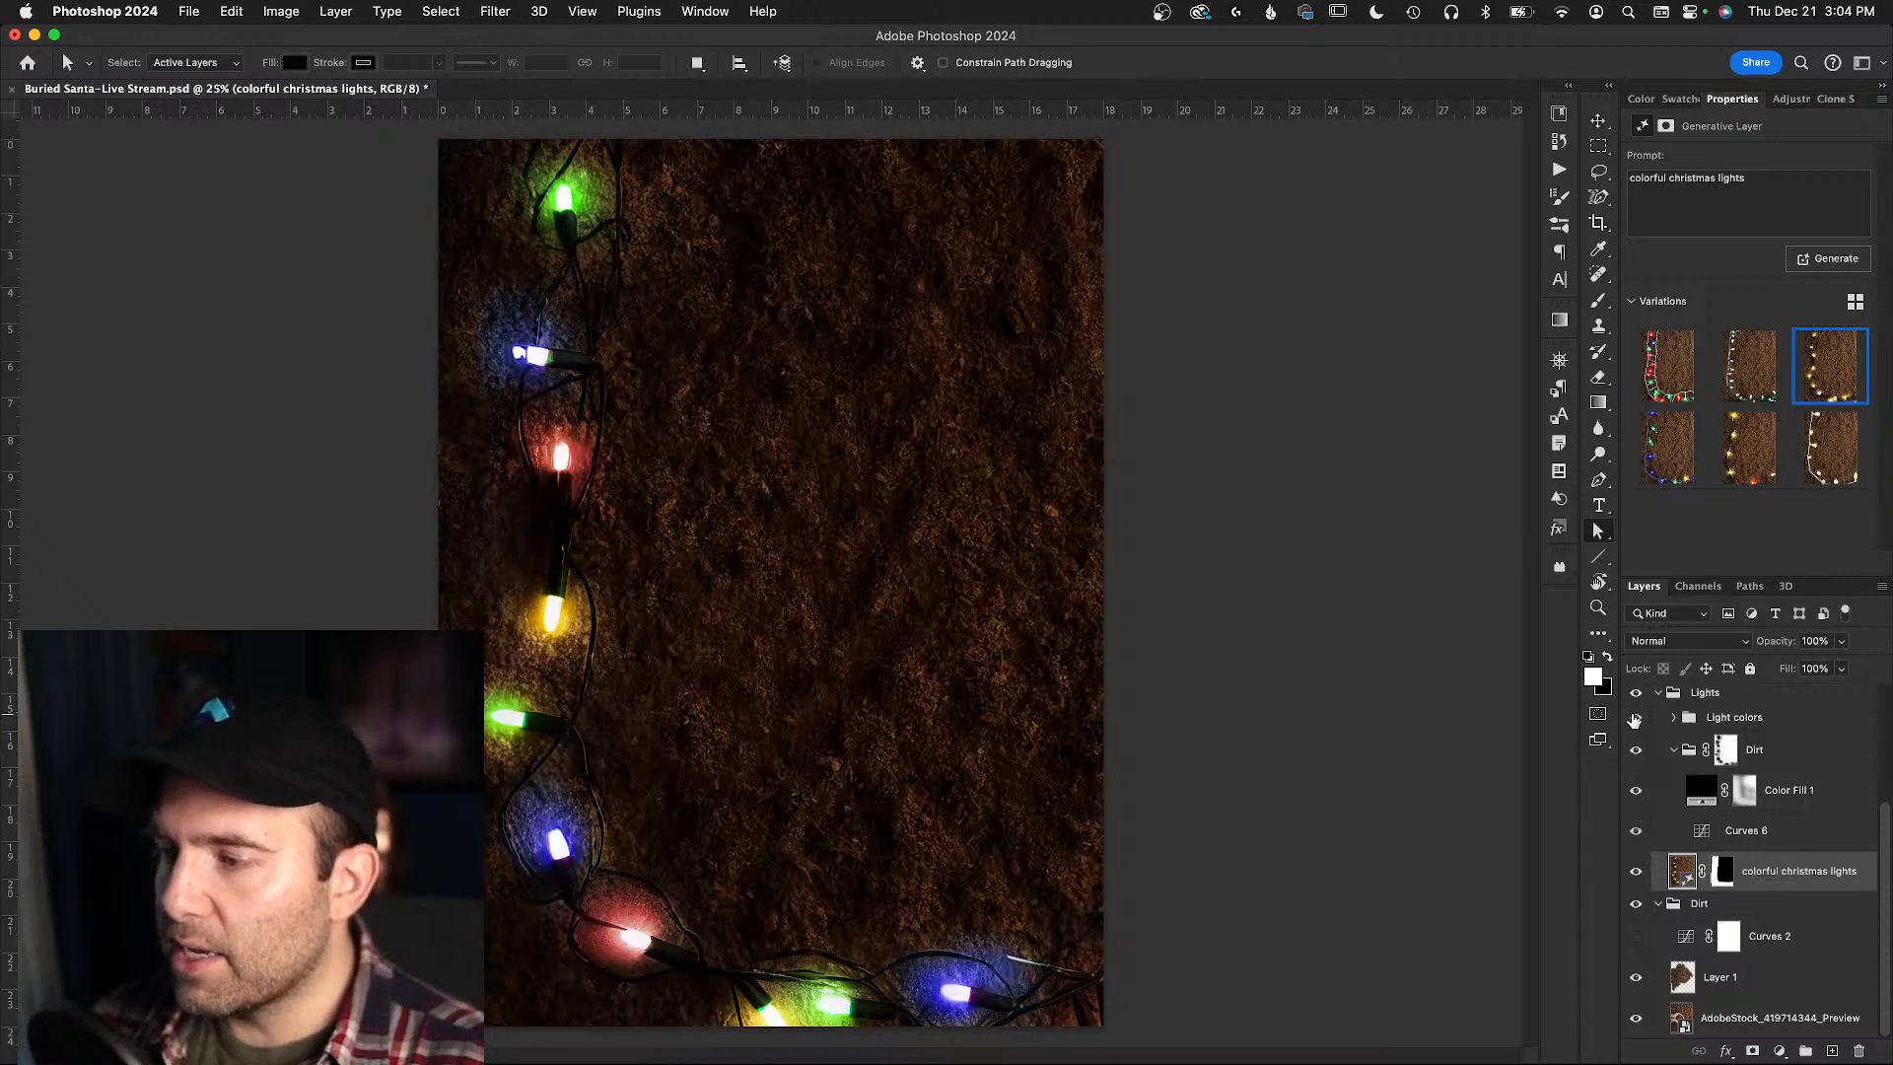
click(1674, 718)
scroll(1677, 770, down, 1)
scroll(1677, 770, down, 1)
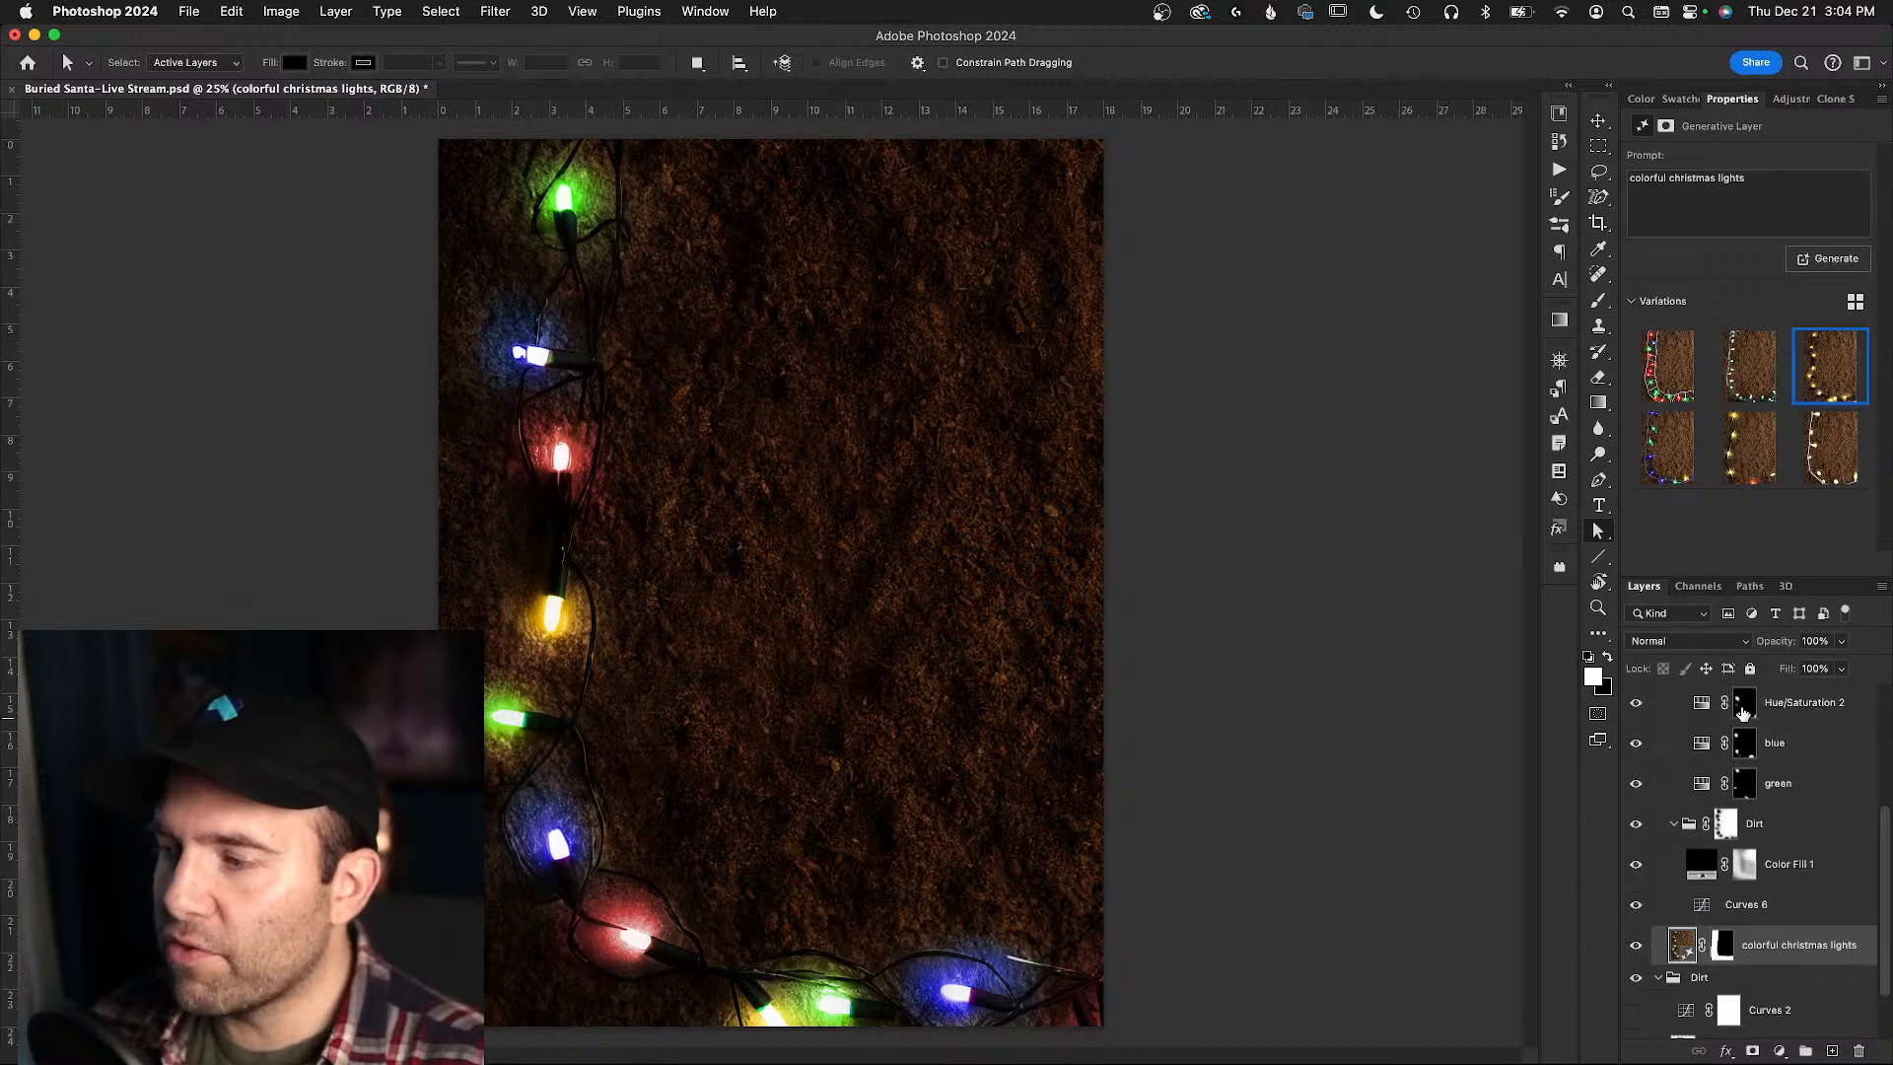
- Compare the bulbs with and without the green, blue and Hue/Saturation 2 adjustments, leaving all three shown
drag(1627, 712, 1633, 797)
click(1633, 794)
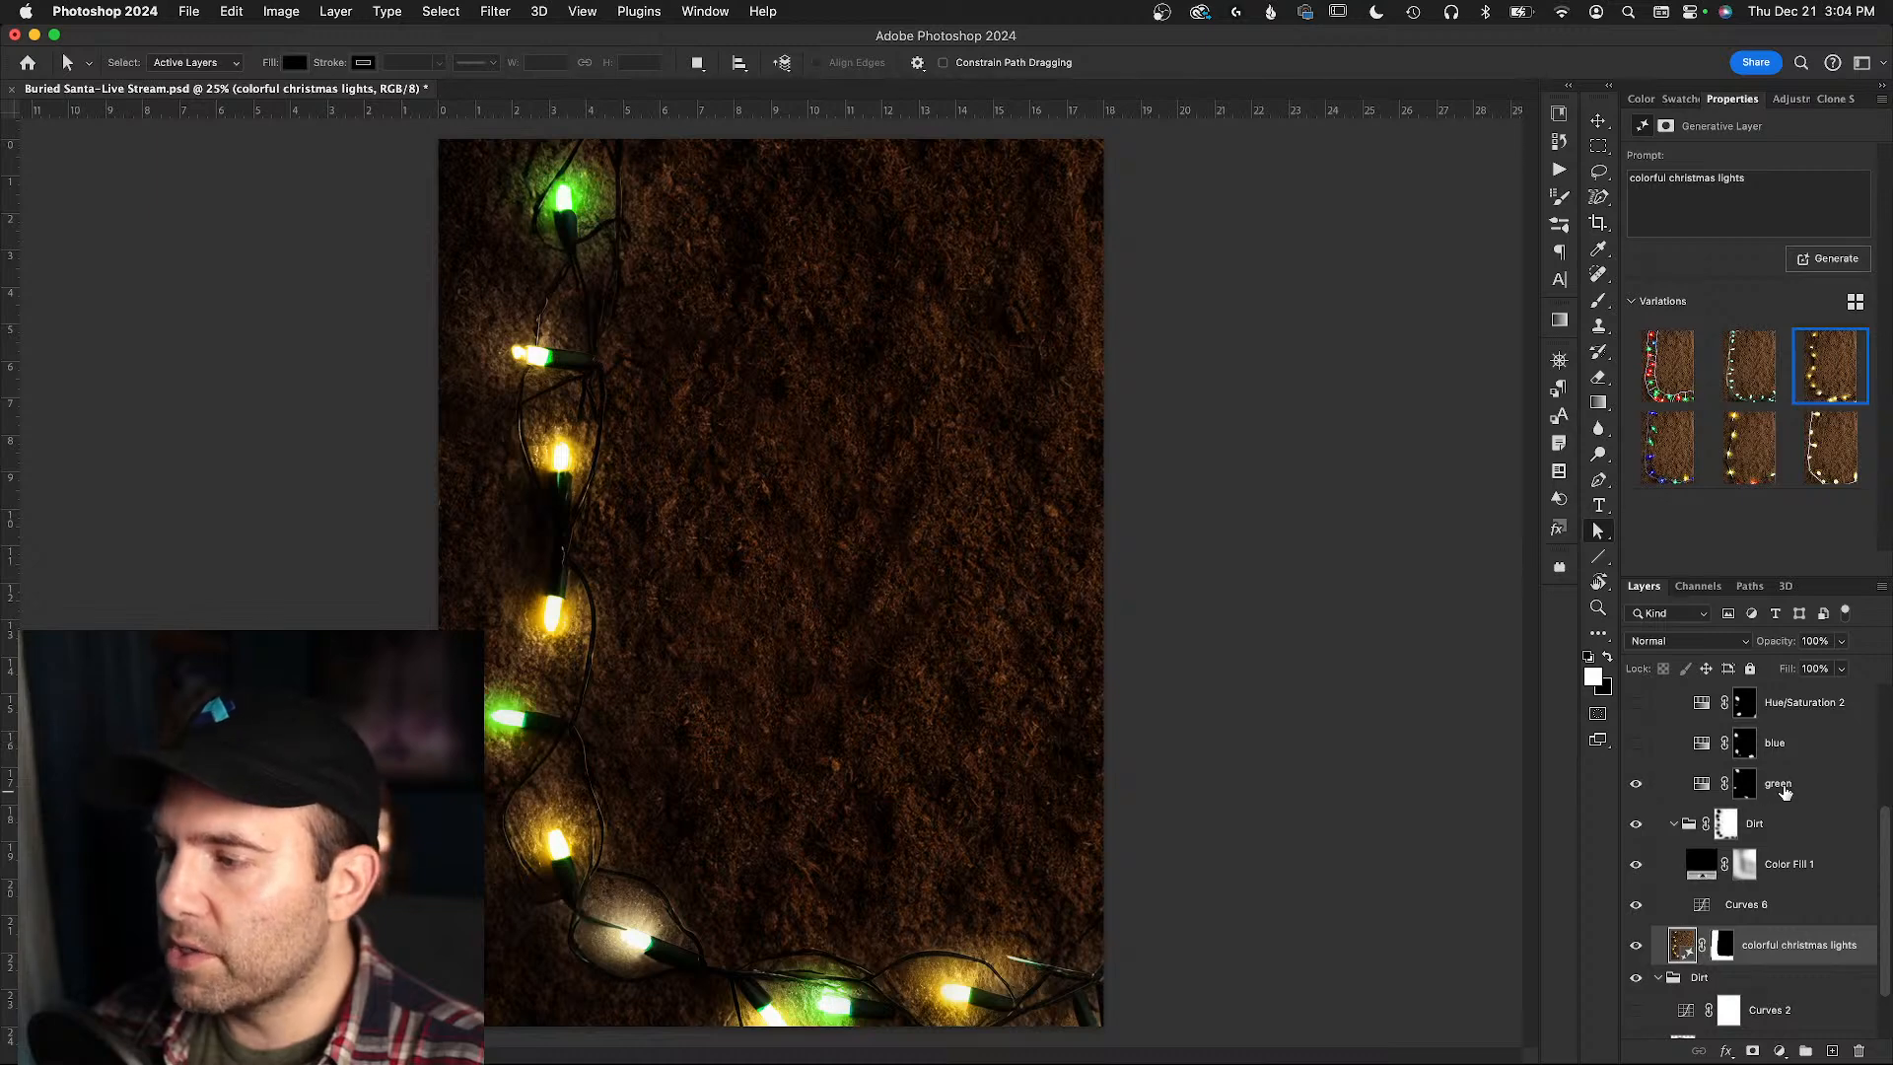
click(1745, 703)
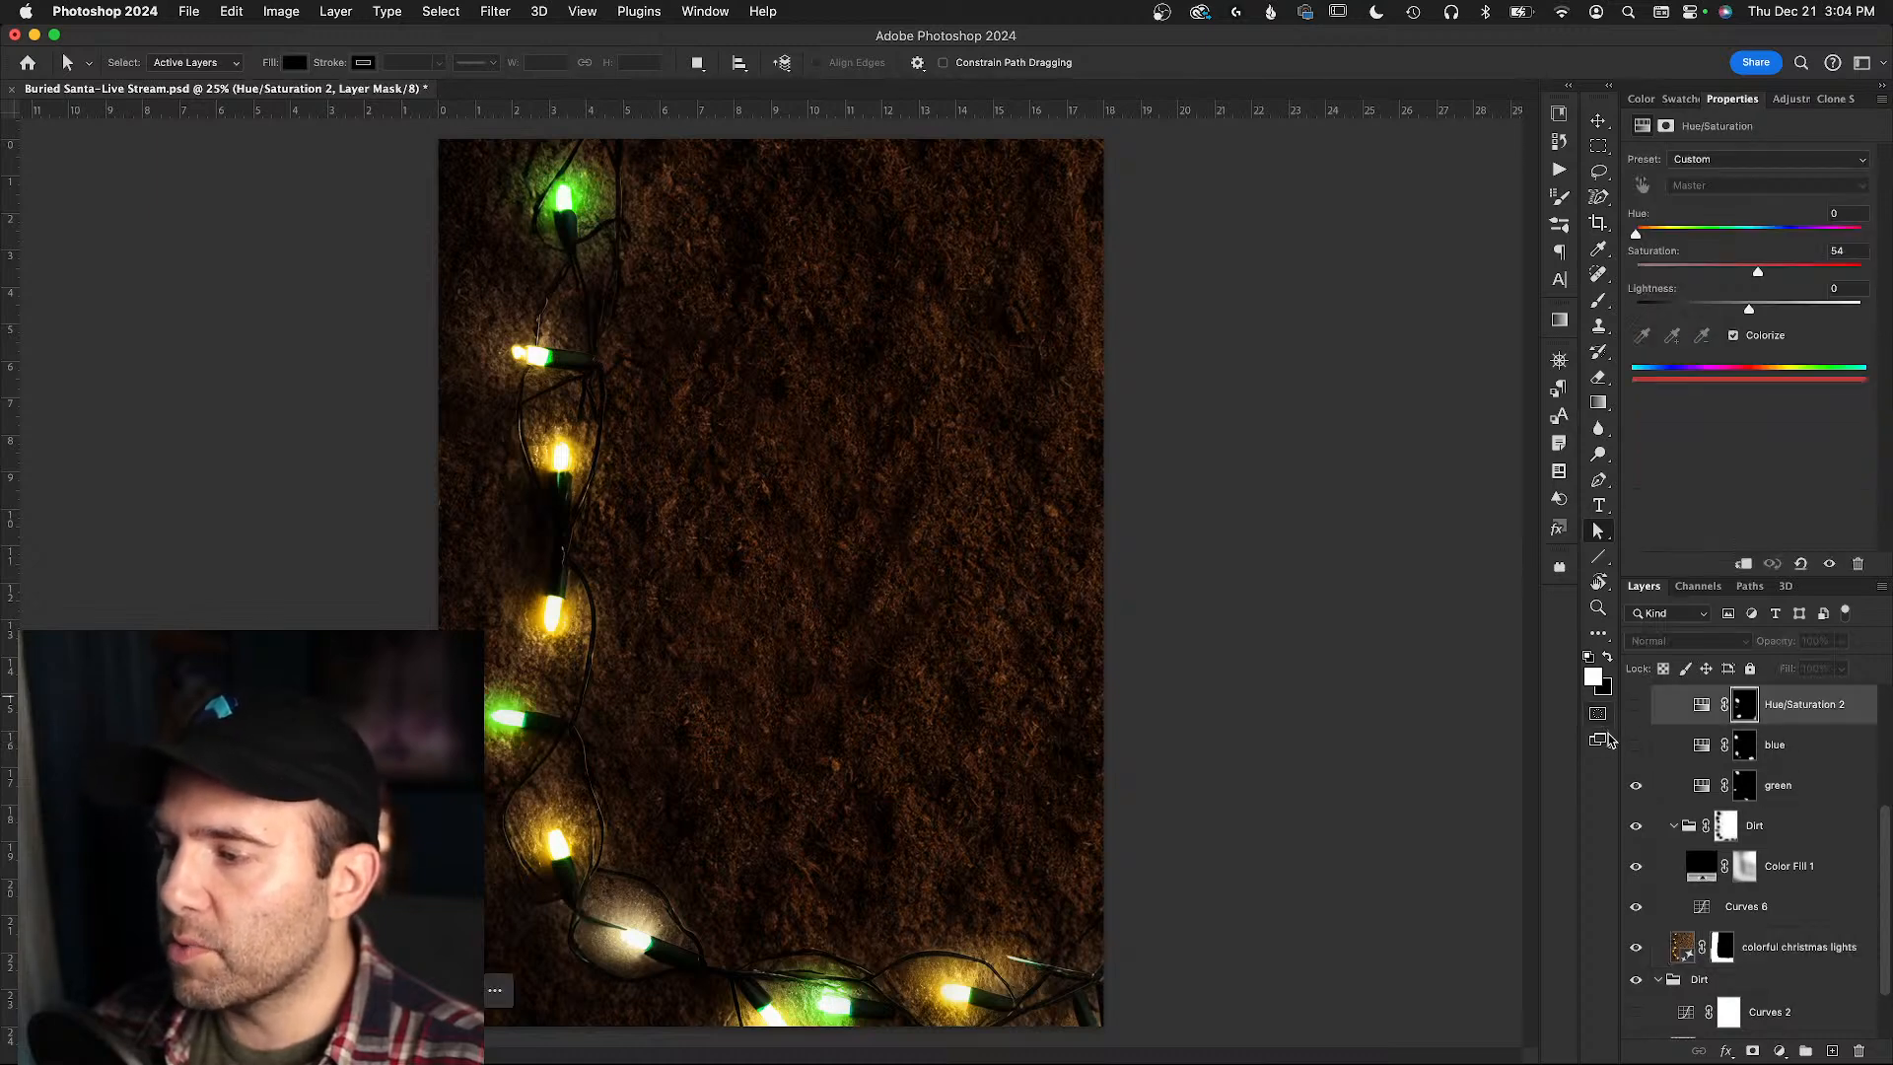
click(1635, 745)
click(1637, 706)
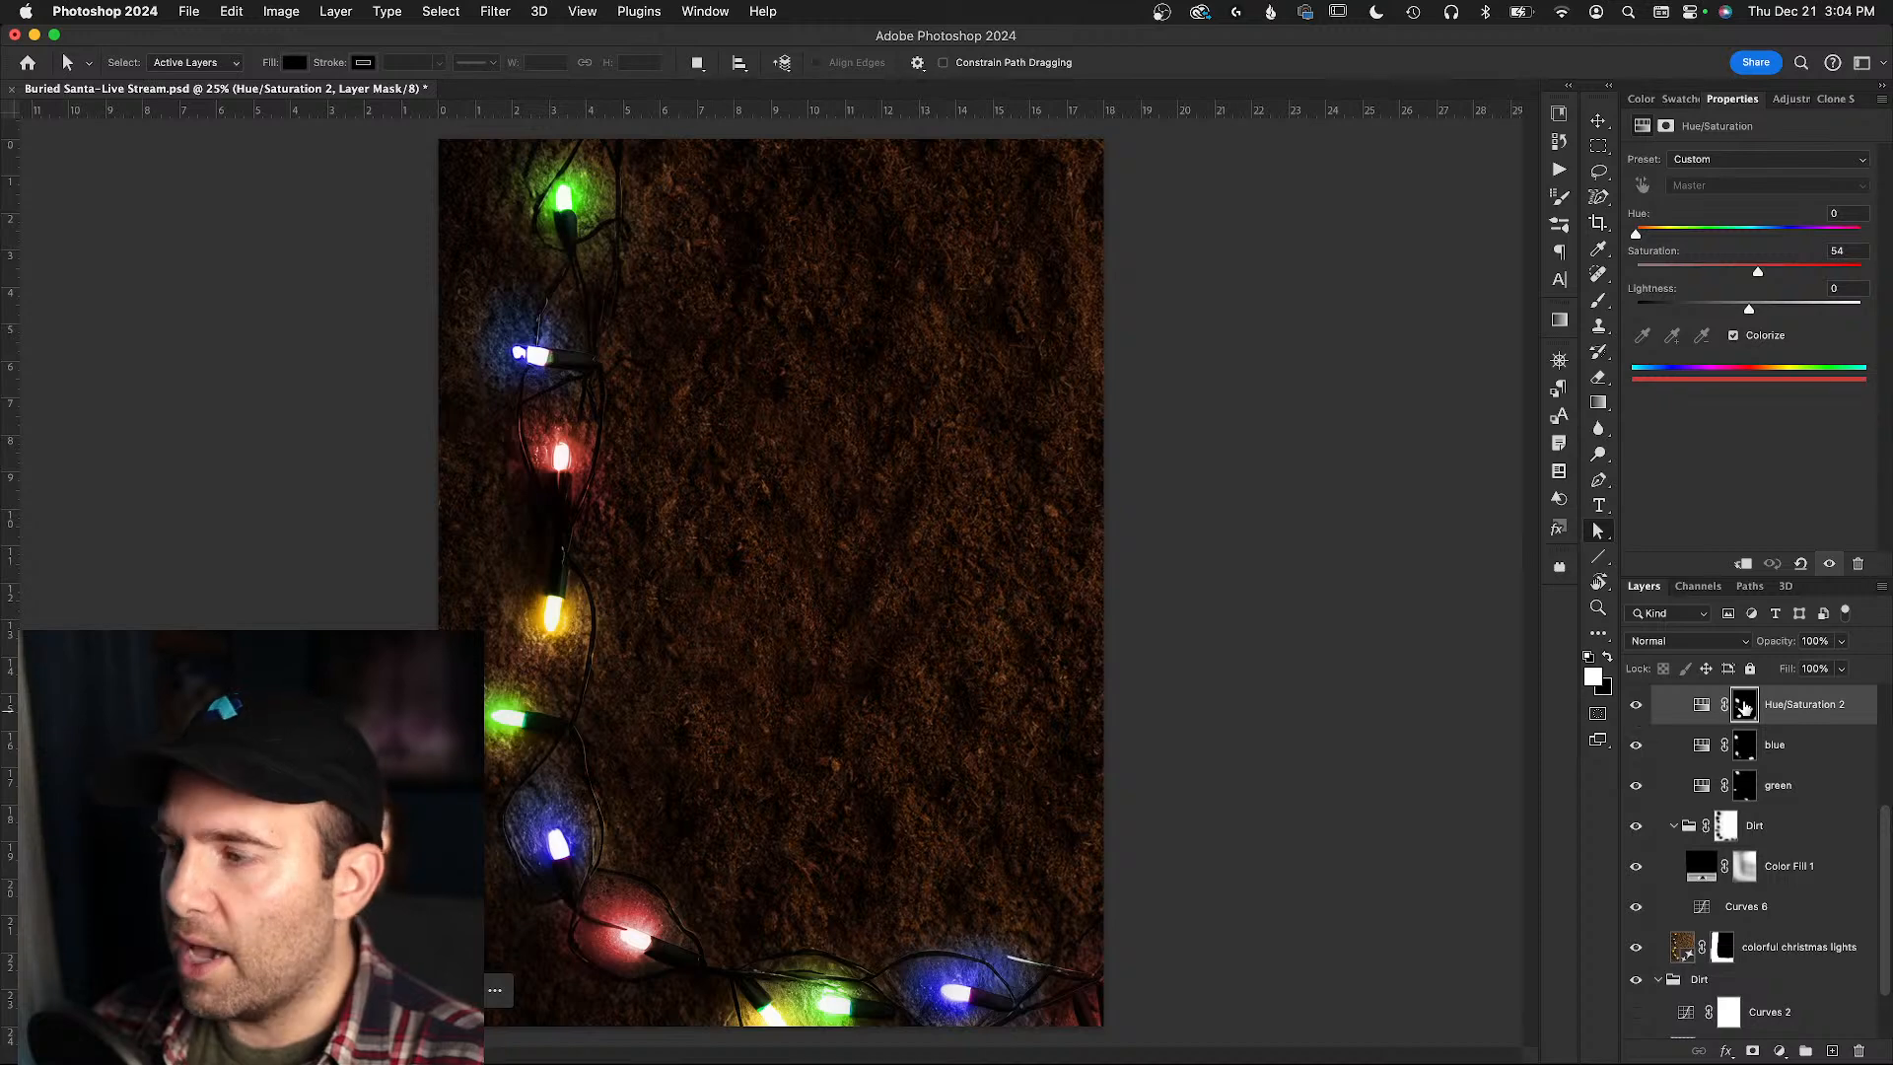
- Rename the Hue/Saturation 2 layer to "red"
double_click(1804, 703)
text(red)
key(Return)
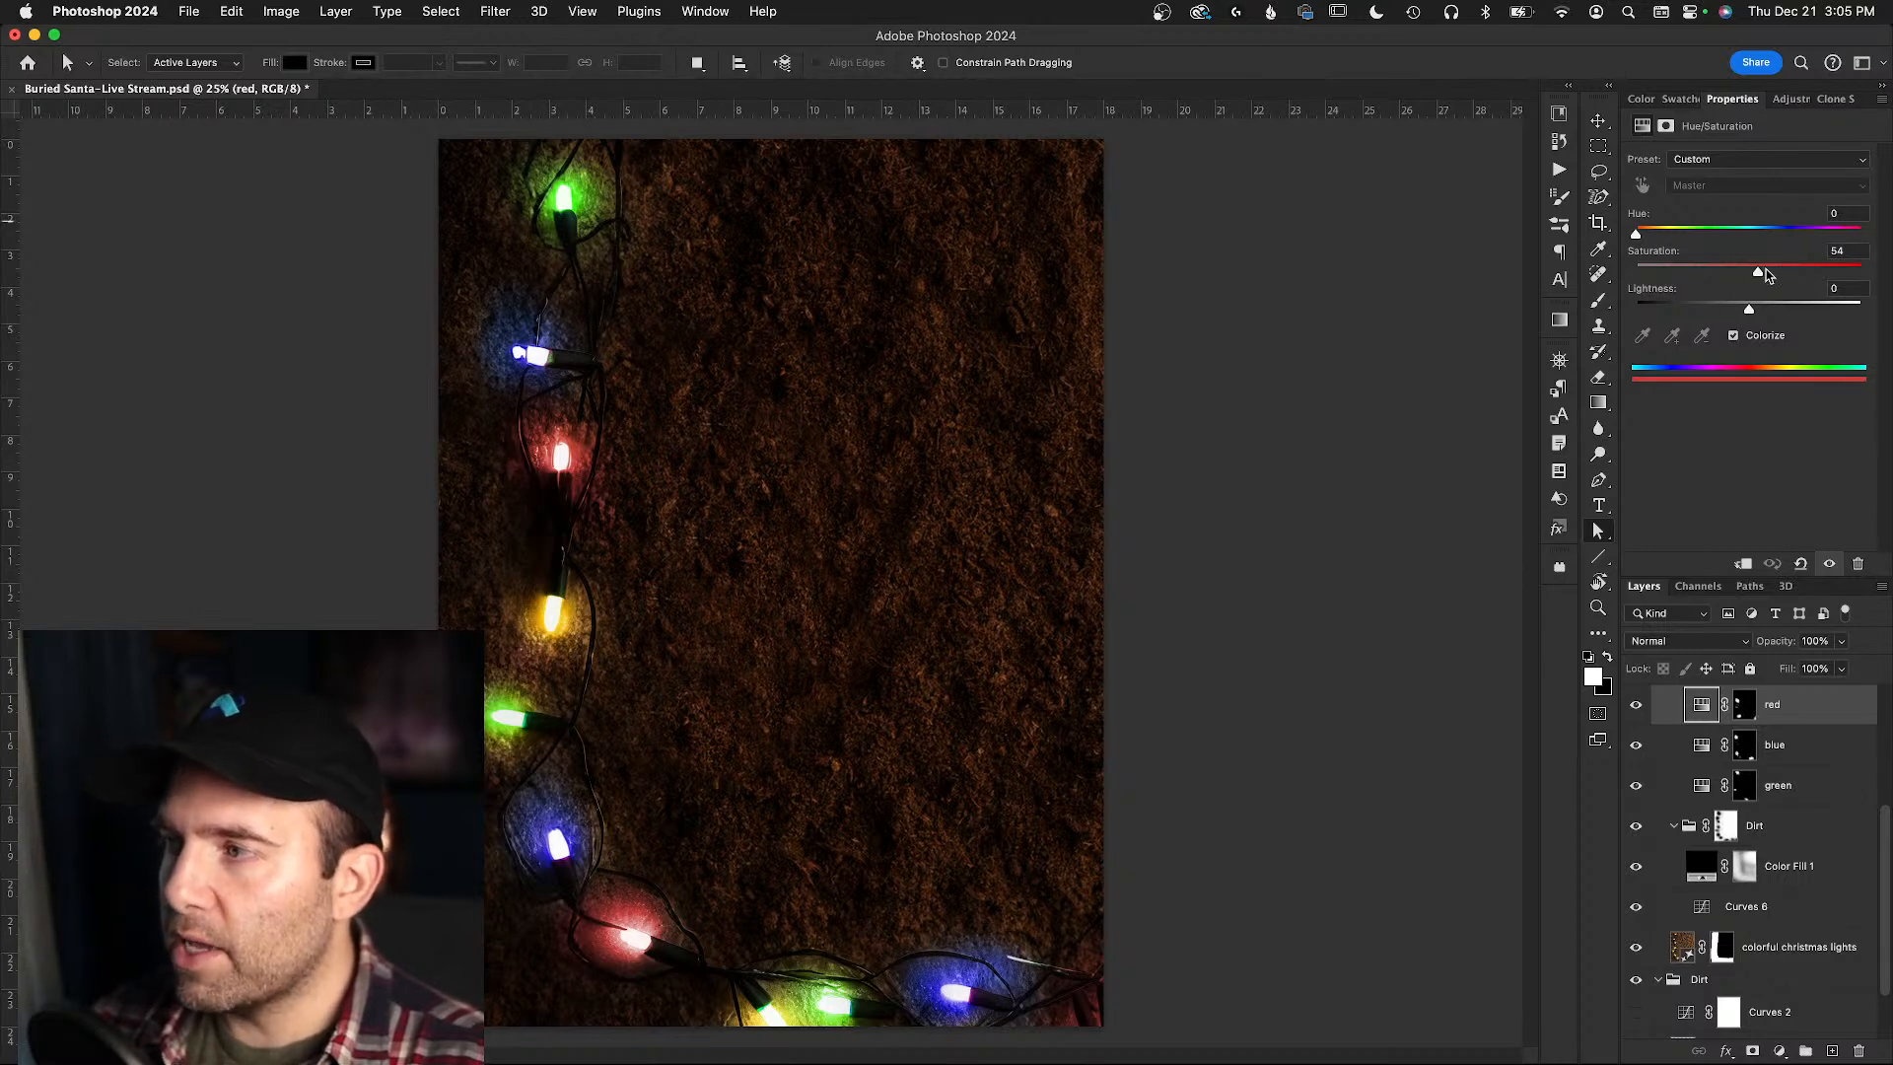
- Set the hue of the "red" adjustment layer to 187 and turn off Colorize
drag(1656, 235, 1753, 236)
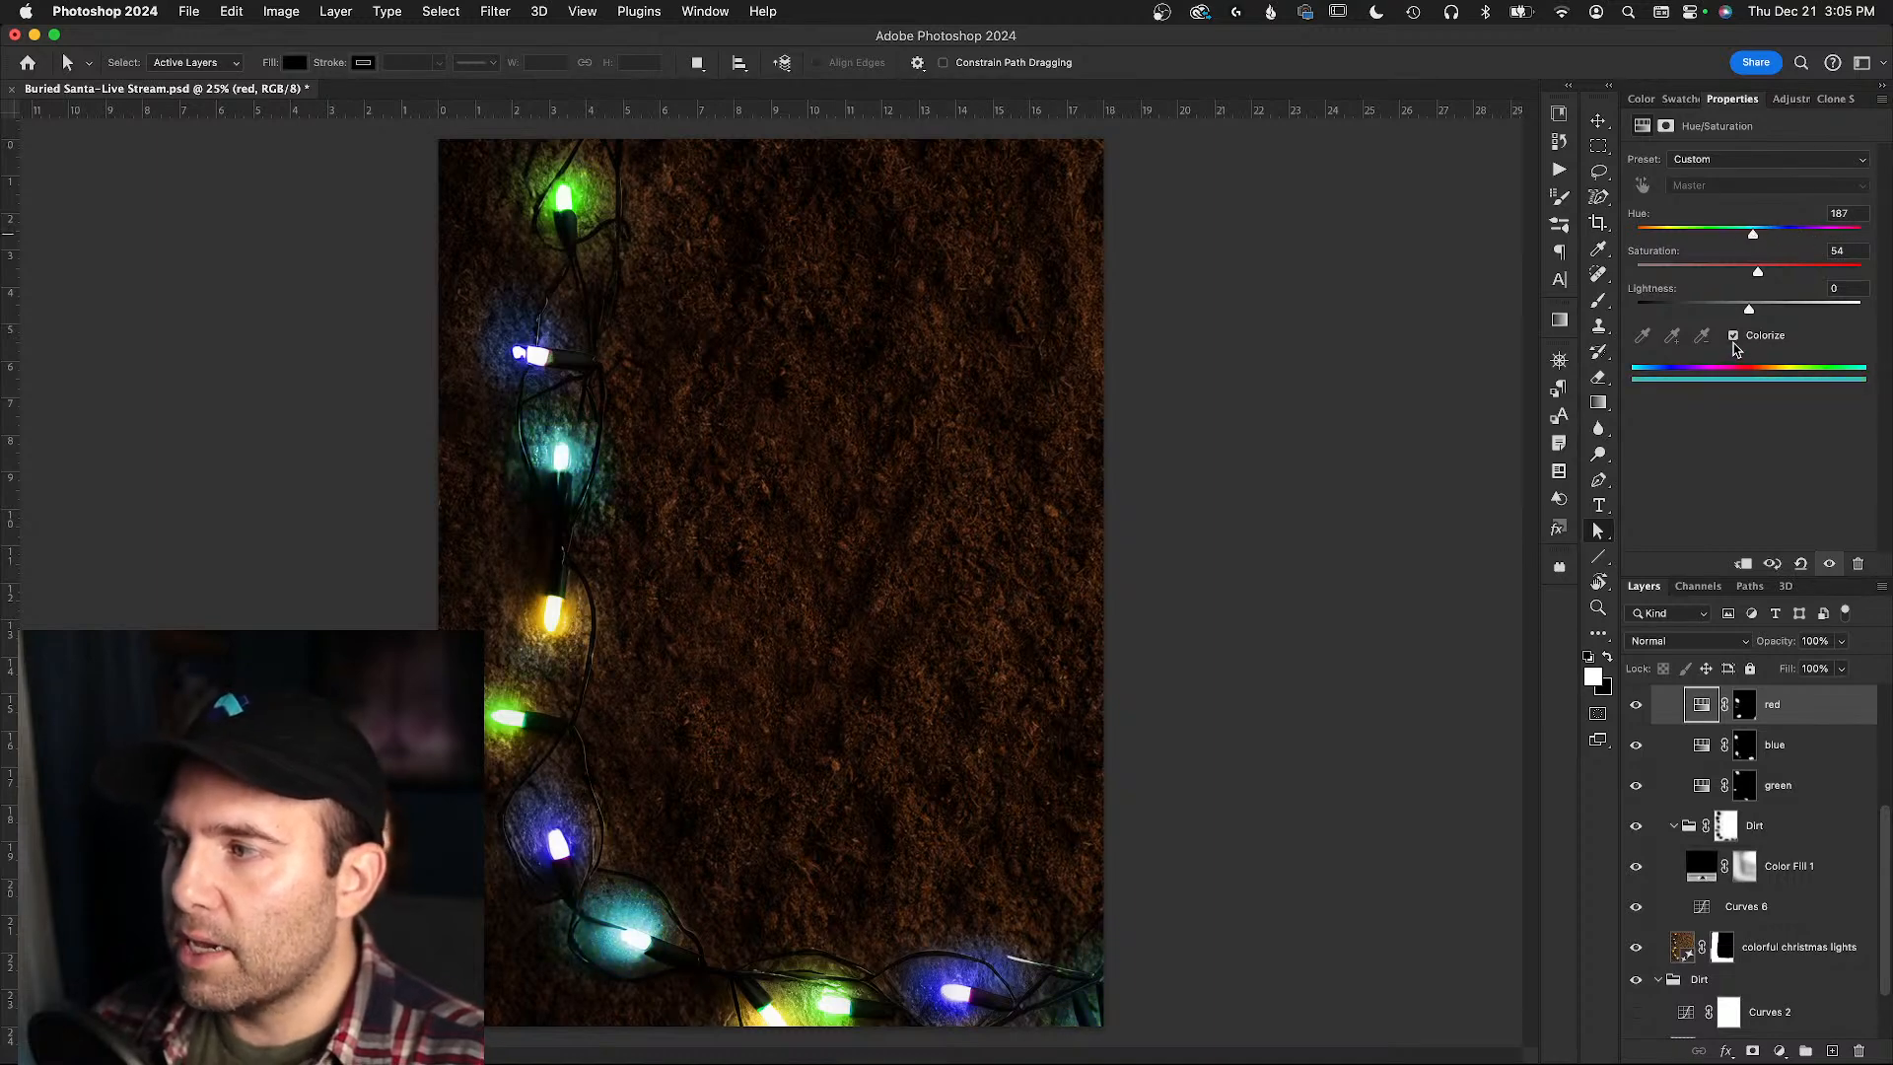
click(1732, 336)
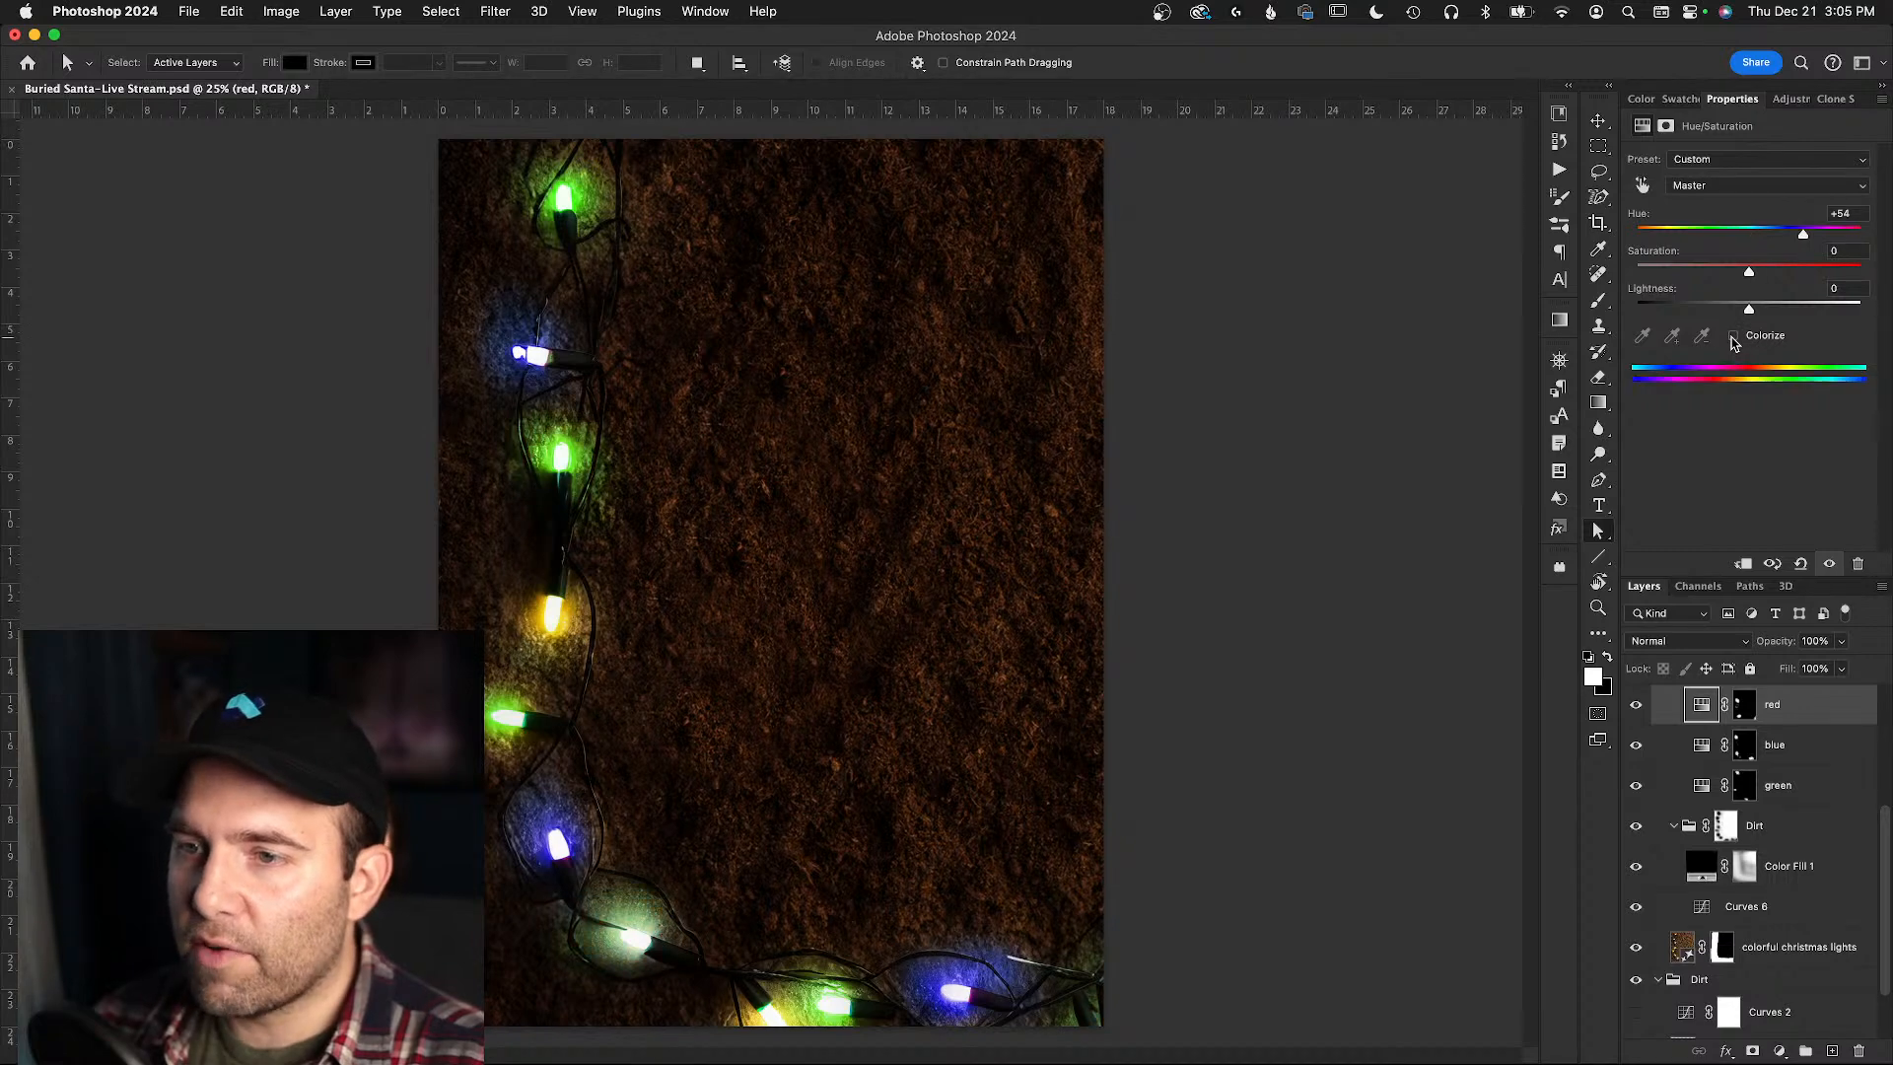
- Turn Colorize back on for the "red" adjustment with hue 63, and compare the image with its mask disabled and enabled
click(1733, 336)
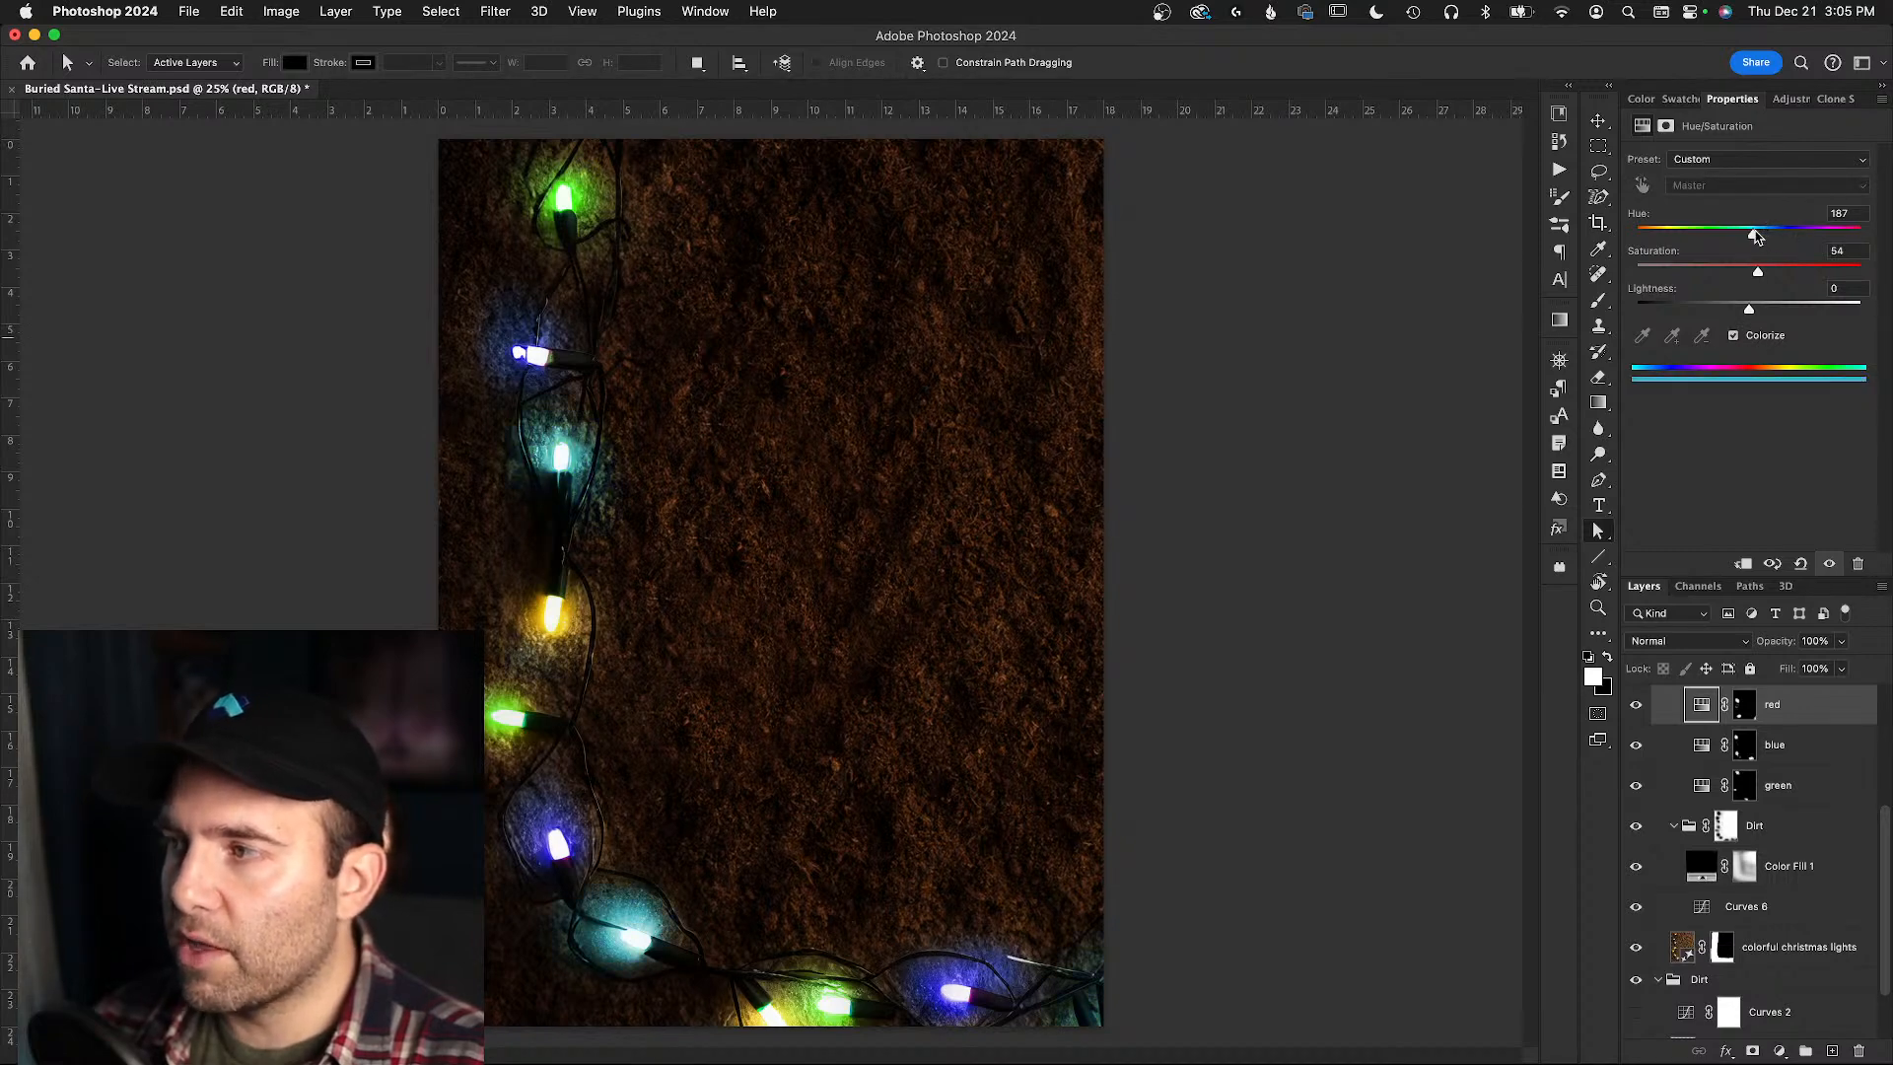
drag(1756, 237, 1676, 234)
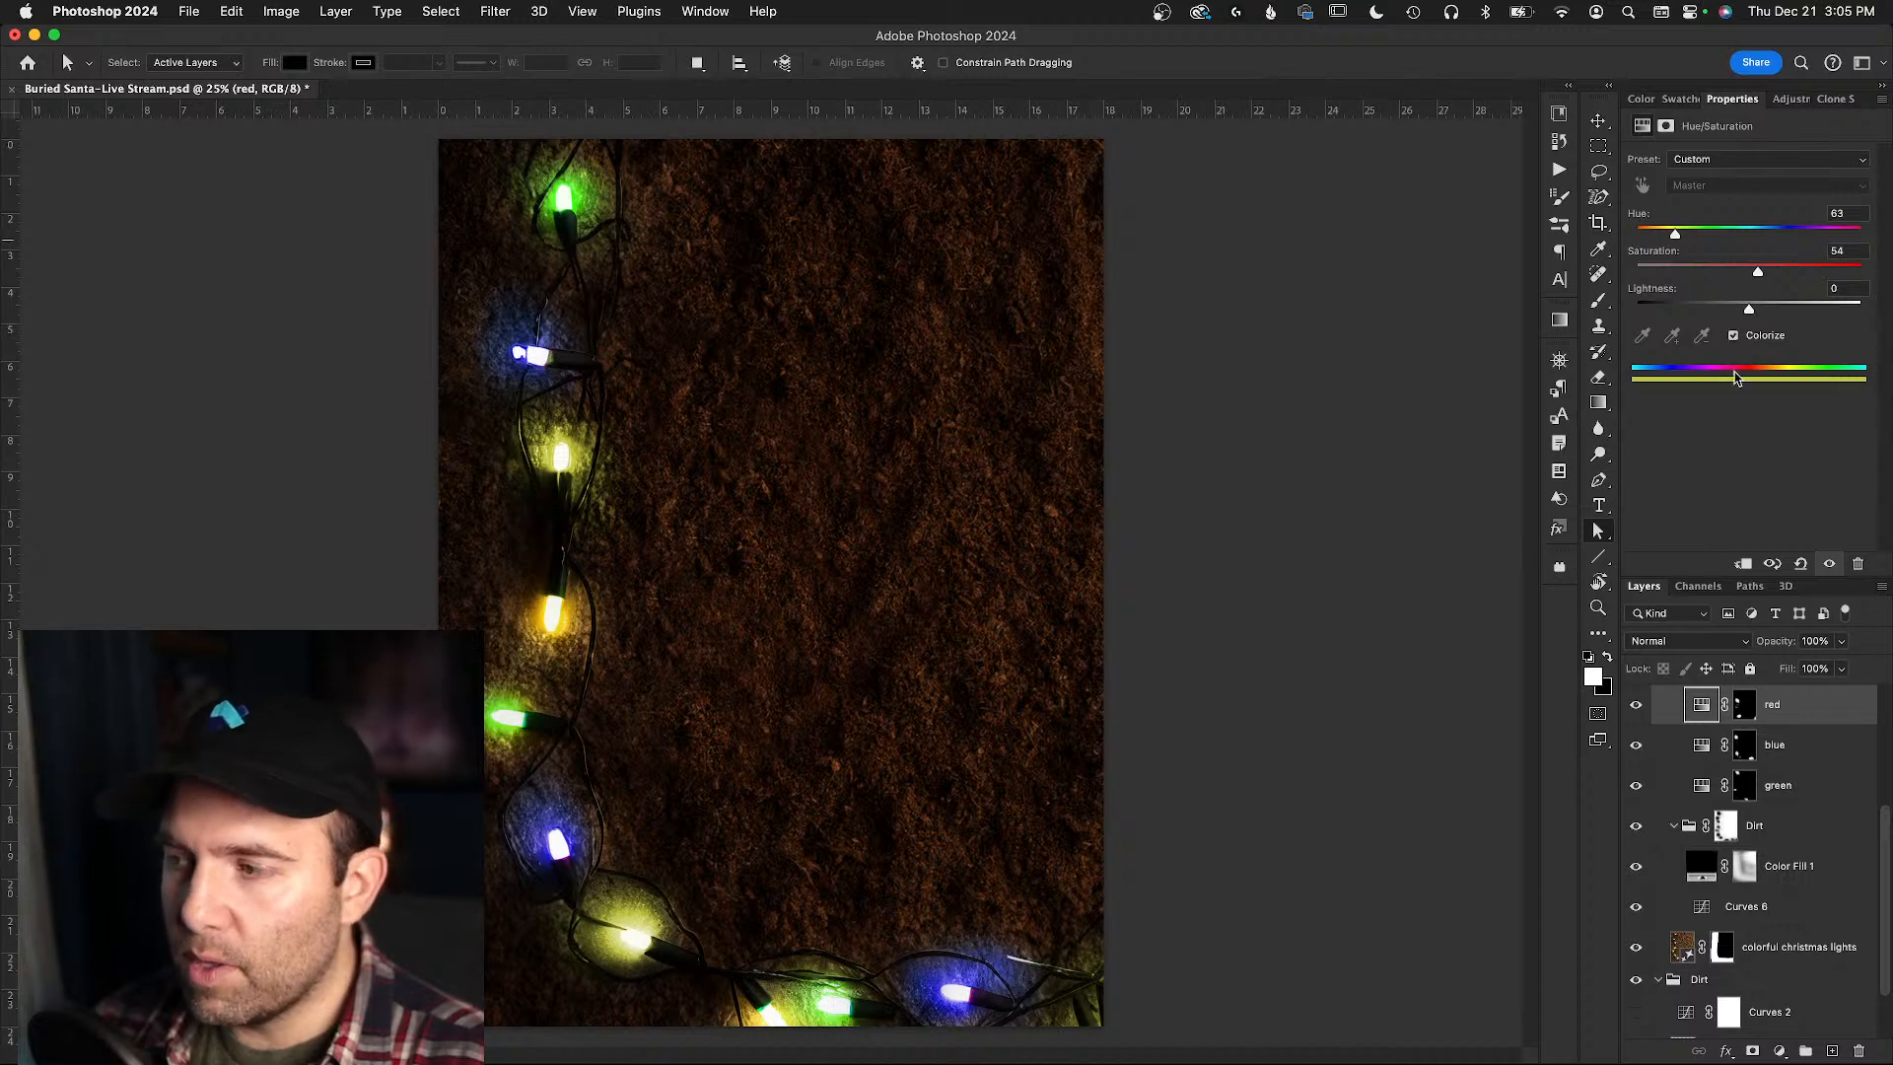
shift+click(1743, 706)
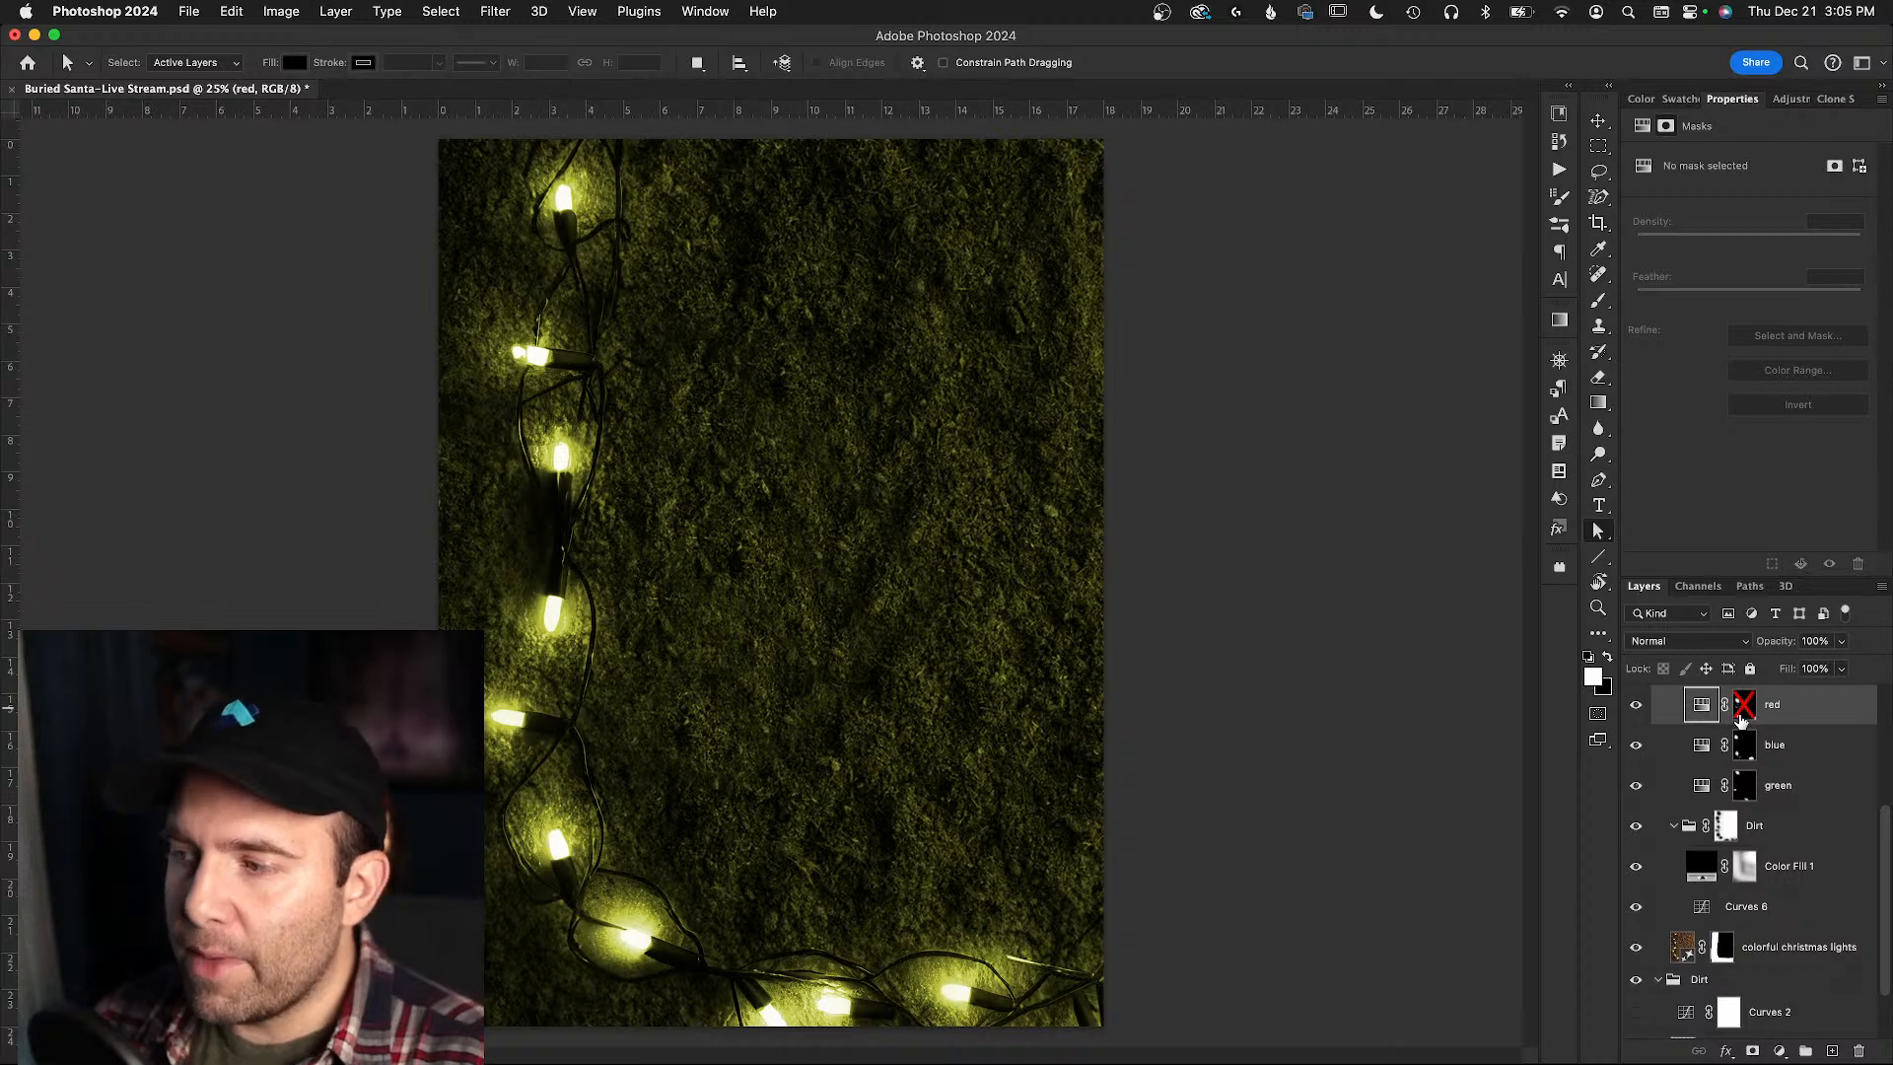
shift+click(1745, 718)
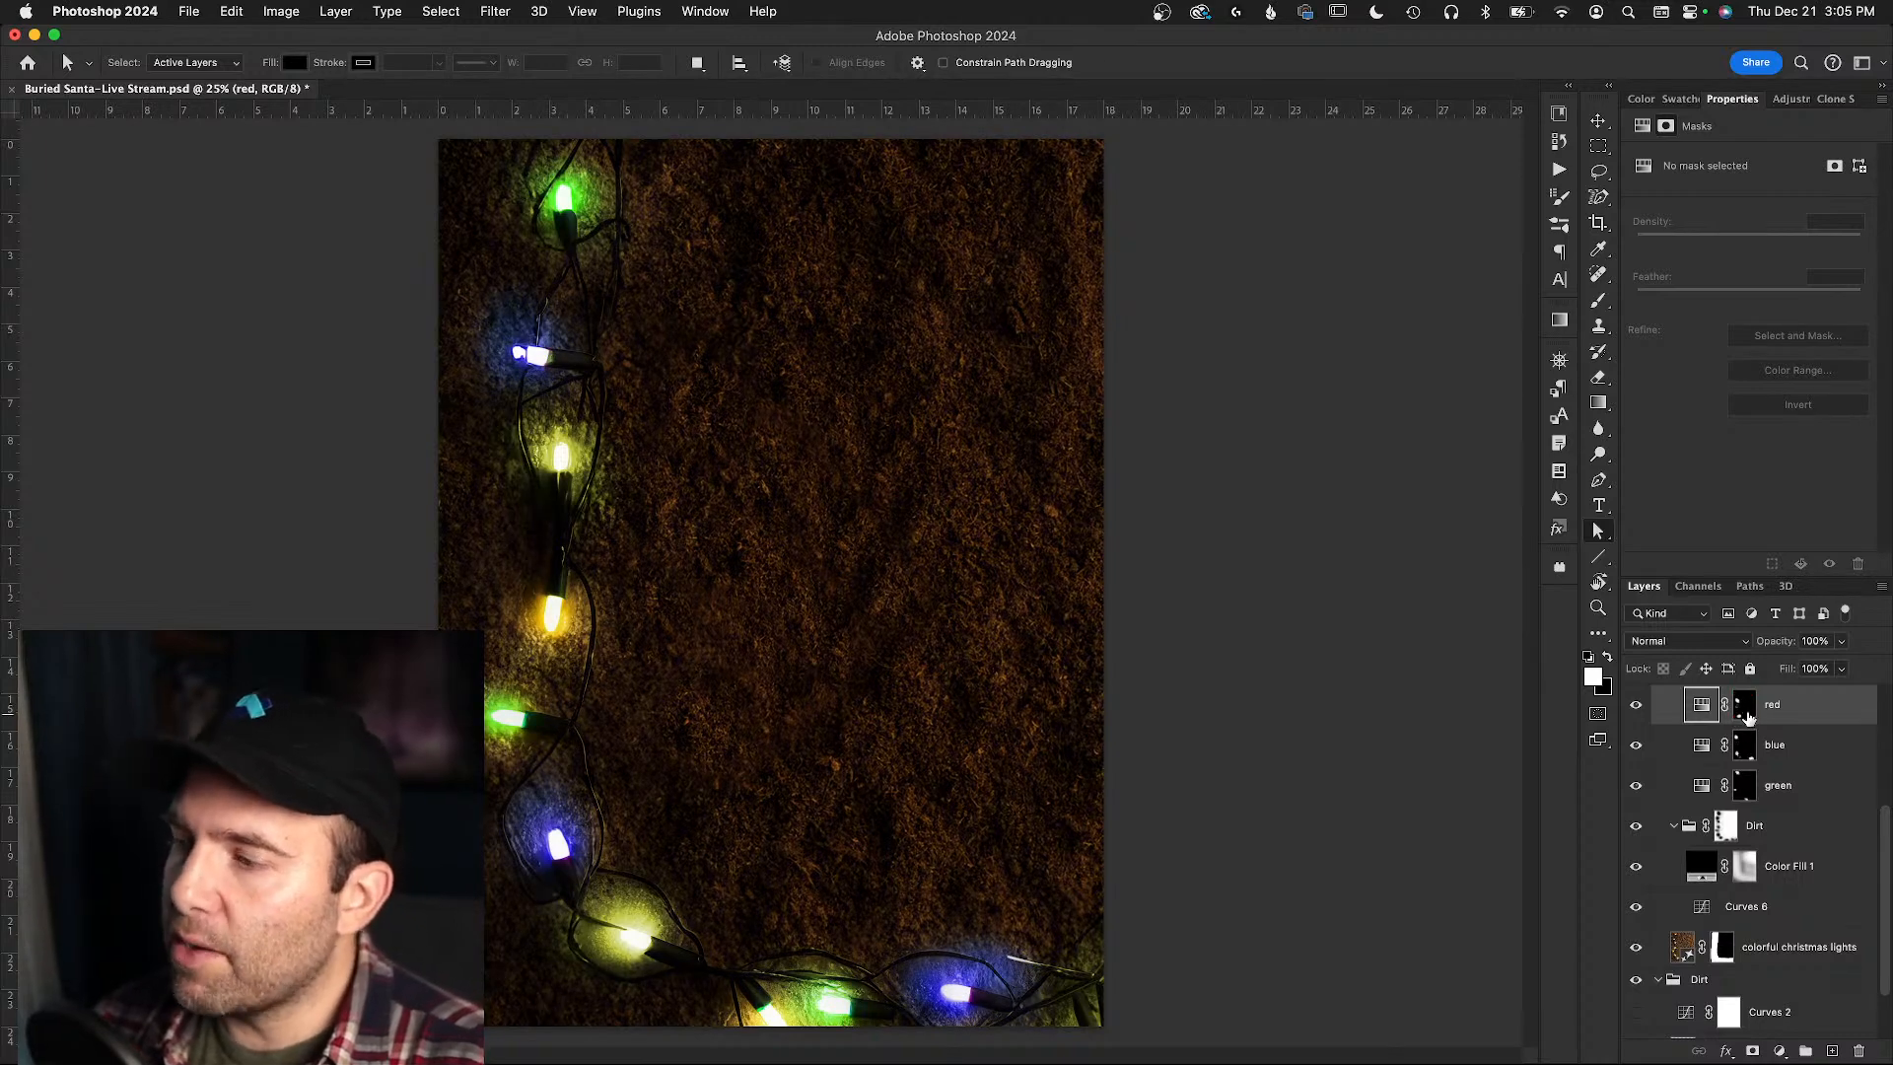
- Undo the mask and hue changes on the "red" adjustment layer until its hue is back at 0 with Colorize on
click(1709, 713)
key(super+z)
key(super+z)
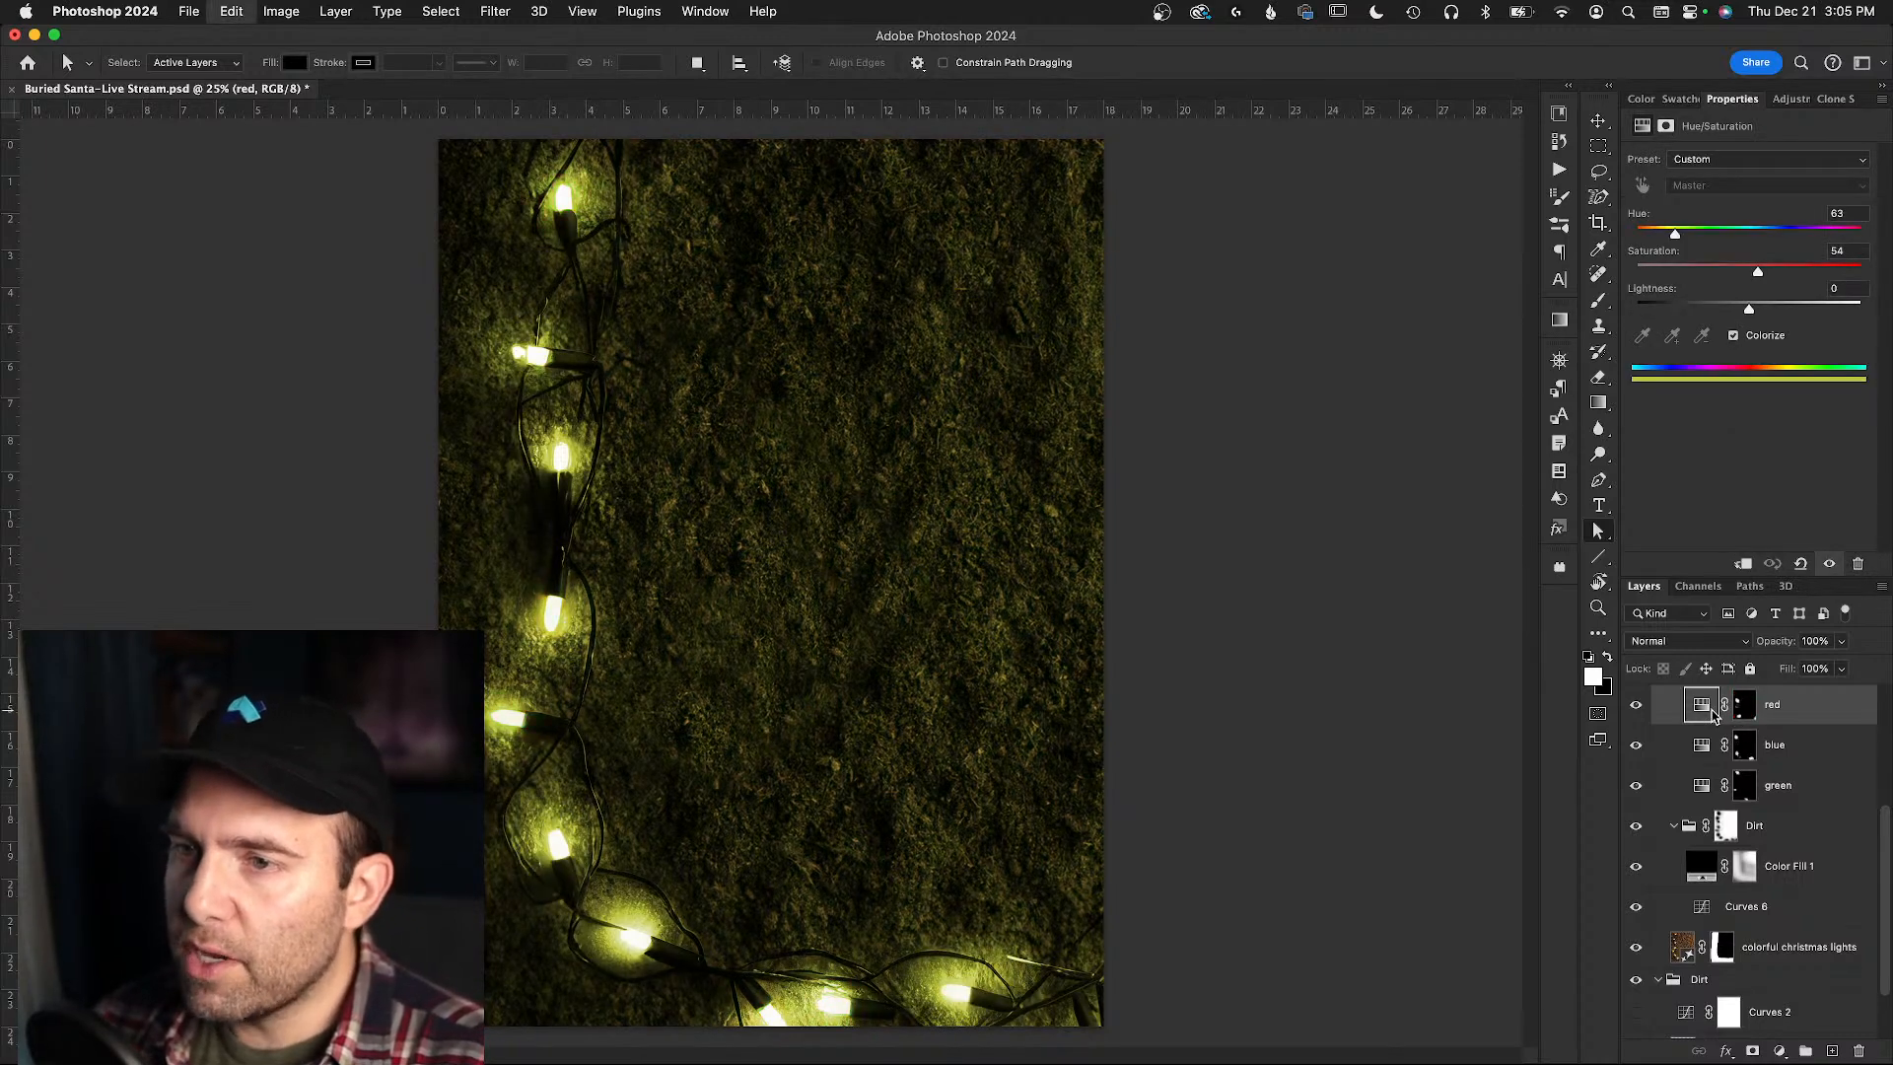
key(super+z)
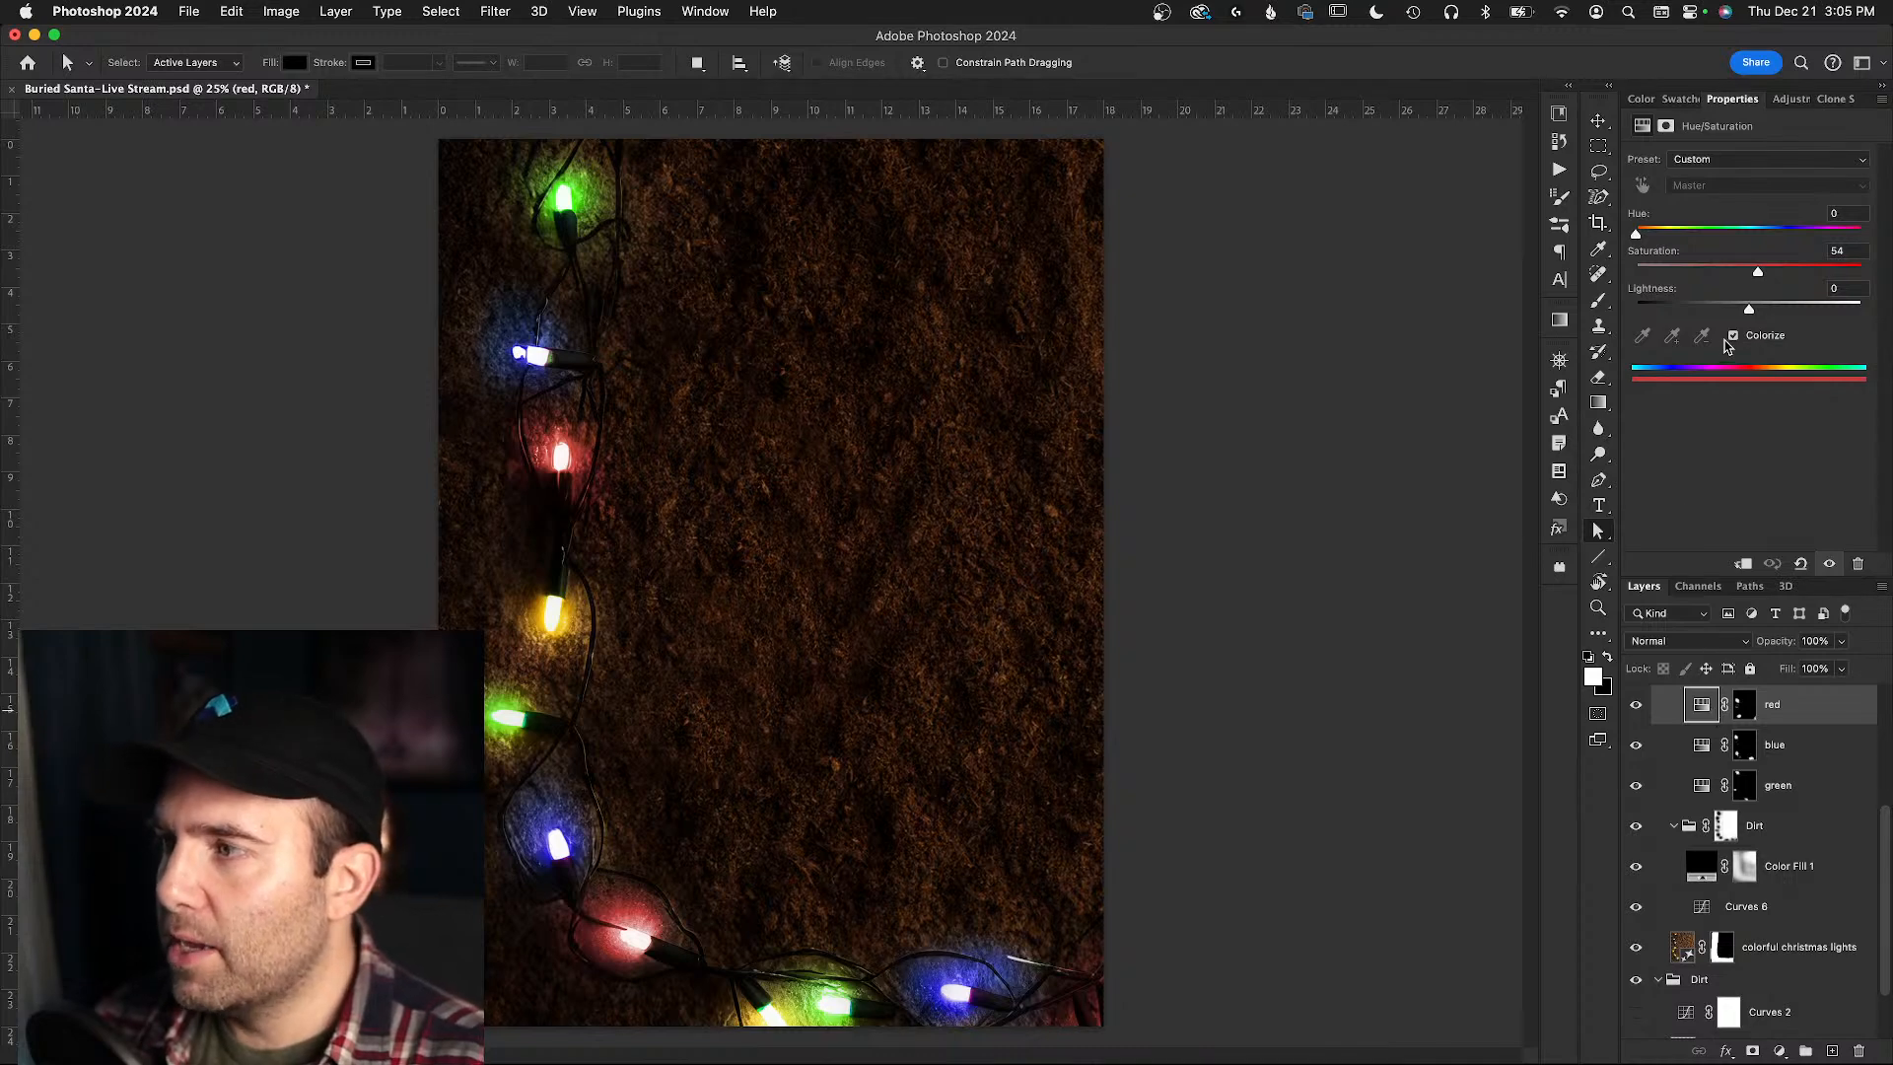
- Try a saturation of 99 on the "red" adjustment layer and undo it
drag(1759, 273, 1859, 279)
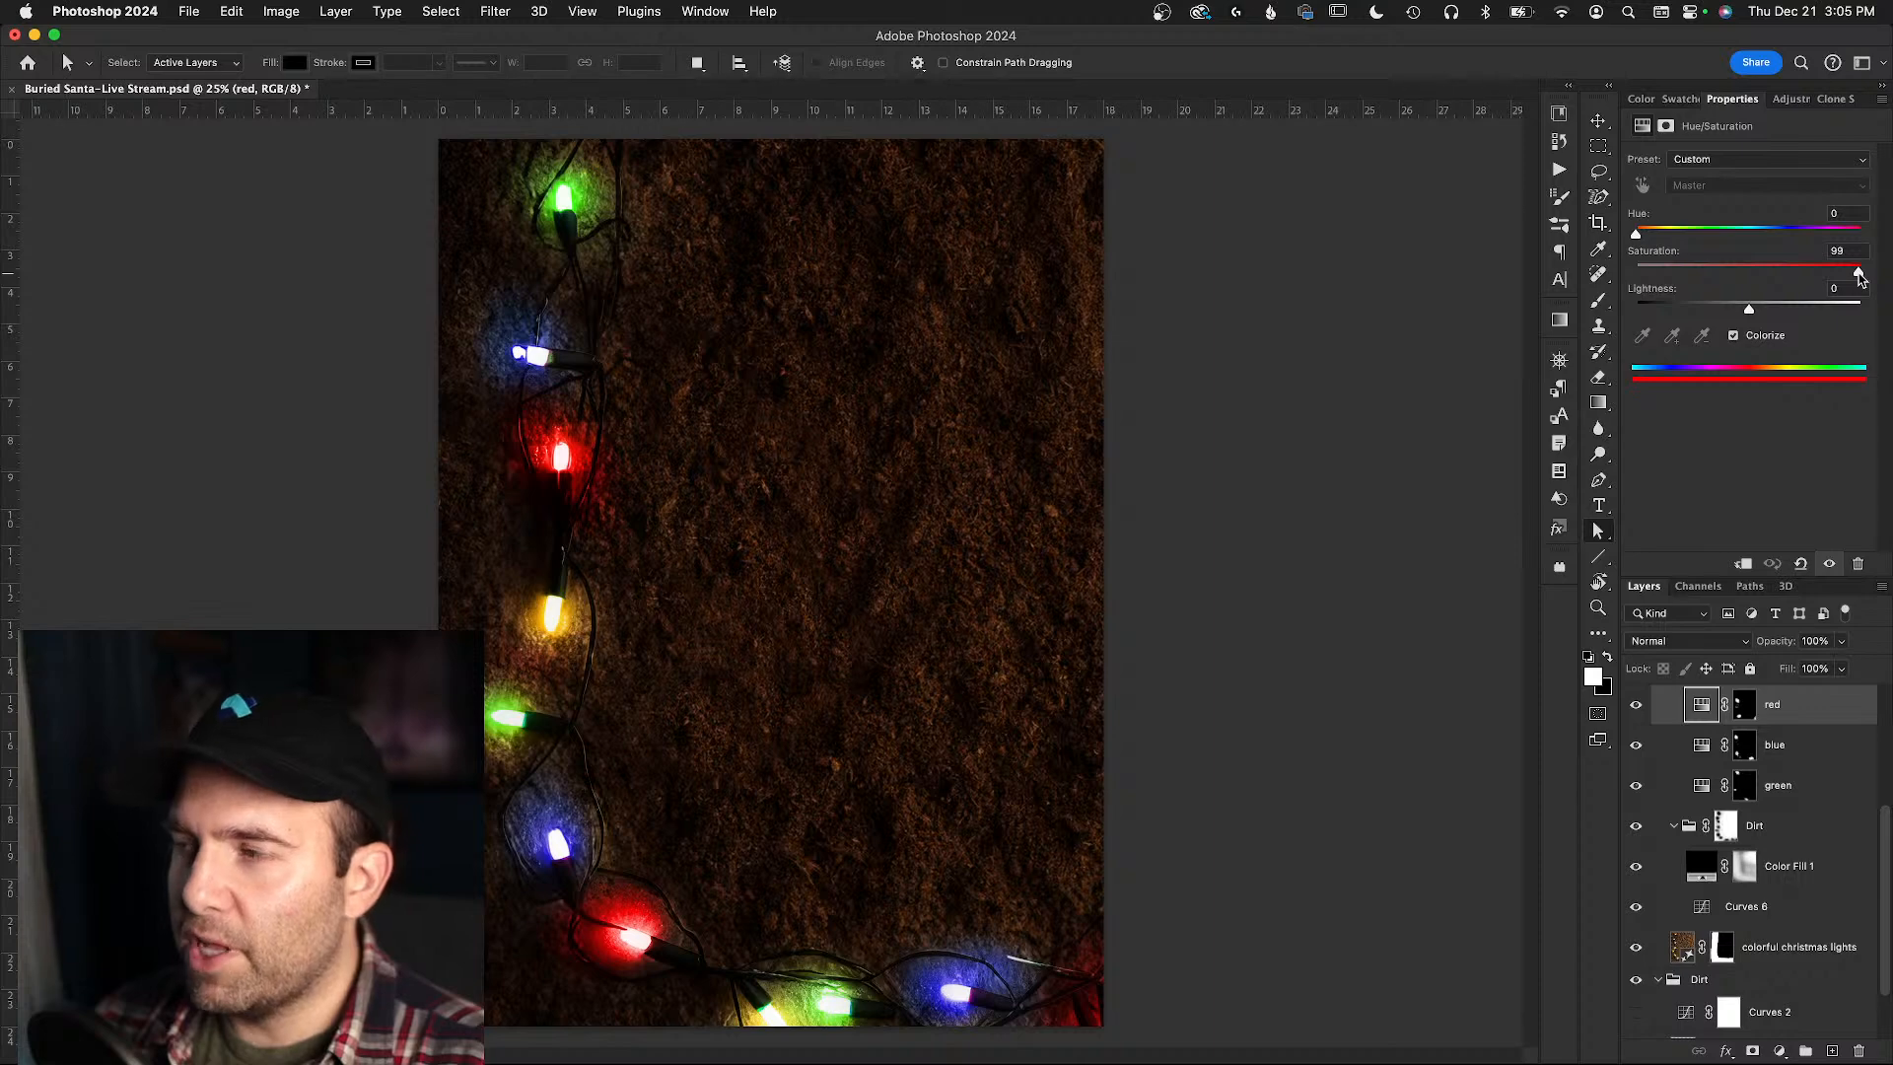
key(super+z)
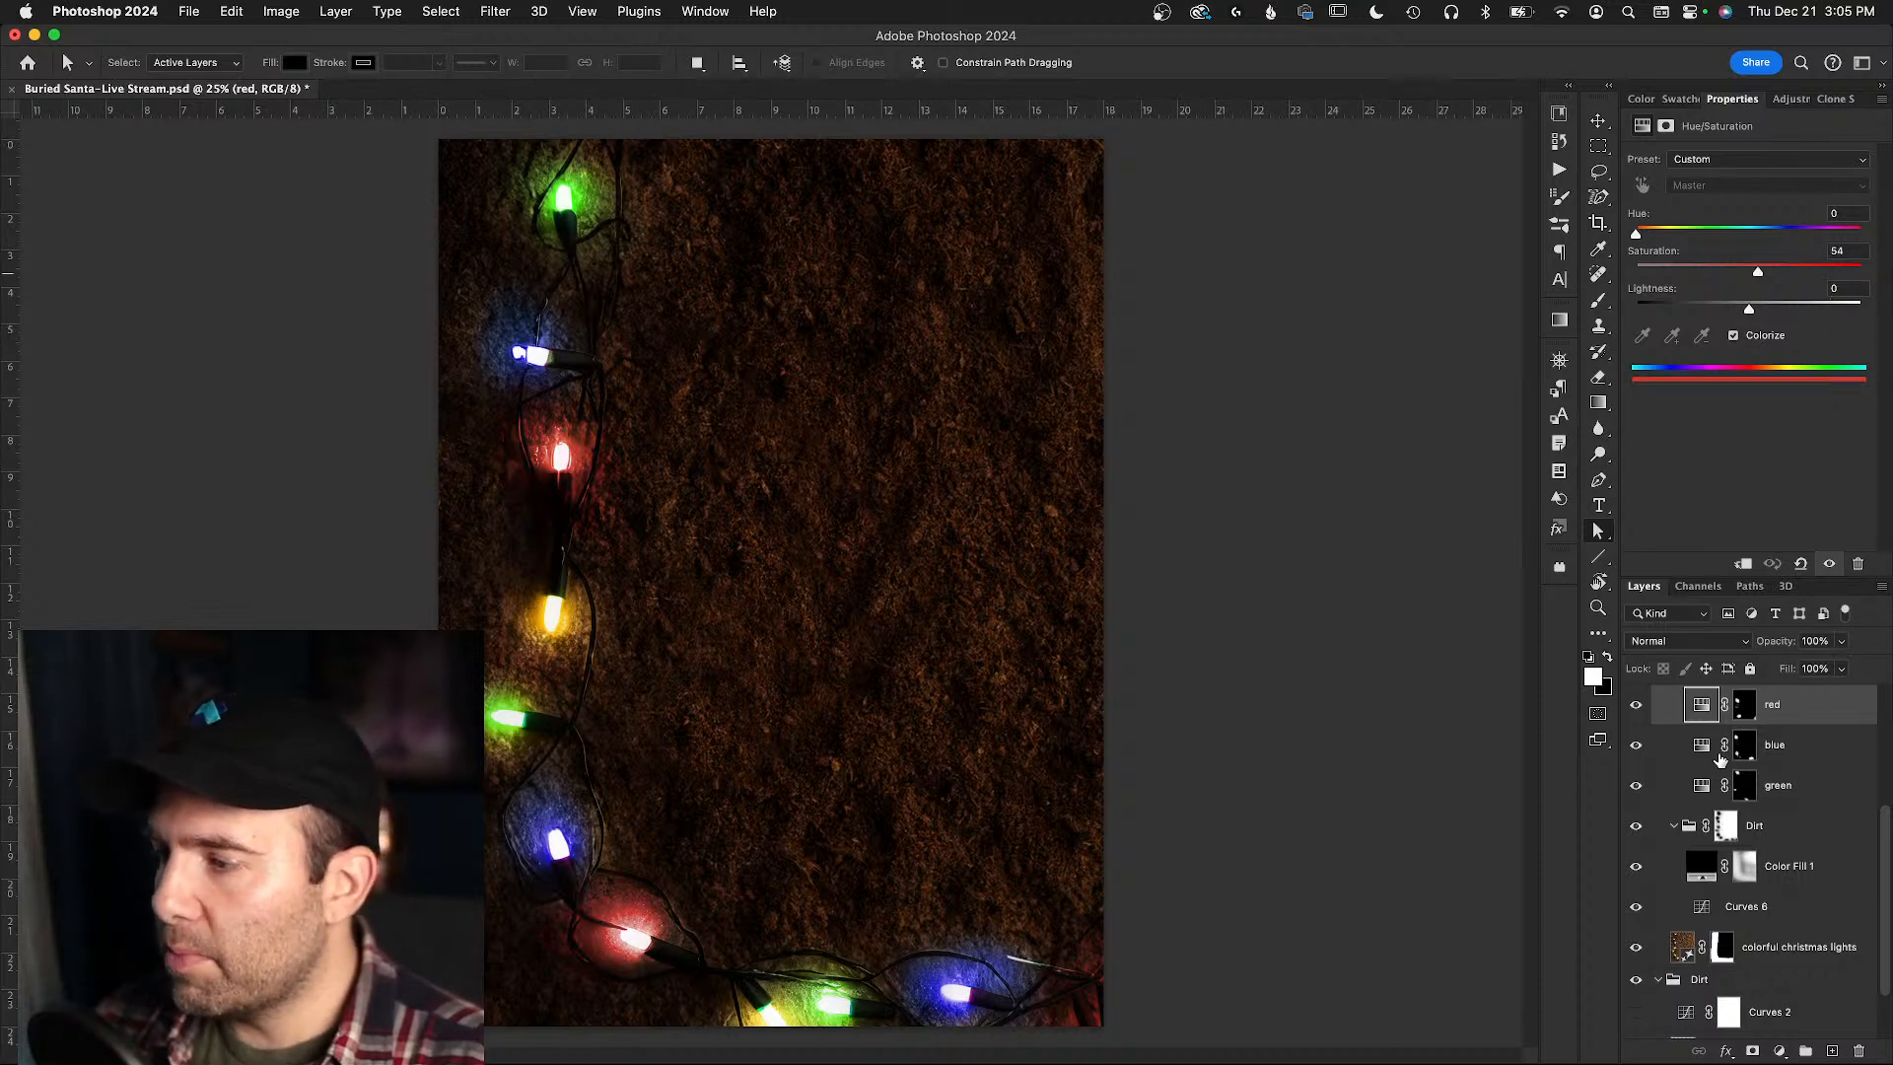
- Collapse the Lights group, and show and expand the Skull group to reveal its layers
scroll(1720, 759, up, 4)
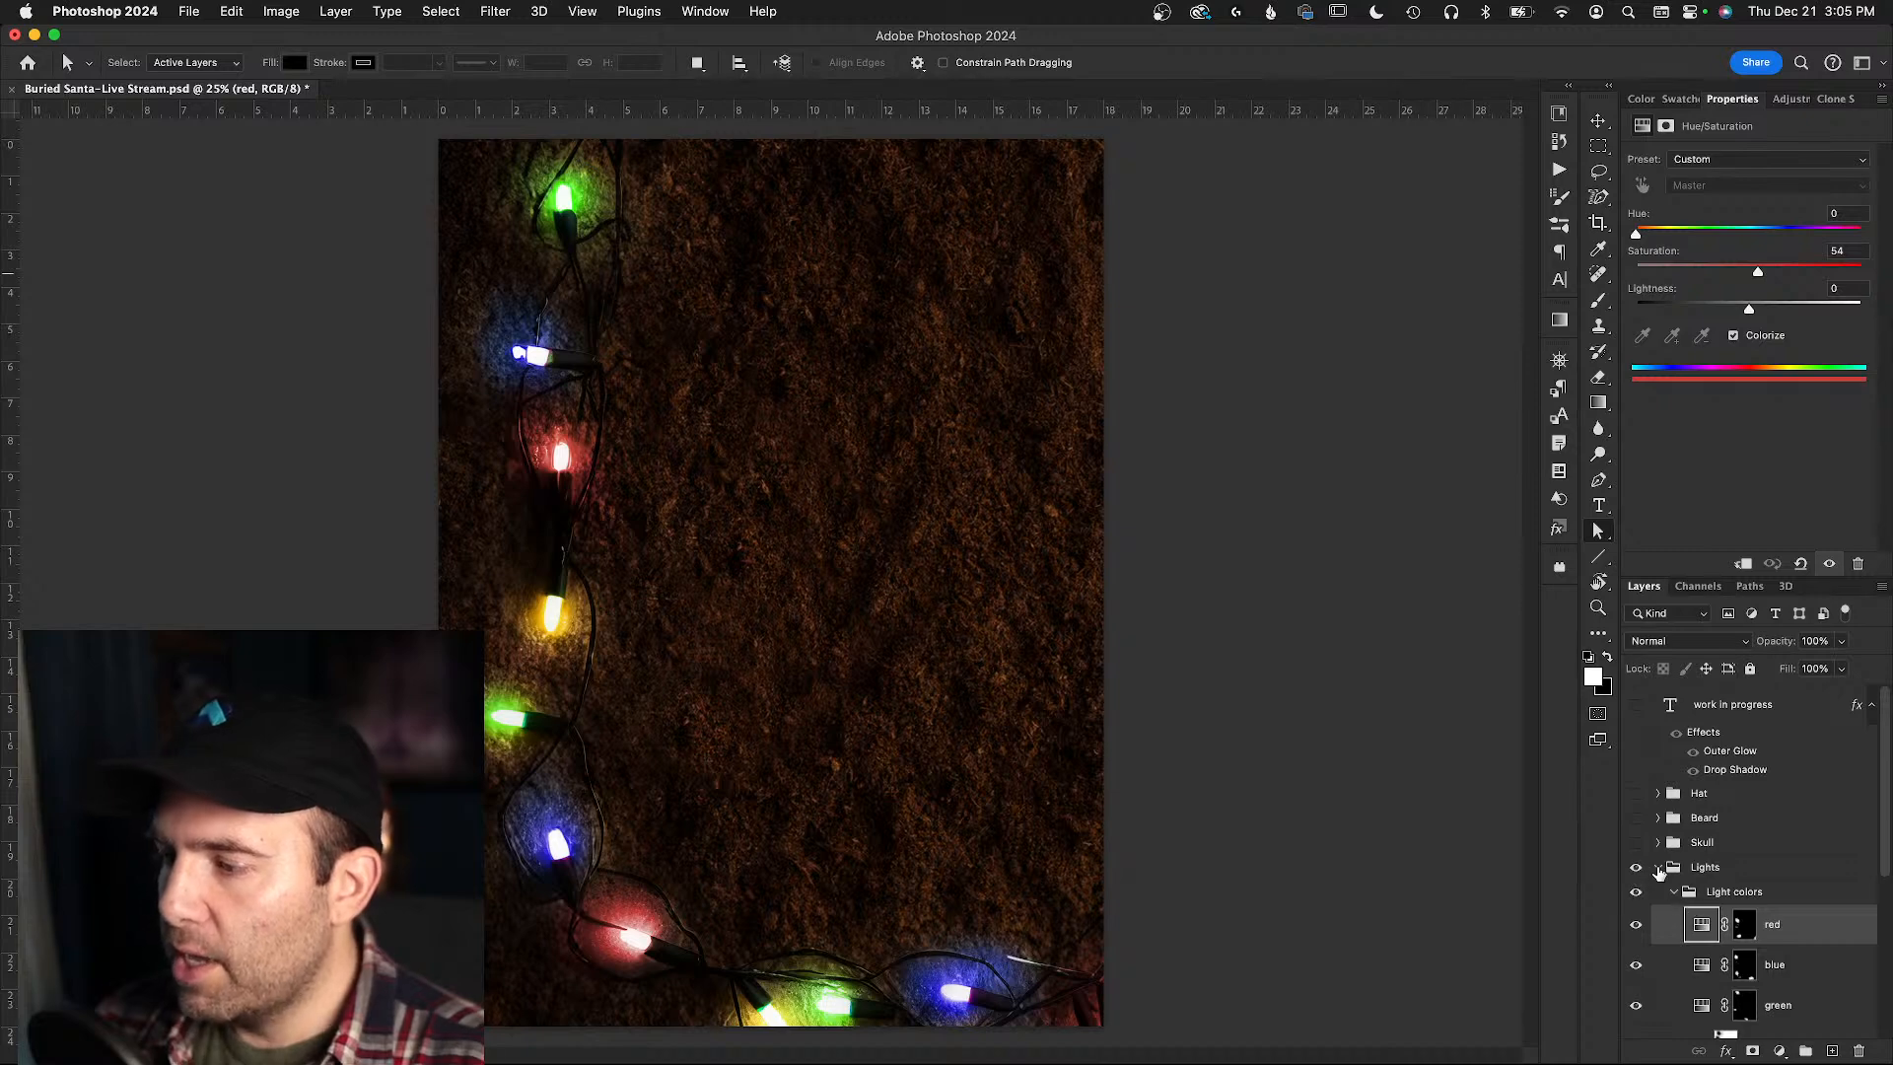
click(1657, 867)
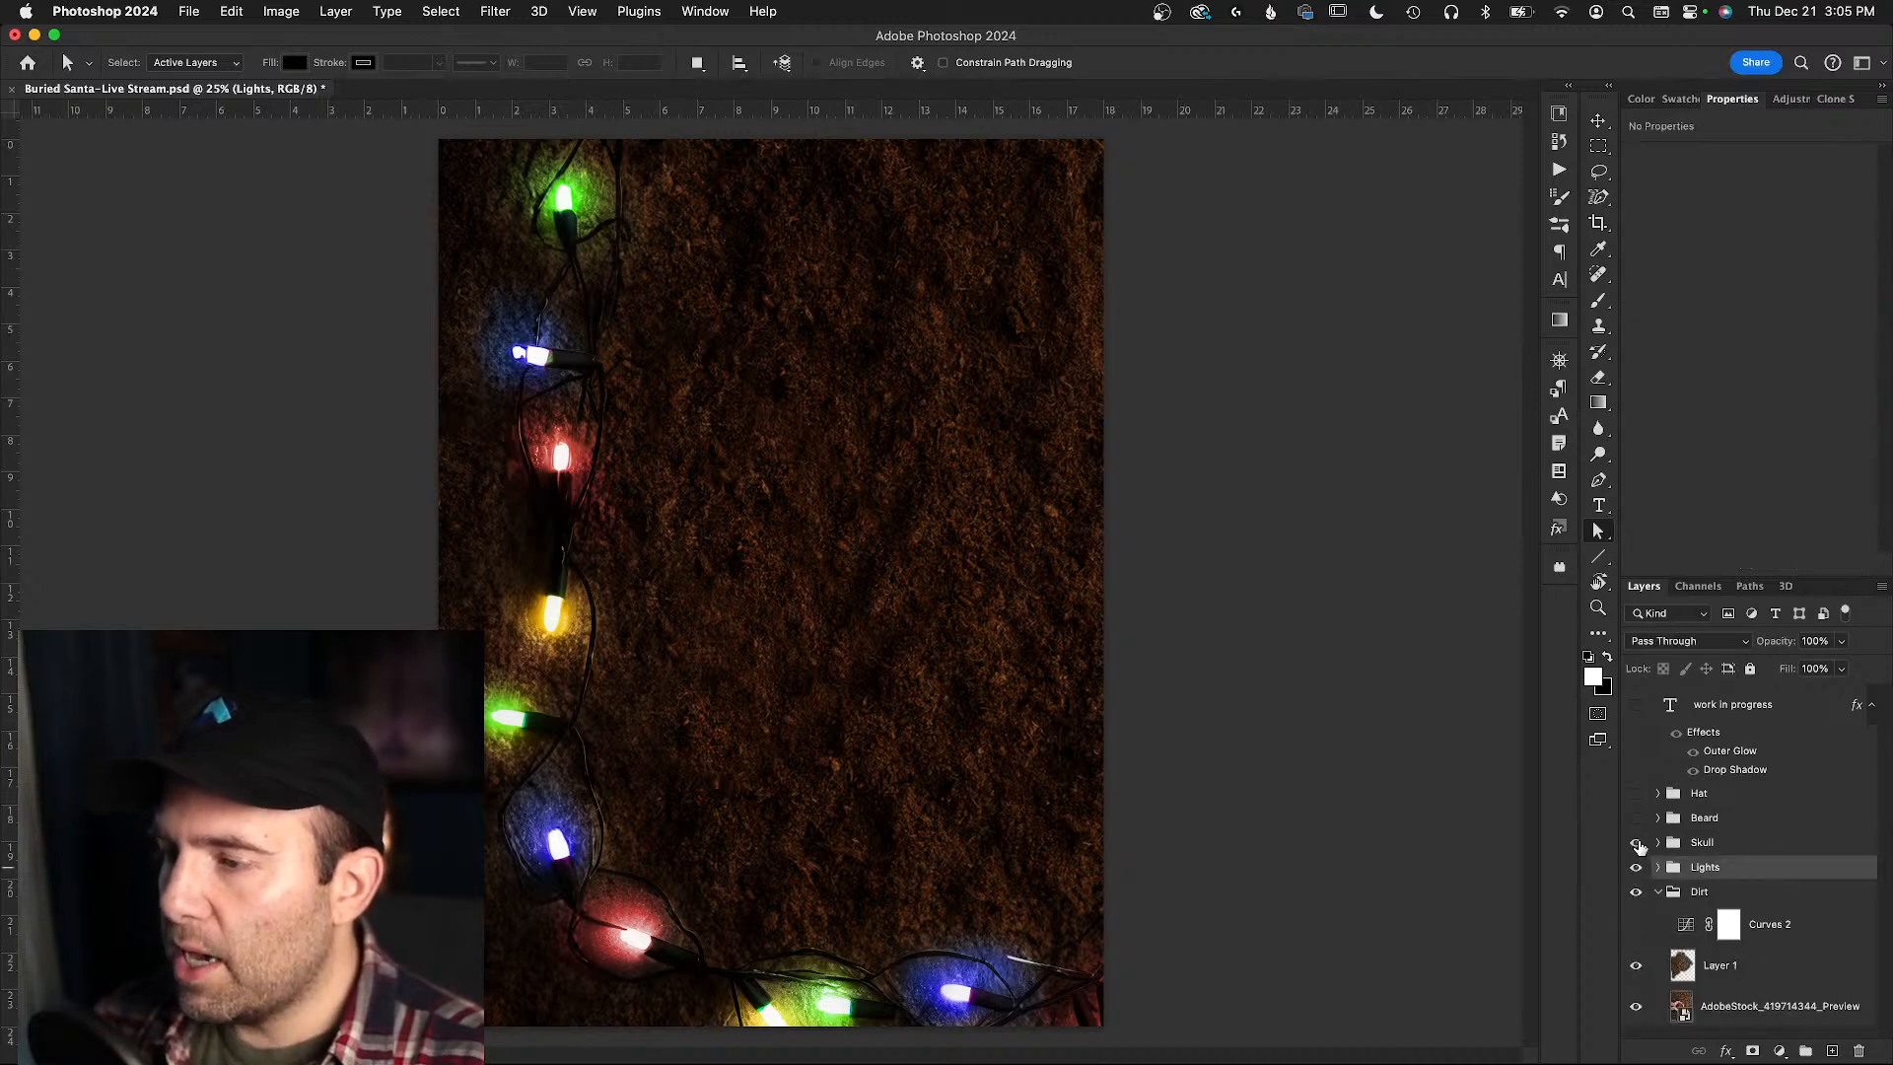
click(1636, 844)
click(1657, 842)
scroll(1666, 846, down, 5)
scroll(1668, 844, down, 2)
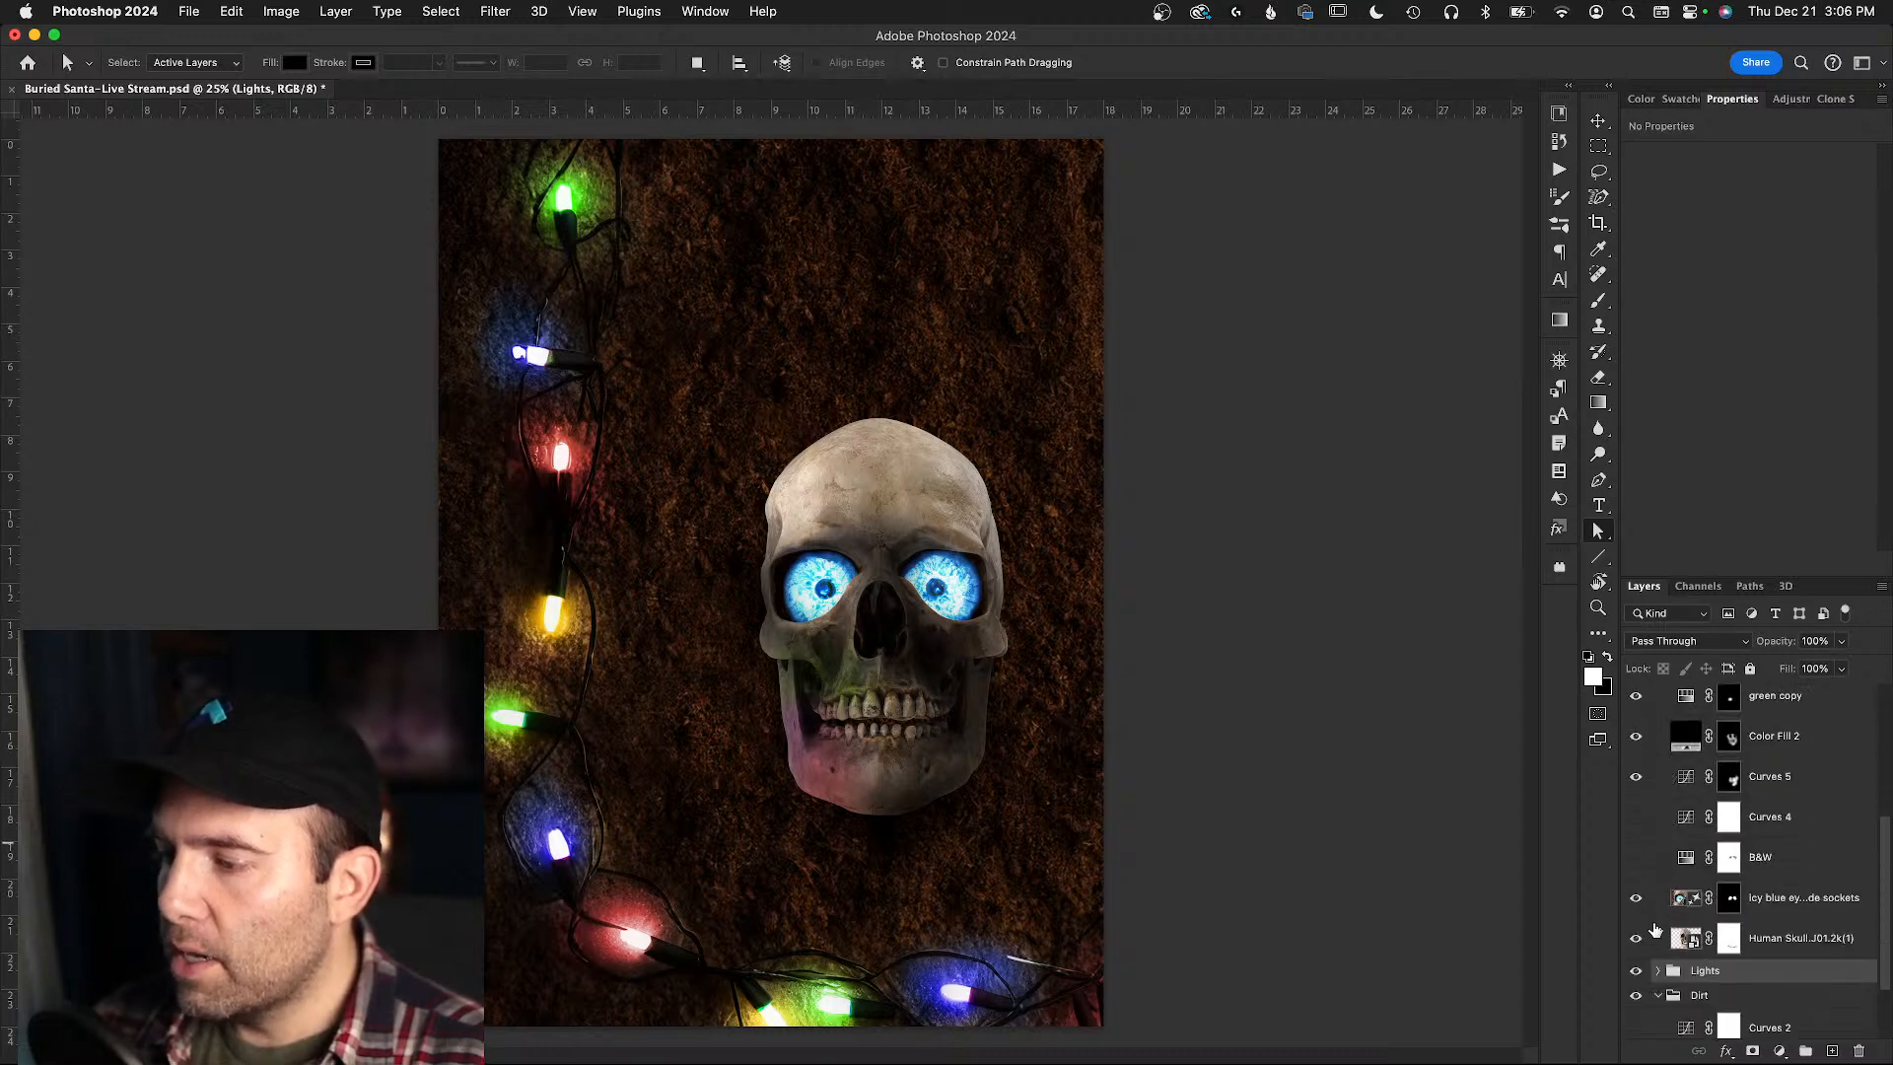
scroll(1641, 908, up, 2)
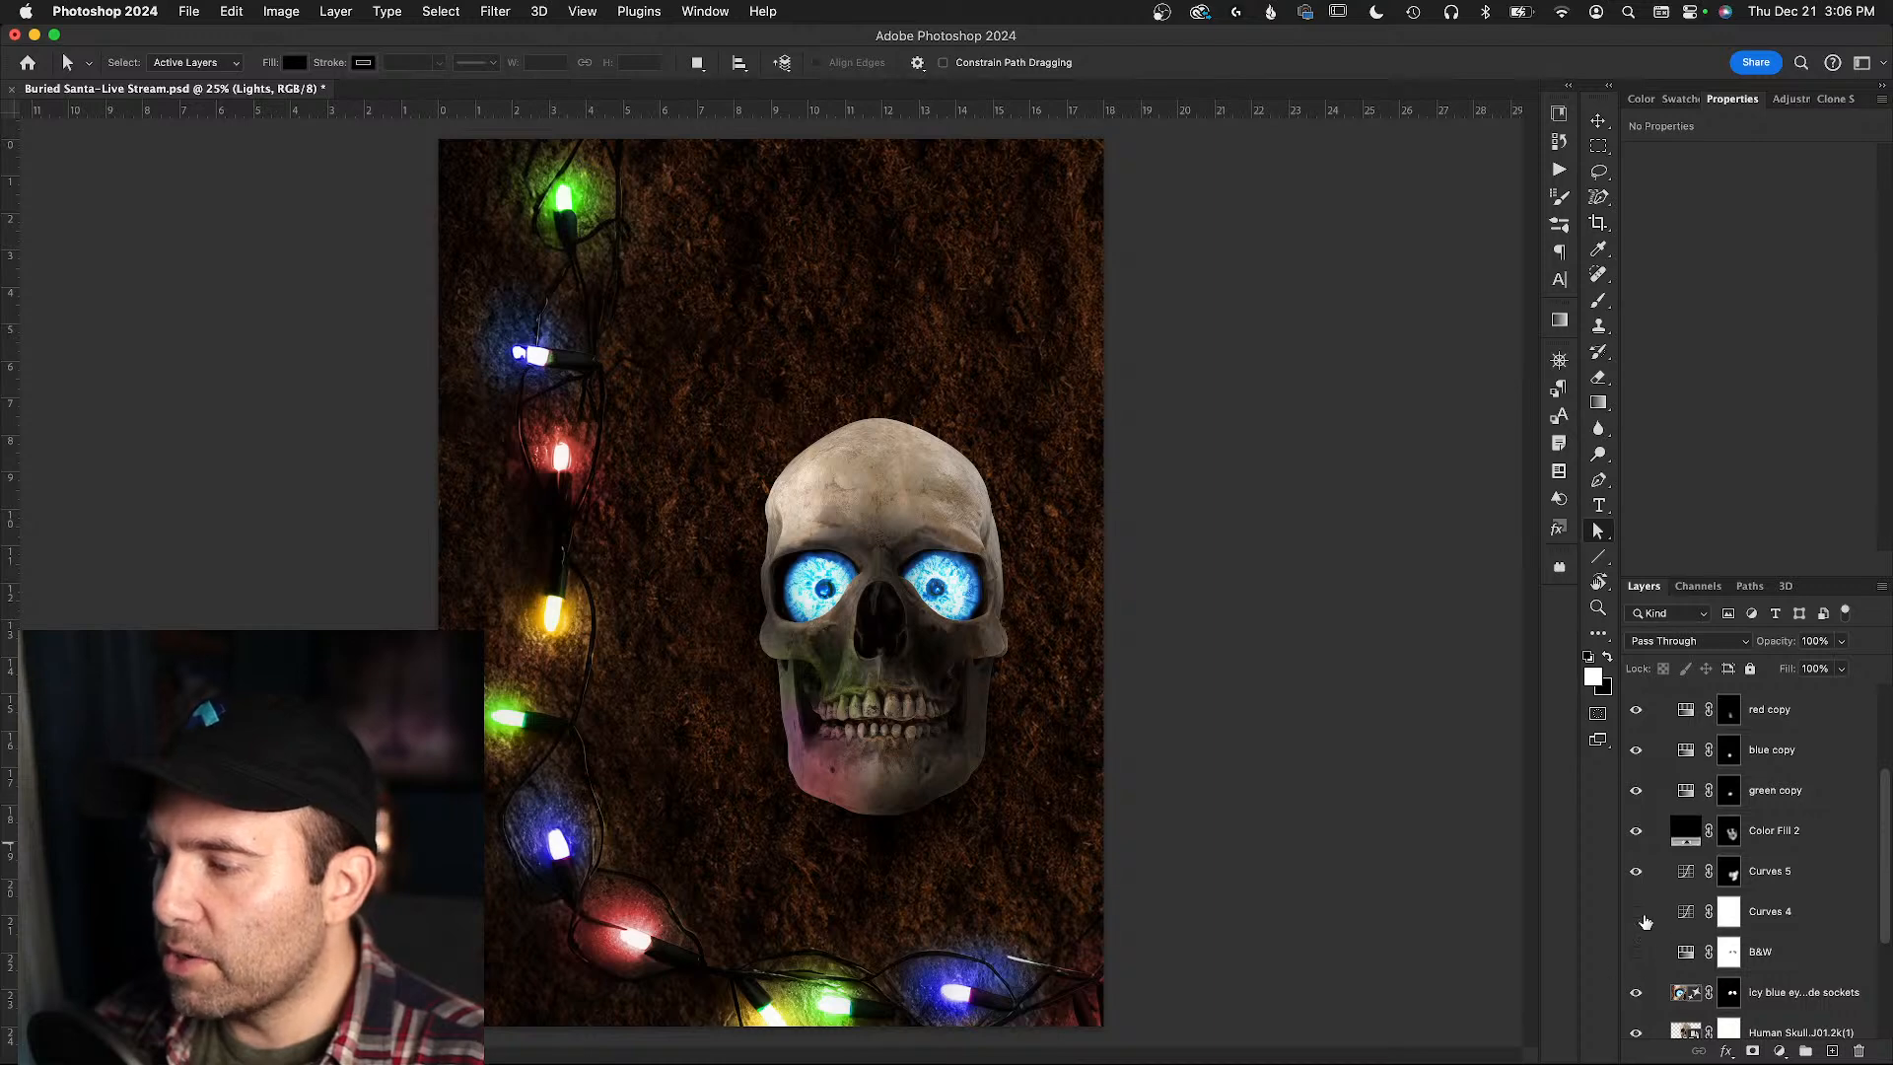
- Select the Curves 4 and B&W adjustments and compare the skull with and without them, leaving both hidden
click(1681, 914)
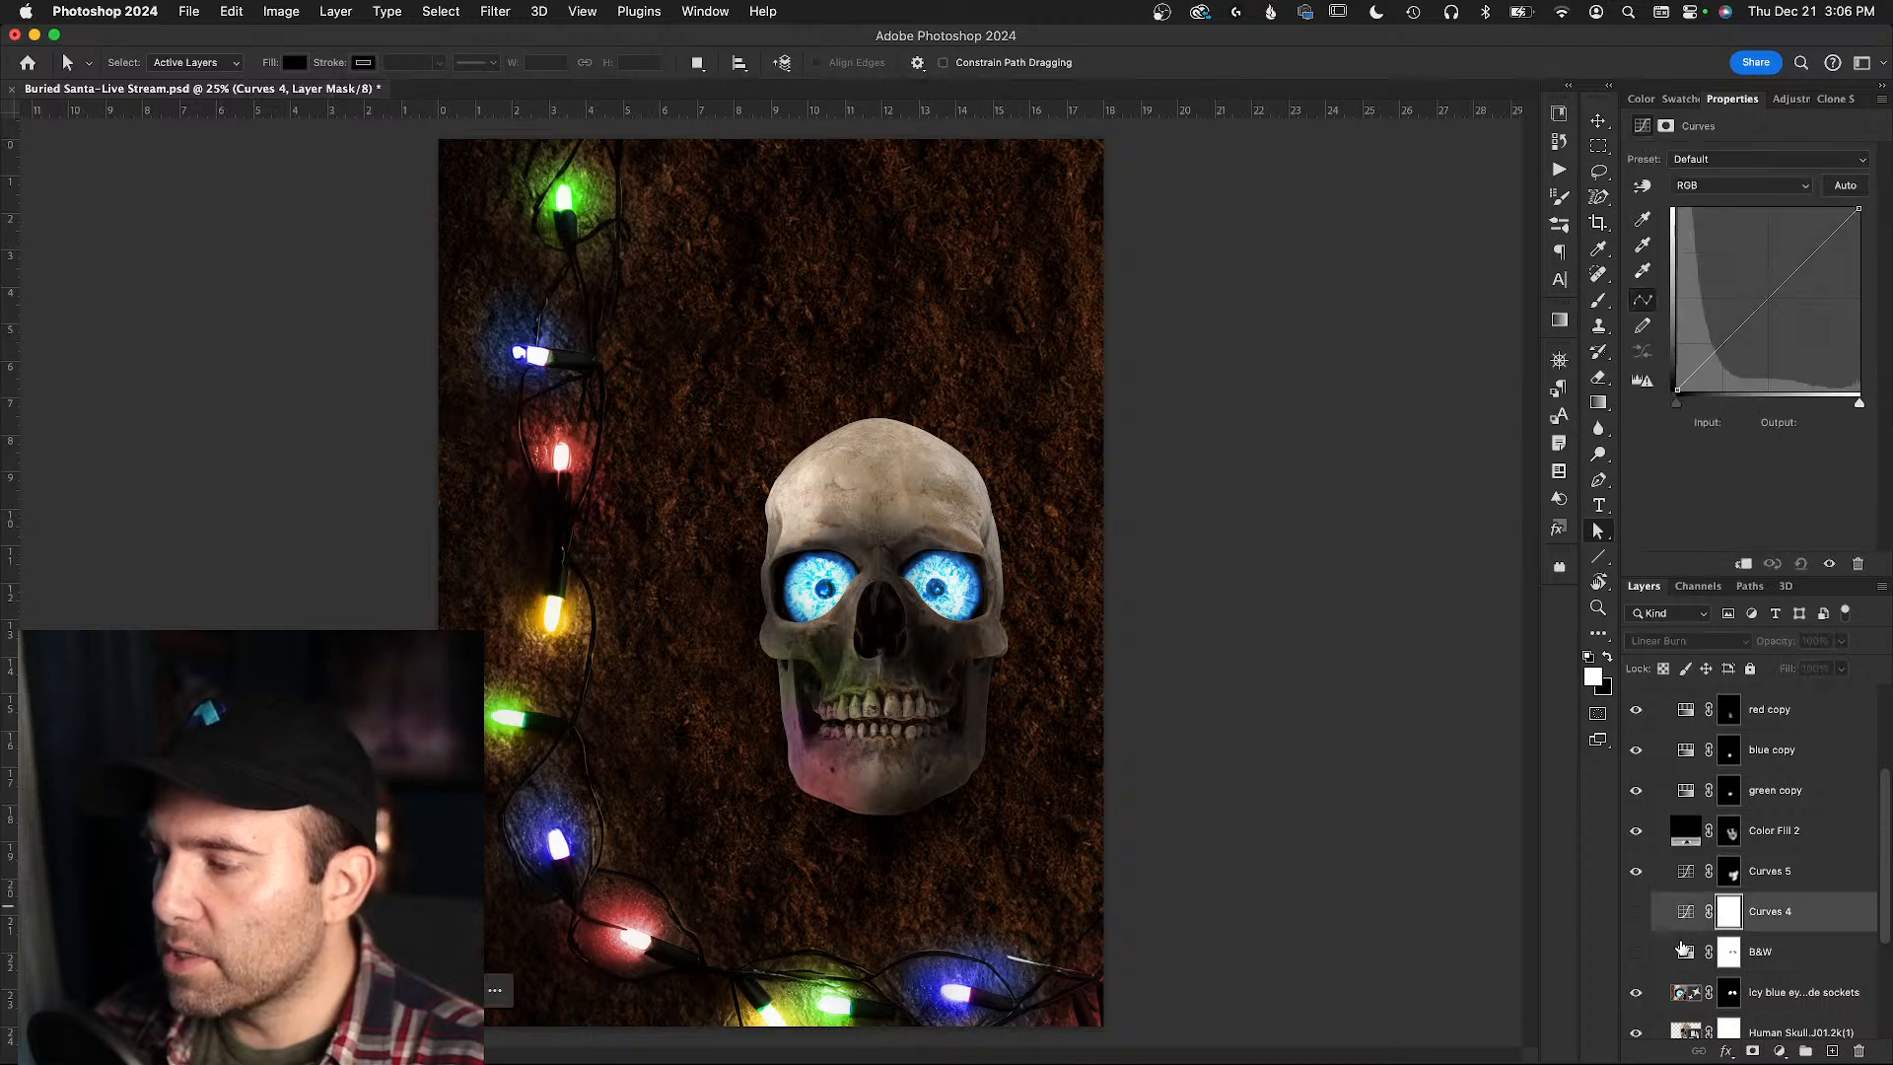
shift+click(1682, 947)
scroll(1683, 949, up, 2)
scroll(1639, 739, down, 5)
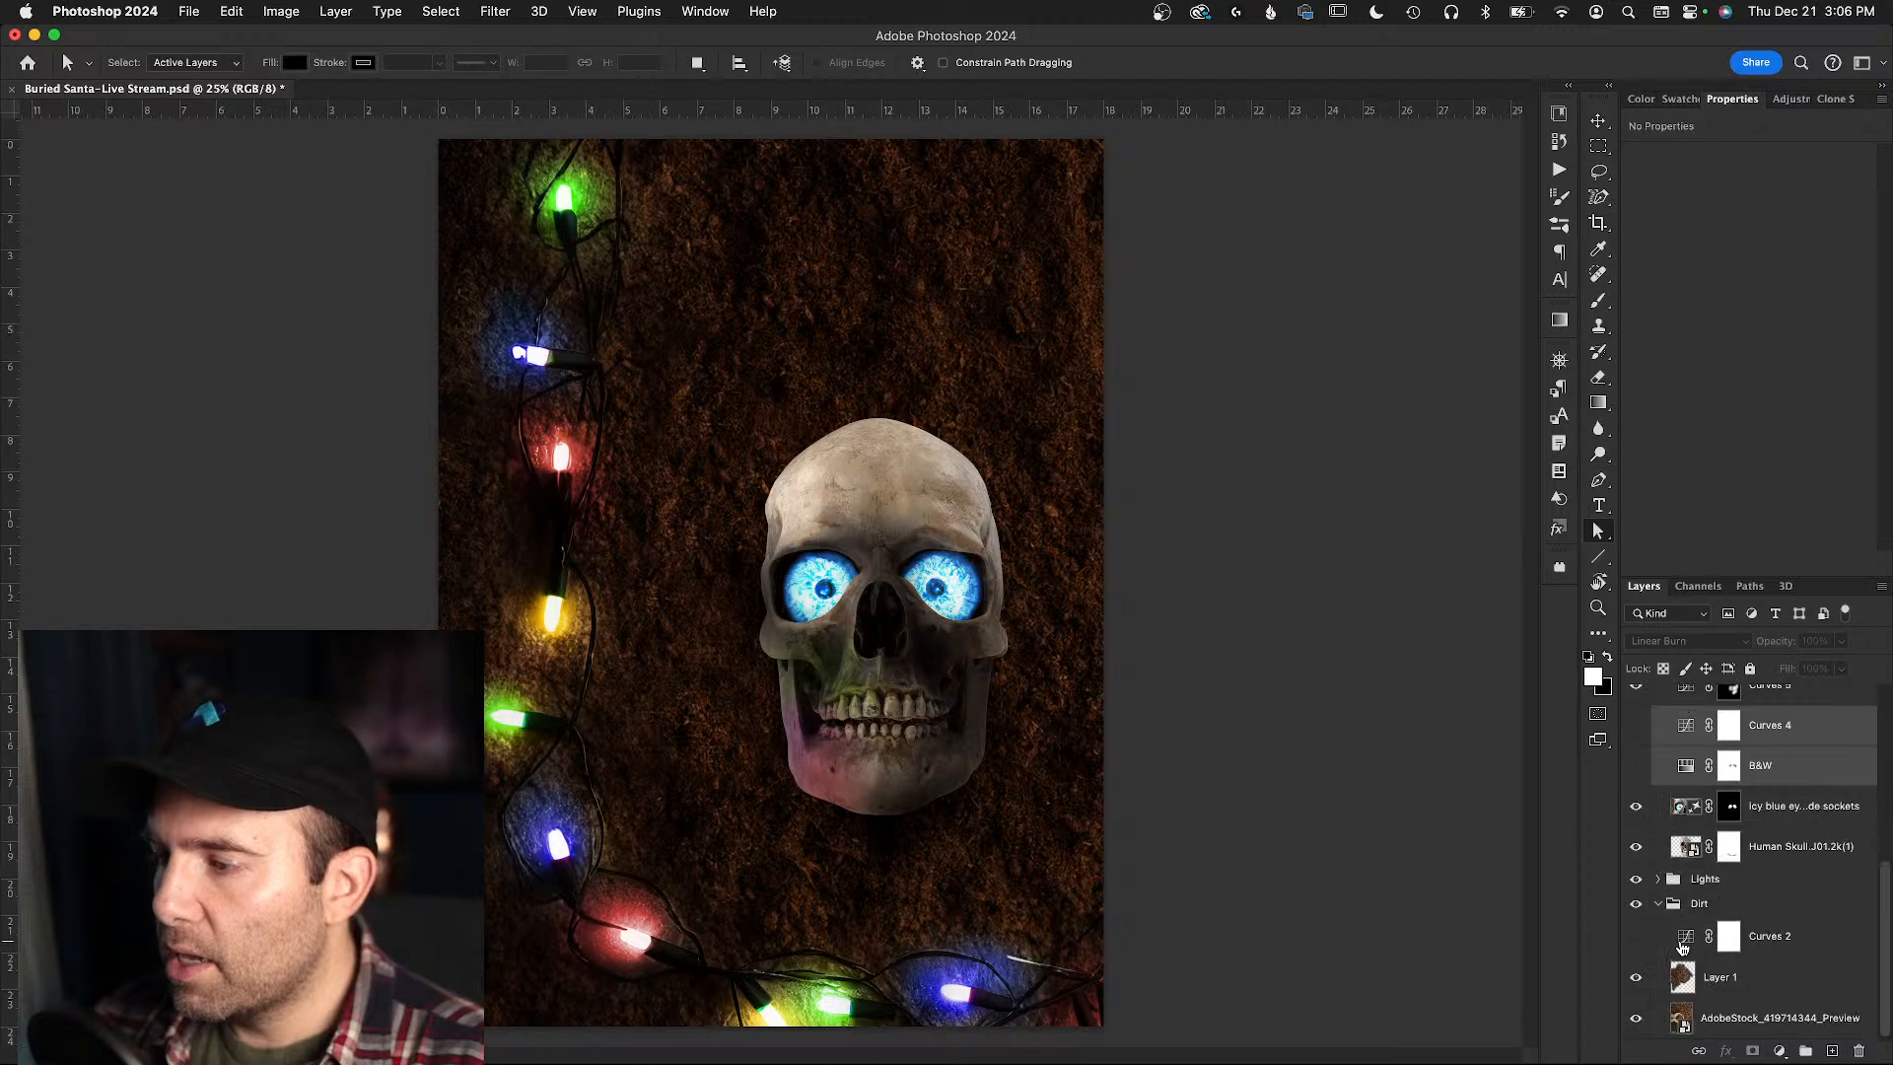
click(1638, 734)
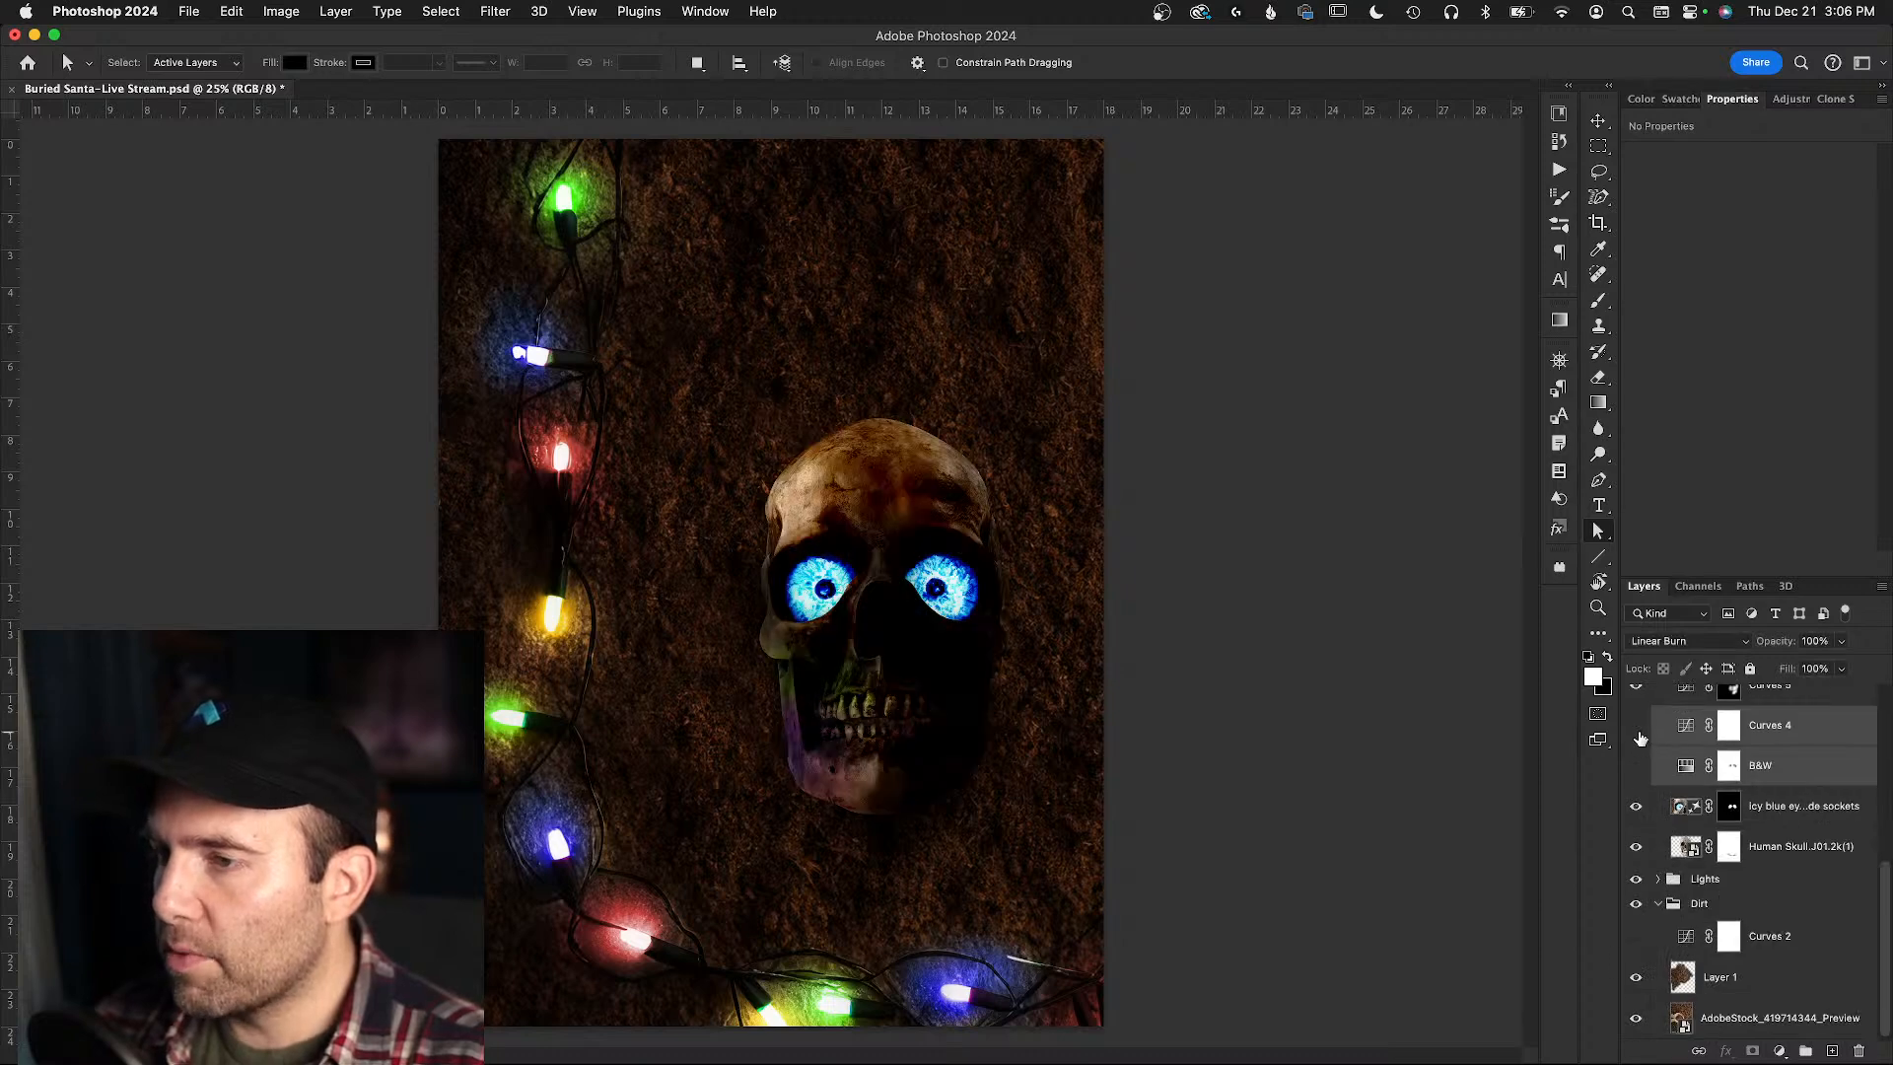
click(1638, 735)
click(1636, 767)
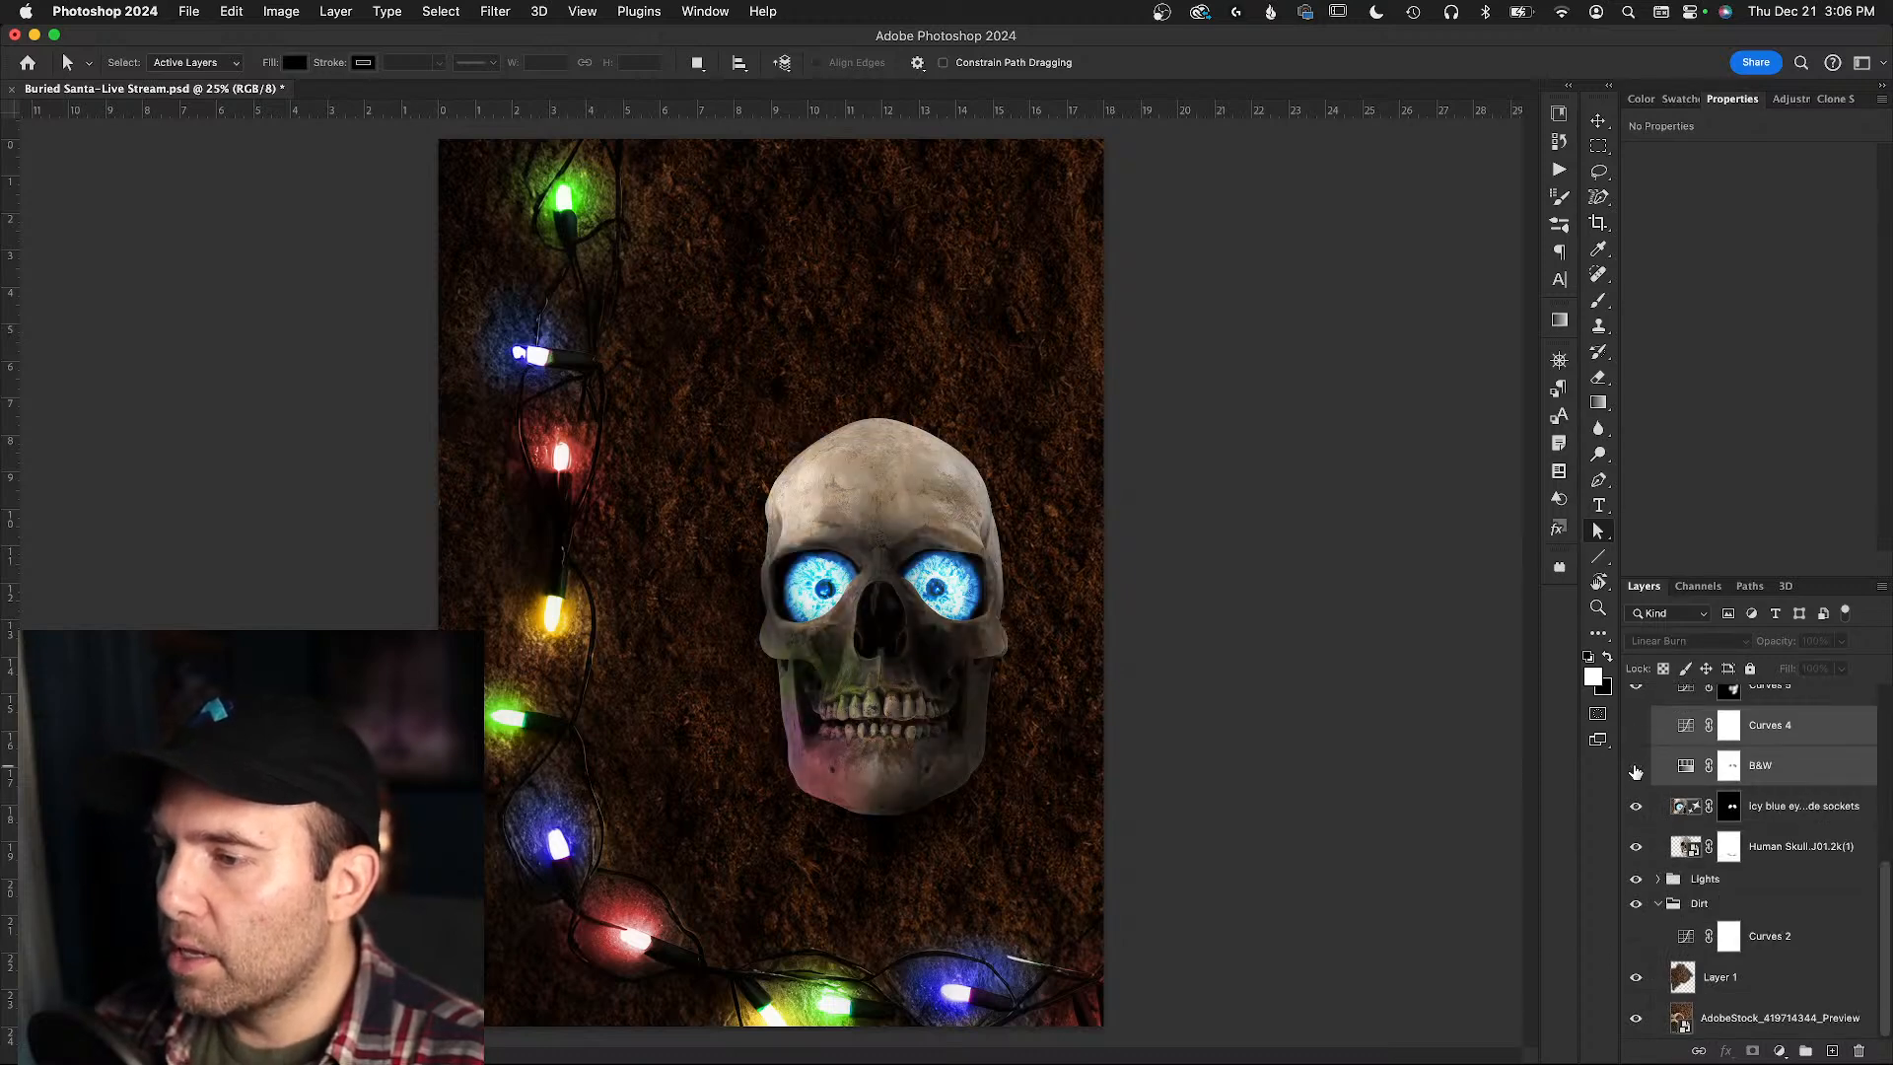
- Label the selected Curves 4 and B&W layers with the orange color
scroll(1675, 769, up, 2)
right_click(1853, 796)
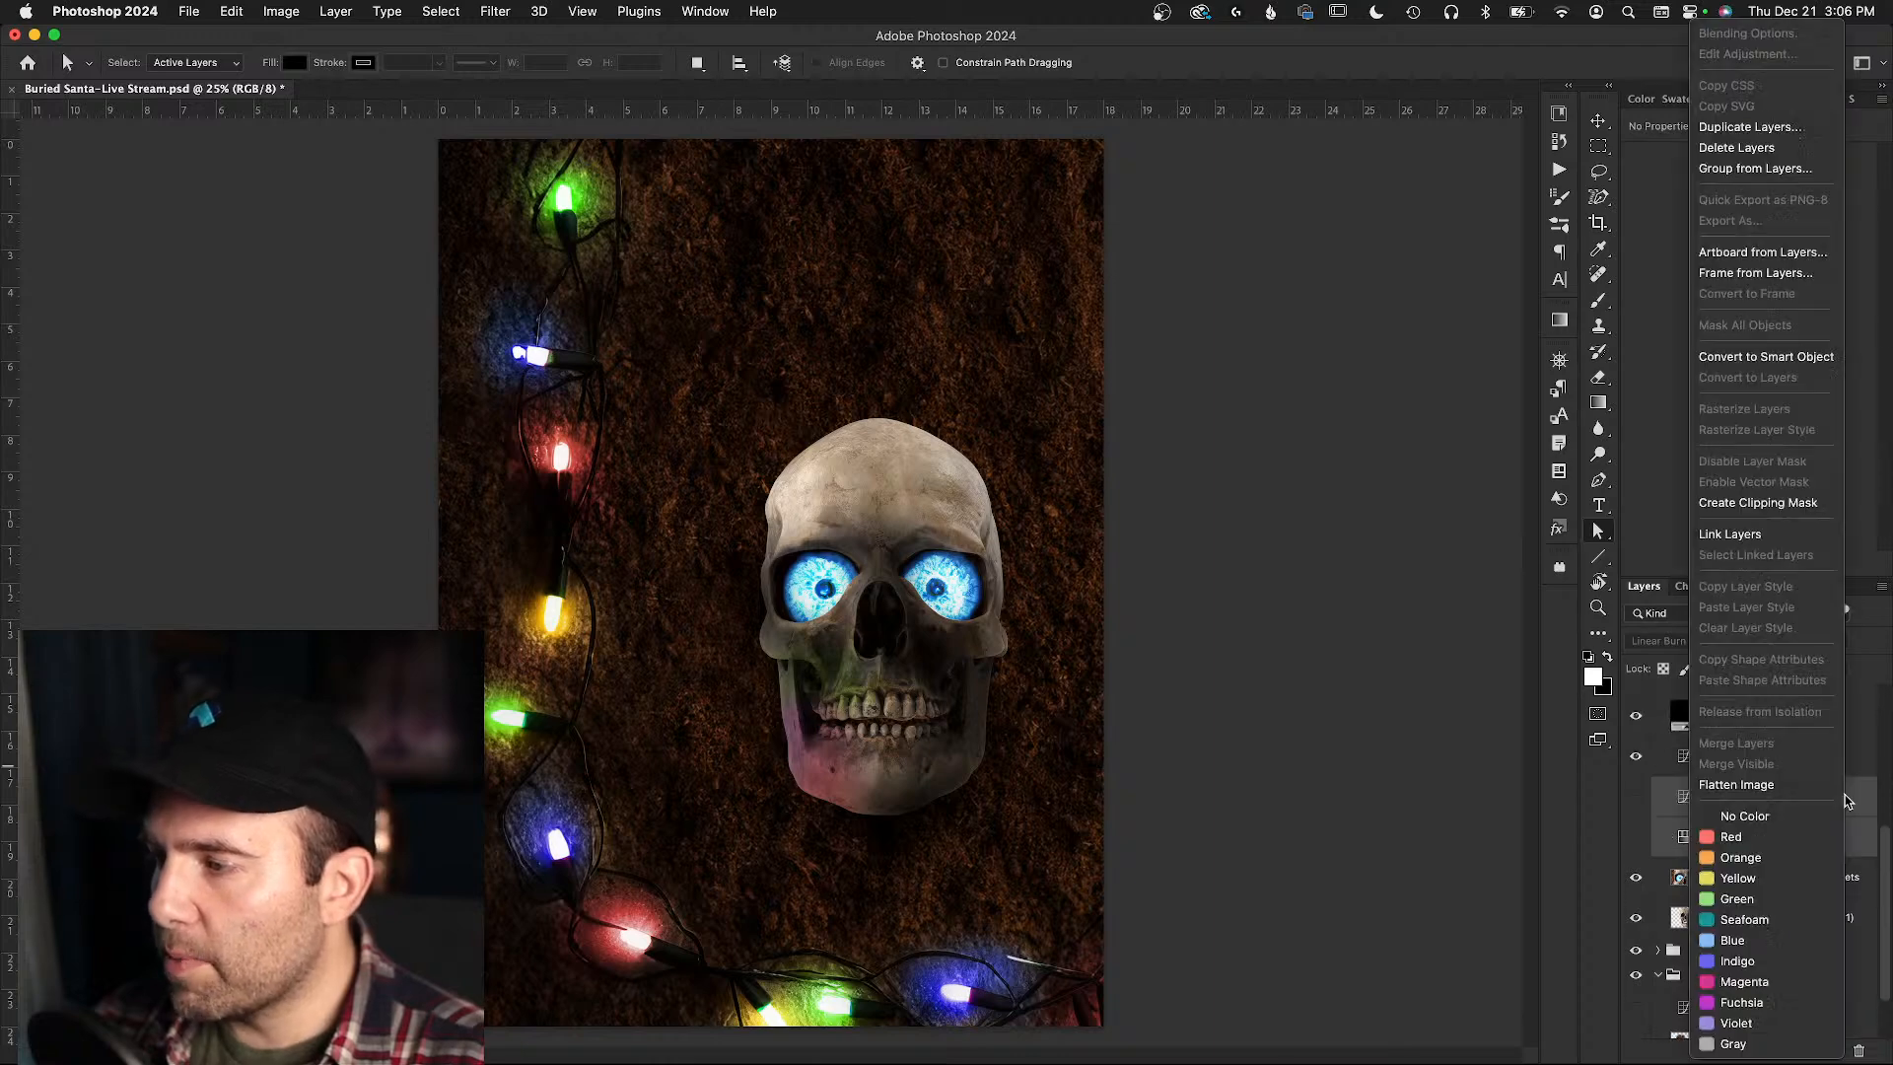
click(1769, 857)
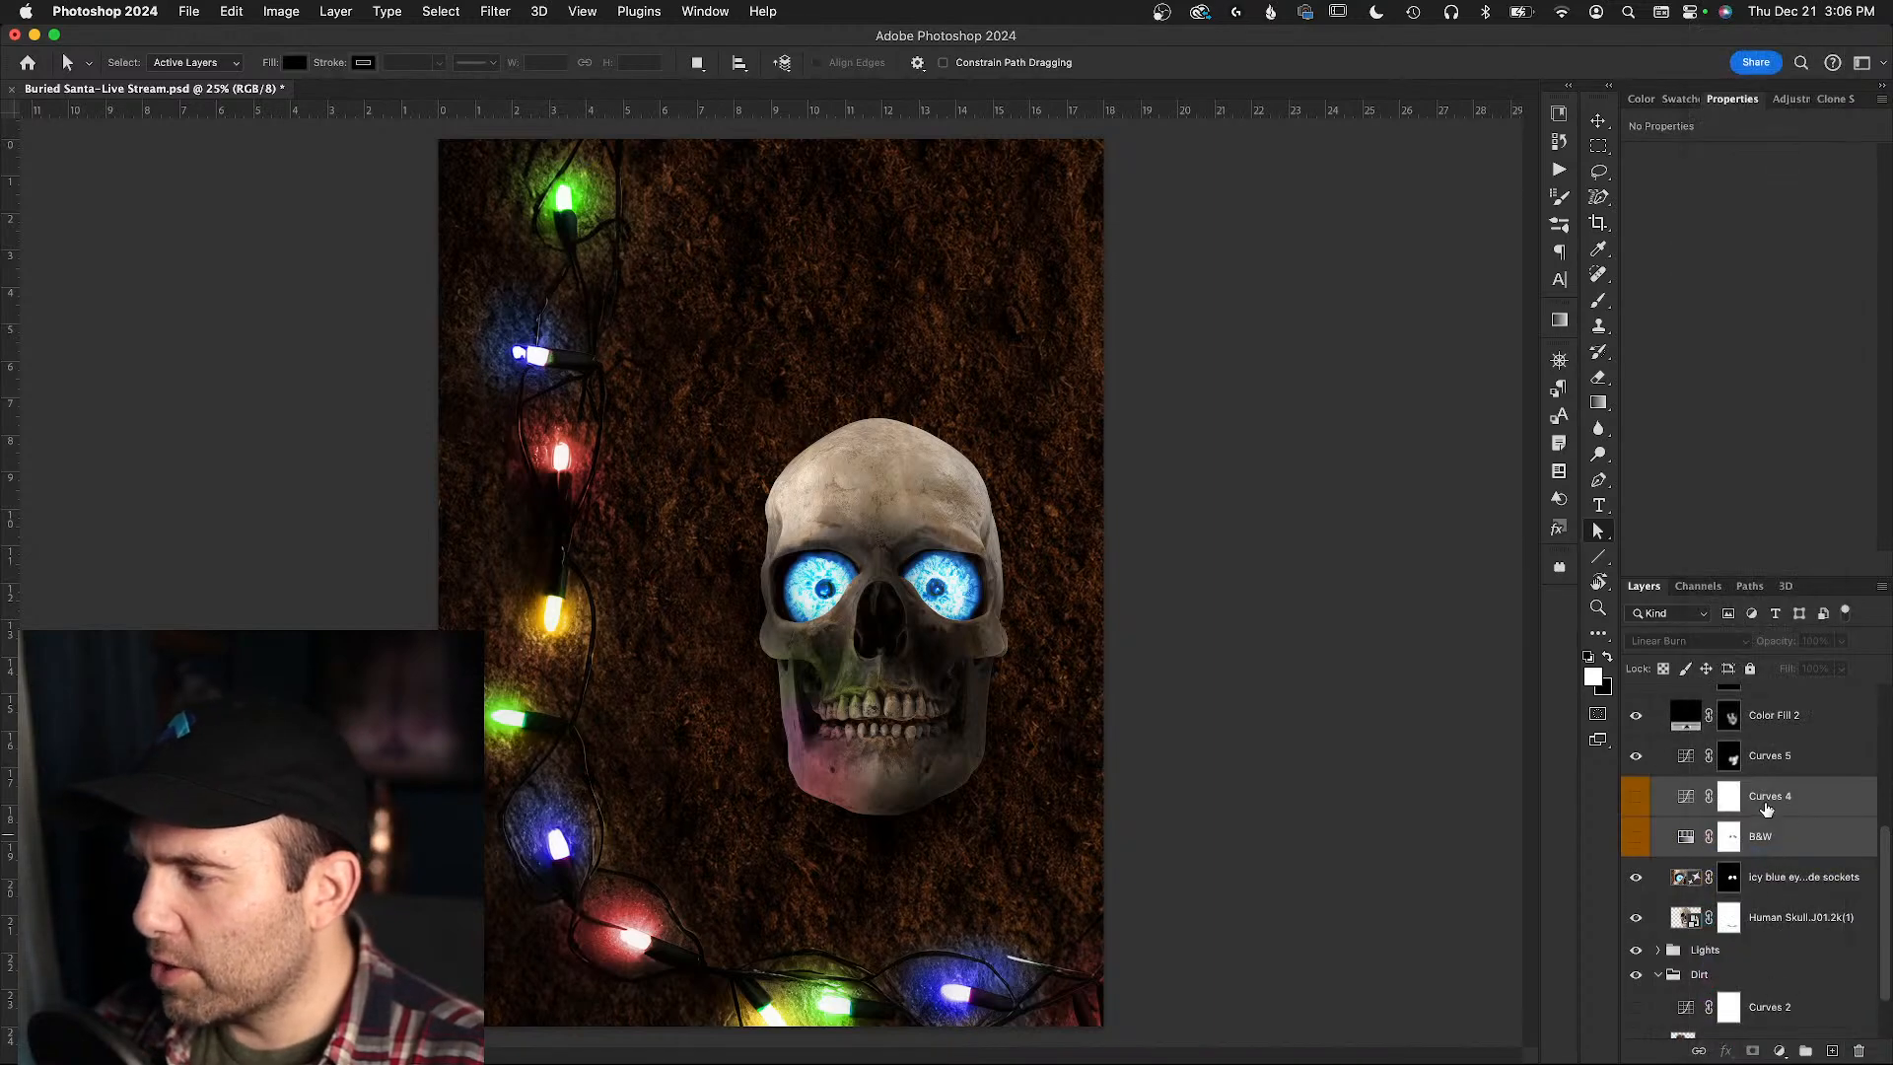
- Hide the red copy, blue copy, green copy, Color Fill 2 and Curves 5 layers, plus the icy blue eyeballs layer
scroll(1649, 850, up, 3)
scroll(1648, 850, up, 2)
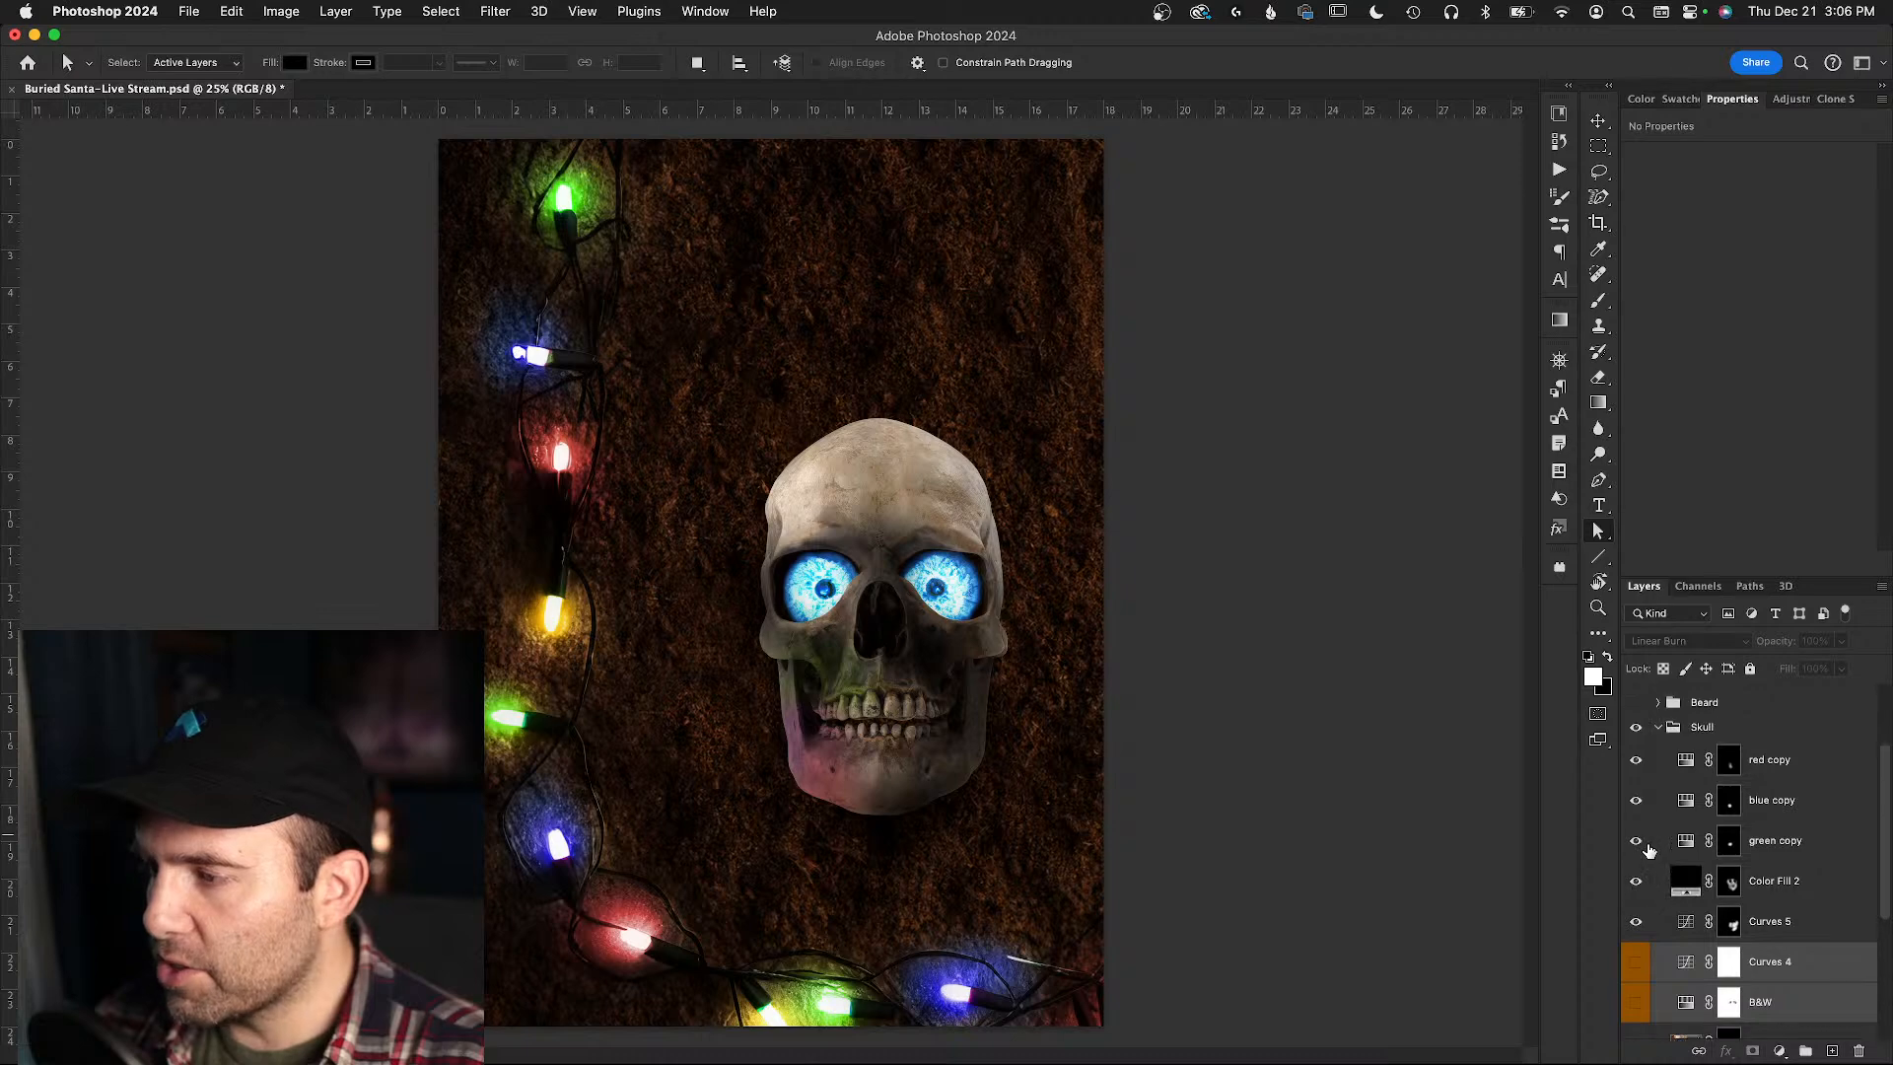
drag(1636, 785, 1650, 944)
scroll(1650, 944, down, 5)
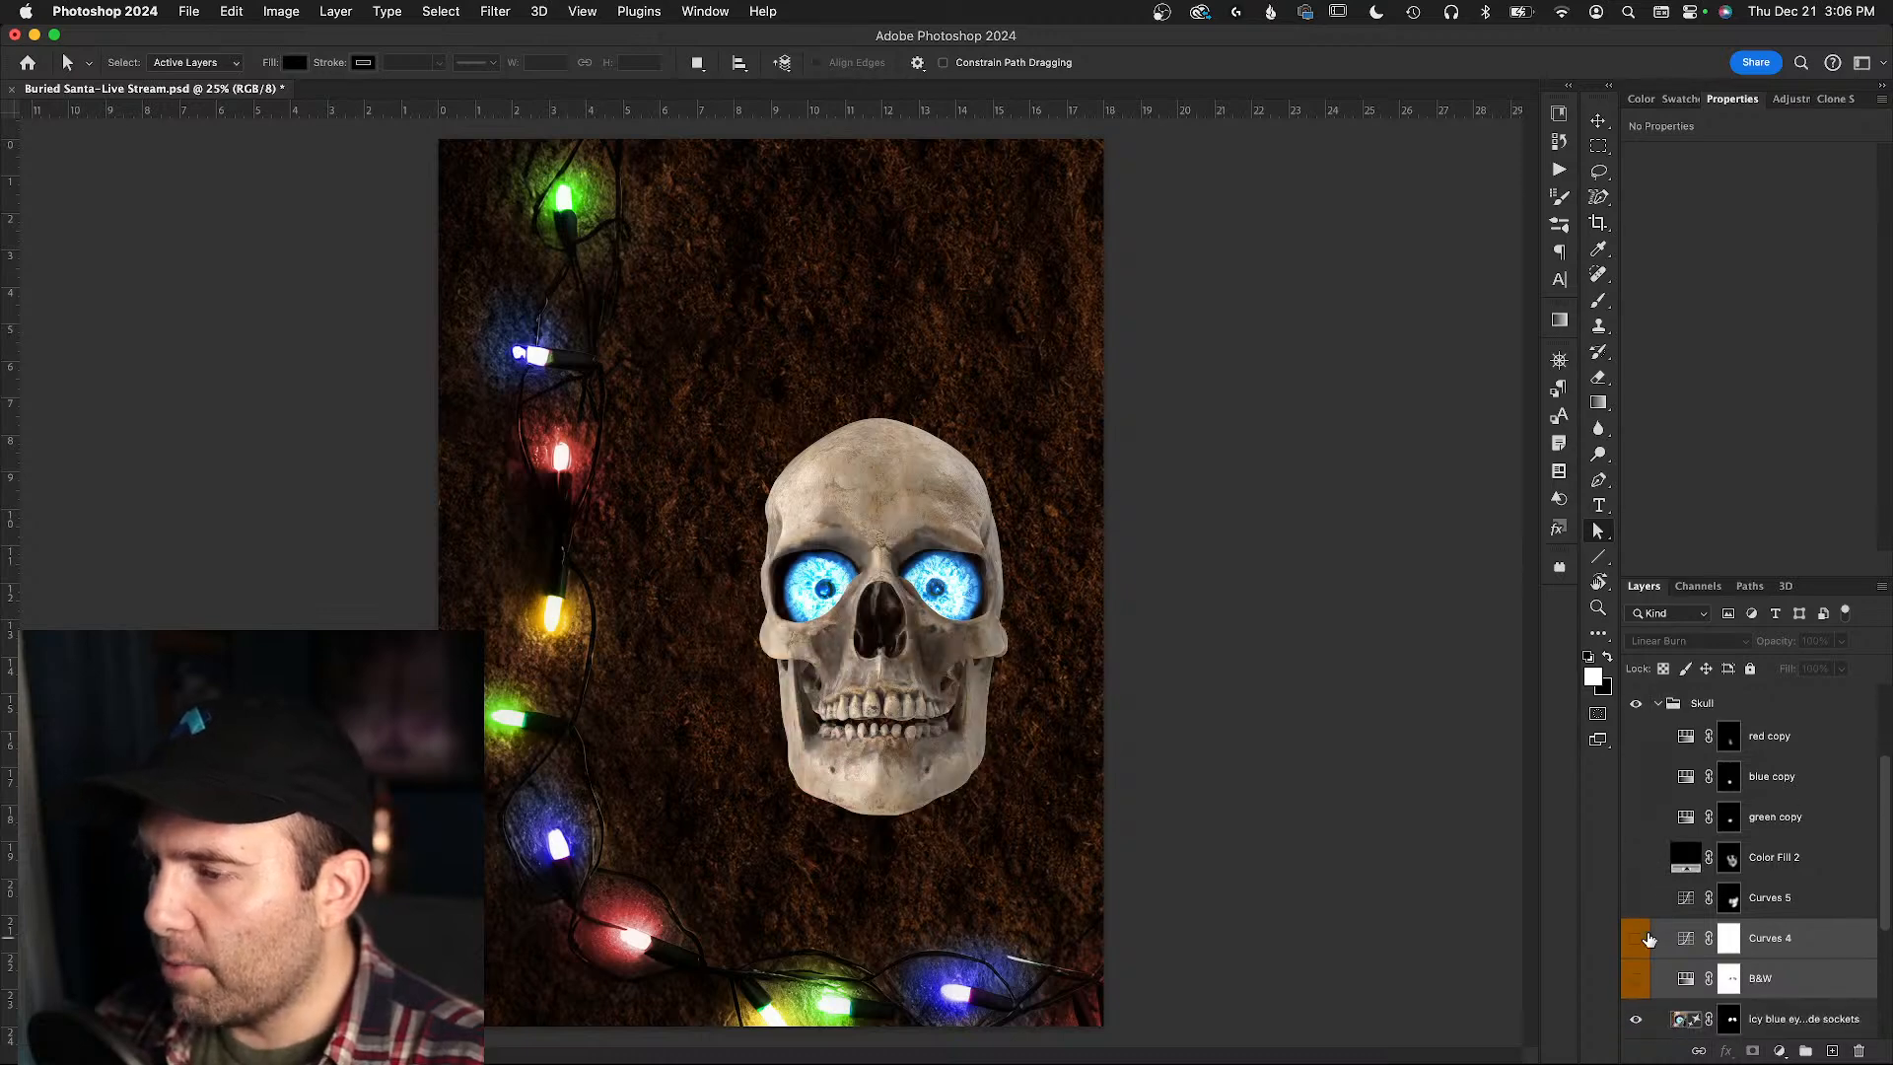
click(1684, 877)
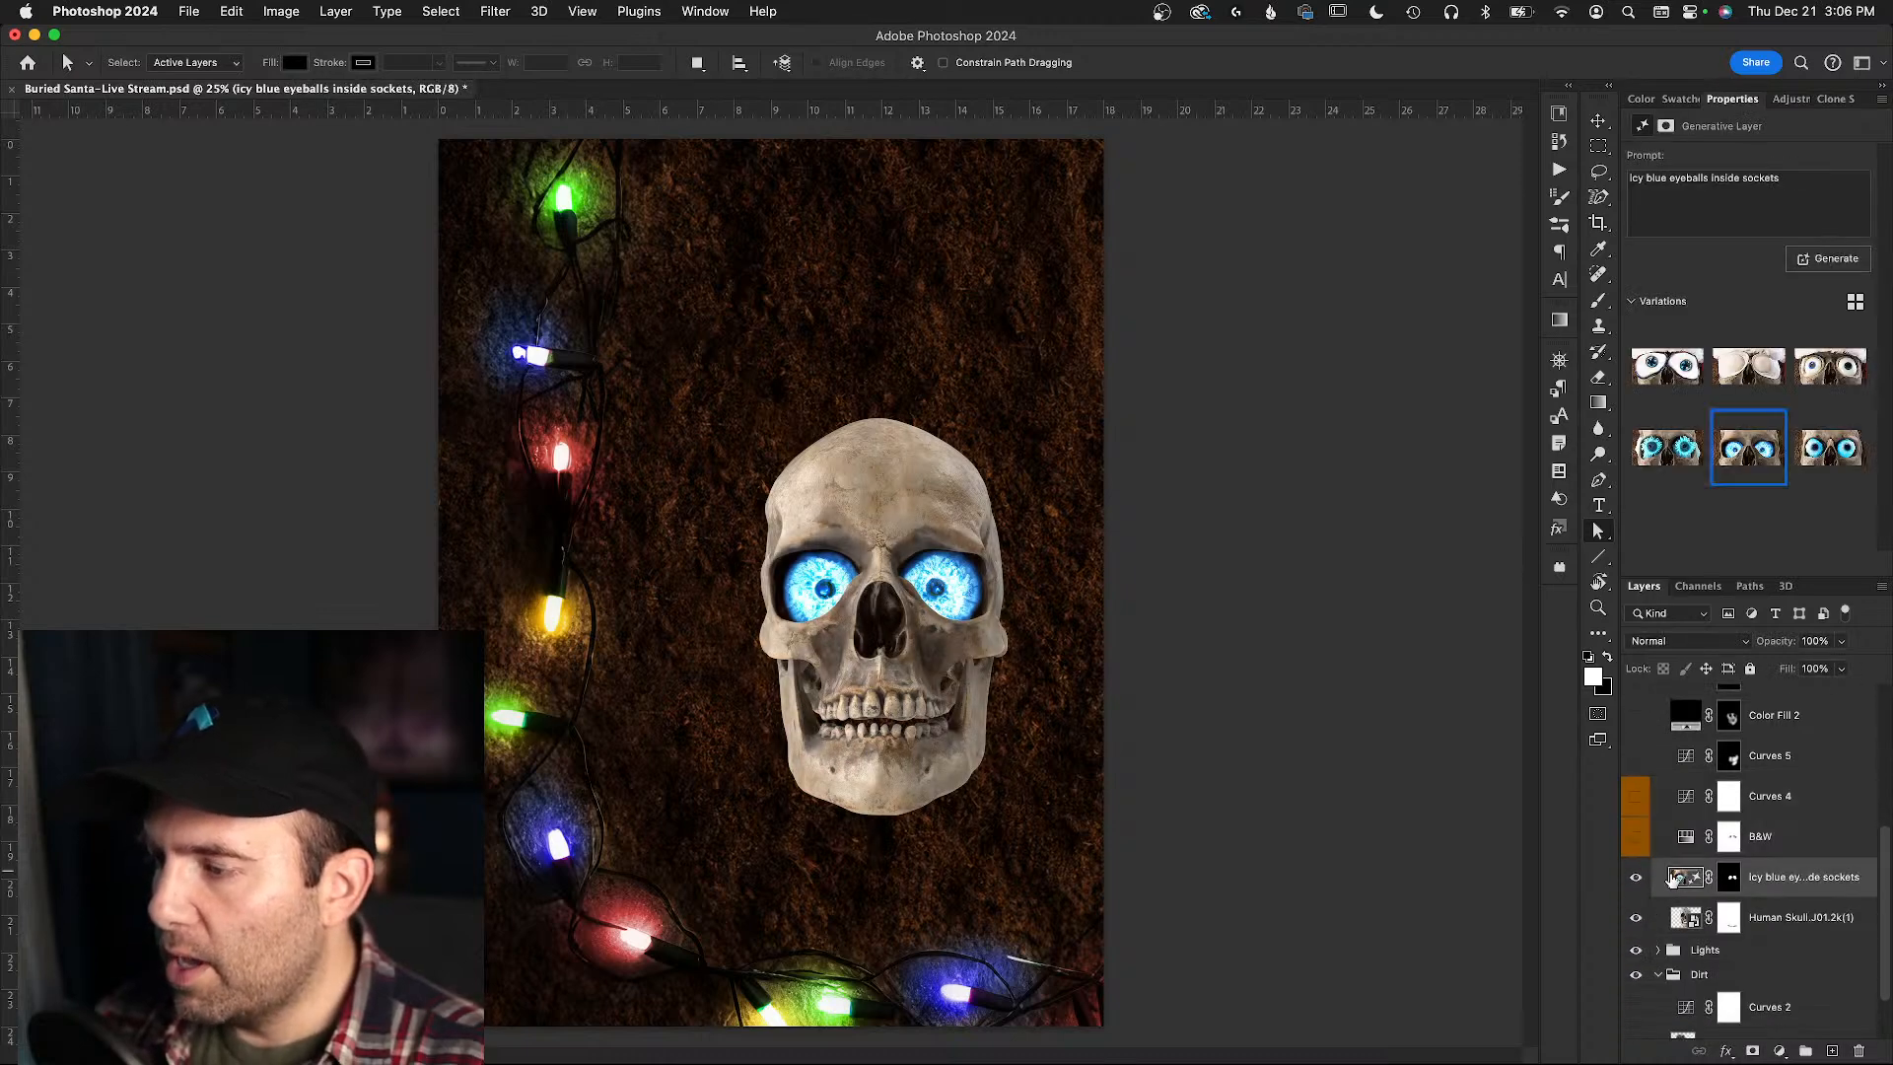
click(1637, 876)
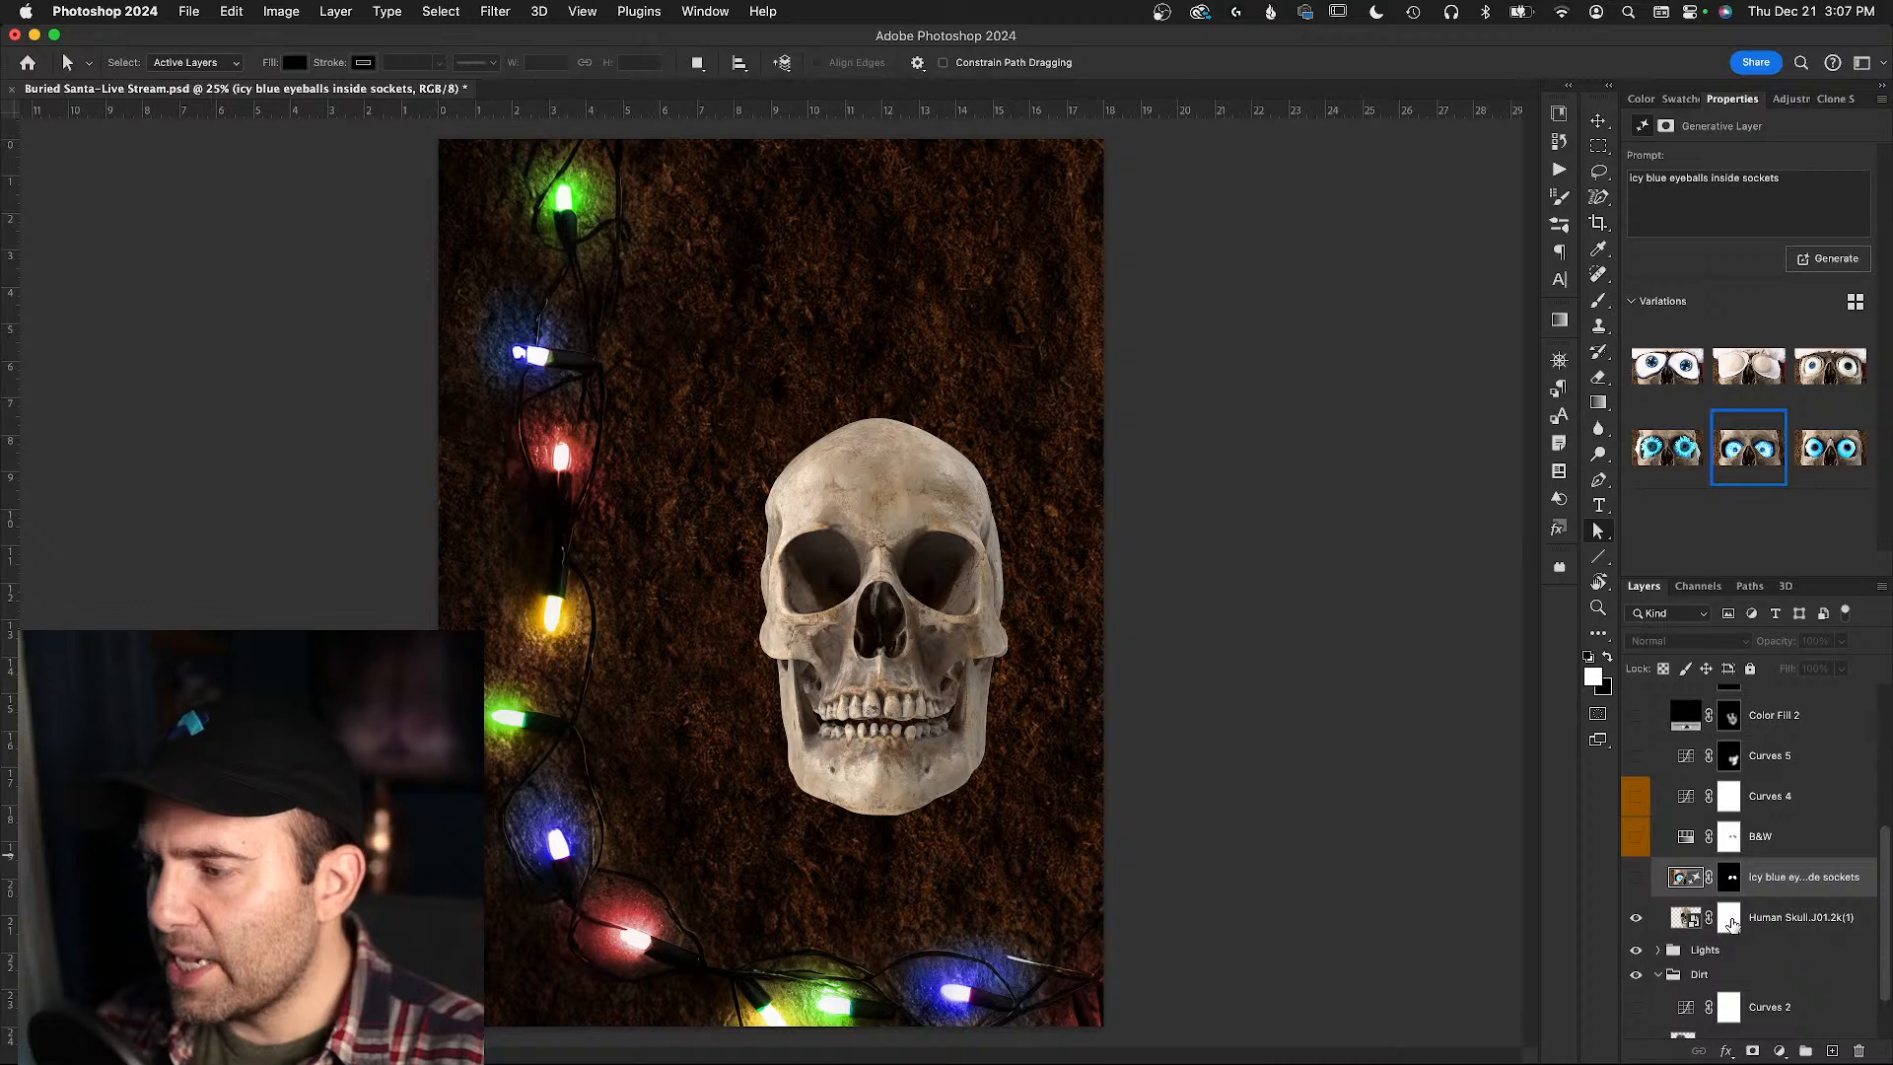
- Compare the skull's jaw up close with the Human Skull layer mask disabled and enabled, leaving the mask enabled
click(1732, 923)
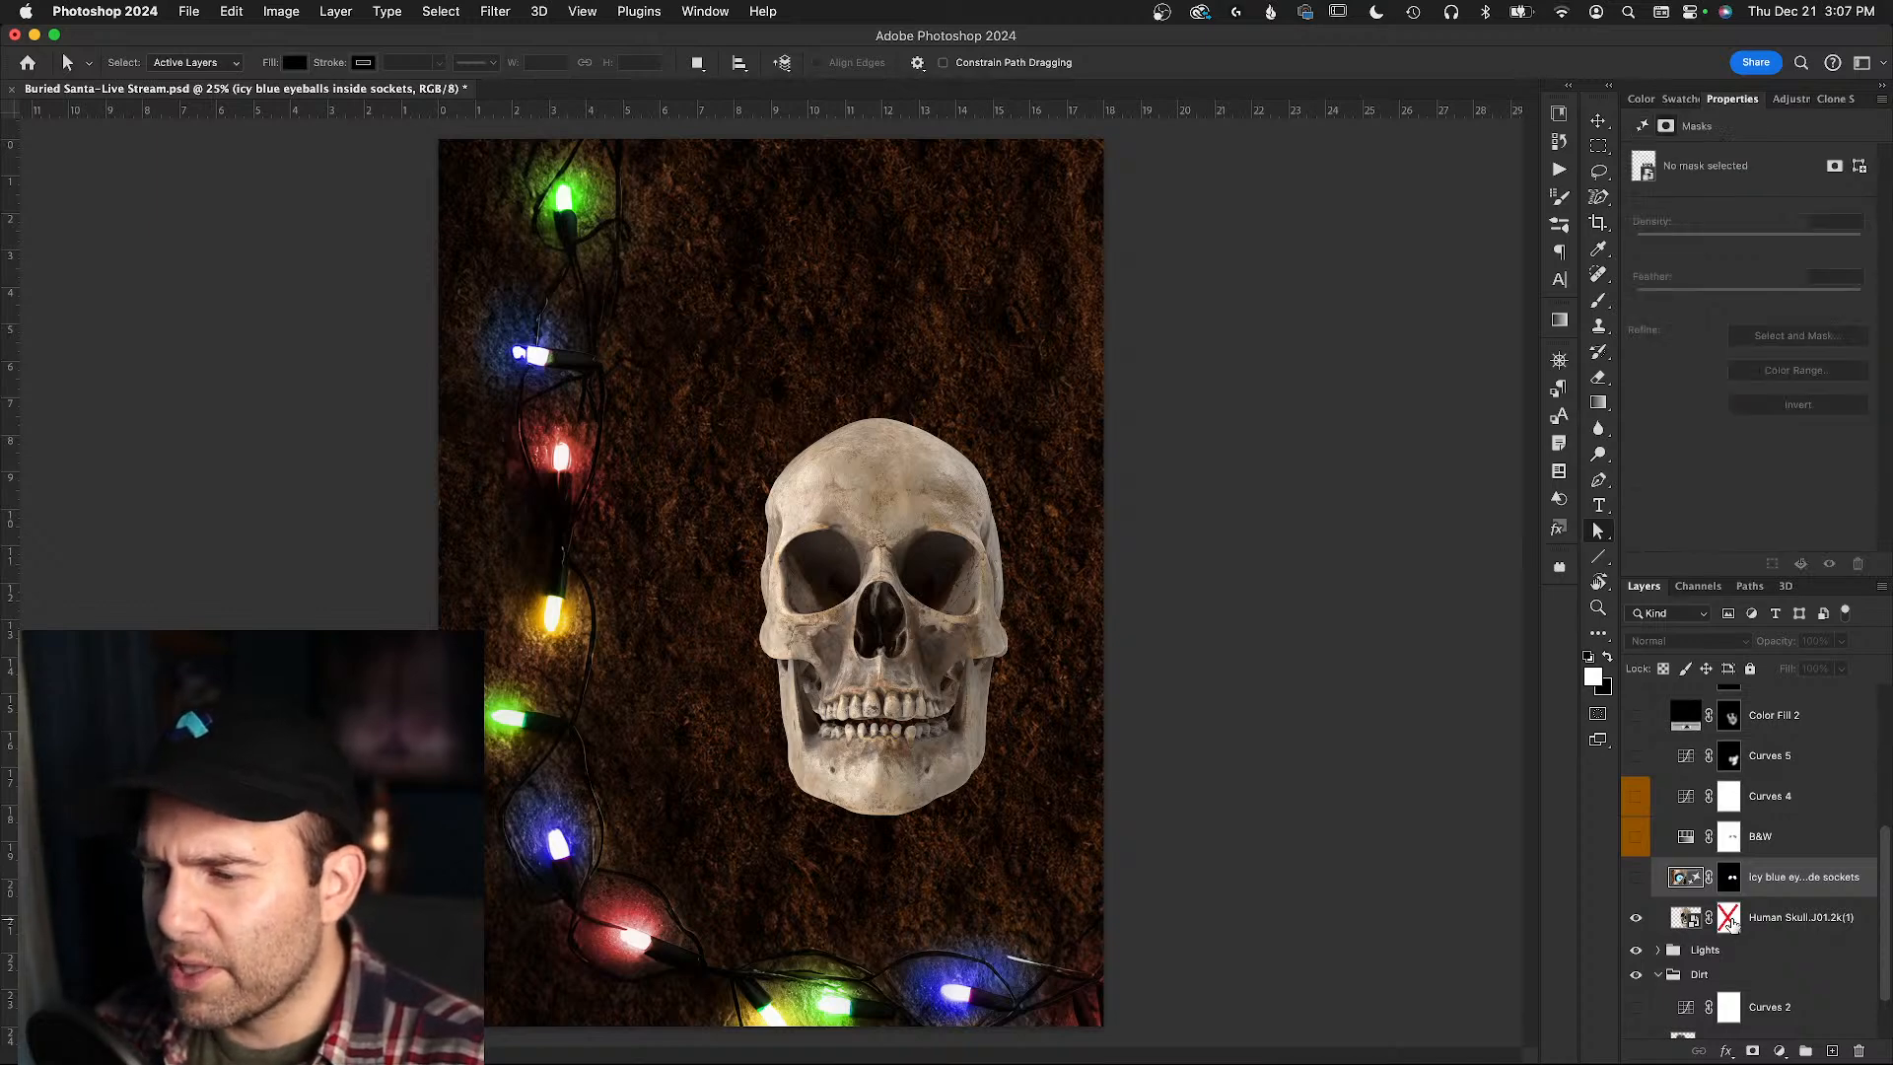
key(z)
drag(942, 816, 1066, 805)
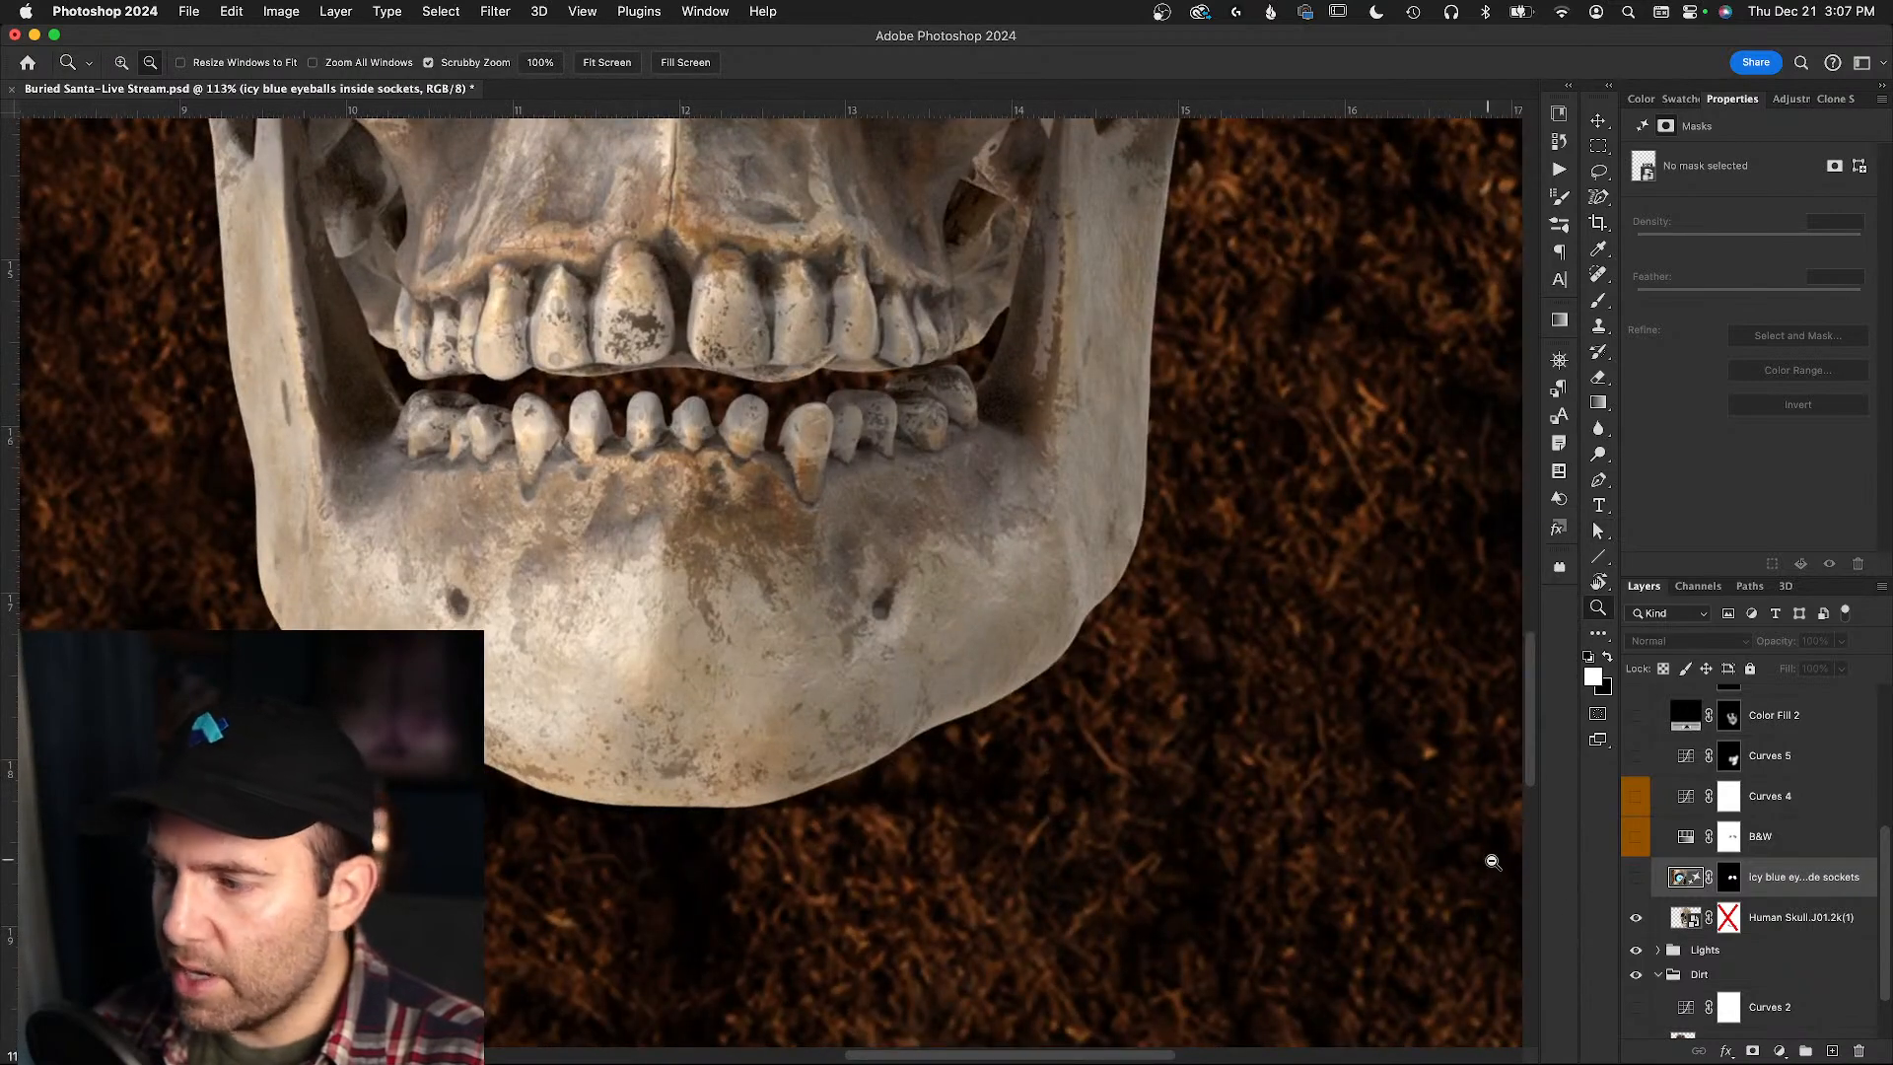
shift+click(1730, 918)
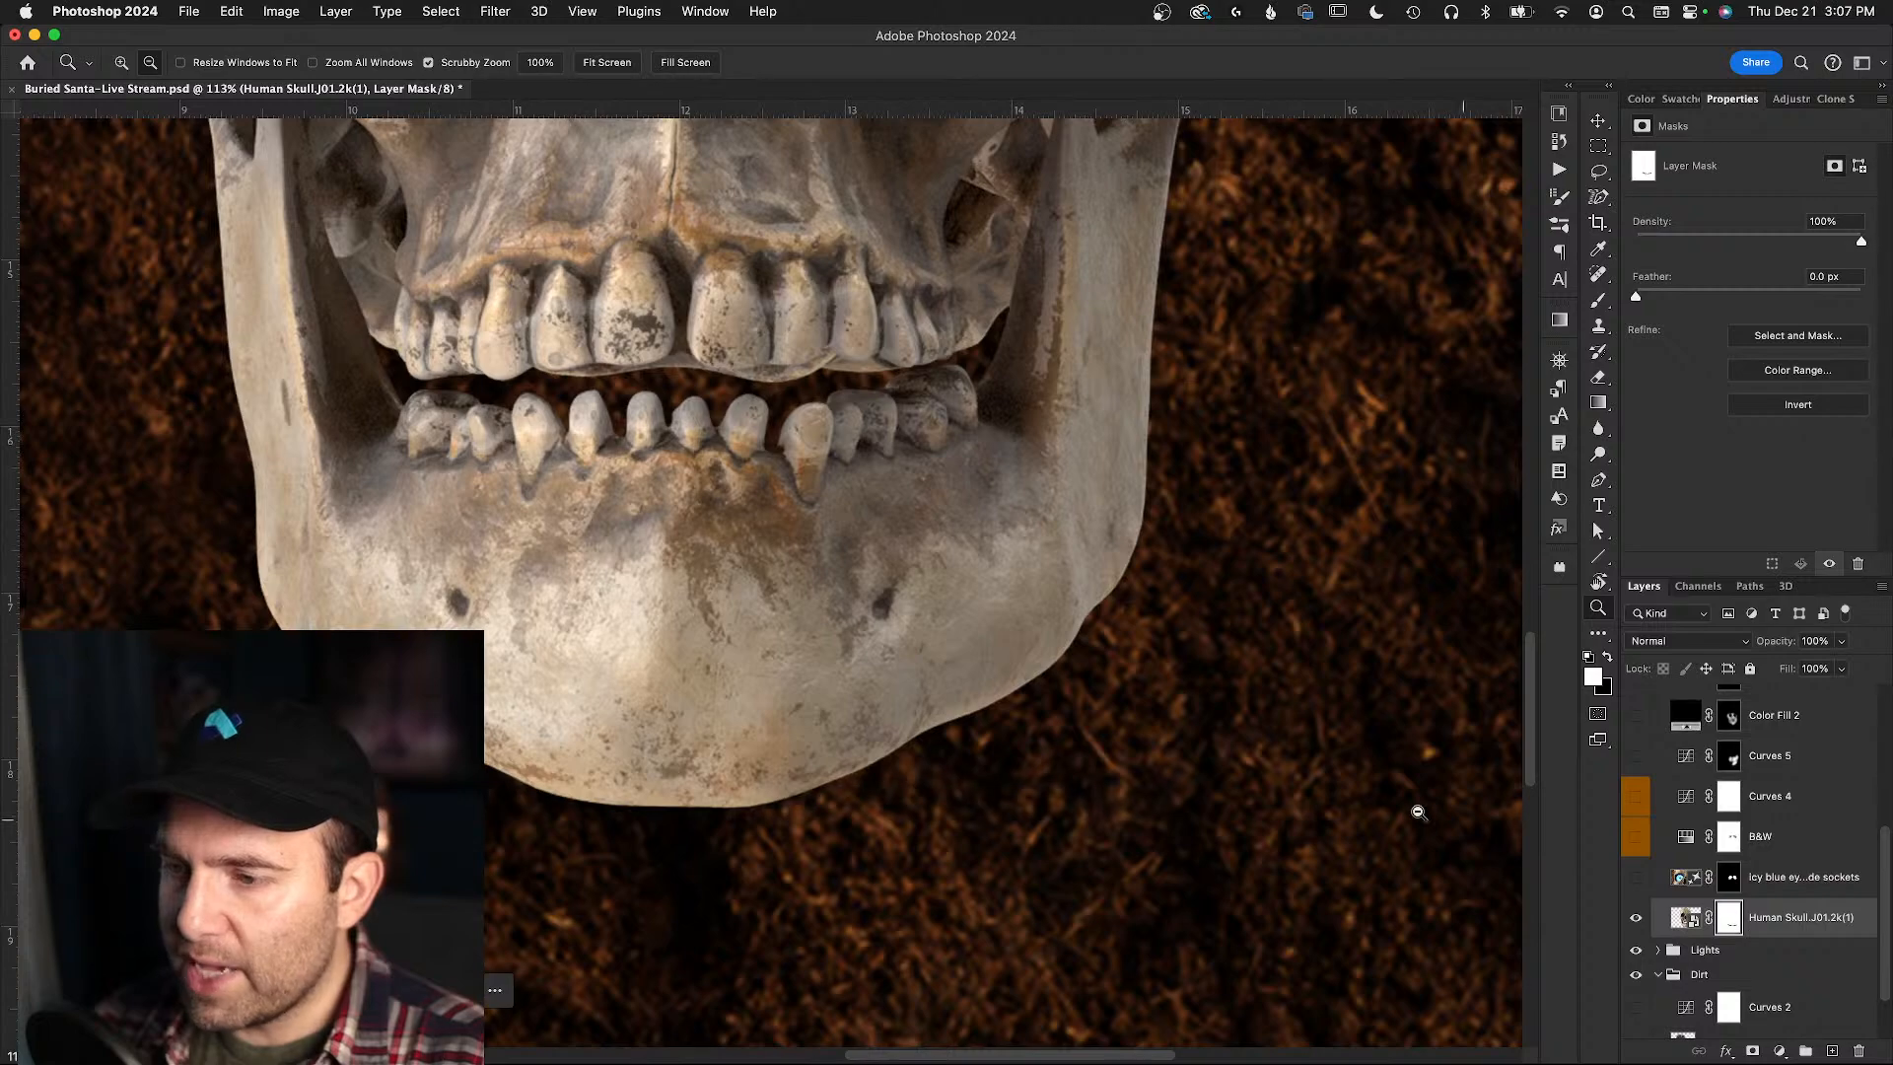
drag(1127, 786, 1242, 777)
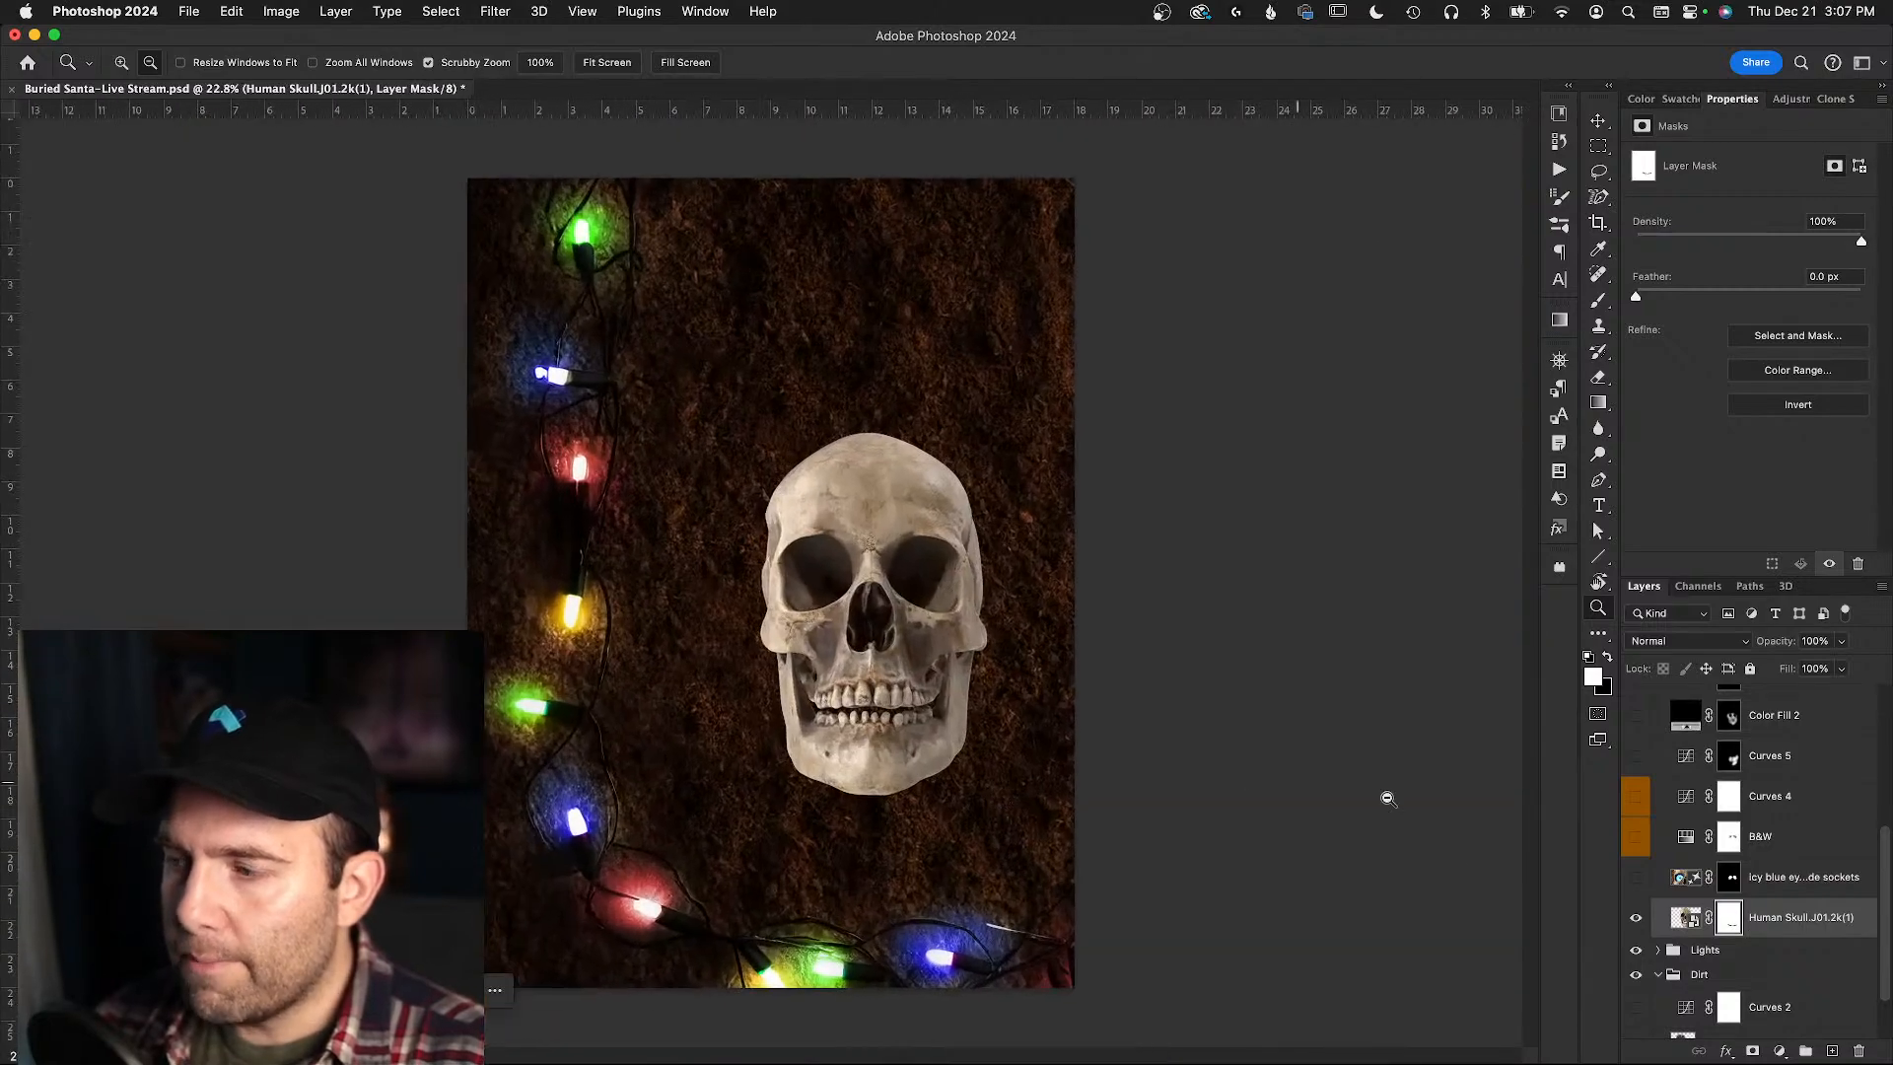
- Show the icy blue eyeballs generative layer with its spiky blue iris variation and examine the eyes closely
click(1682, 877)
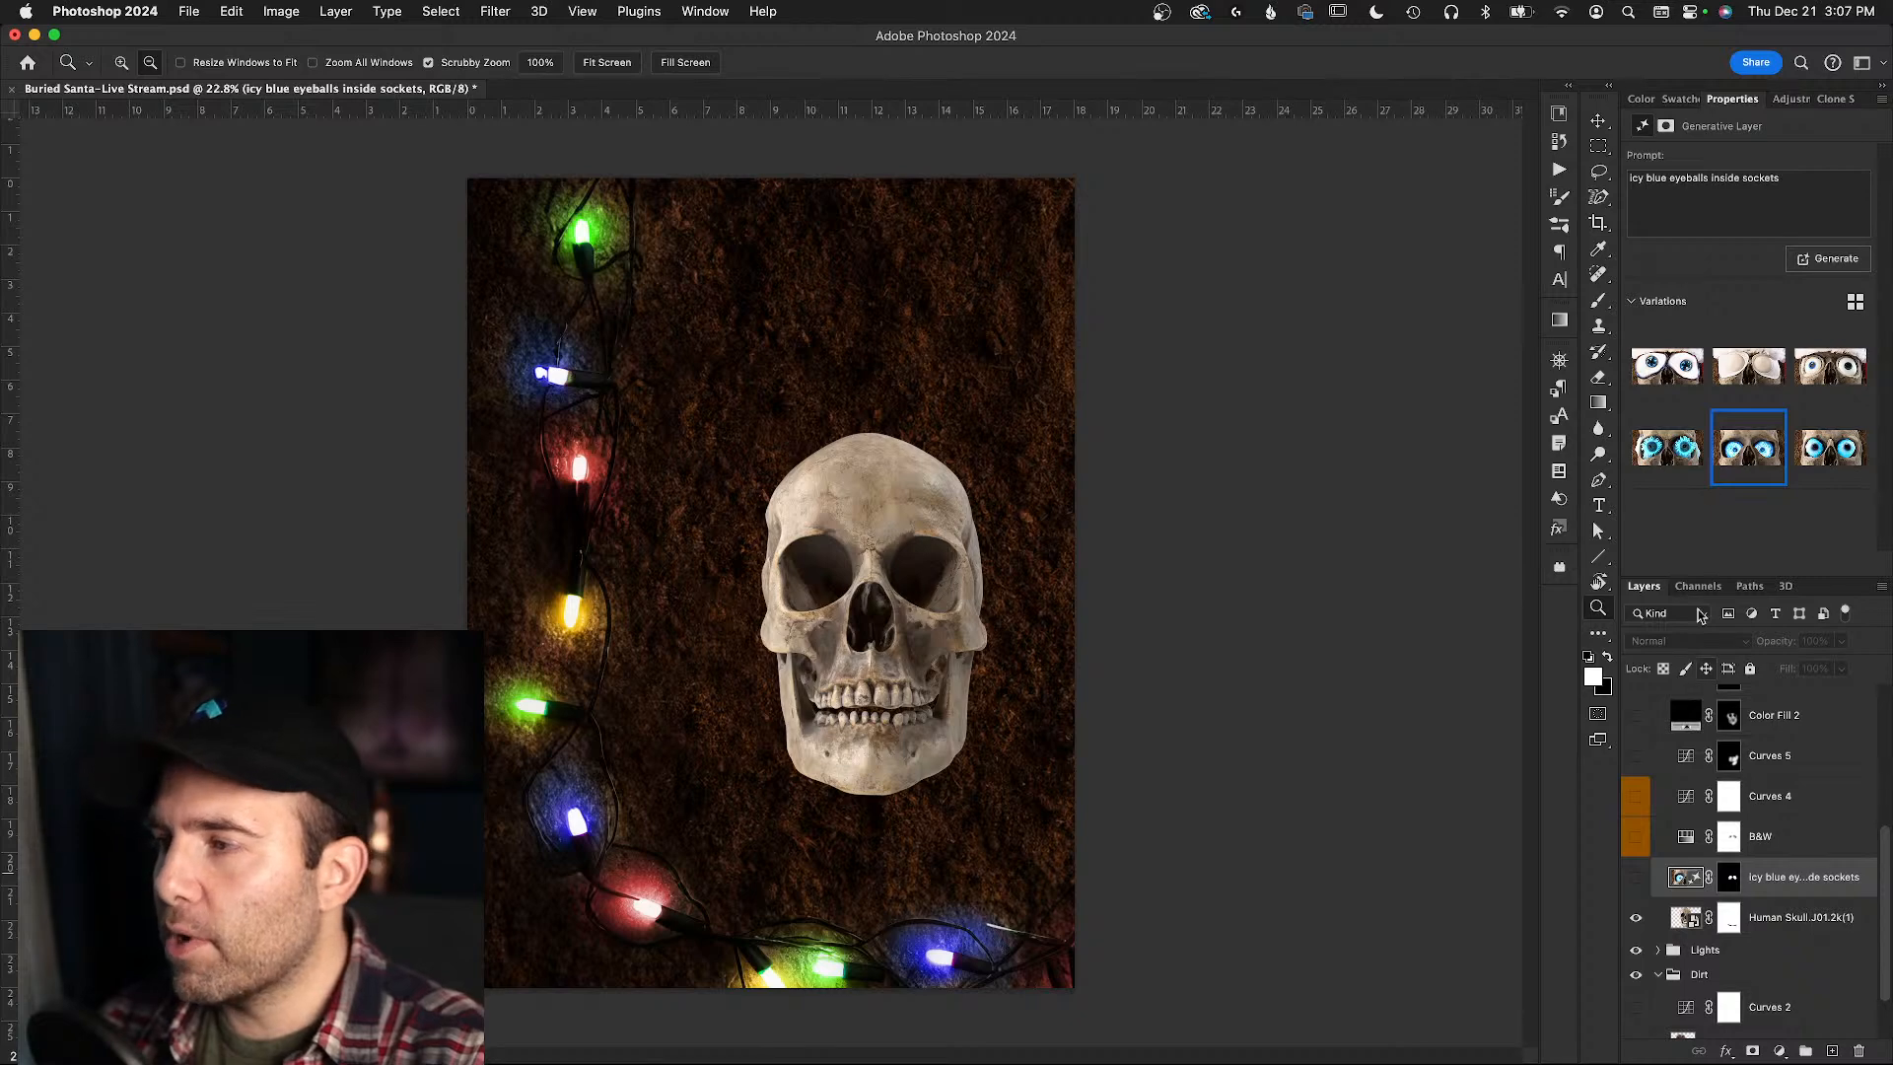
click(1666, 452)
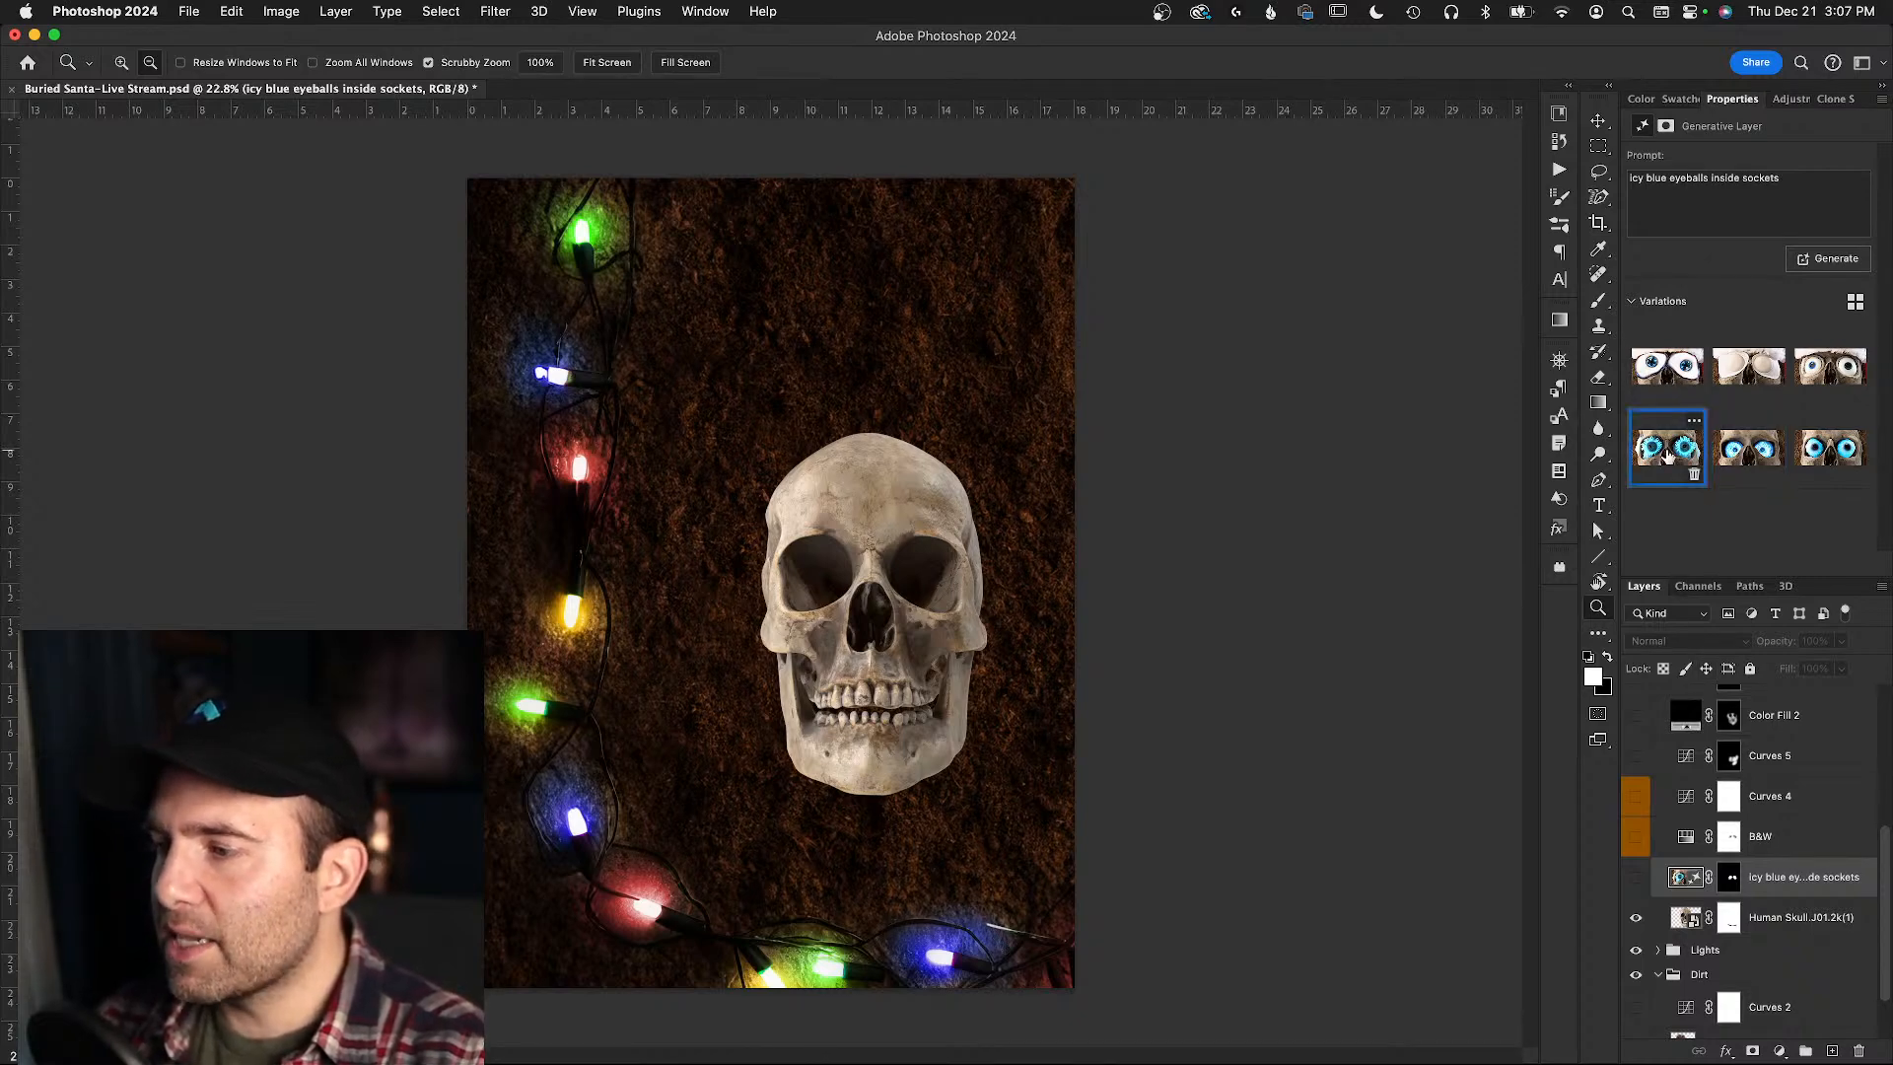
click(1636, 877)
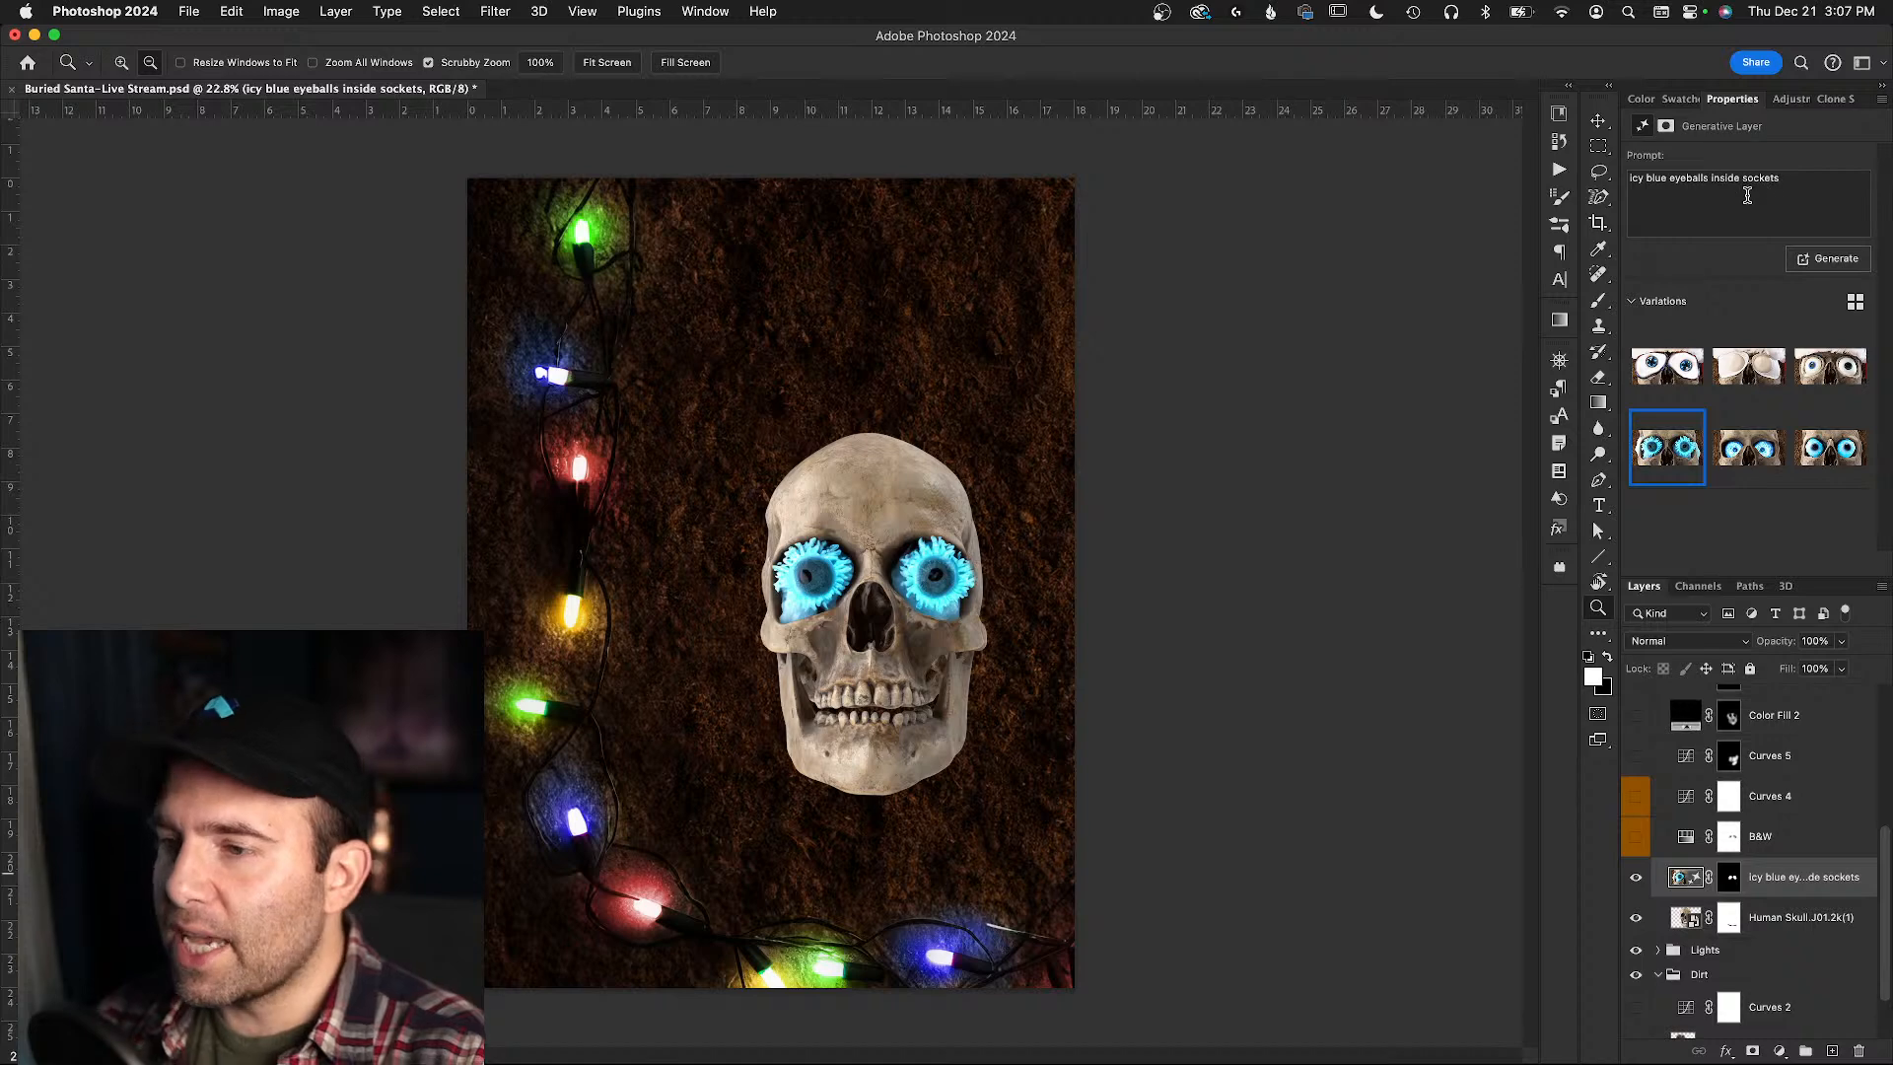
drag(874, 597, 992, 543)
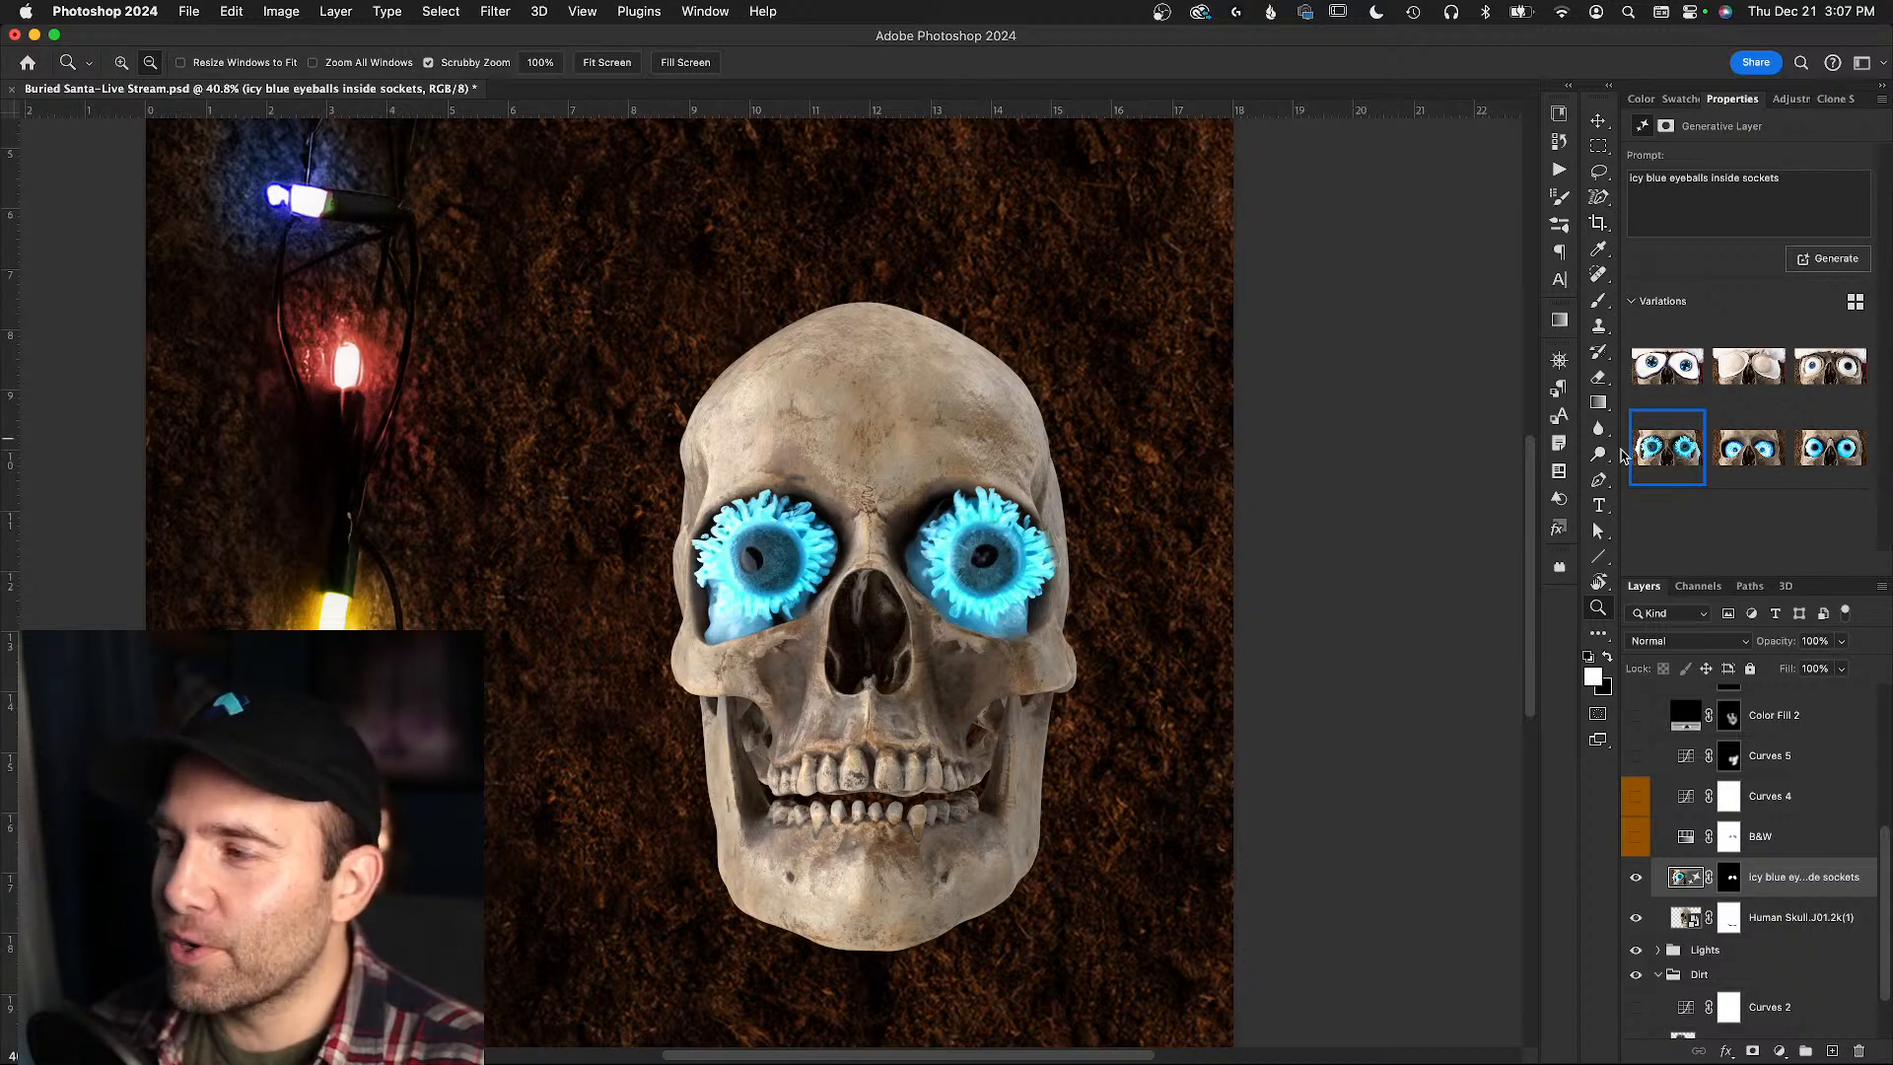
- Compare the three icy blue eyeball variations in the skull's sockets, leaving the deep-set glowing eyes variation selected
click(1755, 443)
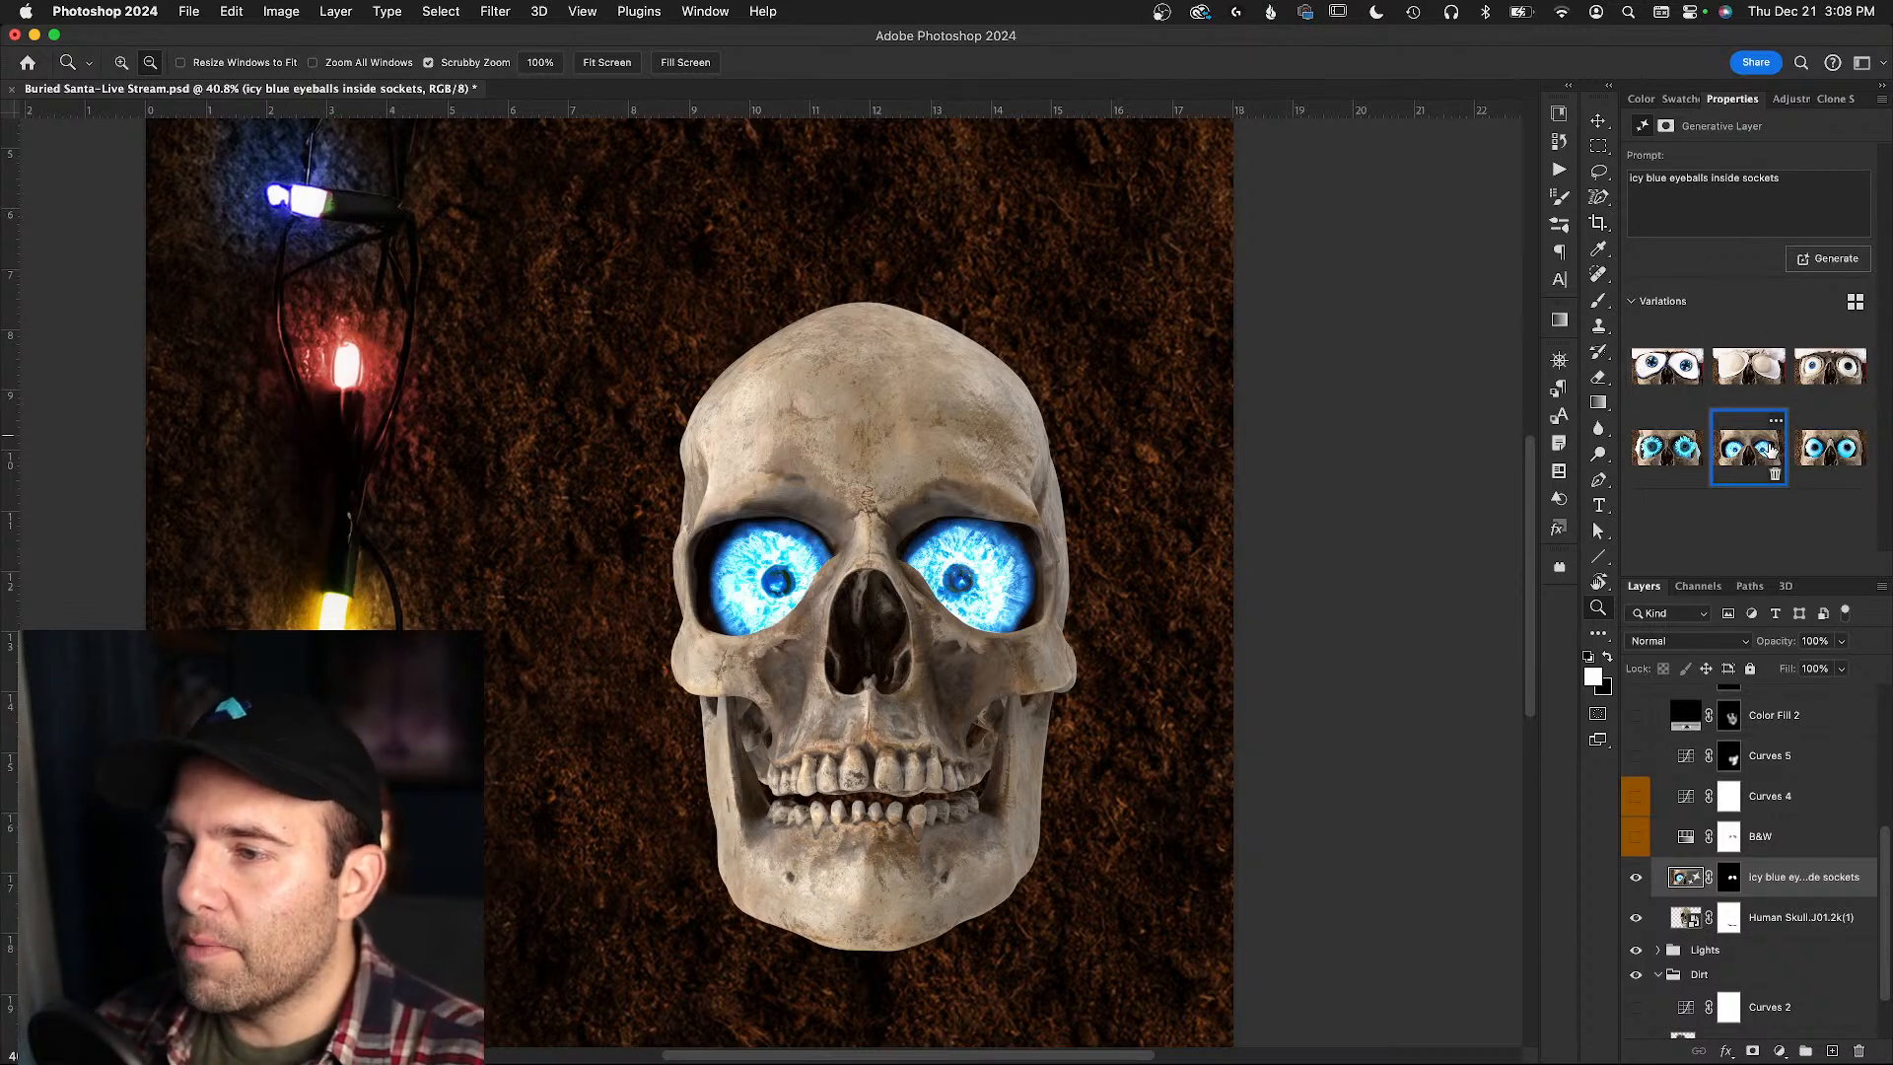
click(1833, 450)
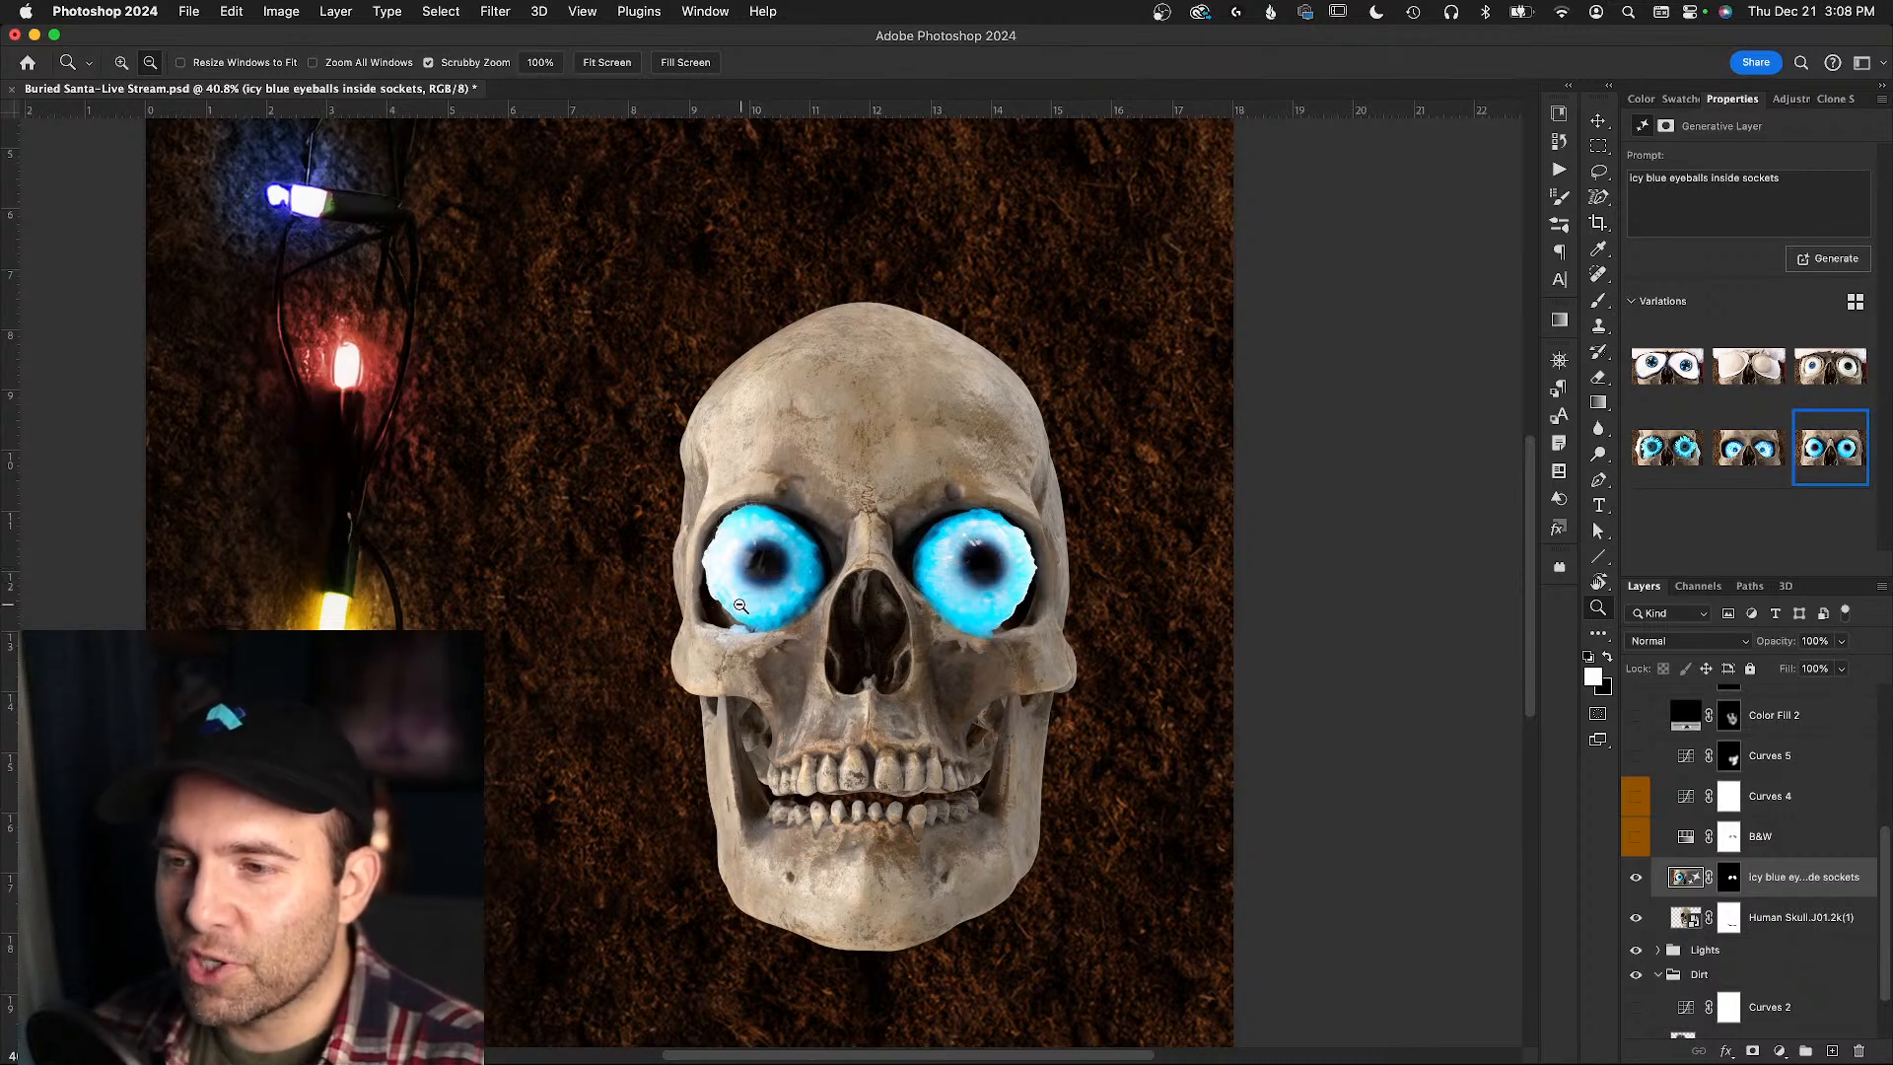
click(1661, 451)
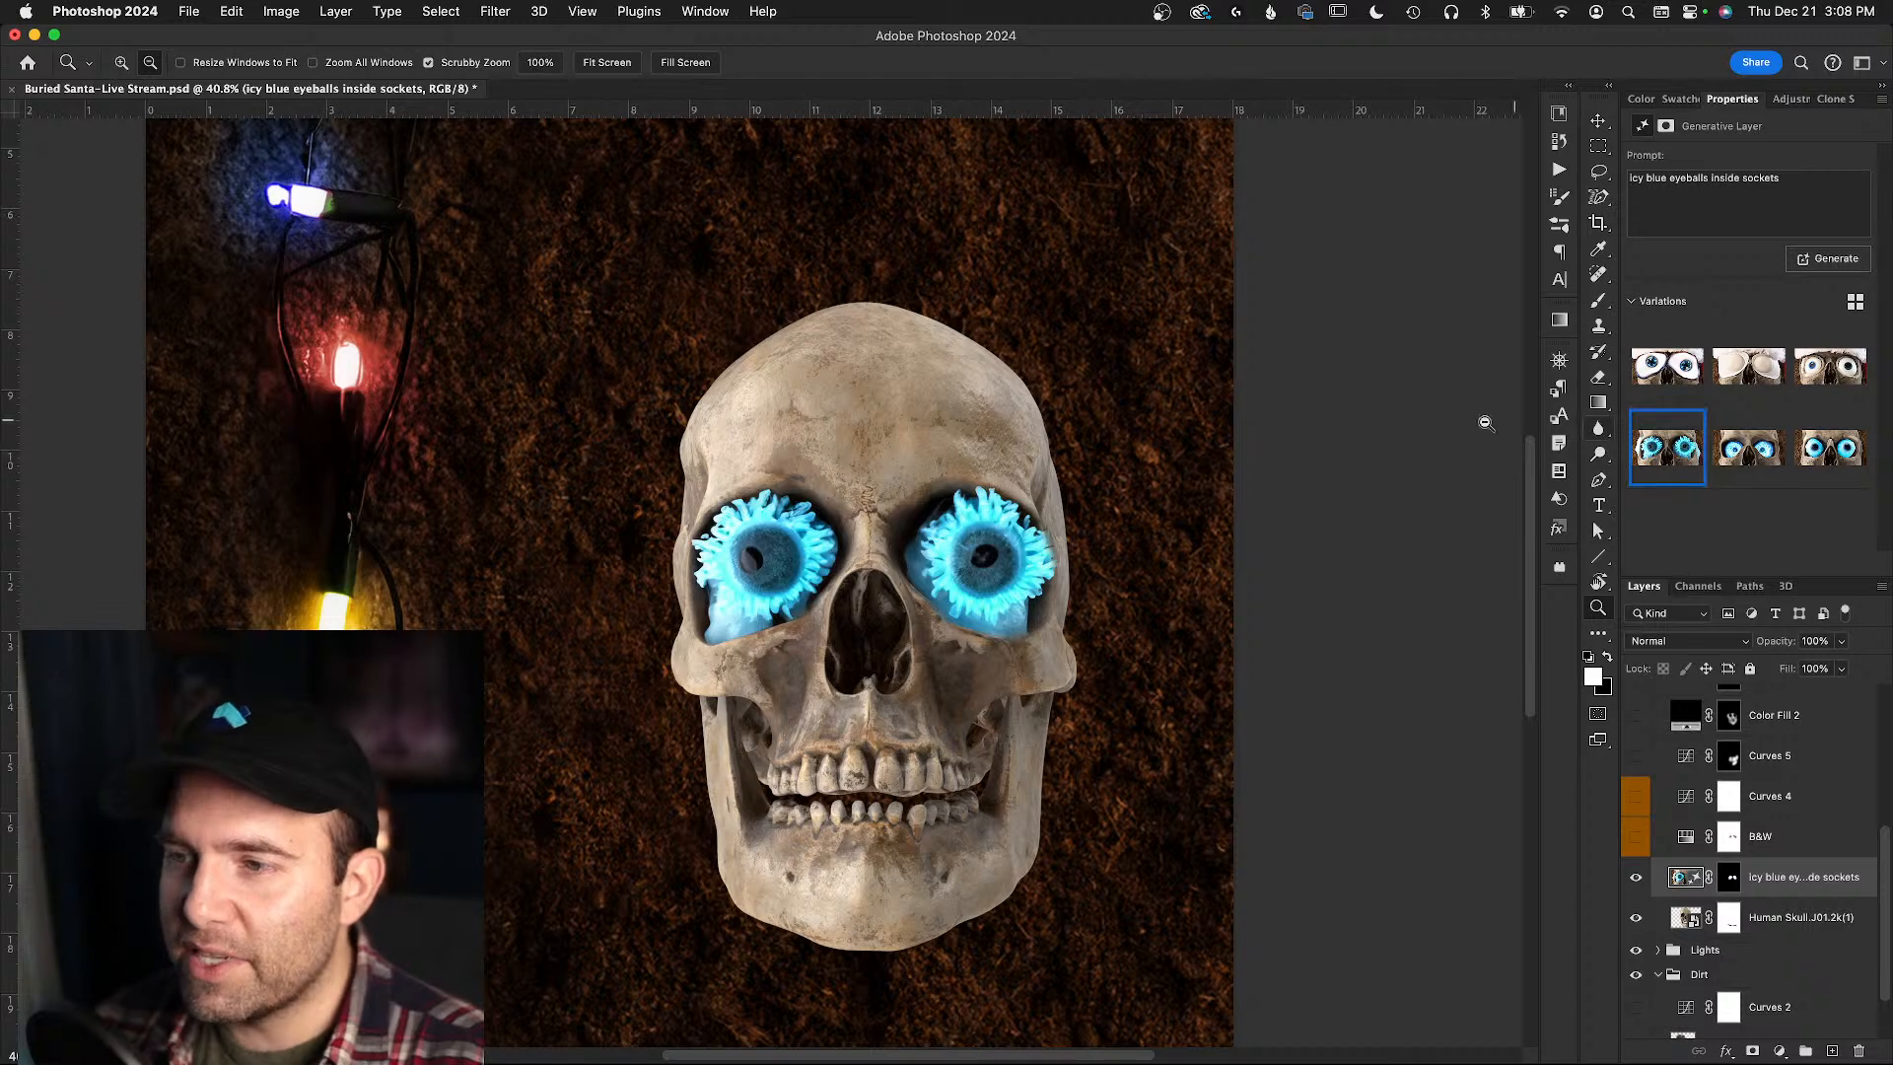
click(1720, 451)
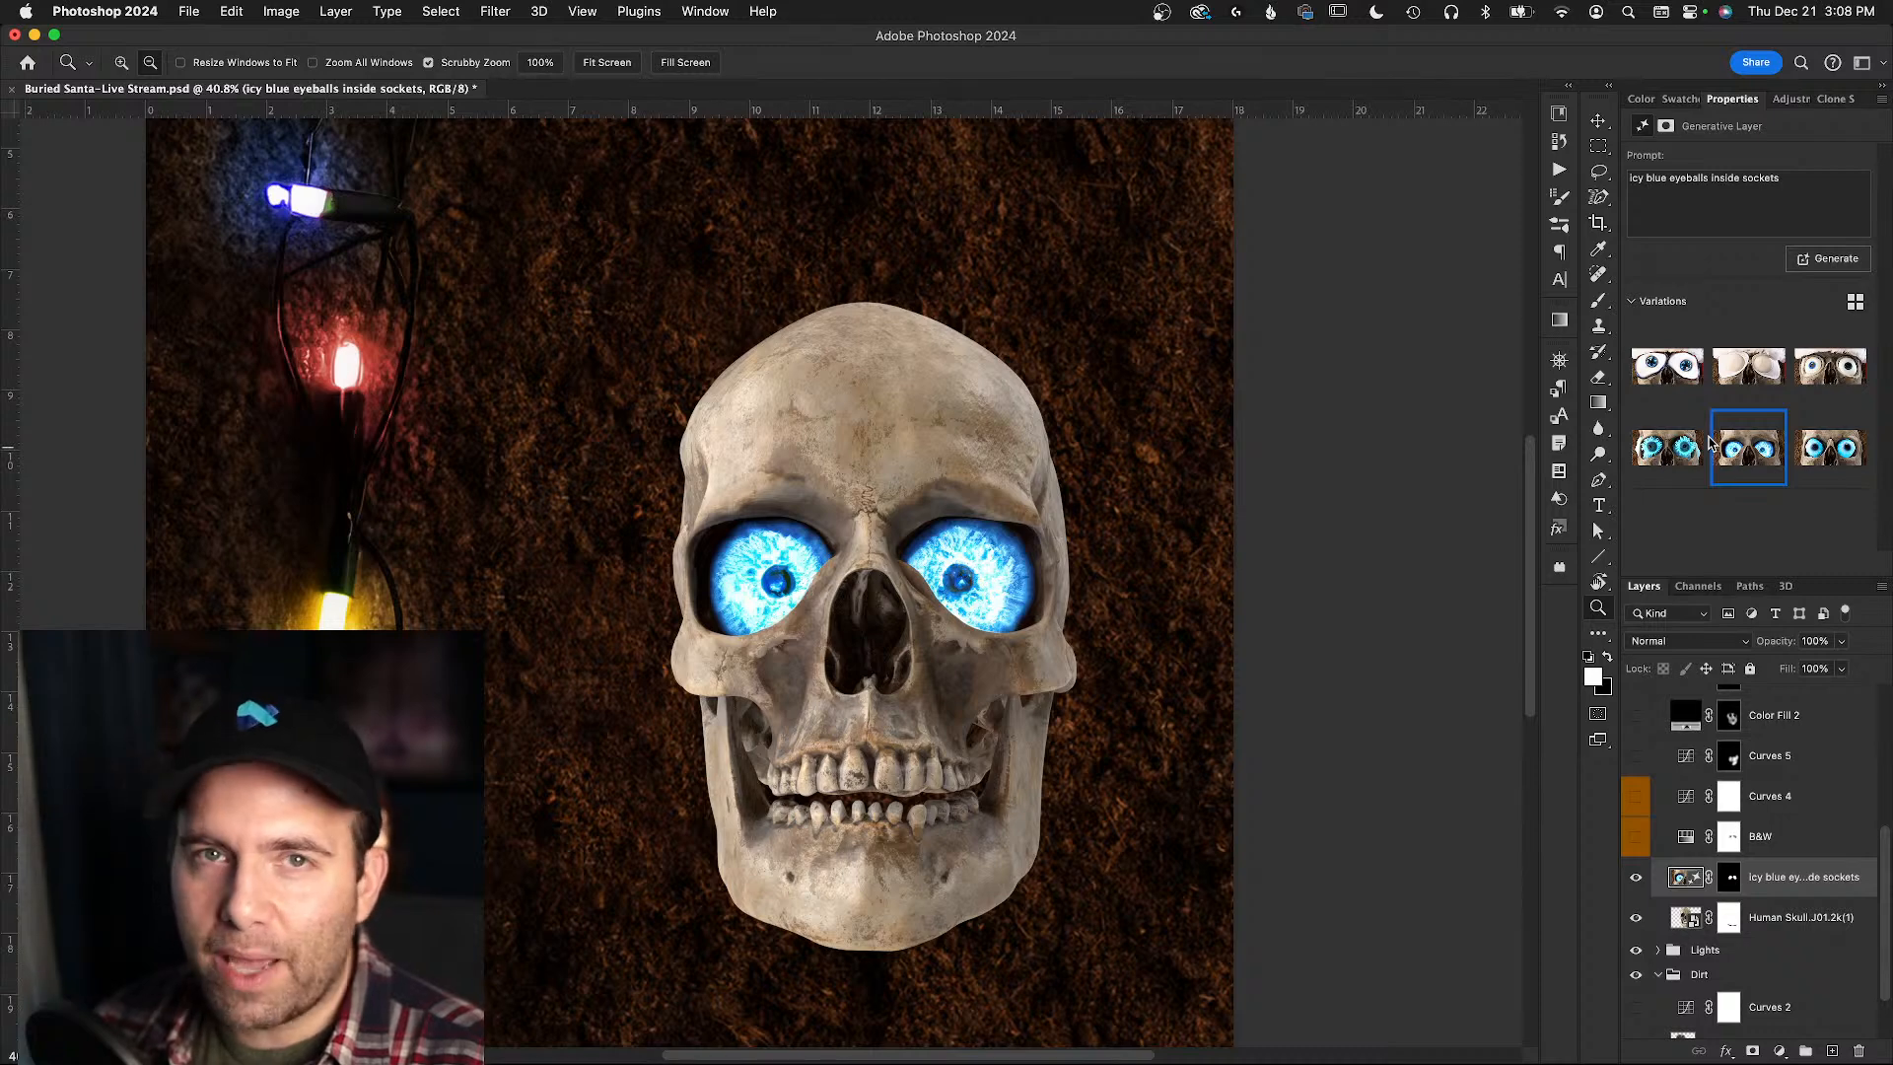
mouse_move(1752, 472)
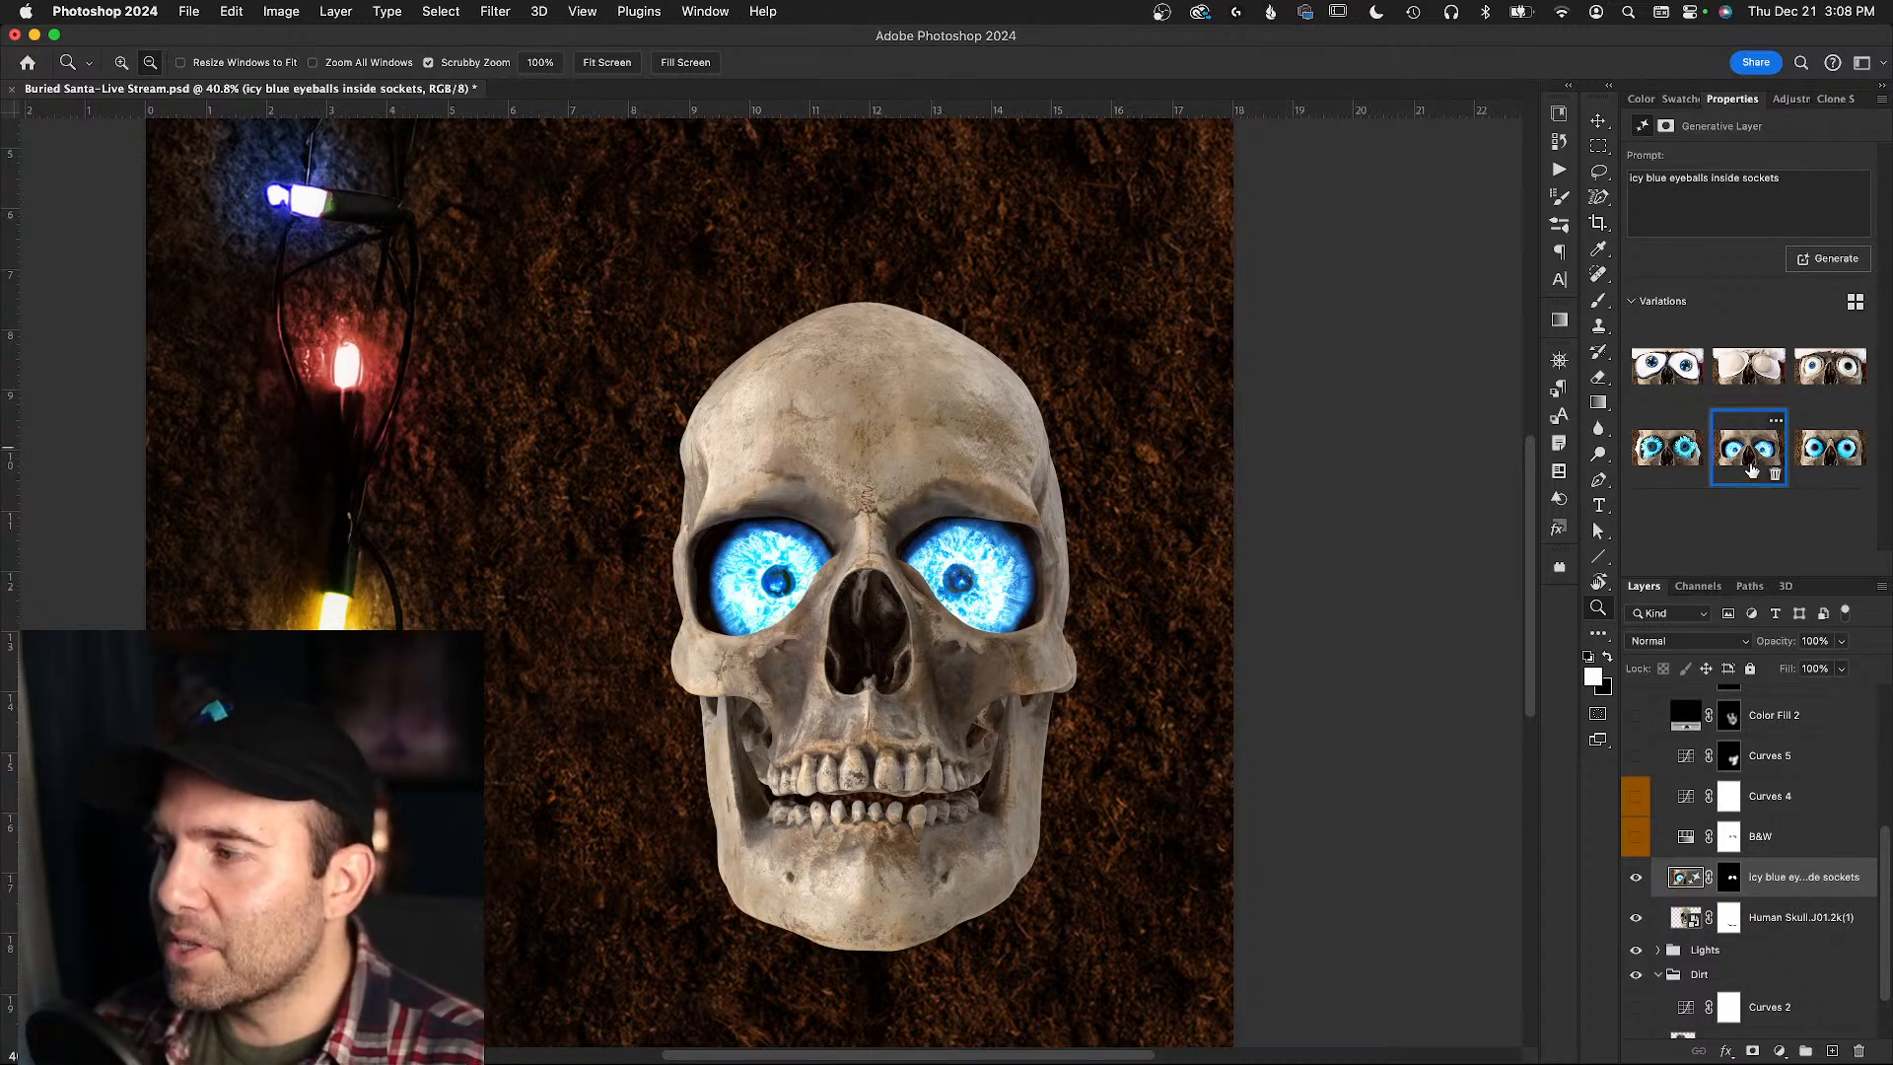
- Compare the three earlier icy blue eyeball variations in the skull's sockets, leaving the bulging white eyeballs with dark pupils selected
mouse_move(1676, 369)
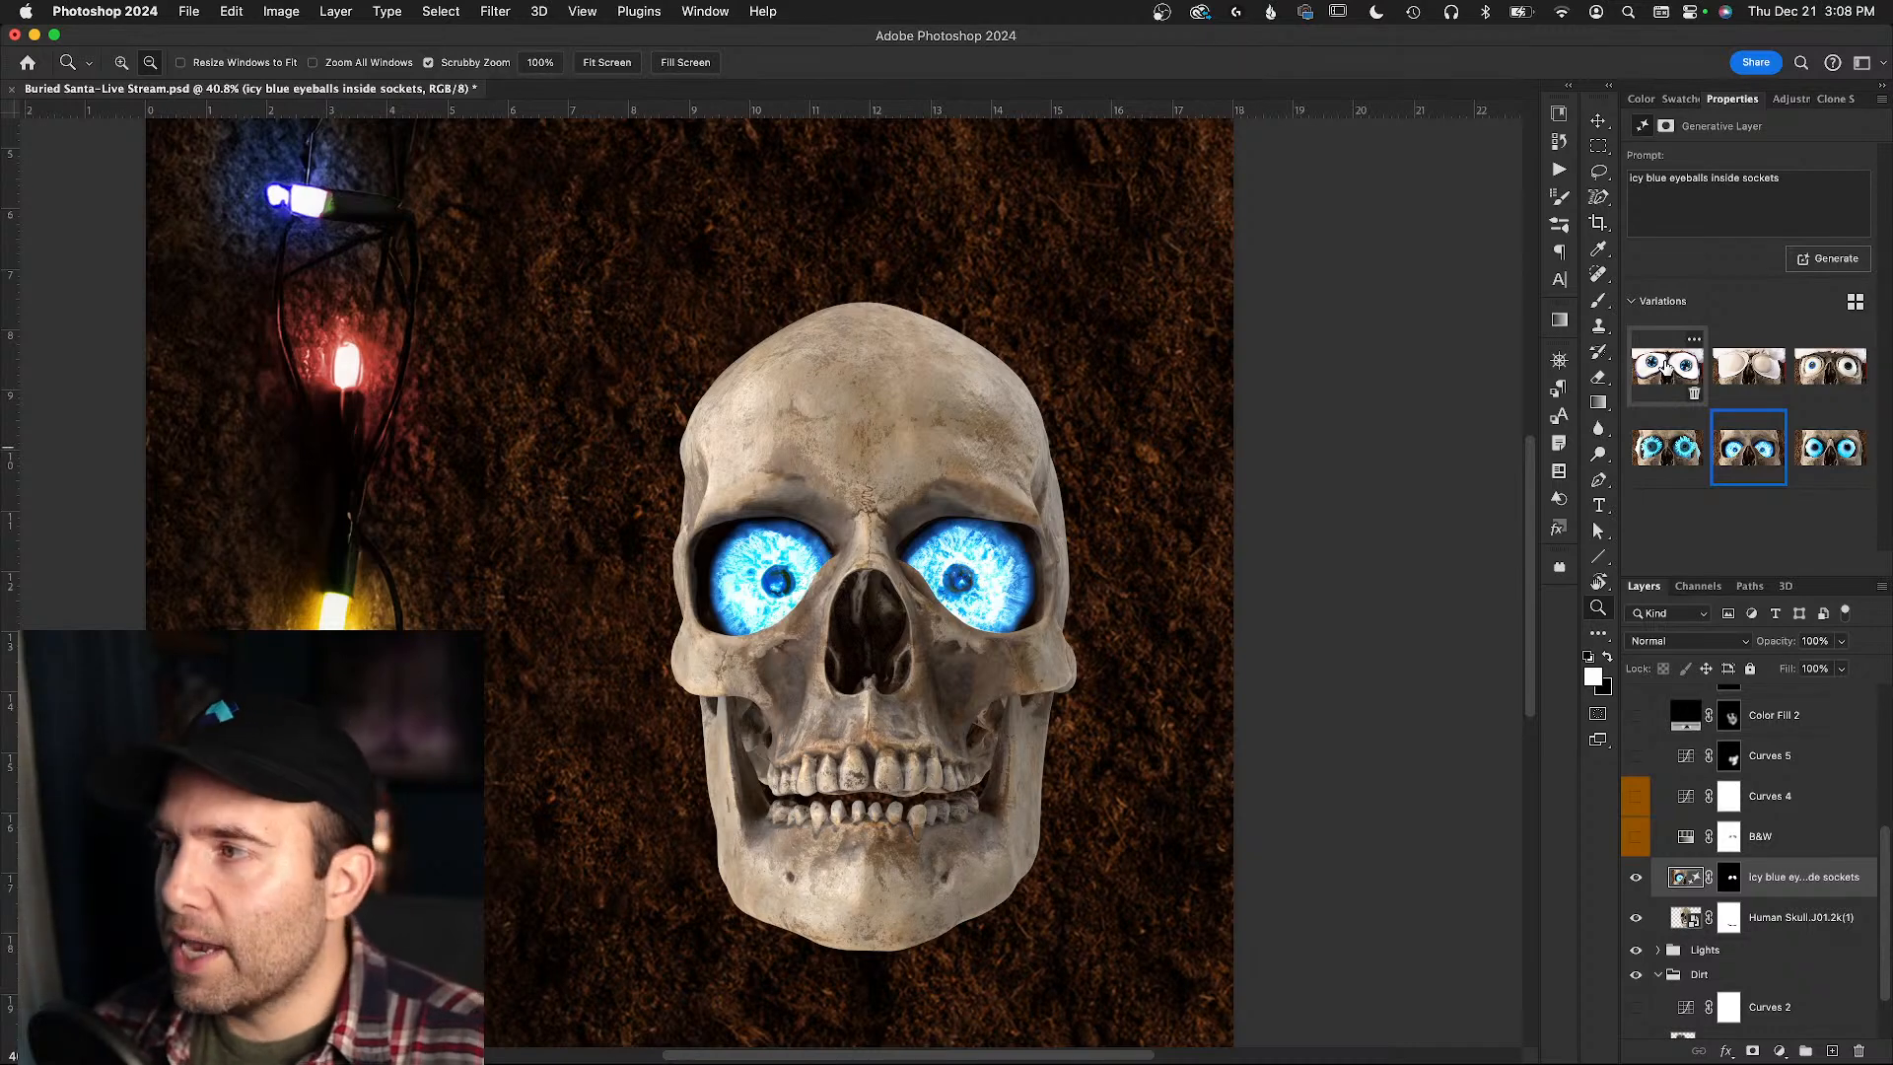
click(1666, 368)
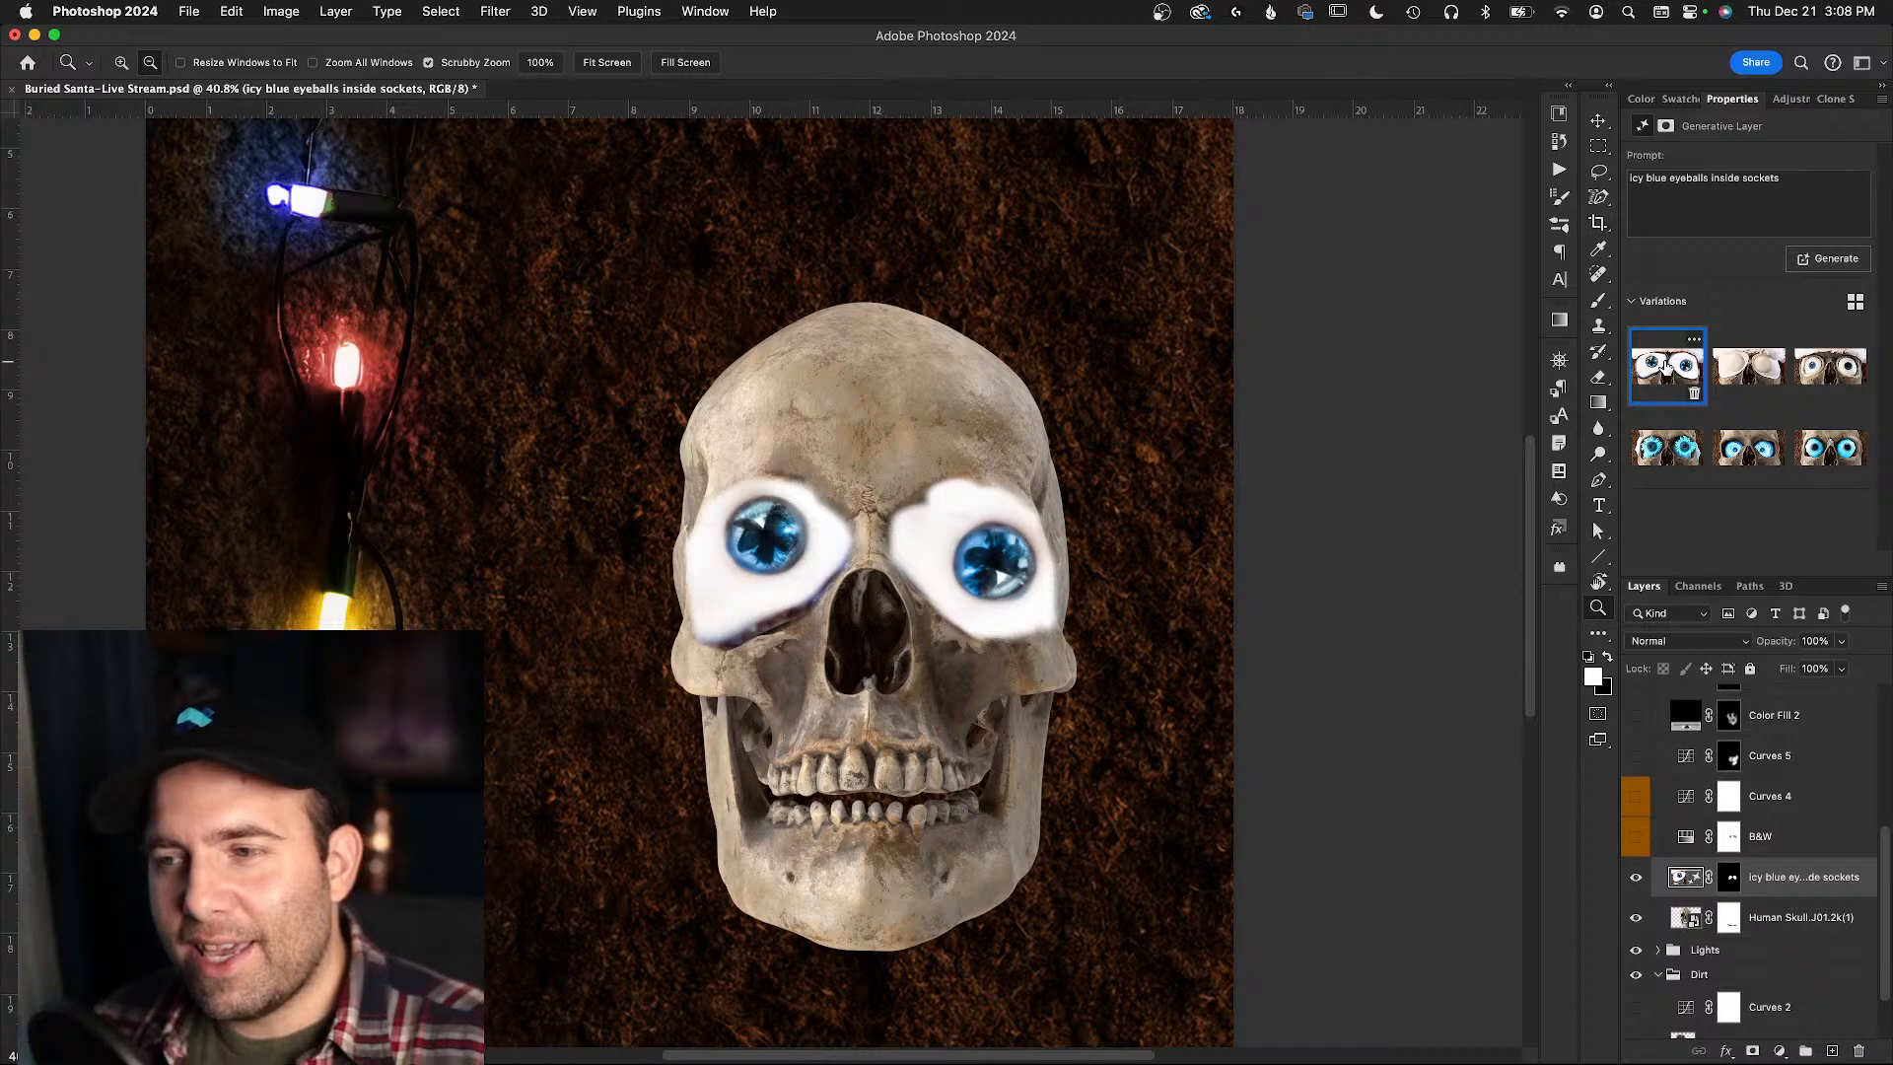
click(1751, 366)
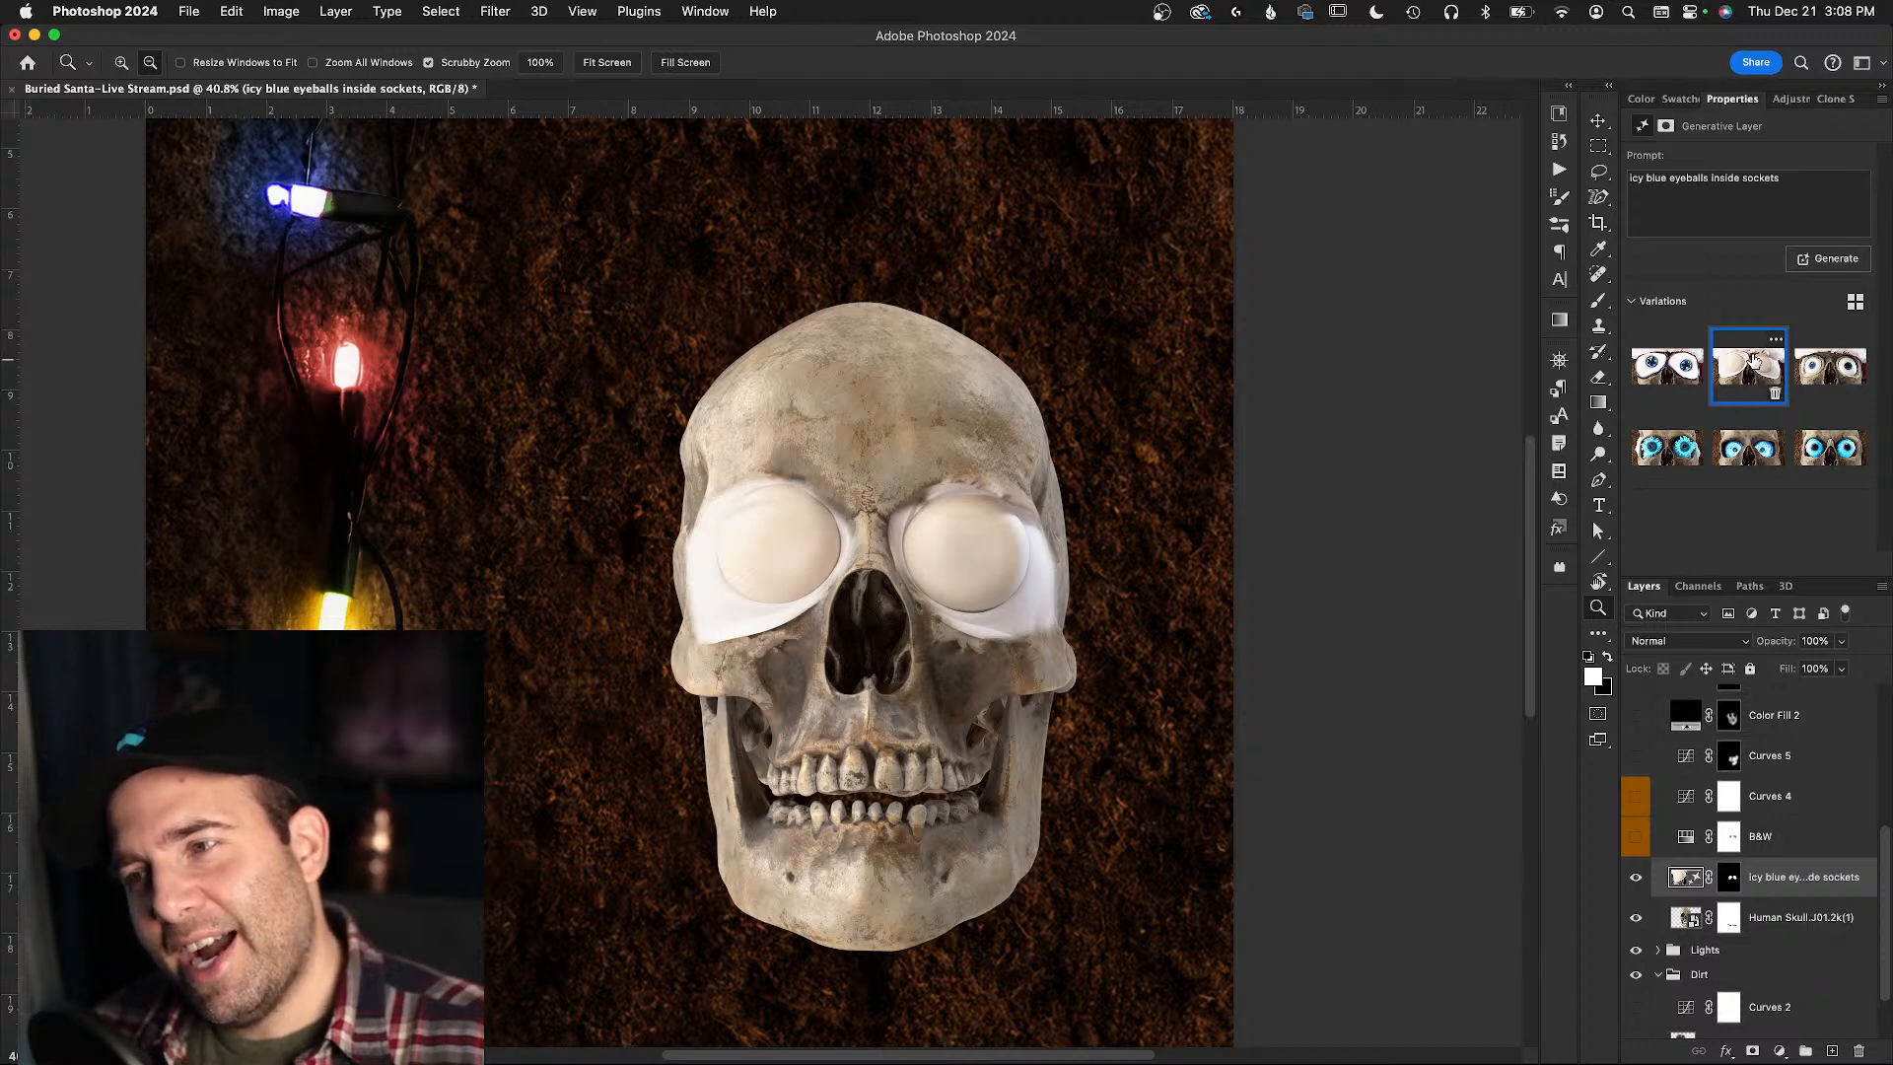
click(1830, 366)
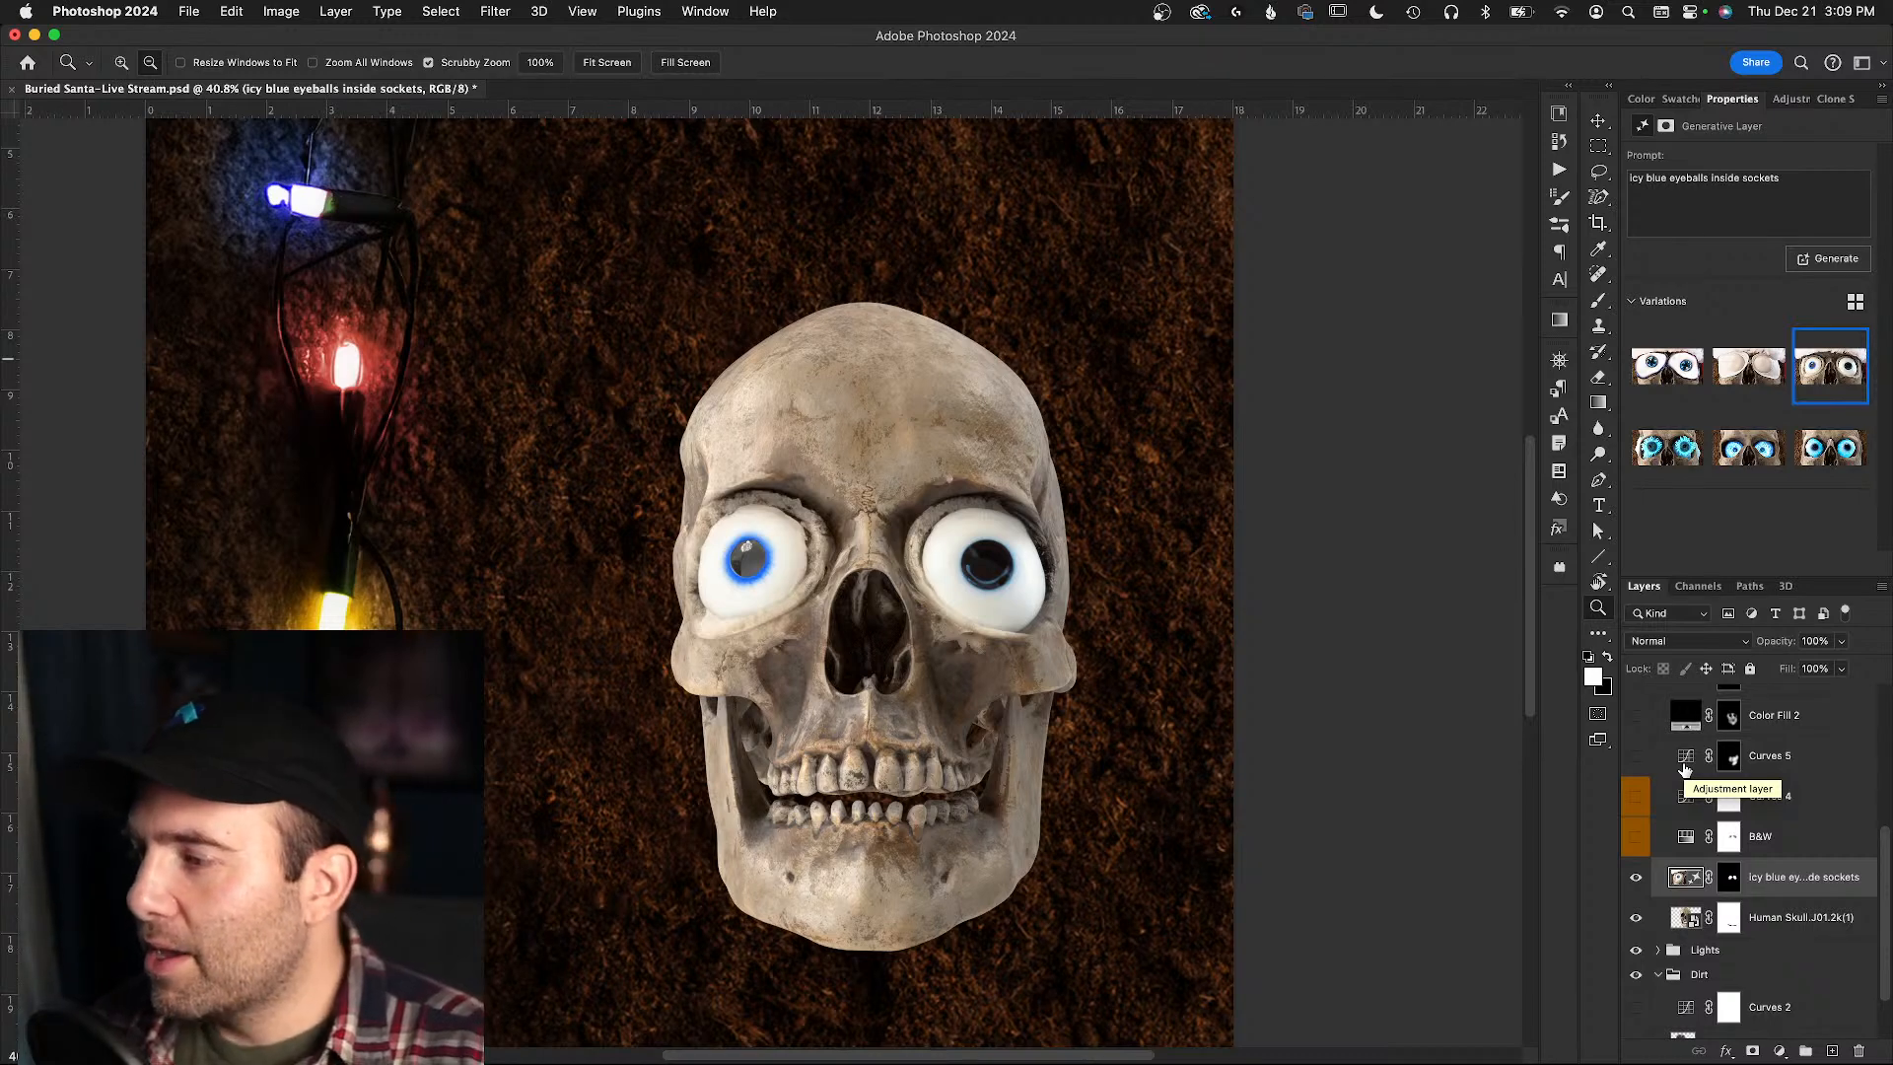
- Show the Curves 5 and Color Fill 2 layers in the Skull group, toggling them to compare their shading on the skull
scroll(1636, 774, up, 3)
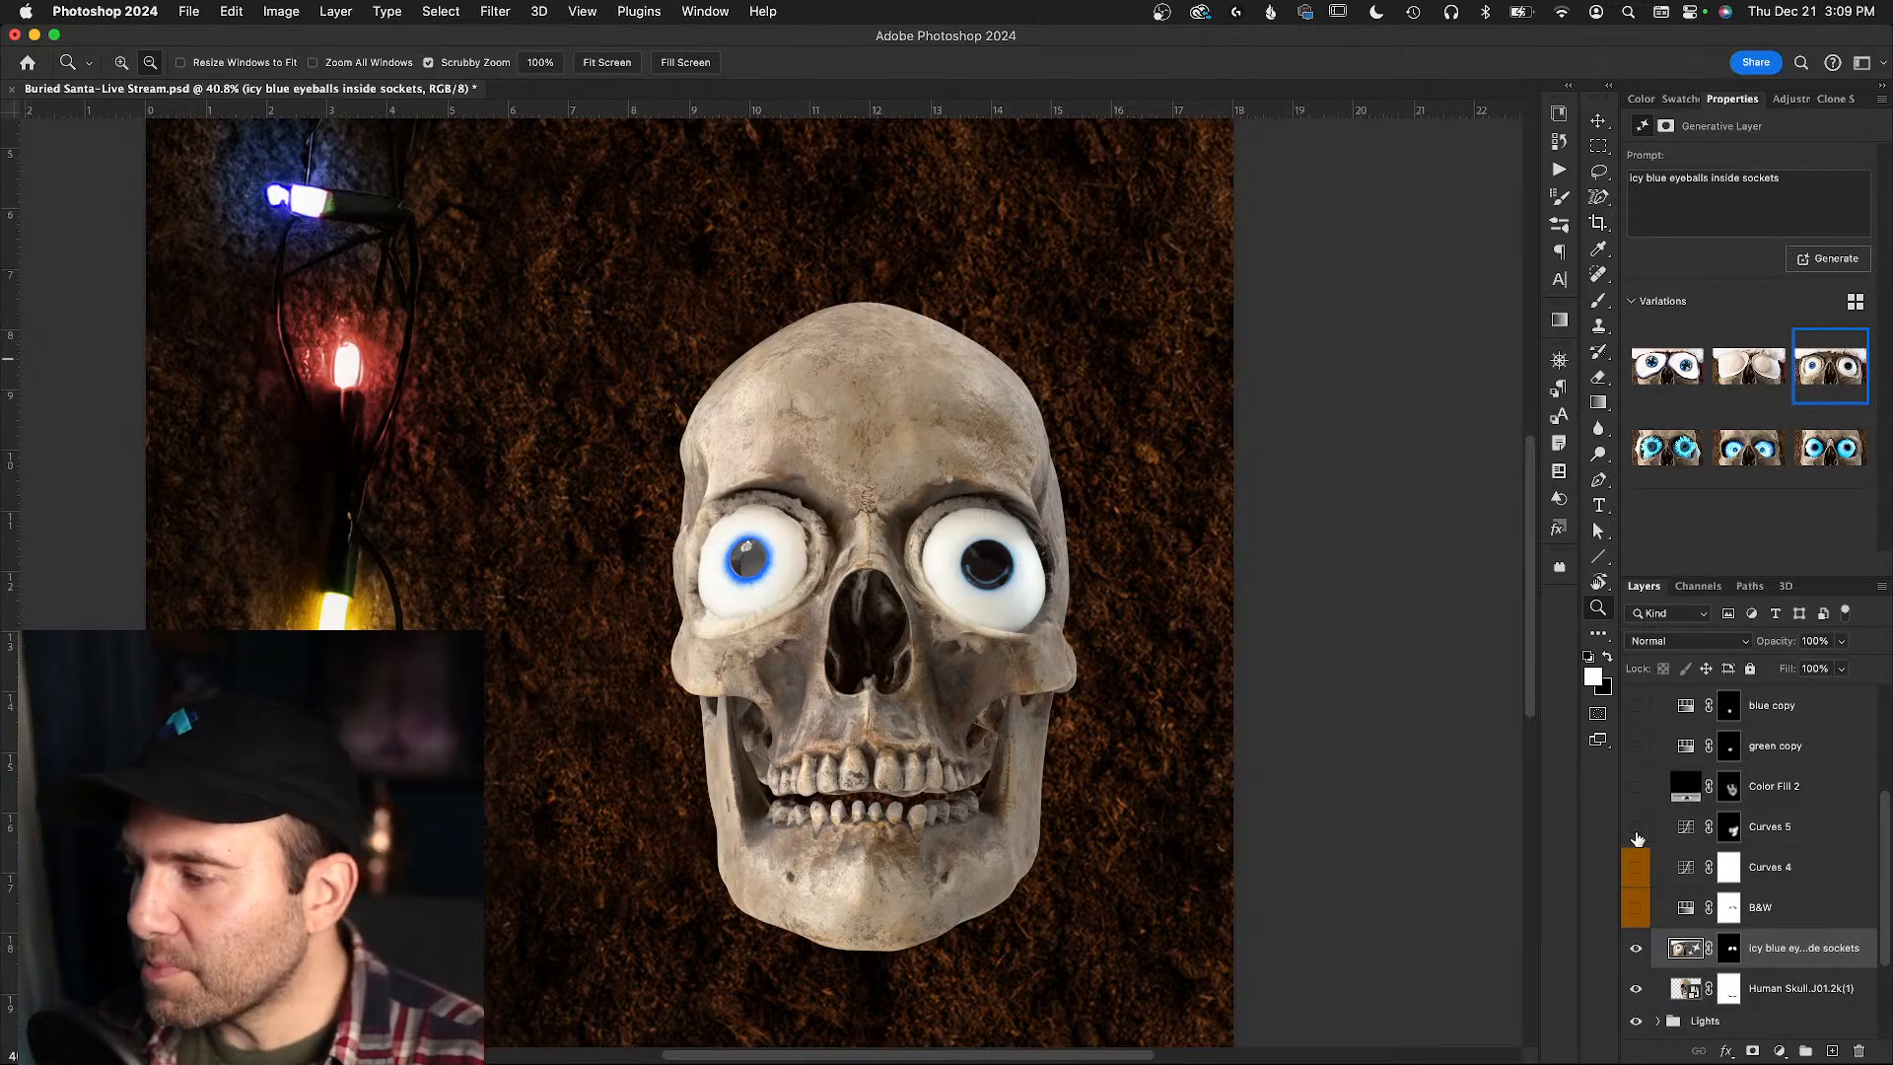
click(1636, 833)
click(1636, 833)
click(1636, 833)
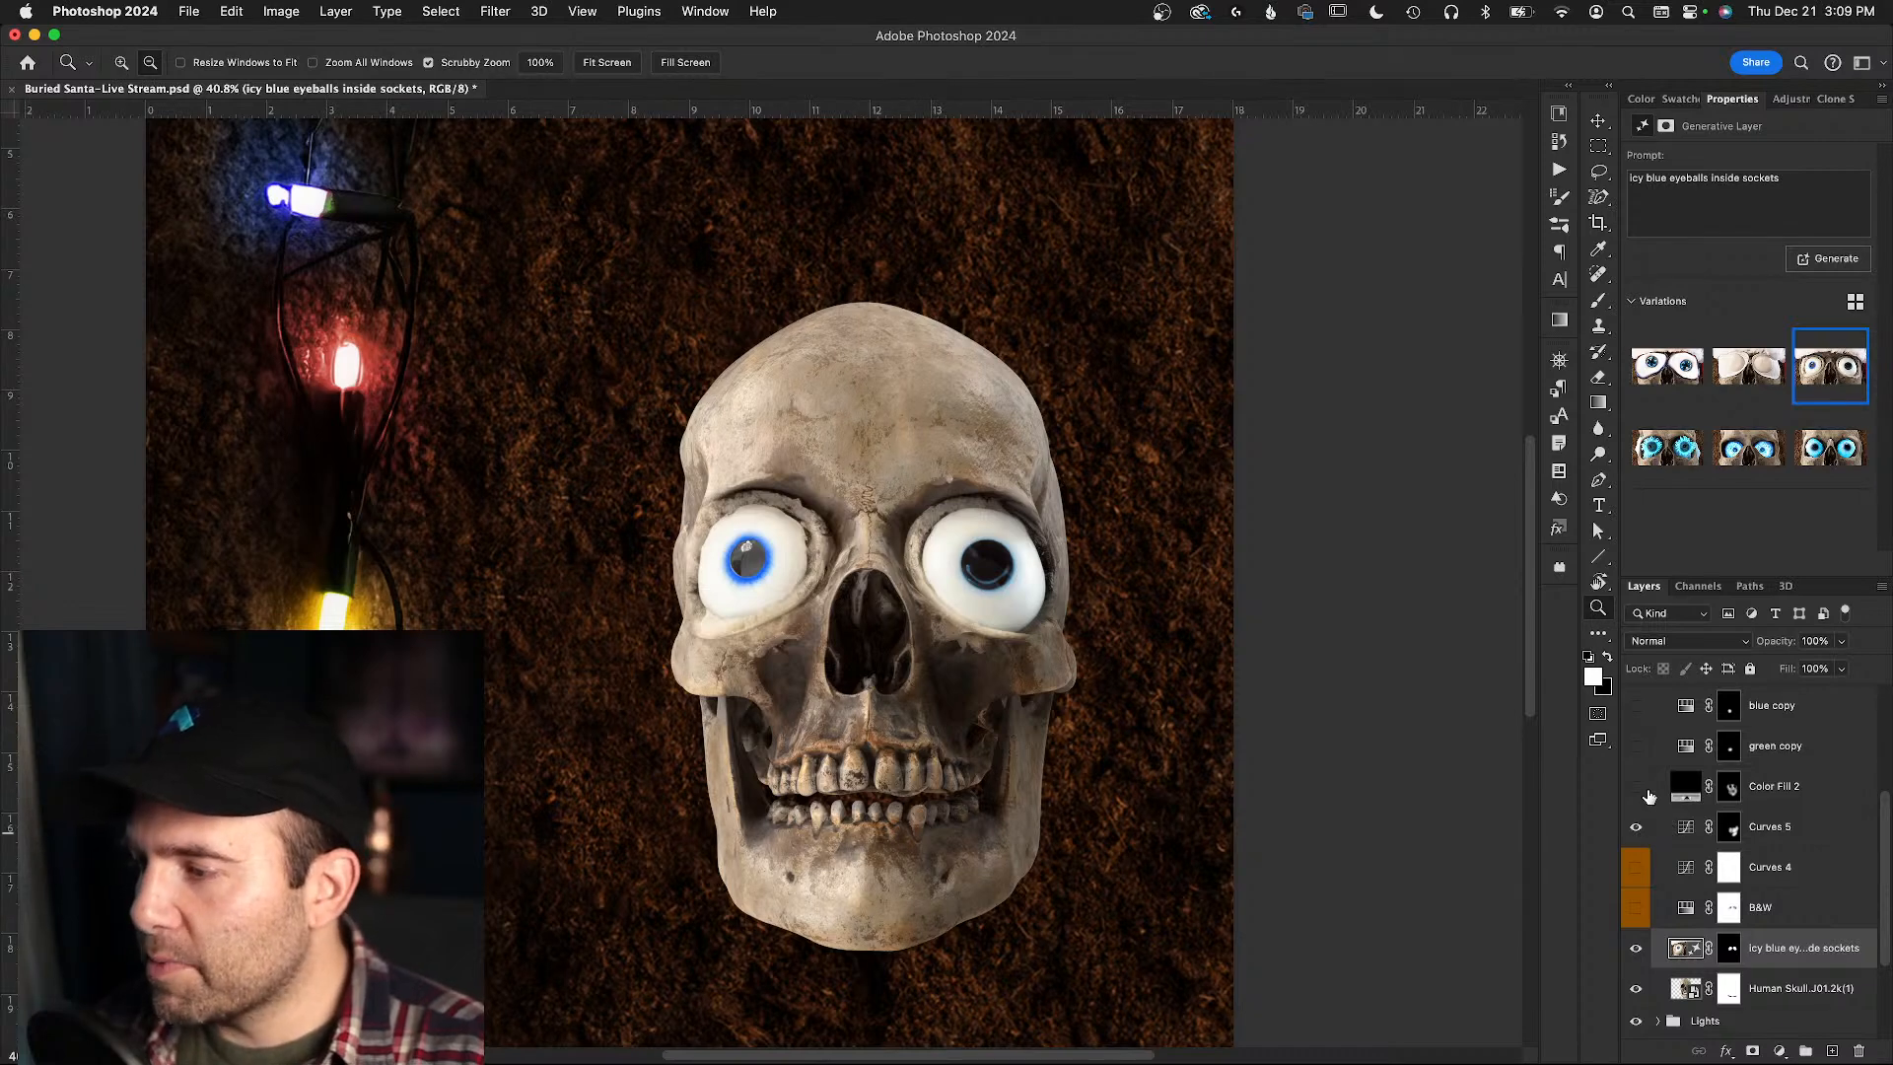
click(1641, 788)
click(1642, 789)
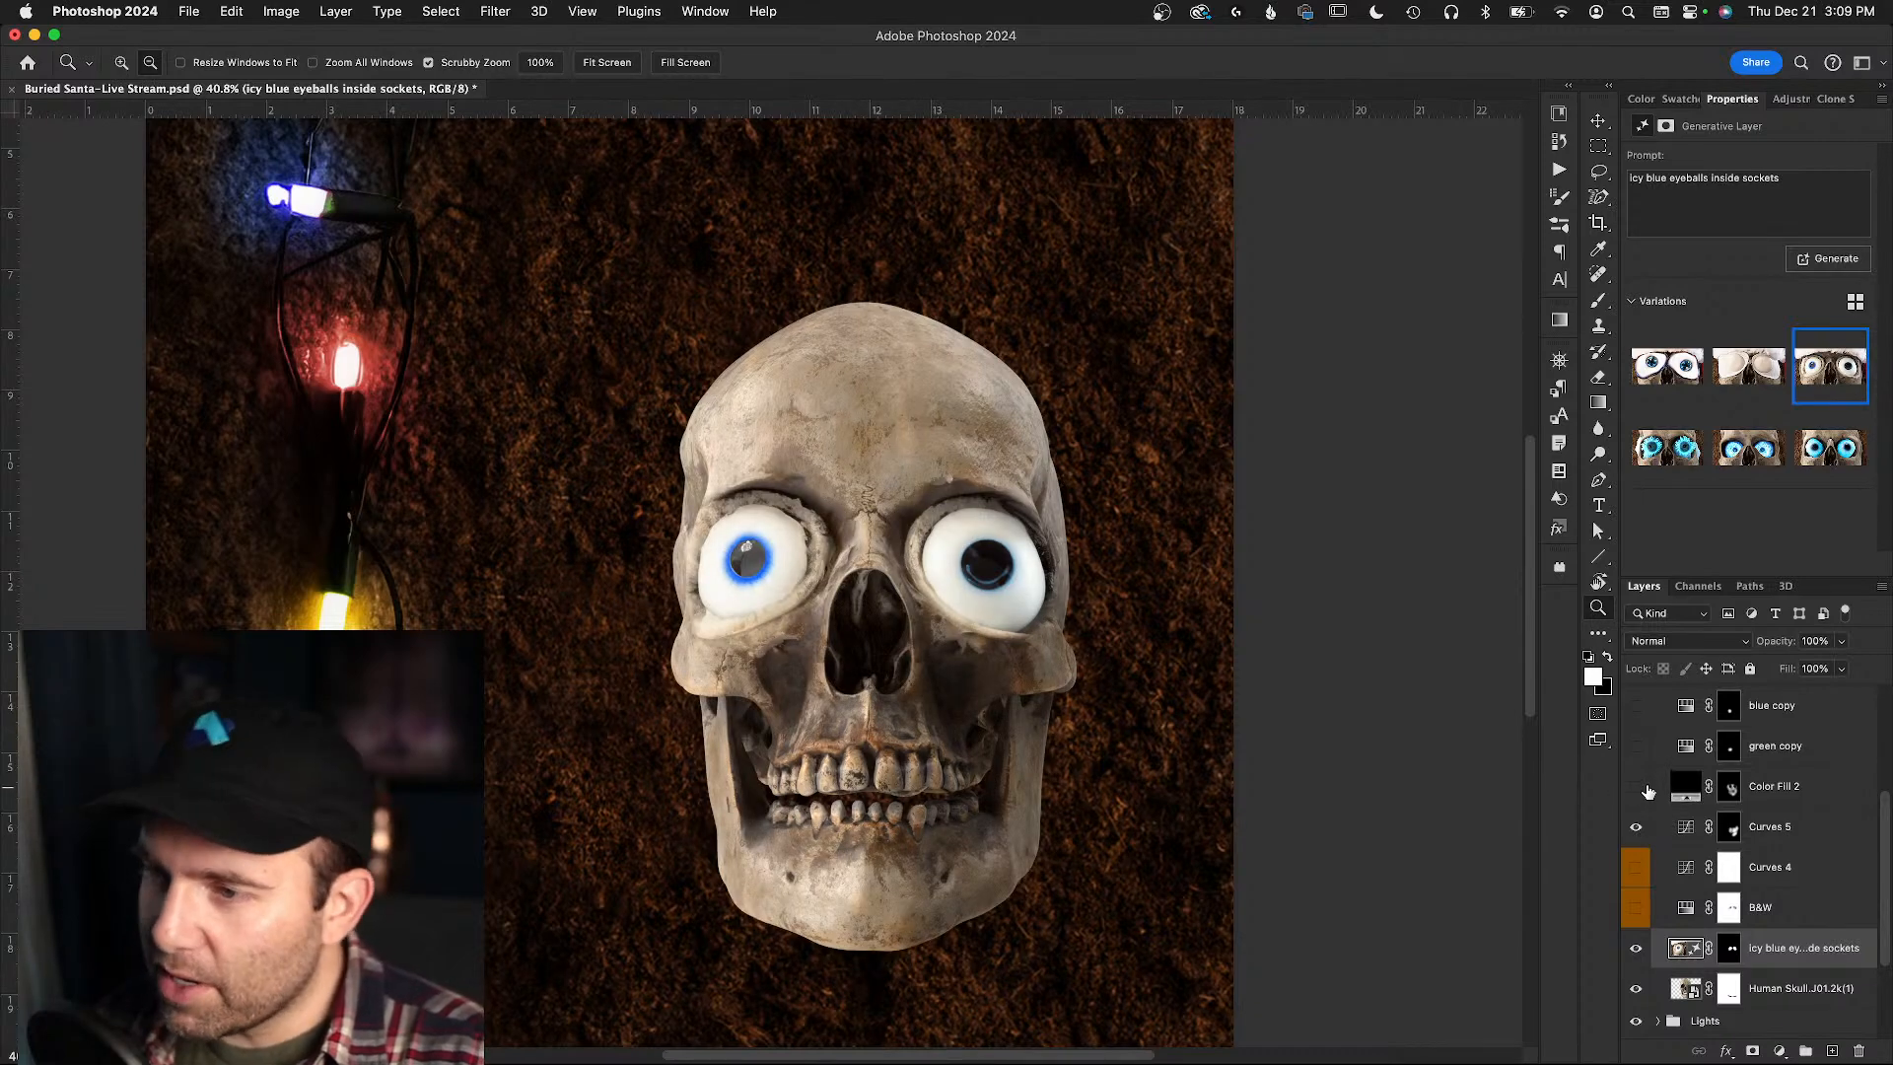
scroll(1645, 838, up, 3)
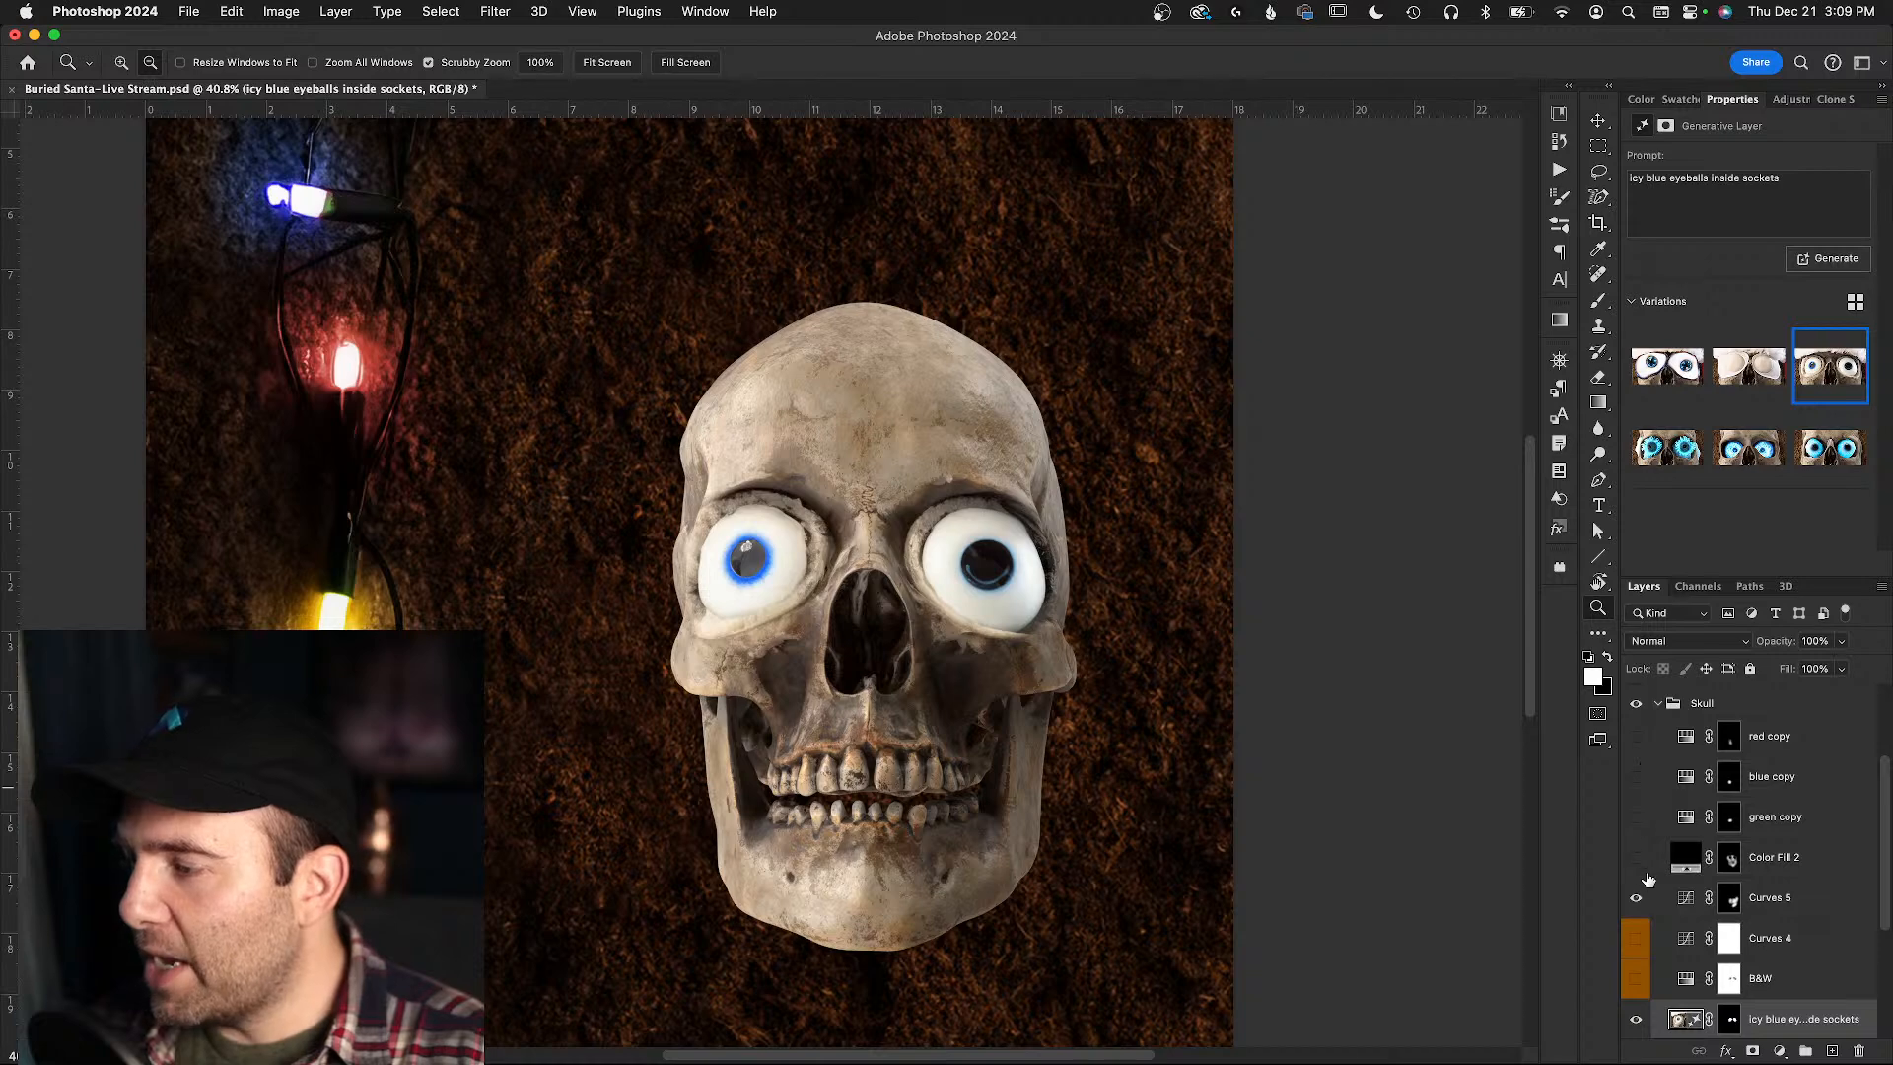
click(1628, 904)
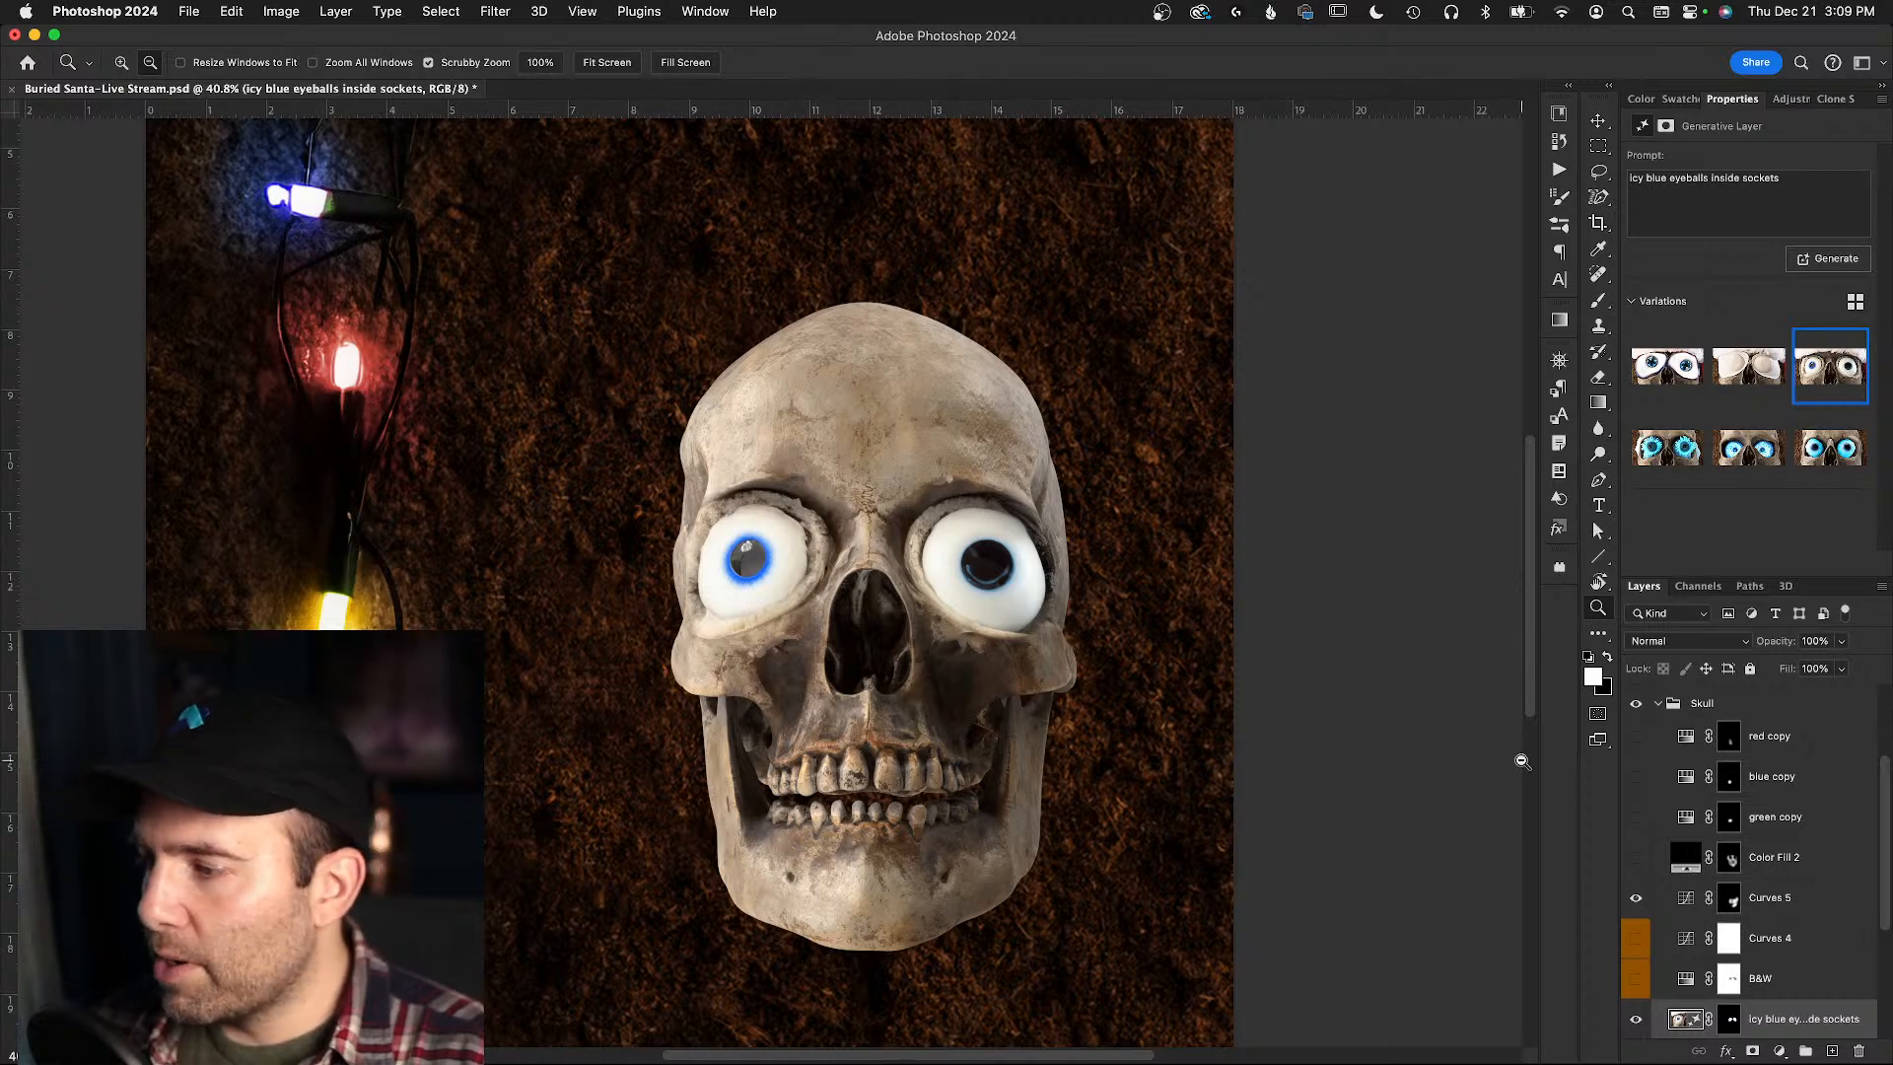
click(1634, 858)
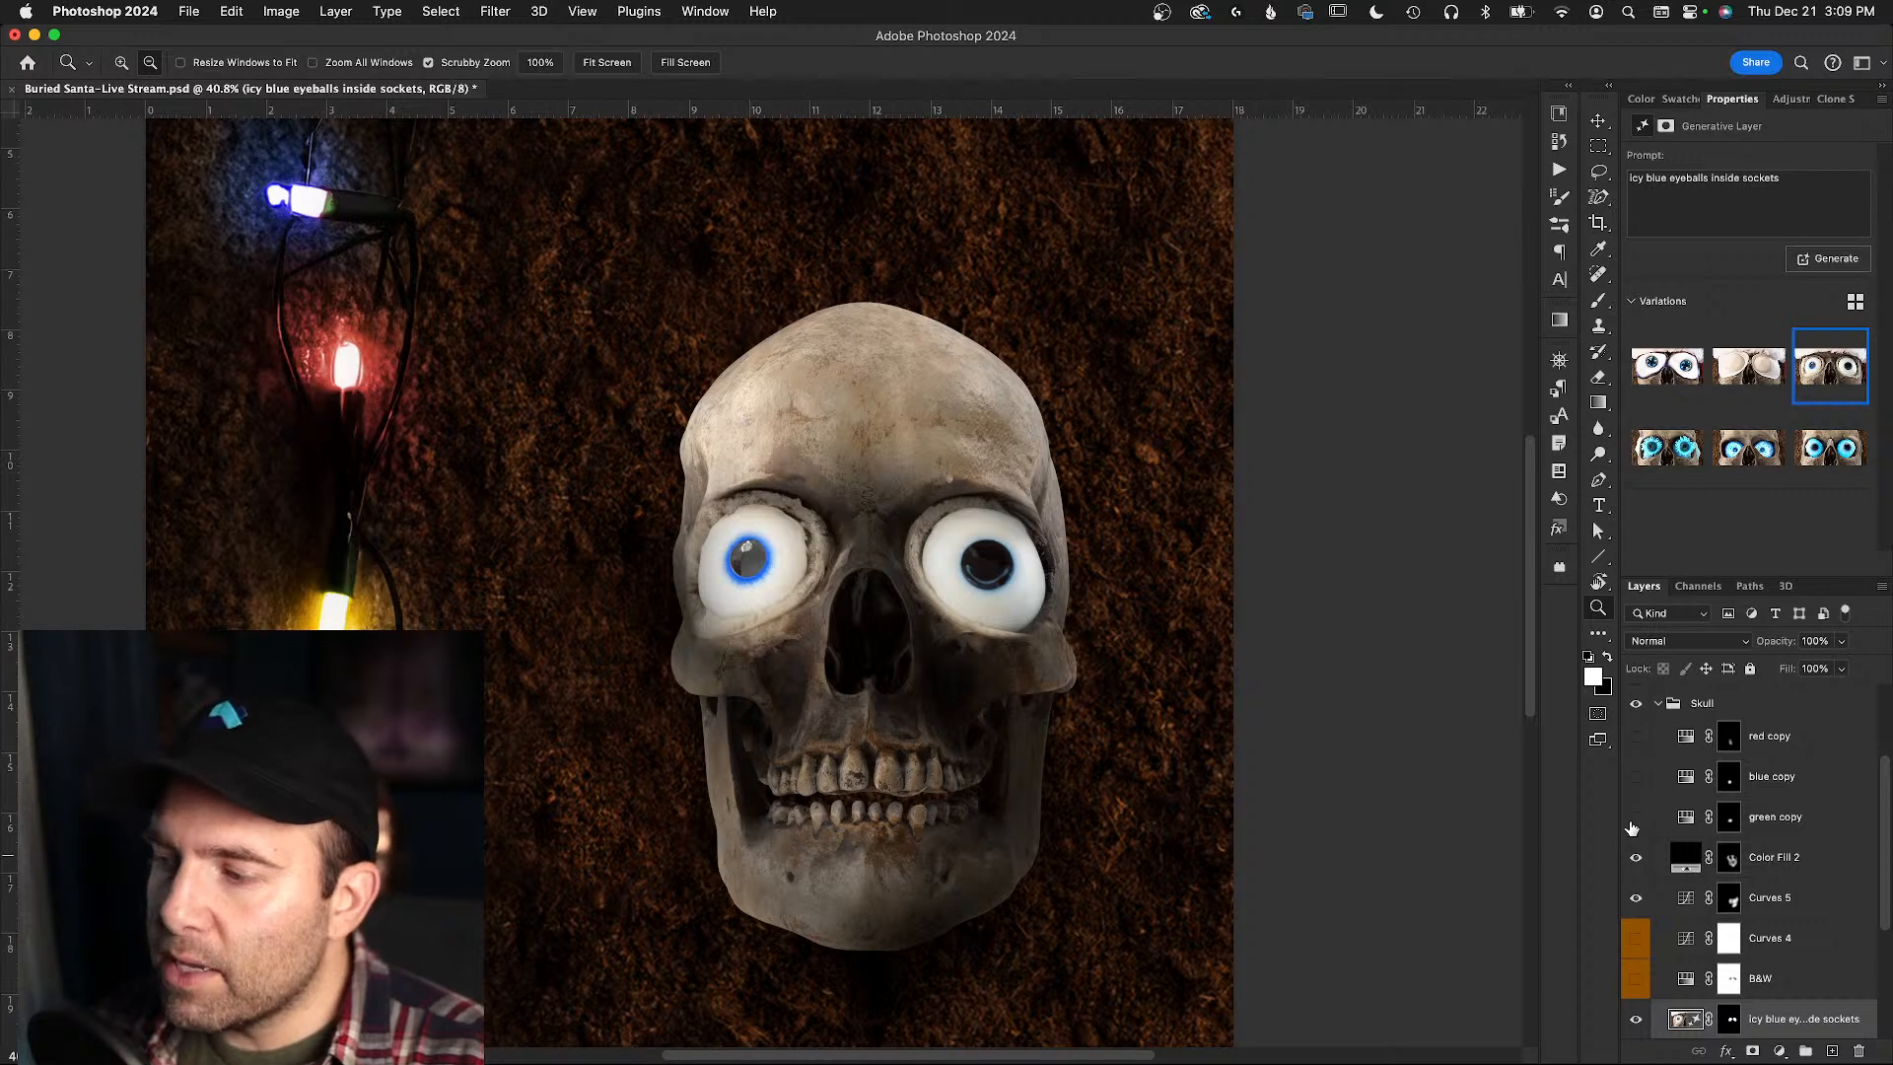
- Select the green copy Hue/Saturation layer and show it to cast green light on the skull's cheek and jaw
click(1634, 817)
click(1635, 817)
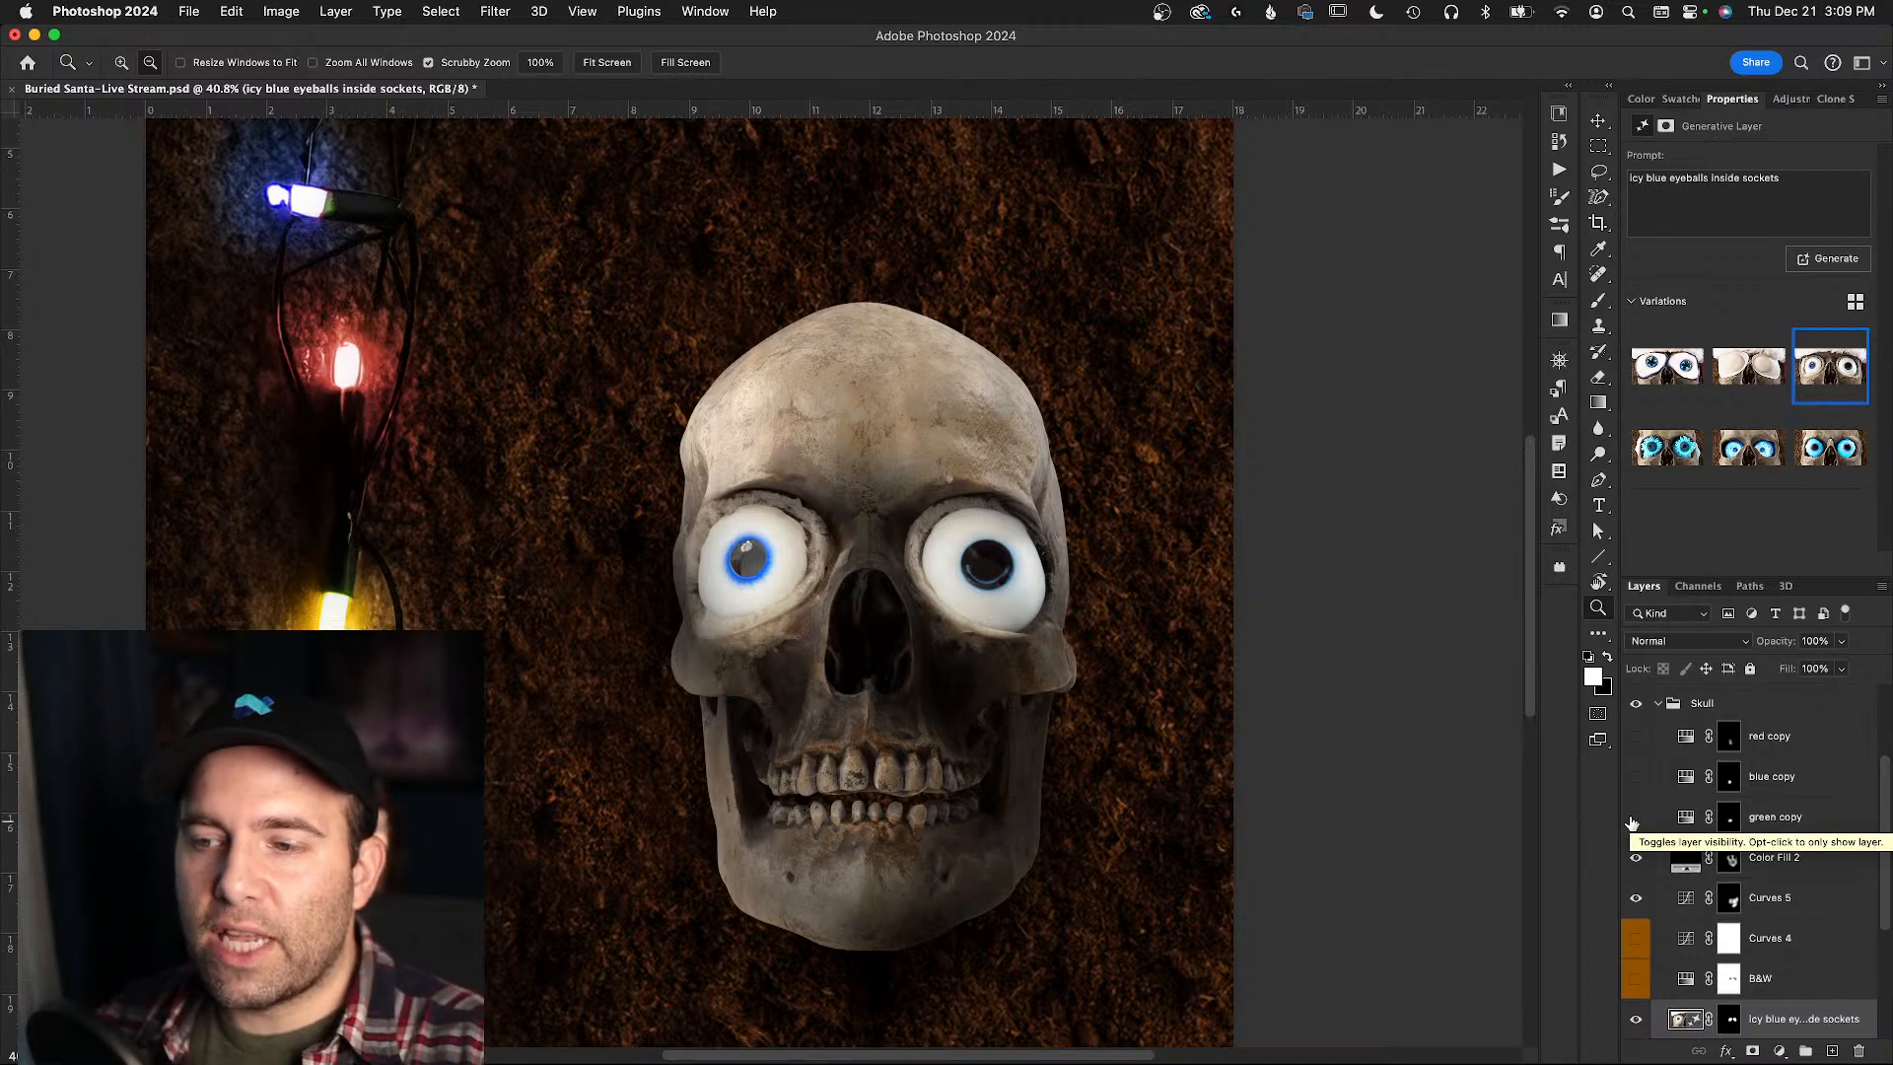
click(1688, 859)
click(1692, 826)
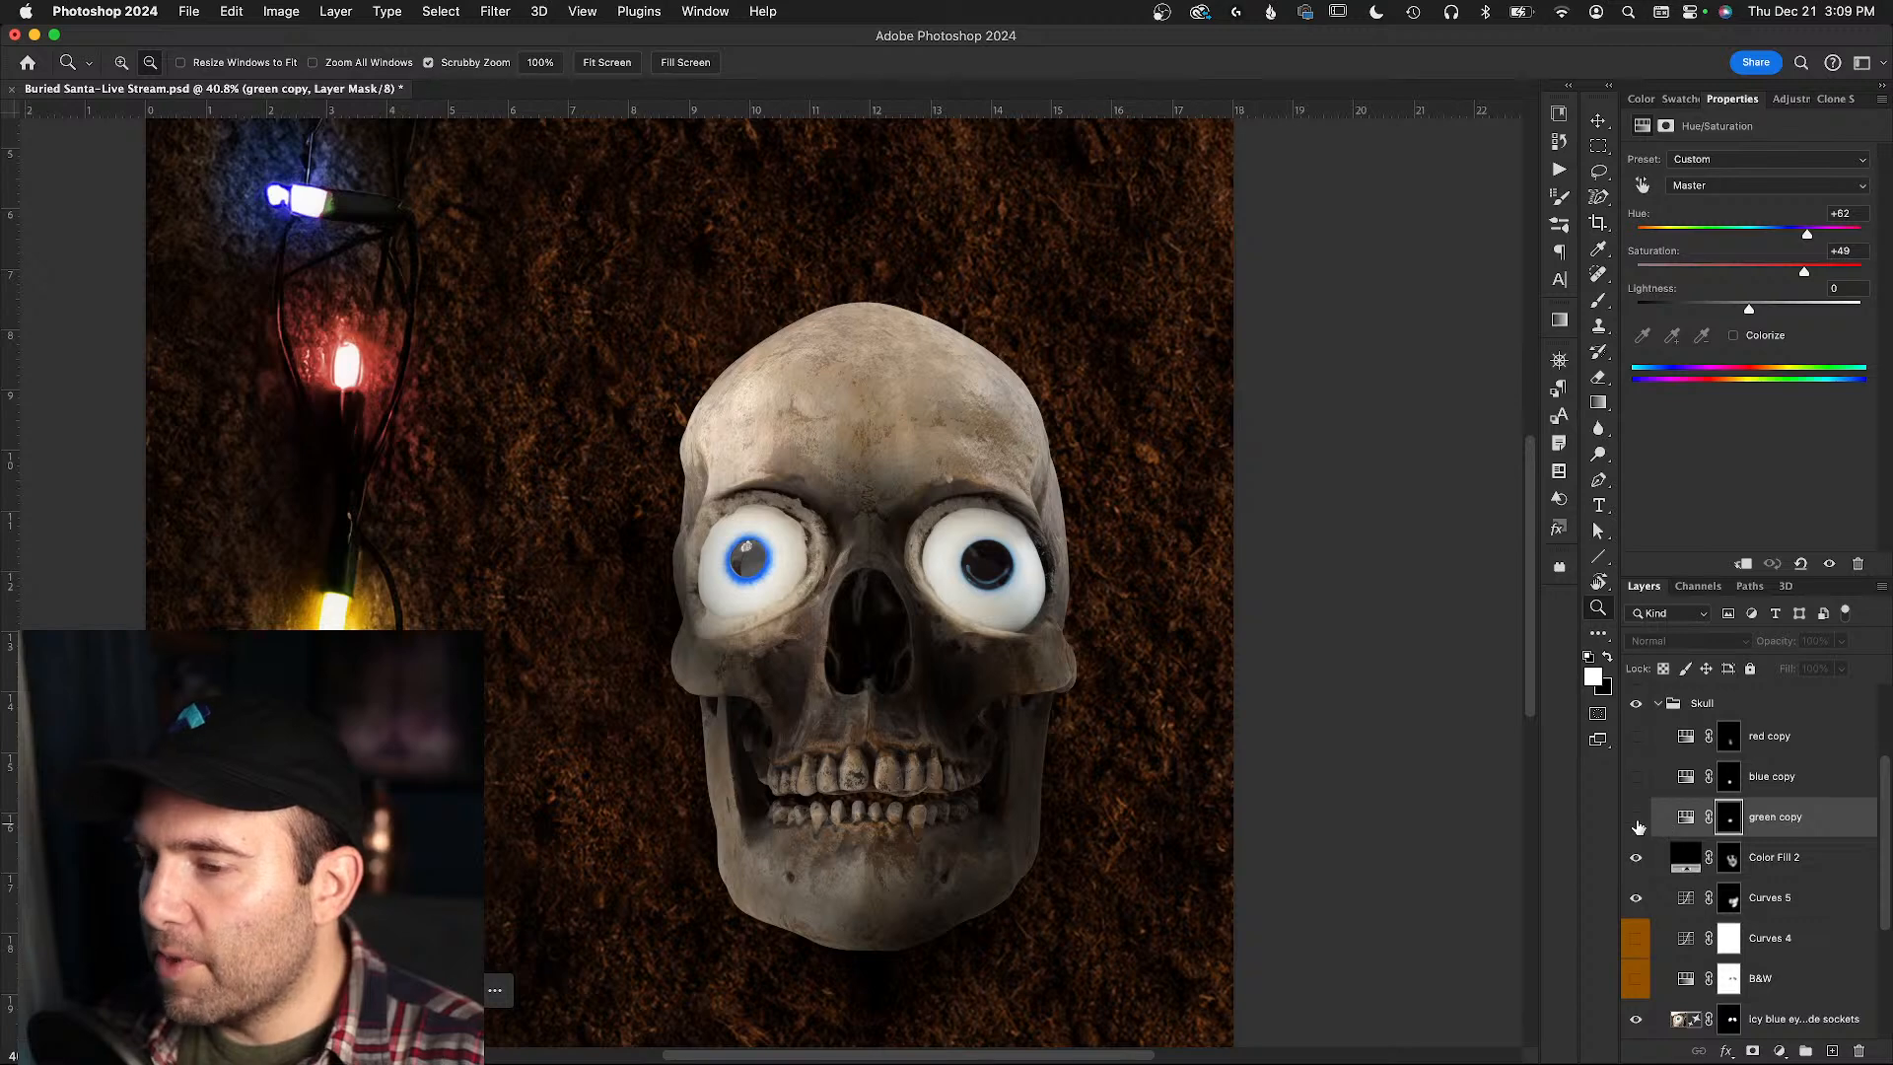
click(1635, 819)
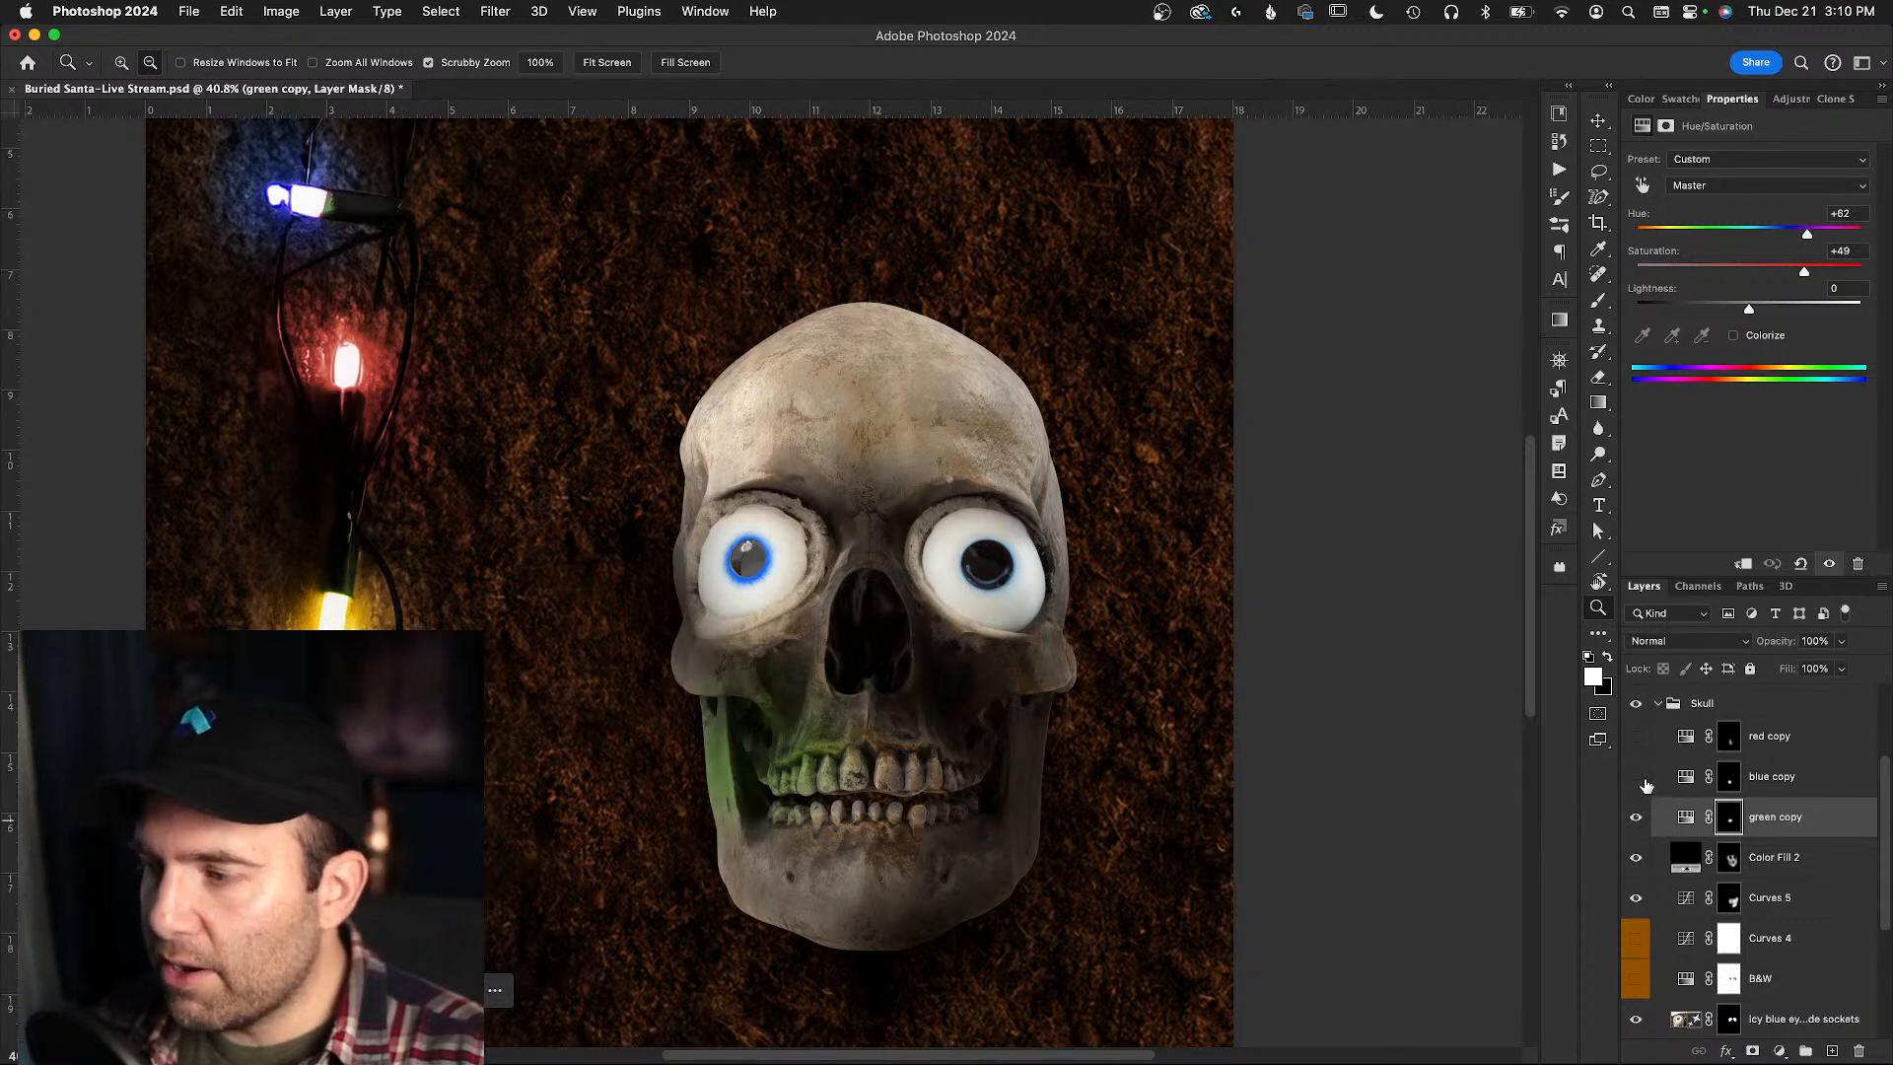
- Hide the Color Fill 2 layer and show the blue copy and red copy layers to add colored light on the jaw
click(1635, 777)
click(1635, 858)
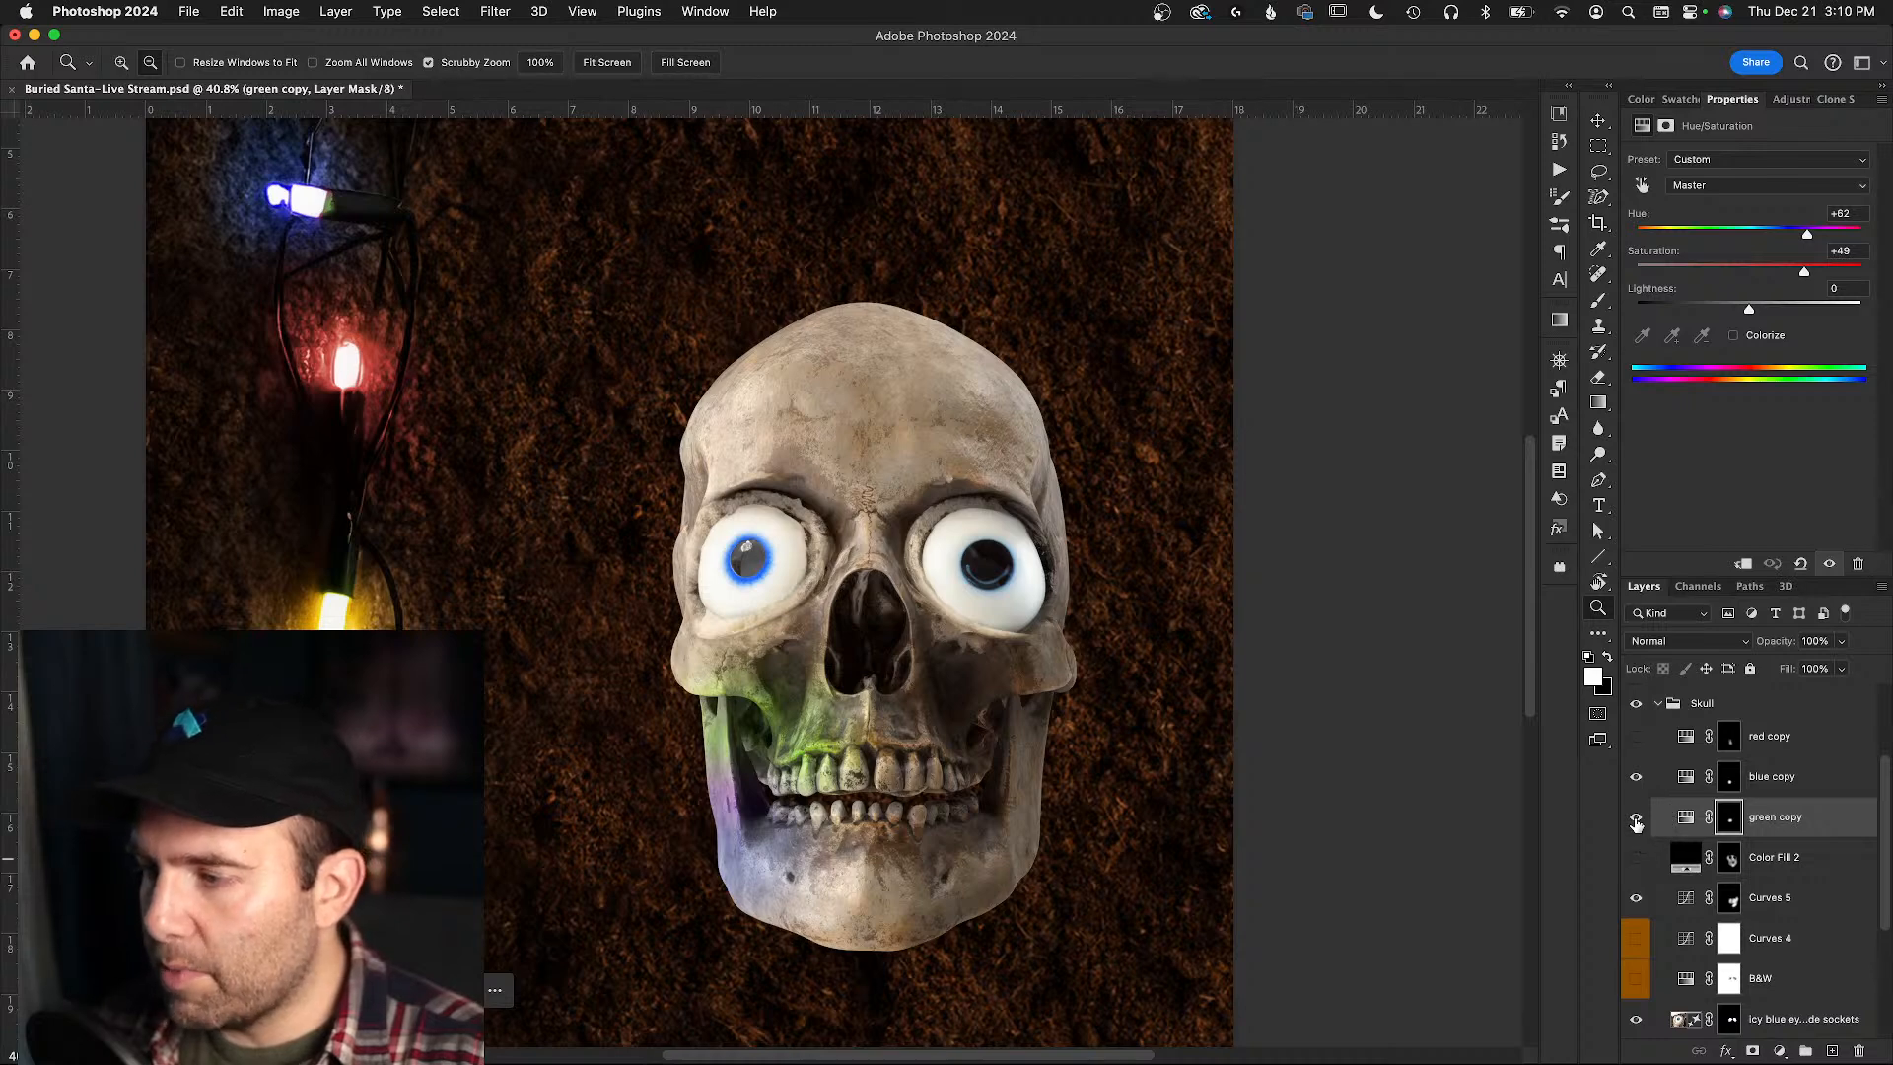
click(1639, 783)
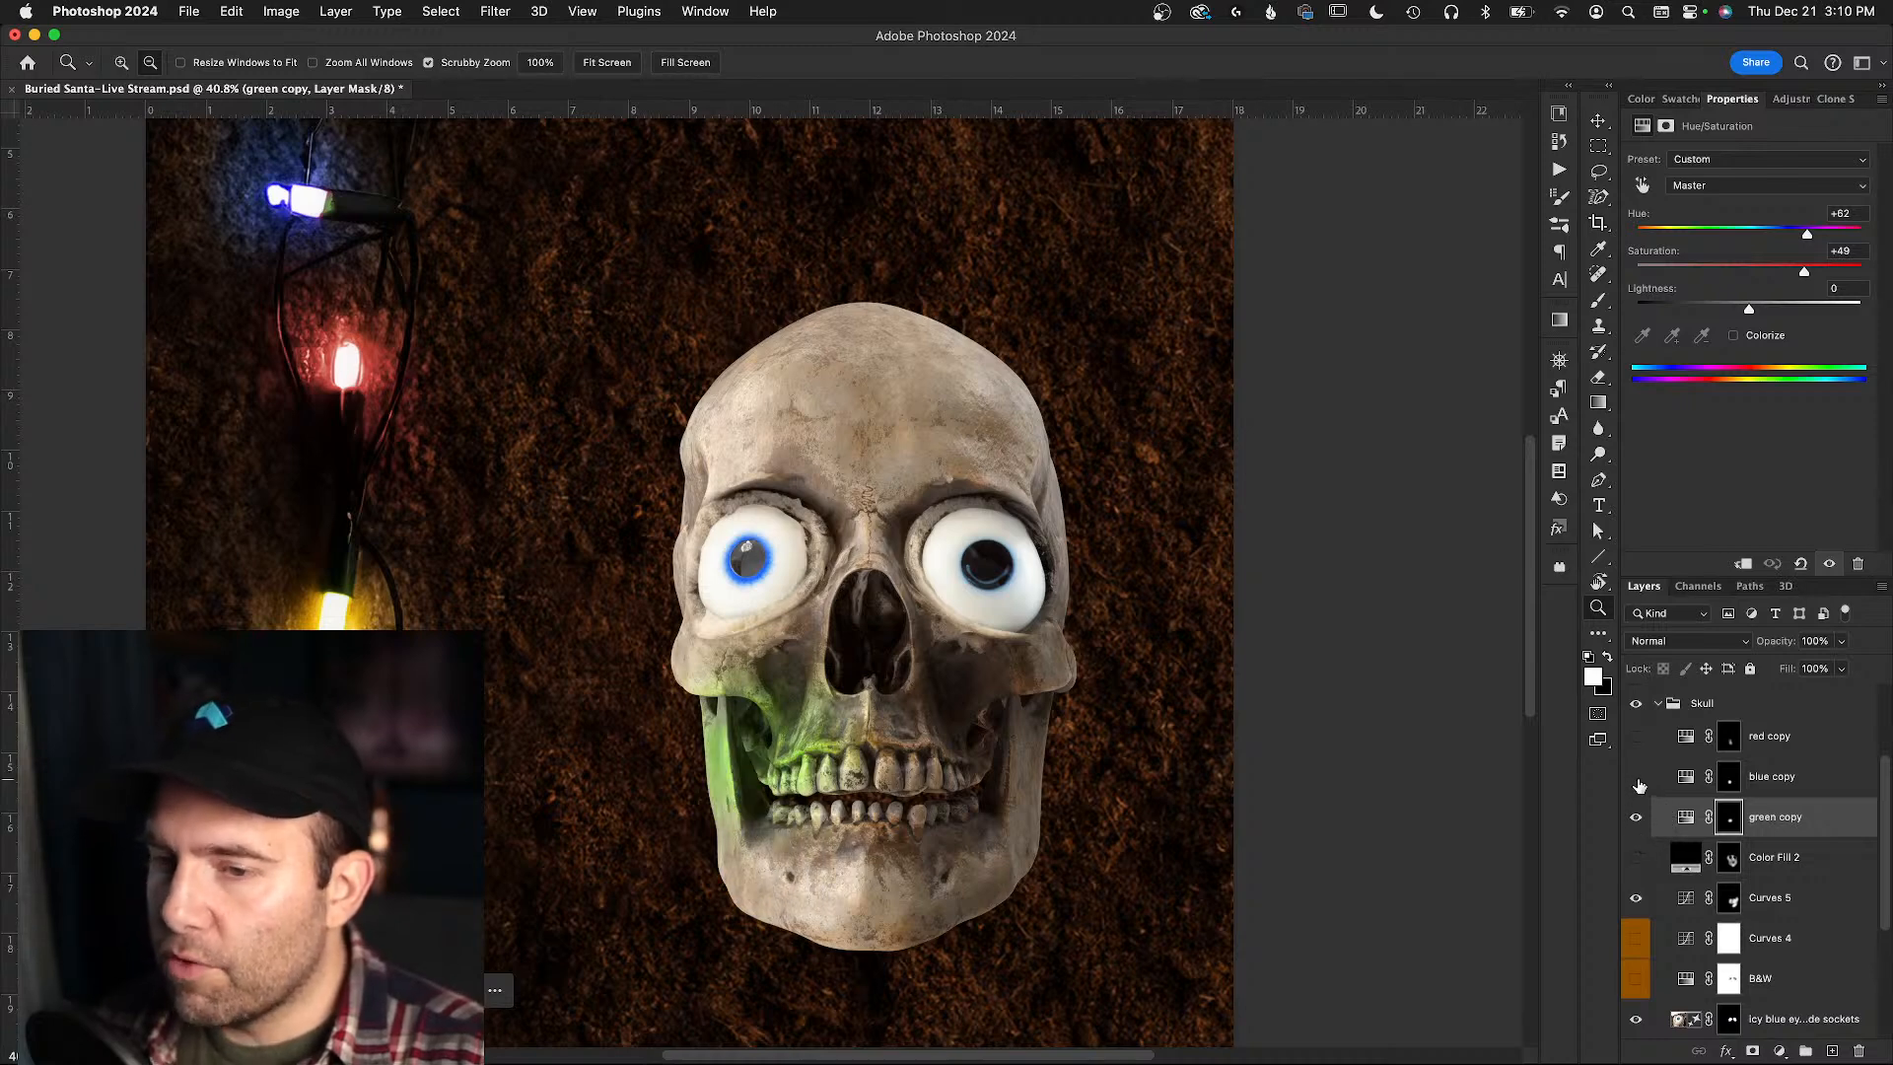
drag(527, 803, 621, 647)
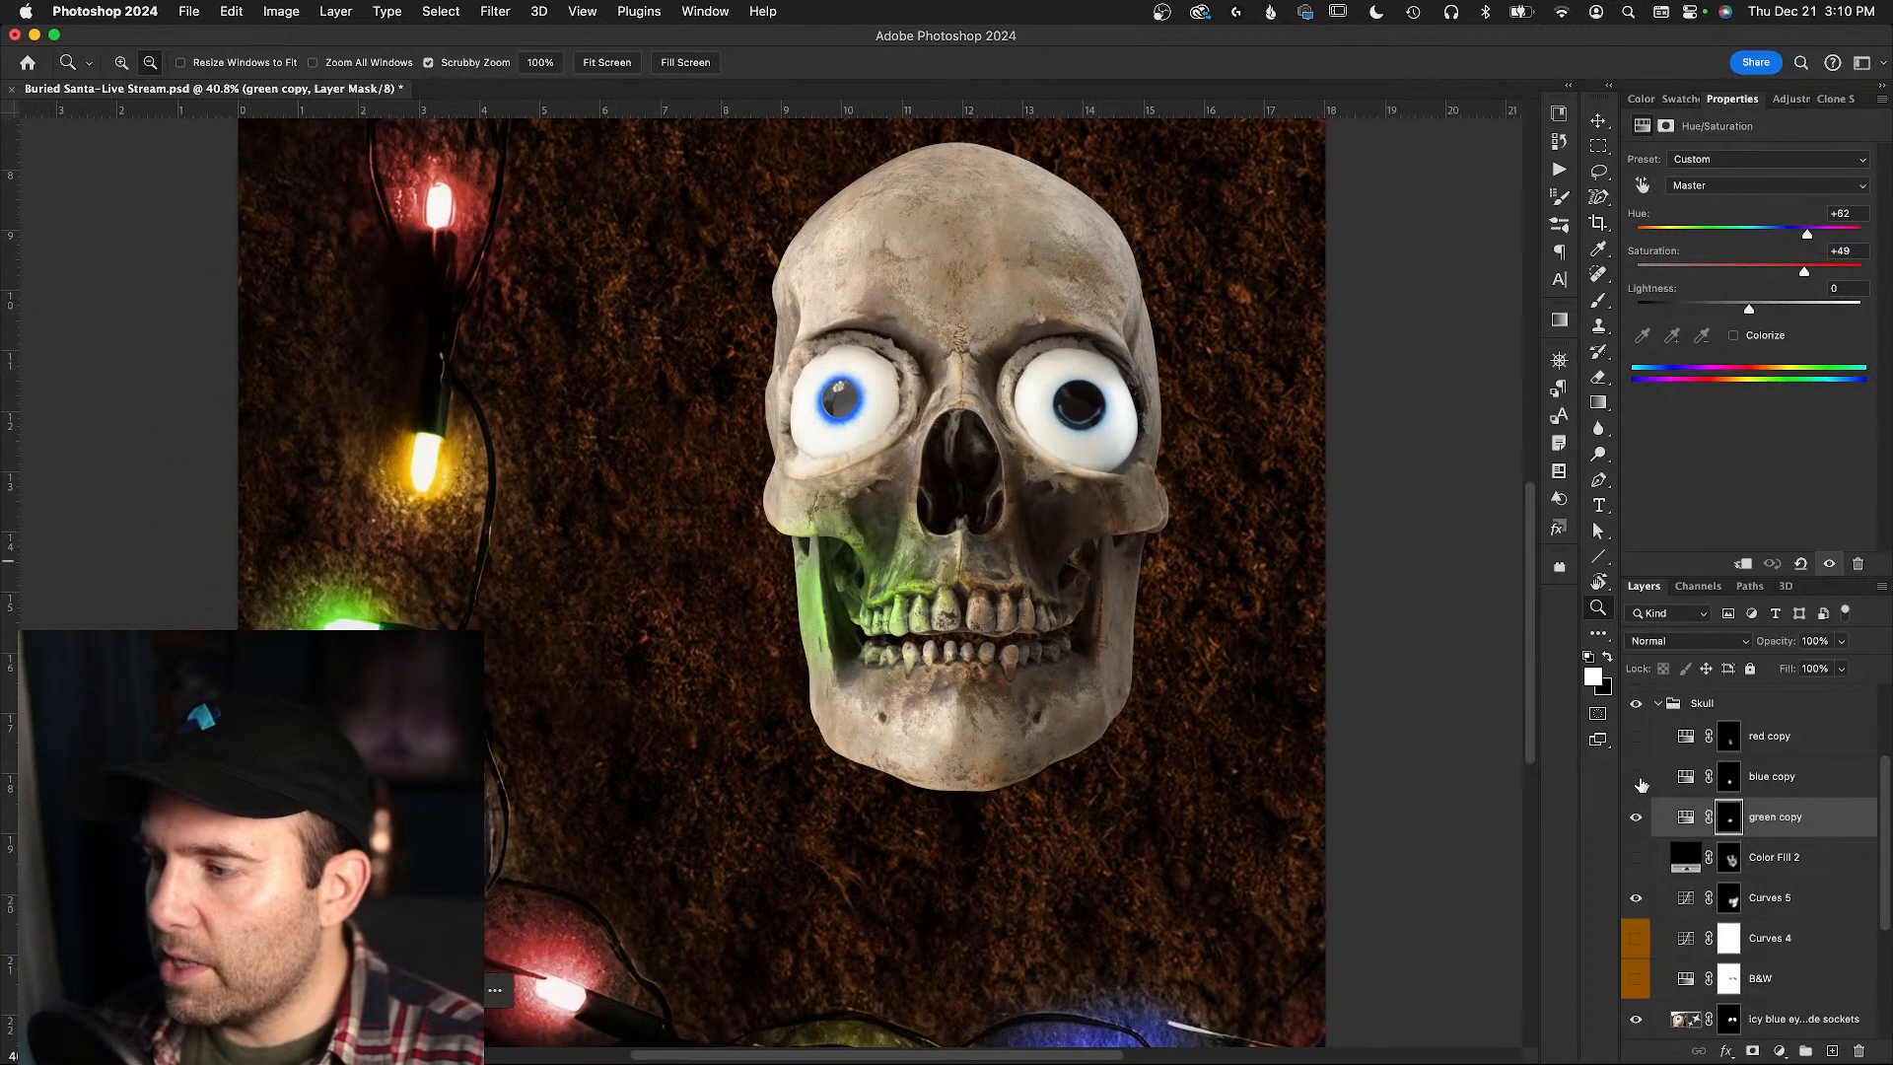
click(1639, 783)
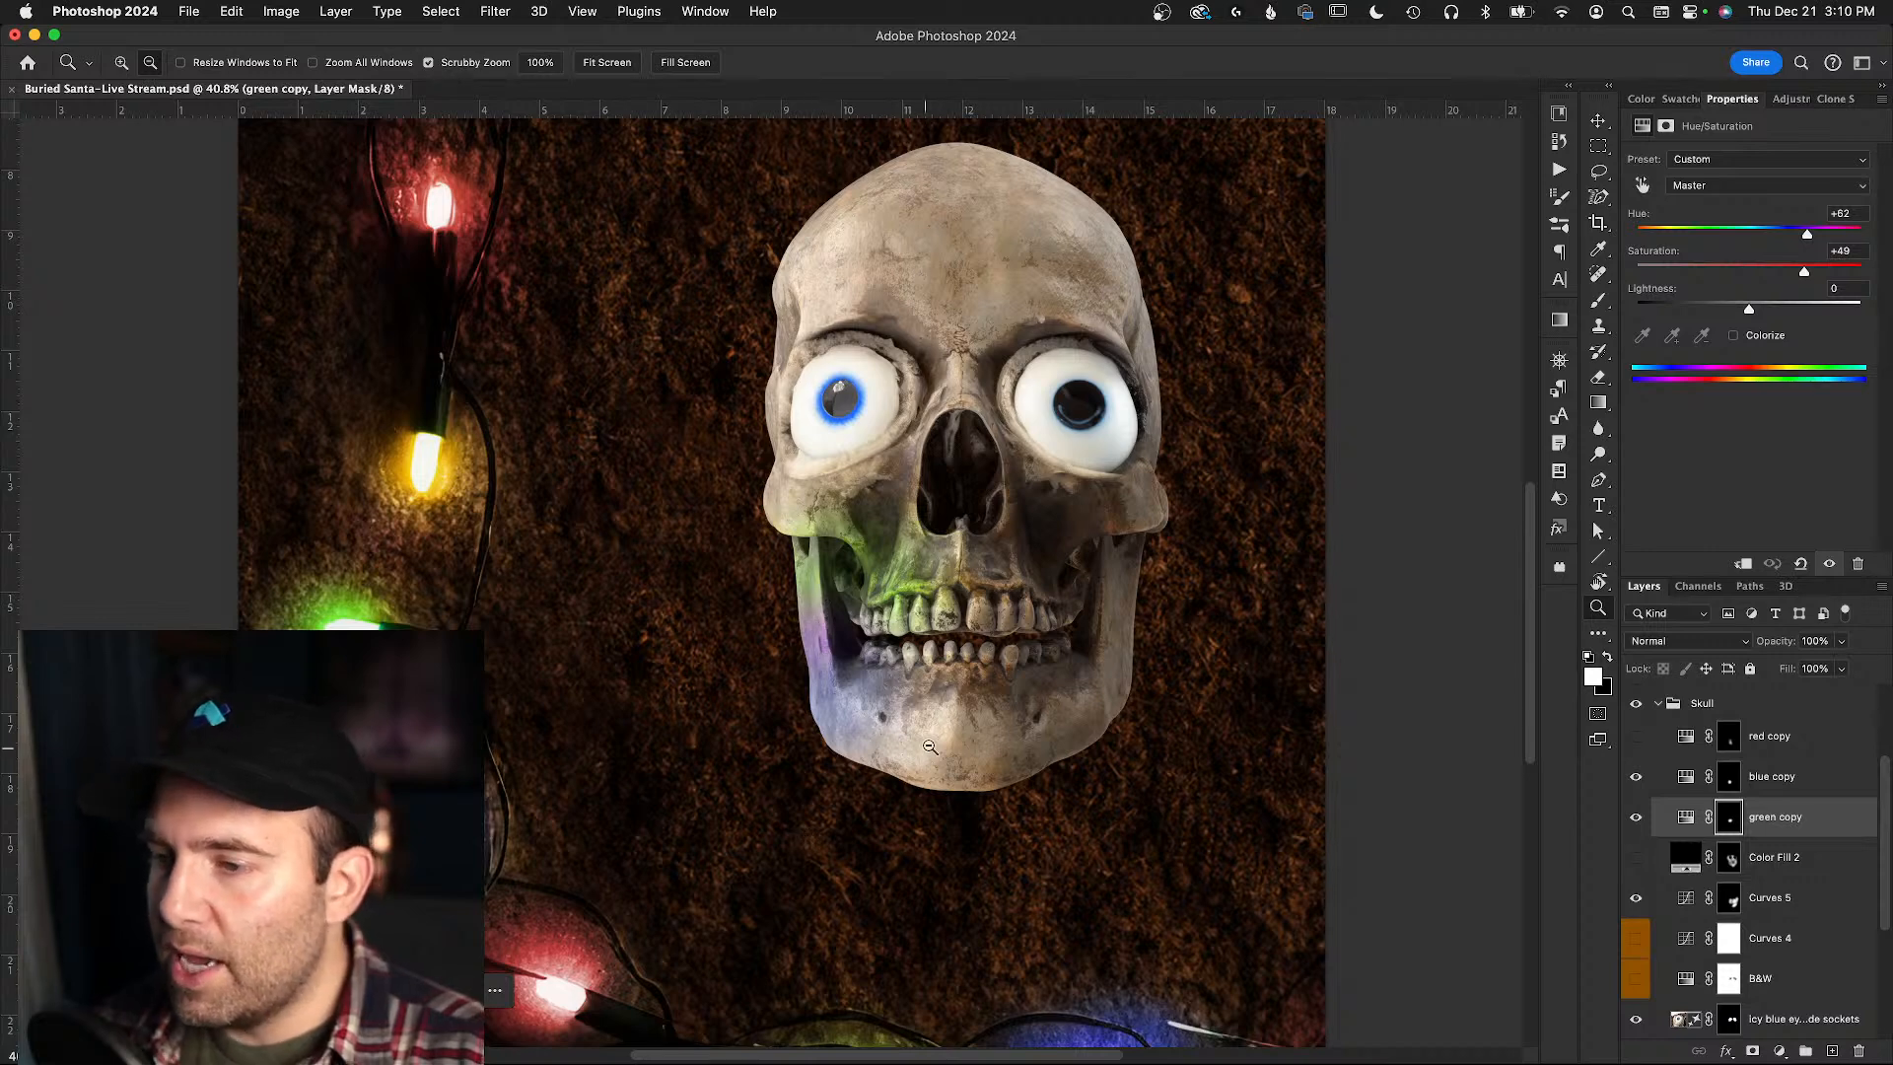
click(1637, 737)
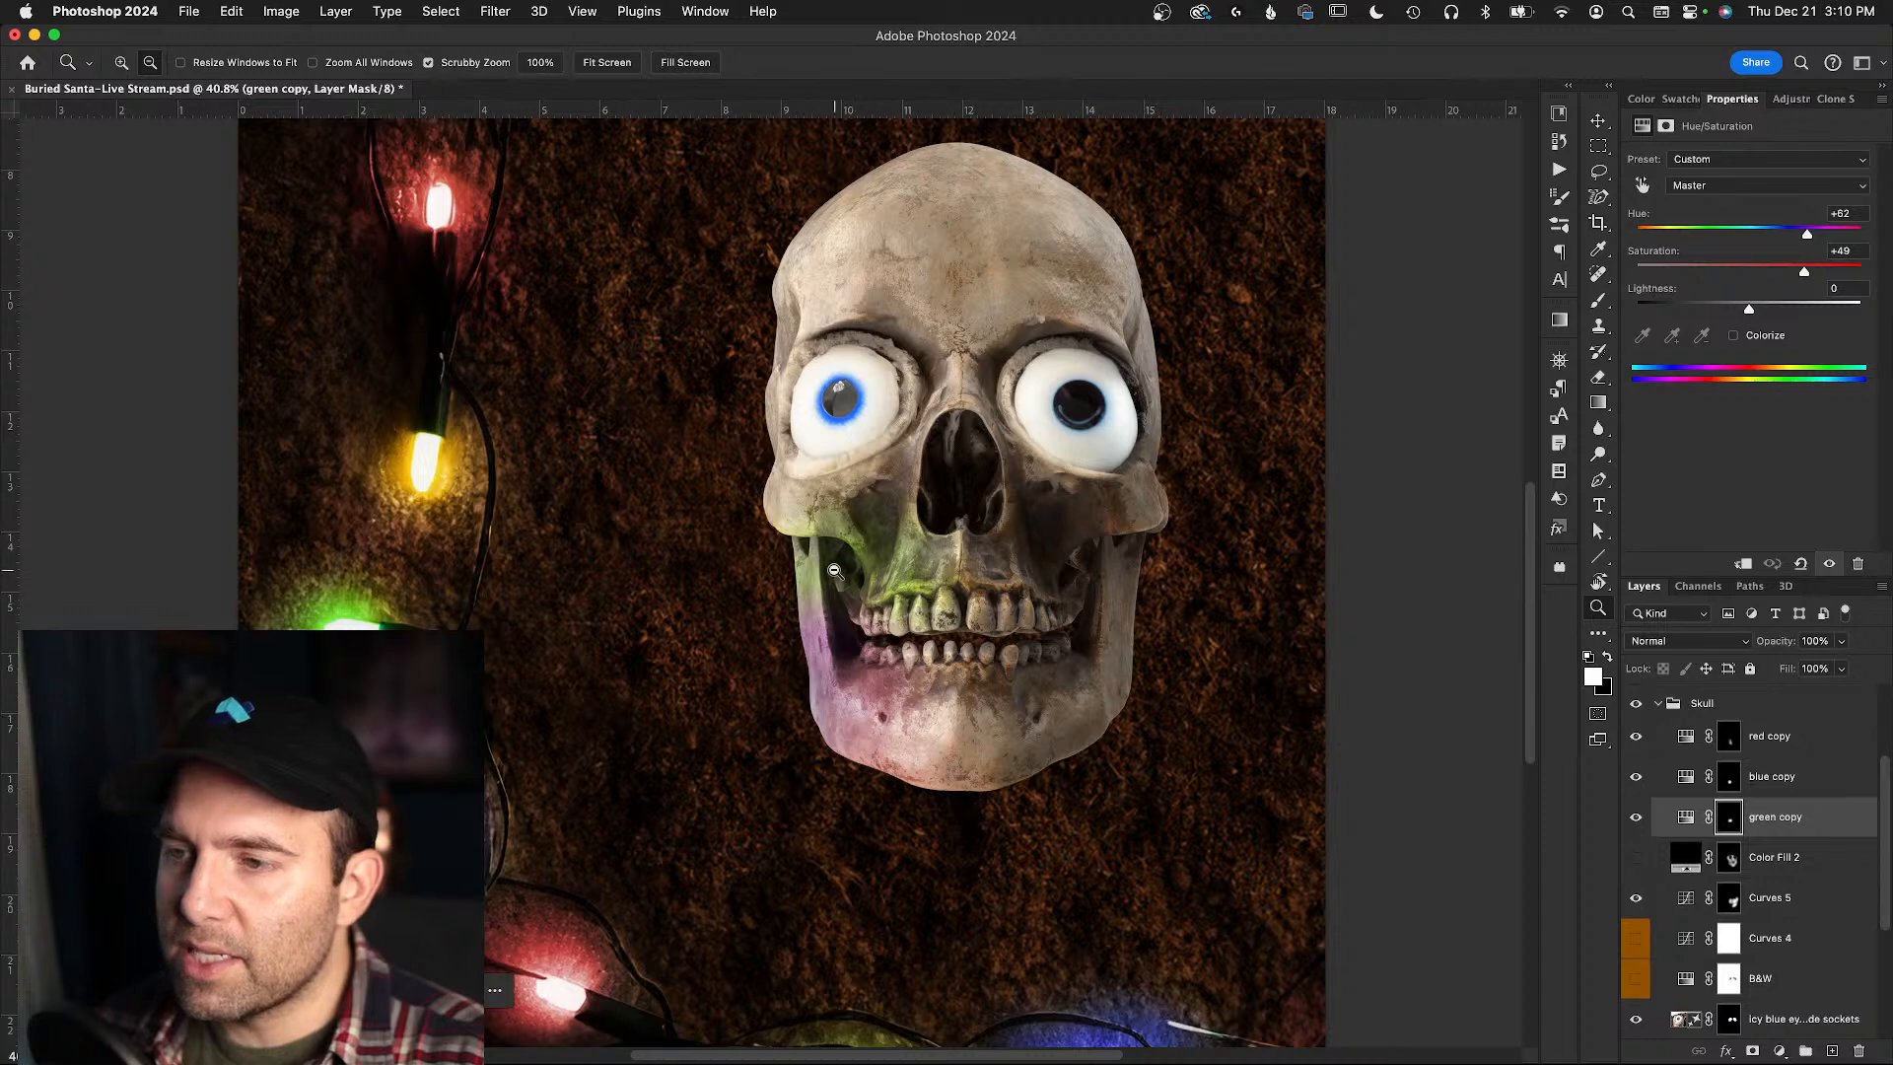
- Select the icy blue eyeballs generative layer and hide it to leave the skull's sockets empty
scroll(1733, 798, up, 3)
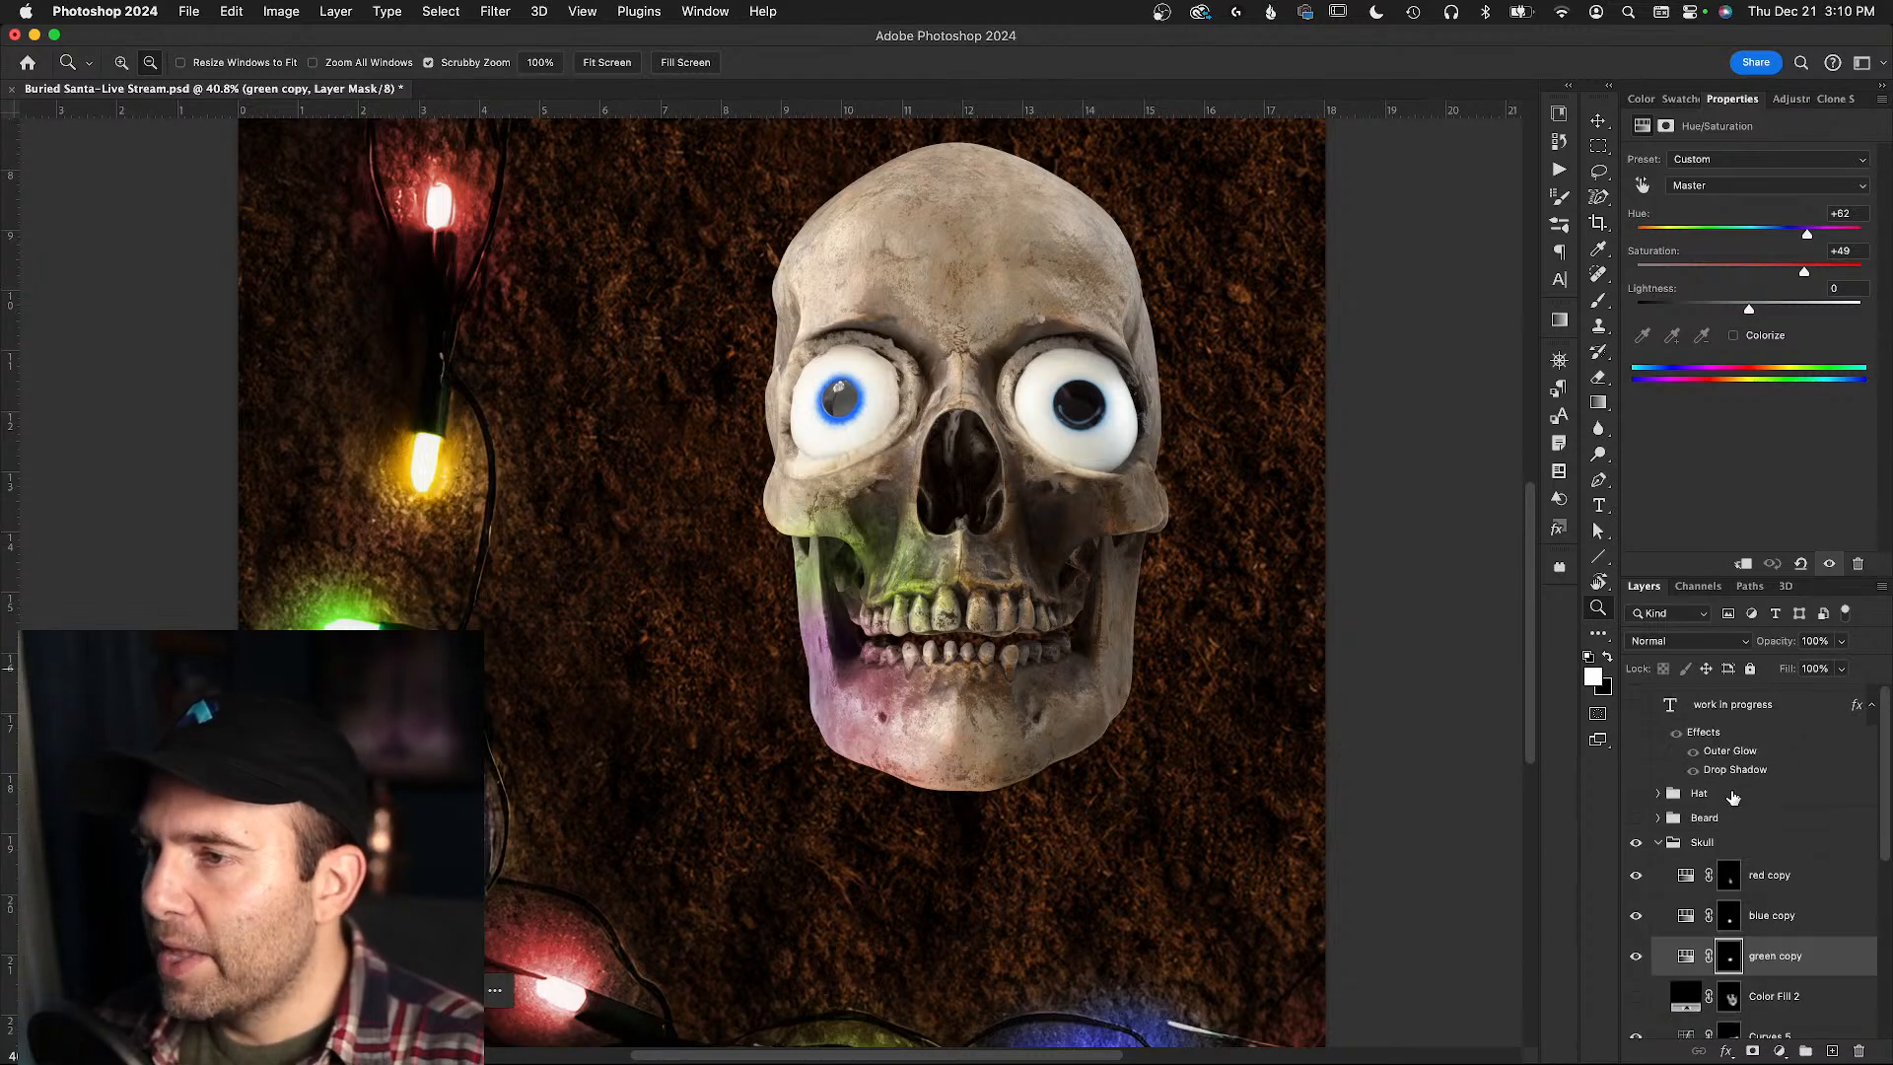
scroll(1733, 797, down, 10)
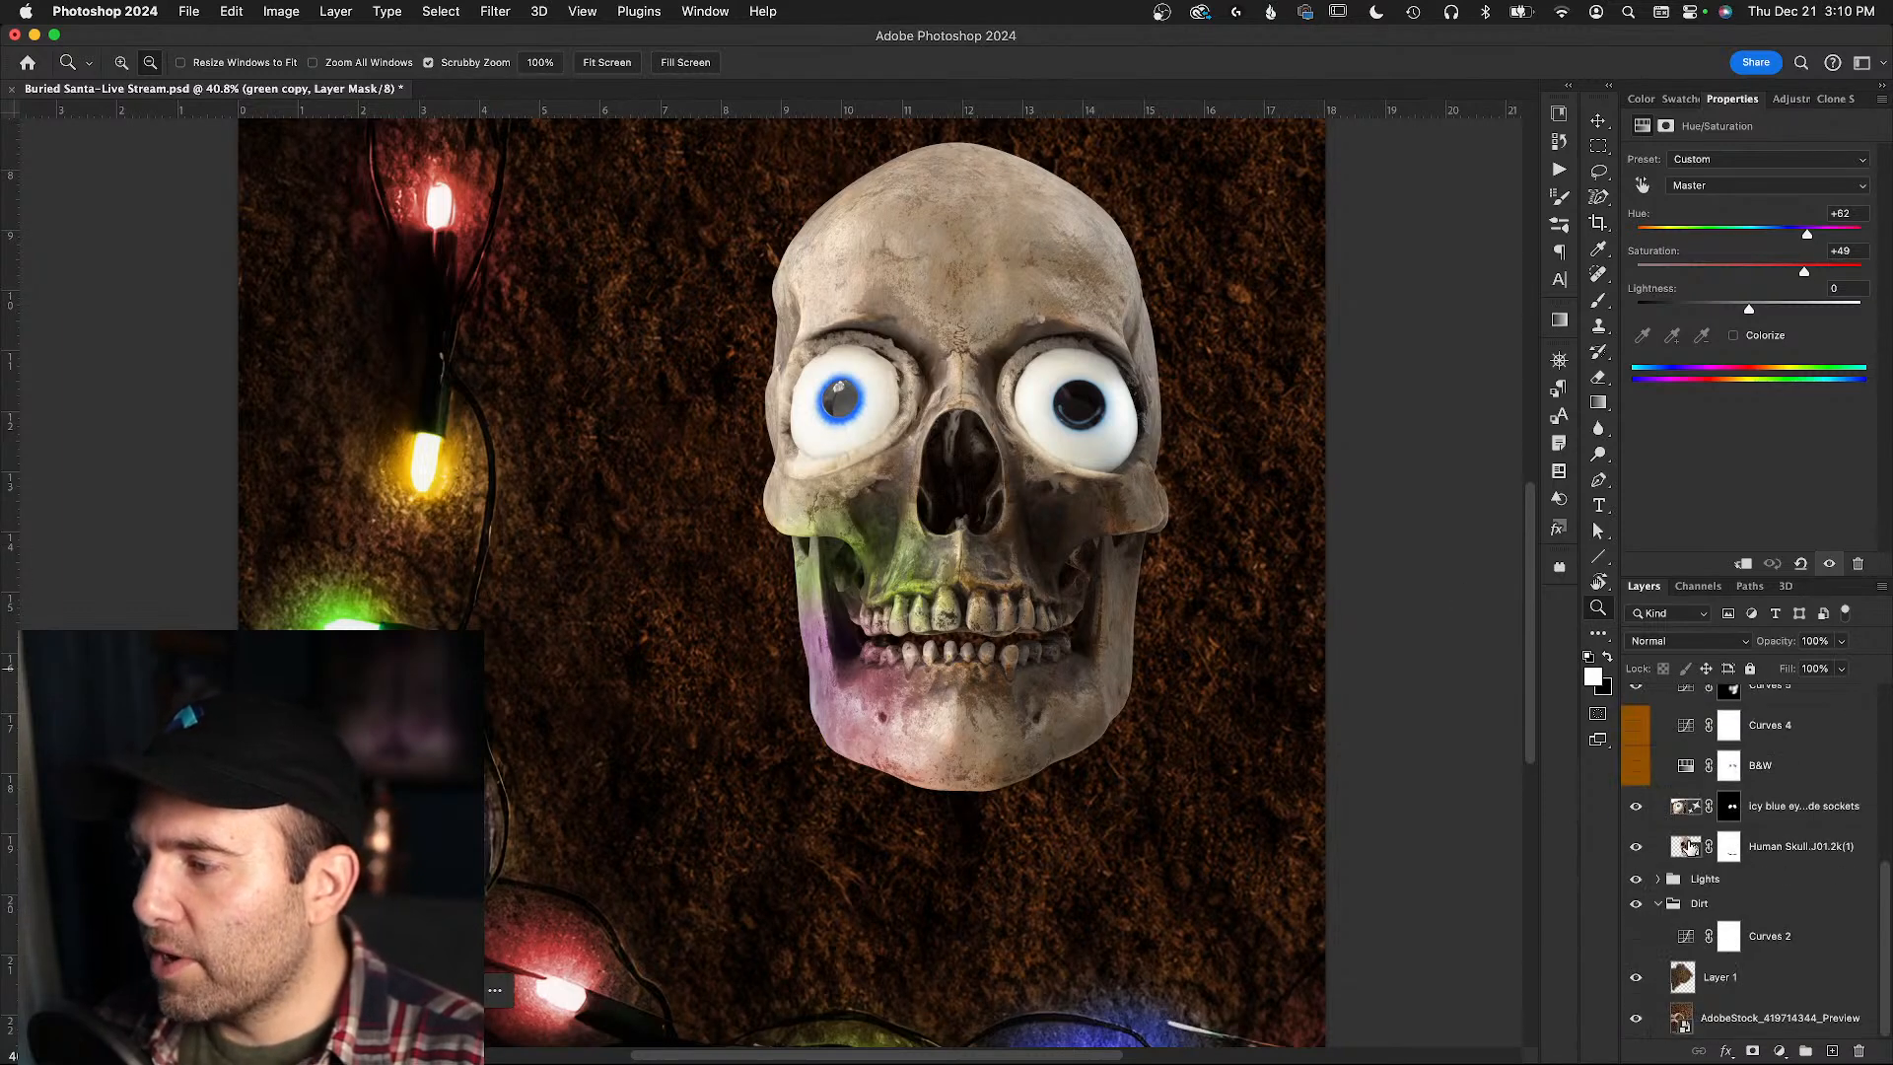
click(1684, 806)
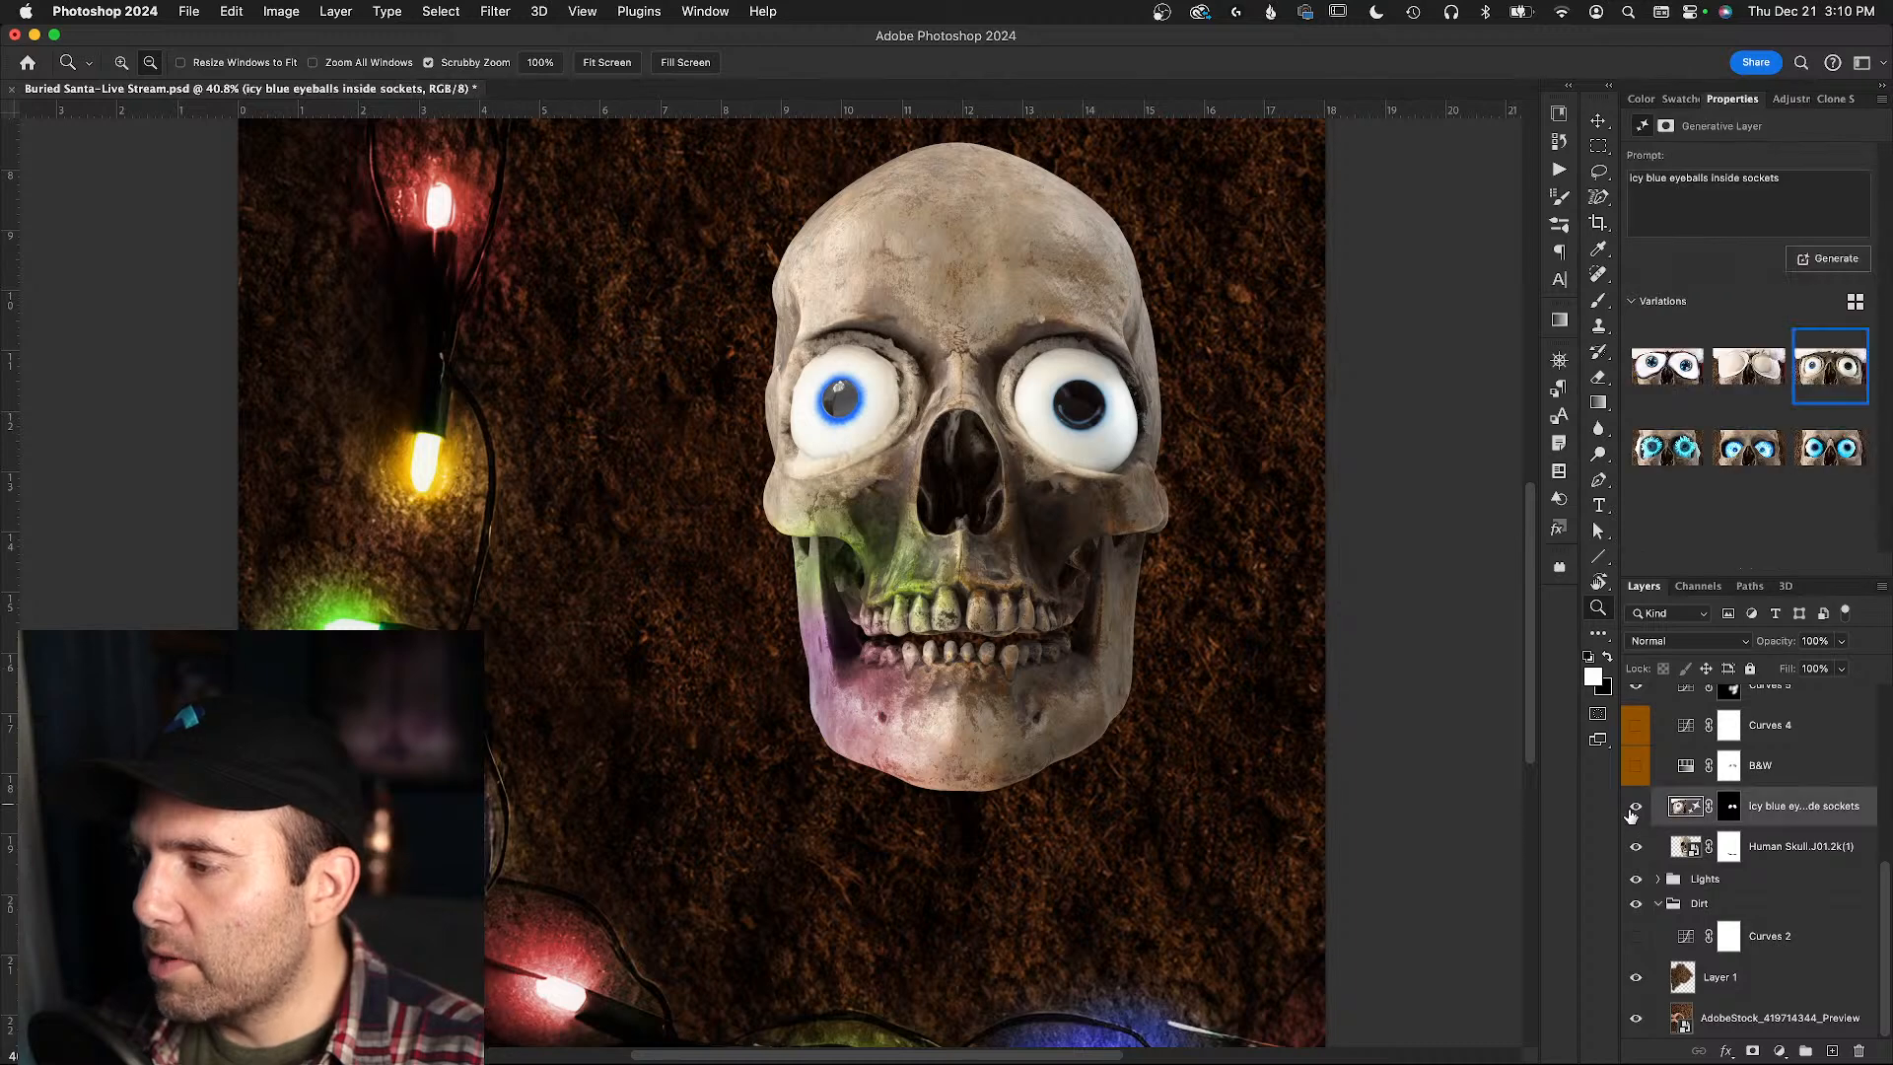
click(1634, 806)
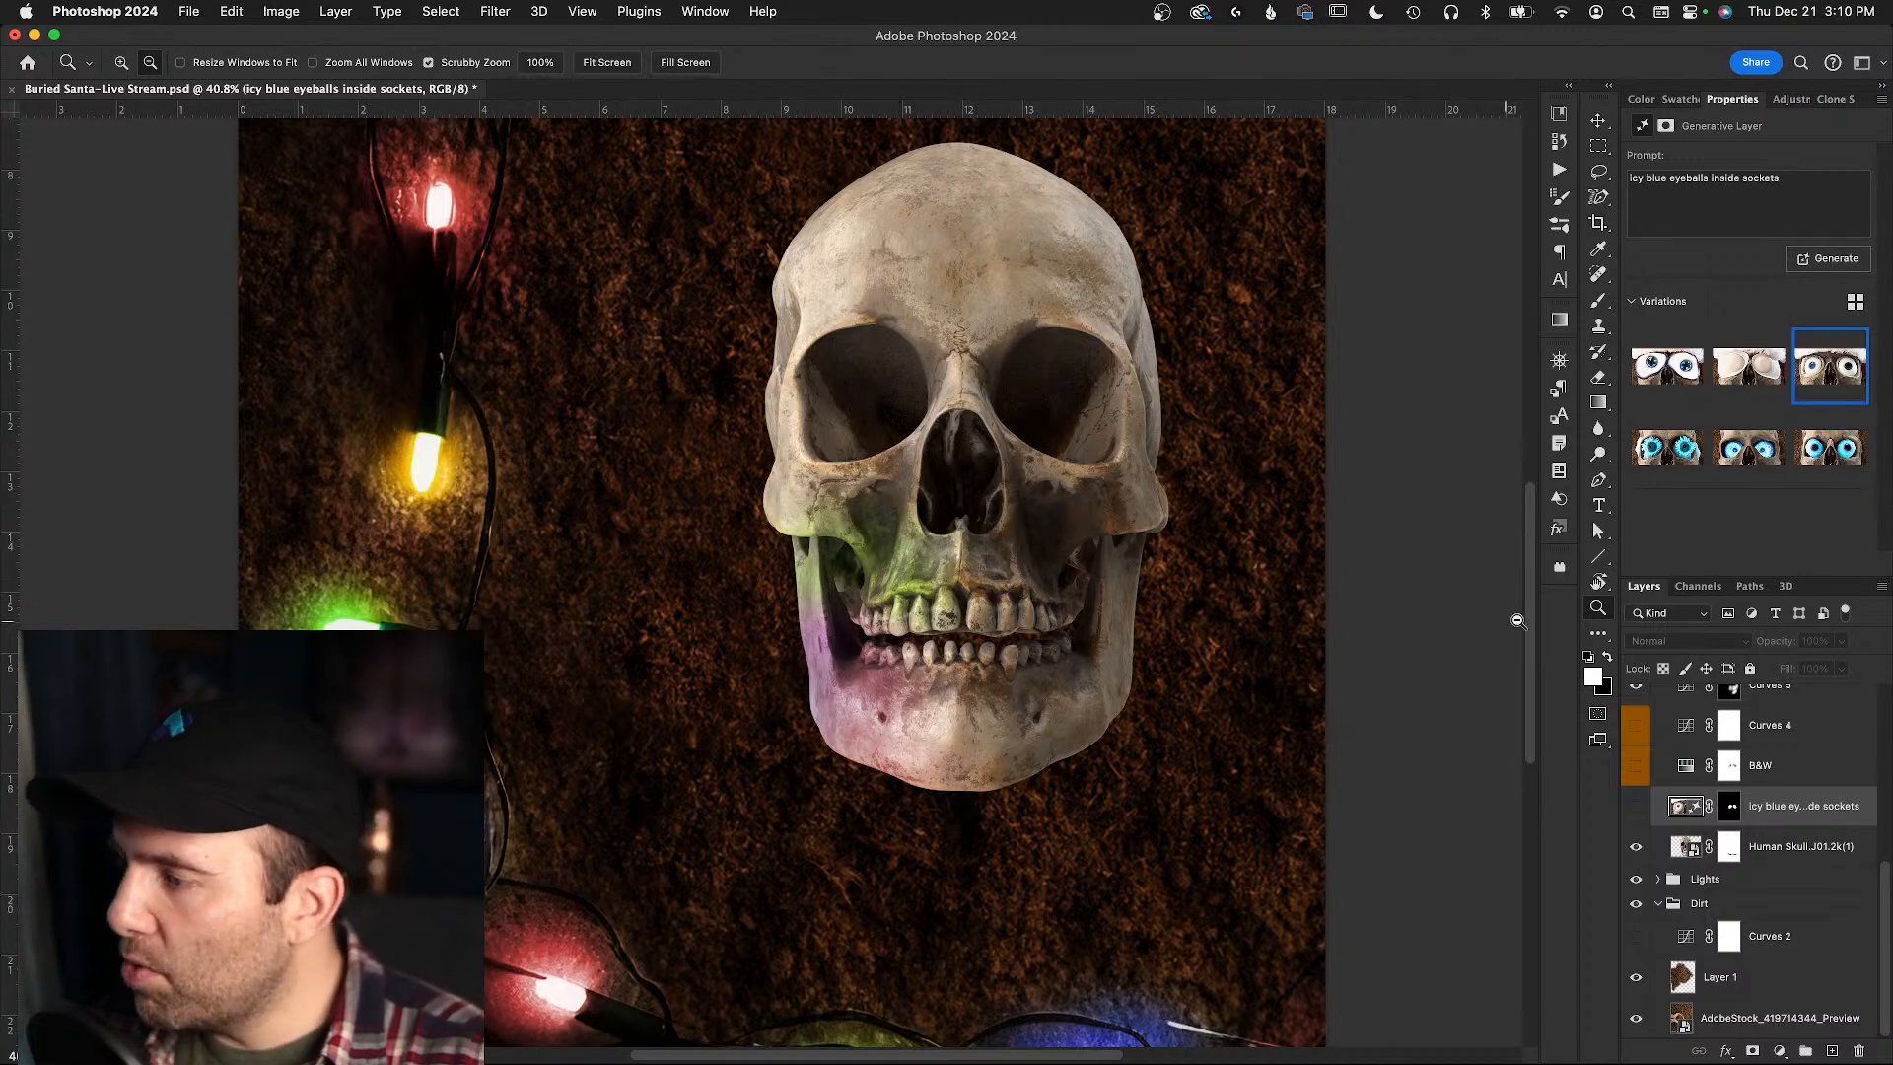
- Compare the skull's colored lighting with Color Fill 2 shown and hidden, leaving that layer hidden
scroll(1658, 813, up, 3)
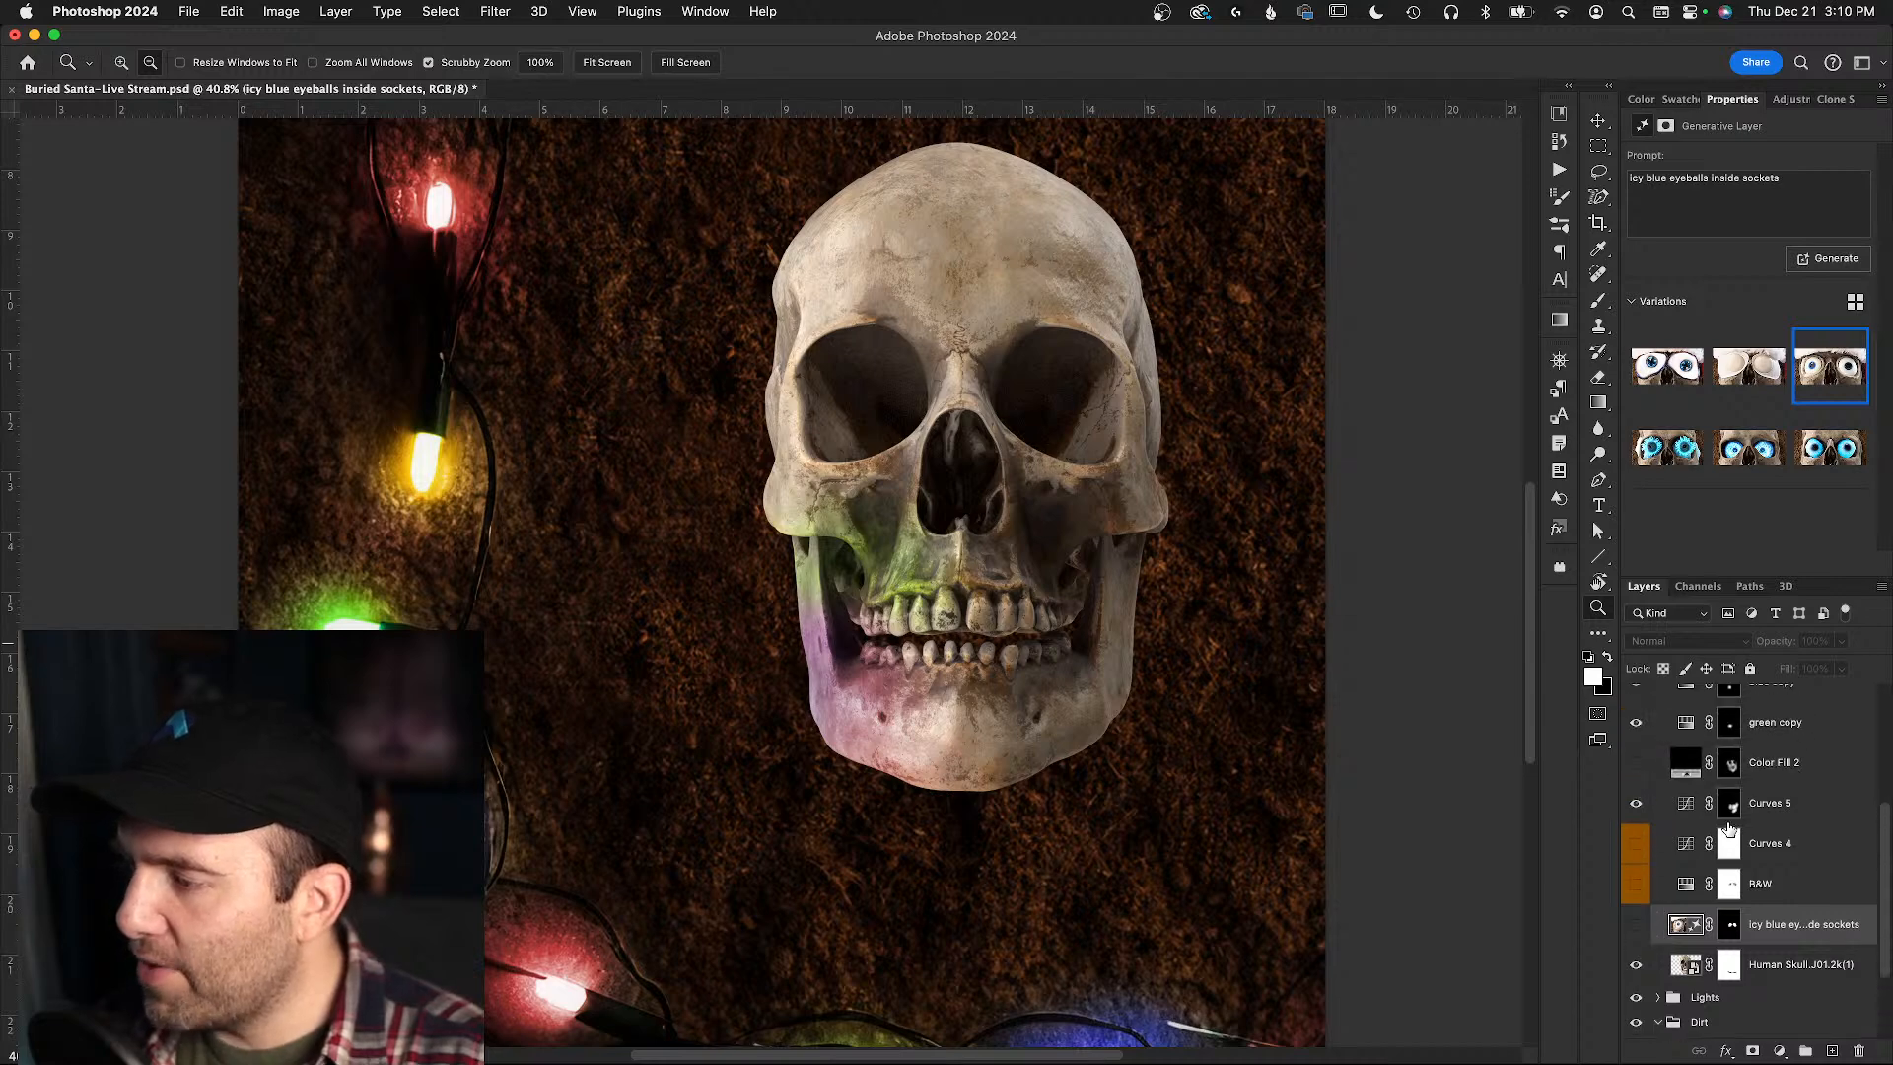
scroll(1666, 828, up, 2)
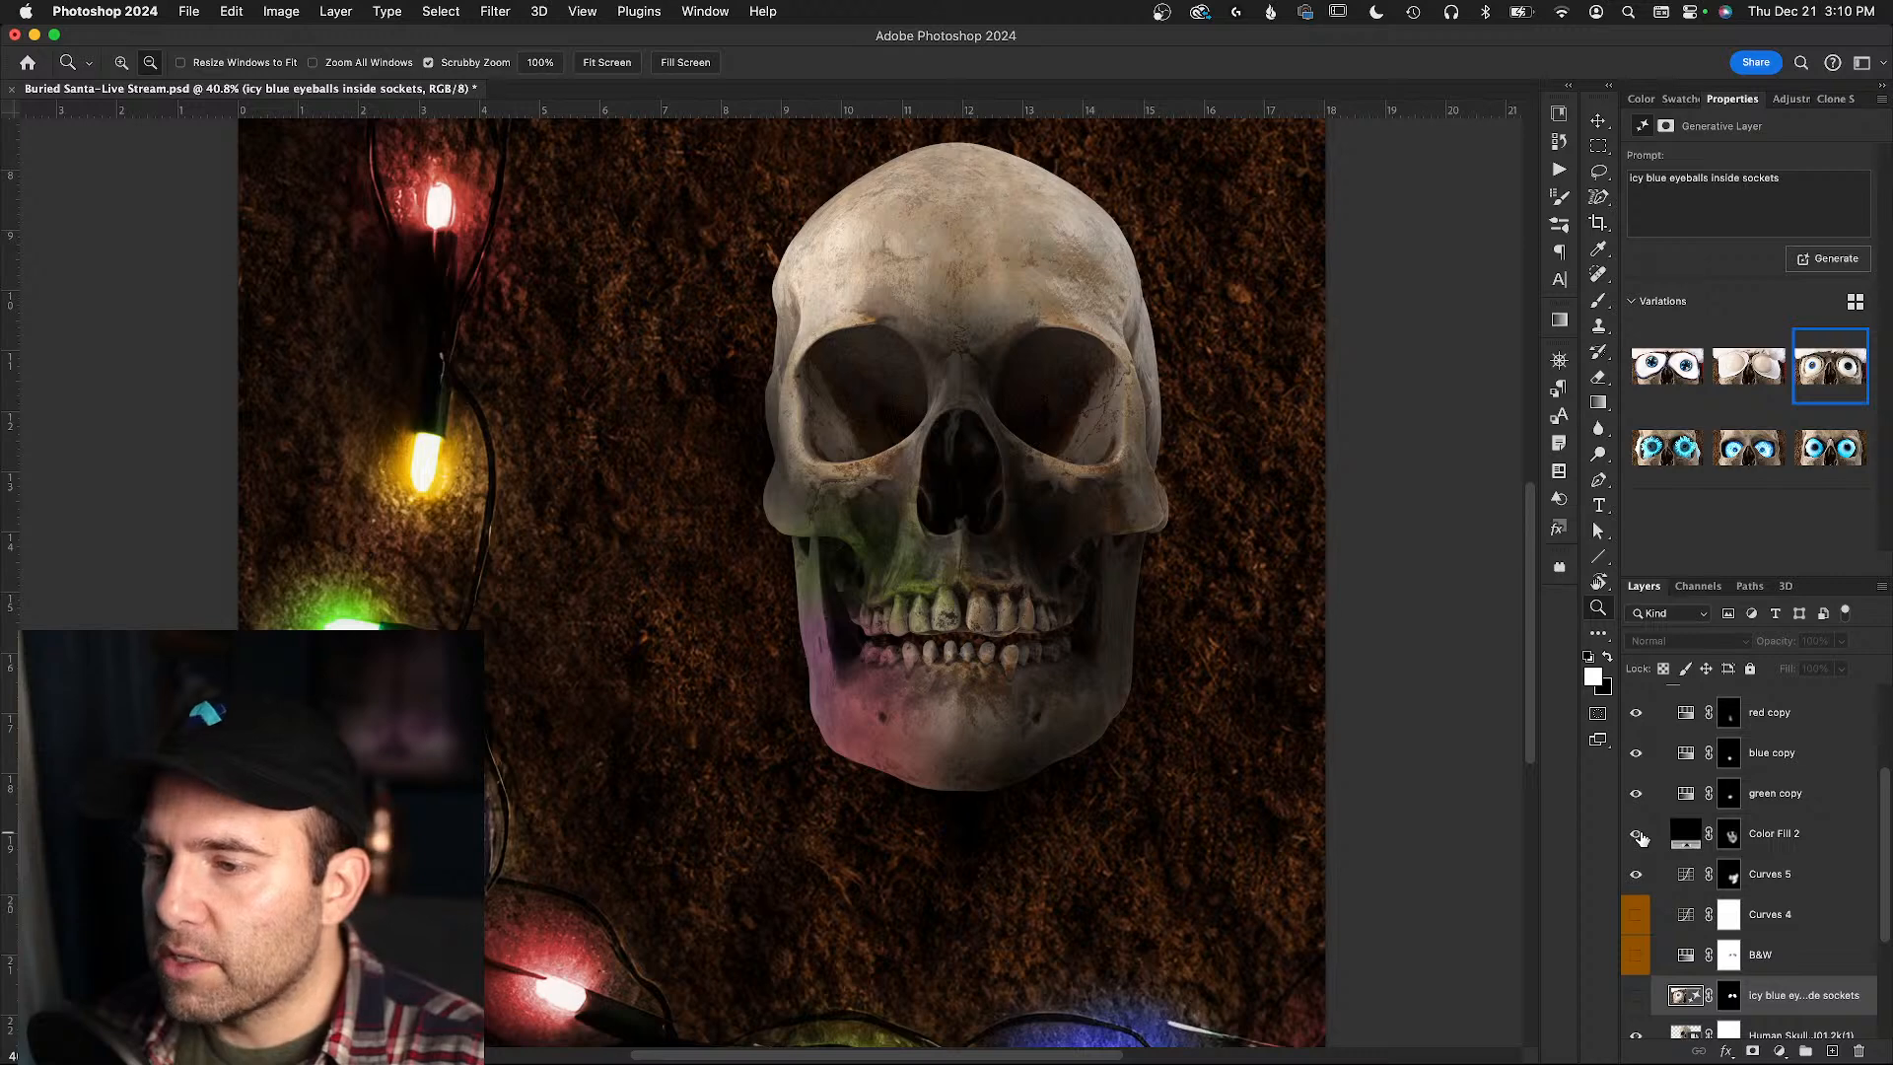
click(1637, 833)
scroll(1640, 838, up, 2)
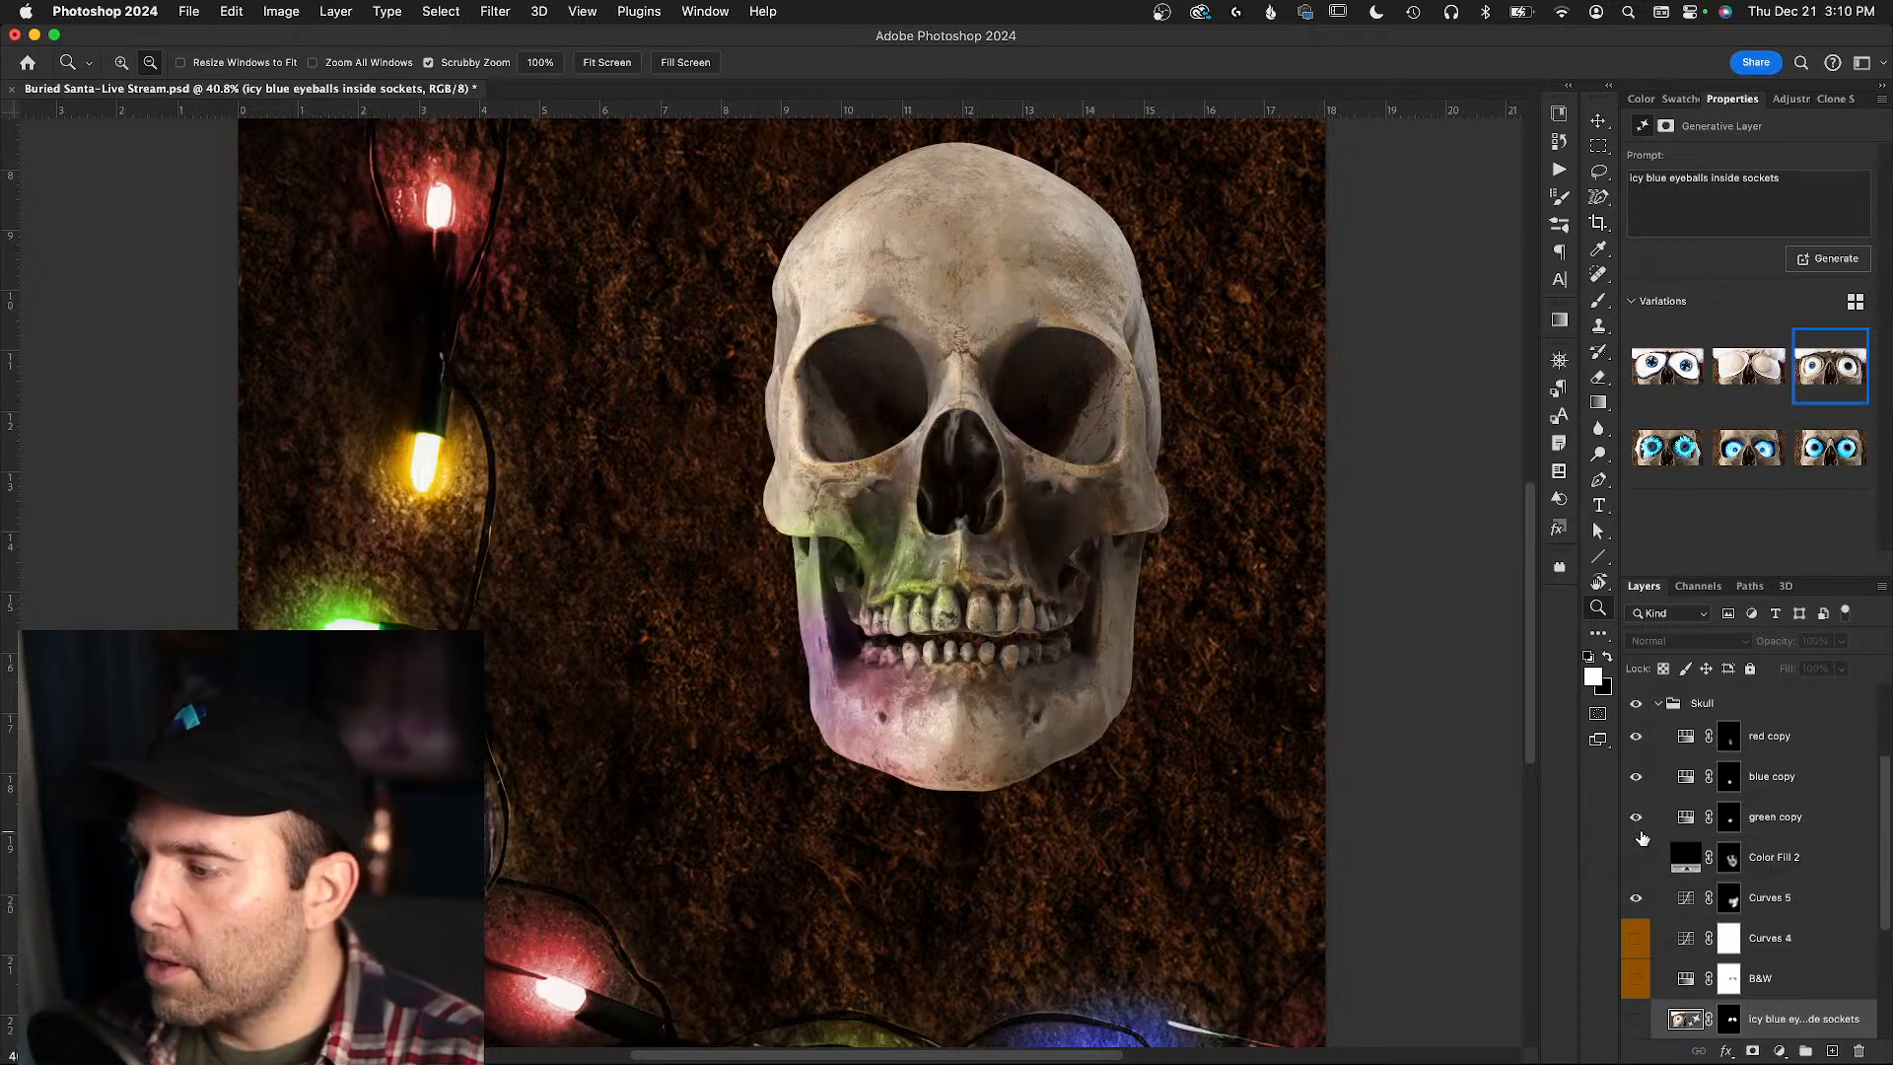
- Try moving the red copy, blue copy and green copy layers above the Skull group and compare them with Color Fill 2 on and off
click(1684, 768)
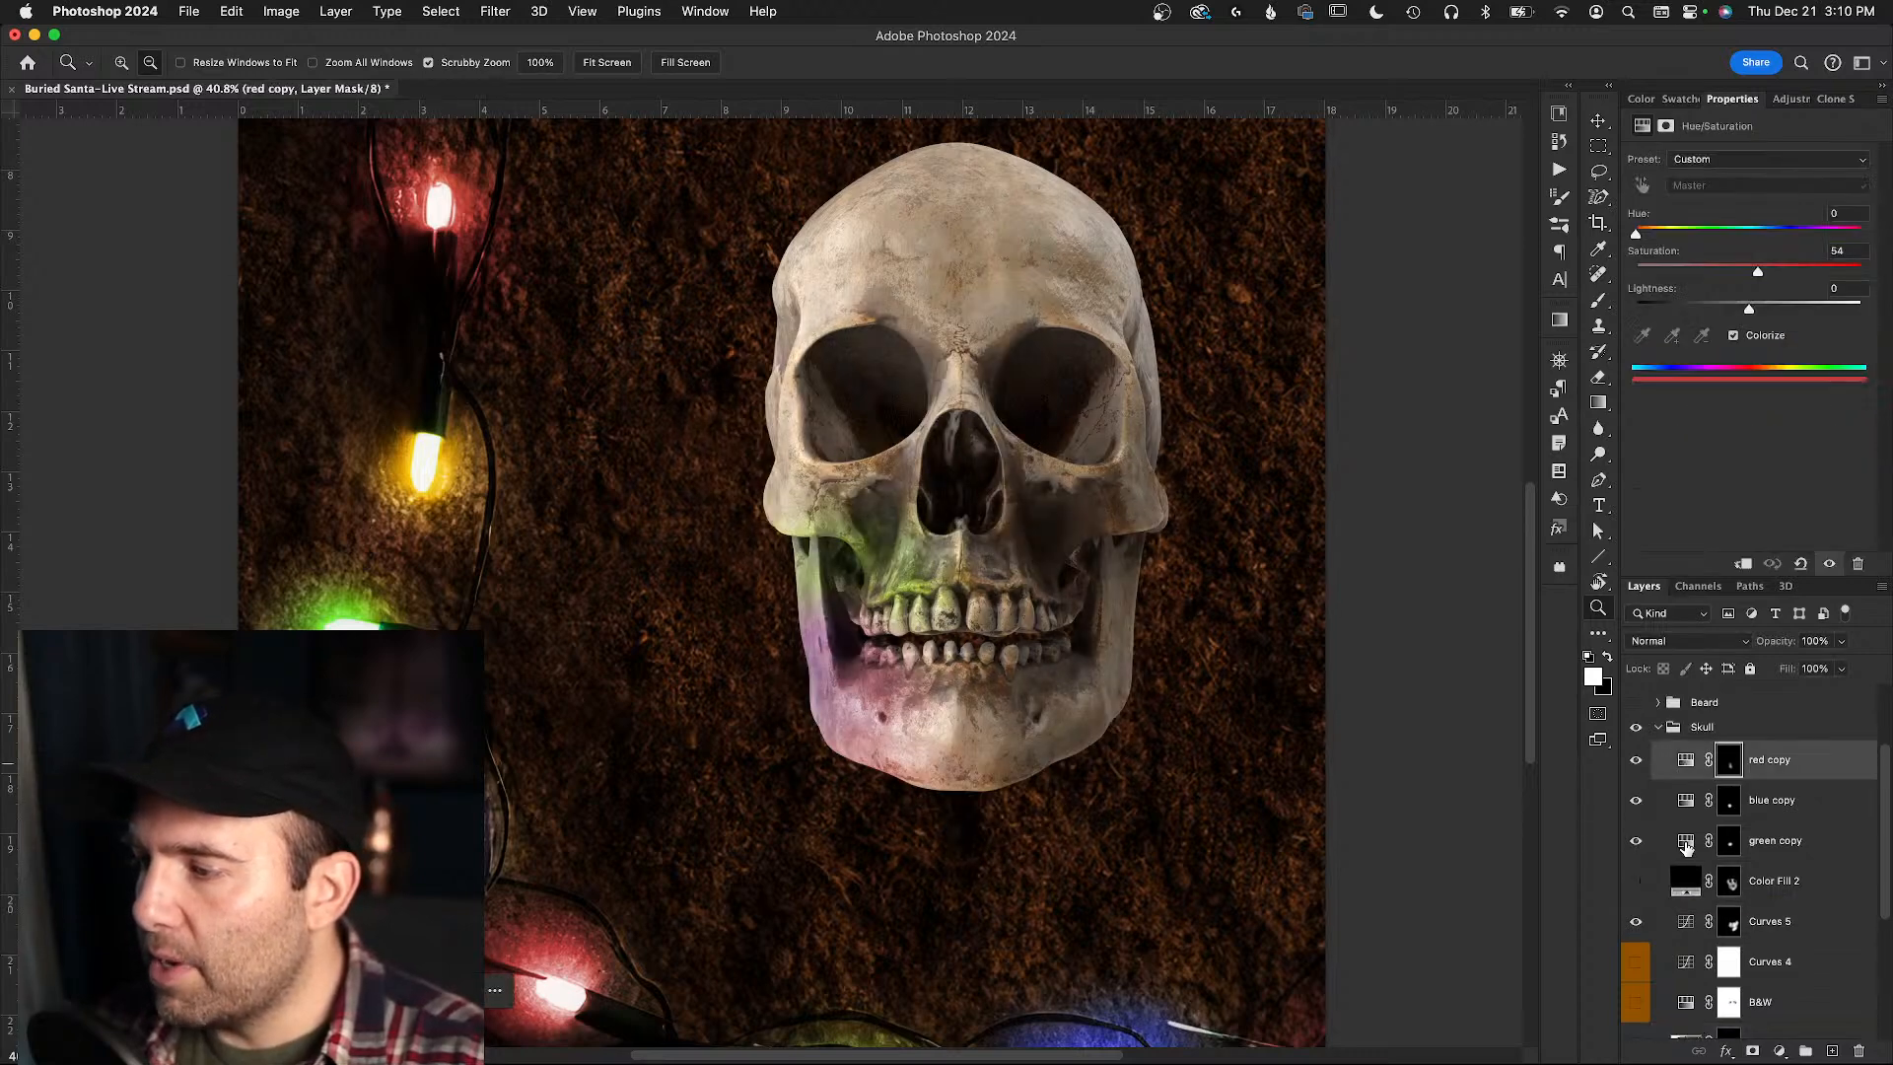
shift+click(1687, 847)
drag(1689, 769, 1698, 717)
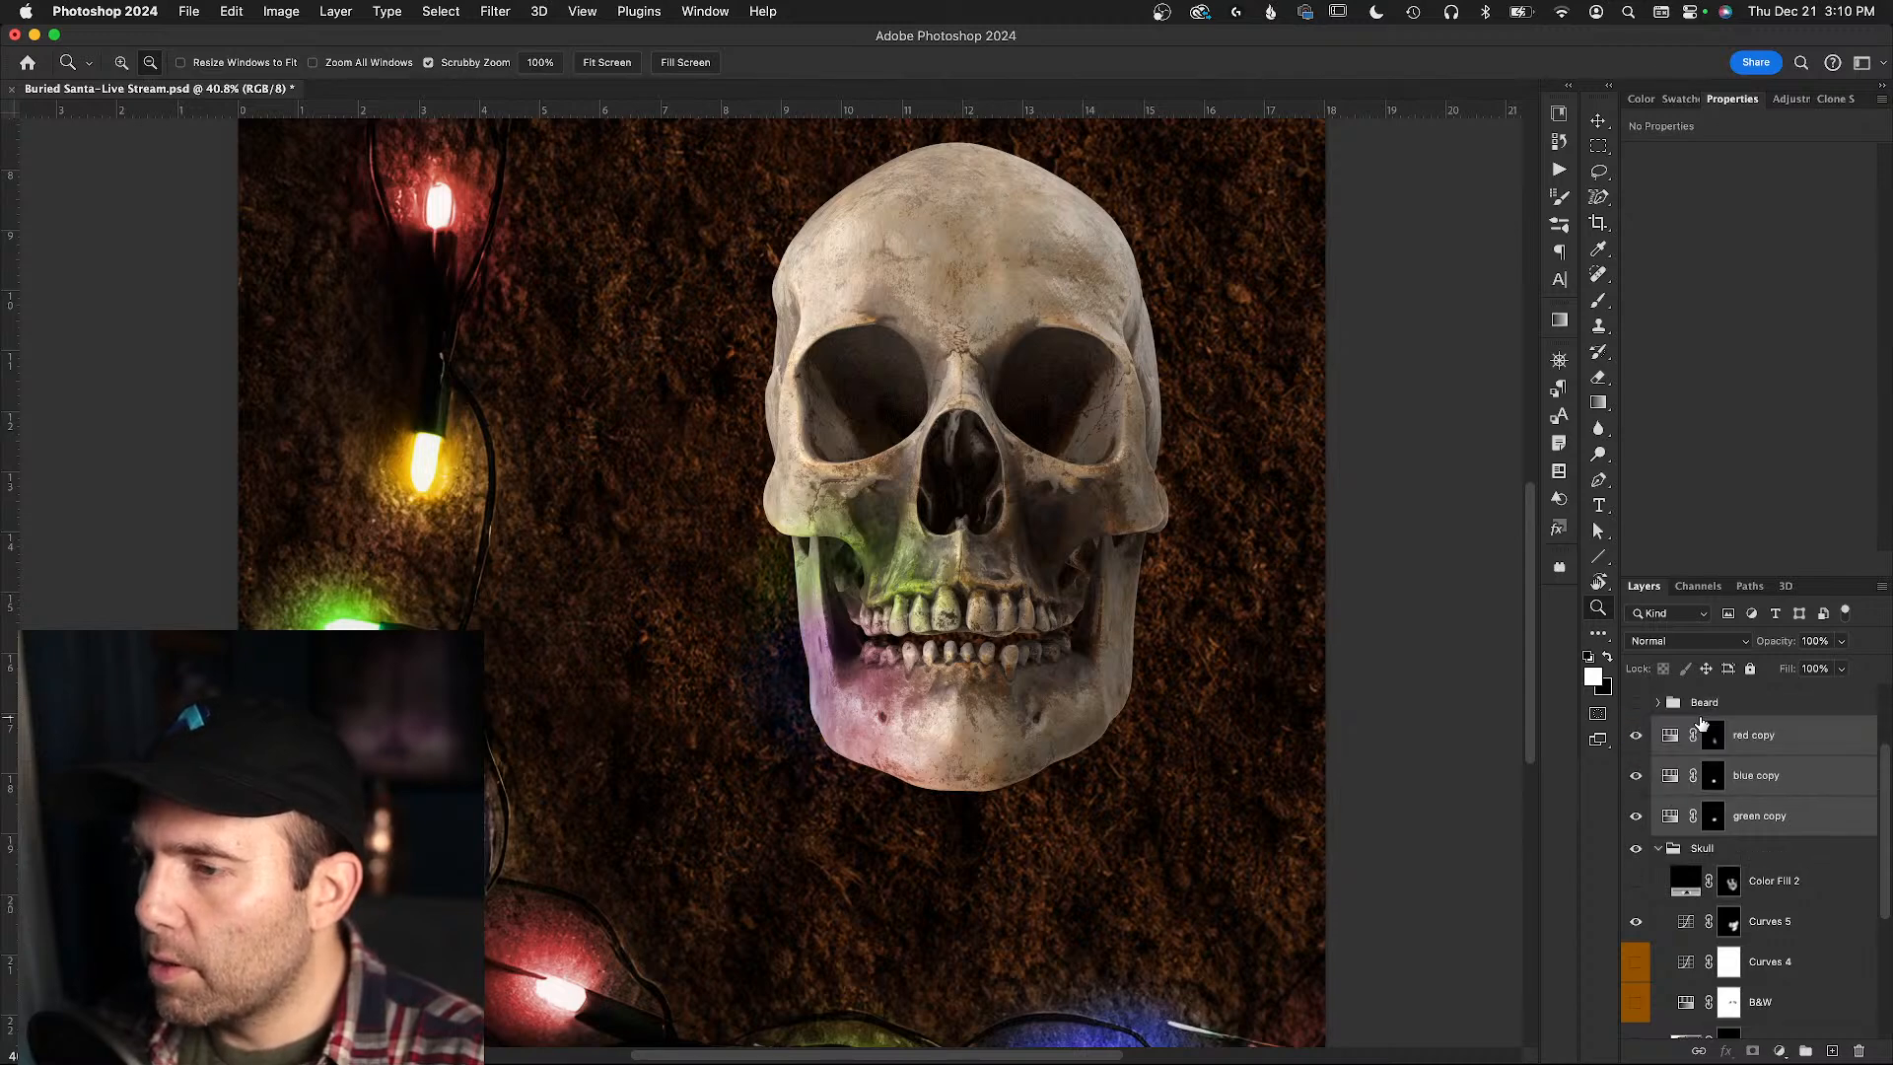
click(1636, 883)
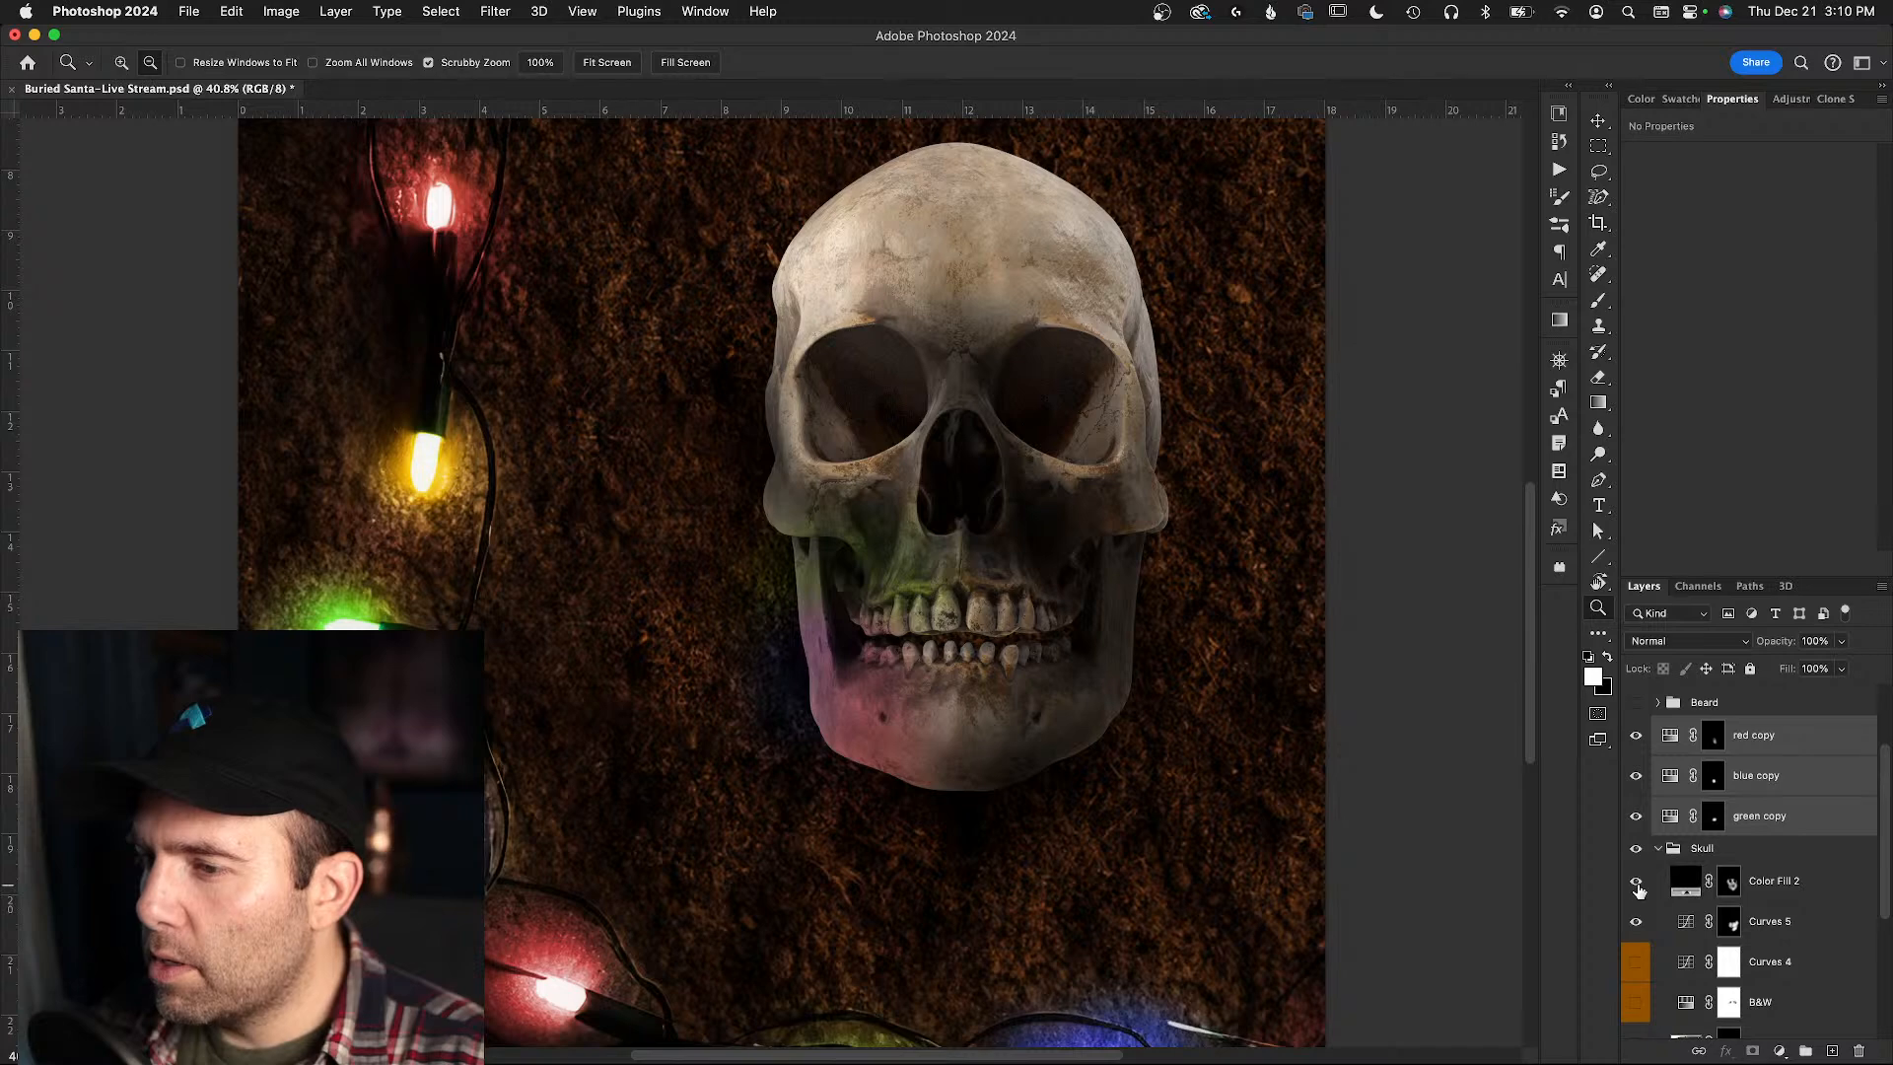
click(1636, 883)
key(super+bracketleft)
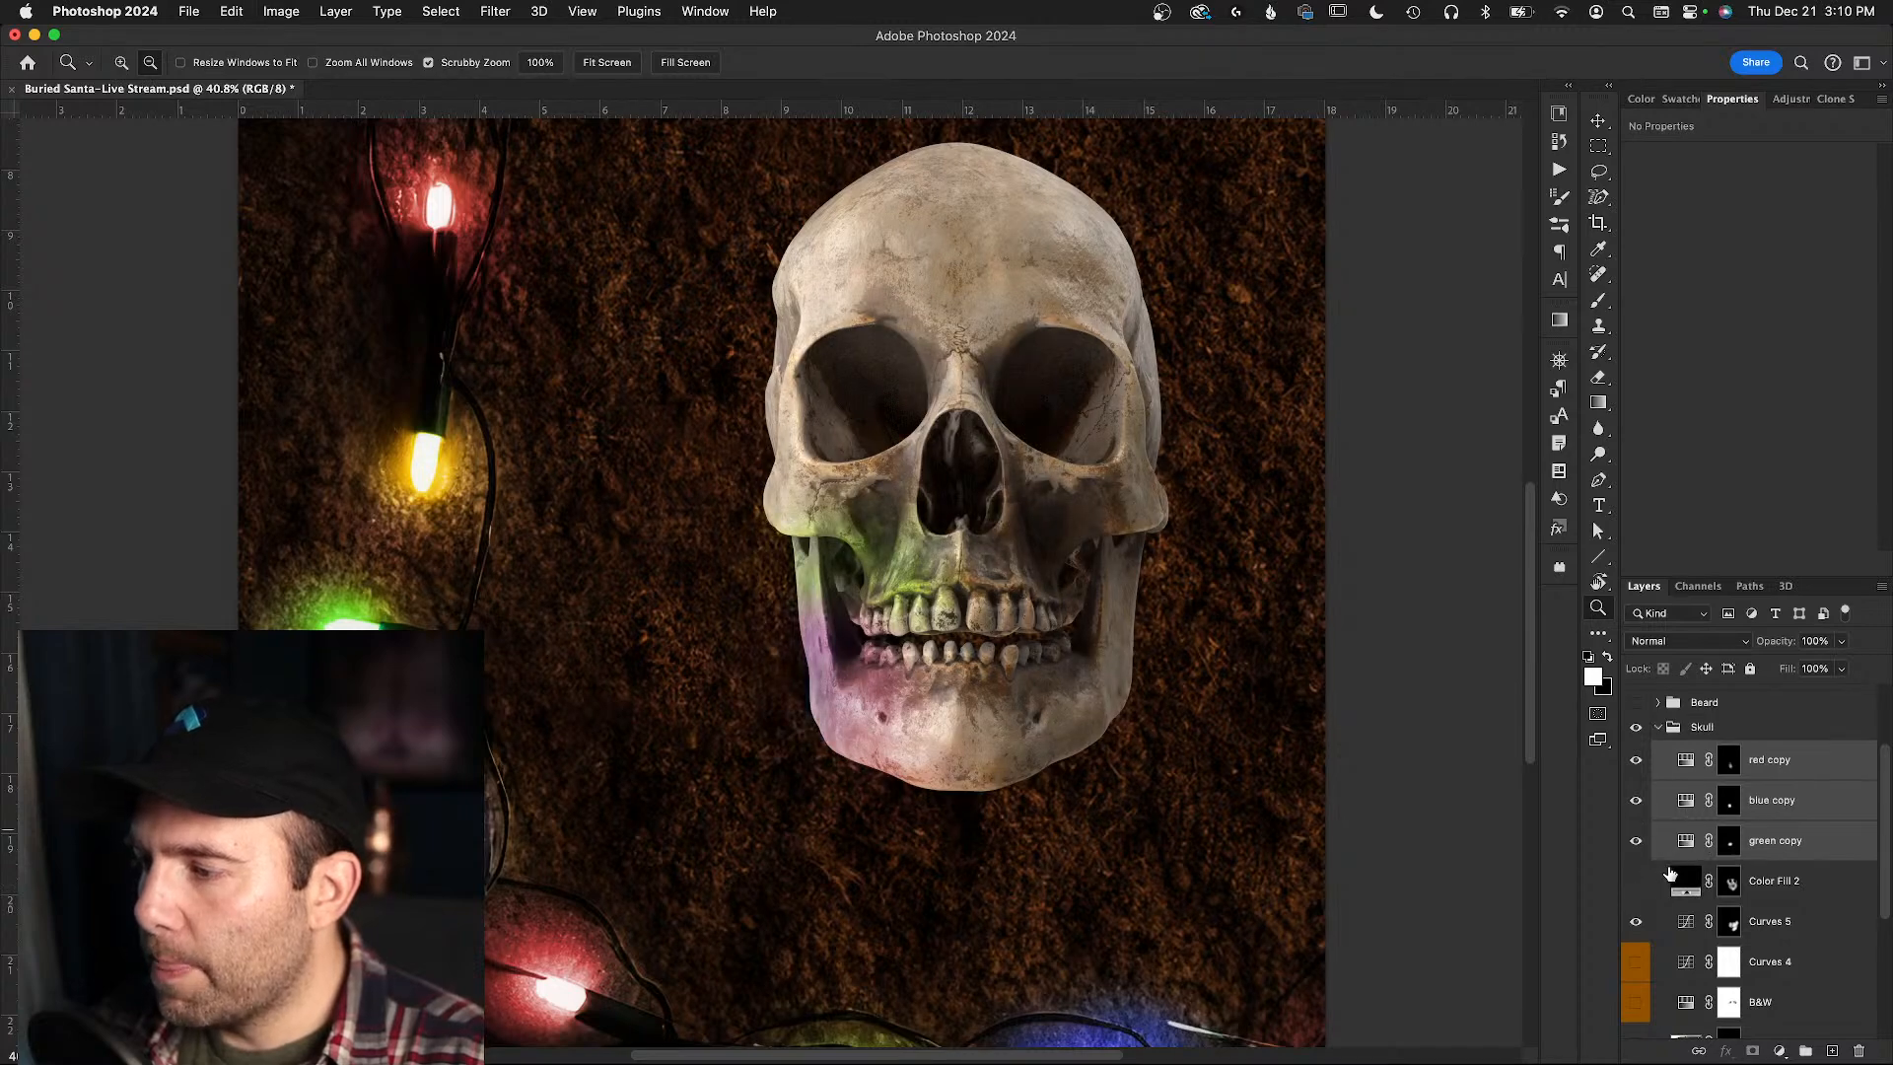
- Show the Beard group over the skull, view the whole poster, and expand the group to reveal its layers
scroll(1644, 737, up, 4)
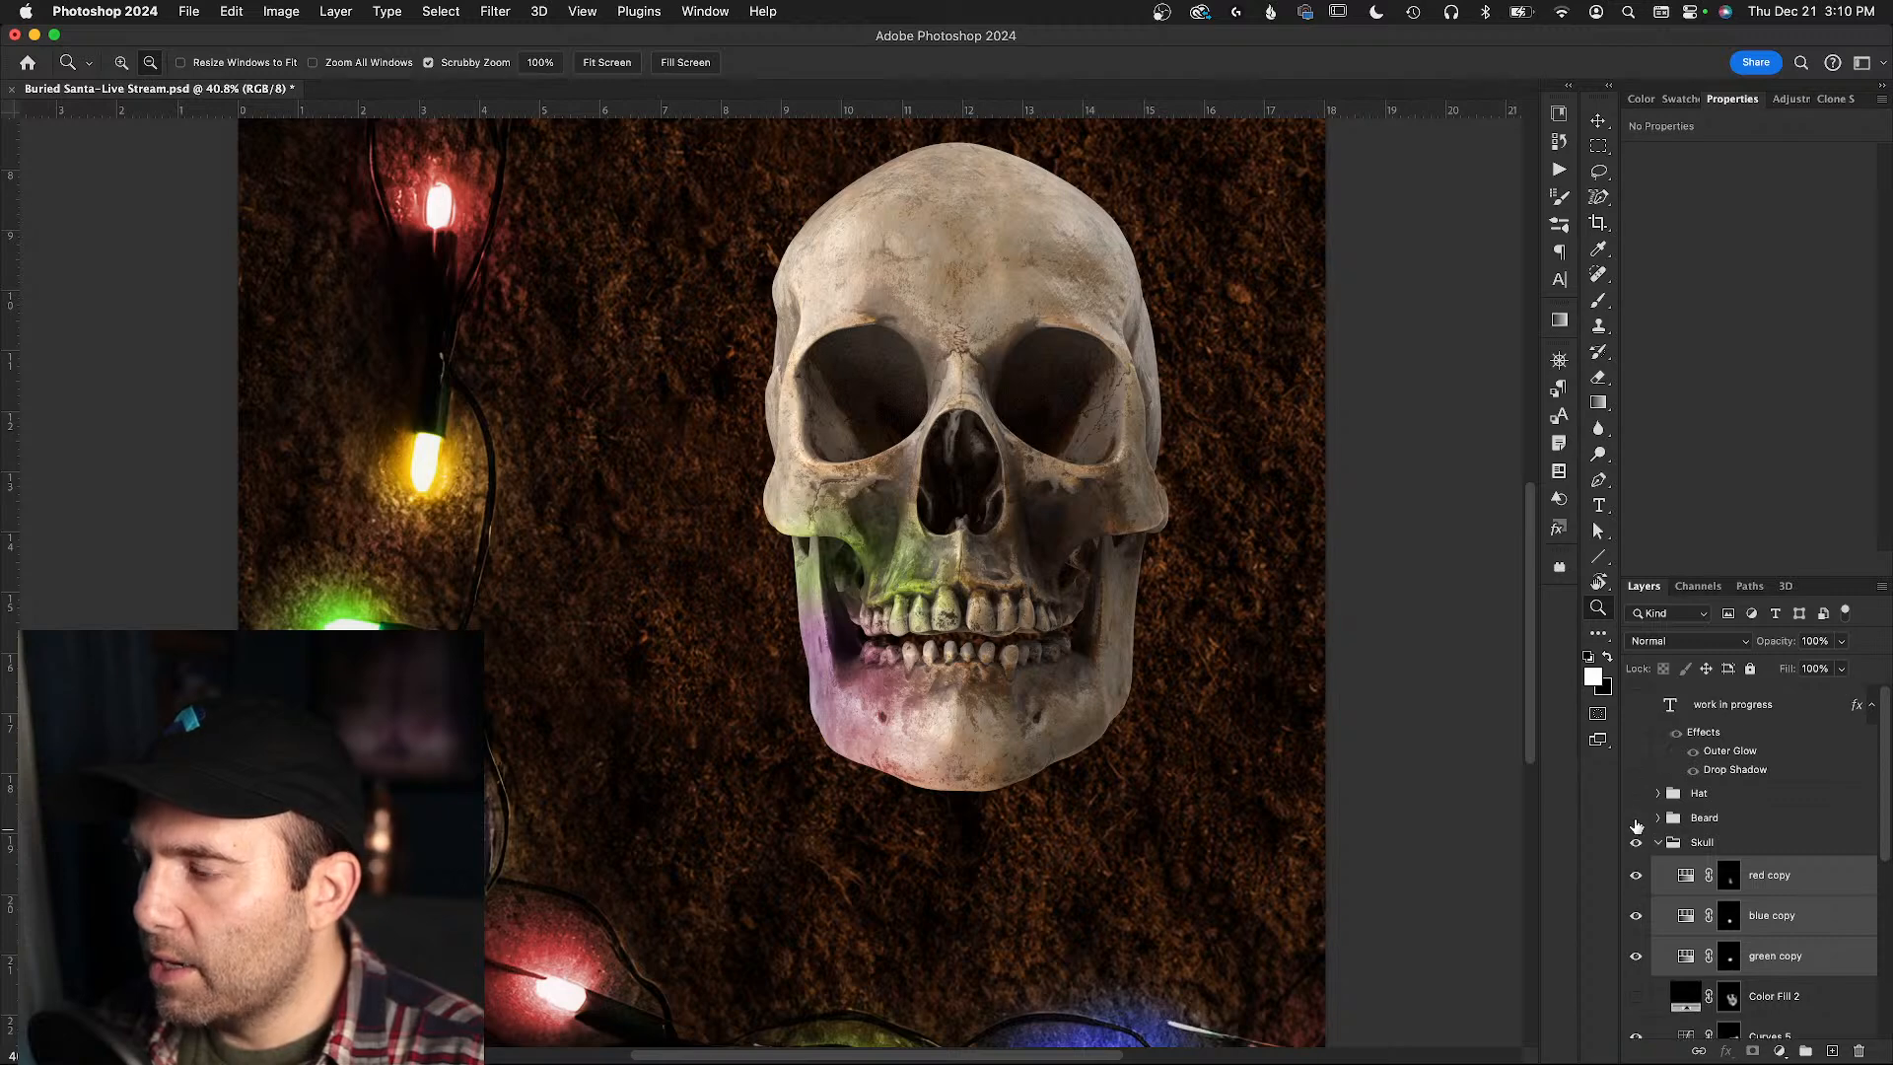
click(1635, 819)
drag(1062, 625, 1004, 641)
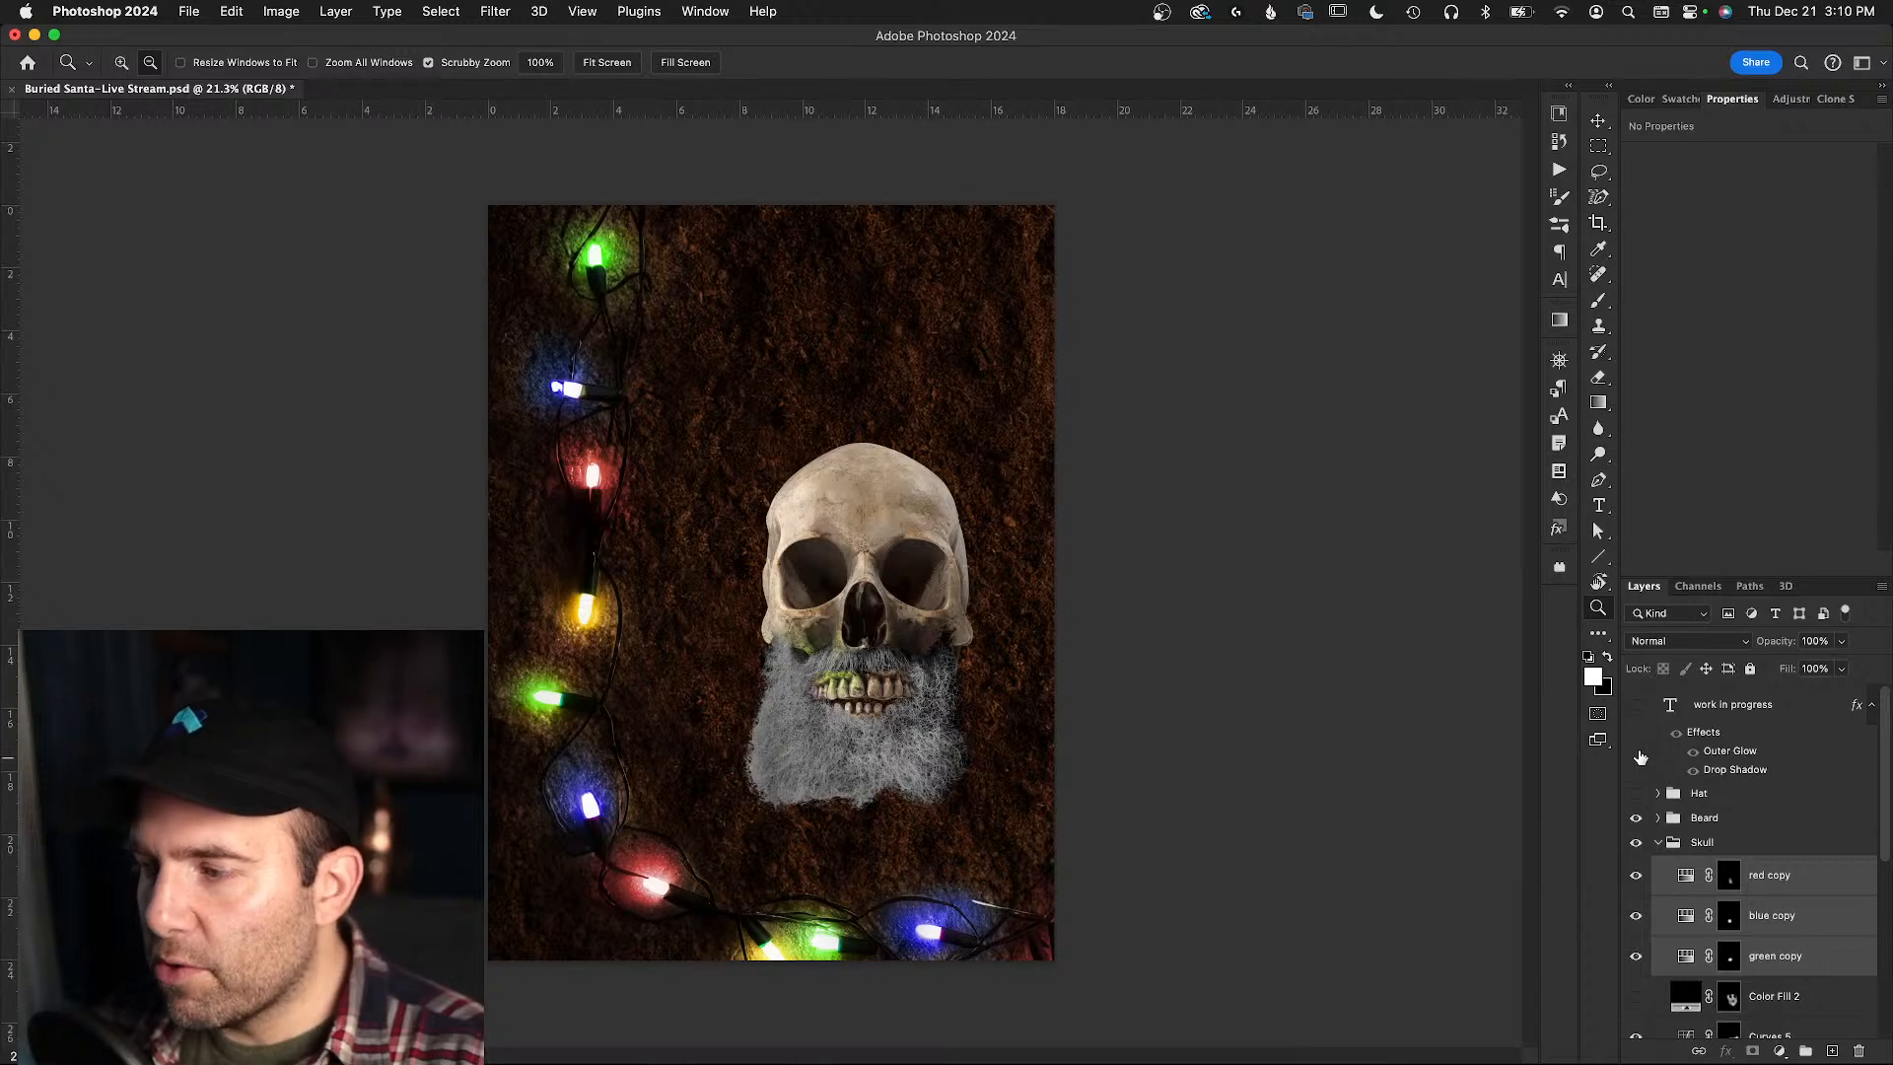
click(1656, 818)
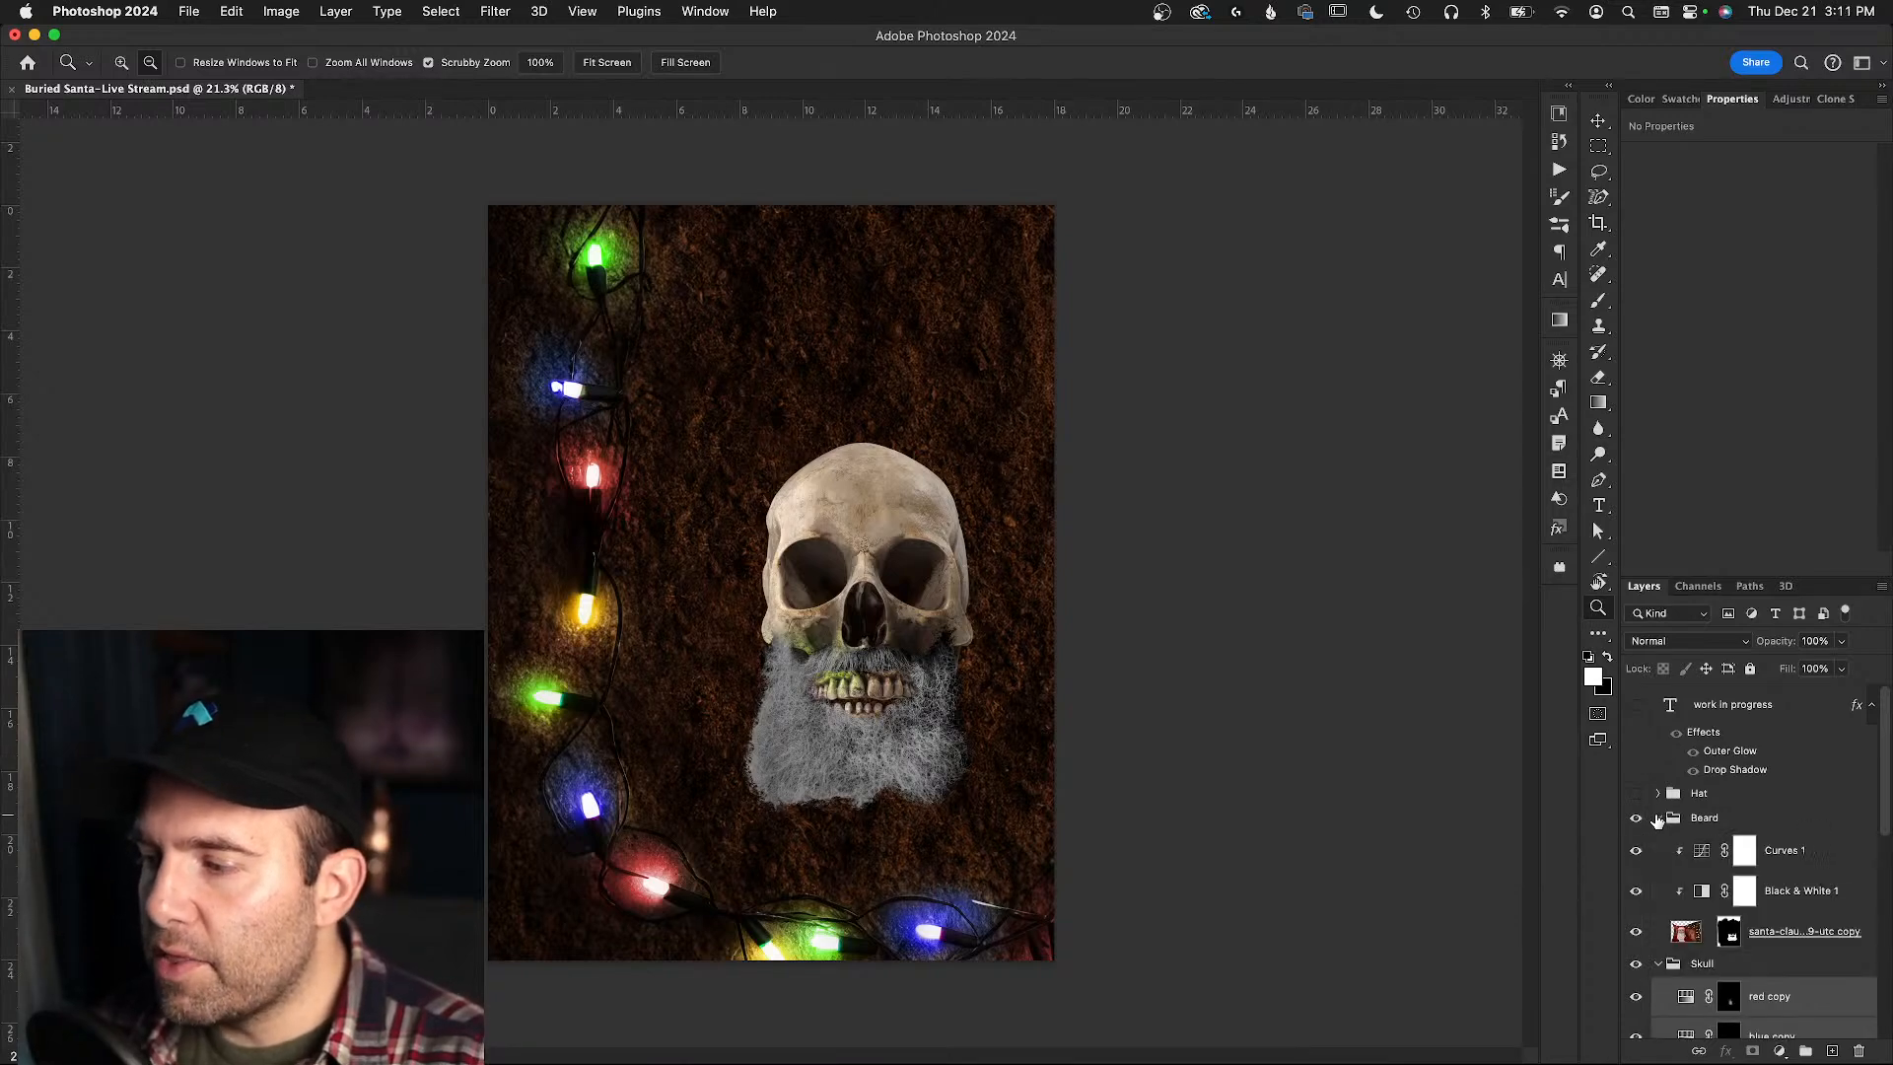
- Isolate the Santa Claus photo layer in the Beard group and disable its layer mask to reveal the full warped photo
scroll(1661, 818, down, 2)
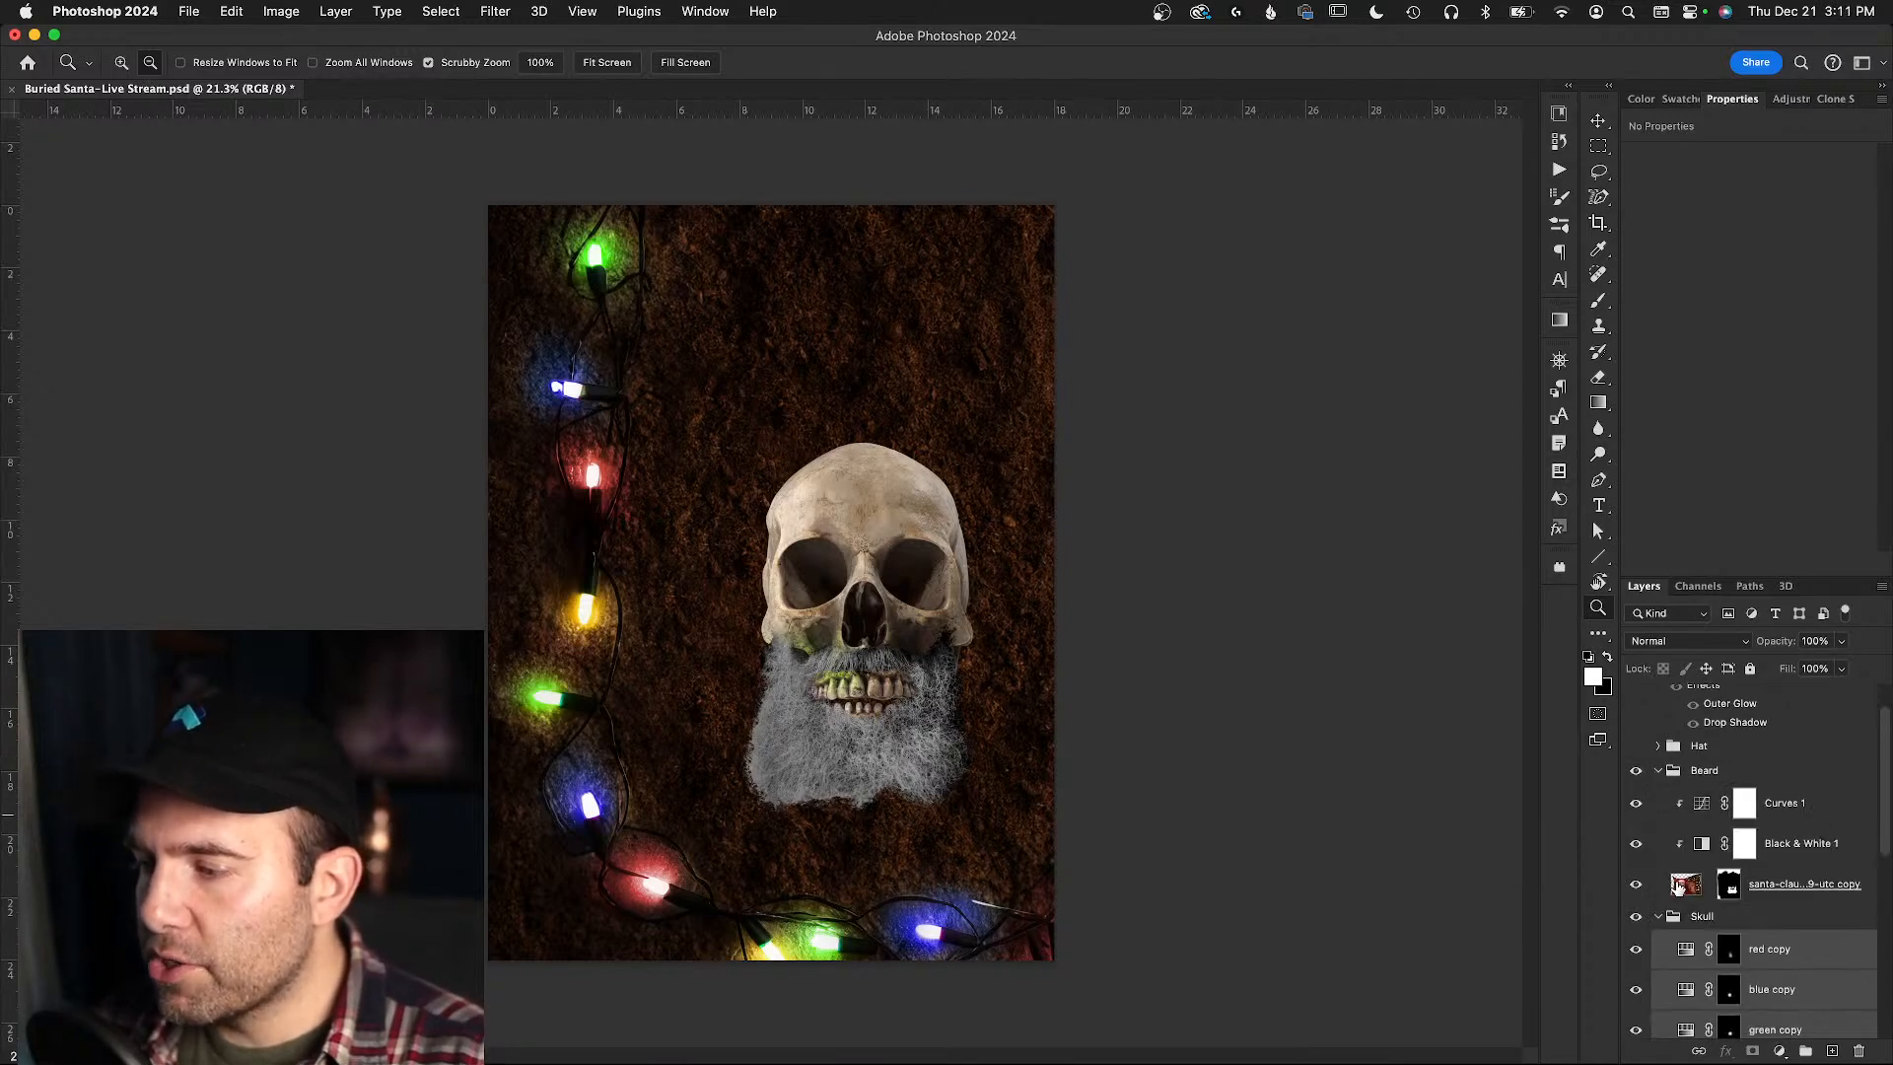
alt+click(1636, 885)
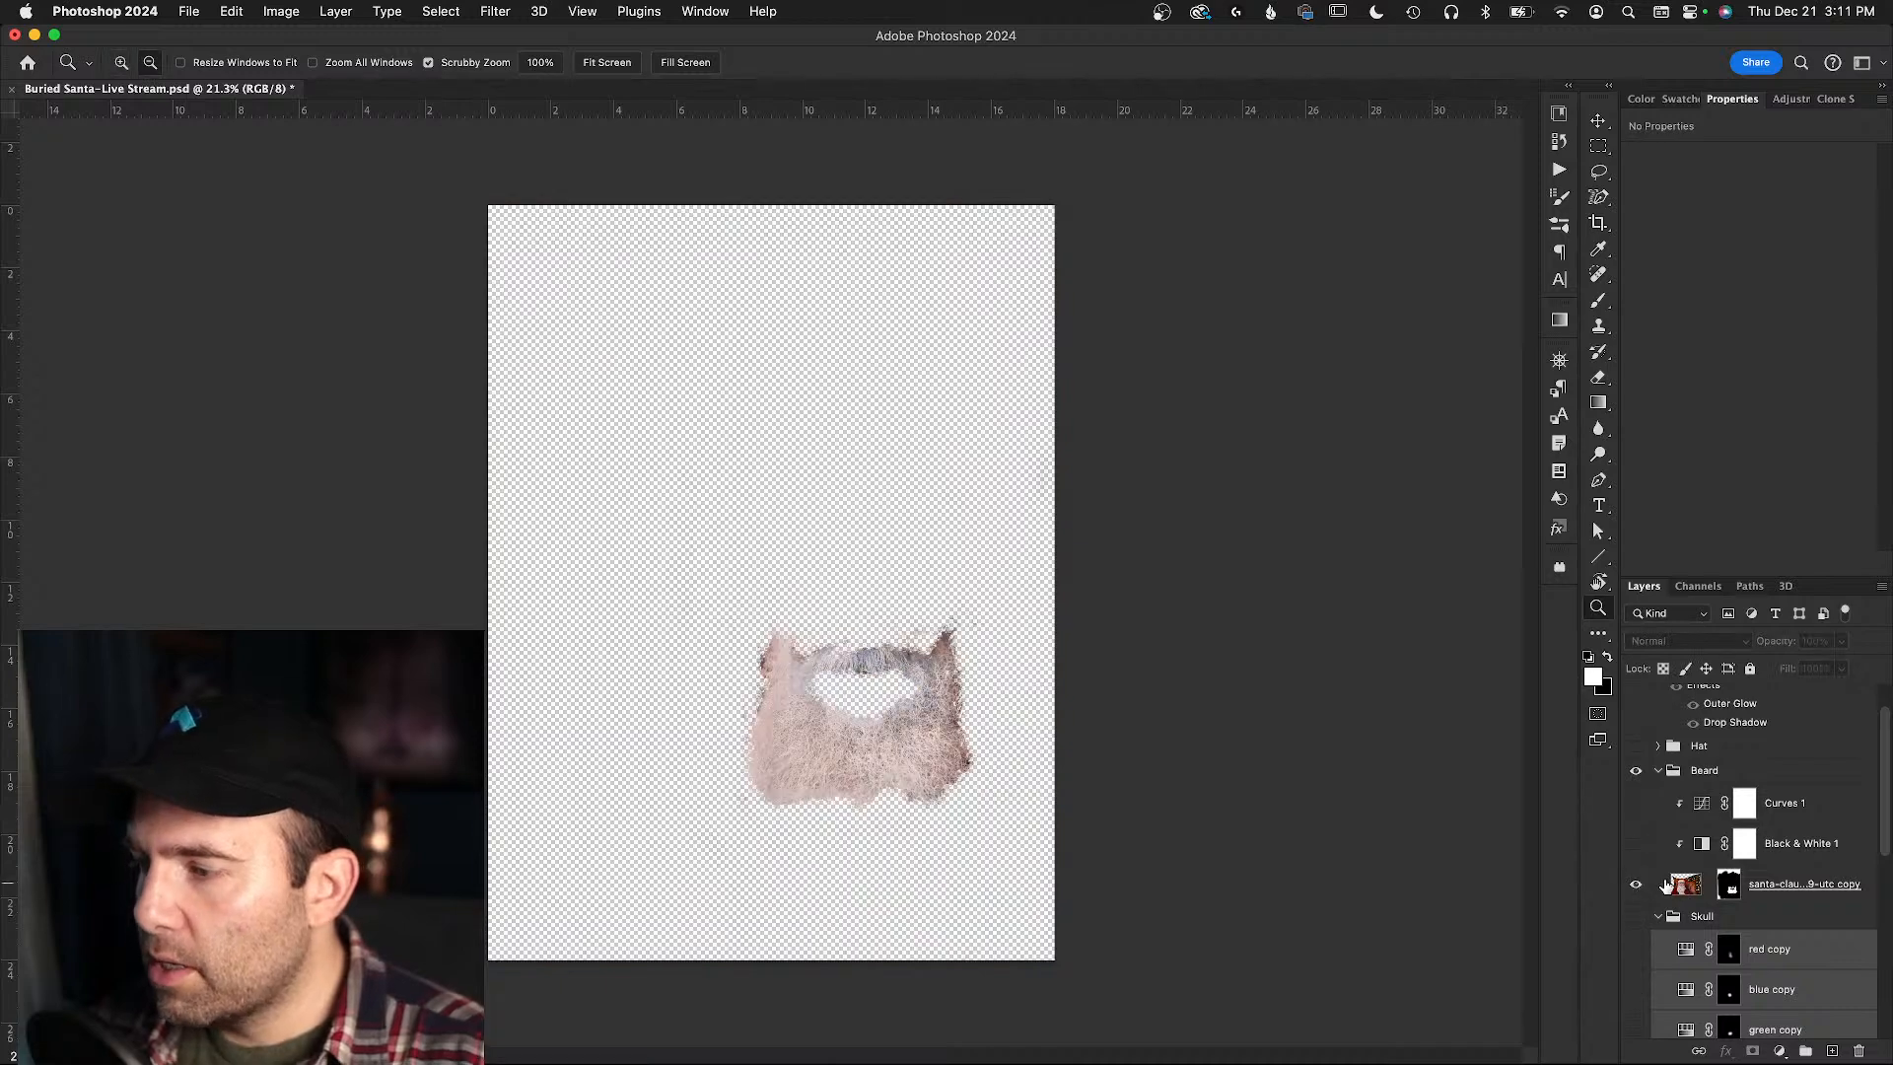
shift+click(1731, 885)
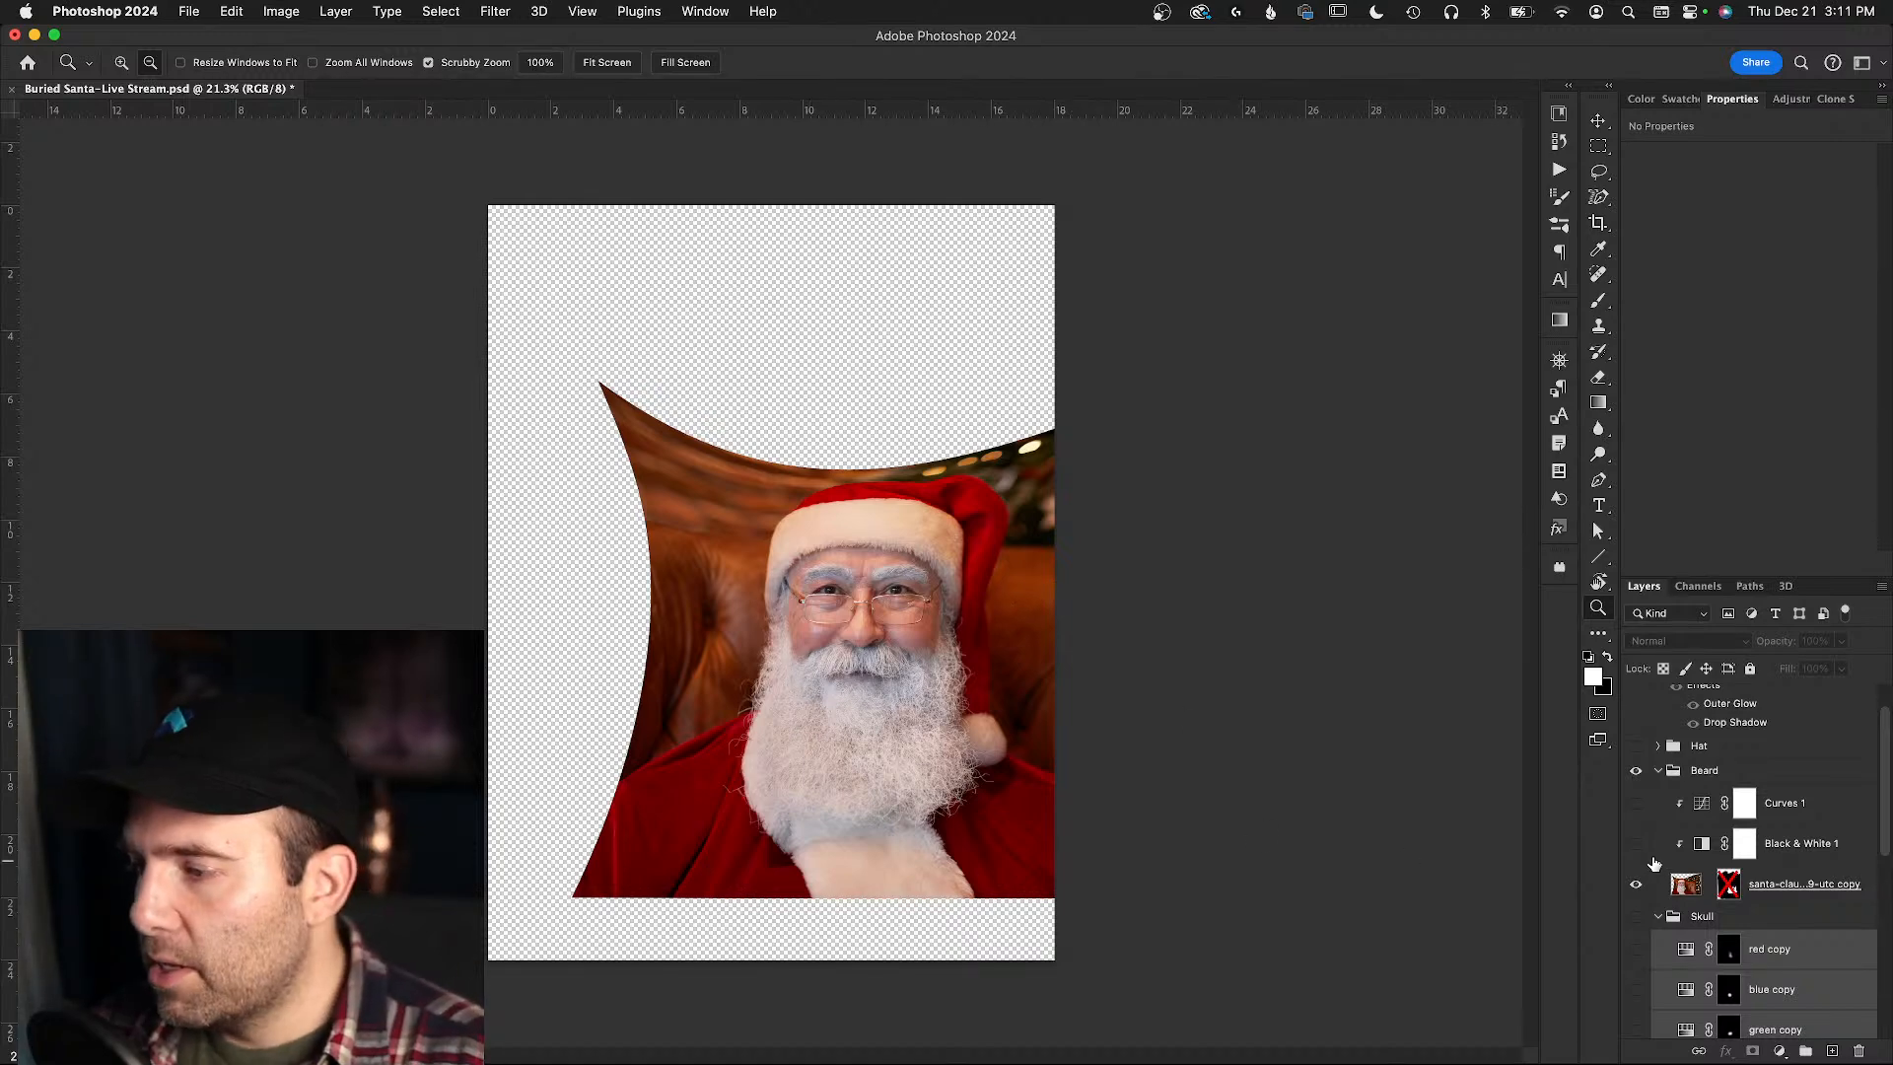
- Re-enable the layer mask on the Santa Claus photo in the Beard group and select that layer
key(super+z)
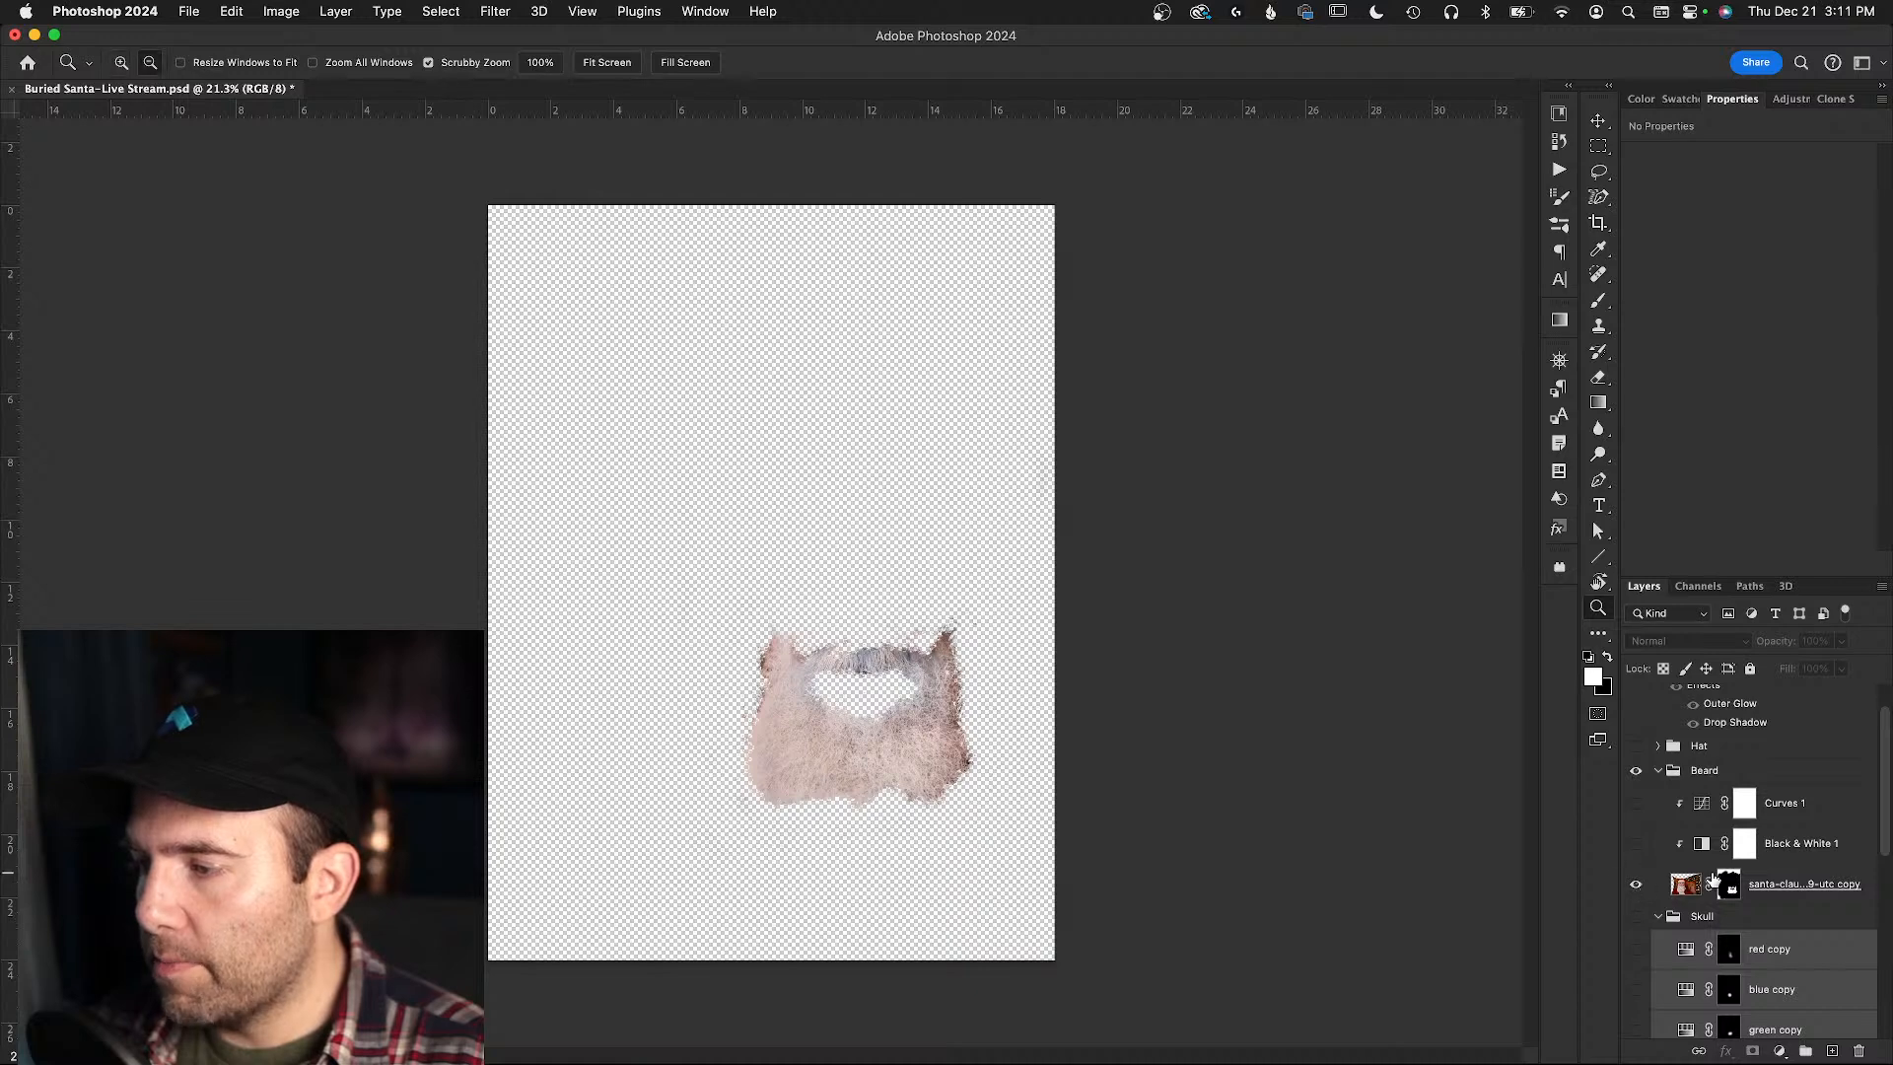
alt+click(1638, 863)
alt+click(1638, 863)
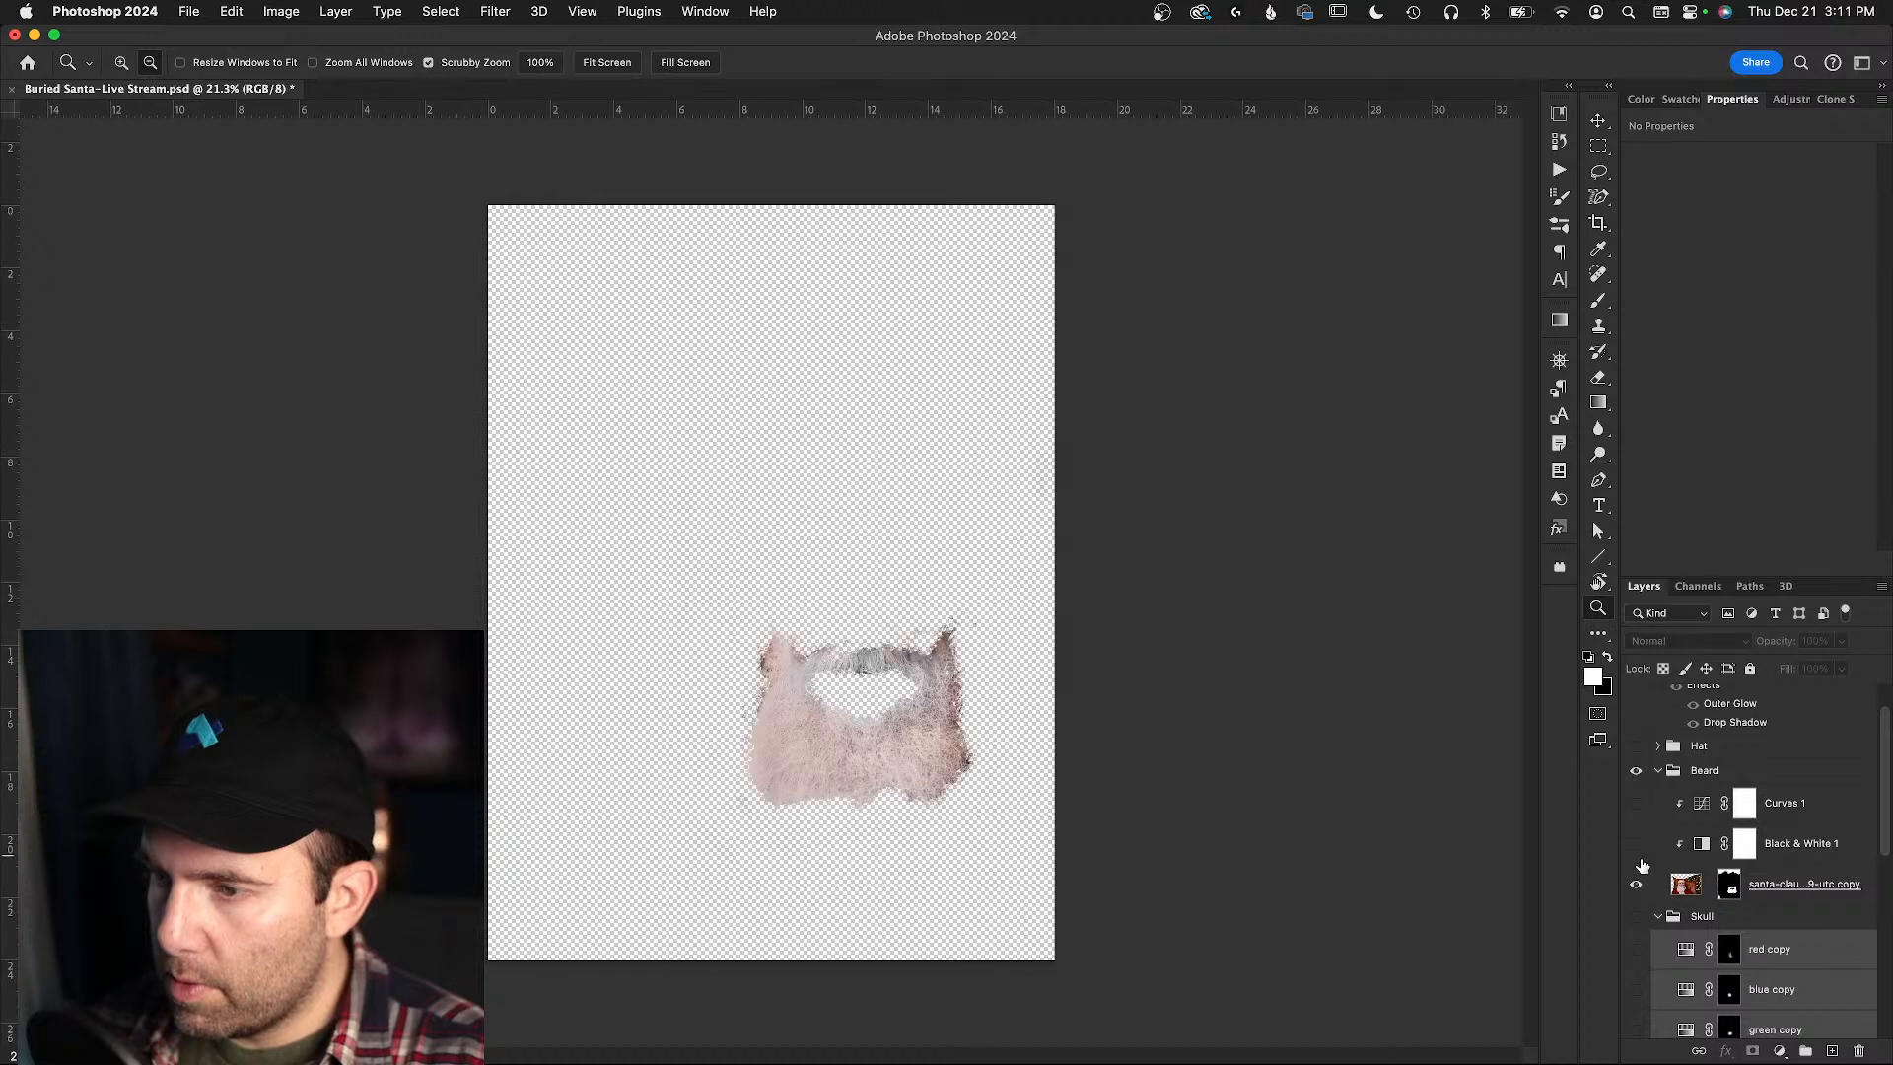
click(1699, 888)
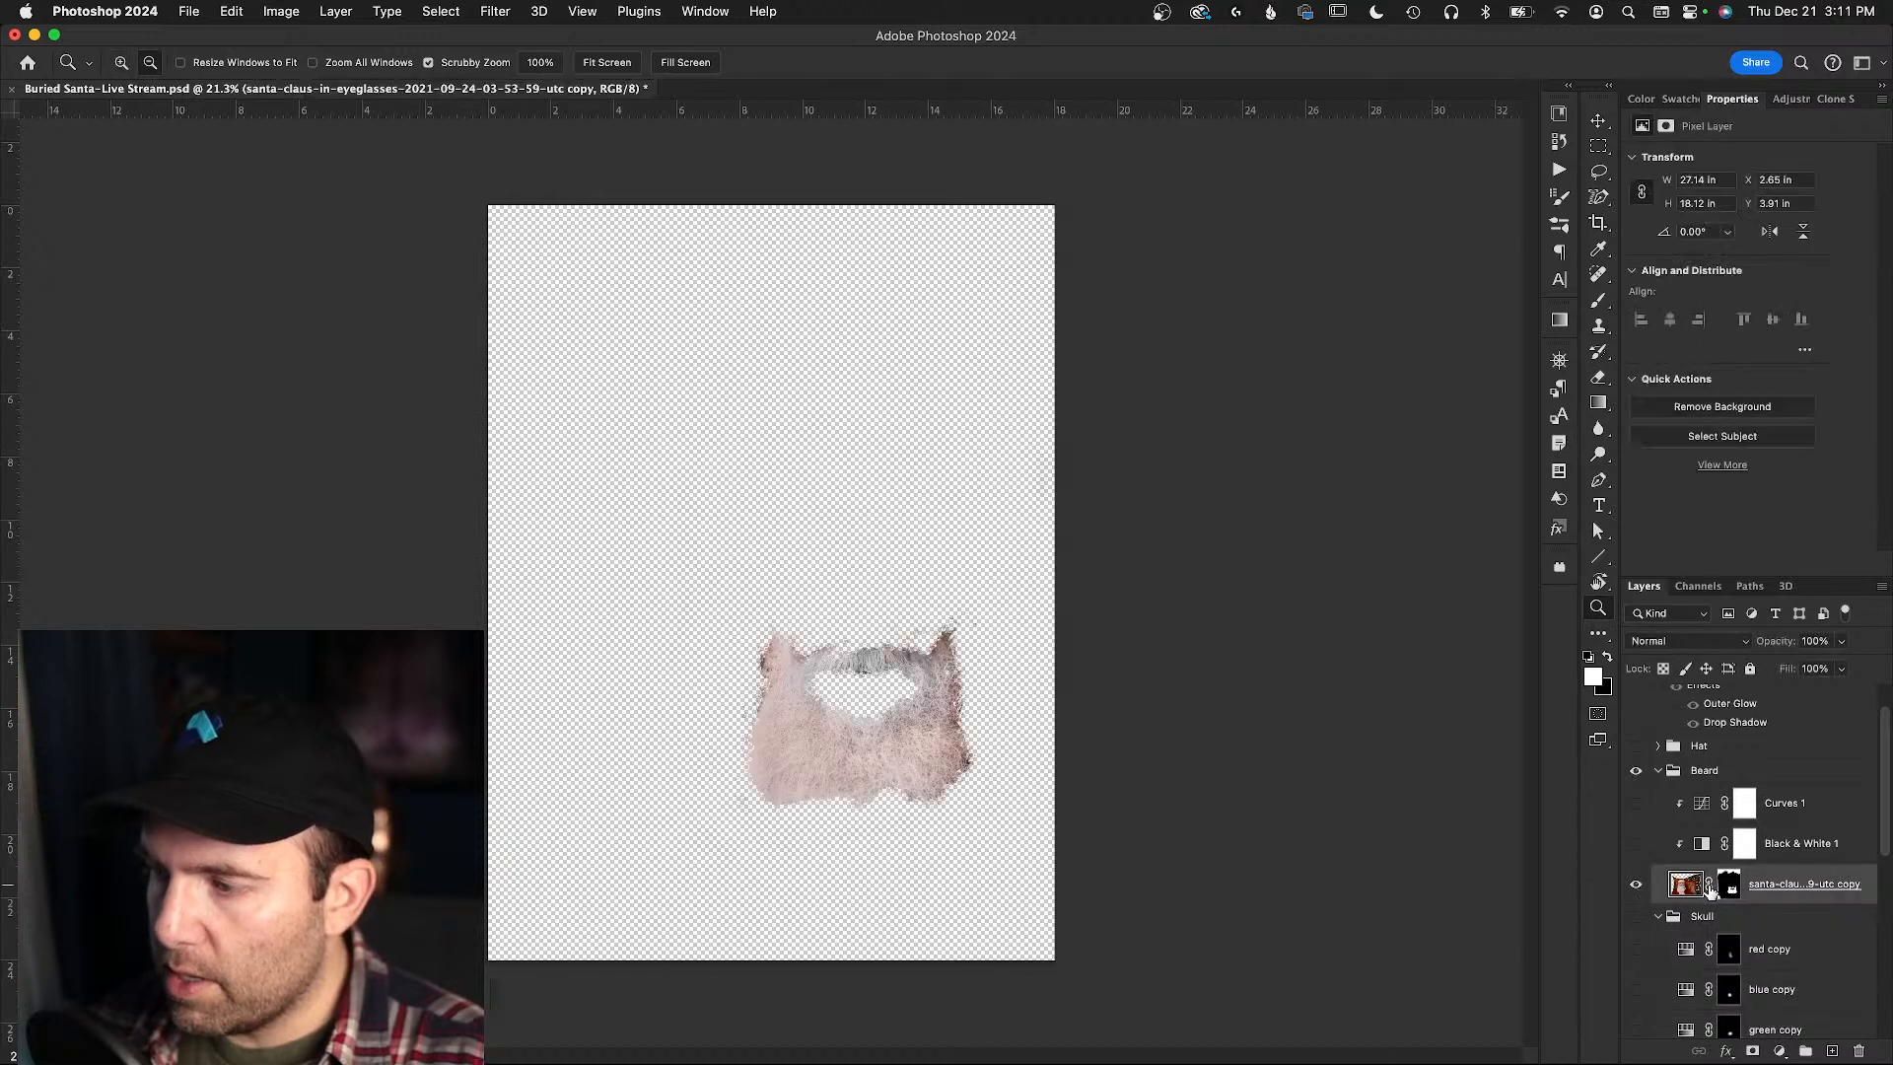
- Hide the Santa Claus photo and show the Skull group with its color copies, Color Fill 2, Curves 5, eyes and skull, plus the Lights and Dirt groups
click(1638, 886)
scroll(1639, 873, down, 3)
drag(1634, 798, 1652, 931)
click(1637, 953)
scroll(1644, 887, down, 3)
drag(1634, 807, 1645, 1030)
click(1659, 904)
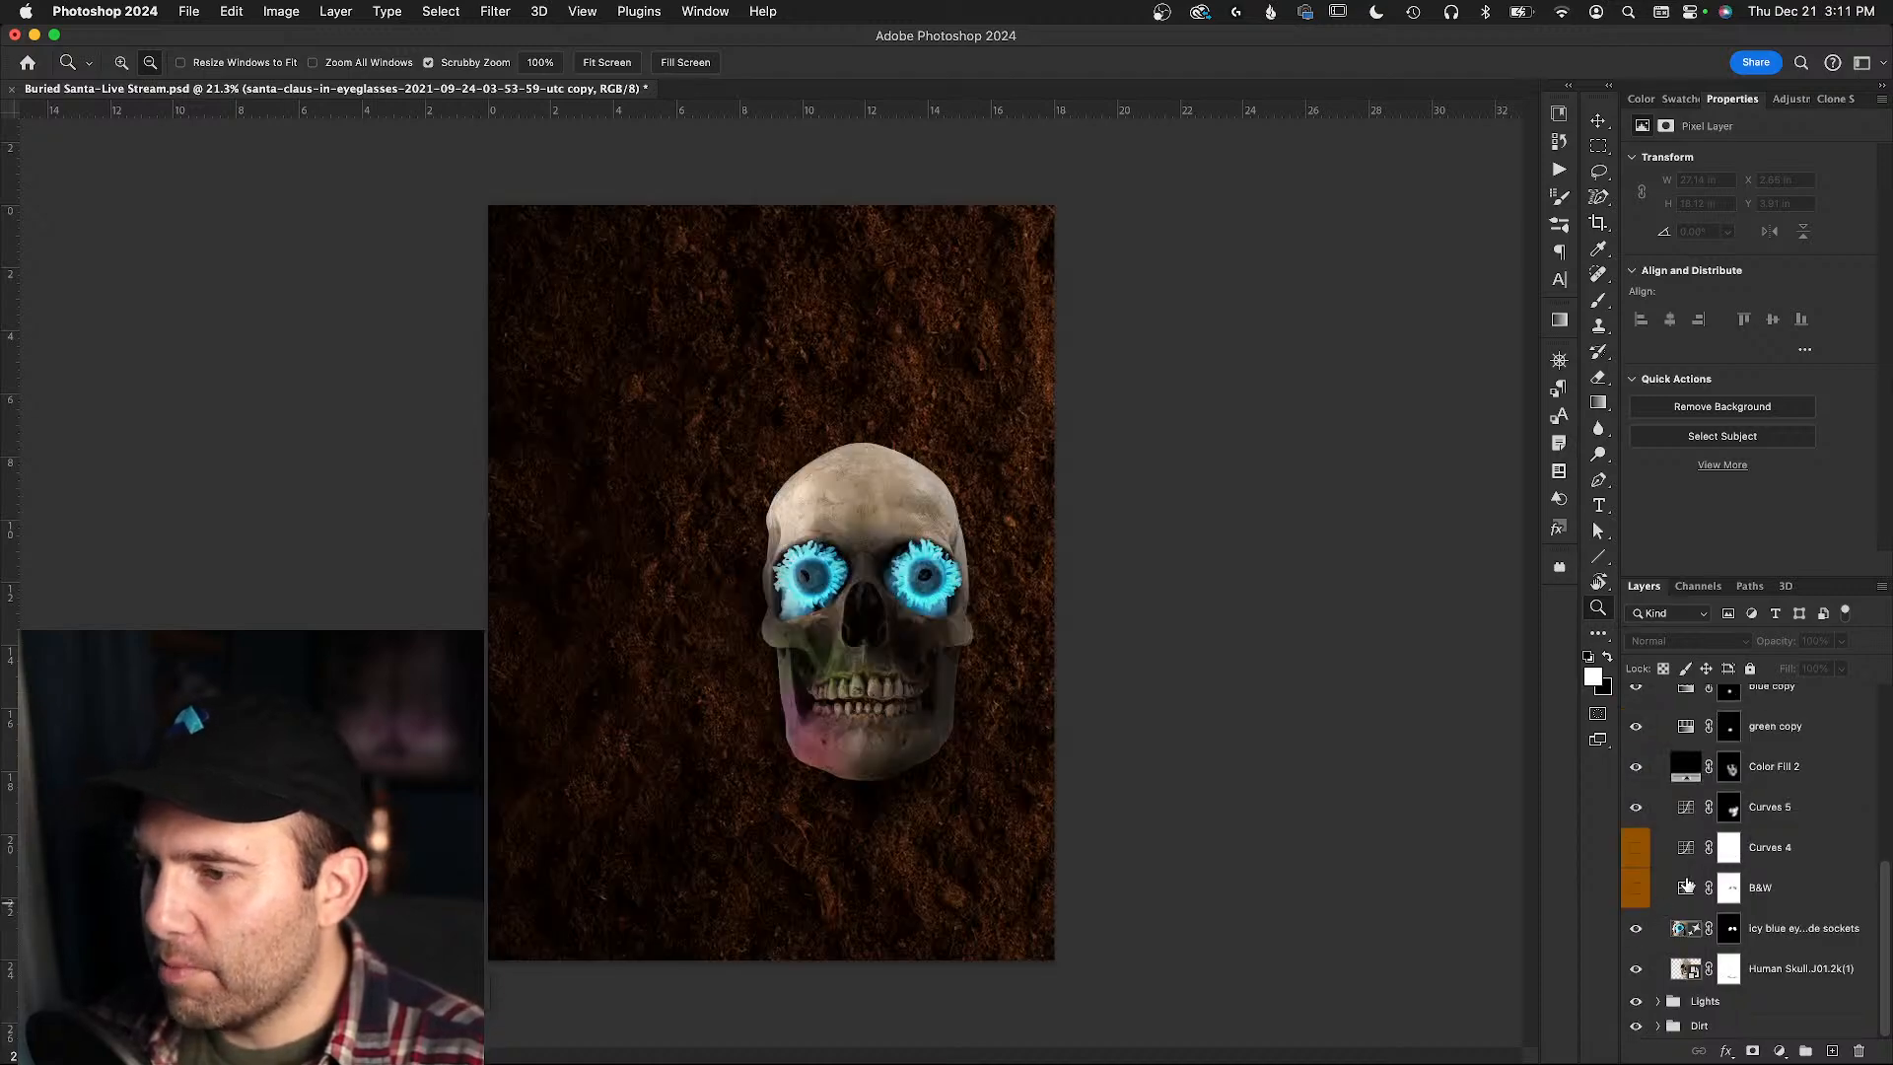
- Hide the icy blue eyes layer in the Skull group and collapse that group
scroll(1657, 893, up, 1)
click(1637, 953)
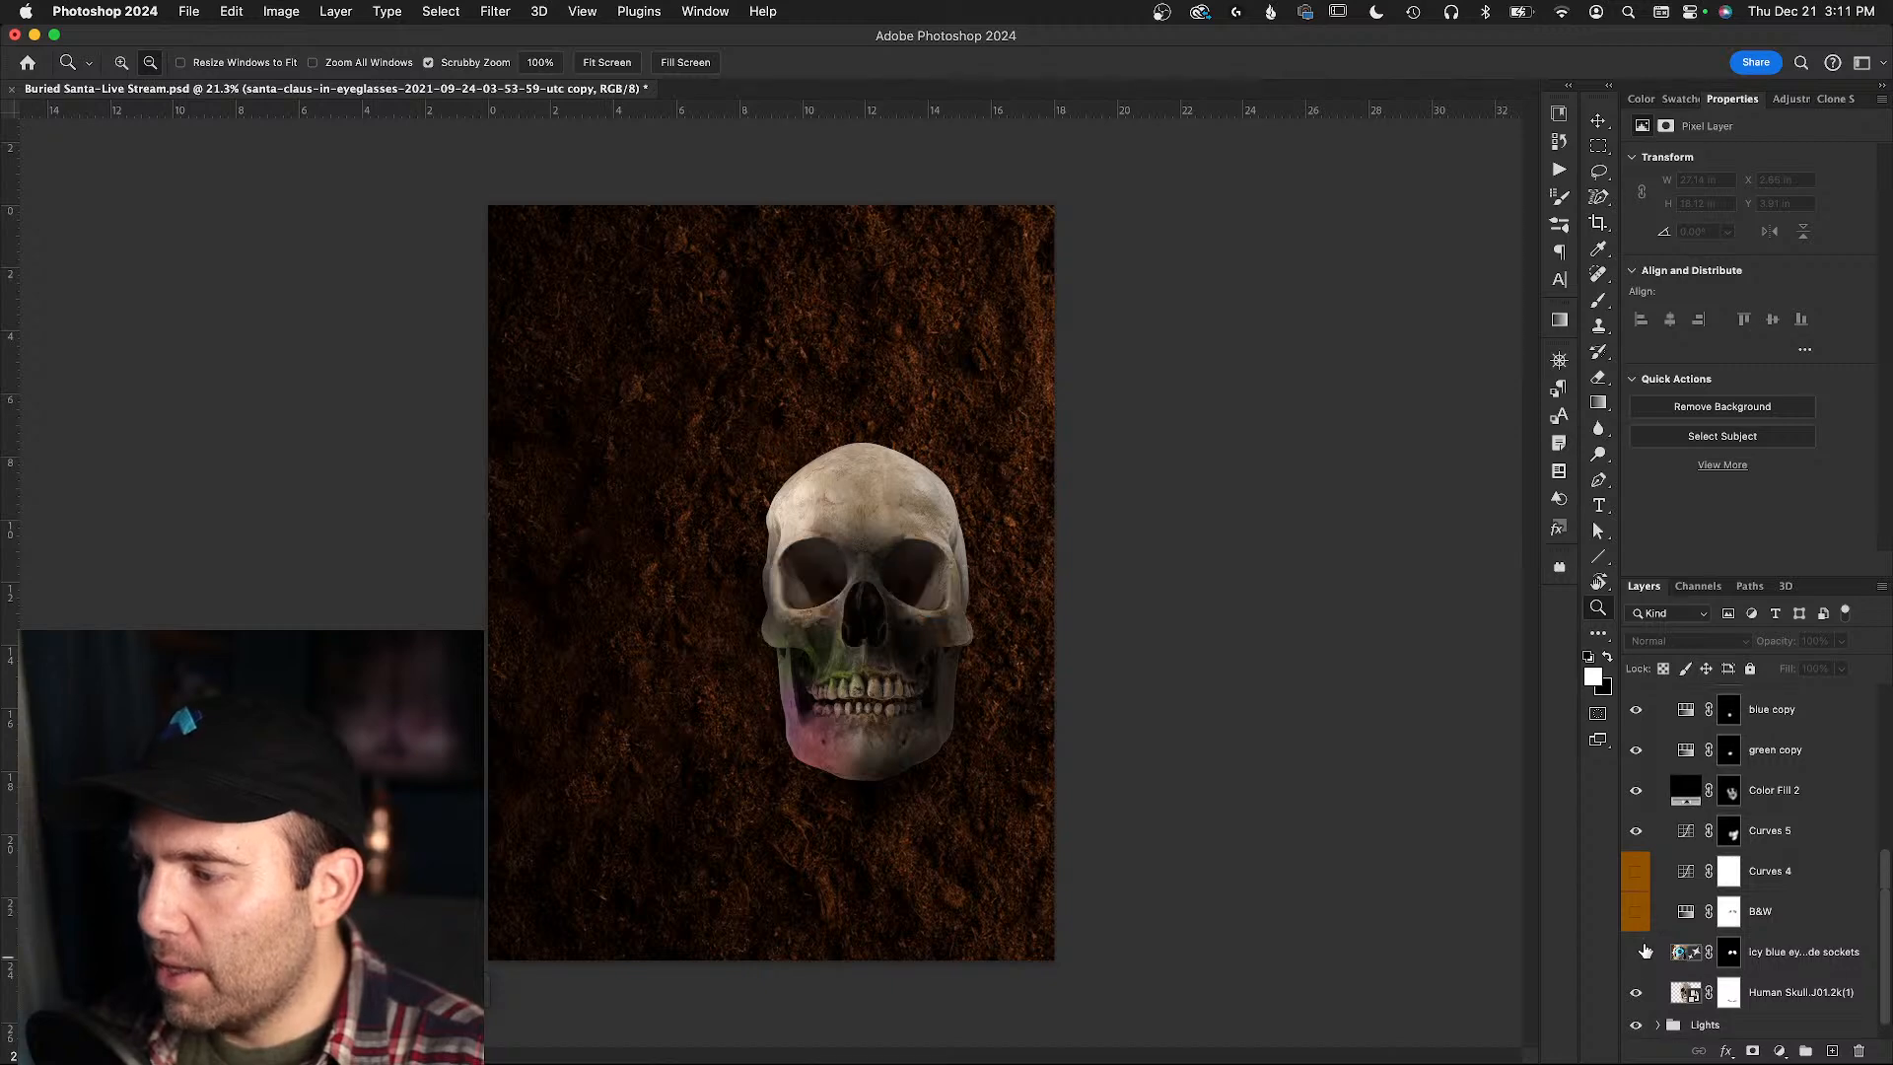
scroll(1644, 936, up, 5)
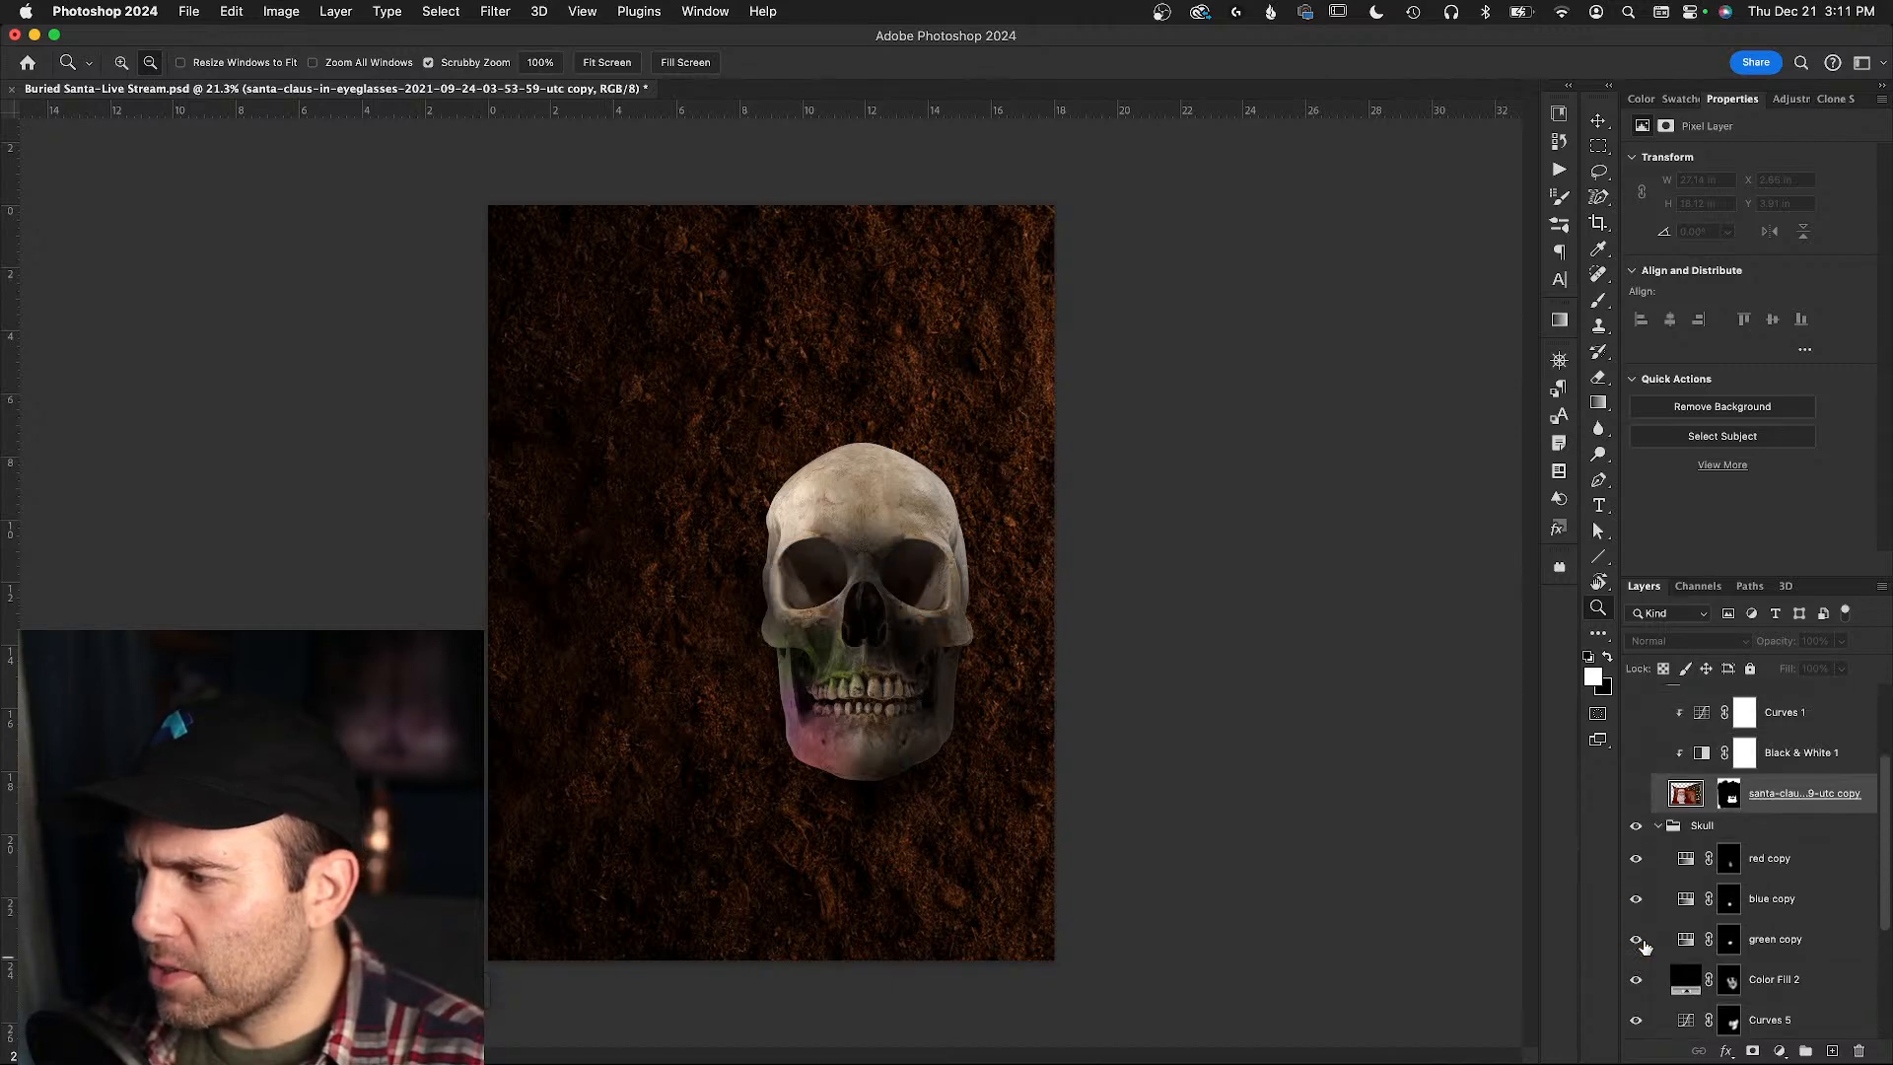
click(1662, 853)
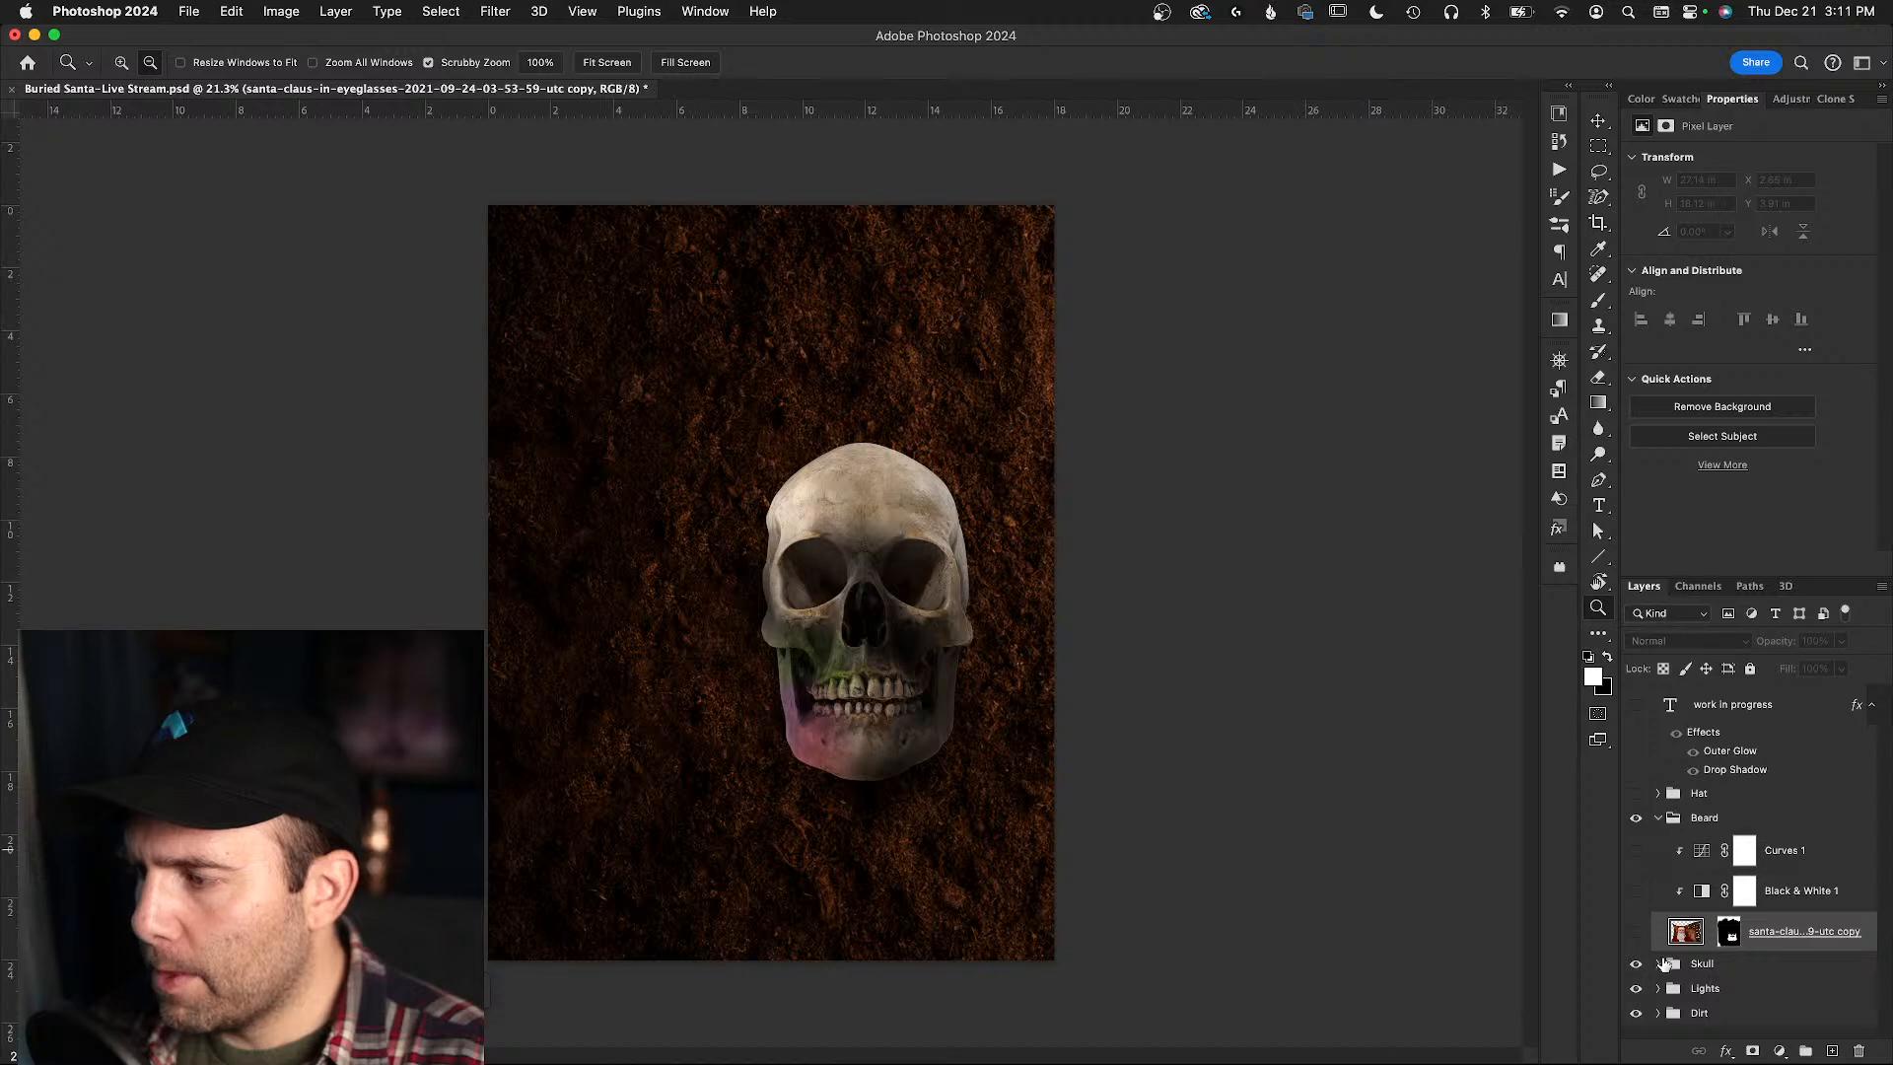
- Show the Light colors group, the Dirt subgroup and the colorful christmas lights layer inside the Lights group
scroll(1671, 966, down, 5)
scroll(1652, 800, up, 1)
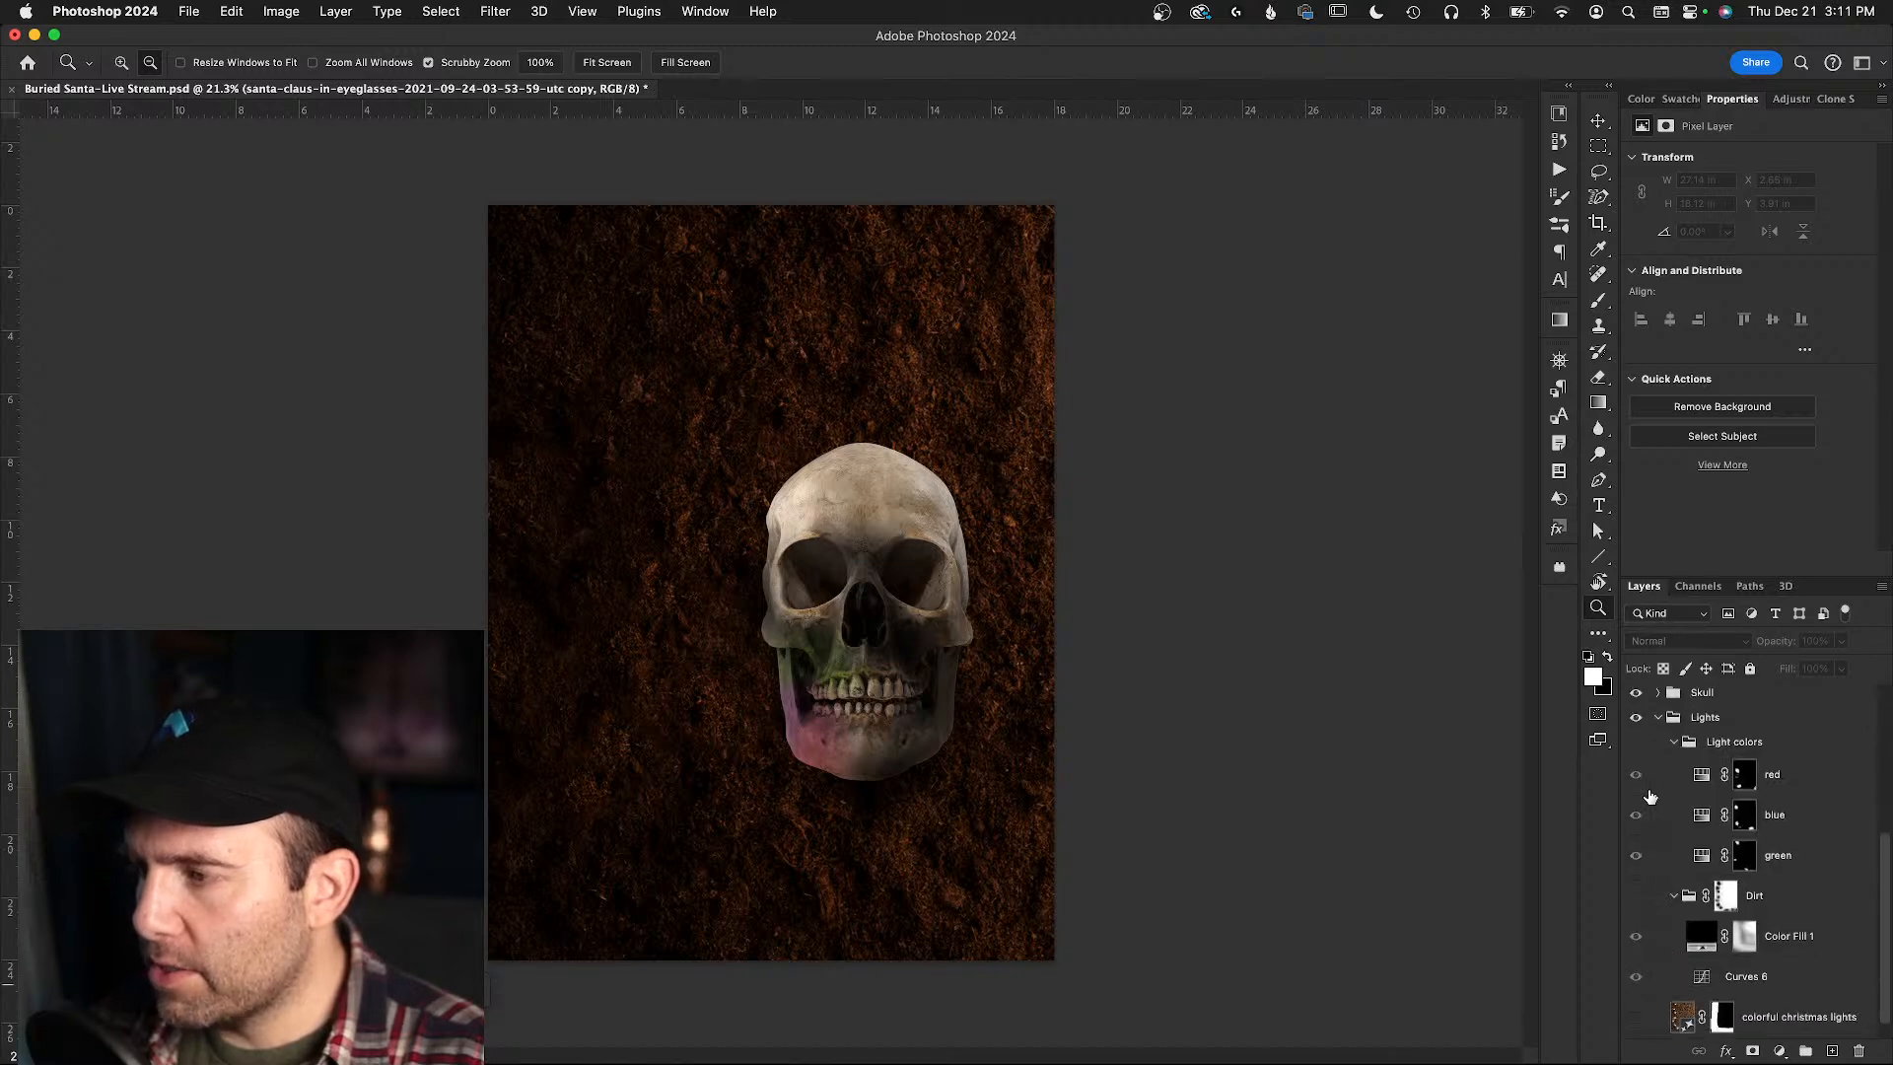
click(1634, 744)
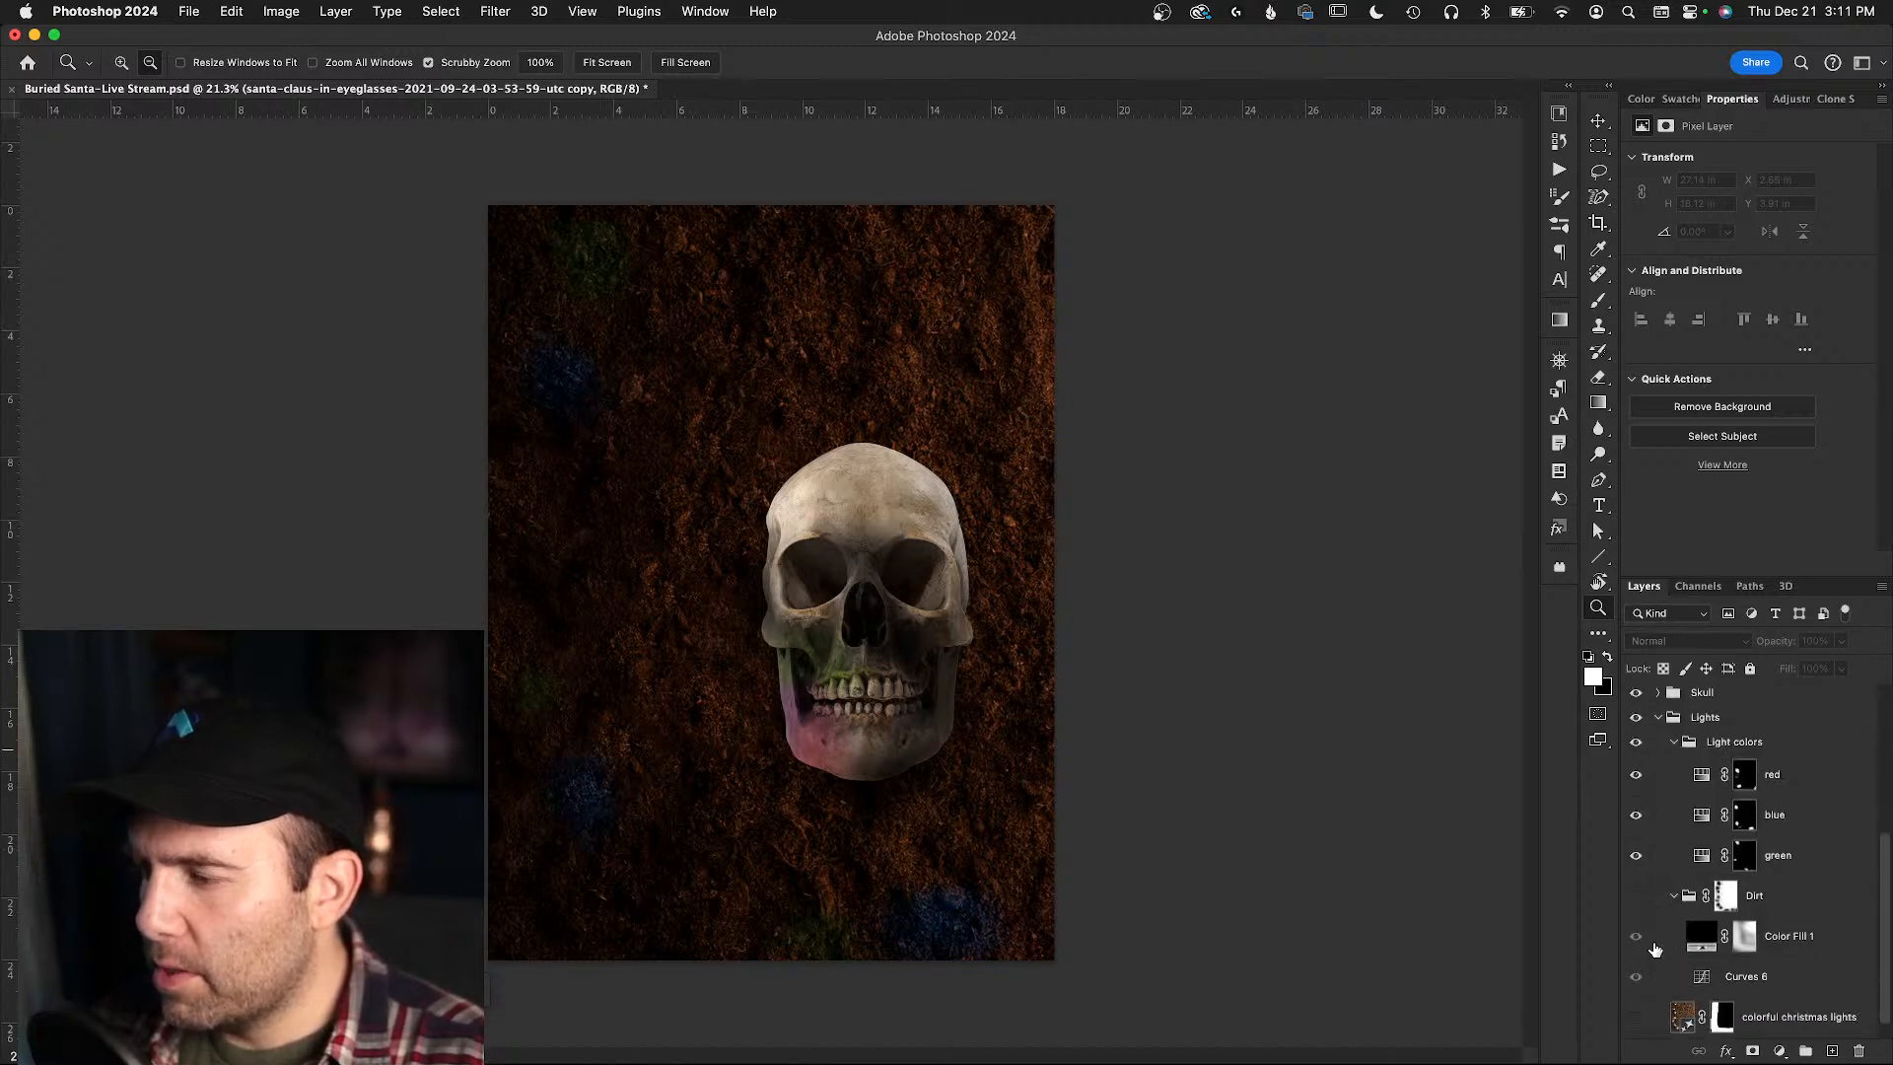
click(1636, 897)
scroll(1635, 981, down, 1)
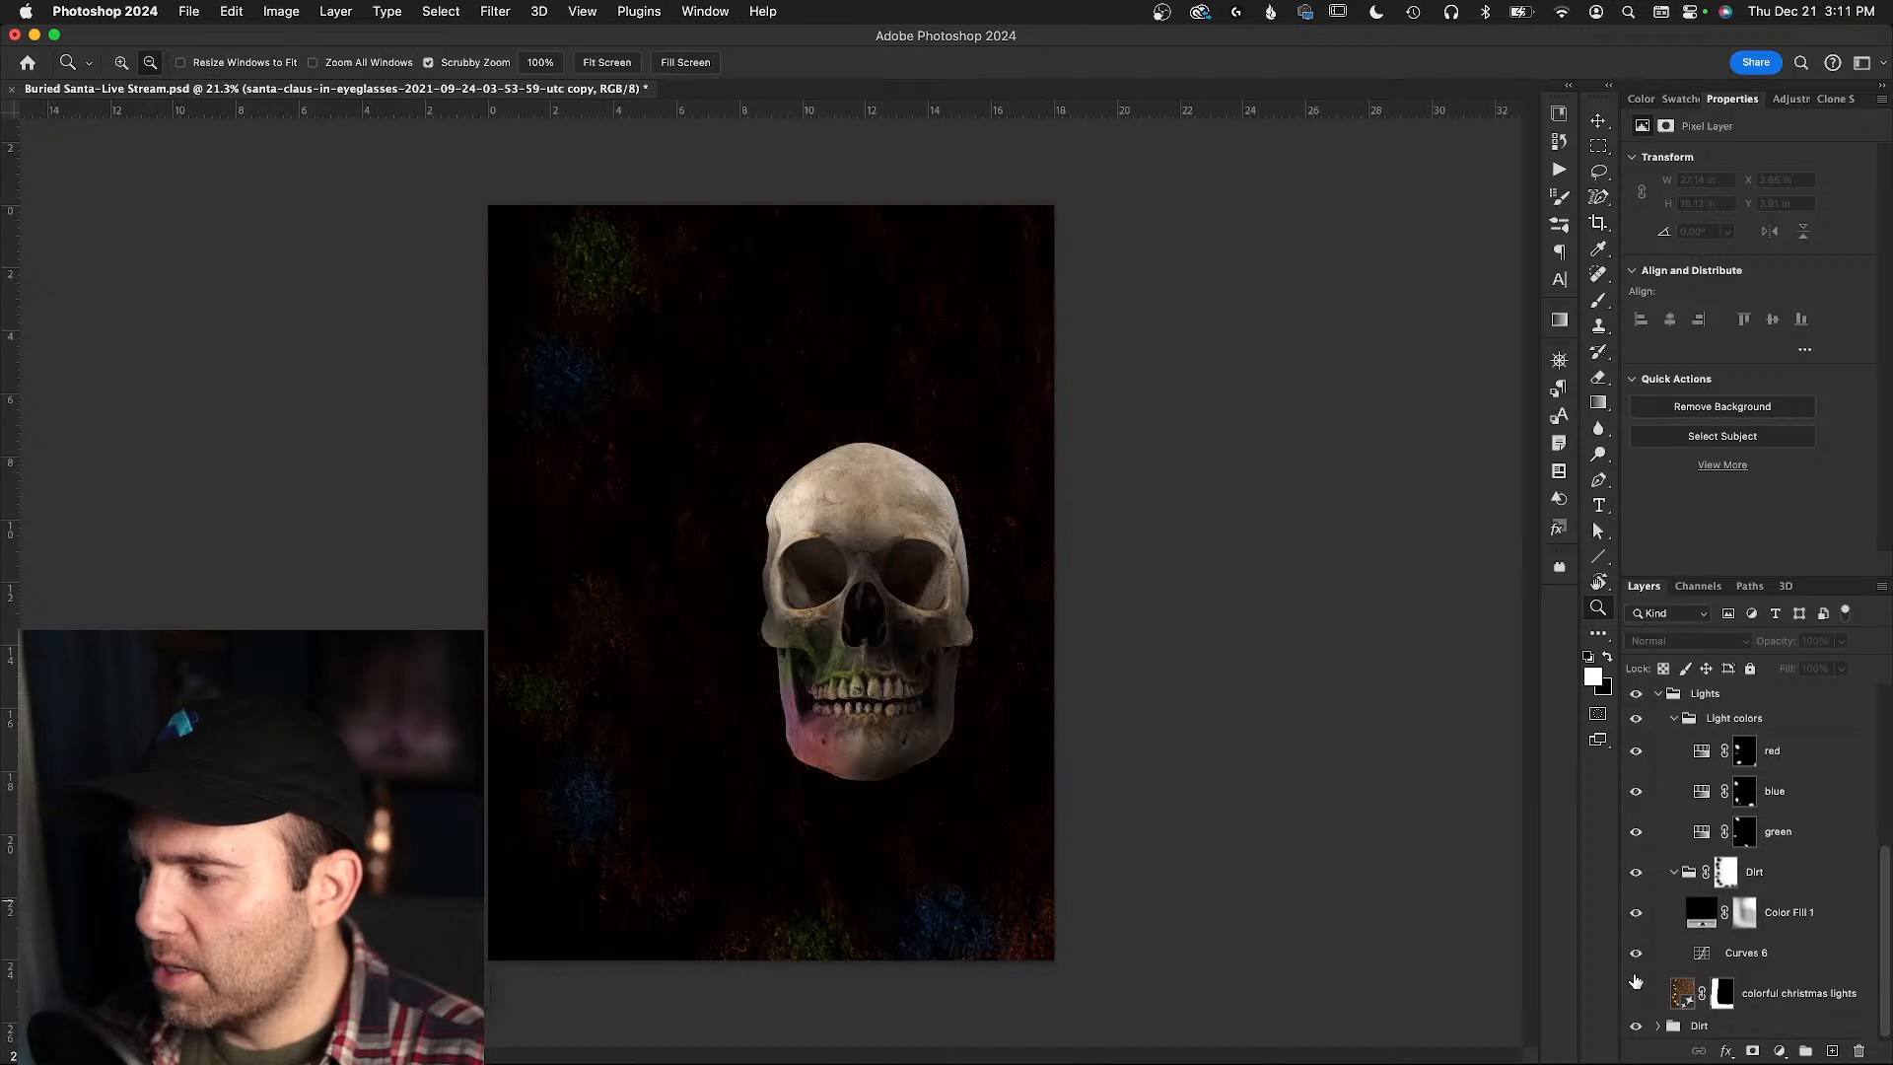
click(1635, 991)
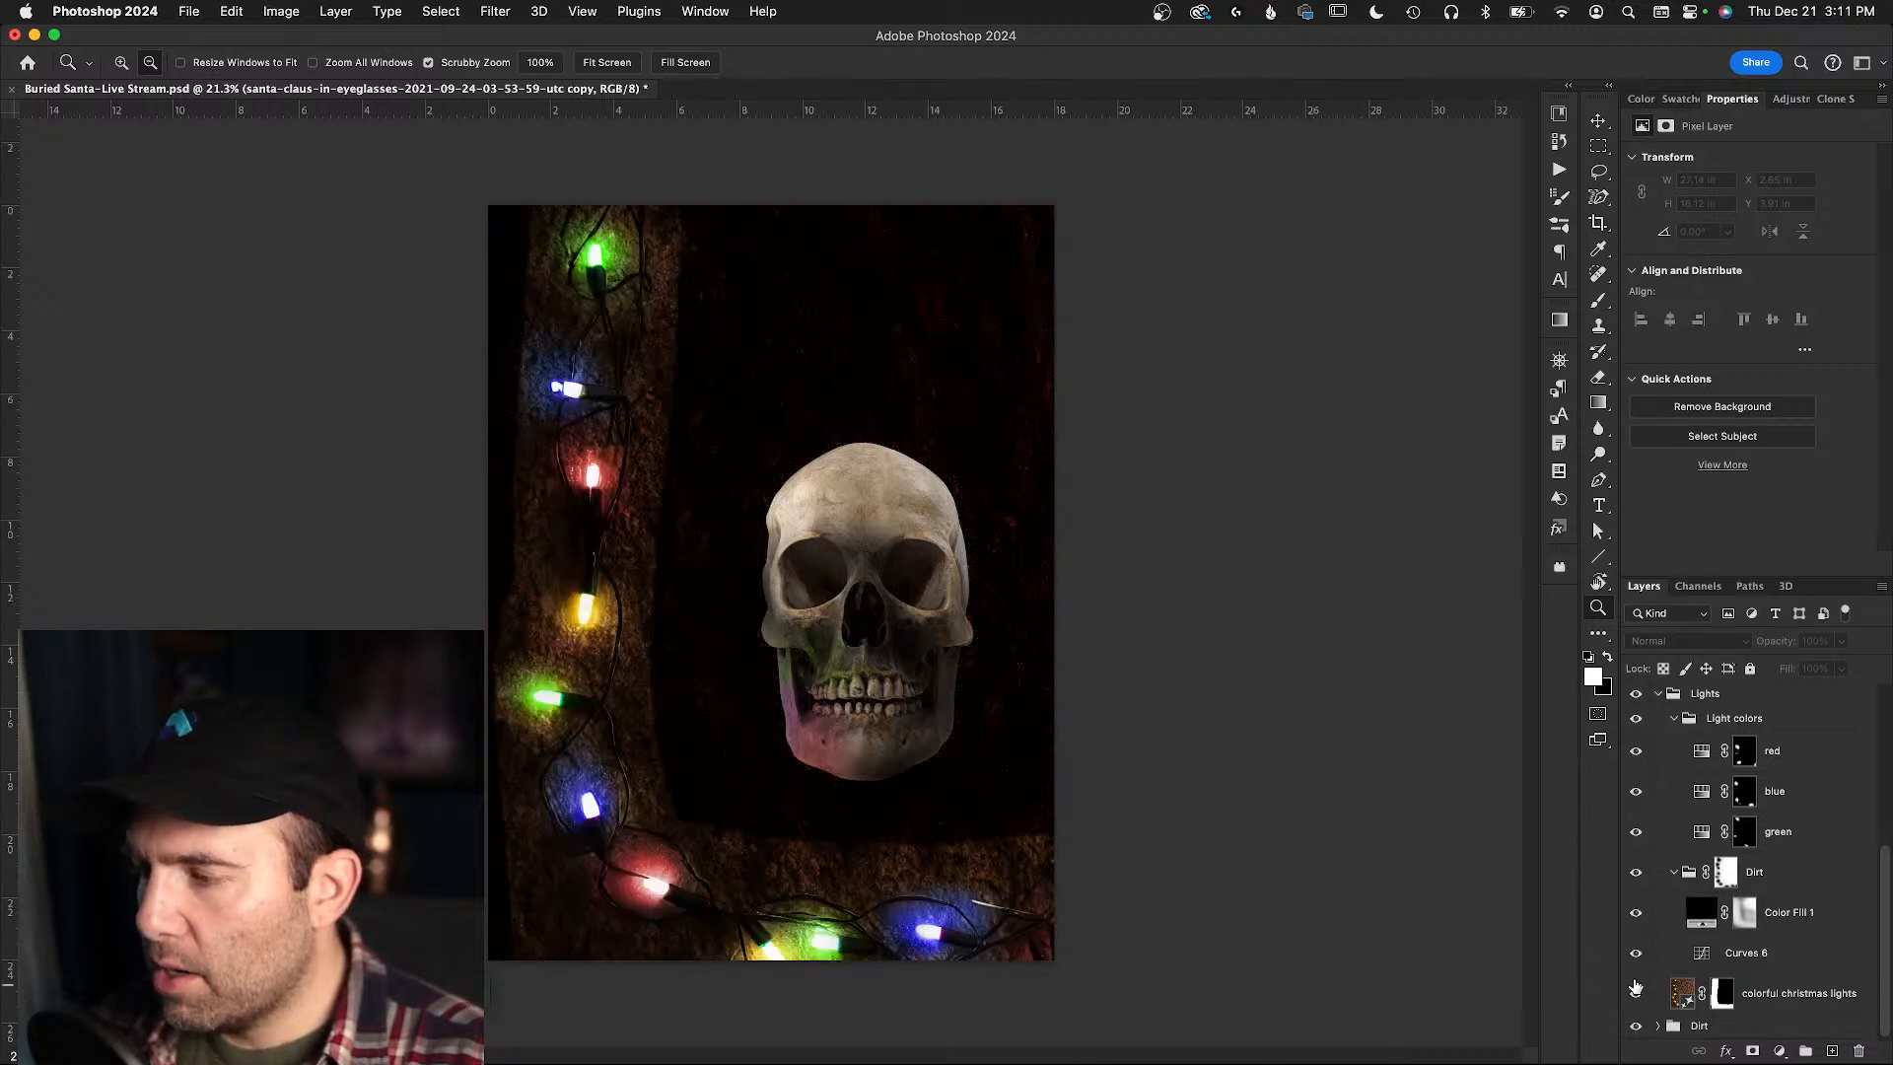
- Expand the Skull group, isolate Color Fill 1 in the Lights group to inspect its masked shading, and bring the other layers back
scroll(1636, 985, up, 5)
click(1660, 793)
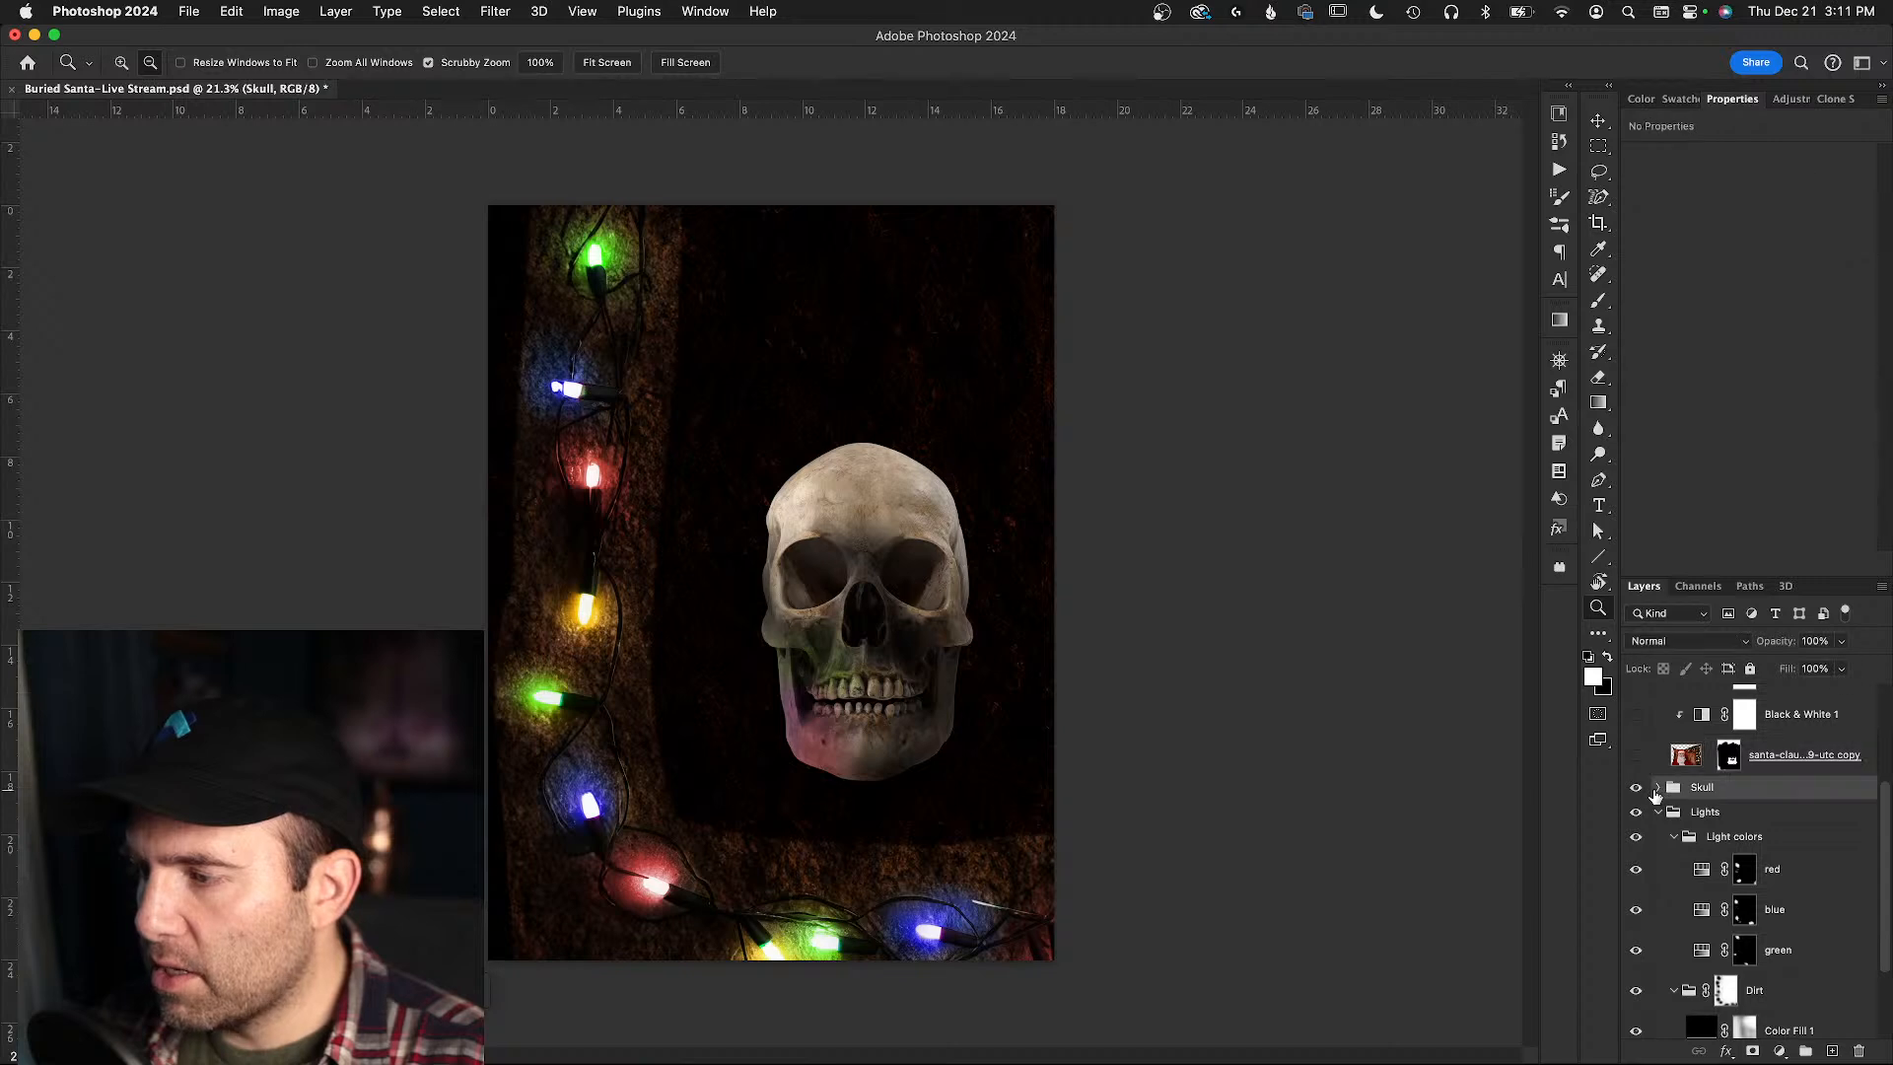
click(1660, 788)
scroll(1636, 877, down, 5)
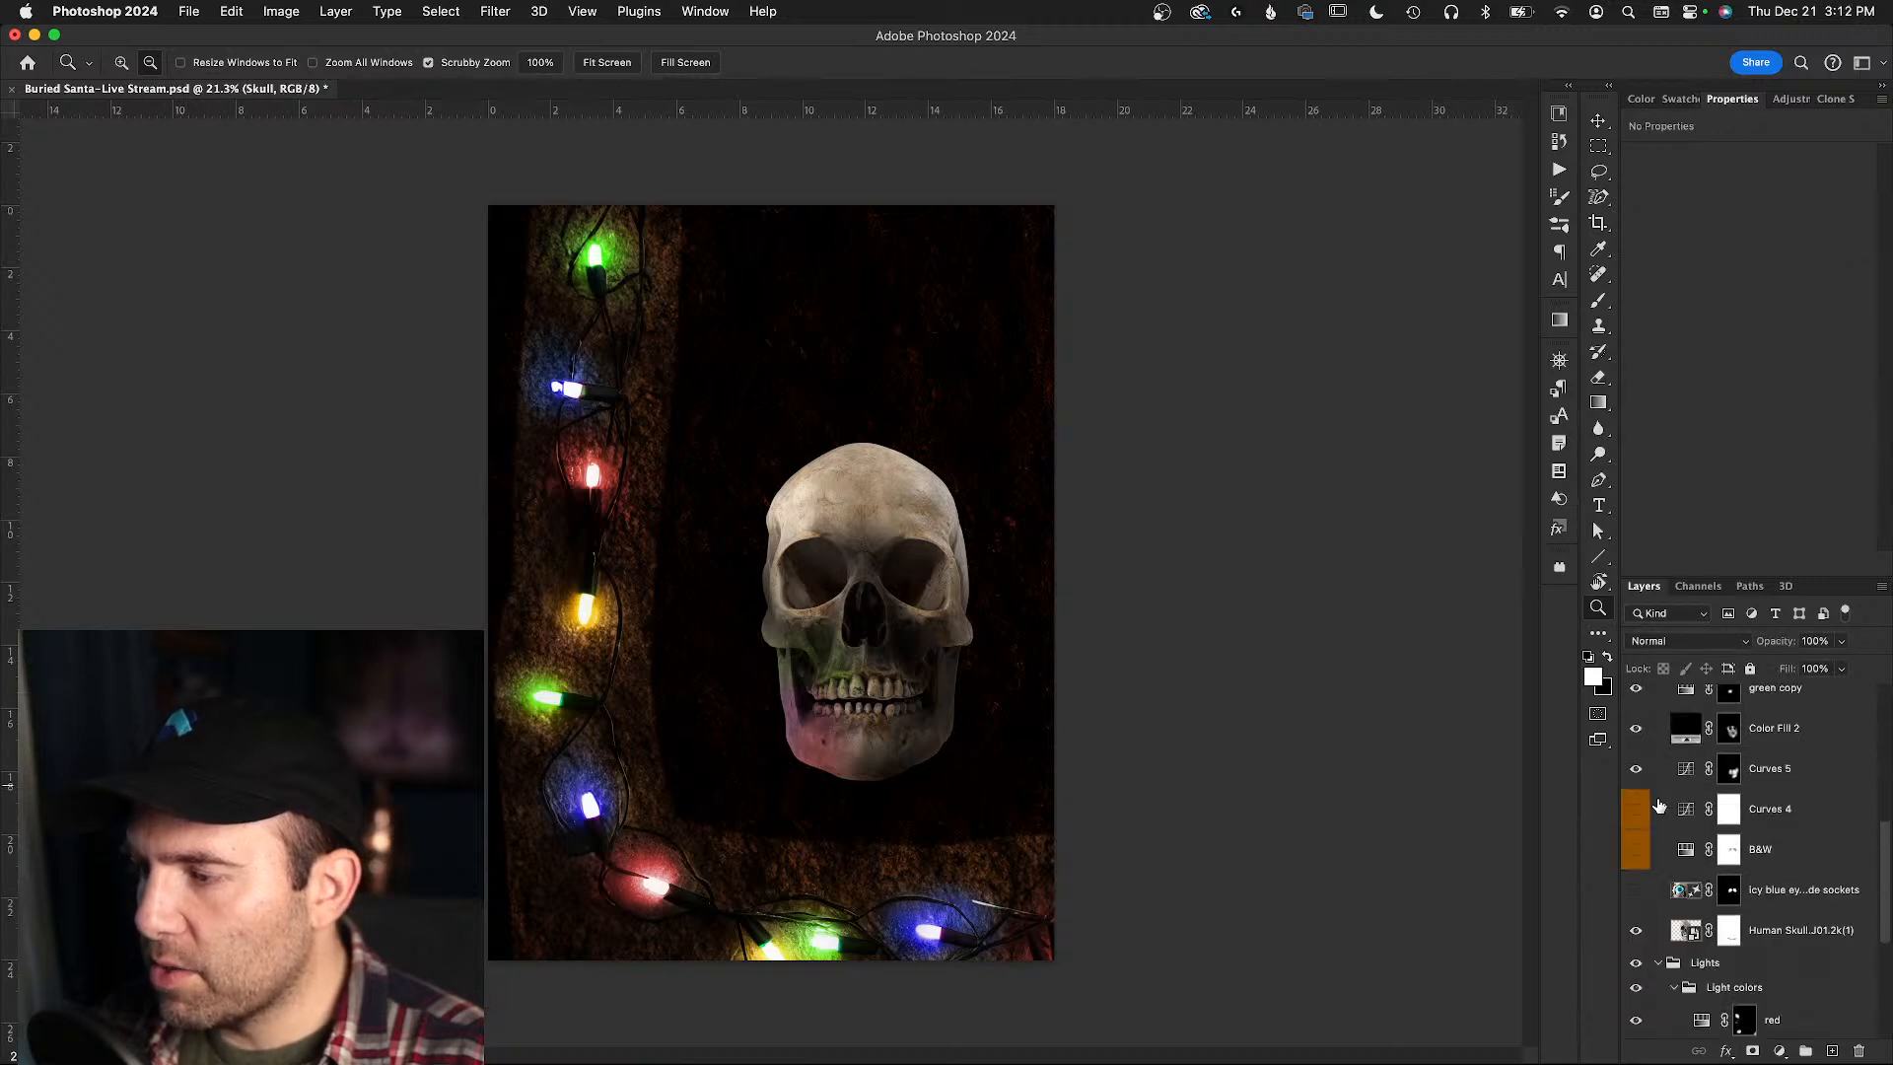
scroll(1637, 886, down, 1)
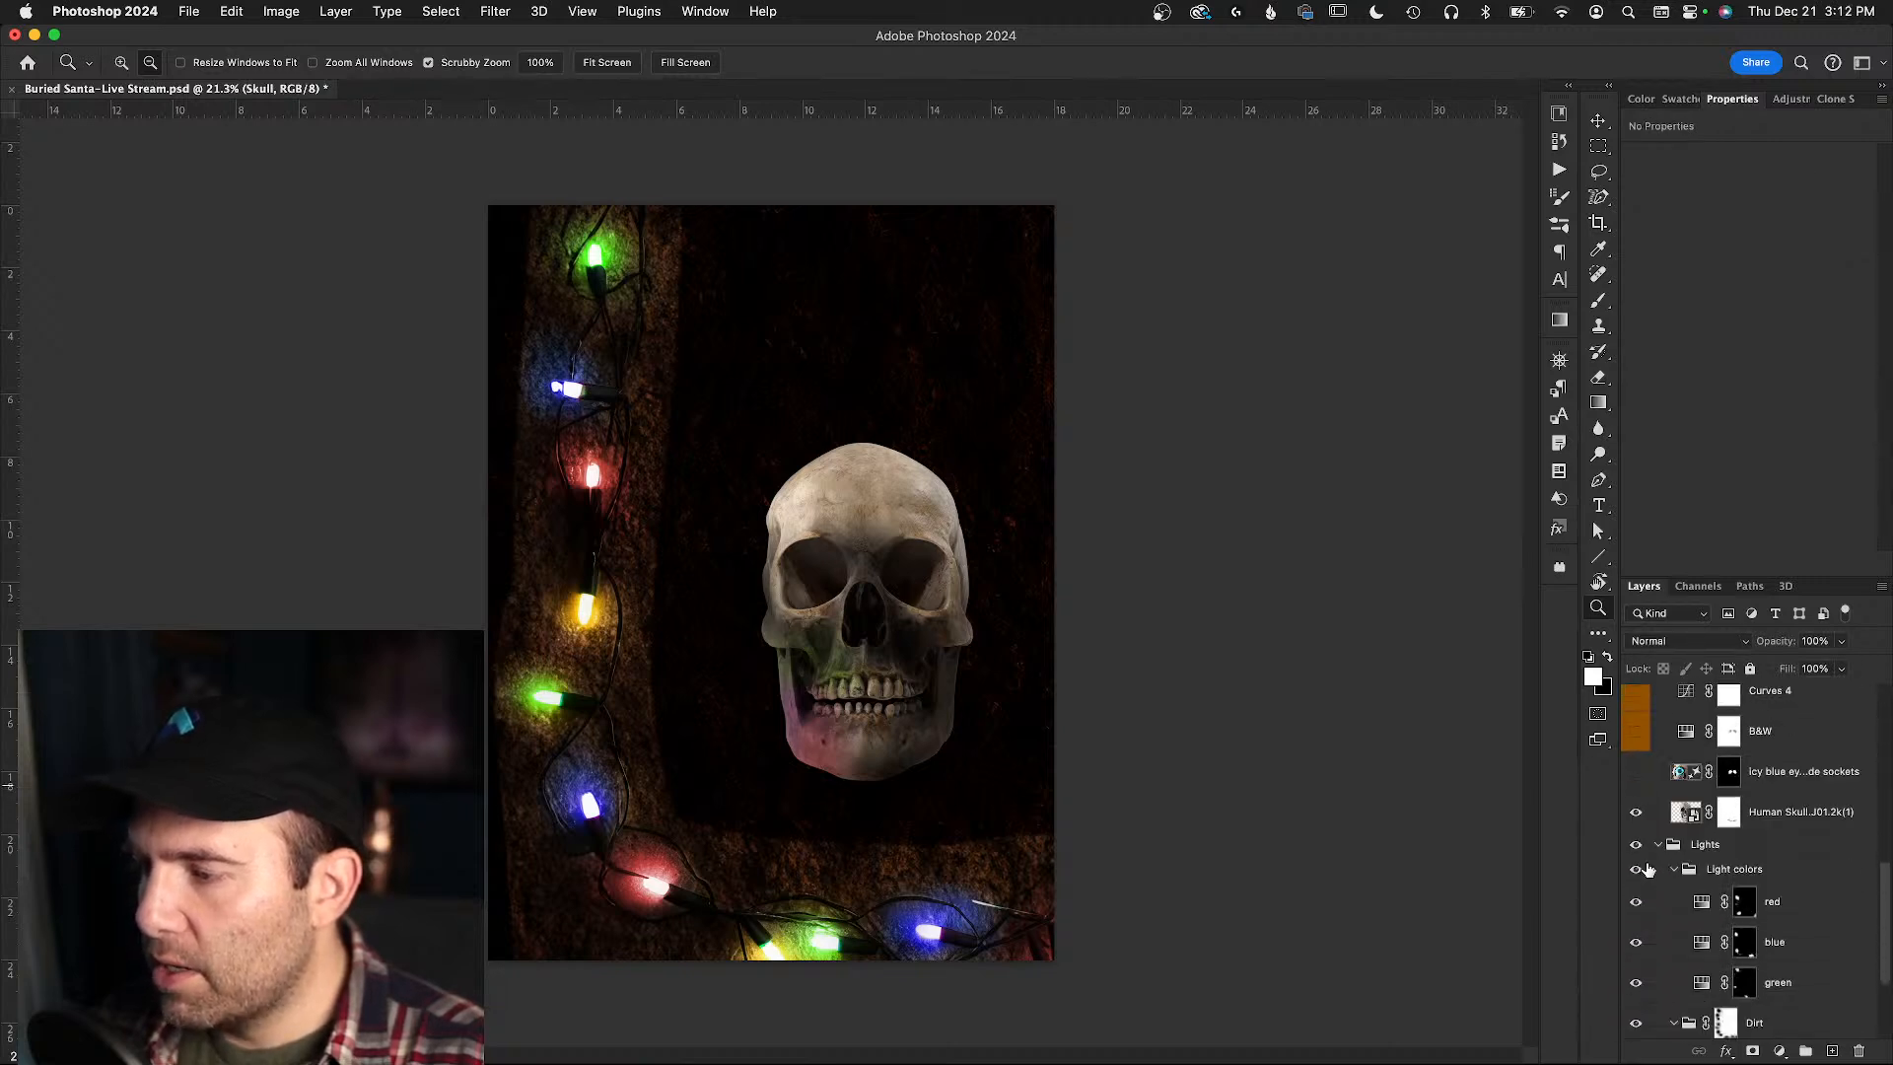
scroll(1649, 869, down, 5)
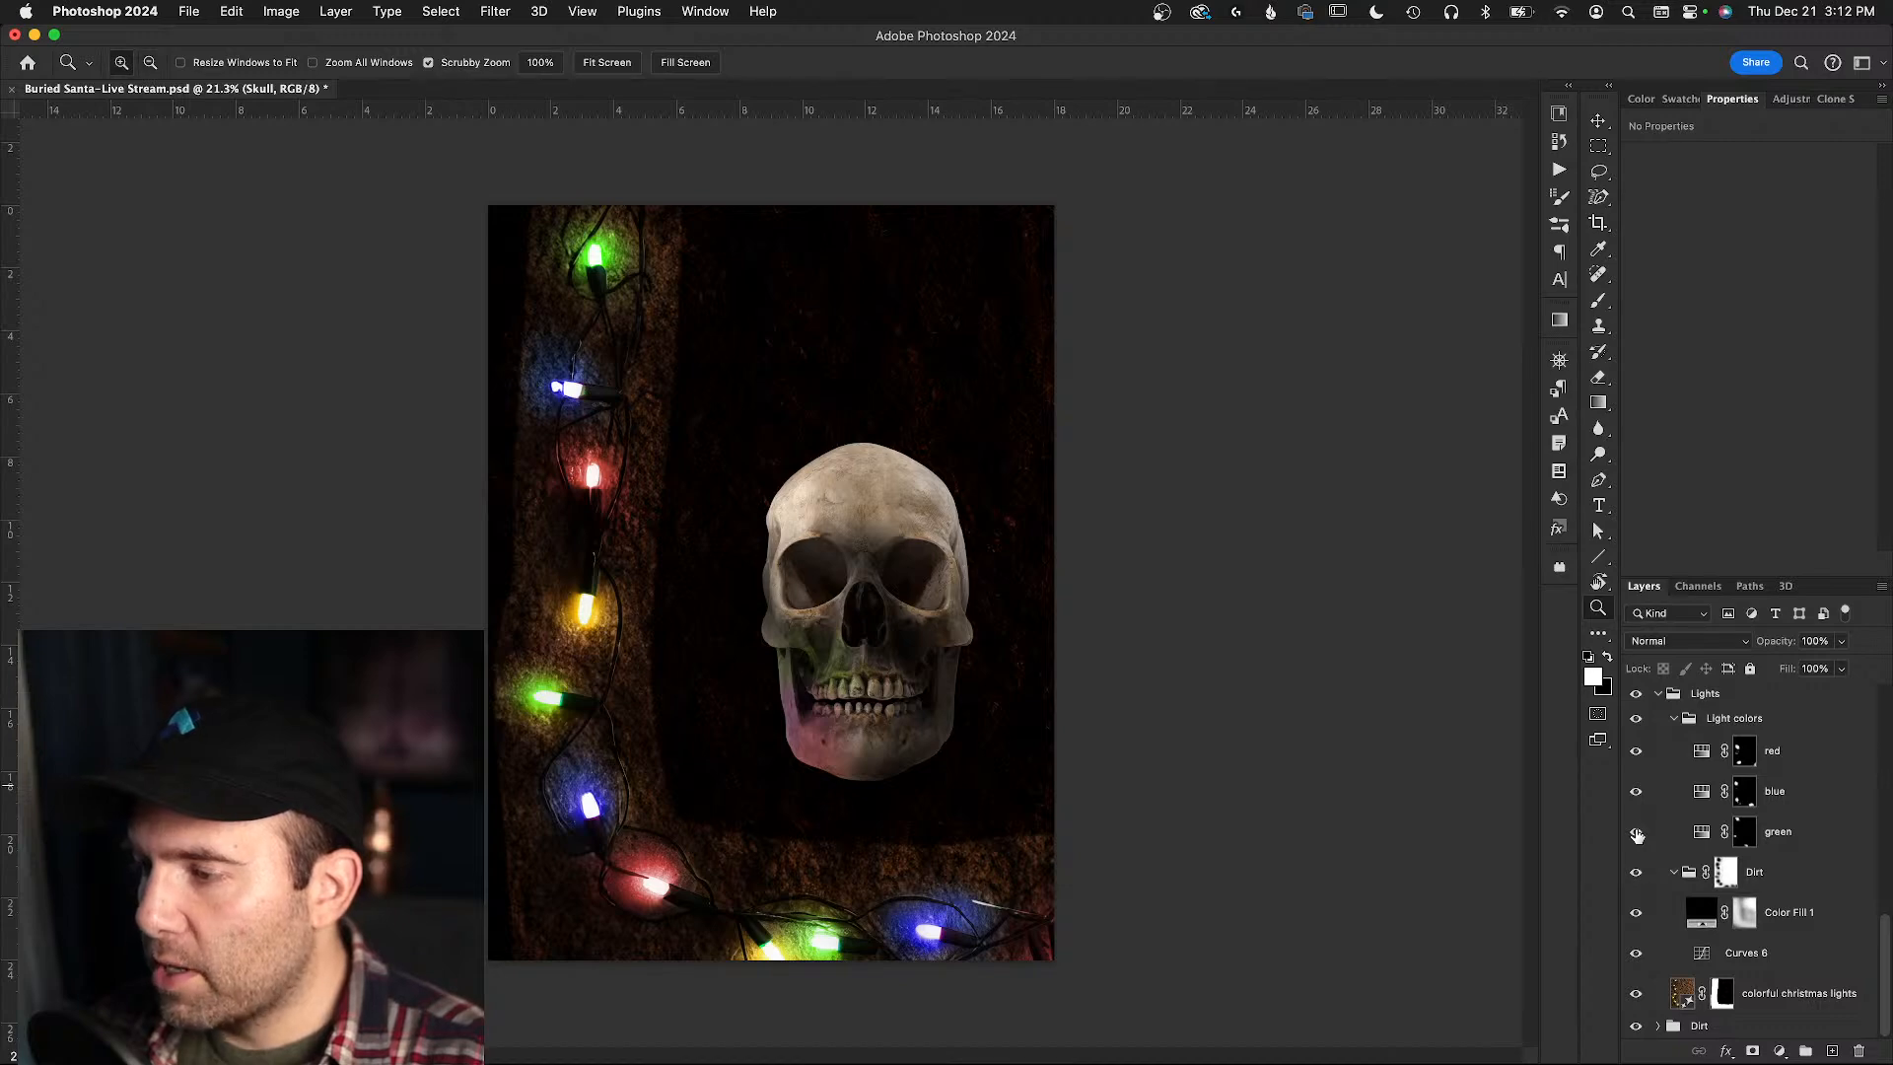
alt+click(1636, 913)
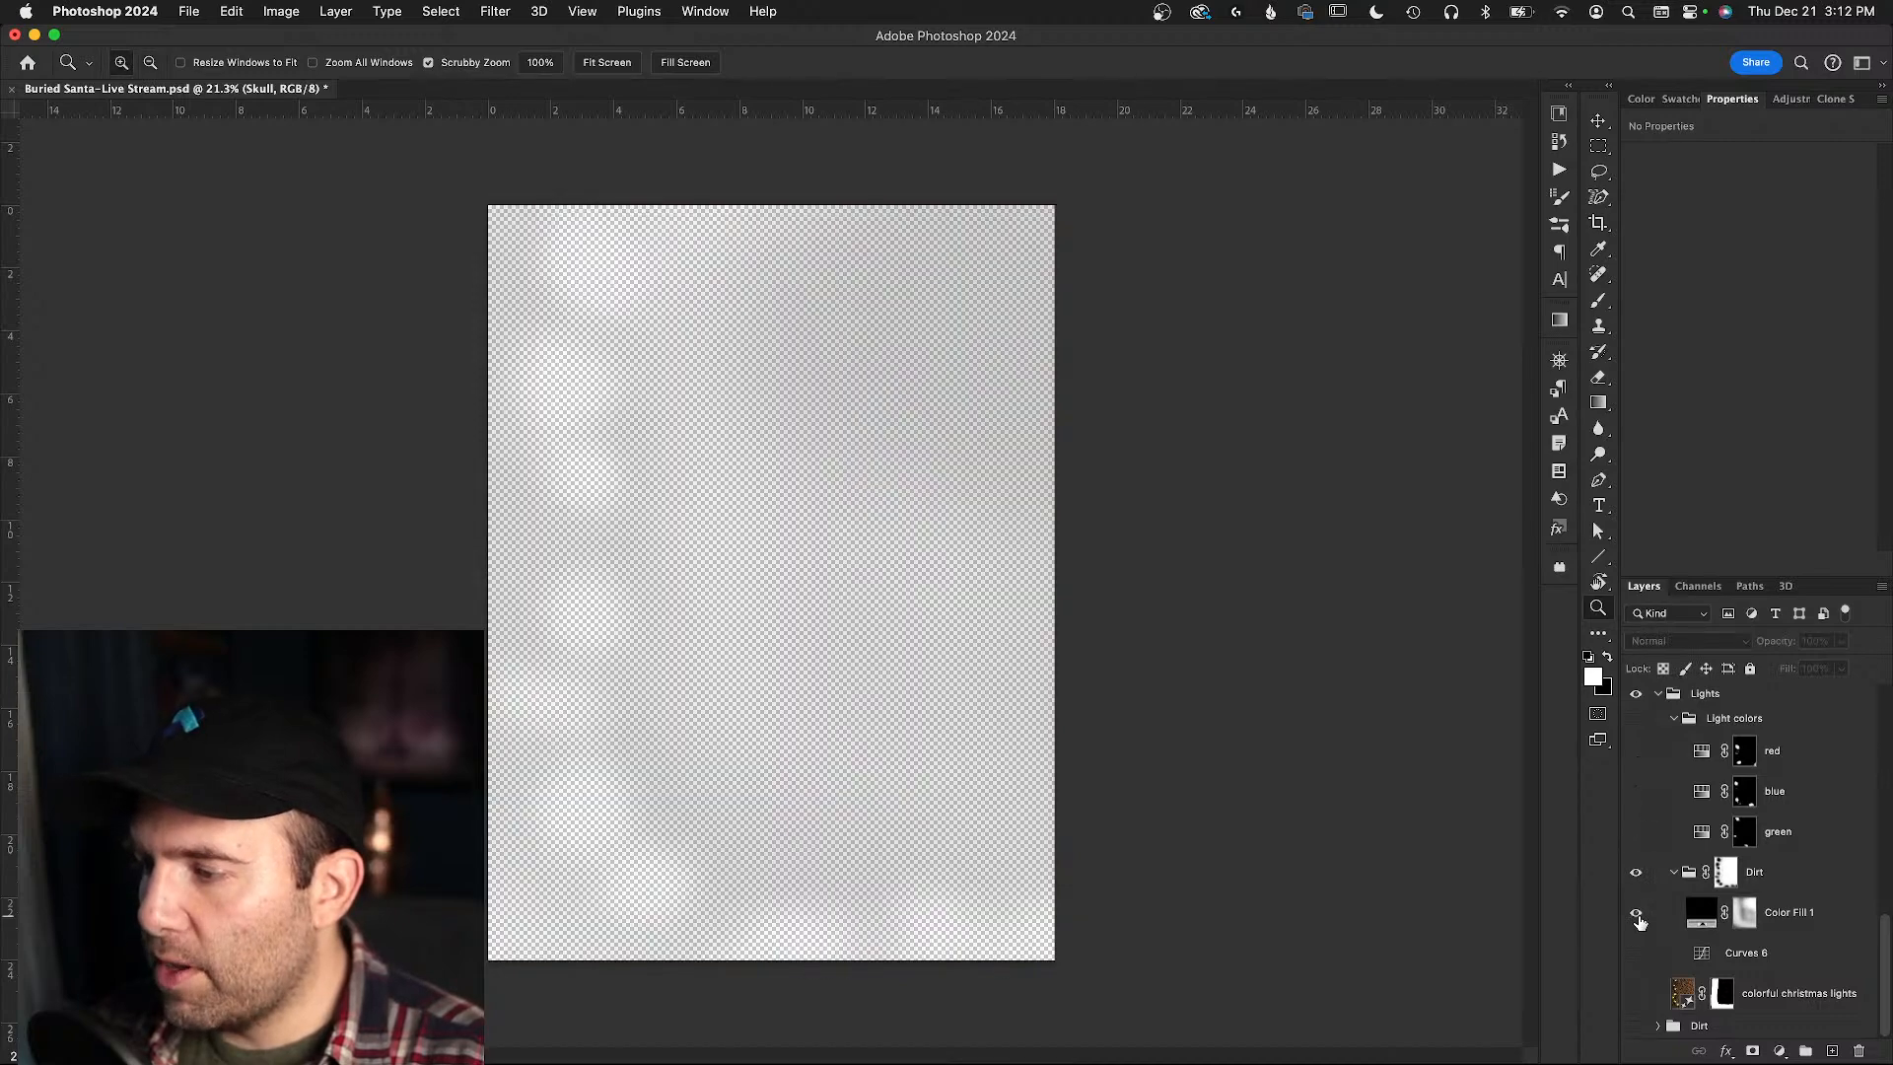
alt+click(1636, 913)
- Show the Beard group's Santa Claus photo with its Curves 1 and Black & White 1 adjustments, and turn on the Hat group
scroll(1641, 907, up, 5)
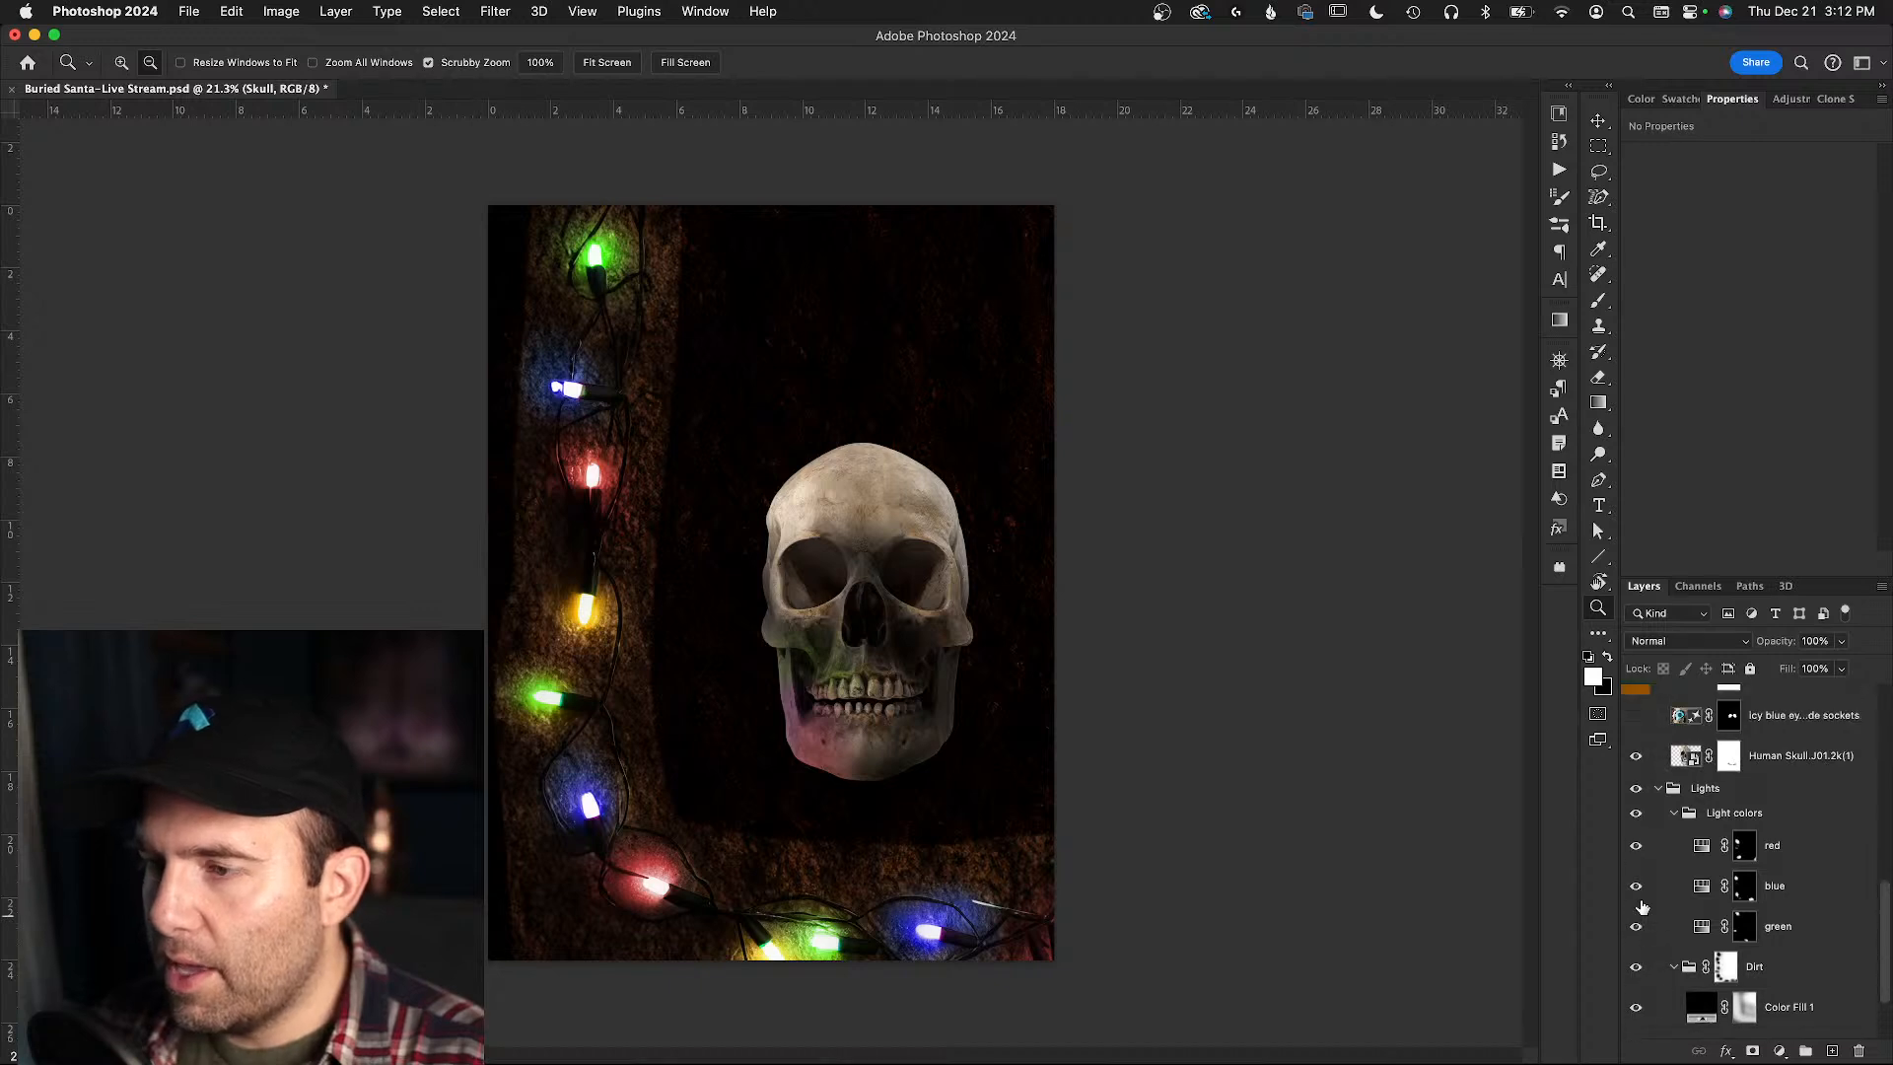
scroll(1641, 905, up, 6)
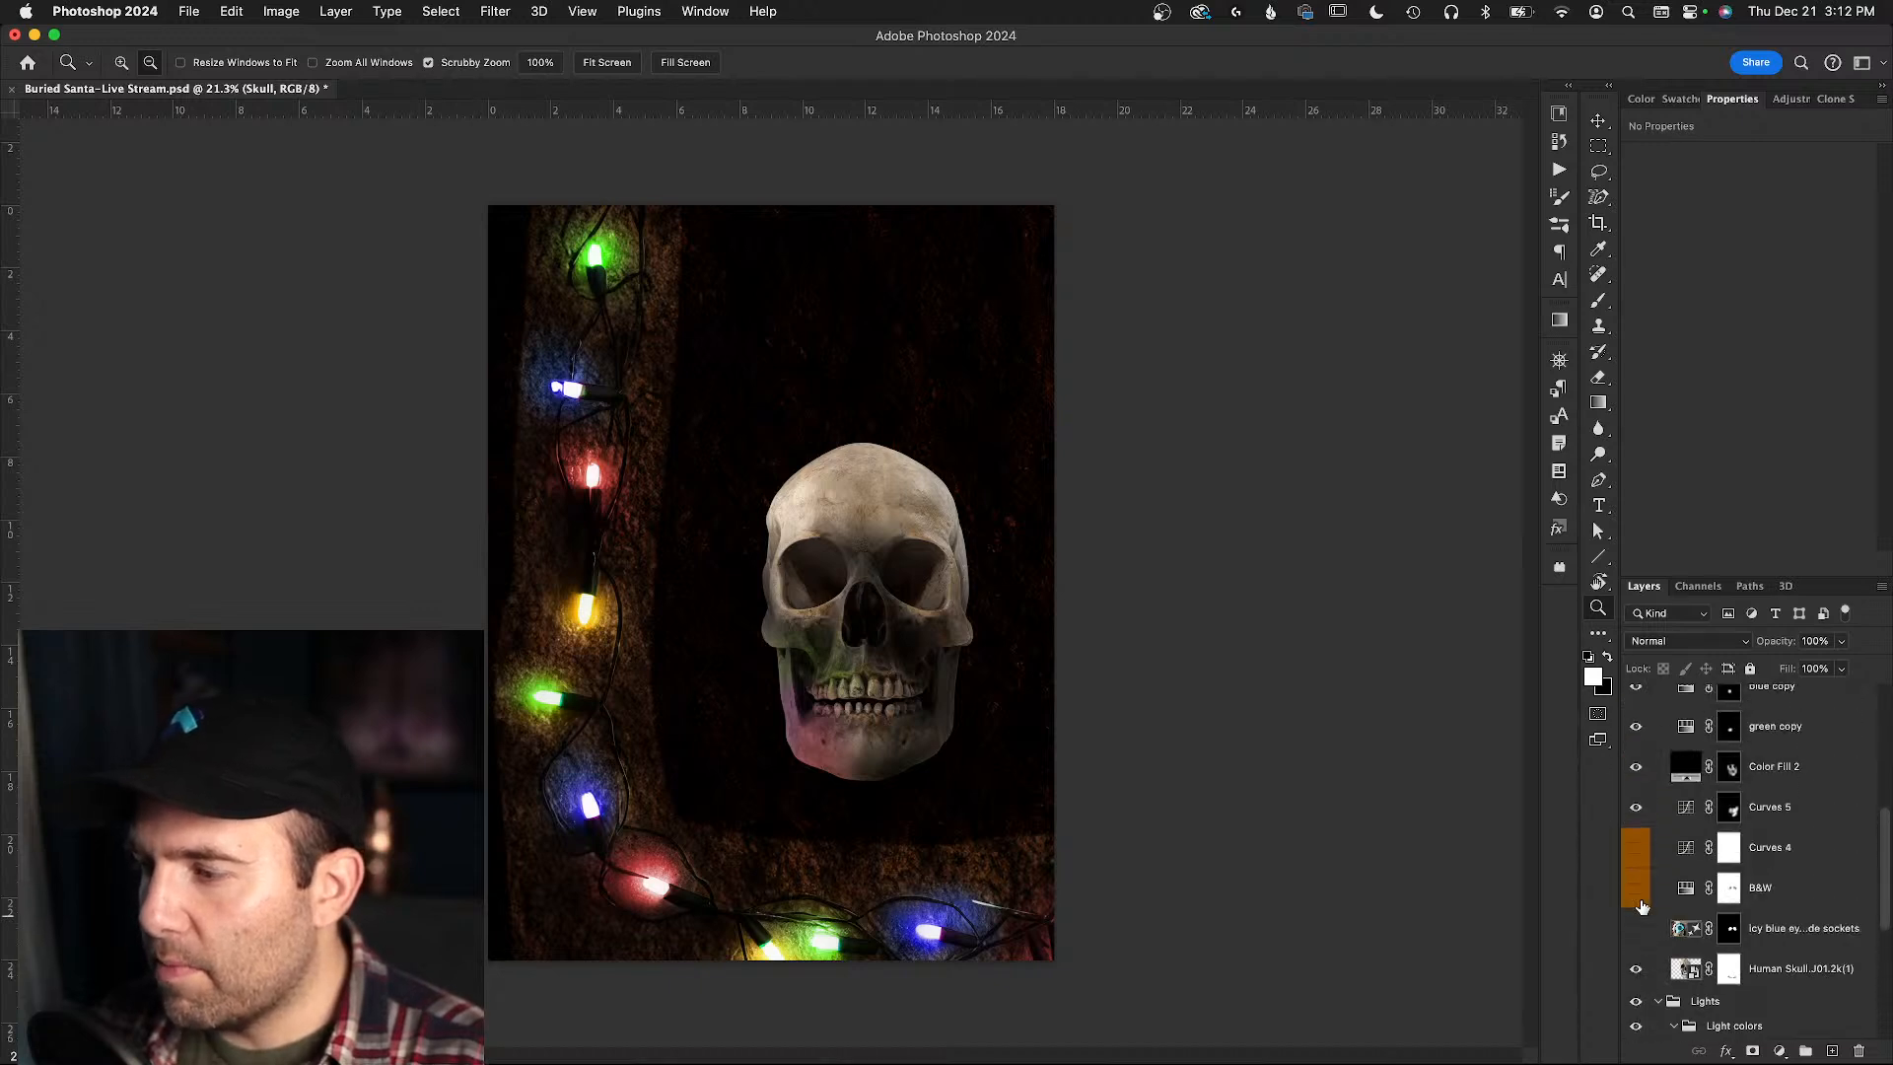
scroll(1684, 858, up, 12)
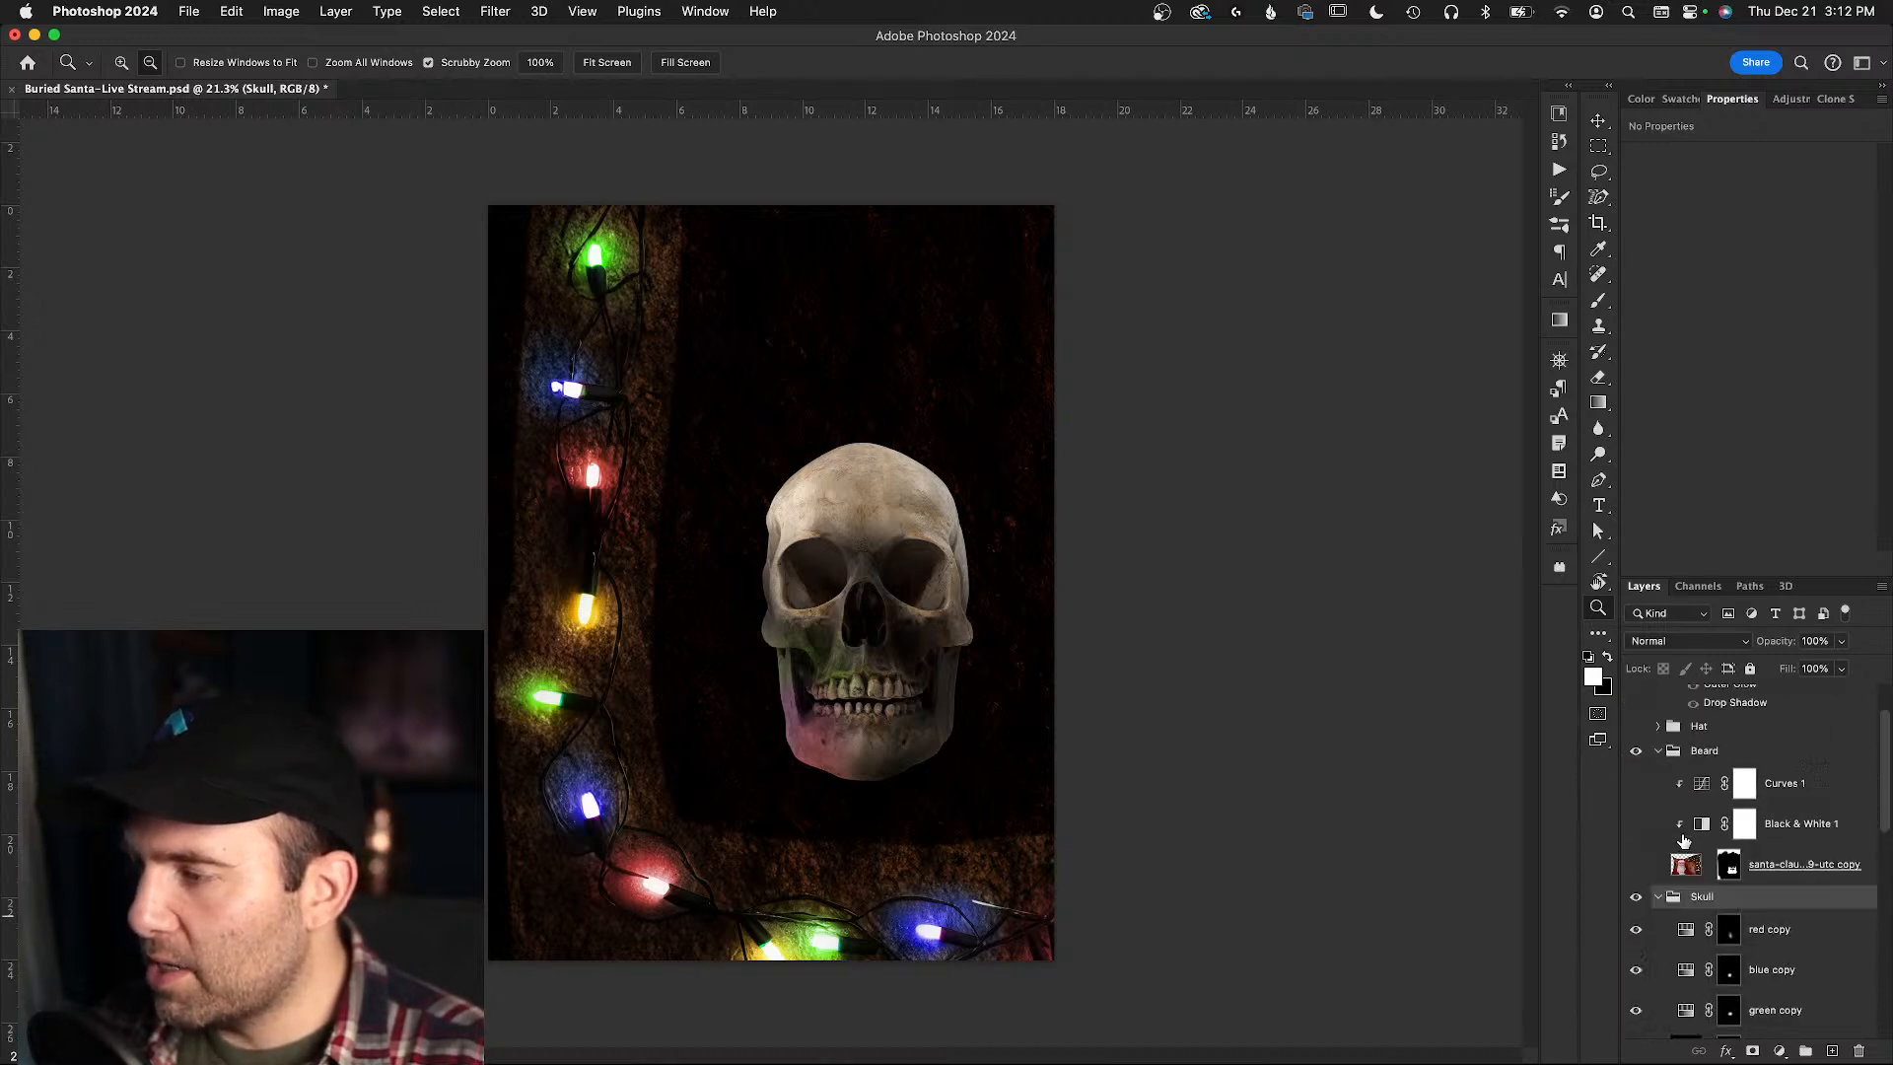
scroll(1683, 843, up, 1)
click(1636, 830)
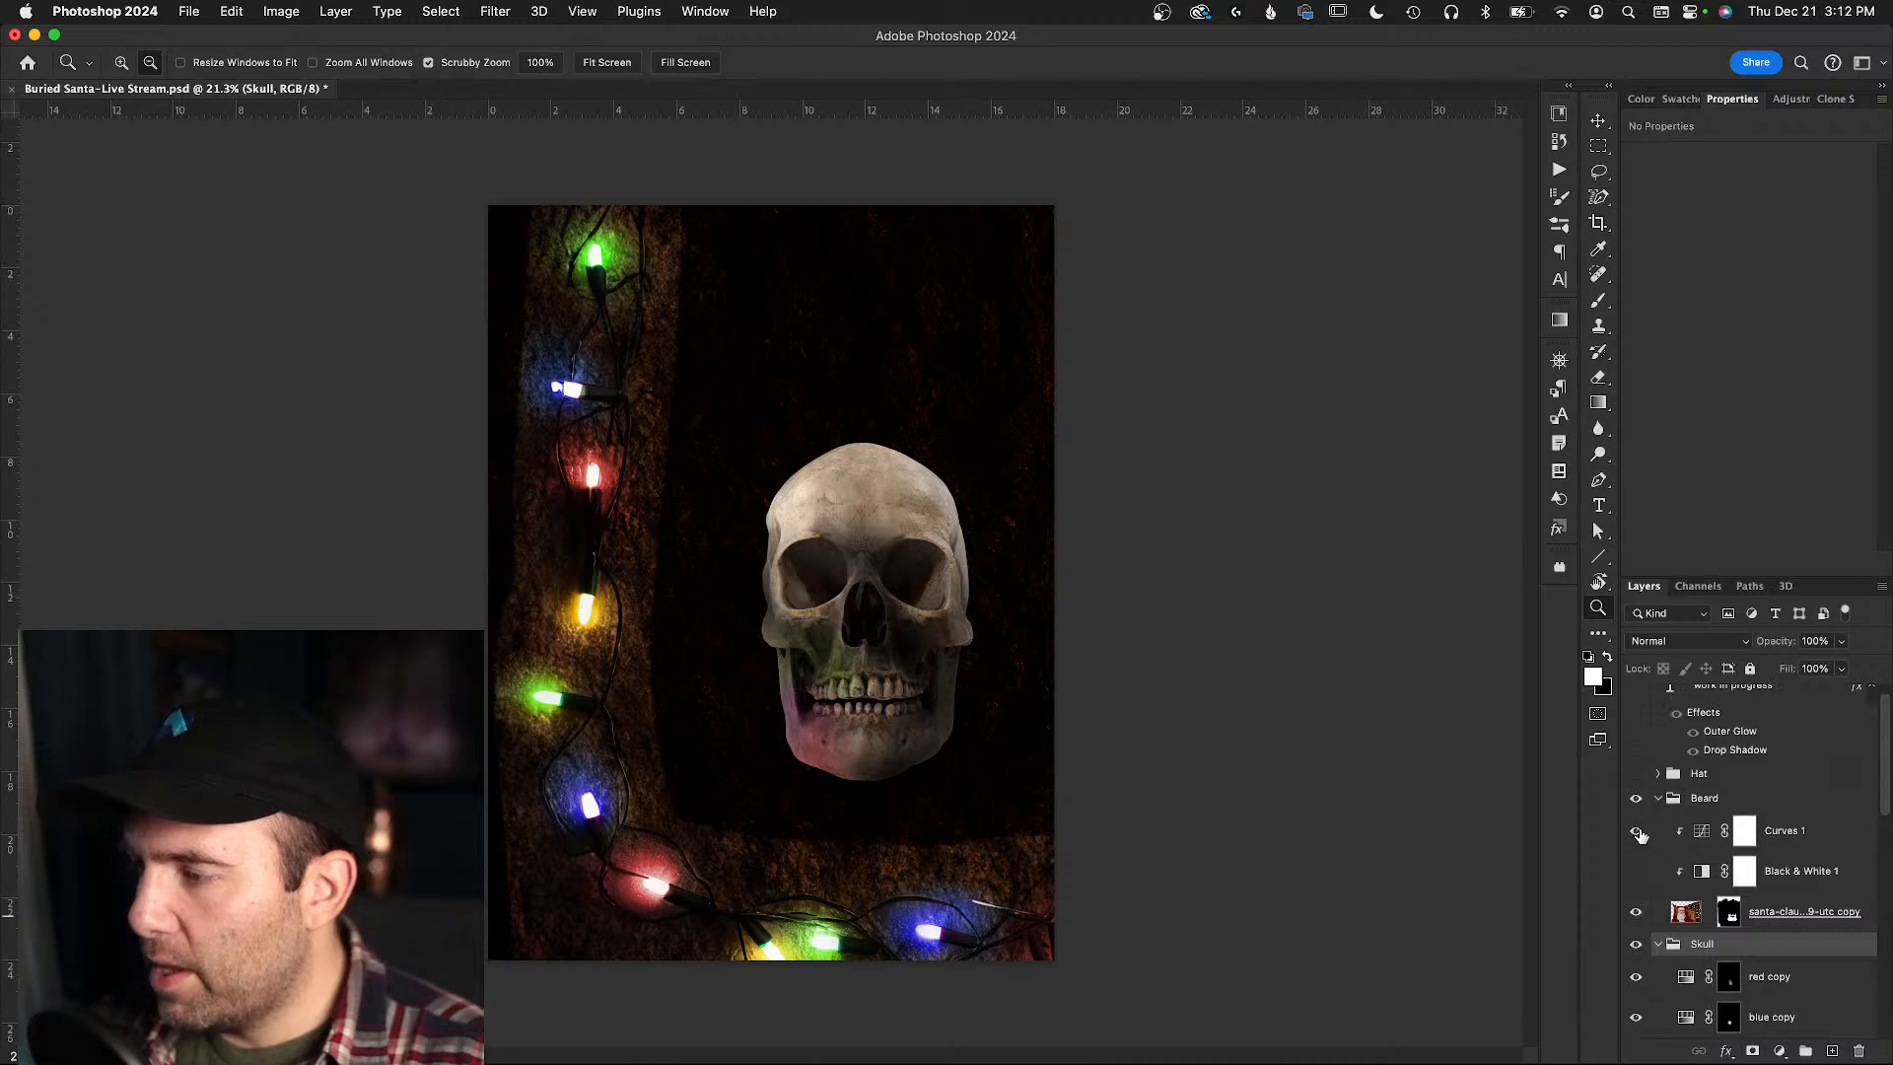
click(1637, 871)
scroll(1646, 867, up, 1)
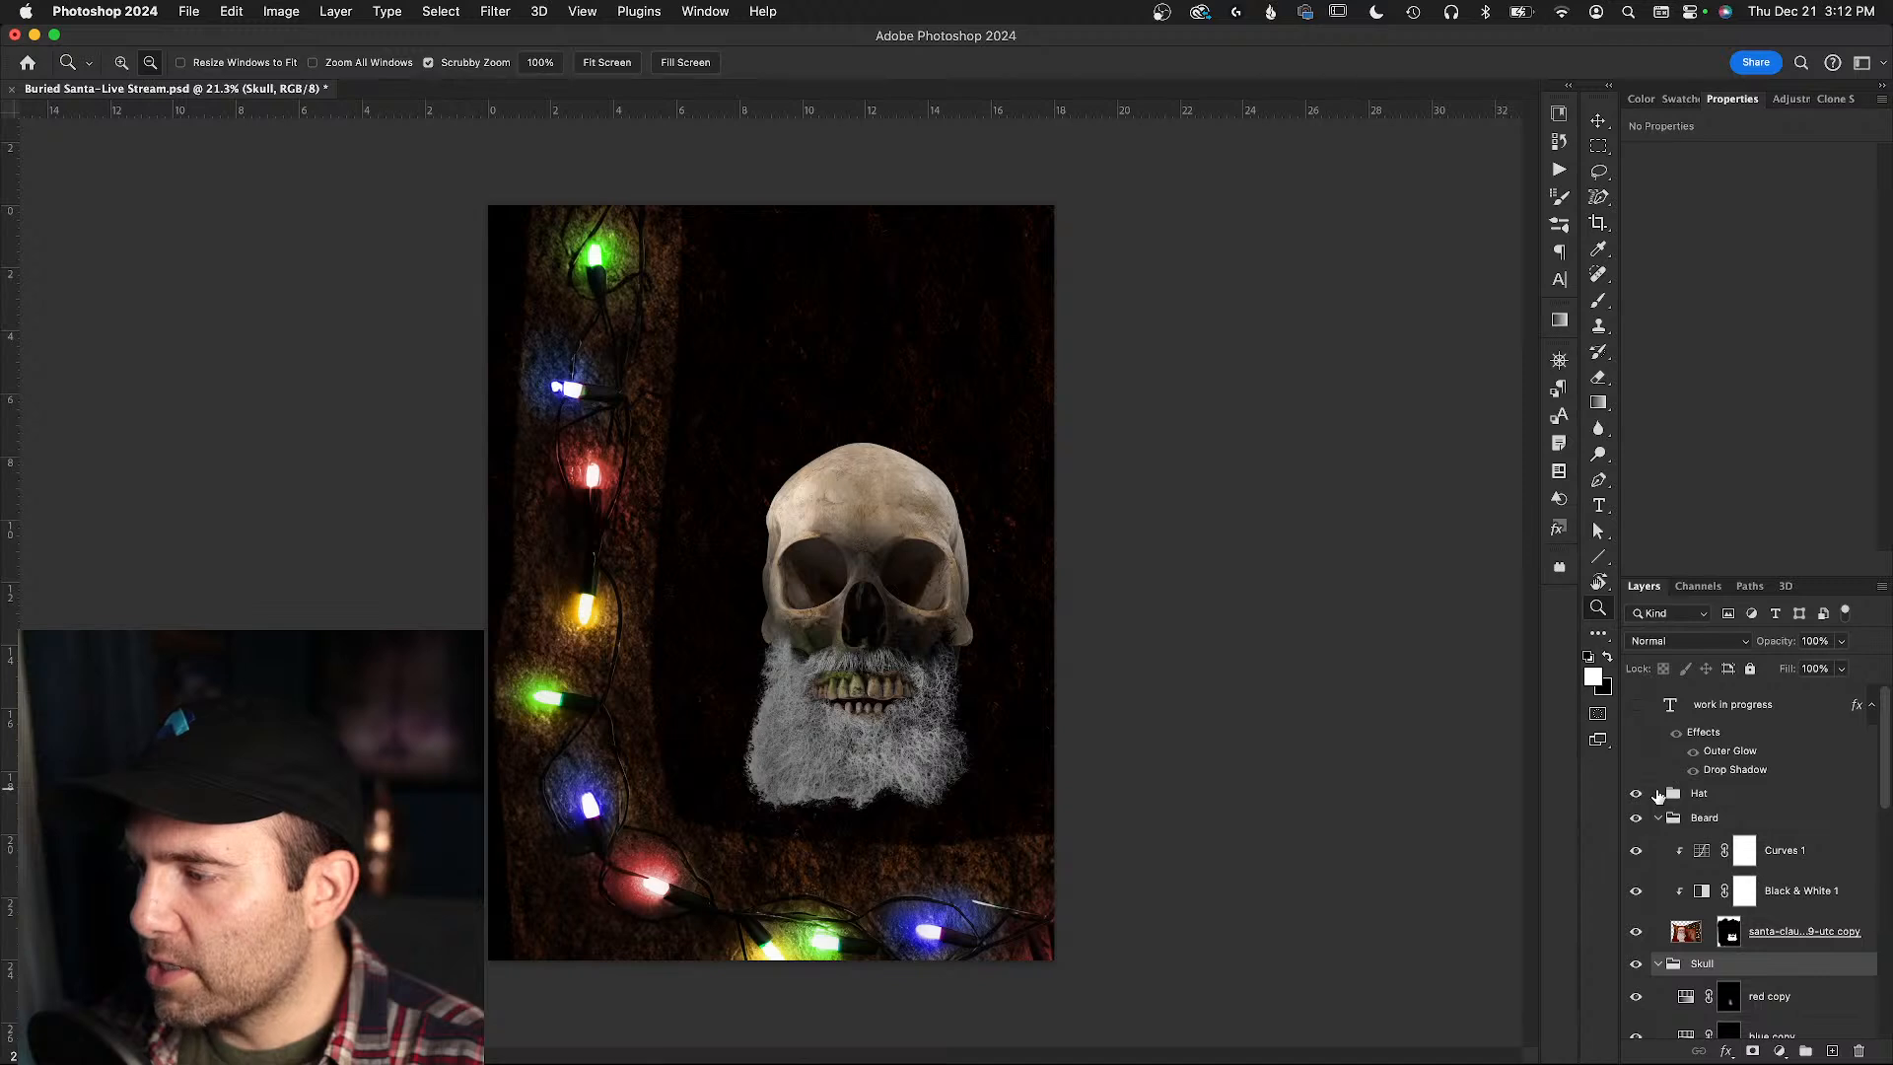
- Expand the Hat group and make all of its layers visible
click(1658, 794)
drag(1645, 1024, 1641, 920)
scroll(1641, 920, down, 5)
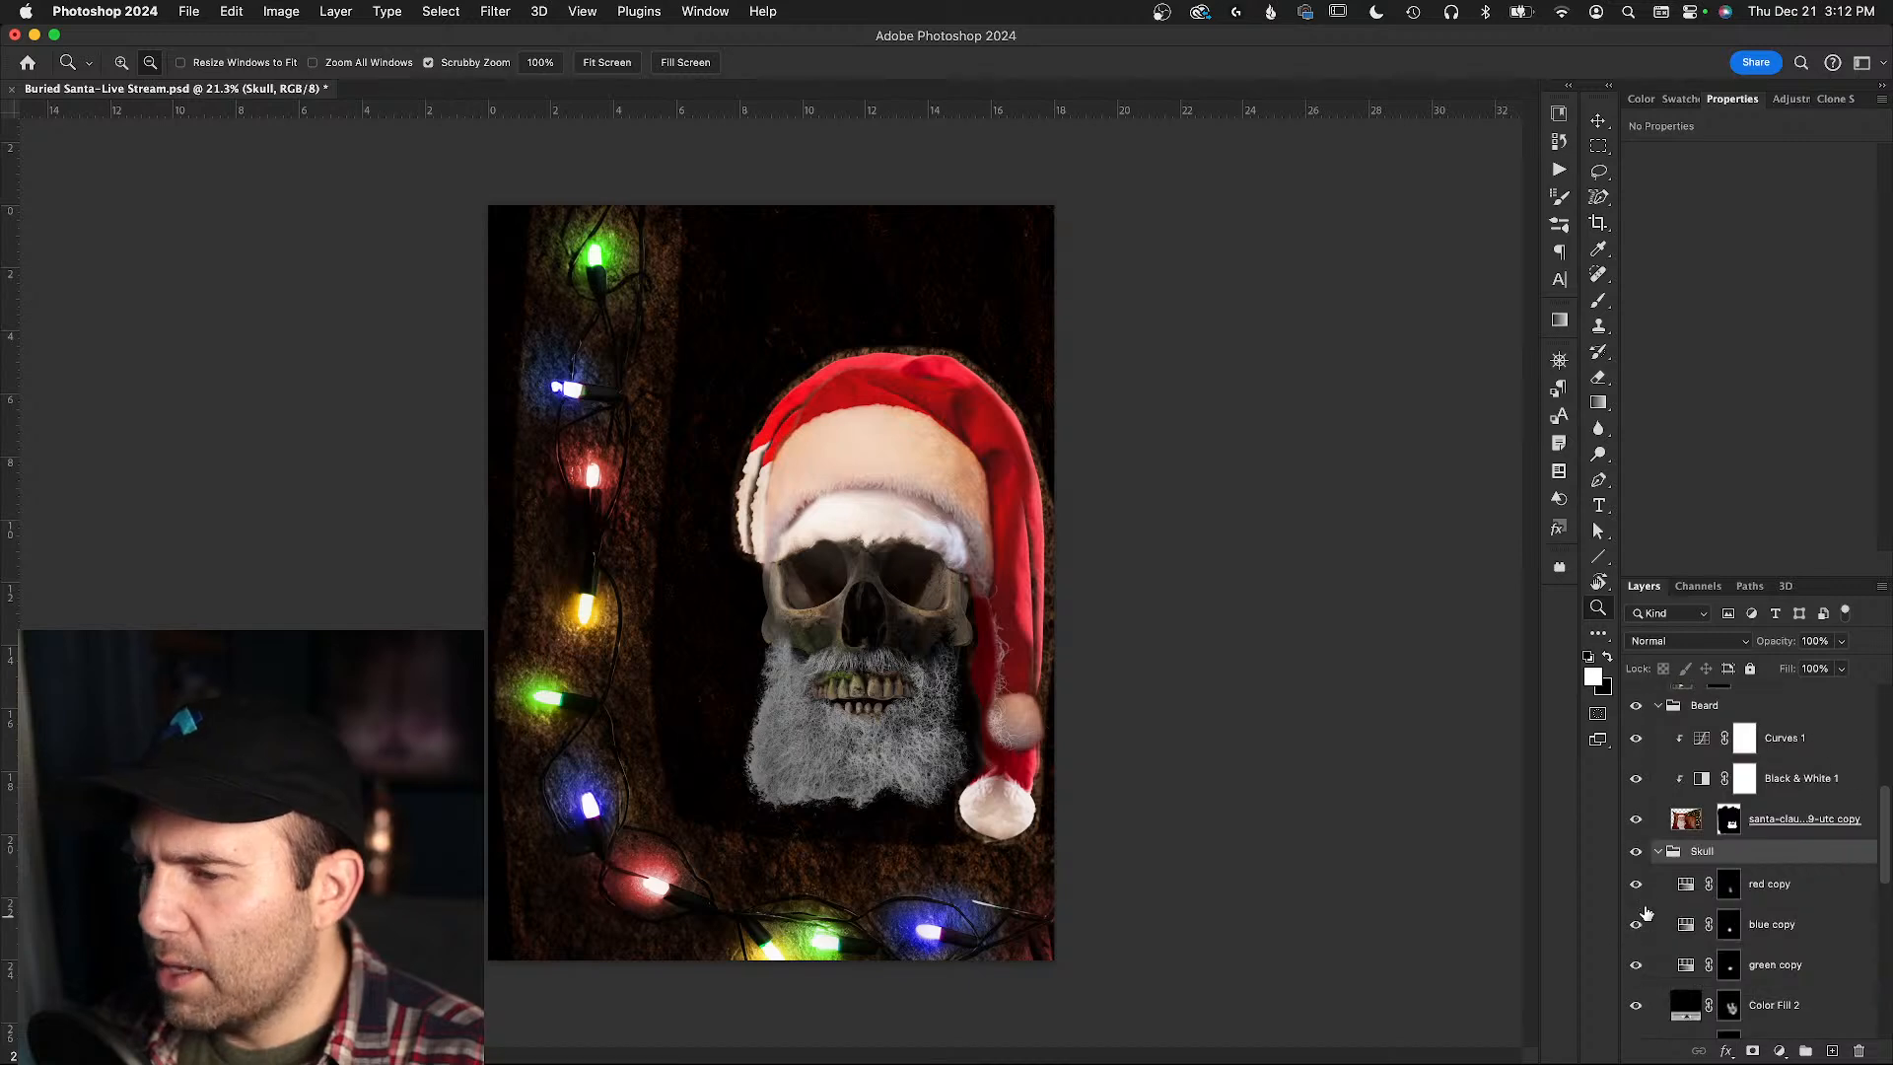
- Compare the poster with the Dirt subgroup of the Lights group hidden and shown
scroll(1641, 922, down, 5)
scroll(1647, 909, down, 3)
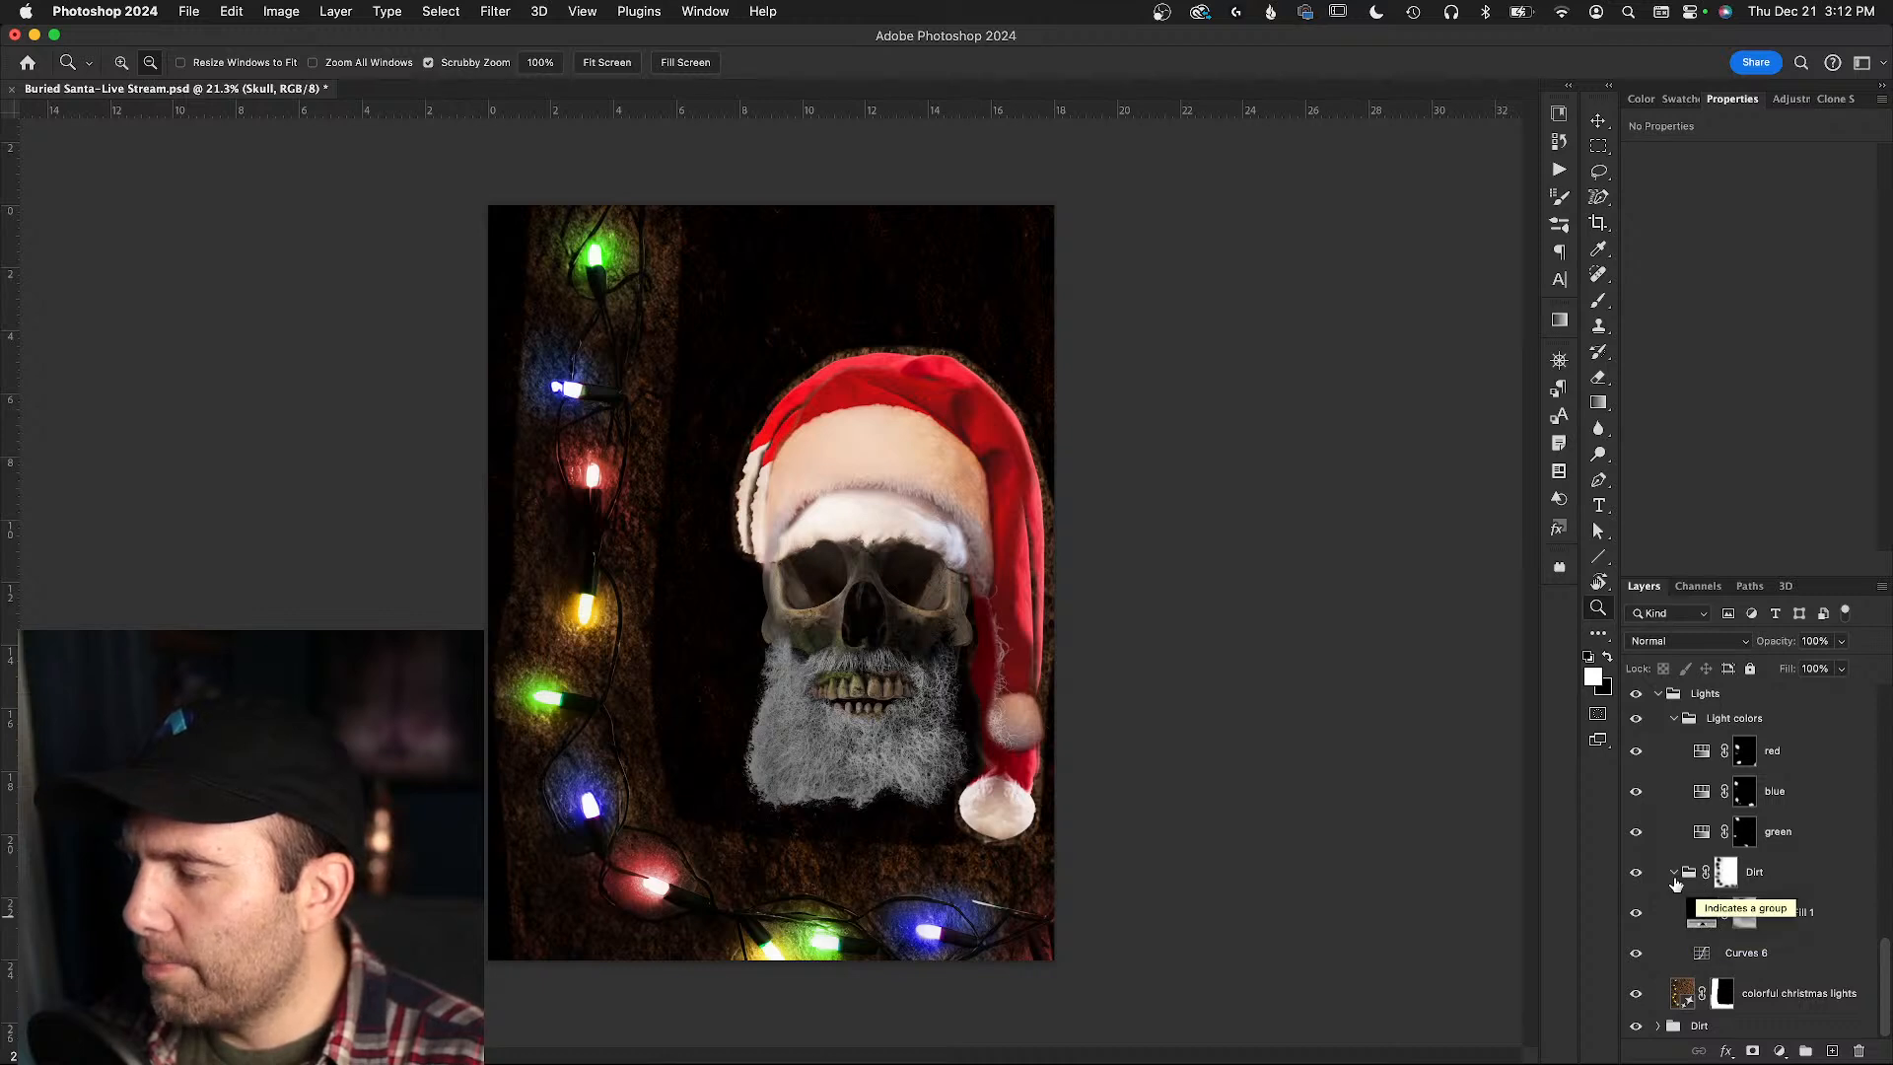
click(1634, 875)
click(1635, 876)
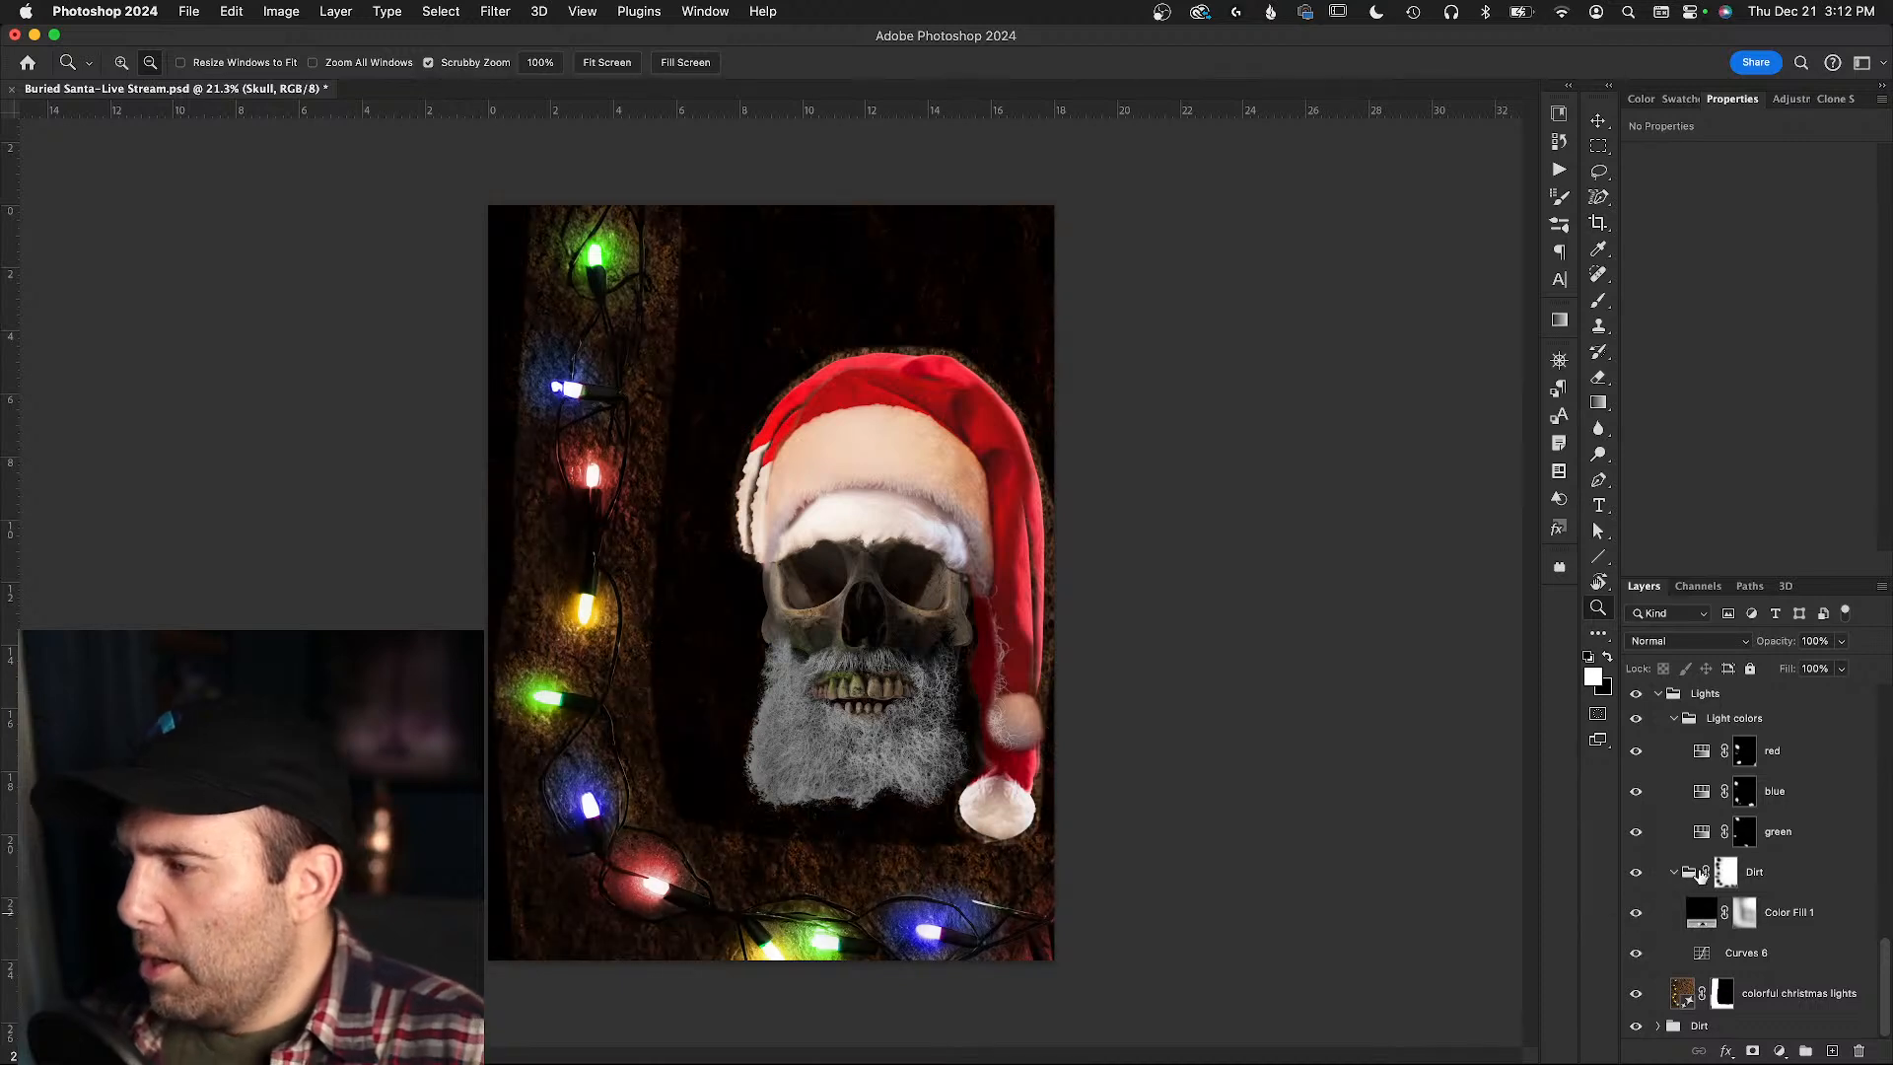
scroll(1723, 789, up, 1)
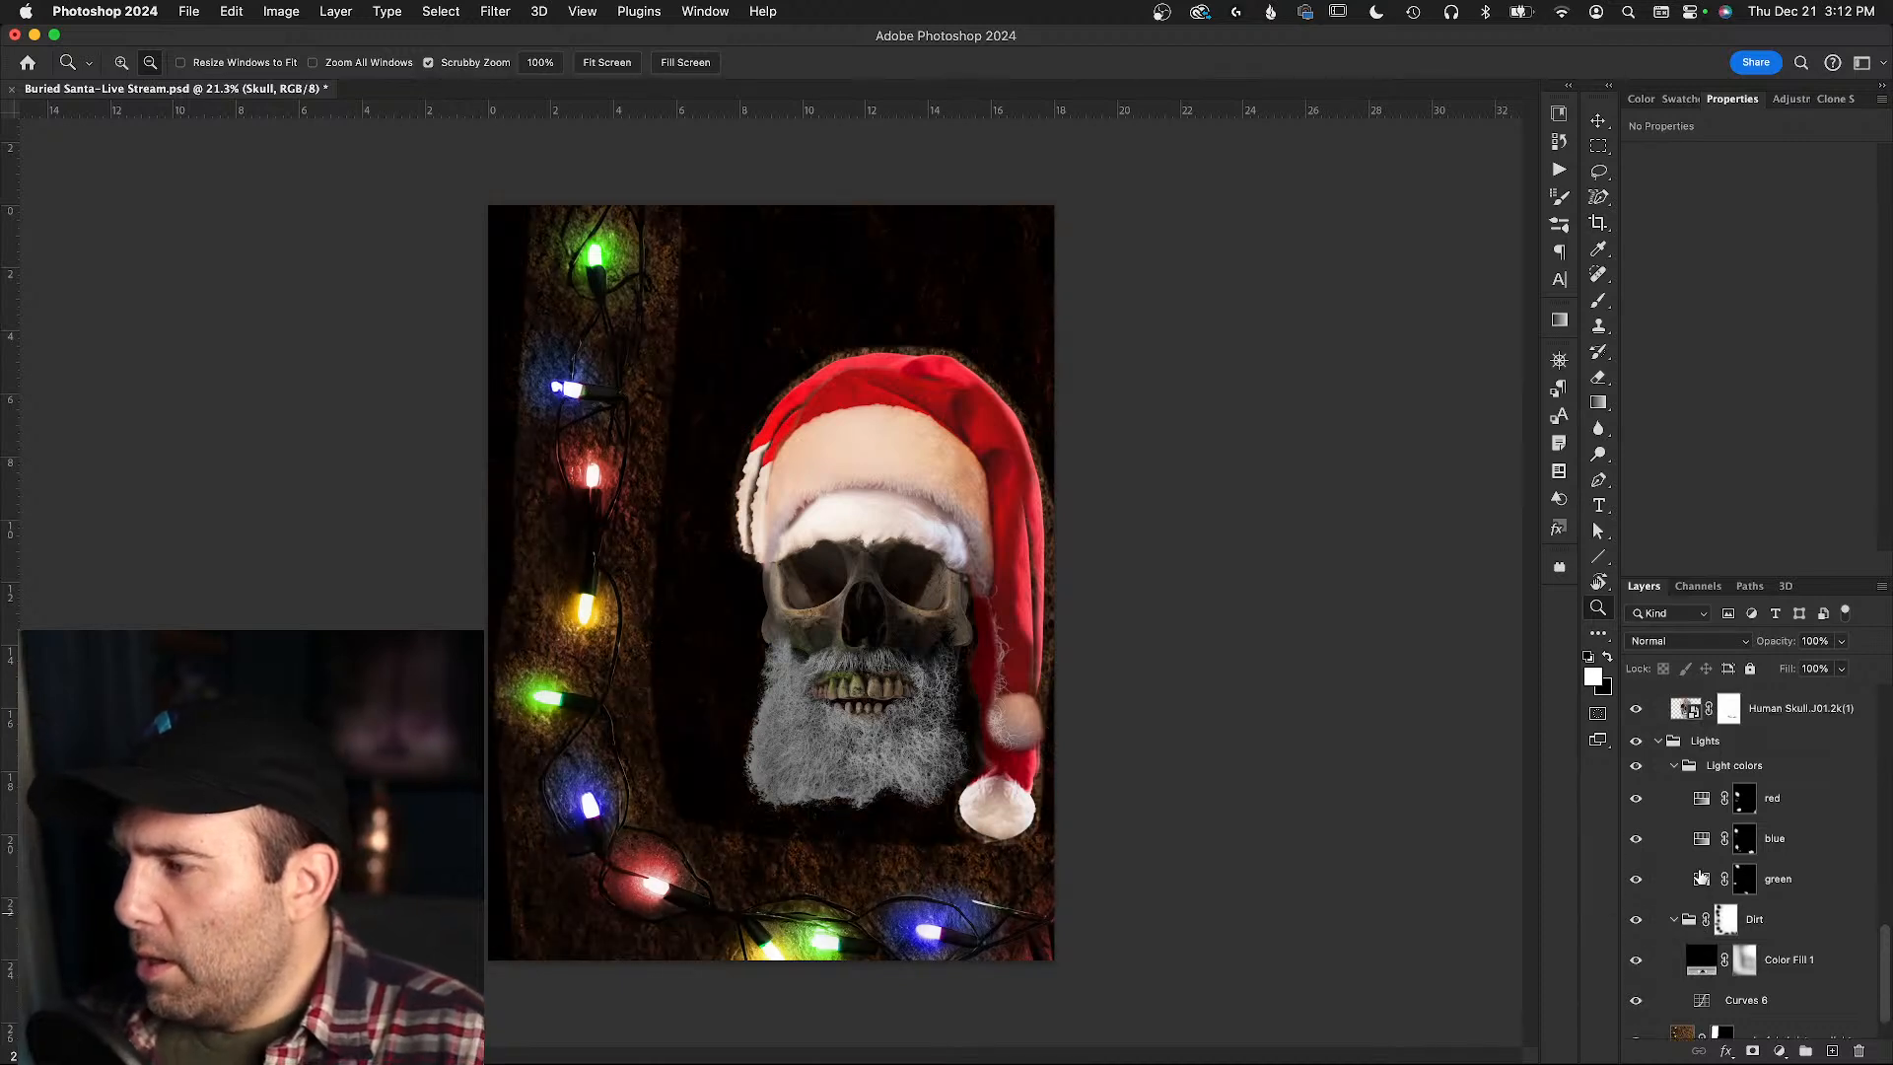
- Hide the Curves 6 and Color Fill 1 layers in the Dirt subgroup of the Lights group
click(1722, 763)
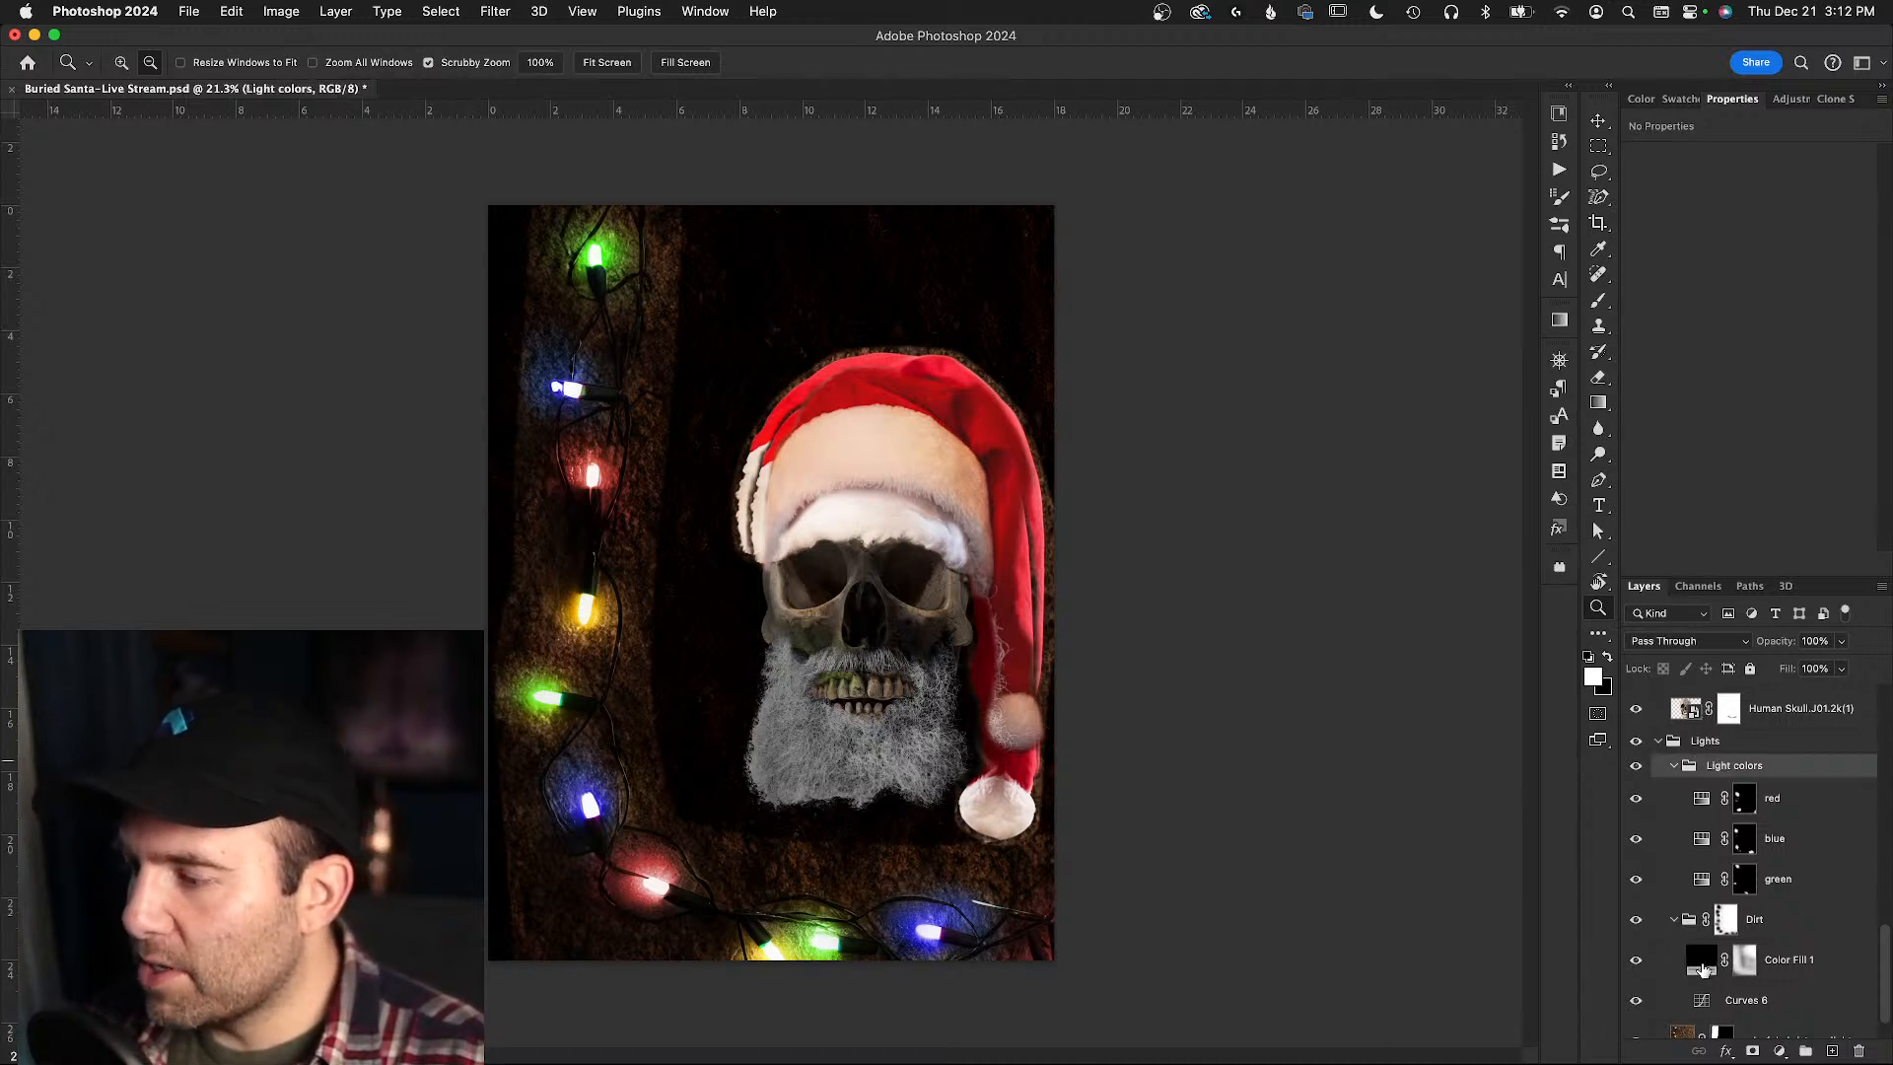
click(1637, 1001)
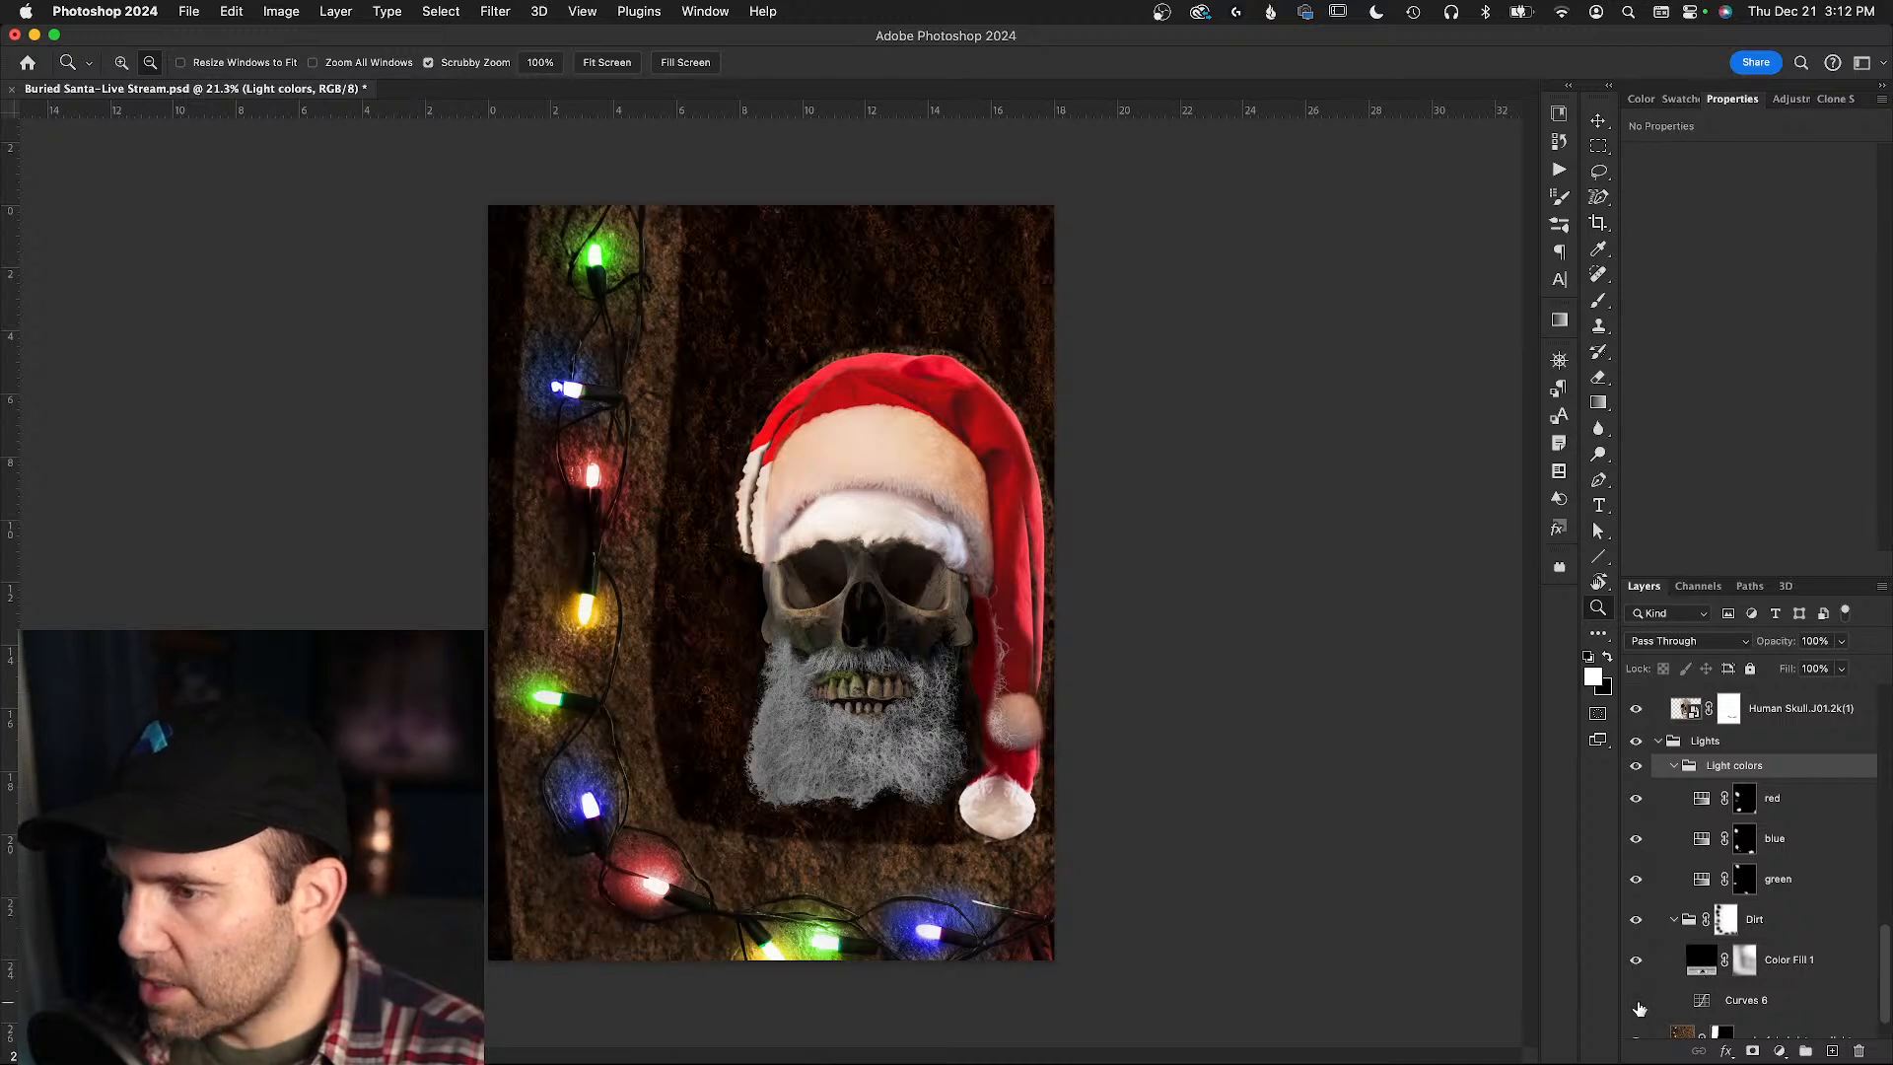
click(1639, 975)
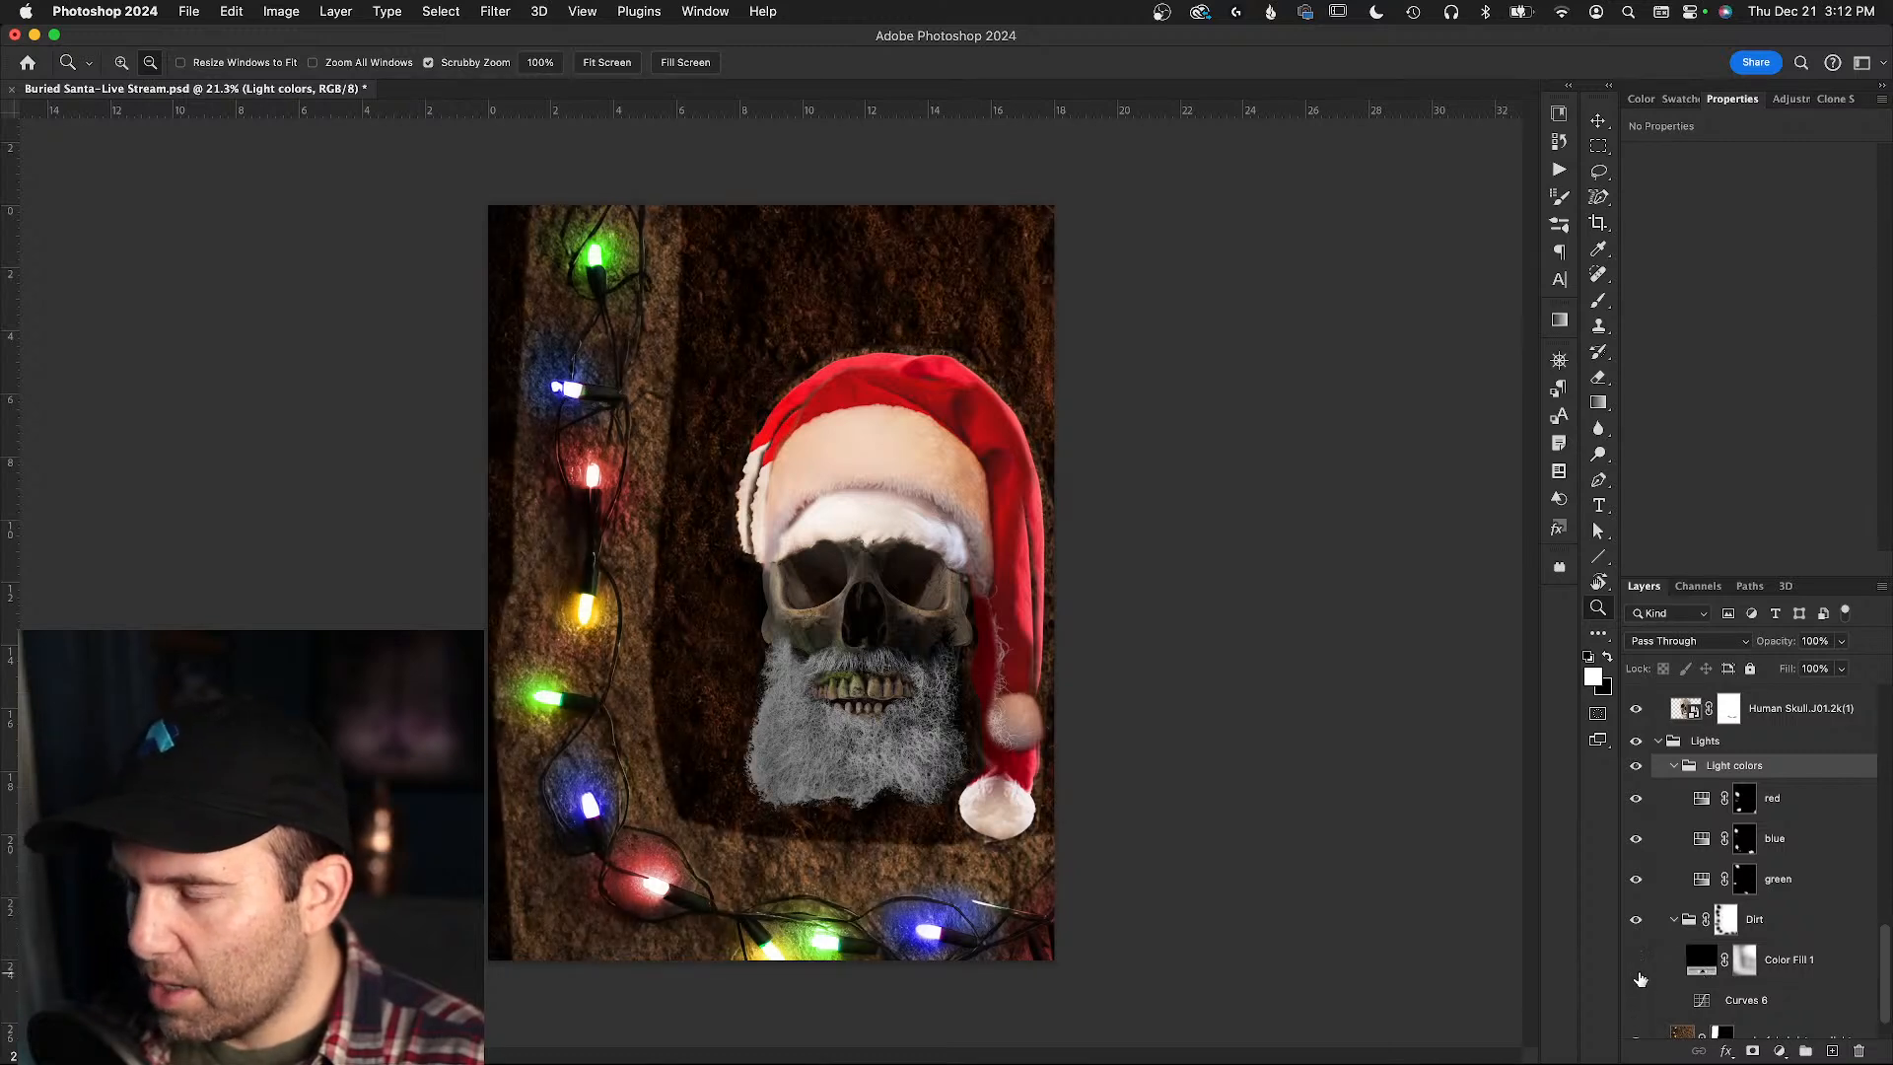
- Move Curves 2 from the bottommost Dirt group to just above the Dirt subgroup in the Lights group, and collapse the bottommost group
scroll(1676, 959, down, 1)
click(1660, 1026)
scroll(1680, 1006, down, 3)
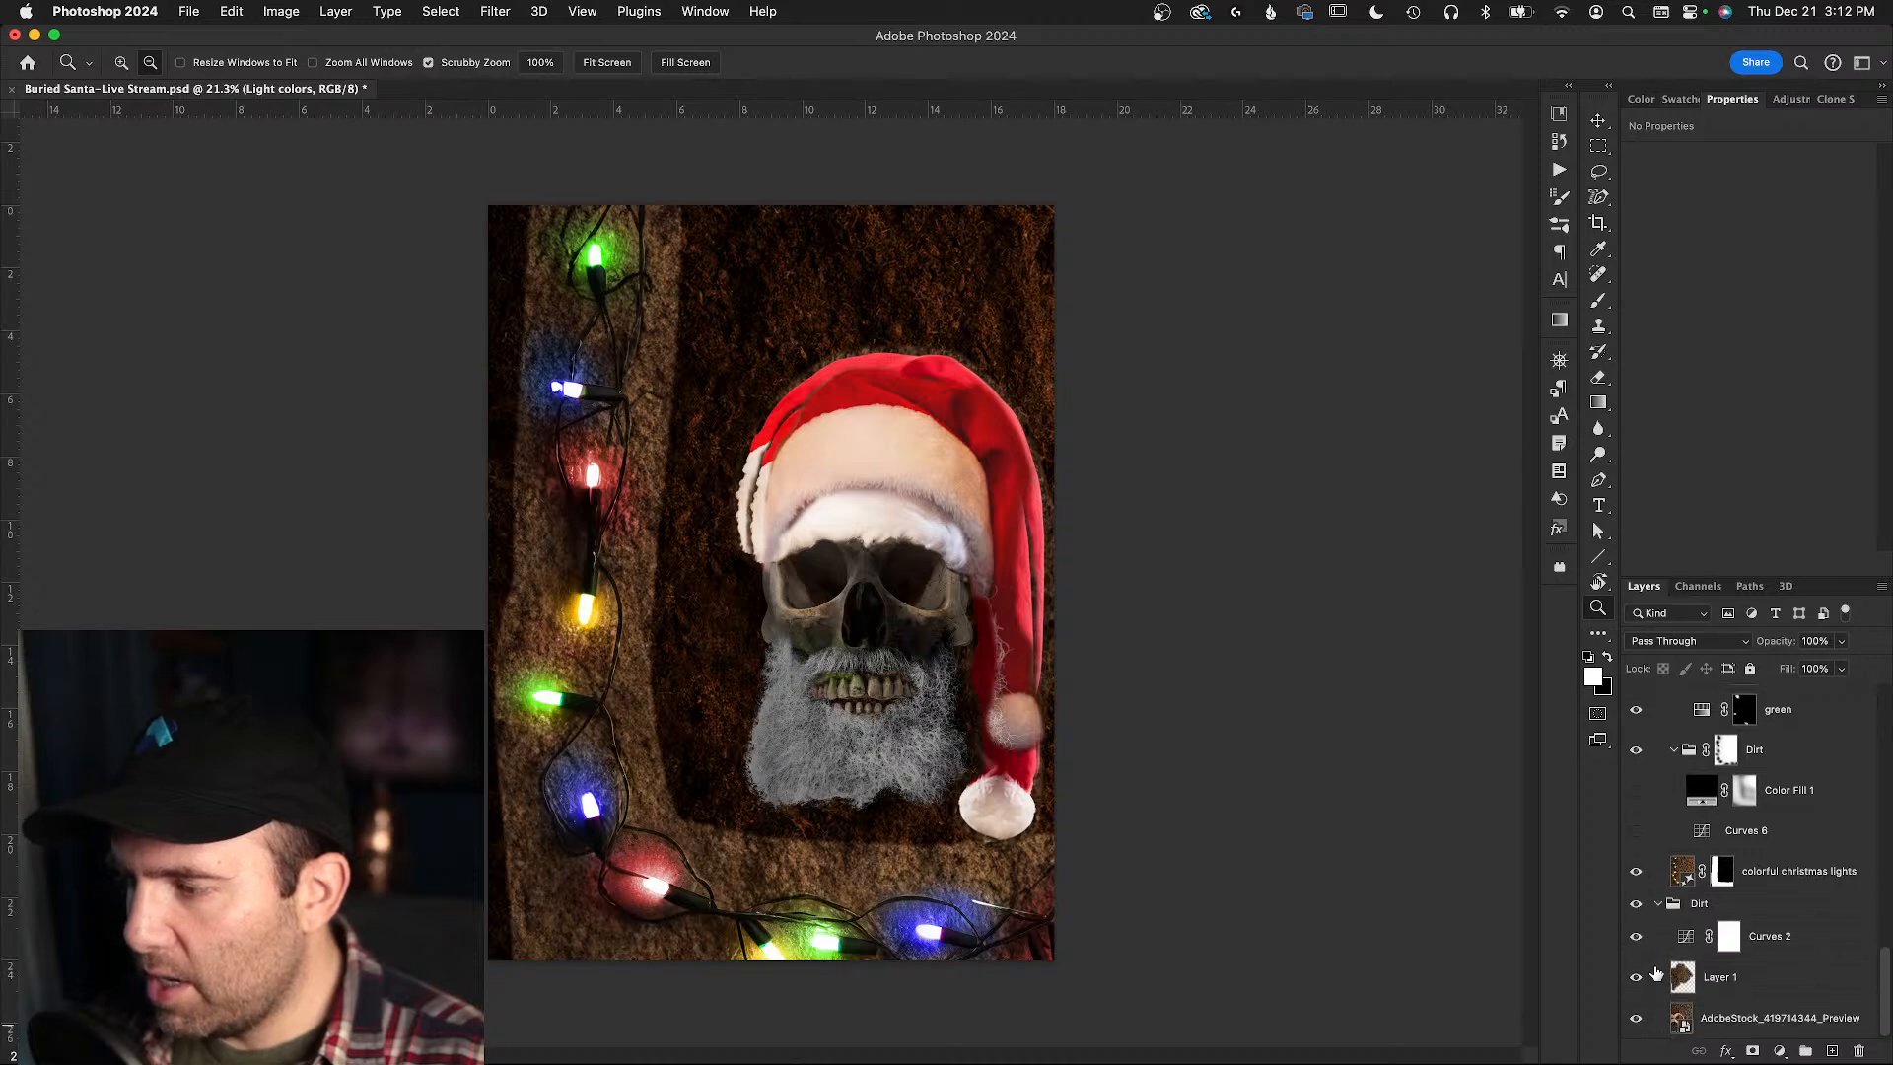
click(1648, 944)
click(1638, 938)
click(1640, 941)
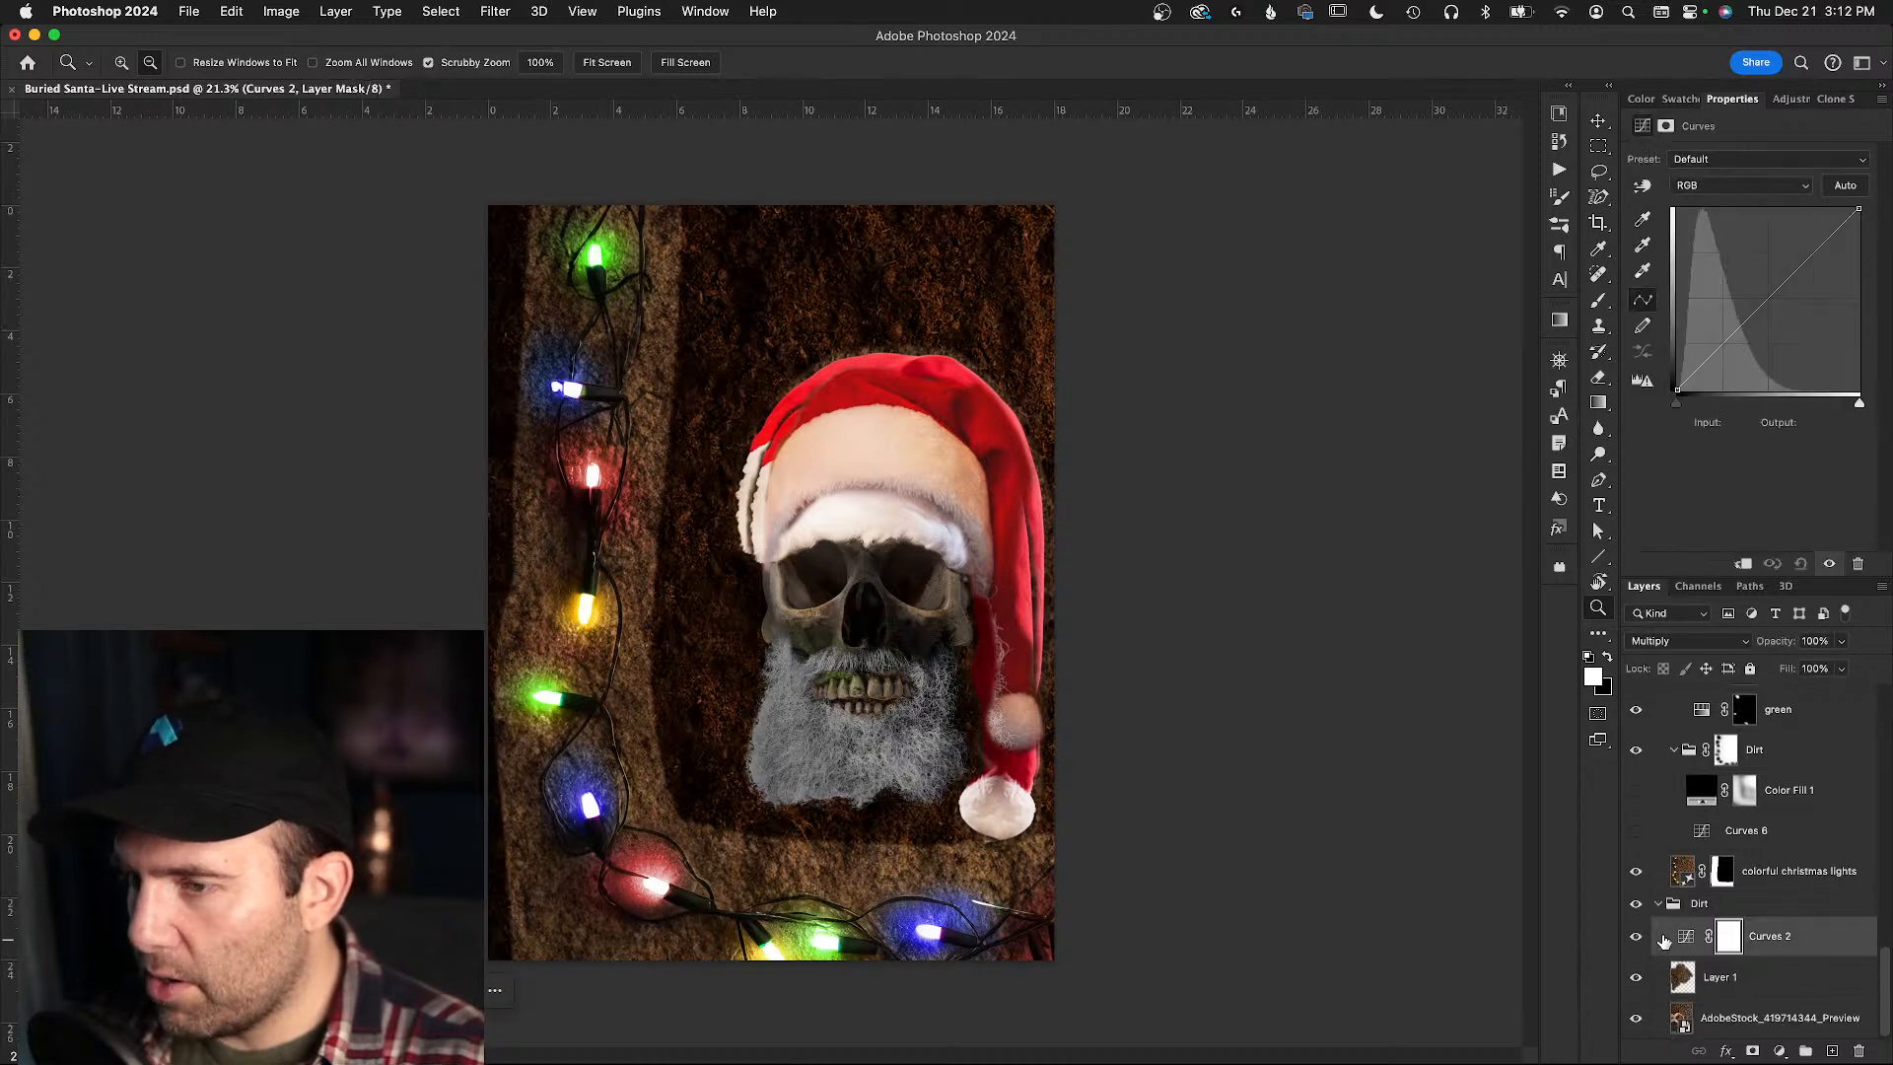
drag(1680, 939, 1715, 737)
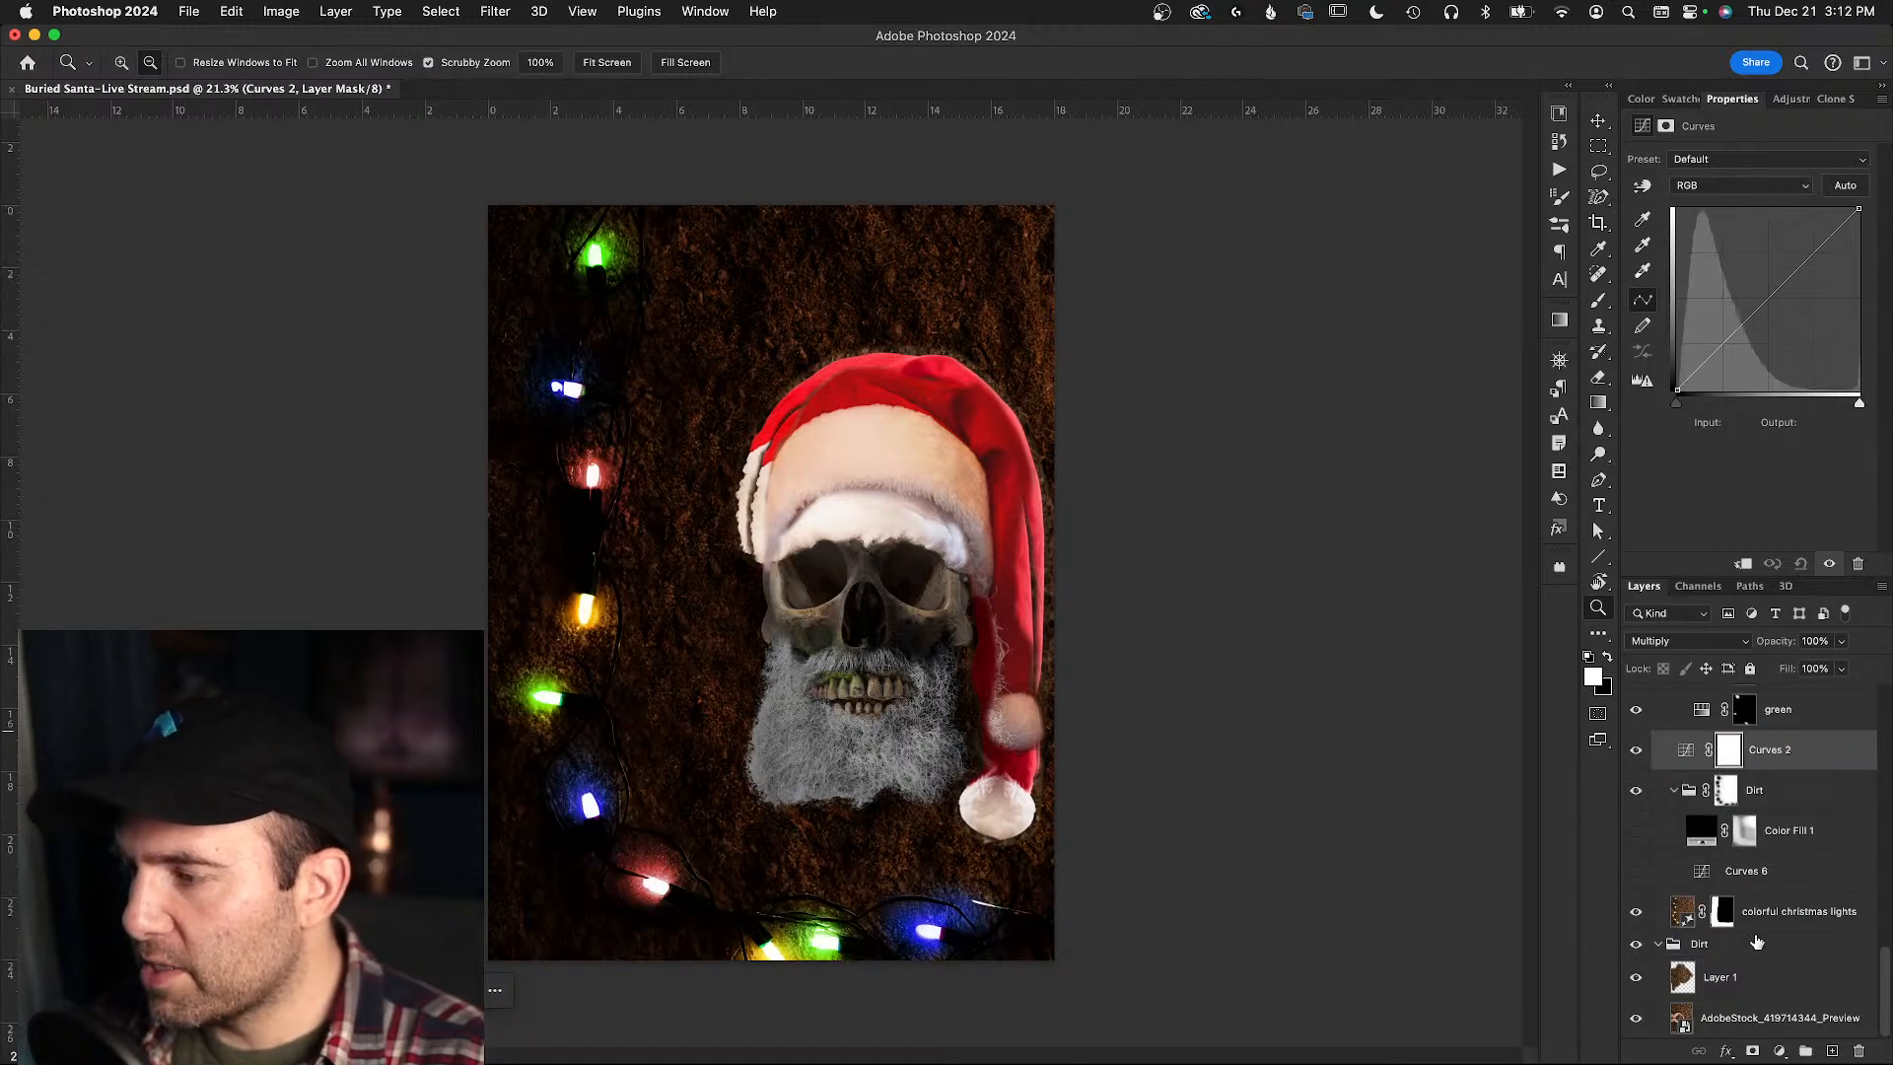
click(1659, 946)
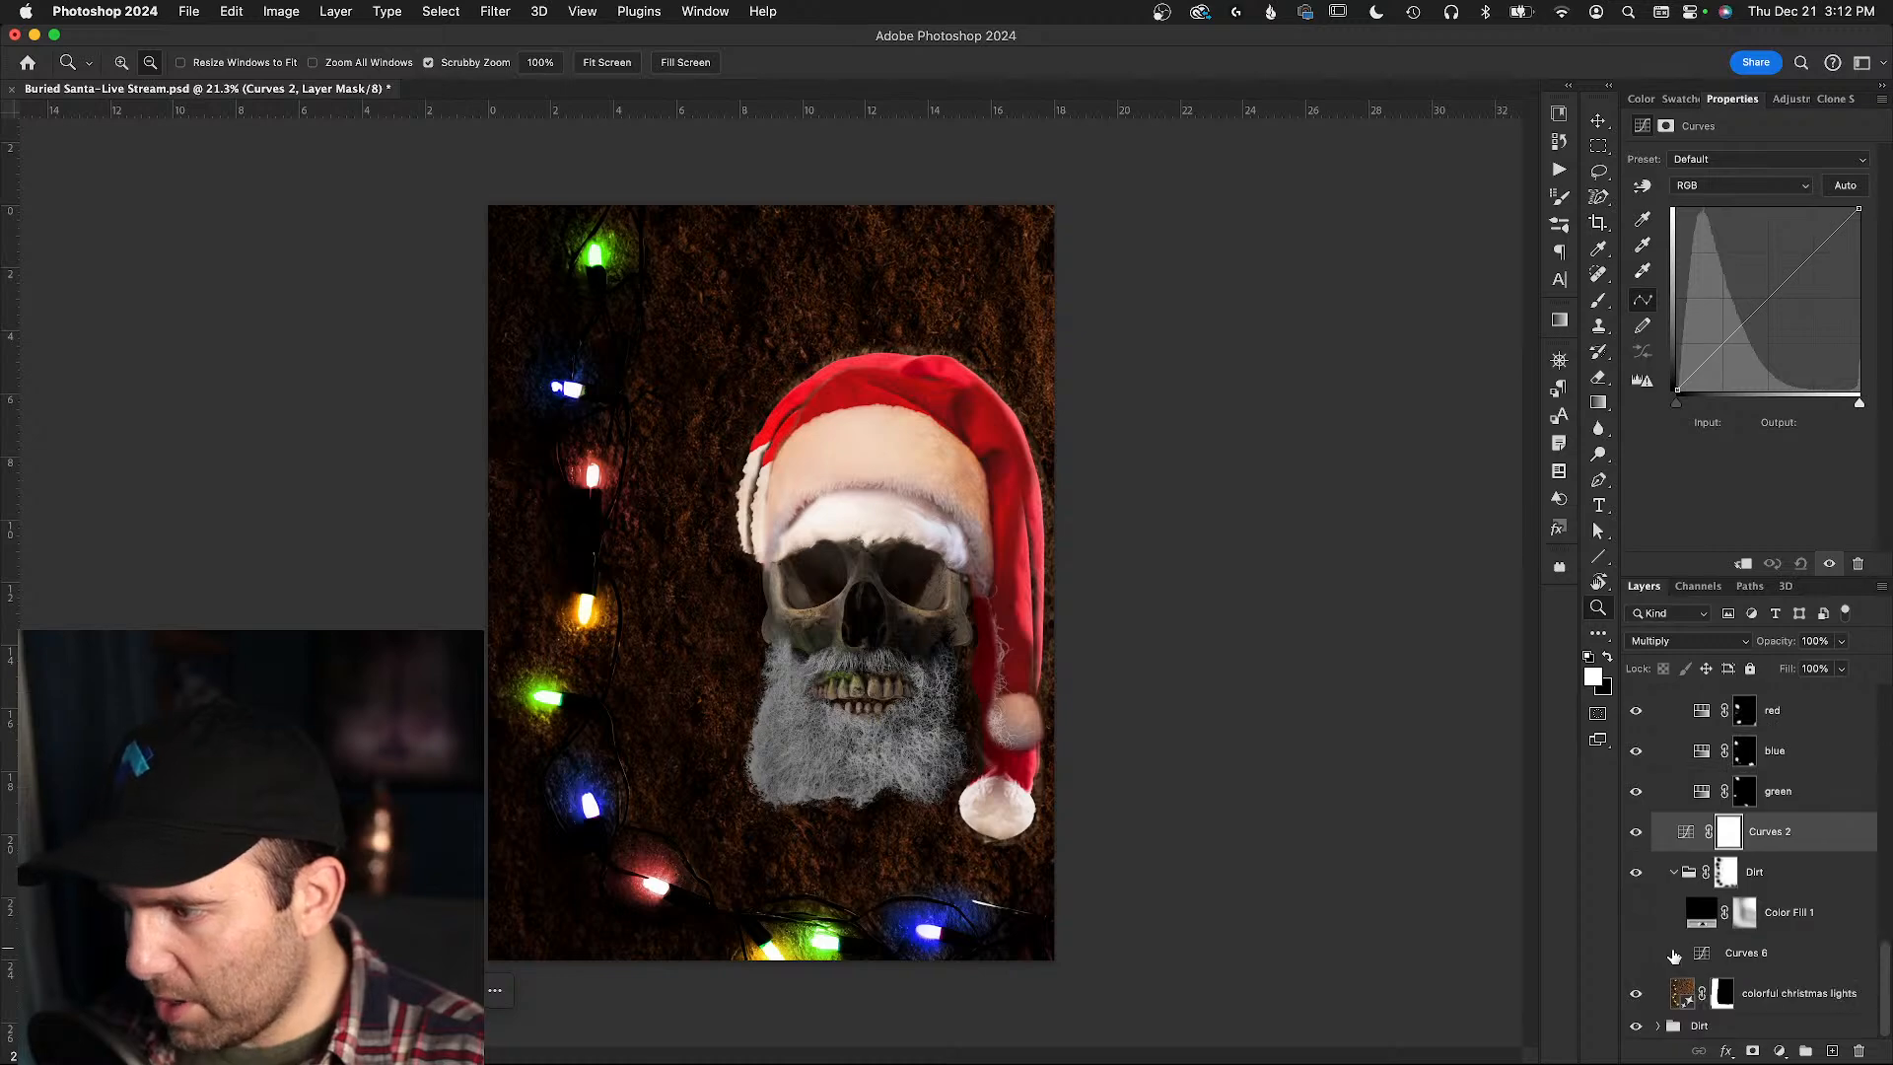
- Show Color Fill 1 again to darken the dirt around the lights, and return to the Hat and Beard groups
click(1636, 915)
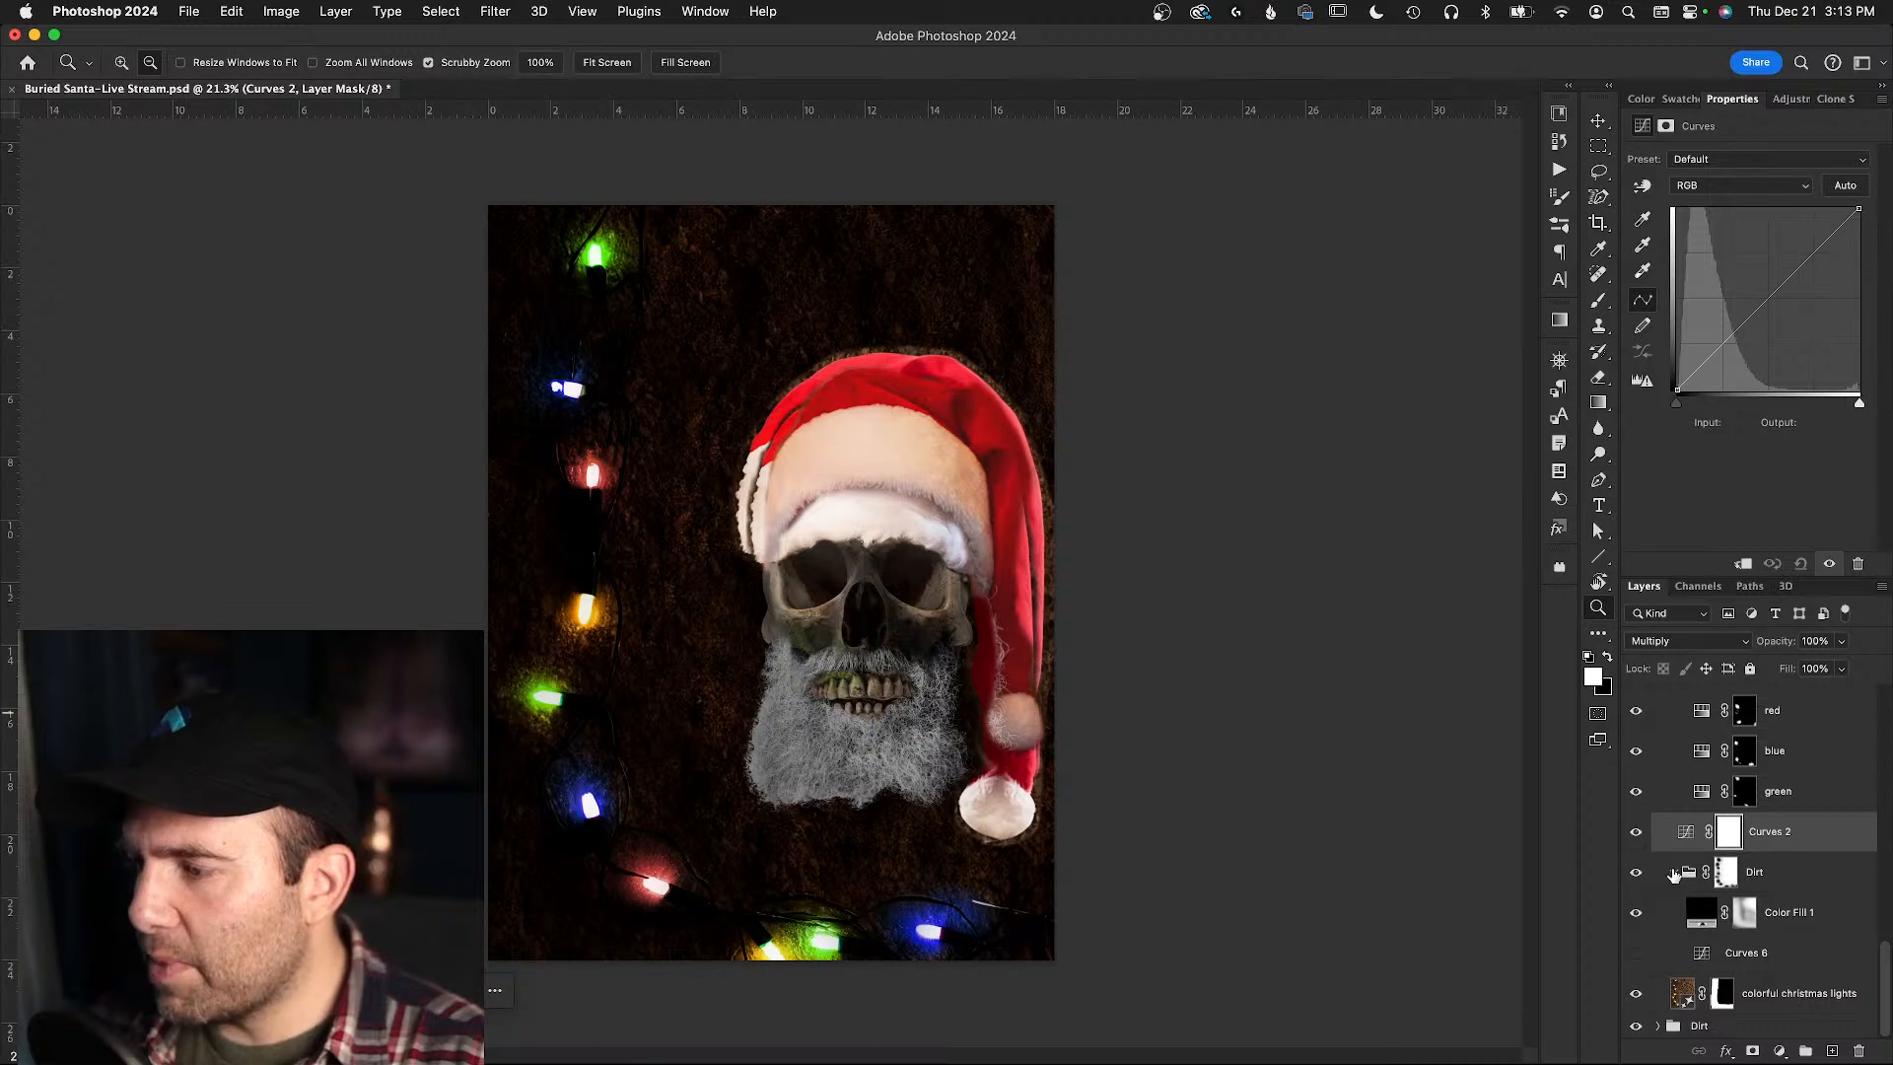
scroll(1673, 874, up, 5)
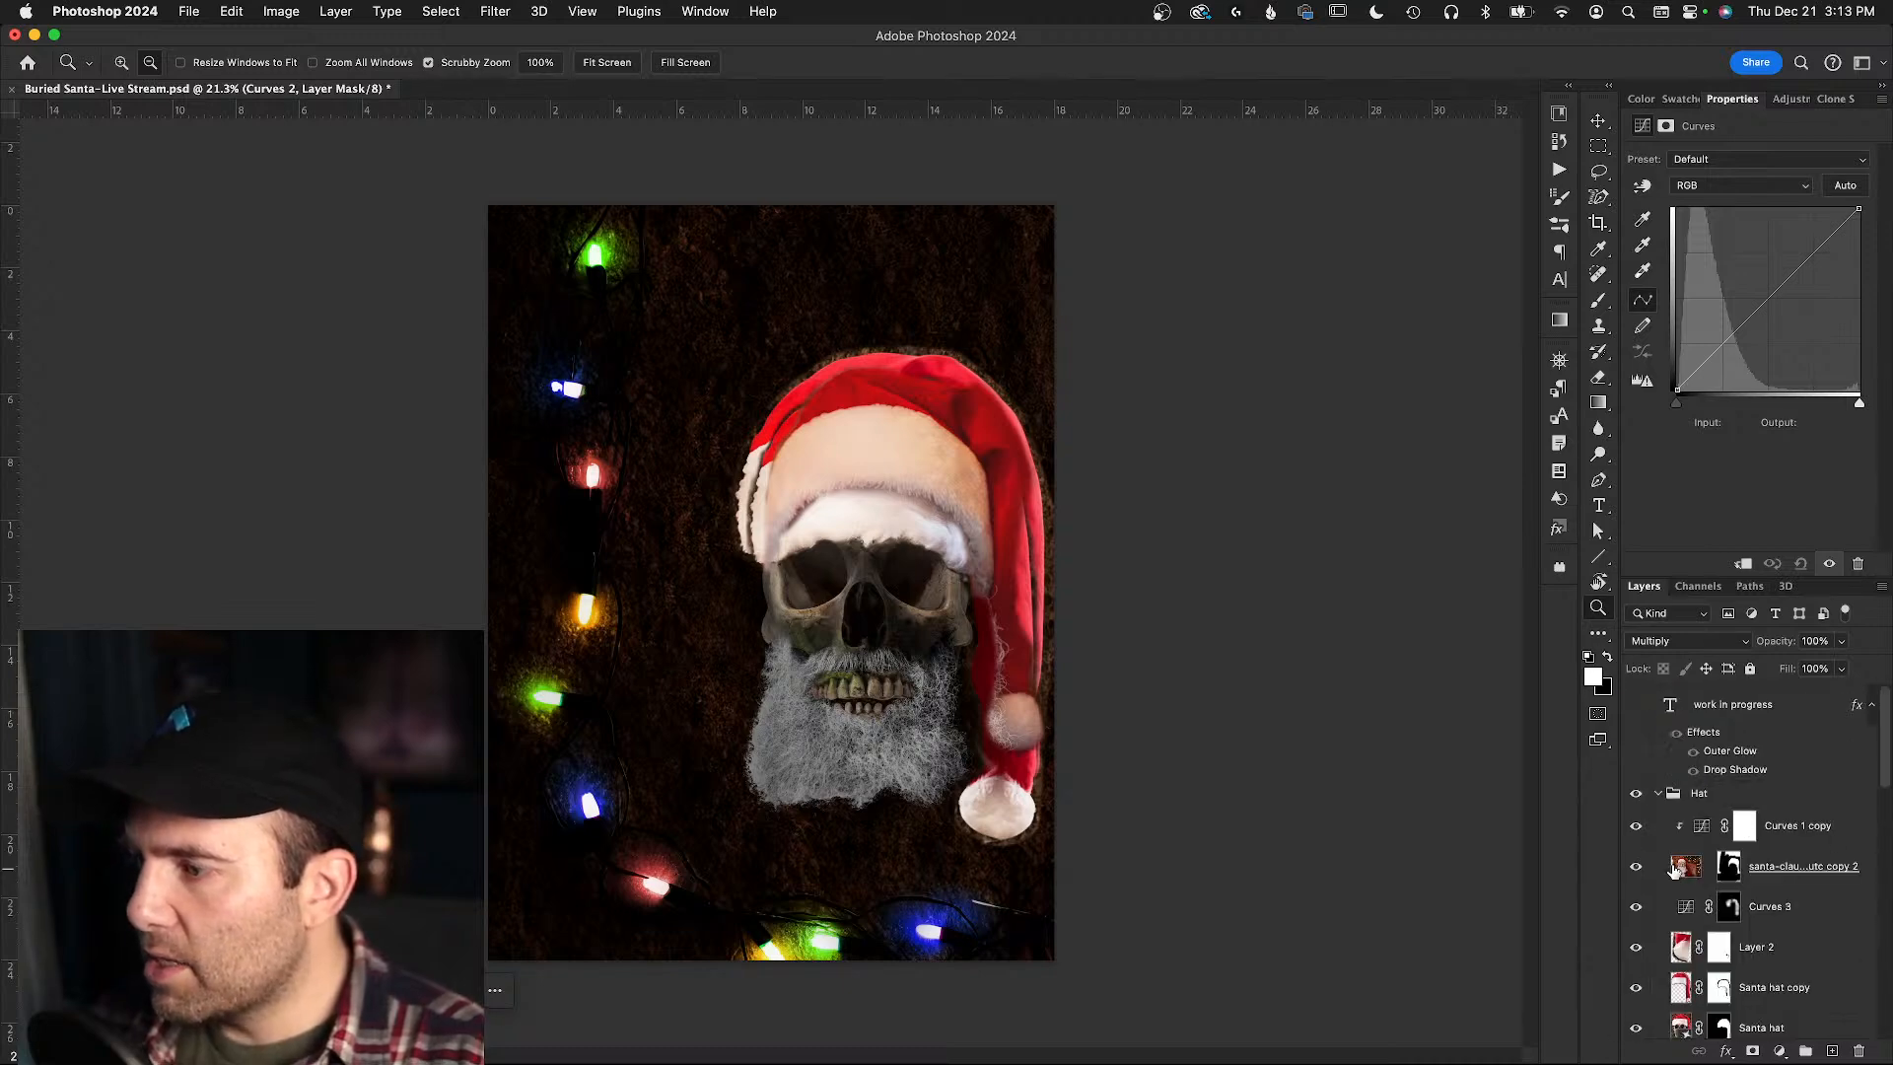
scroll(1676, 865, down, 3)
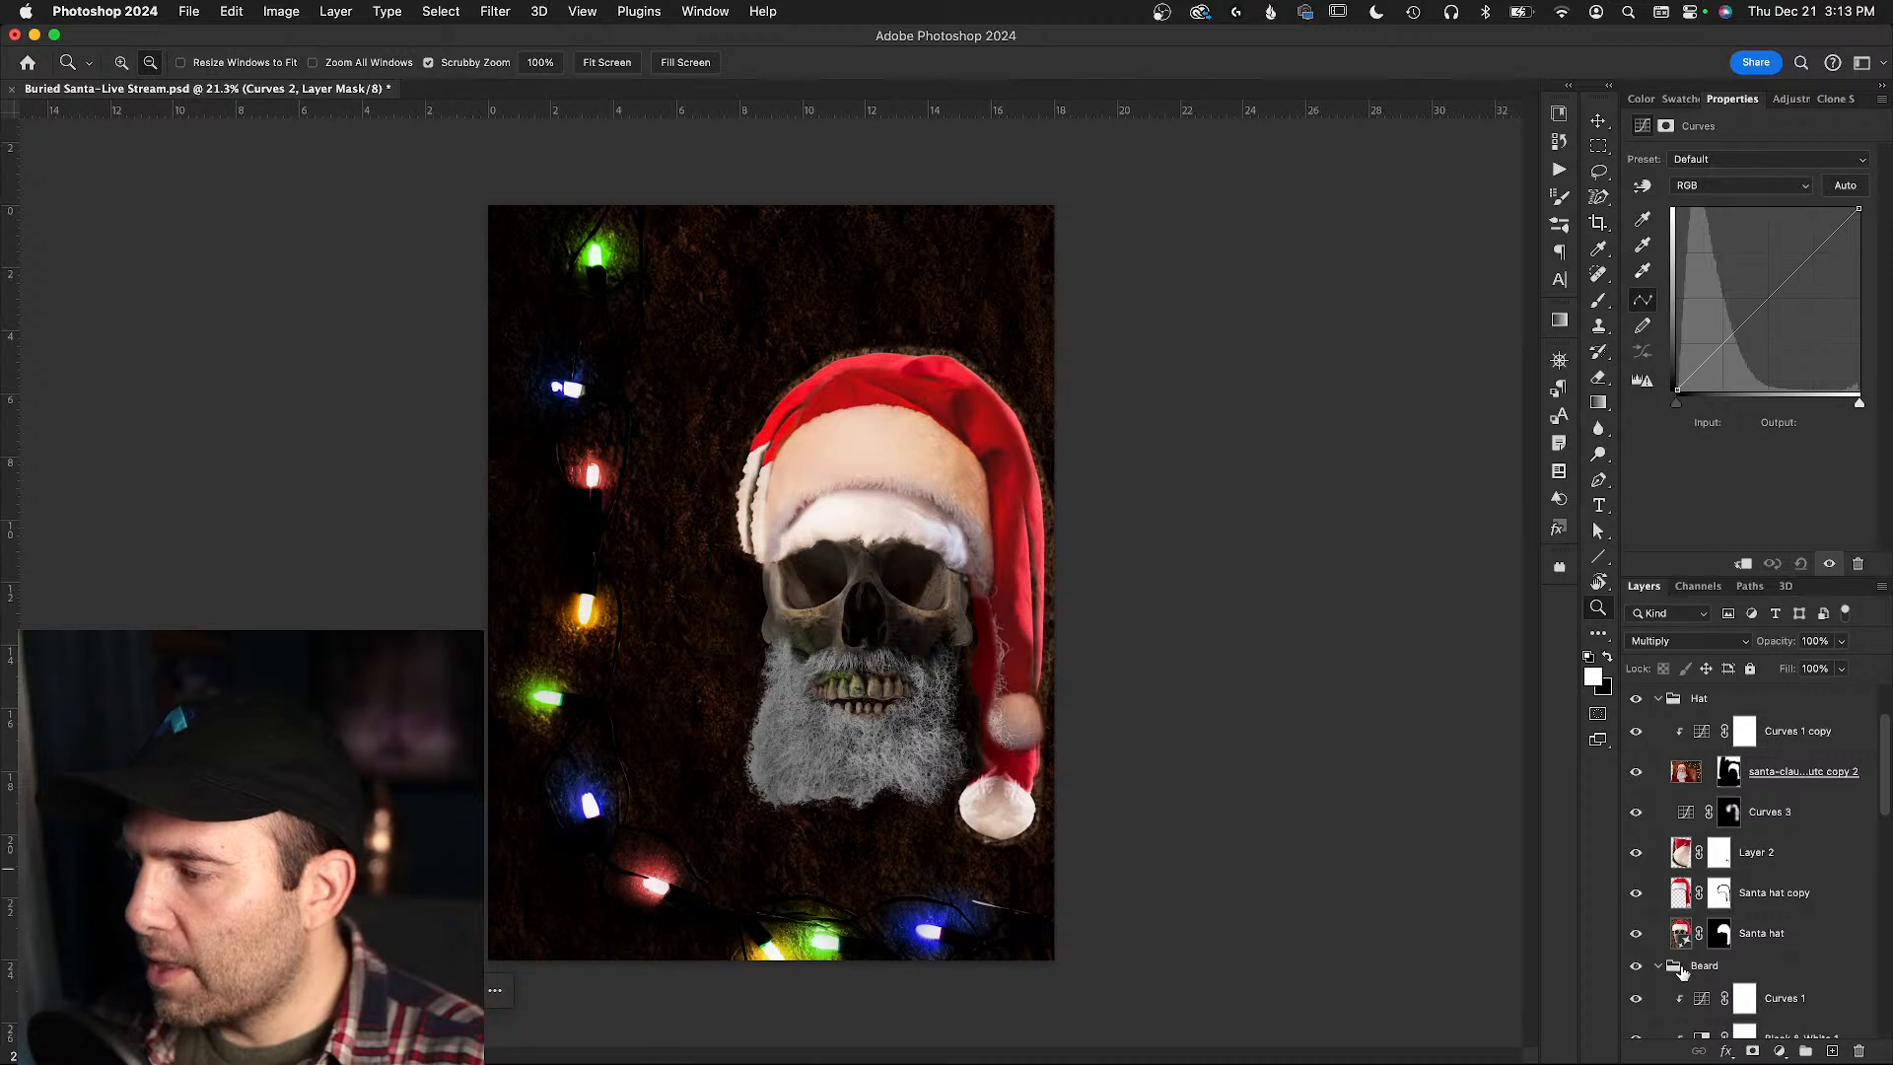
- Hide the Beard group to expose the skull's jaw, and collapse the group
click(1636, 967)
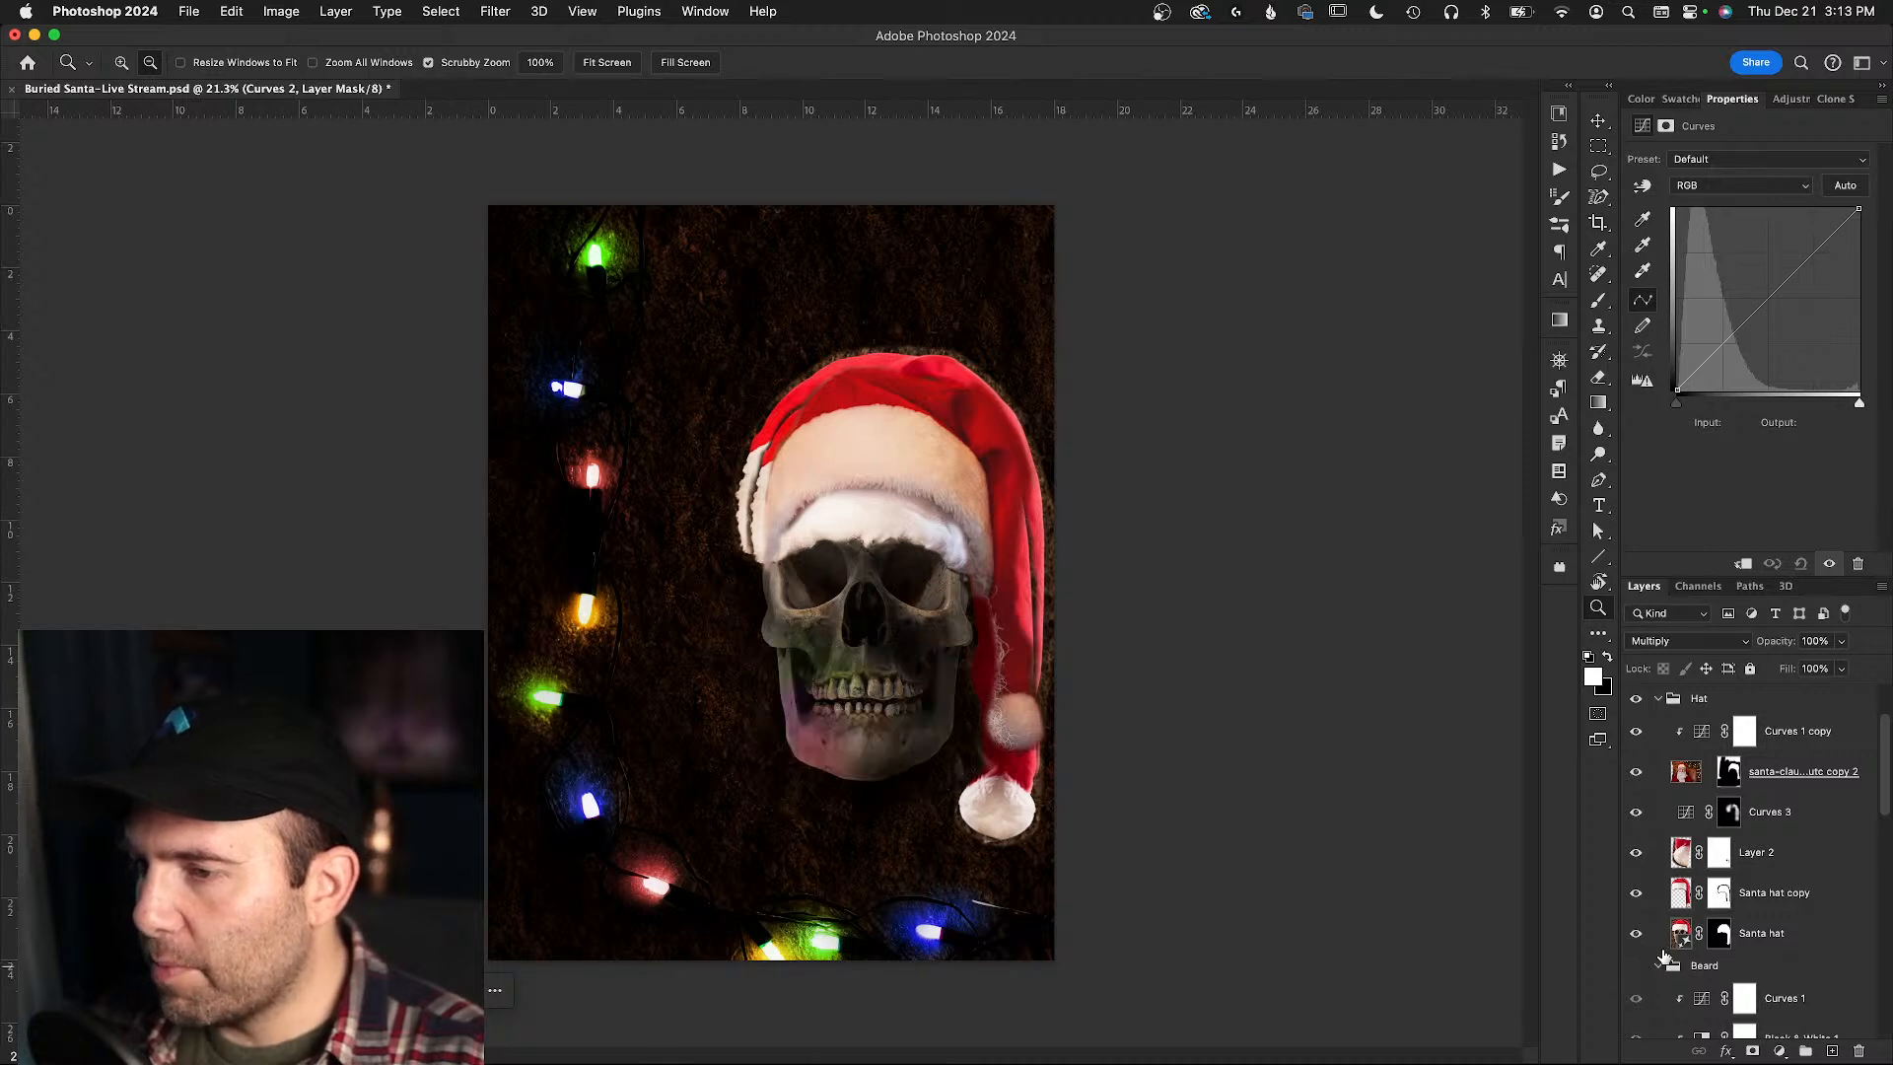
scroll(1648, 977, up, 1)
click(1658, 989)
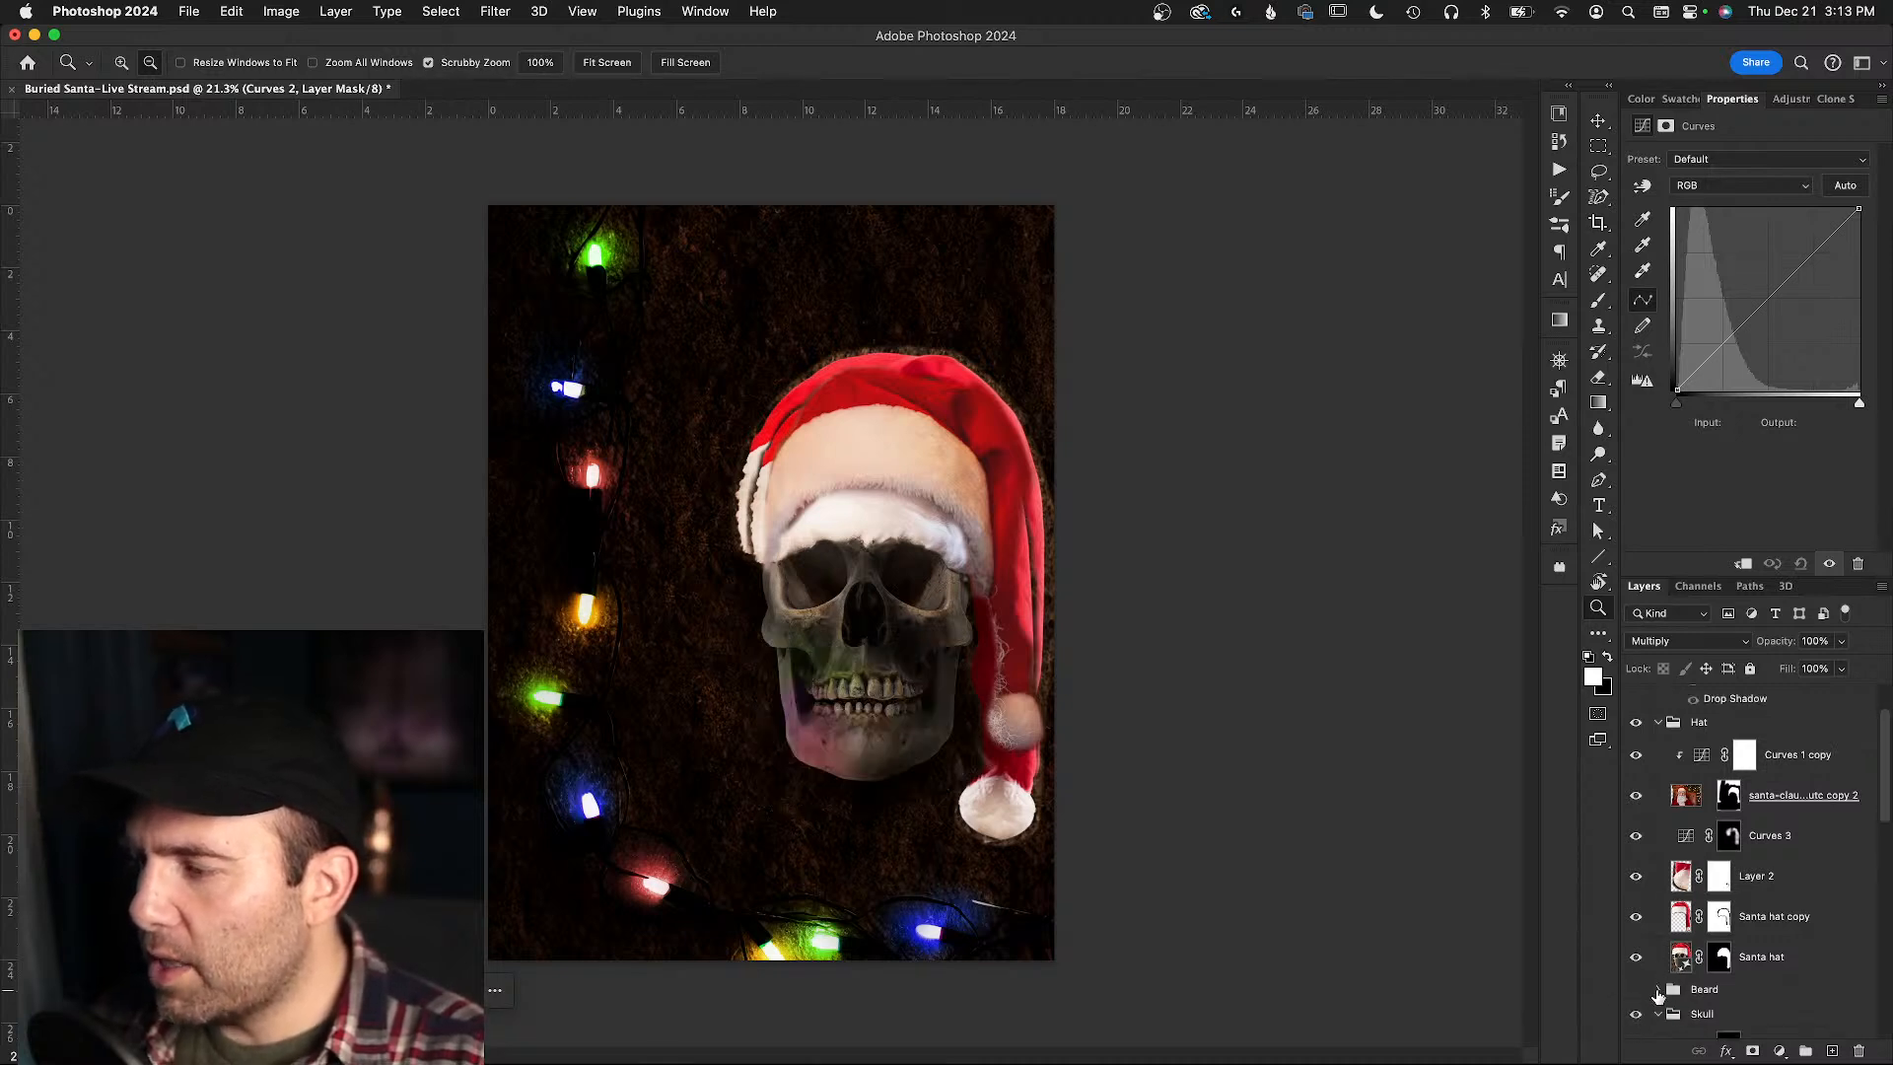
- Hide Santa hat copy, Santa hat, Curves 3 and Layer 2 in the Hat group, leaving only the original Santa photo's hat
click(1637, 916)
click(1636, 957)
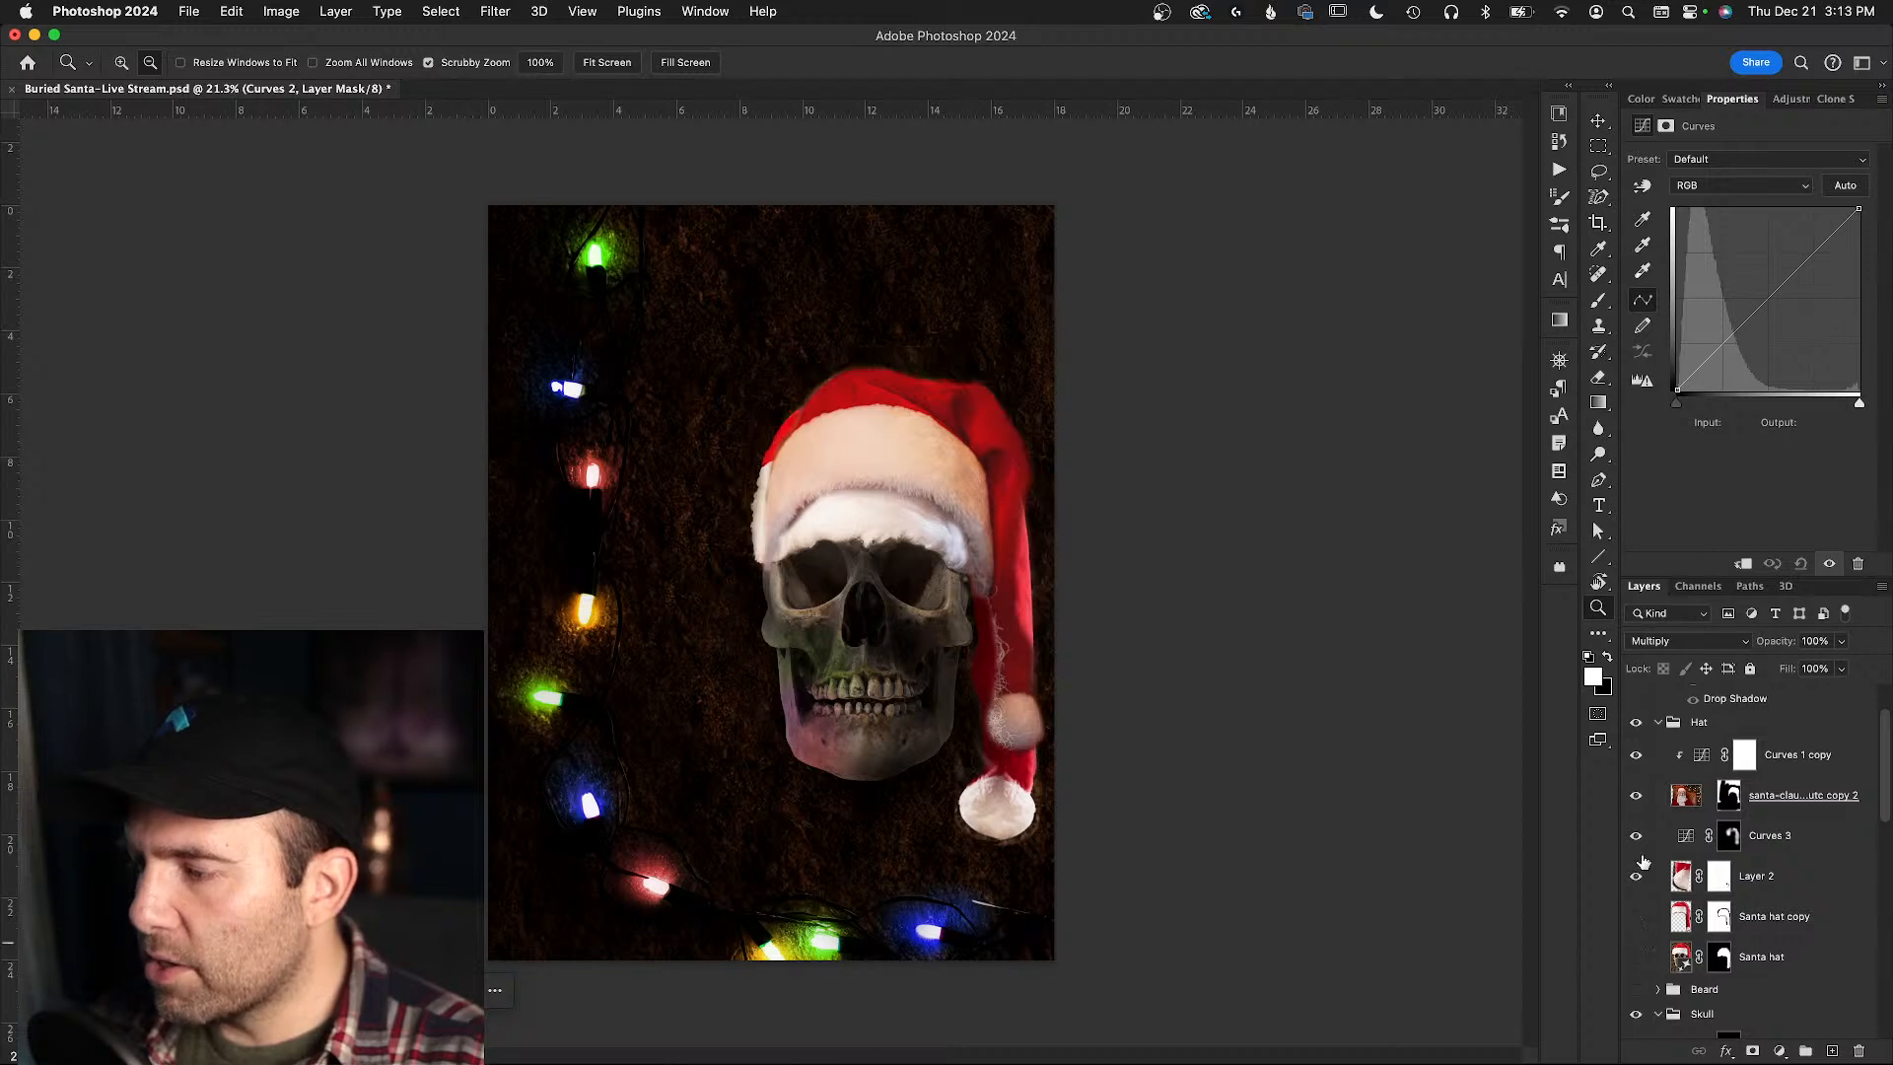
click(1636, 837)
click(1637, 796)
click(1636, 795)
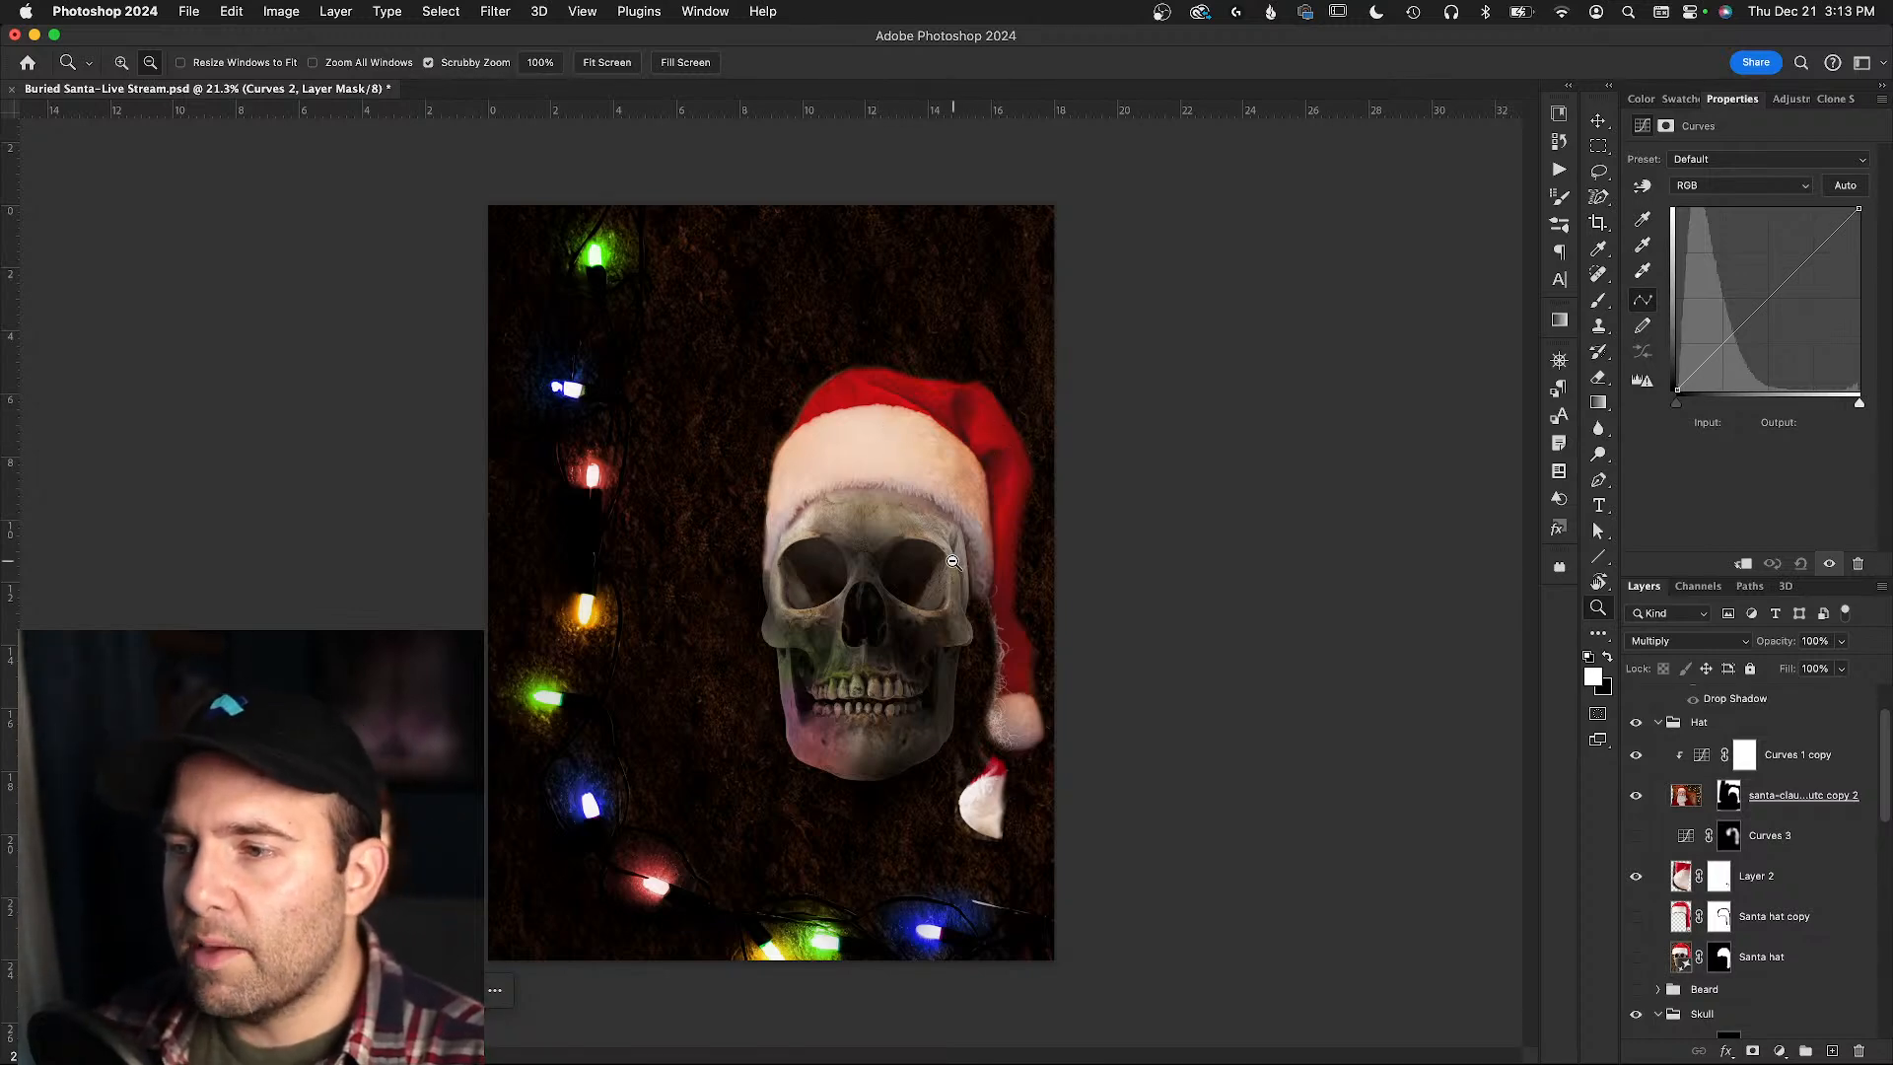
drag(1027, 665, 1063, 668)
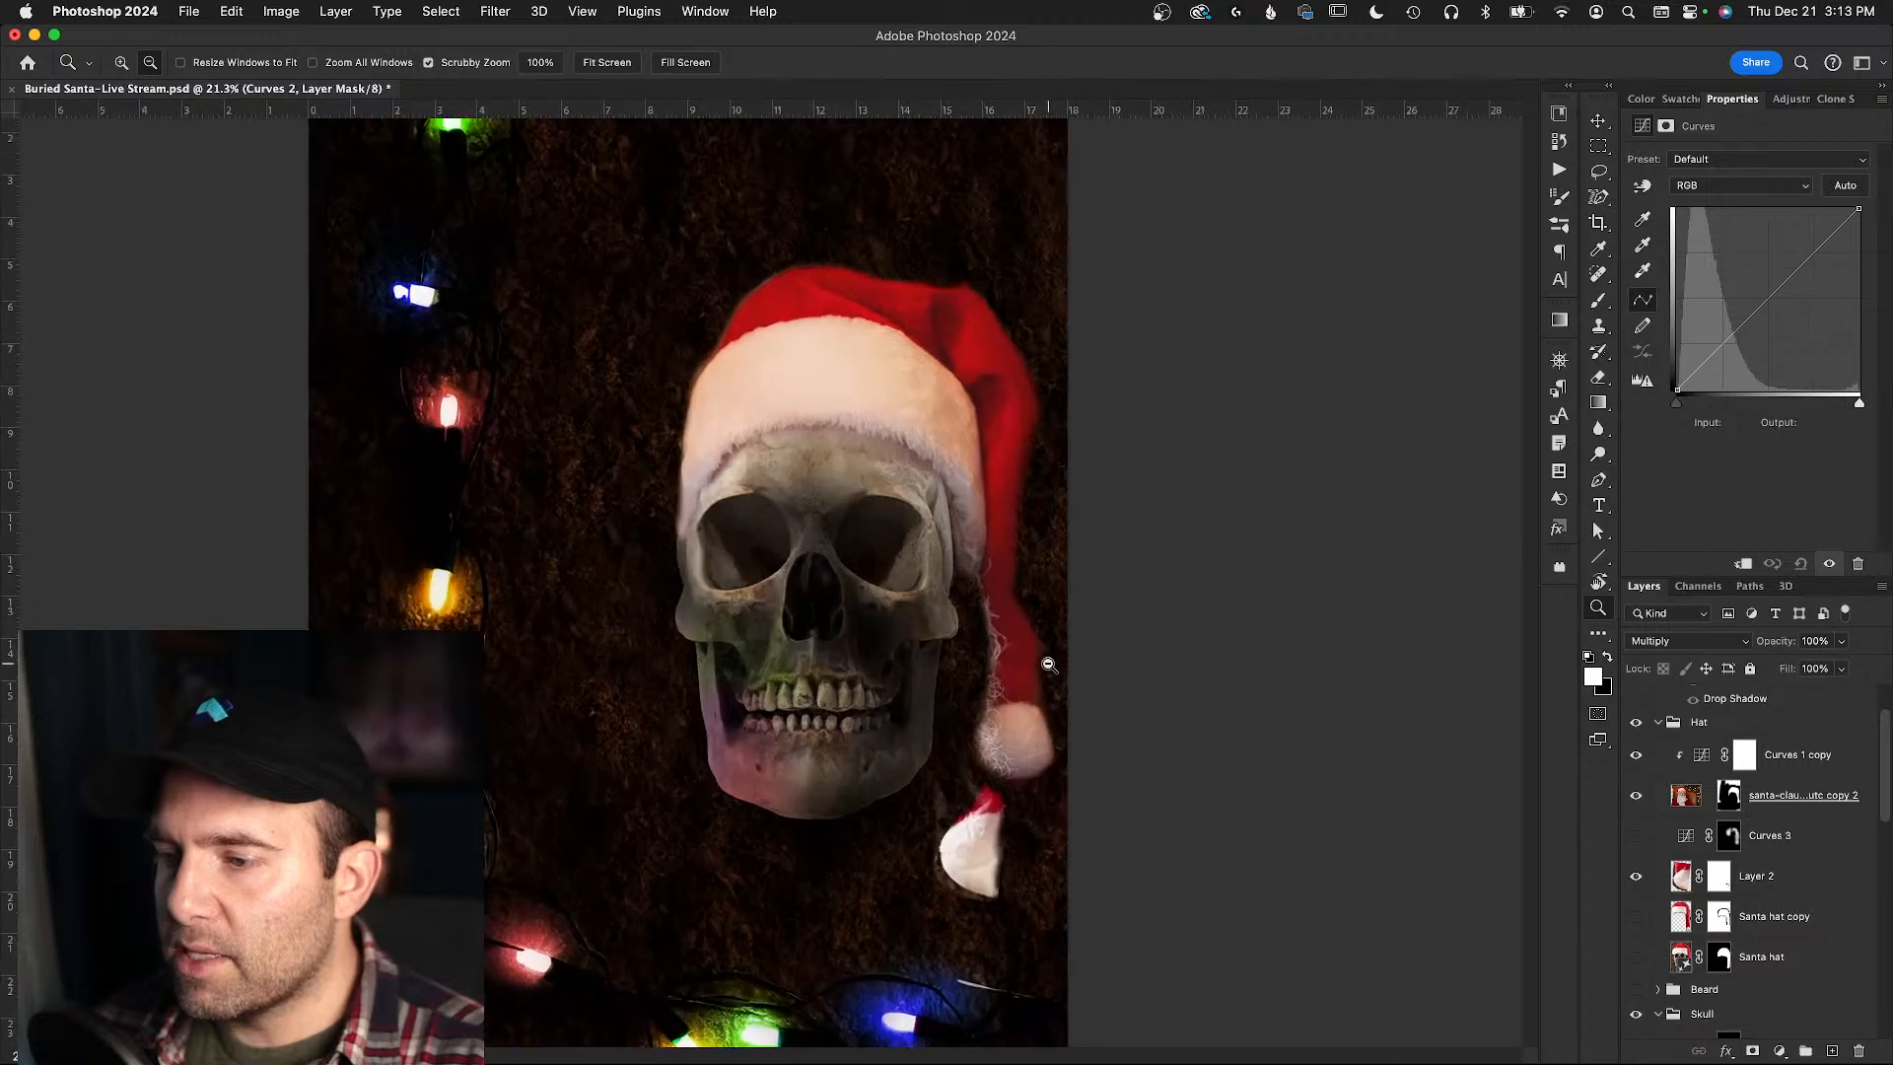
click(1636, 876)
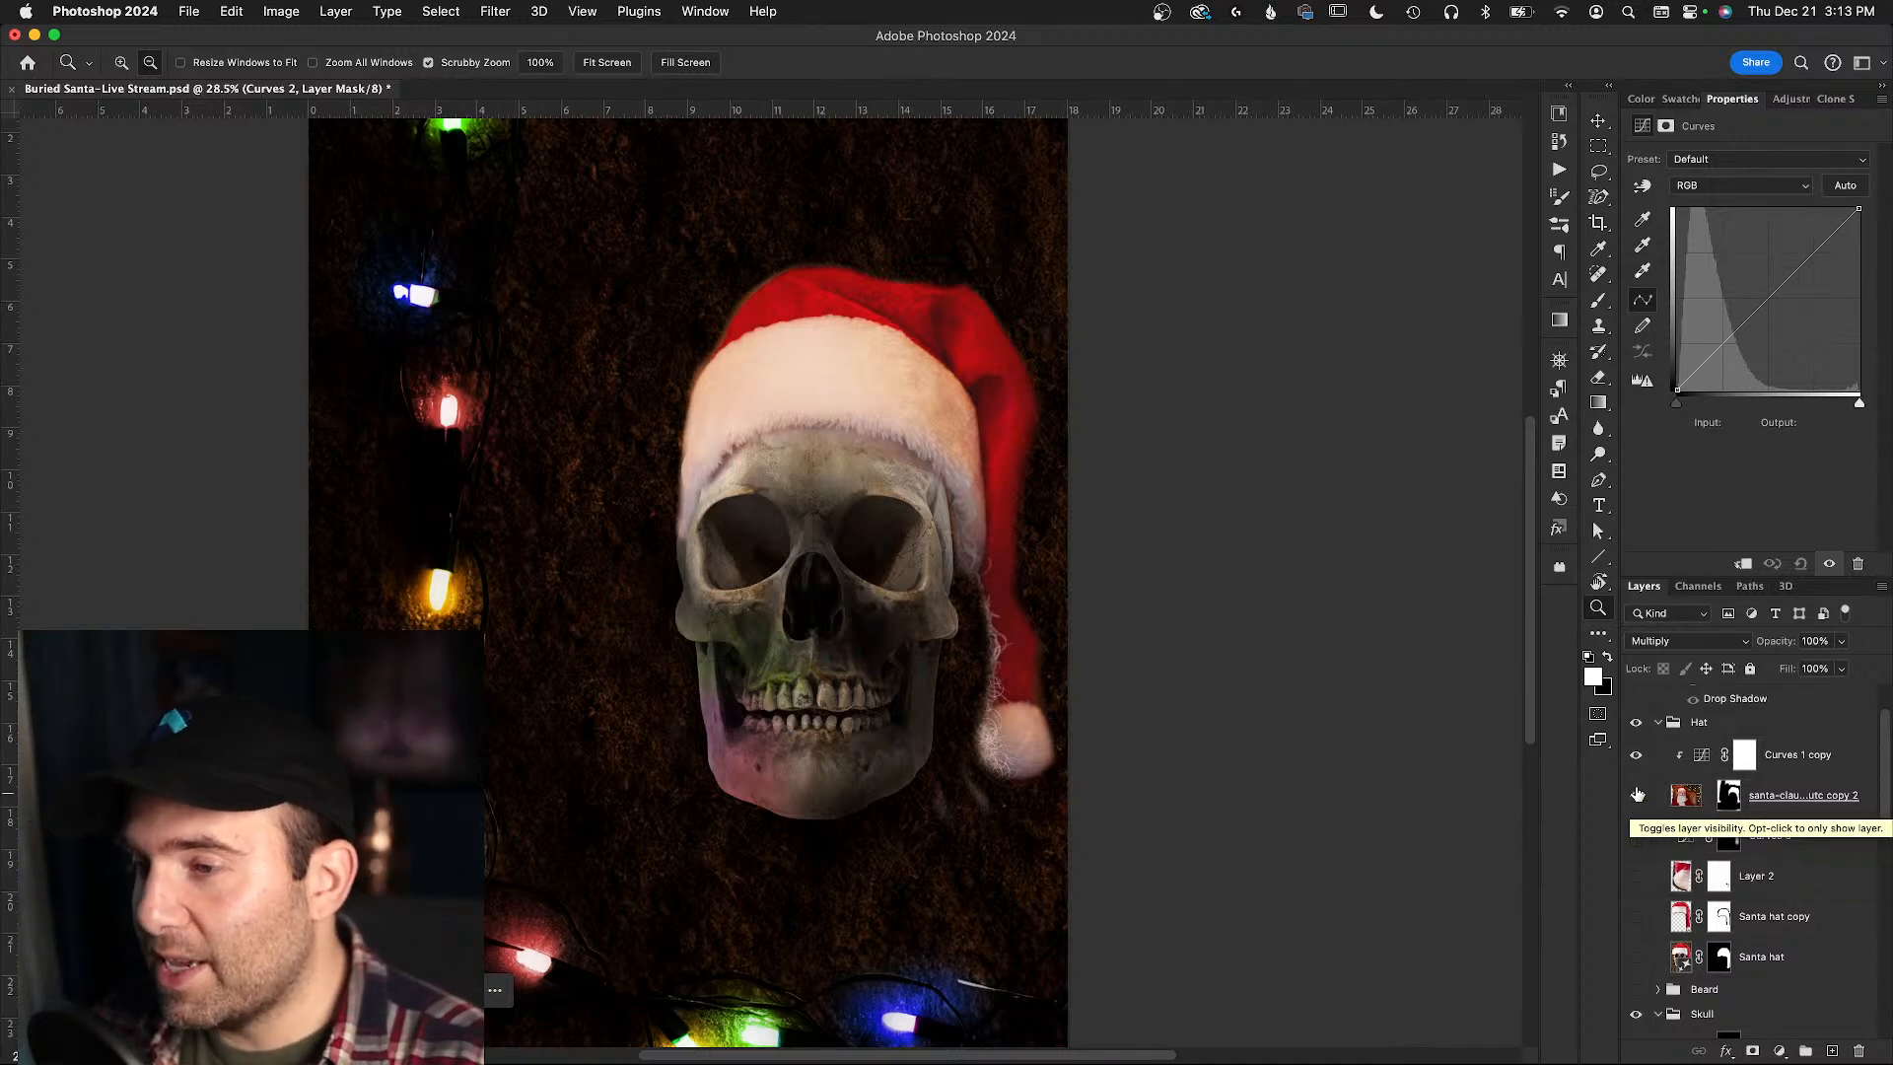
- Inspect the photo hat's pompom up close, hide the santa-claus…utc copy 2 layer, and show Santa hat copy in its place
drag(1015, 727, 1078, 719)
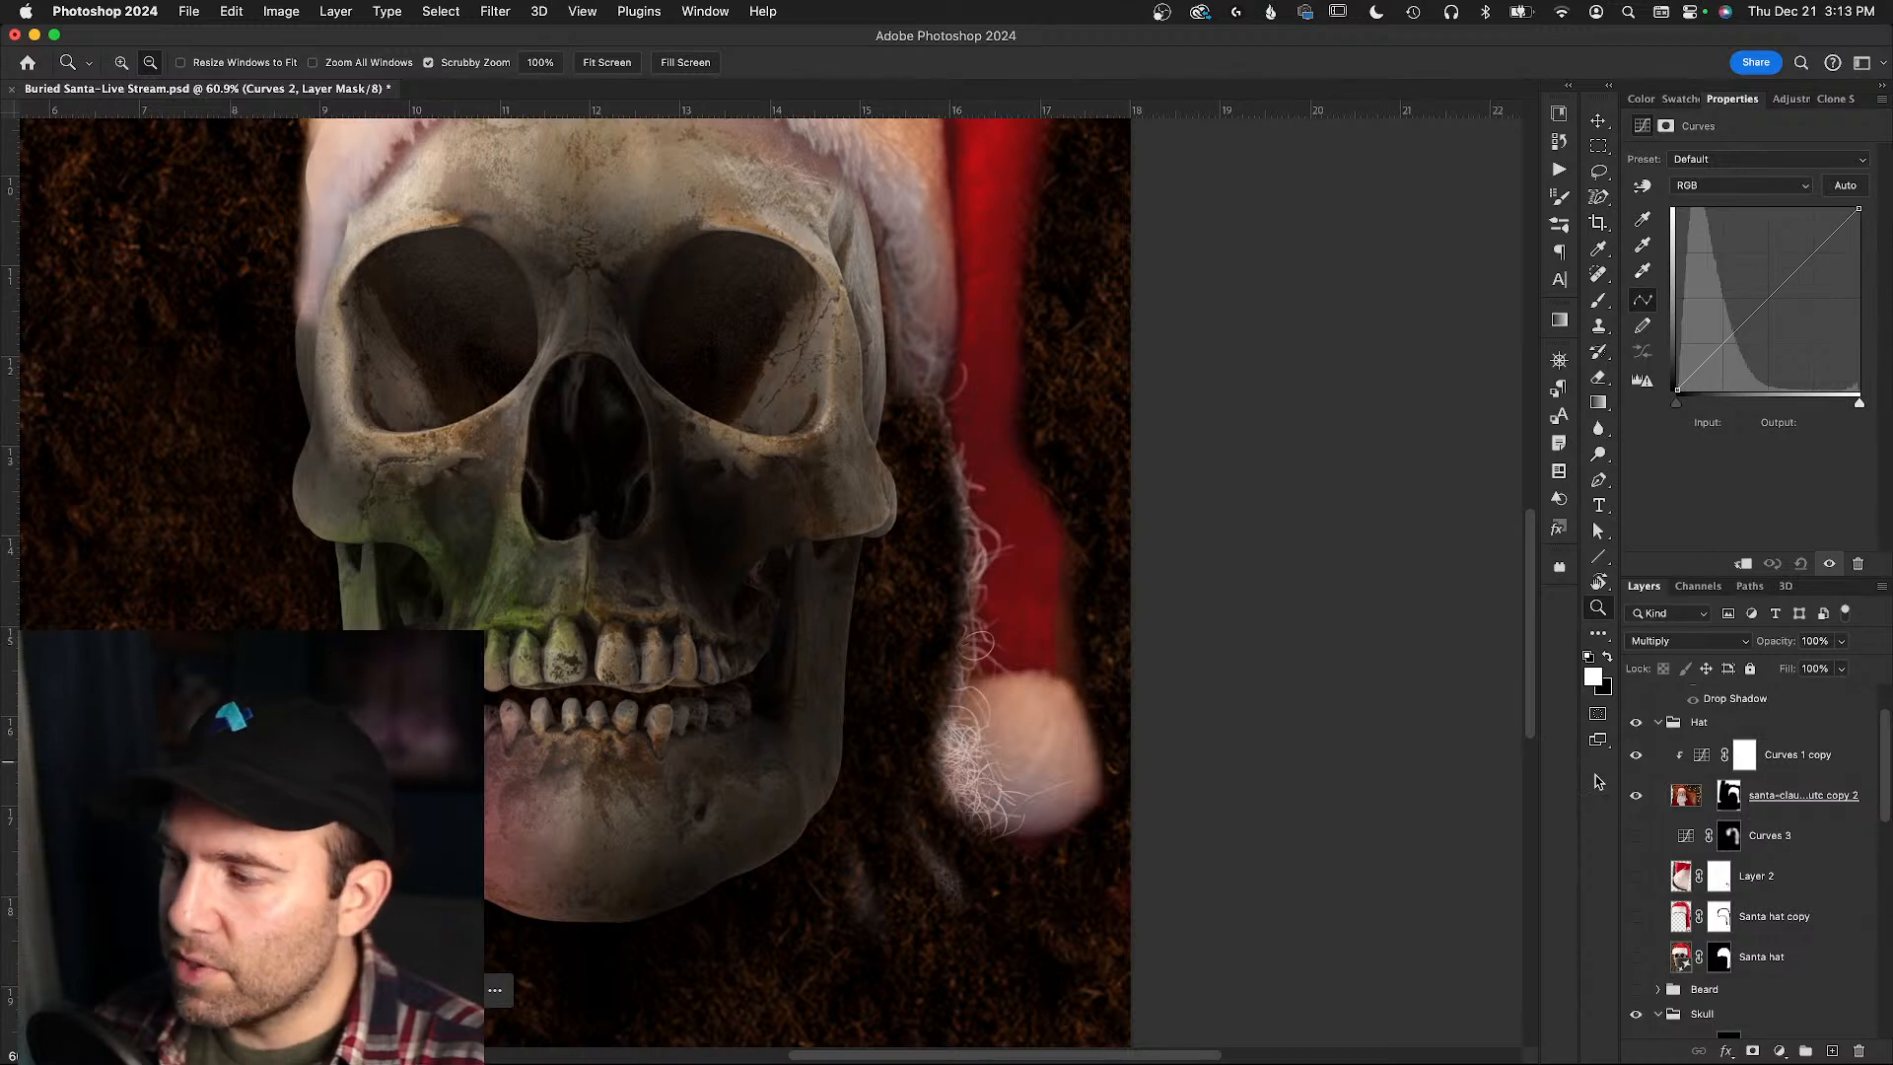
click(1636, 796)
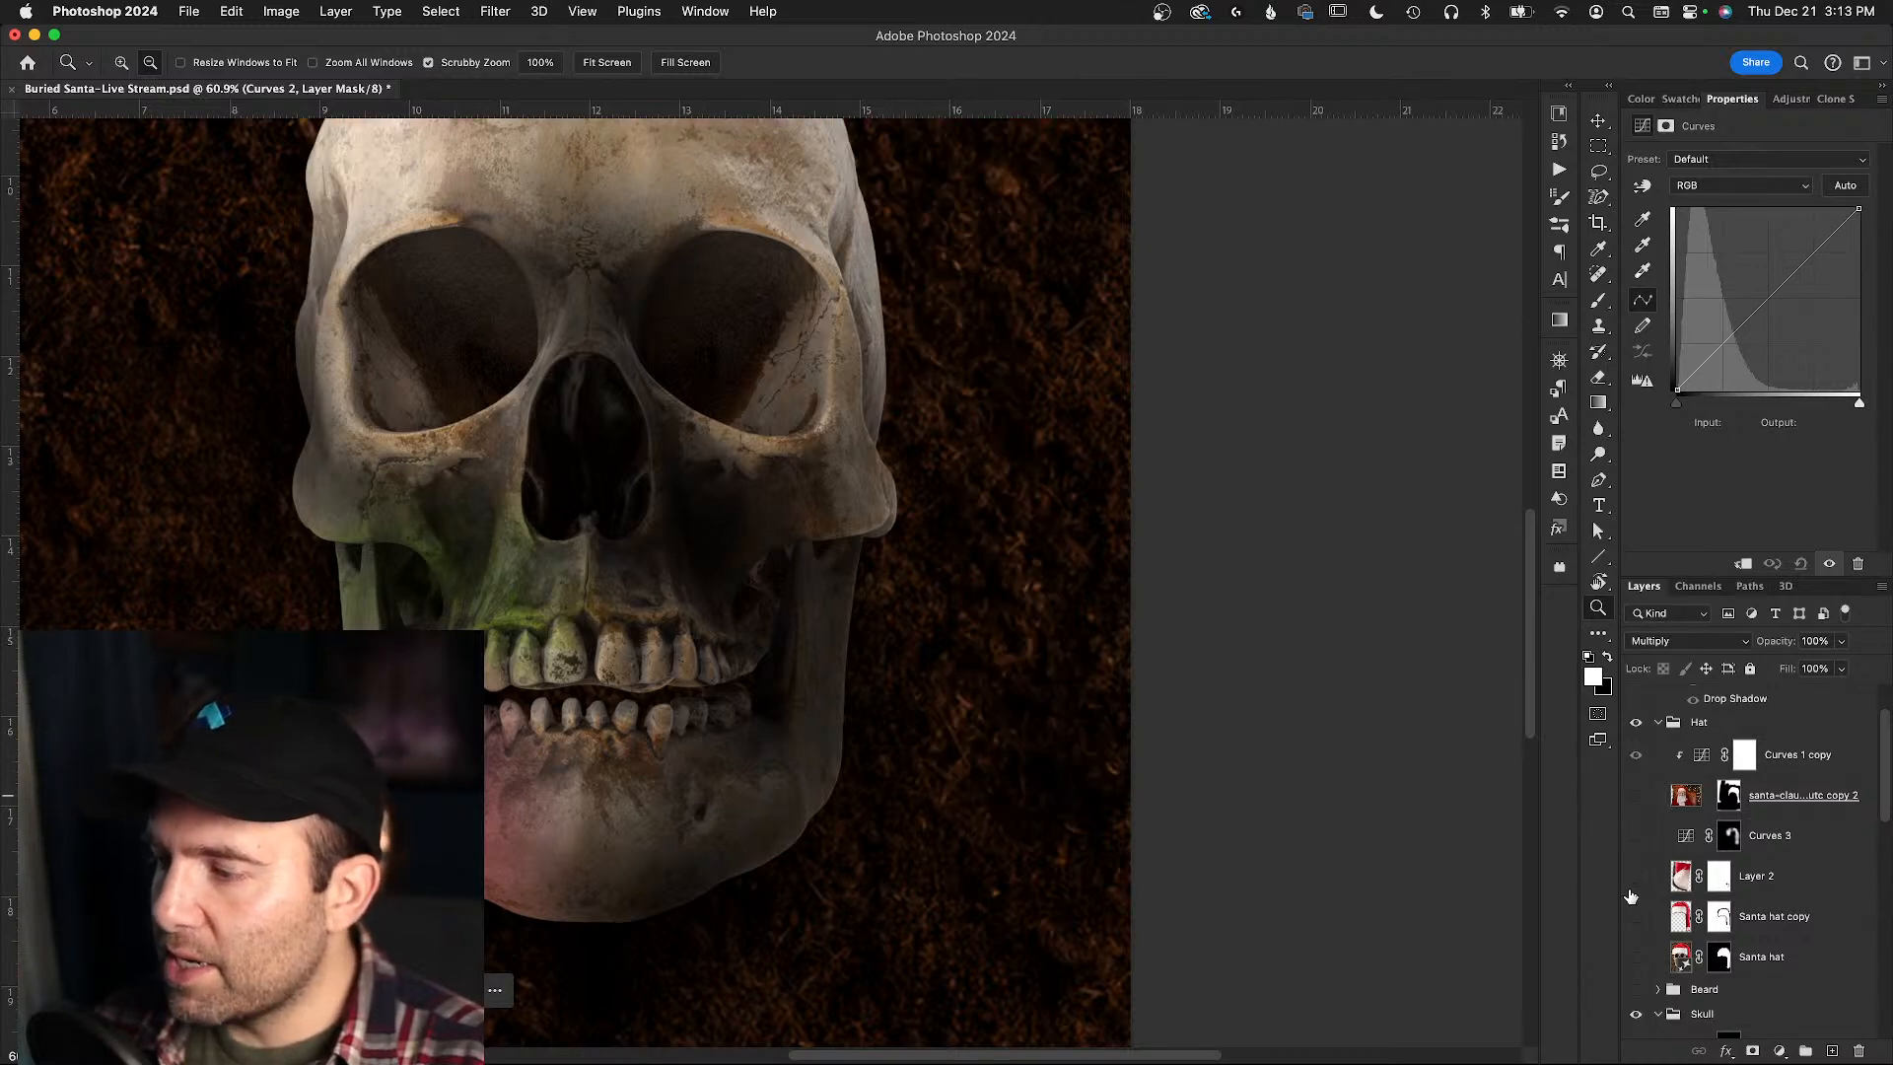
click(1634, 928)
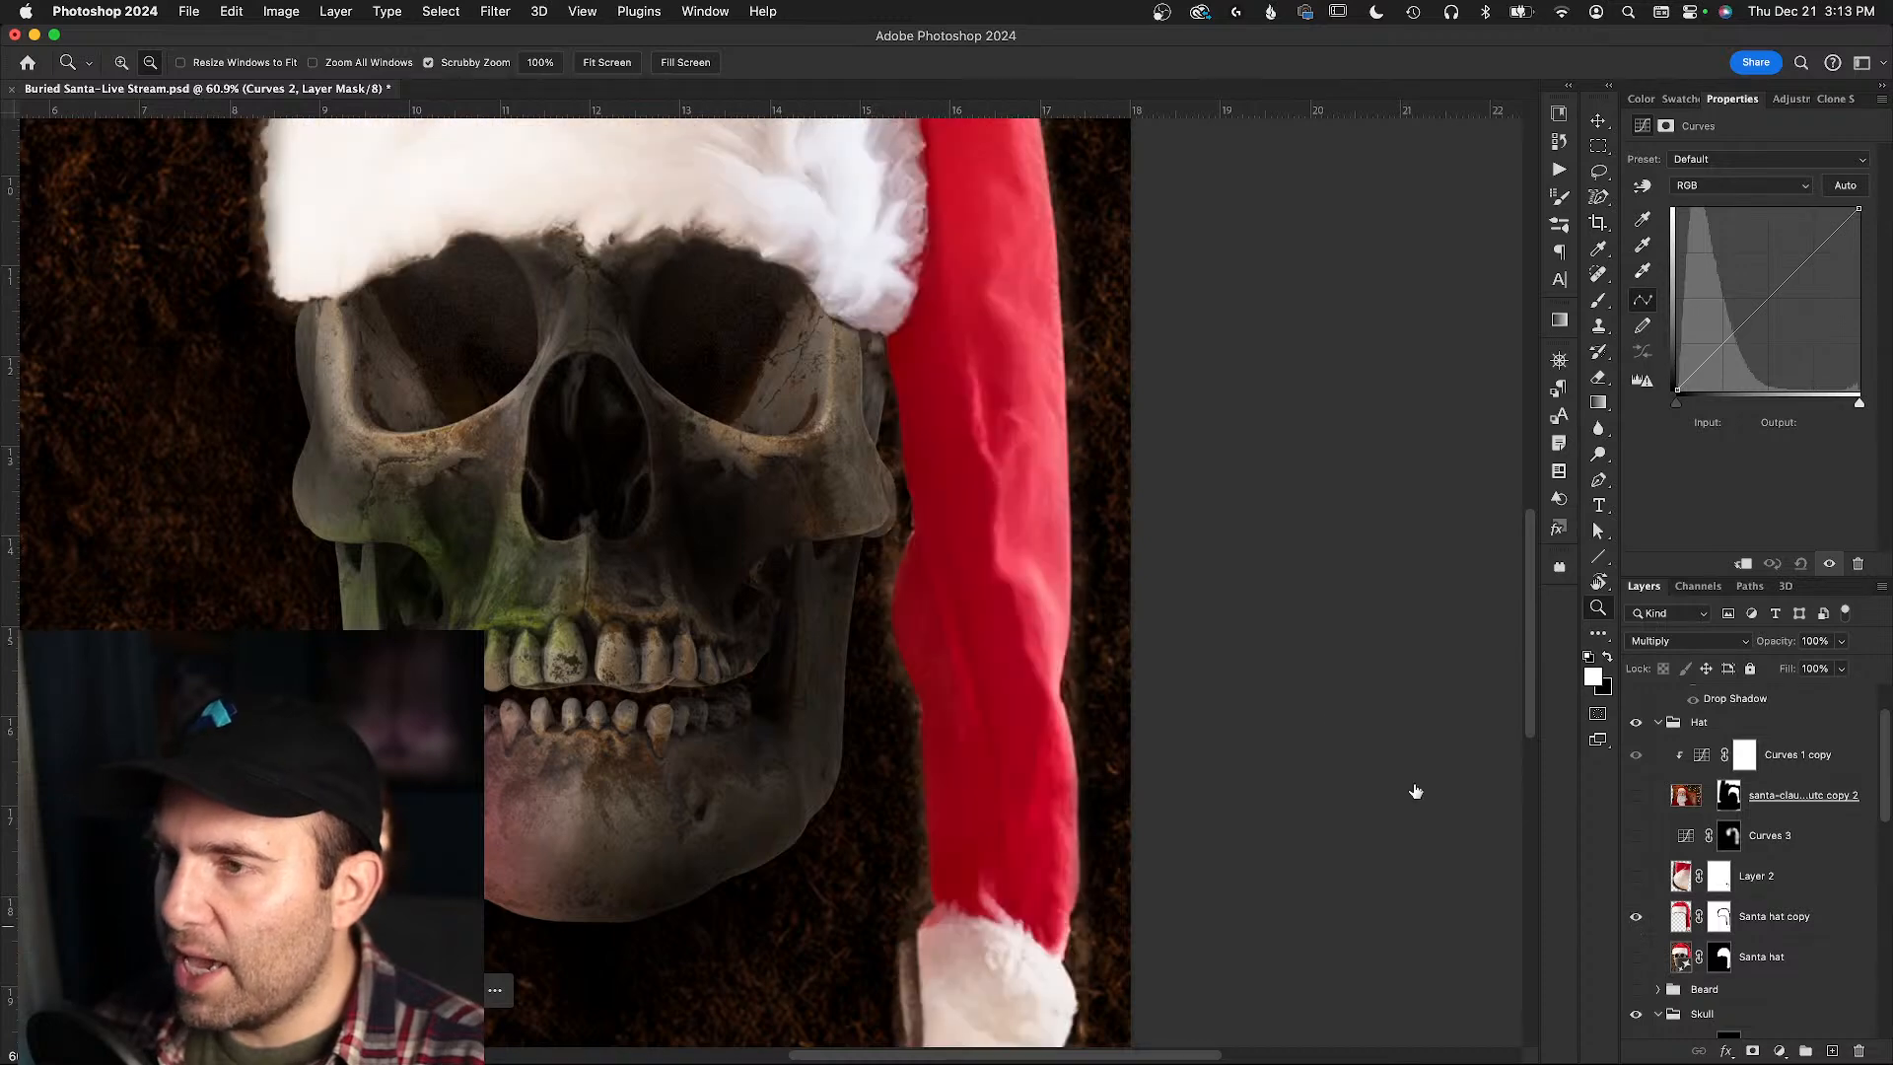
alt+click(1111, 690)
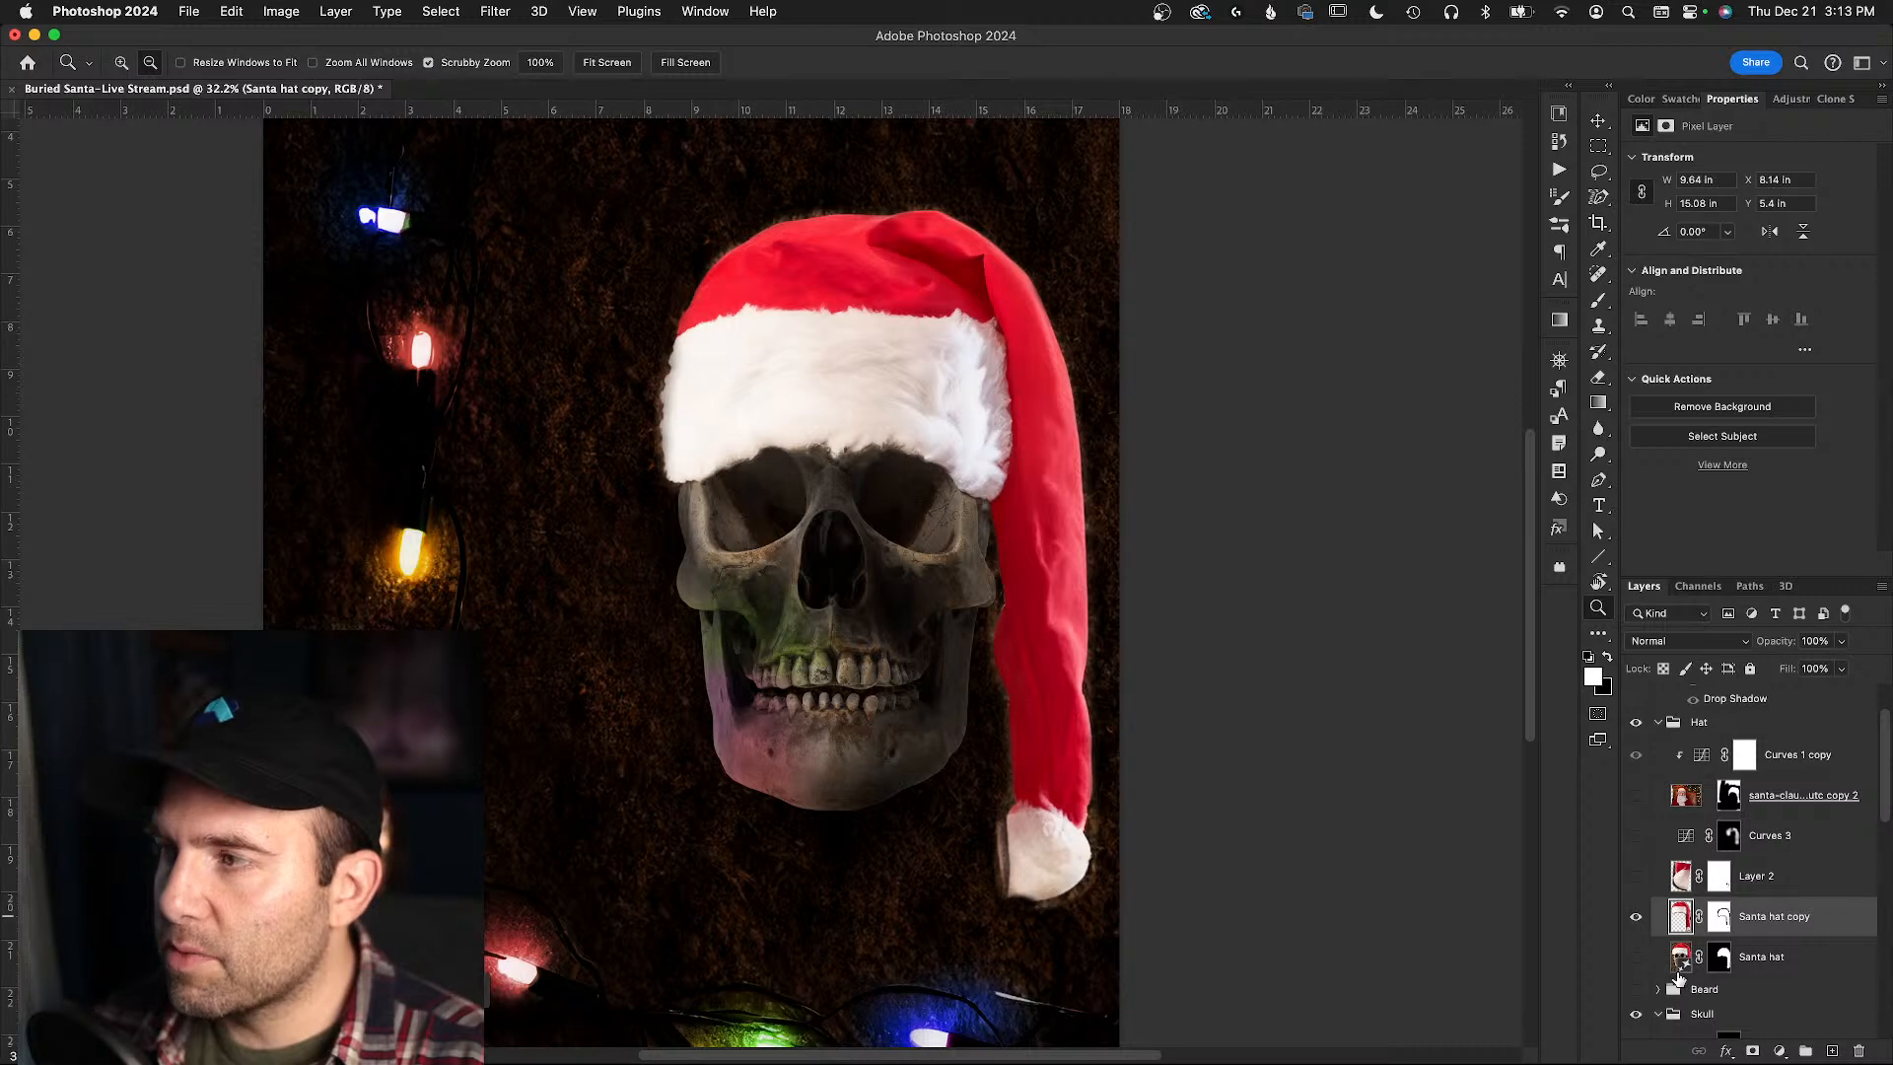
- Show the generative Santa hat layer instead of Santa hat copy and preview its second and third variations
click(1679, 961)
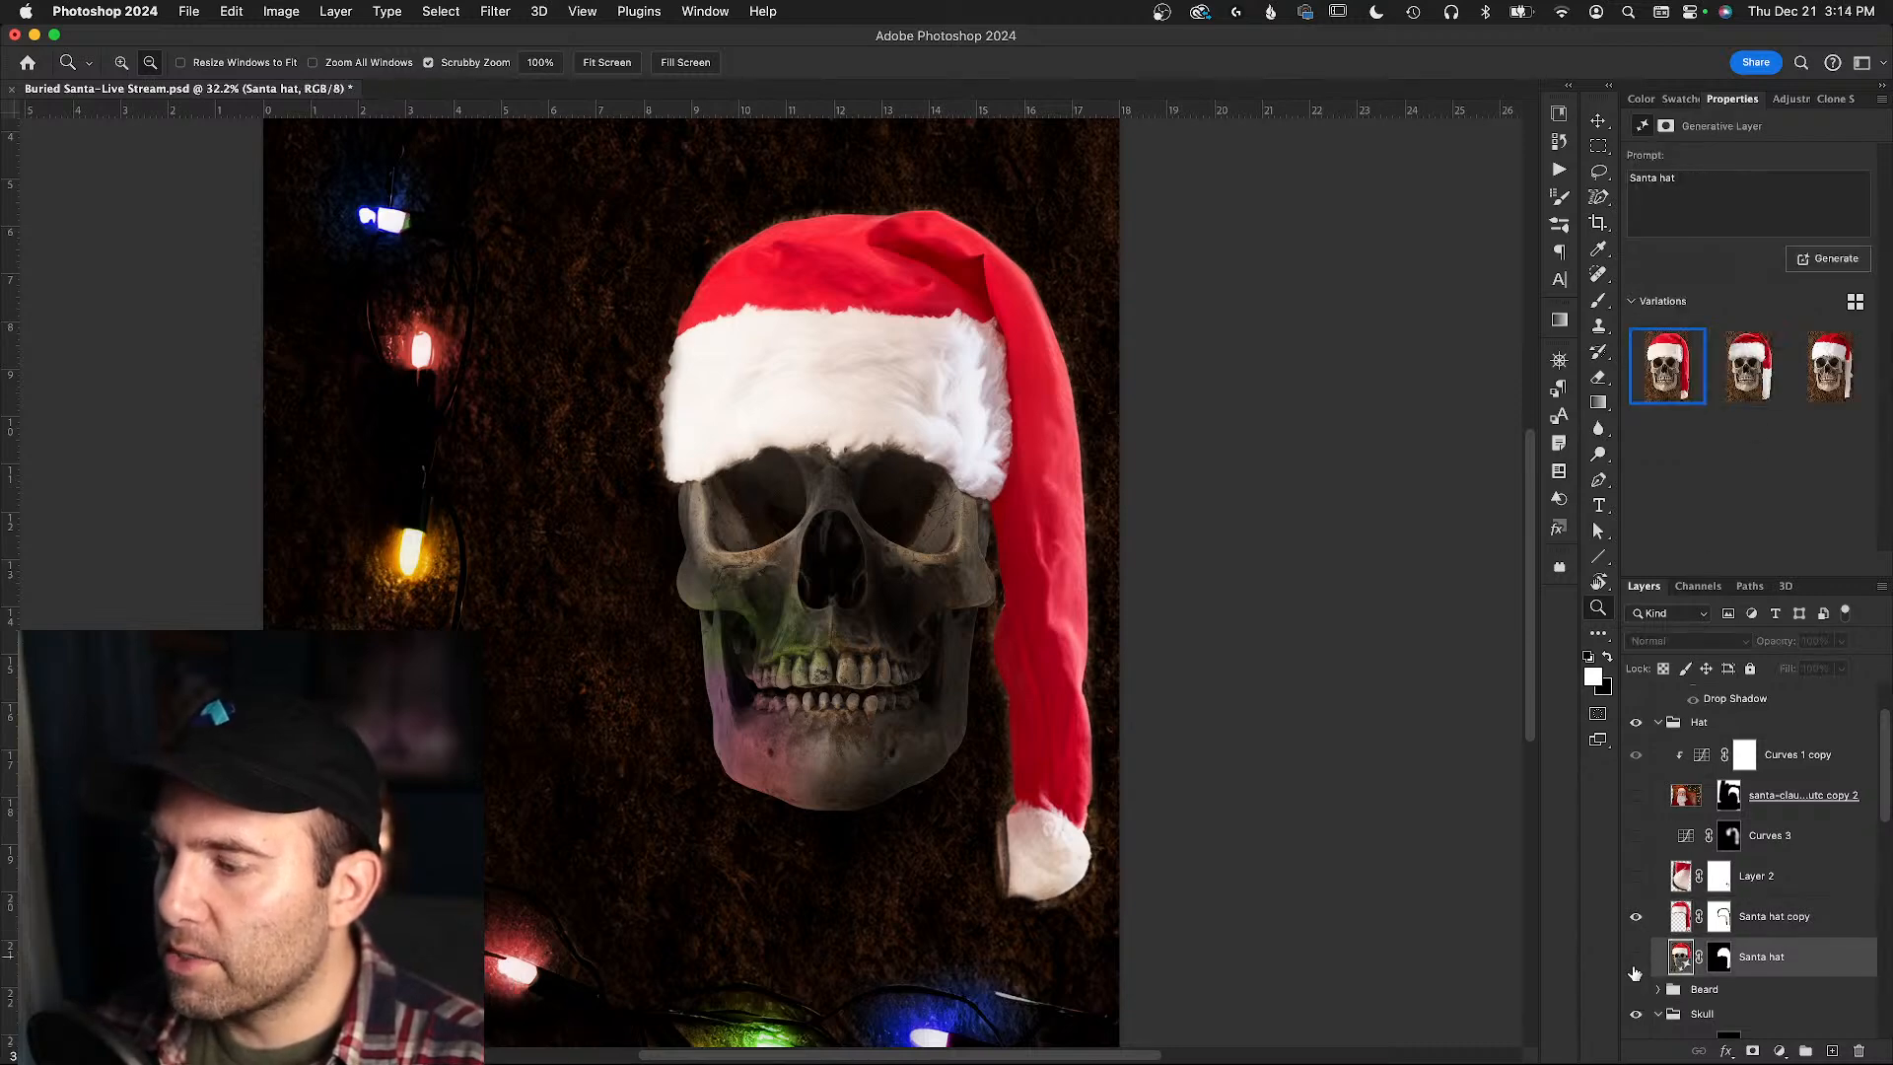
click(1635, 956)
click(1636, 916)
mouse_move(1720, 400)
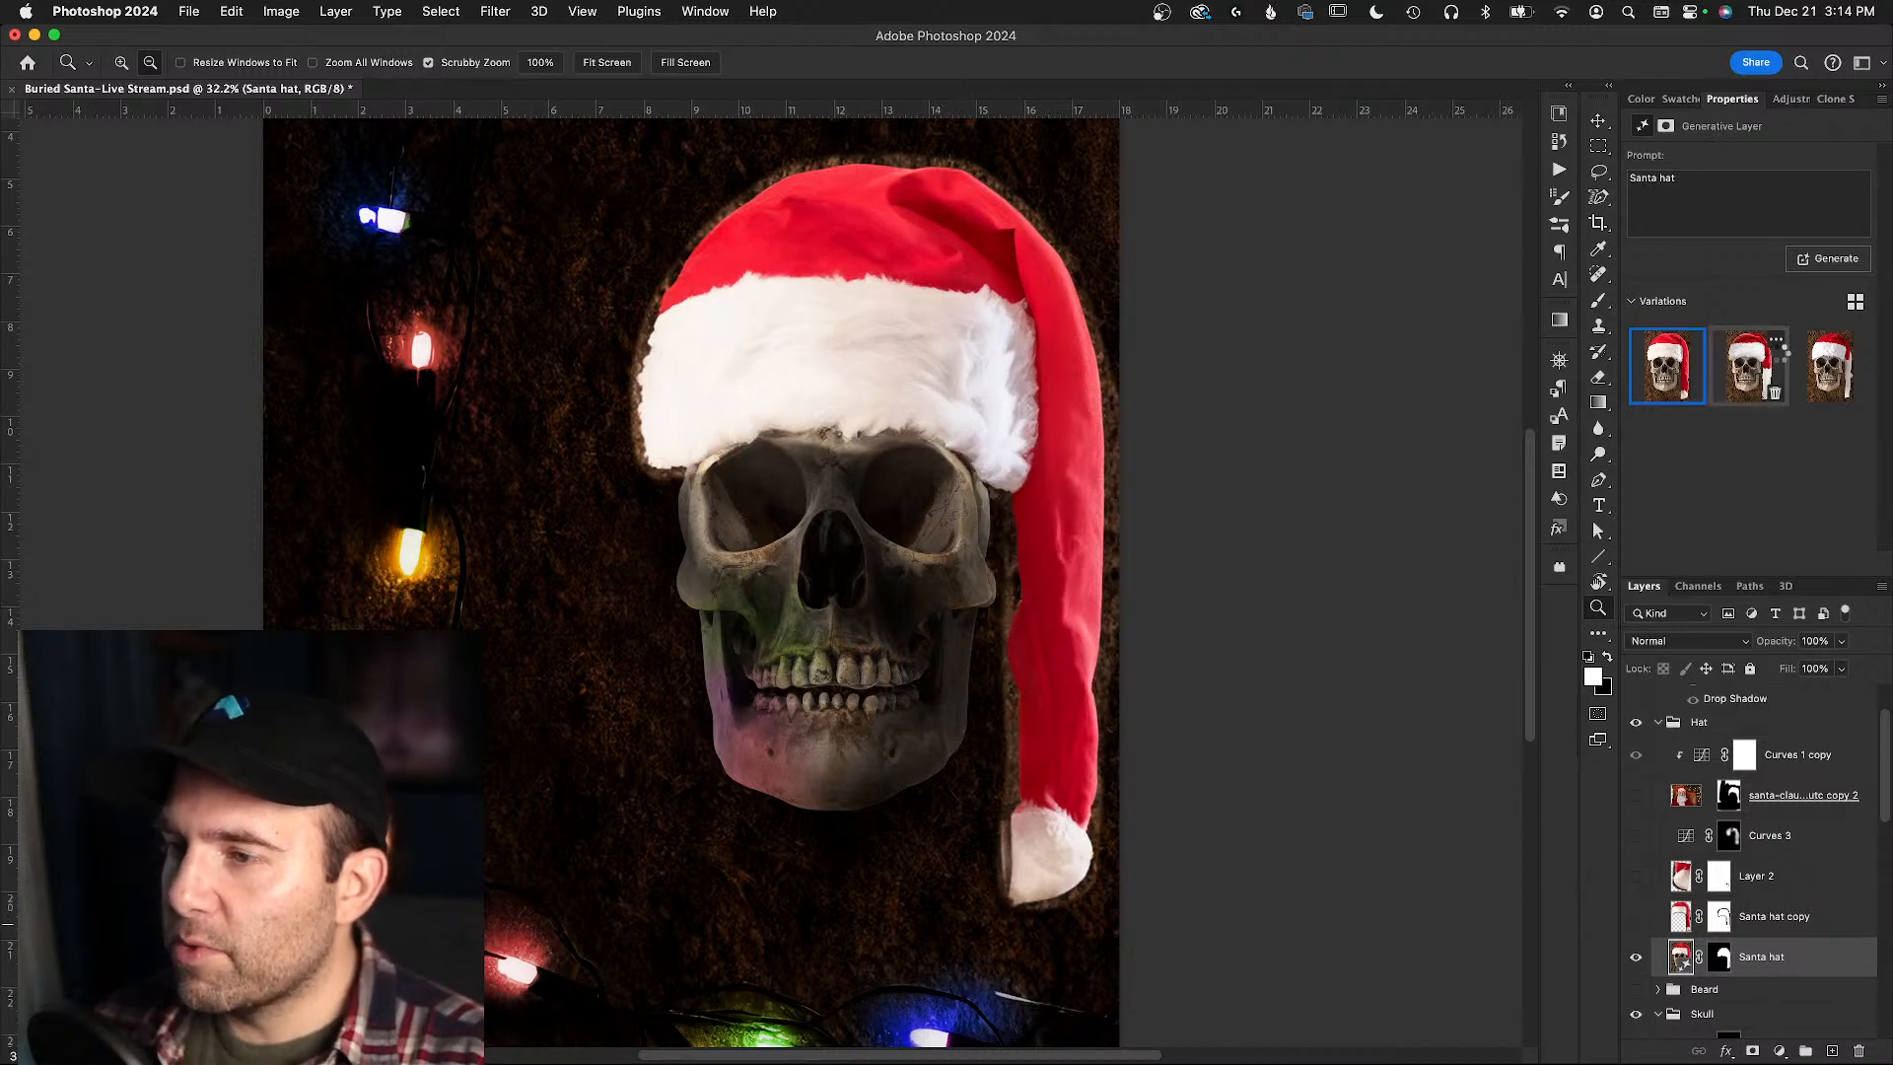
click(1780, 357)
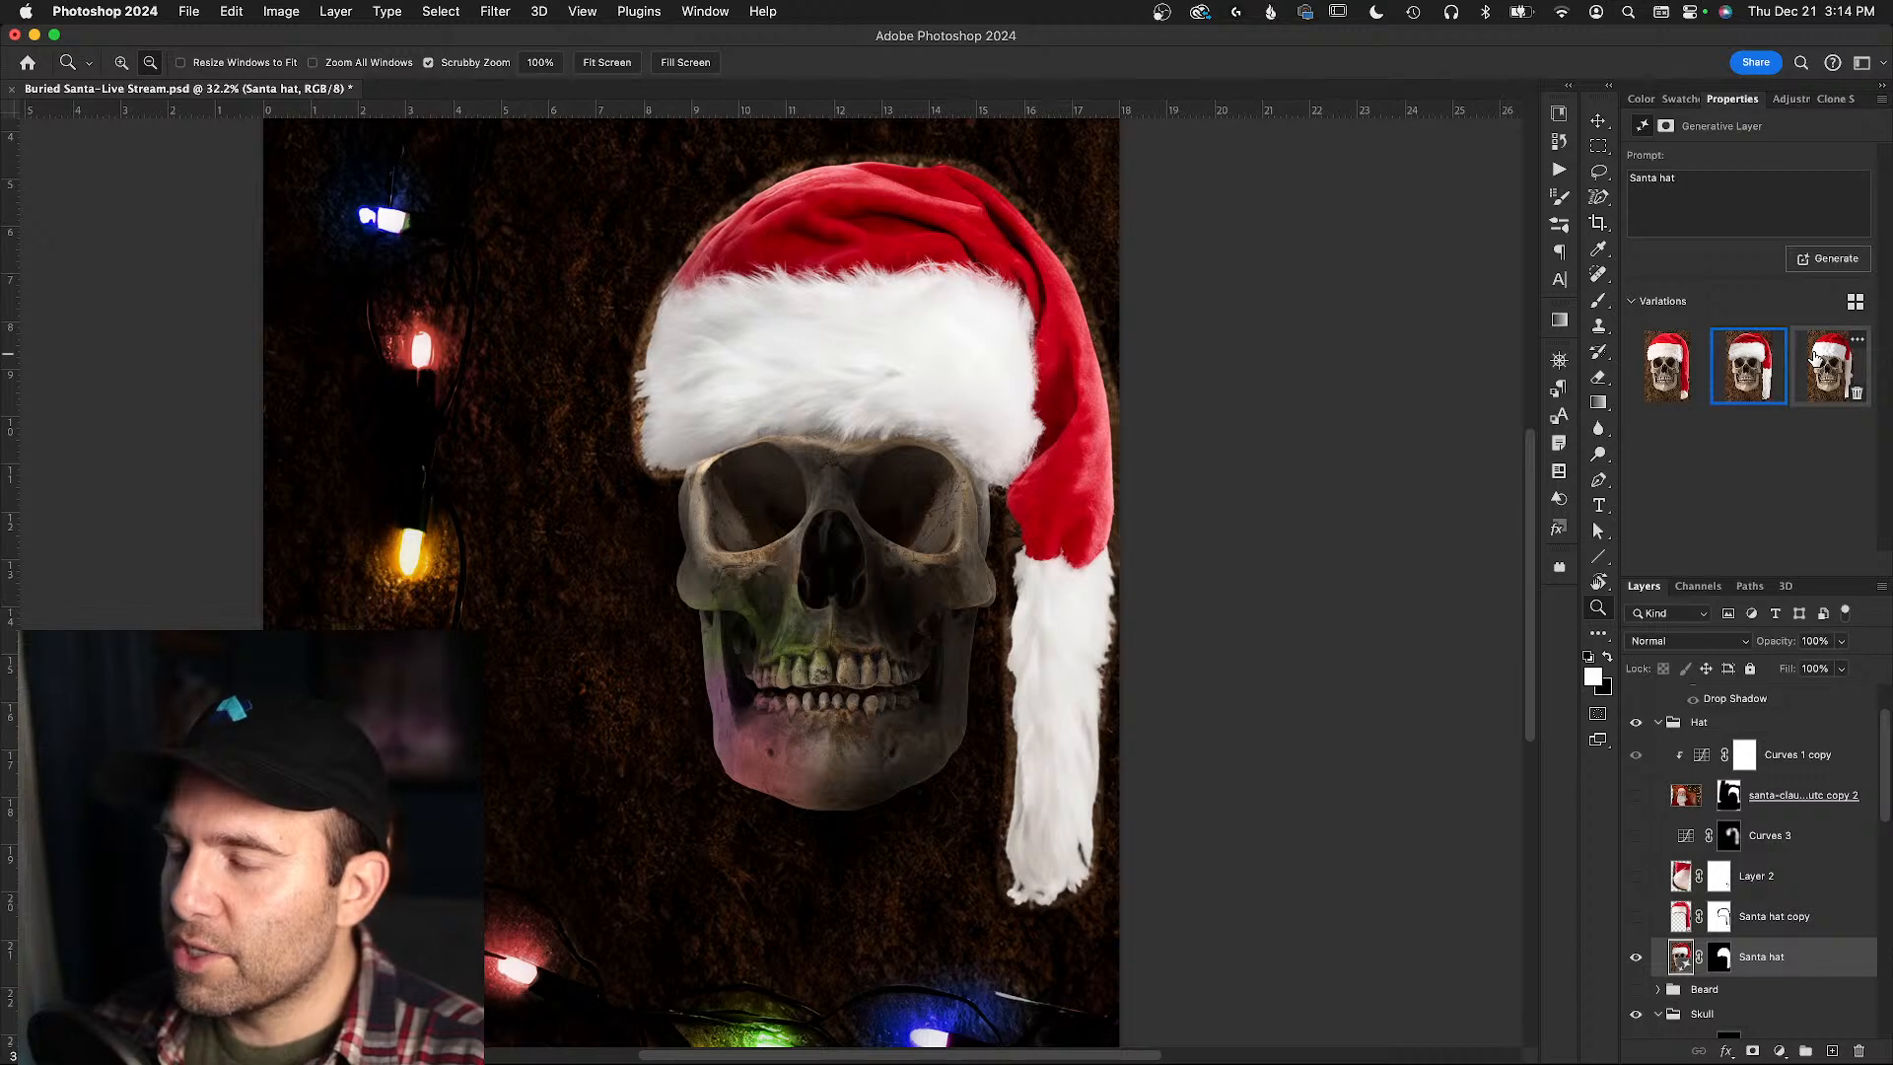
click(1813, 353)
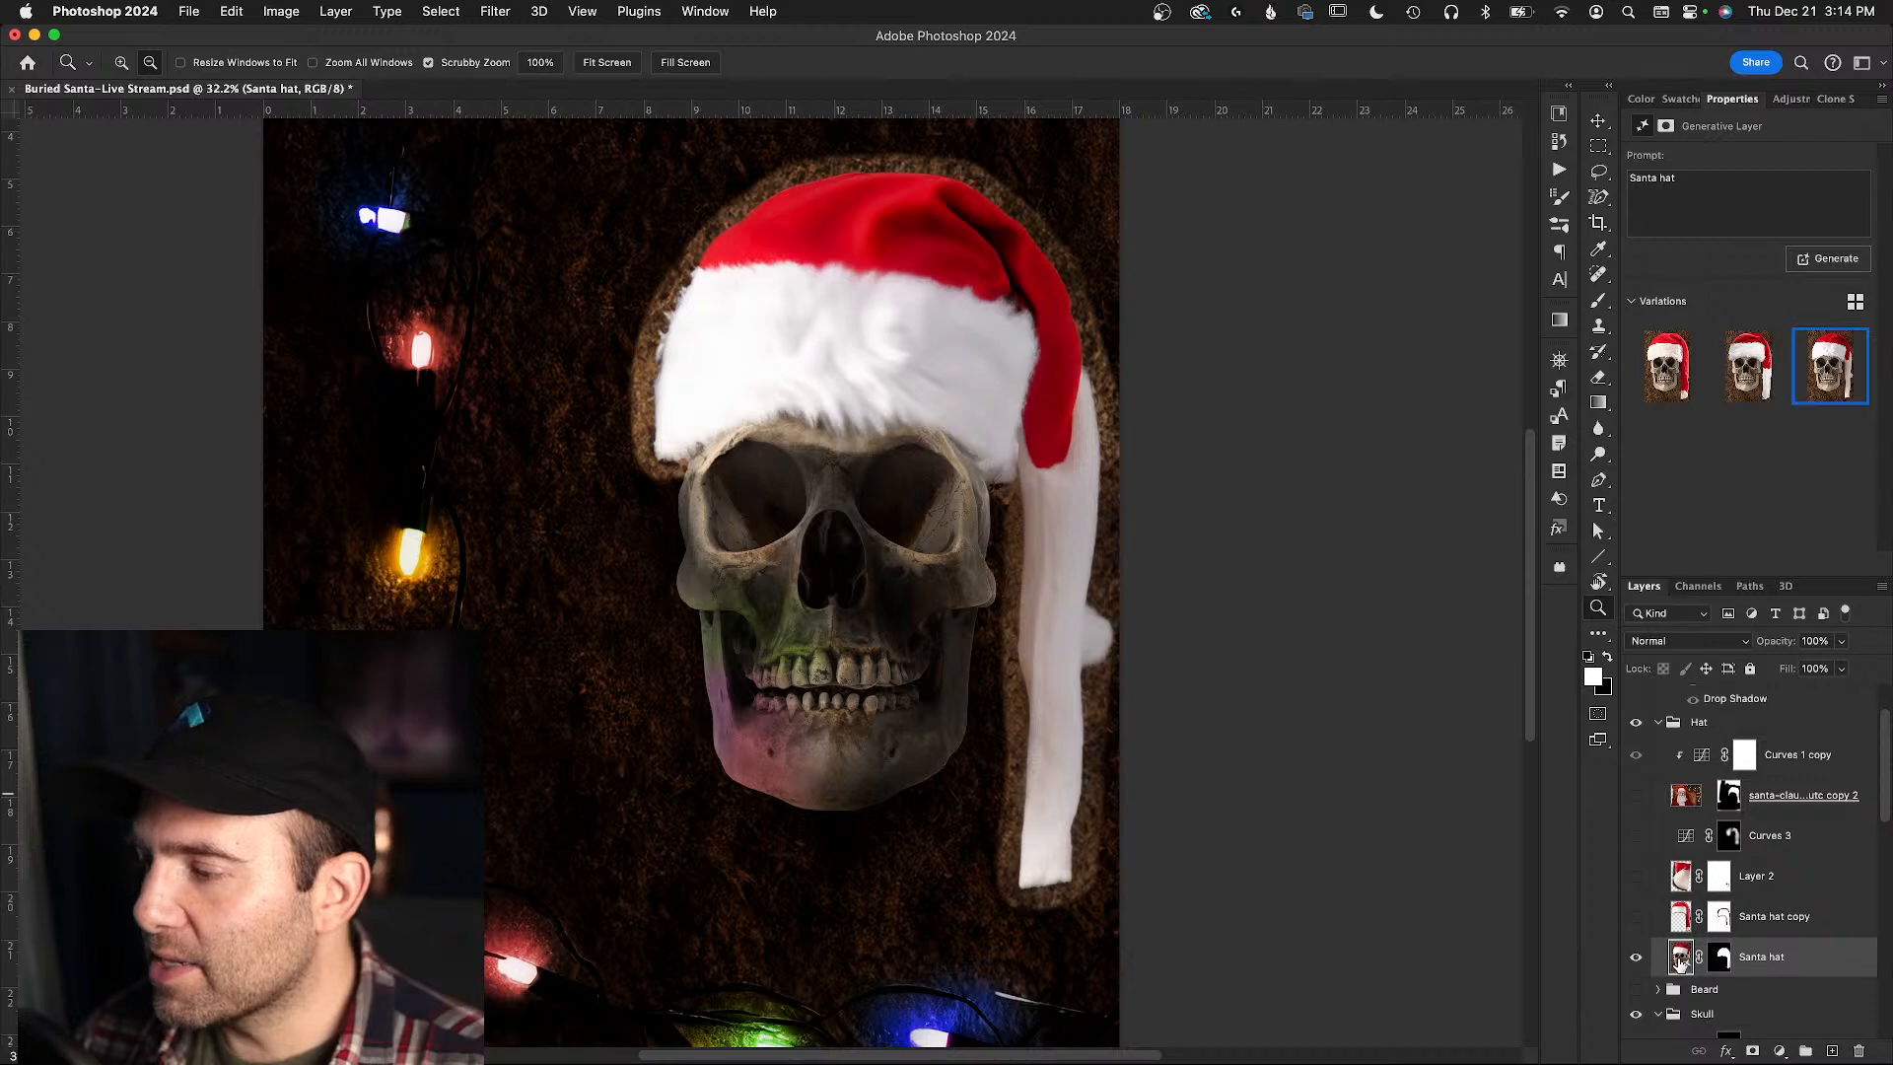
- Hide the generative Santa hat layer and show Santa hat copy, Layer 2 and Curves 3 to rebuild the hat with its pompom
click(1637, 956)
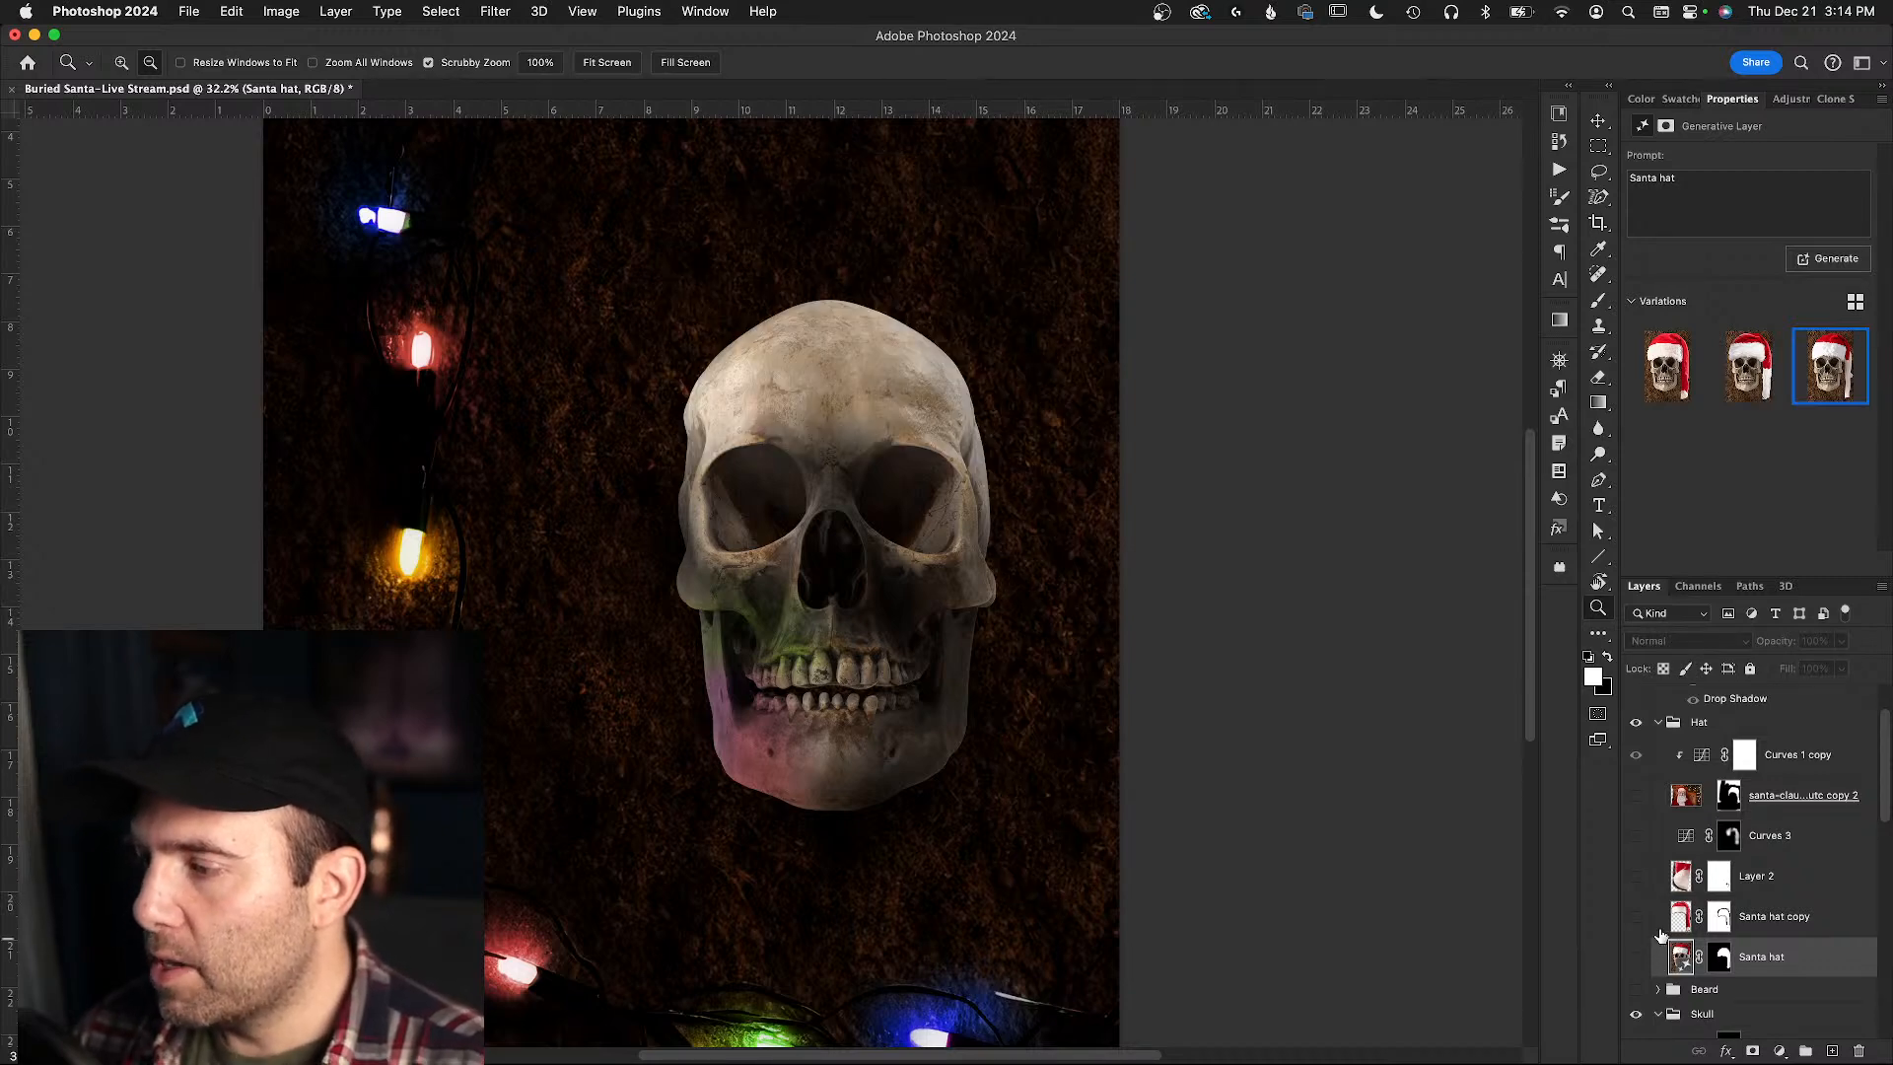
click(1636, 916)
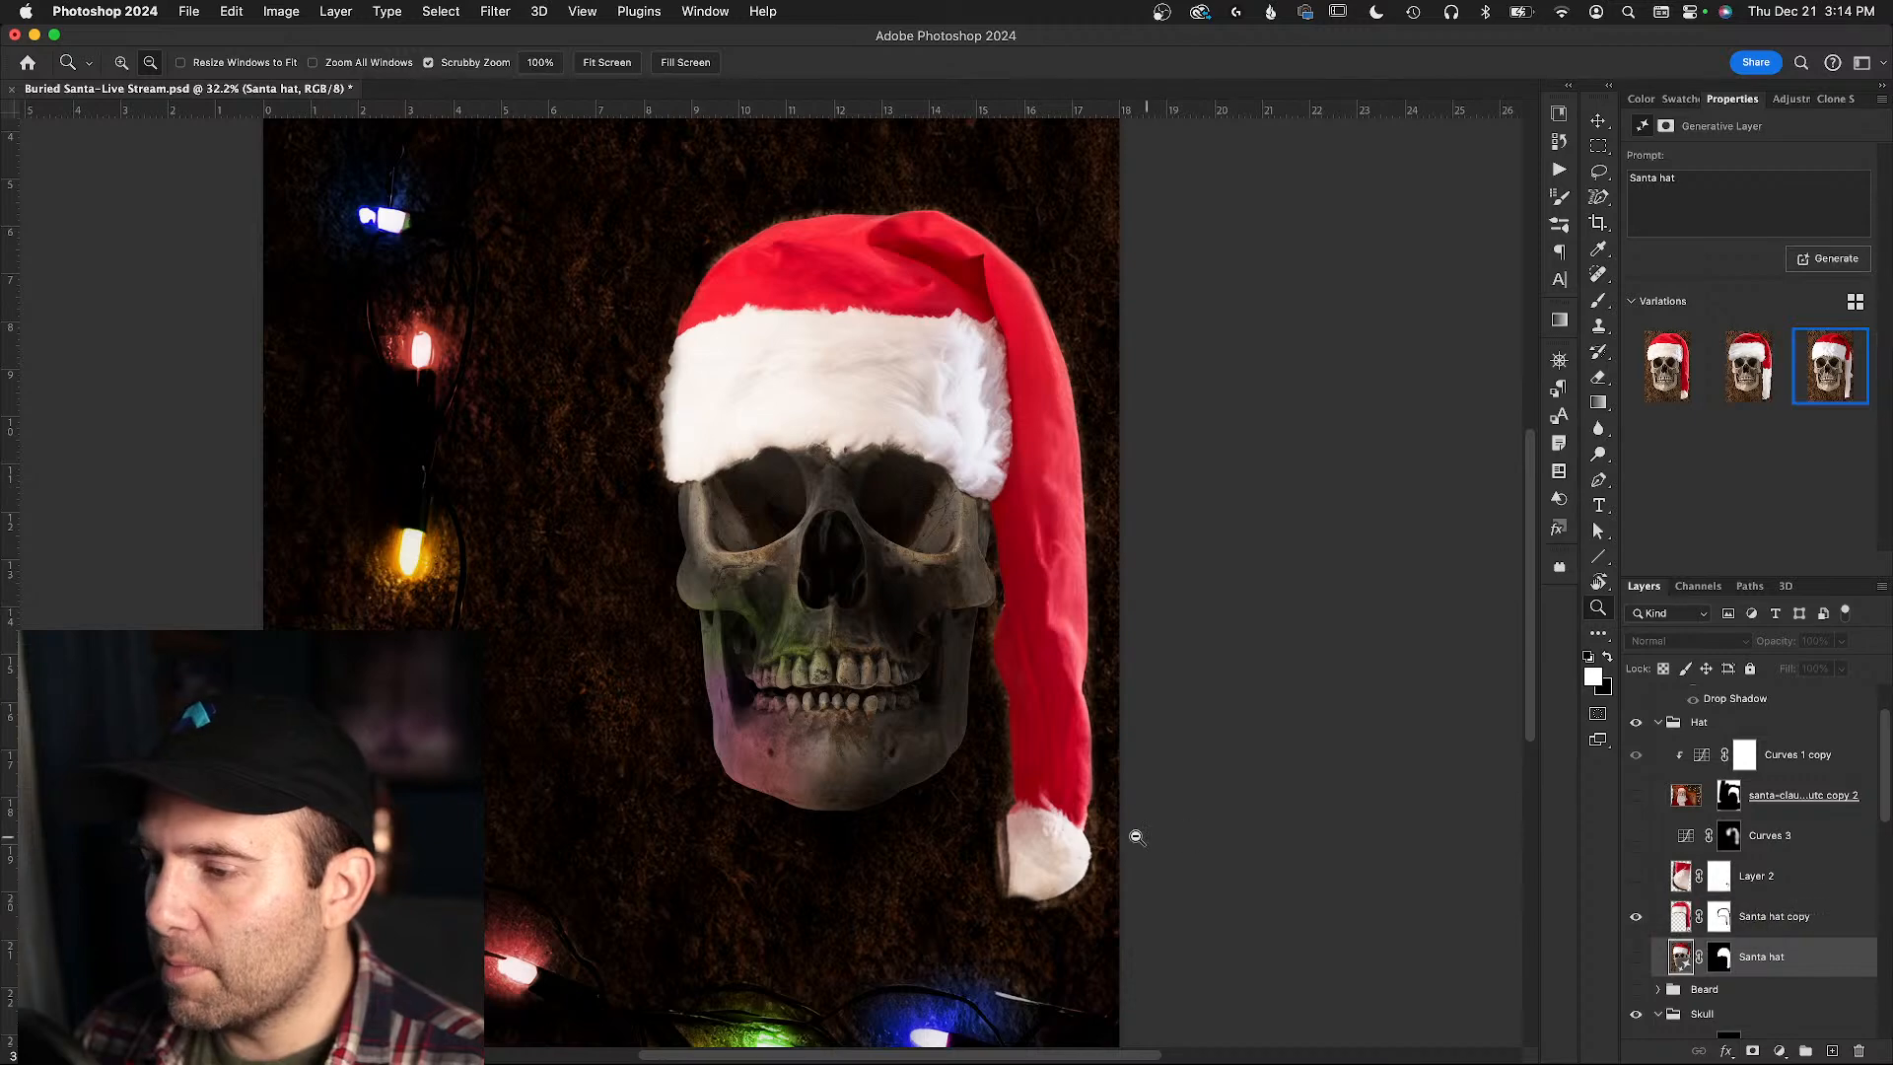
drag(1015, 868, 1045, 826)
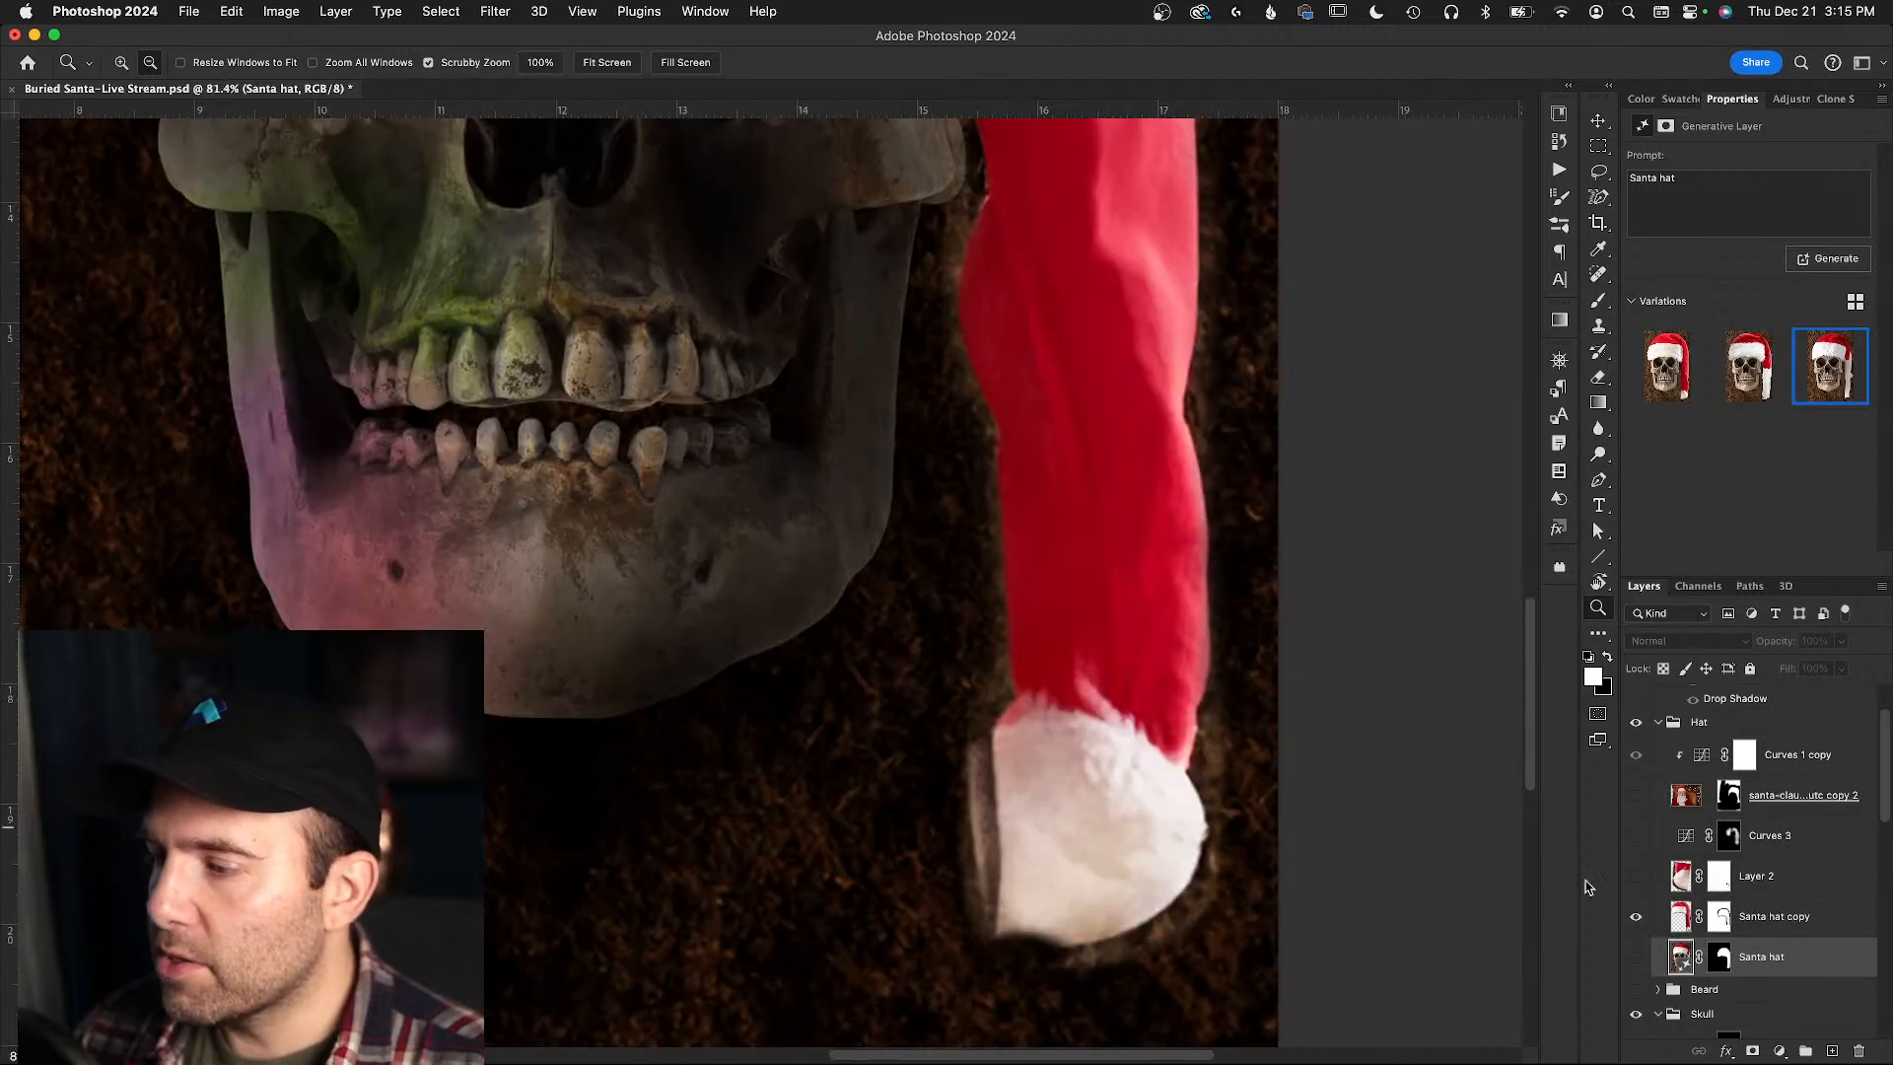
click(1636, 876)
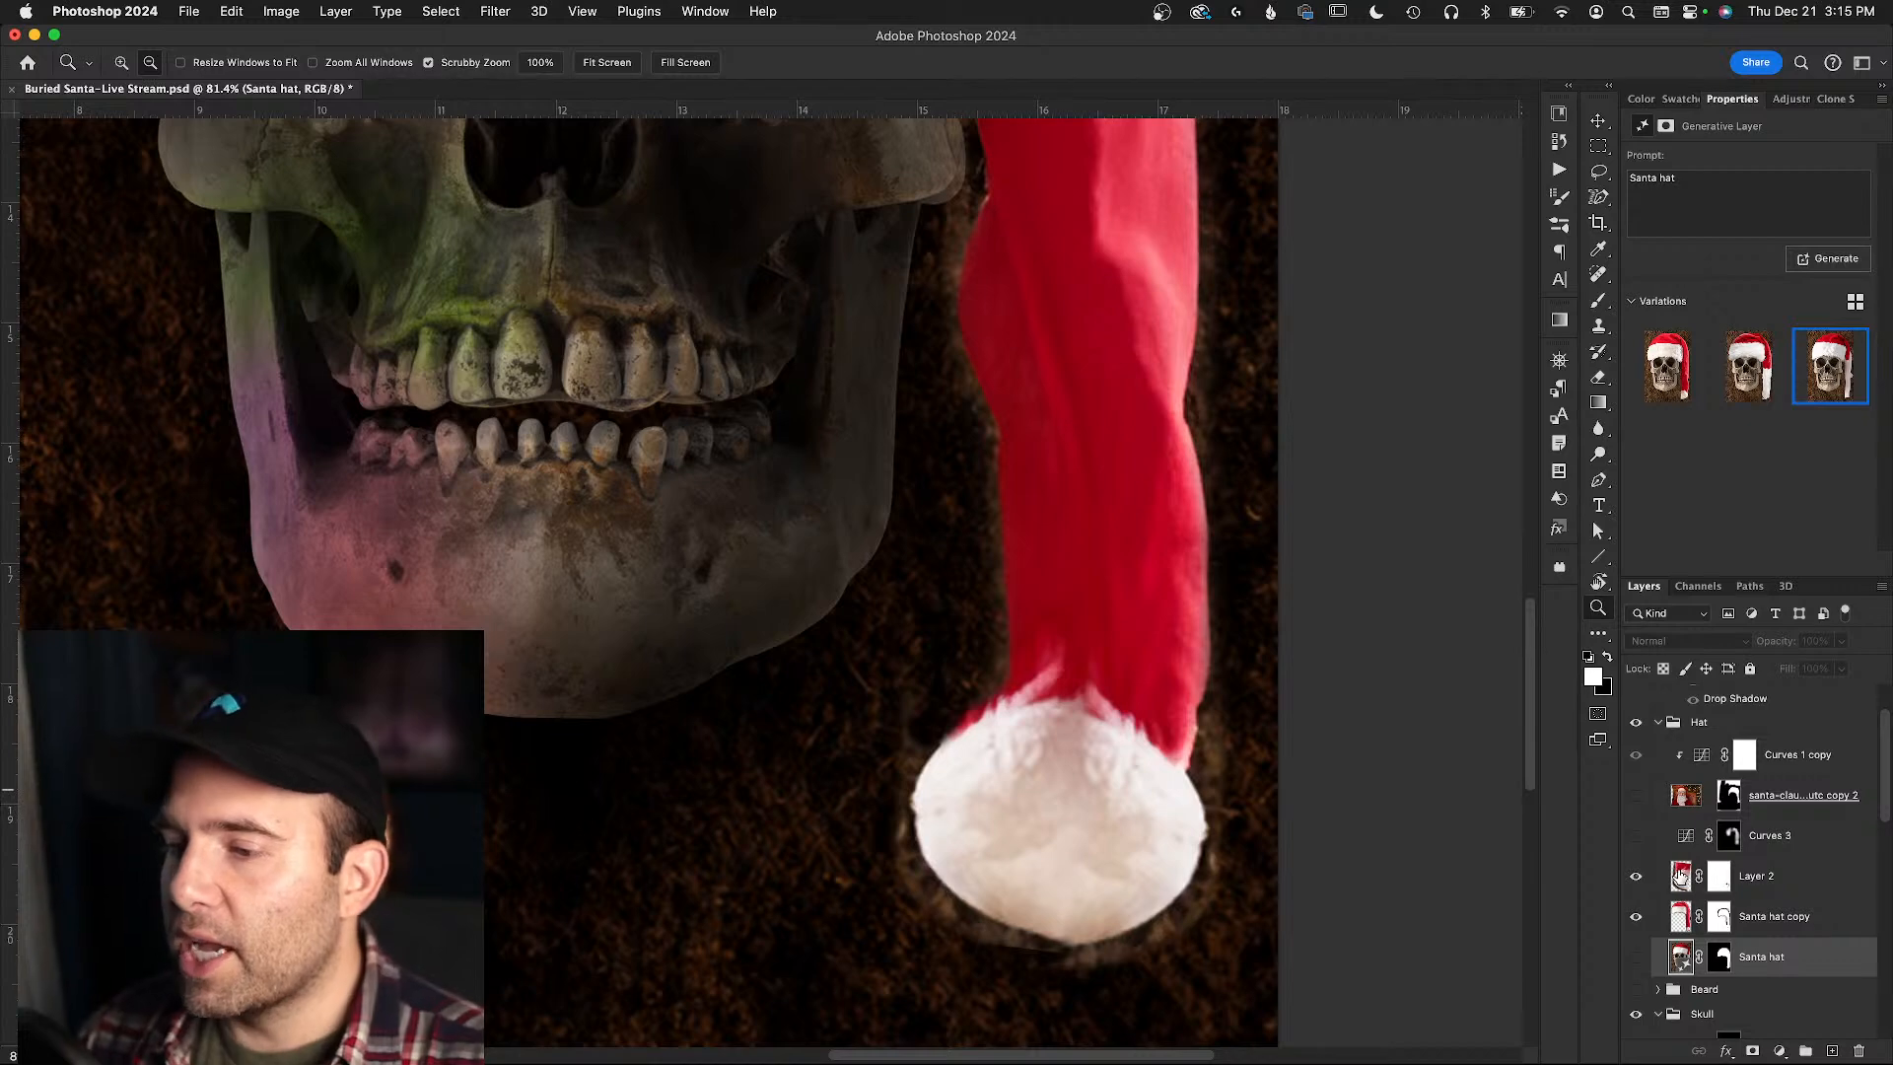
click(1636, 836)
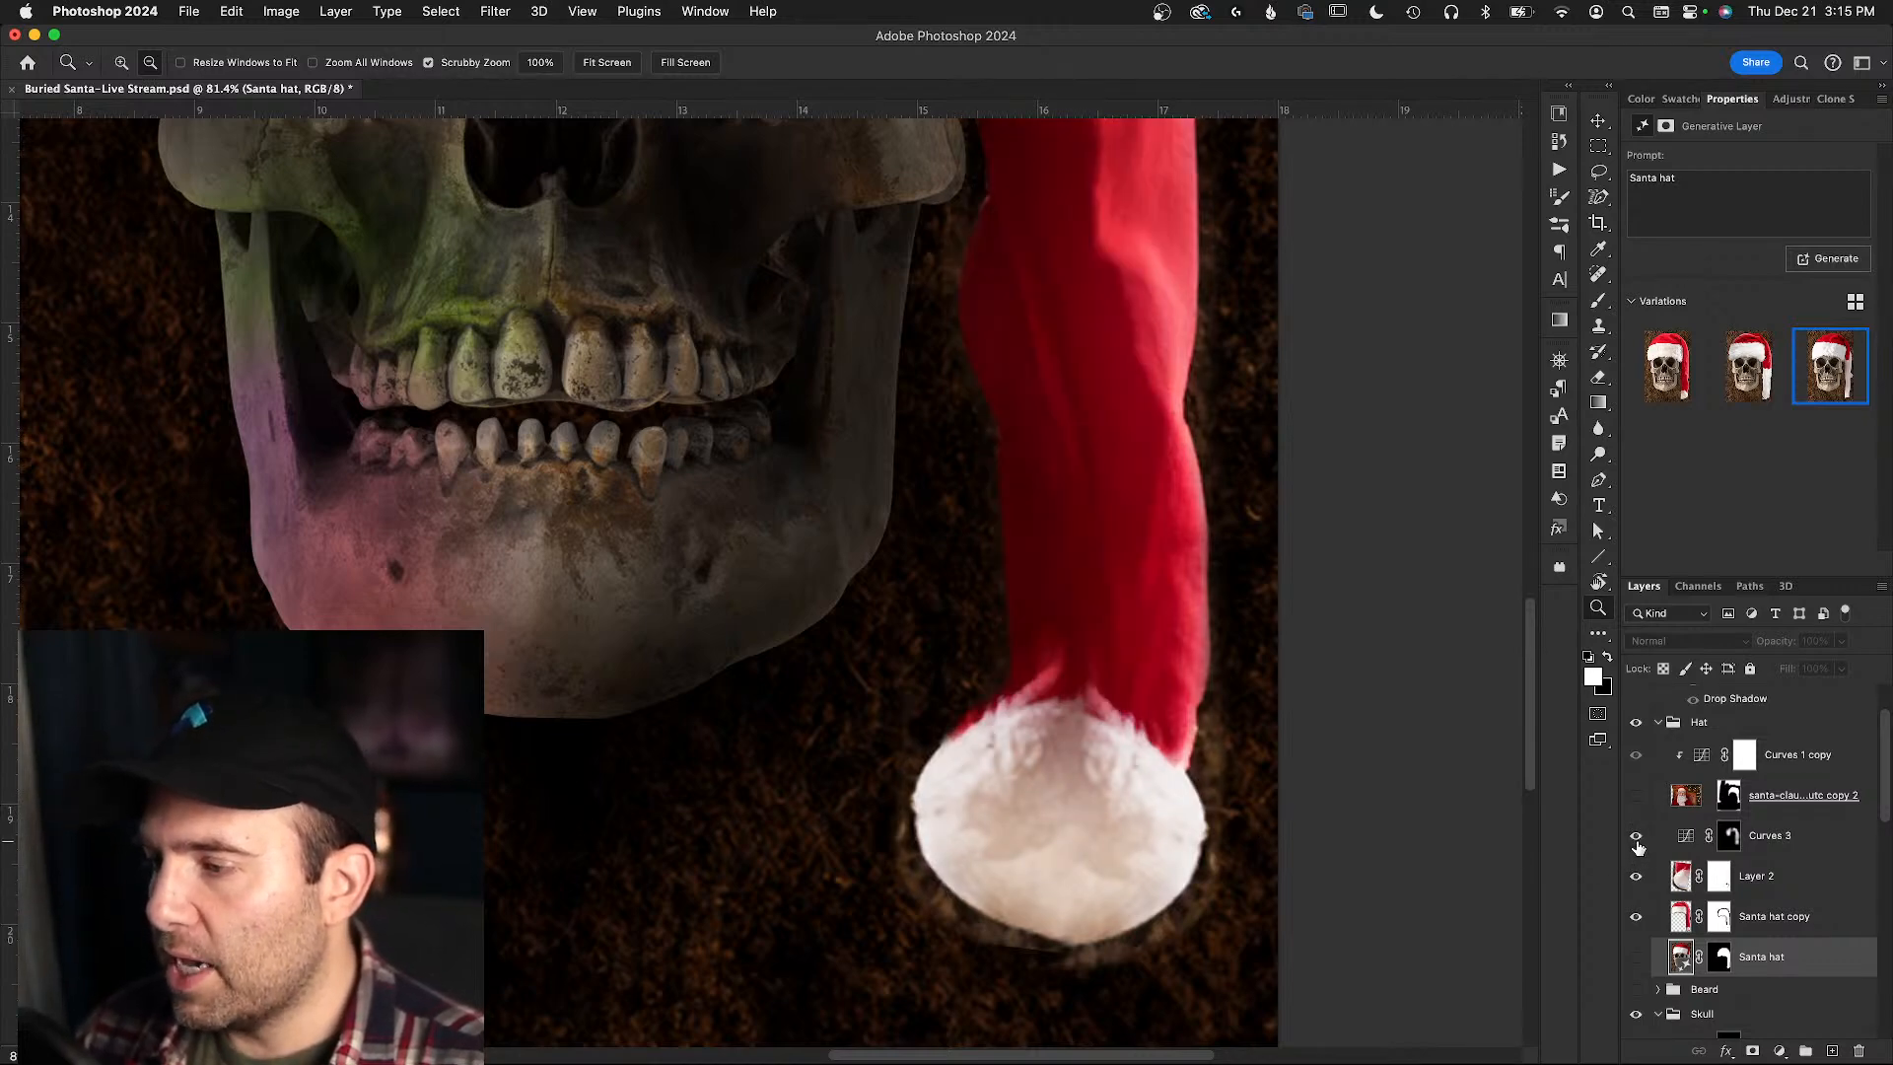
click(1684, 801)
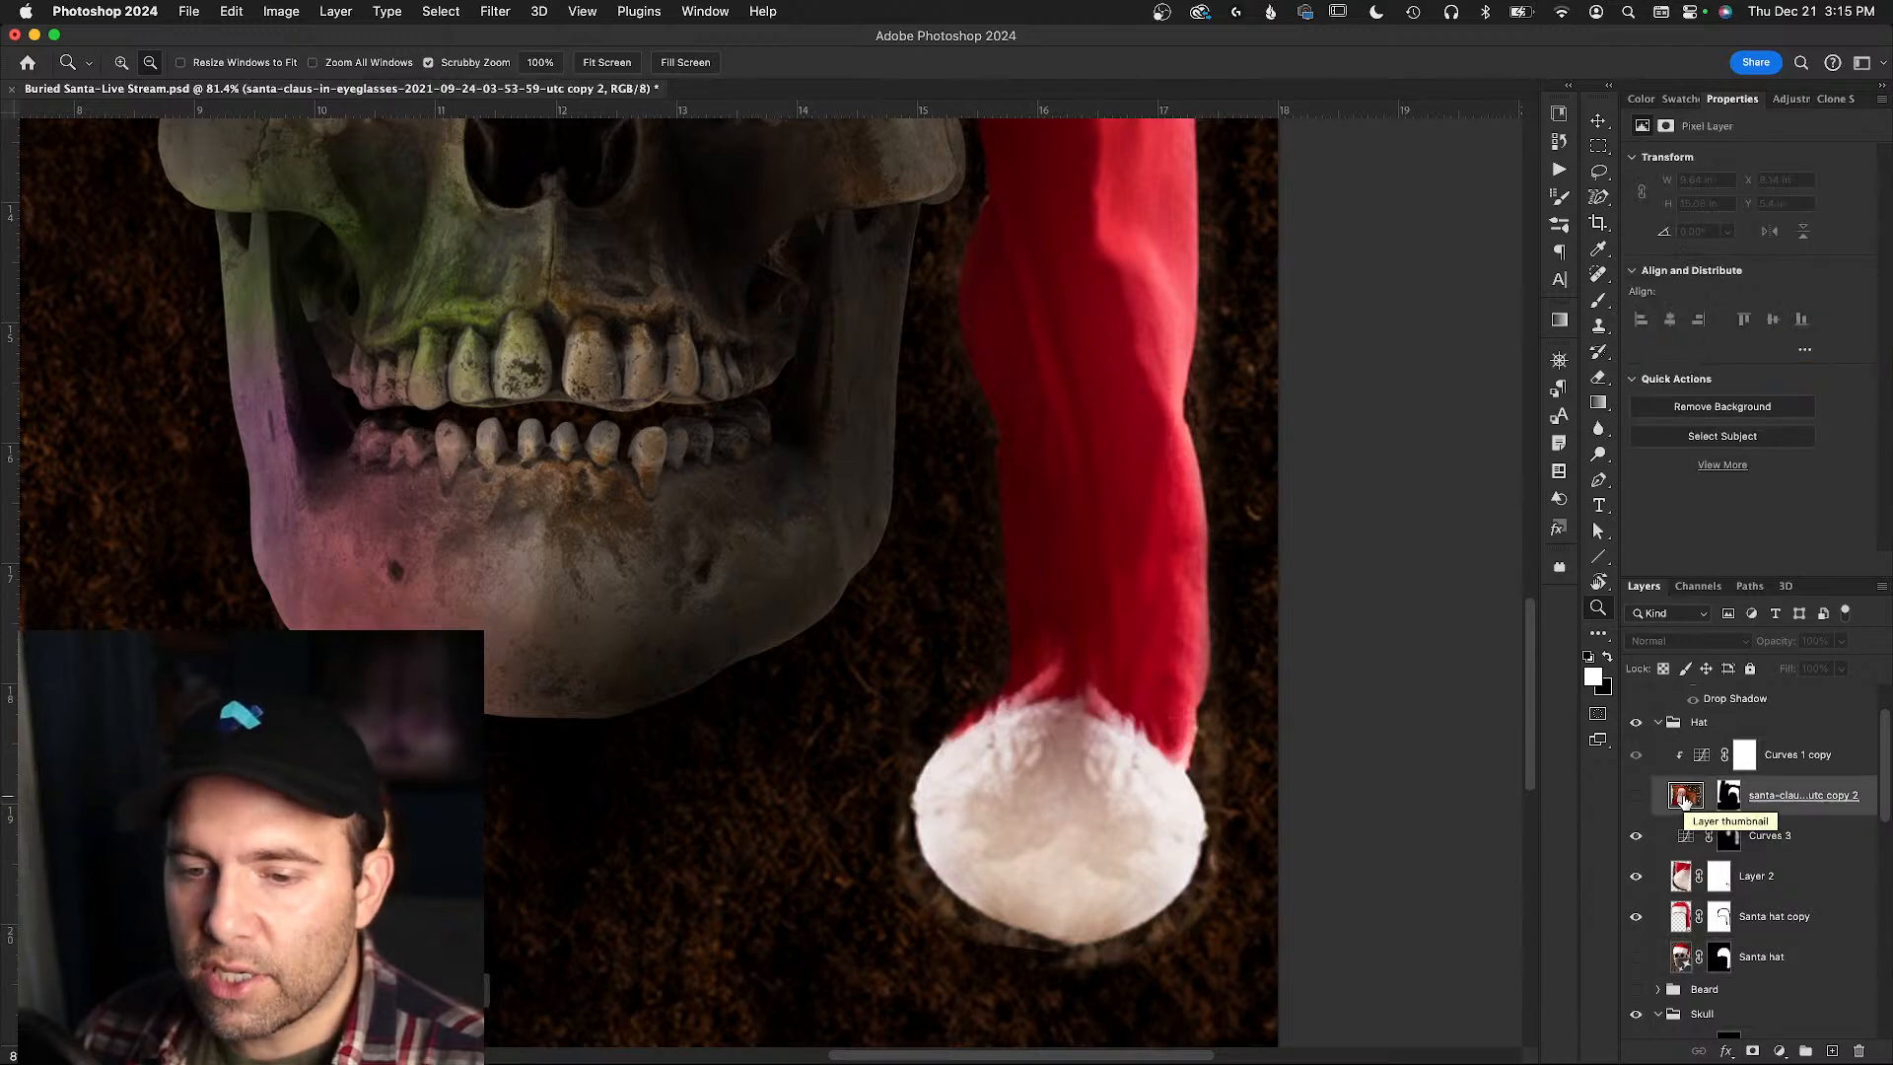
key(Delete)
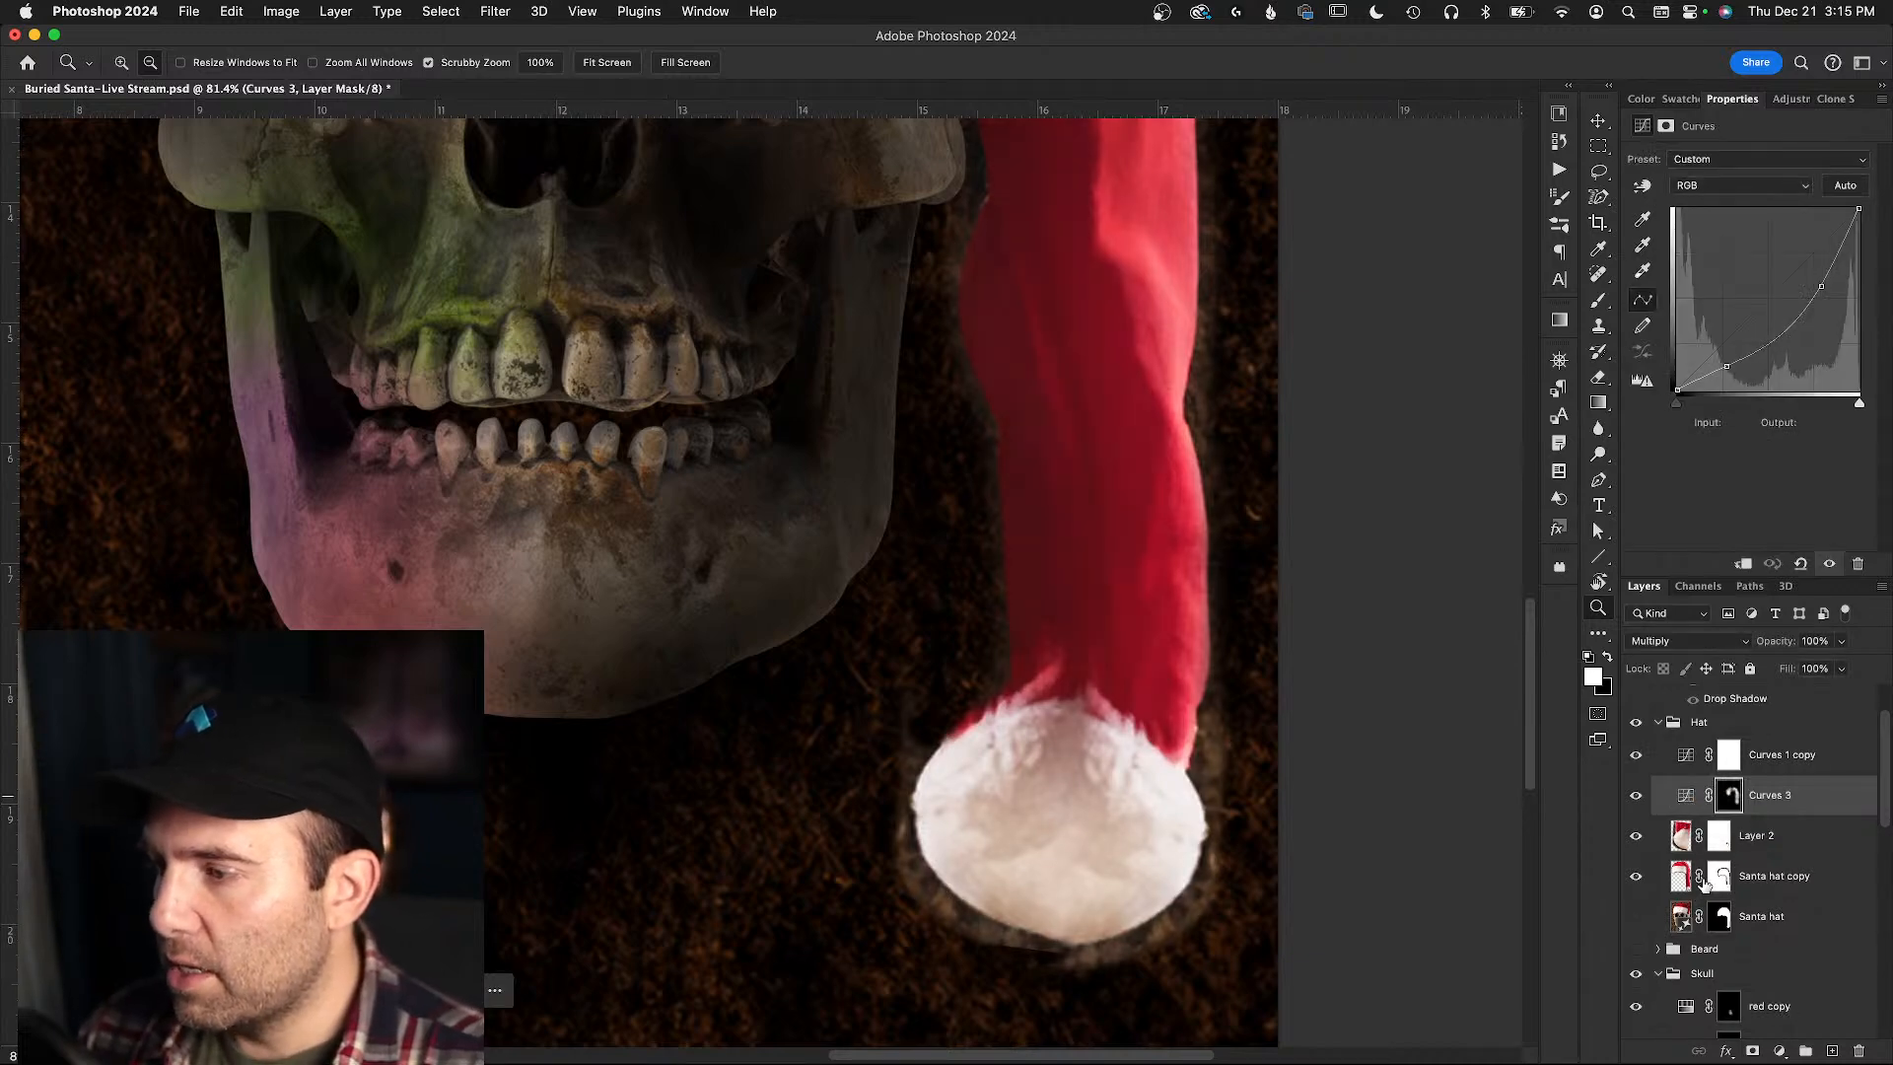
key(super+z)
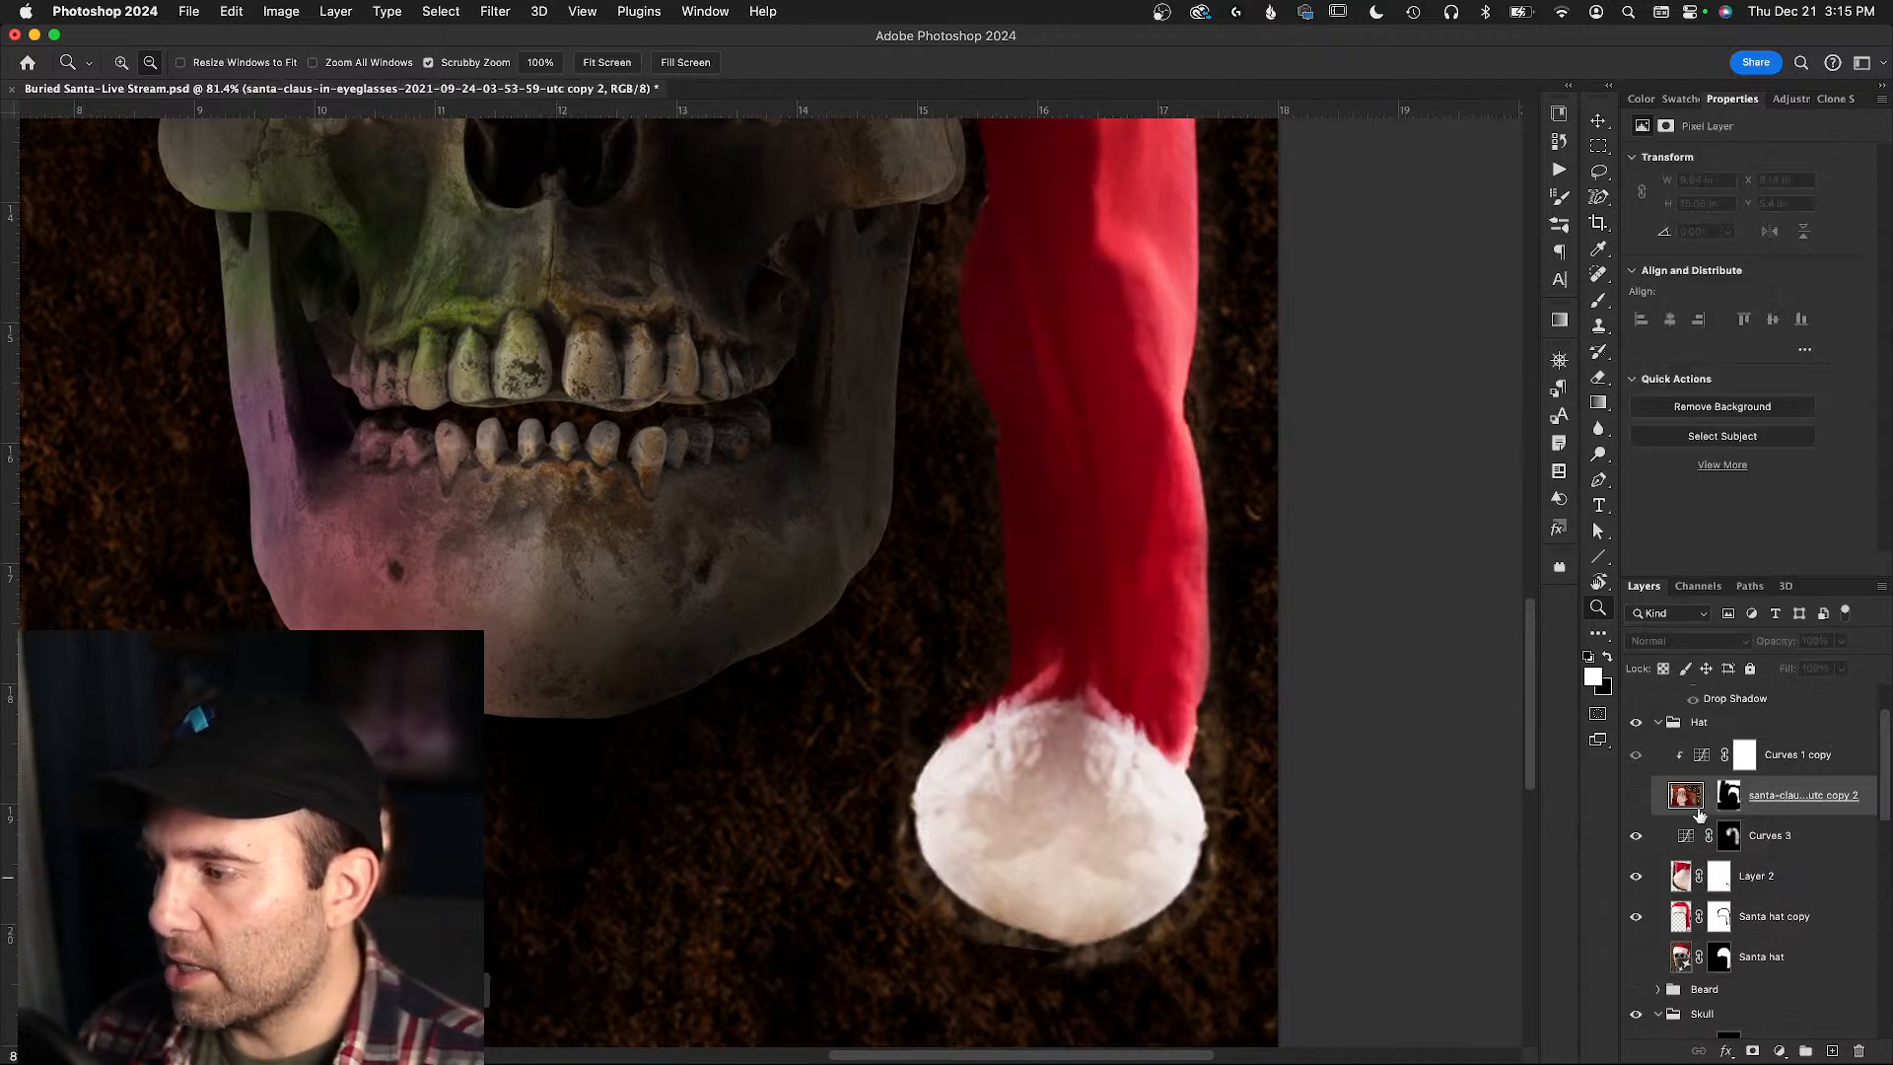
- Delete the santa-claus…utc copy 2 layer together with its clipped Curves 1 copy adjustment from the Hat group
click(1636, 794)
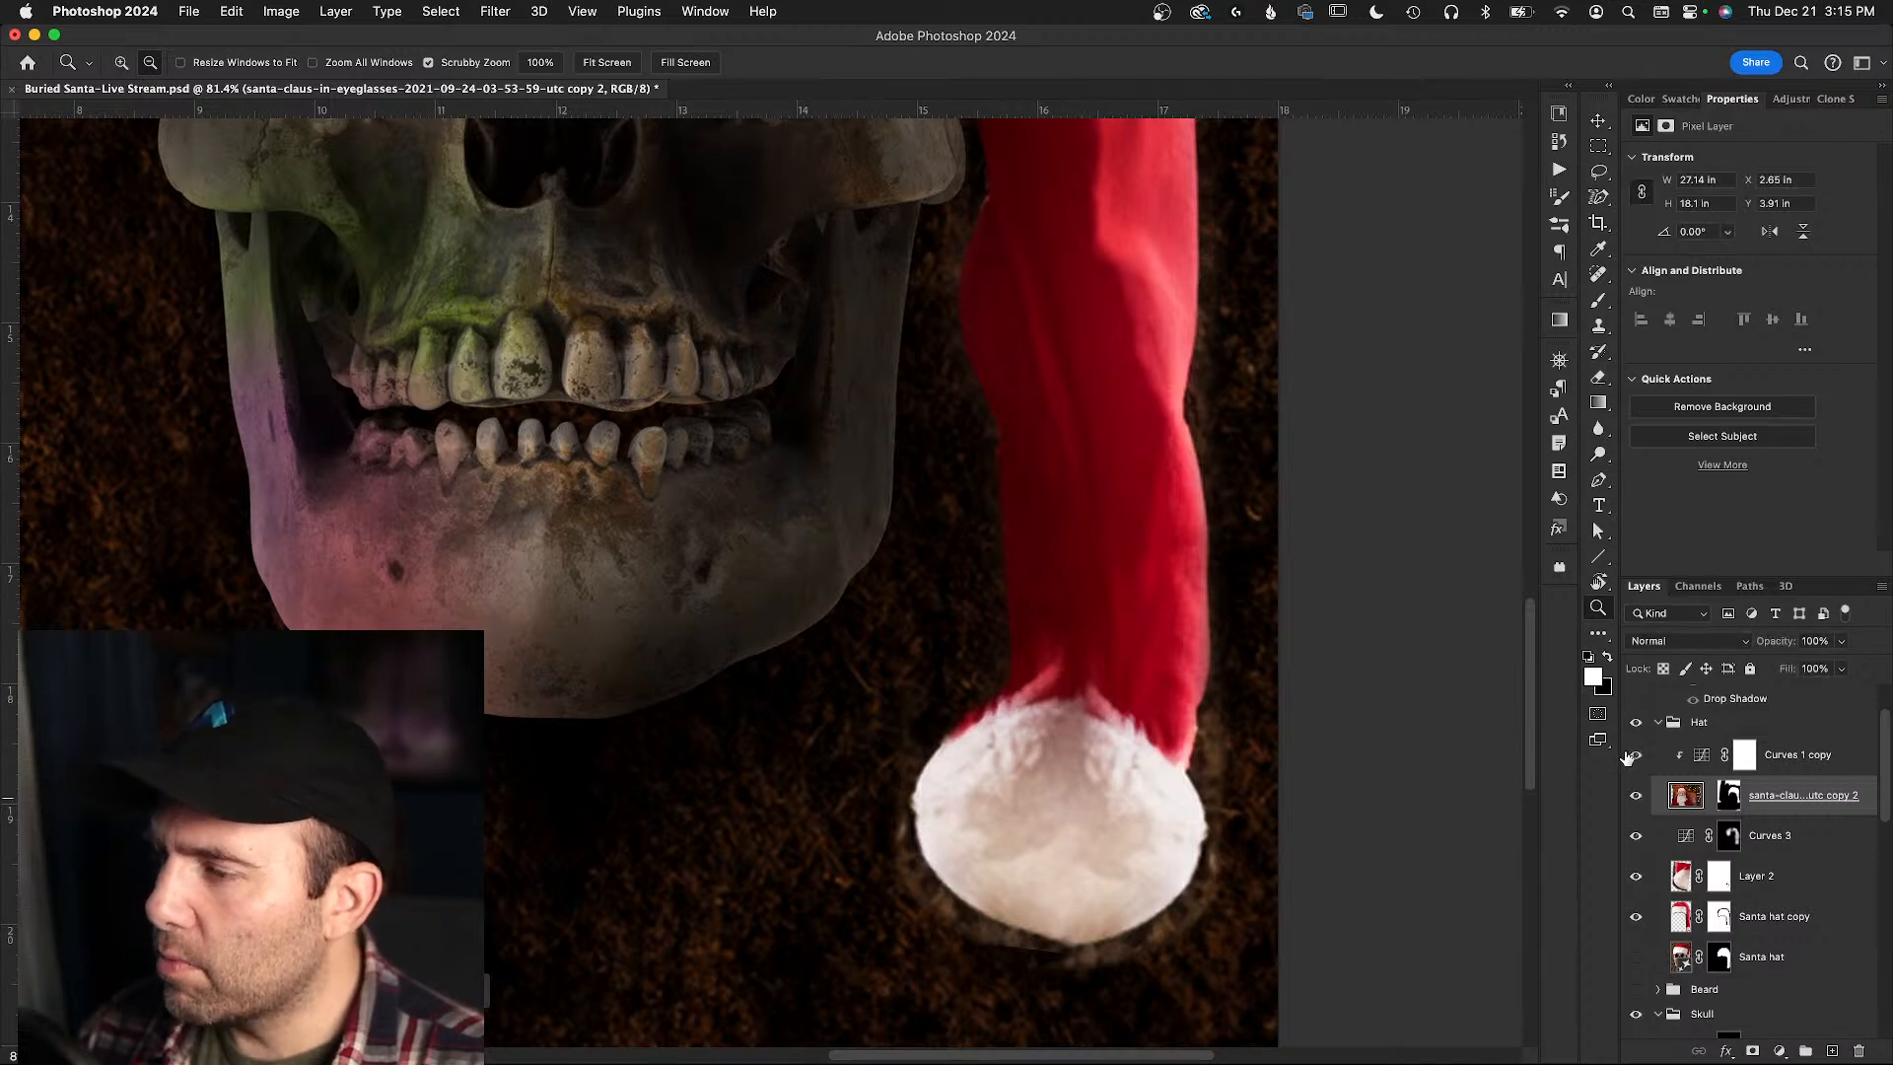
click(1704, 757)
shift+click(1685, 795)
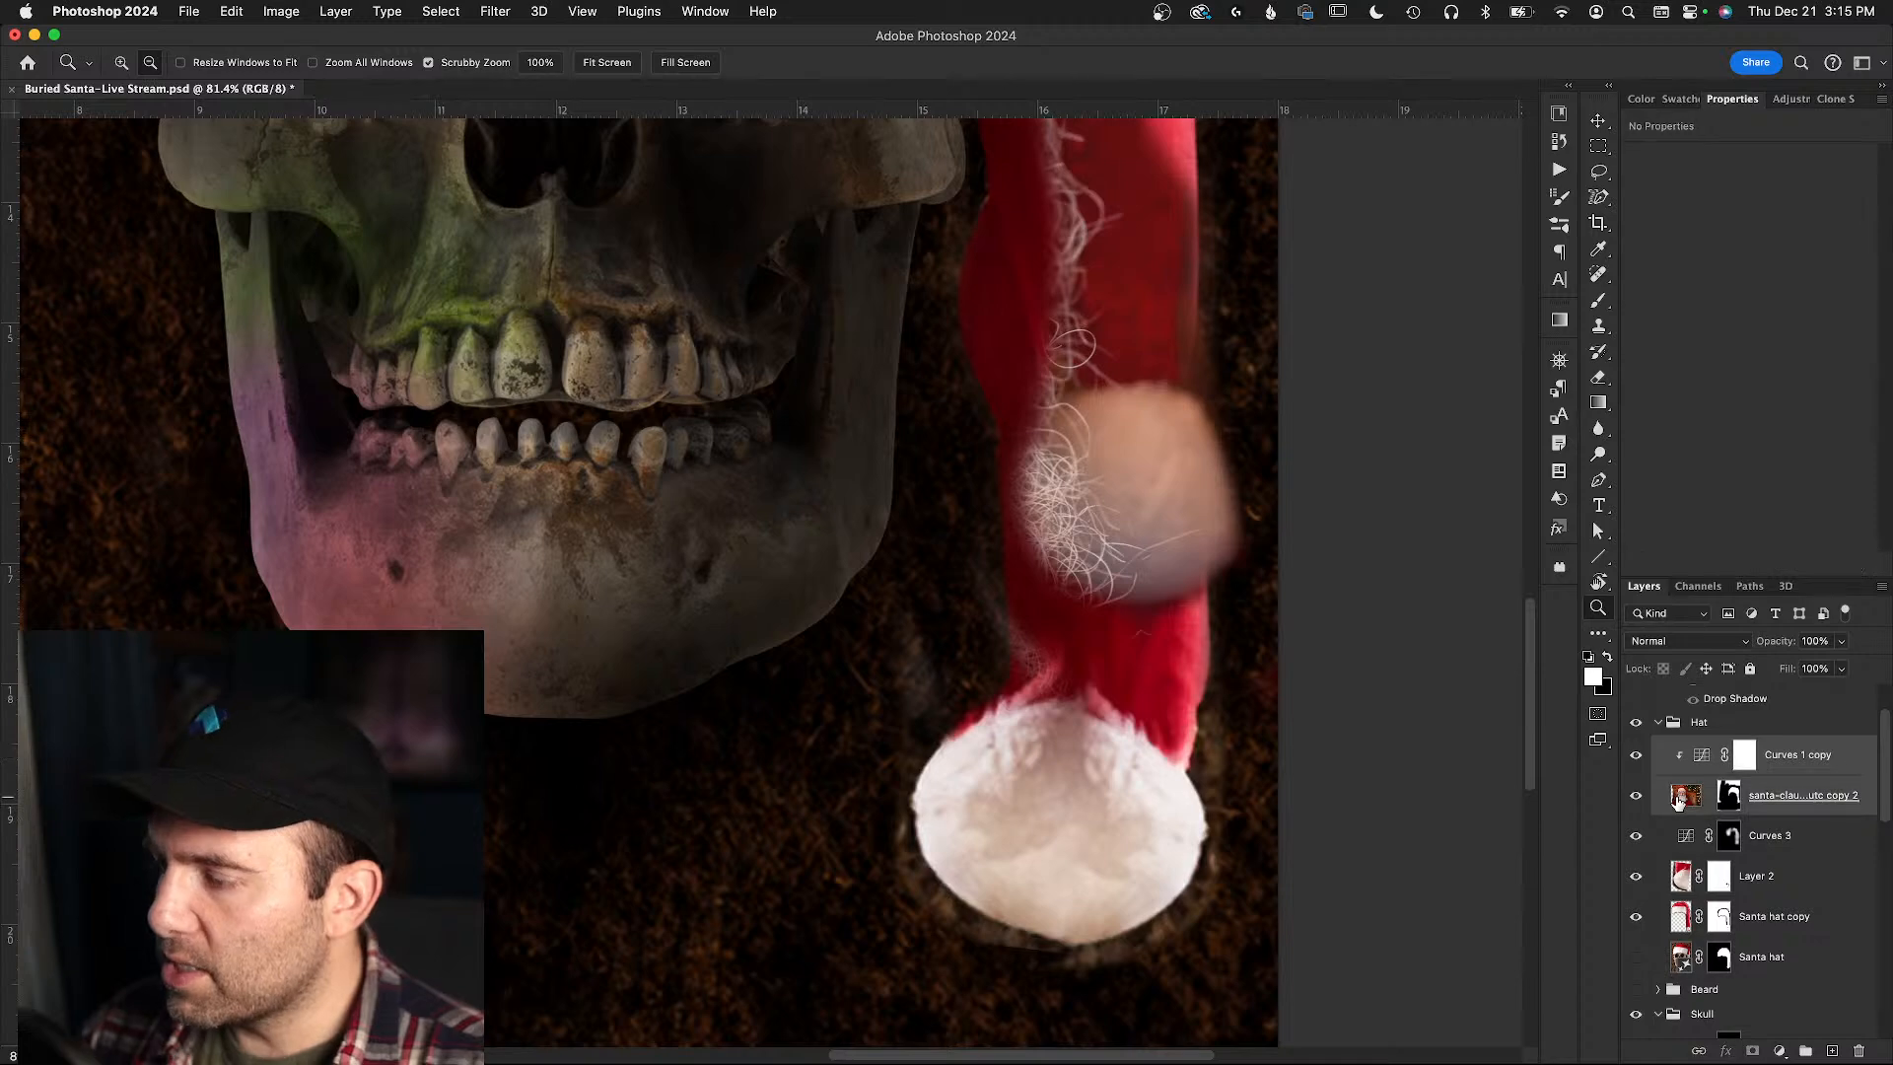
key(Delete)
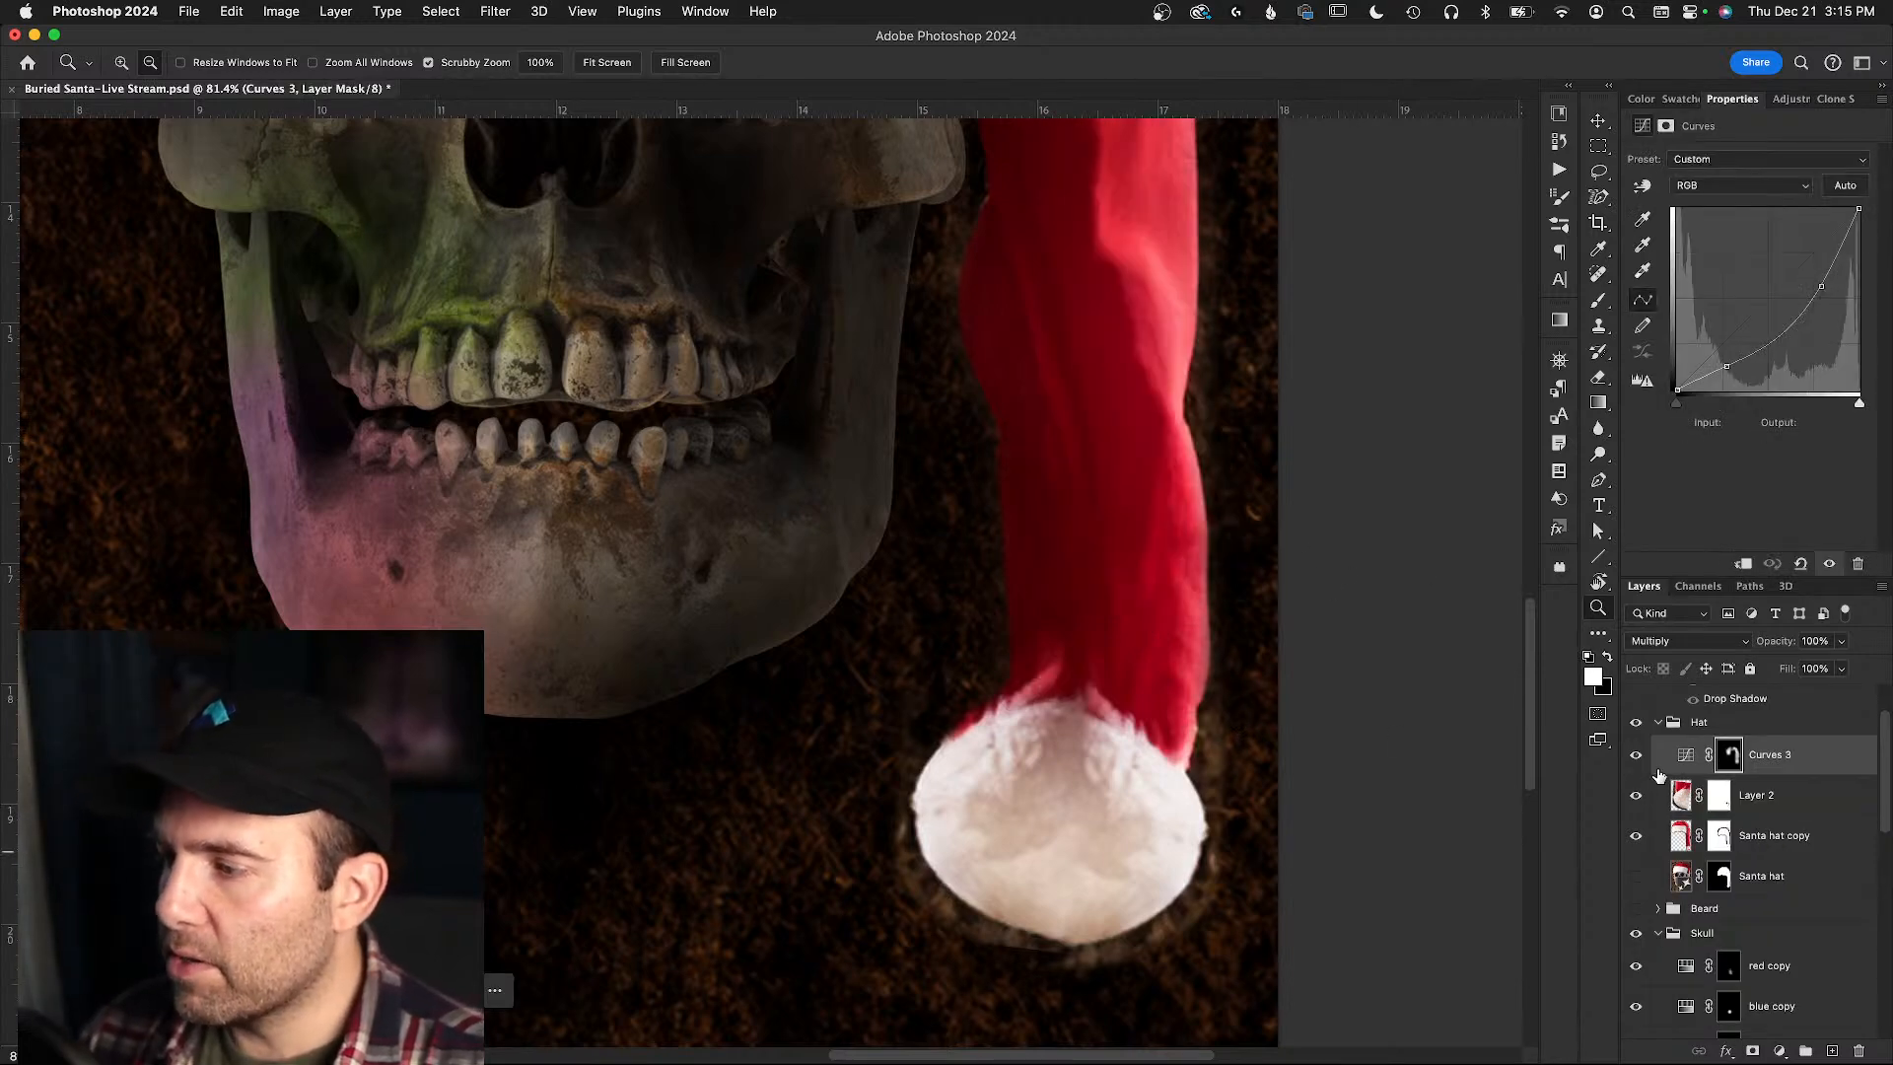
- Compare the hat's shading with the Curves 3 adjustment hidden and shown
click(1688, 756)
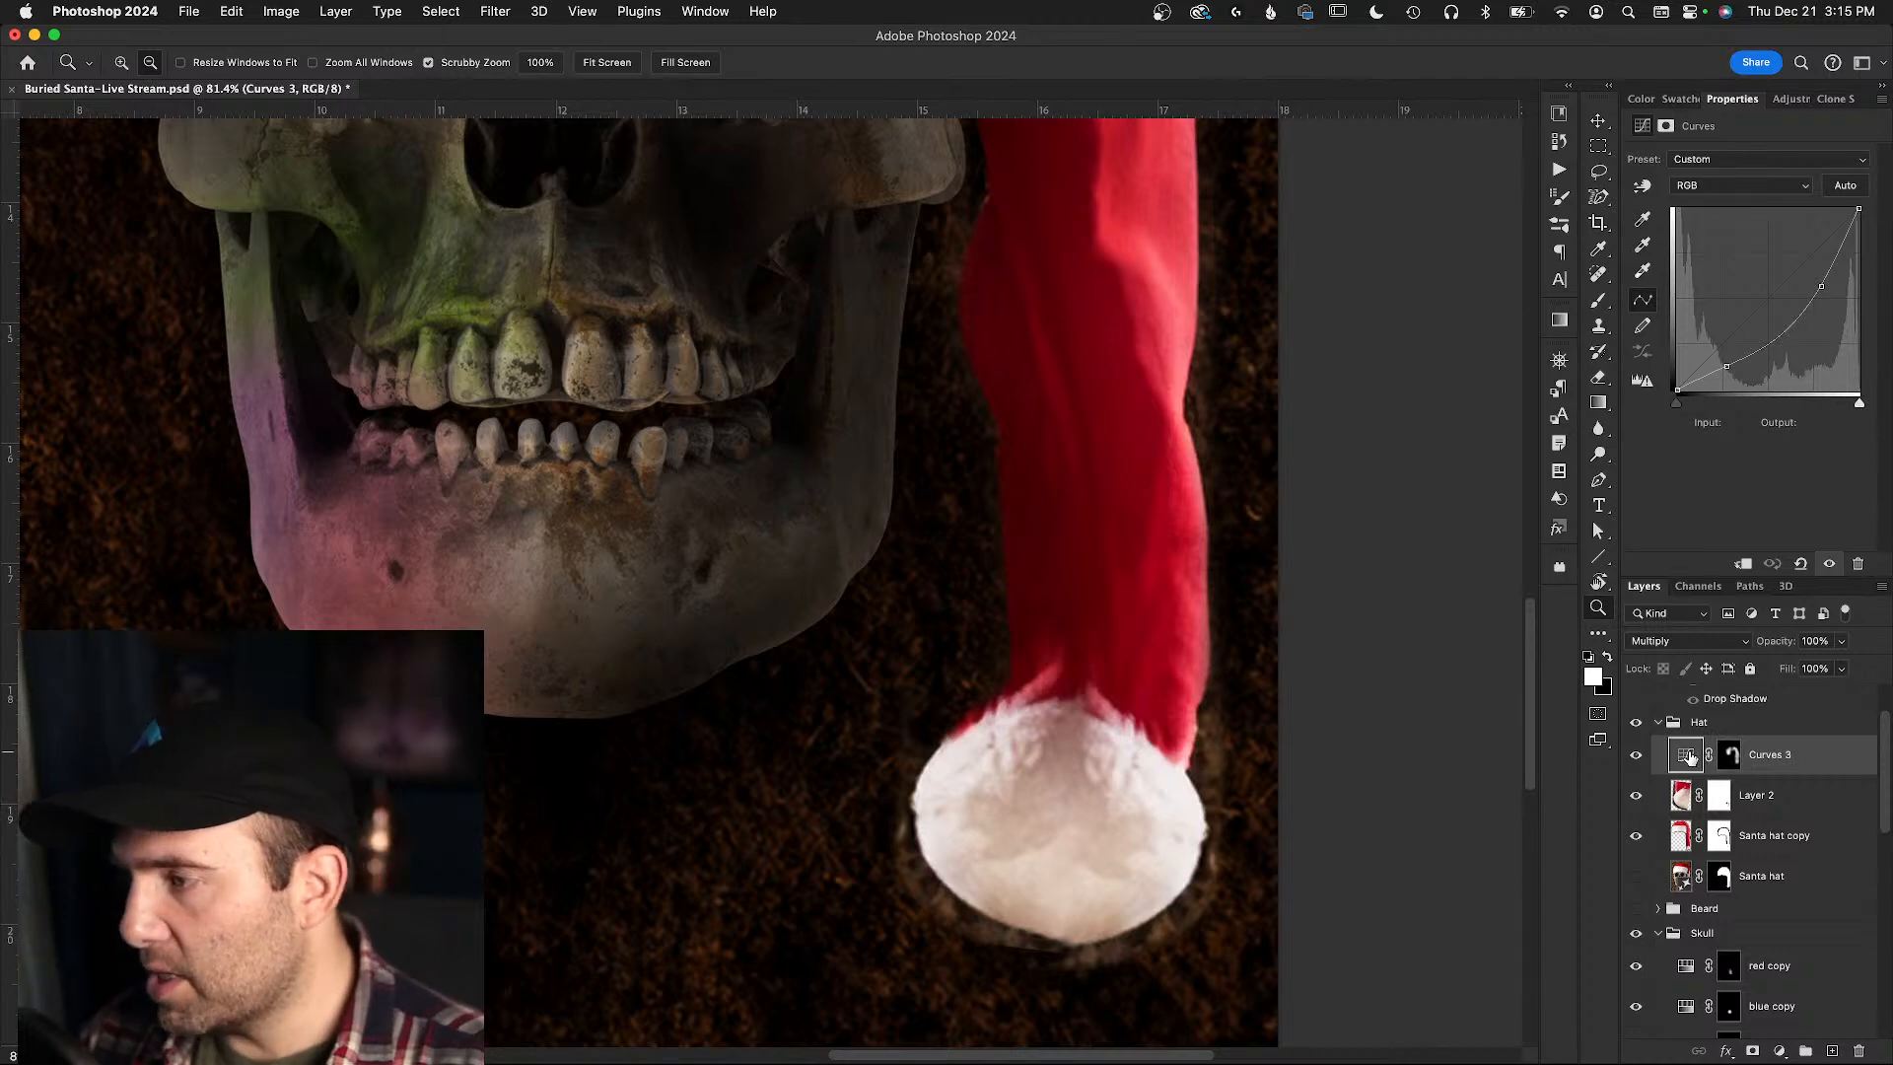
click(1635, 755)
click(1635, 755)
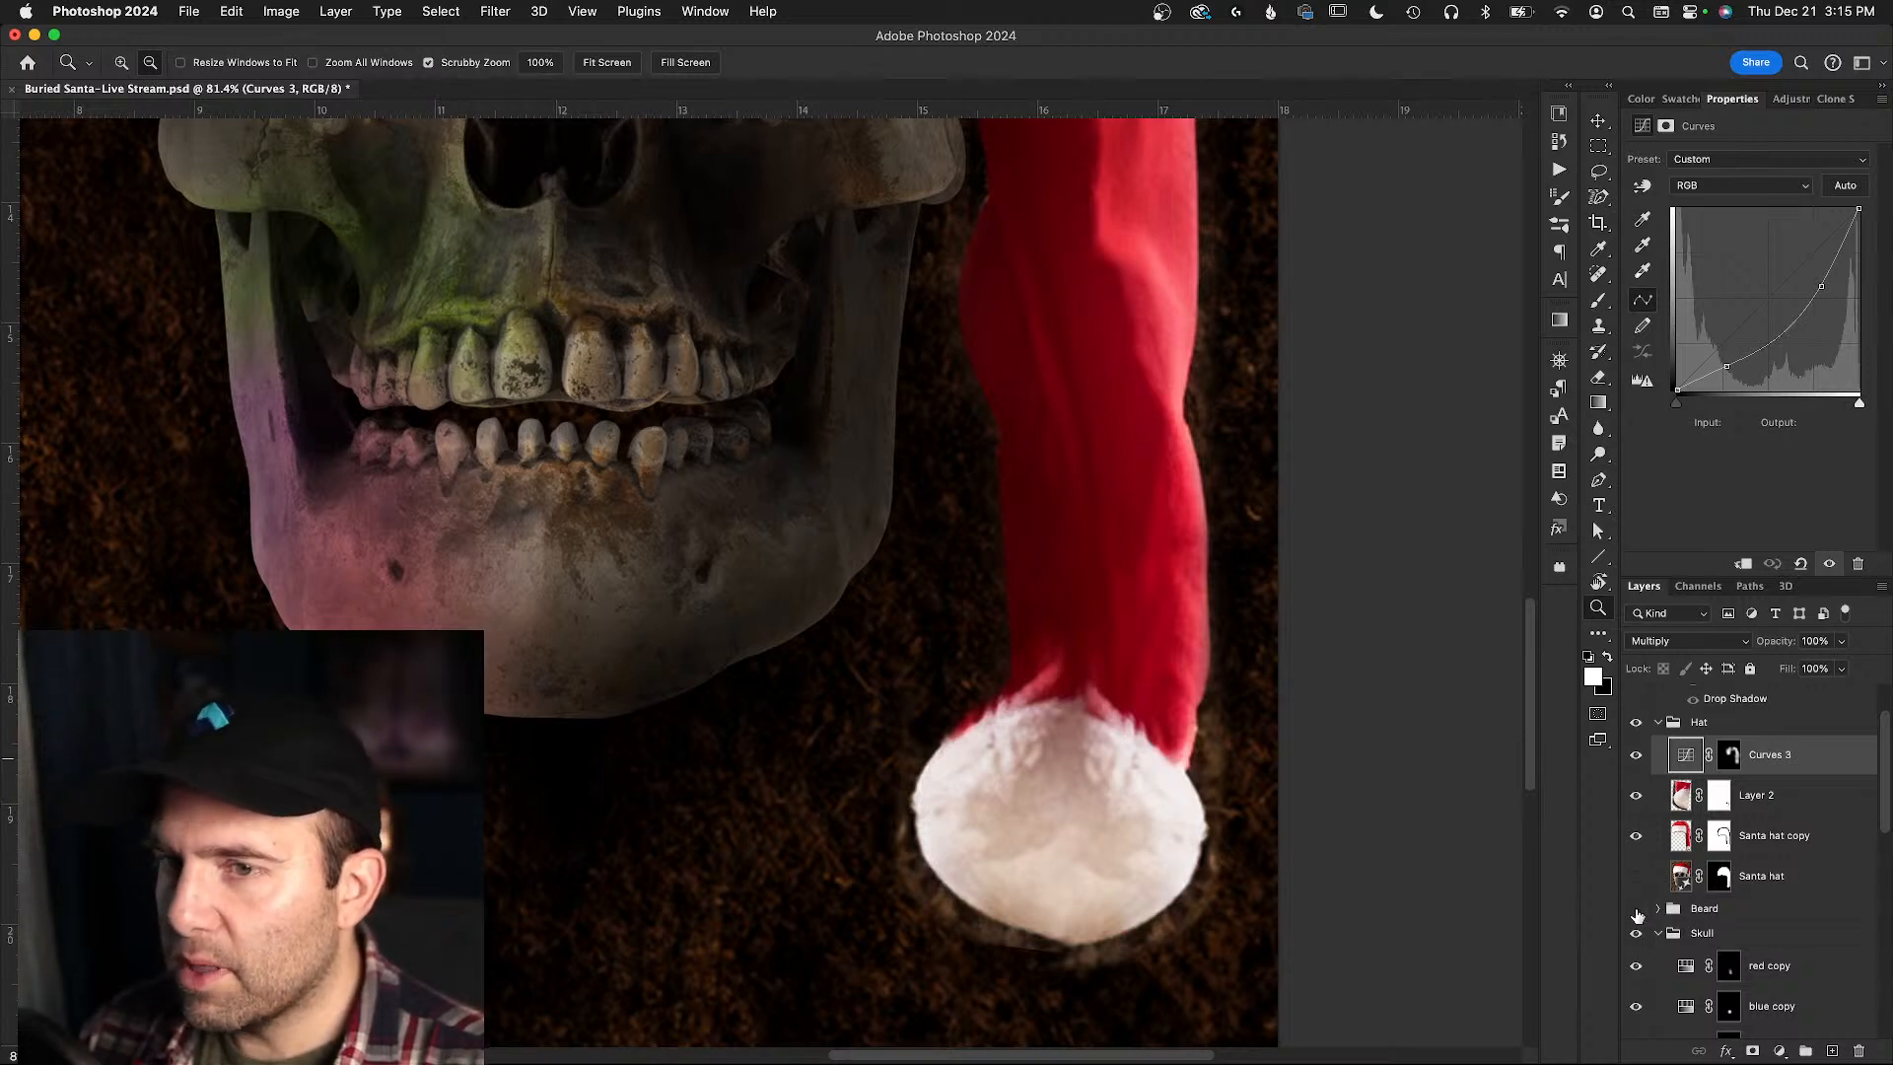
- Show the Beard group and check the hat, skull and beard together on the poster
click(1636, 909)
drag(806, 480, 725, 493)
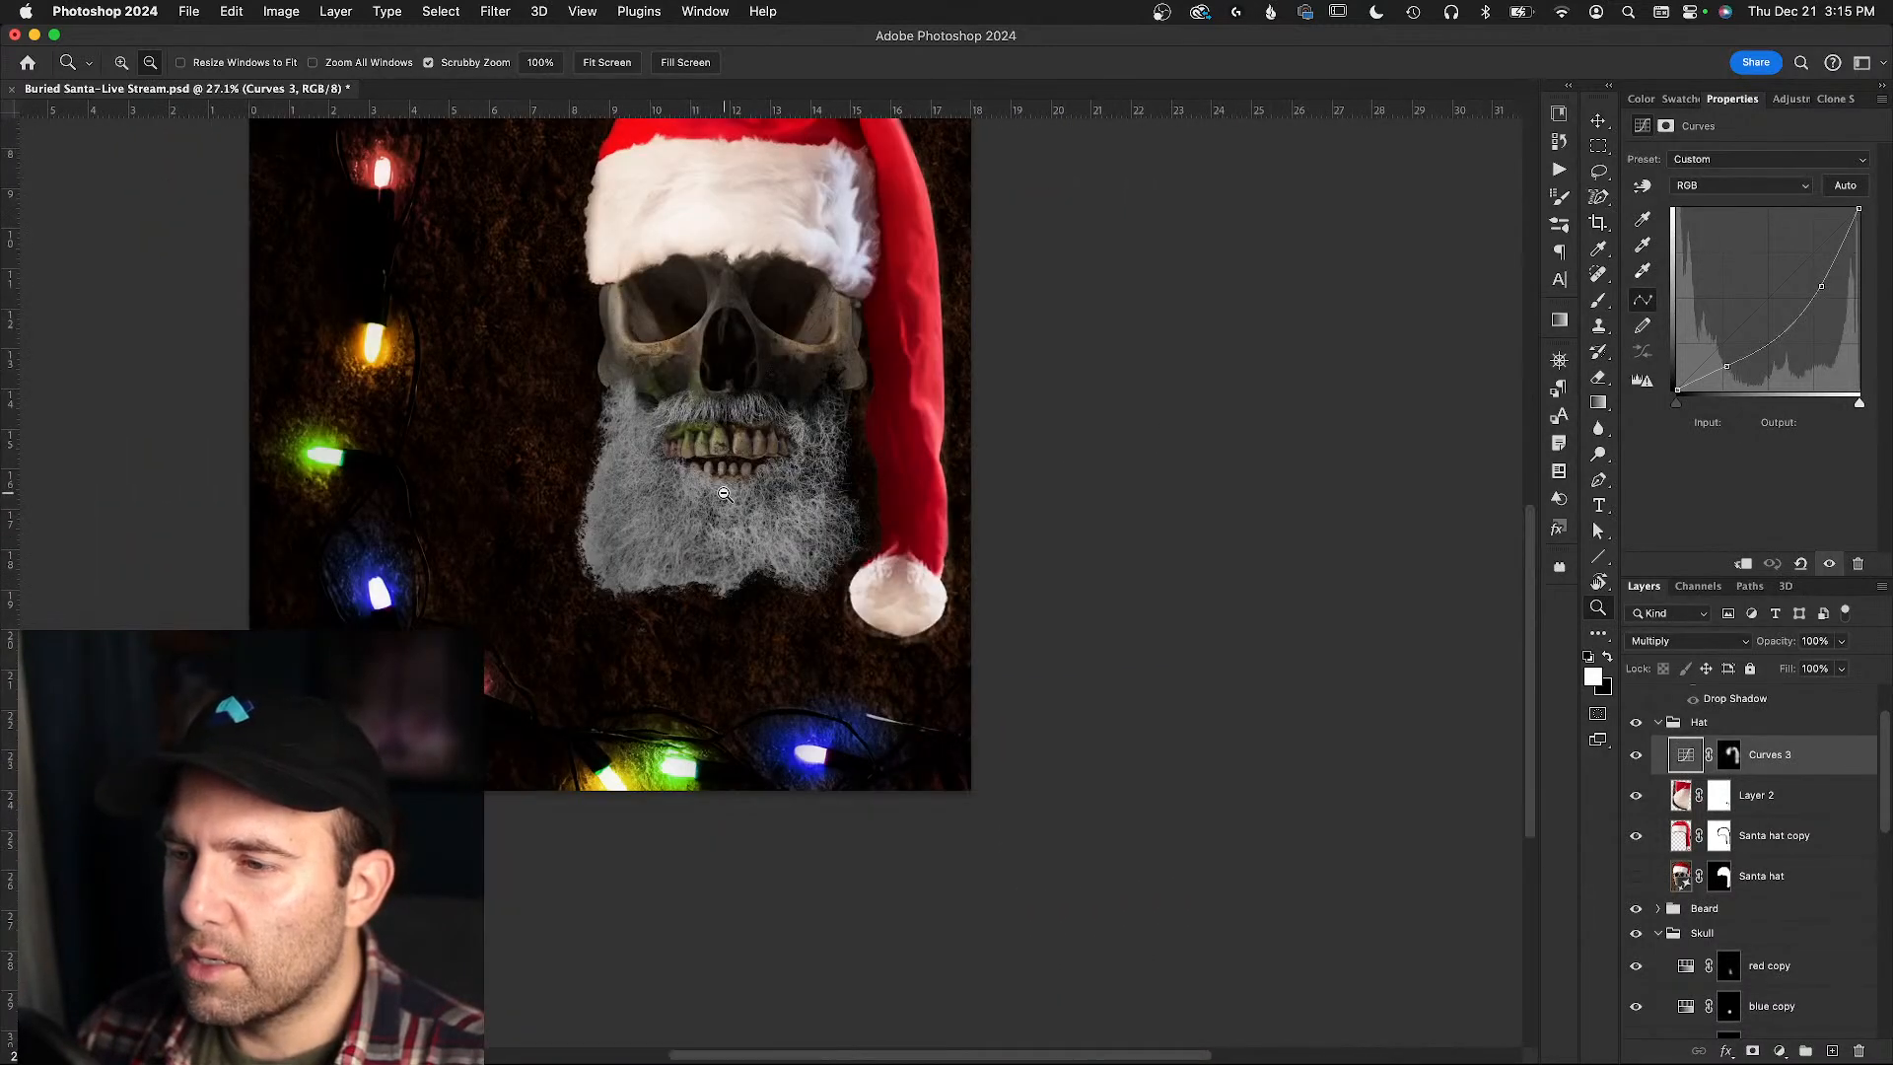
drag(806, 370, 912, 603)
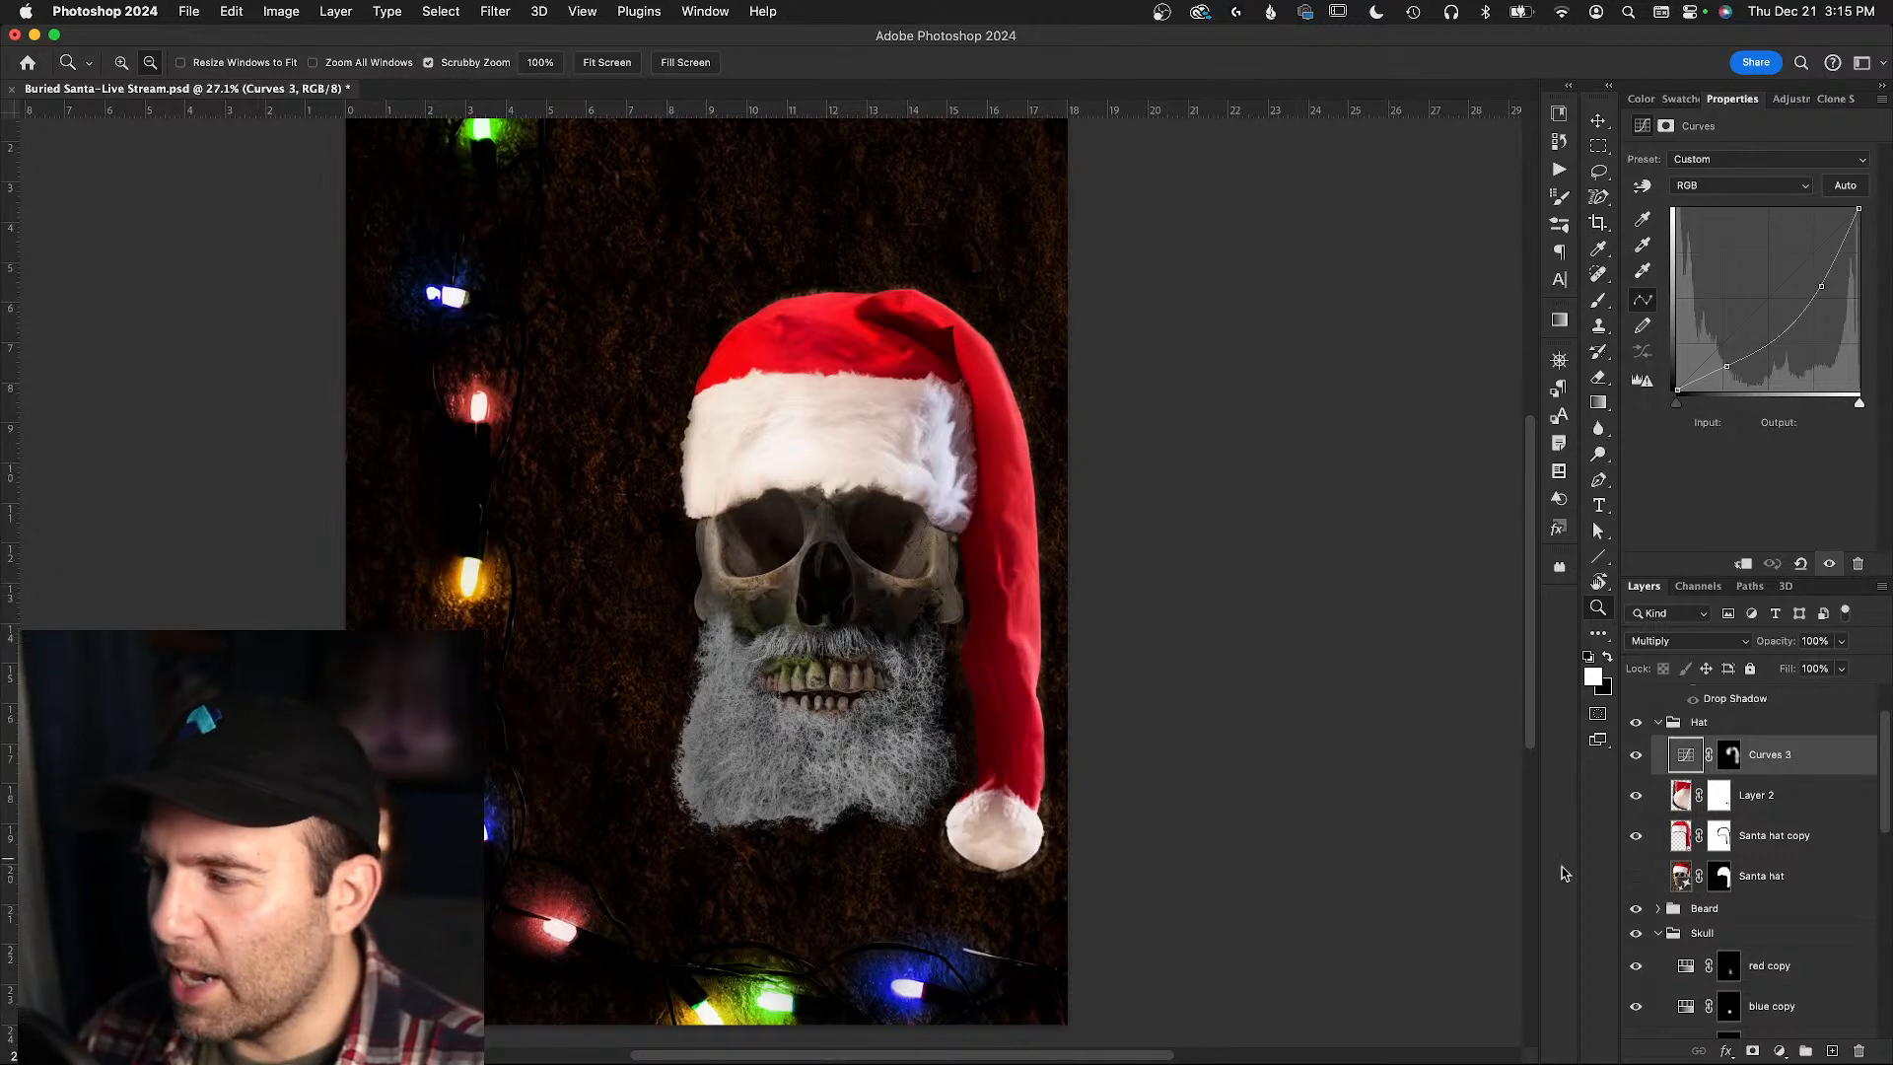
click(1634, 877)
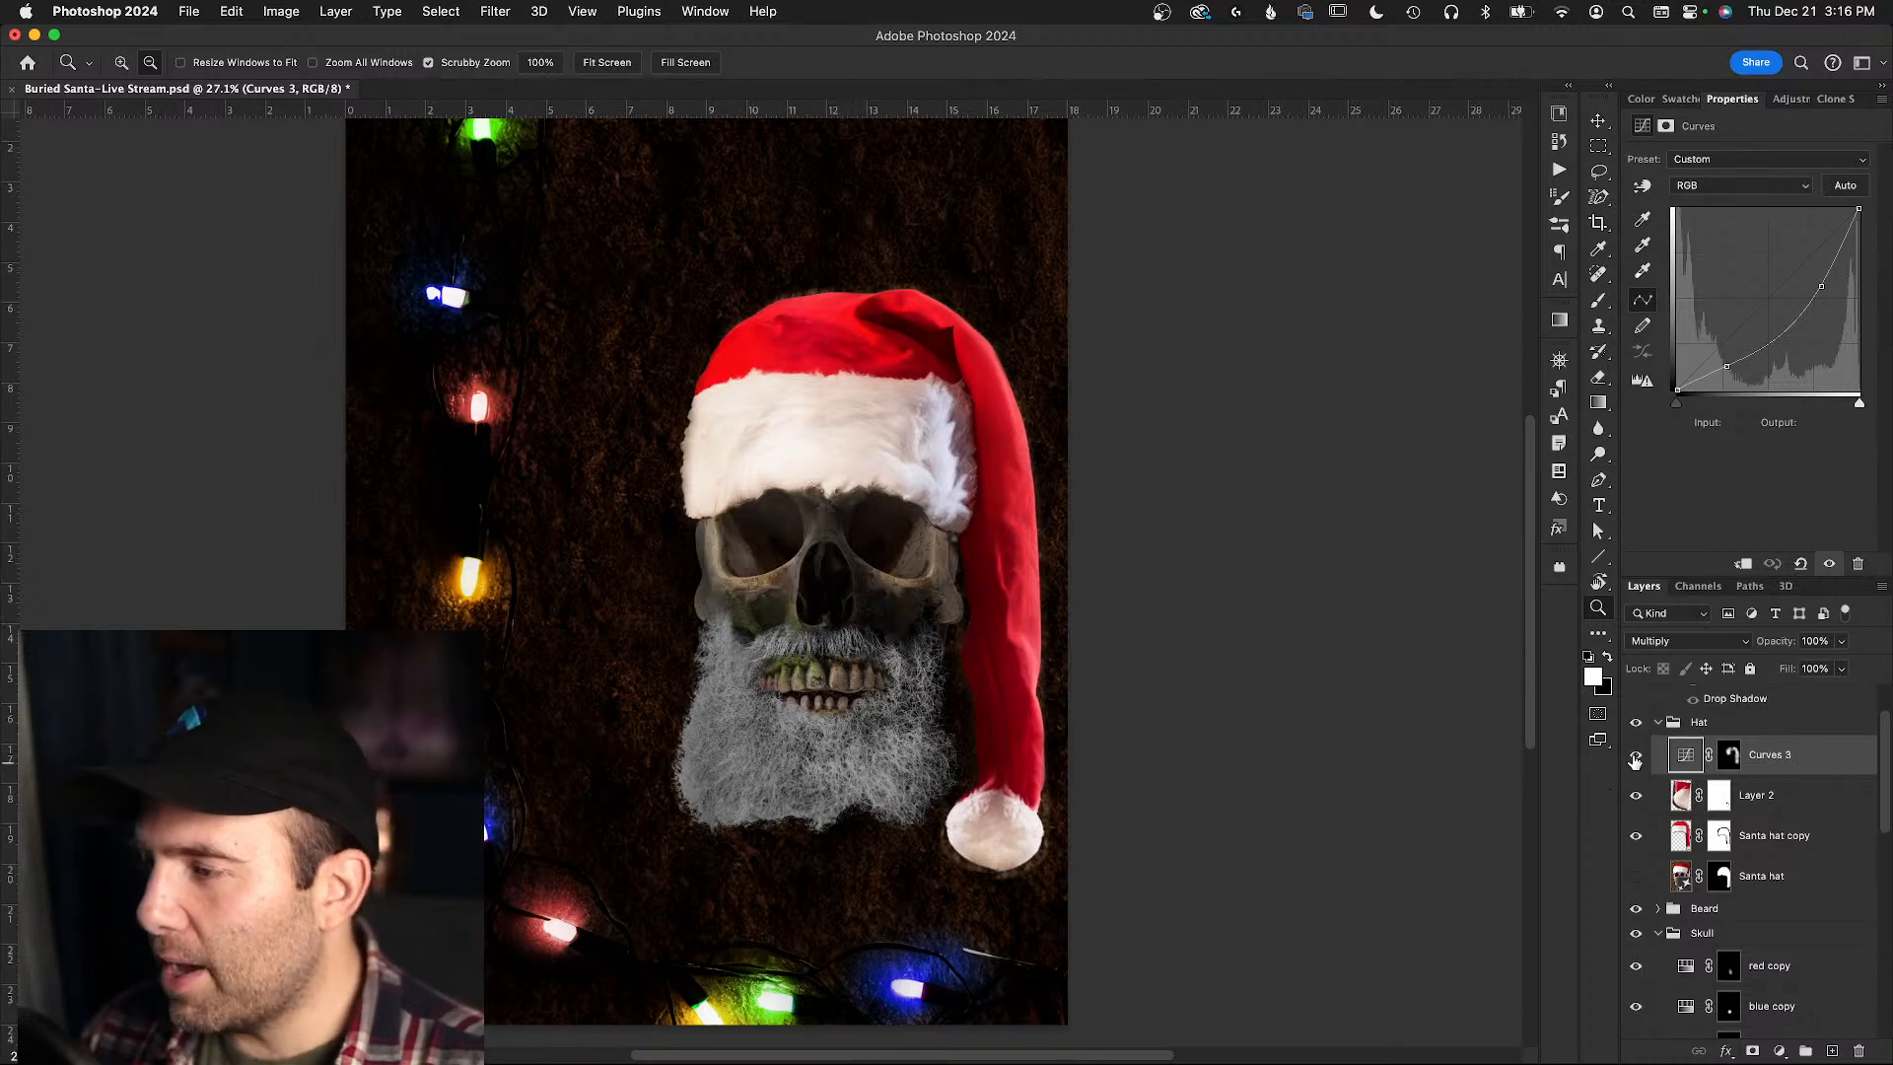
- Hide the Beard group and compare the poster with the Skull group hidden and shown
scroll(1642, 847, down, 1)
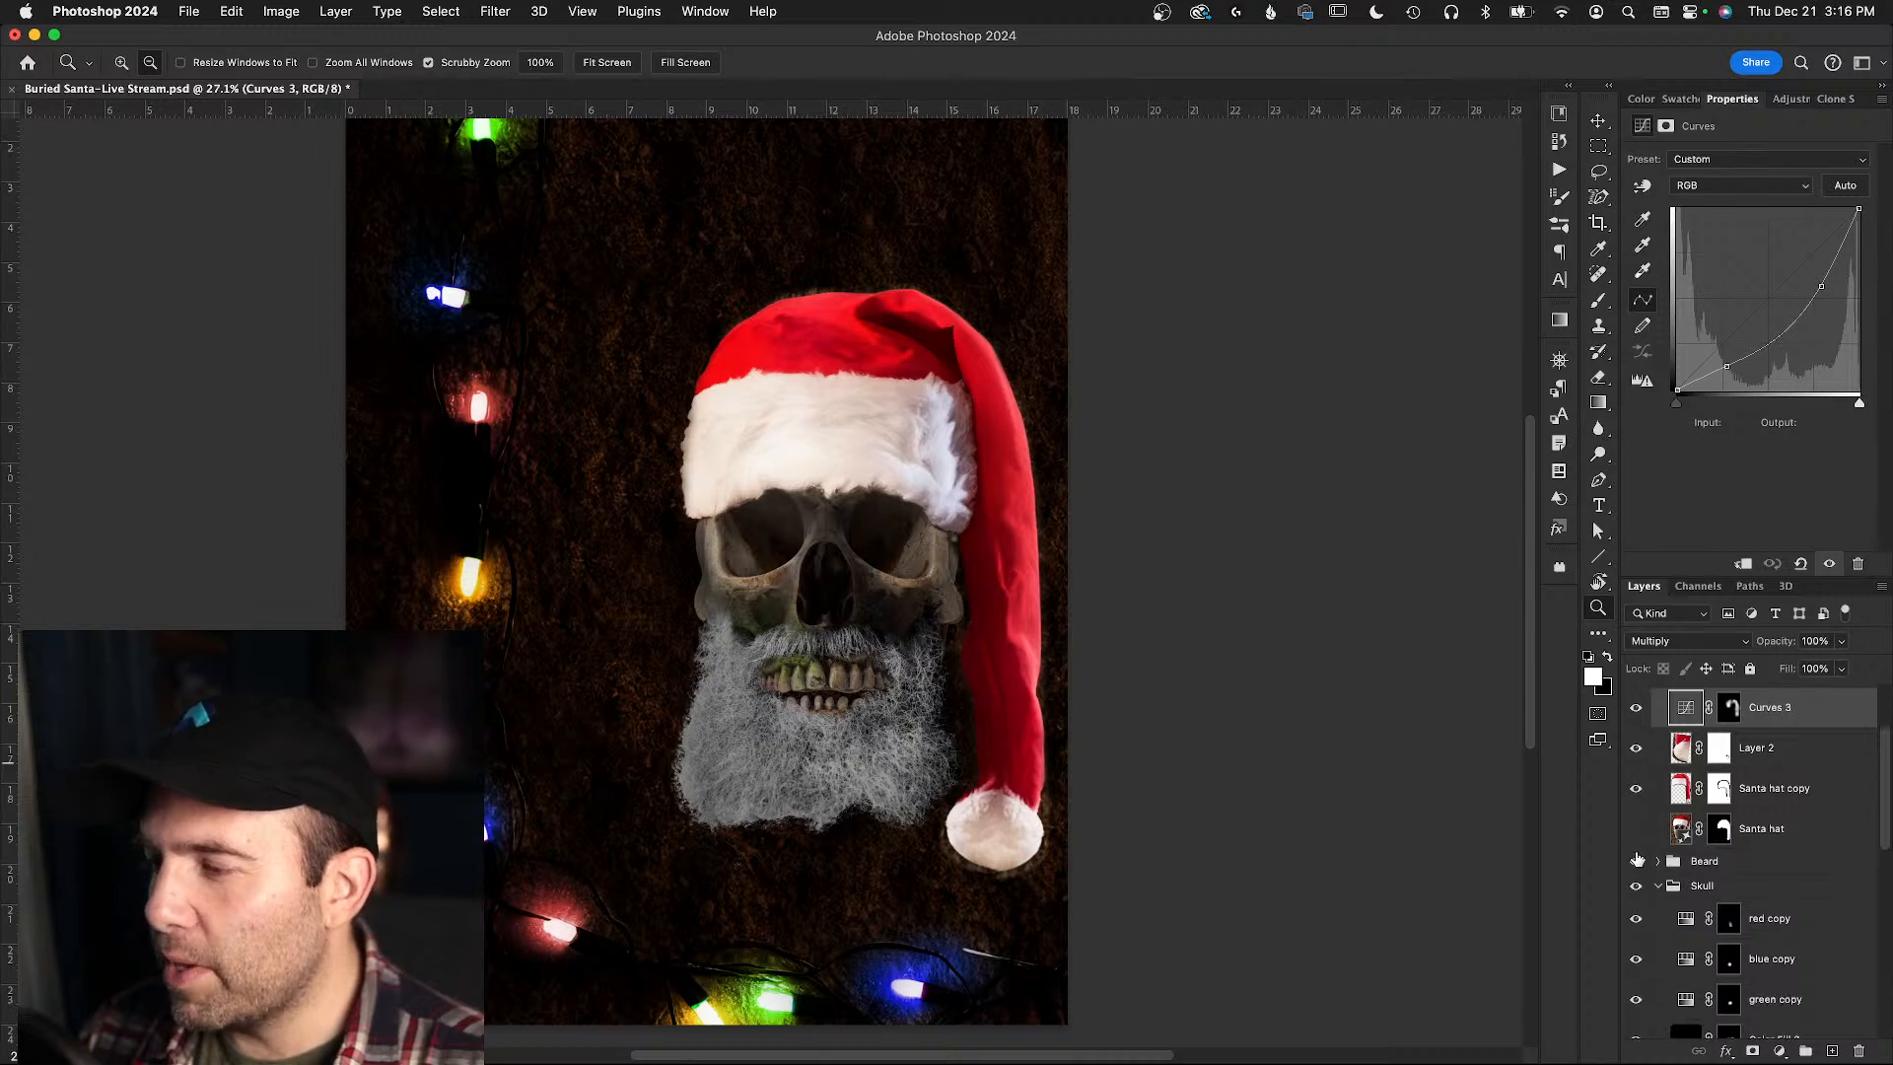
click(1636, 861)
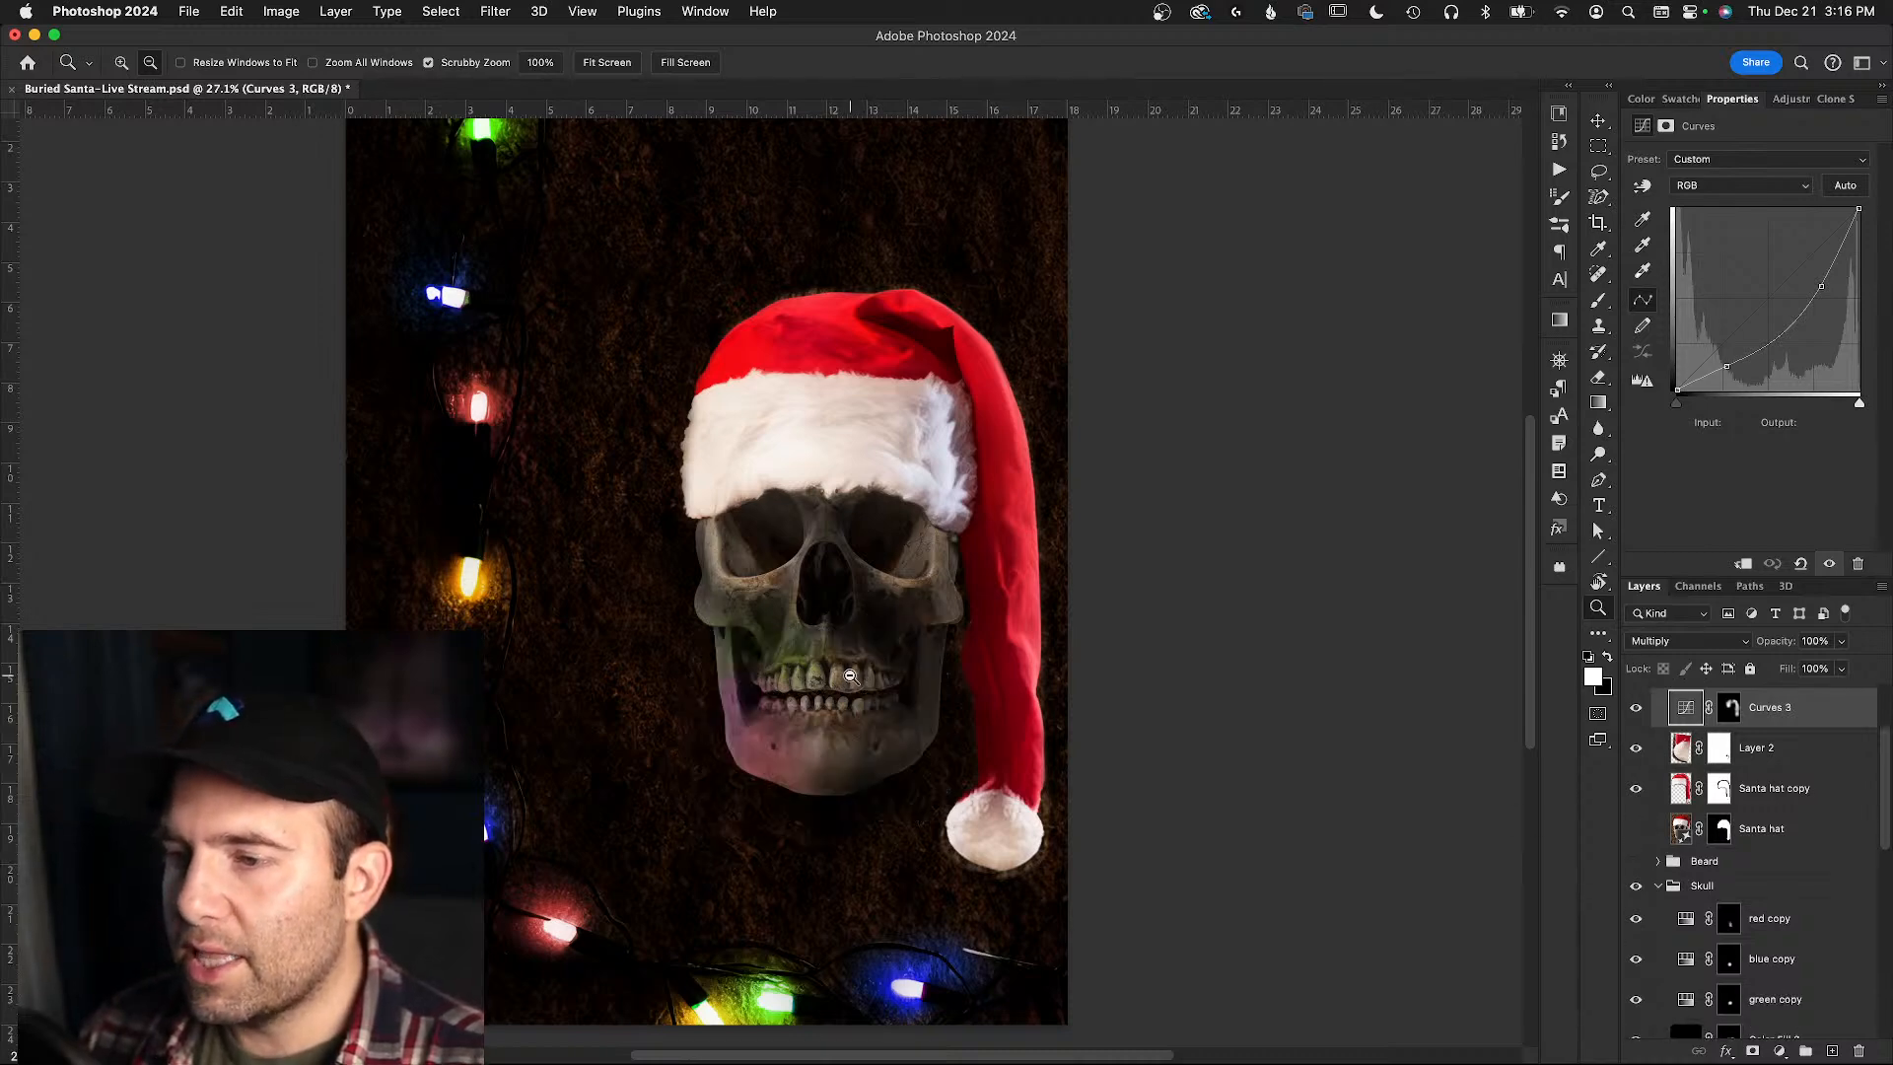
click(1634, 886)
click(1635, 885)
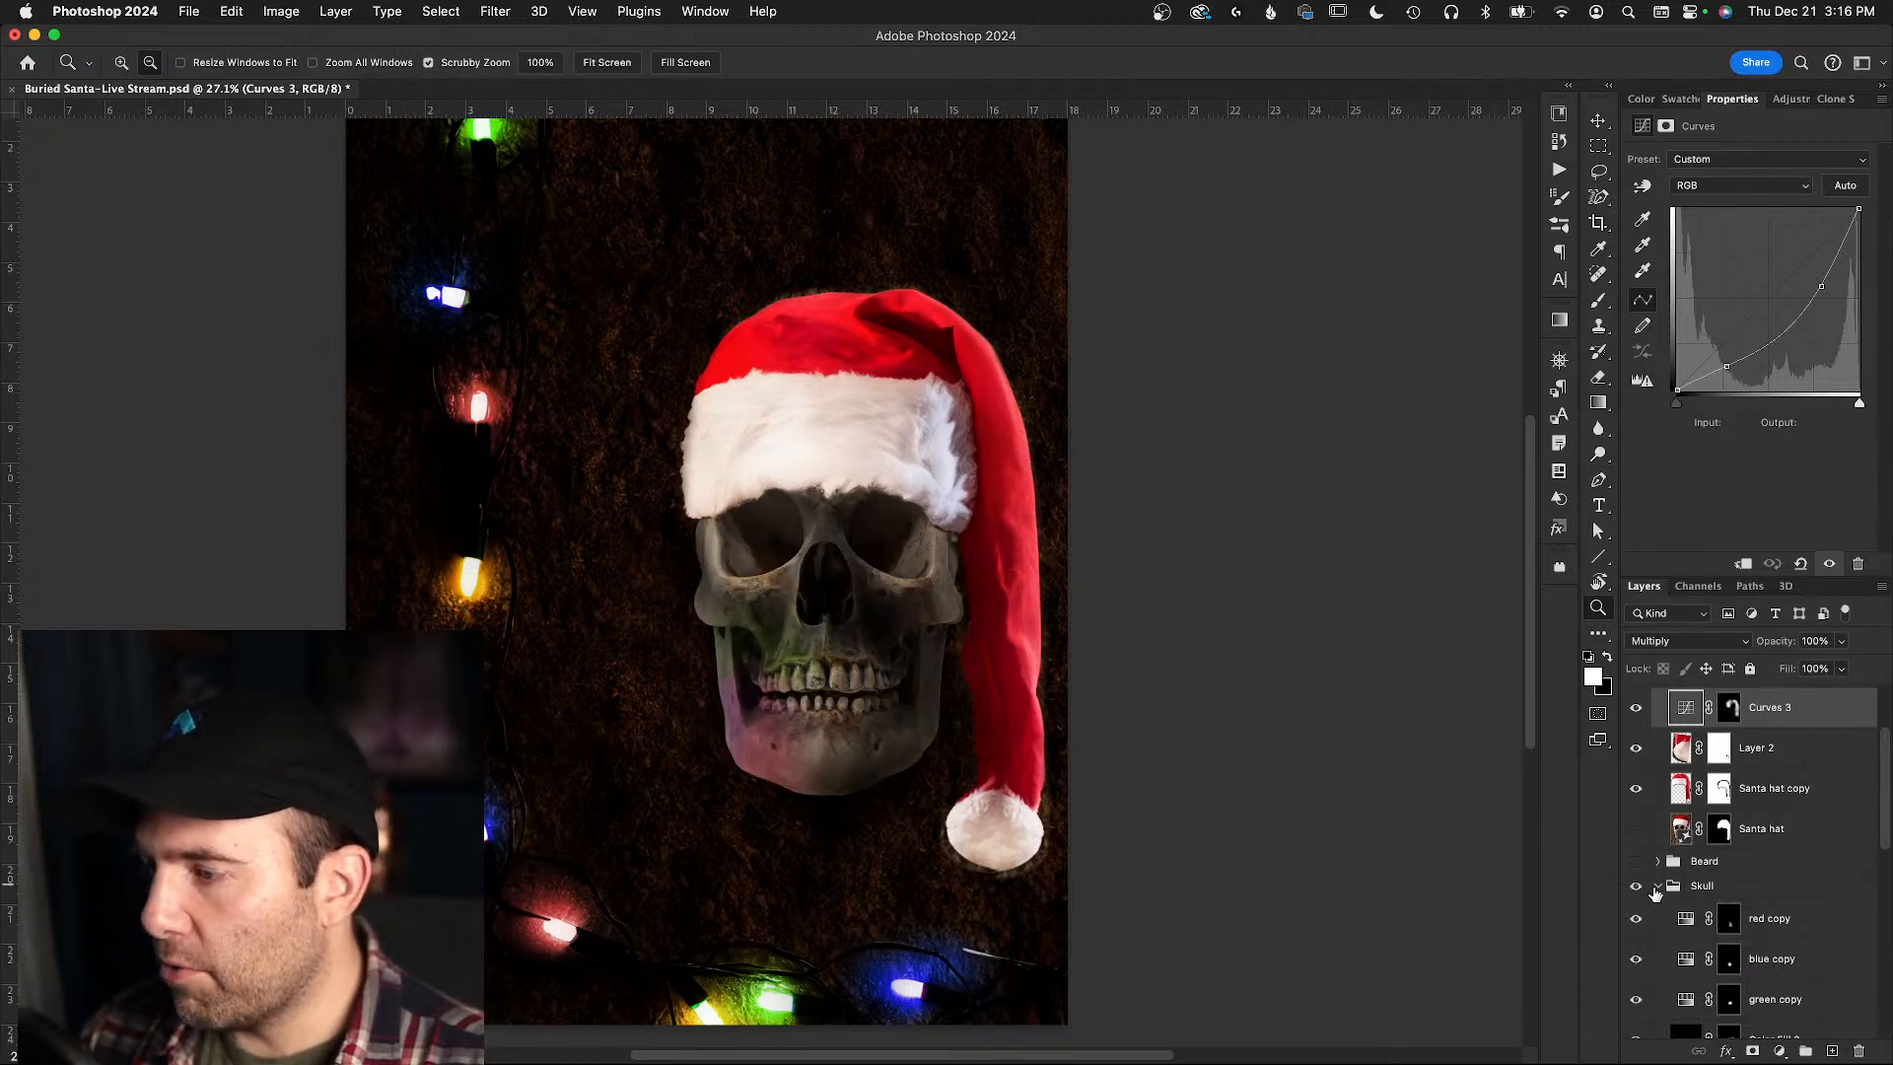
- Collapse the Skull and Lights groups and compare the poster with the Hat group hidden and shown
click(1658, 887)
click(1658, 910)
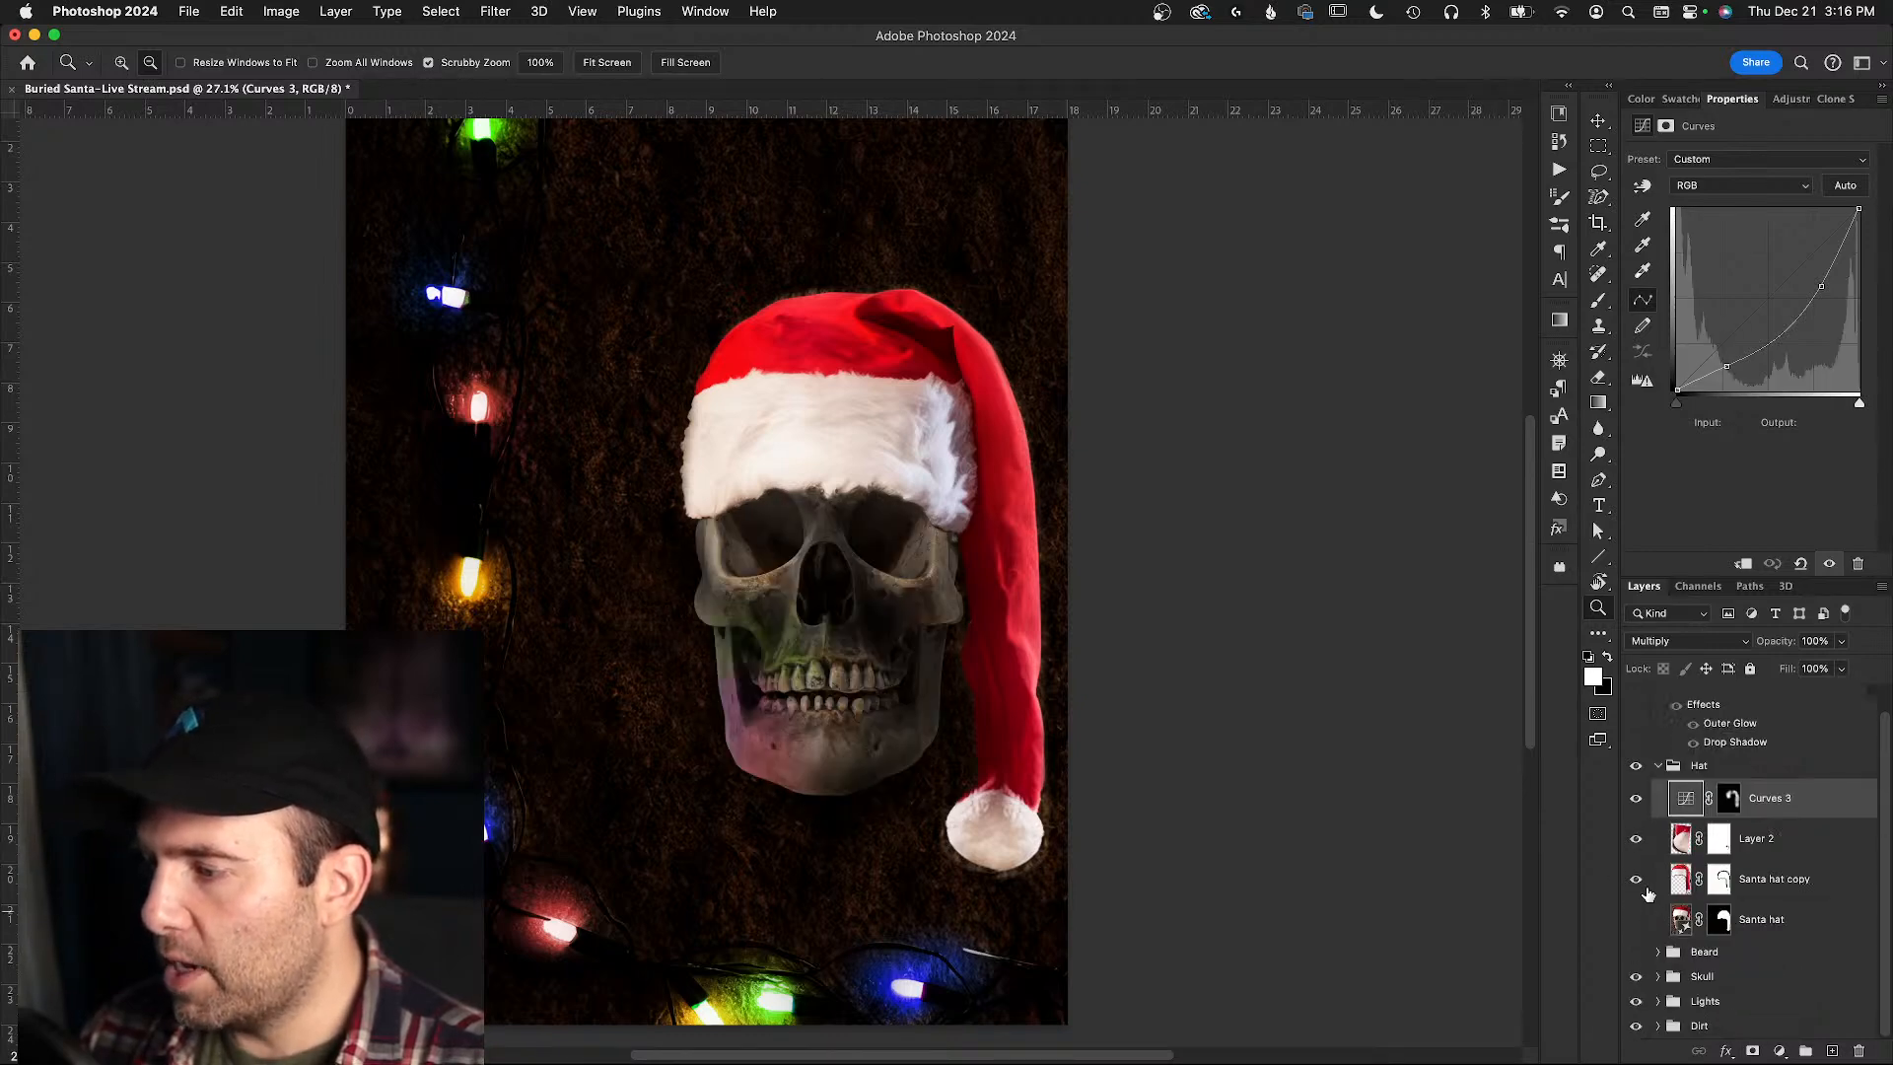
click(1634, 765)
click(1633, 765)
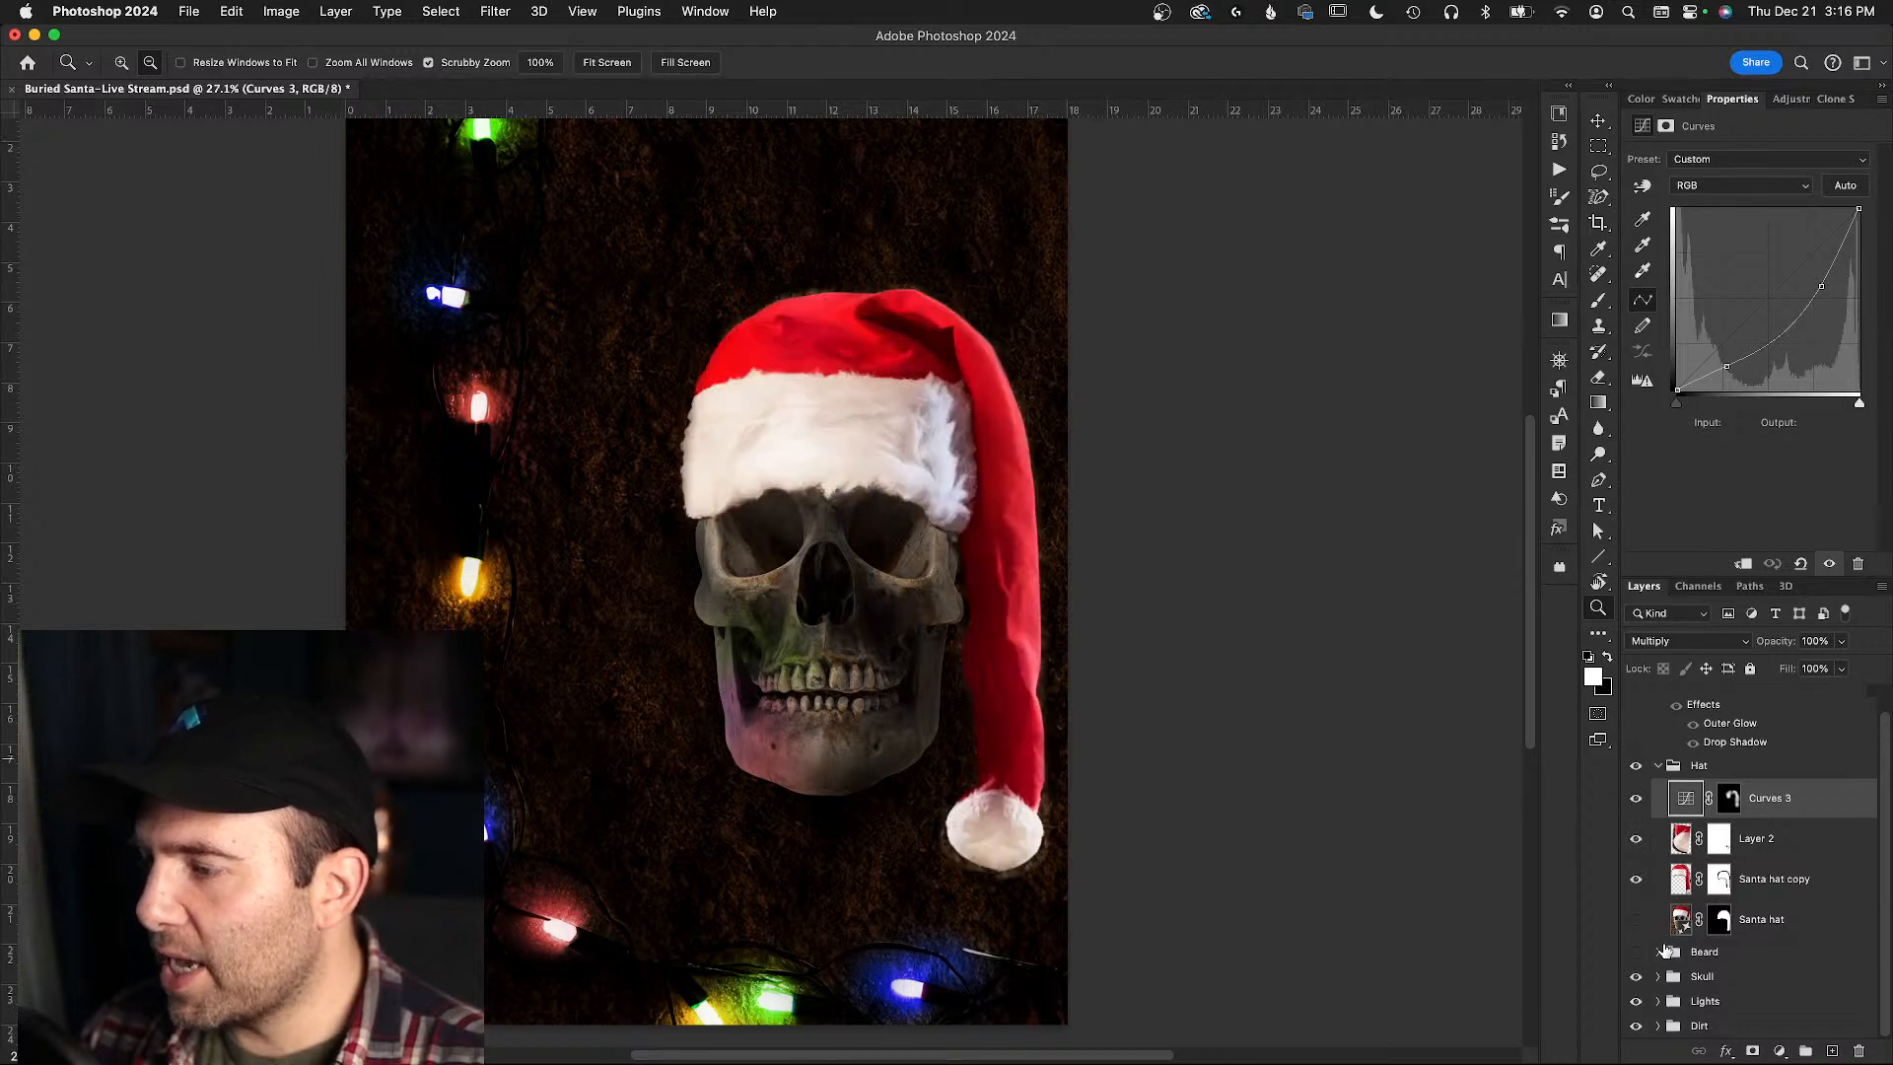
- Compare the poster with the Beard group shown and hidden, ending with it hidden
click(1638, 952)
click(1638, 952)
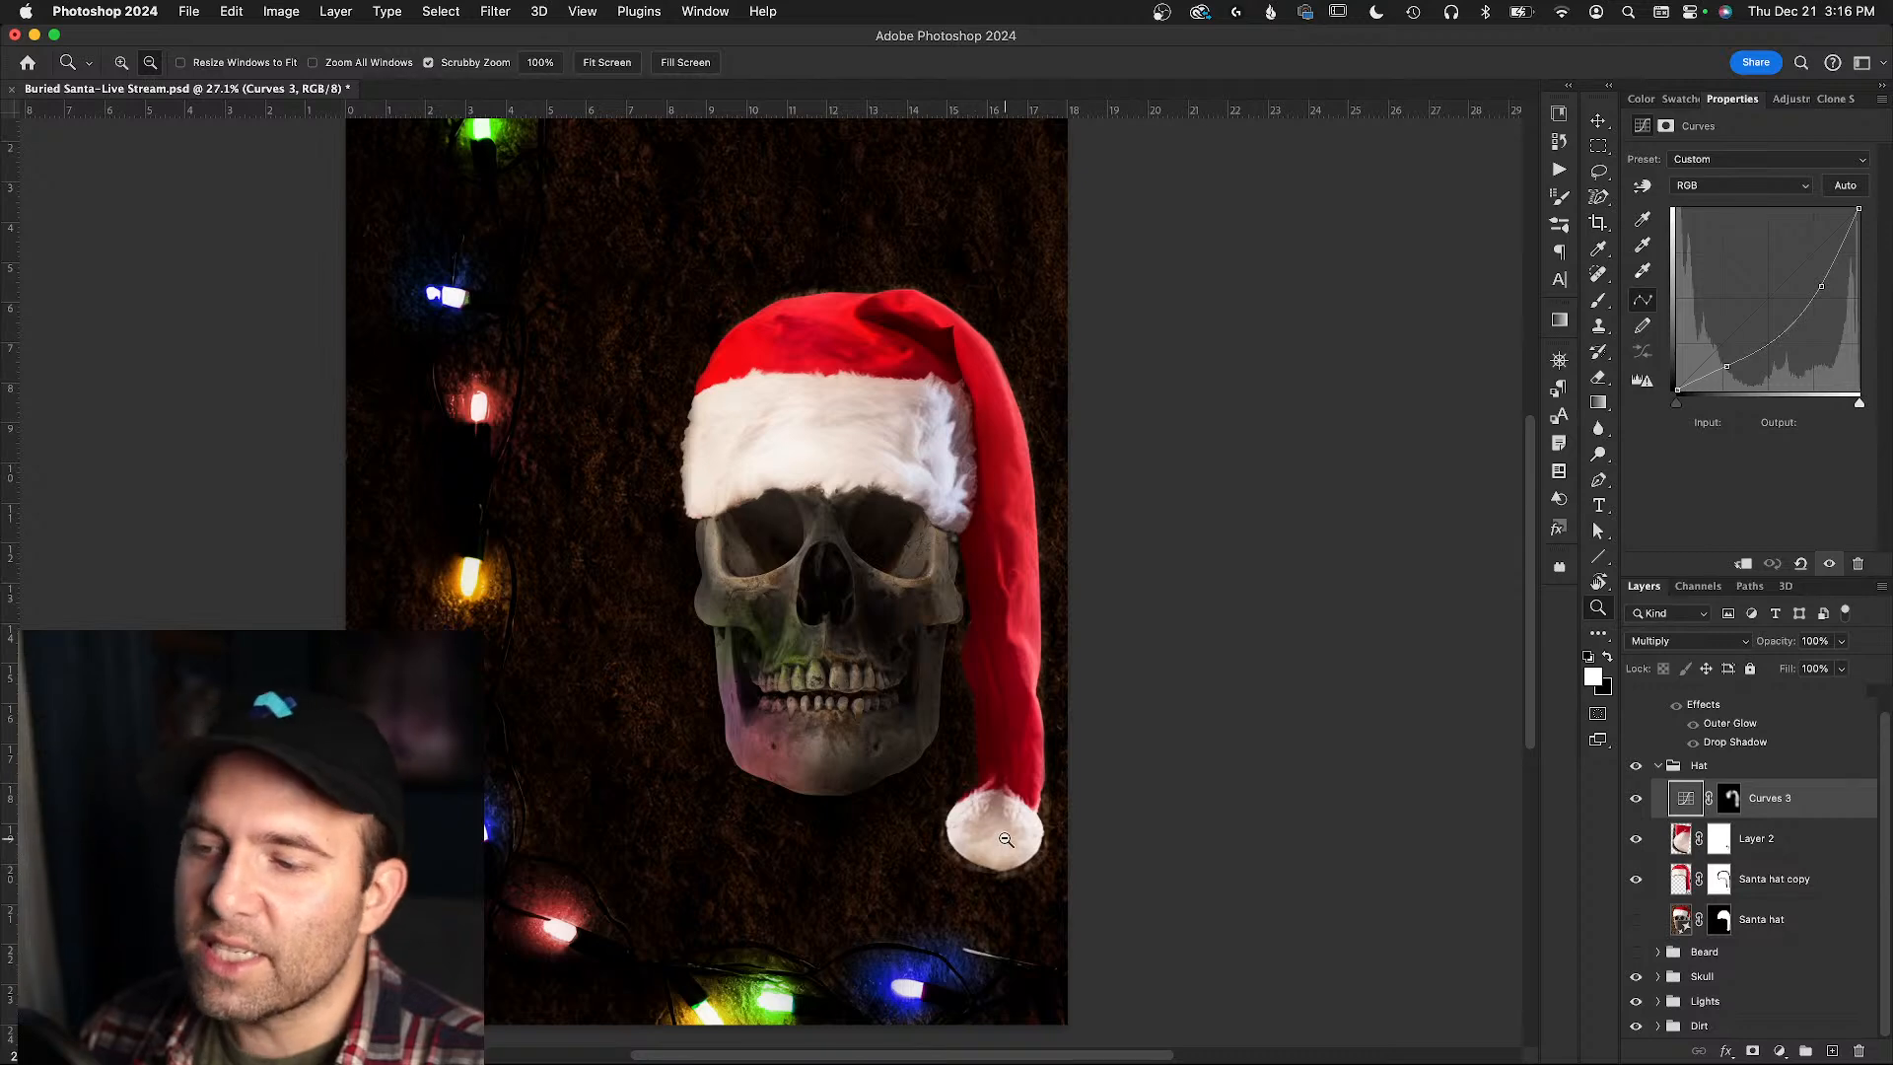
drag(1004, 842, 1062, 830)
alt+click(1062, 830)
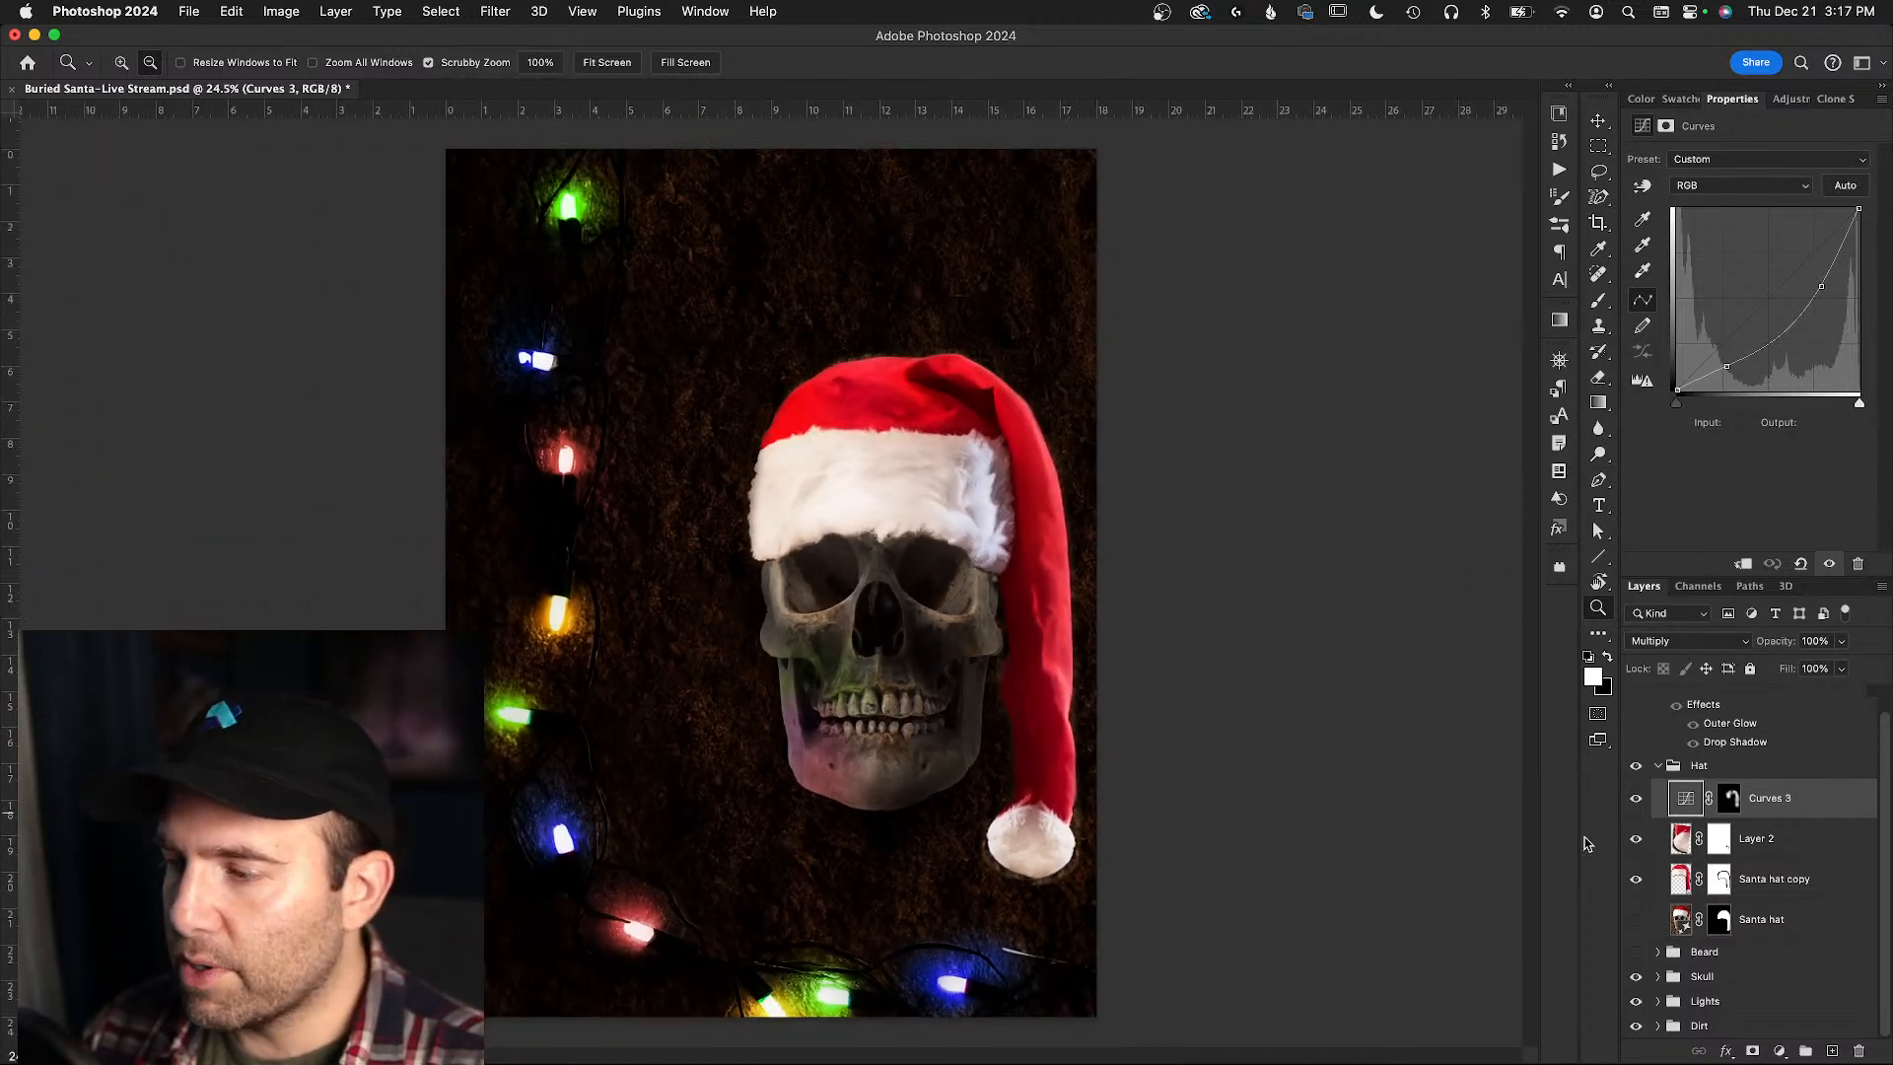
- Toggle Layer 2's visibility and select its image to examine the hat's pom-pom up close
click(1636, 839)
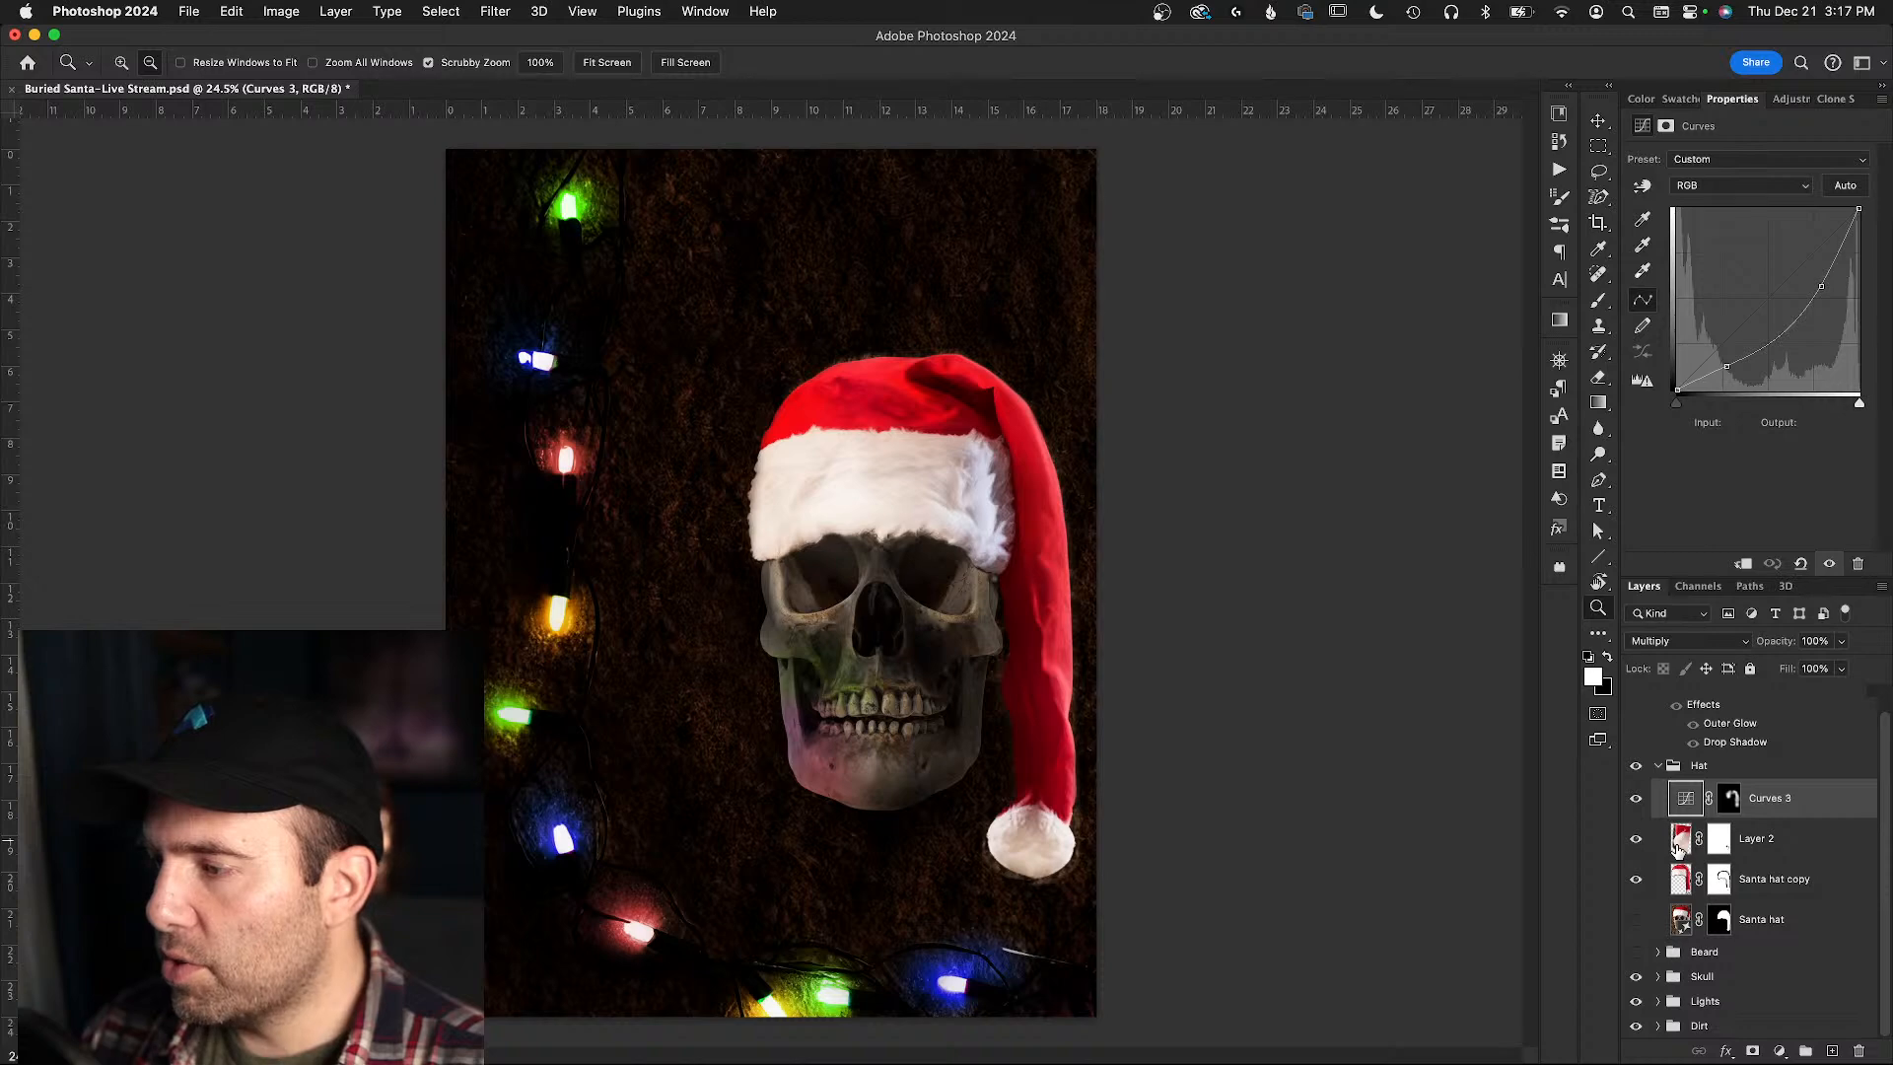
click(1679, 846)
click(990, 866)
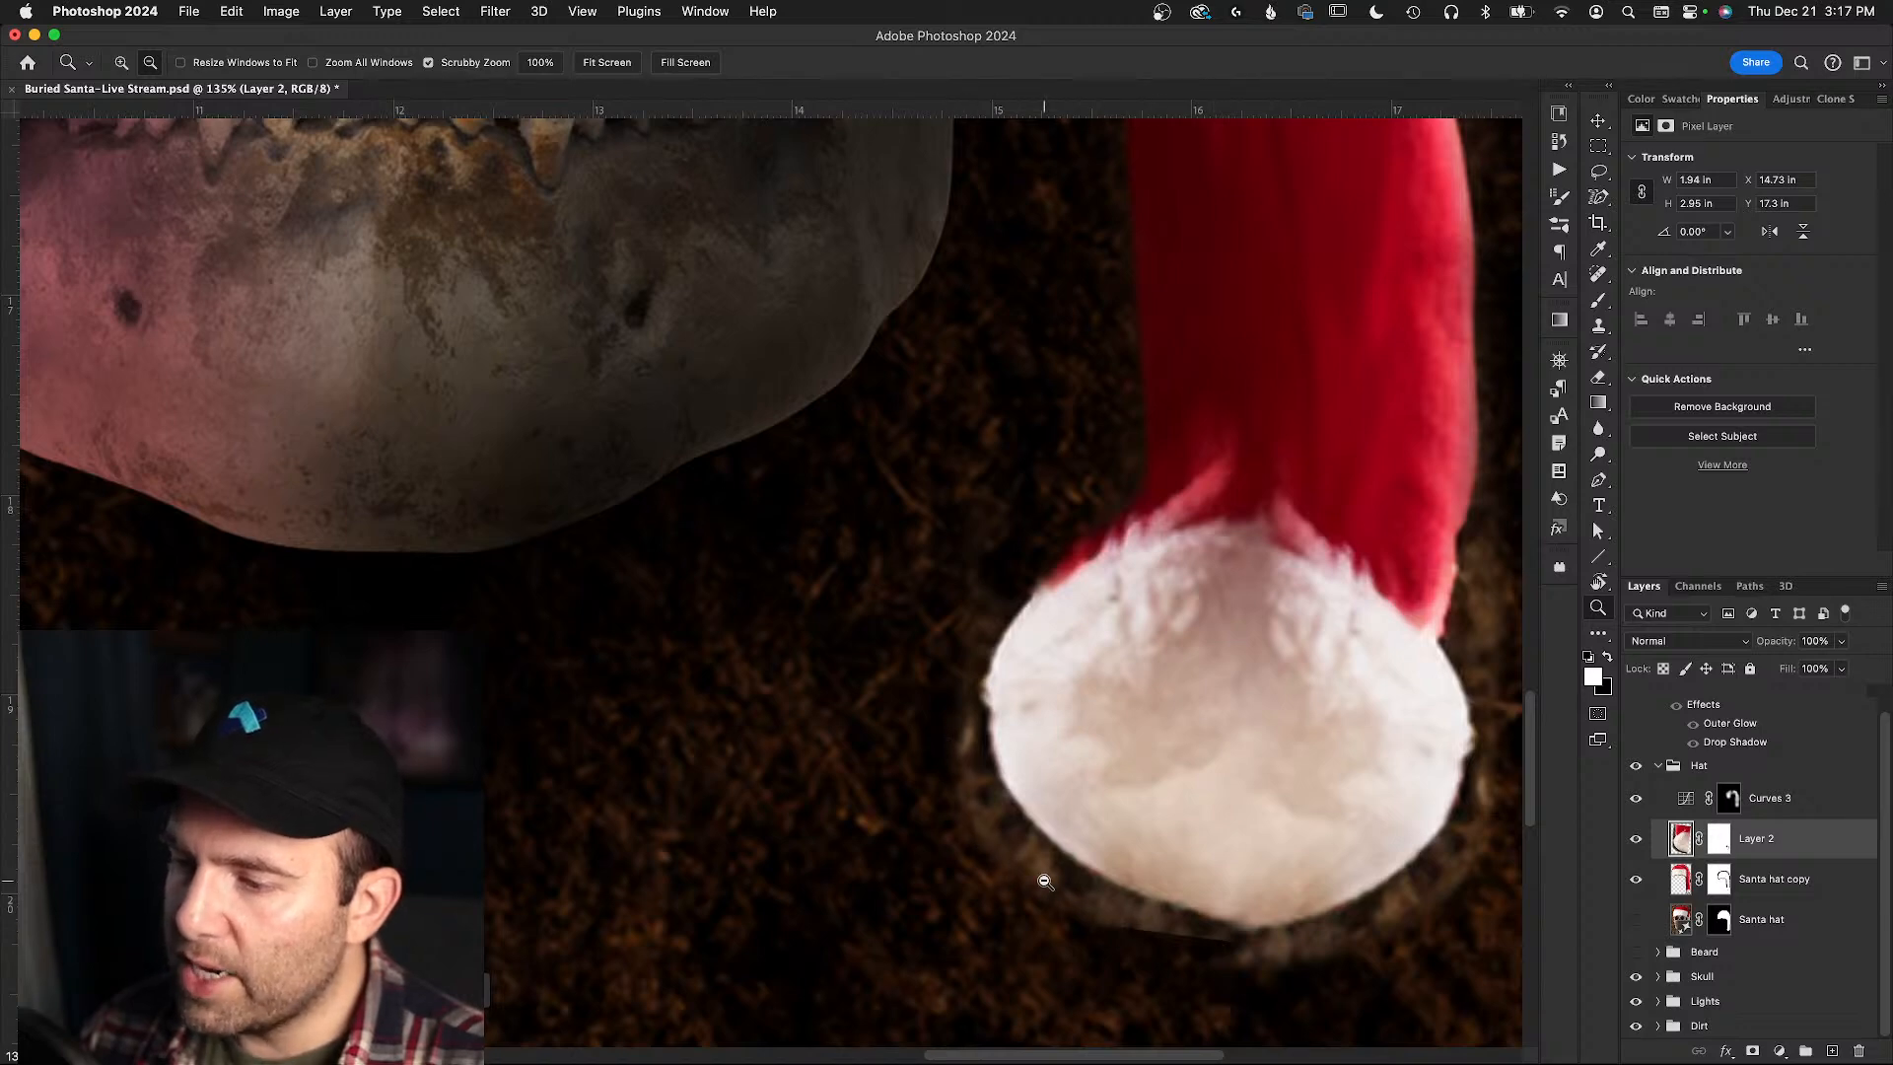
drag(1111, 826, 974, 809)
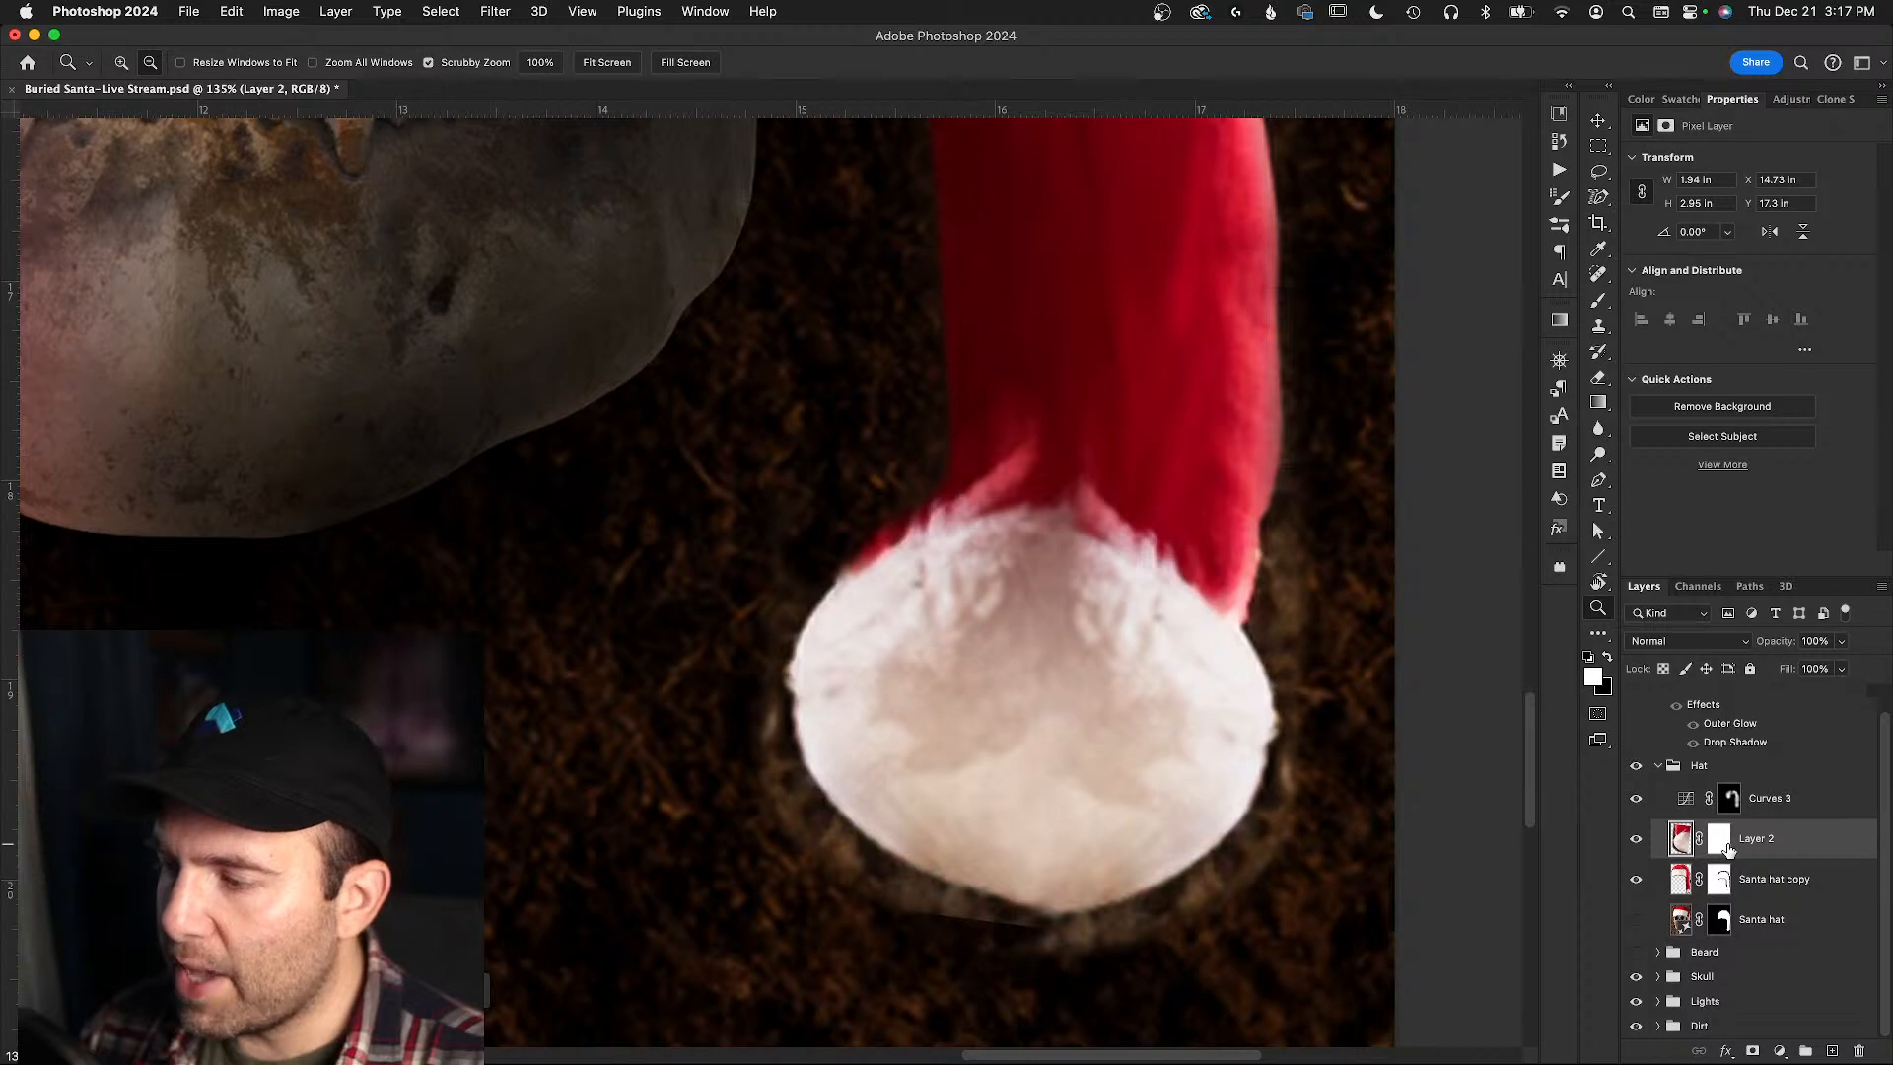
- Inspect what Layer 2's mask hides around the pom-pom by toggling its overlay, inverting the mask and undoing the inversion
click(1726, 844)
key(x)
key(backslash)
key(x)
key(backslash)
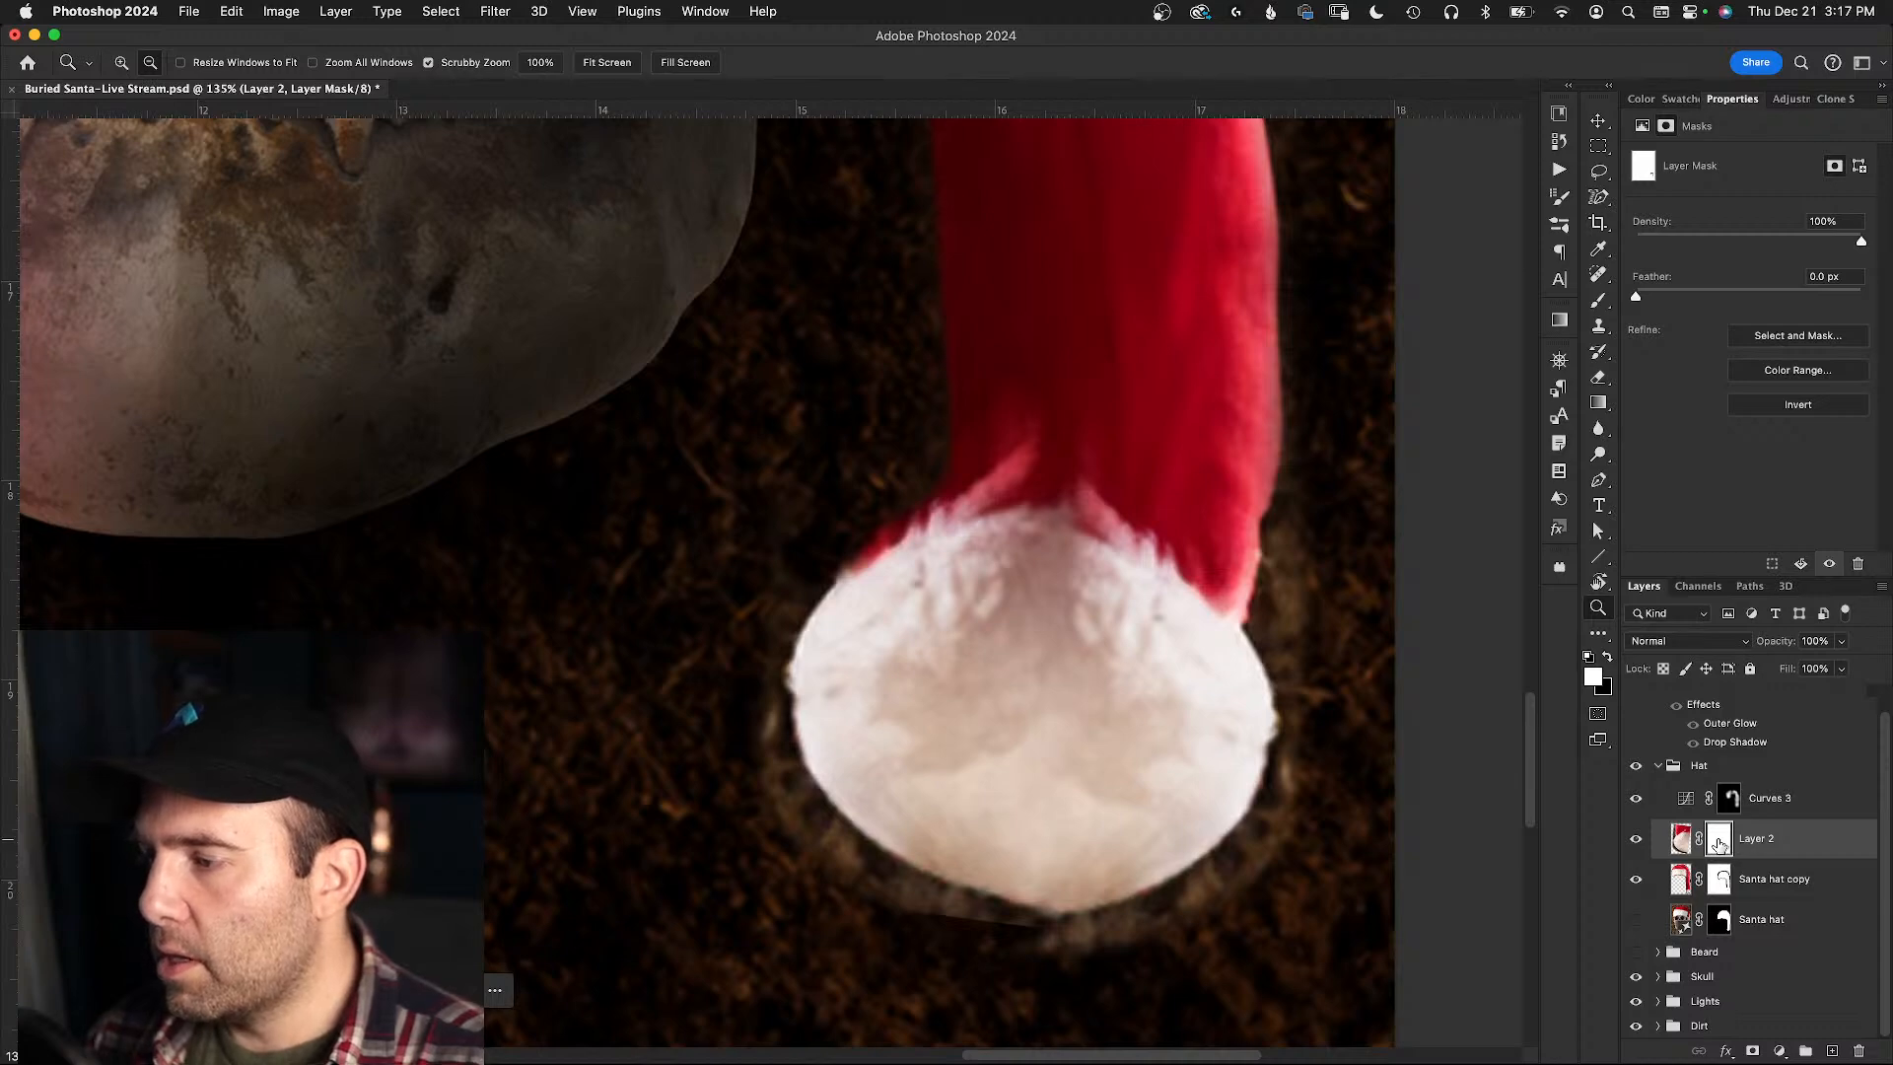
key(super+i)
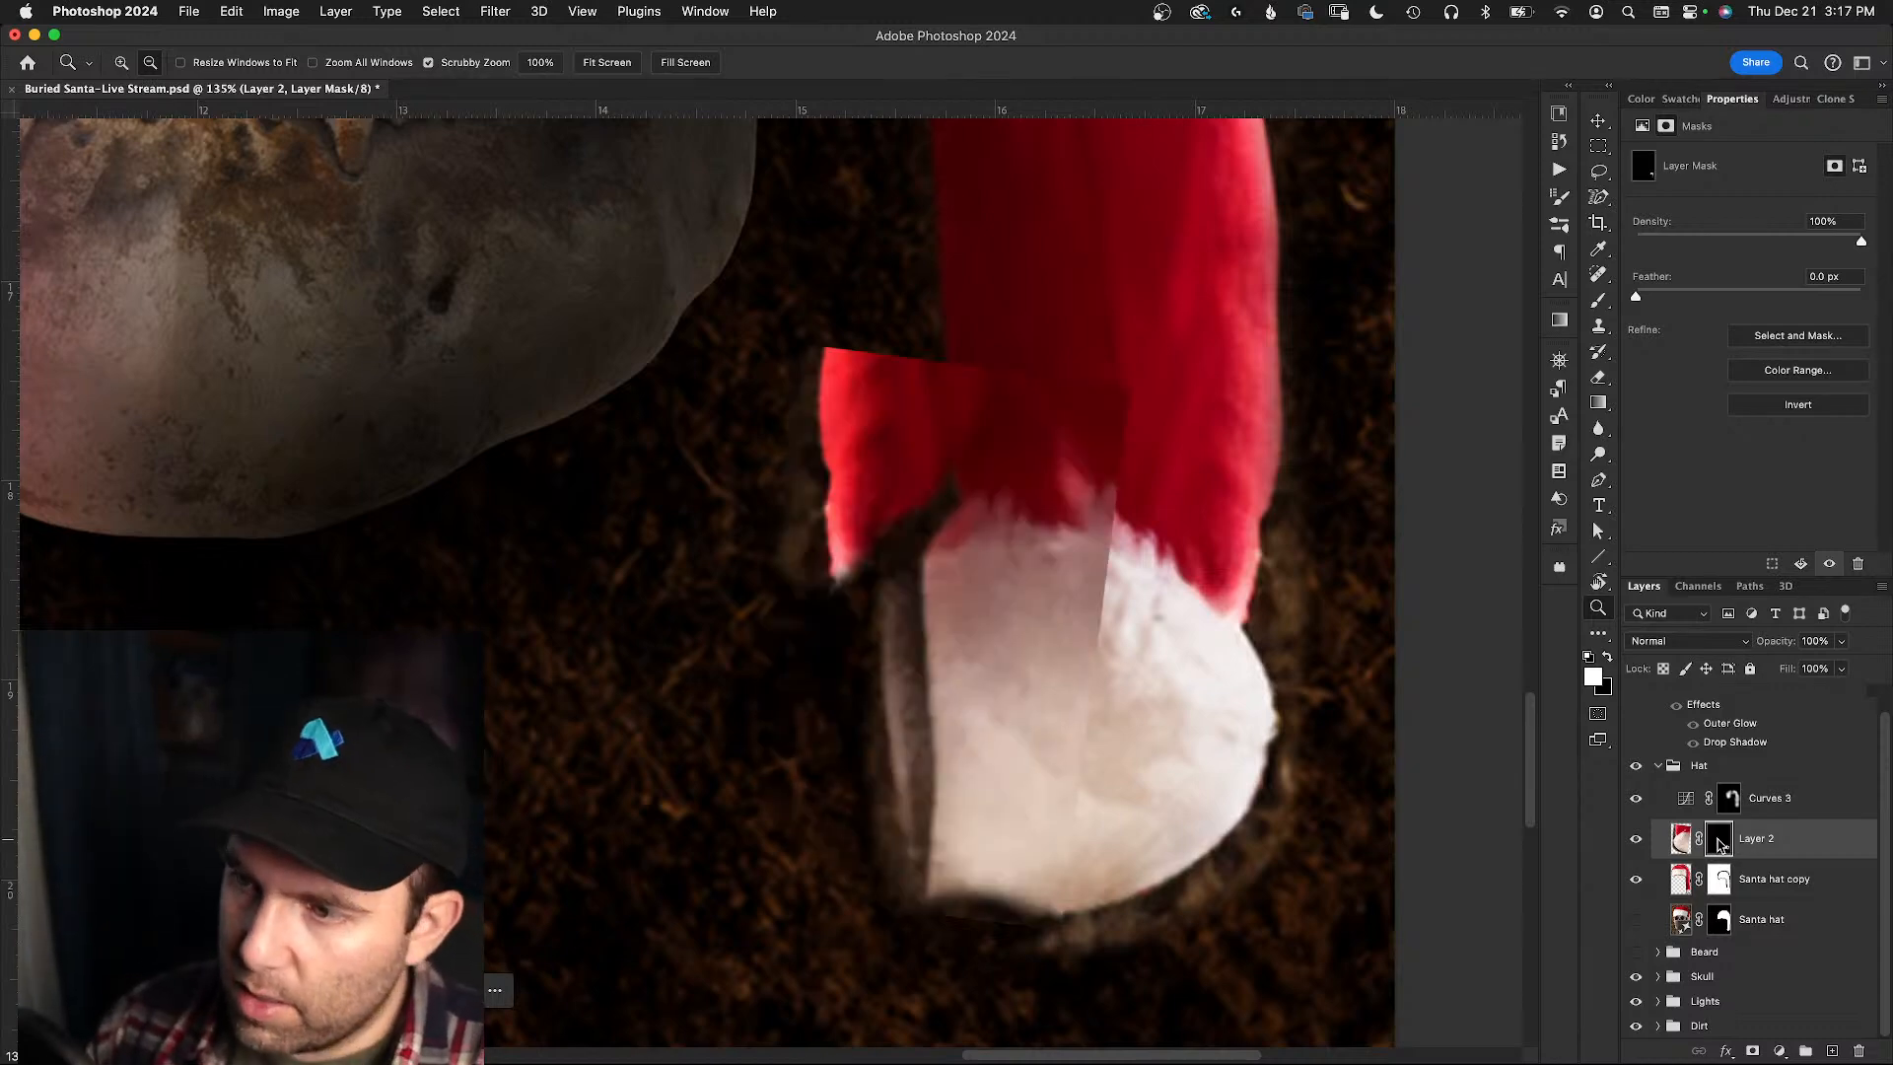
key(super+z)
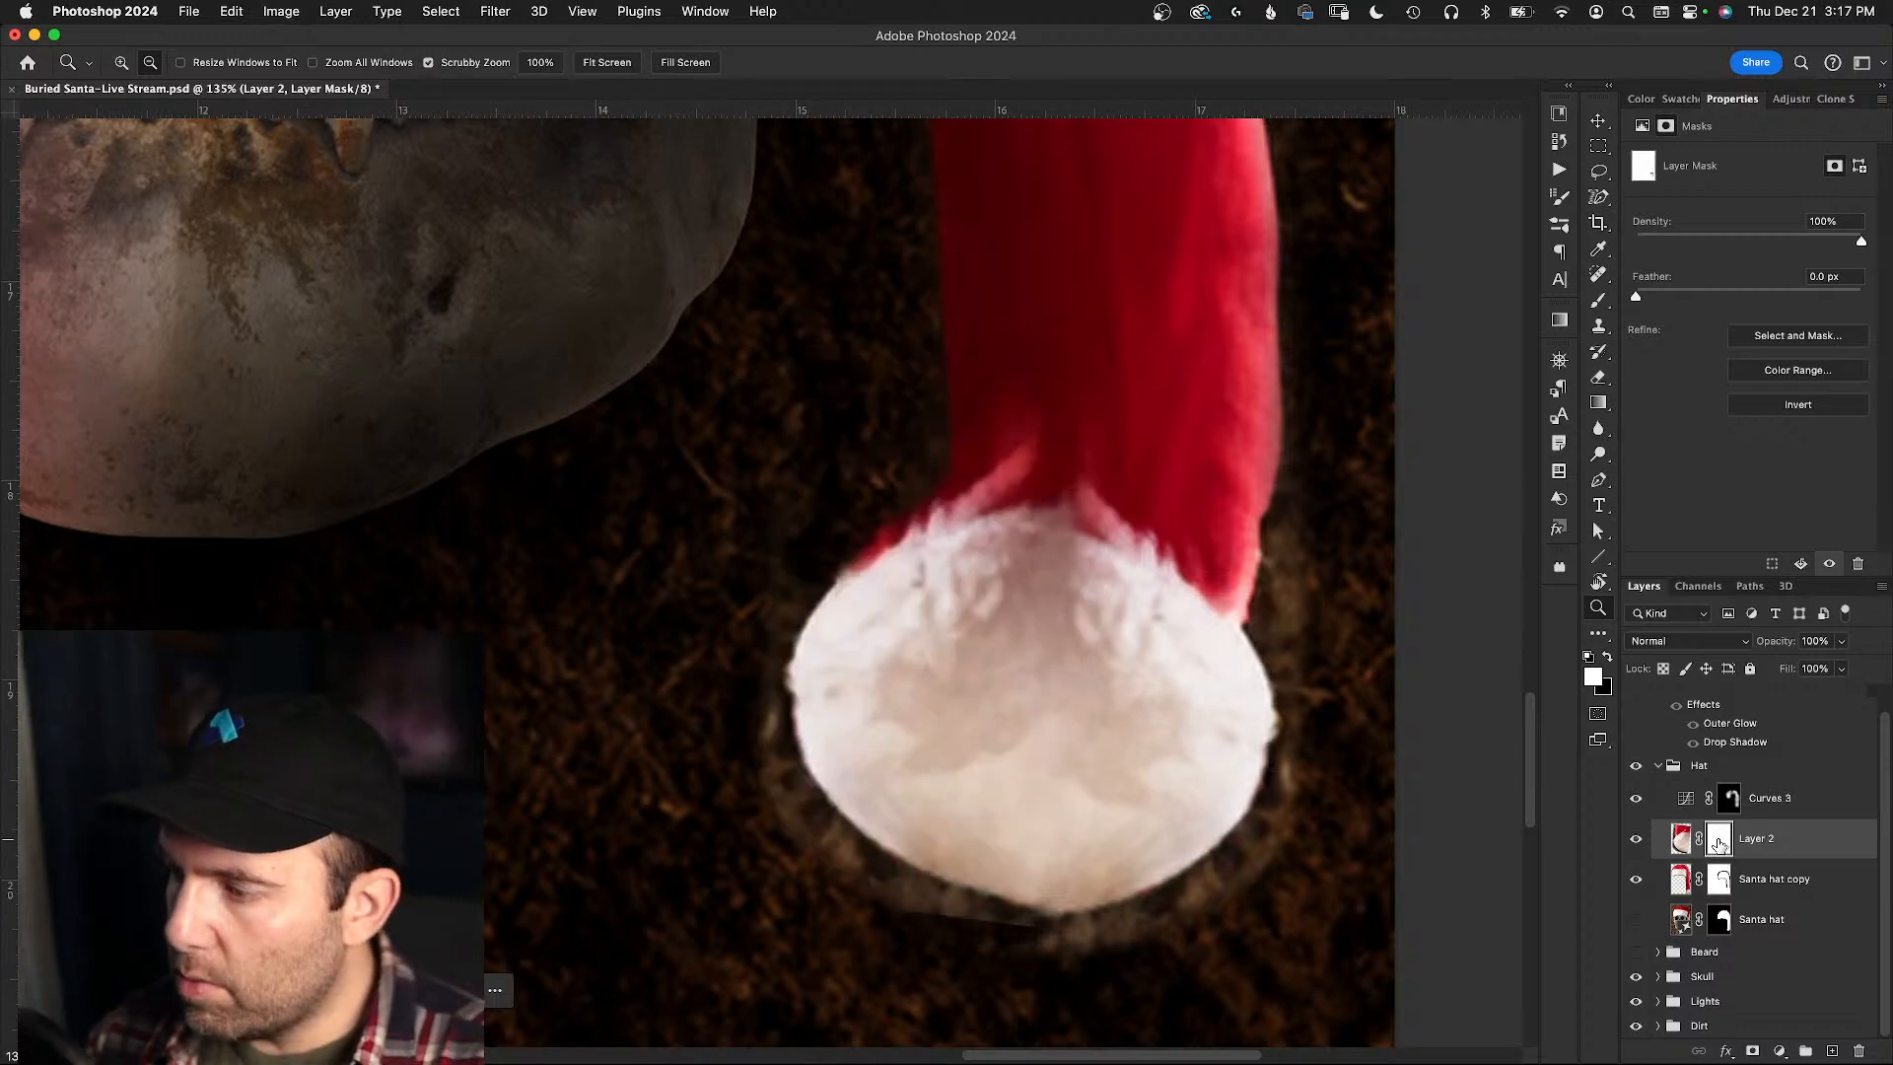
- With the mask overlay shown, paint black on Layer 2's mask around the pom-pom's left and lower edges, and hide the overlay
key(backslash)
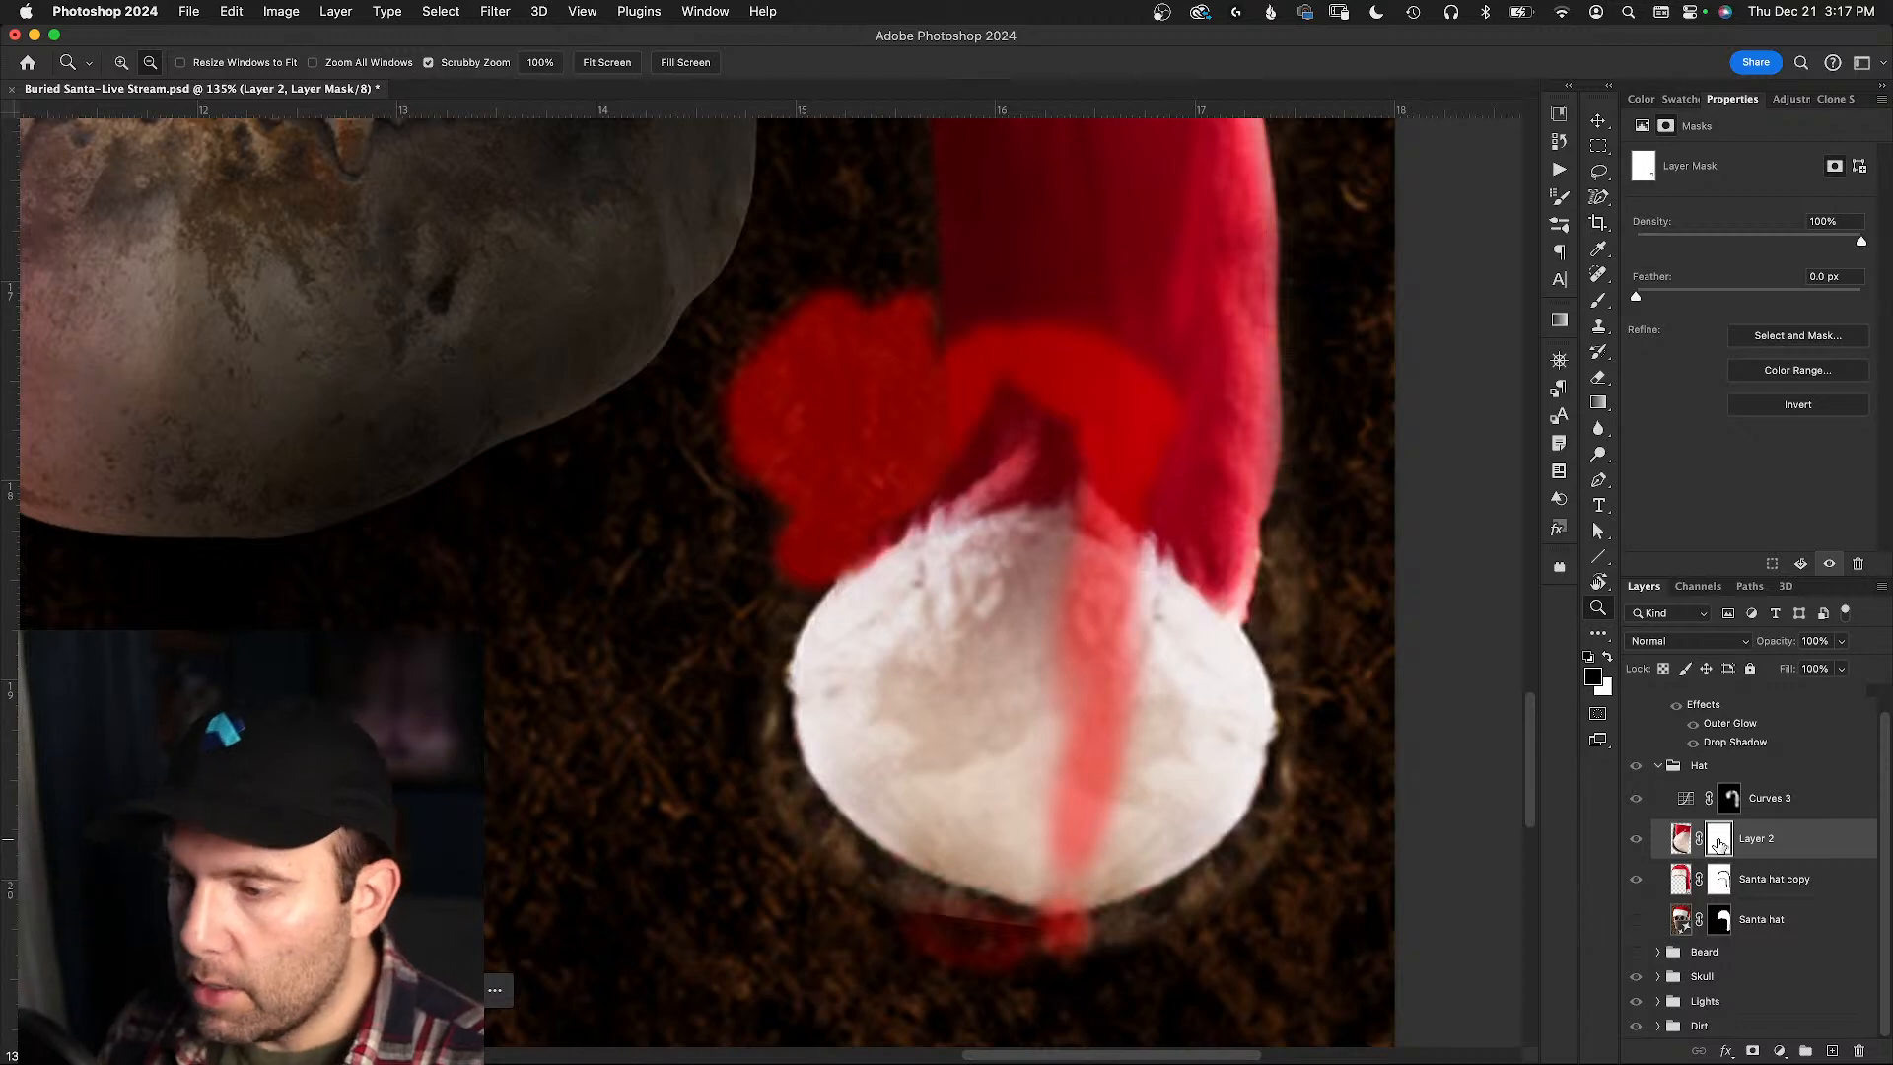
key(b)
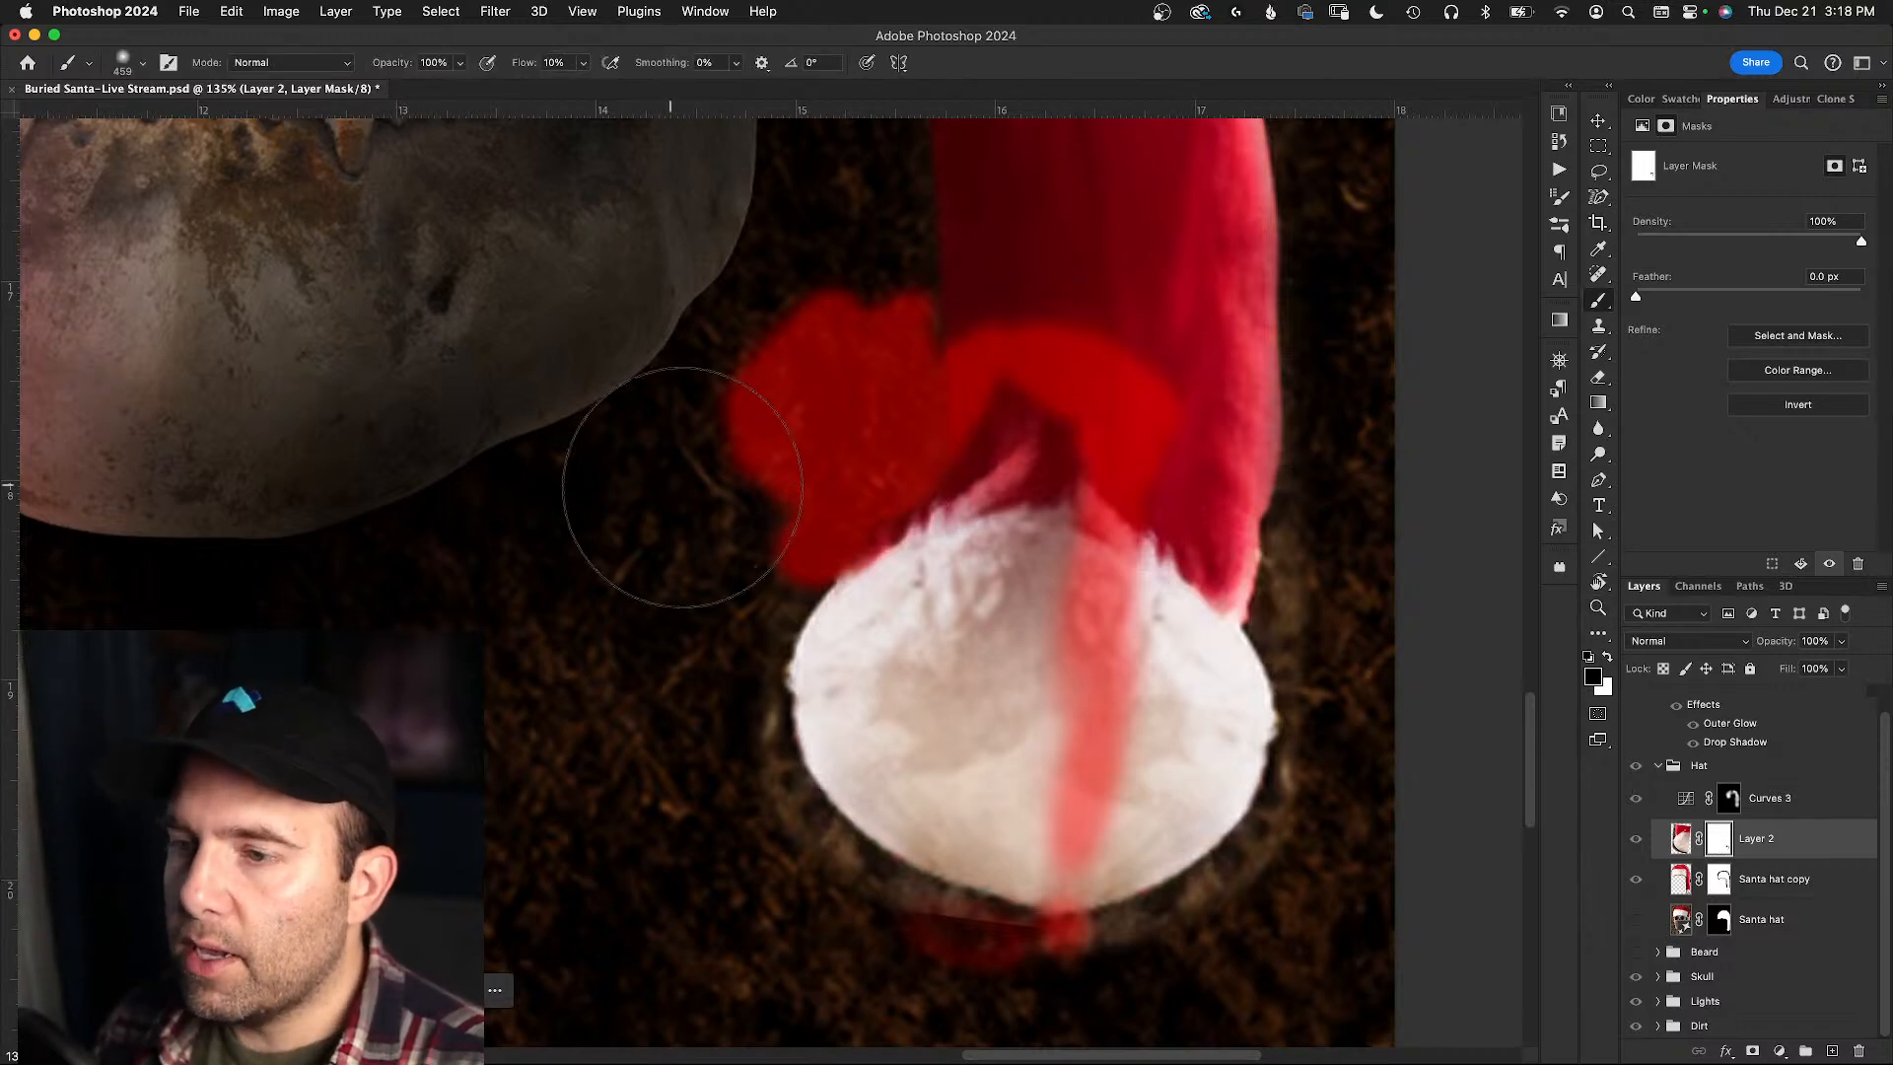
mouse_move(678, 549)
mouse_down()
mouse_move(630, 633)
mouse_move(633, 528)
mouse_move(575, 389)
mouse_up()
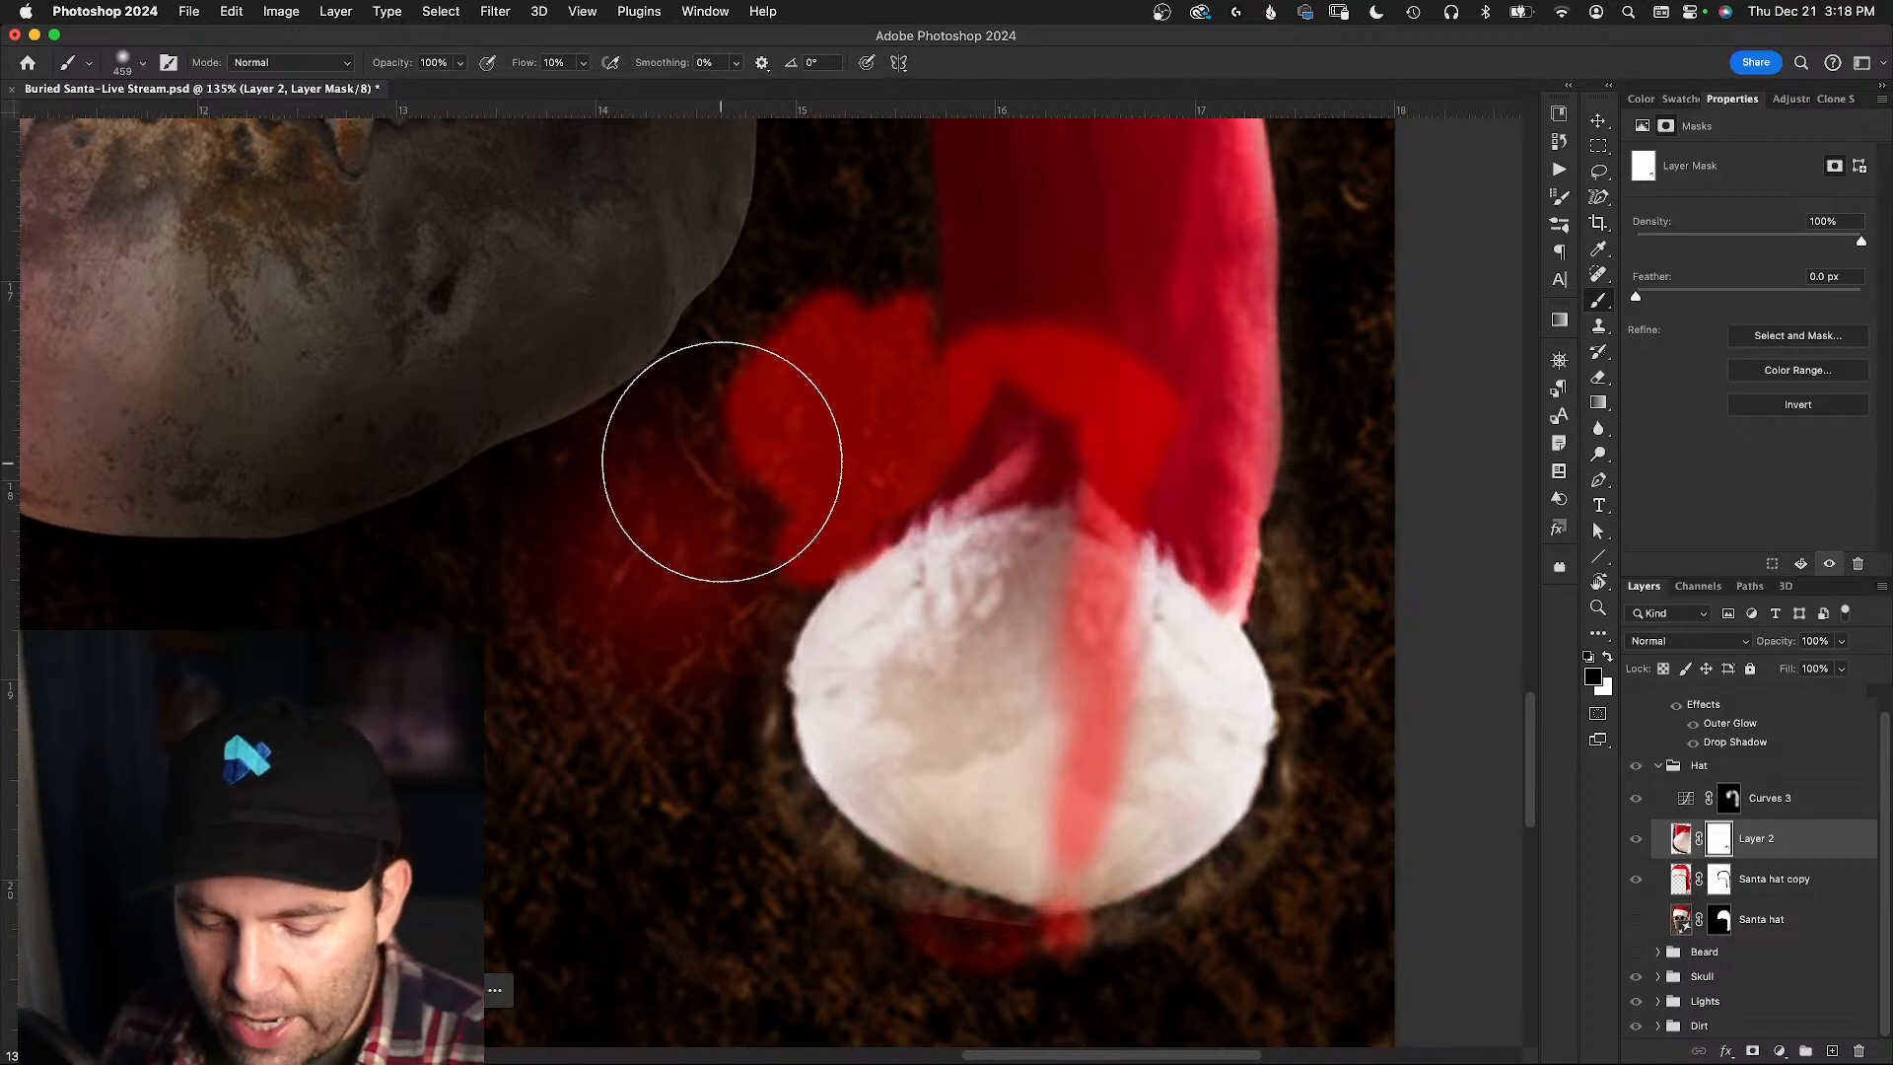
mouse_move(750, 550)
ctrl+alt+mouse_down()
mouse_move(599, 570)
mouse_move(617, 736)
mouse_move(600, 740)
ctrl+alt+mouse_up()
mouse_move(731, 648)
mouse_down()
mouse_move(770, 565)
mouse_move(715, 653)
mouse_move(709, 727)
mouse_move(755, 836)
mouse_move(748, 797)
mouse_move(680, 826)
mouse_up()
mouse_move(752, 726)
mouse_down()
mouse_move(758, 676)
mouse_move(803, 841)
mouse_move(786, 791)
mouse_move(905, 903)
mouse_move(1024, 944)
mouse_move(976, 938)
mouse_move(964, 922)
mouse_move(984, 921)
mouse_move(852, 856)
mouse_move(1016, 944)
mouse_move(707, 846)
mouse_move(748, 844)
mouse_move(701, 818)
mouse_move(781, 829)
mouse_up()
right_click(700, 822)
key(Escape)
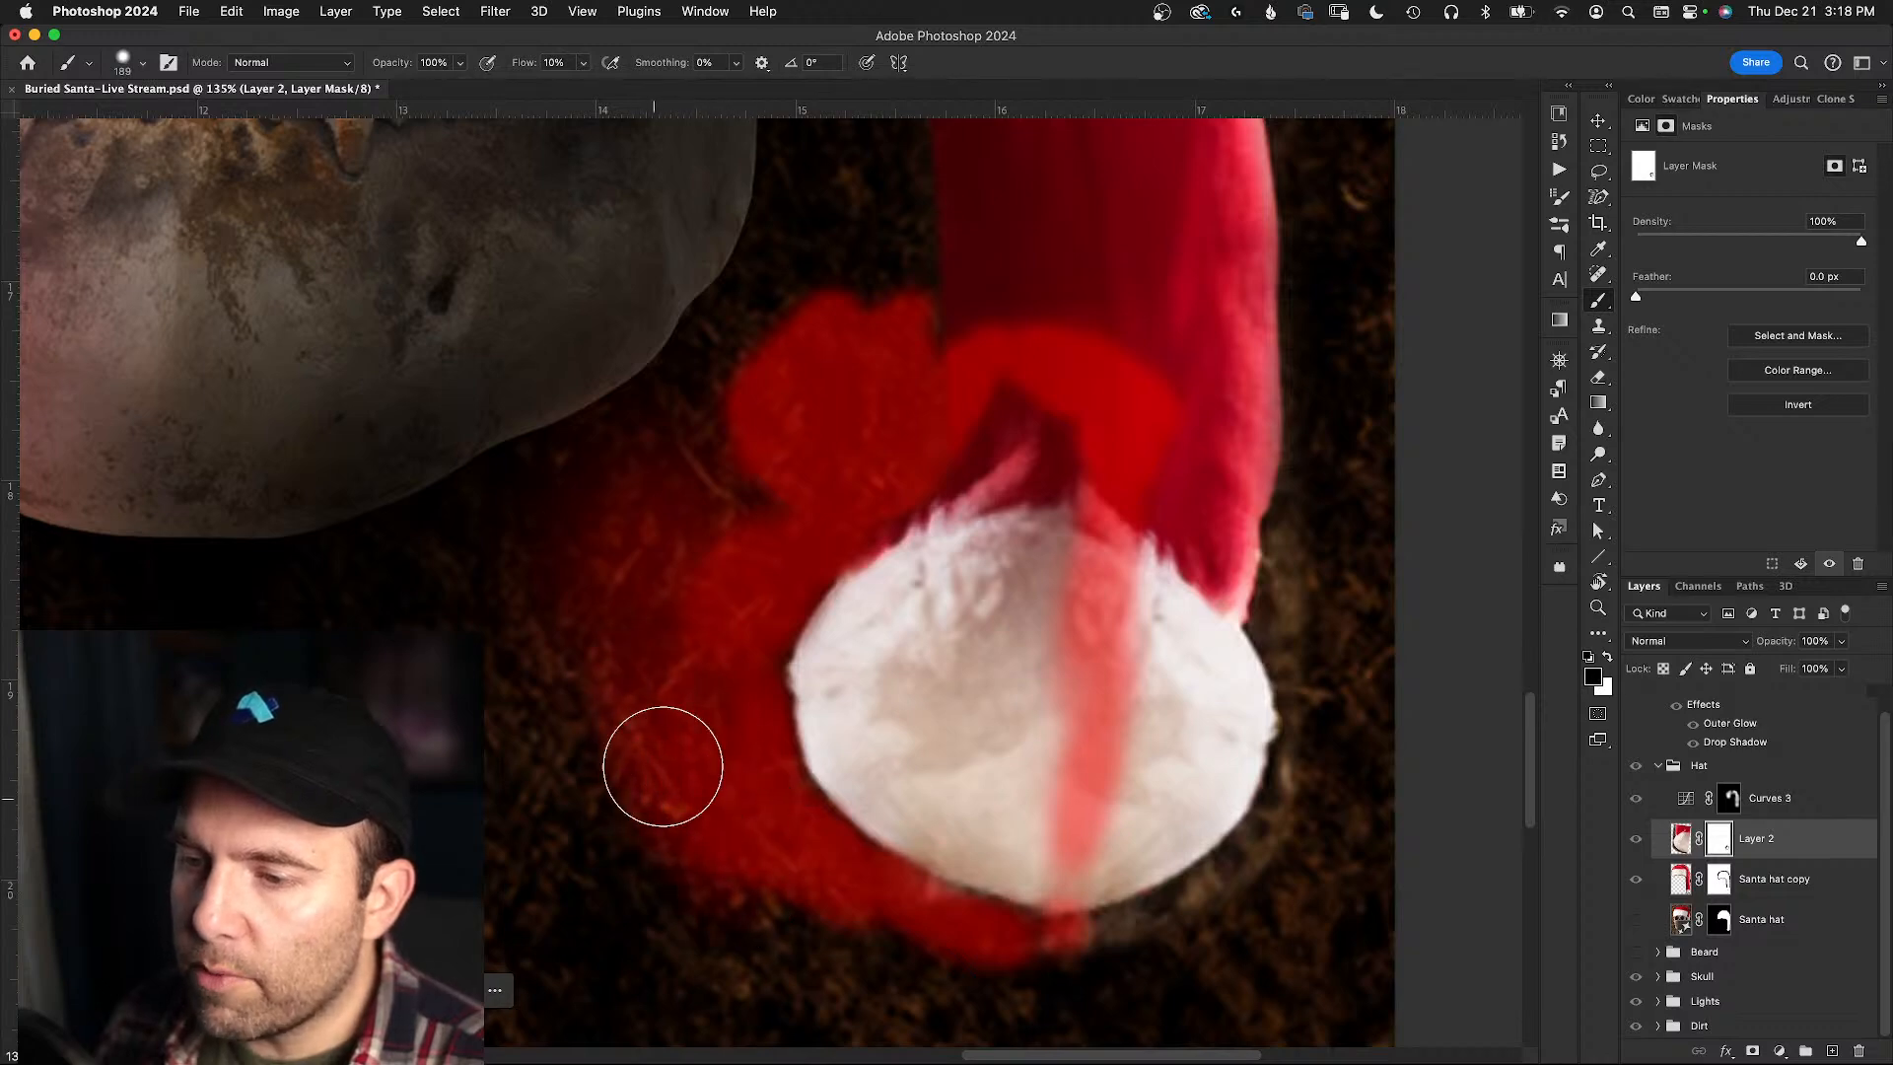
mouse_move(717, 550)
mouse_down()
mouse_move(684, 523)
mouse_move(664, 608)
mouse_move(706, 666)
mouse_move(647, 666)
mouse_up()
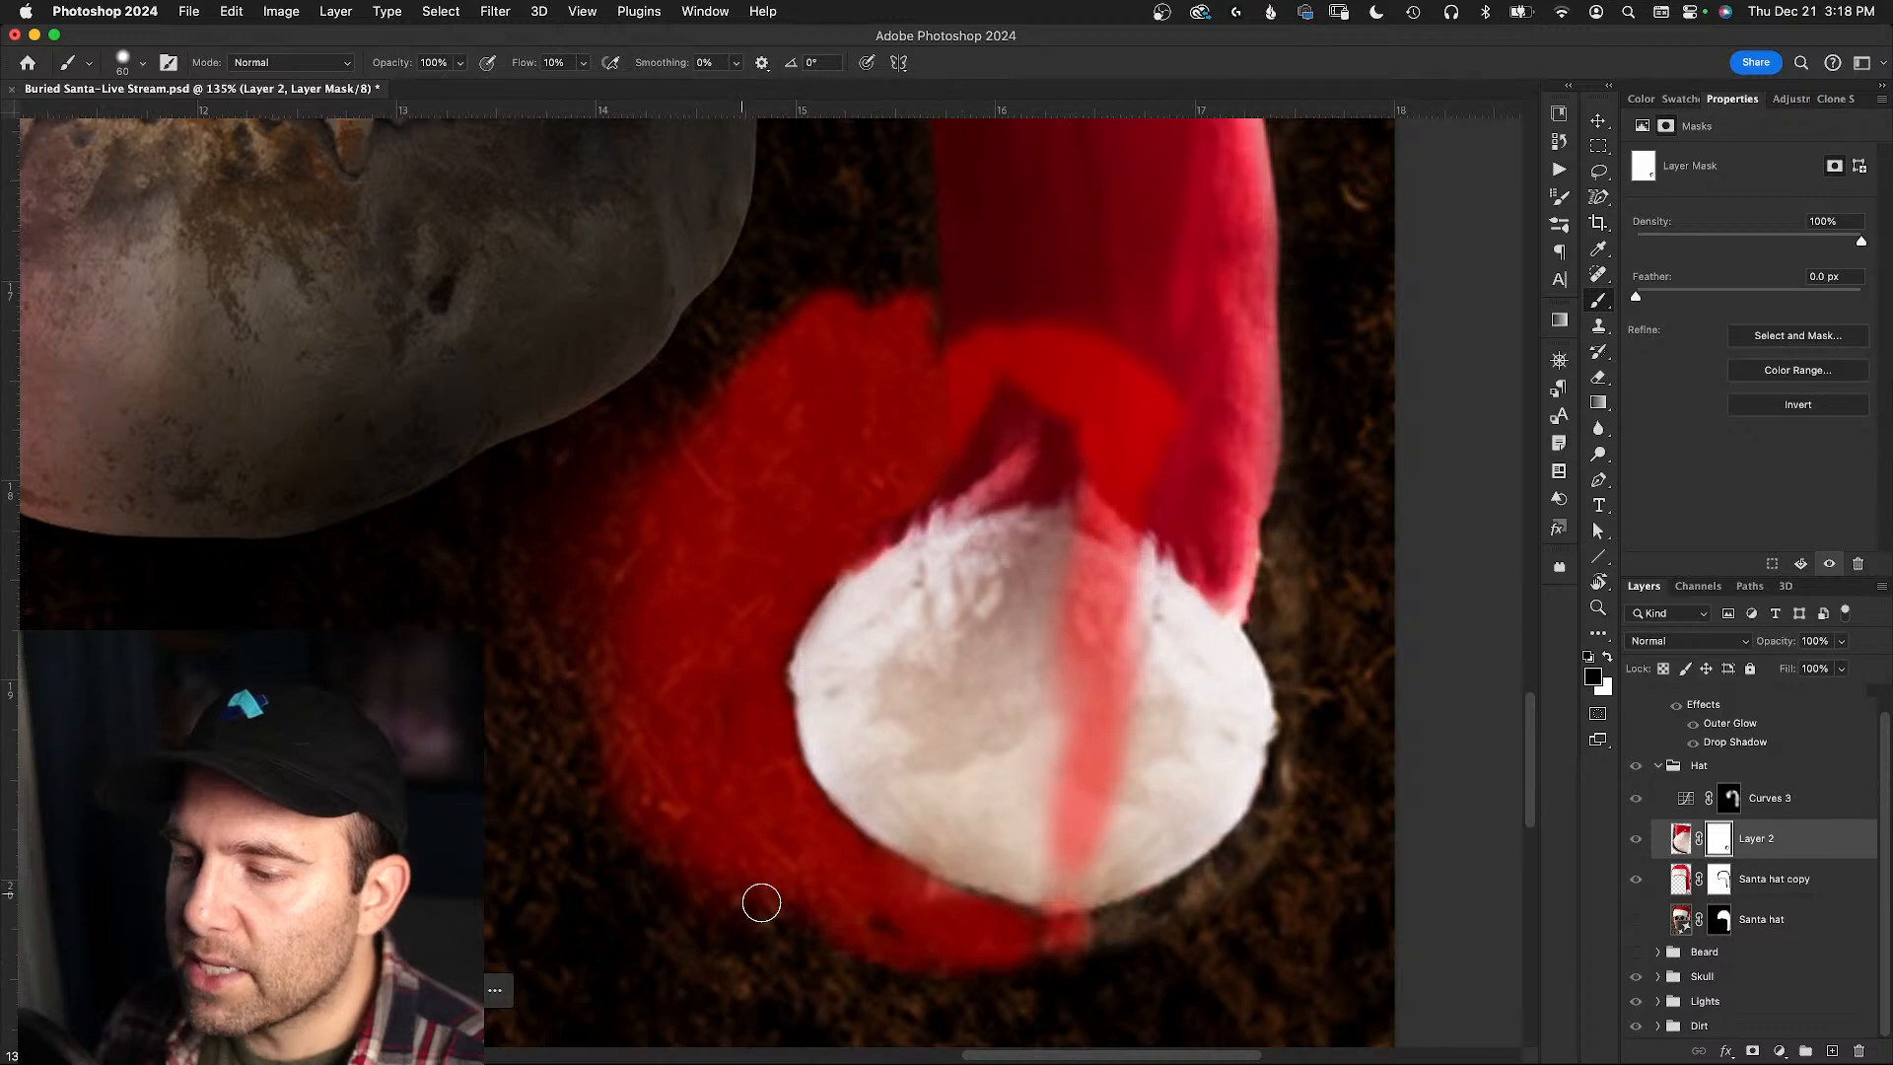
drag(785, 904, 867, 909)
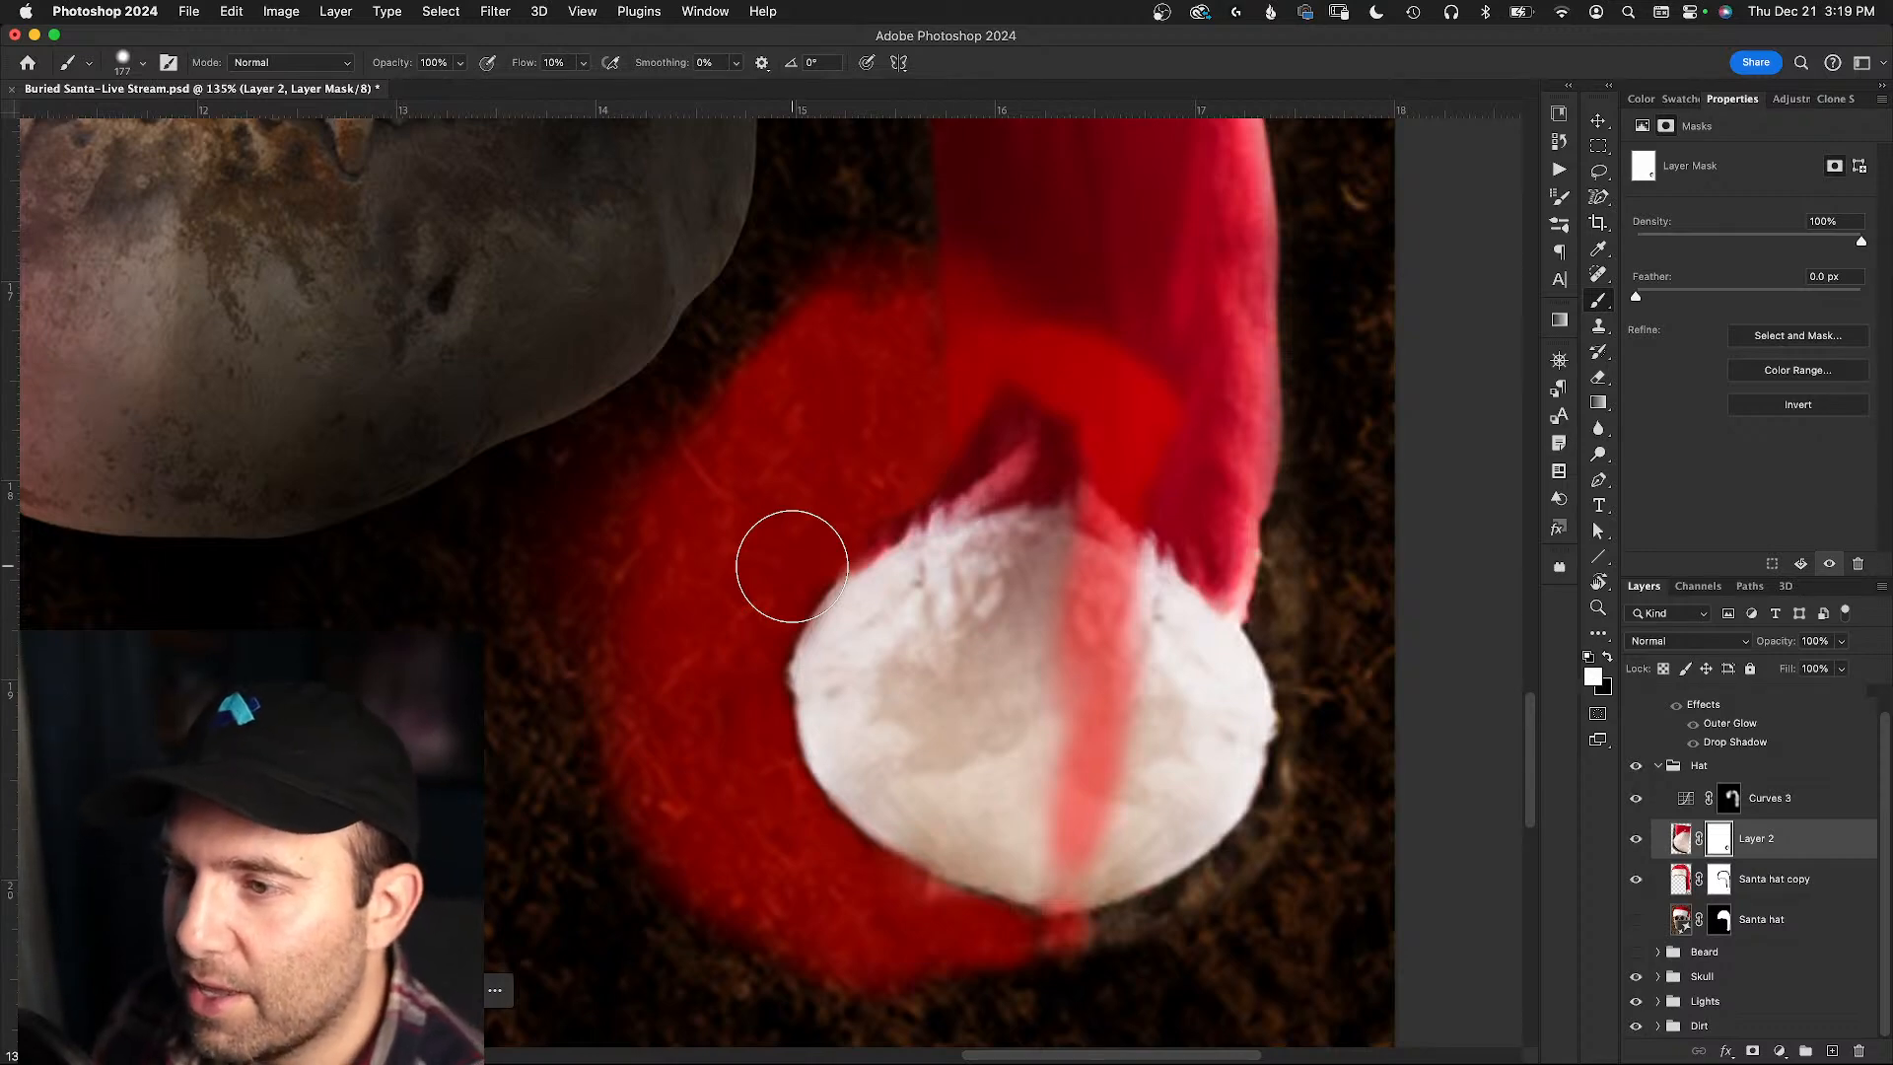
key(backslash)
key(x)
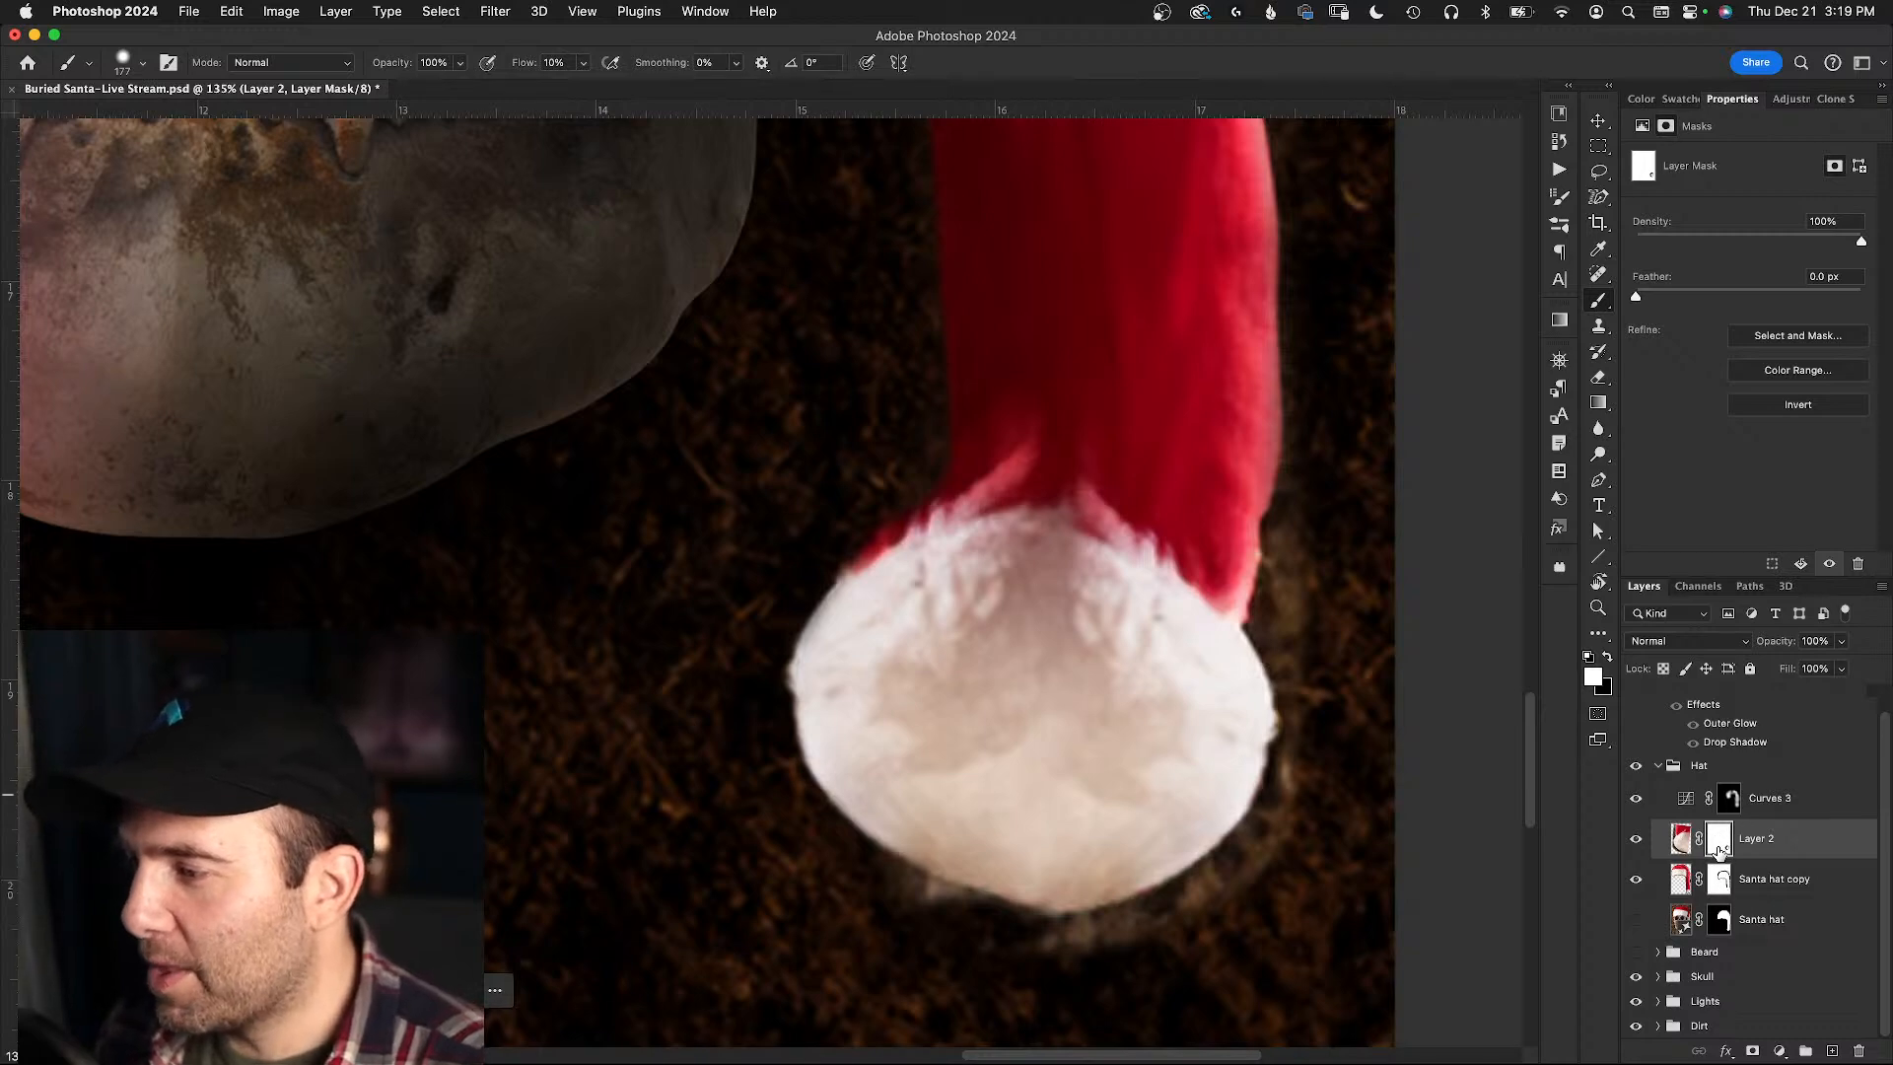
- Compare the pom-pom with Layer 2 hidden and shown, and select the layer's image instead of its mask
click(1635, 839)
click(1636, 839)
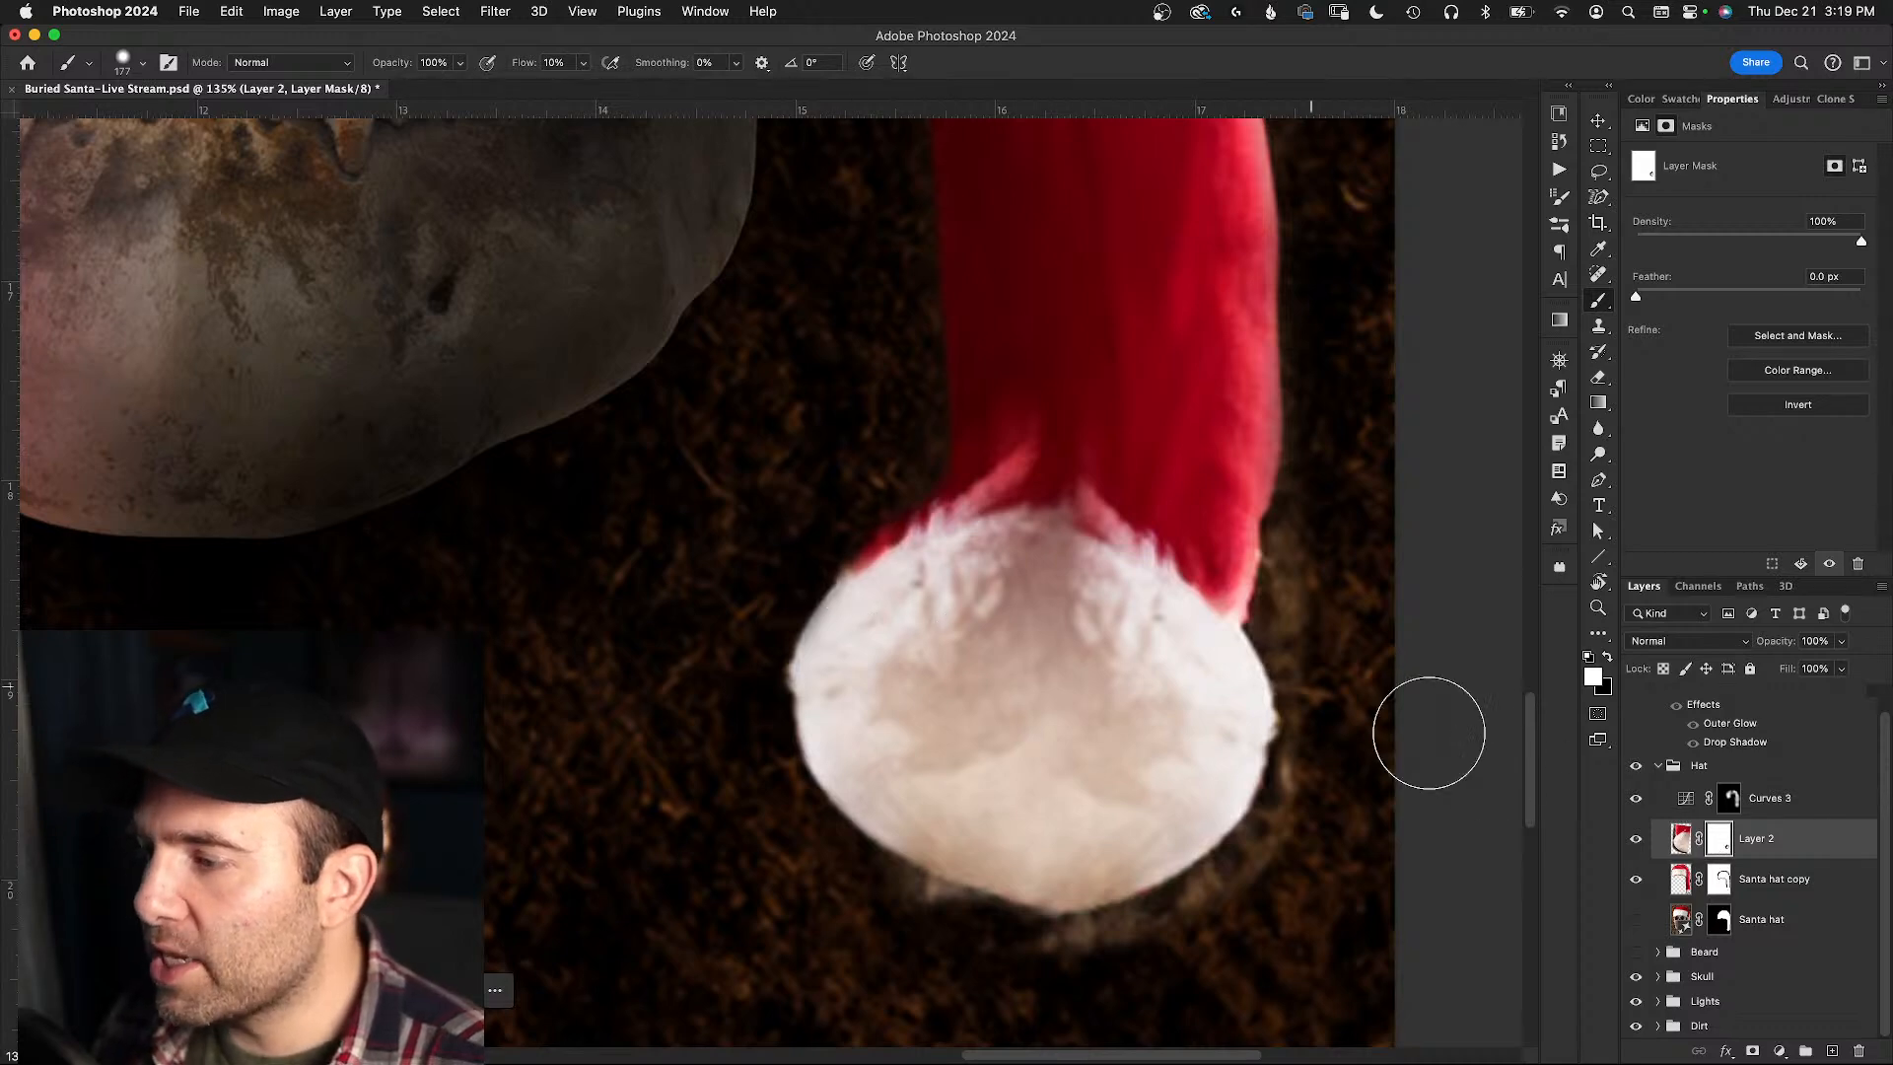
click(1681, 839)
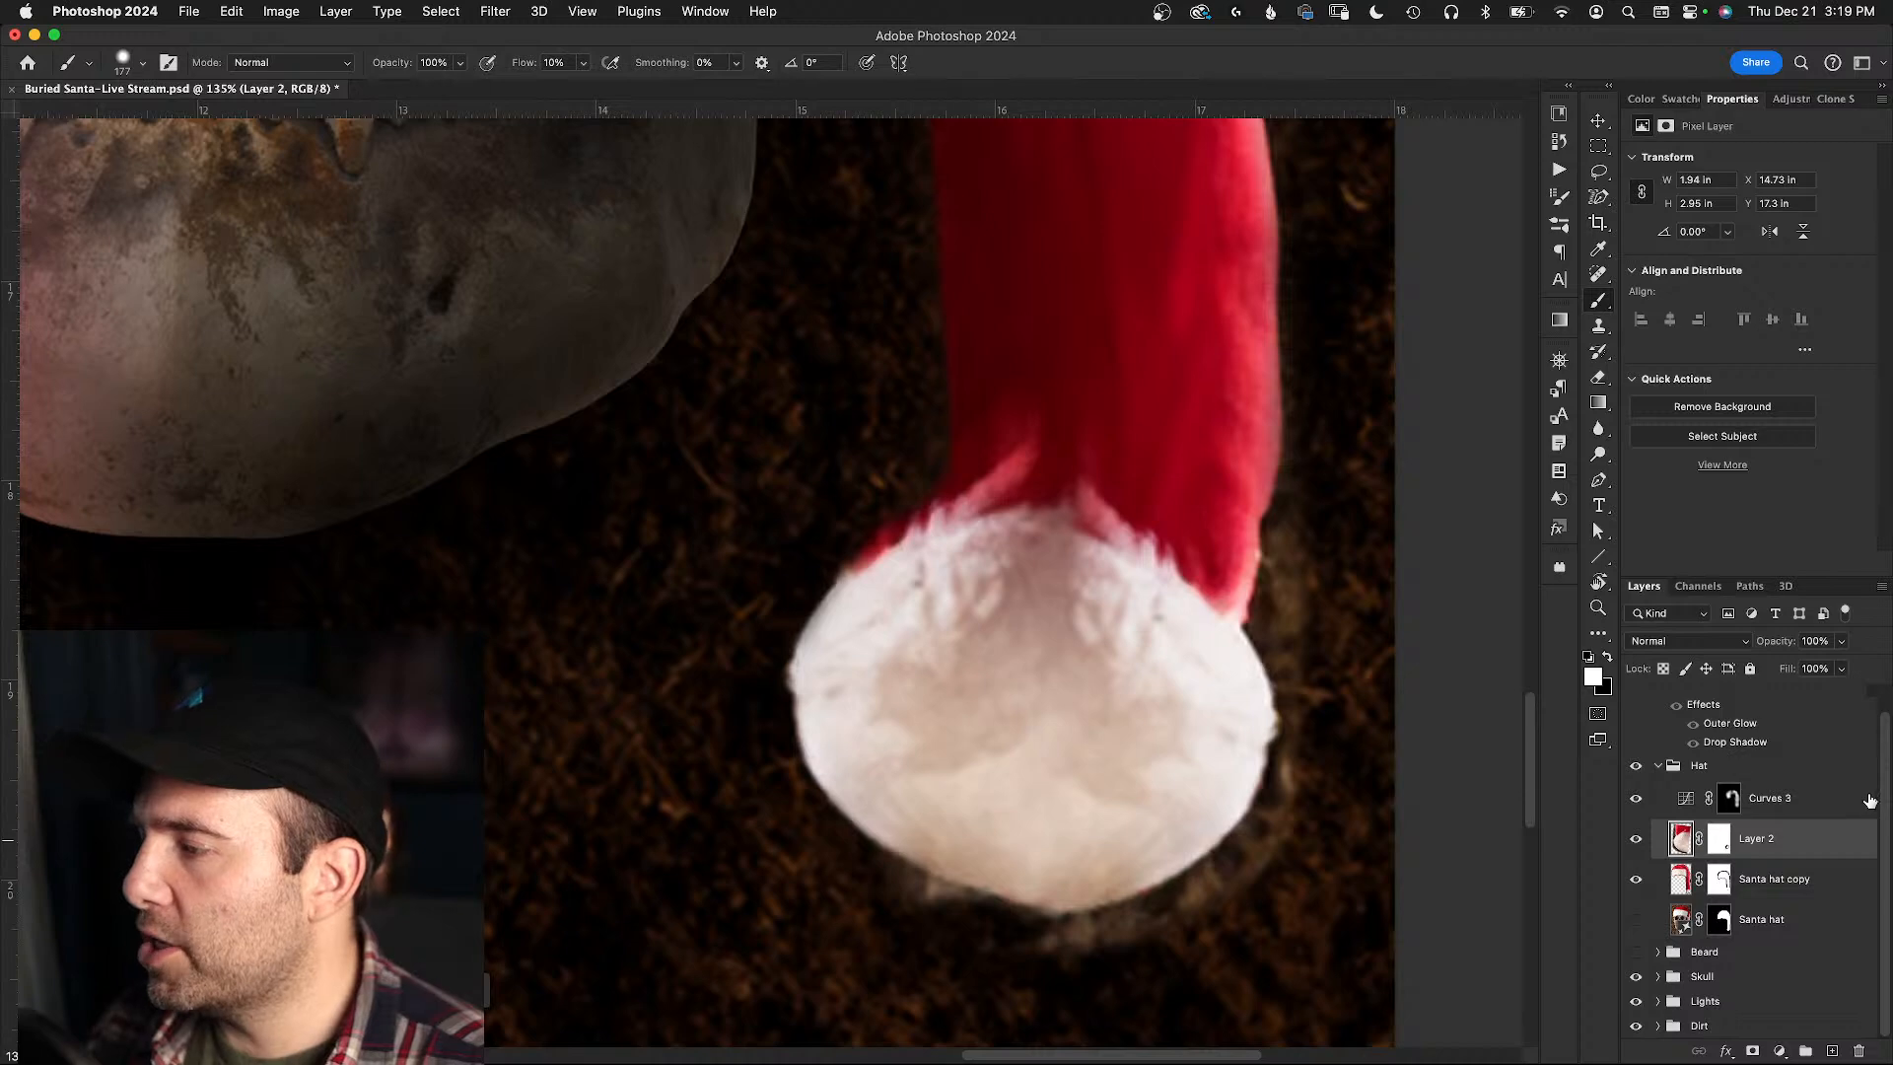
right_click(1847, 848)
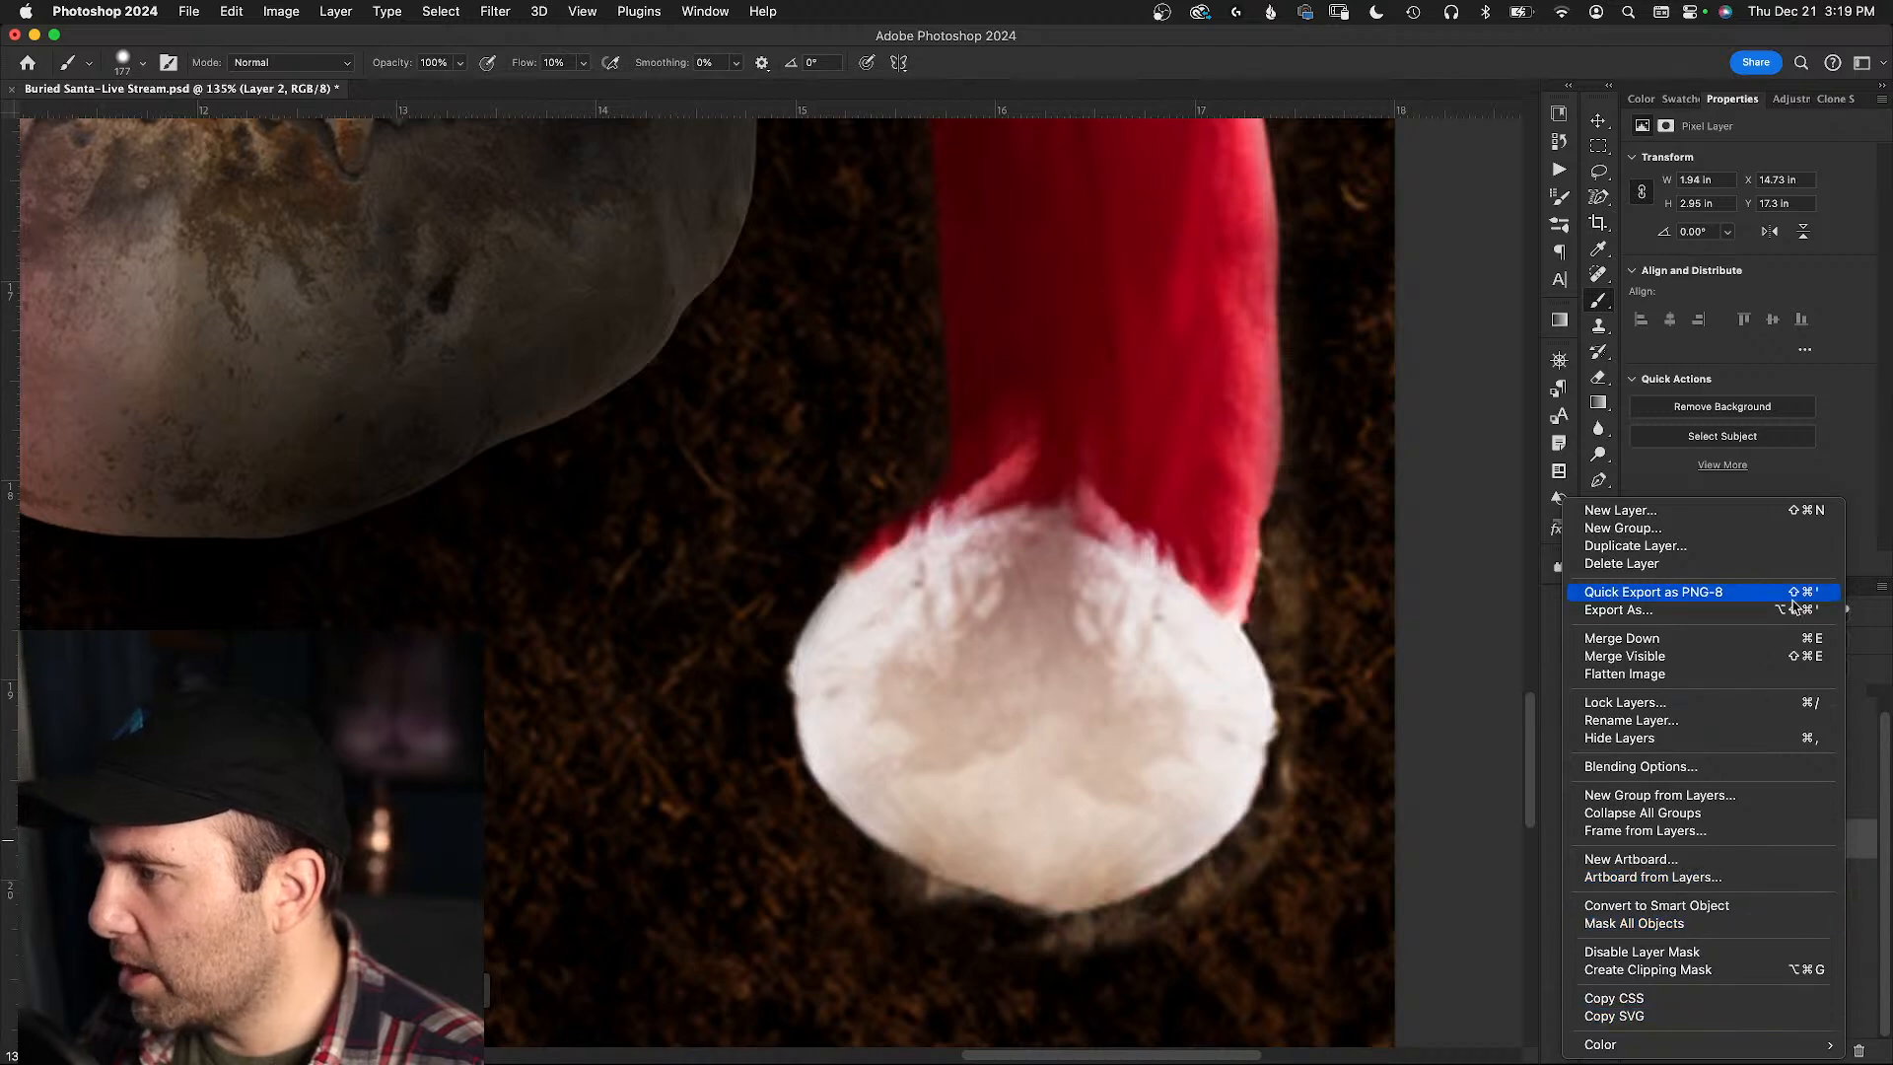
click(1878, 629)
click(1885, 588)
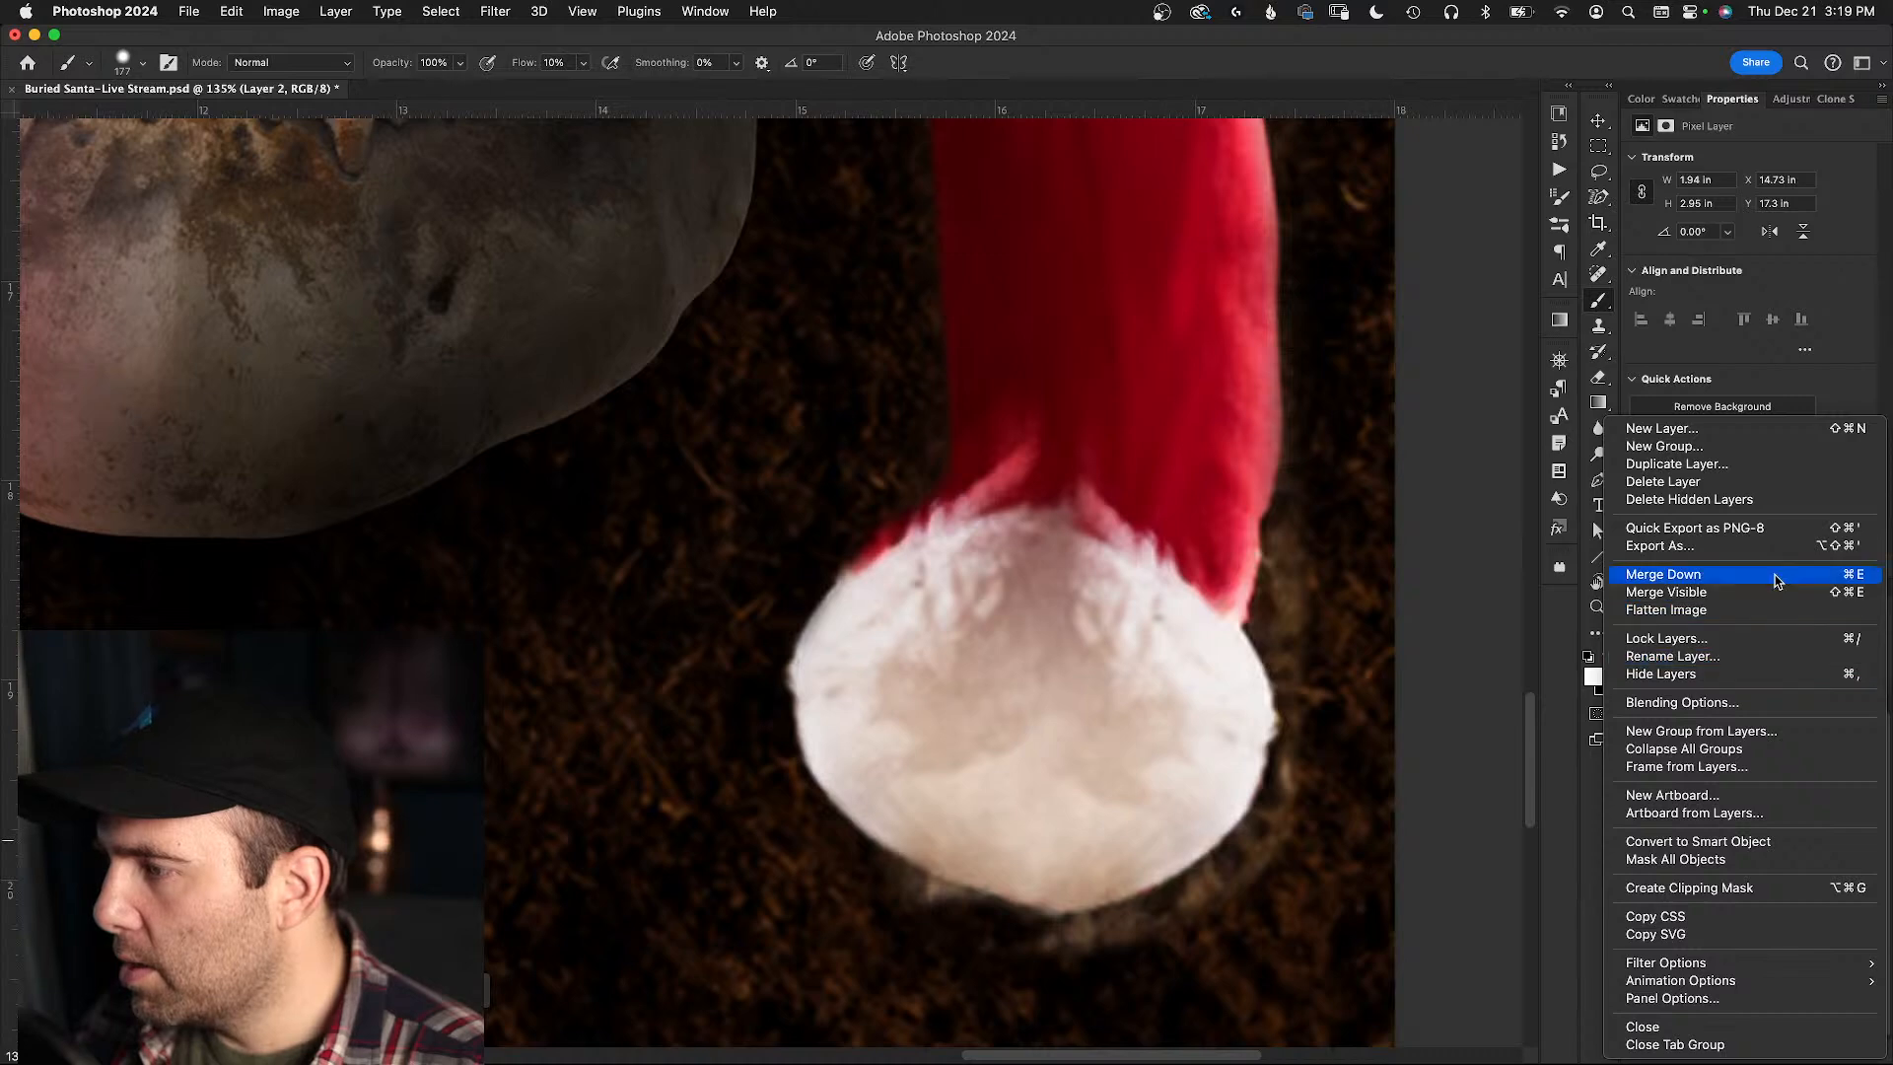
click(1470, 779)
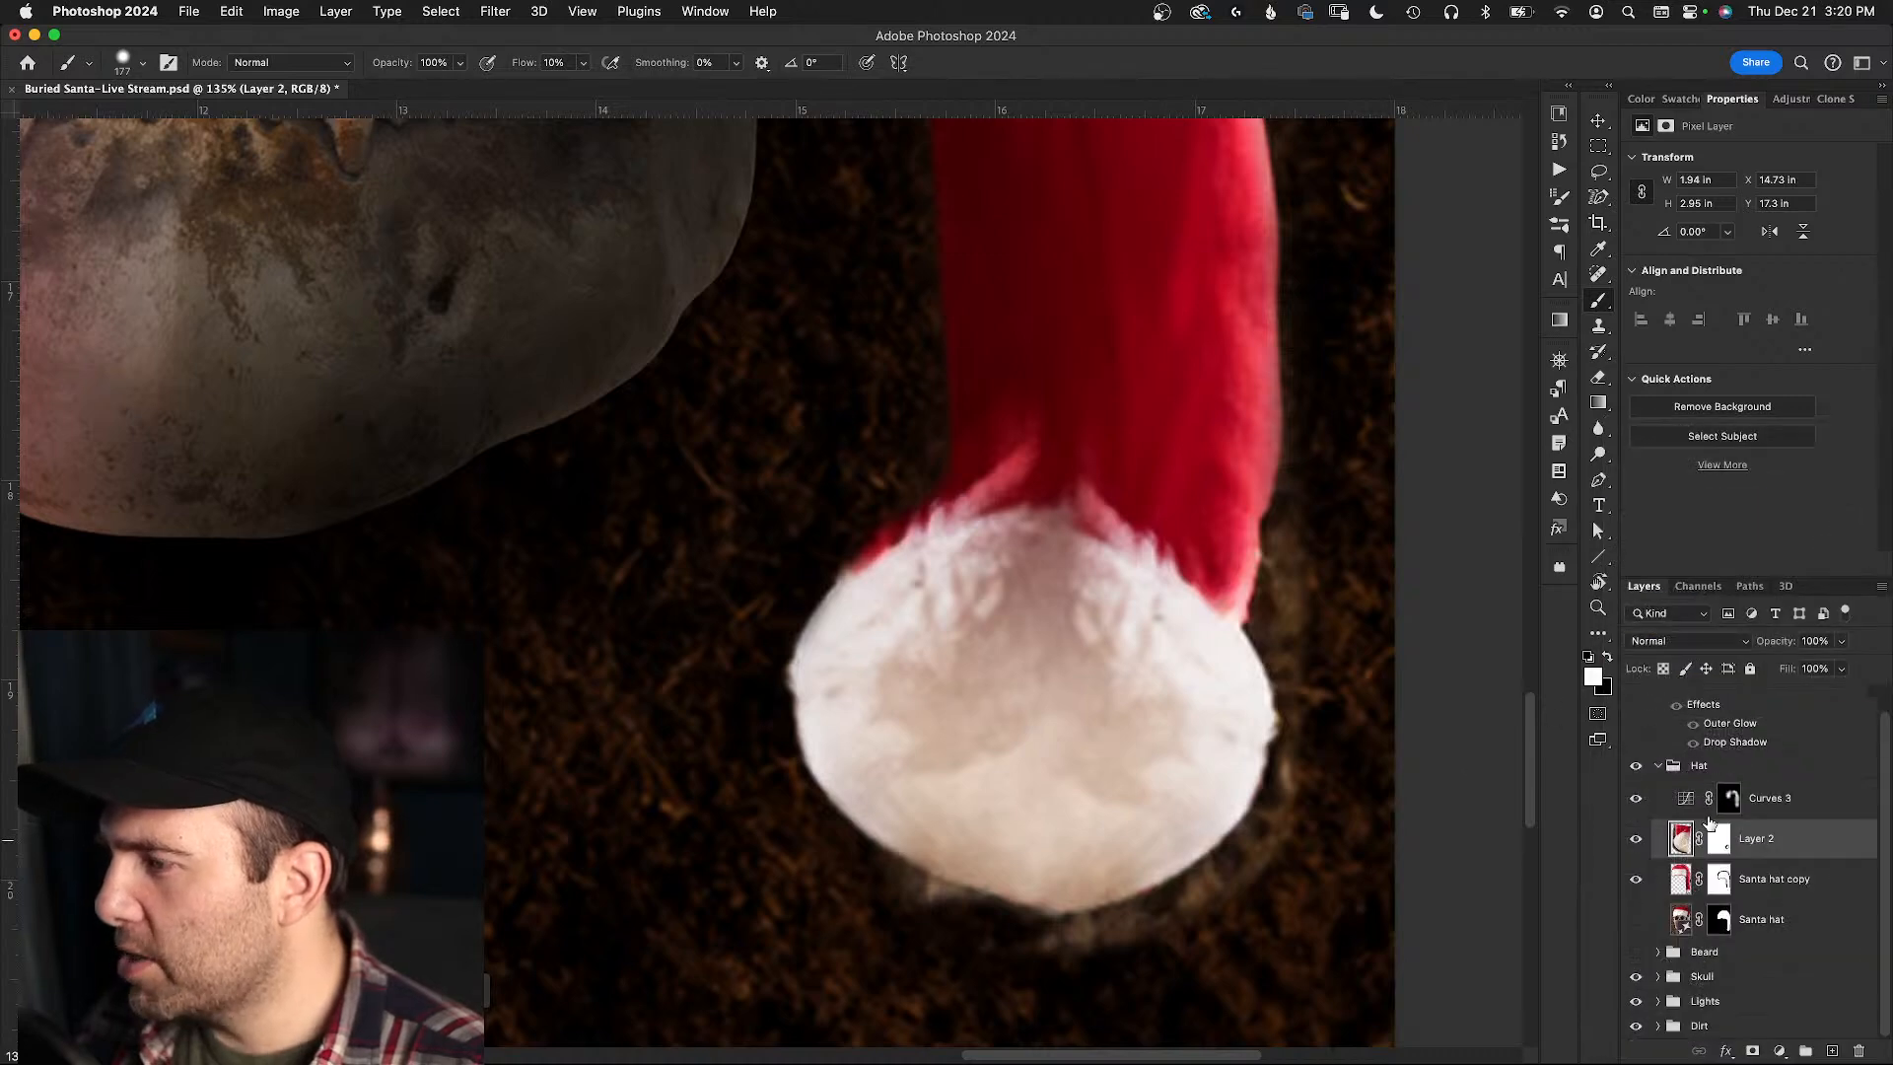
scroll(1772, 882, up, 1)
scroll(1770, 880, down, 1)
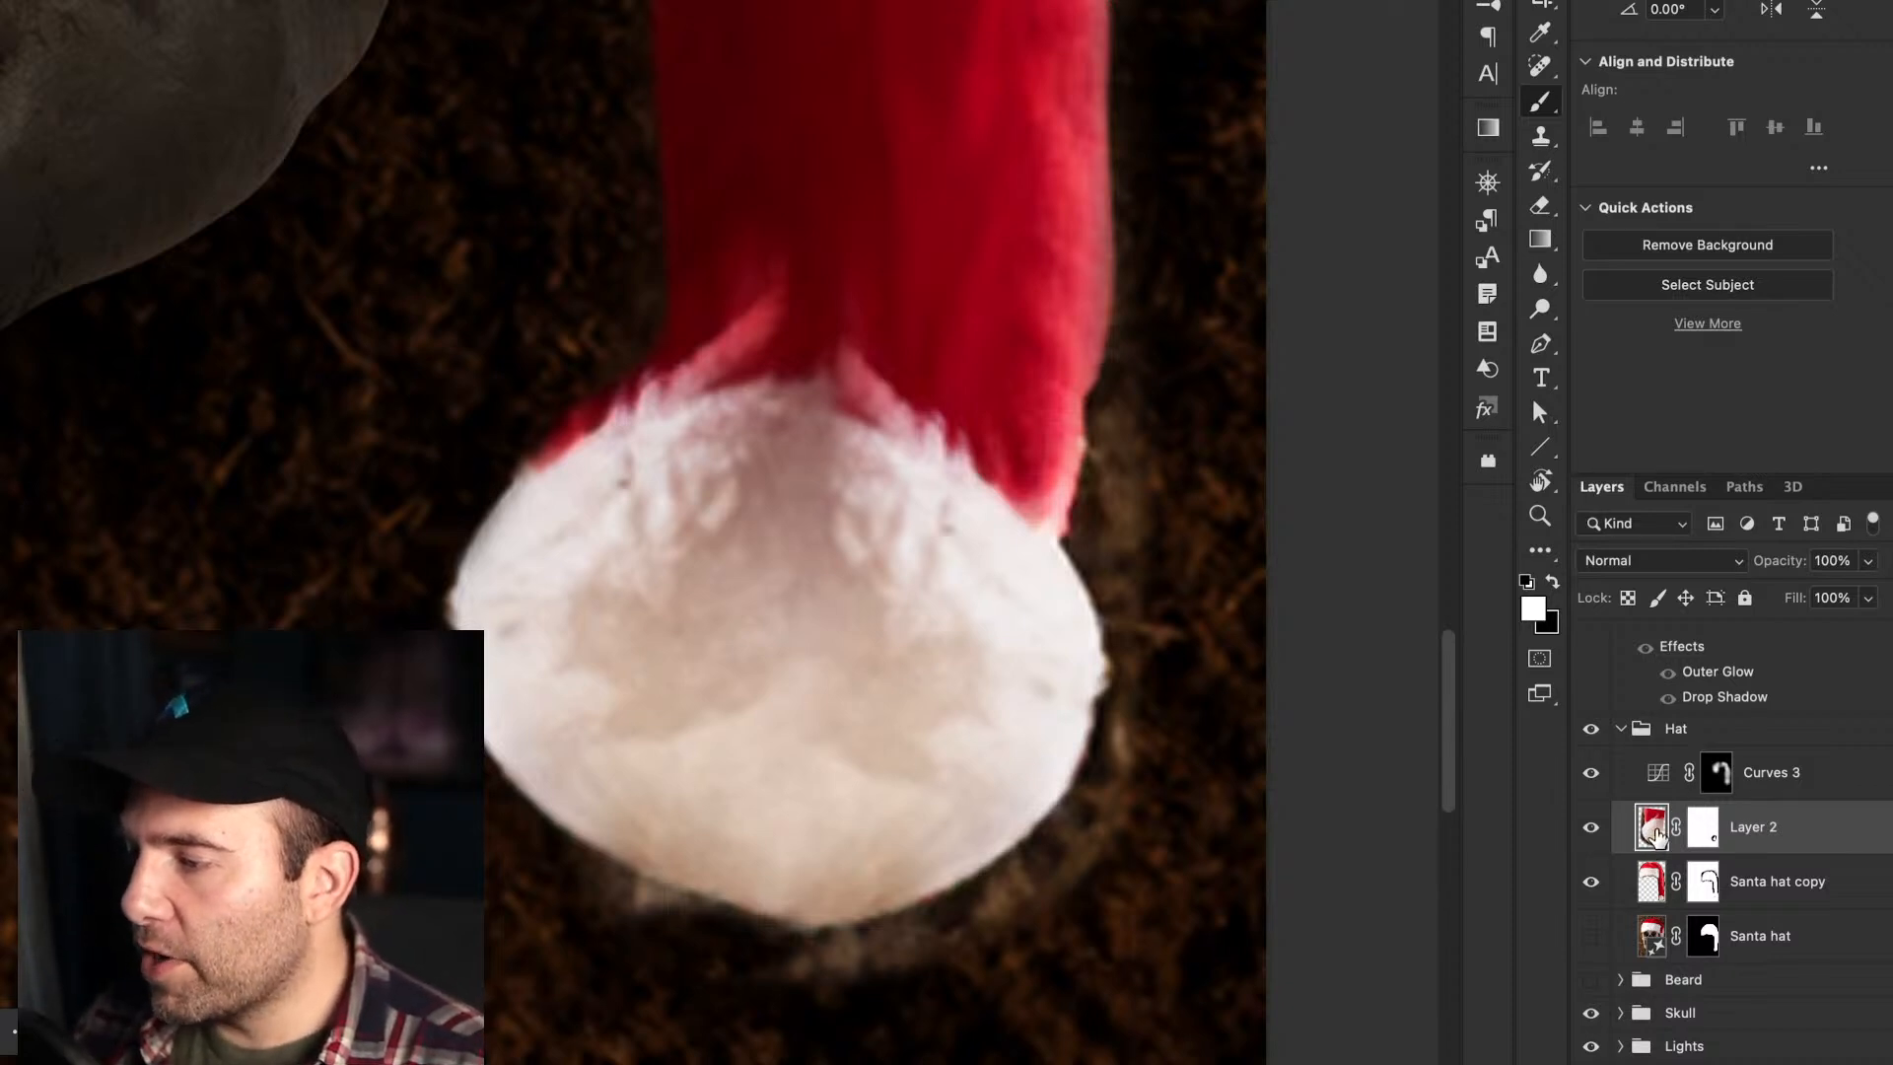
- Switch the active target between Layer 2's mask, the Curves 3 mask and Layer 2's image to compare their thumbnails
click(1703, 832)
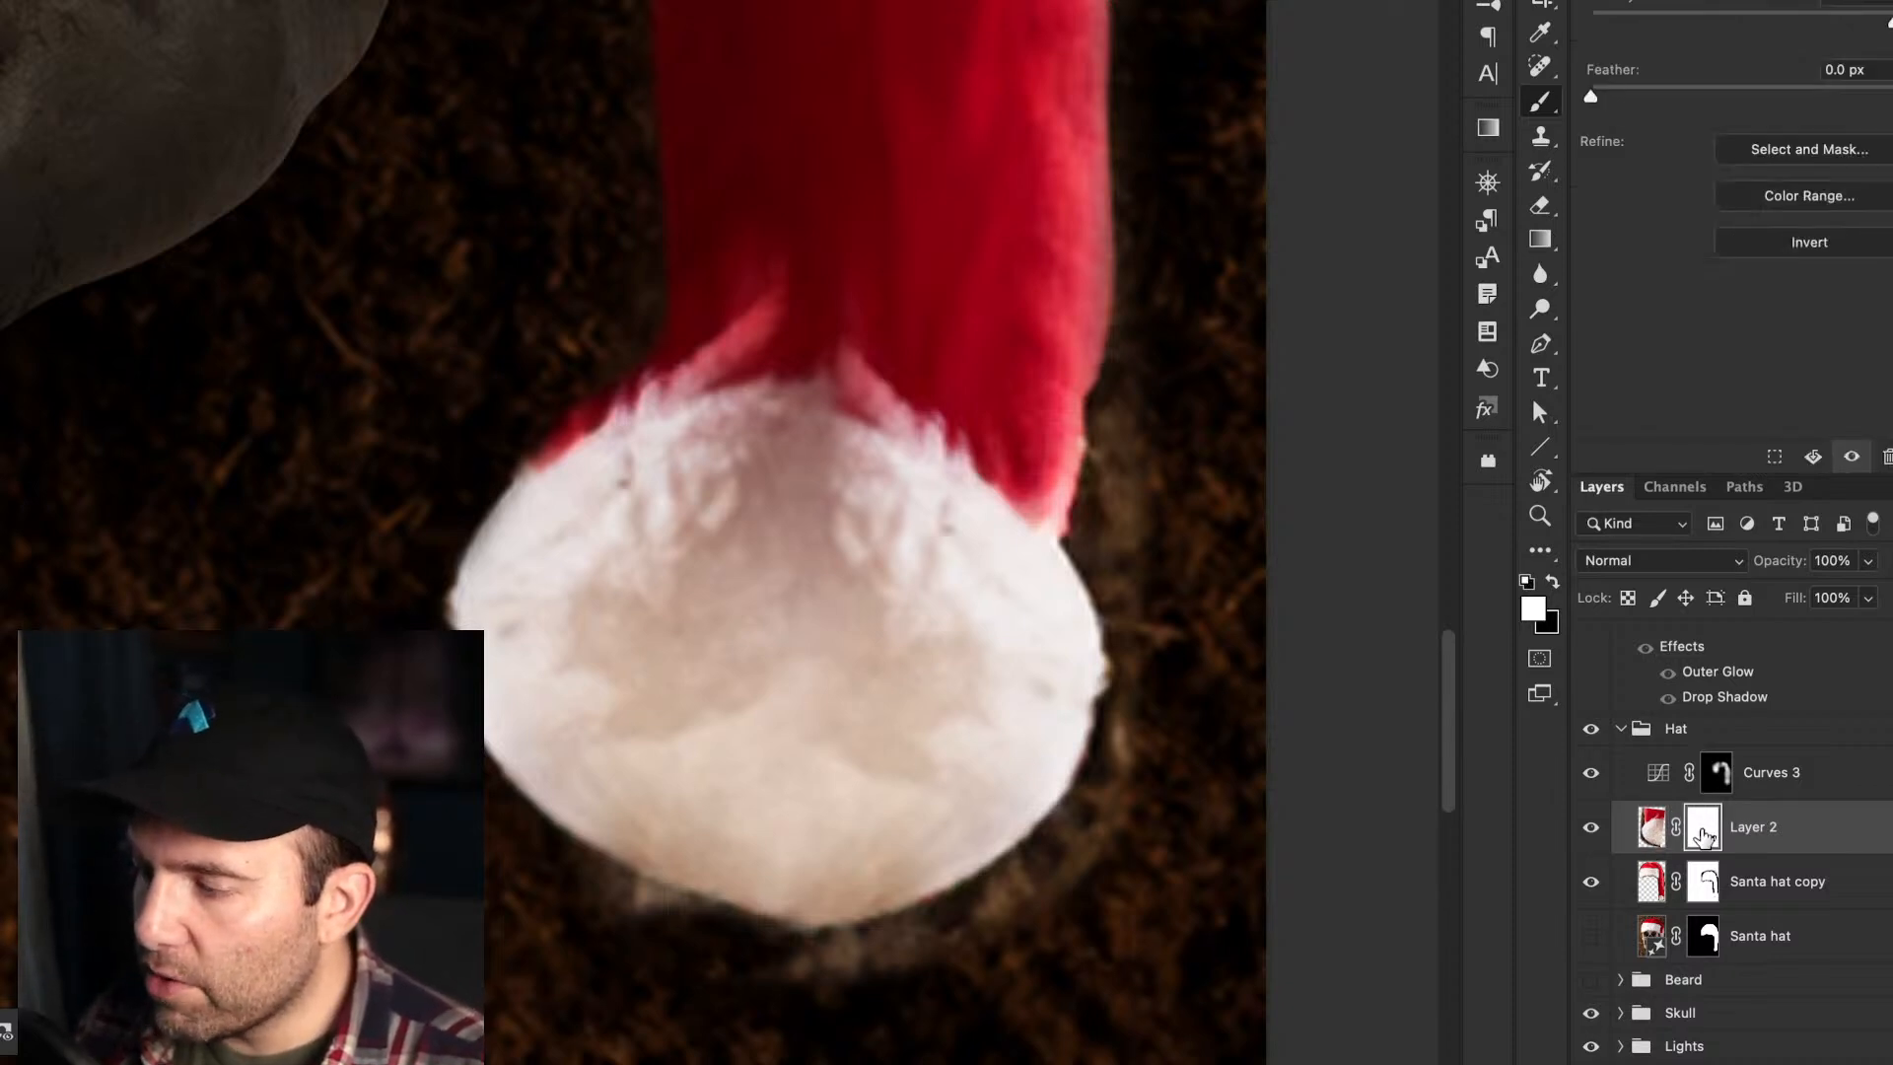
click(1718, 785)
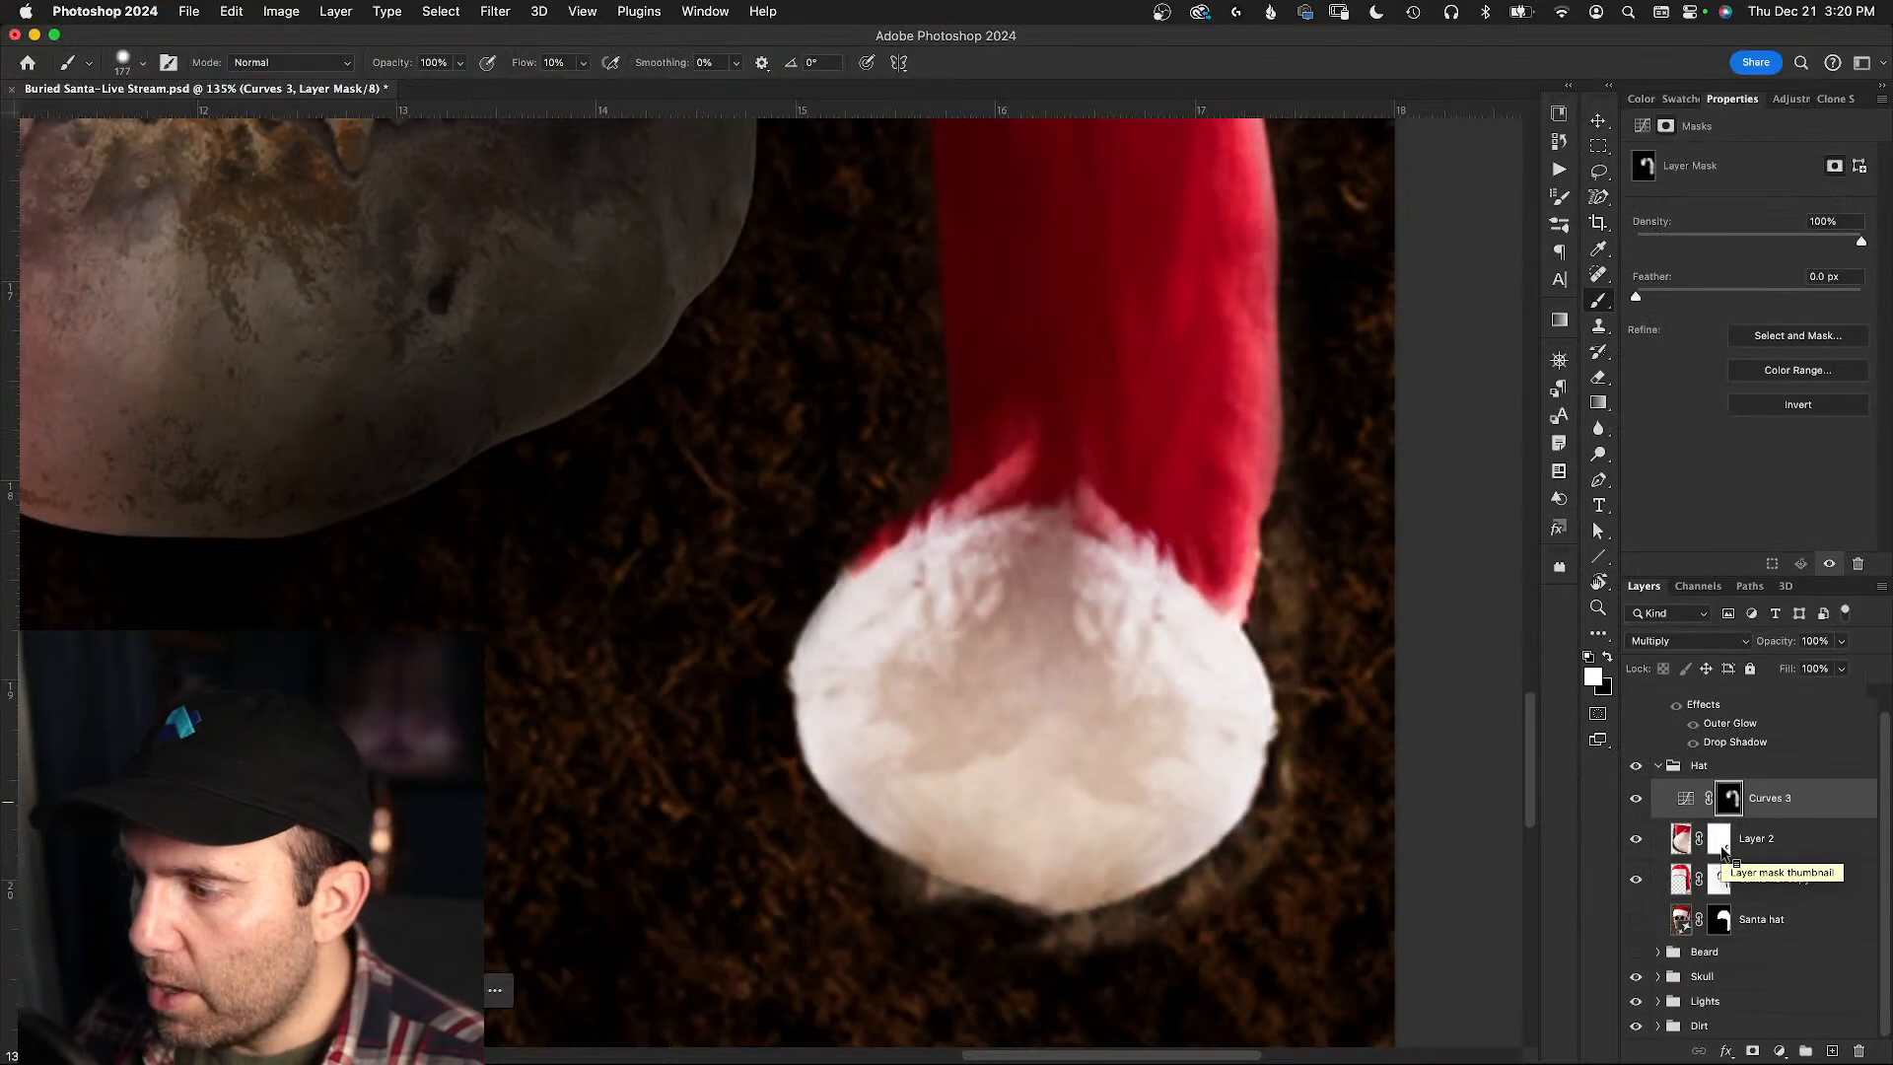
click(1679, 840)
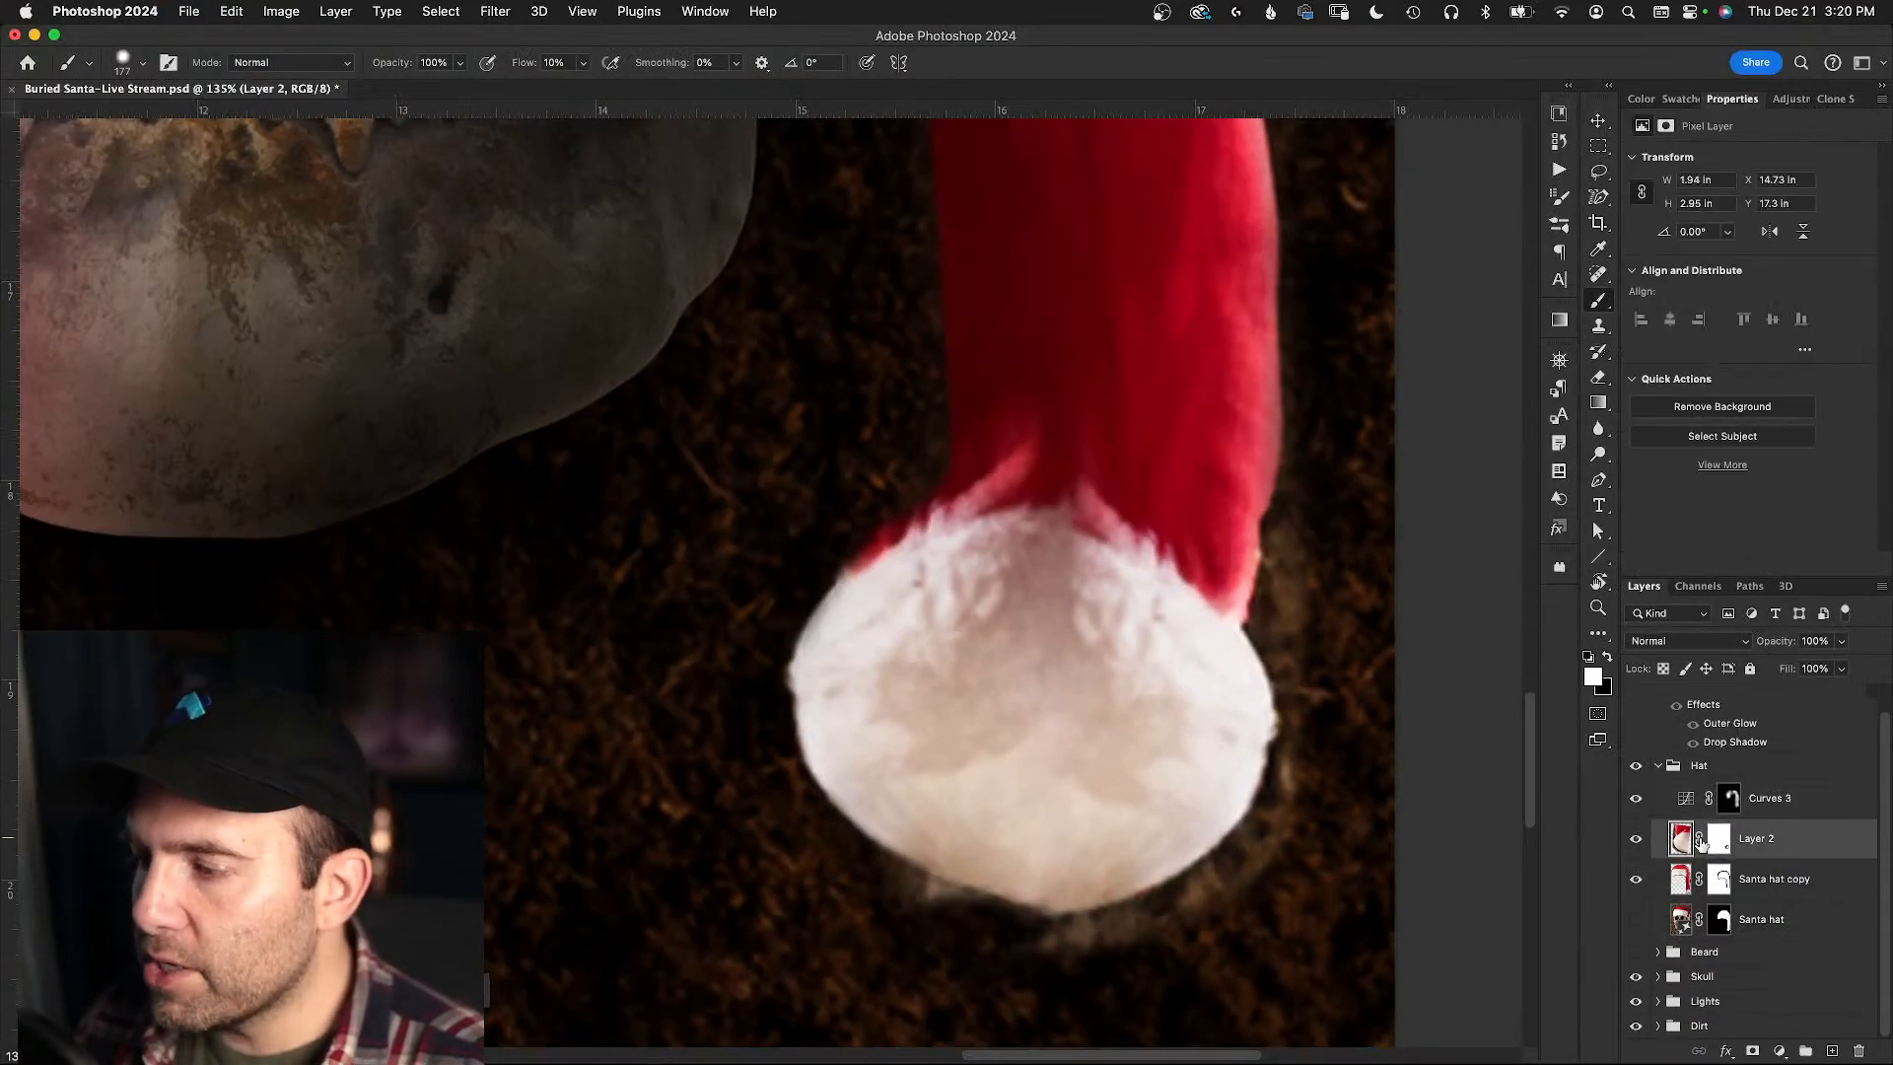
click(1720, 840)
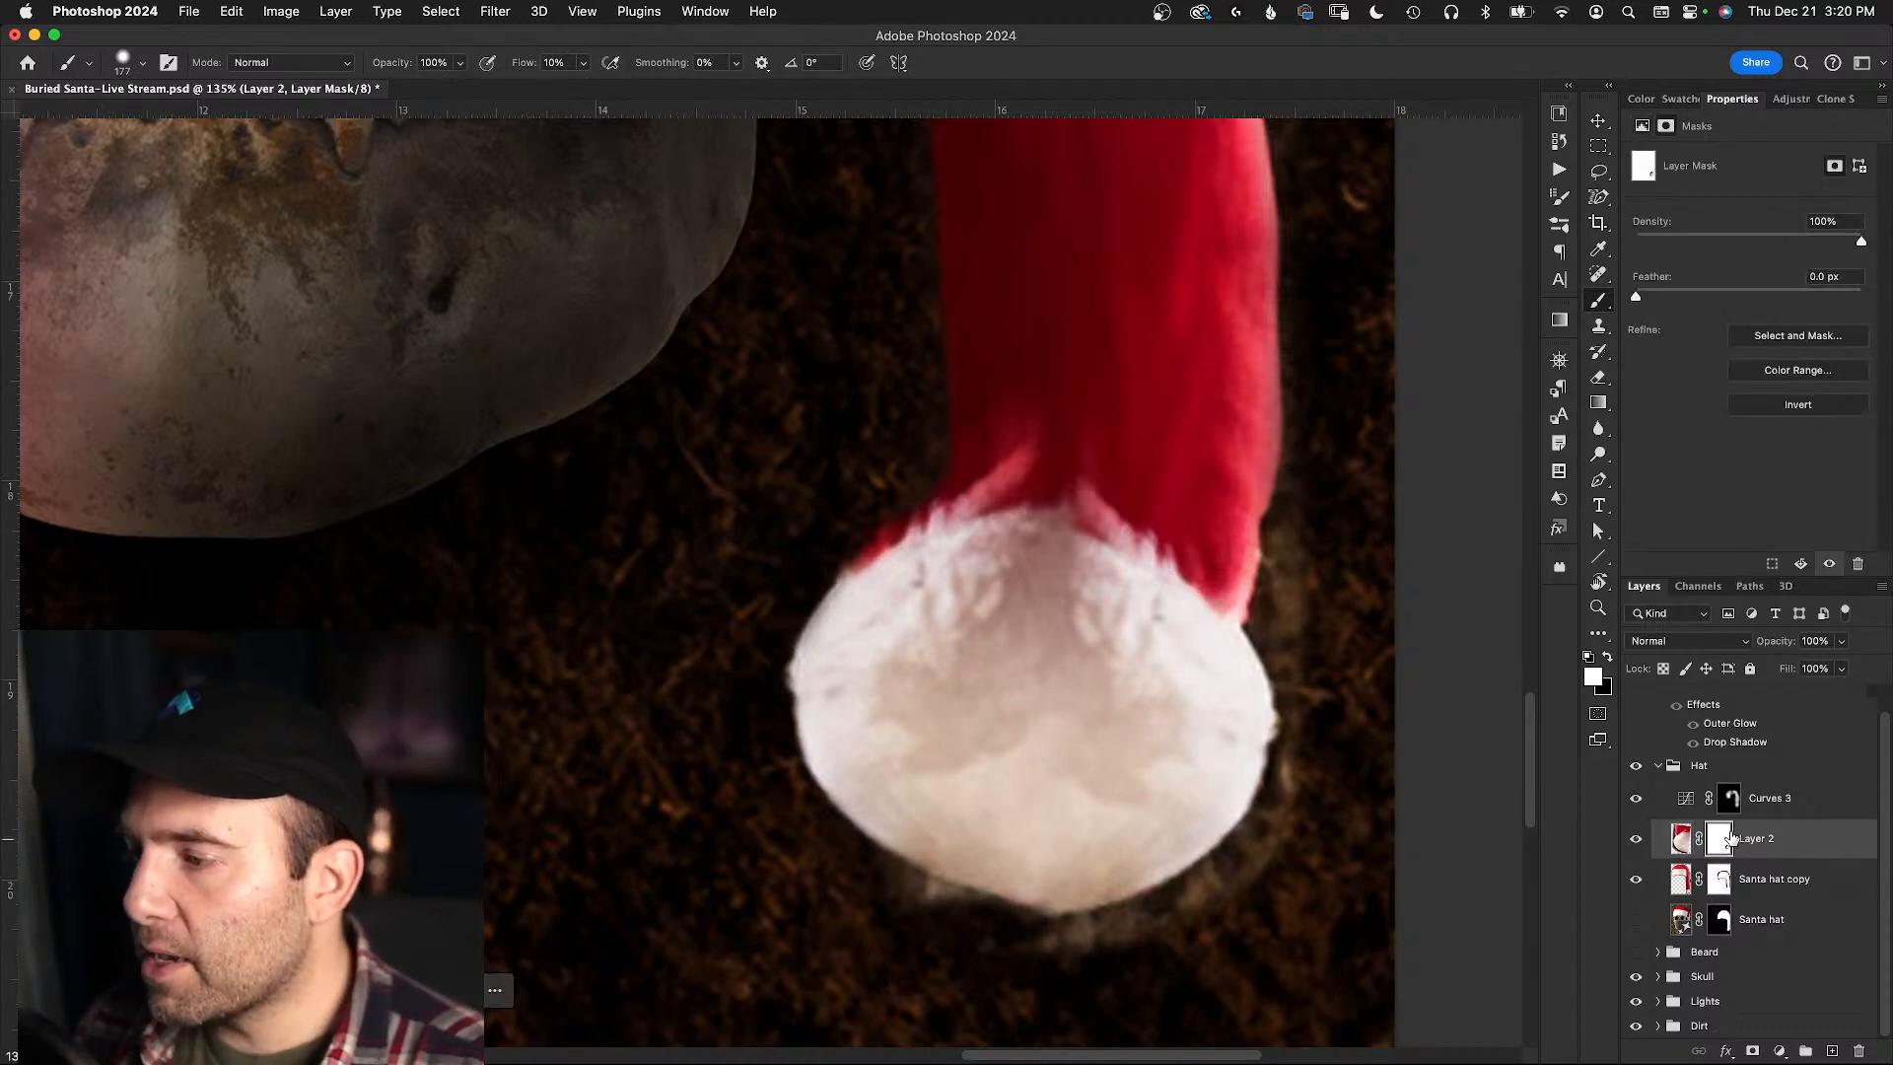
click(1682, 845)
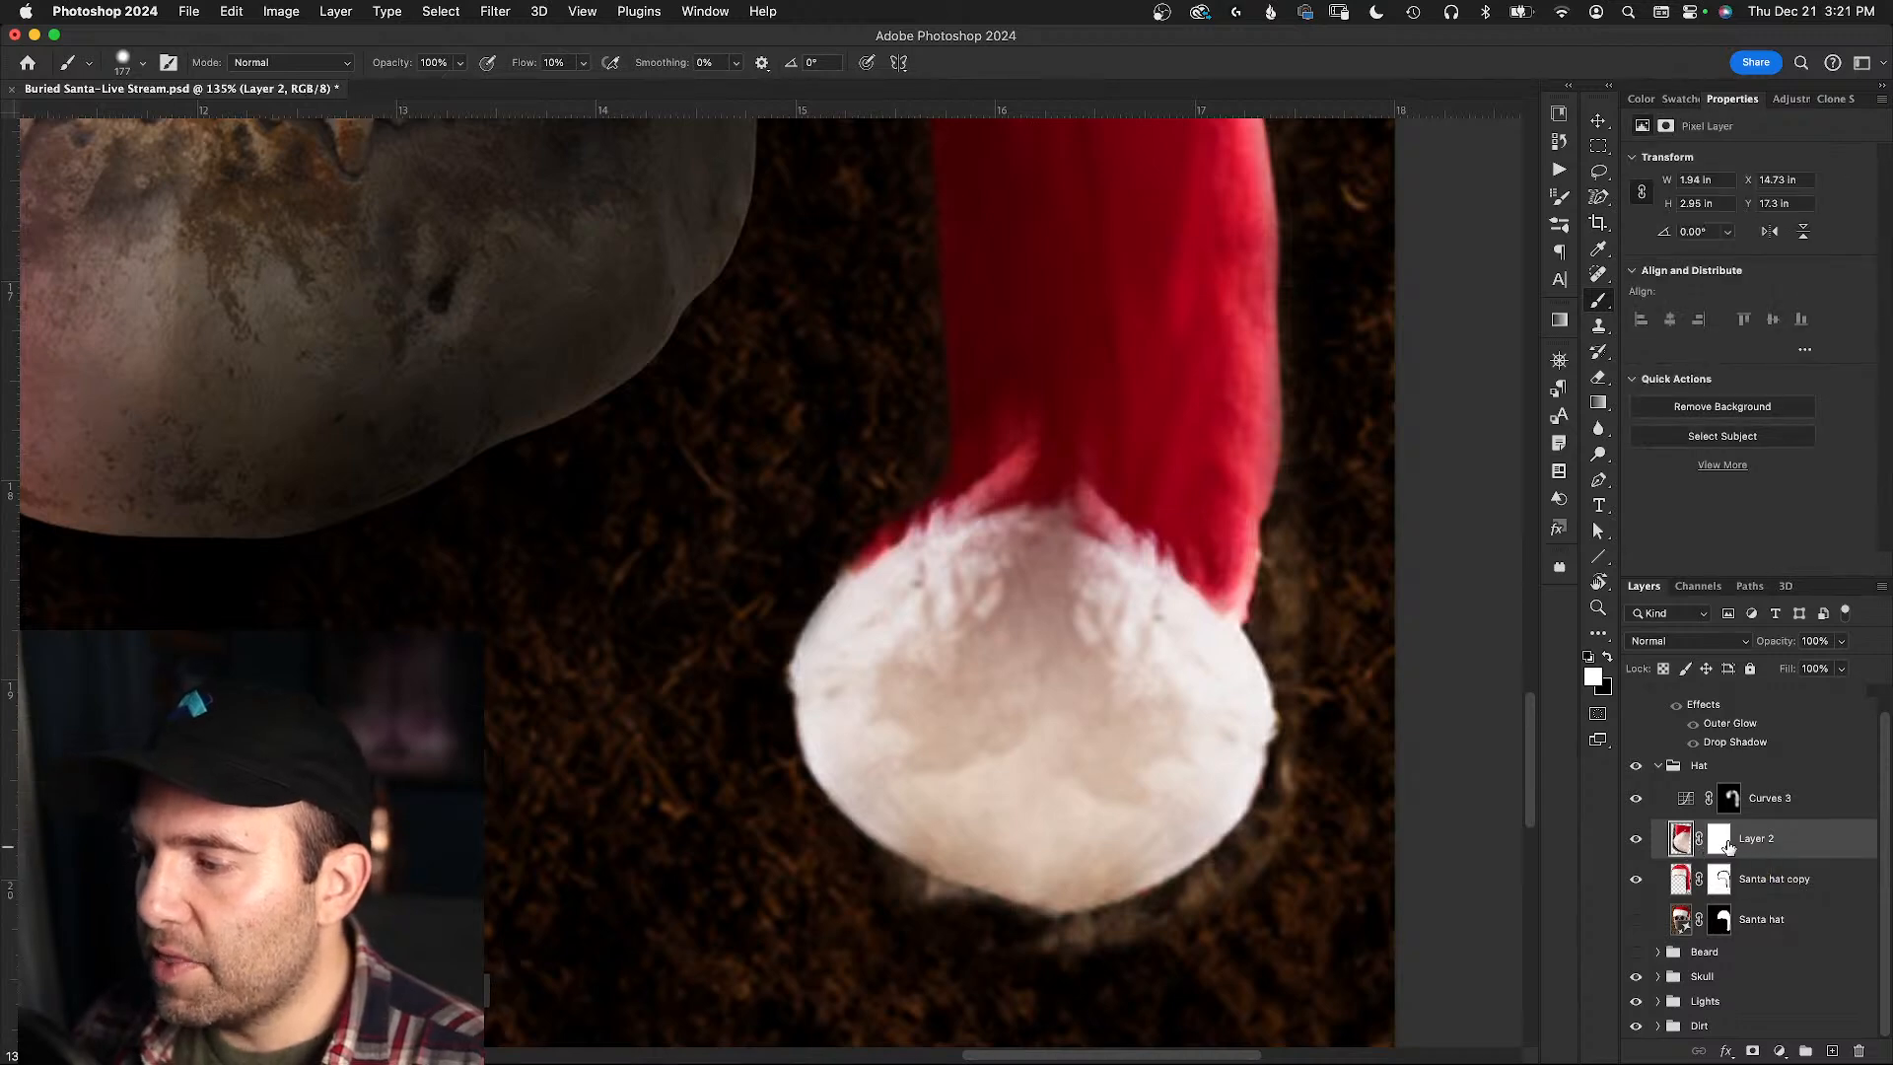
- Compare the pom-pom repeatedly with Layer 2 hidden and shown, leaving the layer visible
click(1641, 844)
click(1641, 844)
click(1640, 843)
click(1643, 843)
click(1643, 842)
click(1642, 843)
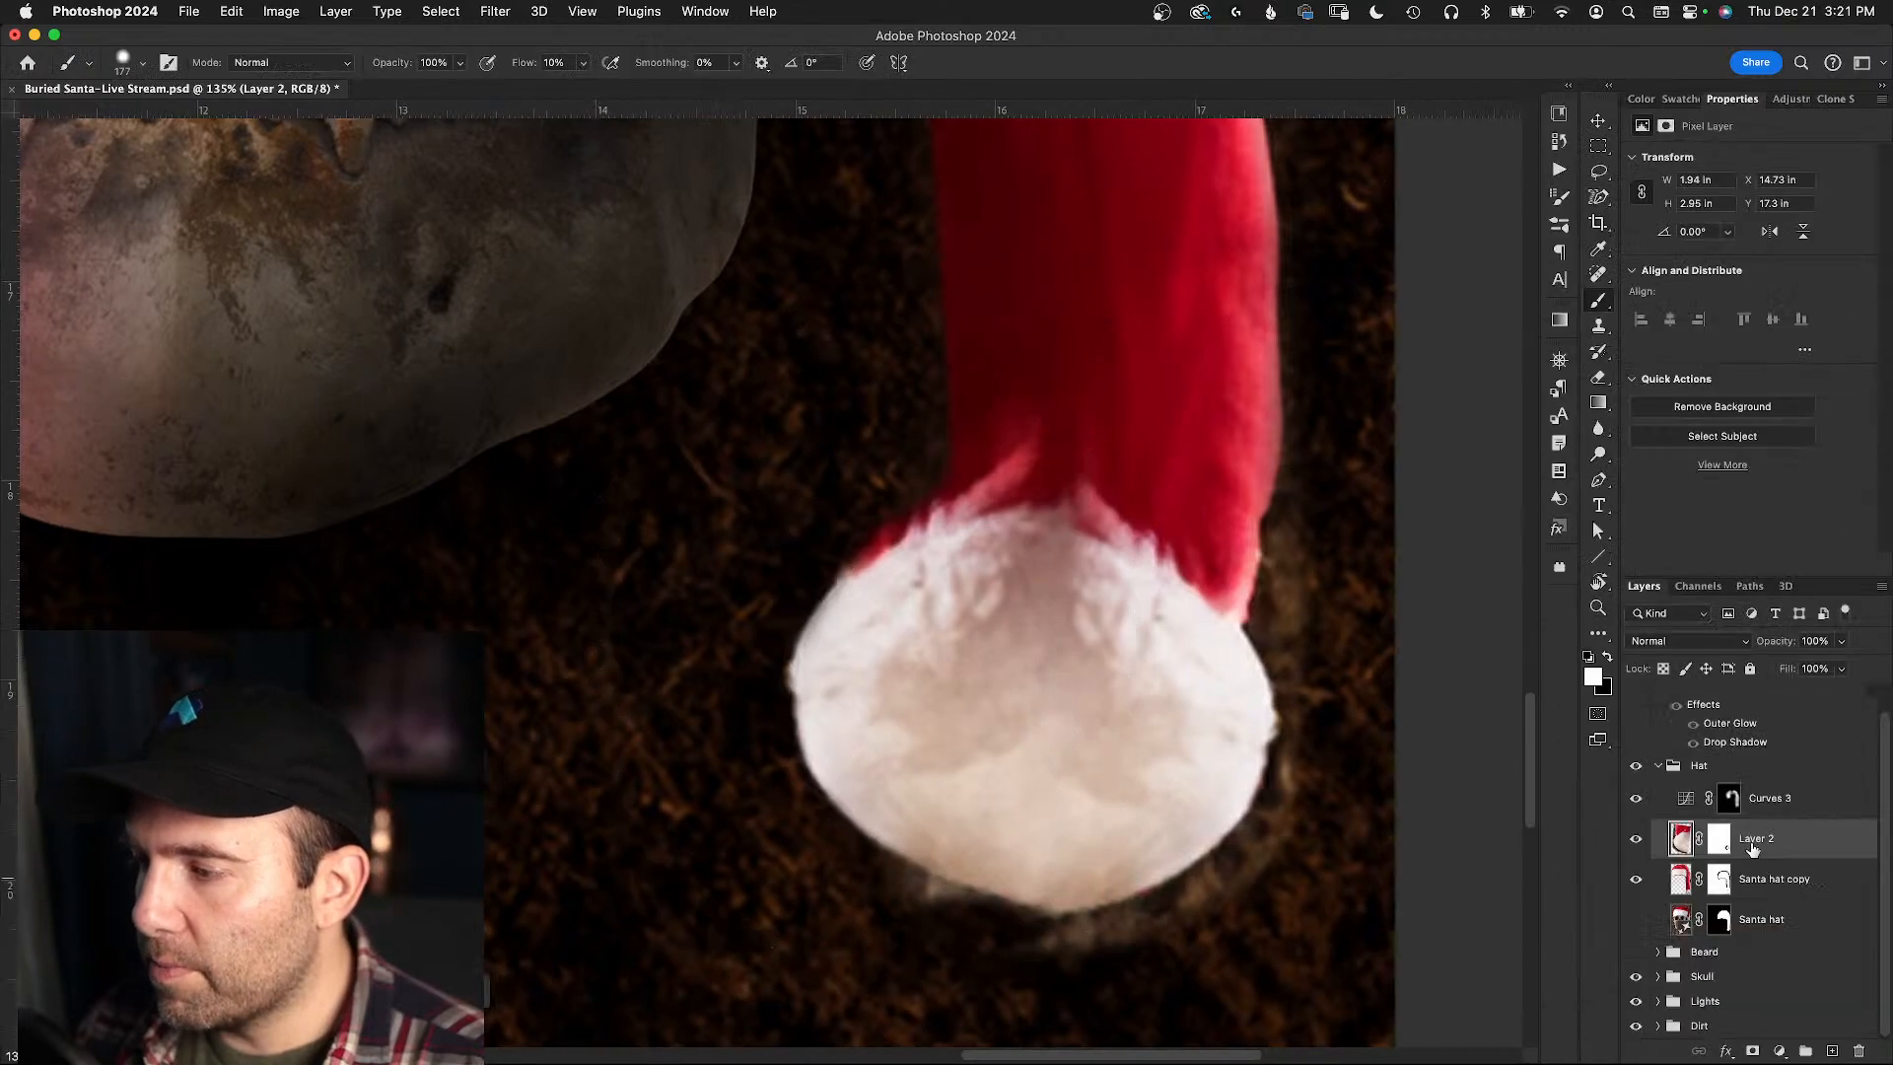
- Paint black on Layer 2's mask with a 100-pixel brush, raising the flow to 100%, to hide the pom-pom's left side
click(1723, 845)
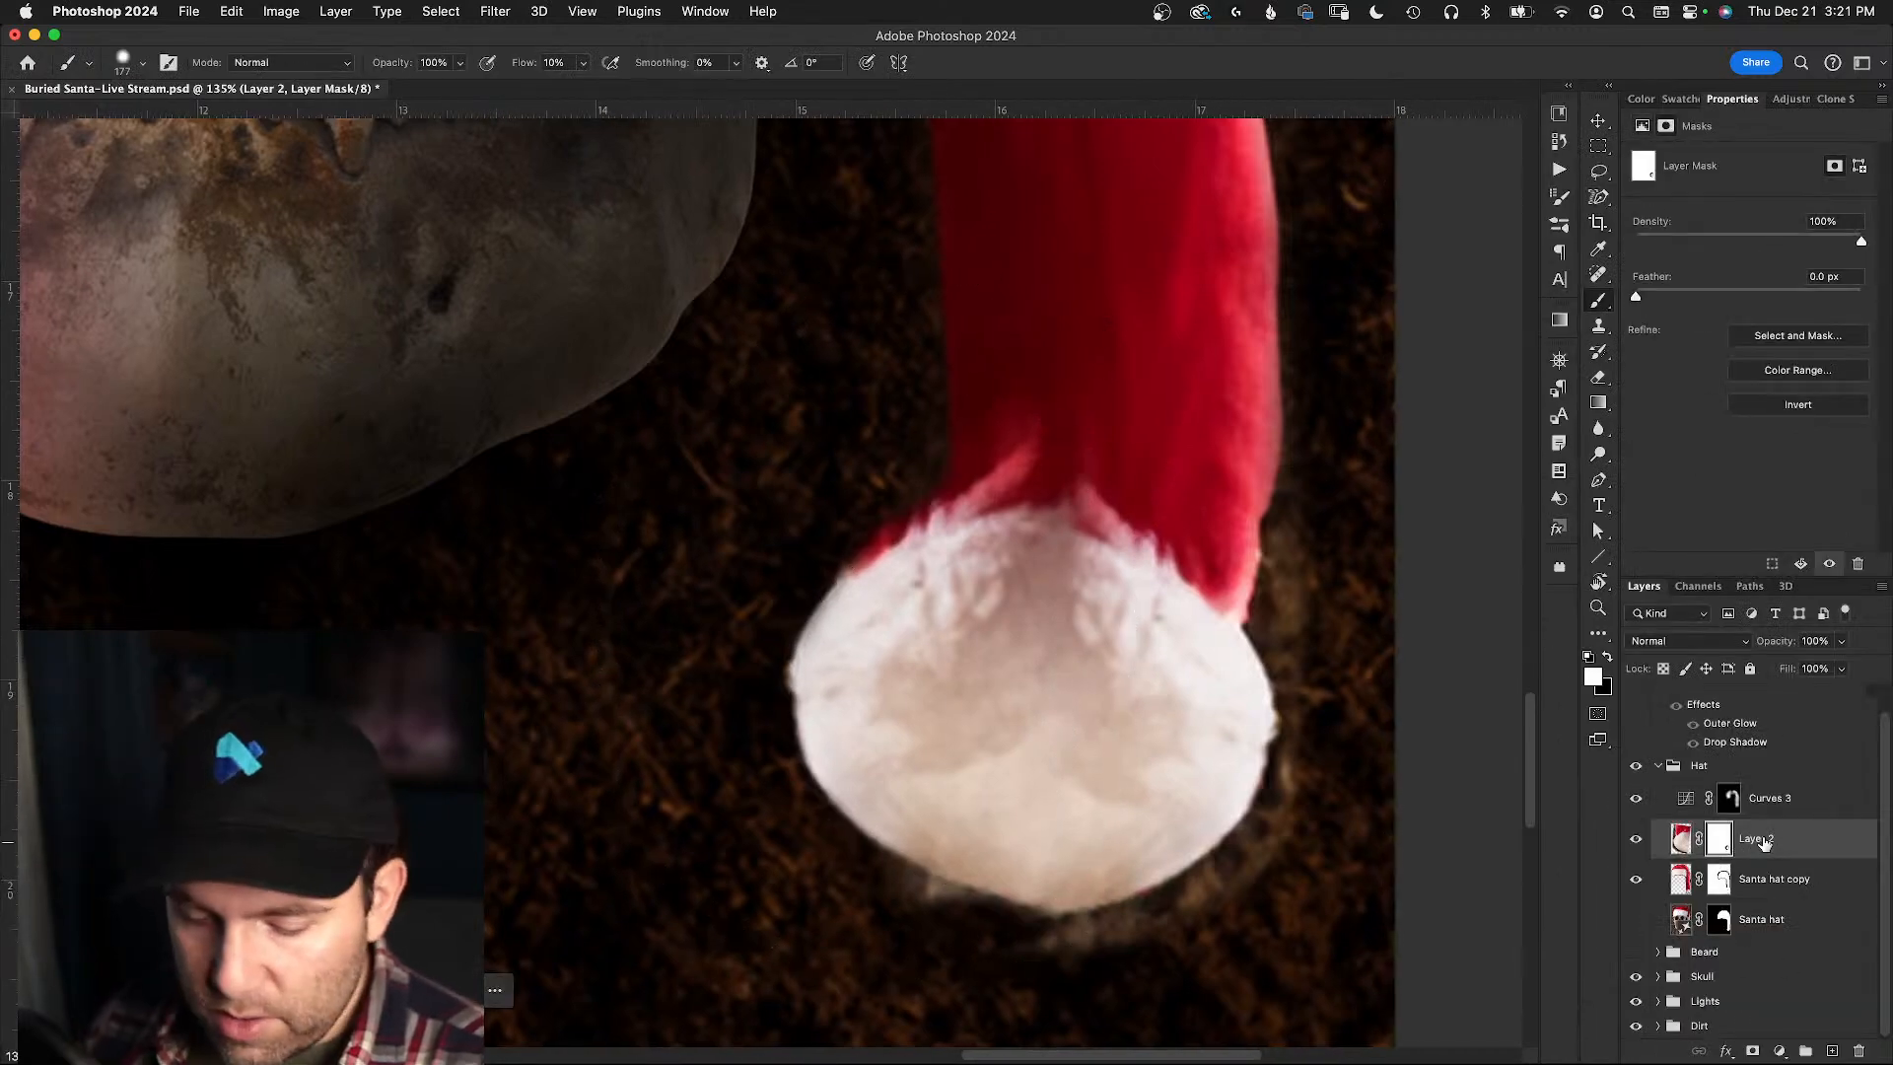
drag(1032, 642, 976, 639)
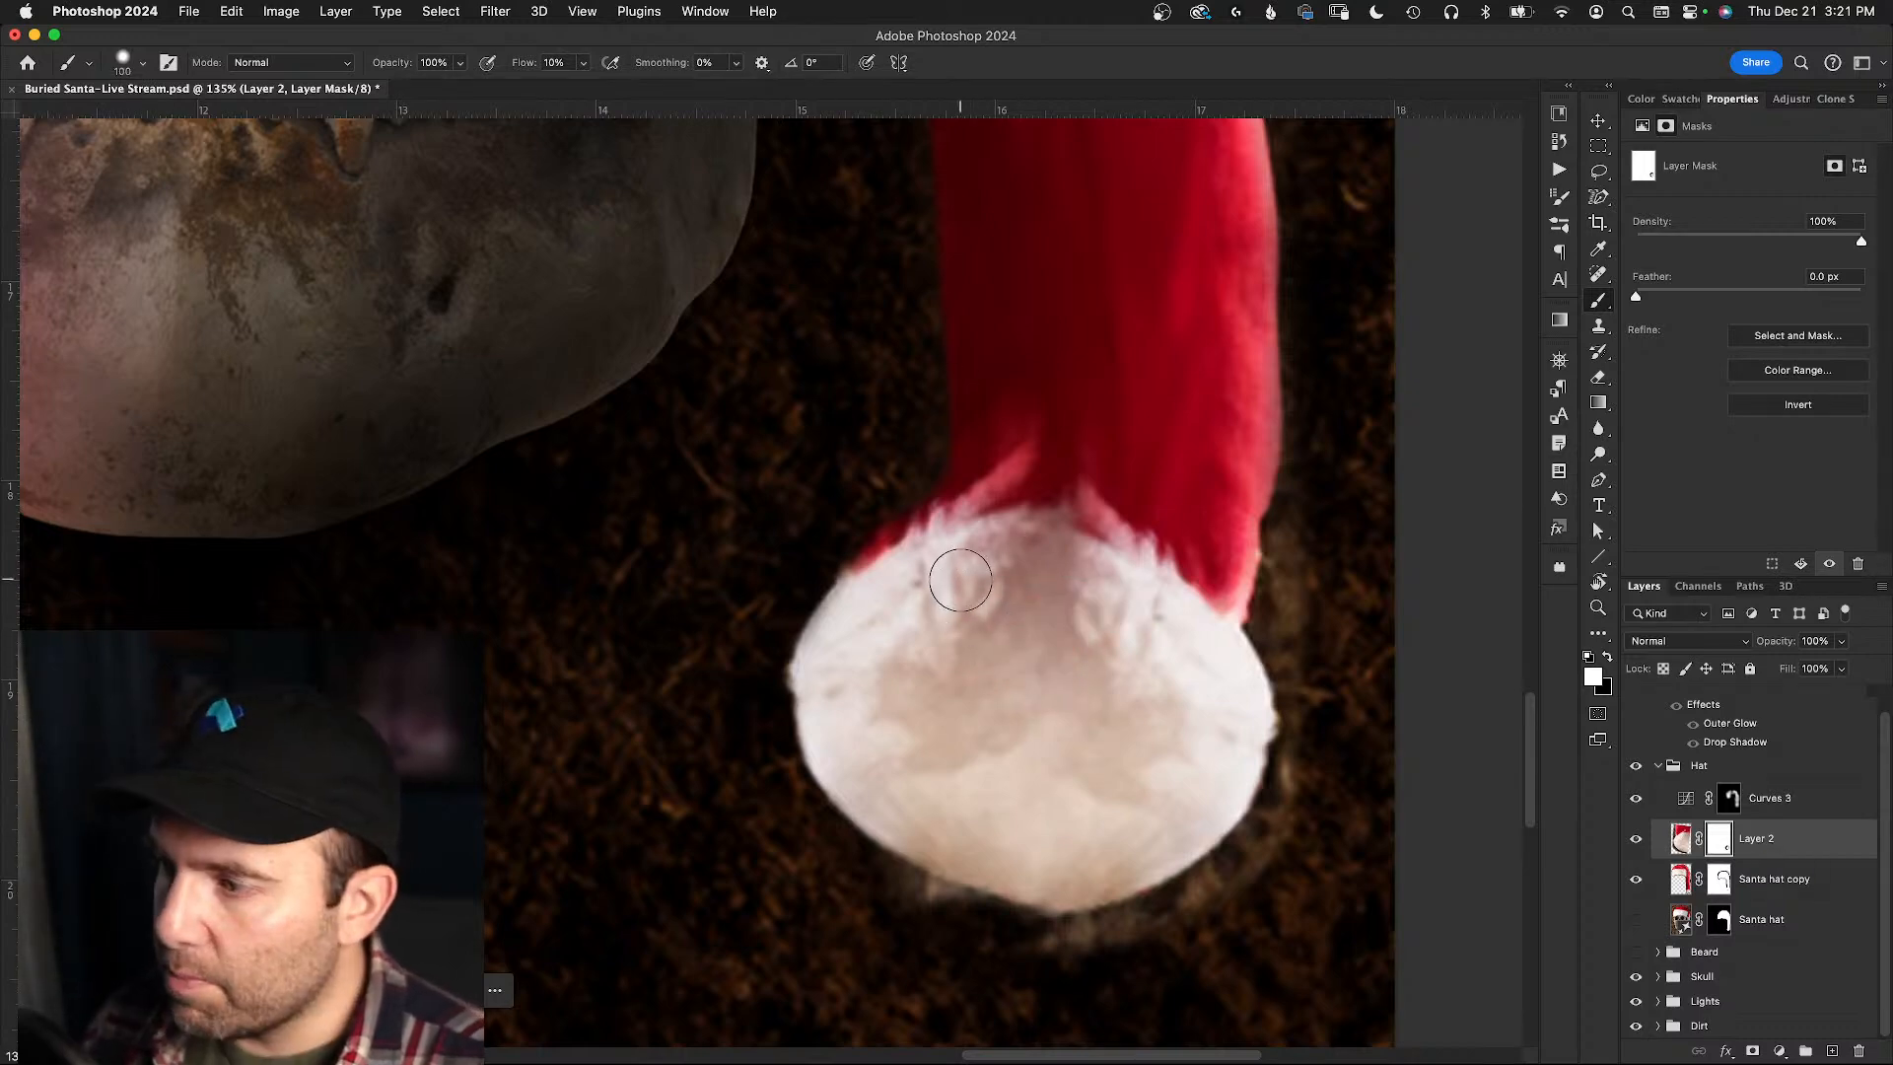
key(x)
drag(884, 526, 924, 603)
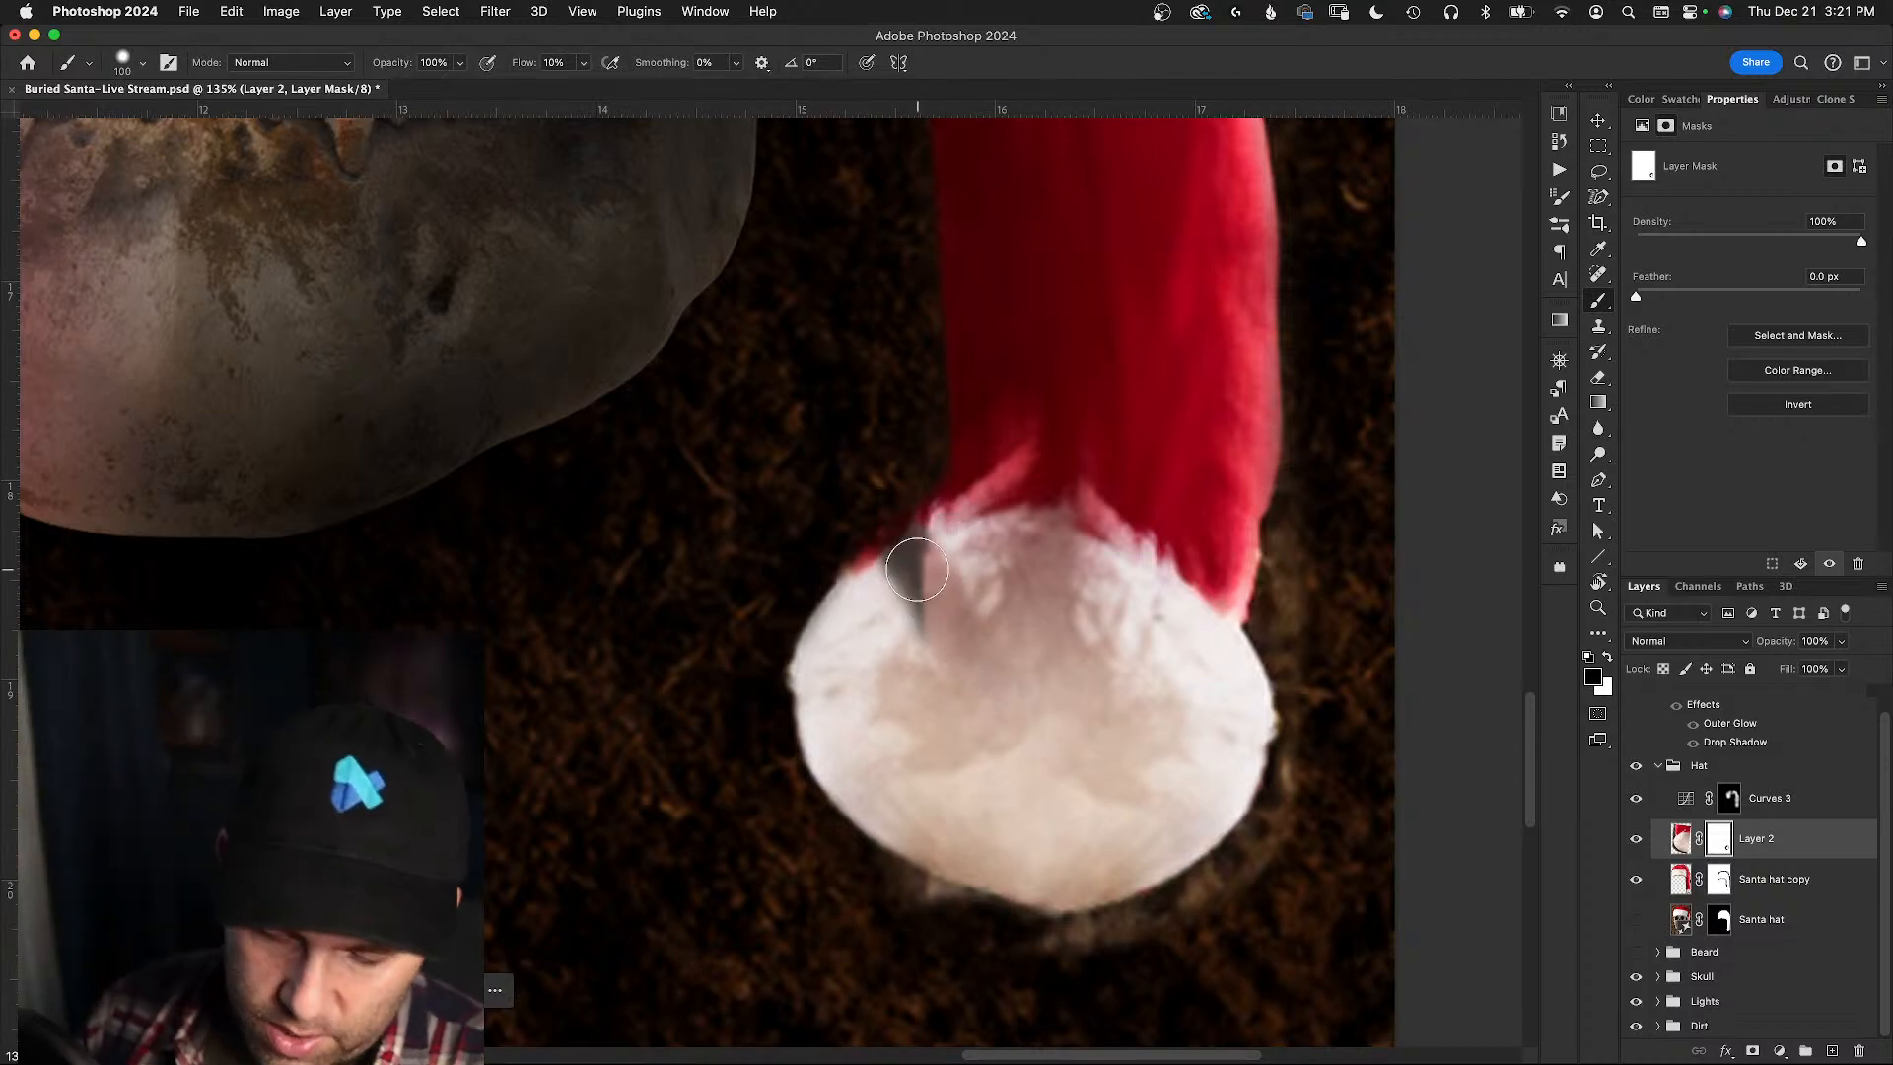
mouse_move(900, 553)
mouse_down()
mouse_move(930, 594)
mouse_move(877, 514)
mouse_move(1005, 762)
mouse_move(976, 758)
mouse_move(815, 545)
mouse_move(873, 686)
mouse_move(832, 660)
mouse_up()
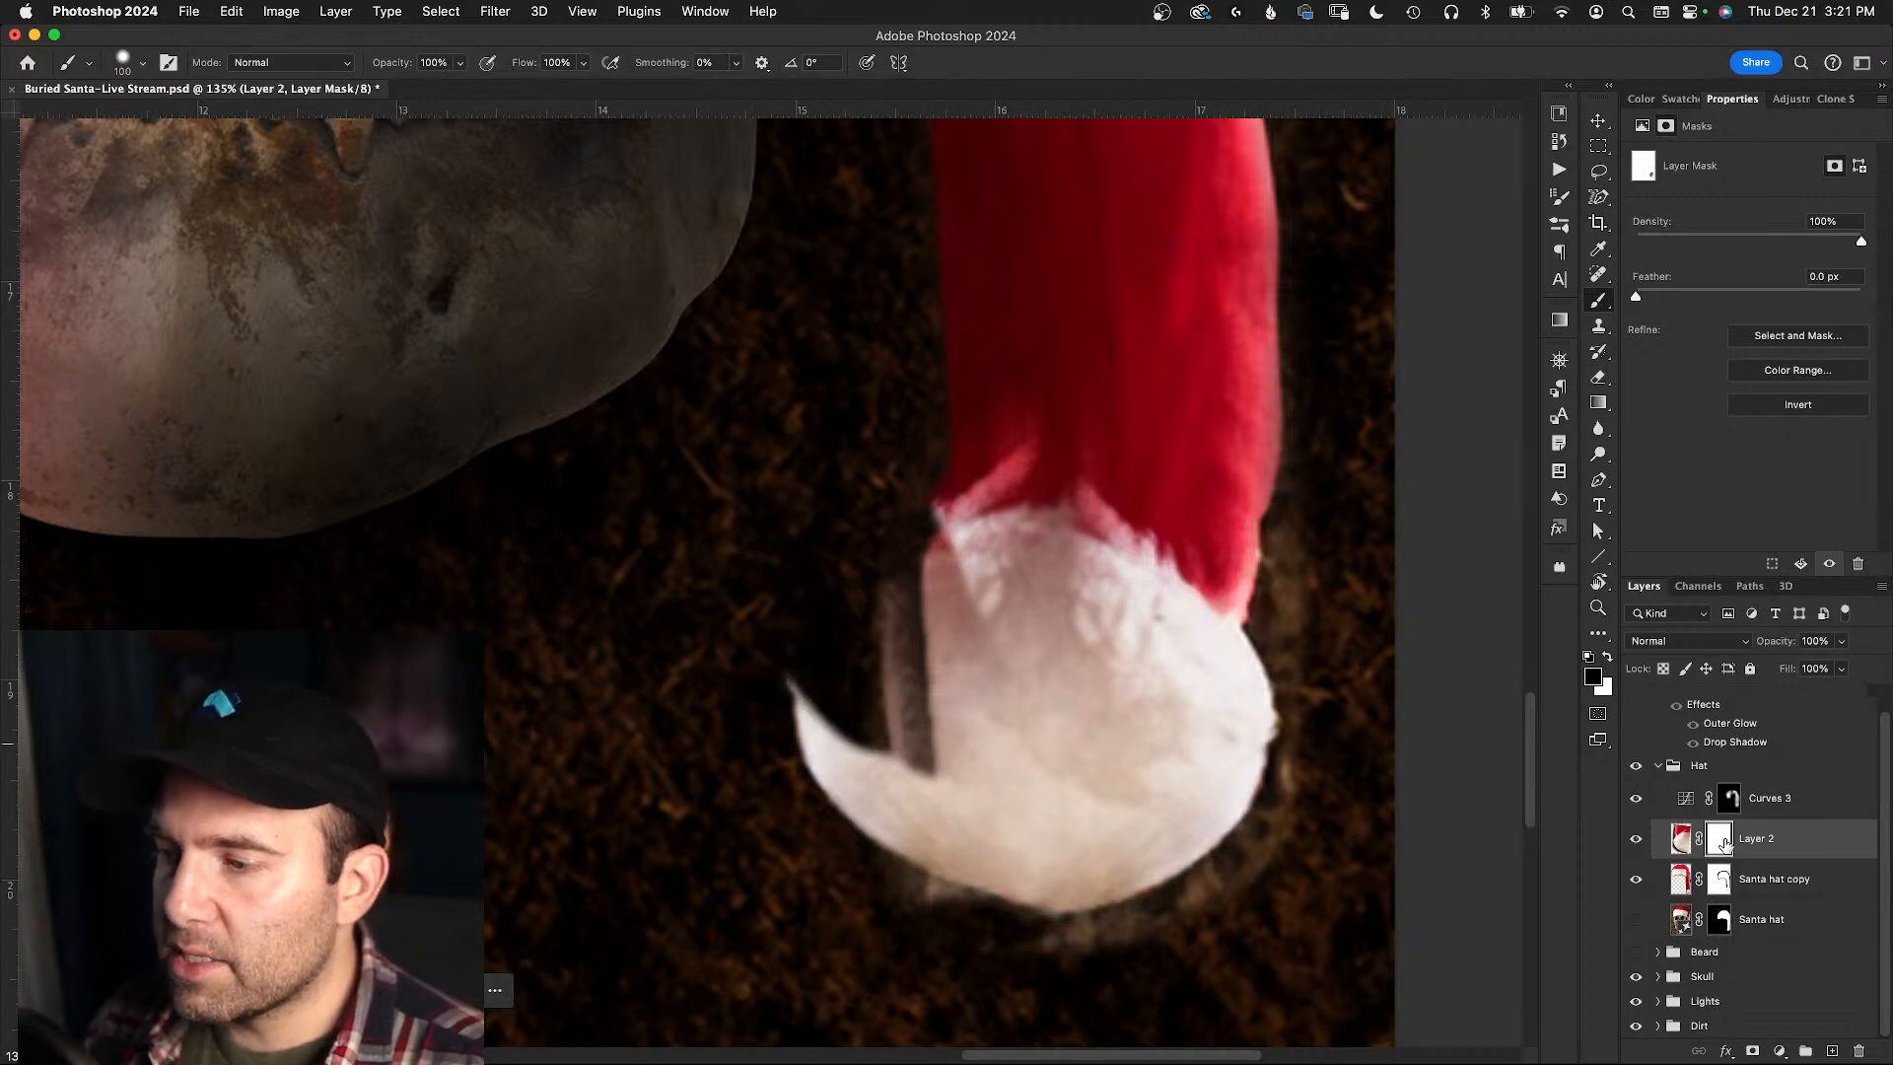
mouse_move(899, 739)
mouse_down()
mouse_move(905, 896)
mouse_move(949, 906)
mouse_move(1018, 840)
mouse_up()
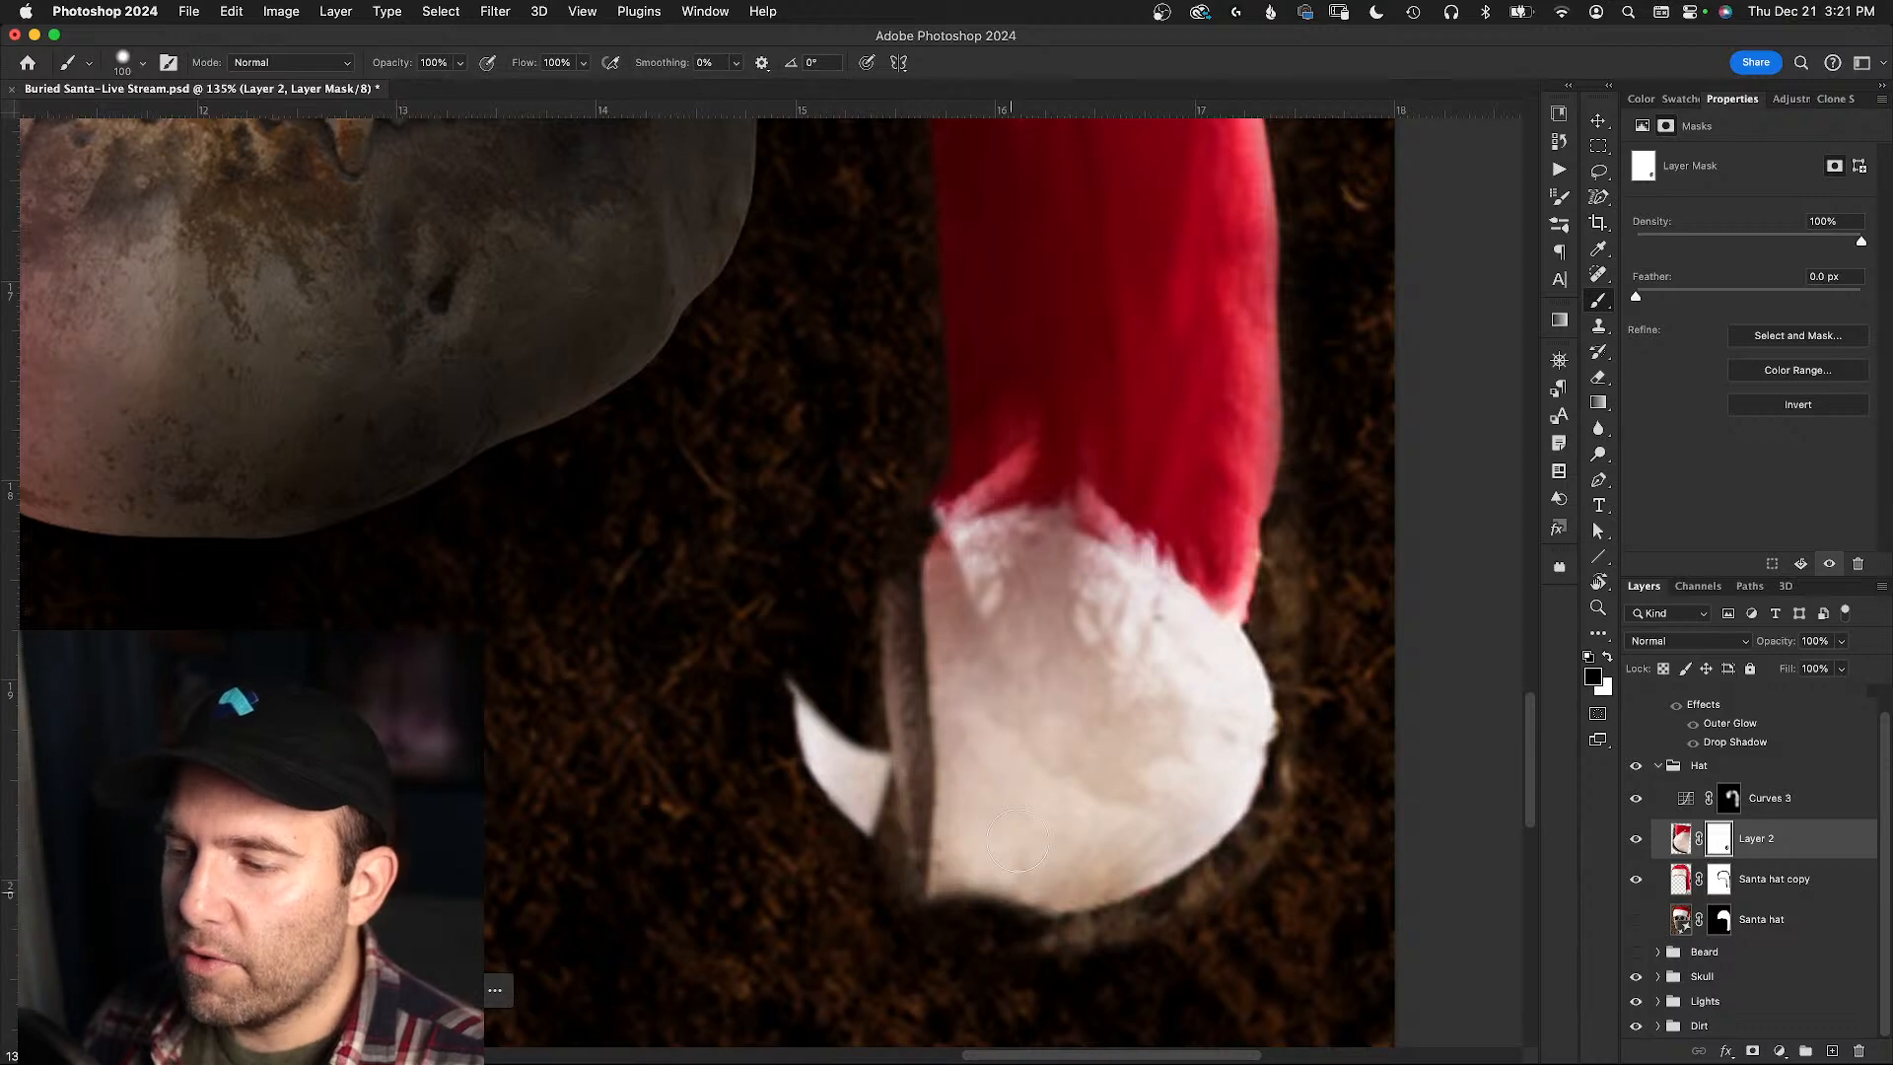
- Compare the pom-pom with Layer 2's mask disabled and enabled, leaving the mask enabled
shift+click(1721, 845)
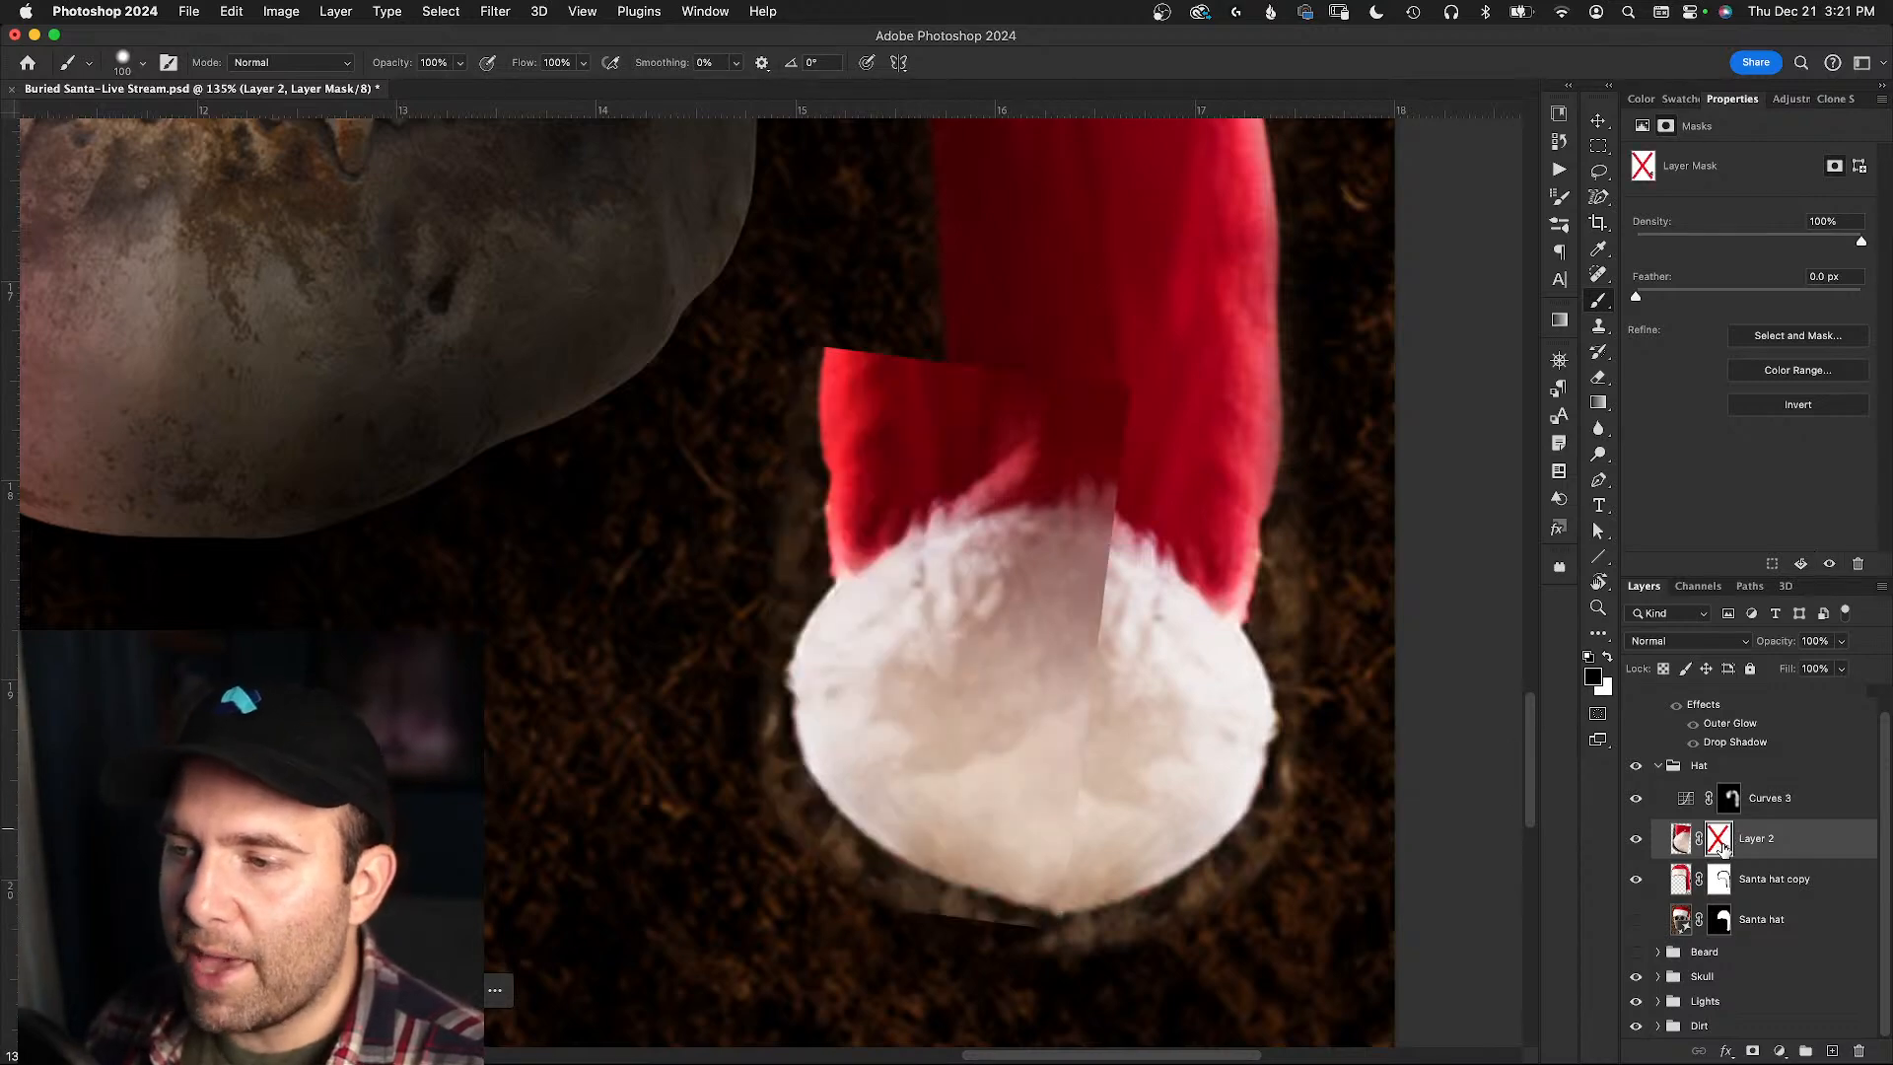
shift+click(1718, 845)
shift+click(1719, 845)
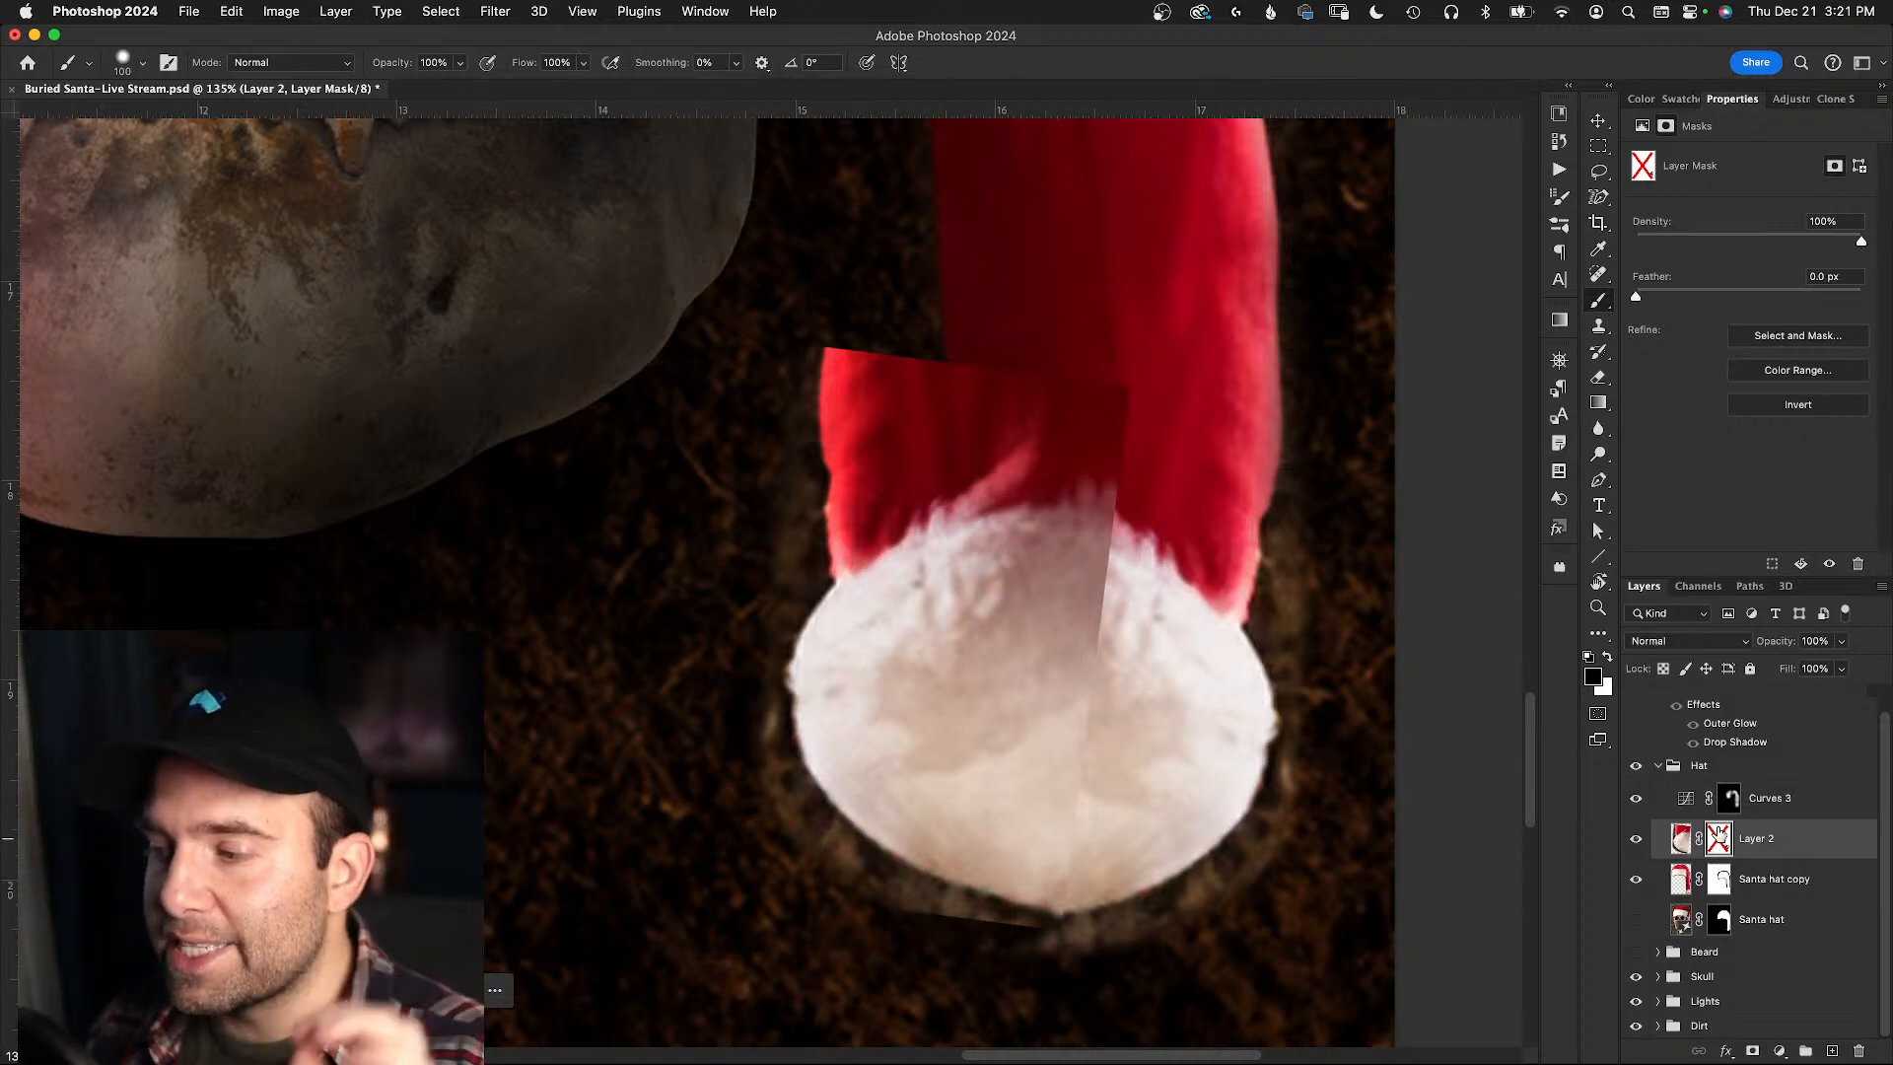
shift+click(1719, 836)
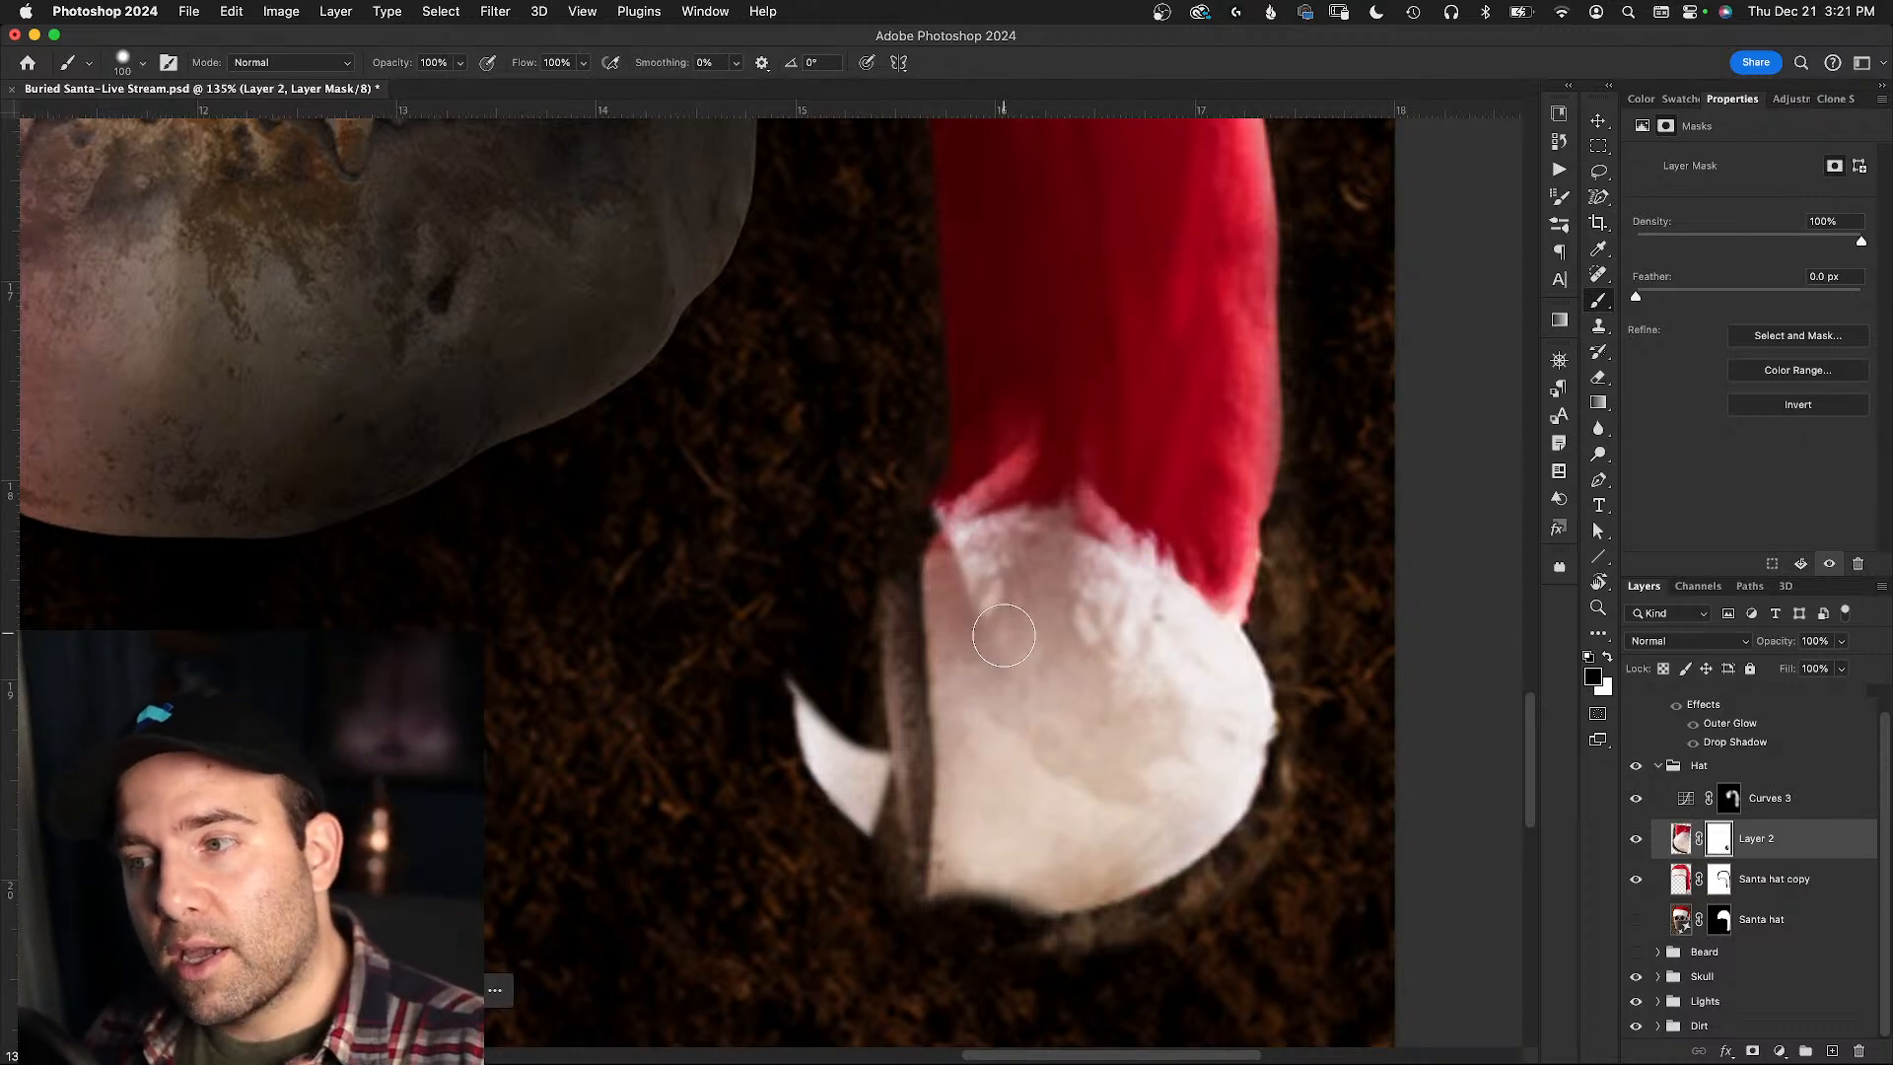
- Paint white on Layer 2's mask to restore the pom-pom's left side, stepping back and forward through the strokes to compare
key(x)
mouse_move(1007, 636)
mouse_down()
mouse_move(949, 665)
mouse_move(954, 551)
mouse_move(953, 579)
mouse_move(940, 553)
mouse_move(947, 576)
mouse_move(919, 566)
mouse_move(935, 561)
mouse_move(877, 602)
mouse_move(897, 577)
mouse_move(821, 675)
mouse_move(825, 660)
mouse_move(812, 715)
mouse_move(902, 749)
mouse_move(911, 844)
mouse_up()
key(super+z)
key(super+shift+z)
key(super+z)
key(super+shift+z)
key(super+shift+z)
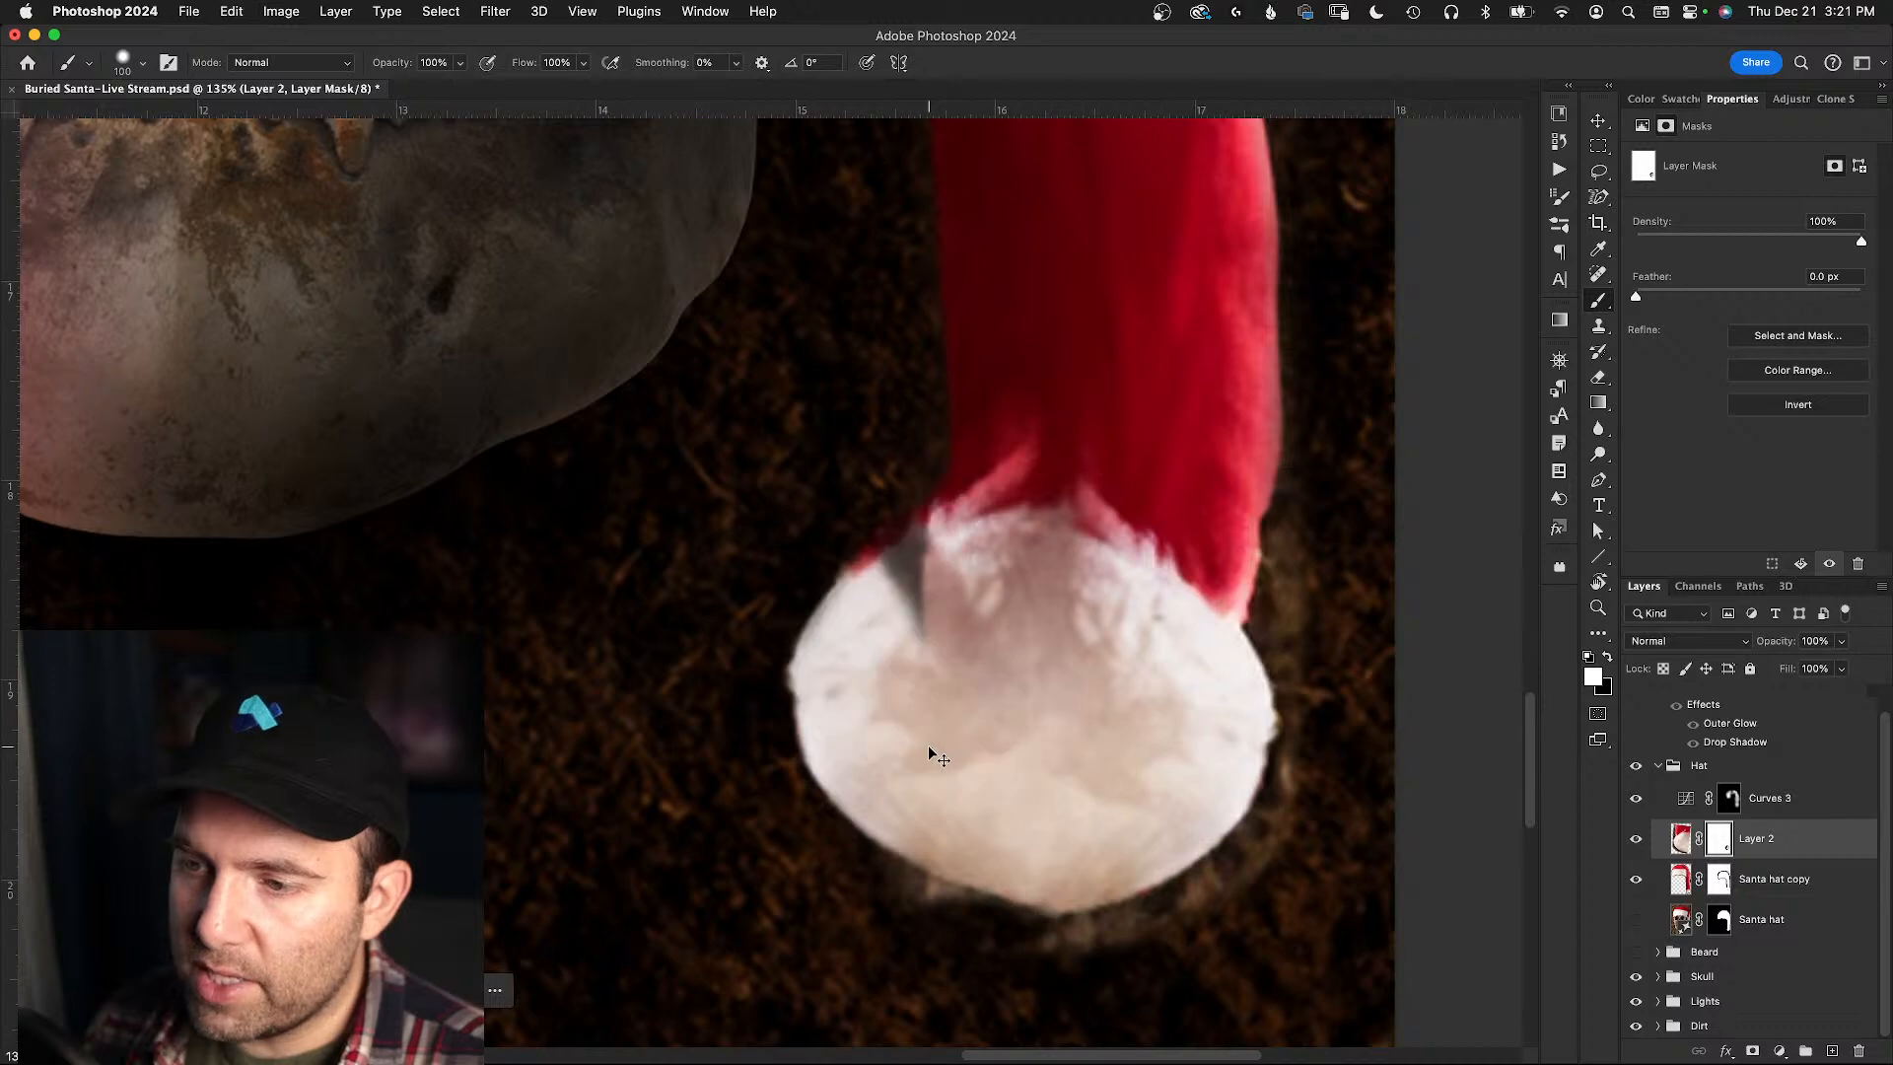
key(super+shift+z)
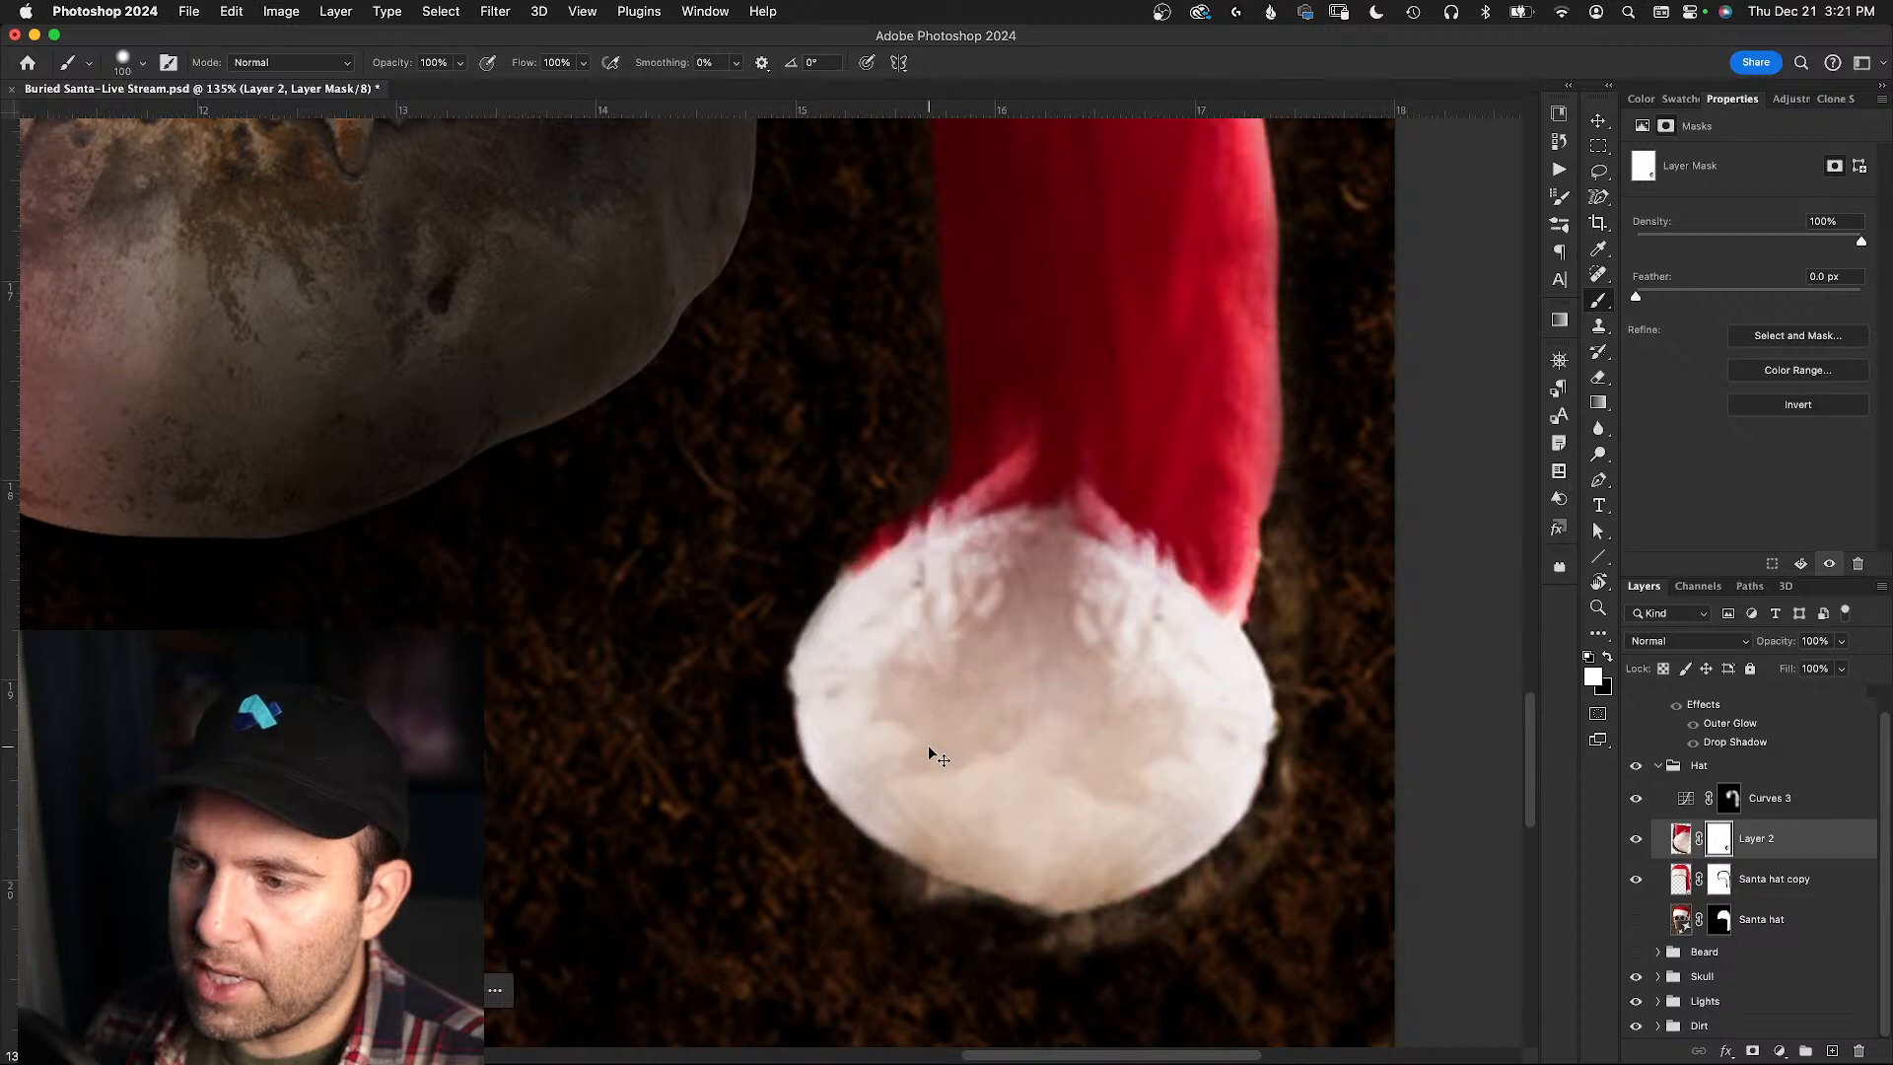
- Compare the restored pom-pom with Layer 2 hidden and shown, leaving the layer visible
click(1636, 843)
click(1638, 840)
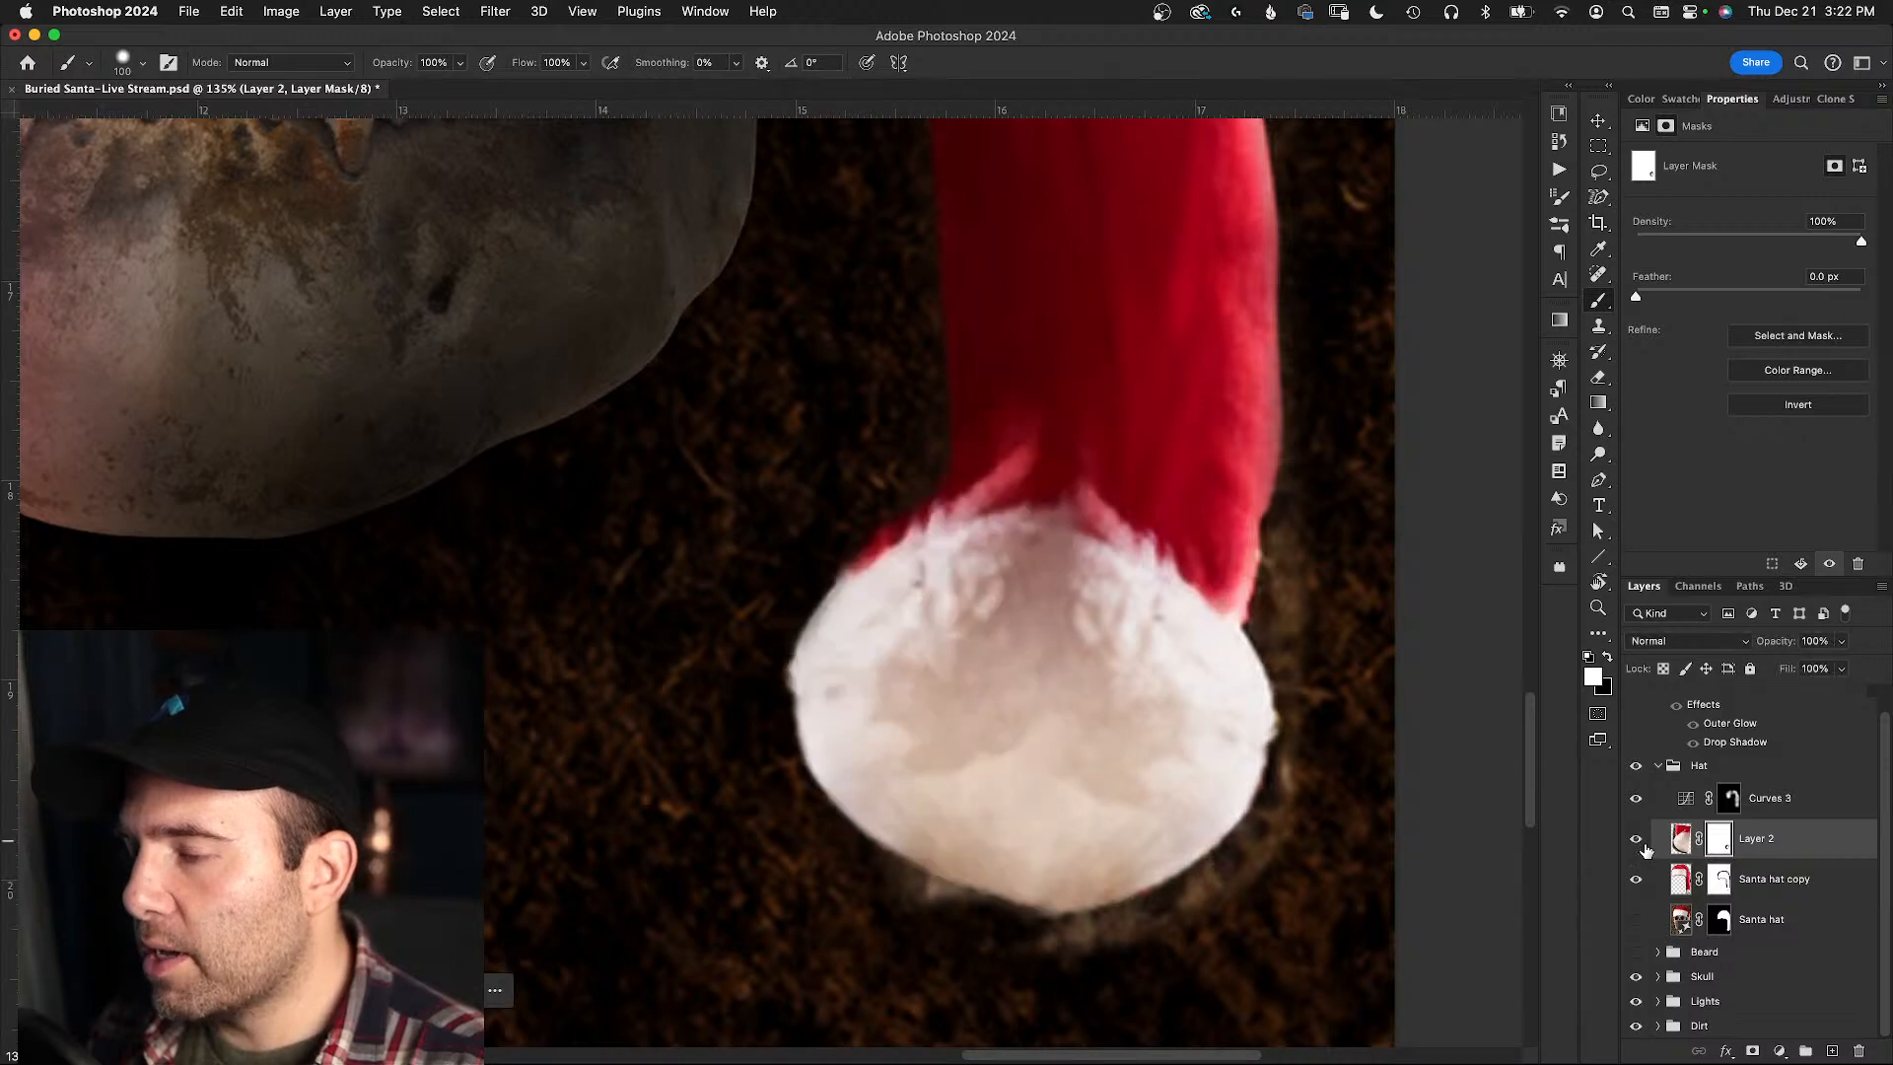
click(1635, 841)
click(1635, 843)
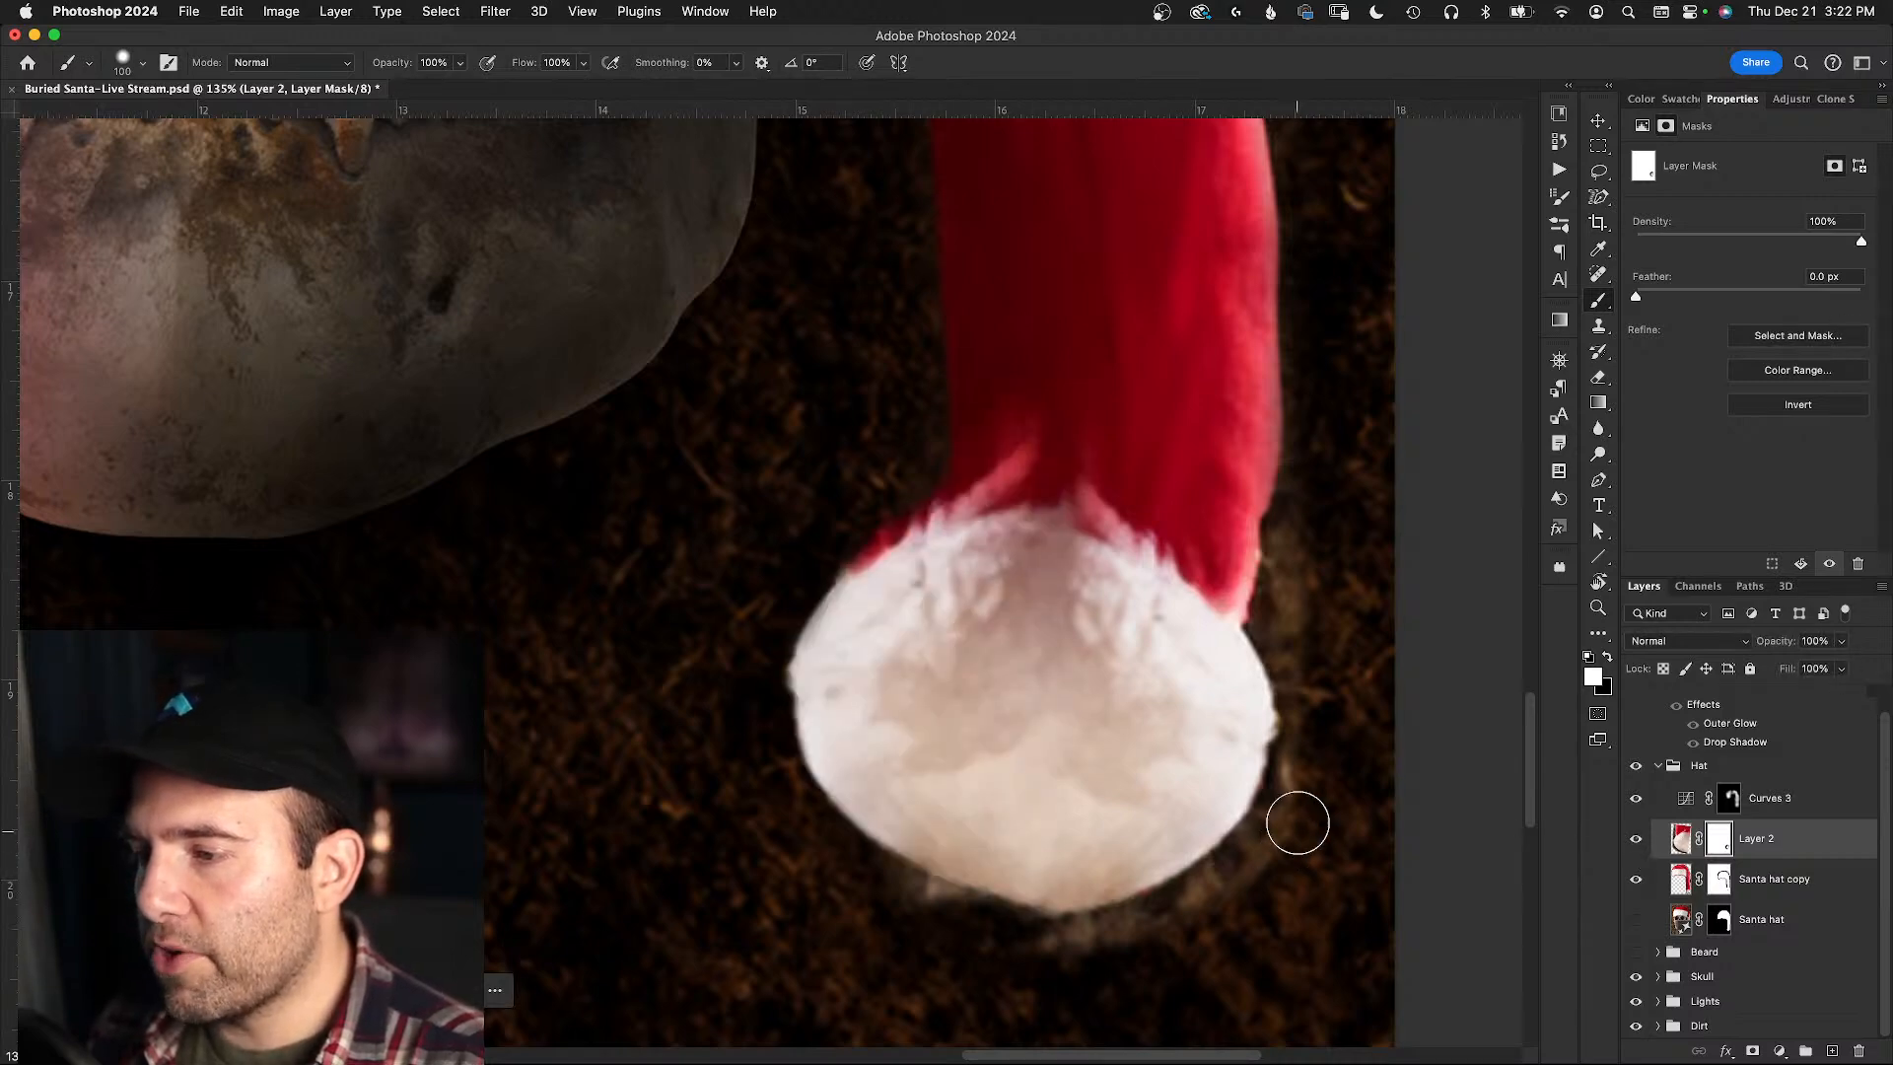
- Compare the pom-pom area with the Santa hat copy layer hidden and shown, leaving the layer visible
scroll(1090, 655, right, 8)
scroll(1090, 654, down, 2)
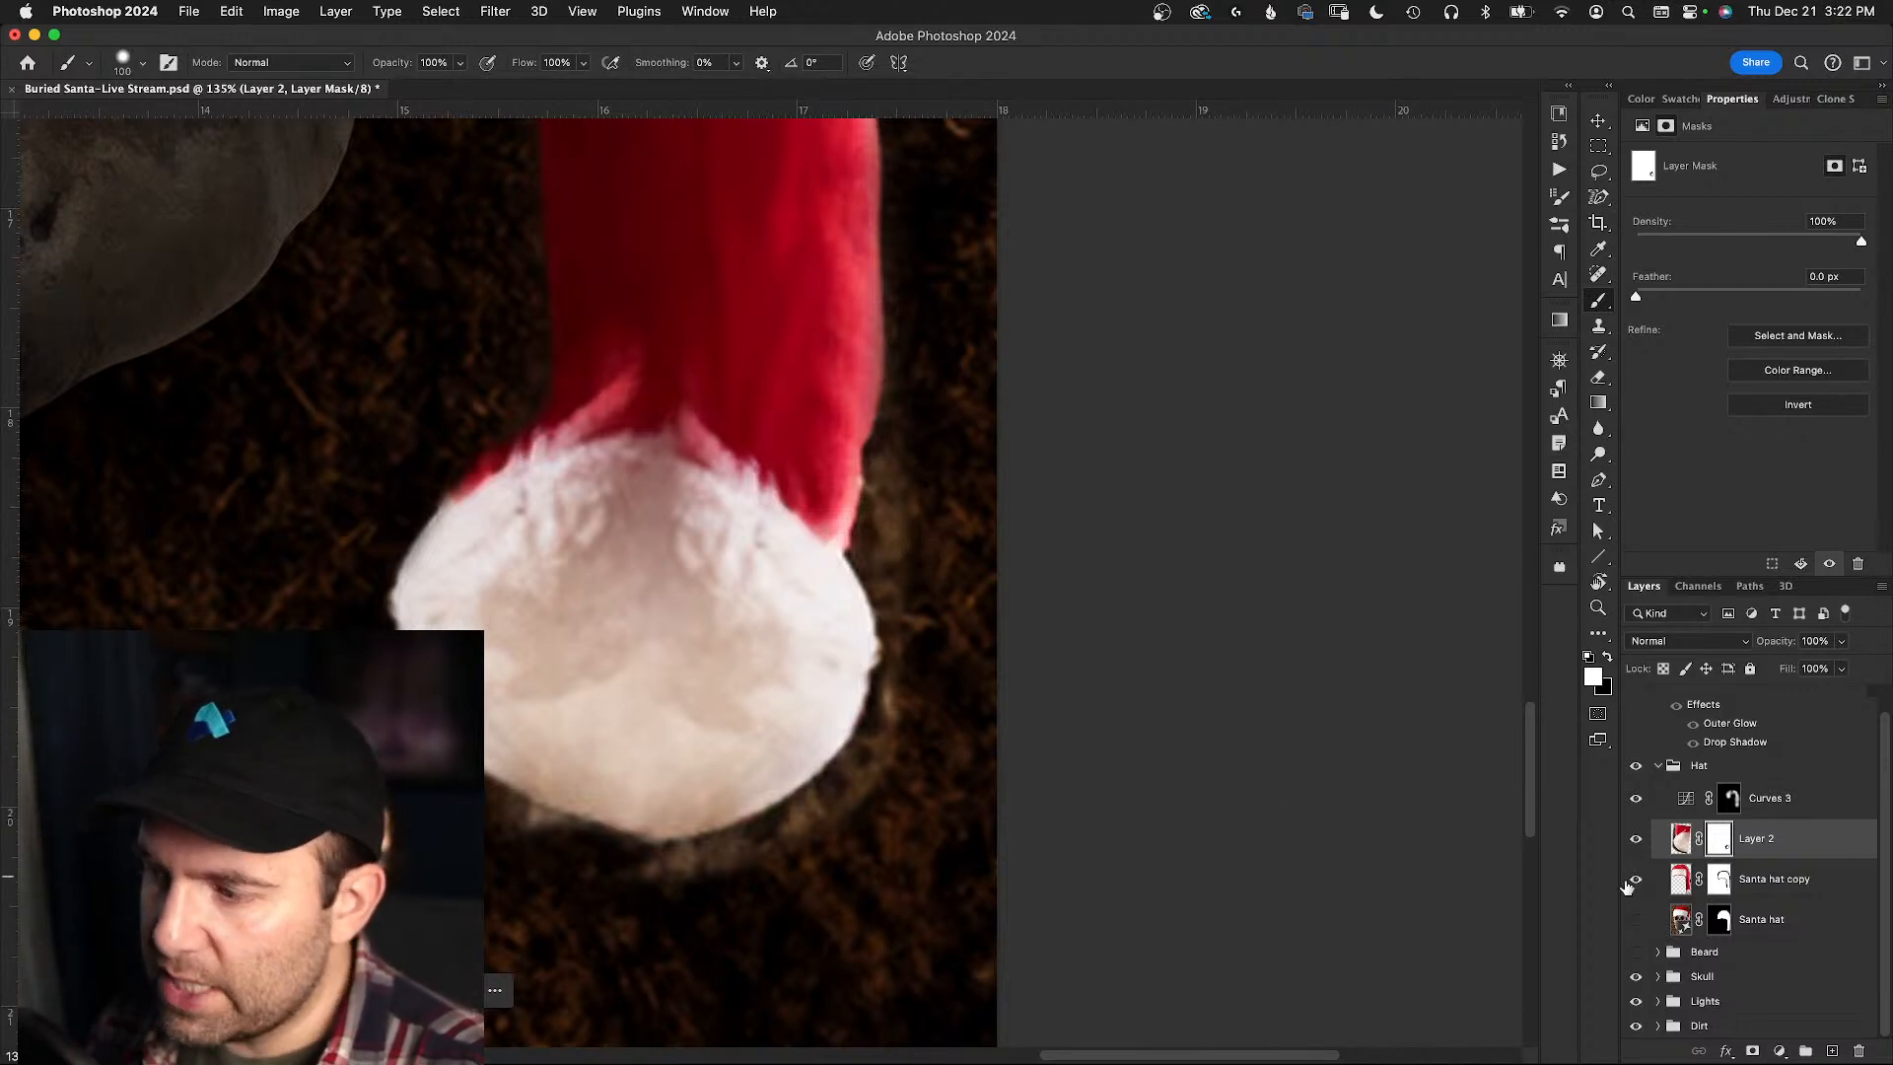
click(1639, 881)
click(1635, 882)
click(1634, 884)
click(1631, 887)
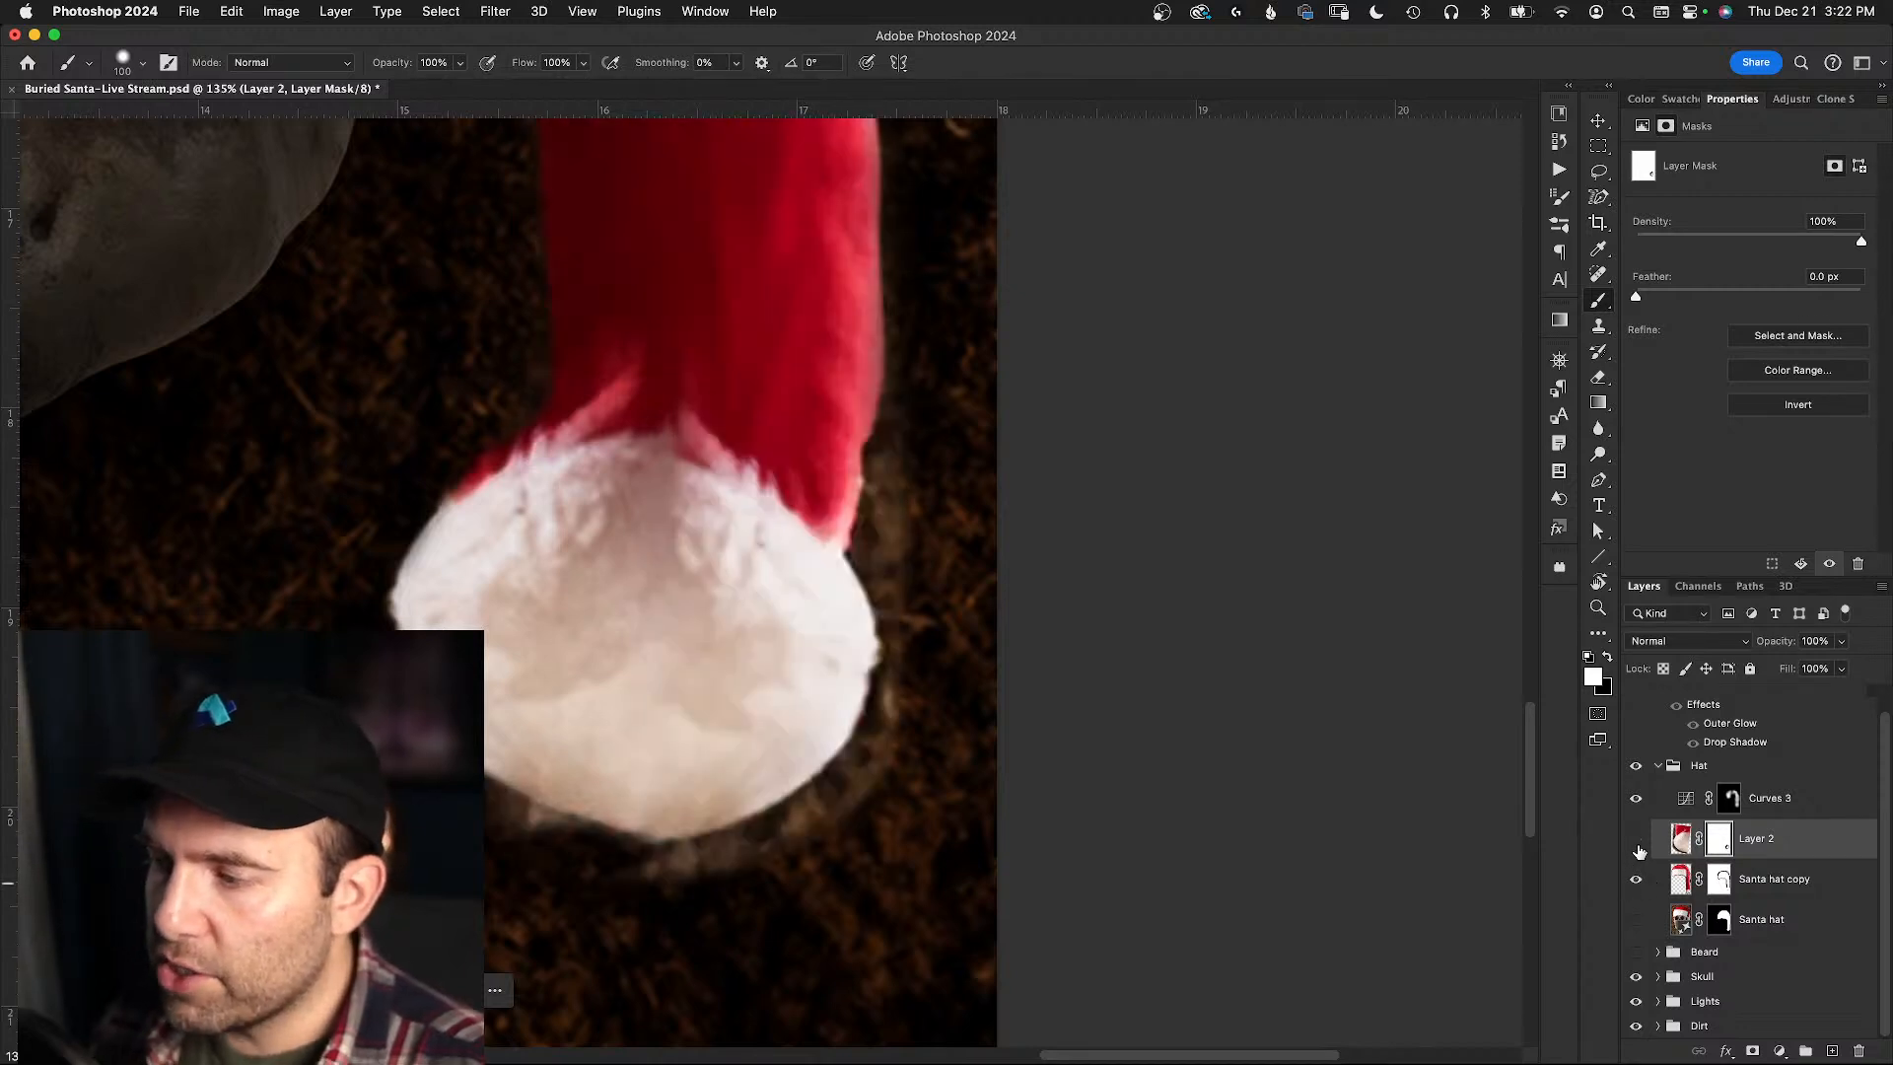
- Hide Layer 2 and target Santa hat copy's mask, comparing the hat with that layer hidden and shown
click(1635, 840)
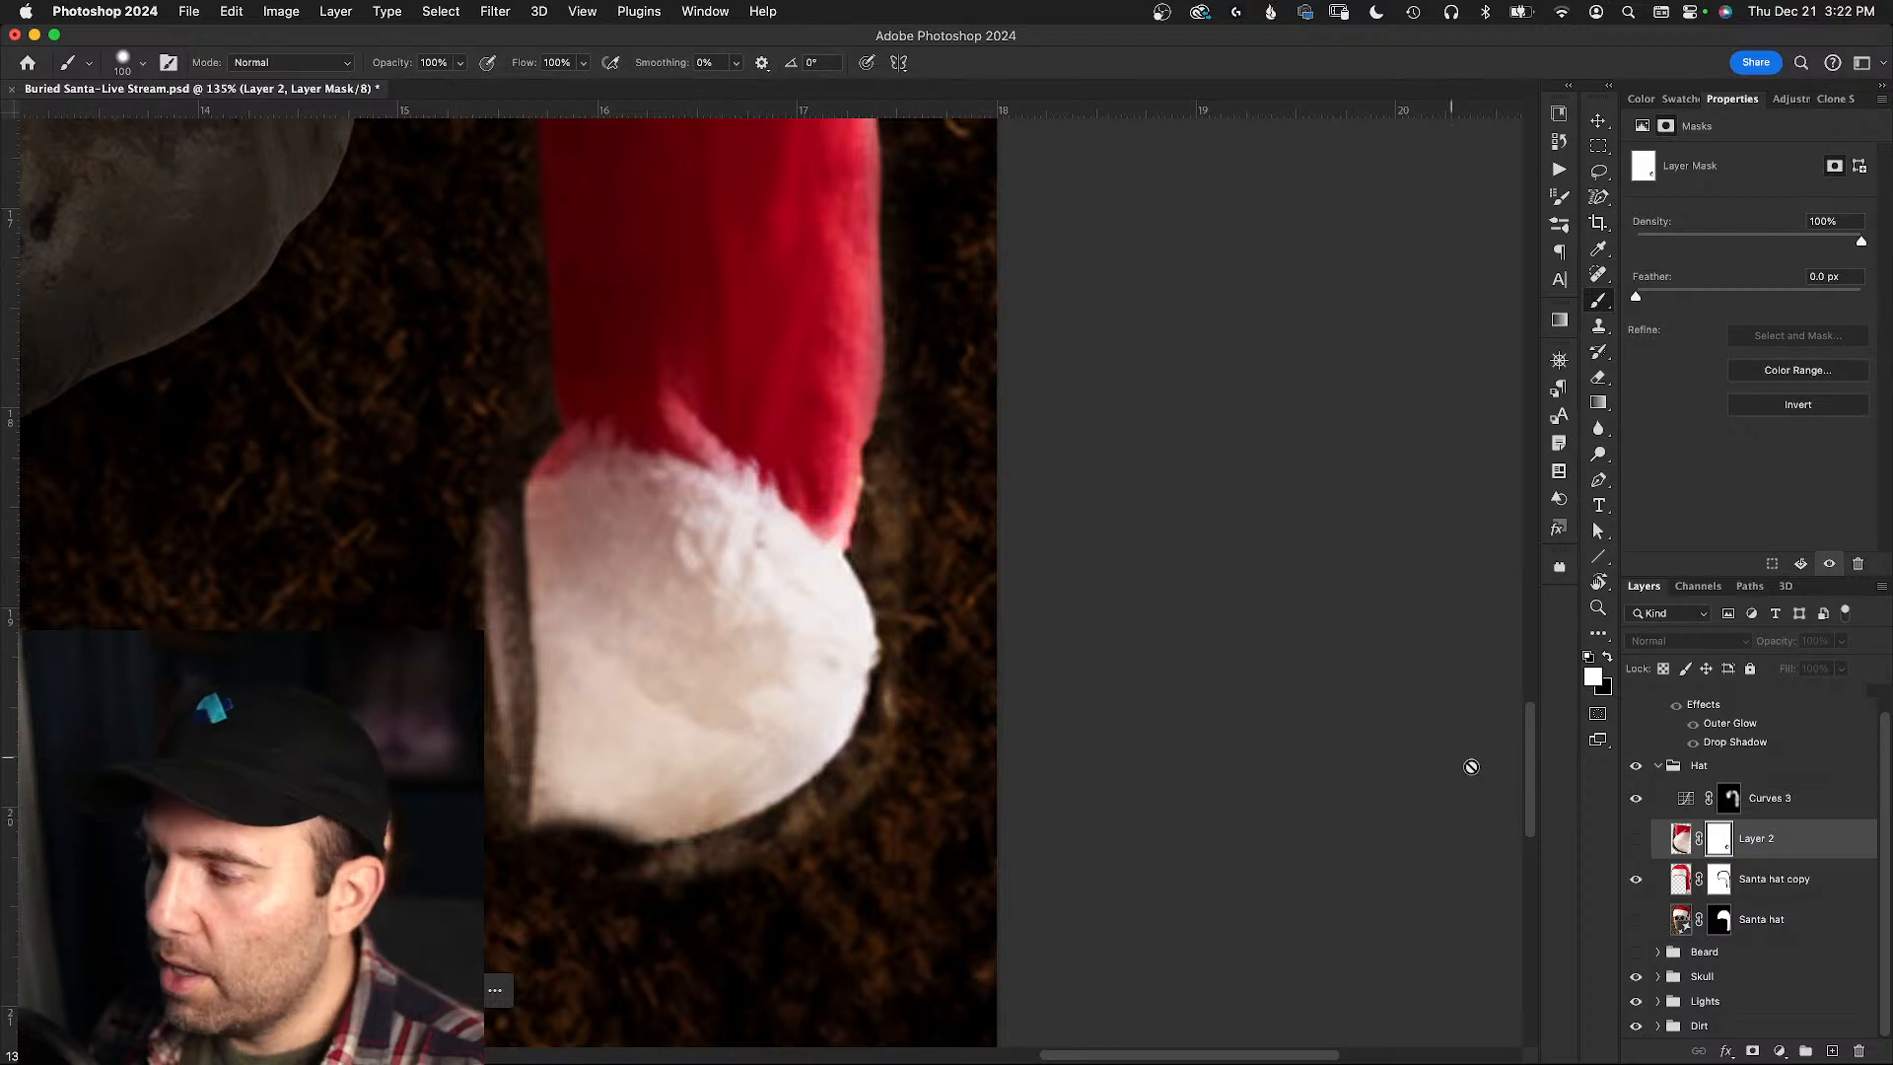
click(1718, 877)
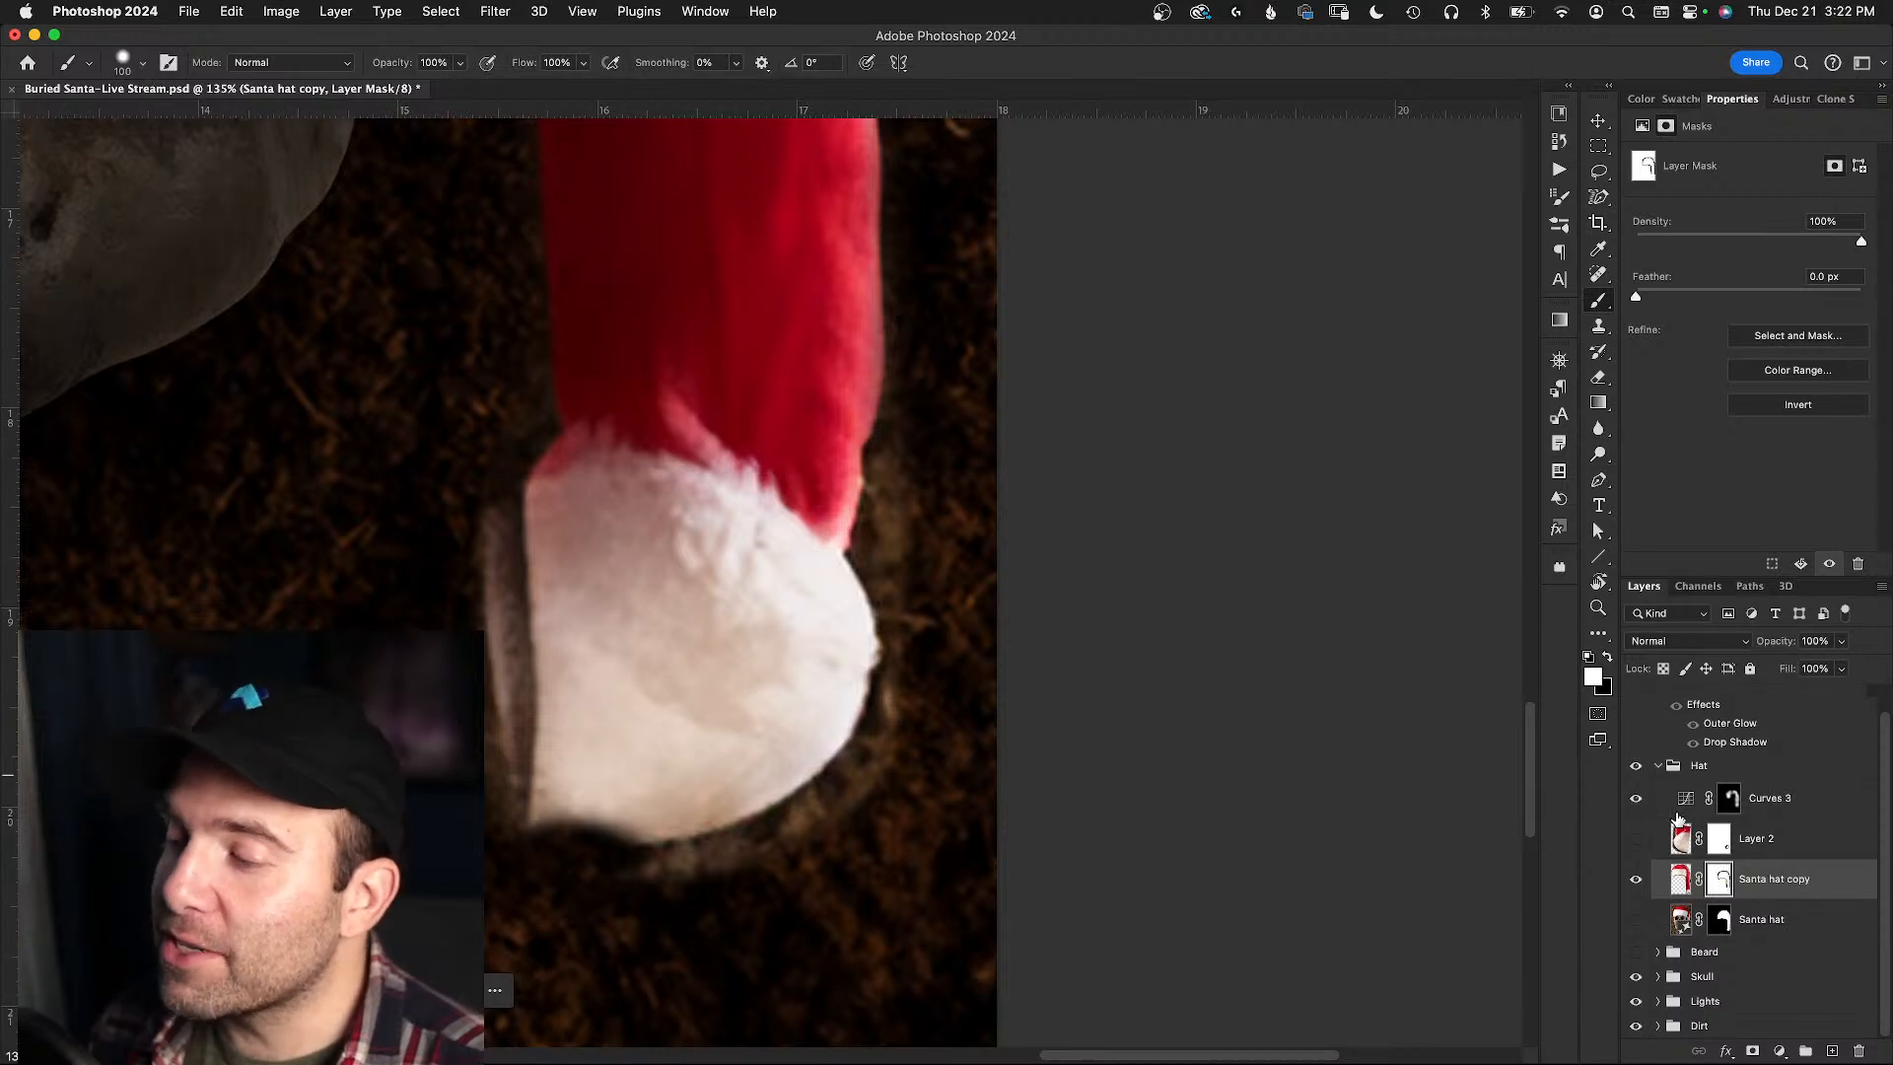
click(1637, 882)
click(1637, 886)
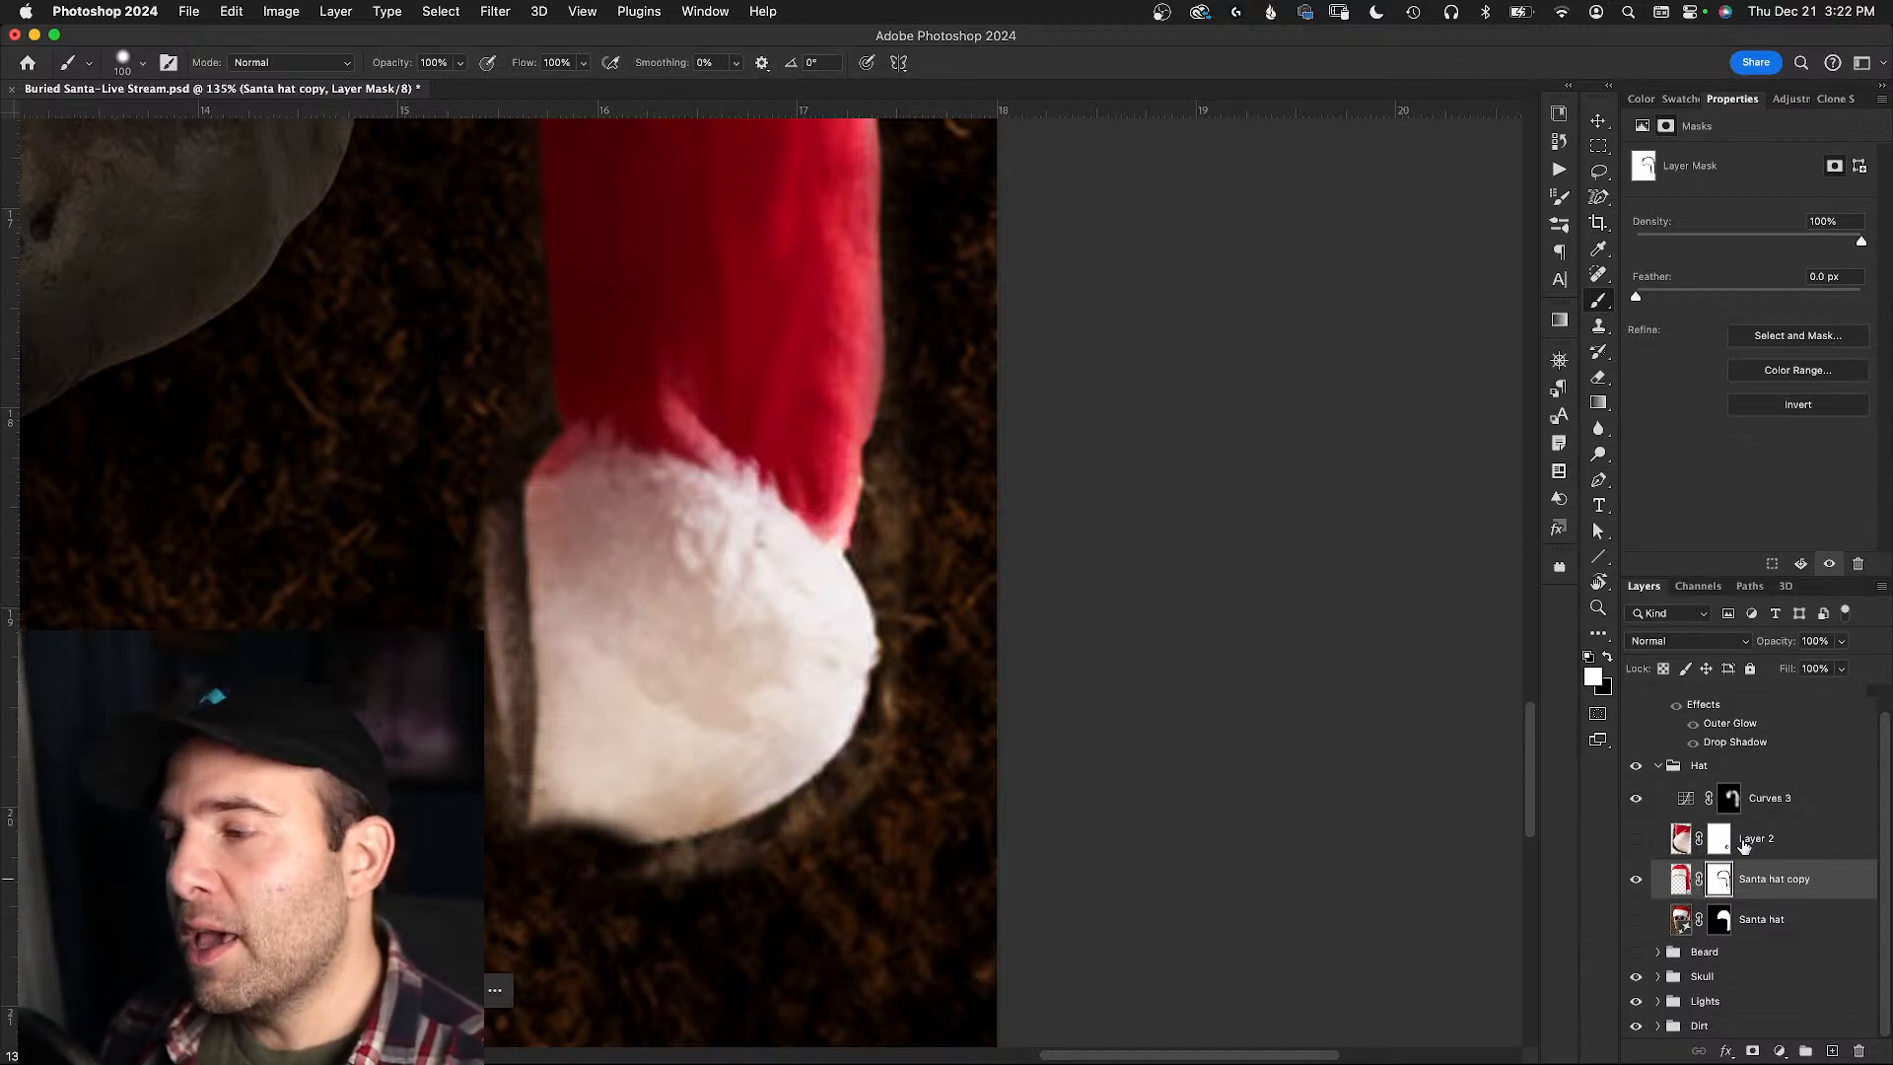
- Compare the artwork with the whole Hat group hidden and shown, and make Layer 2 visible again
click(1700, 777)
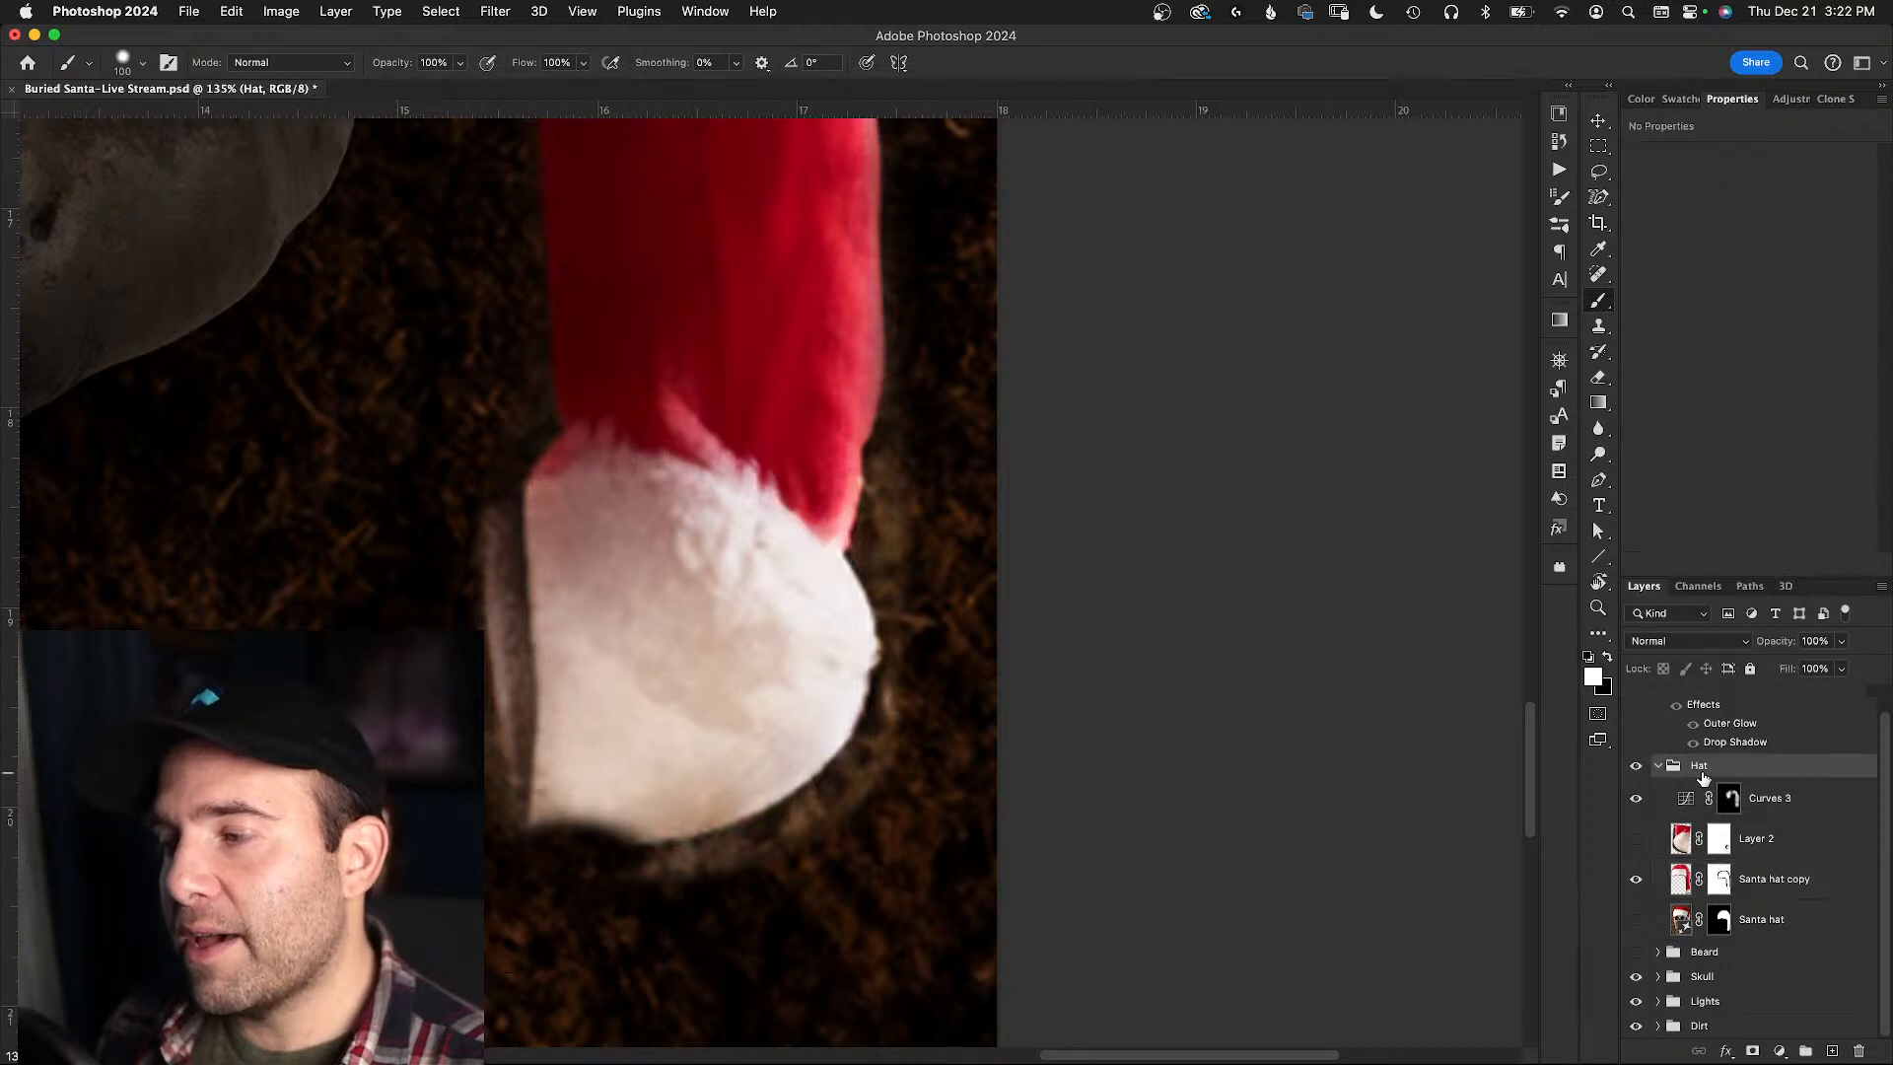
click(1636, 767)
click(1636, 769)
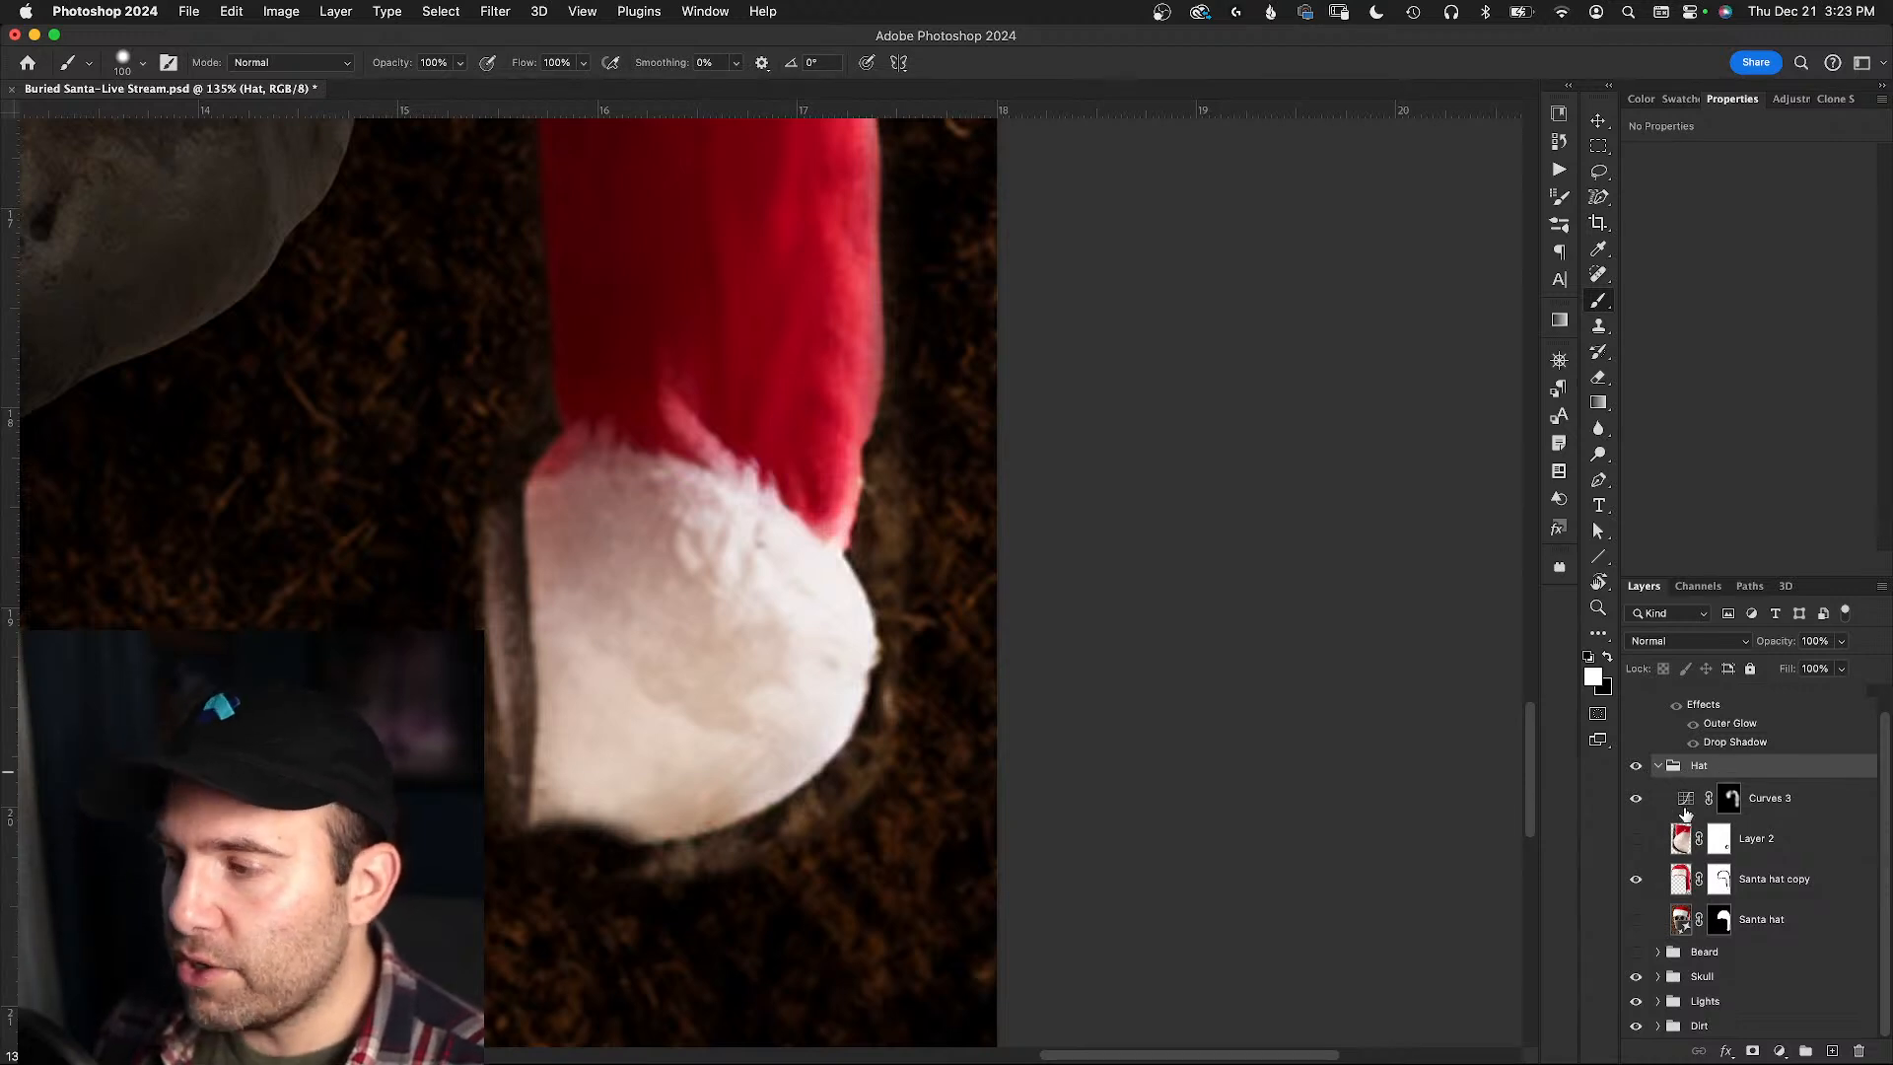
click(1636, 838)
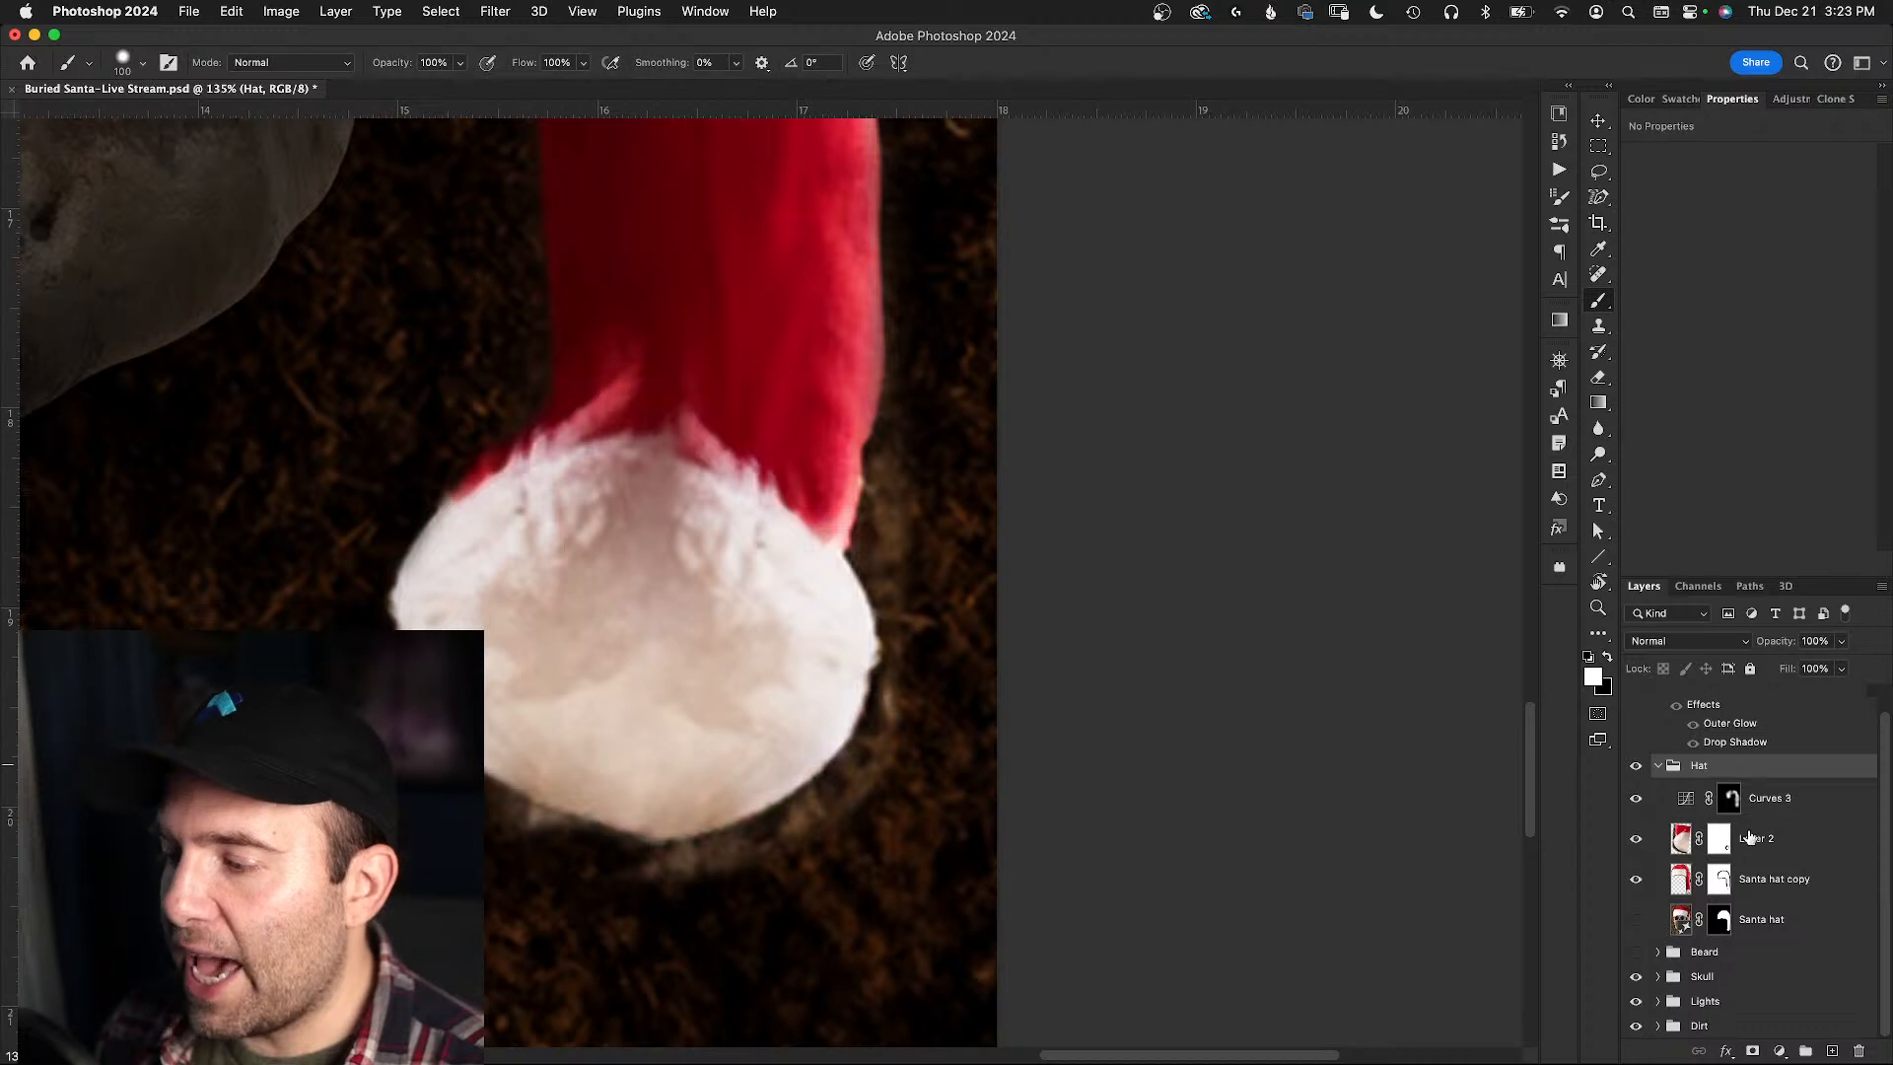
- Try adding a layer mask to the Hat group and painting black on it to hide the fringe around the pom-pom
click(1751, 1047)
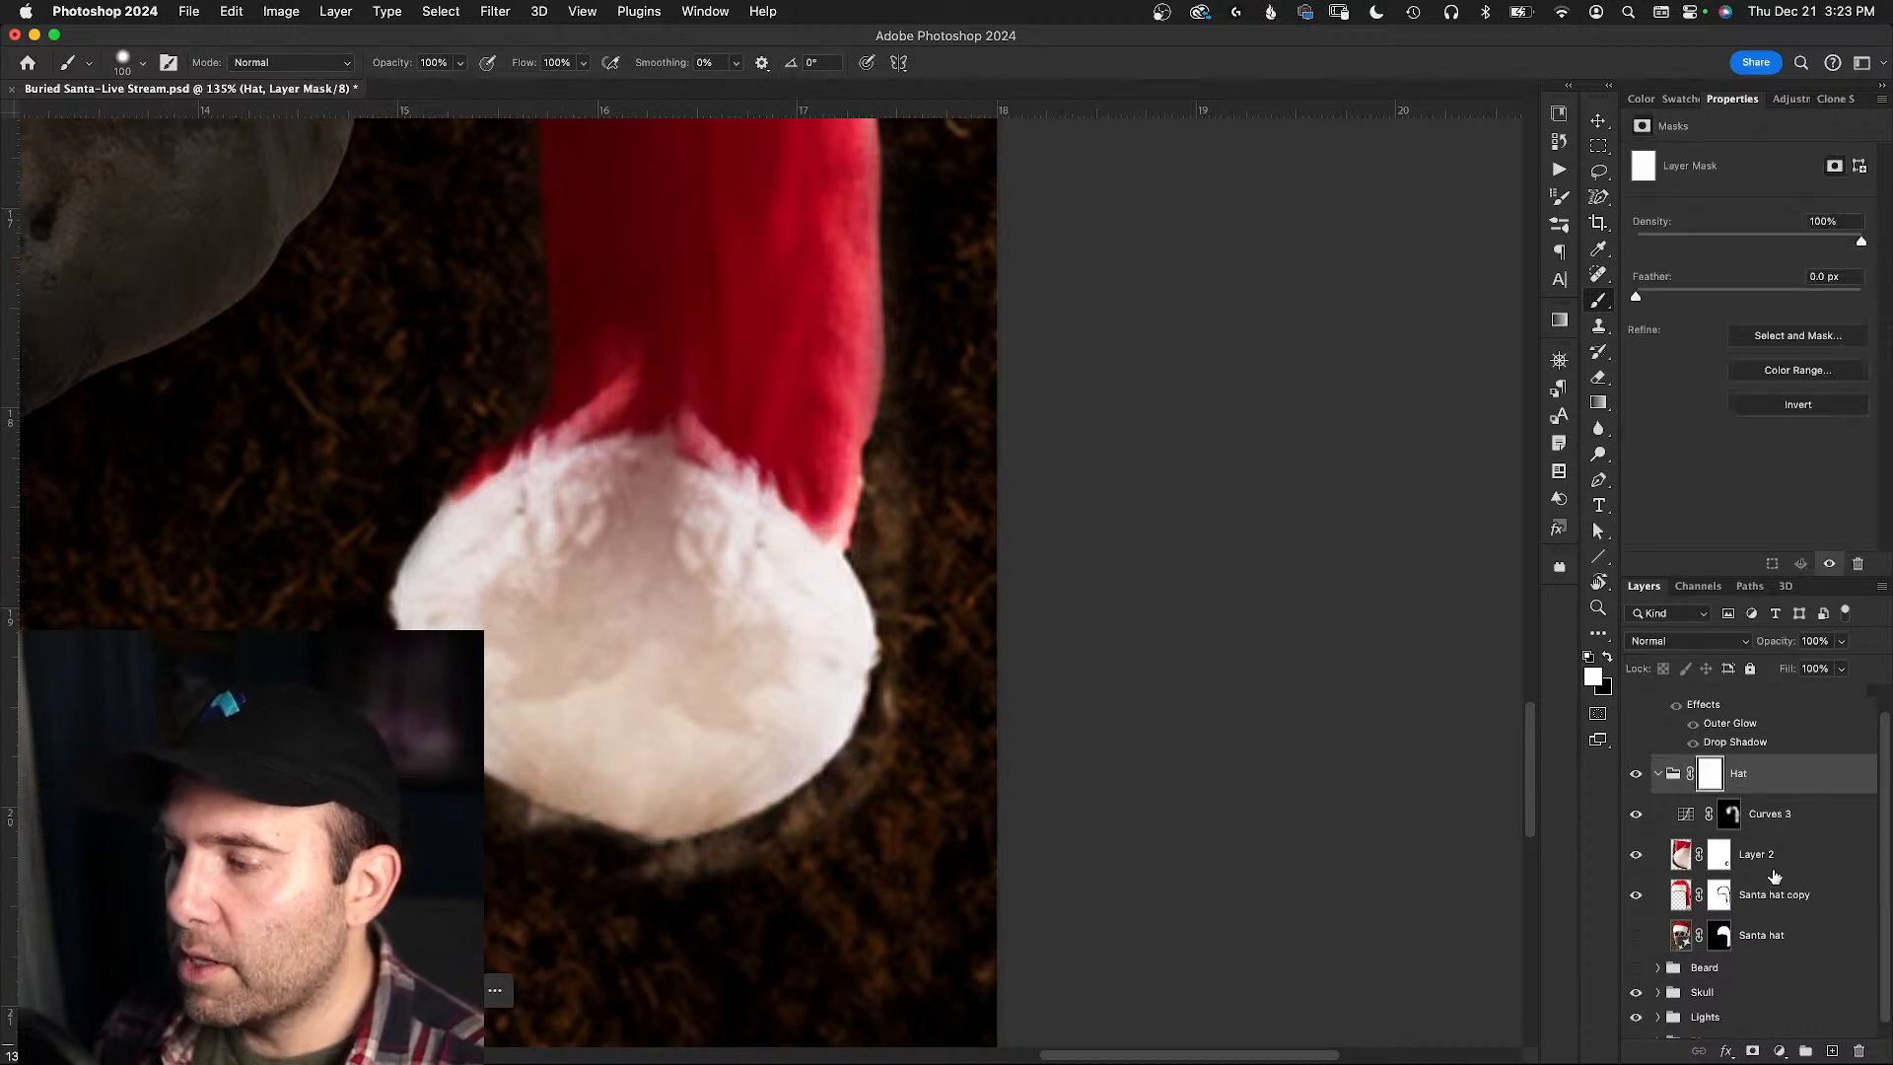
key(x)
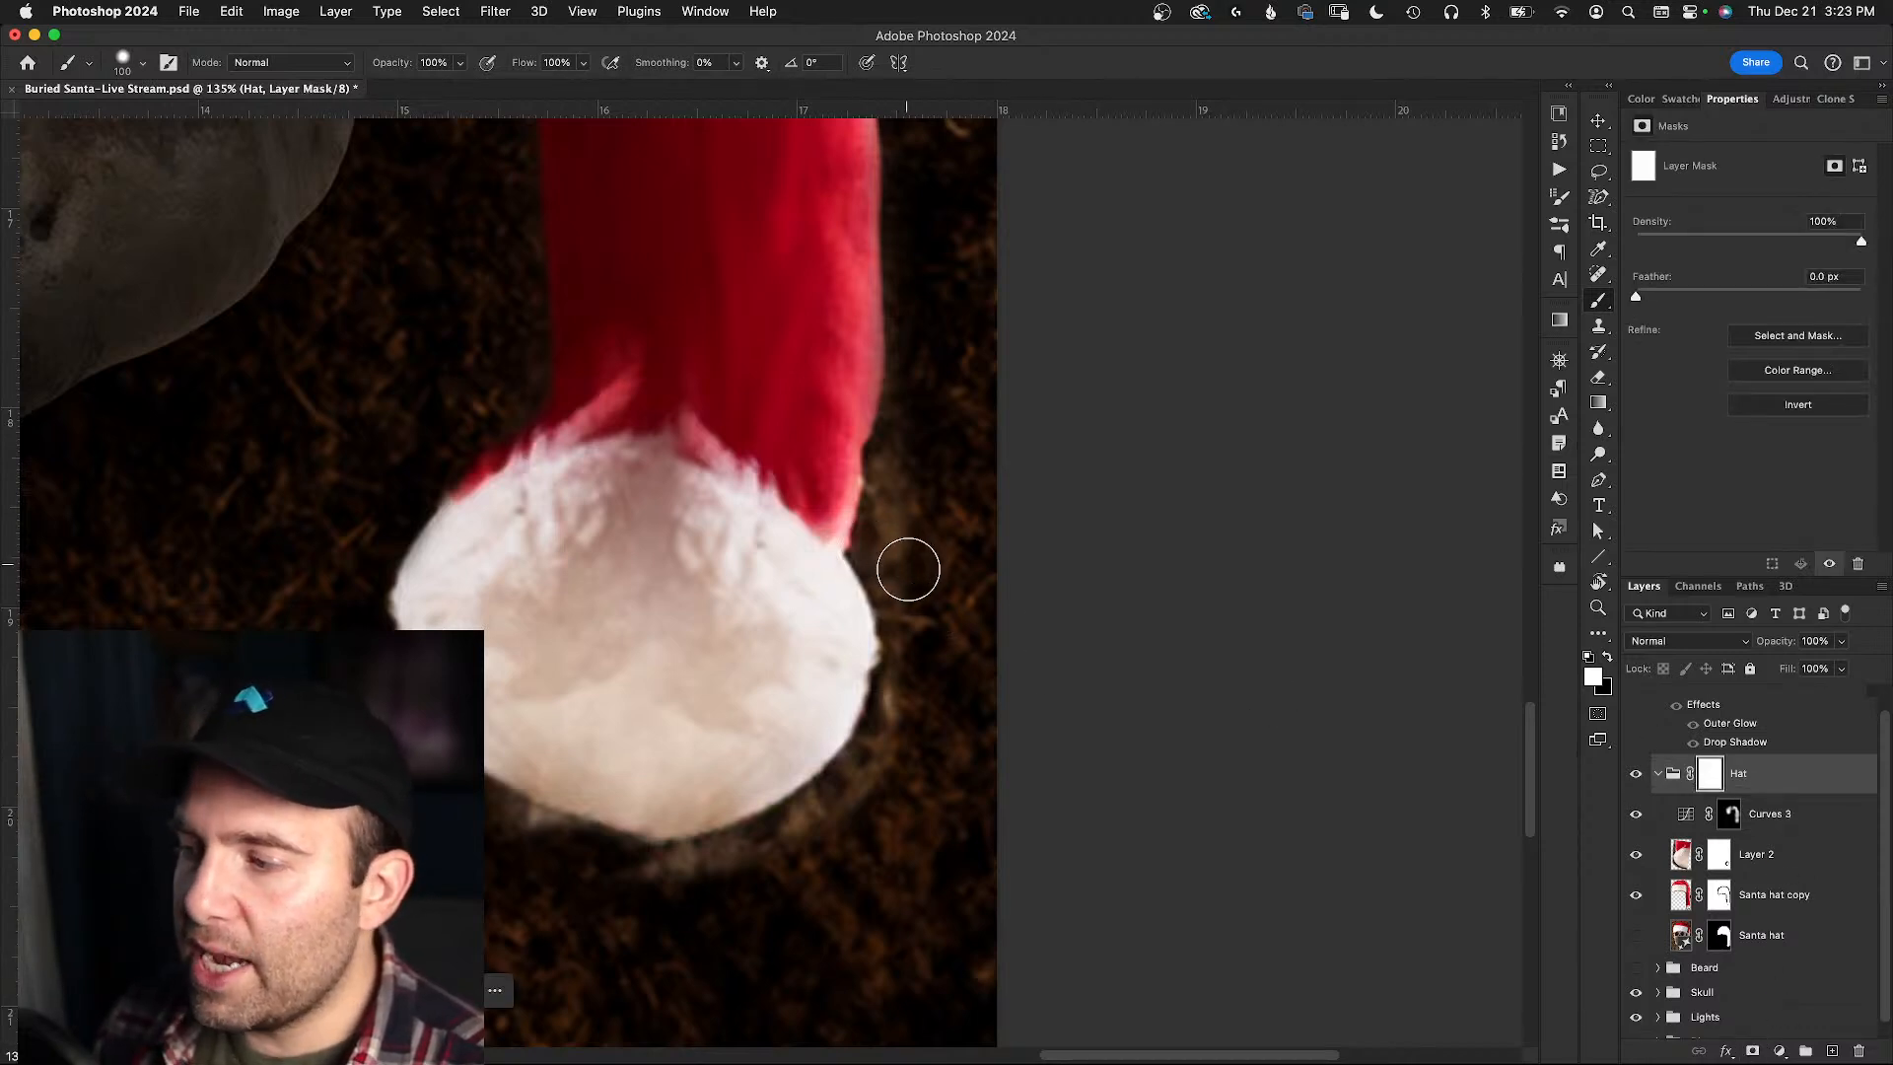
mouse_move(927, 533)
mouse_down()
mouse_move(913, 464)
mouse_move(878, 541)
mouse_move(908, 684)
mouse_move(883, 748)
mouse_move(794, 828)
mouse_move(630, 894)
mouse_move(499, 819)
mouse_move(680, 866)
mouse_move(476, 794)
mouse_up()
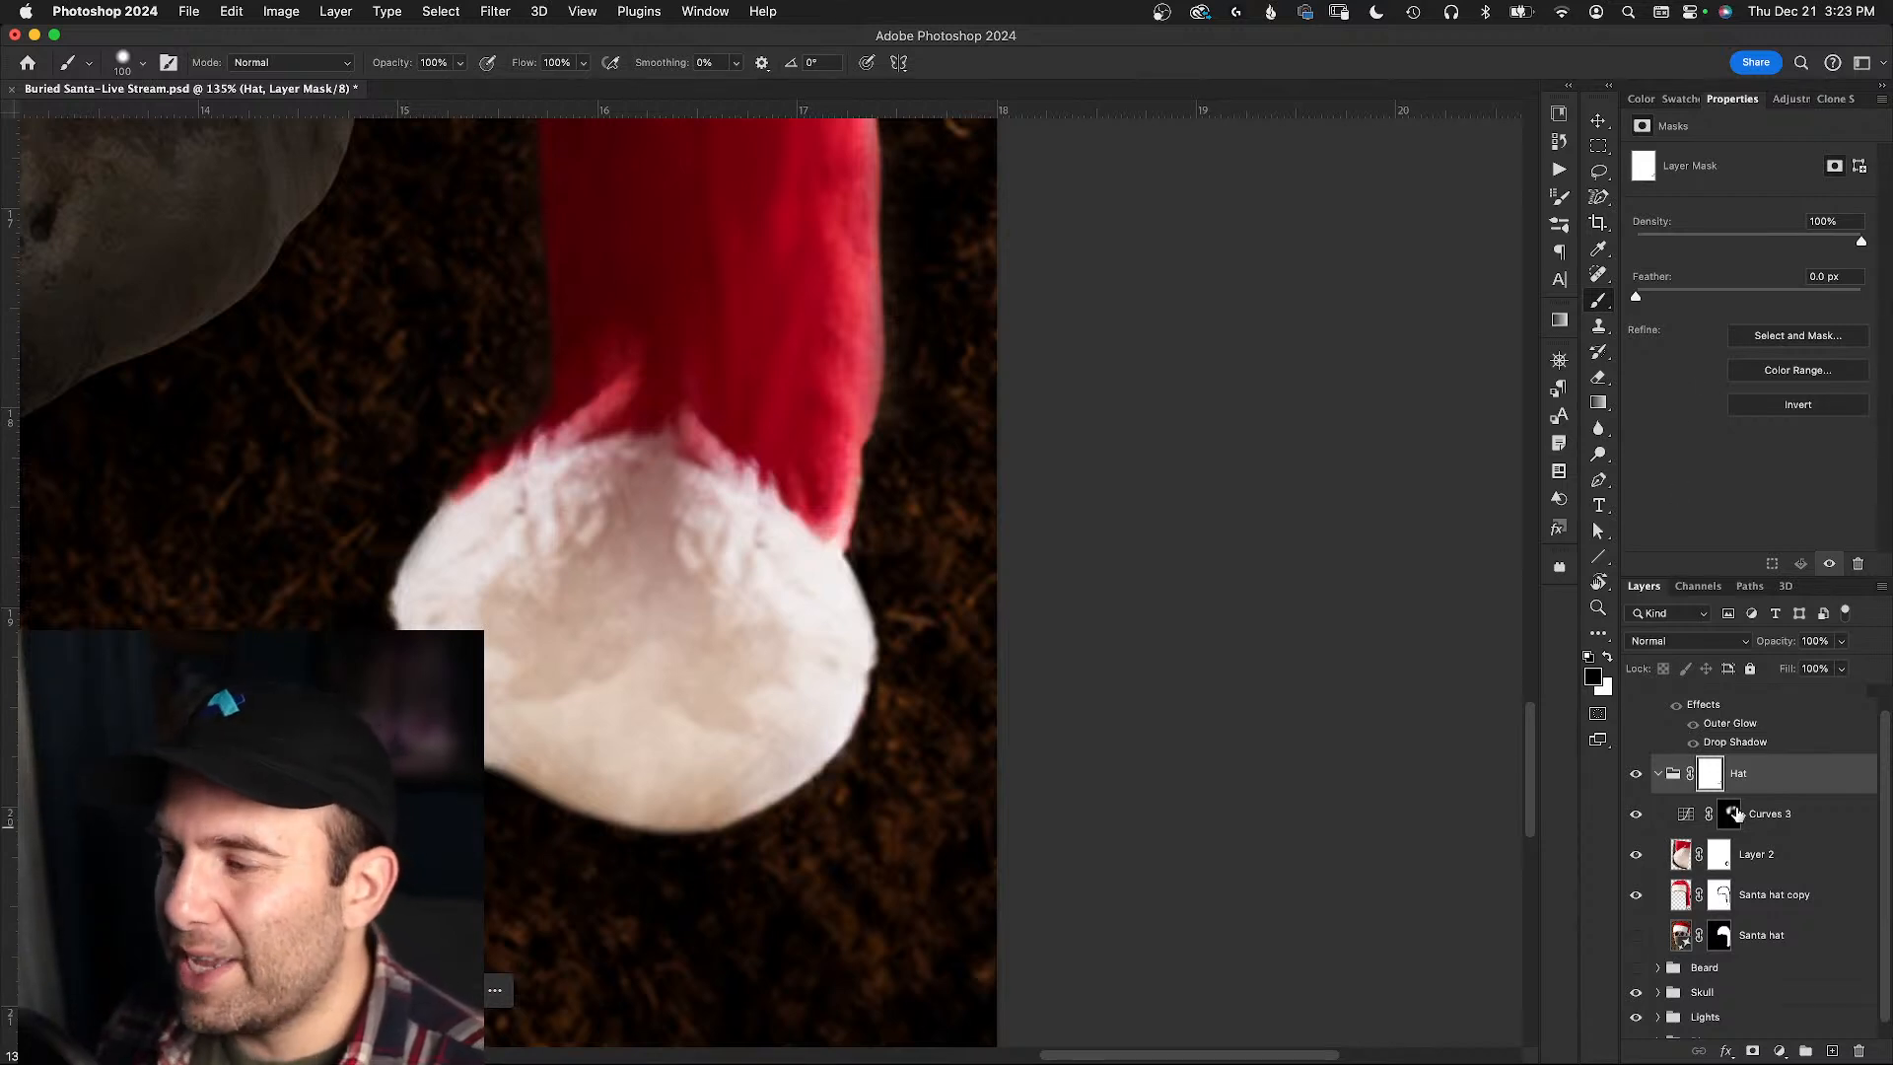
- Undo the black strokes and the layer mask added to the Hat group
key(super+z)
key(super+z)
key(super+z)
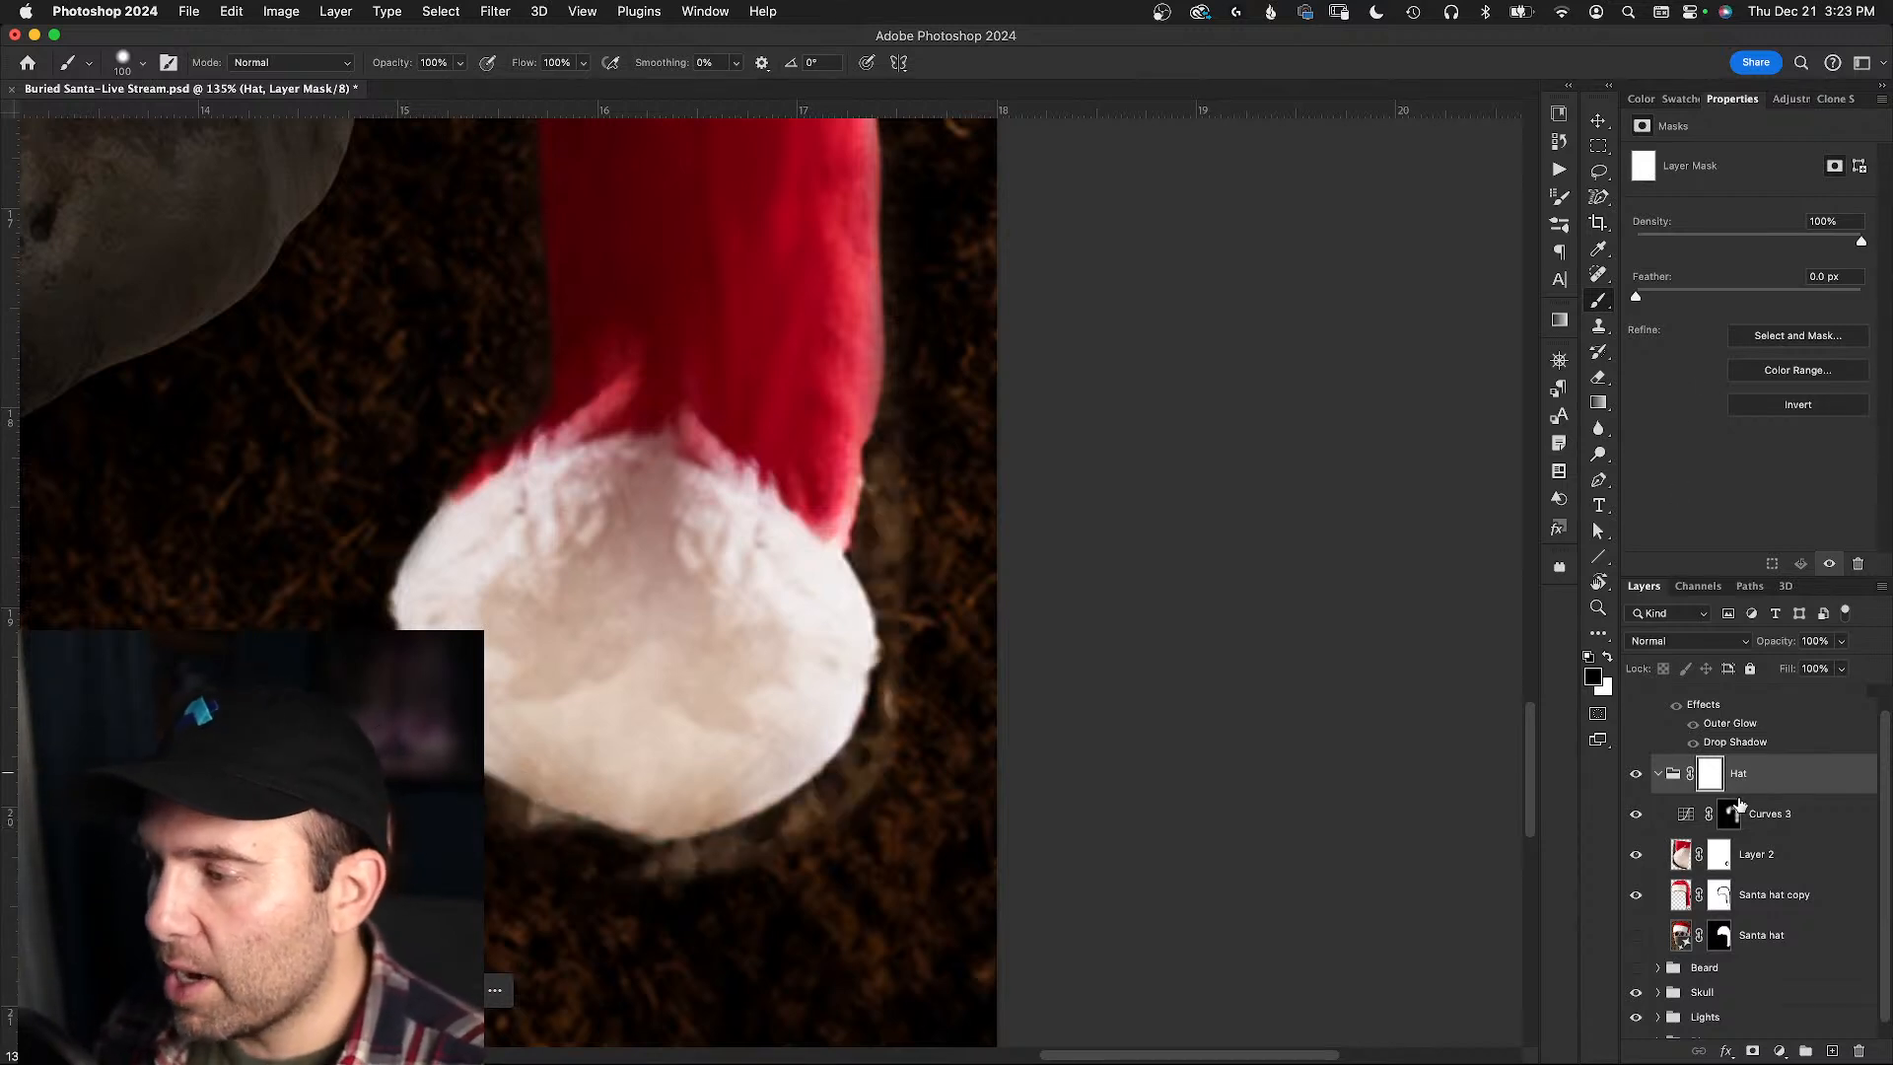
- Show Santa hat copy's mask as a red overlay and paint black on it over the fringe along the pom-pom's right side
click(1720, 880)
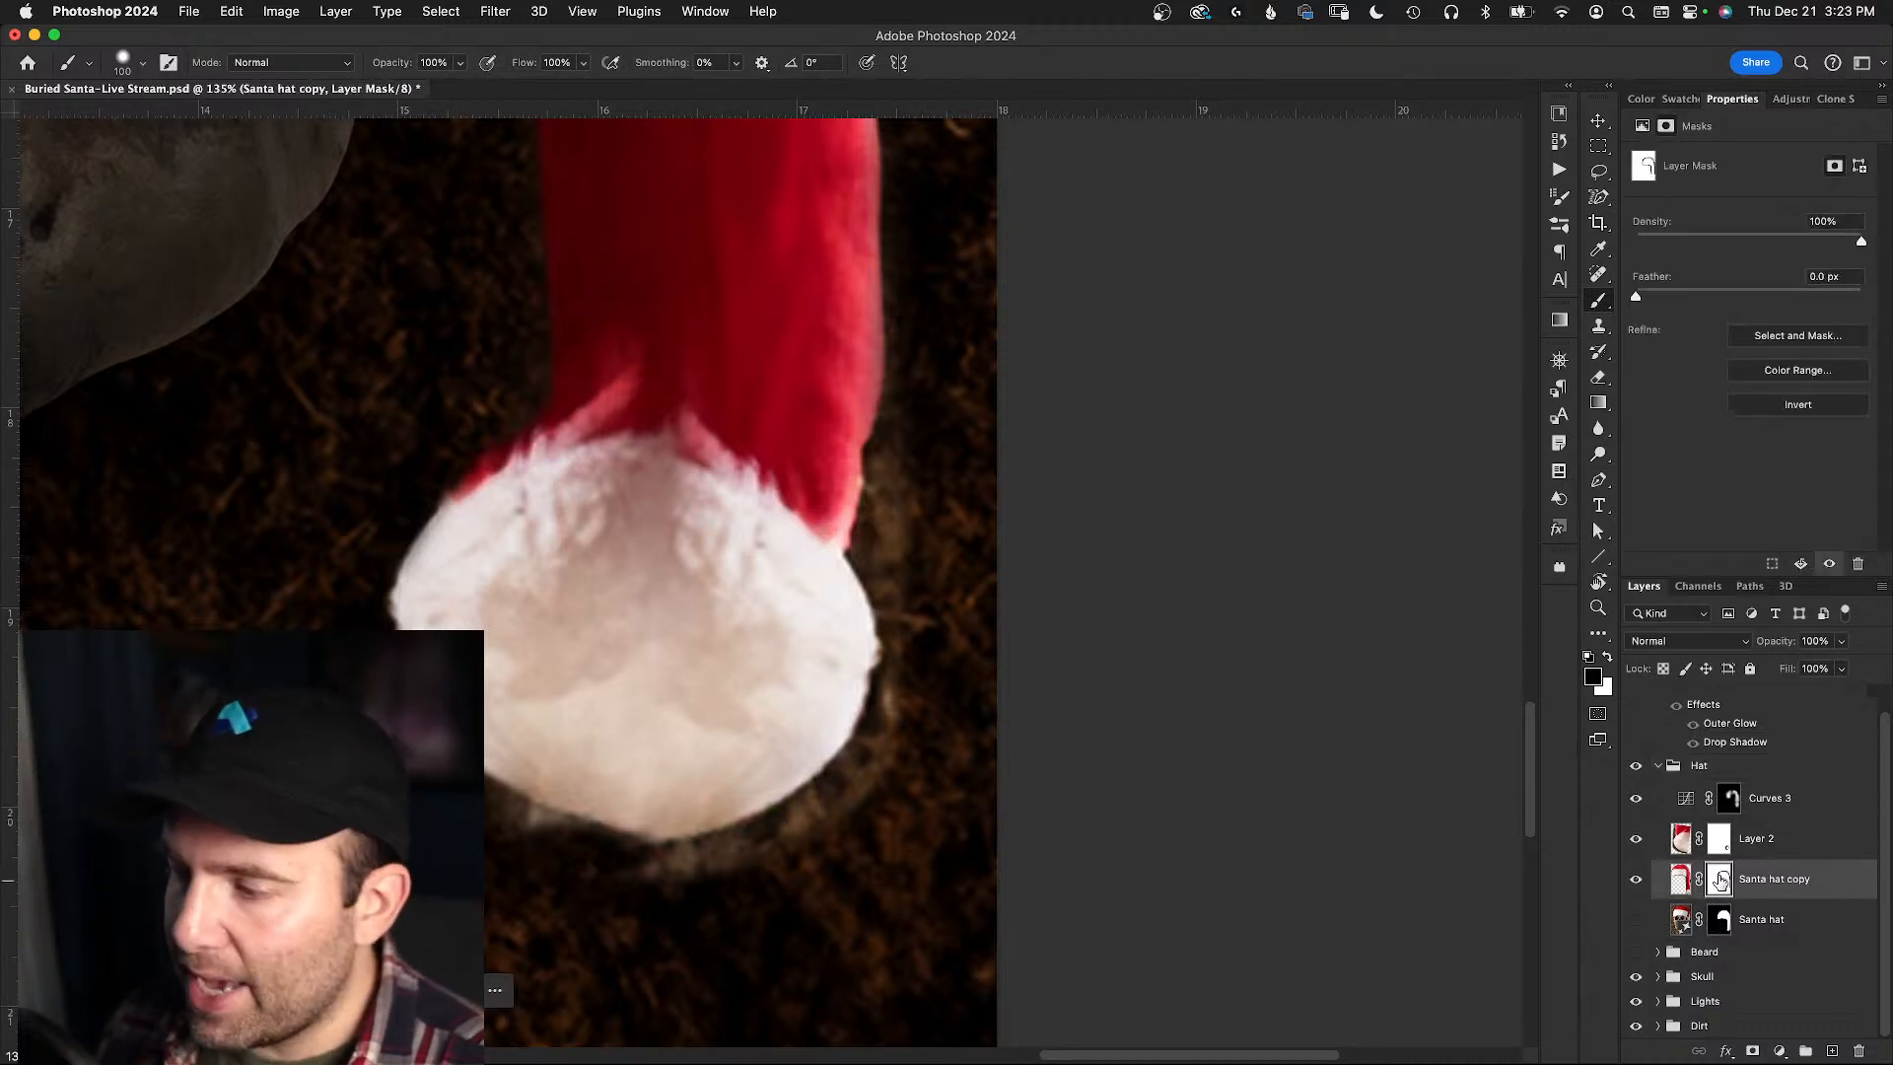
click(1636, 880)
click(1638, 881)
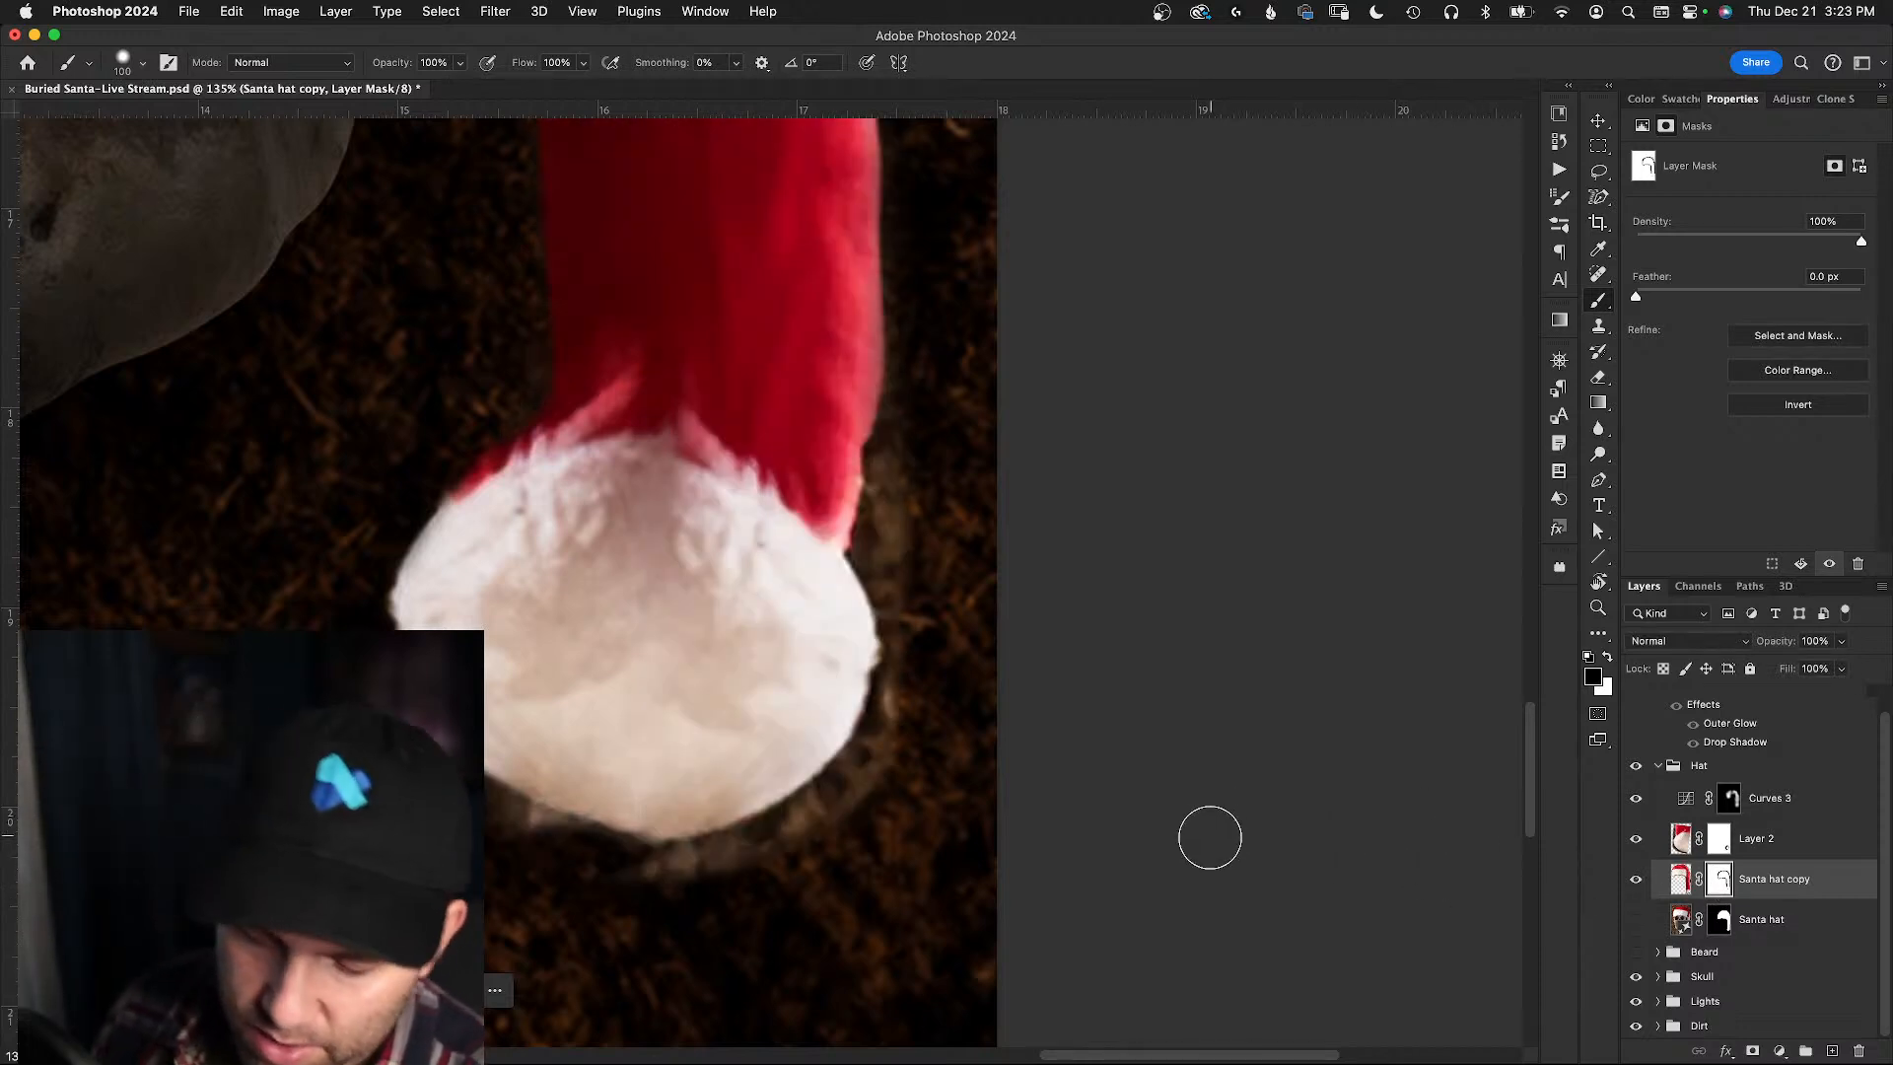
key(backslash)
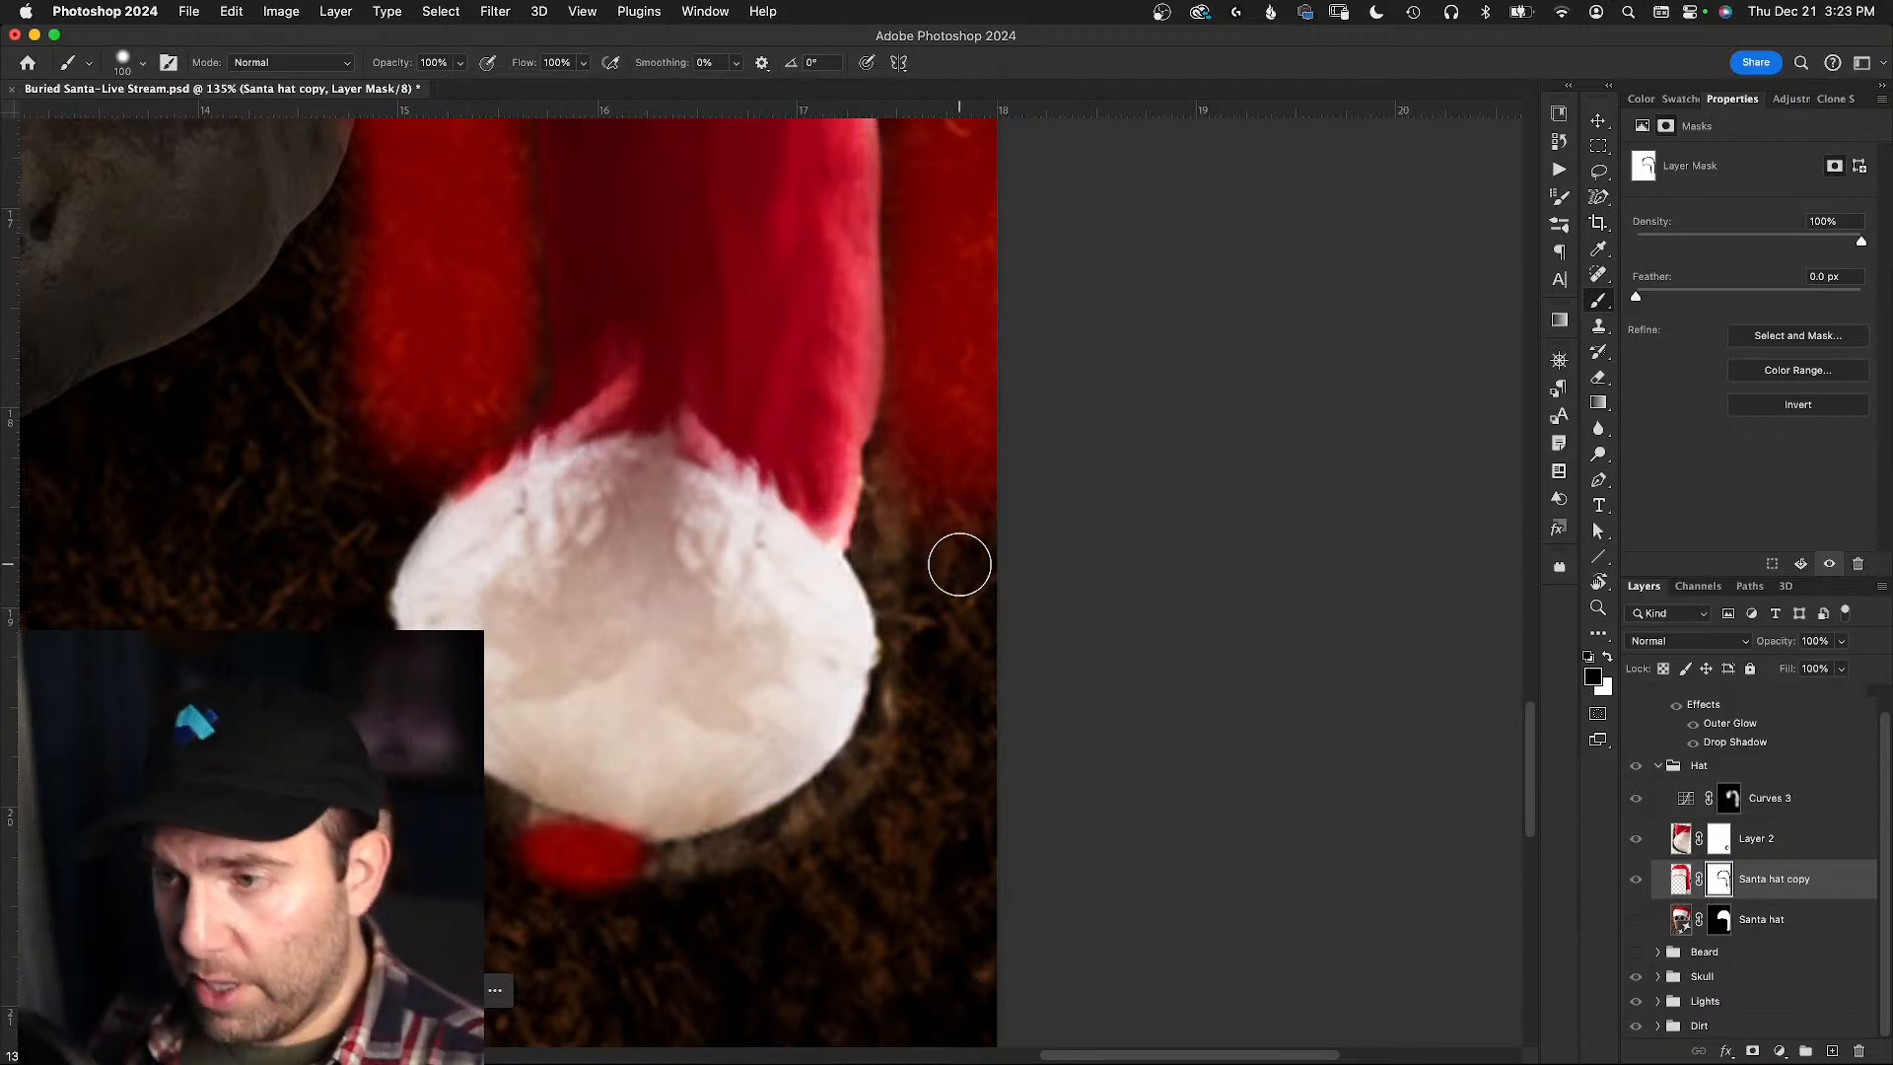
mouse_move(916, 523)
mouse_down()
mouse_move(901, 462)
mouse_move(886, 569)
mouse_move(877, 550)
mouse_move(907, 688)
mouse_move(849, 805)
mouse_move(936, 677)
mouse_move(979, 460)
mouse_move(923, 415)
mouse_move(942, 469)
mouse_up()
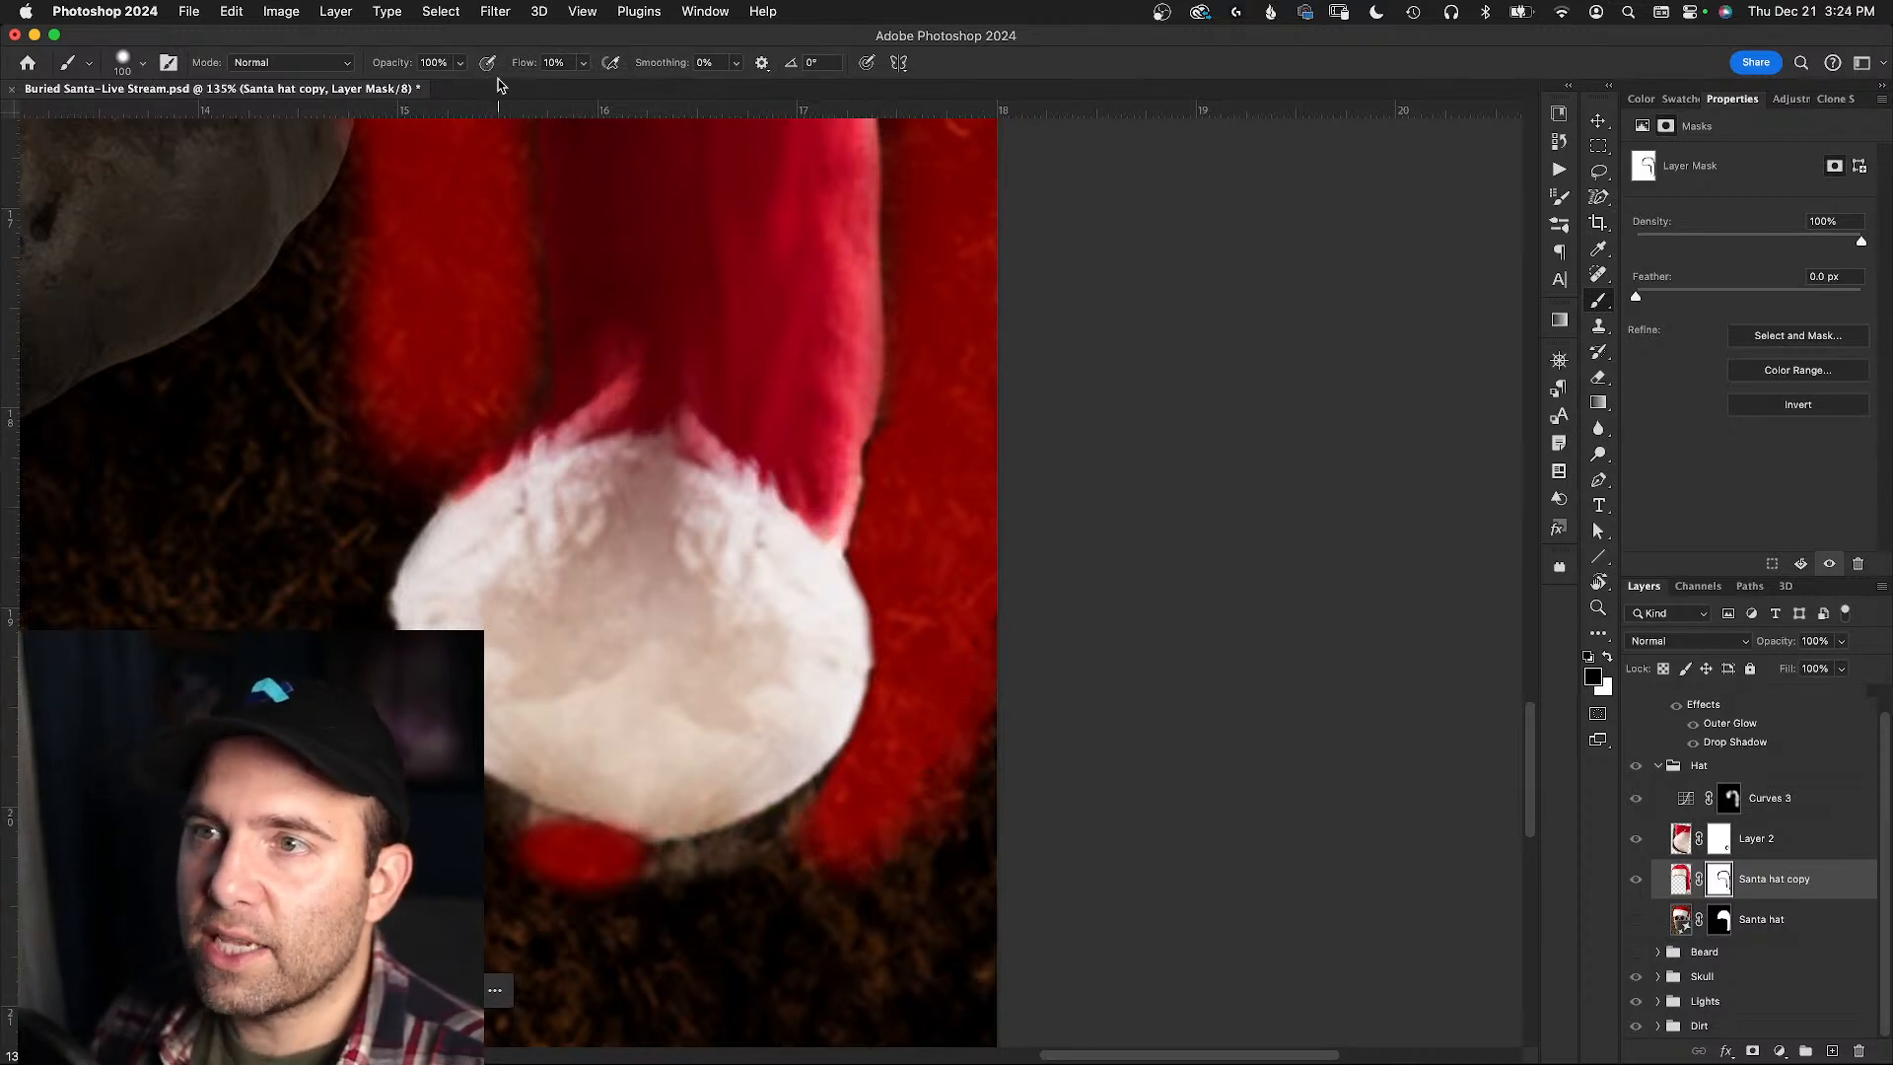
- Set the brush flow to 10% after trying 15%, and paint black on Santa hat copy's mask beneath the pom-pom
drag(523, 65, 612, 88)
click(585, 64)
click(553, 62)
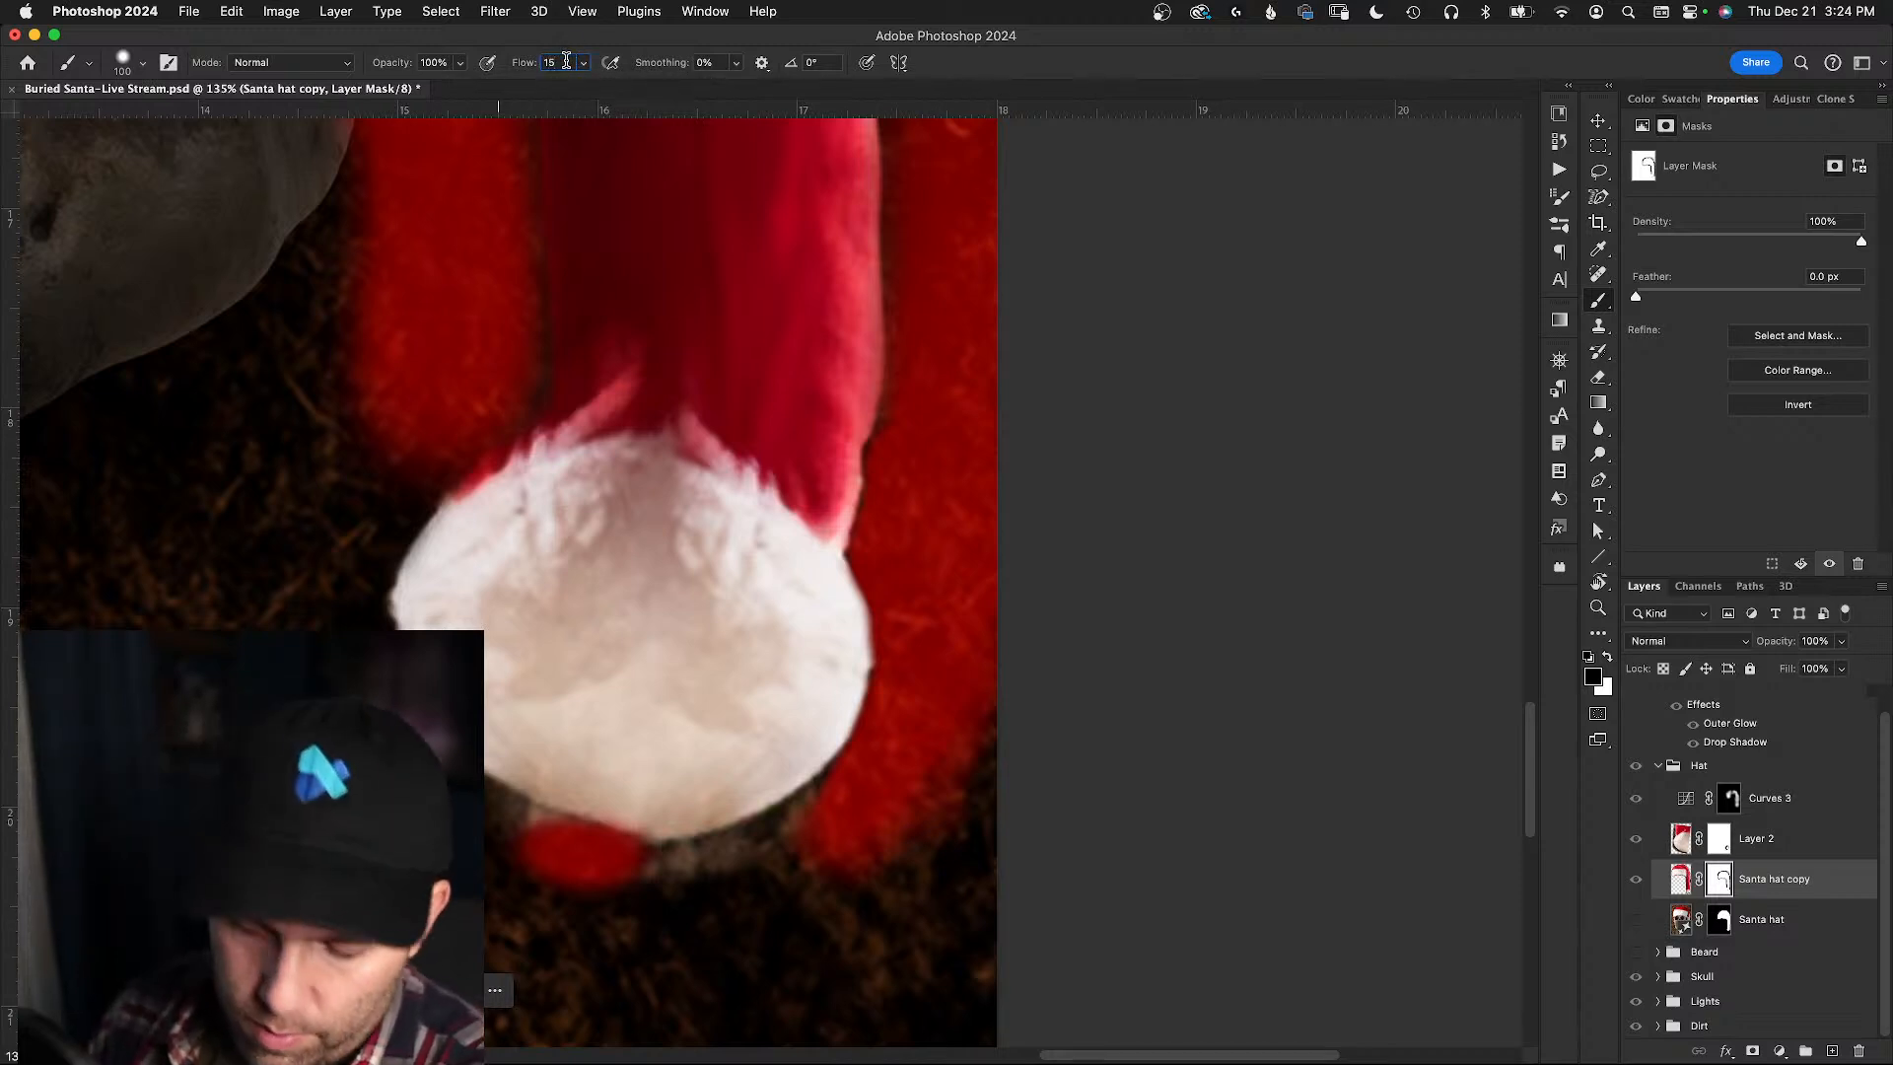
key(Return)
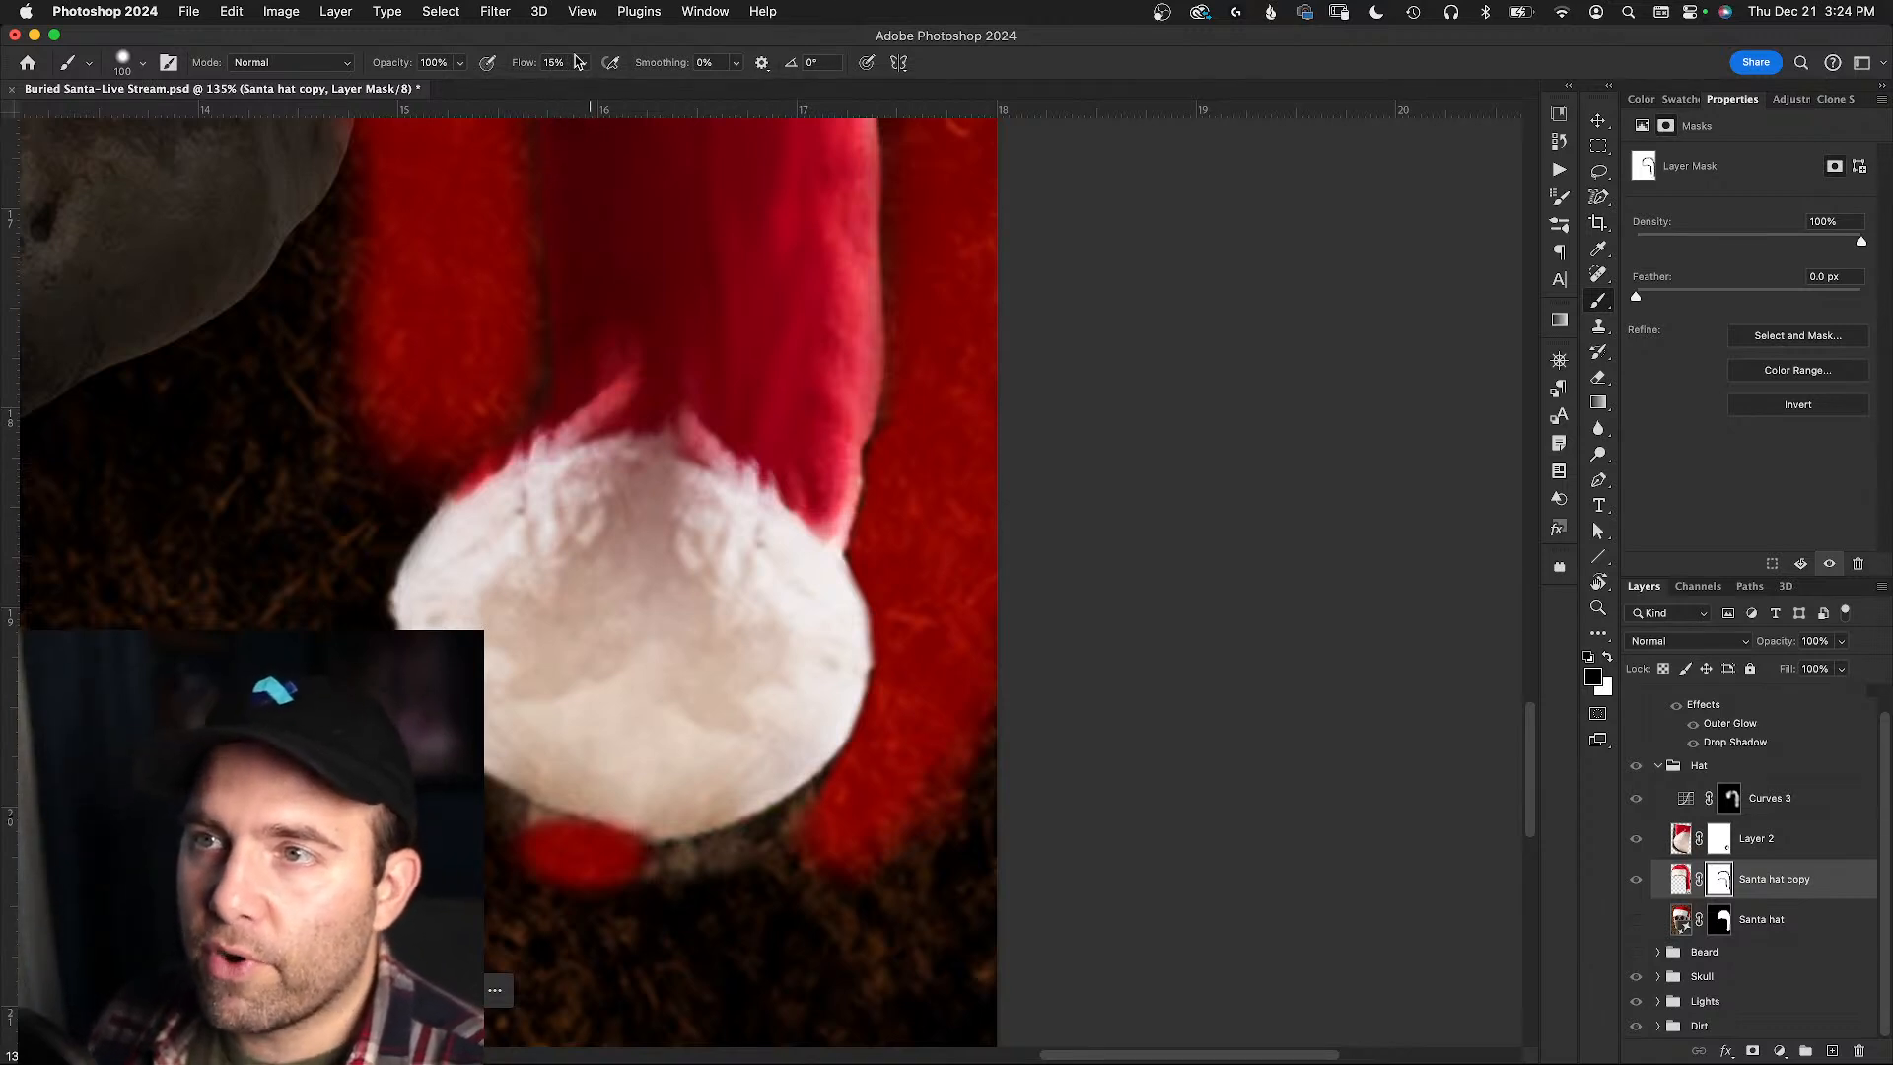
drag(582, 63, 576, 65)
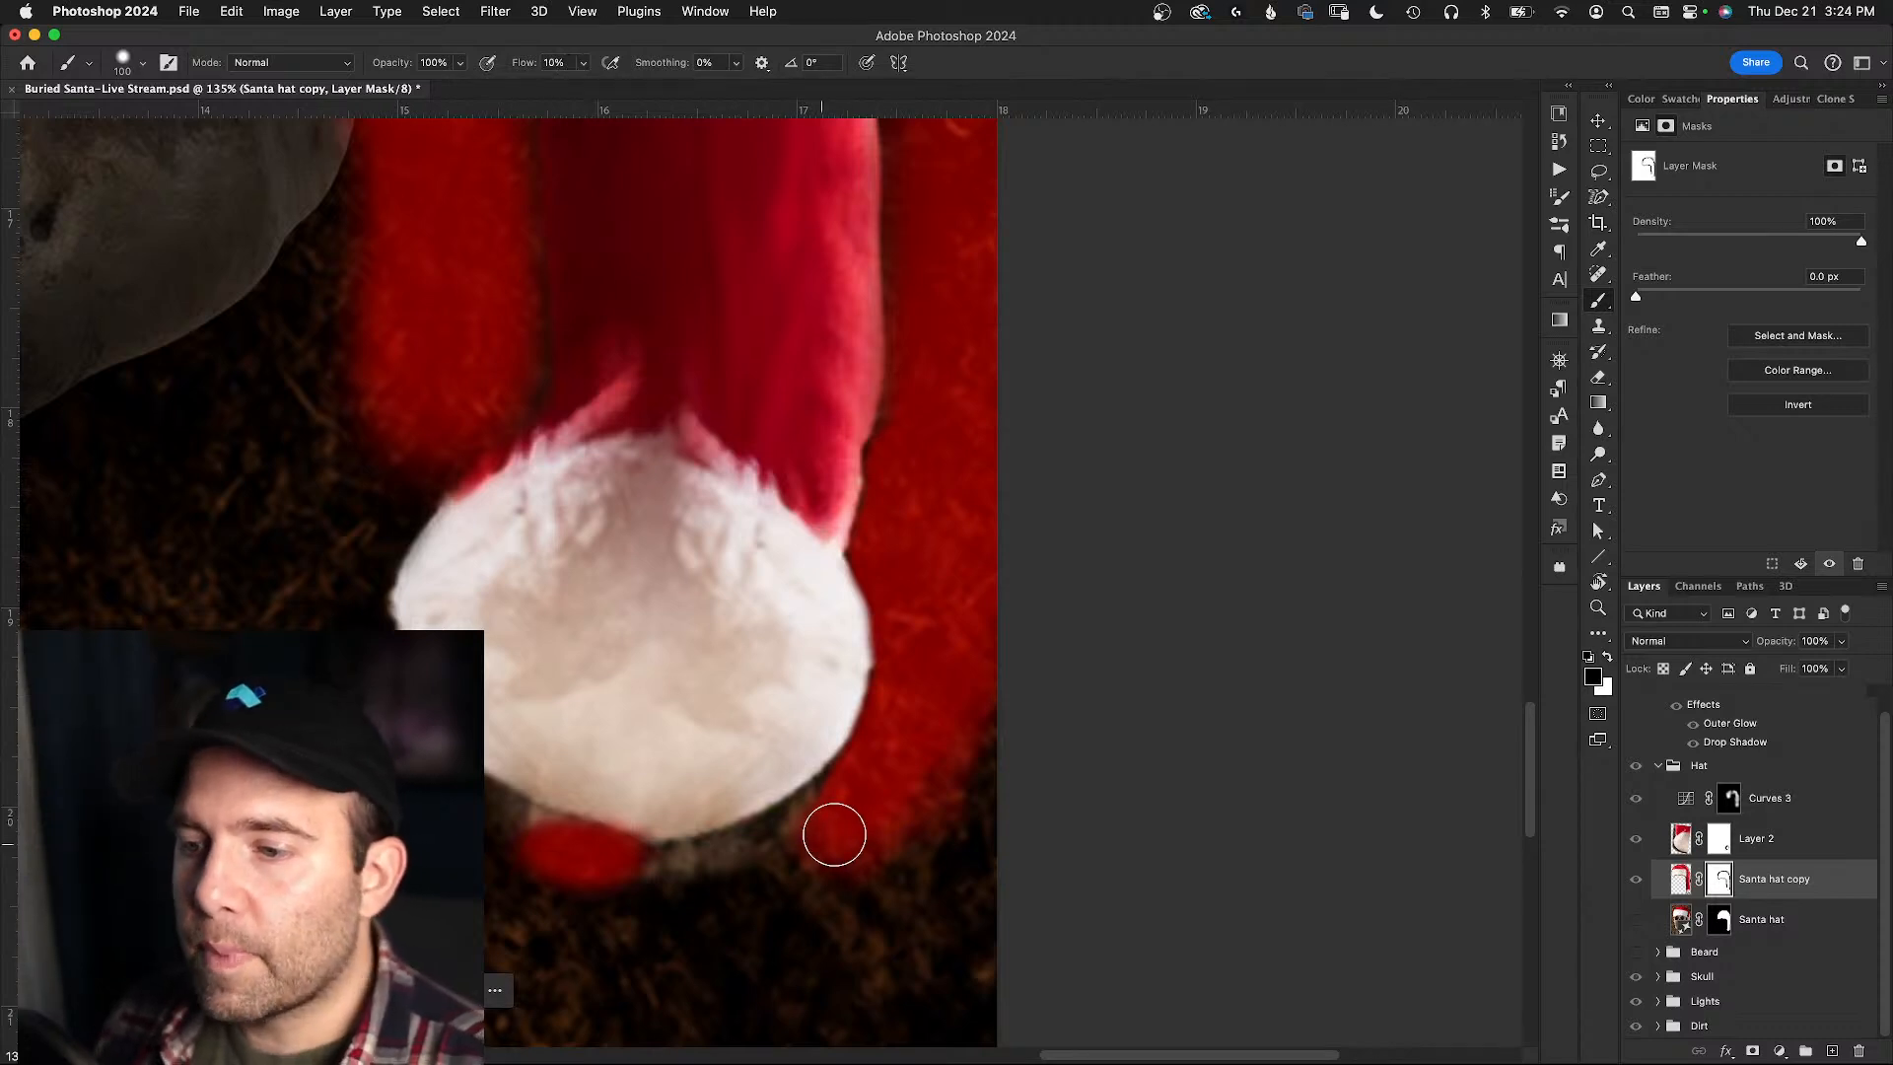
mouse_move(829, 804)
mouse_down()
mouse_move(773, 853)
mouse_move(814, 820)
mouse_move(779, 826)
mouse_move(797, 824)
mouse_move(802, 917)
mouse_up()
mouse_move(776, 816)
mouse_down()
mouse_move(661, 866)
mouse_move(784, 826)
mouse_move(849, 771)
mouse_move(790, 822)
mouse_move(574, 851)
mouse_move(480, 843)
mouse_move(481, 820)
mouse_move(498, 823)
mouse_move(492, 799)
mouse_move(573, 849)
mouse_up()
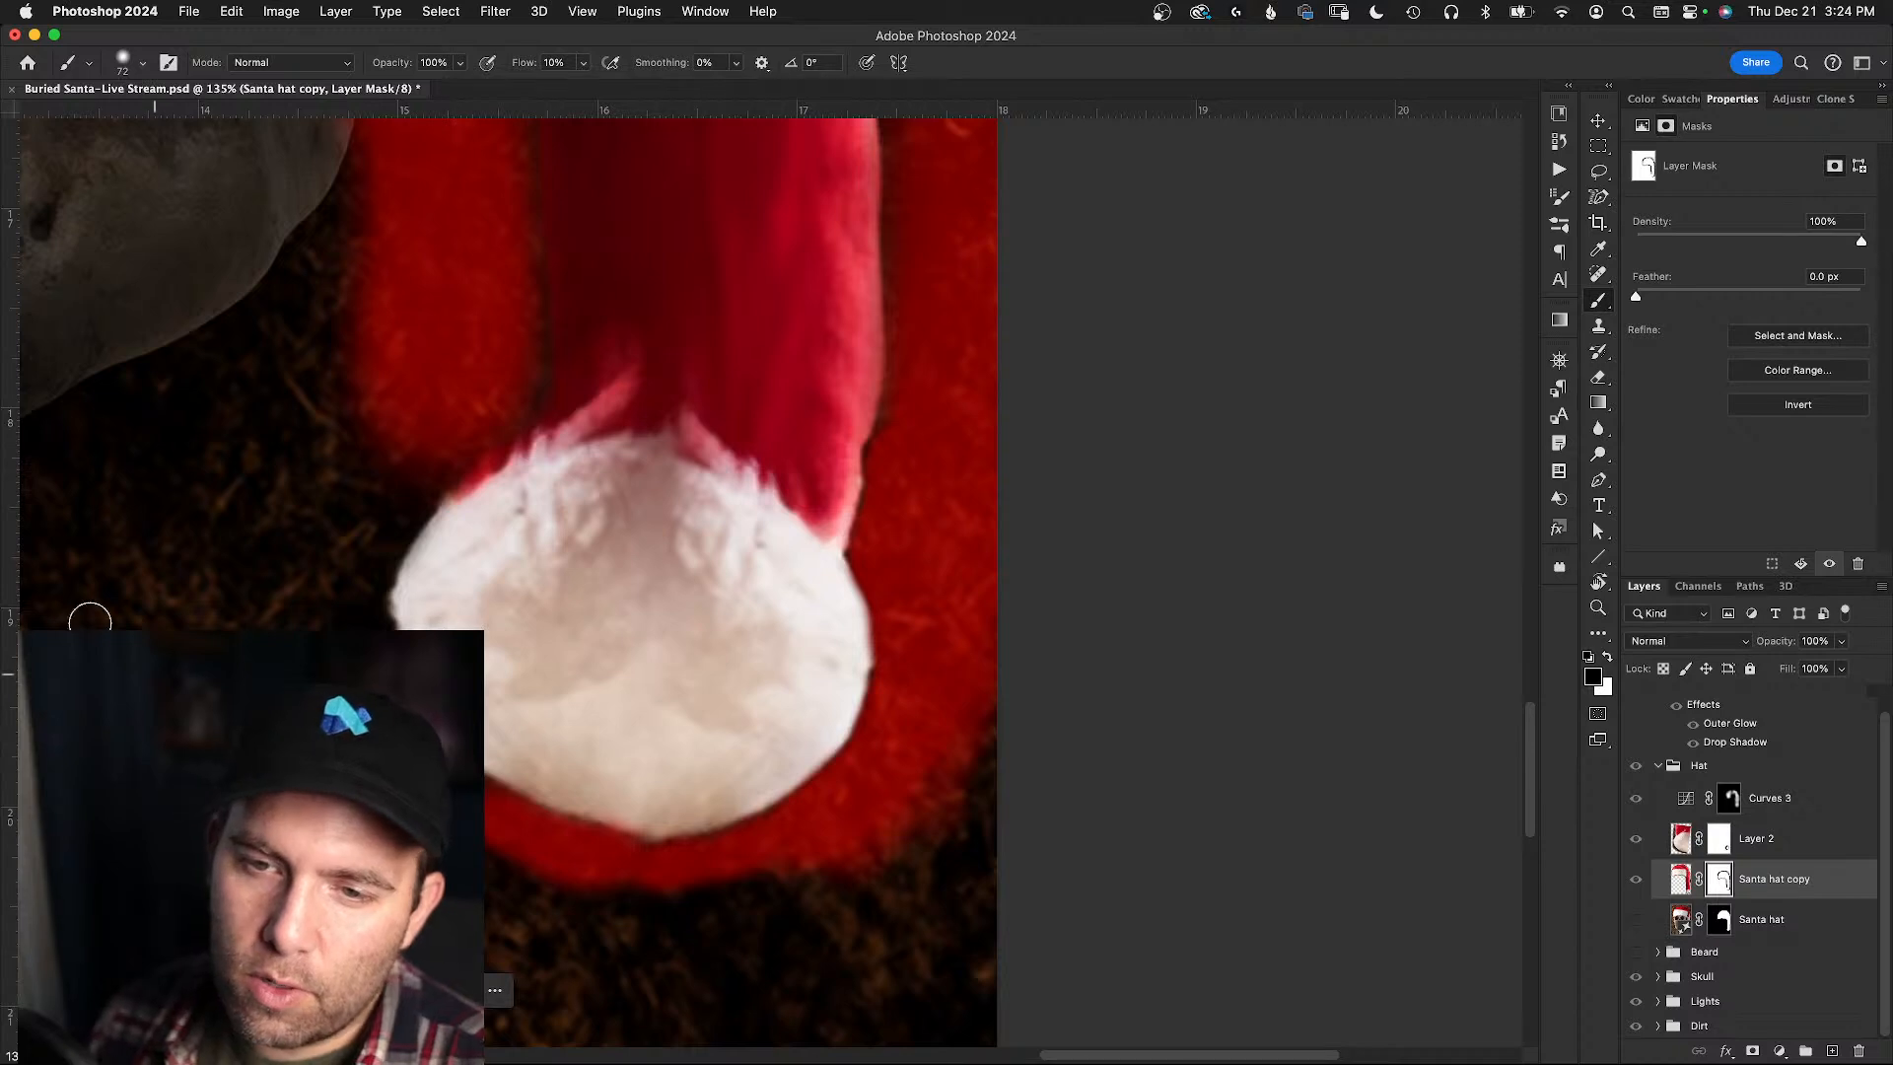
- Try painting black on Santa hat copy's mask over the dirt below the skull with a 224-pixel brush, and undo it
drag(145, 697, 200, 802)
mouse_move(178, 604)
mouse_down()
mouse_move(157, 689)
mouse_move(188, 622)
mouse_move(216, 622)
mouse_move(248, 673)
mouse_up()
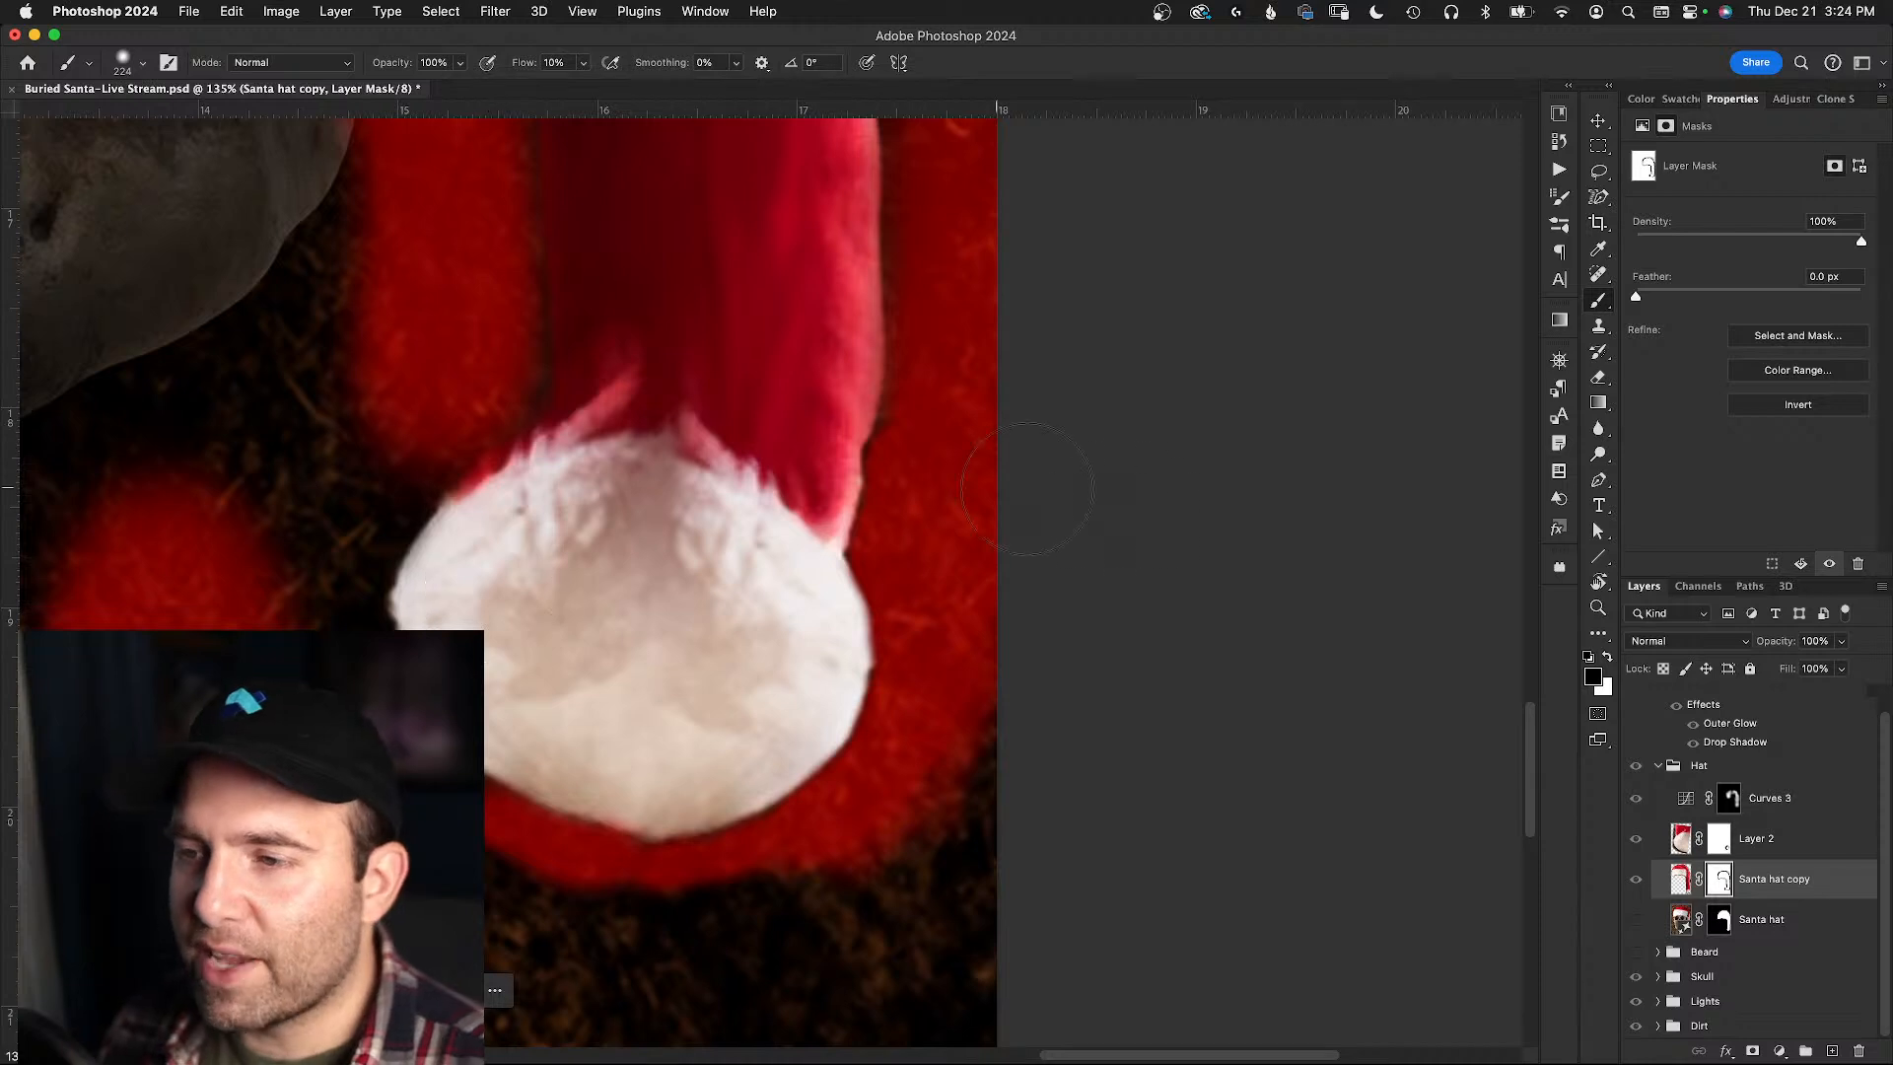
key(super+z)
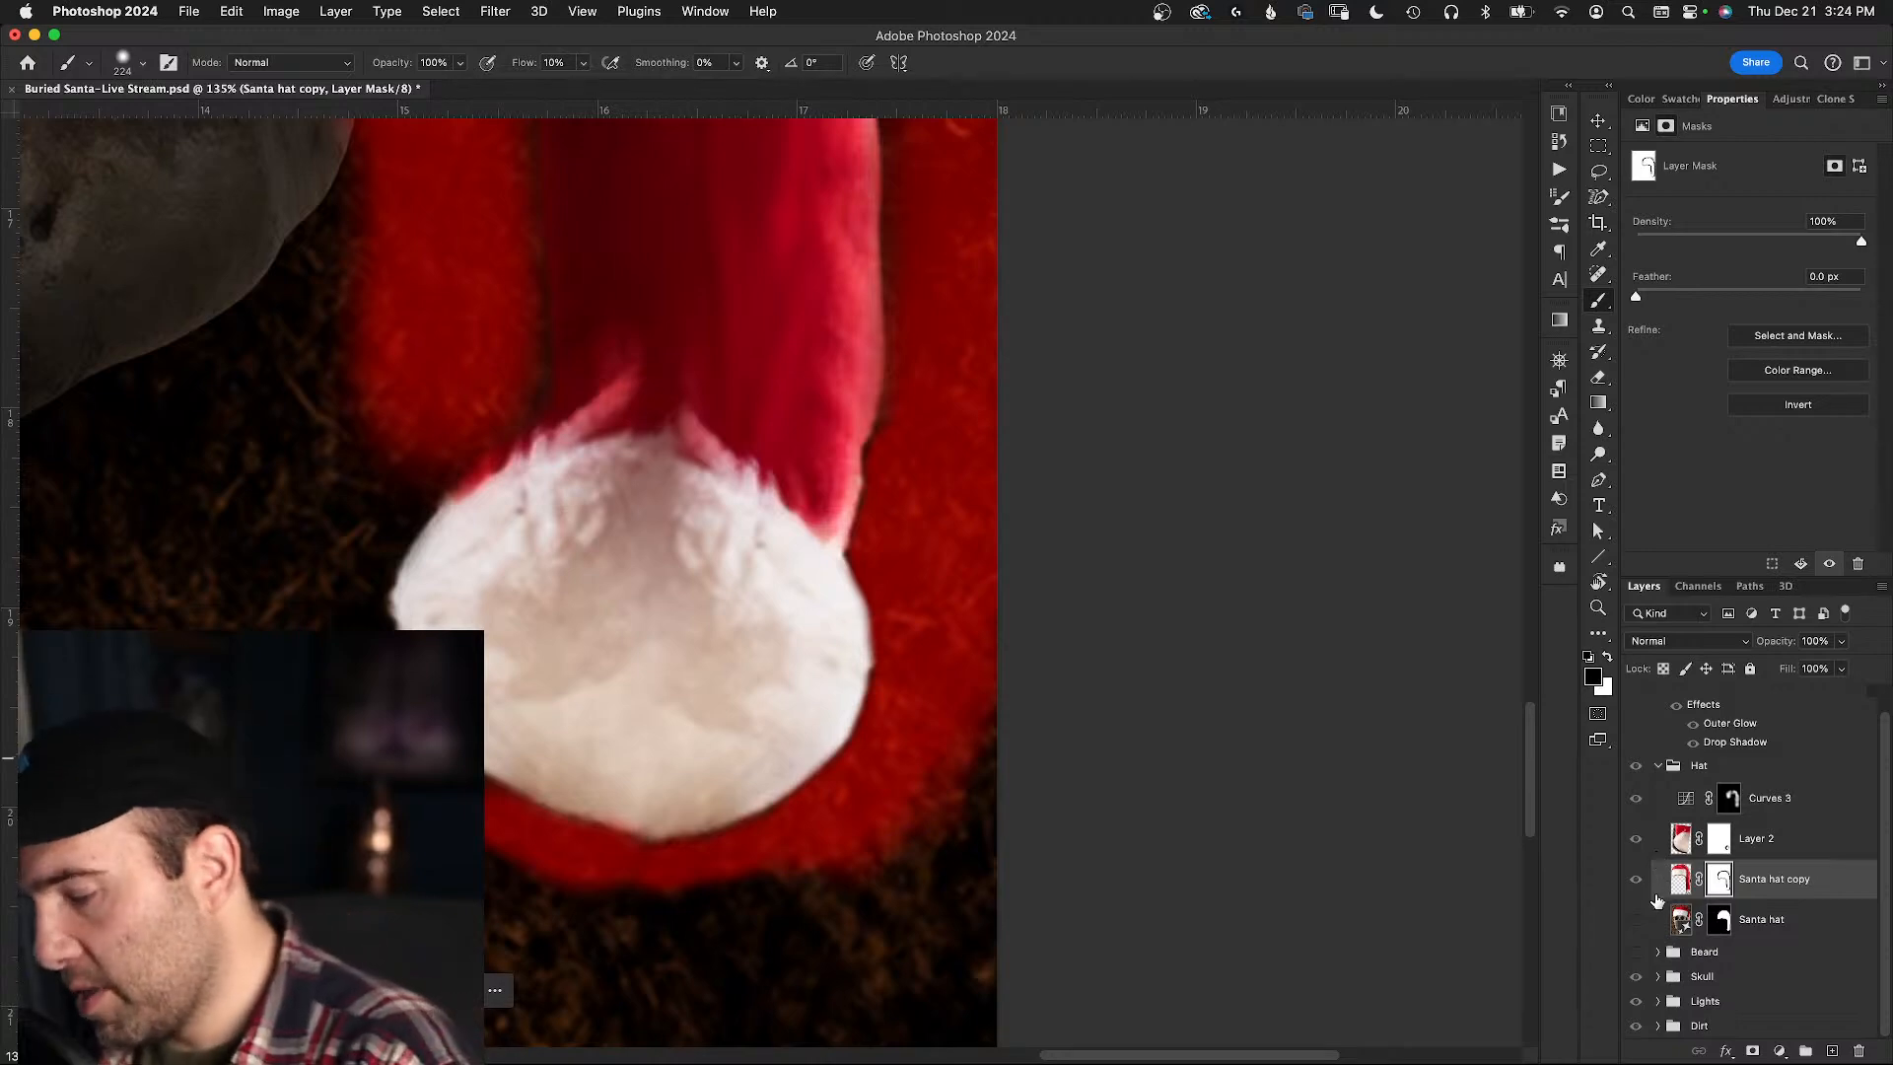
- Turn off the mask overlay, zoom out to view the whole hat and skull, and save the document
key(super+z)
key(z)
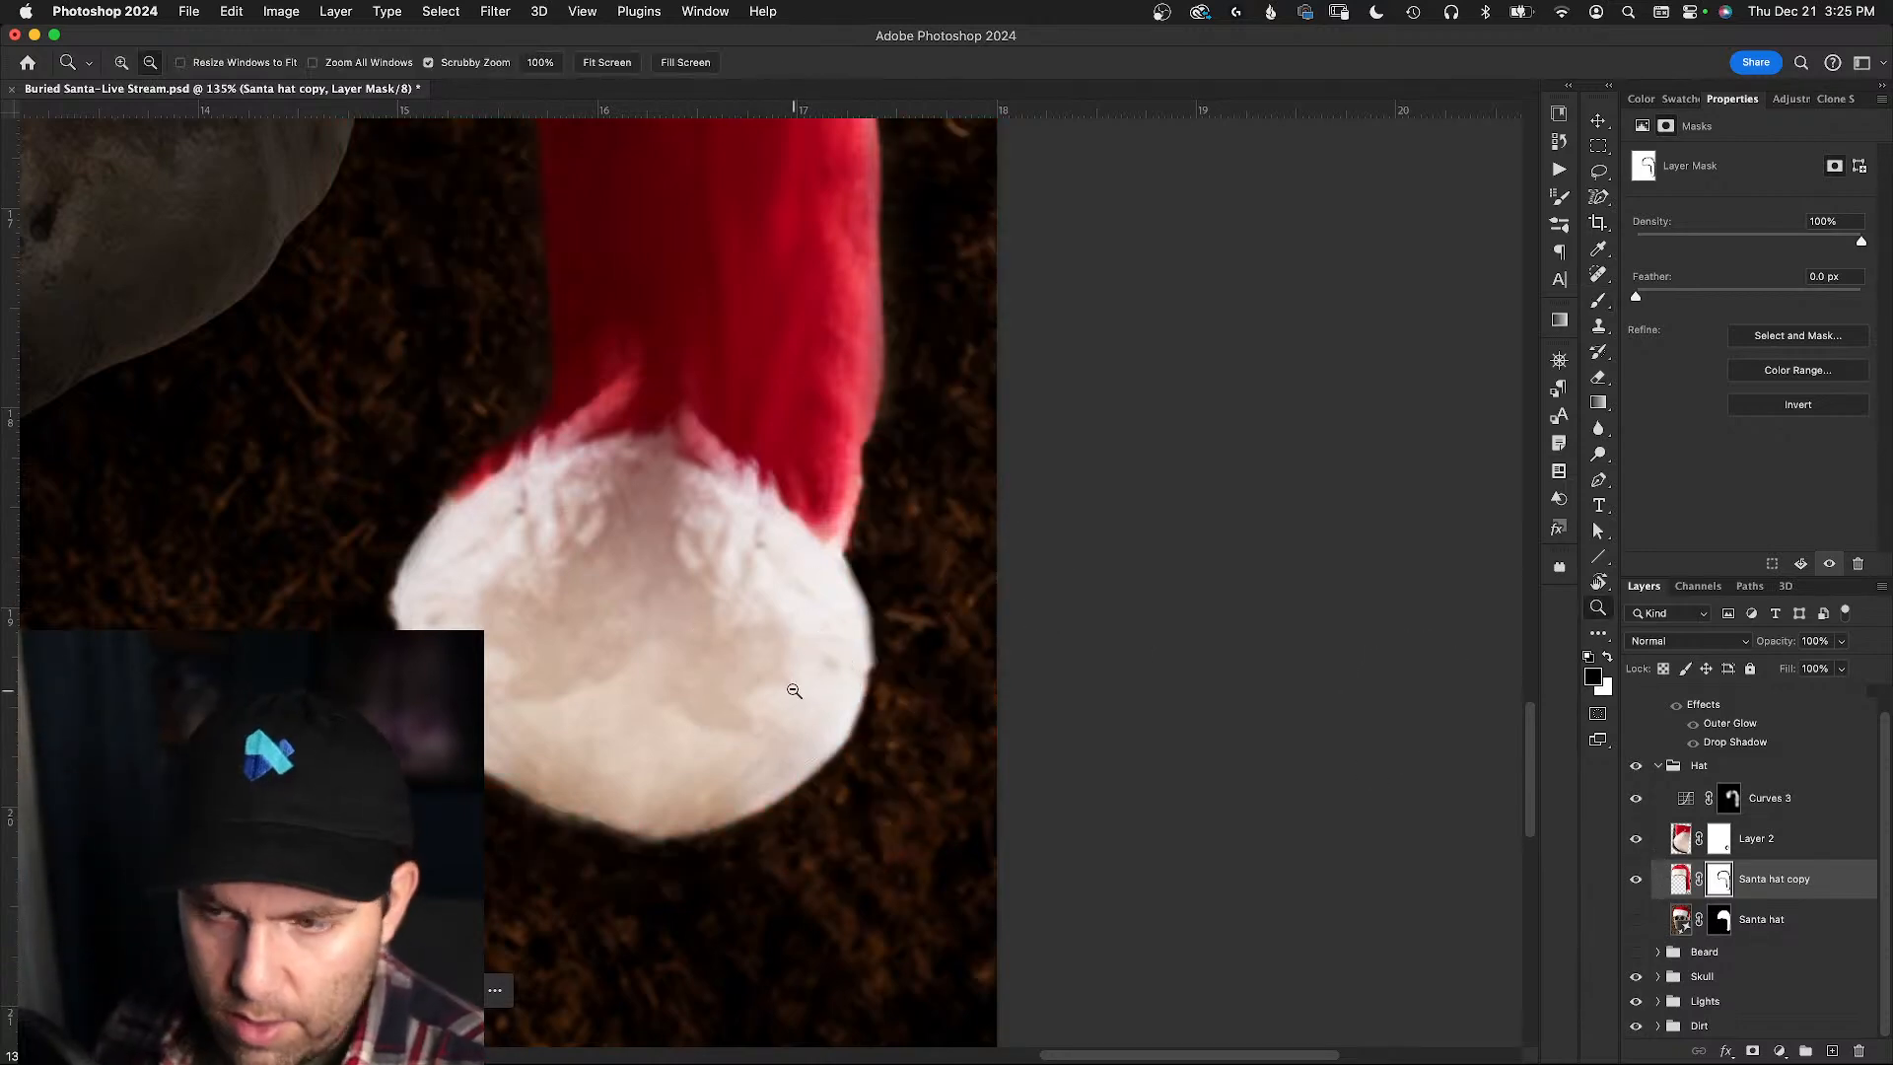
drag(794, 686, 713, 662)
key(super+s)
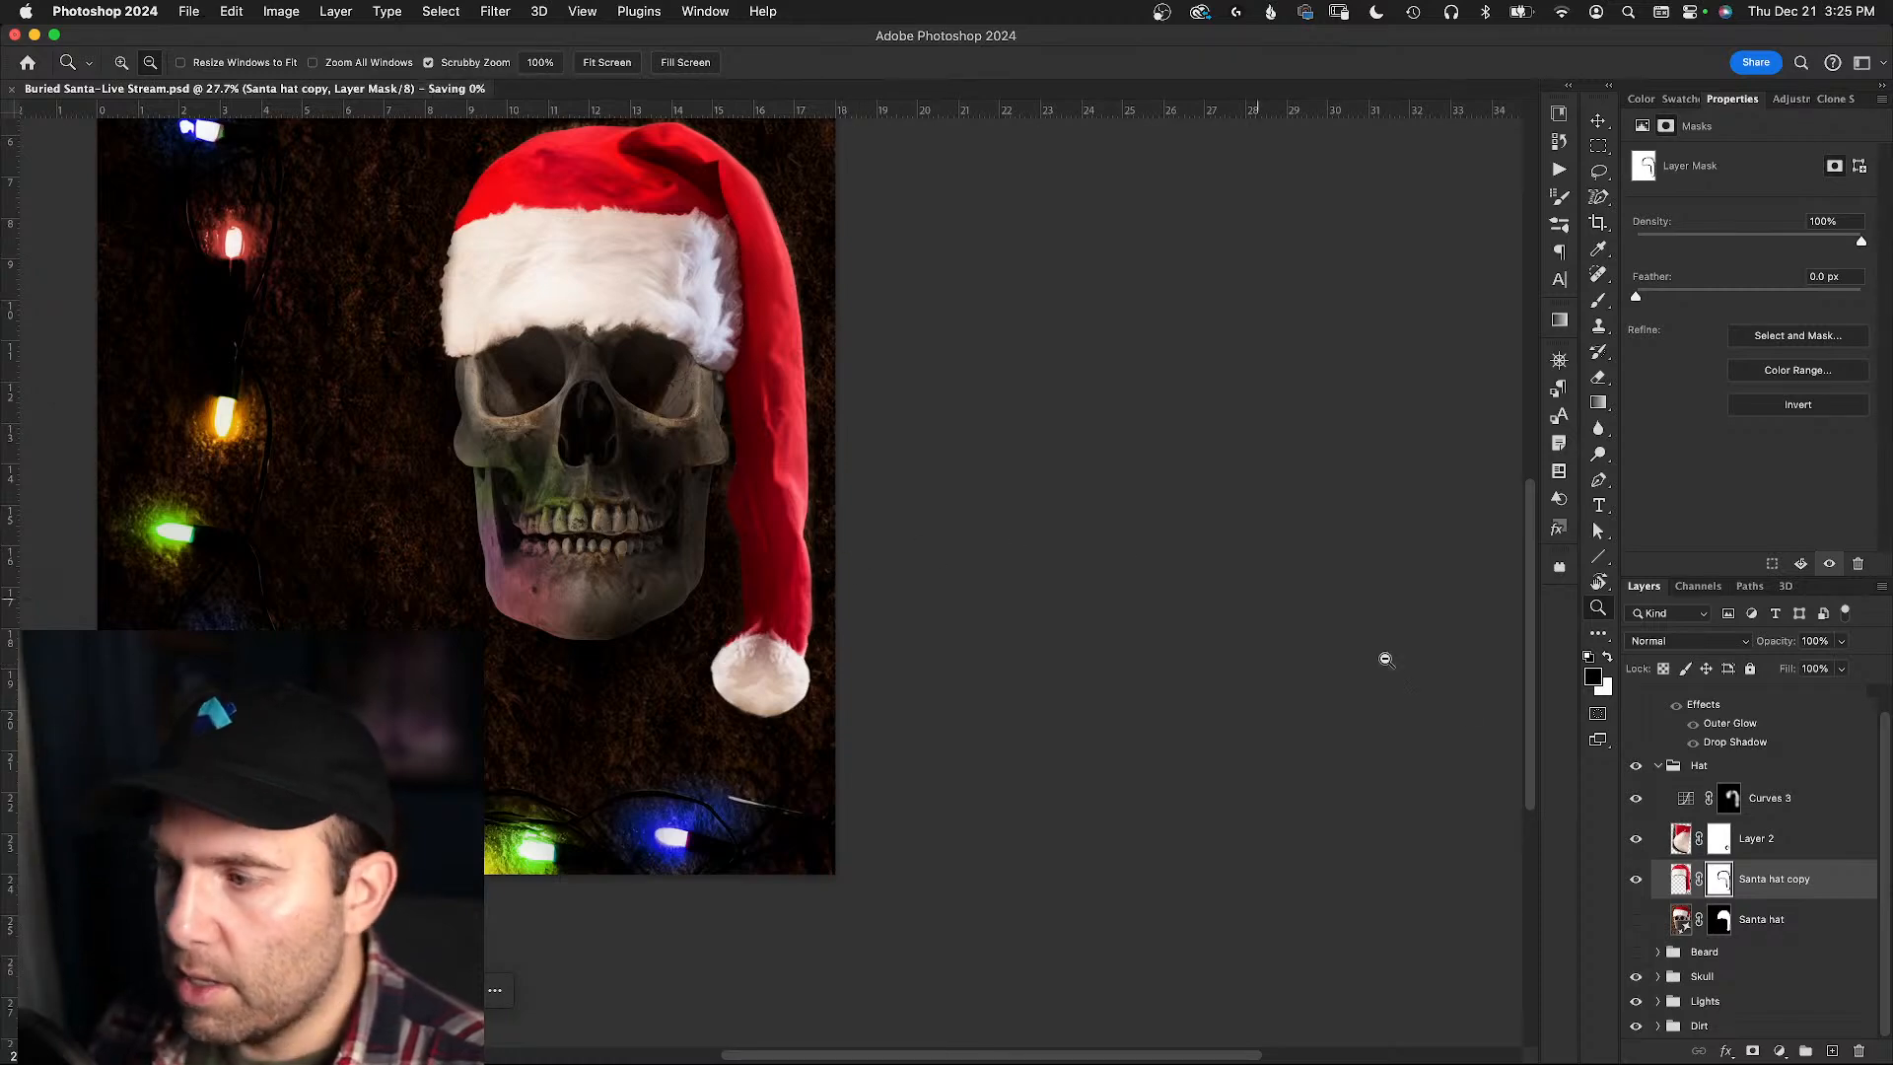
- Add a new layer above Santa hat copy and set the foreground colour to red, ff0000
click(1830, 1053)
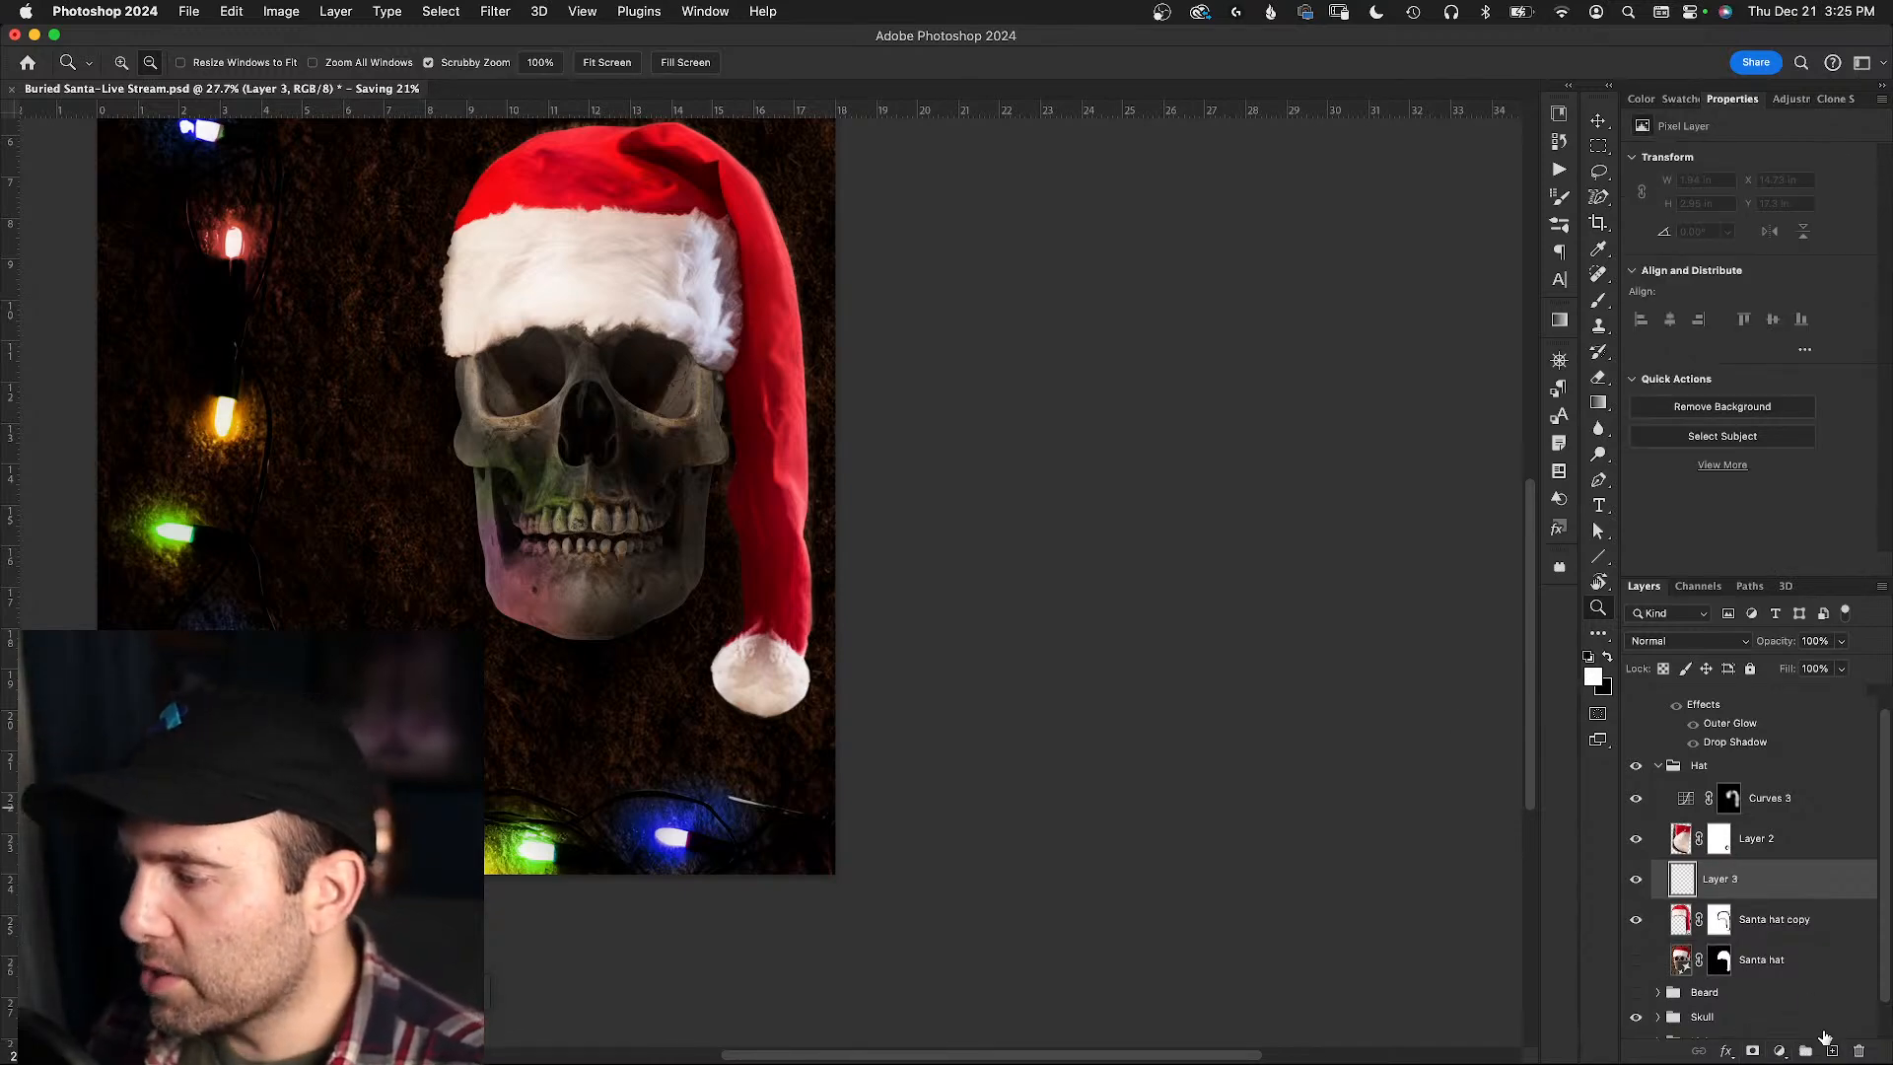
drag(512, 596, 983, 738)
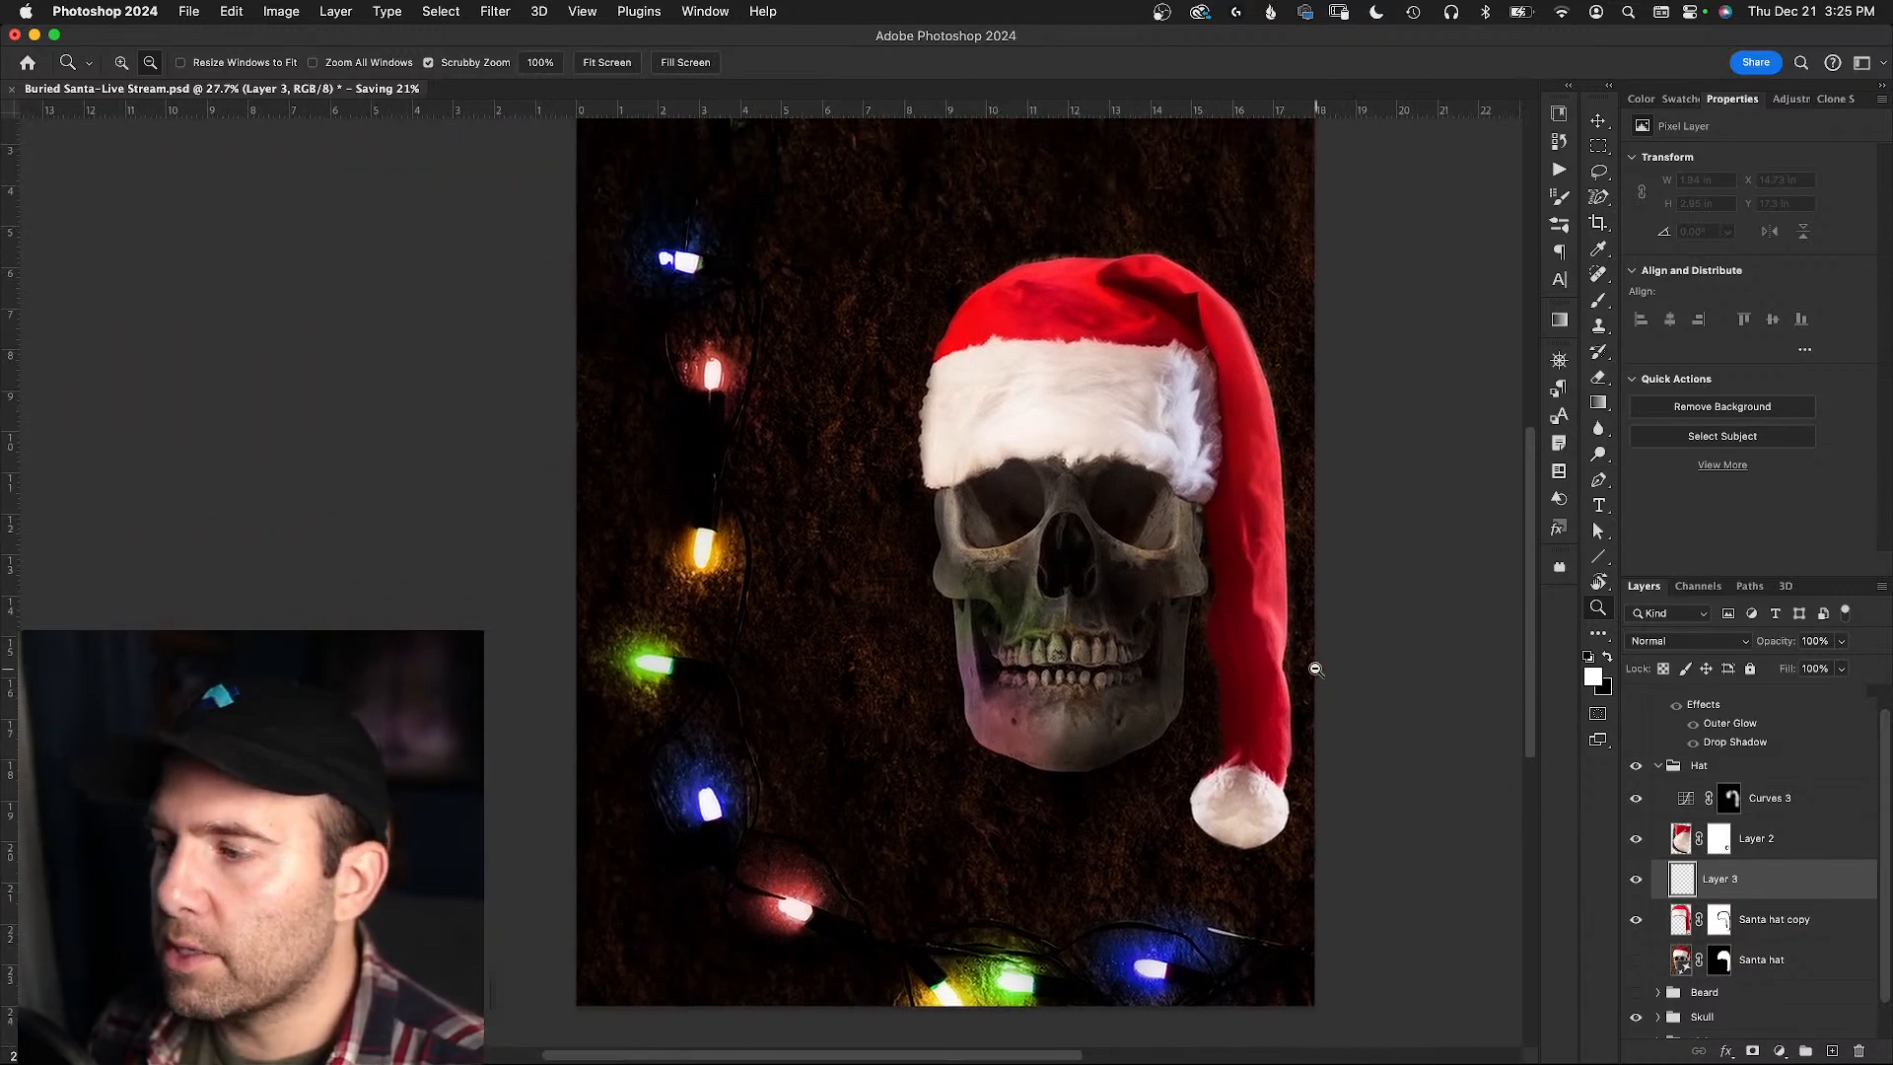
key(b)
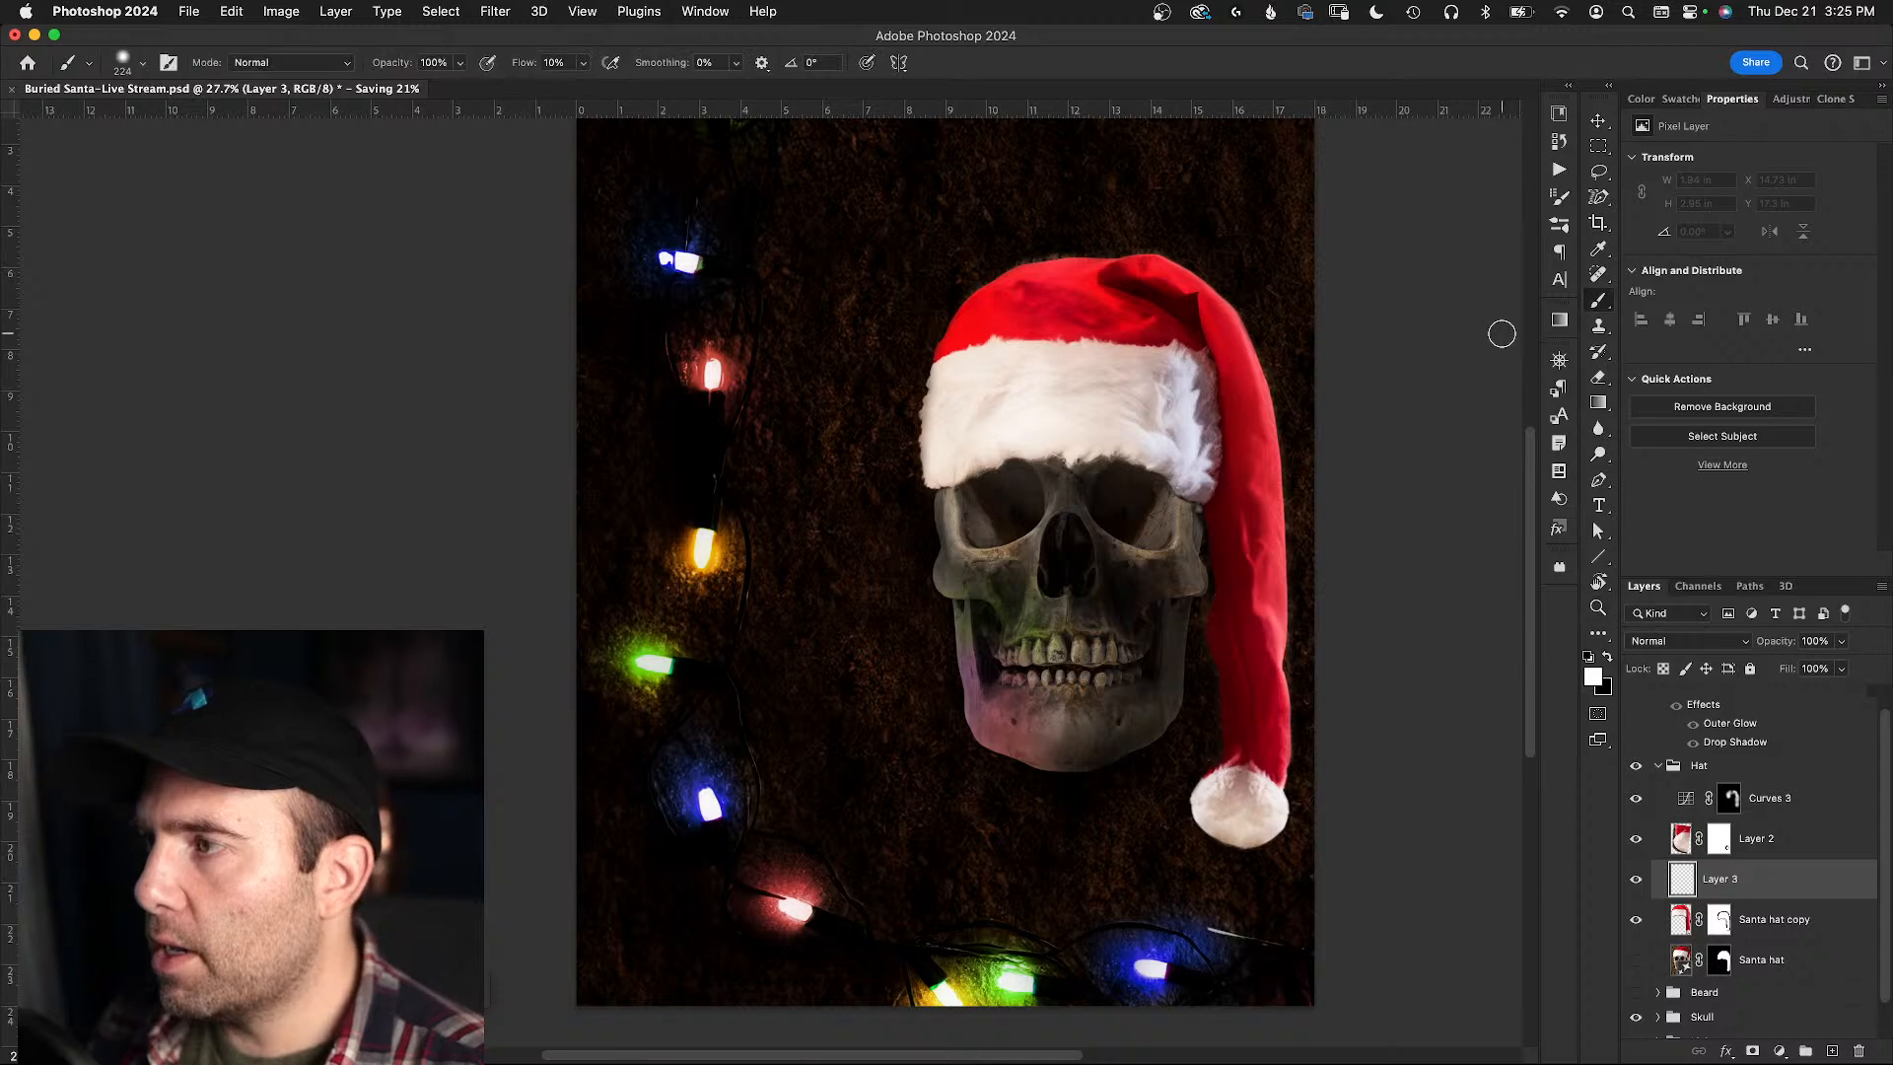
click(1610, 659)
click(1593, 678)
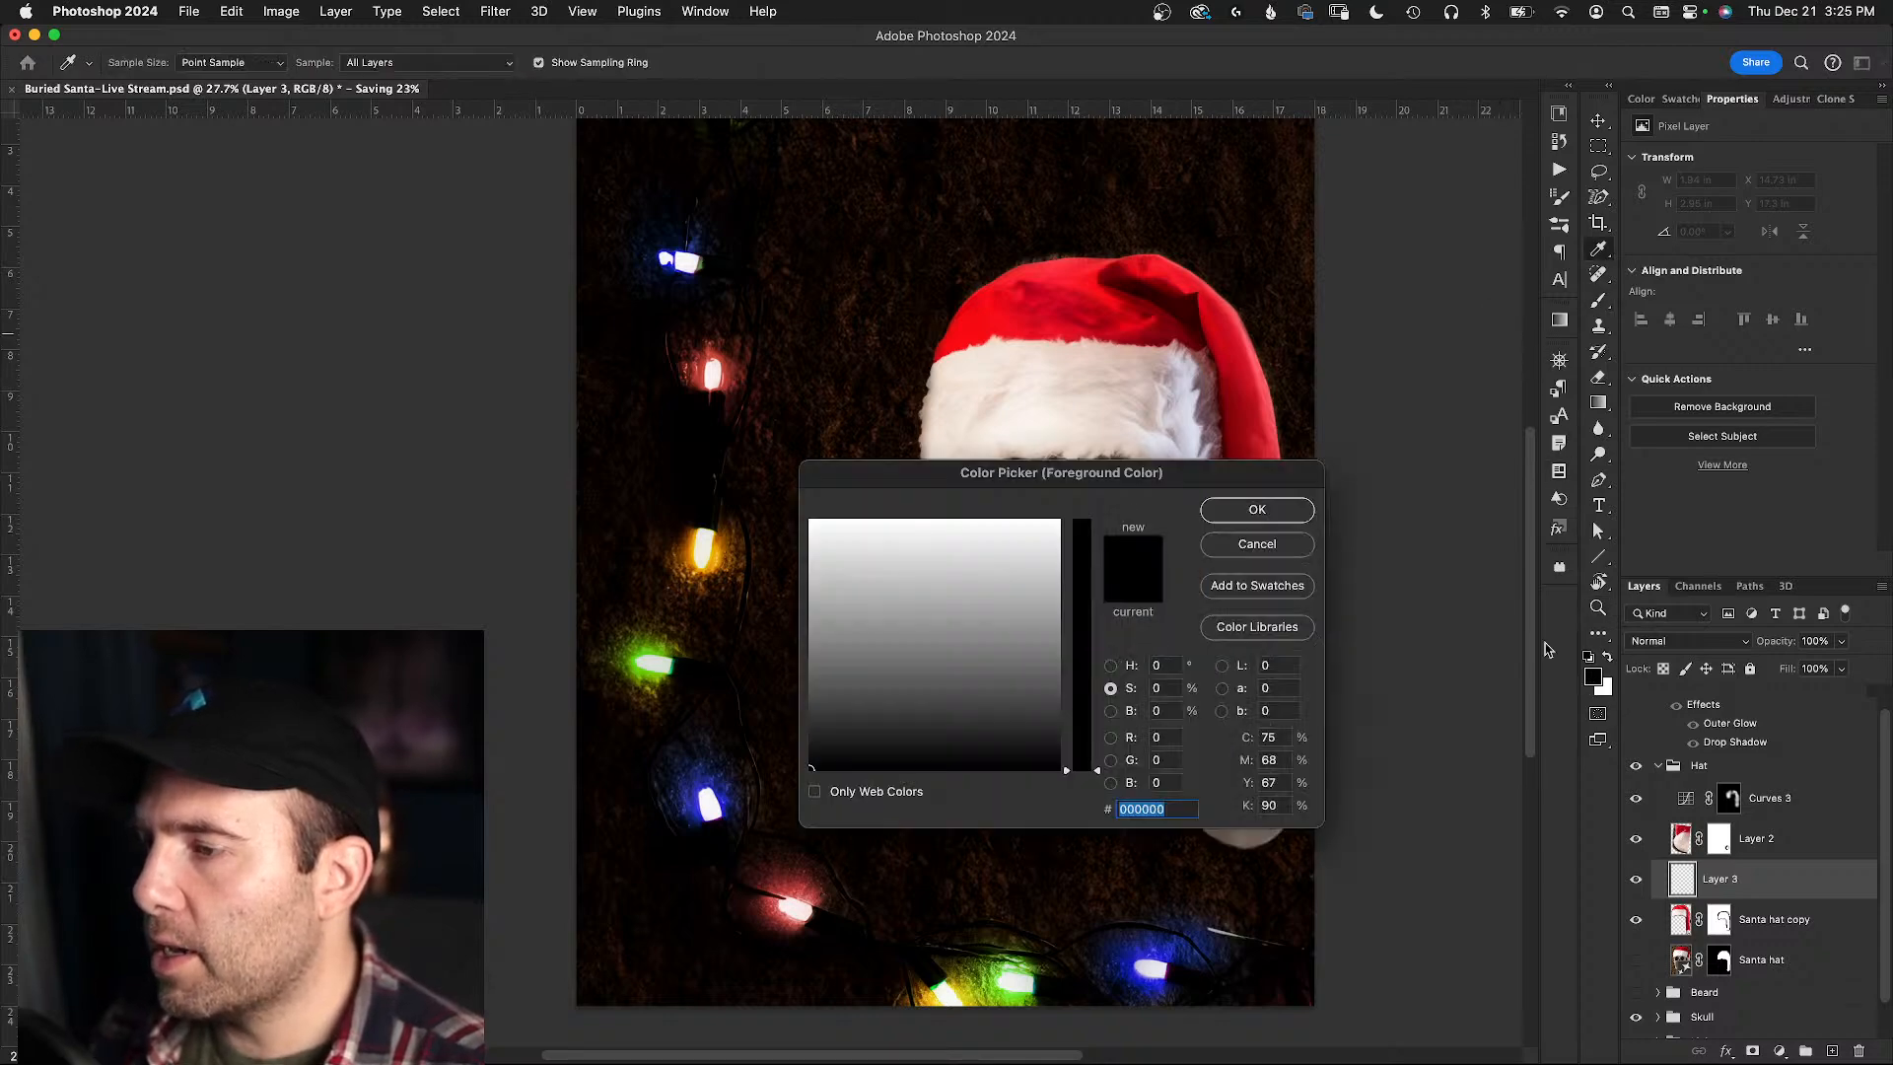
mouse_move(1059, 606)
mouse_down()
mouse_move(1064, 487)
mouse_move(1073, 515)
mouse_up()
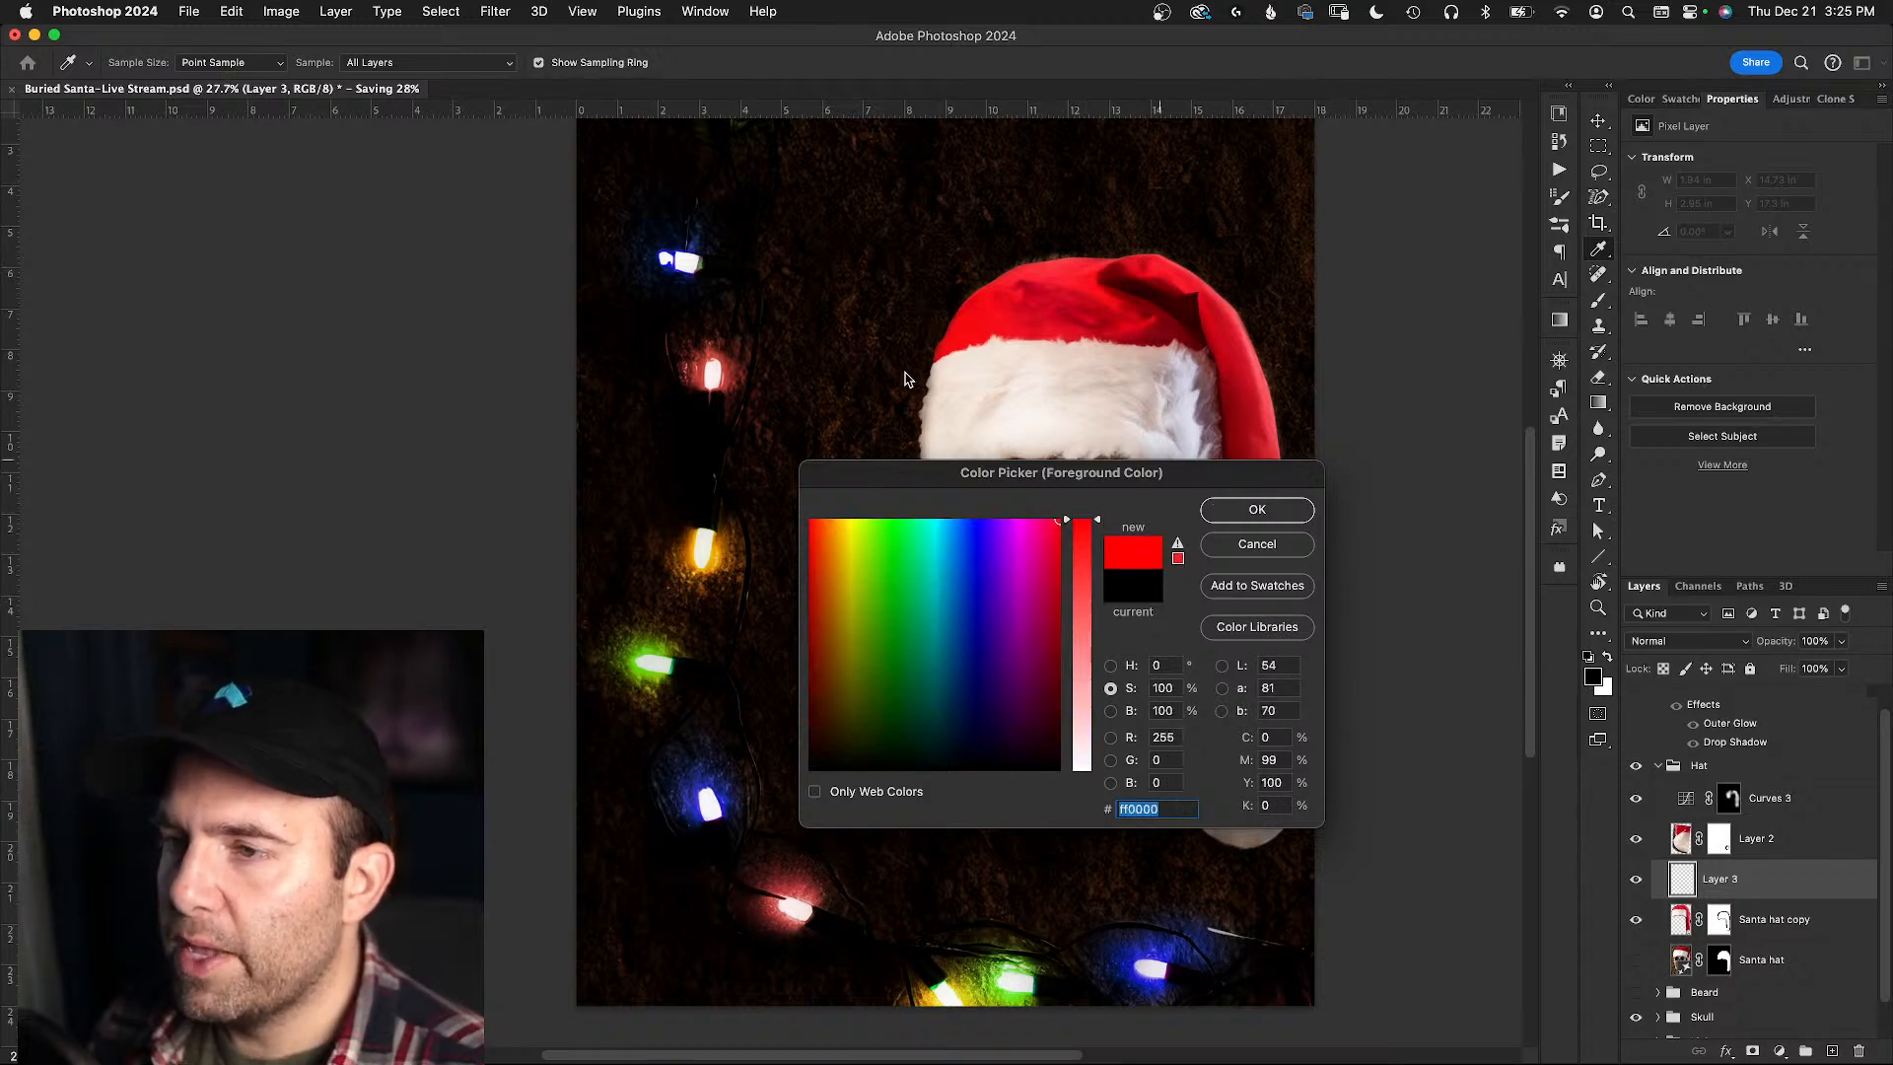
click(1237, 508)
- Paint a vertical red stroke on the new layer over the dirt between the lights and hat, and raise the brush flow to 100%
key(b)
mouse_move(805, 254)
mouse_down()
mouse_move(816, 403)
mouse_move(806, 265)
mouse_up()
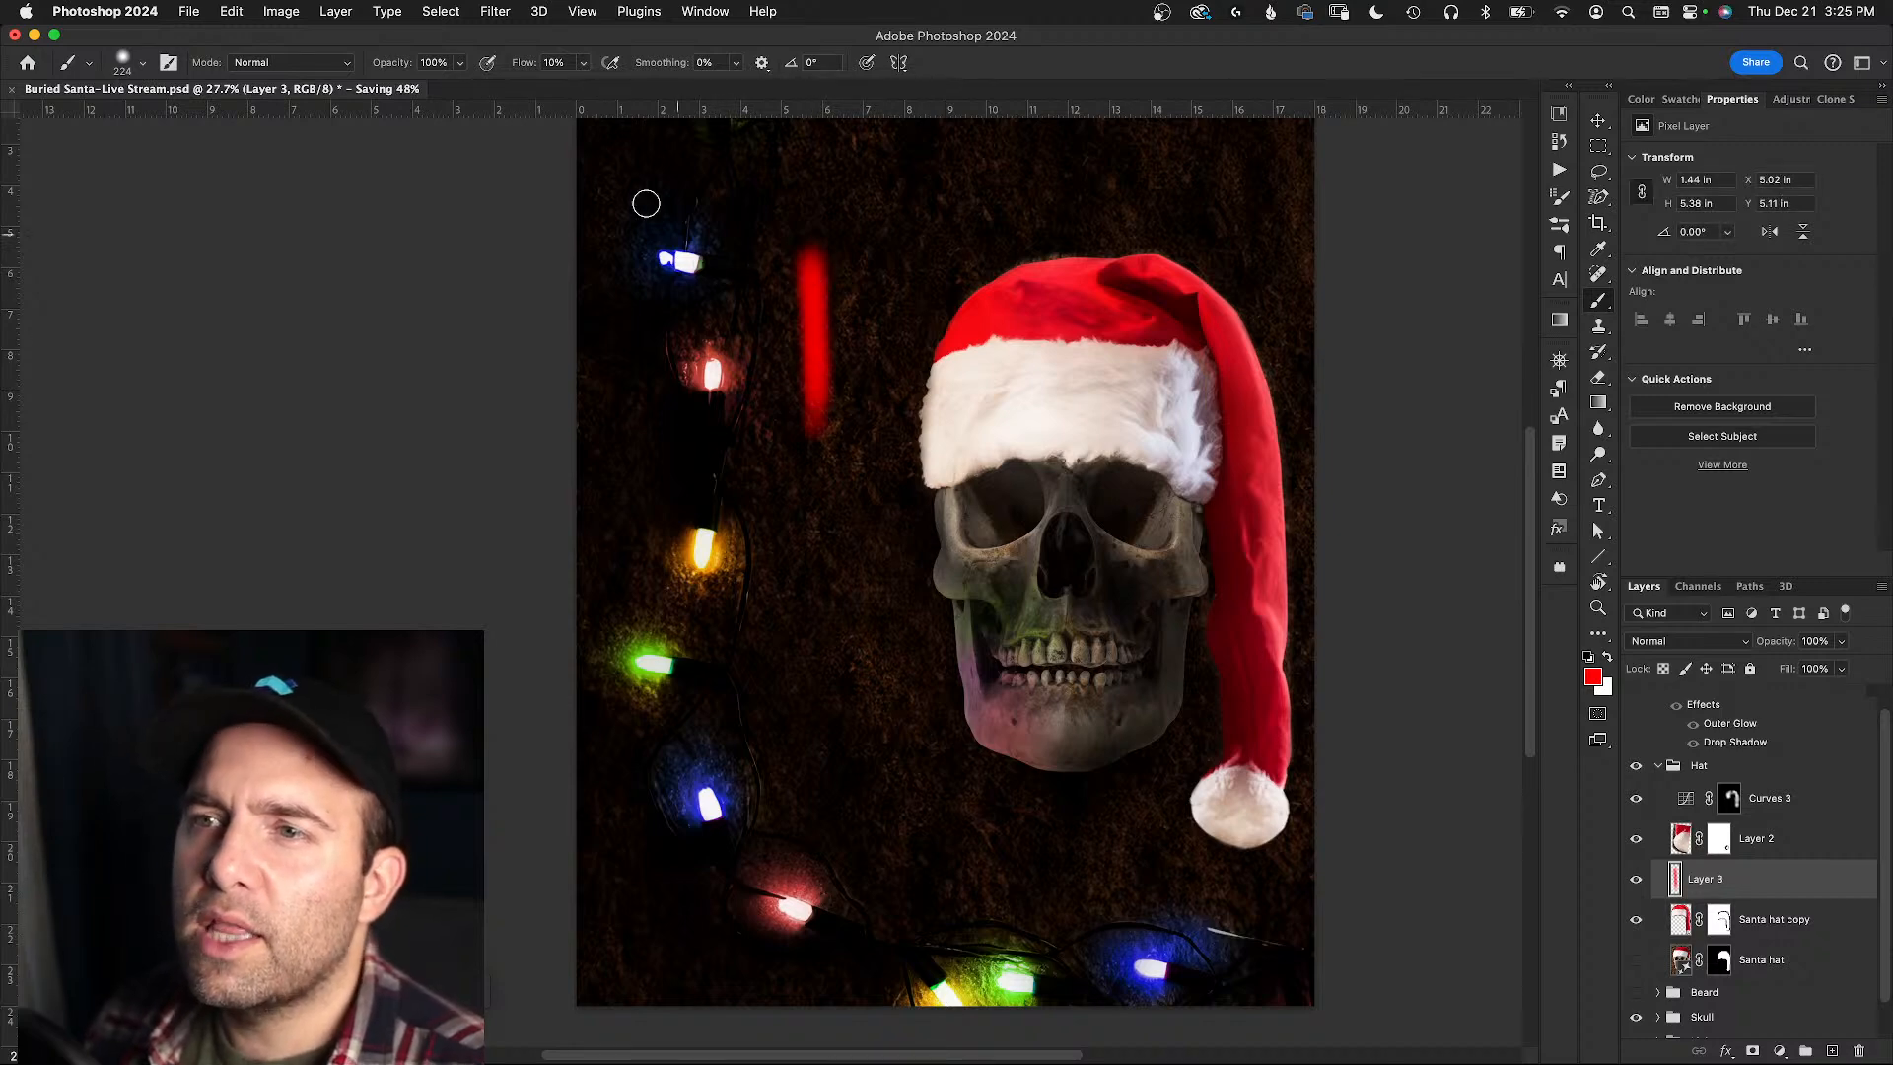
key(shift+0)
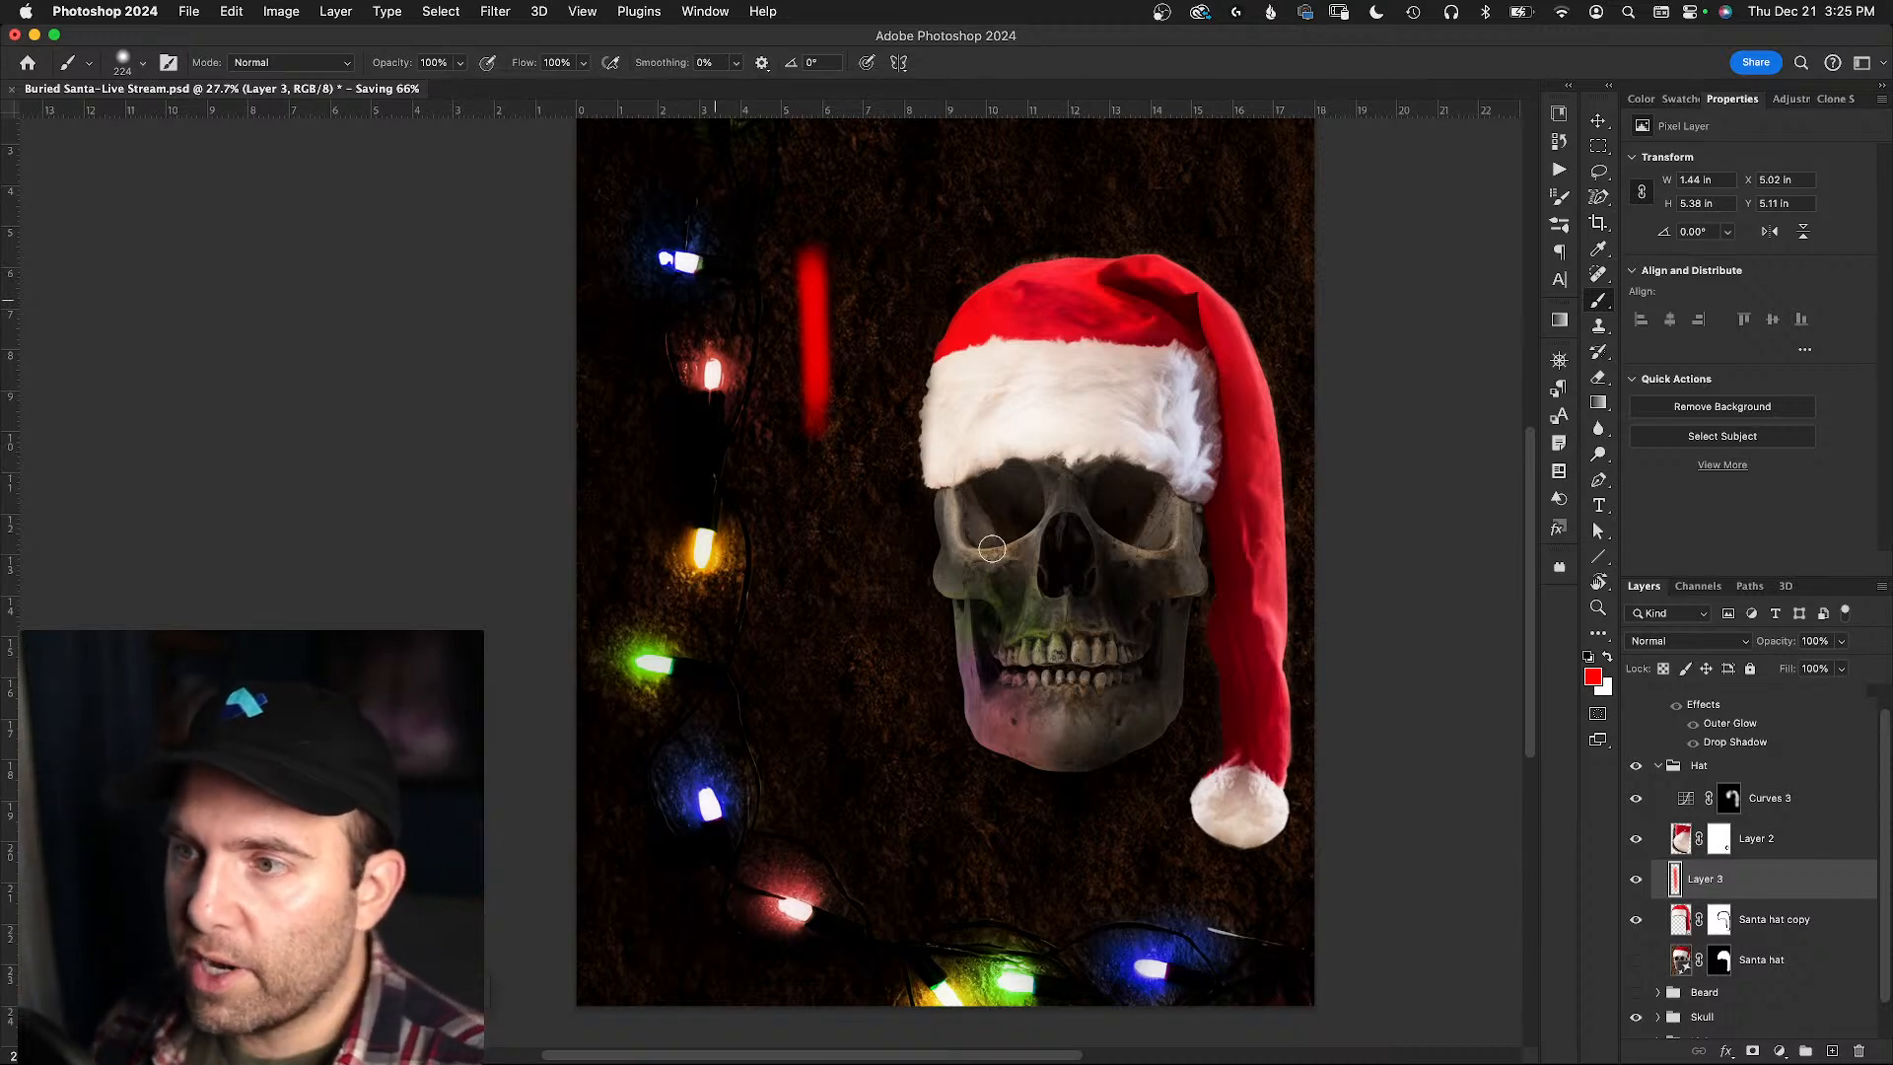
- Try painting a red H at 100% flow and a long vertical stroke at 10% flow over the dirt, and undo all red strokes
drag(765, 534, 766, 743)
drag(840, 532, 843, 754)
drag(836, 629, 762, 639)
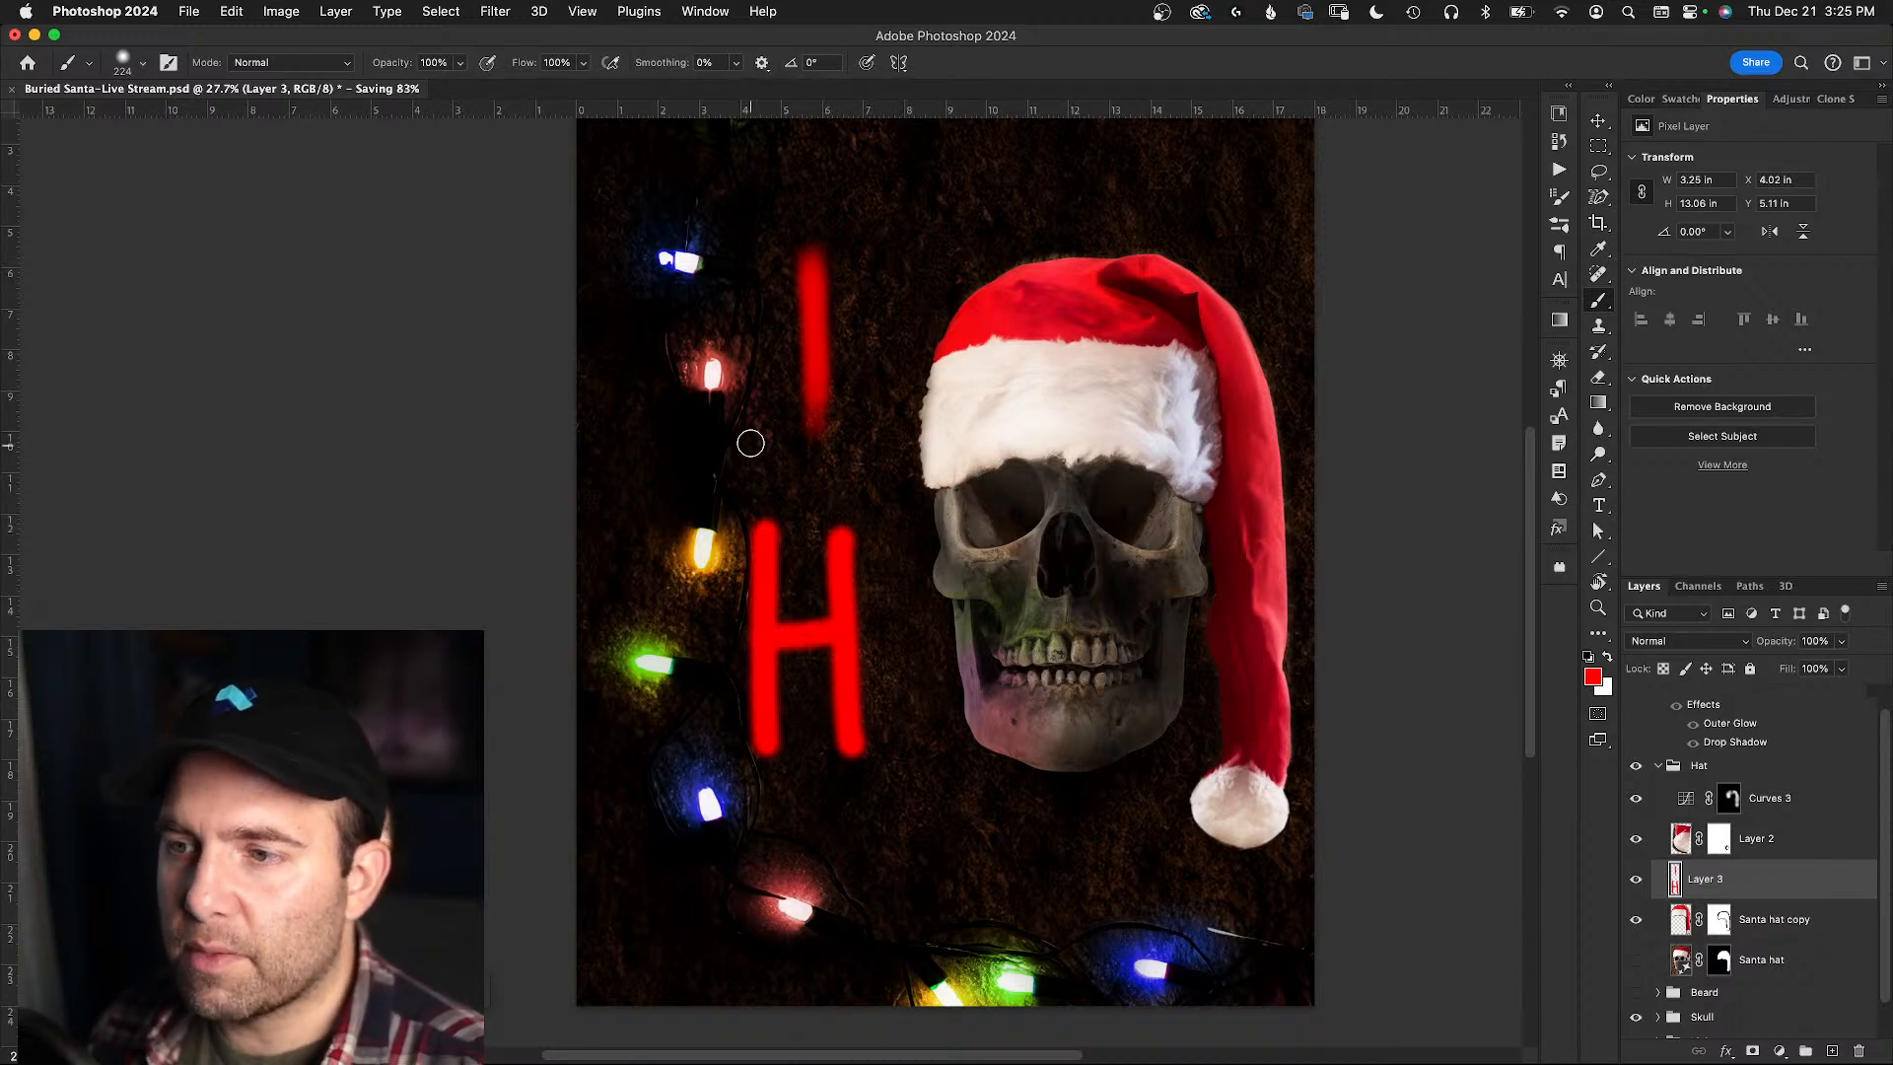
key(super+z)
key(super+z)
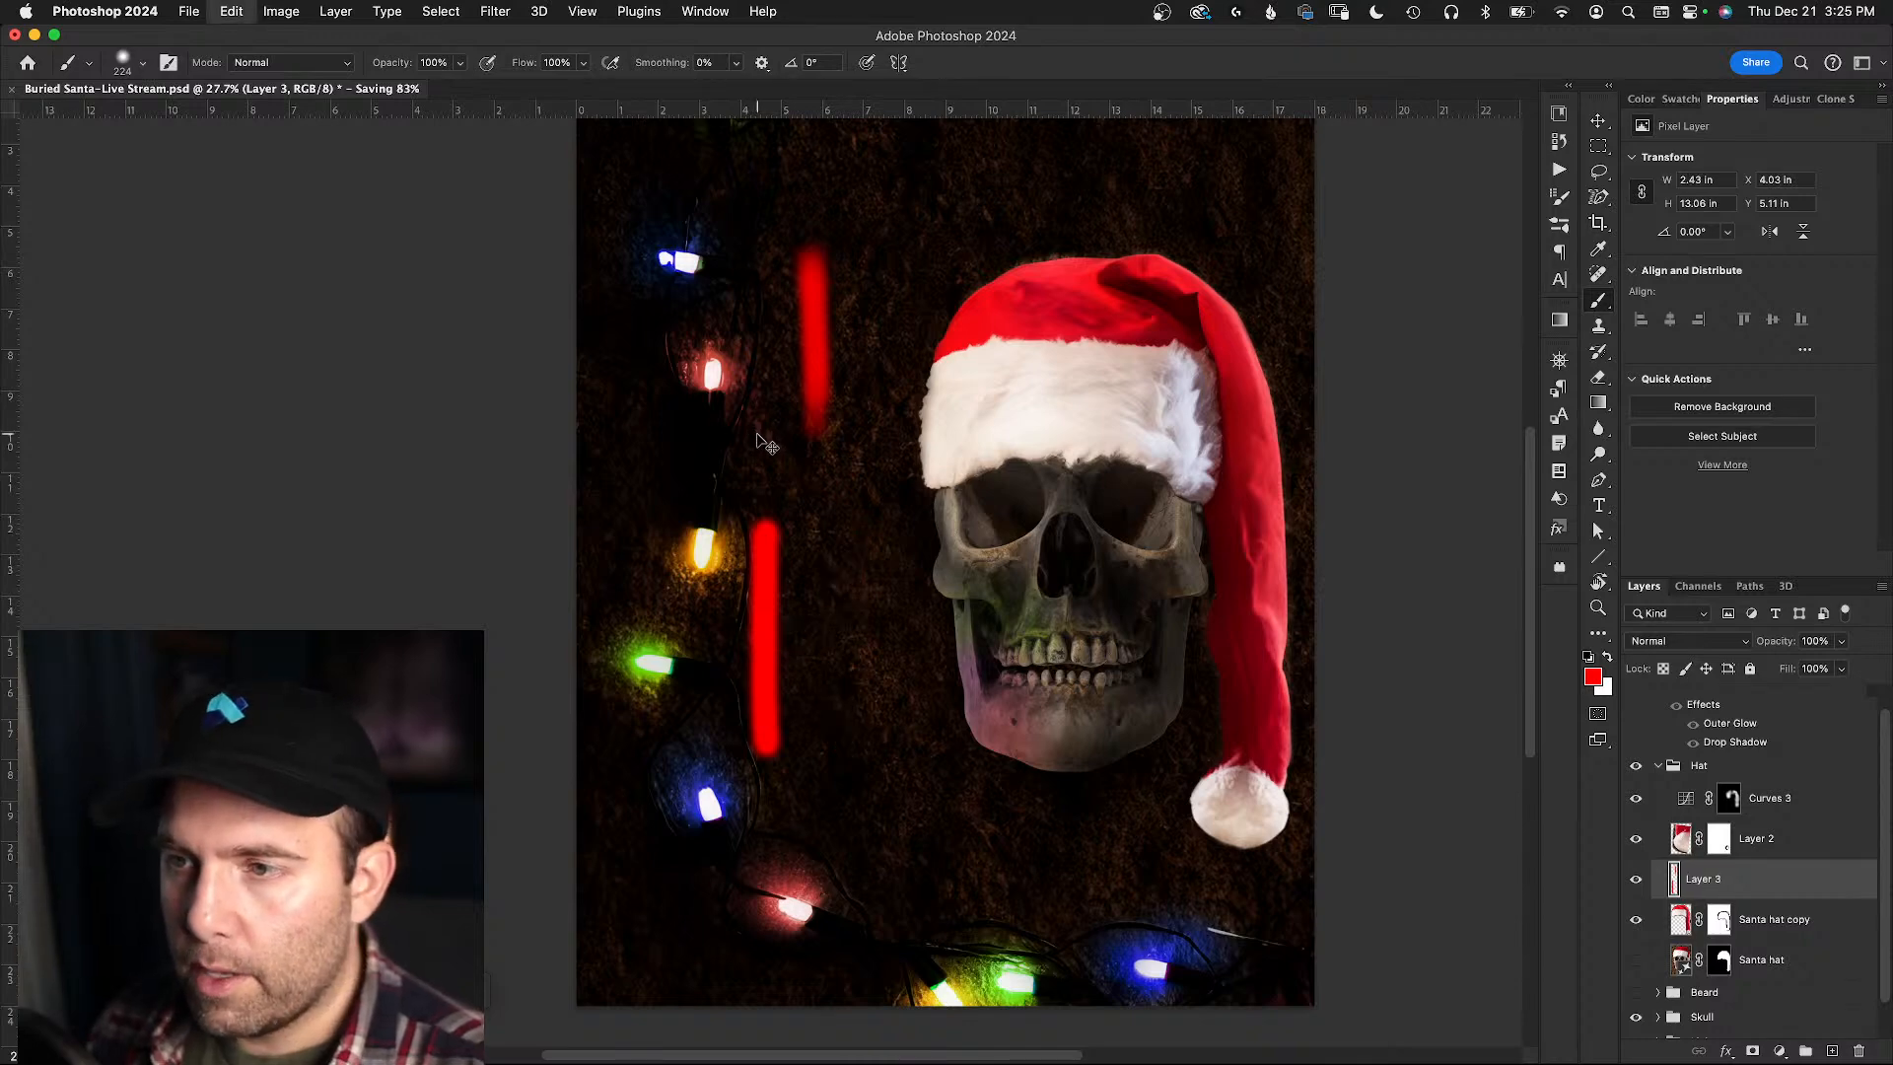
key(super+z)
key(super+z)
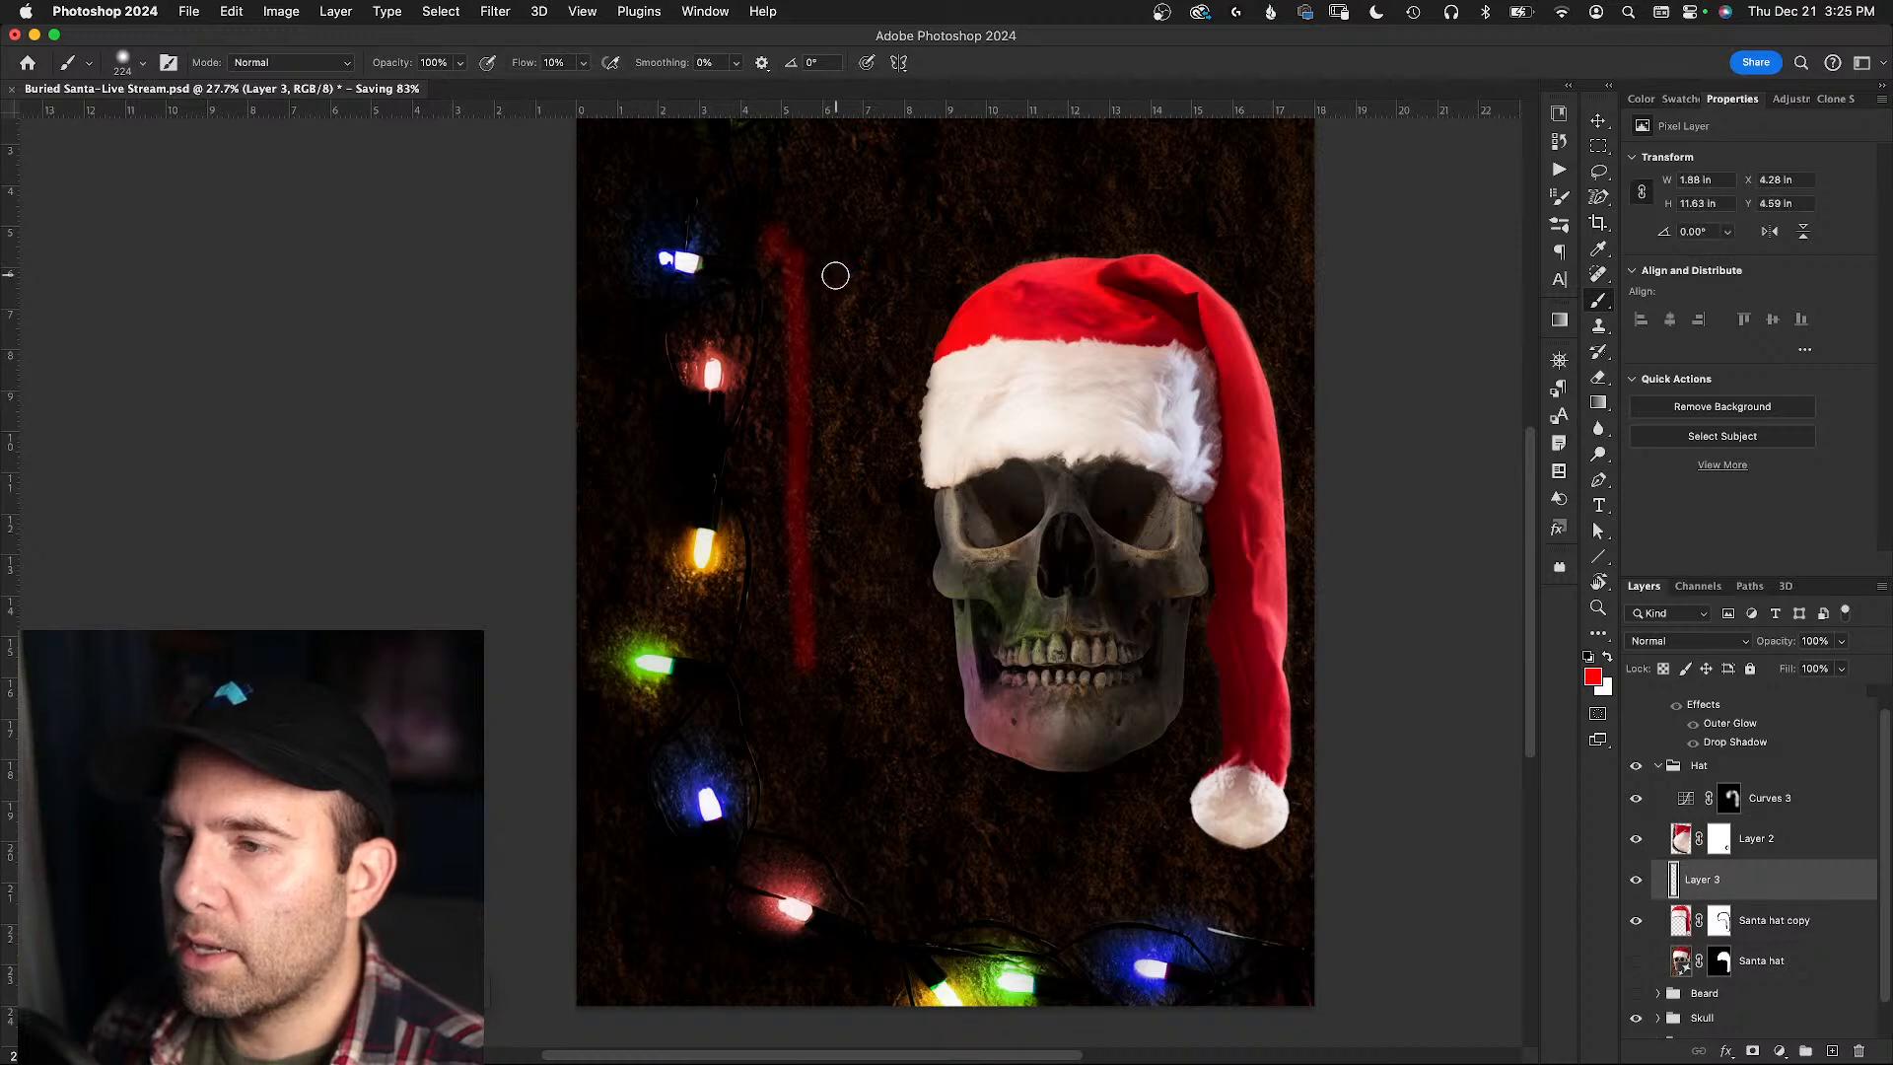
key(super+z)
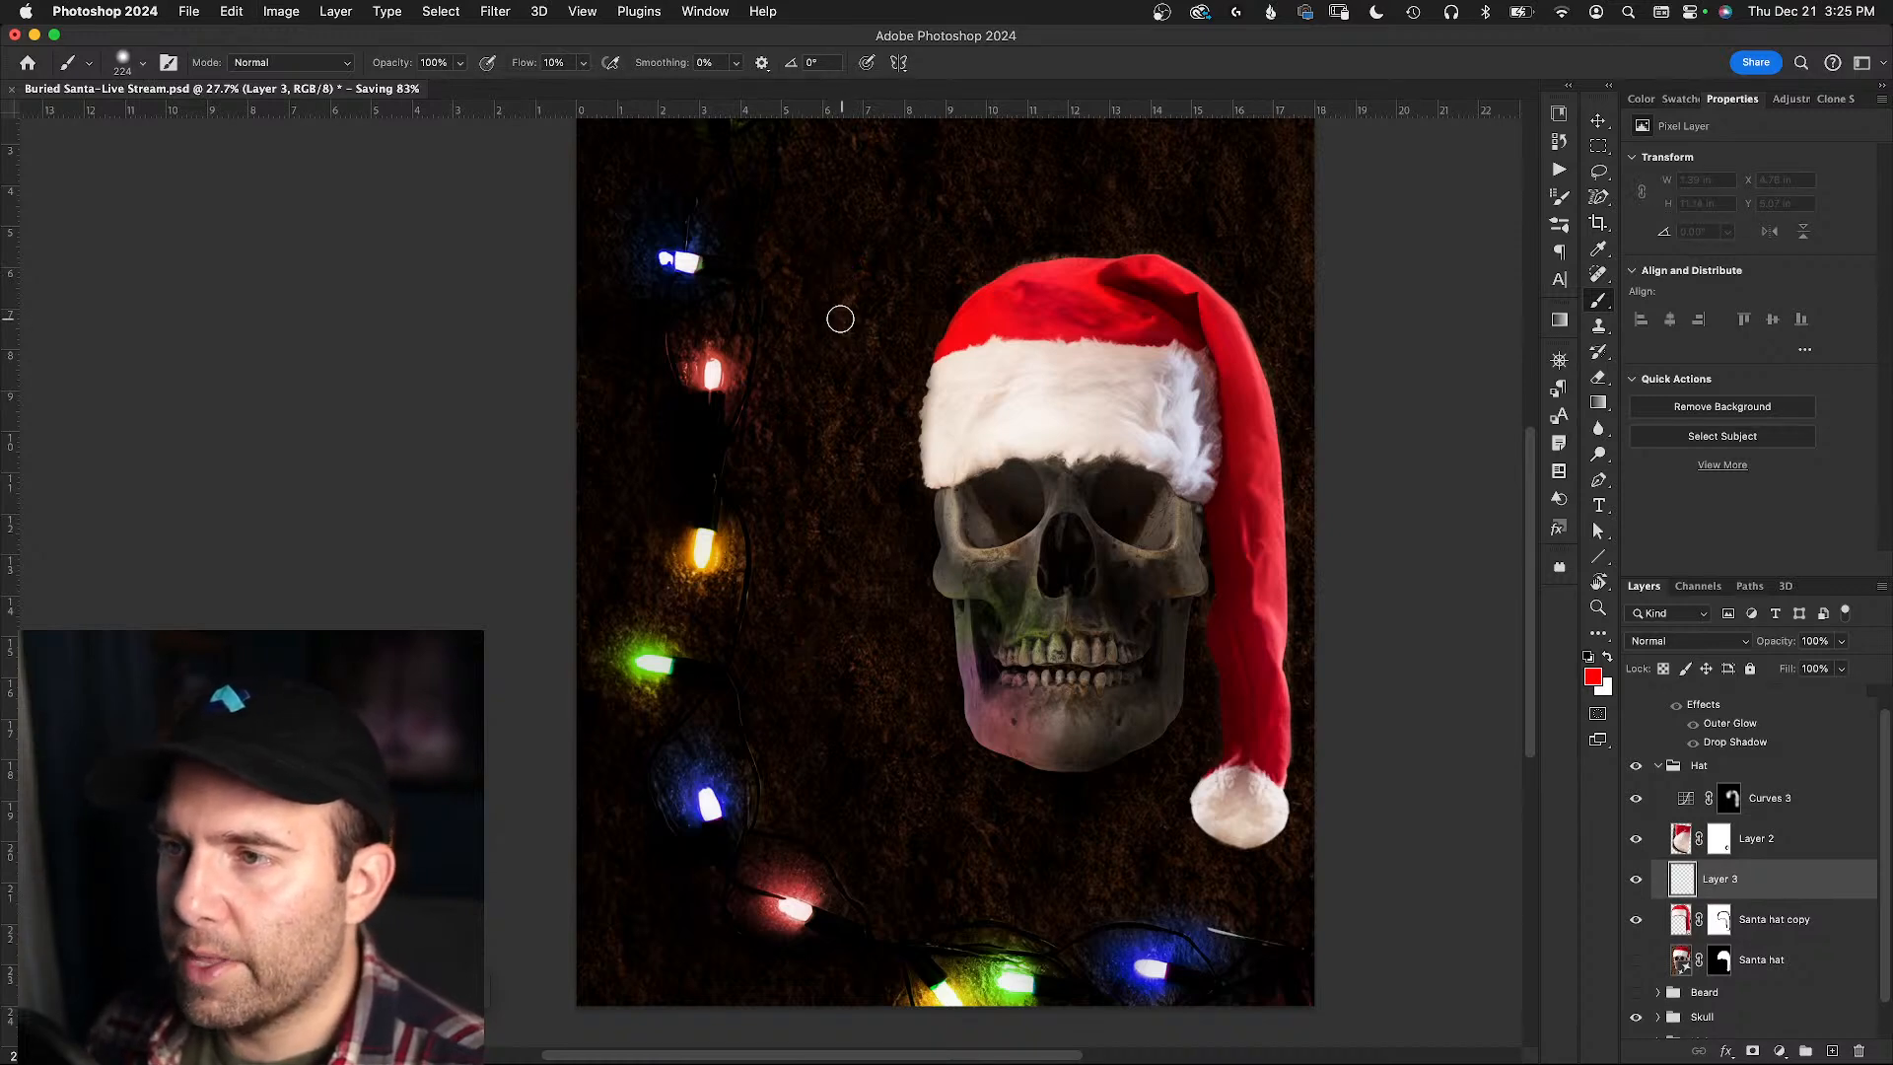
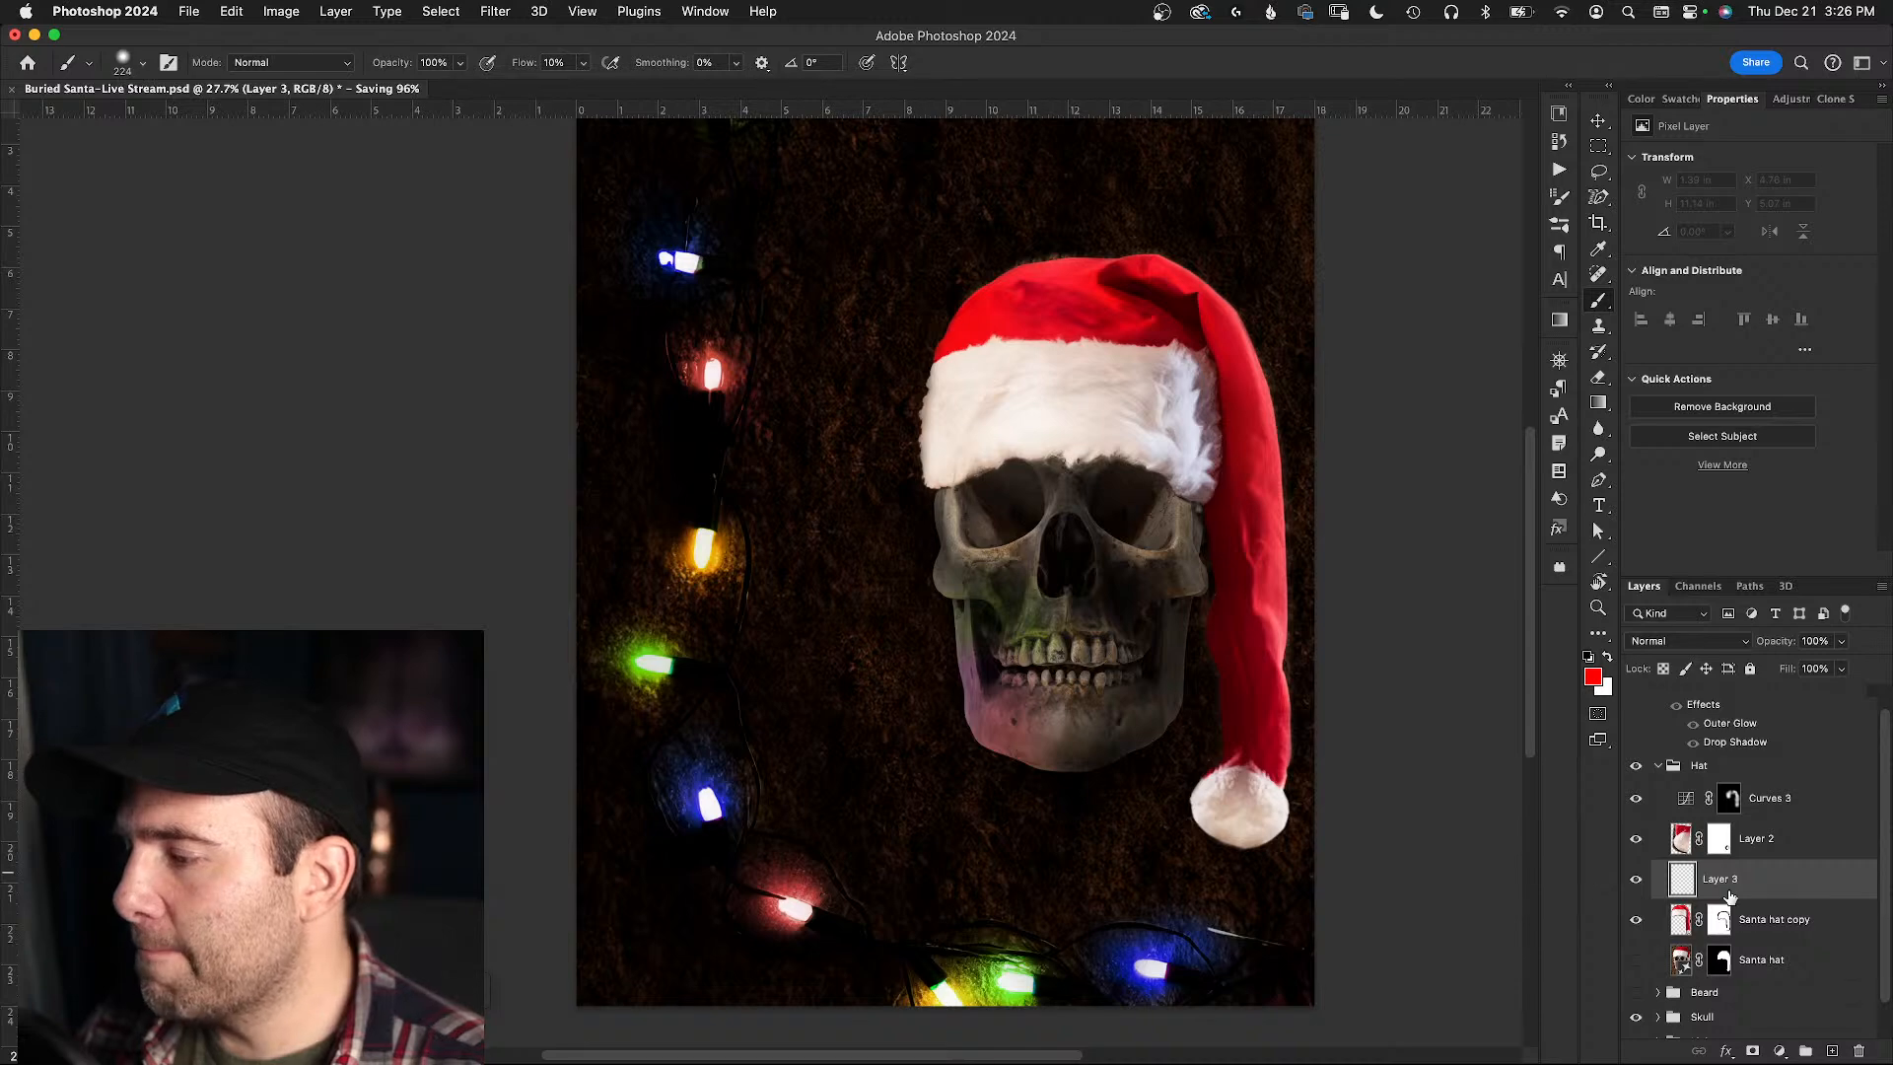
- Make the Beard group visible
click(1634, 992)
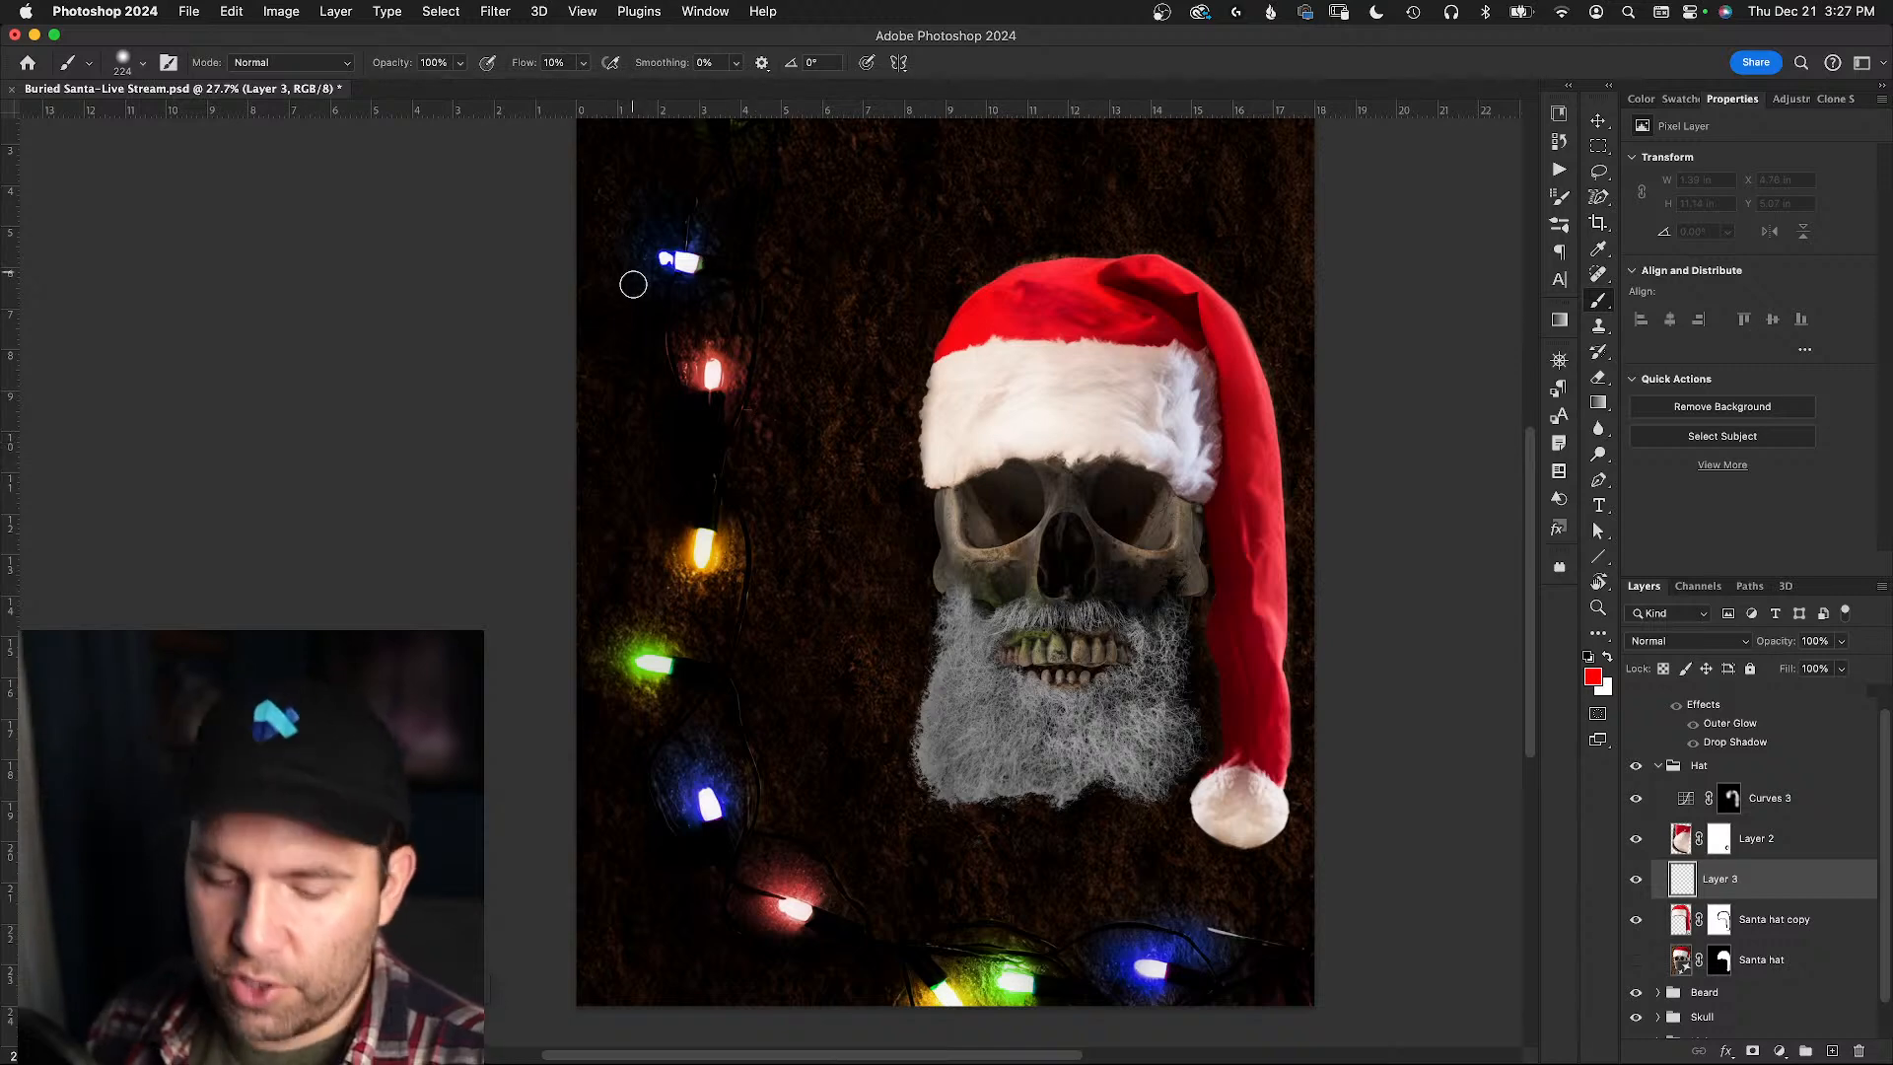
- Try painting a vertical red stroke beside the string lights with the brush flow at 100%, and undo it
key(shift+0)
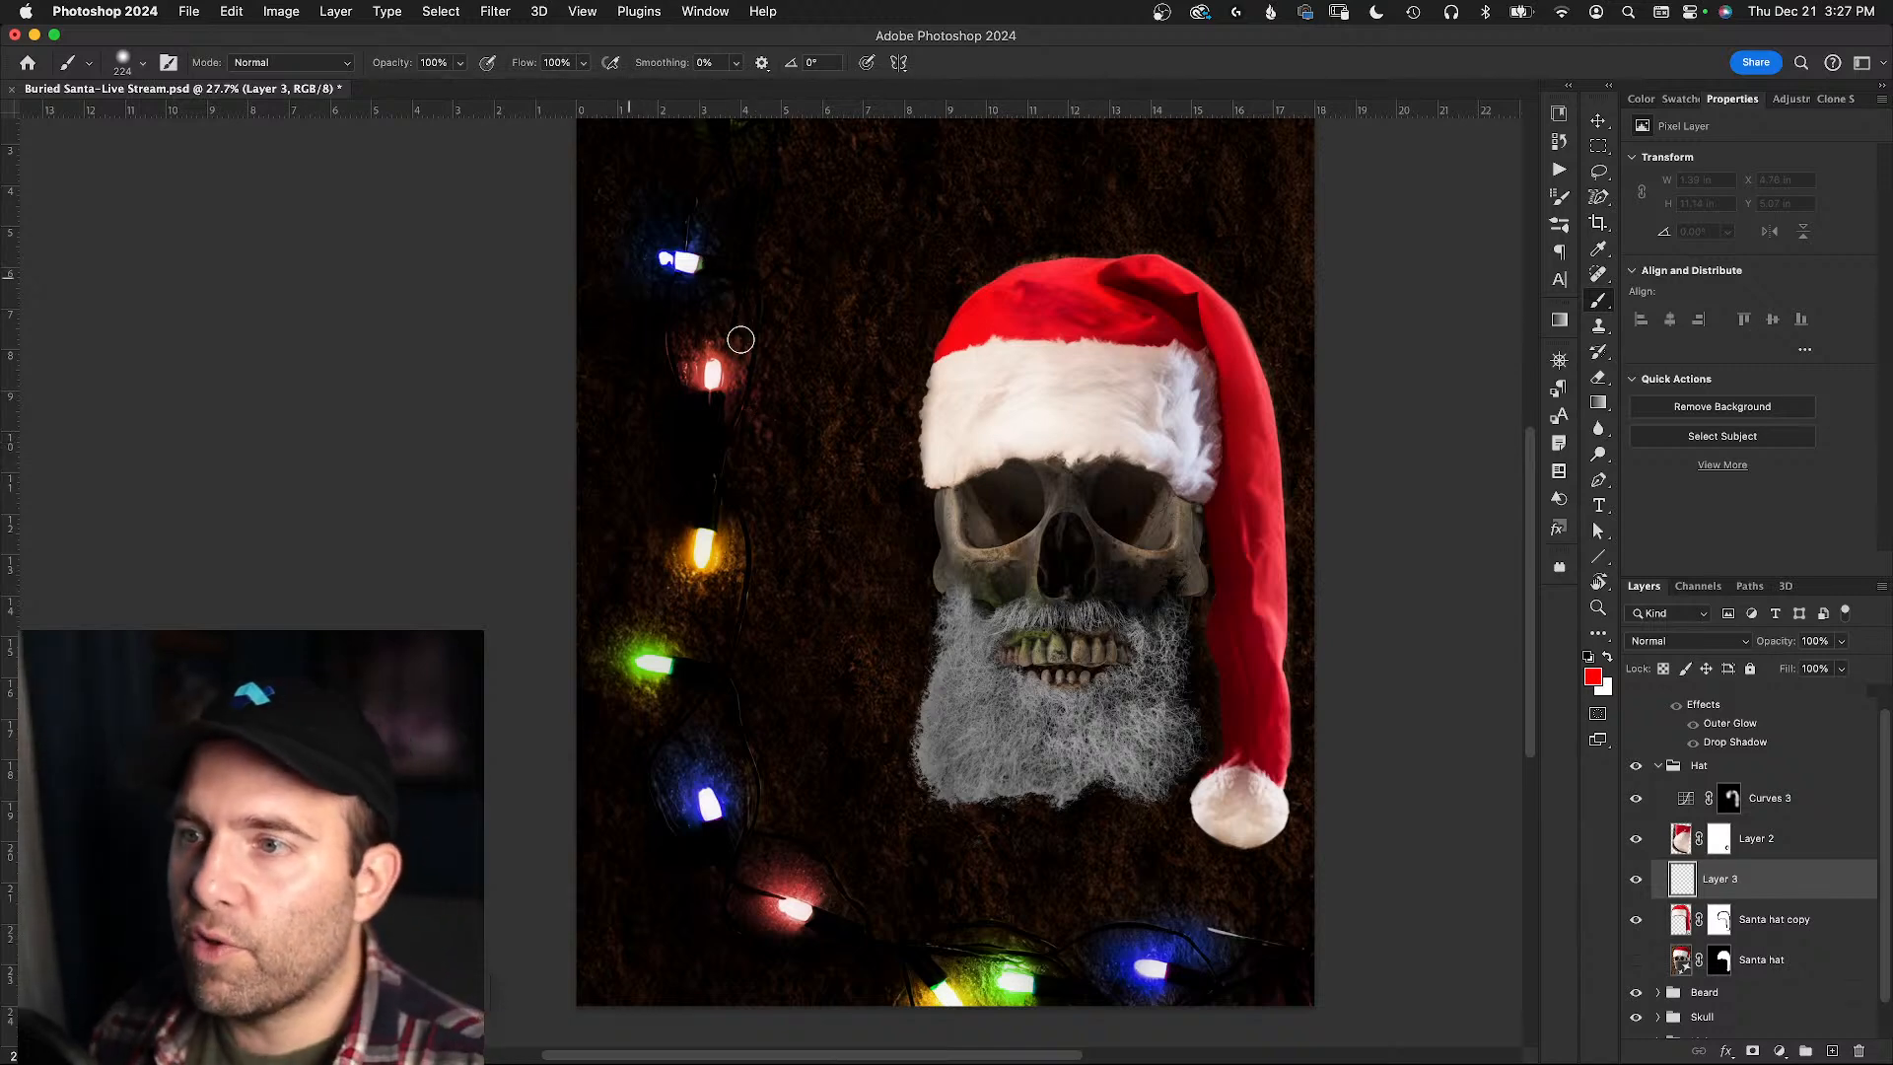
drag(748, 216, 756, 515)
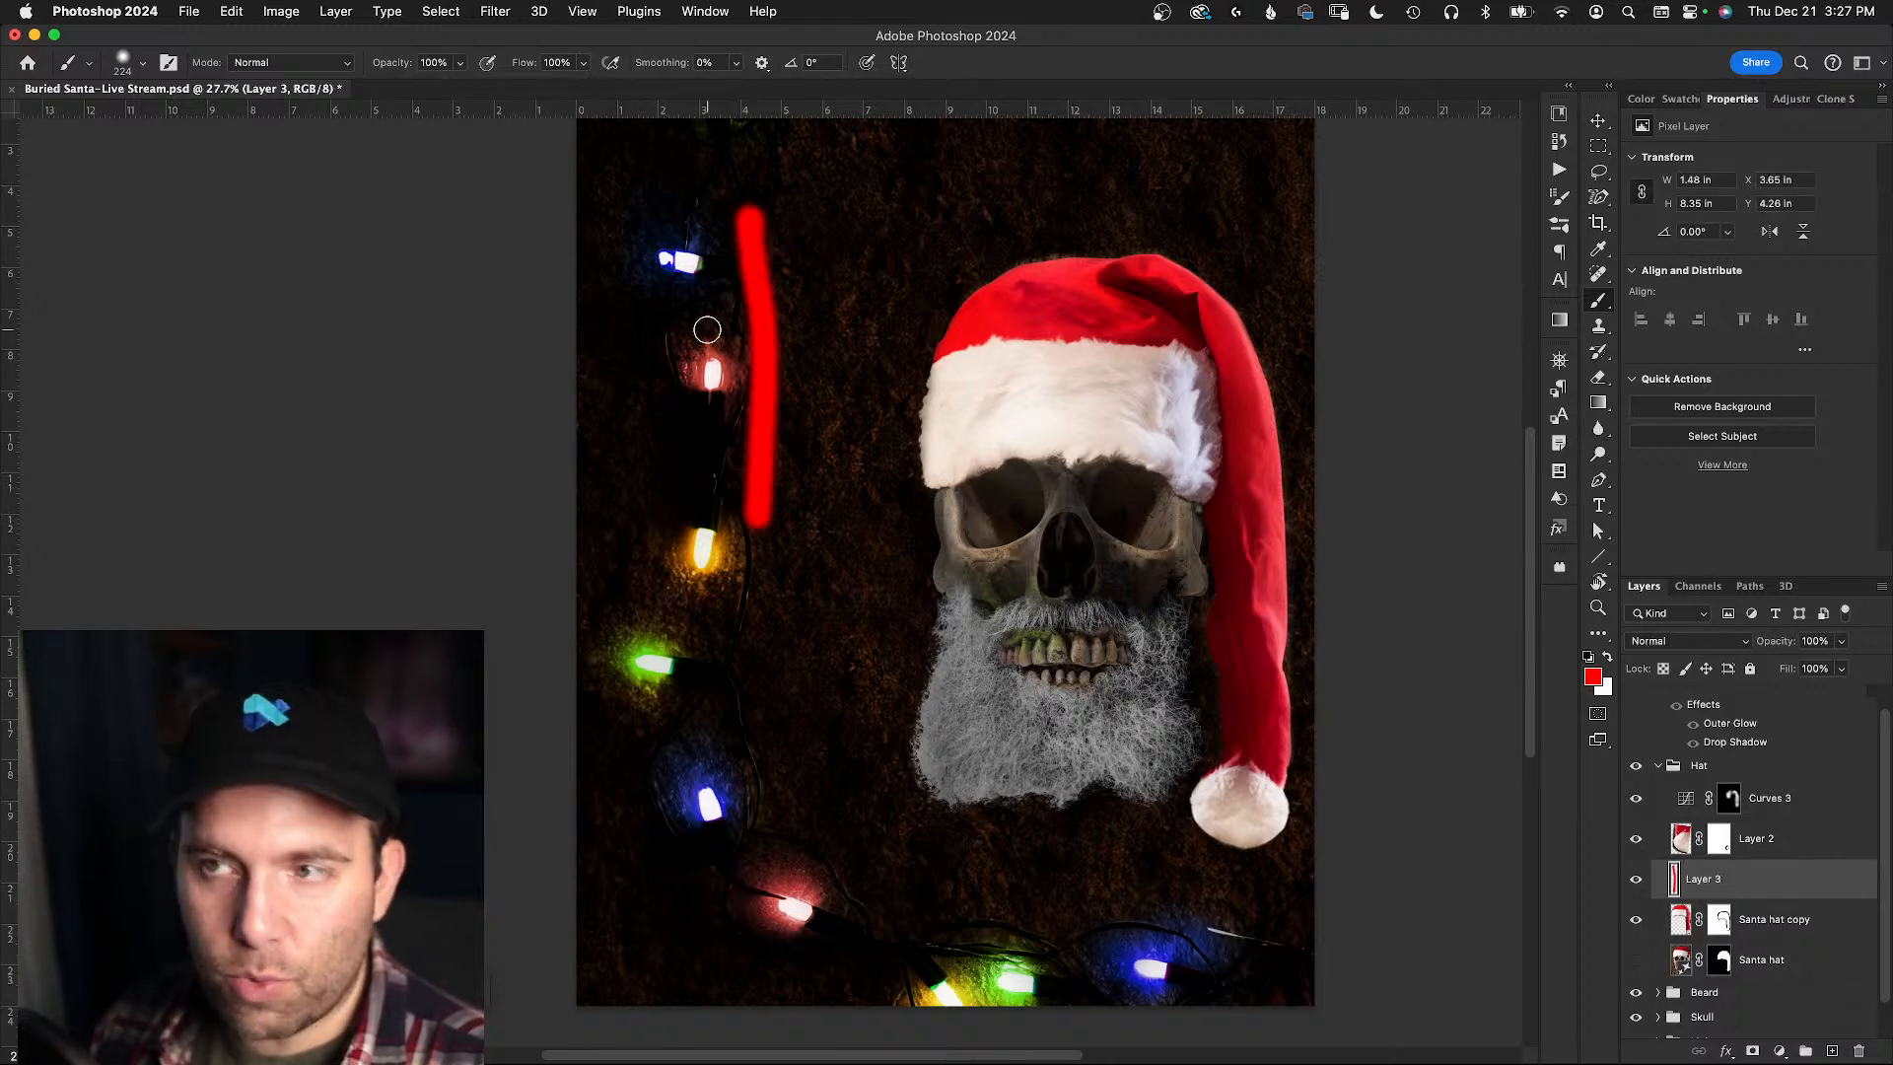
key(super+z)
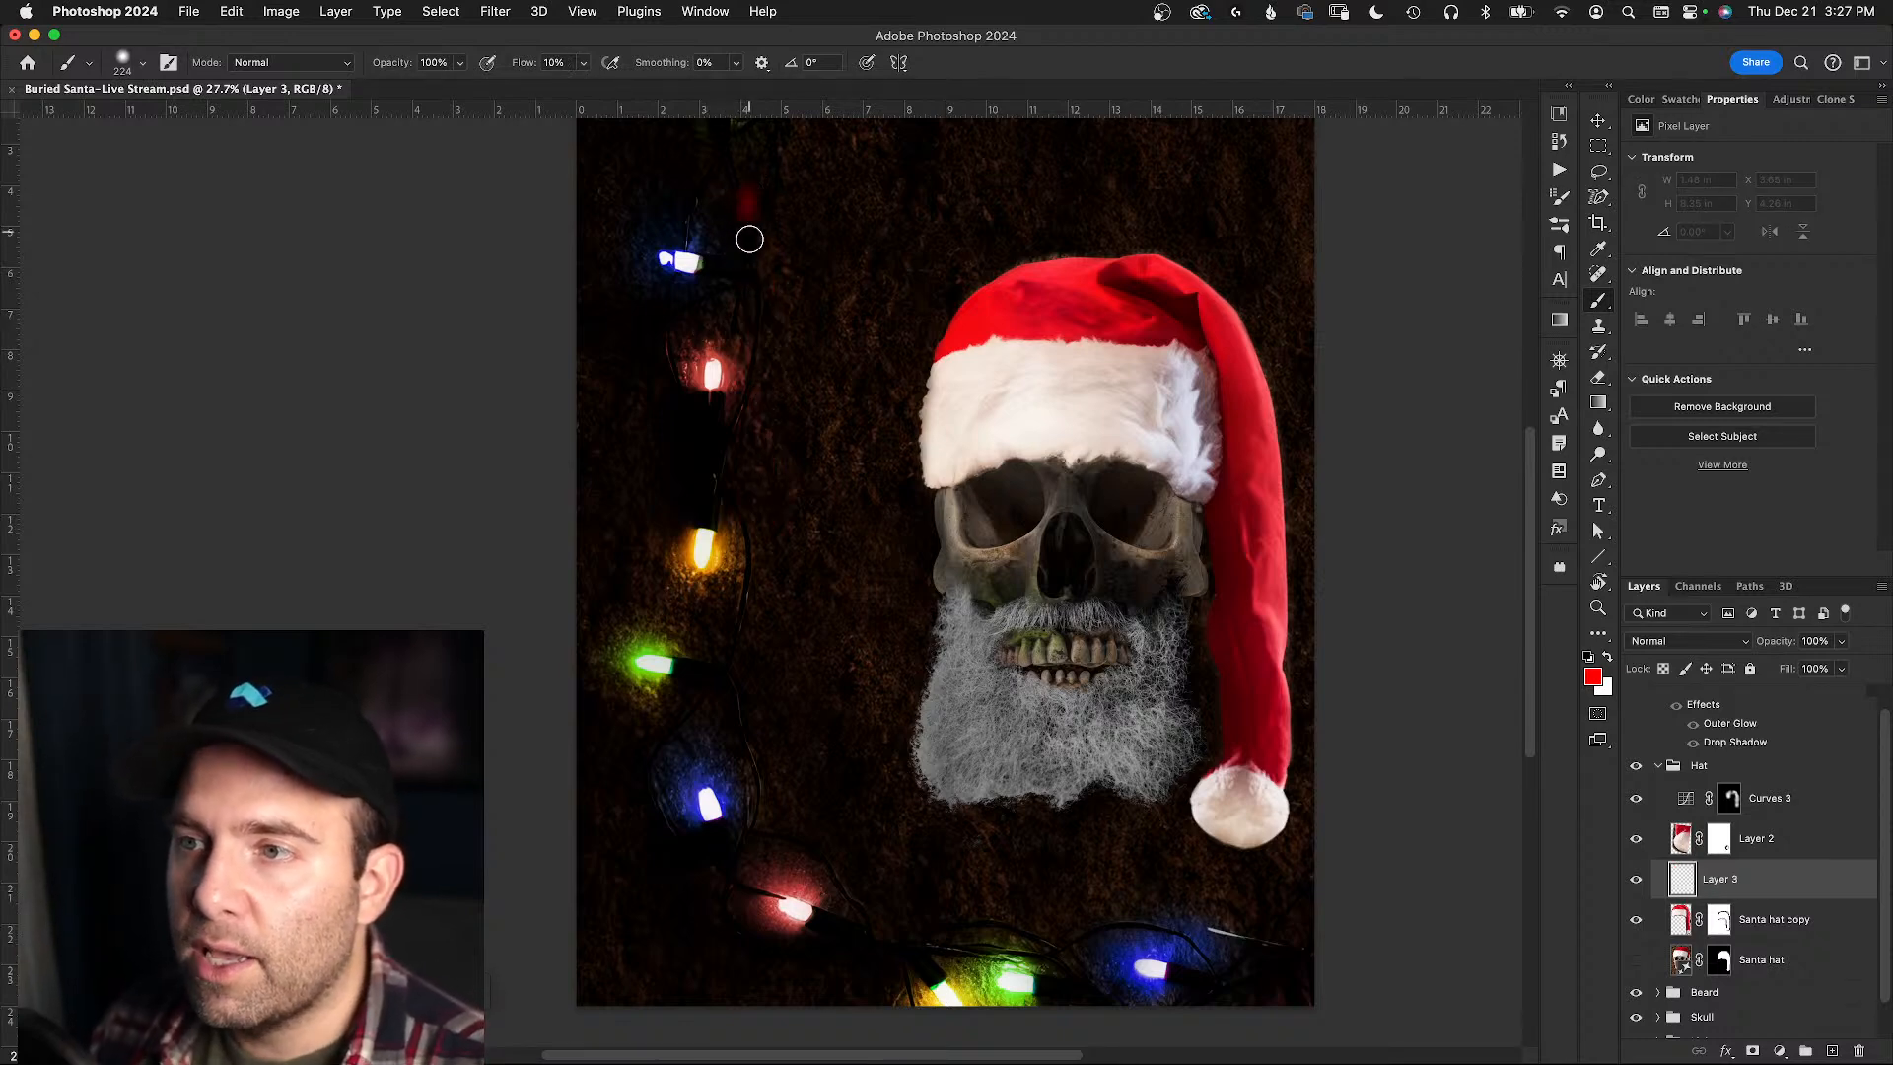
- Try building up overlapping red strokes around the red light at 10% flow, and undo them all
drag(748, 224, 773, 510)
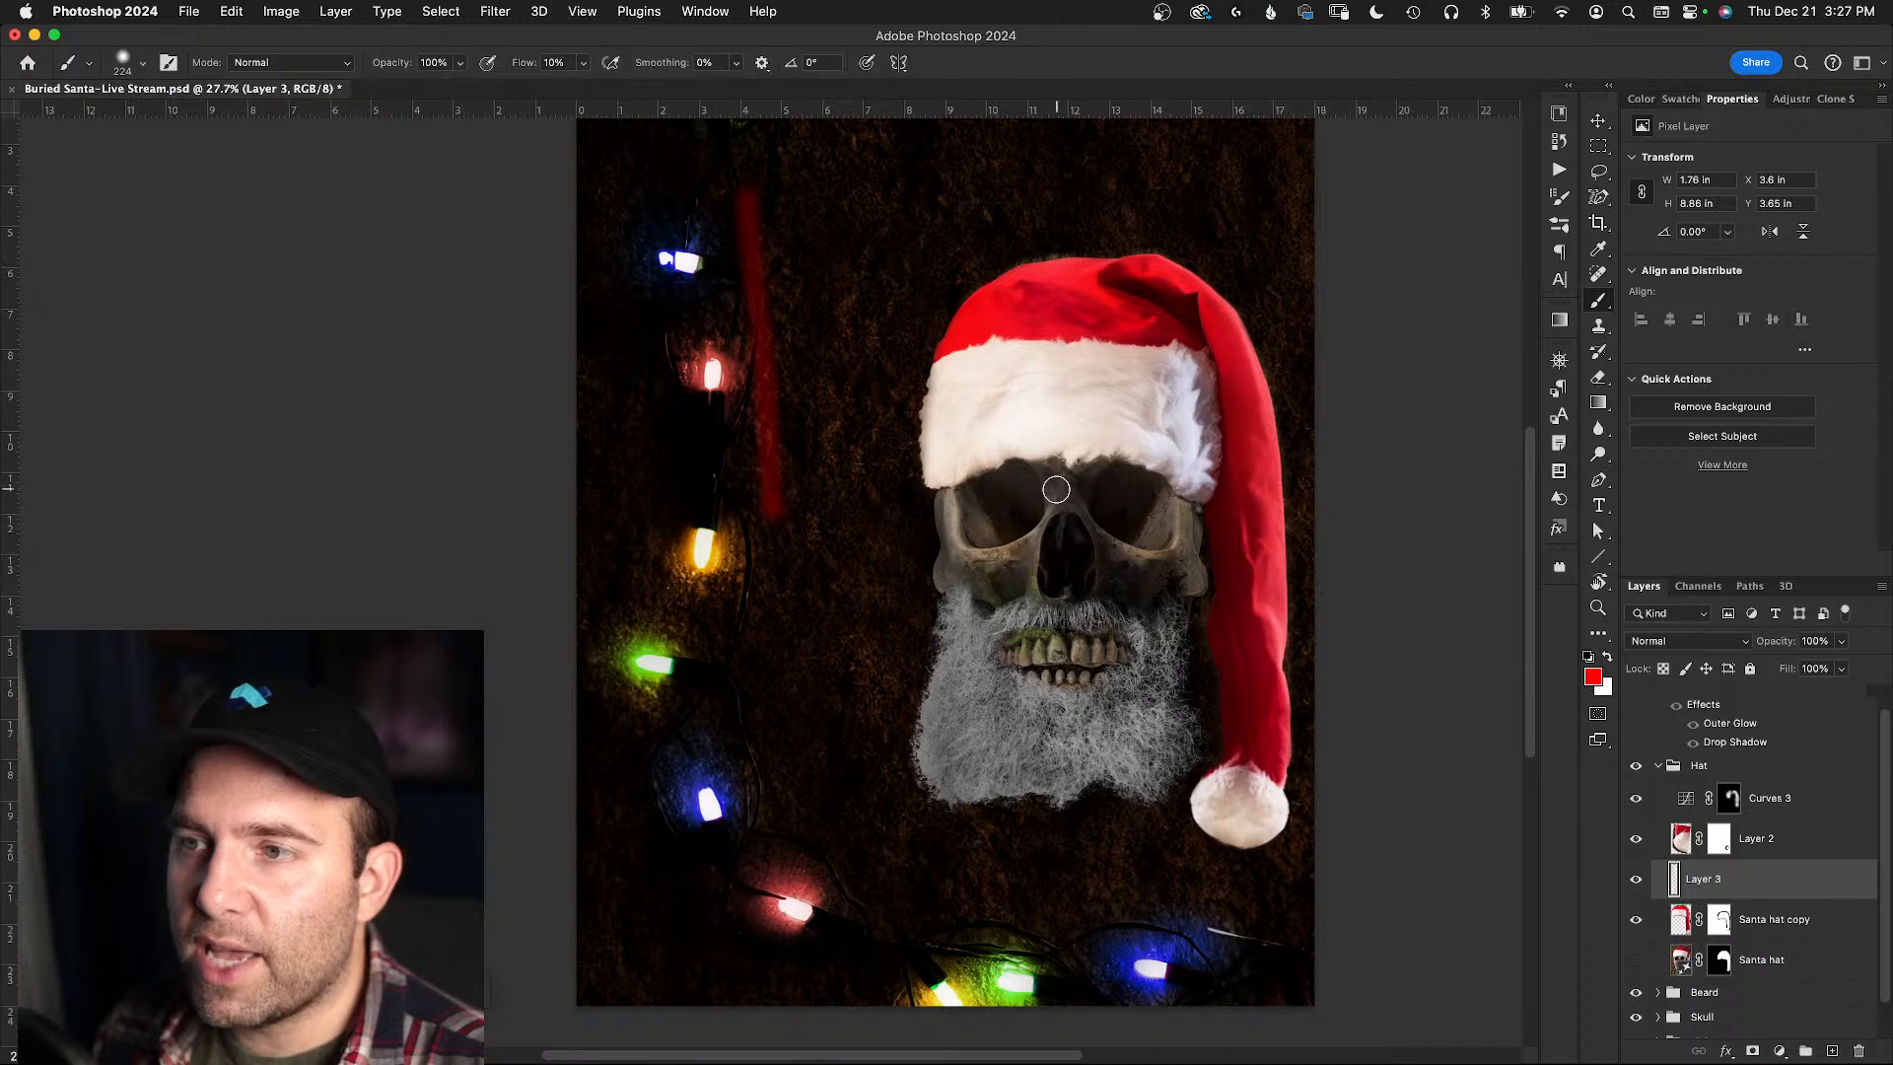
mouse_move(751, 212)
mouse_down()
mouse_move(771, 434)
mouse_move(773, 325)
mouse_move(784, 344)
mouse_move(796, 305)
mouse_move(813, 375)
mouse_up()
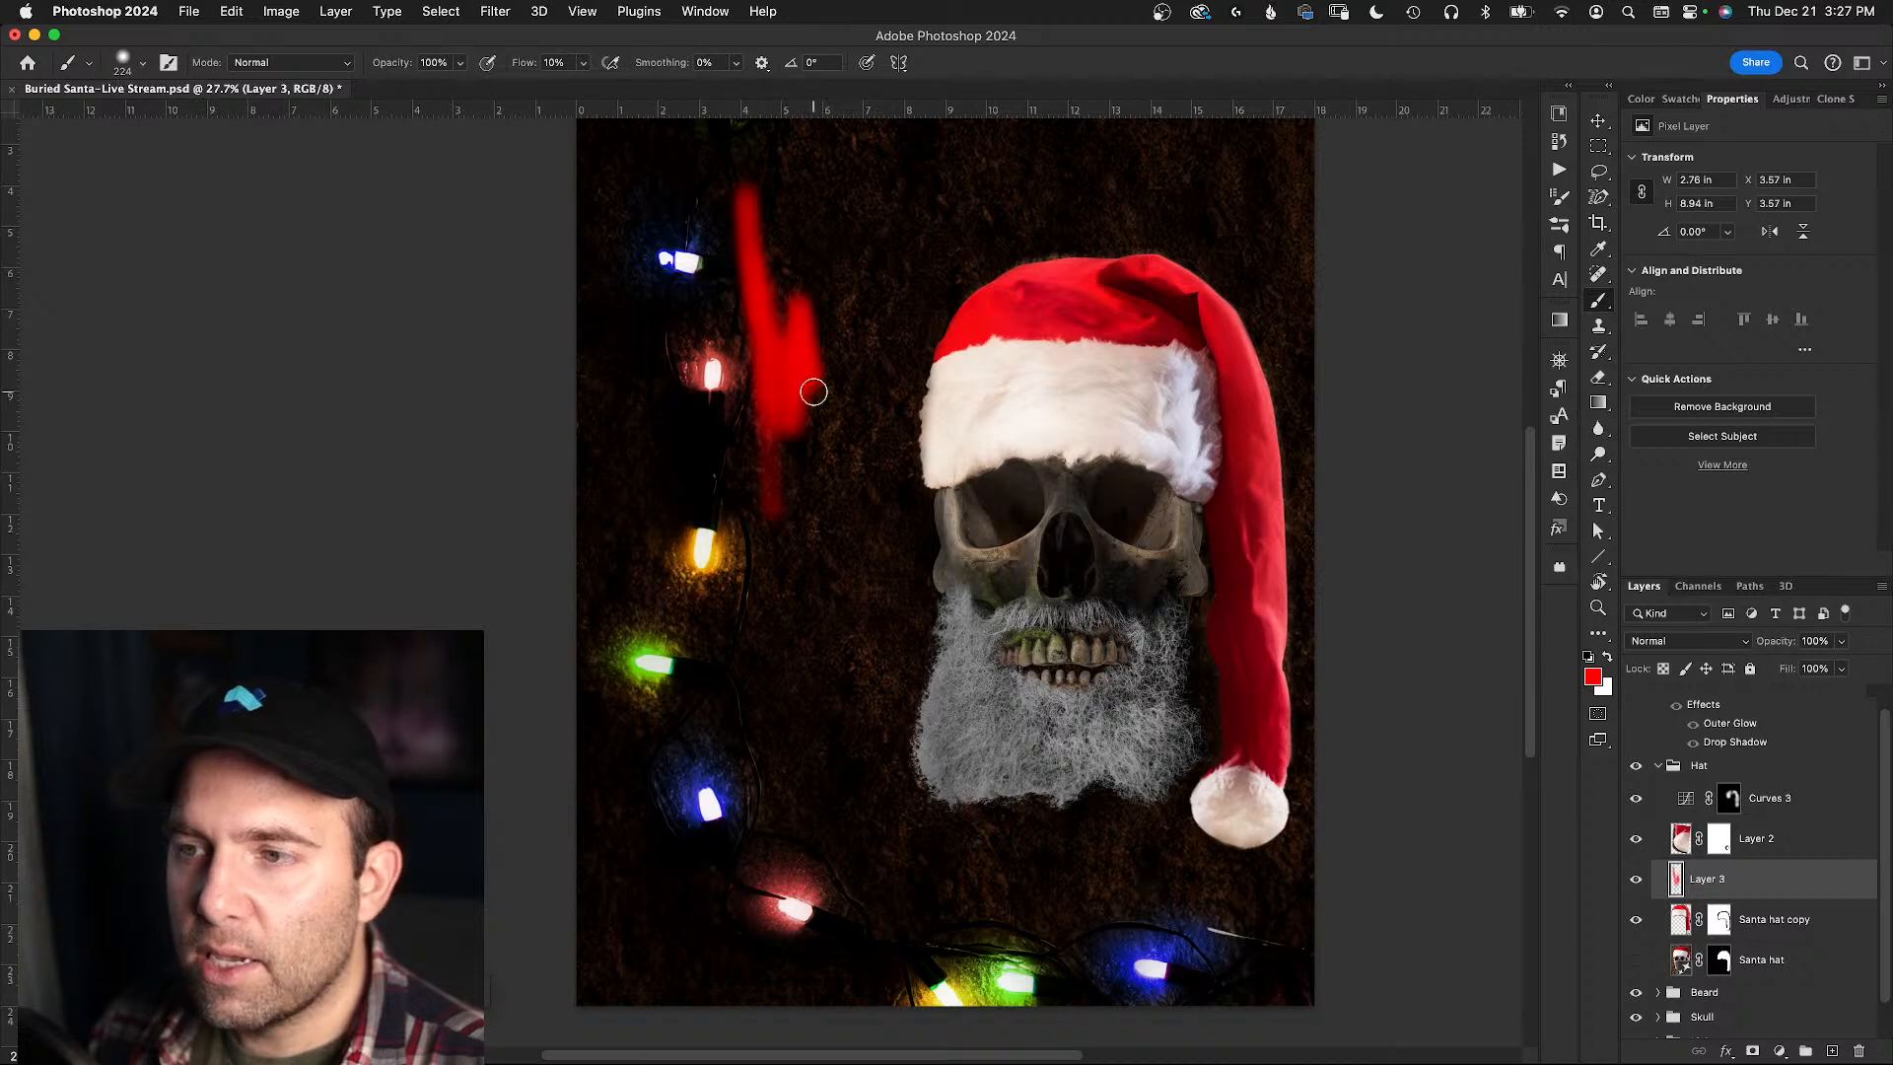
mouse_move(750, 449)
mouse_down()
mouse_move(744, 496)
mouse_move(696, 395)
mouse_move(841, 474)
mouse_move(799, 424)
mouse_move(832, 394)
mouse_move(704, 468)
mouse_up()
mouse_move(719, 369)
mouse_down()
mouse_move(820, 543)
mouse_move(809, 501)
mouse_up()
mouse_move(688, 495)
mouse_down()
mouse_move(764, 431)
mouse_move(721, 425)
mouse_move(802, 466)
mouse_move(673, 411)
mouse_move(828, 443)
mouse_up()
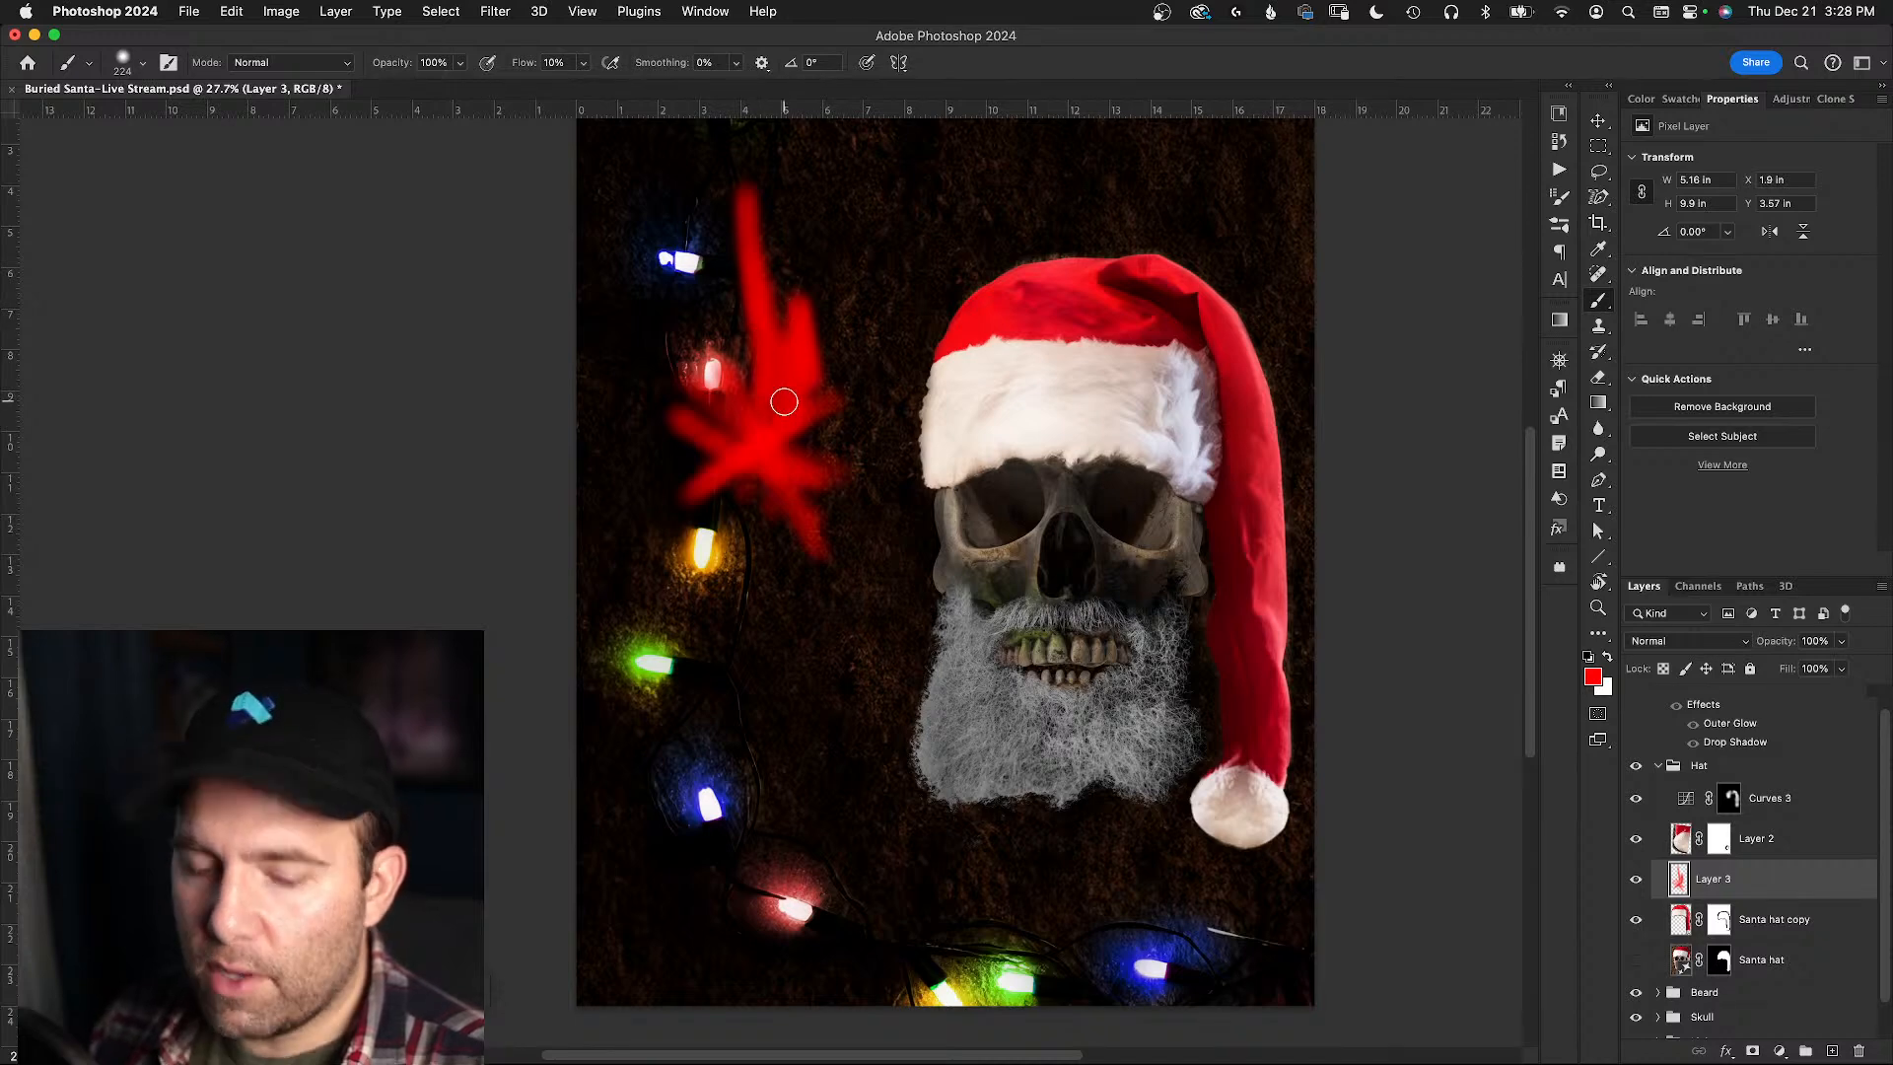
key(super+z)
key(super+z)
key(super+z)
key(super+z)
key(super+z)
key(super+z)
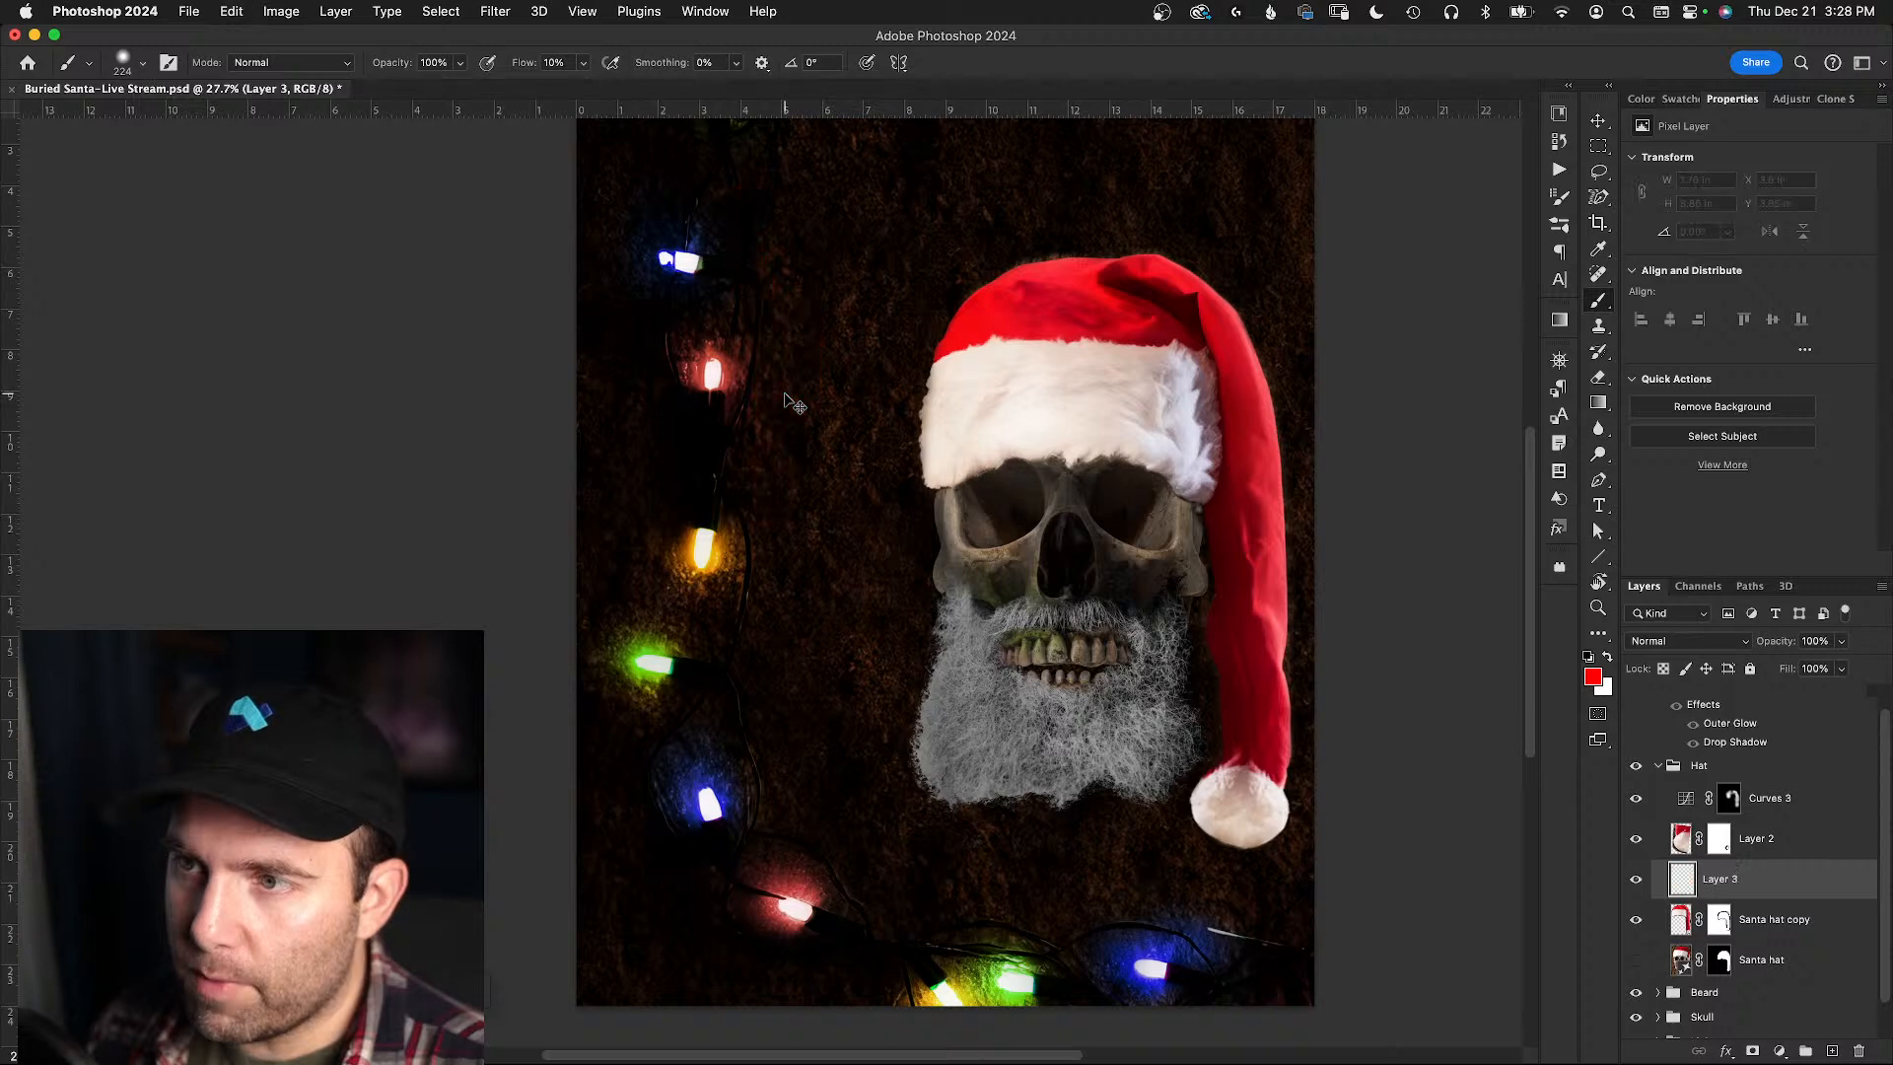
key(super+z)
key(super+z)
key(super+shift+z)
key(super+shift+z)
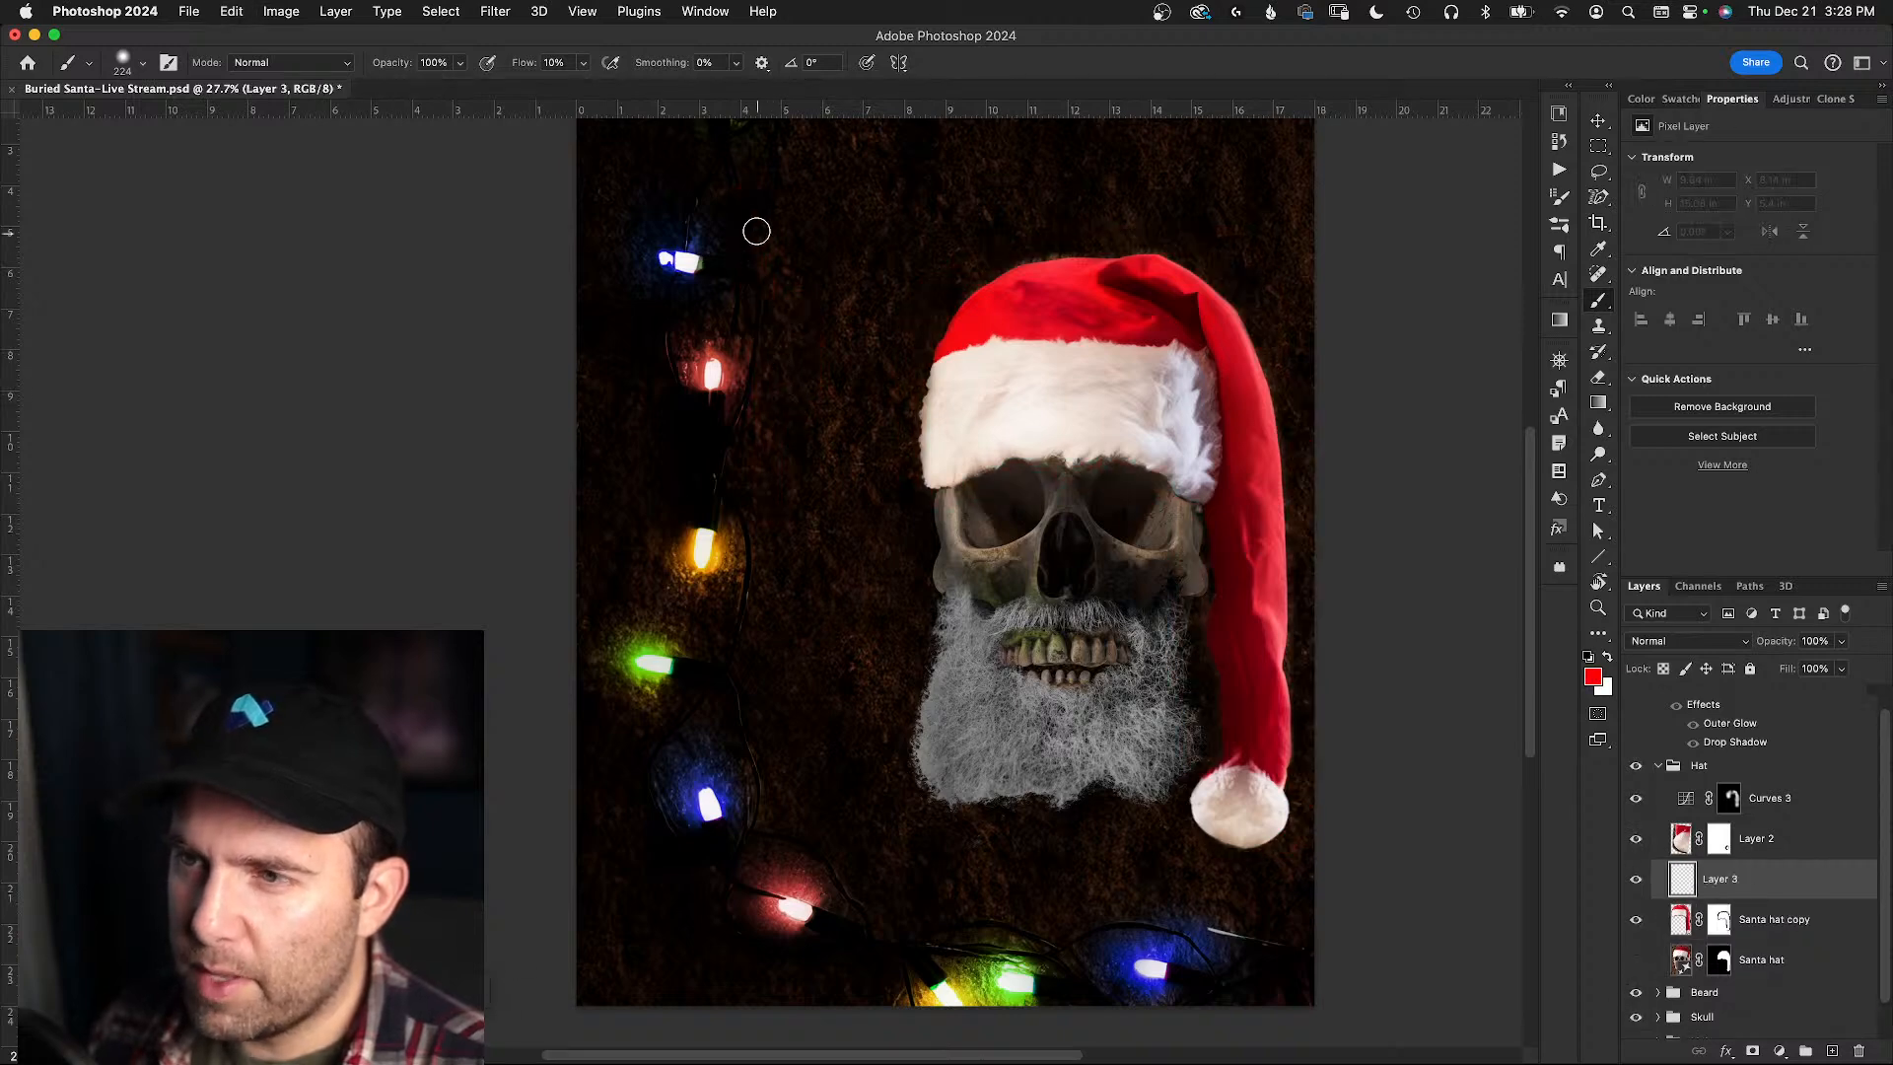
- Paint a red cross over the red light on Layer 3 with a 606-pixel brush at 10% flow
mouse_move(730, 260)
mouse_down()
mouse_move(785, 265)
mouse_move(733, 209)
mouse_move(745, 515)
mouse_up()
drag(601, 379, 883, 351)
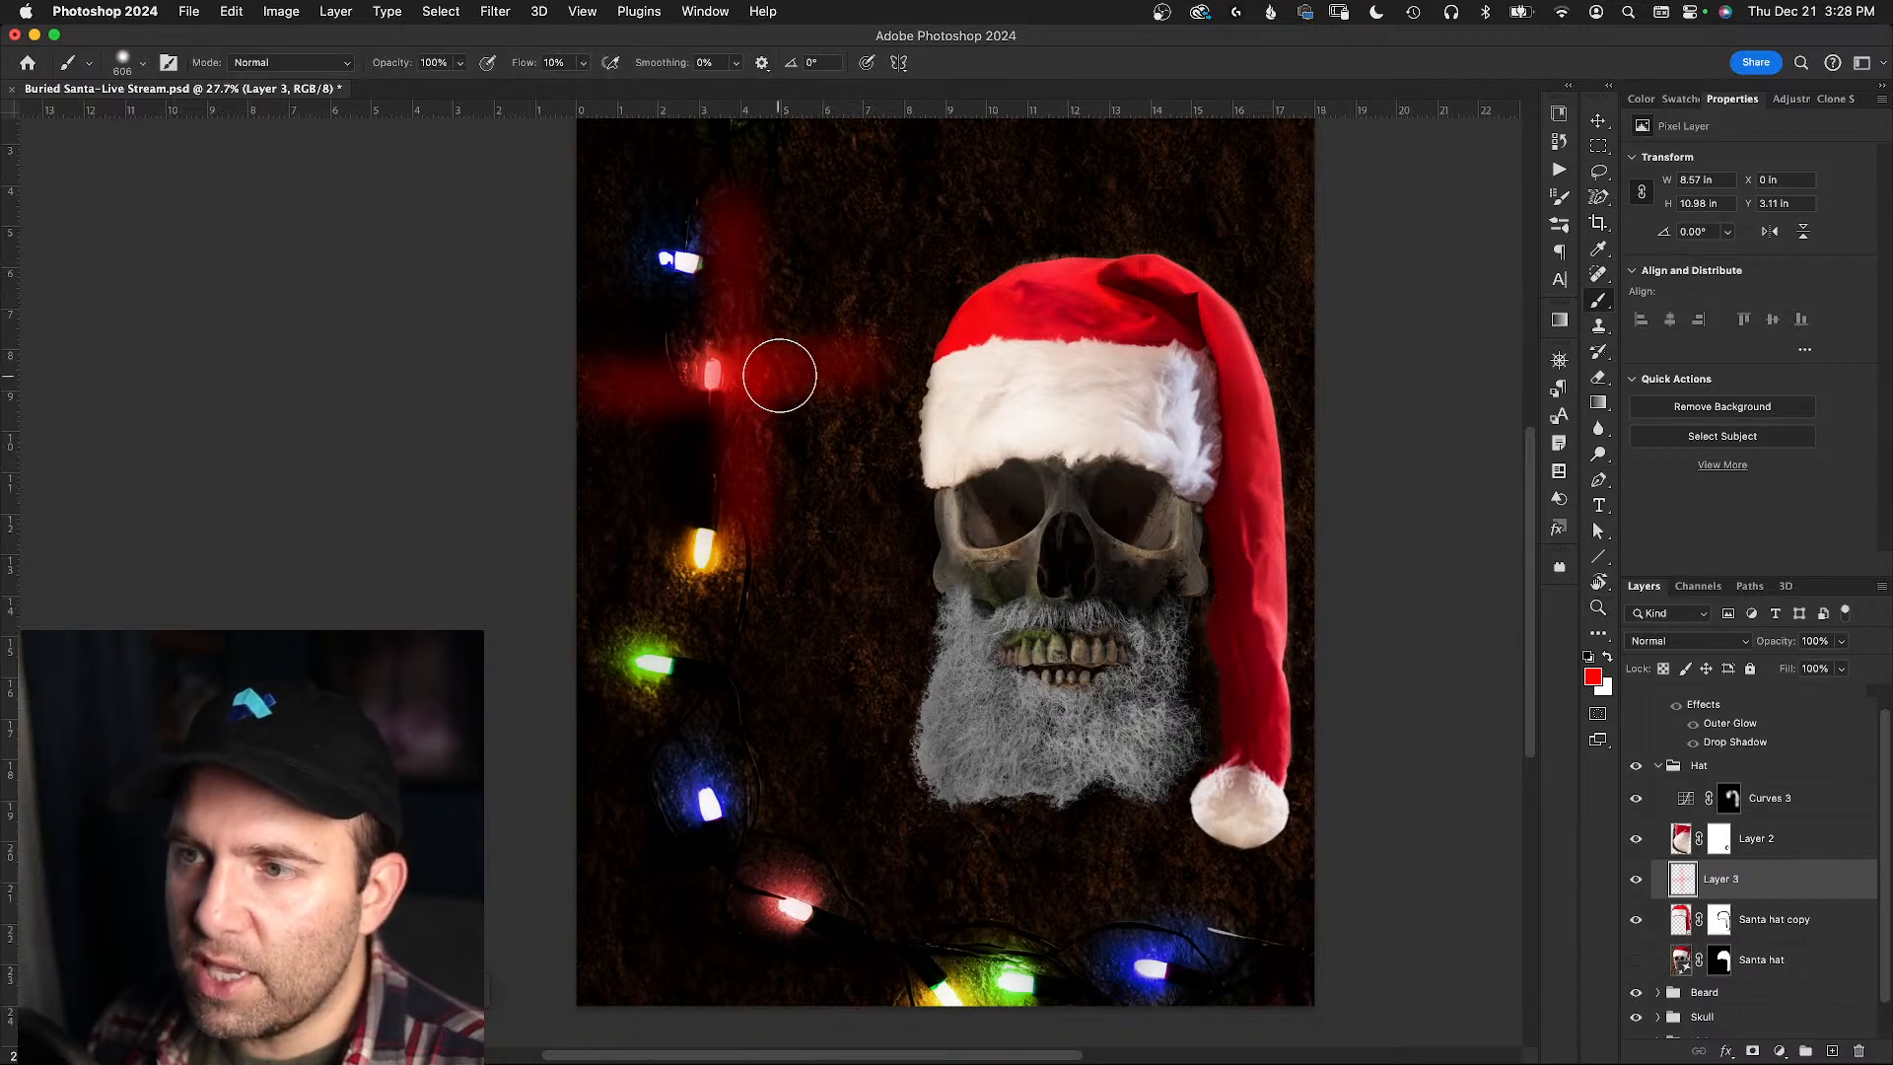
- Try another pass at 10% flow along the horizontal bar of the red cross, and undo it
key(z)
mouse_move(769, 369)
mouse_down()
mouse_move(816, 371)
mouse_move(799, 349)
mouse_up()
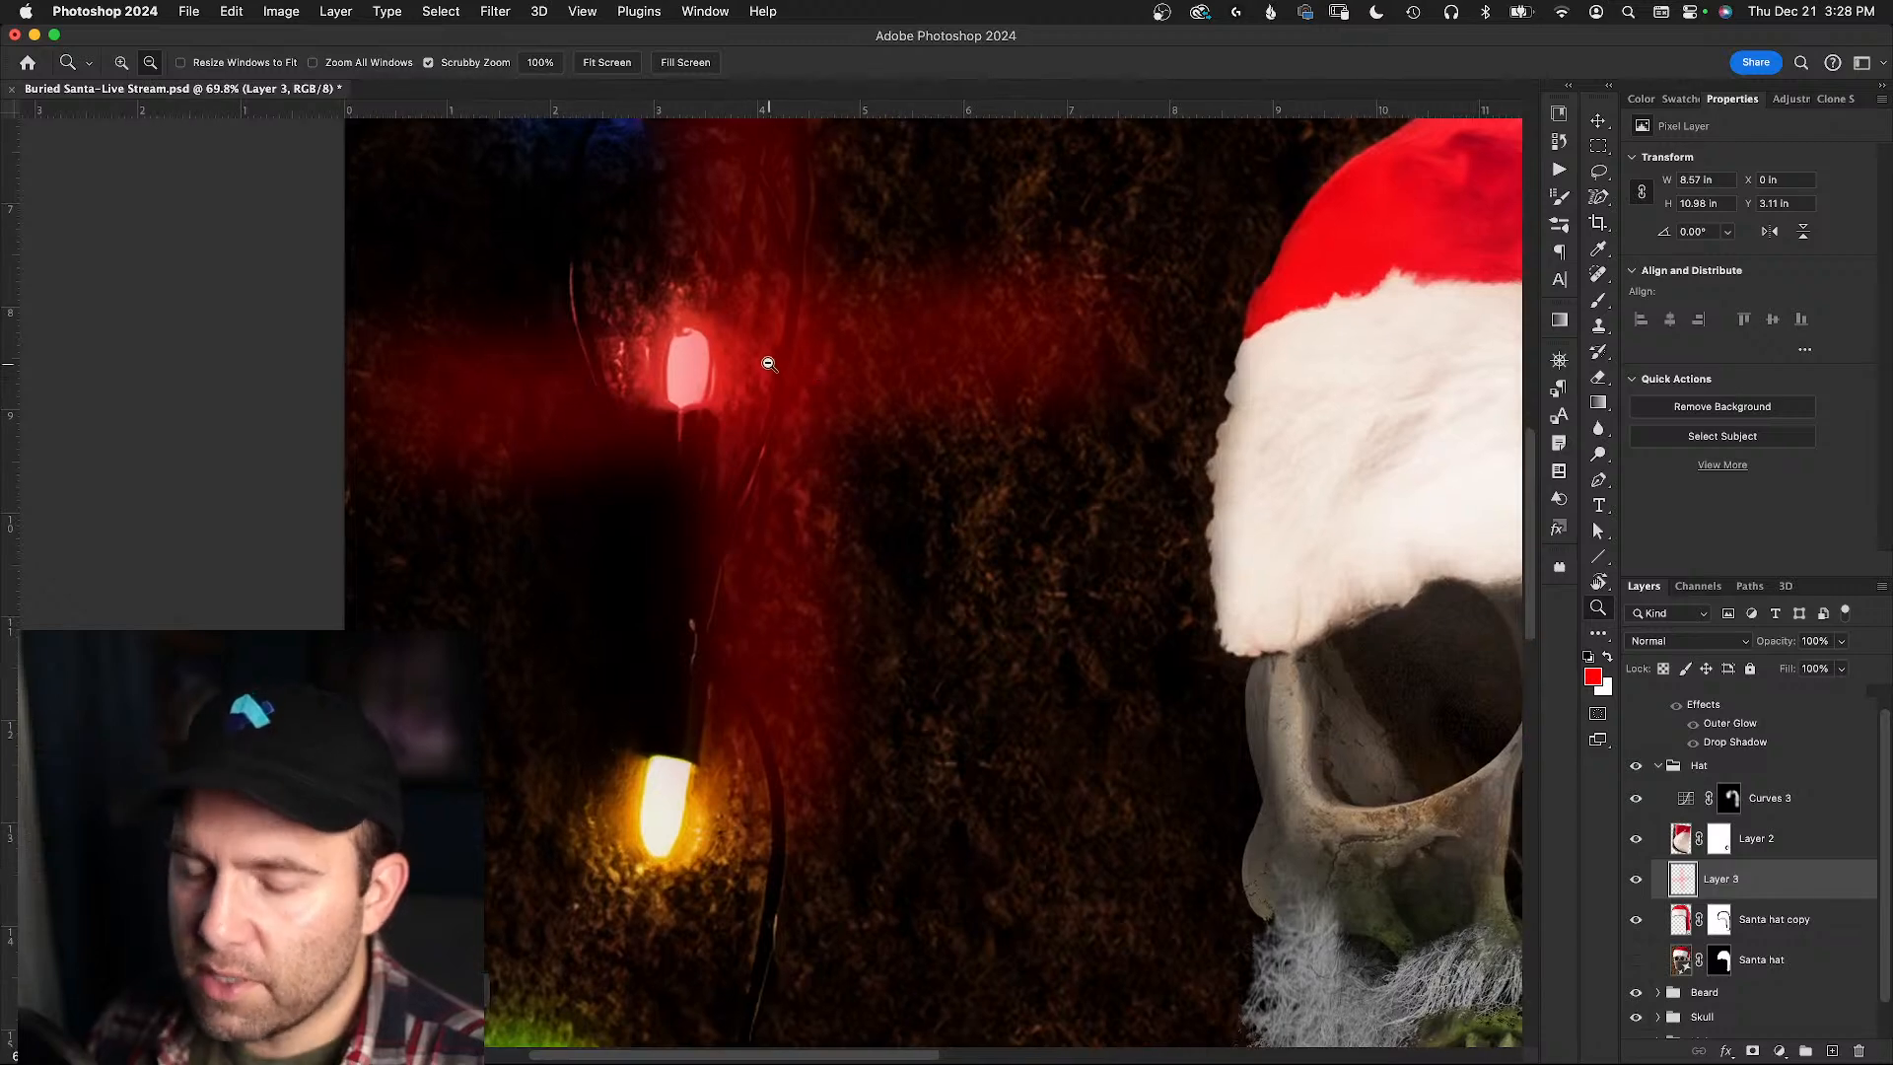
key(b)
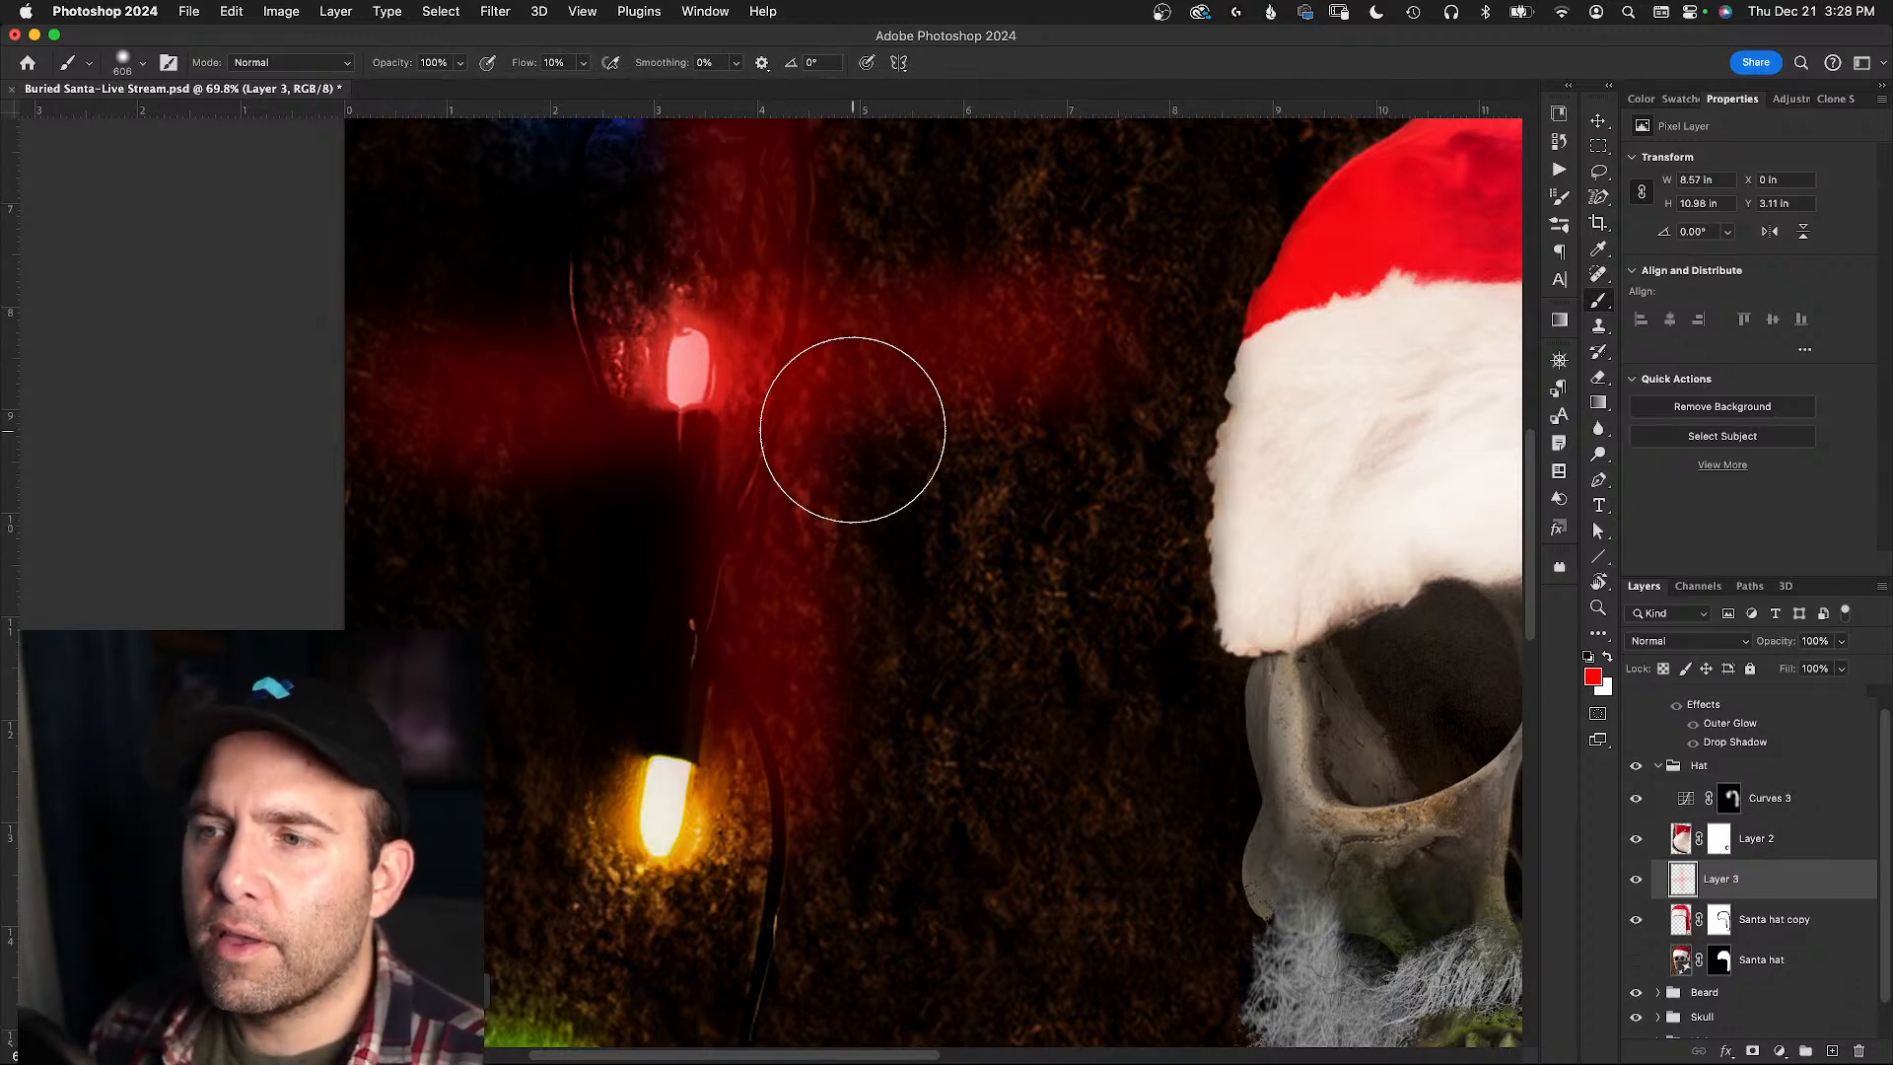
mouse_move(1021, 350)
mouse_down()
mouse_move(525, 403)
mouse_move(672, 407)
mouse_up()
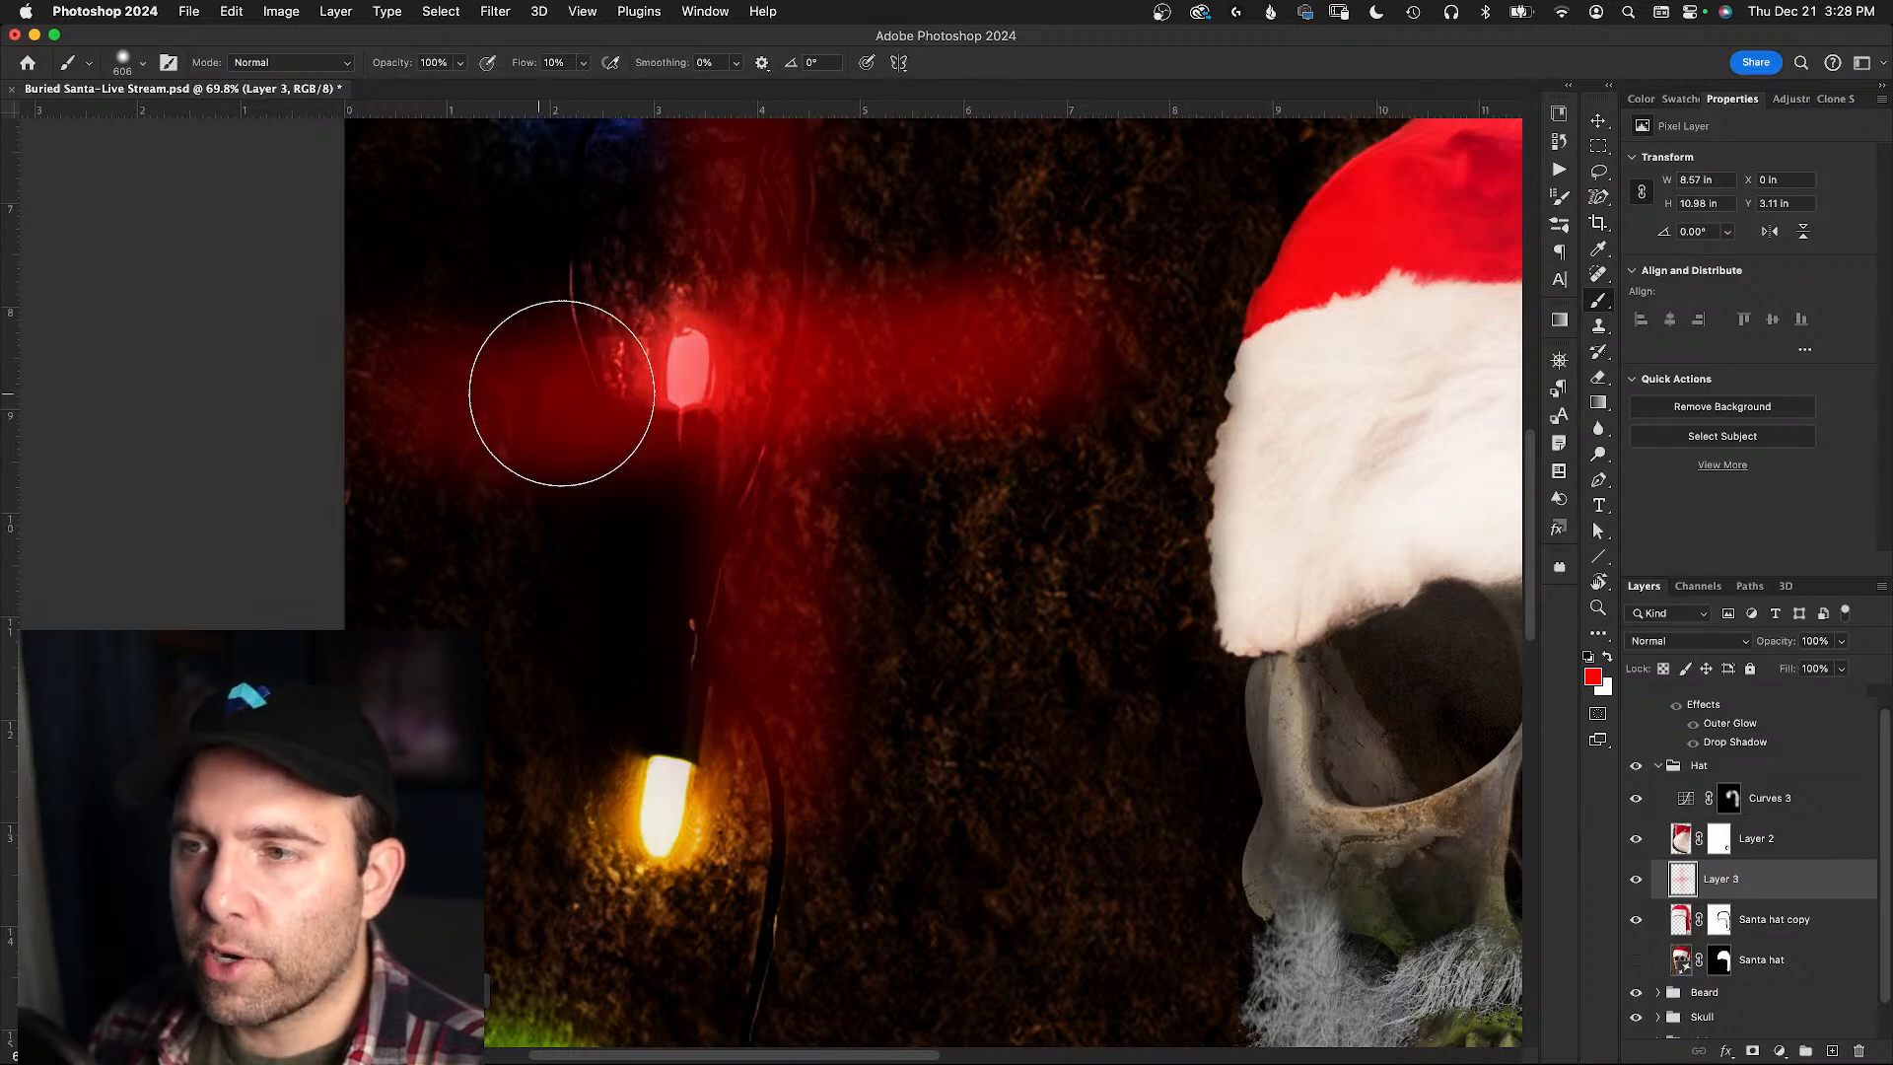
key(super+z)
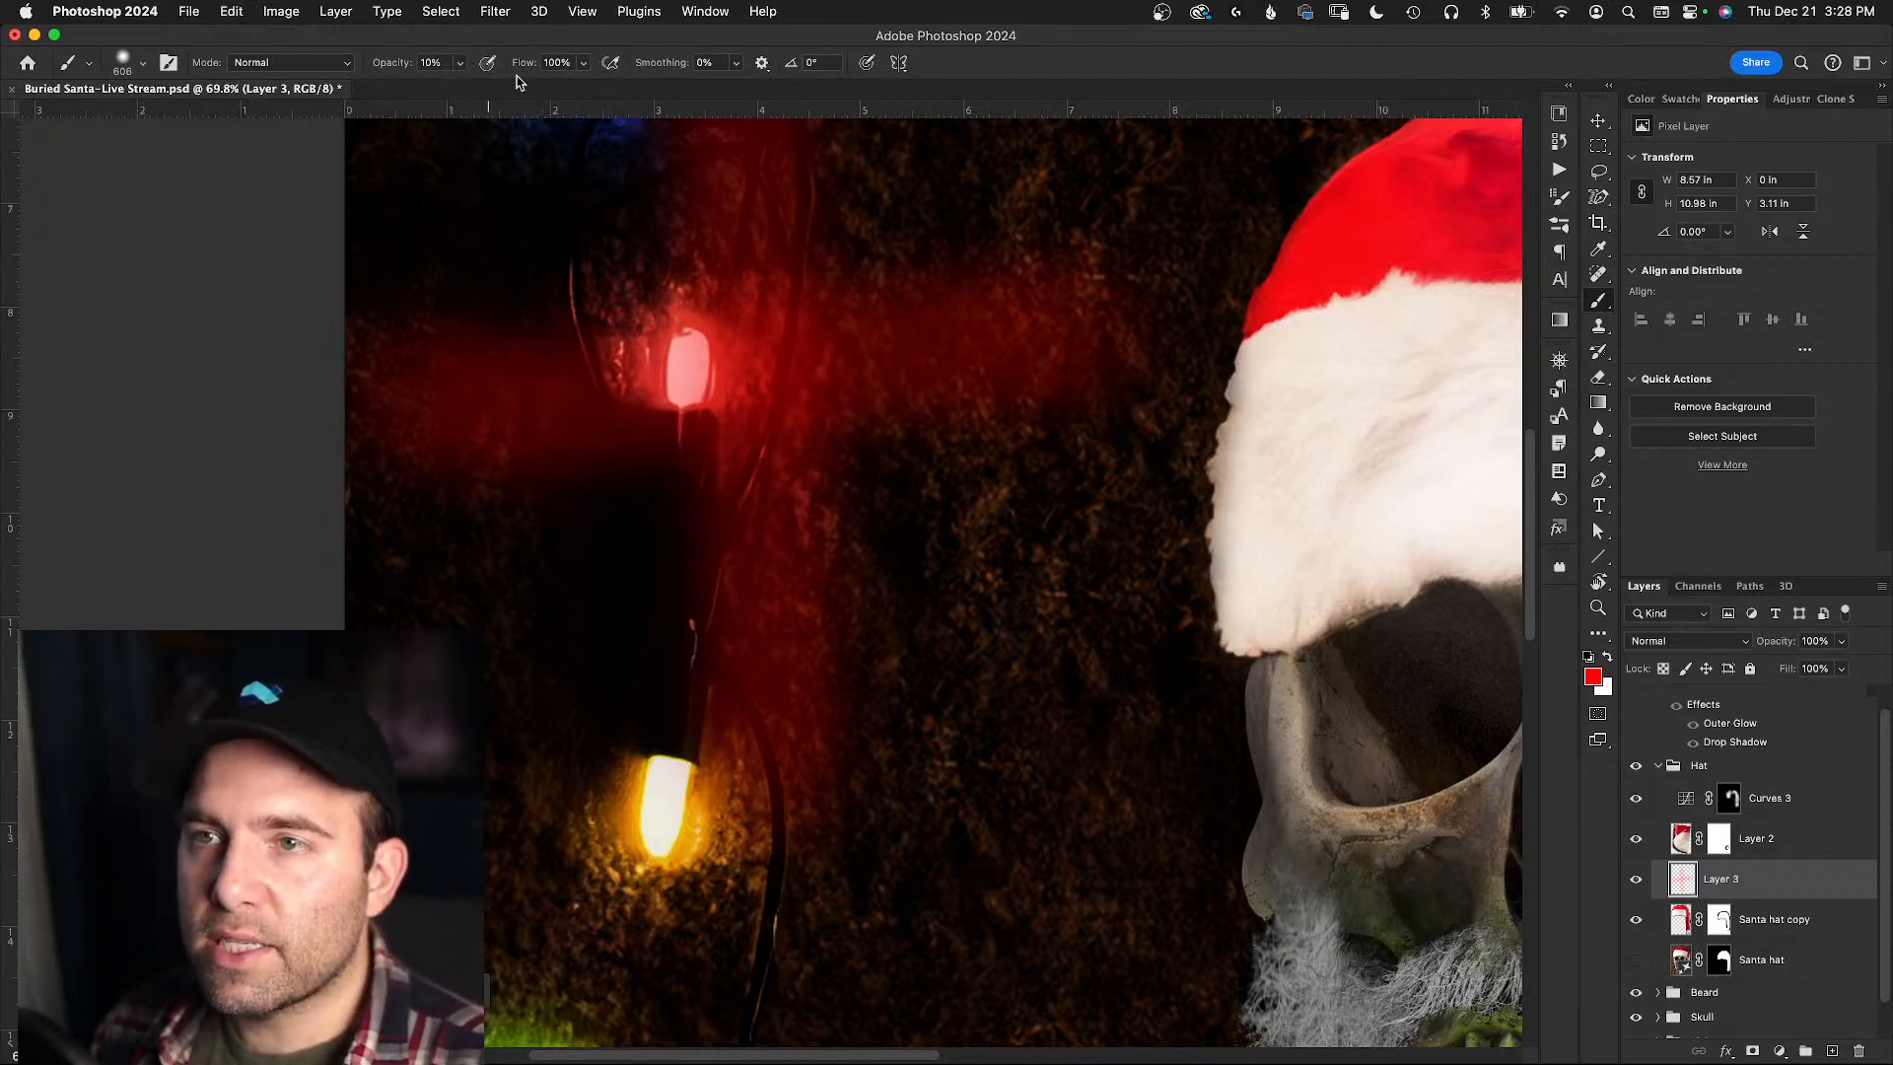
- Try painting a red cross between the lights and beard at 10% opacity and 100% flow, and undo it
drag(956, 664, 878, 251)
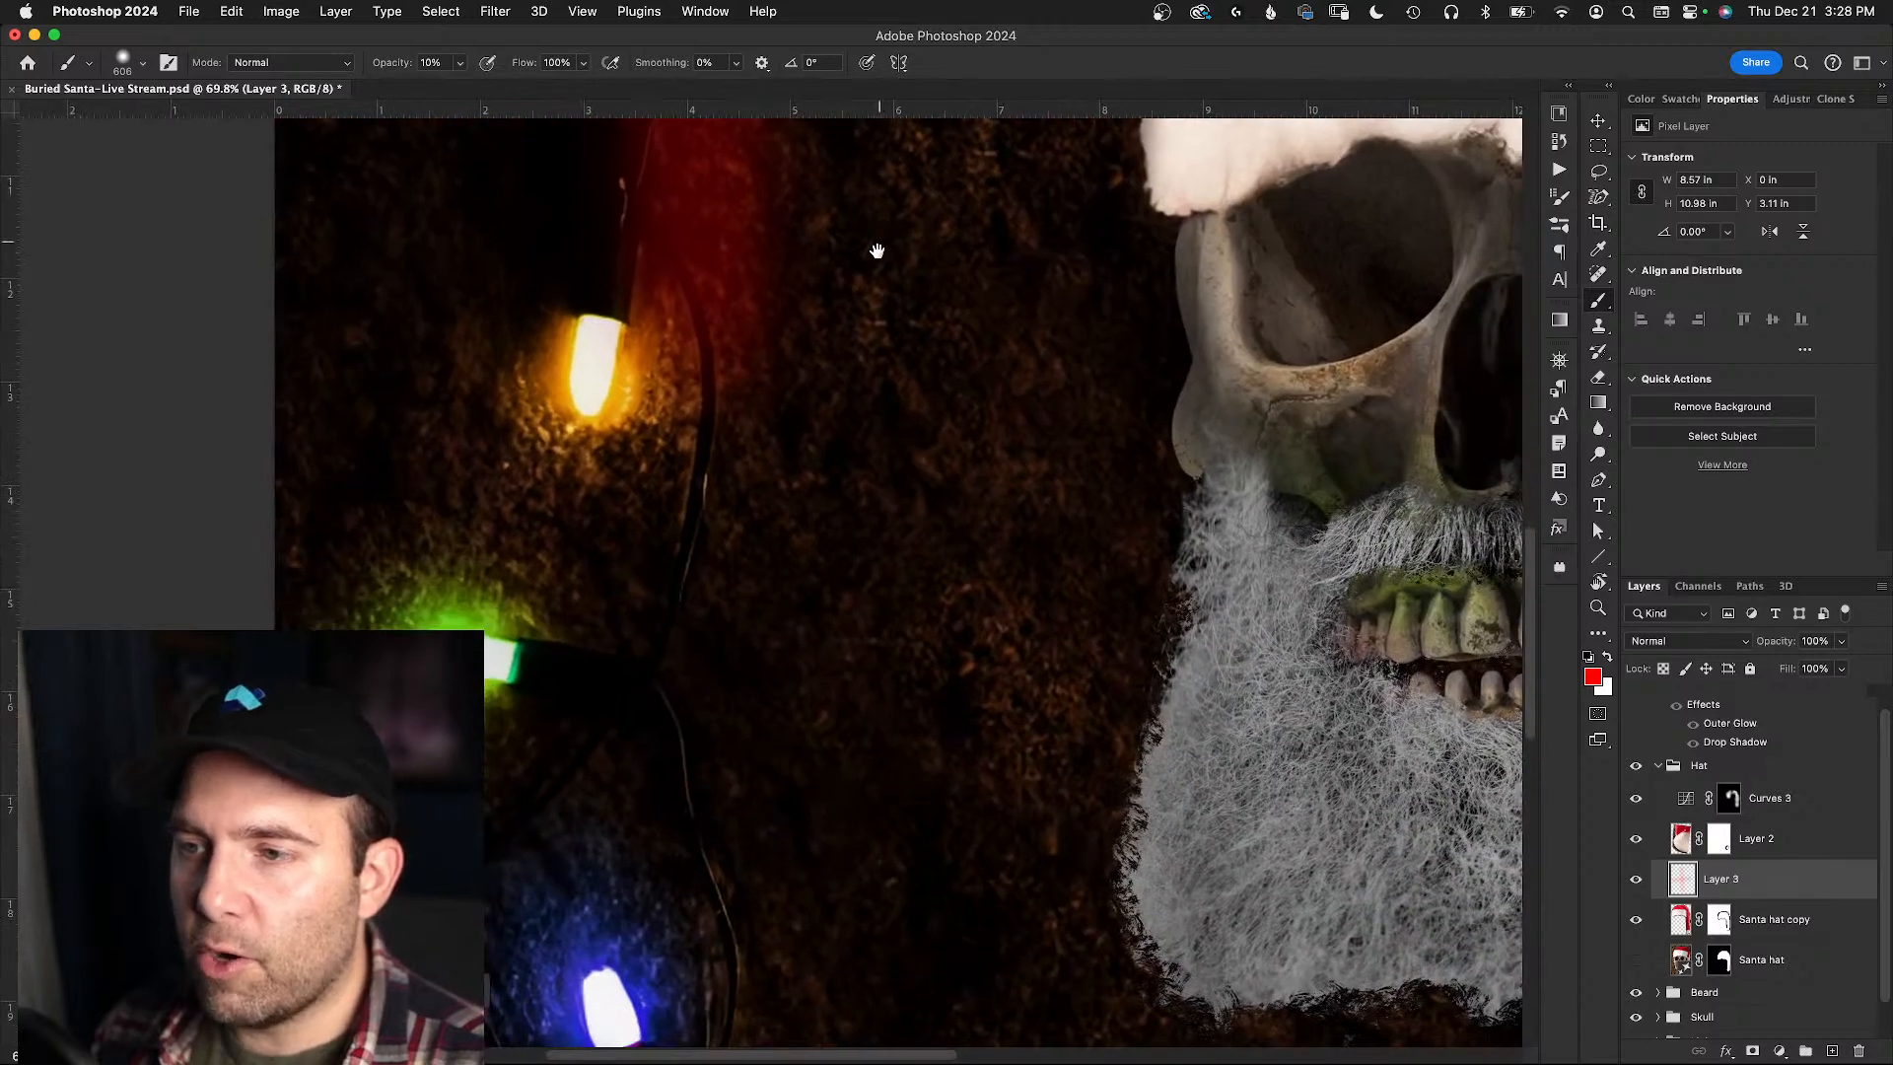
click(839, 474)
drag(839, 474, 845, 891)
drag(517, 687, 1129, 638)
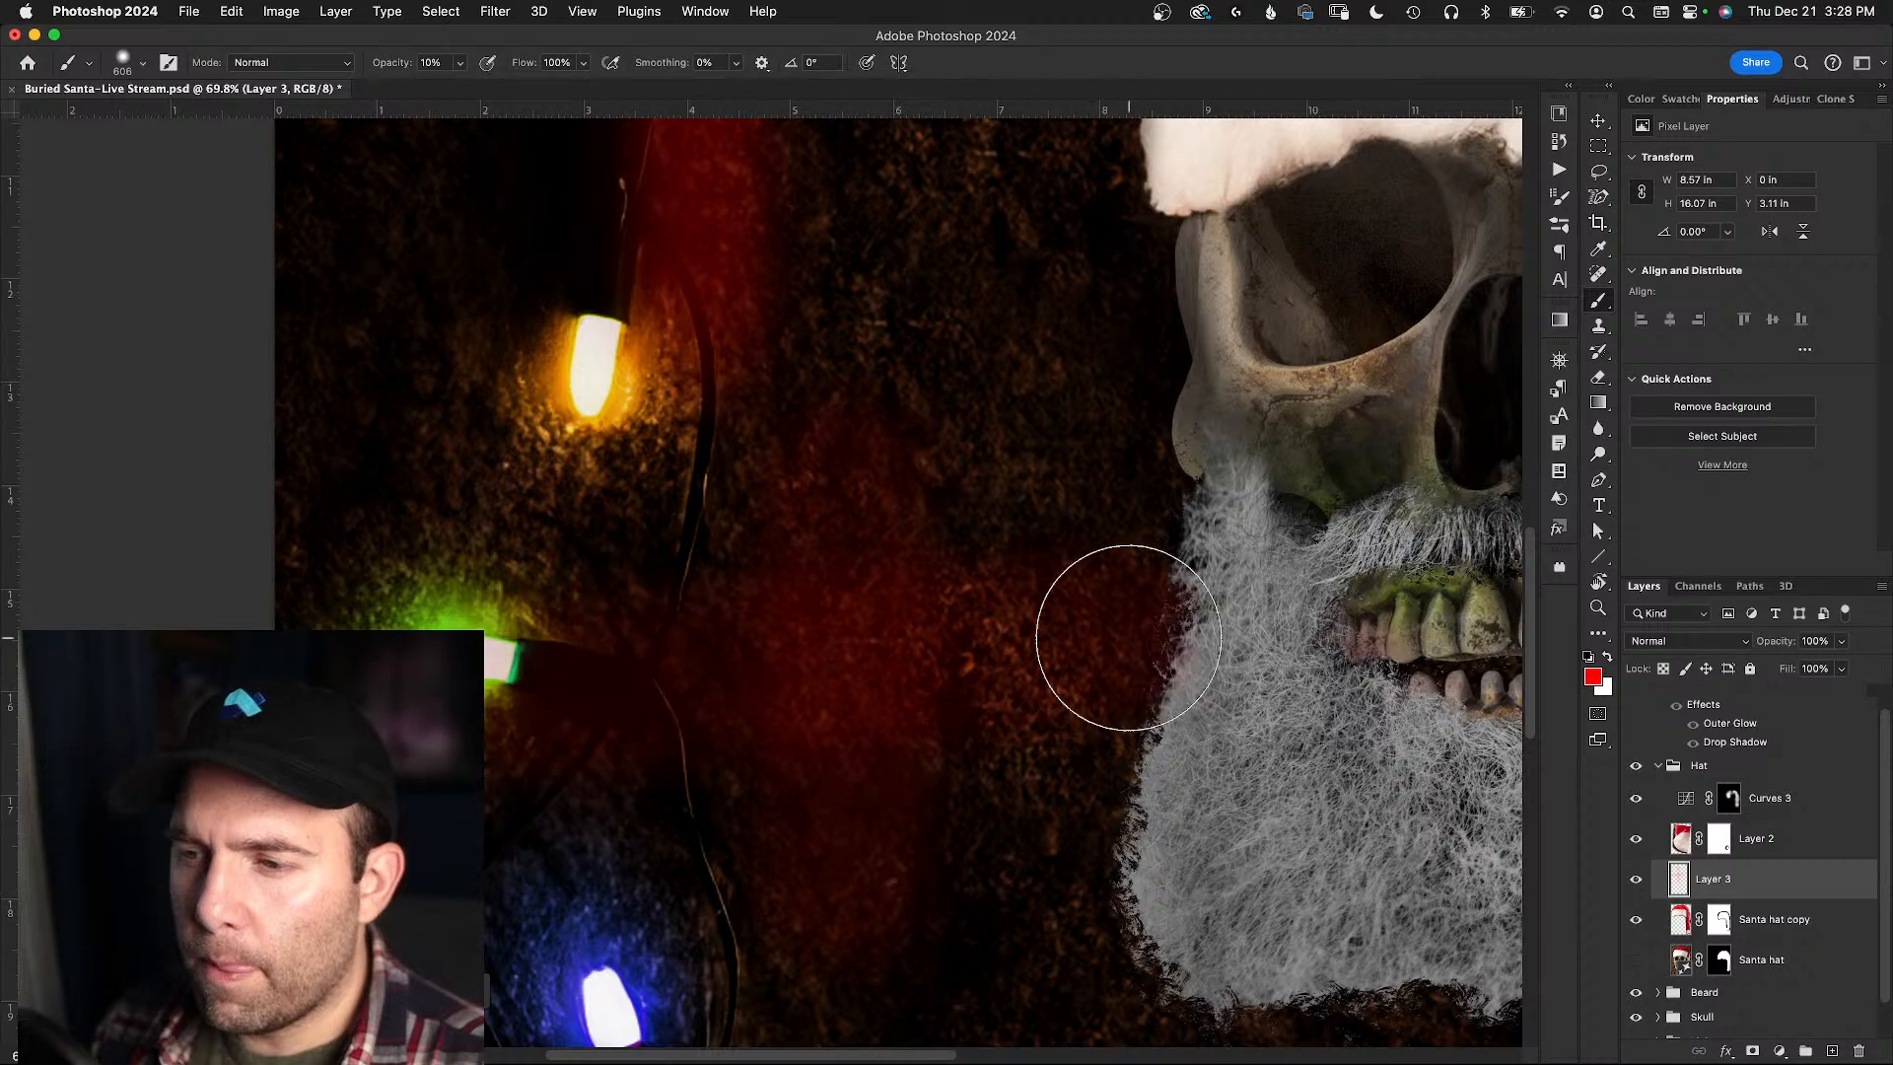
key(super+z)
key(super+z)
key(super+z)
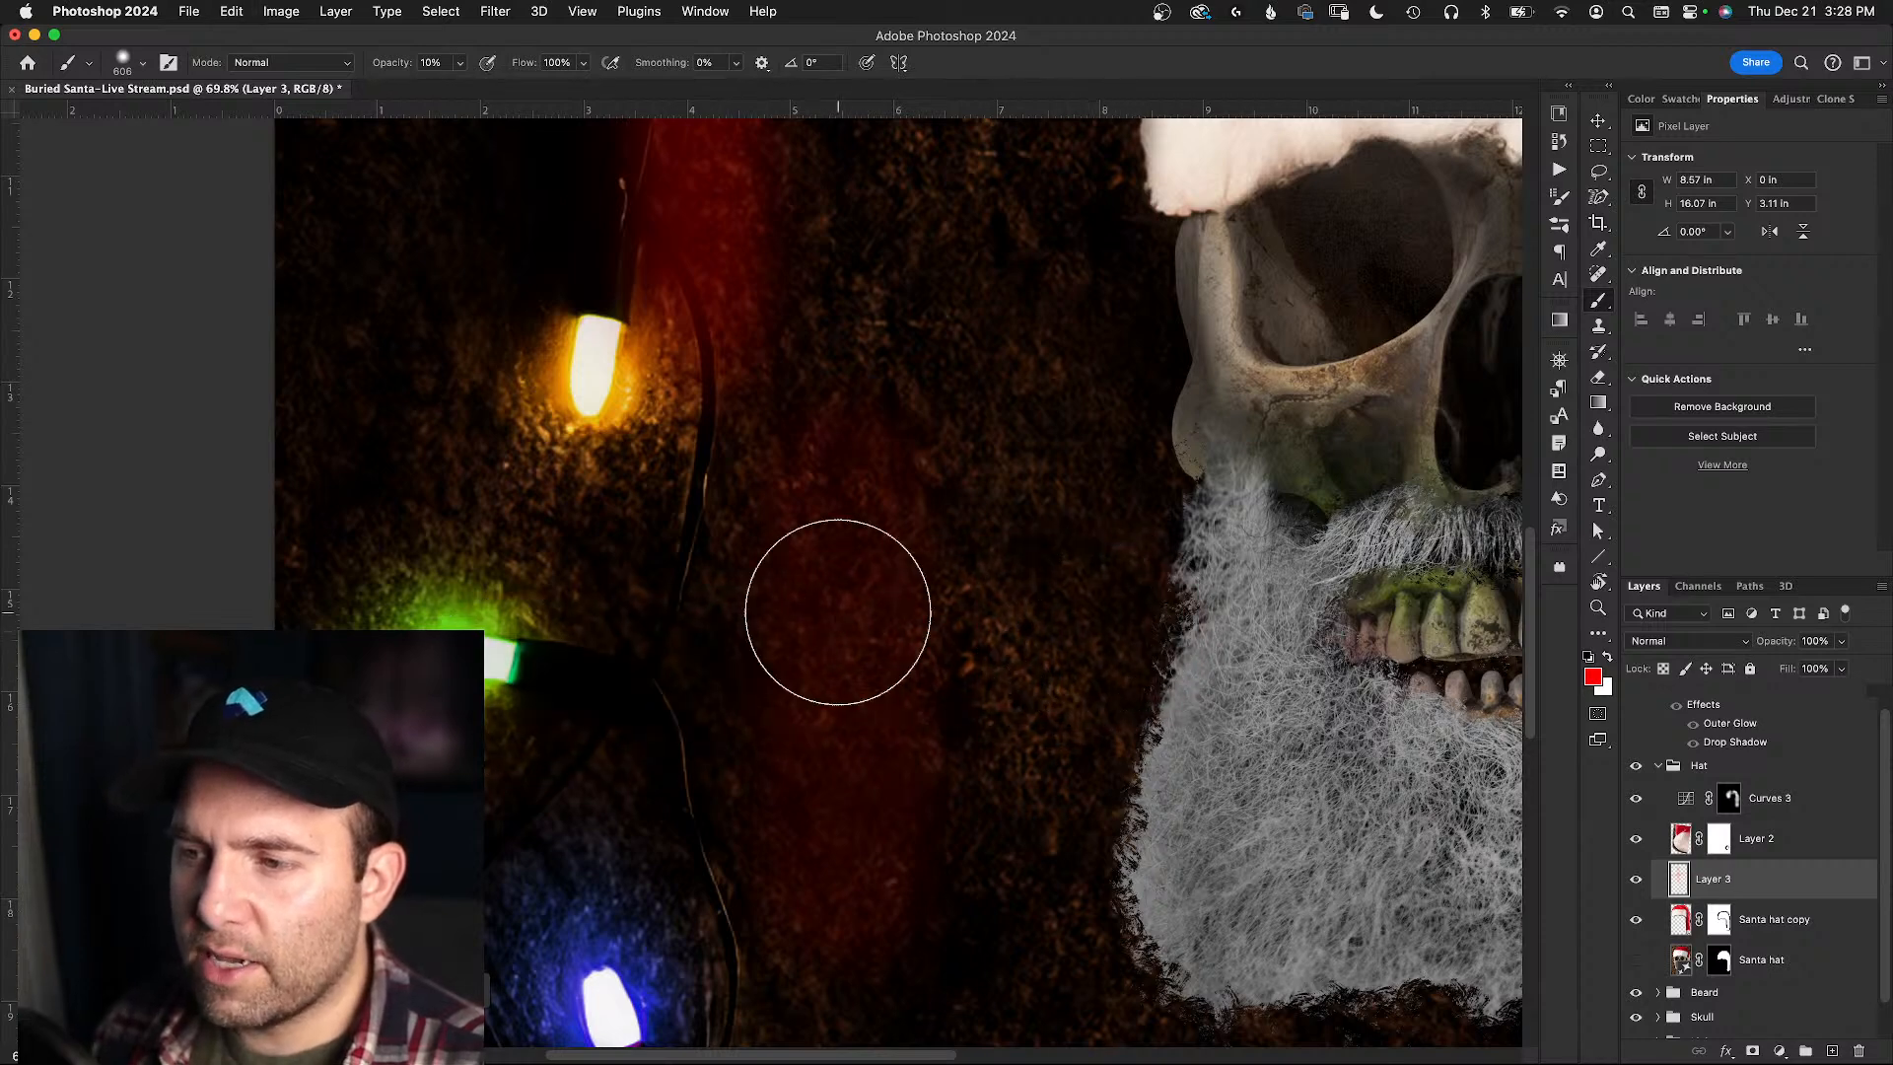
- Set the brush opacity to 50% and paint a red cross with overlapping horizontal strokes between the lights and beard
key(5)
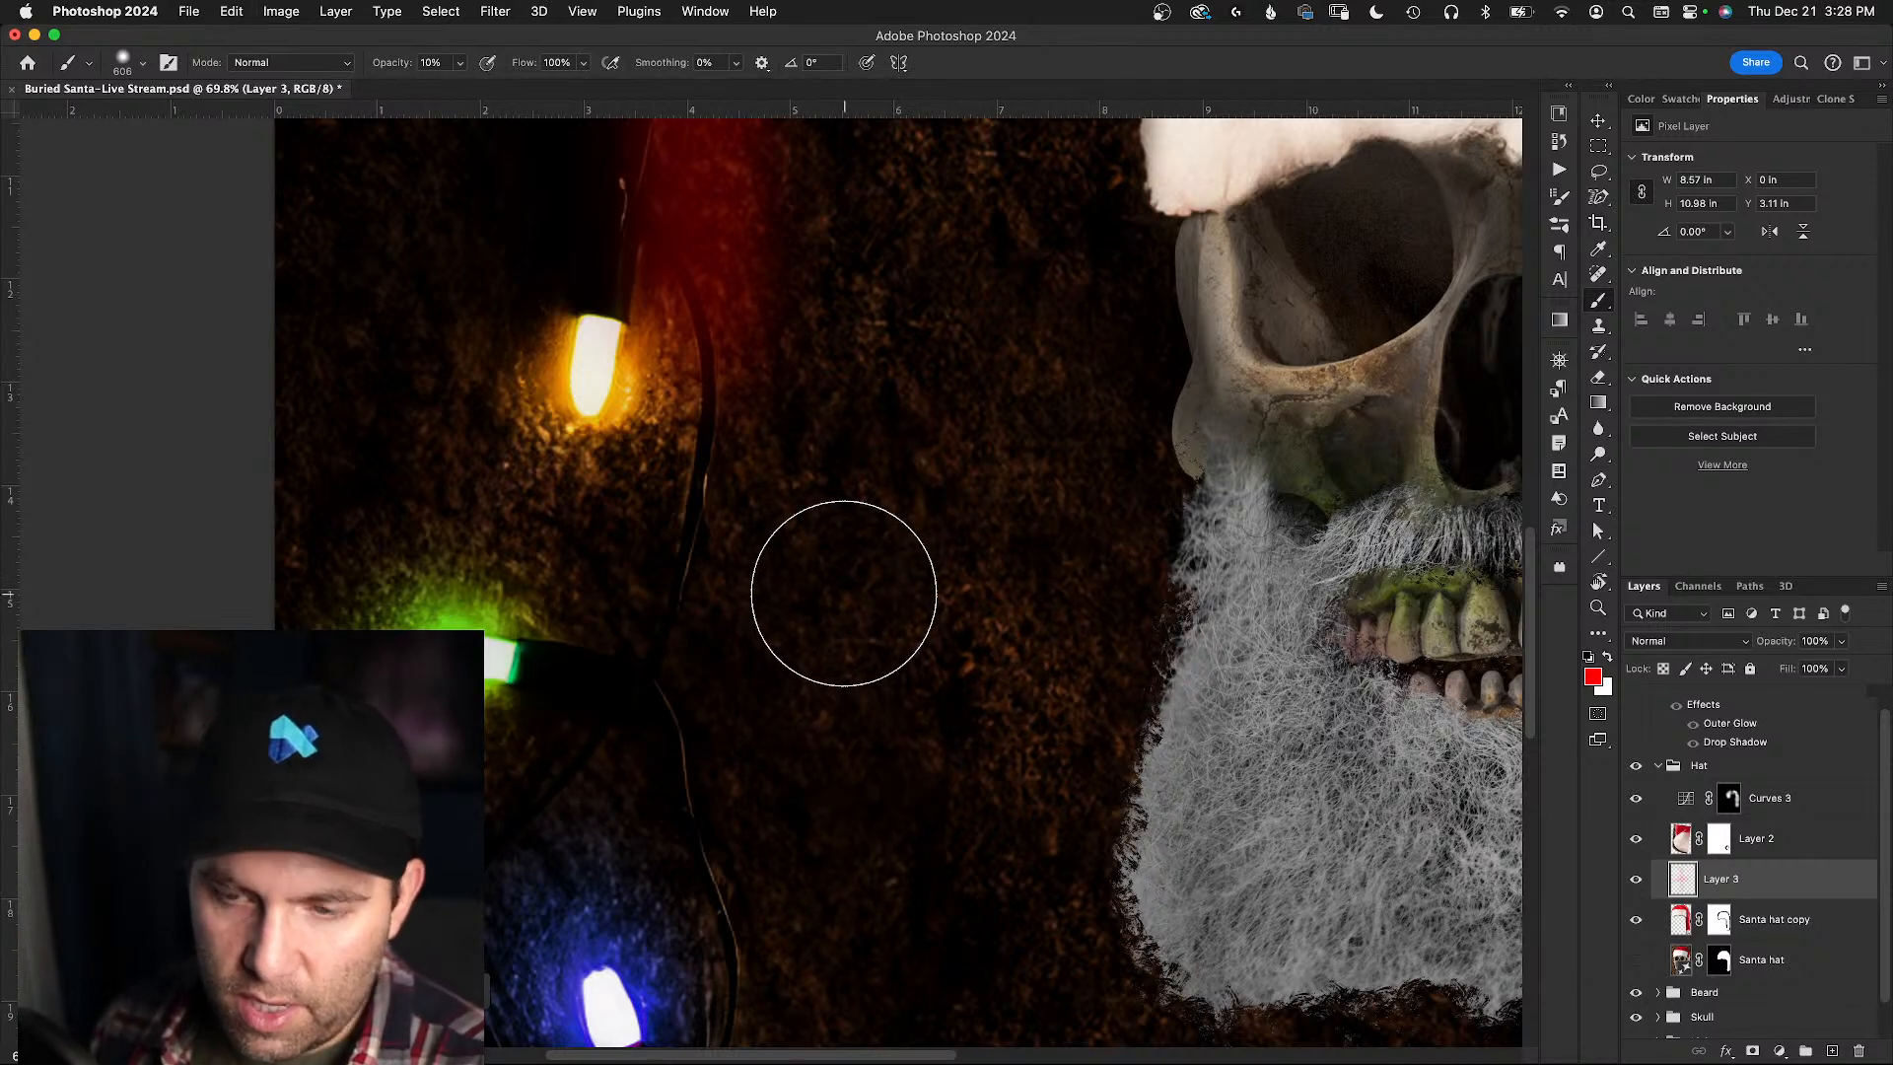
drag(868, 409, 891, 908)
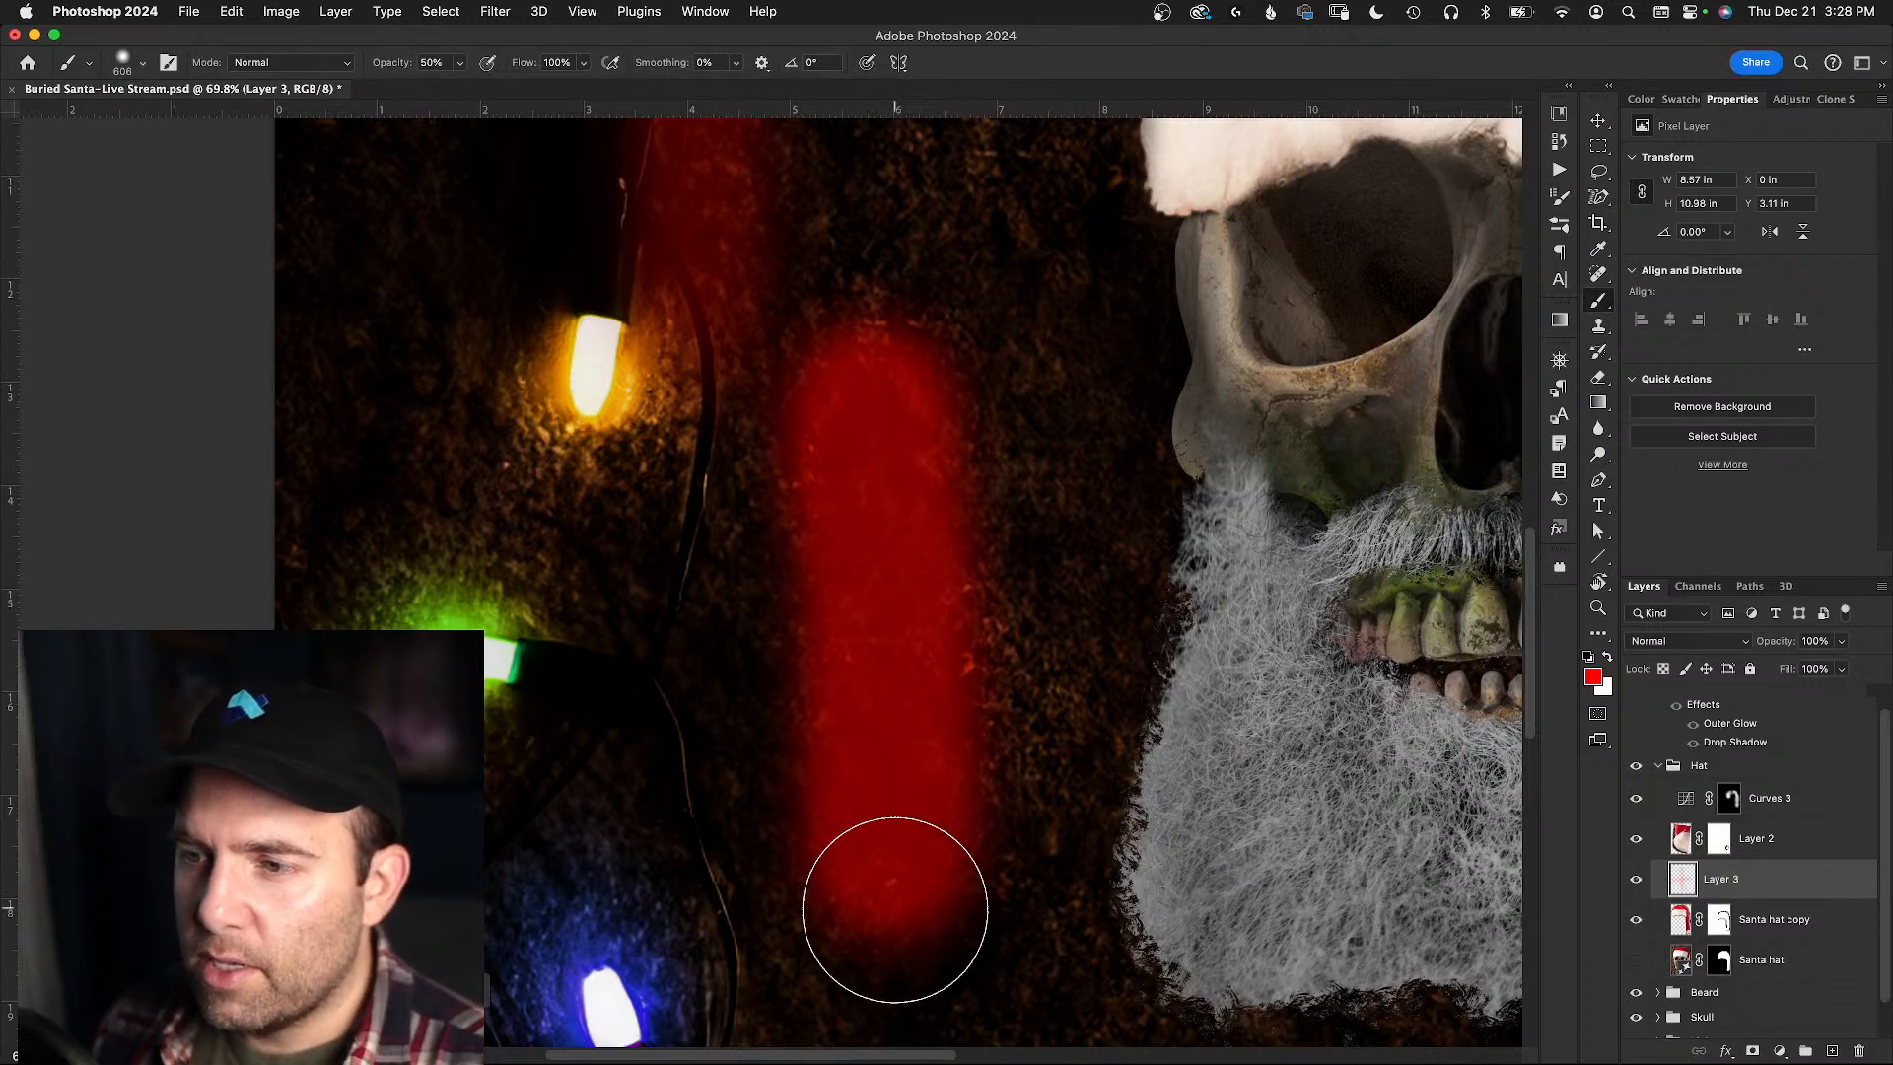
drag(562, 663, 1196, 634)
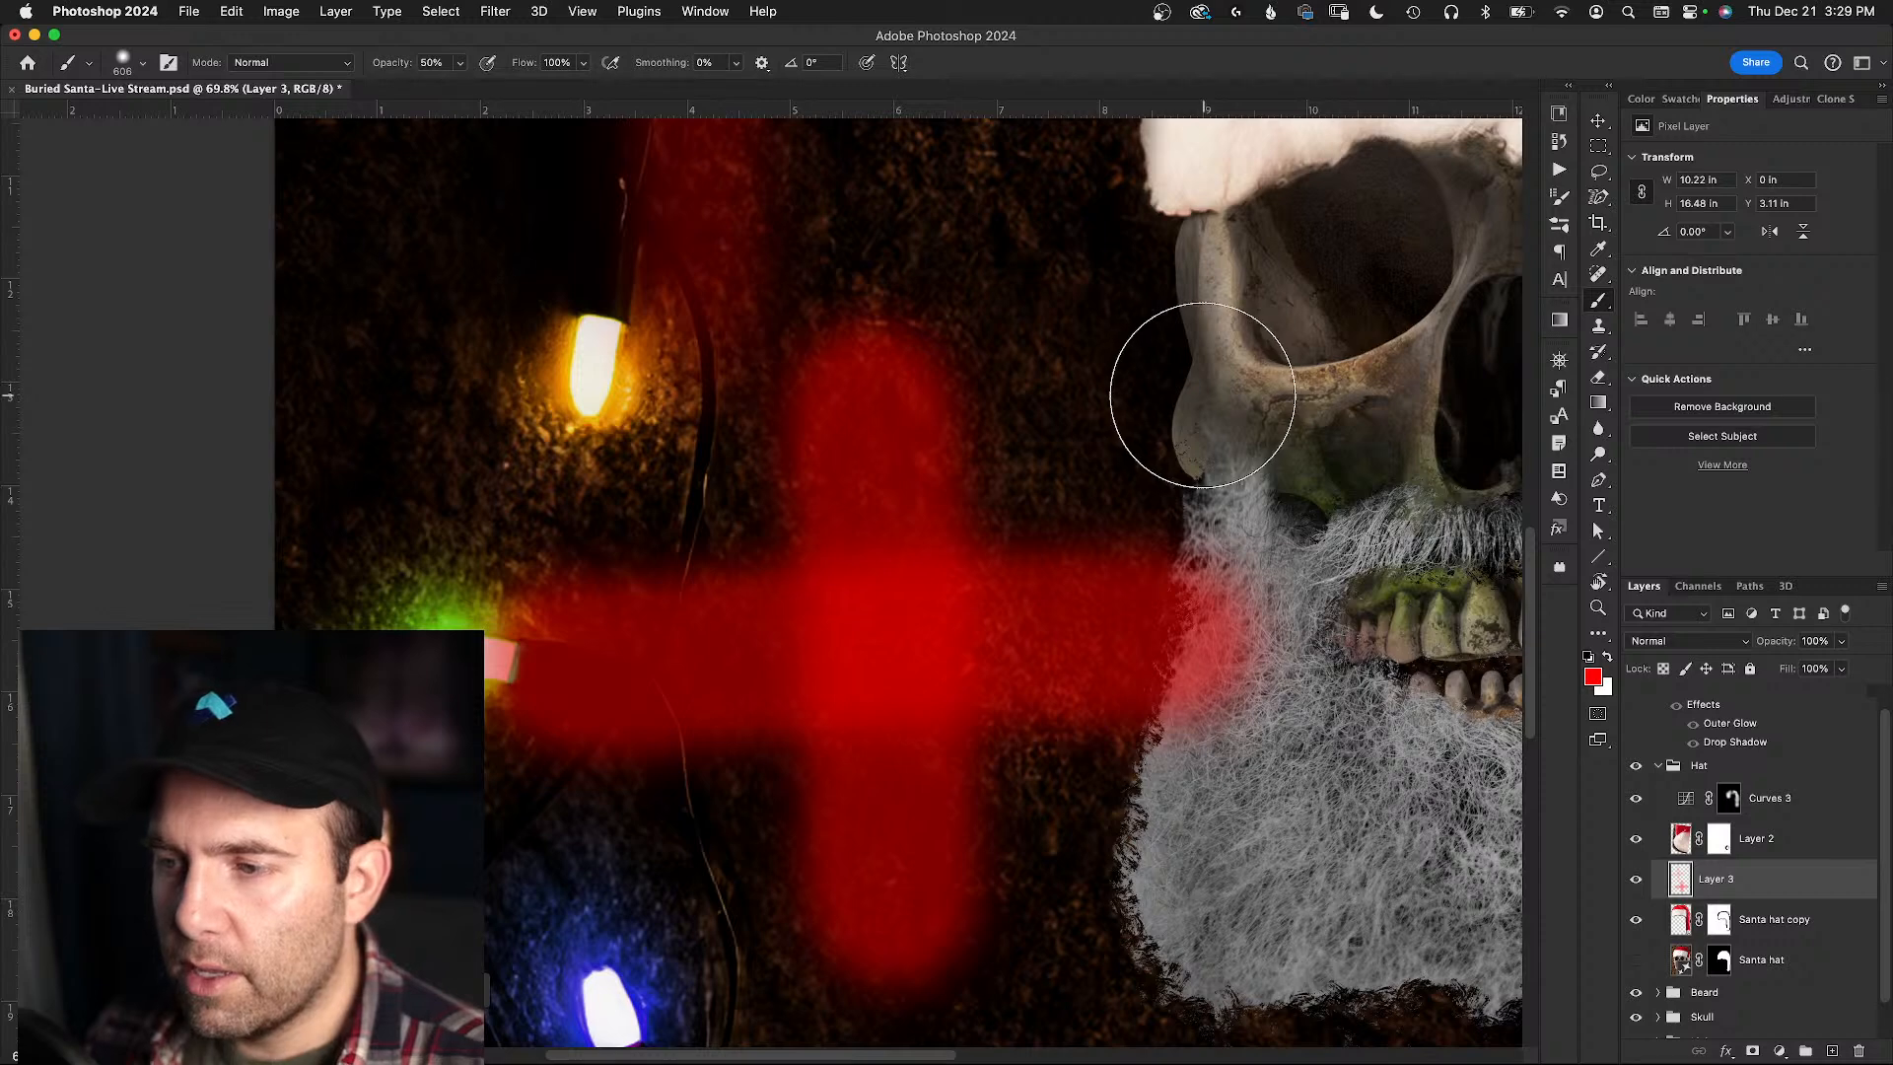
mouse_move(612, 726)
mouse_down()
mouse_move(1107, 749)
mouse_move(1157, 796)
mouse_move(529, 920)
mouse_move(548, 877)
mouse_move(722, 840)
mouse_up()
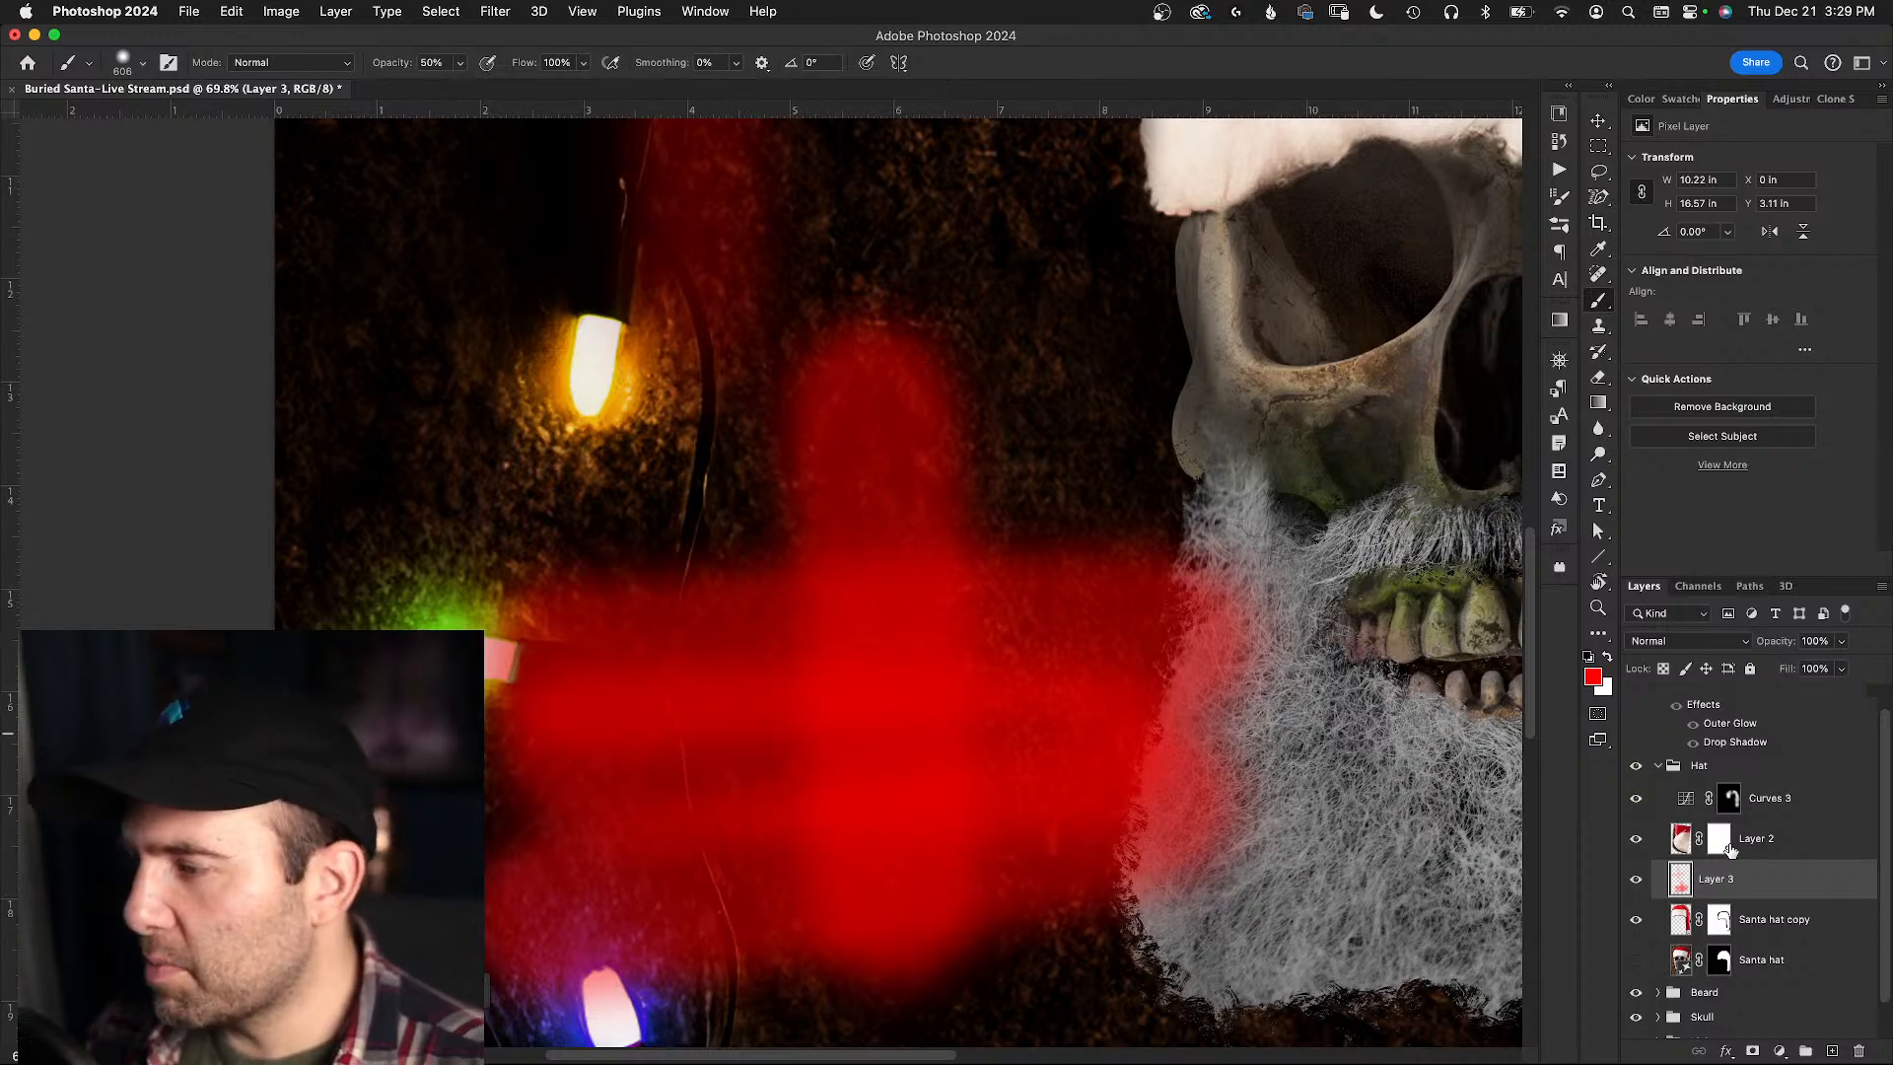
- Add a white (ffffff) Solid Color fill layer and move it directly below Layer 3
click(1779, 1053)
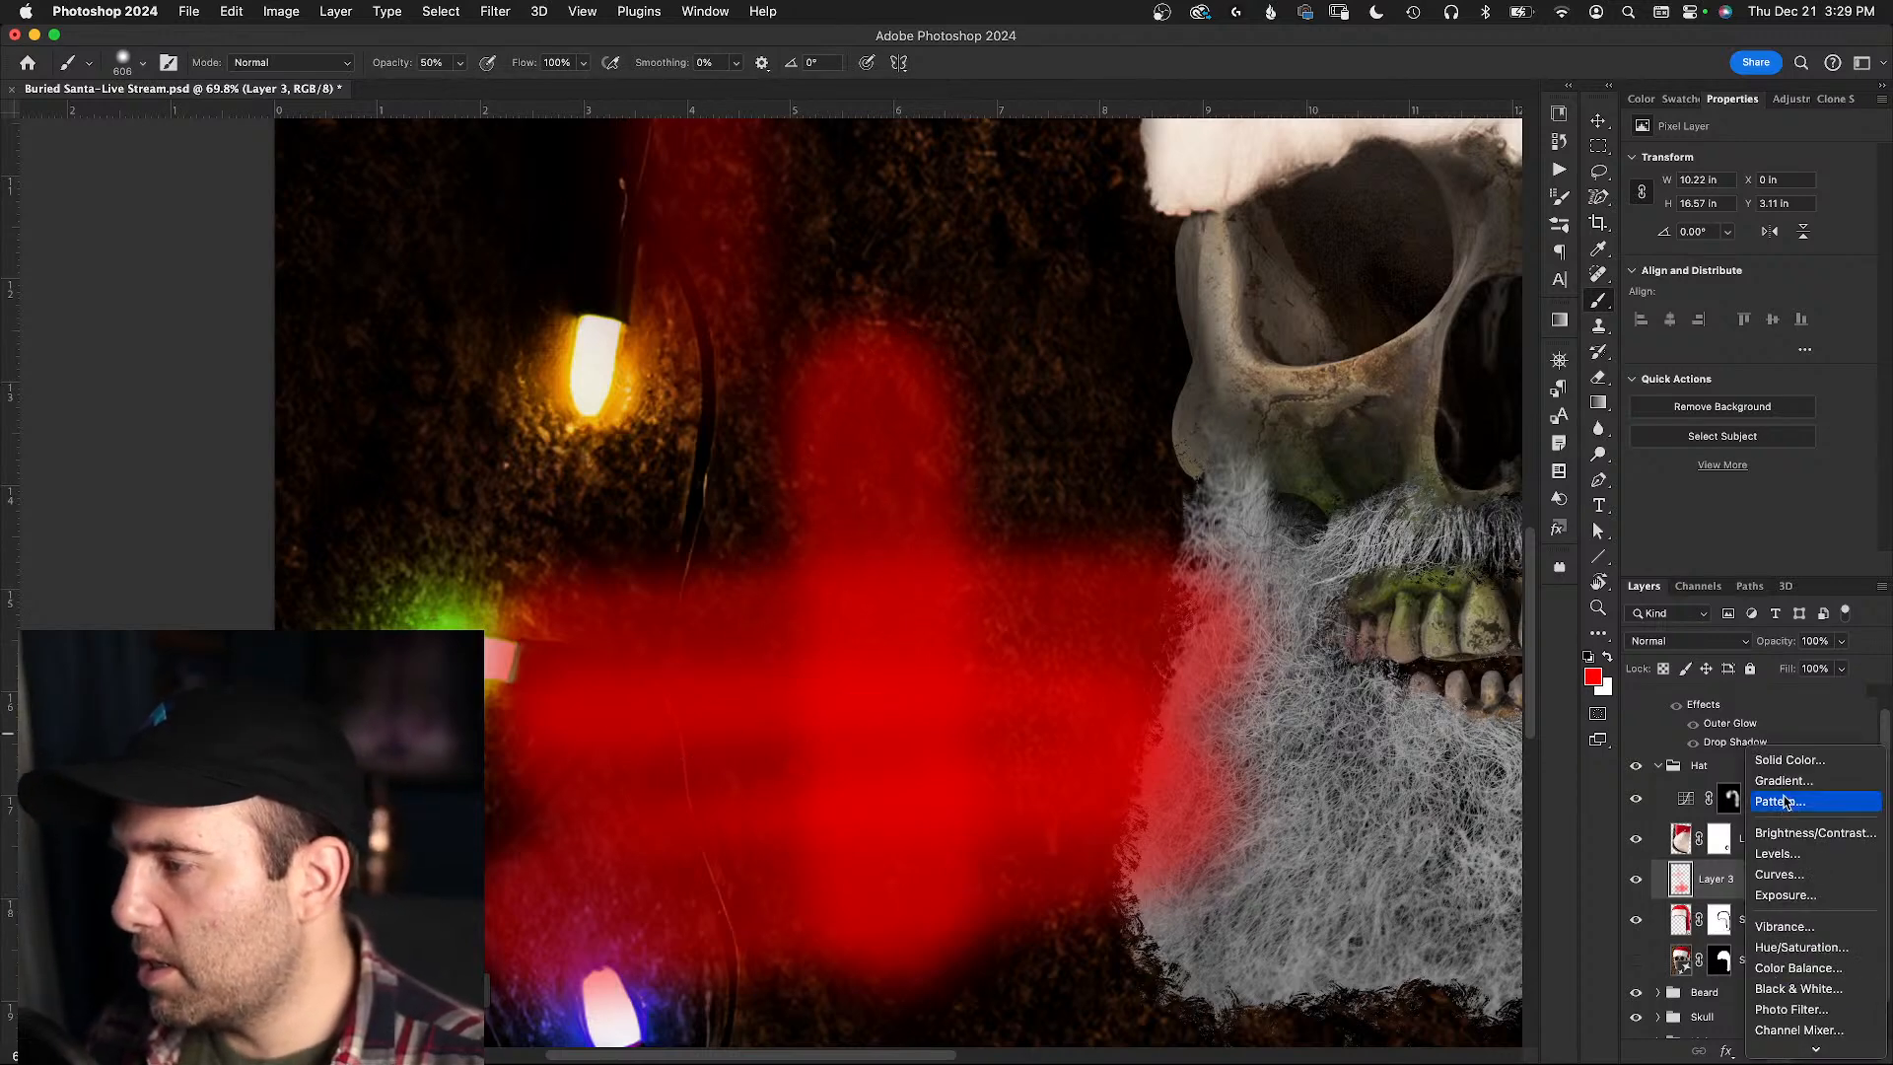
click(1796, 767)
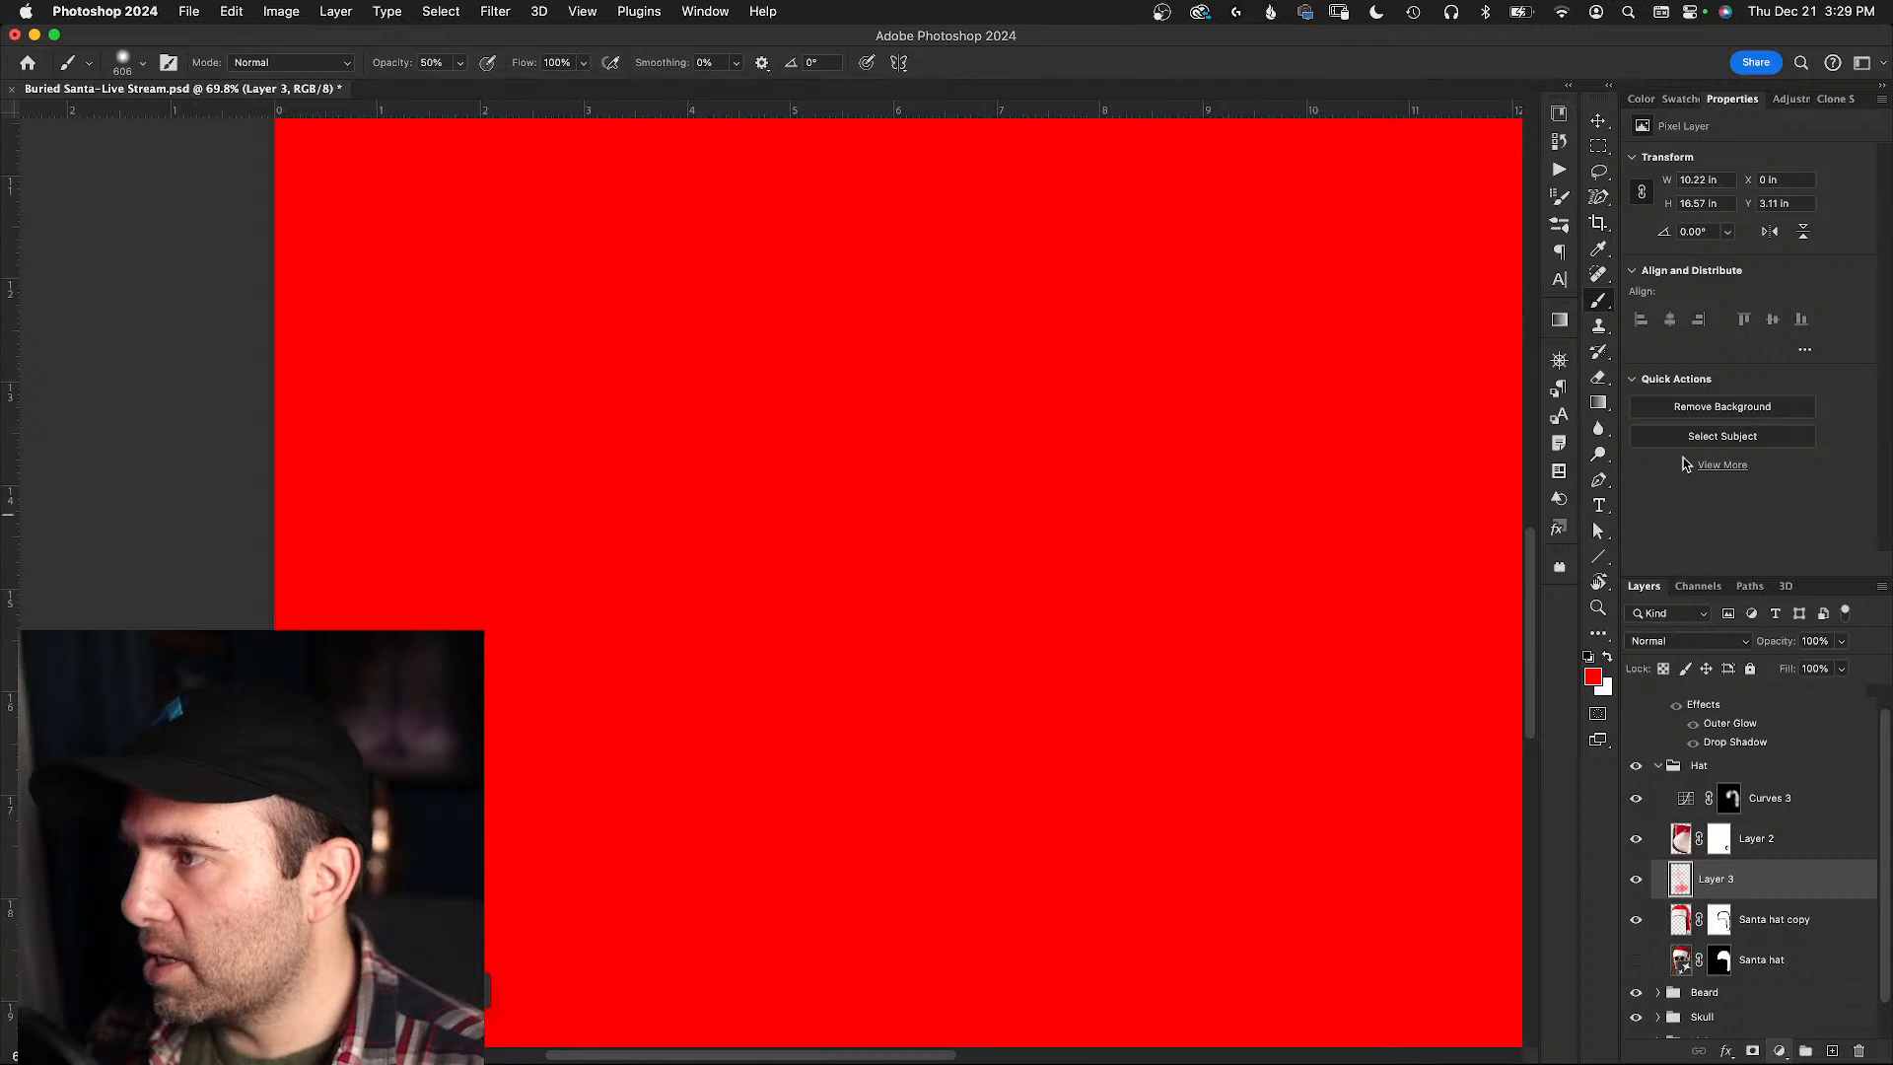
drag(1081, 613, 1086, 782)
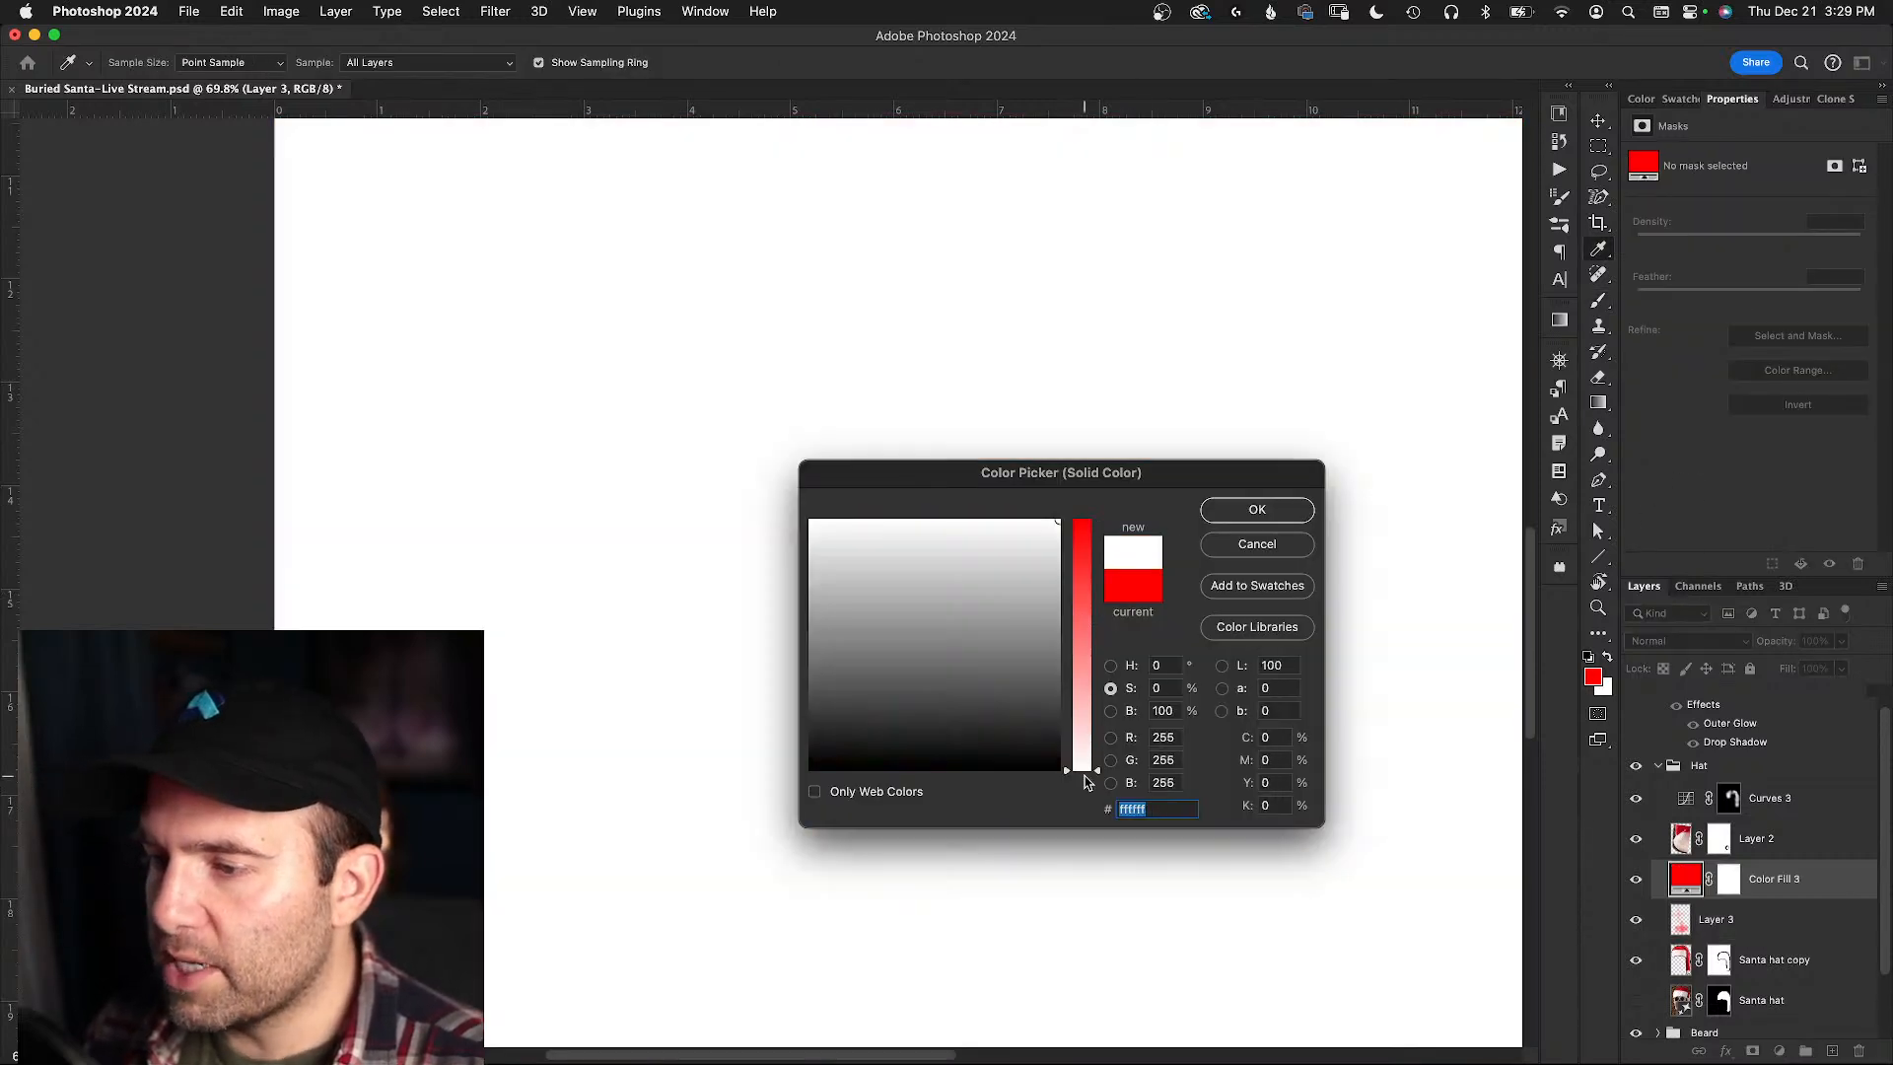
click(1250, 510)
key(b)
drag(1684, 881, 1679, 931)
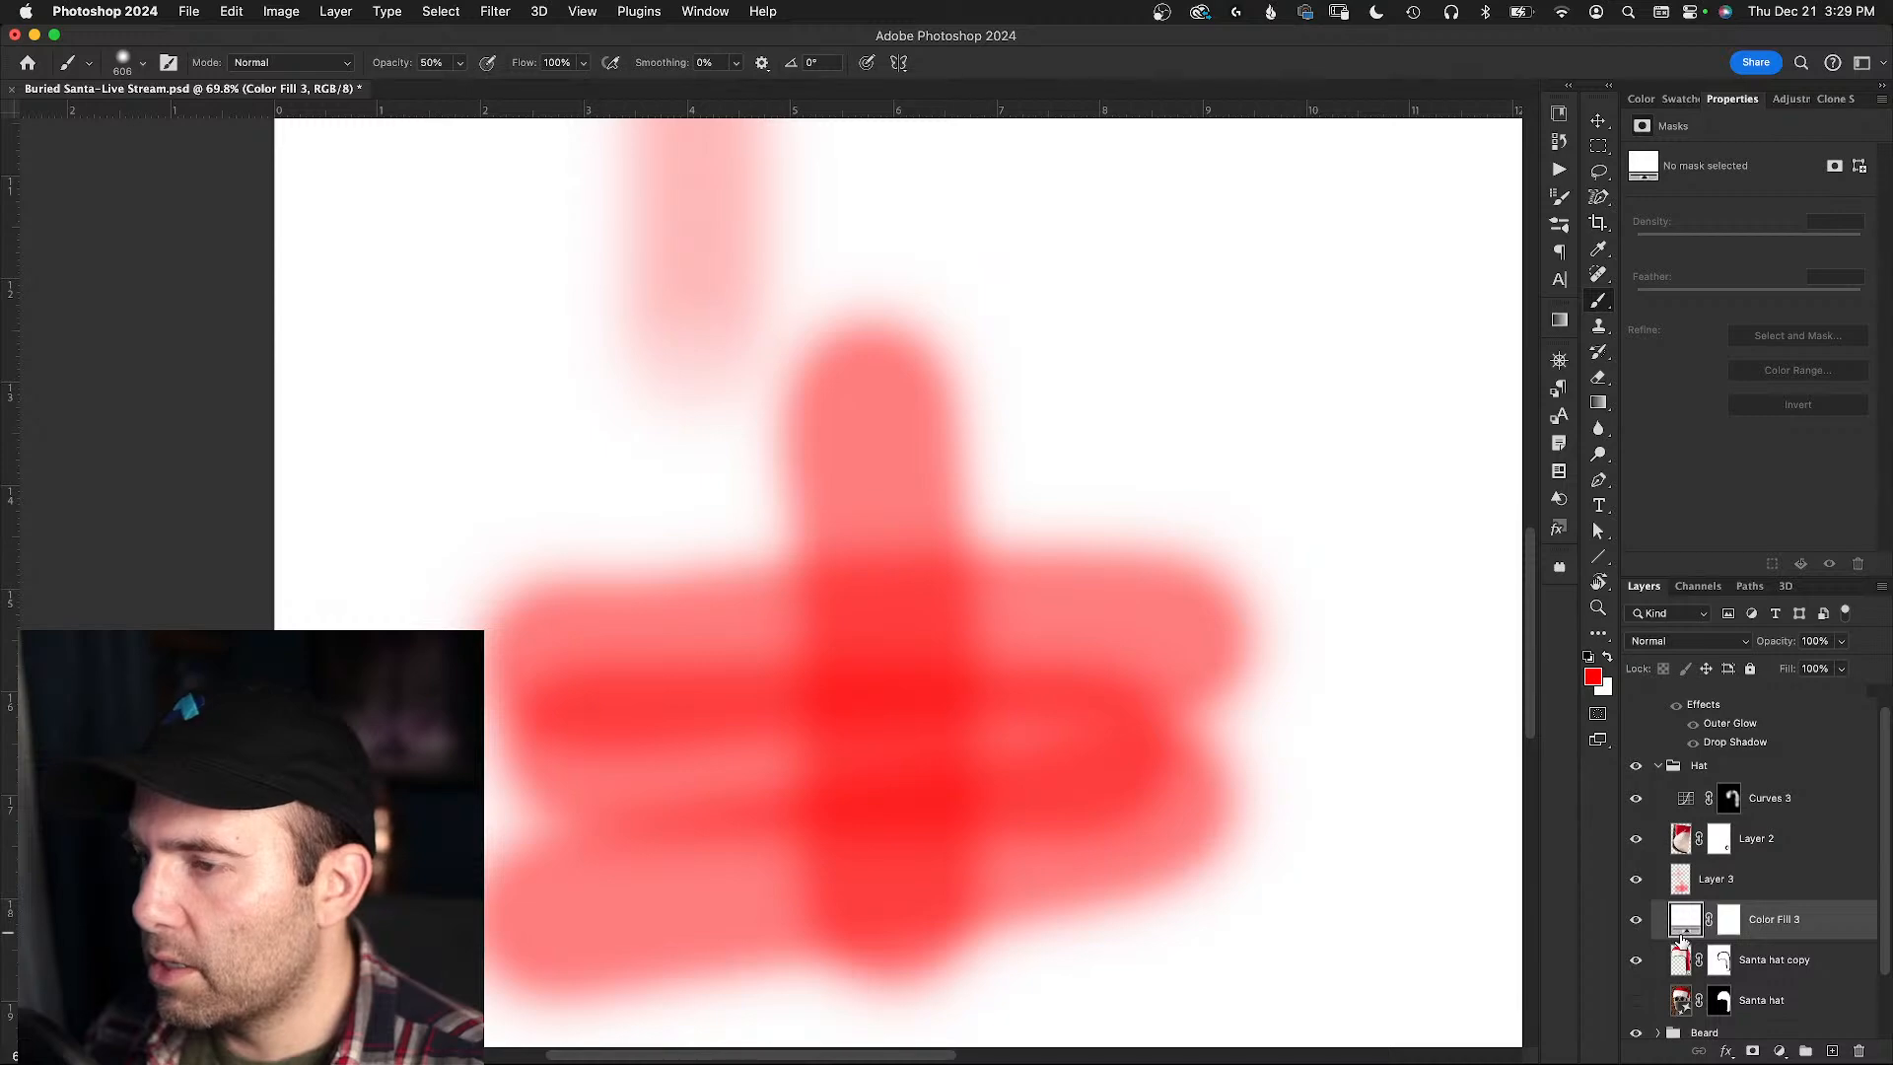
- Add a new layer at the top of the Hat group and paint two overlapping vertical red strokes beside the crosses at 50% opacity
drag(1147, 322, 1090, 726)
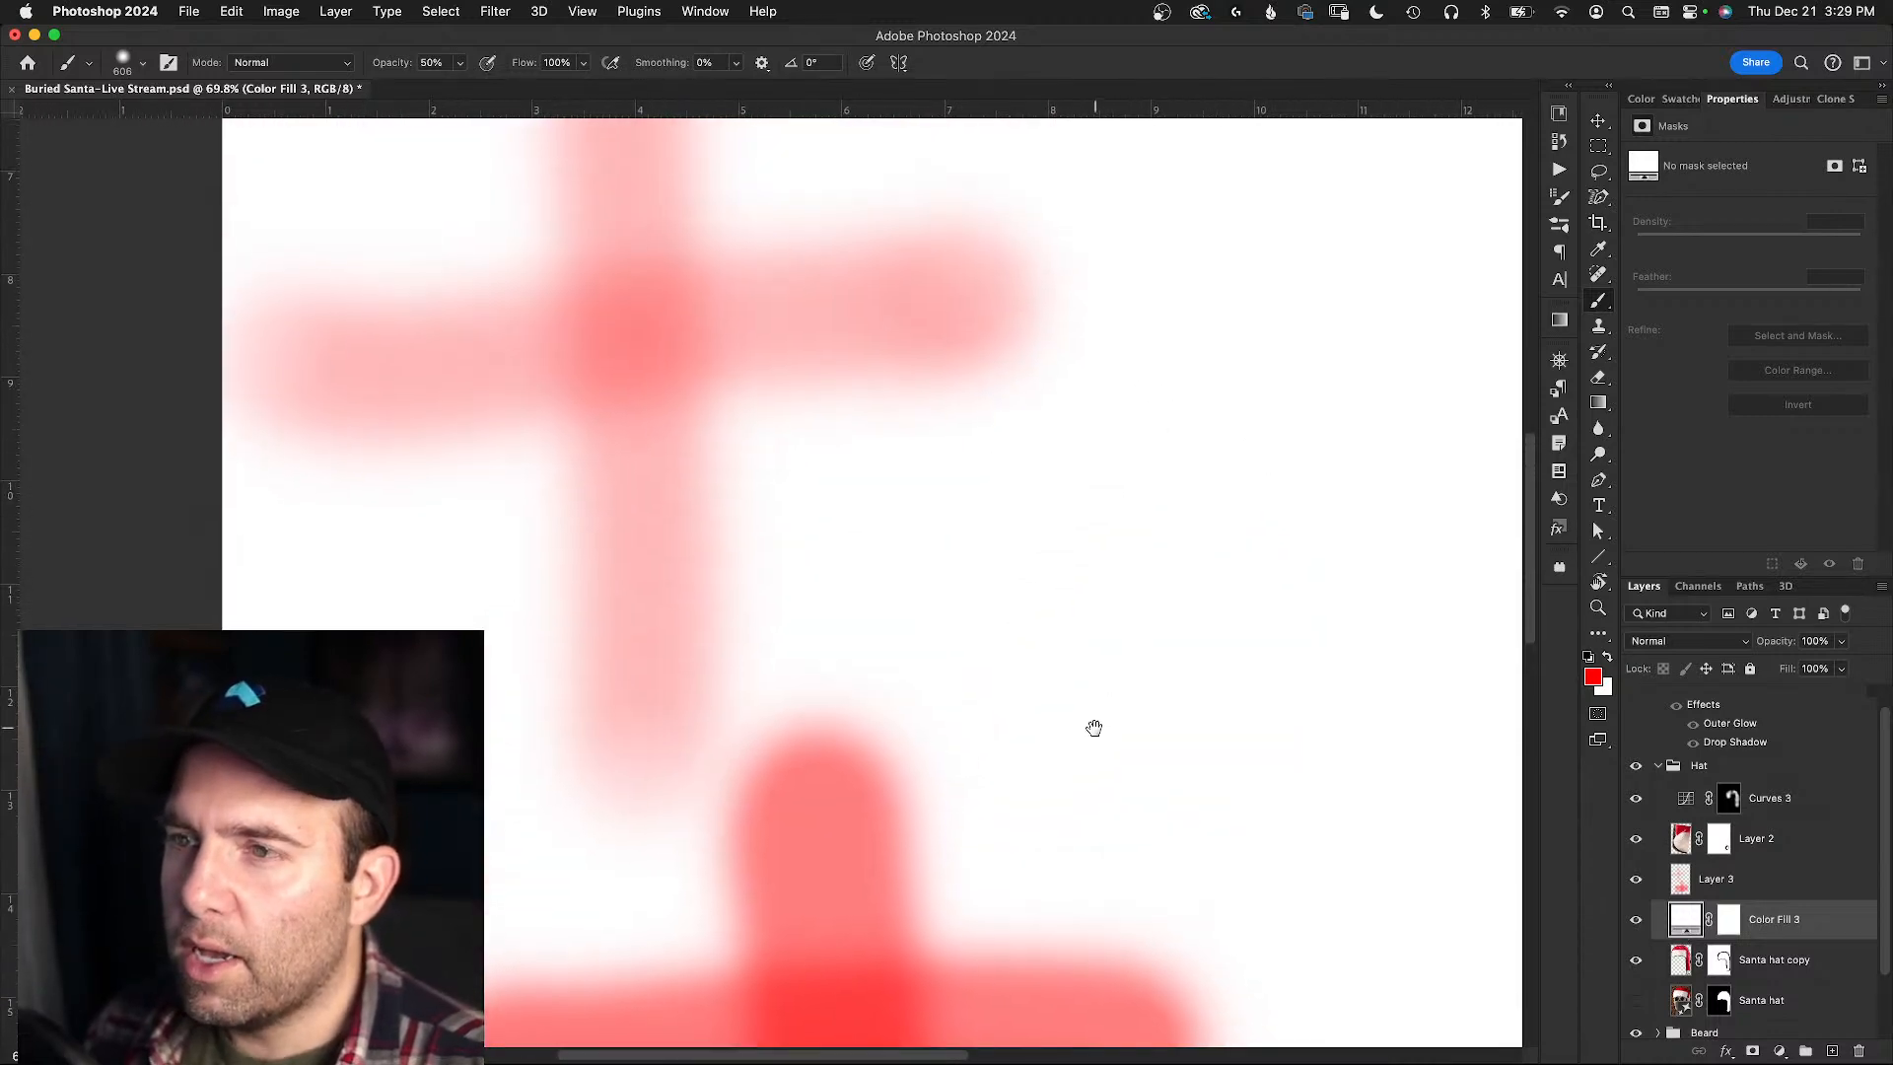
key(z)
alt+click(1090, 621)
alt+click(1074, 631)
alt+click(1104, 608)
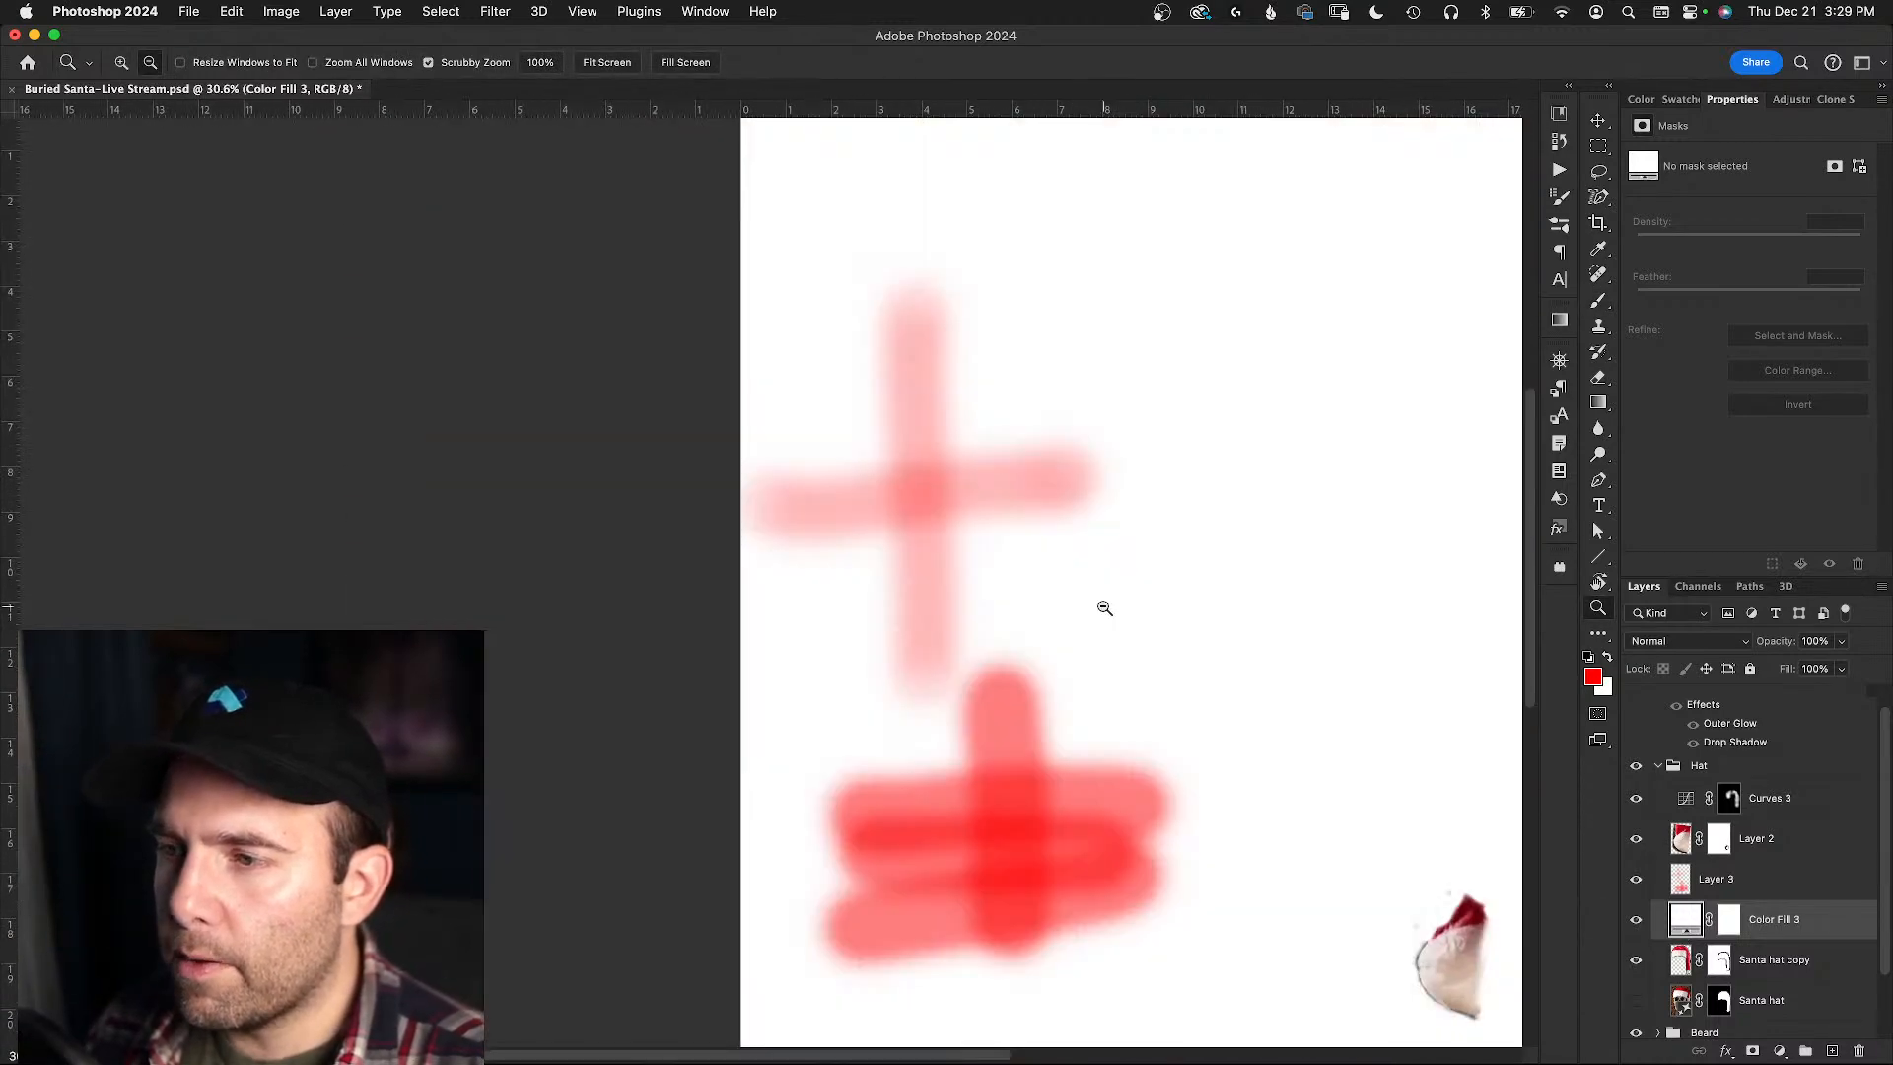
drag(1078, 548, 857, 540)
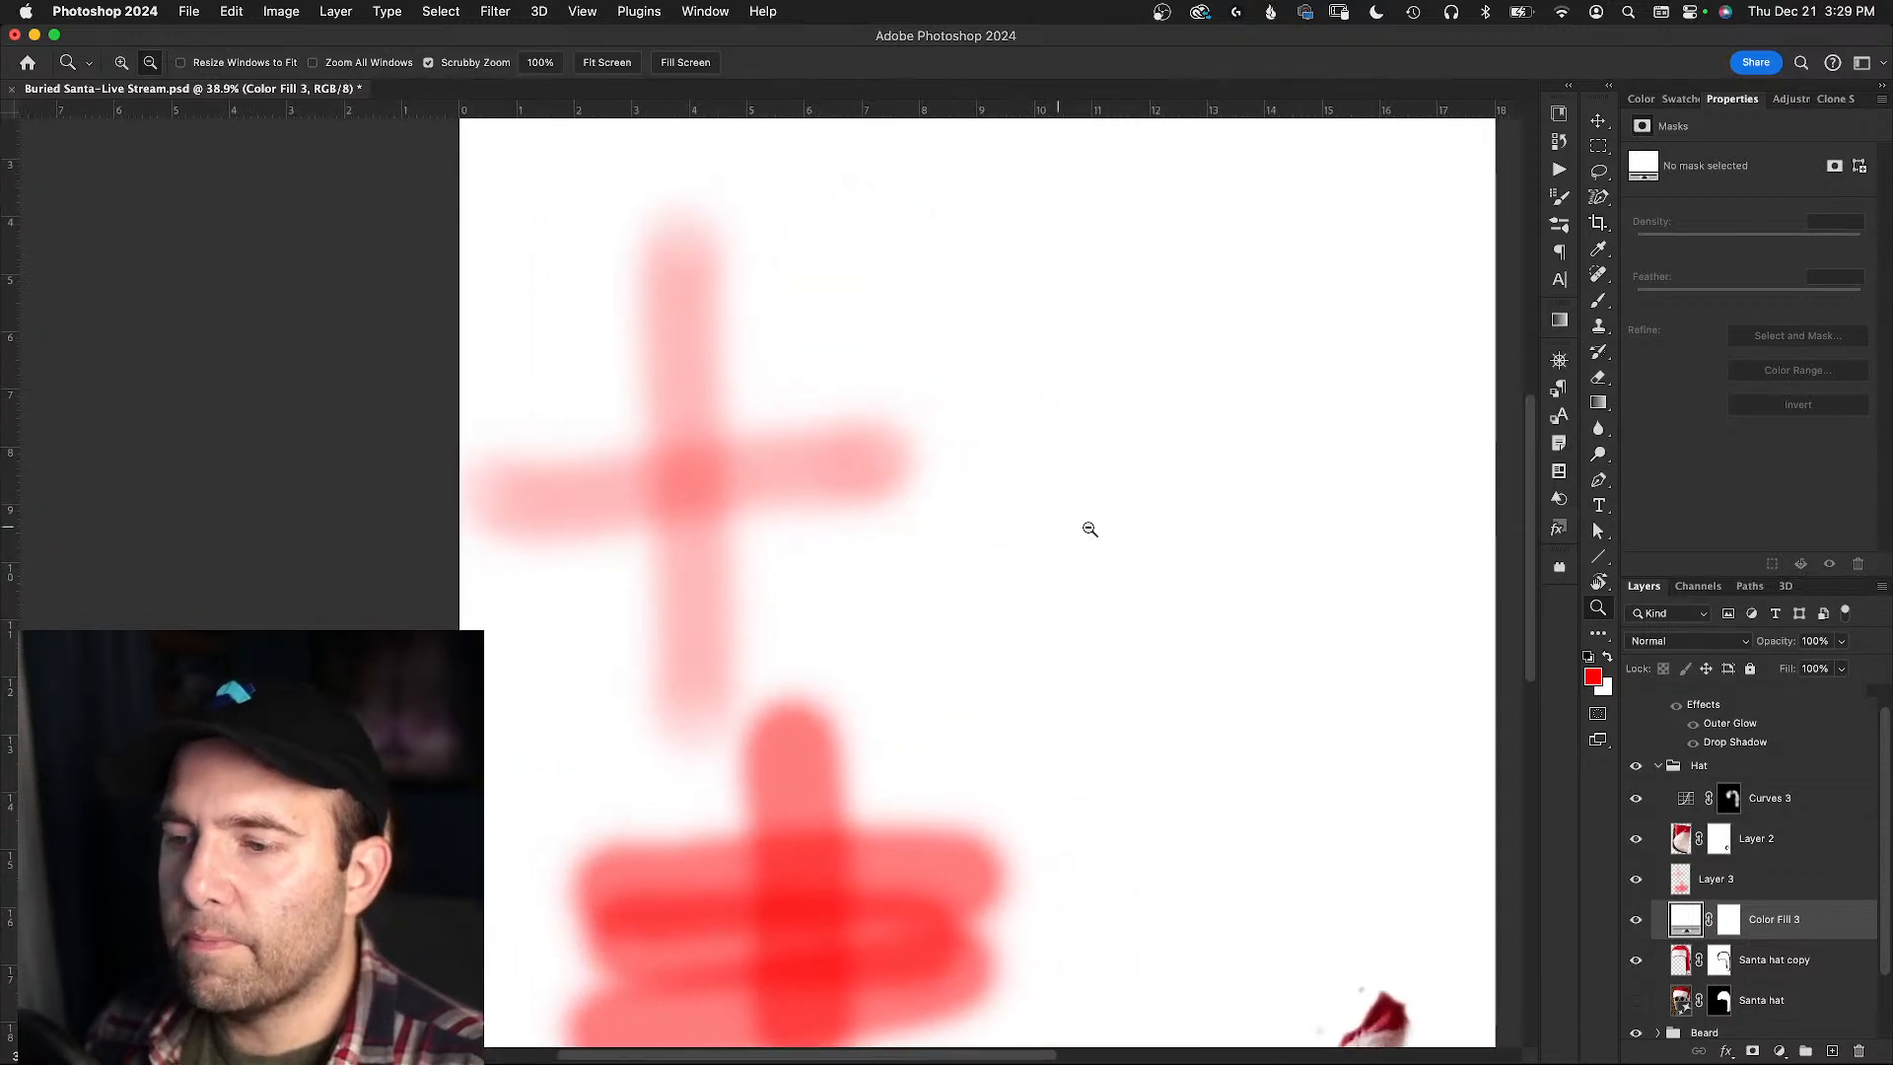
key(b)
key(super+alt+shift+n)
drag(1010, 571, 1039, 794)
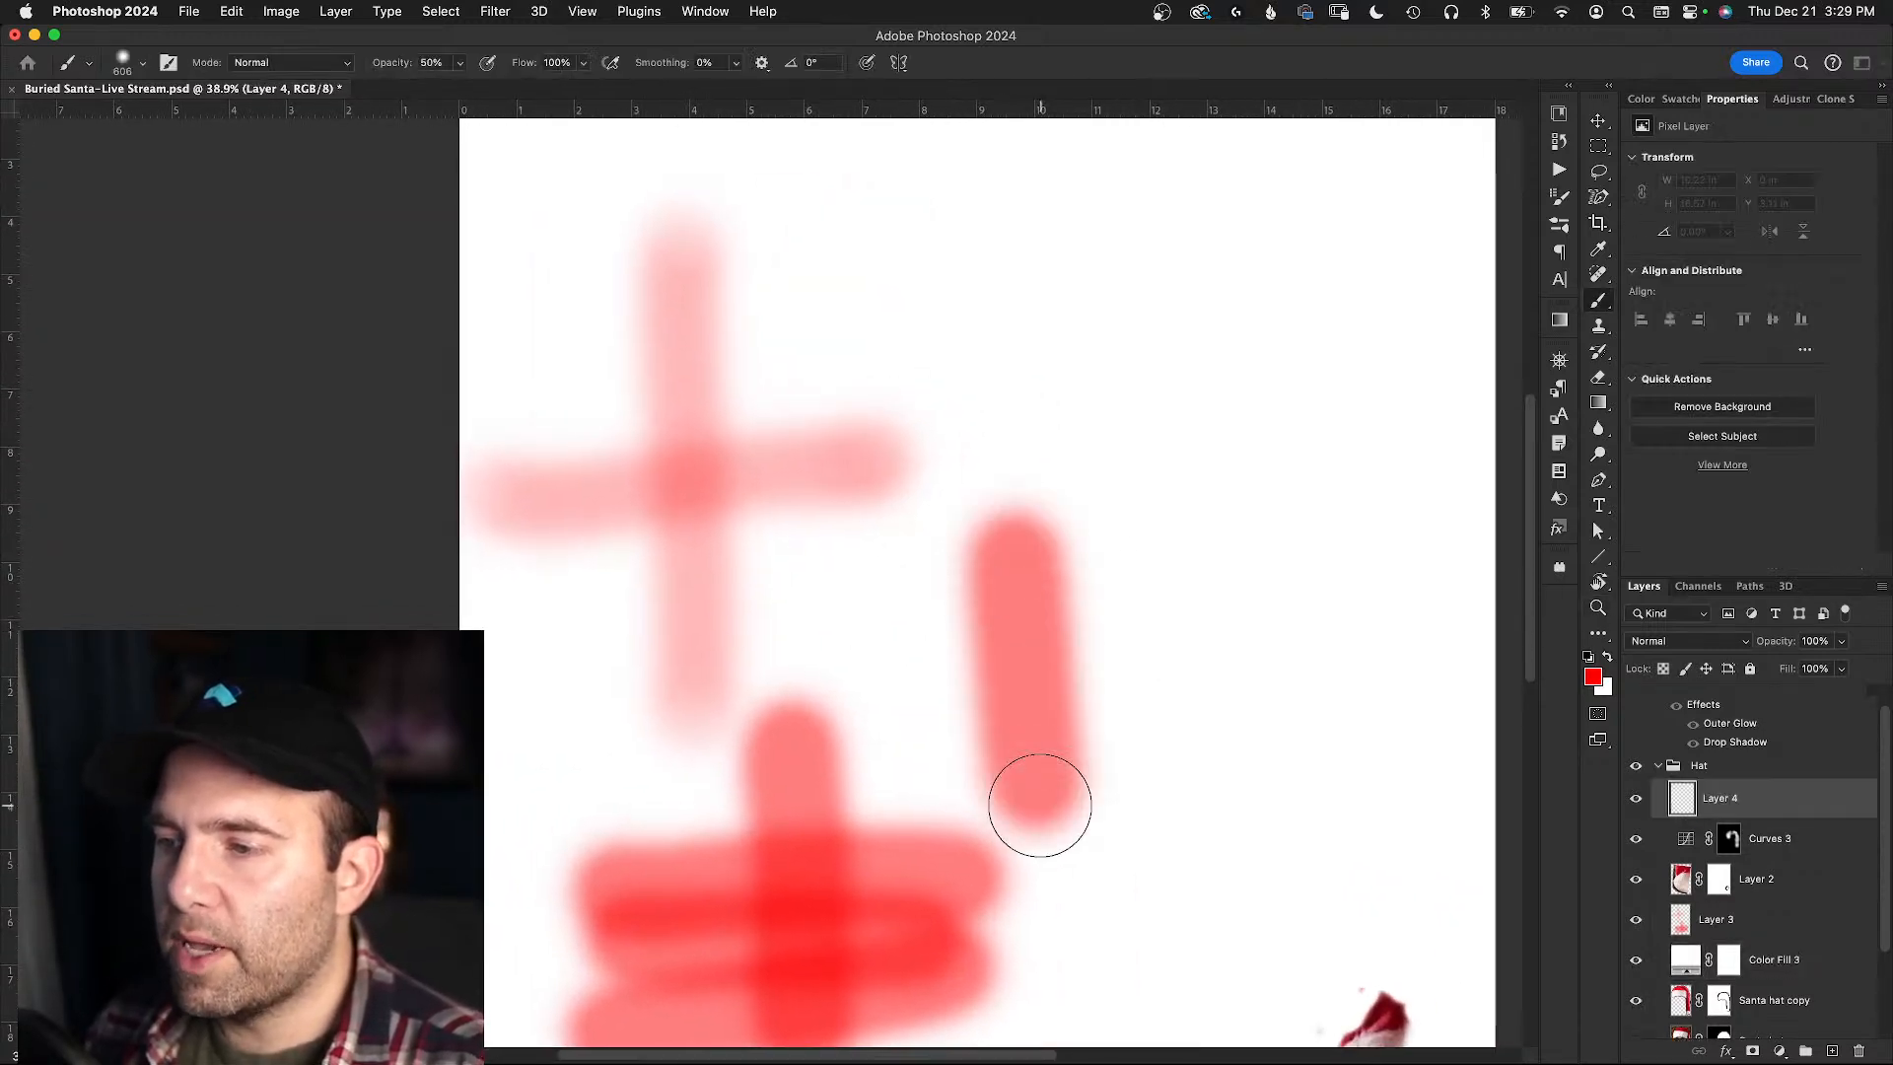
drag(1060, 533, 1098, 785)
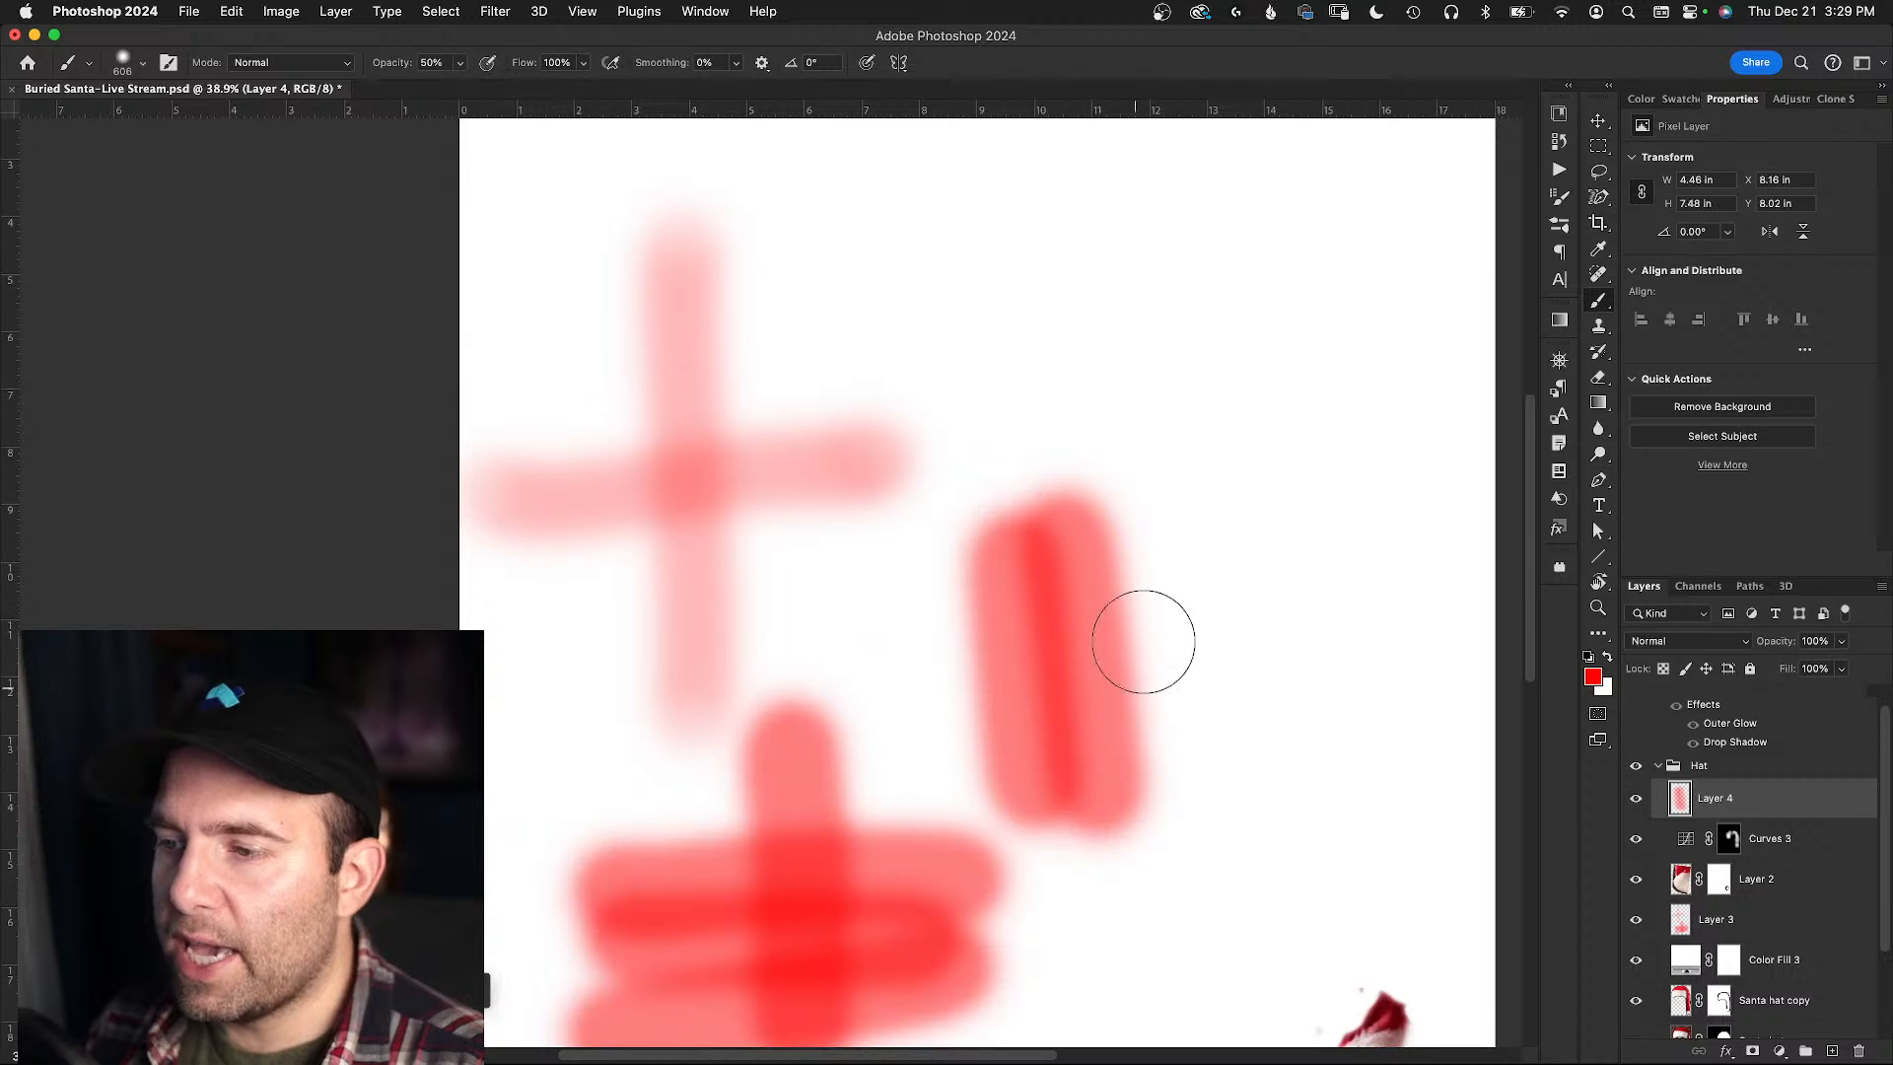
- Paint a third overlapping vertical red stroke beside the other two, then try strokes above them at 10% flow and undo those
drag(1118, 523, 1170, 765)
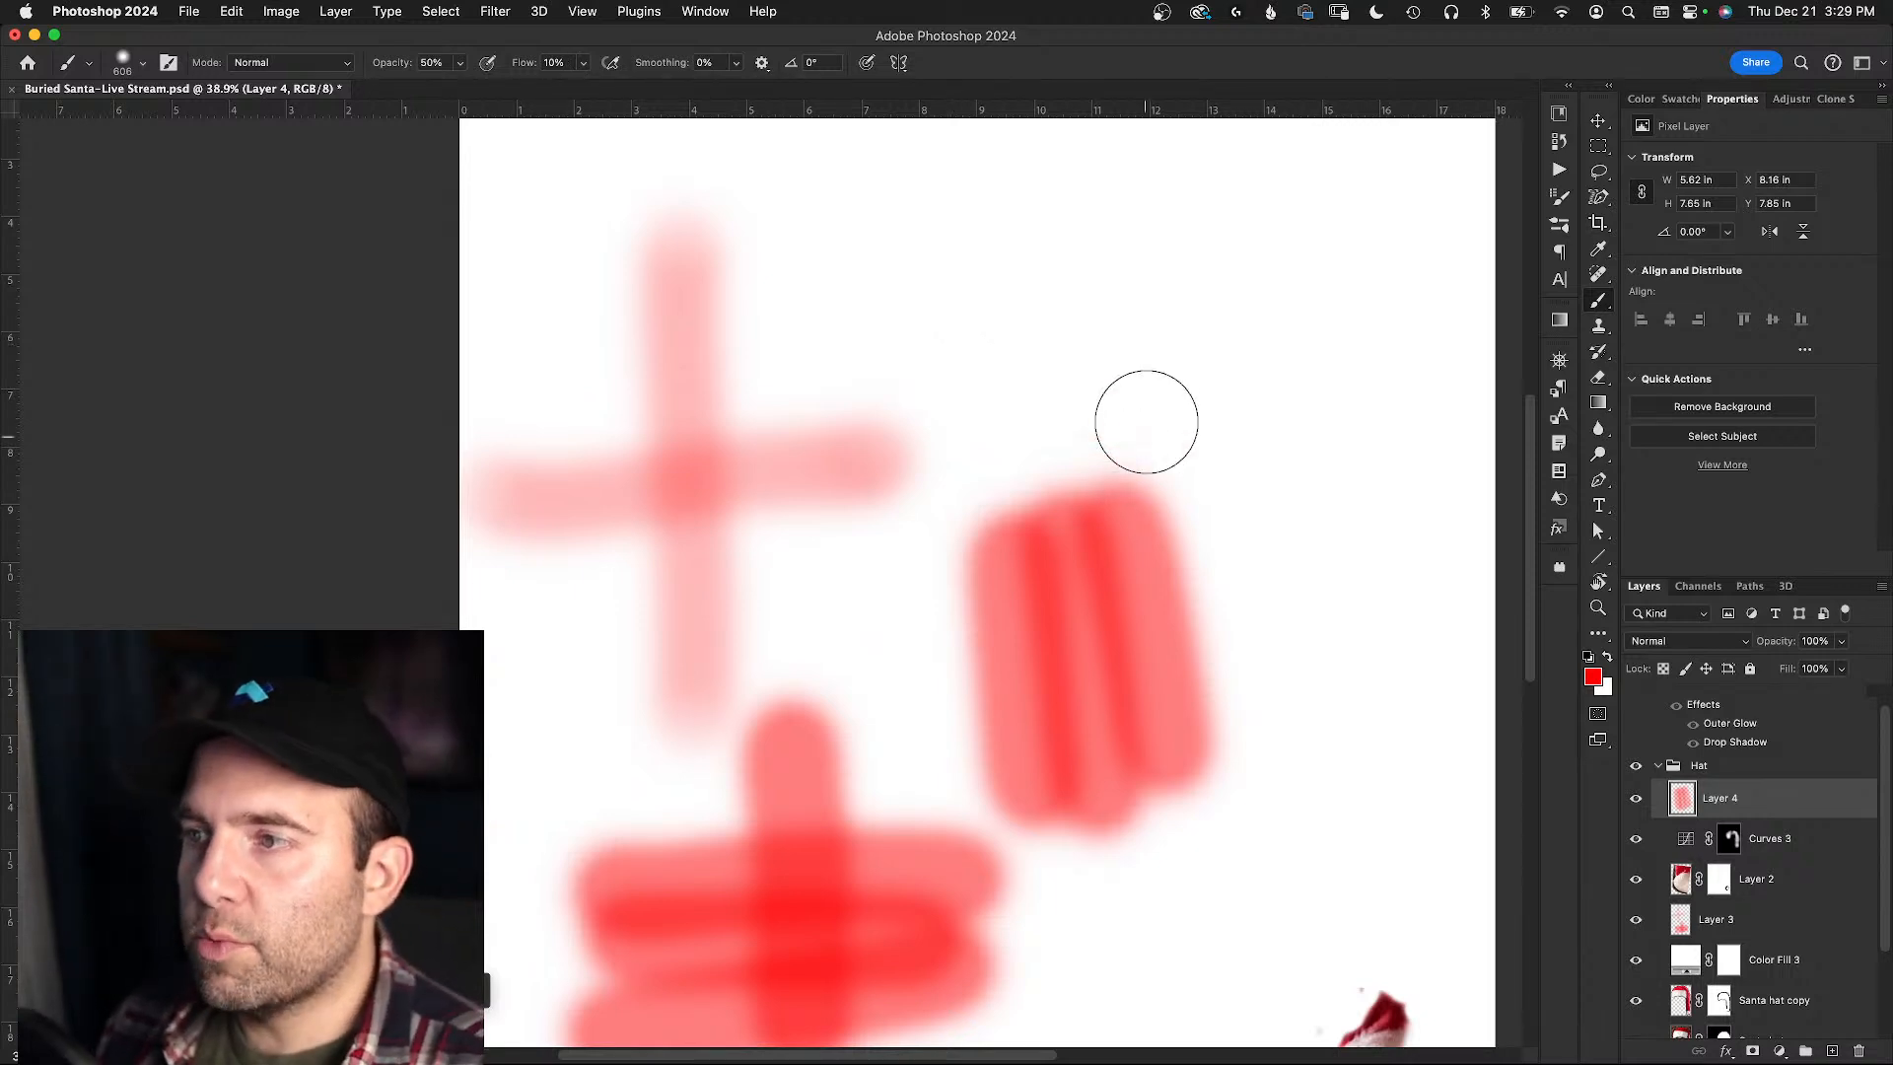
mouse_move(1001, 220)
mouse_down()
mouse_move(1031, 407)
mouse_move(1024, 225)
mouse_move(1074, 413)
mouse_move(1064, 372)
mouse_up()
key(z)
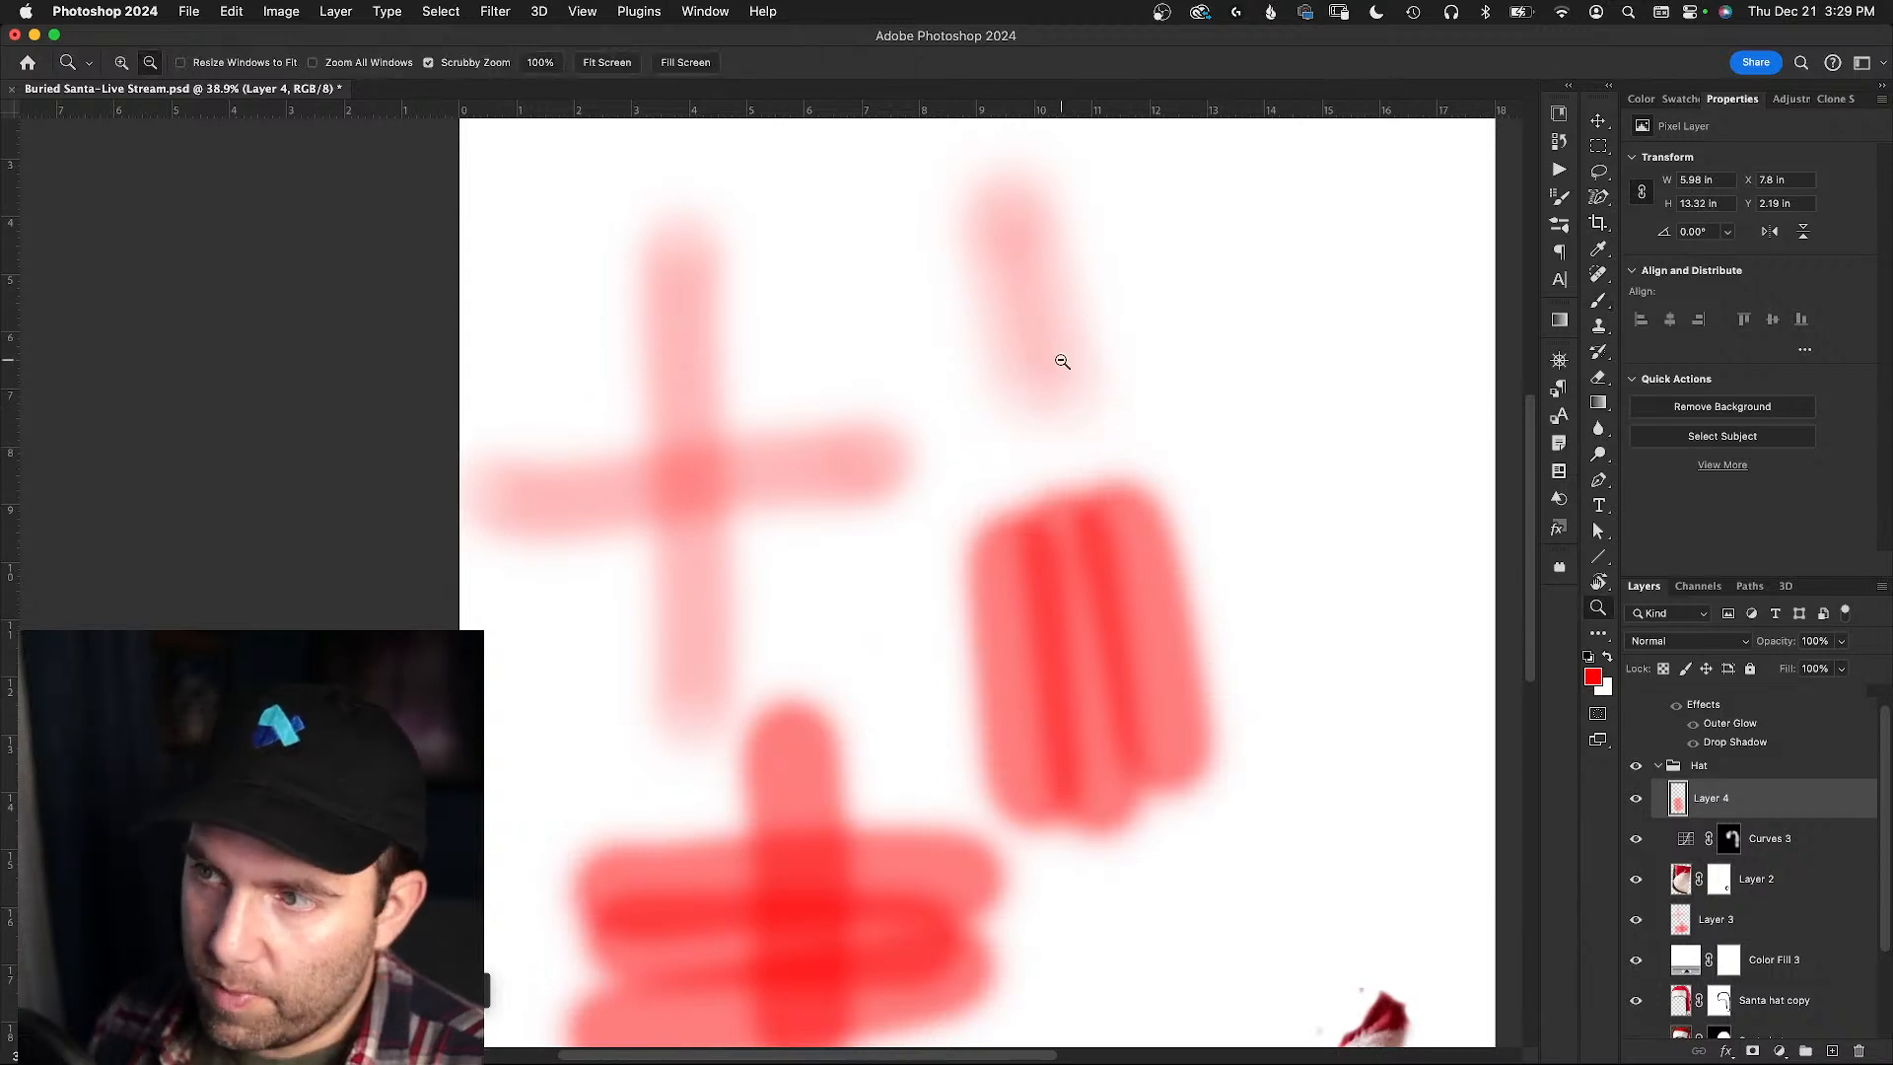
key(super+z)
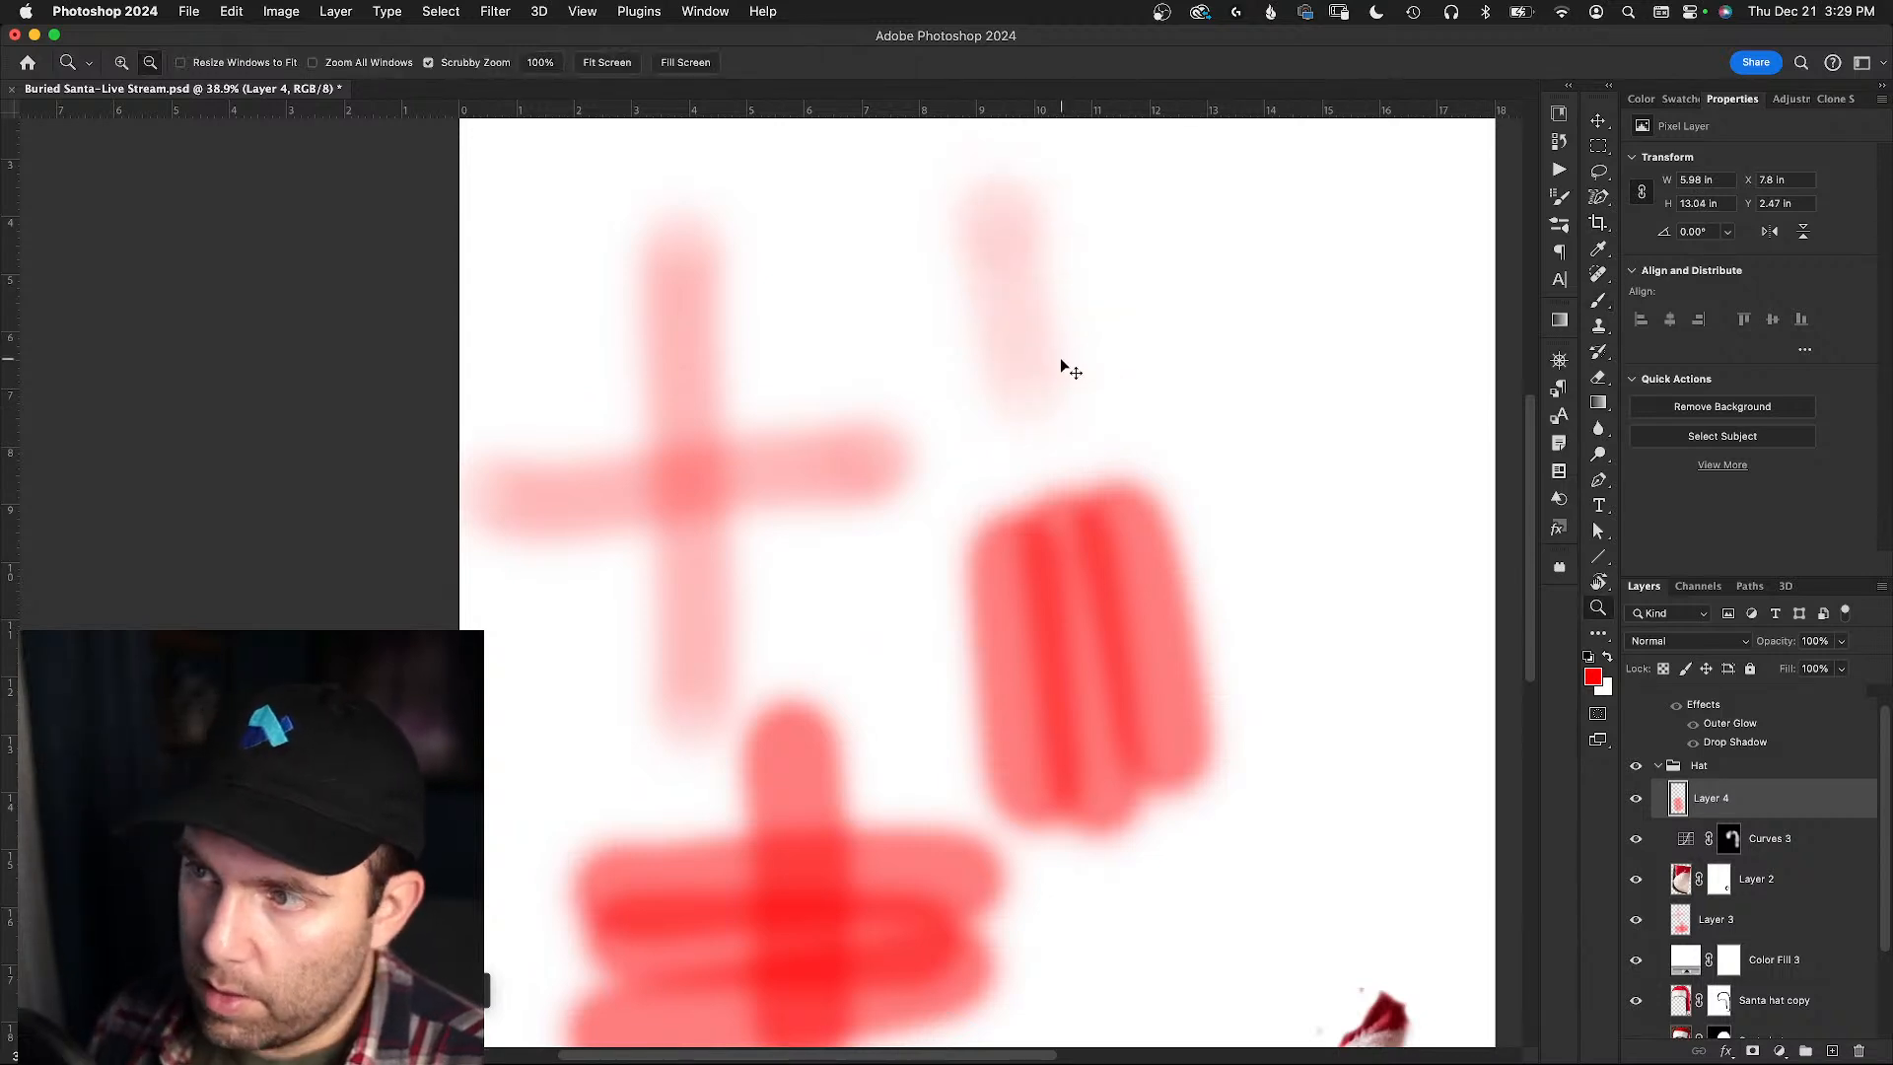
key(super+z)
key(5)
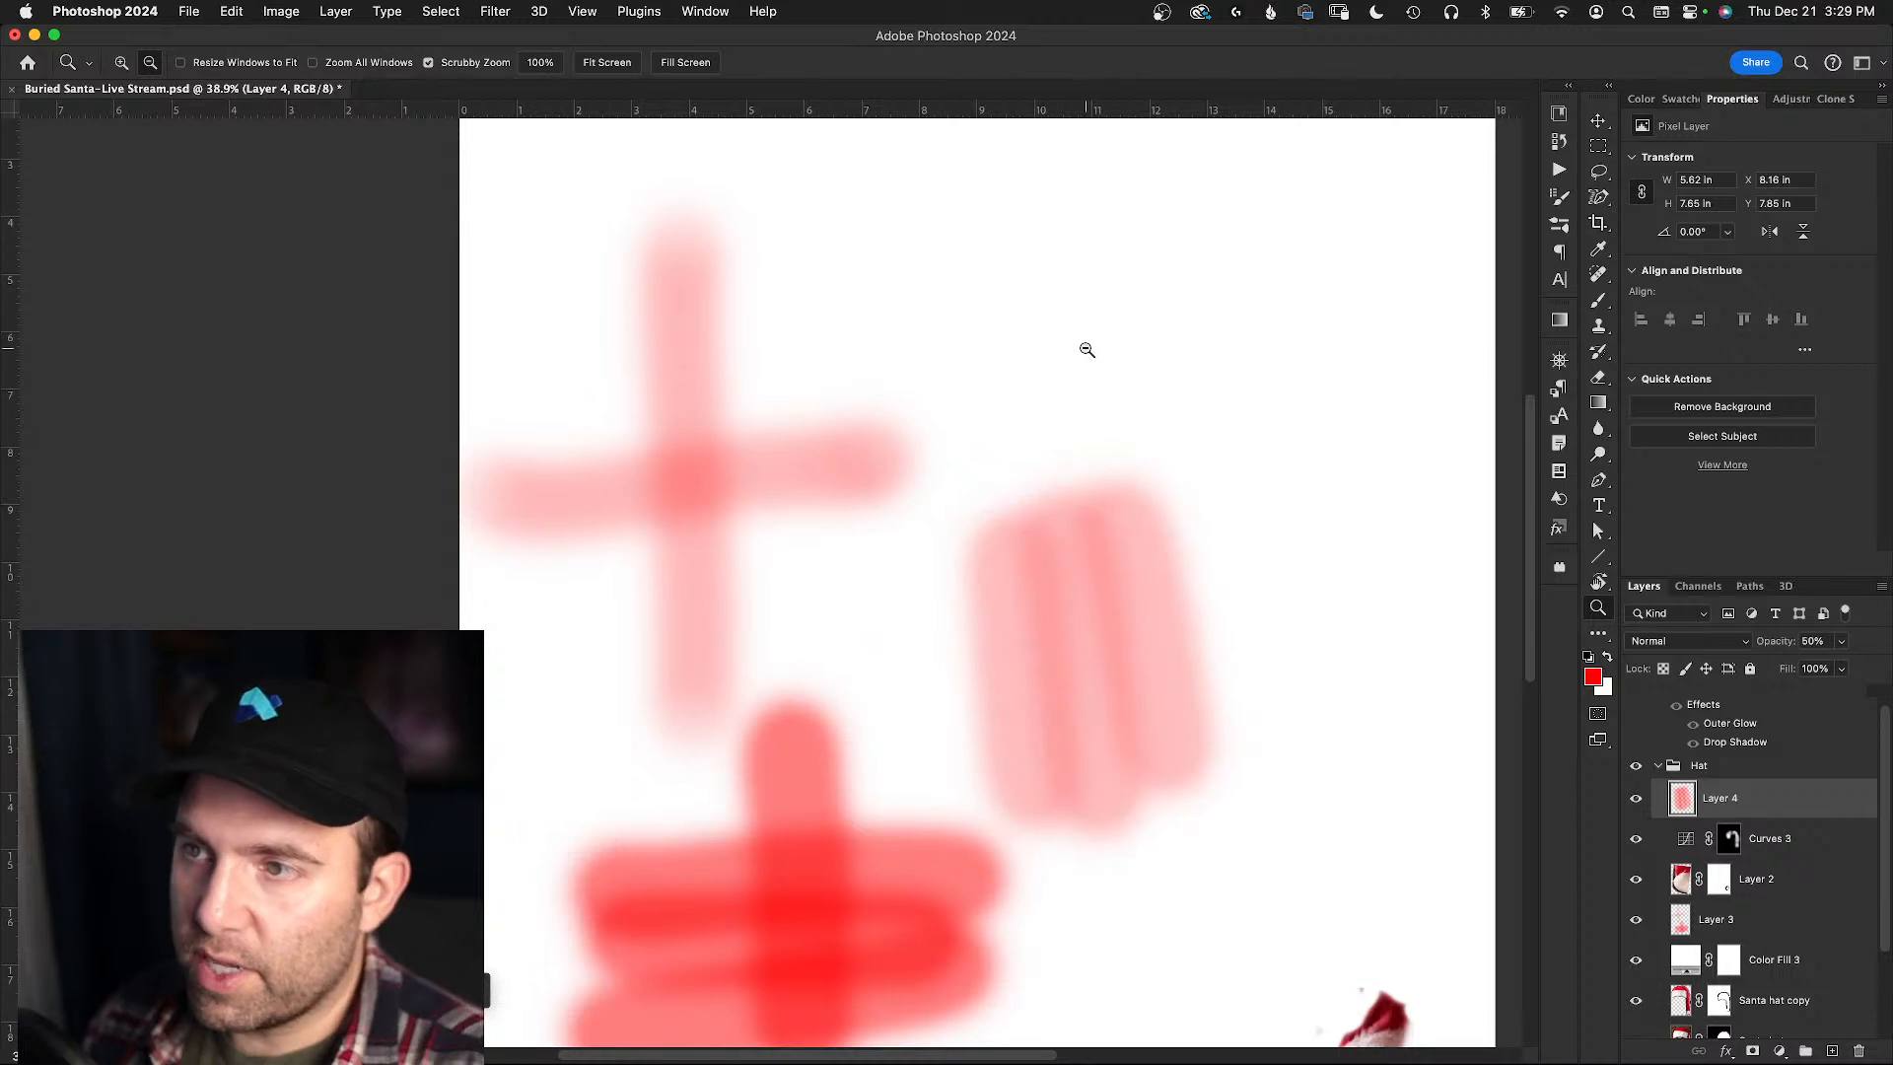
key(super+z)
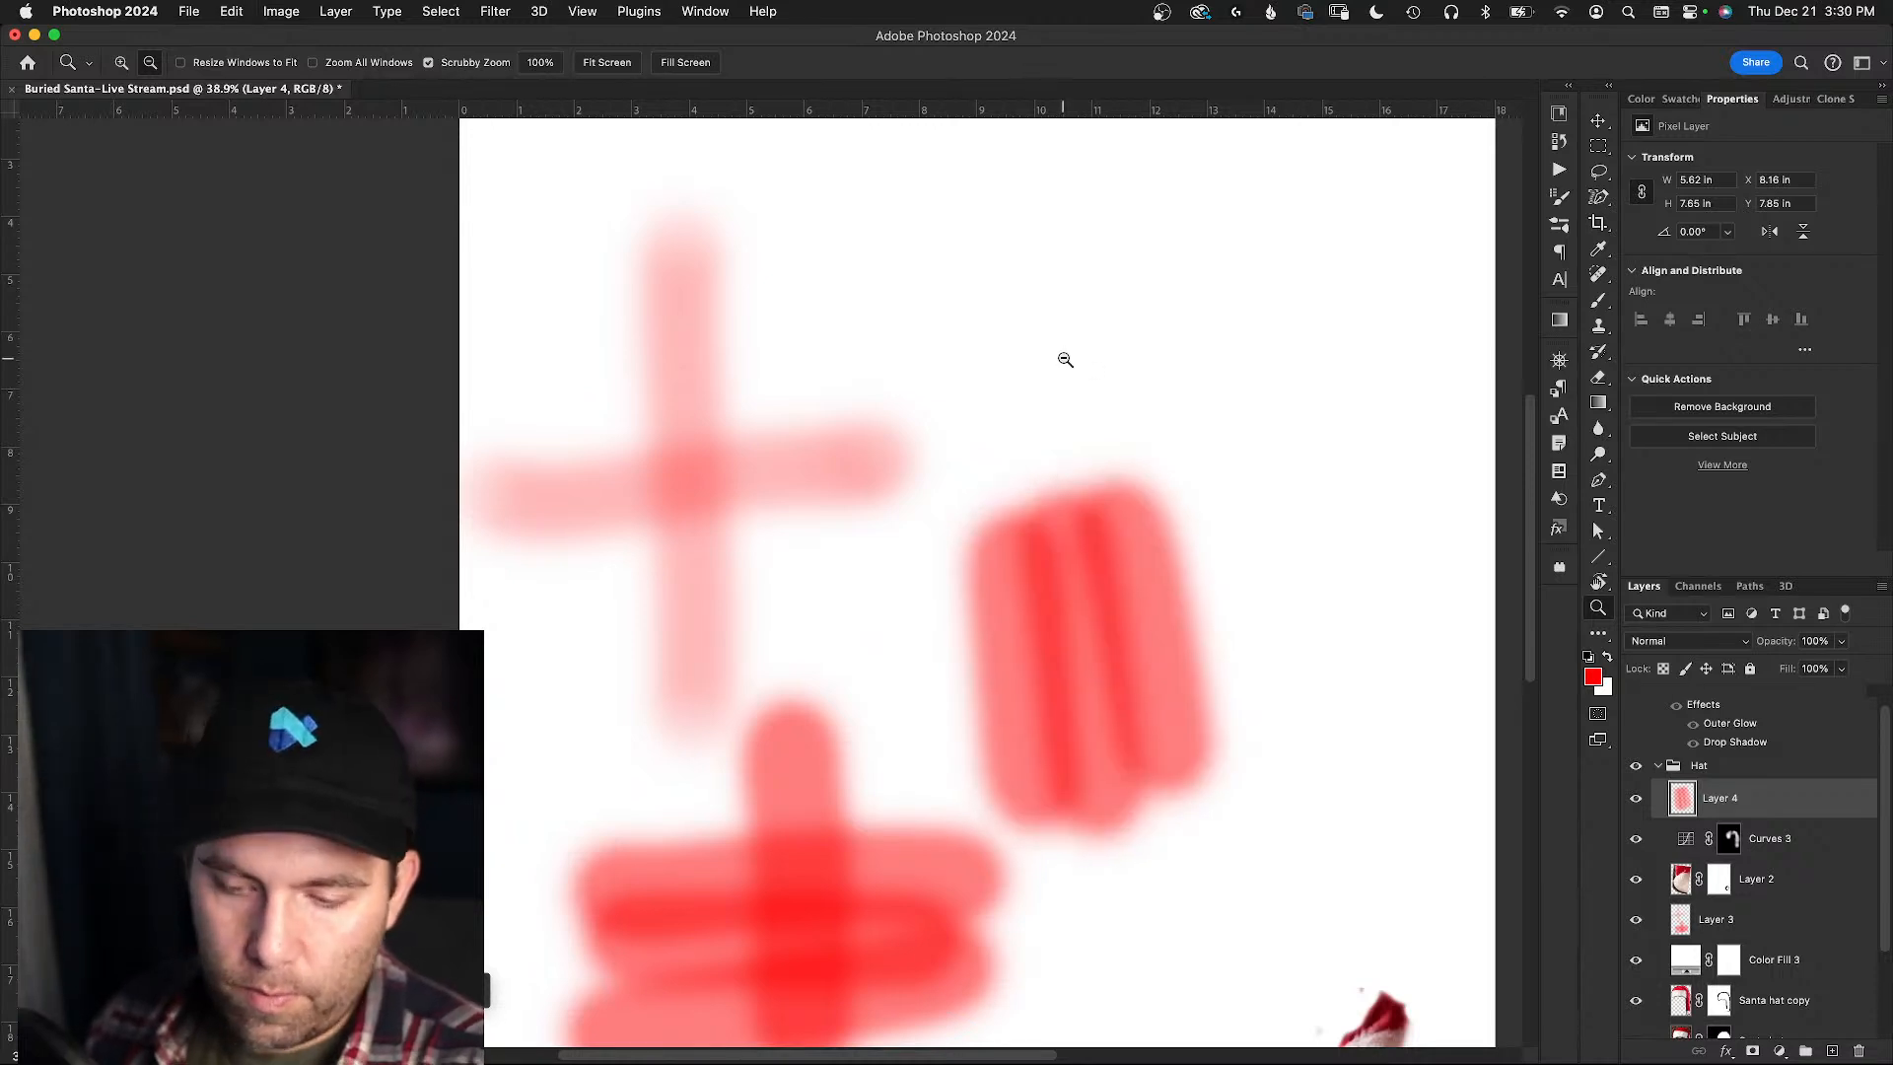
key(shift+5)
key(super+z)
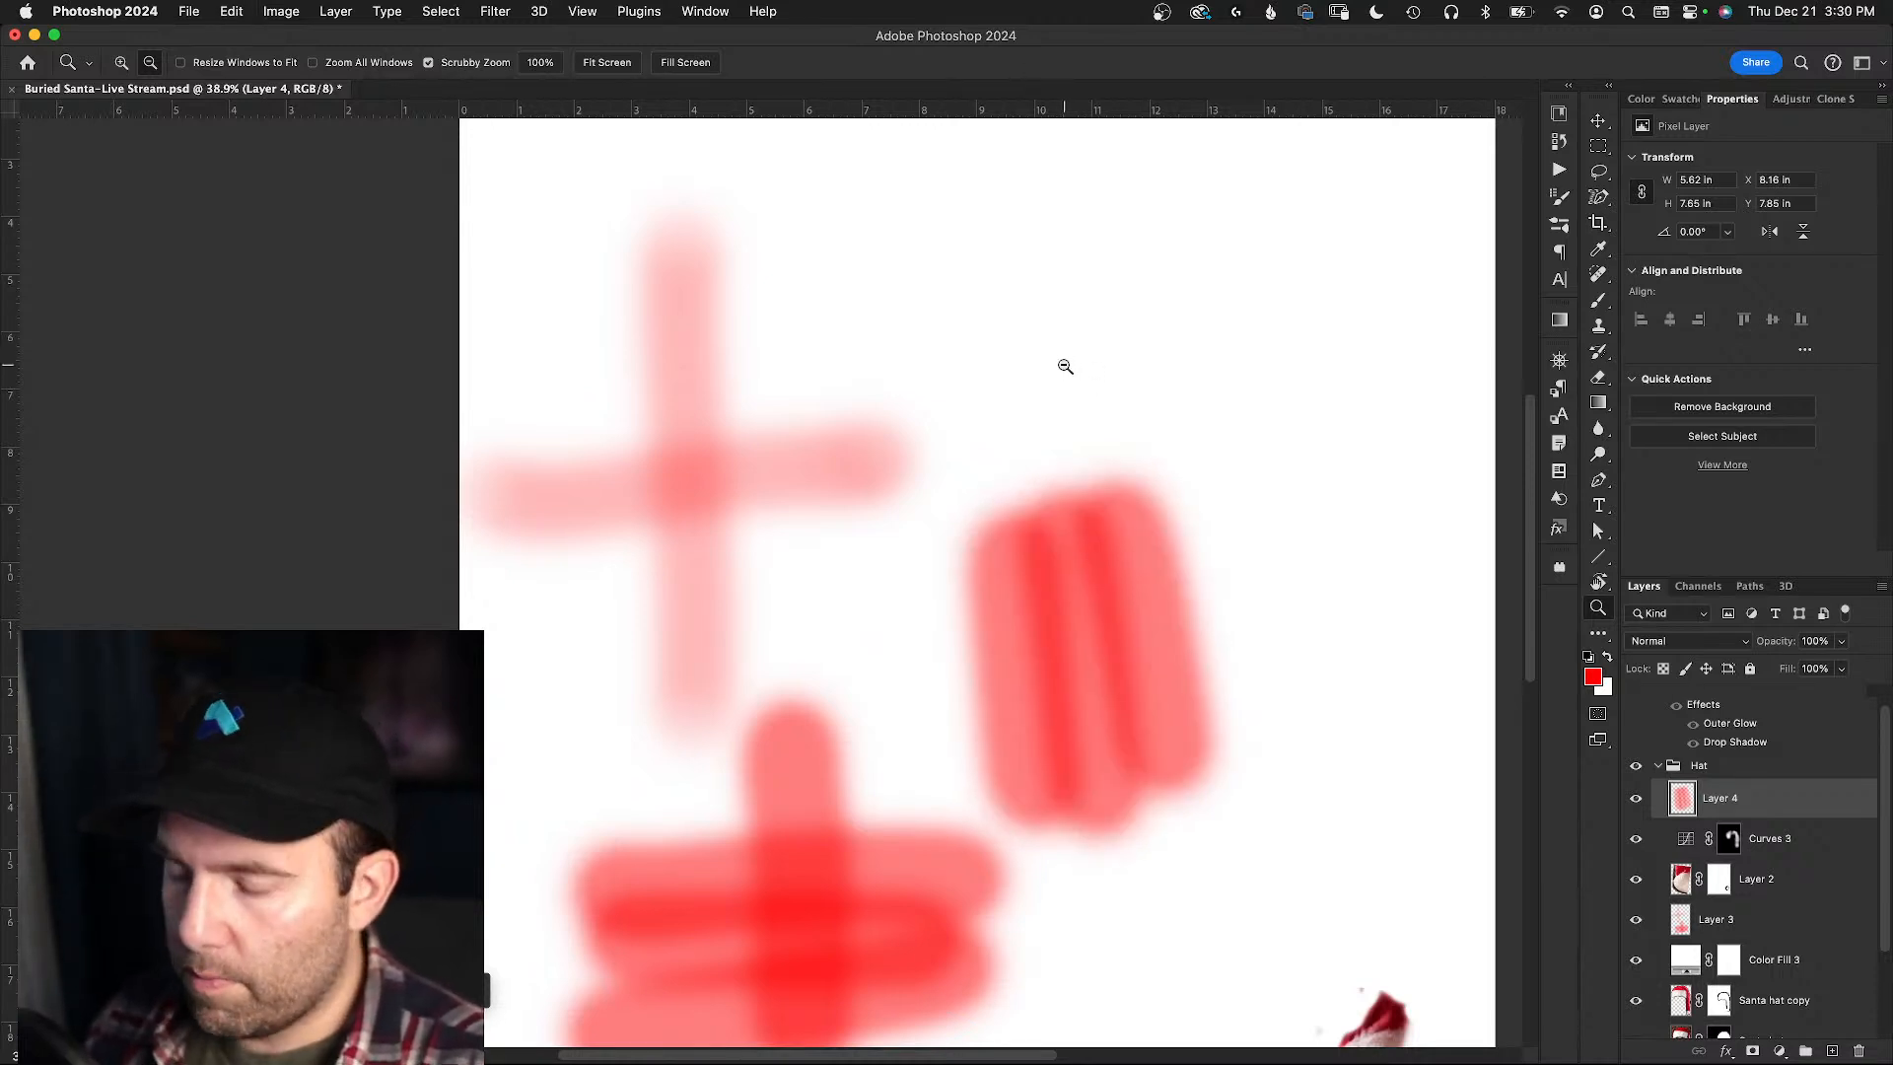
- Set the brush flow to 50% and paint overlapping red strokes above the vertical ones and across the upper cross at 50% opacity
key(b)
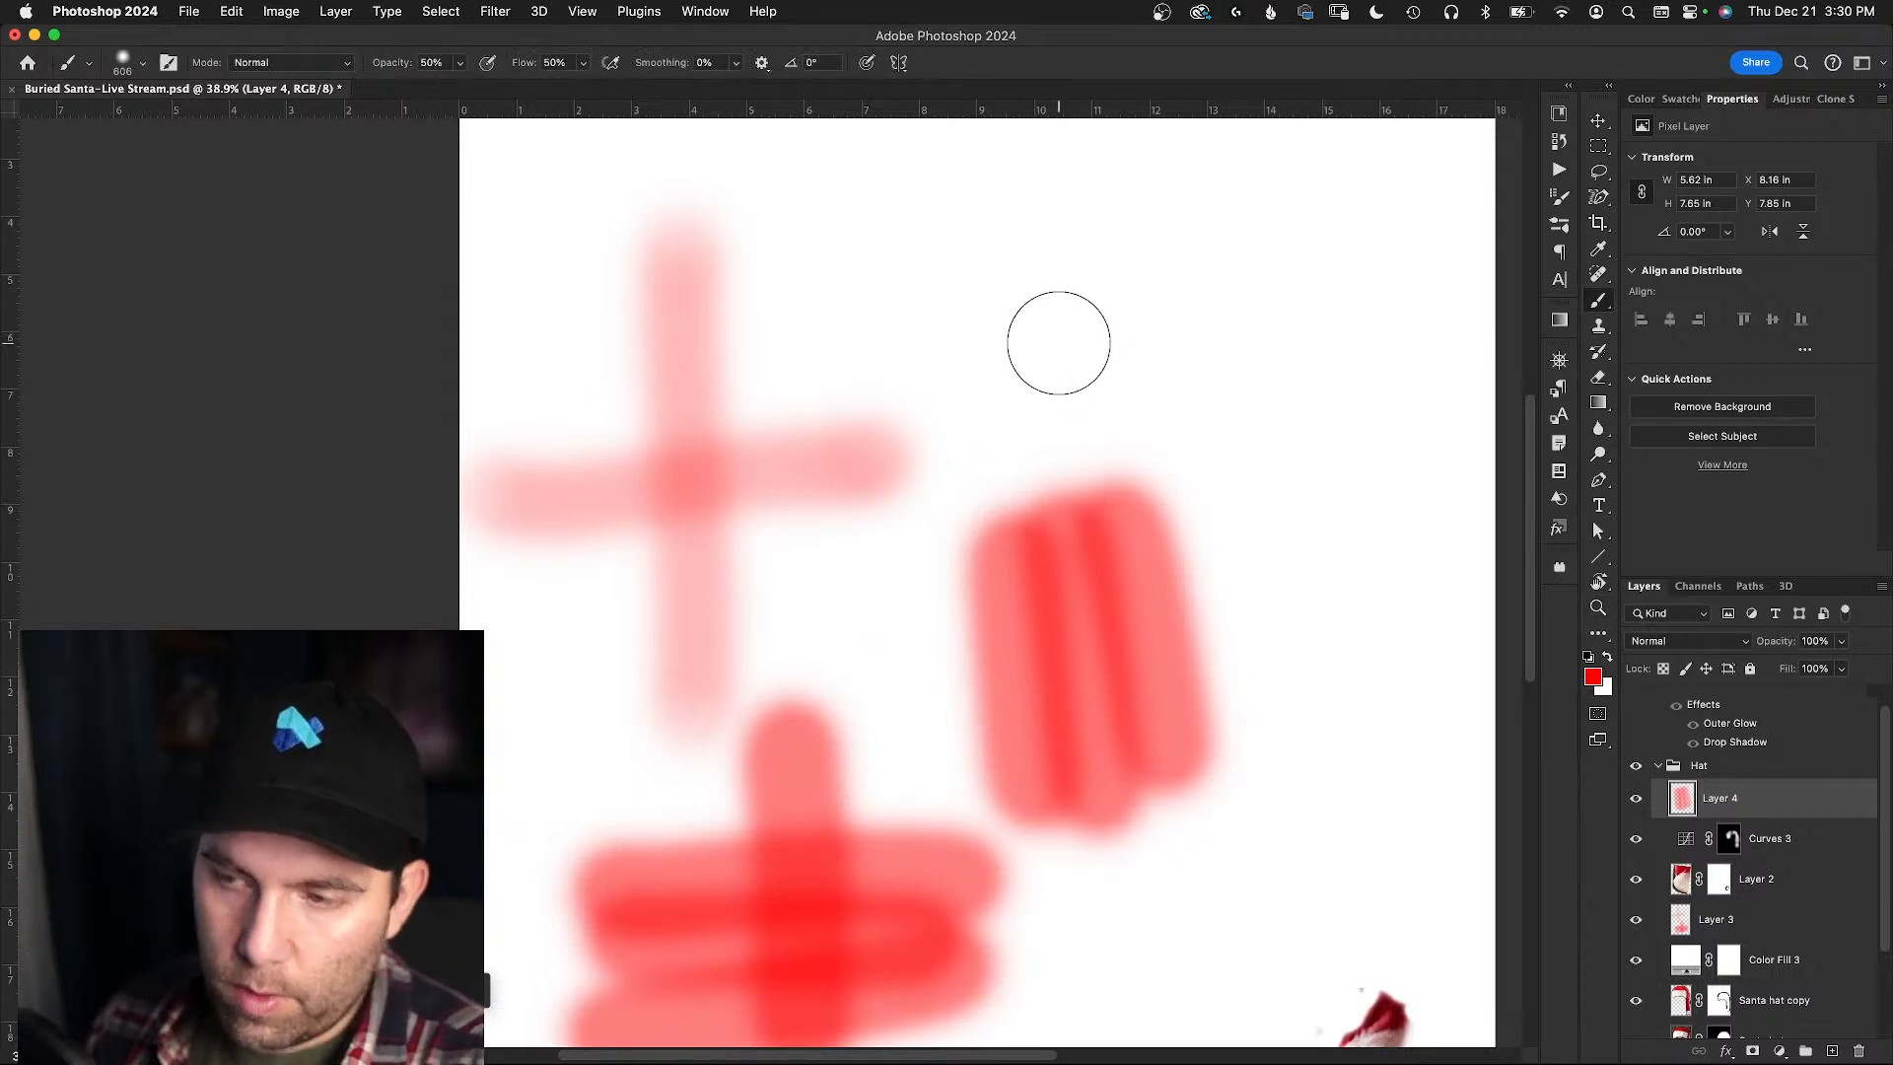
key(shift+5)
mouse_move(988, 207)
mouse_down()
mouse_move(1028, 396)
mouse_move(1022, 200)
mouse_move(1075, 408)
mouse_move(1087, 314)
mouse_move(1064, 183)
mouse_move(1133, 389)
mouse_up()
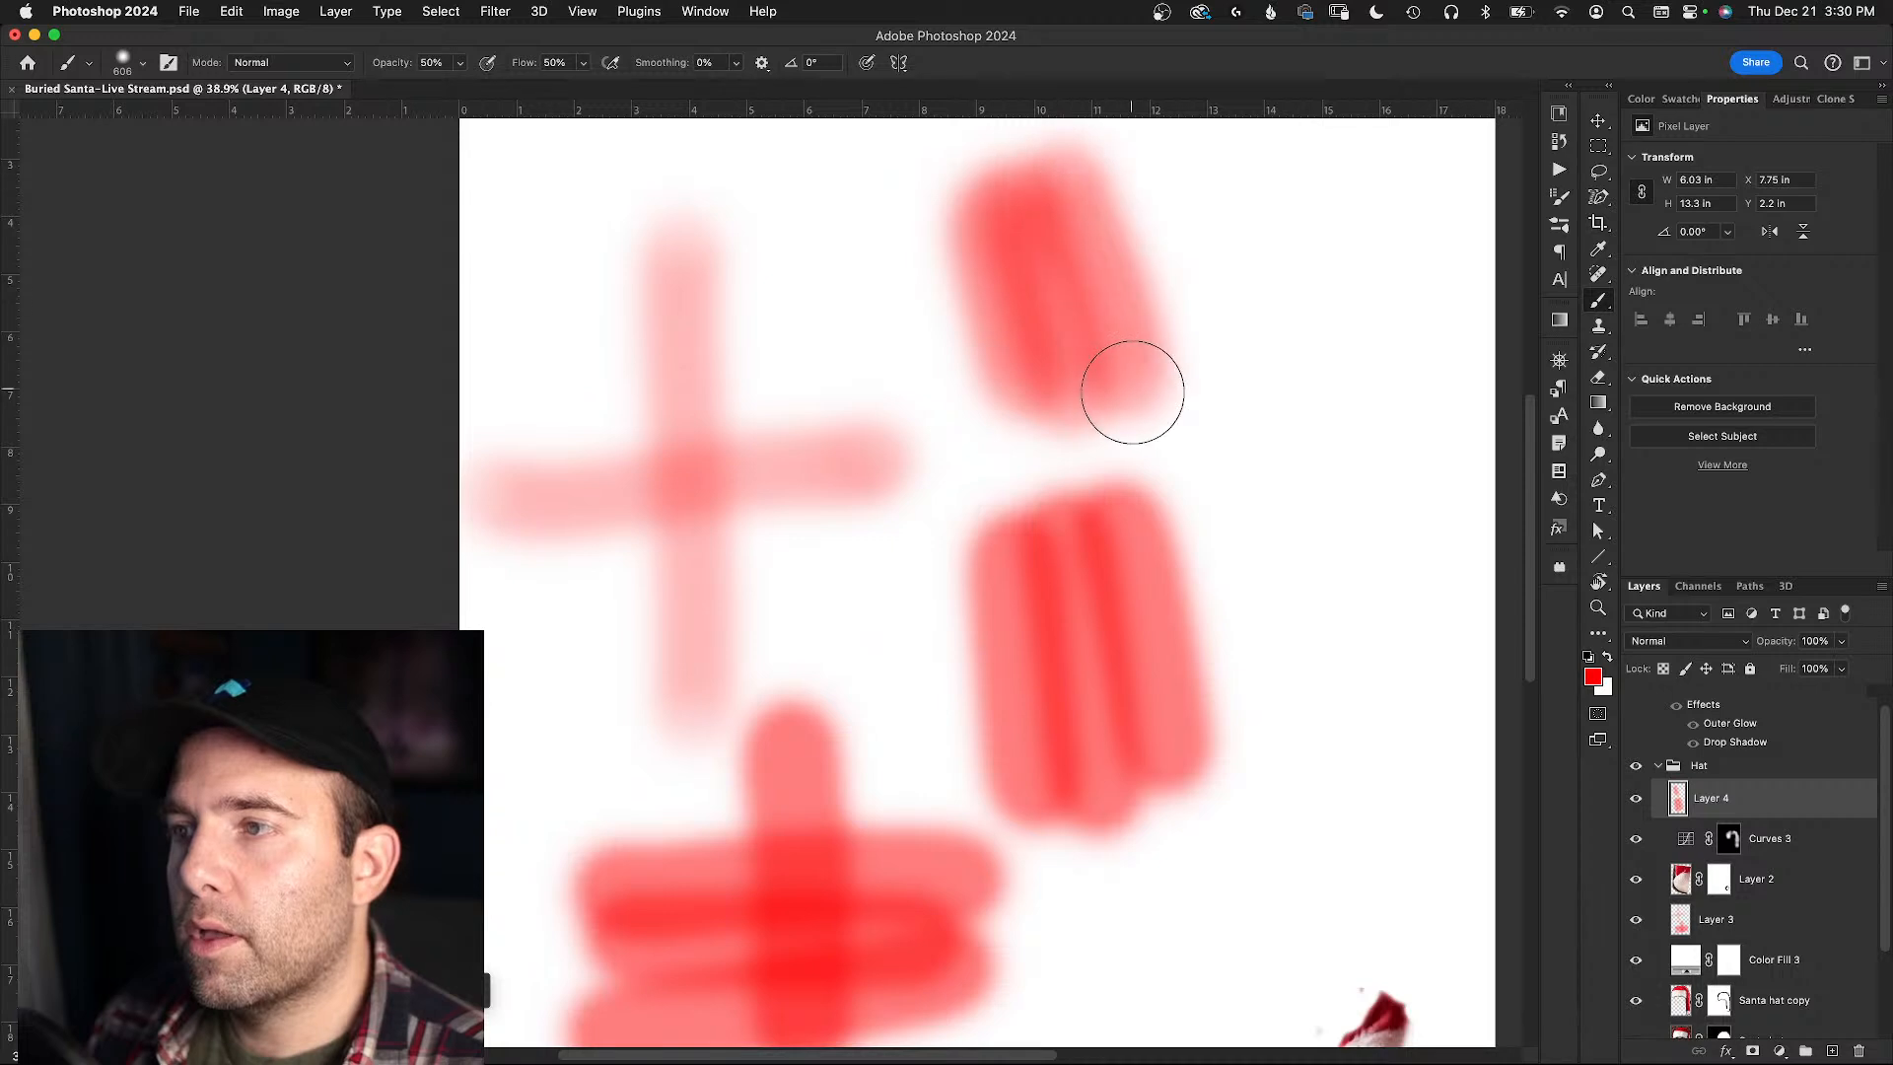
mouse_move(1127, 190)
mouse_down()
mouse_move(1201, 377)
mouse_move(1178, 179)
mouse_move(1236, 316)
mouse_move(1280, 317)
mouse_move(1283, 259)
mouse_move(1310, 293)
mouse_move(1267, 240)
mouse_move(1206, 249)
mouse_move(1222, 338)
mouse_move(1211, 316)
mouse_move(1128, 357)
mouse_move(1138, 371)
mouse_move(1040, 395)
mouse_move(1129, 394)
mouse_move(1062, 417)
mouse_move(1217, 374)
mouse_move(1107, 413)
mouse_move(1233, 375)
mouse_move(1102, 416)
mouse_move(1242, 336)
mouse_move(1274, 270)
mouse_move(1274, 310)
mouse_move(1326, 329)
mouse_move(1263, 372)
mouse_up()
mouse_move(855, 258)
mouse_down()
mouse_move(858, 360)
mouse_move(797, 325)
mouse_move(855, 389)
mouse_move(783, 463)
mouse_move(755, 447)
mouse_move(726, 333)
mouse_move(771, 342)
mouse_move(840, 303)
mouse_move(939, 299)
mouse_move(938, 569)
mouse_move(879, 721)
mouse_move(797, 733)
mouse_move(759, 693)
mouse_move(775, 649)
mouse_move(854, 591)
mouse_move(871, 504)
mouse_move(921, 469)
mouse_up()
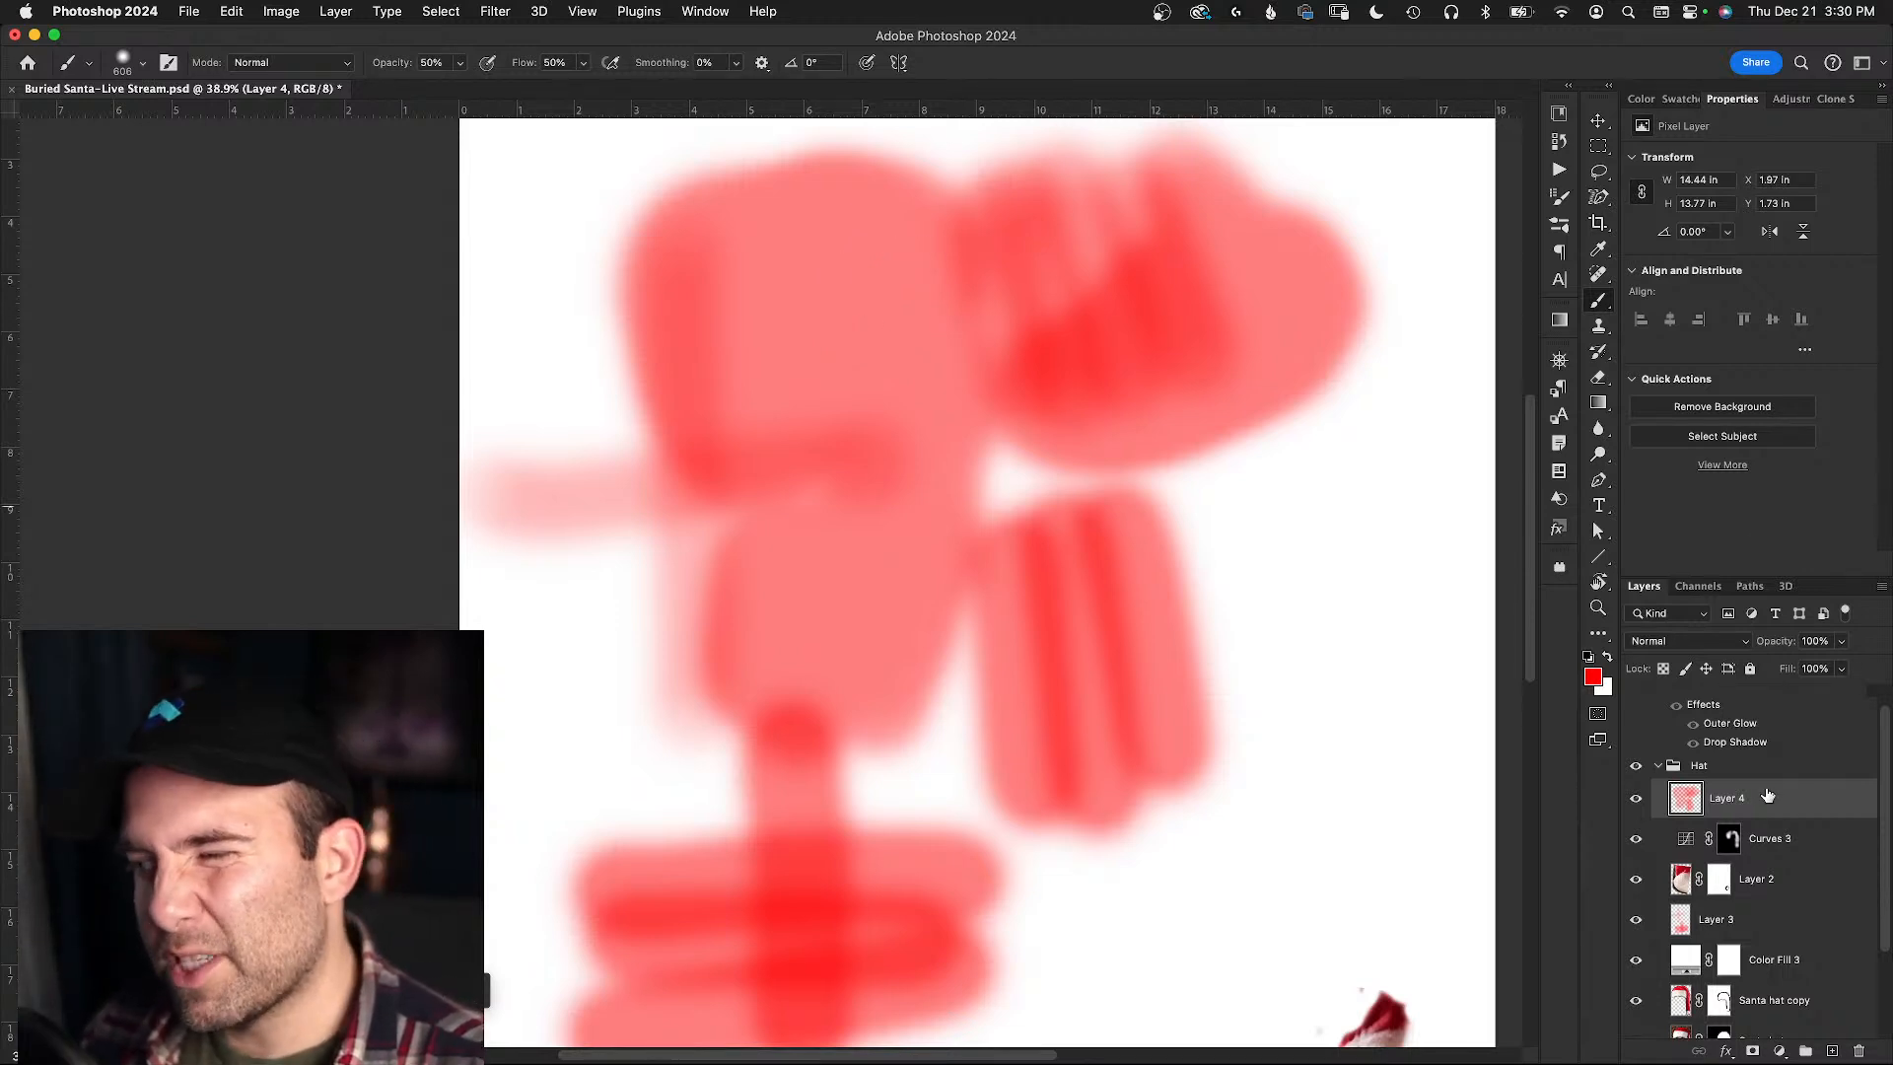
- Delete the practice layers Layer 4, Layer 3 and Color Fill 3, and save the document
key(BackSpace)
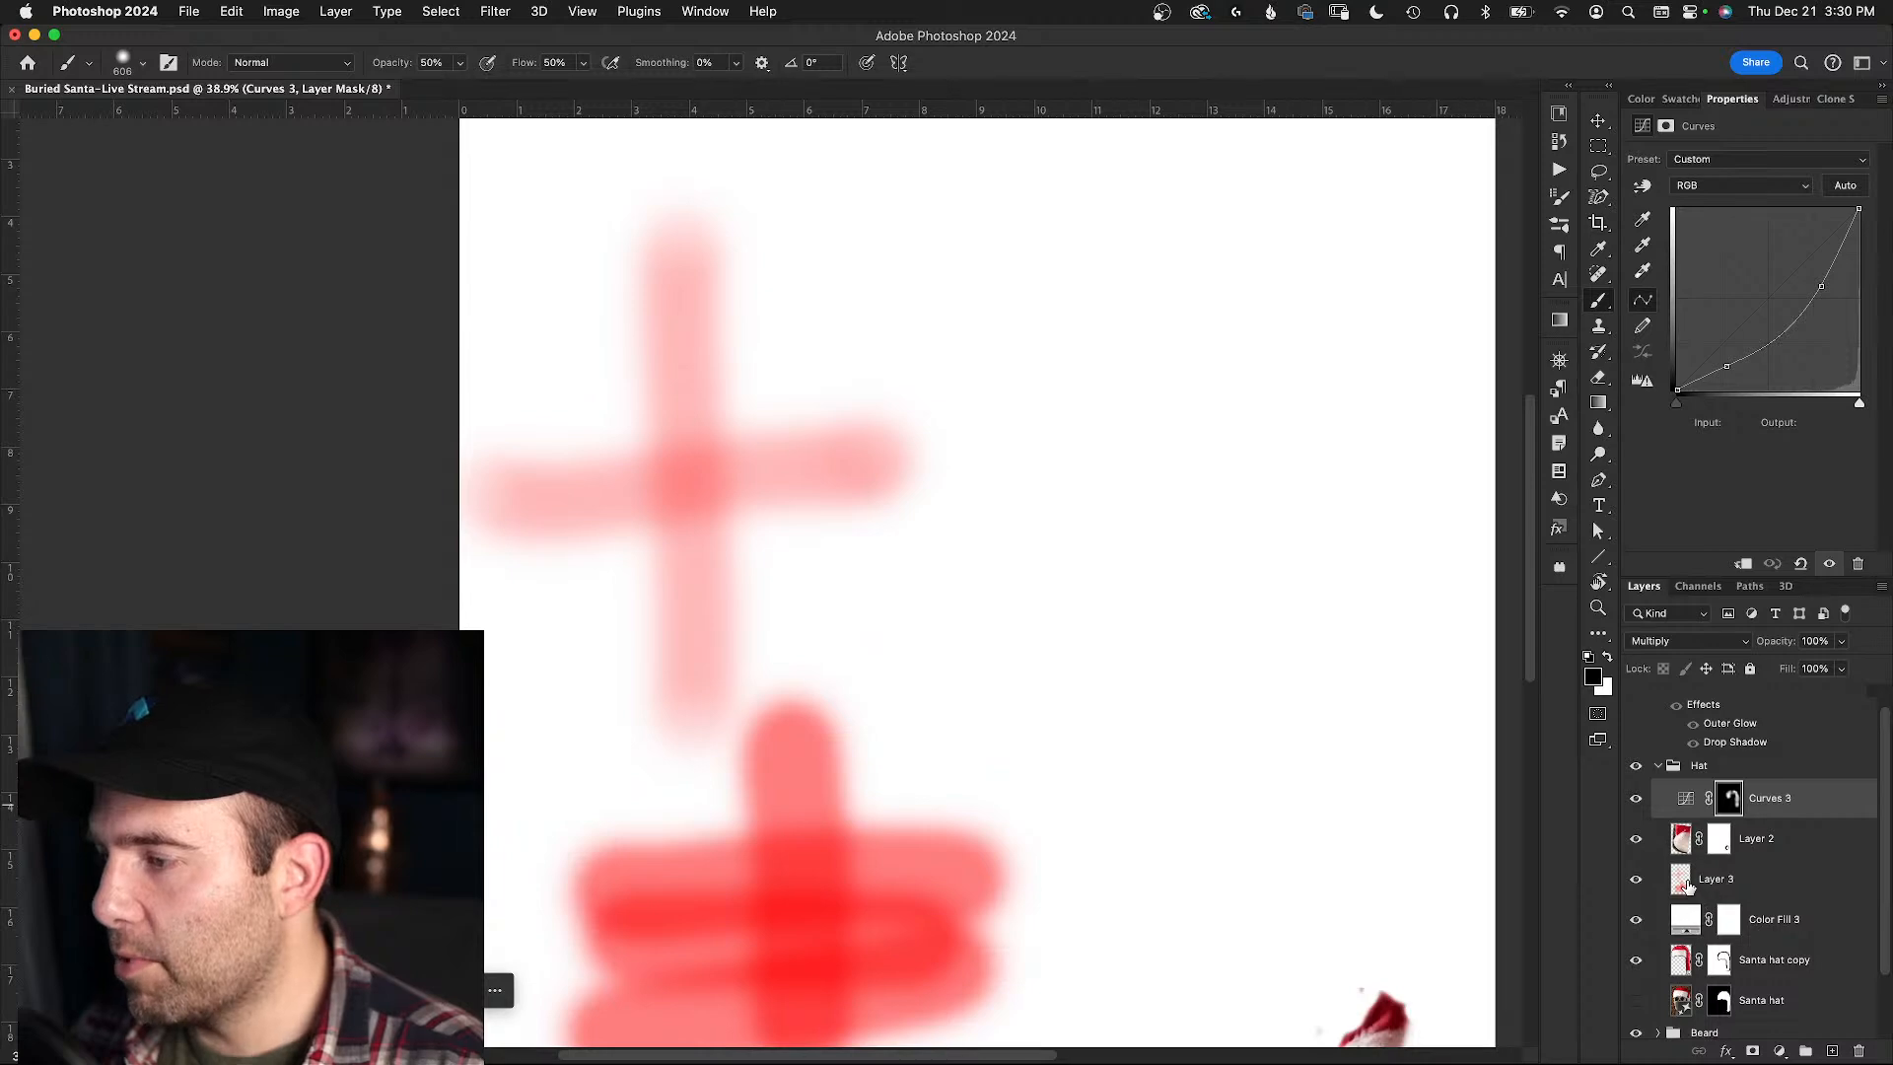
click(1689, 886)
shift+click(1686, 917)
key(BackSpace)
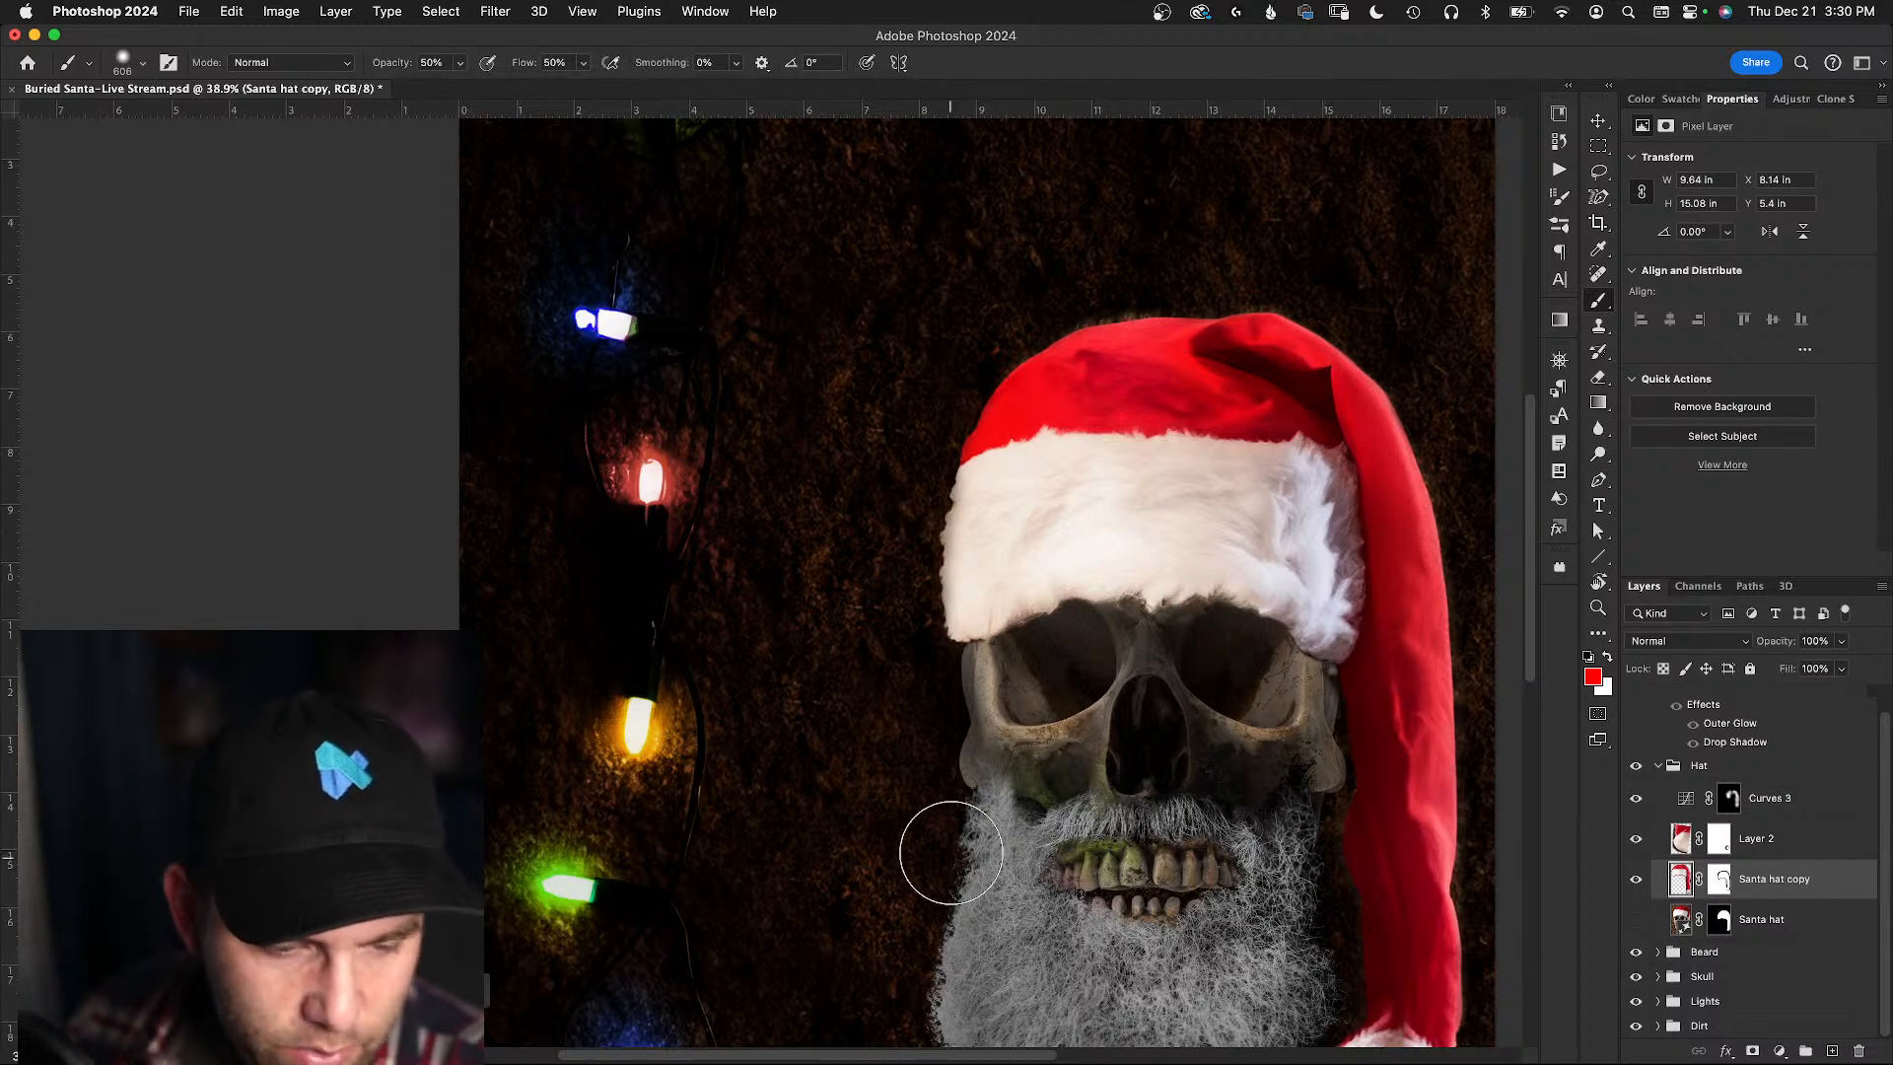
key(super+s)
- View the whole poster and hide and reshow the Beard, Skull and Lights groups one after another
key(z)
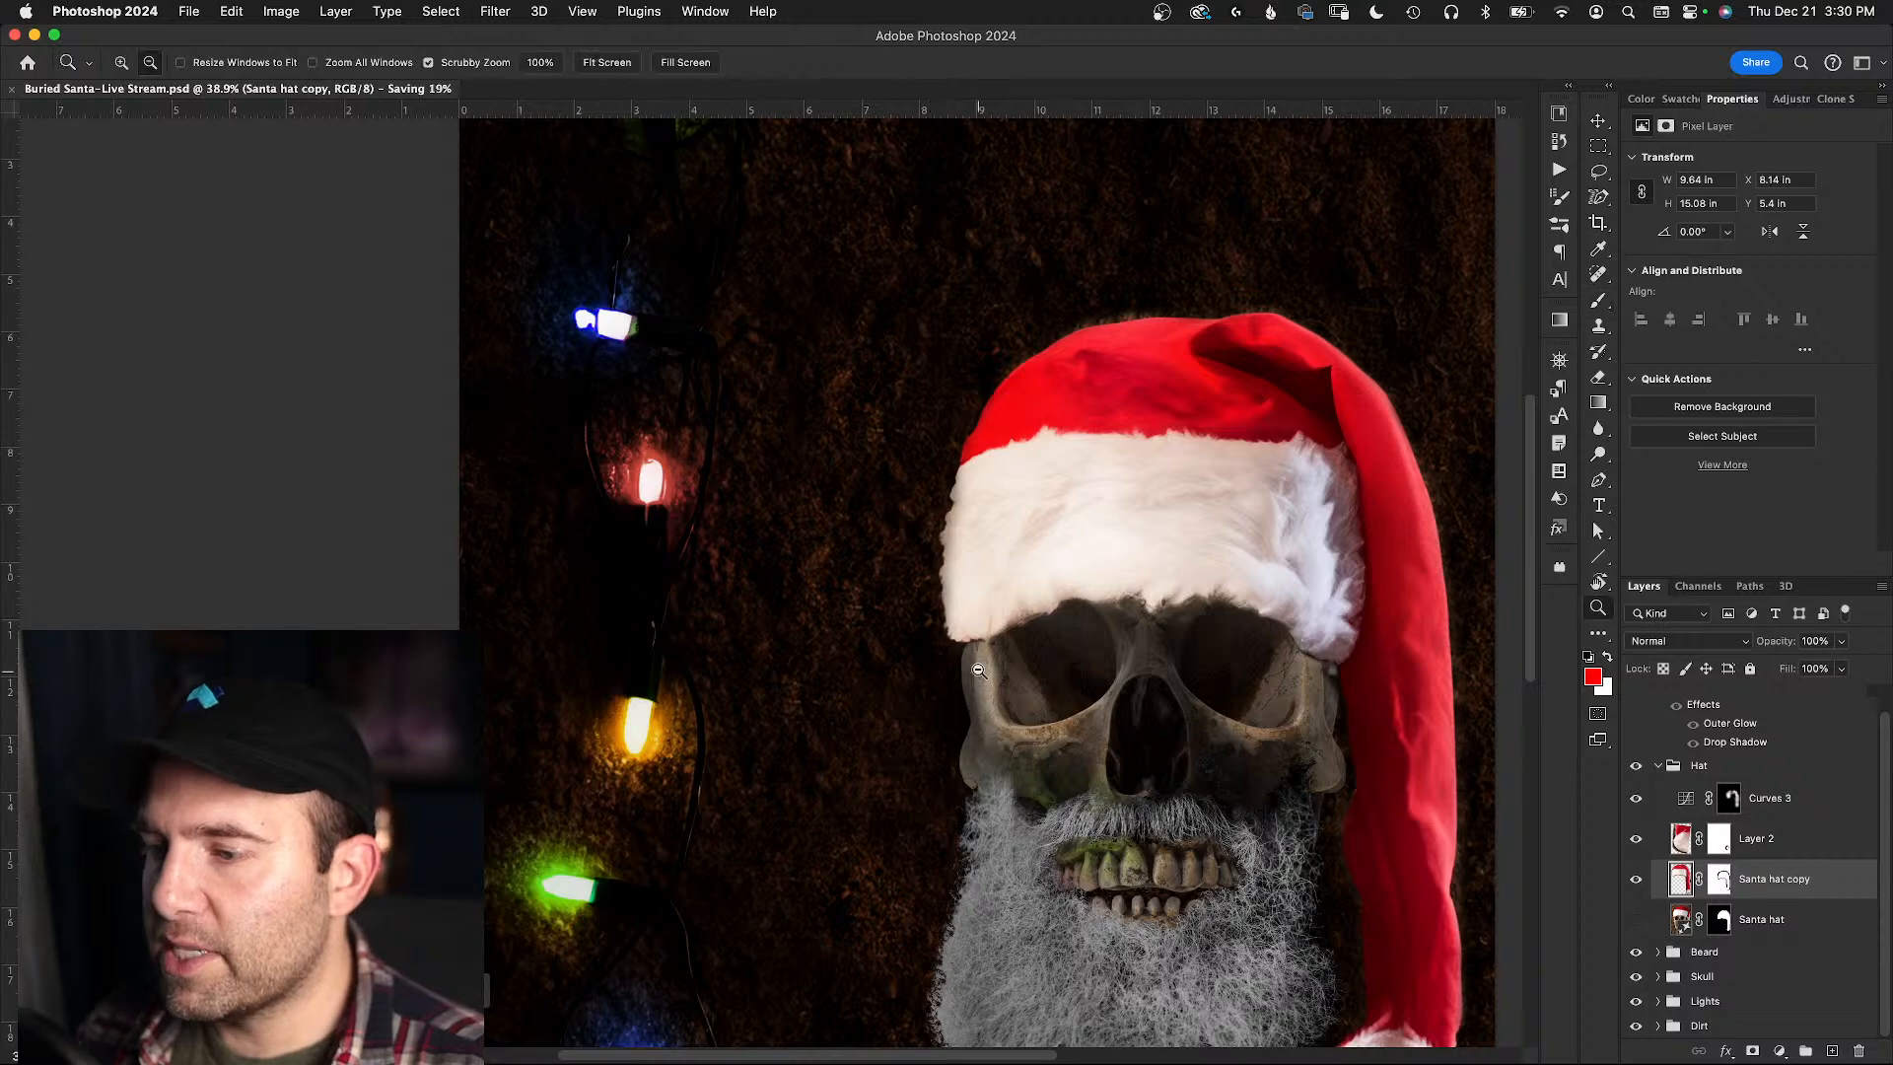
alt+click(971, 641)
drag(971, 641, 957, 641)
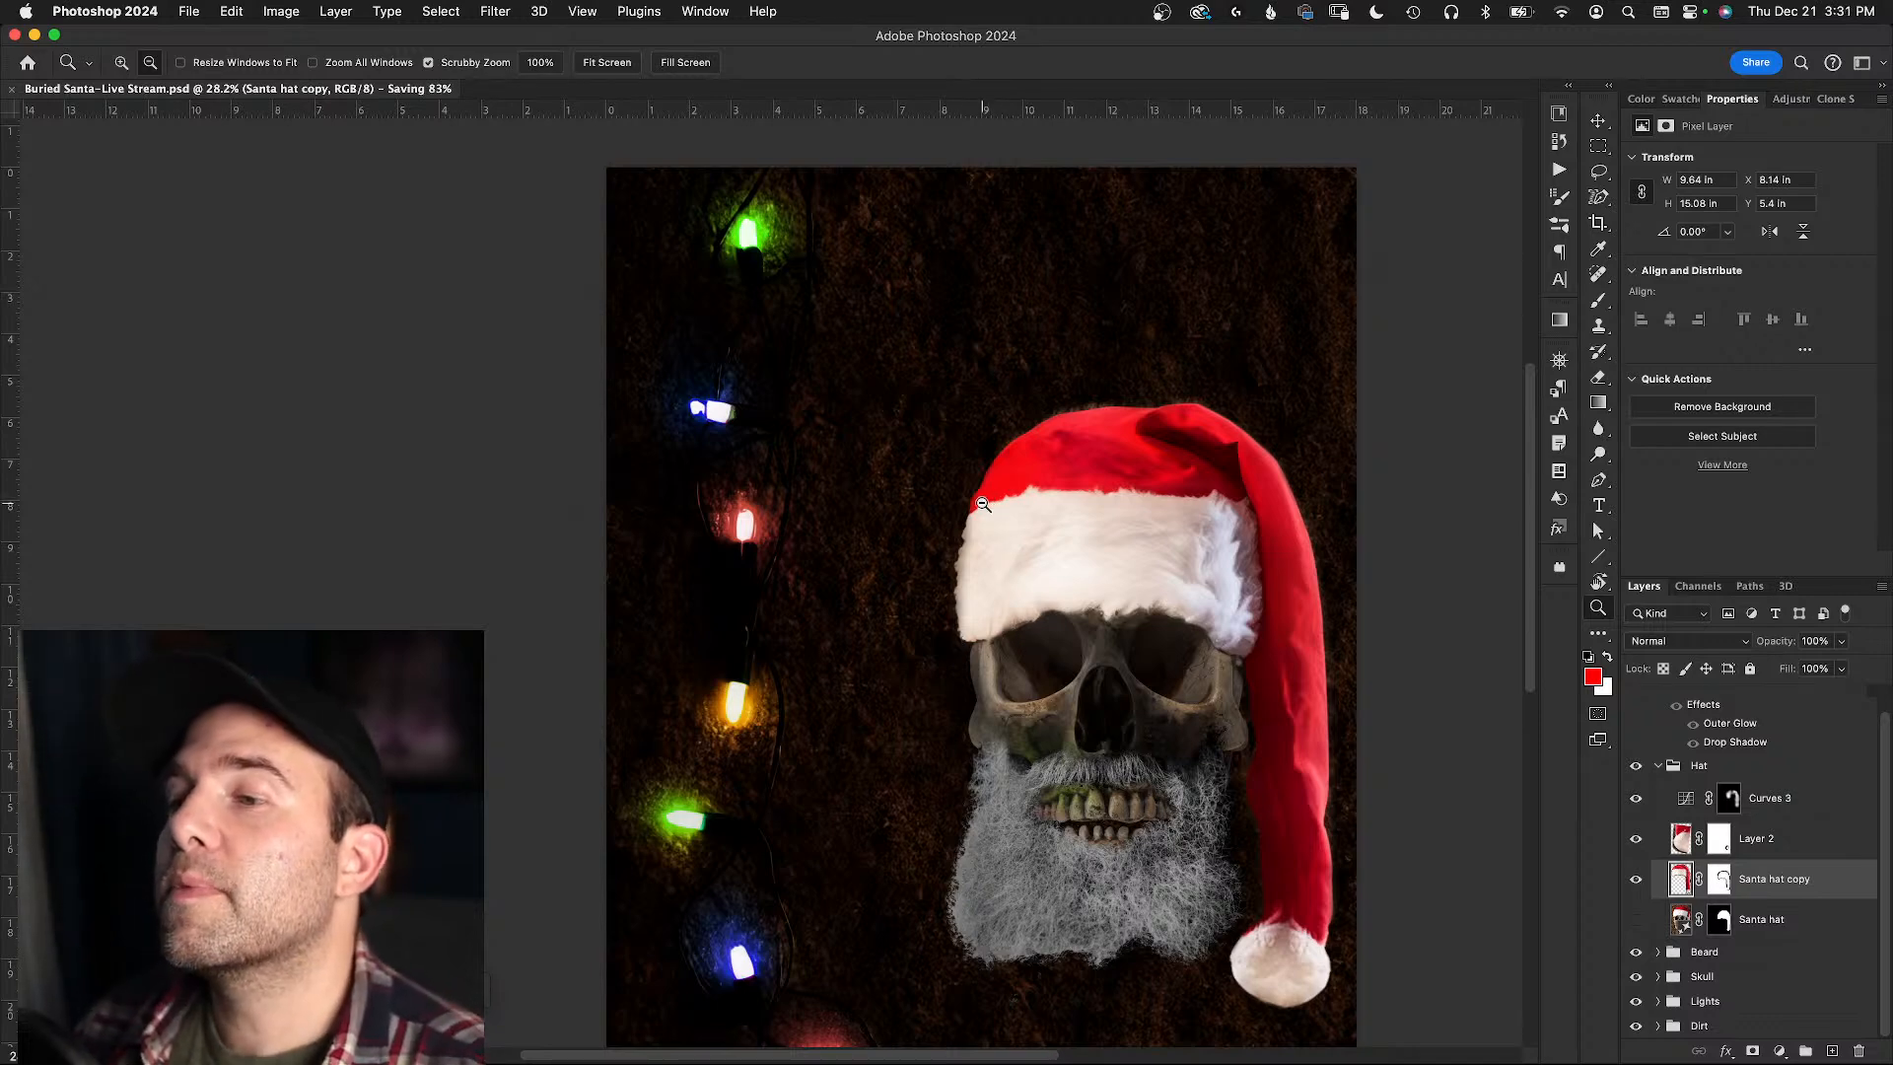
mouse_move(905, 522)
mouse_down()
mouse_move(967, 515)
mouse_move(922, 529)
mouse_up()
alt+click(921, 529)
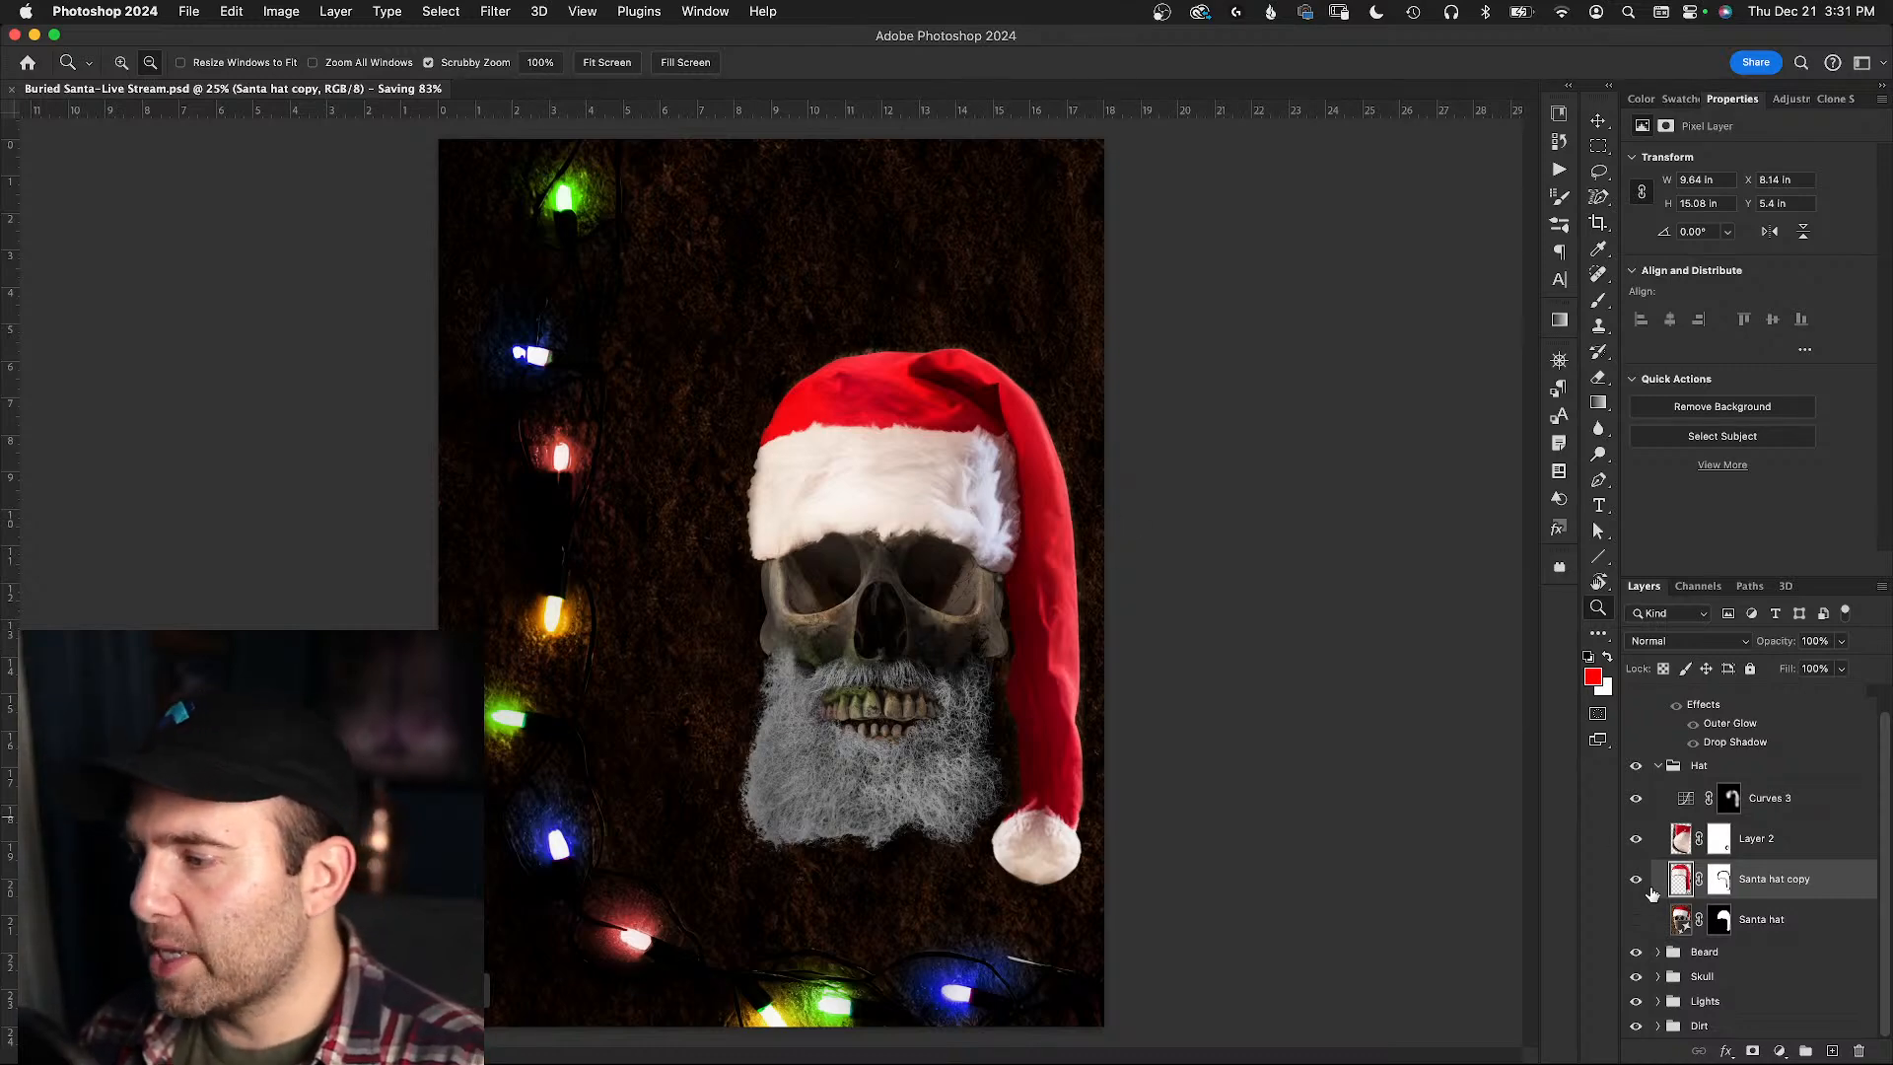
click(1635, 951)
click(1635, 951)
click(1635, 977)
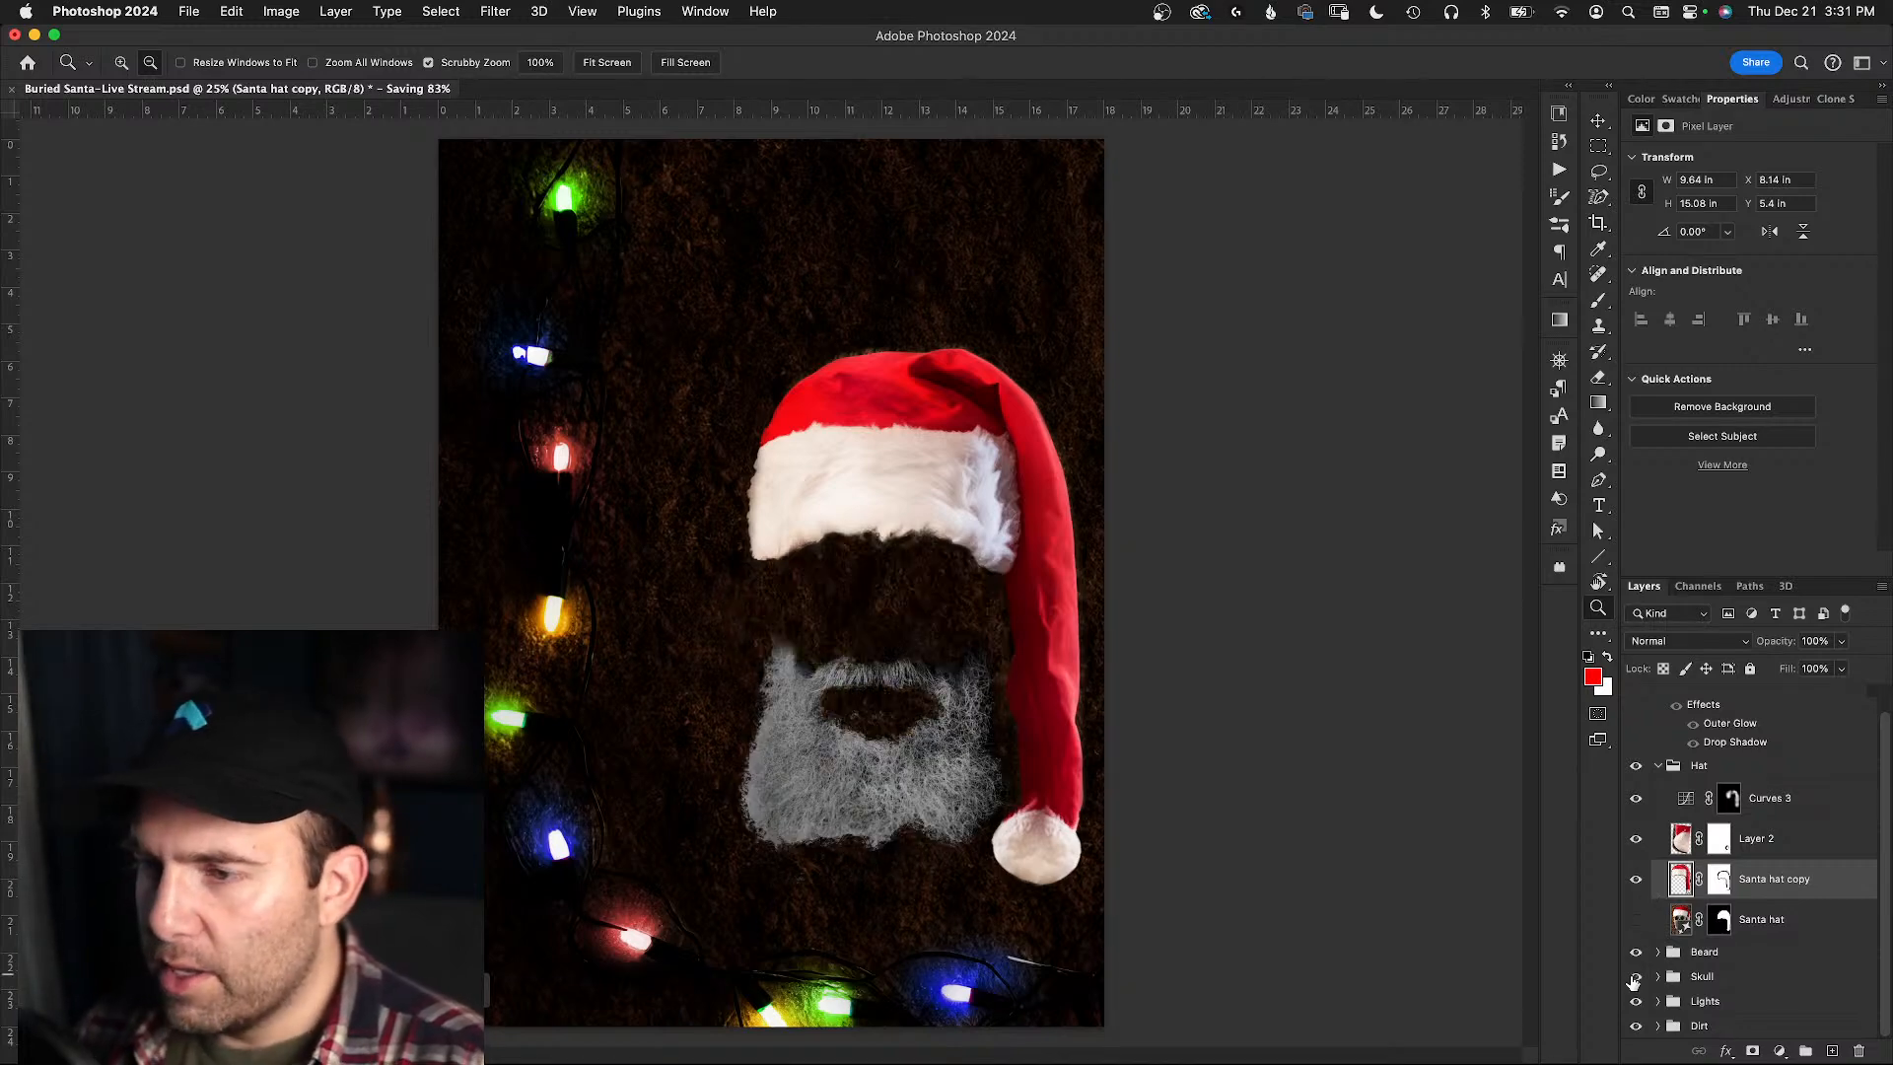
click(1635, 977)
click(1636, 1001)
click(1637, 1001)
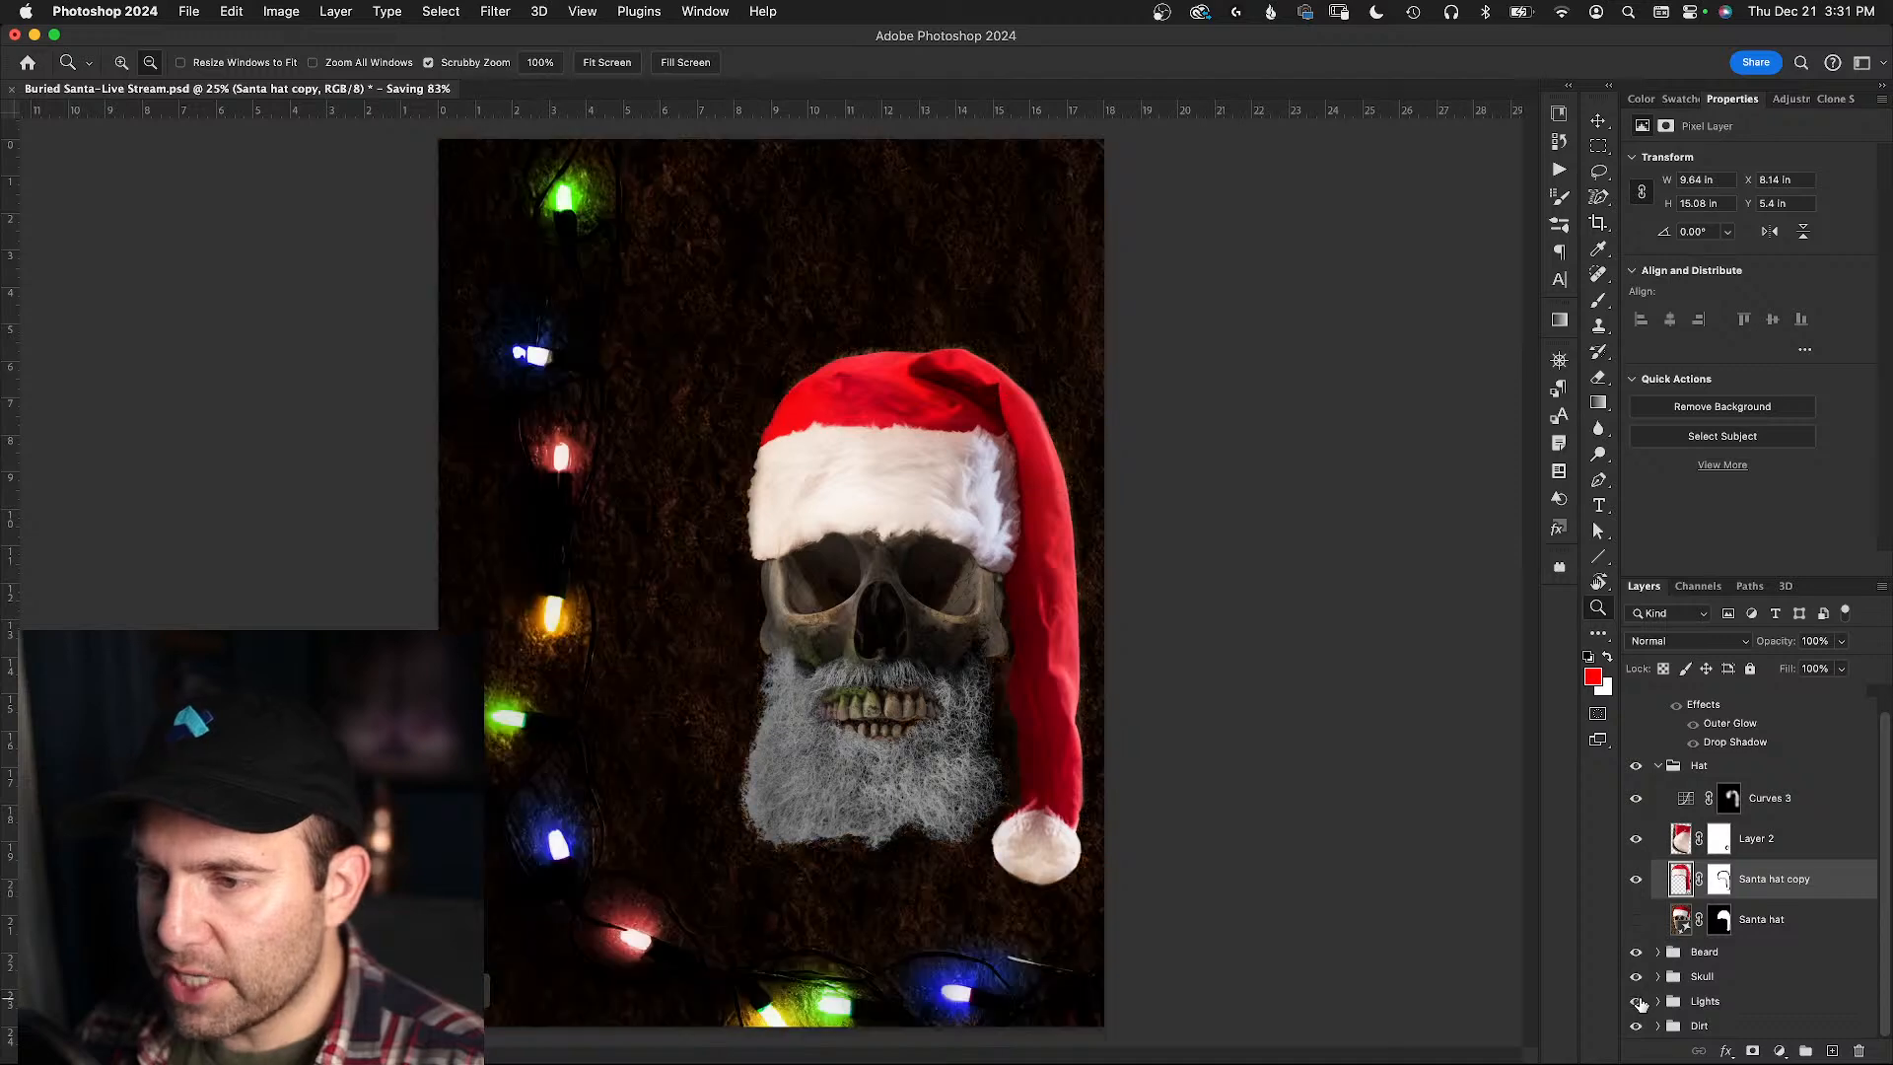
- Expand the Lights group and compare the poster with its Curves 2 adjustment hidden and shown
click(1658, 1002)
scroll(1662, 998, down, 5)
click(1636, 968)
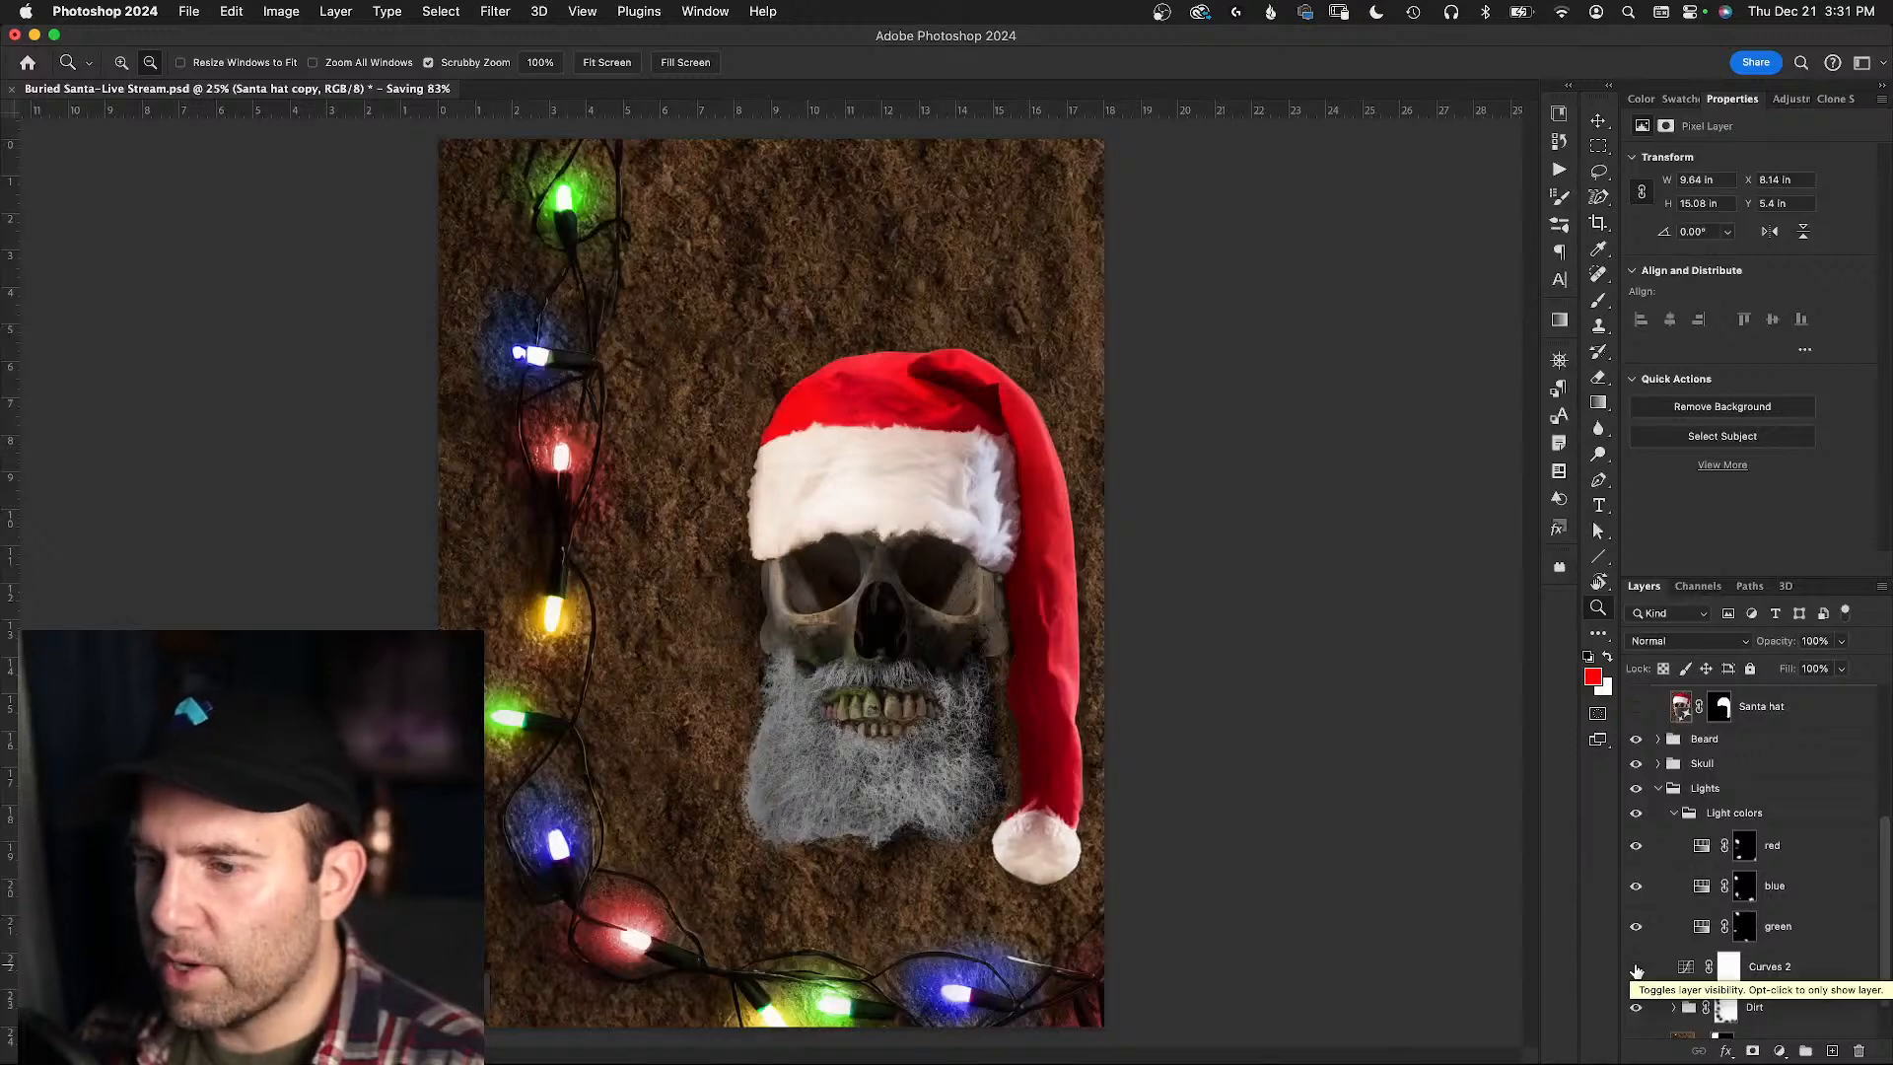
click(1637, 969)
click(1636, 968)
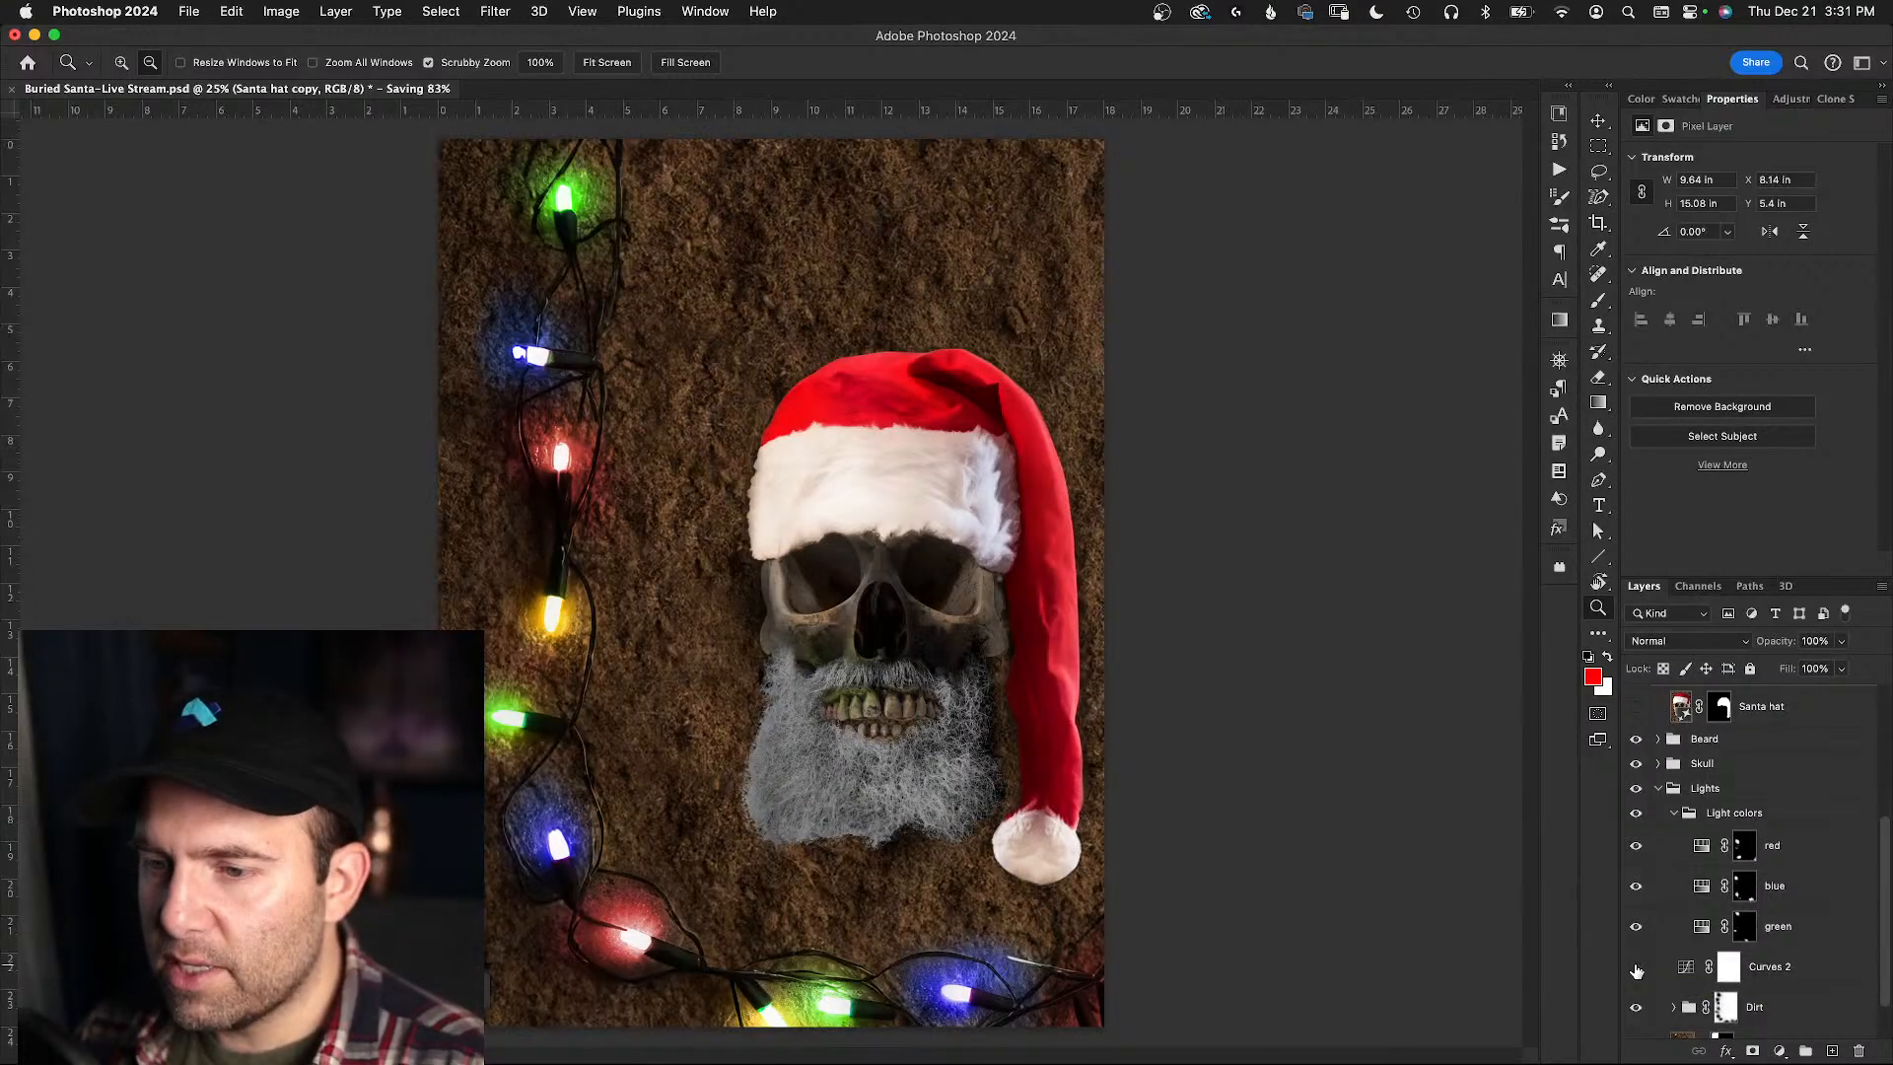
click(1636, 969)
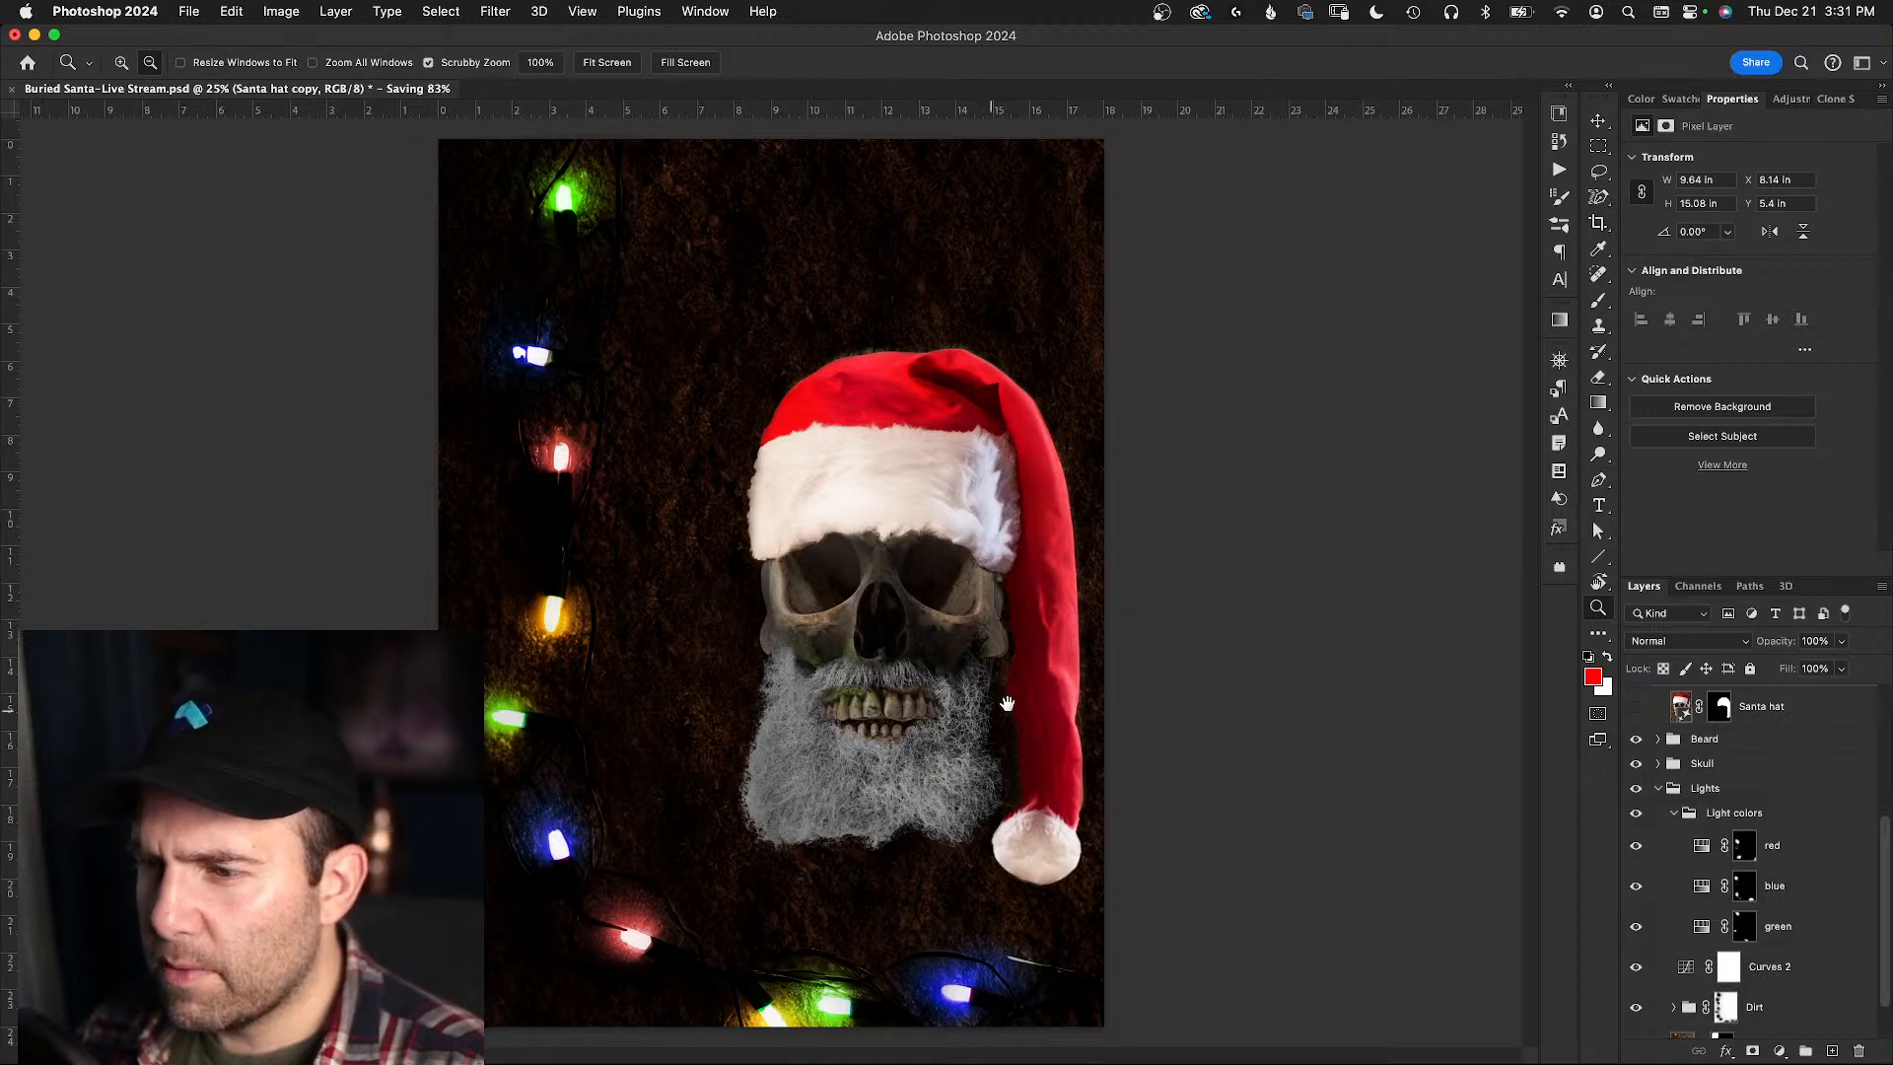
- Reduce the opacity of the Curves 2 adjustment layer in the Lights group to 70%
click(1682, 976)
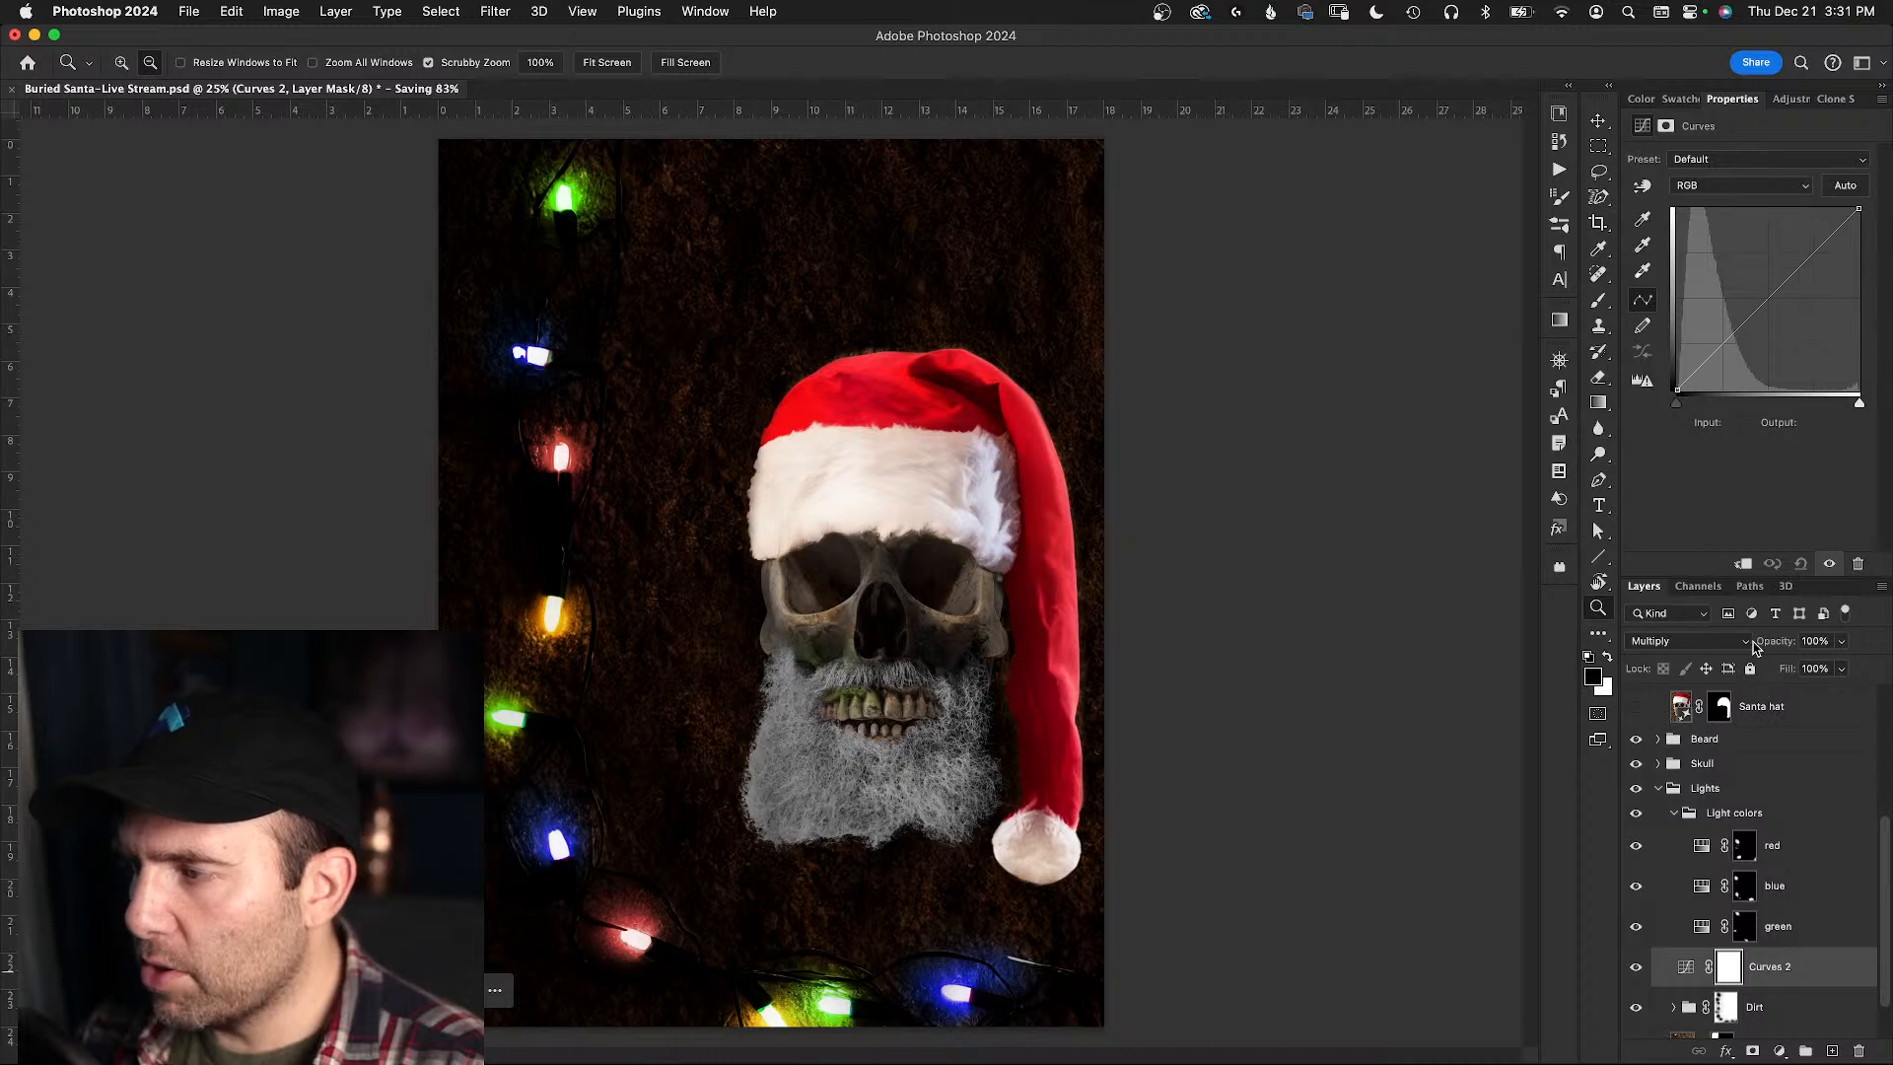
drag(1791, 644, 1763, 646)
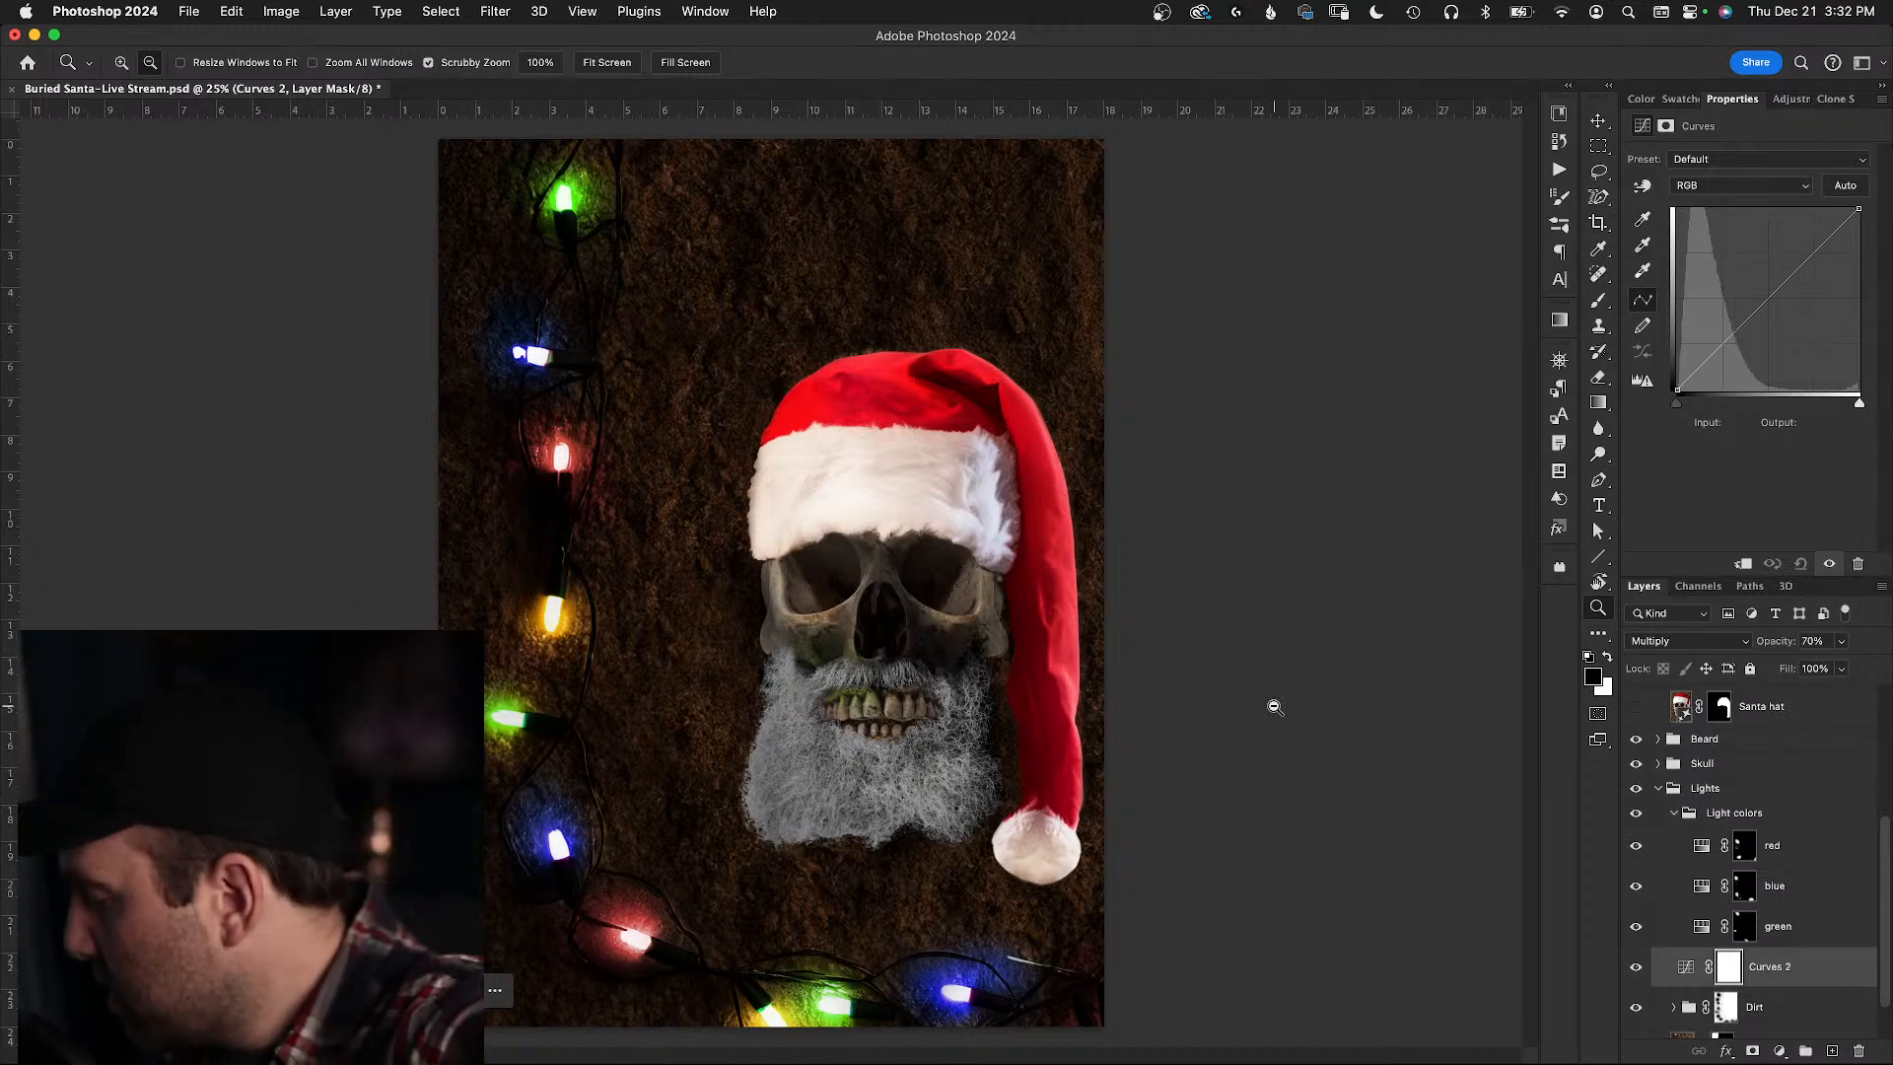
- Switch to OBS to check the live stream, and return to Photoshop
key(ctrl+Up)
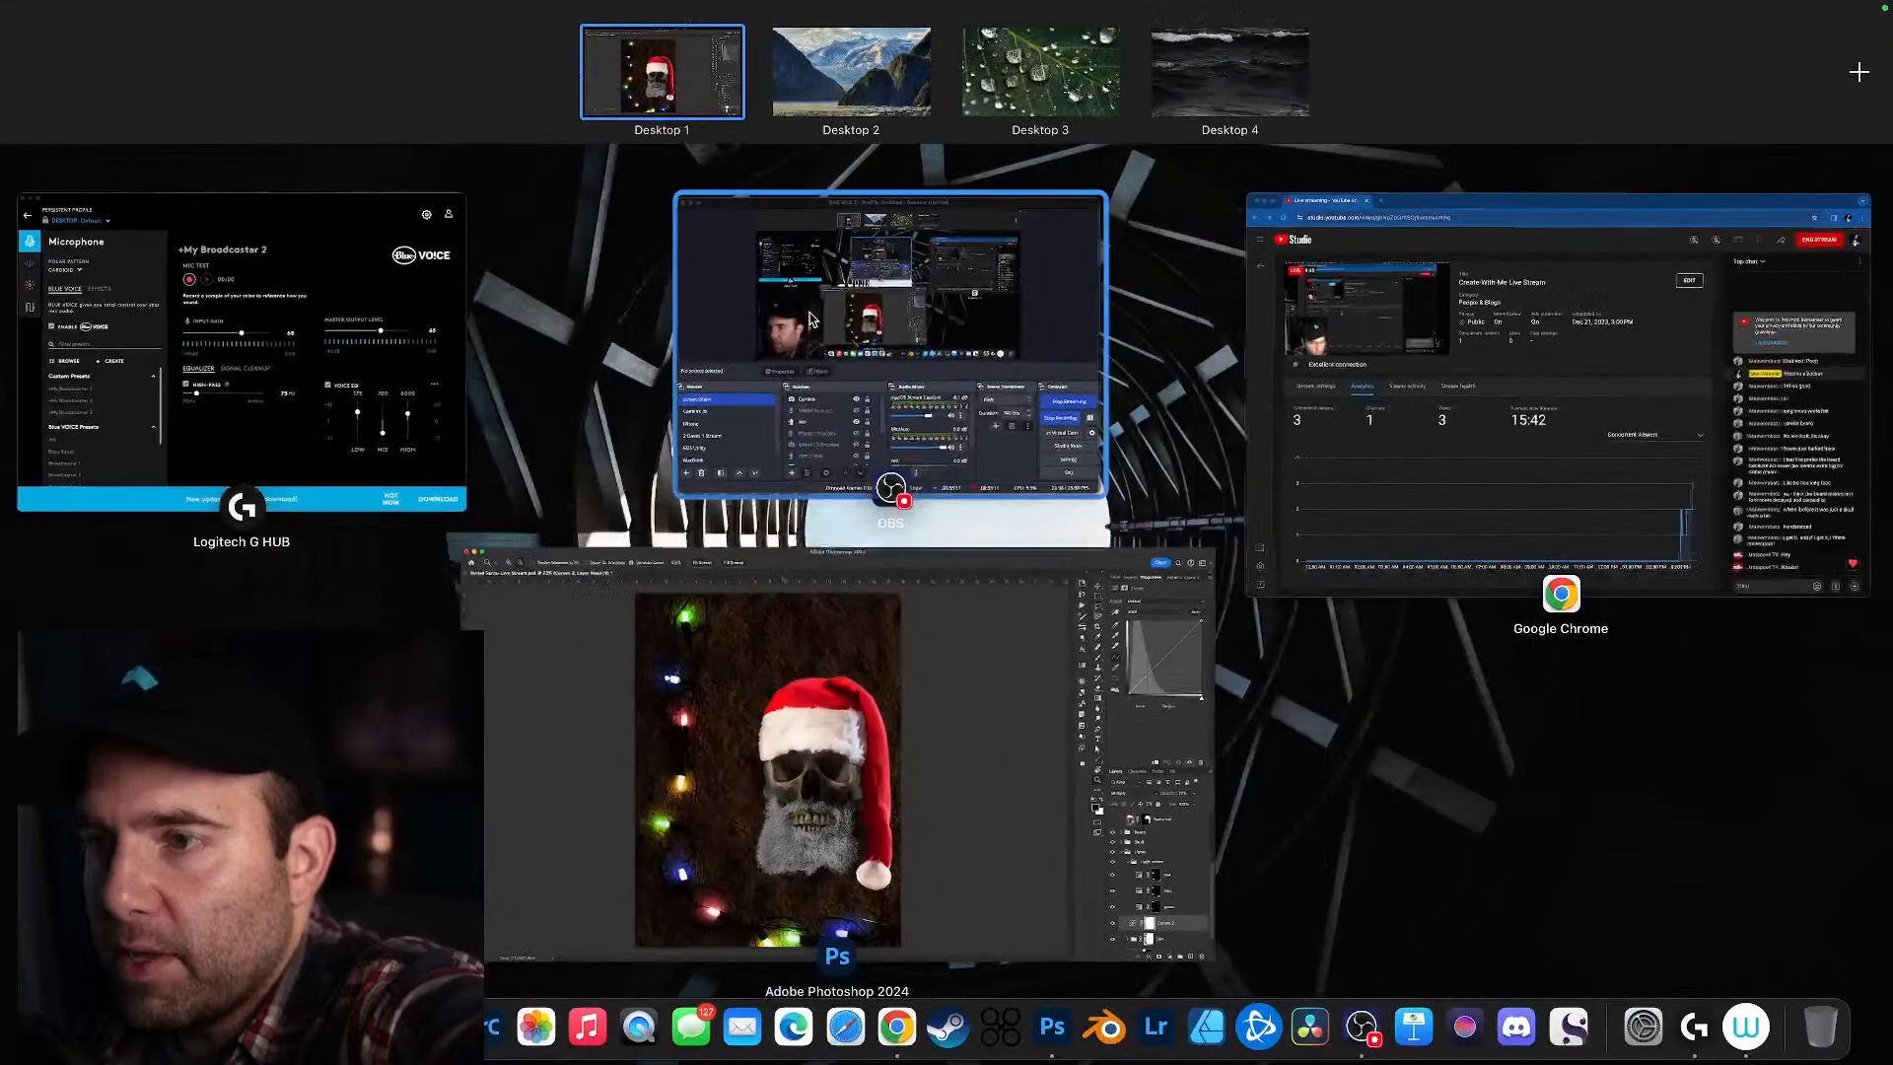
click(810, 318)
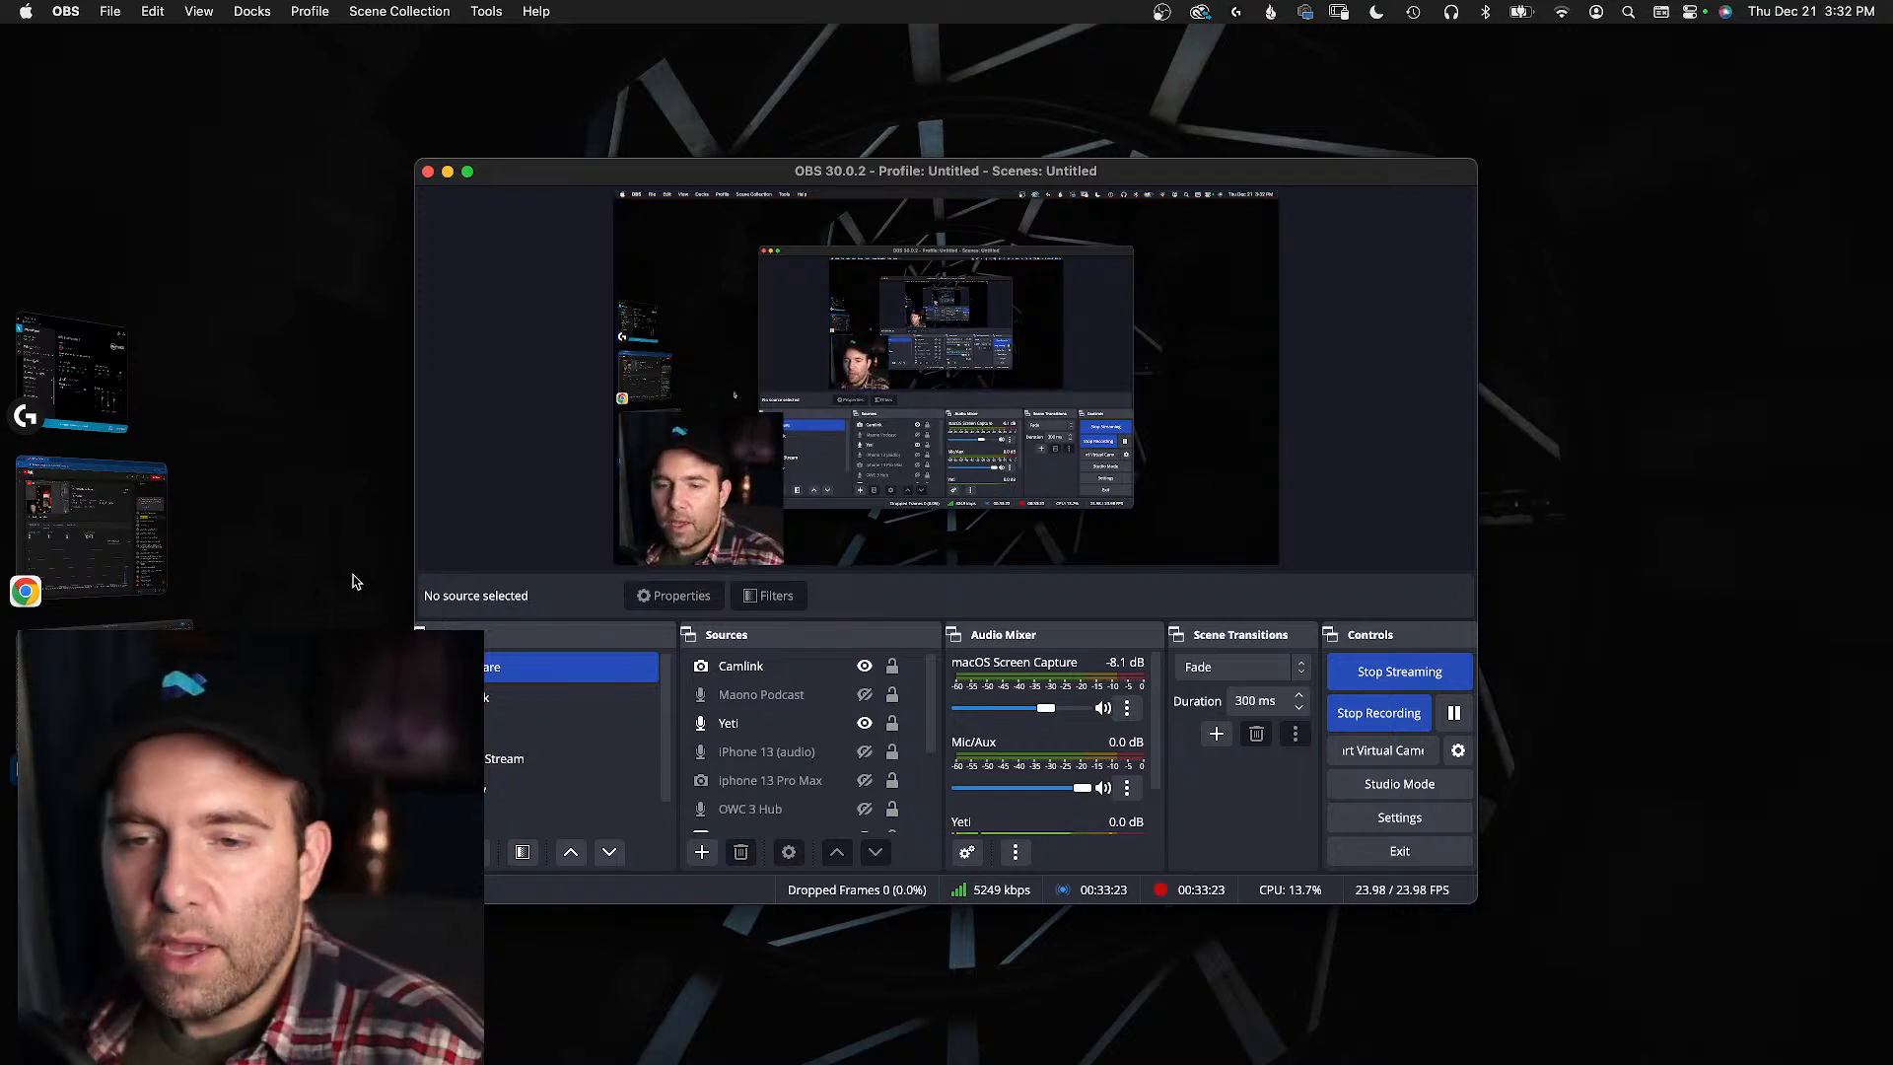
key(super+Tab)
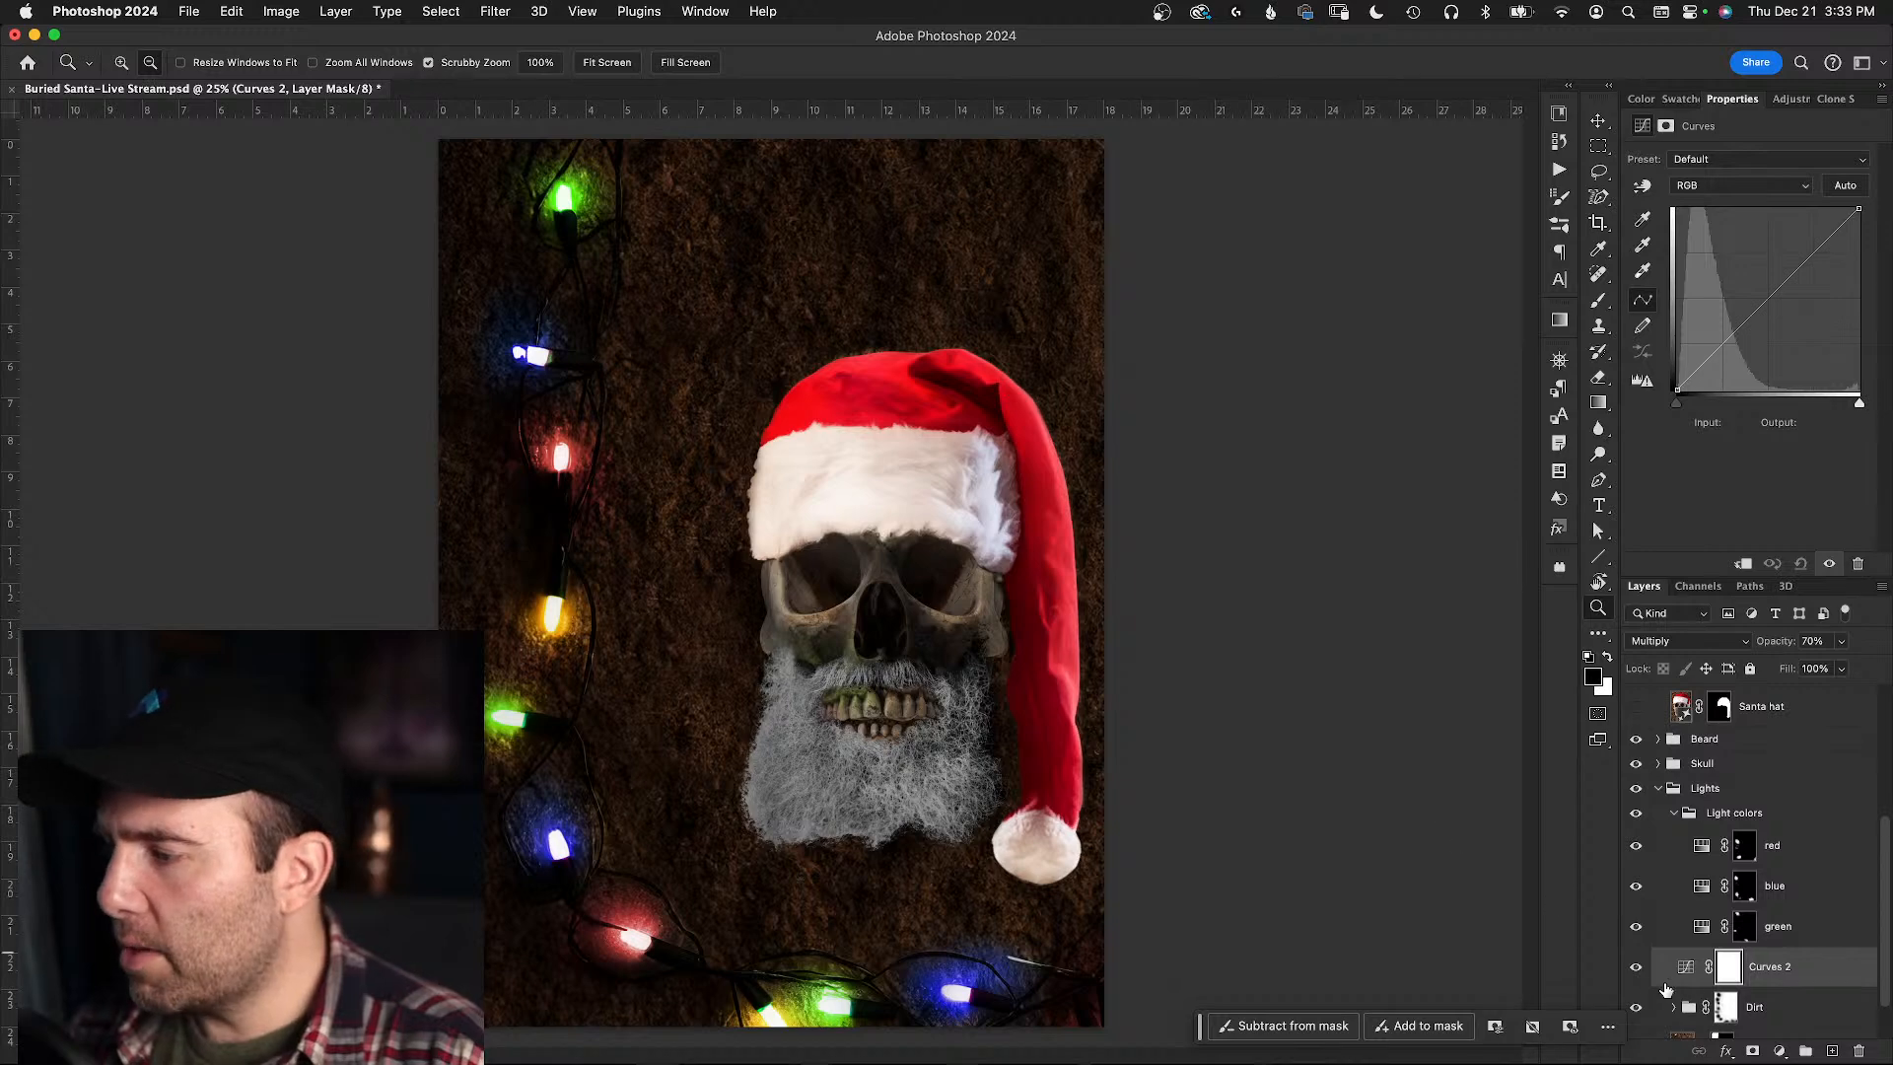
- Hide and reshow Curves 2 at its 70% opacity to compare its effect around the lights
click(1636, 970)
click(1636, 970)
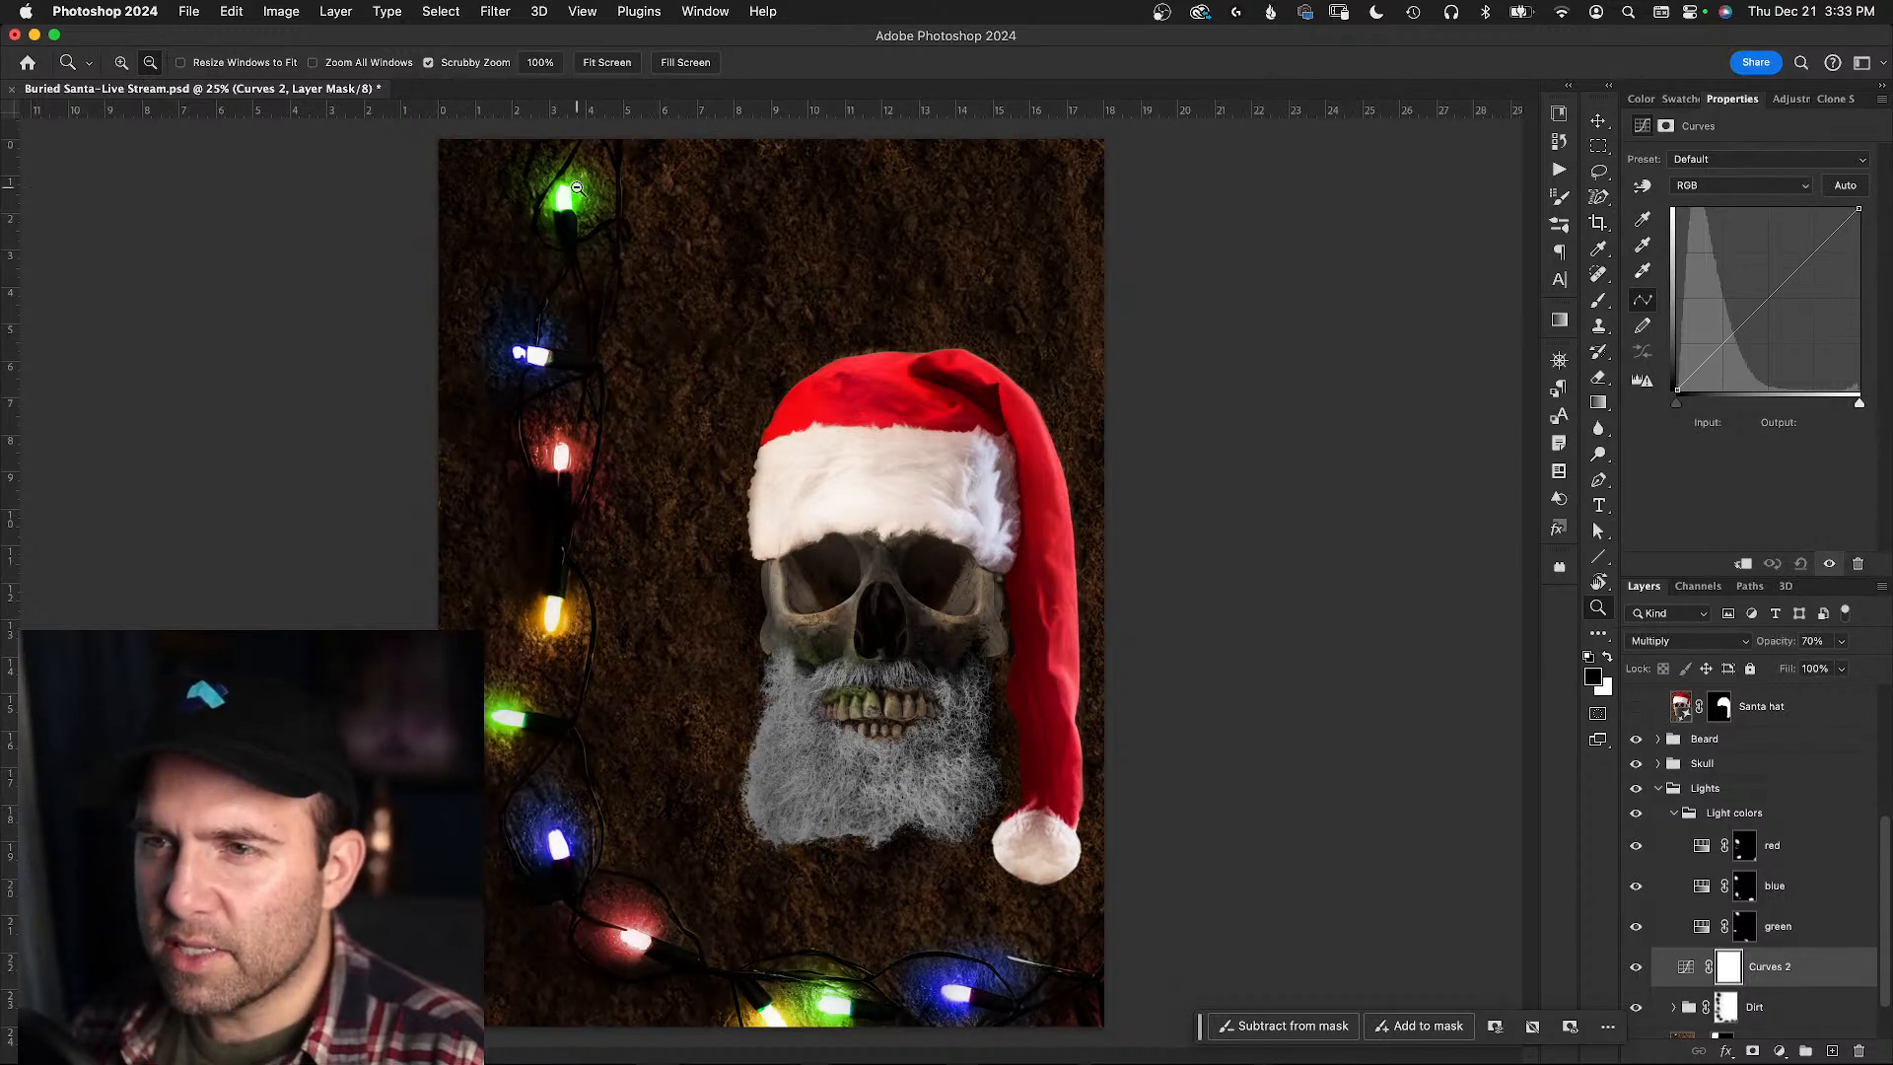
click(1636, 970)
click(1636, 967)
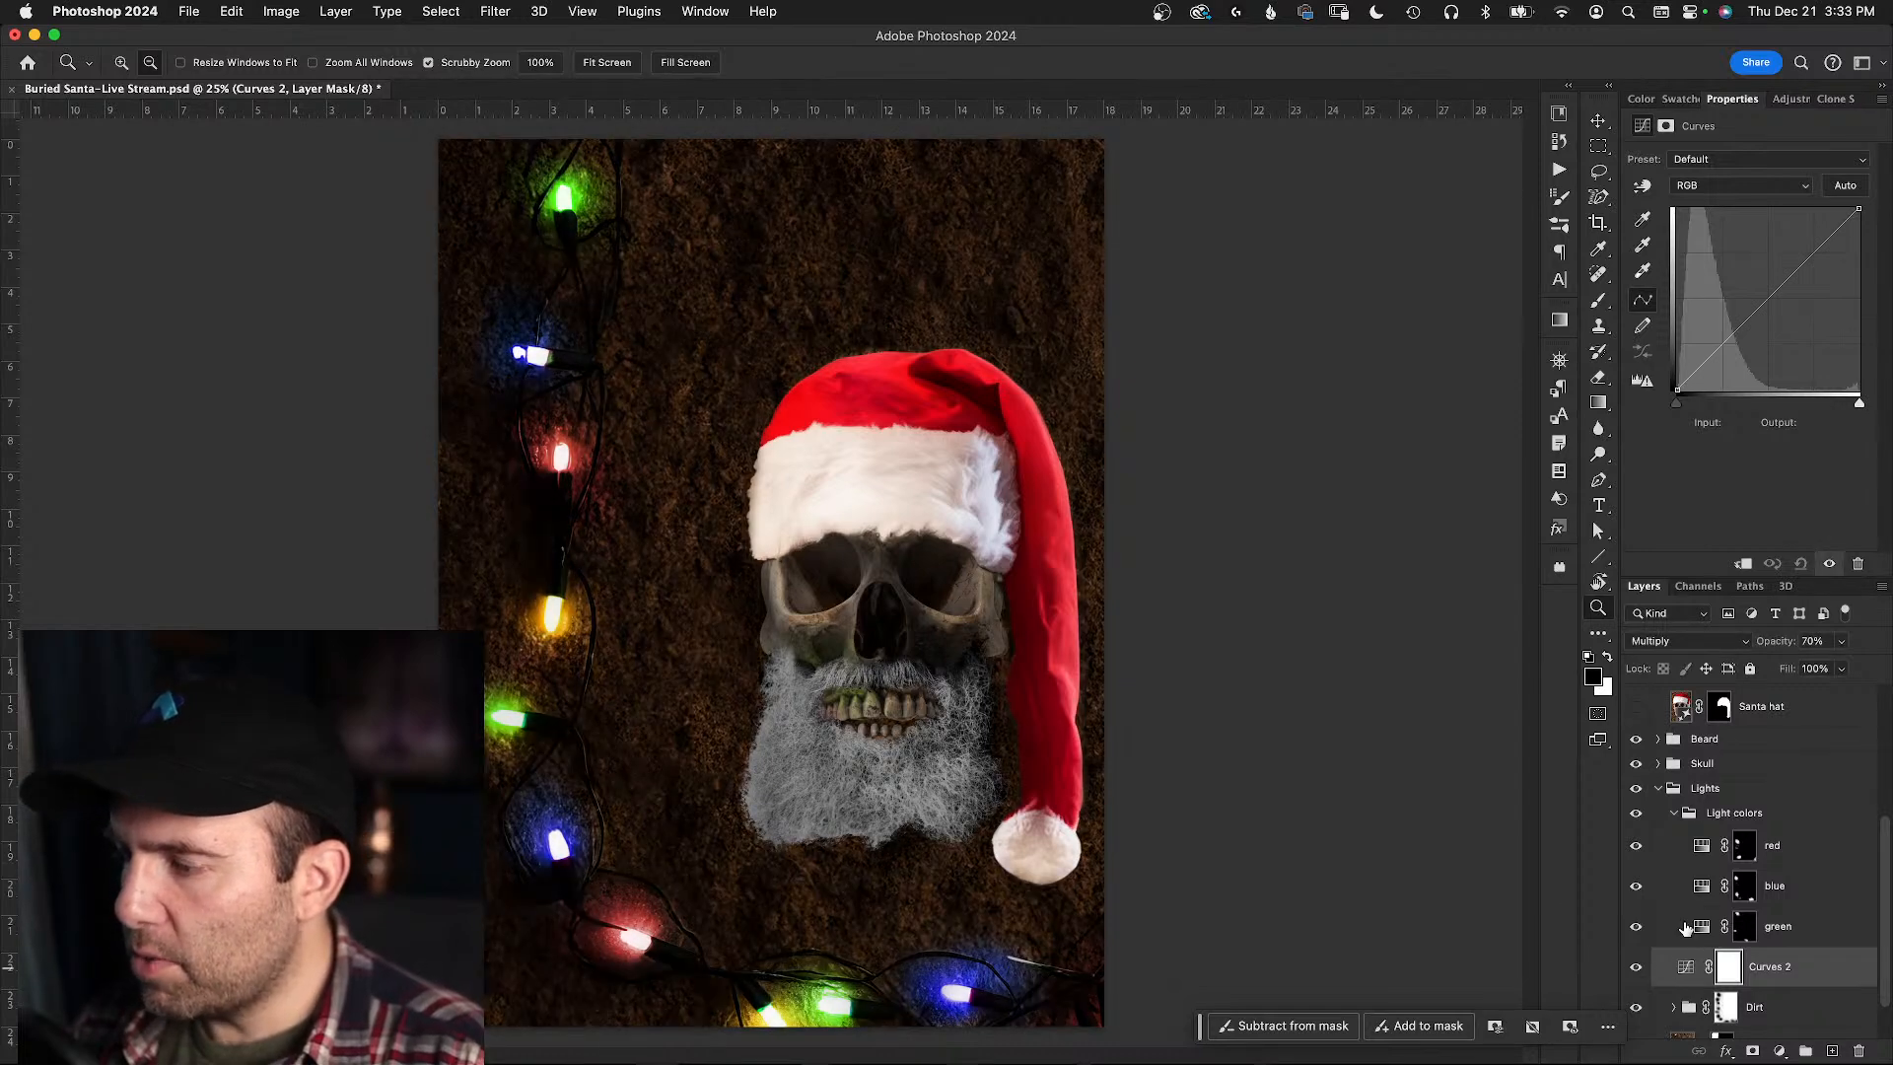
- Examine the green, blue and red Hue/Saturation layers in Light colors, toggling their visibility to compare the bulb colors
click(1699, 928)
click(1701, 888)
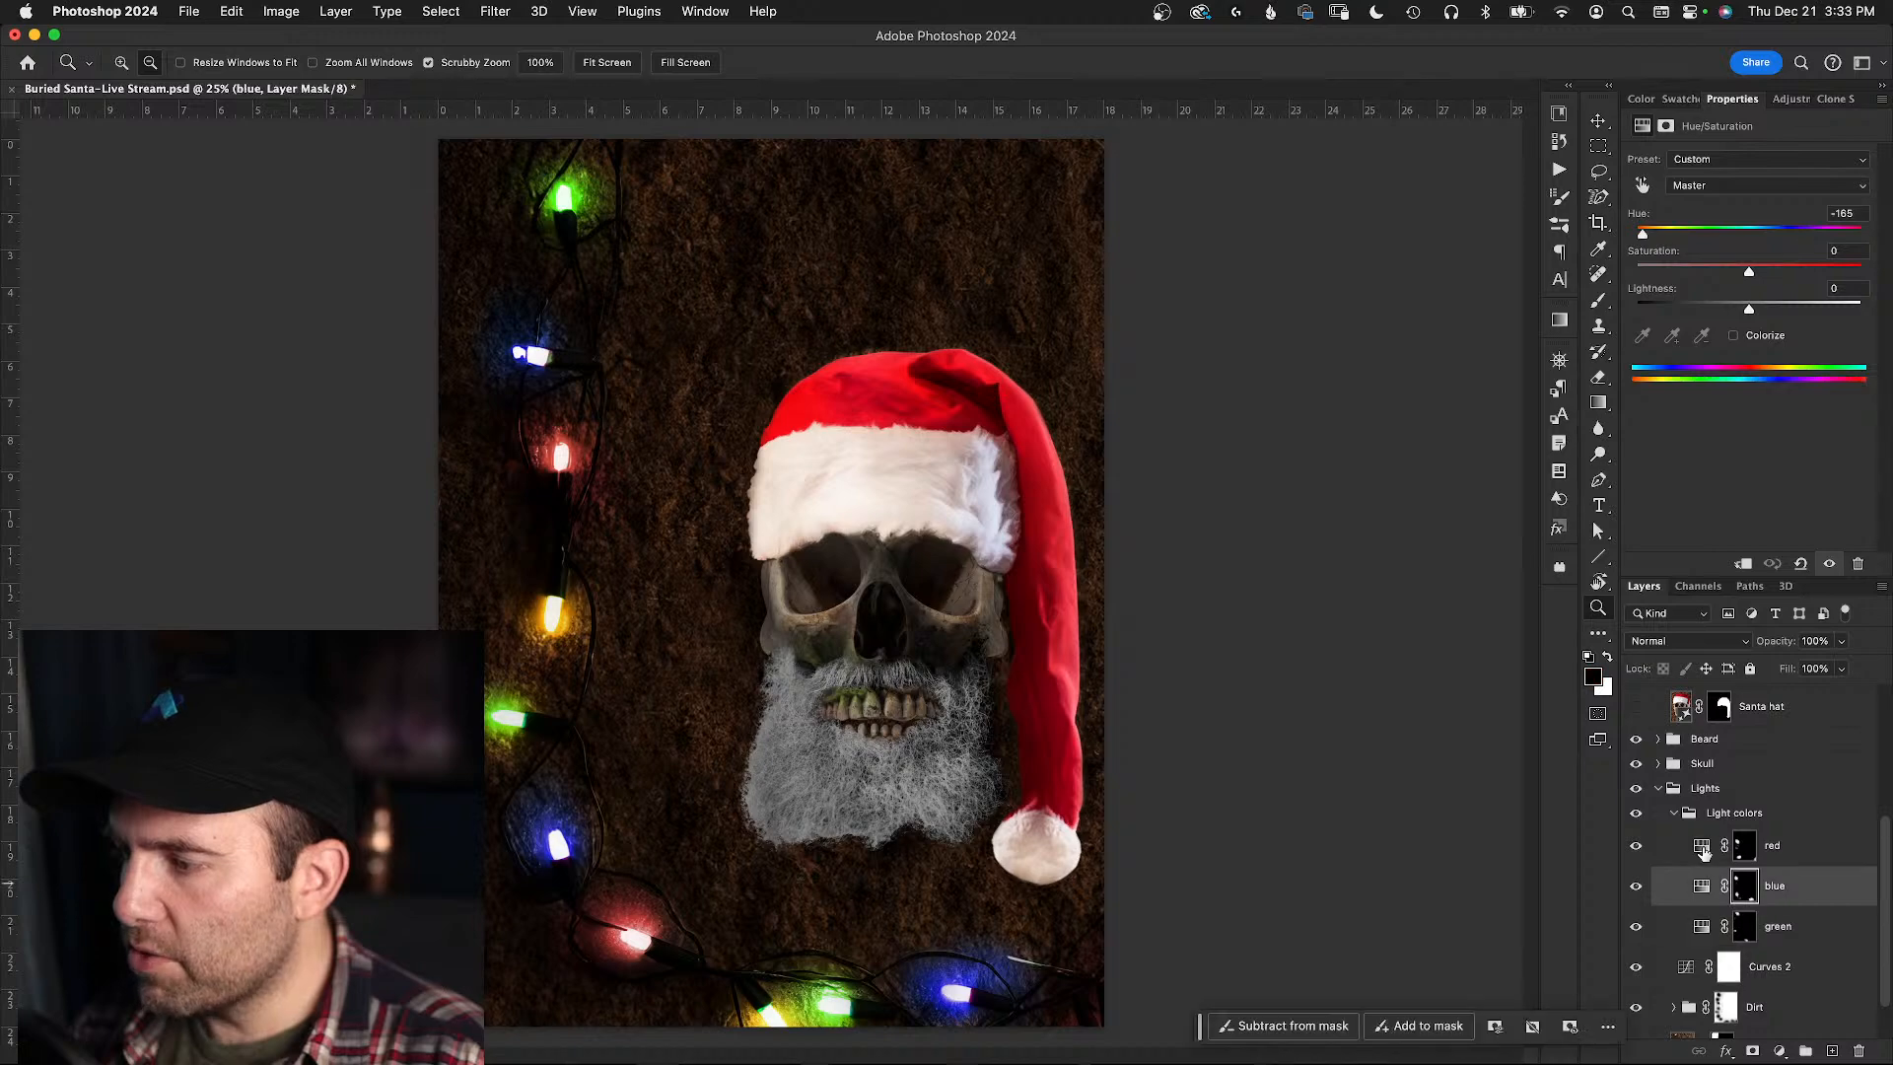
click(1705, 846)
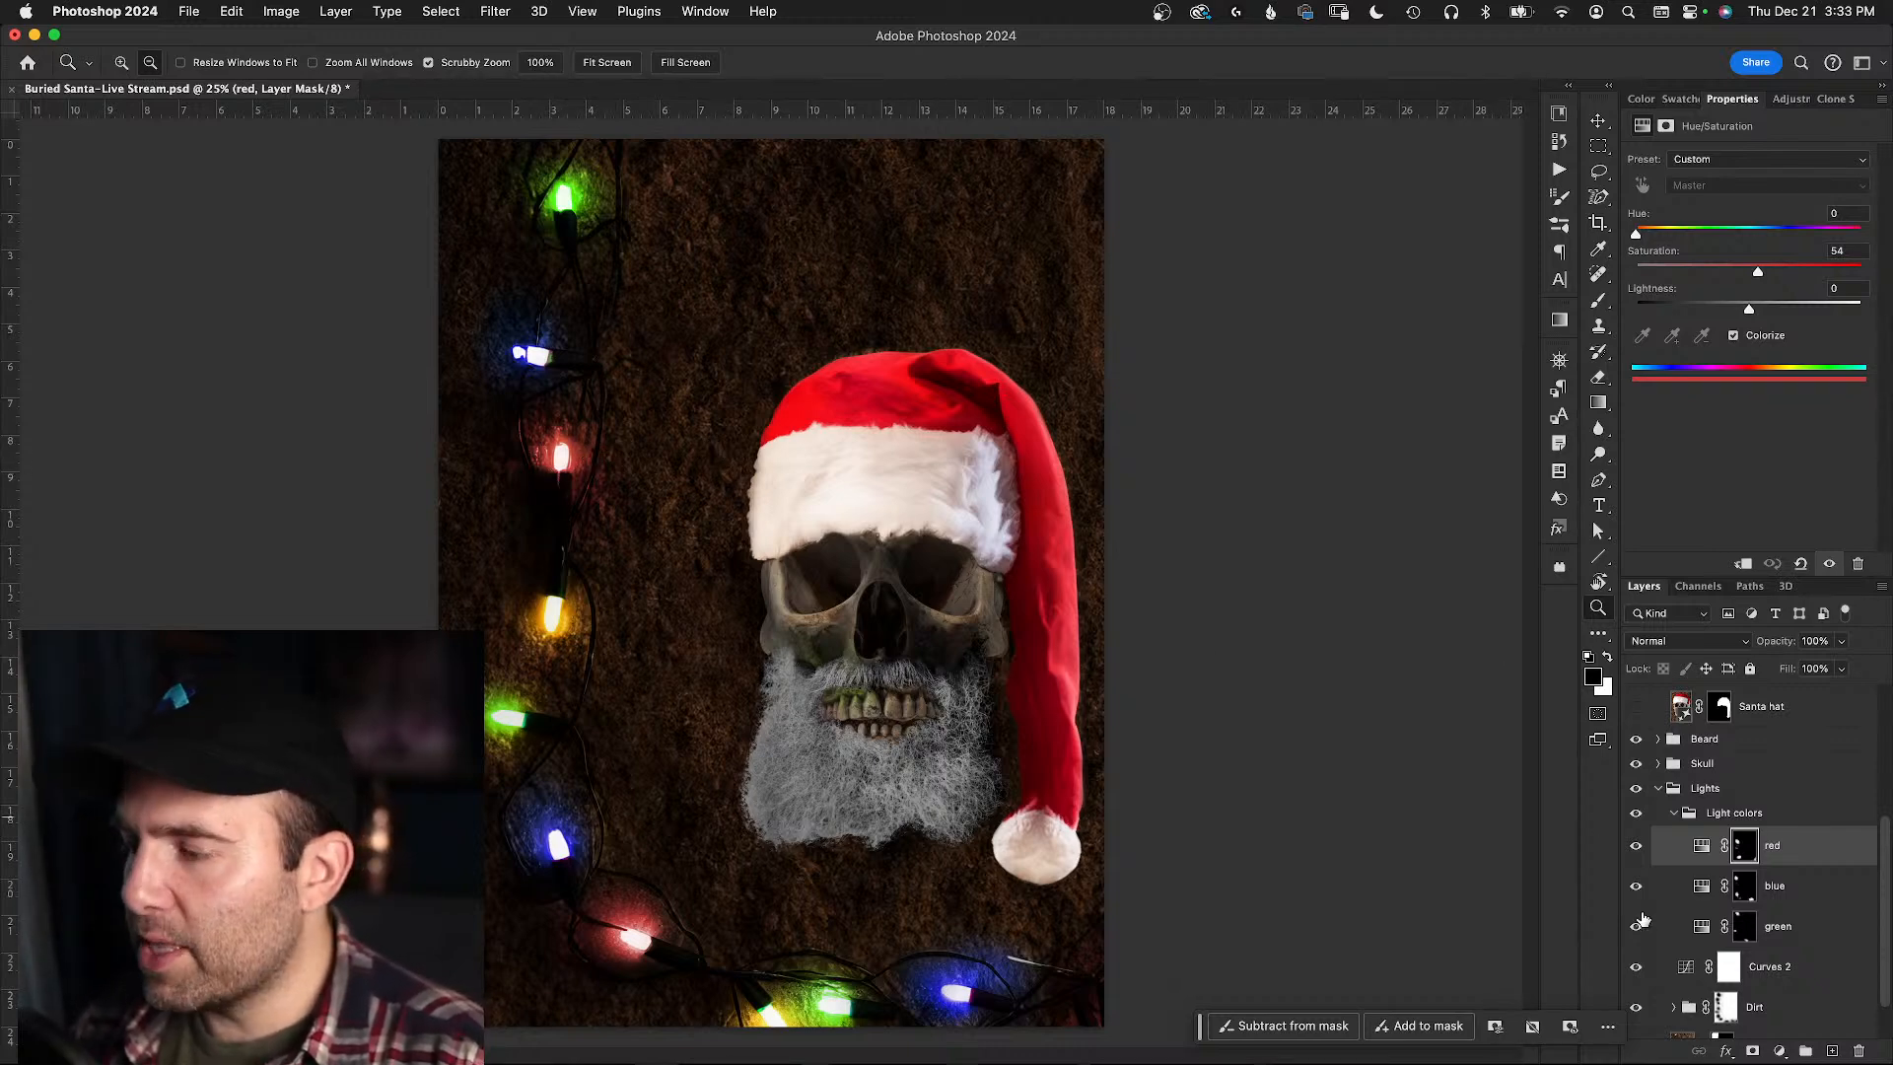
click(1637, 860)
click(1636, 847)
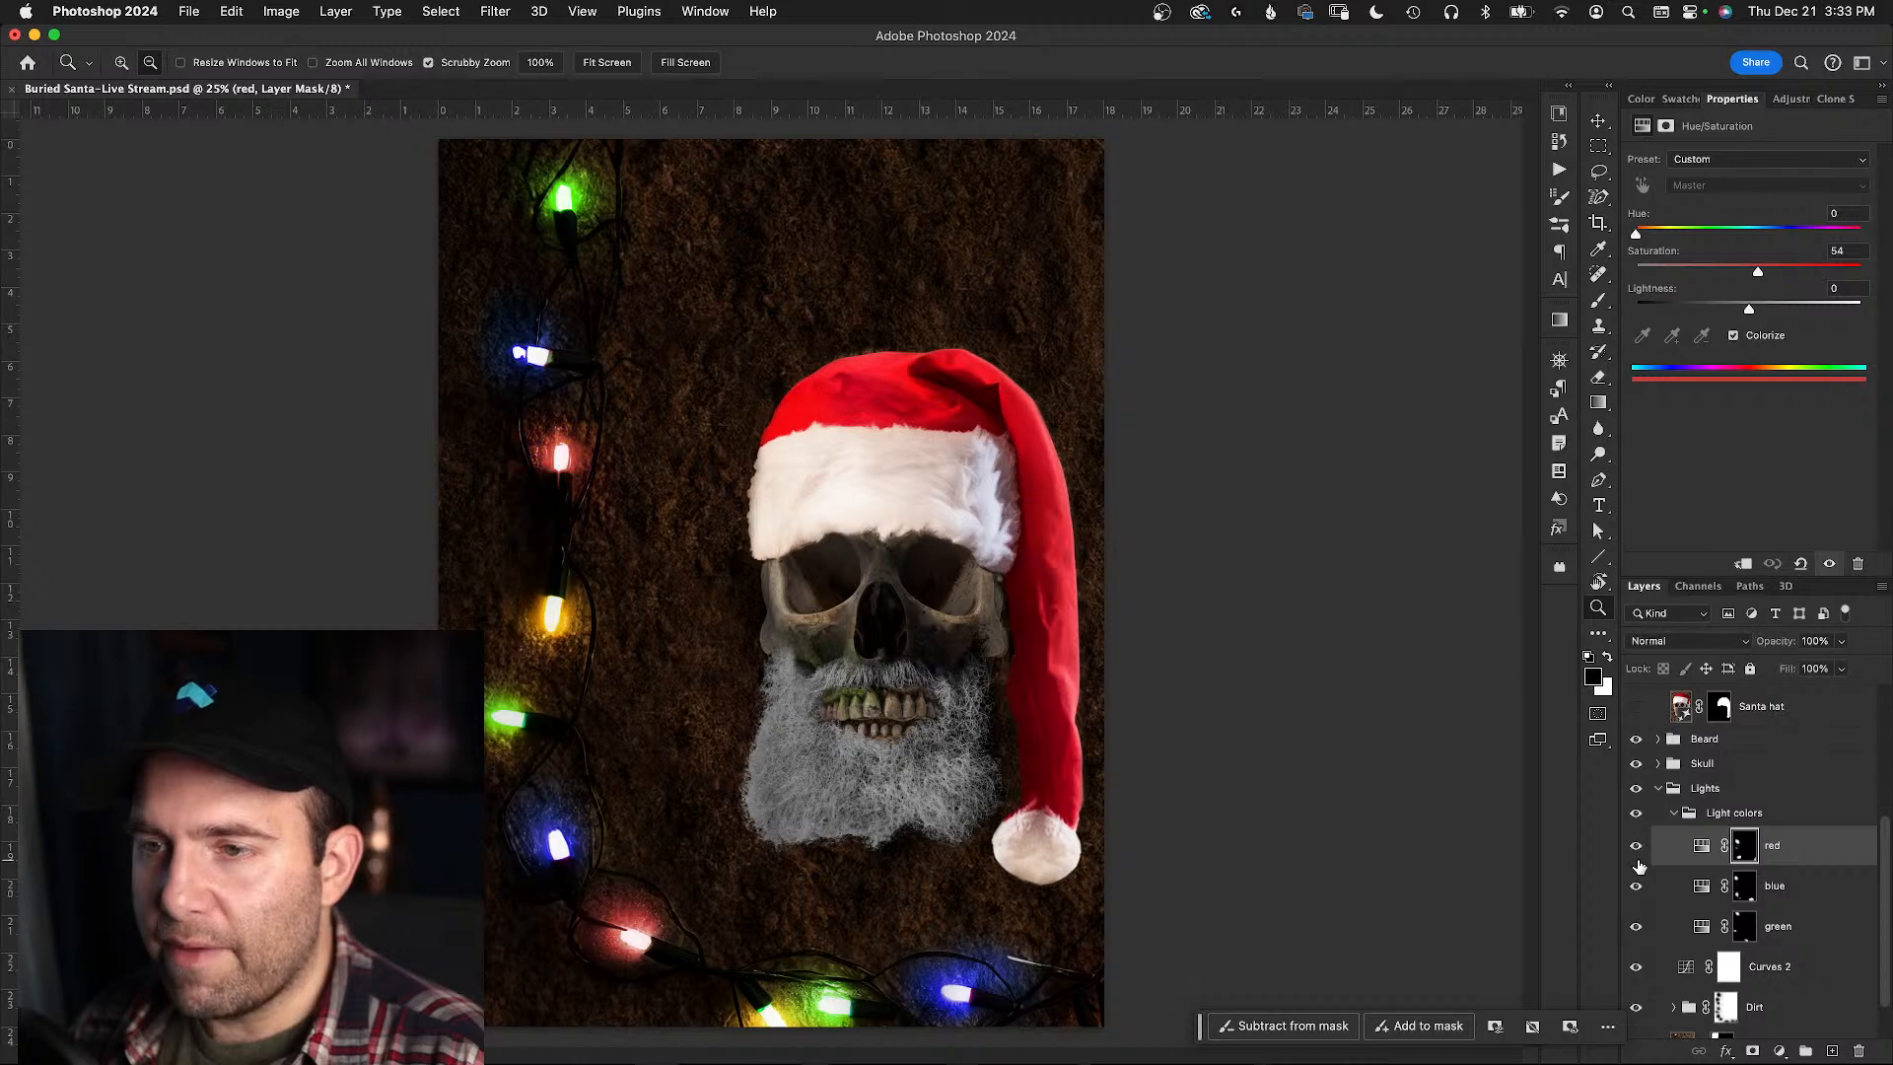
click(1636, 887)
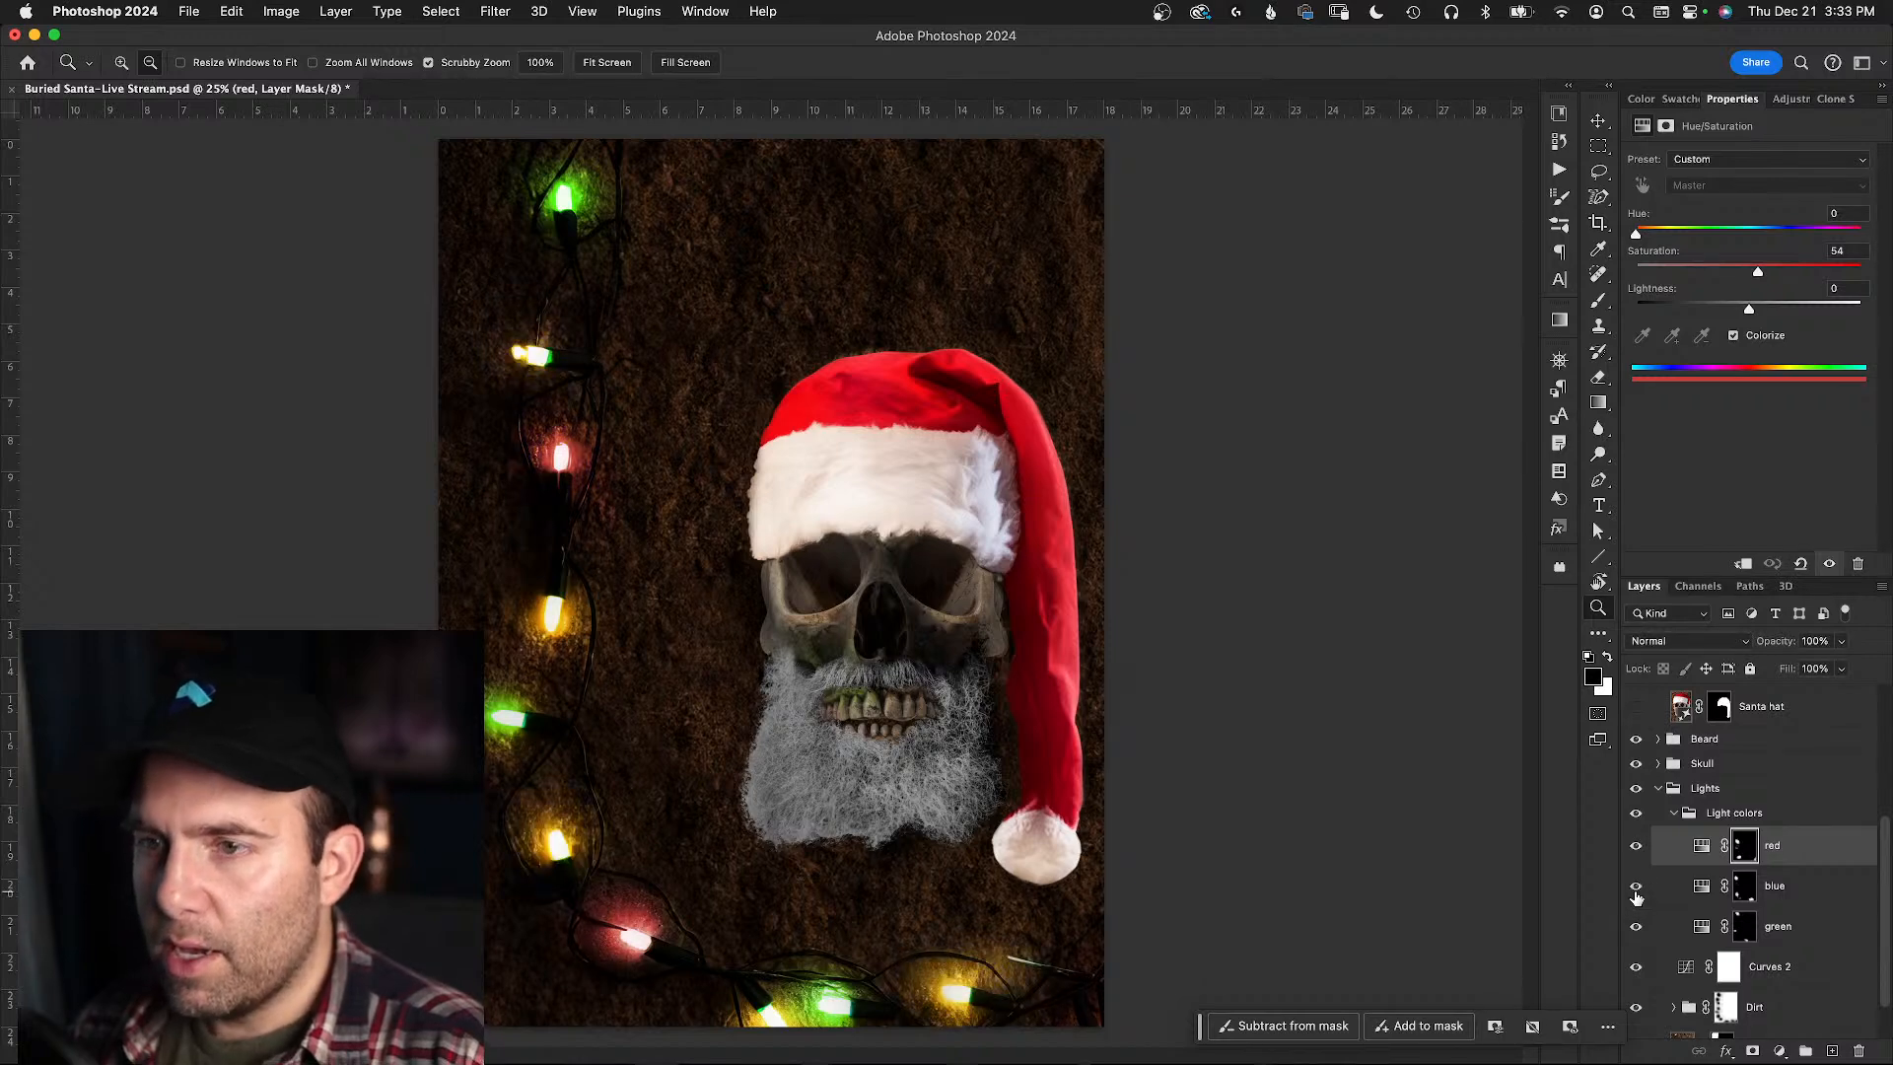
click(1635, 927)
click(1635, 927)
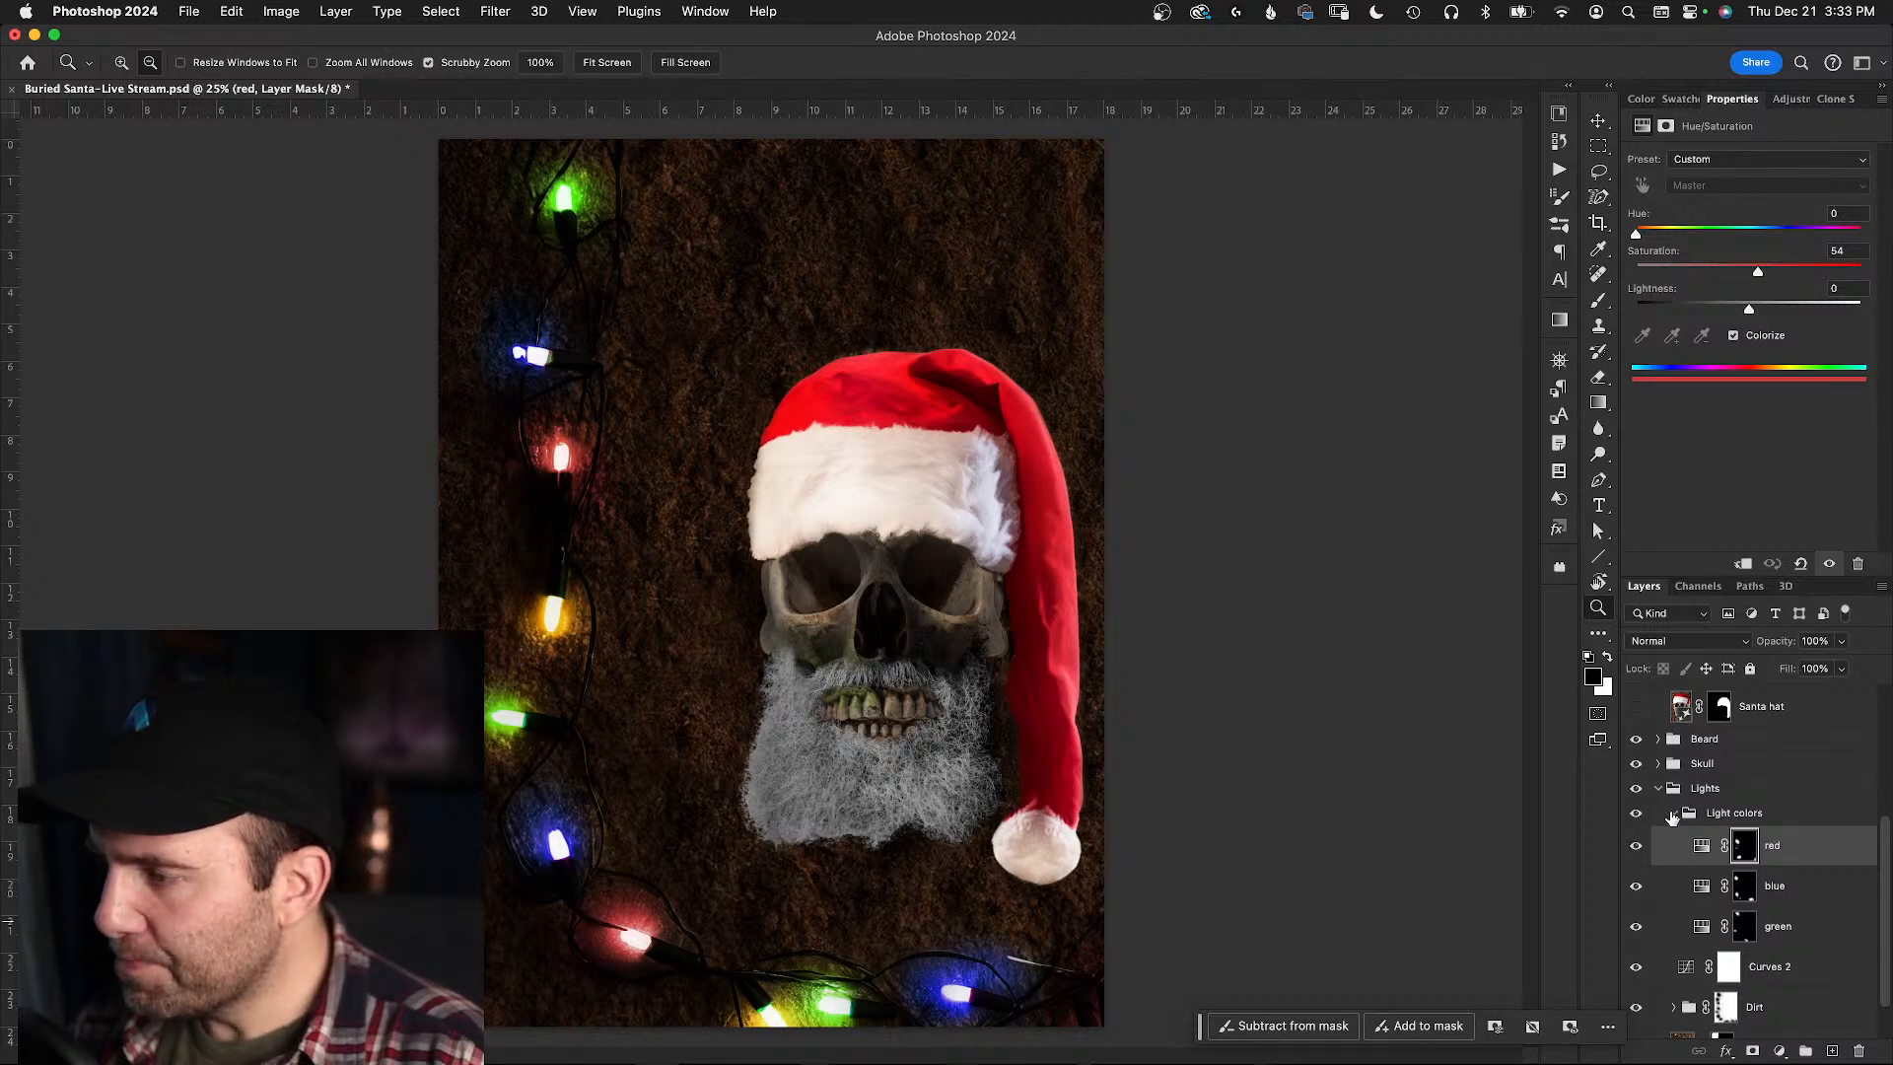
- Compare the poster without the Lights group, restore the group, and hide the Curves 2 adjustment inside it and select that layer
click(1637, 789)
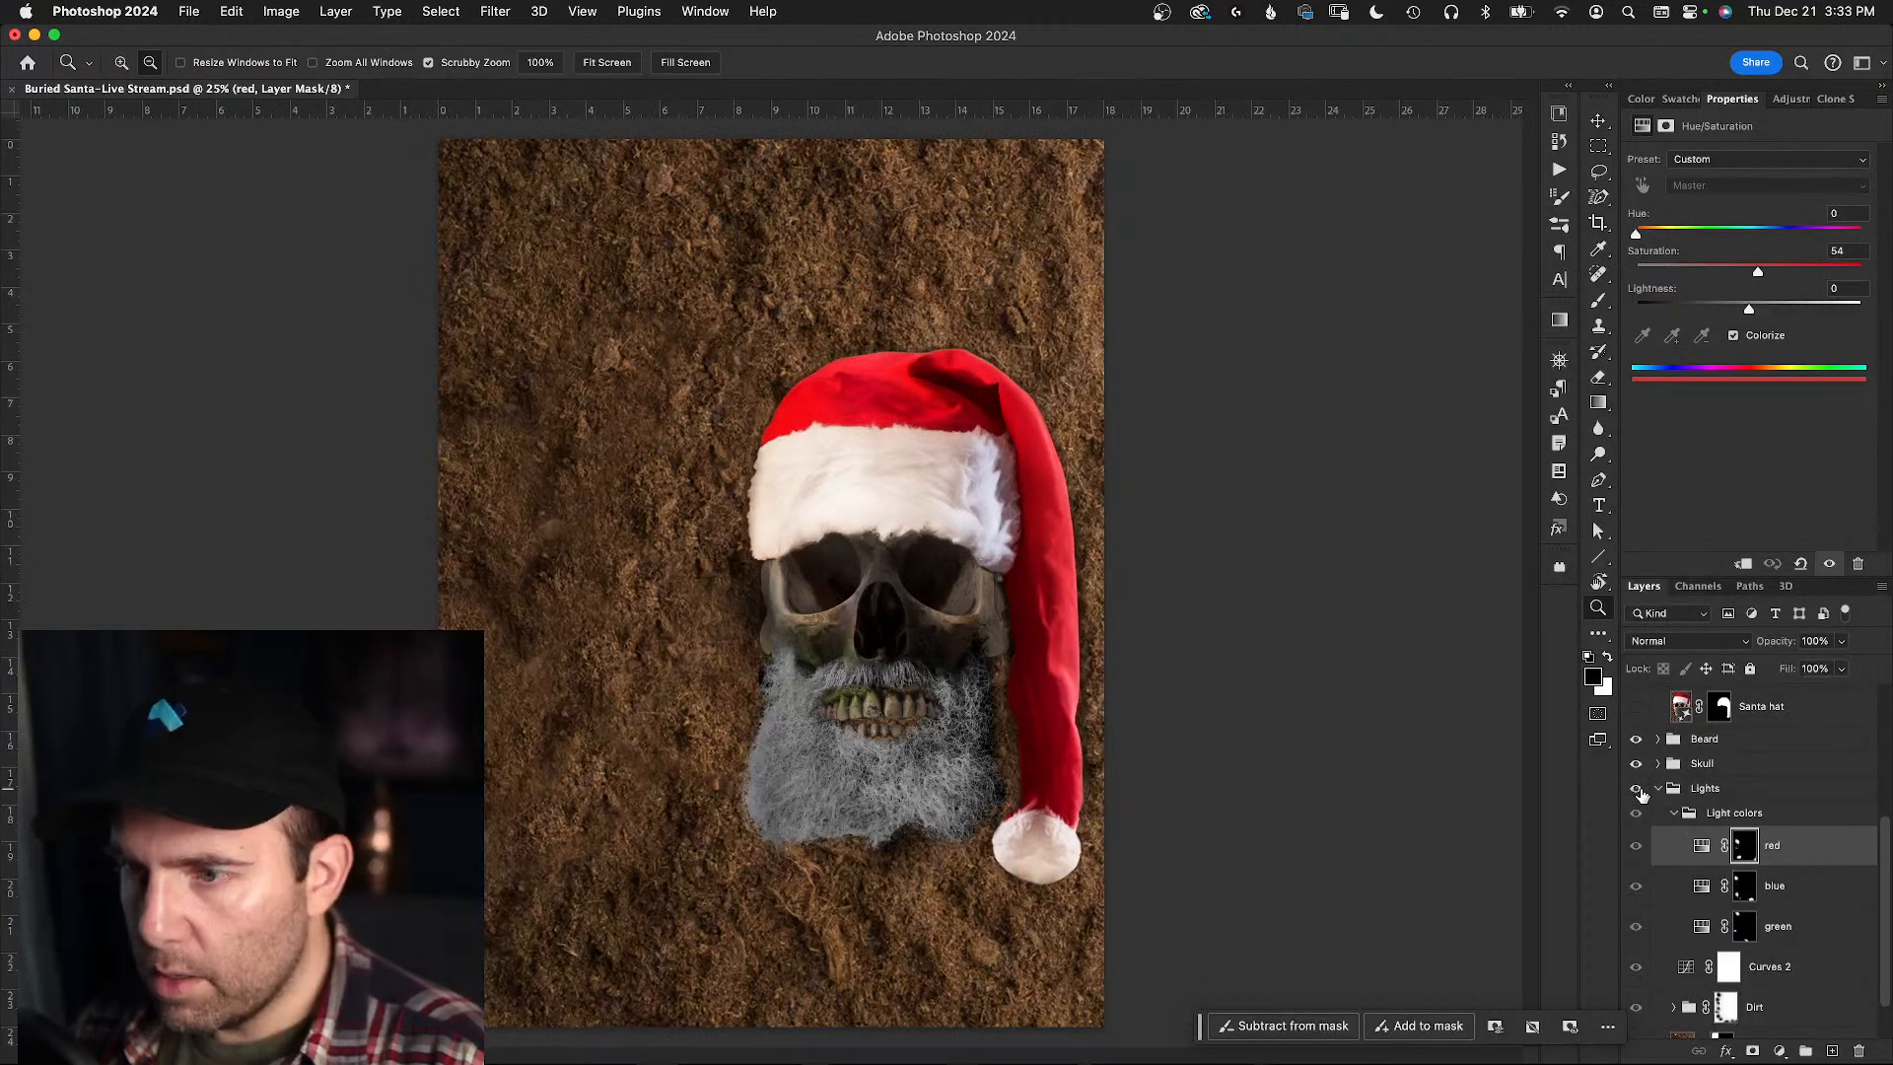
click(1639, 791)
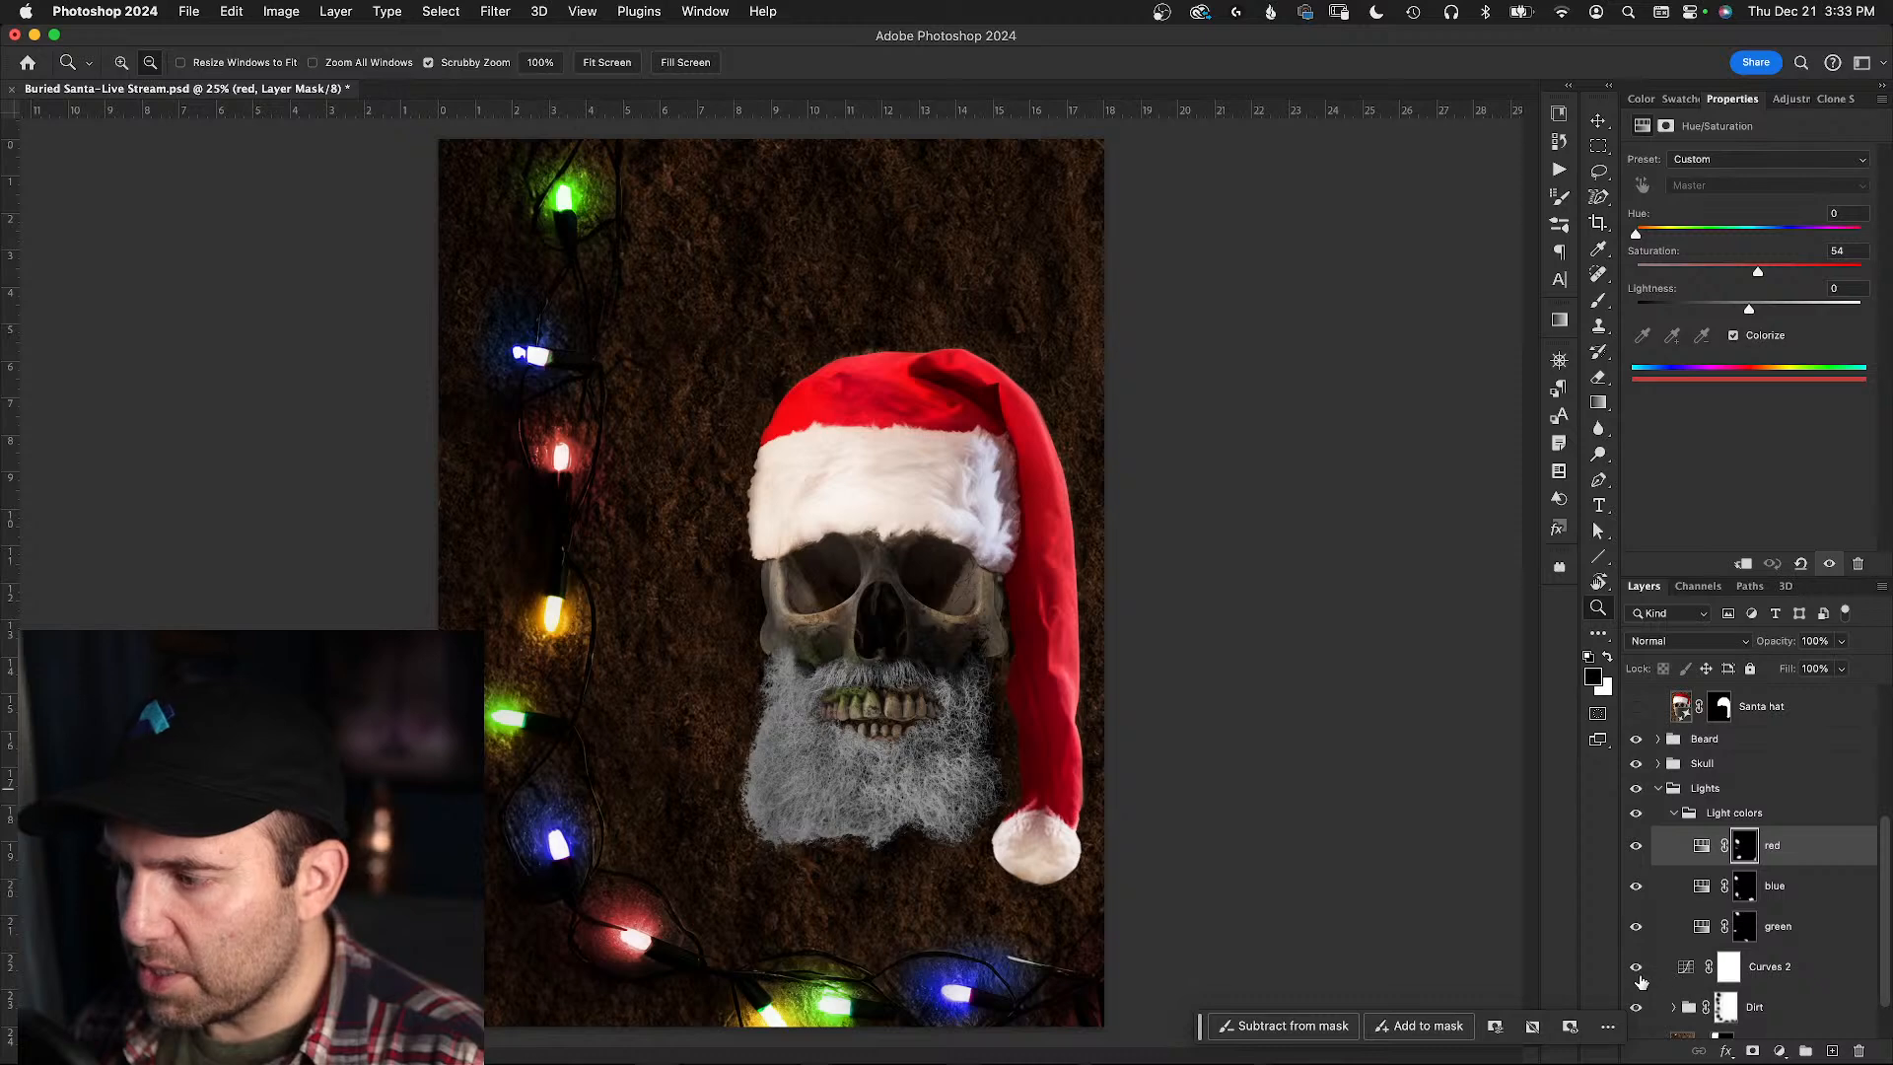
click(1639, 972)
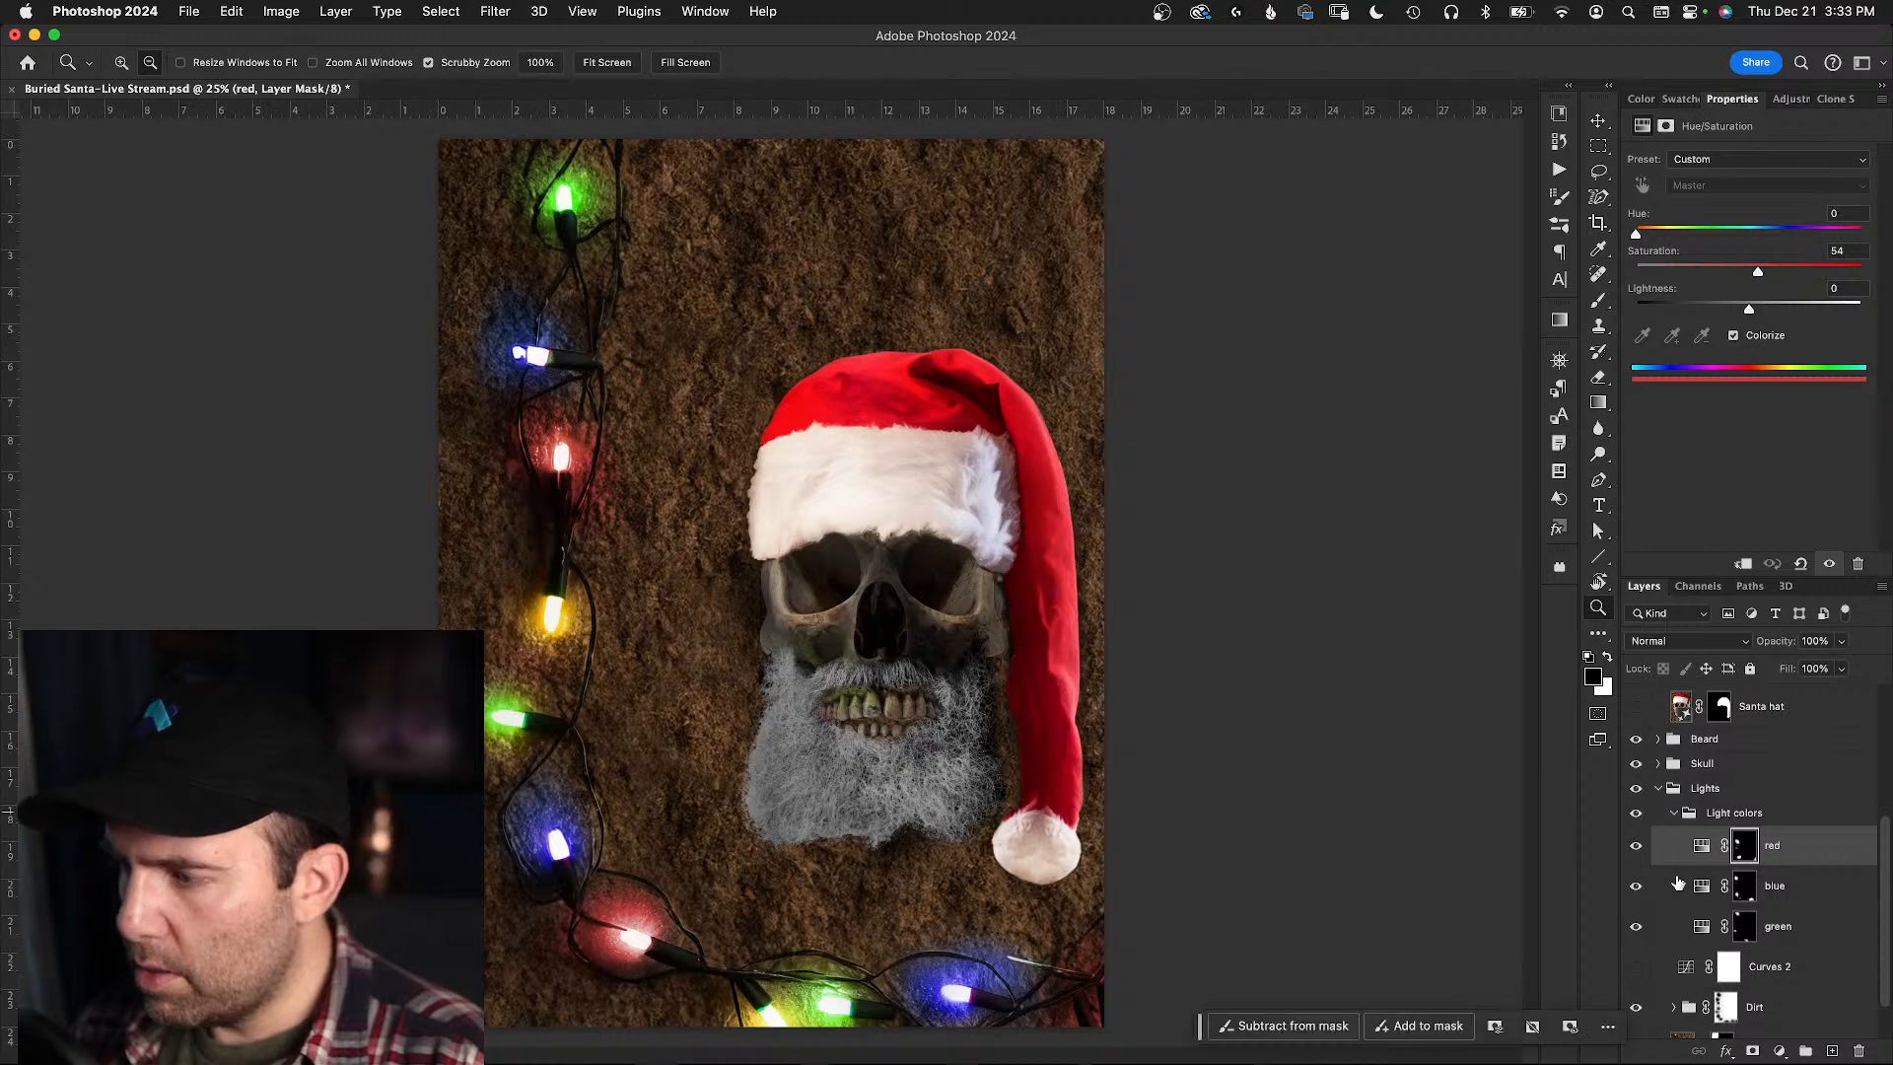
click(1678, 973)
scroll(1685, 966, down, 2)
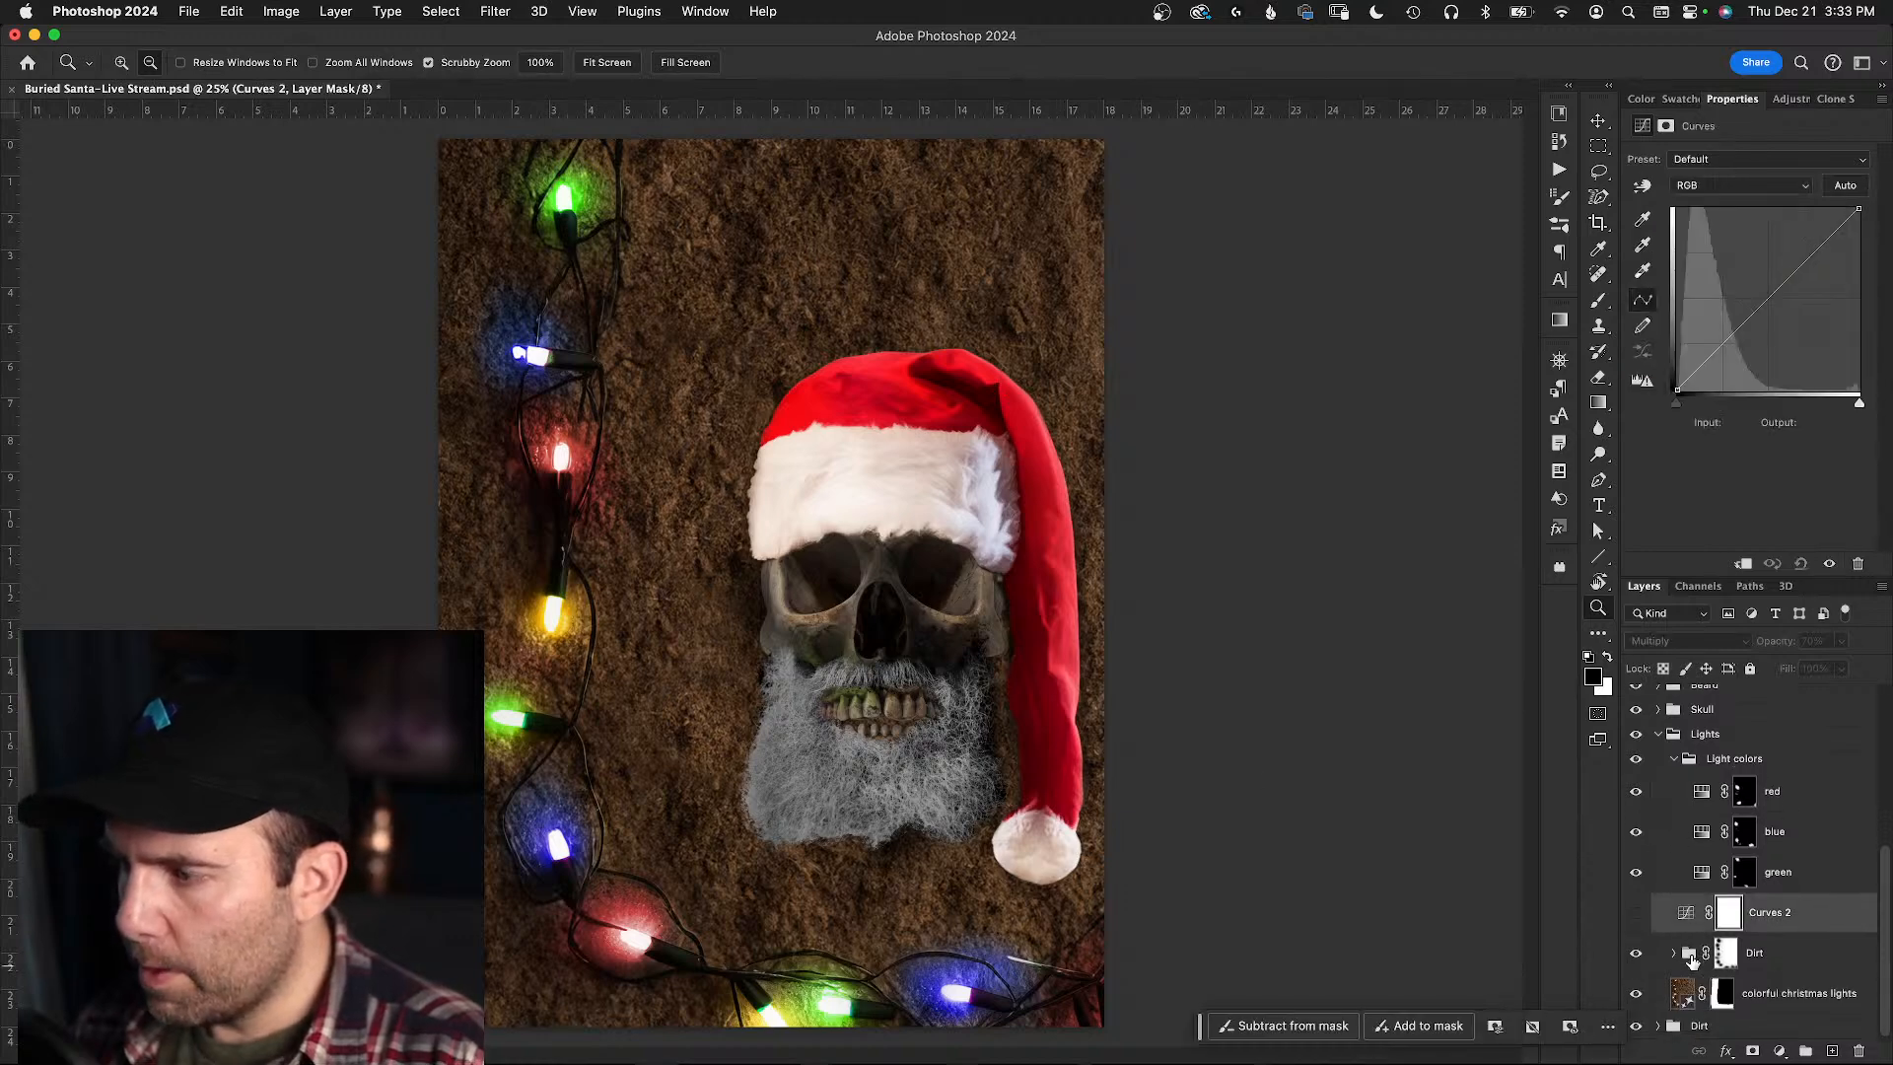
- Toggle the Curves 2 adjustment to compare its effect, leave it visible with its adjustment selected, and save the document
click(1637, 913)
click(1636, 913)
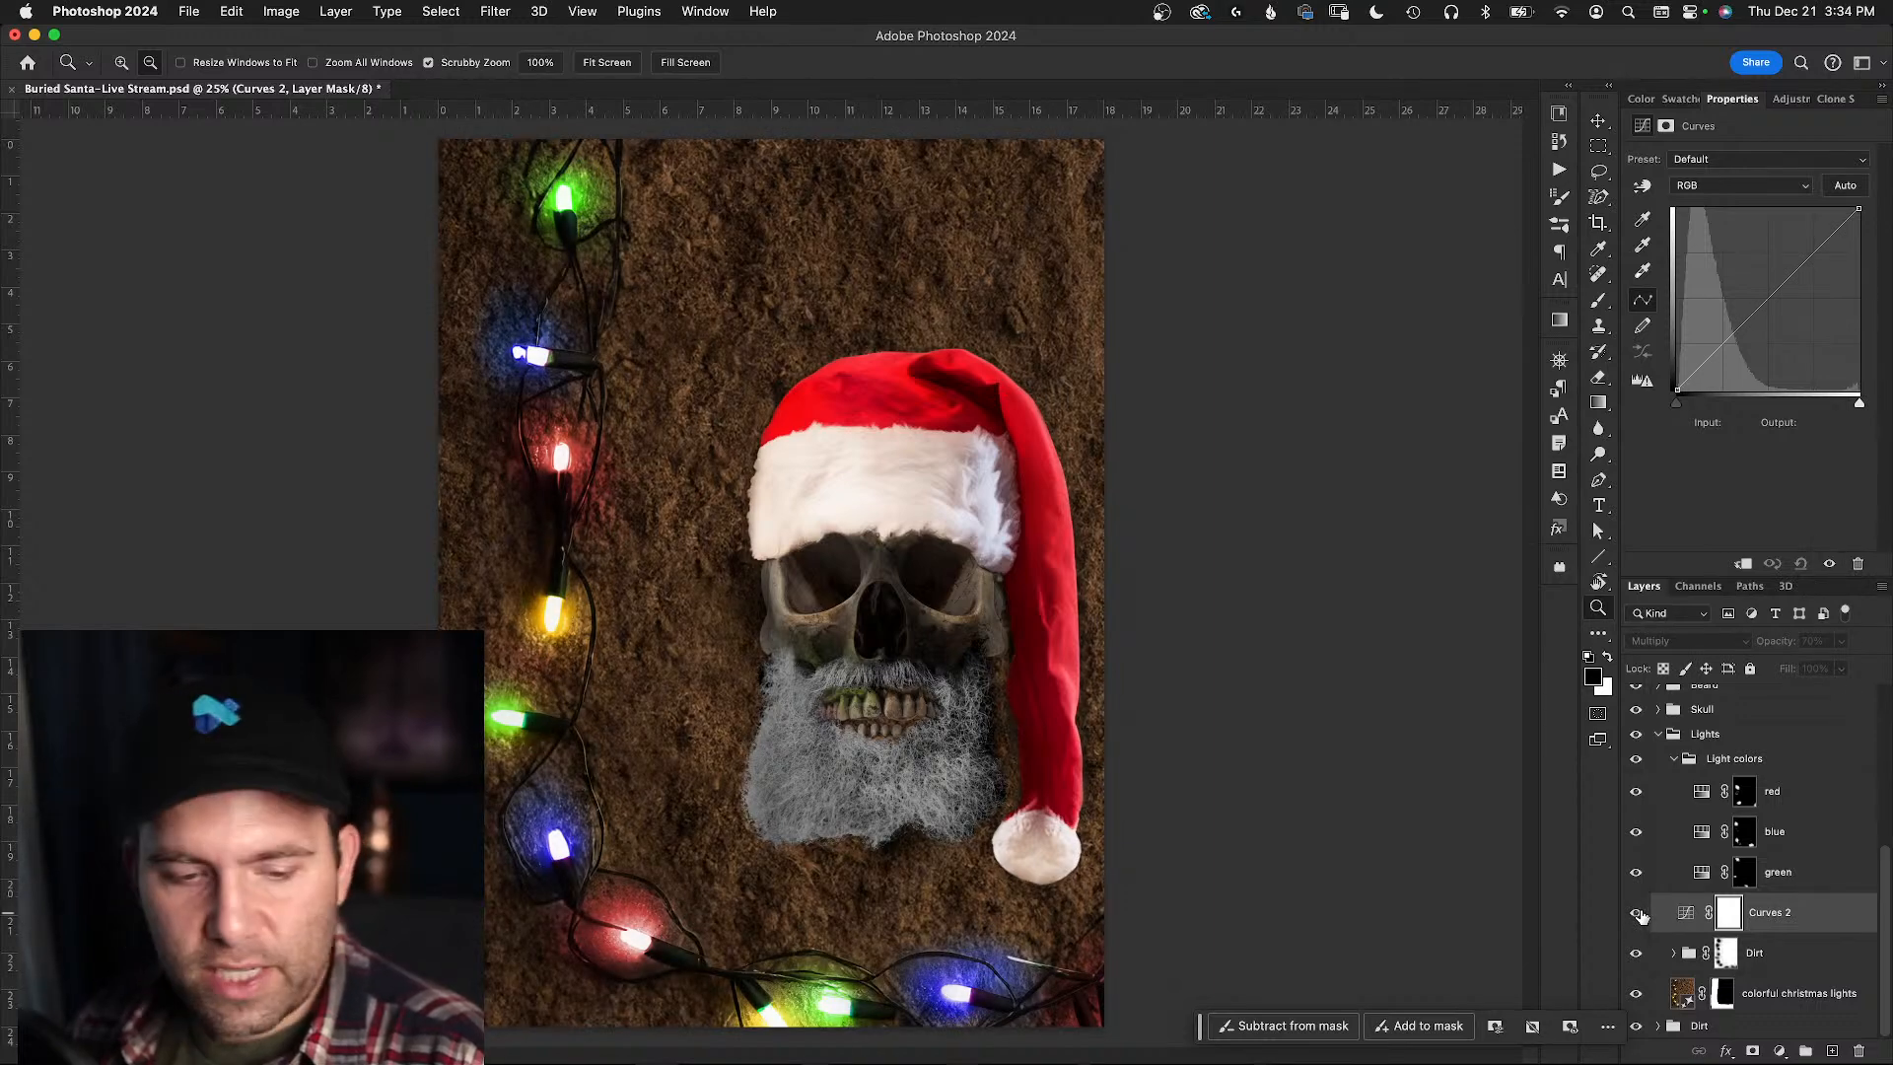
click(1638, 913)
click(1686, 914)
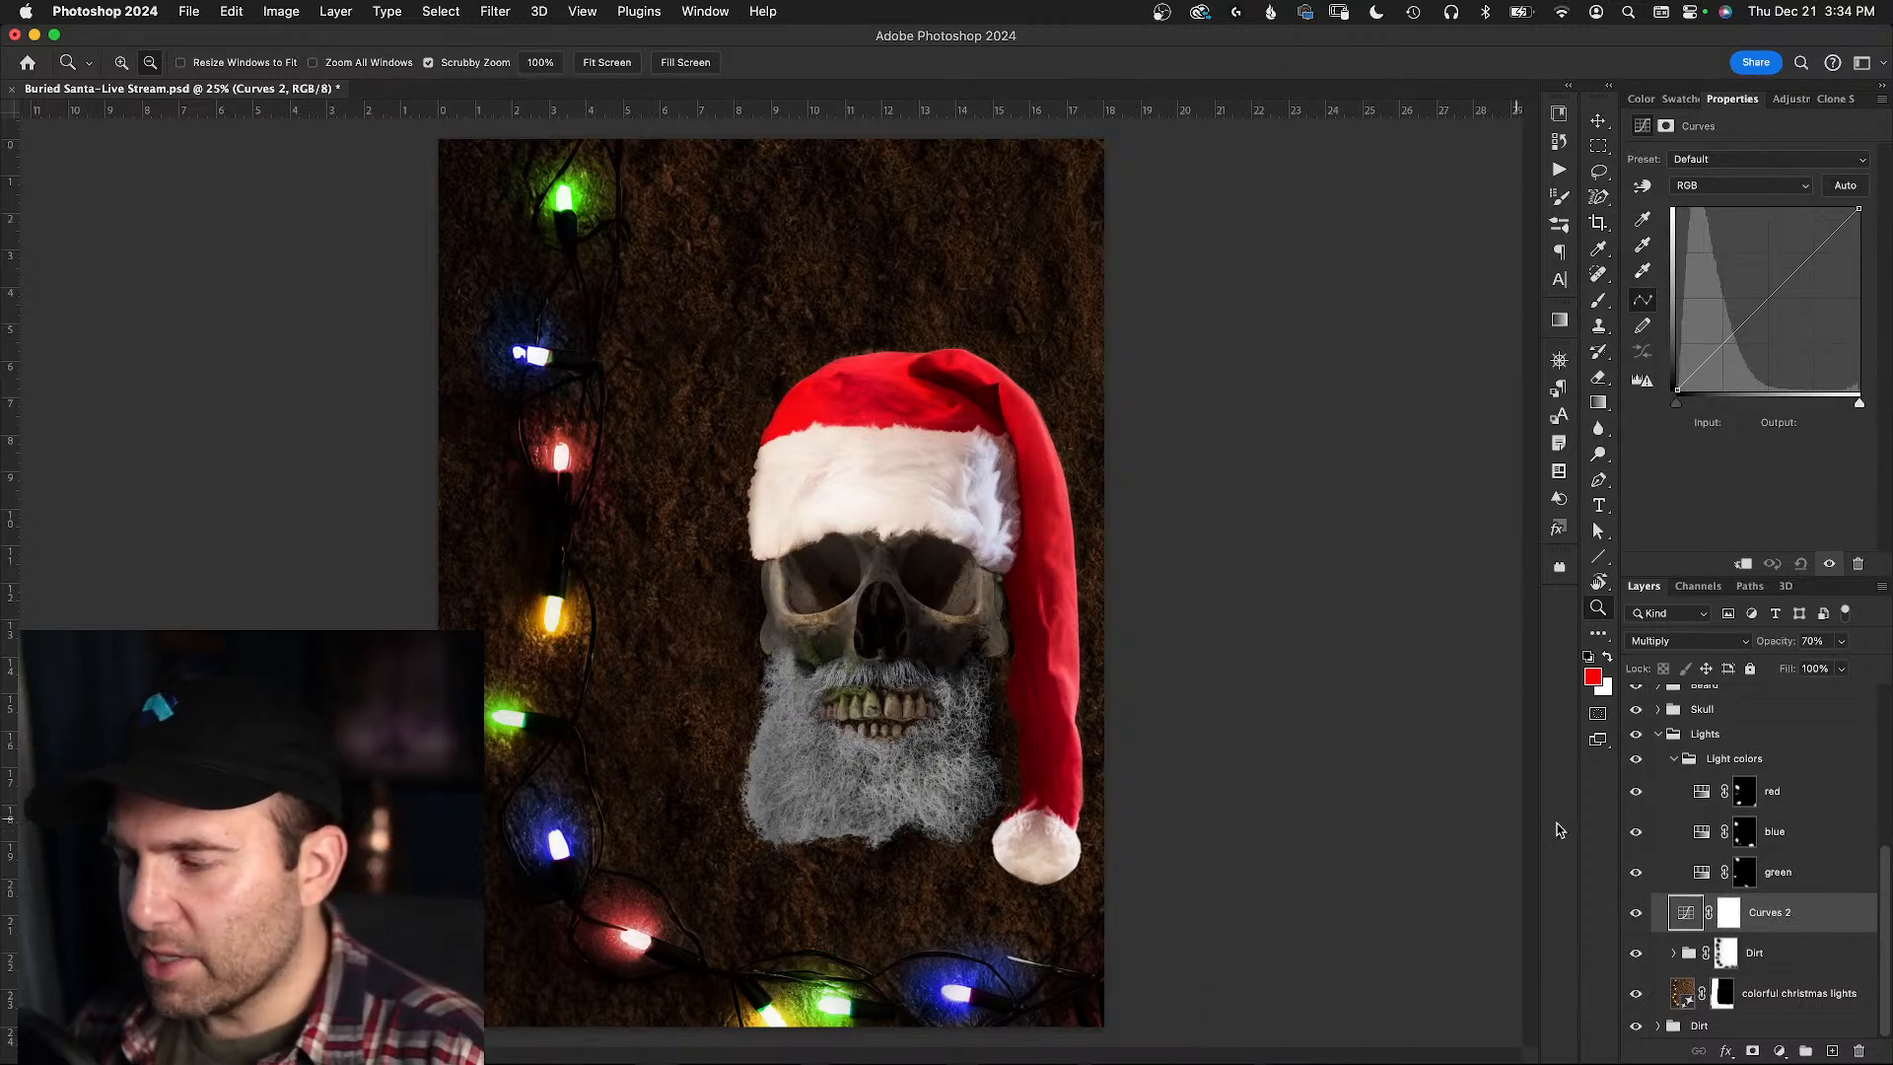
key(super+s)
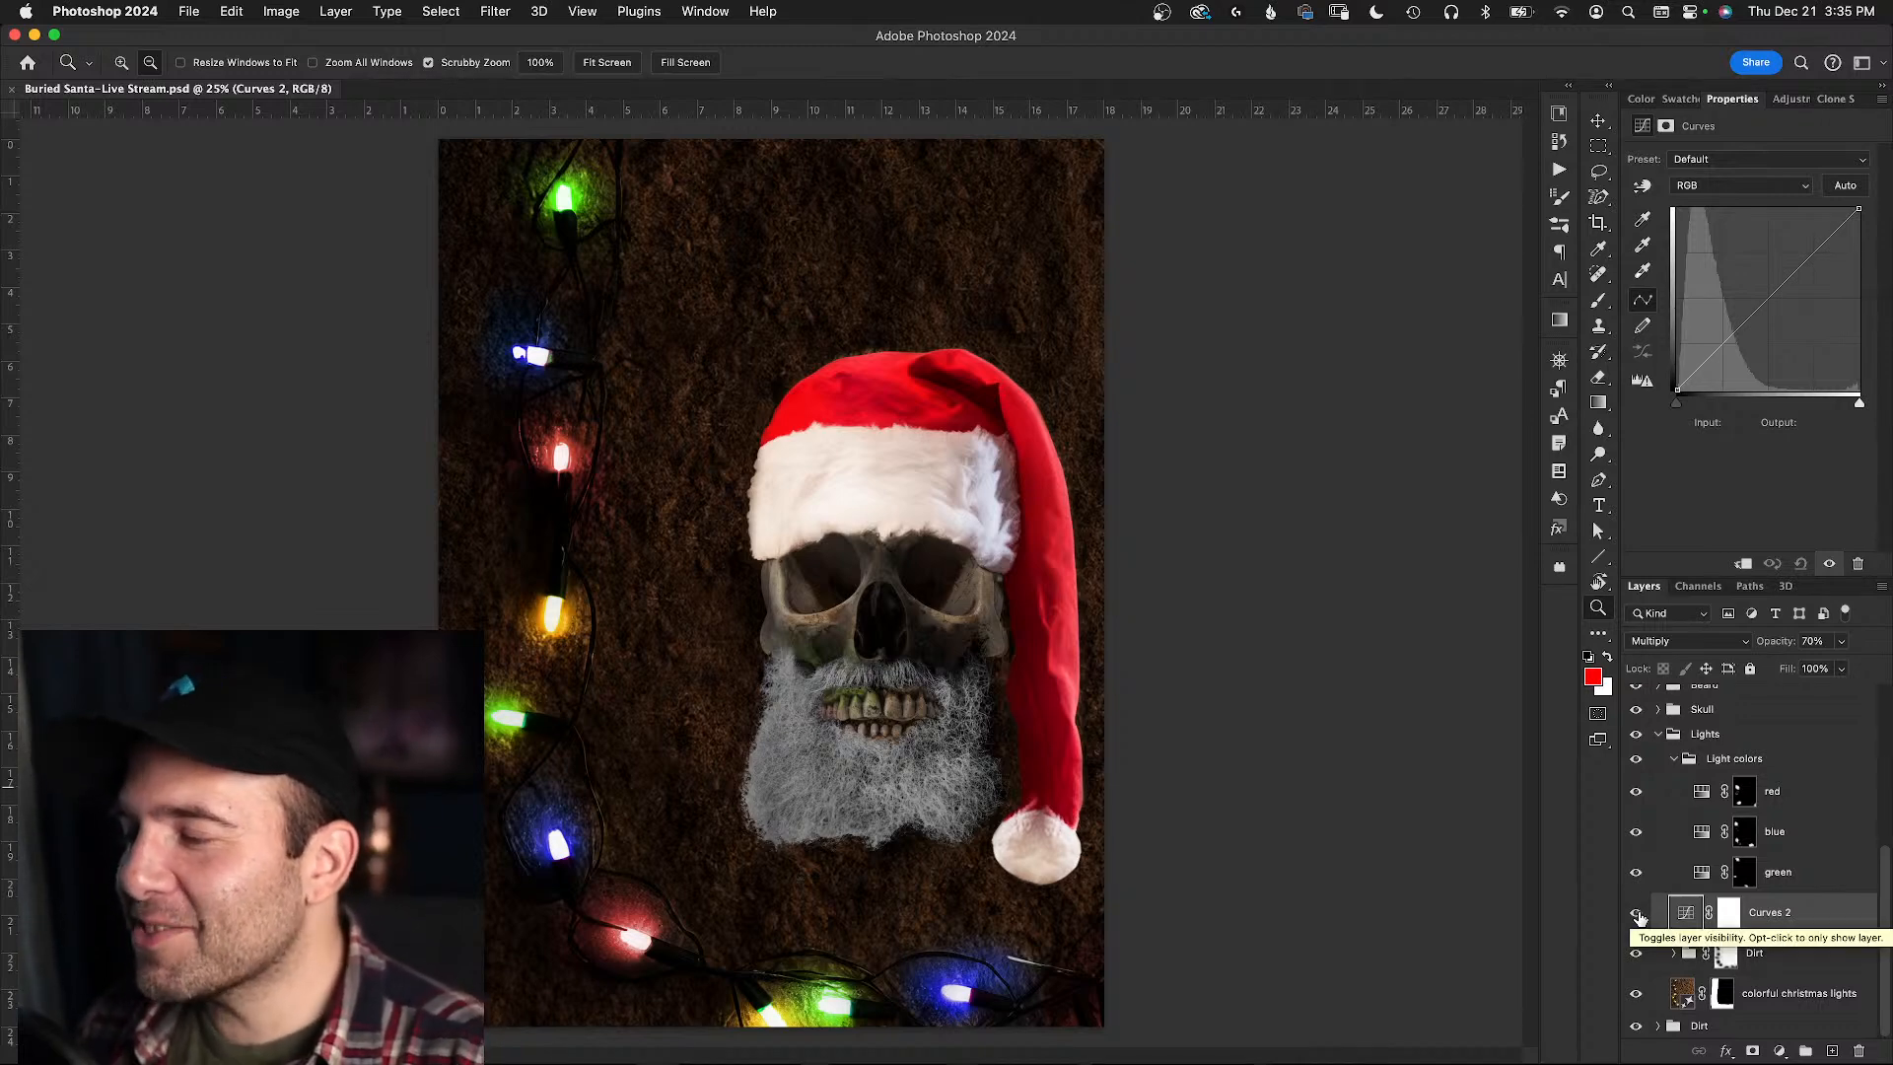
- Hide and reshow Curves 2, and examine the darkened lights, skull and hat at closer range
click(1636, 914)
click(1637, 916)
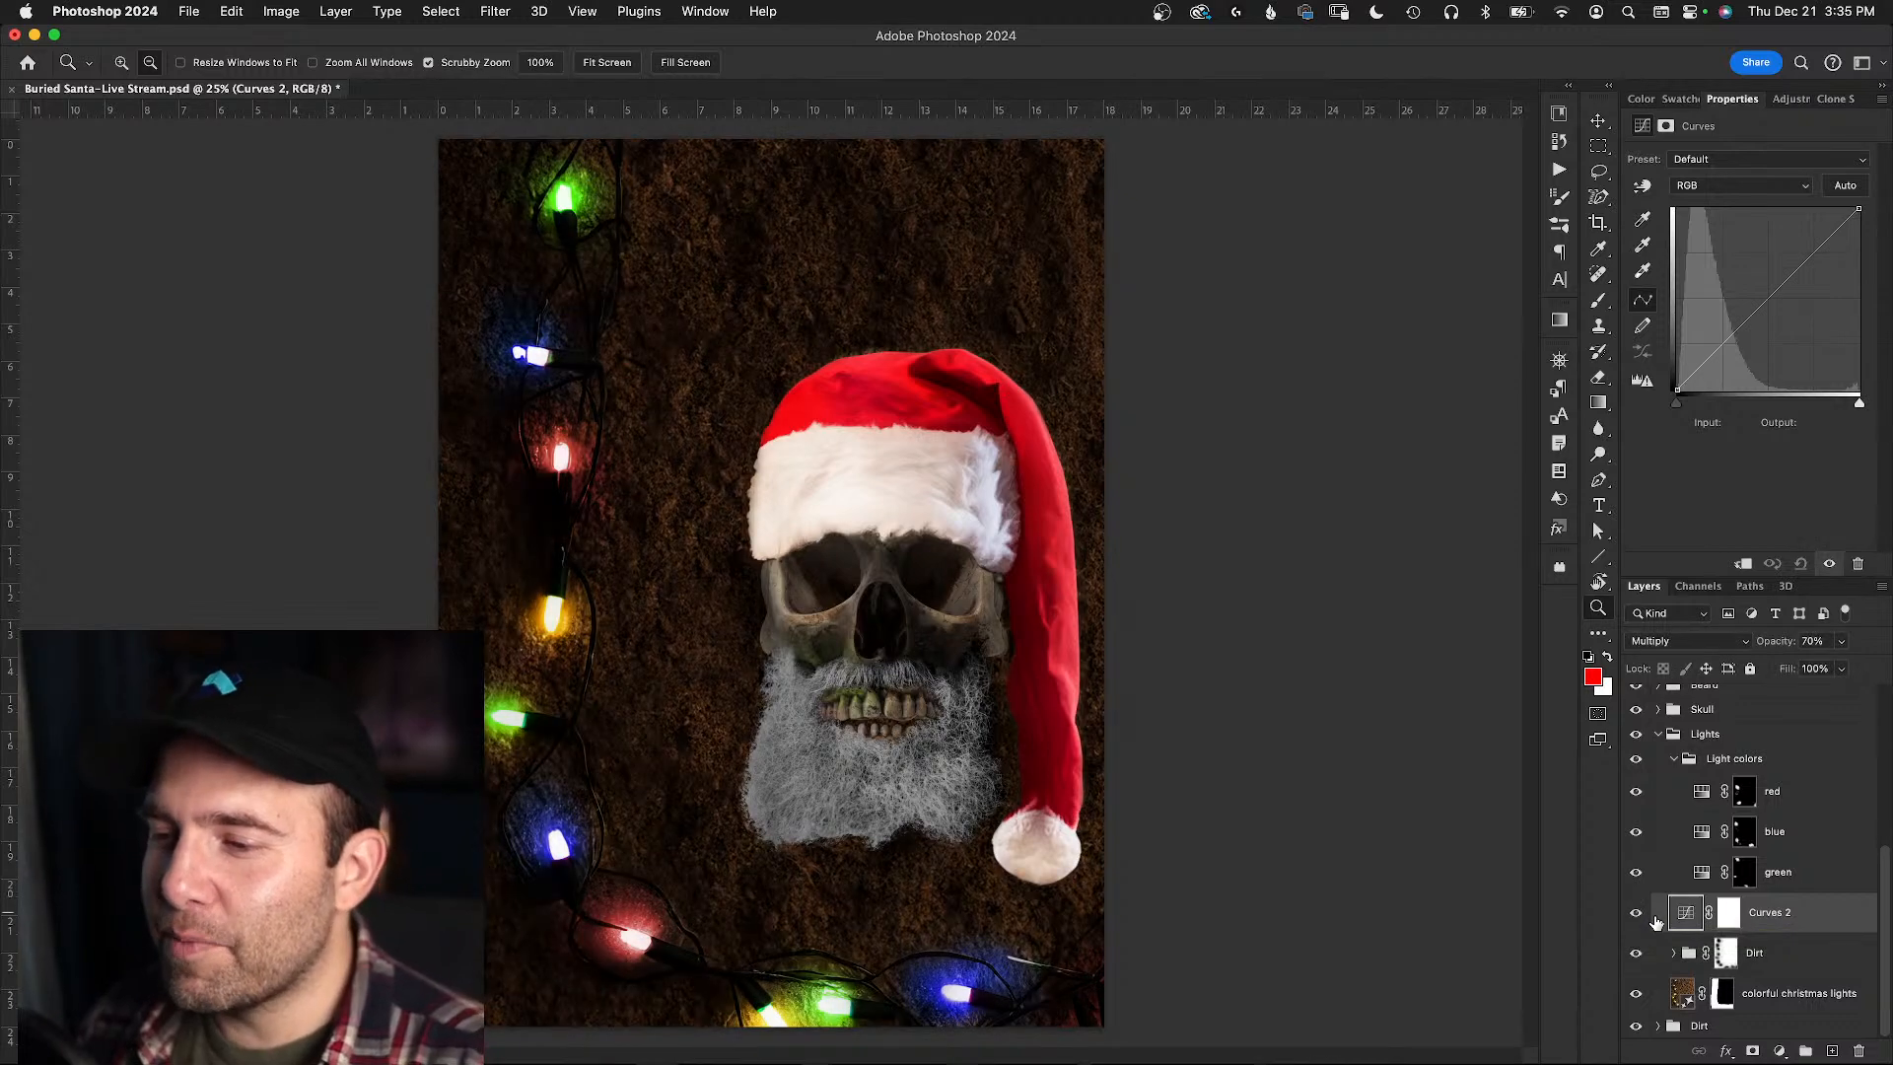
drag(581, 640, 640, 636)
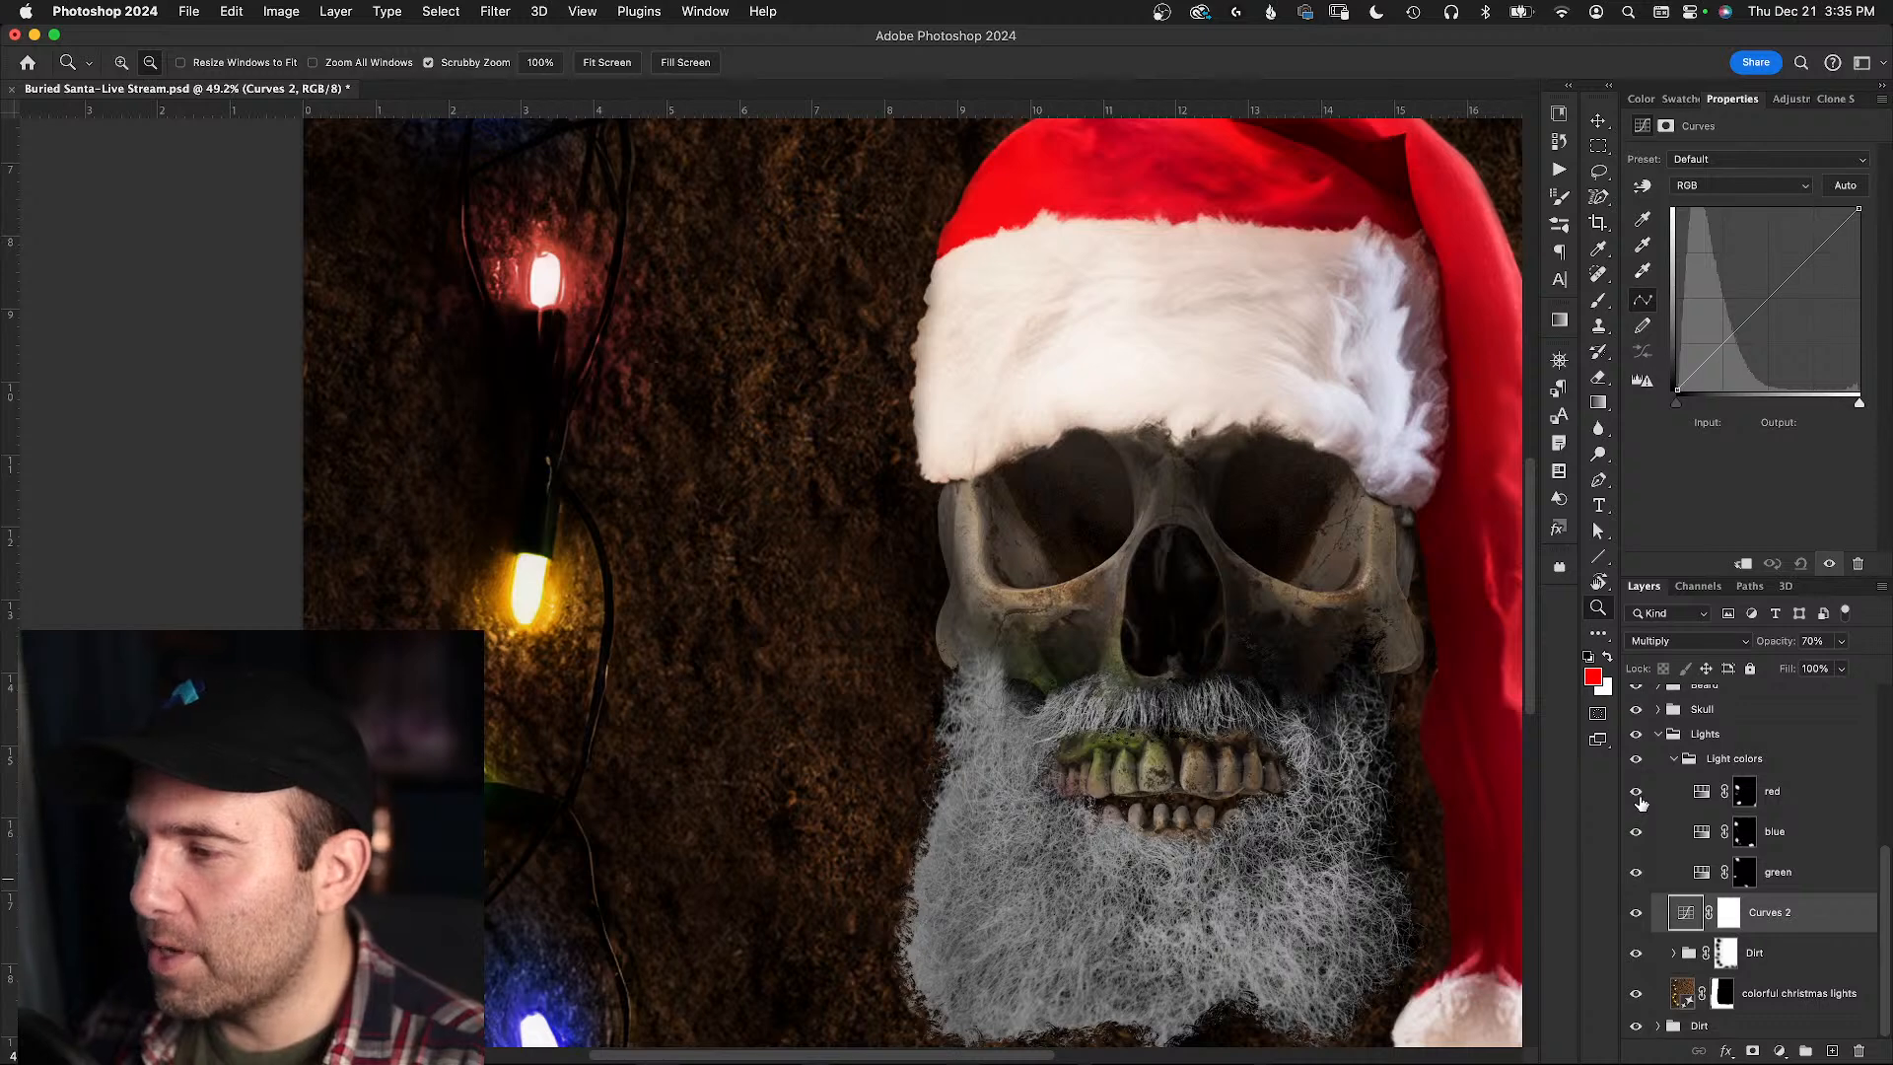
drag(1222, 556, 826, 613)
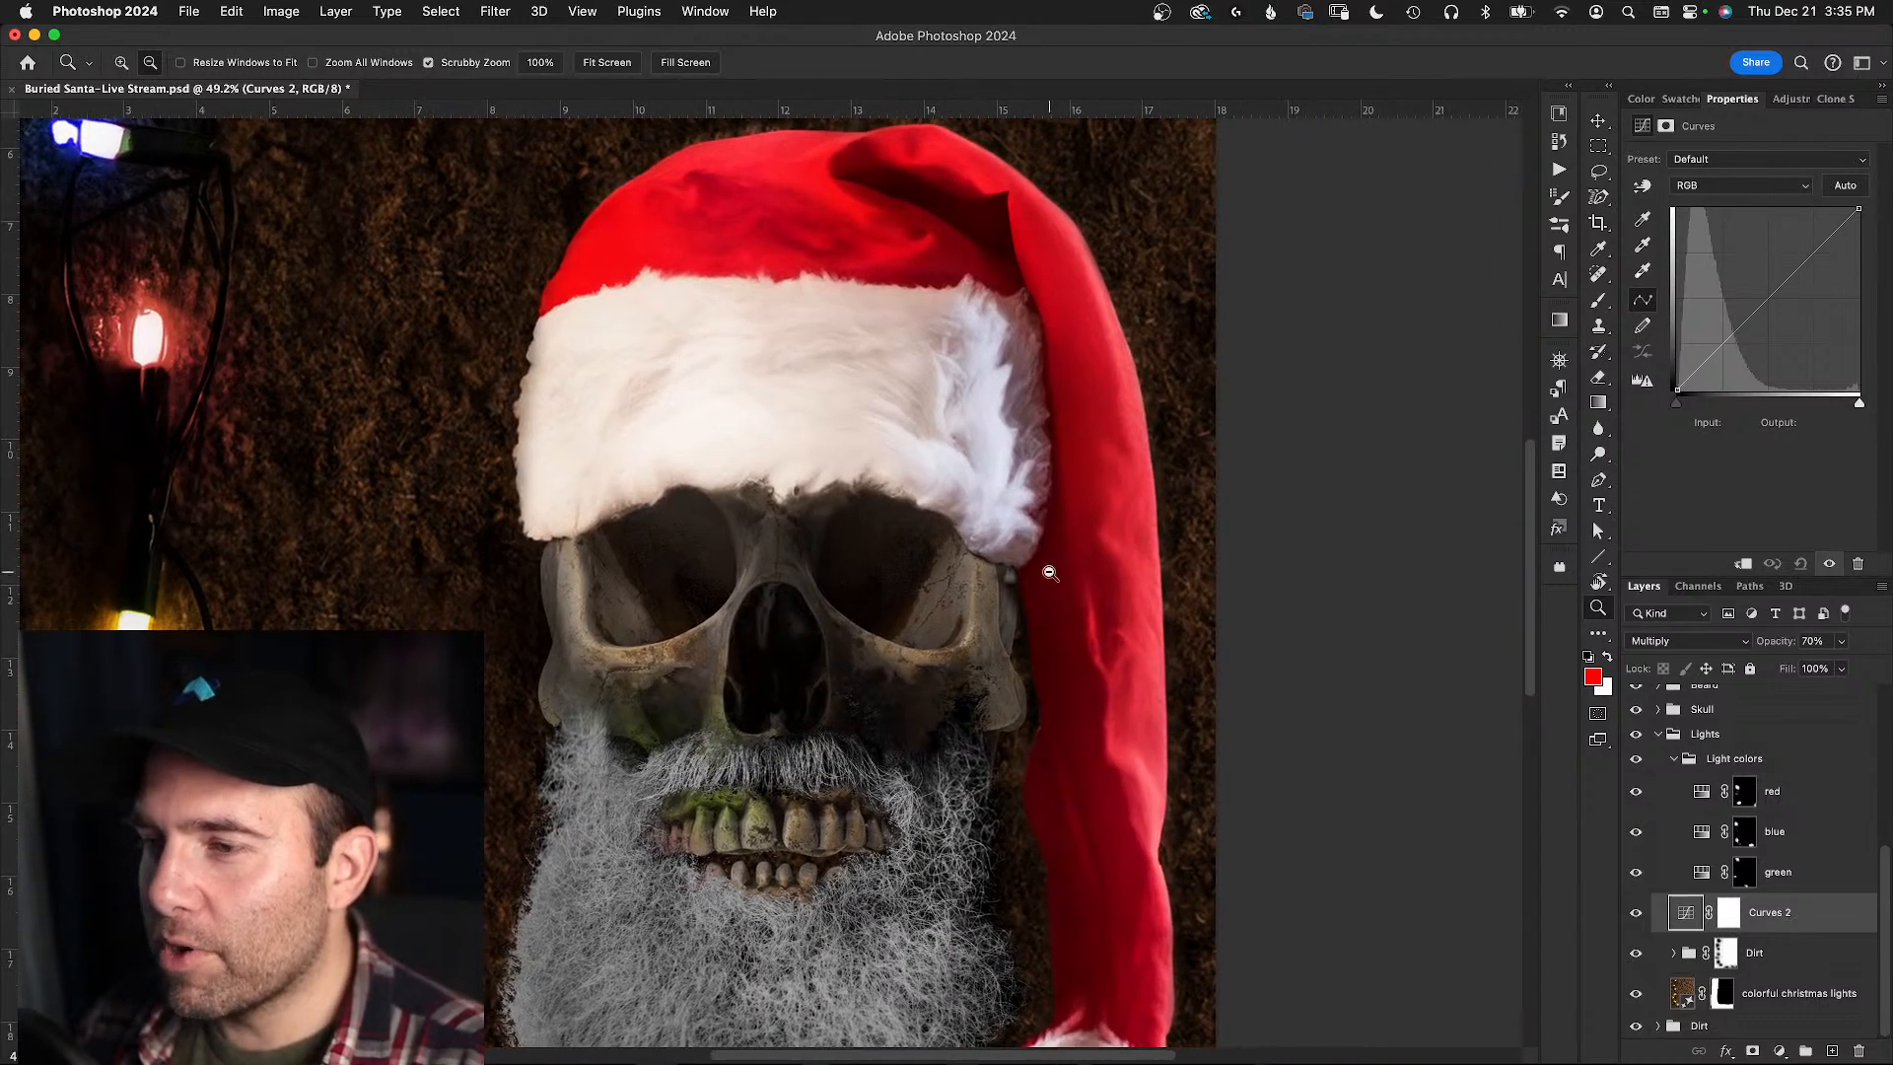
drag(1054, 577, 1020, 580)
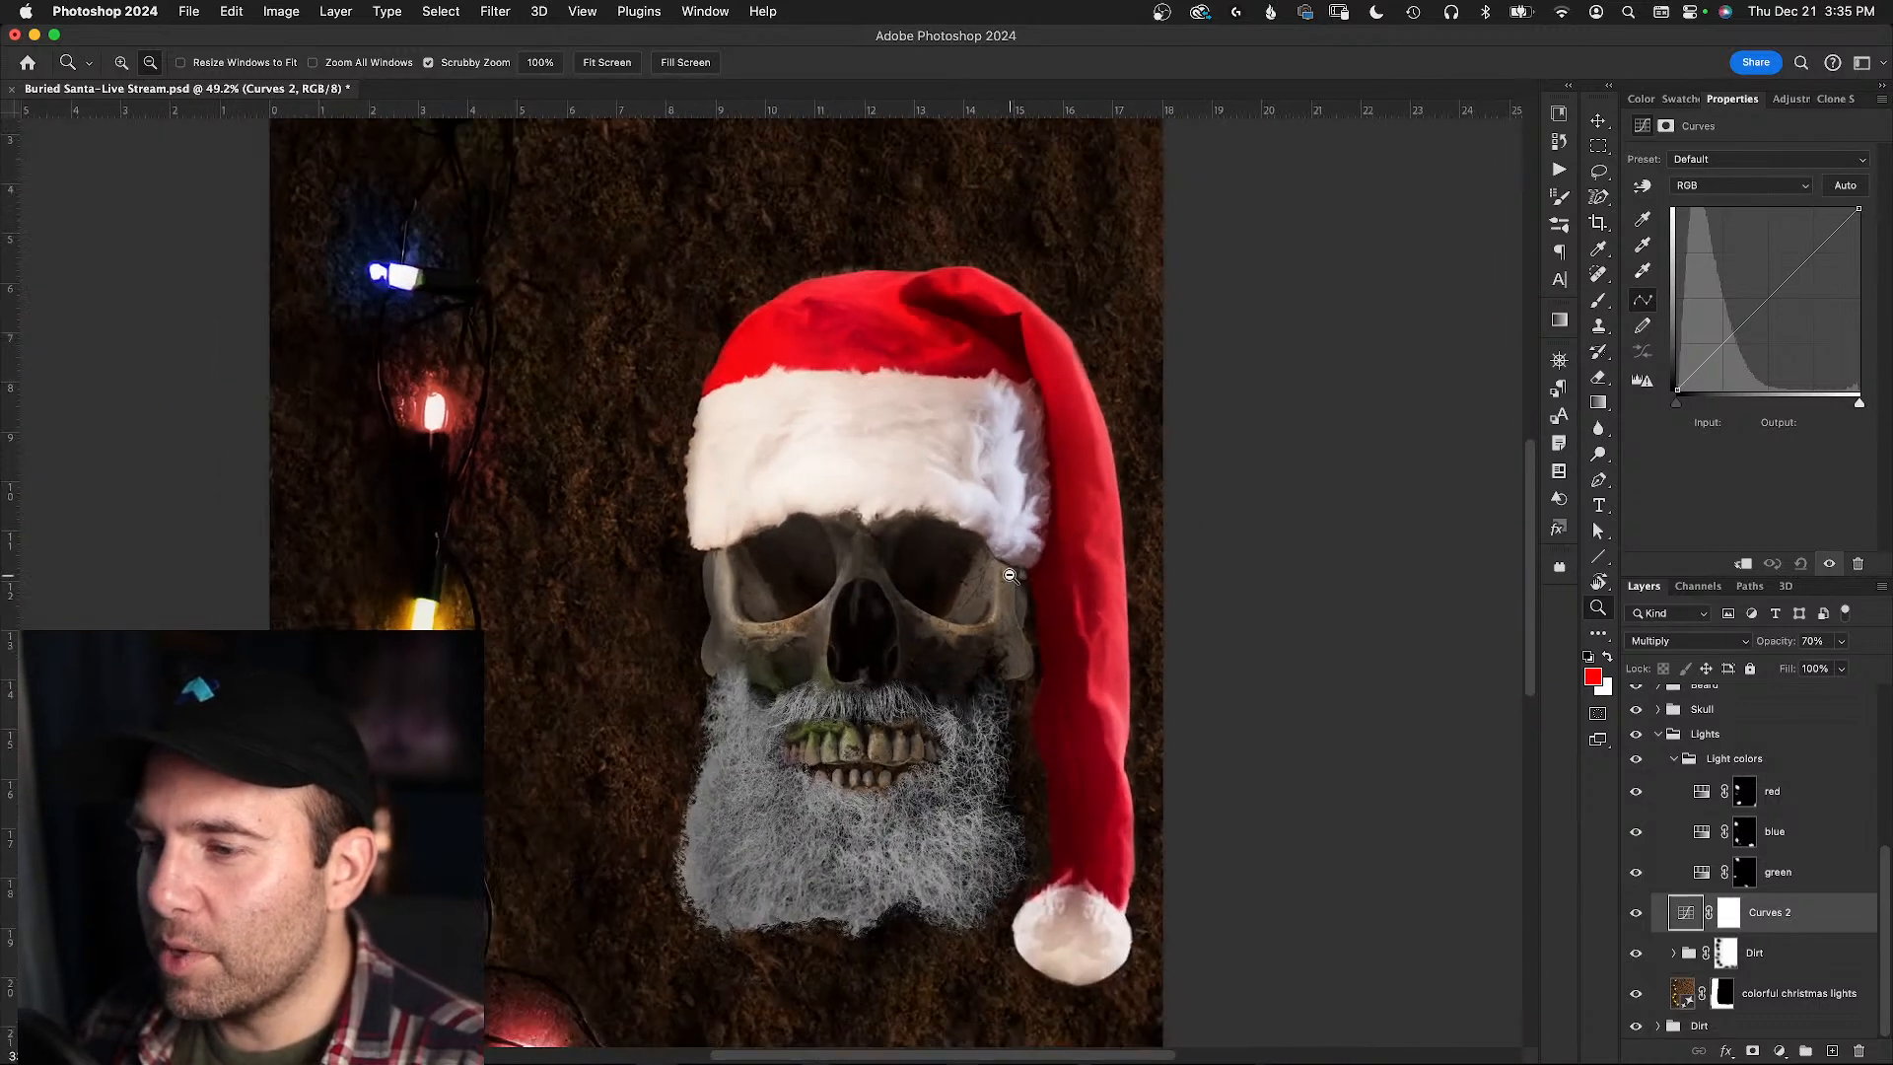
- Compare the poster with and without Light colors, collapse that group, and toggle the whole Lights group to compare the background
click(1636, 760)
click(1636, 760)
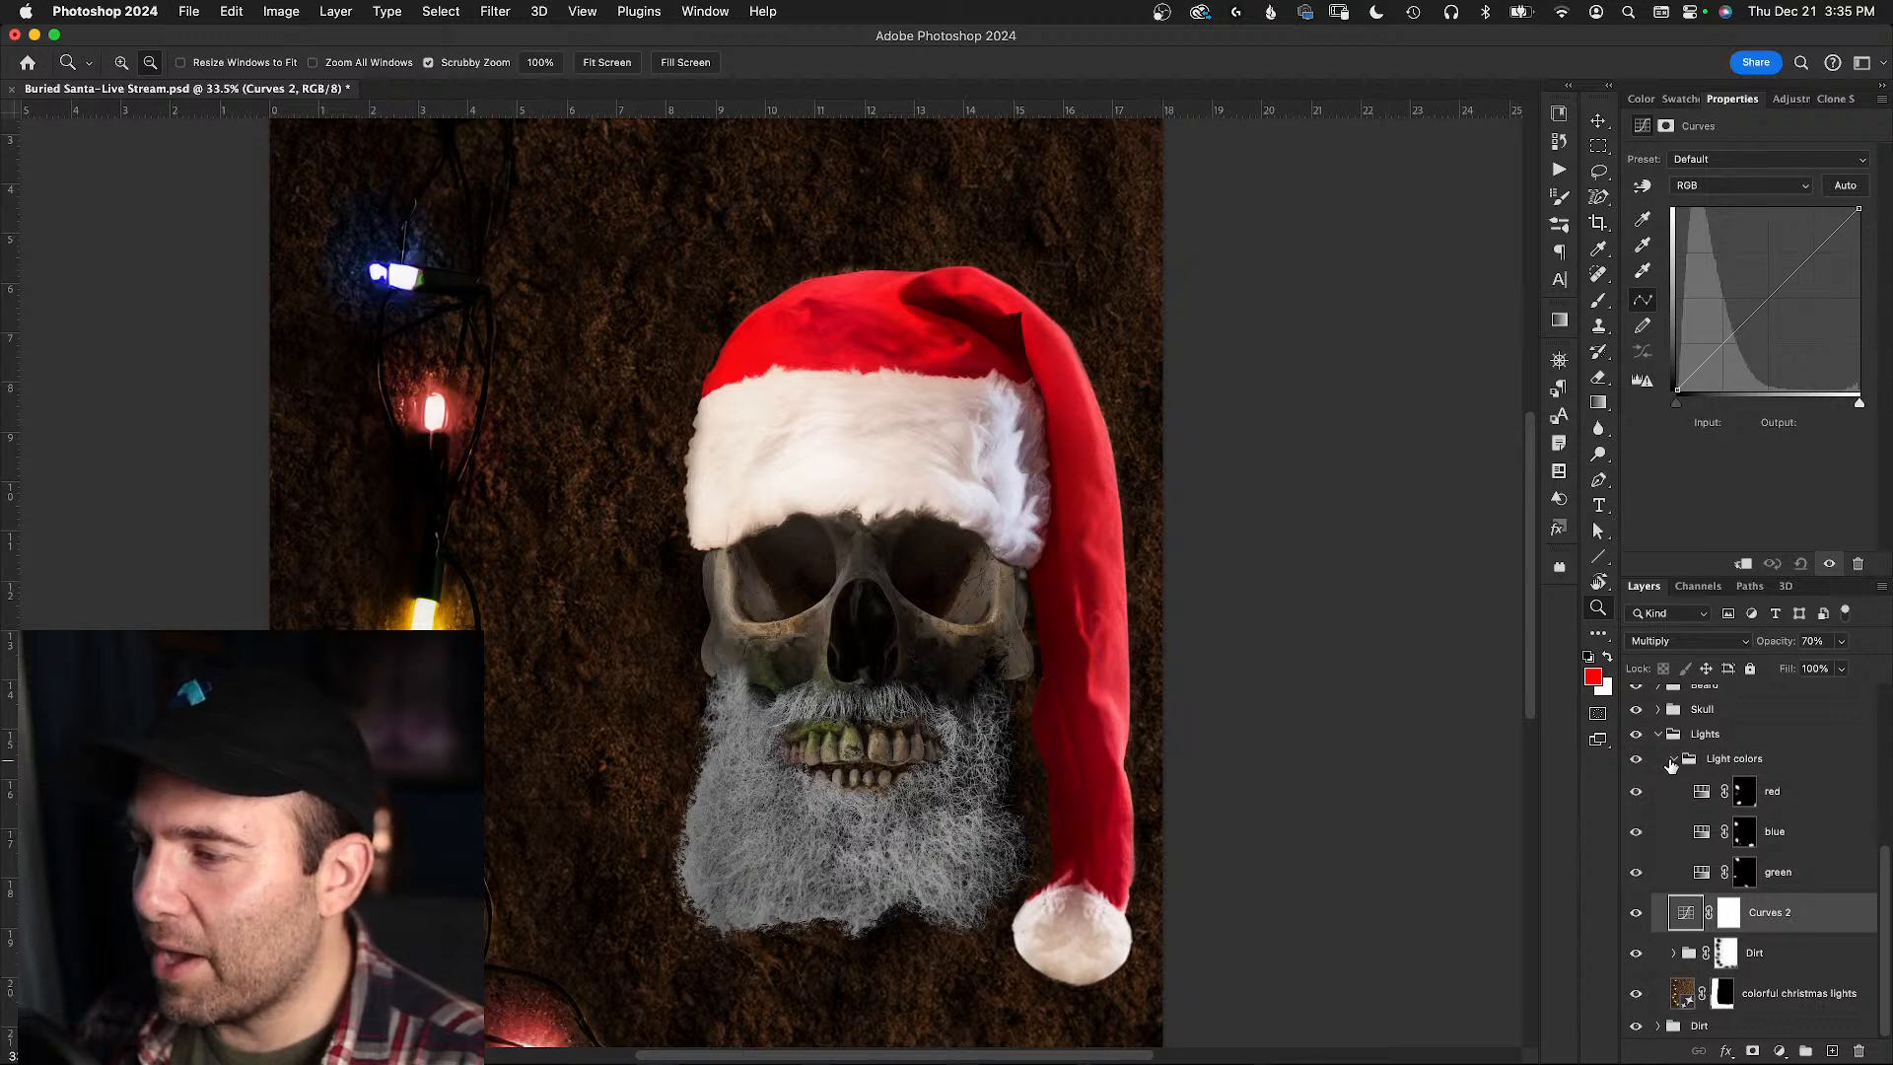
click(1674, 764)
click(1673, 760)
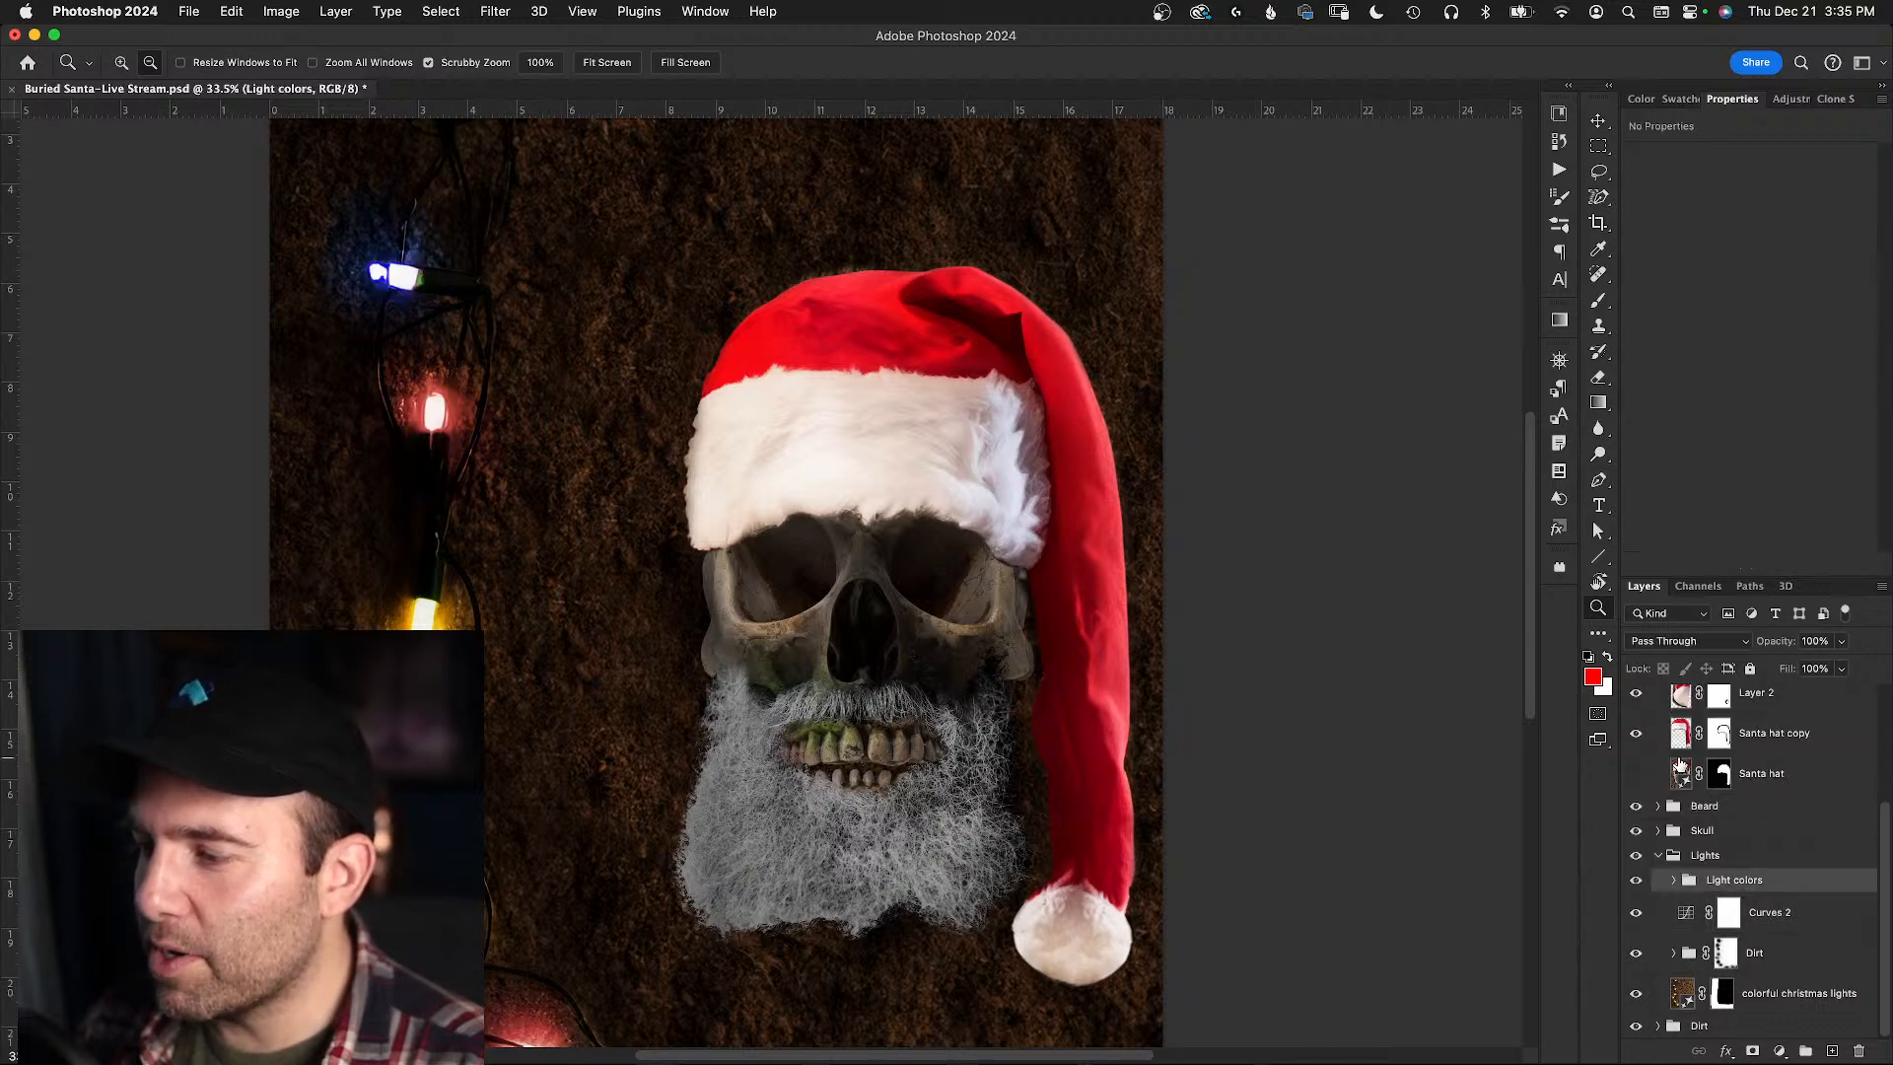
click(1636, 856)
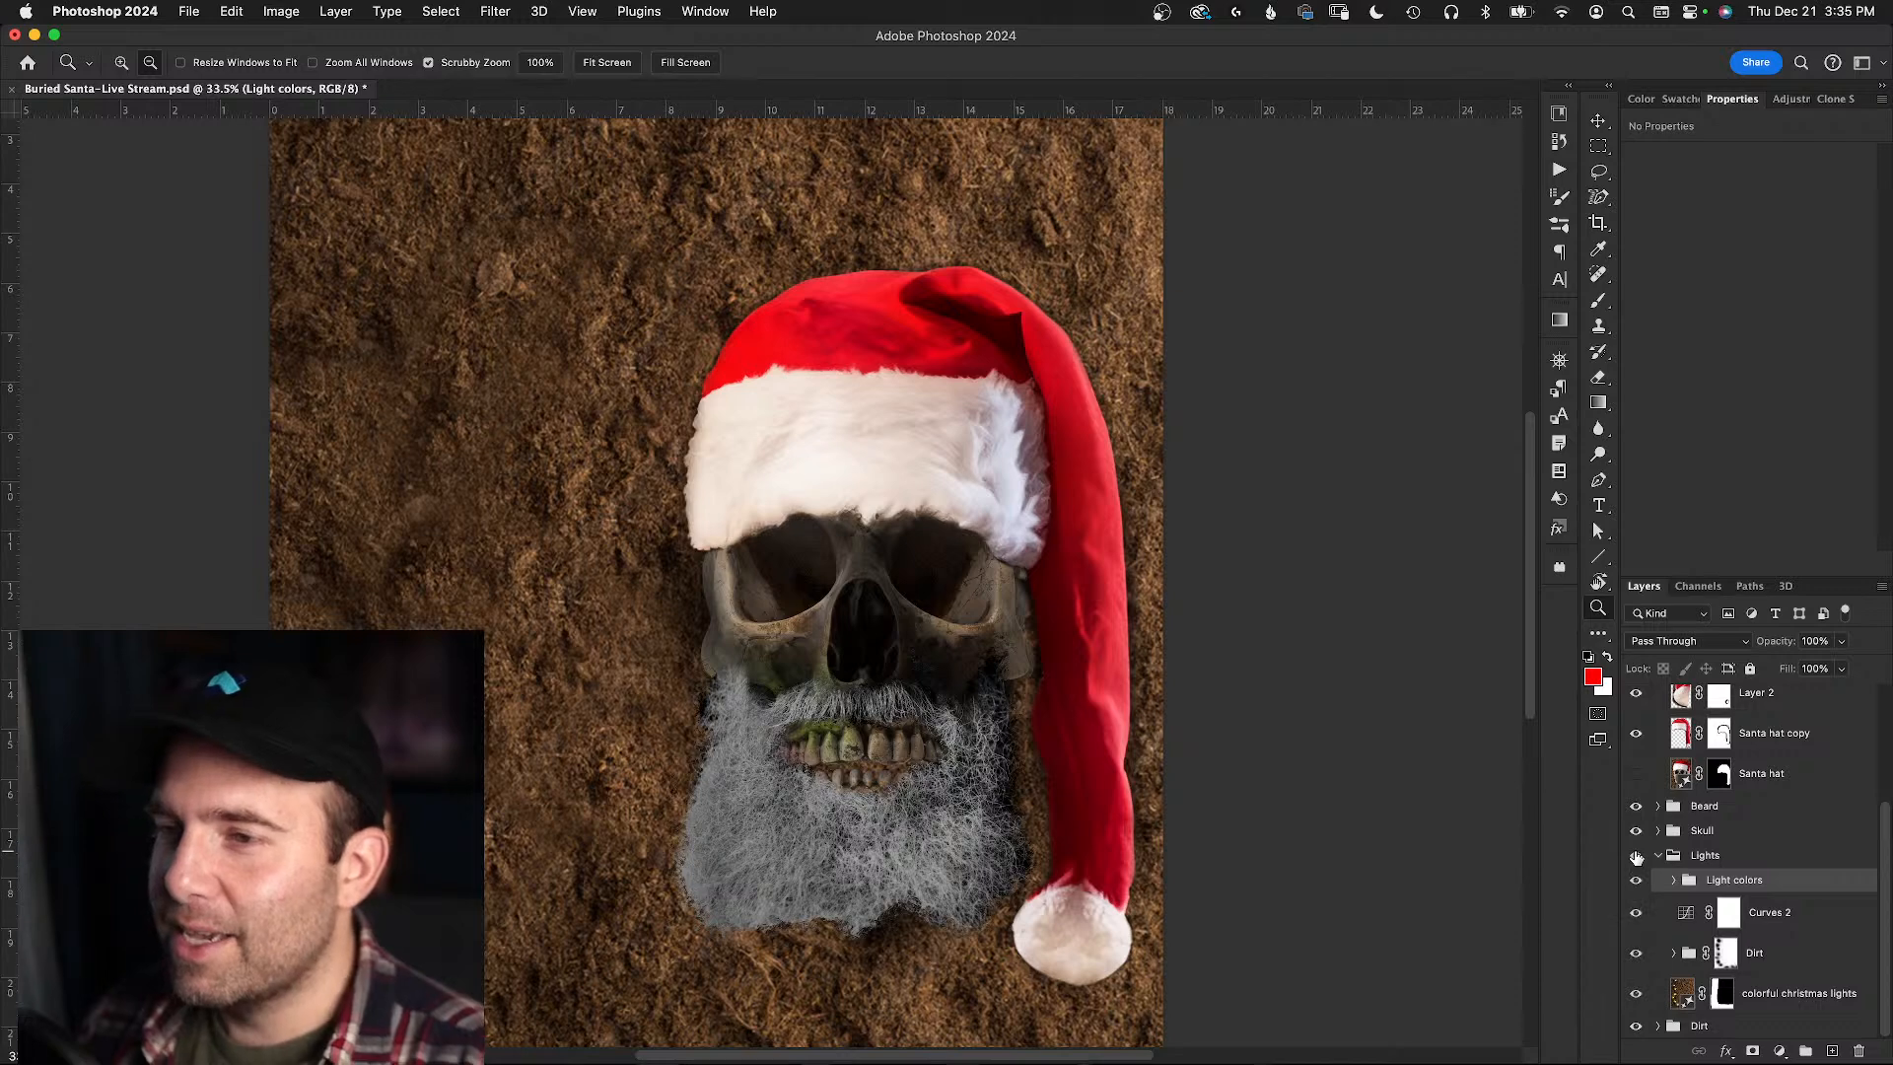
click(1636, 856)
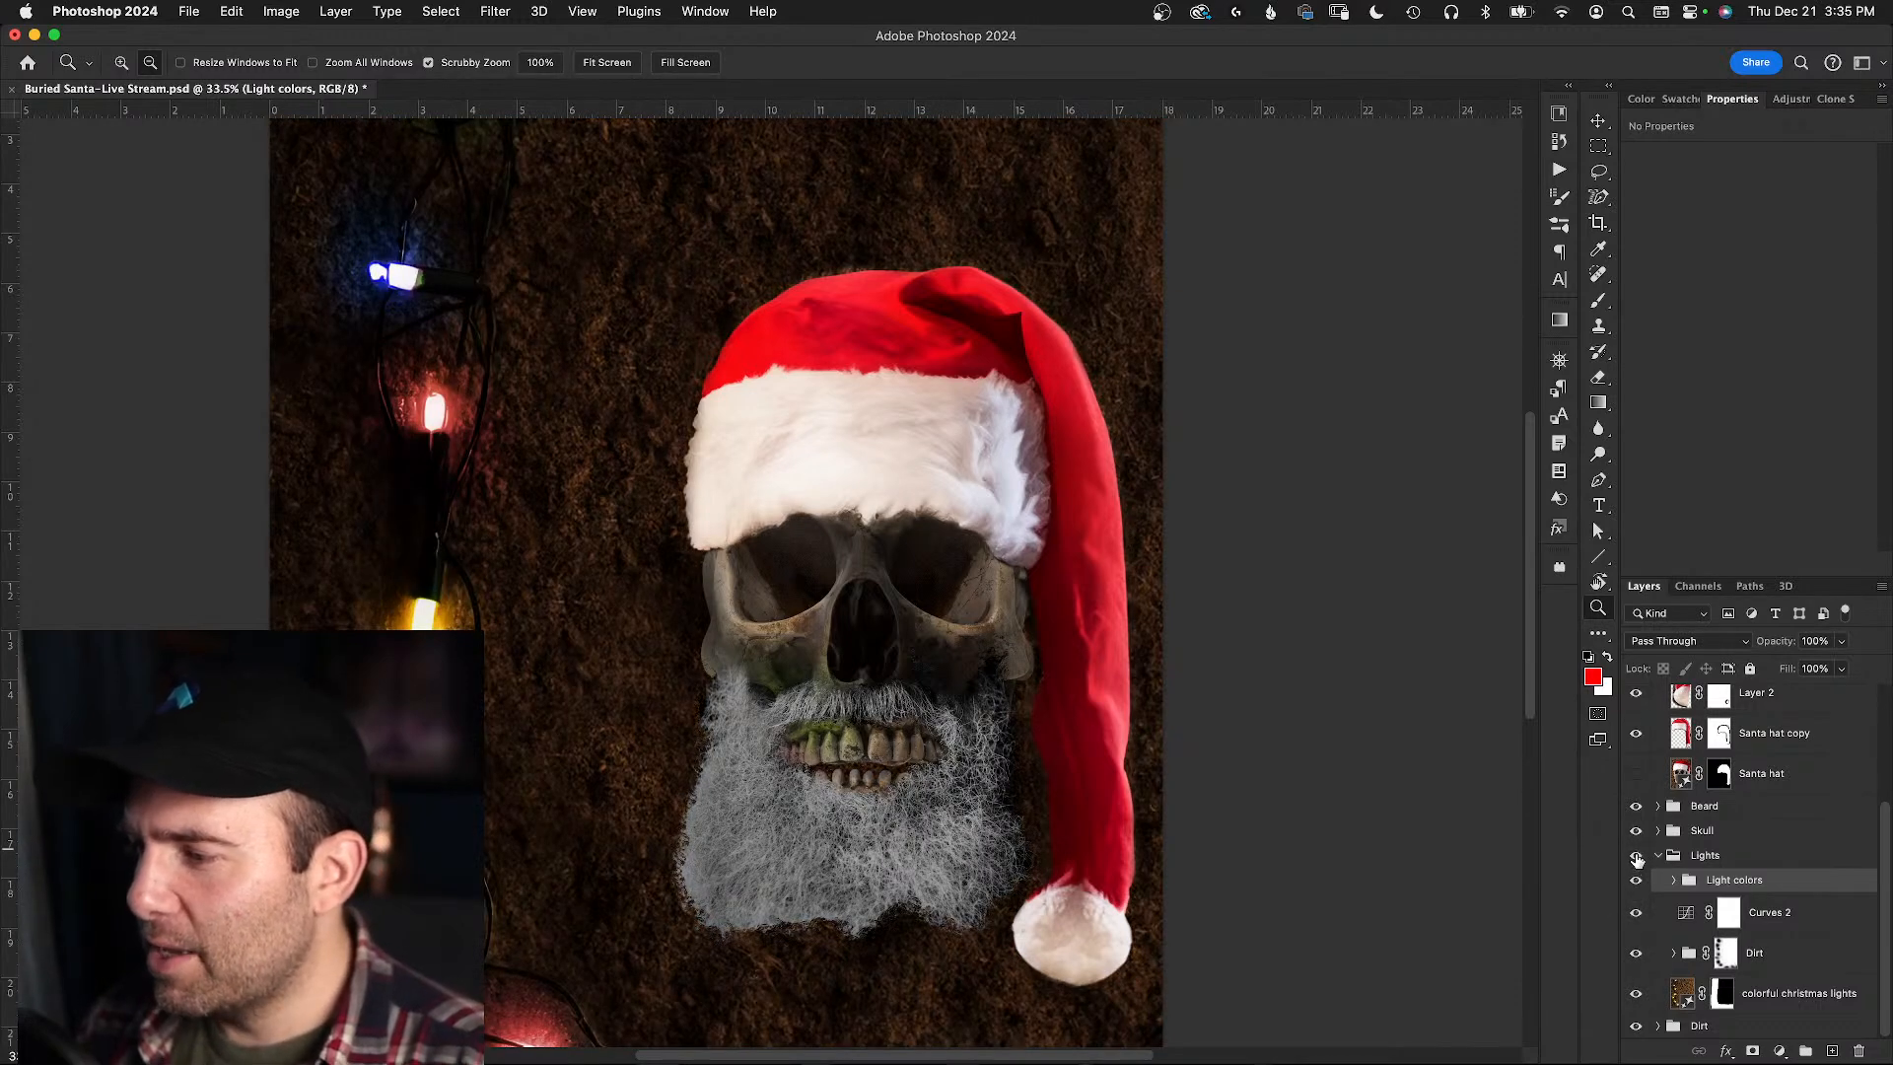
click(1636, 857)
click(1637, 856)
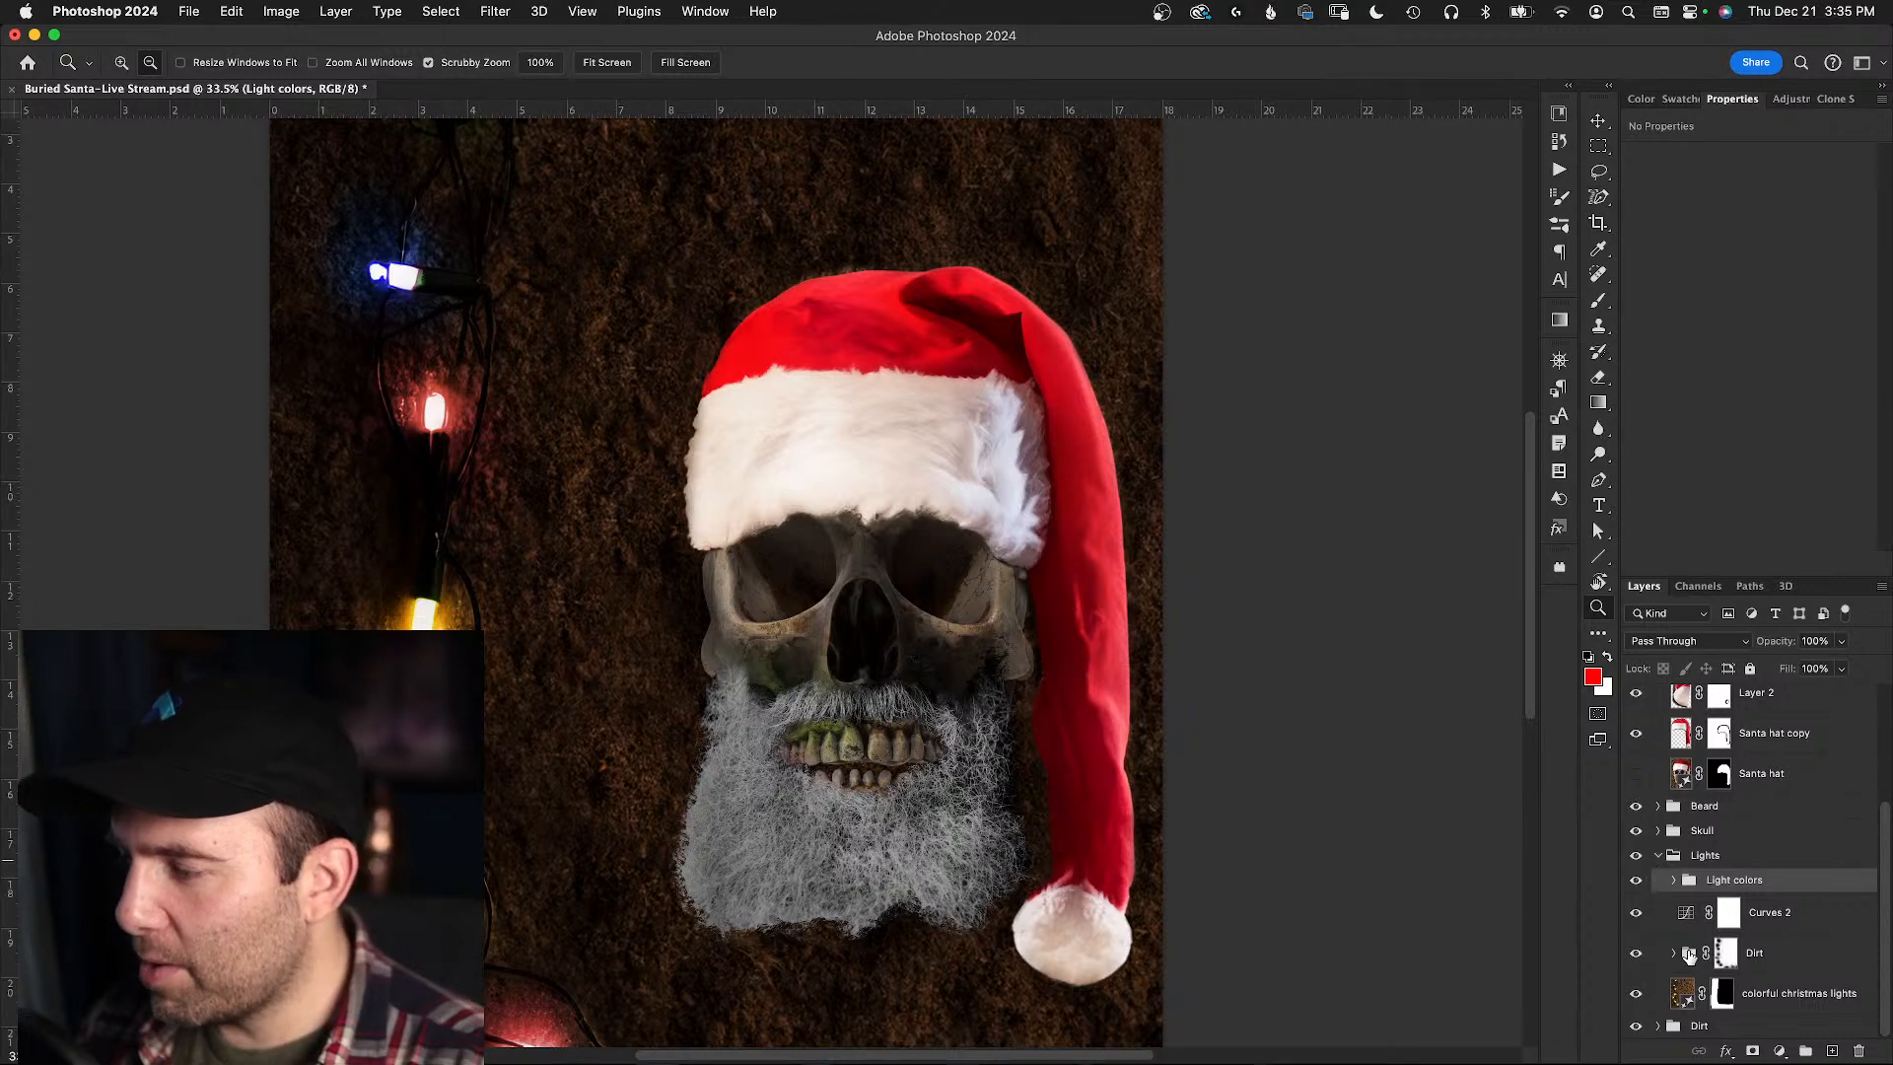
- Move the Curves 2 adjustment out of the Lights group to just above the Hat group so it darkens the whole poster
click(1685, 920)
click(1636, 912)
click(1637, 913)
drag(1686, 917, 1711, 767)
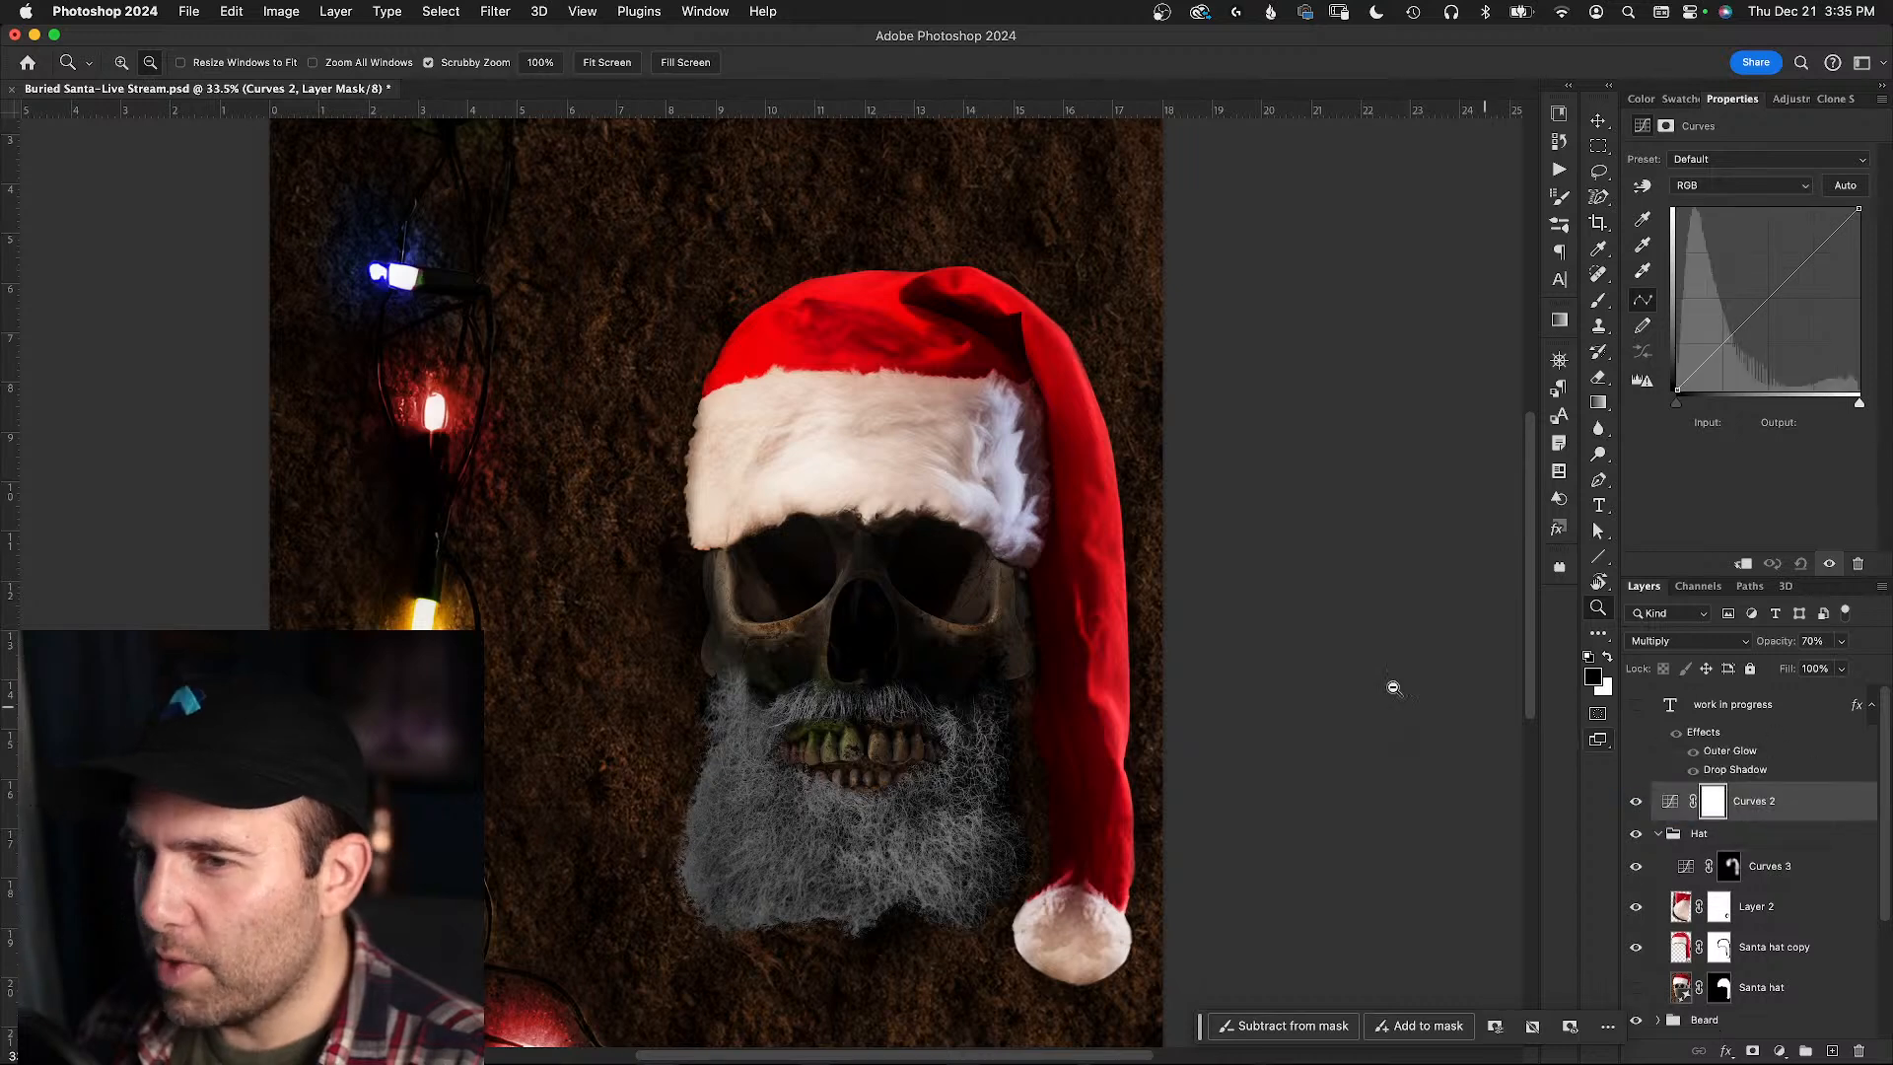
drag(978, 620, 941, 629)
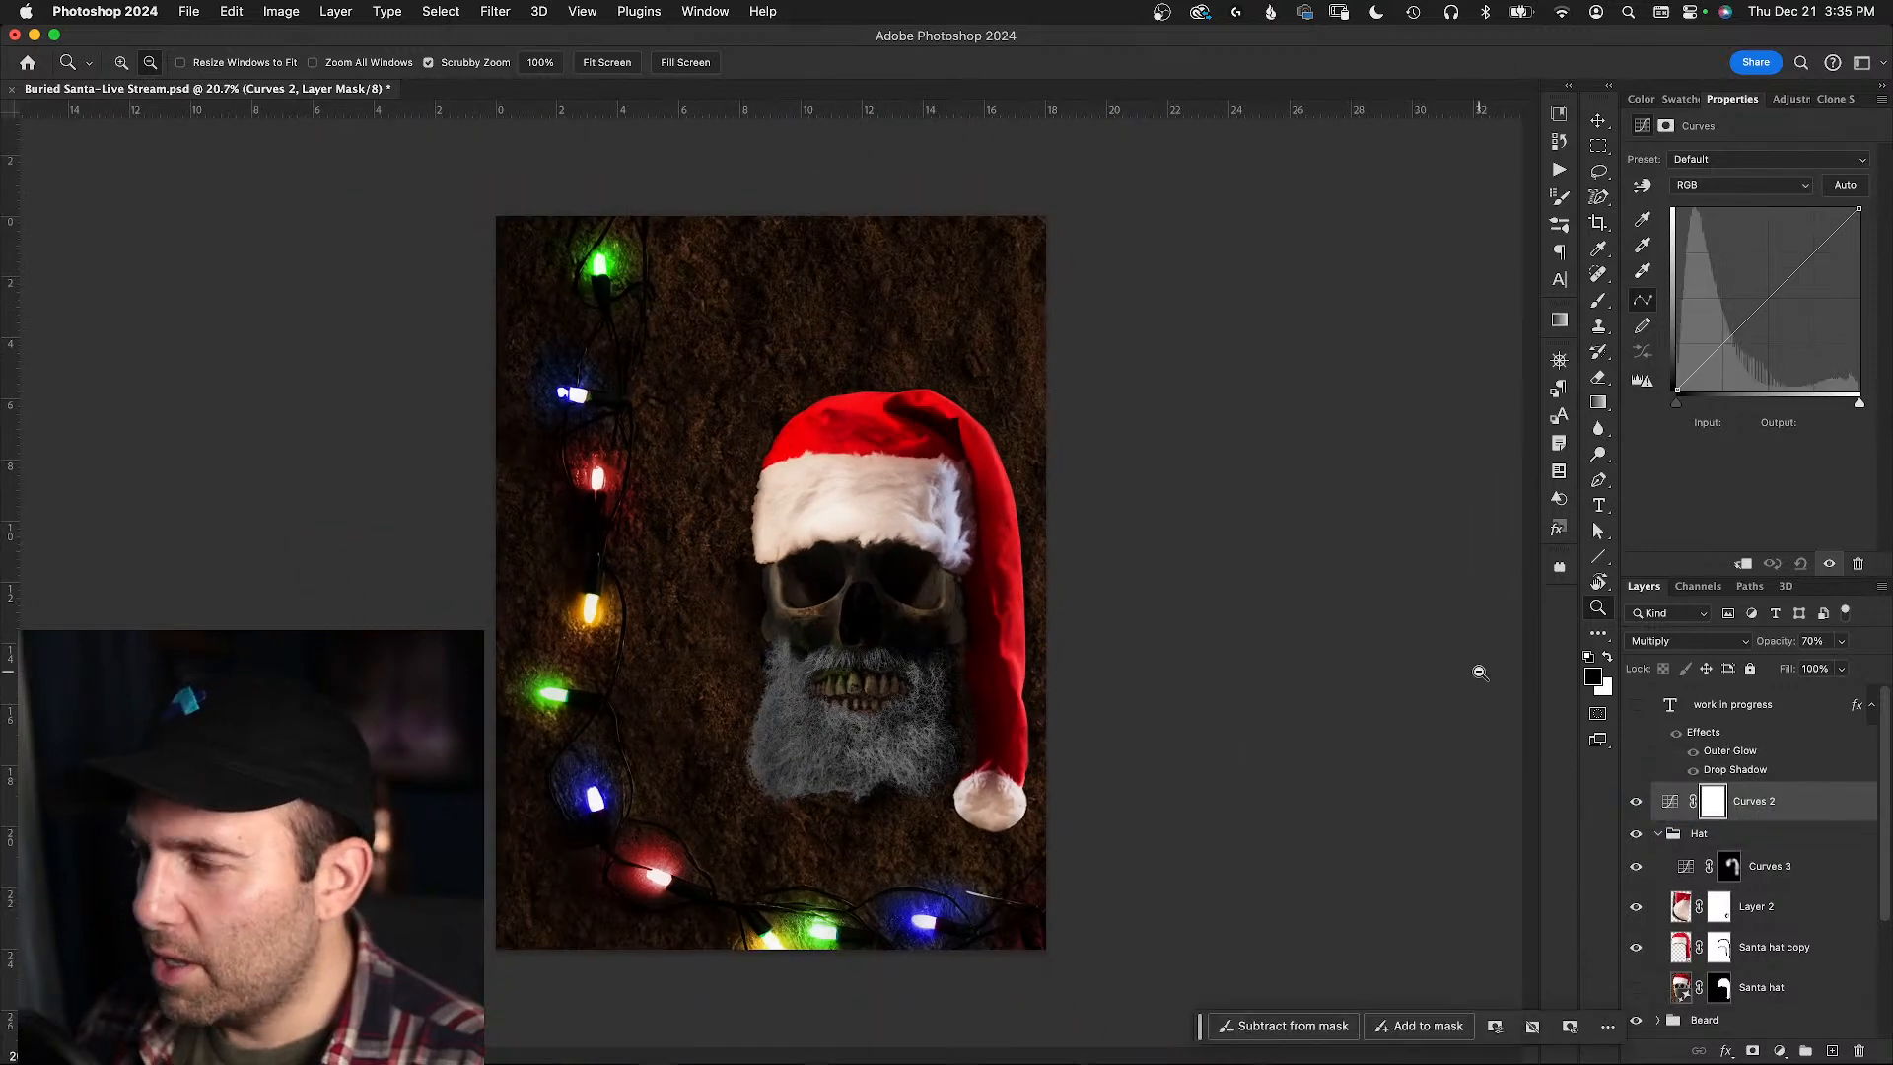
- Collapse the Hat group, open the Skull group, and examine Color Fill 2's effect on the skull and its blend mode
click(1659, 834)
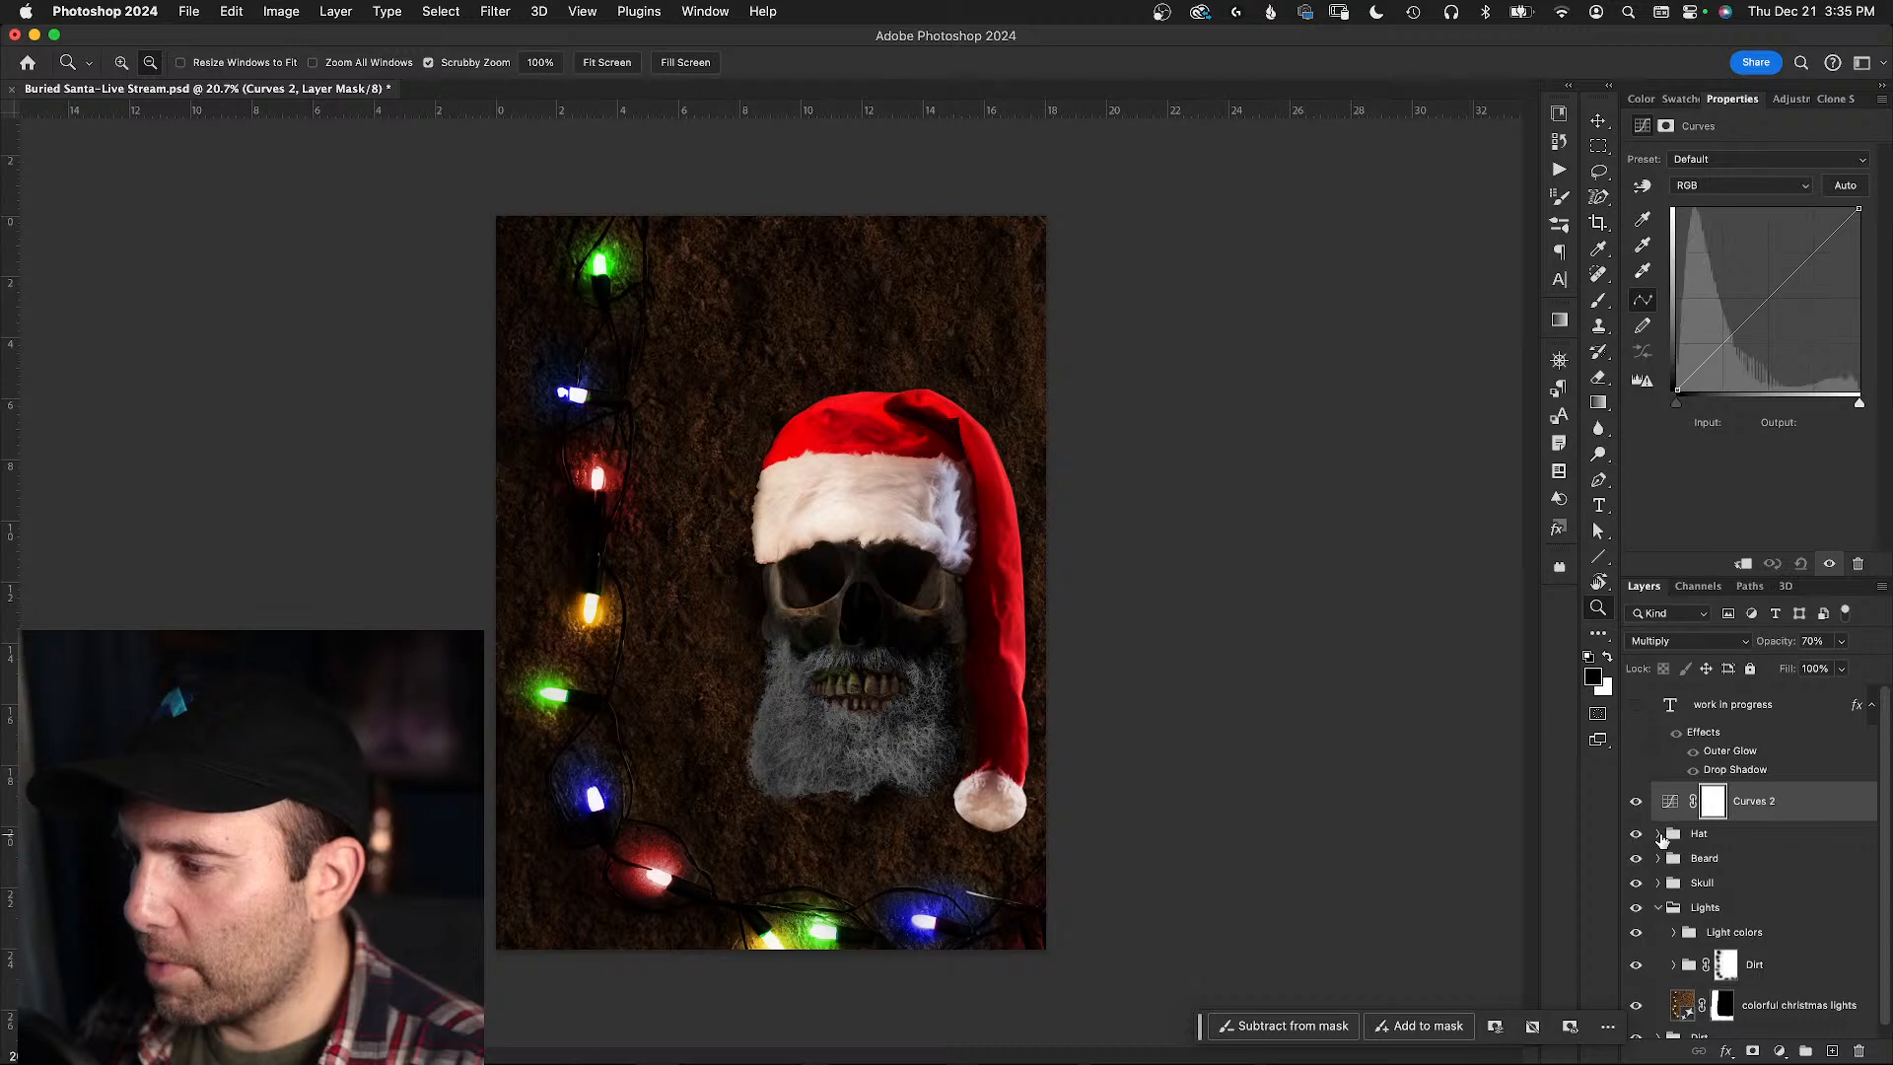
click(1658, 882)
scroll(1664, 874, down, 3)
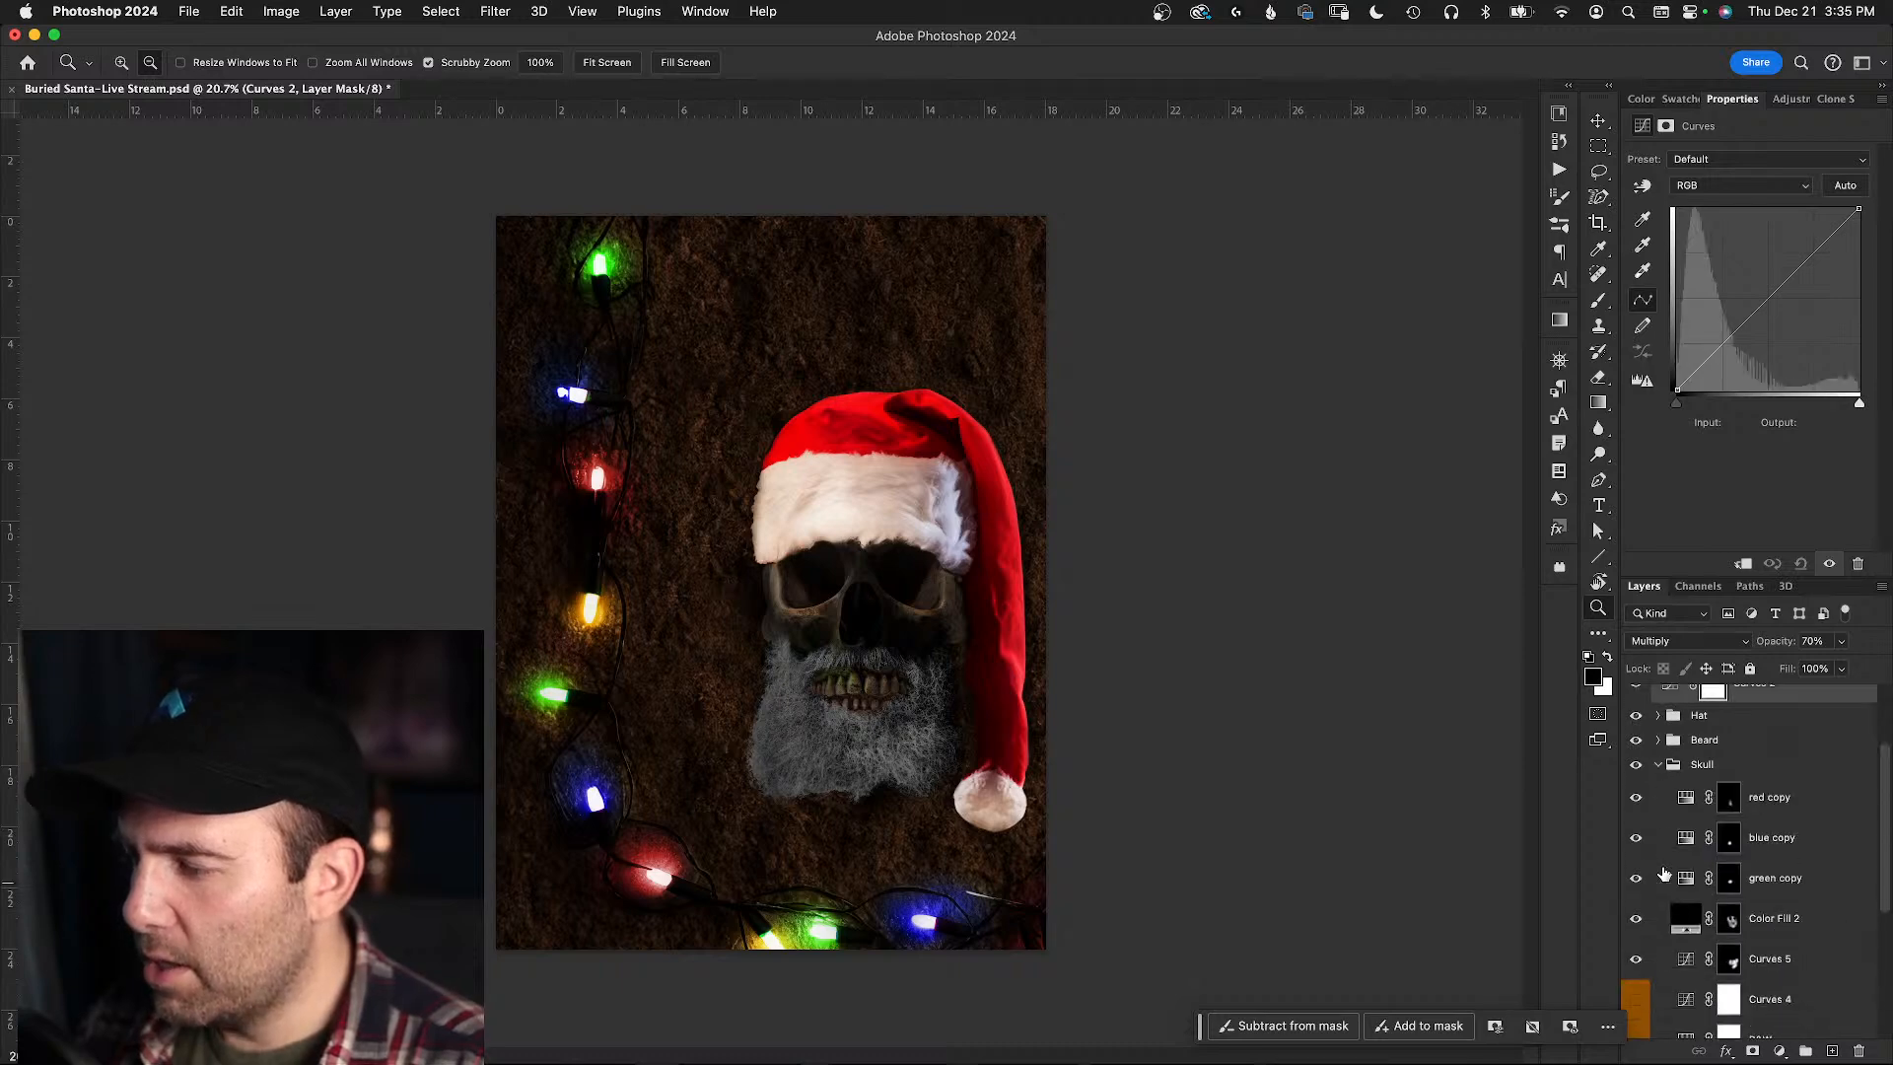
click(1638, 894)
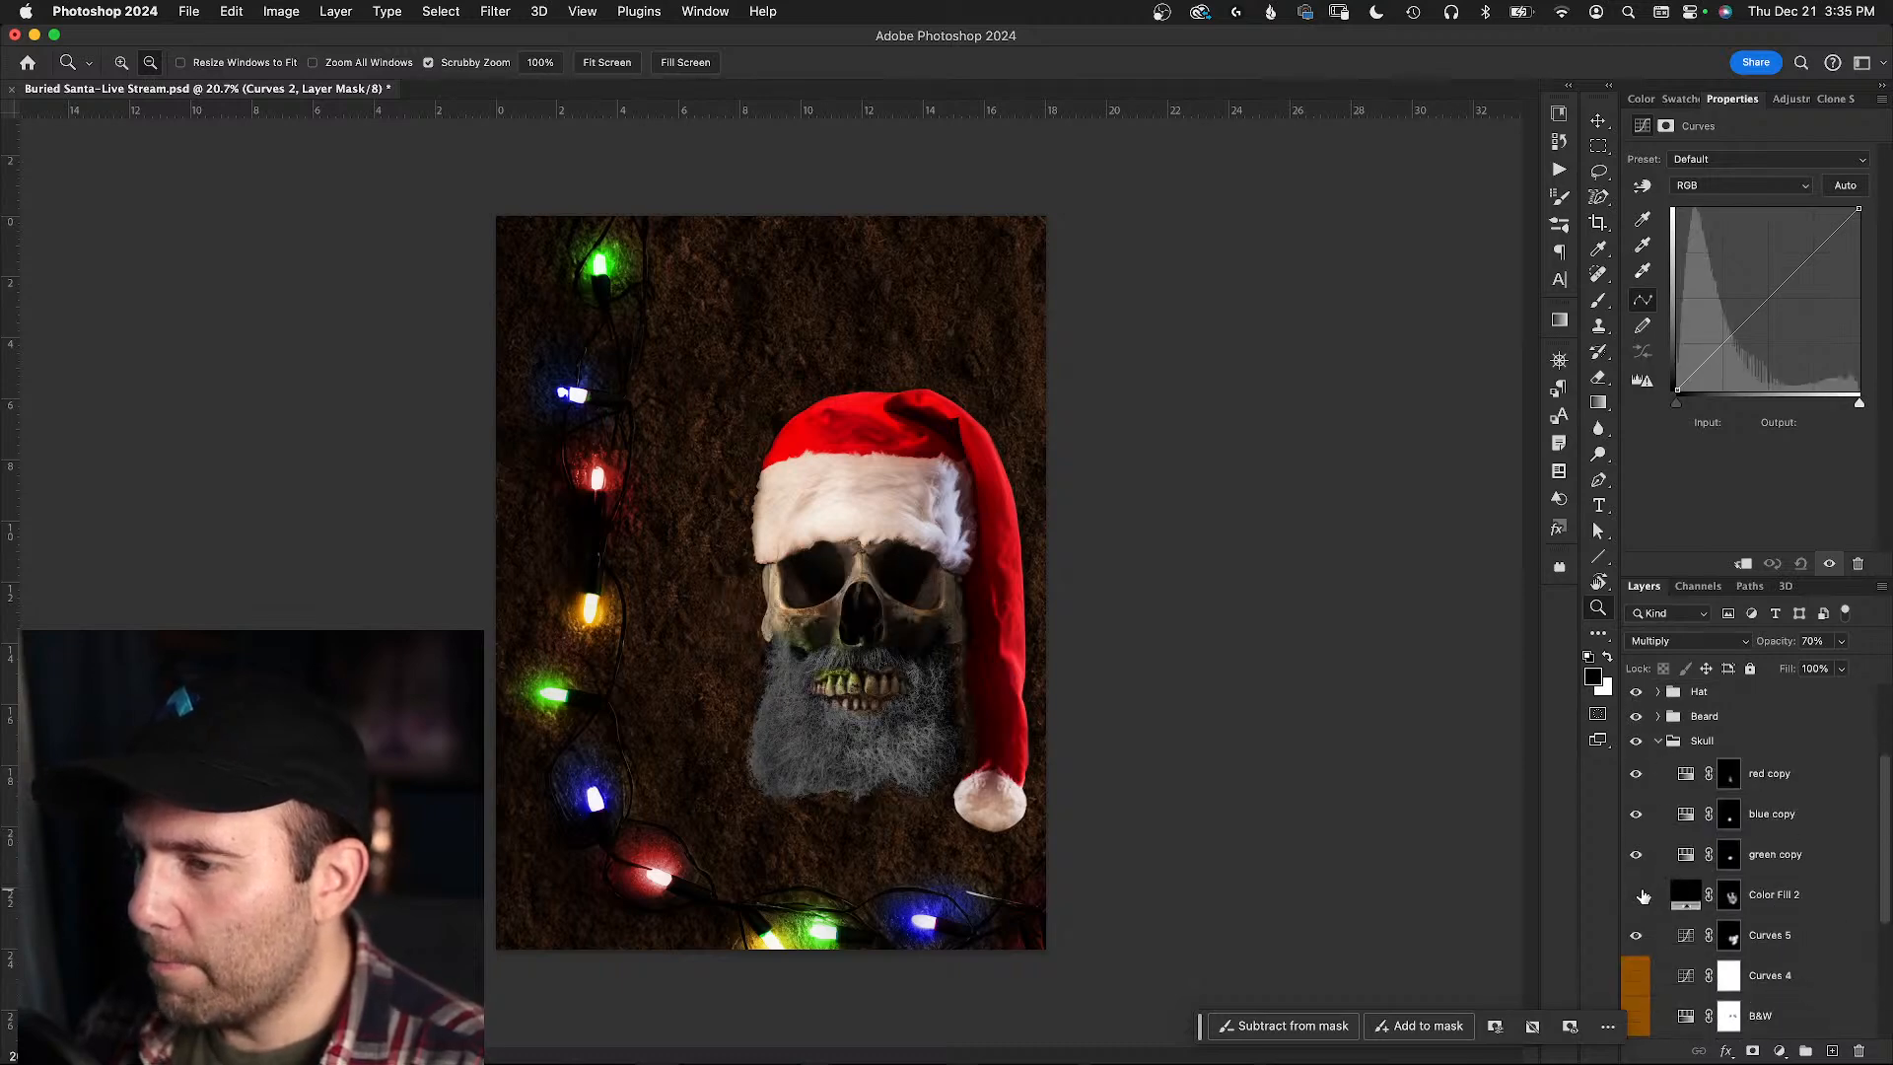
click(1638, 894)
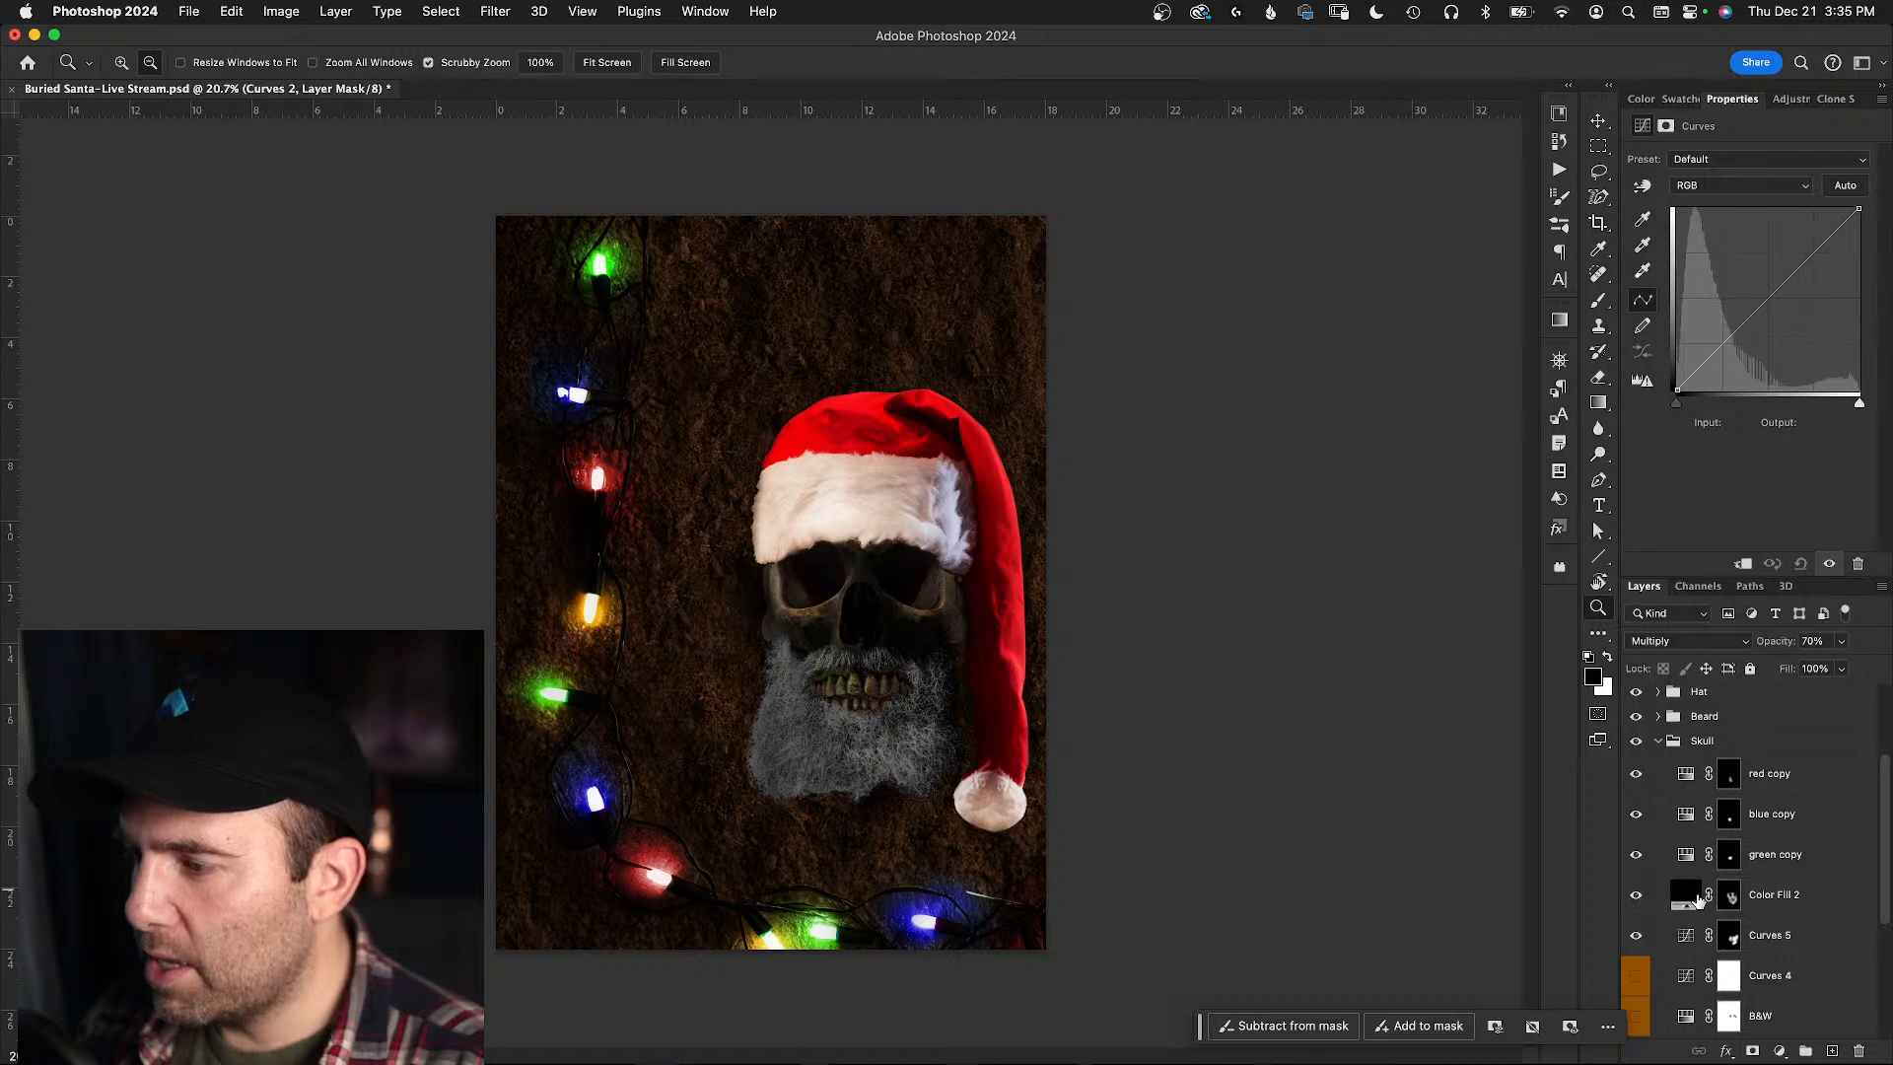
click(1698, 900)
click(1750, 643)
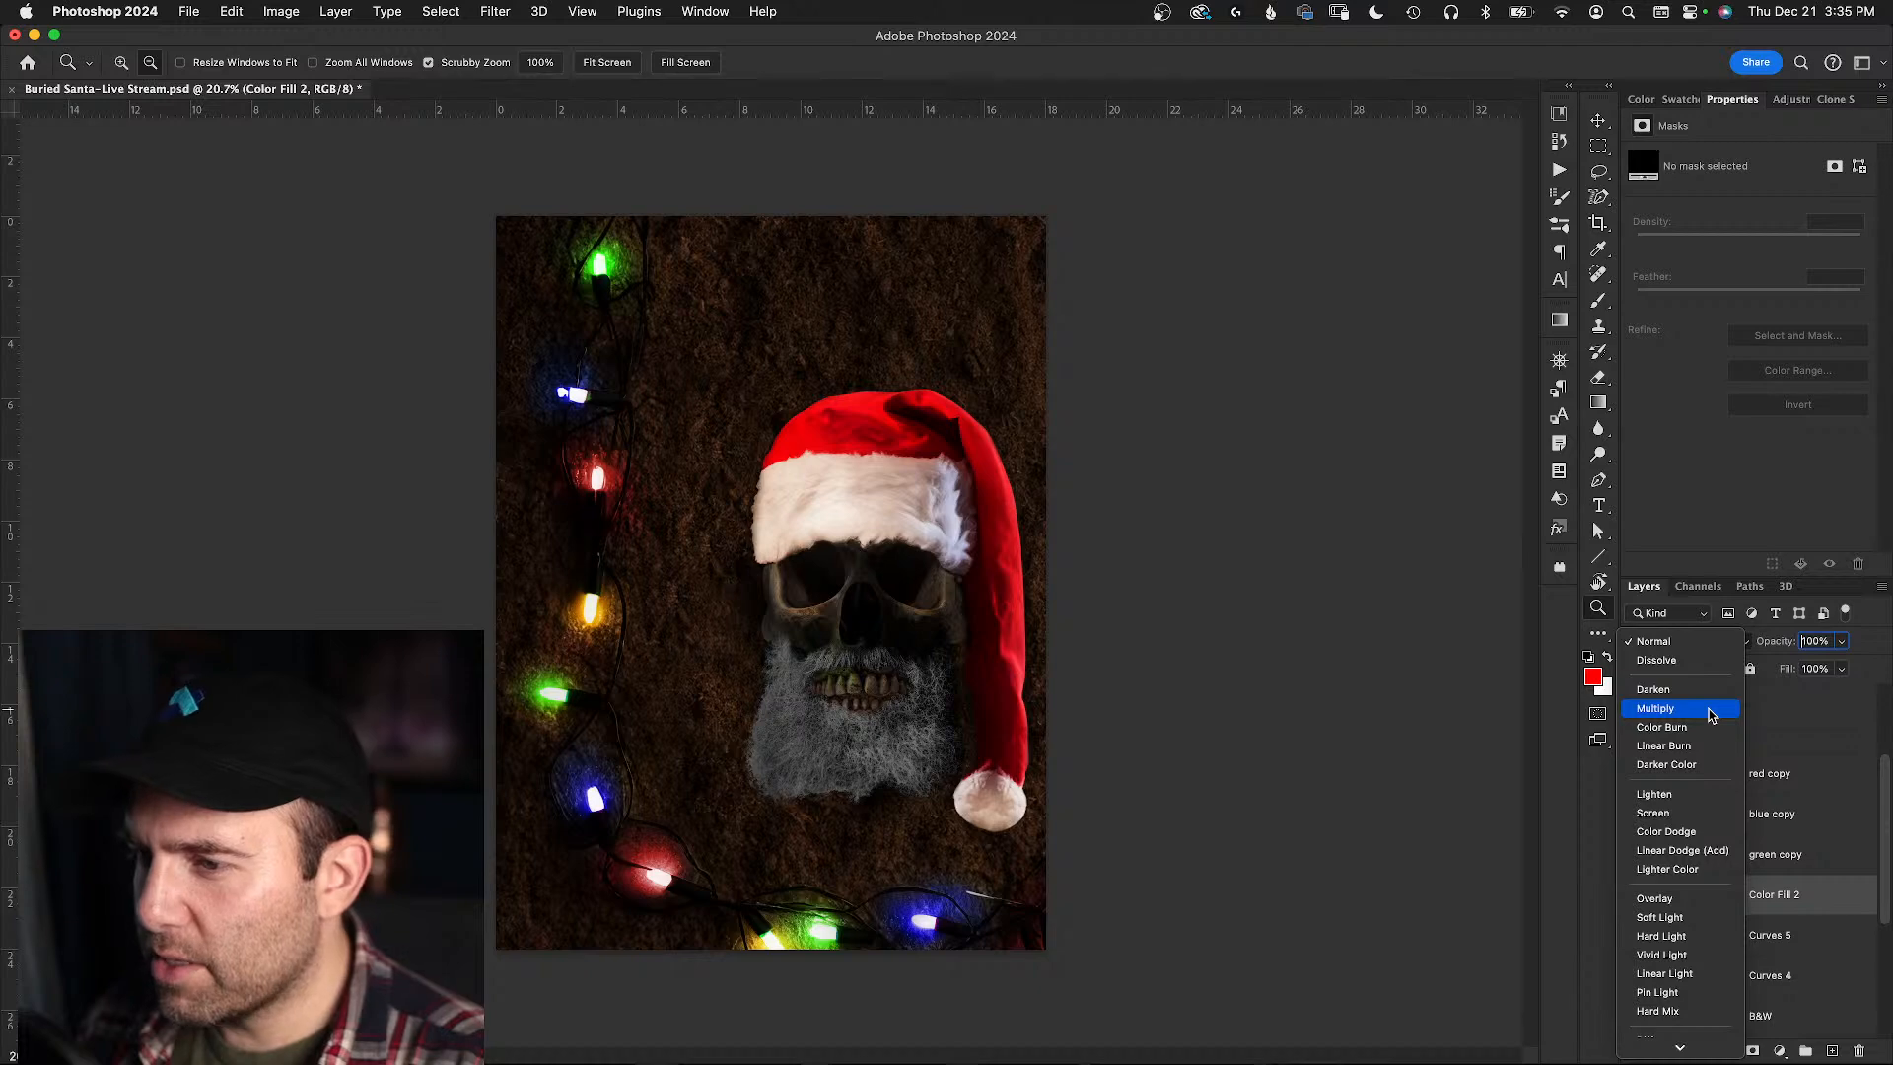
click(1706, 645)
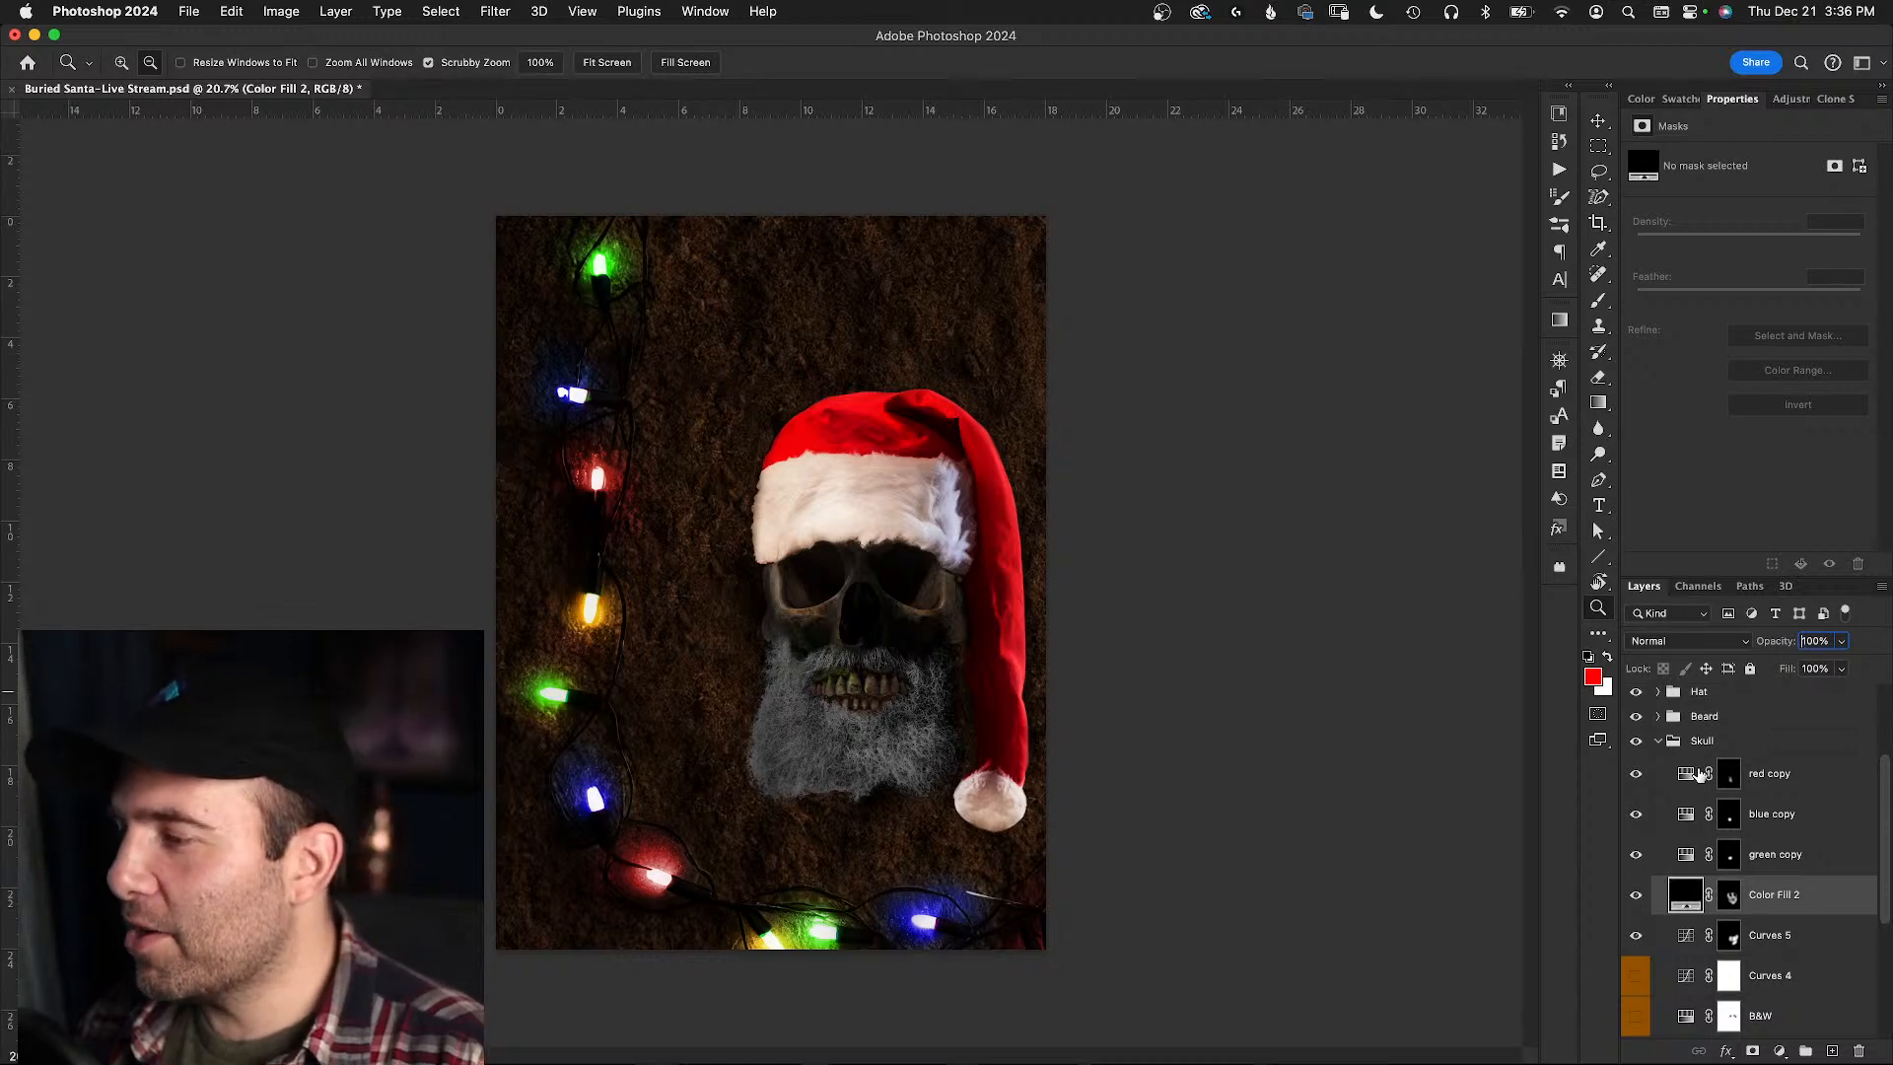
- Collapse the Skull group, and hide and reshow the Skull, Beard and Hat groups one at a time
click(1658, 741)
scroll(1662, 754, up, 3)
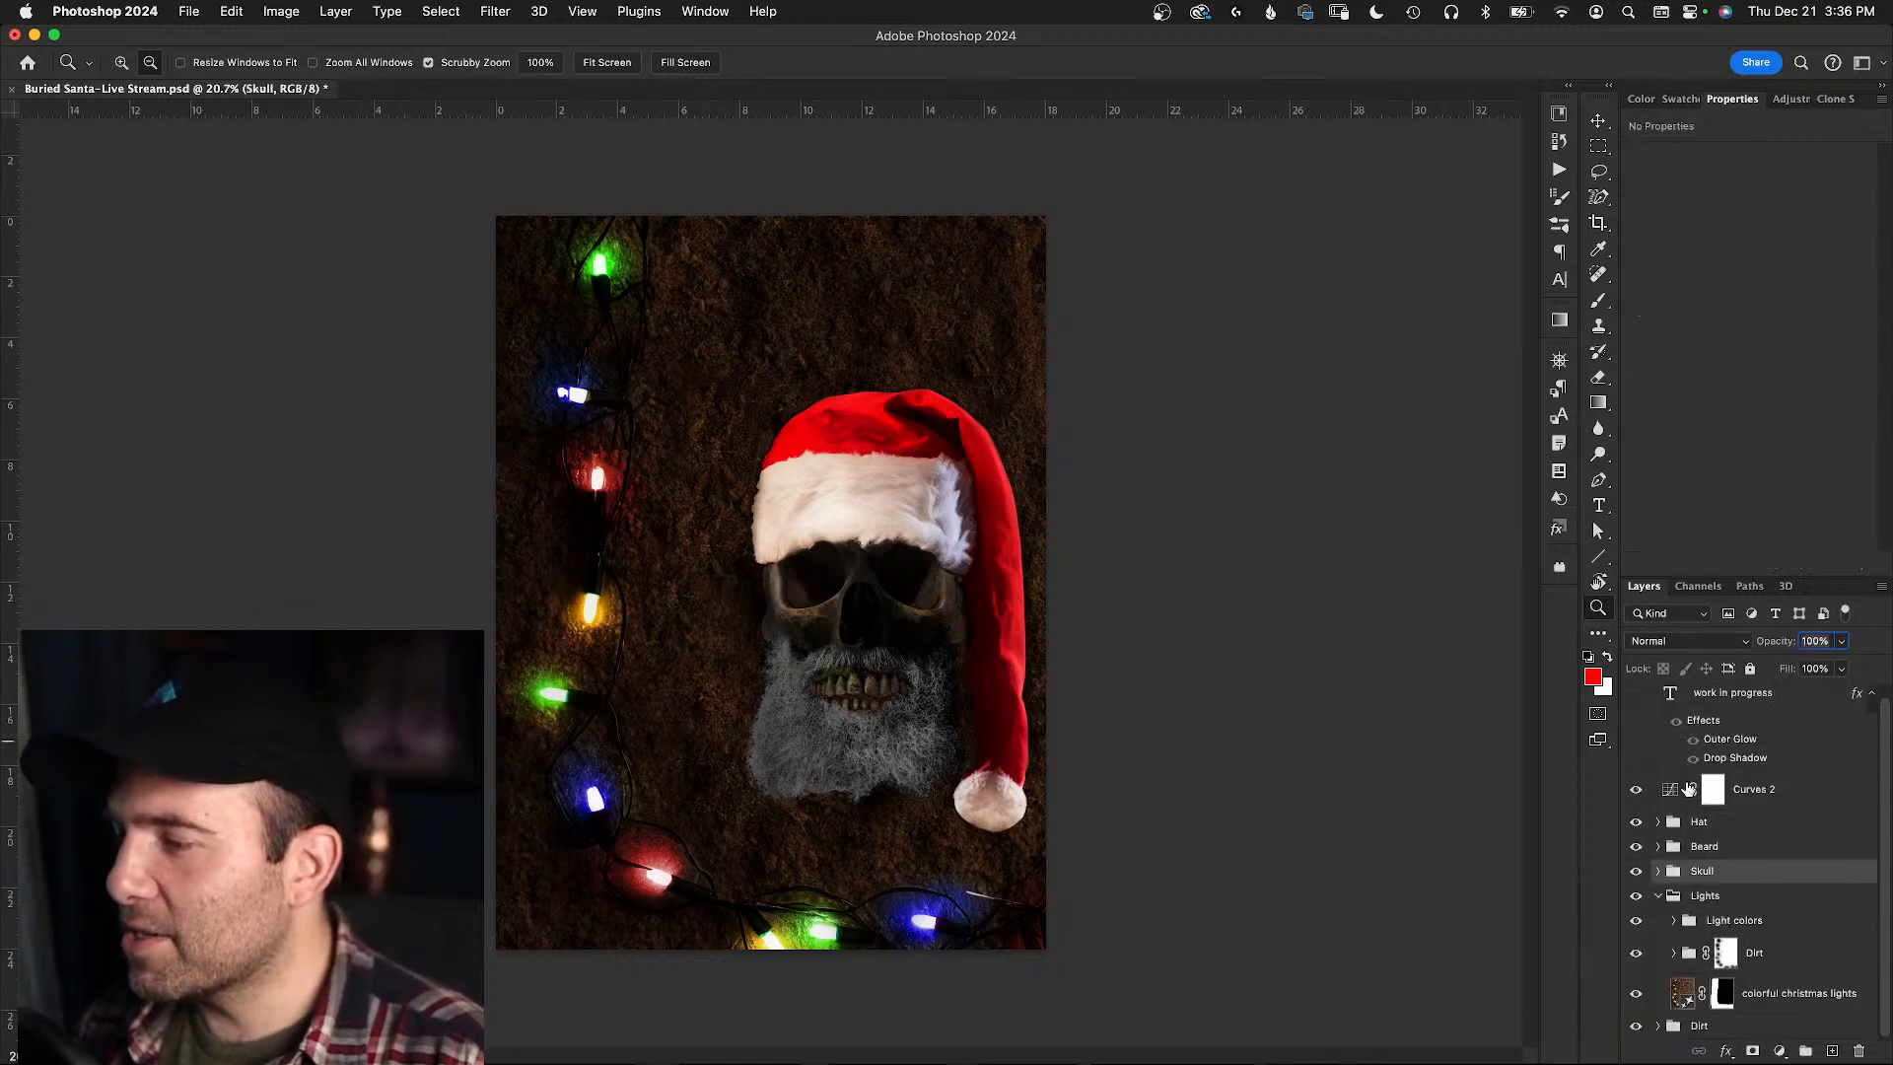
click(1636, 871)
click(1636, 870)
click(1636, 845)
click(1636, 846)
click(1636, 821)
click(1636, 821)
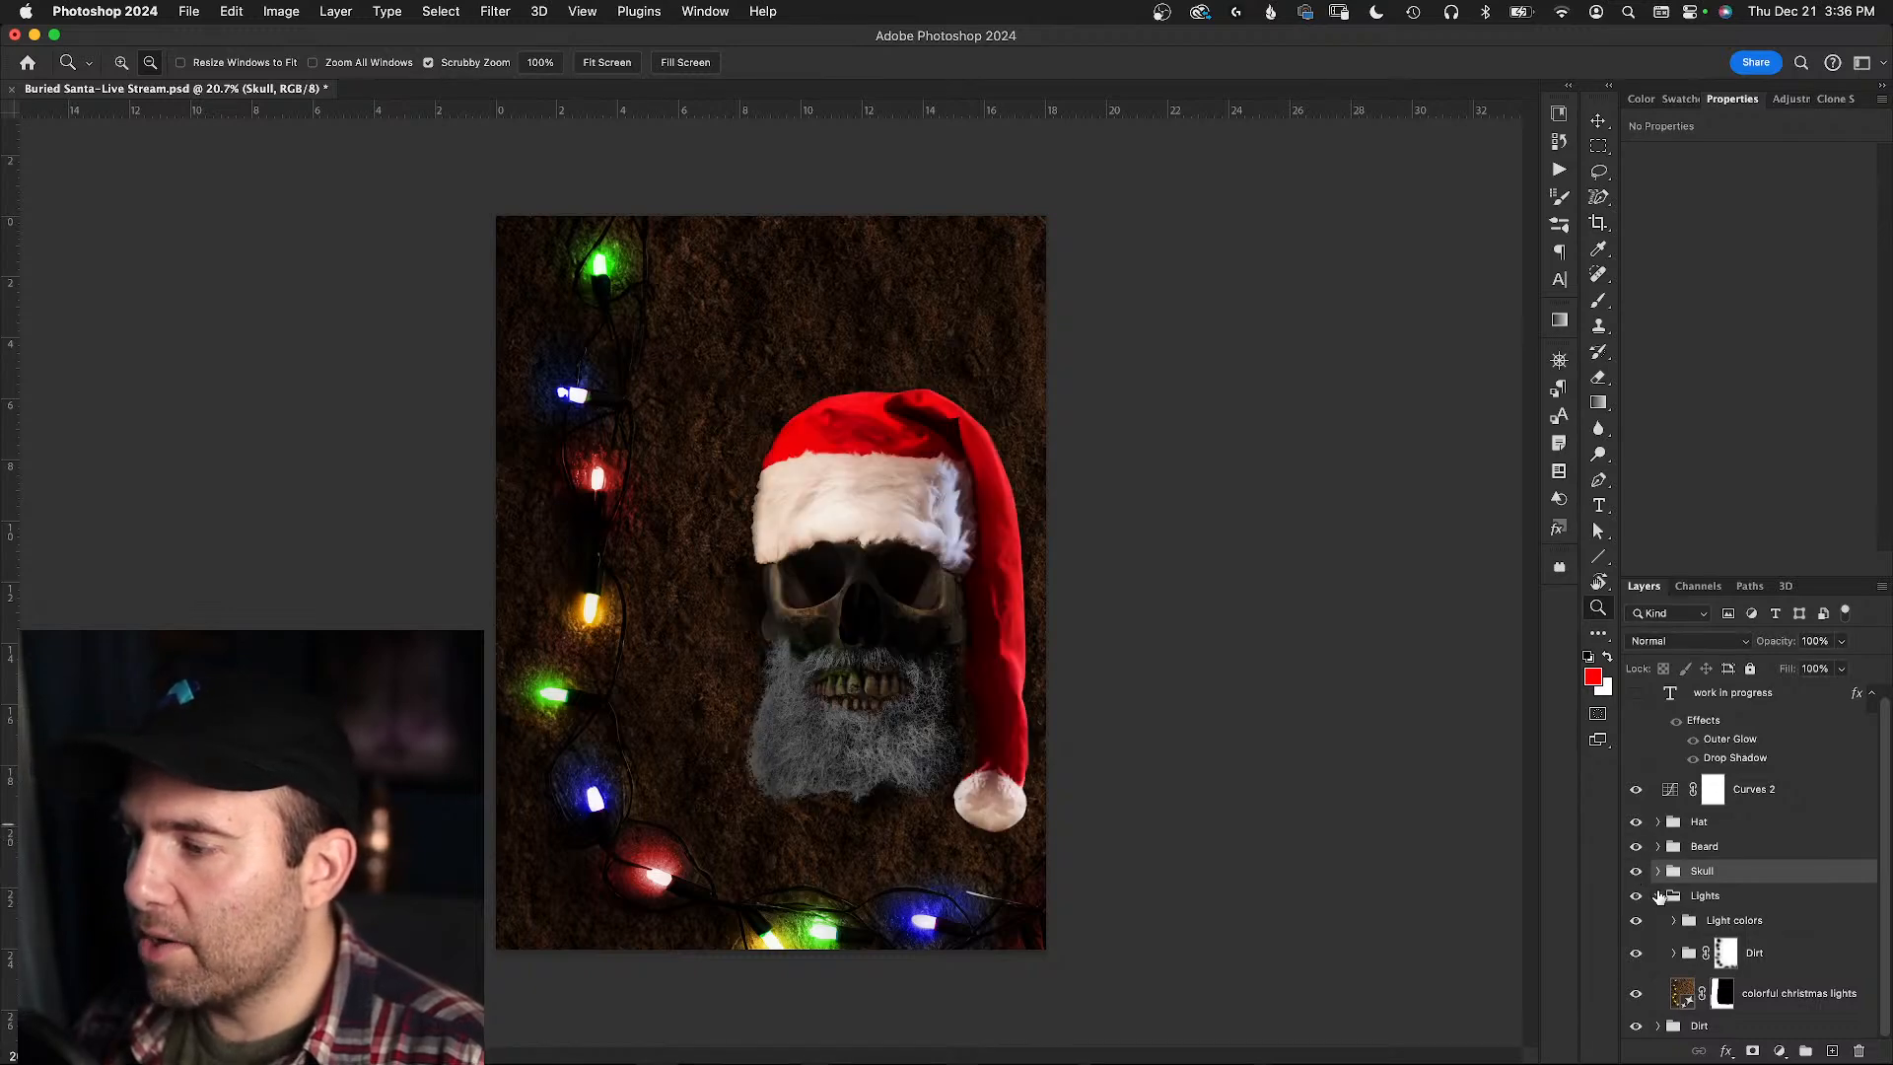
- Combine the Hat, Beard and Skull groups into one group named Head, and collapse the Lights group
click(1687, 796)
click(1686, 821)
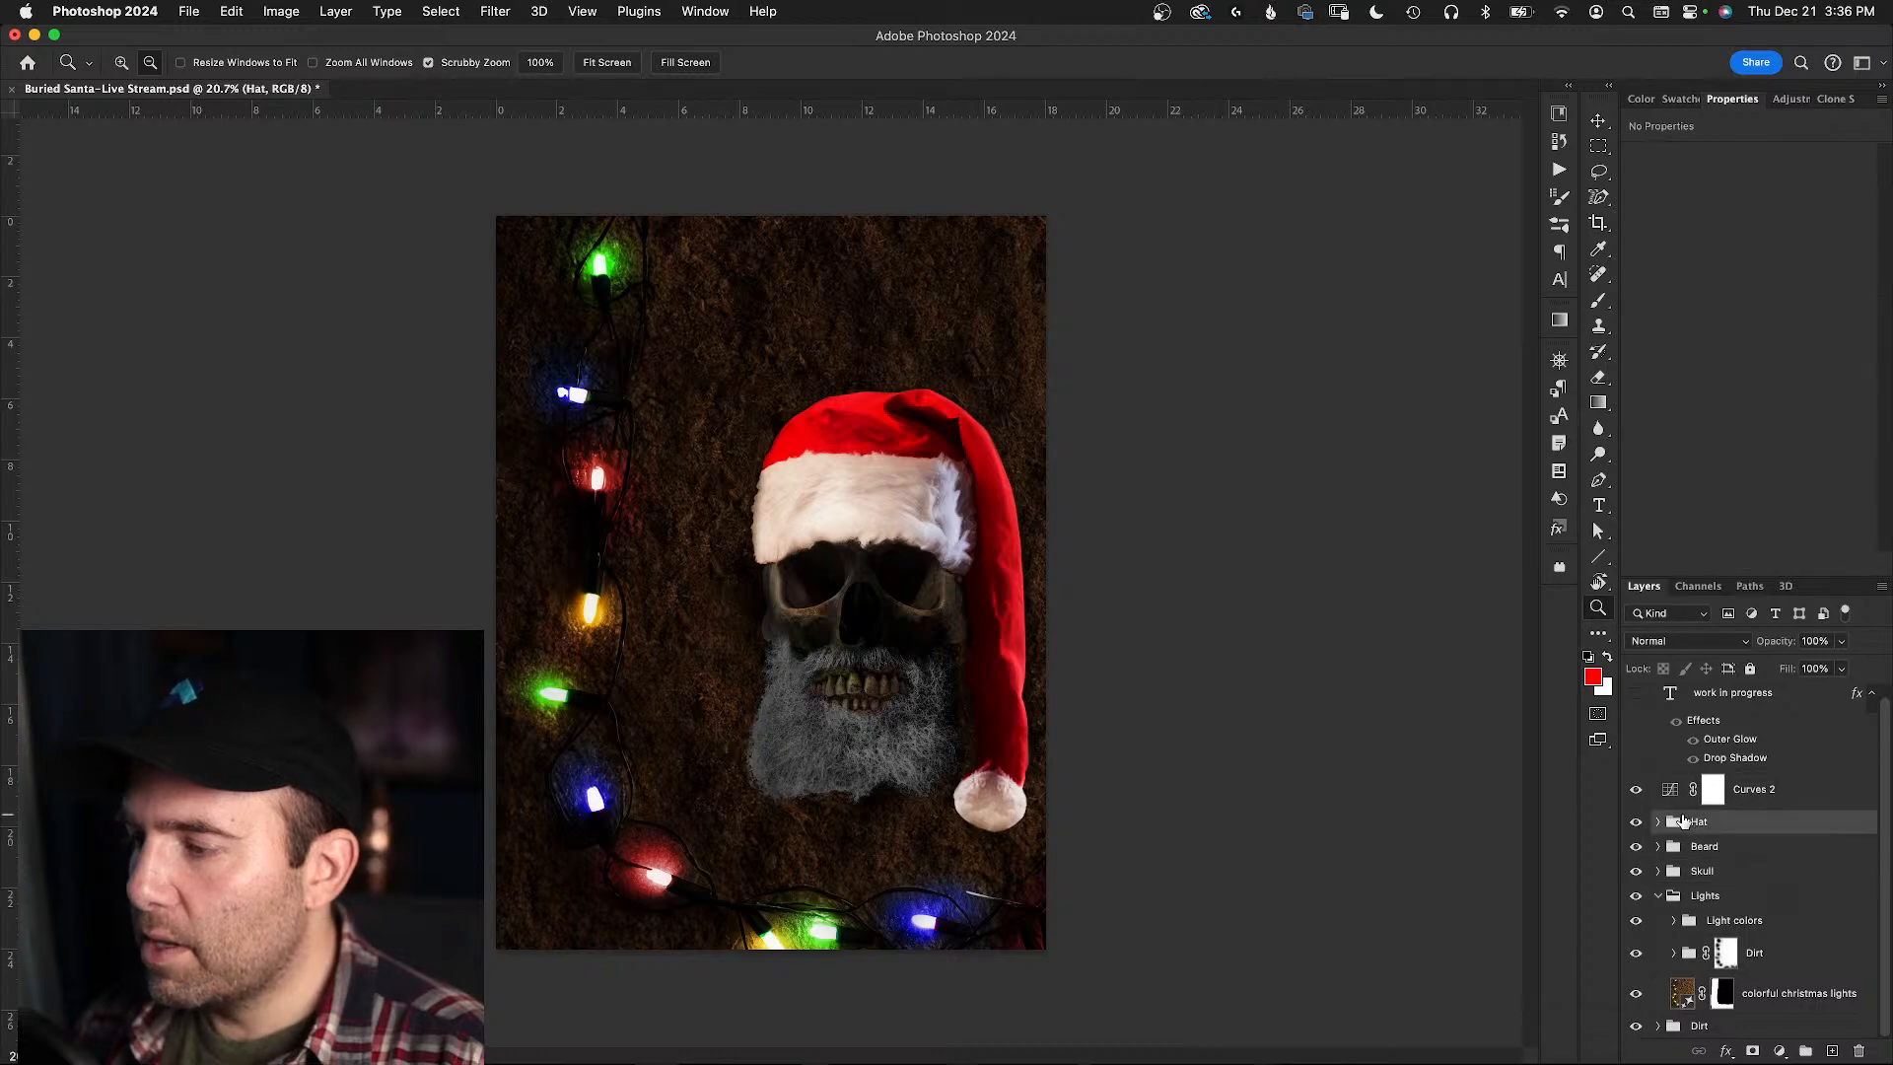
shift+click(1695, 873)
click(1659, 895)
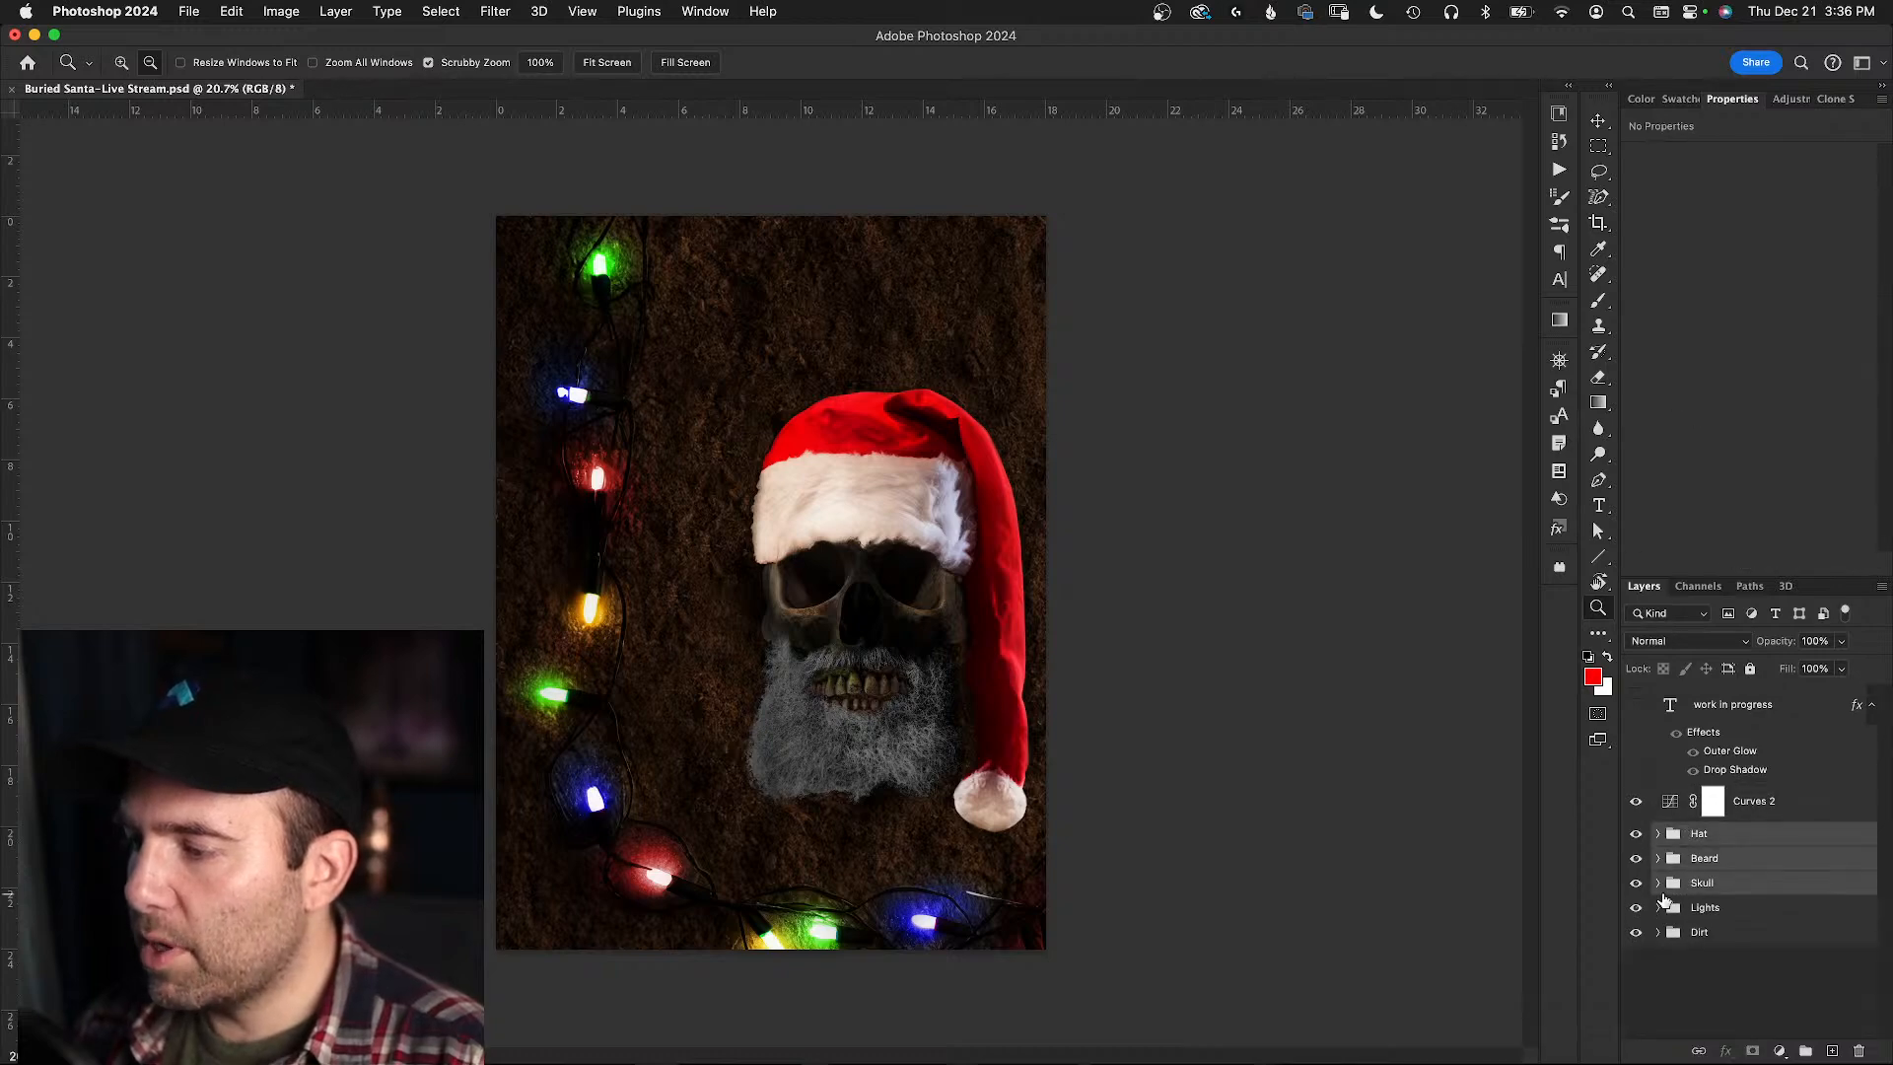
key(super+g)
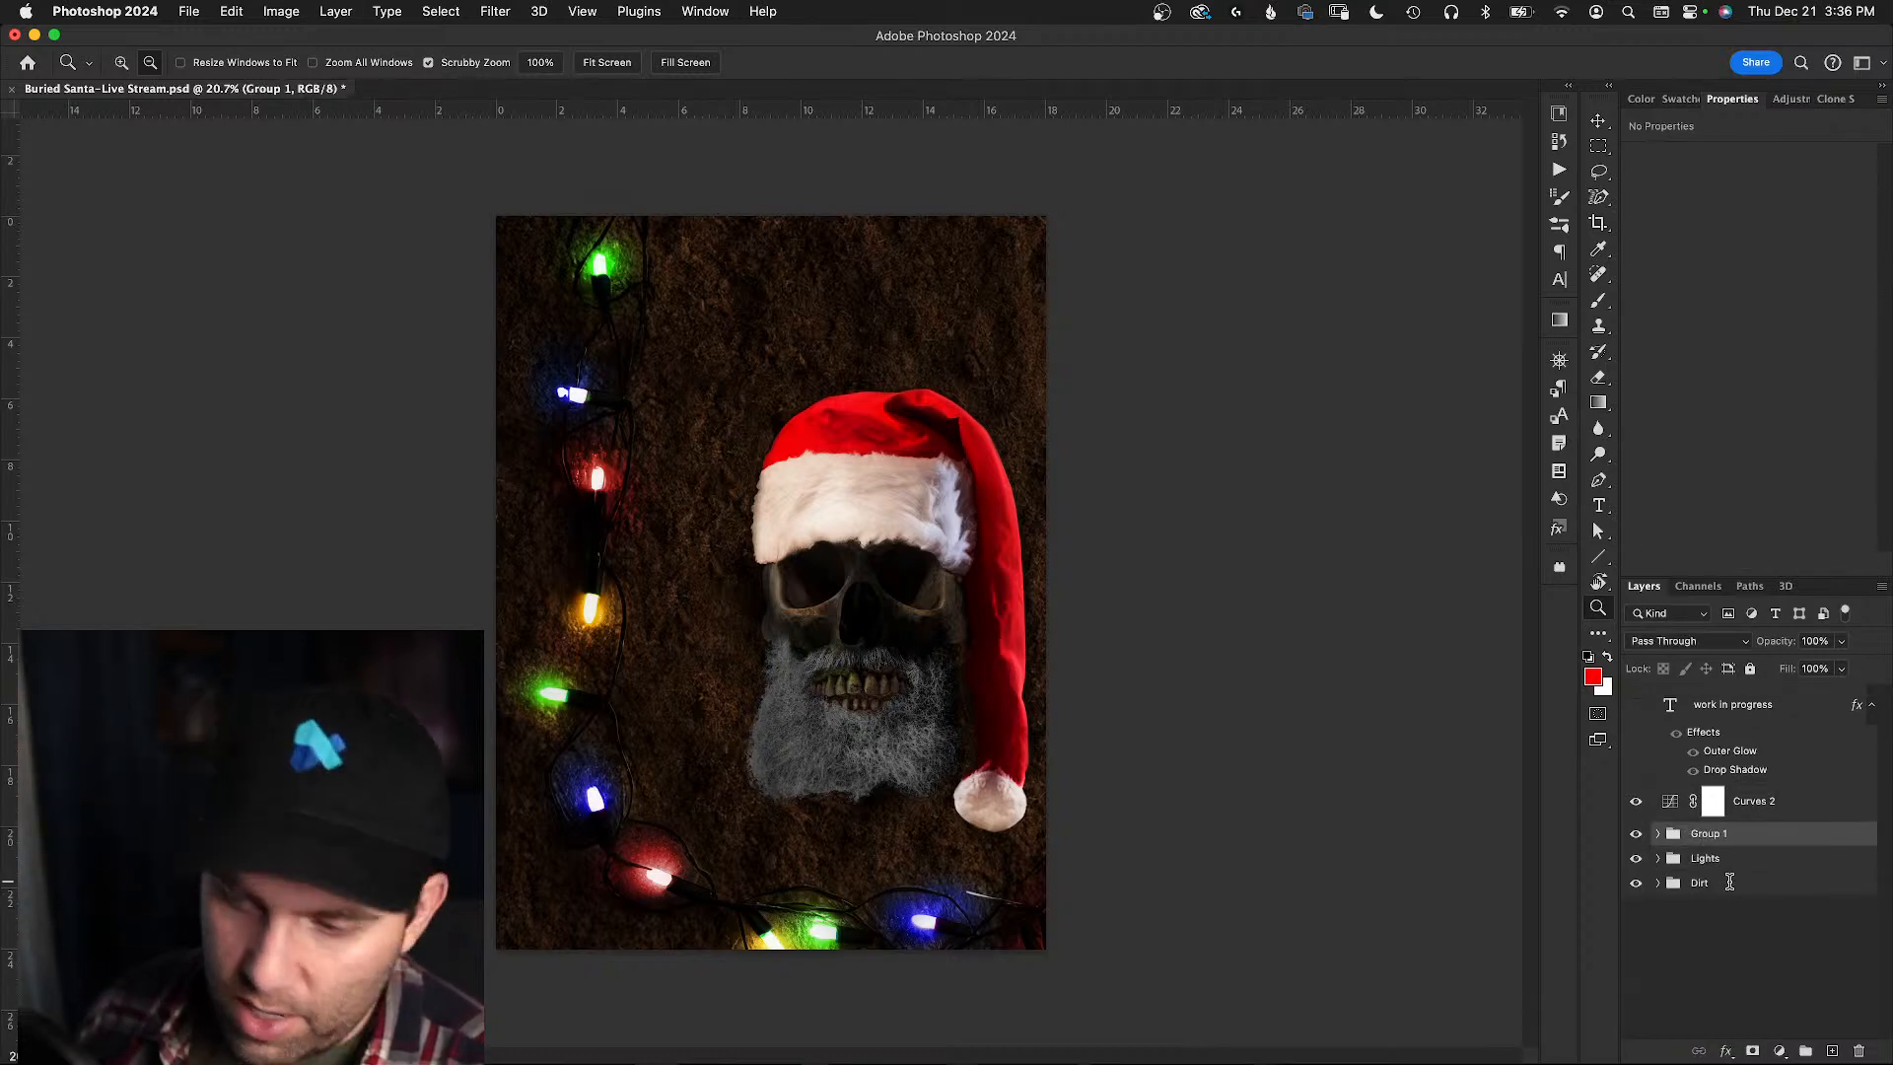
click(1637, 833)
click(1637, 834)
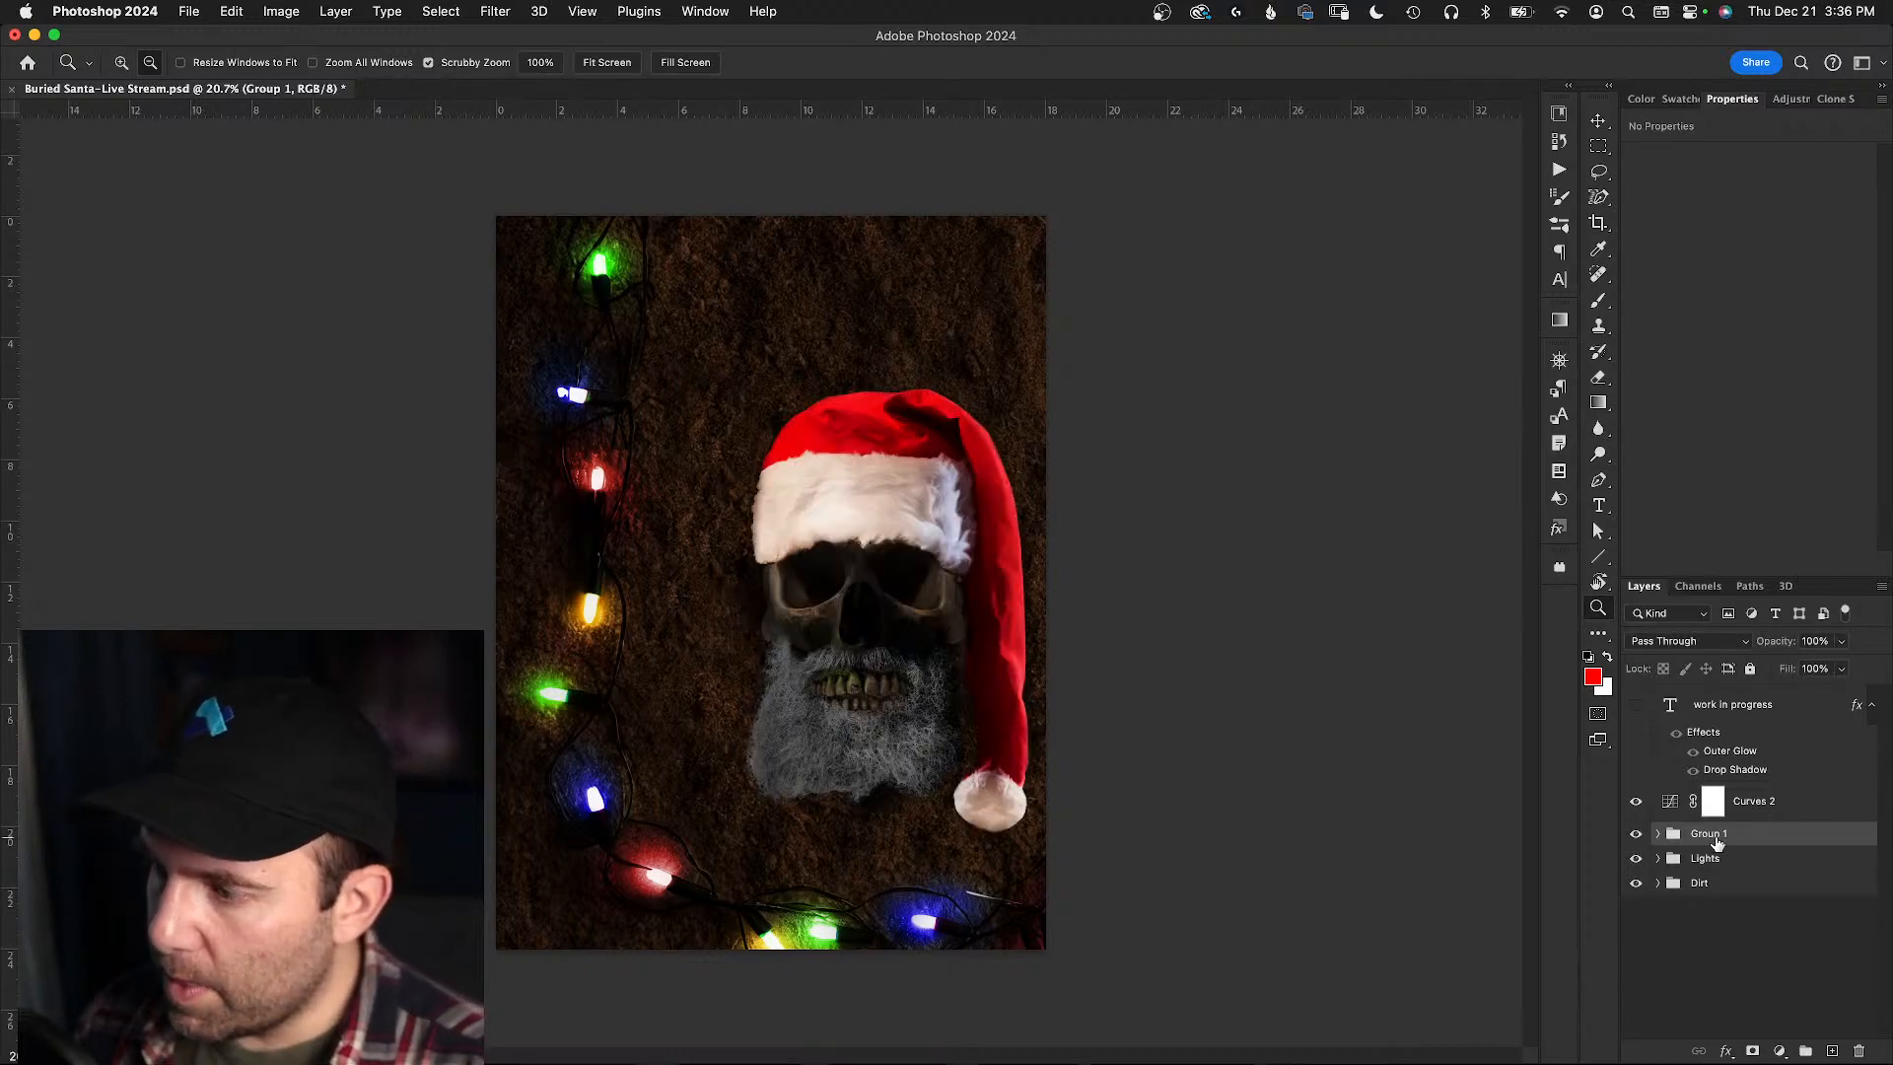
double_click(1710, 834)
text(Head)
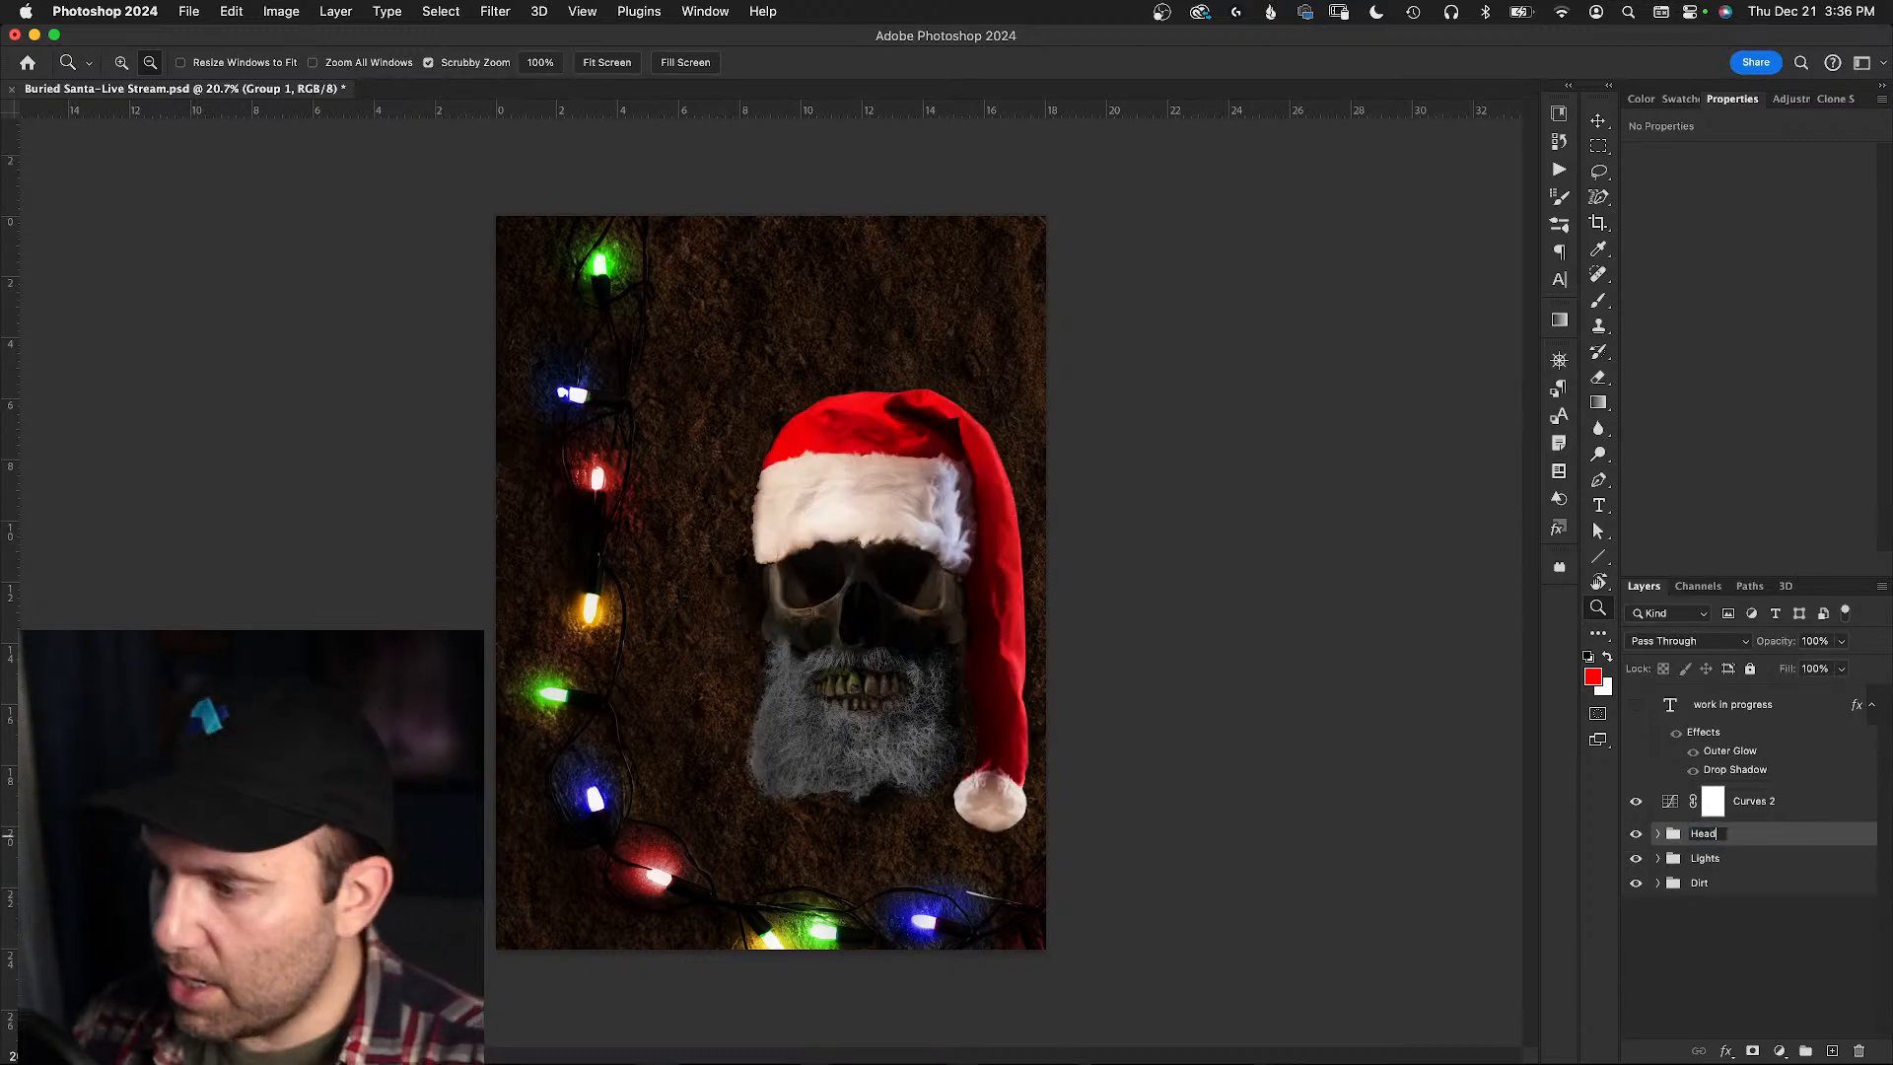
key(Return)
key(super+t)
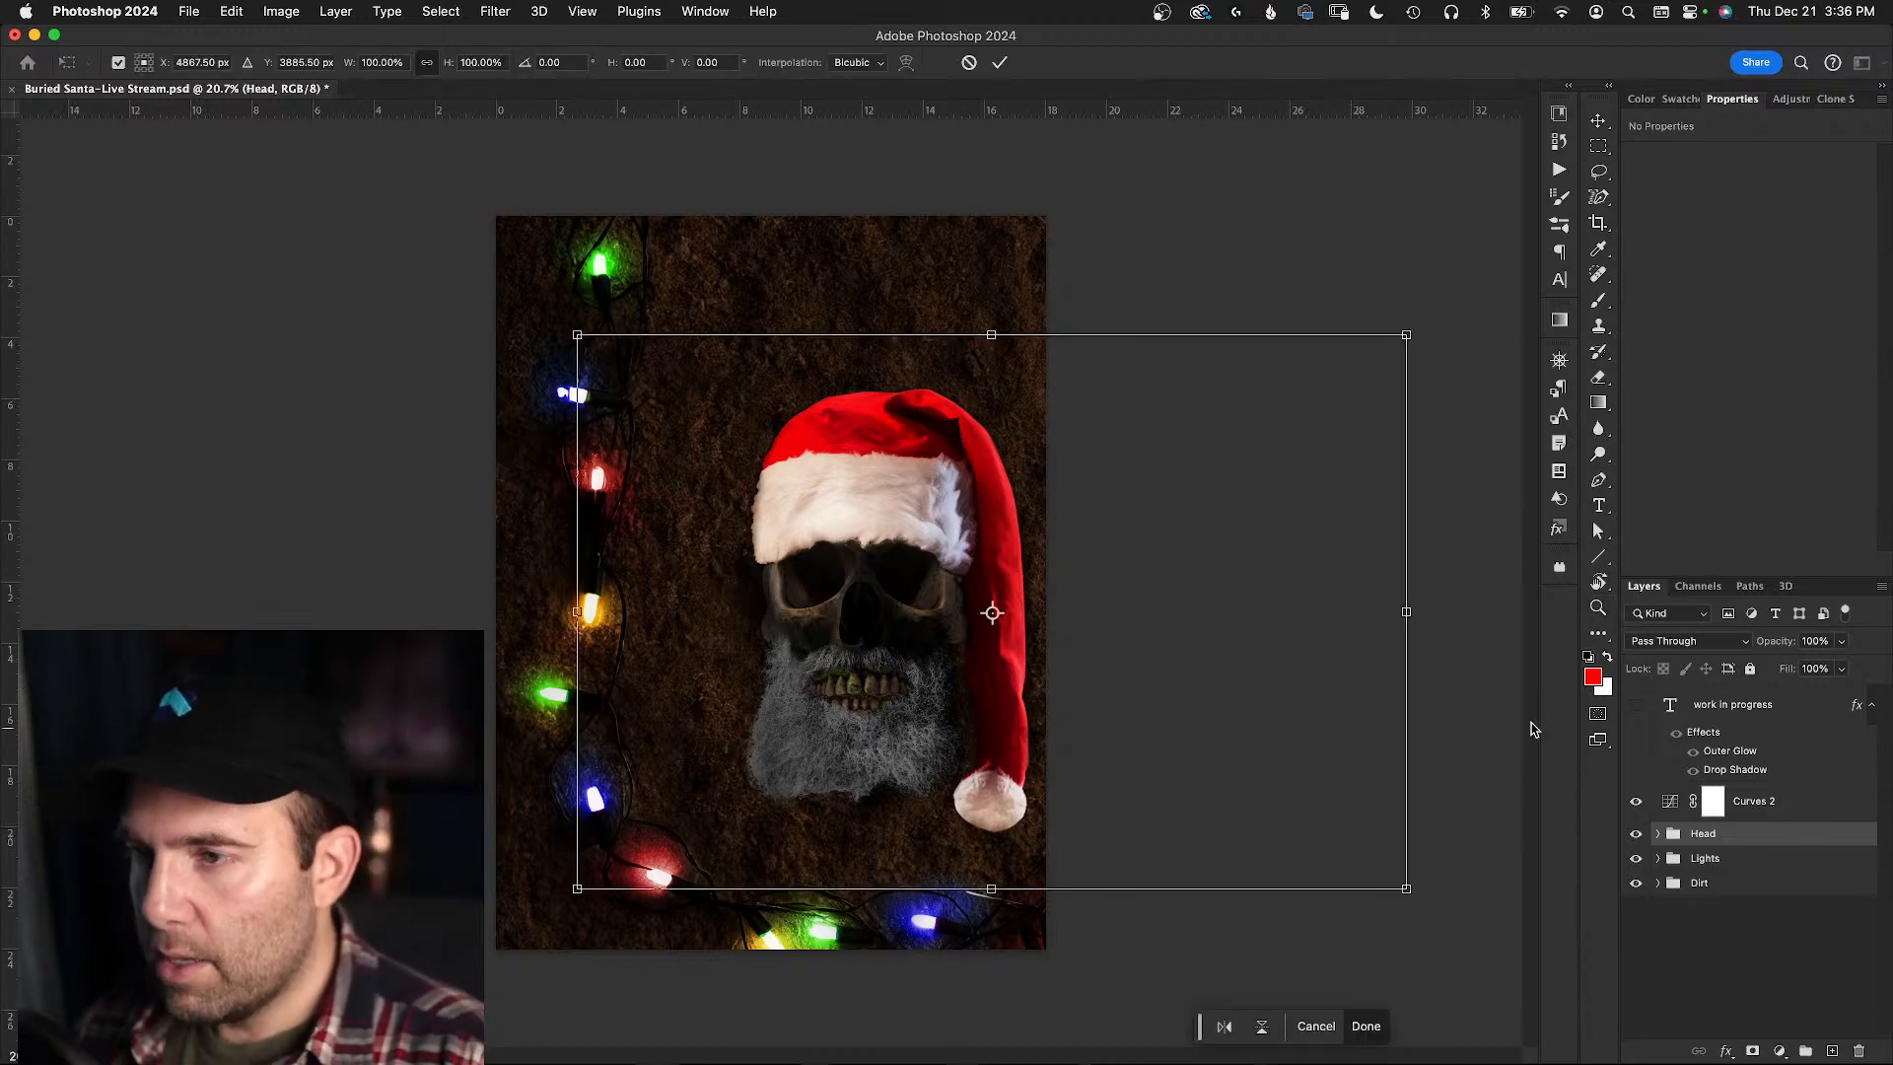
drag(577, 329, 452, 203)
key(super+z)
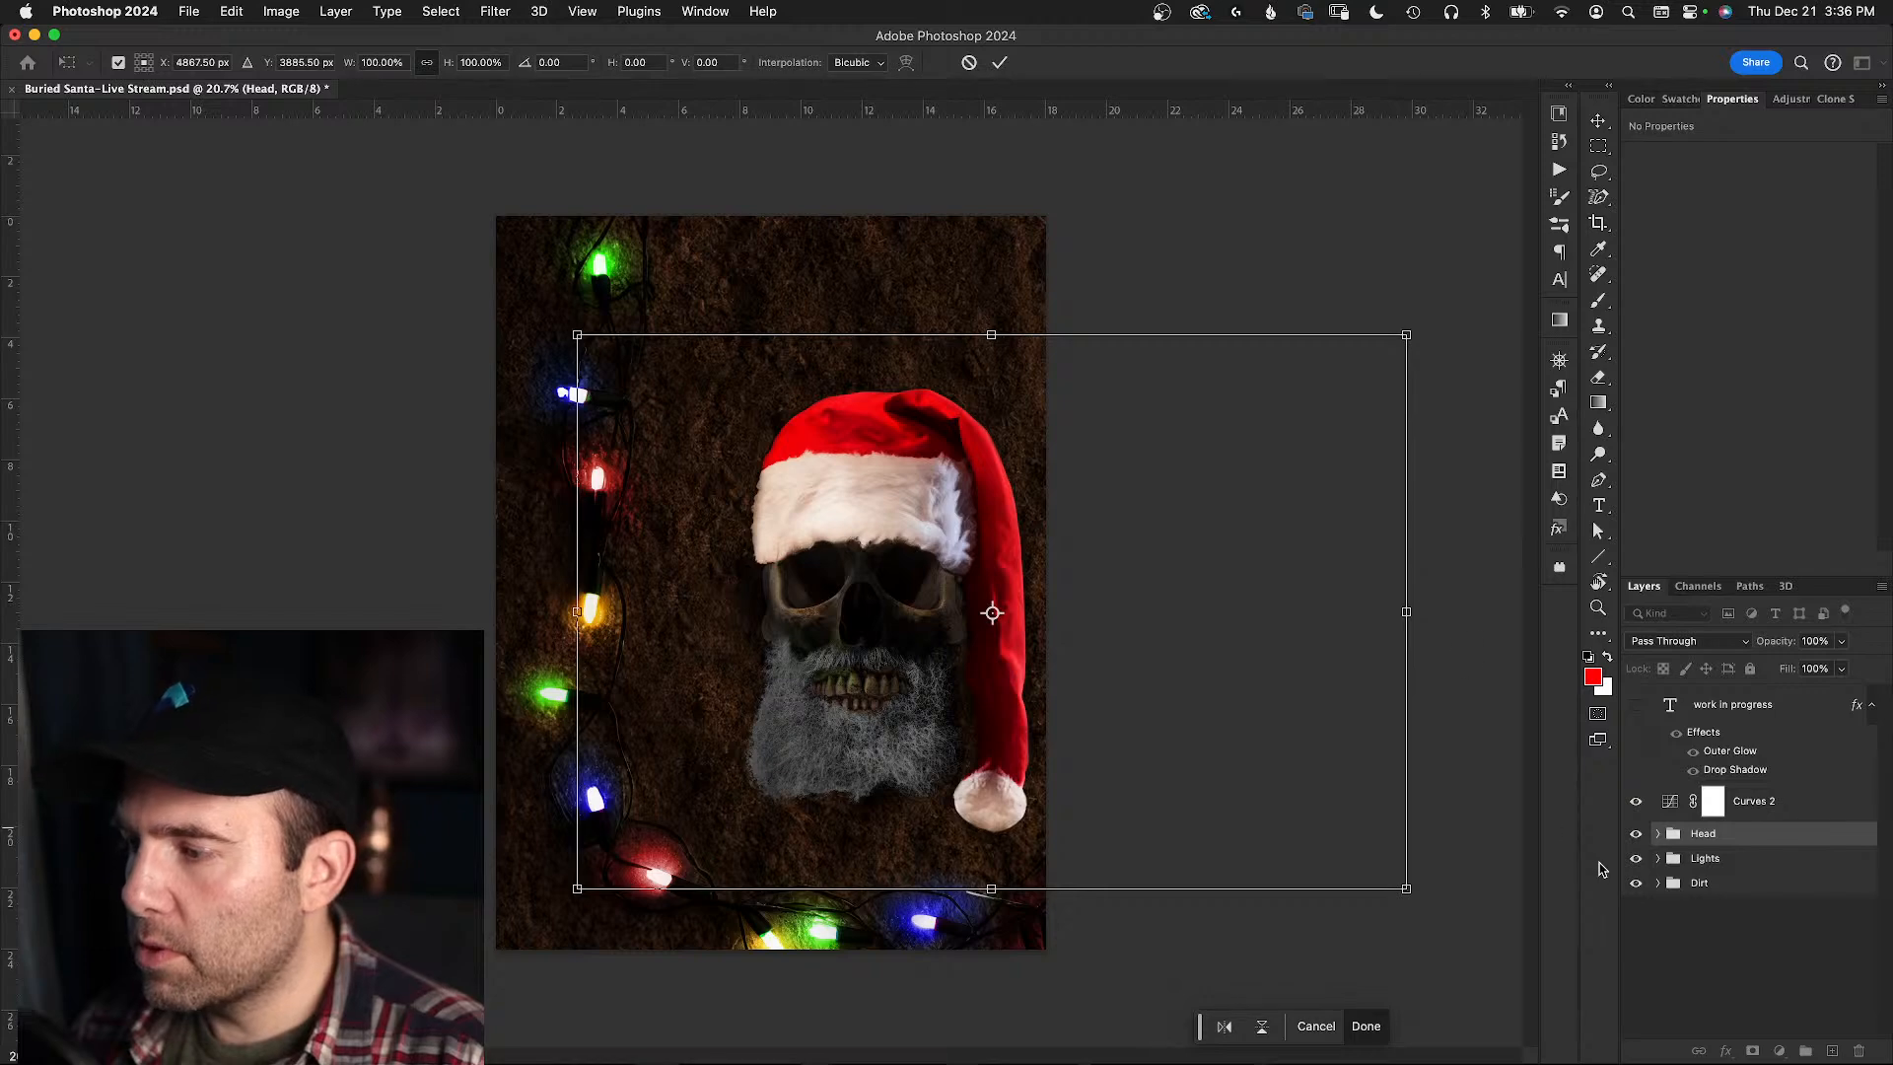
- Expand the Head and Beard groups, then scale the Head group proportionally to 115.63% and reposition it beside the string of lights
click(1658, 834)
key(z)
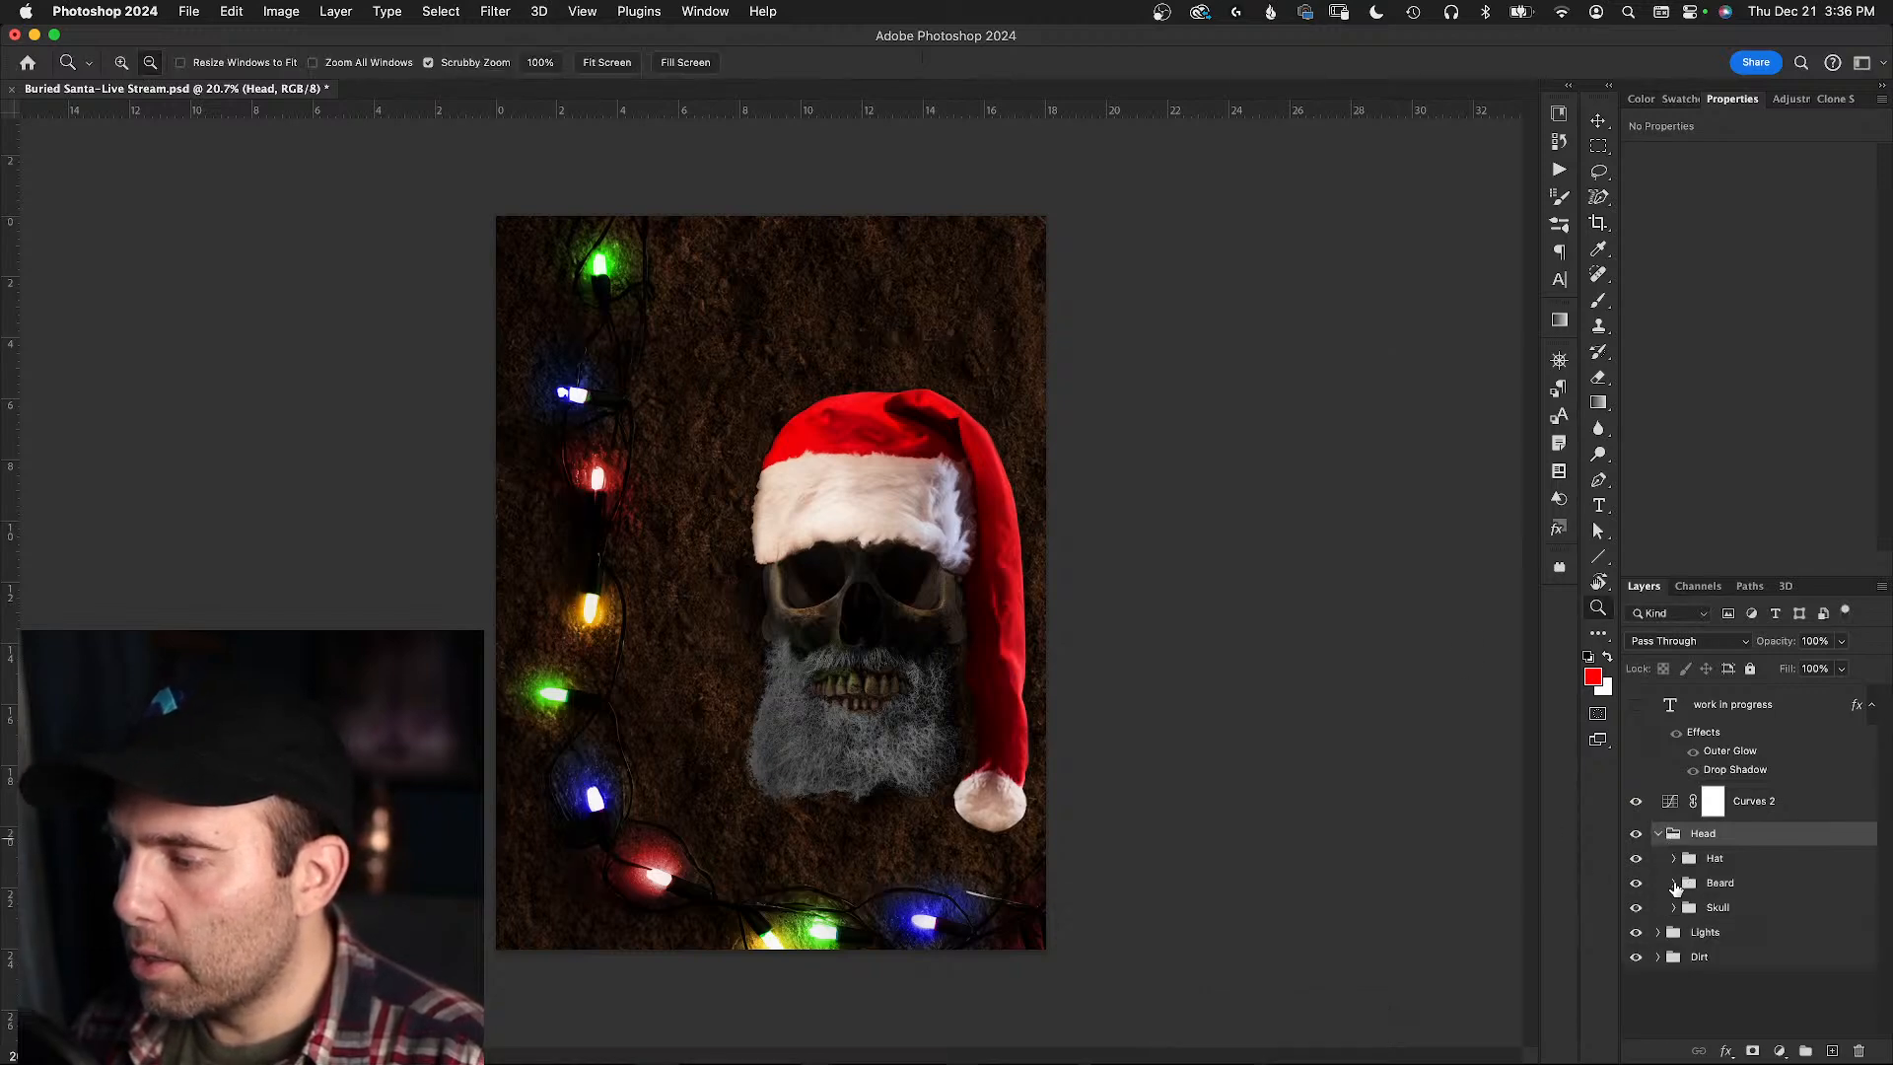
click(1673, 884)
scroll(1715, 946, down, 1)
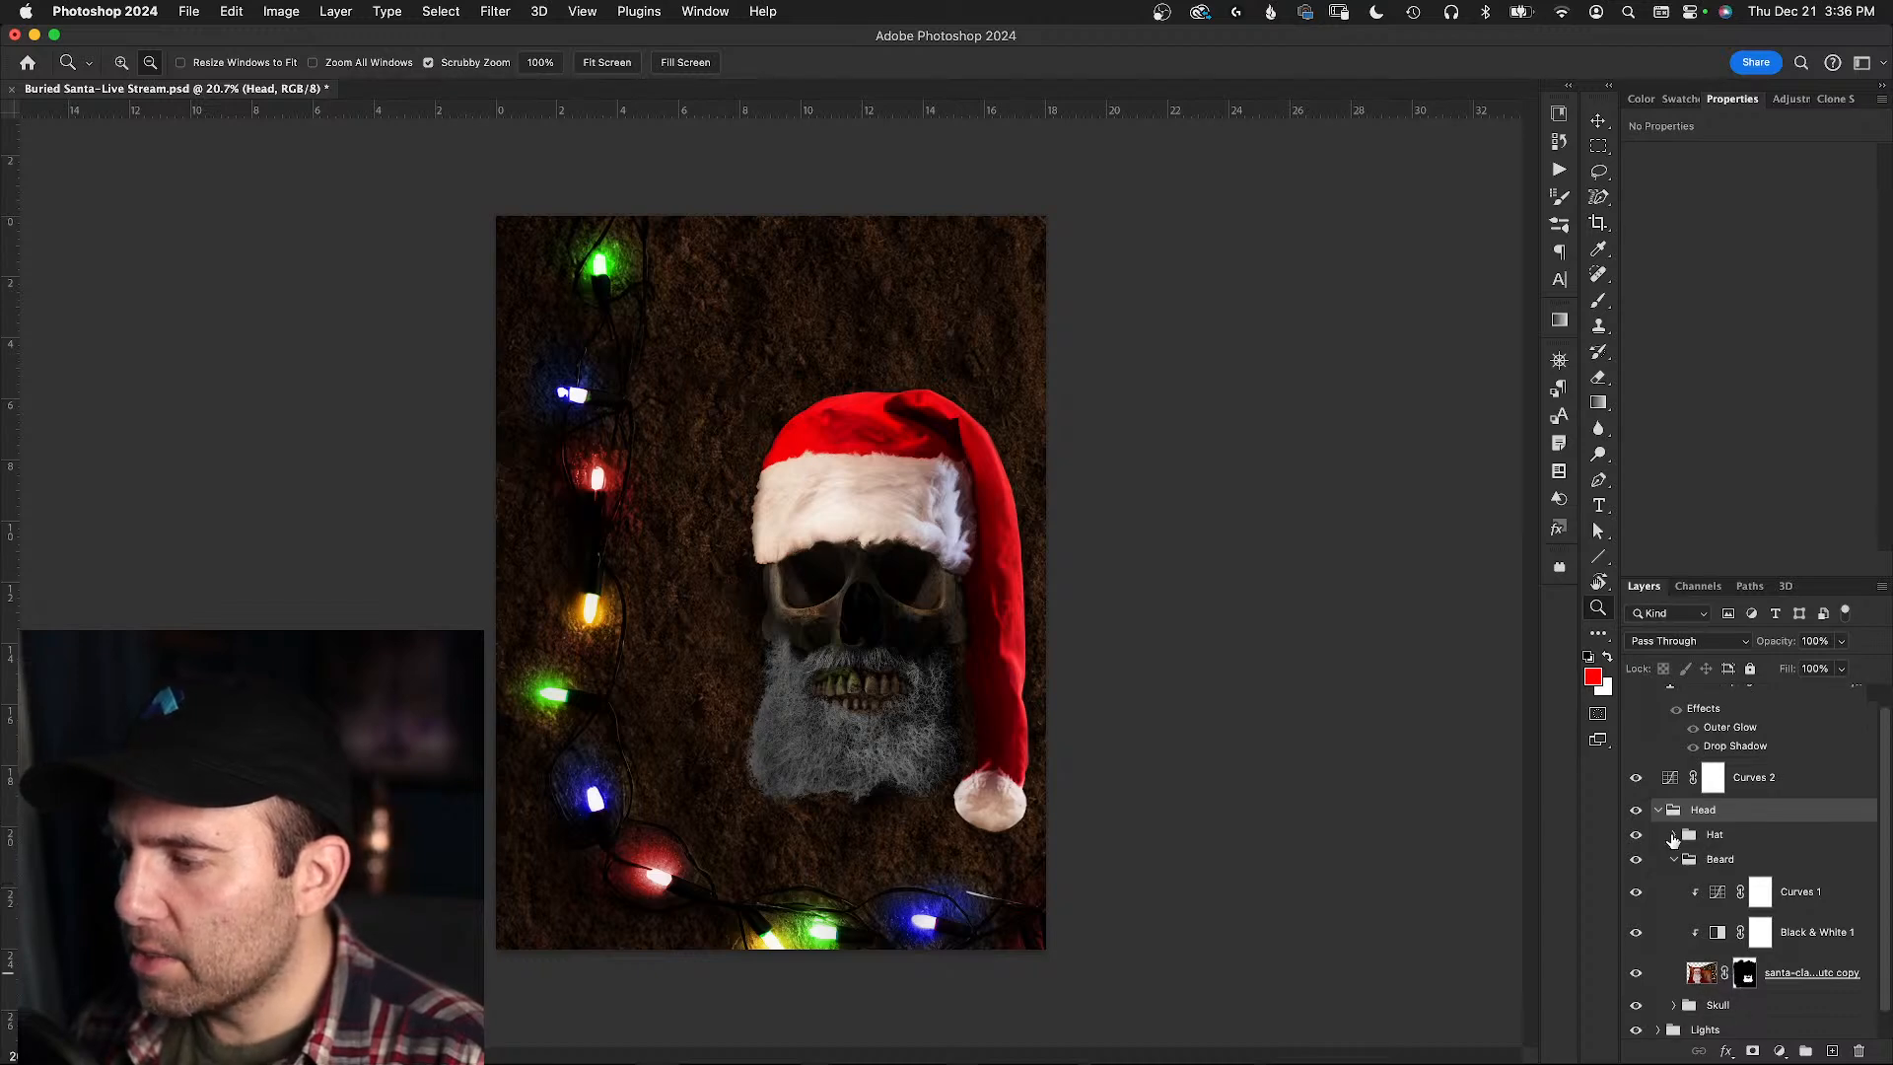
key(super+t)
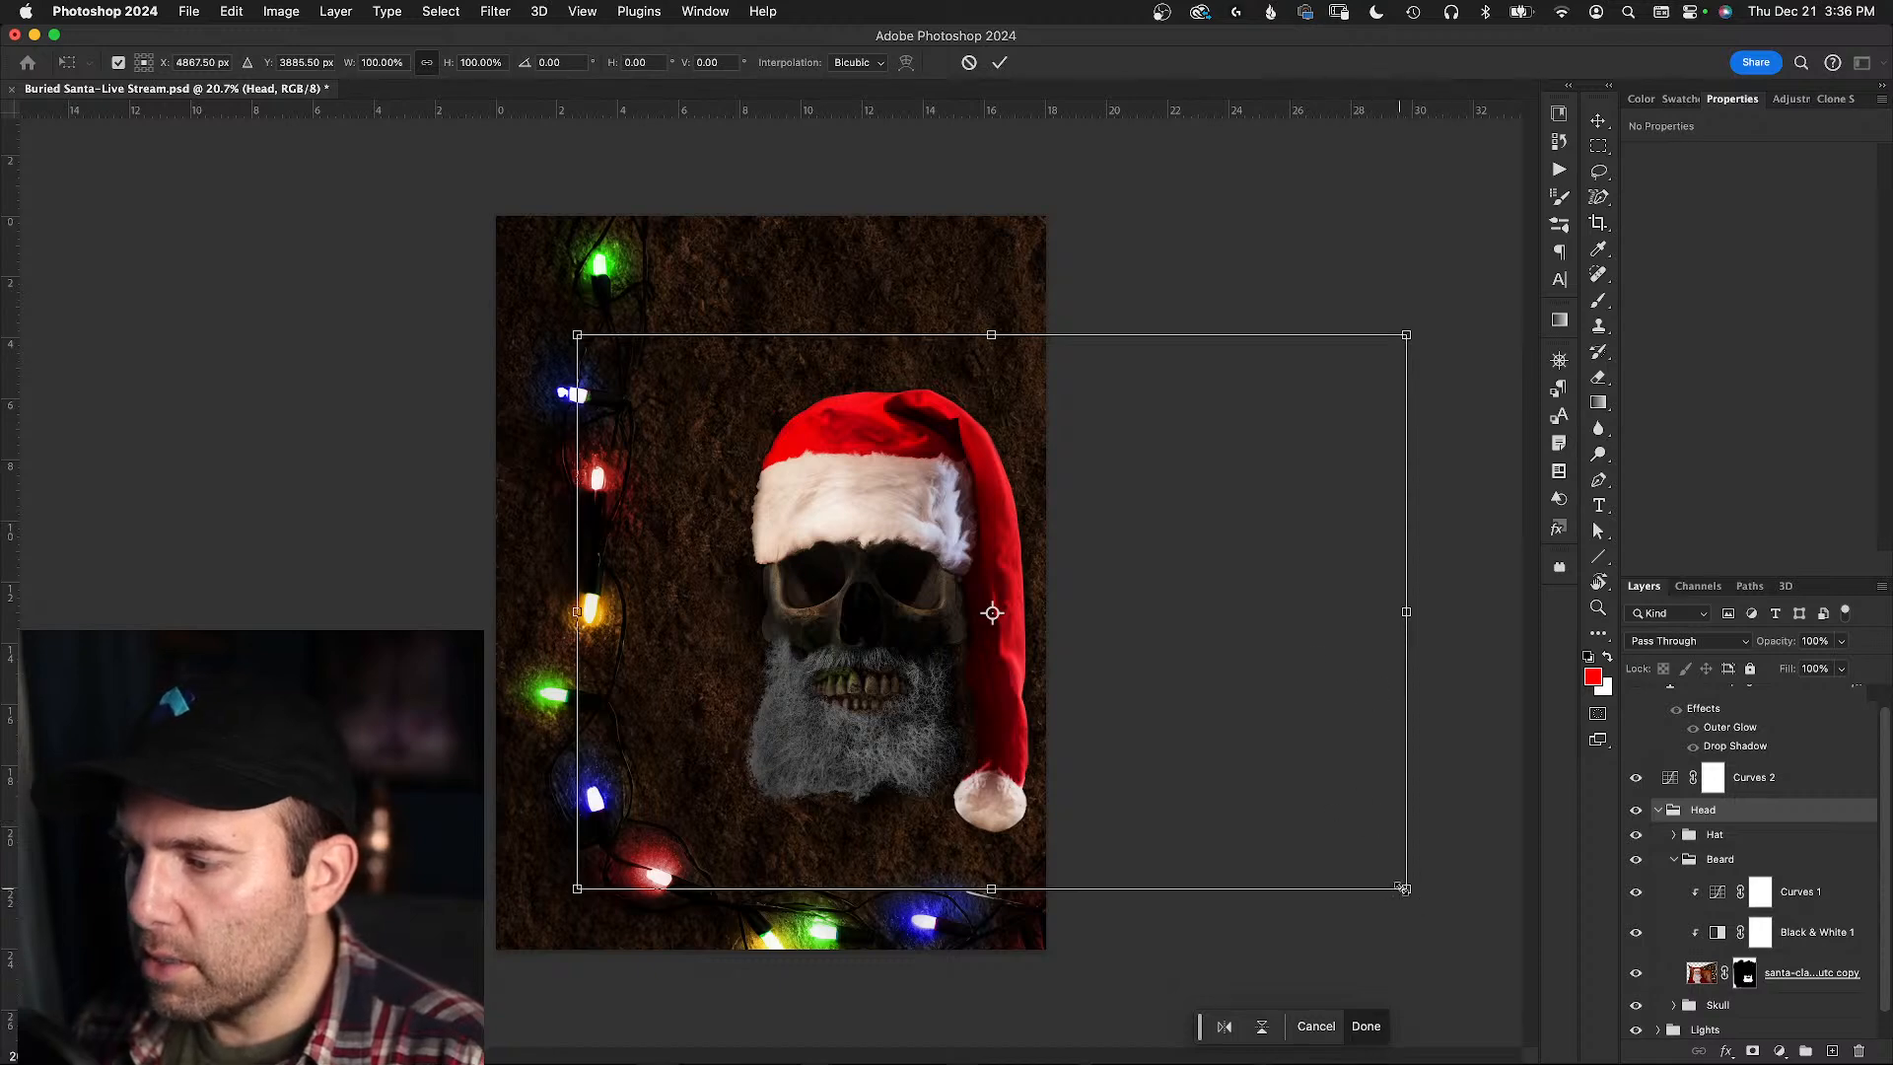
drag(576, 335, 434, 246)
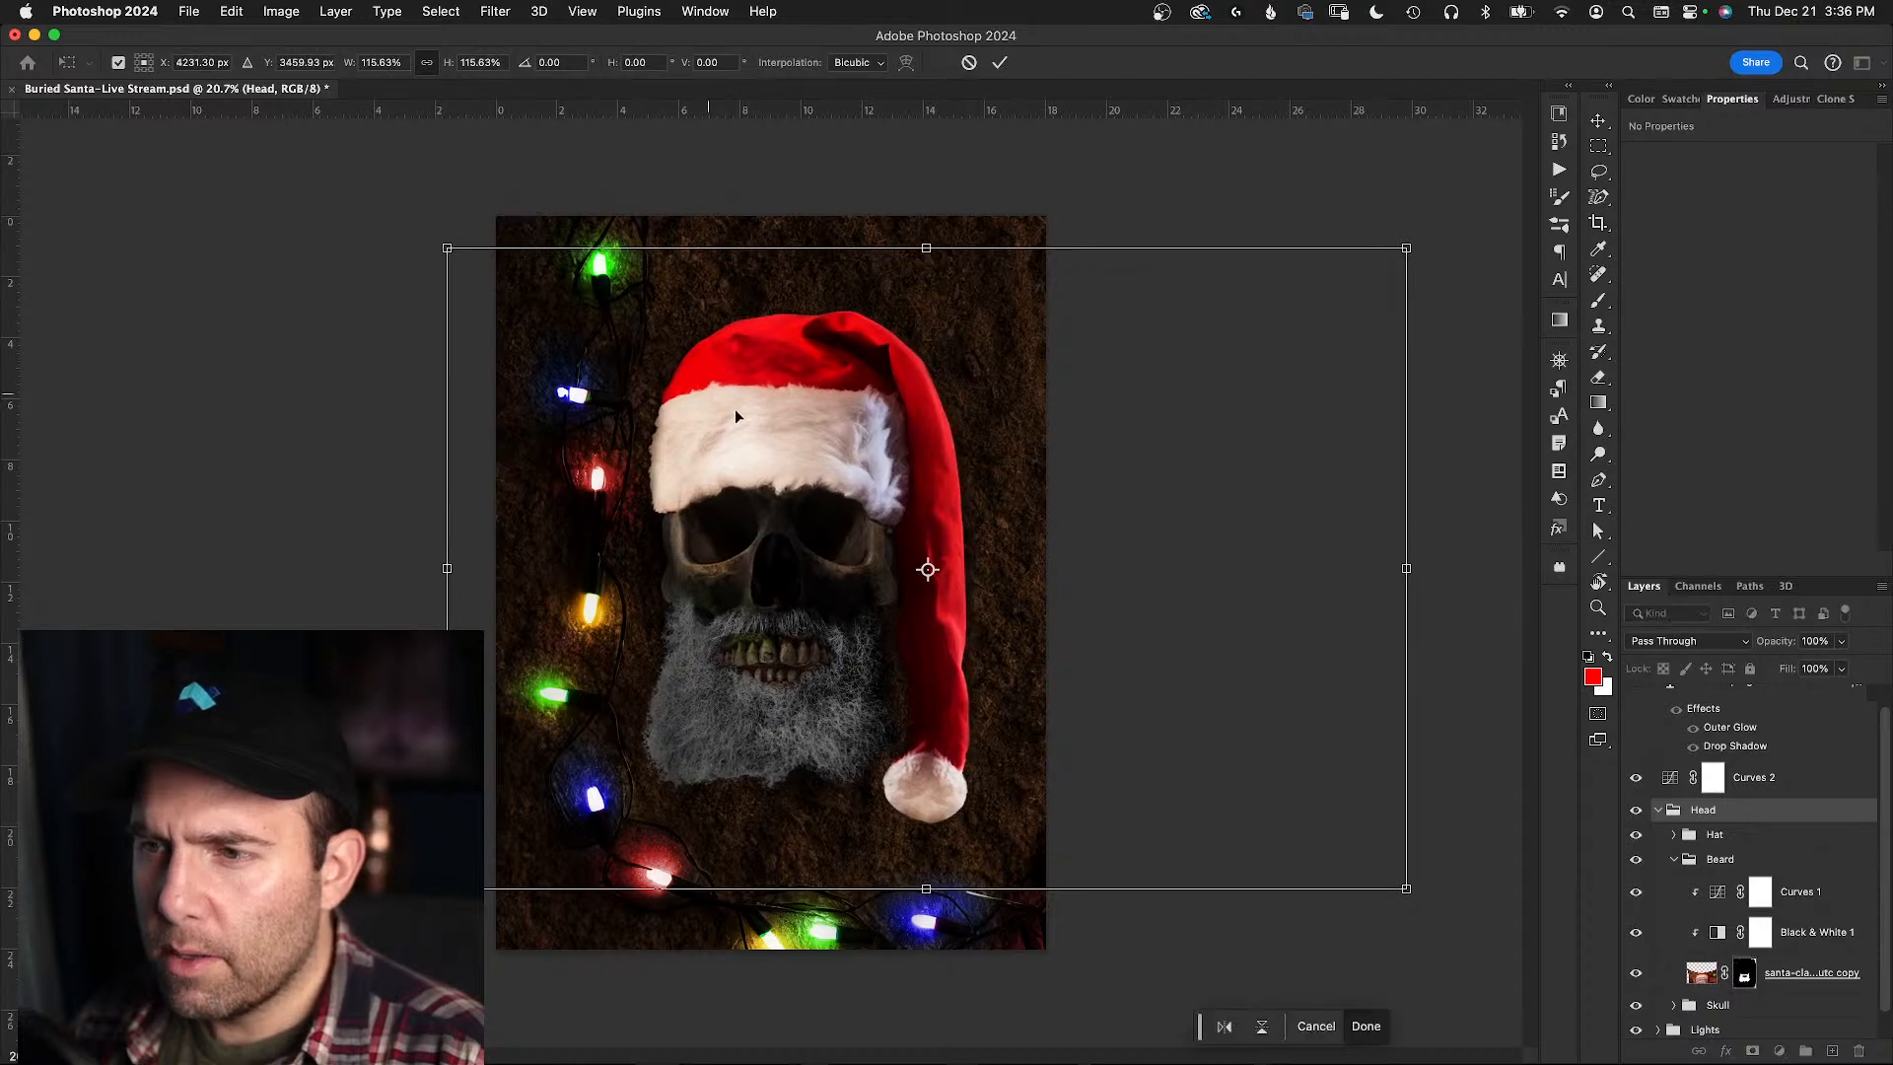
drag(781, 463, 830, 448)
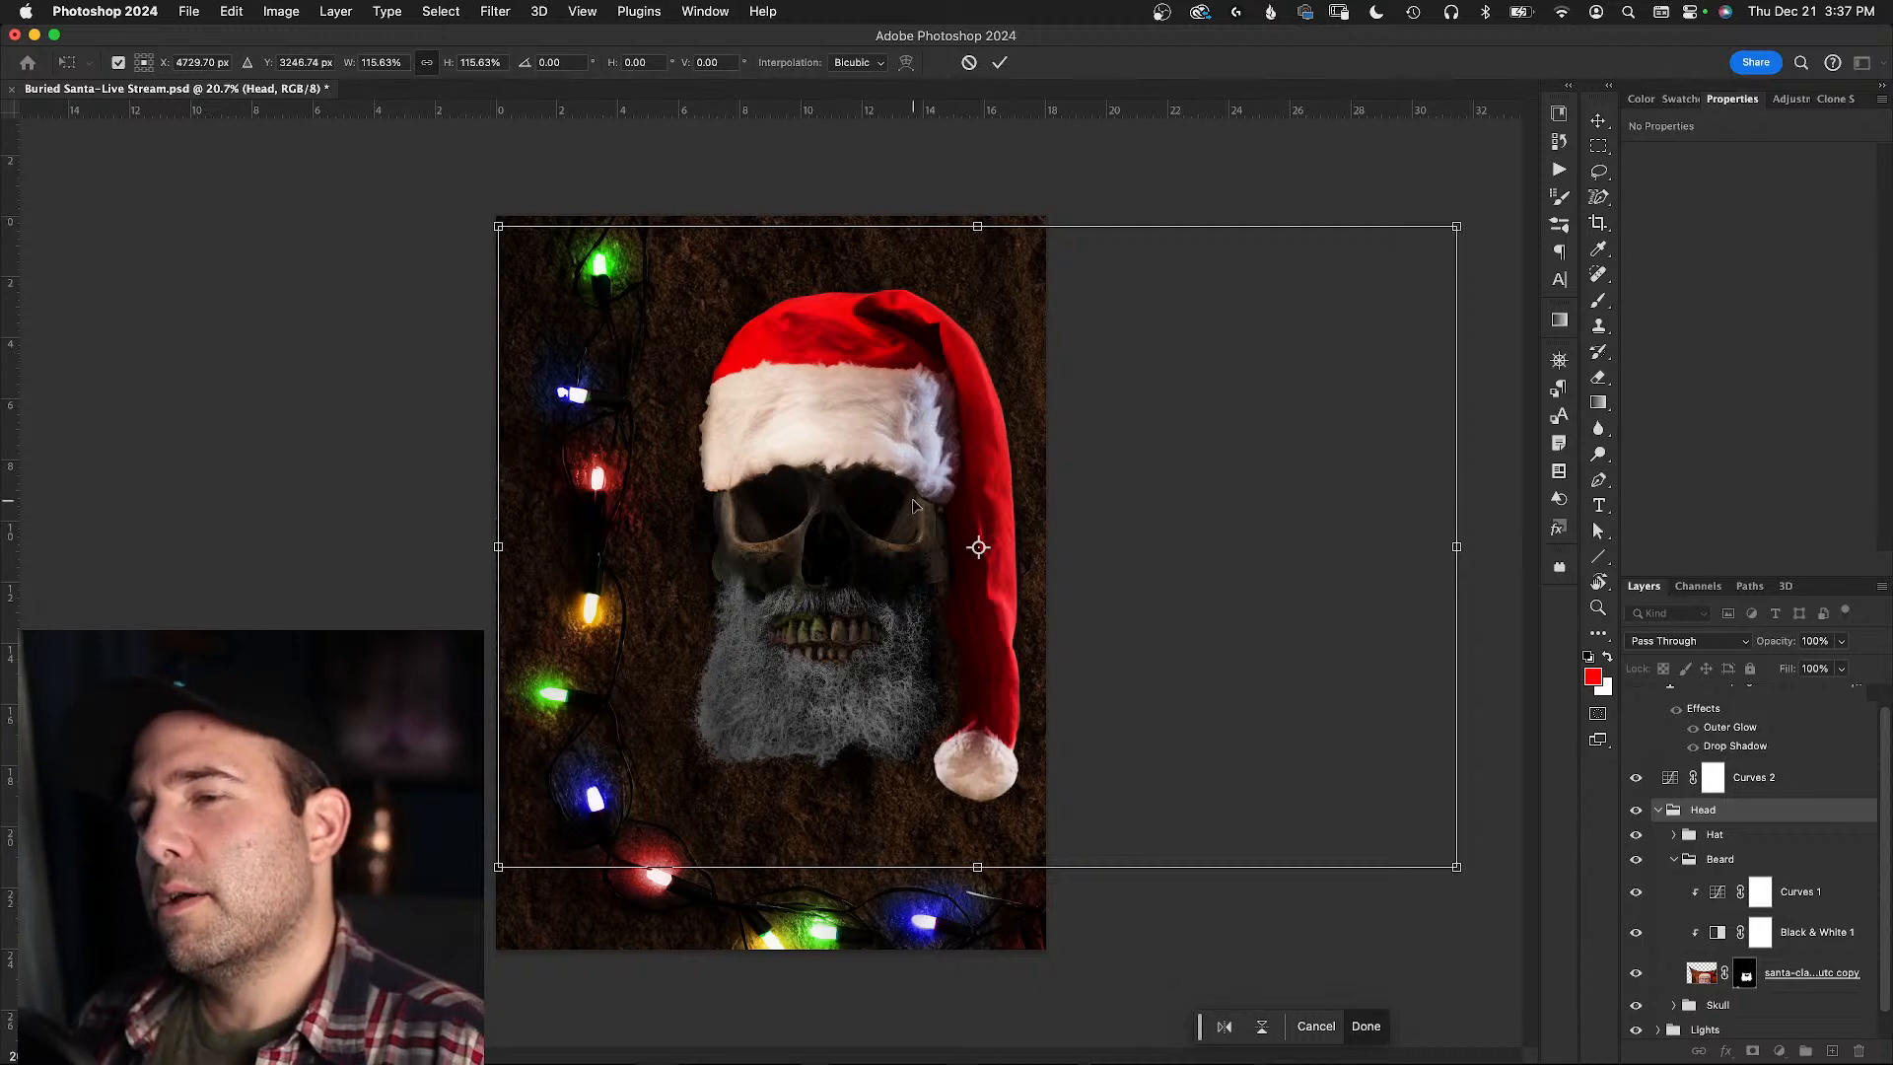
mouse_move(891, 504)
mouse_down()
mouse_move(898, 562)
mouse_move(897, 538)
mouse_up()
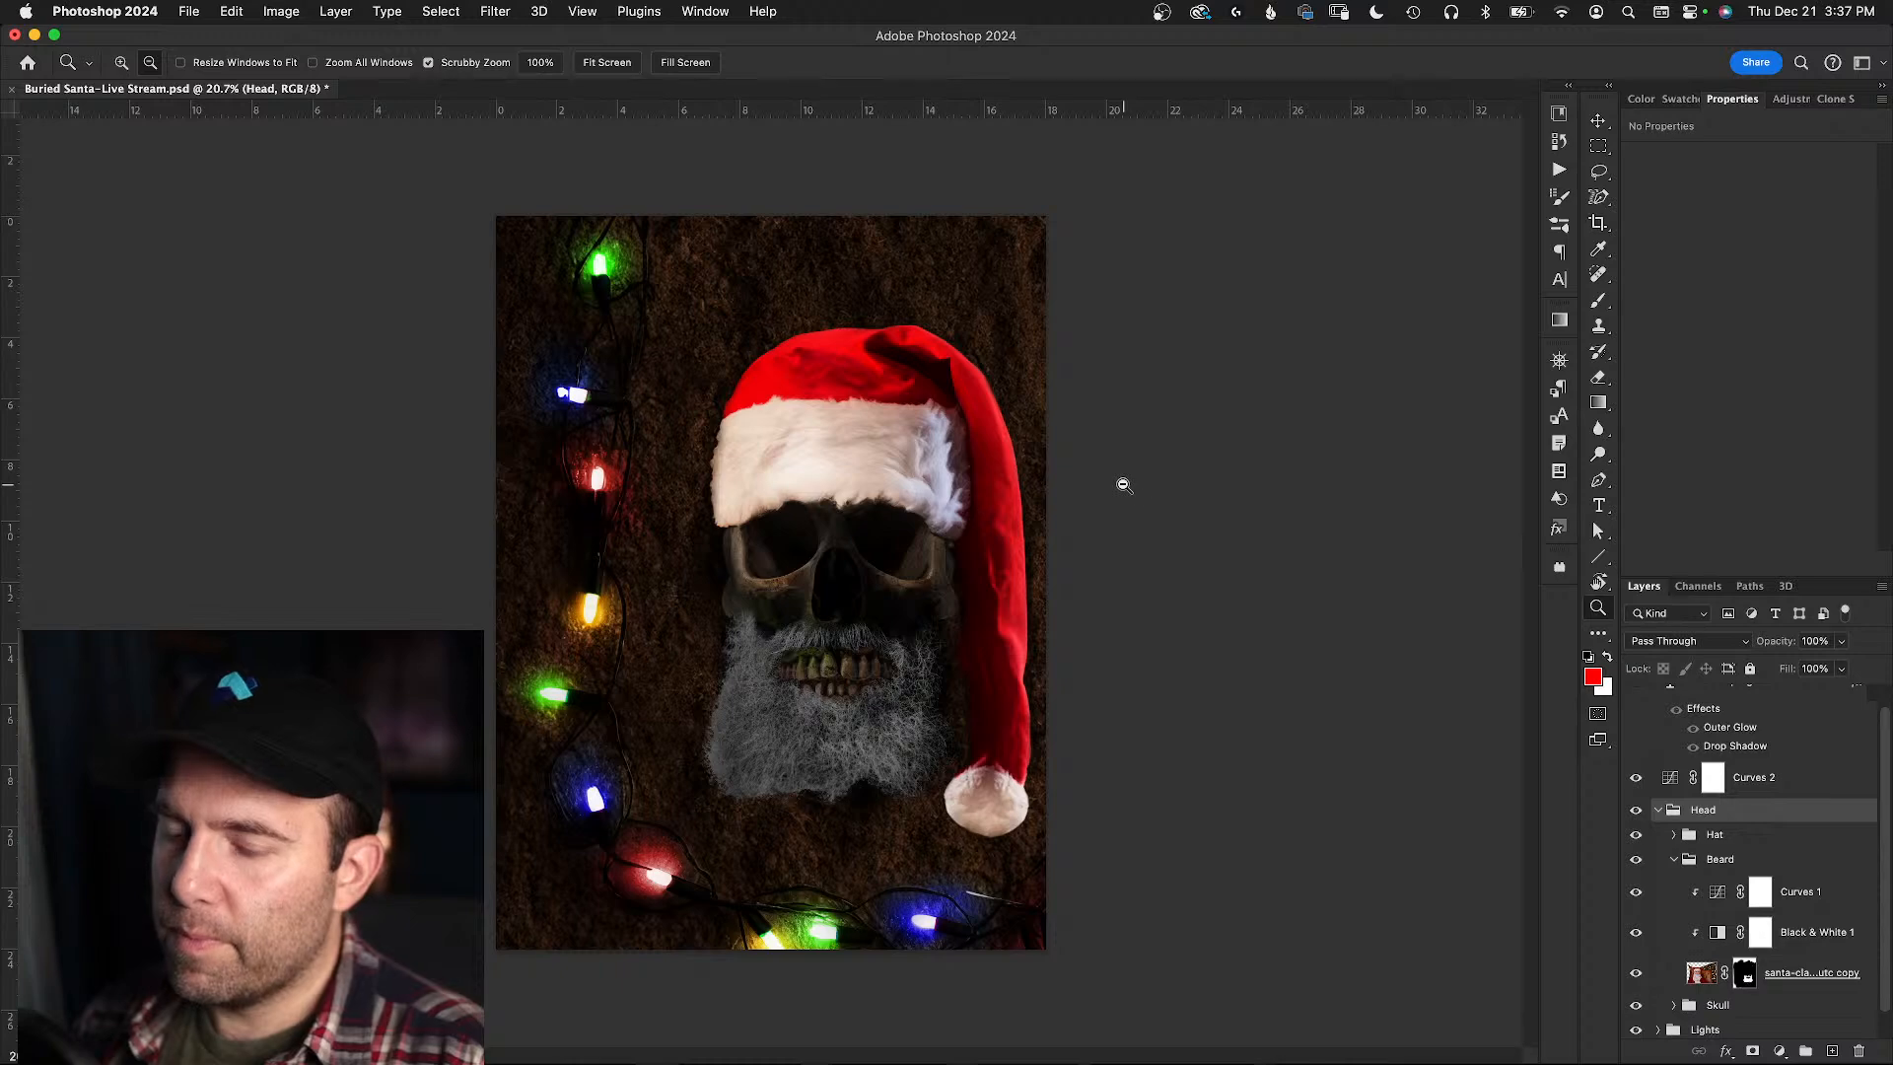
- Undo and redo the Head group's enlargement repeatedly to compare both sizes, finishing with the enlargement undone
key(super+z)
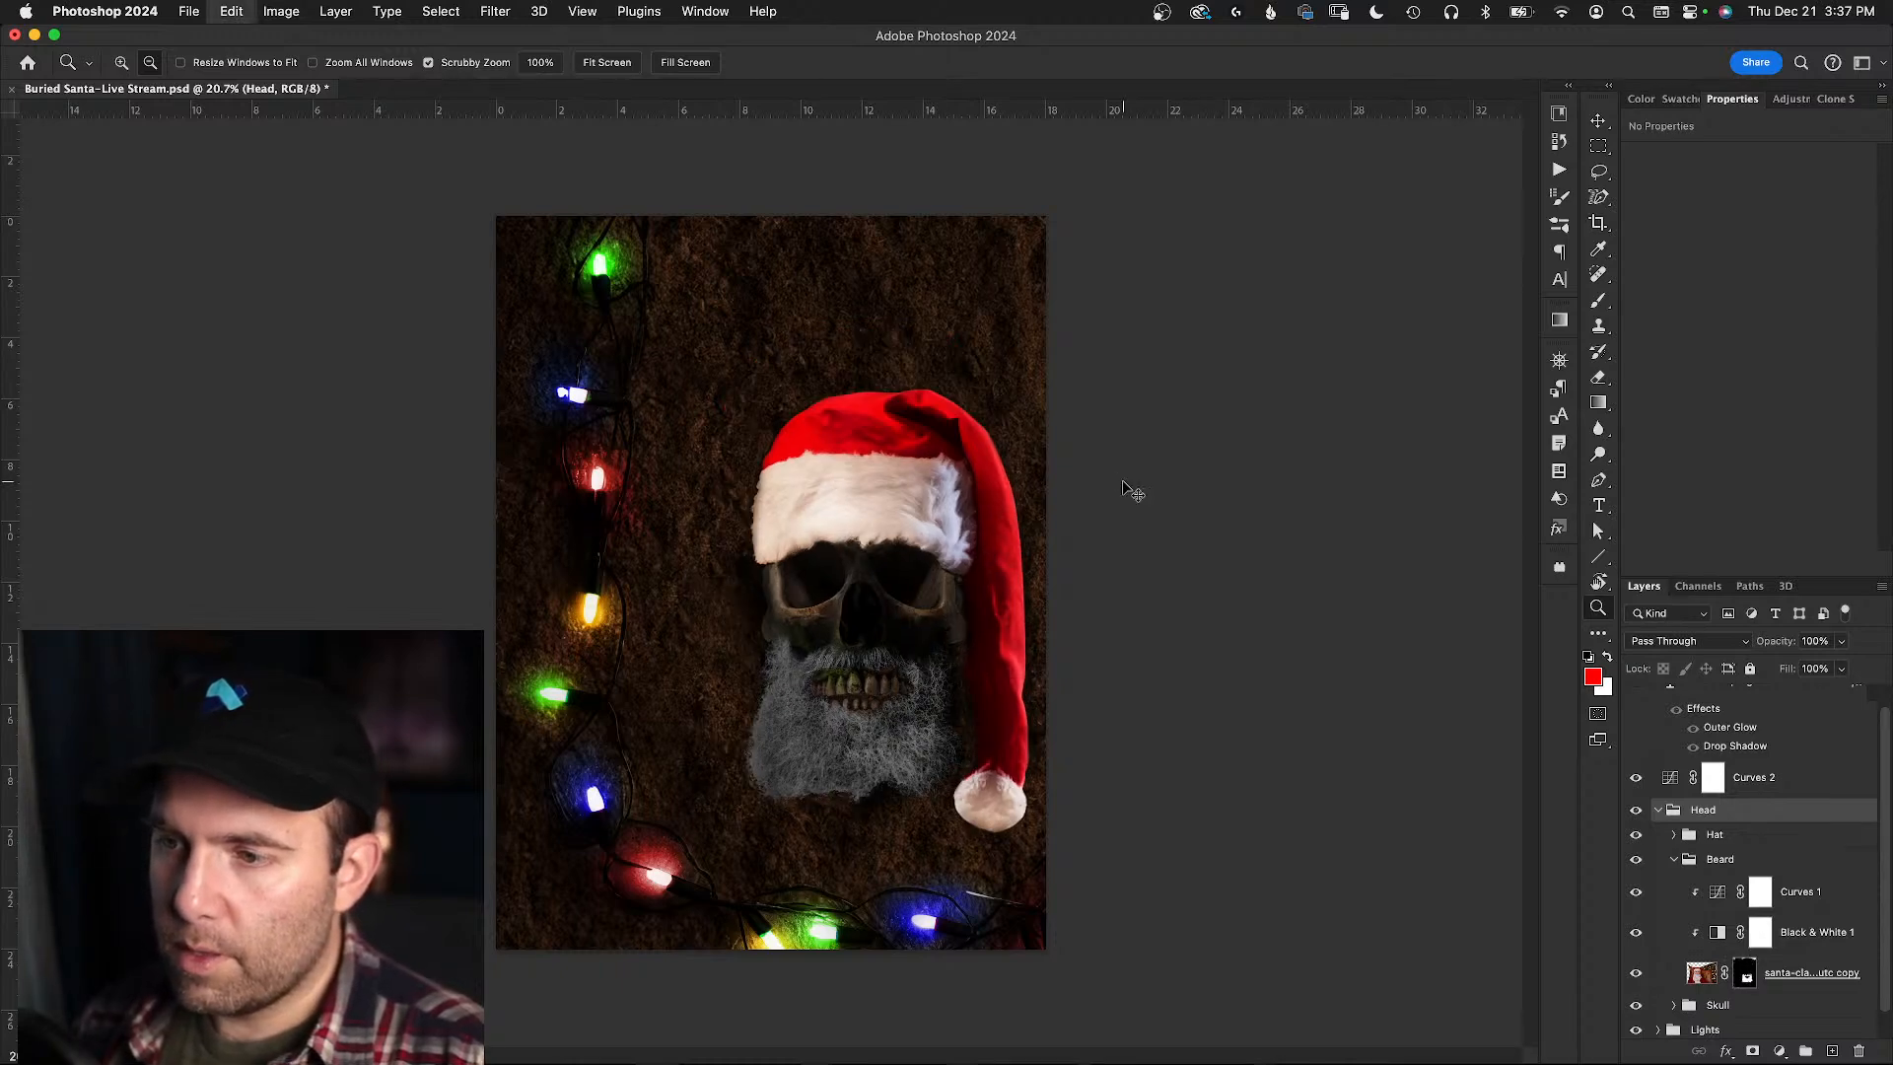
key(super+shift+z)
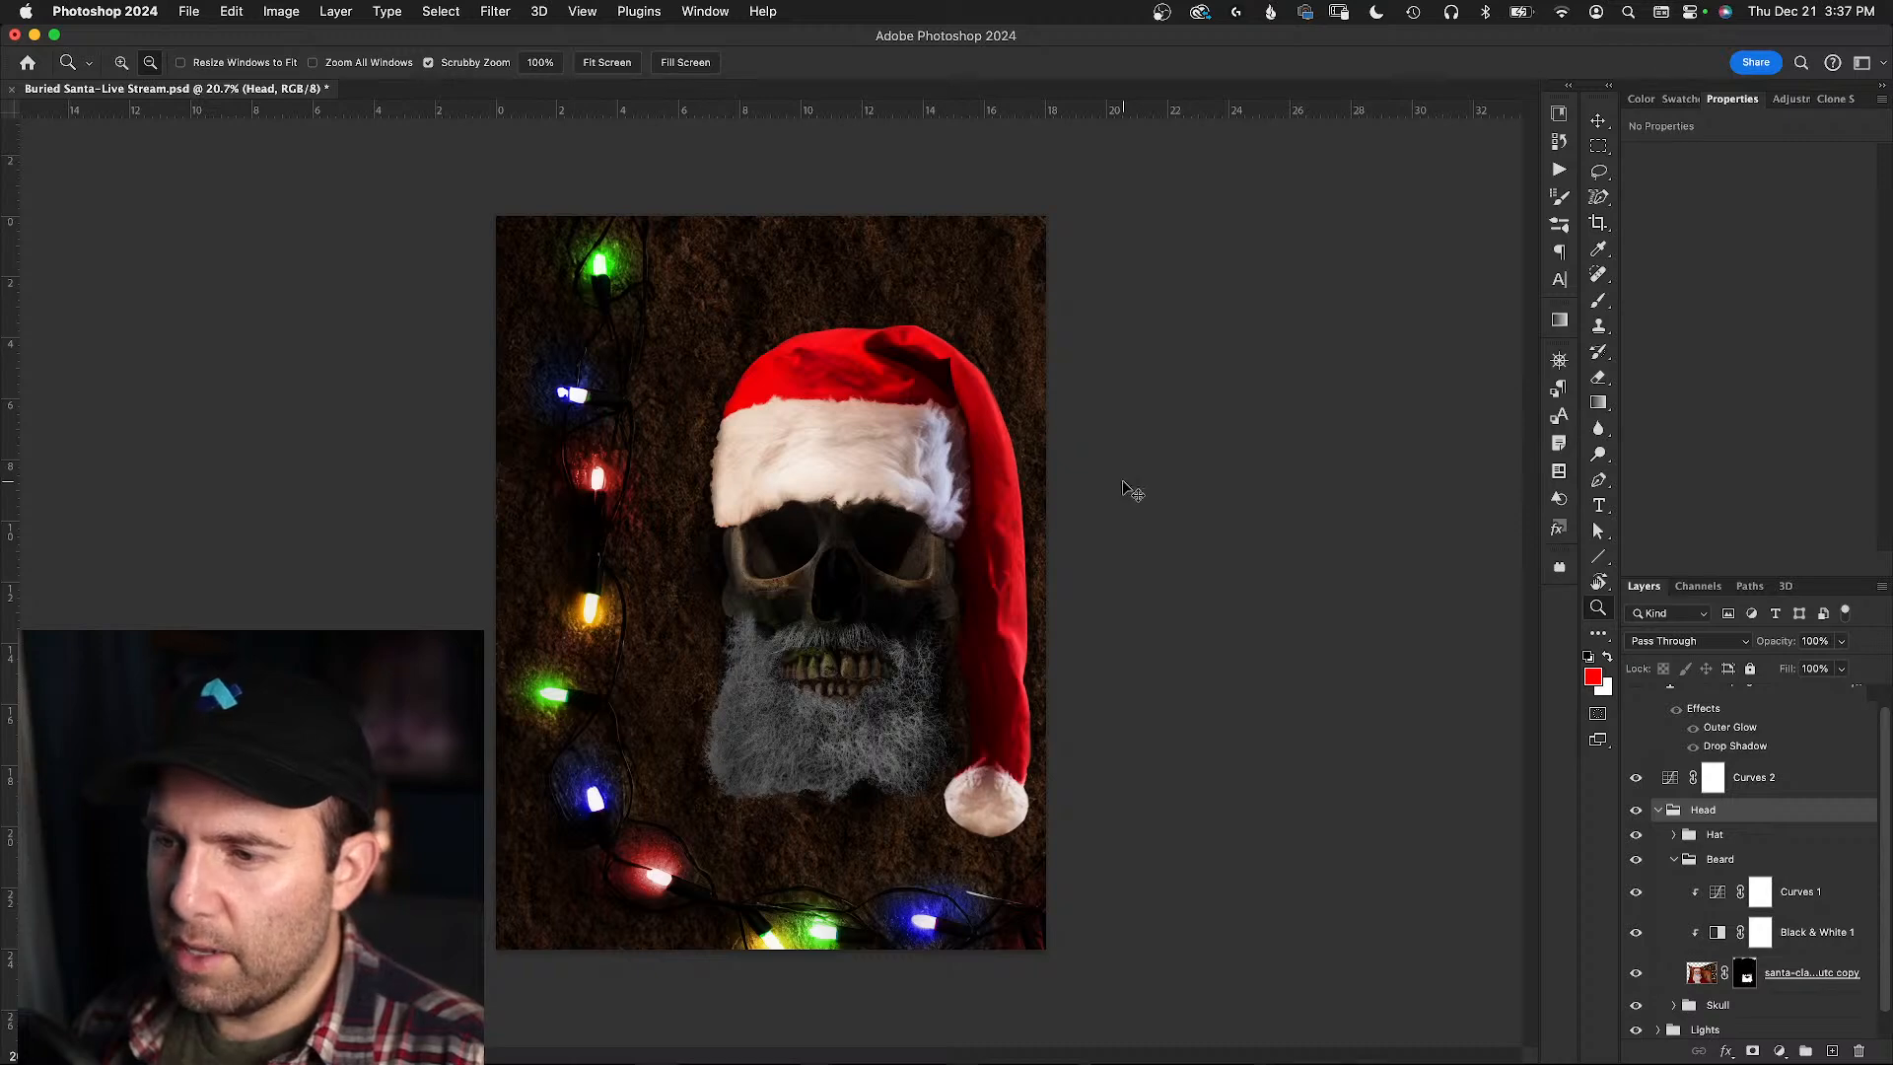
key(super+z)
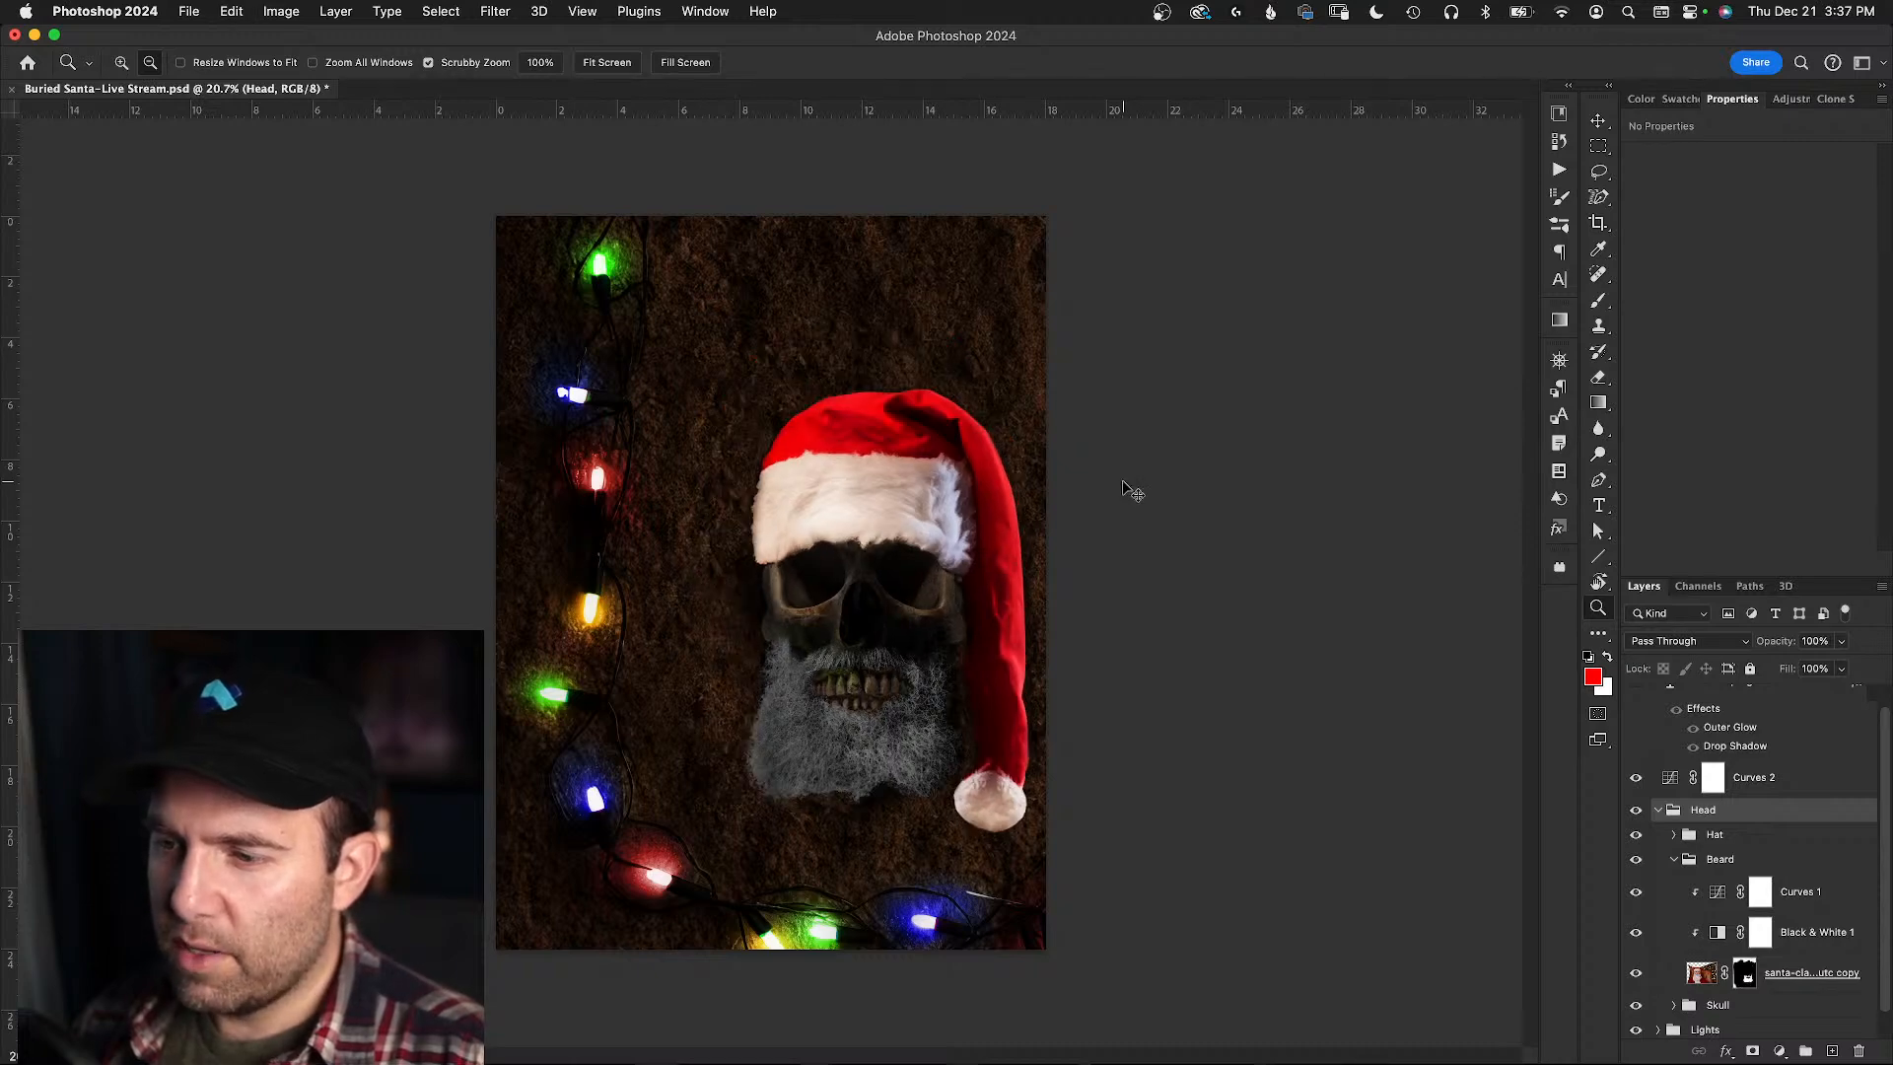
key(super+shift+z)
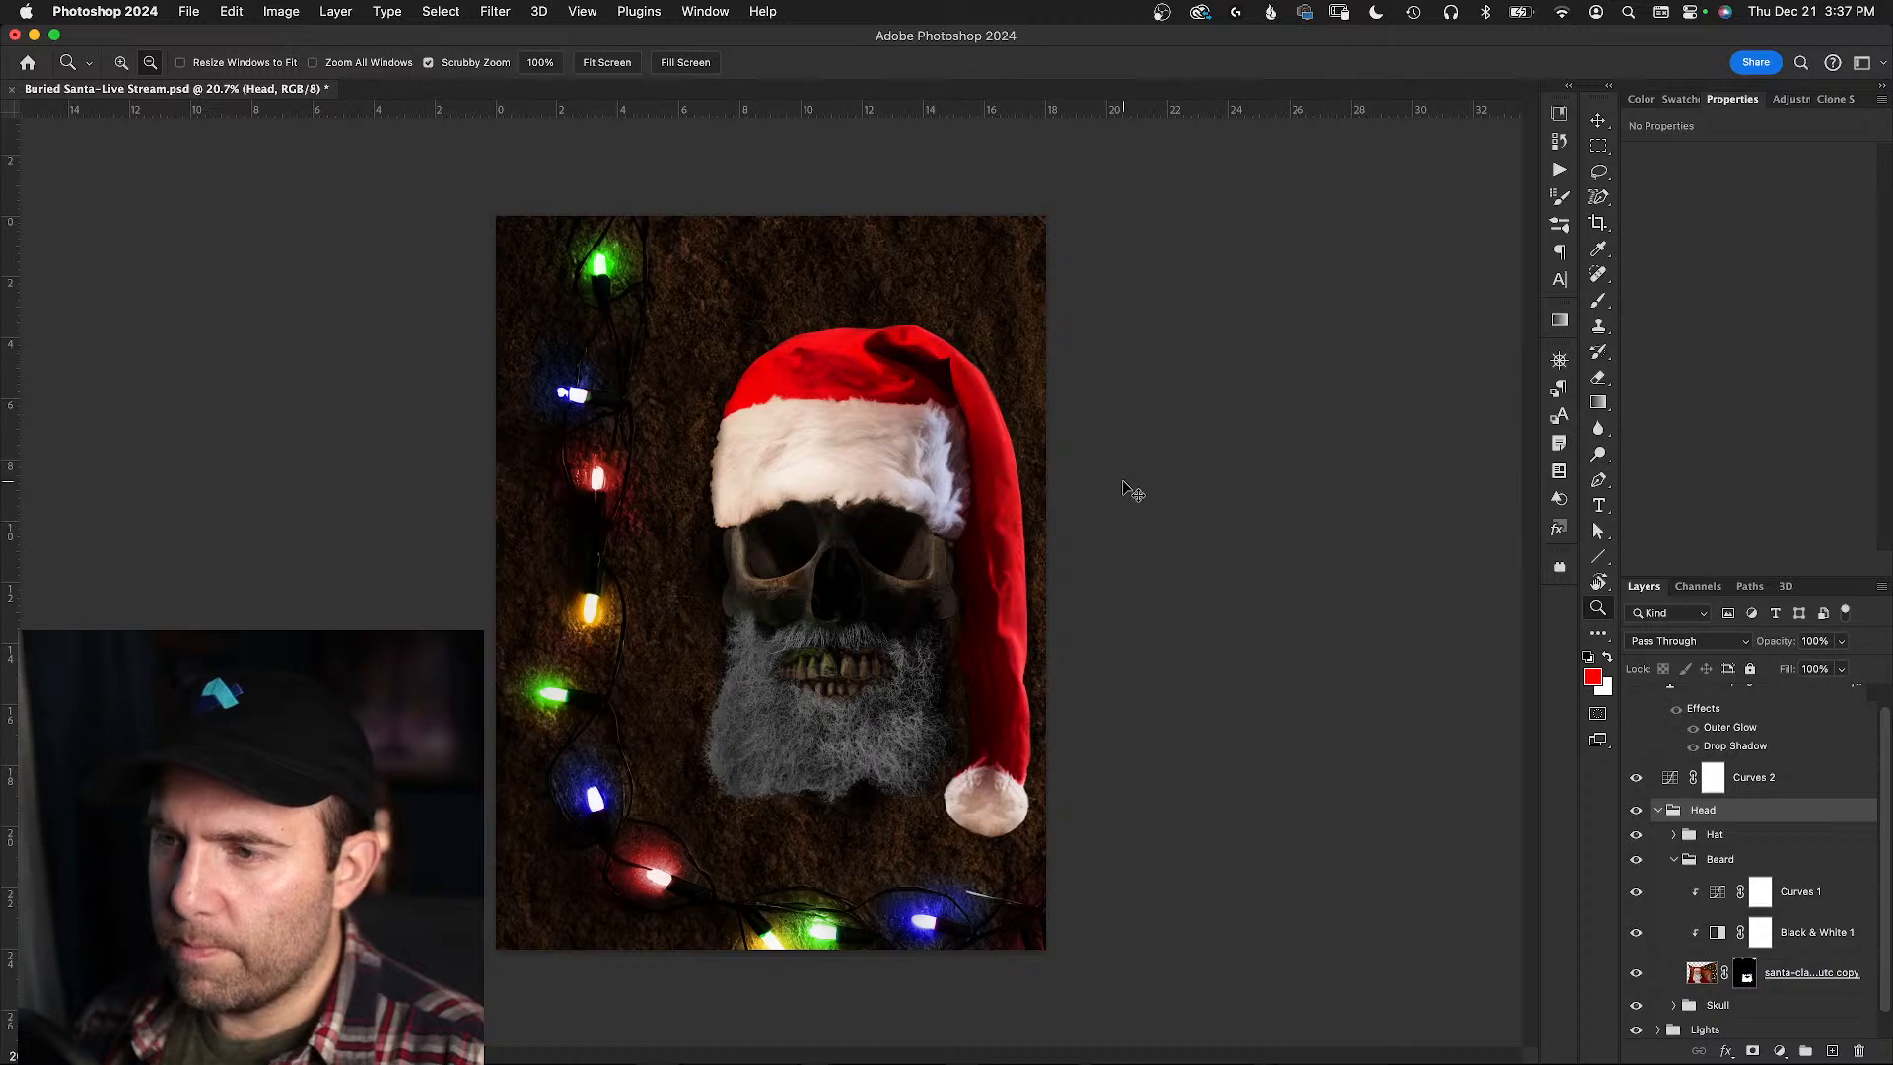
key(super+z)
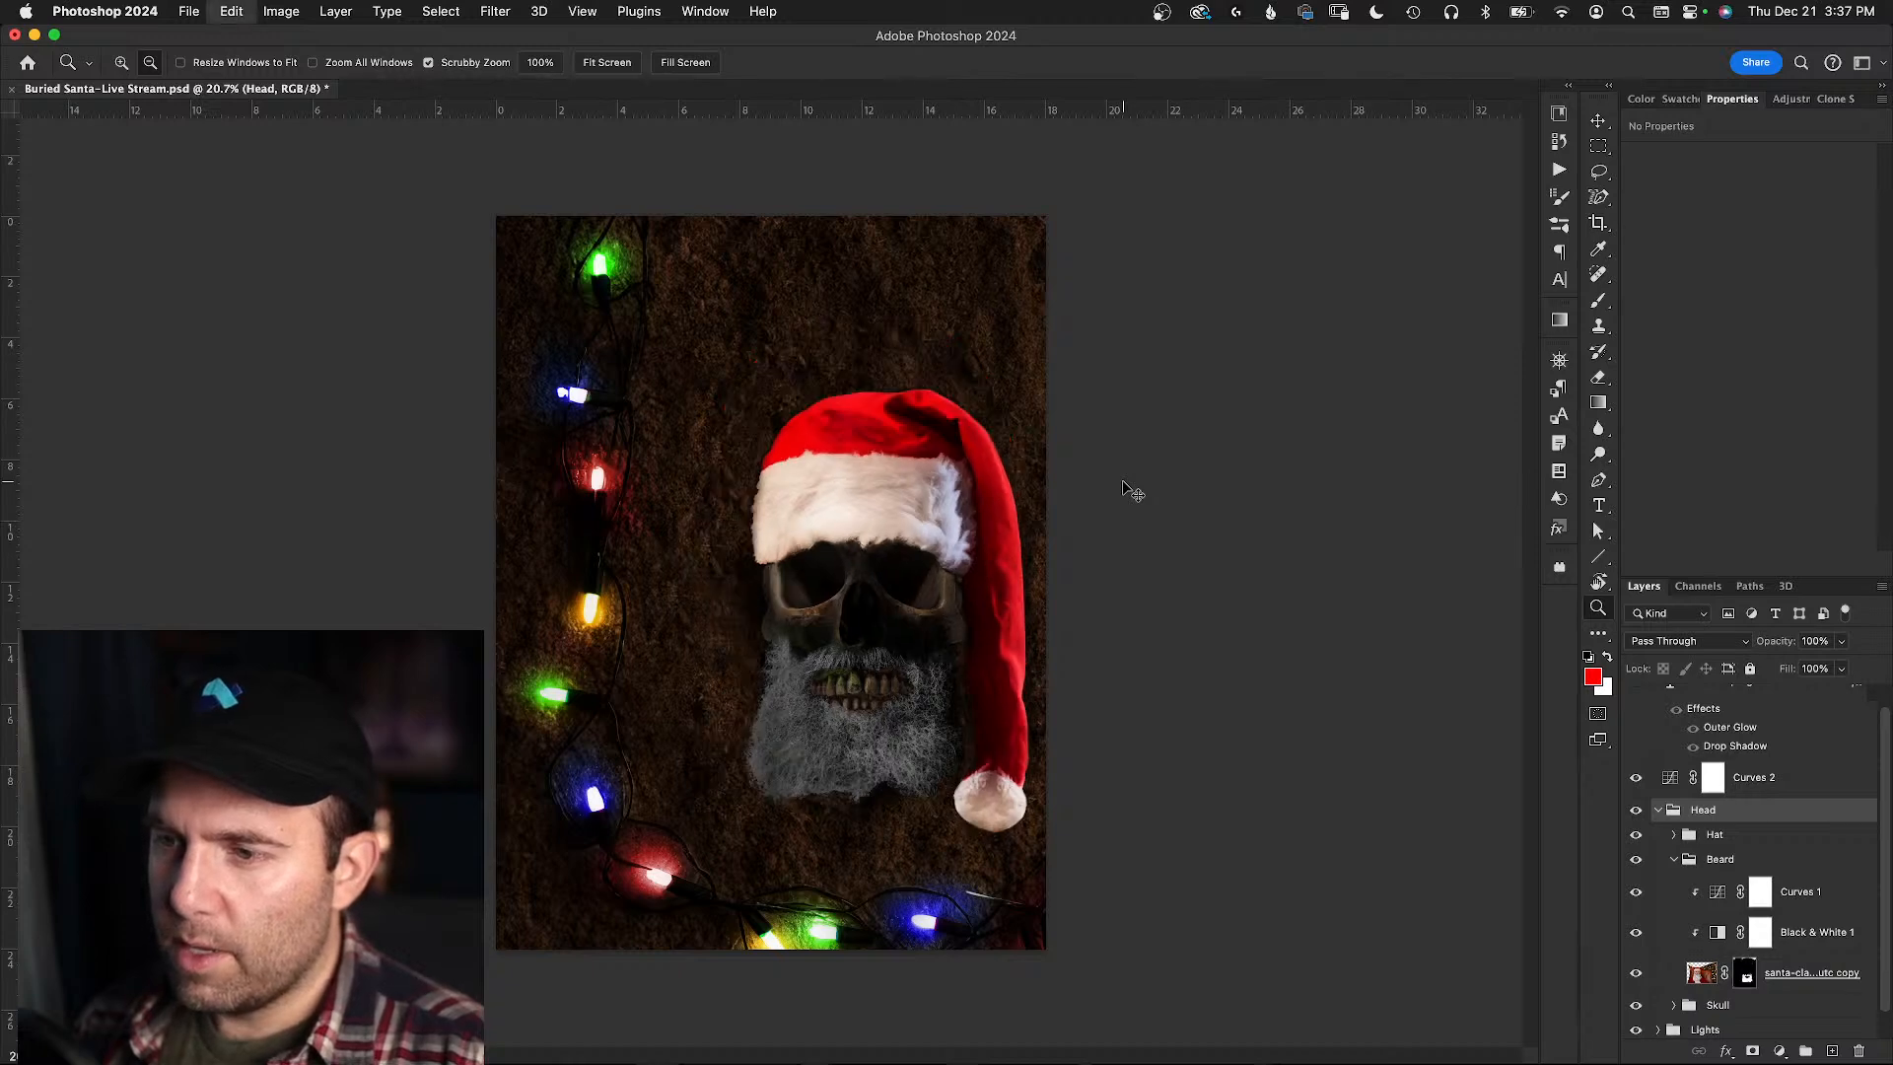
key(super+shift+z)
key(super+z)
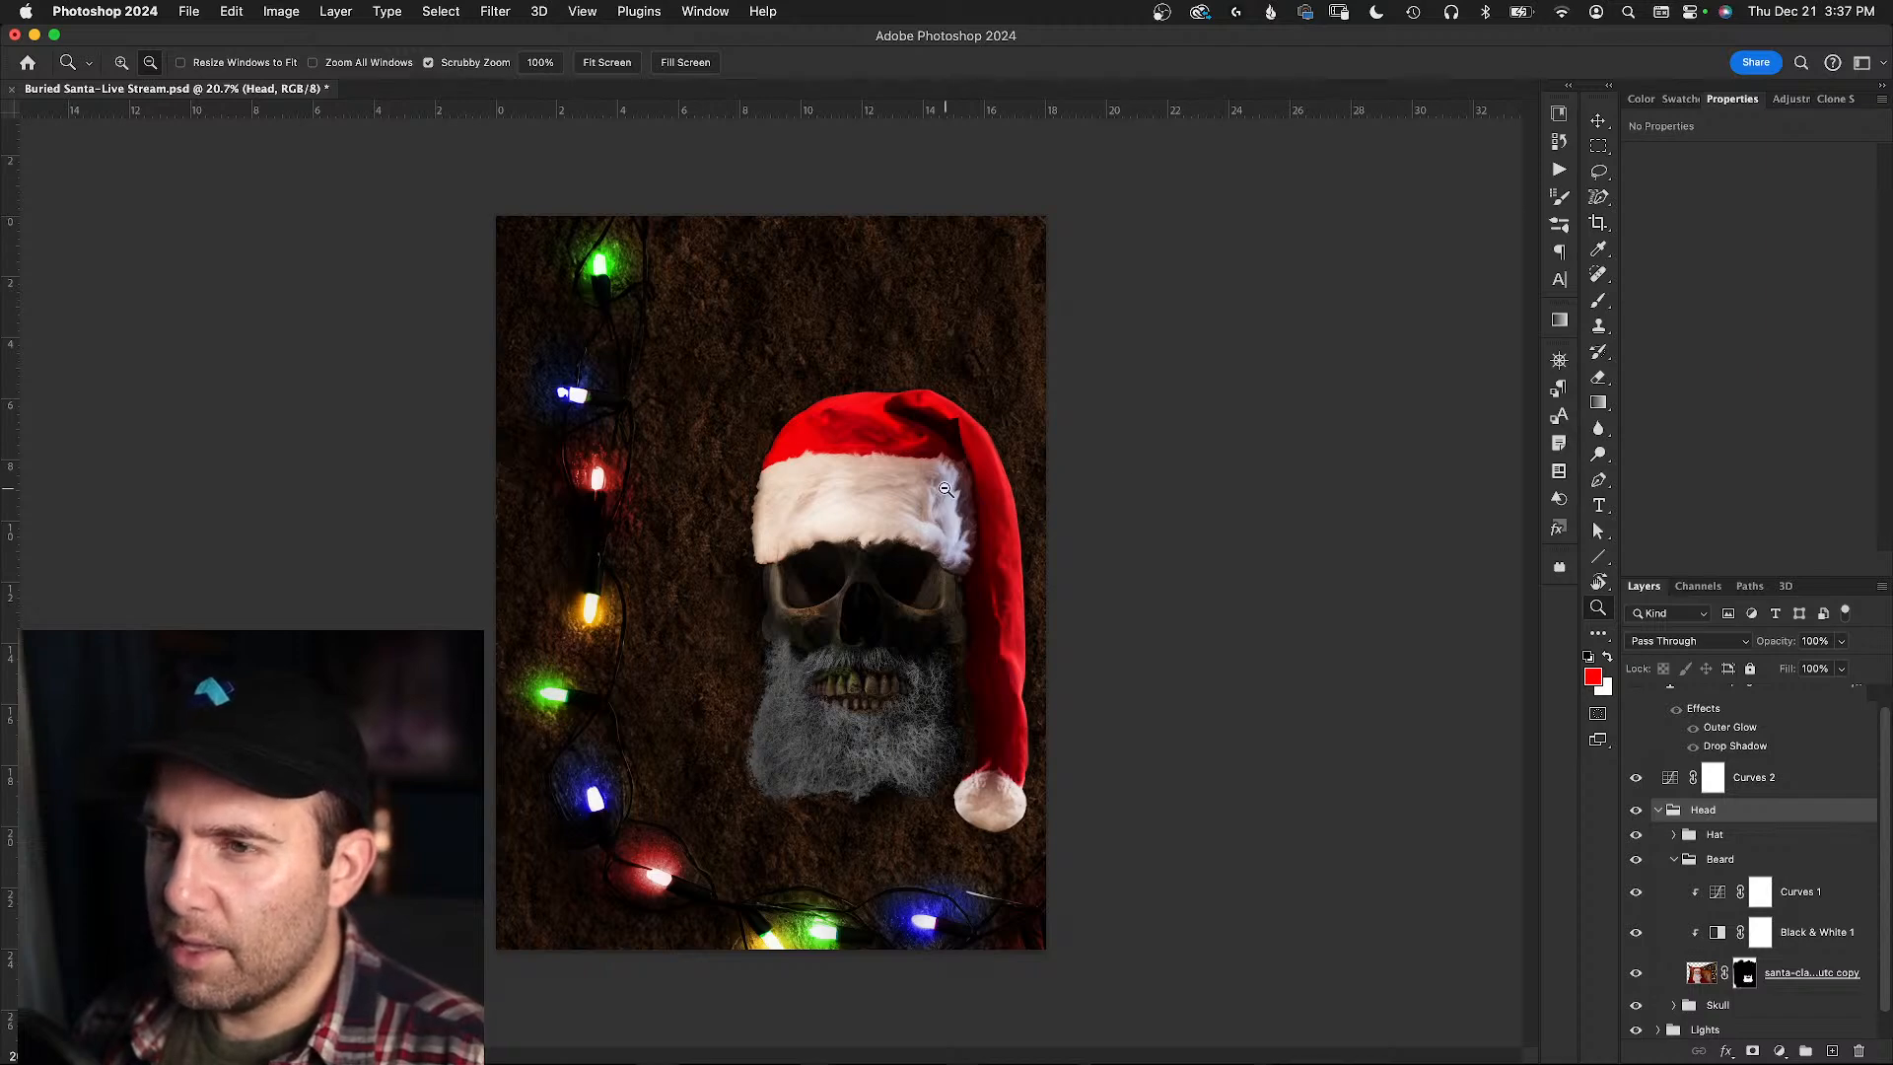
key(super+shift+z)
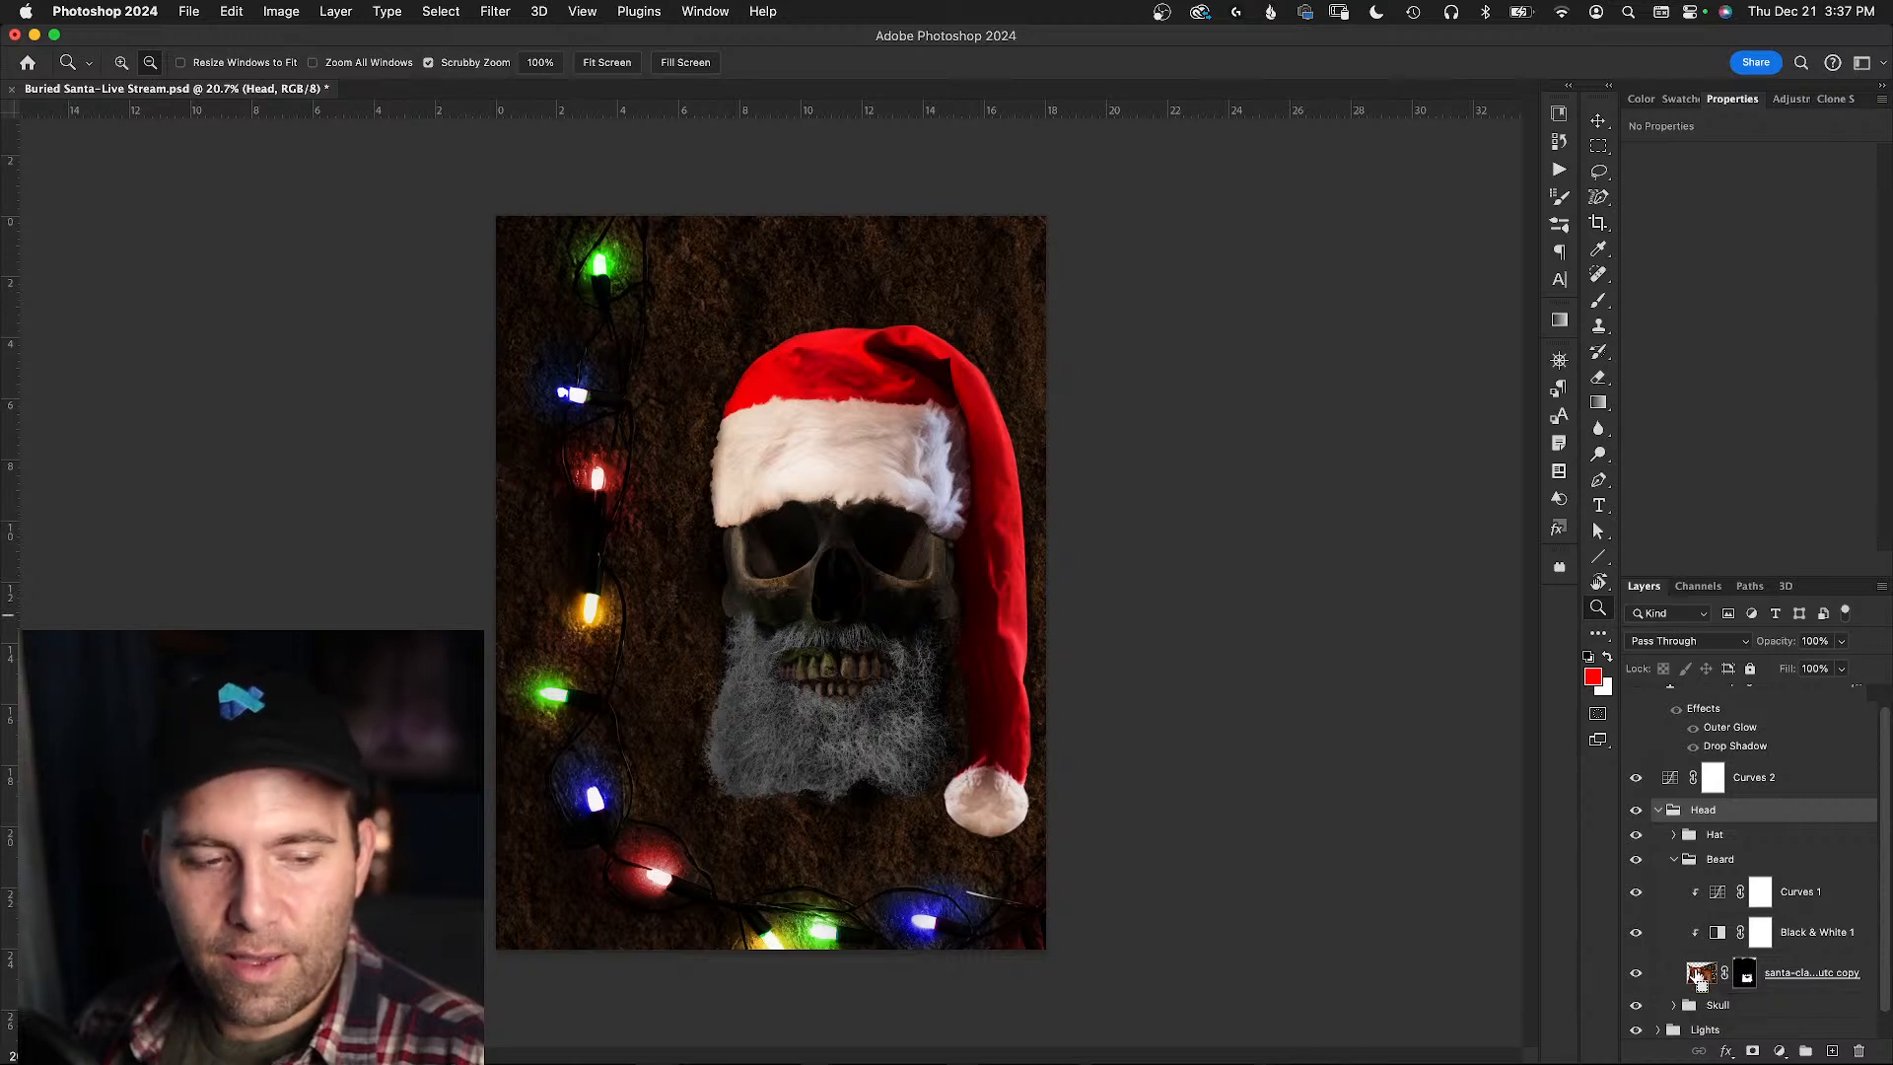
key(super+z)
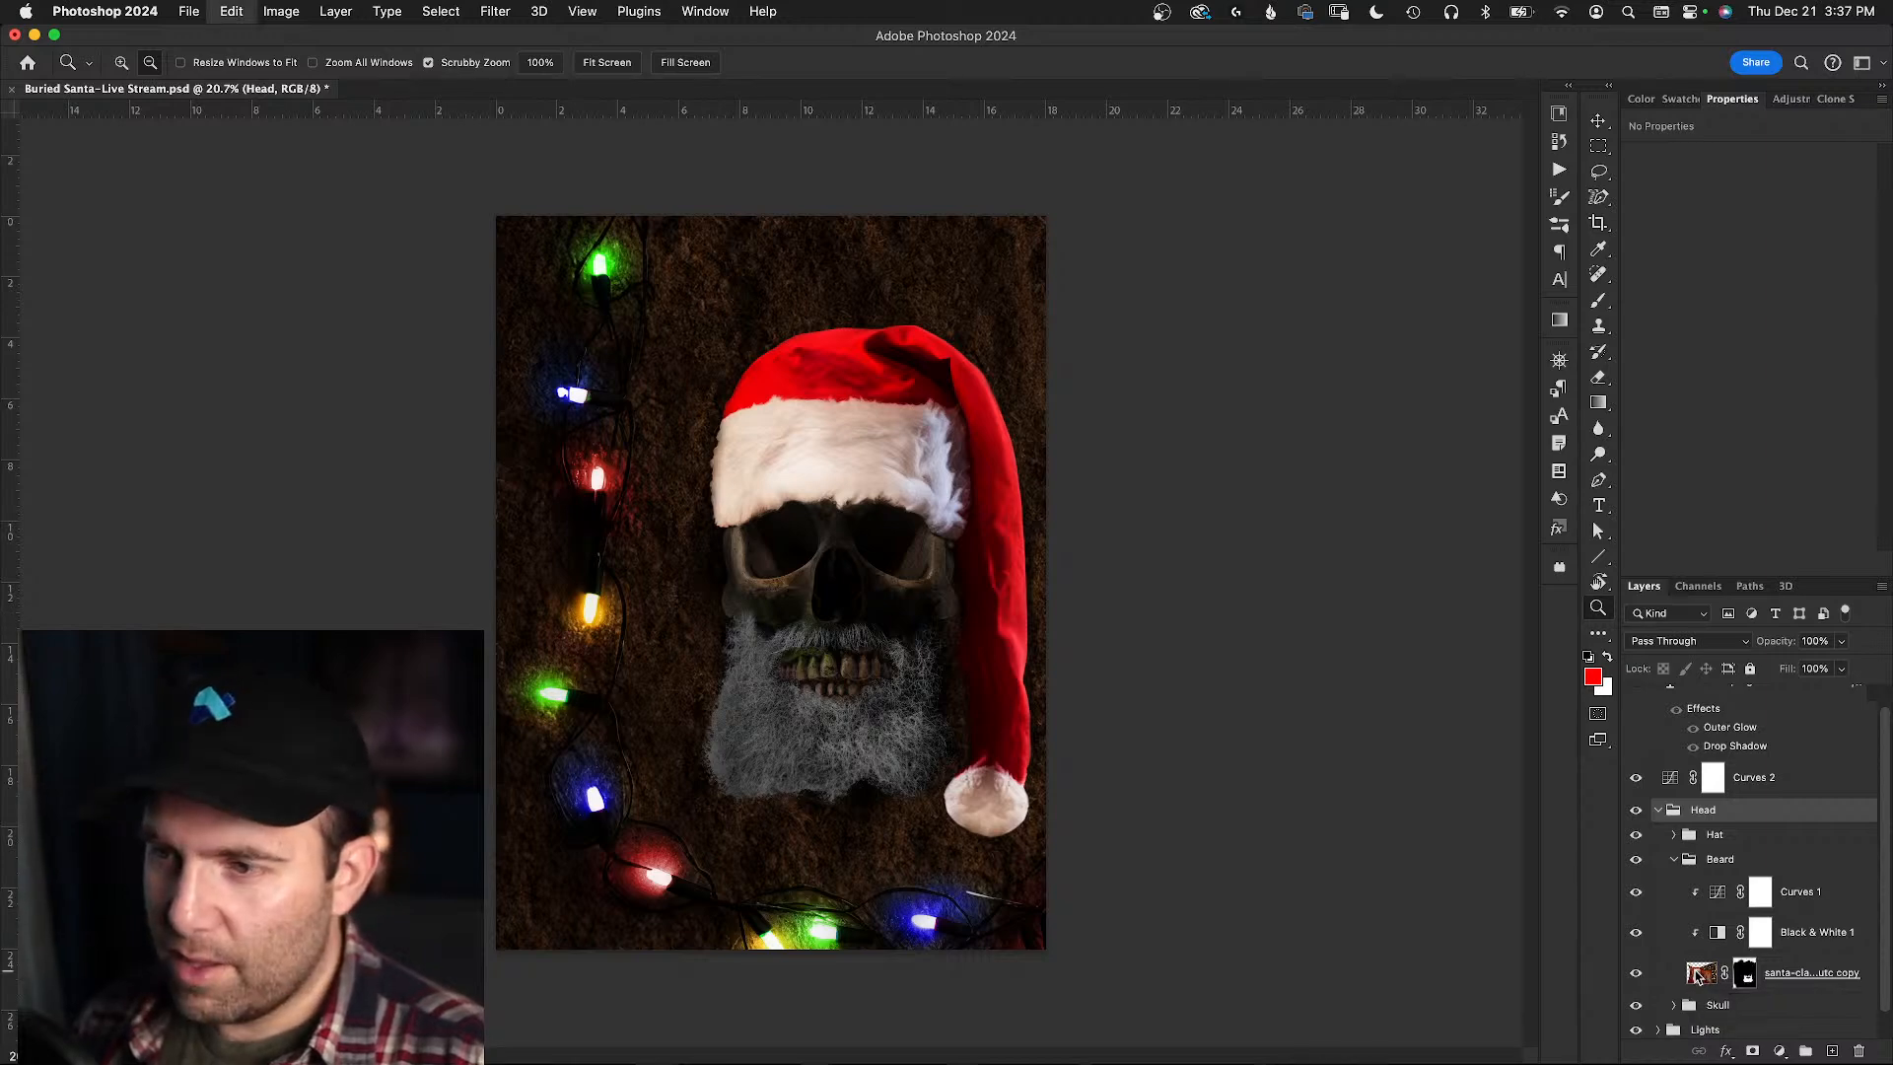
key(super+z)
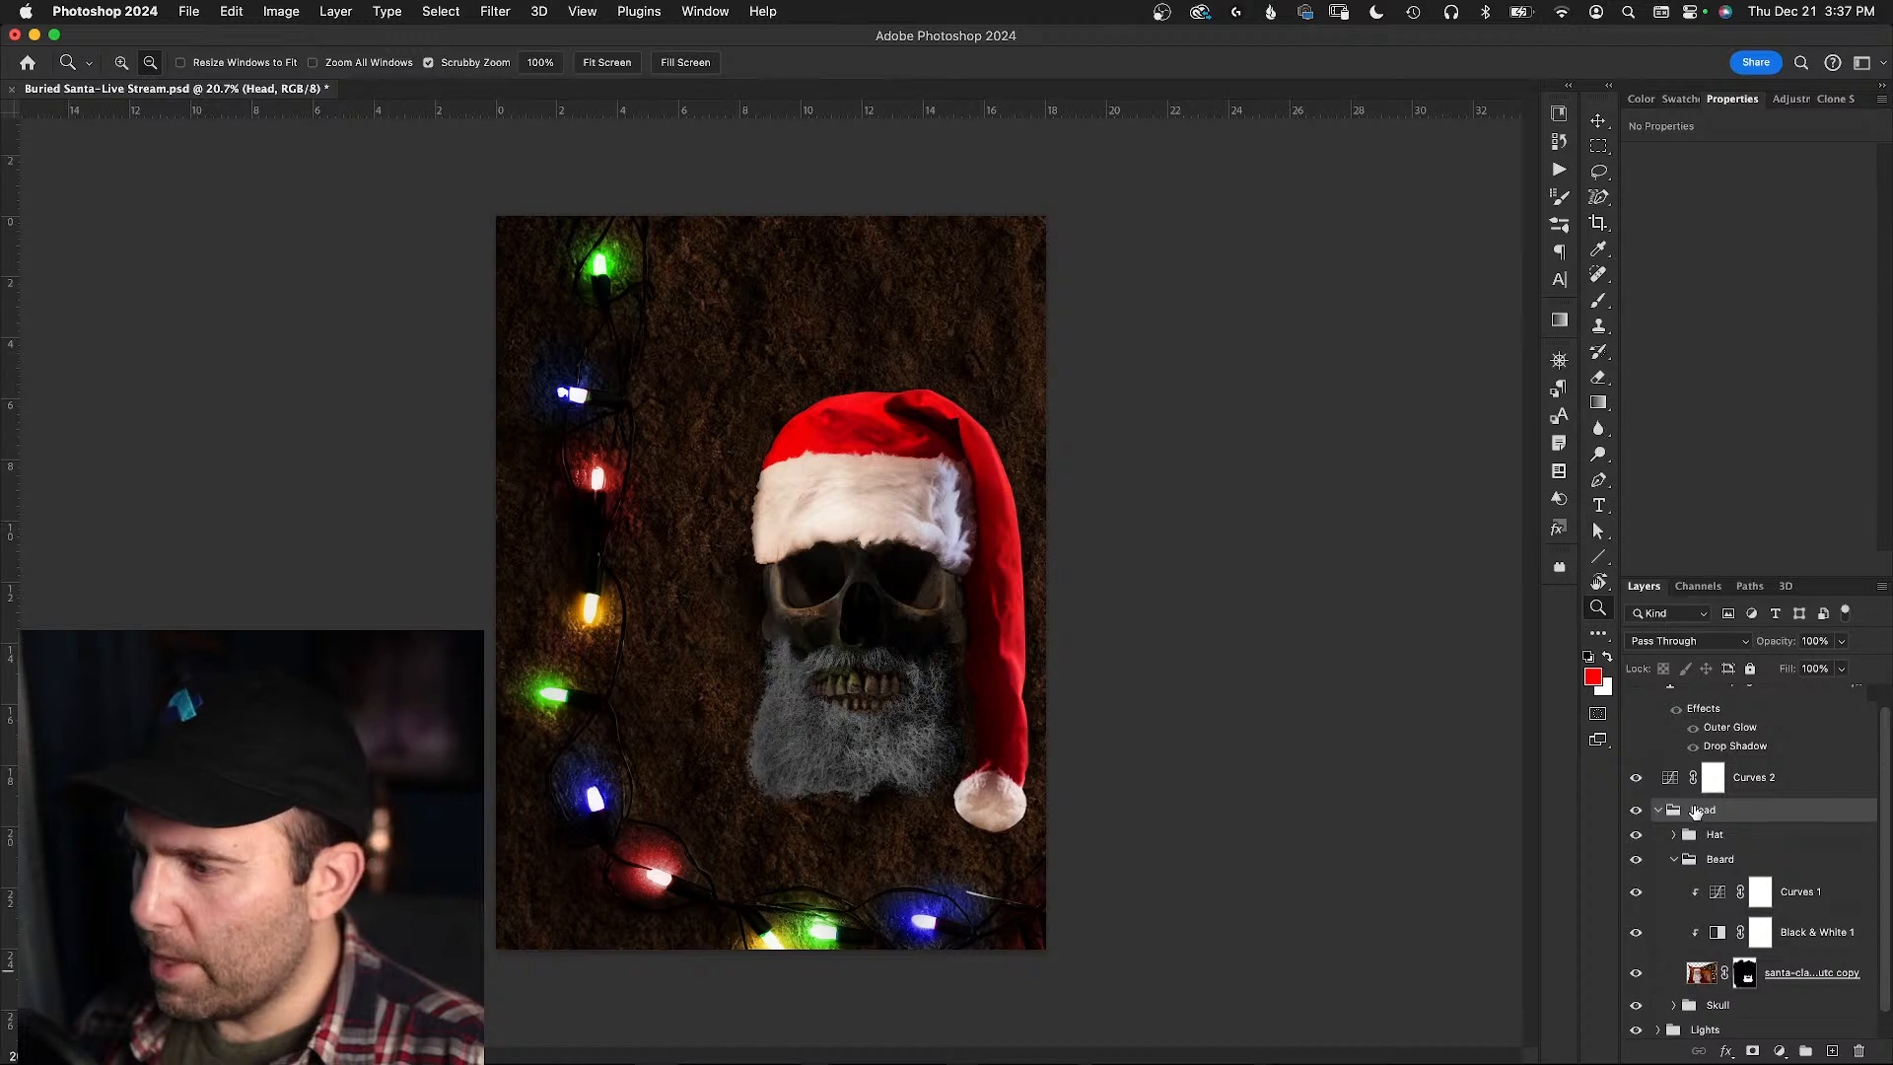
- Hide the Curves 2 layer and compare the enlarged and original Head once more, leaving the enlargement undone
scroll(1694, 810, up, 1)
click(1636, 801)
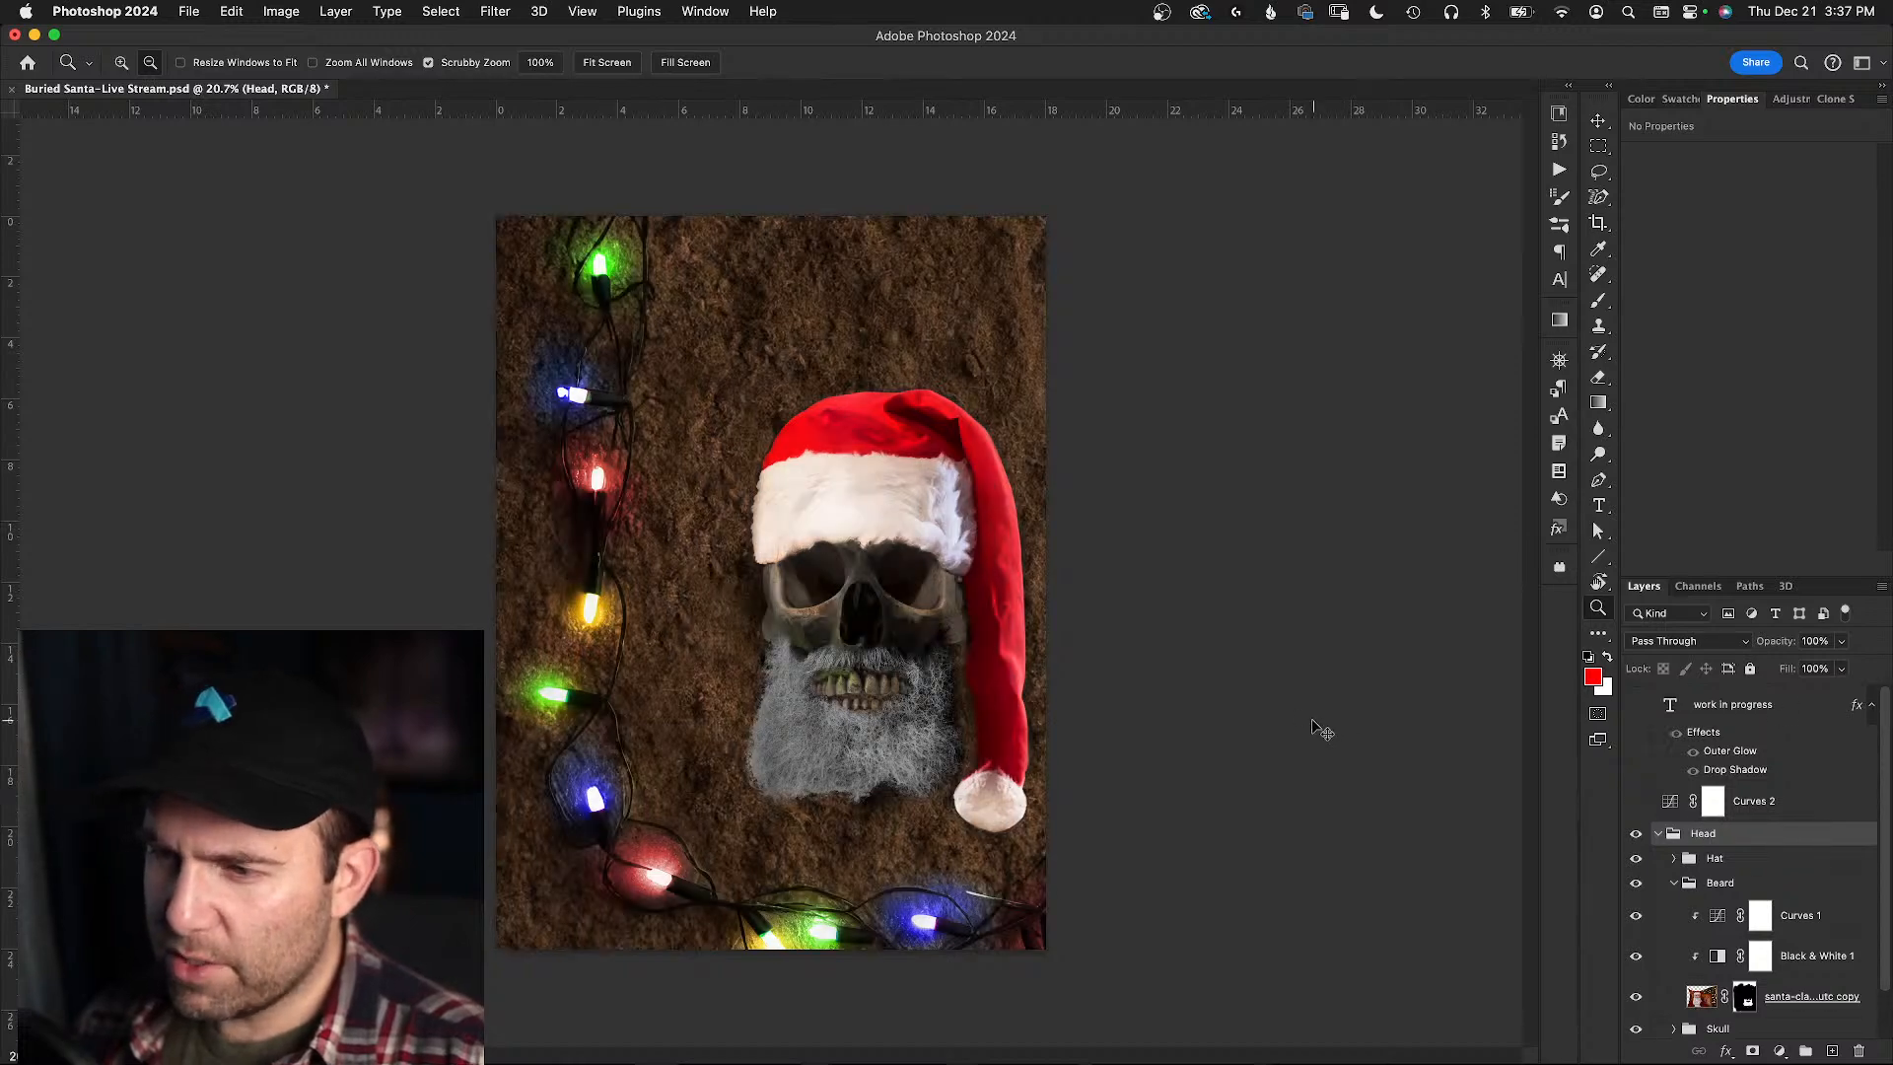
key(super+shift+z)
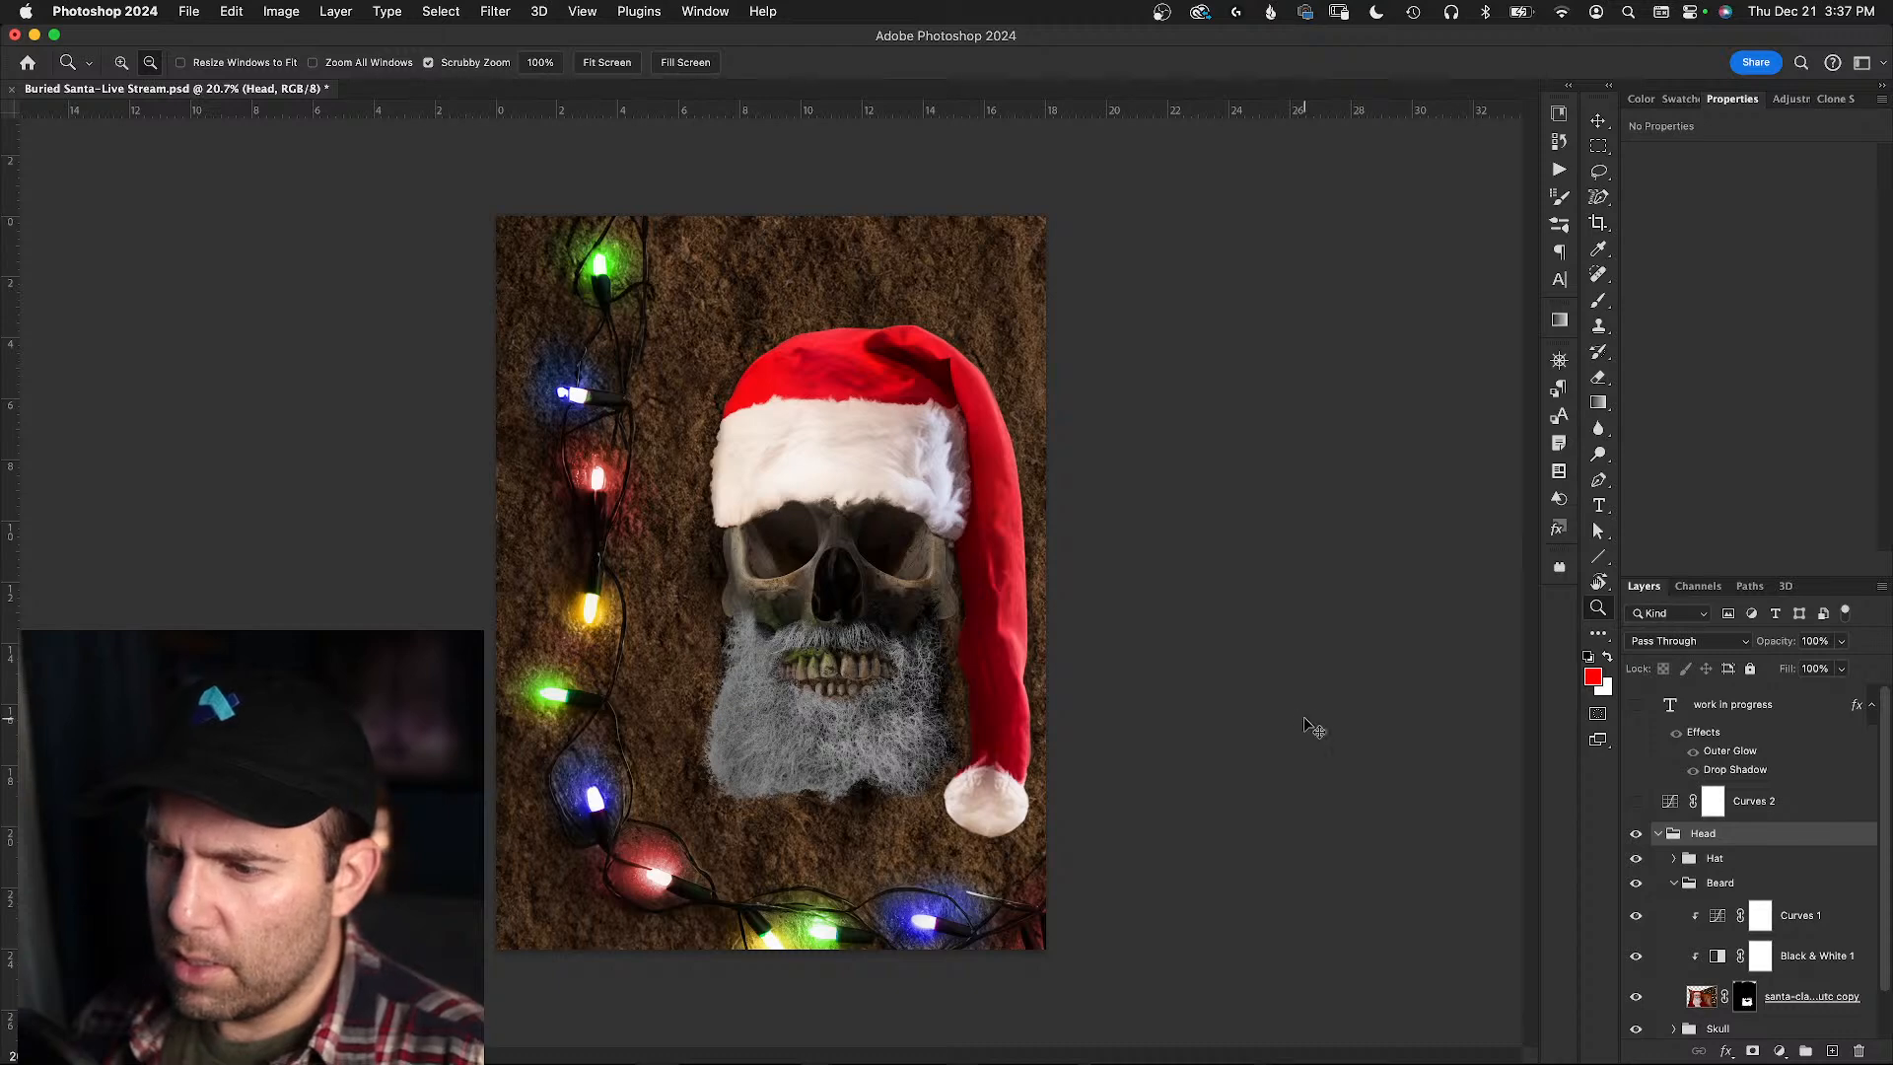
key(super+z)
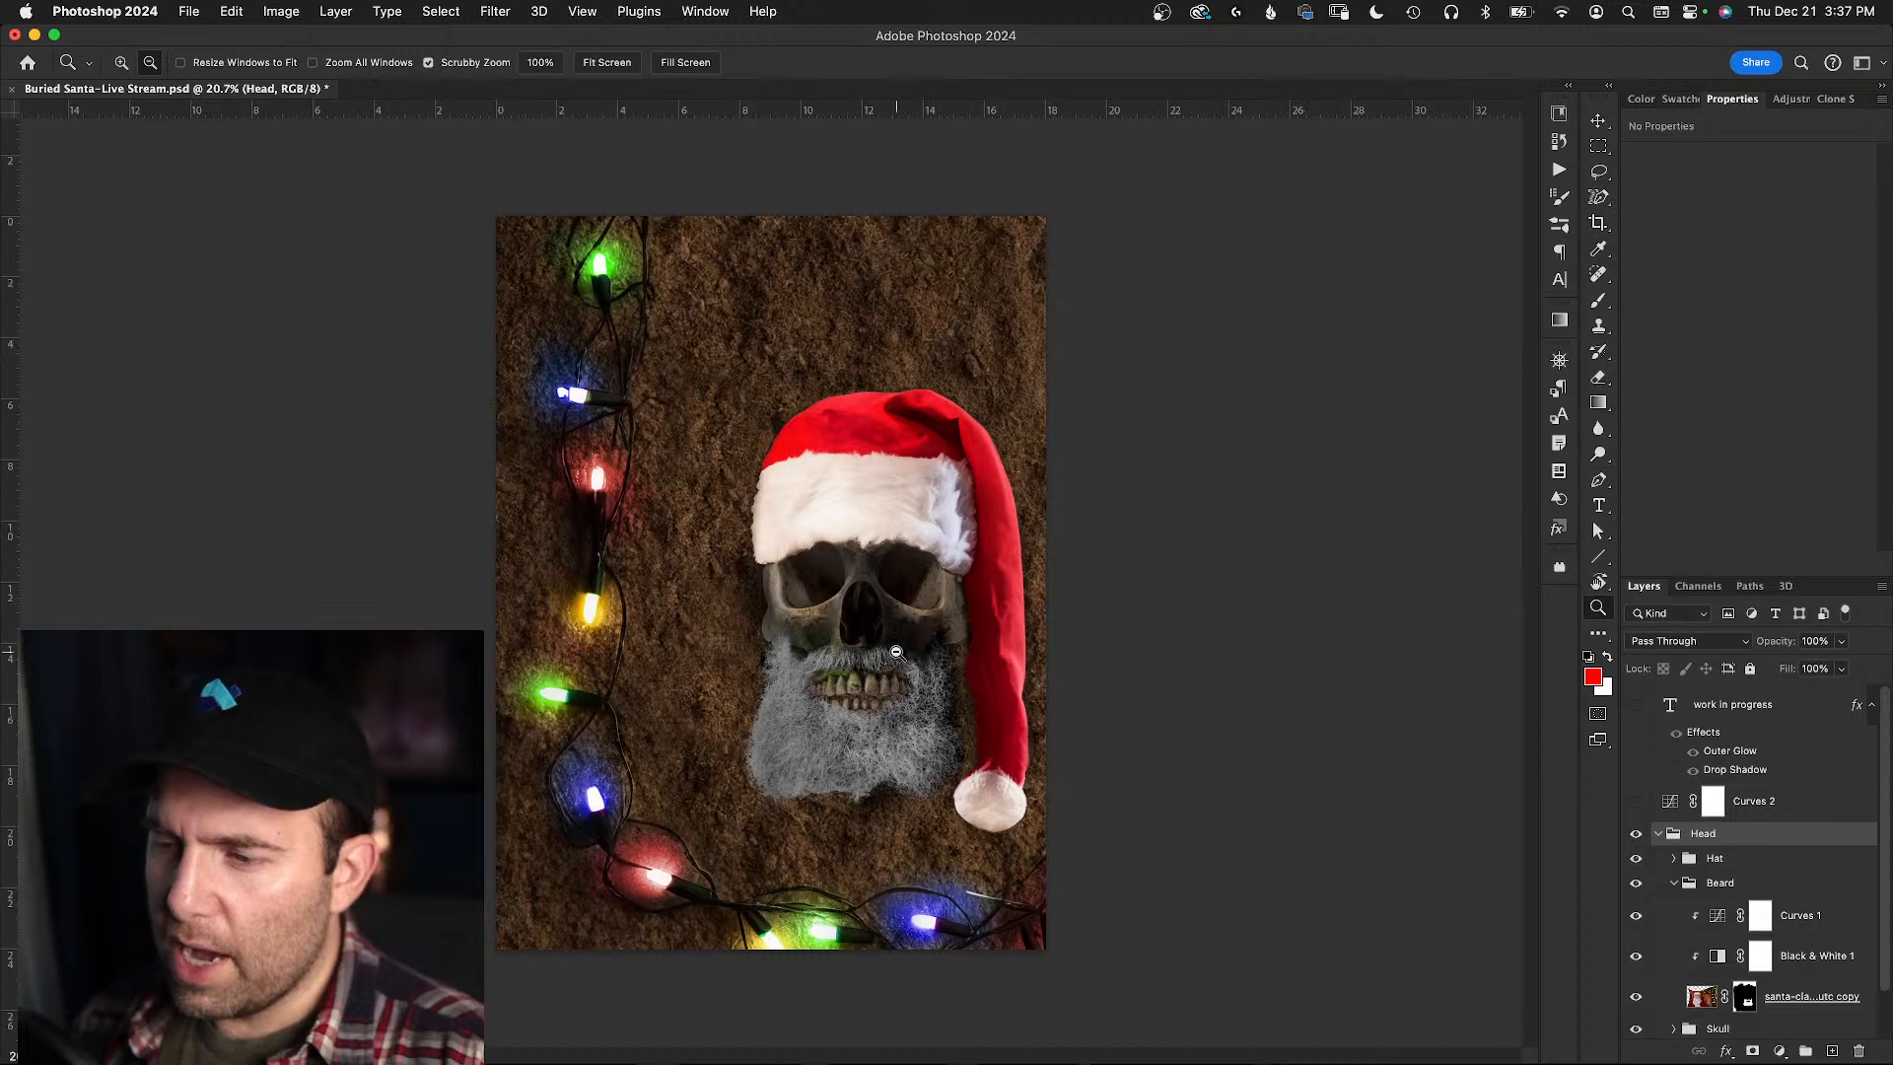
- Shift the original-size Head group slightly toward the string of lights, fine-tune its height, and save the document
key(v)
mouse_move(889, 635)
mouse_down()
mouse_move(855, 589)
mouse_move(880, 602)
mouse_up()
mouse_move(912, 535)
mouse_down()
mouse_move(877, 530)
mouse_move(896, 558)
mouse_up()
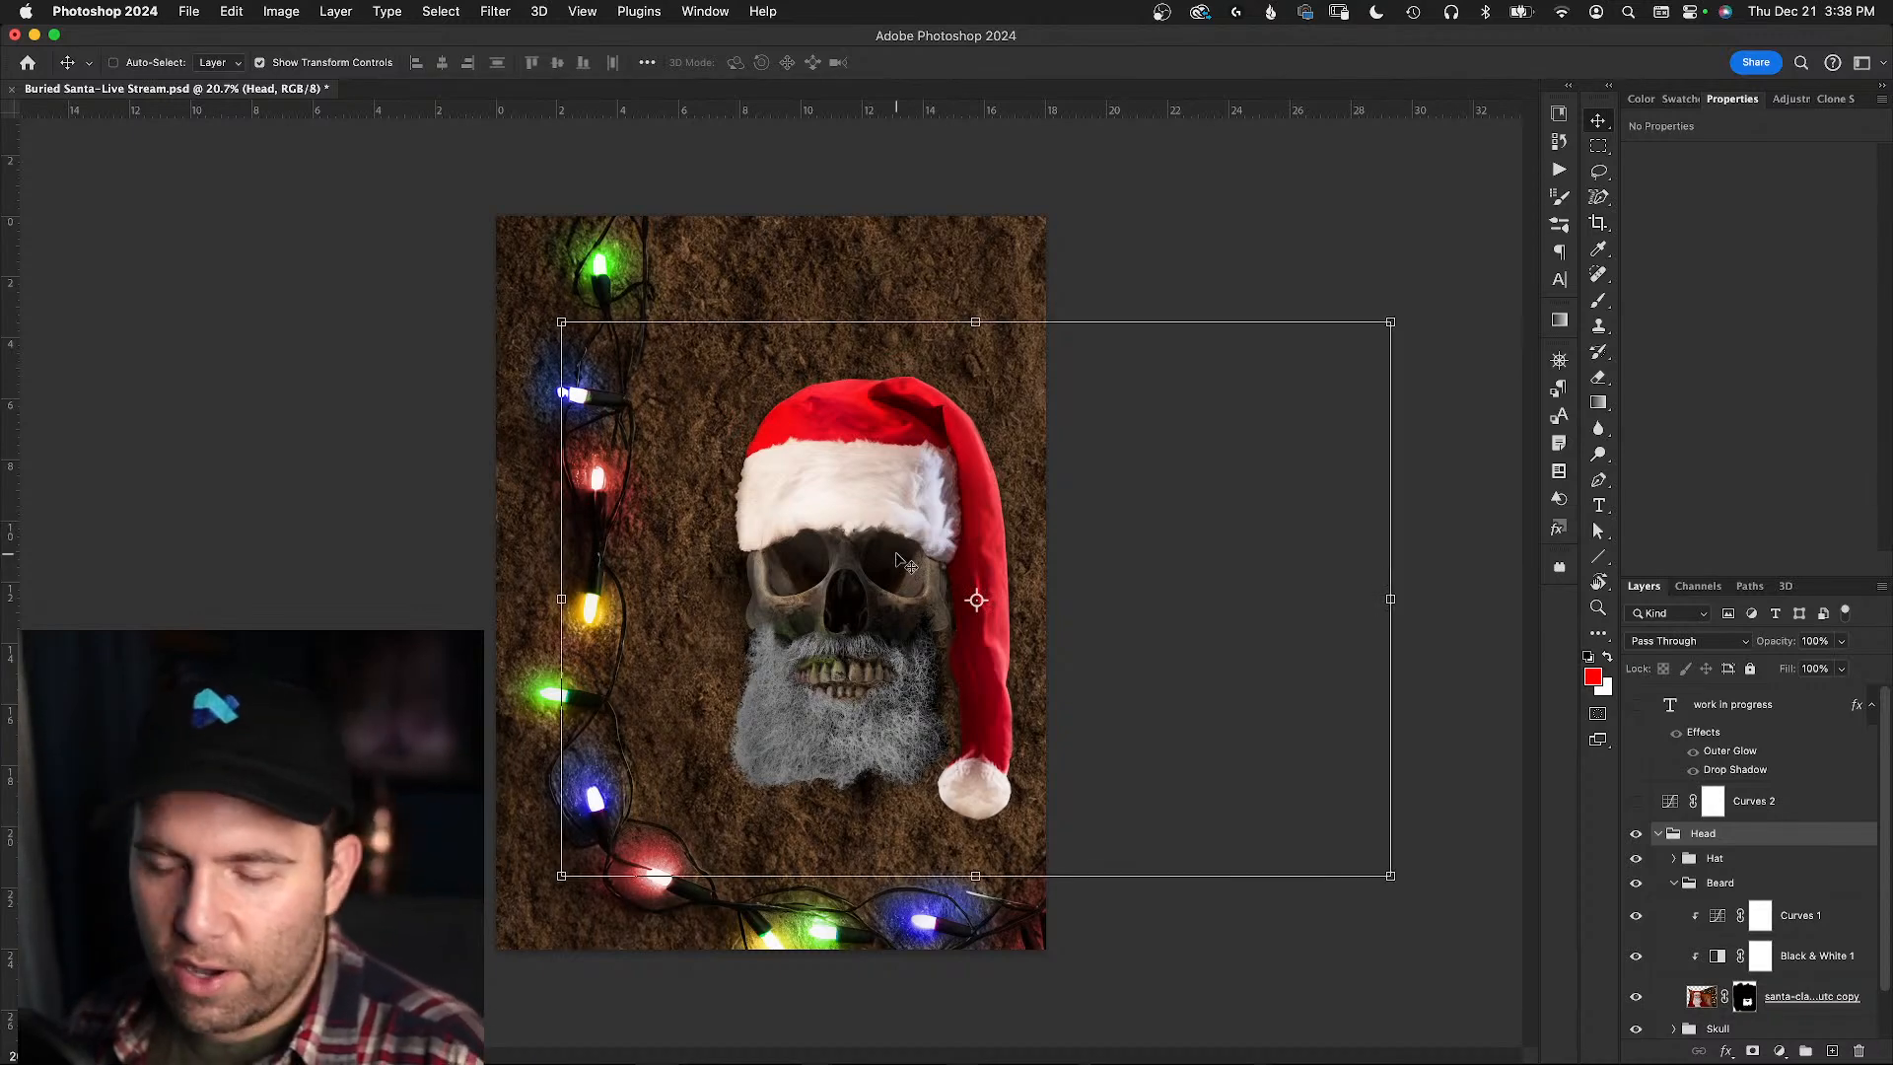
key(a)
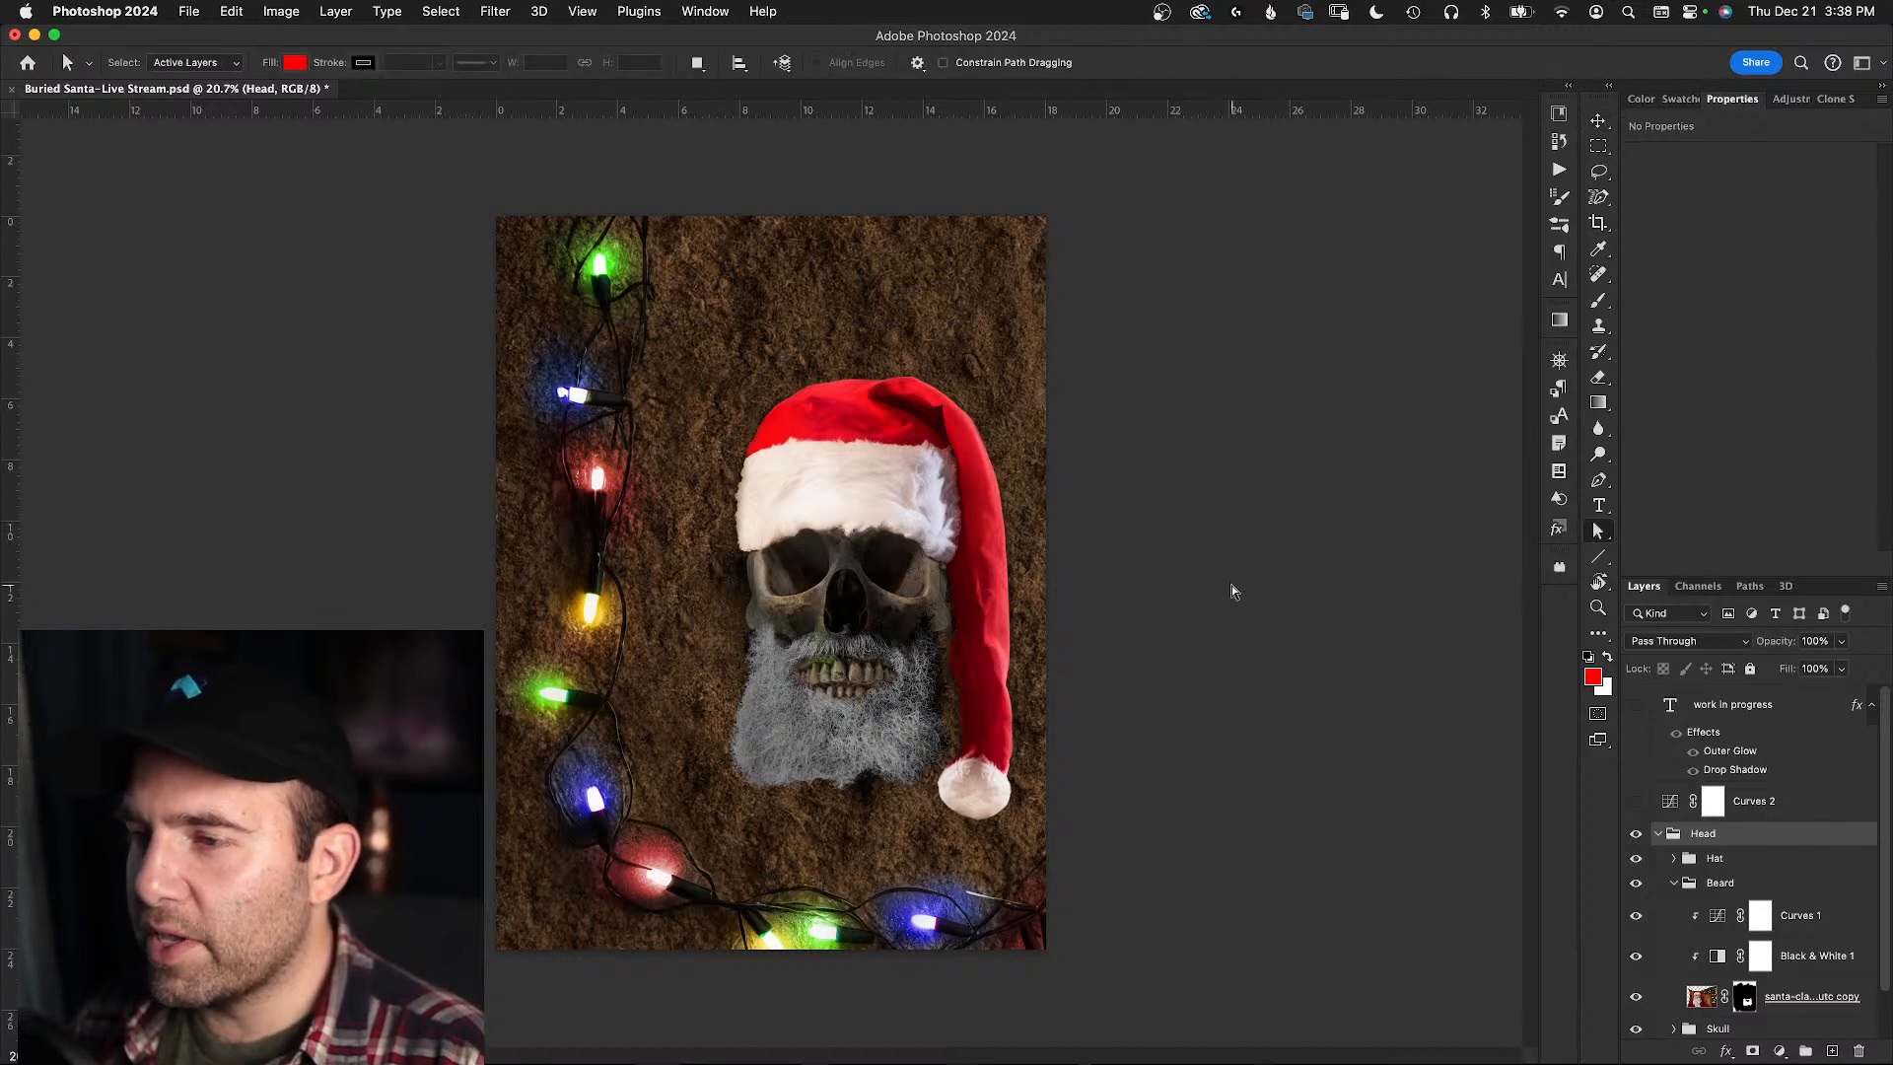
key(v)
drag(892, 603, 888, 623)
key(a)
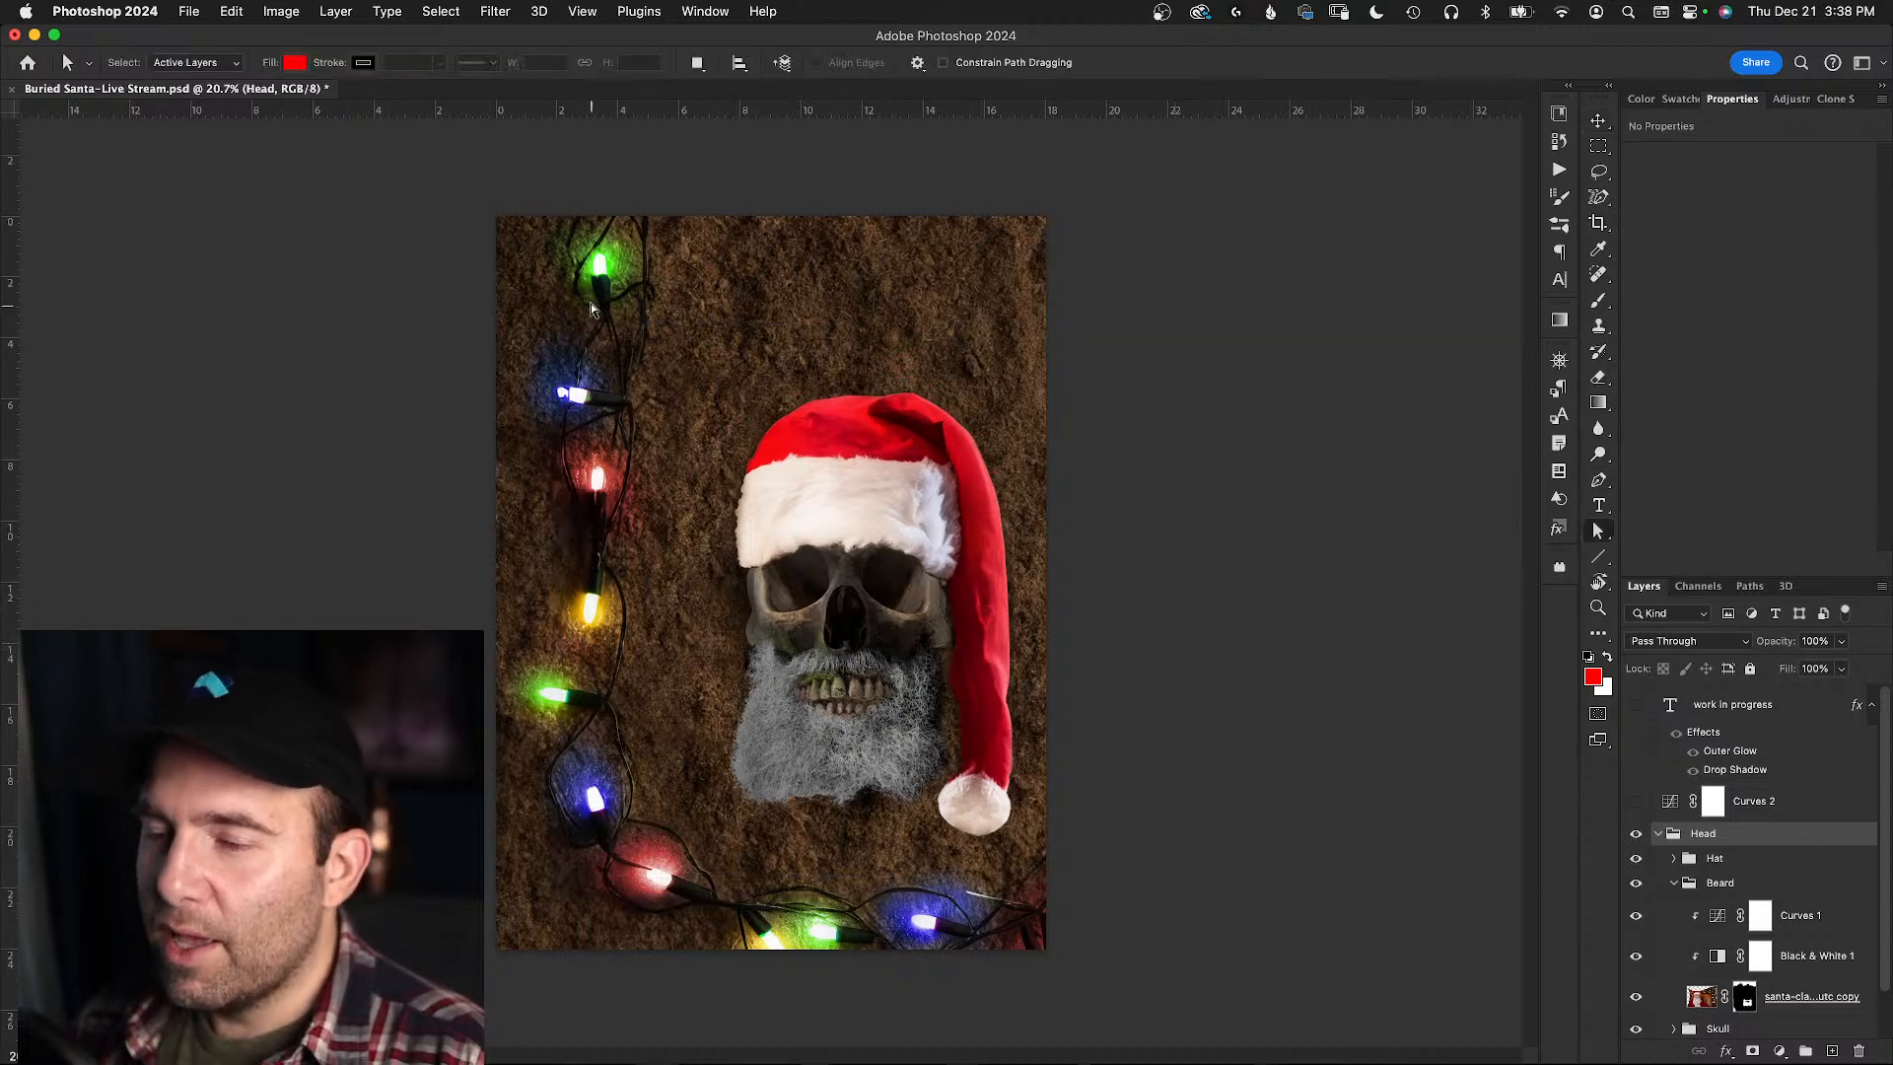
key(super+s)
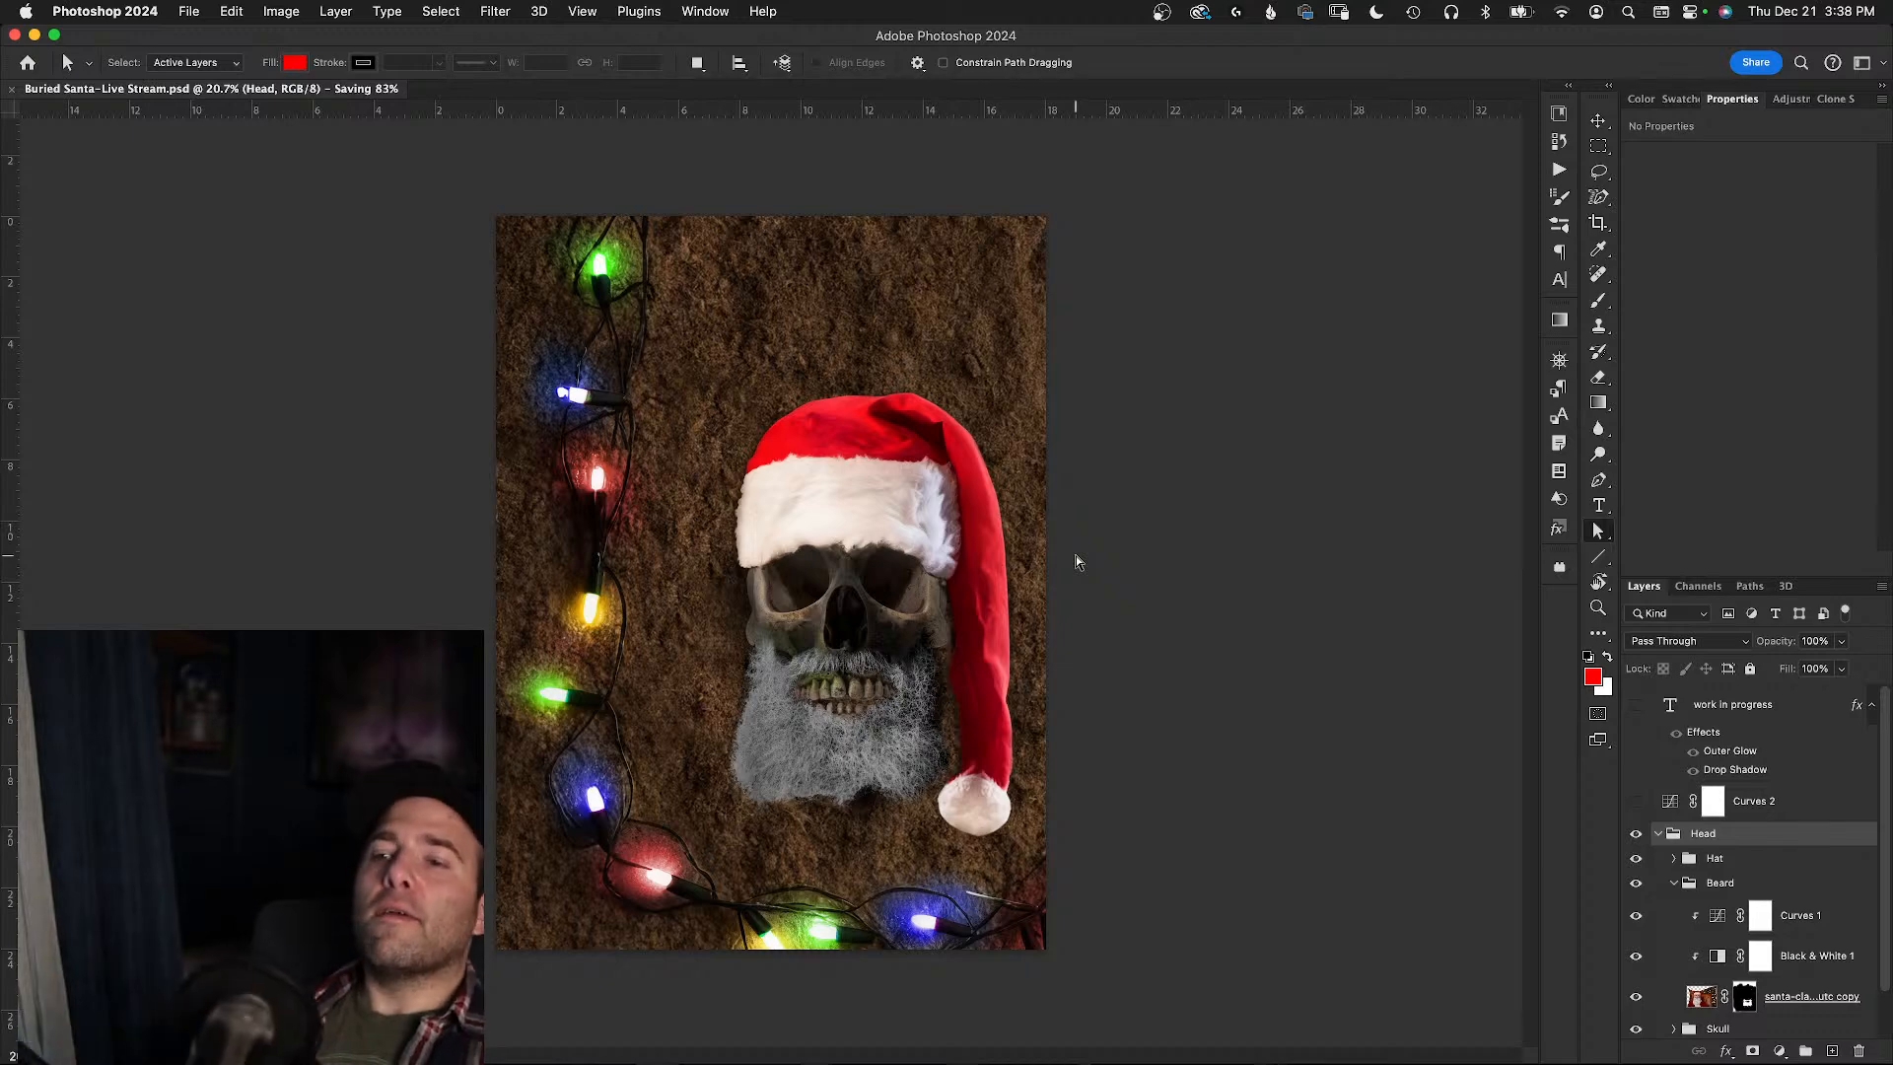
- Preview the poster without panels in each screen mode, and return to the standard workspace
key(Tab)
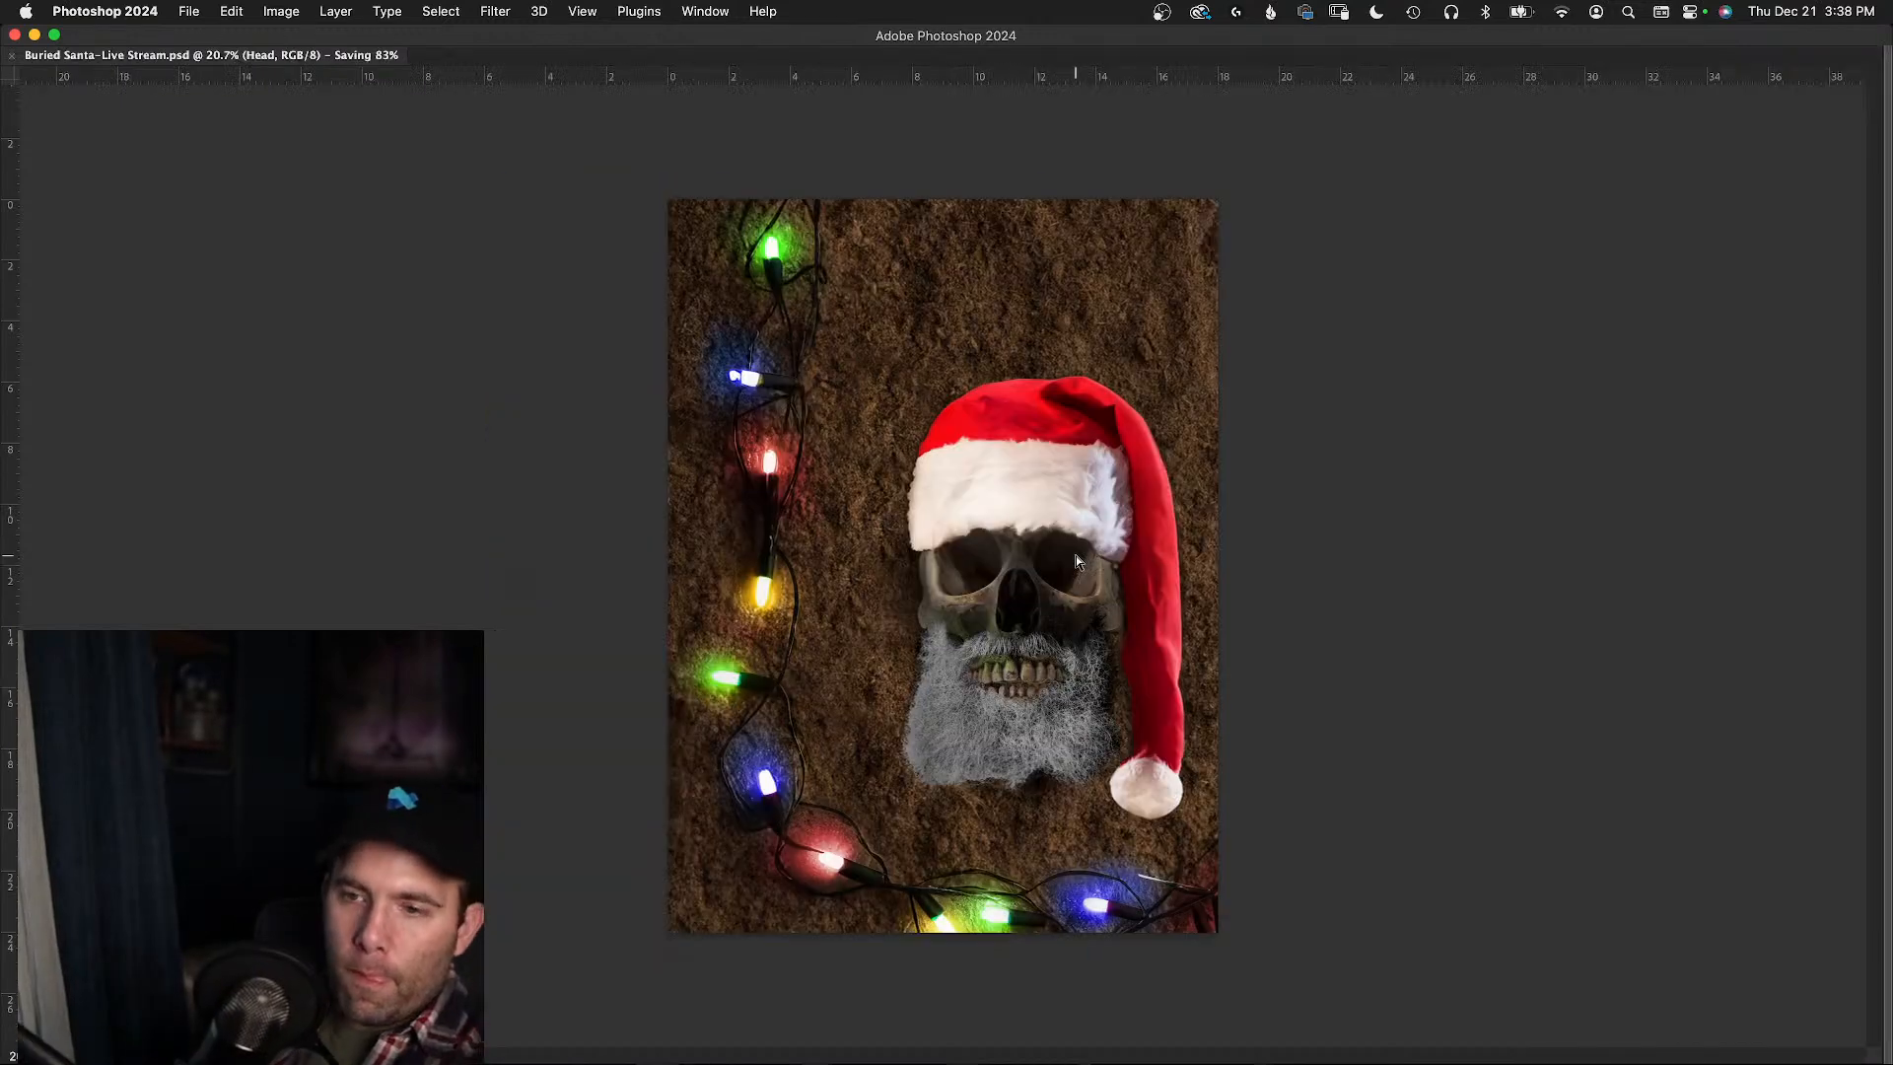
key(Tab)
key(Tab)
key(f)
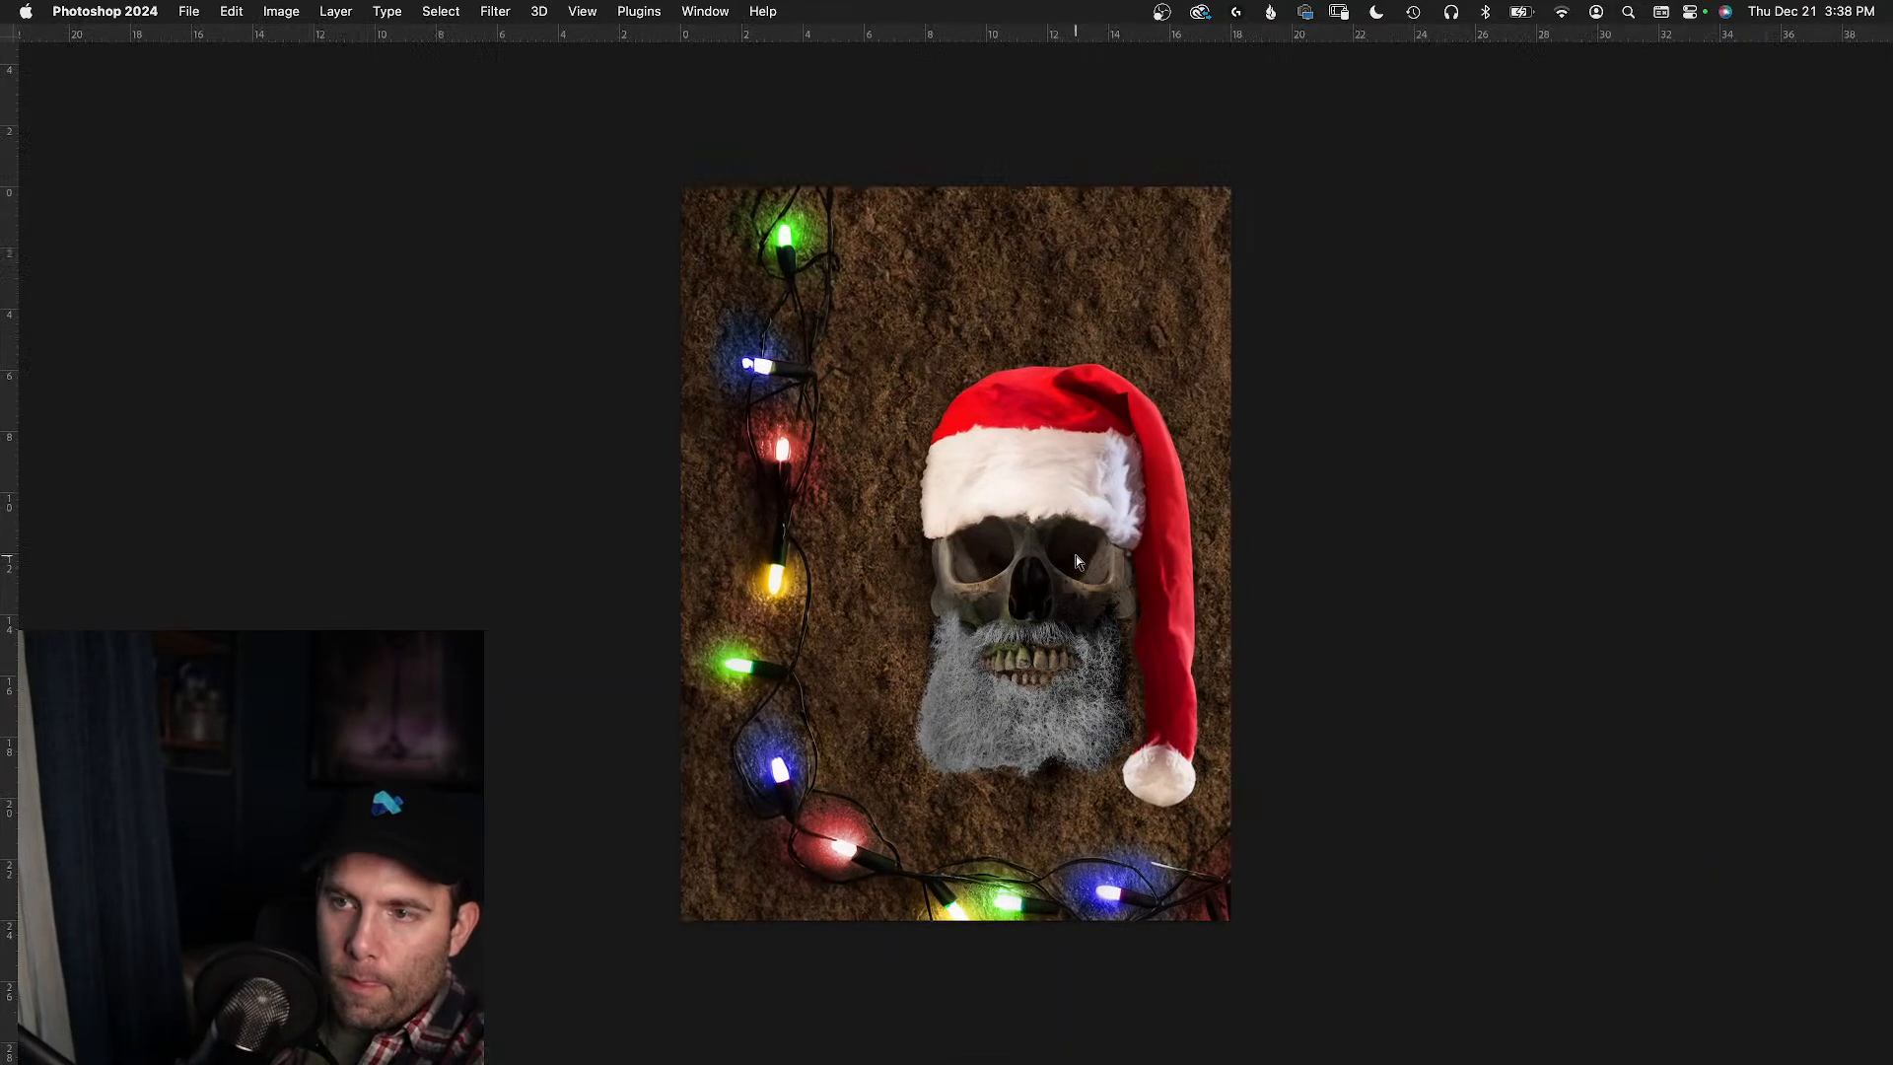
key(f)
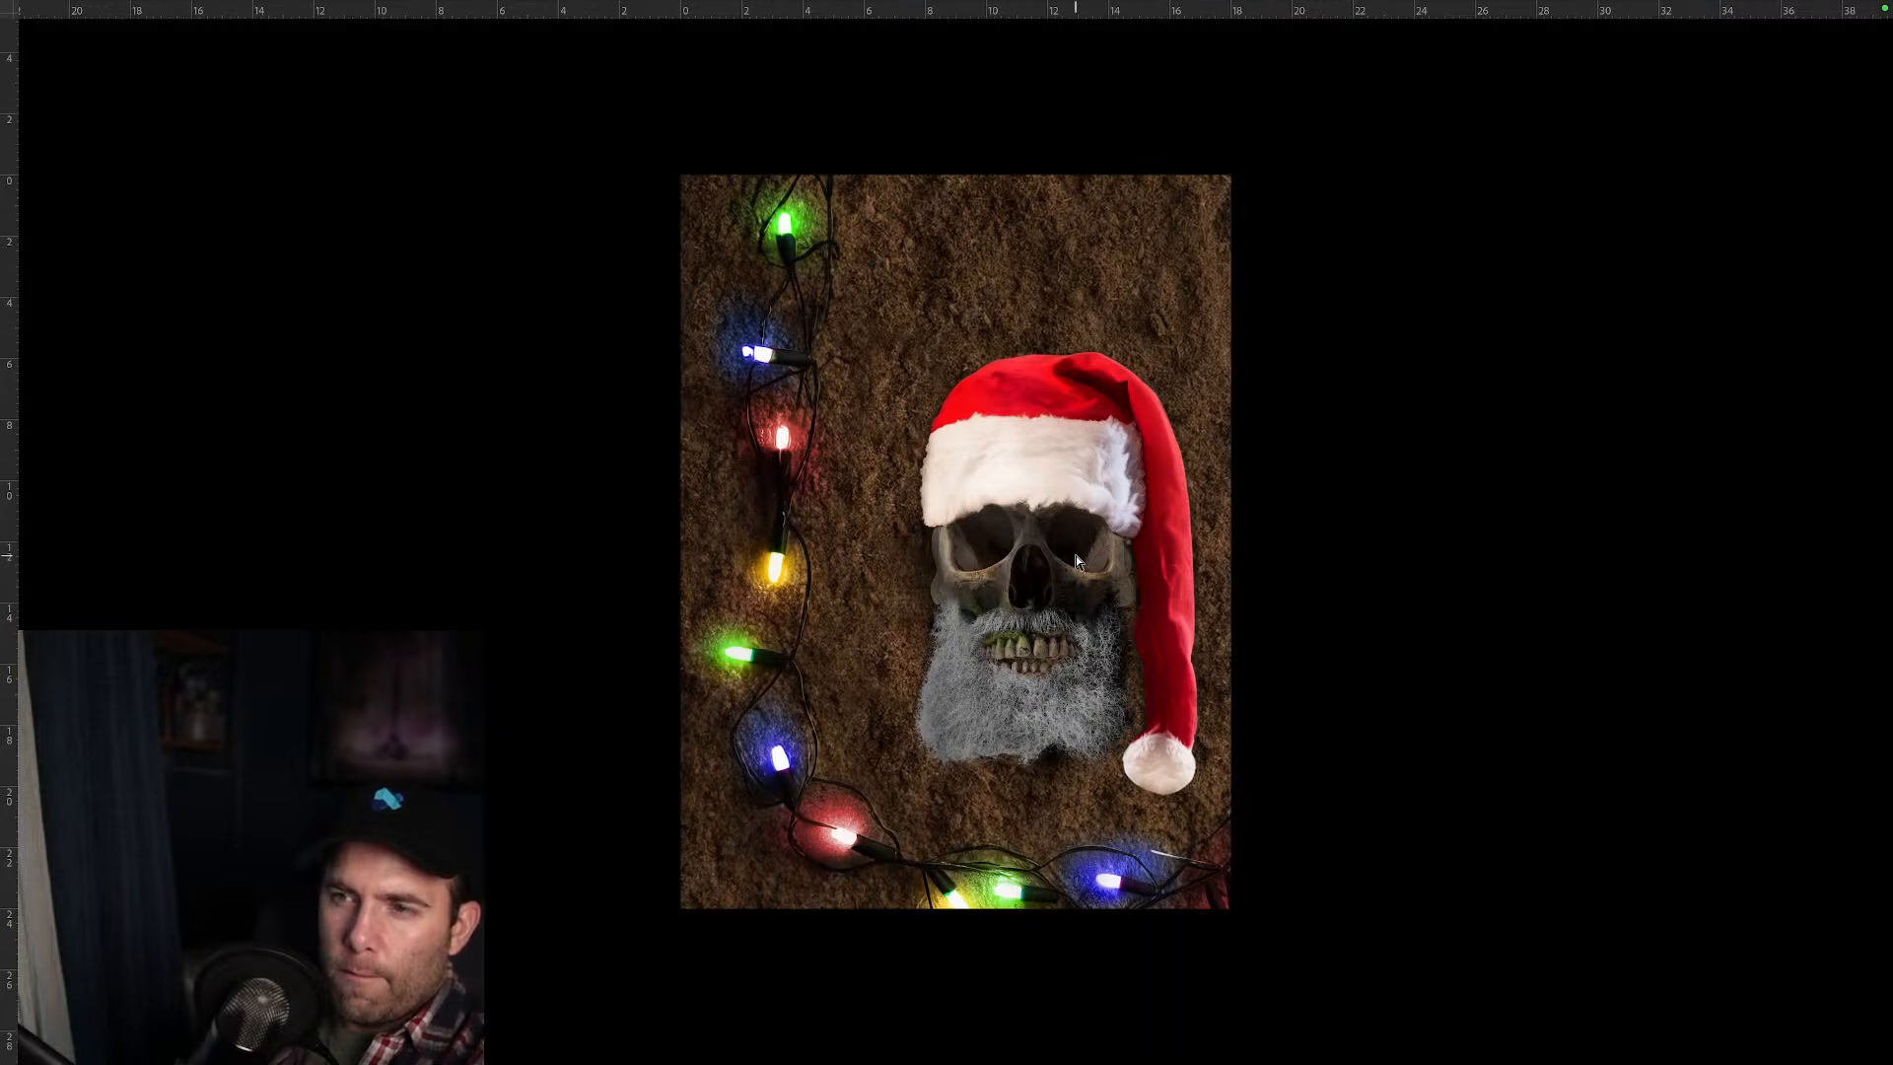
key(f)
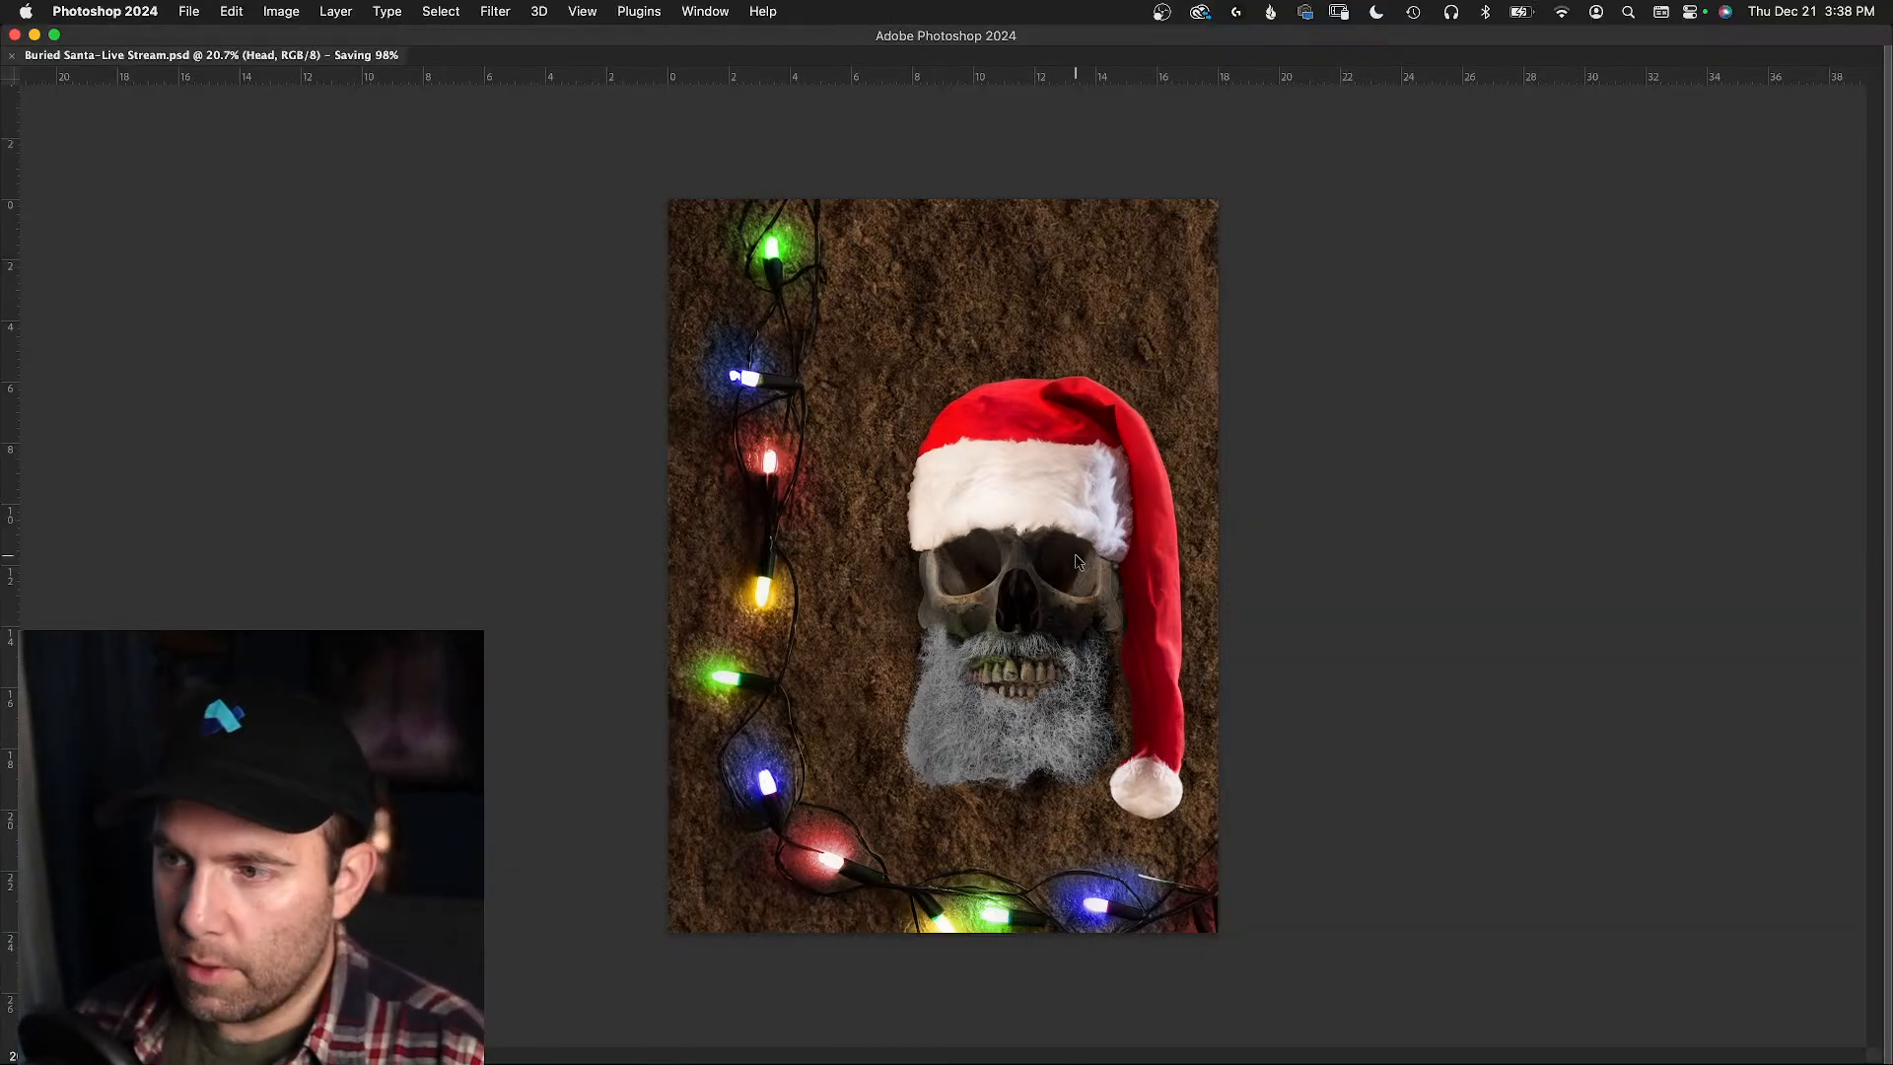
key(Tab)
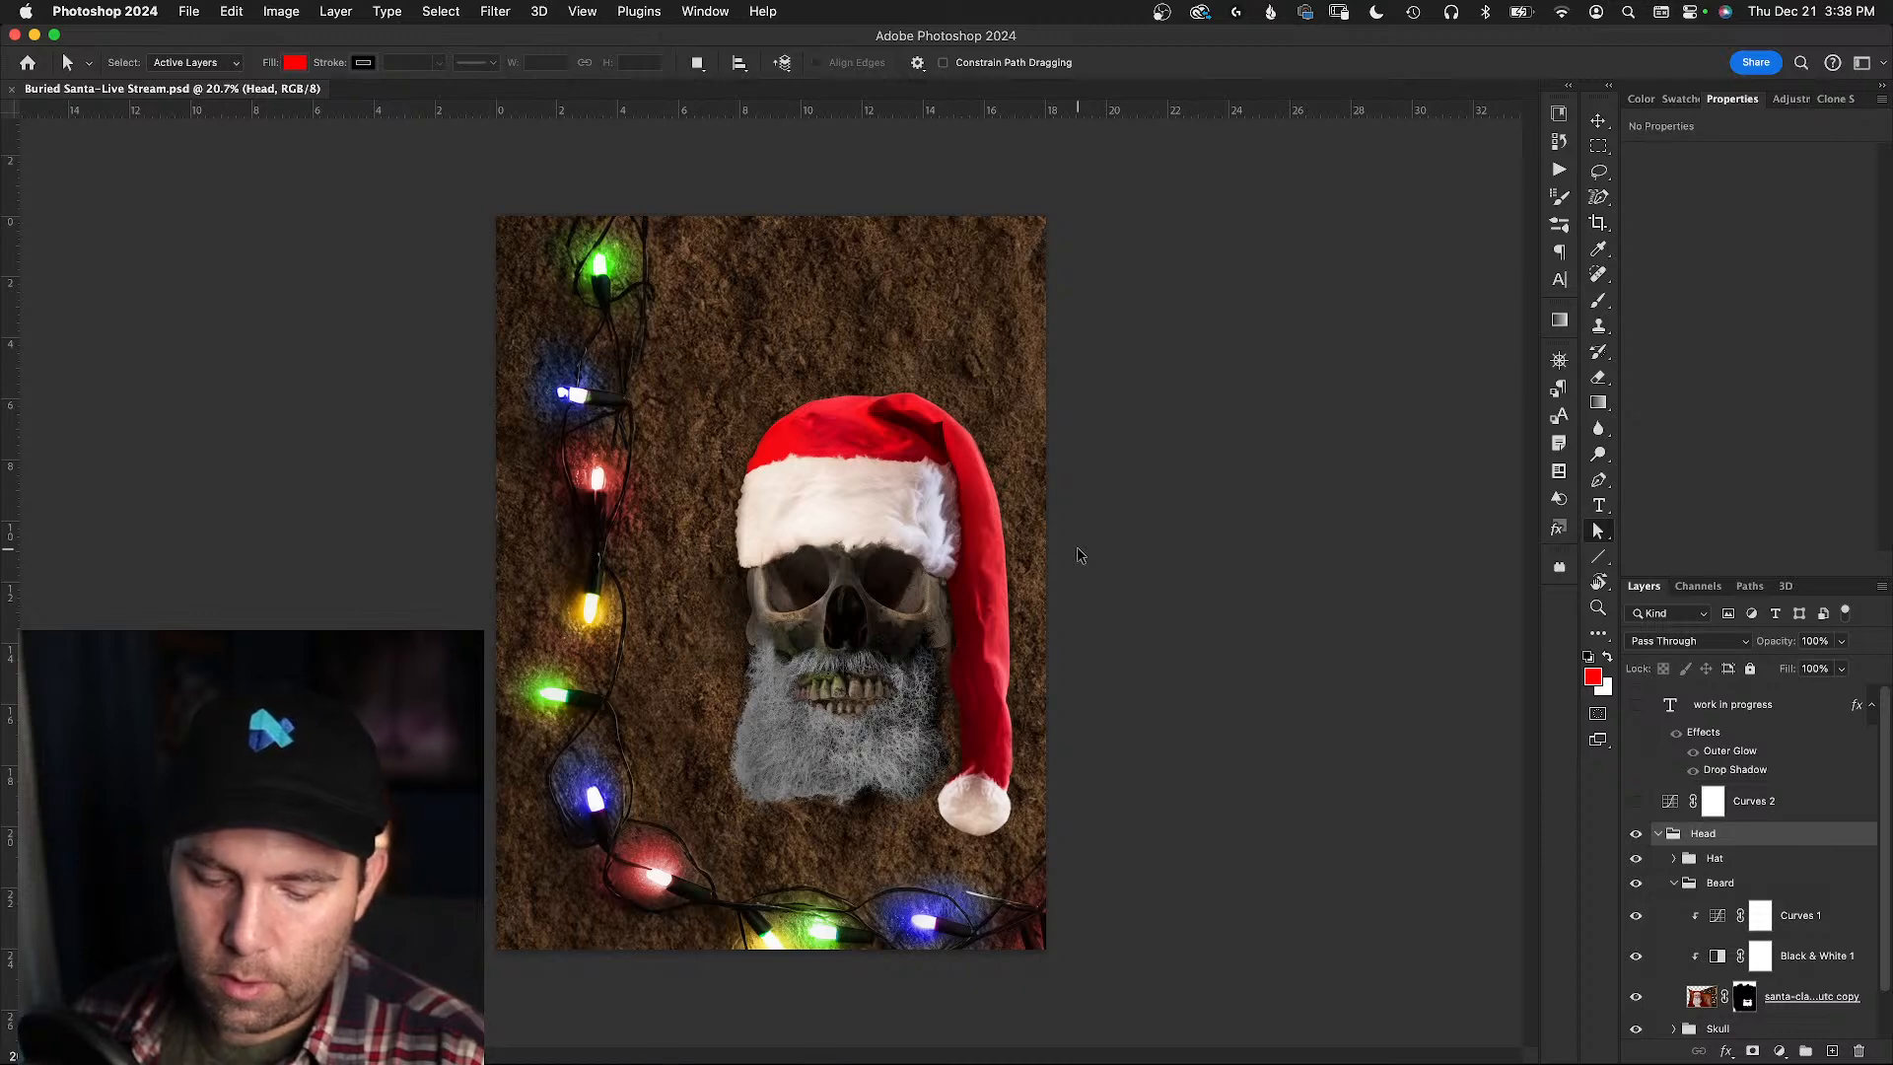
- Step back and forth through the recent Head moves to compare the placements, ending on the latest one
key(super+z)
key(super+z)
key(super+z)
key(super+z)
key(super+z)
key(super+z)
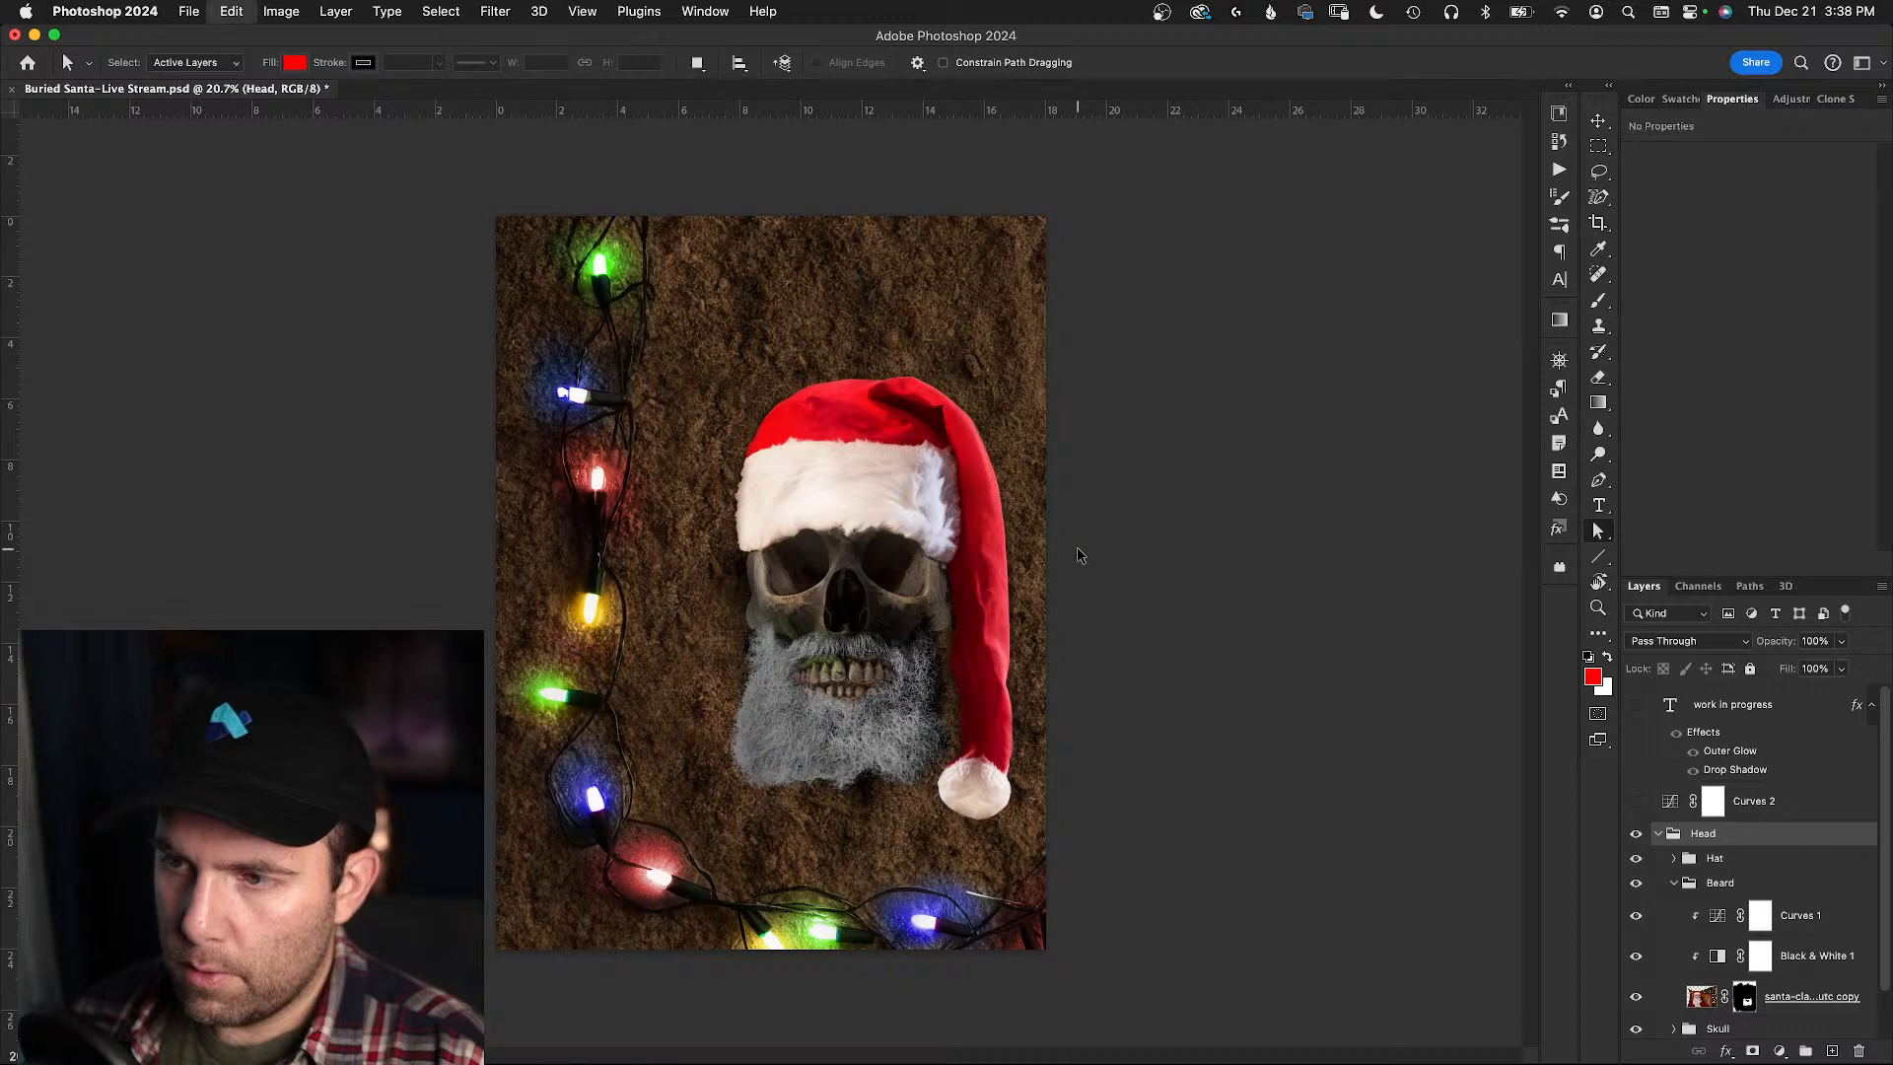
key(super+z)
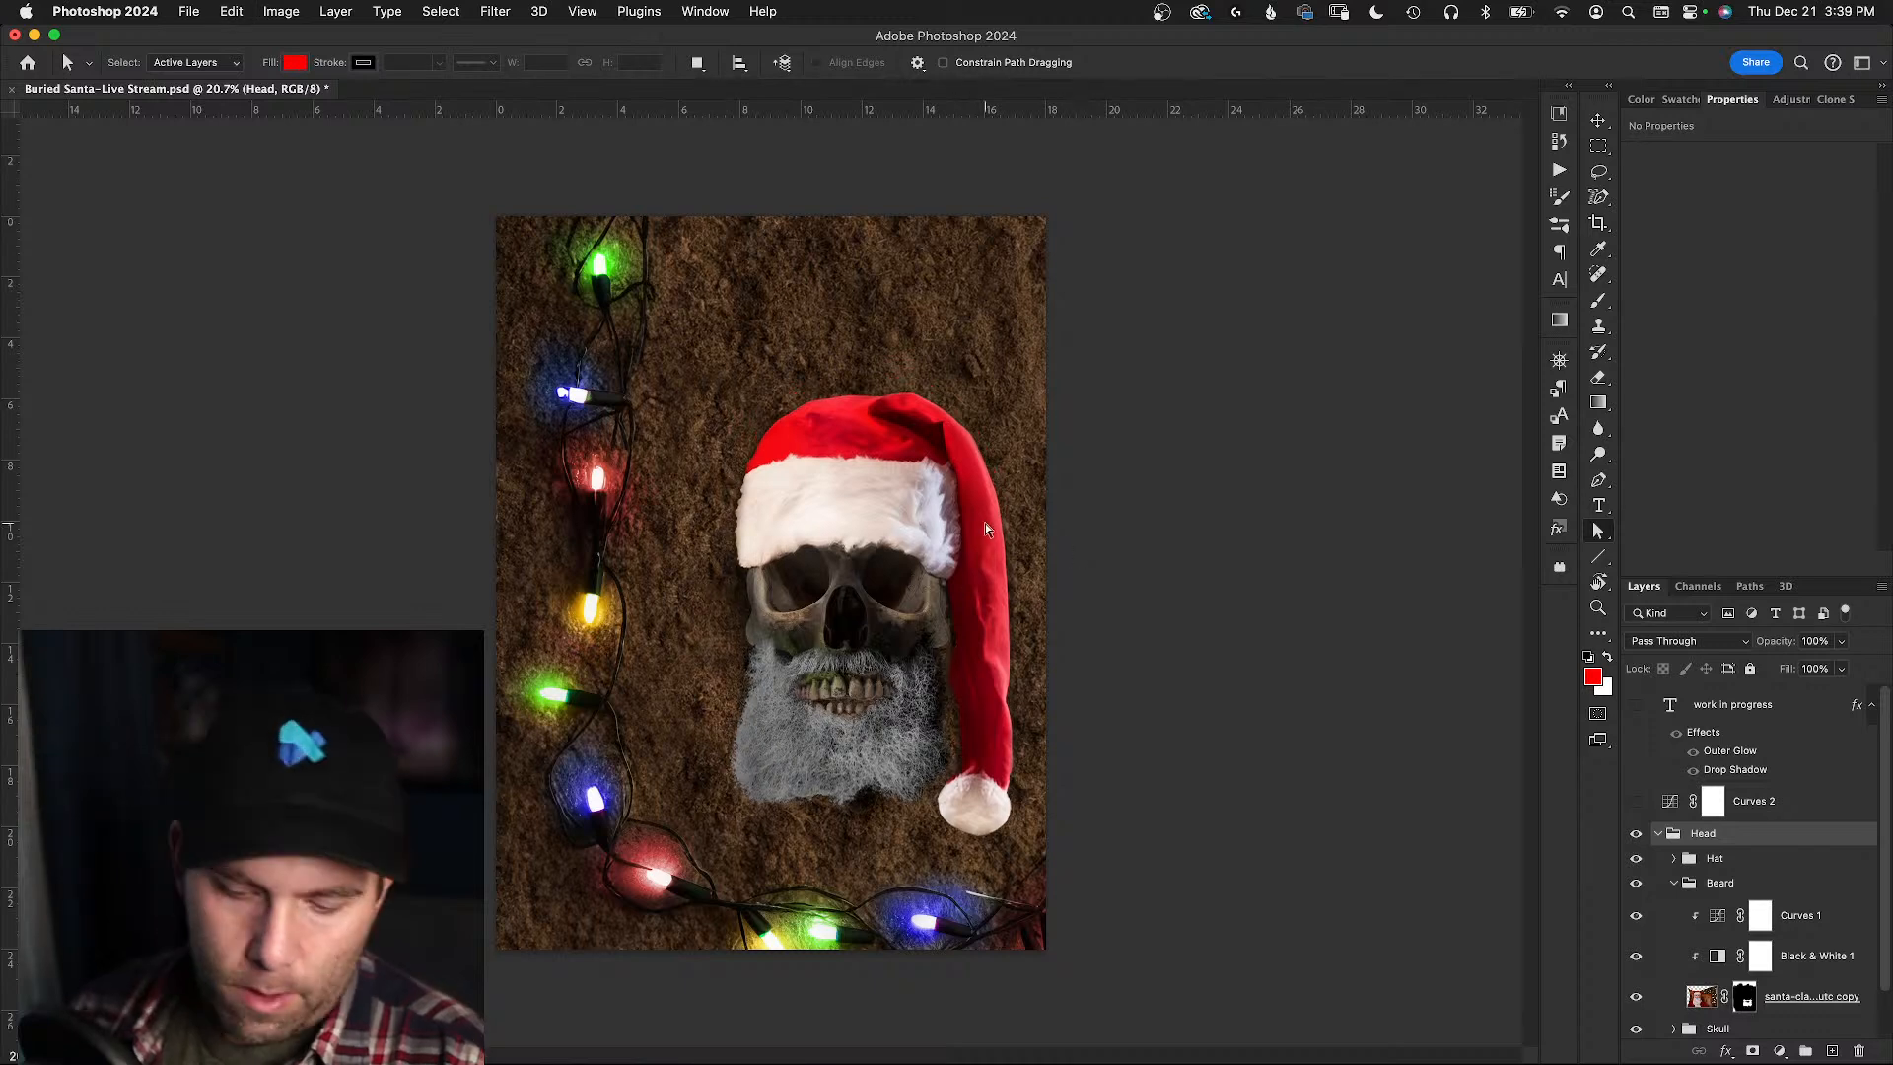
- Scale the Head group proportionally to 108.93% and move it up and slightly away from the string of lights
key(super+t)
drag(561, 336, 494, 260)
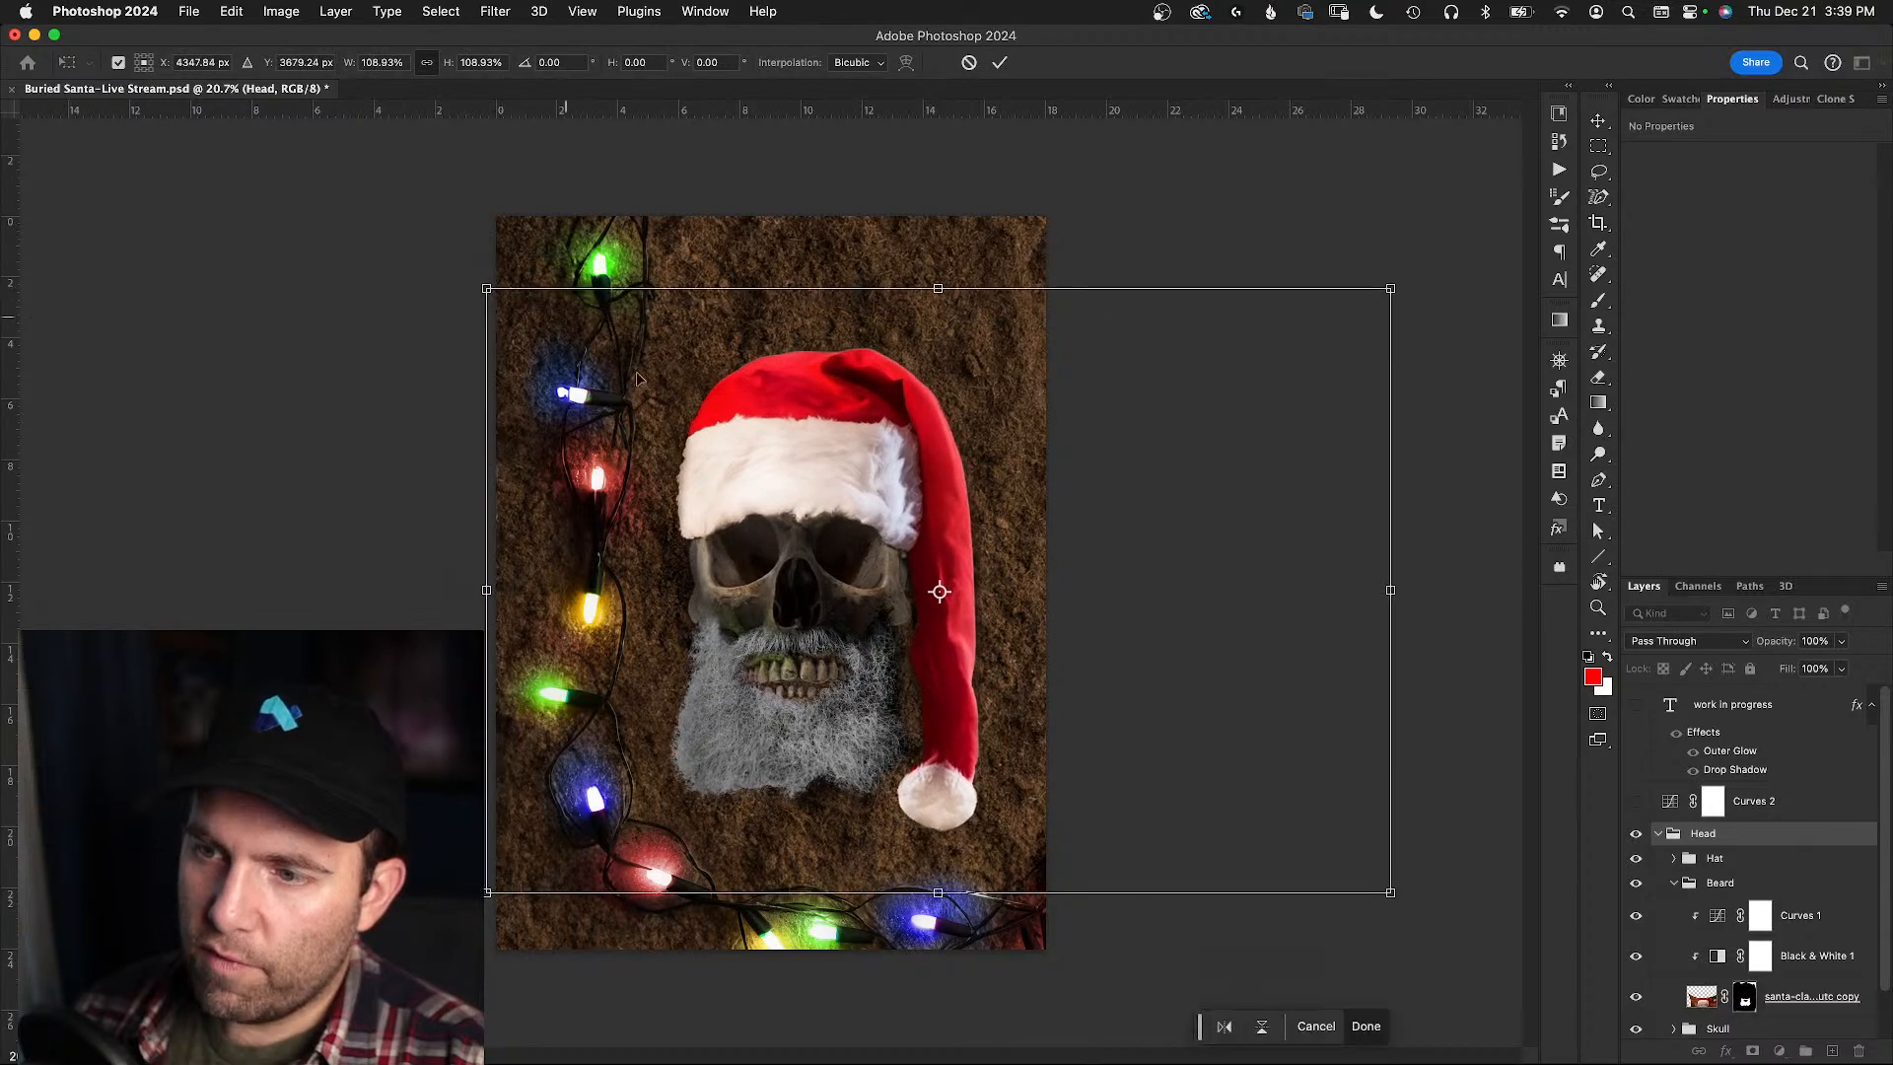
mouse_move(828, 546)
mouse_down()
mouse_move(858, 523)
mouse_move(841, 520)
mouse_up()
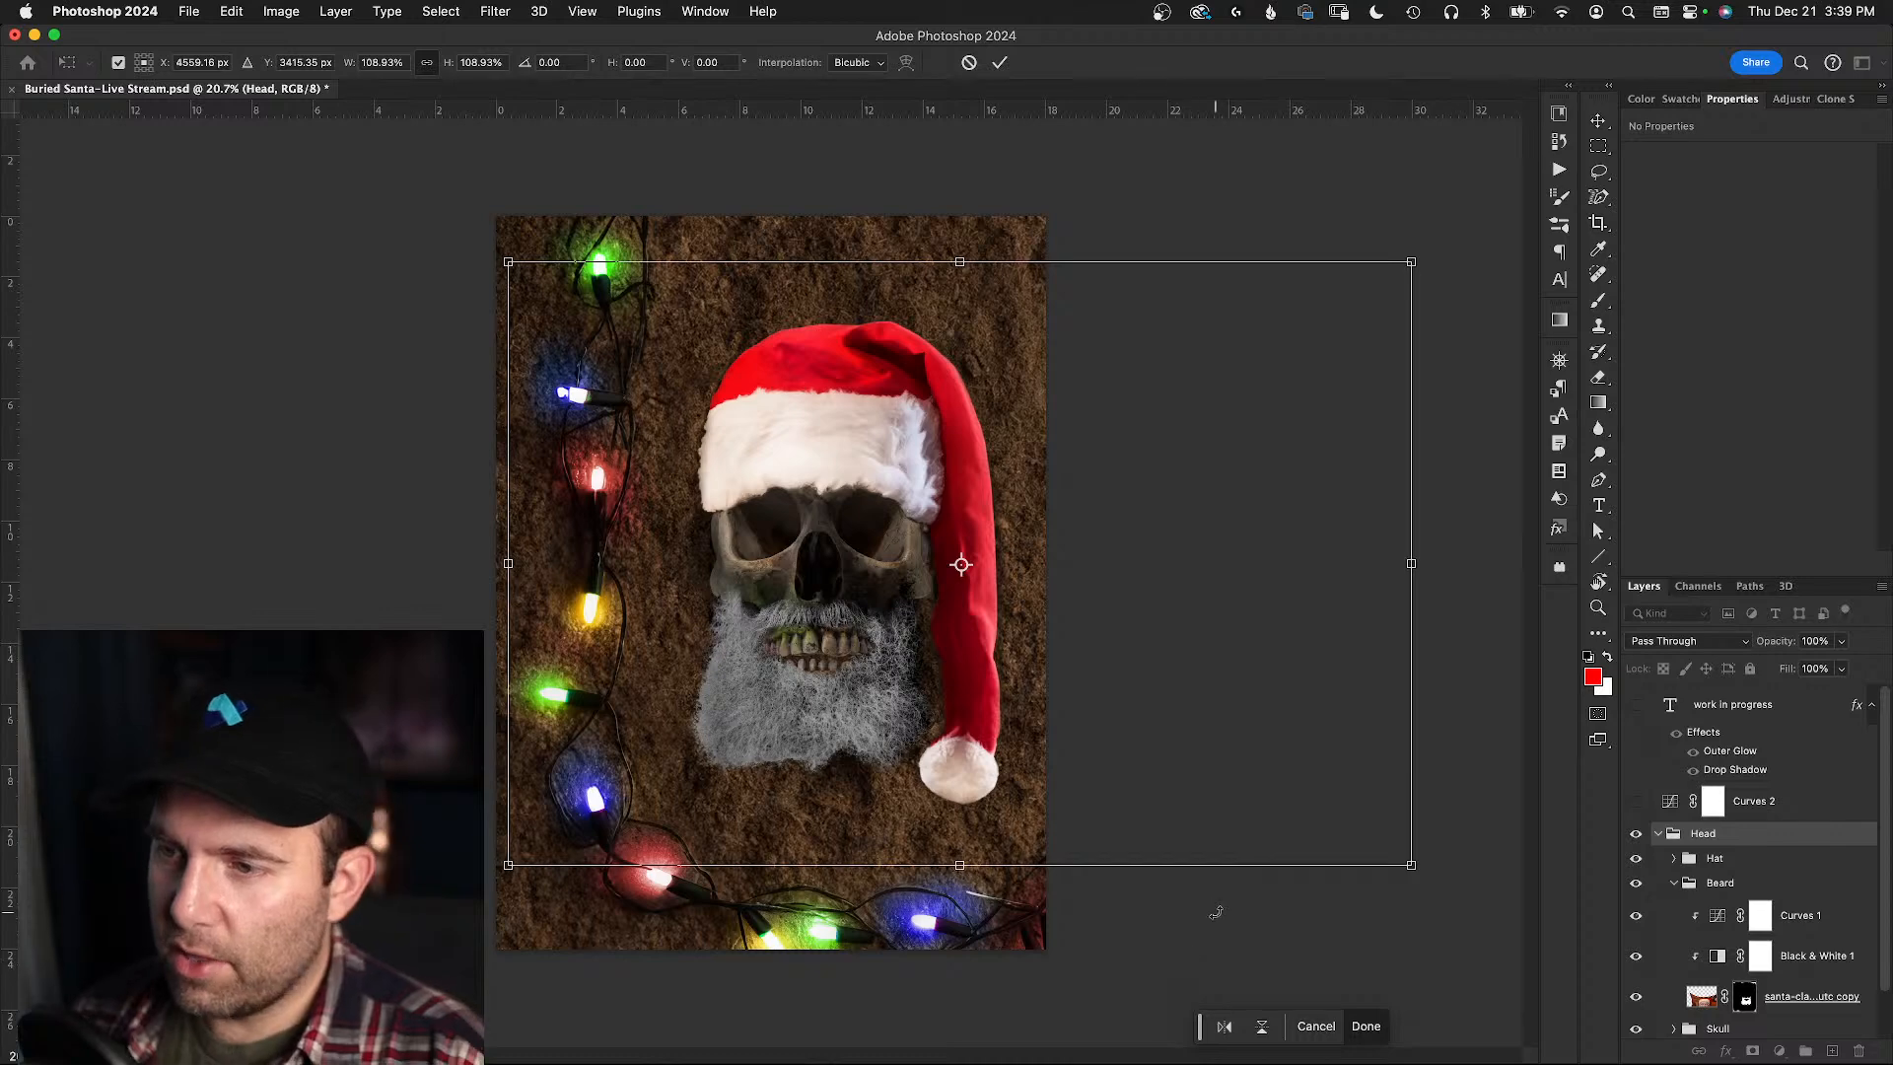
click(1365, 1018)
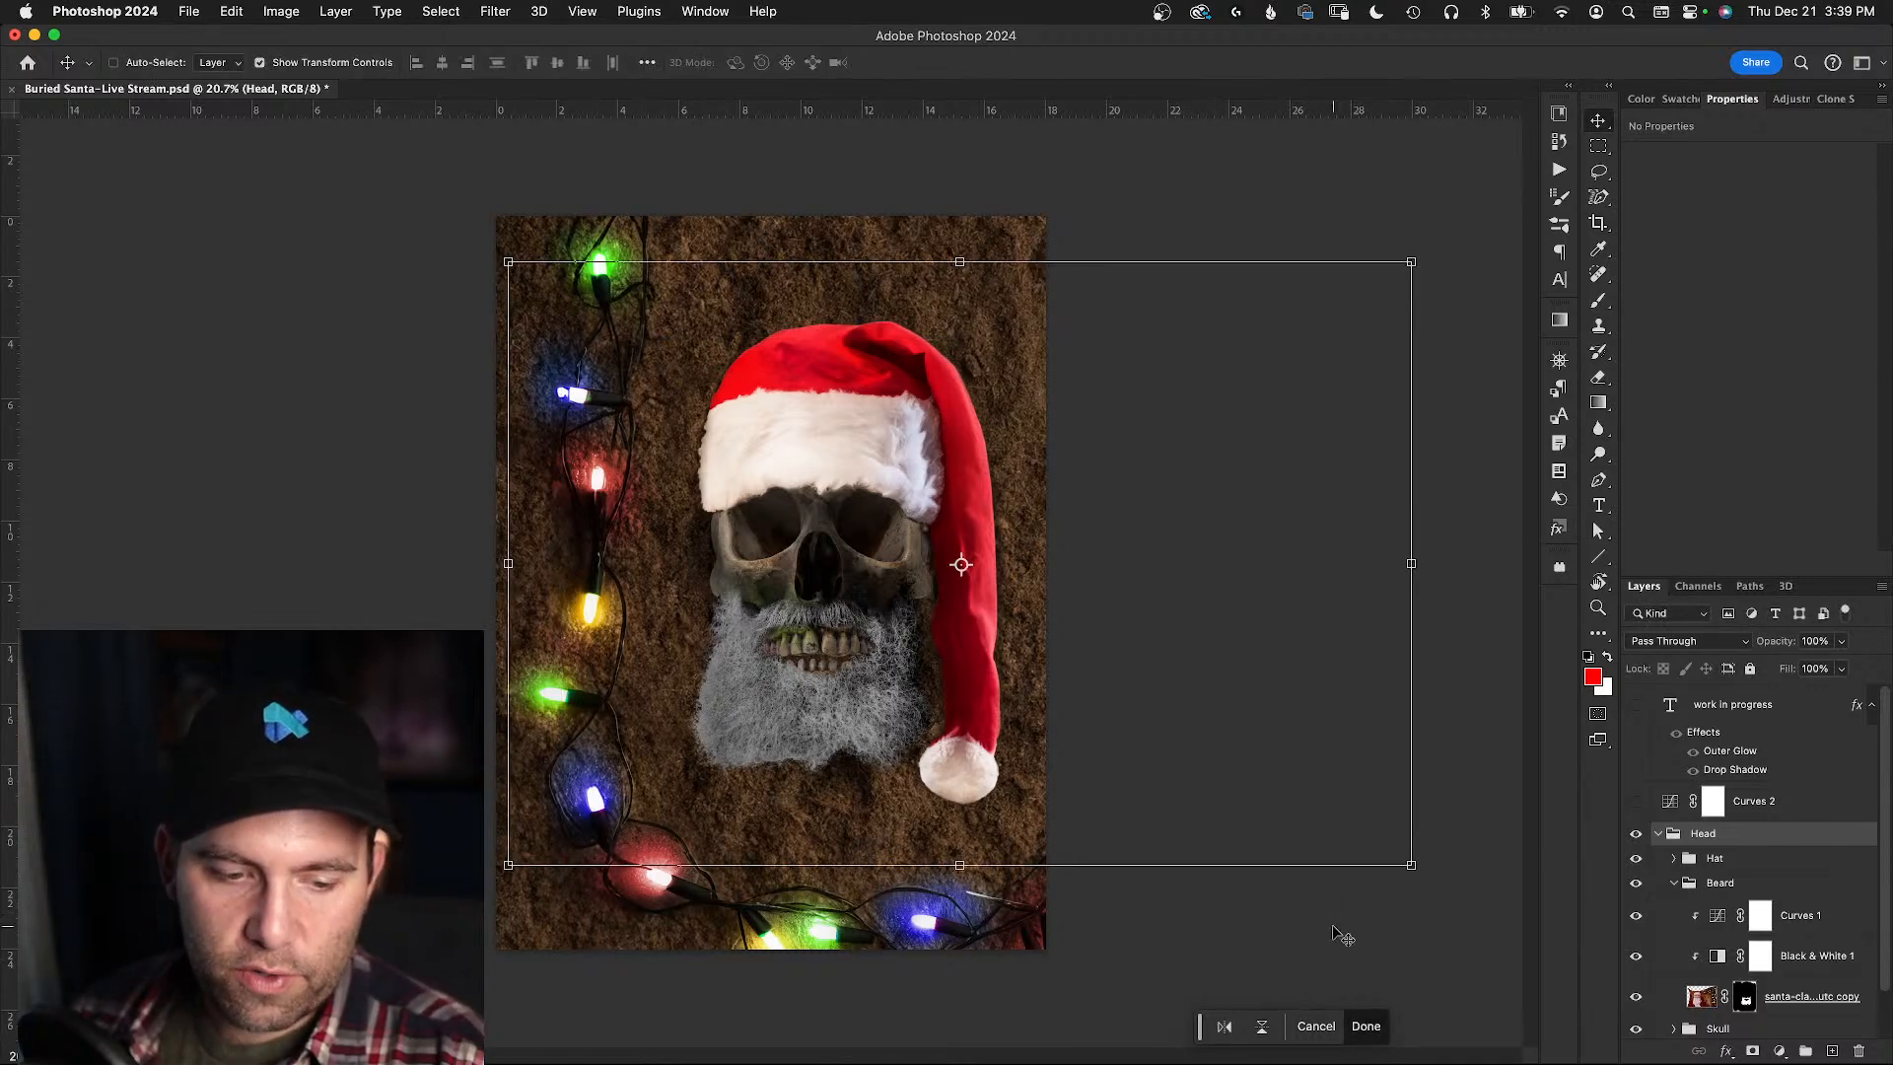
- Preview the poster full screen with panels, transform controls and rulers hidden, and return to the standard screen mode
key(f)
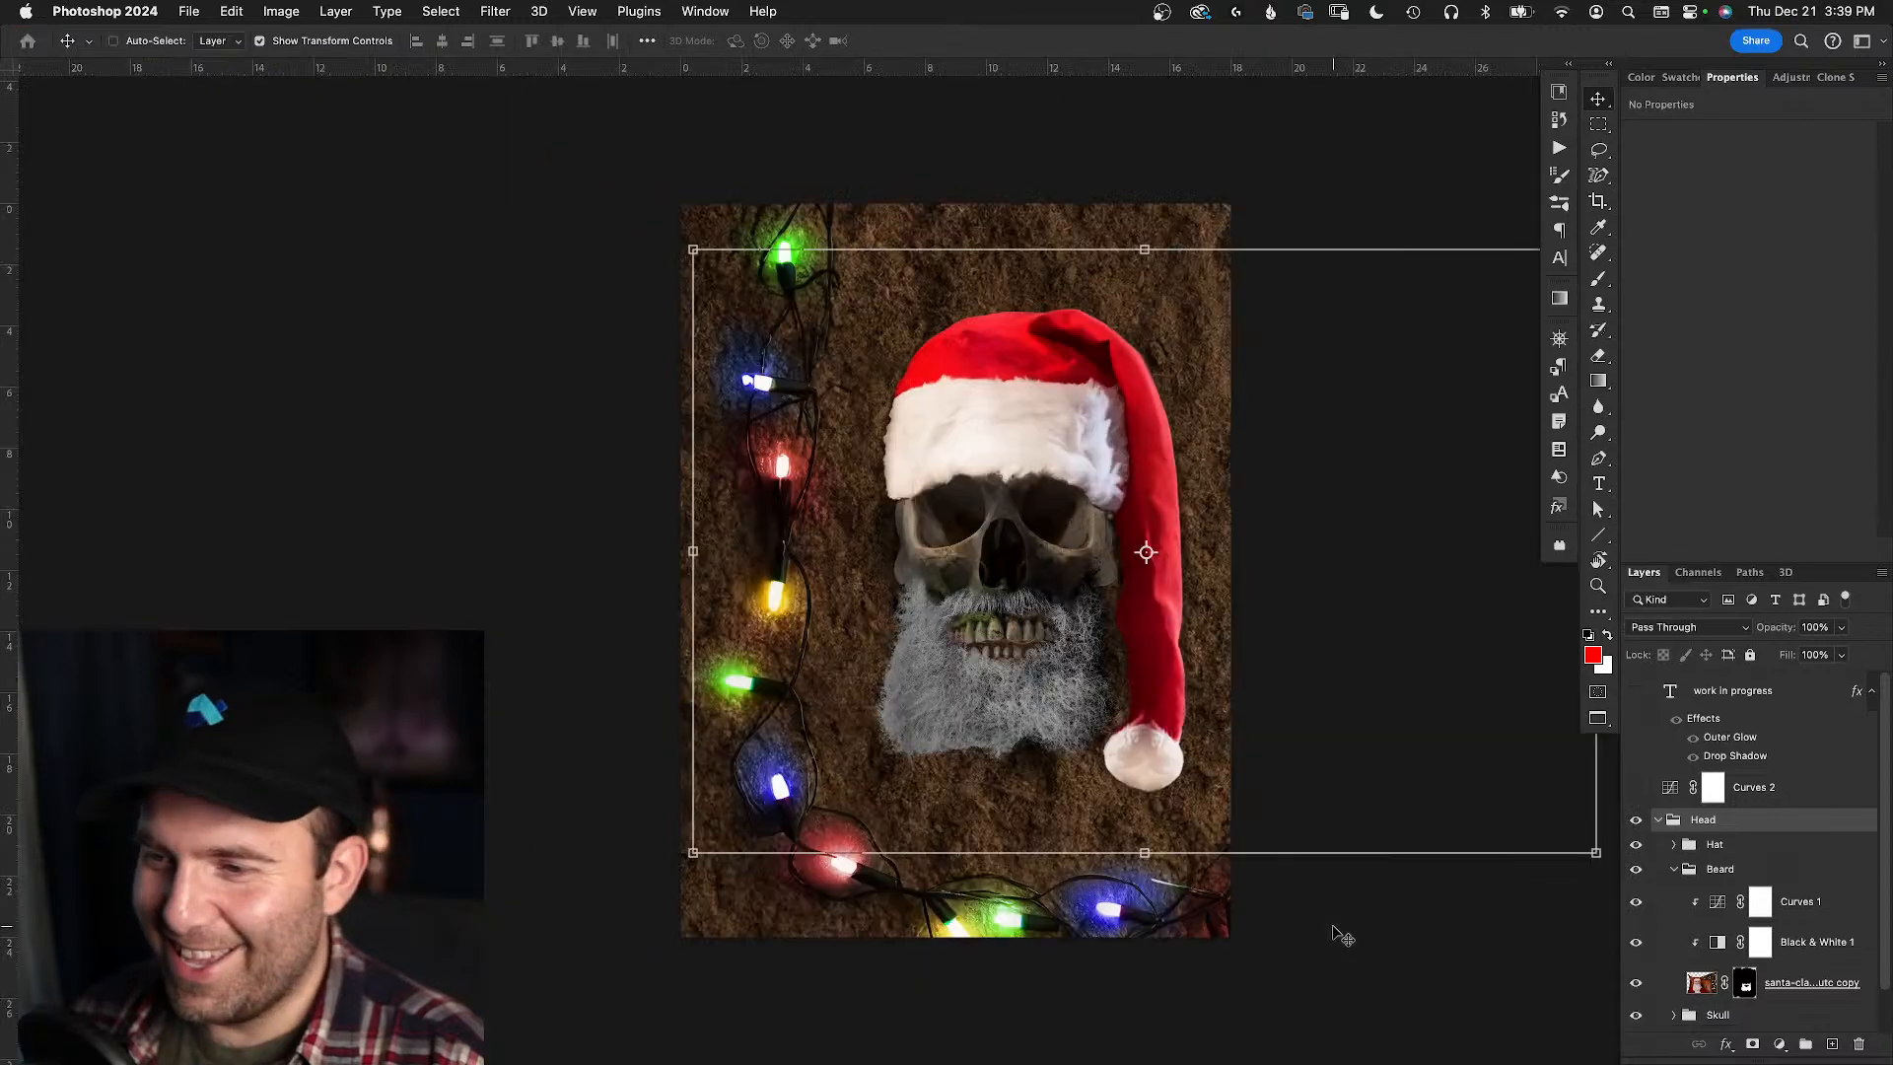
key(Tab)
key(super+h)
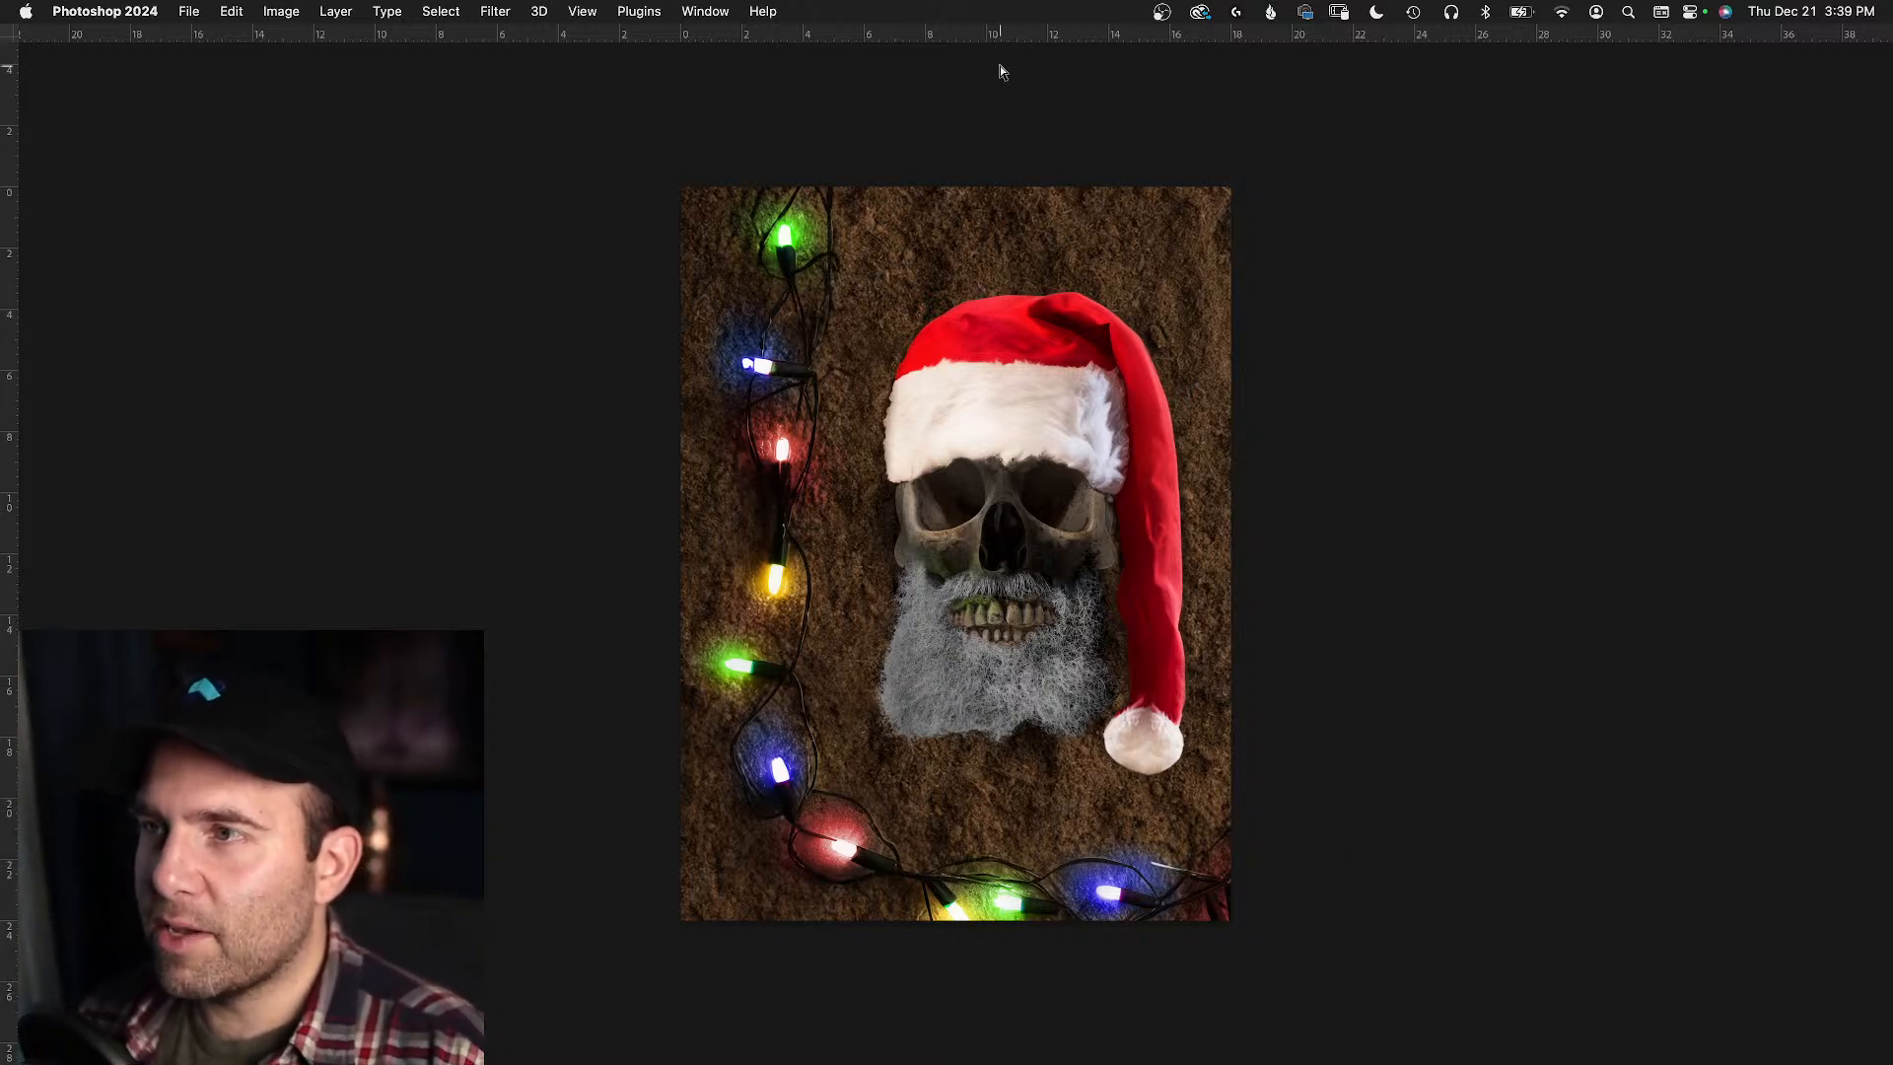
right_click(997, 32)
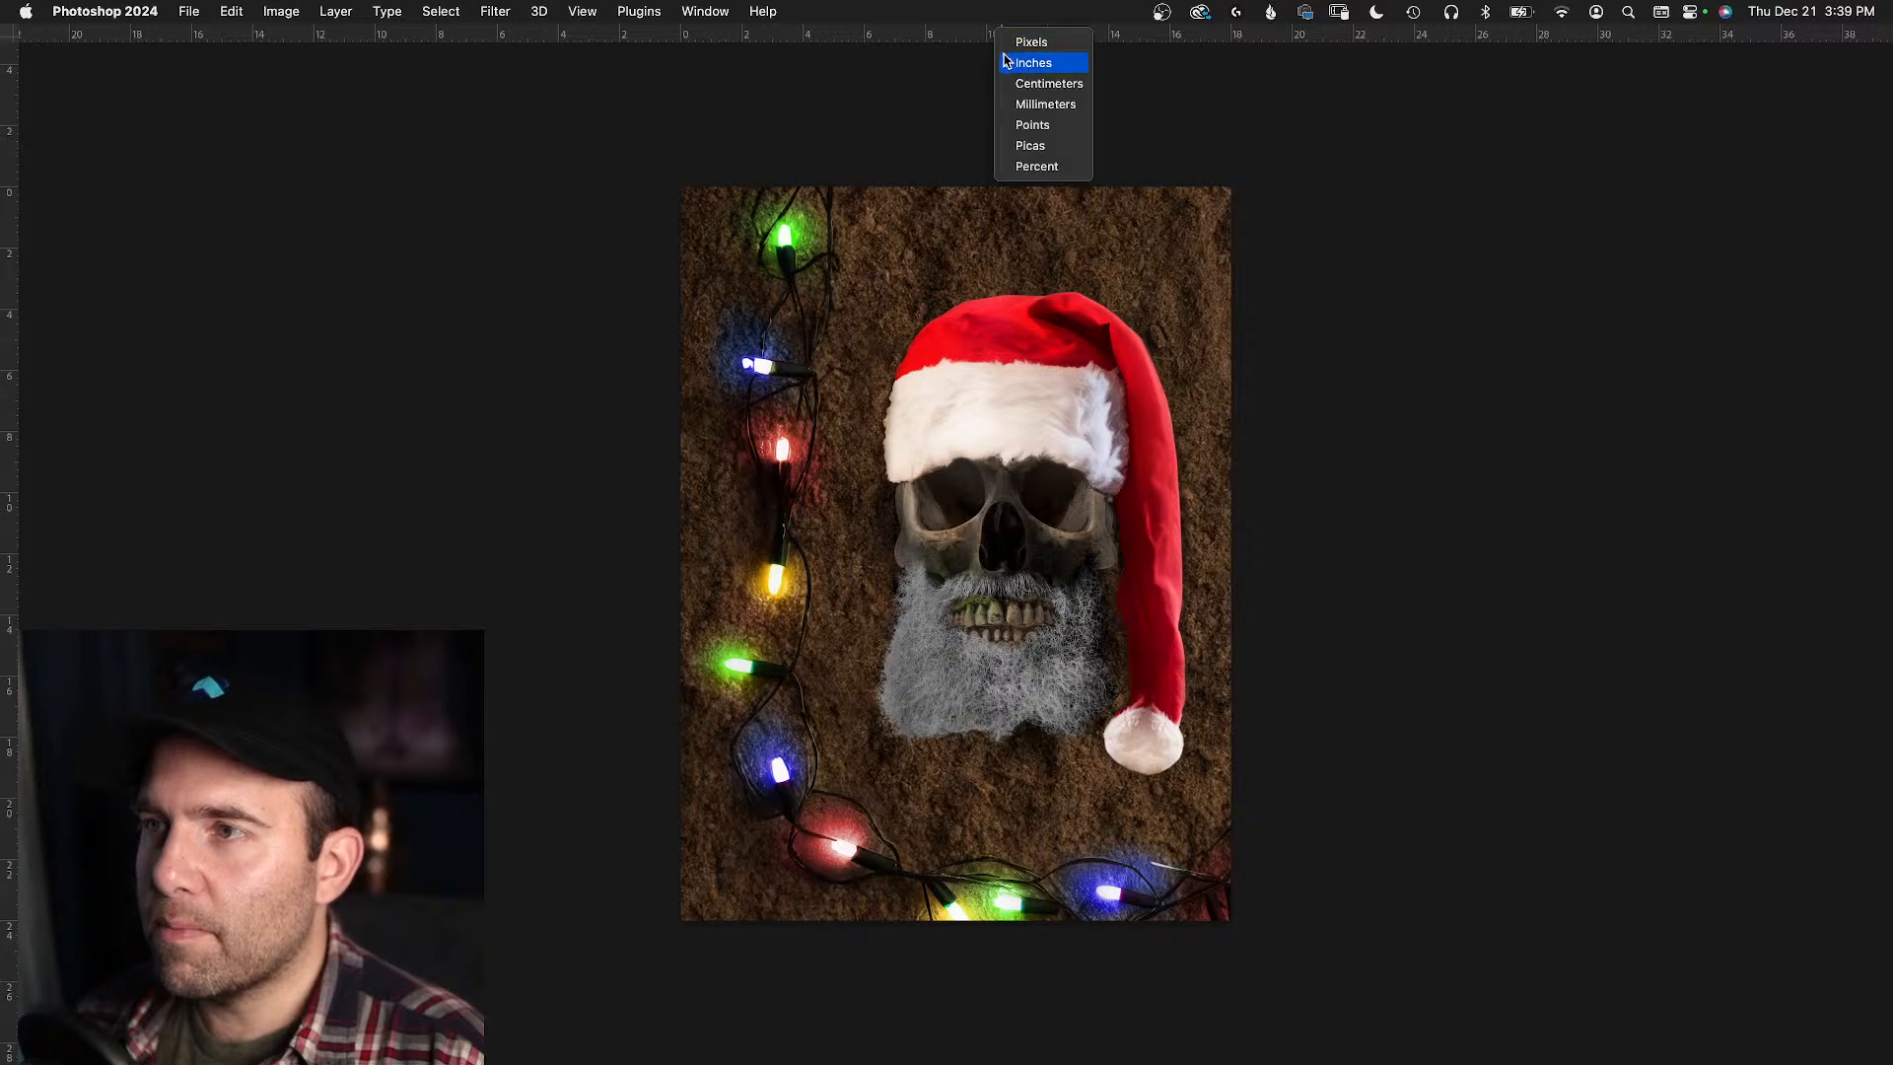
key(Escape)
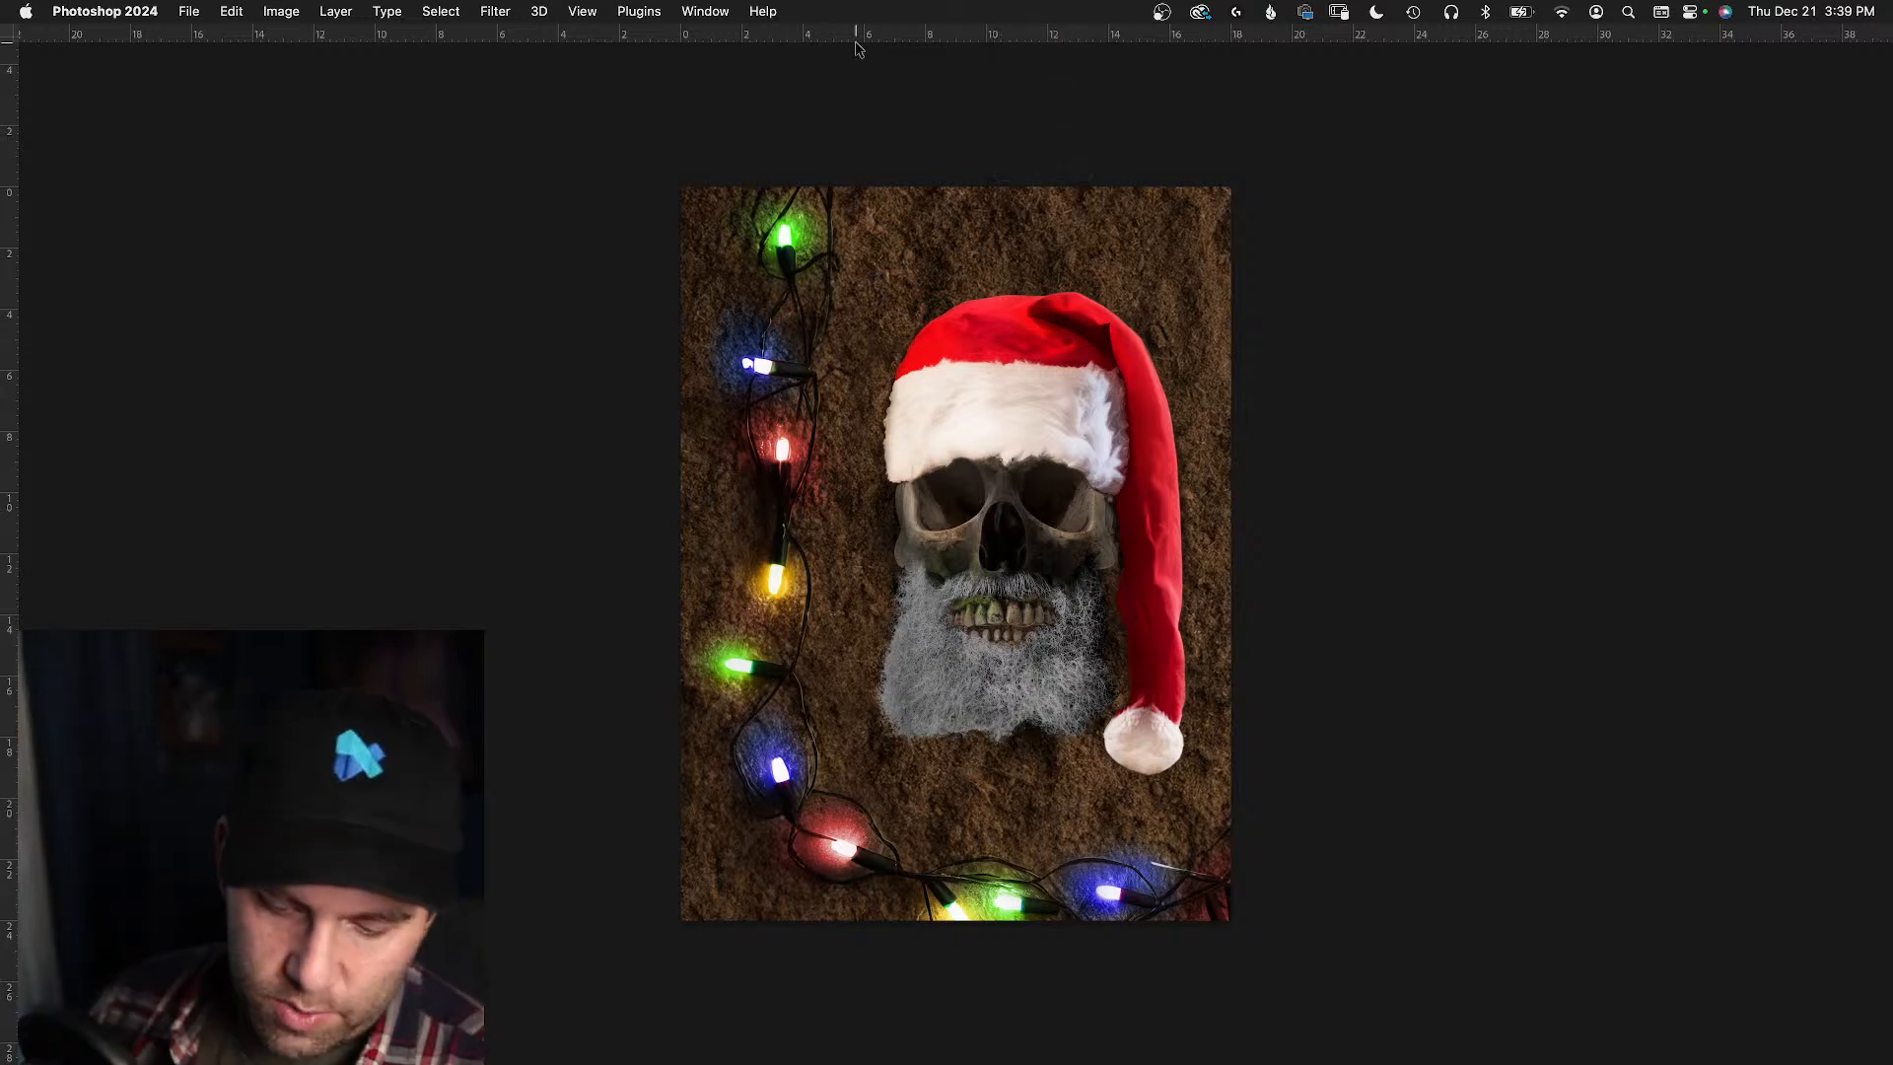
key(super+r)
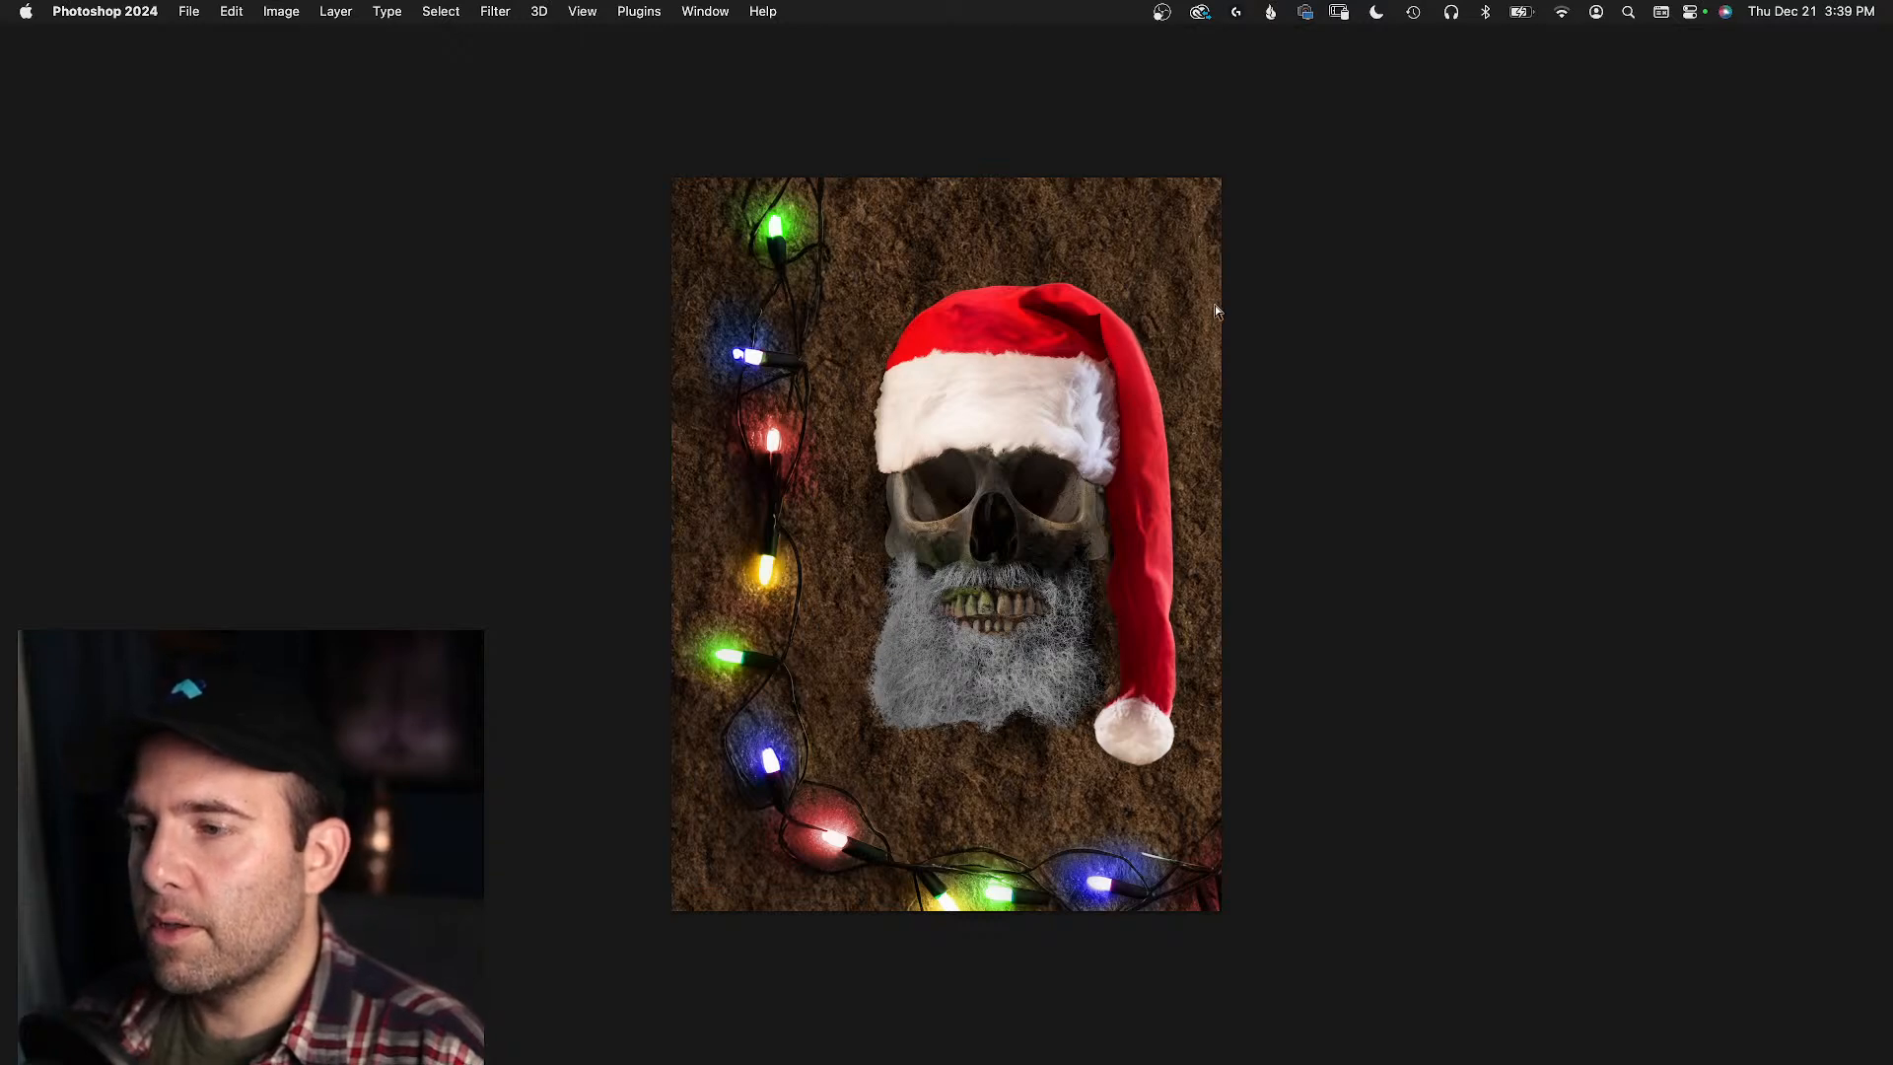
key(f)
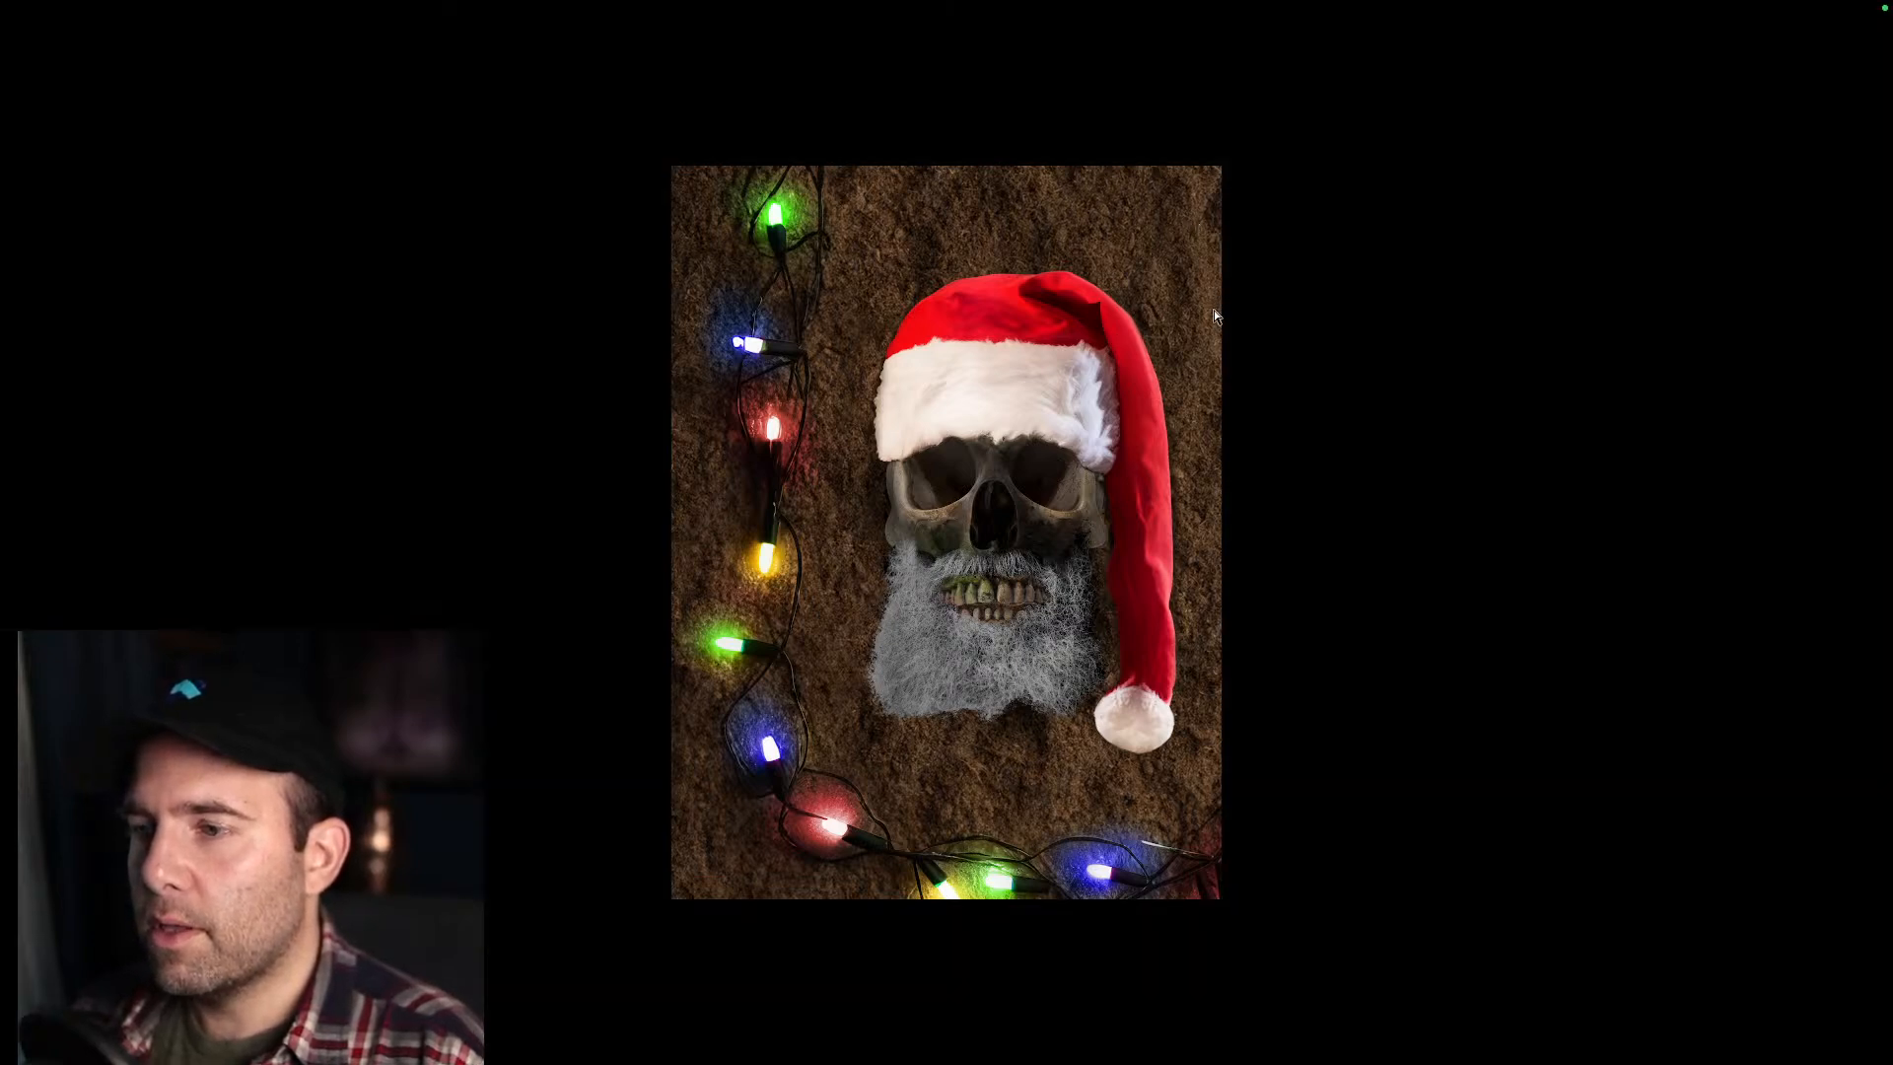
key(f)
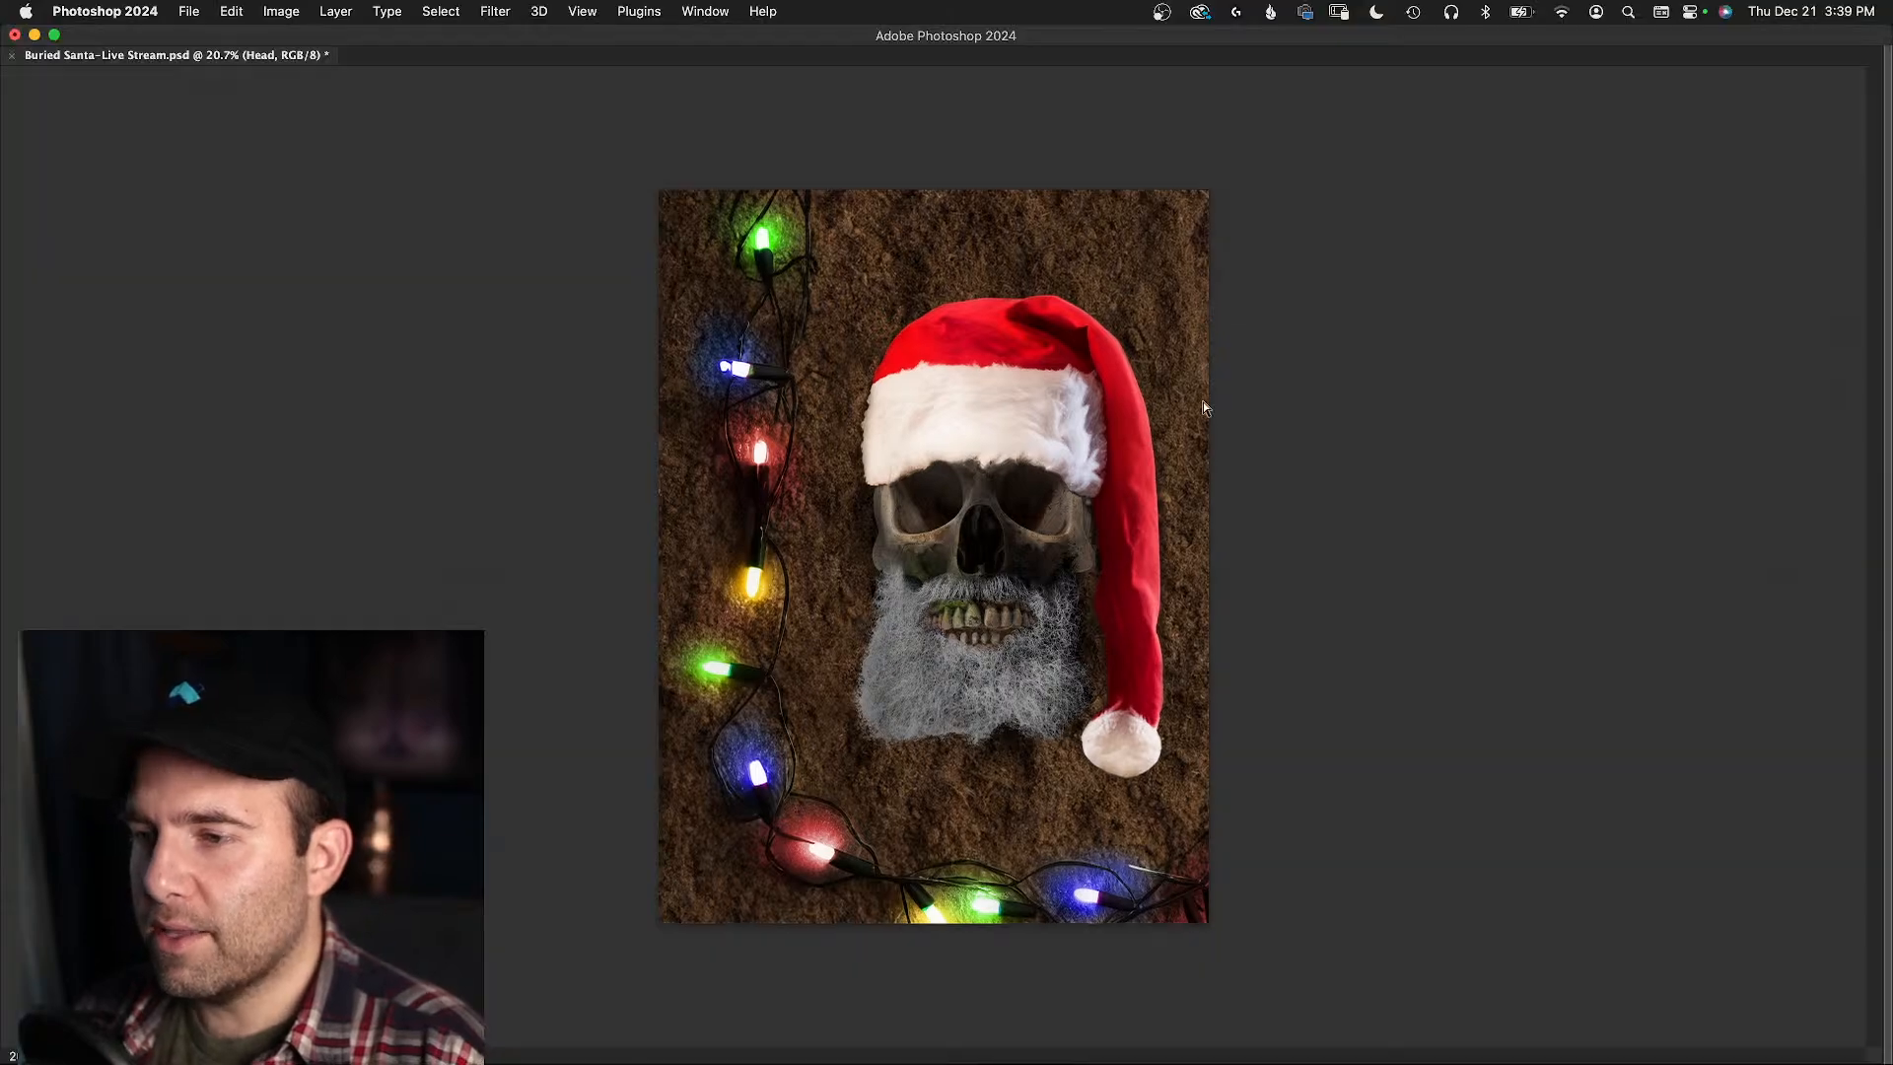
- Move the Head group straight down about 1.44 in and show its bounding box again
drag(1062, 540, 1062, 582)
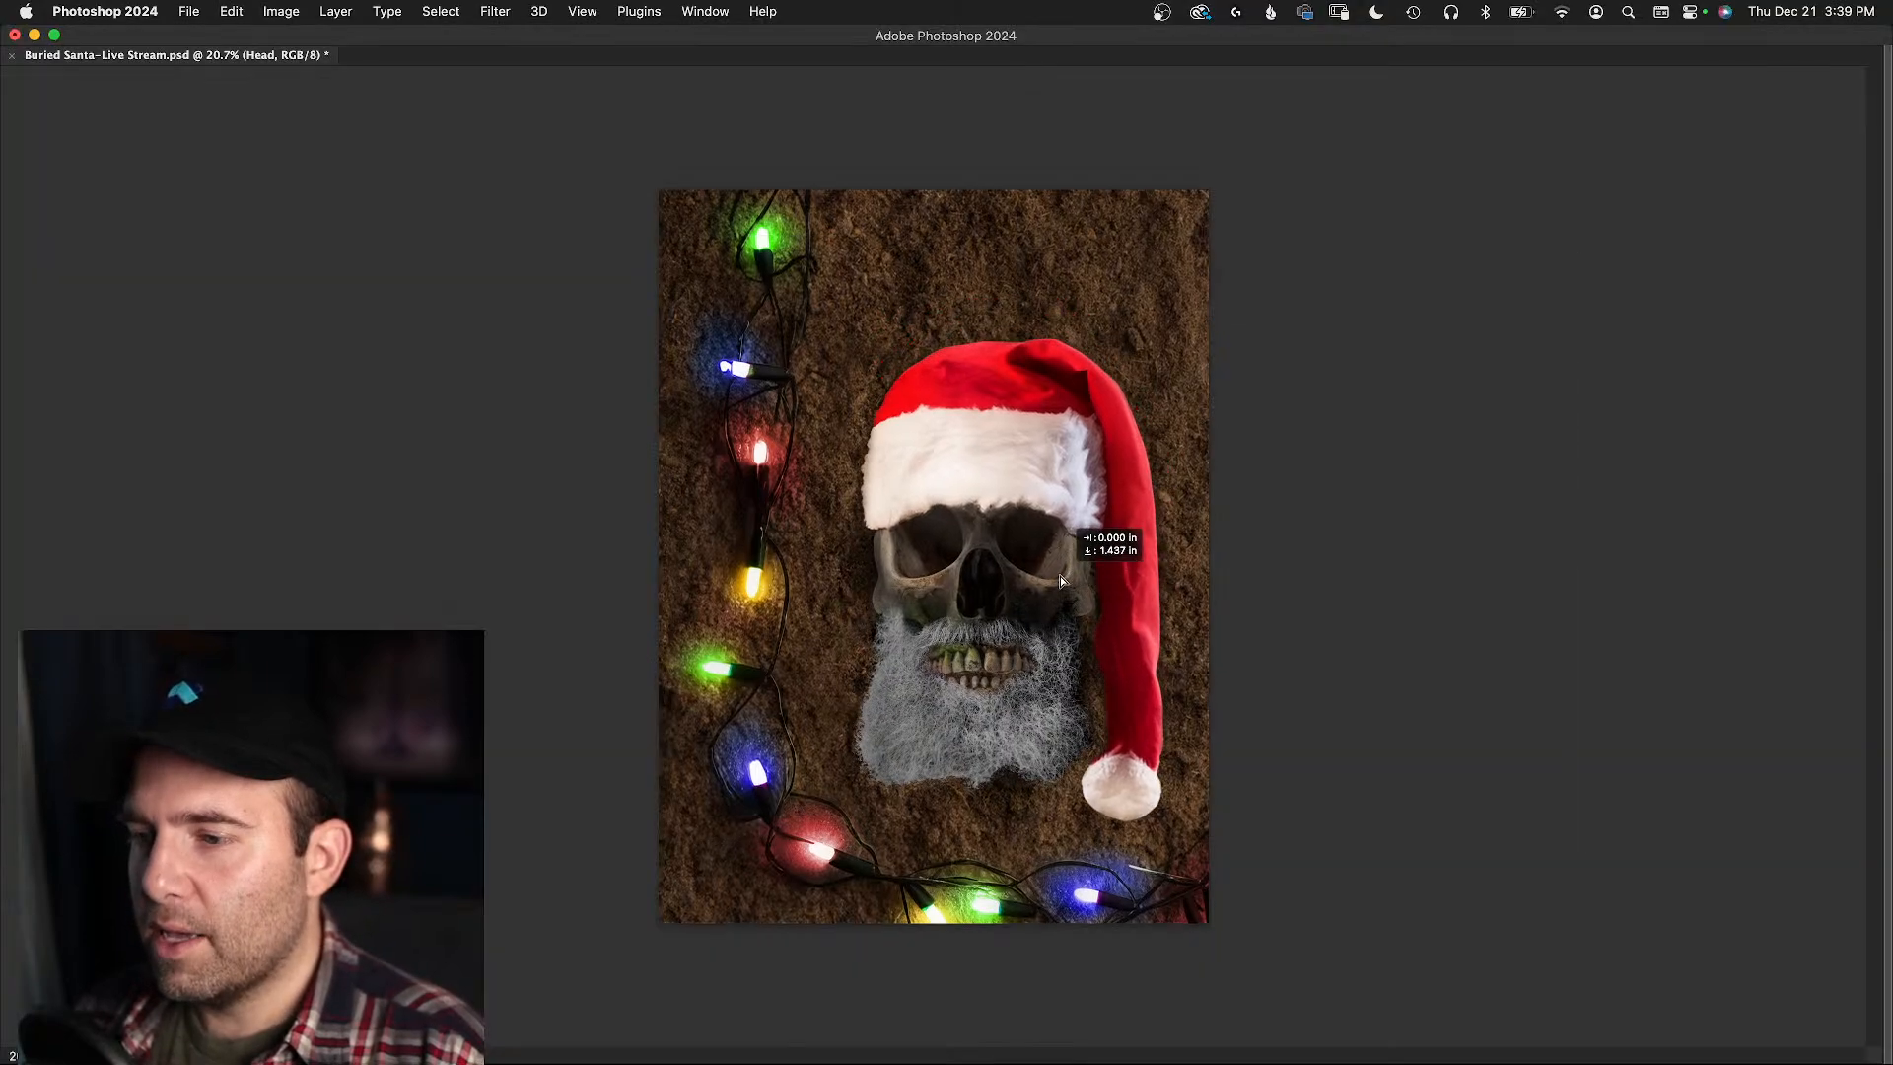
key(ctrl+t)
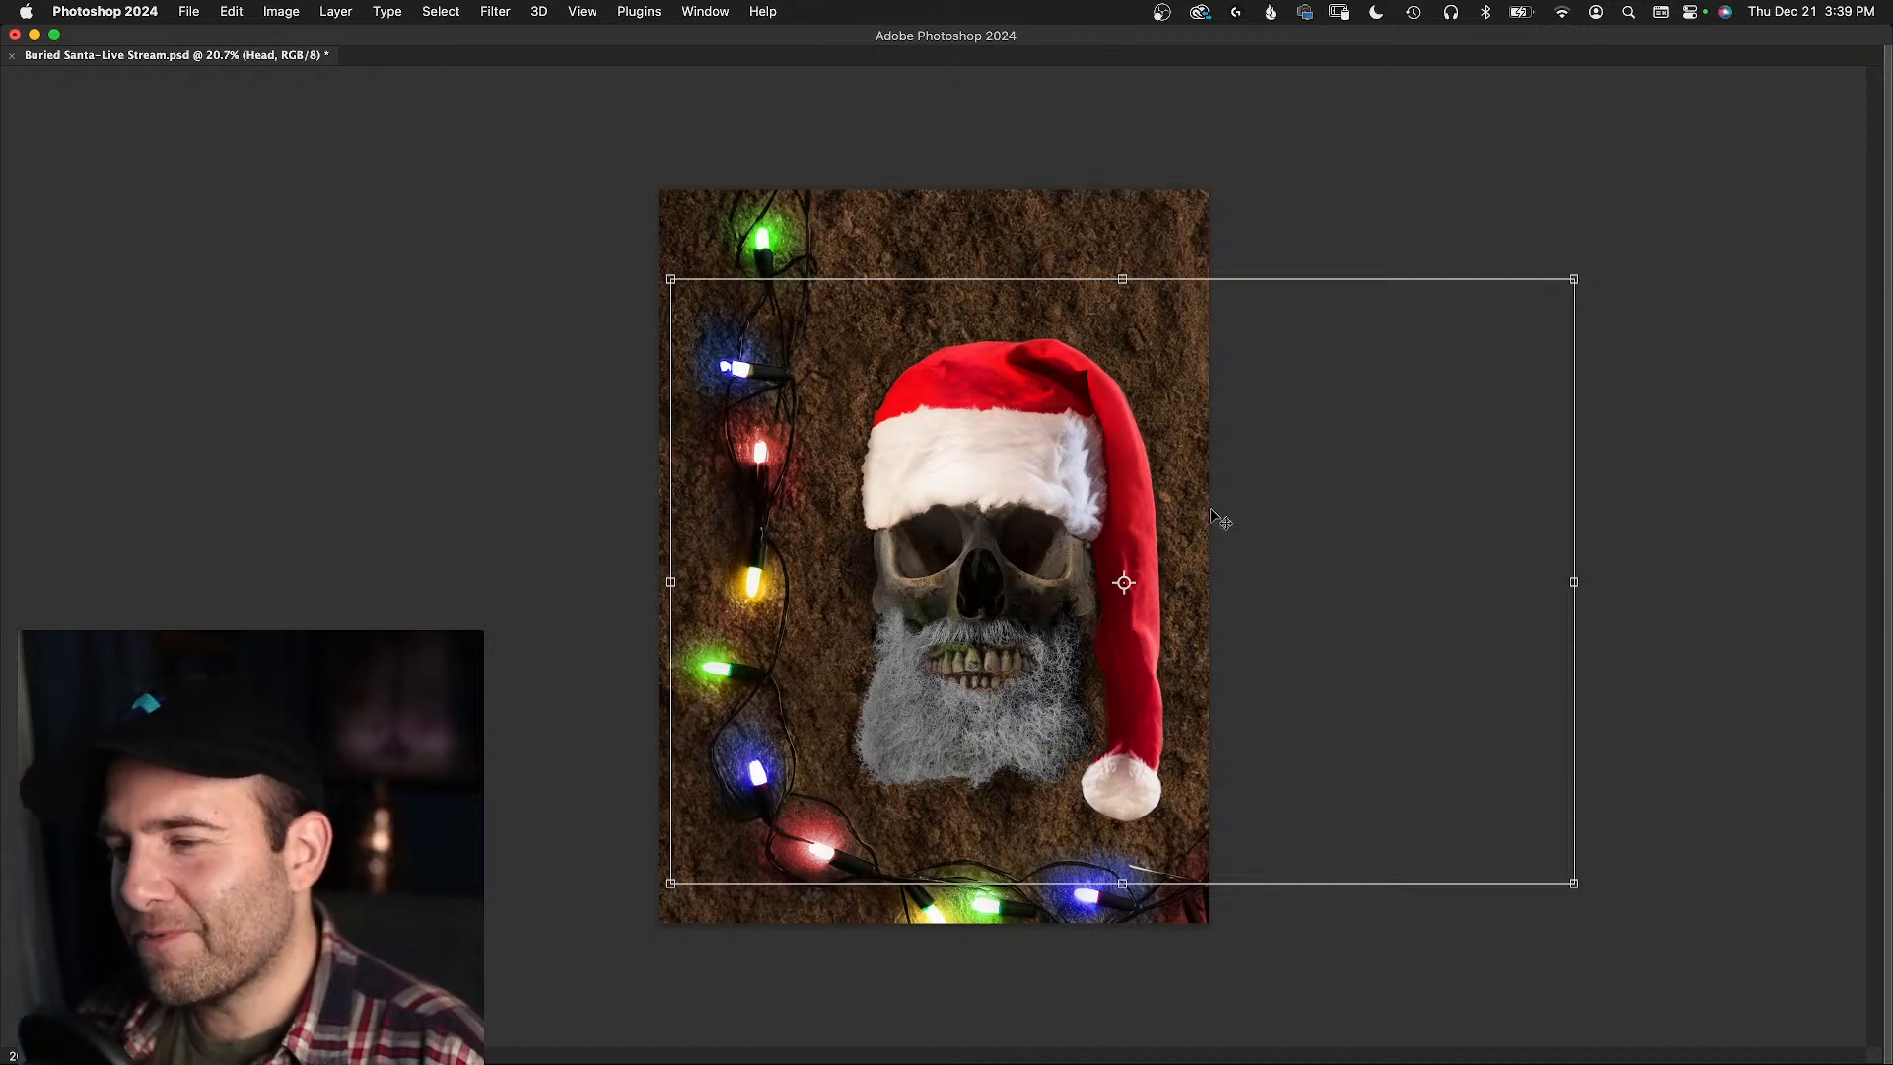
- Bring the interface panels back and move the Head group straight up, closer to the poster's upper edge
key(Return)
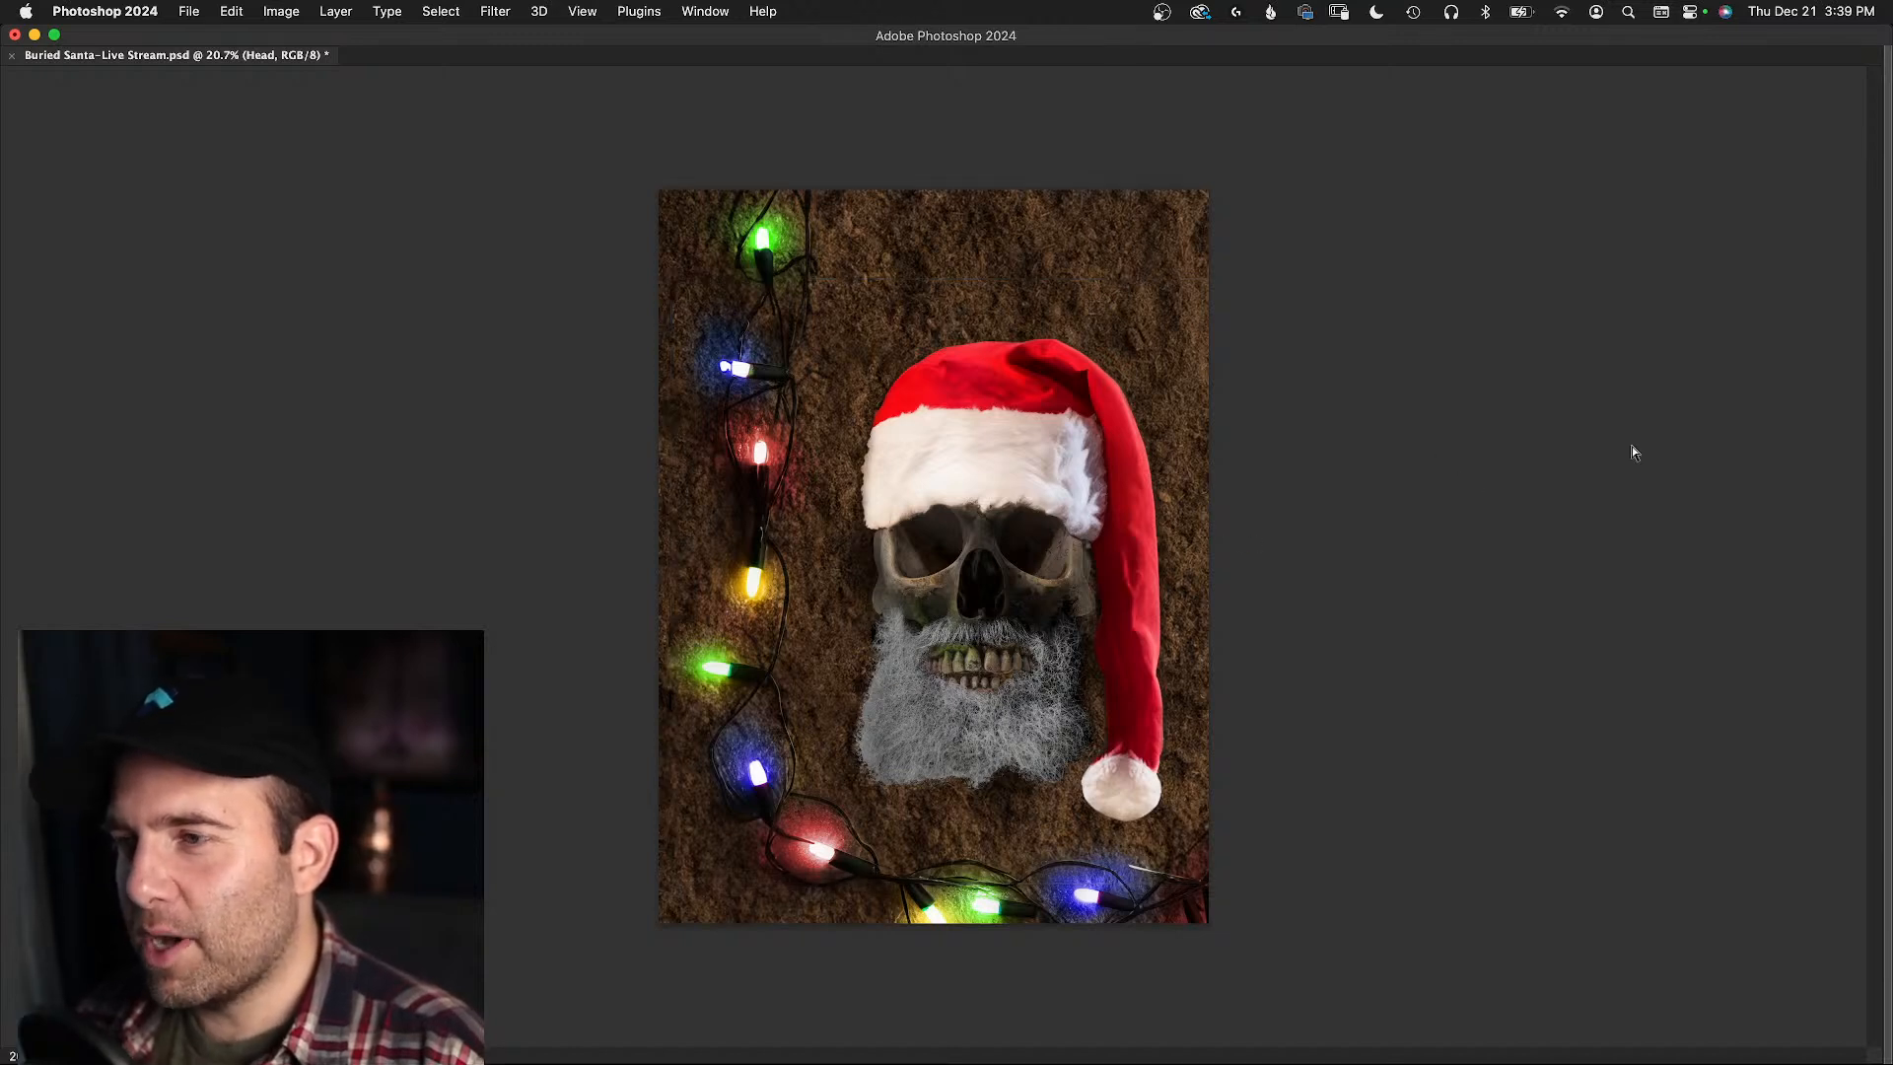
key(Tab)
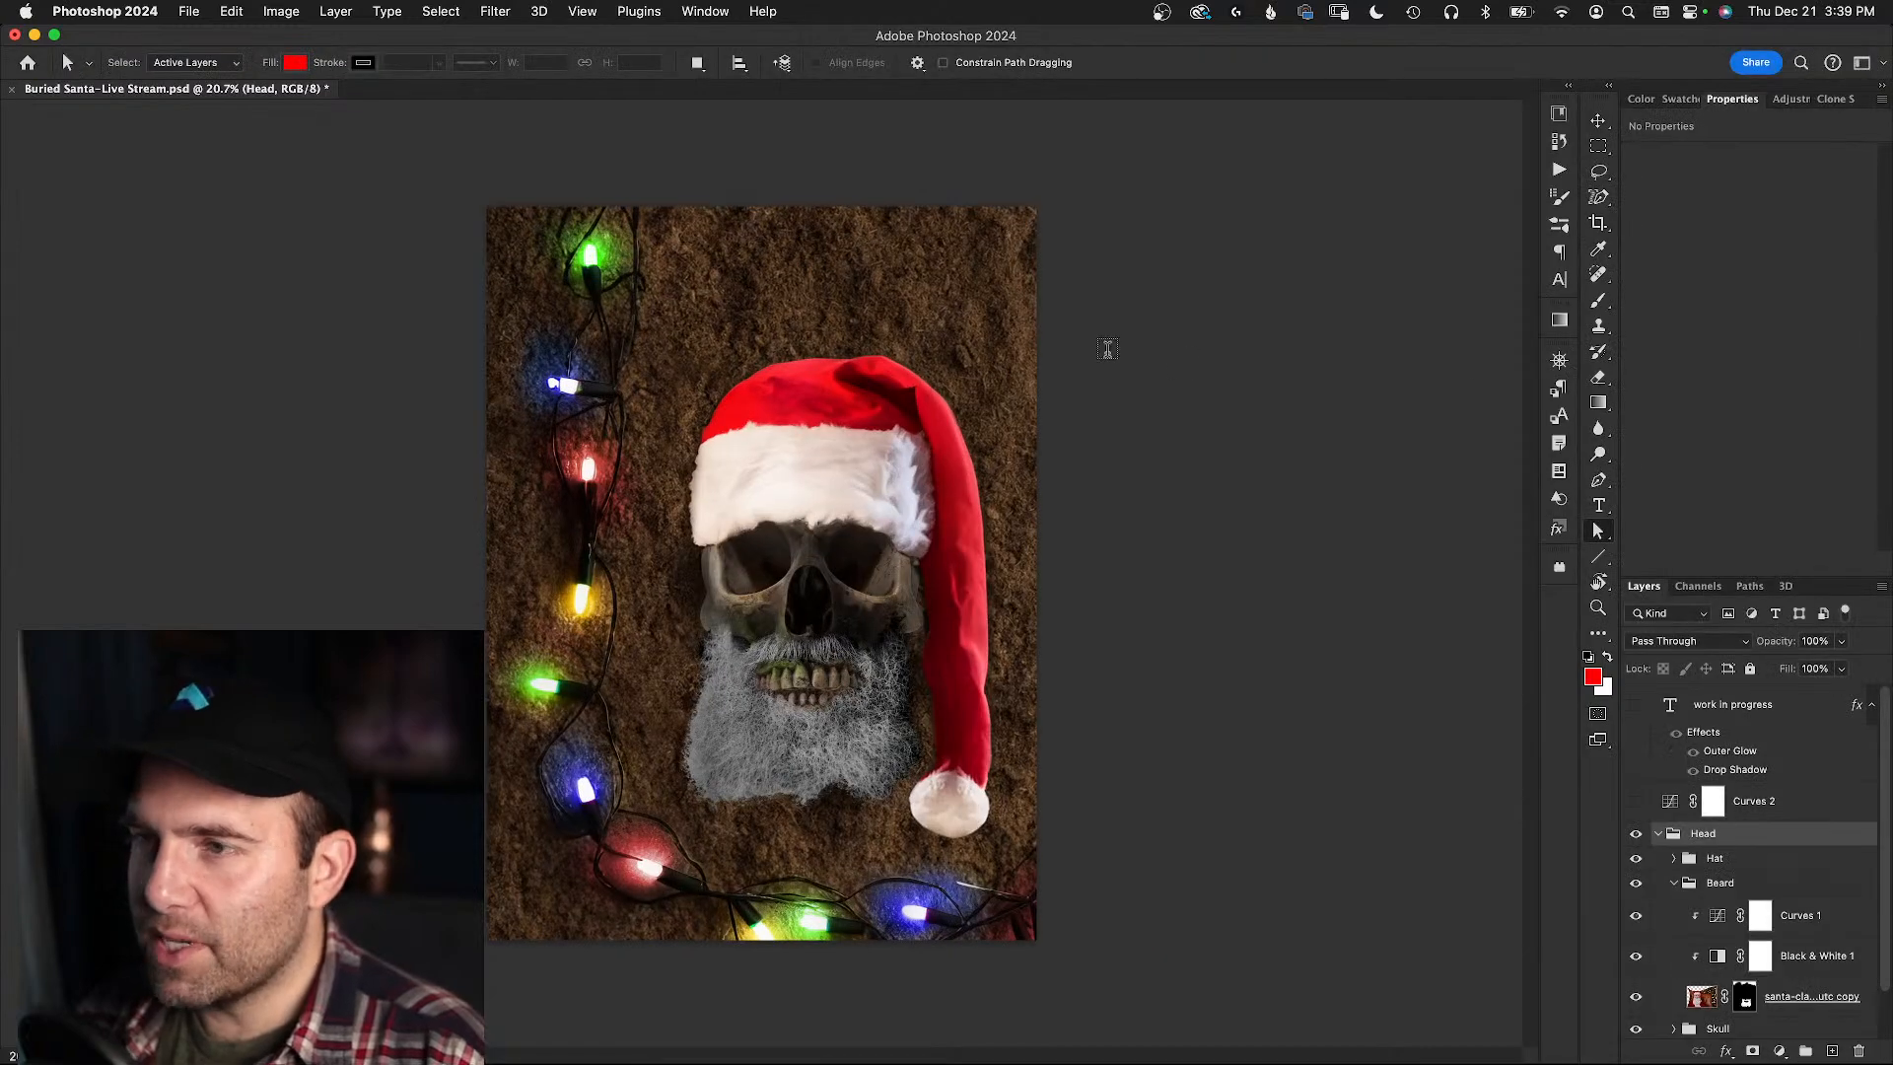
key(t)
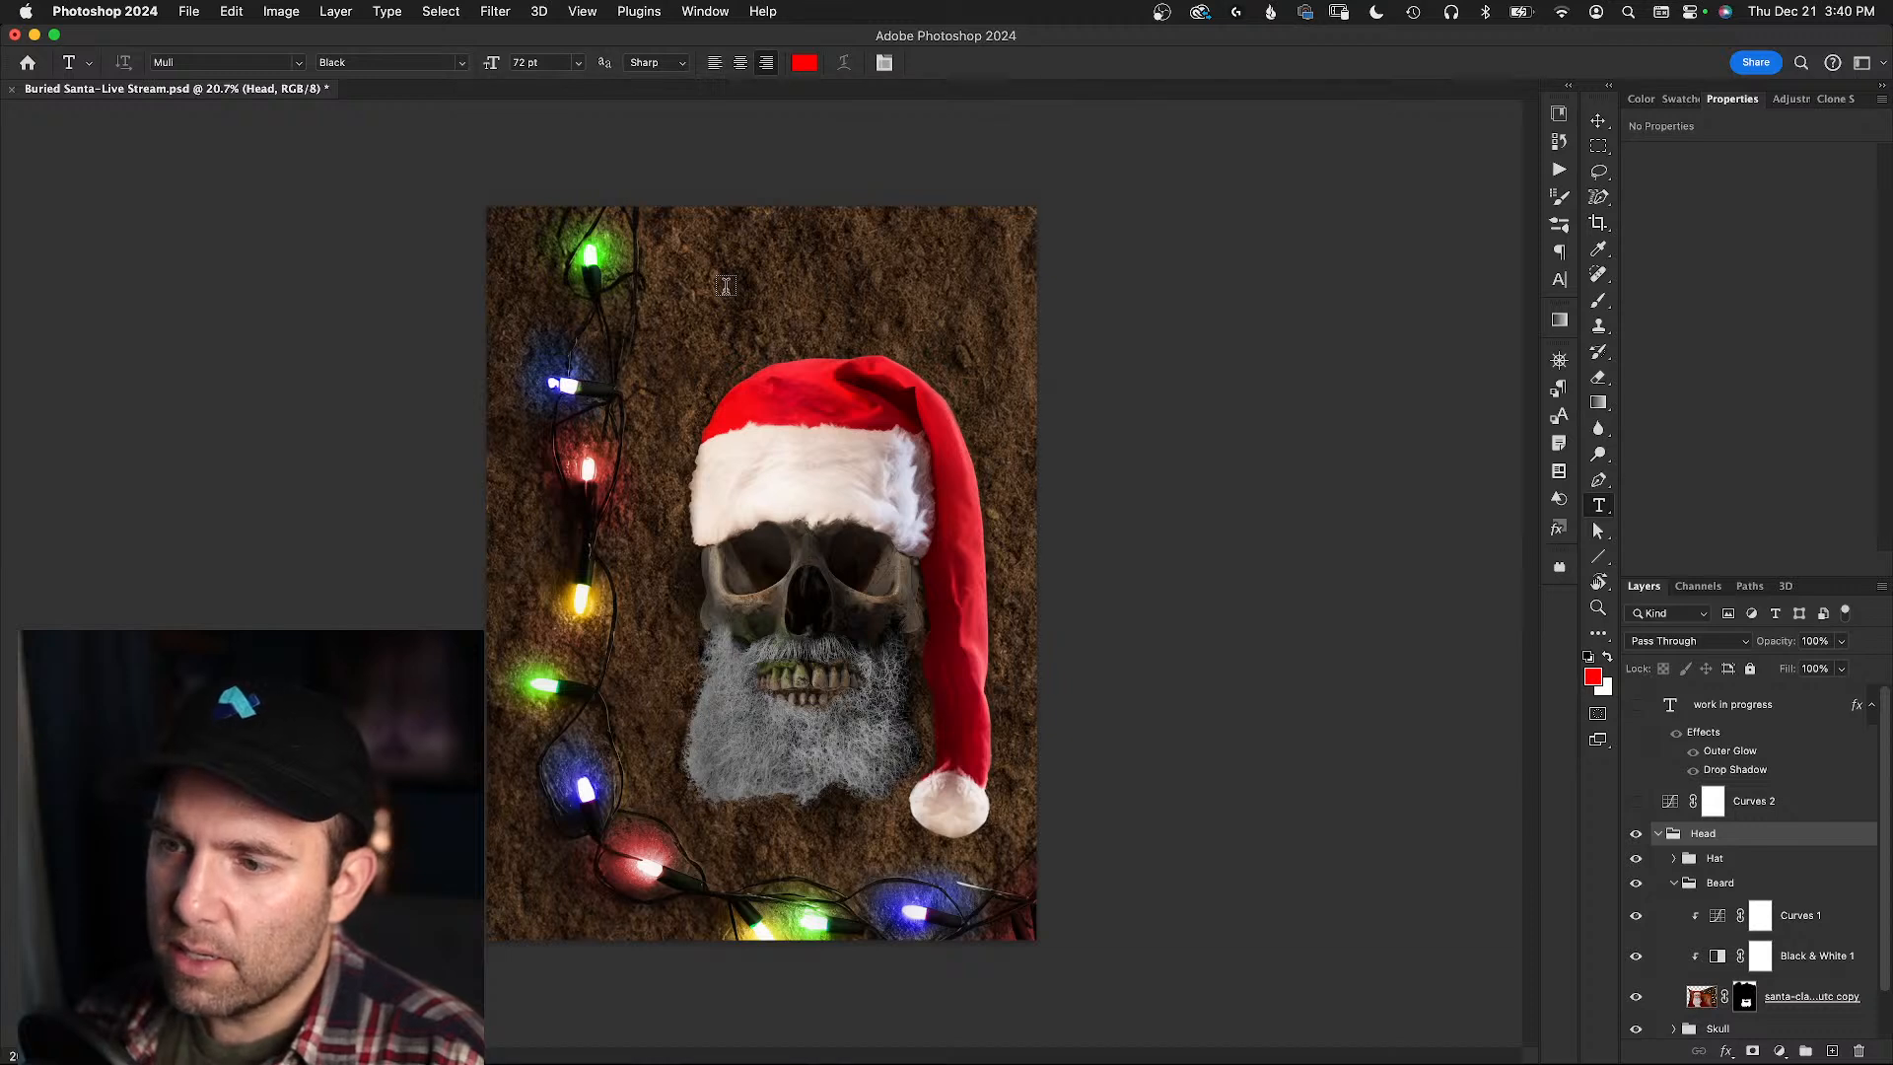
key(v)
drag(828, 473, 828, 395)
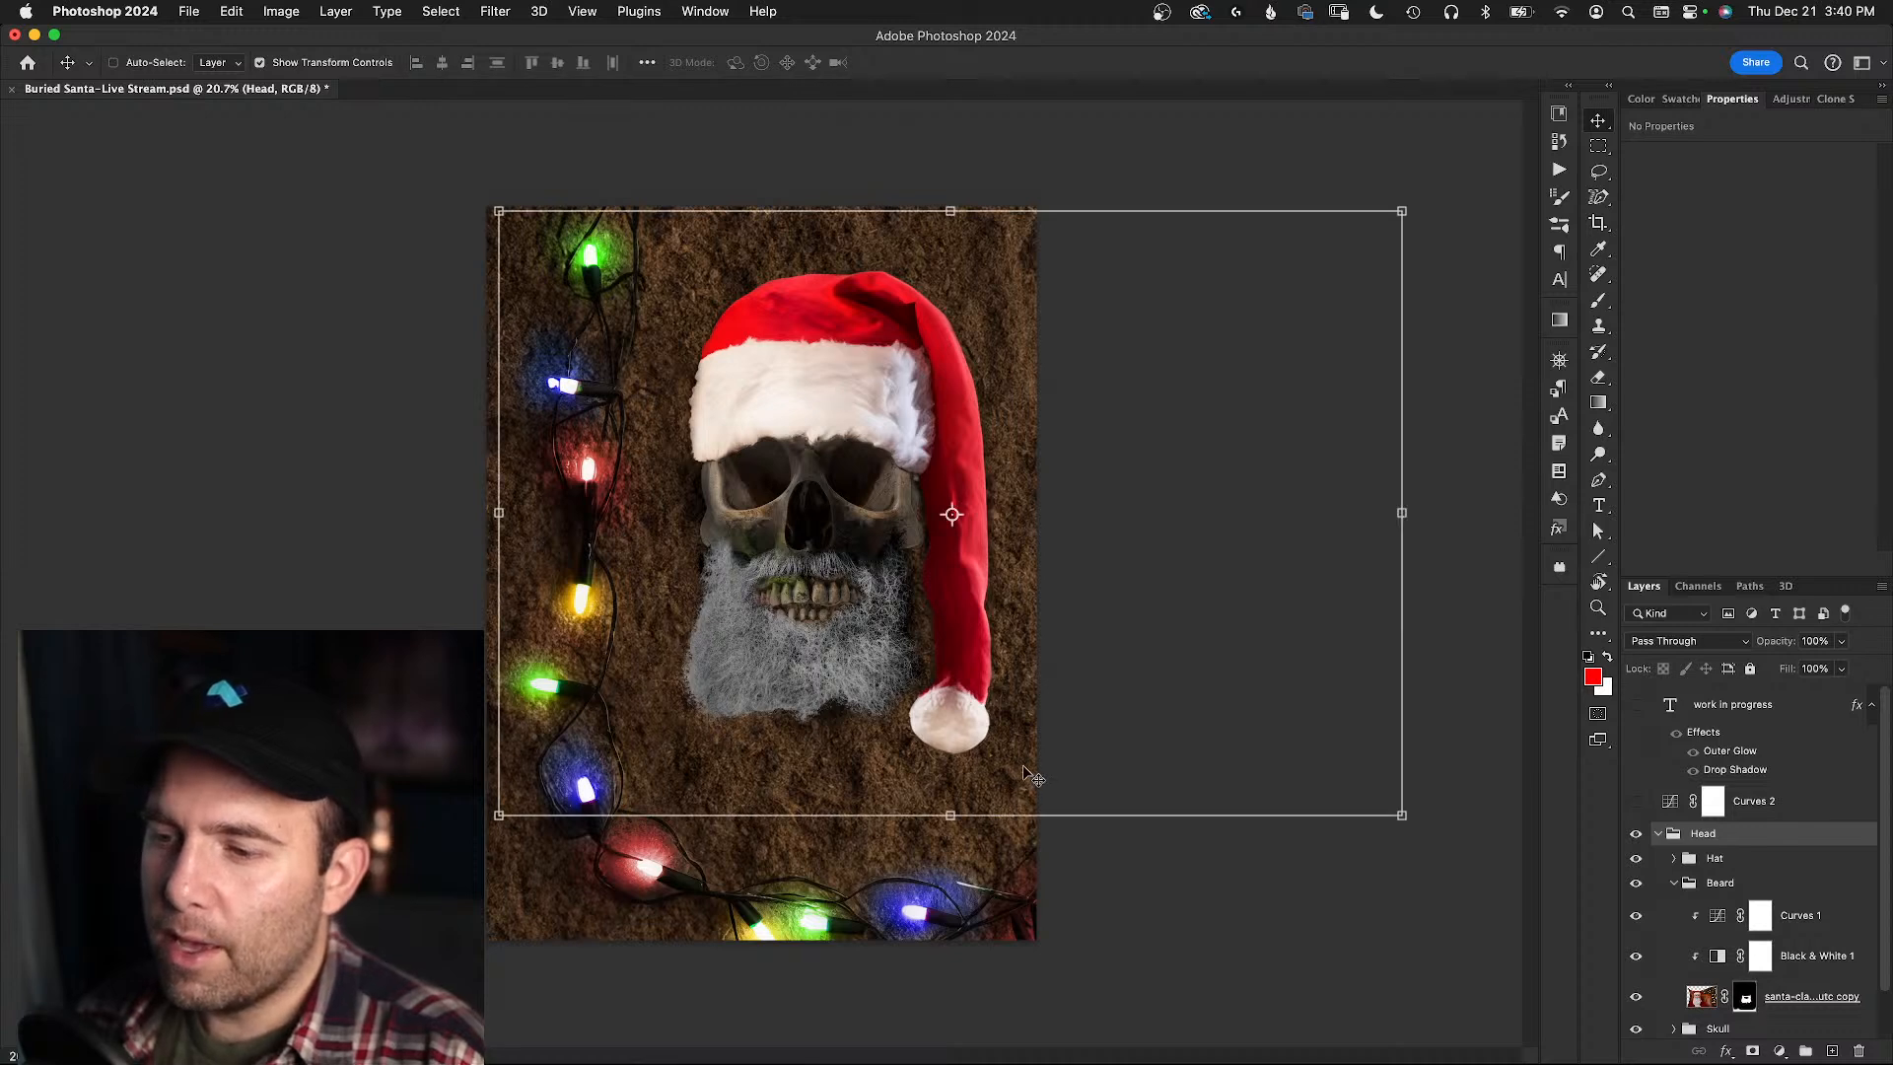
- Scale the Head group proportionally to 109.05%, nudge it slightly into place and hide its bounding box
drag(951, 814, 952, 869)
drag(847, 733, 854, 726)
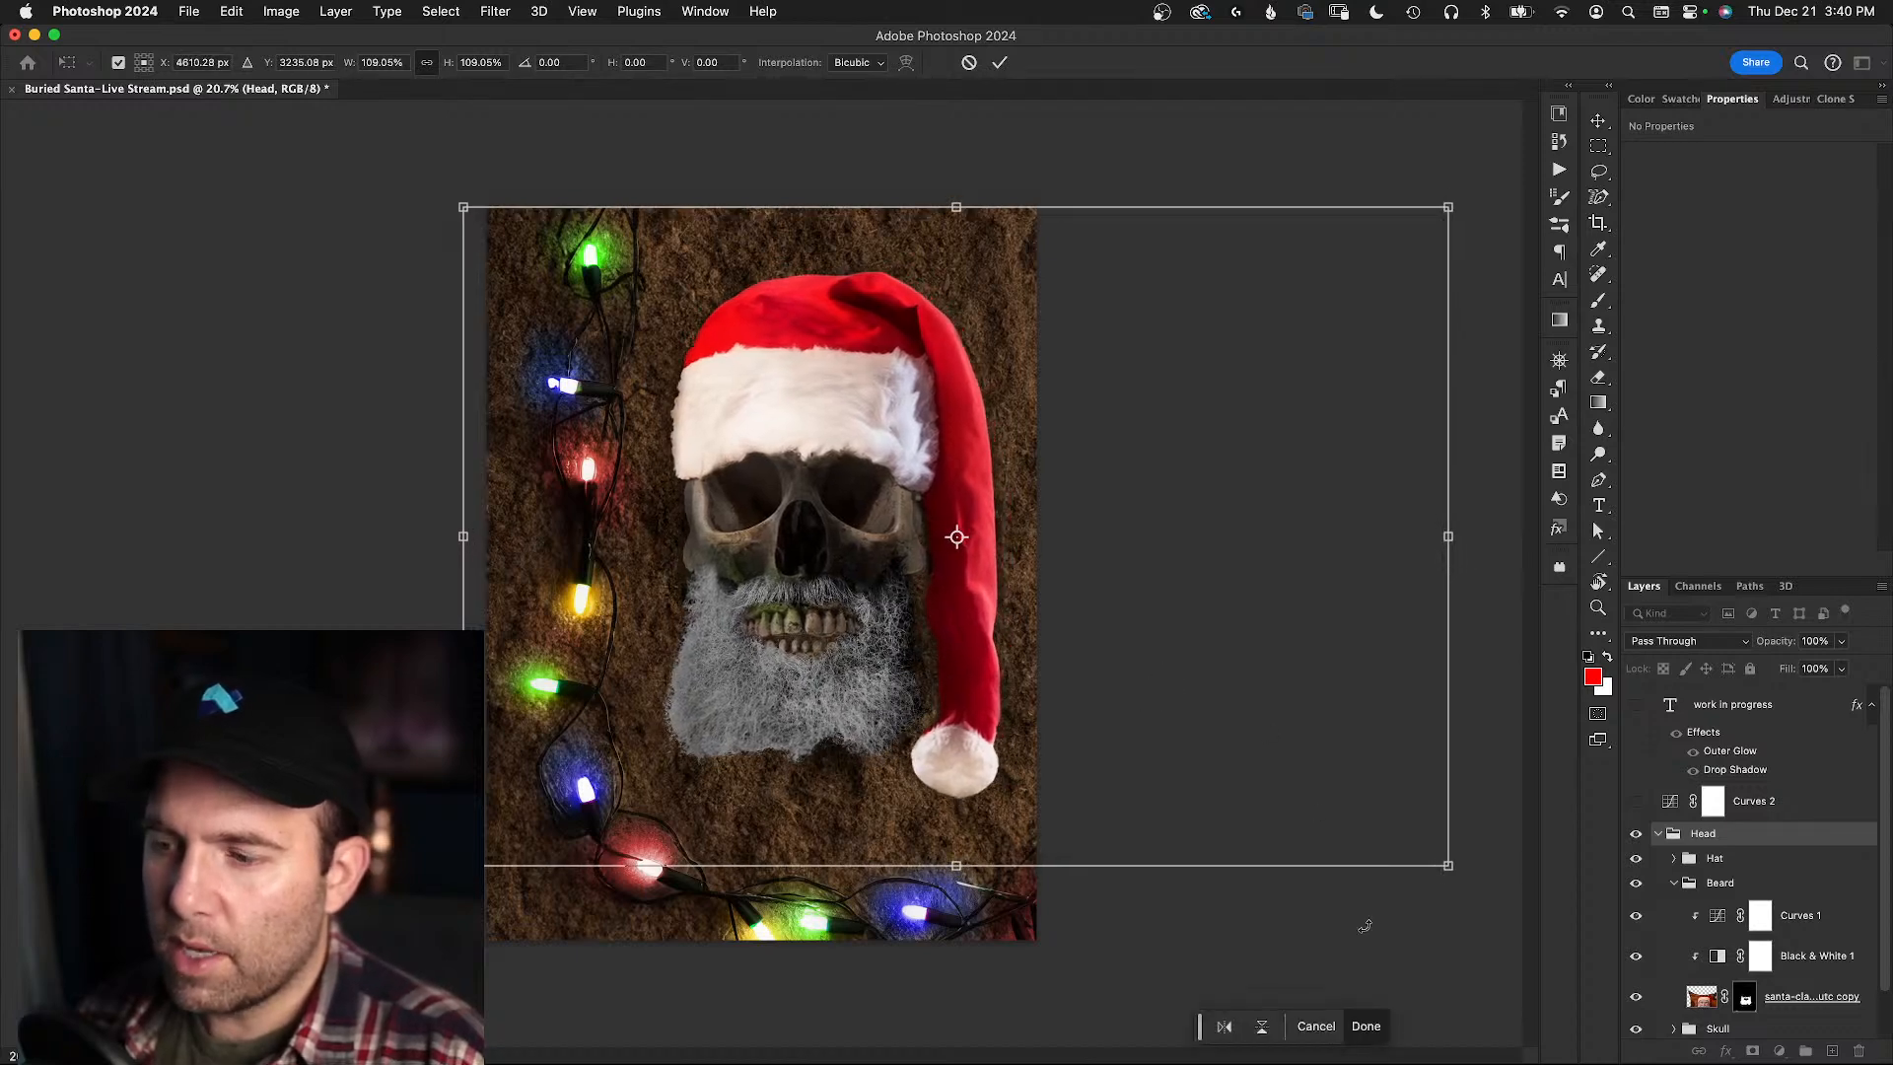
click(1379, 1035)
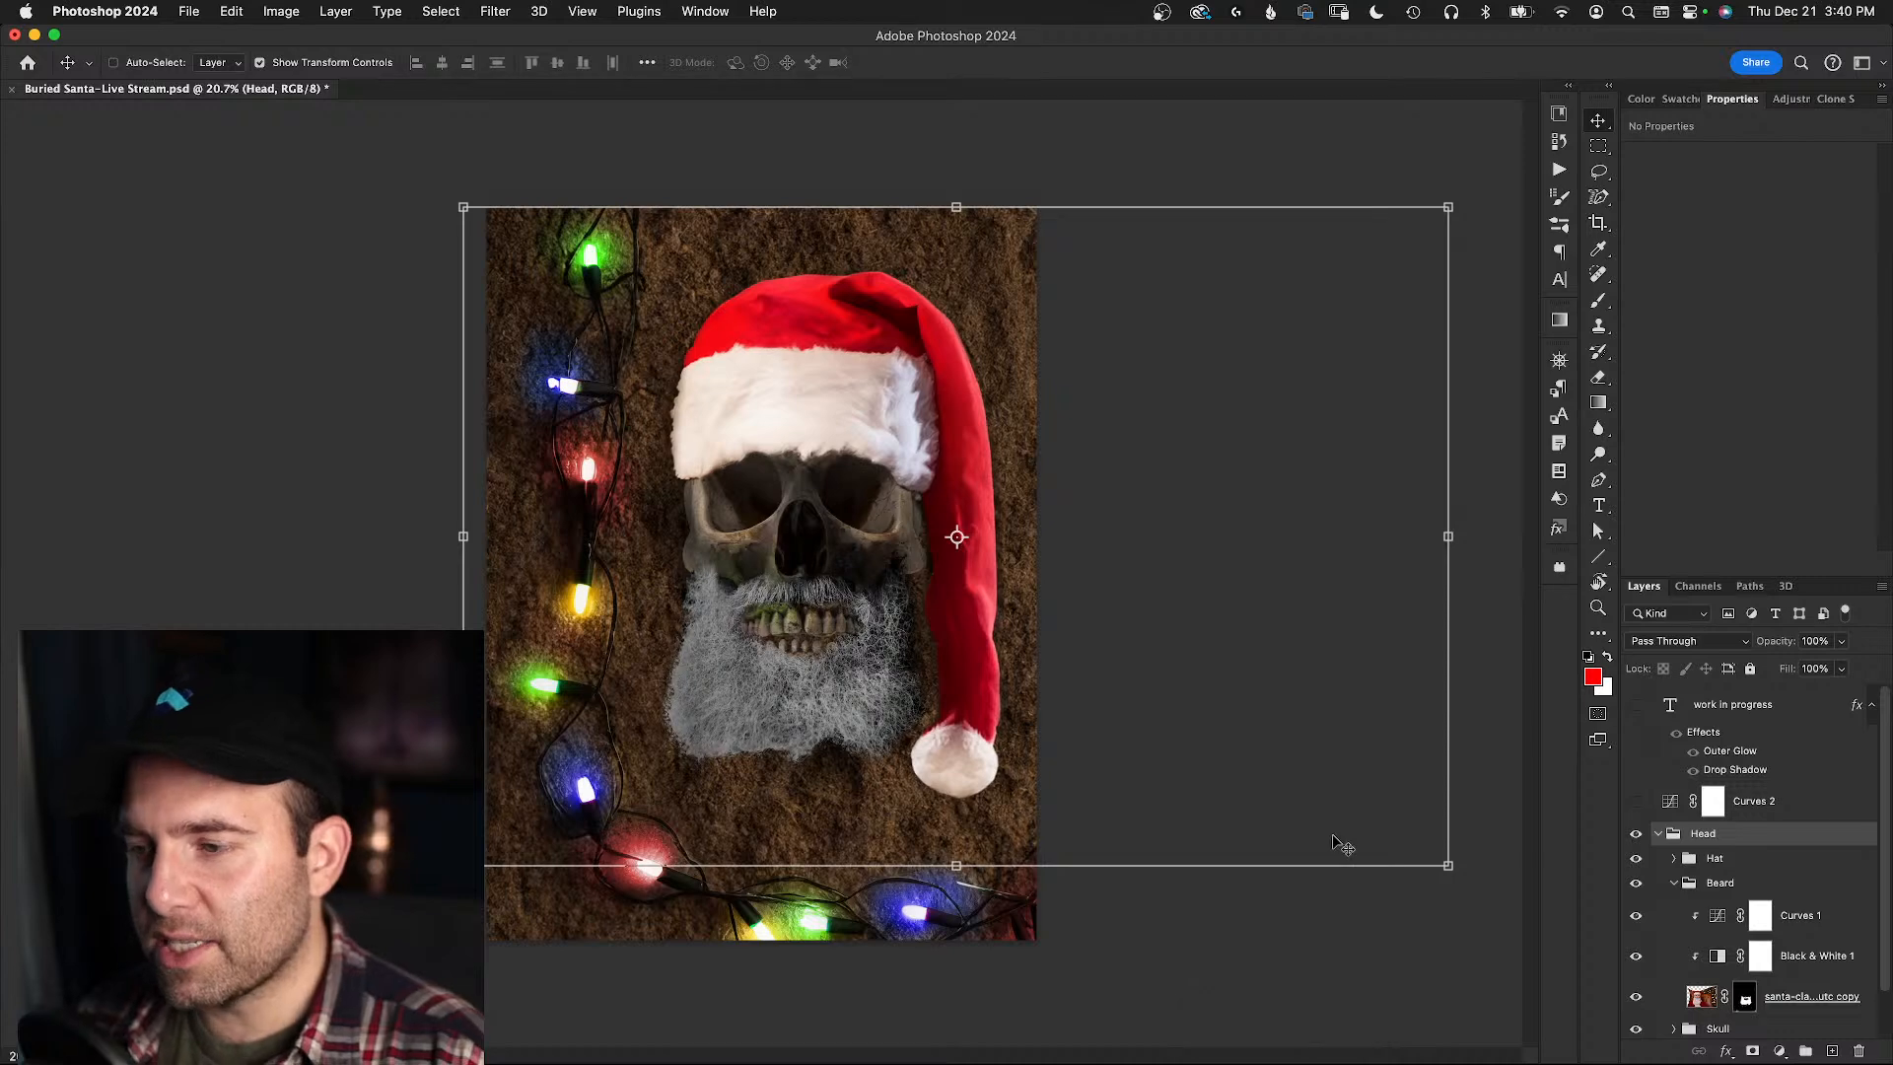
key(a)
click(1604, 123)
key(a)
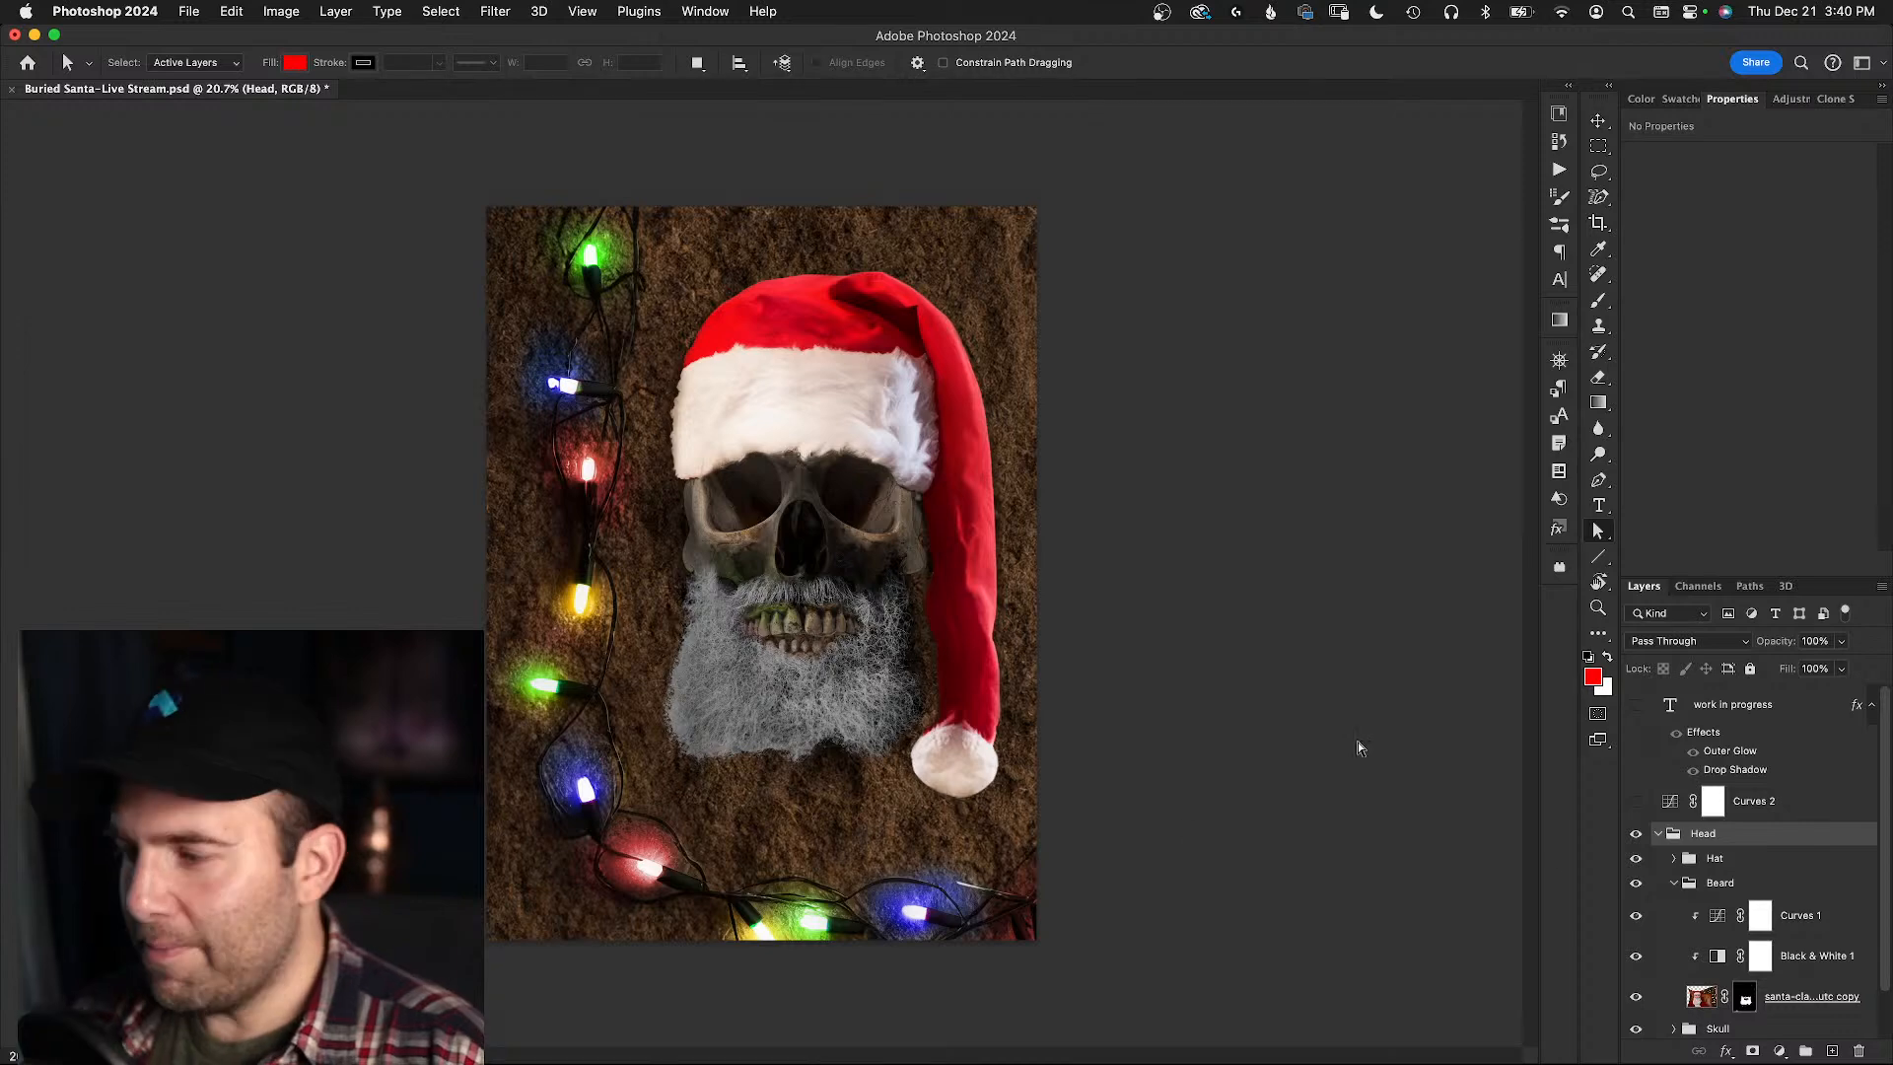
- Toggle the Head group's visibility off and on, at full-poster view and closer up, to compare the poster with and without it
click(1636, 833)
click(1635, 834)
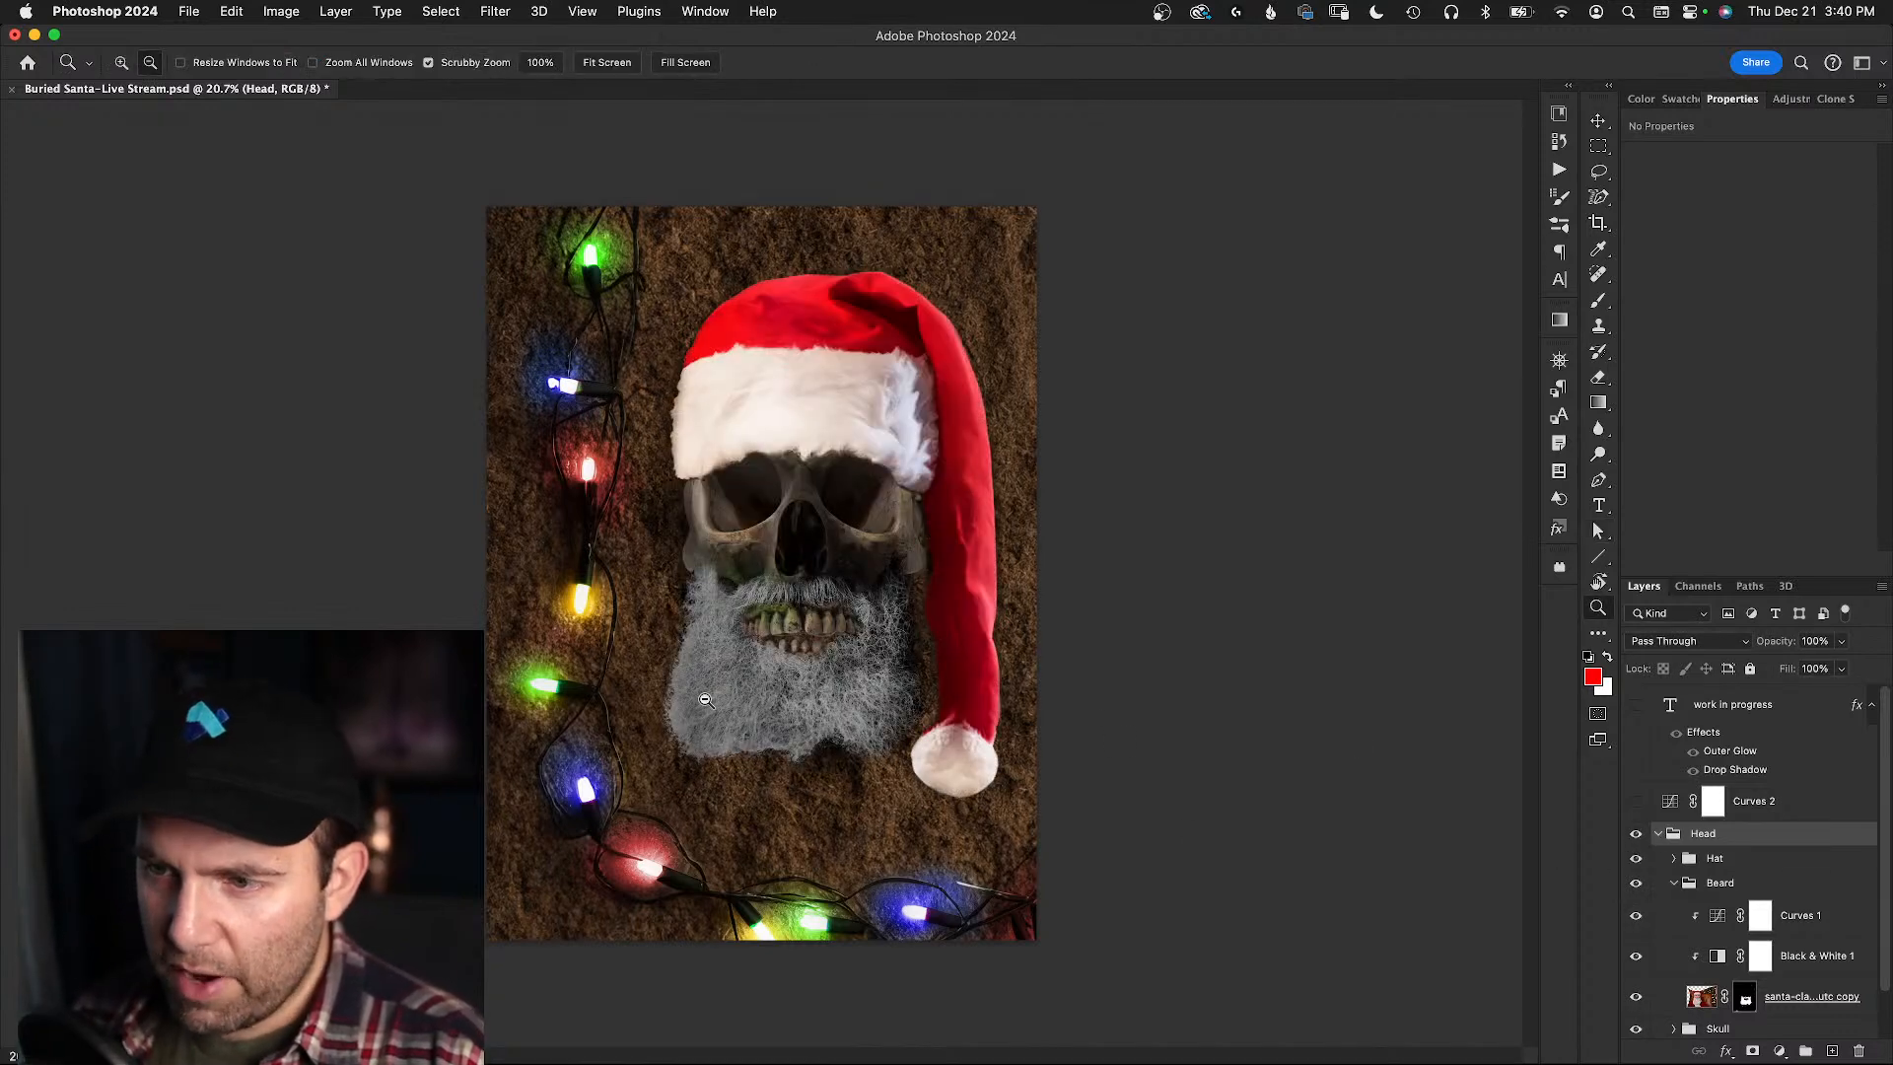
key(z)
drag(741, 701, 769, 695)
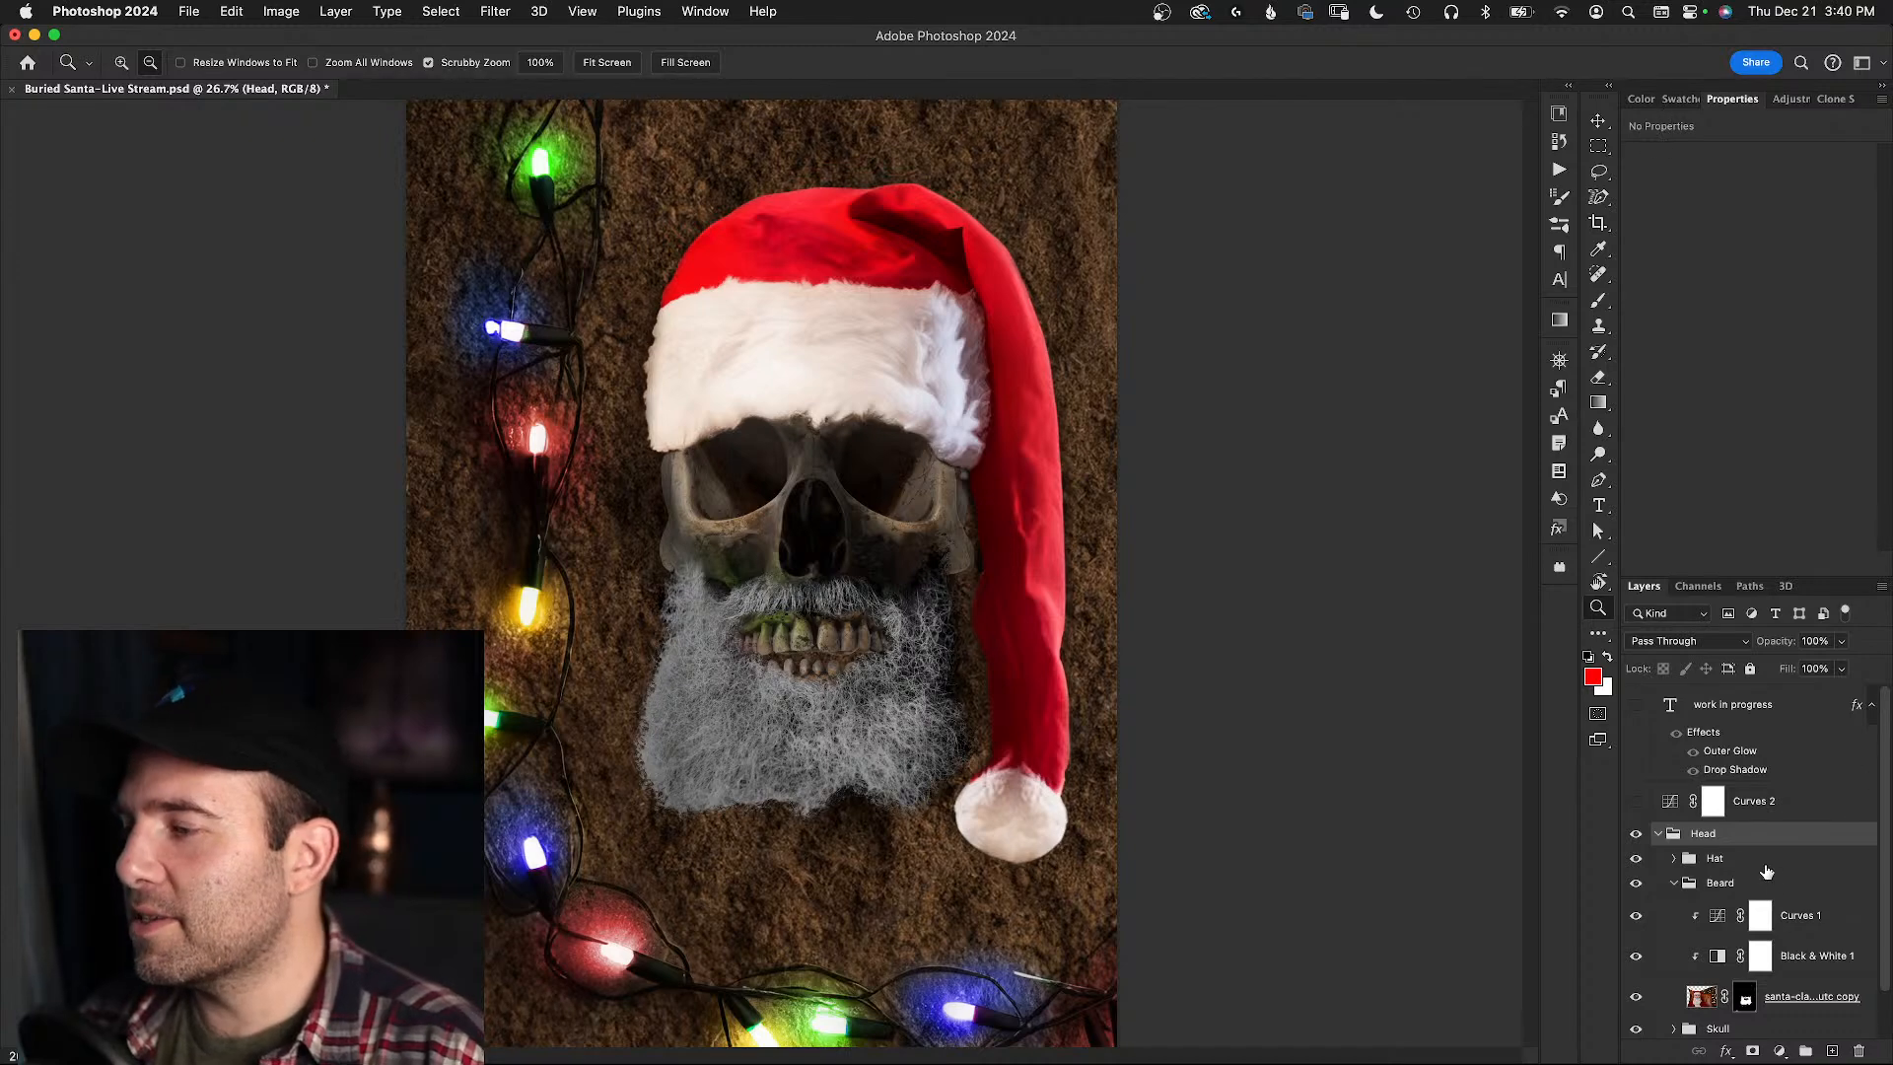
click(1636, 834)
click(1636, 834)
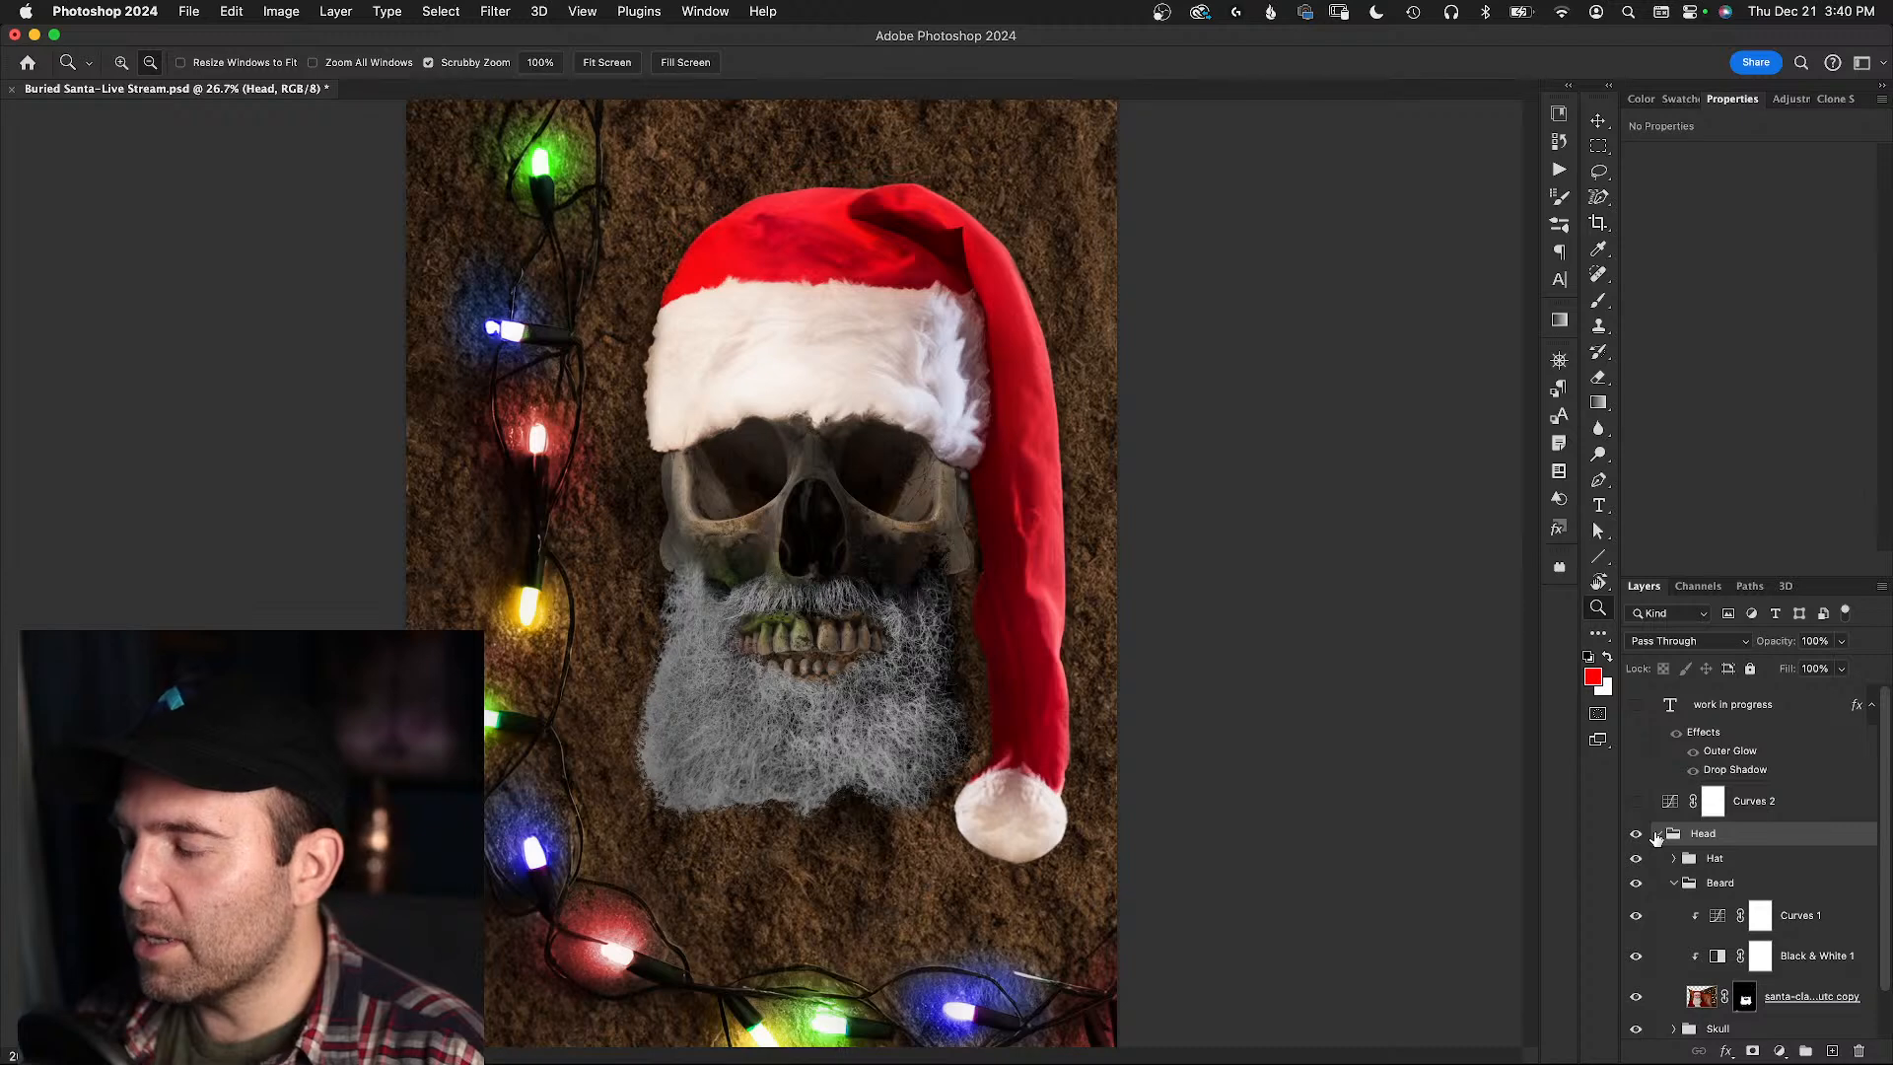
- Collapse the Head group and toggle the Lights and Head groups off and on to review each one's contribution
click(1656, 834)
click(1637, 859)
click(1638, 859)
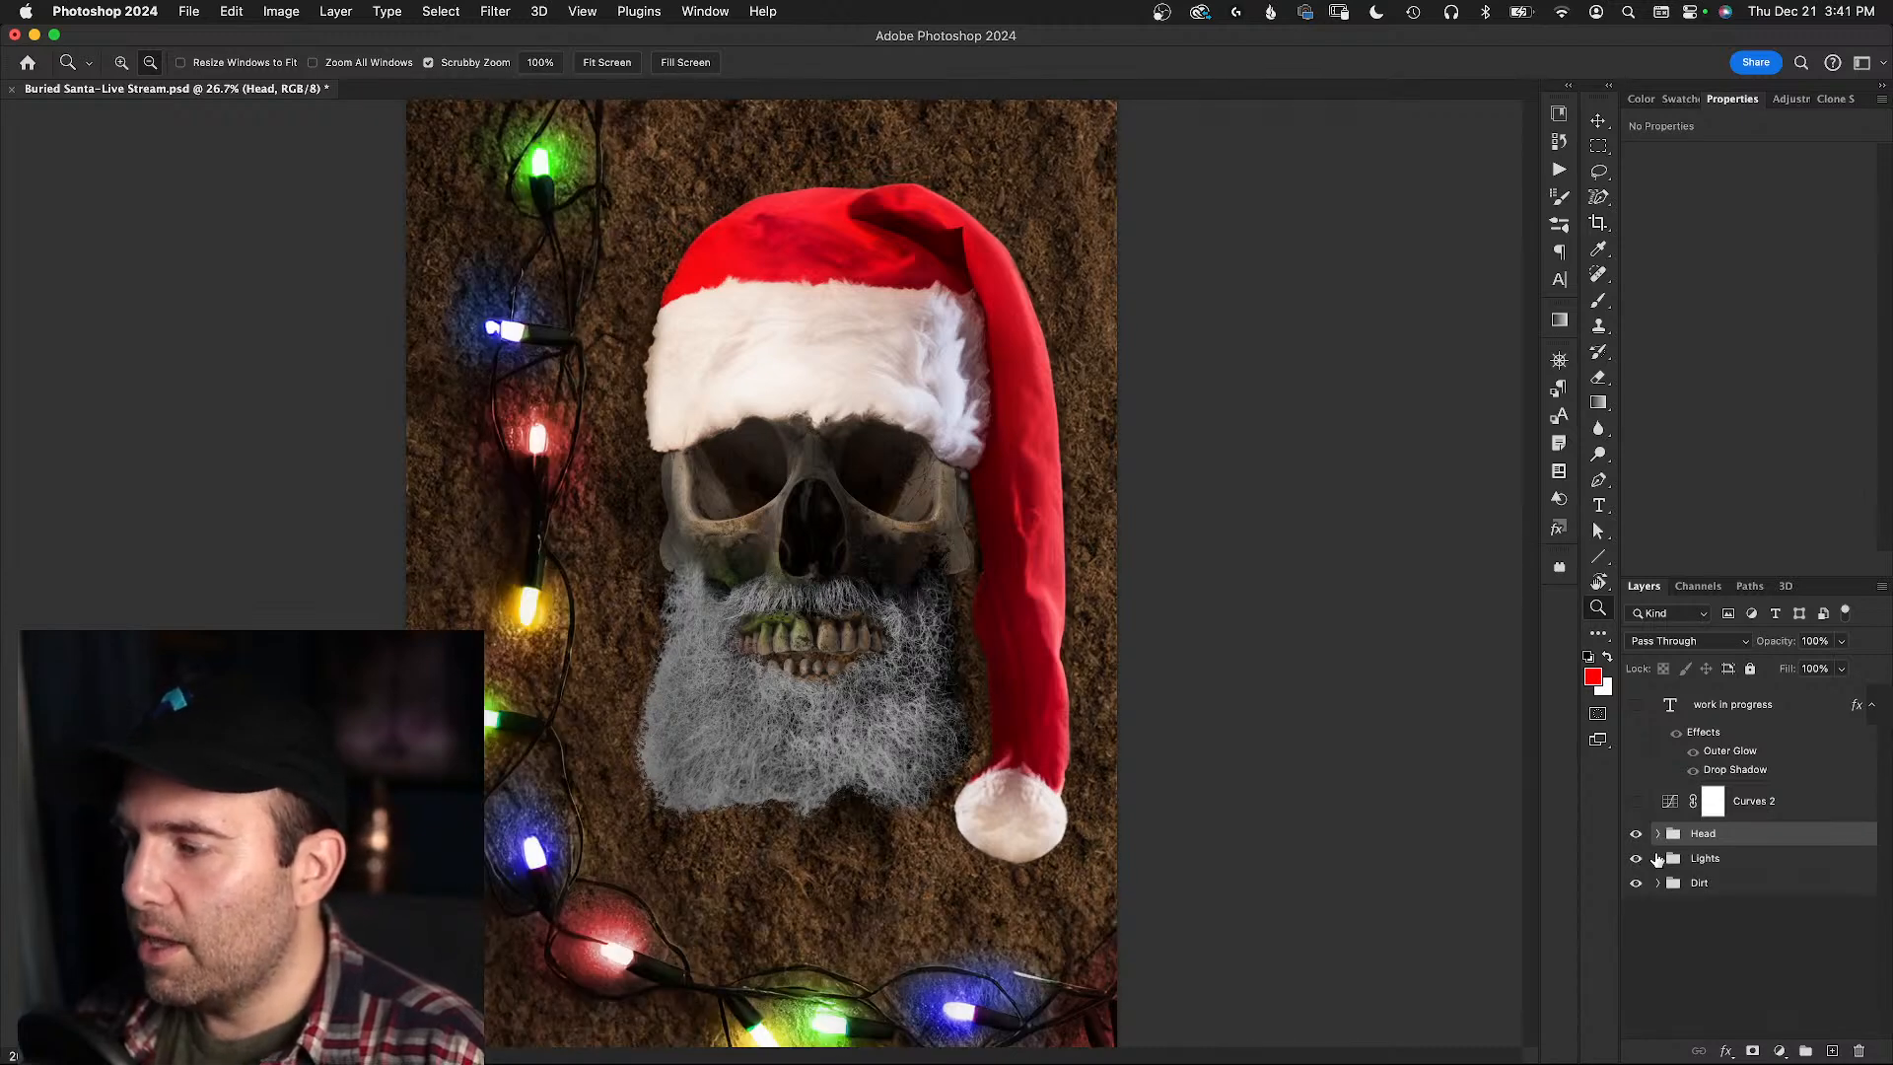
click(1635, 834)
click(1637, 834)
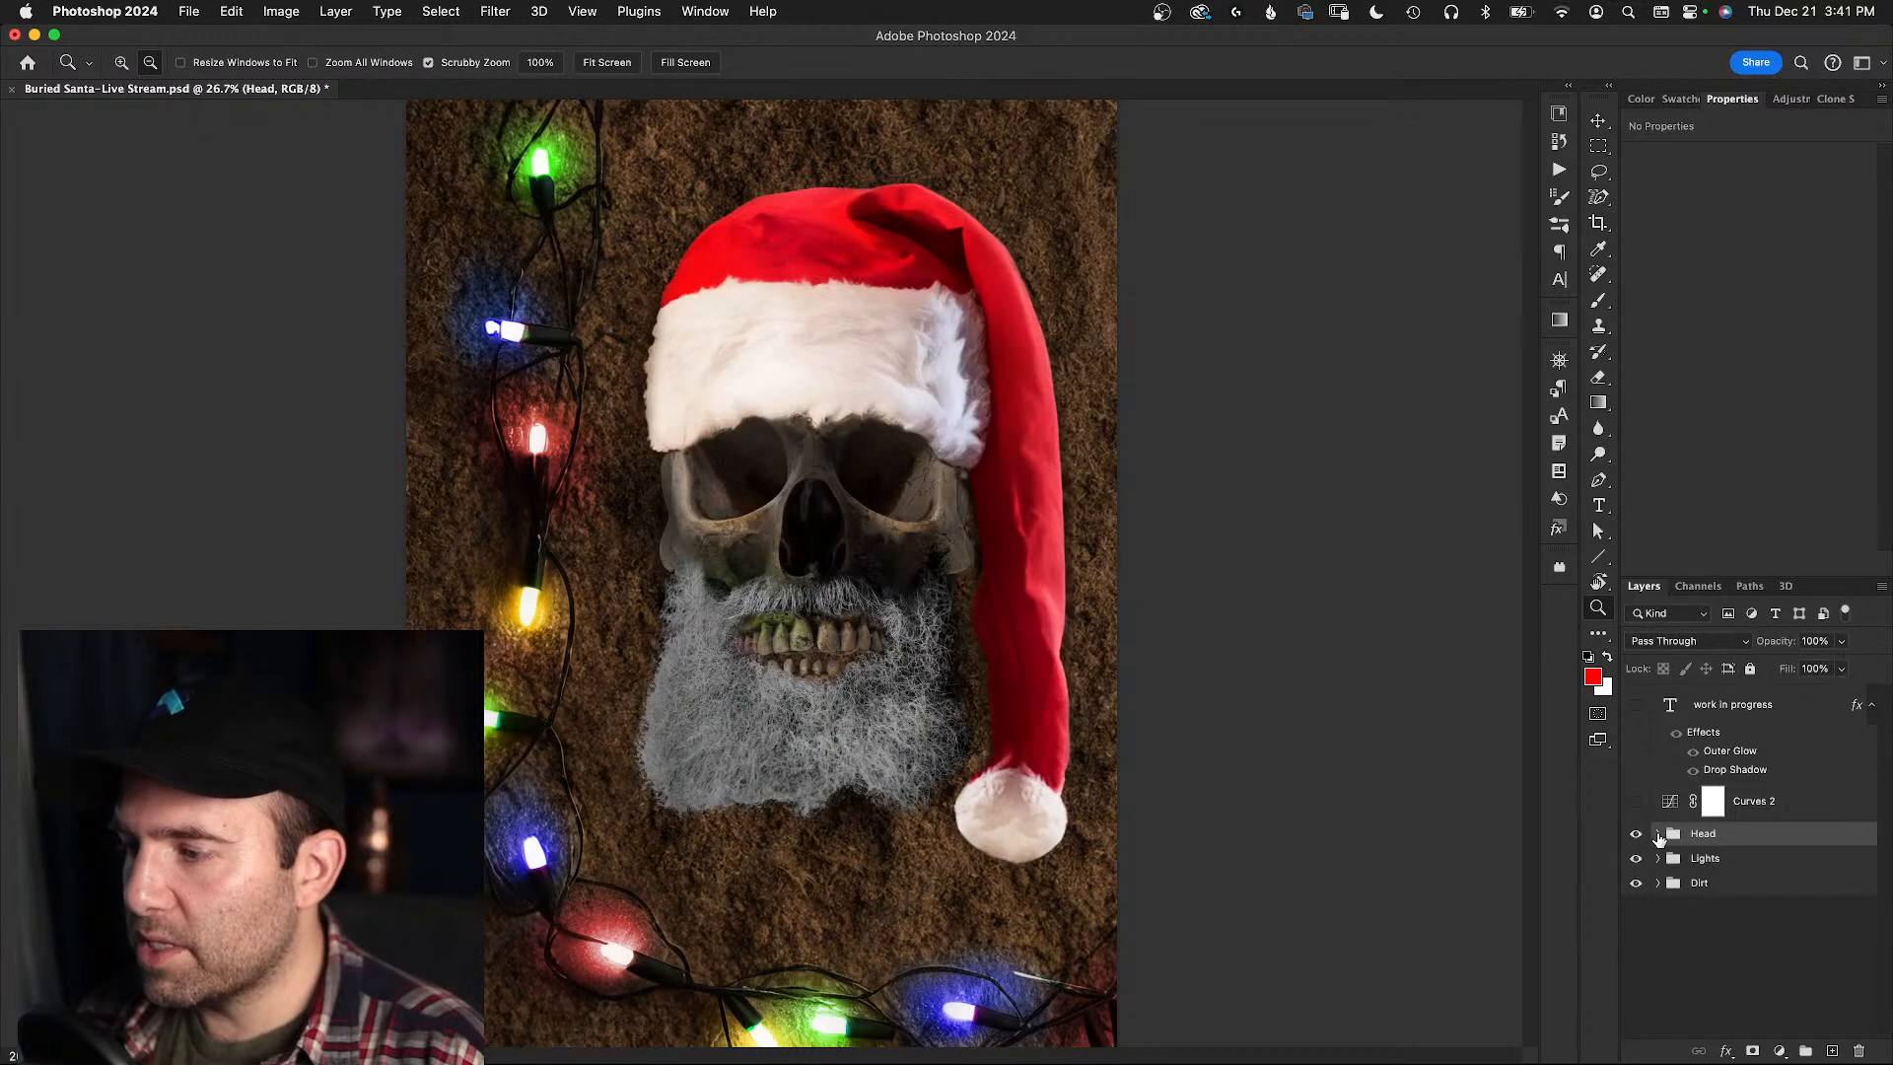
- Expand the Head group and toggle its Skull subgroup off and on to check the skull within the head
click(1658, 835)
scroll(1688, 869, down, 2)
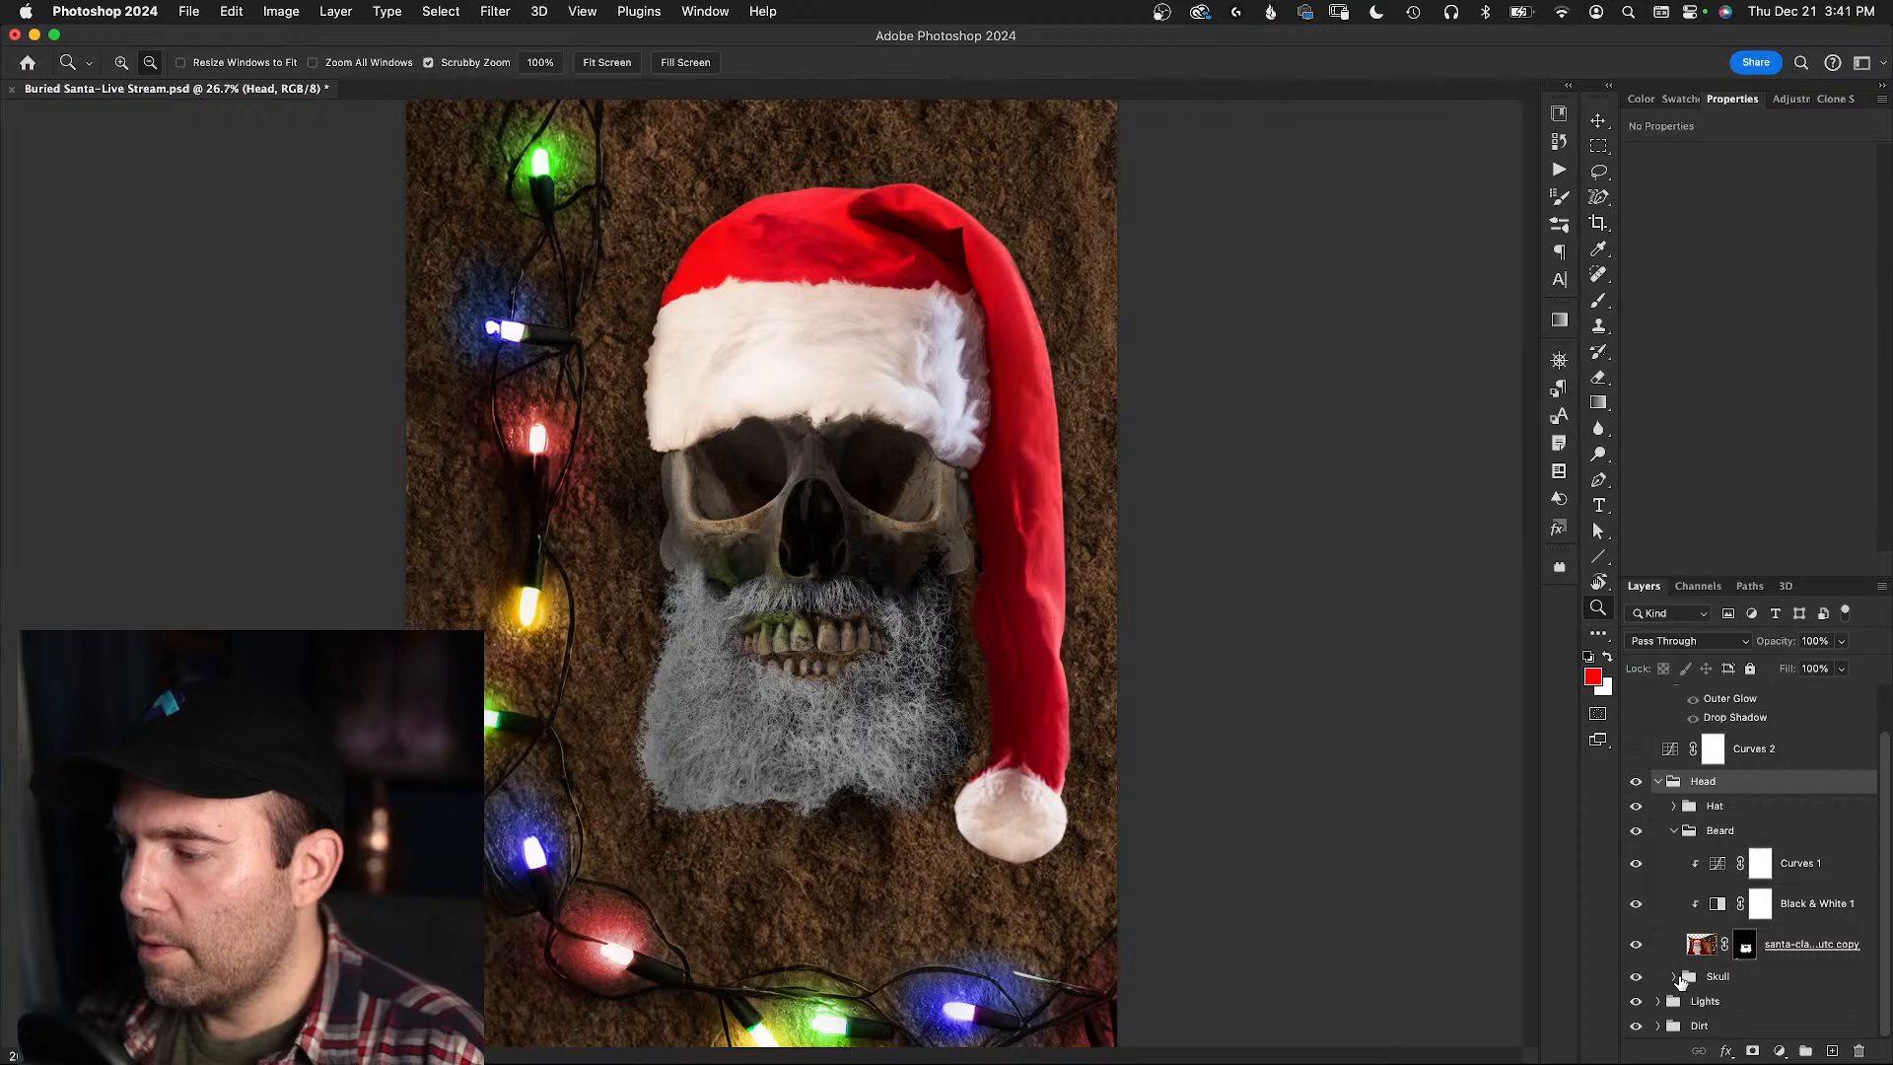
click(1635, 976)
click(1636, 976)
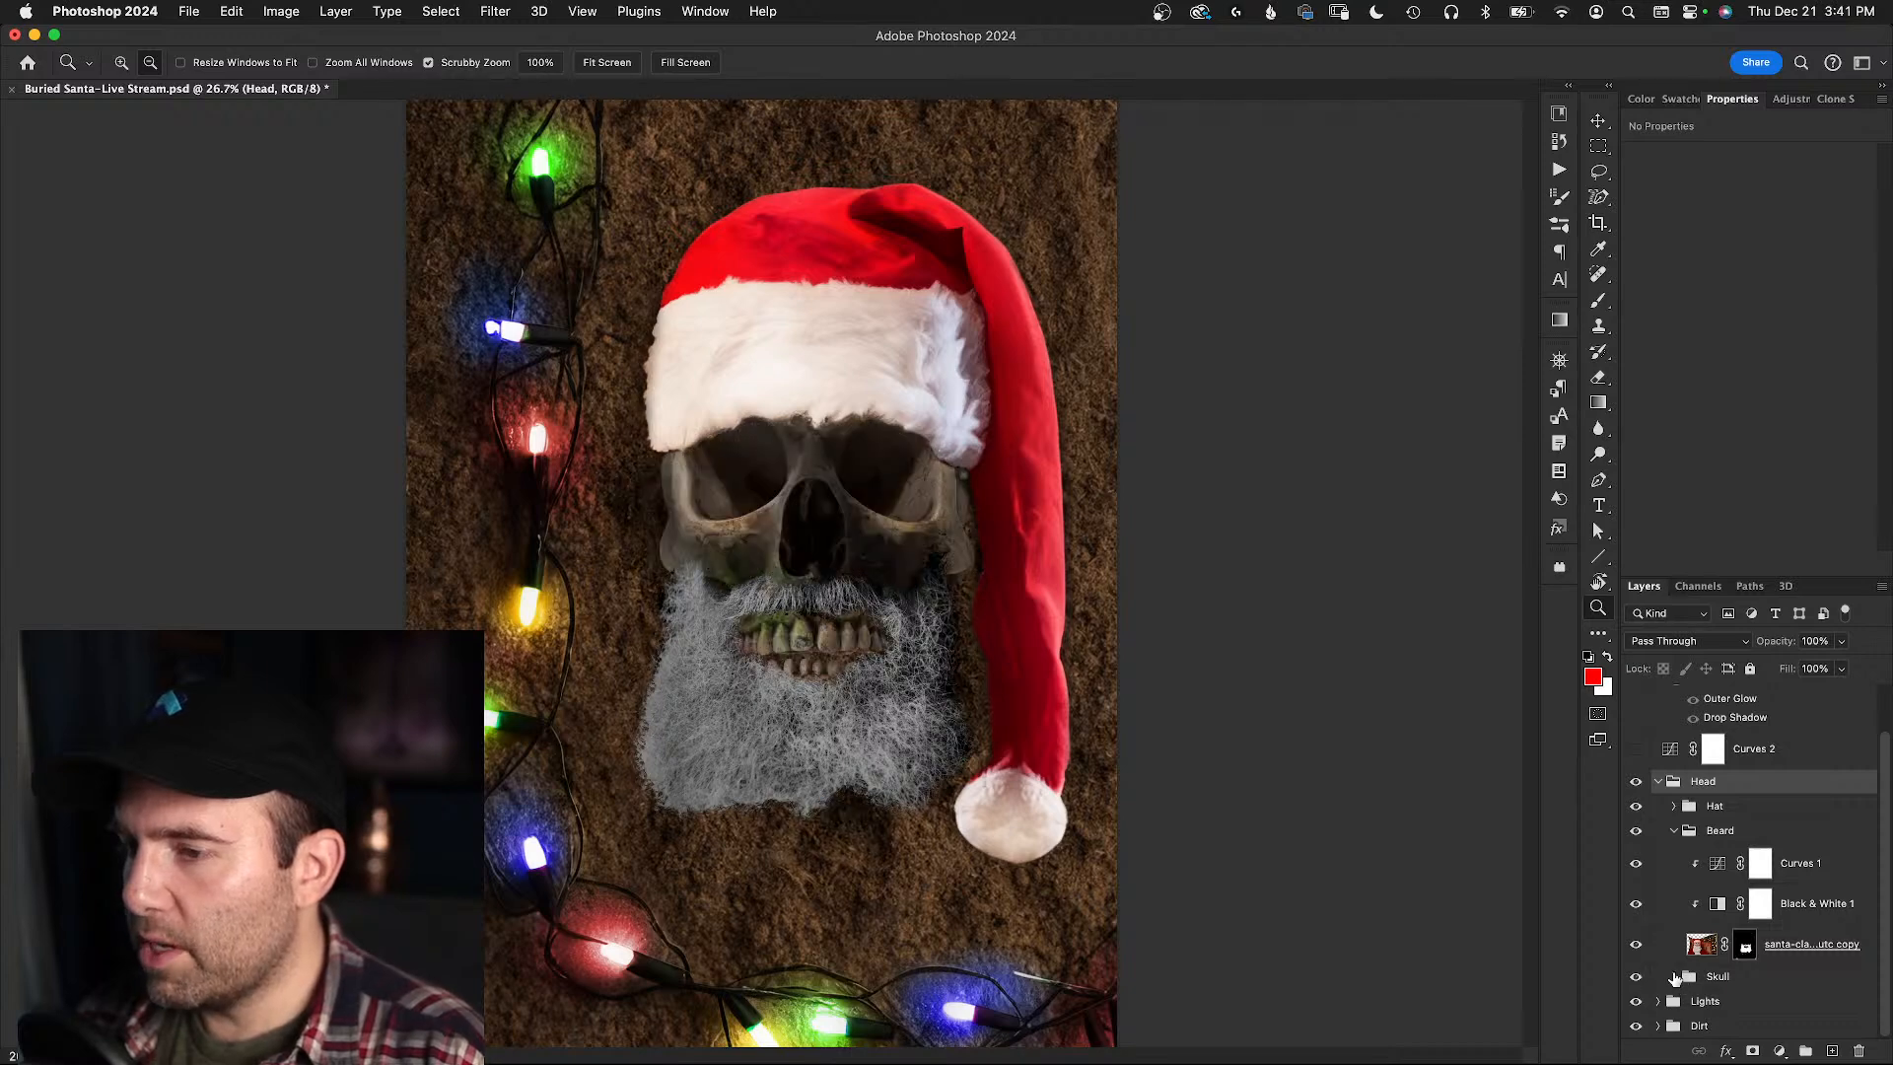
- Move the red copy, blue copy and green copy adjustment layers out of the Skull group to the top of the Head group
click(1673, 976)
scroll(1665, 946, down, 6)
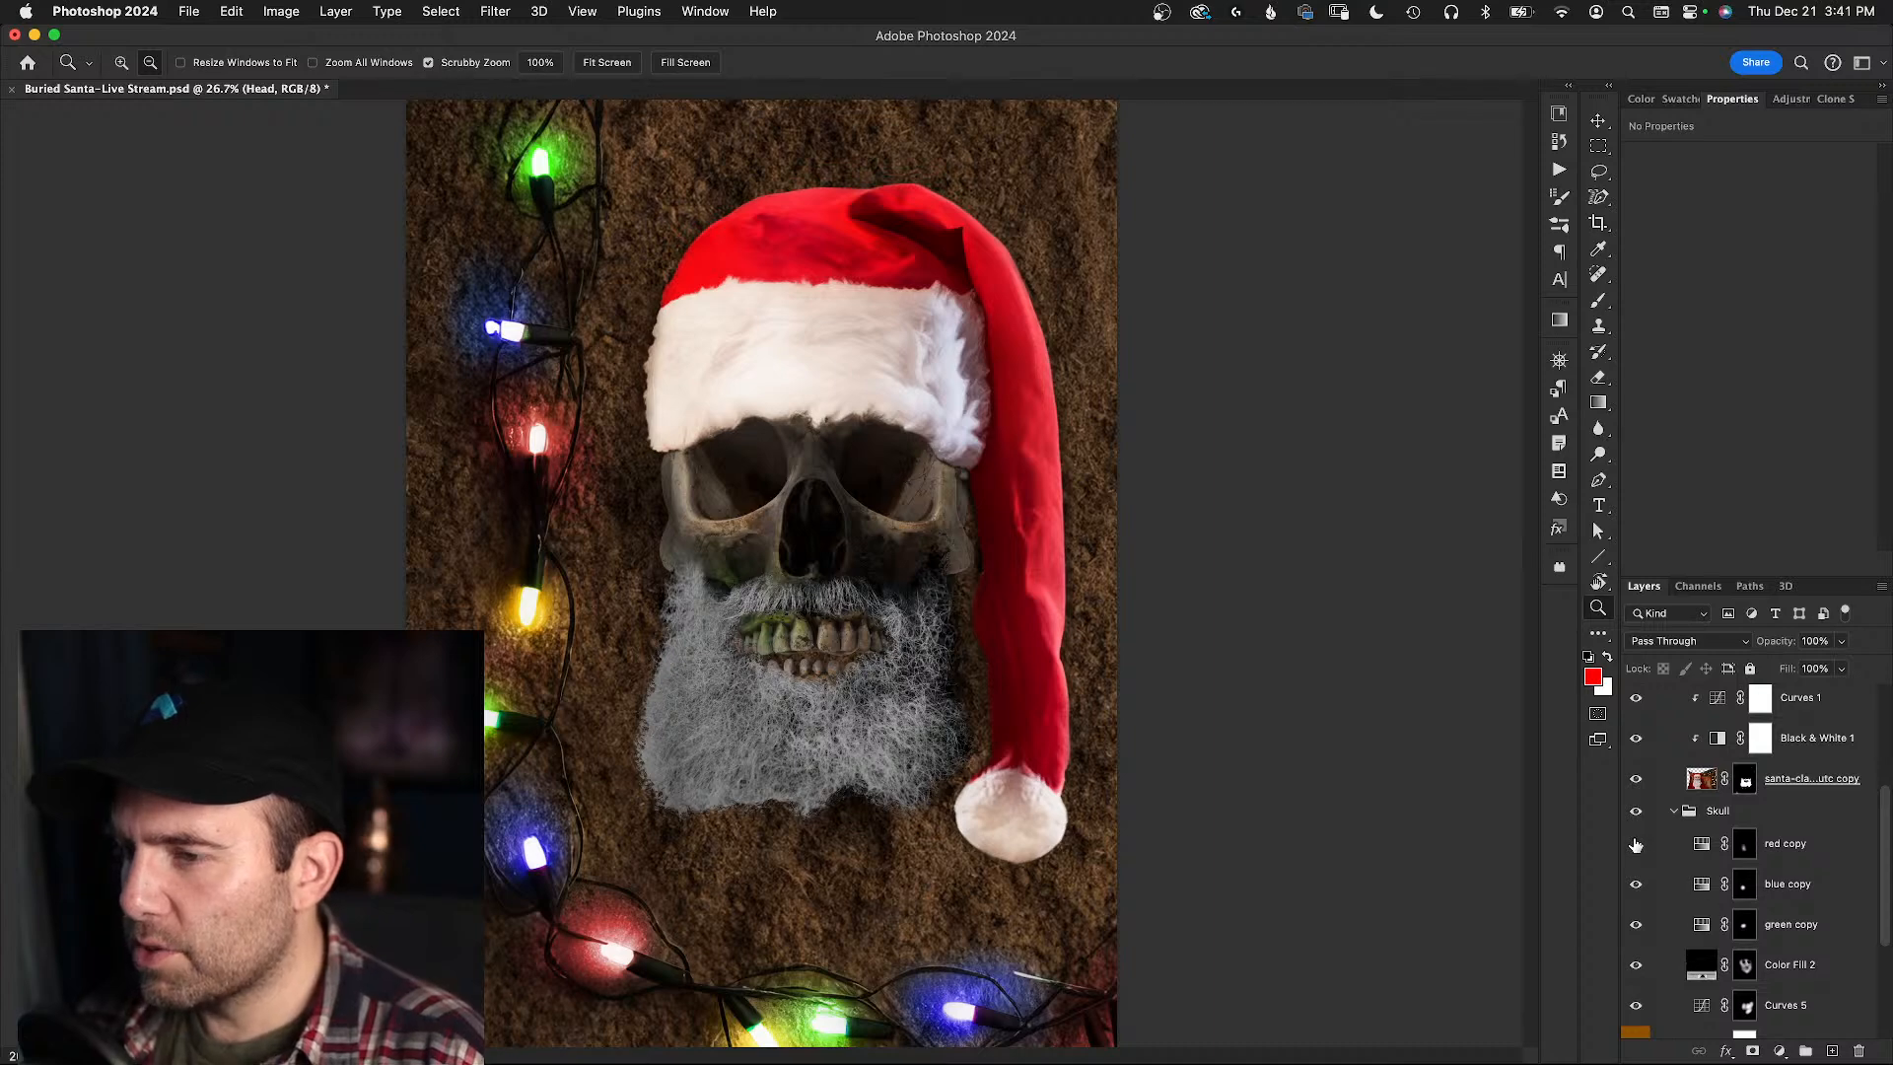
click(1702, 845)
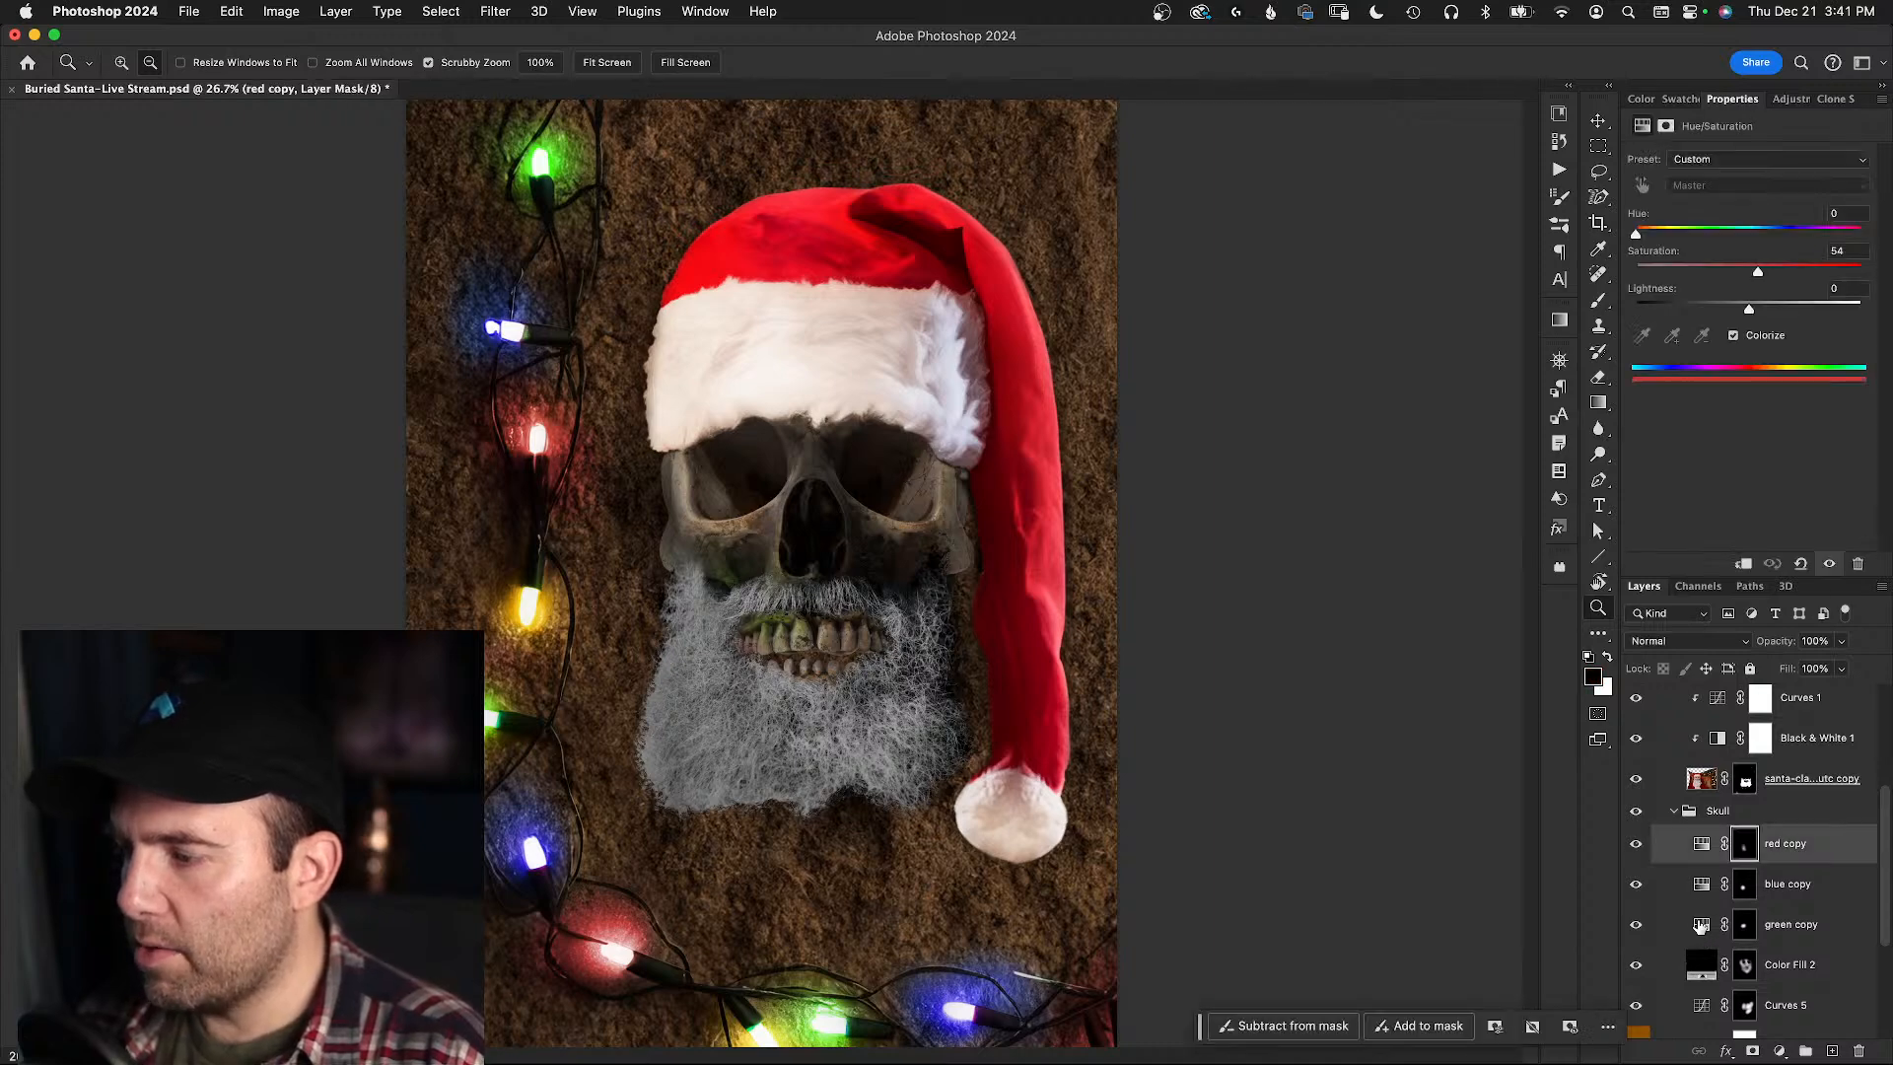
click(1634, 968)
click(1639, 965)
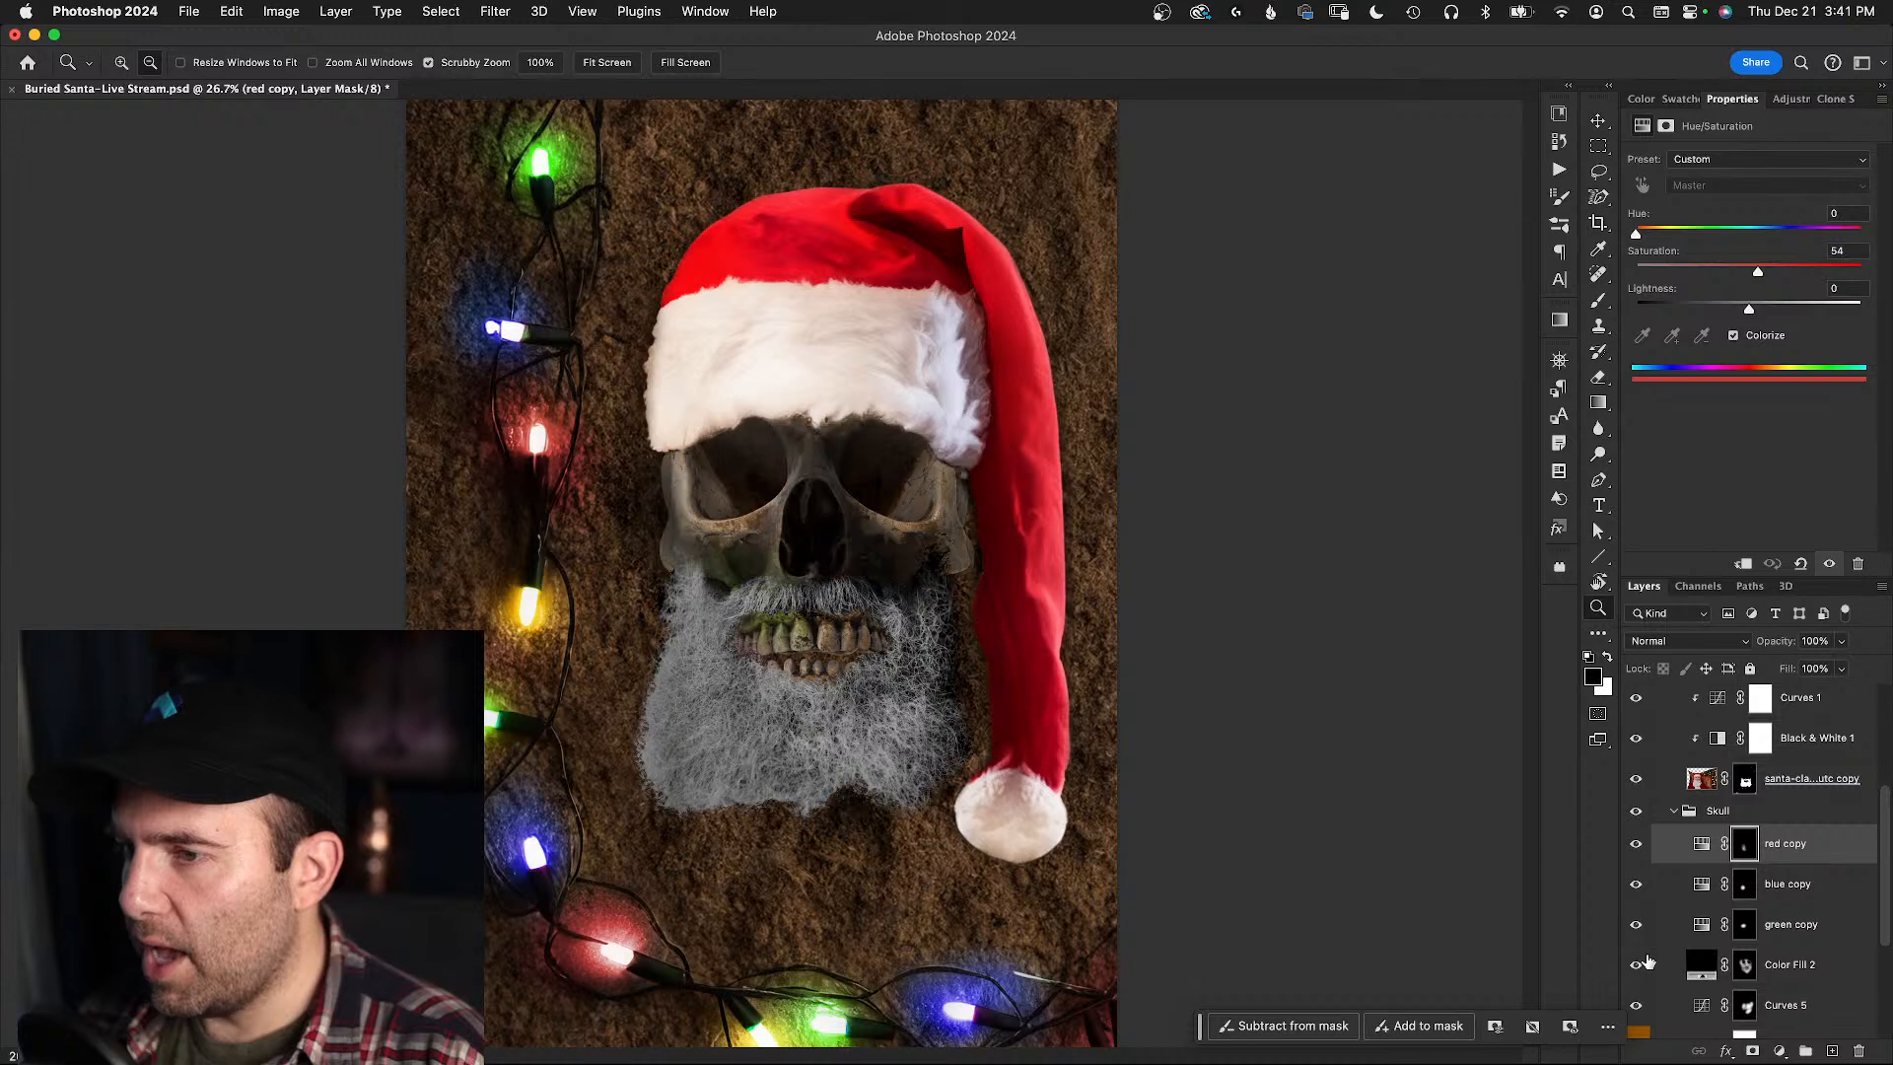
shift+click(1700, 927)
scroll(1702, 917, up, 2)
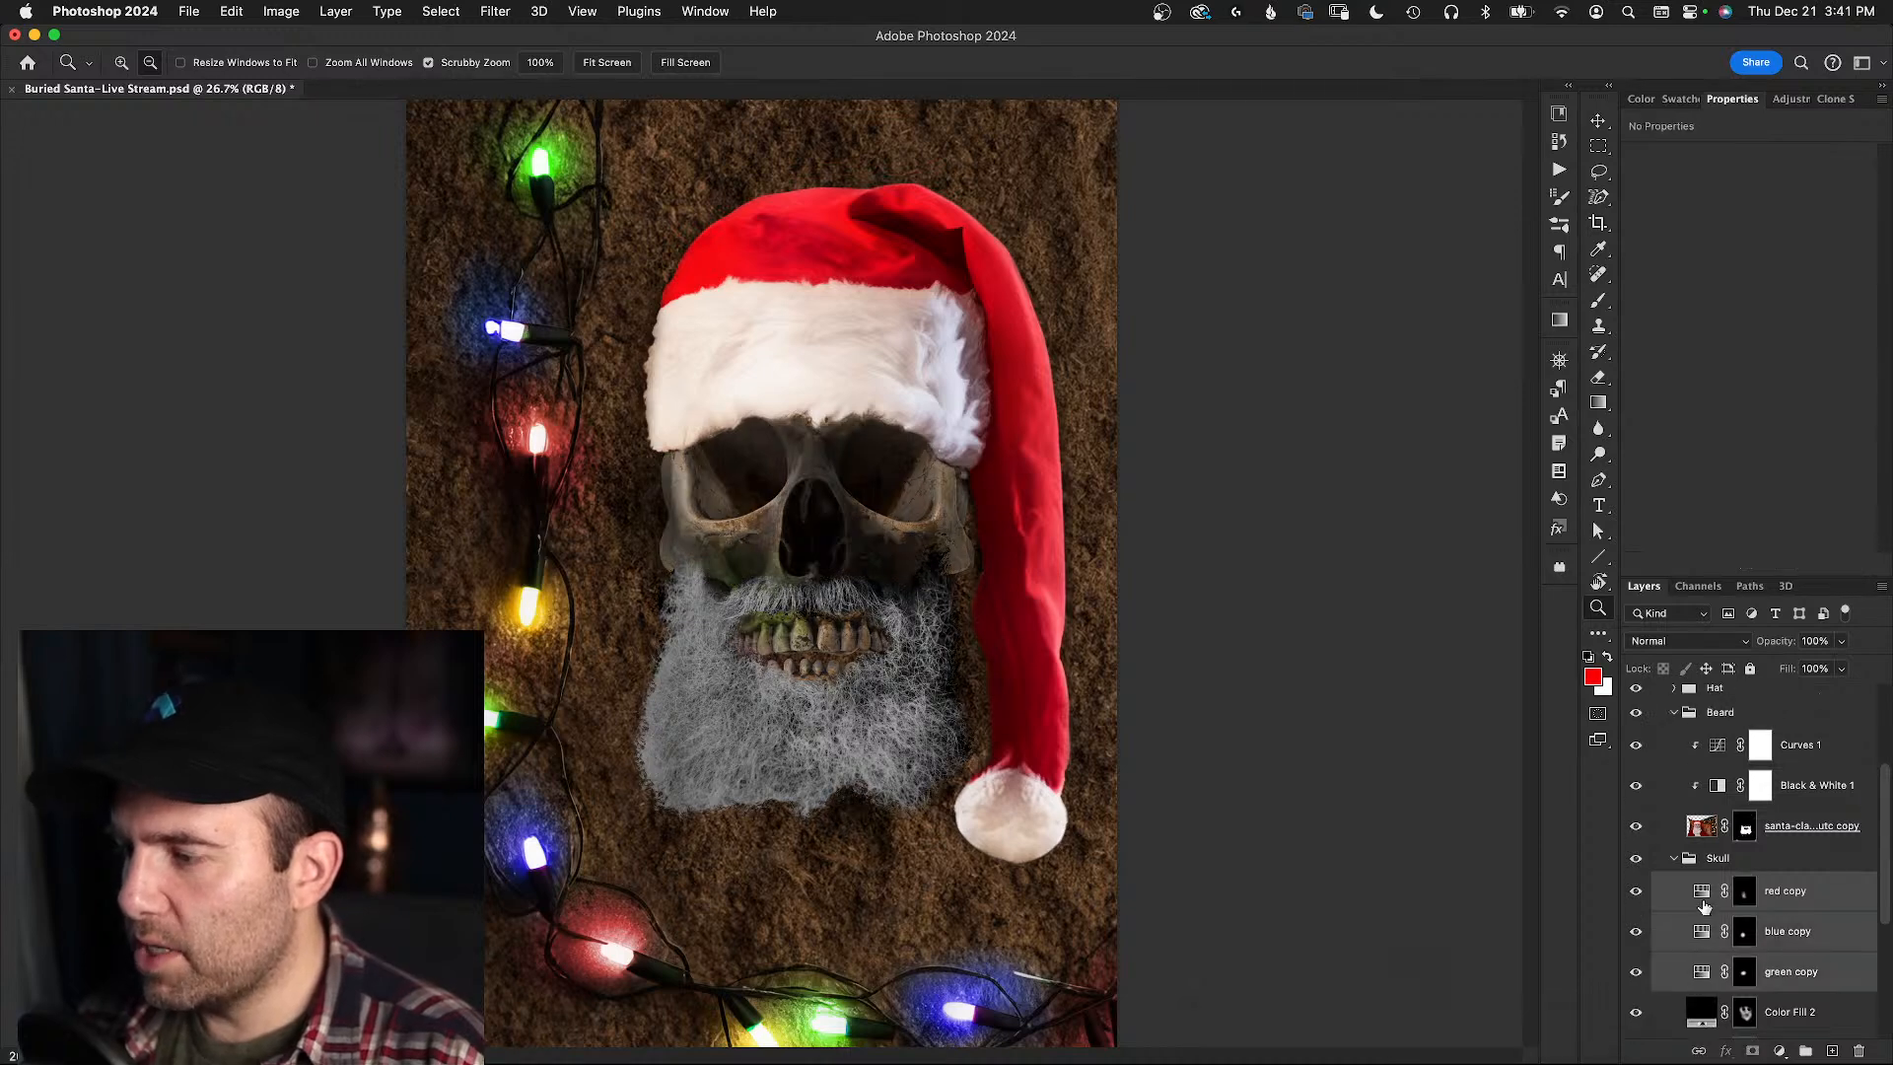
drag(1700, 899, 1740, 852)
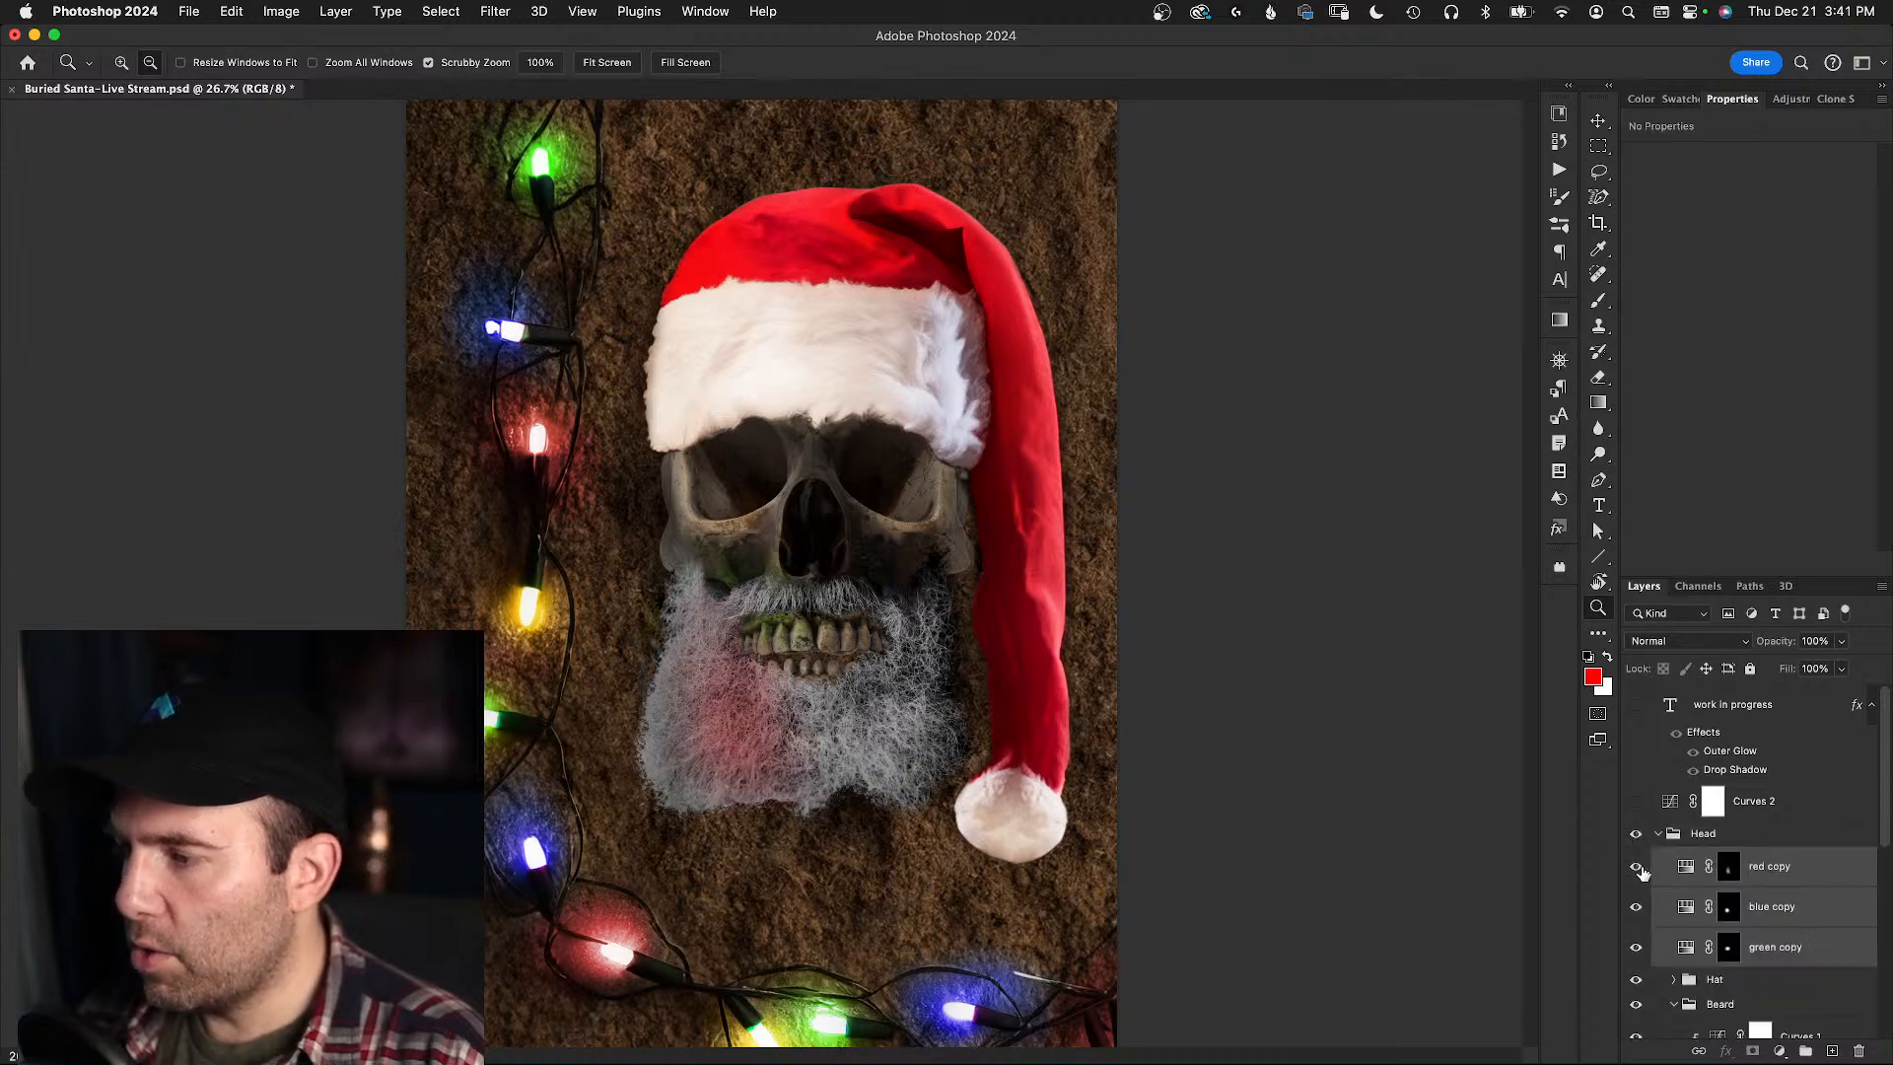
- Compare the skull and beard with the red copy and green copy adjustment layers turned off and on
click(1639, 869)
click(1639, 870)
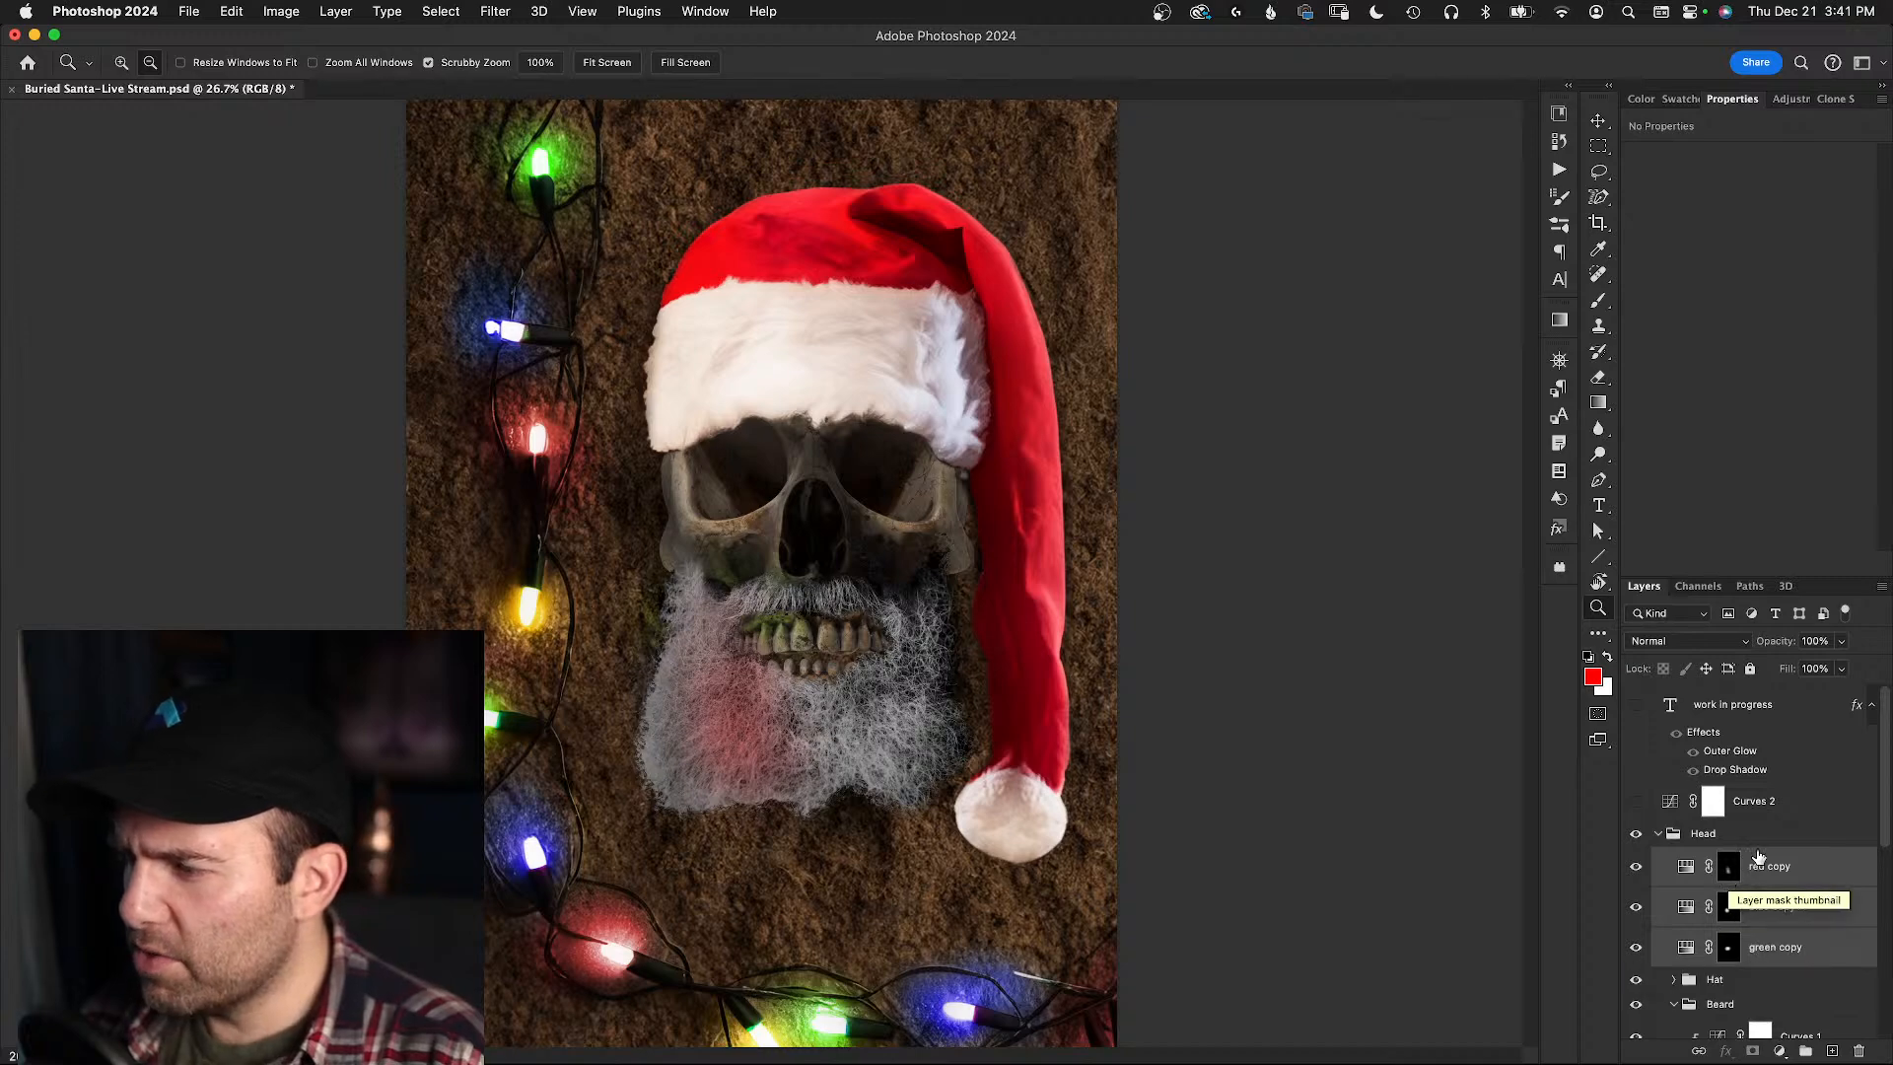
click(1688, 952)
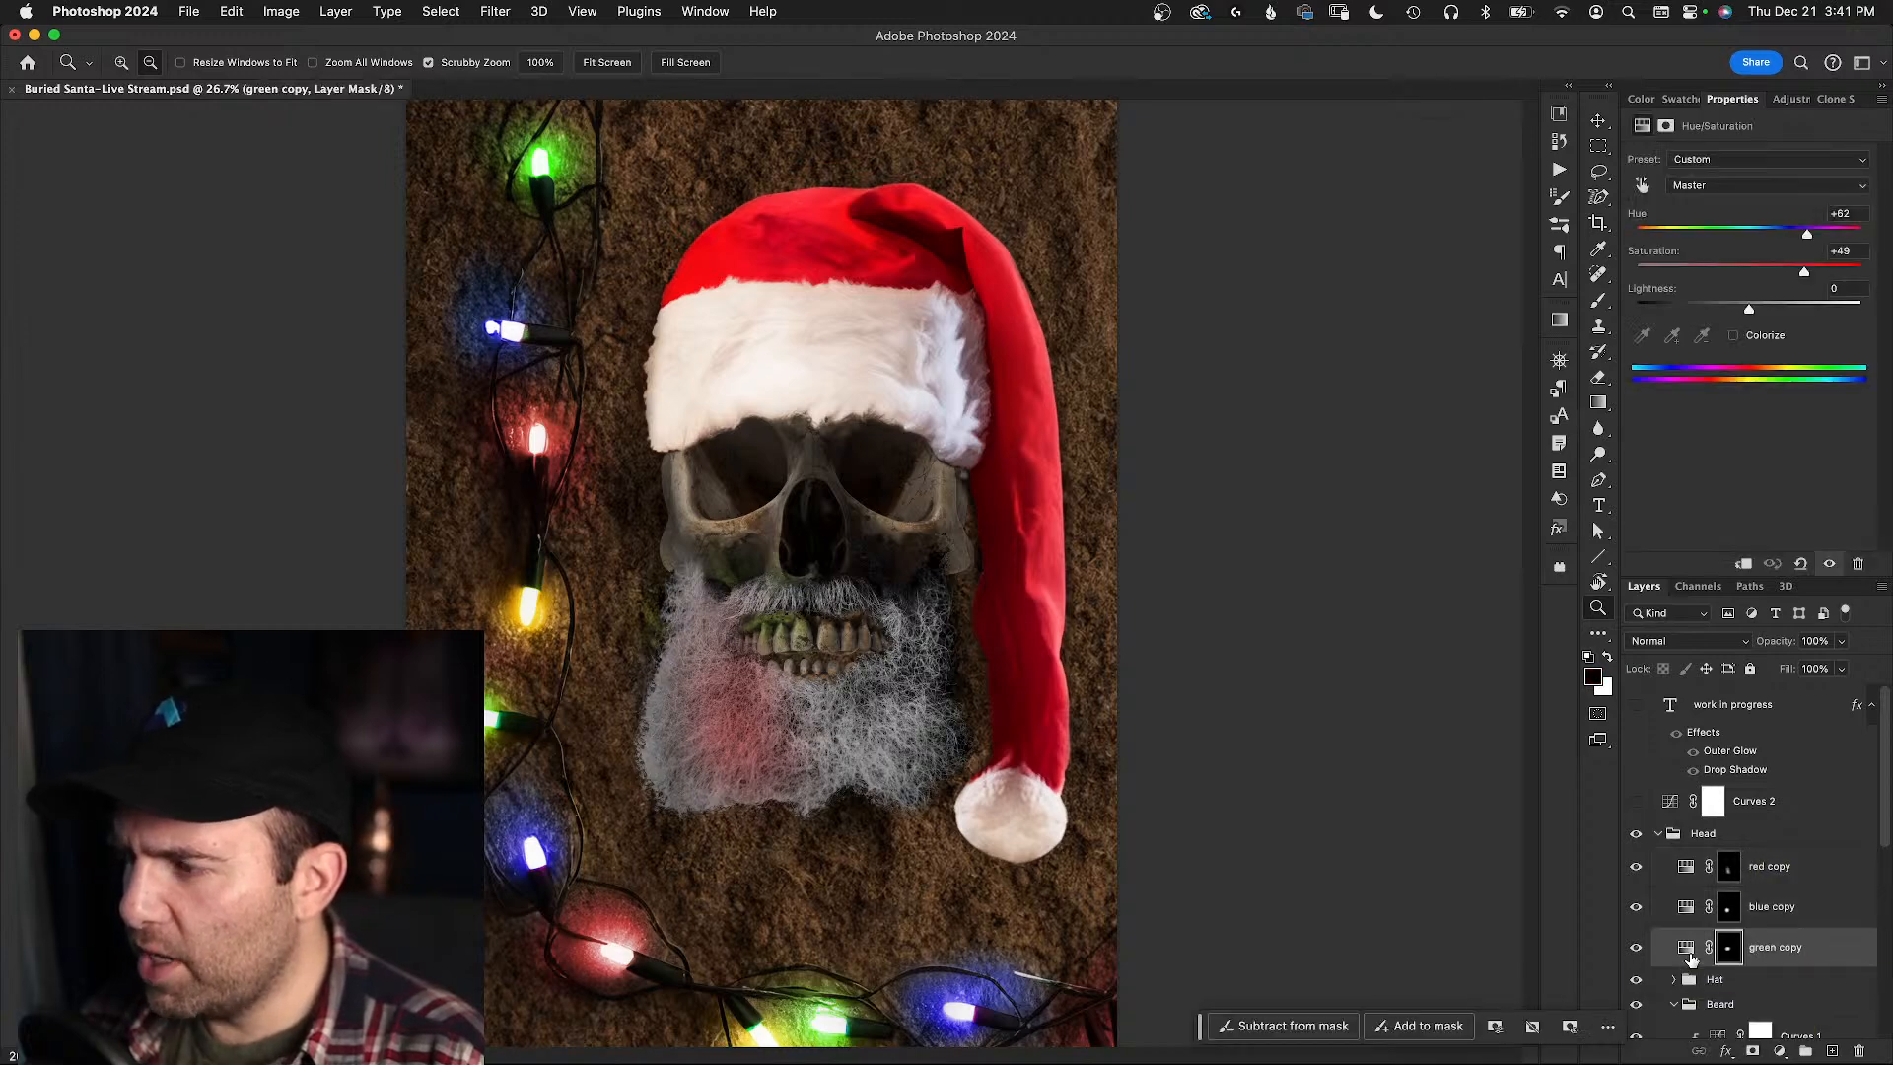
drag(747, 621, 824, 600)
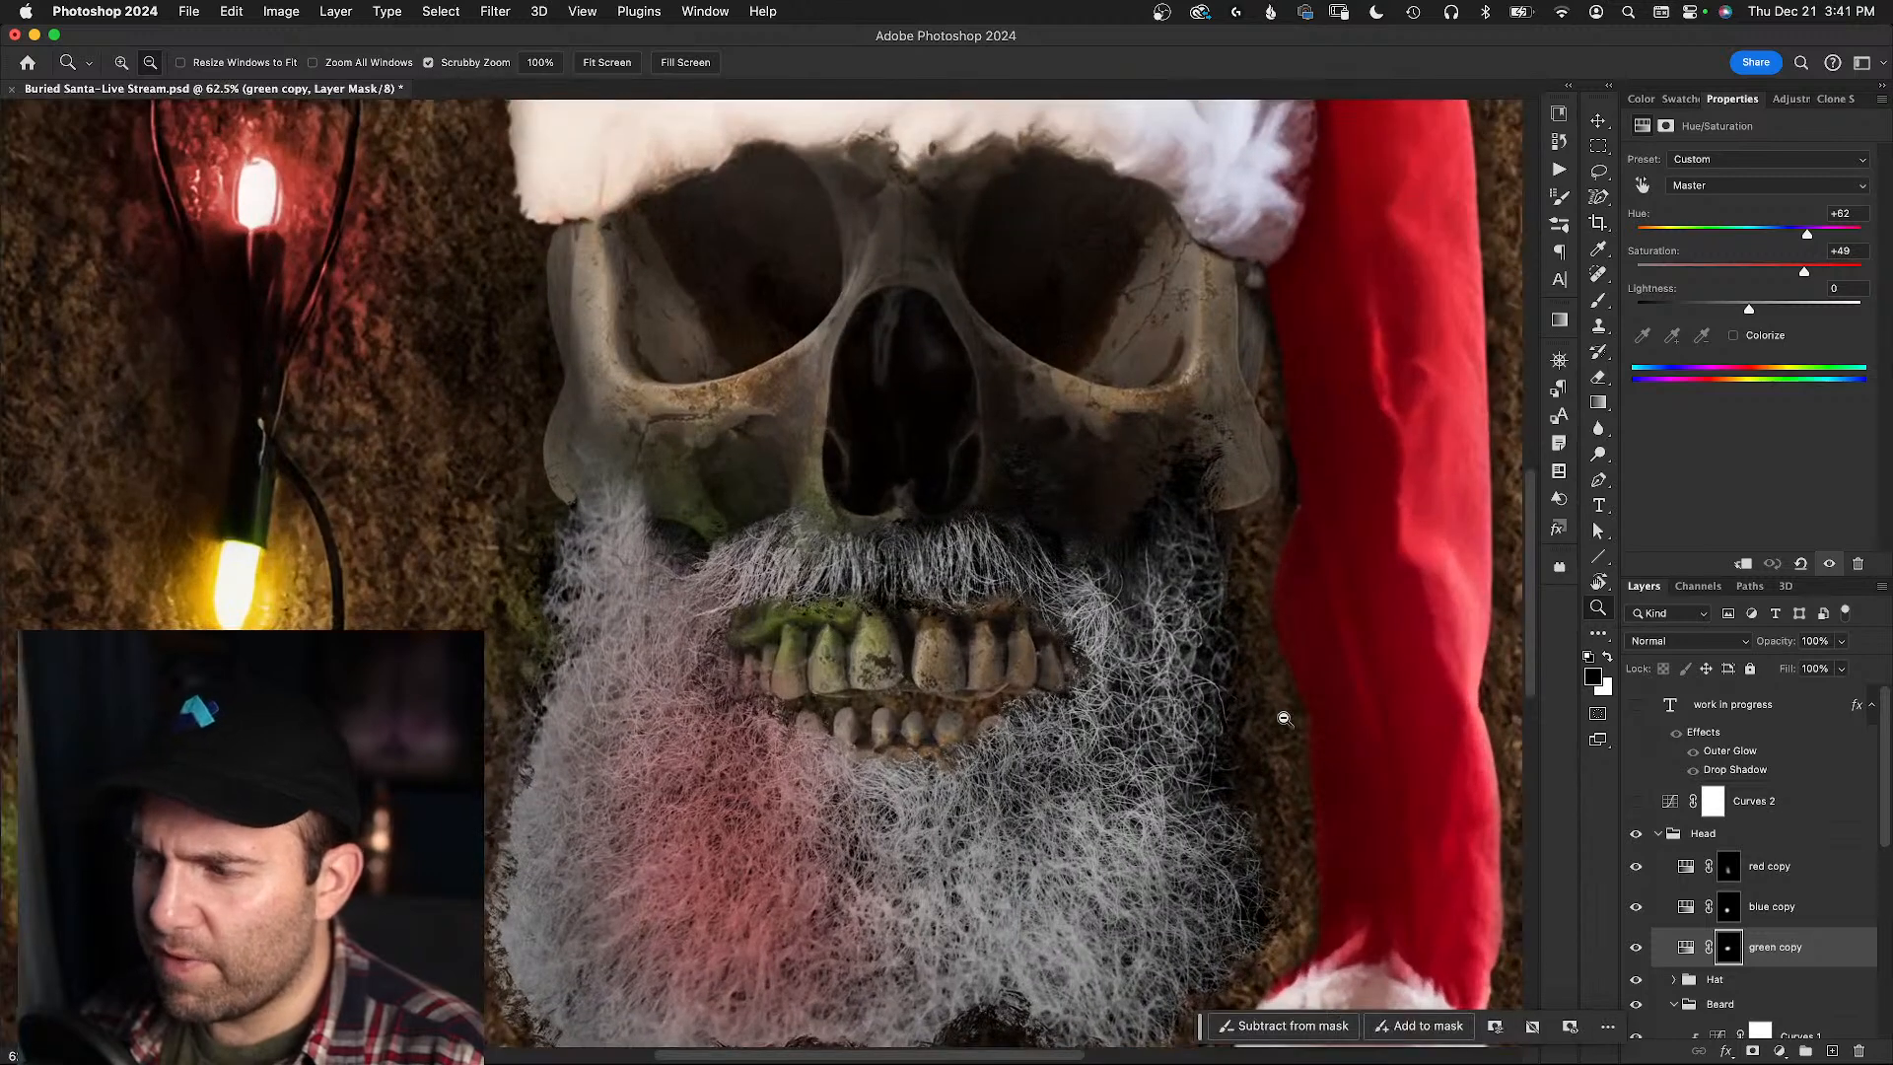
click(1635, 948)
click(1635, 948)
click(1634, 948)
click(1634, 948)
click(1635, 871)
click(1635, 872)
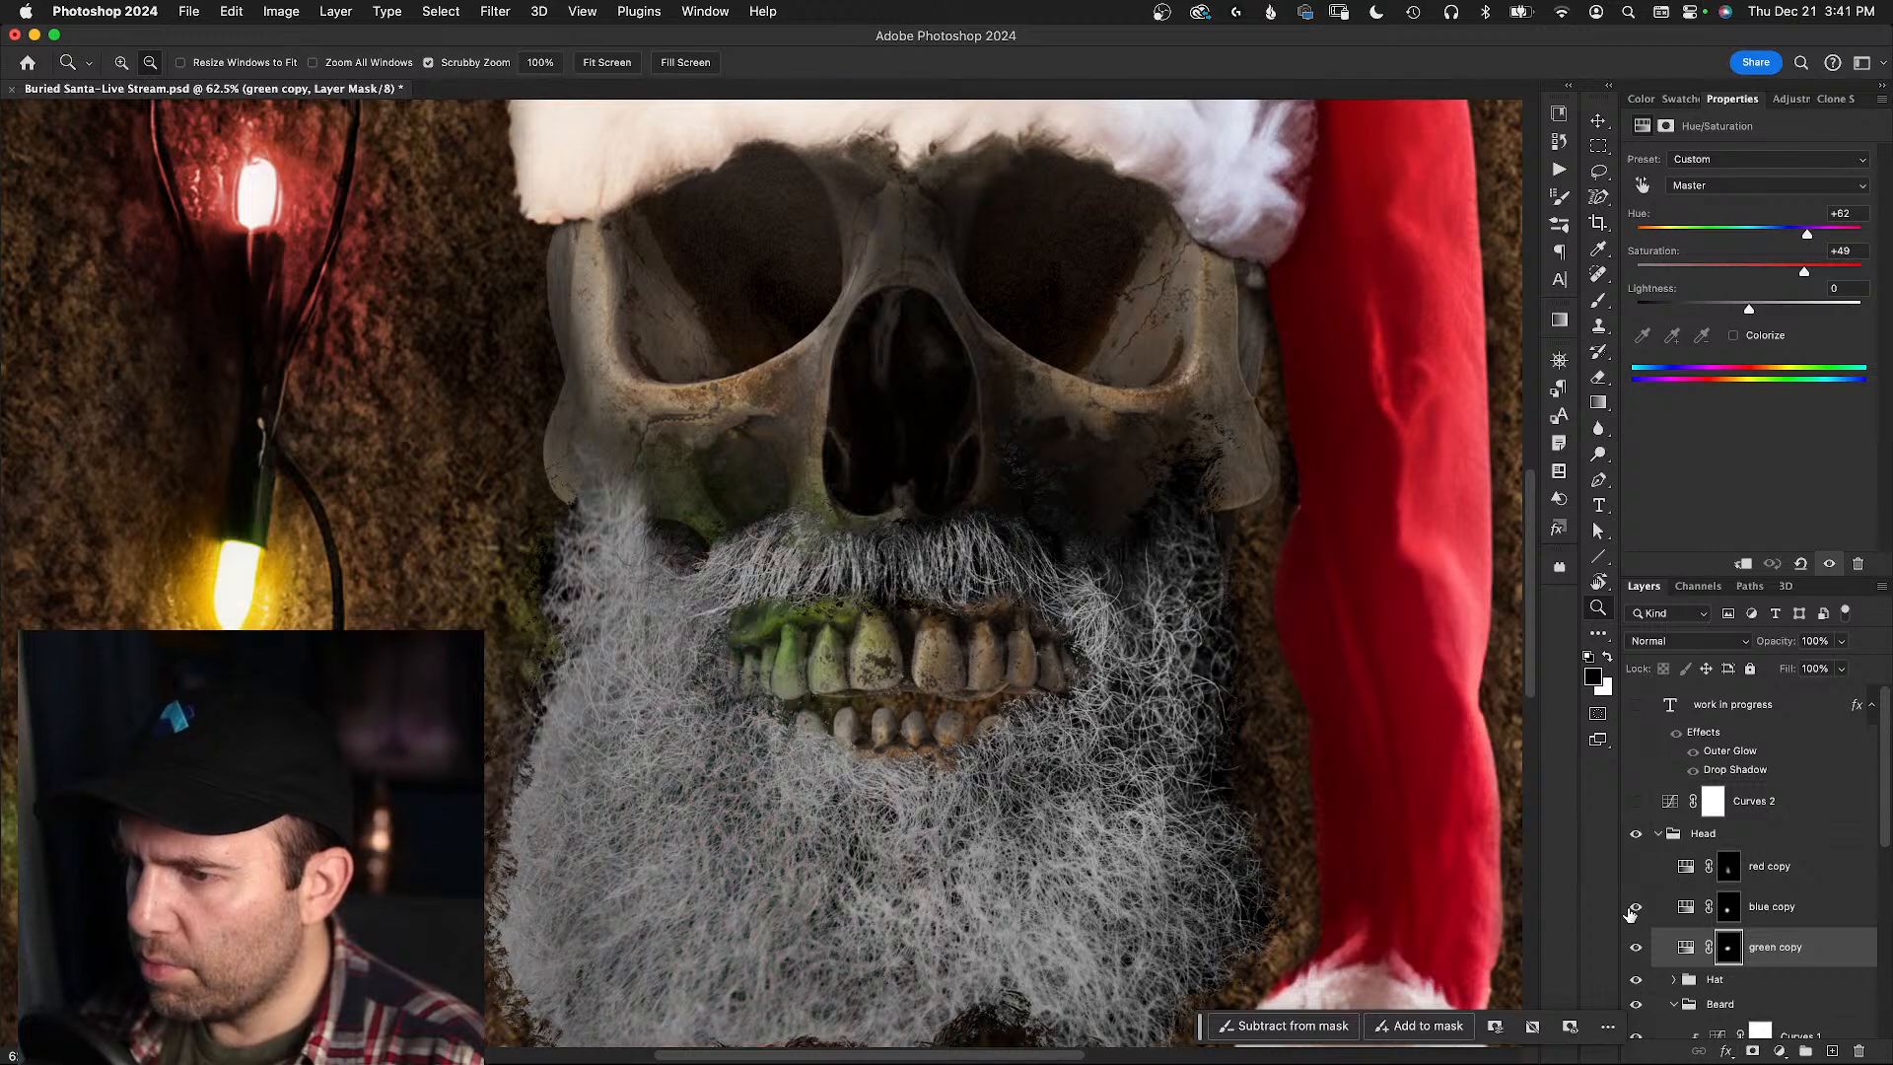
- Move the blue copy, red copy and green copy layers out of the Head group, directly above it, with red copy visible
click(1688, 909)
drag(1684, 909, 1702, 826)
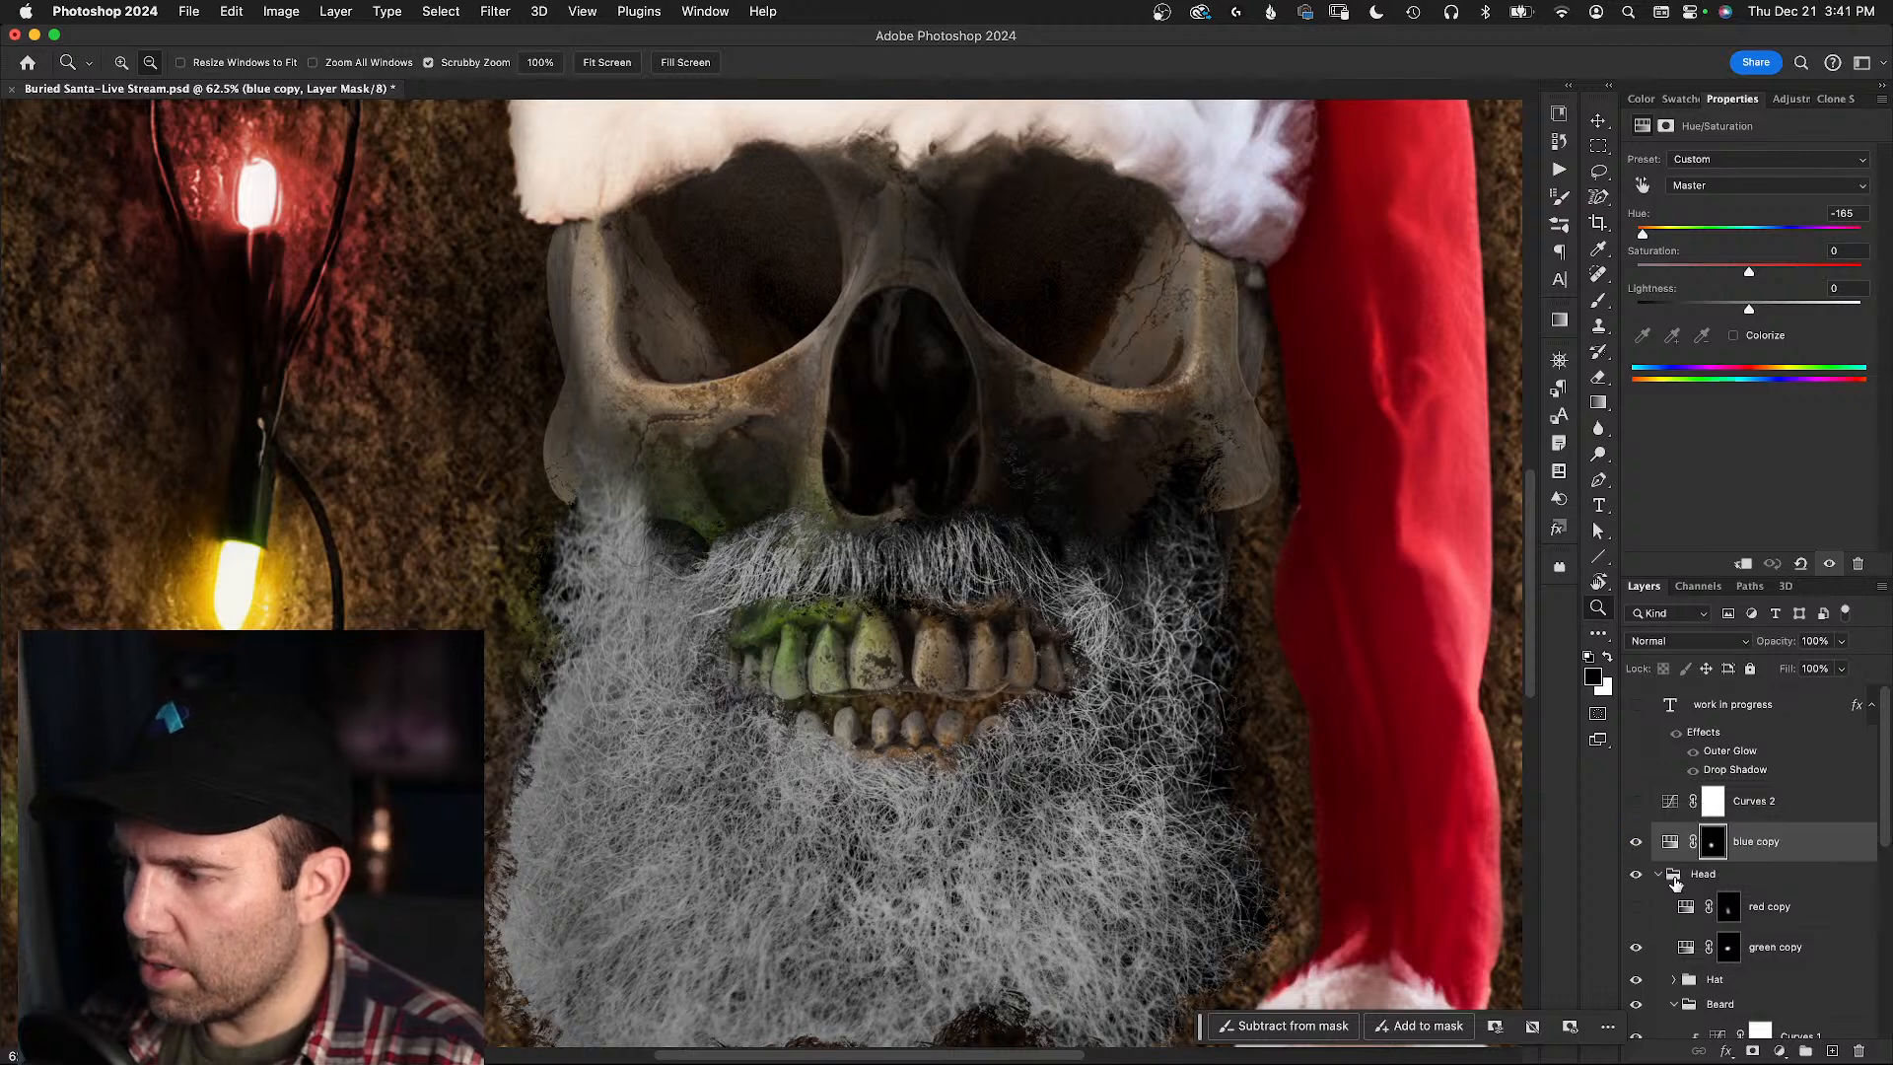
click(1639, 906)
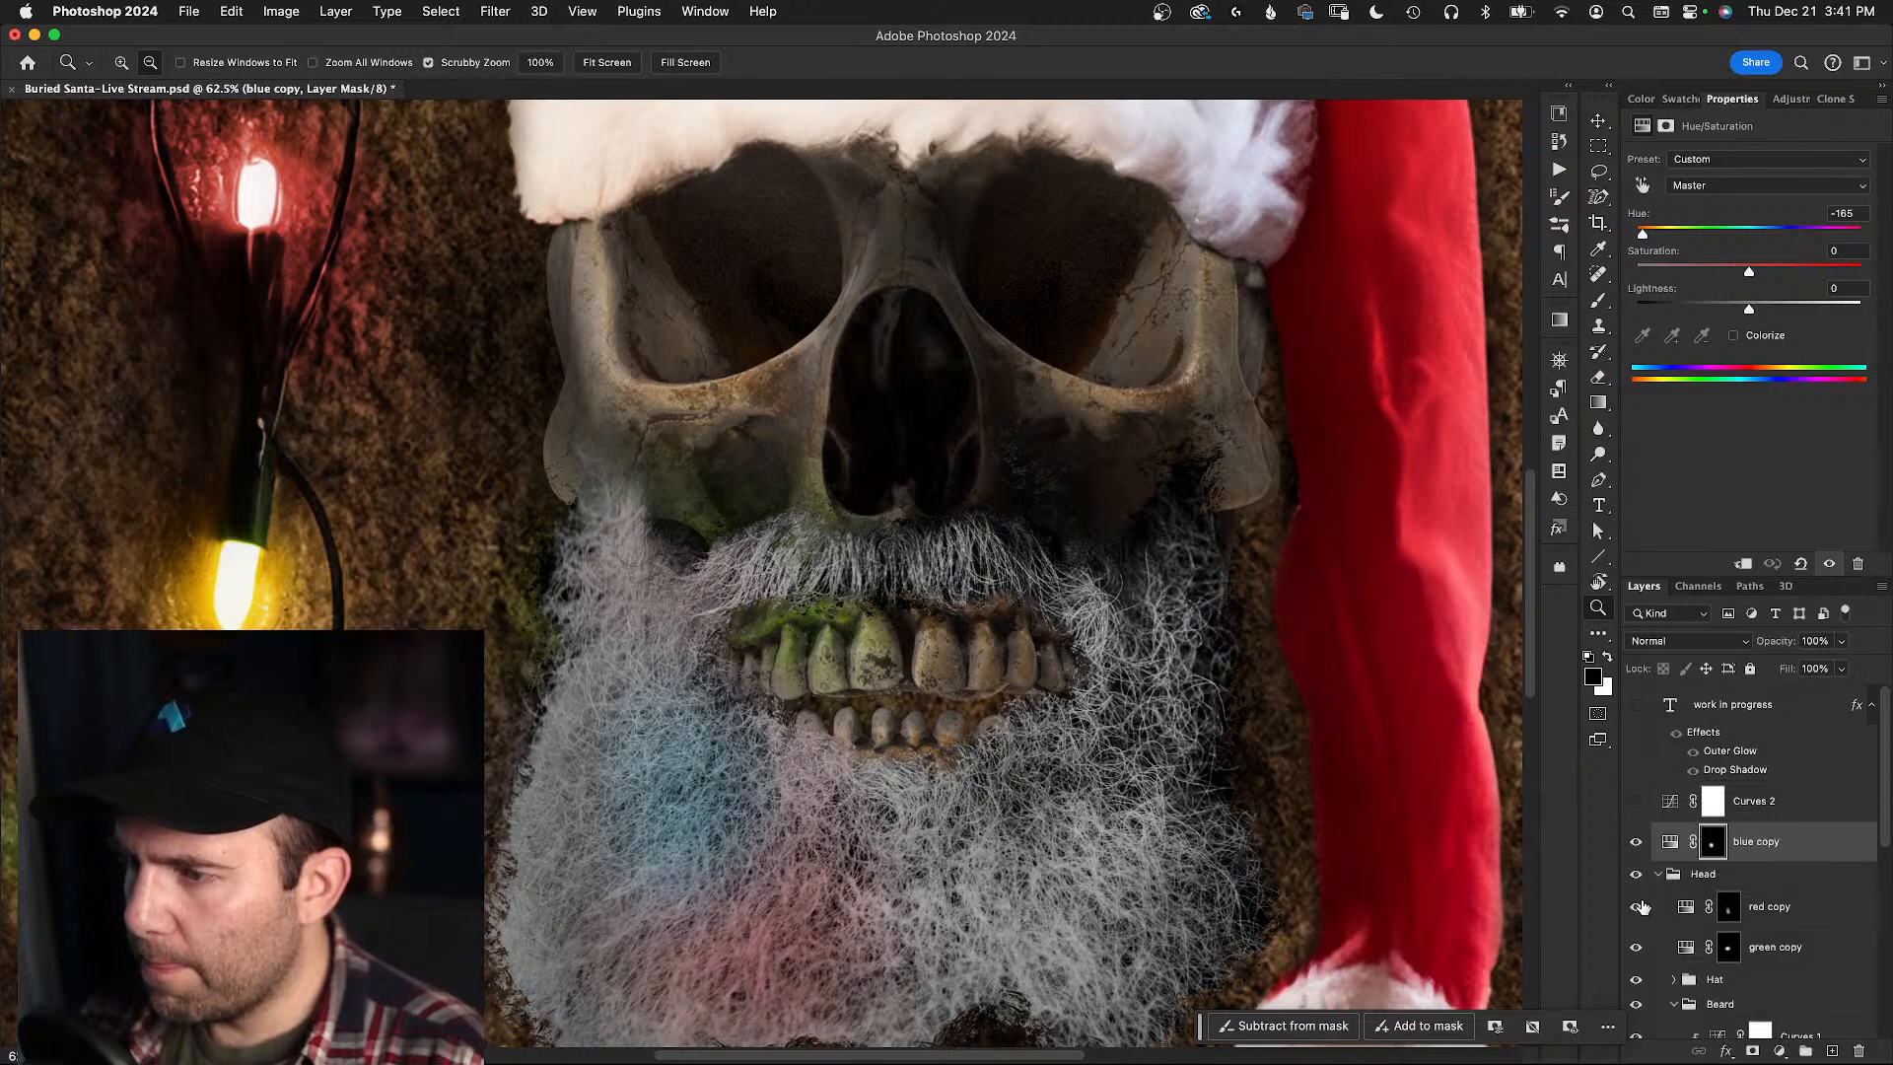
drag(1685, 907, 1687, 864)
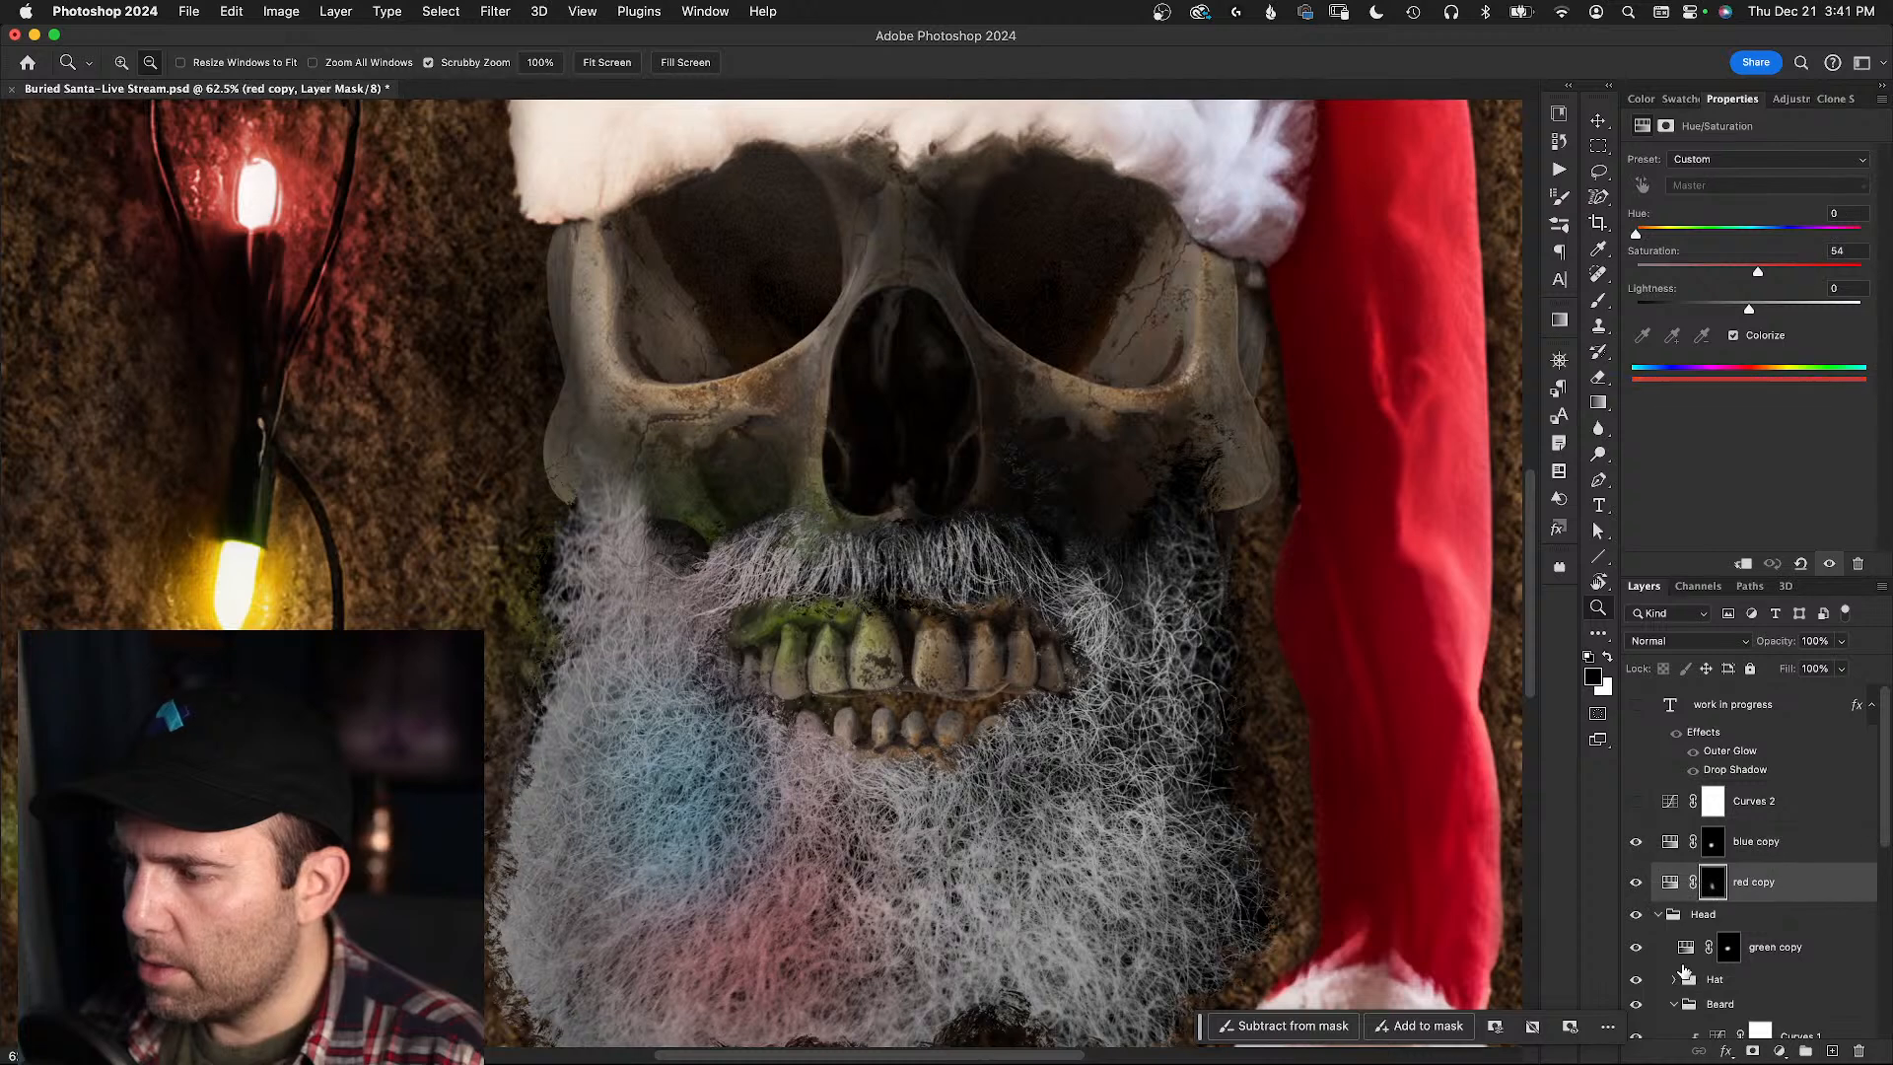
drag(1685, 952, 1694, 909)
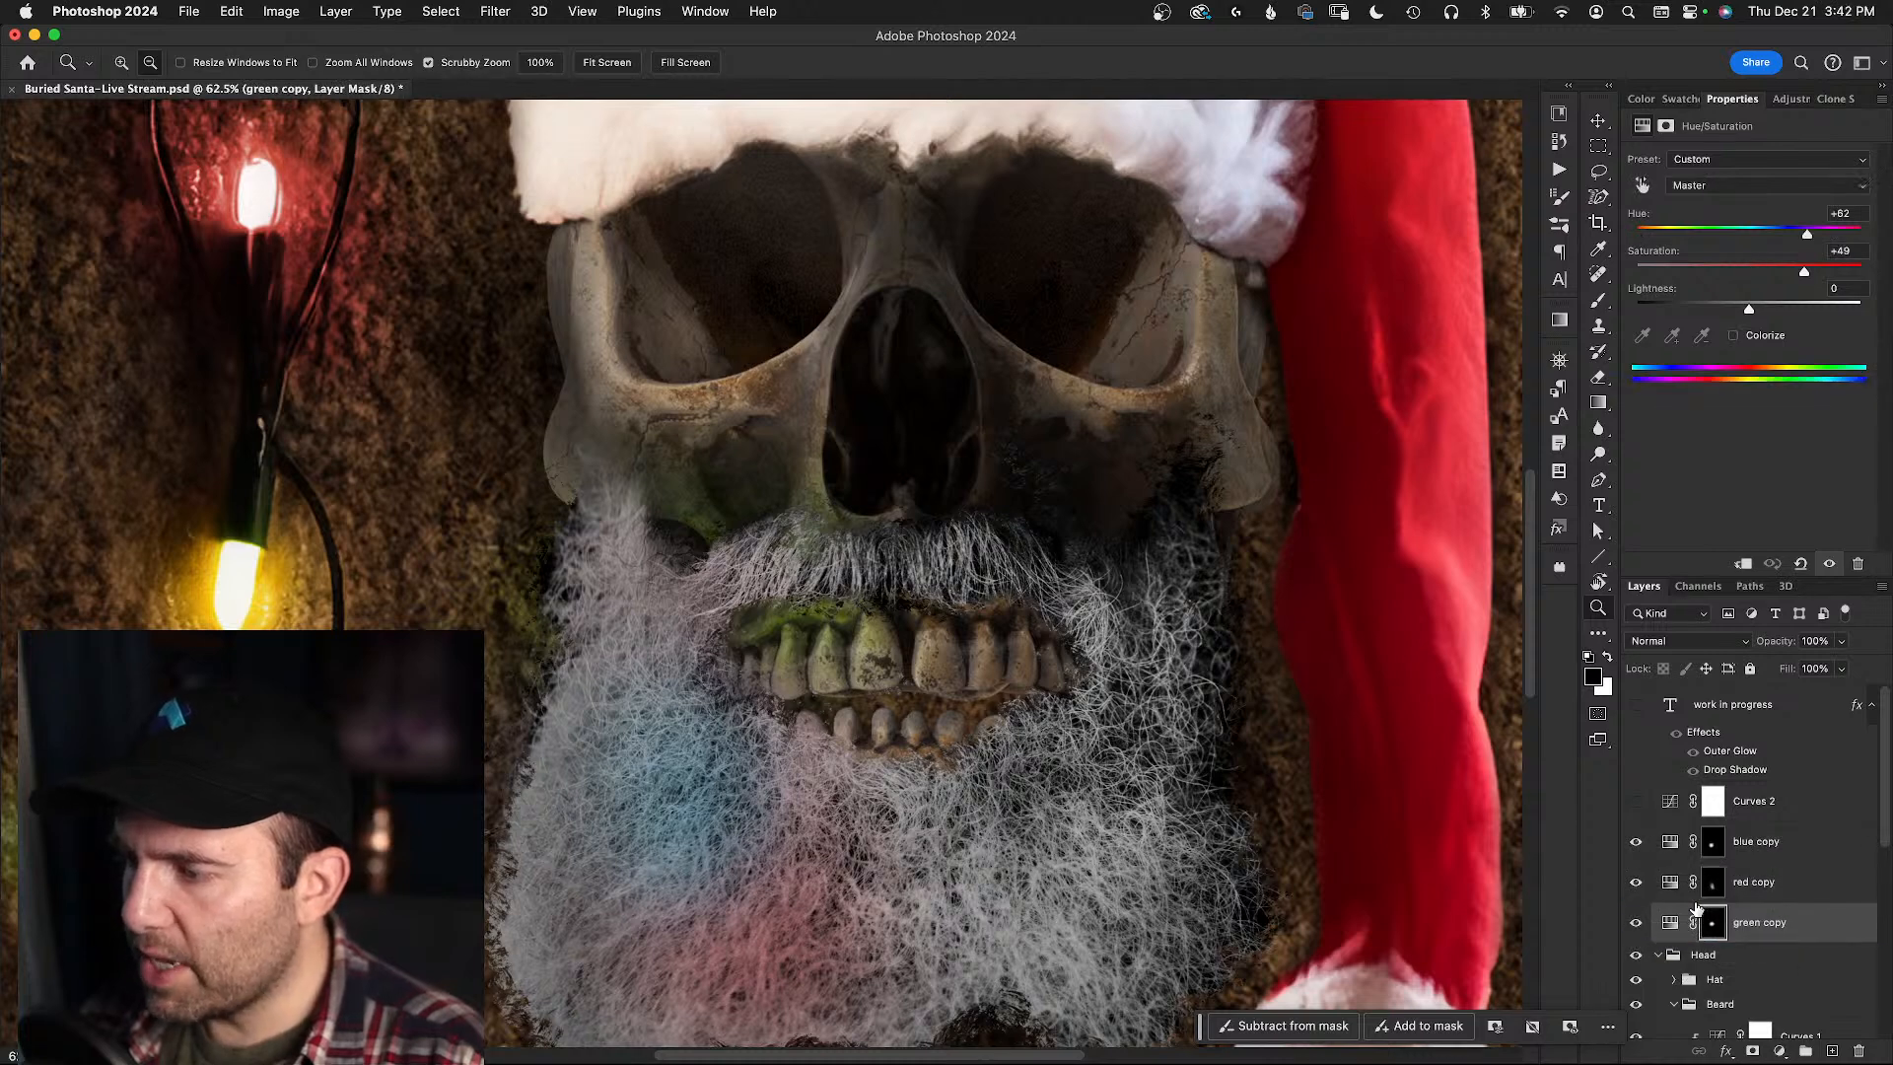
- Delete the green copy adjustment layer above the Head group together with its mask
click(1678, 956)
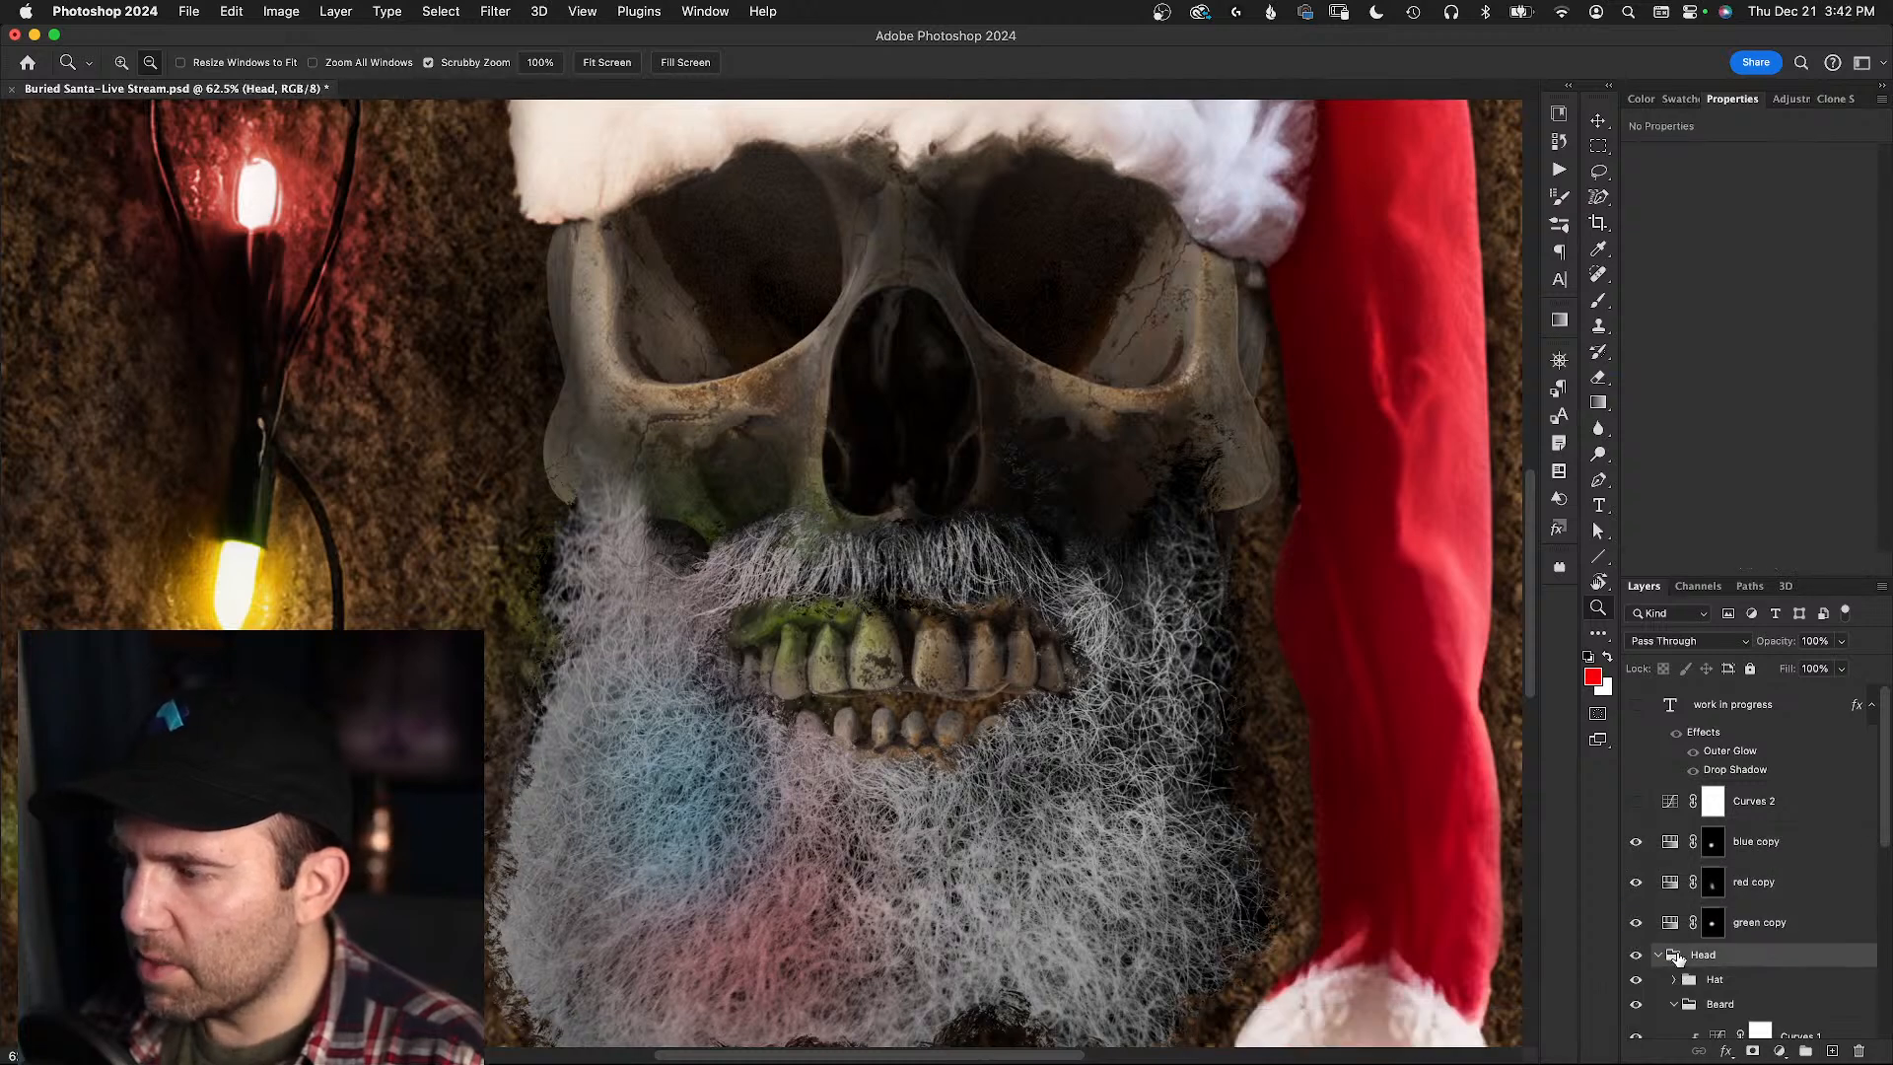
scroll(1679, 956, down, 2)
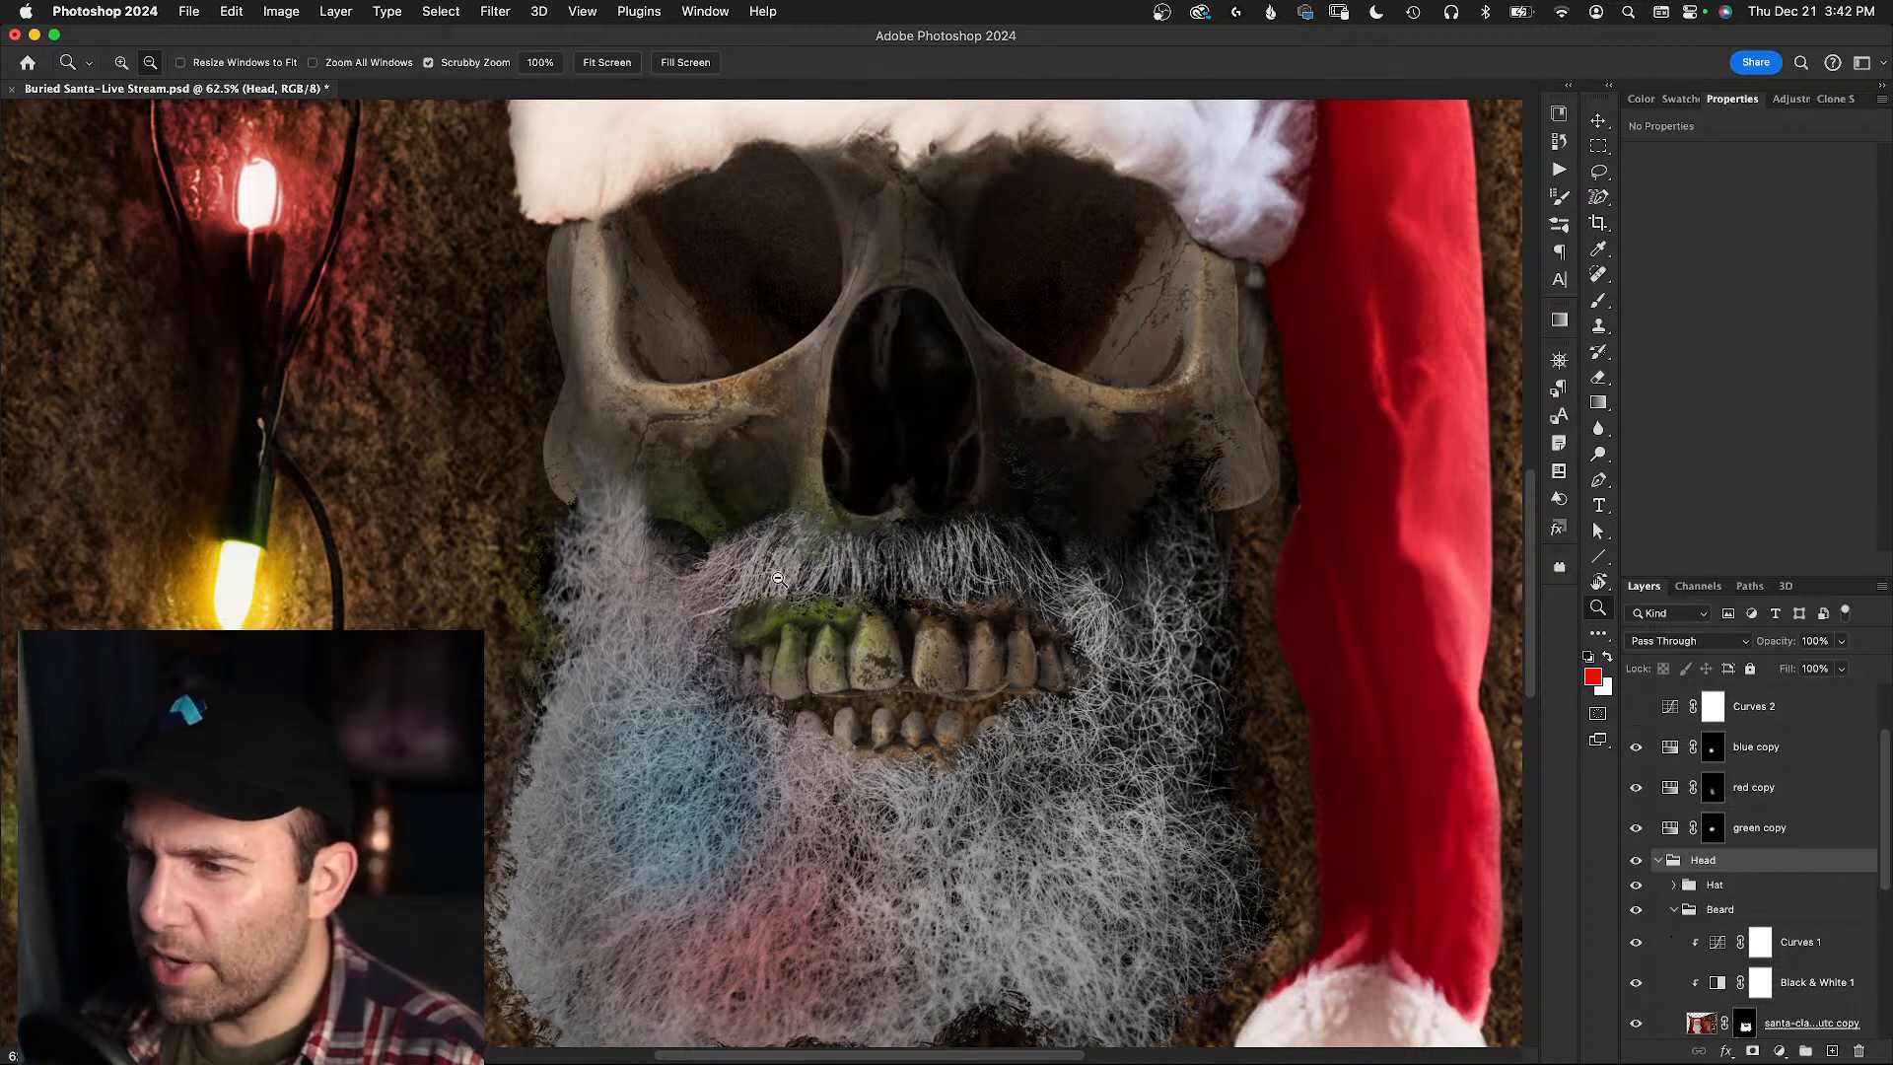
scroll(779, 578, up, 2)
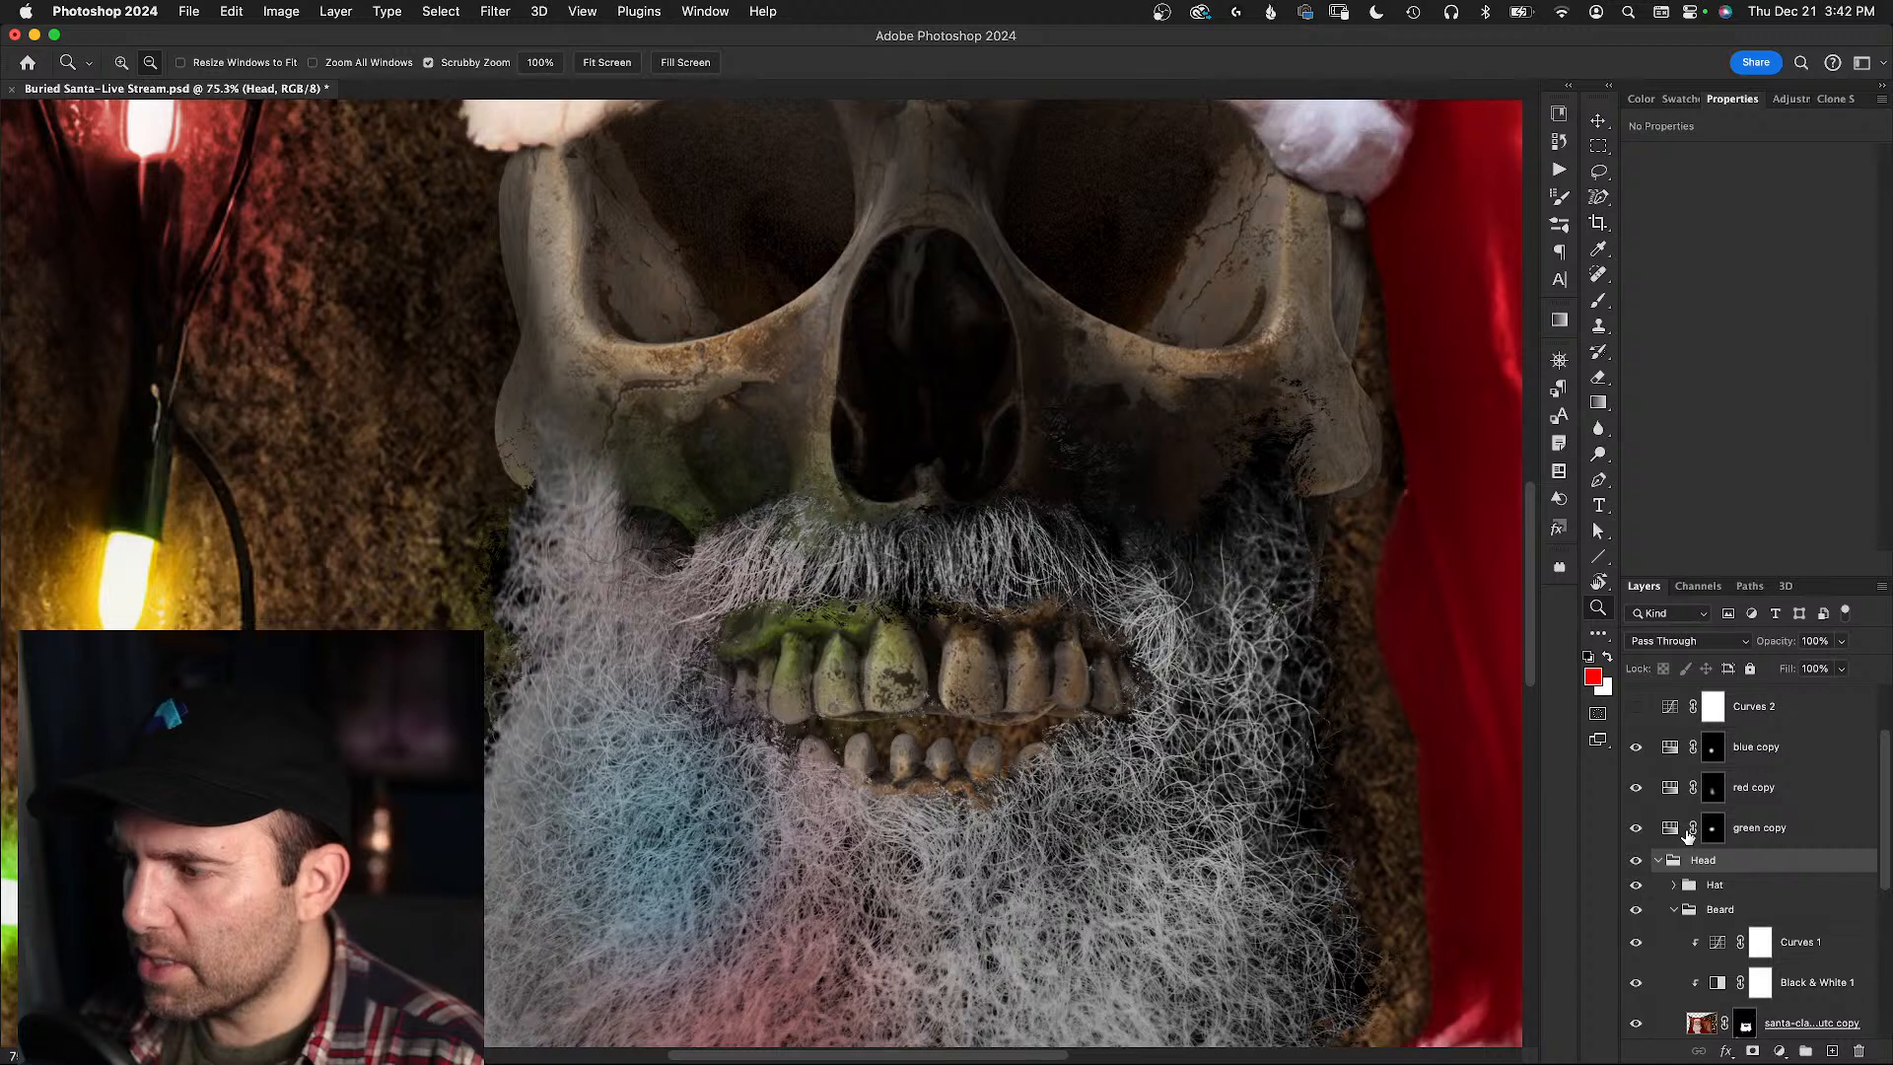
click(1671, 831)
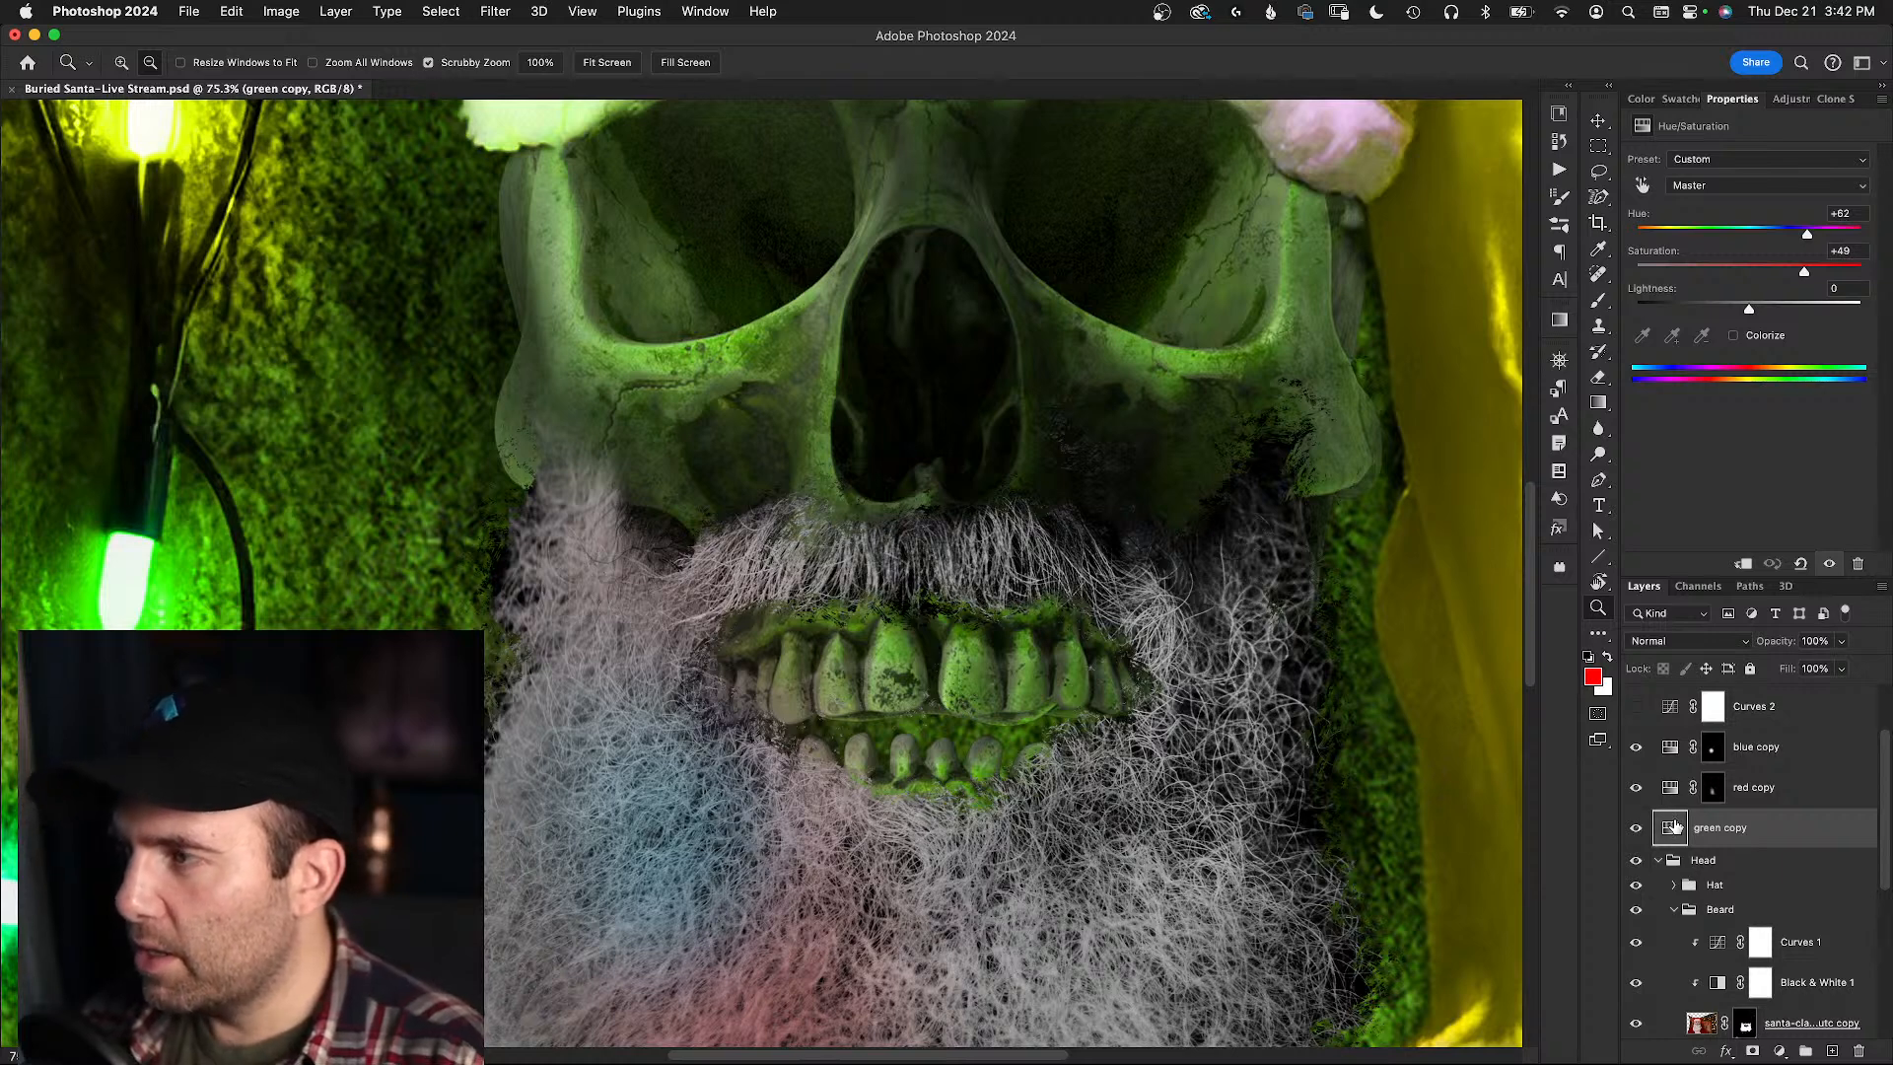
key(Delete)
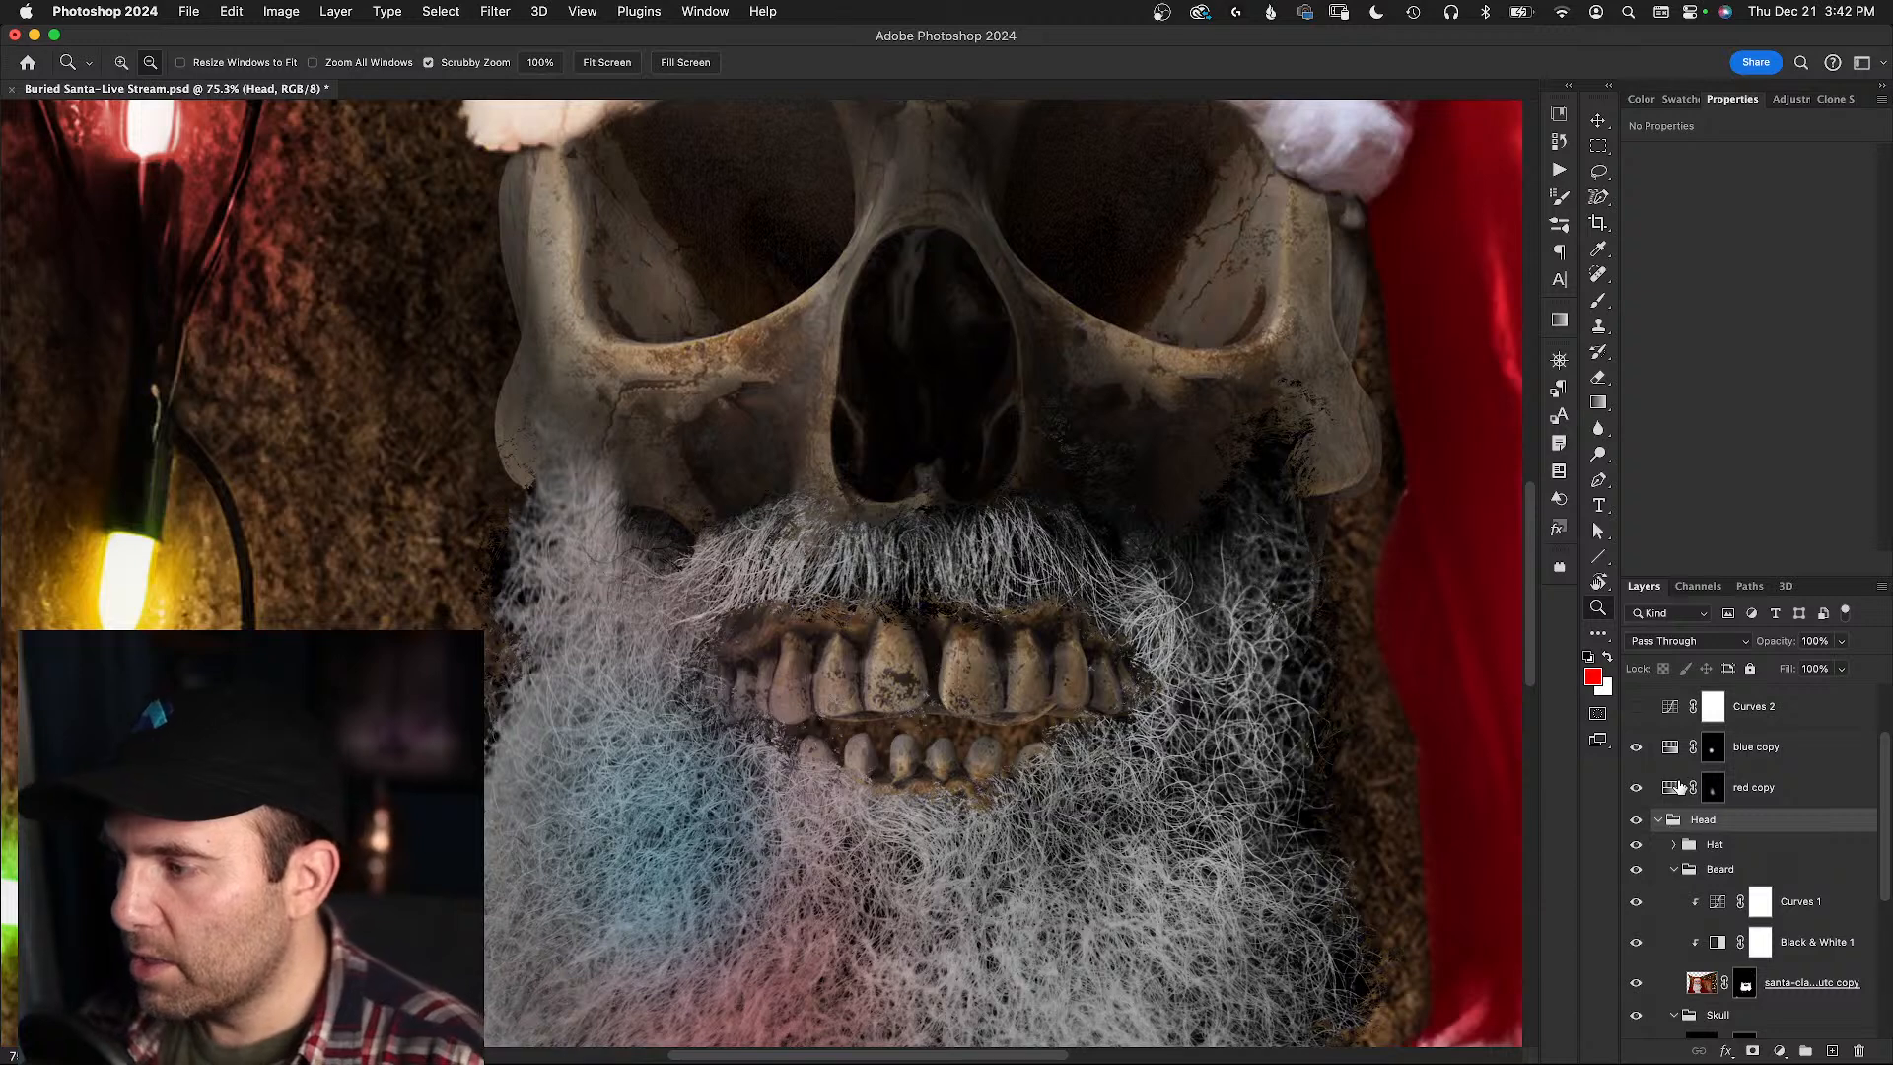
- Check how the red copy and blue copy layers tint the beard by switching each one off and on
click(1670, 790)
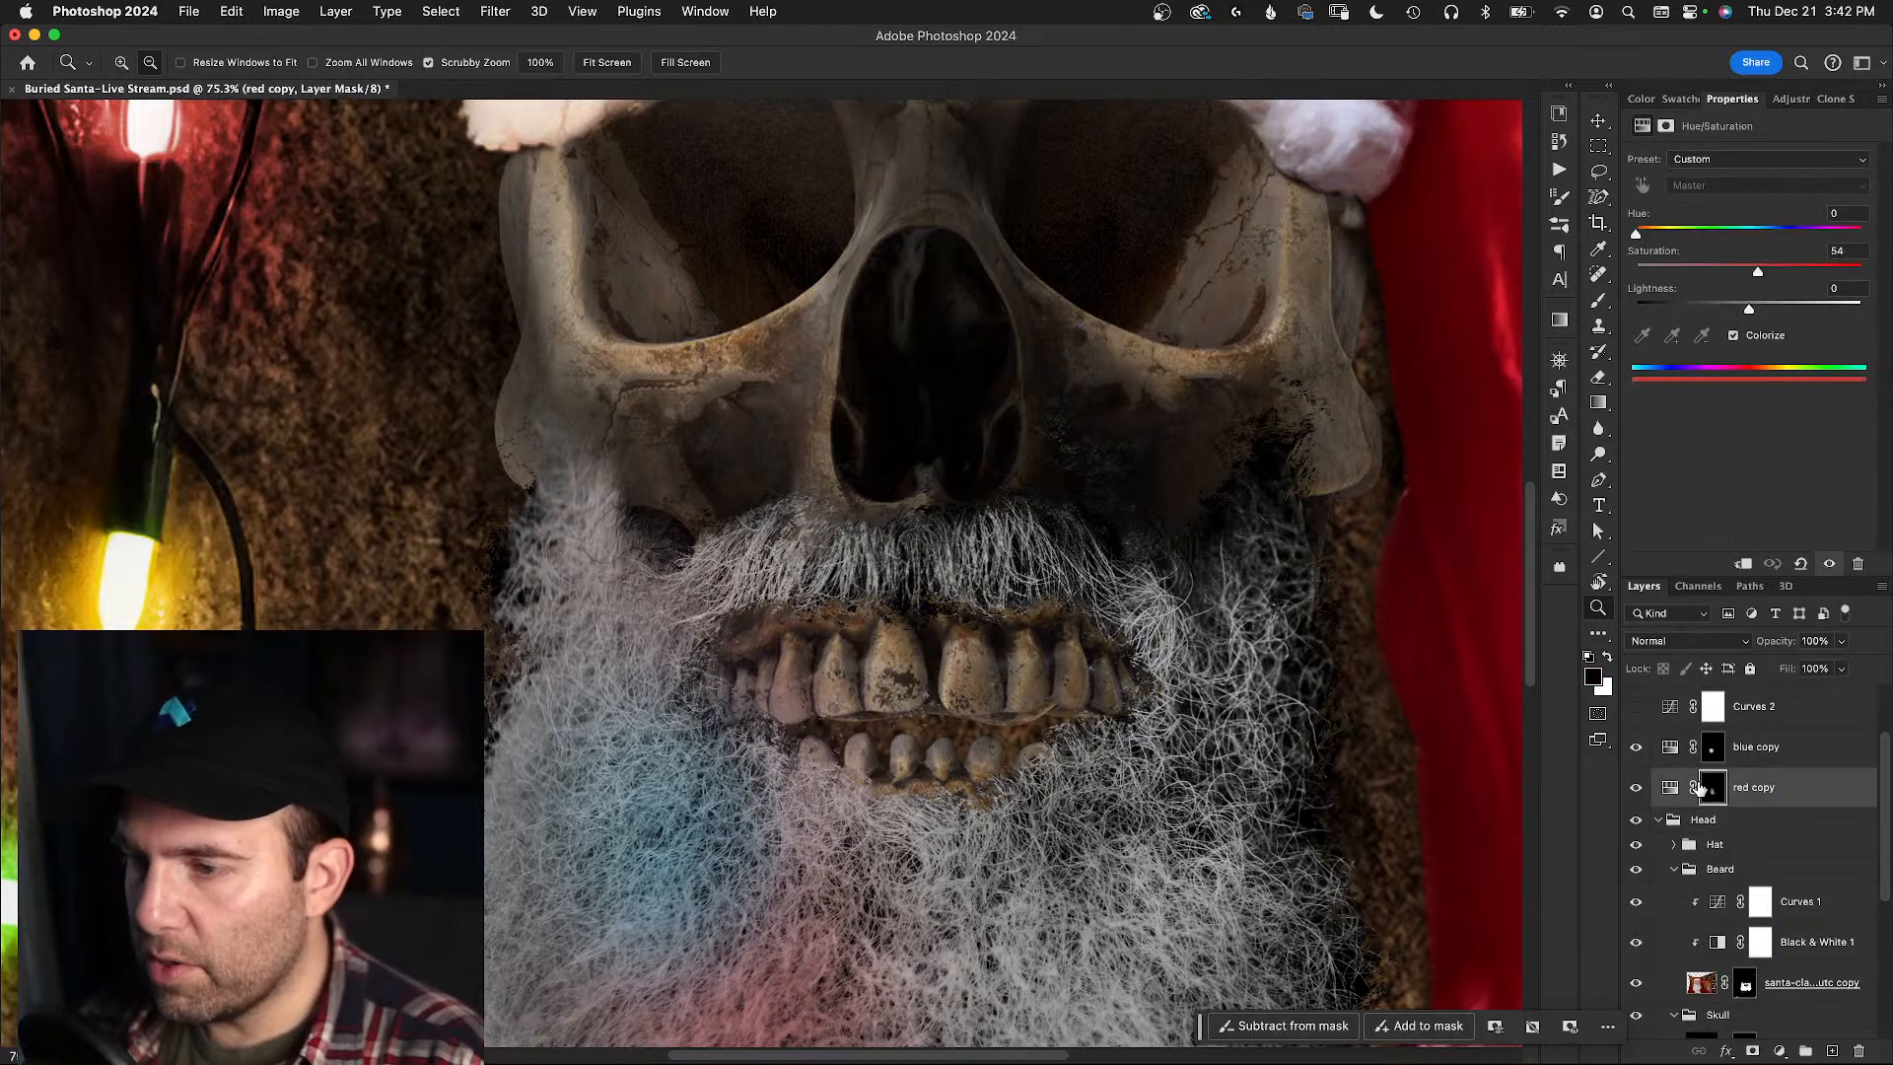
click(1637, 789)
click(1638, 788)
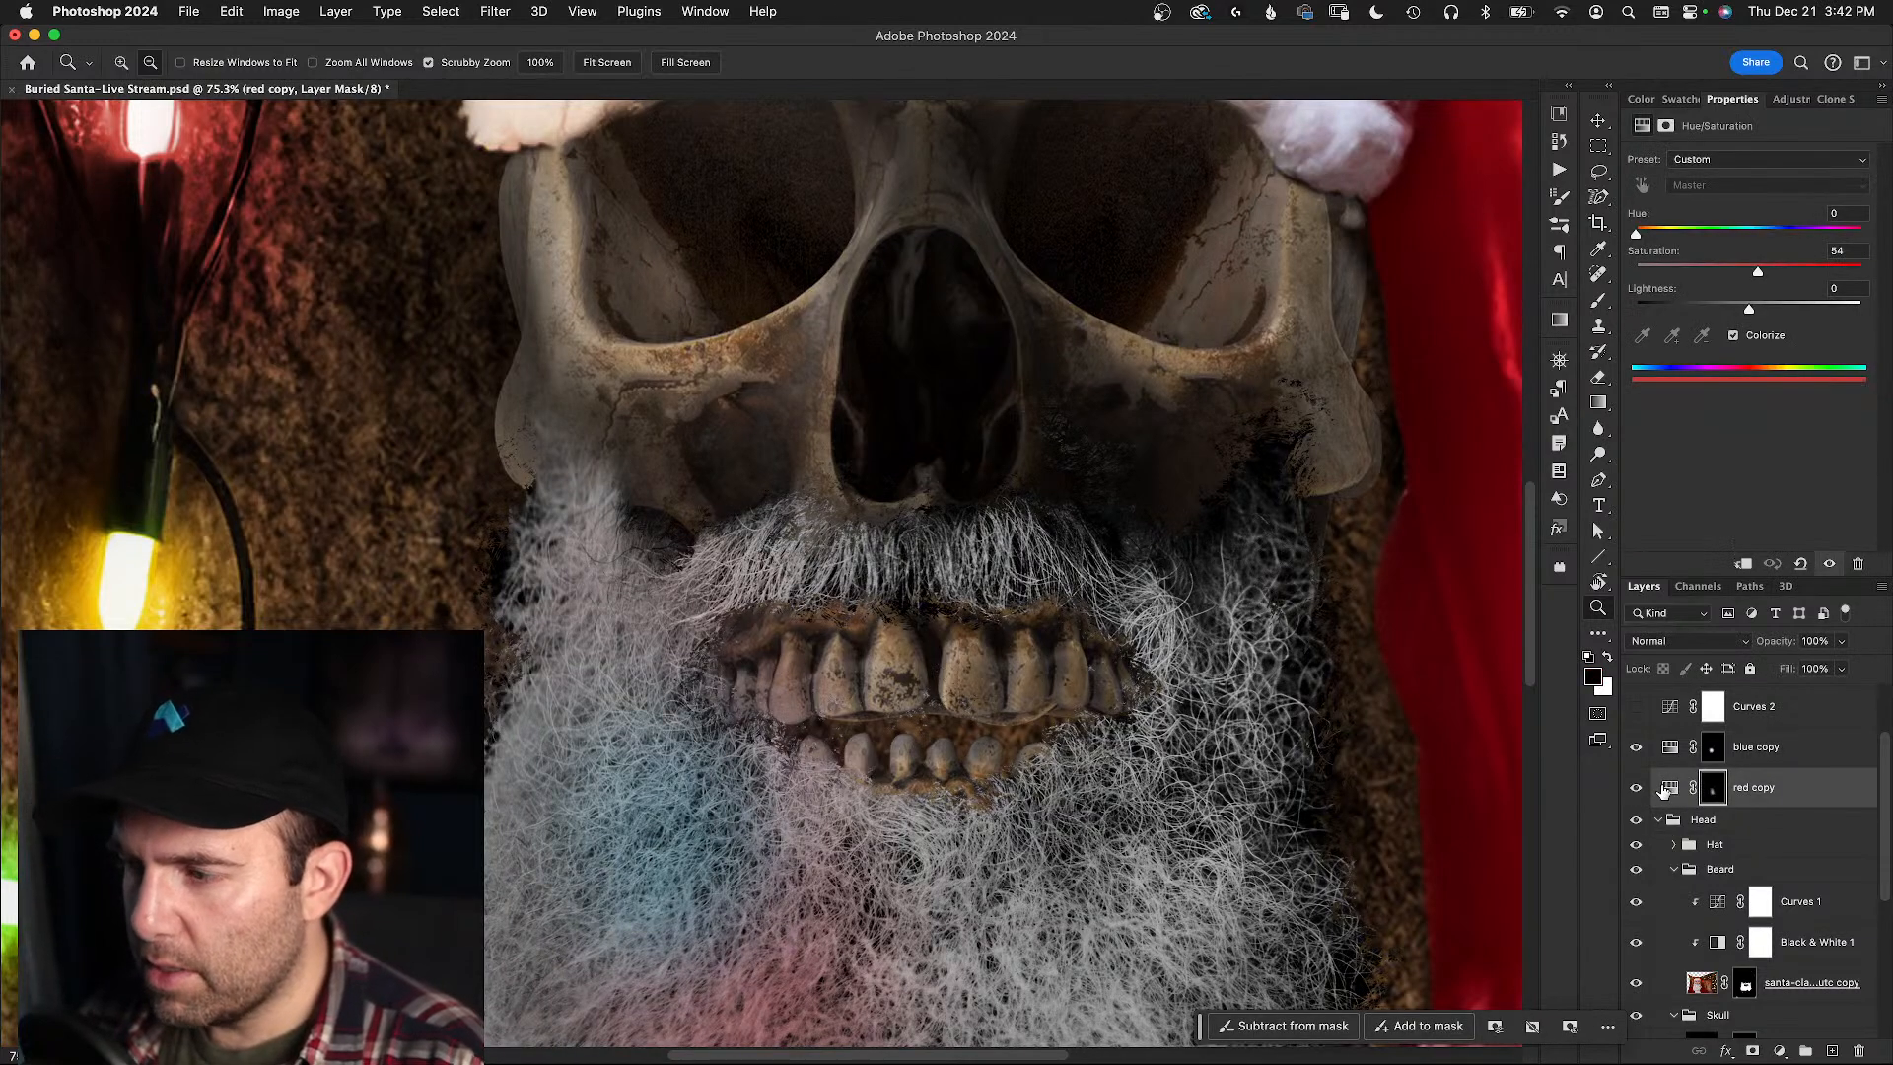
click(1643, 790)
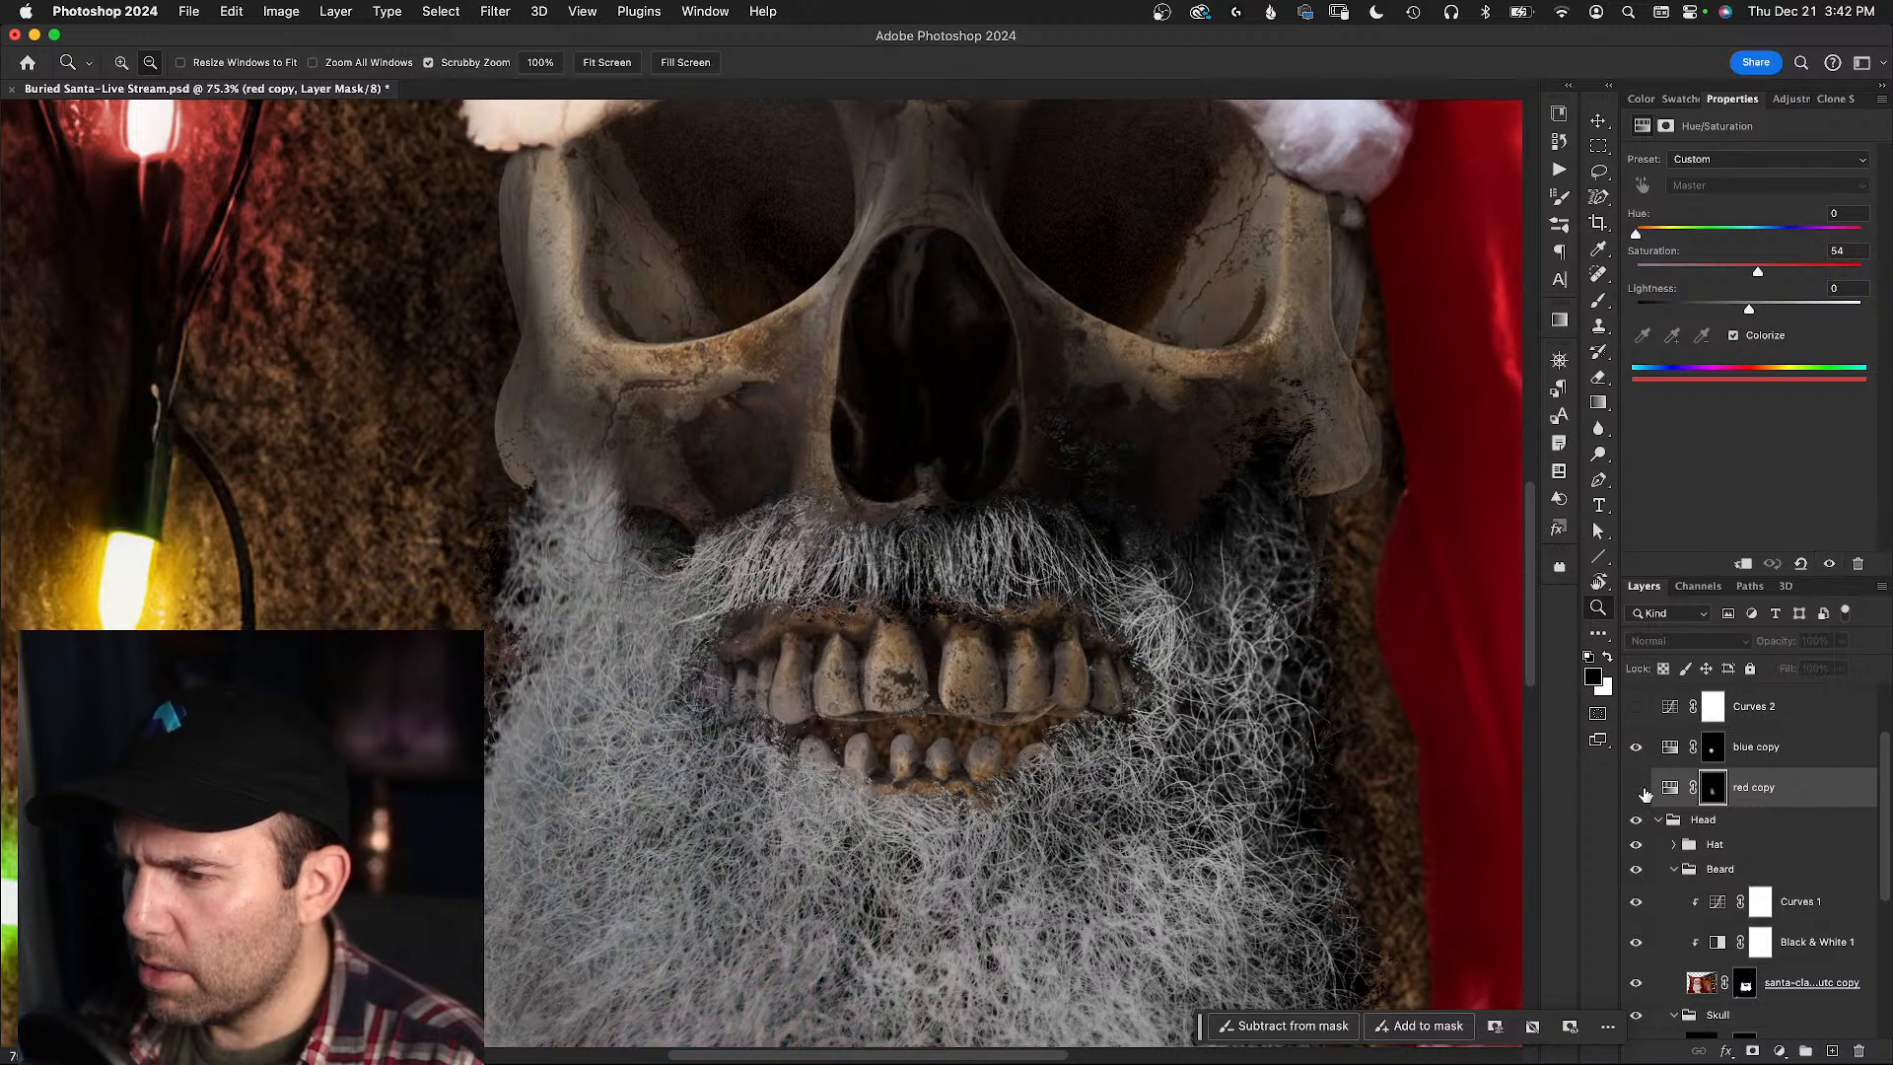
click(1637, 757)
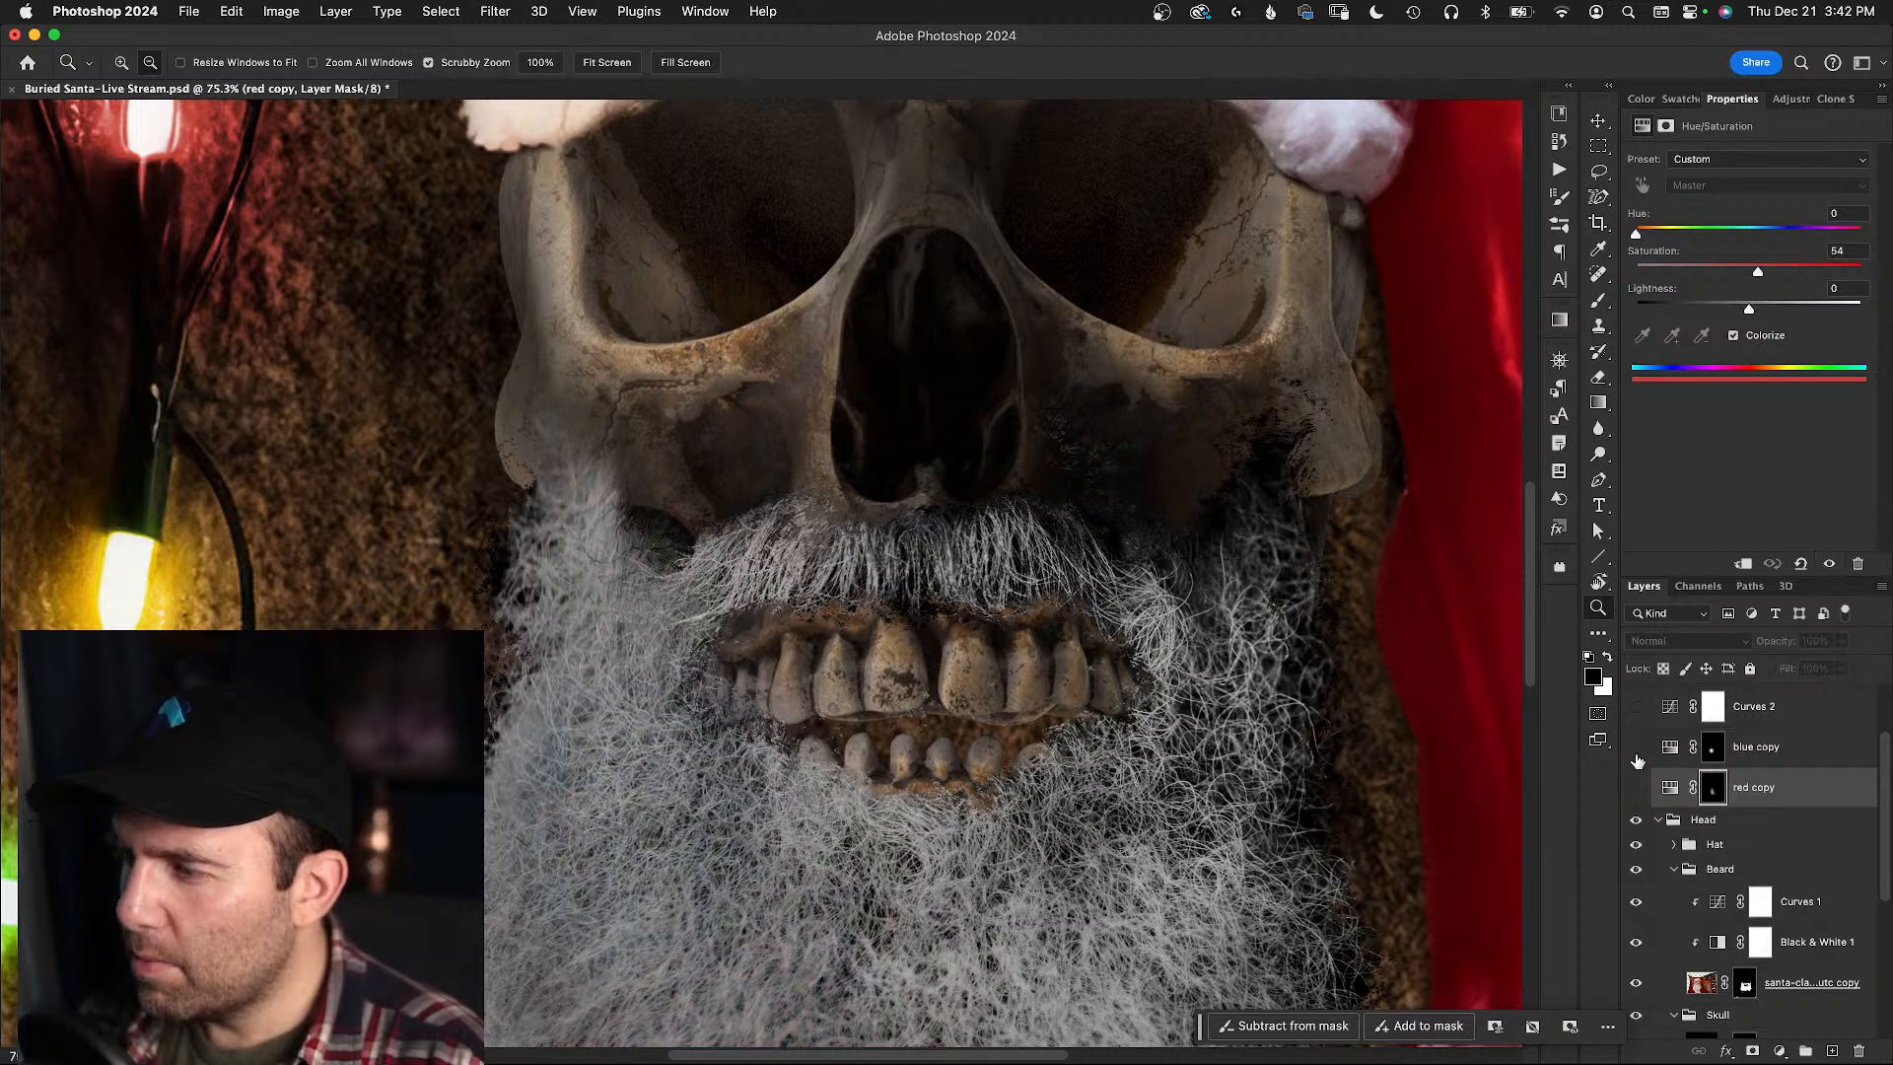
click(1670, 752)
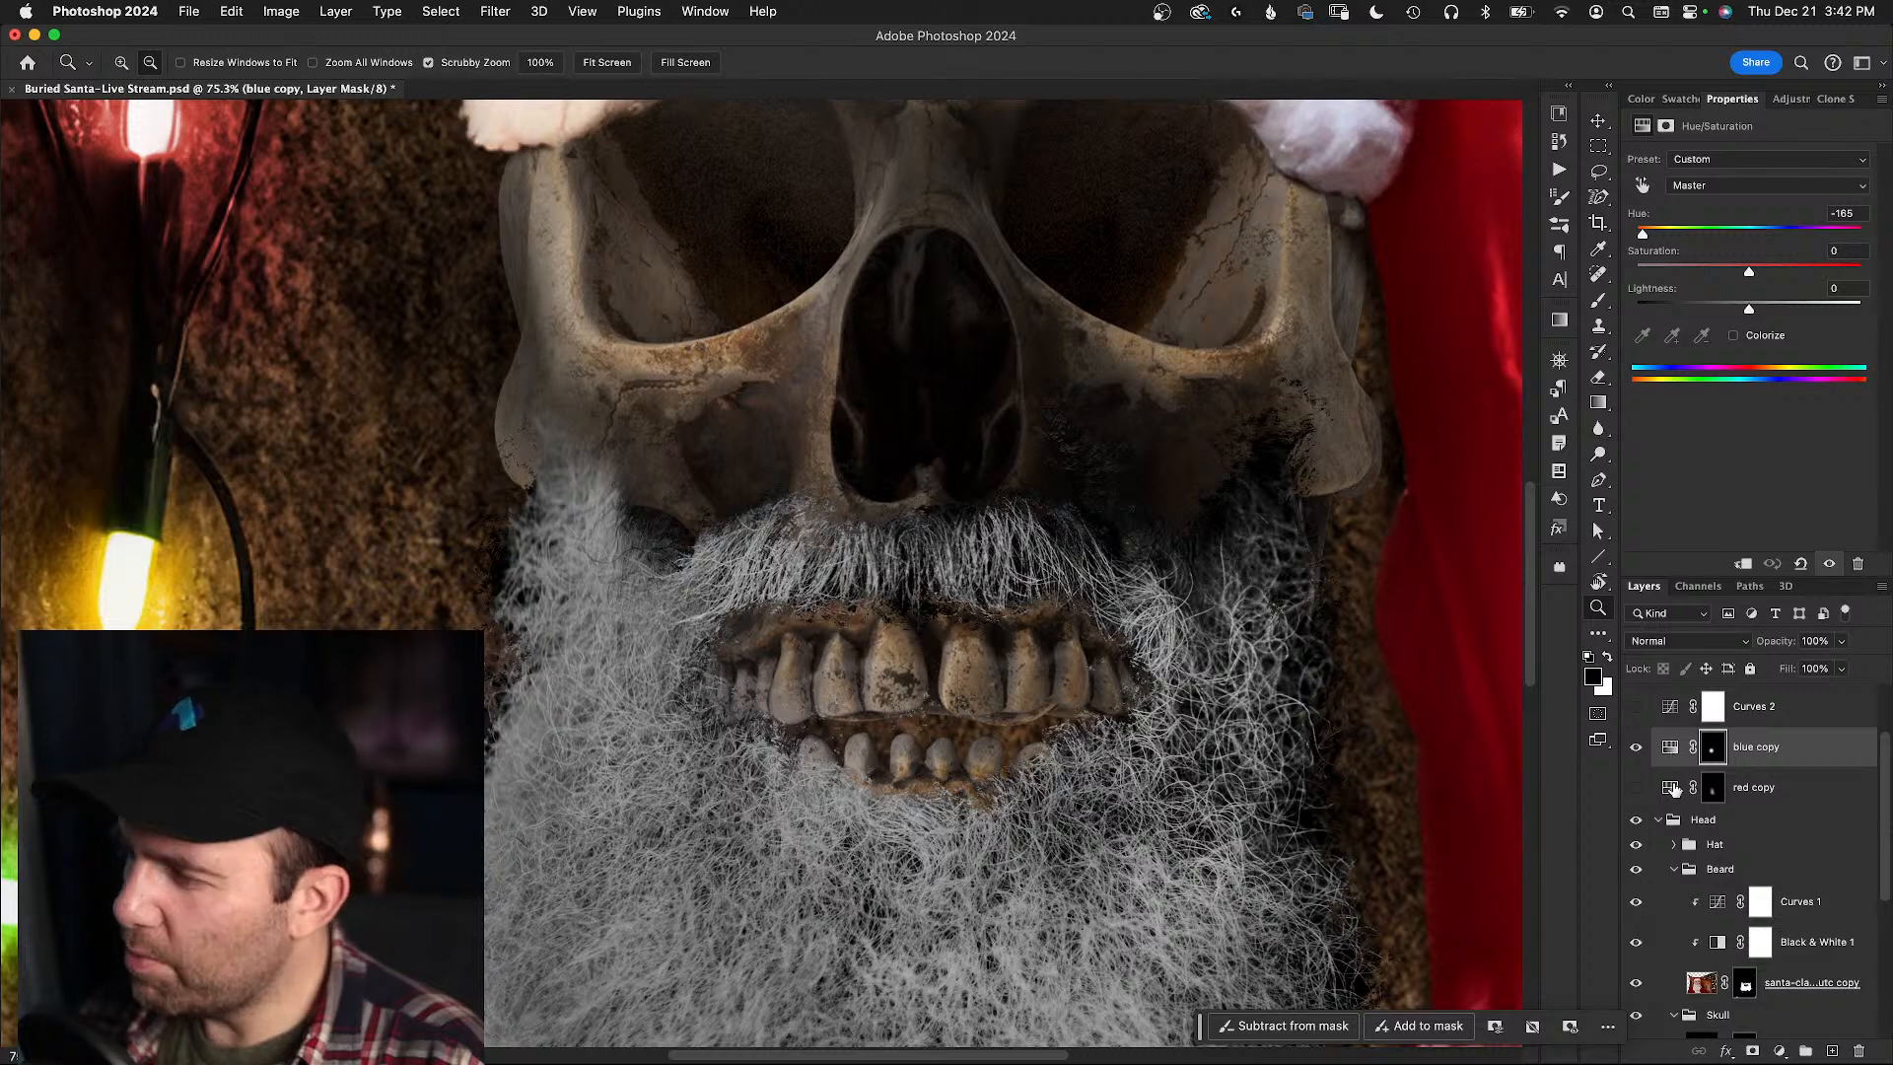
click(1673, 789)
click(1639, 790)
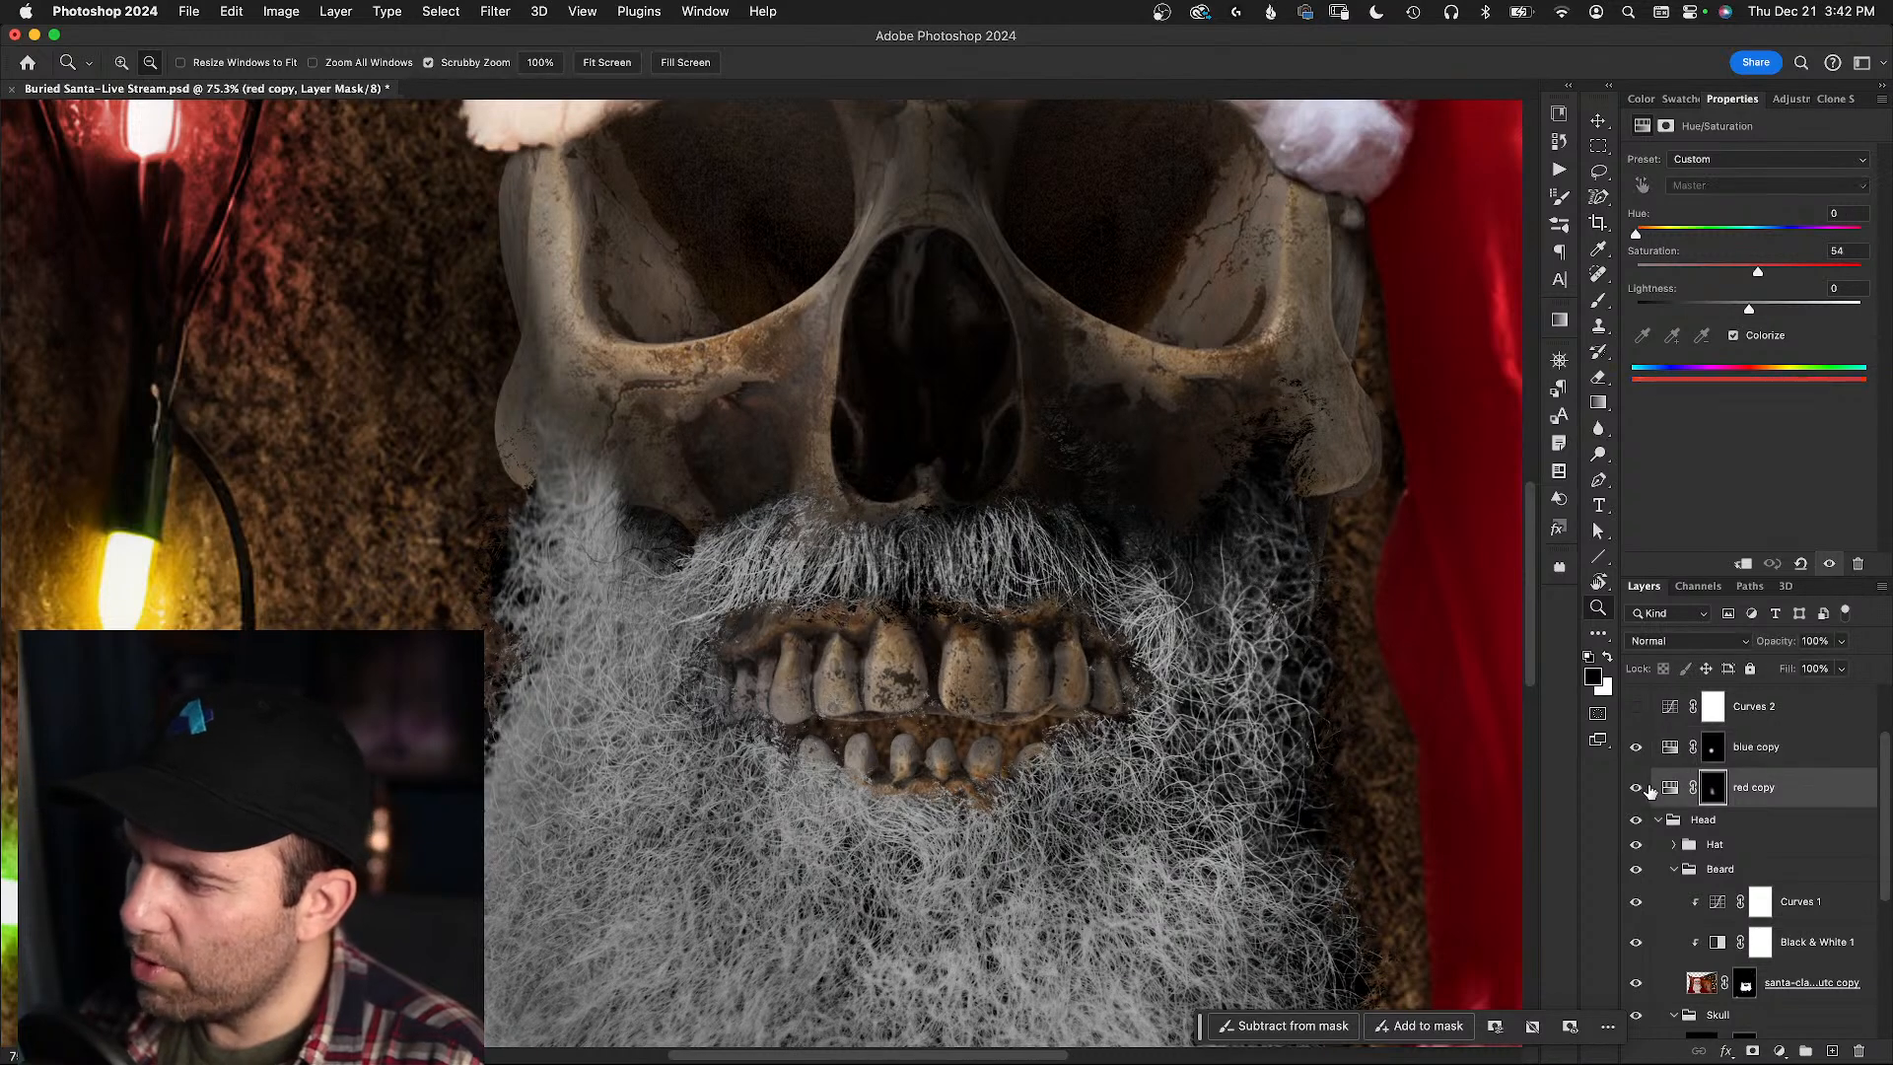
click(1633, 750)
click(1633, 749)
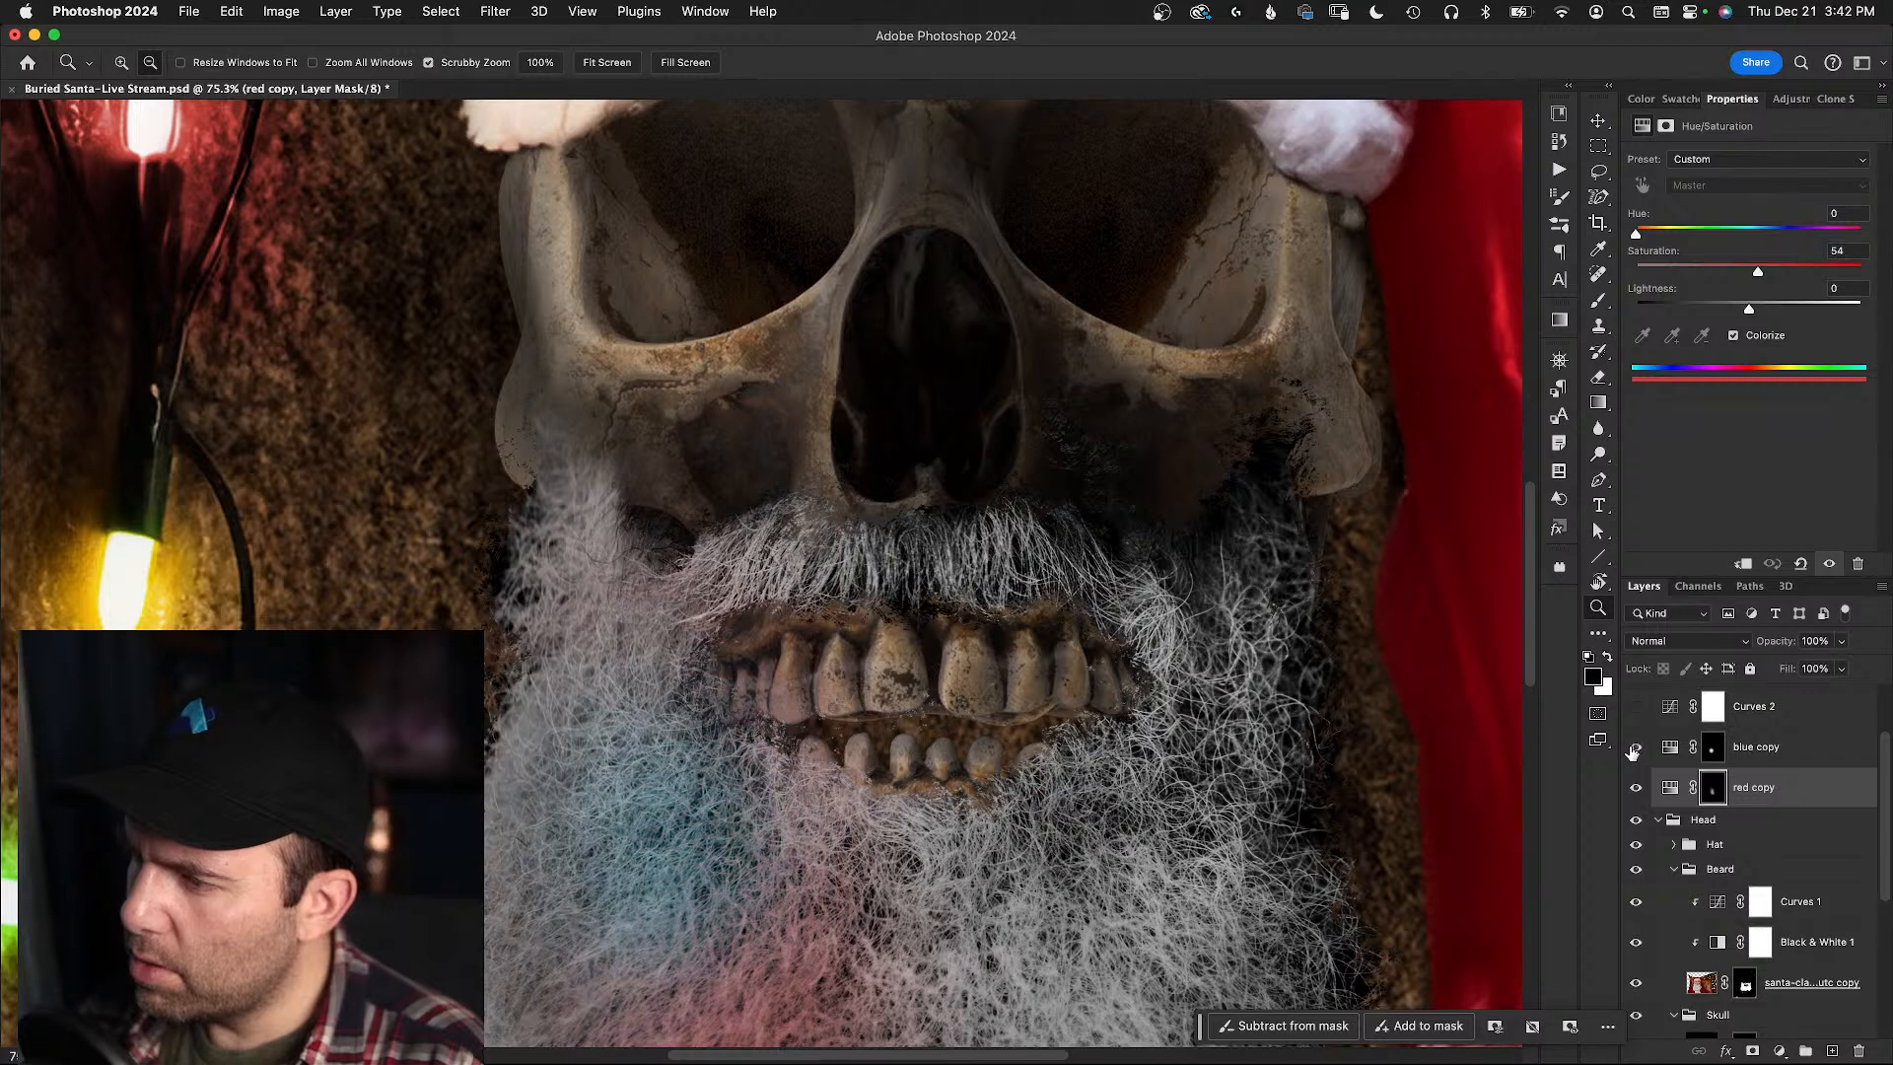
- Paint white on the blue copy mask over the mustache, teeth and surrounding beard, raising the brush opacity to 100%
click(1673, 750)
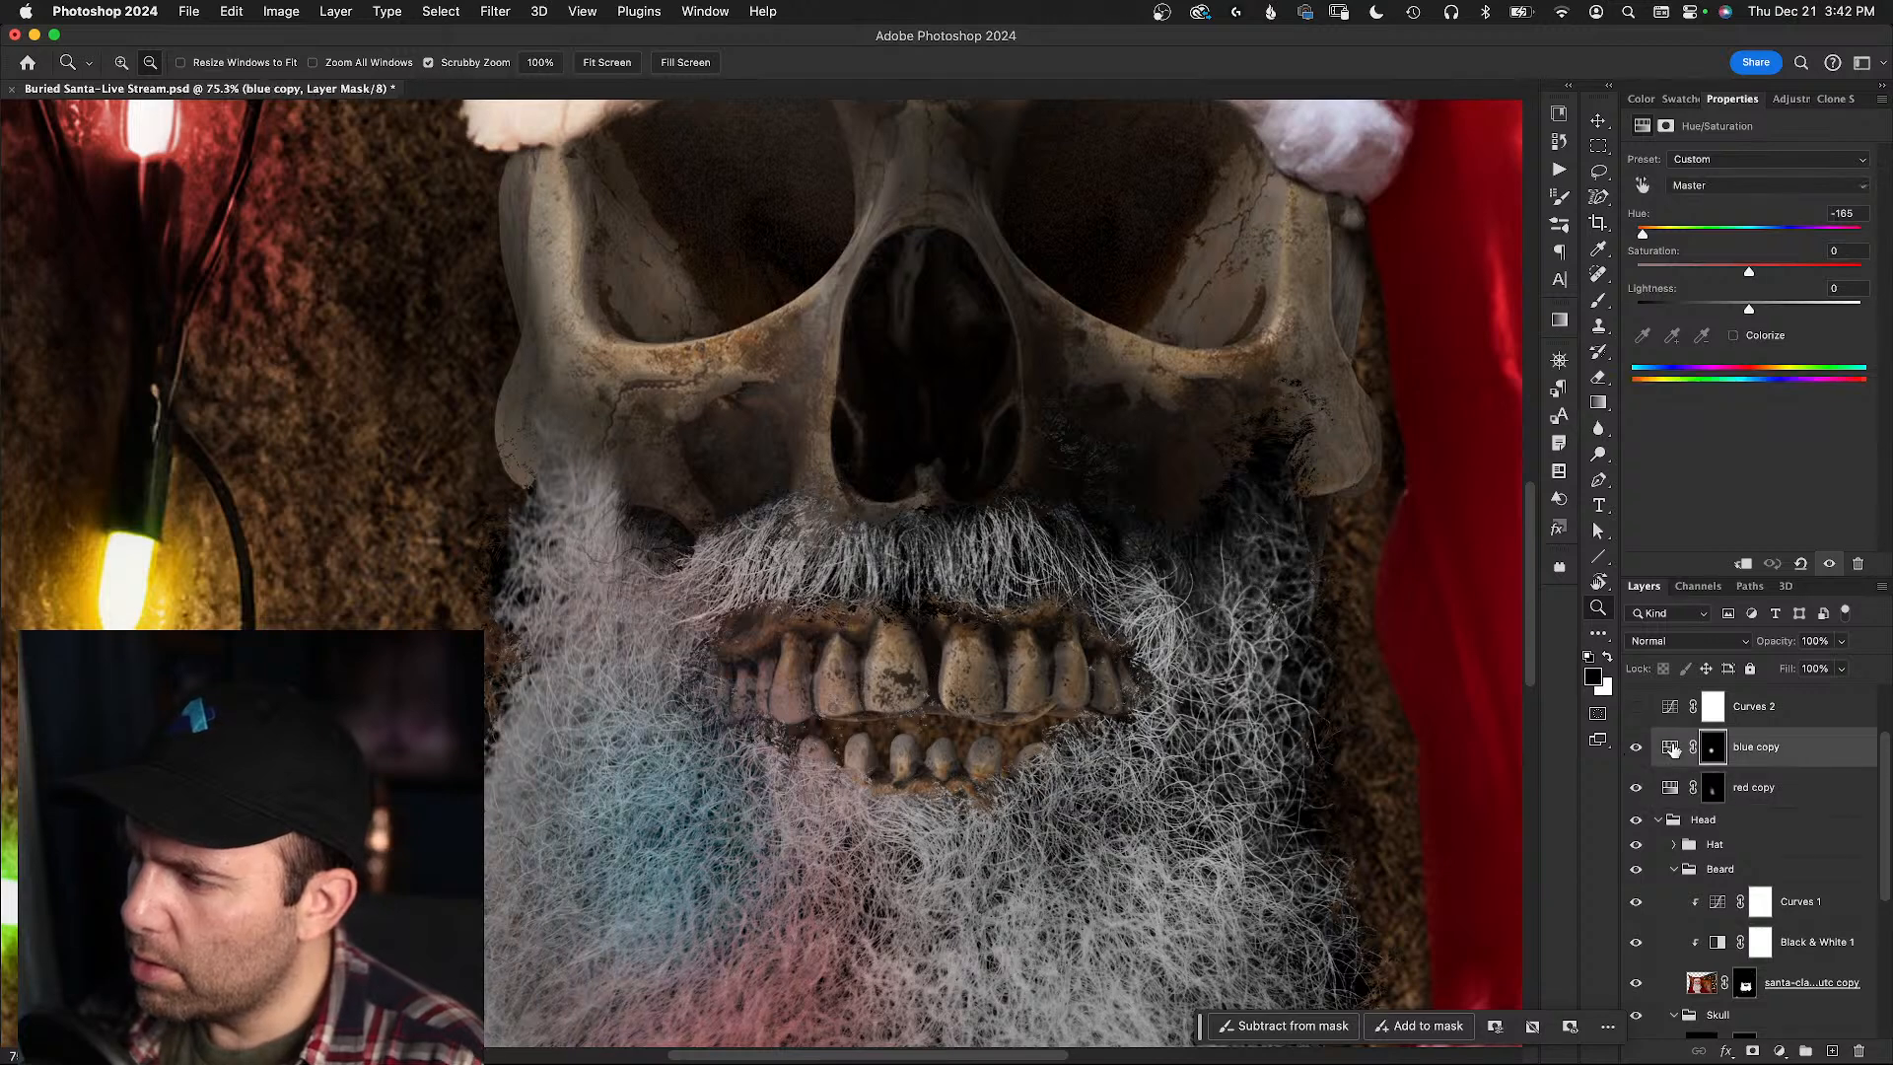
key(b)
key(x)
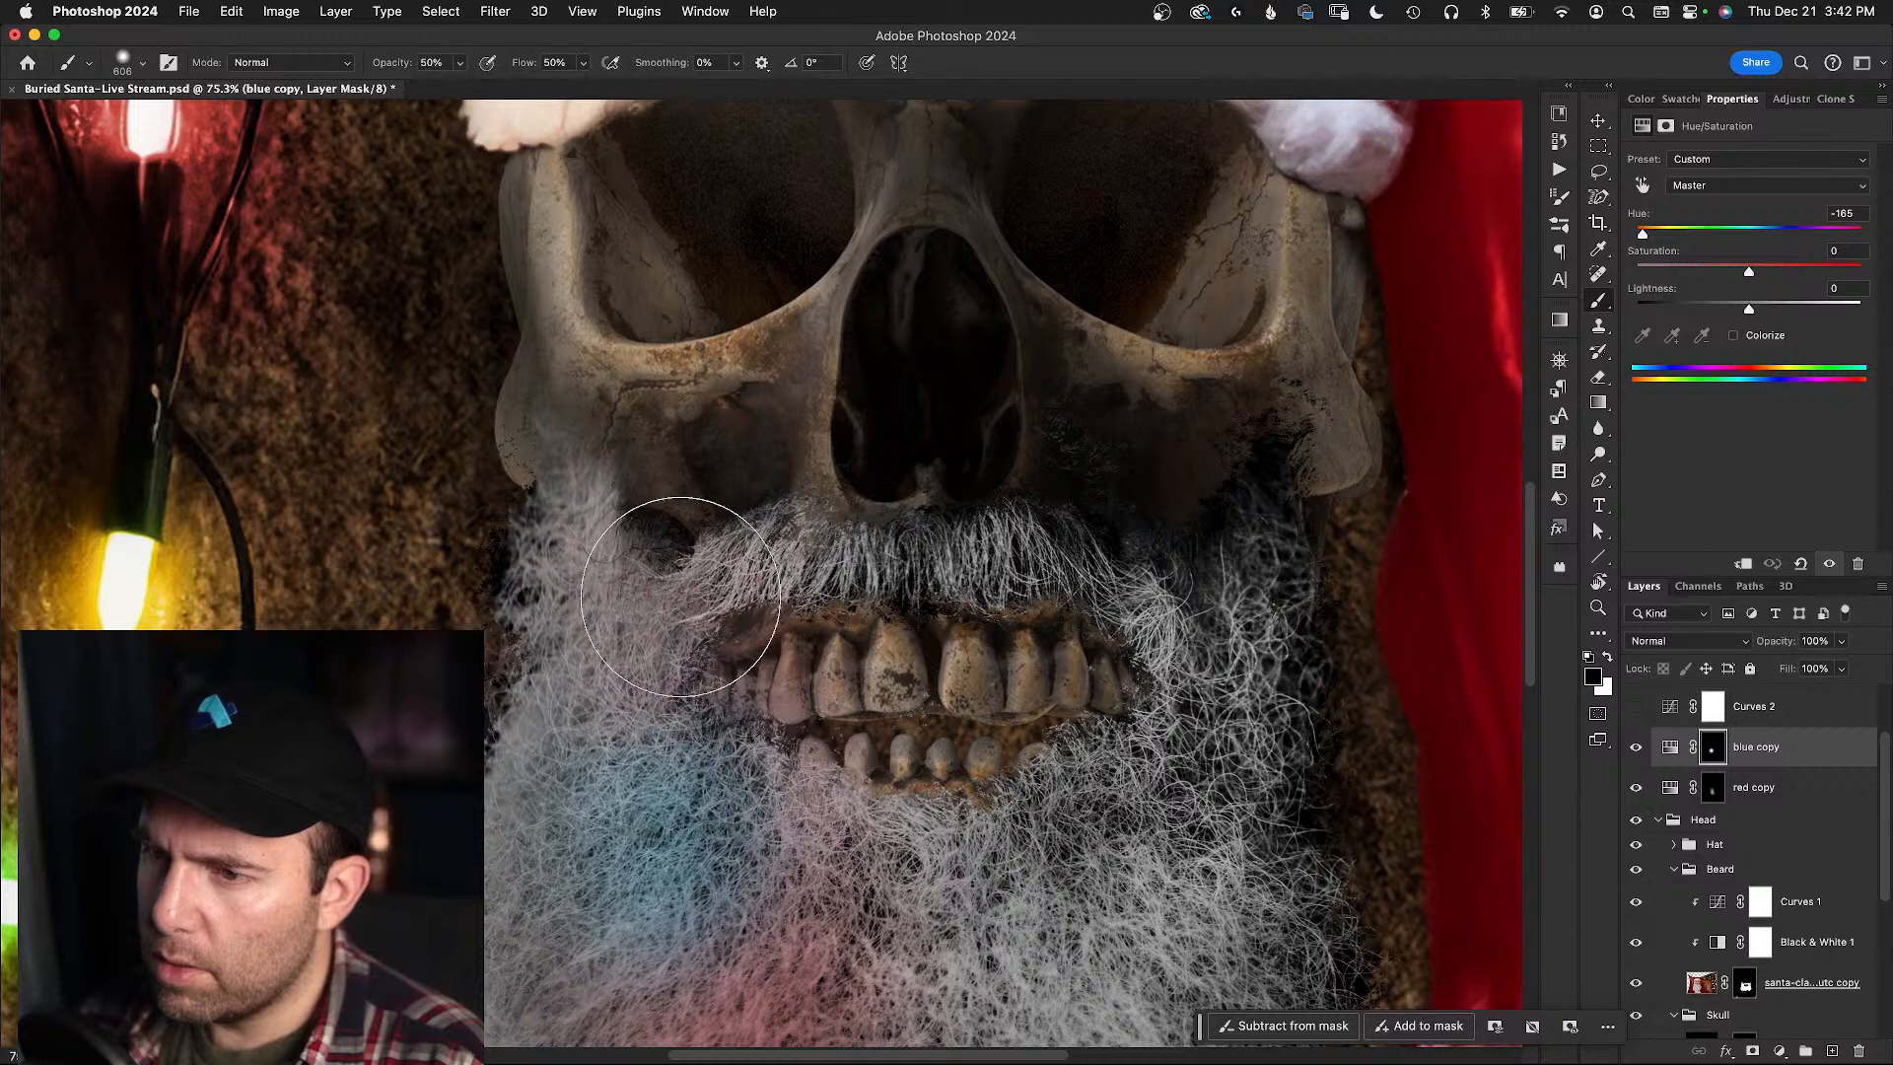
mouse_move(687, 598)
mouse_down()
mouse_move(593, 687)
mouse_move(600, 703)
mouse_move(694, 600)
mouse_move(583, 677)
mouse_move(645, 586)
mouse_up()
click(1713, 747)
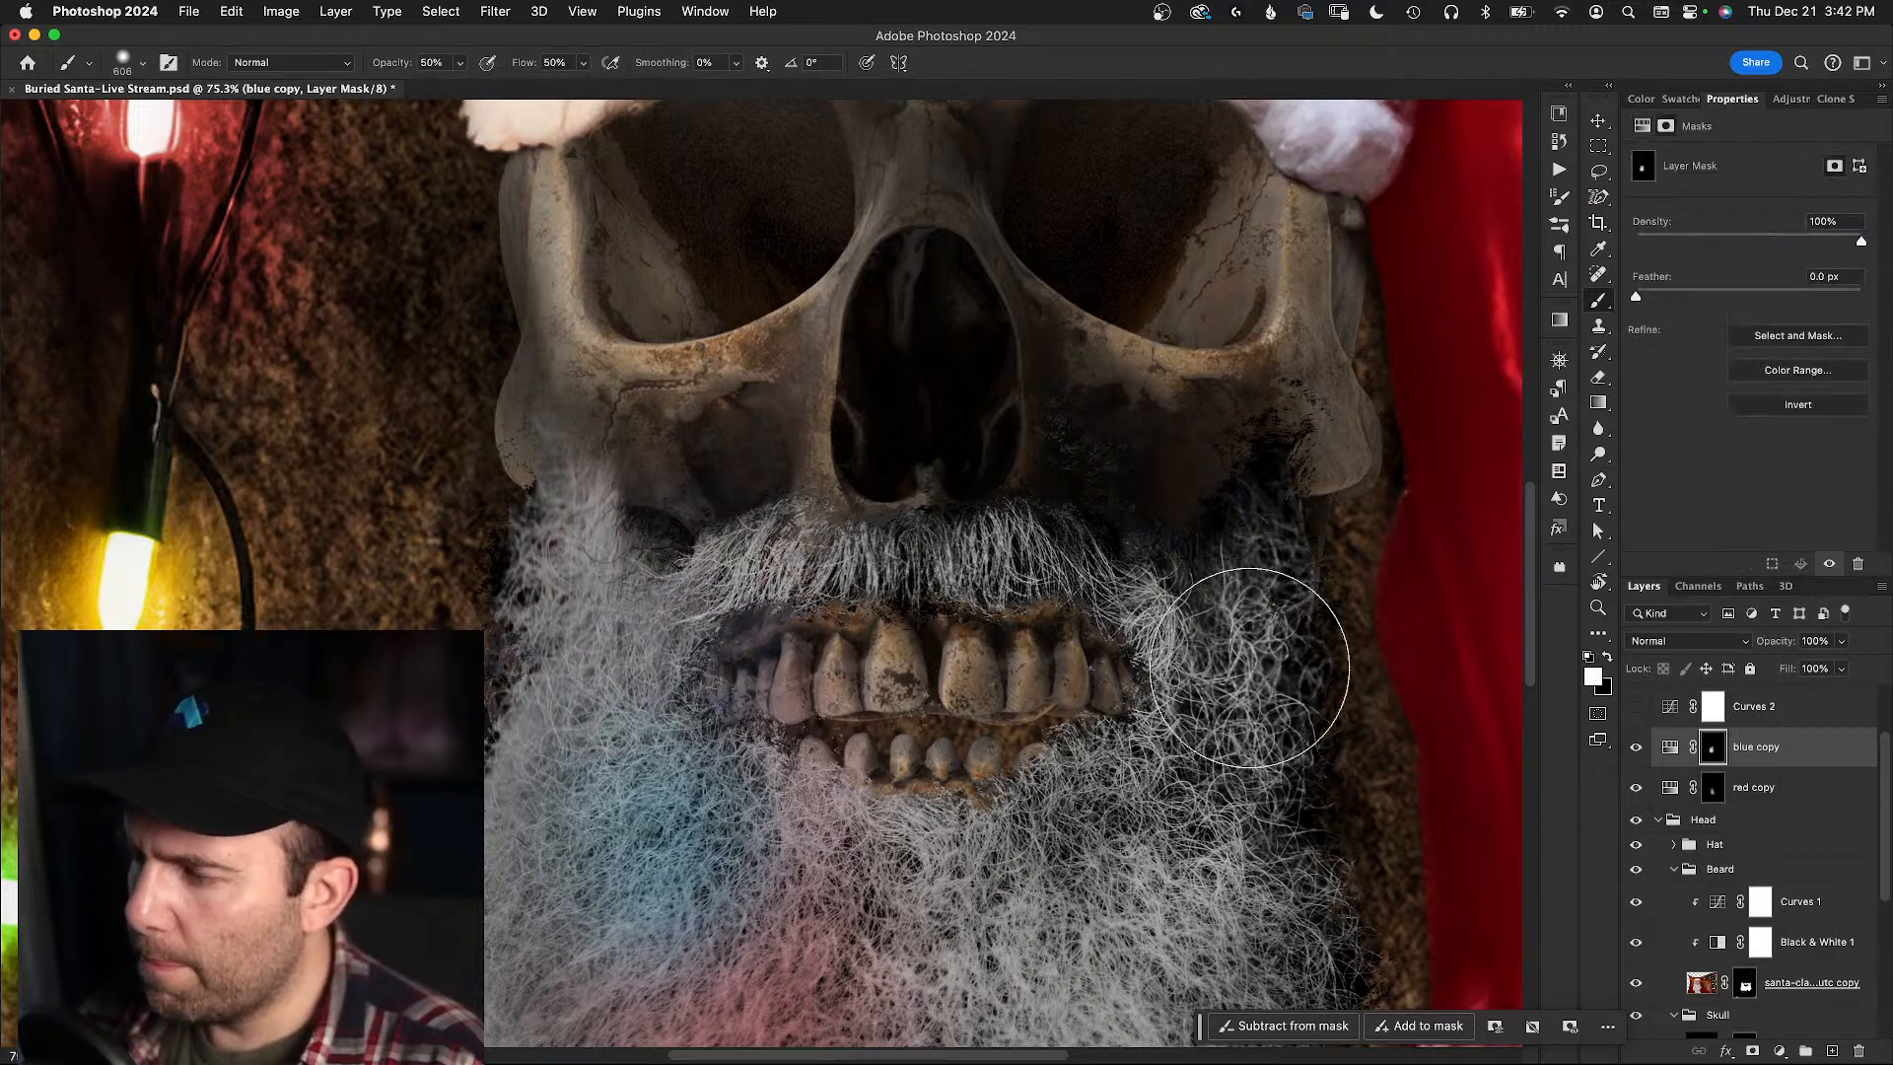
mouse_move(746, 568)
mouse_down()
mouse_move(932, 552)
mouse_move(1116, 840)
mouse_move(904, 880)
mouse_up()
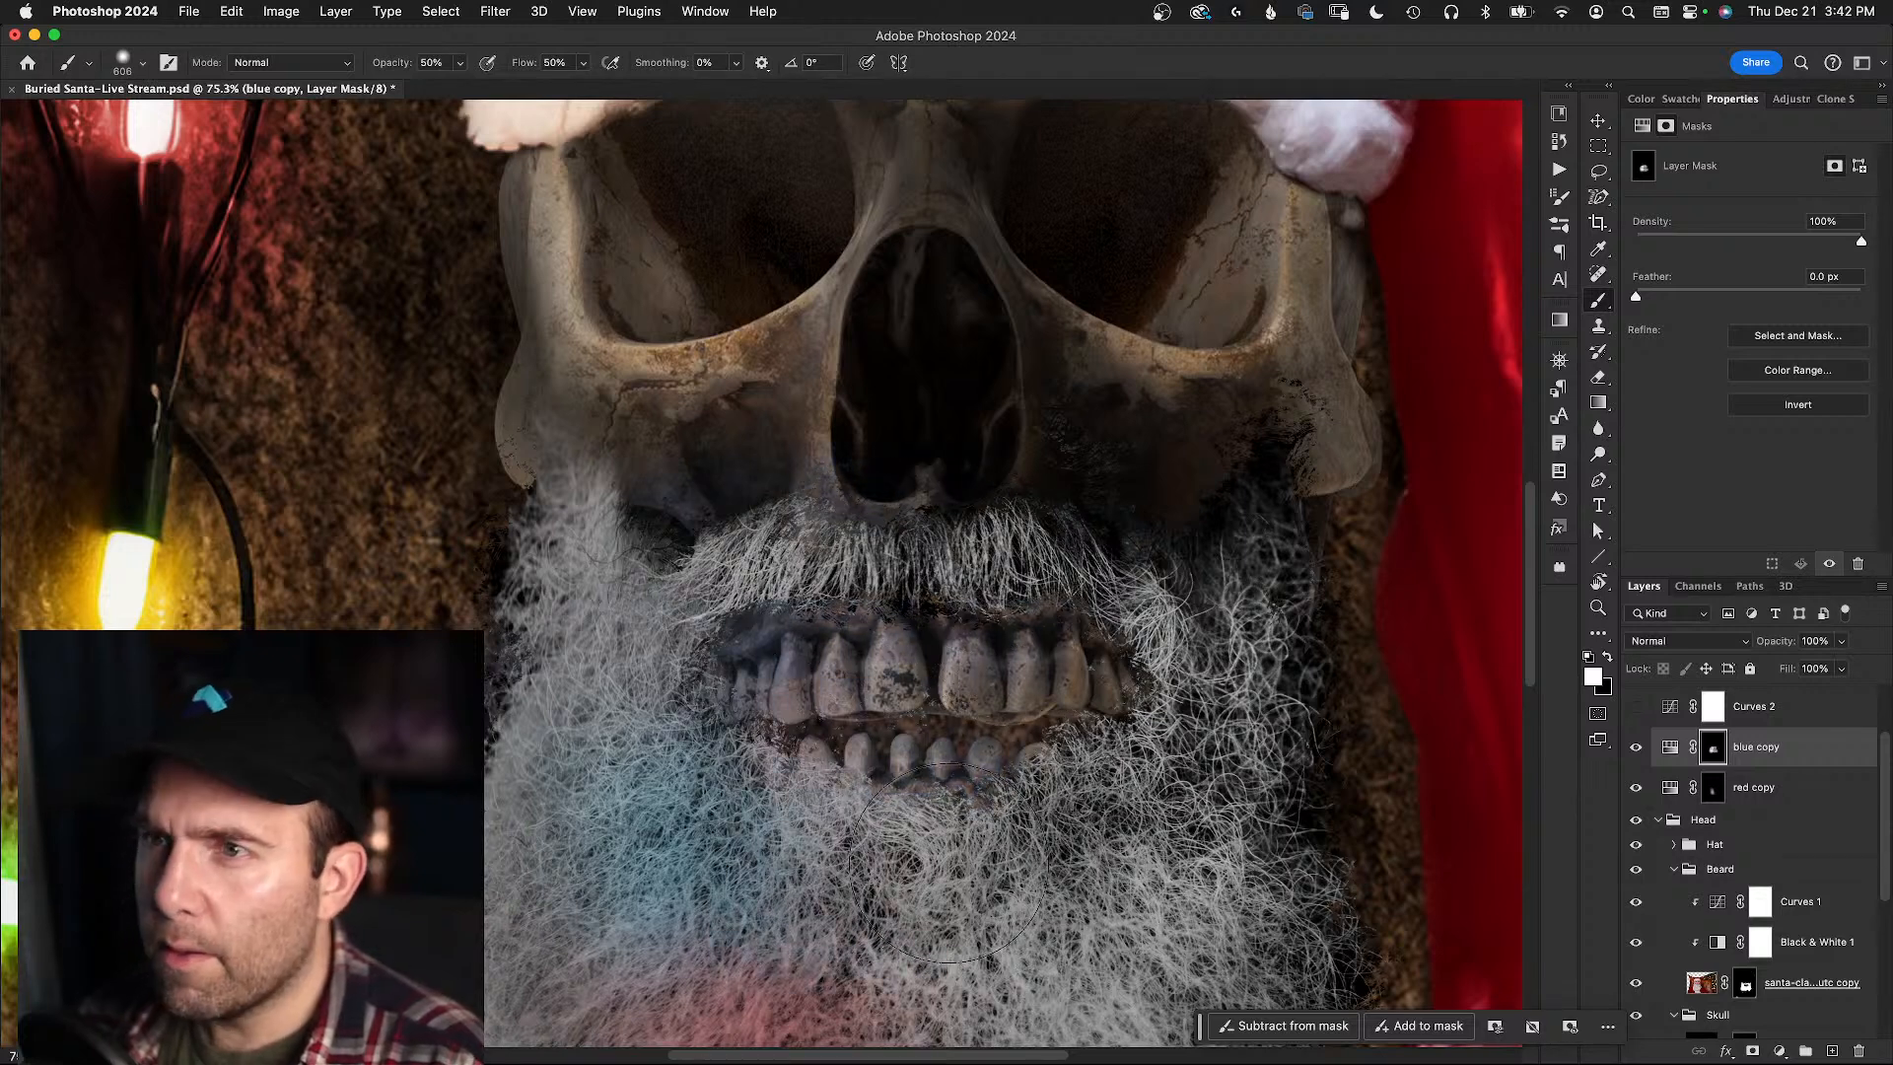
key(0)
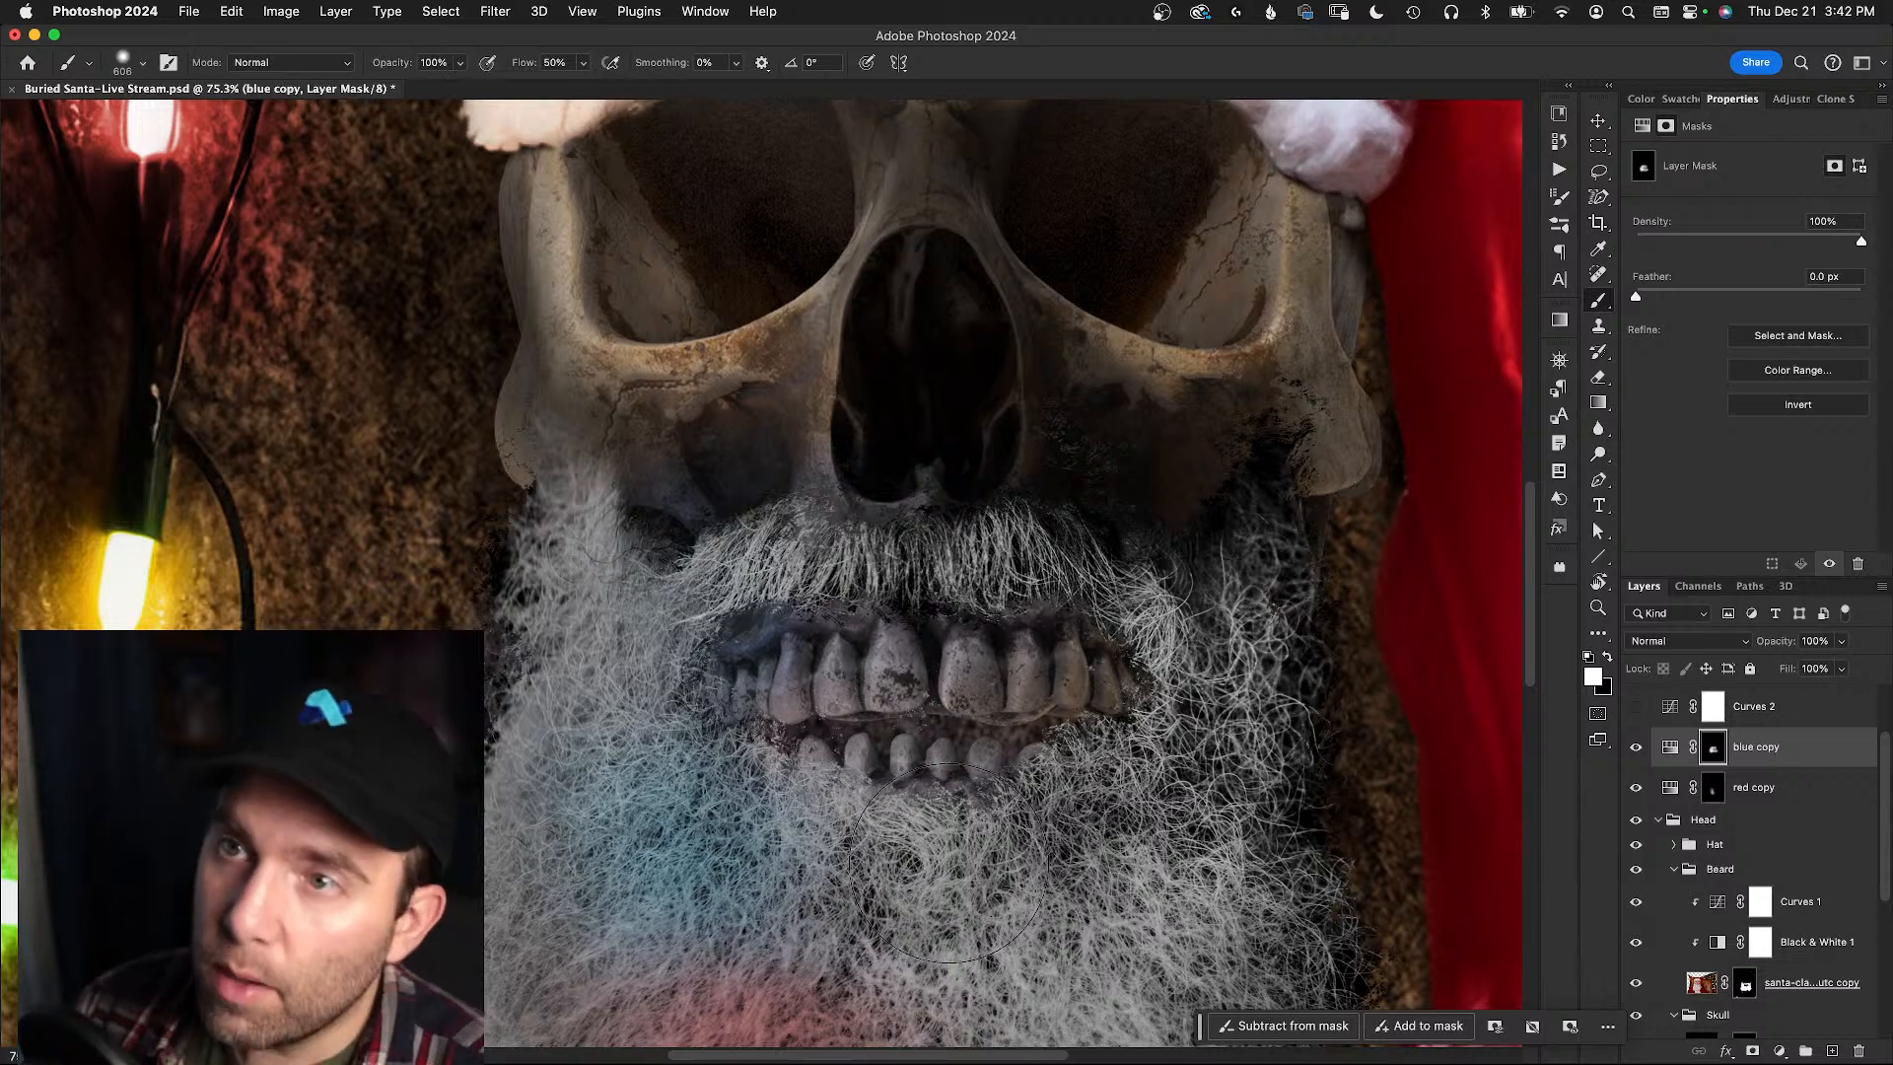
mouse_move(1024, 701)
mouse_down()
mouse_move(1004, 594)
mouse_move(569, 574)
mouse_move(658, 606)
mouse_move(1017, 546)
mouse_move(909, 655)
mouse_up()
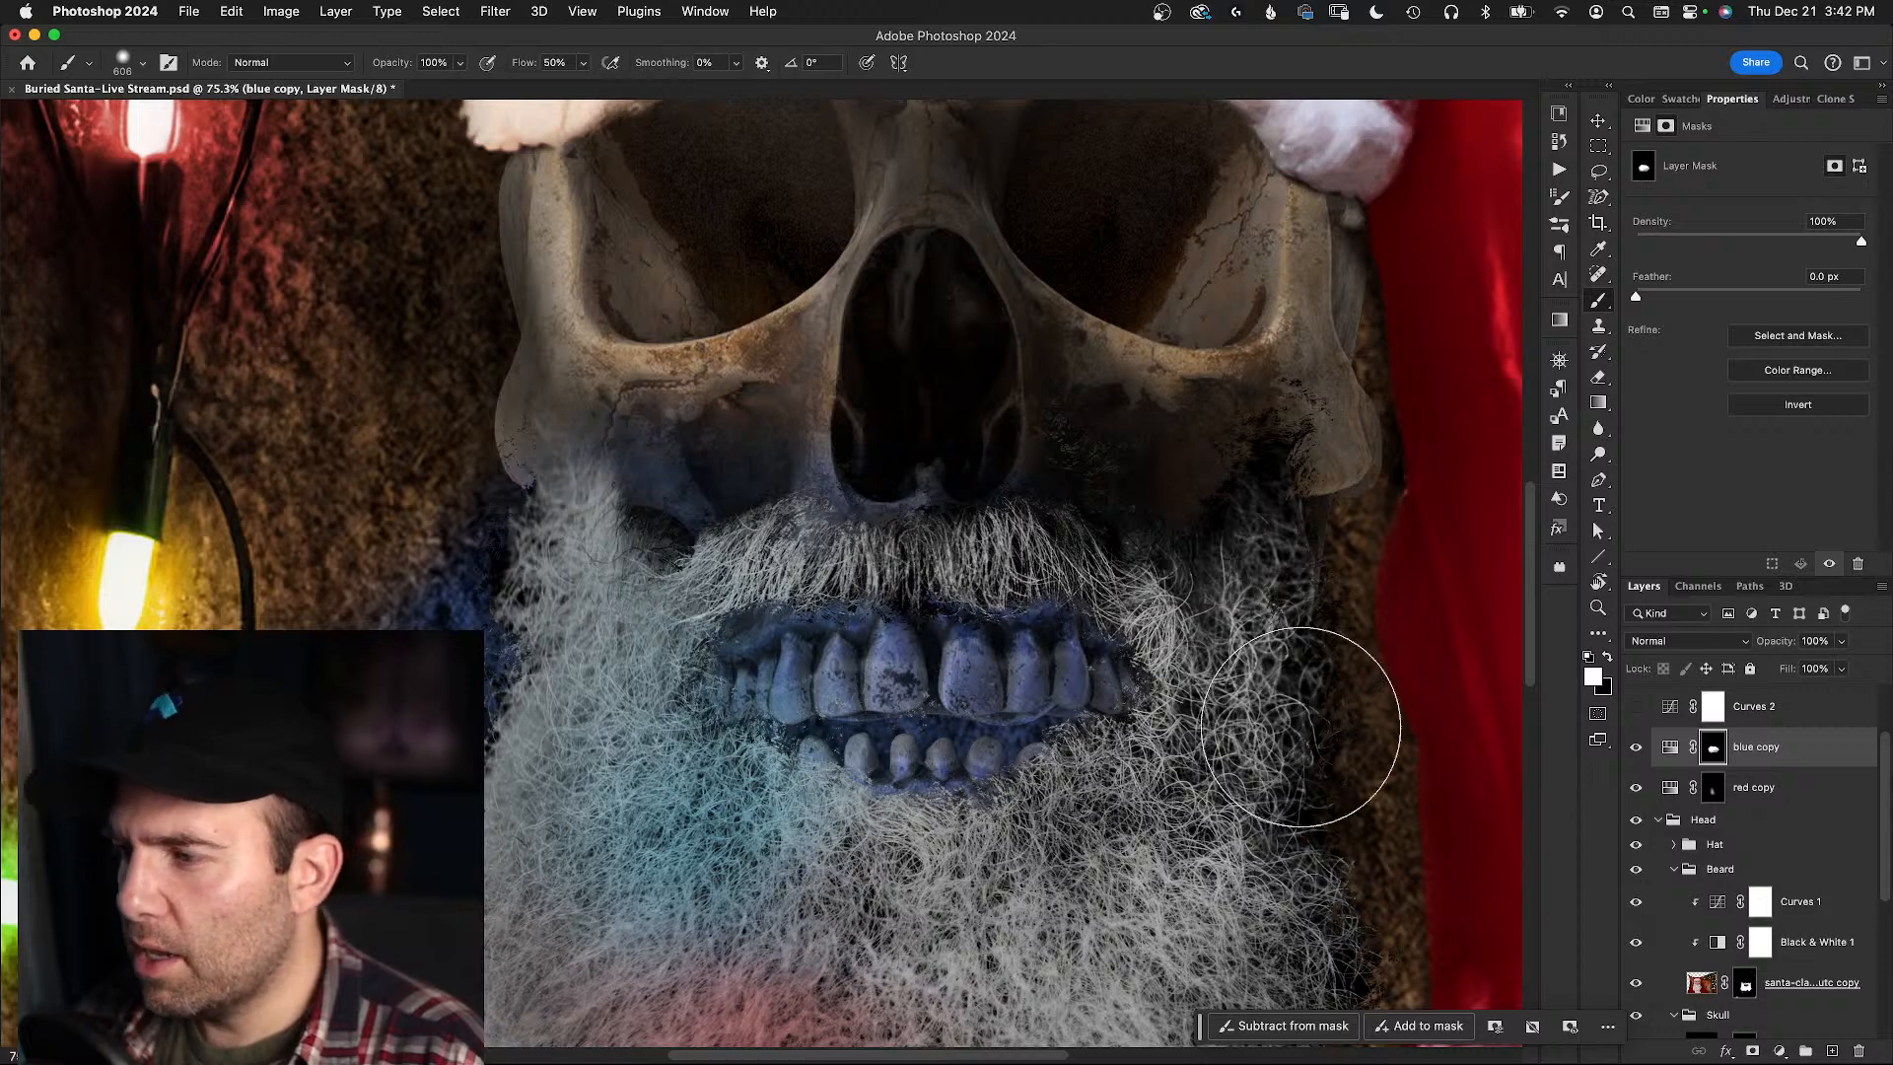
- Hide the Black & White 1 adjustment in the Beard group, keeping Curves 1 visible, and check the whole composition
scroll(1670, 810, down, 2)
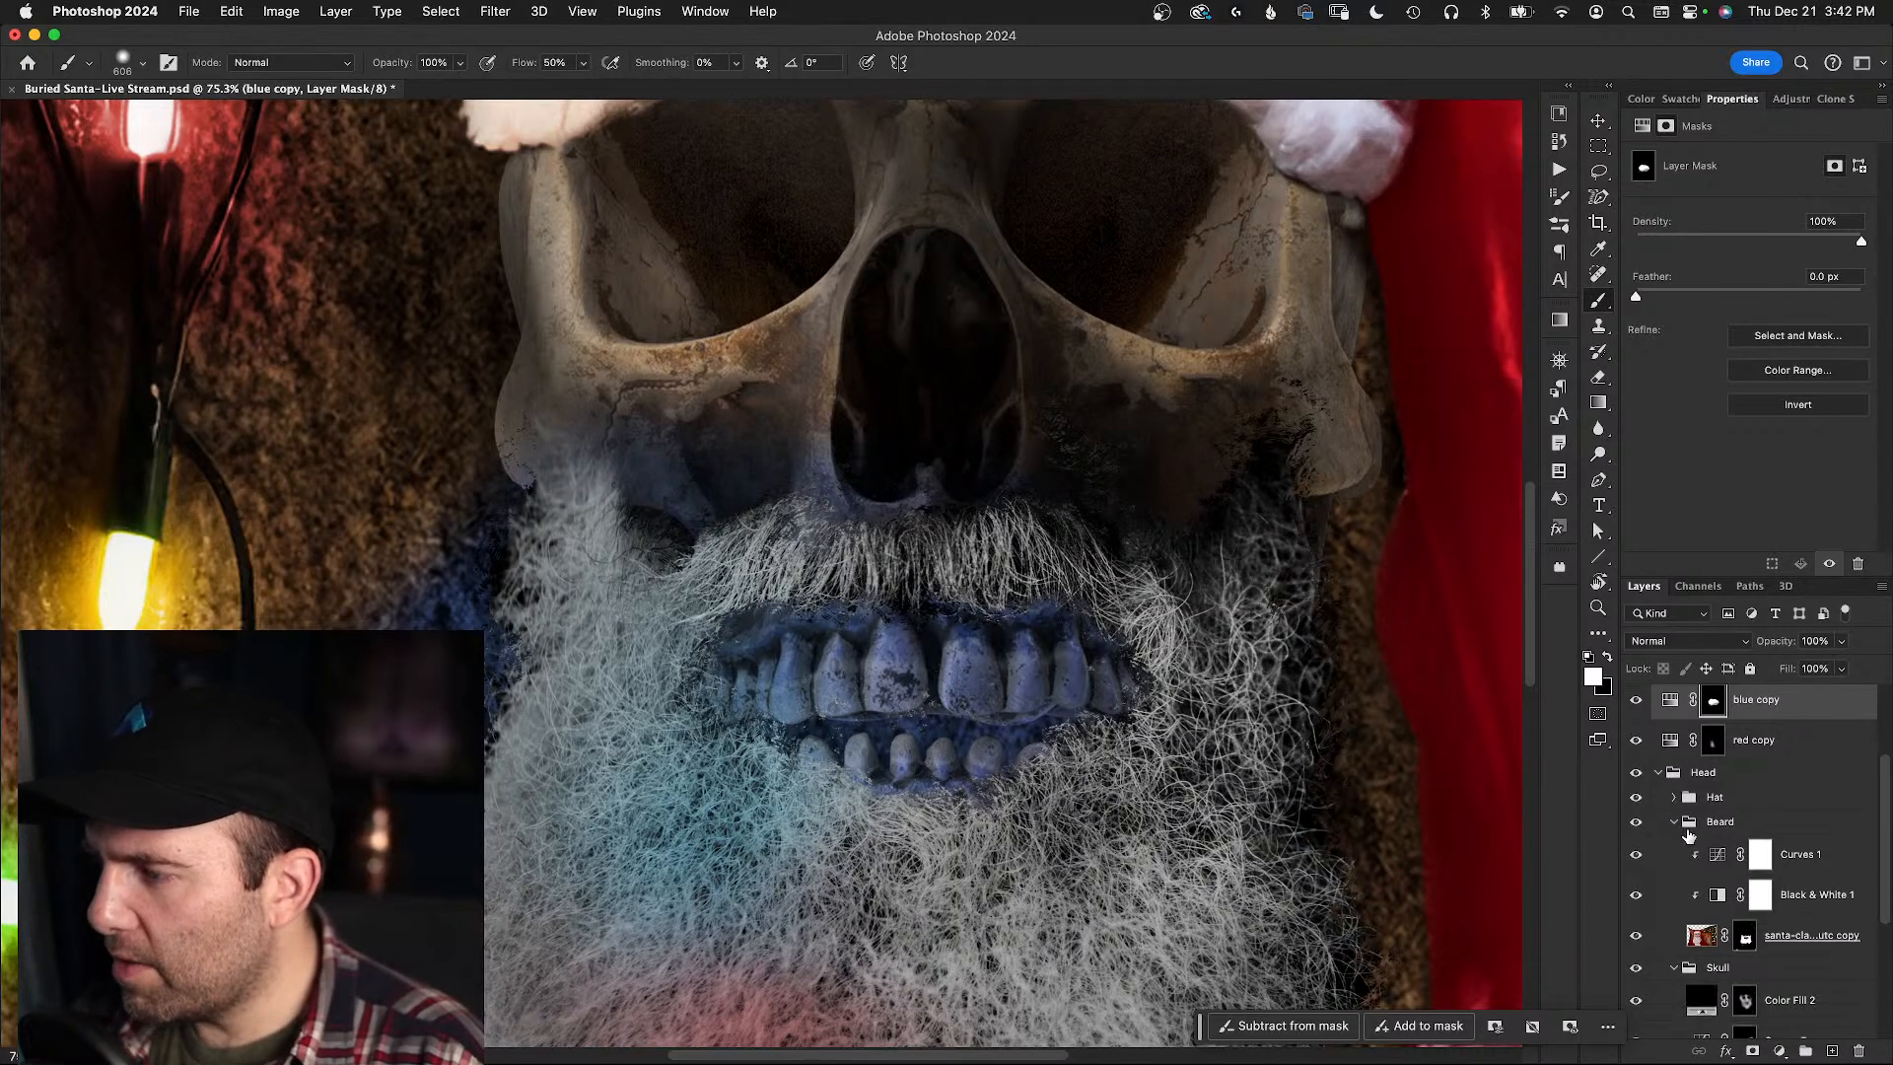
drag(1634, 896, 1636, 854)
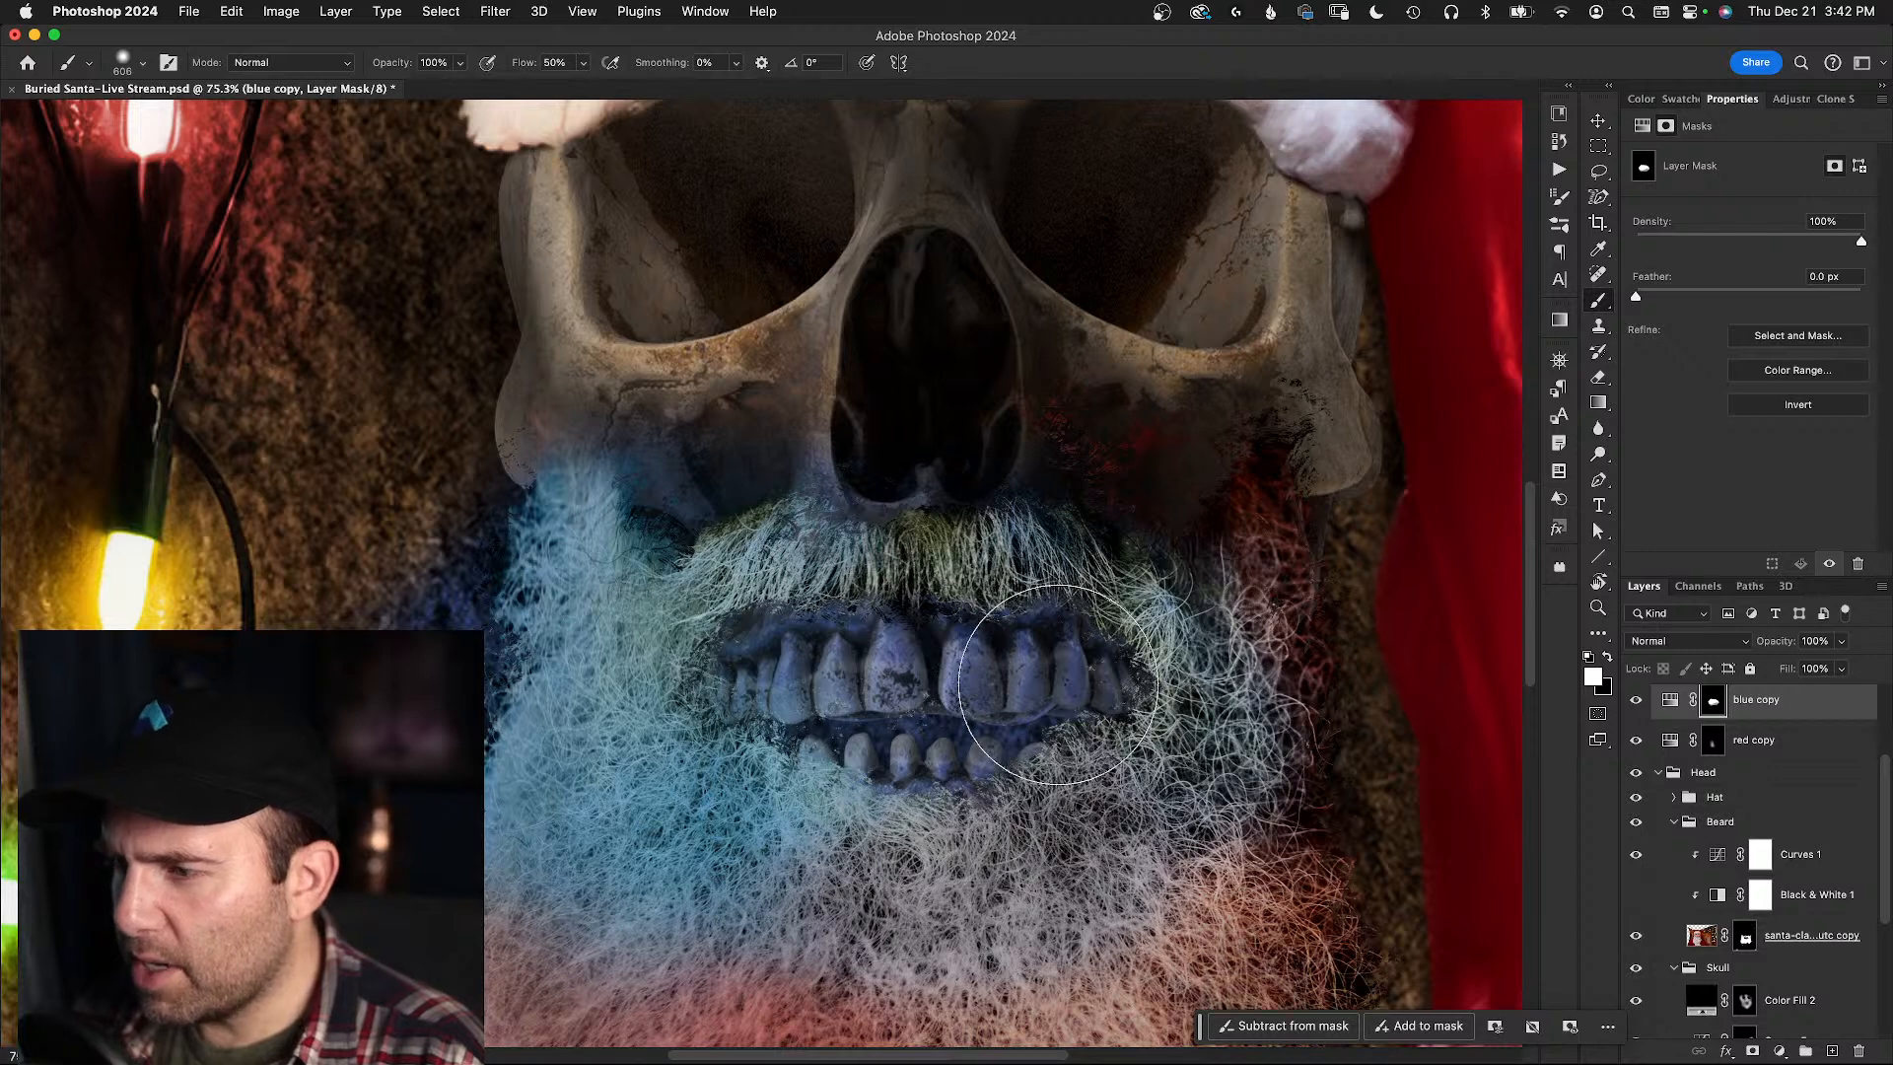
drag(1636, 853, 1635, 899)
click(1634, 896)
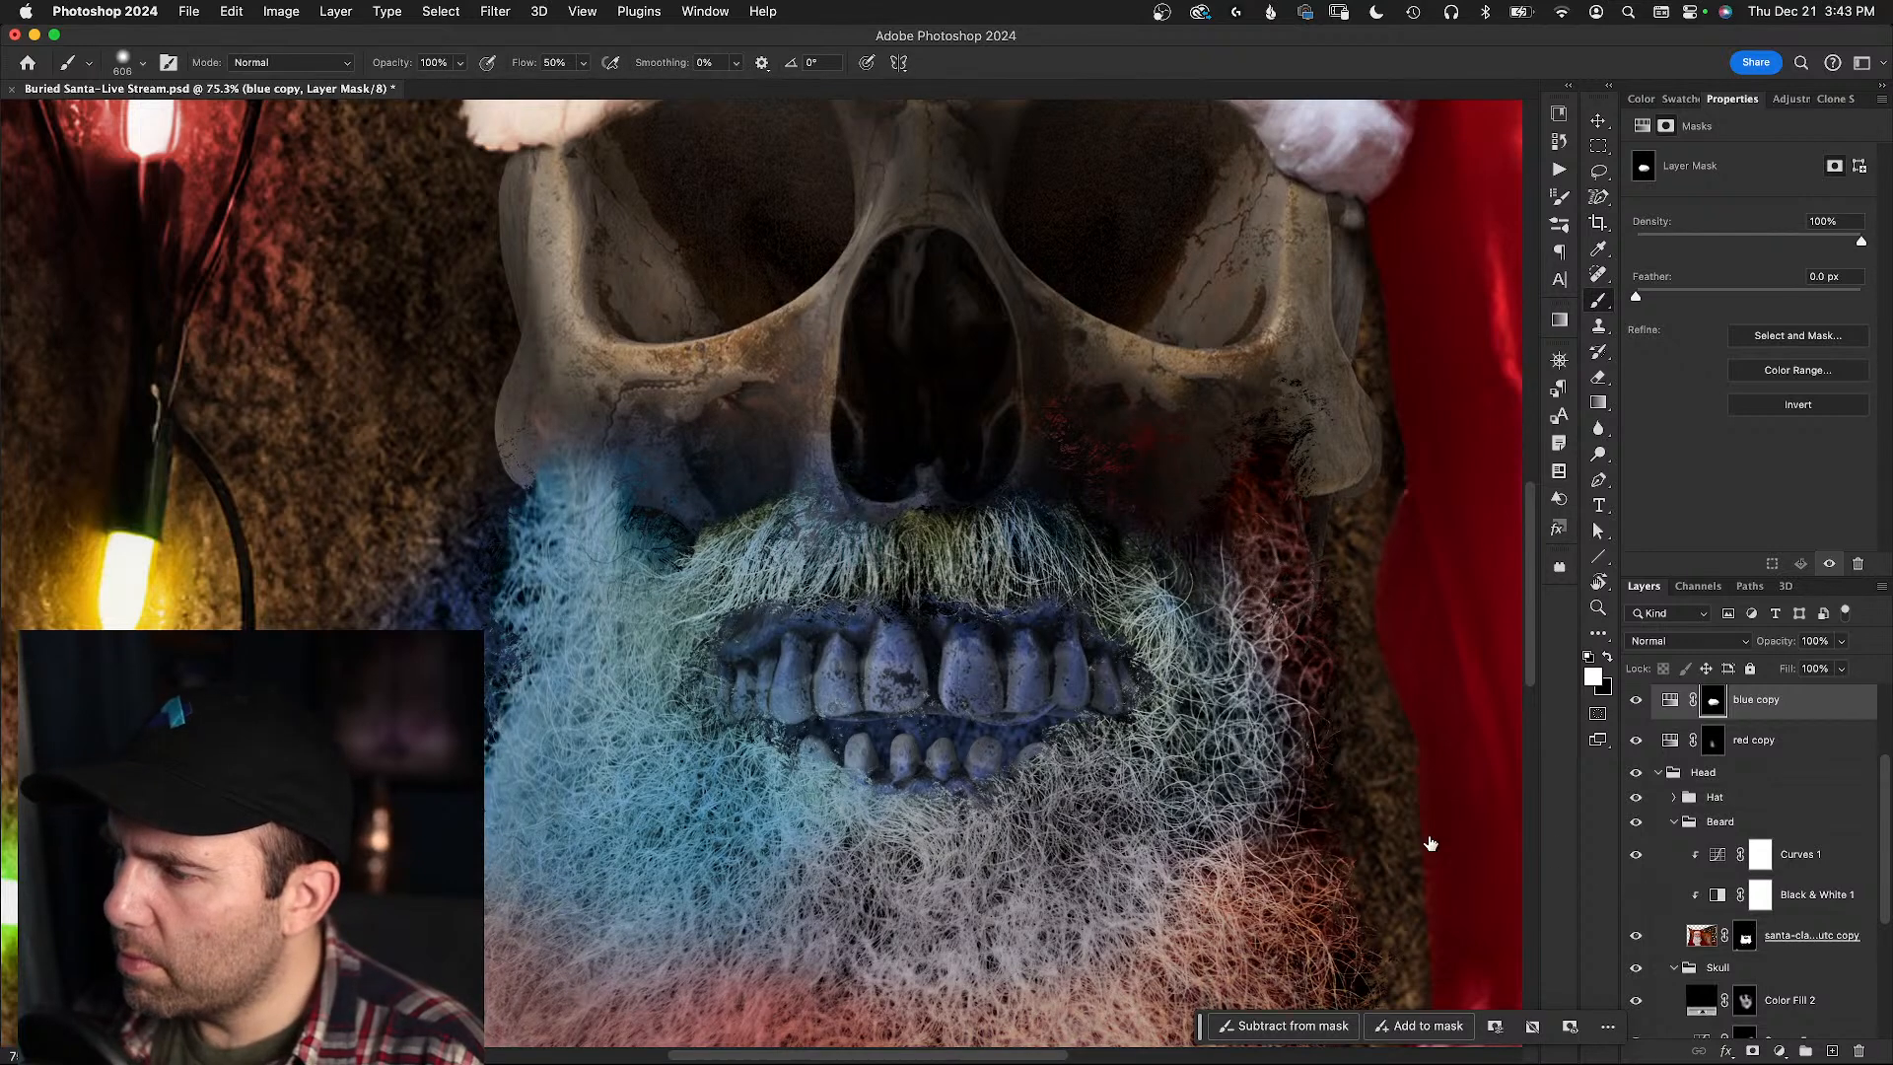
key(z)
drag(1129, 737, 952, 768)
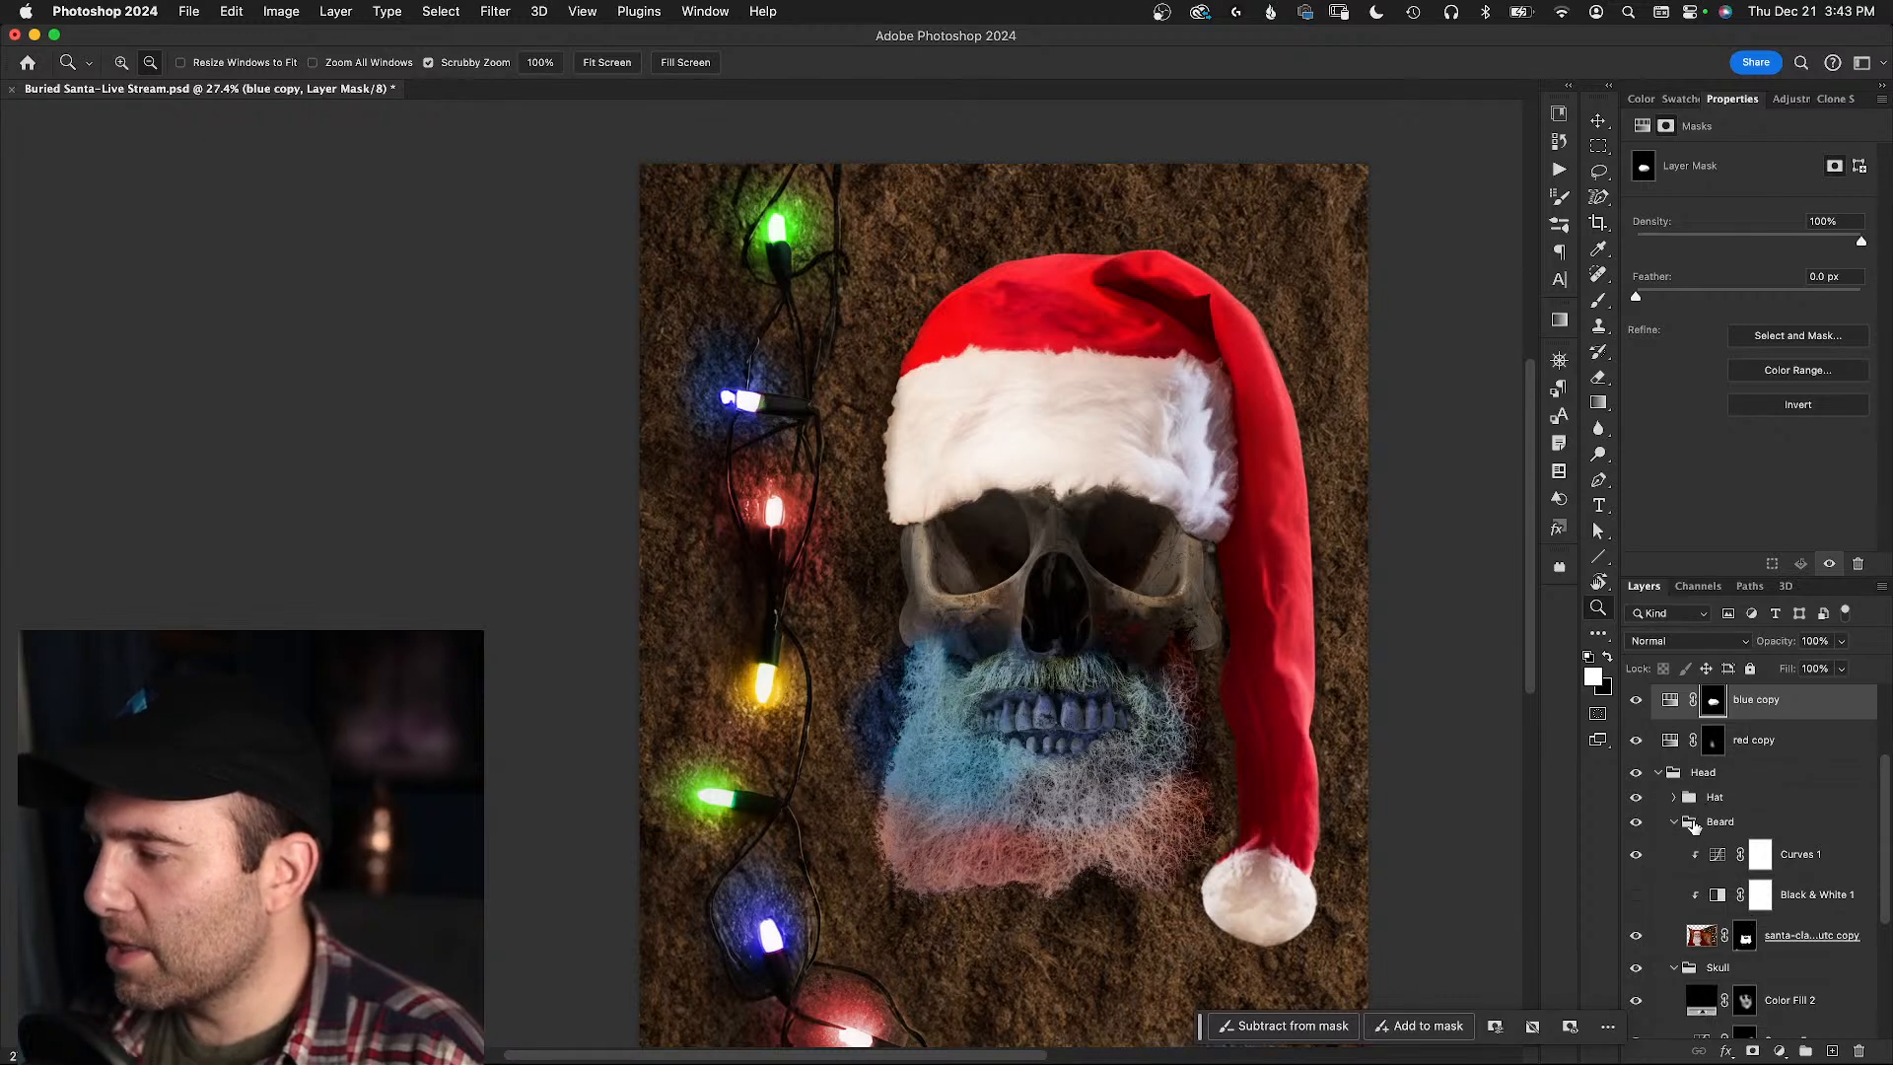
- Hide the santa-cla...utc copy beard layer in the Beard group, and check the Hat group by switching it off and on
click(1635, 894)
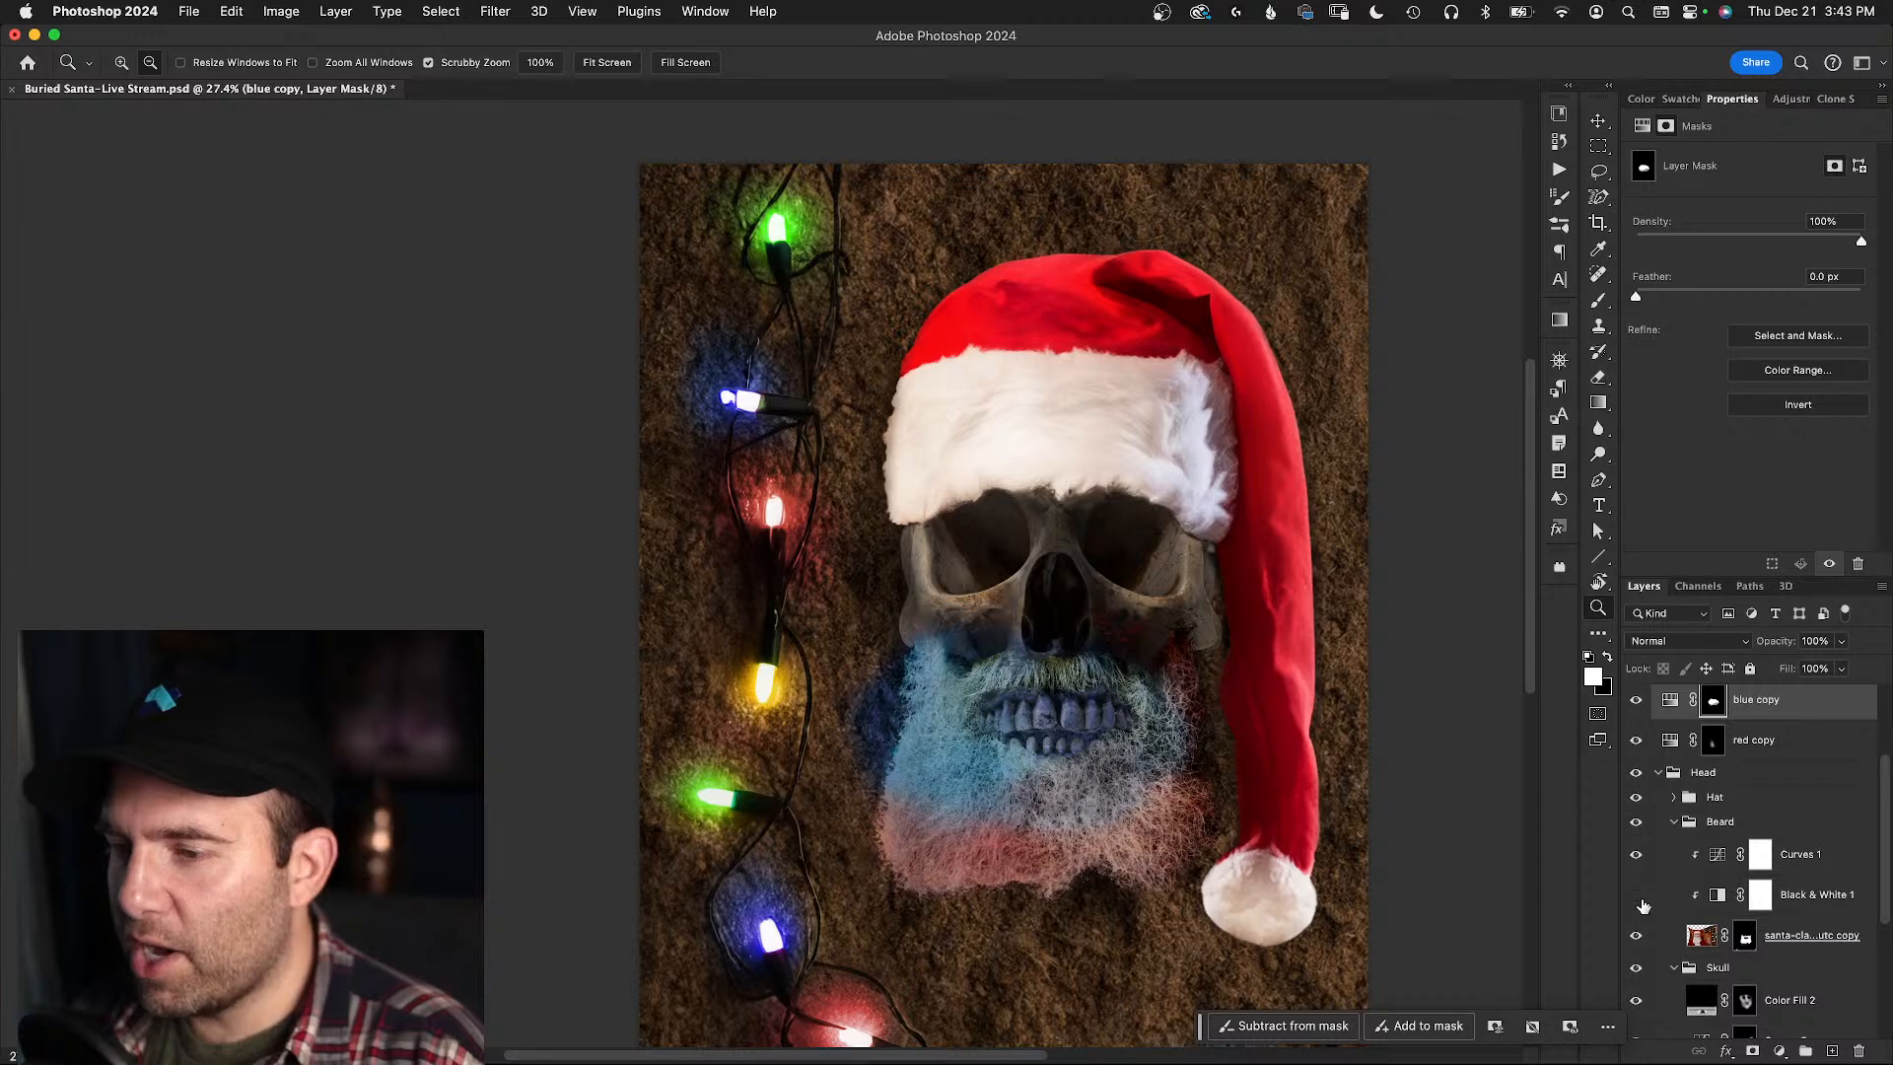
click(1635, 935)
click(1636, 937)
click(1638, 939)
click(1635, 797)
click(1635, 797)
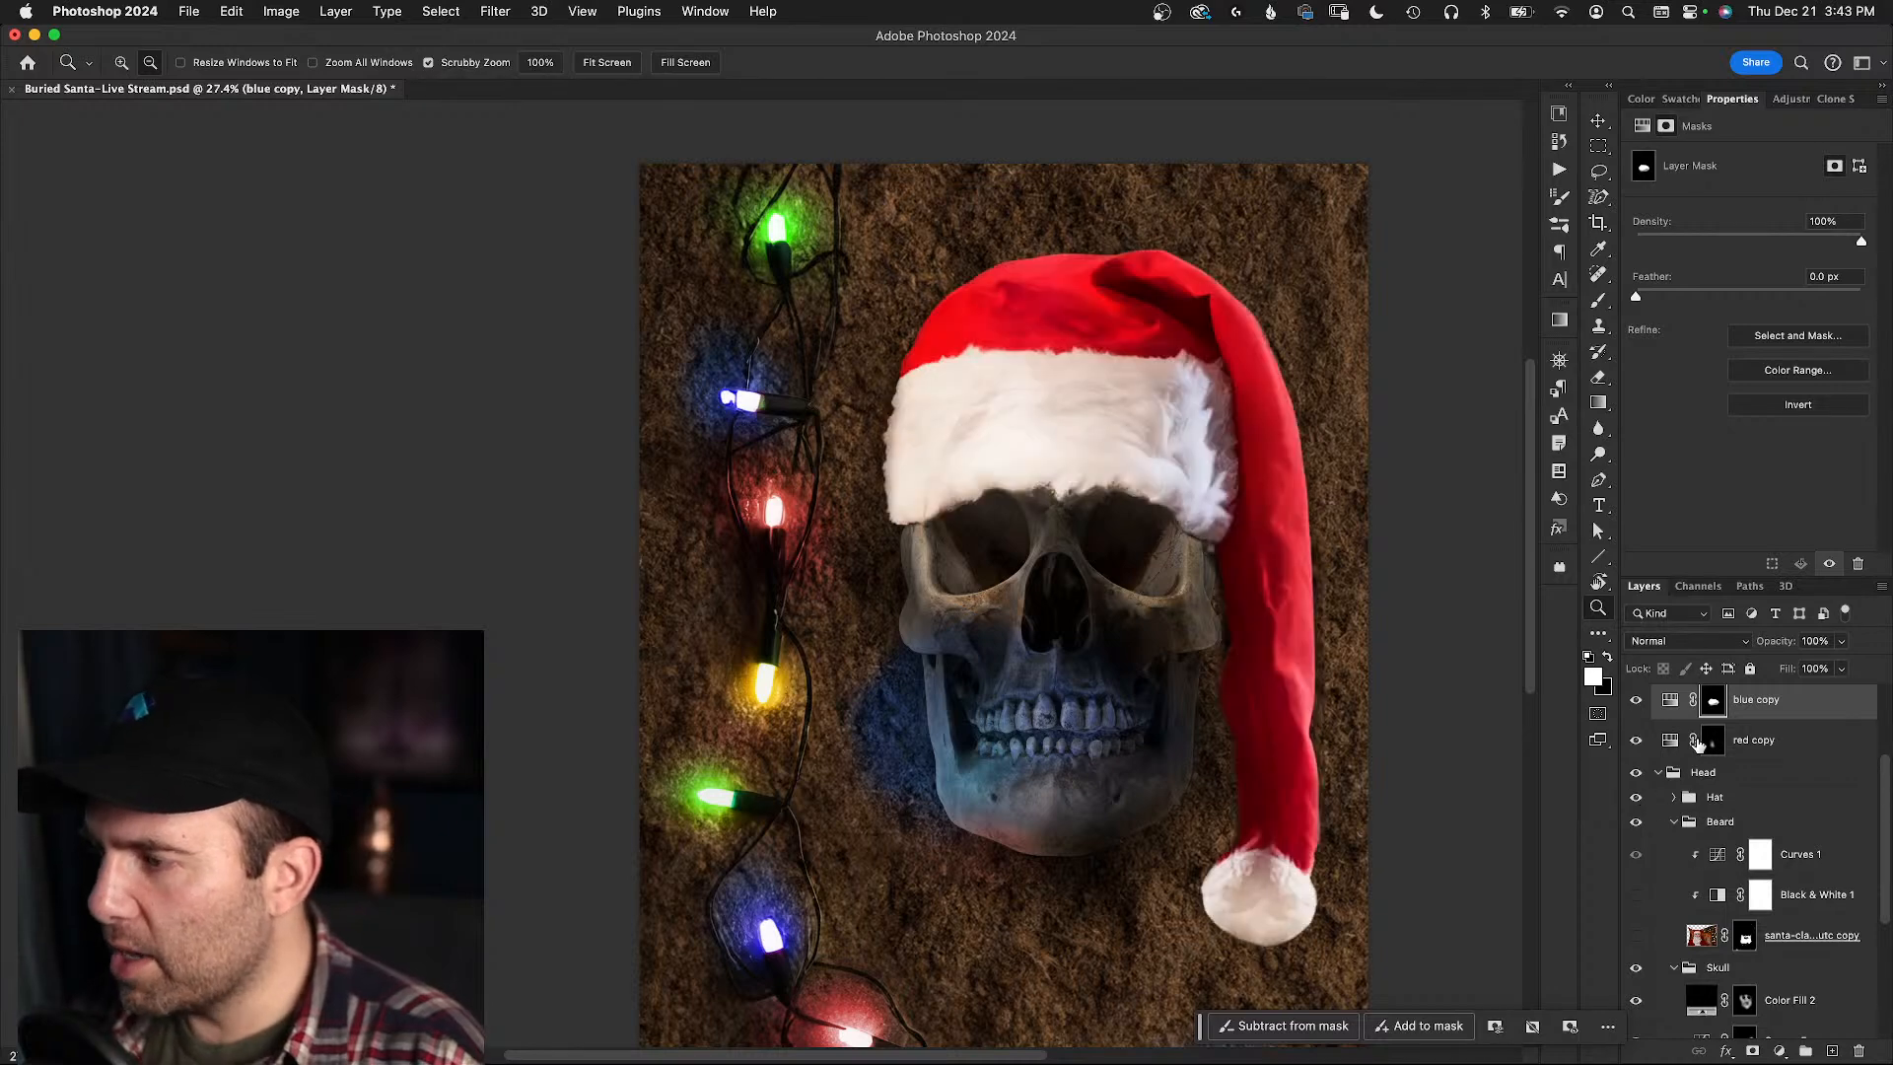
- Rework the blue copy mask, painting black over the dirt beside the left jaw and white over the chin and teeth
scroll(1697, 749, up, 2)
click(1635, 777)
click(1635, 777)
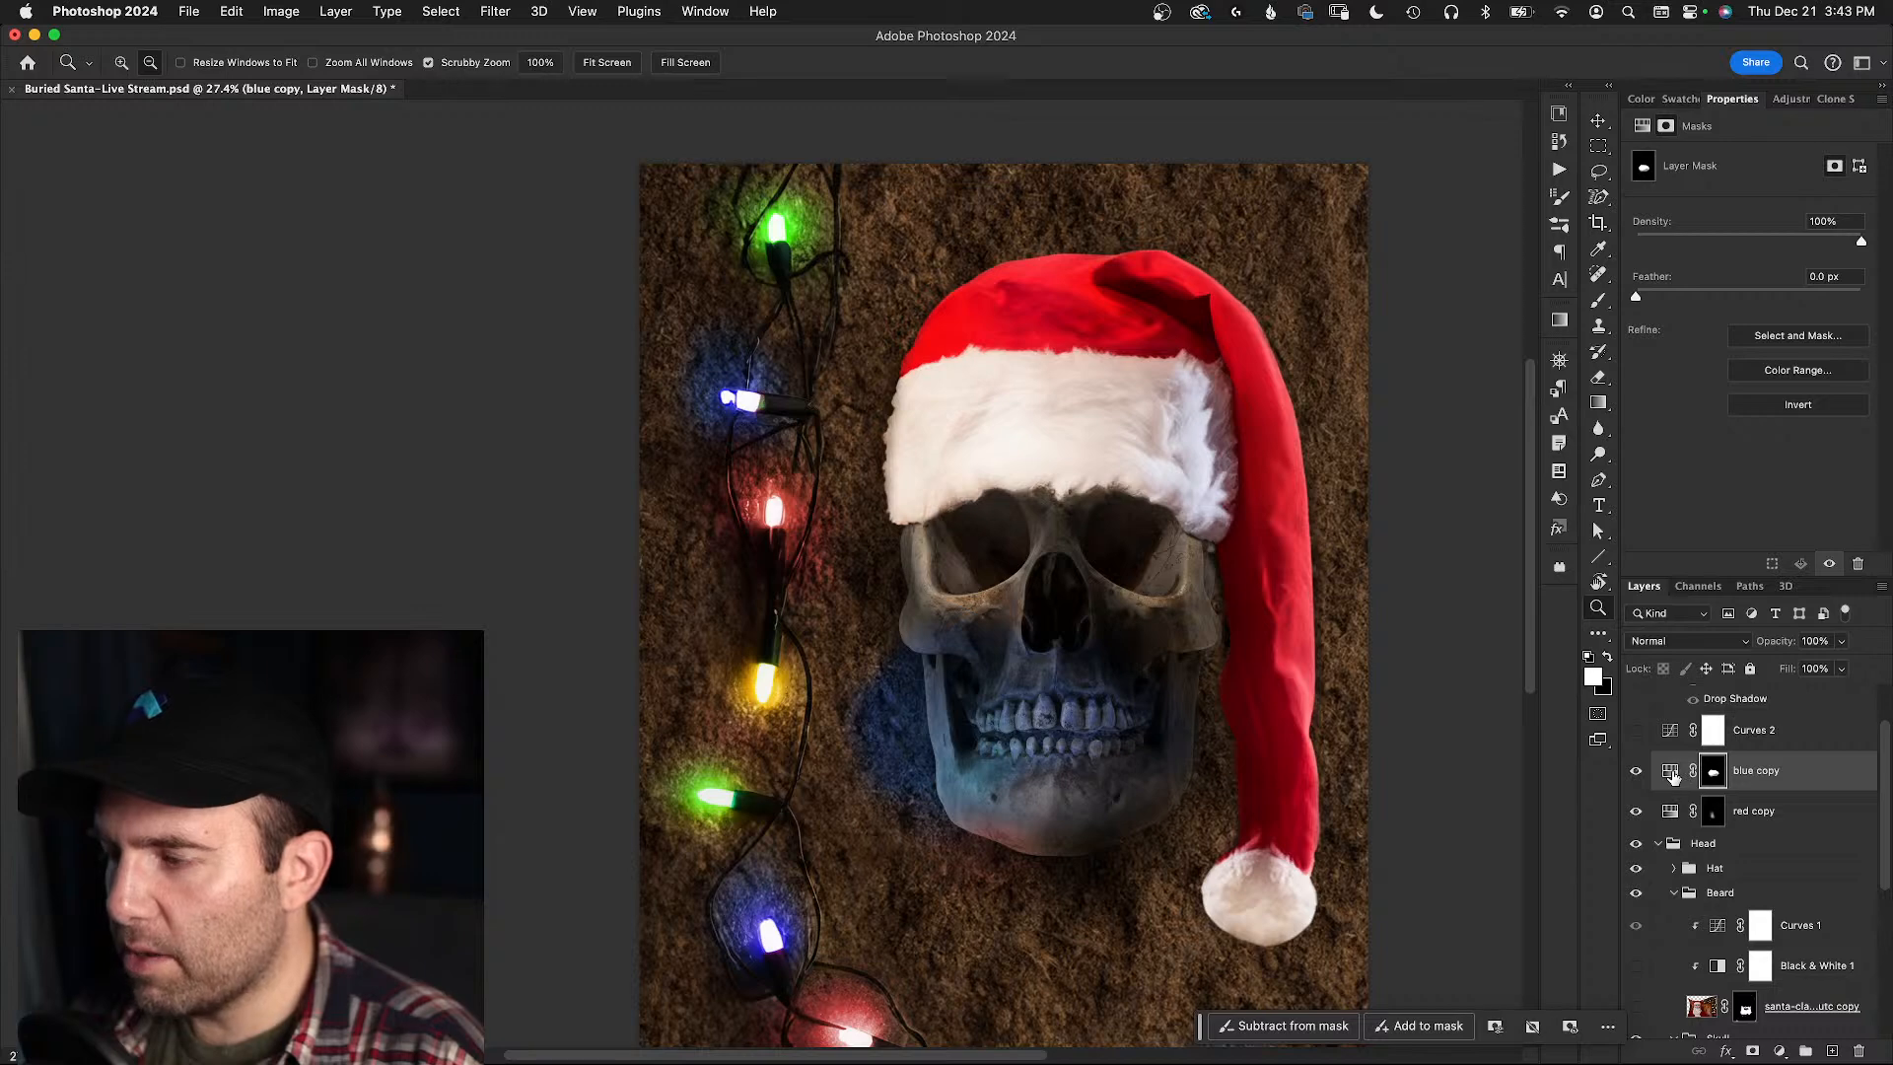
key(b)
key(x)
mouse_move(899, 725)
mouse_down()
mouse_move(869, 675)
mouse_move(893, 695)
mouse_move(925, 828)
mouse_move(961, 848)
mouse_move(962, 823)
mouse_move(988, 836)
mouse_move(936, 673)
mouse_up()
key(x)
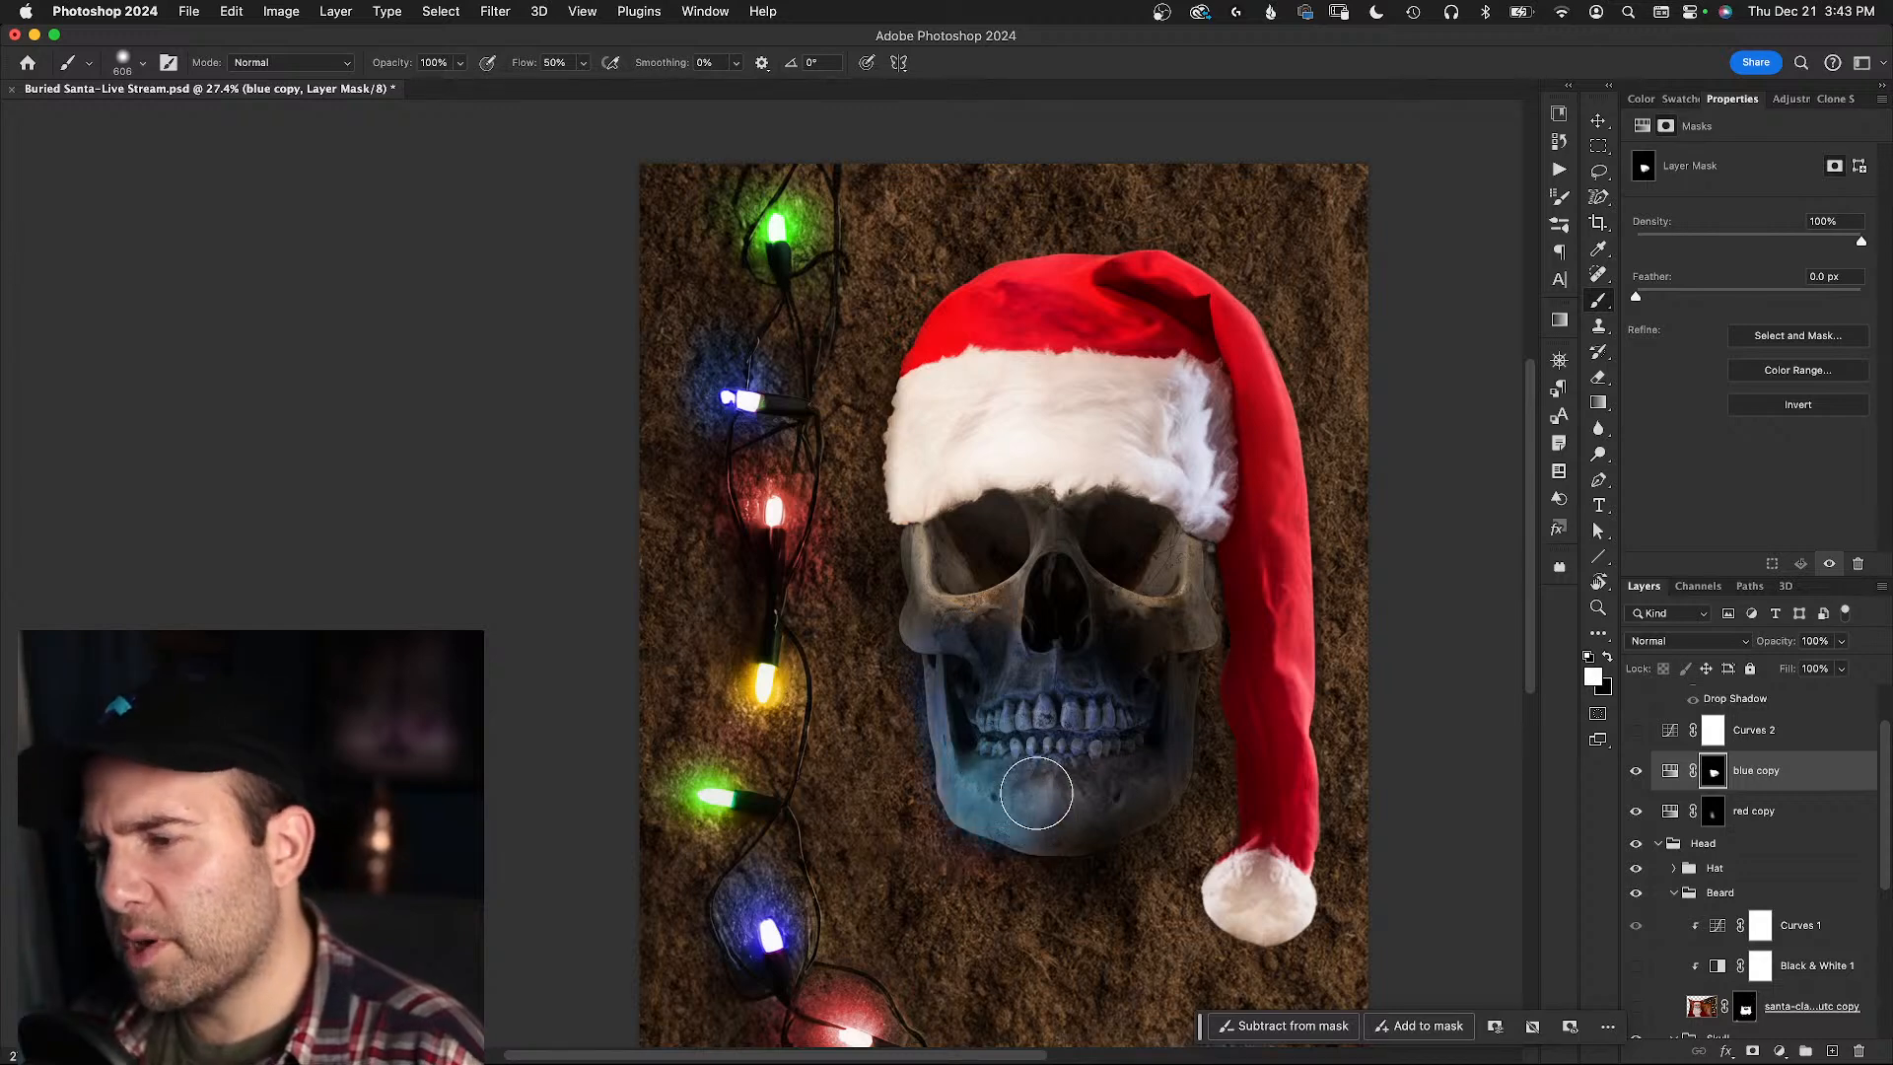
mouse_move(1036, 800)
mouse_down()
mouse_move(1012, 617)
mouse_move(956, 670)
mouse_move(1000, 625)
mouse_up()
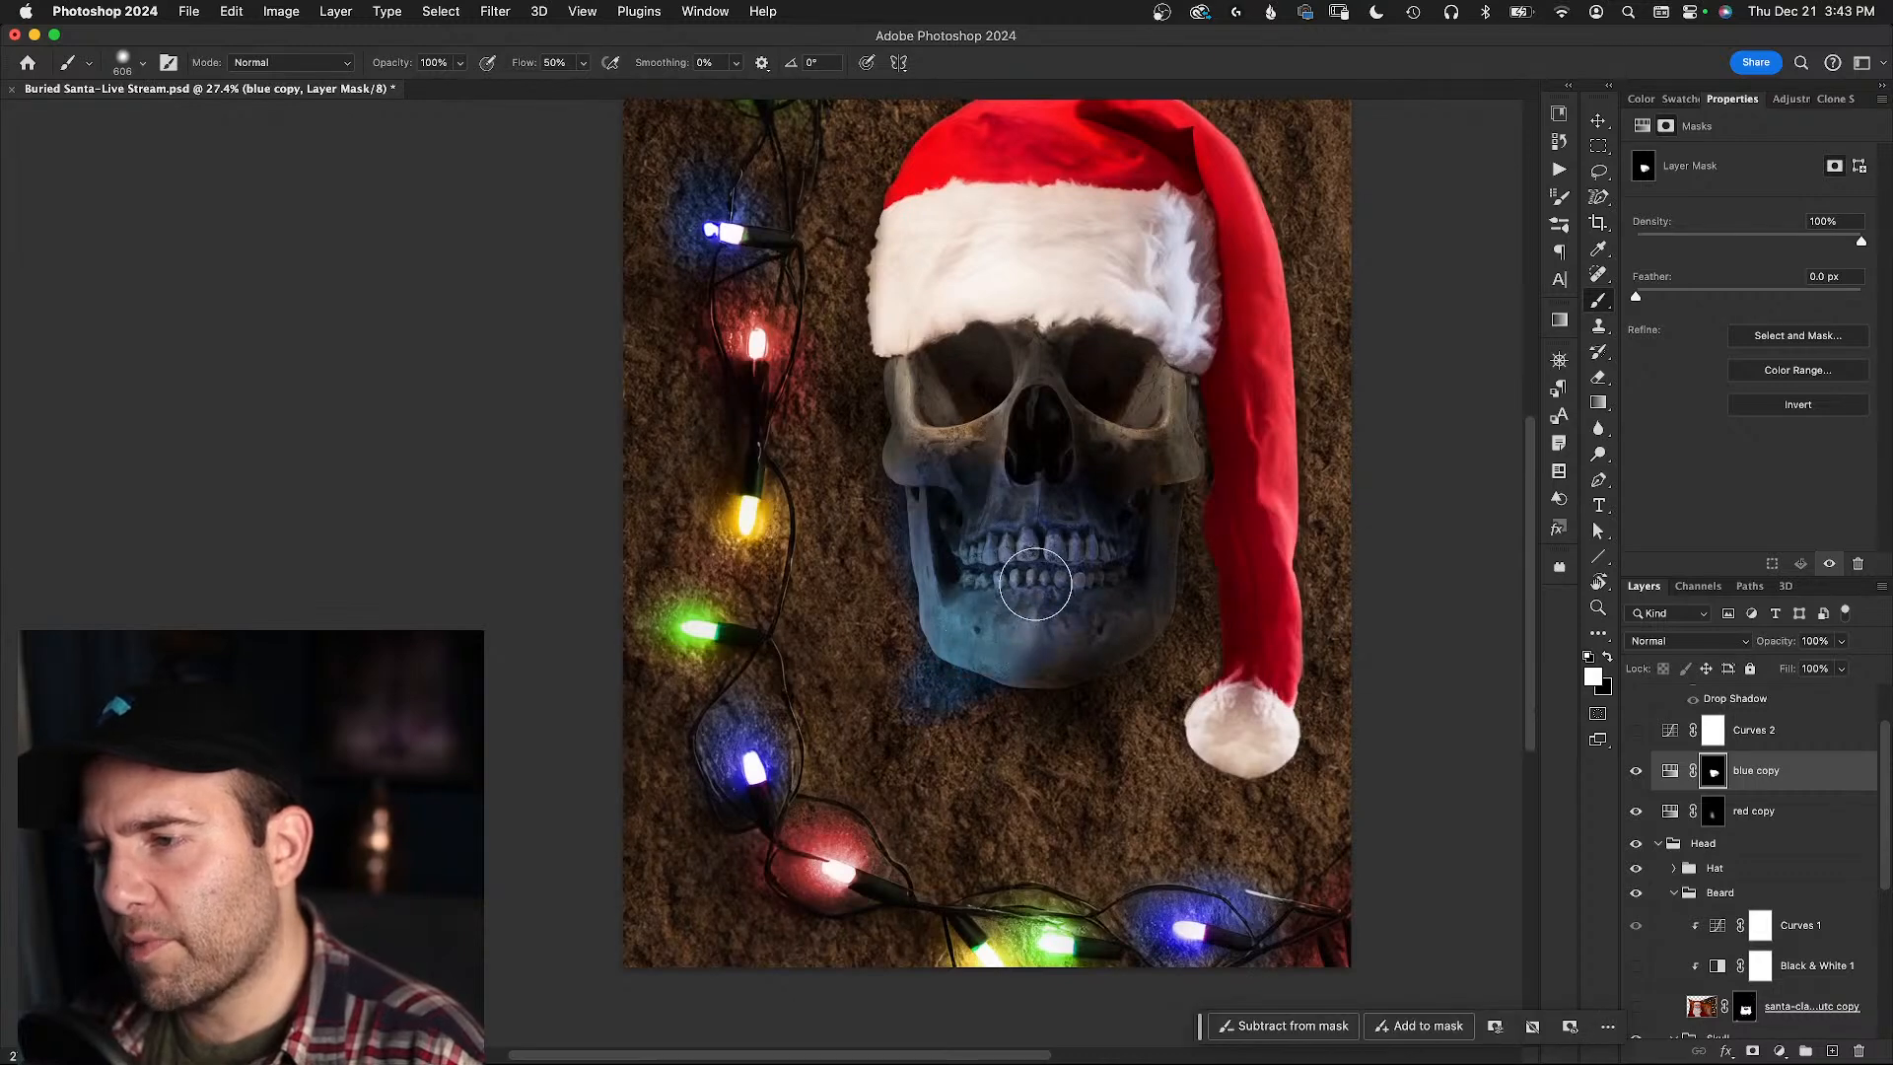
- Paint black on the blue copy mask over the right-hand teeth and jaw with a brush of about 891 px
key(x)
mouse_move(1120, 562)
mouse_down()
mouse_move(1188, 509)
mouse_move(1225, 782)
mouse_move(1184, 377)
mouse_up()
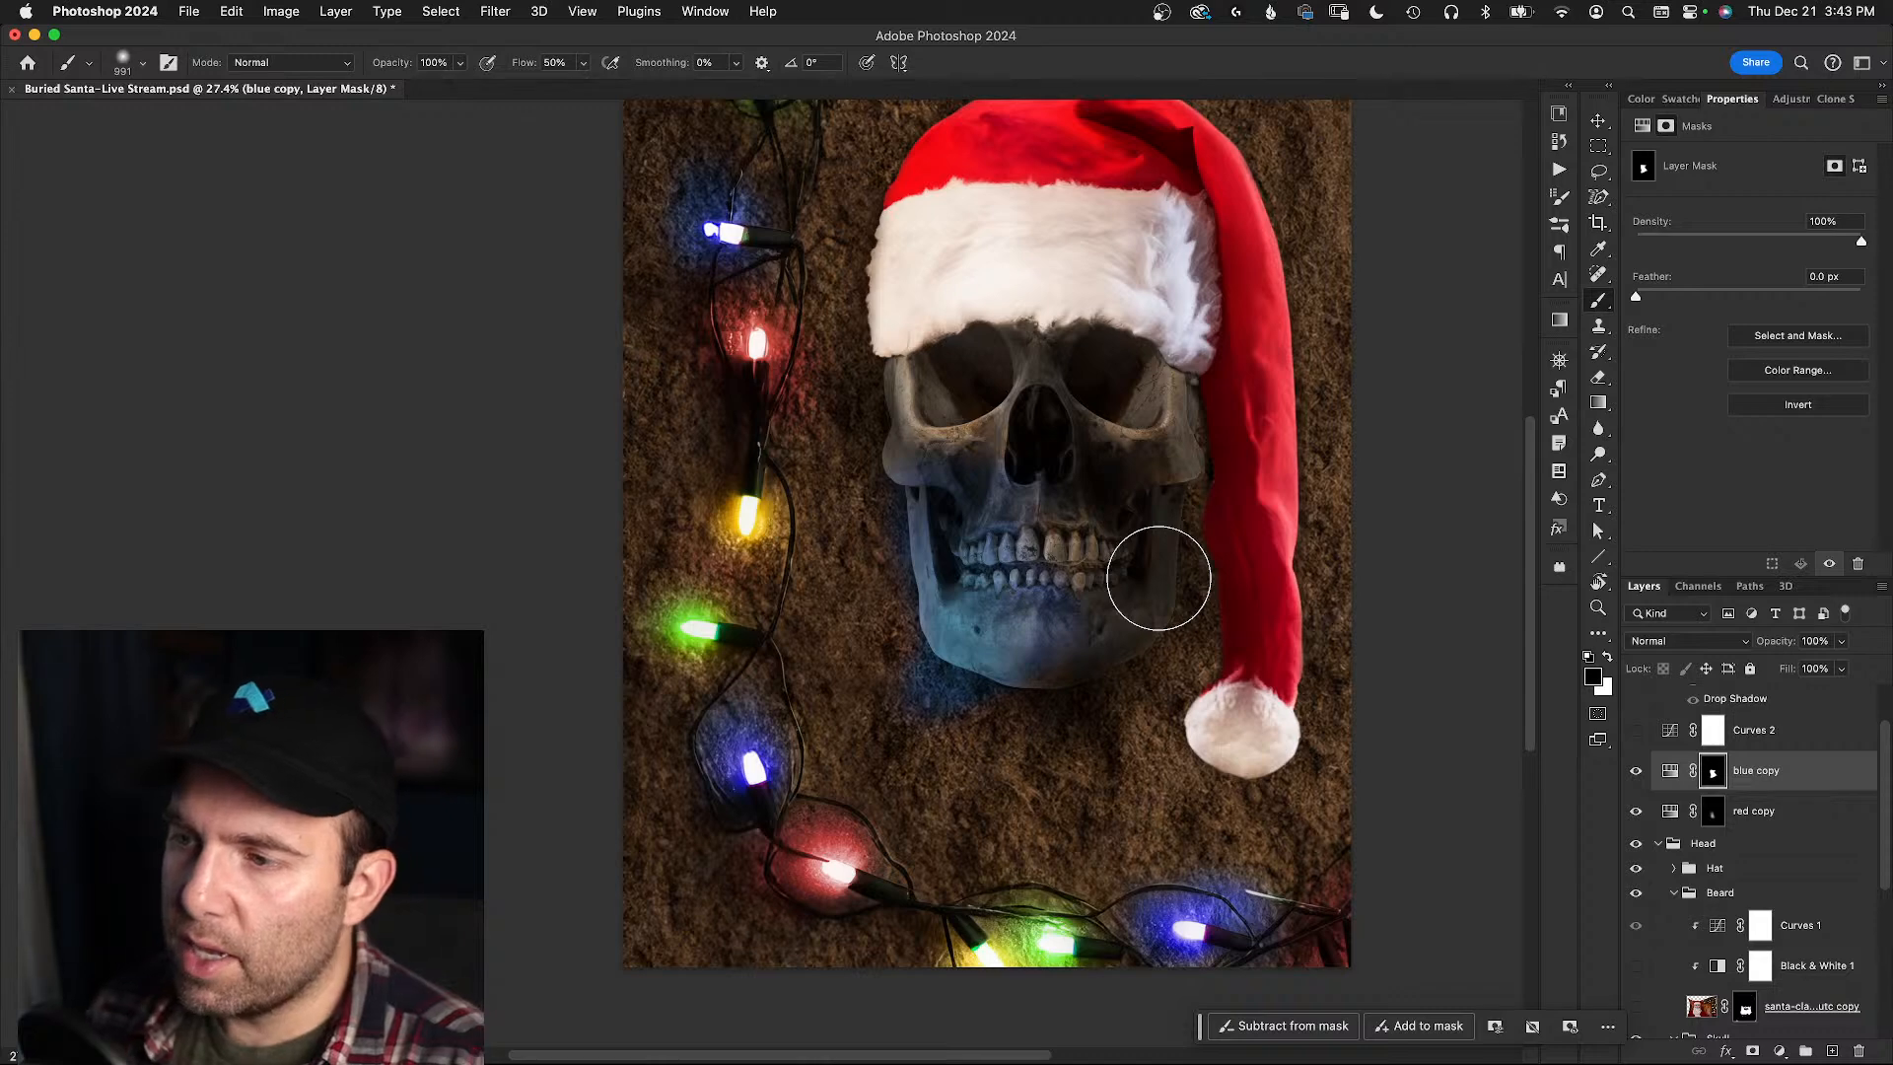
right_click(1193, 666)
key(Escape)
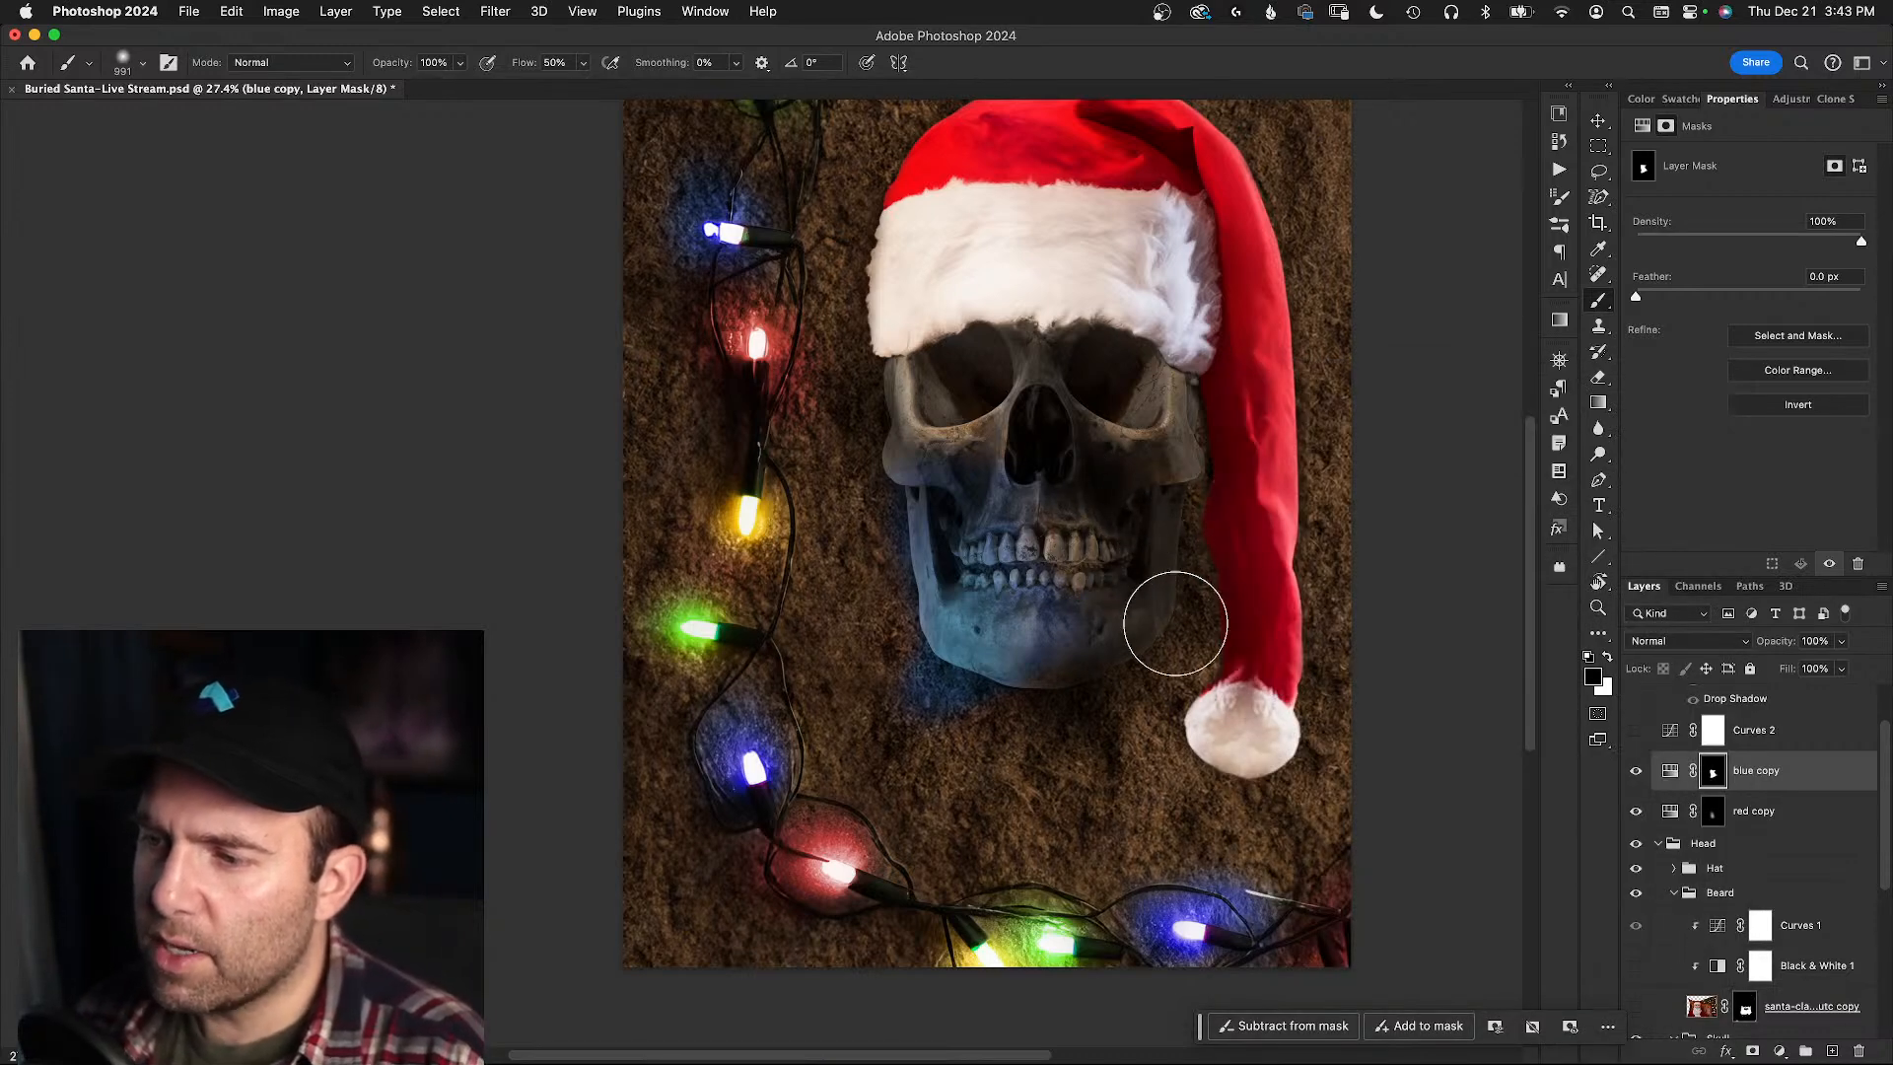
mouse_move(1156, 528)
mouse_down()
mouse_move(1213, 526)
mouse_move(1199, 702)
mouse_move(1173, 240)
mouse_move(1151, 285)
mouse_up()
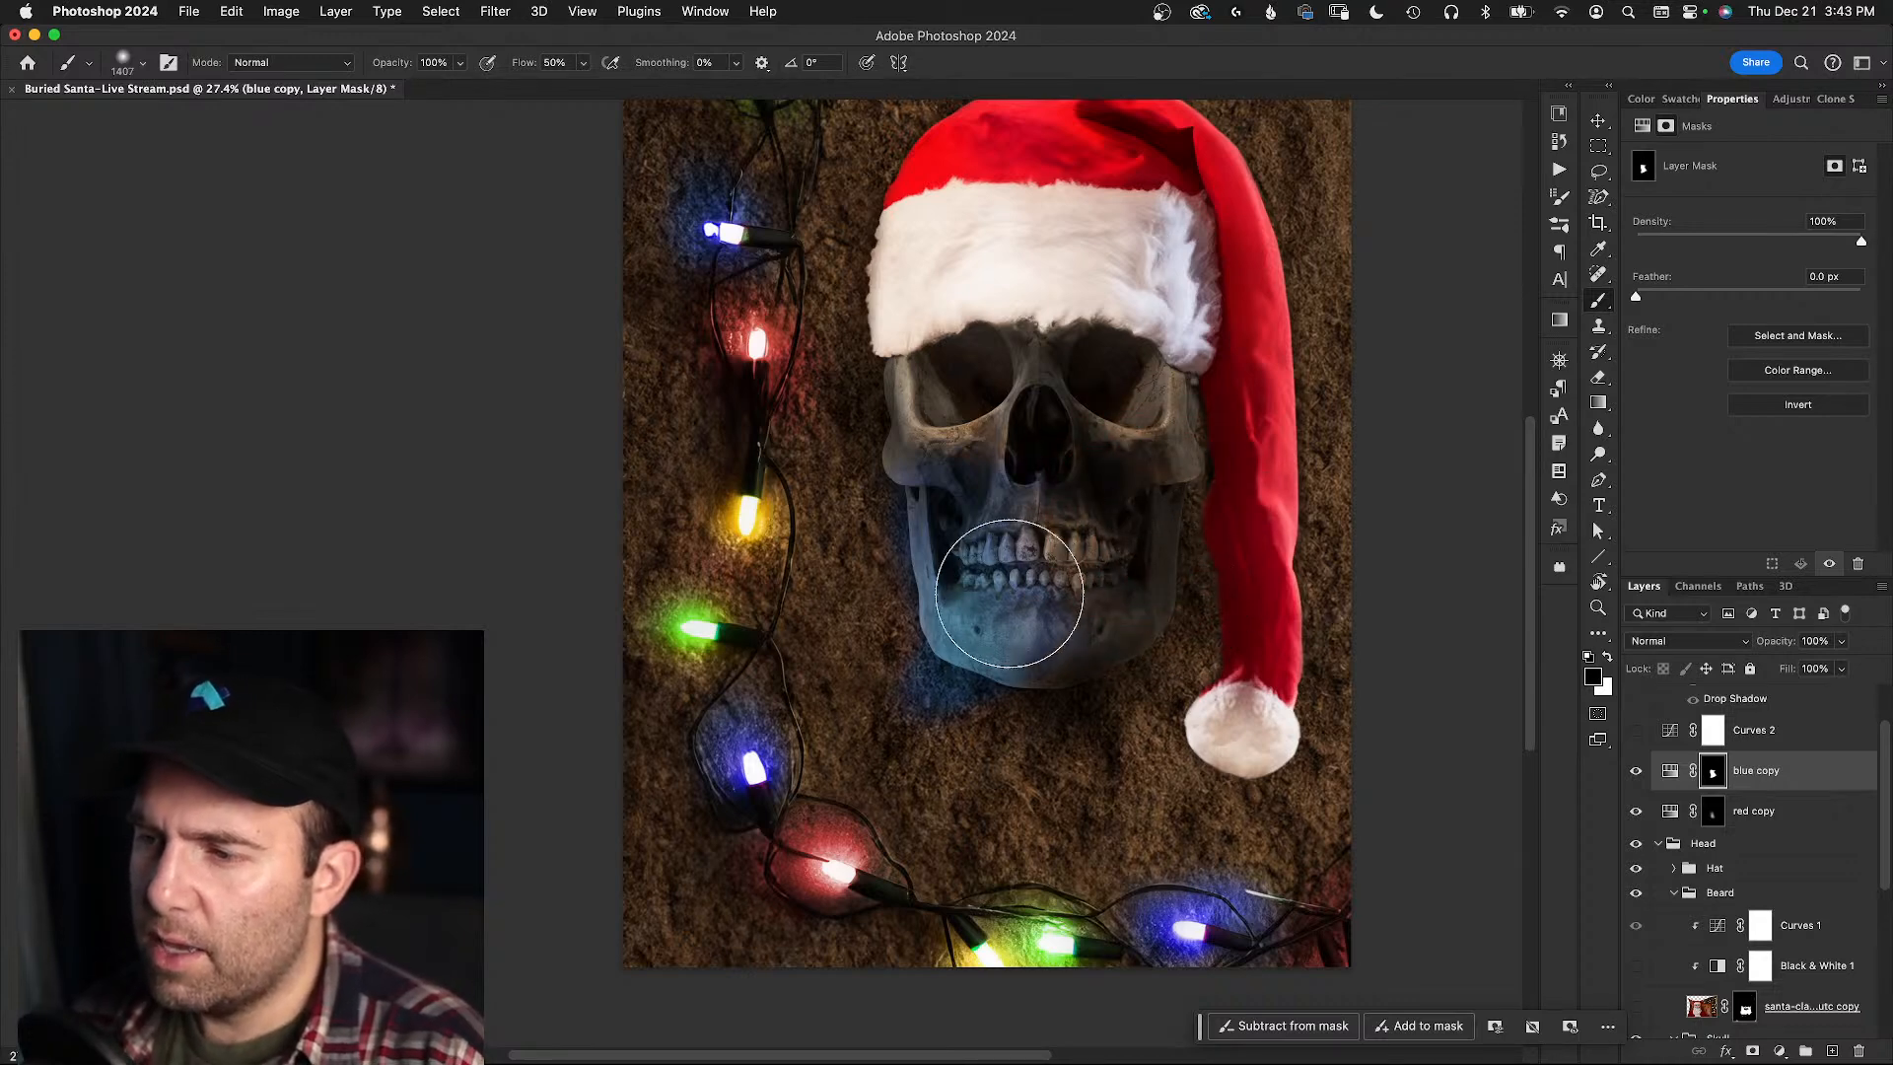
- Mask the blue off the upper left jaw and restore it over the chin and nearby dirt with a 1407 px brush
key(x)
key(x)
mouse_move(956, 461)
mouse_down()
mouse_move(872, 543)
mouse_move(983, 463)
mouse_move(926, 494)
mouse_up()
key(x)
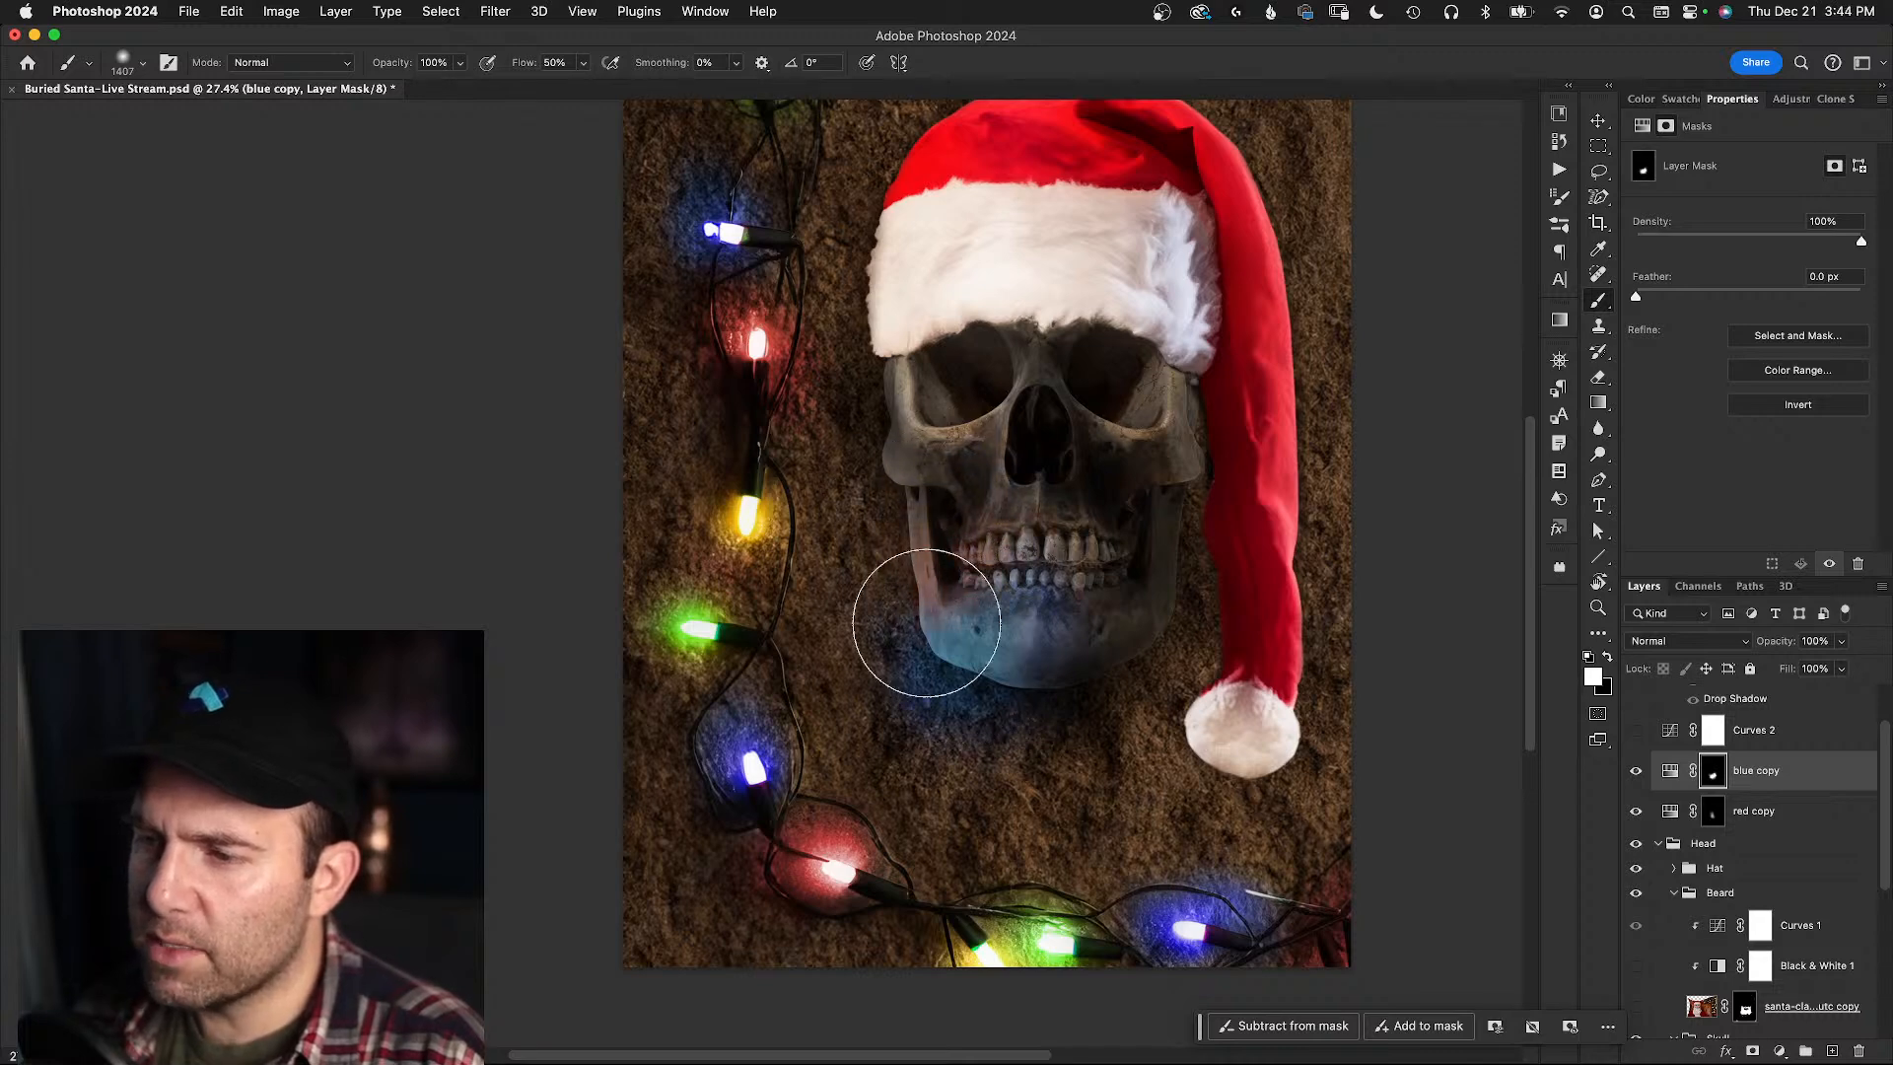
mouse_move(992, 626)
mouse_down()
mouse_move(911, 590)
mouse_move(1008, 657)
mouse_up()
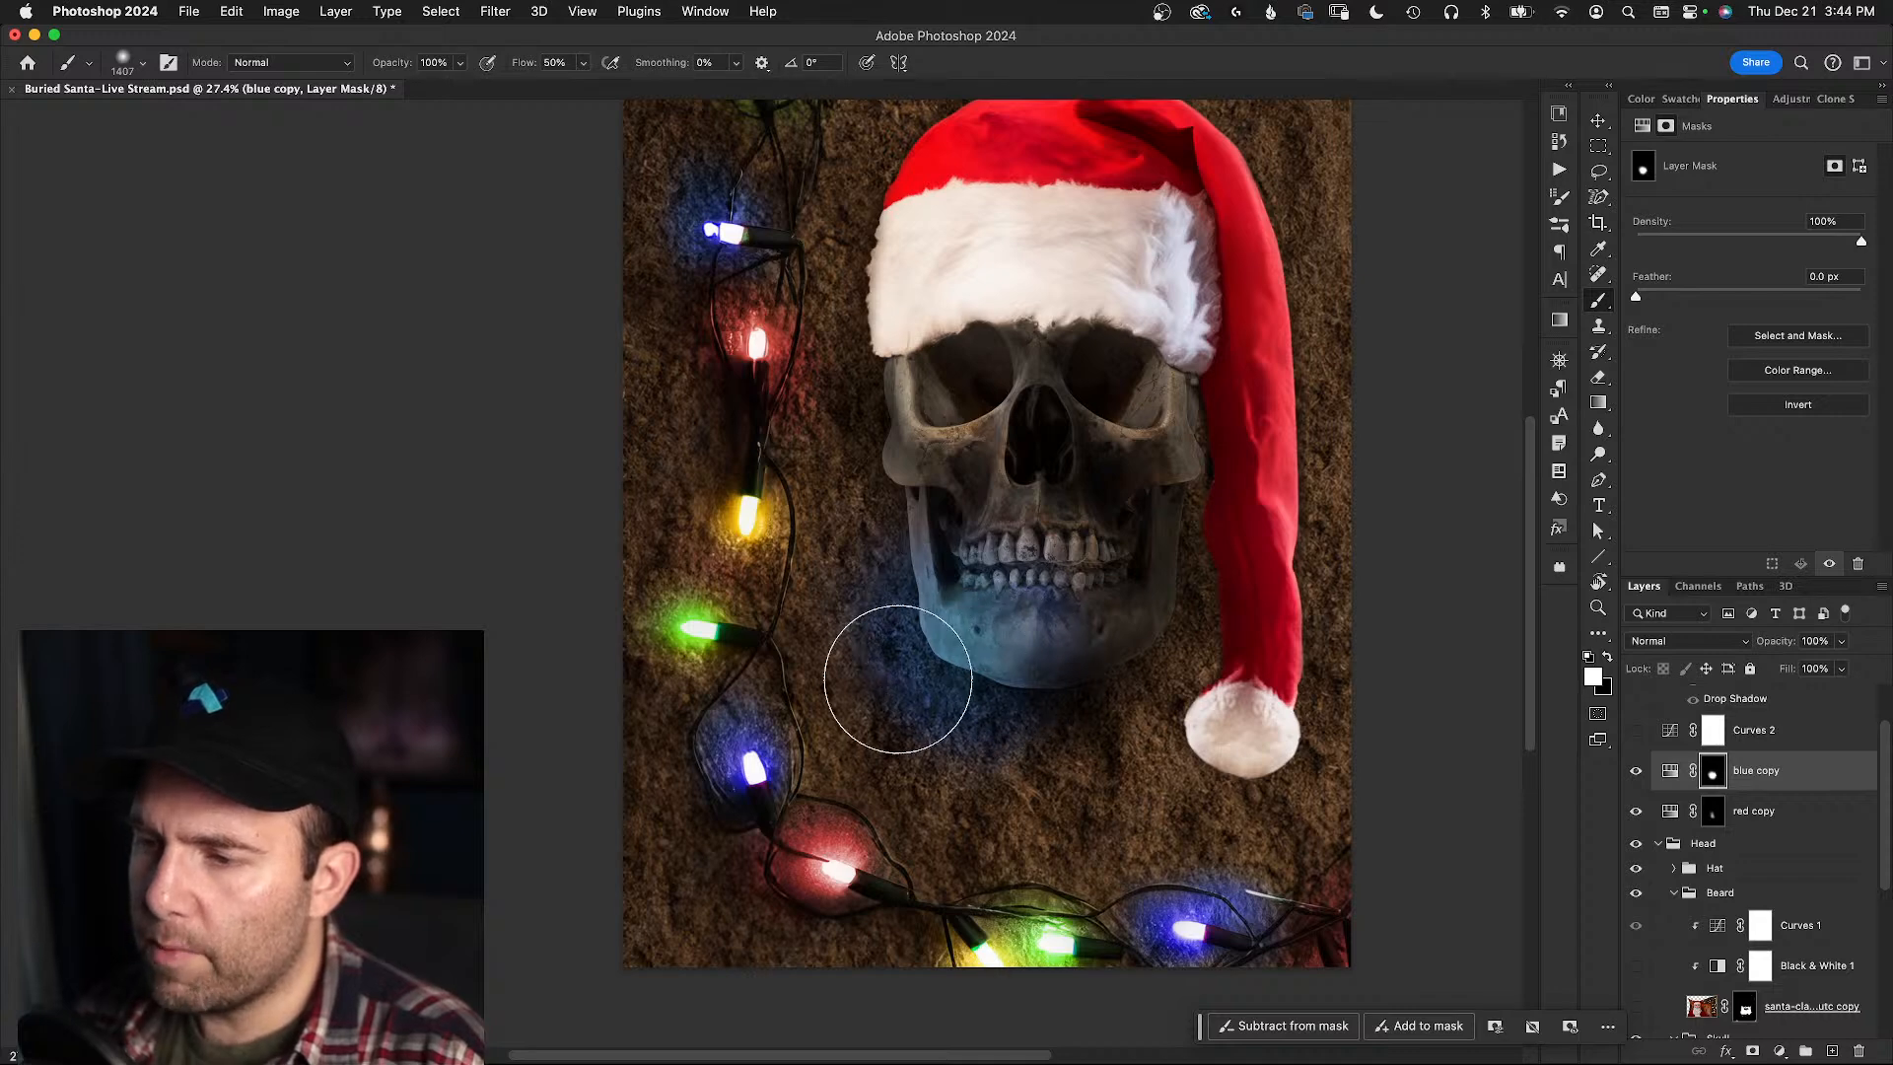
drag(995, 632, 928, 655)
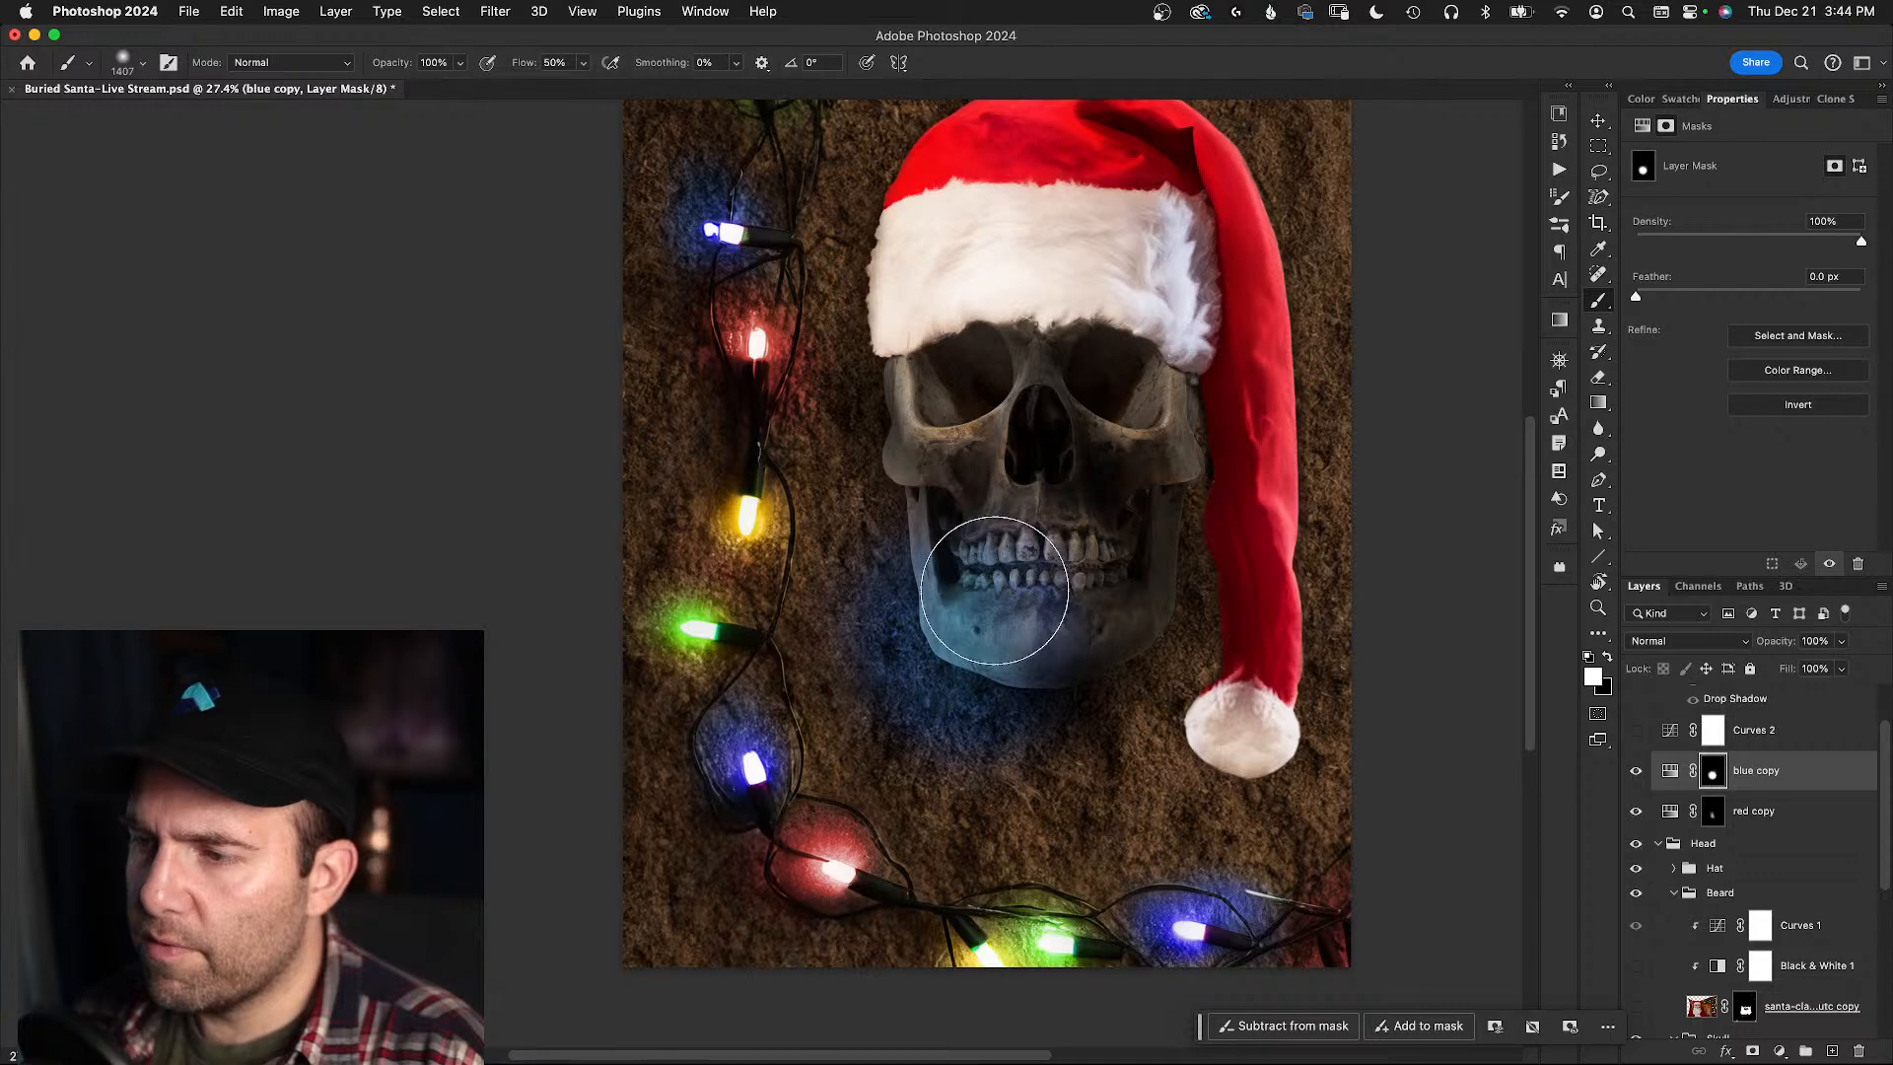
- Paint white on the red copy mask over the chin and the dirt below, comparing it with blue copy off and on
click(1711, 820)
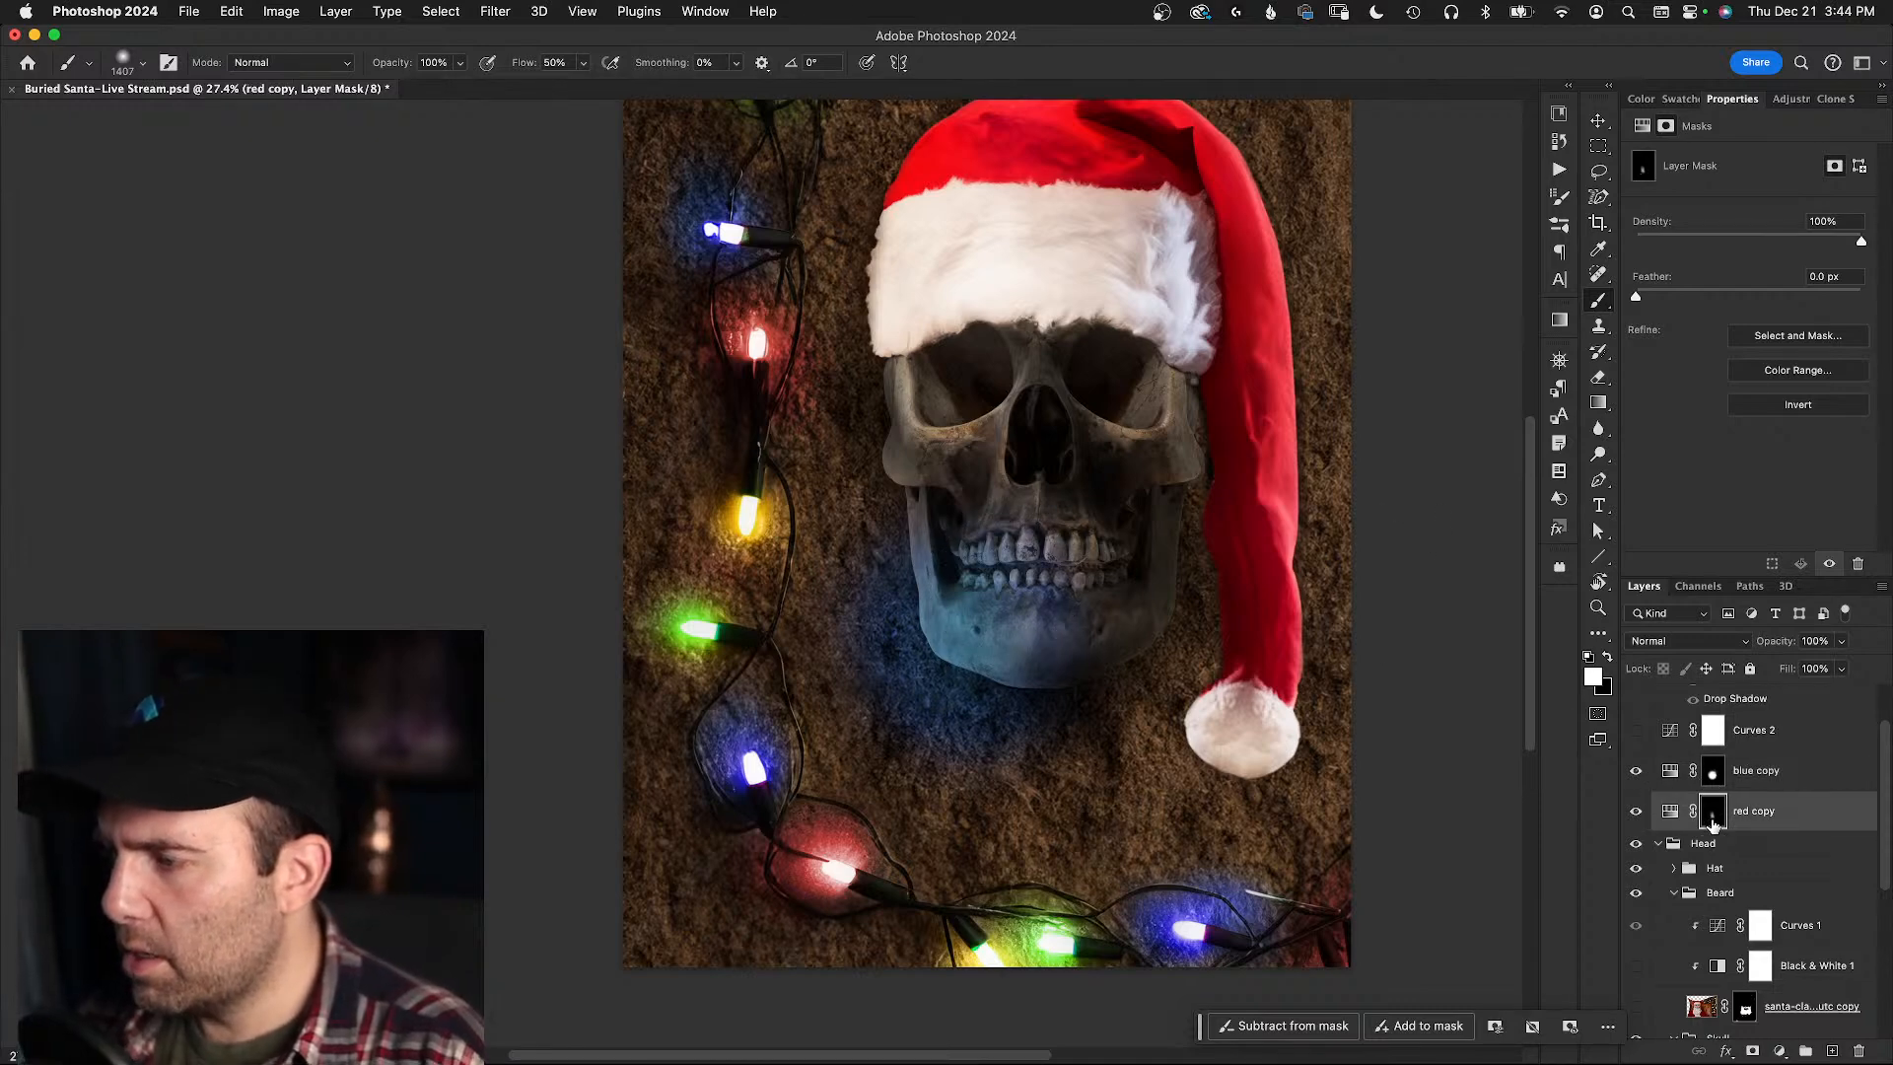
mouse_move(1069, 748)
mouse_down()
mouse_move(1022, 713)
mouse_move(959, 718)
mouse_move(935, 761)
mouse_move(998, 727)
mouse_up()
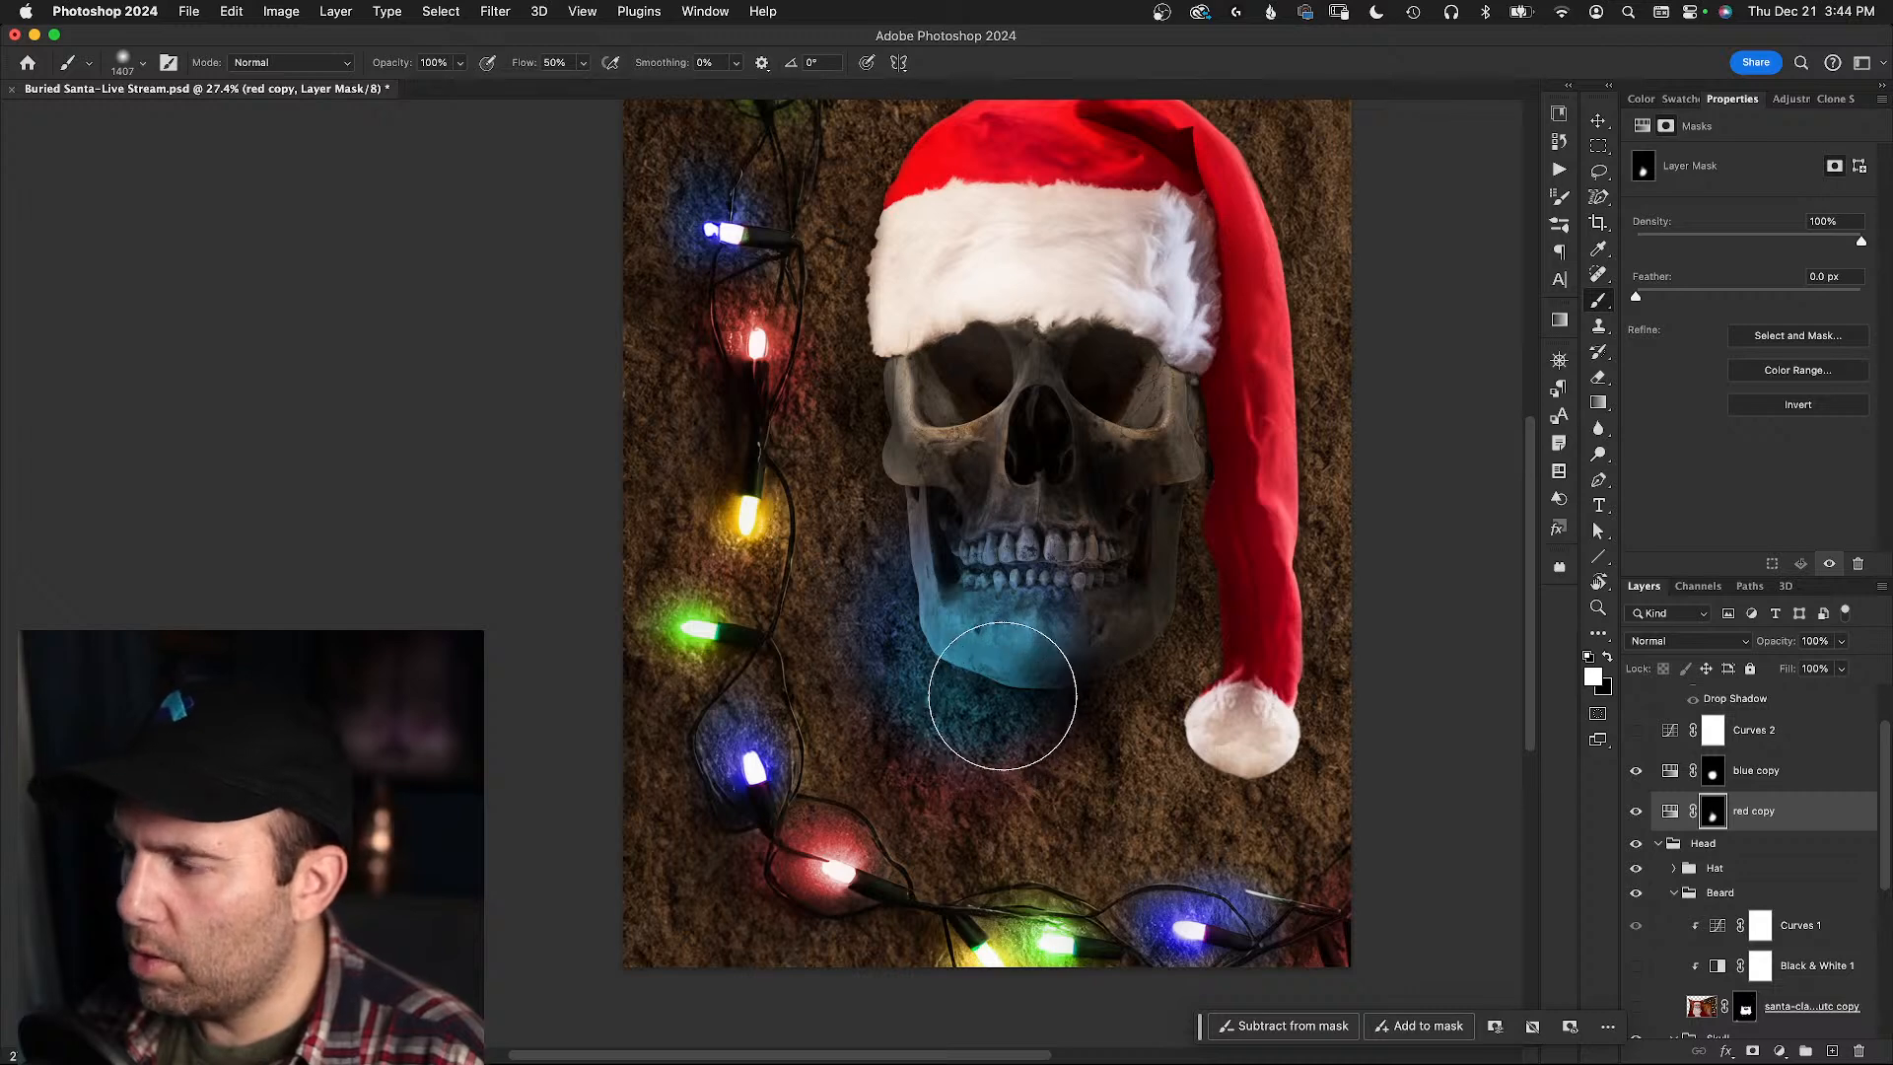
mouse_move(1025, 663)
mouse_down()
mouse_move(994, 691)
mouse_move(1052, 620)
mouse_move(1030, 630)
mouse_move(1022, 718)
mouse_move(1024, 672)
mouse_up()
click(1636, 774)
click(1636, 775)
click(1635, 774)
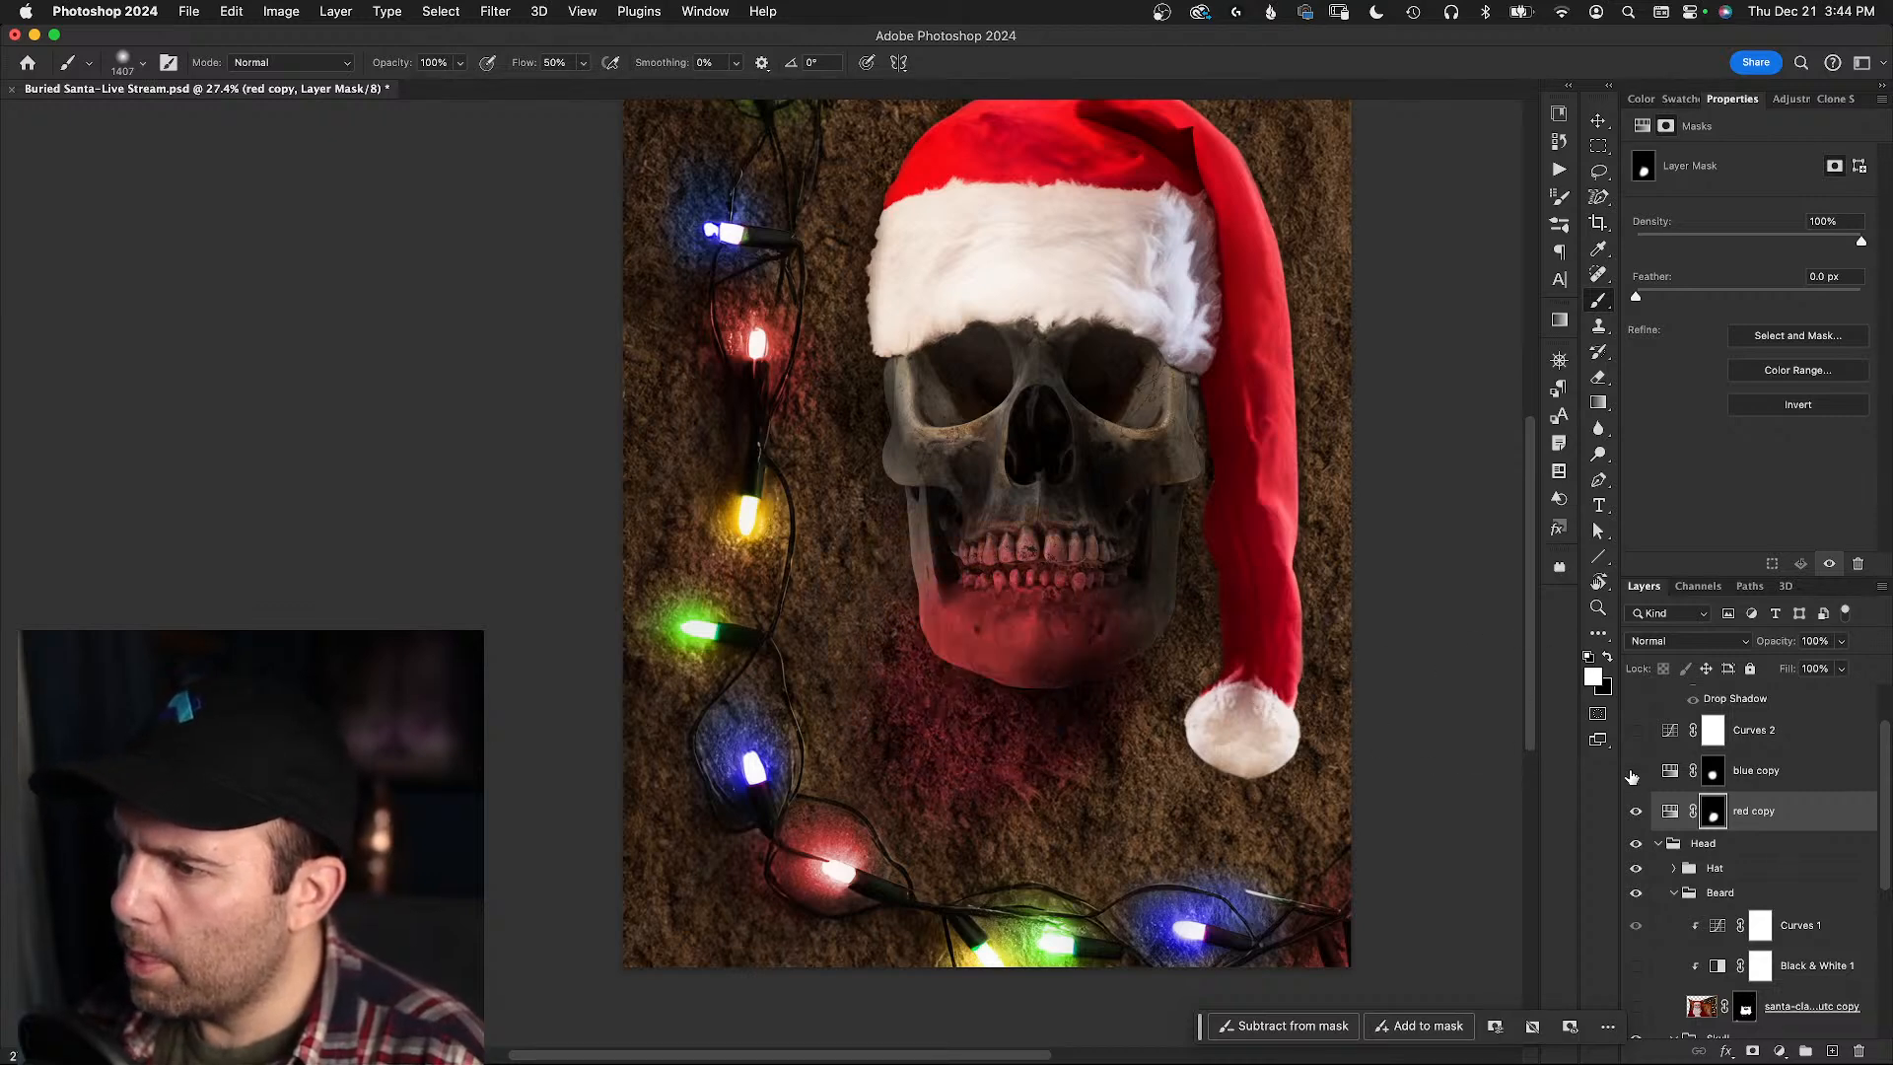
click(1634, 772)
- Try the Color Dodge blend mode on the blue copy layer and compare it with the layer off and on
click(1668, 774)
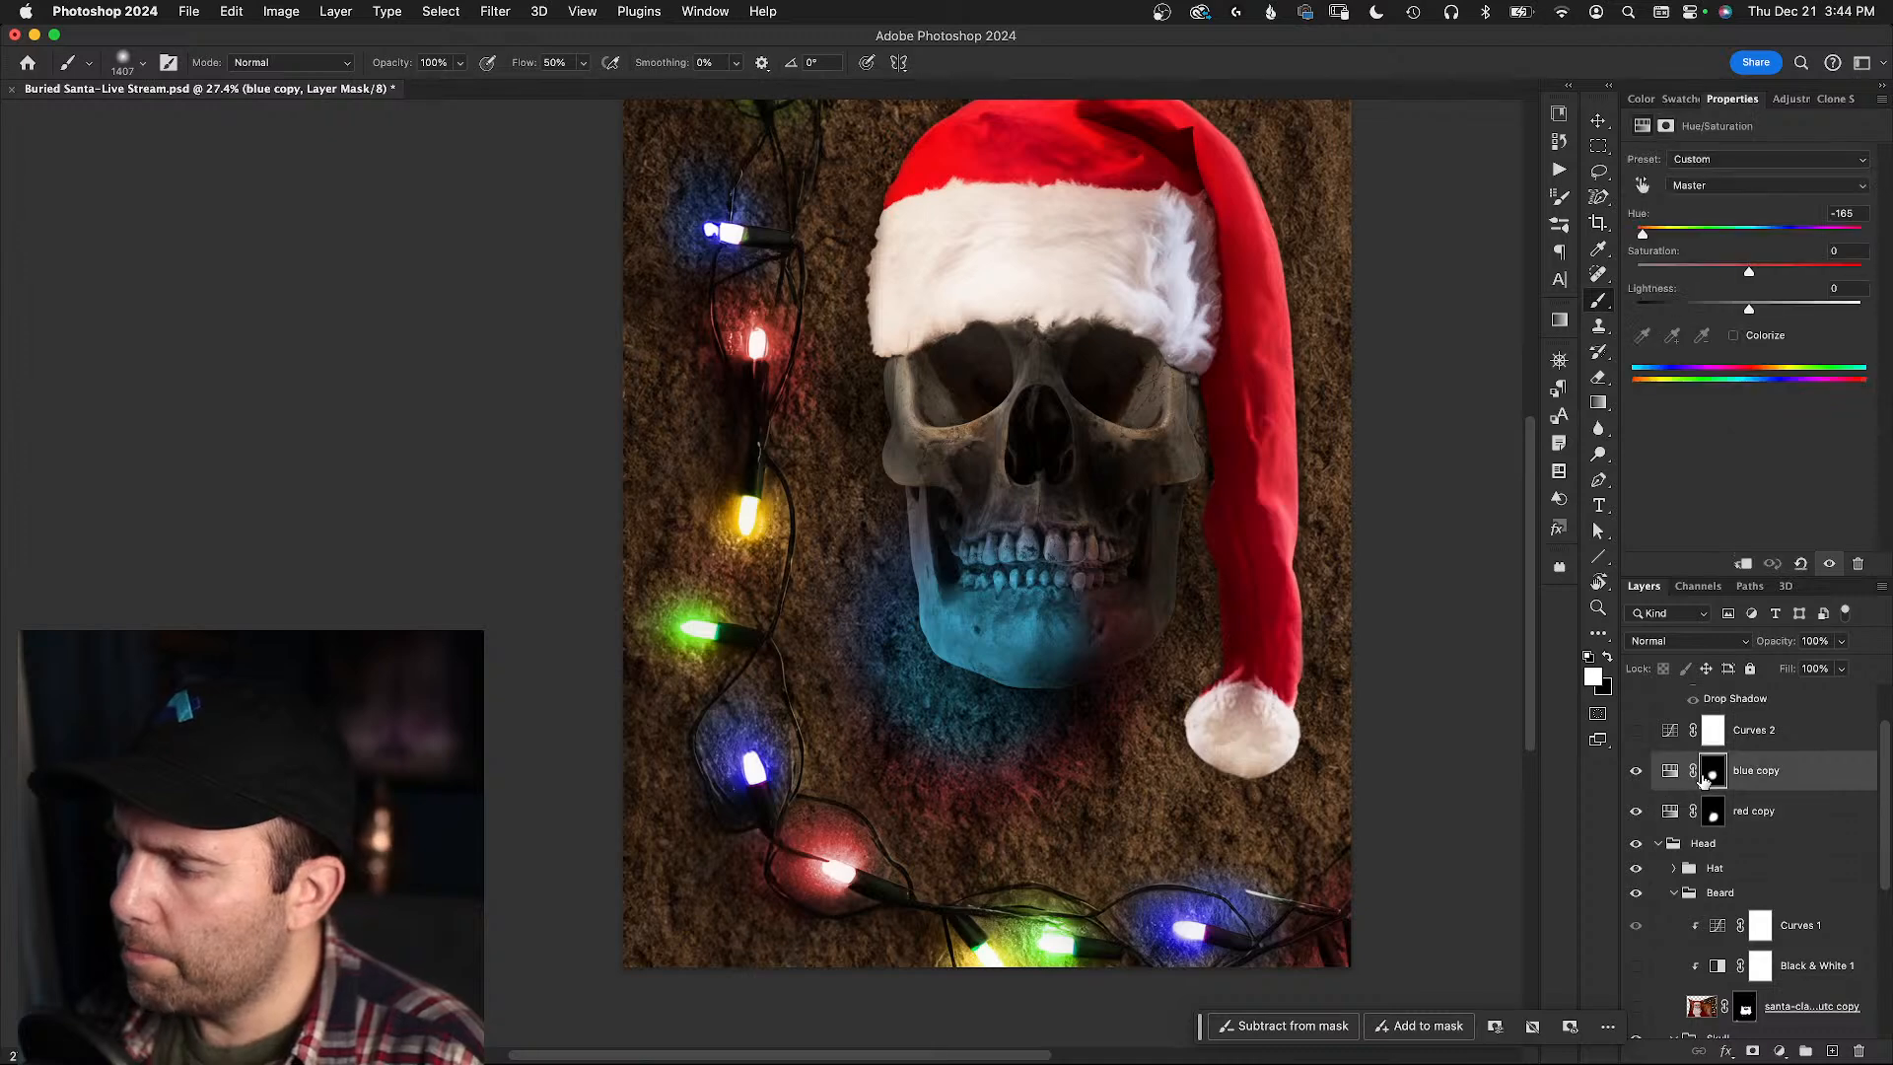
click(1741, 645)
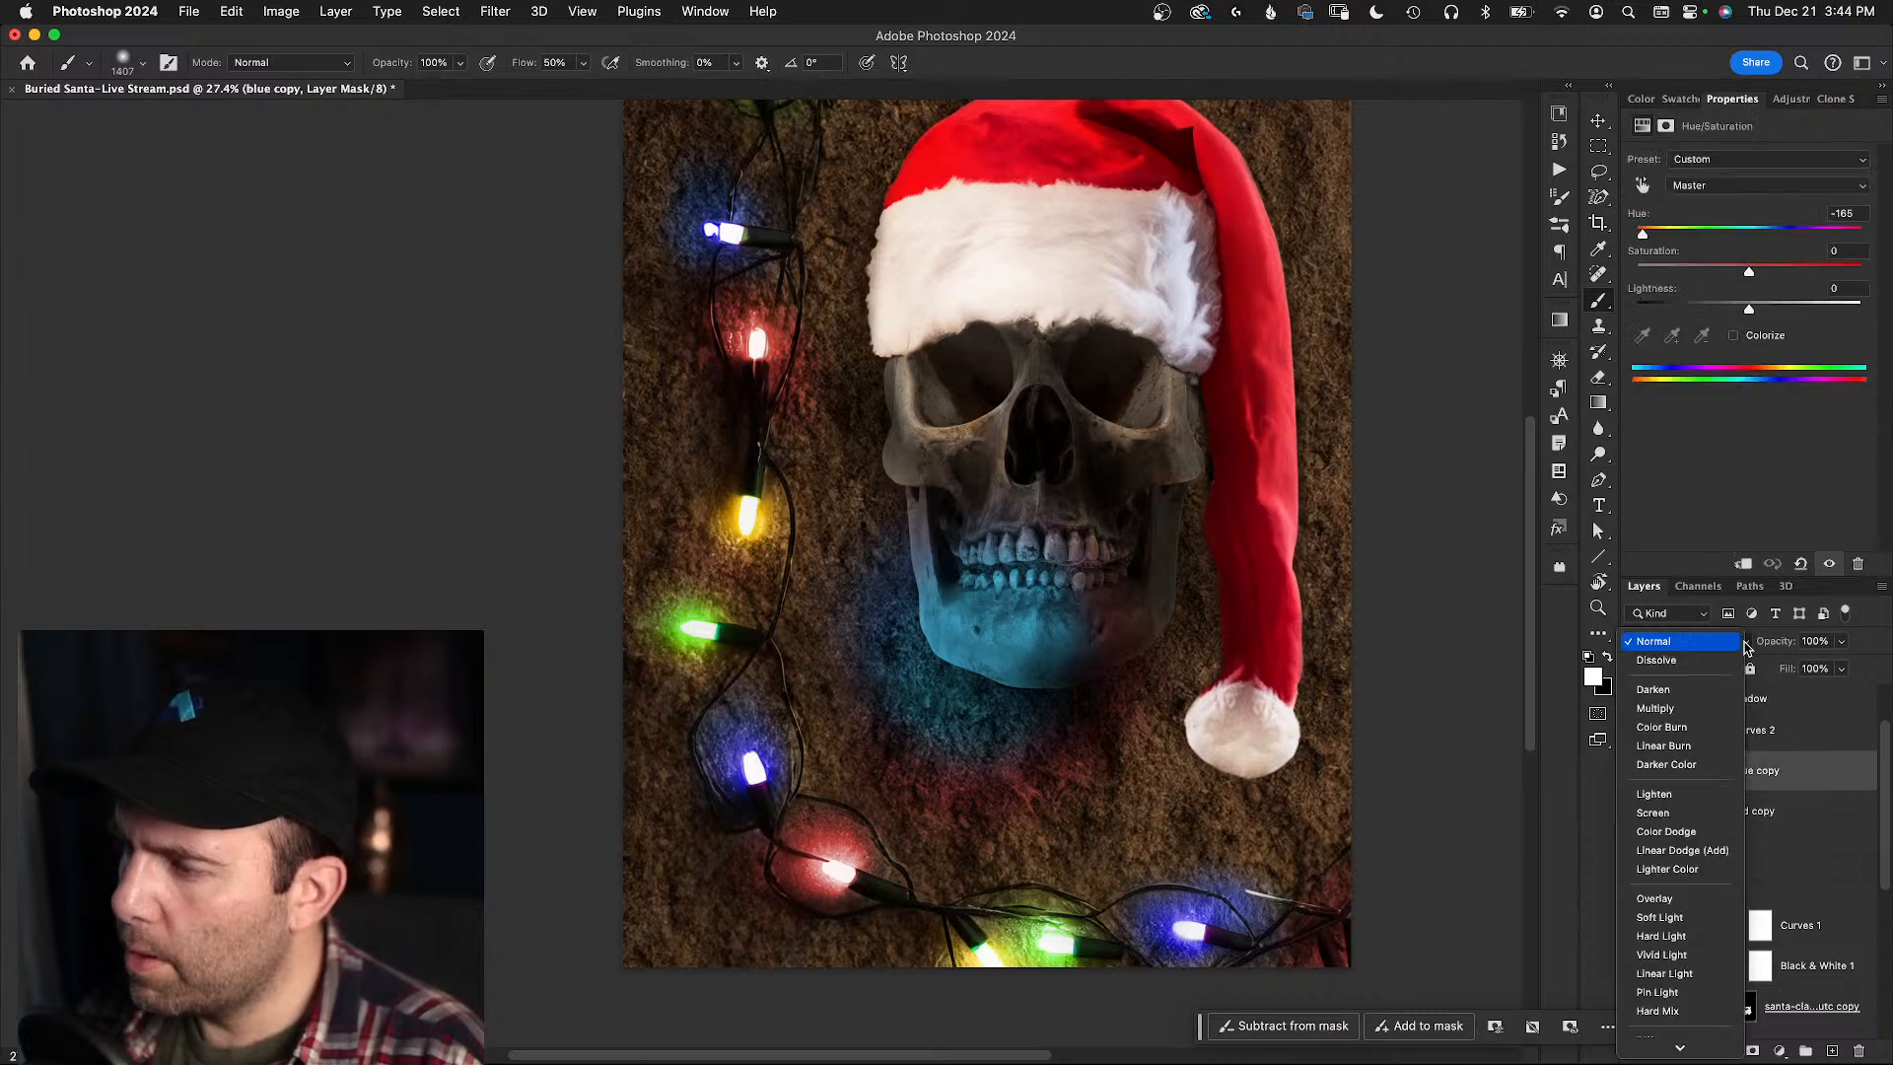
click(1656, 833)
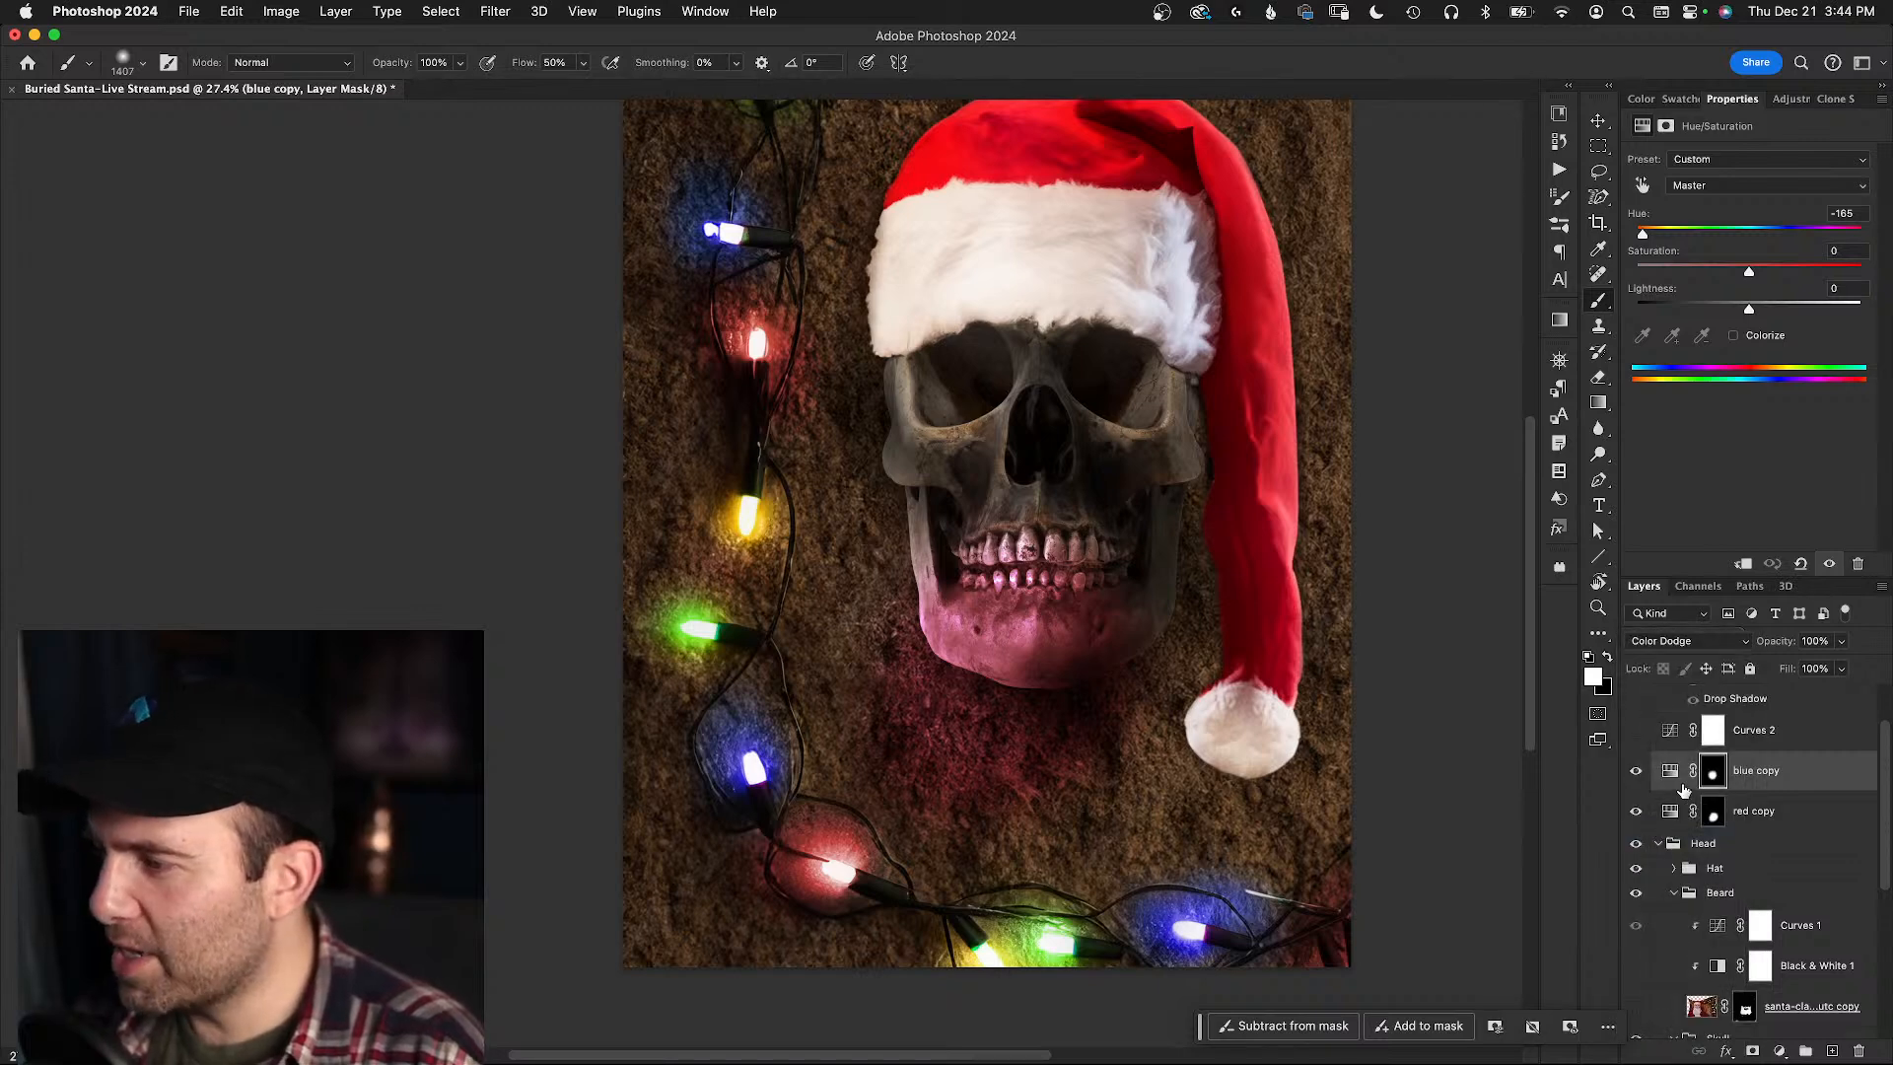
click(1638, 774)
click(1641, 778)
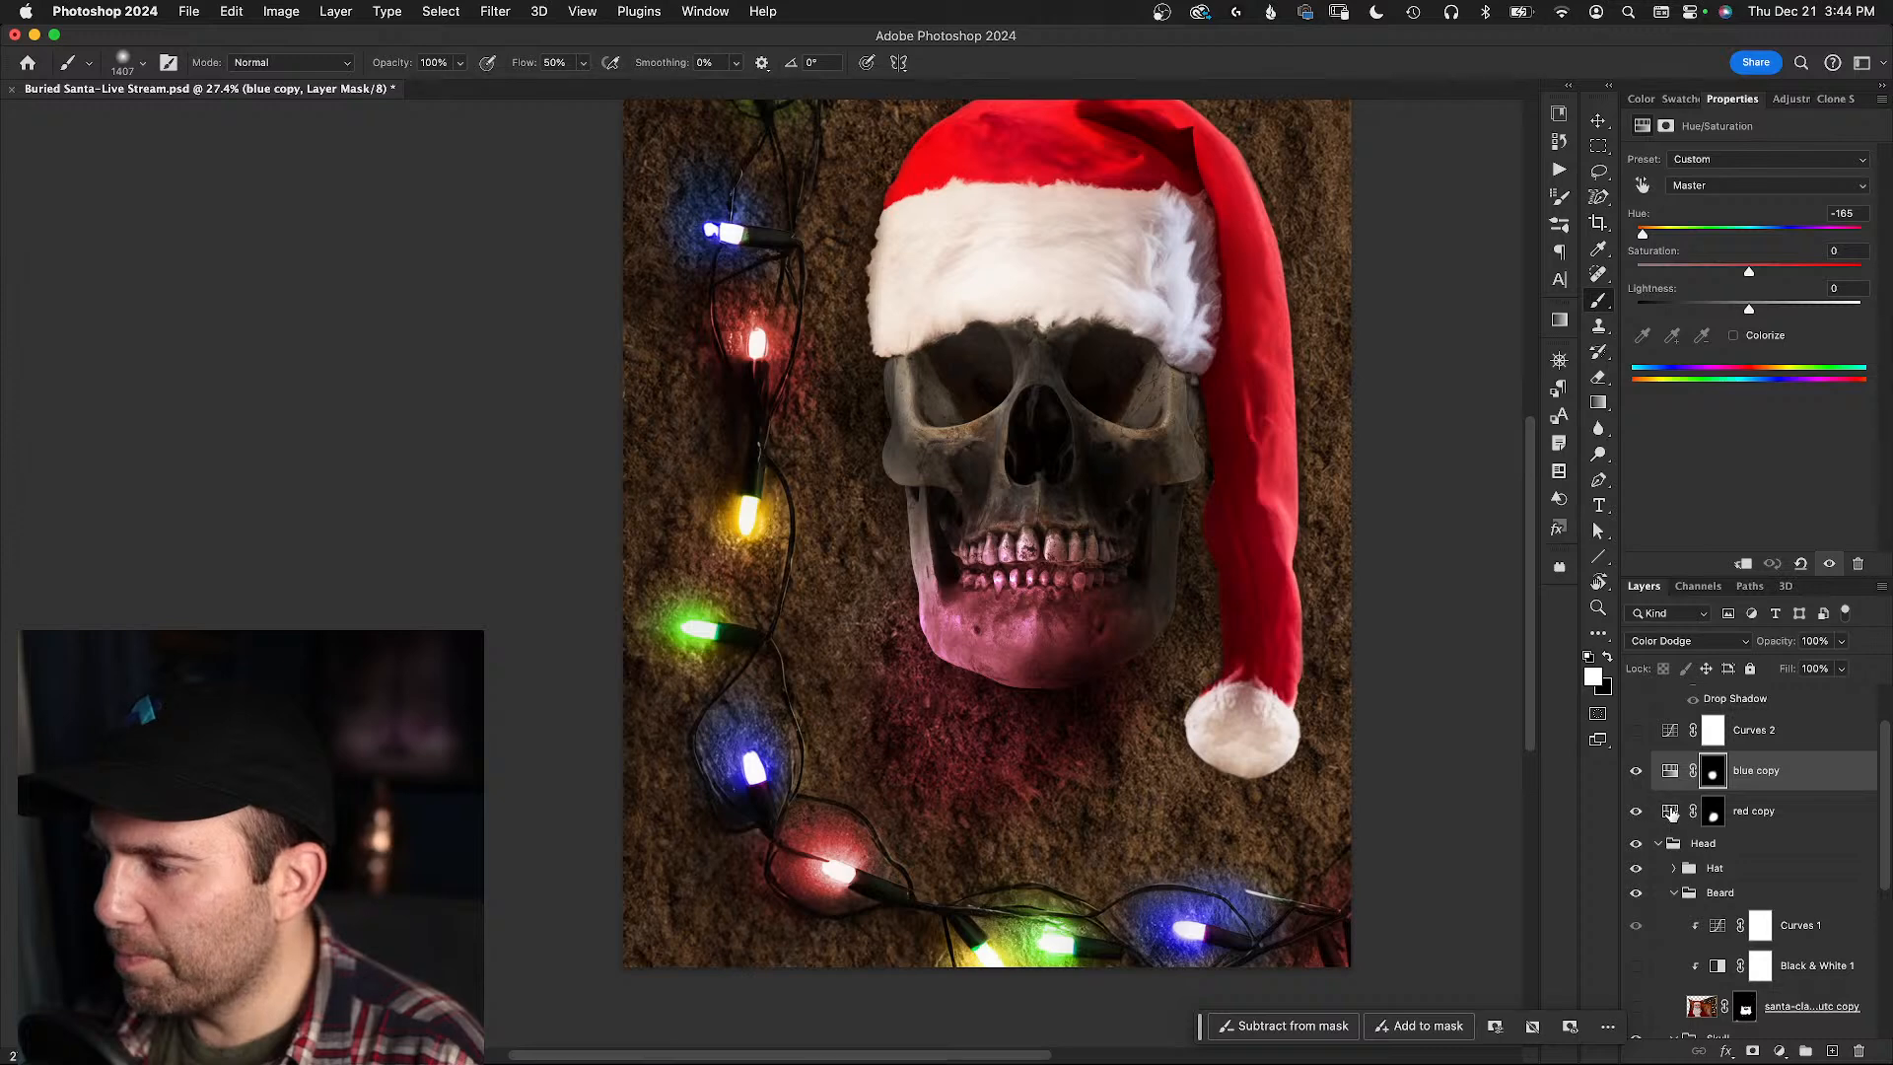
- Set the red copy layer's blend mode to Overlay
click(1670, 813)
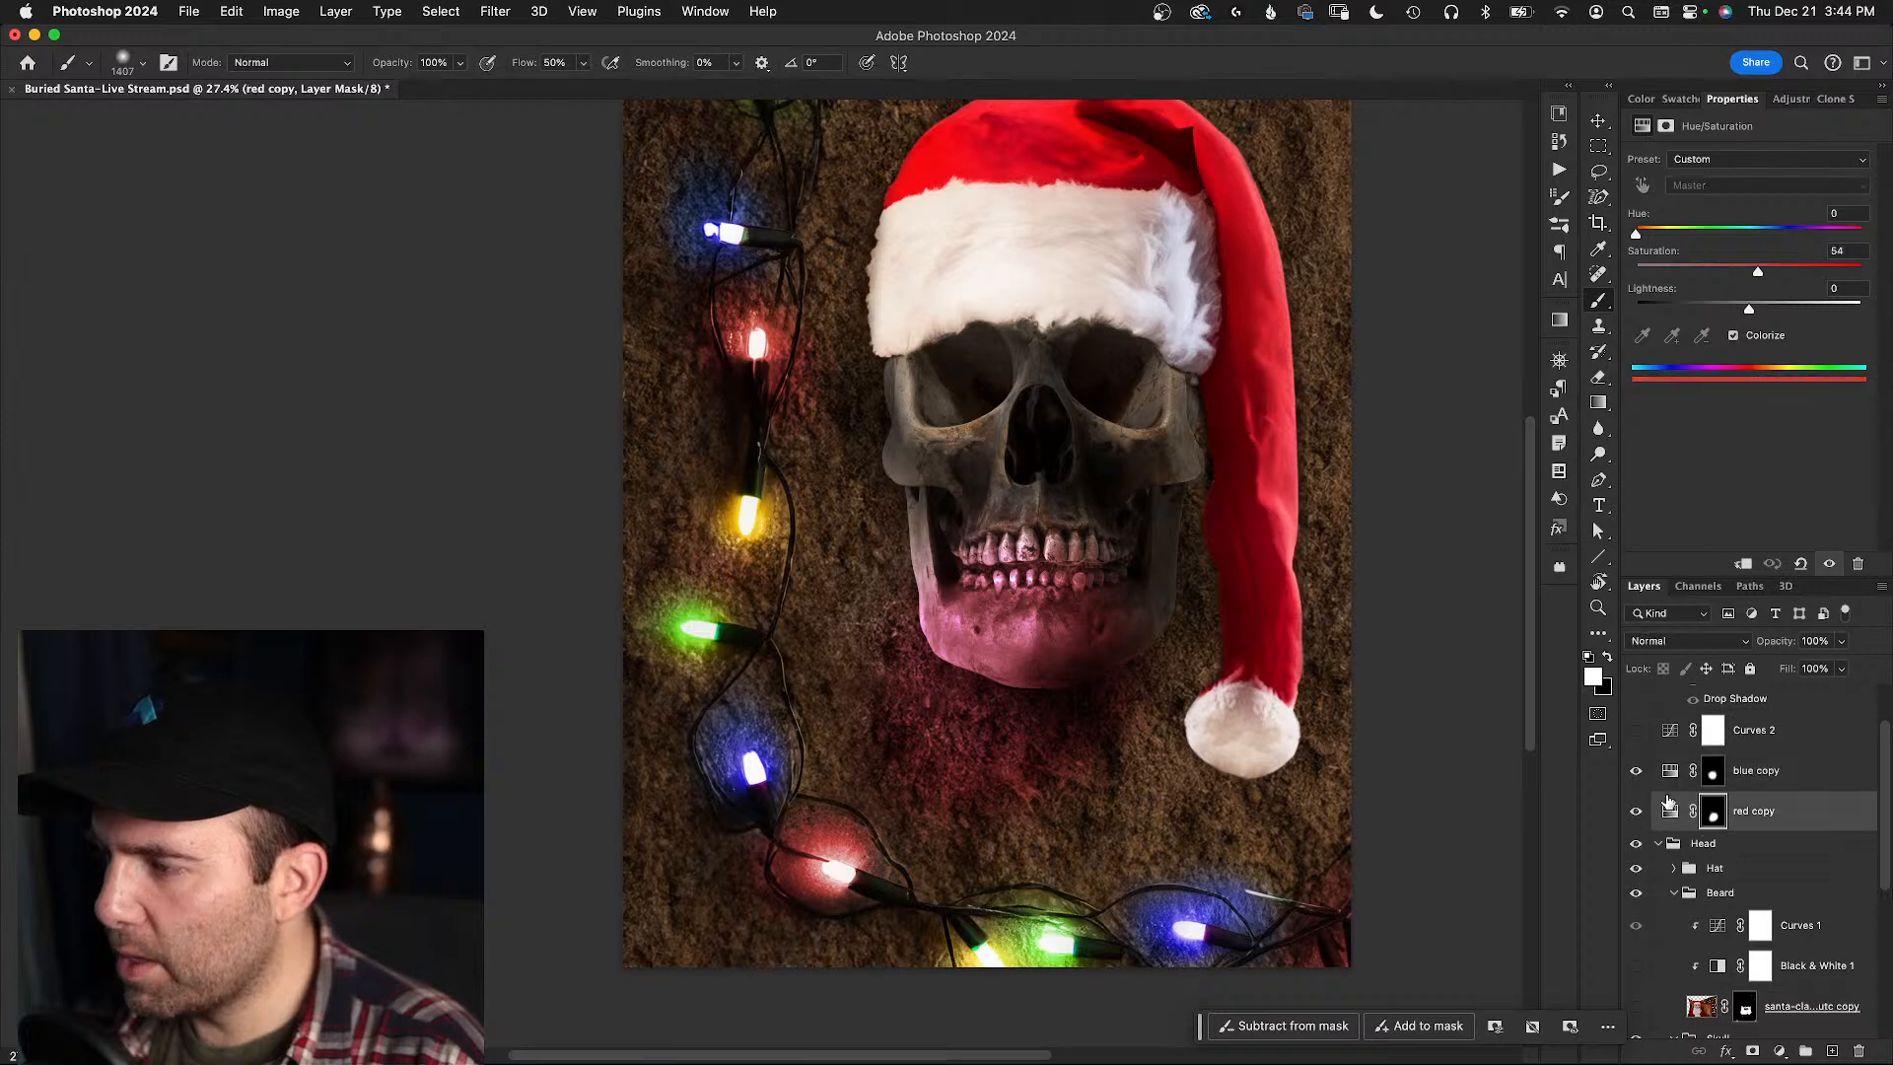
click(1672, 642)
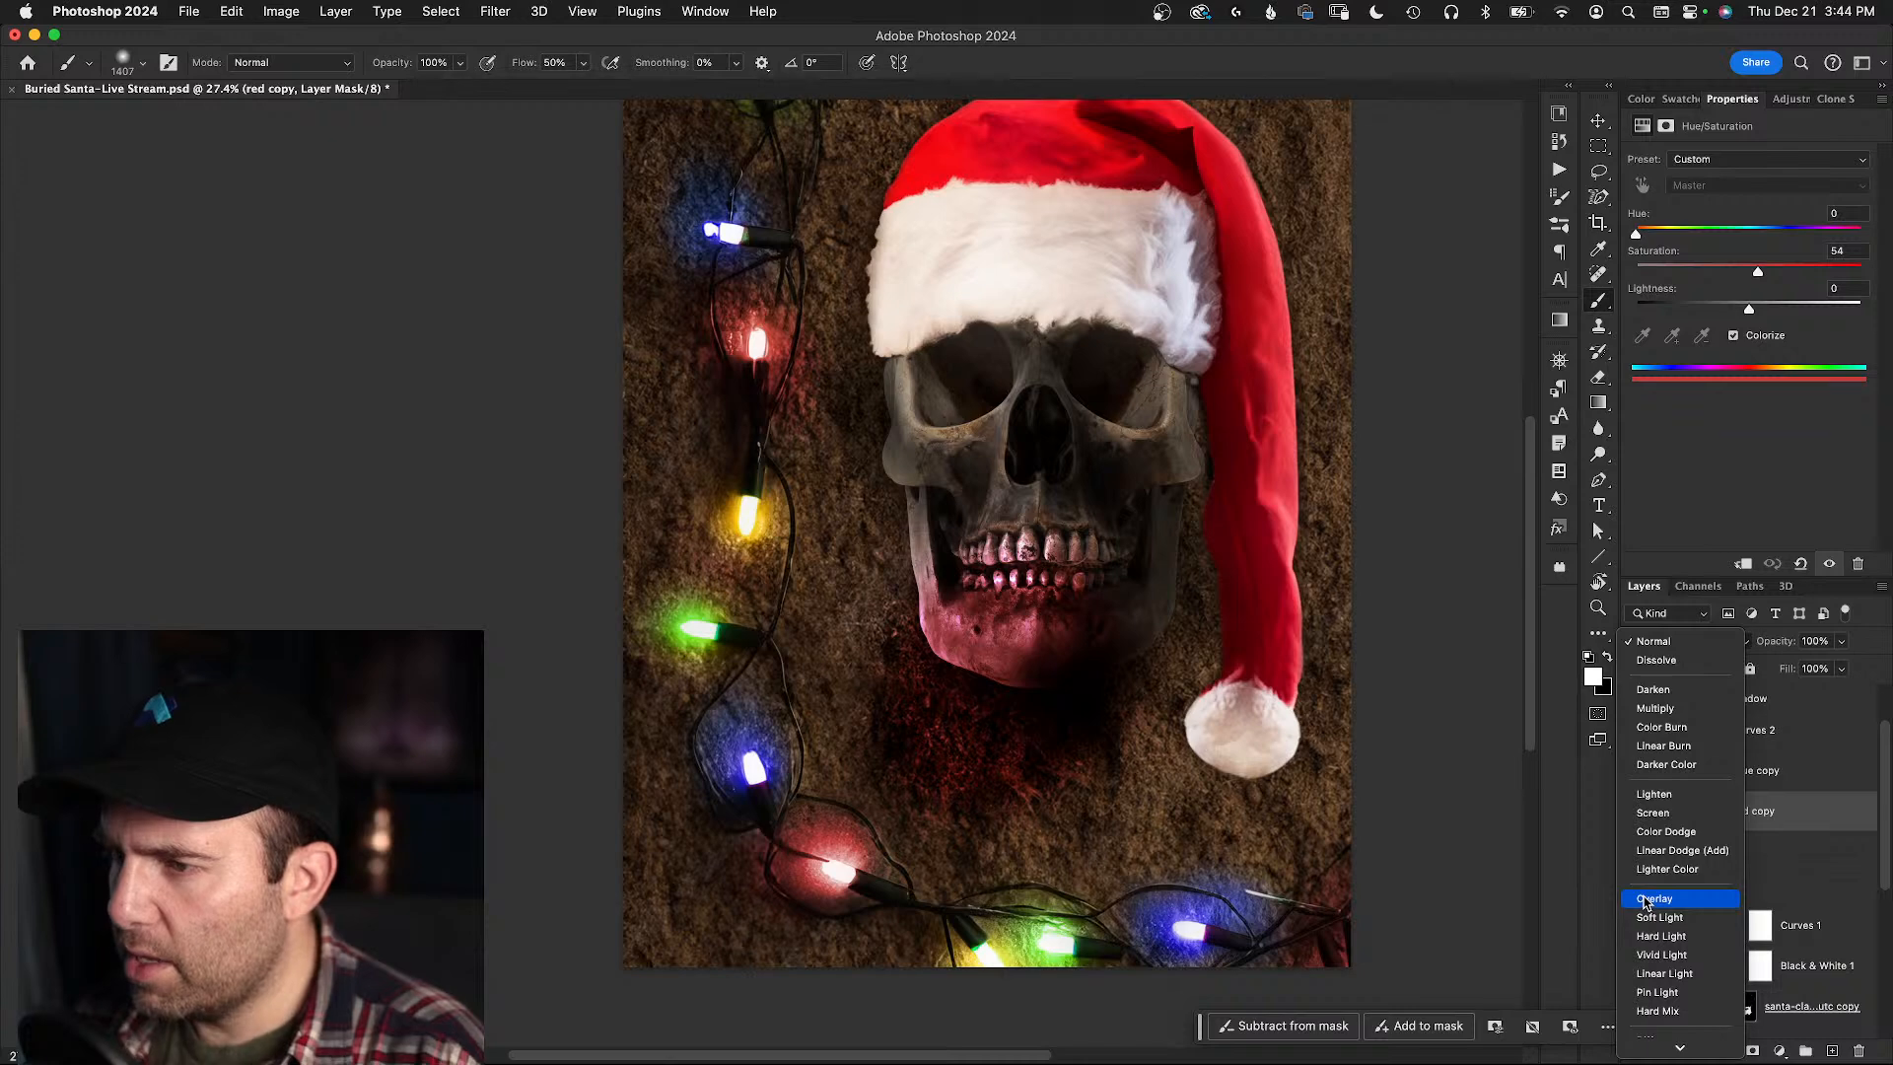
click(1644, 899)
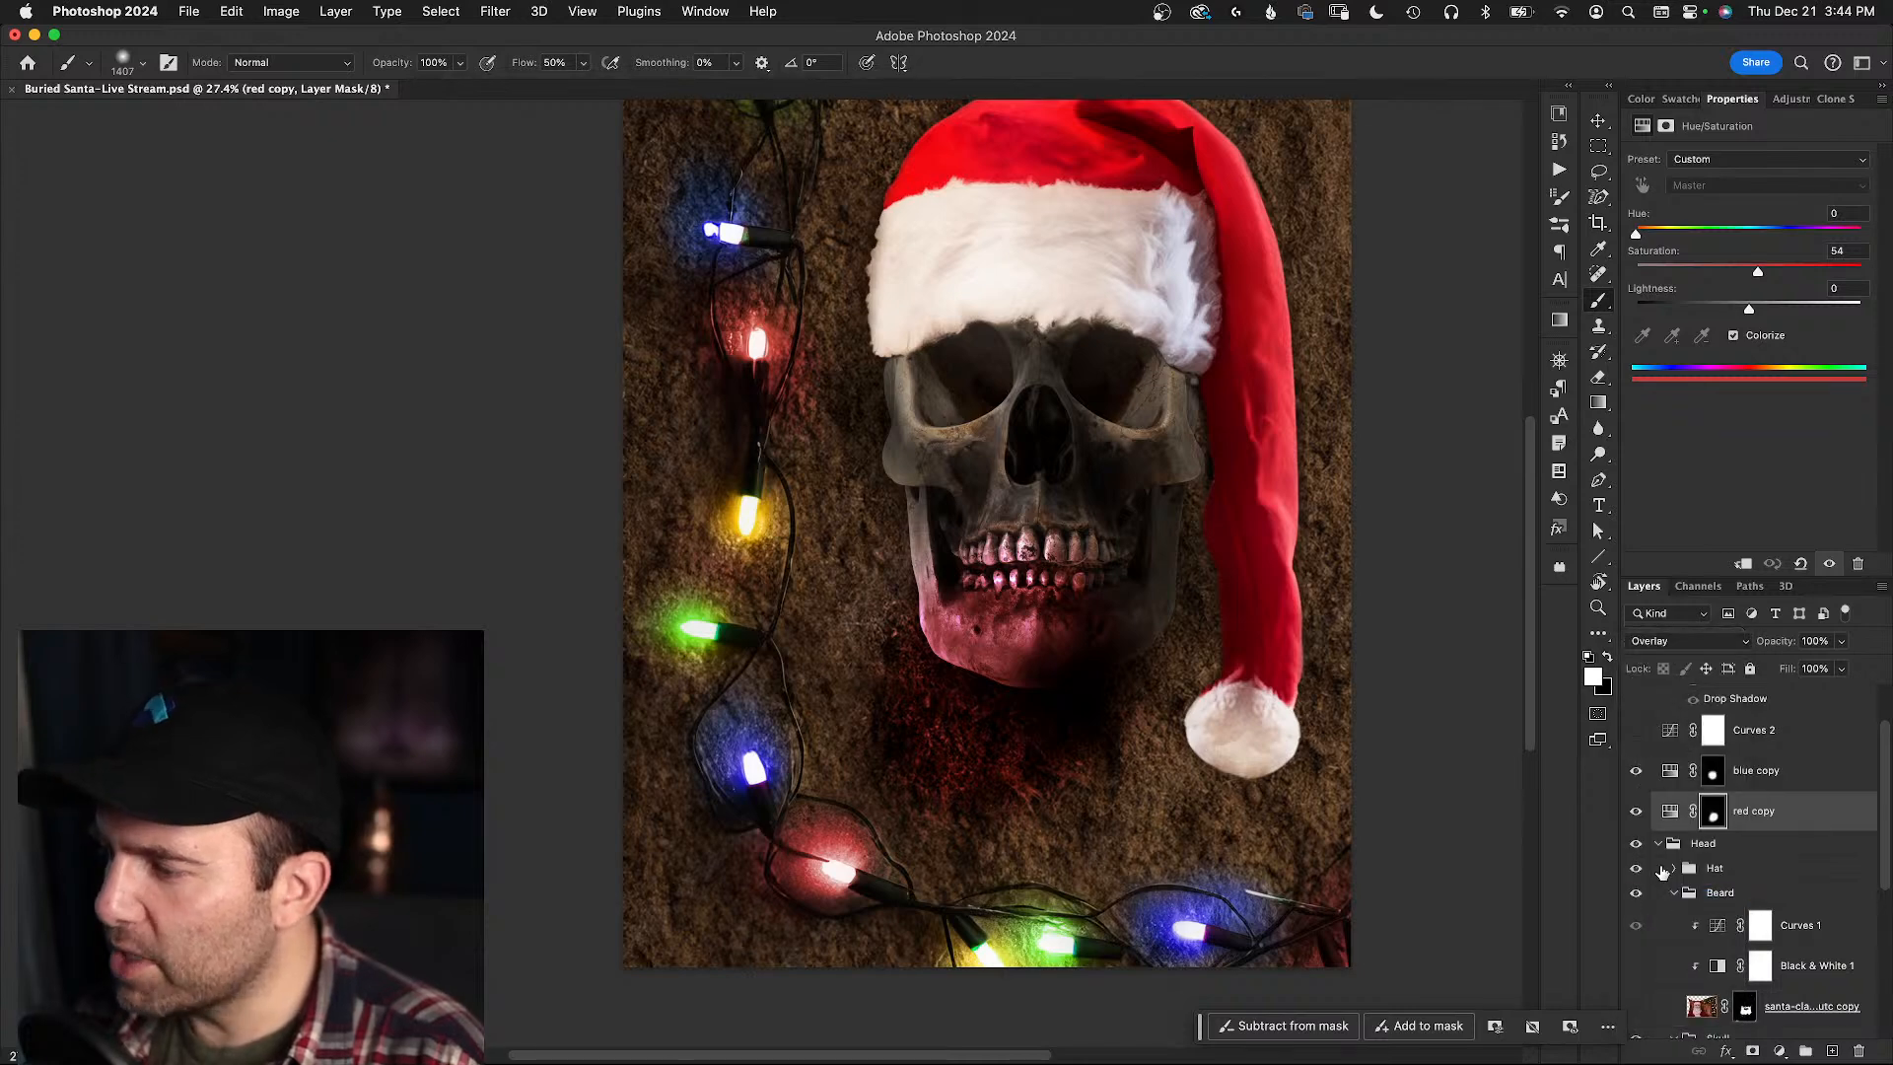
- Set the blue copy layer's blend mode to Overlay and hide the layer
click(1666, 777)
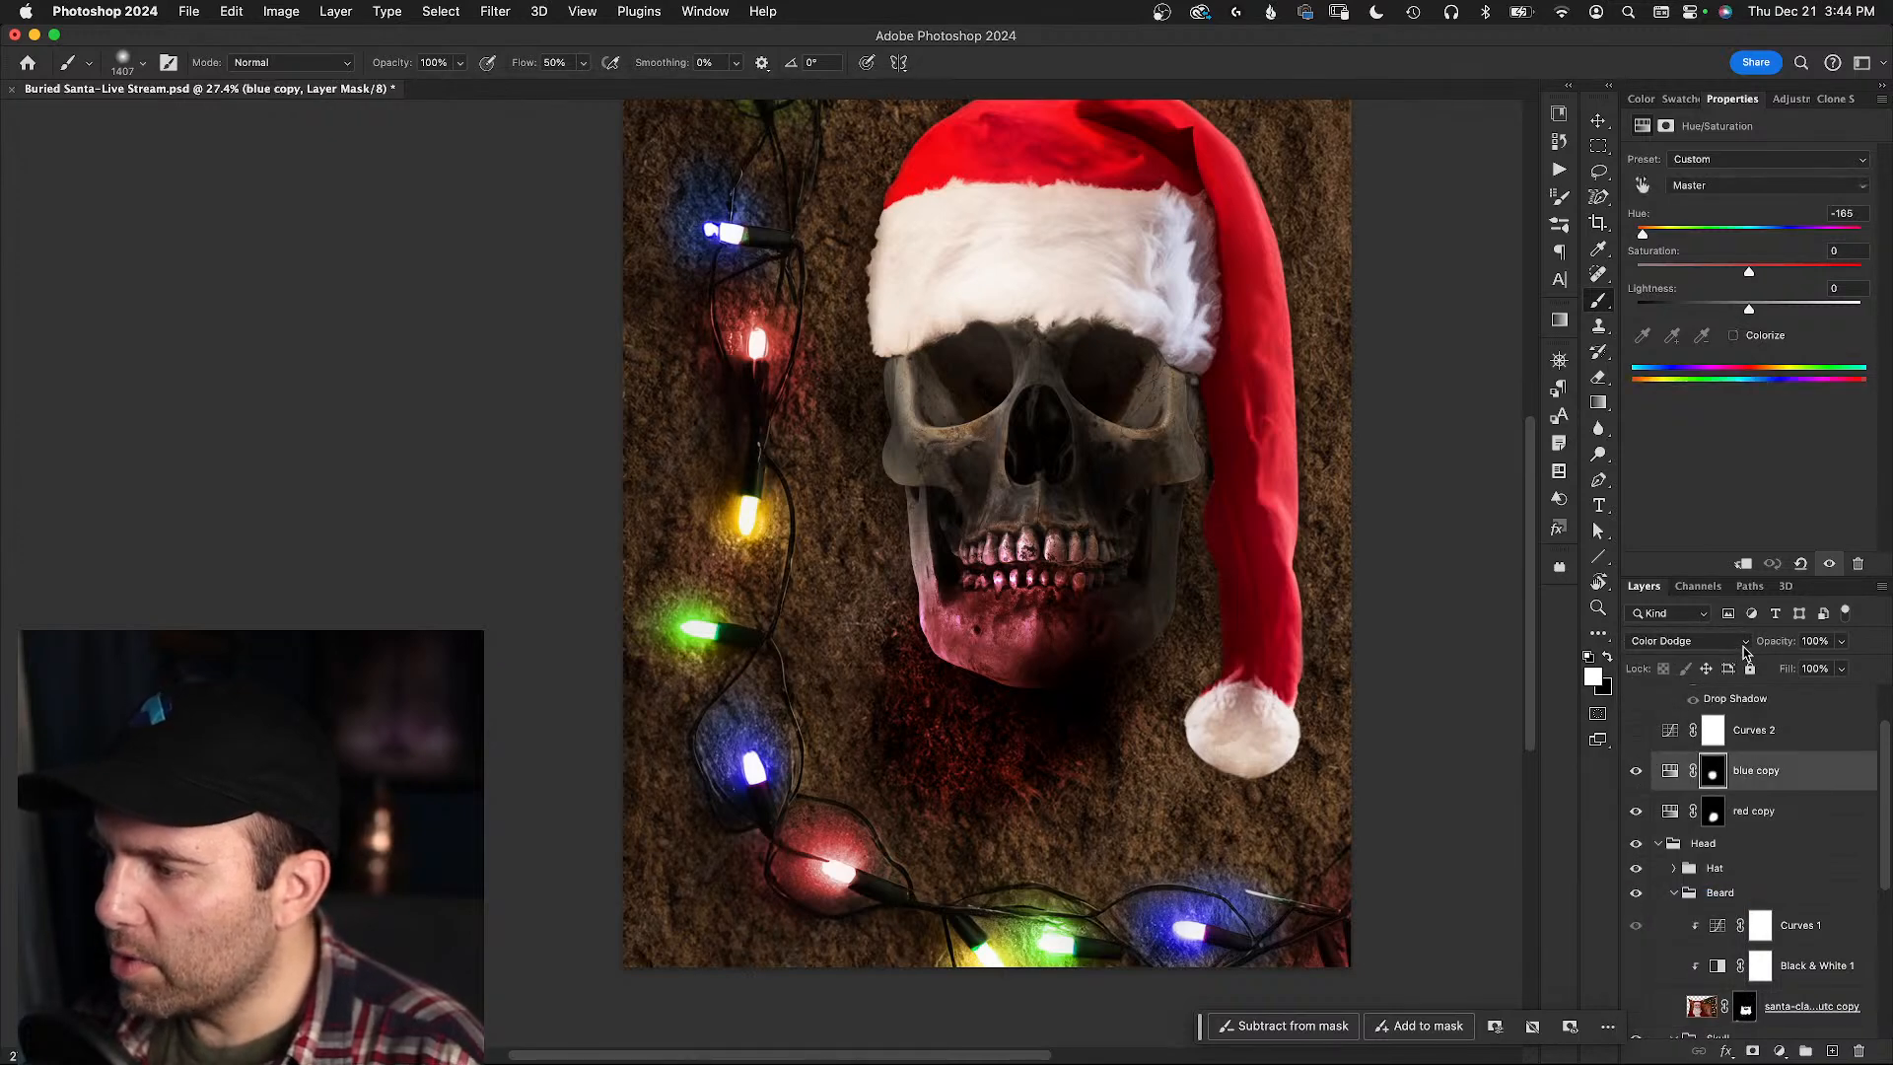
click(1680, 641)
click(1683, 713)
click(1740, 646)
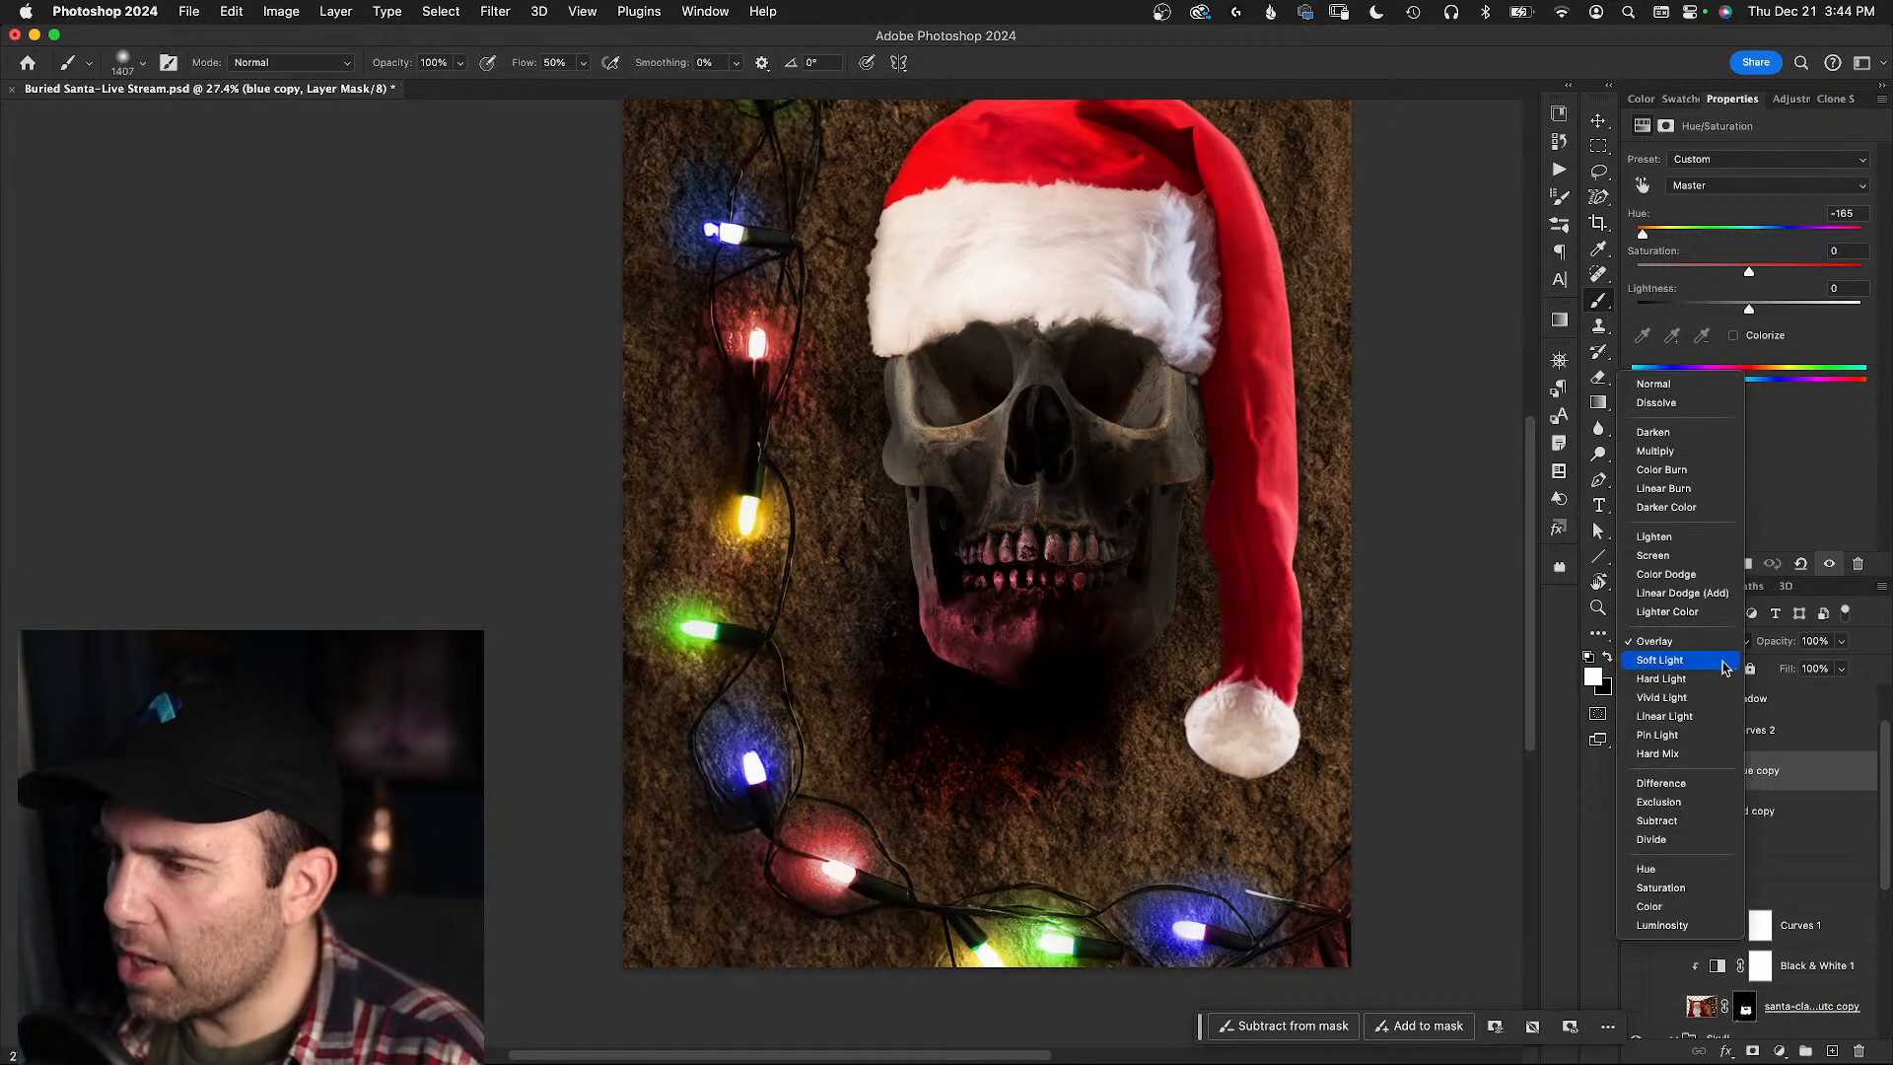
click(1725, 642)
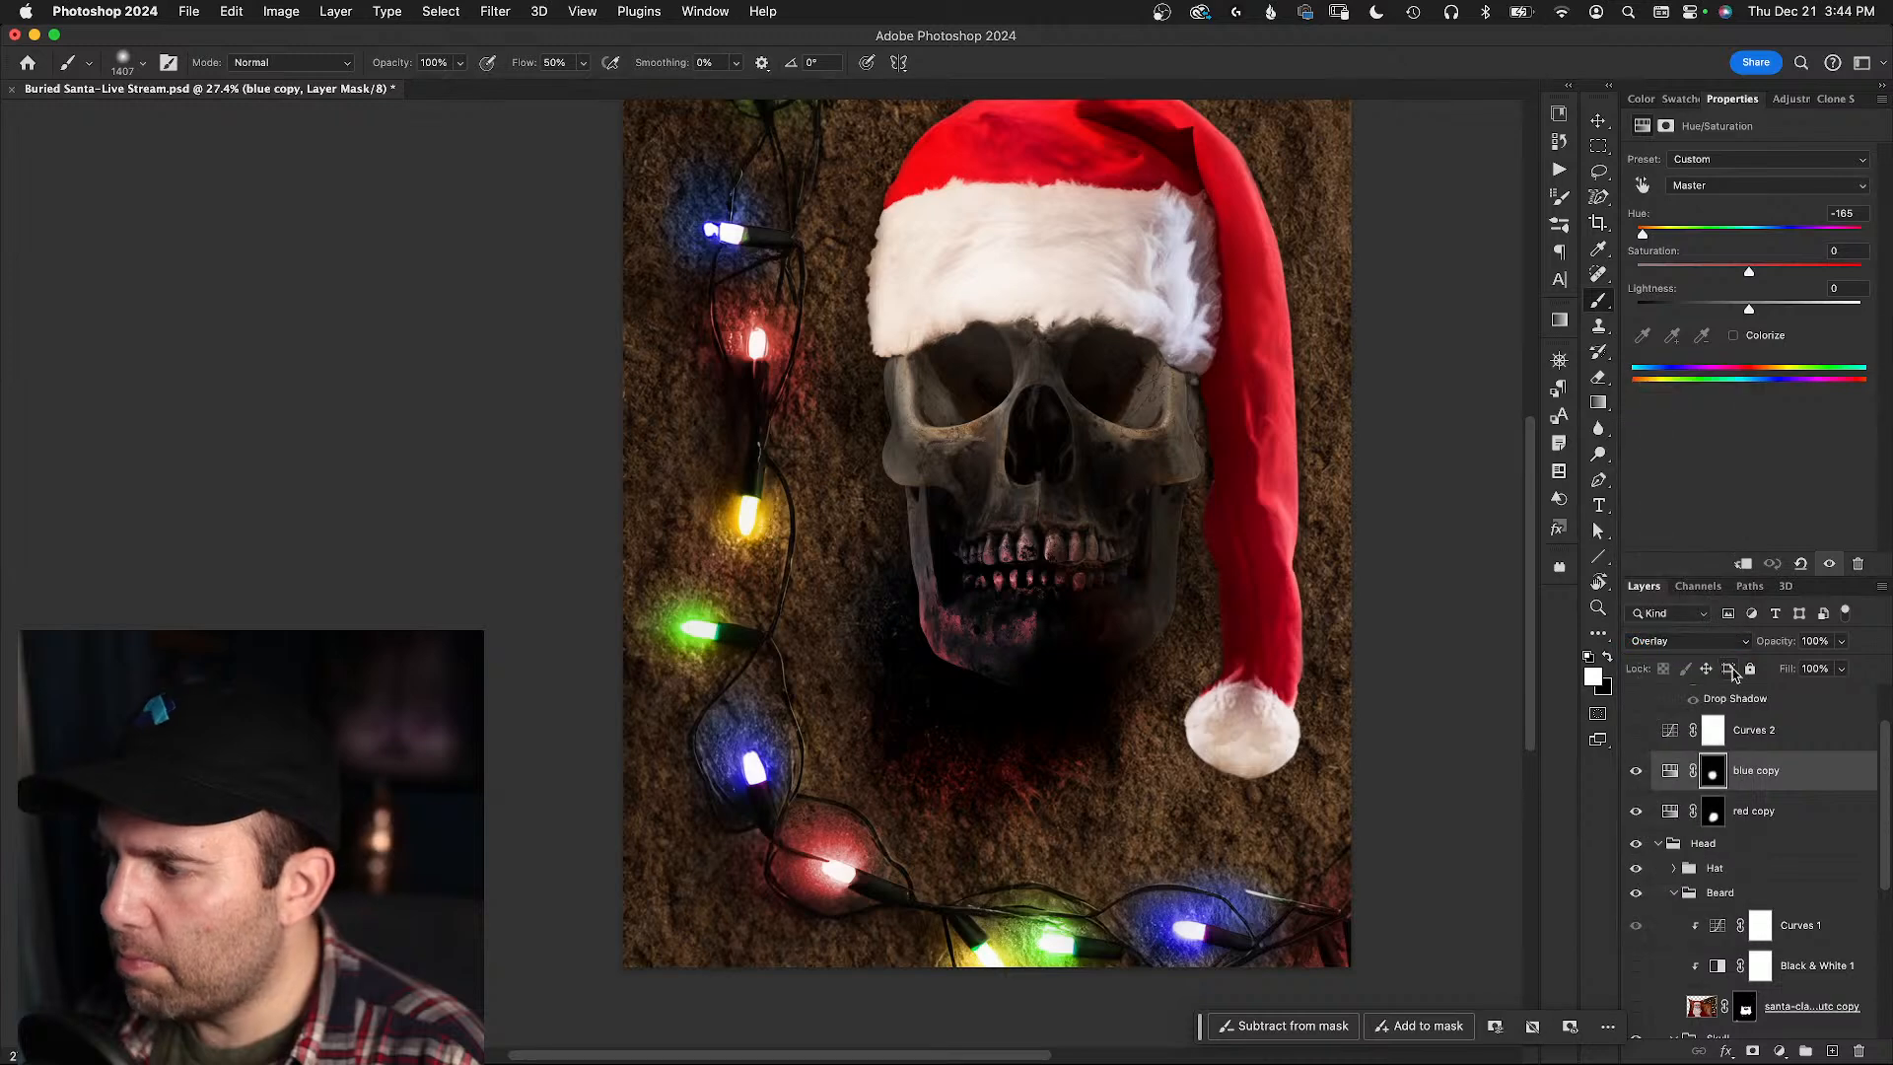
click(1637, 771)
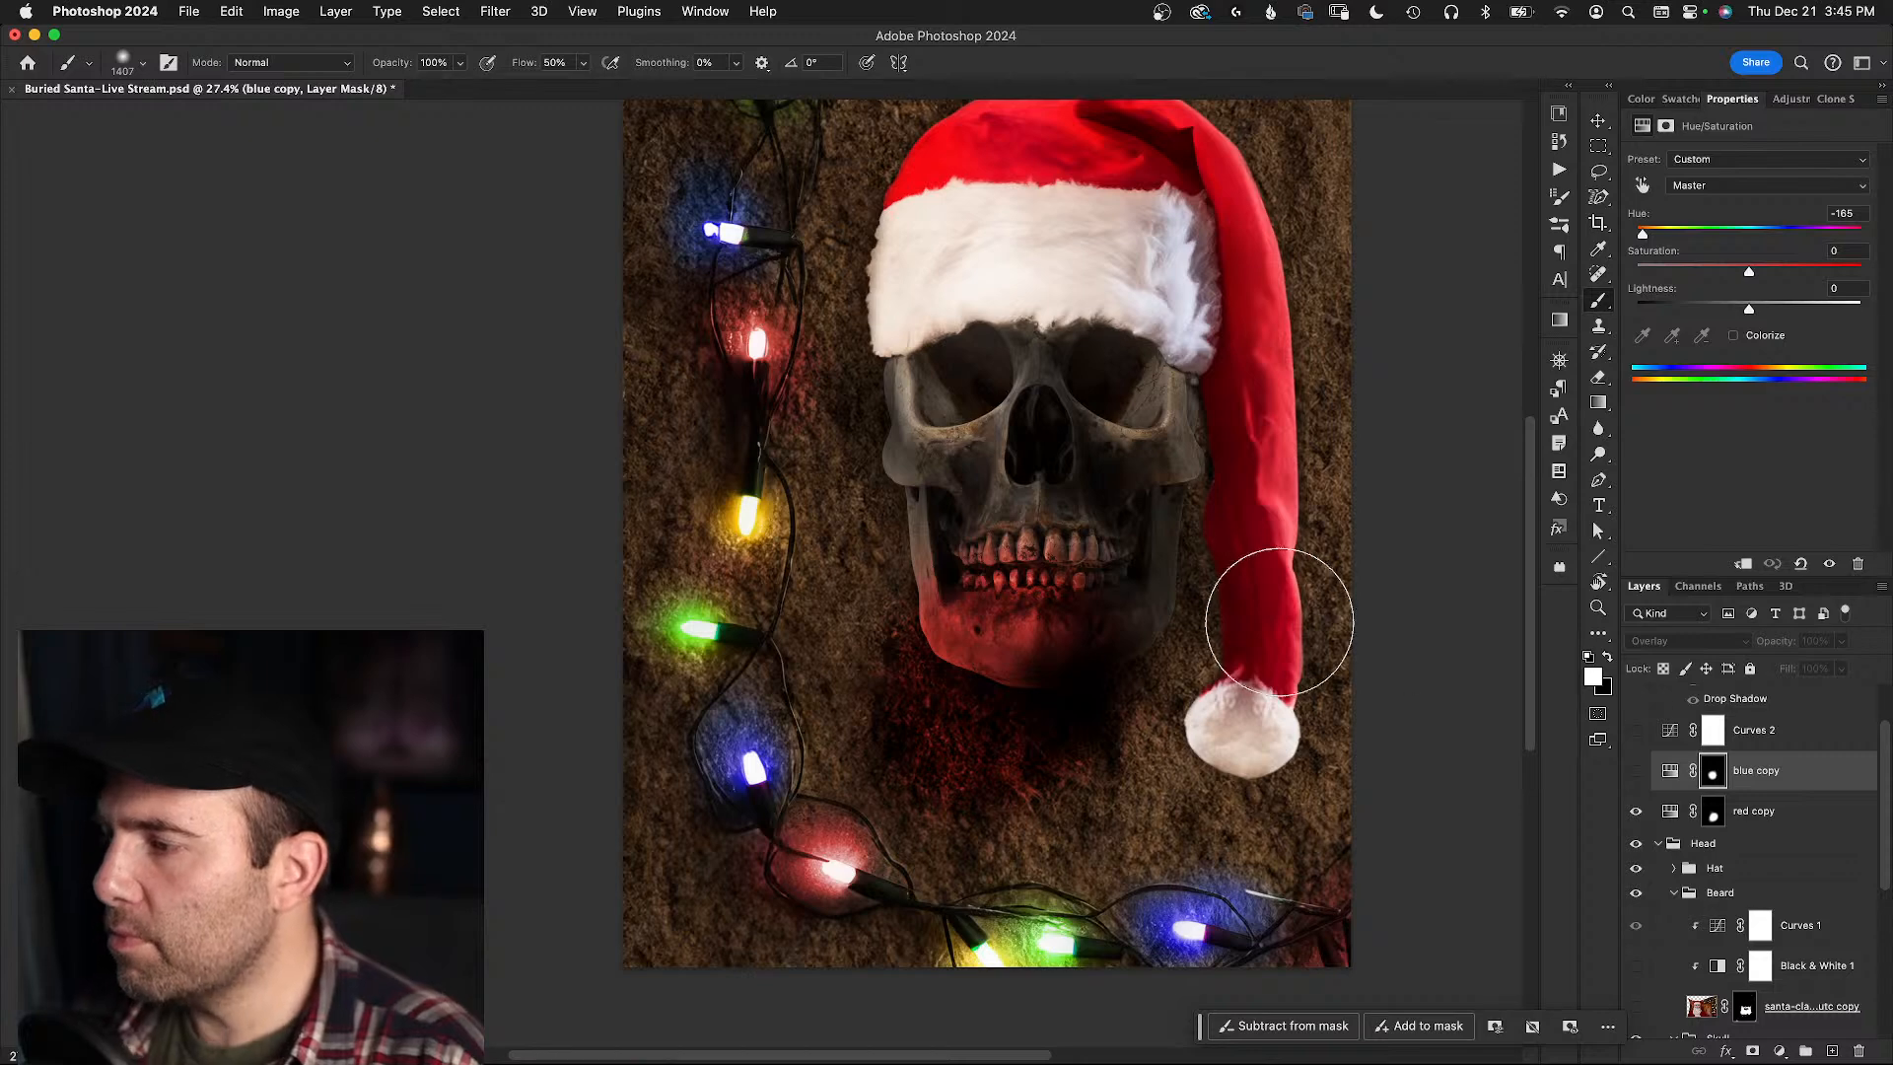
- Paint black on the red copy mask over the dirt below and beside the jaw to remove the dark red spill
click(1669, 809)
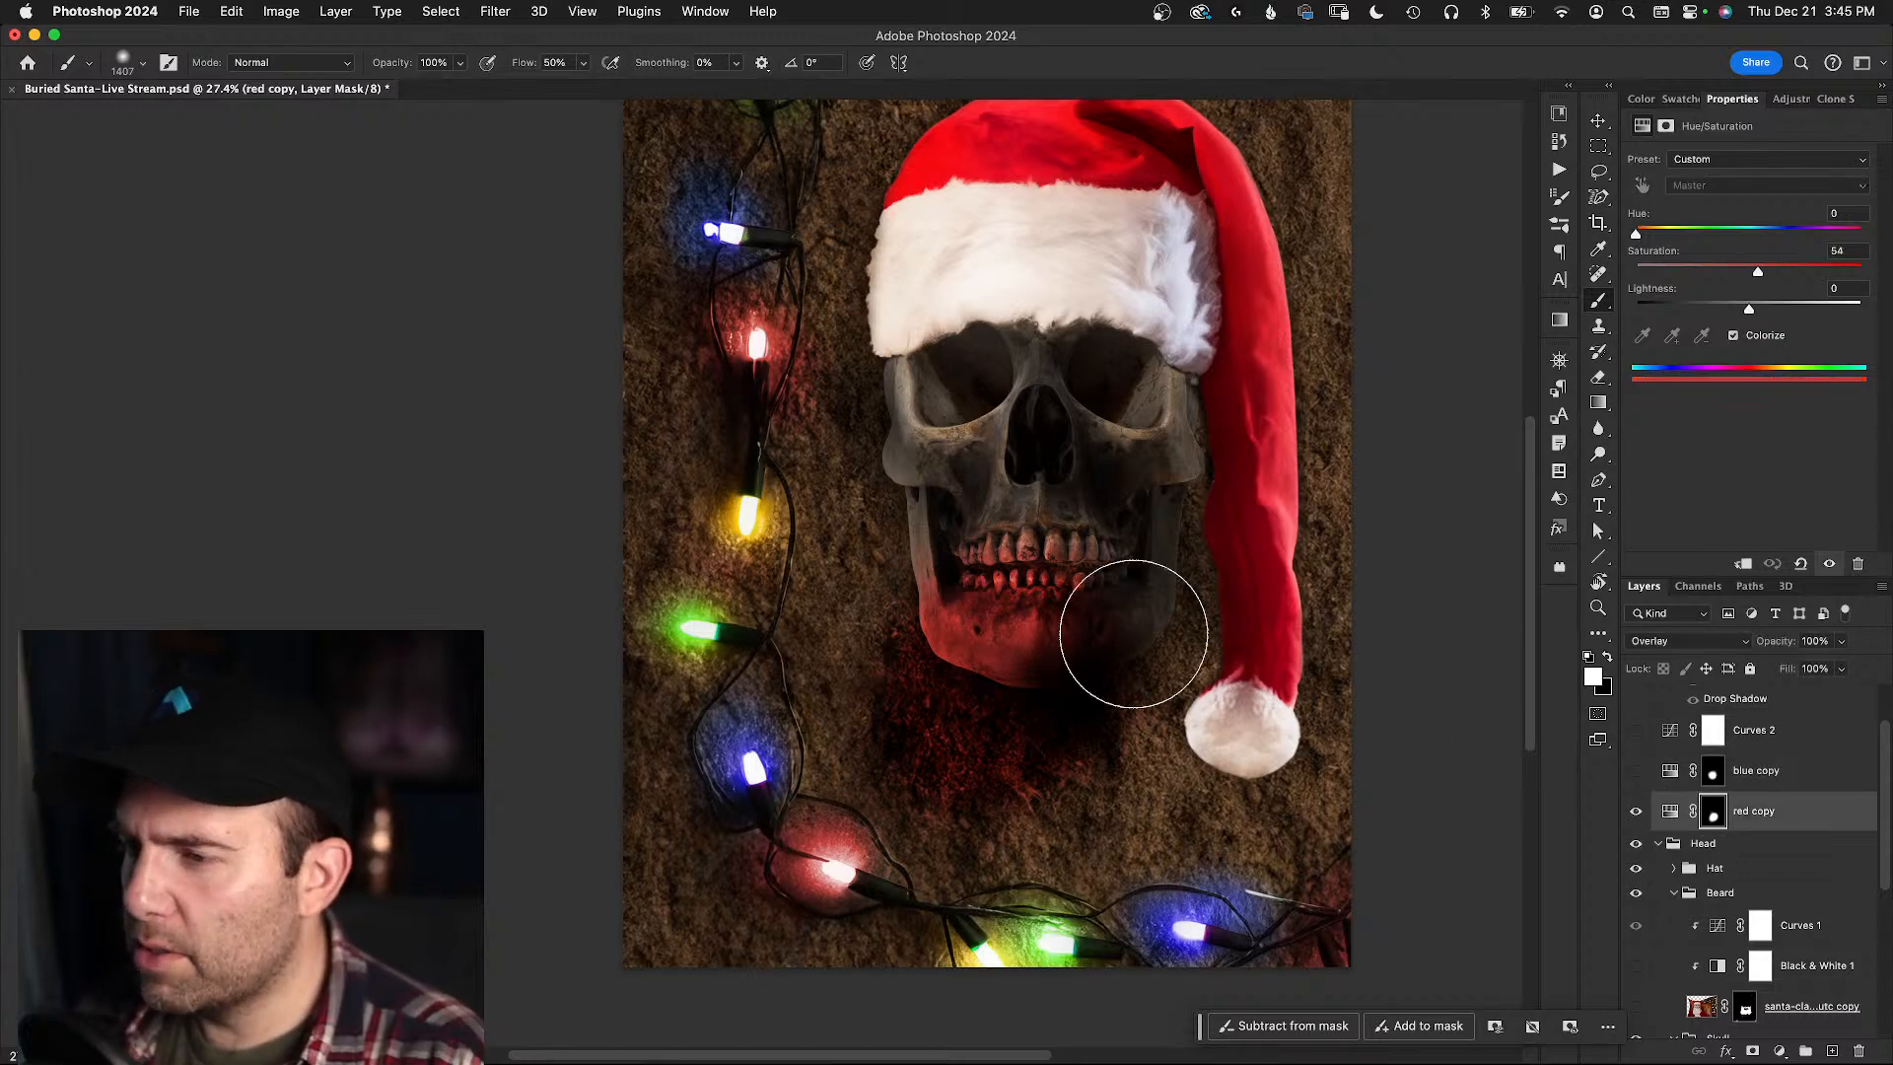
key(x)
mouse_move(916, 756)
mouse_down()
mouse_move(1072, 743)
mouse_move(1103, 706)
mouse_move(1091, 737)
mouse_move(903, 764)
mouse_move(864, 728)
mouse_up()
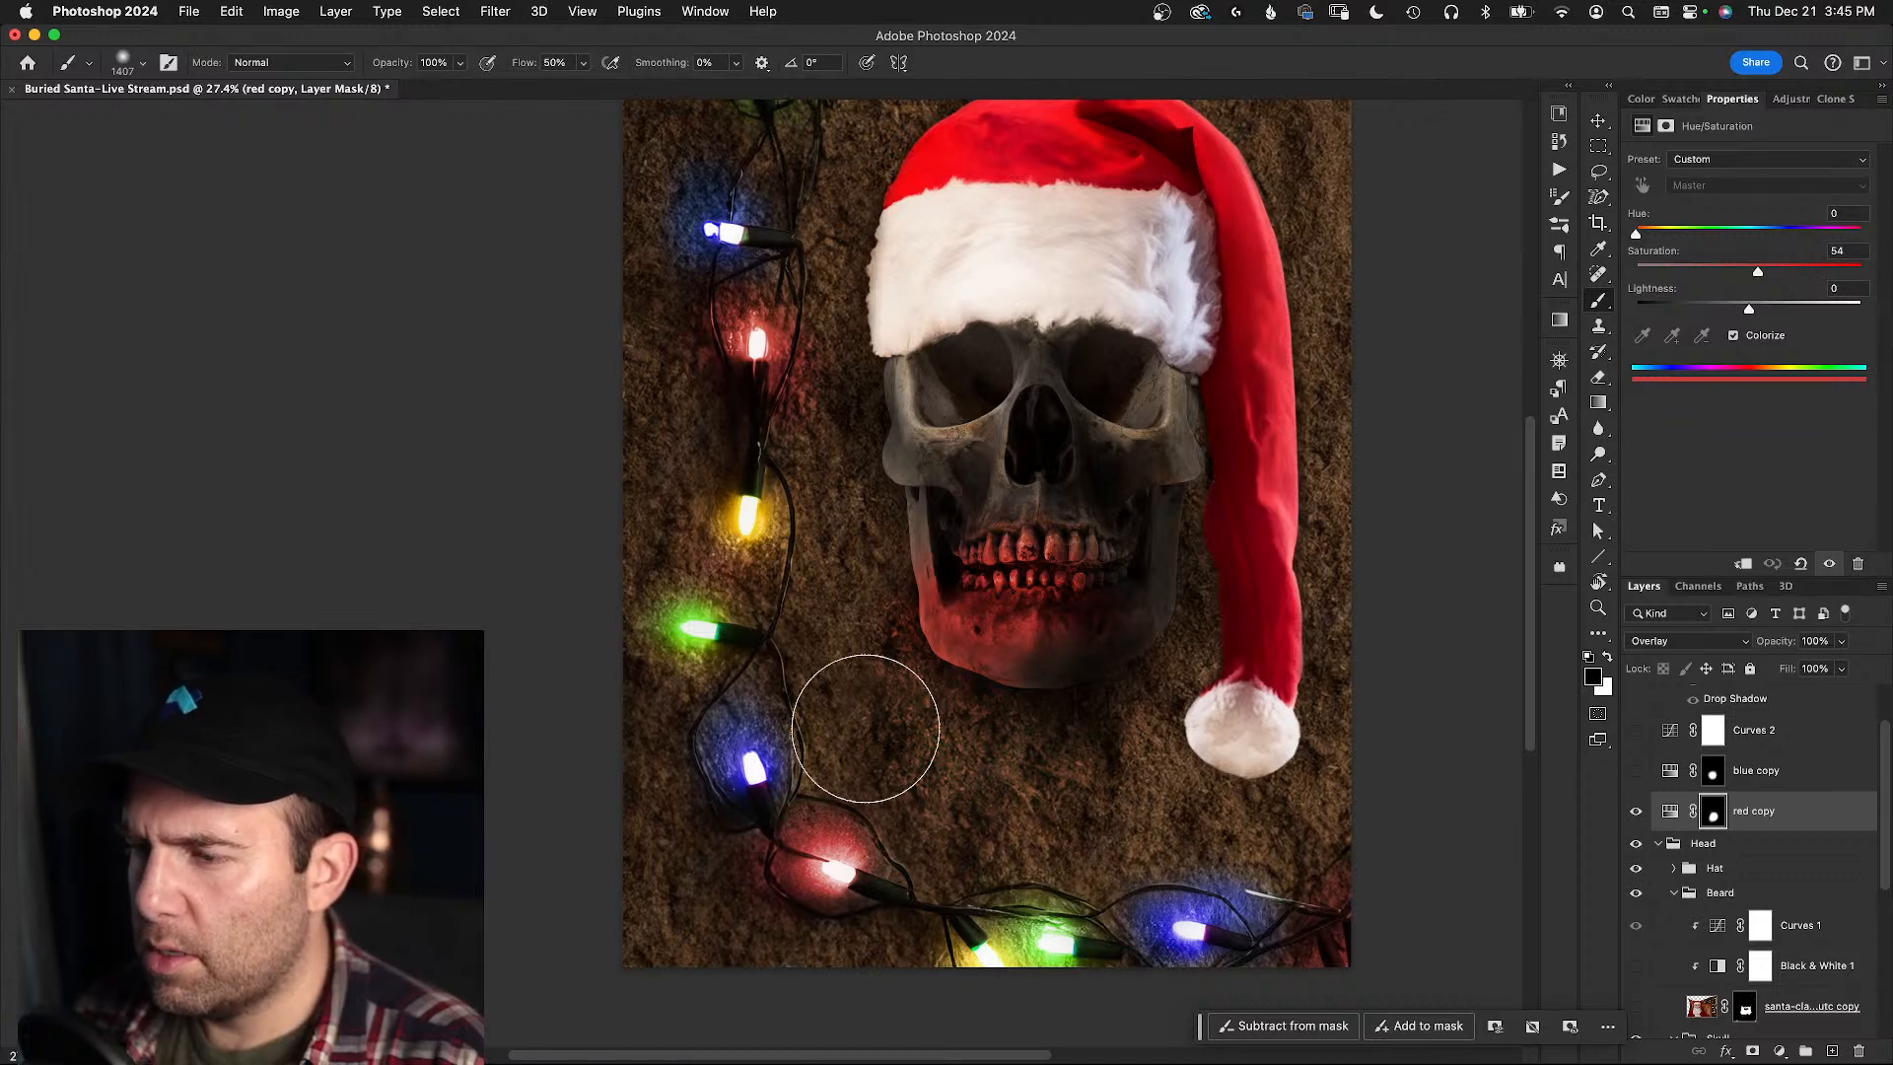
- Show the beard again and paint white on the red copy mask across its lower part and left side
click(1636, 923)
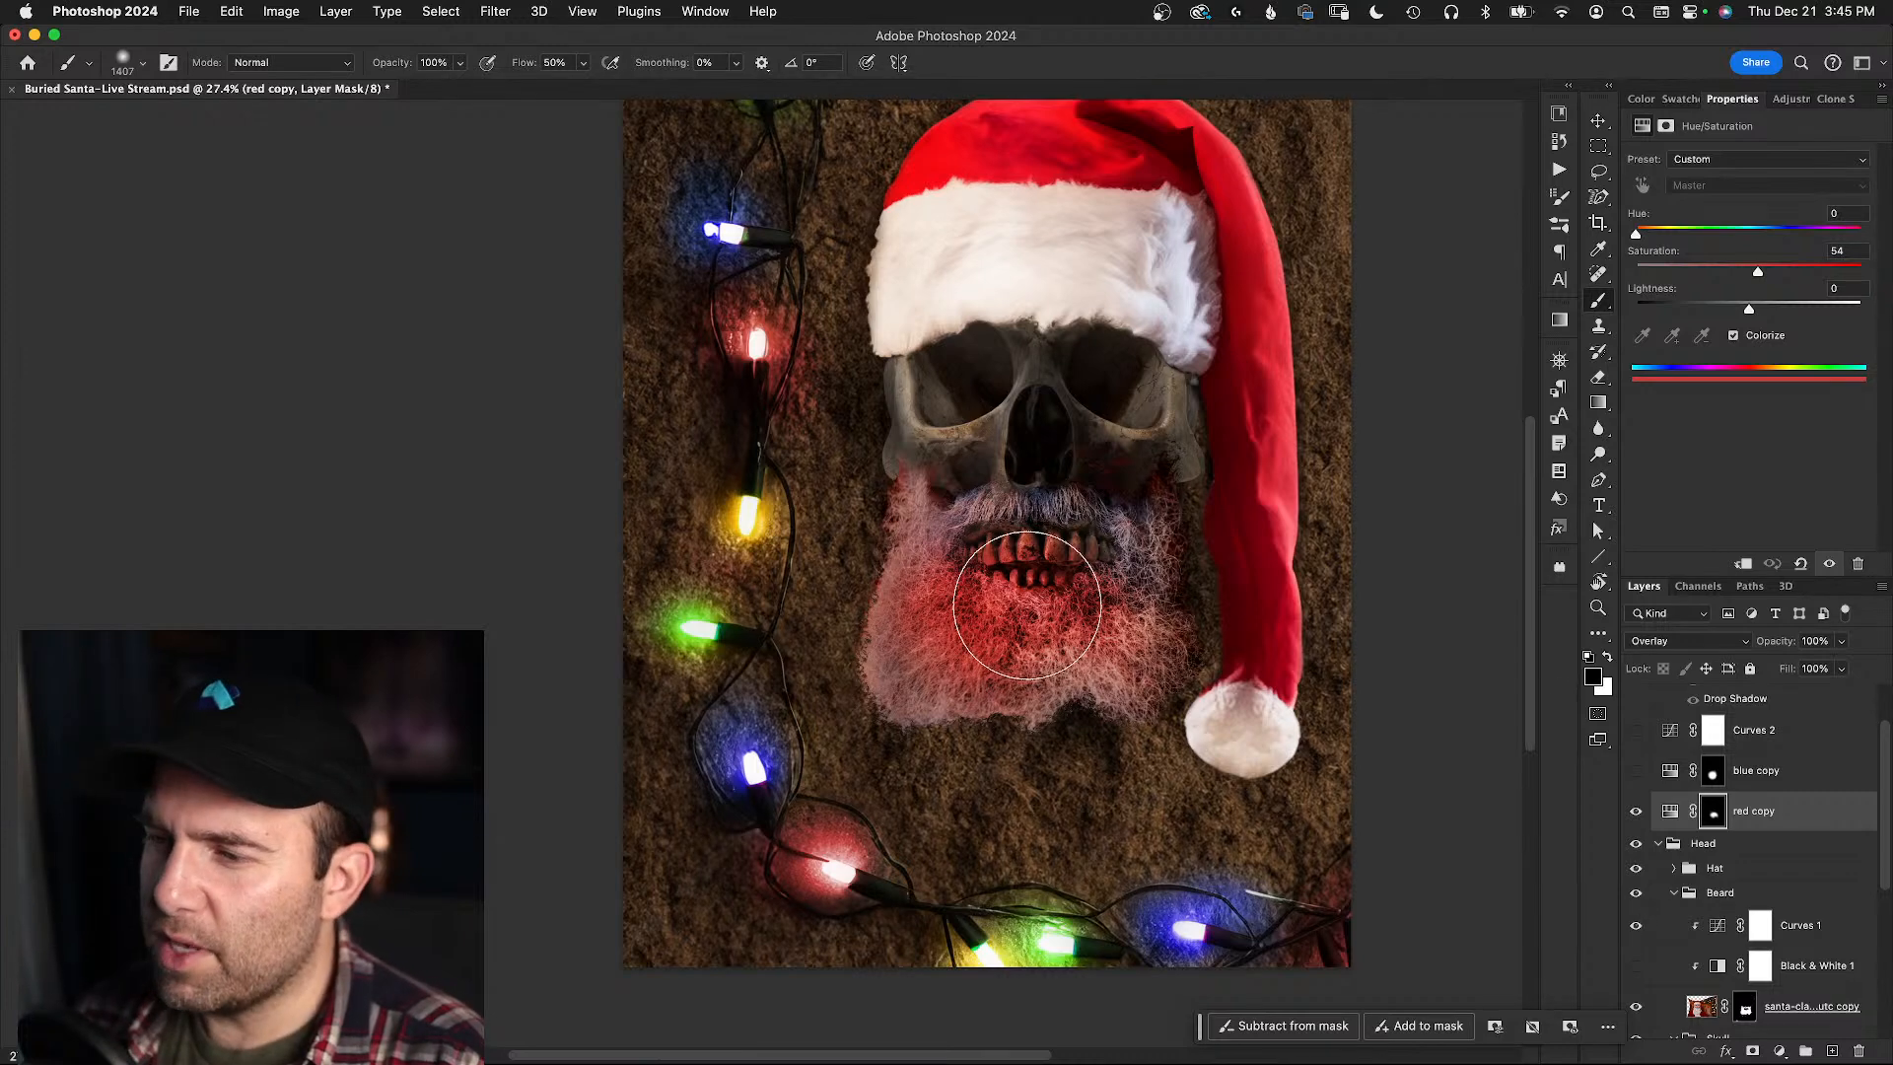
mouse_move(985, 657)
mouse_down()
mouse_move(990, 708)
mouse_move(956, 725)
mouse_move(1022, 695)
mouse_move(926, 707)
mouse_move(1017, 648)
mouse_move(984, 678)
mouse_move(1016, 647)
mouse_move(1034, 557)
mouse_move(1063, 580)
mouse_move(908, 579)
mouse_up()
key(x)
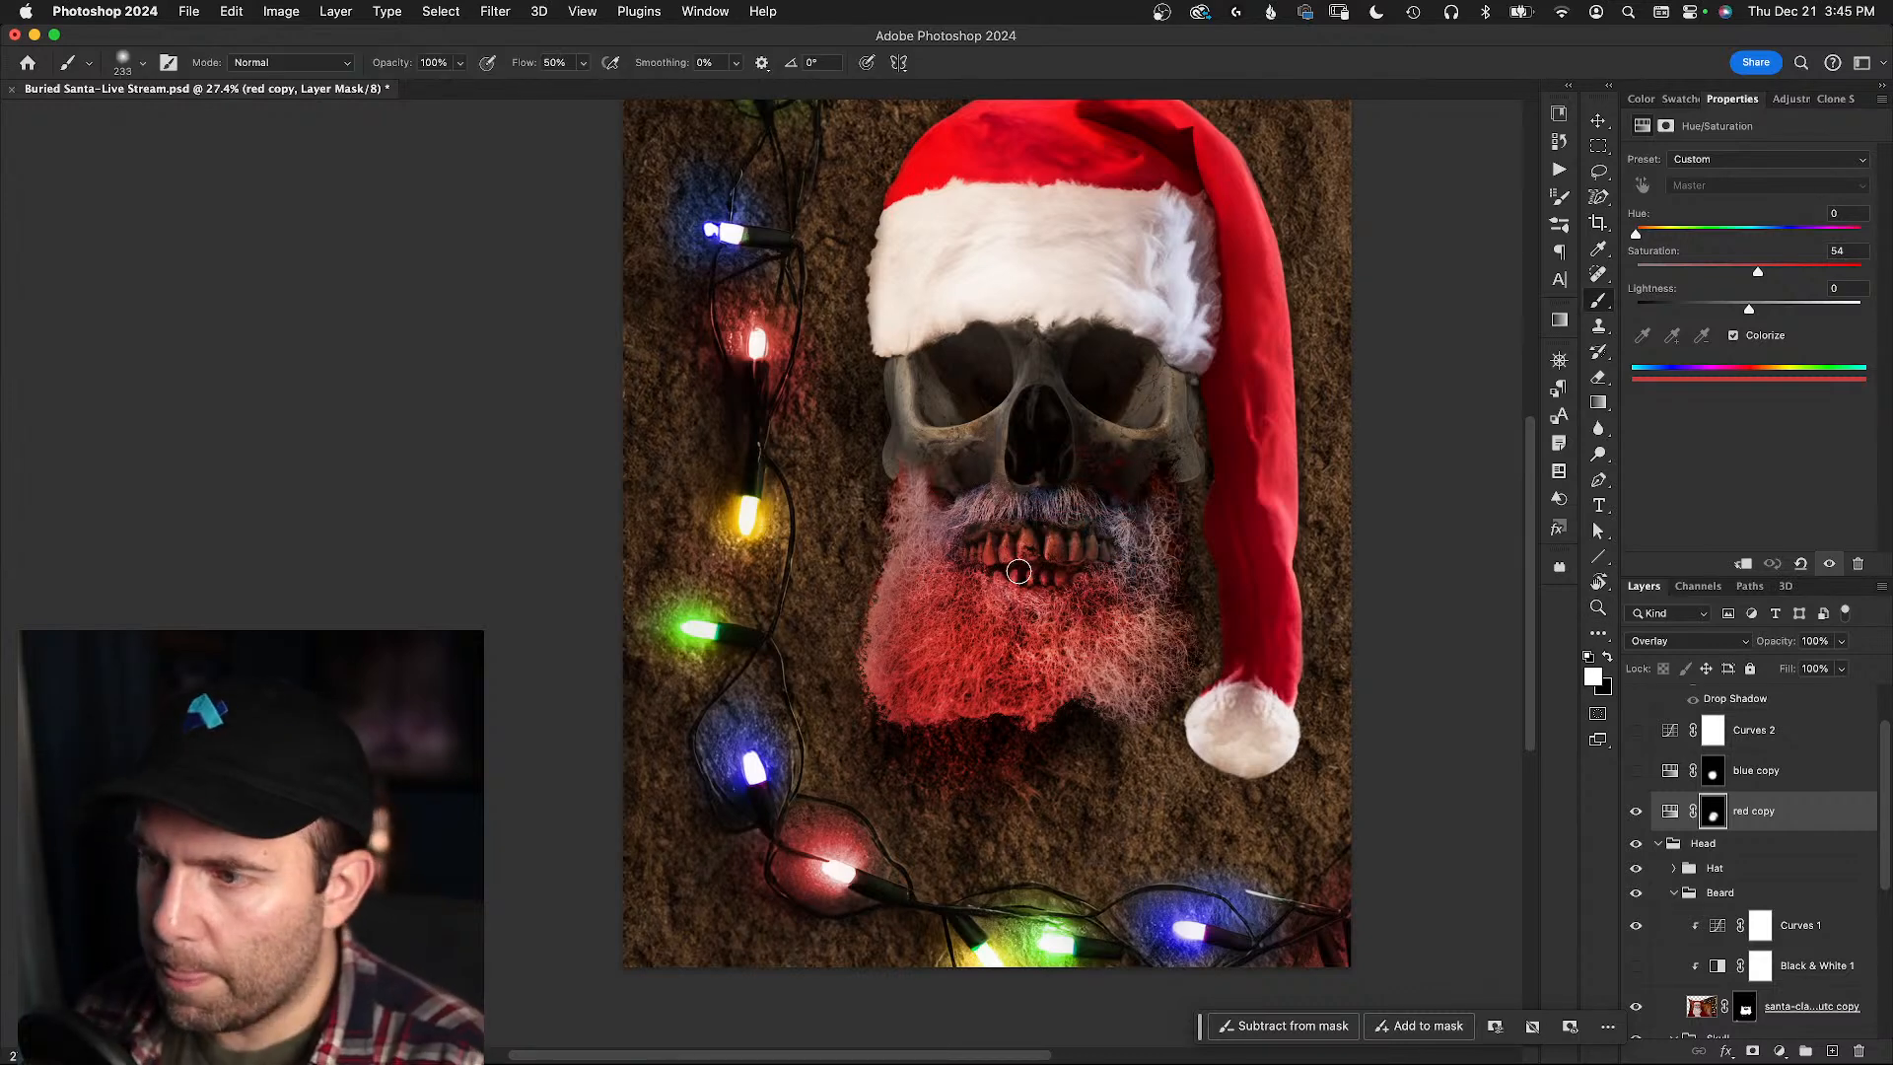
- Paint black on the red copy mask over the teeth with a small brush to remove their red tint
key(z)
mouse_move(1044, 574)
mouse_down()
mouse_move(1112, 583)
mouse_move(1113, 531)
mouse_move(1080, 524)
mouse_move(1146, 509)
mouse_move(948, 496)
mouse_move(930, 512)
mouse_move(1037, 560)
mouse_move(1134, 554)
mouse_up()
key(x)
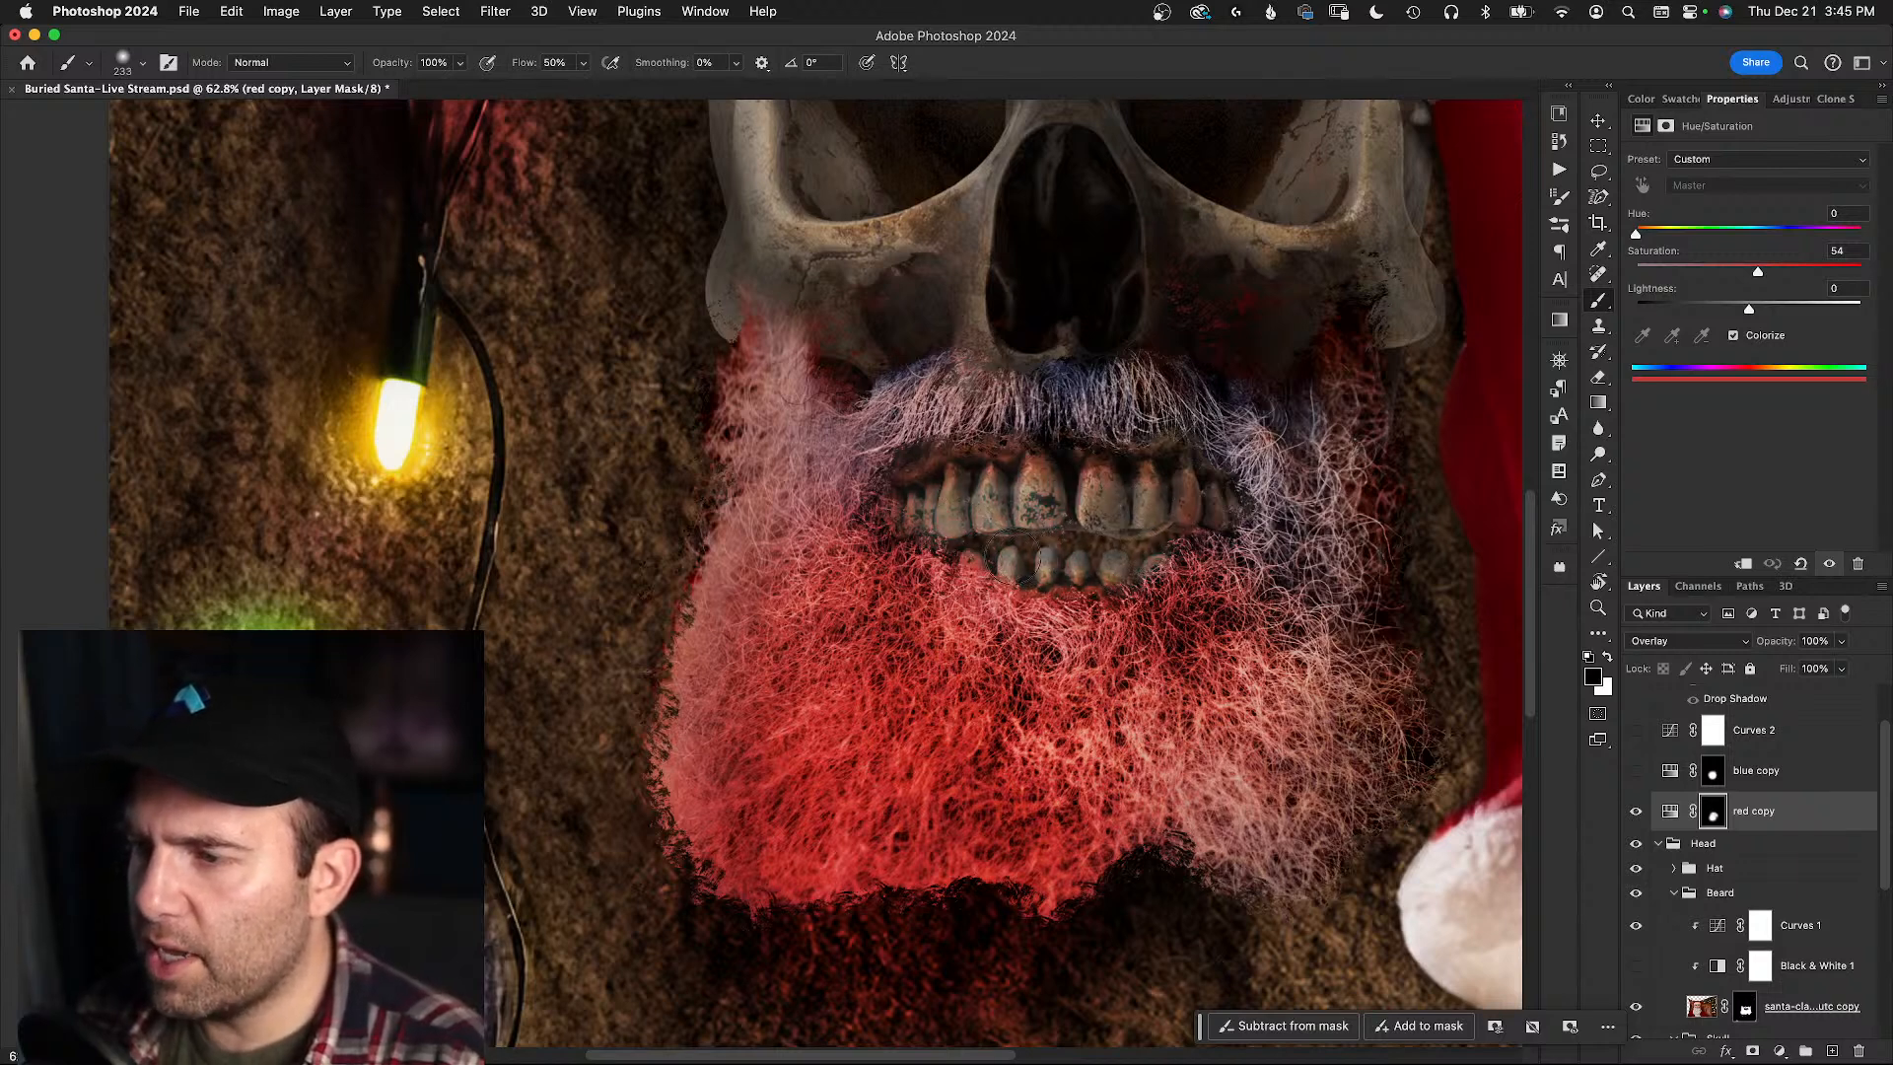
mouse_move(1120, 532)
mouse_down()
mouse_move(1084, 541)
mouse_move(1130, 545)
mouse_up()
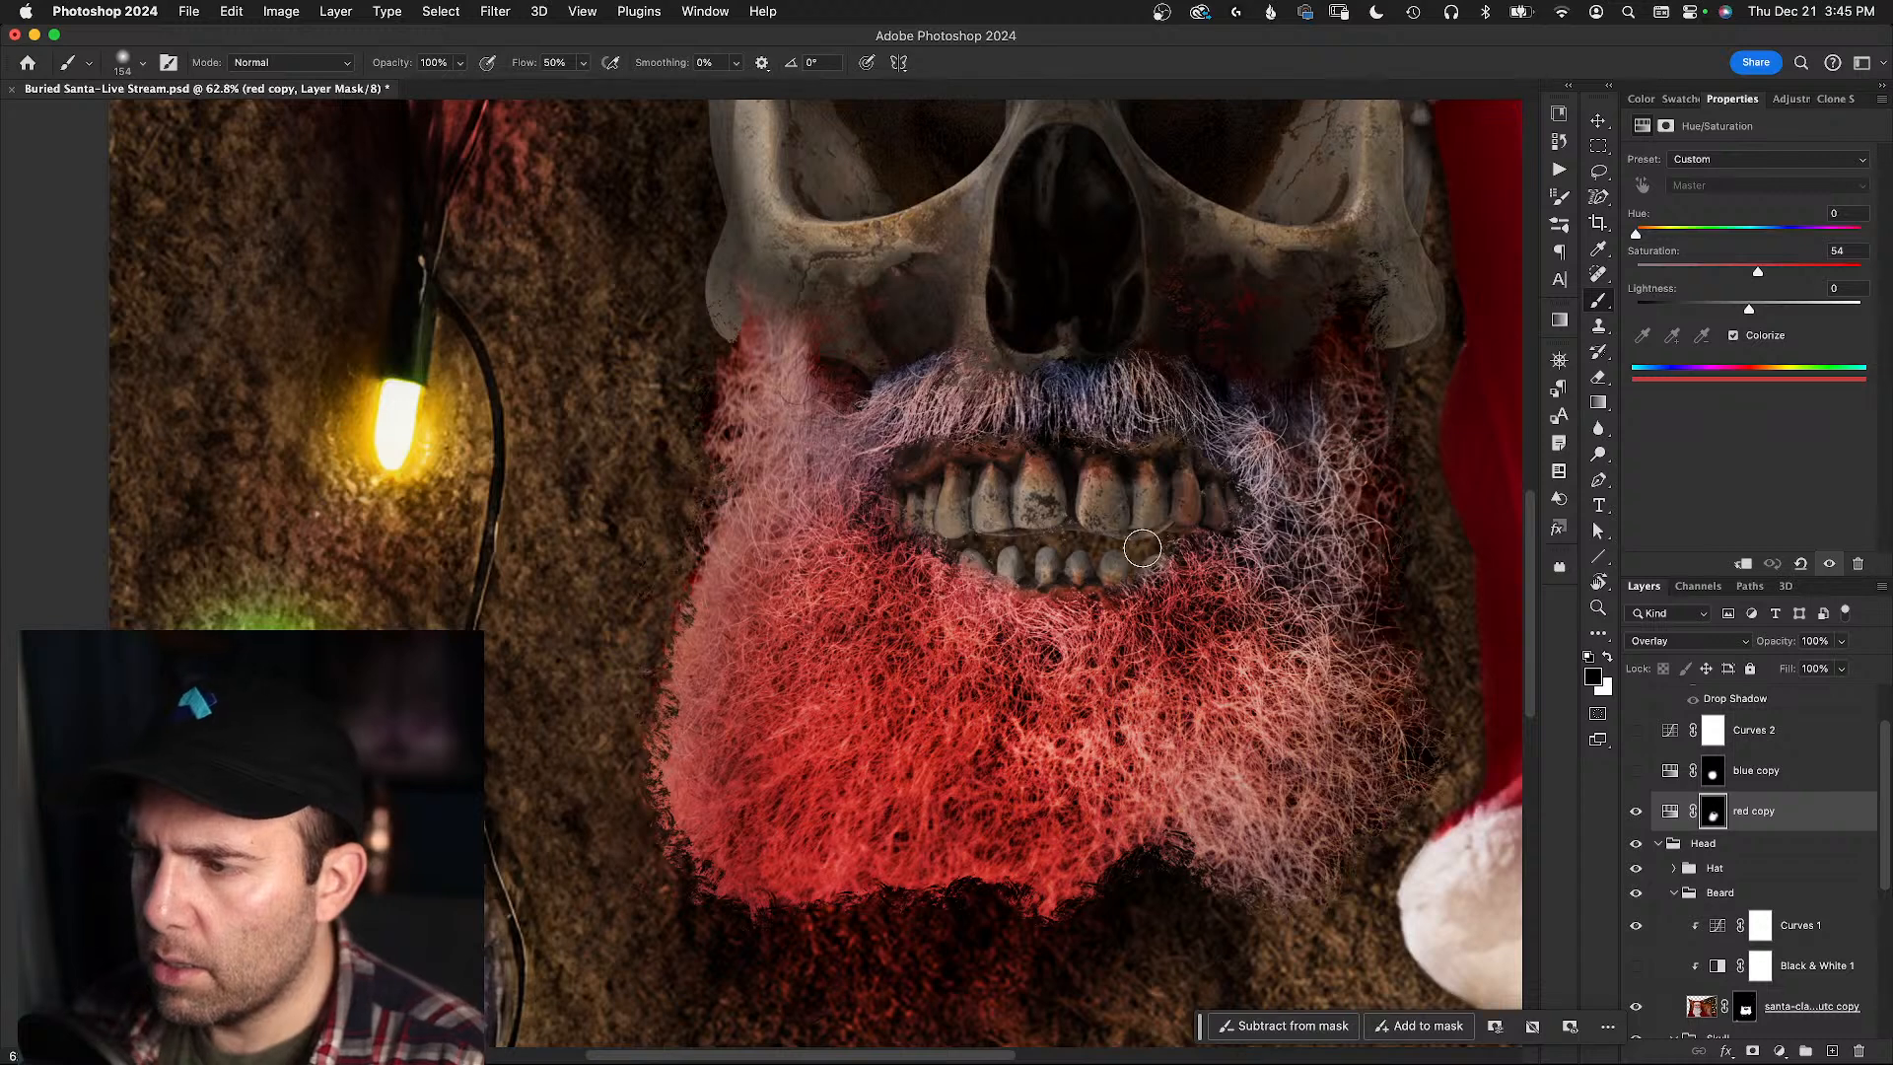
- Paint white on the red copy mask along the gap and edges between the upper and lower front teeth
key(x)
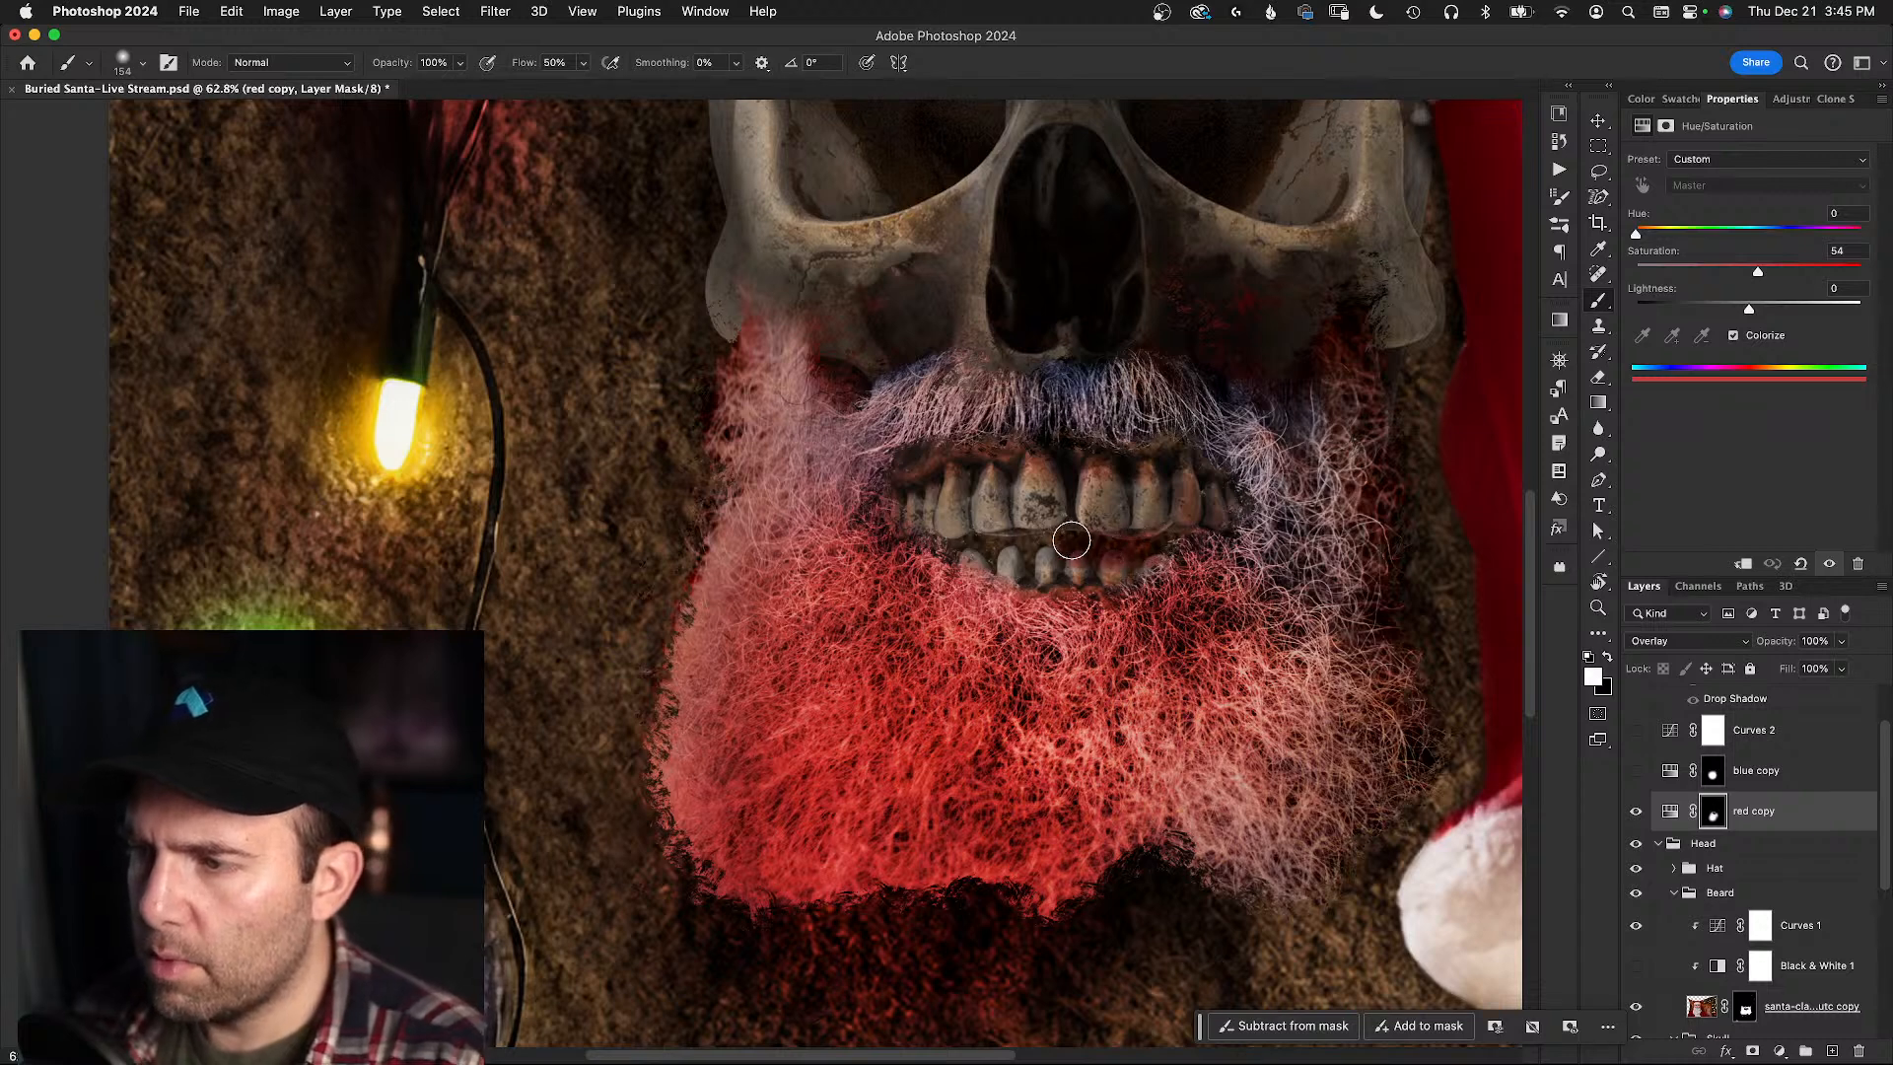
mouse_move(1061, 533)
mouse_down()
mouse_move(996, 536)
mouse_move(1029, 540)
mouse_up()
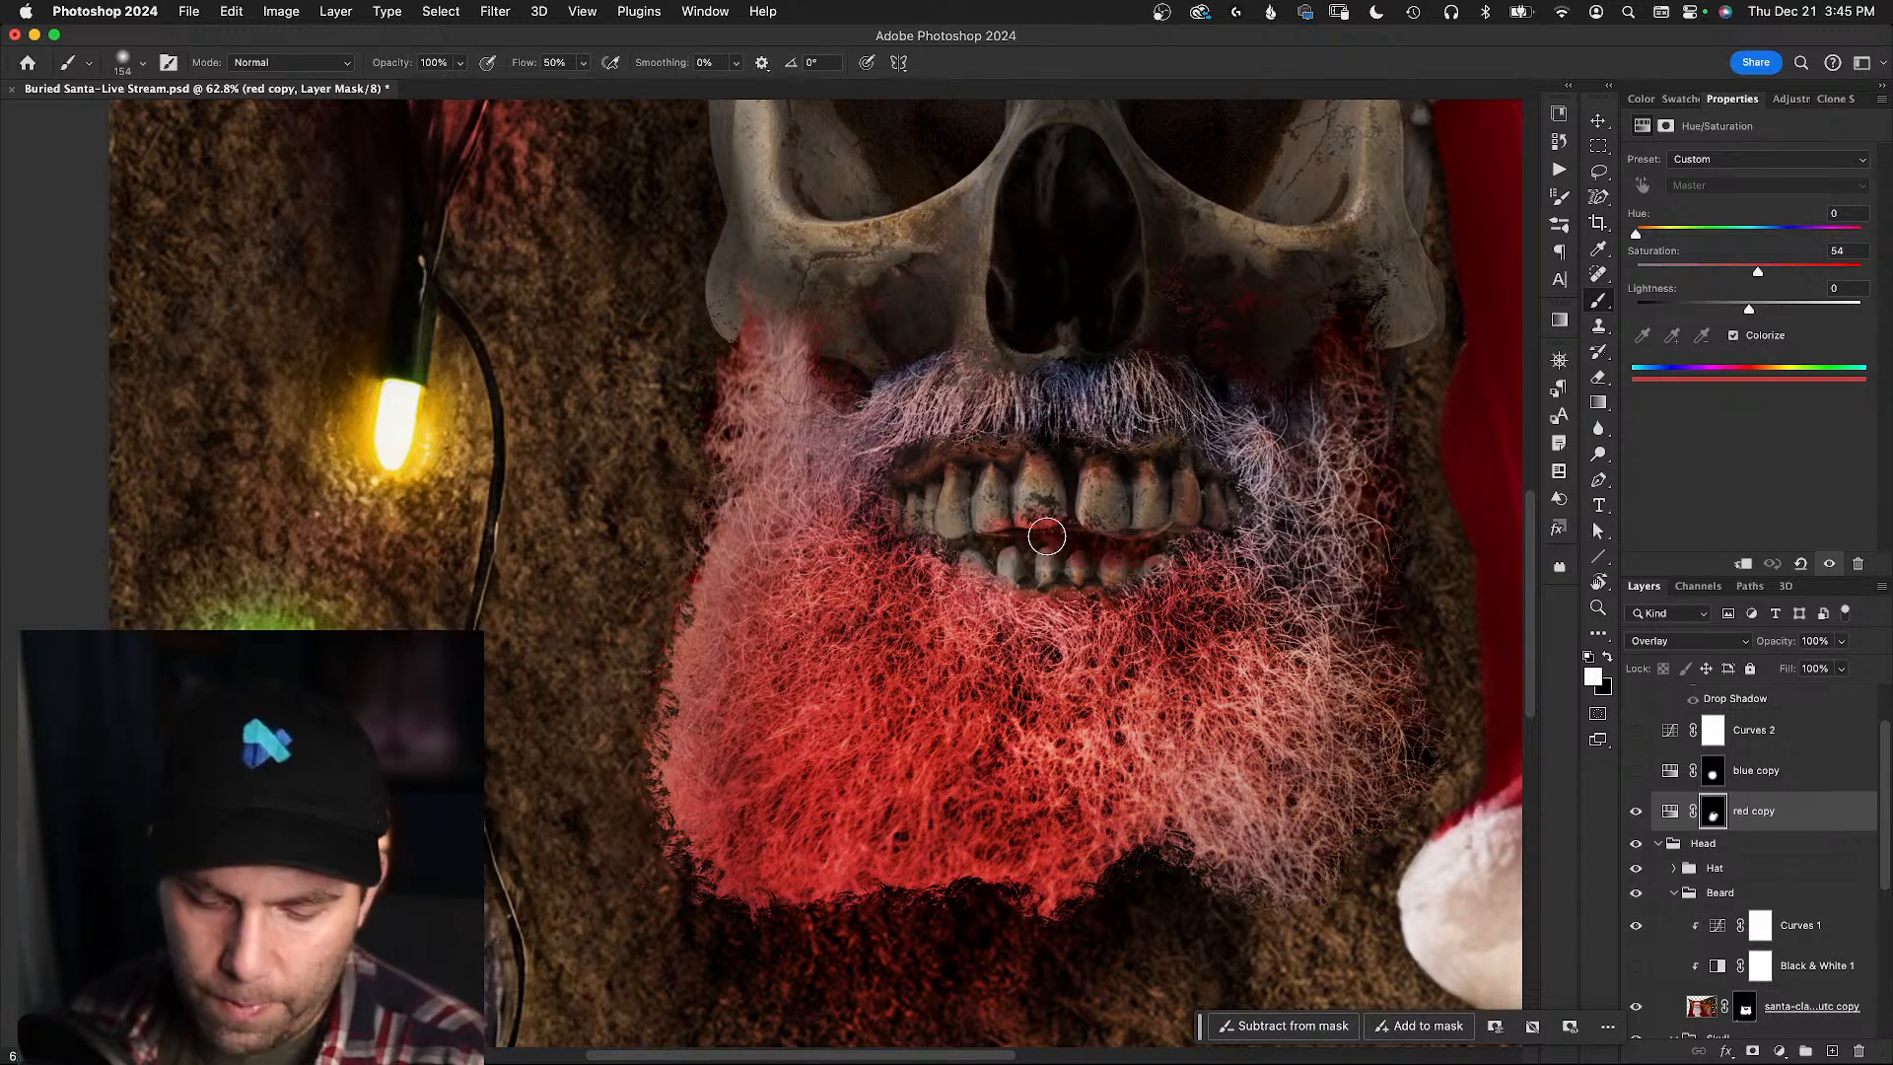
key(z)
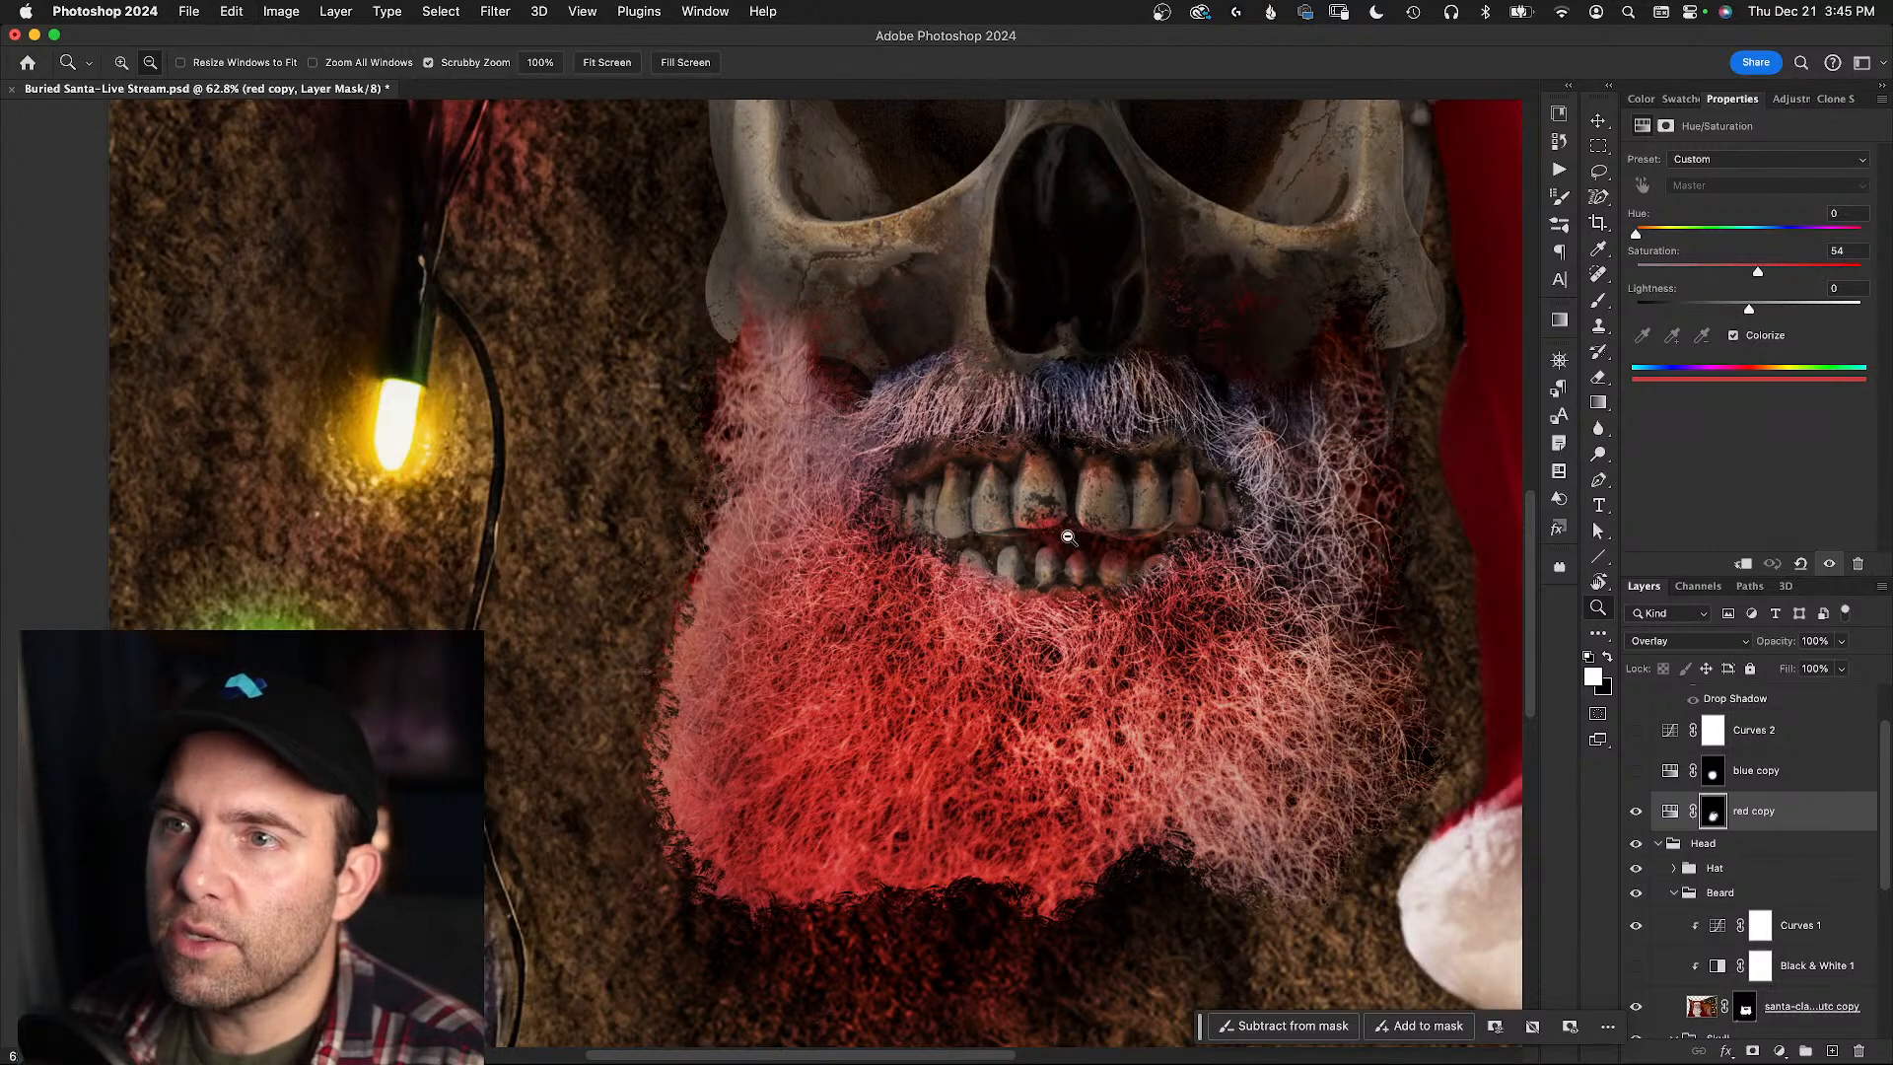
key(b)
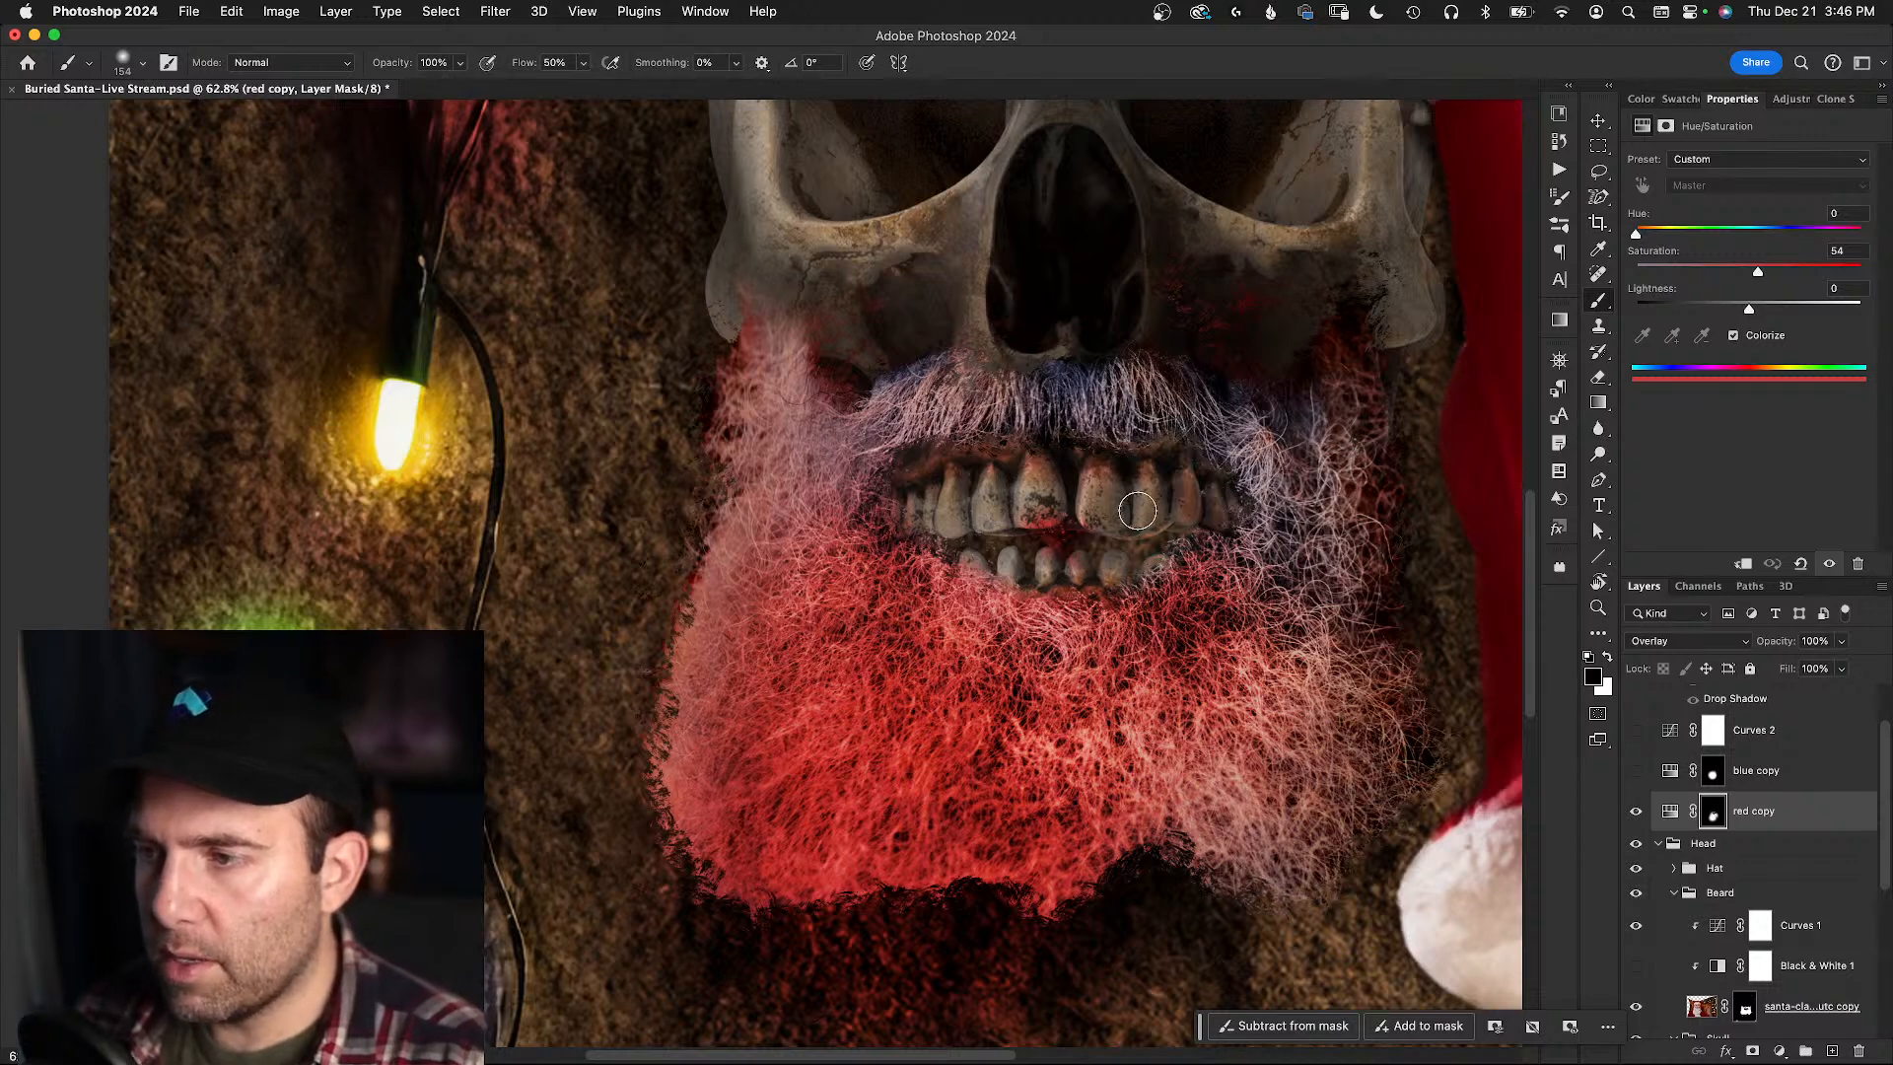
- Paint white at 10% flow on the red copy mask over the upper and lower teeth for a faint red tint
key(x)
key(shift+1)
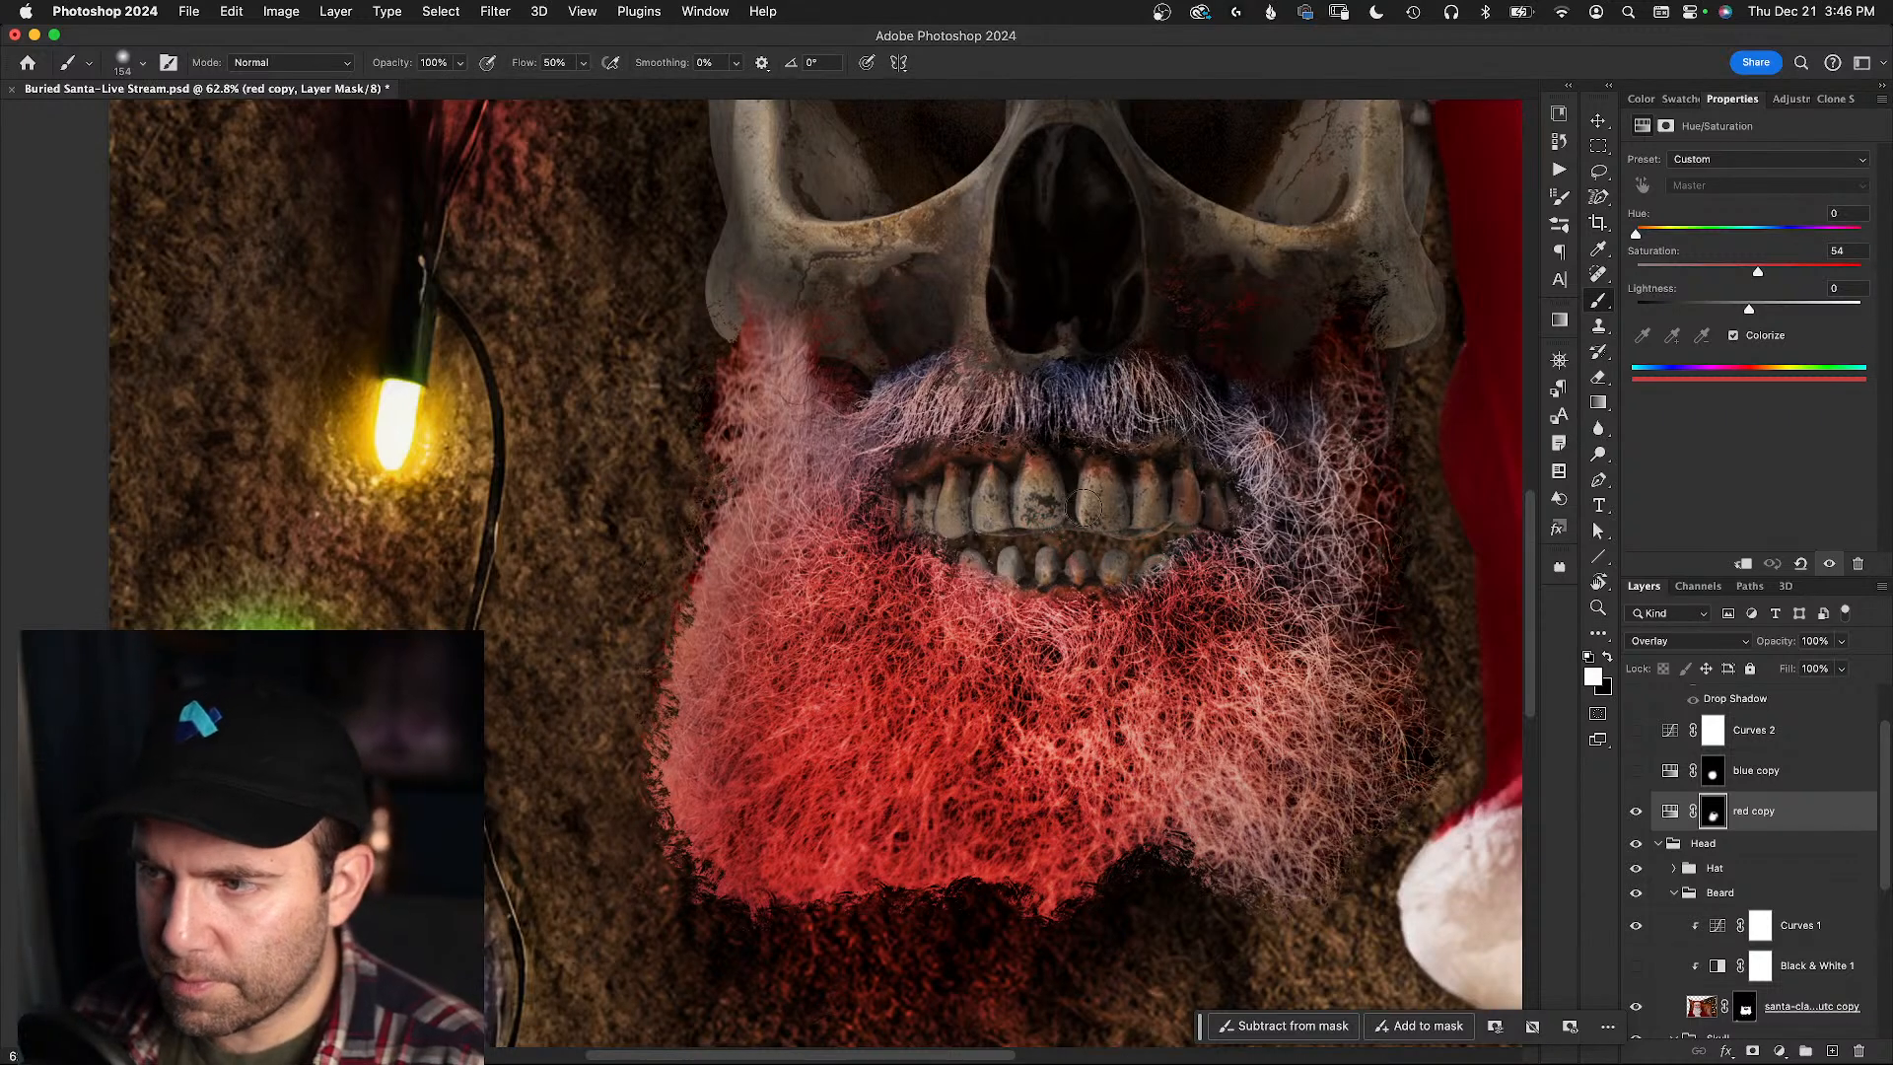
mouse_move(1097, 500)
mouse_down()
mouse_move(1151, 524)
mouse_move(952, 524)
mouse_move(1094, 511)
mouse_move(1094, 479)
mouse_move(1140, 477)
mouse_move(1120, 460)
mouse_move(1168, 530)
mouse_up()
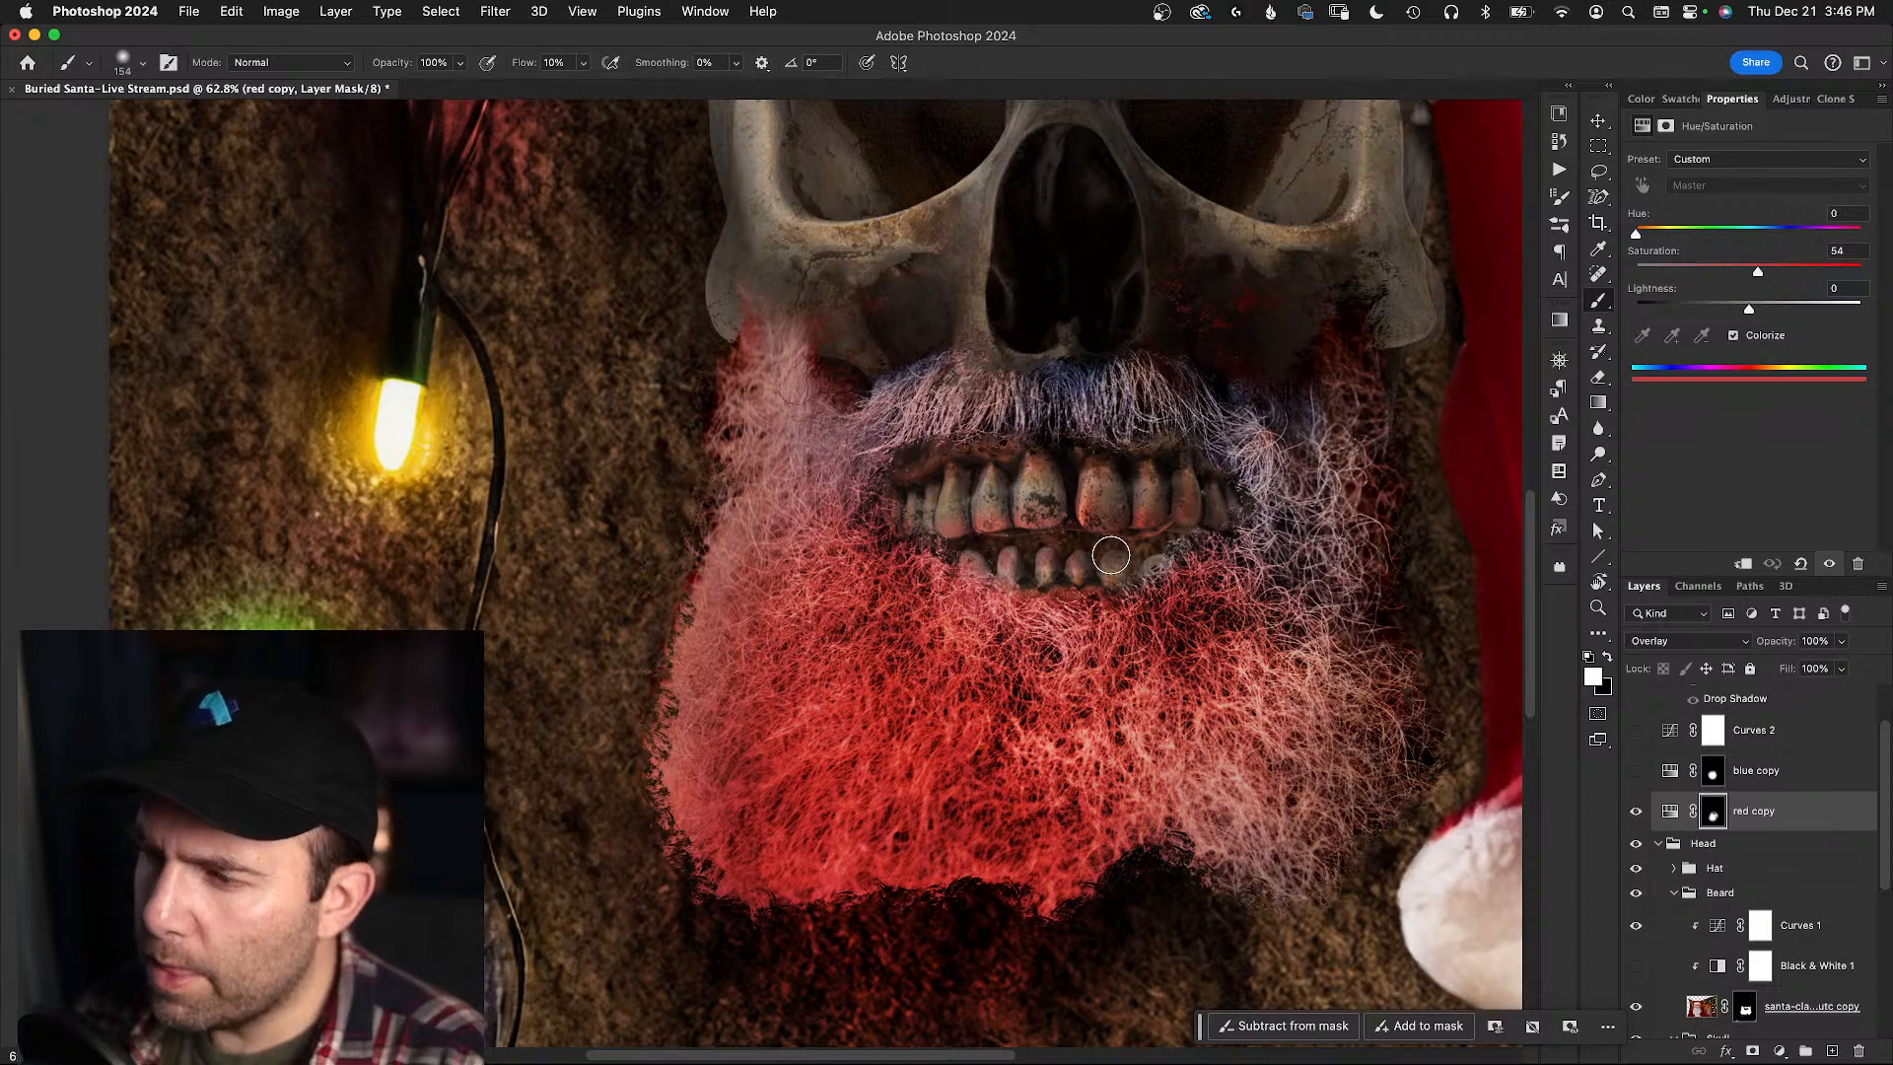
- Paint black on the red copy mask with a larger brush at 10% flow to soften the red in the beard below the mouth
drag(1208, 621, 1281, 621)
key(x)
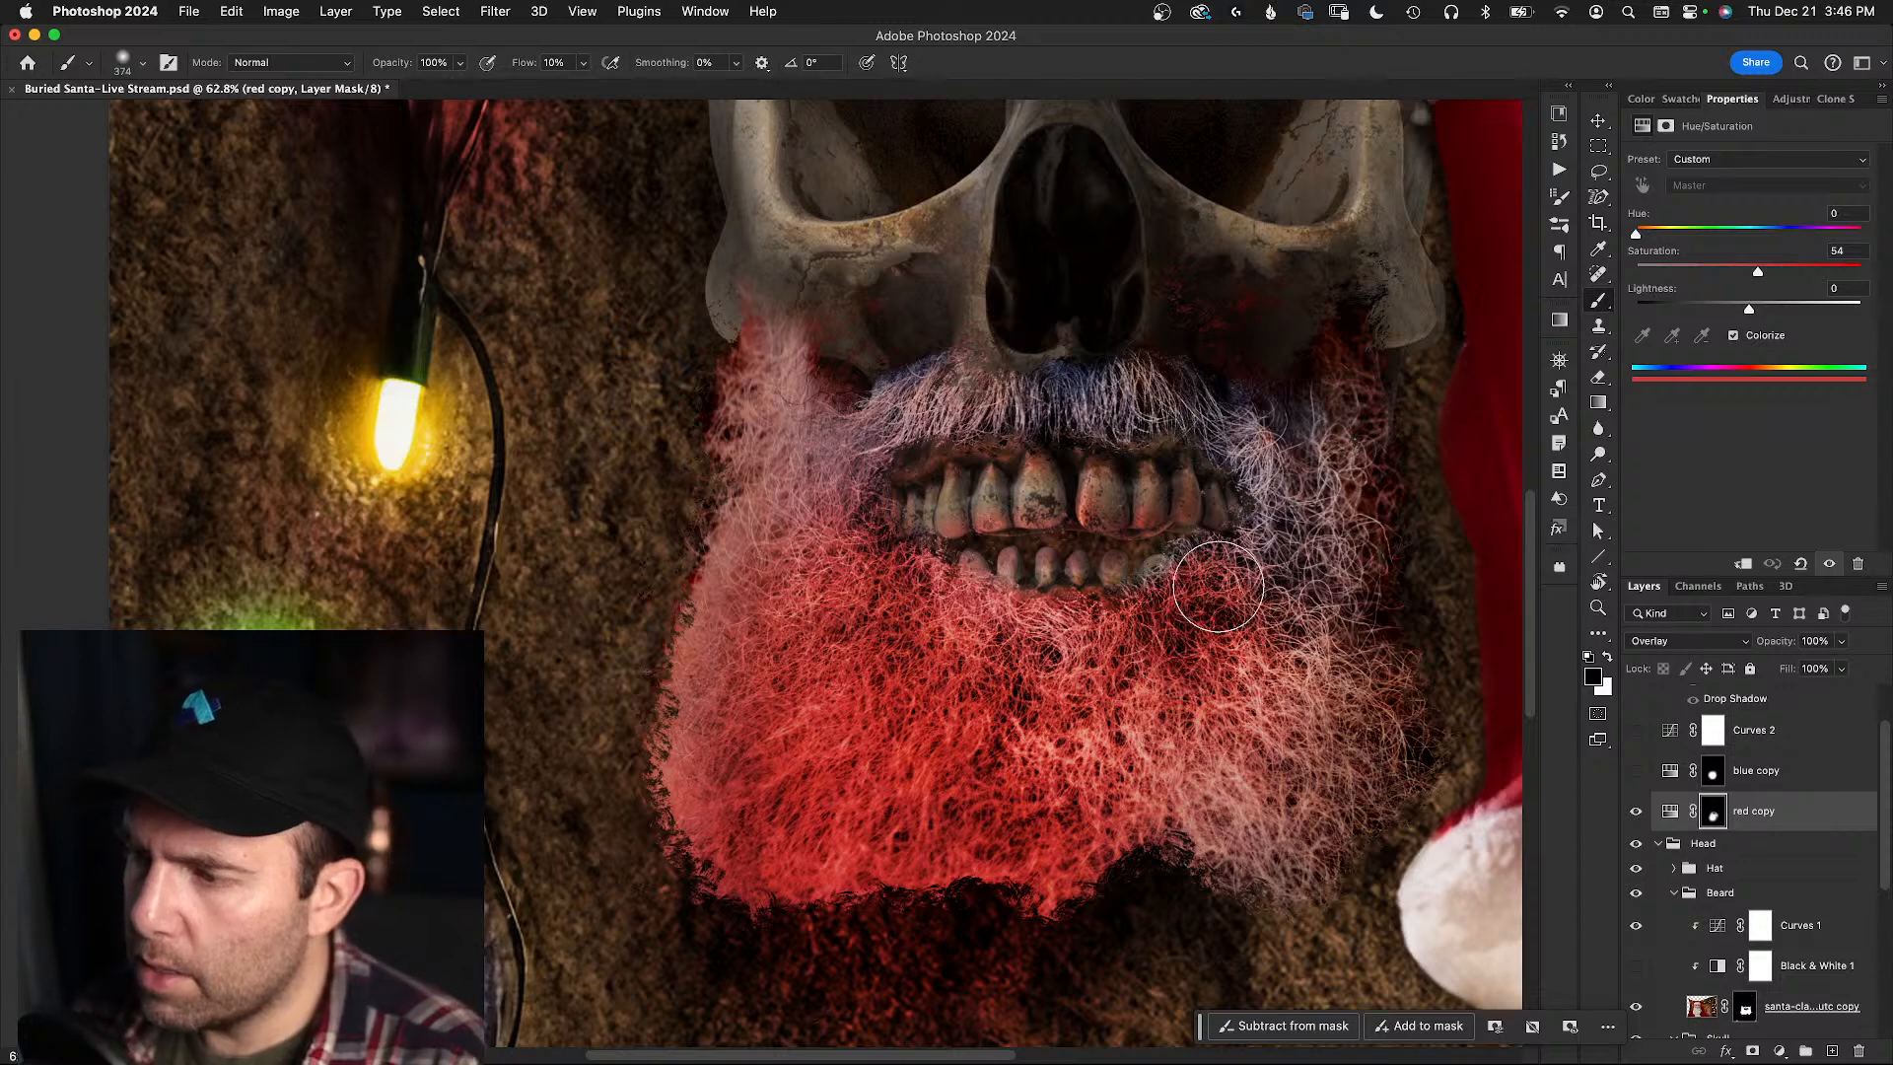
mouse_move(1171, 740)
mouse_down()
mouse_move(1135, 693)
mouse_move(1020, 668)
mouse_move(787, 552)
mouse_move(809, 569)
mouse_move(773, 573)
mouse_move(766, 537)
mouse_move(700, 569)
mouse_move(660, 645)
mouse_move(693, 440)
mouse_up()
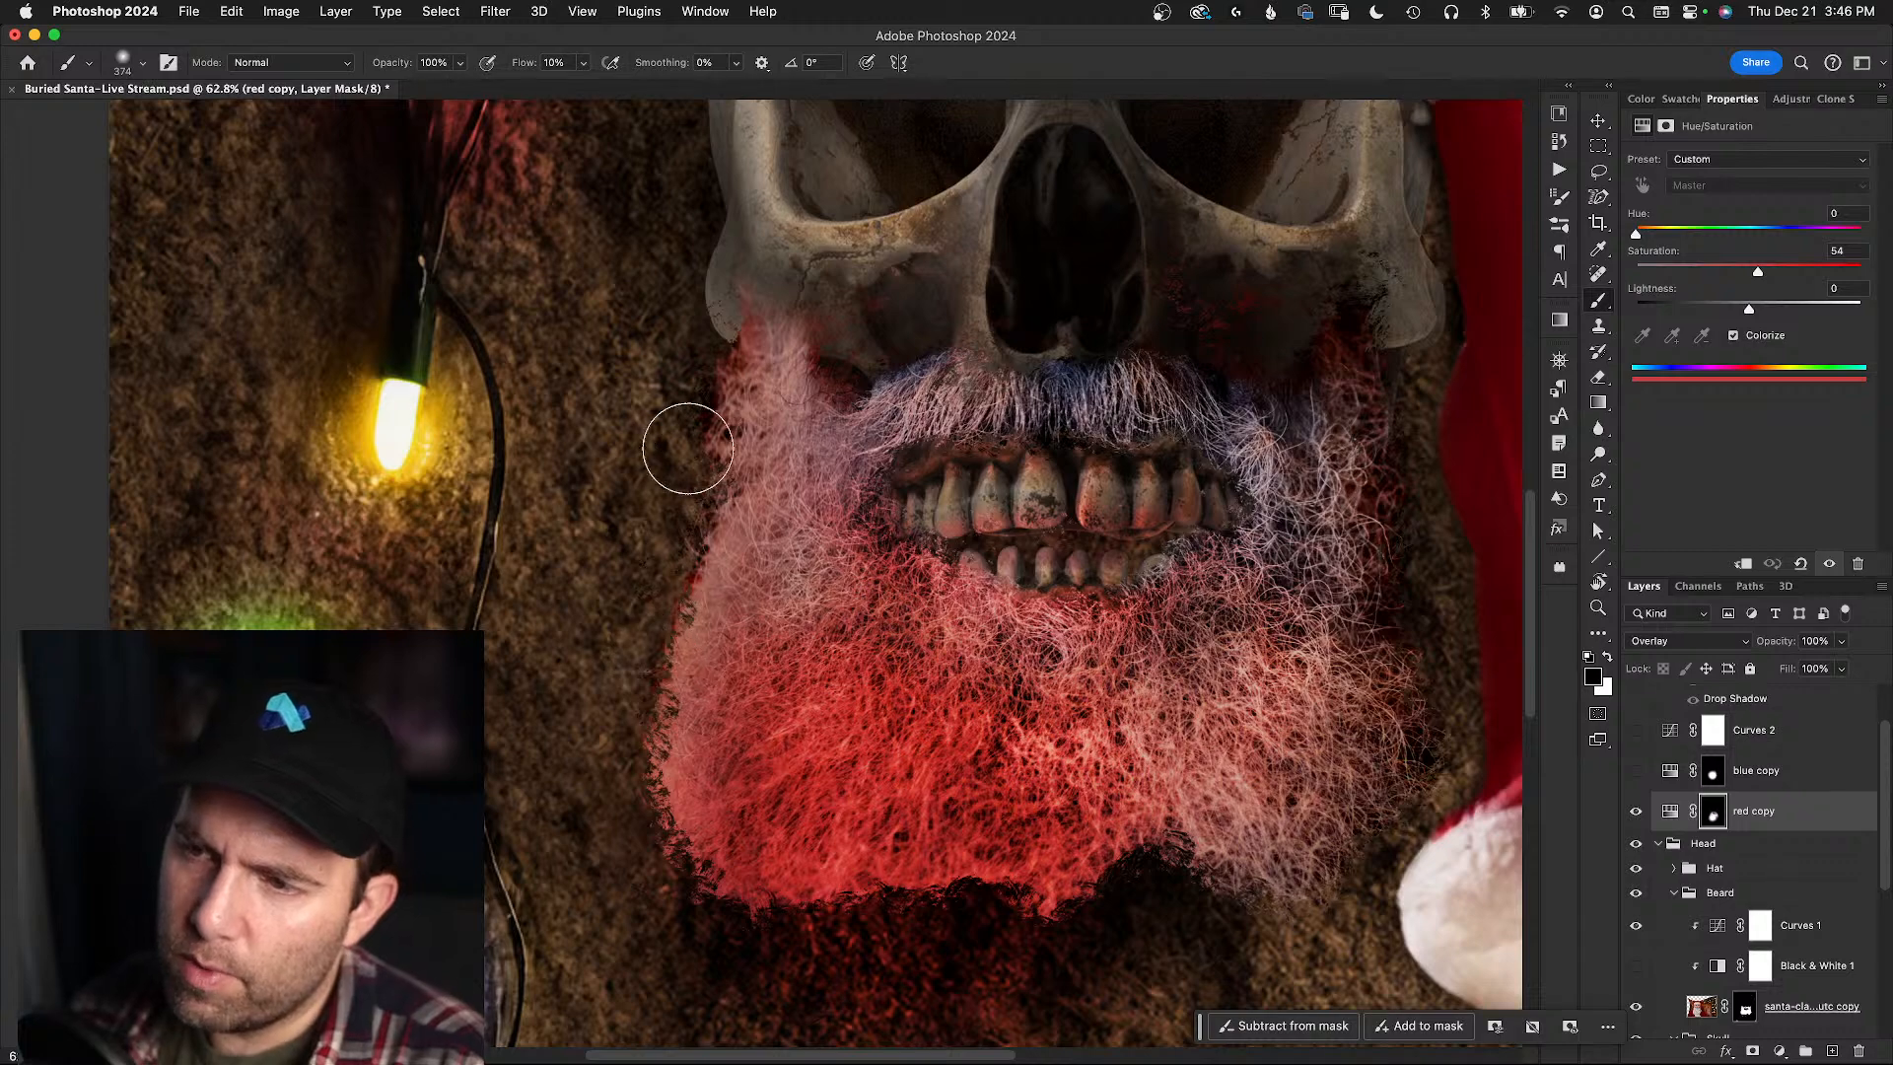
- Change the red copy layer's blend mode to Soft Light and check the whole beard and surrounding lights
click(1727, 648)
click(1688, 662)
drag(1094, 716, 1146, 452)
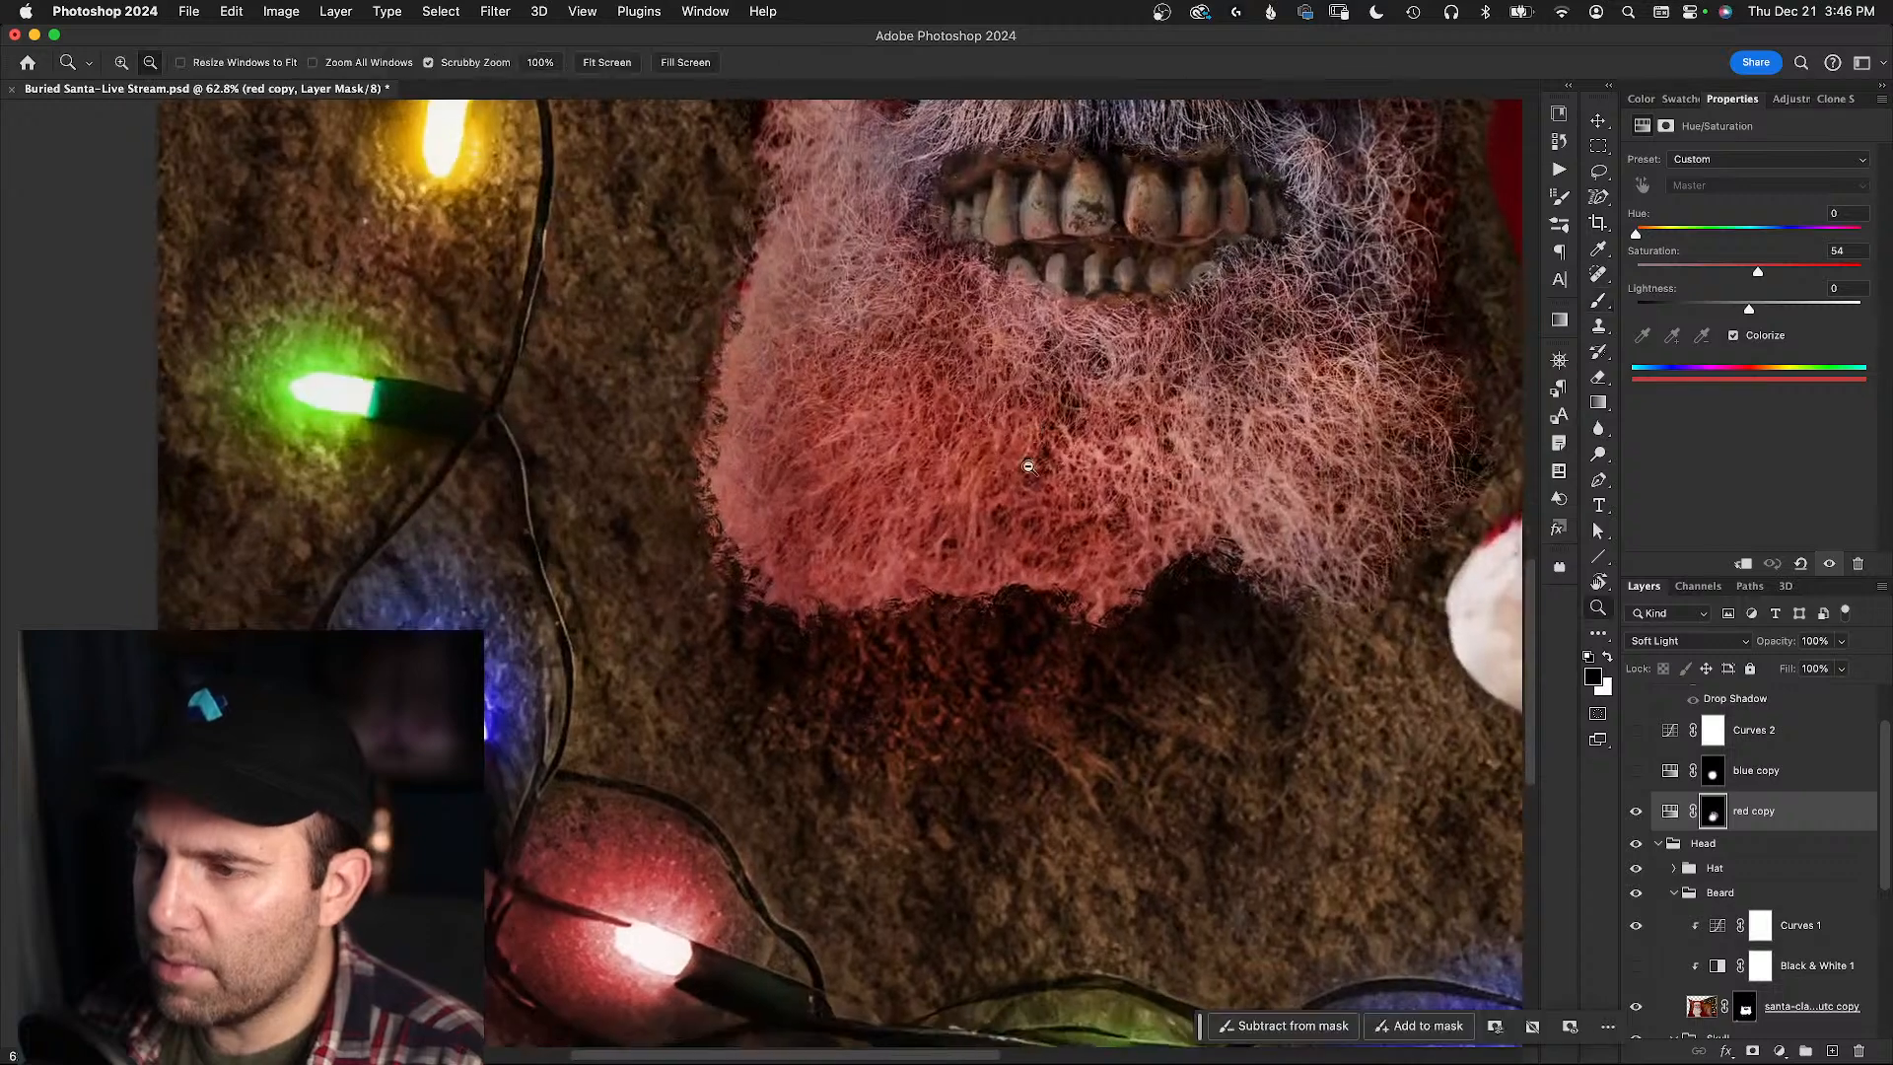
key(z)
alt+click(1005, 515)
alt+click(975, 527)
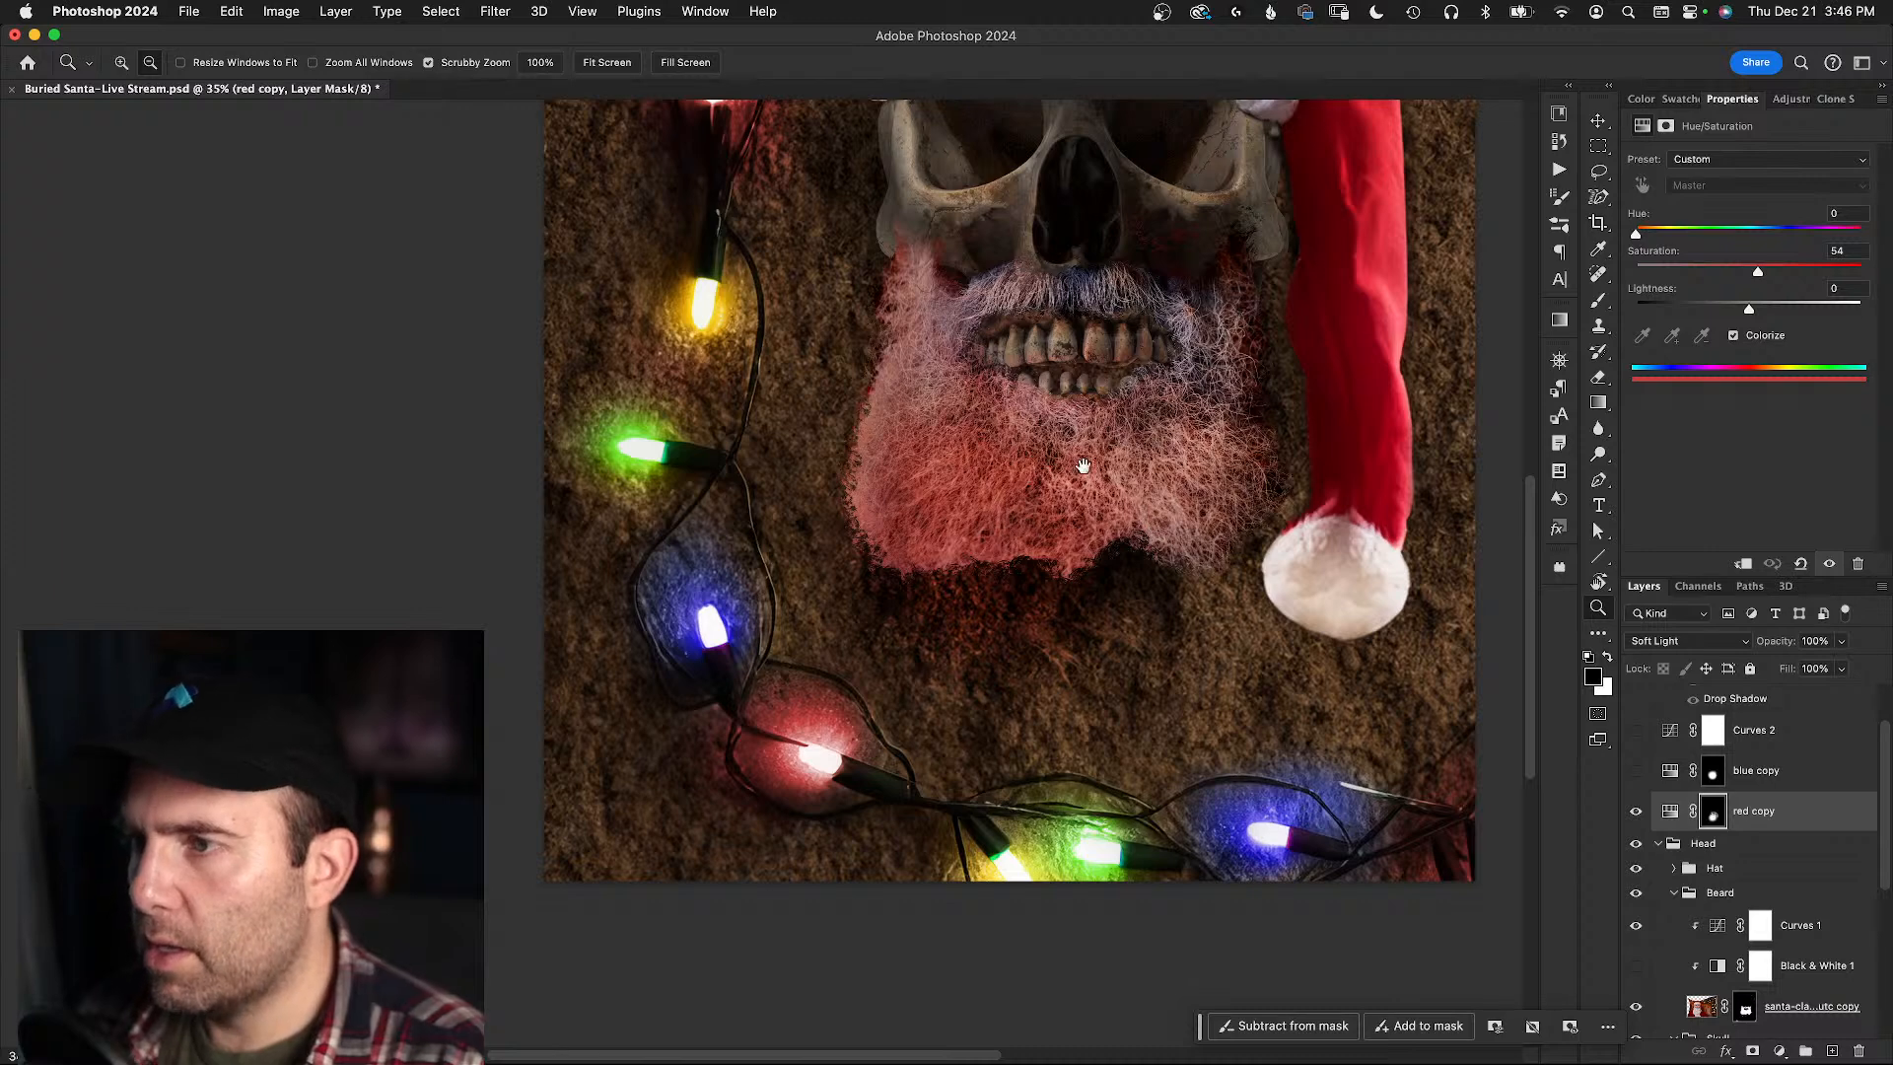
drag(1085, 463, 1003, 589)
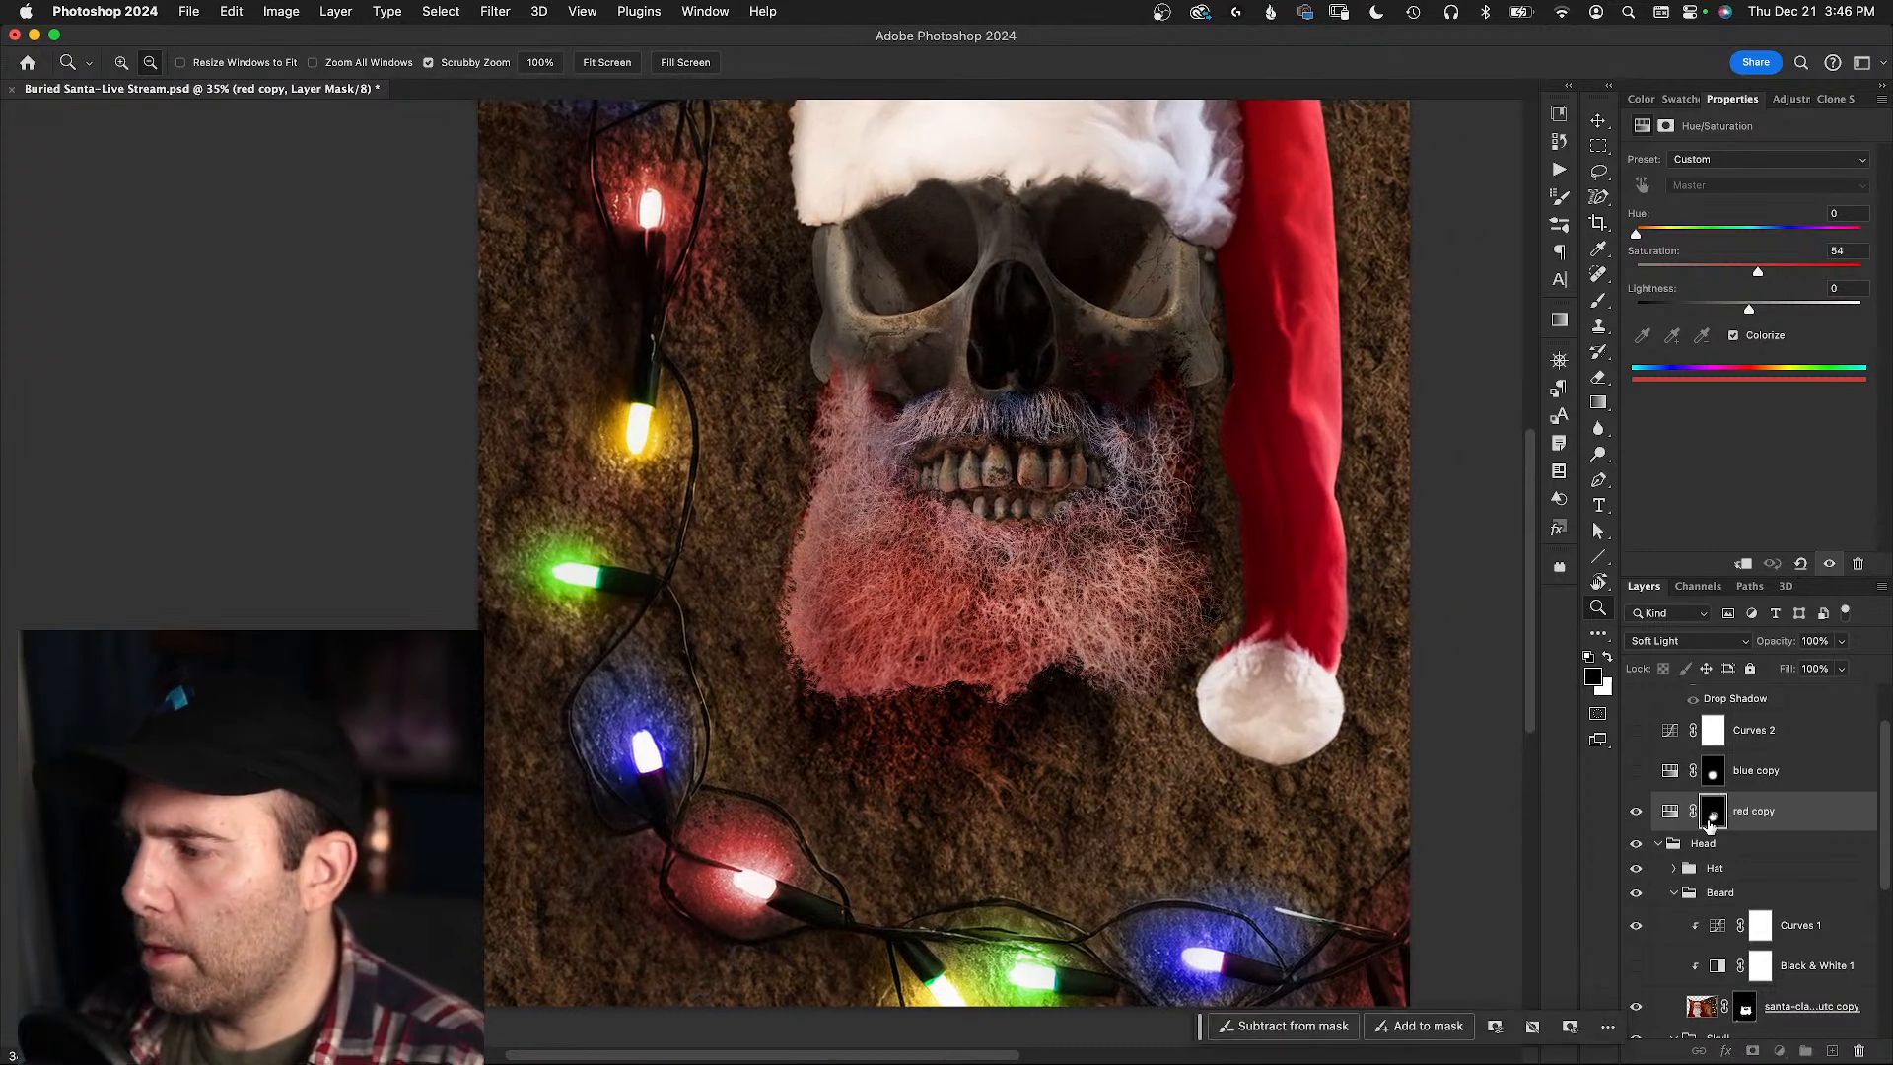
- Check the red copy layer's mask by toggling it and its overlay off and on
click(1711, 818)
shift+click(1701, 814)
shift+click(1699, 818)
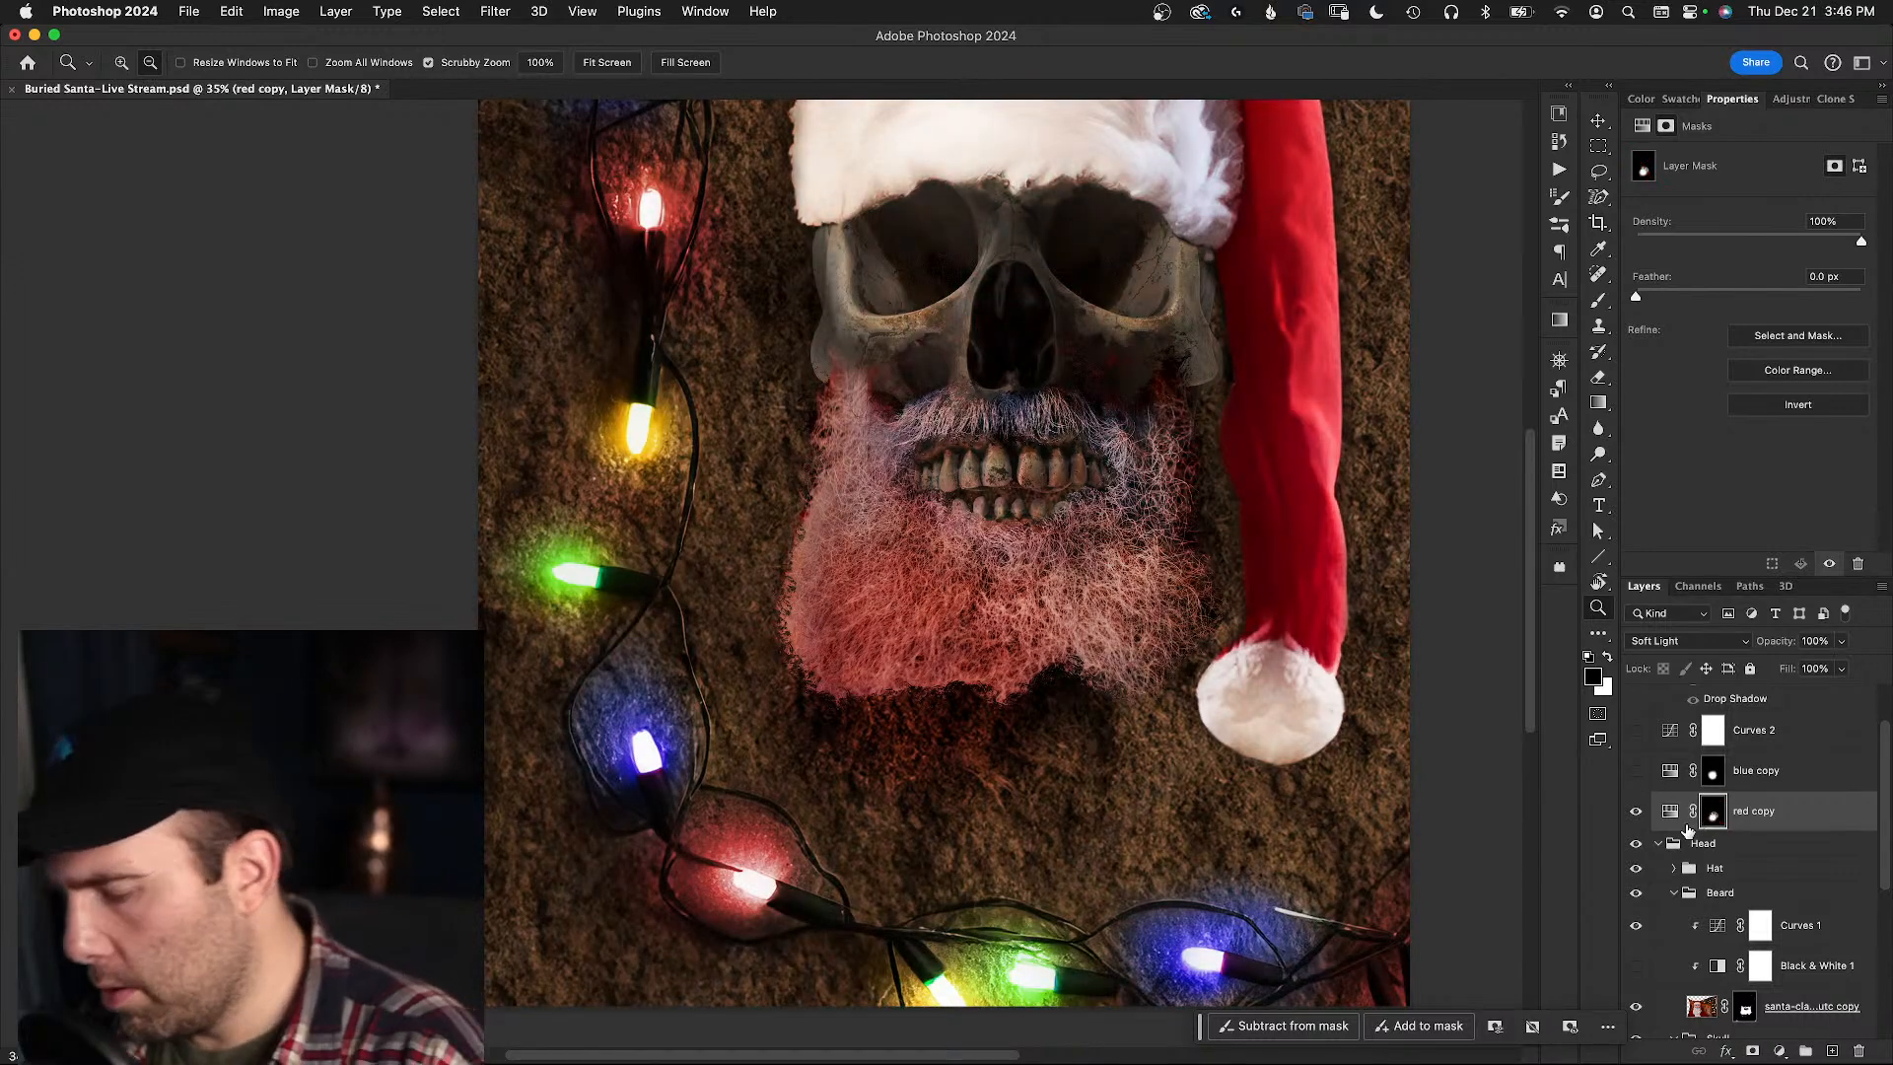
key(backslash)
key(backslash)
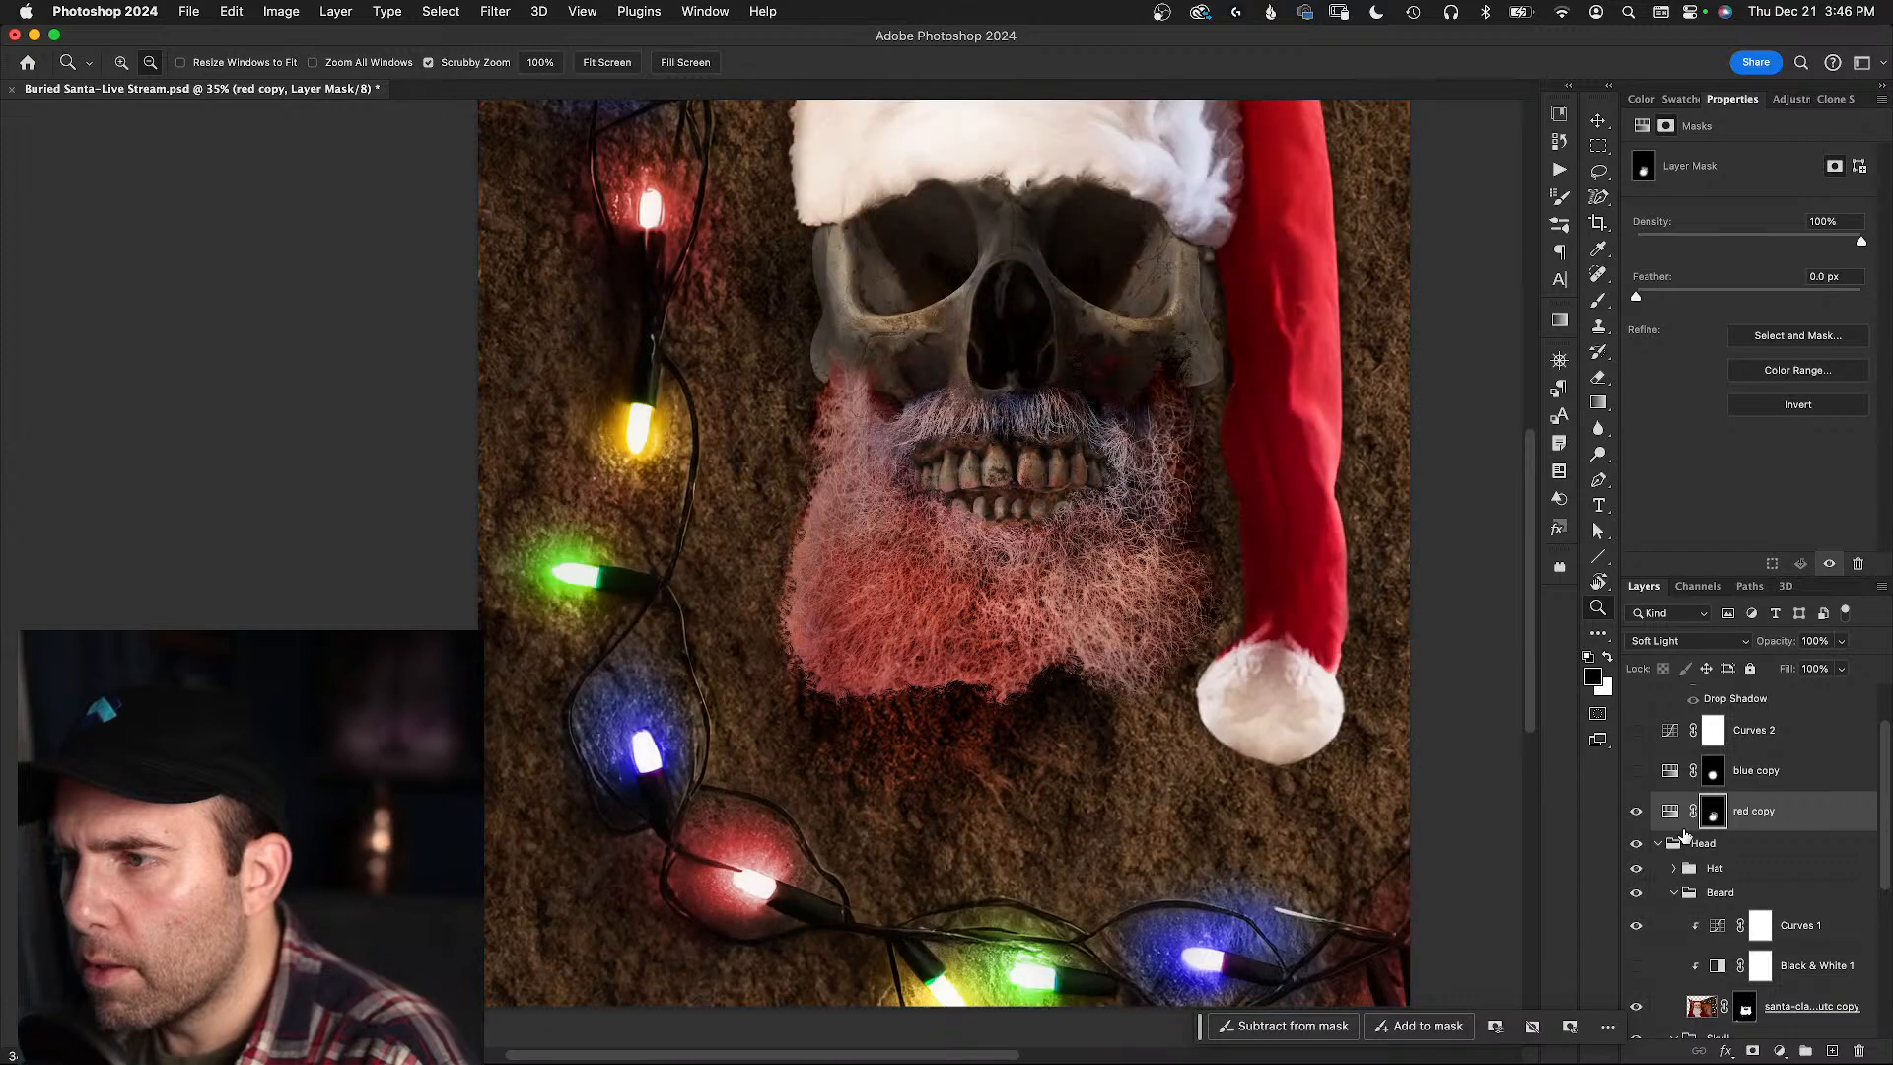
key(b)
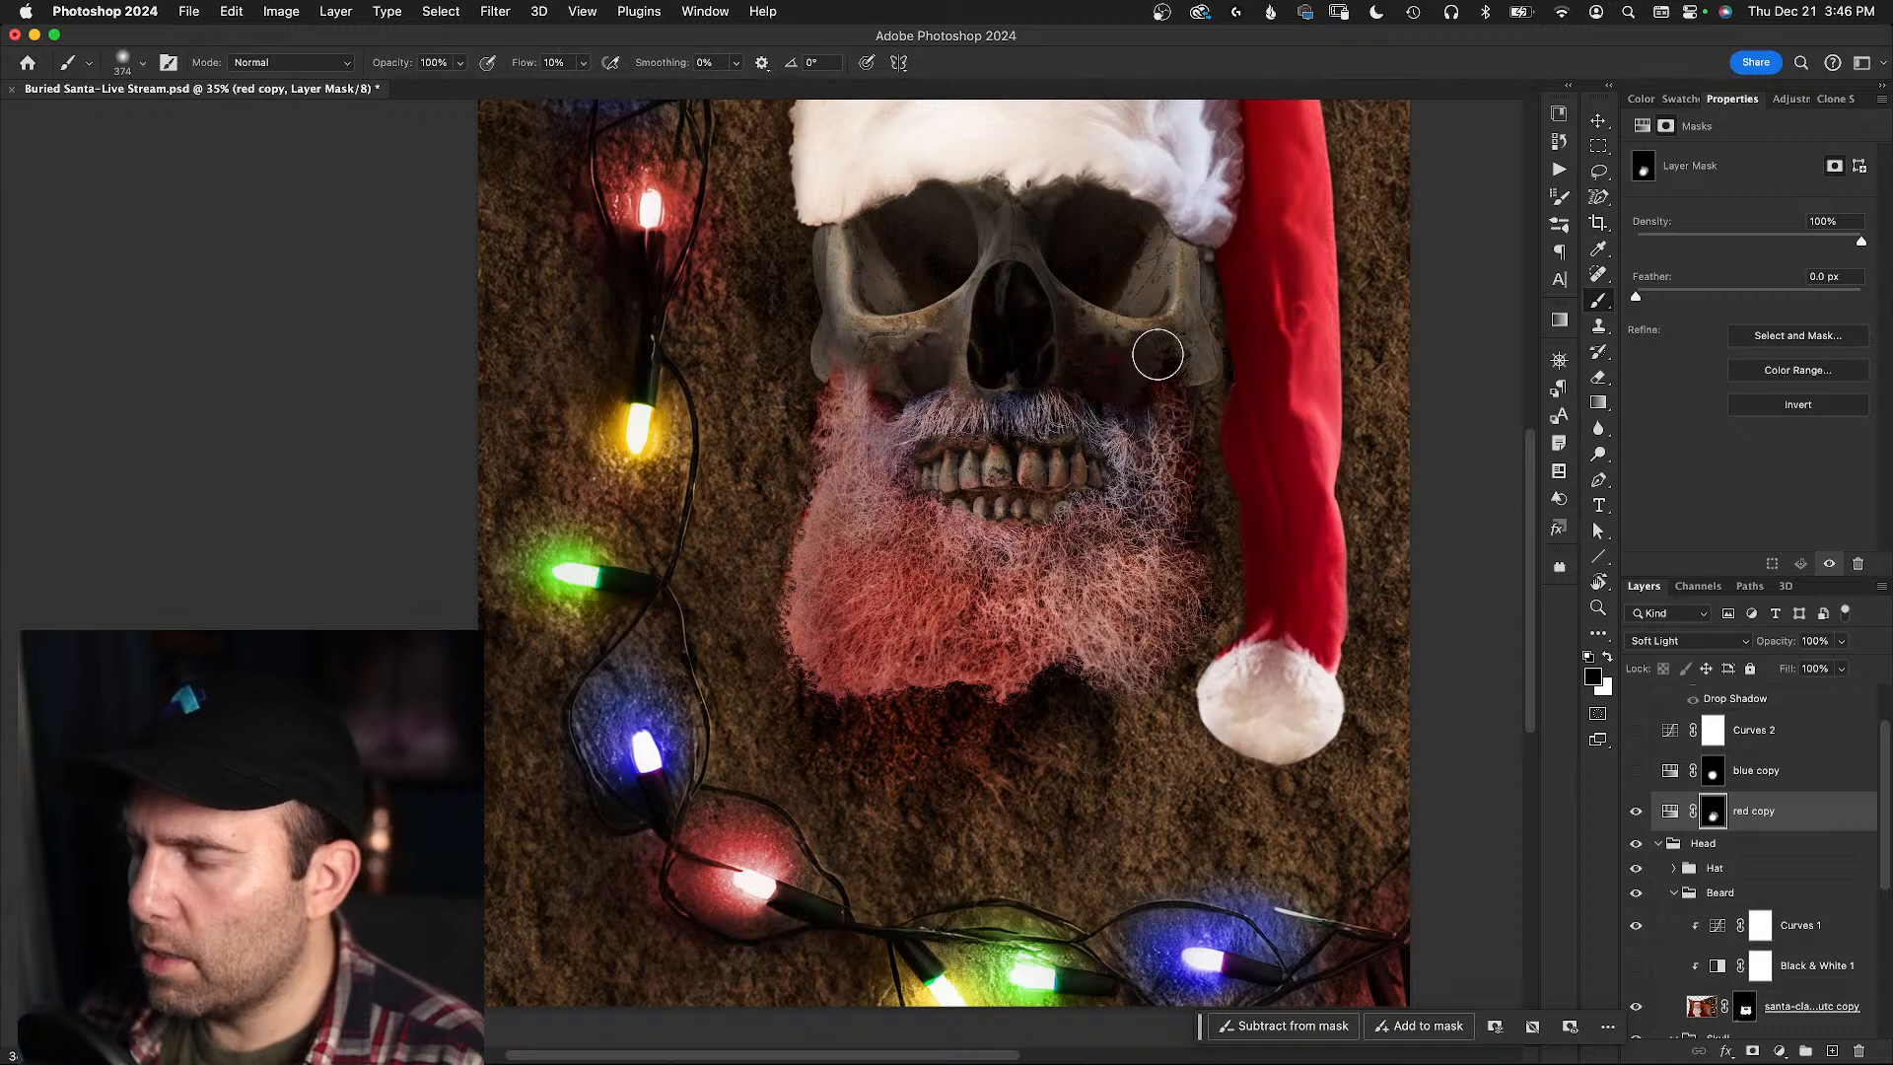
- Hide the red copy and Curves 1 layers to examine where the beard's existing color comes from
click(1635, 810)
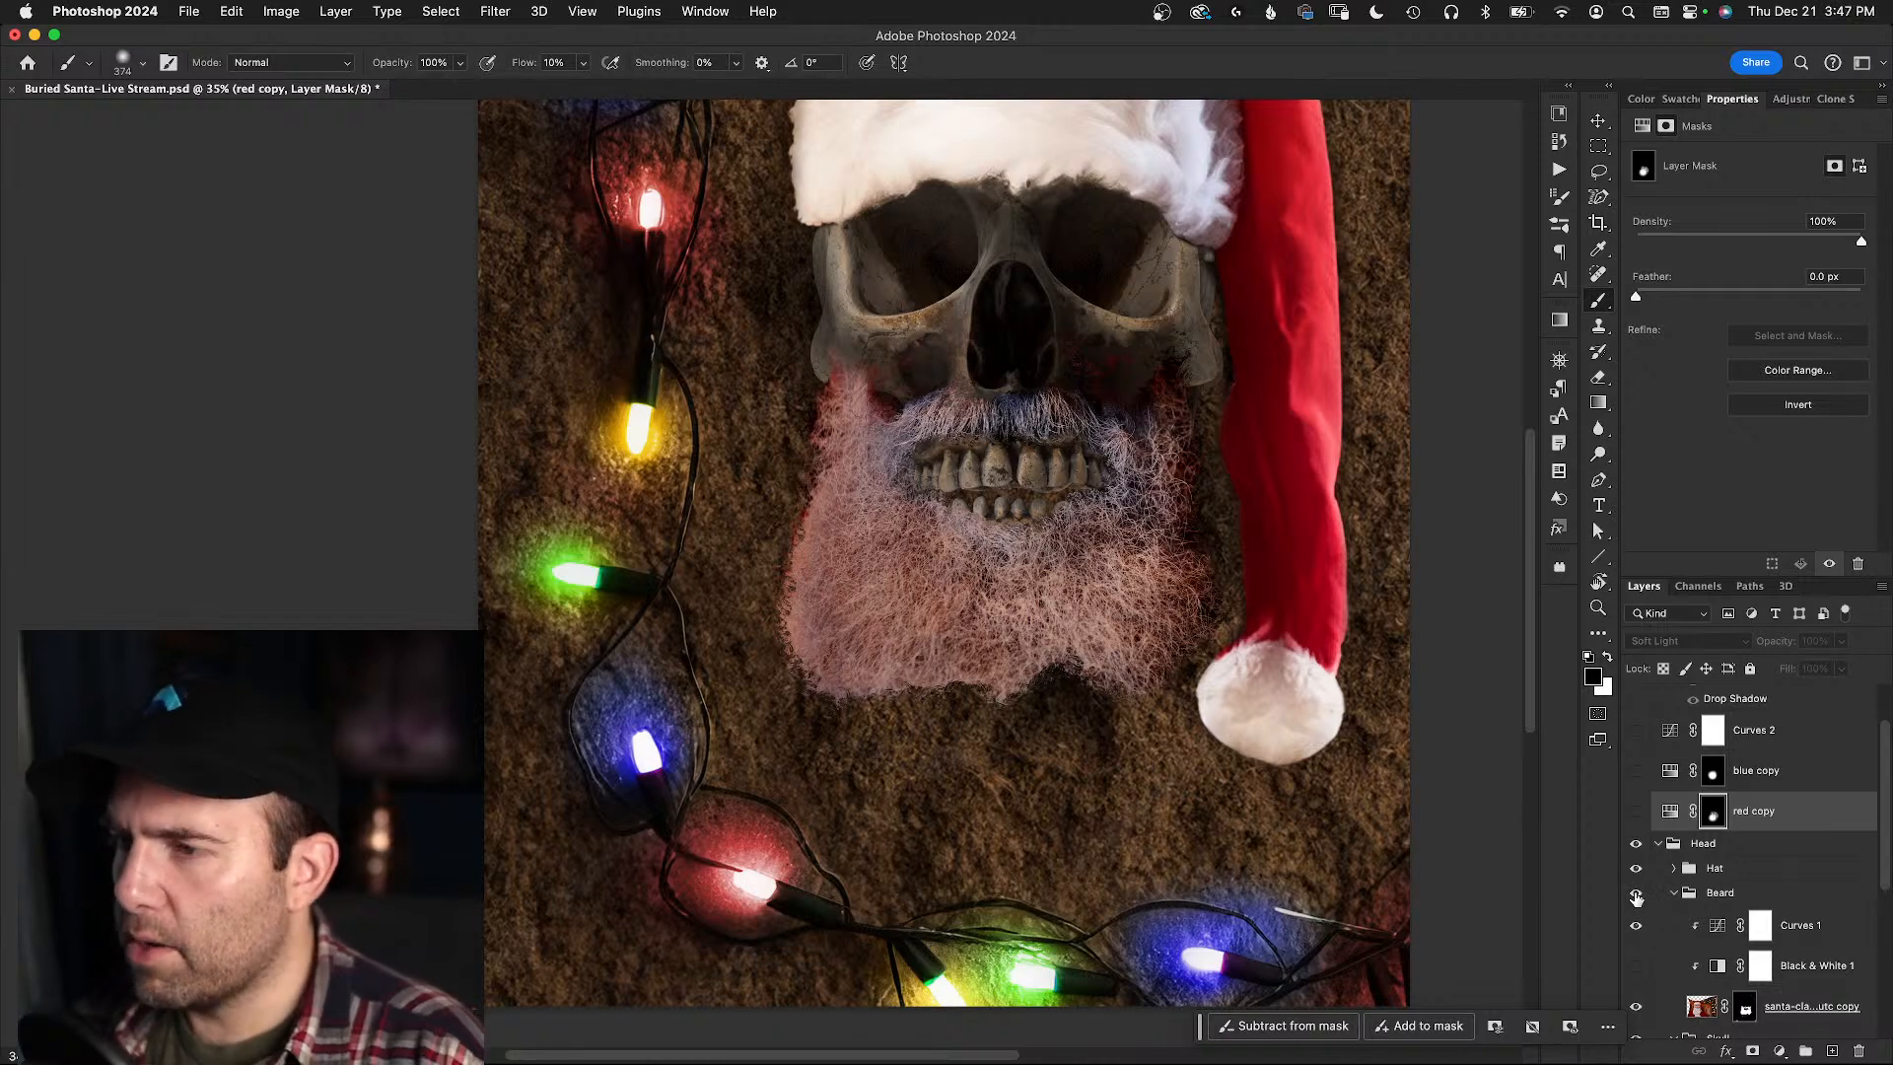
scroll(1635, 897, down, 3)
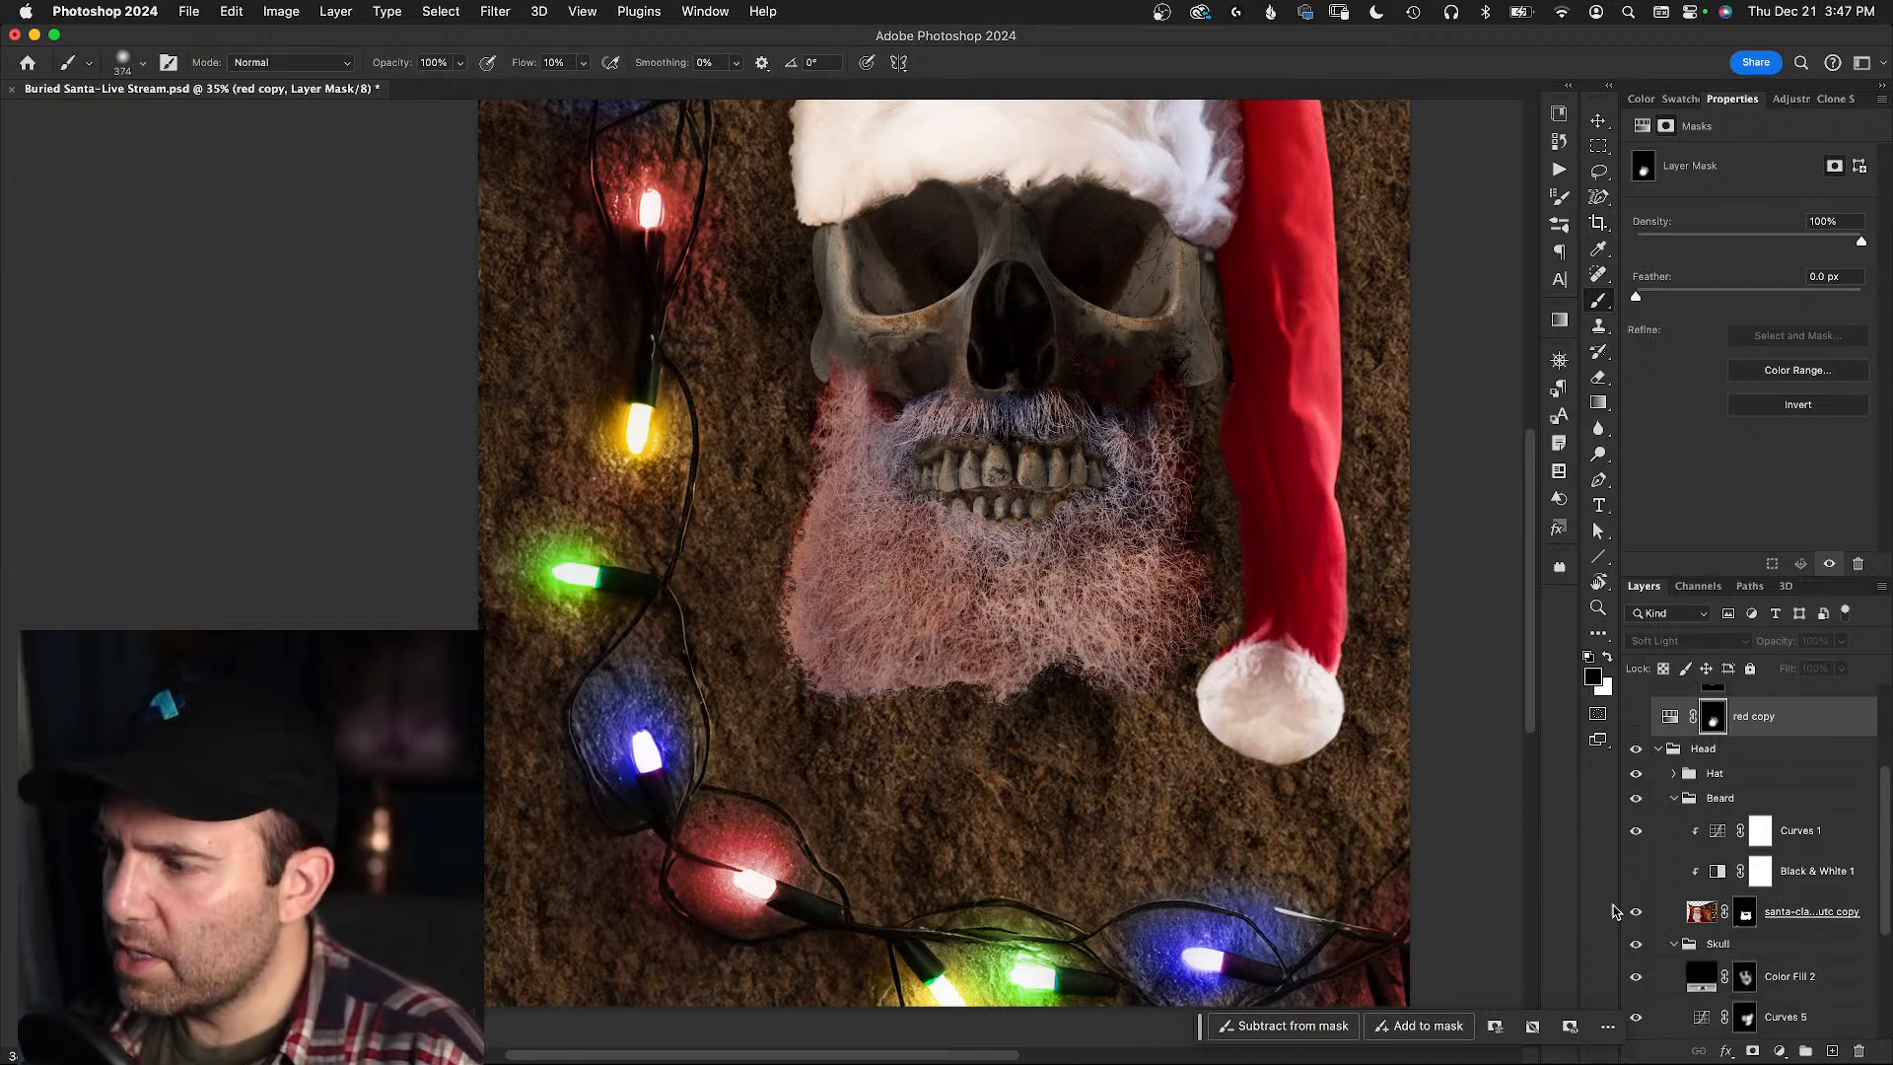
scroll(1652, 852, up, 1)
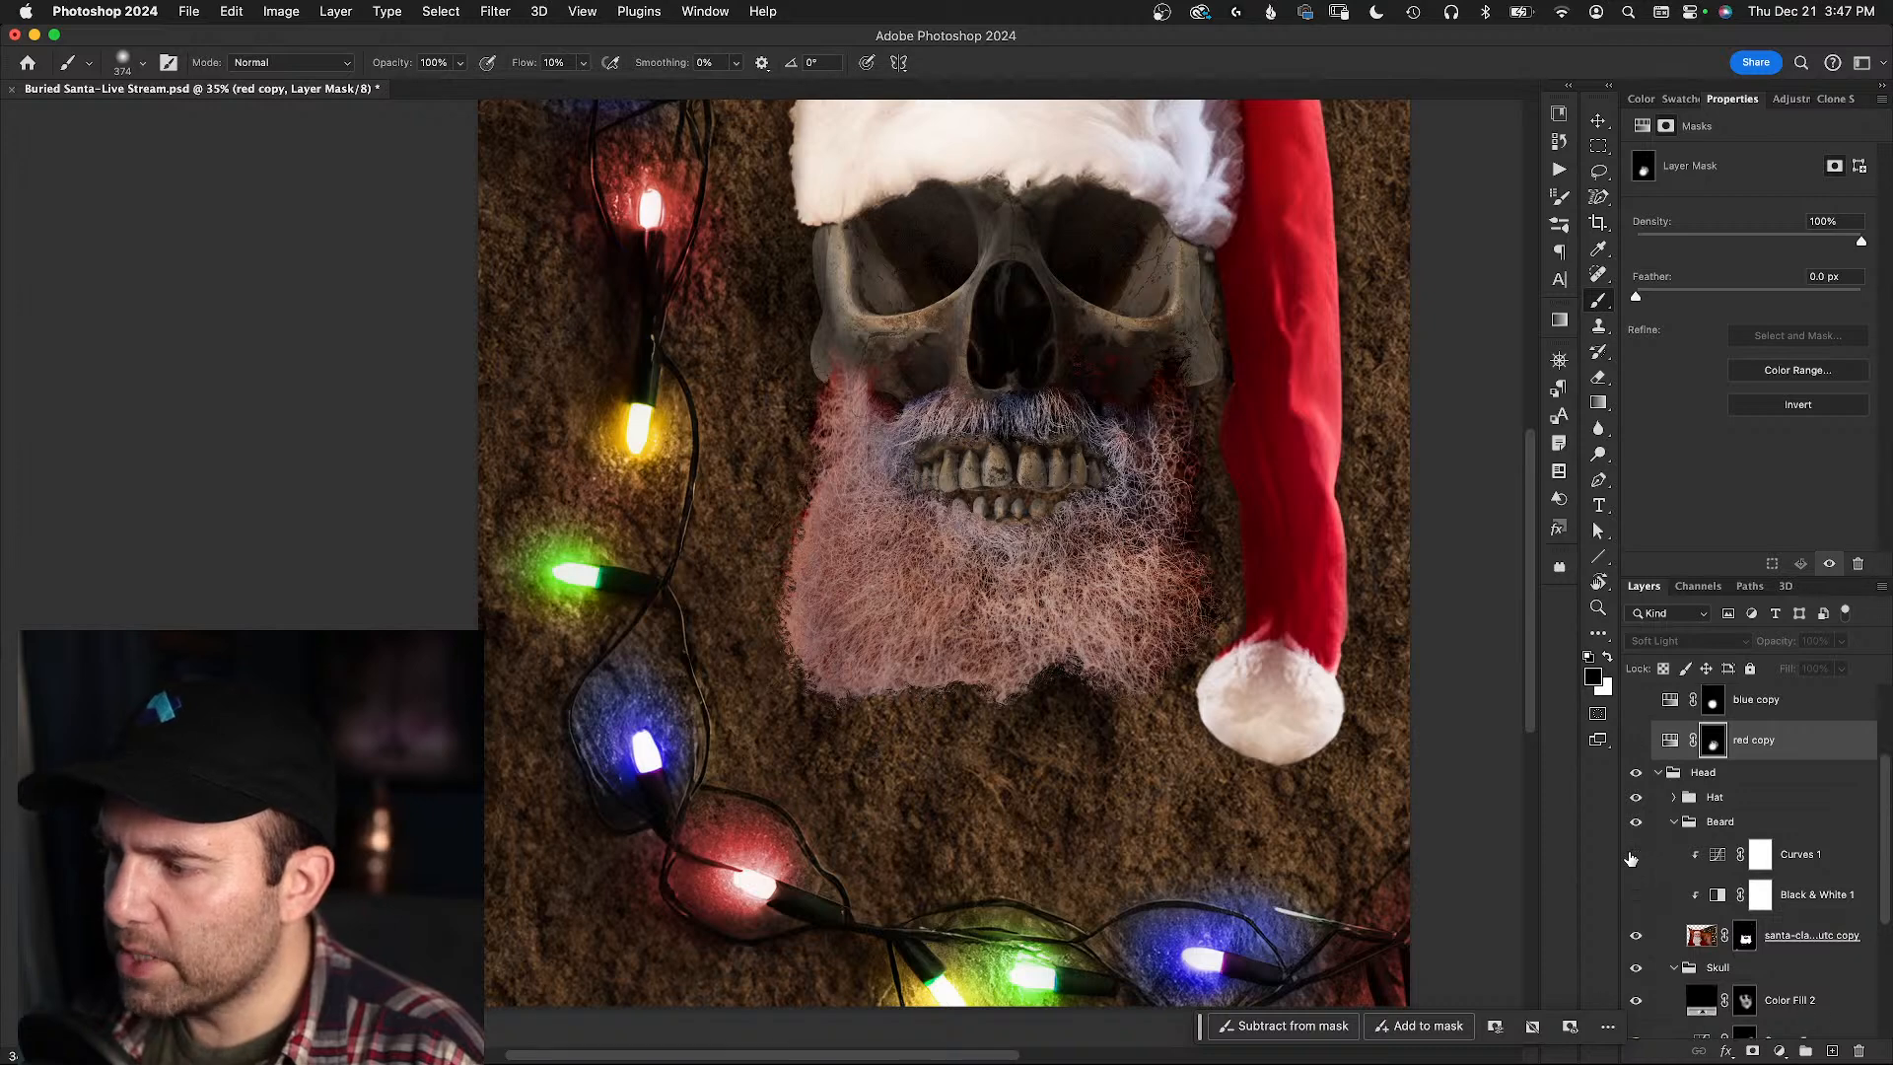
click(1633, 855)
click(1634, 857)
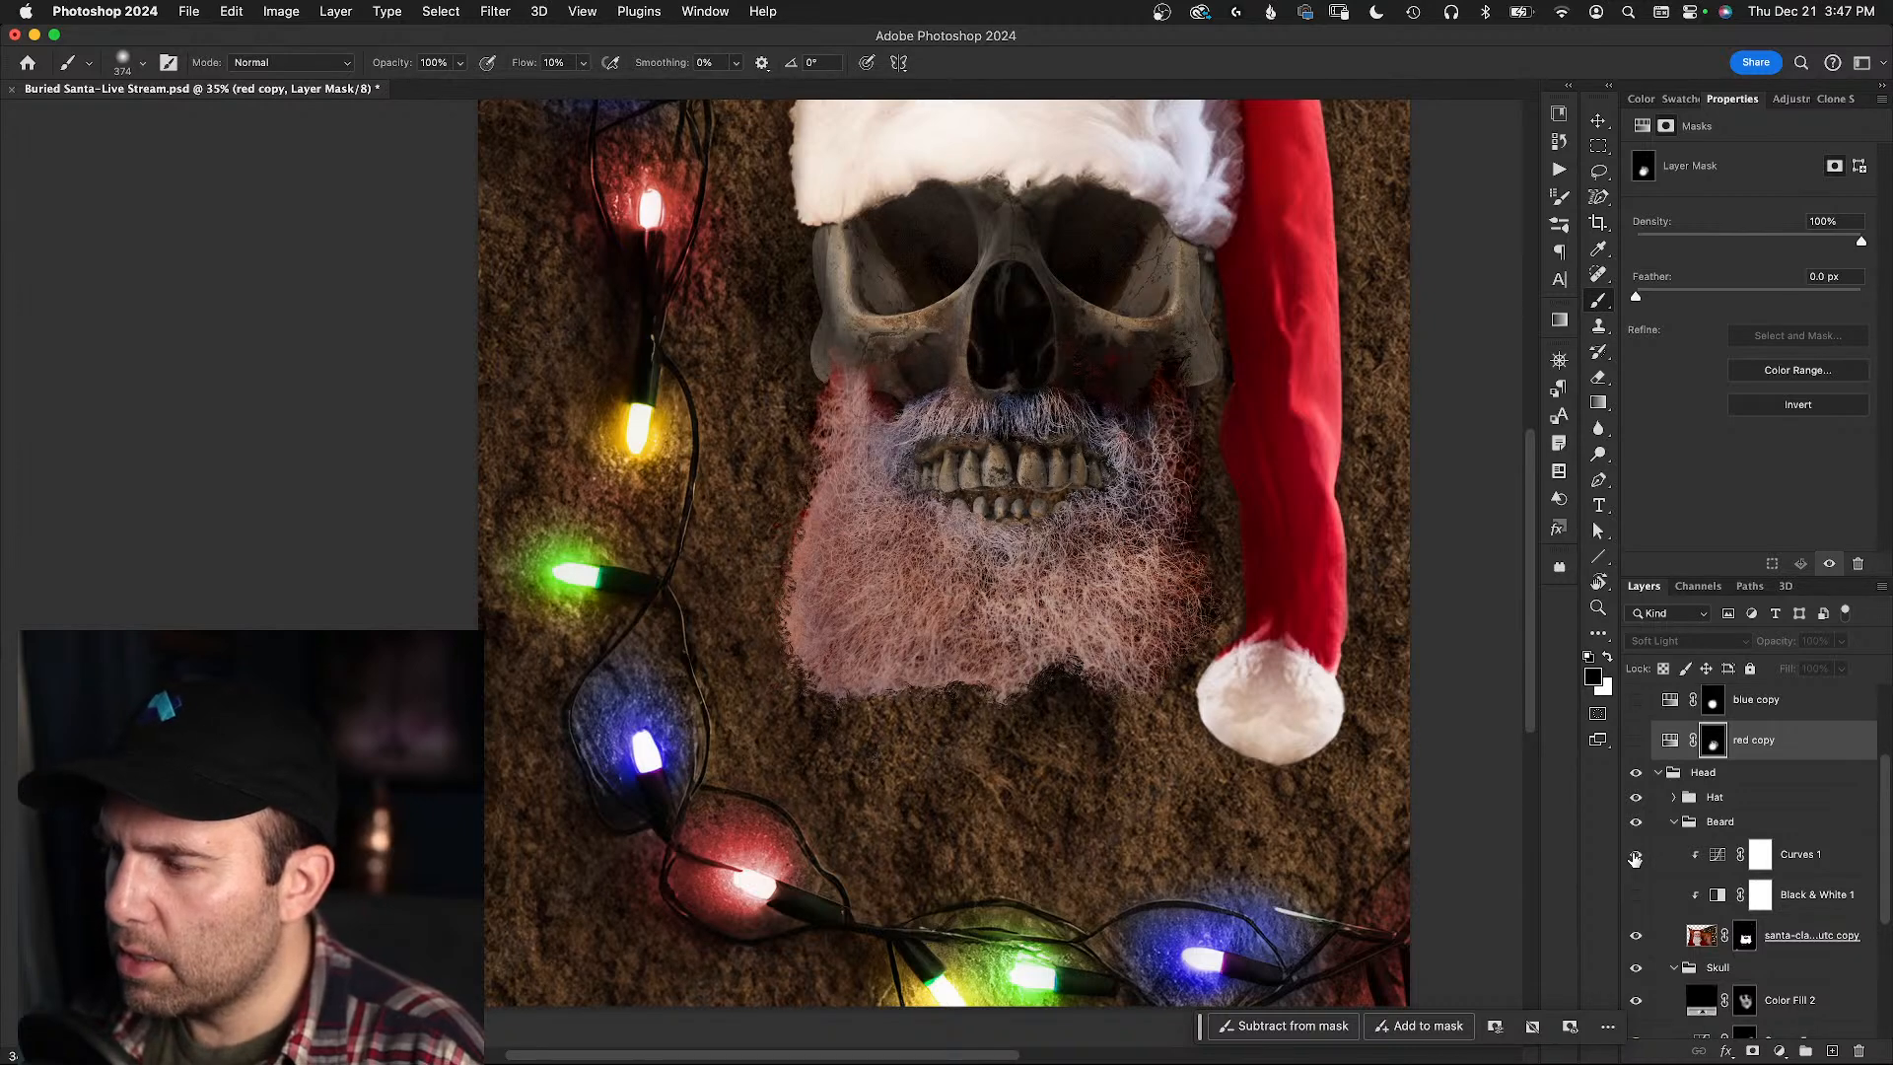
click(1718, 858)
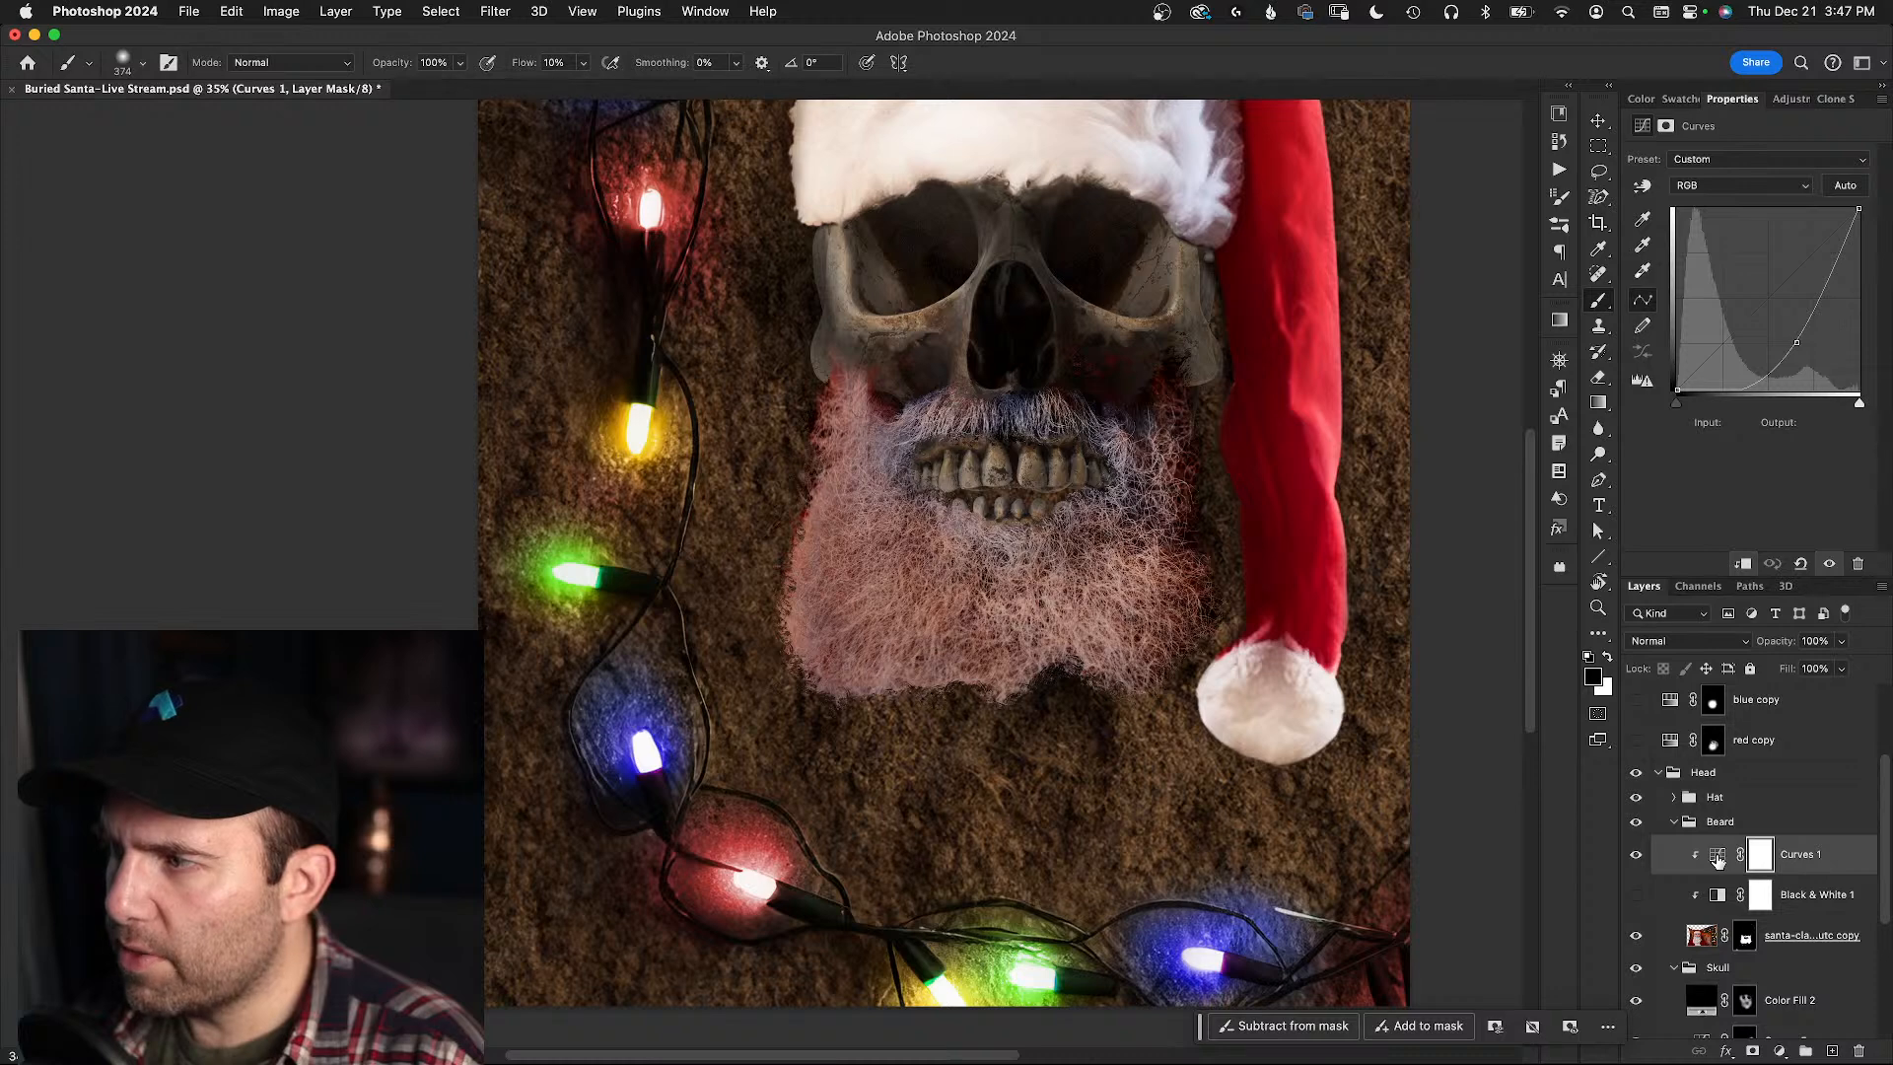
click(1636, 857)
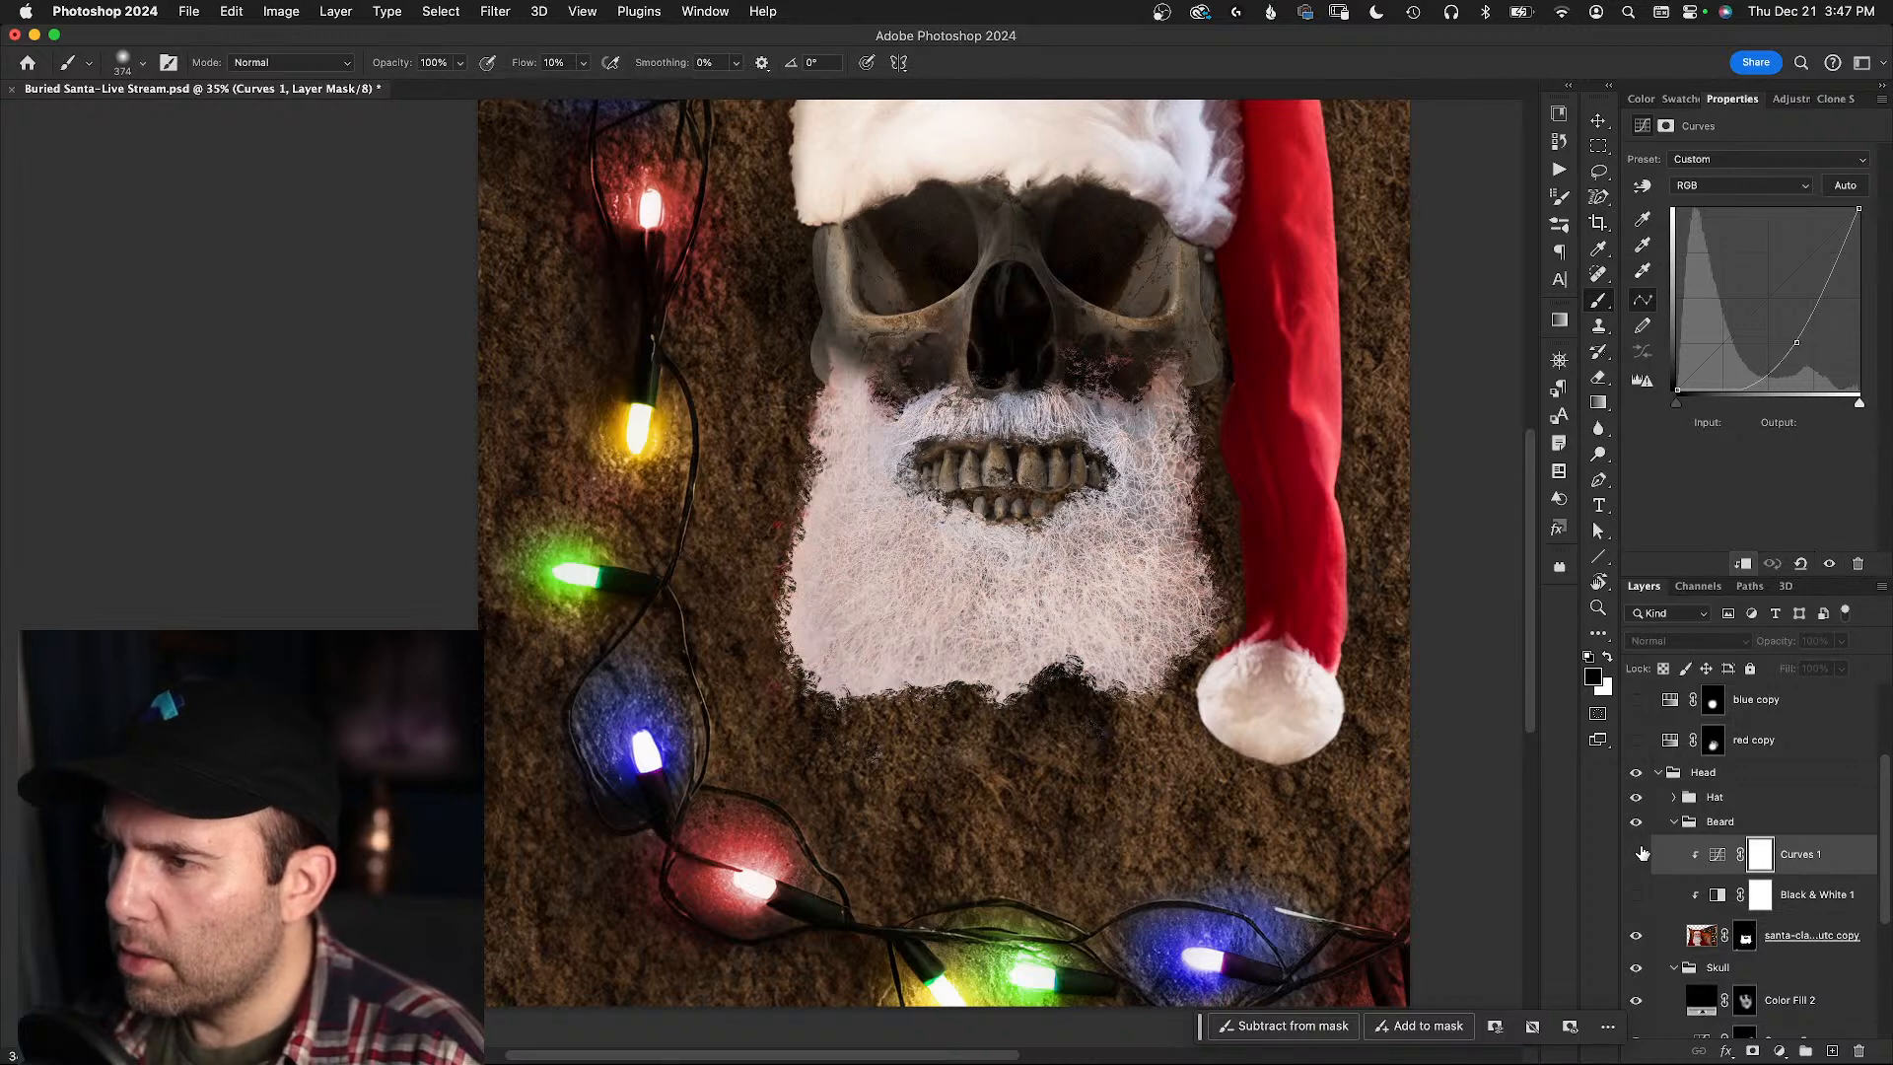
scroll(1641, 853, down, 1)
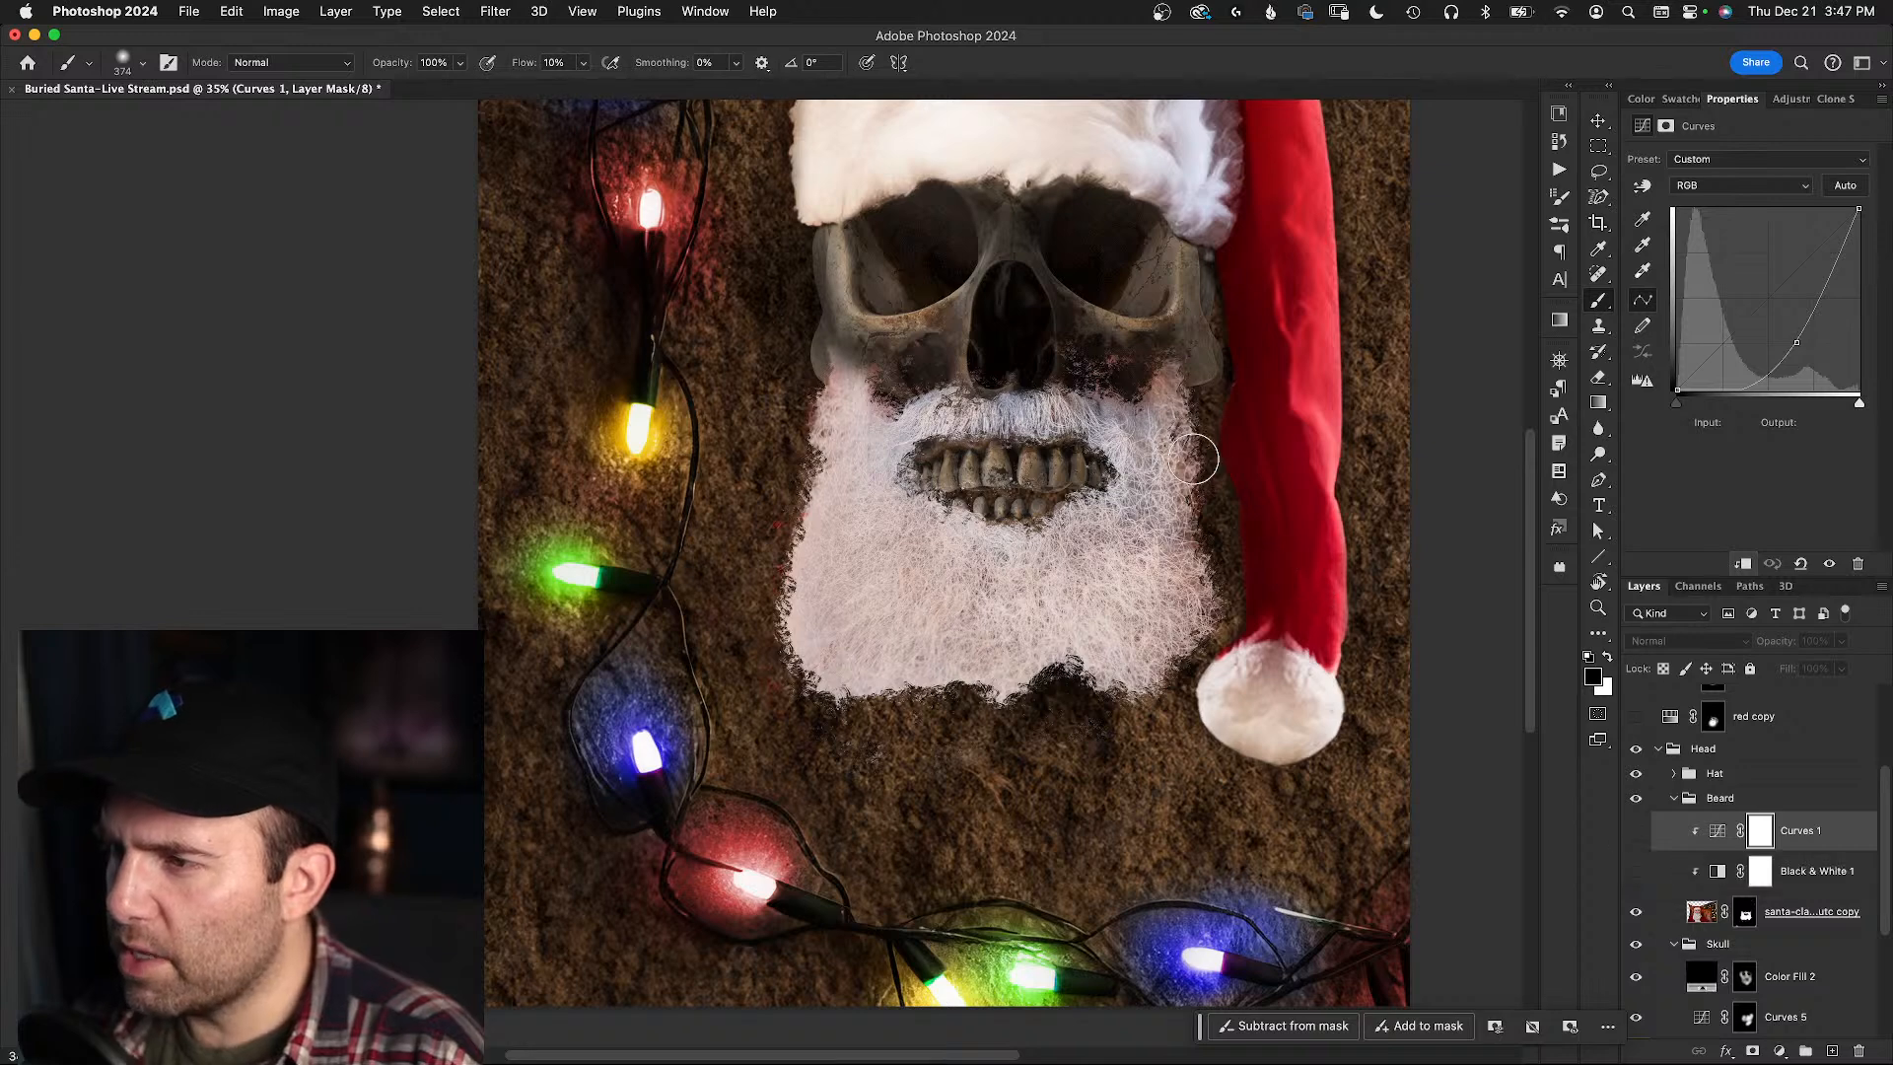
scroll(1634, 892, down, 5)
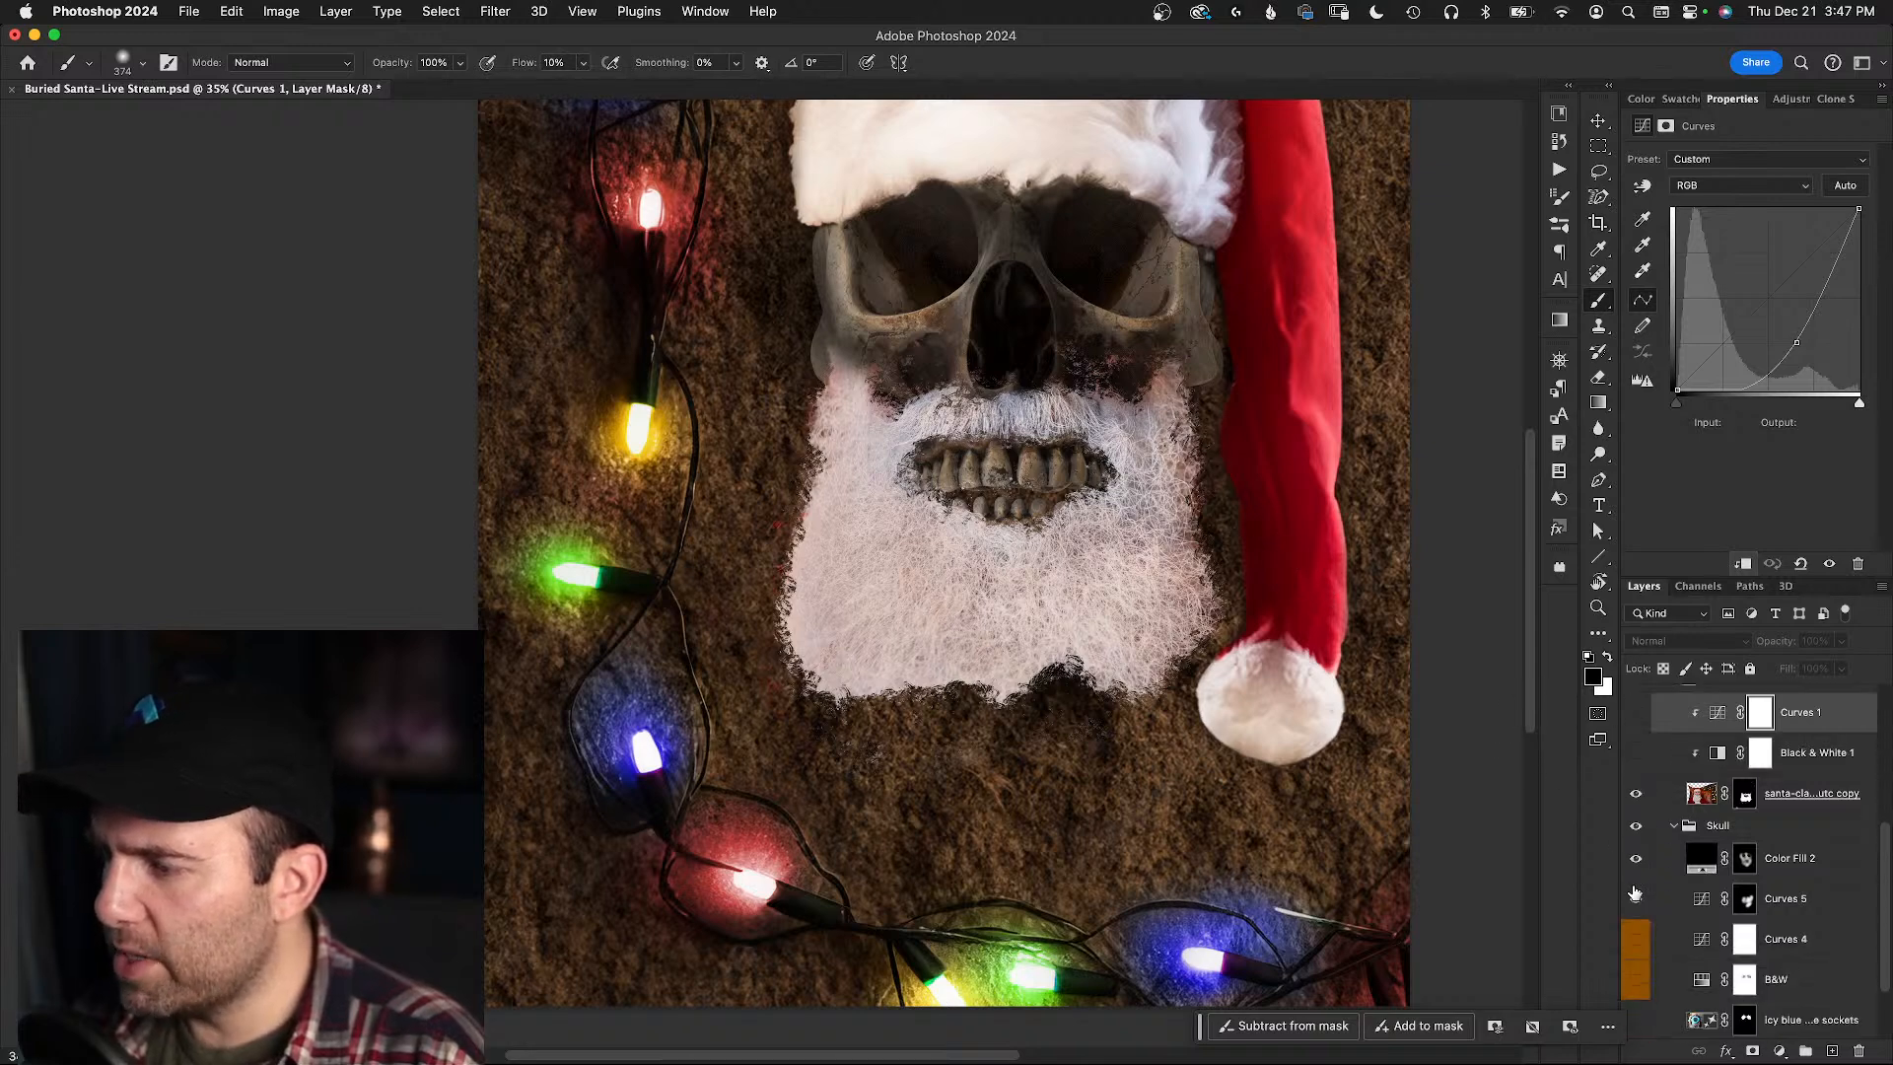
- Toggle the beard photo's layer mask and disable it to examine the original Santa beard's color up close
click(1637, 794)
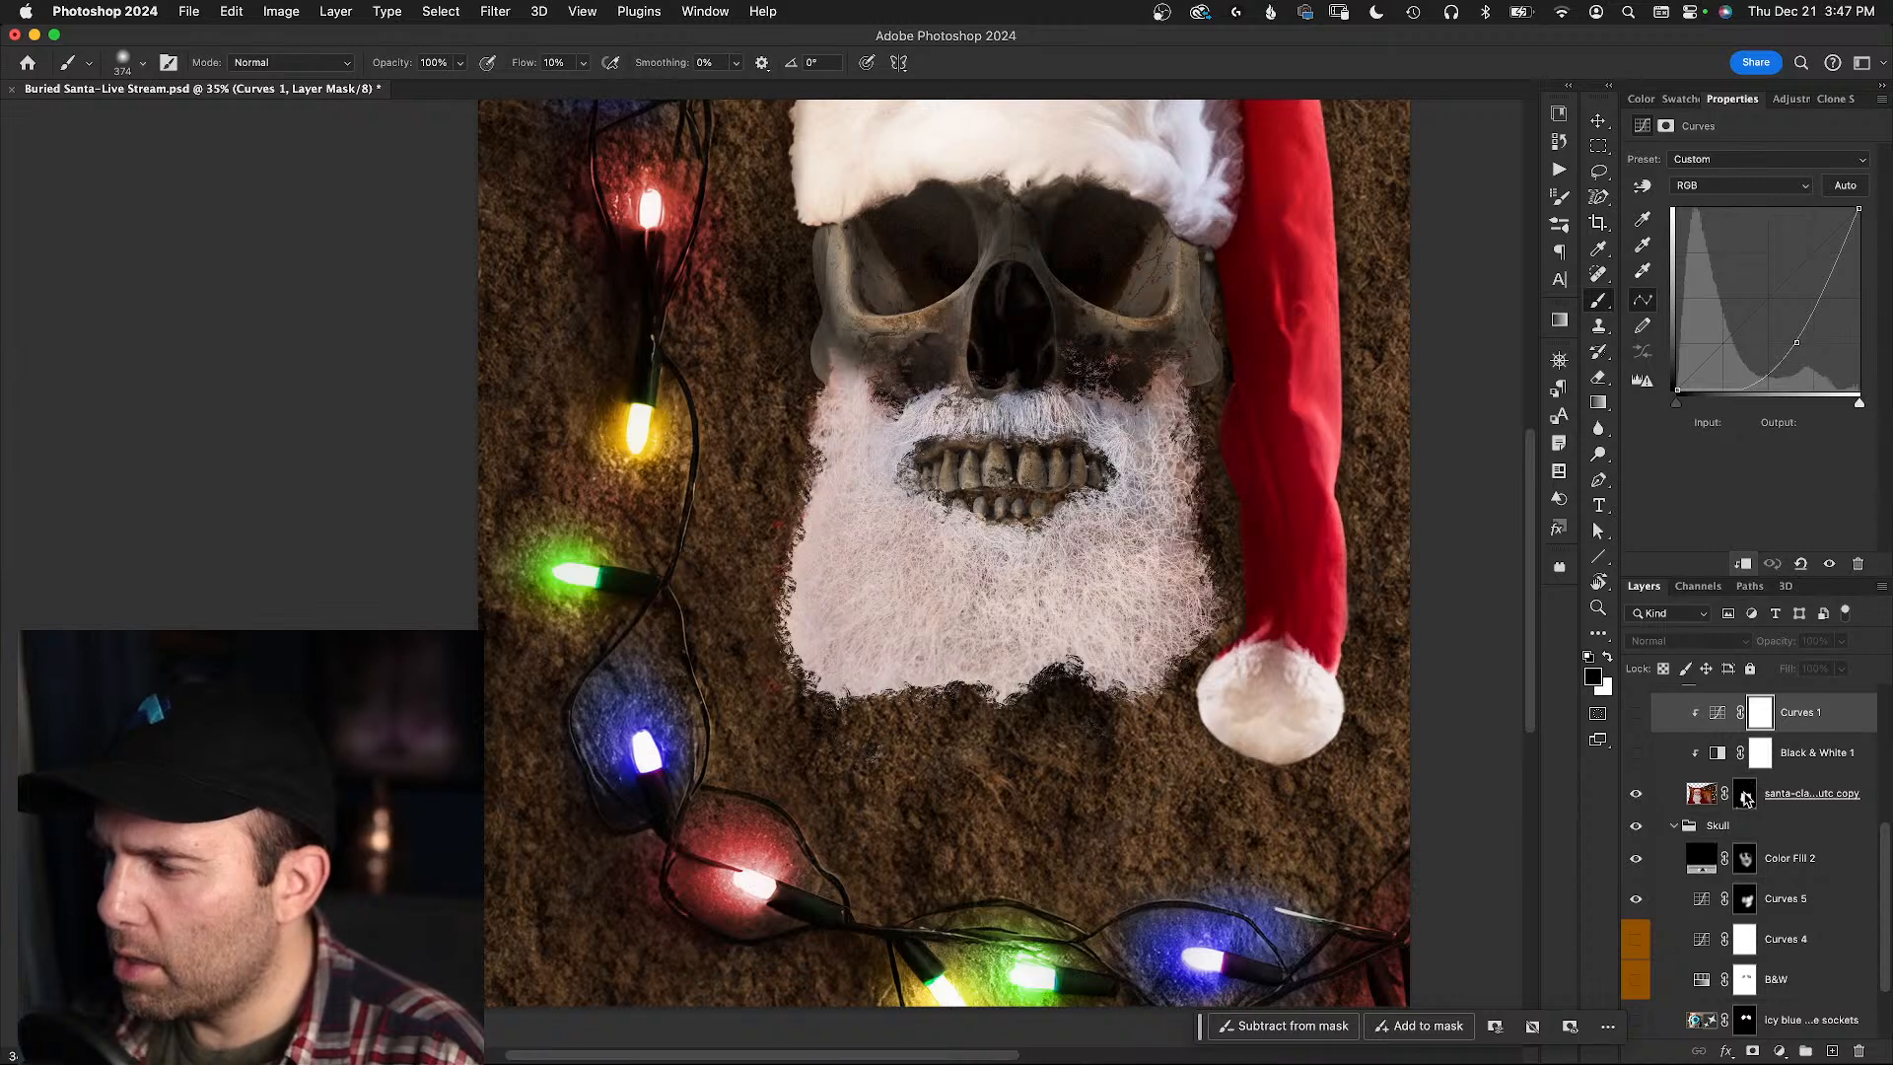
shift+click(1746, 798)
shift+click(1745, 799)
shift+click(1746, 798)
shift+click(1745, 798)
shift+click(1746, 798)
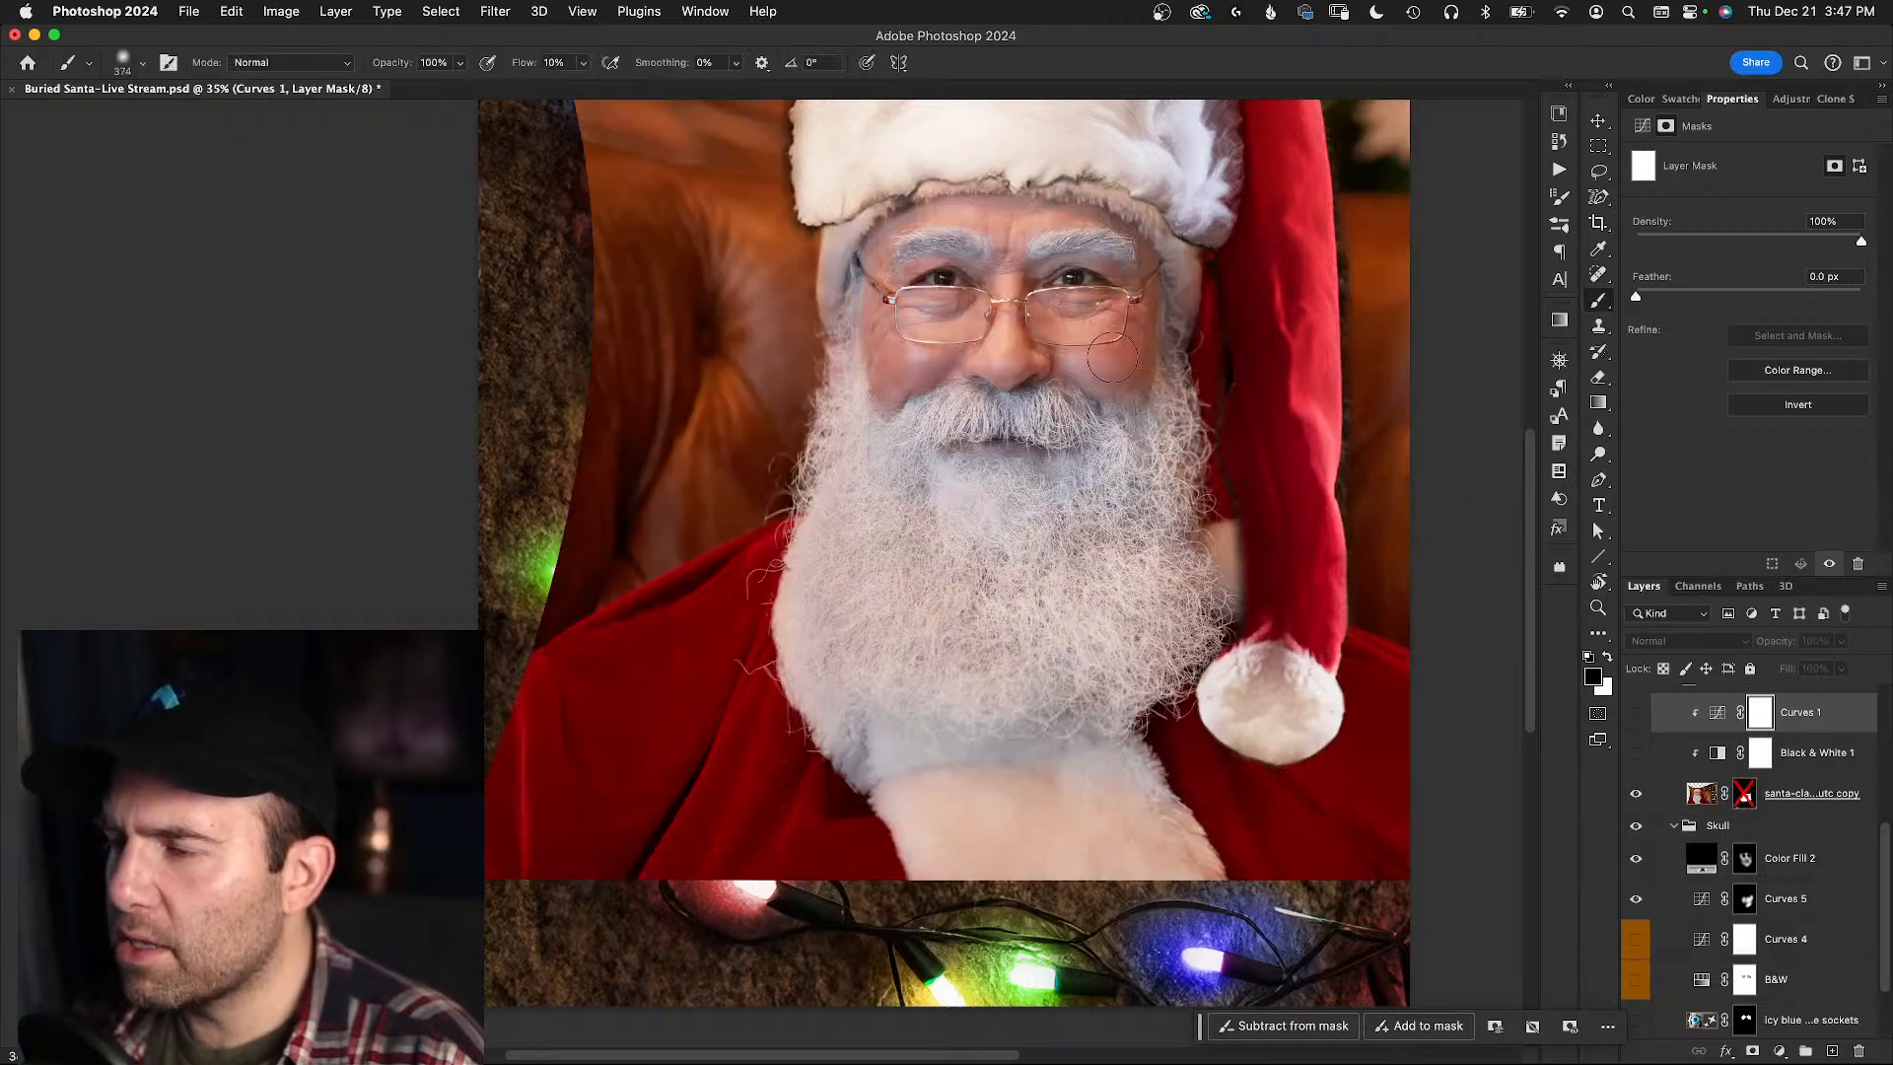
super+click(1155, 361)
key(BackSpace)
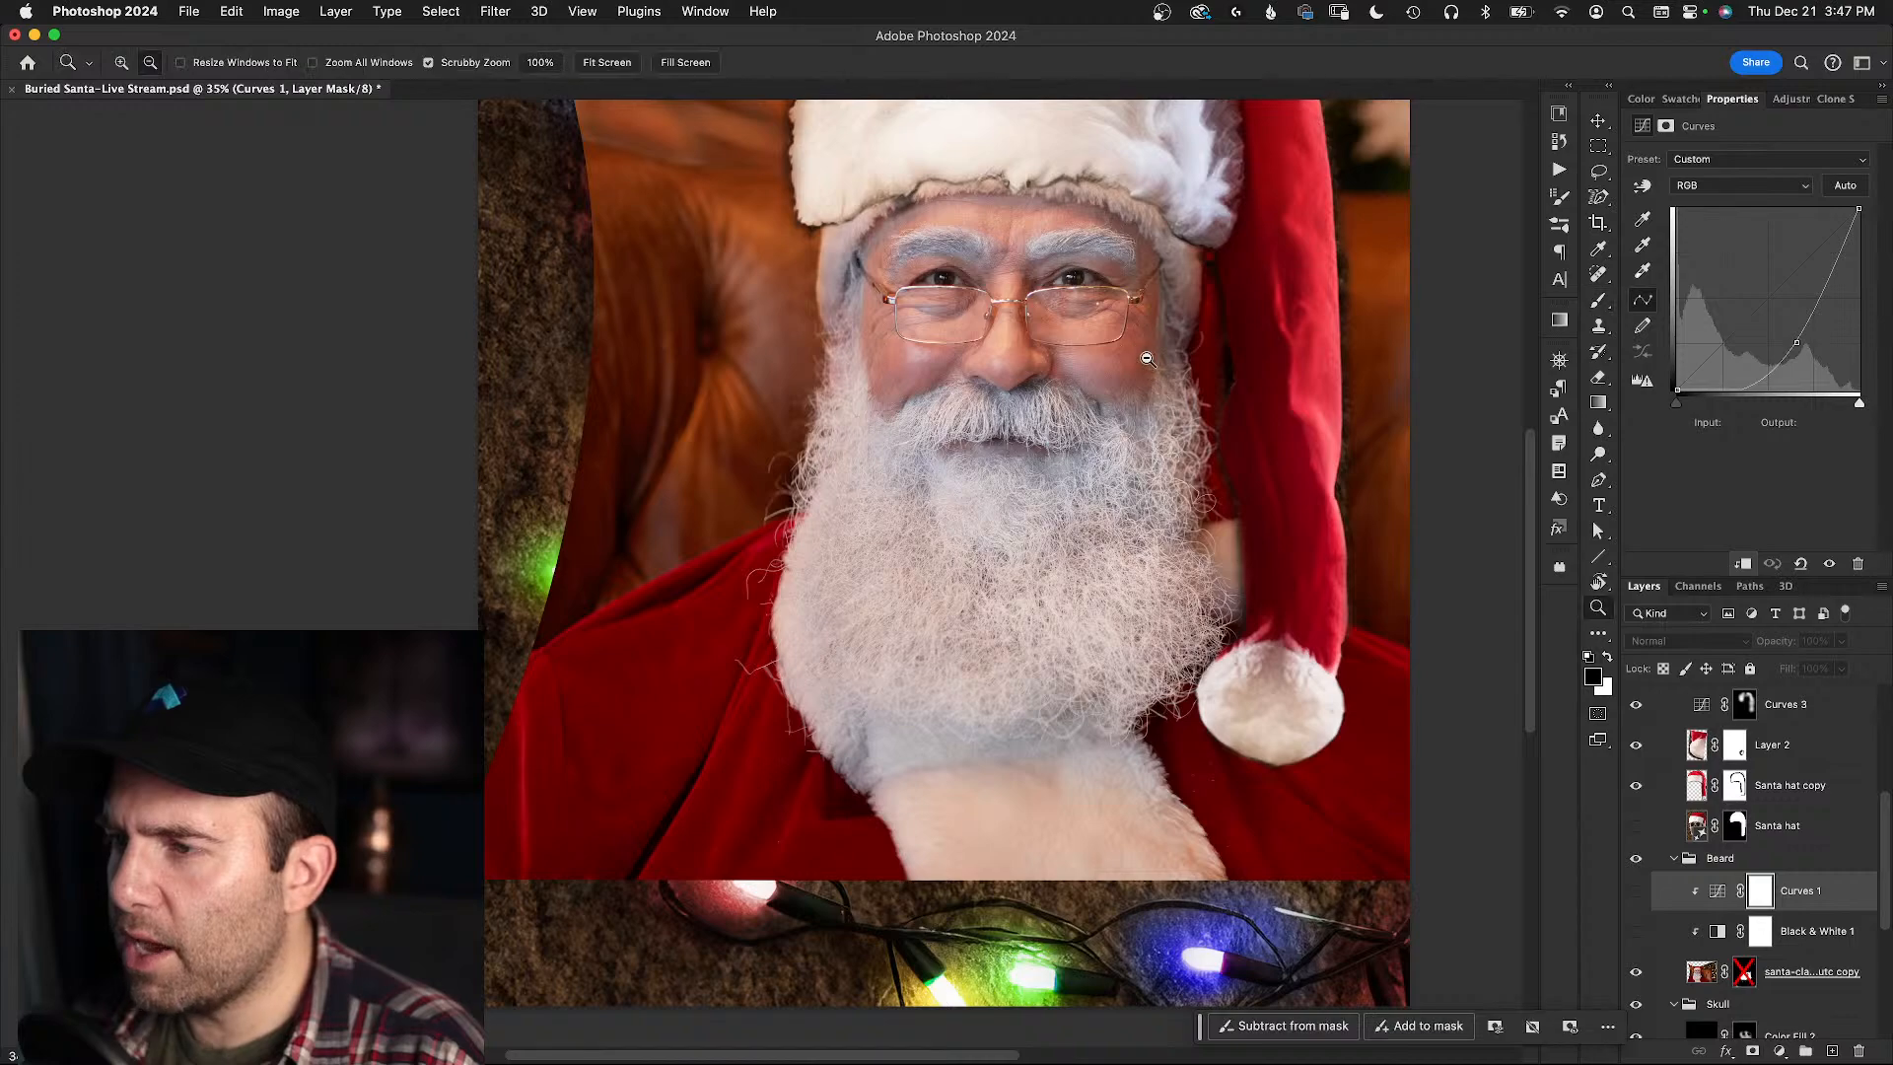
drag(1118, 361, 1170, 361)
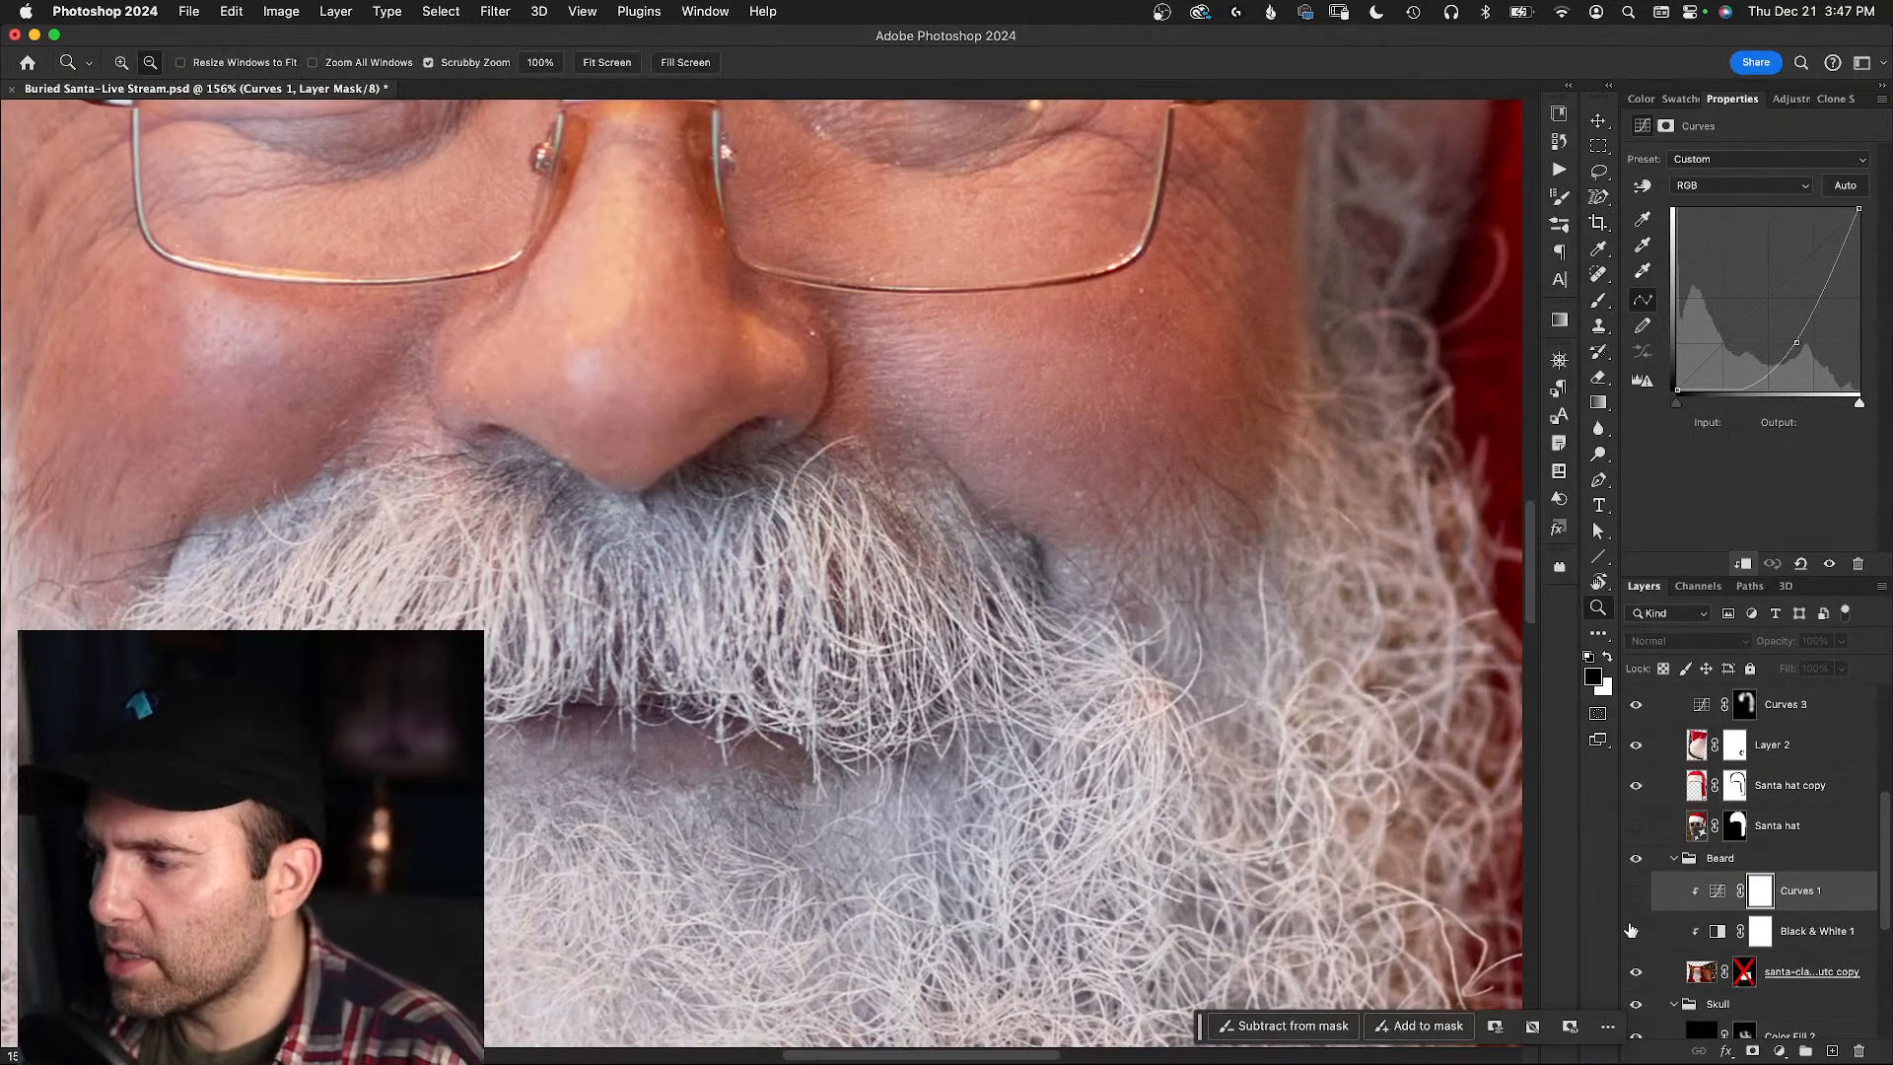
- Re-enable the beard photo's layer mask and show the Black & White 1 and Curves 1 adjustments to neutralize the beard
shift+click(1744, 972)
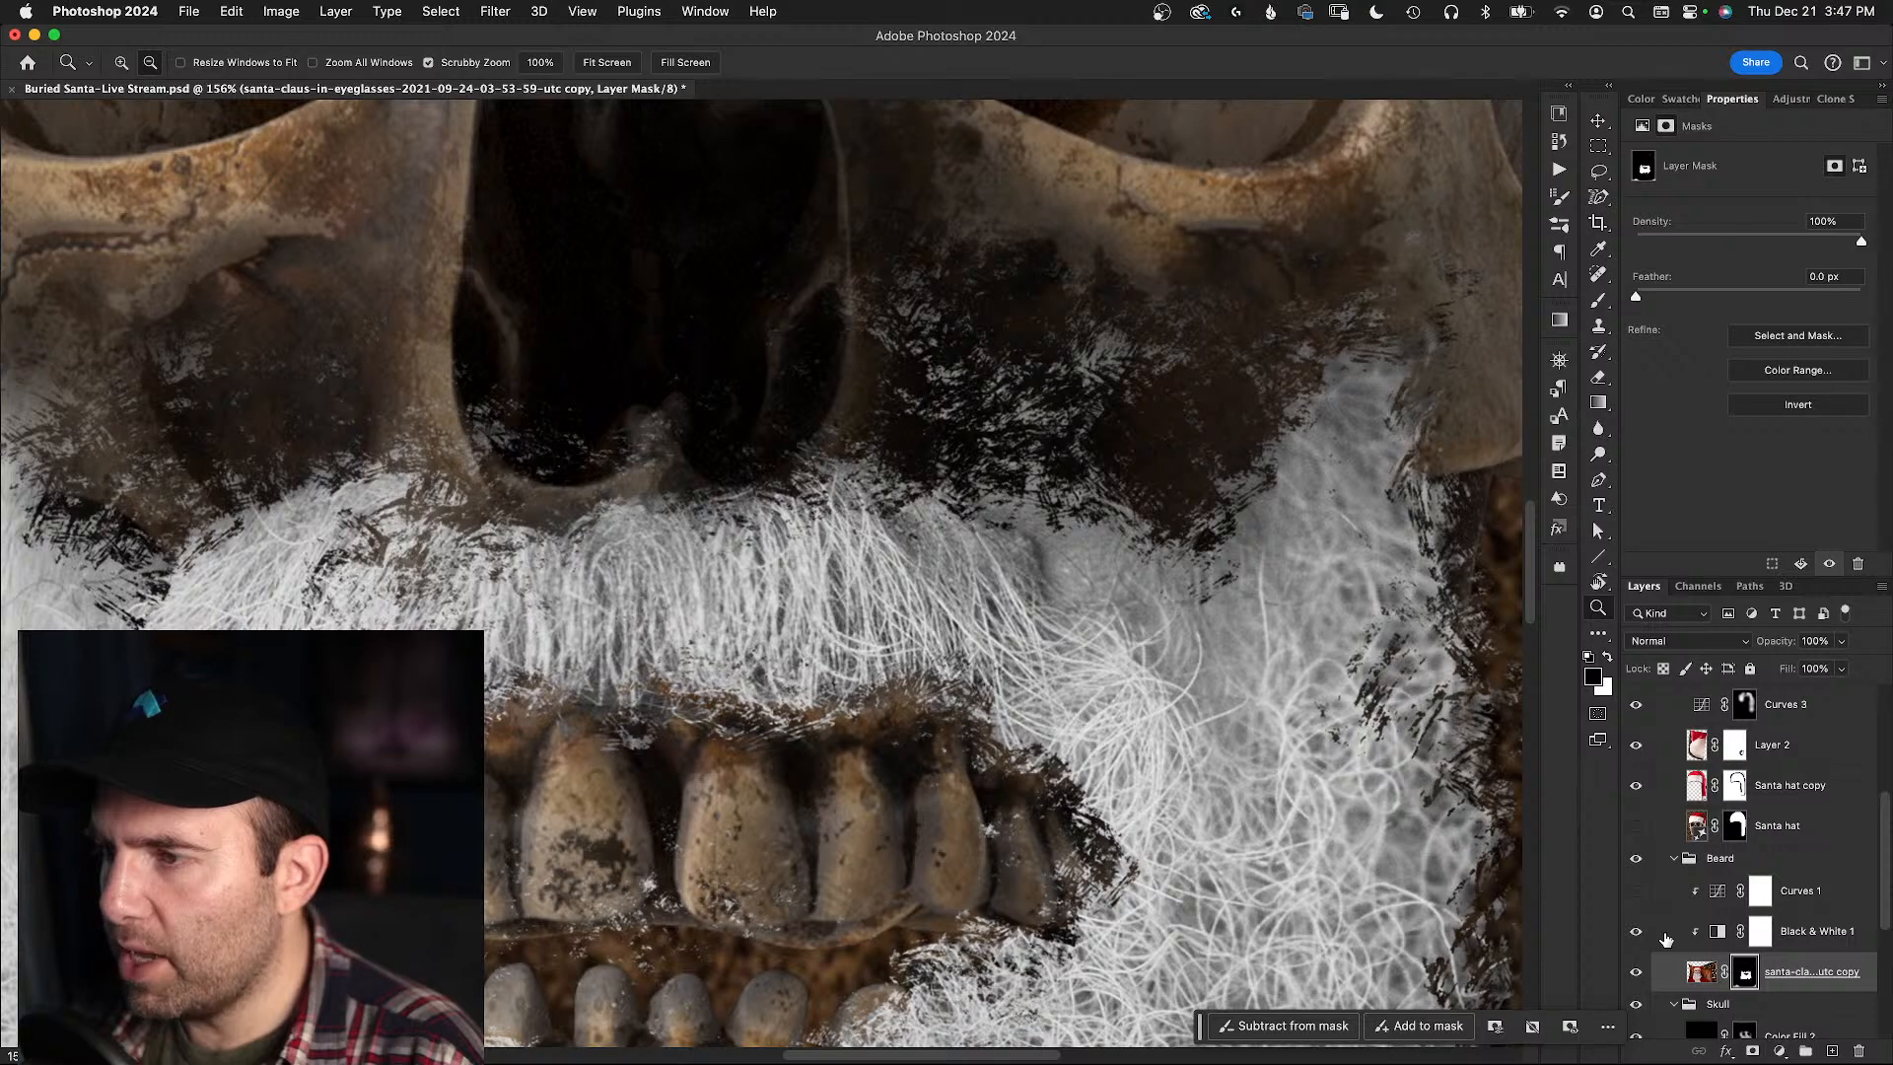
drag(1303, 560, 1196, 578)
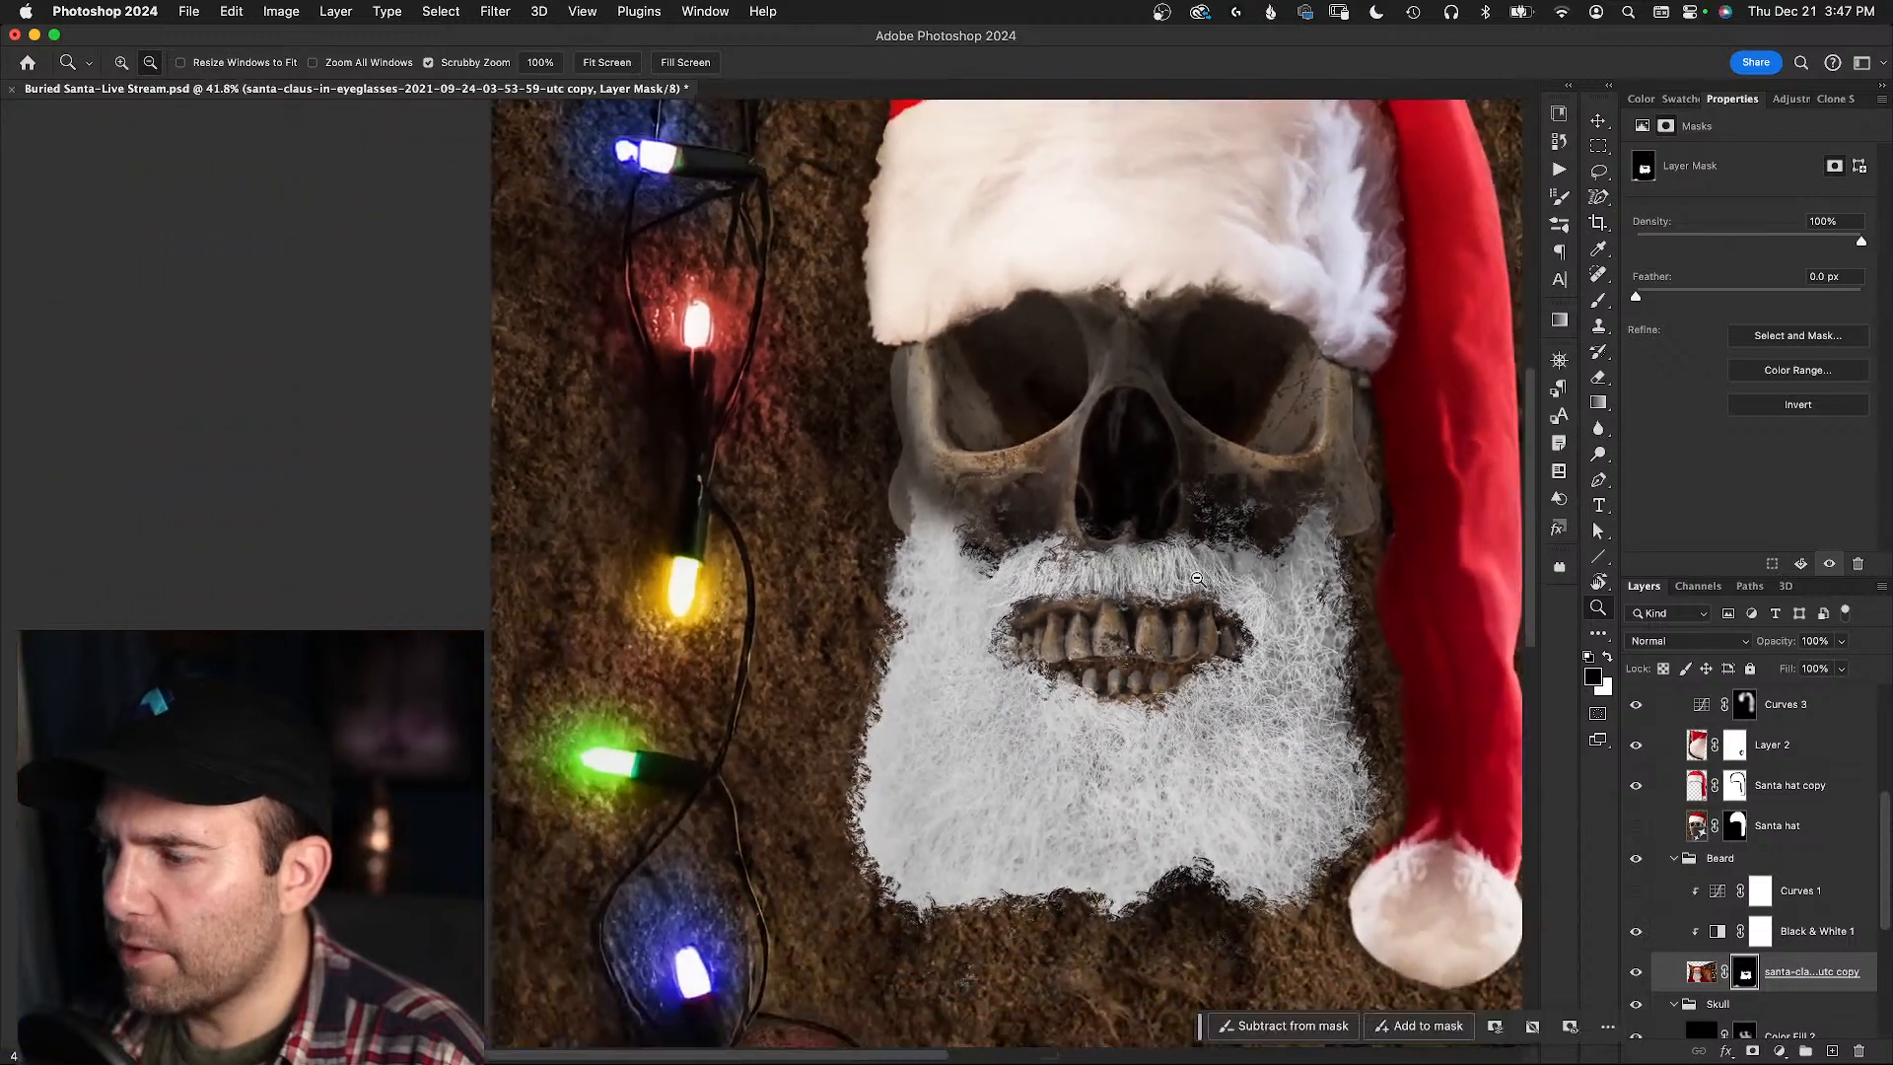
click(1720, 932)
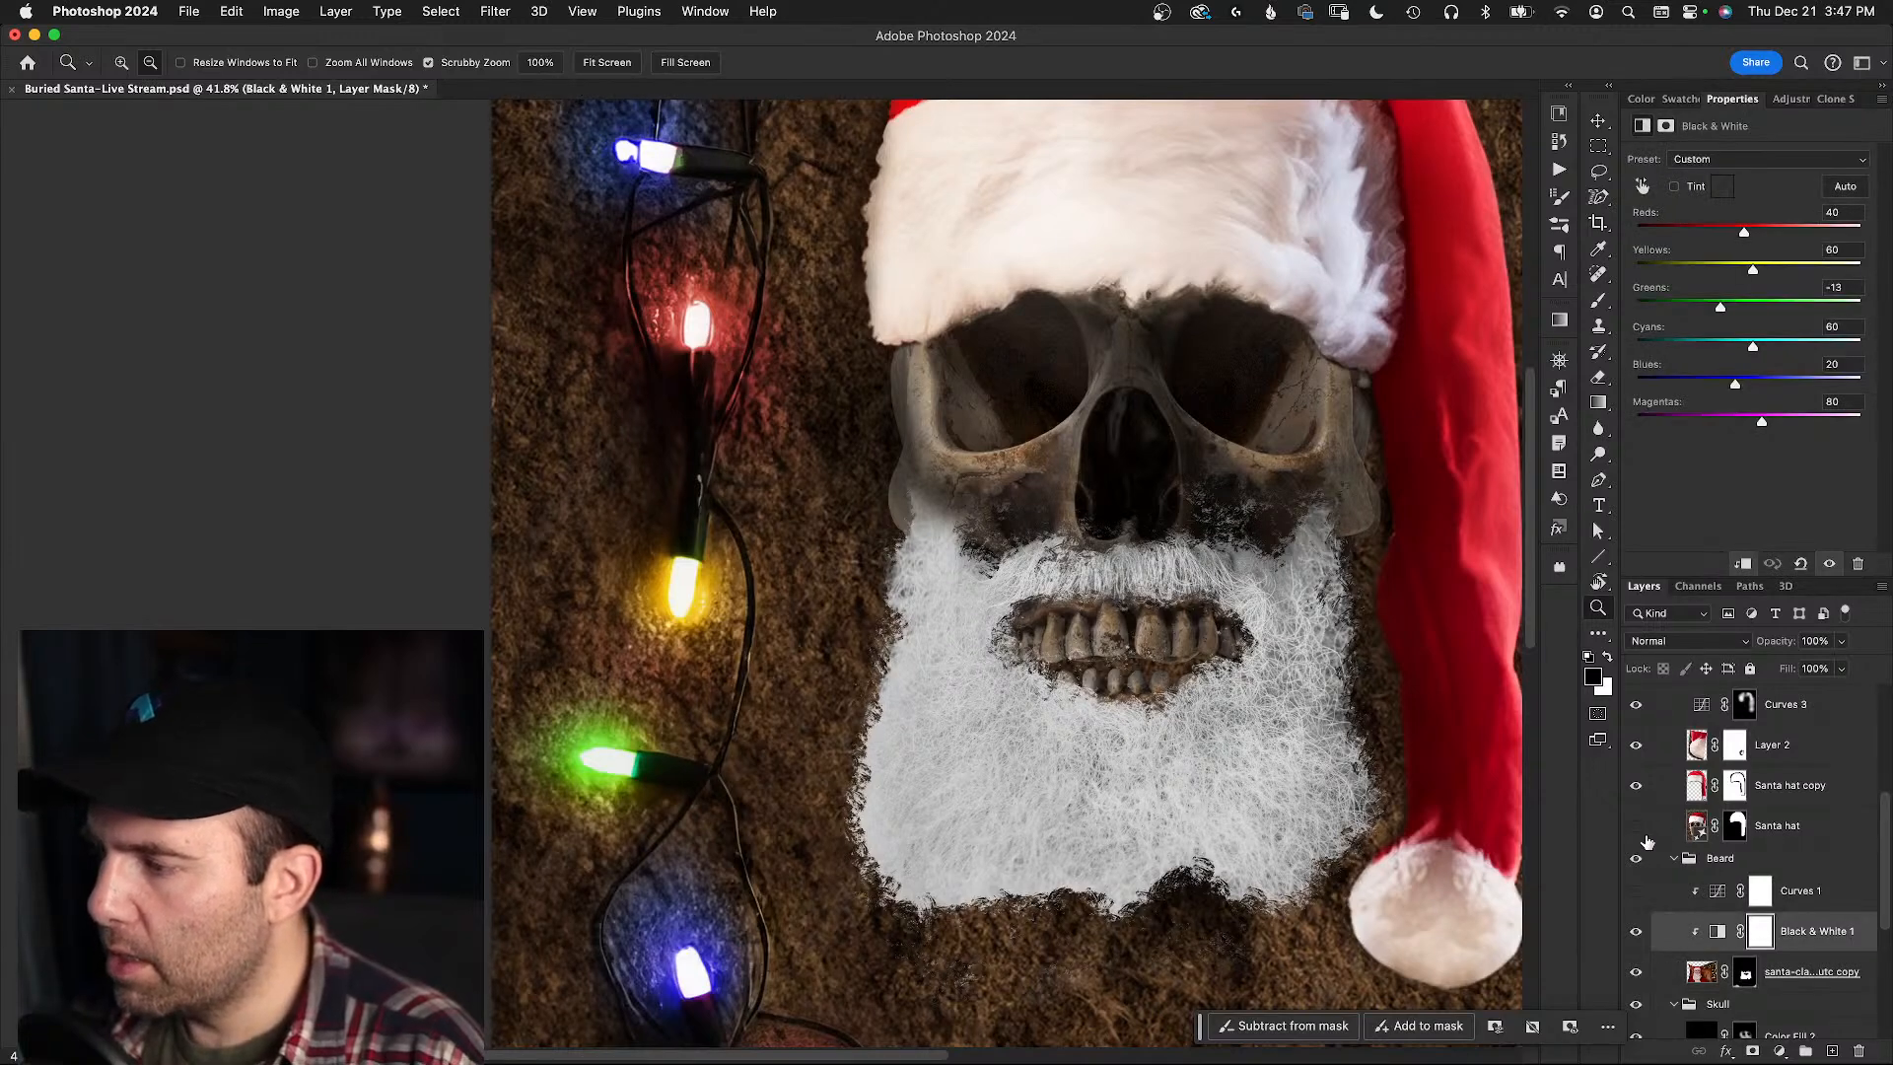
scroll(1646, 841, up, 1)
click(1638, 916)
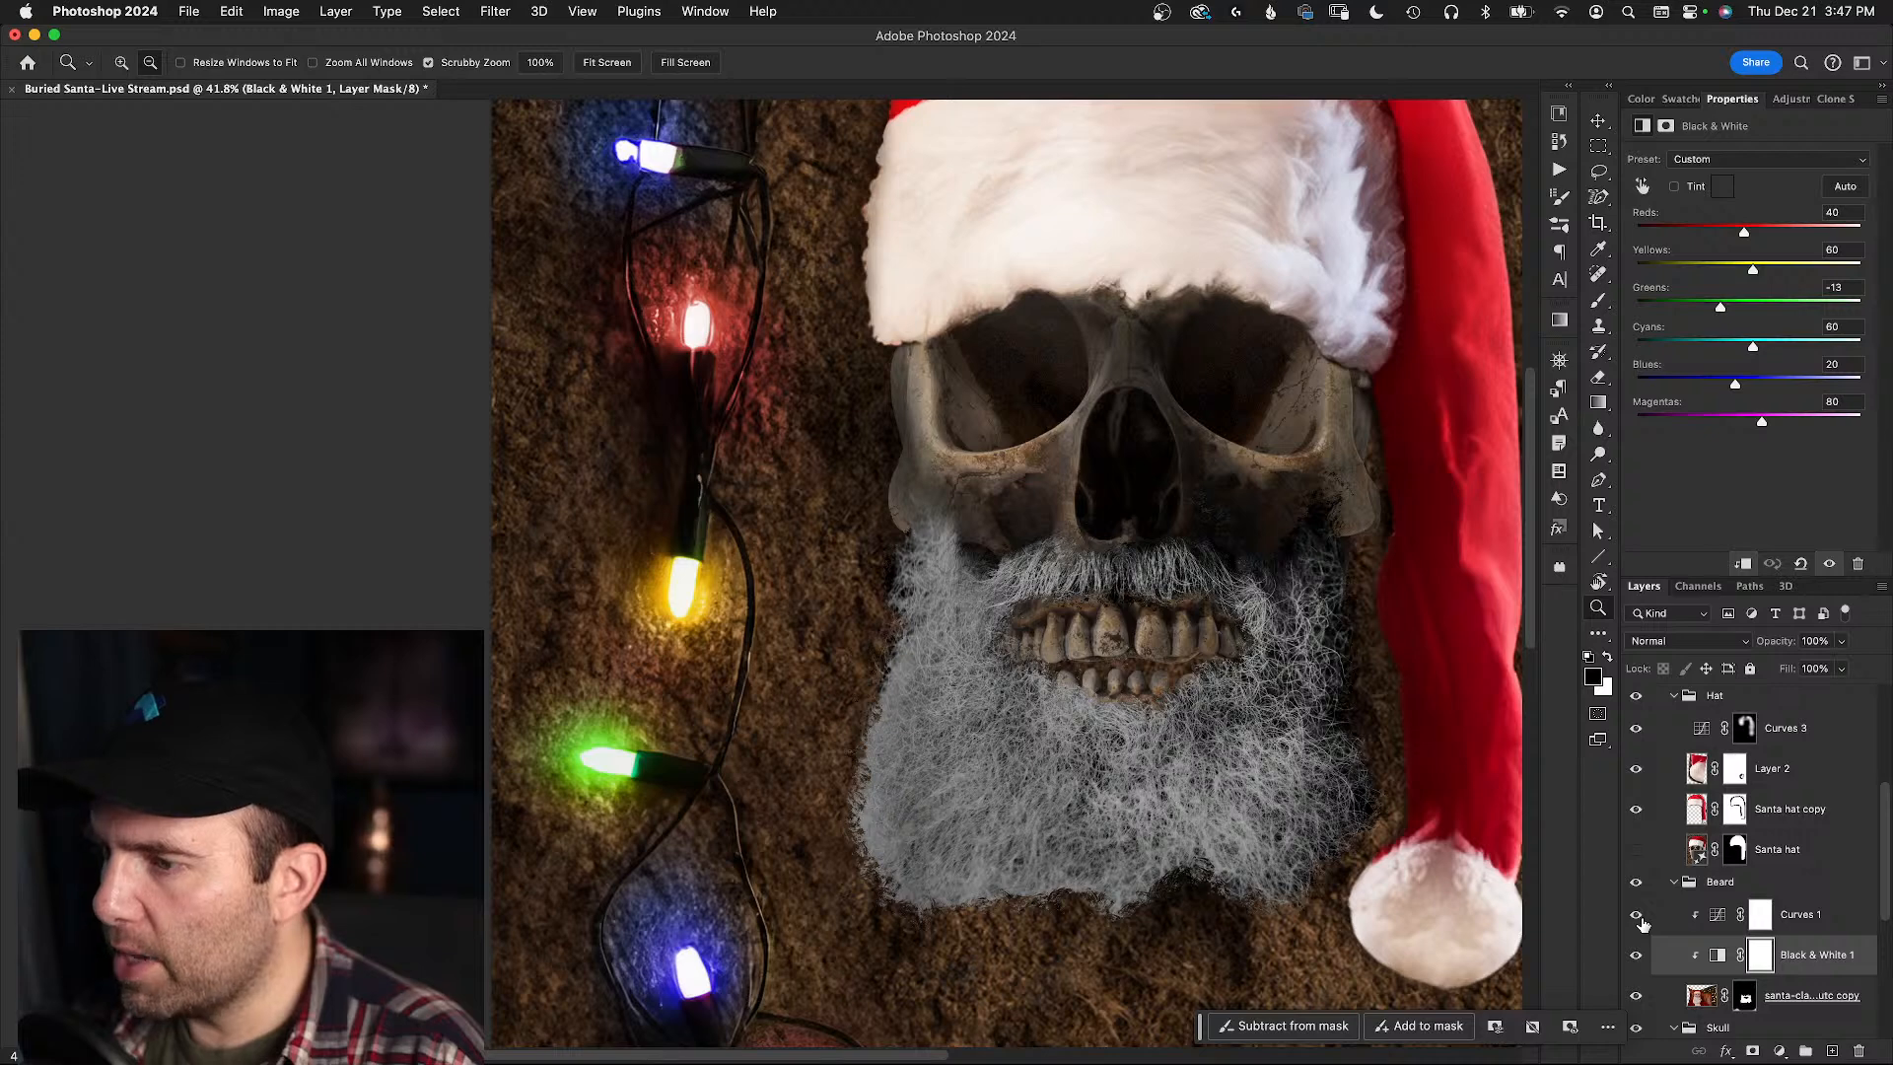
- Toggle the Beard group's visibility to compare the result, and collapse the group
scroll(1649, 920, up, 1)
scroll(1649, 921, up, 1)
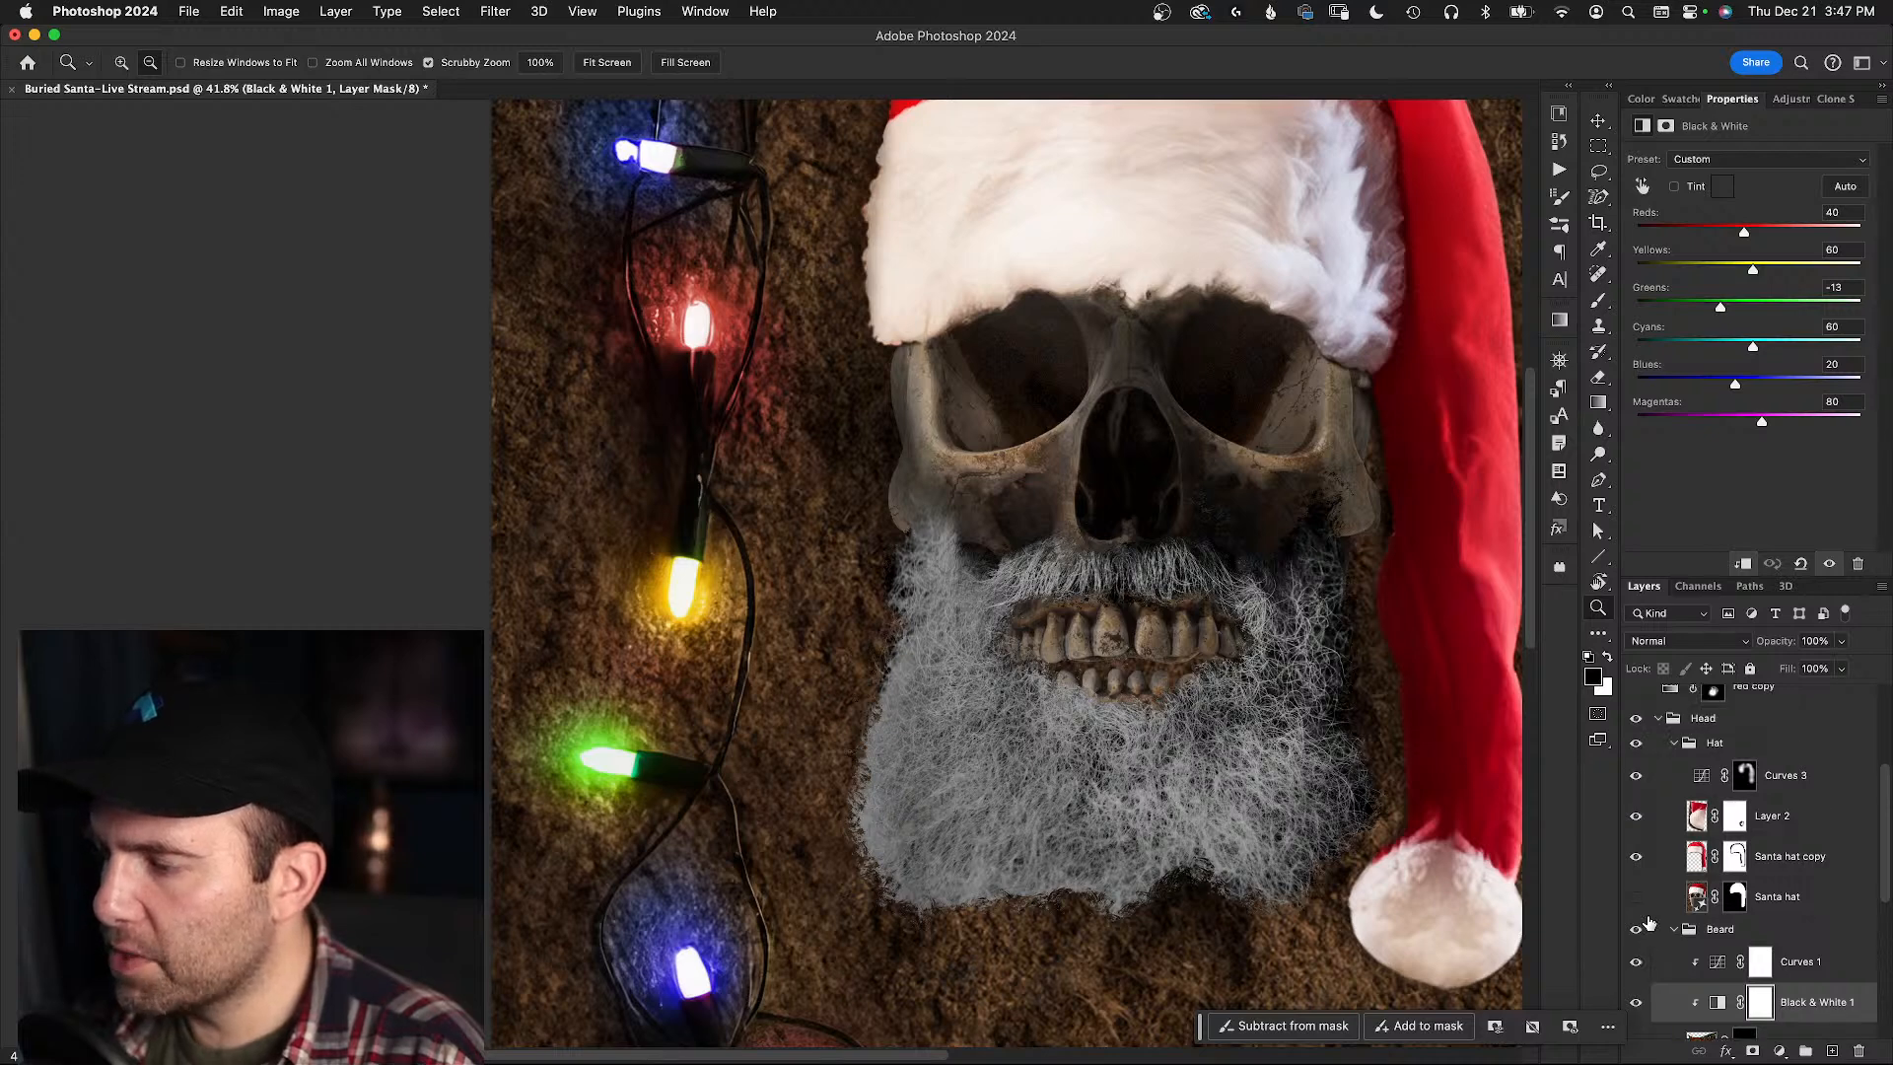
click(1635, 931)
click(1635, 930)
click(1674, 930)
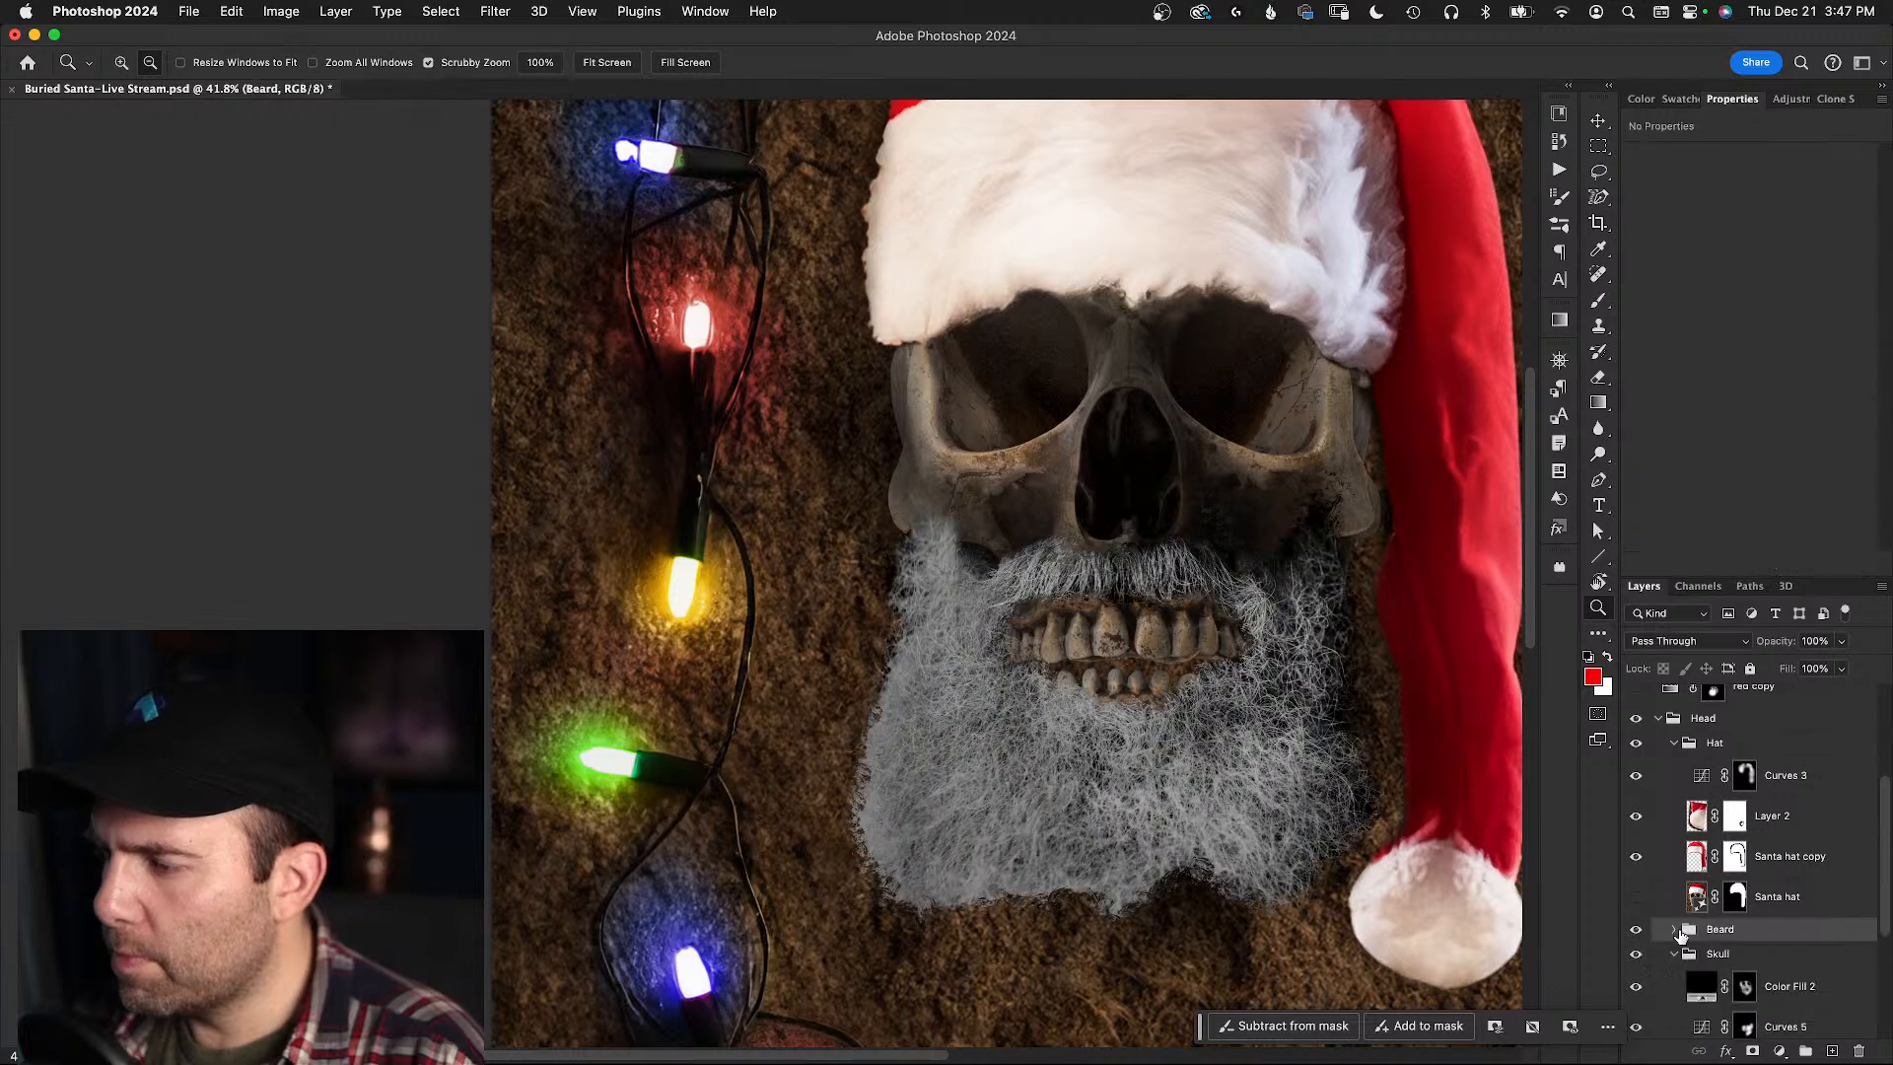
- Show the red copy and blue copy Hue/Saturation layers again over the desaturated beard
scroll(1696, 826, up, 1)
scroll(1696, 826, up, 2)
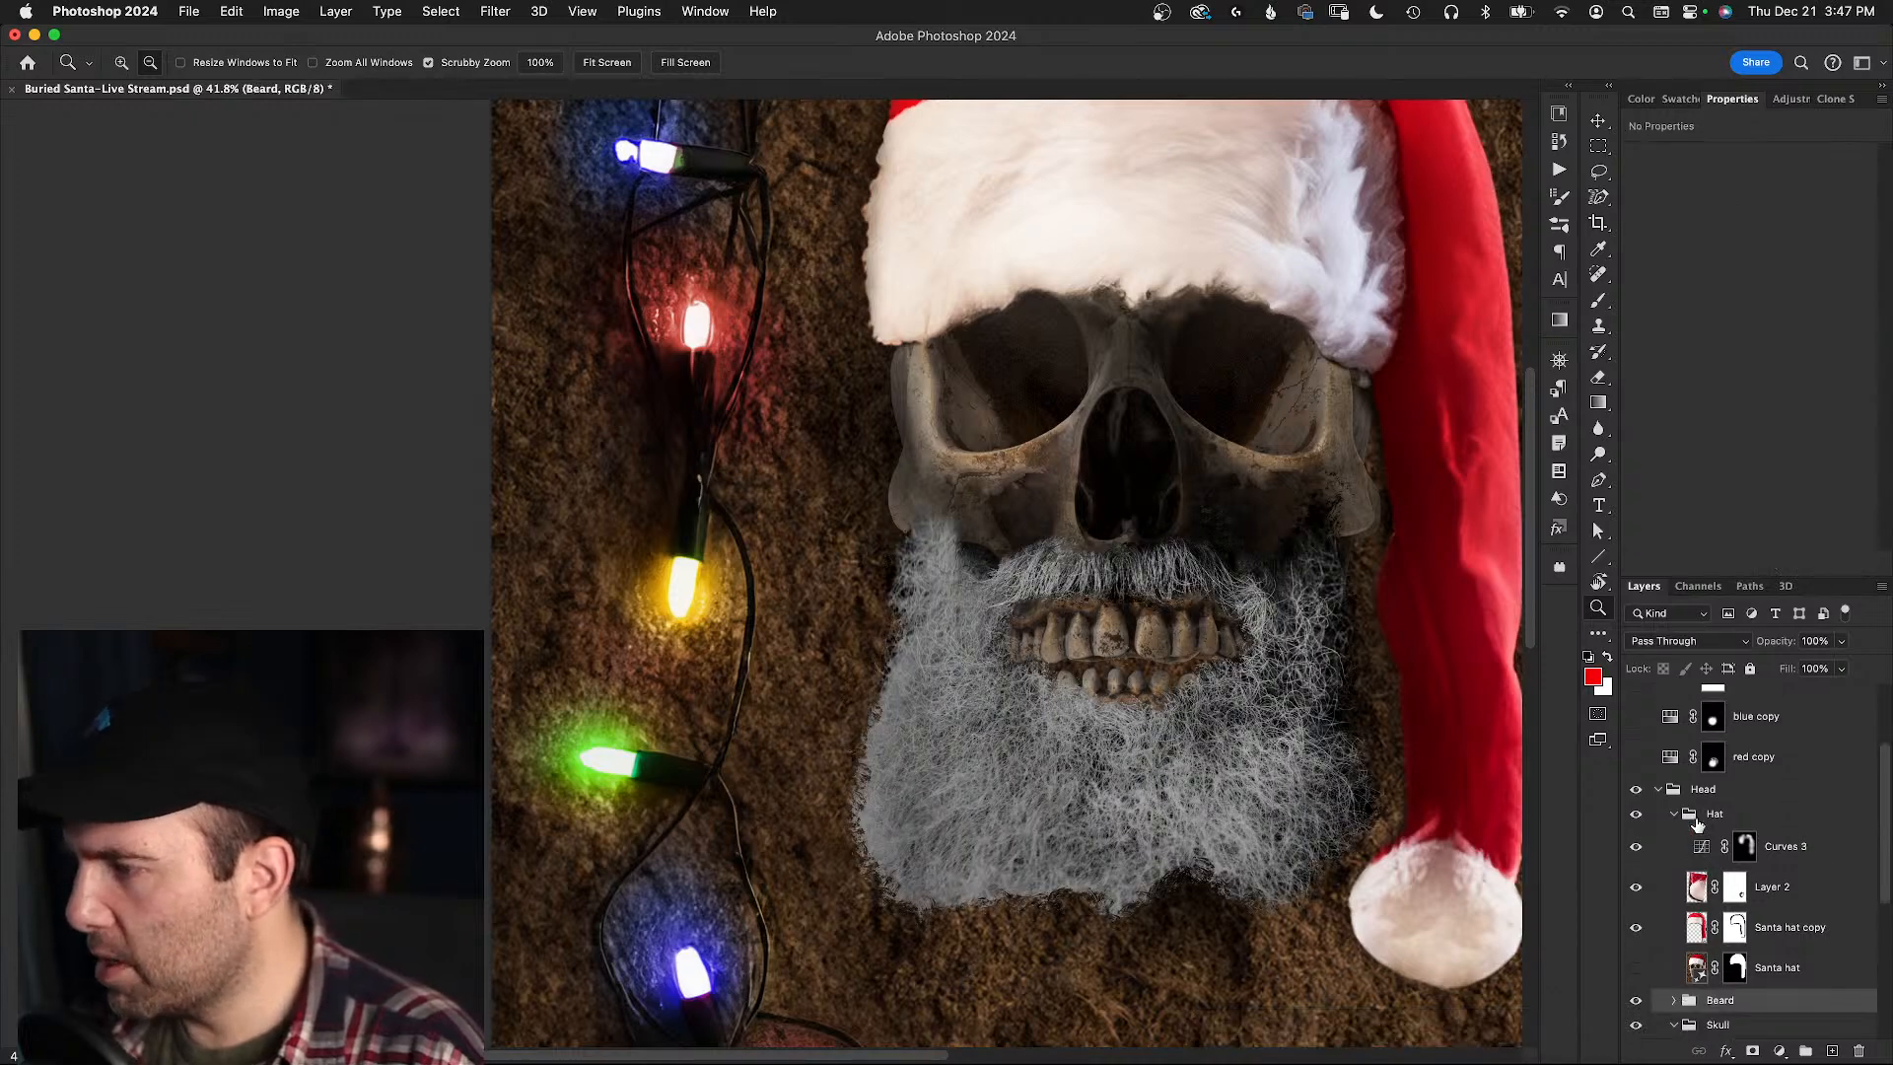
click(1668, 757)
click(1636, 758)
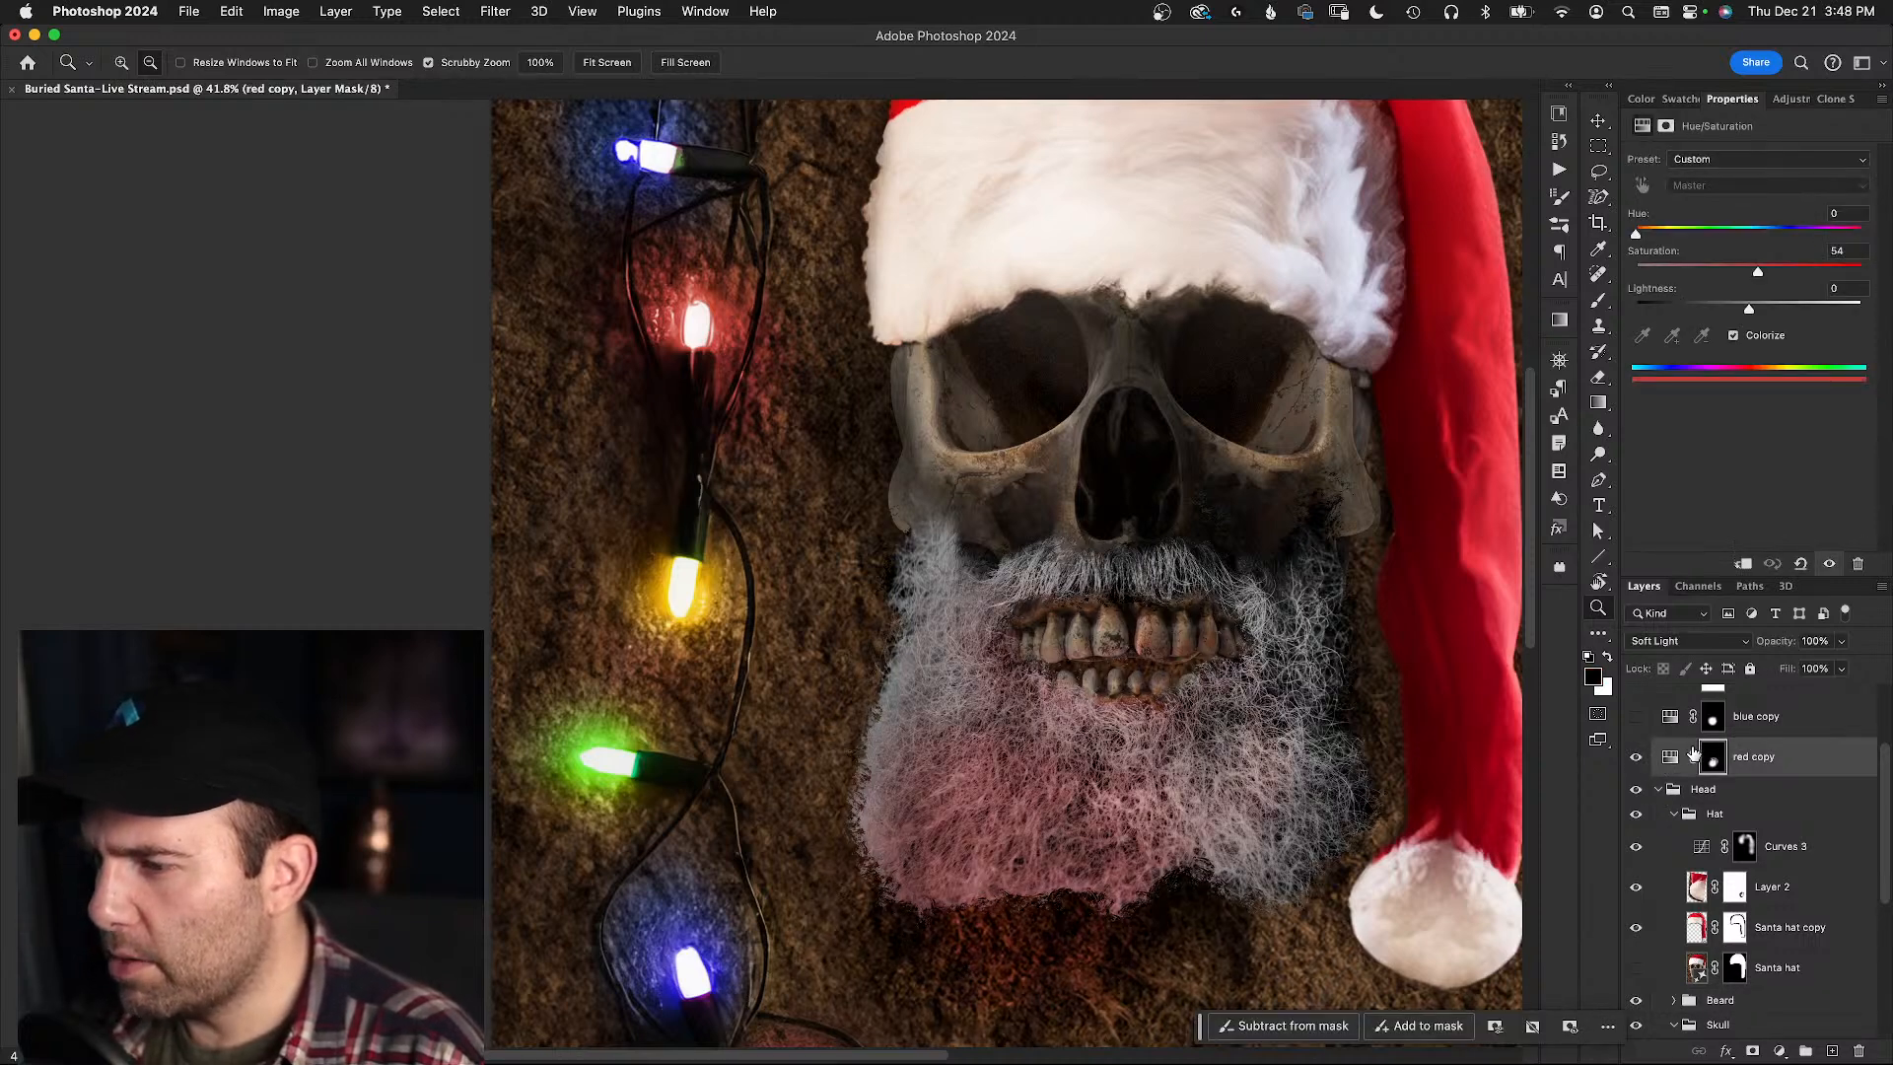
scroll(1692, 749, up, 1)
click(1636, 742)
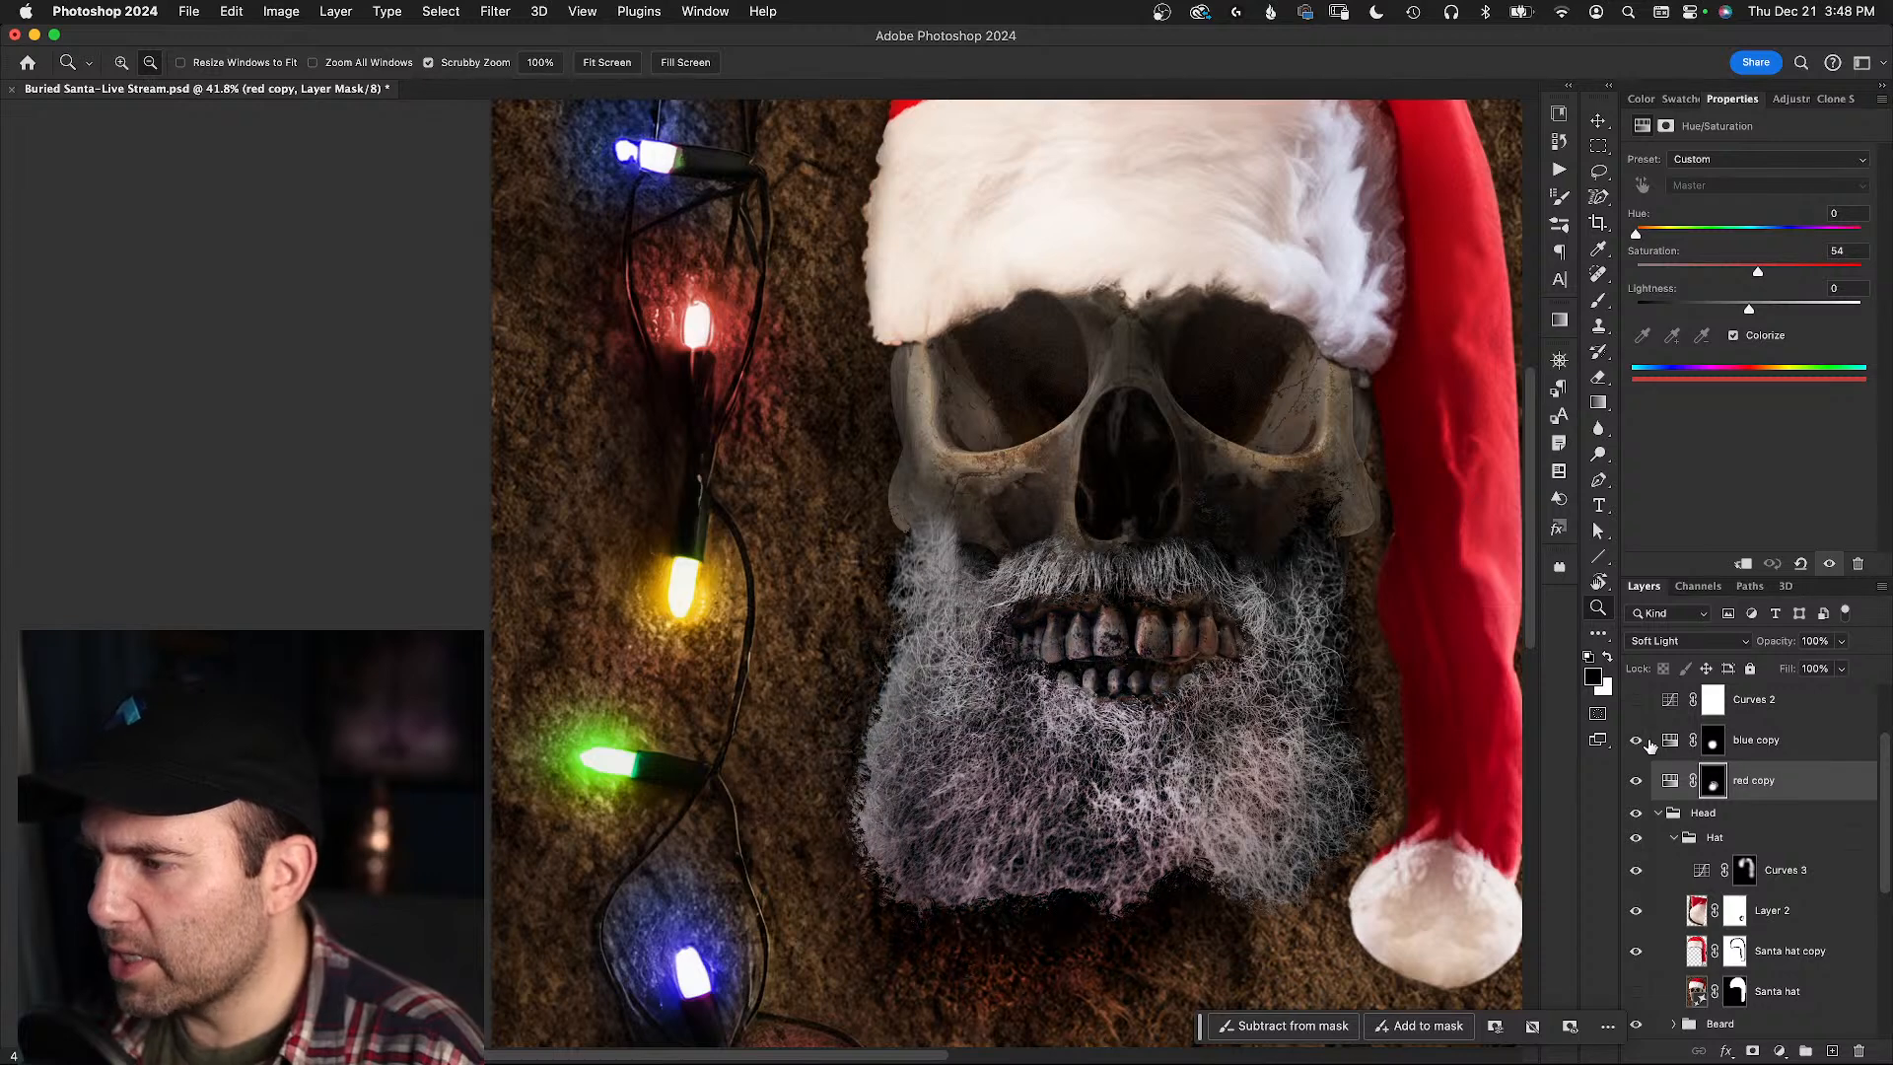
- Change the blue copy layer's blend mode to Soft Light and select the red copy layer's mask
click(1670, 745)
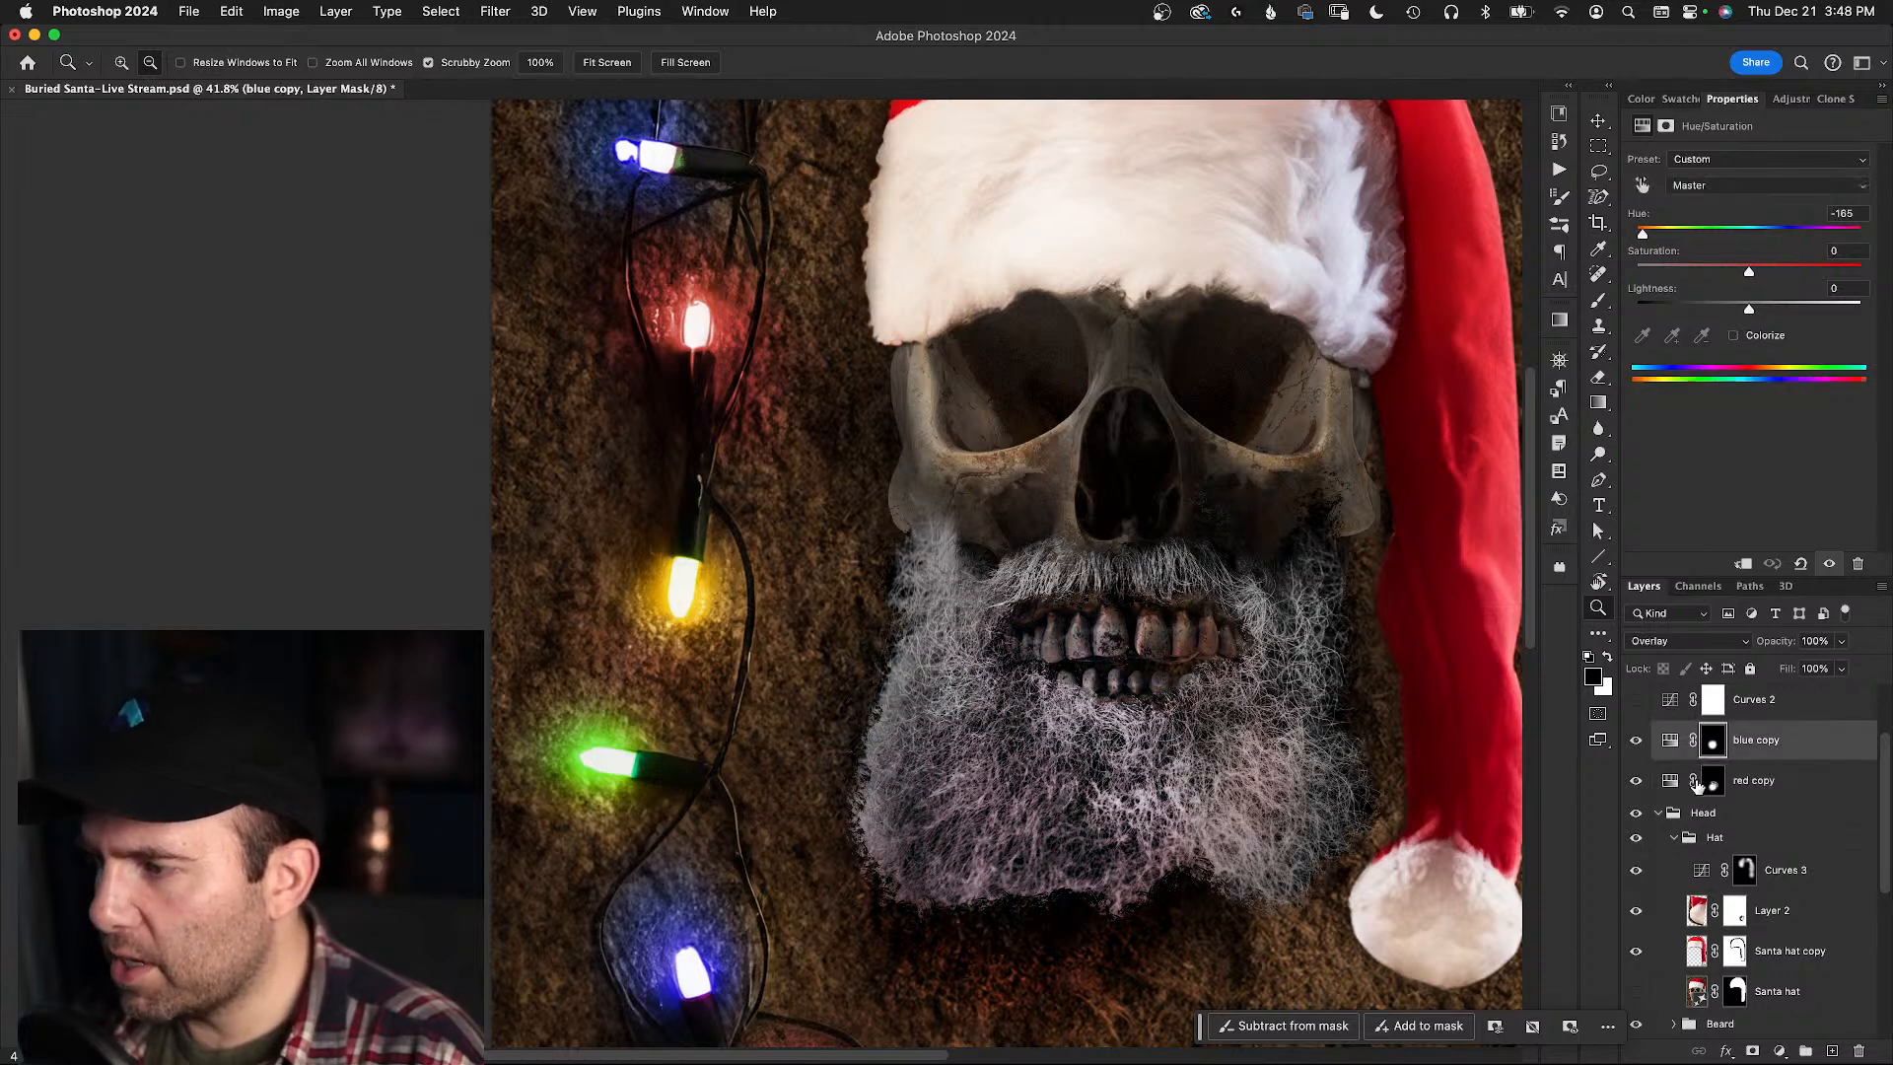
click(1738, 642)
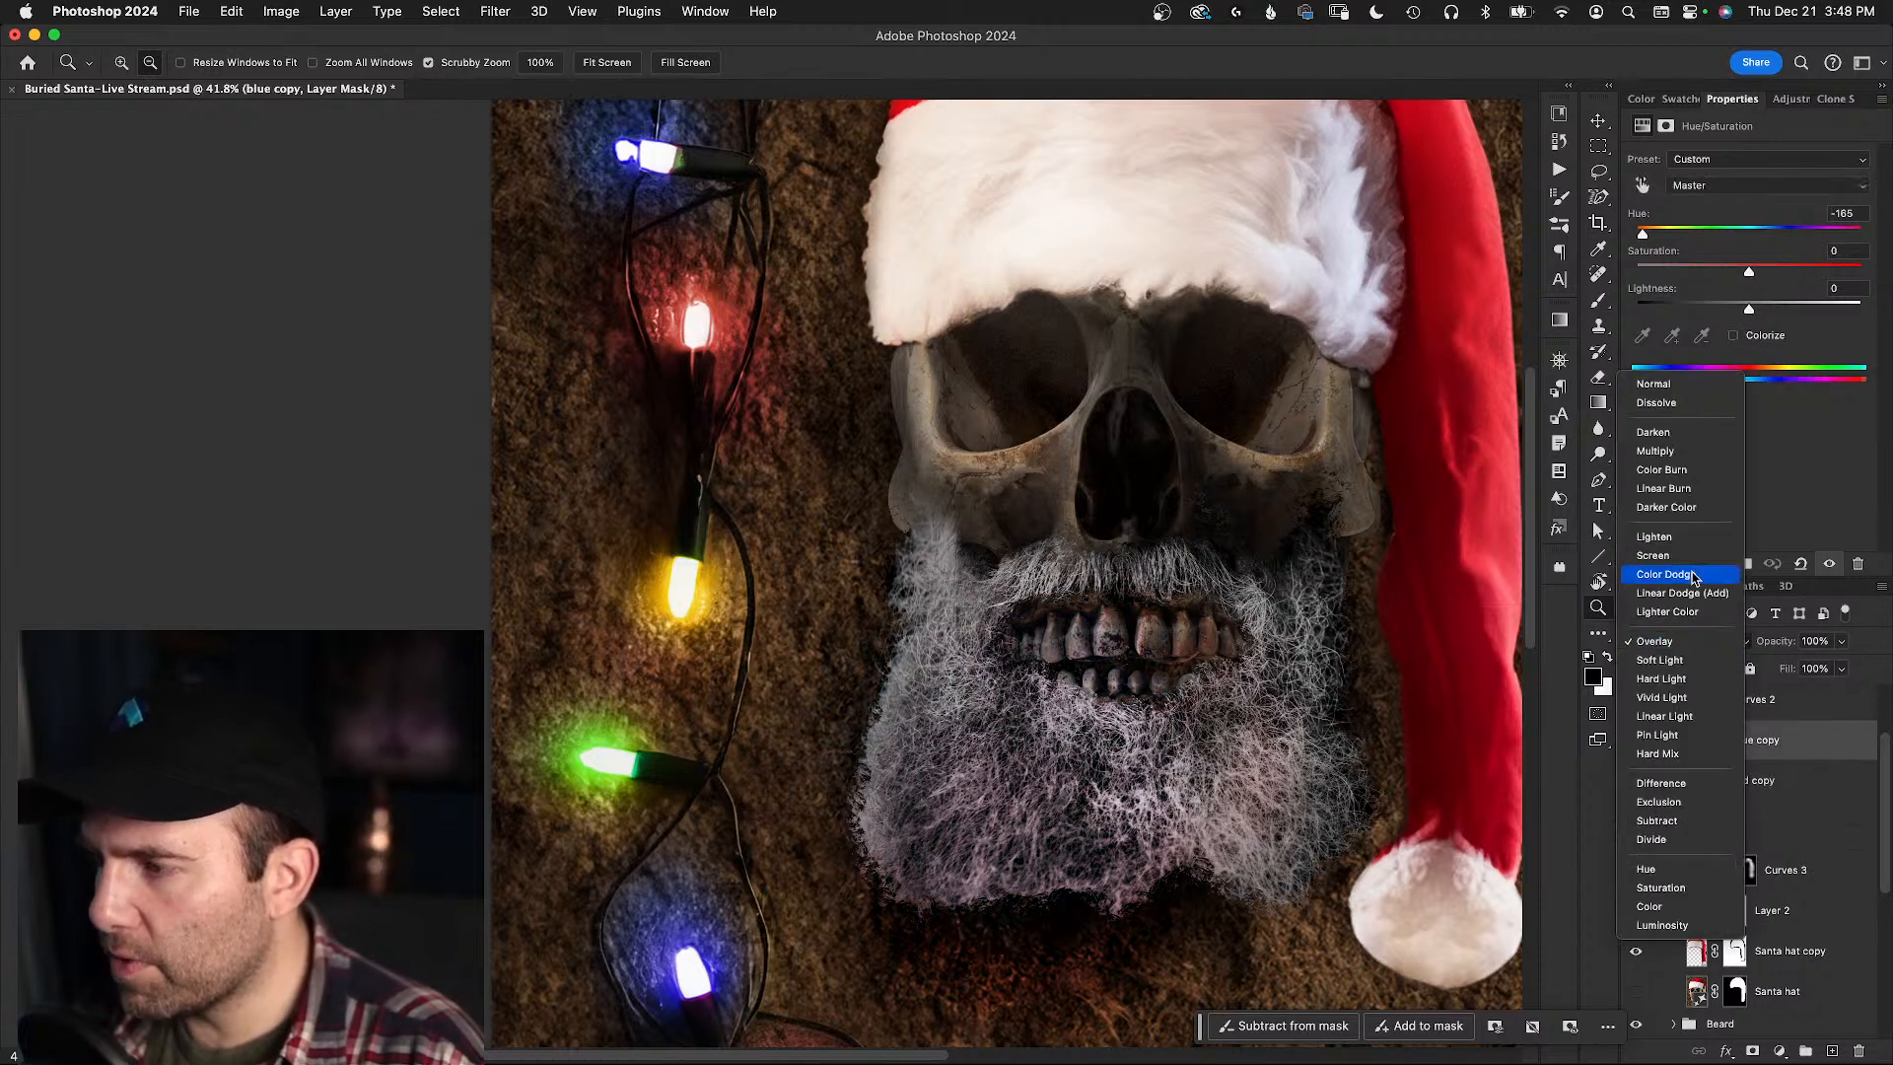
click(1687, 670)
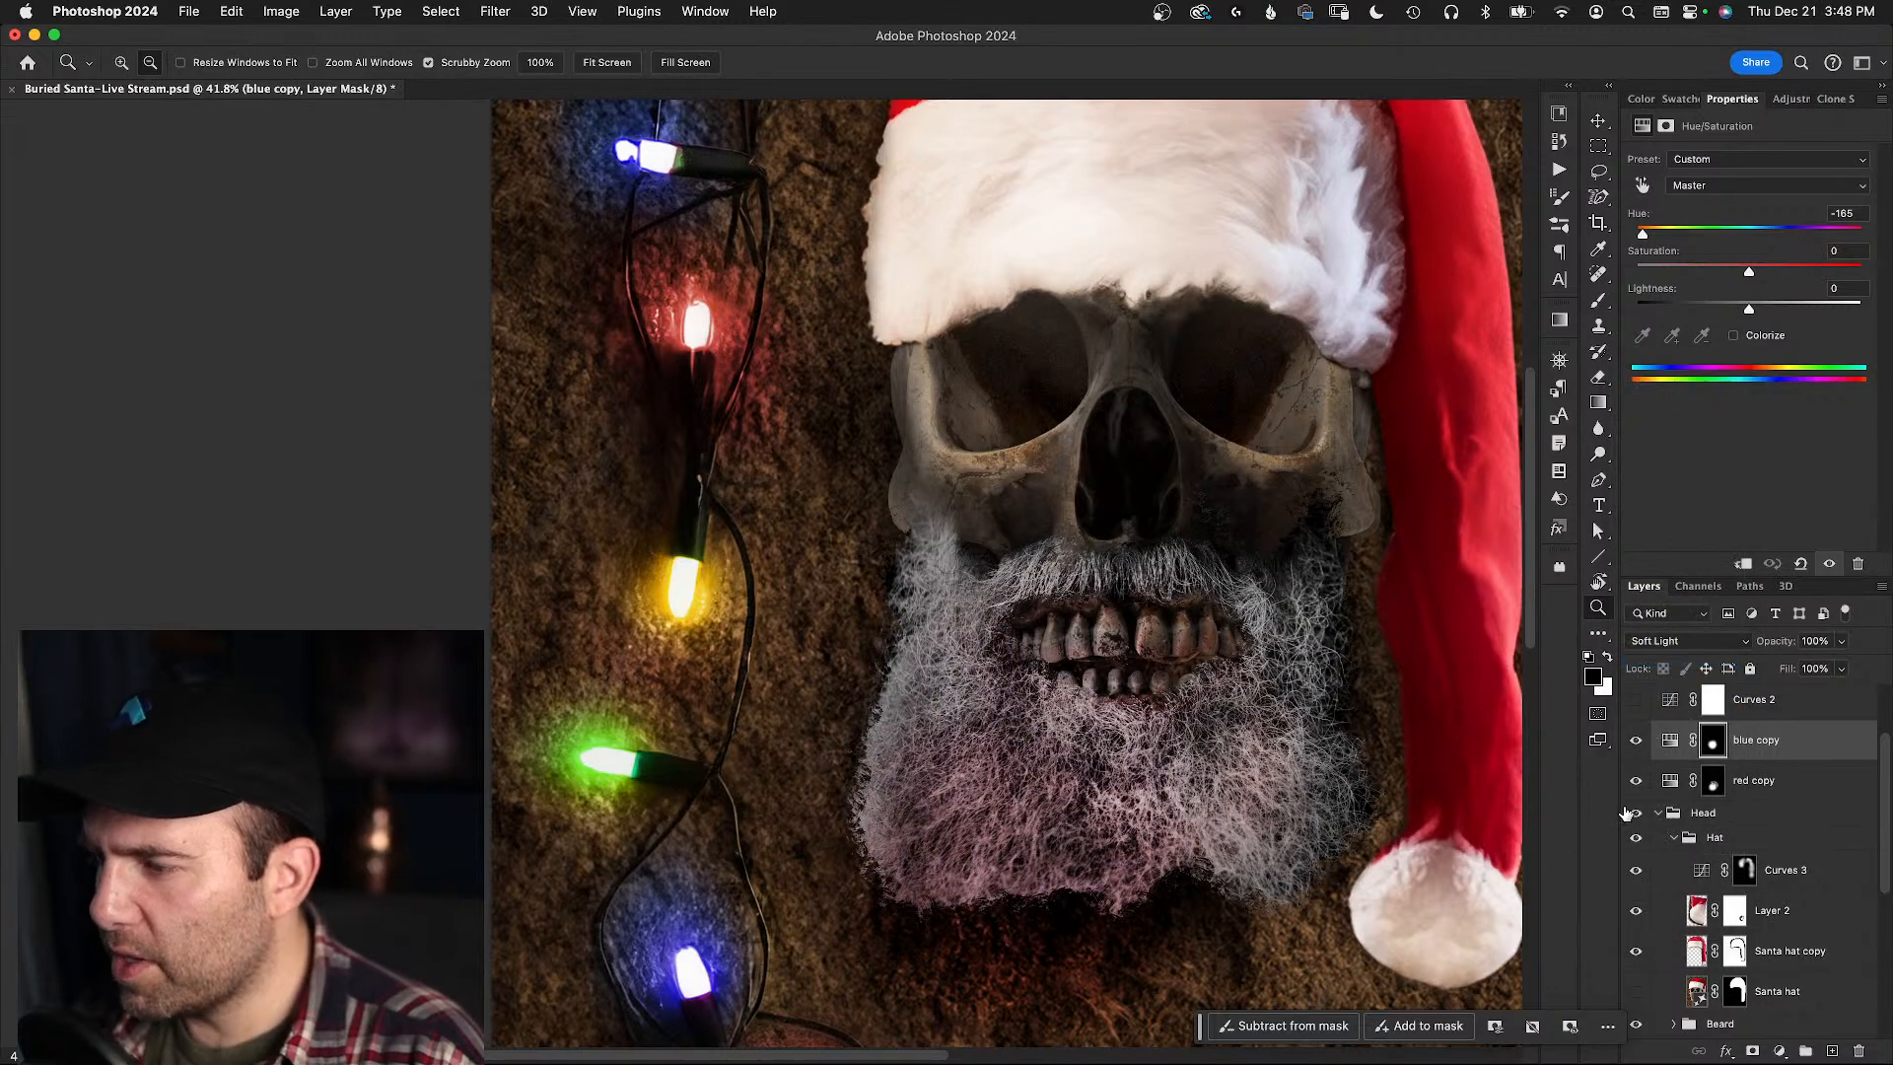
click(1711, 781)
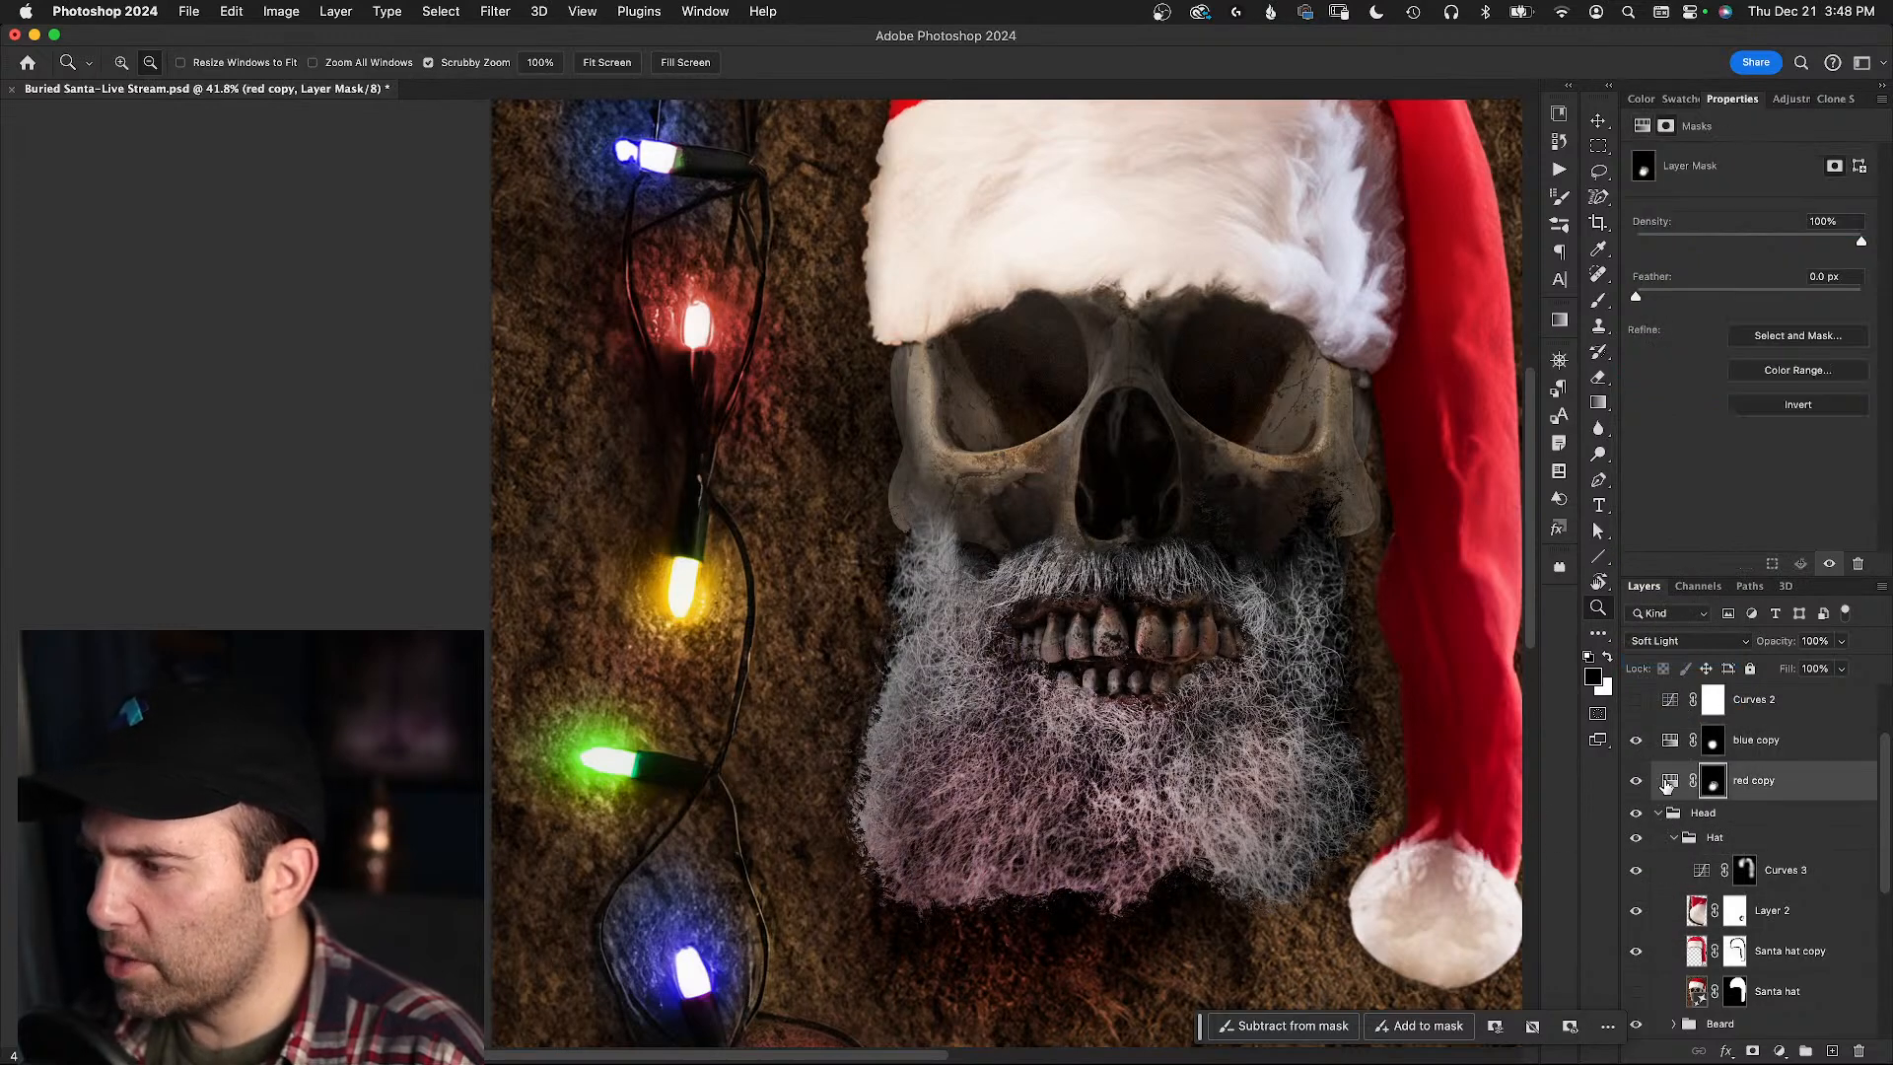
- Raise the red copy Hue/Saturation adjustment to saturation 88 and lightness +40
drag(1101, 778, 1317, 671)
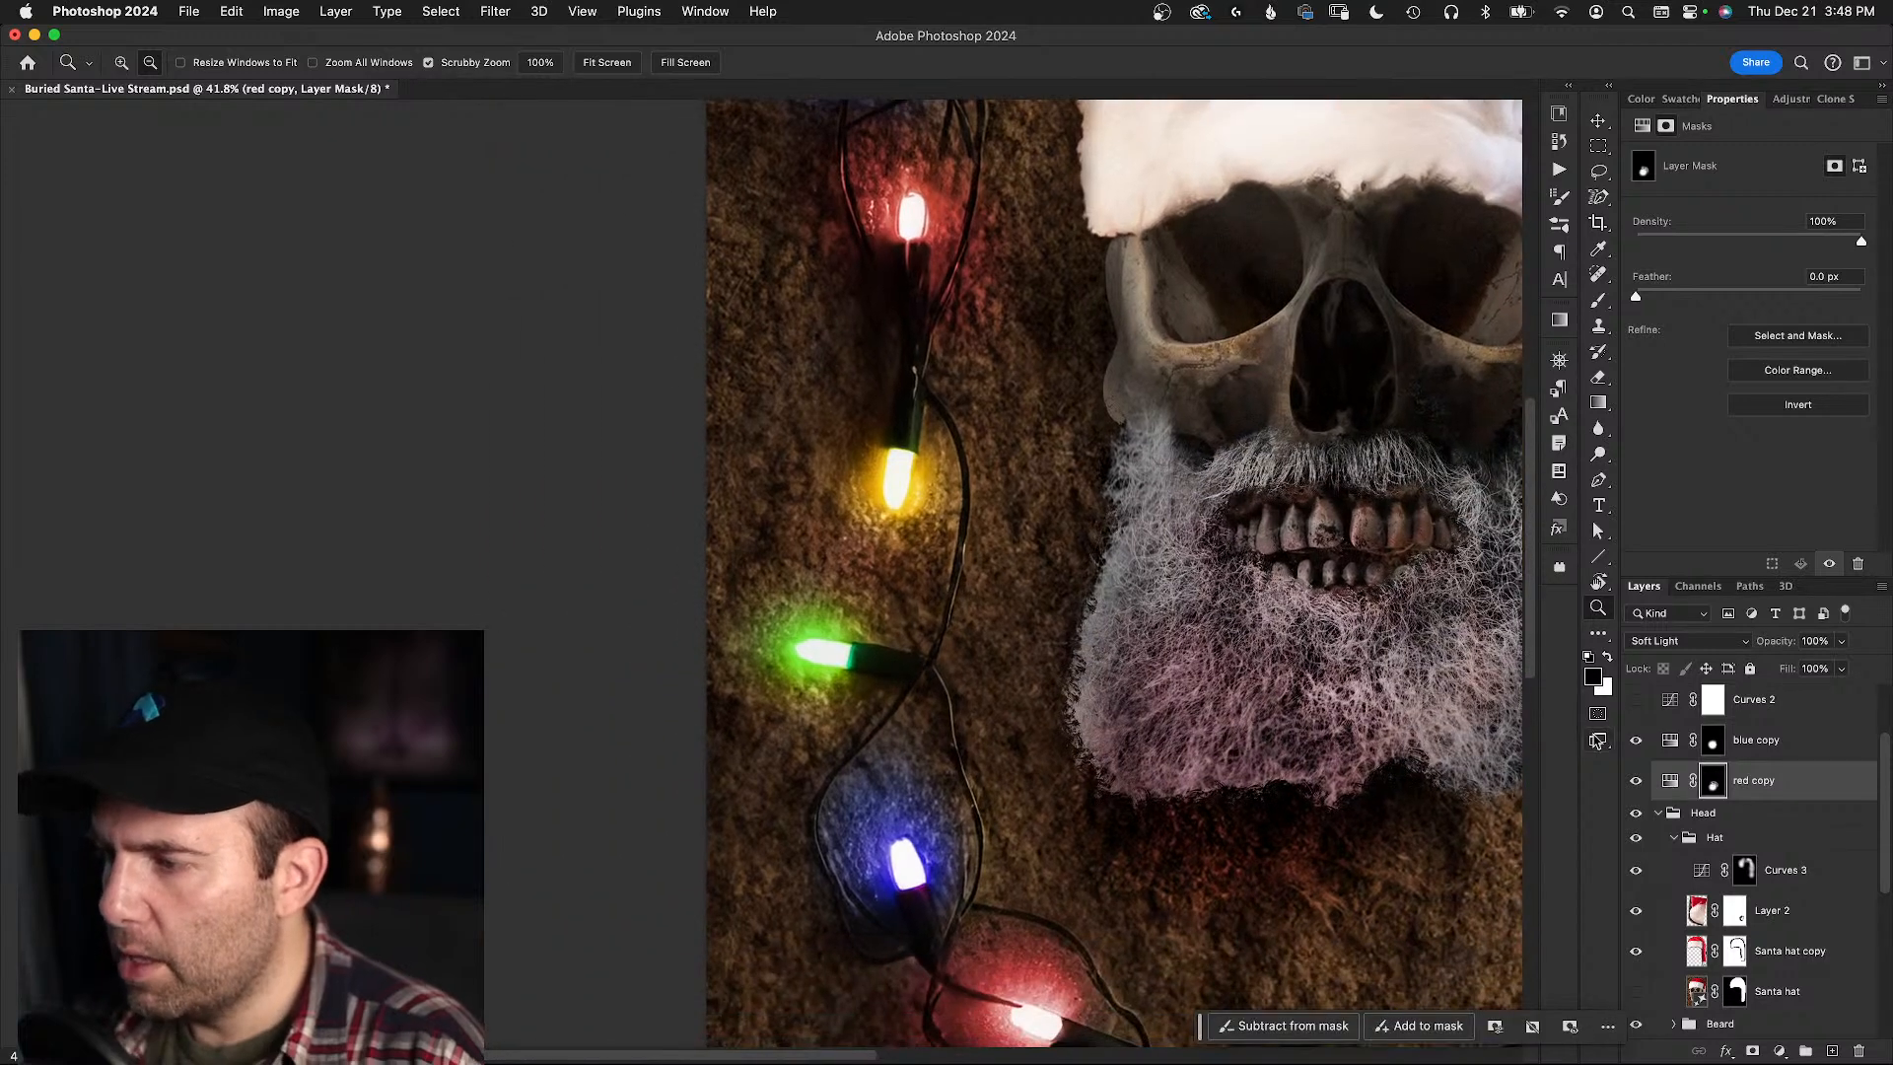
click(1668, 780)
drag(1750, 310, 1797, 273)
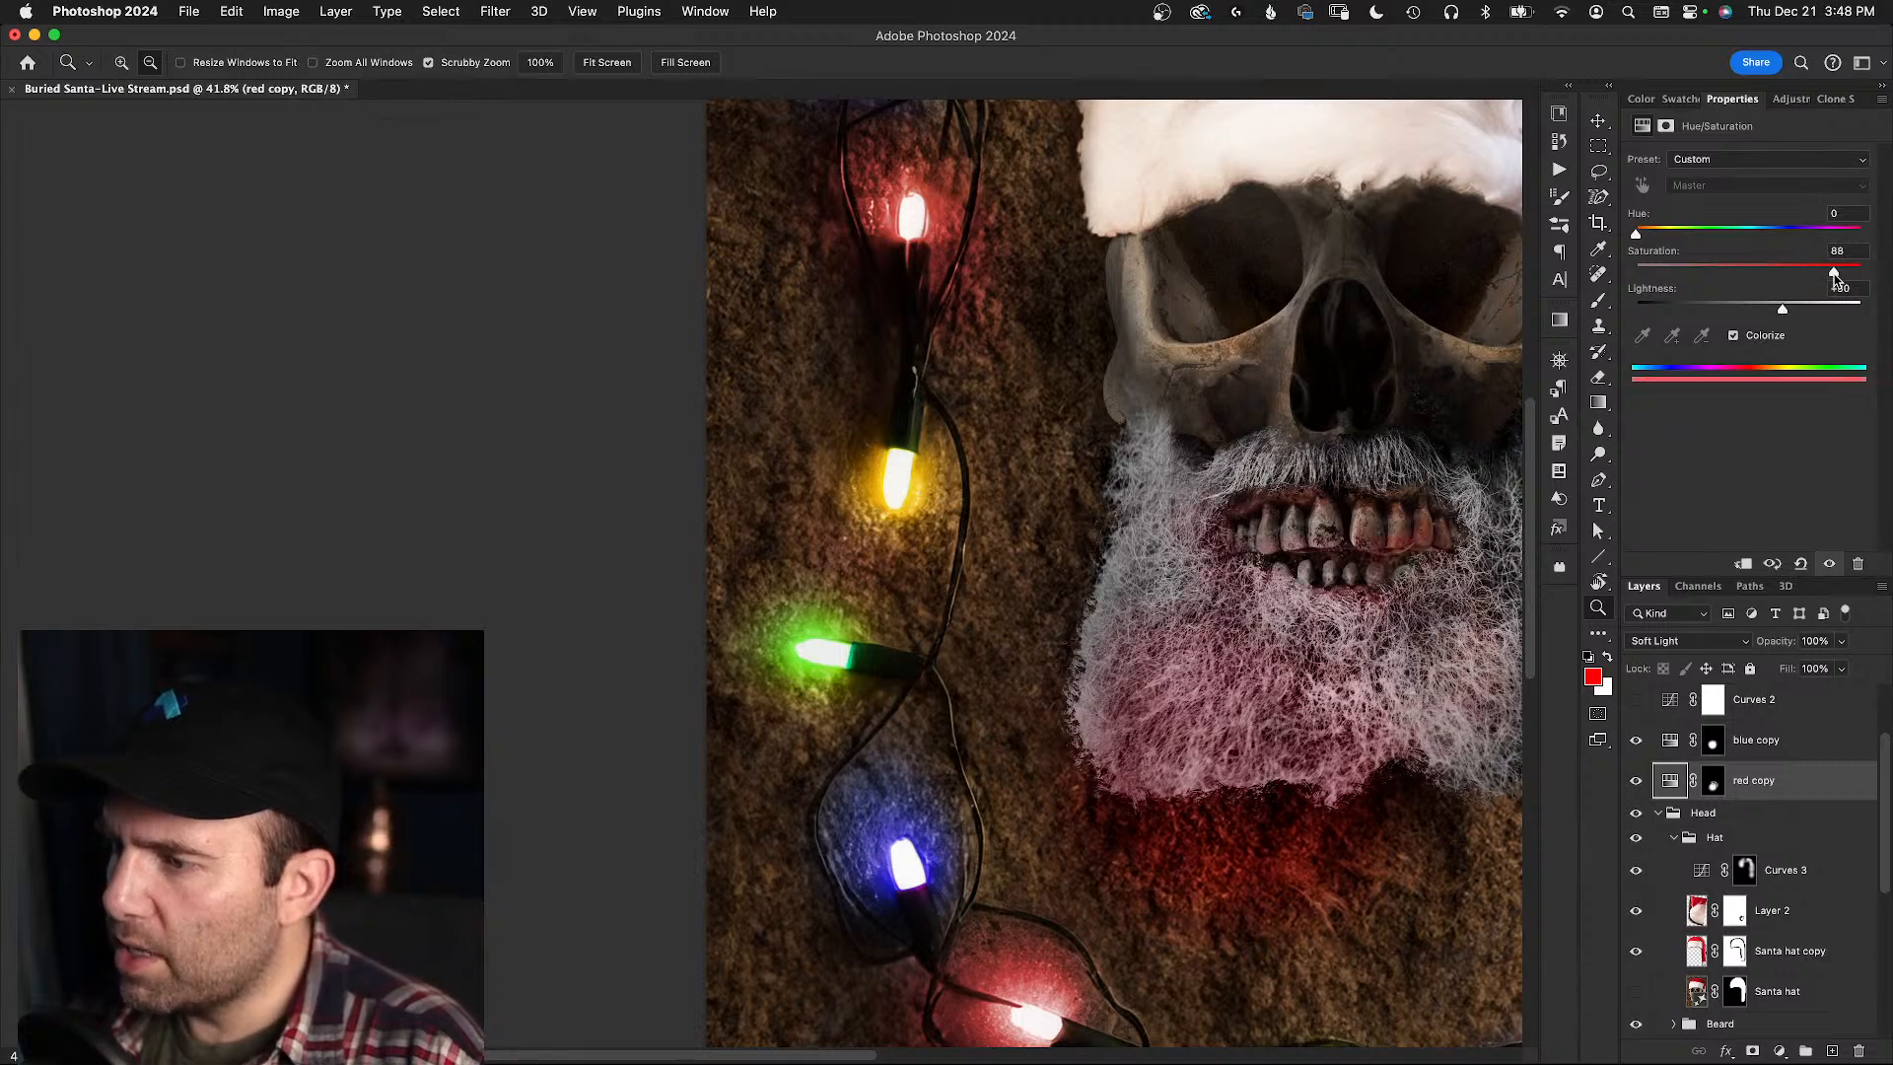
drag(1785, 311, 1794, 312)
drag(1222, 552, 1089, 449)
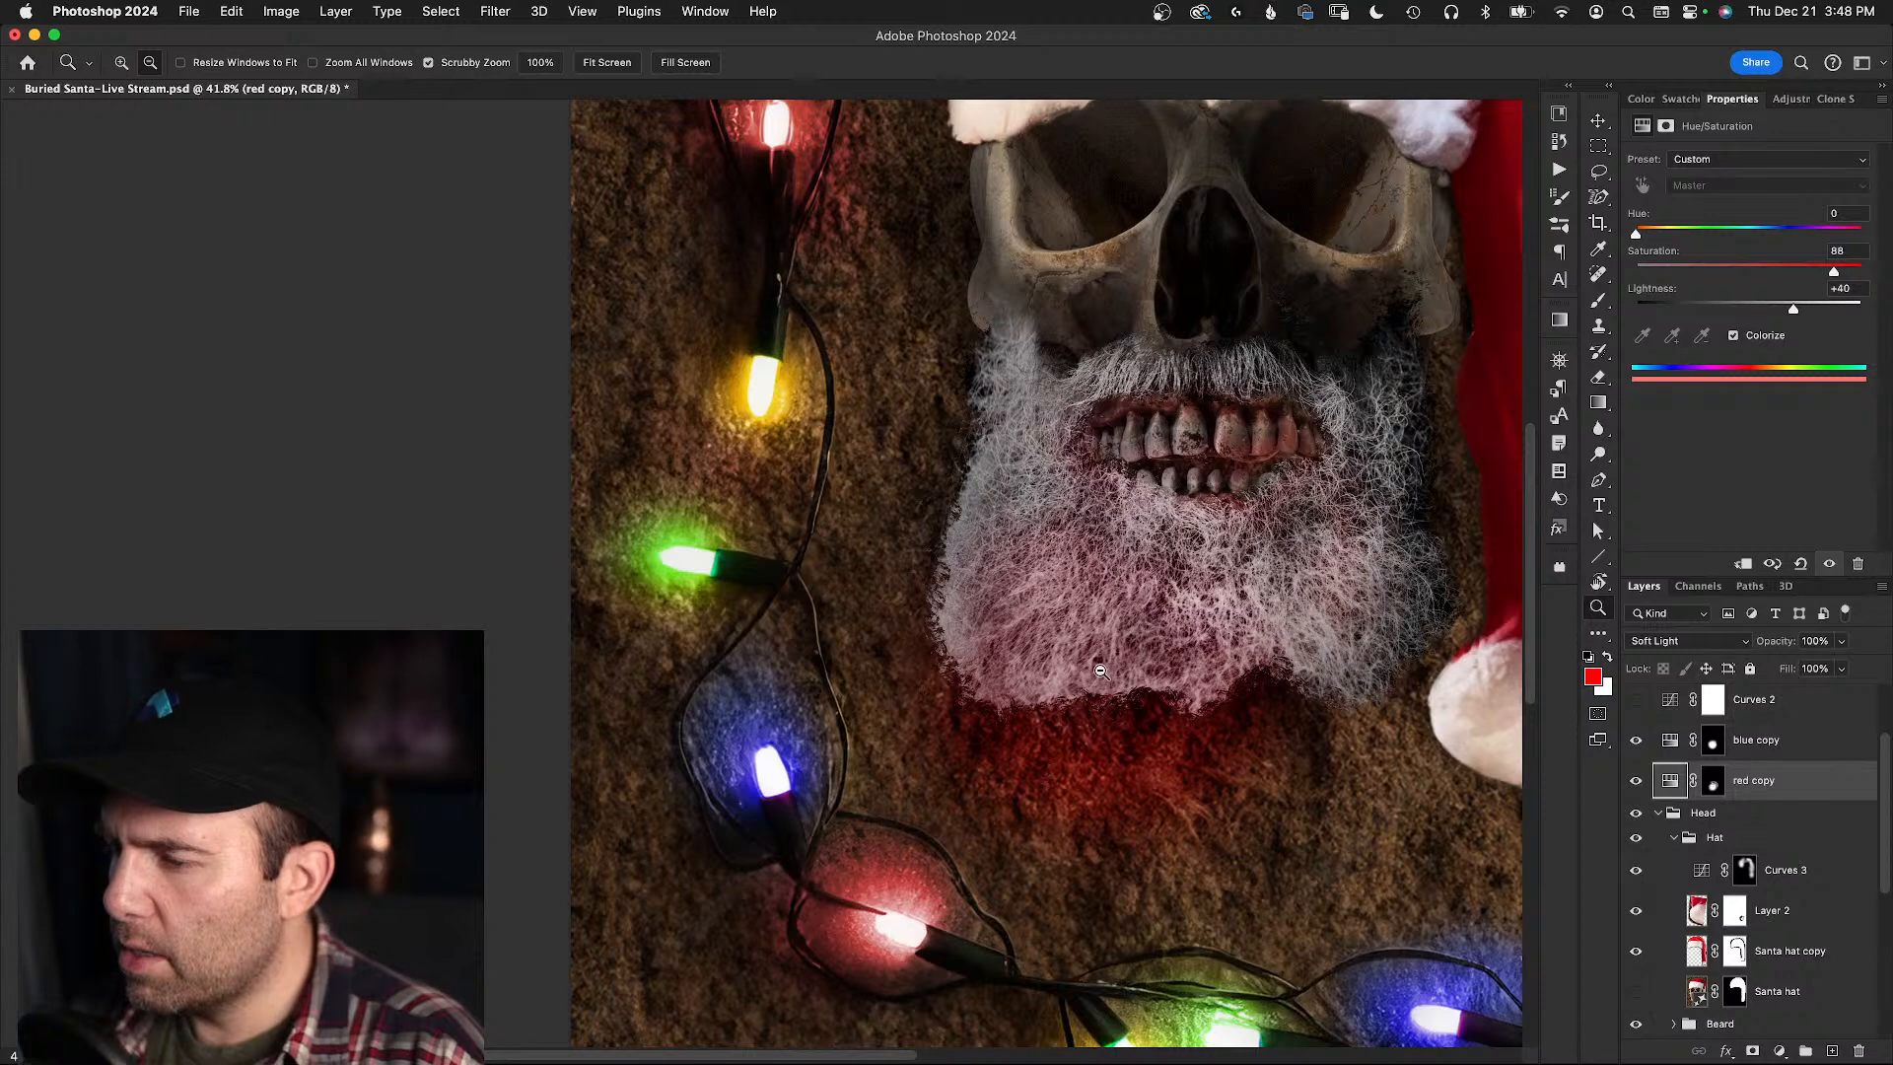
key(b)
key(super+shift+alt+n)
key(x)
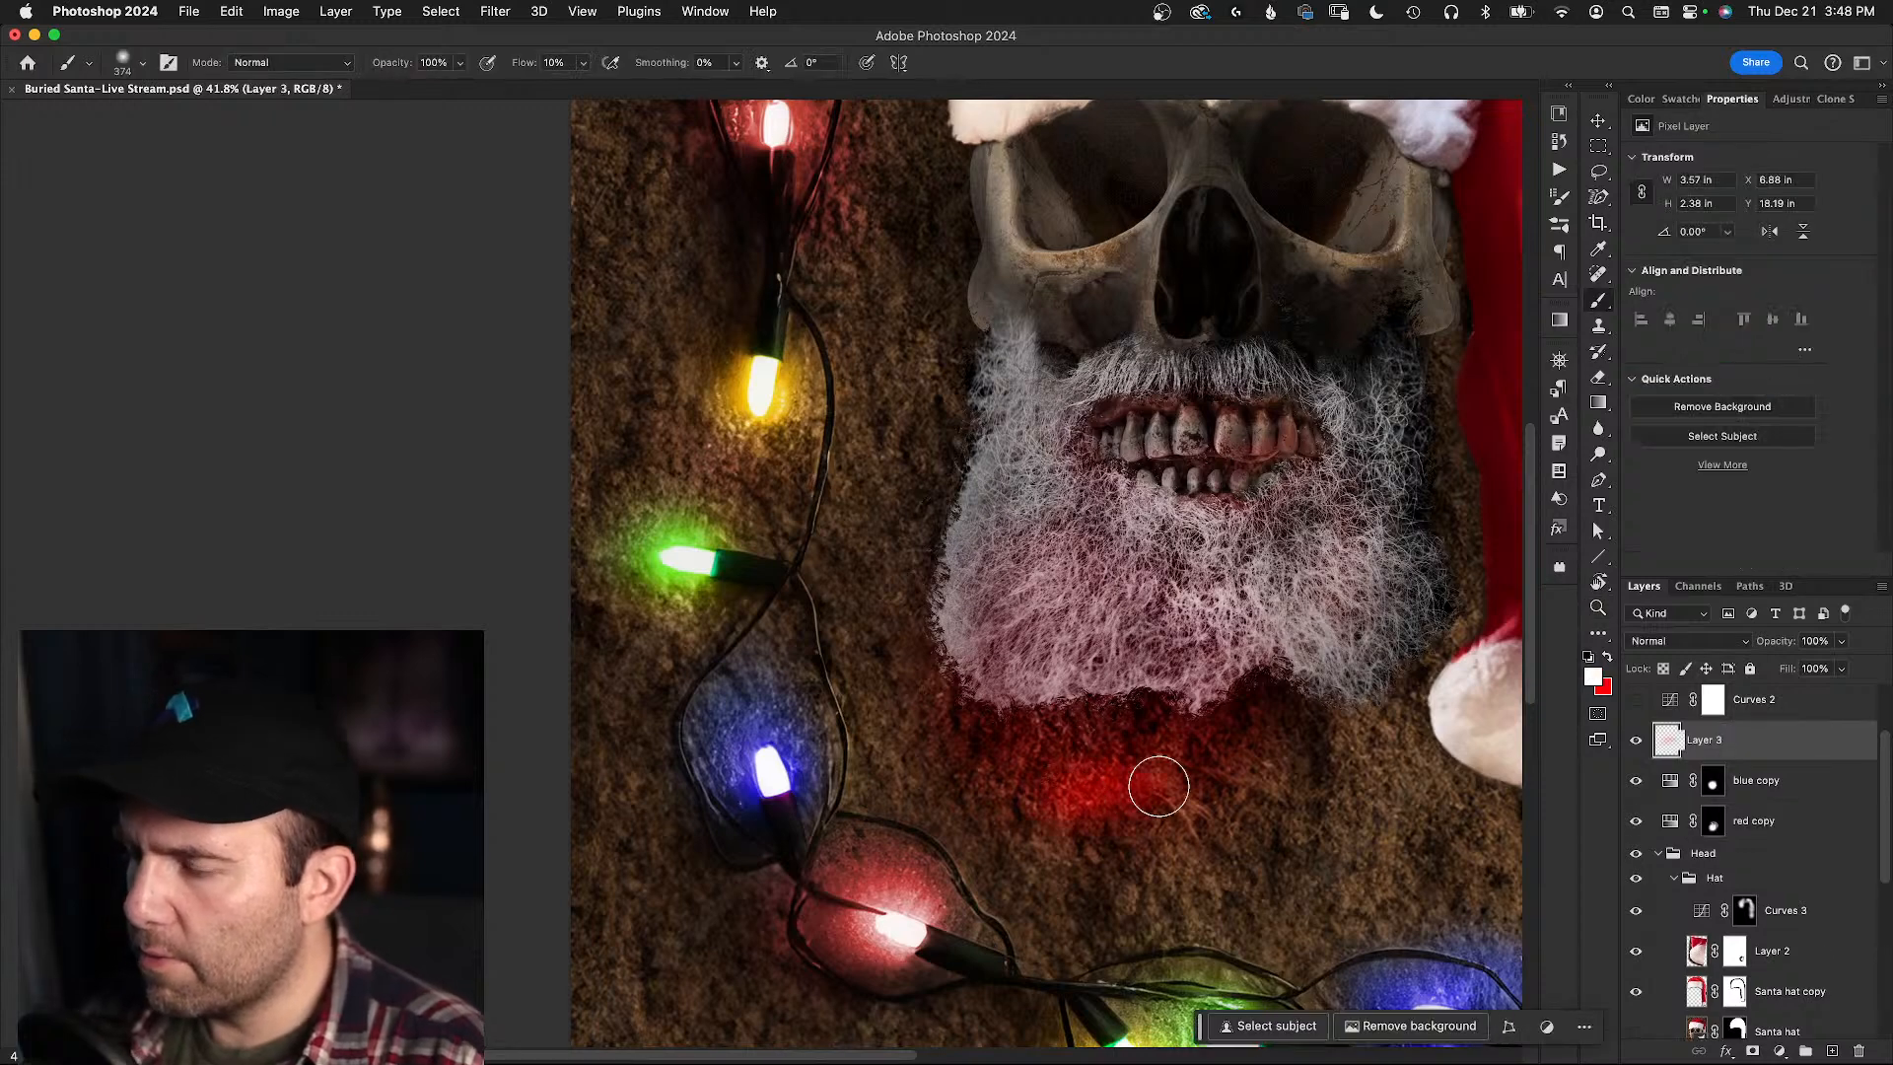
key(super+z)
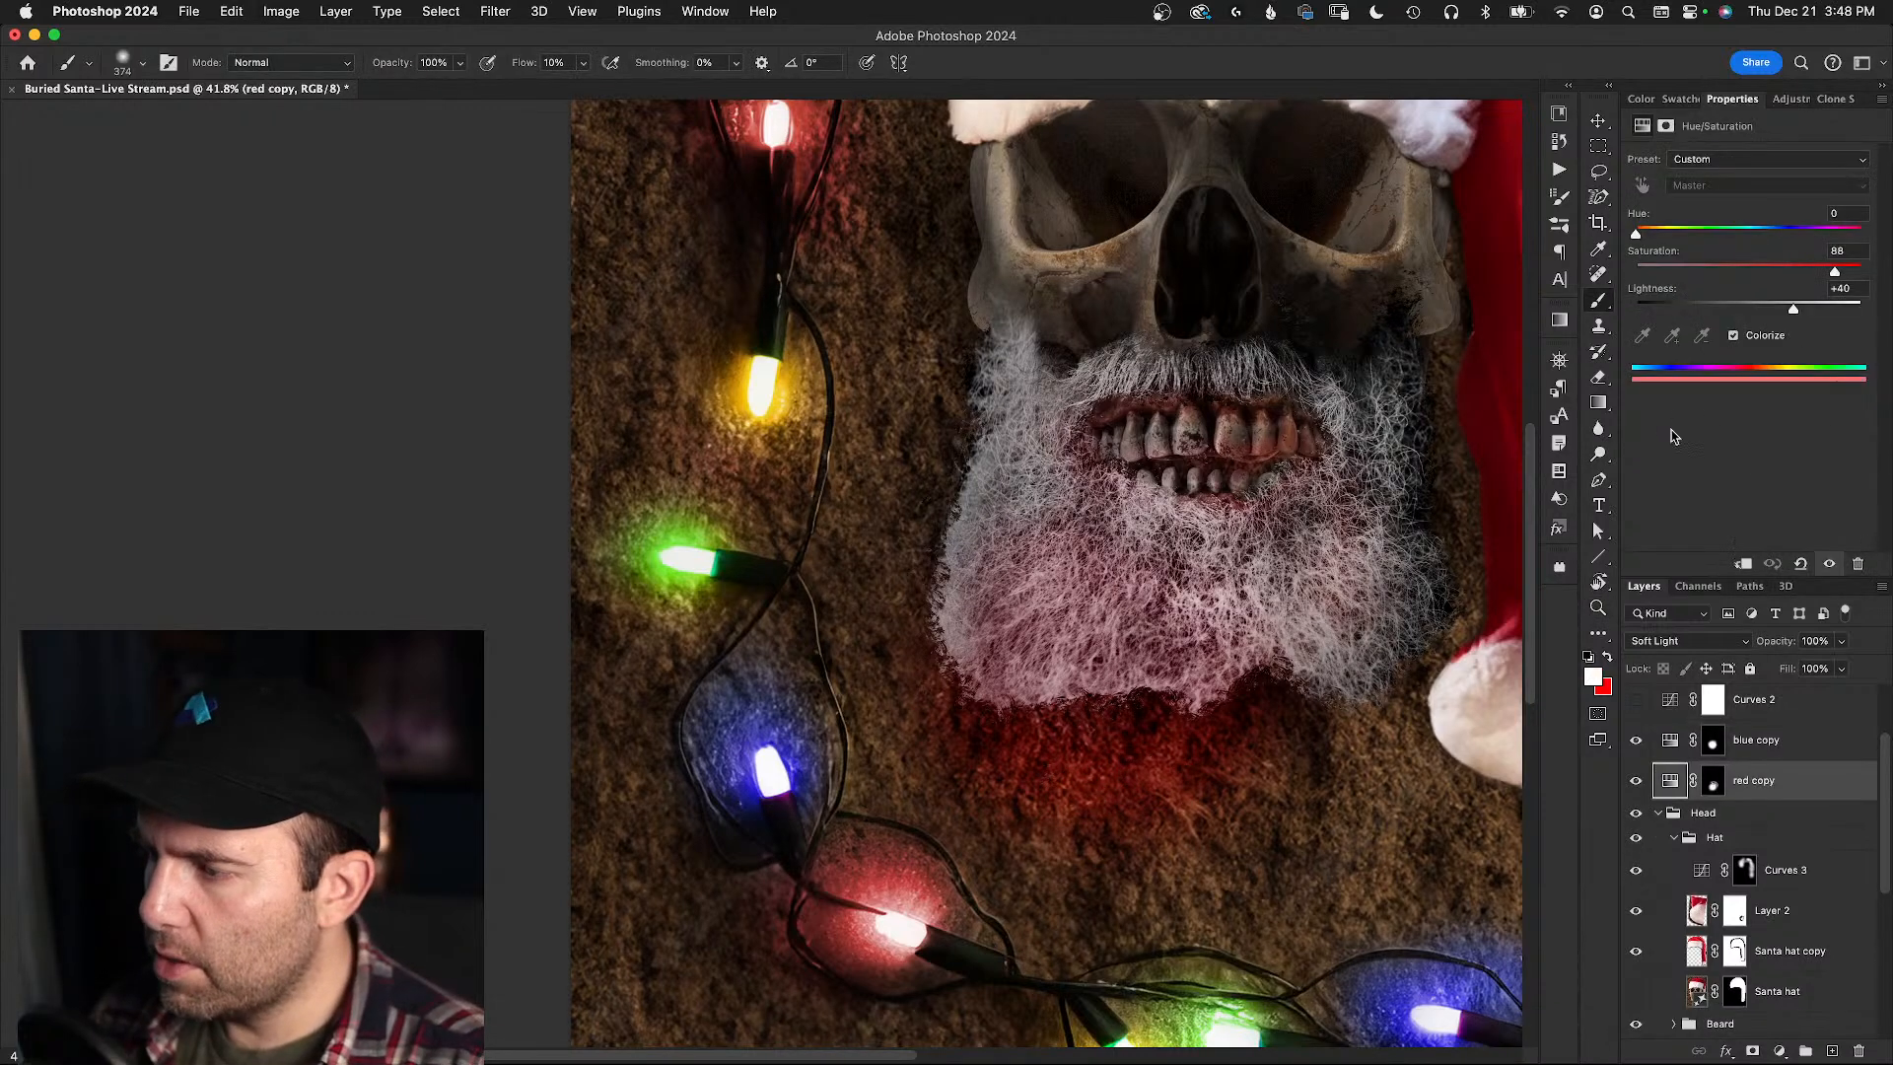
- Brush black on the red copy layer's mask to remove the red spill from the dirt below the beard
click(1713, 781)
key(x)
mouse_move(1209, 745)
mouse_down()
mouse_move(1199, 813)
mouse_move(1179, 783)
mouse_move(1080, 812)
mouse_move(1062, 791)
mouse_move(1115, 746)
mouse_move(1076, 729)
mouse_move(918, 741)
mouse_move(905, 670)
mouse_move(1004, 758)
mouse_move(1134, 793)
mouse_move(1225, 780)
mouse_move(1245, 707)
mouse_move(1227, 787)
mouse_move(1190, 799)
mouse_move(1223, 766)
mouse_move(1168, 756)
mouse_up()
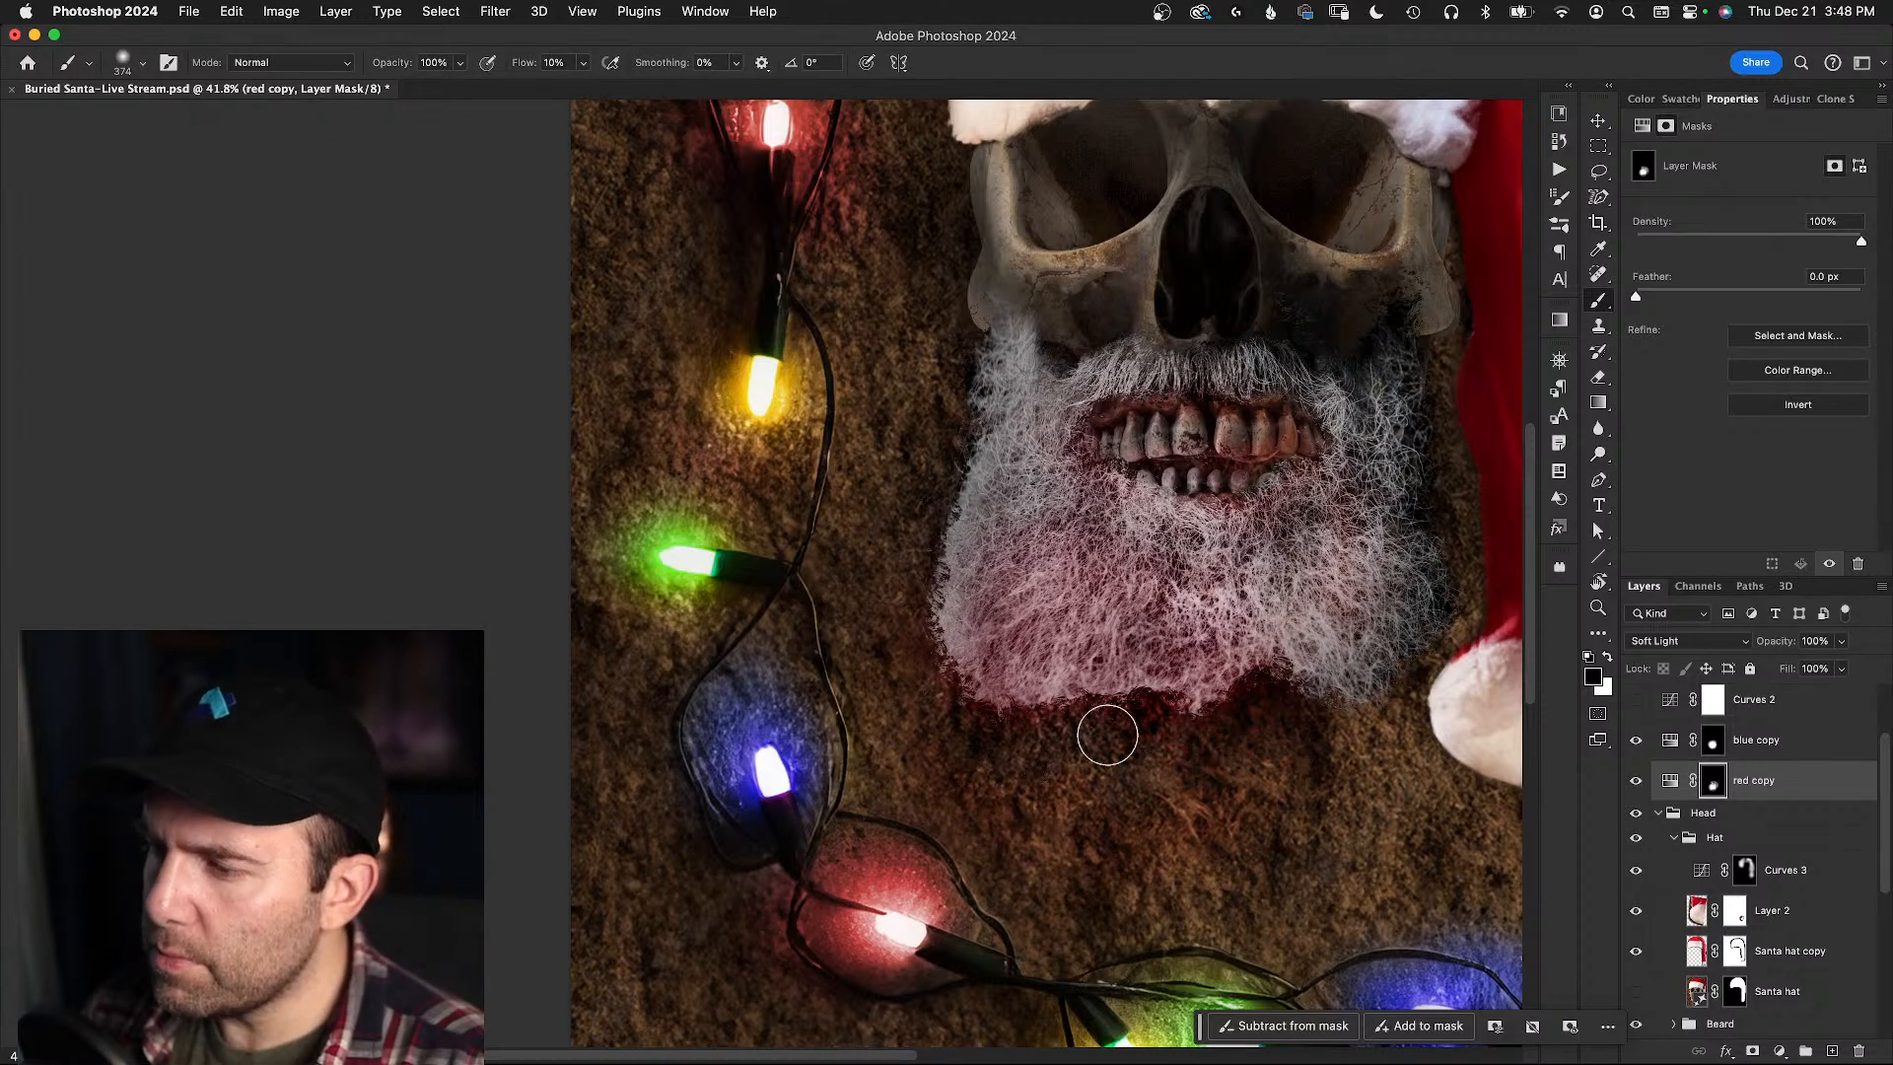
drag(1183, 513, 1082, 601)
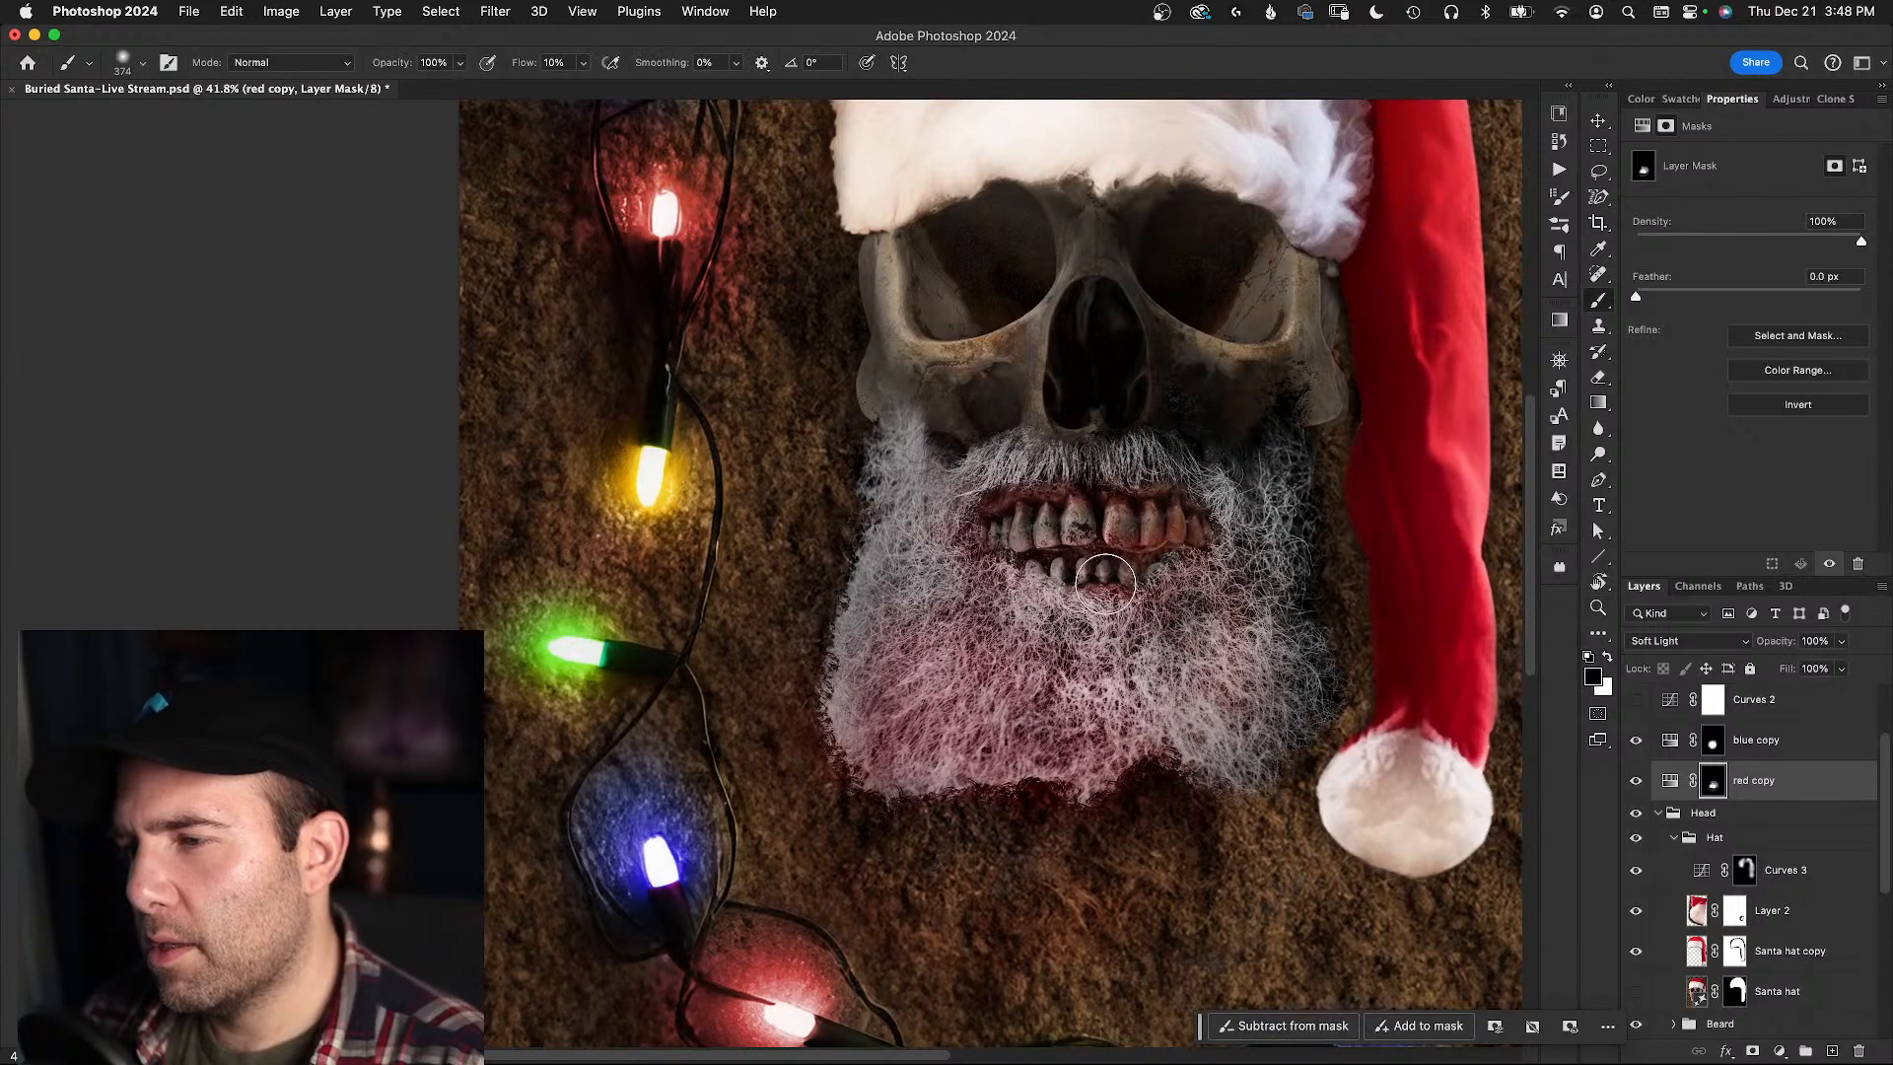
- Refine the red tint on the teeth and gums in the red copy mask with a small brush, toggling the layer to compare
key(x)
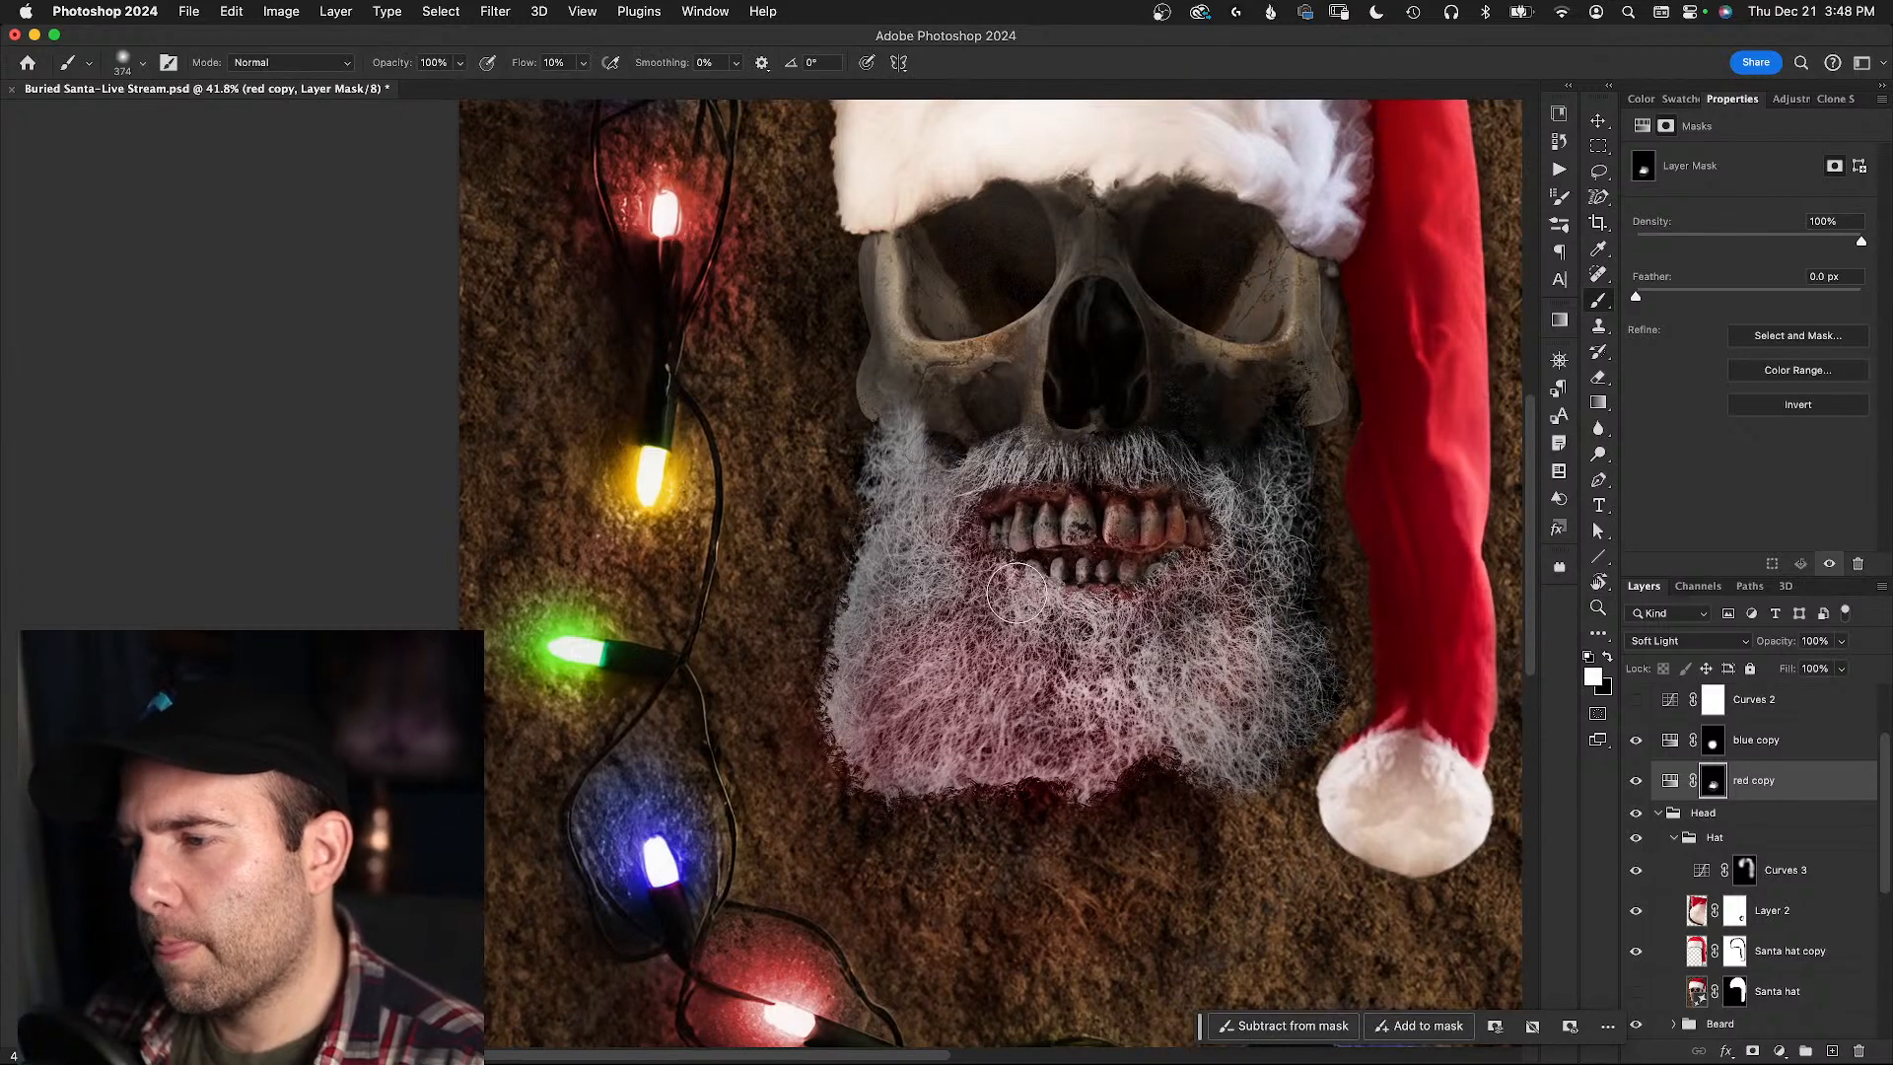
key(x)
drag(1129, 536, 1252, 540)
key(z)
key(b)
mouse_move(1132, 506)
mouse_down()
mouse_move(1018, 559)
mouse_move(989, 555)
mouse_move(991, 505)
mouse_move(1015, 529)
mouse_move(980, 541)
mouse_move(1022, 538)
mouse_move(852, 548)
mouse_move(895, 534)
mouse_move(877, 561)
mouse_move(890, 480)
mouse_up()
key(x)
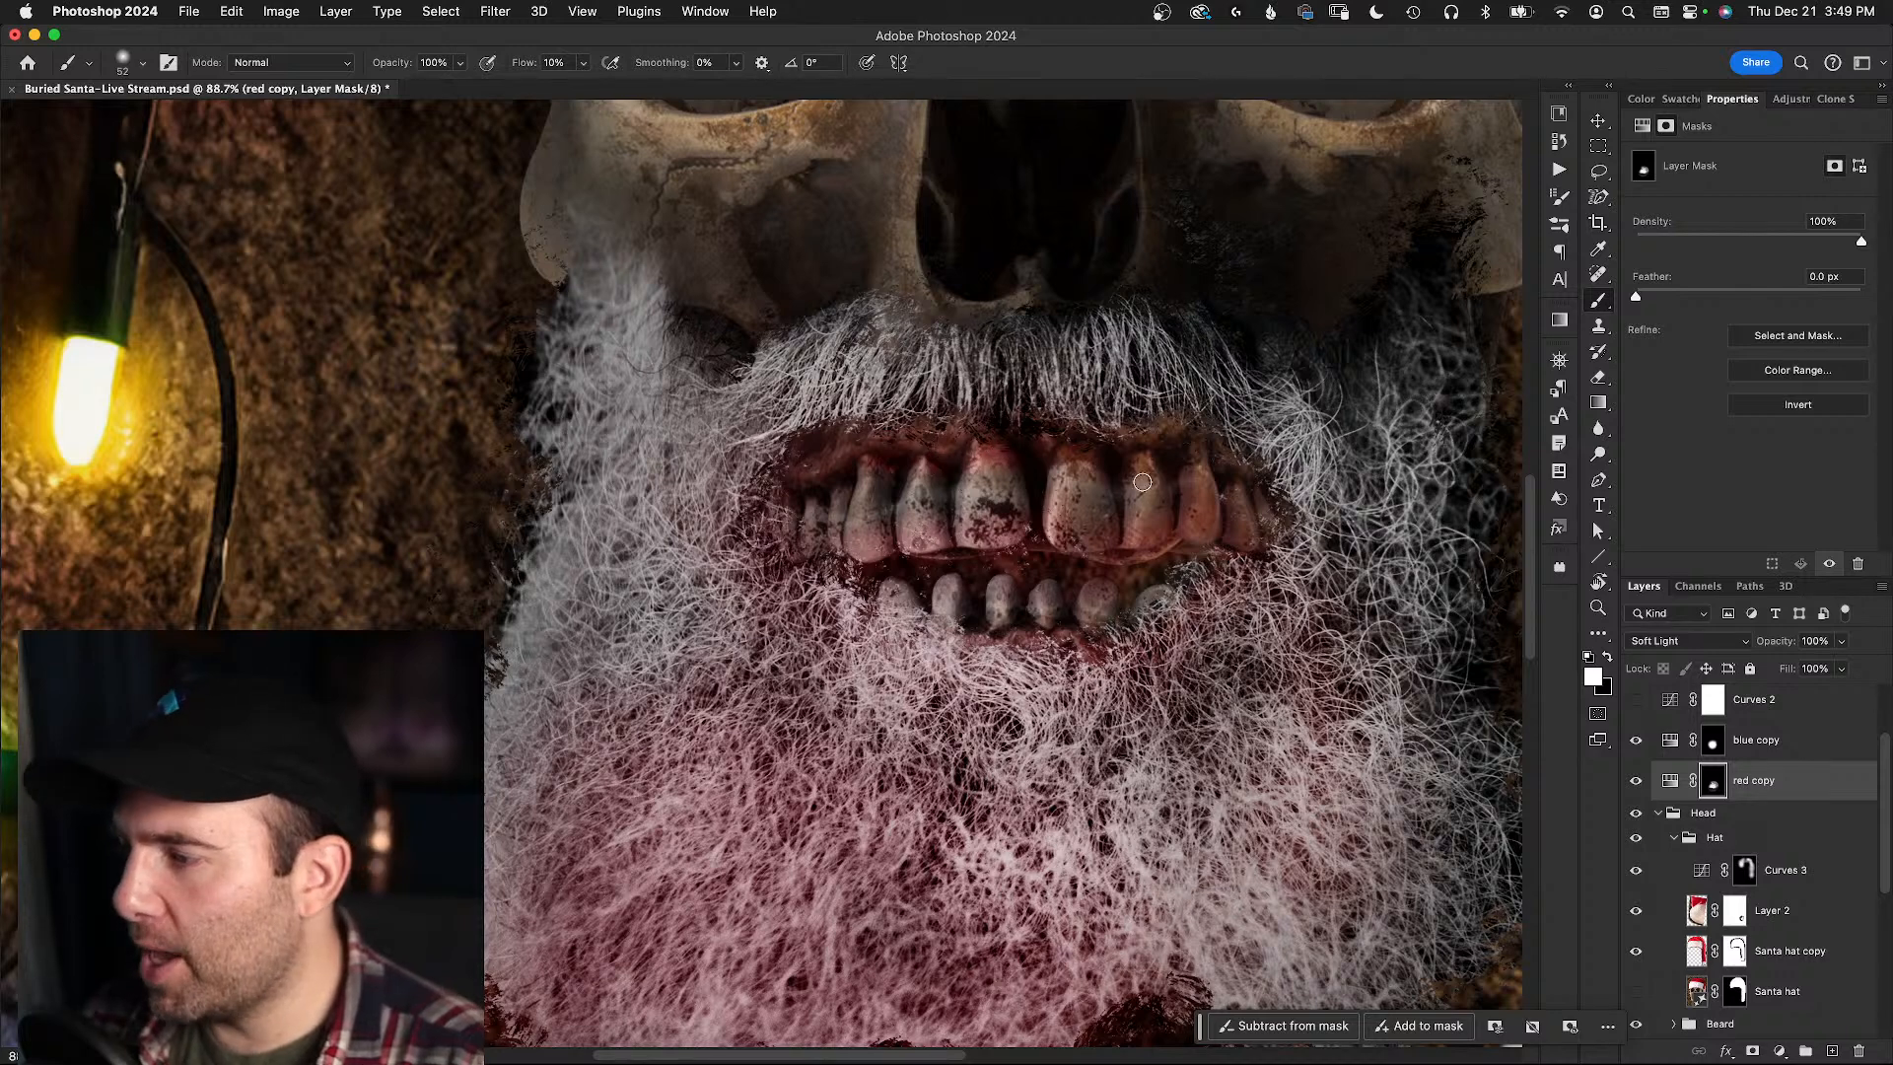
click(1636, 781)
click(1636, 782)
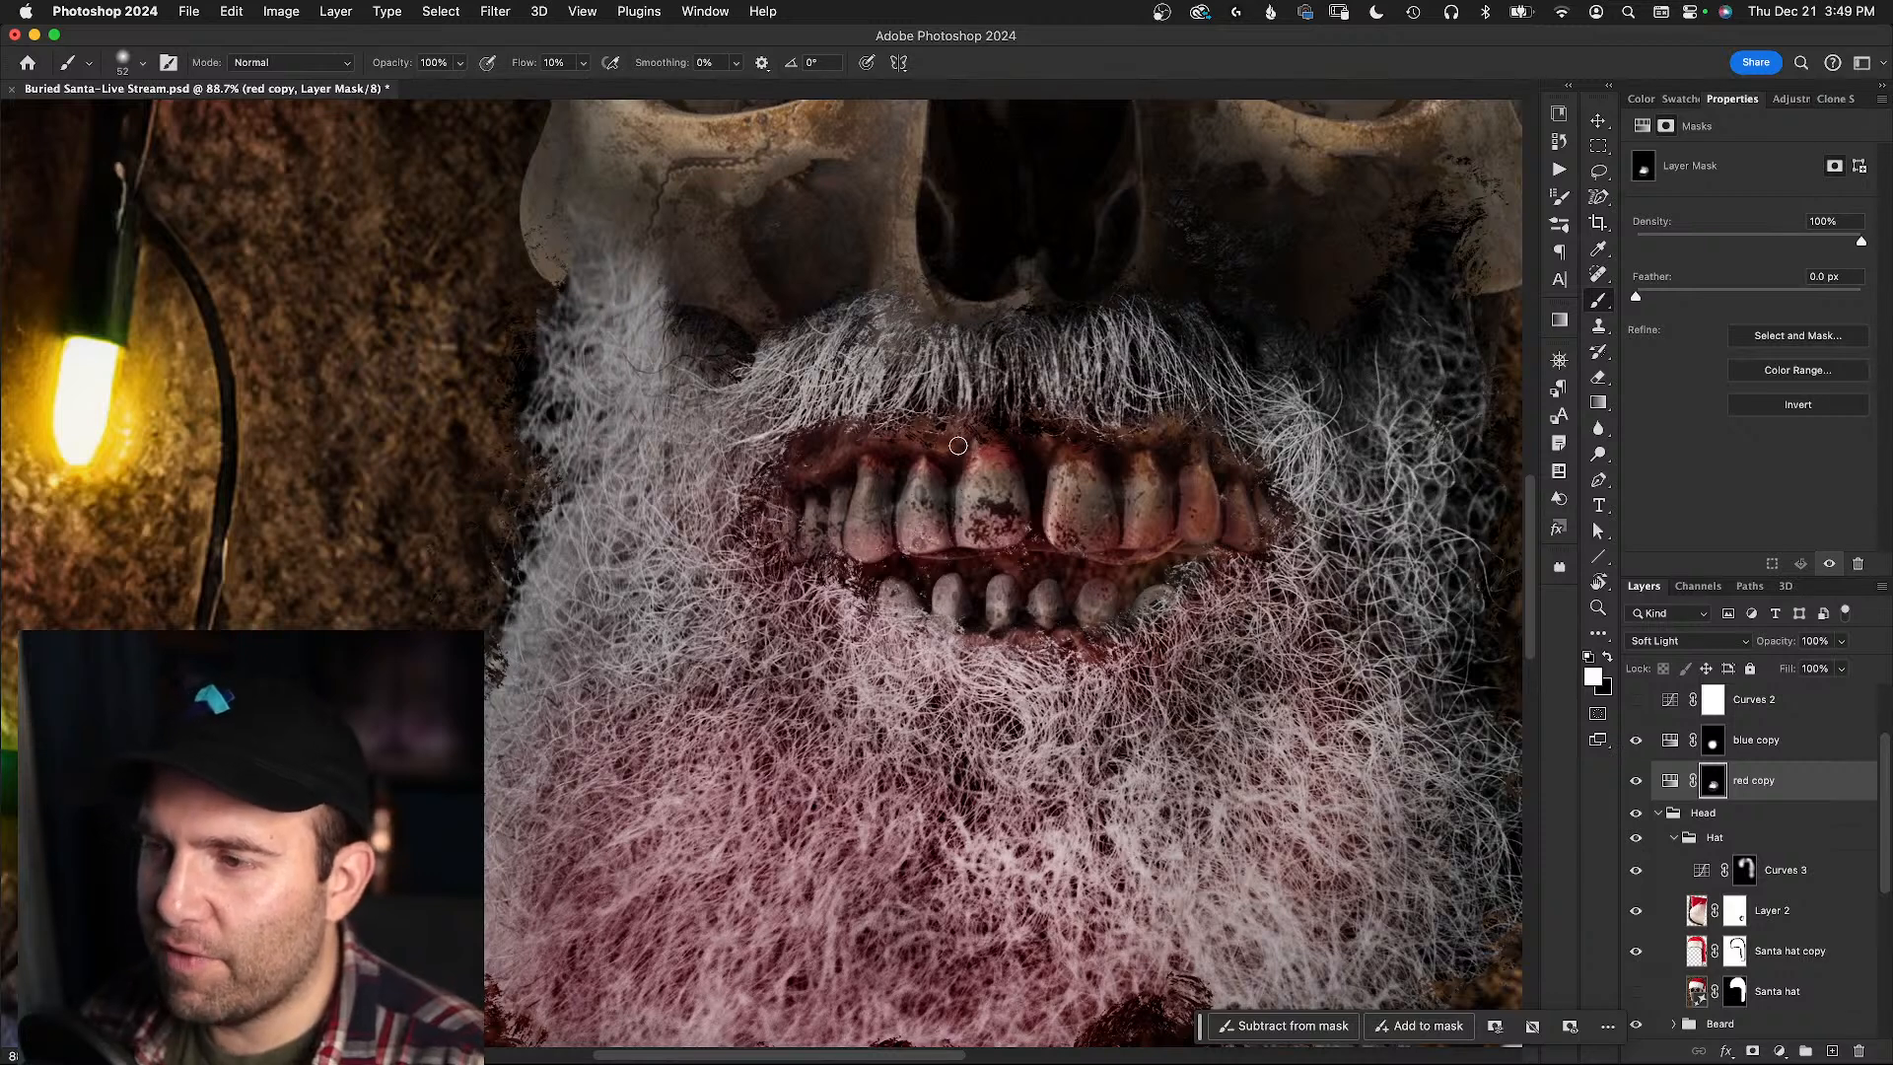
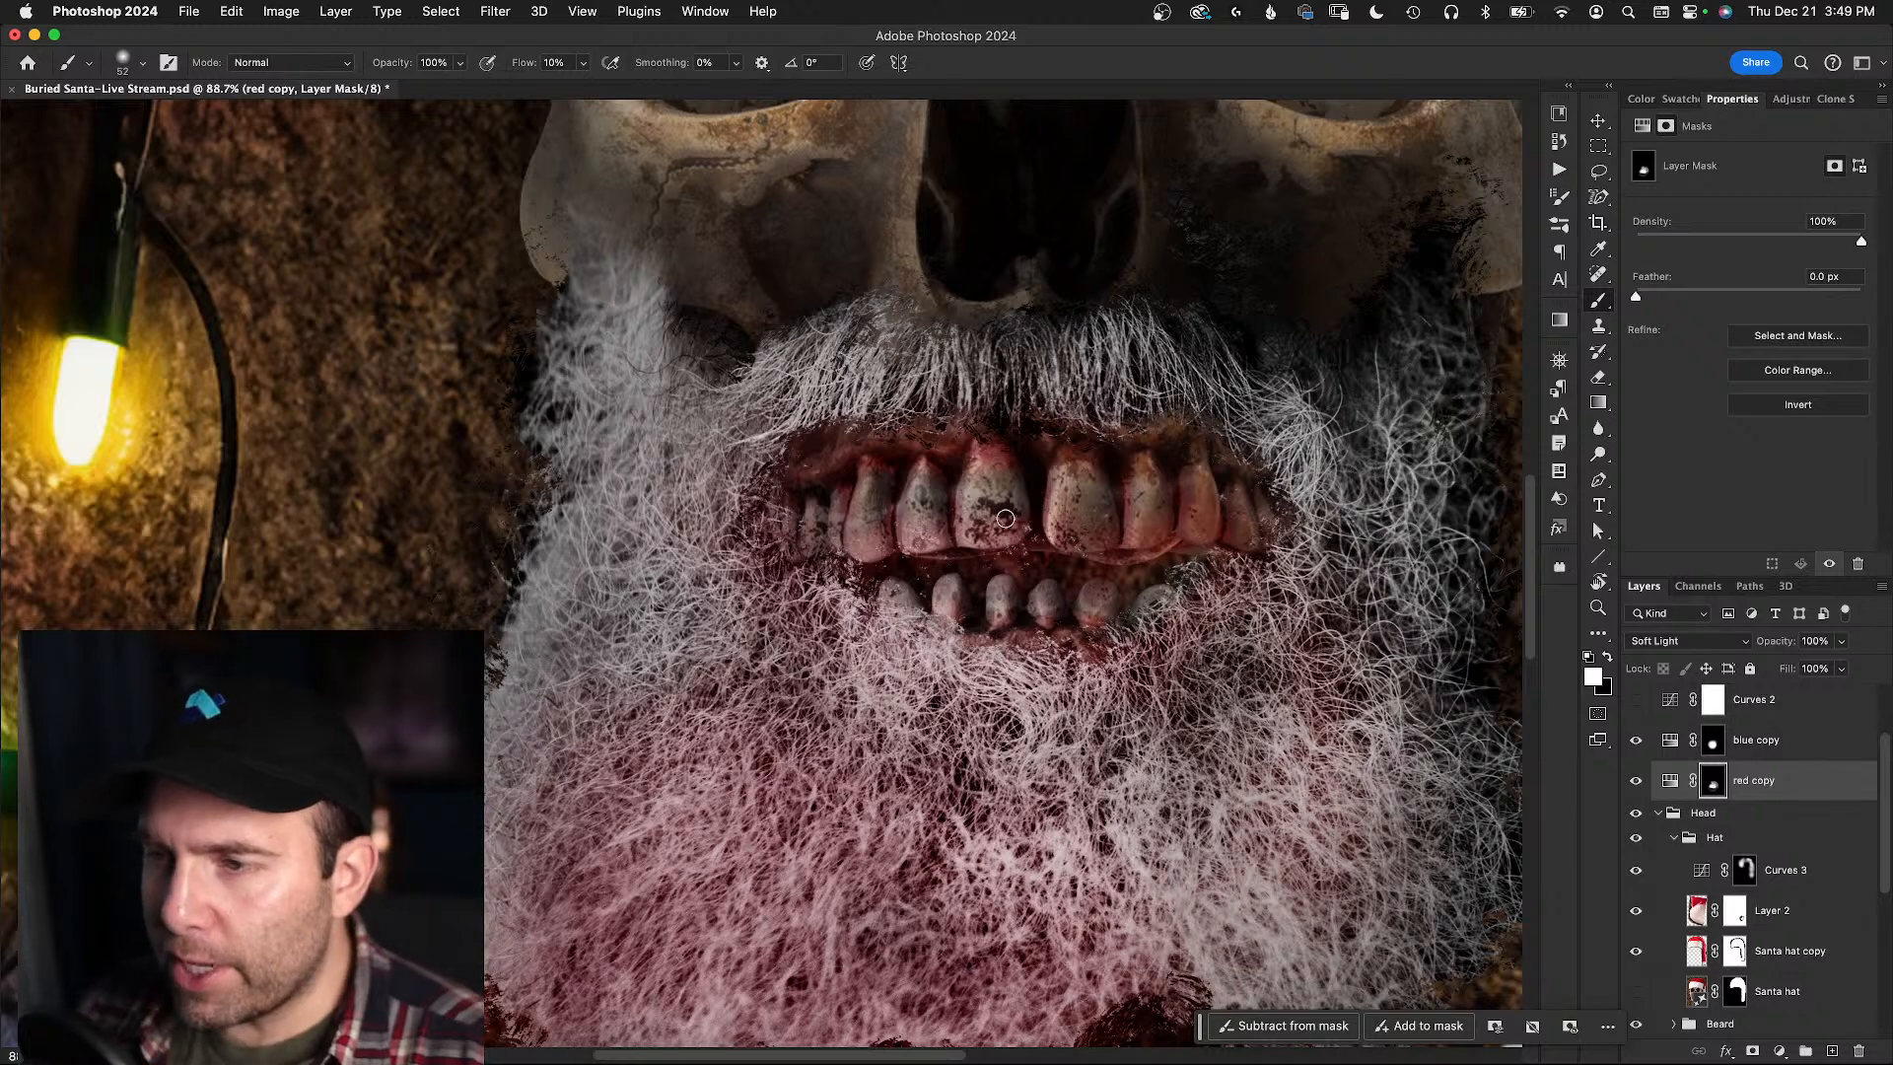
- Paint red light onto the skull's outer edge and the inner rim of the eye socket facing the red bulb in the red copy mask
drag(984, 500, 1040, 657)
key(x)
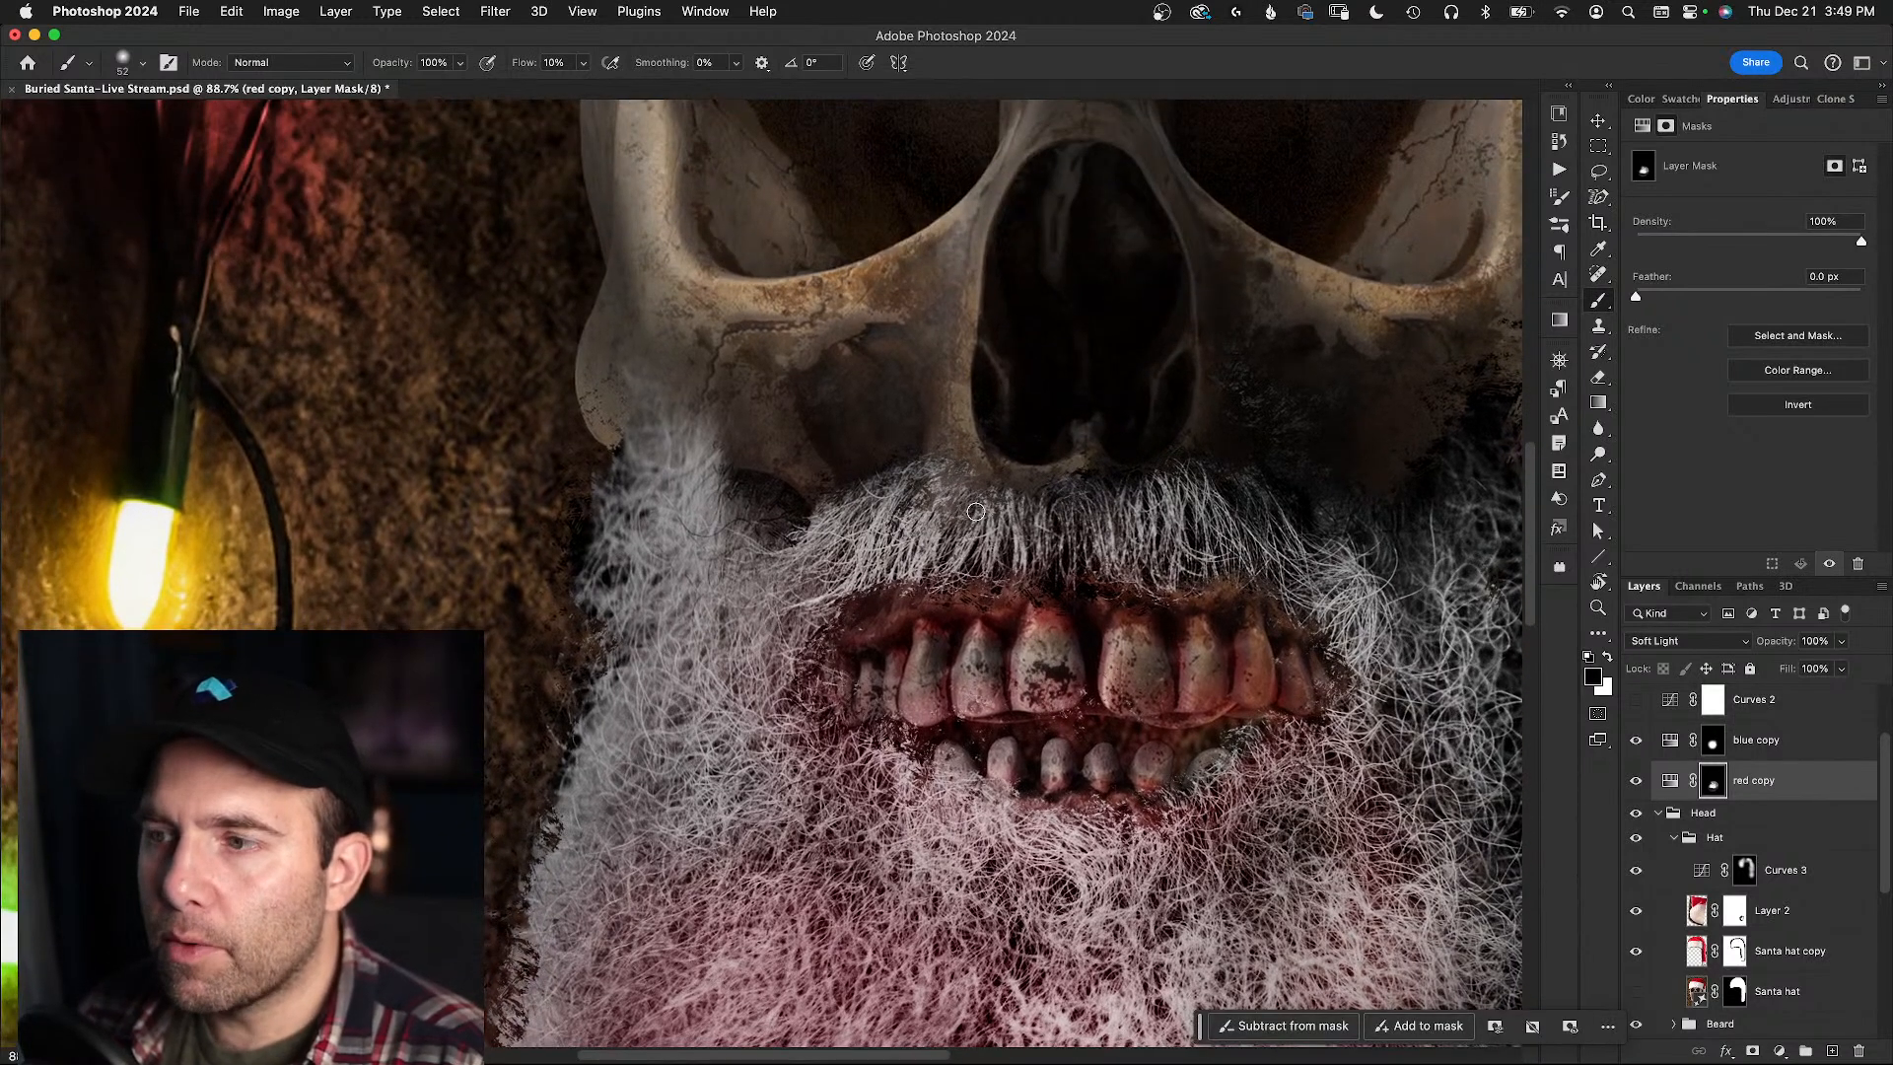
key(x)
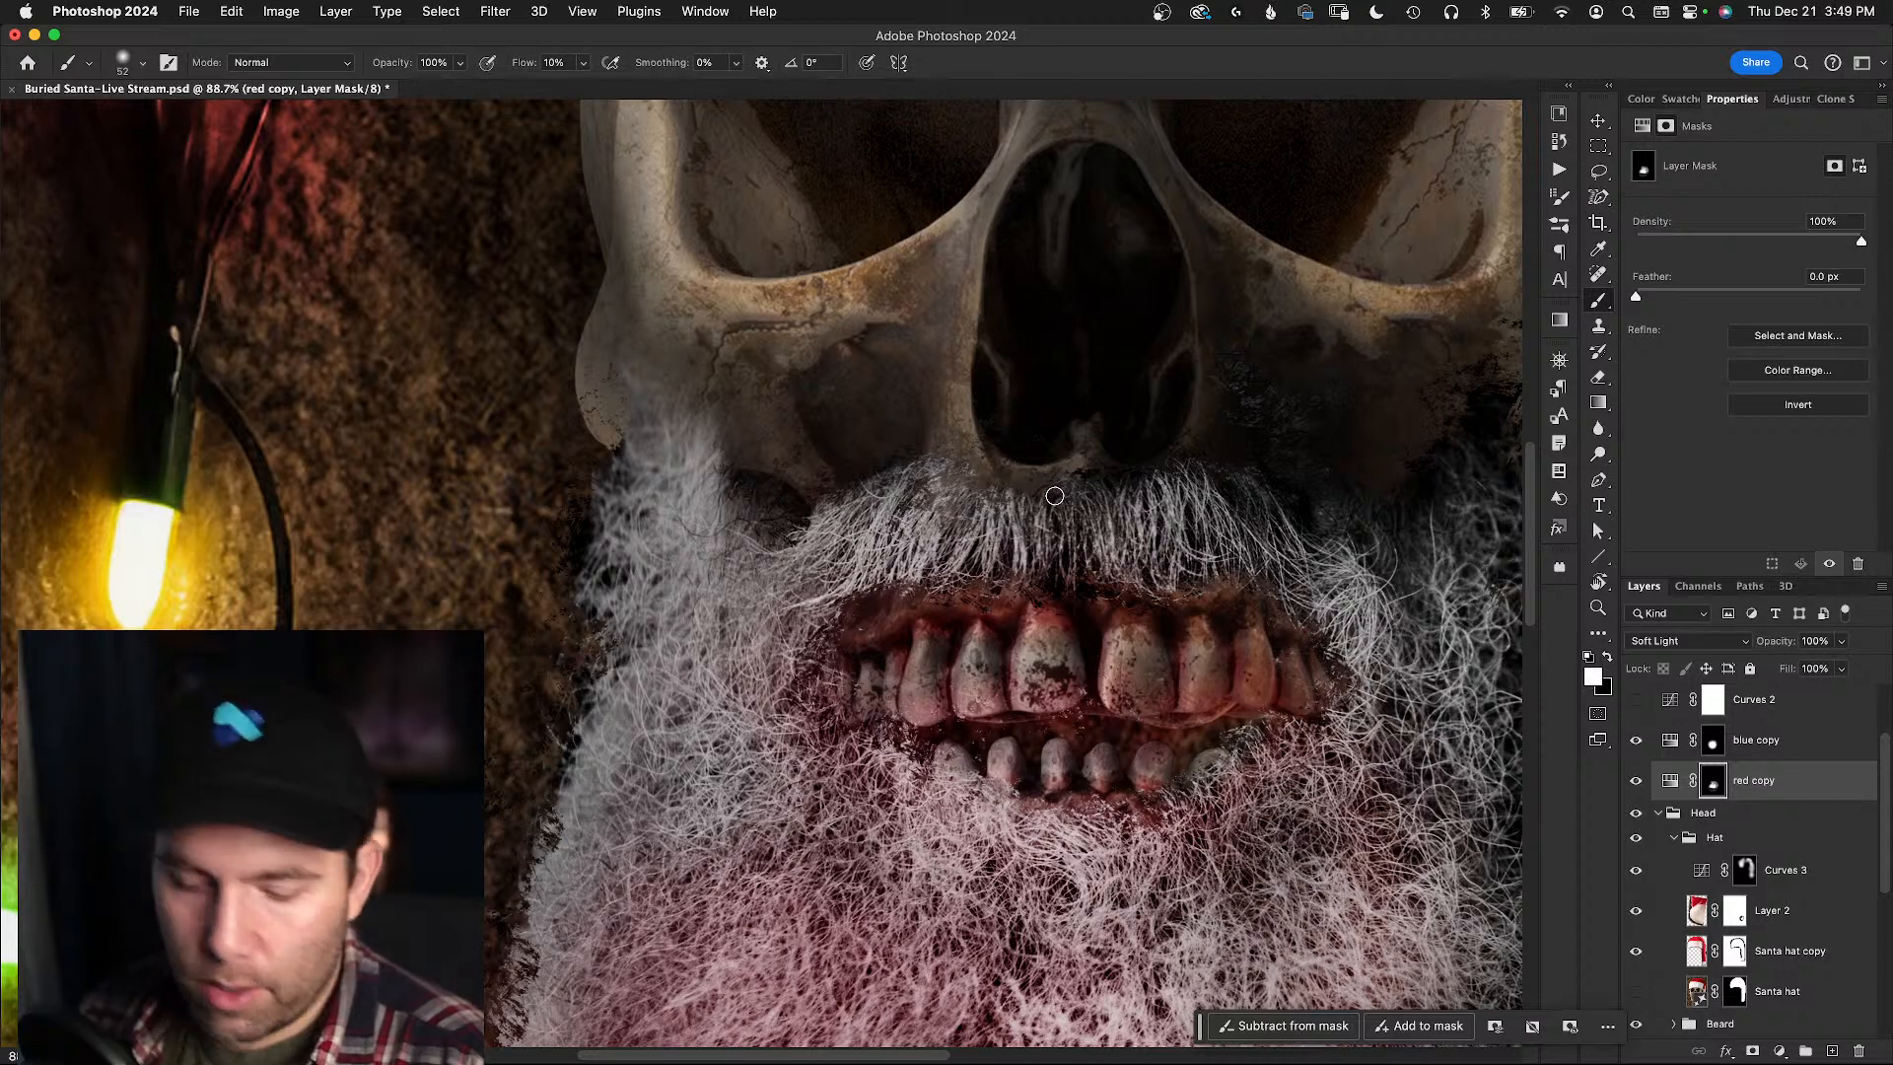
key(z)
mouse_move(1053, 494)
mouse_down()
mouse_move(1000, 456)
mouse_move(917, 450)
mouse_move(946, 446)
mouse_move(934, 555)
mouse_move(935, 453)
mouse_move(924, 491)
mouse_move(977, 499)
mouse_move(992, 526)
mouse_up()
key(b)
key(x)
key(x)
mouse_move(1121, 489)
mouse_down()
mouse_move(1162, 482)
mouse_move(1159, 415)
mouse_move(1163, 447)
mouse_move(1130, 378)
mouse_move(1184, 432)
mouse_move(1163, 486)
mouse_move(1156, 444)
mouse_move(1181, 452)
mouse_move(1212, 416)
mouse_move(937, 381)
mouse_move(1020, 384)
mouse_move(933, 410)
mouse_up()
- Extend the red rim light down the skull's bulb-facing side and mask its spill off the surrounding dirt
key(z)
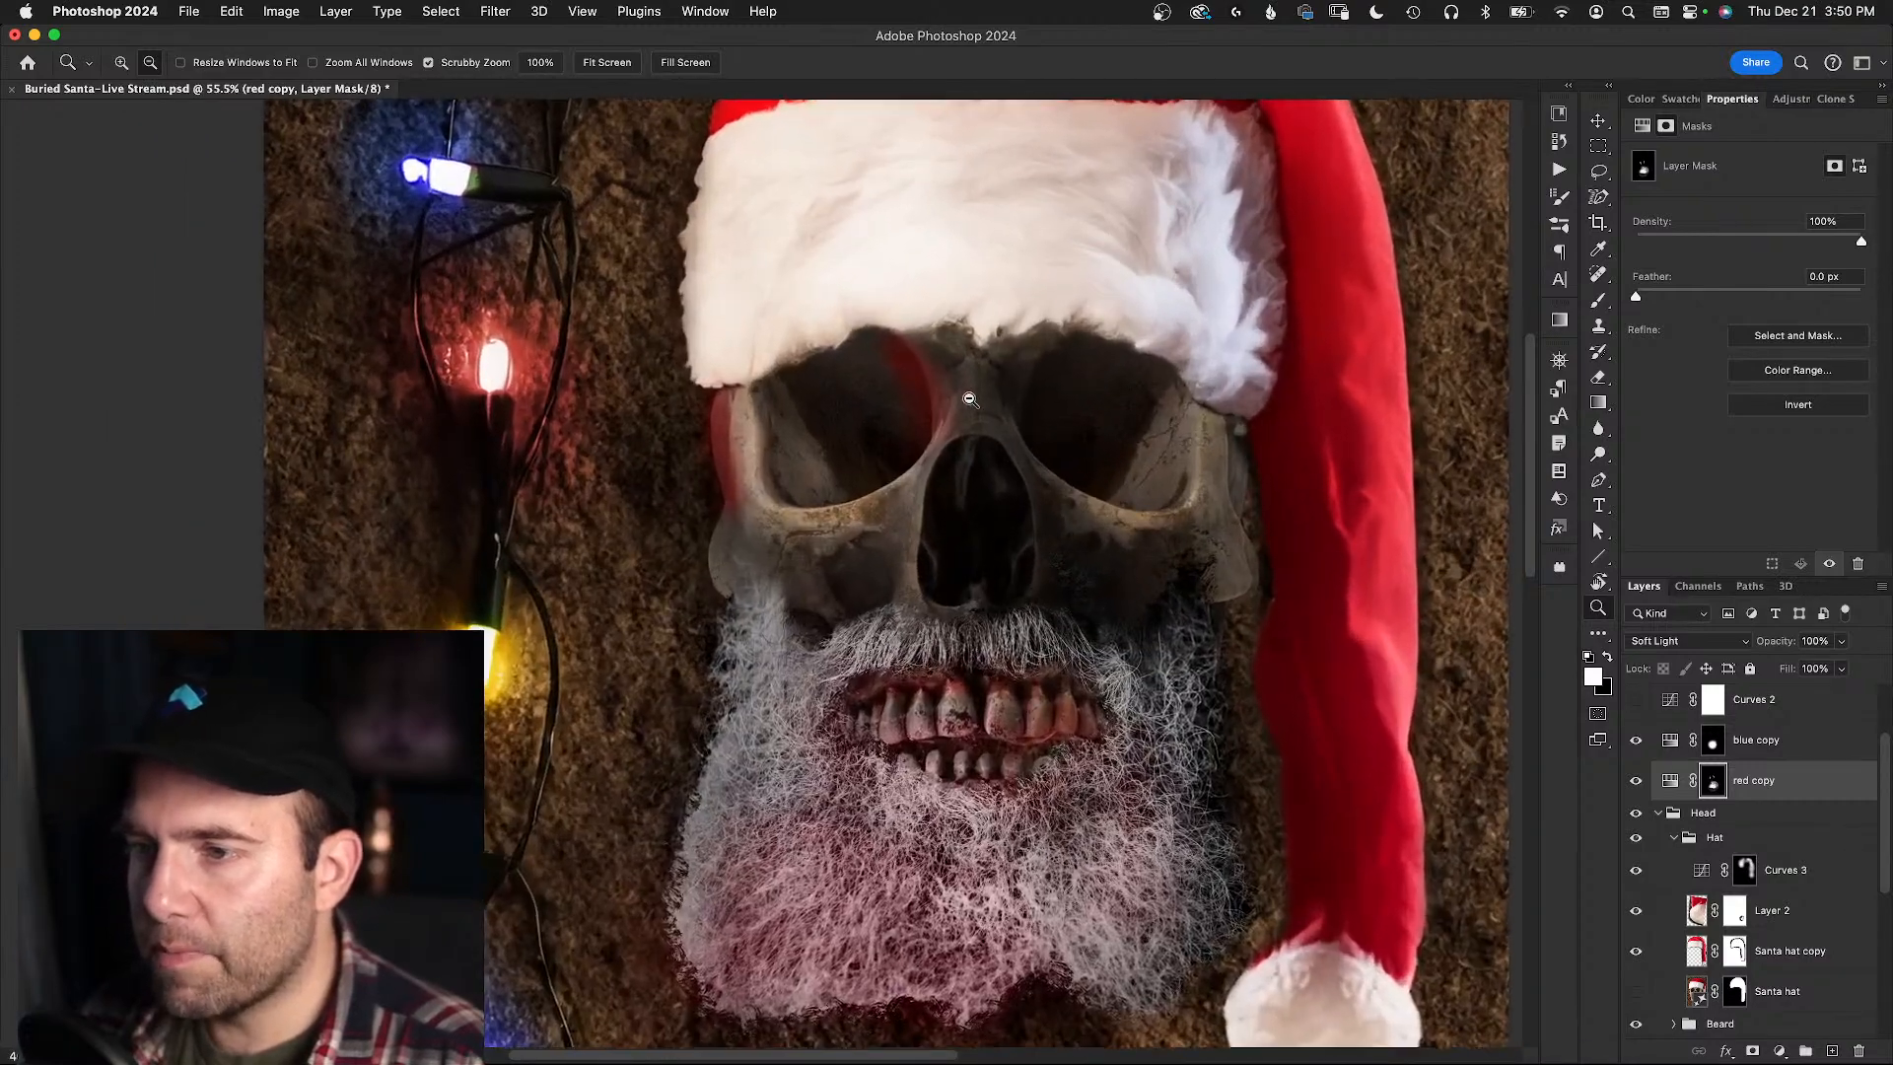
key(b)
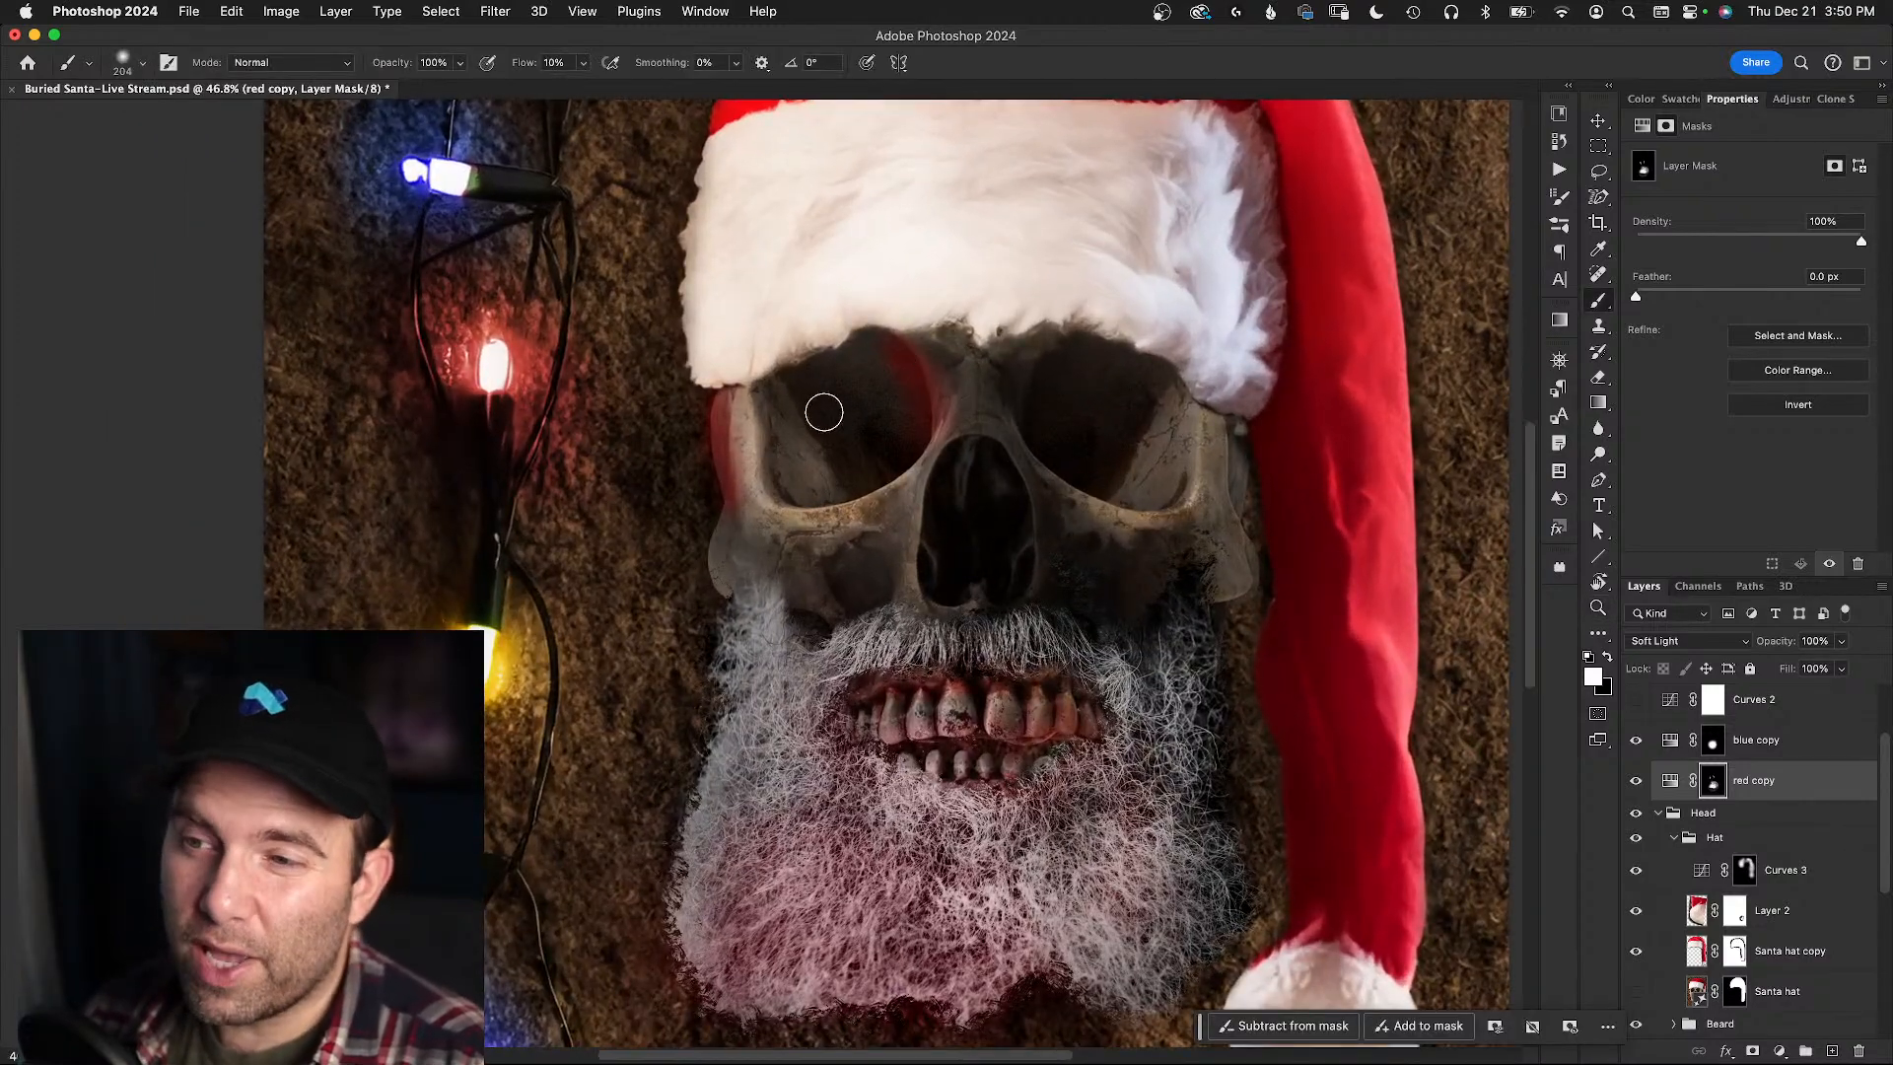
mouse_move(710, 509)
mouse_down()
mouse_move(706, 549)
mouse_move(719, 499)
mouse_move(720, 517)
mouse_up()
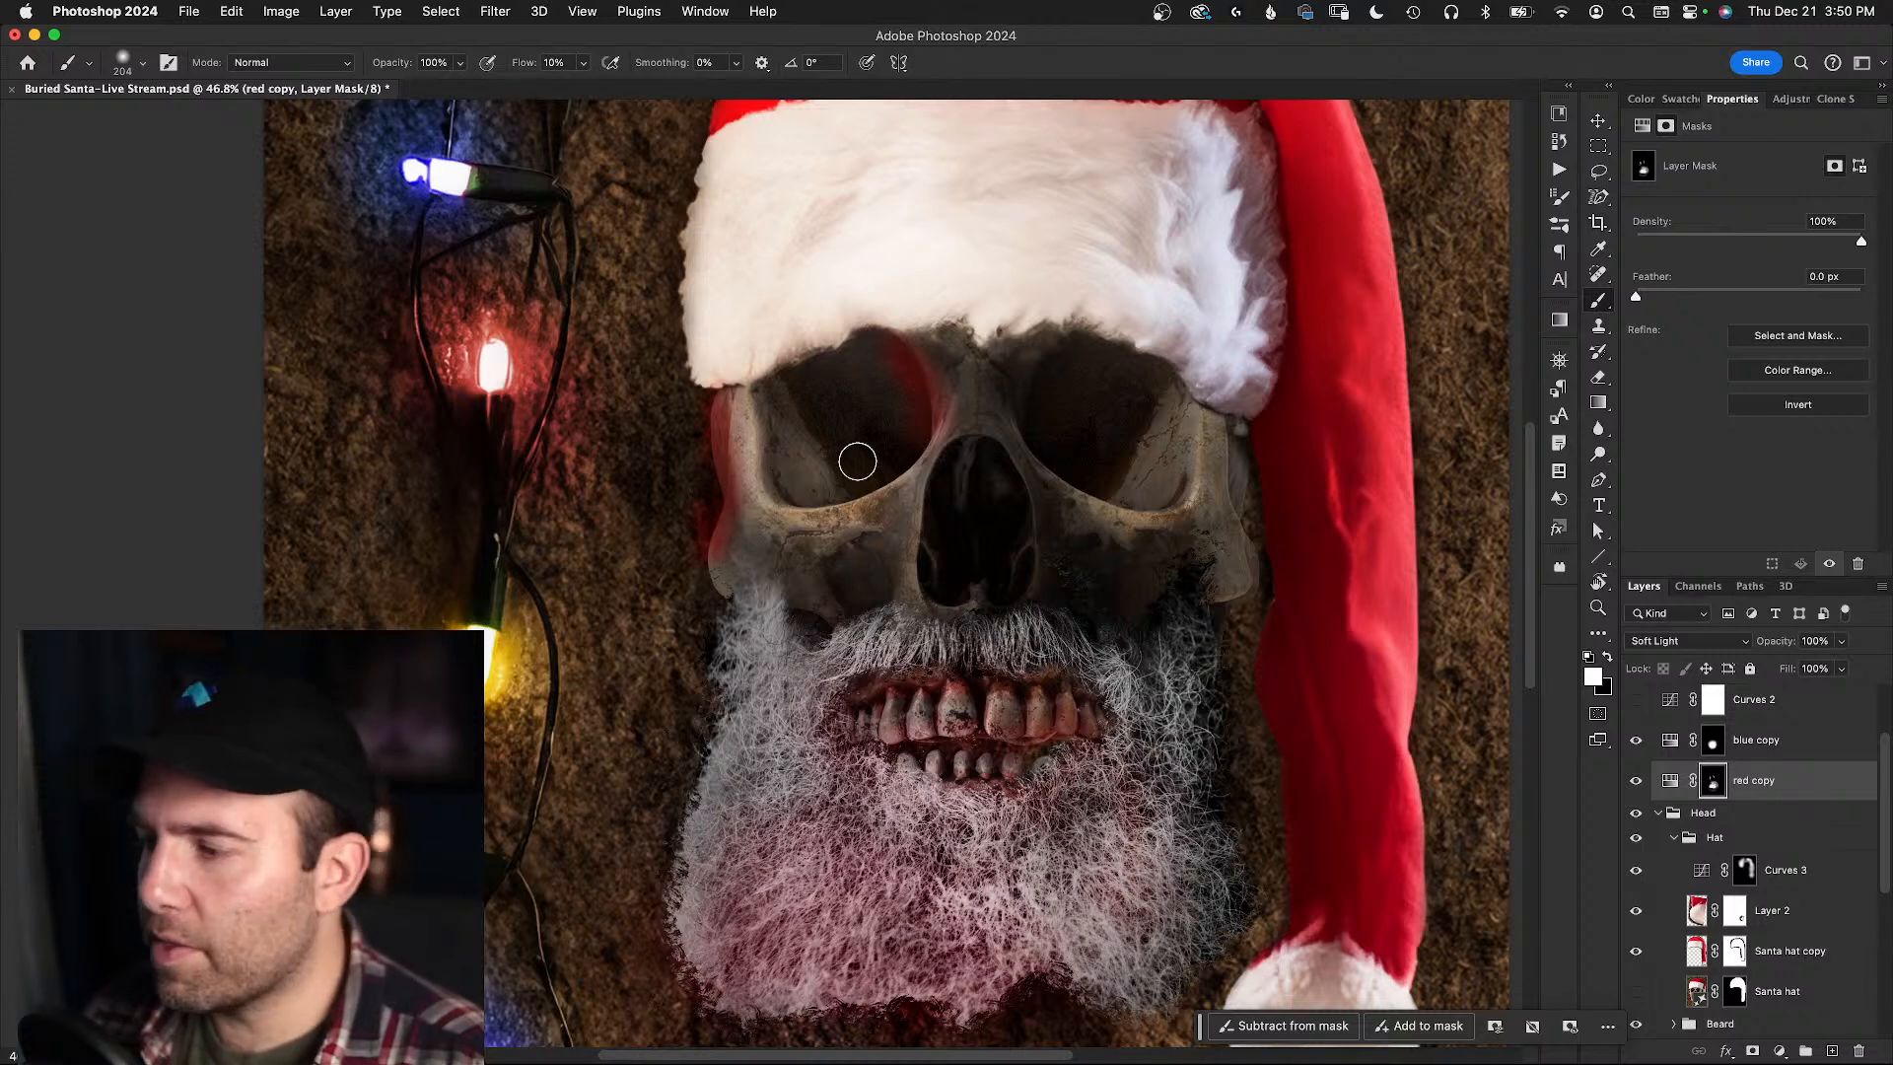
drag(899, 479, 892, 425)
alt+super+click(892, 425)
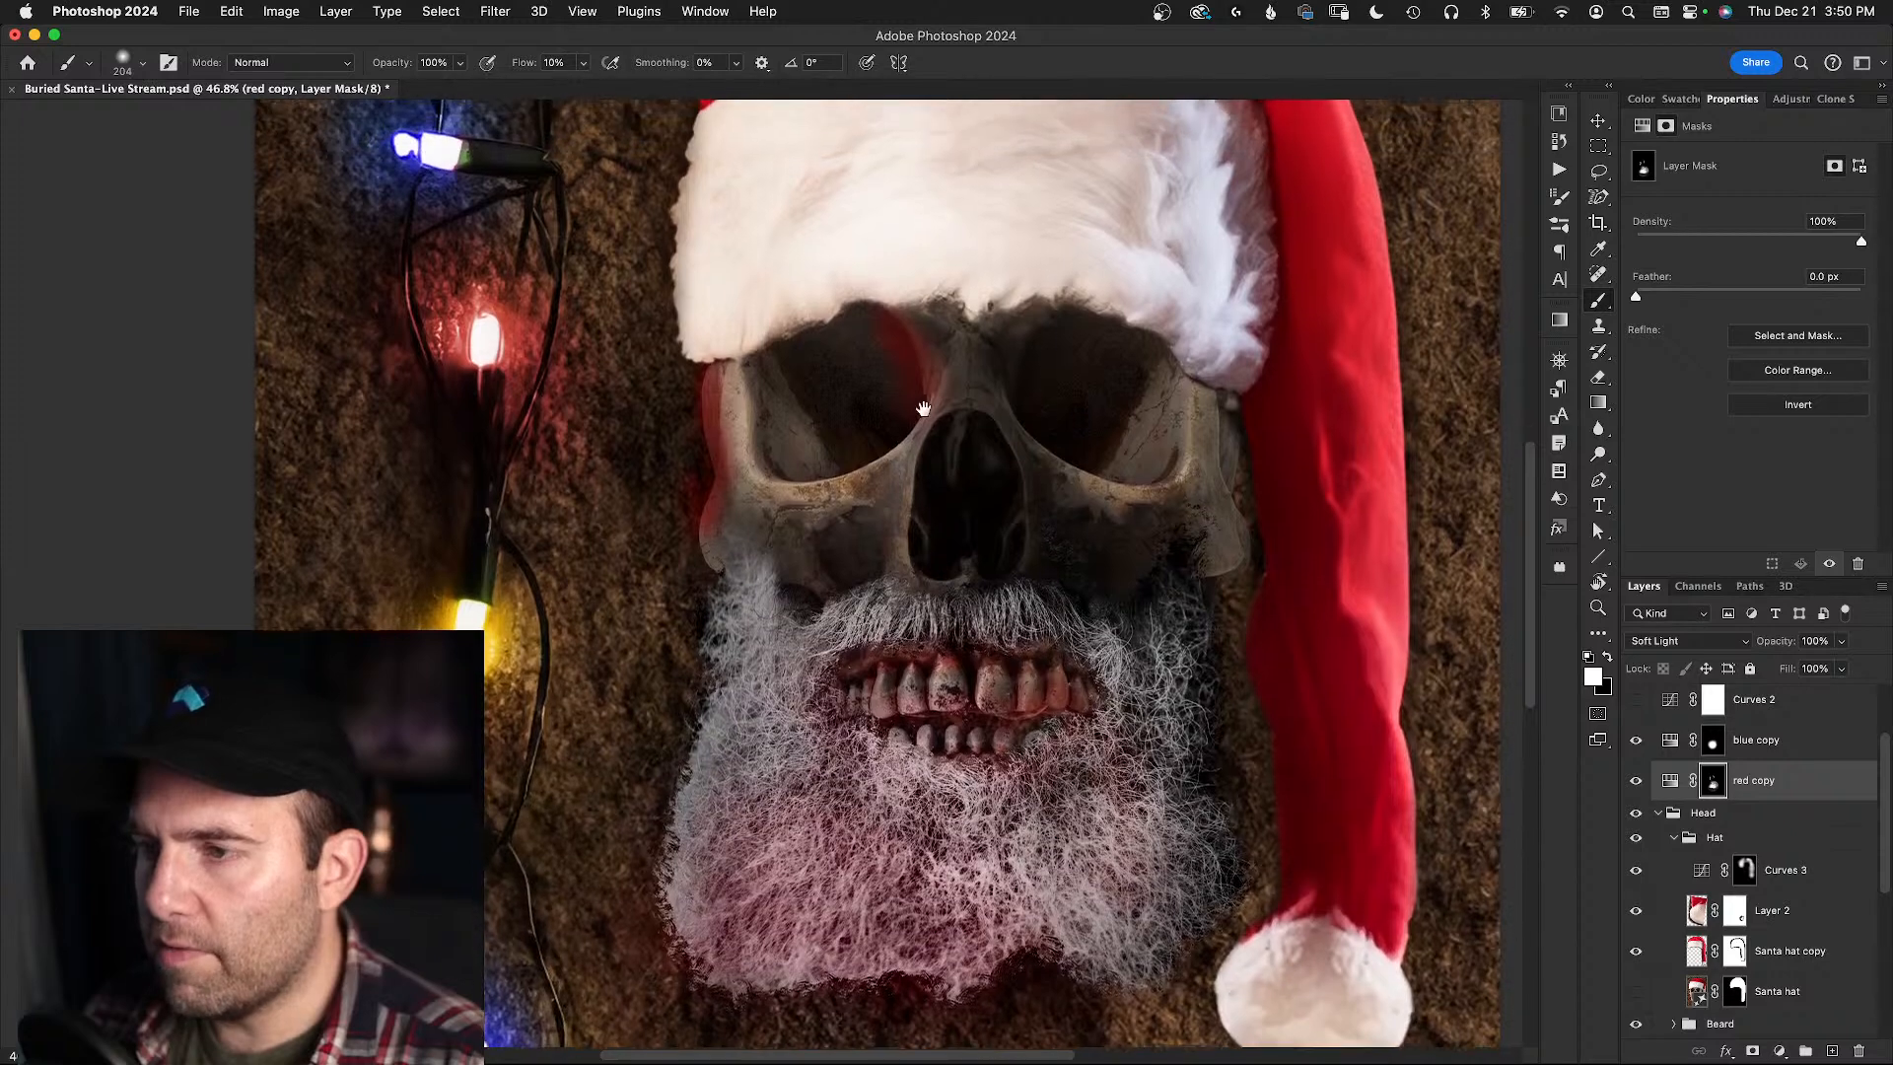
alt+super+click(874, 438)
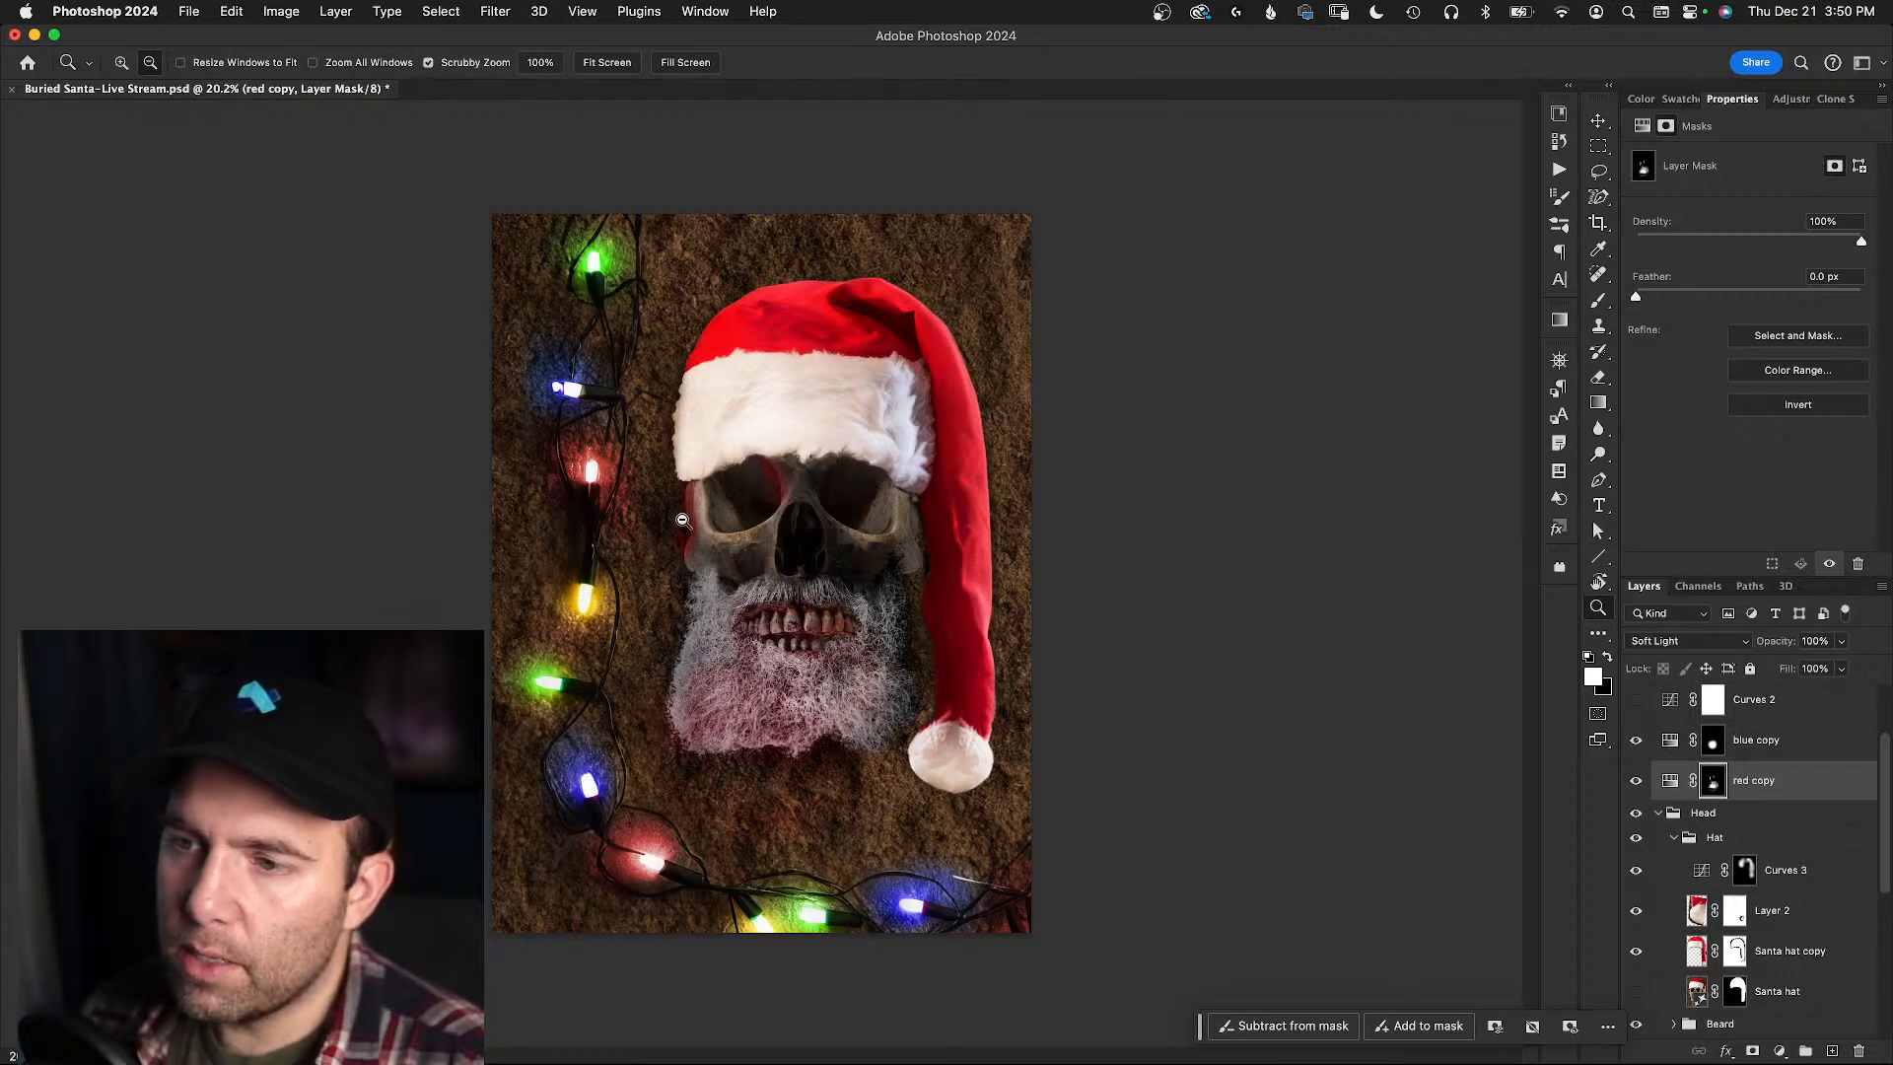
drag(680, 547, 727, 543)
key(b)
key(x)
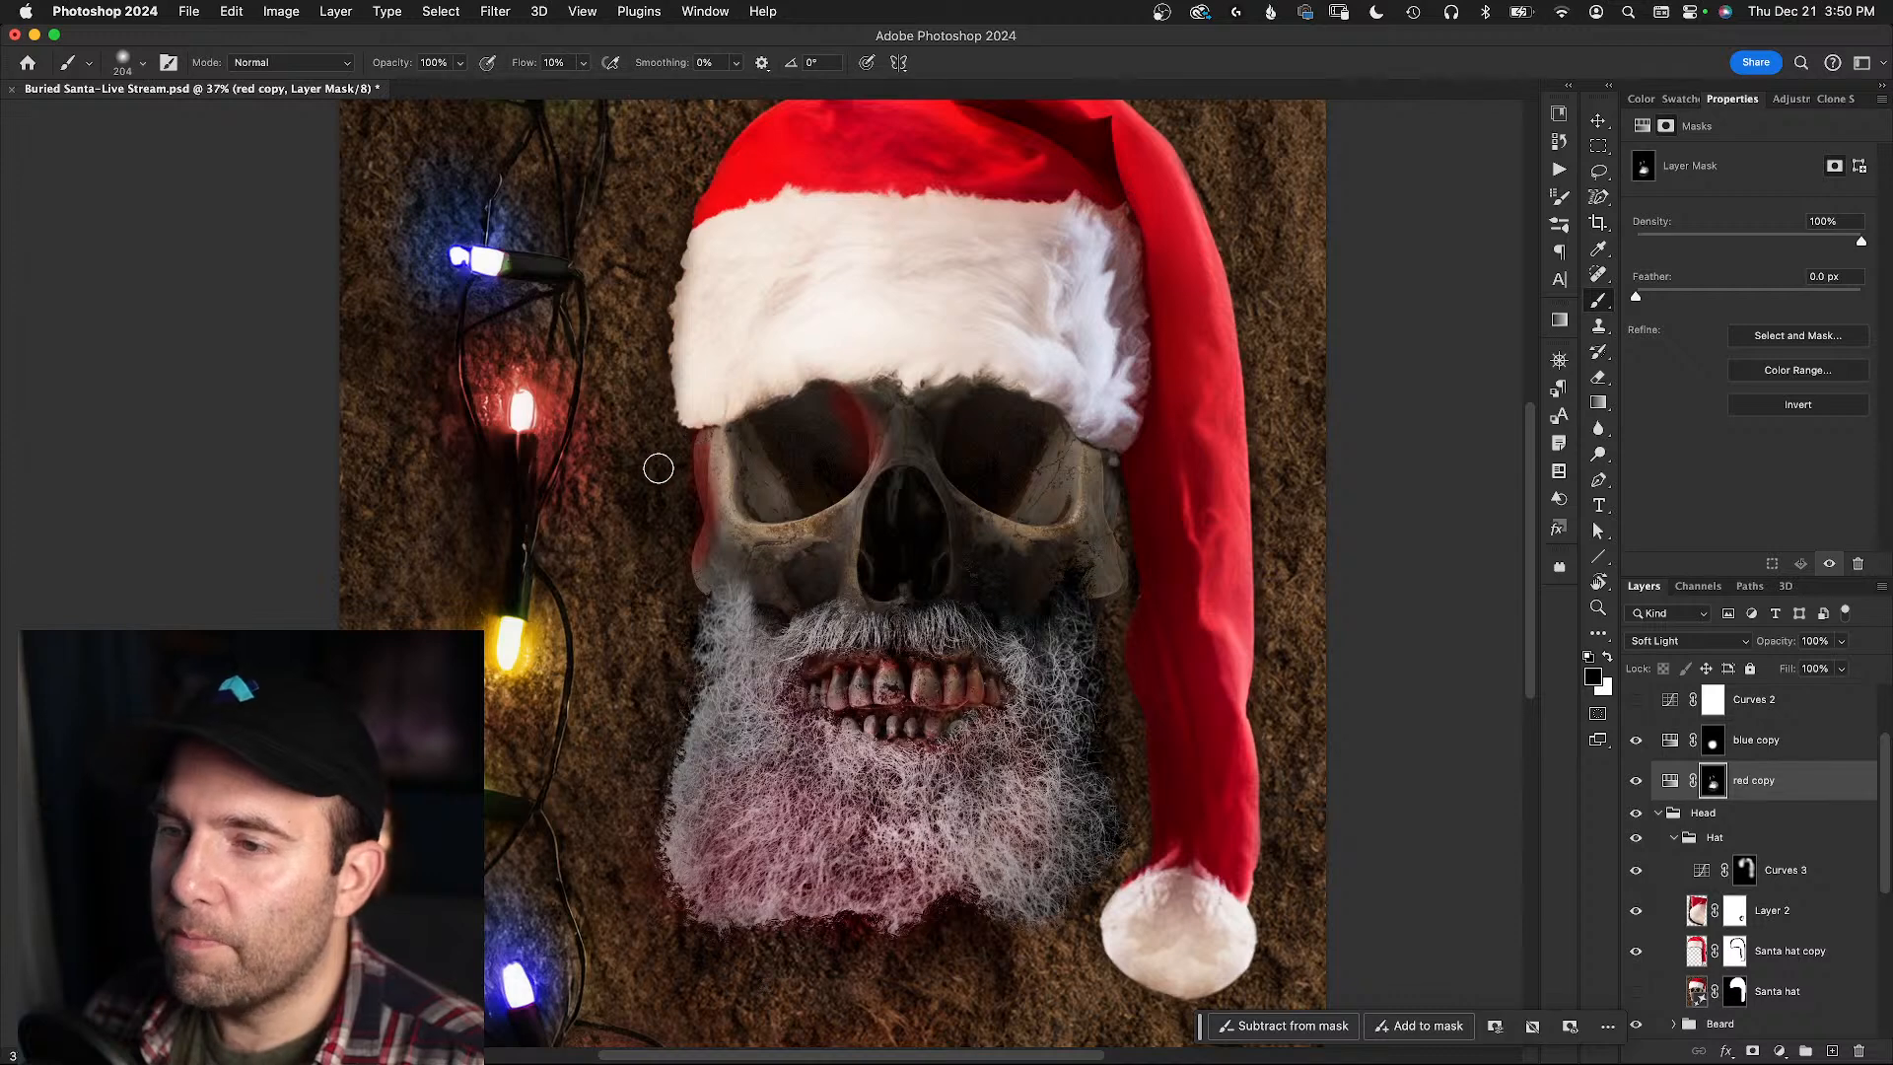
- Add a touch of red light along the bulb-facing edge of the hat's white fur trim in the red copy mask
key(z)
drag(660, 452, 702, 444)
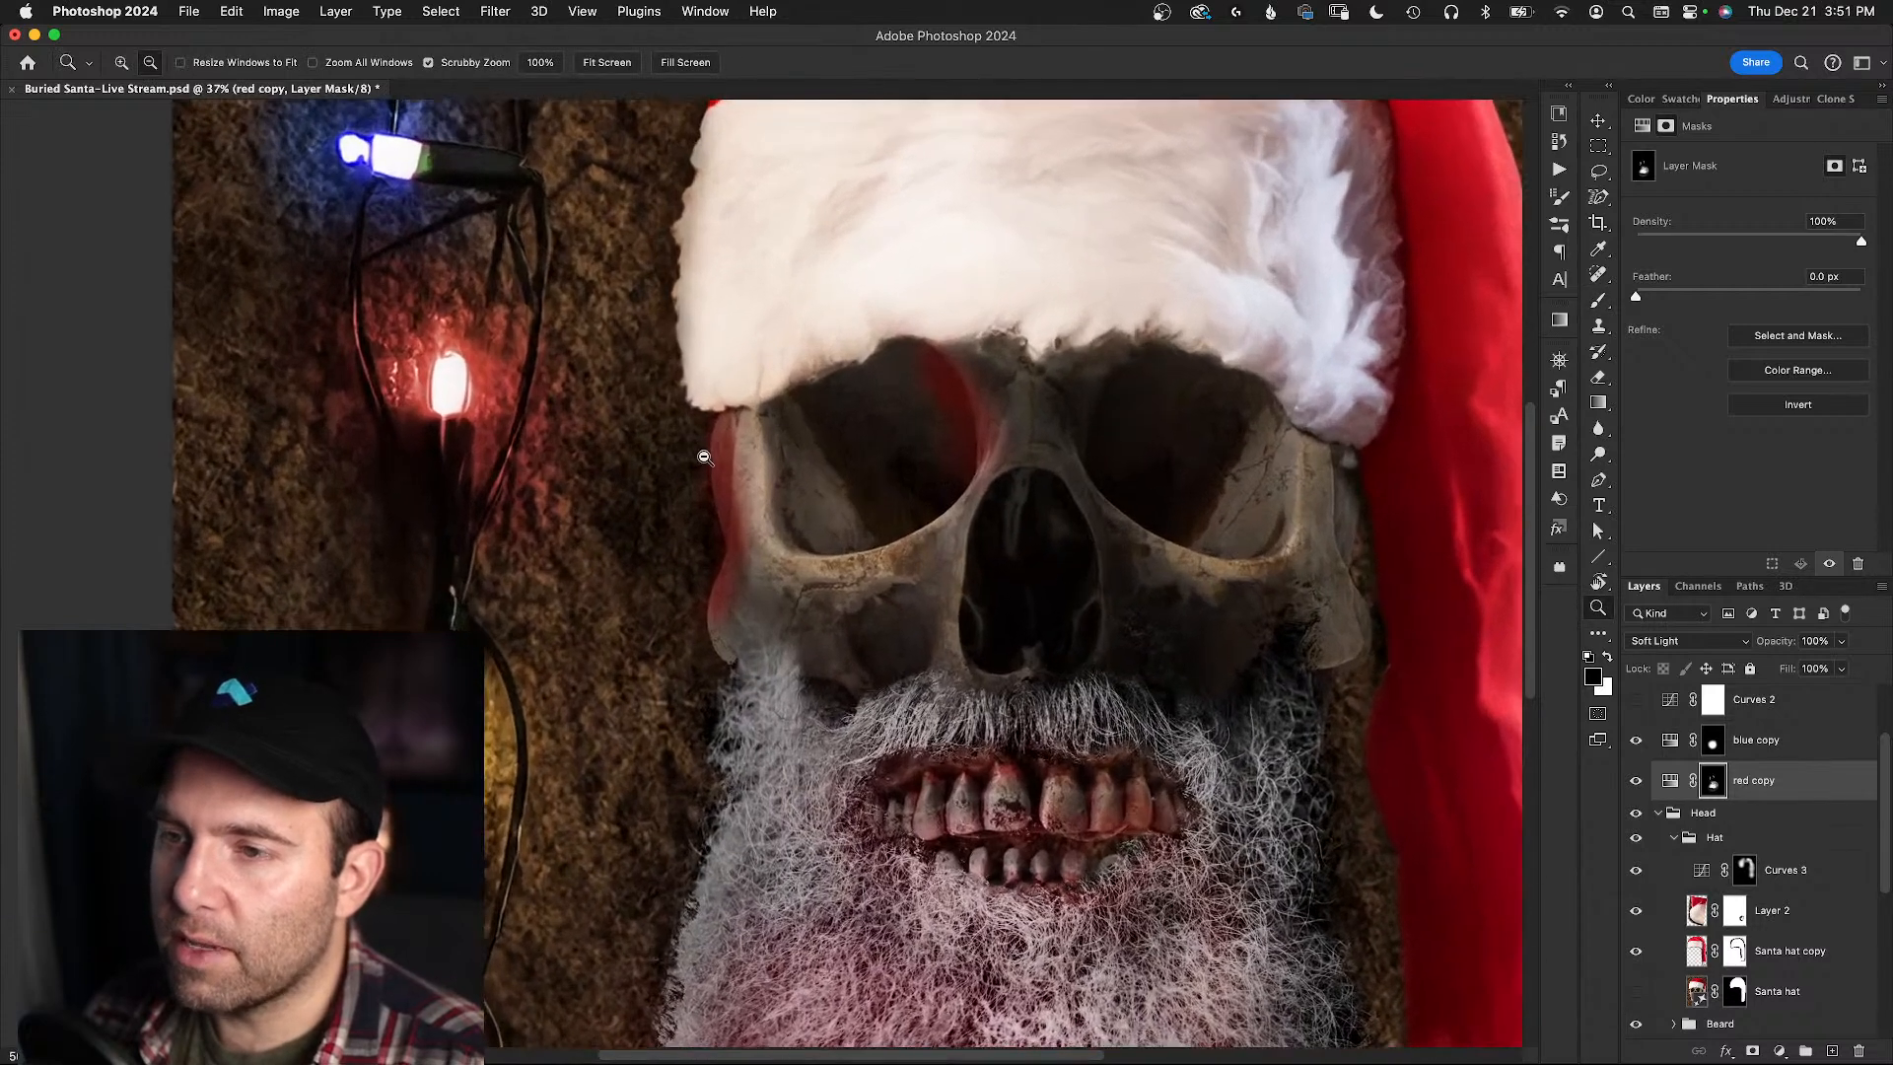
key(b)
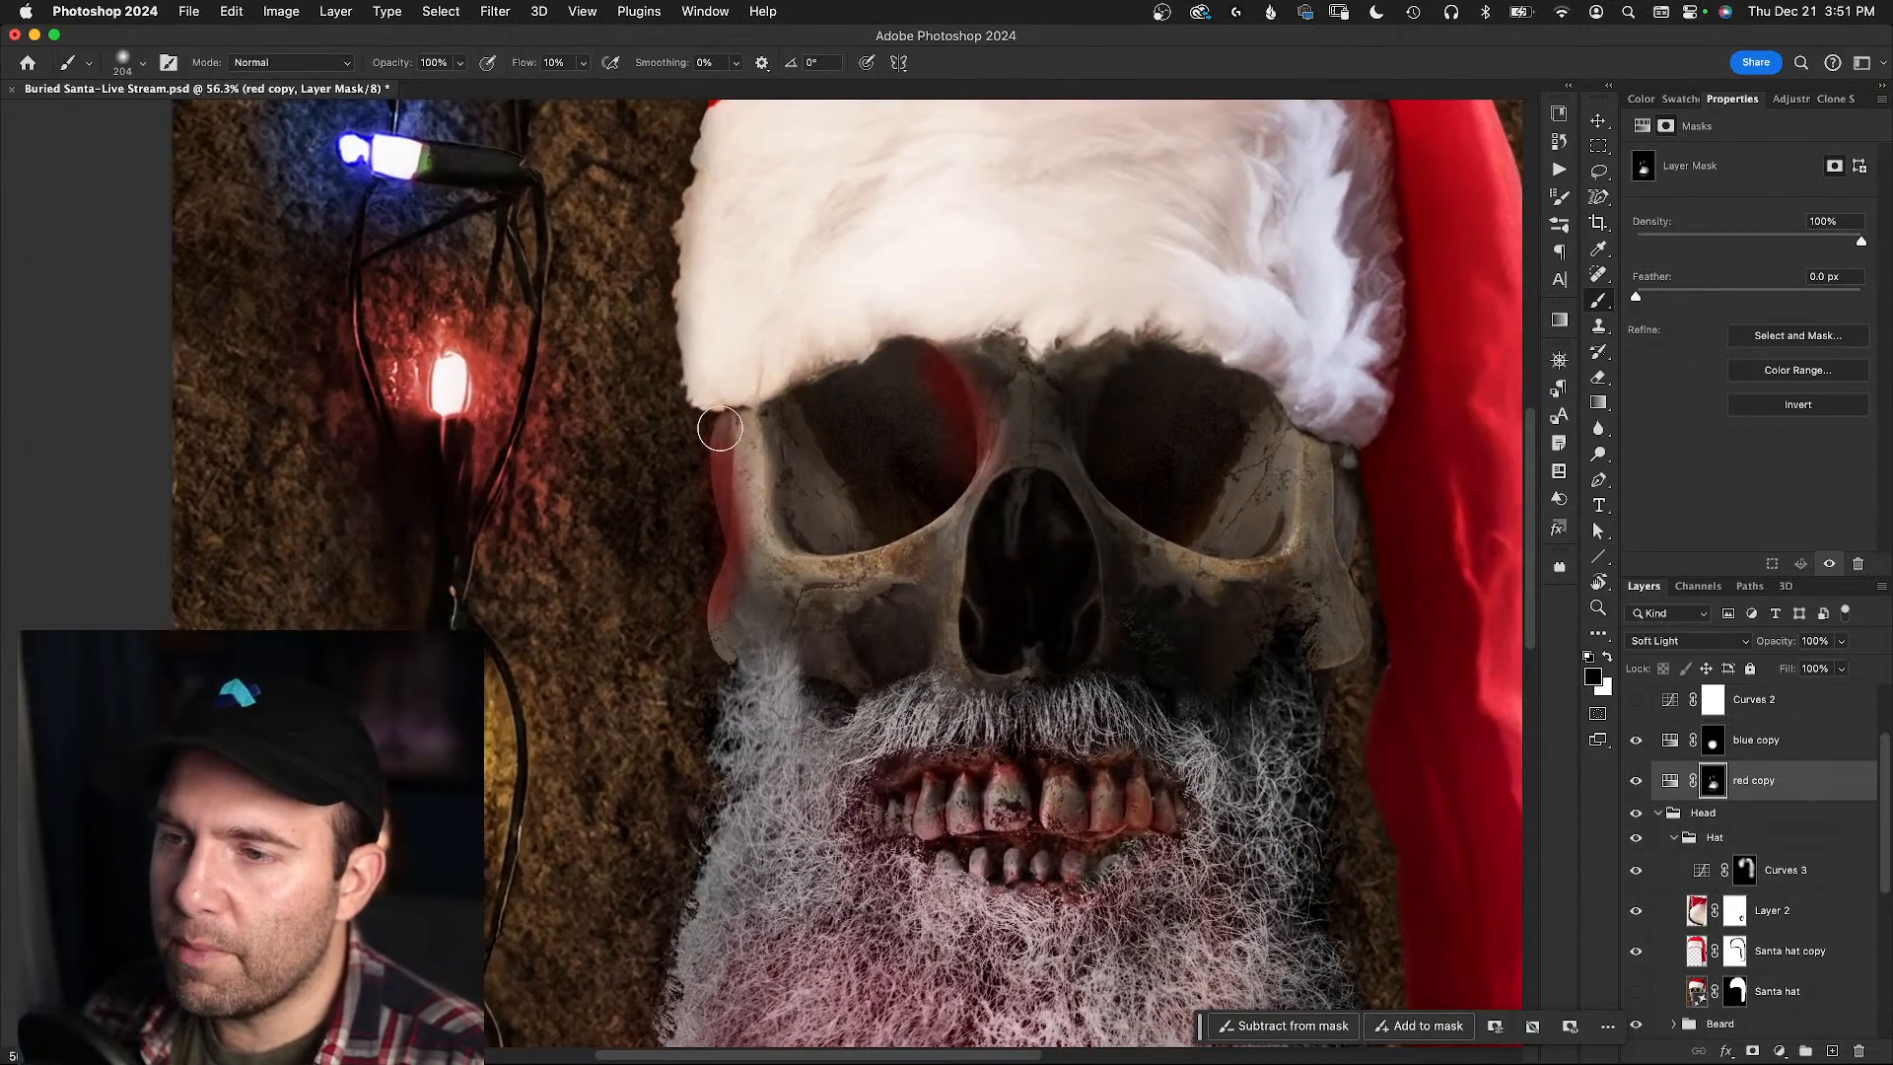
drag(706, 389, 747, 463)
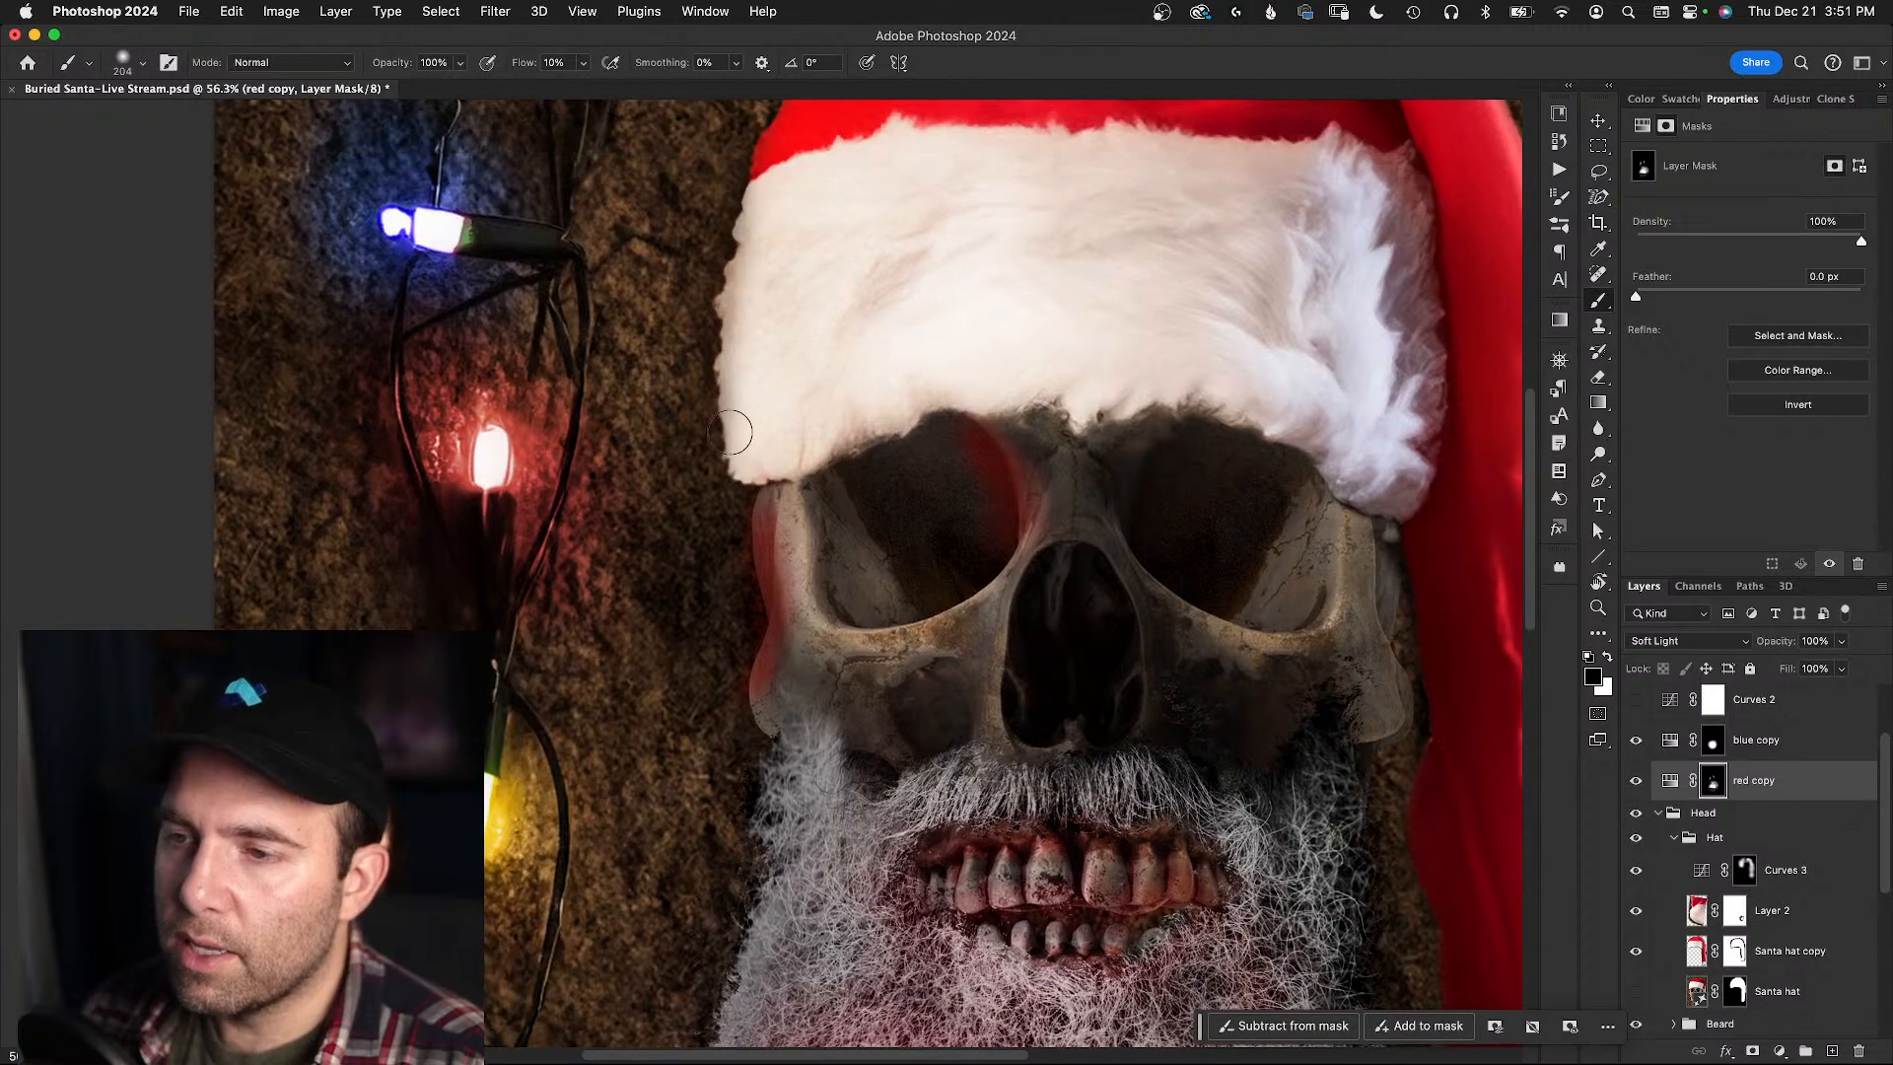
key(x)
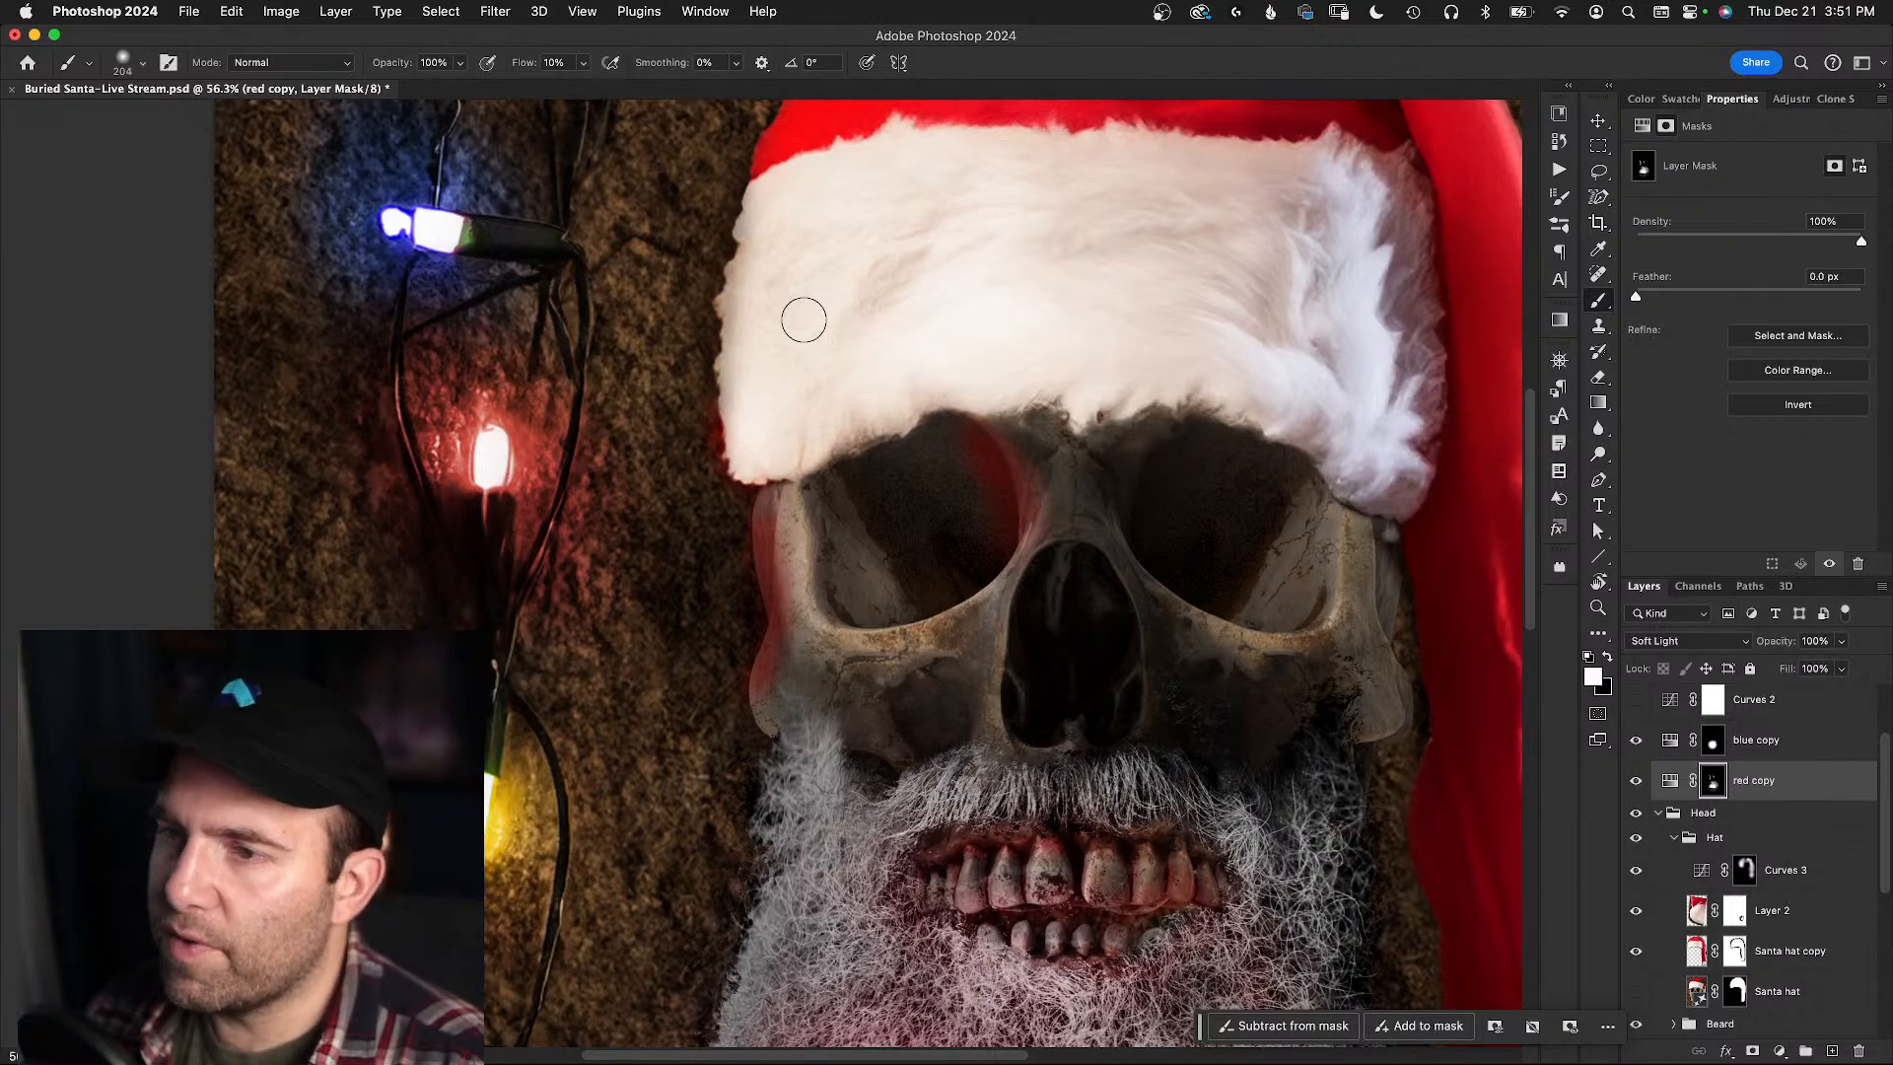
- Change the red copy layer's blend mode to Normal and lower its opacity to 20%
click(1742, 641)
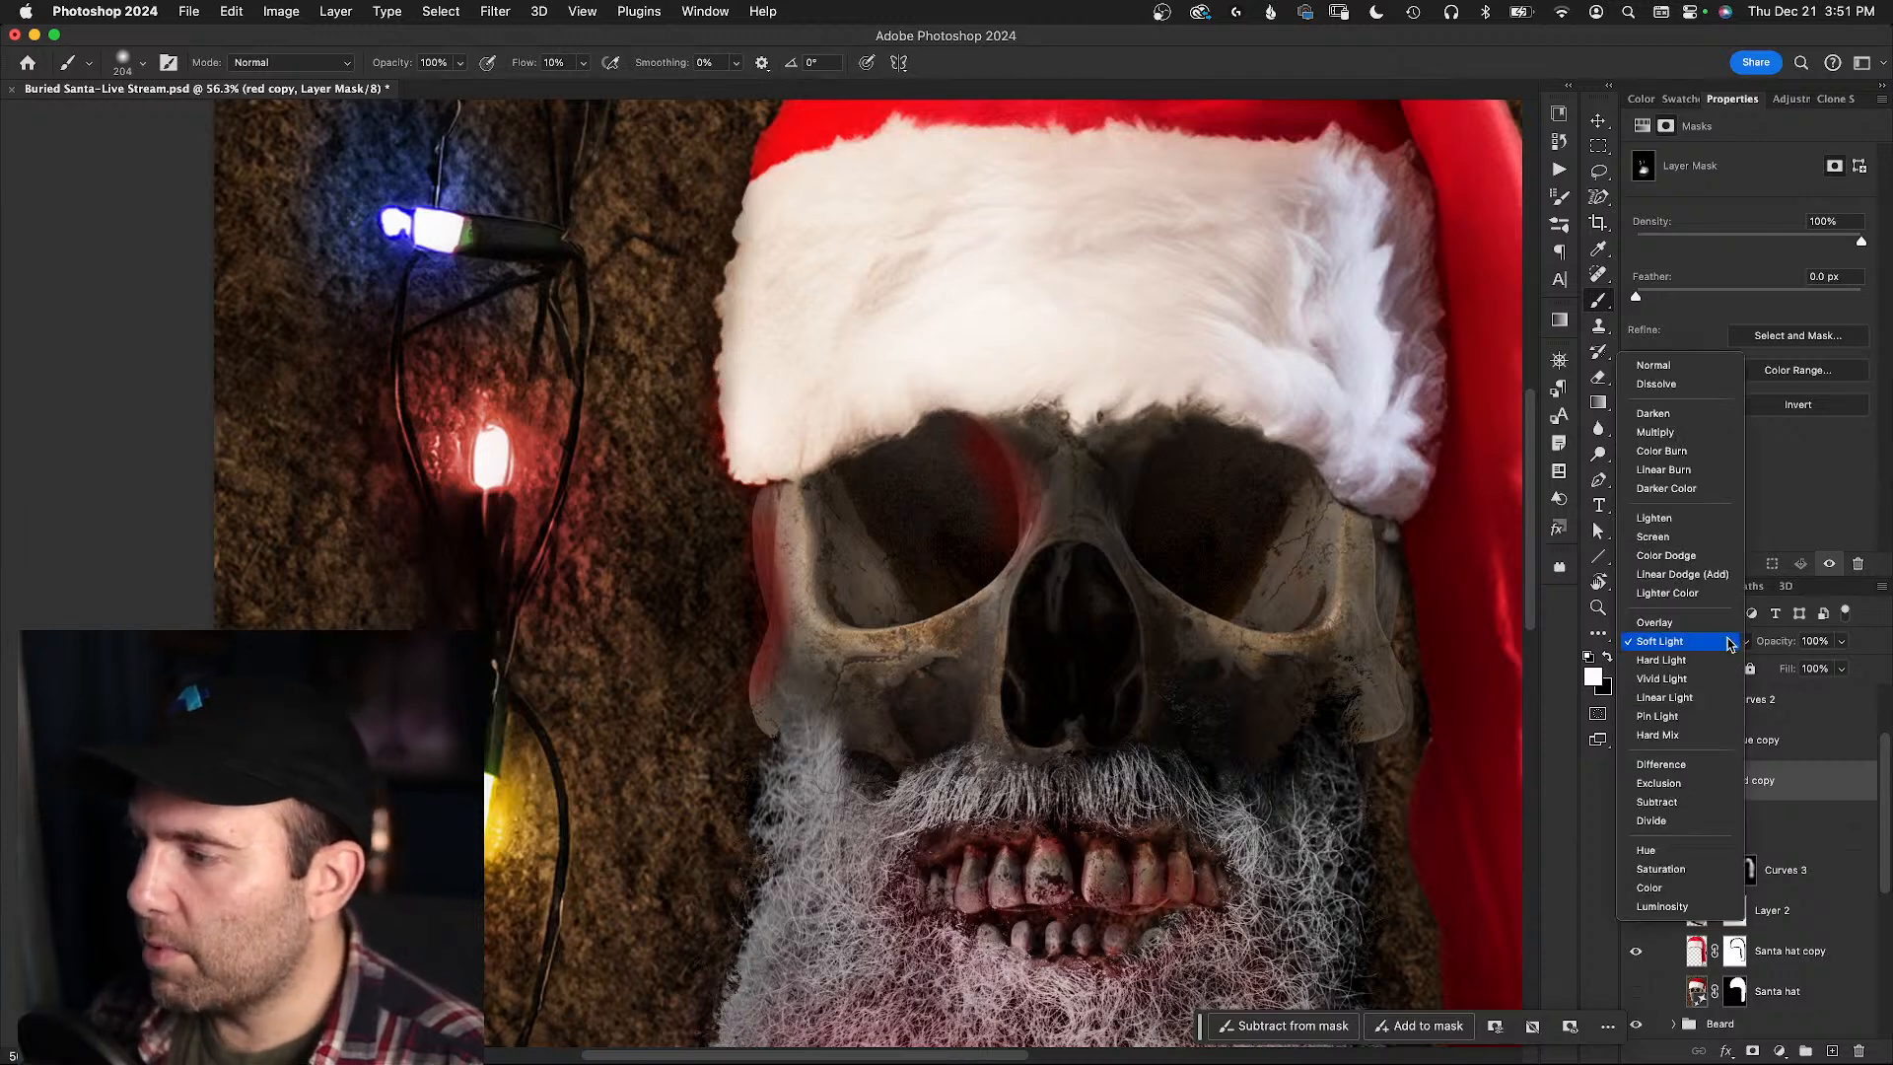
click(1667, 373)
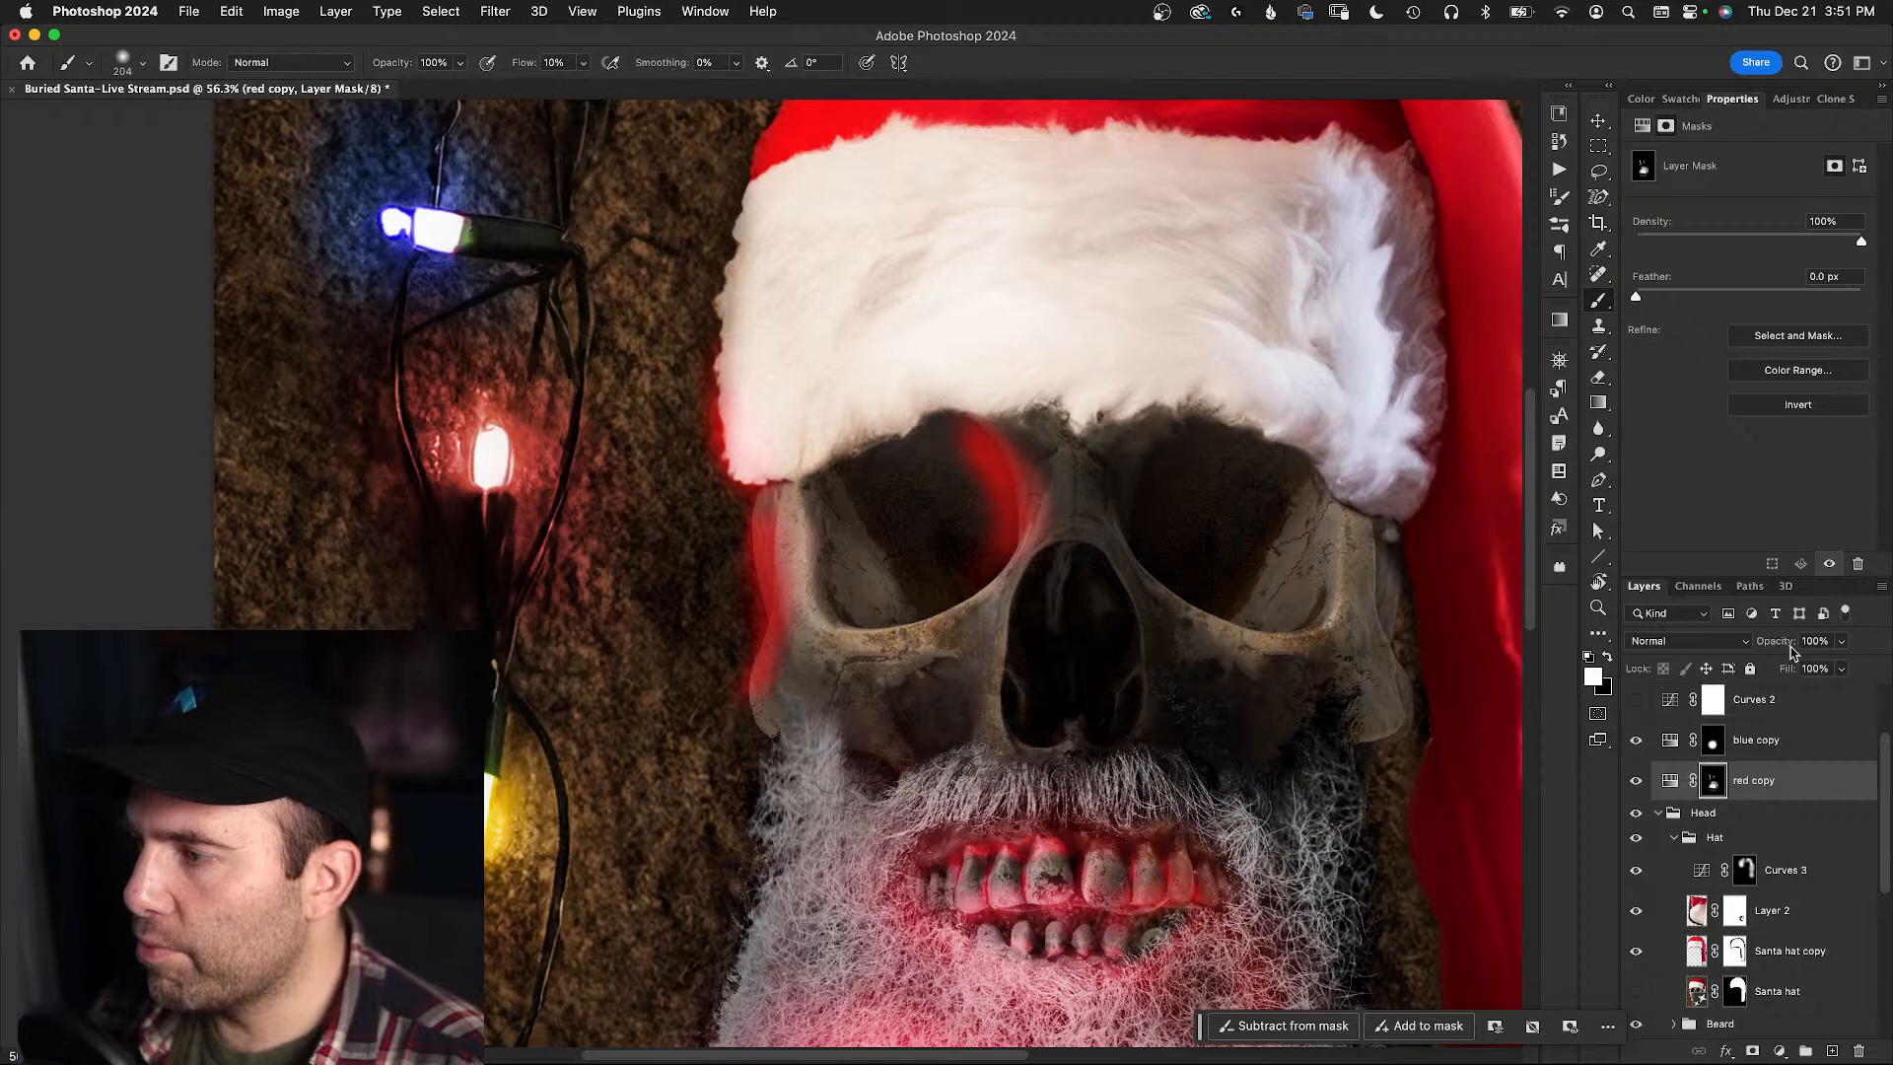
drag(1791, 648, 1746, 644)
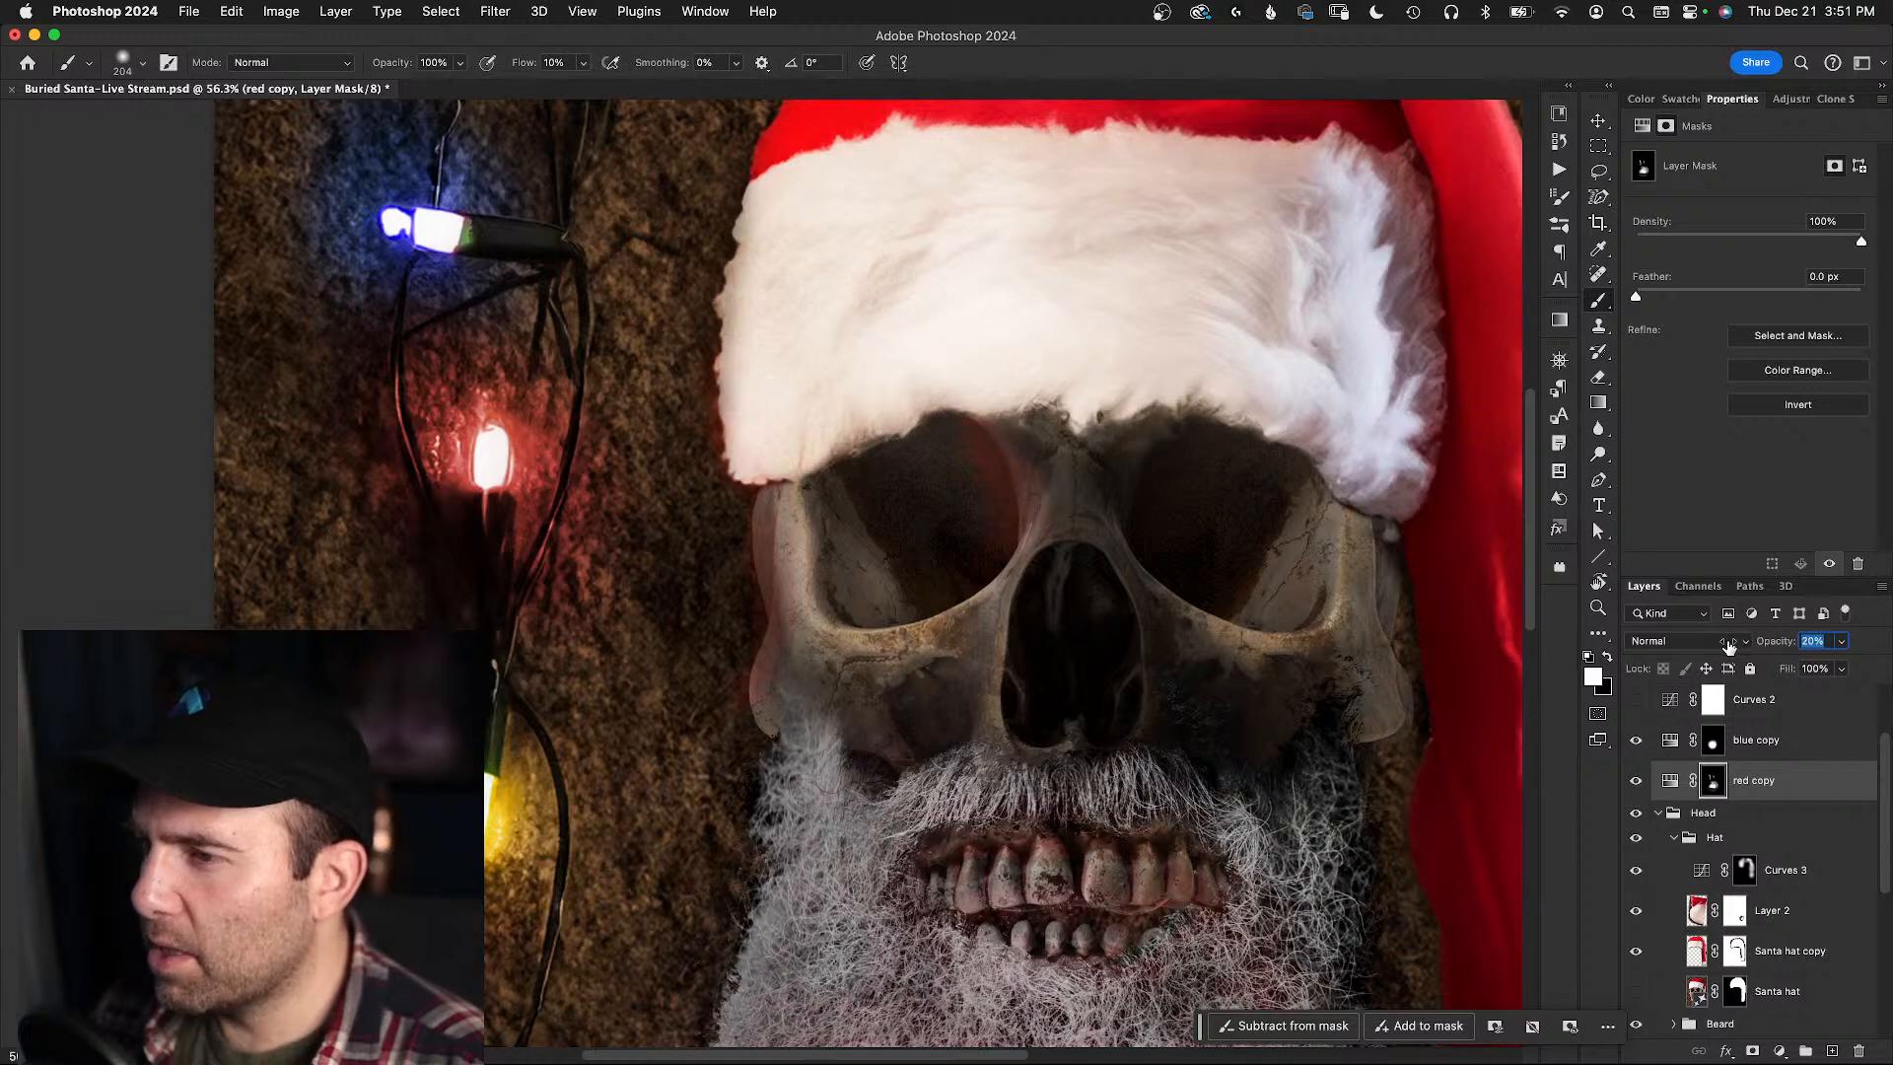
- Brush more of the red rim light along the side of the skull in the red copy mask
key(z)
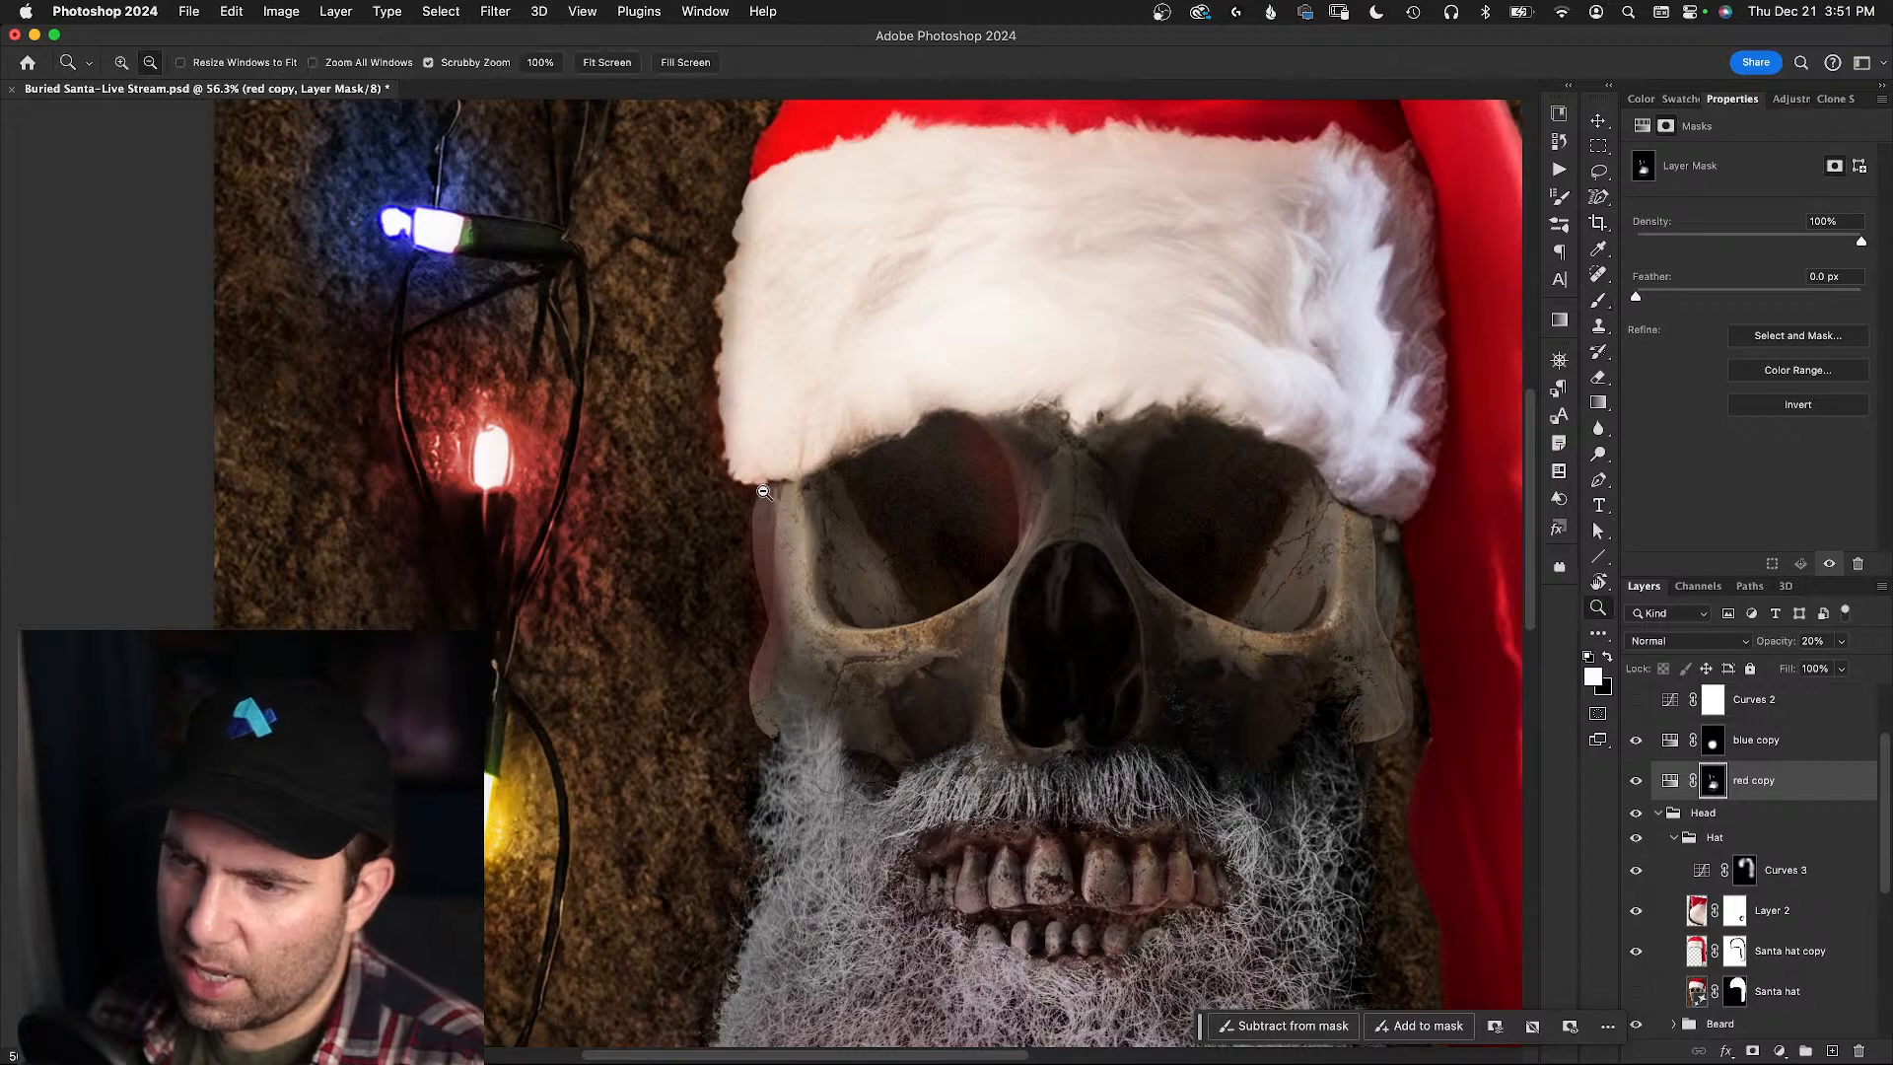
mouse_move(753, 509)
mouse_down()
mouse_move(812, 551)
mouse_move(710, 541)
mouse_move(772, 553)
mouse_move(772, 520)
mouse_move(778, 587)
mouse_up()
key(b)
scroll(809, 665, down, 5)
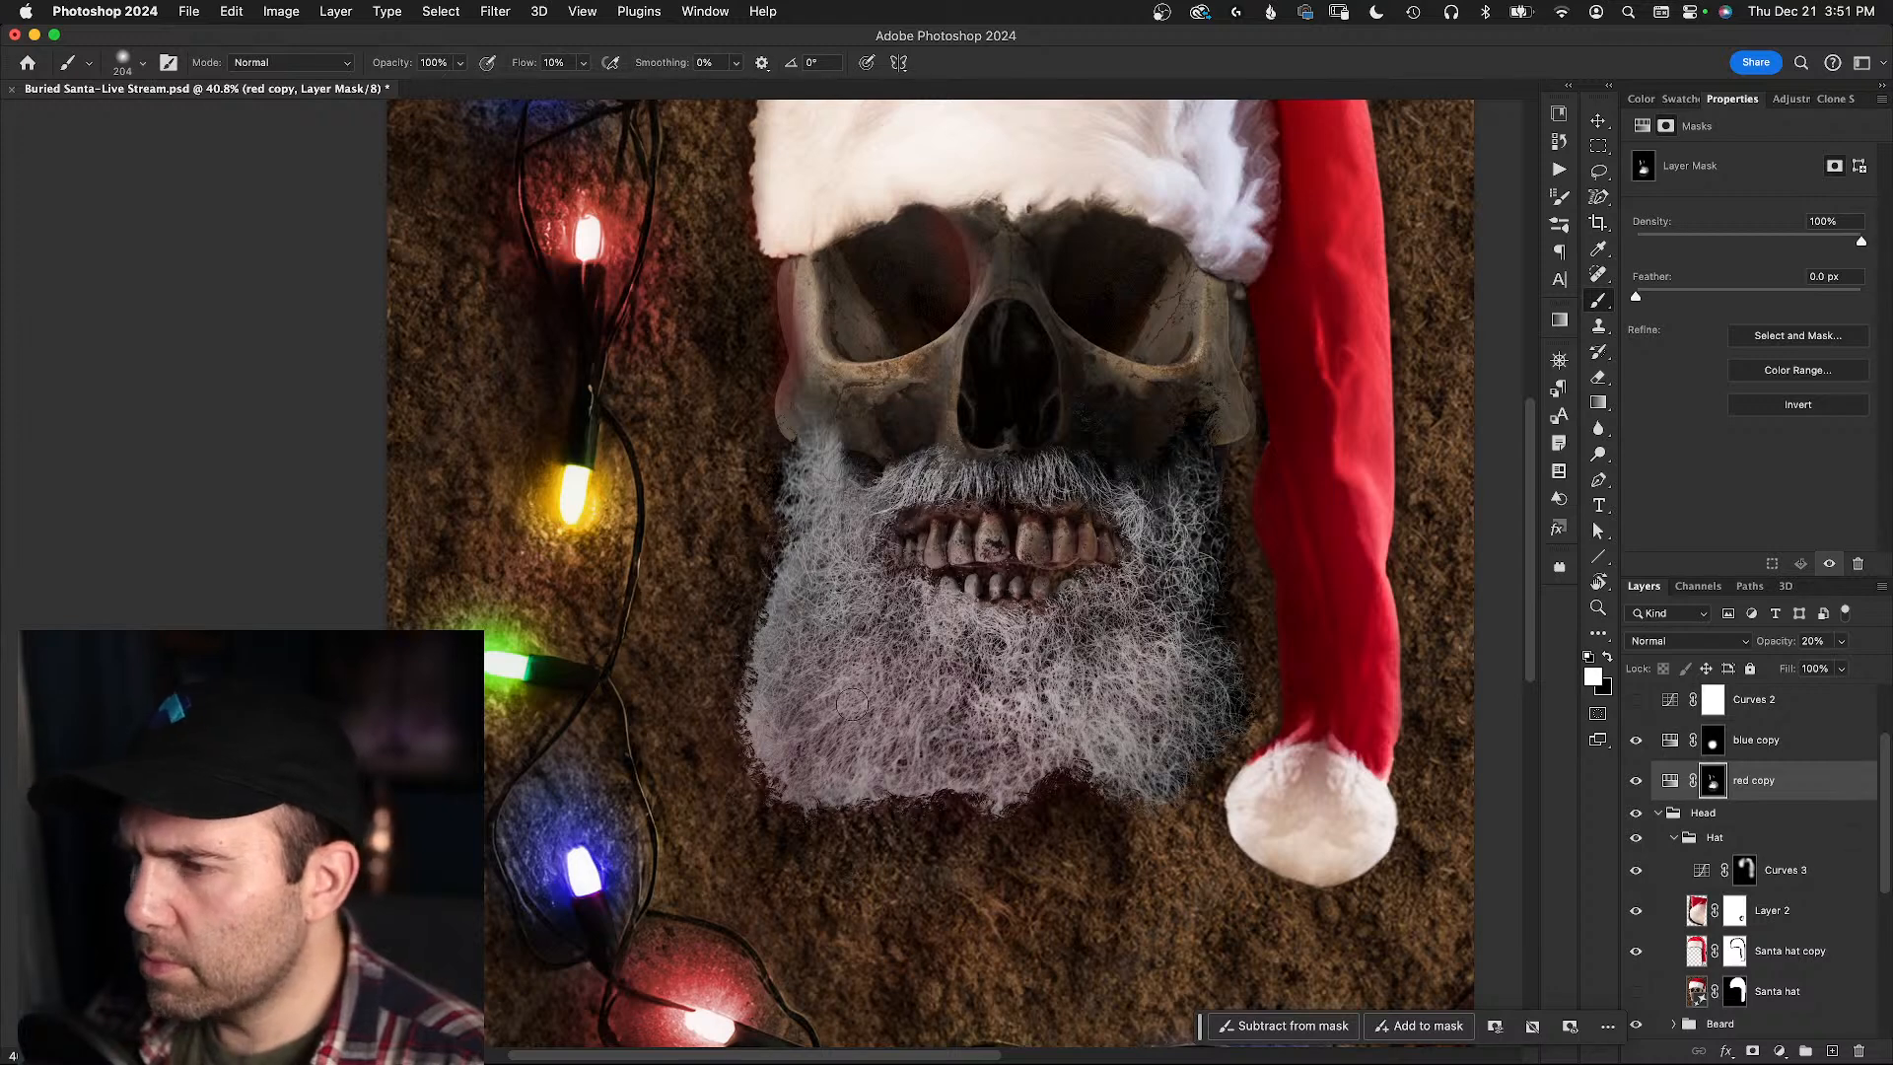
mouse_move(790, 366)
mouse_down()
mouse_move(798, 274)
mouse_move(802, 325)
mouse_move(808, 301)
mouse_up()
key(x)
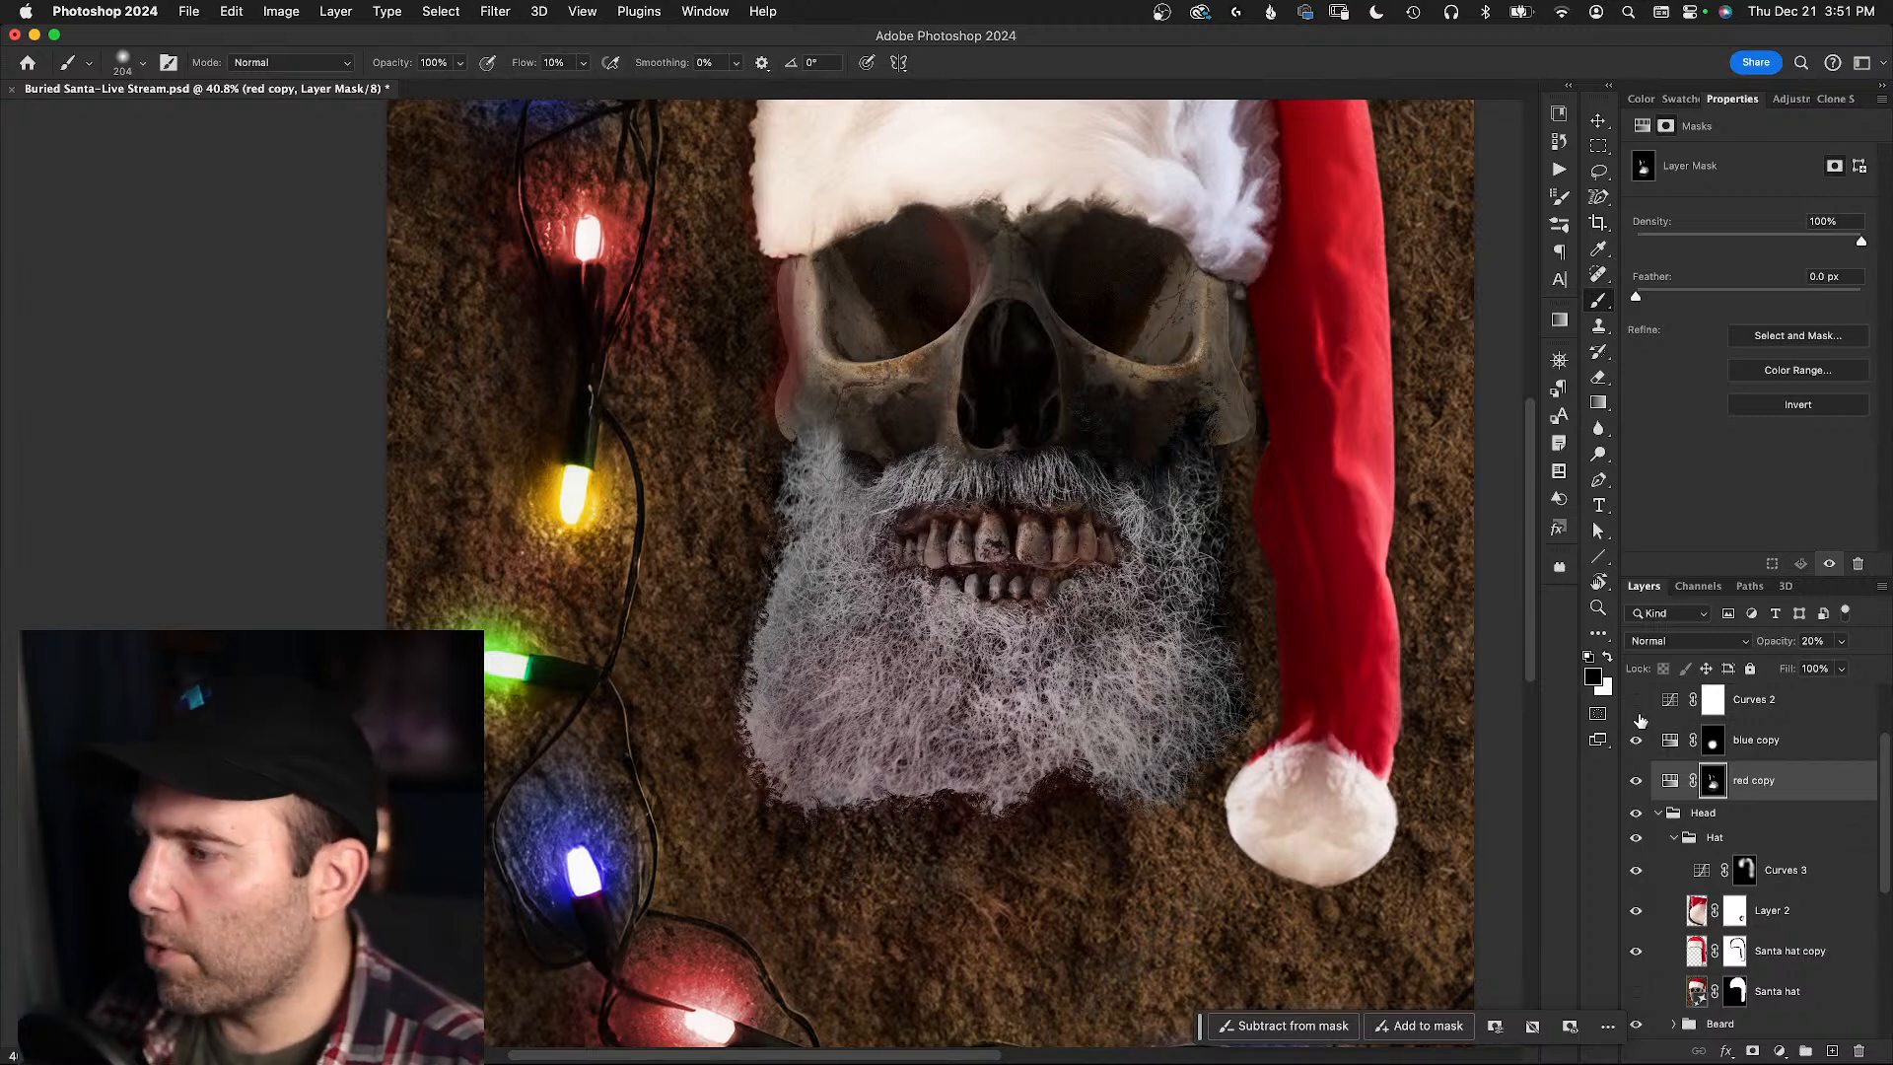
- Toggle the Hat group's visibility to check the red light painted around the hat's edge
drag(992, 246, 1133, 582)
key(x)
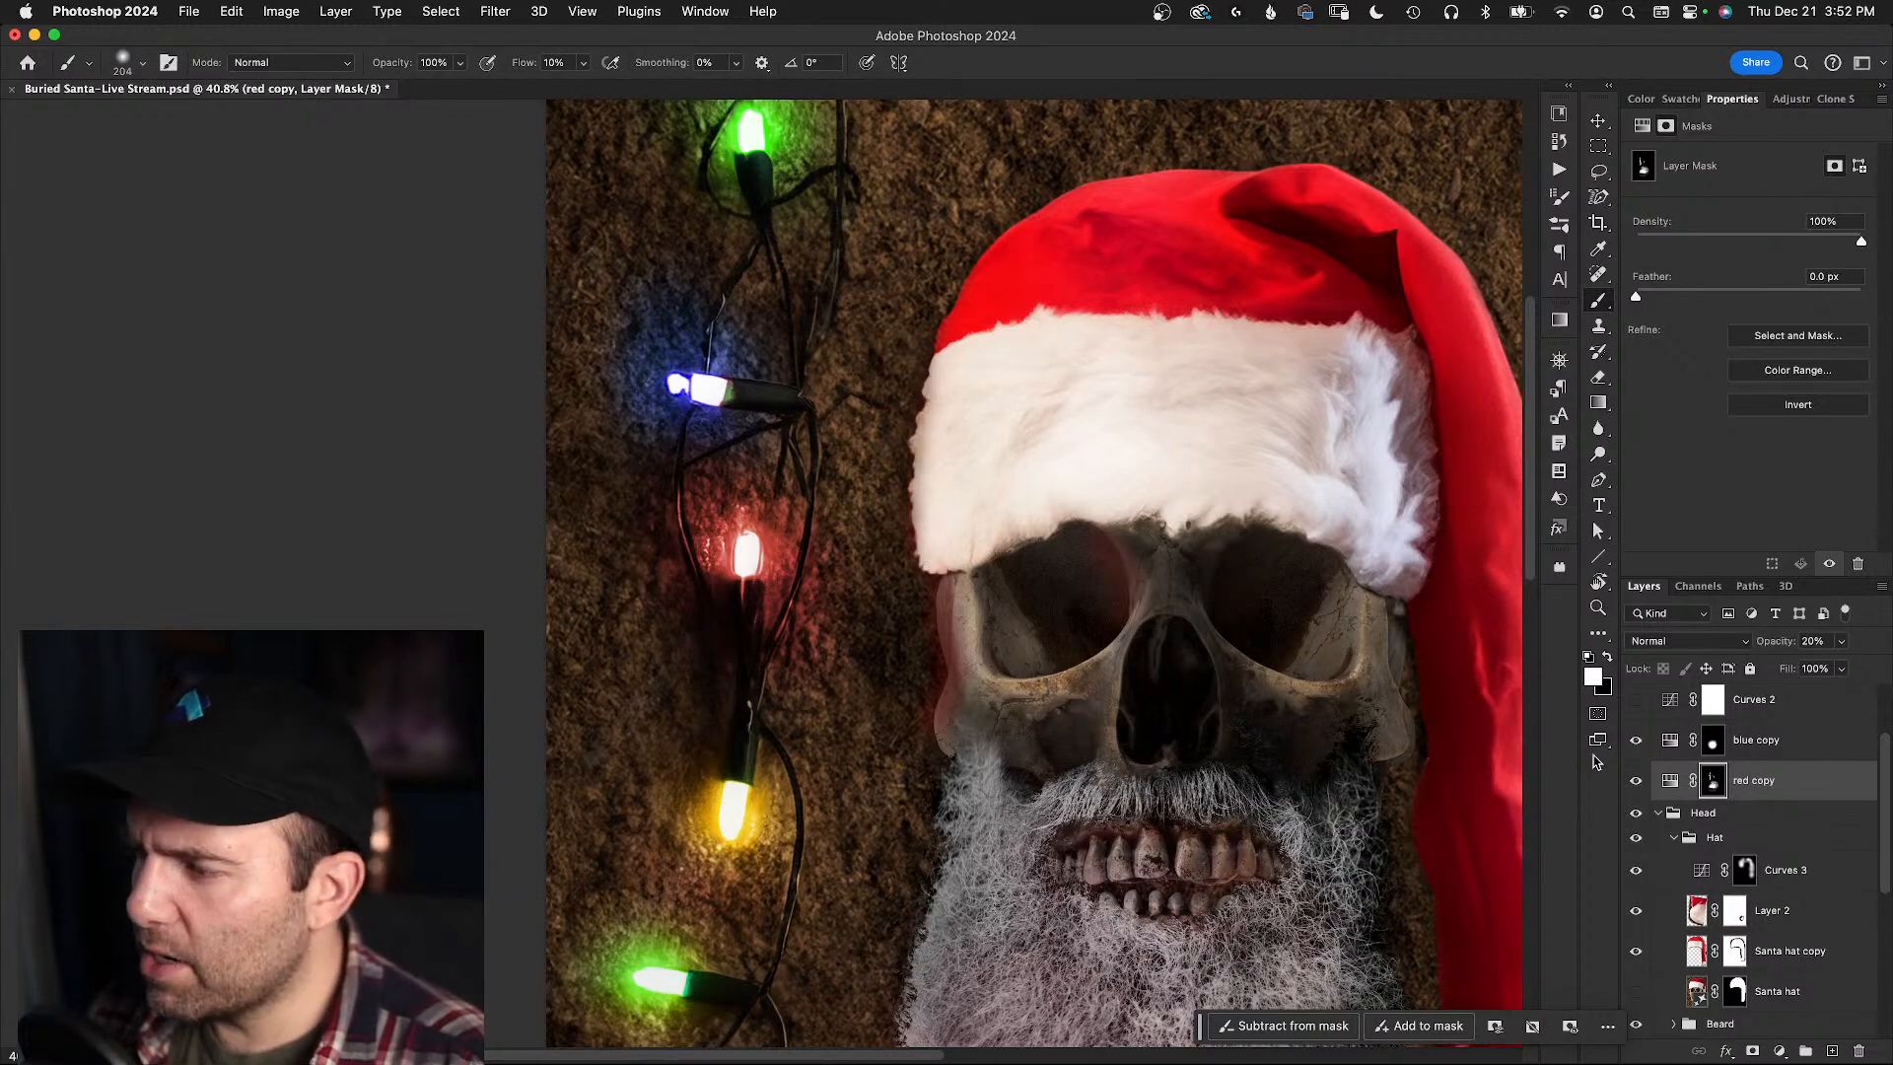
click(1636, 840)
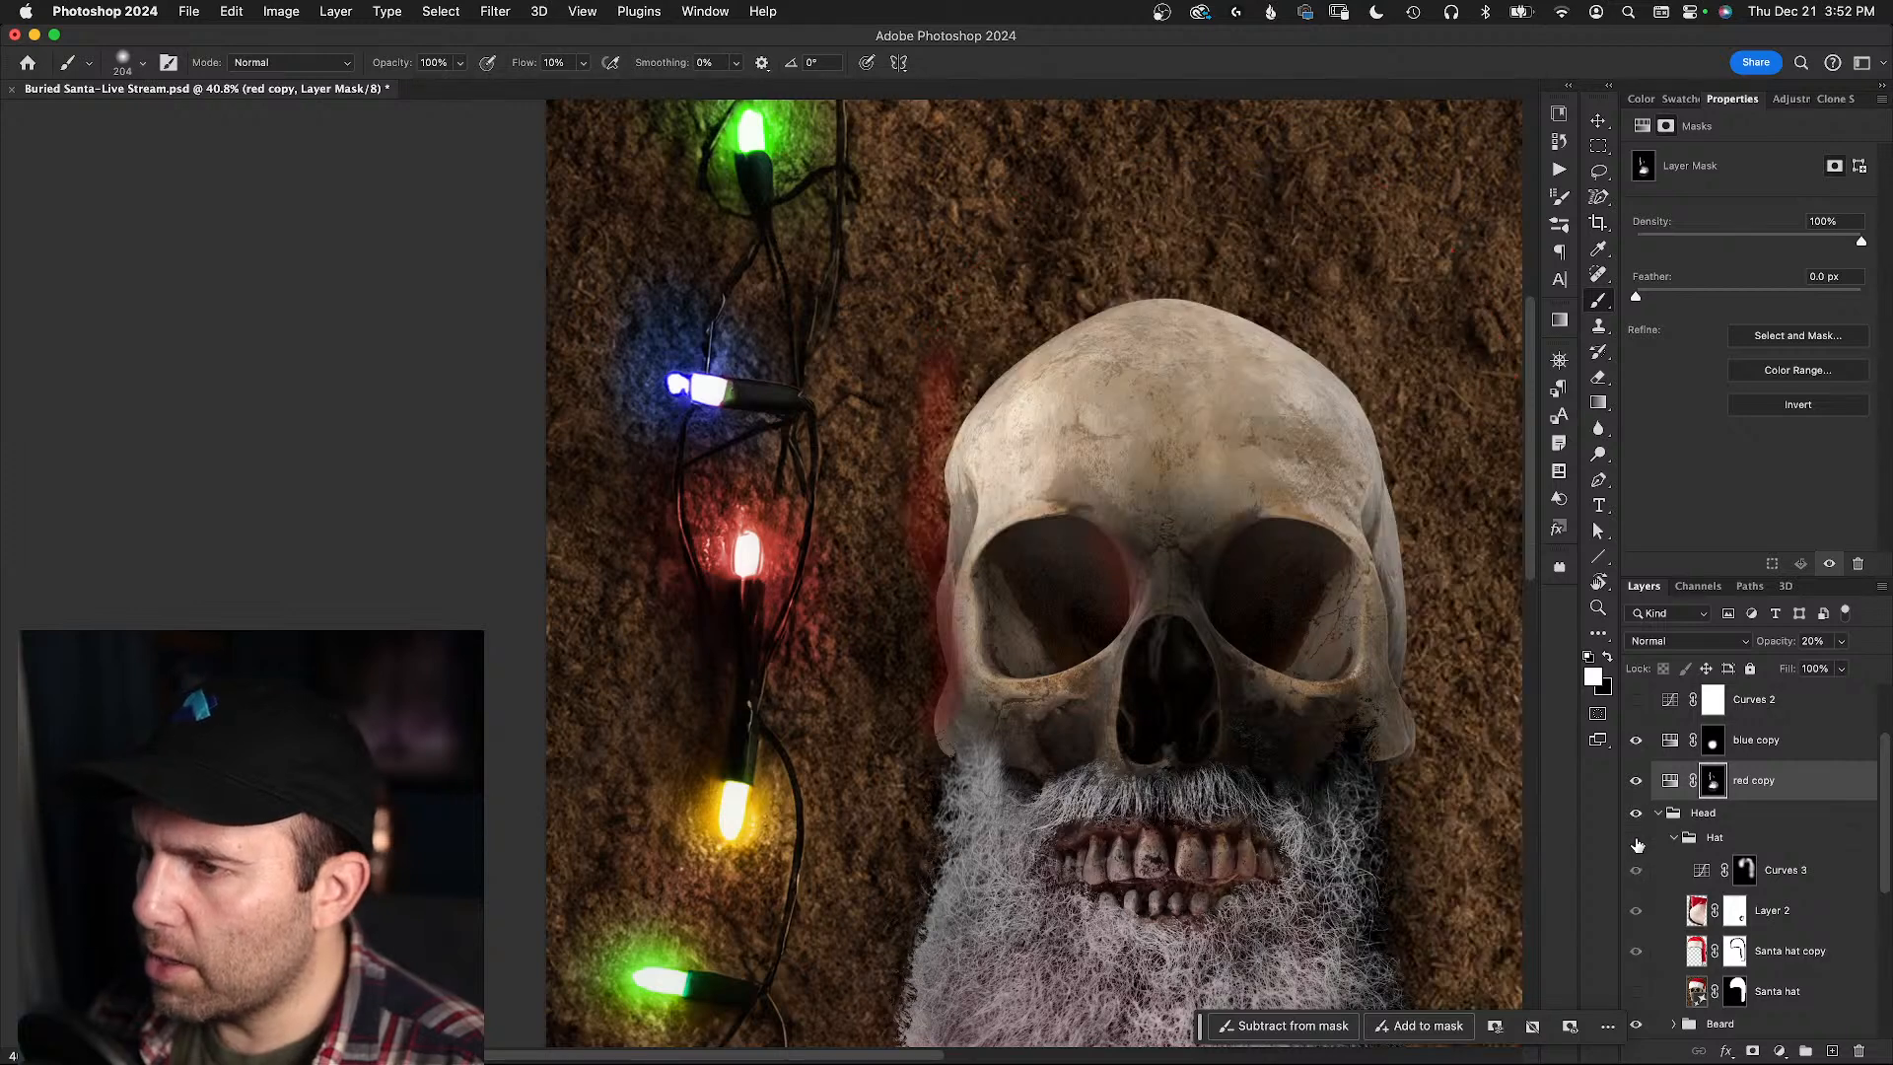
click(1636, 839)
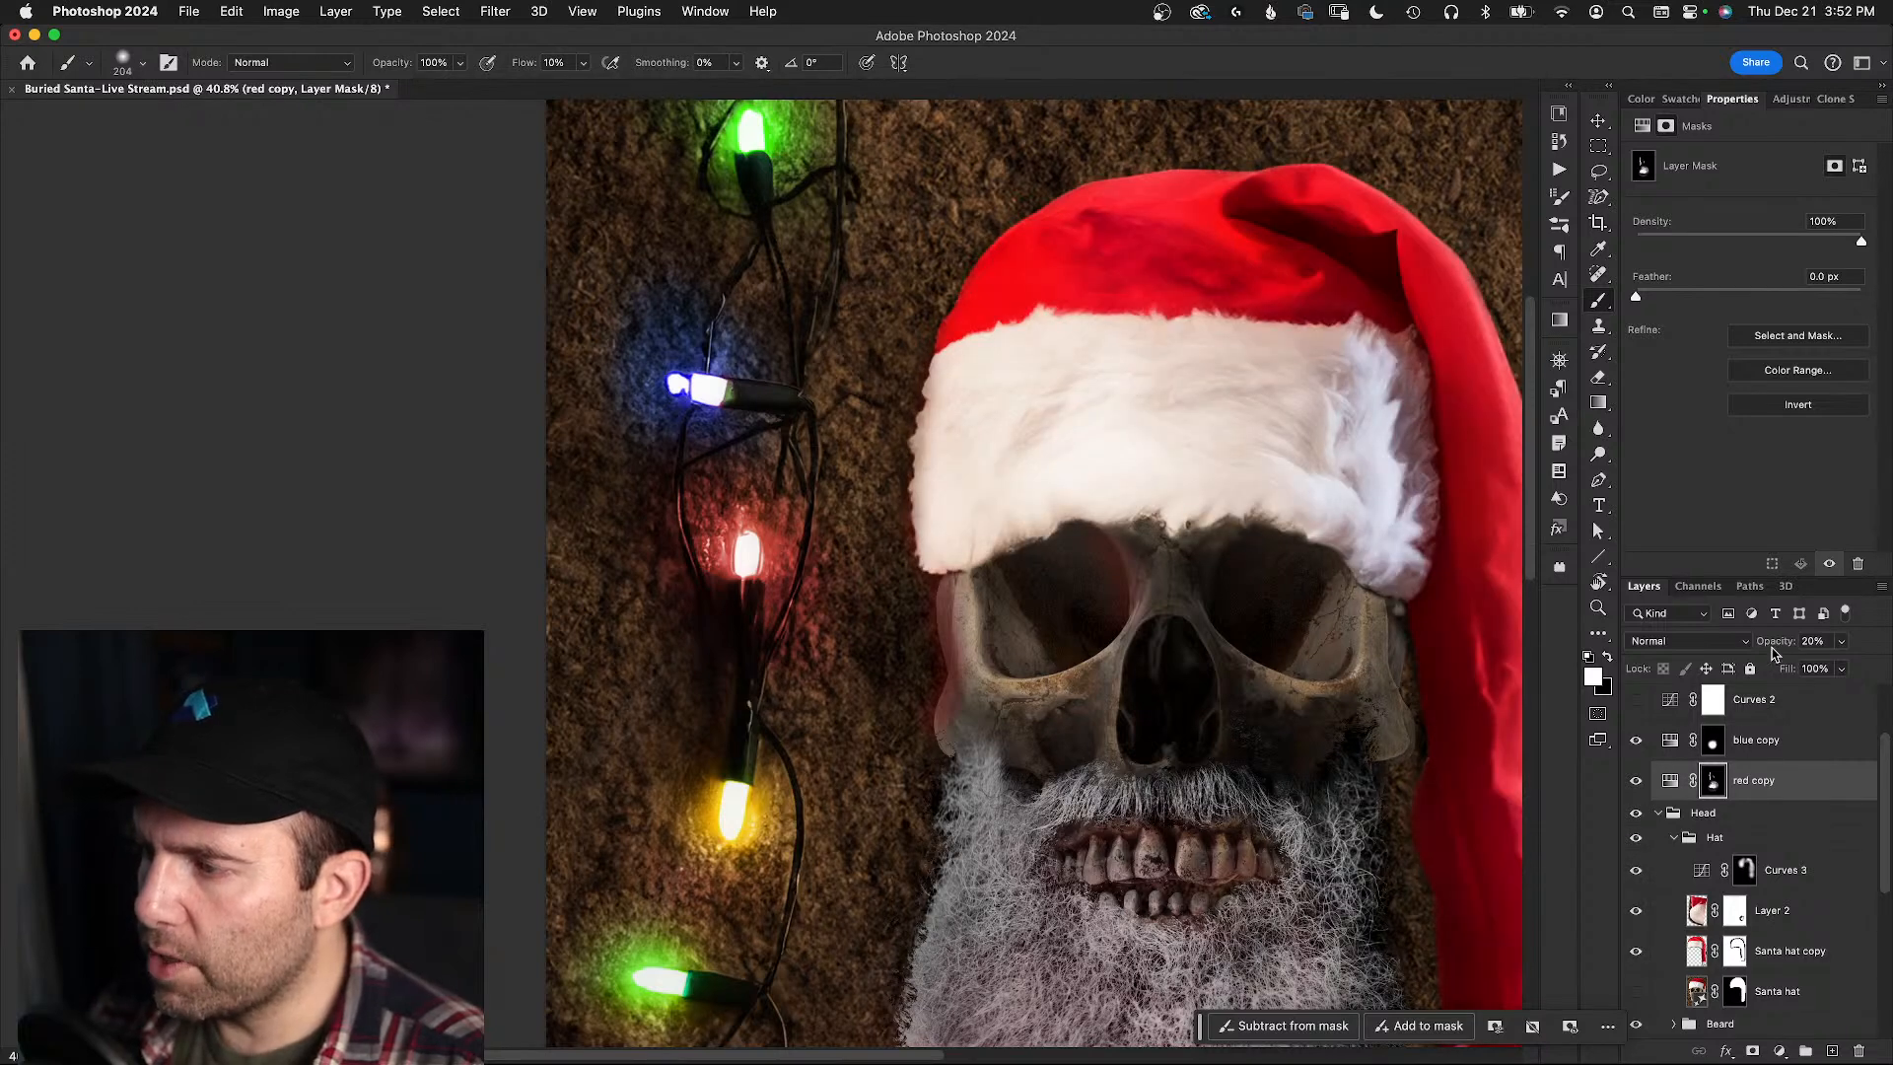
- Raise the red copy layer's opacity back to 100% and hide the layer
drag(1764, 644, 1876, 643)
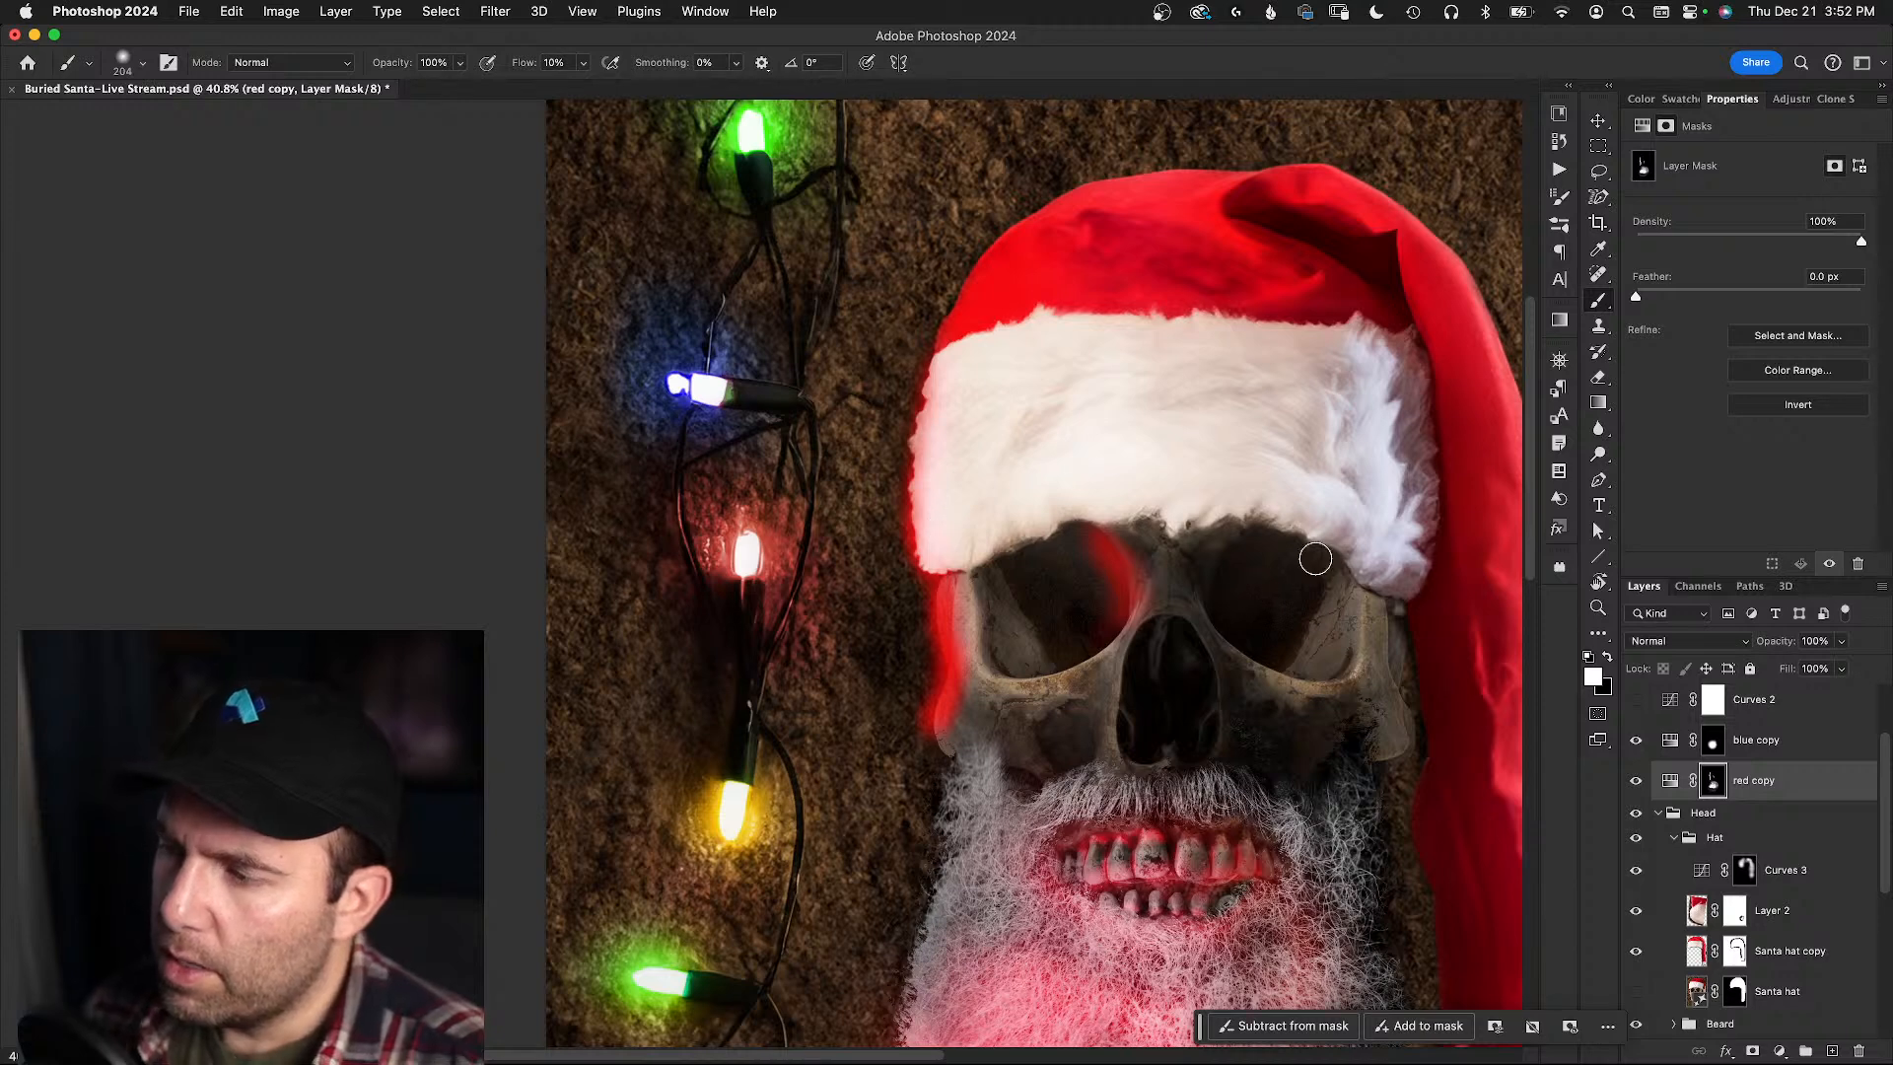
click(1636, 781)
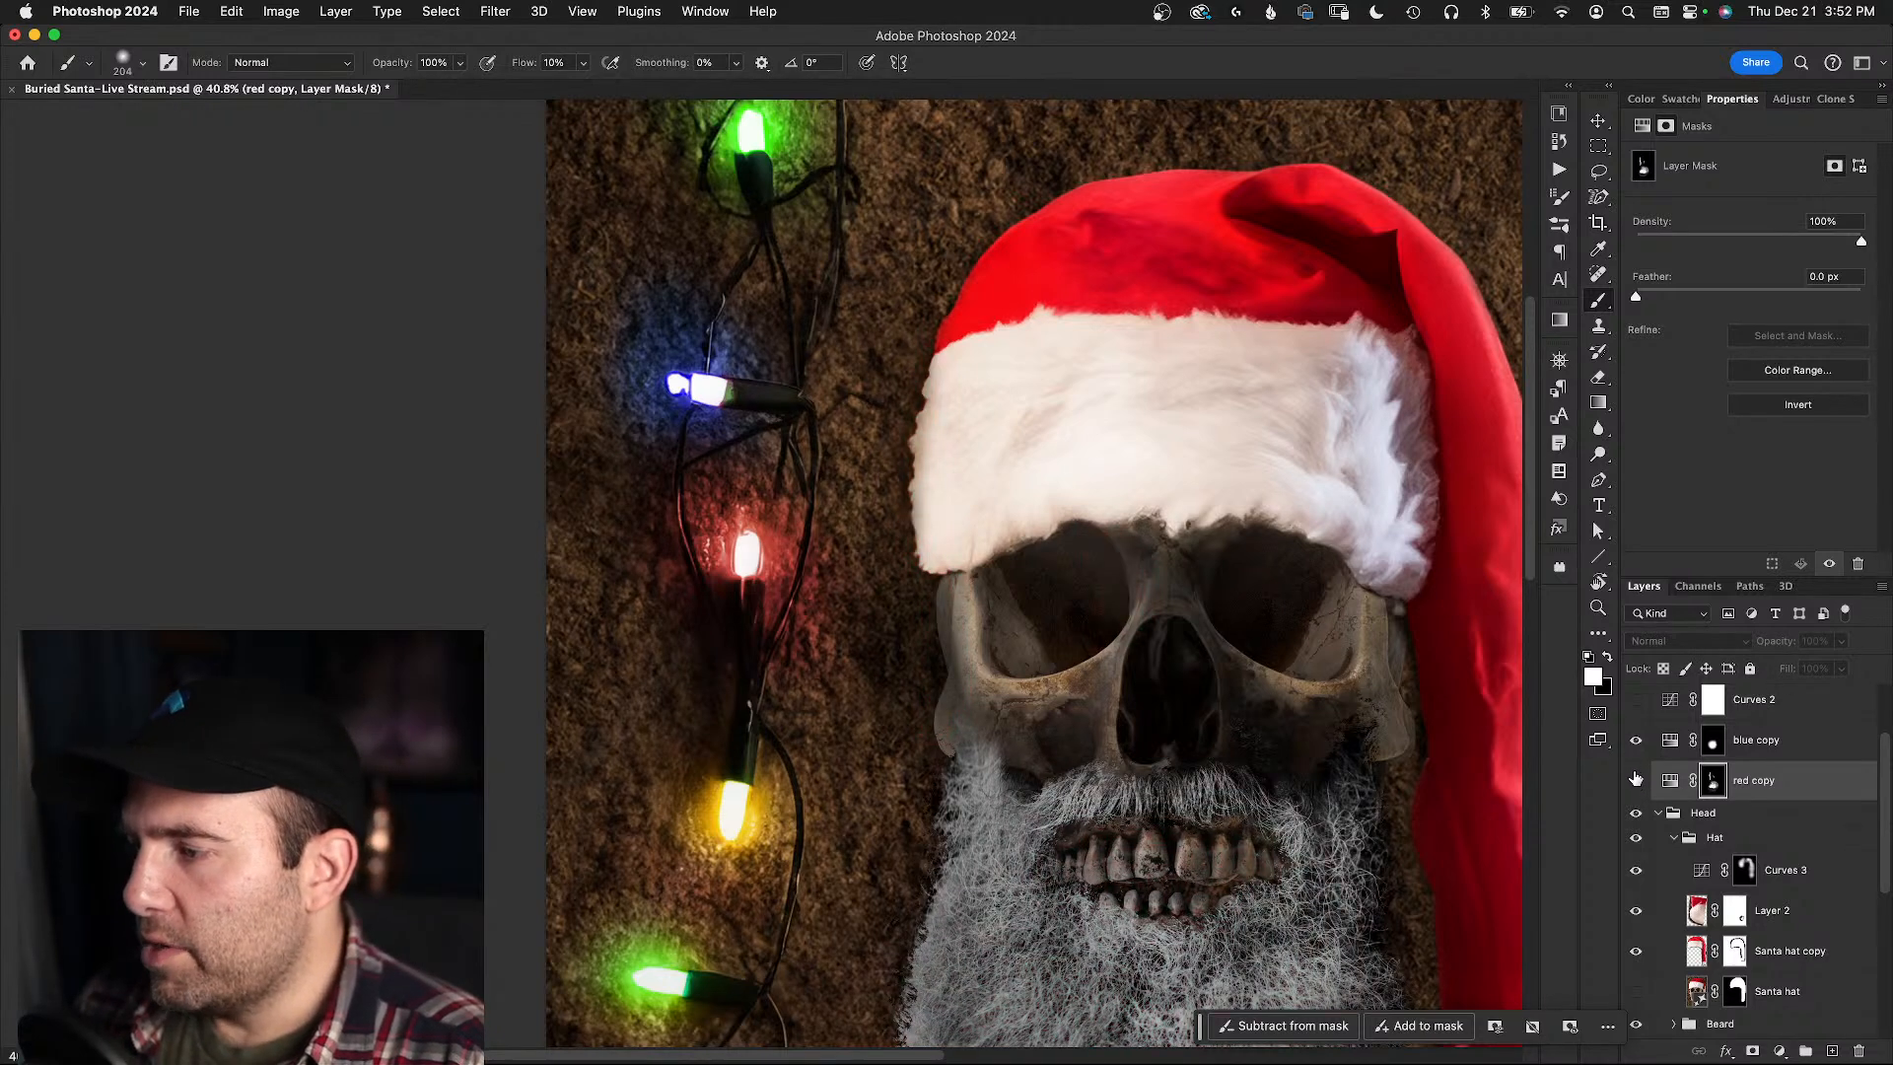
drag(1206, 583, 971, 424)
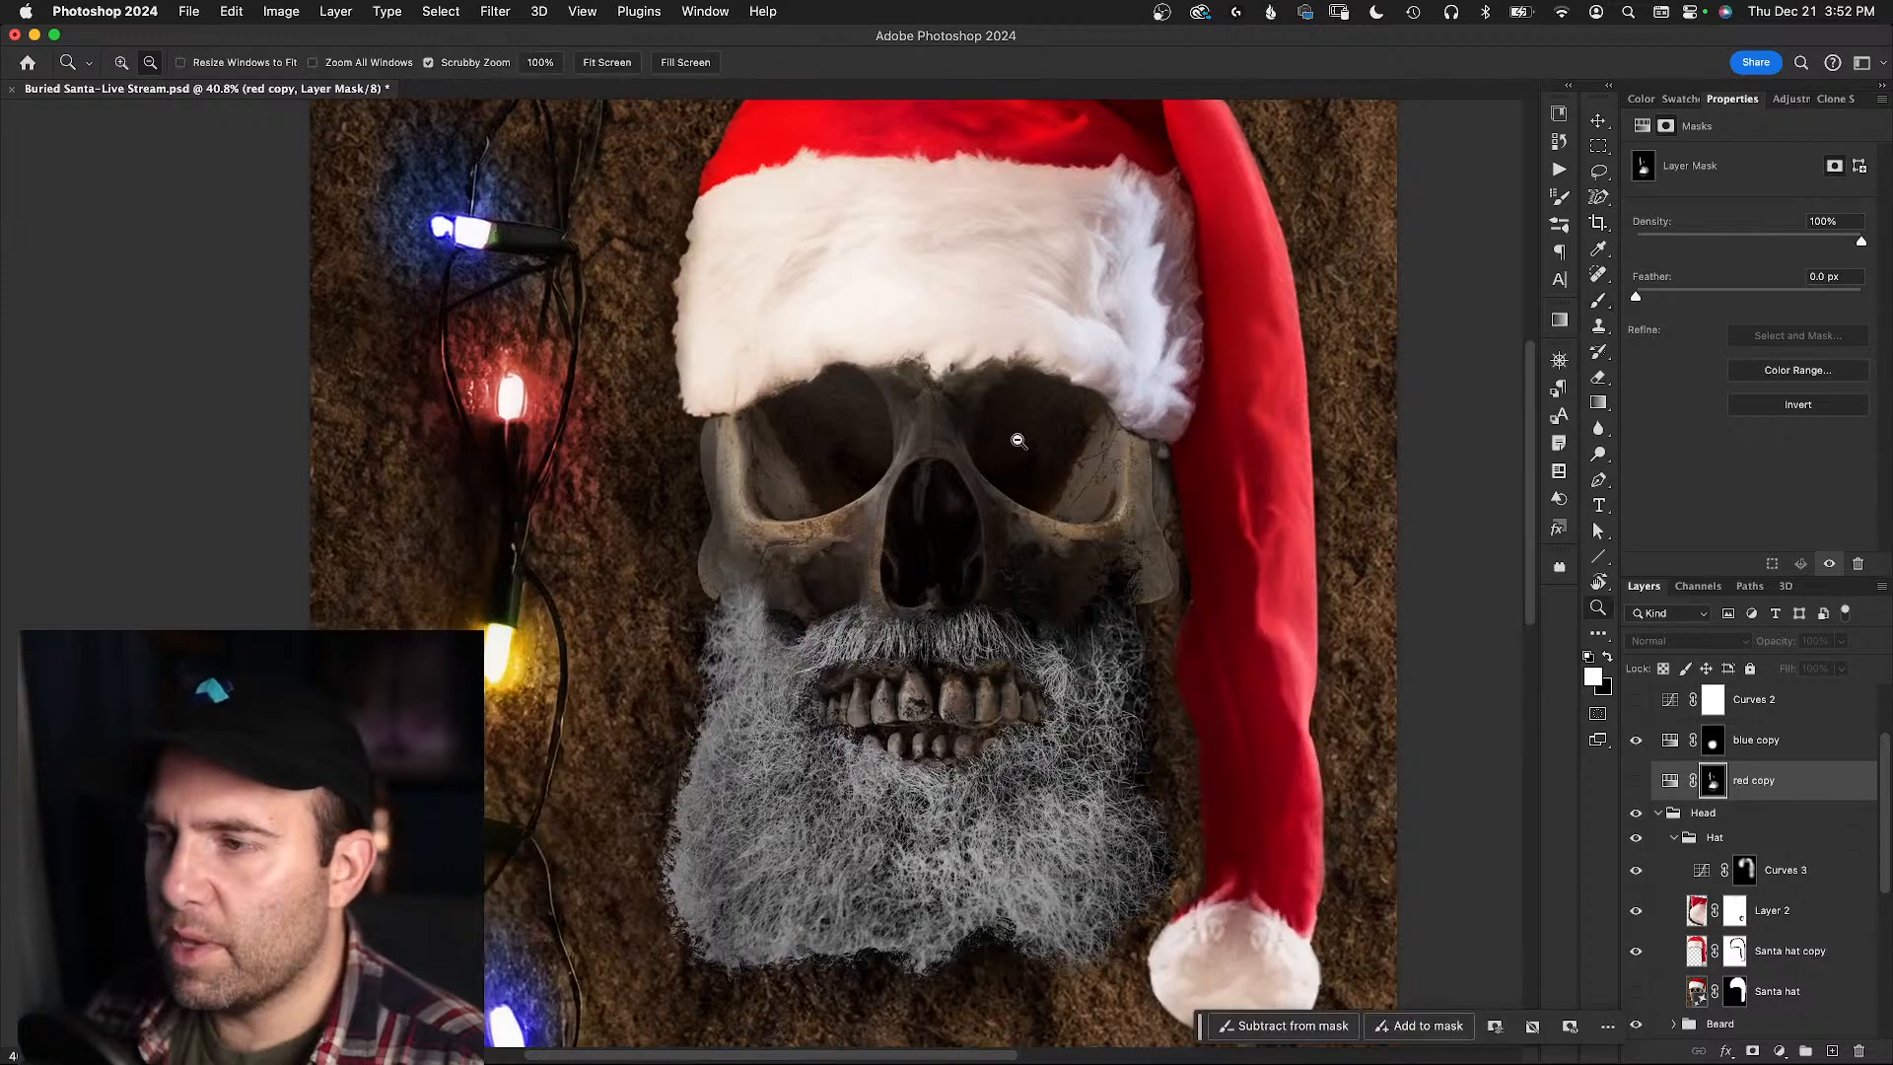
- Compare the image with and without the colored glow by toggling the blue copy and red copy layers
super+click(986, 438)
key(super+z)
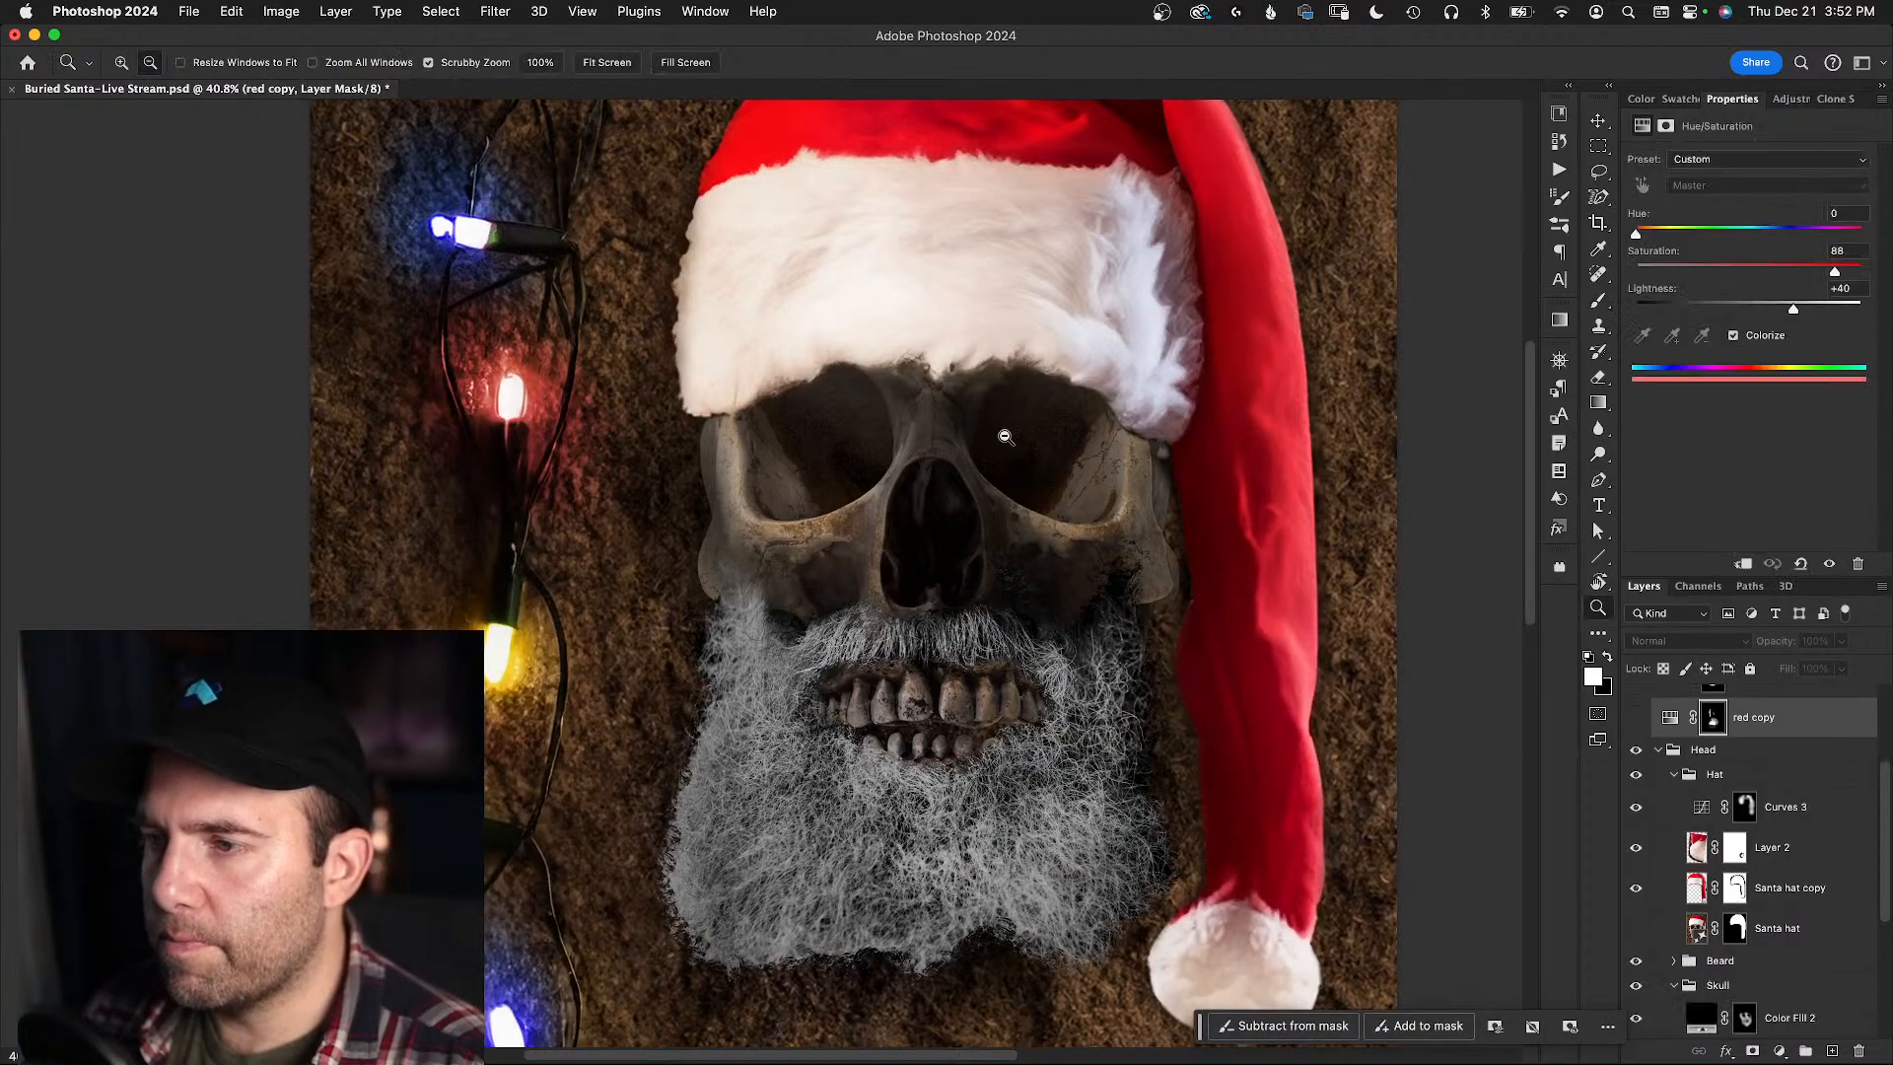
drag(1019, 437, 918, 487)
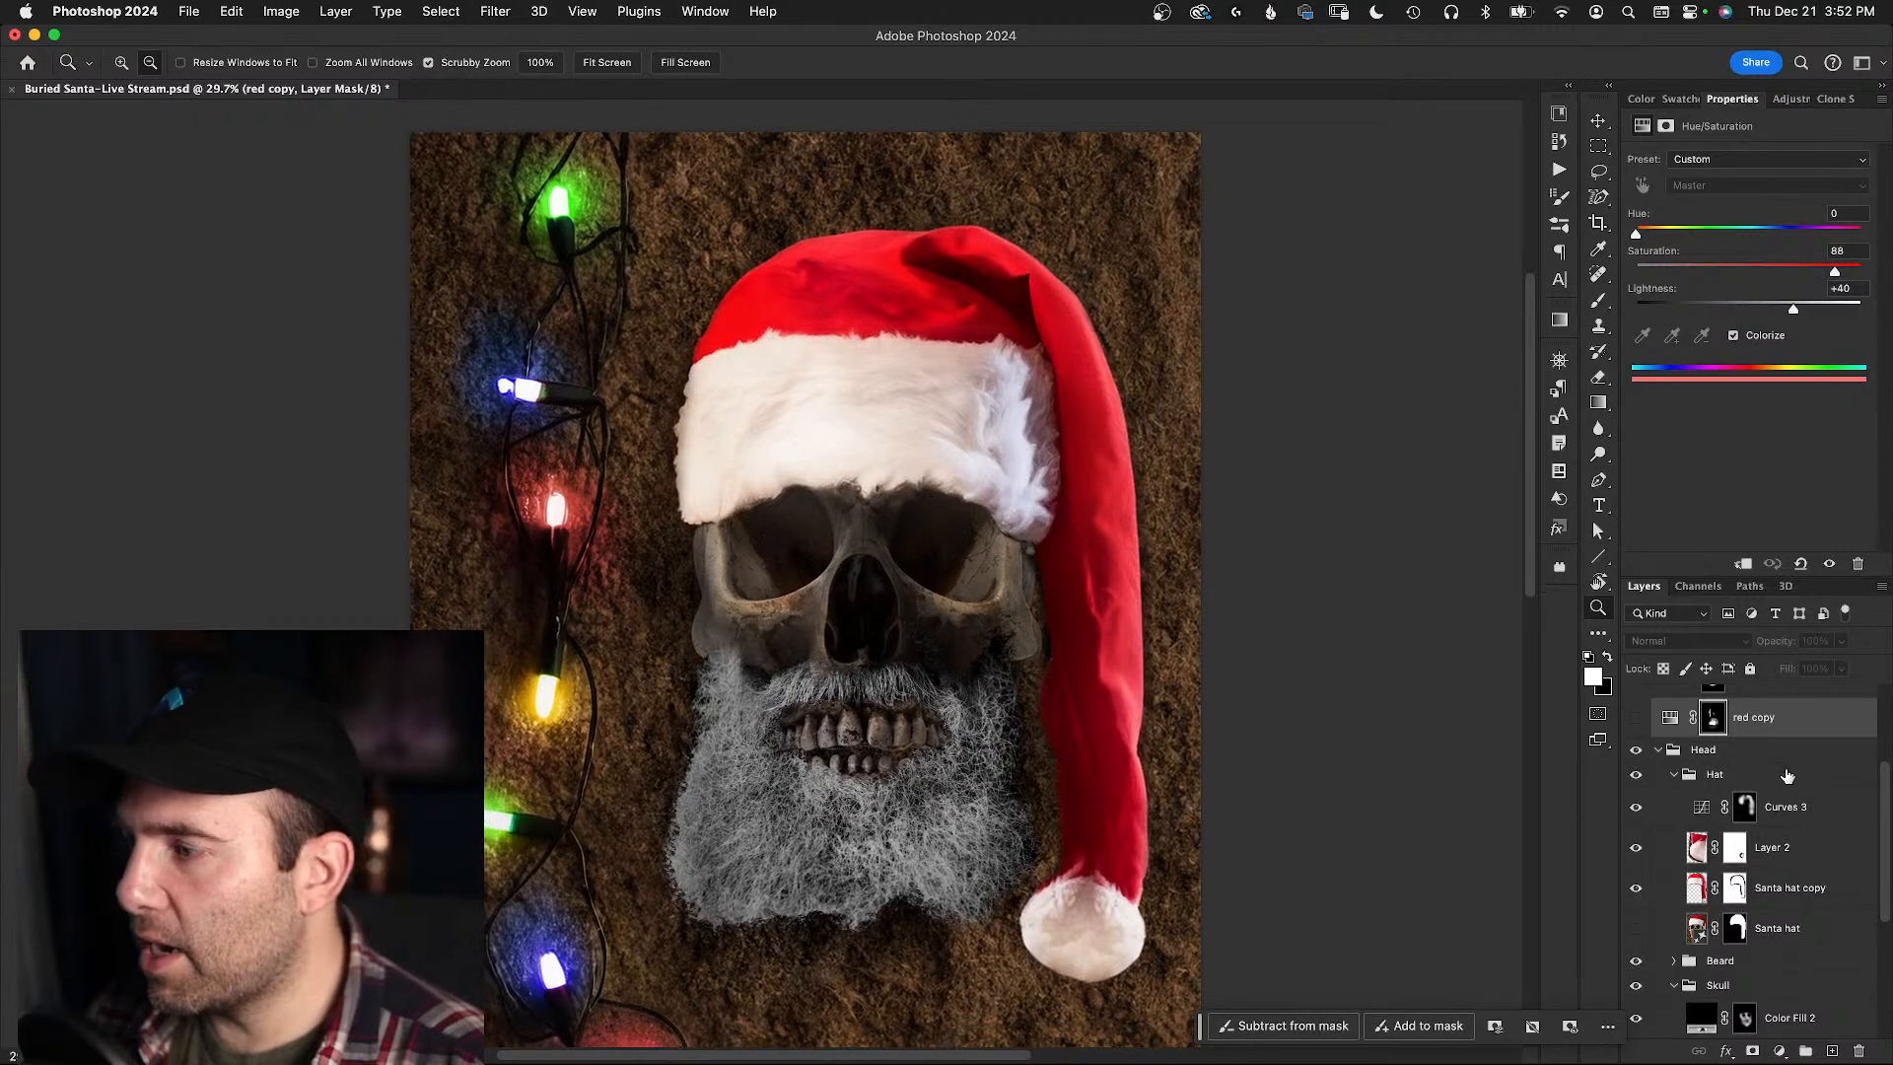
scroll(1883, 823, up, 2)
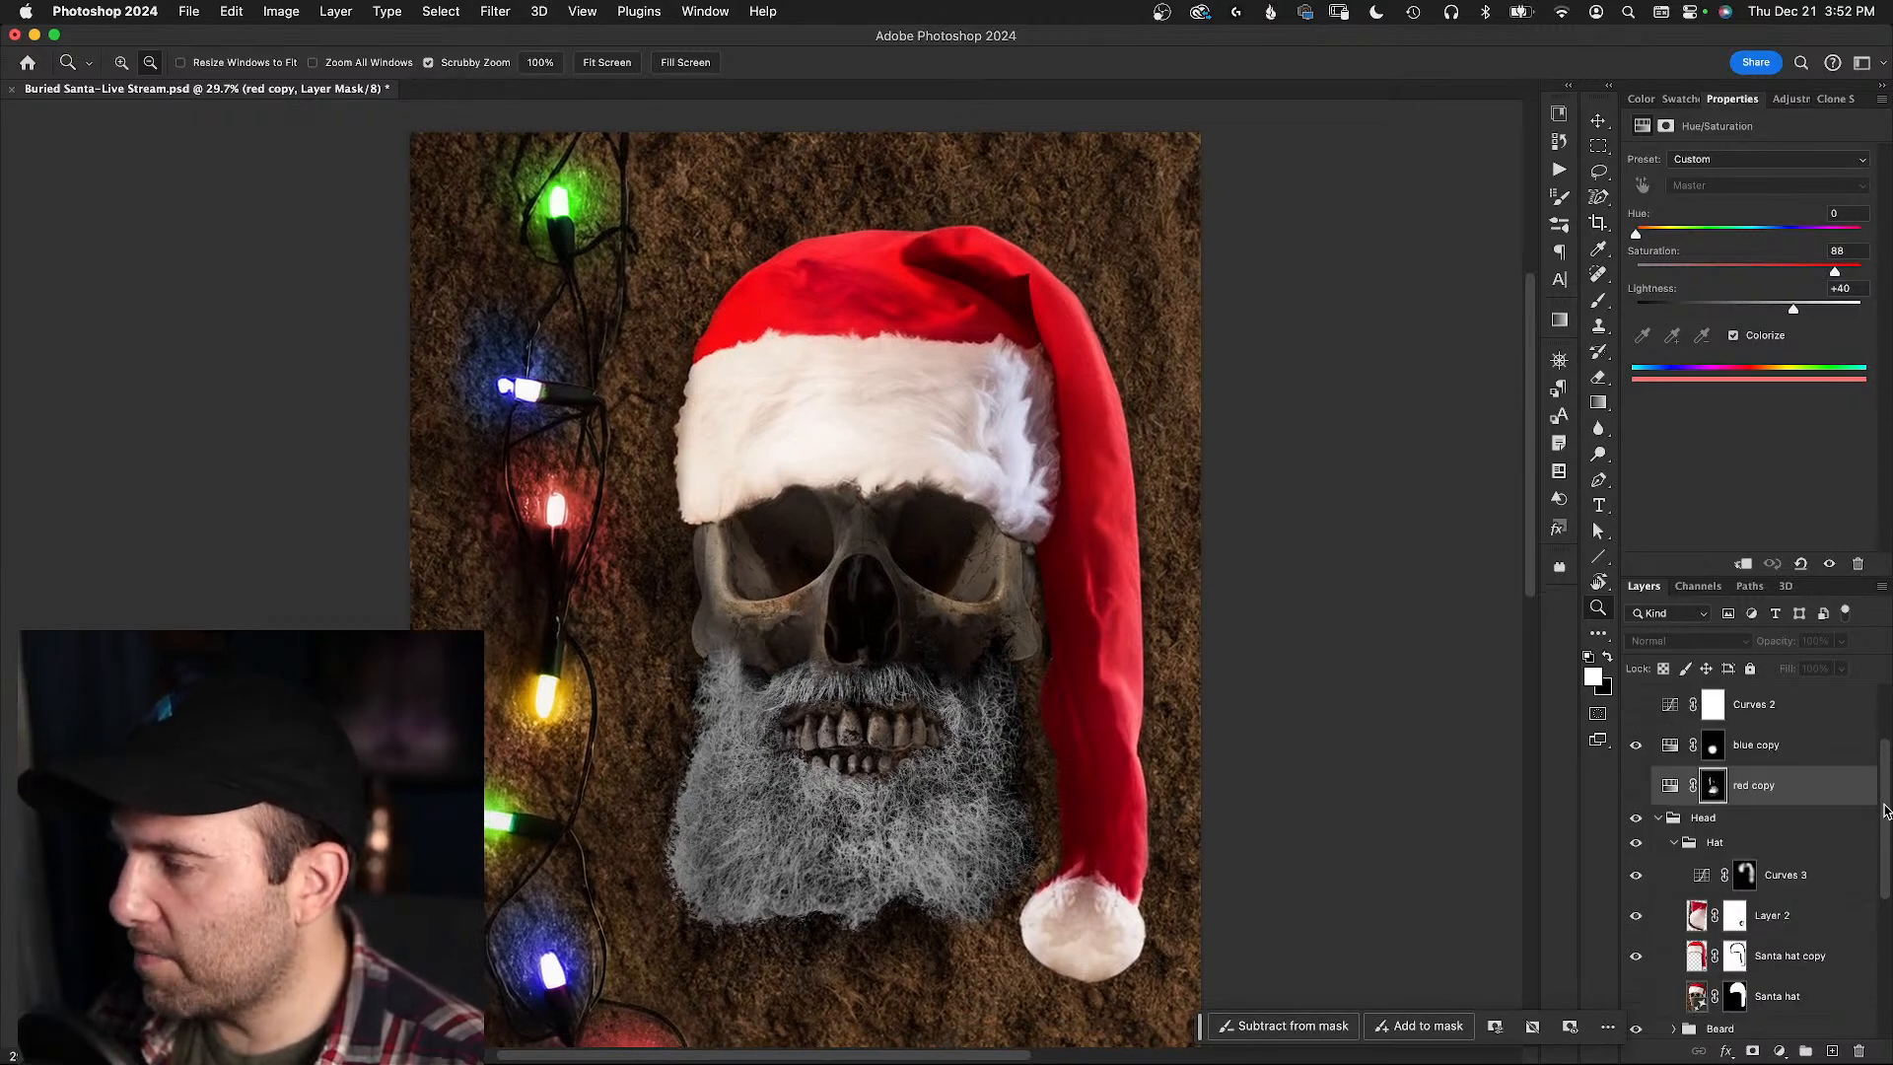
scroll(1884, 793, up, 3)
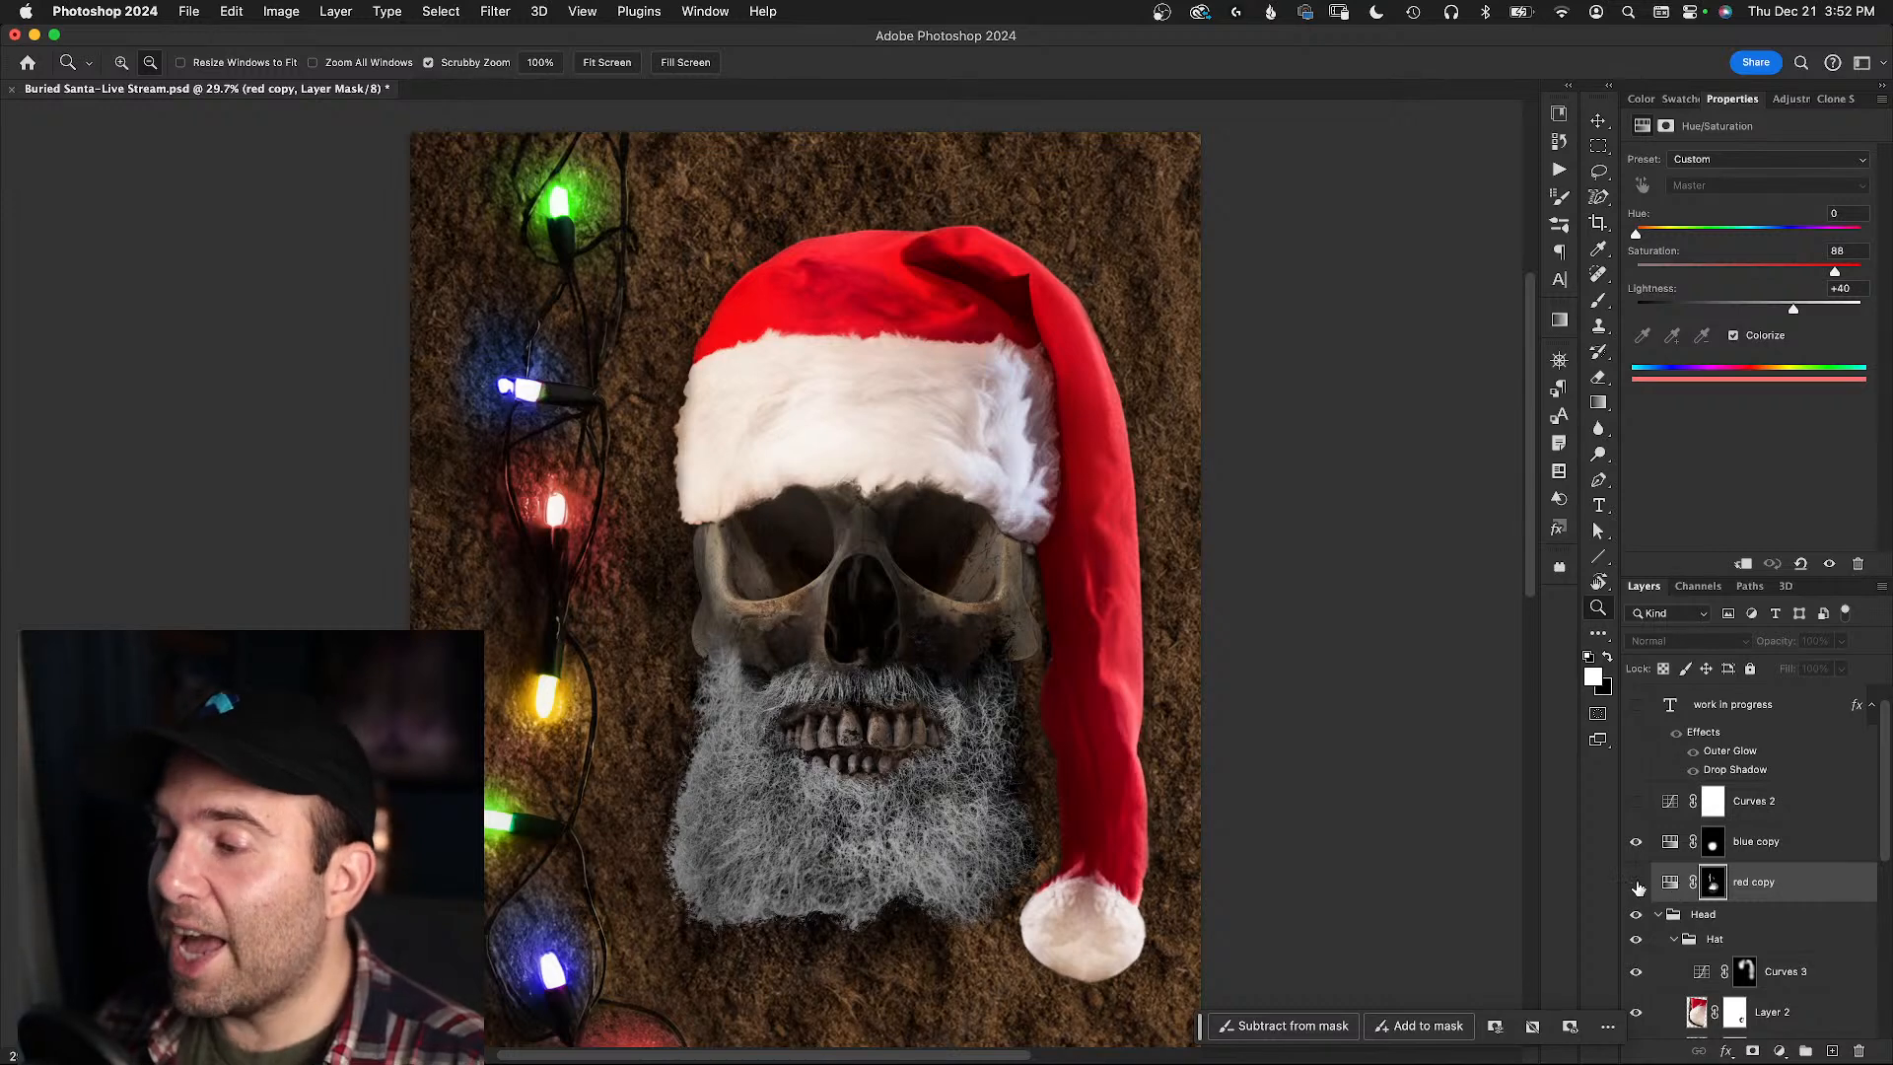
click(1635, 845)
click(1637, 845)
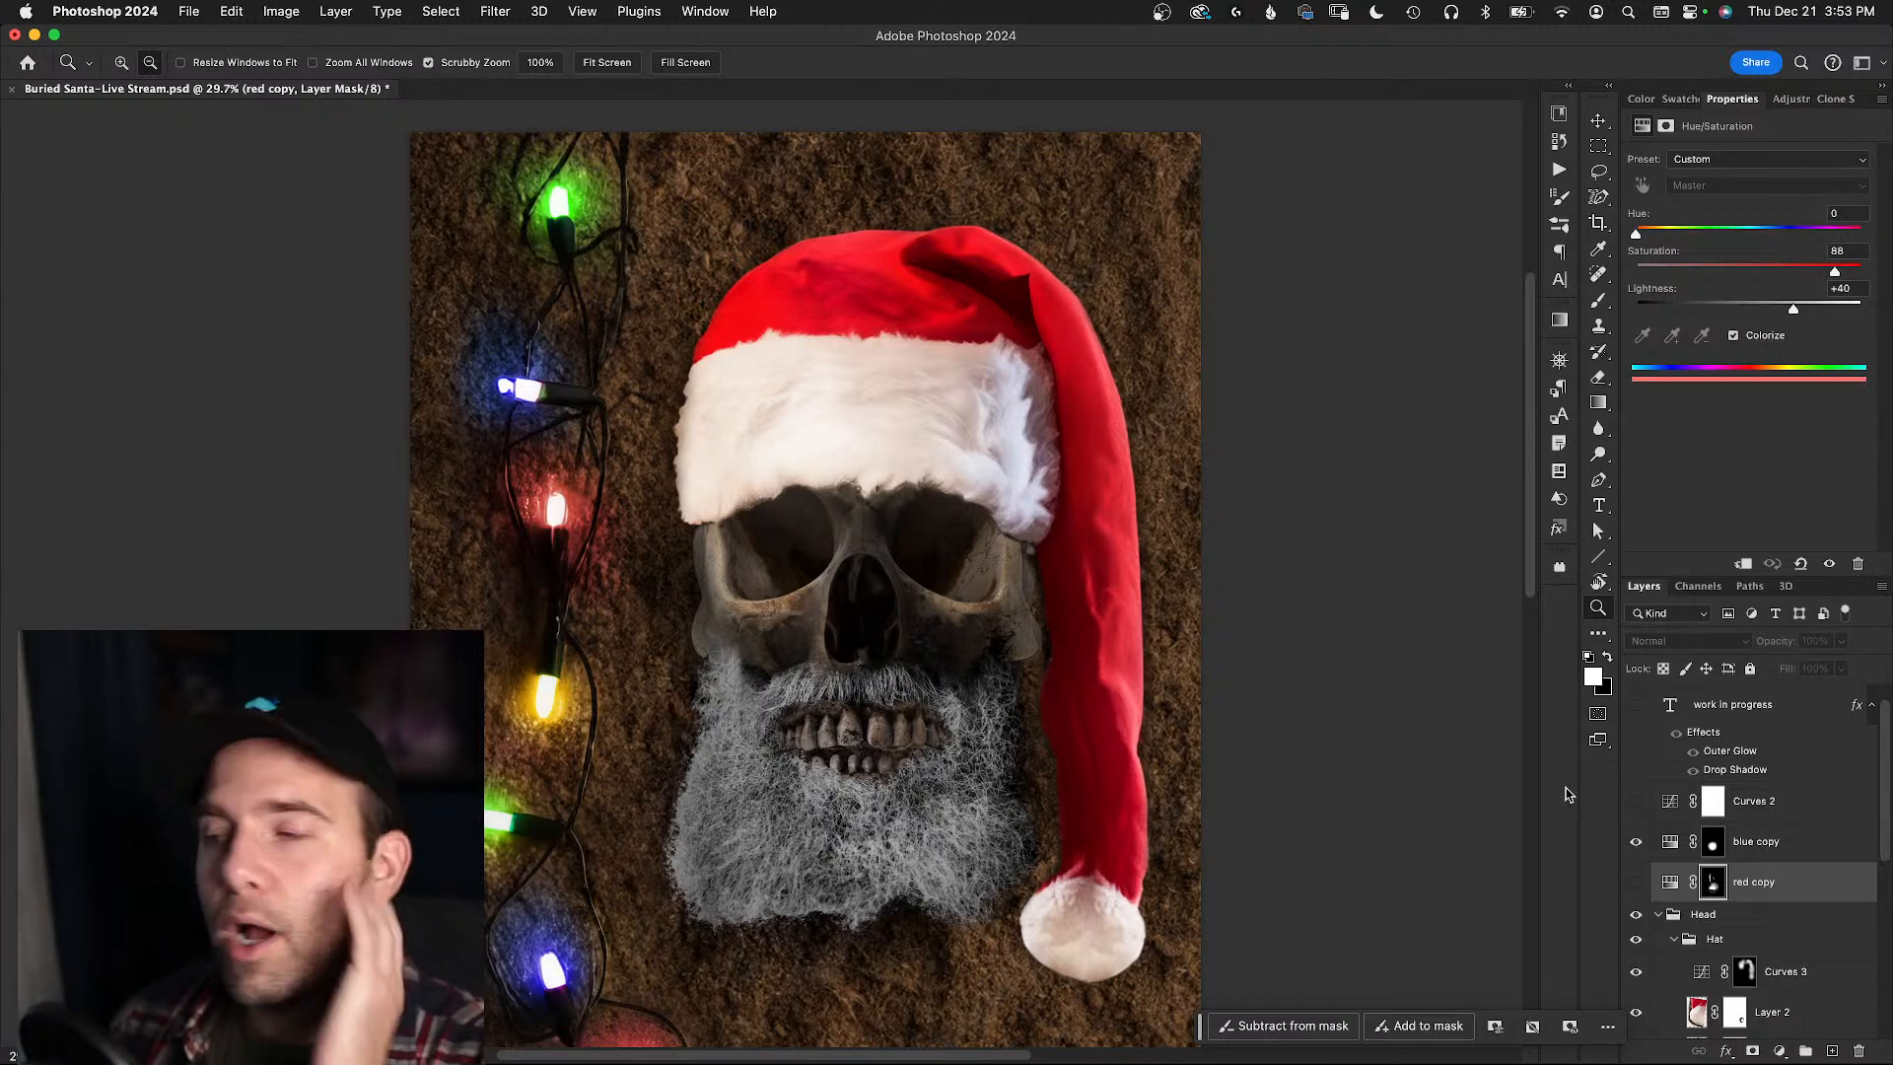
click(1636, 882)
click(1636, 884)
click(1665, 885)
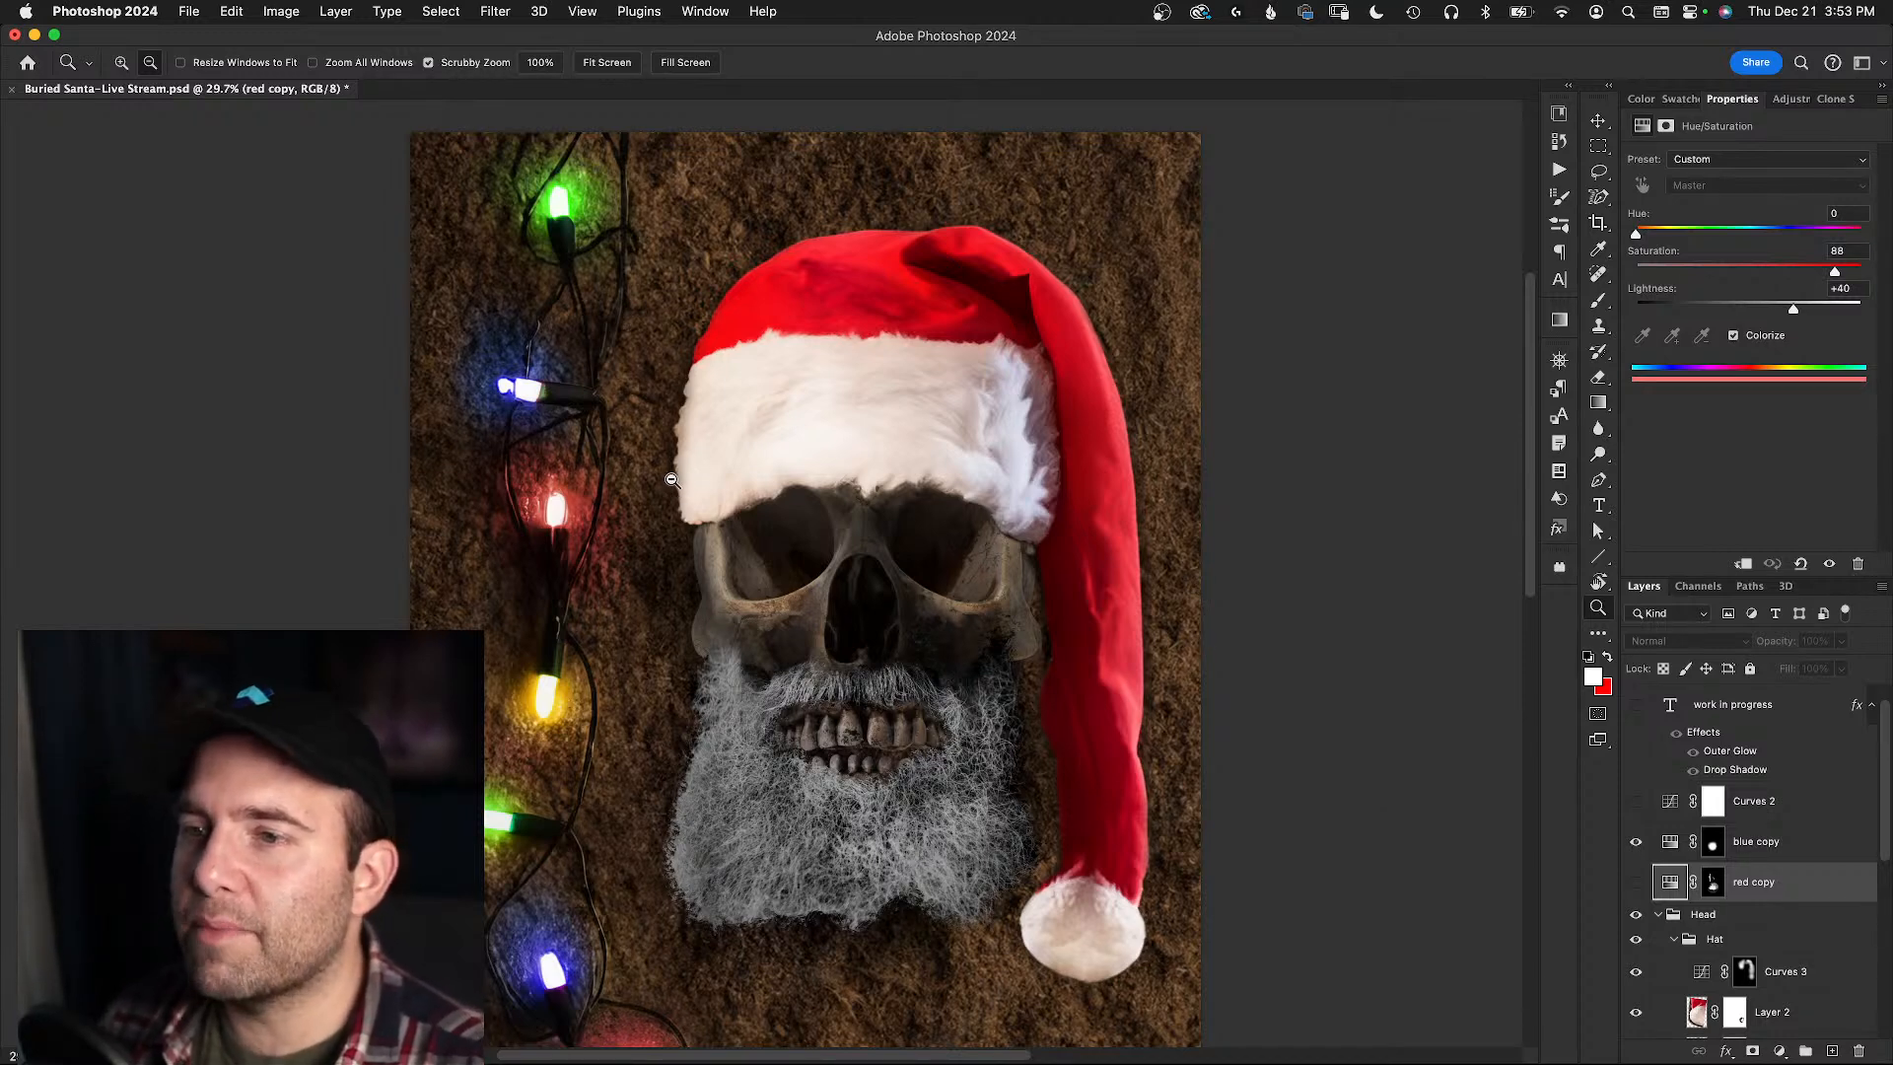
click(1635, 842)
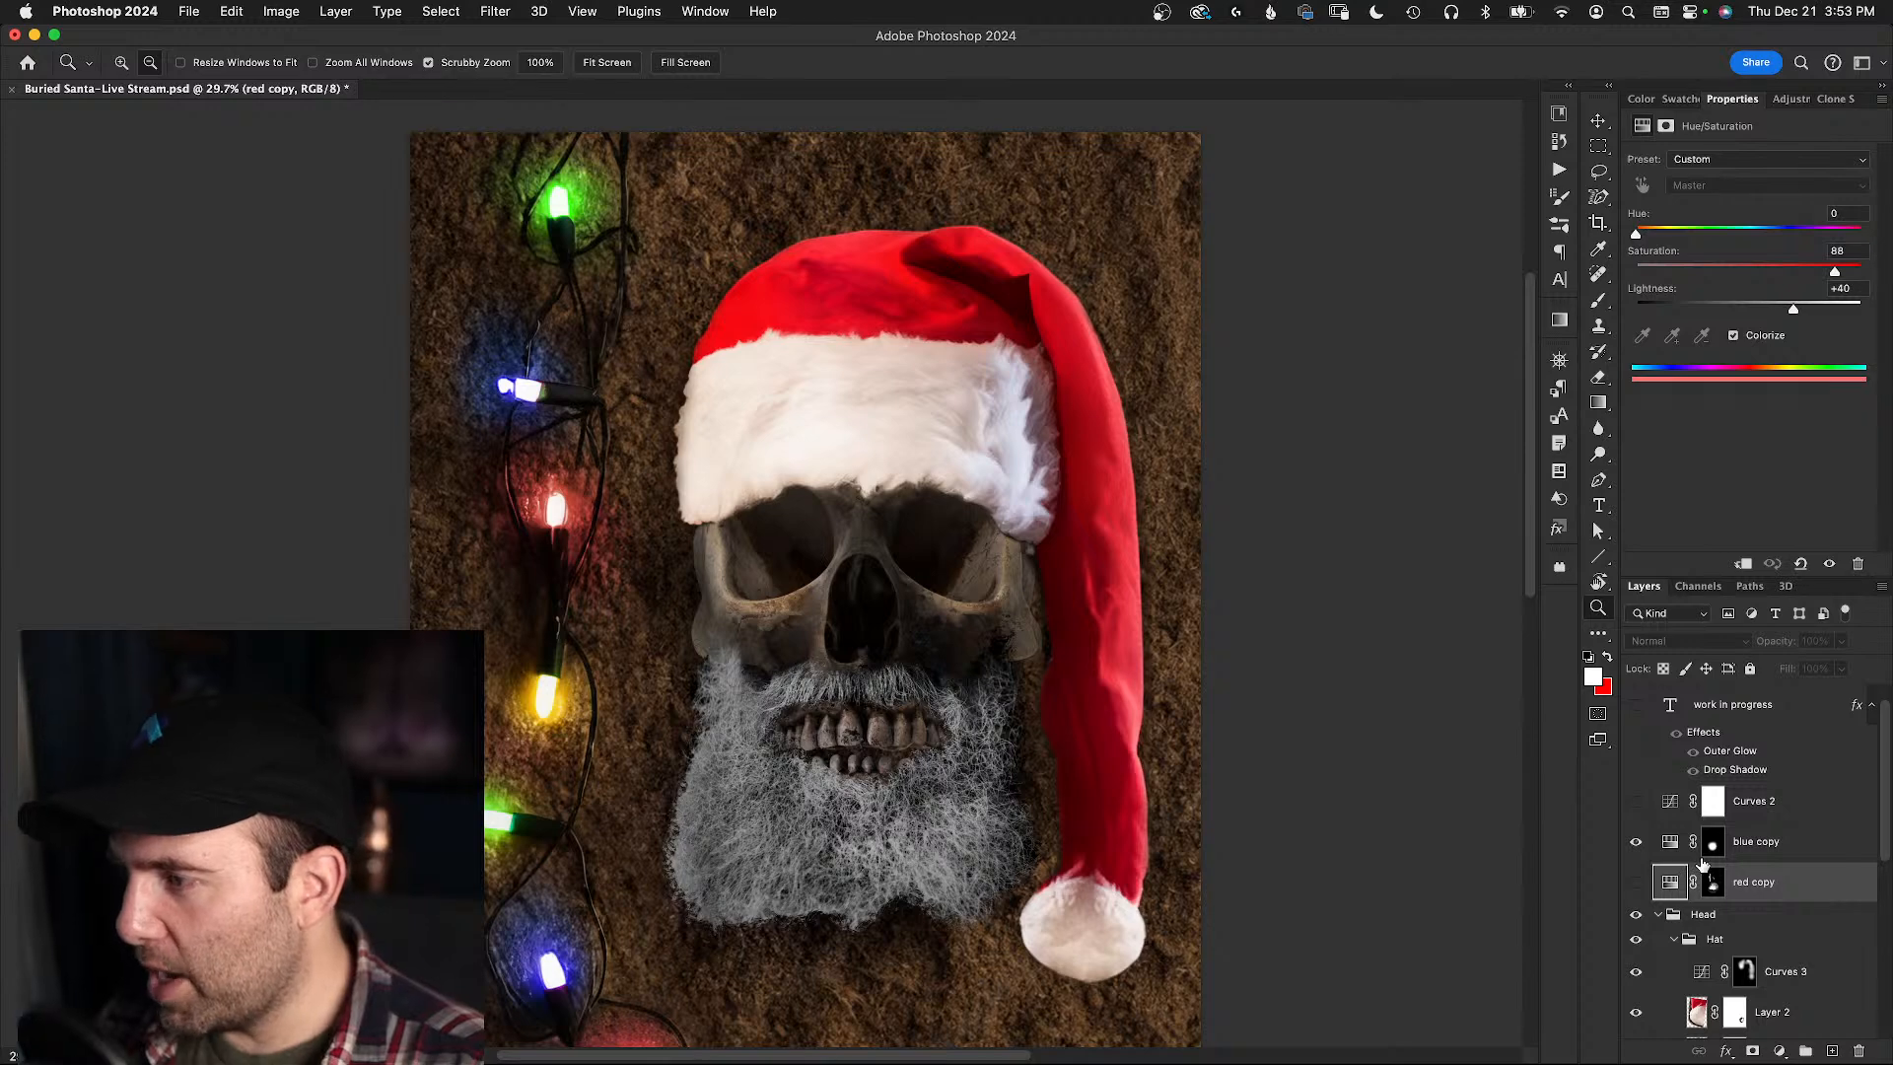
- Show the Curves 2 layer and move the blue copy and red copy layers above it in the stack
click(1635, 802)
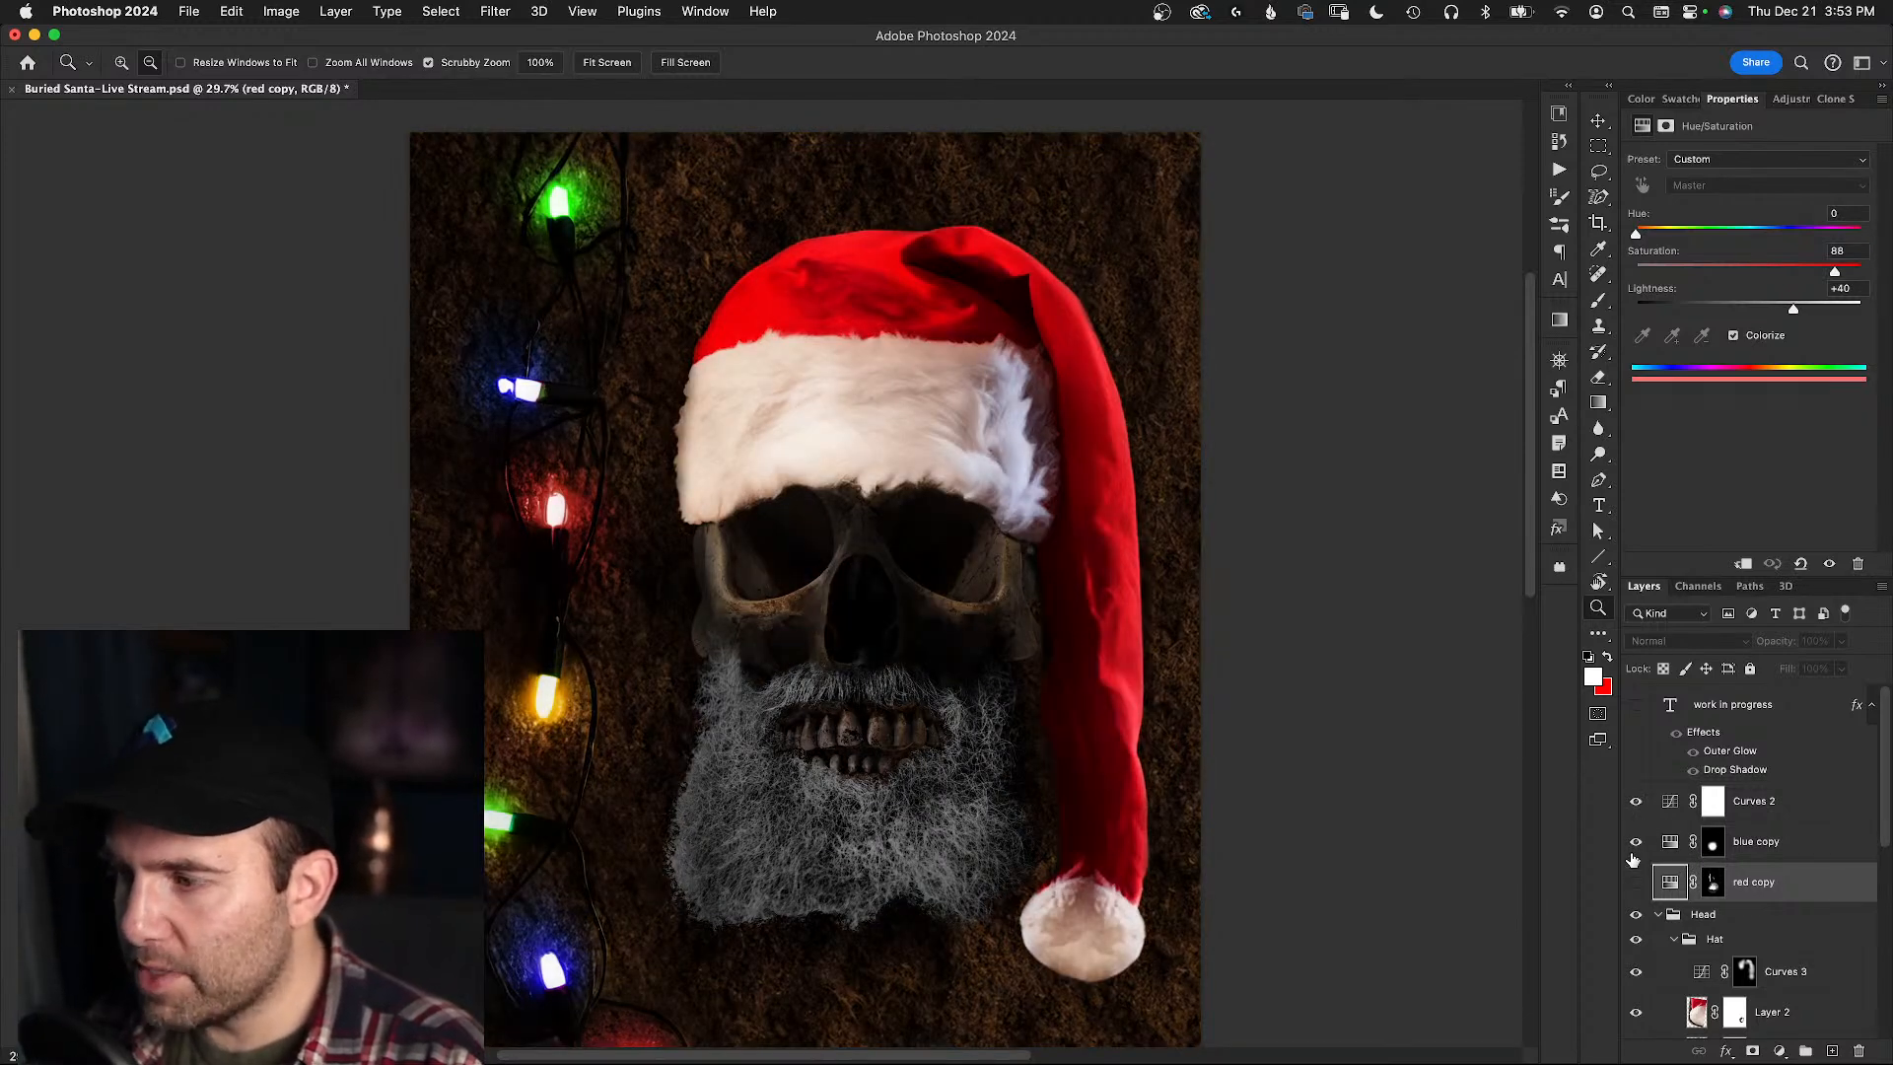
click(1669, 846)
shift+click(1669, 883)
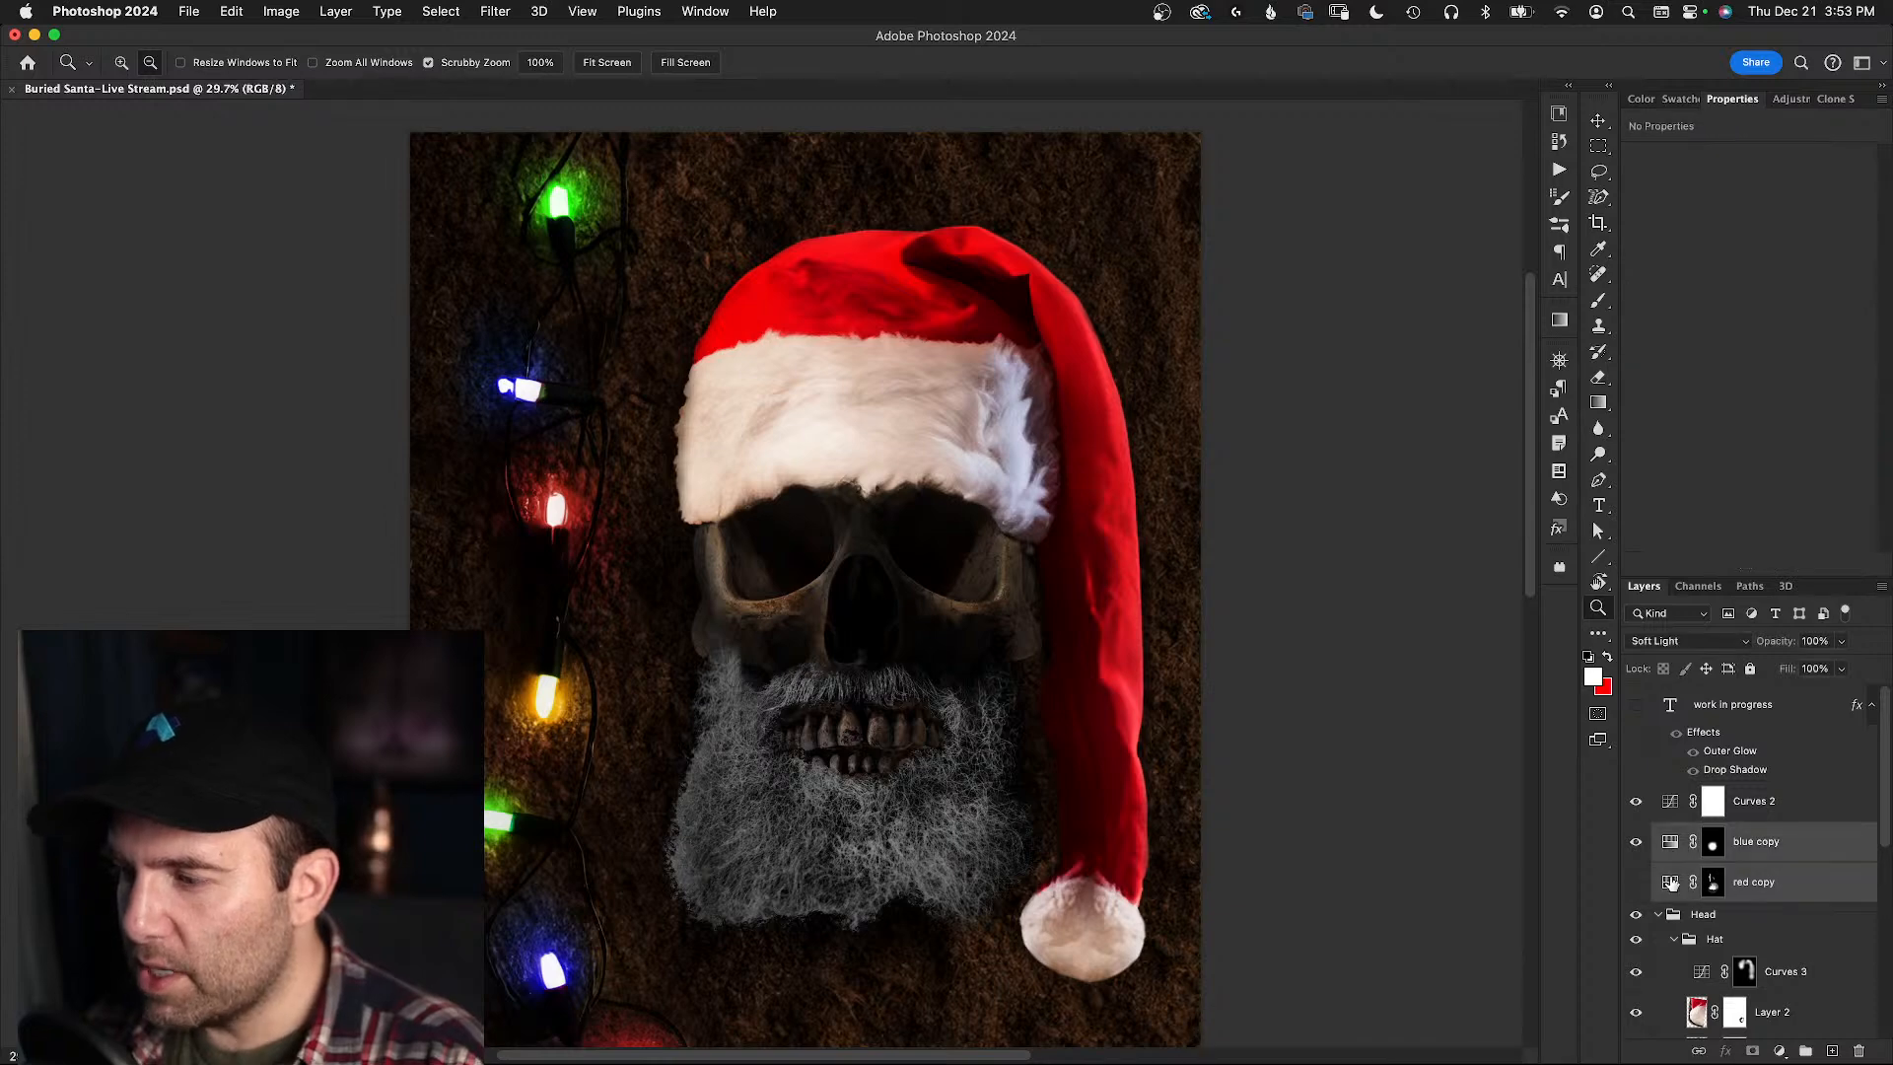
drag(1669, 847, 1673, 794)
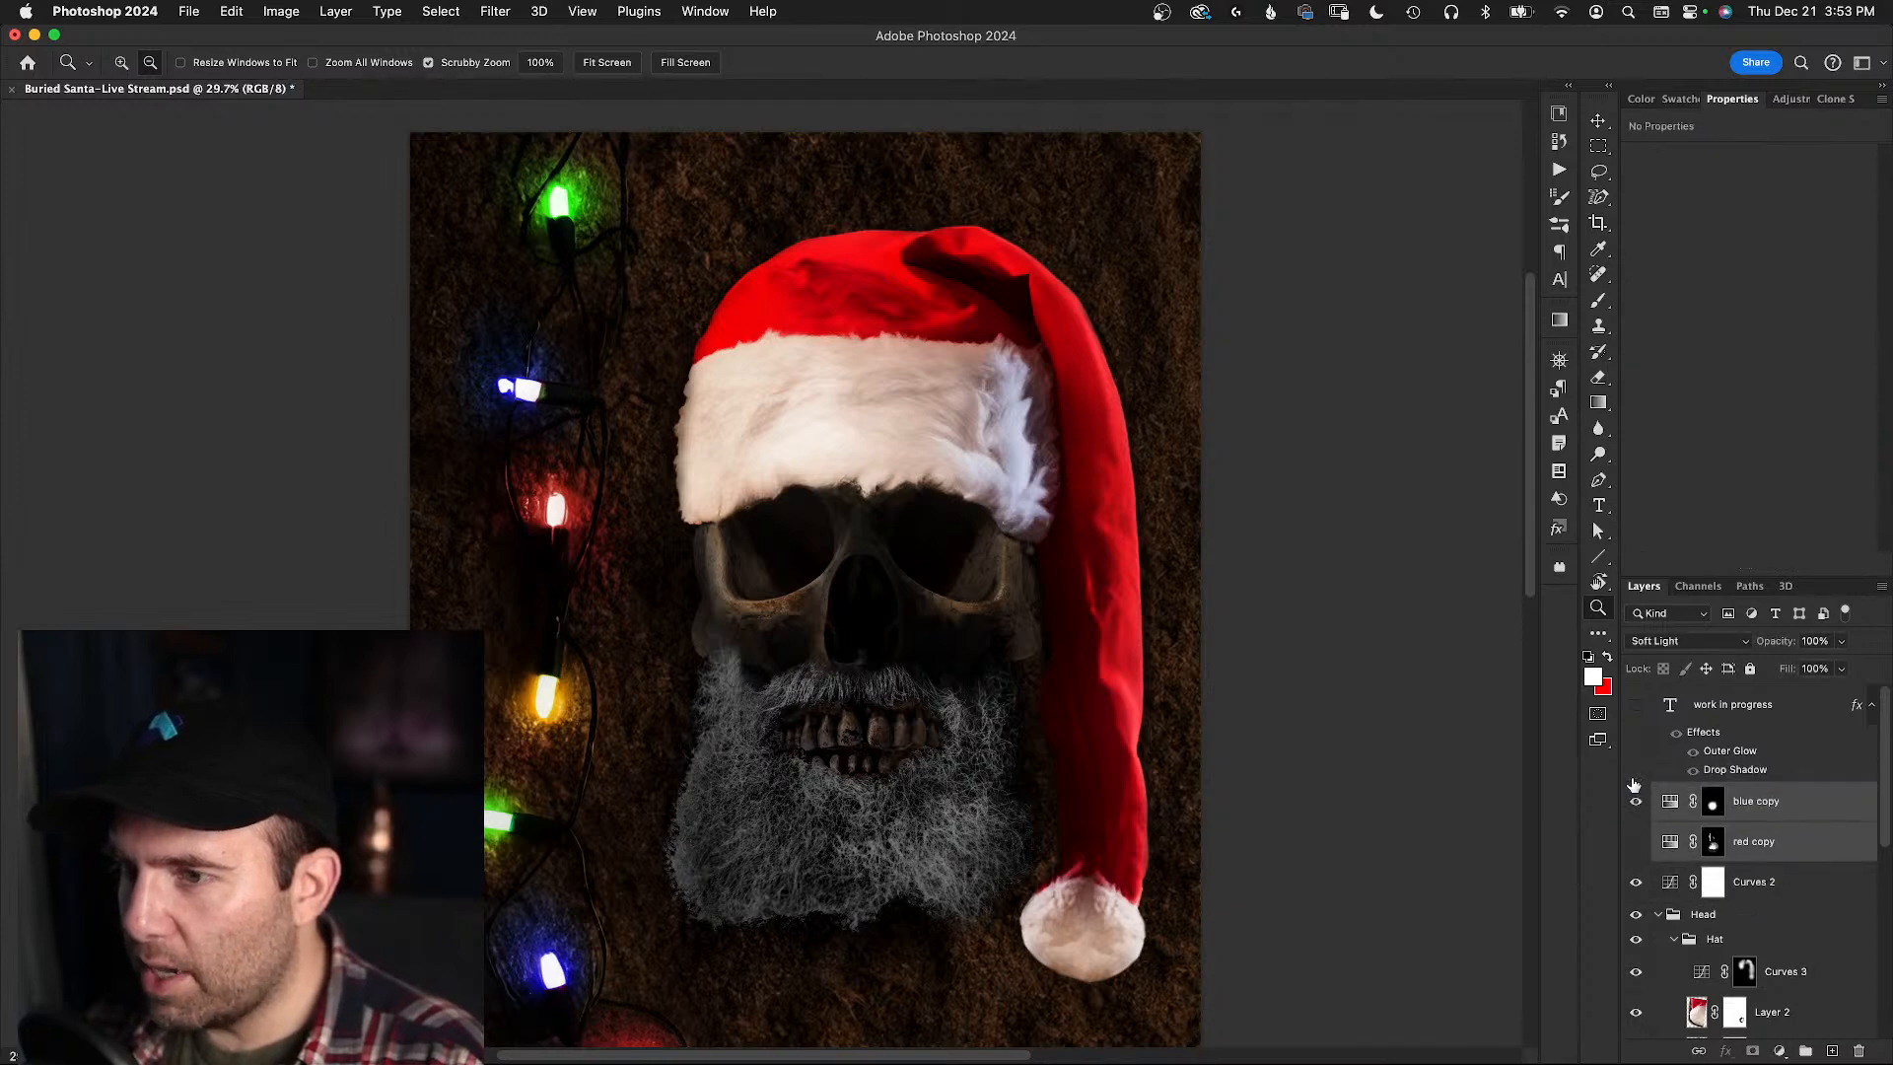
- Show the red copy layer and set its blend mode to Soft Light
click(1636, 842)
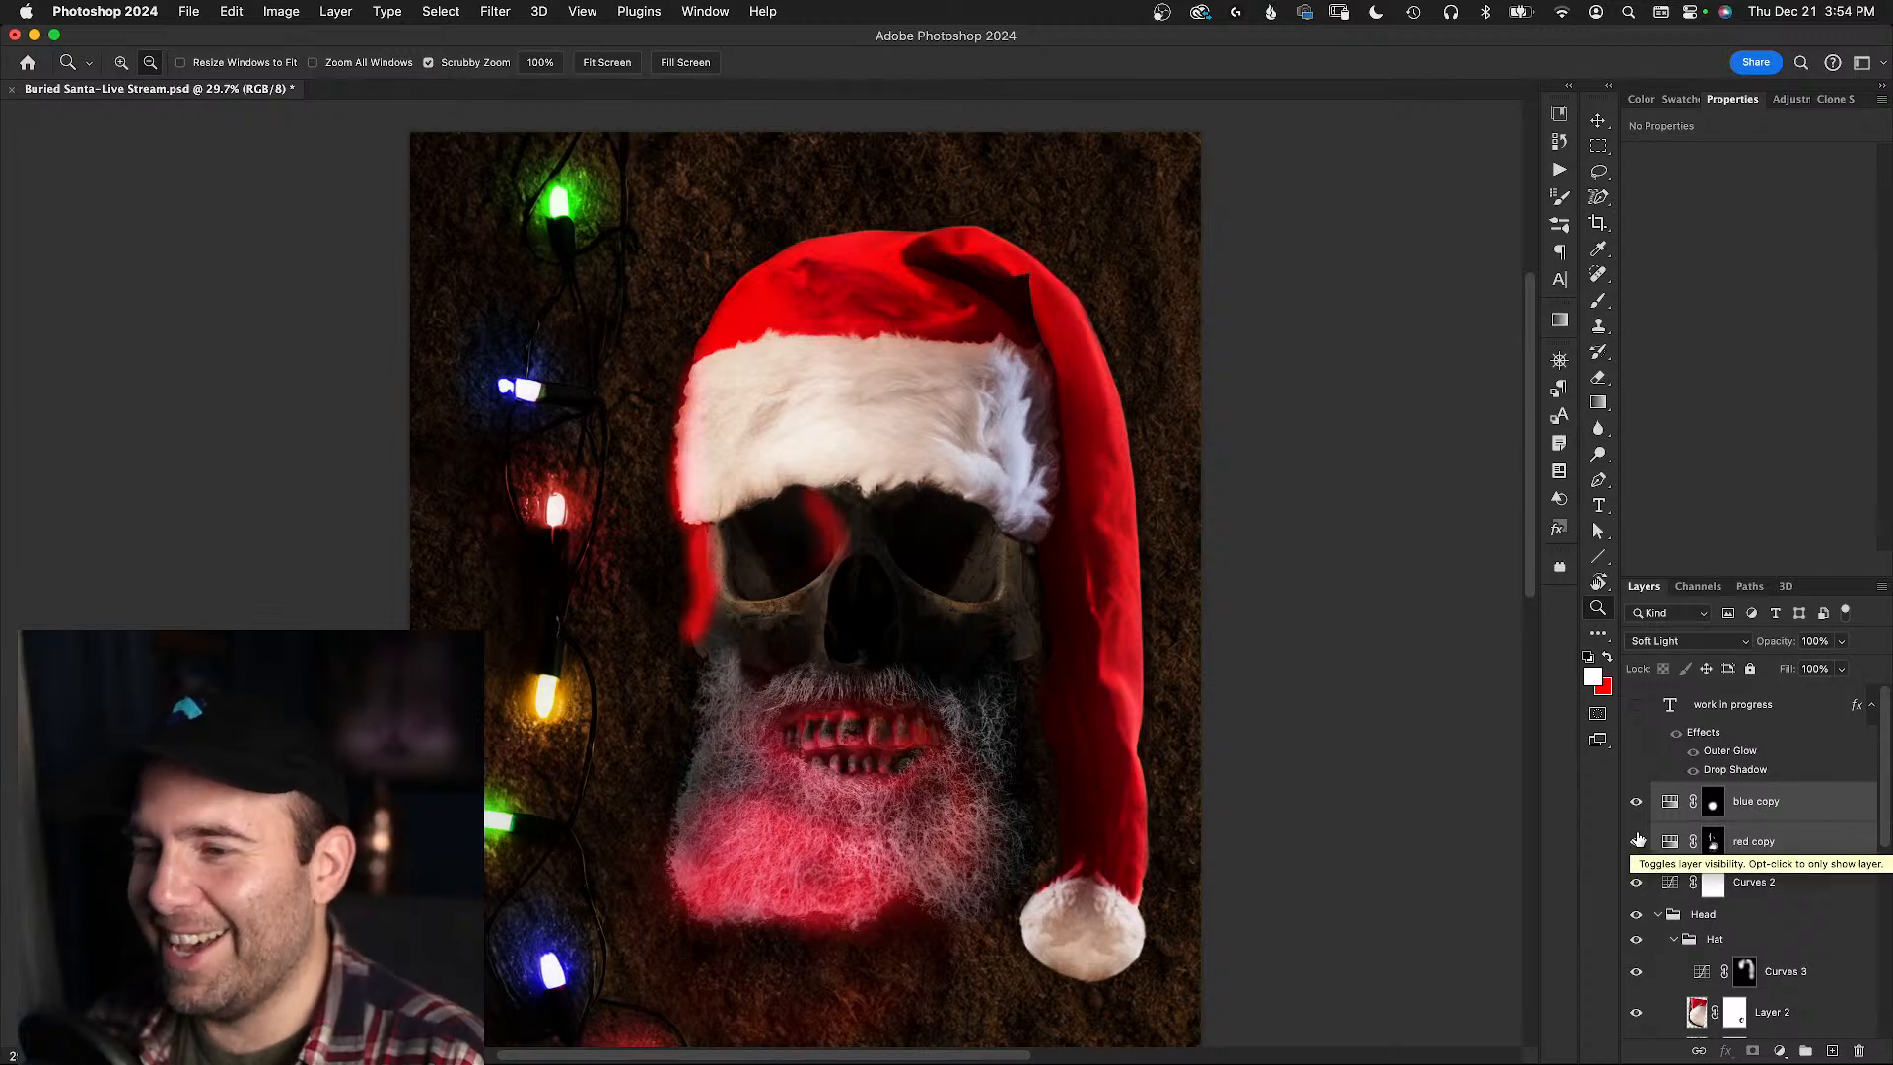
click(1745, 840)
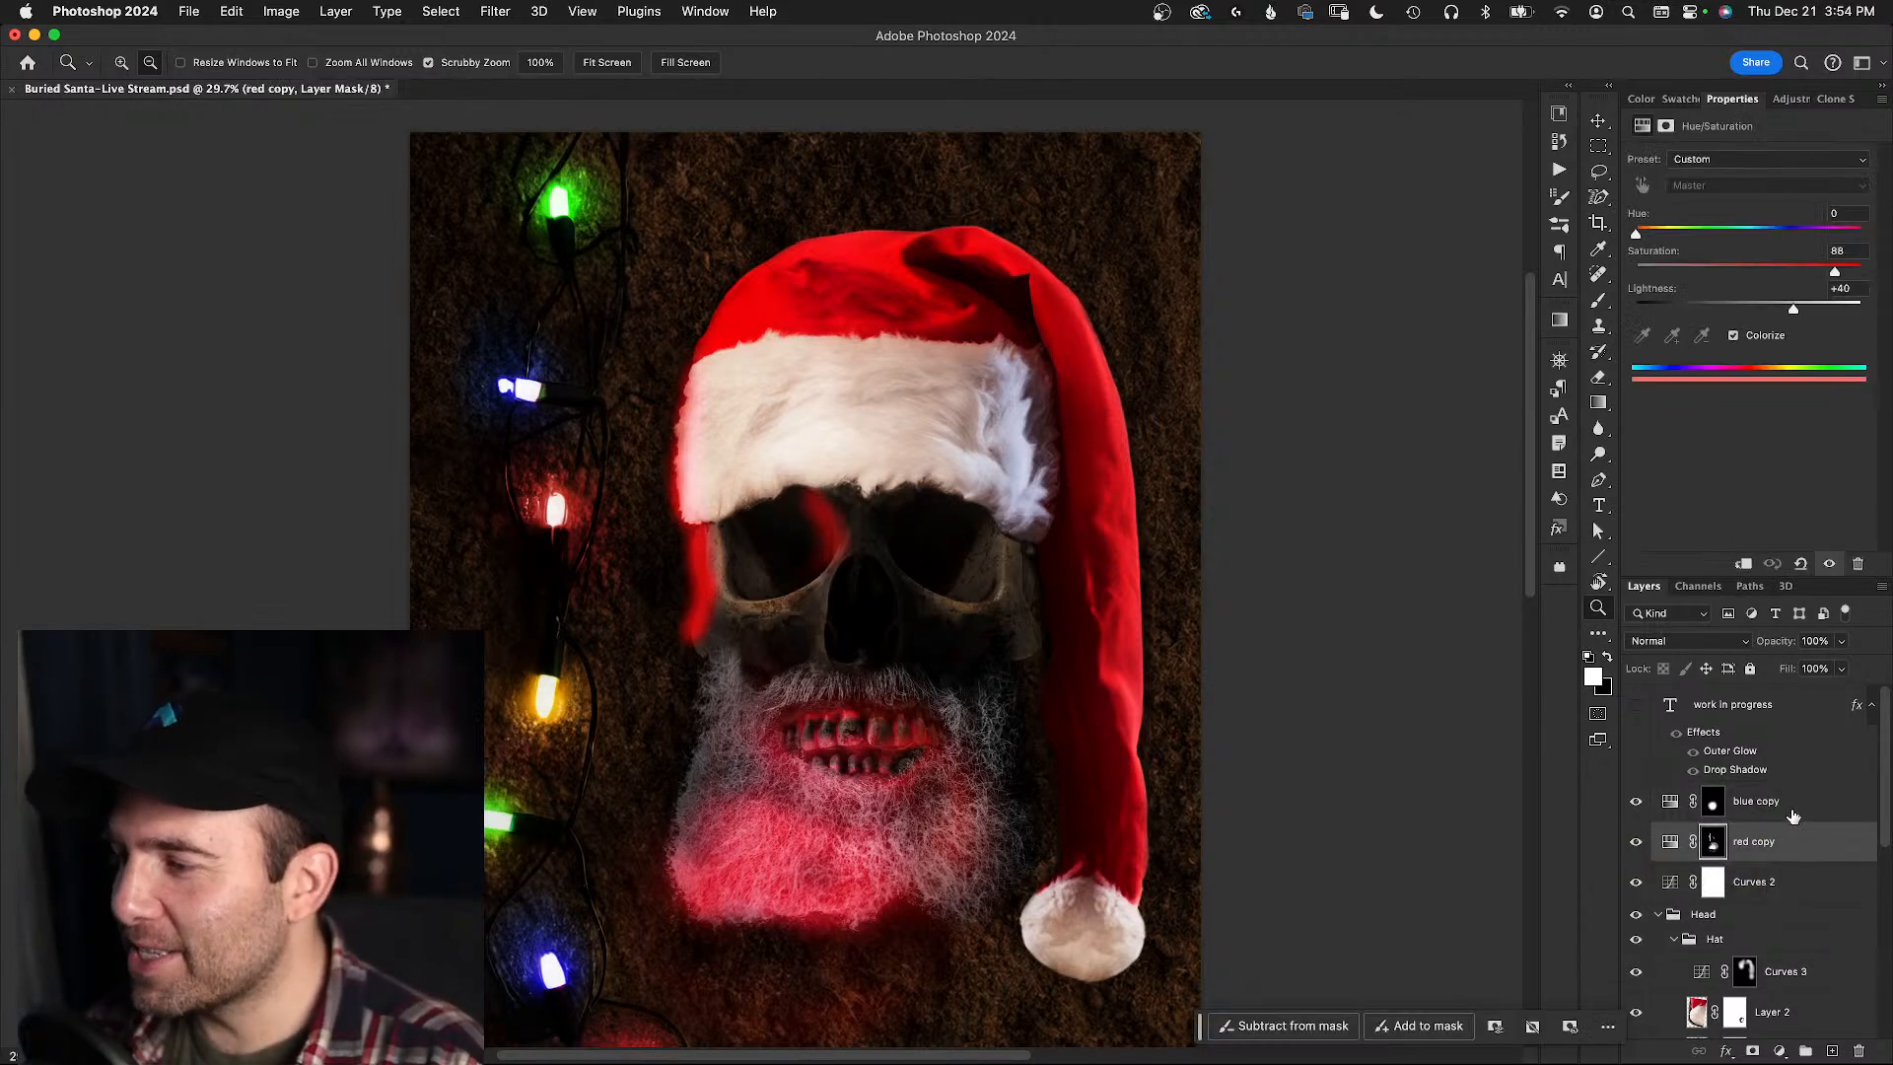
click(1740, 641)
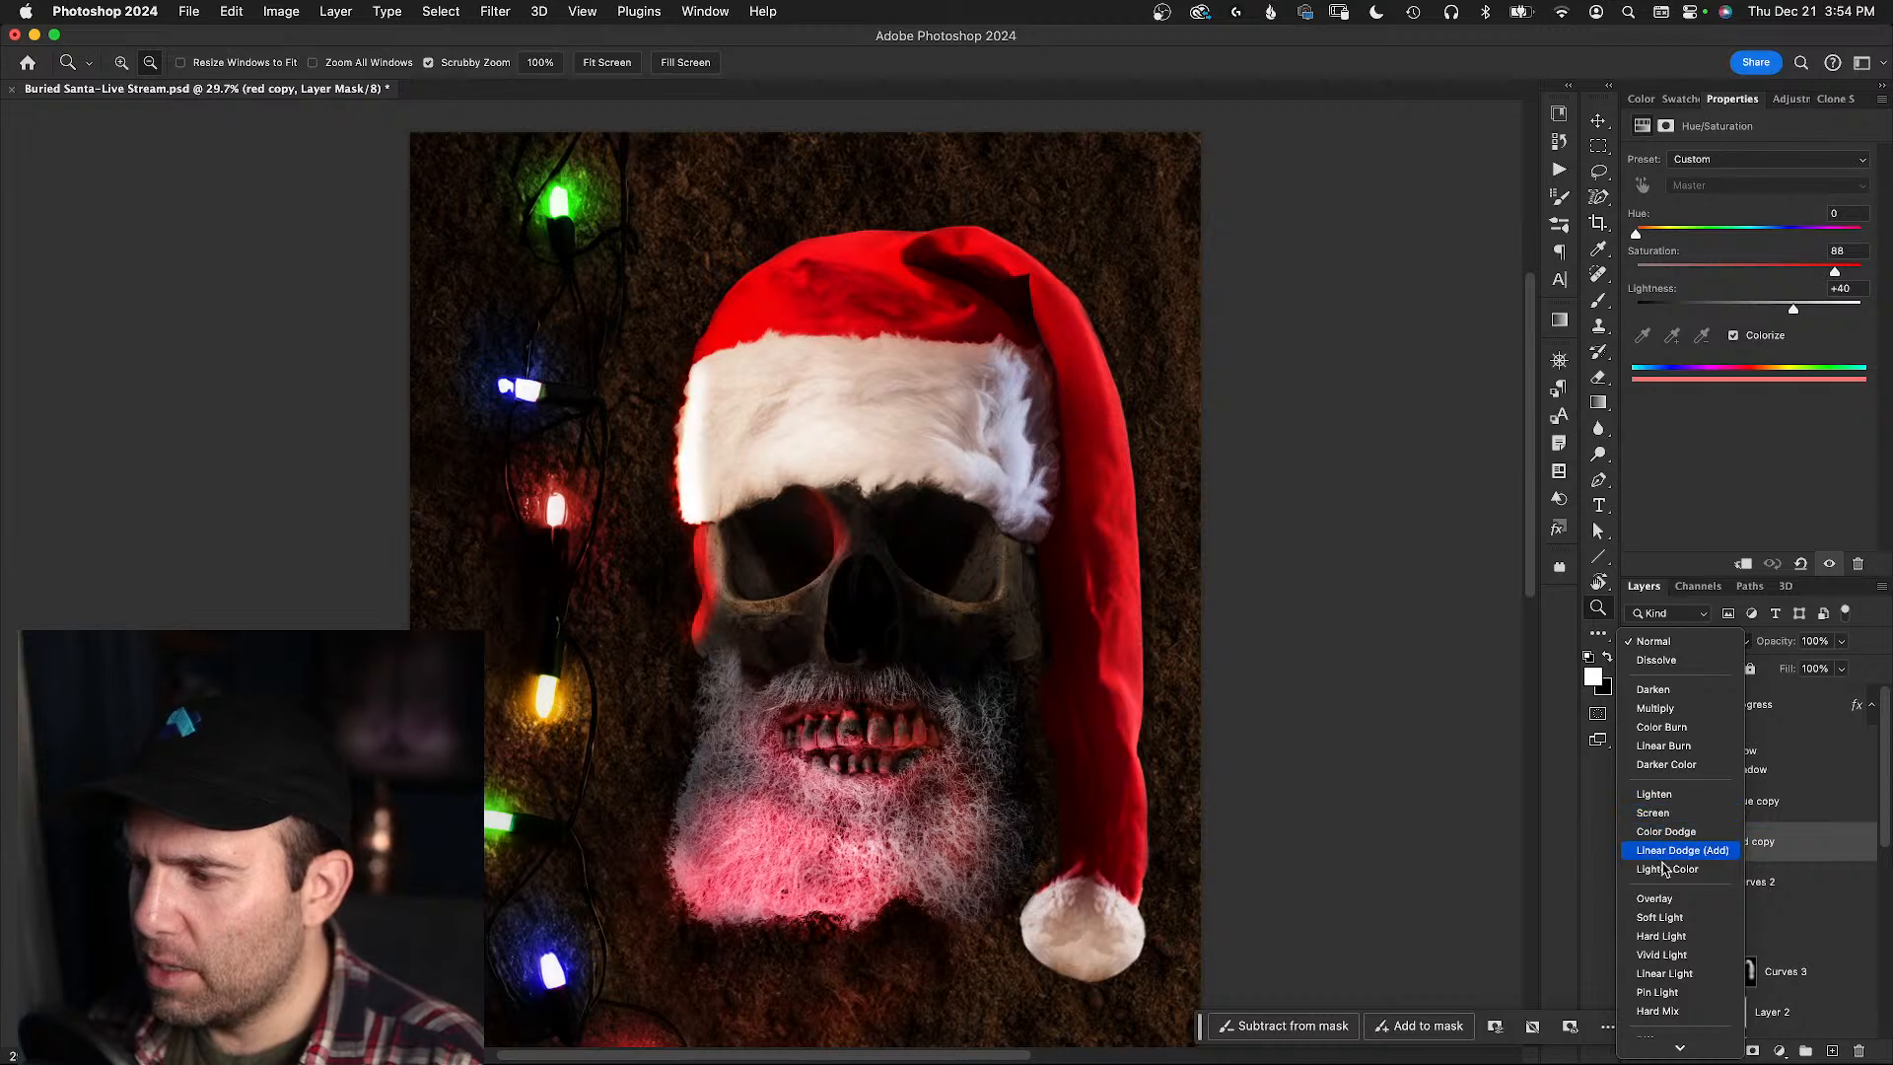
click(1662, 918)
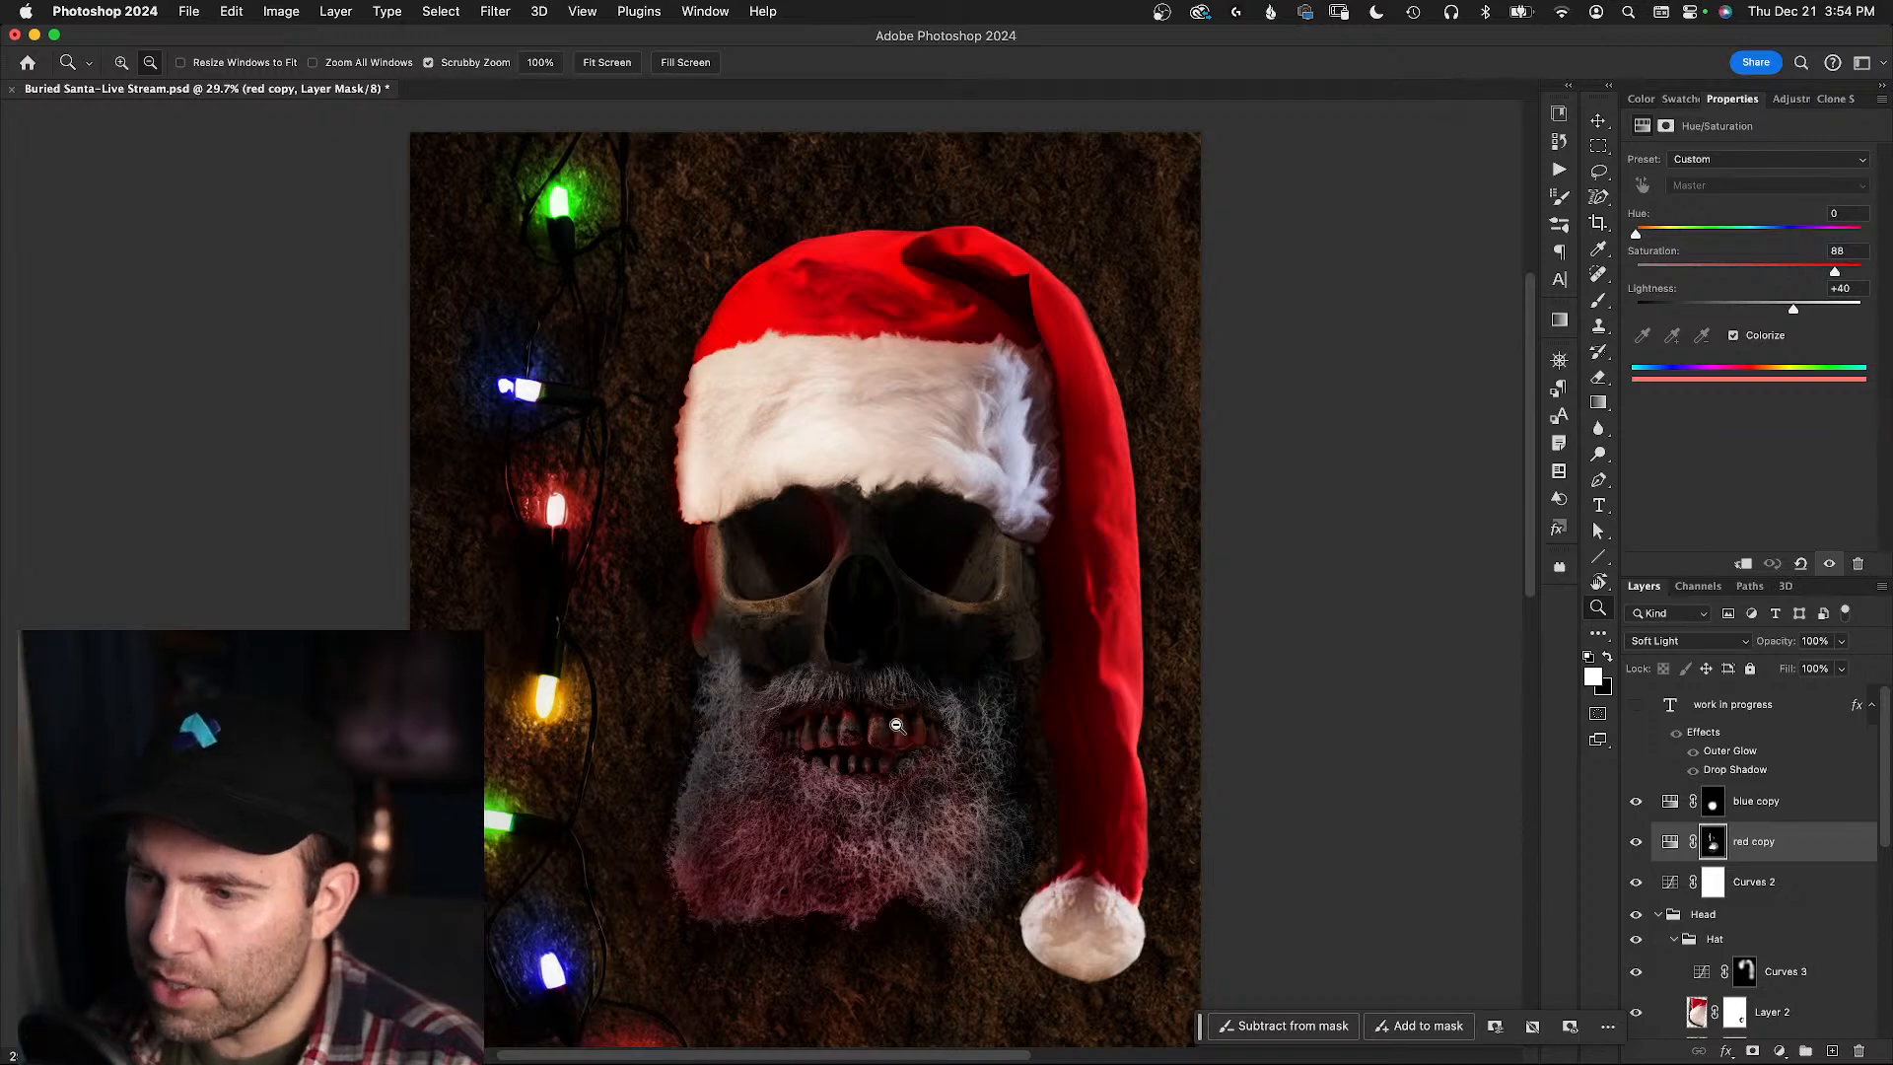
- Toggle the Curves 2 layer to judge its darkening of the whole image, and leave it hidden
alt+click(855, 722)
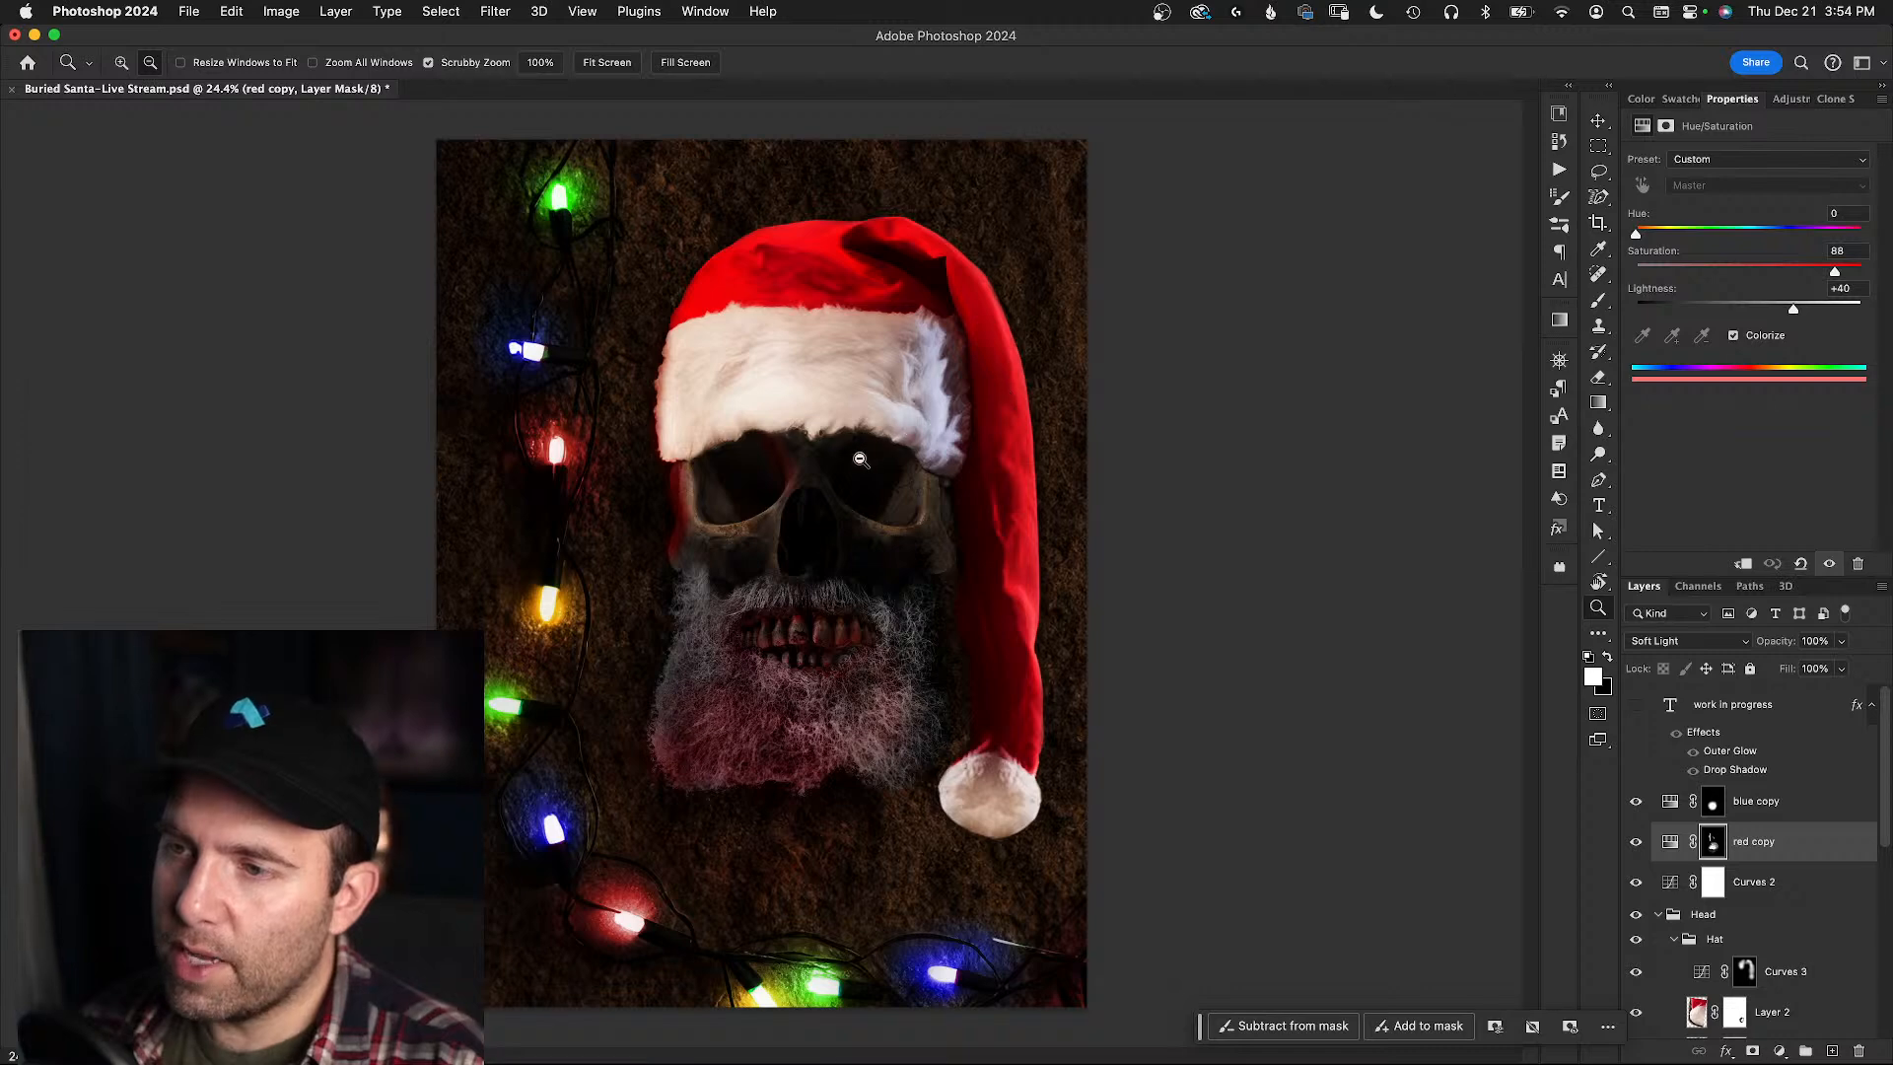
click(1642, 885)
click(1641, 885)
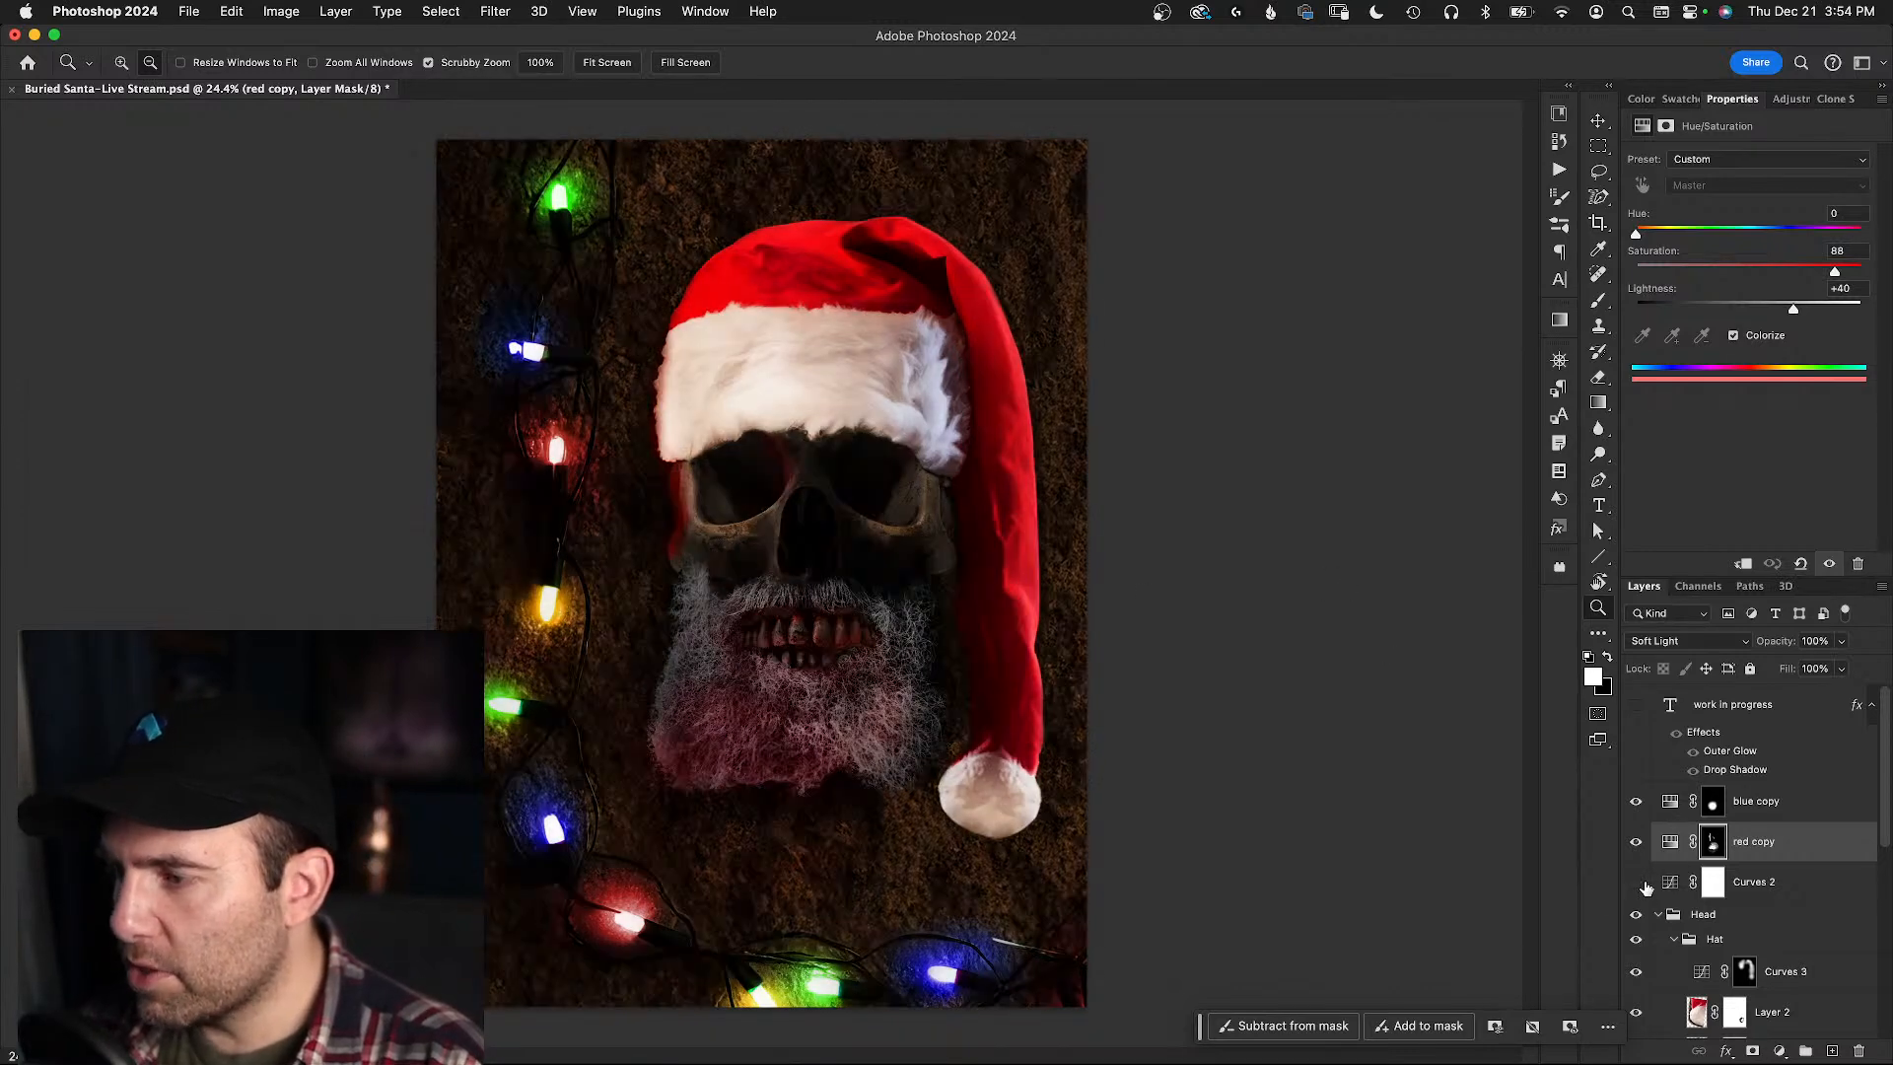
click(1640, 884)
- Check the effect of the Color Fill 2 and Curves 5 layers in the Skull group, and hide both
scroll(1656, 882, down, 6)
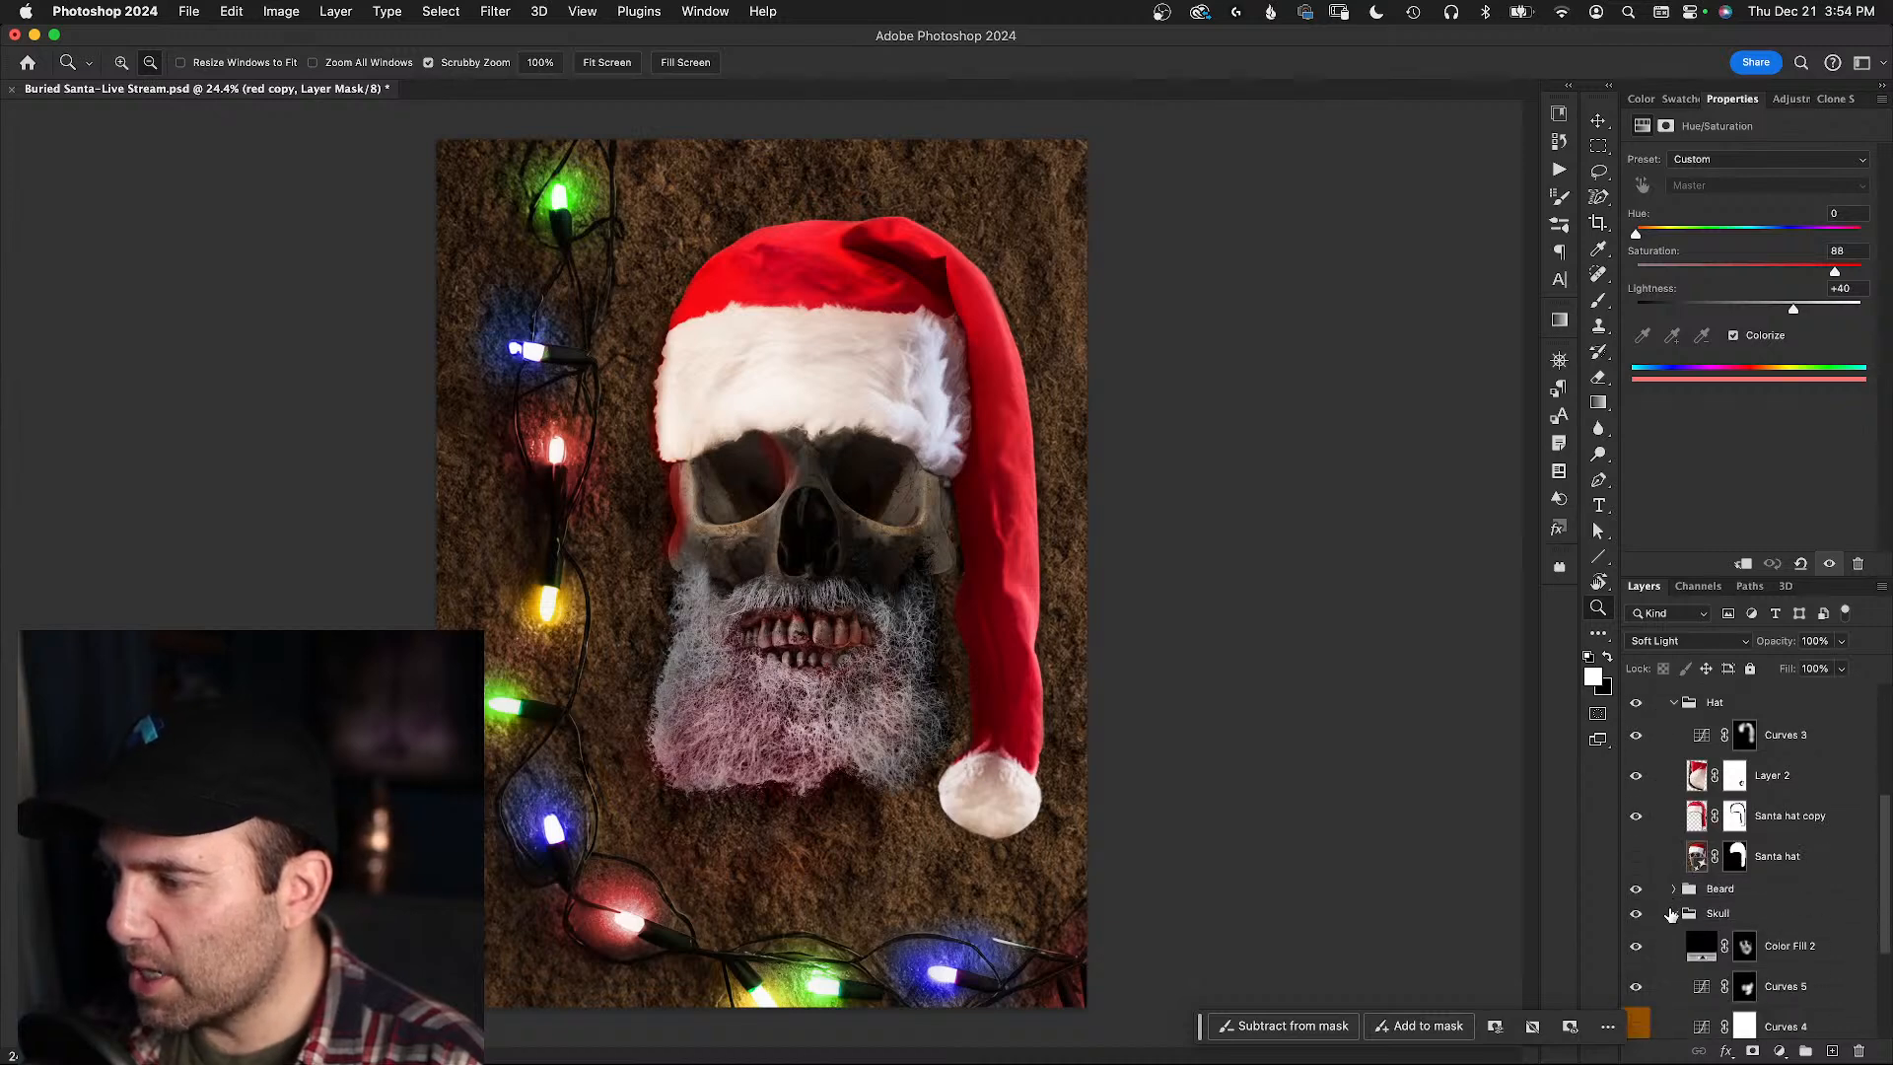
scroll(1670, 915, down, 2)
click(1635, 901)
click(1635, 901)
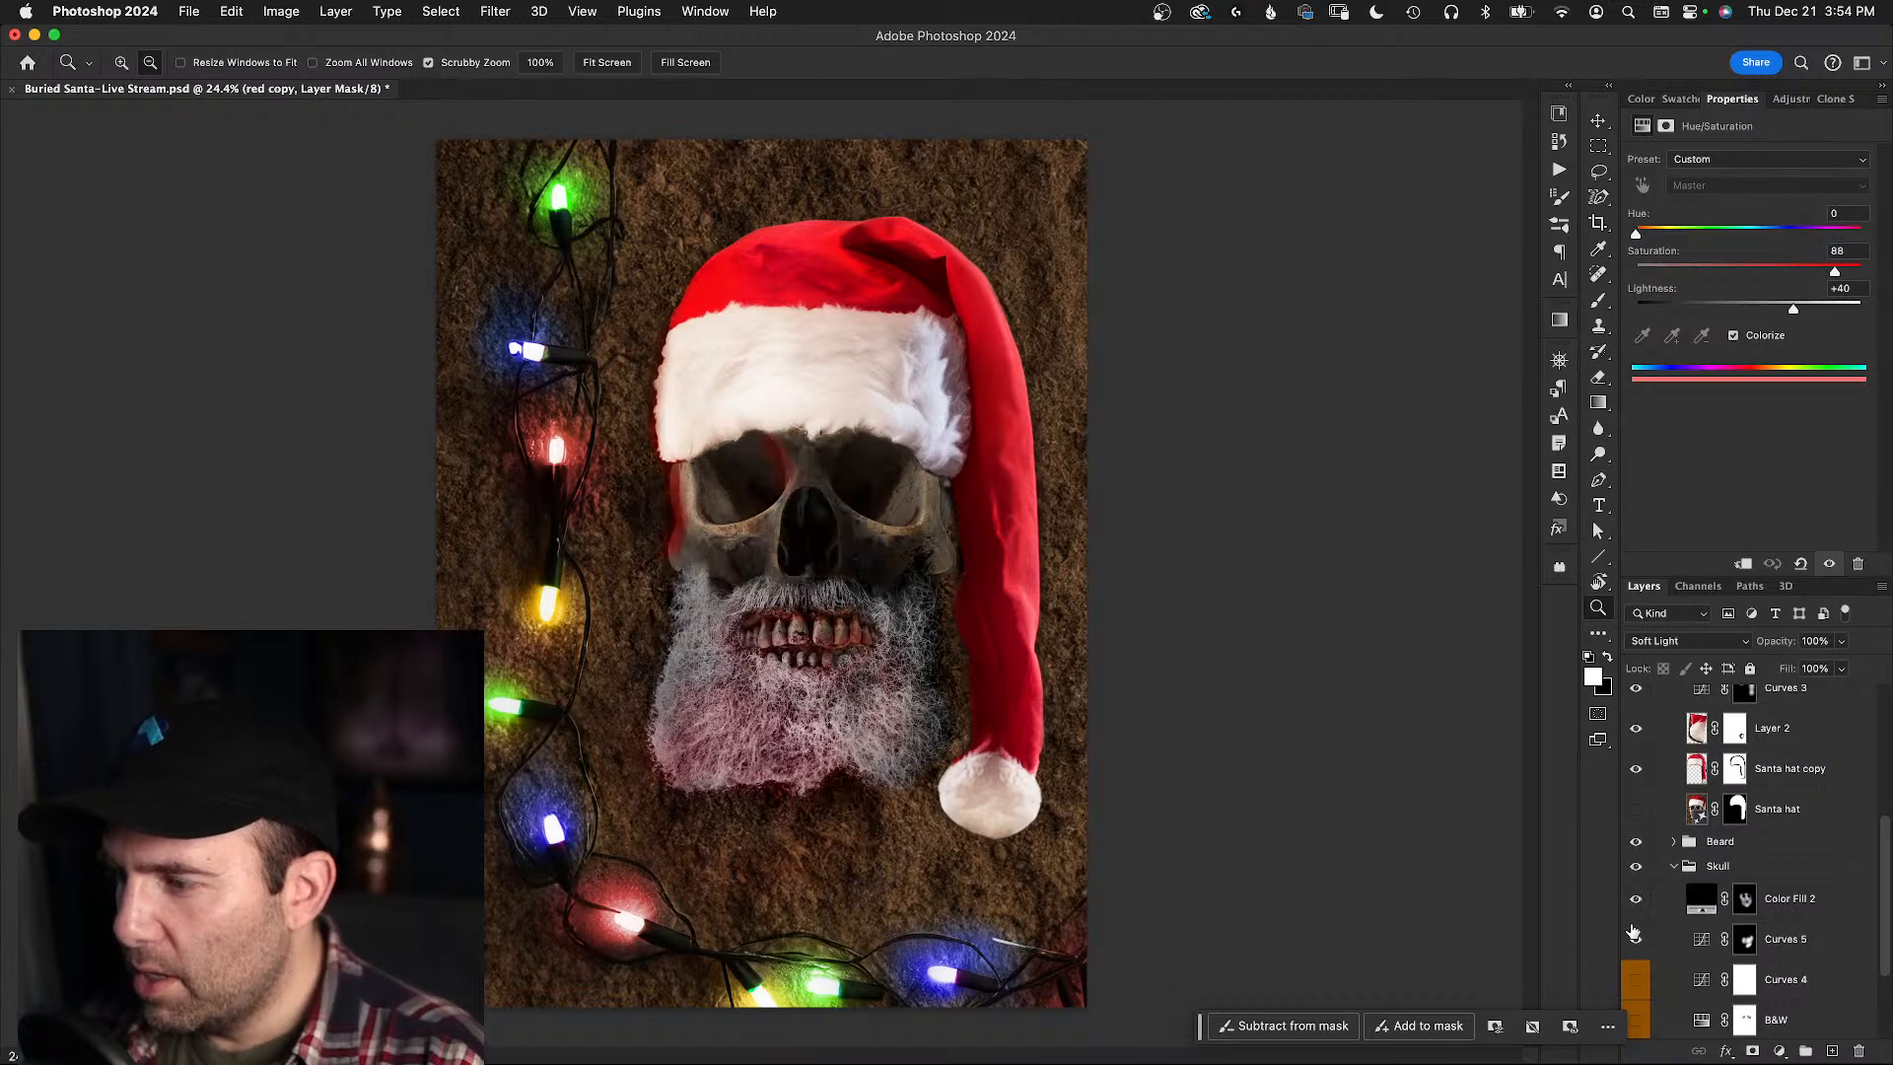
click(1635, 936)
click(1635, 939)
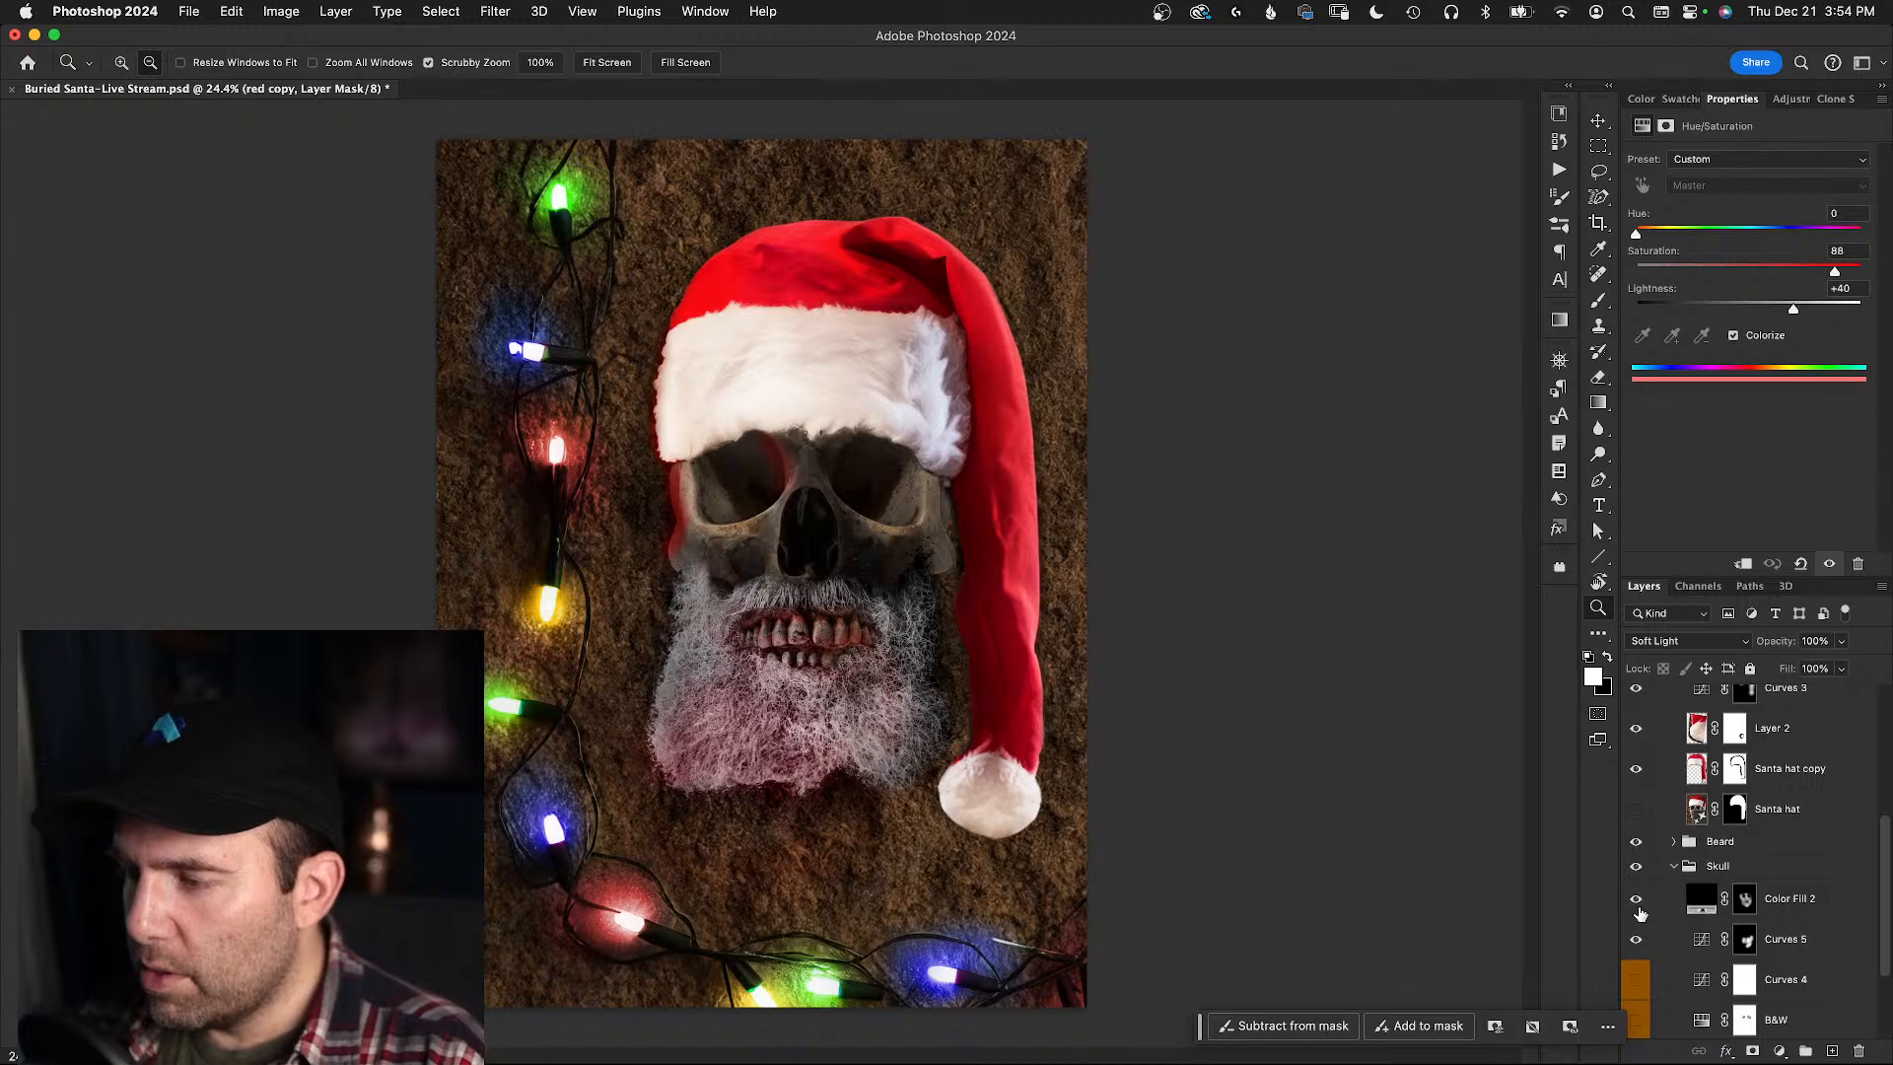
click(1637, 901)
click(1636, 940)
scroll(1665, 931, down, 1)
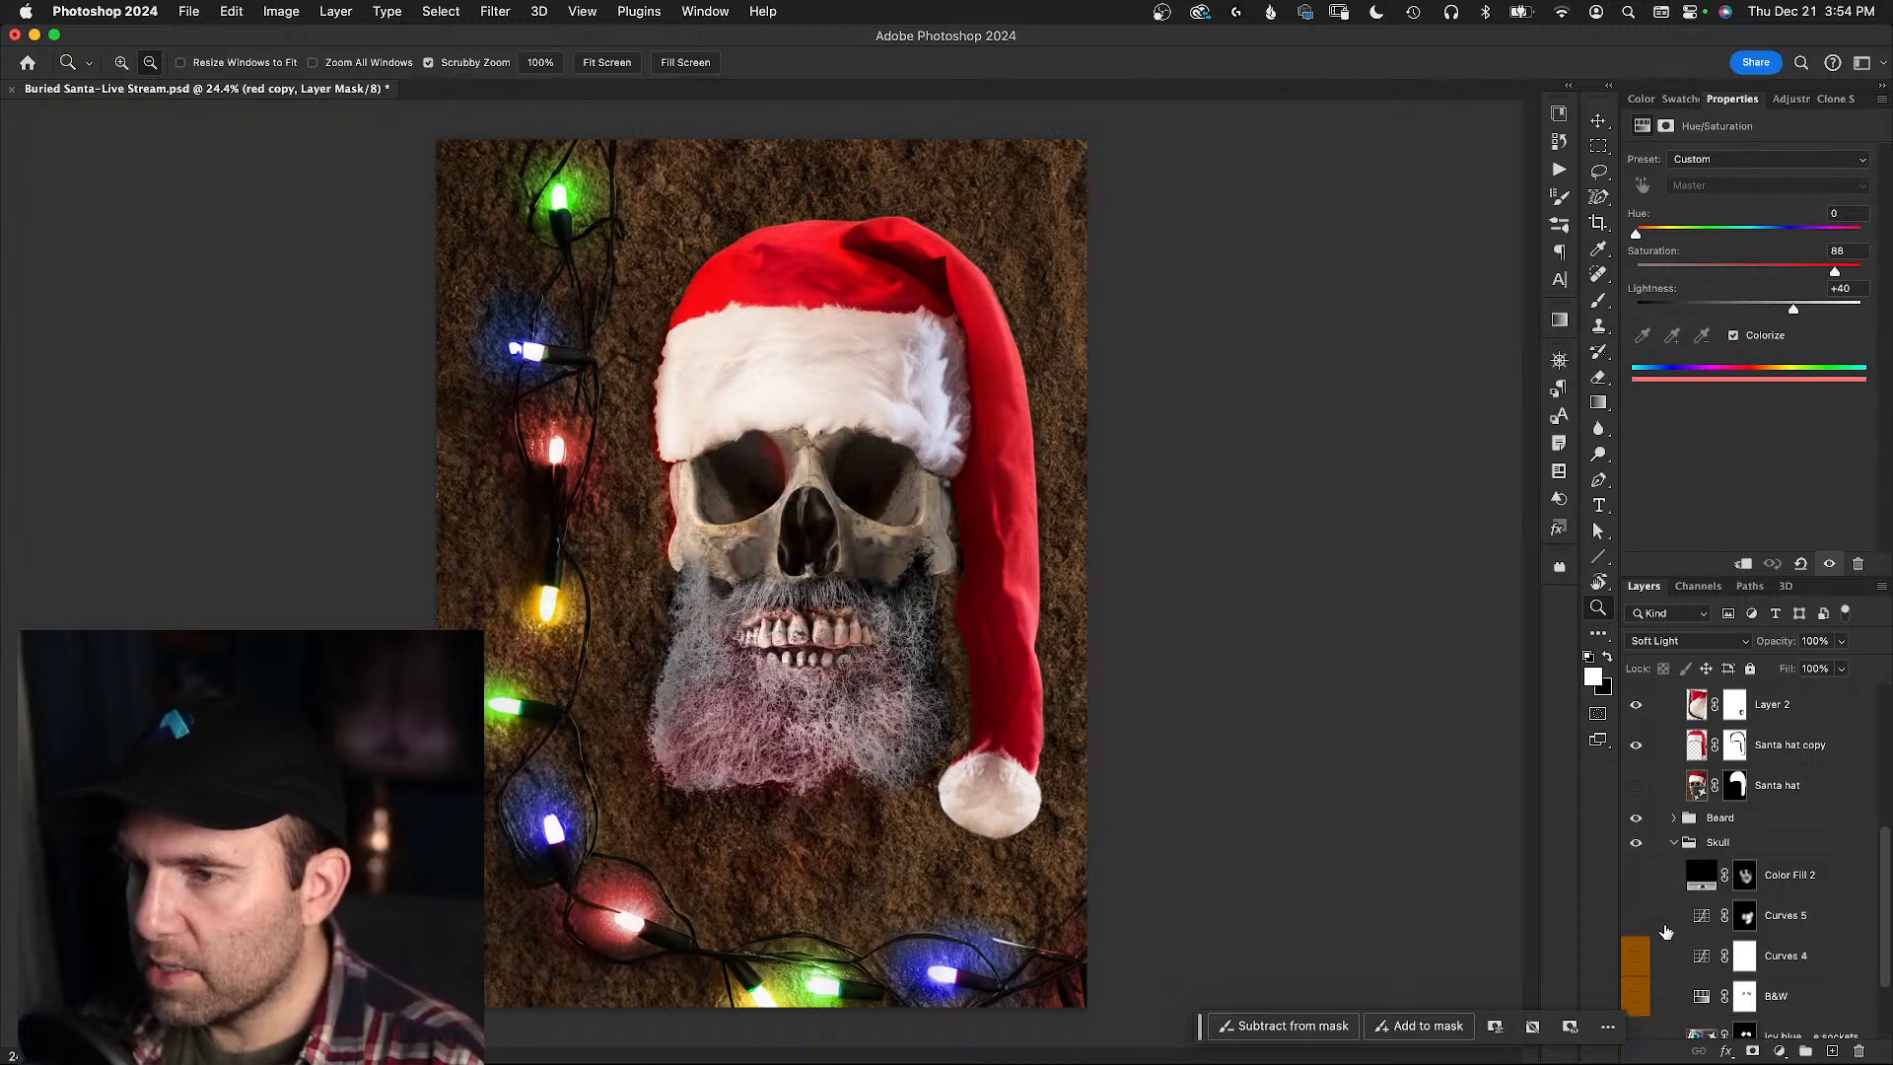
- Compare the brighter skull with and without the Curves 2 darkening, leaving the Curves 2 layer visible
scroll(1688, 808, up, 5)
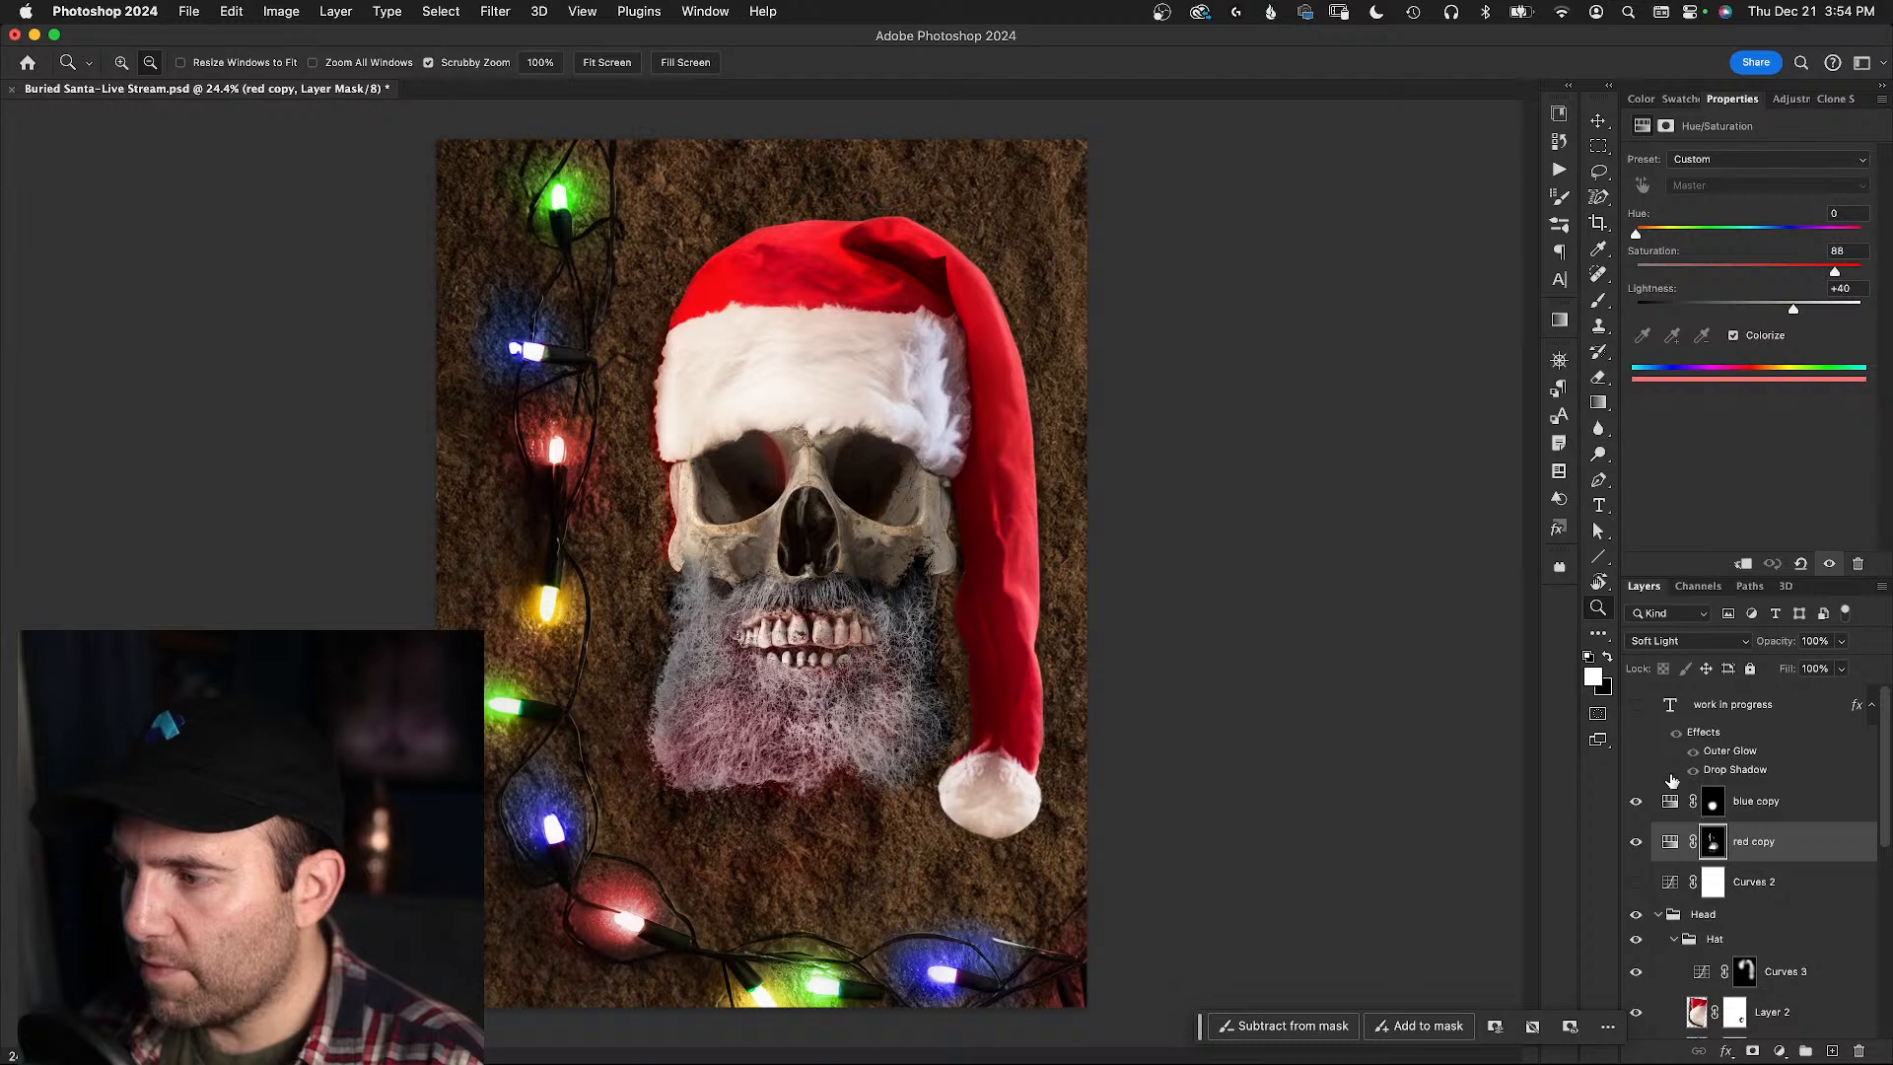
click(1637, 880)
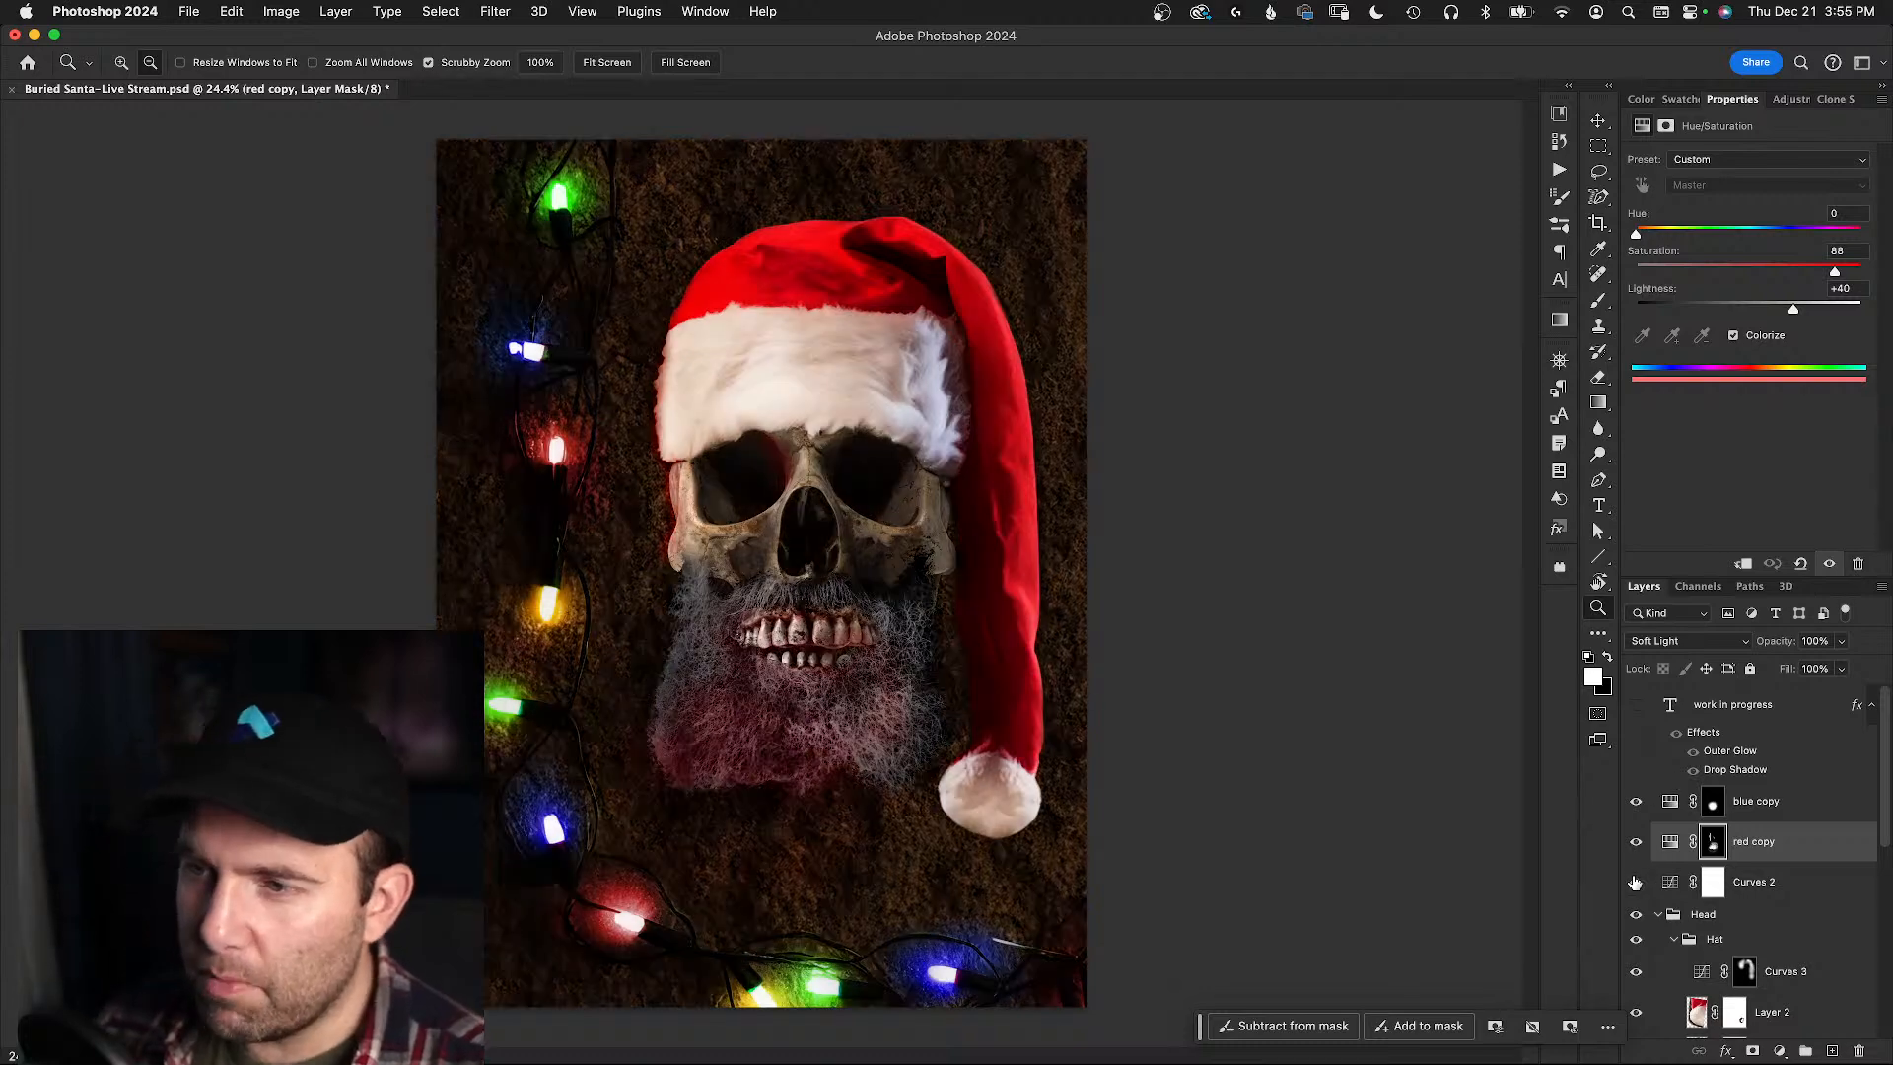
click(1634, 882)
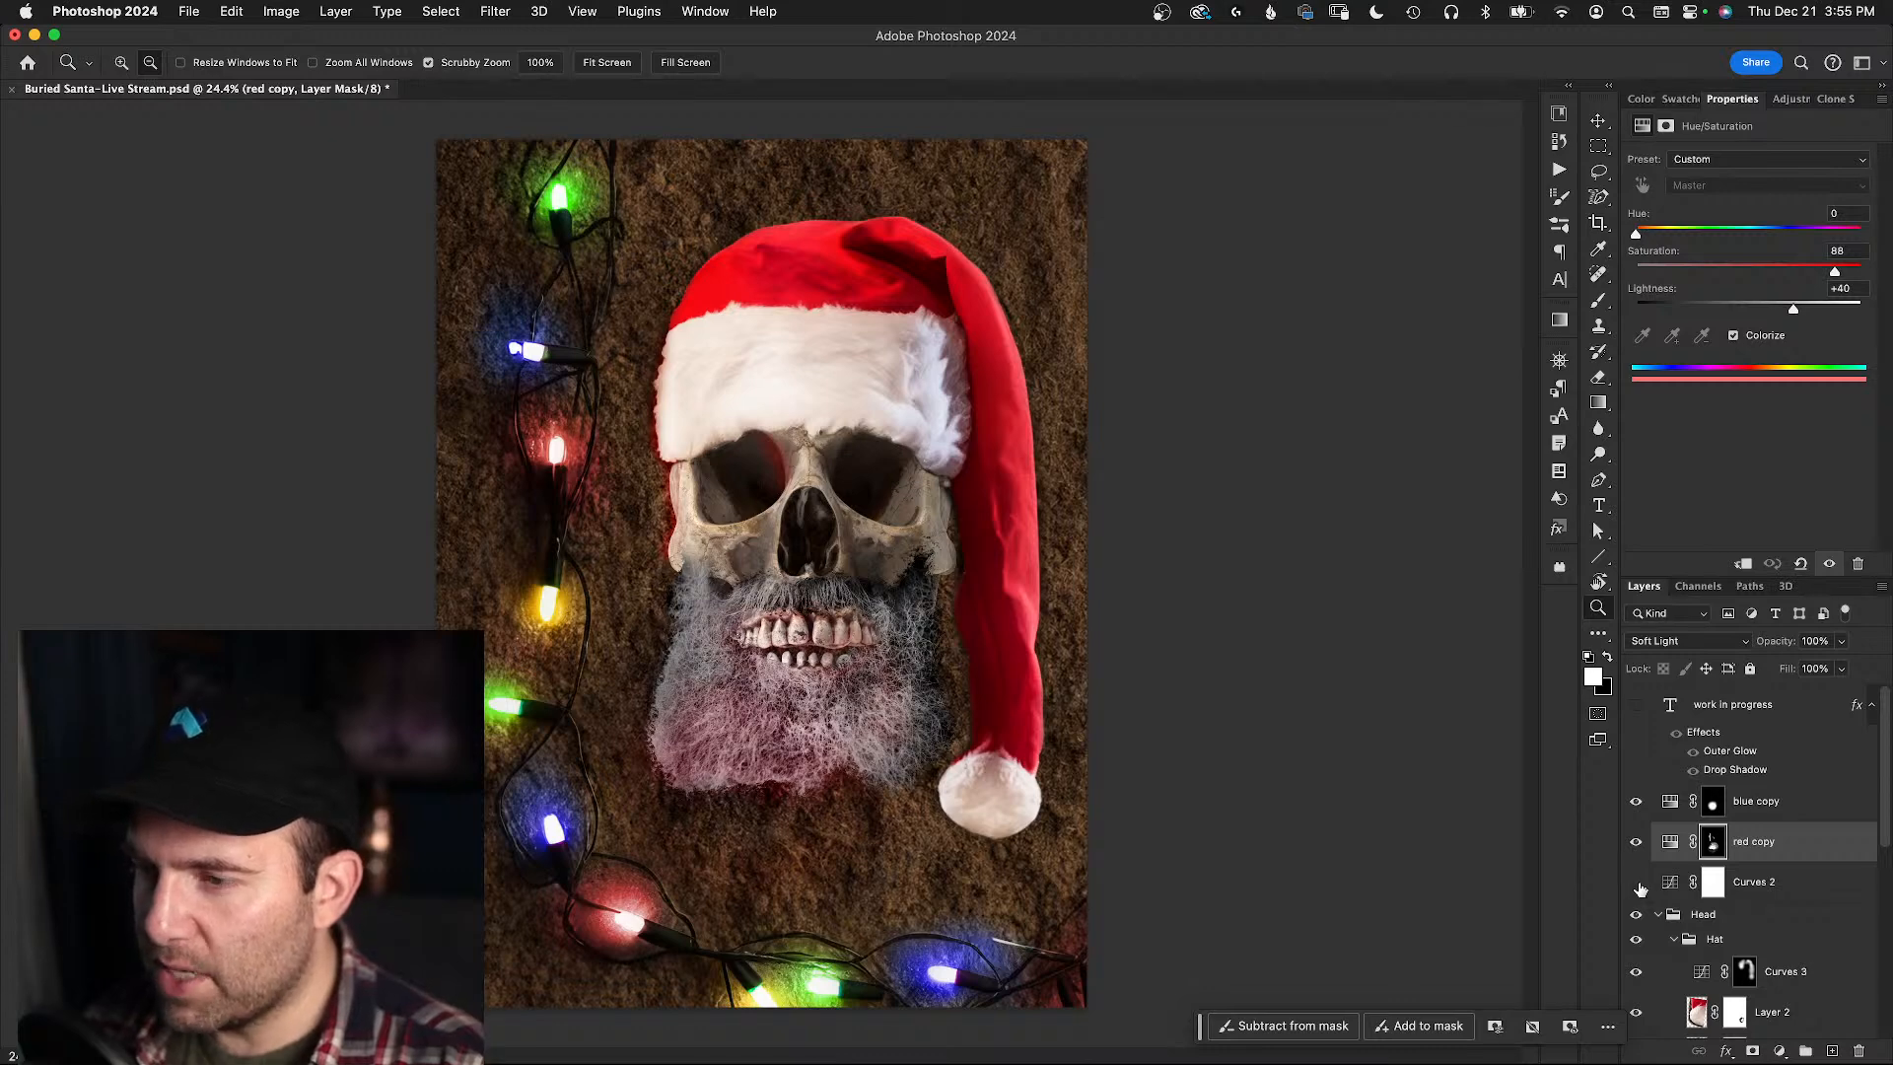
click(1636, 882)
click(1636, 882)
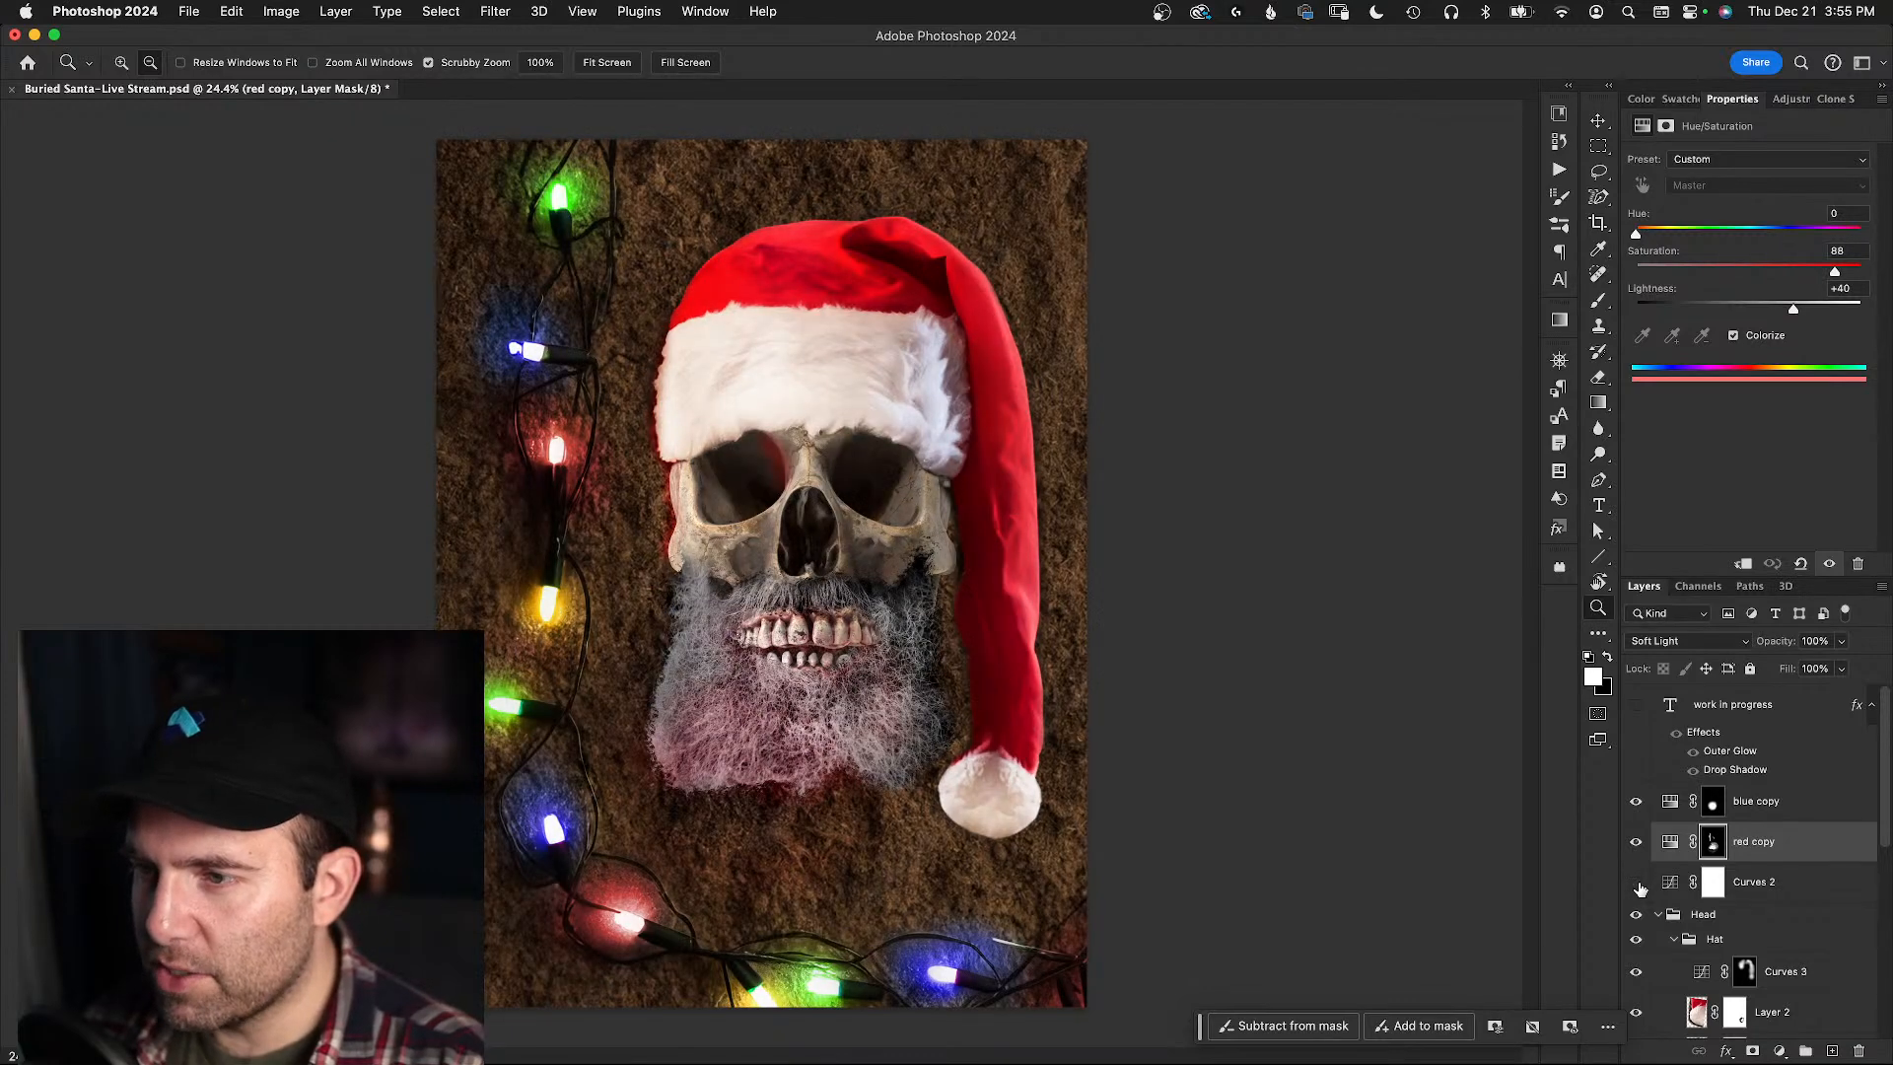
click(1636, 882)
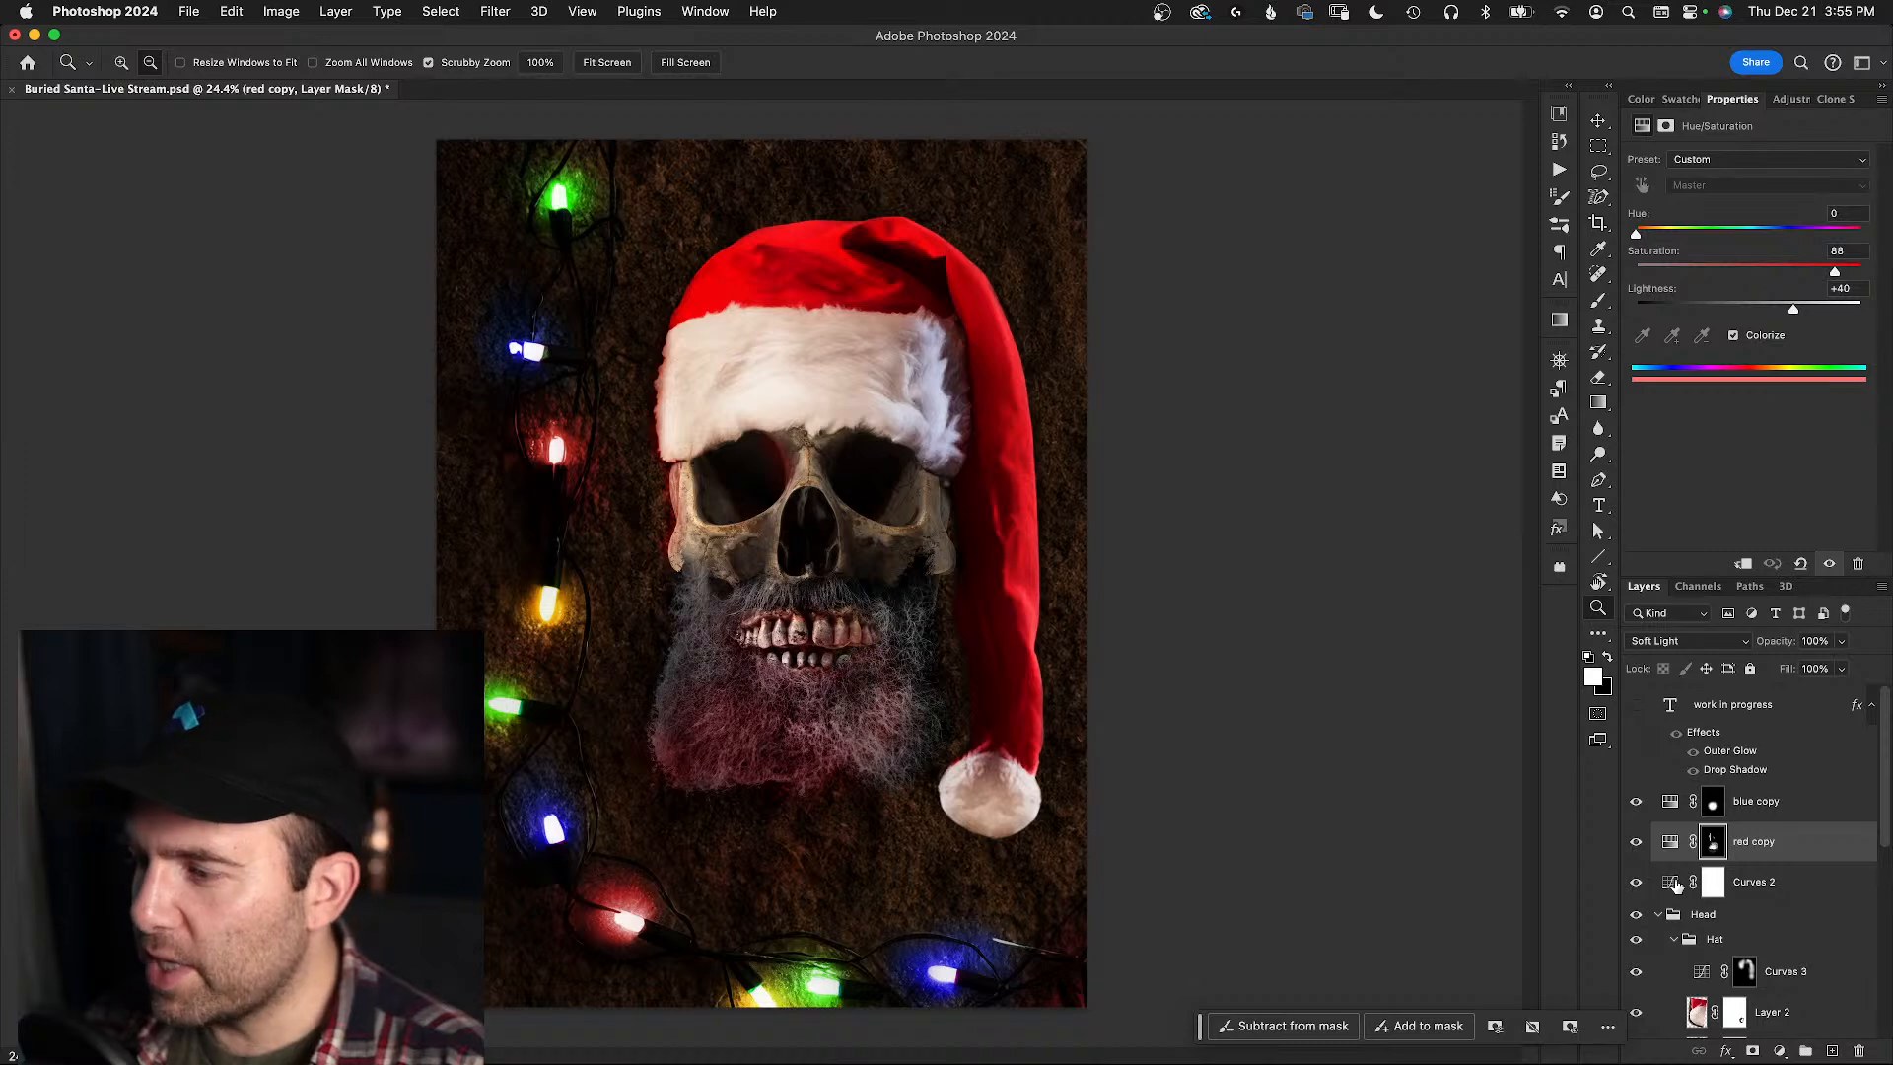
- Rename the Curves 2 layer as "Overall darkness"
double_click(1754, 882)
text(Overall darkness)
key(Return)
- Show the Curves 5 layer in the Skull group again
scroll(1689, 927, down, 4)
scroll(1690, 927, down, 1)
click(1689, 915)
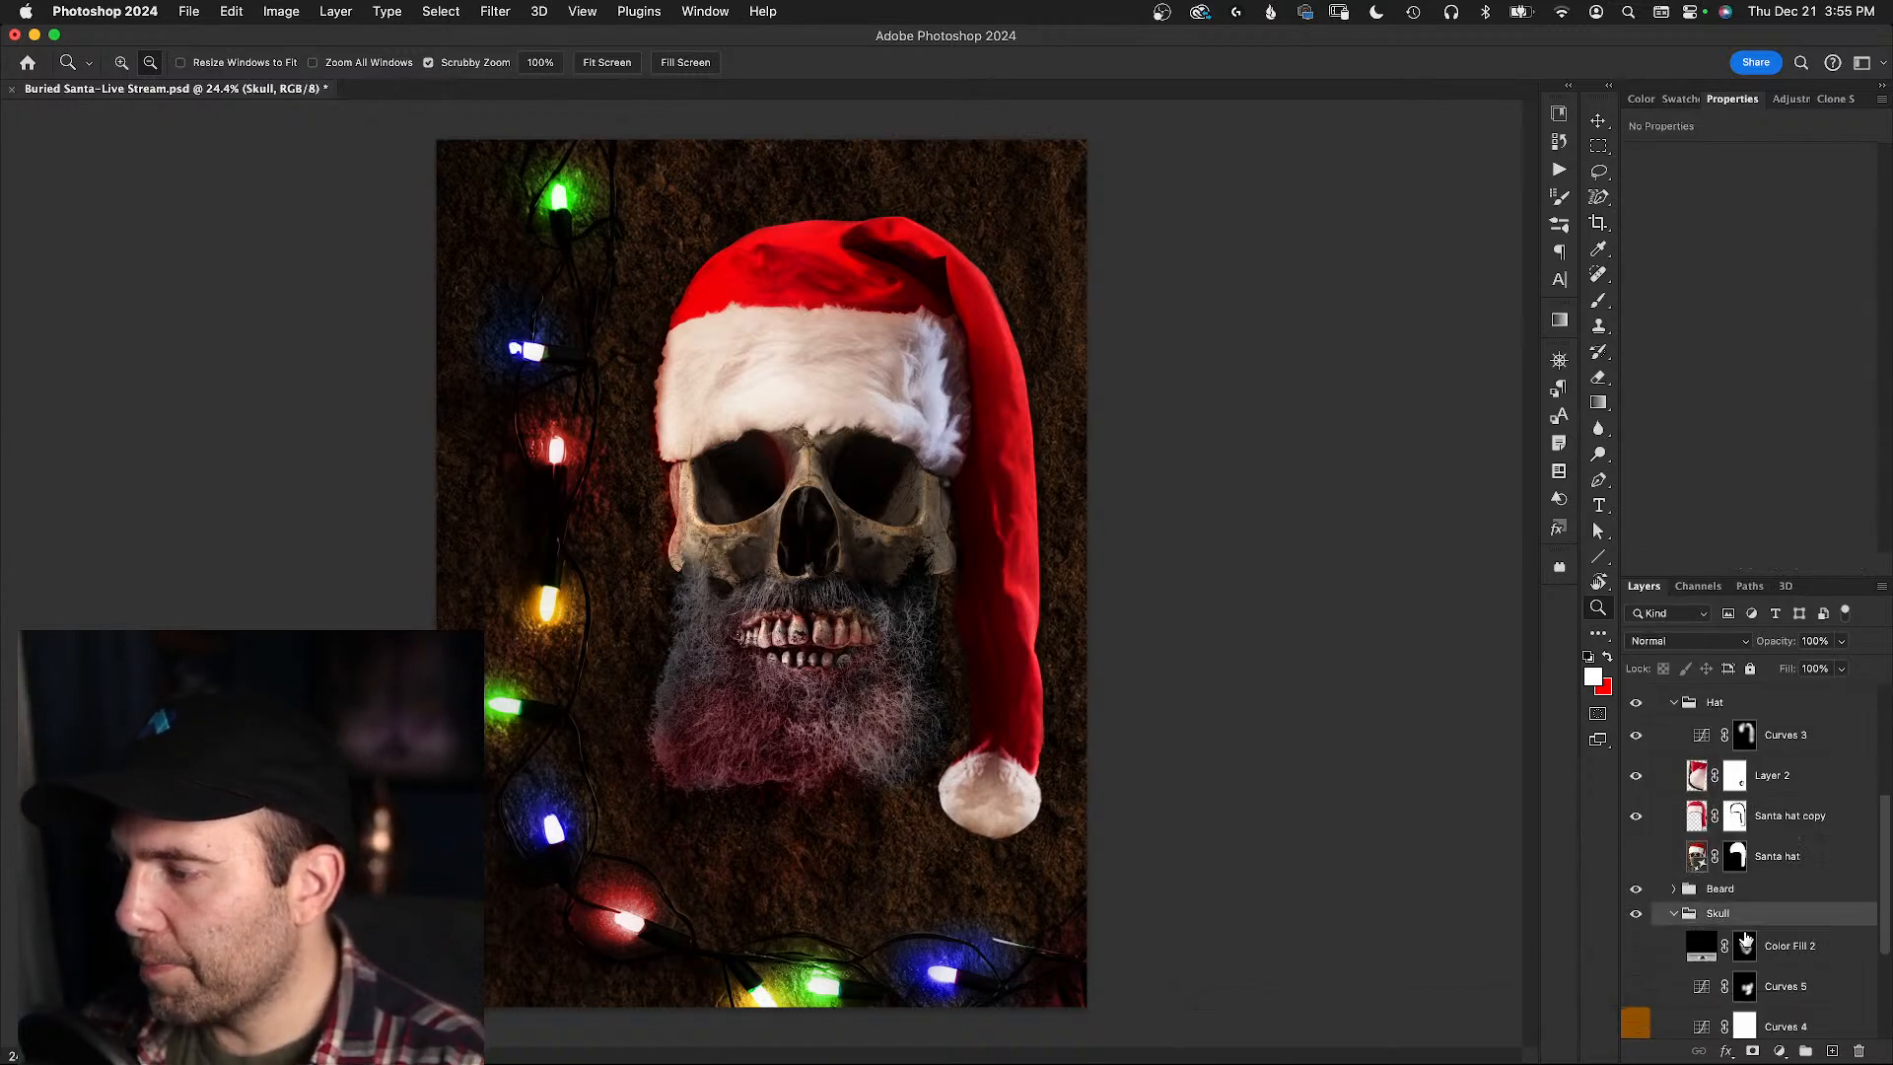
scroll(1746, 936, down, 2)
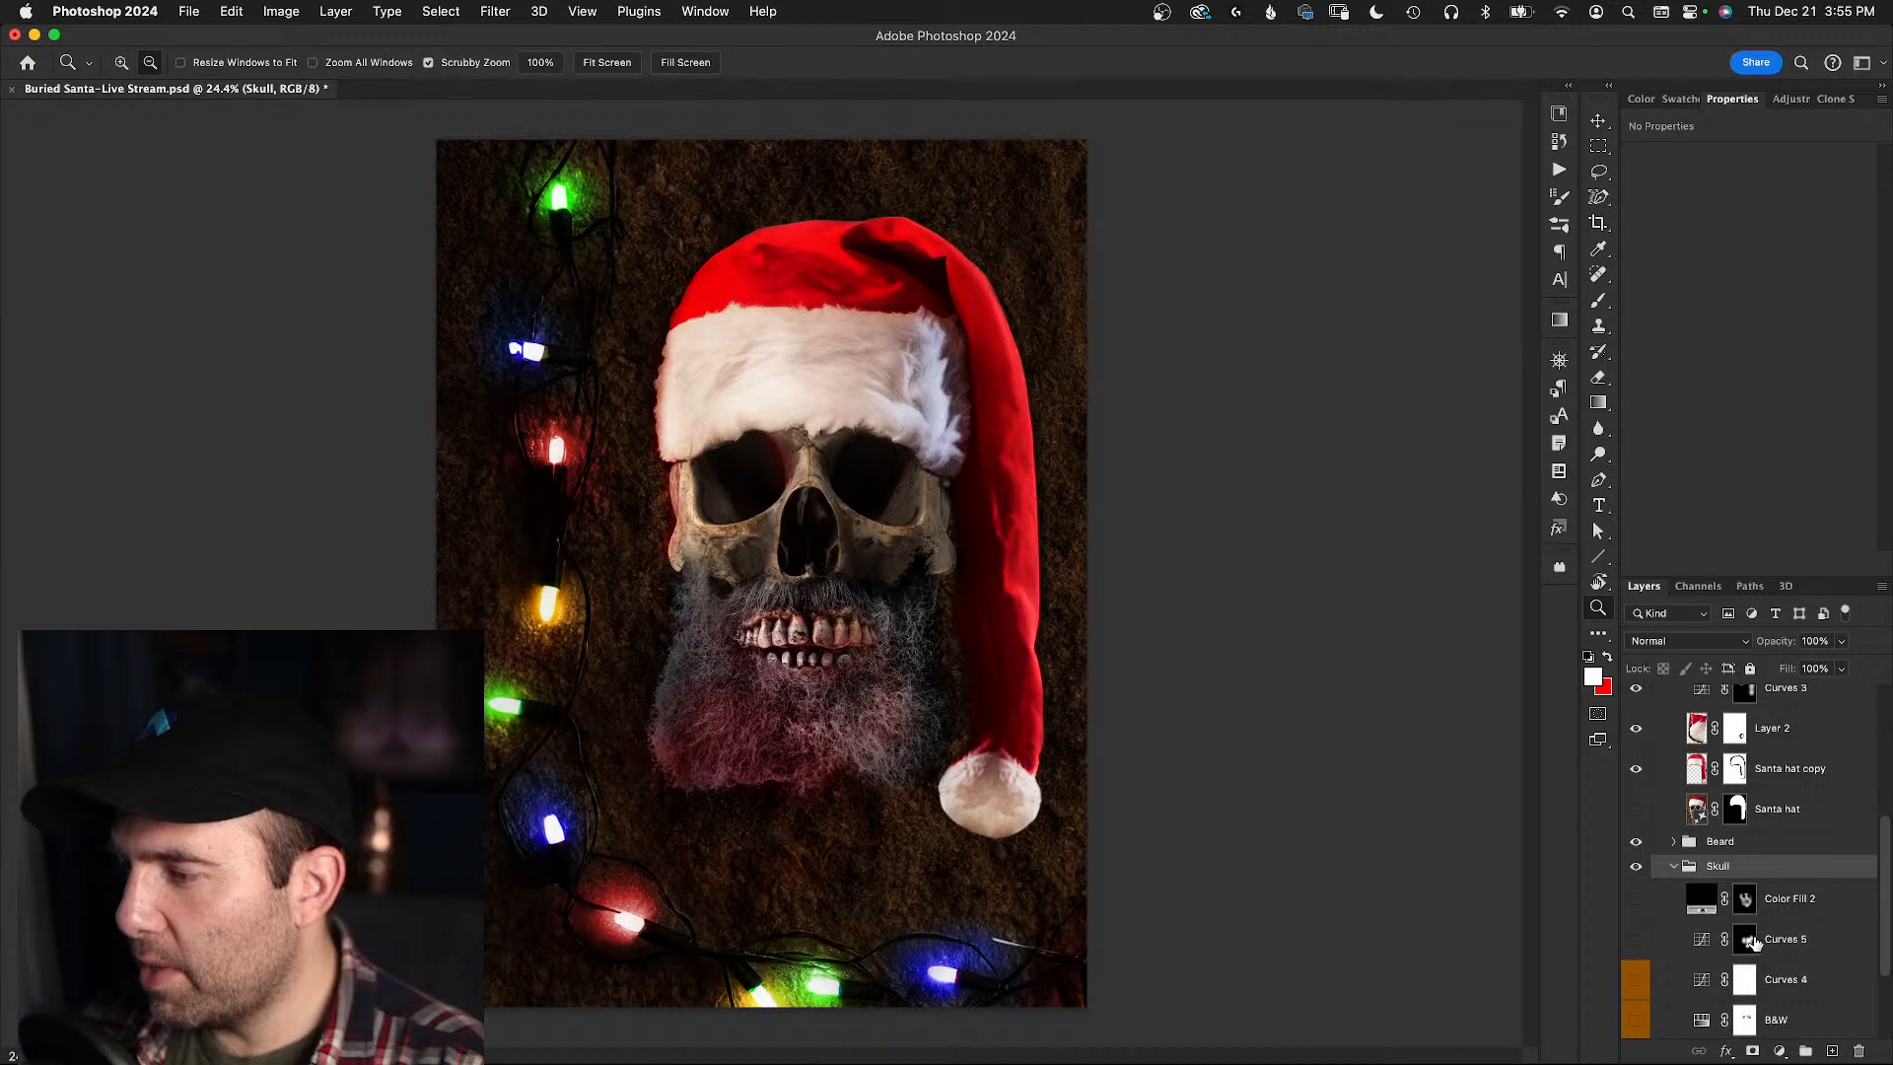
click(1638, 940)
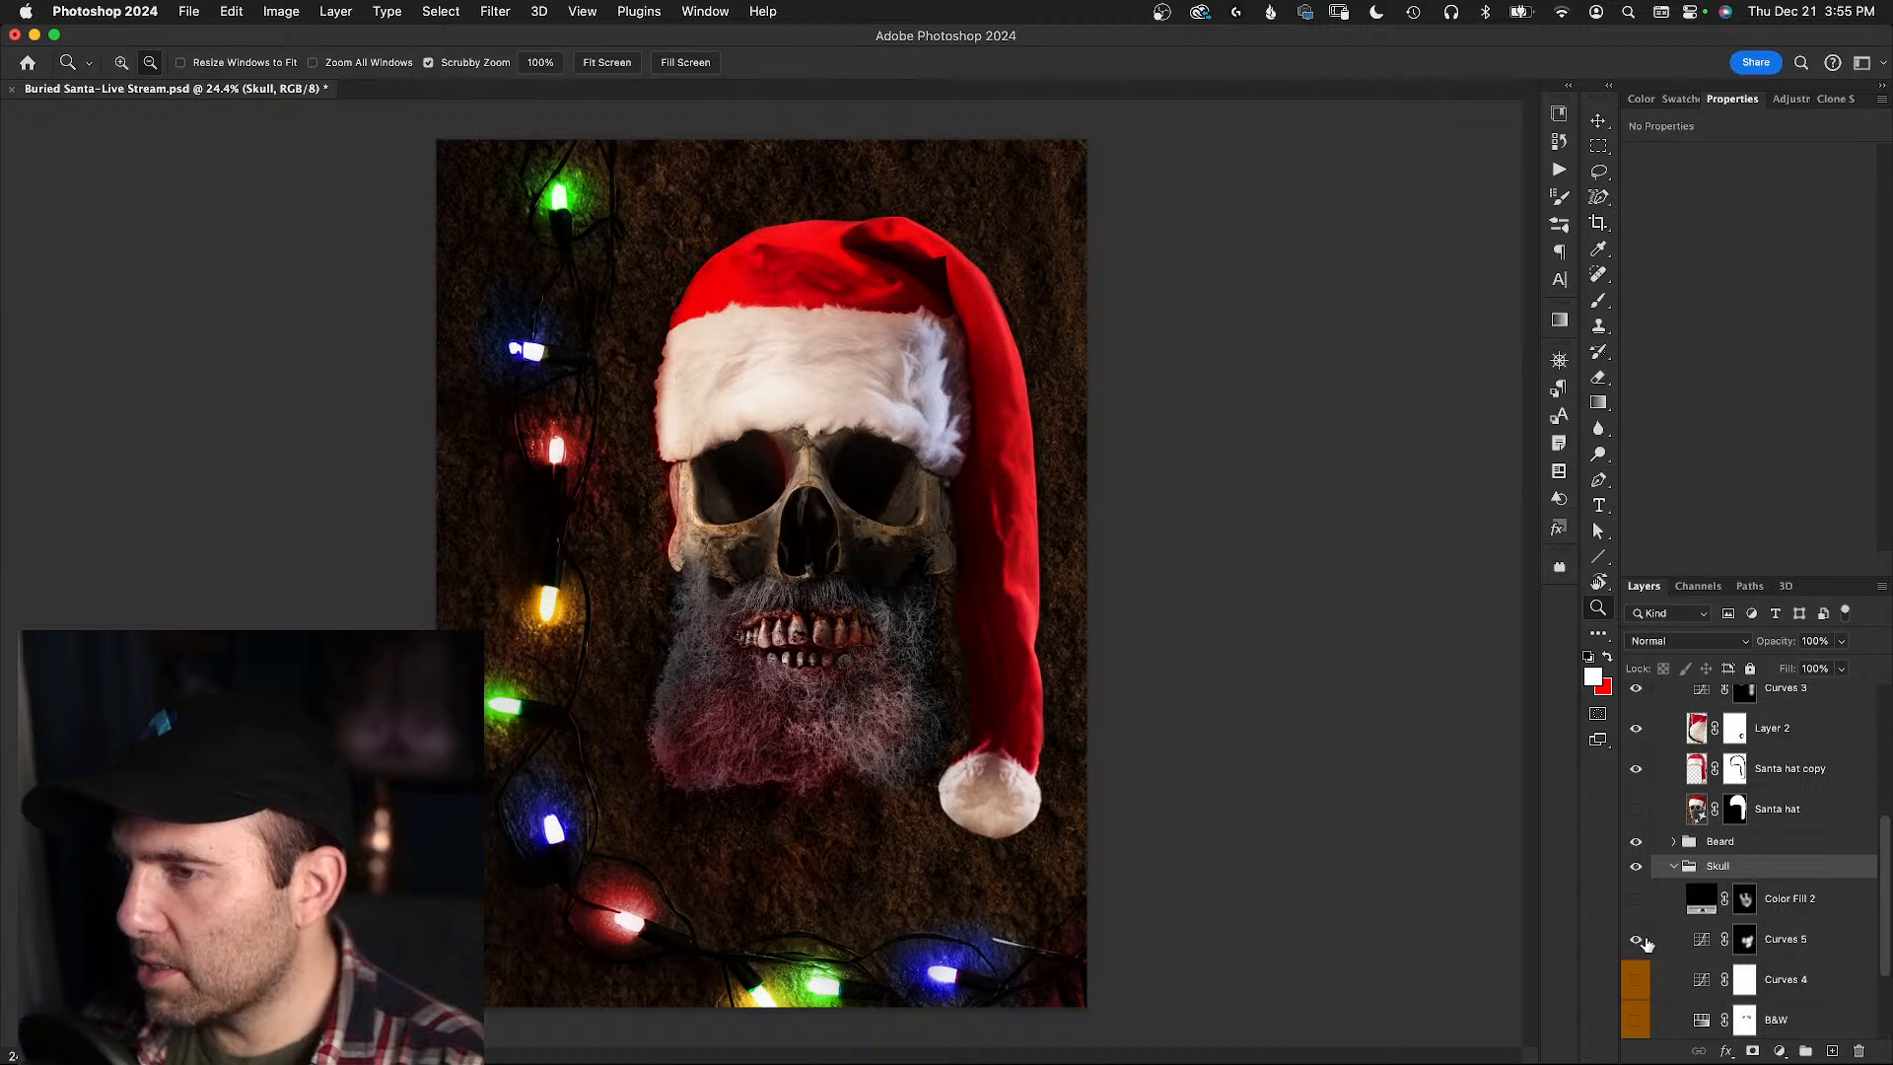
- Select the whole canvas on the Curves 5 layer mask and fill the mask with white
click(1746, 939)
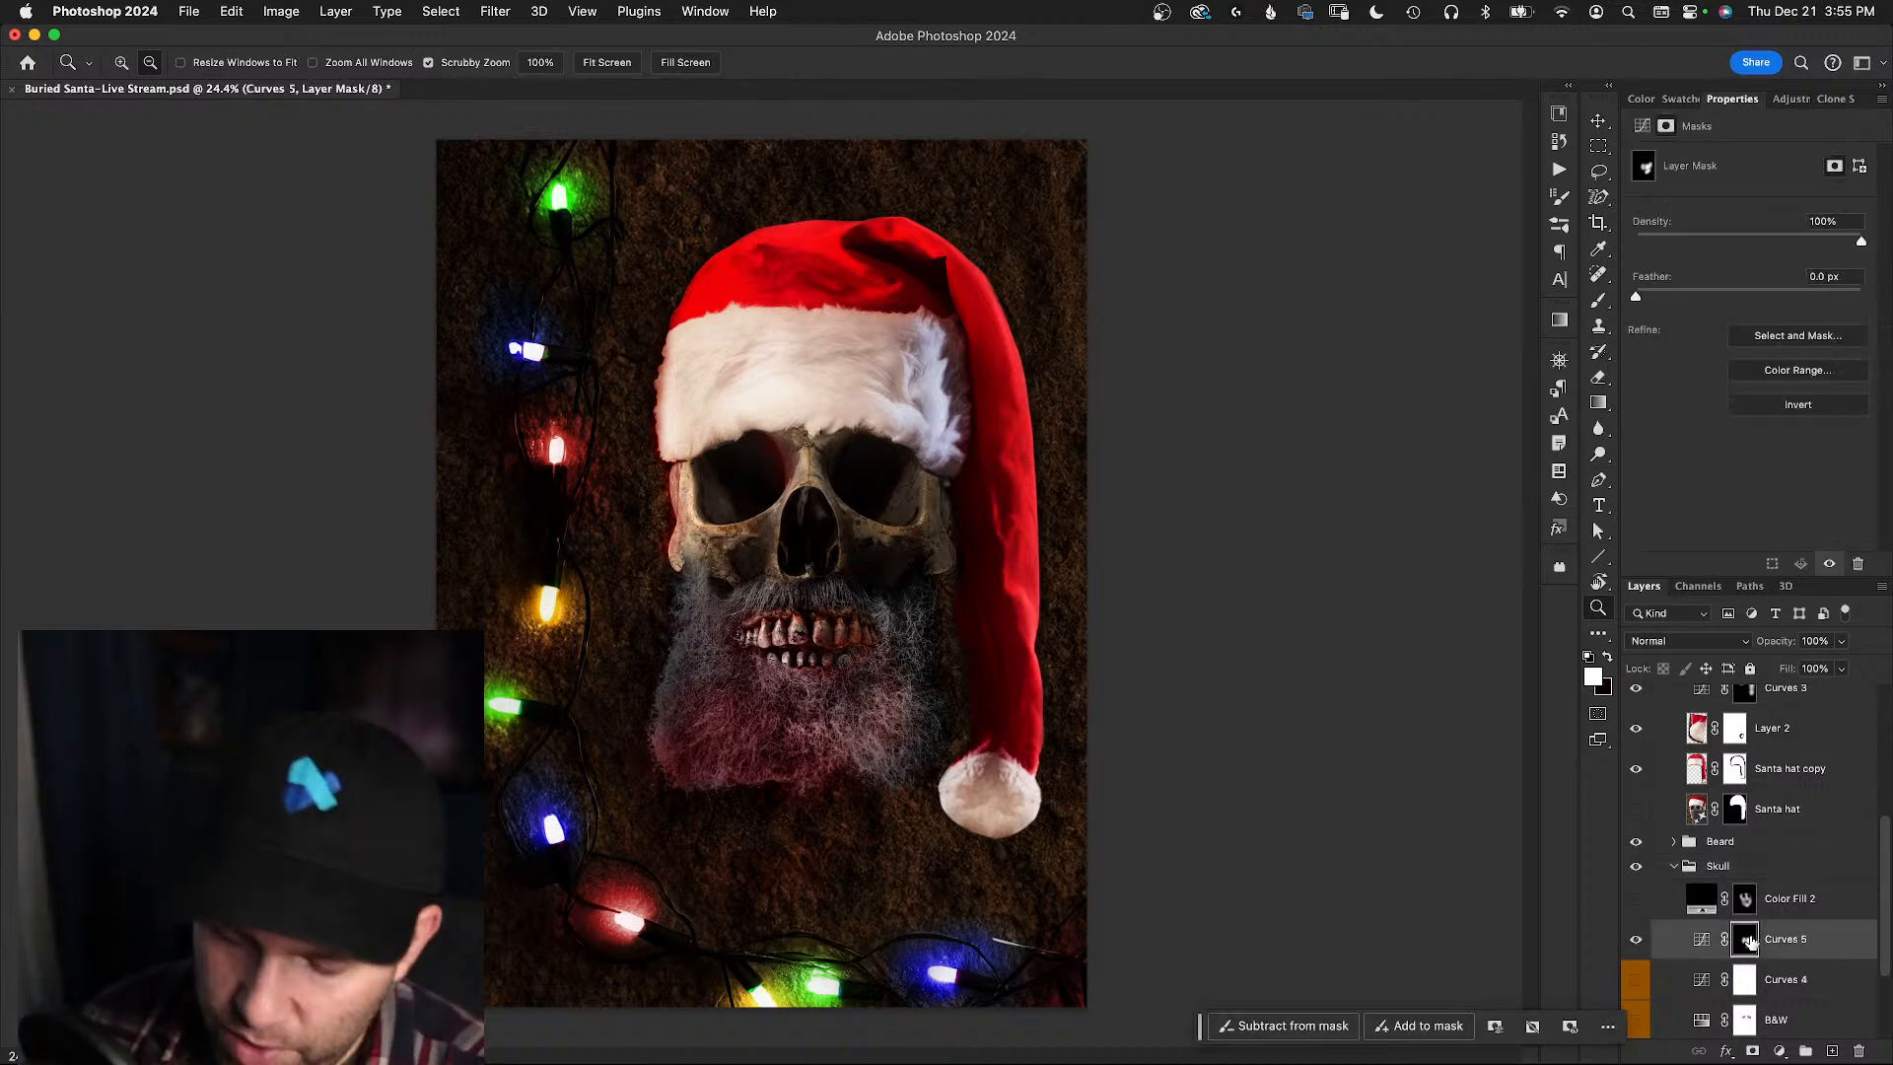
key(super+a)
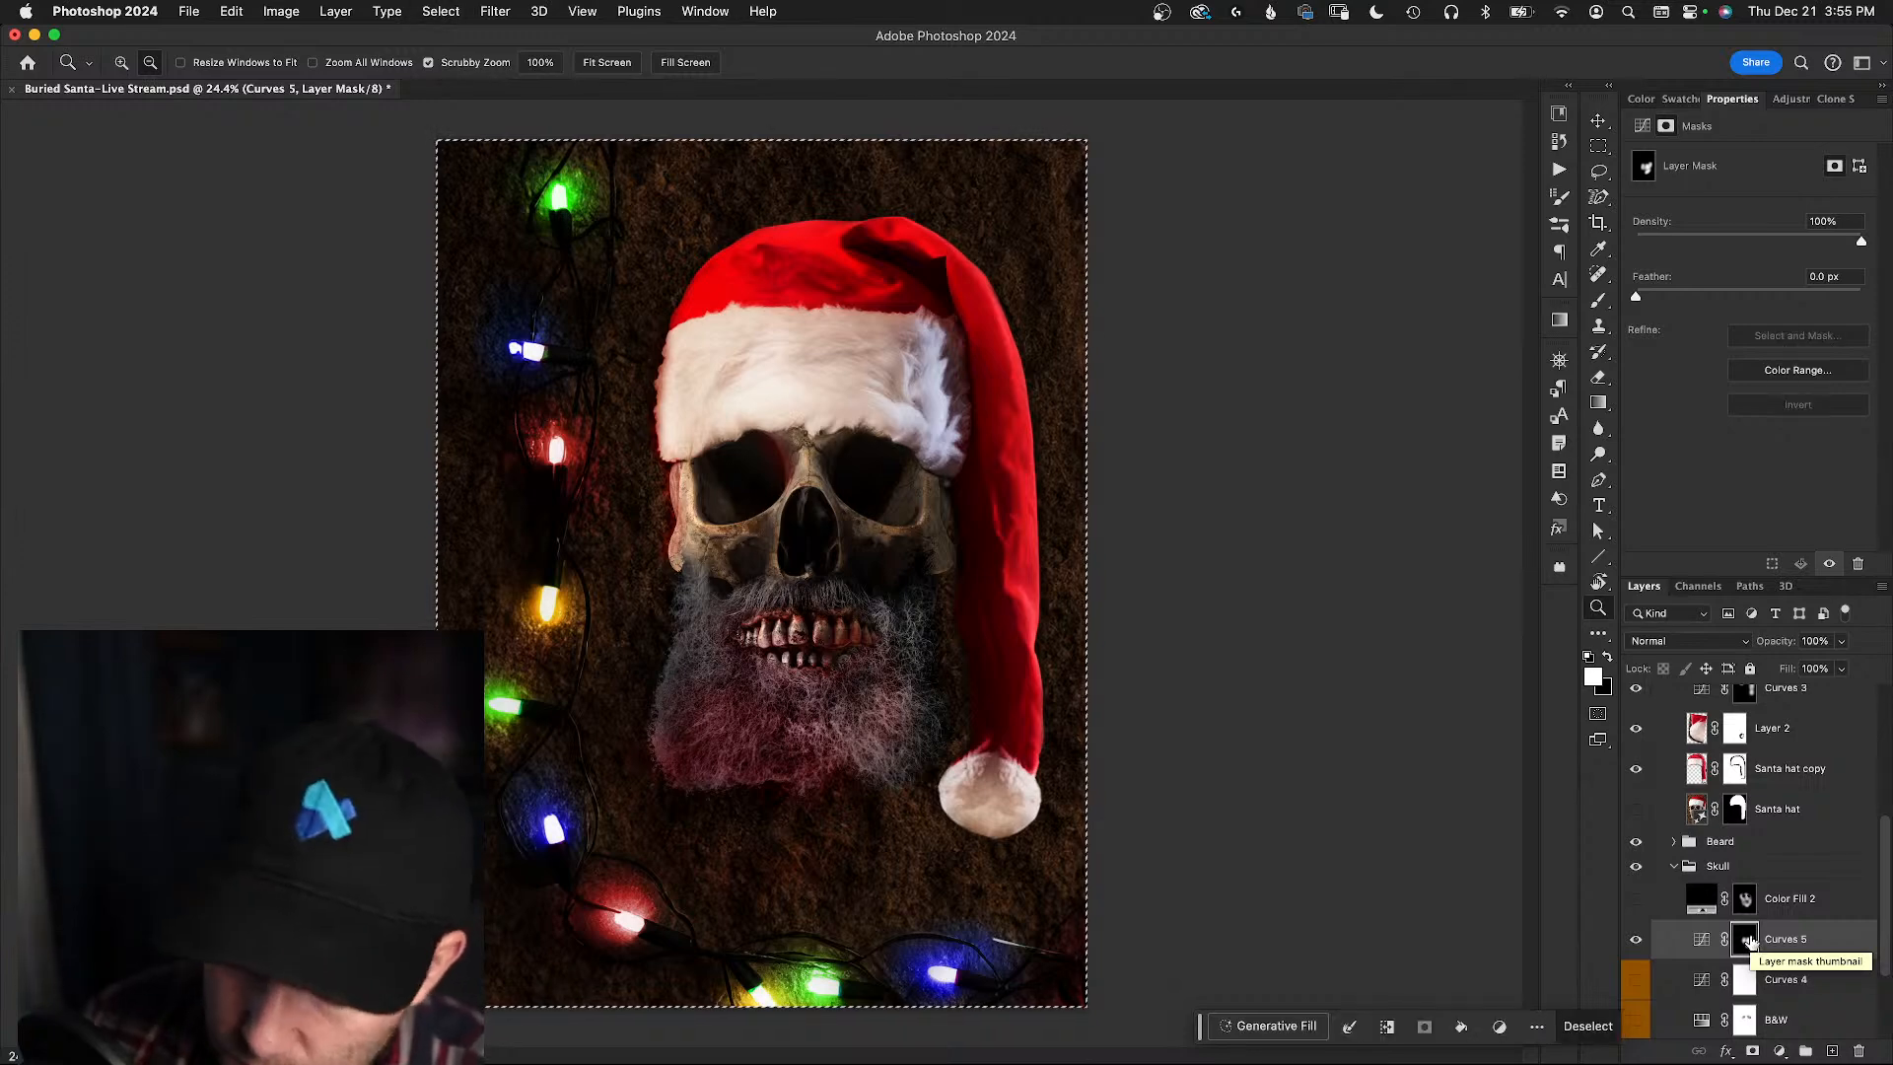
key(BackSpace)
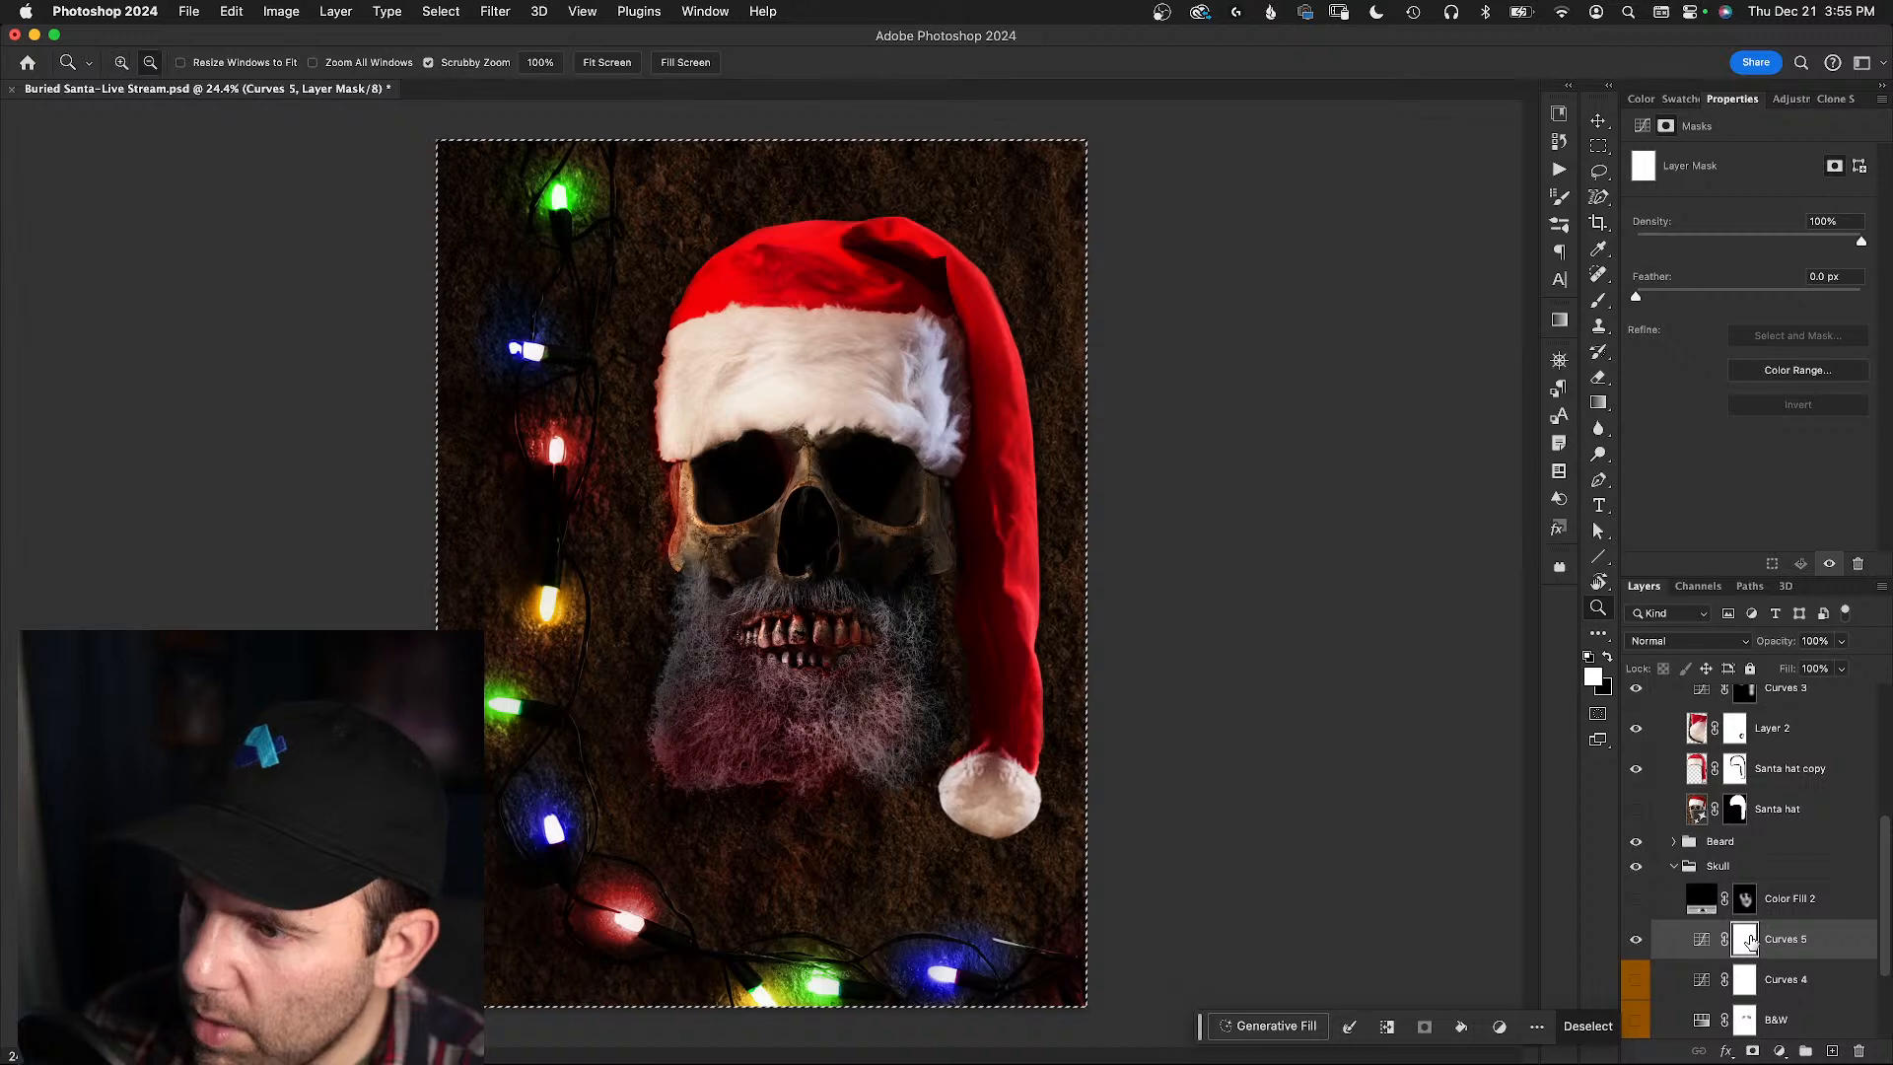
key(alt+BackSpace)
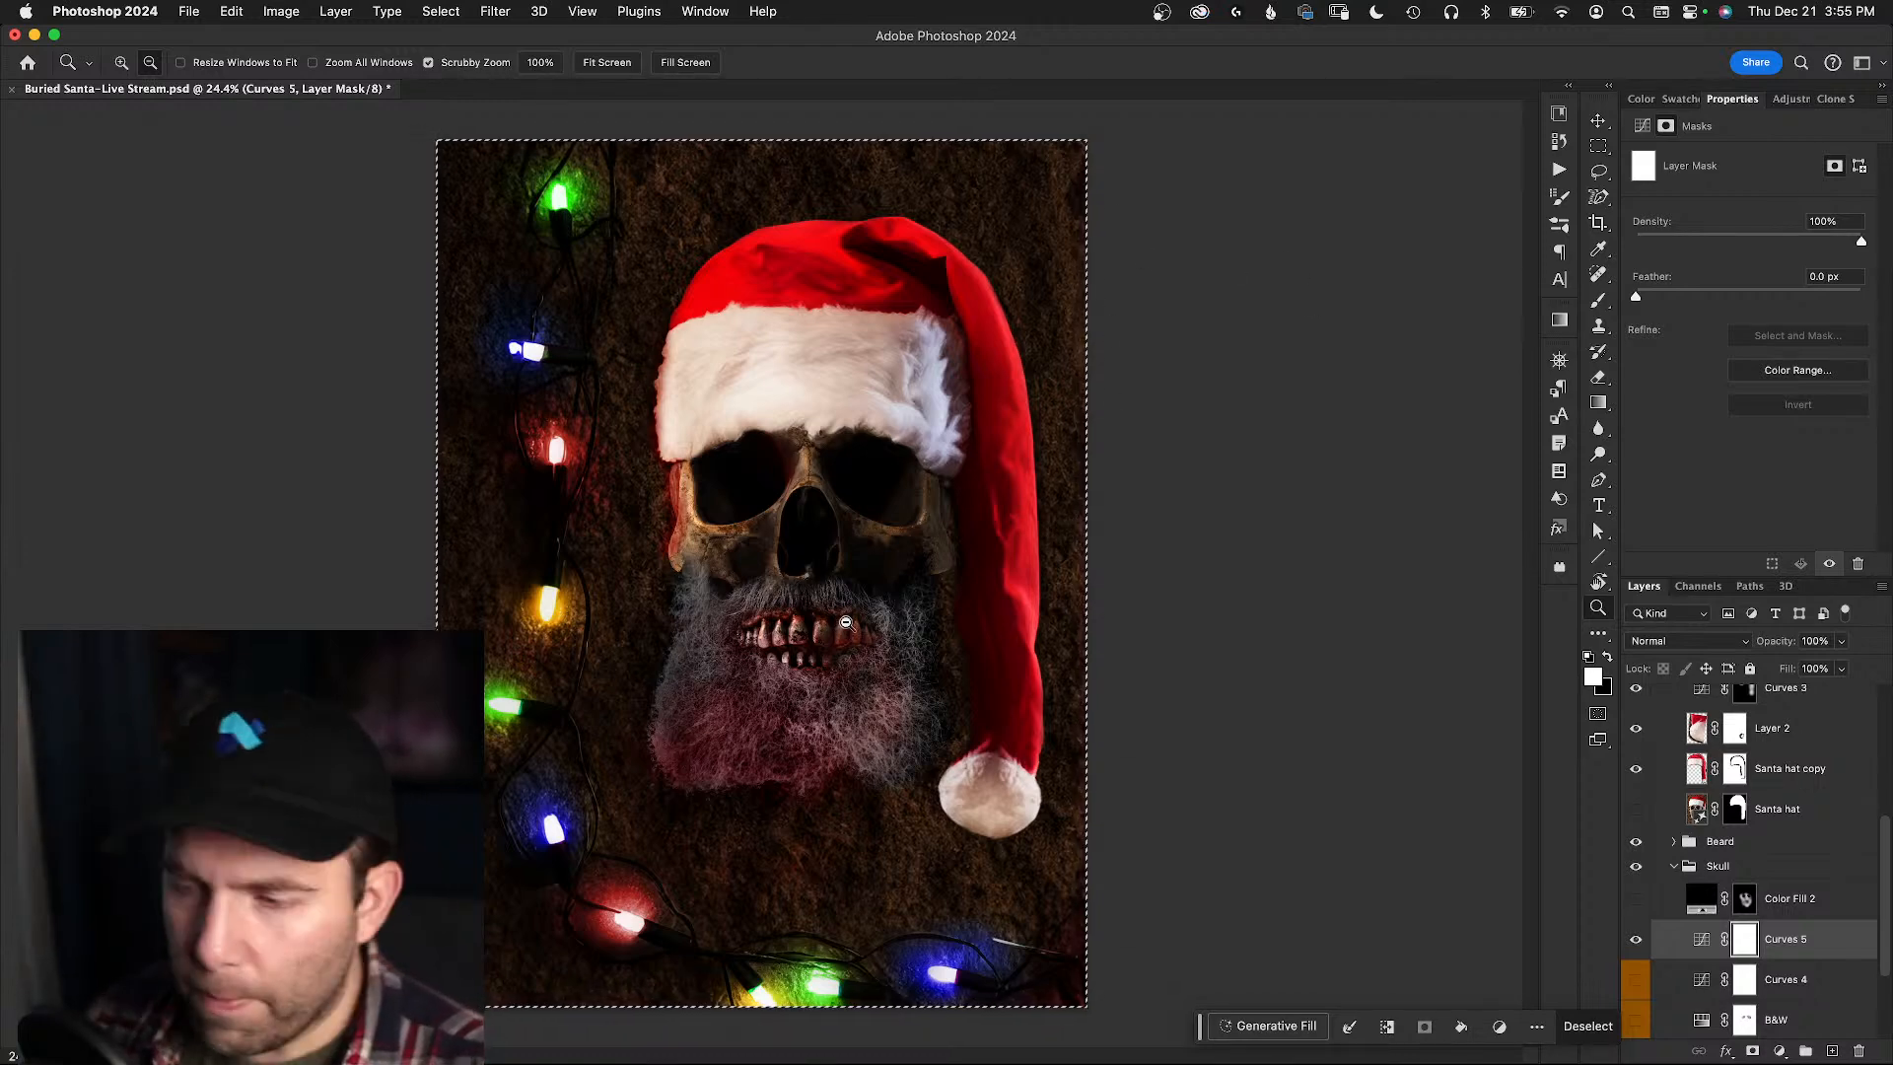
- Clear the selection and toggle the Curves 5 layer's visibility to compare the skull with and without its darkening
drag(865, 542, 919, 538)
key(b)
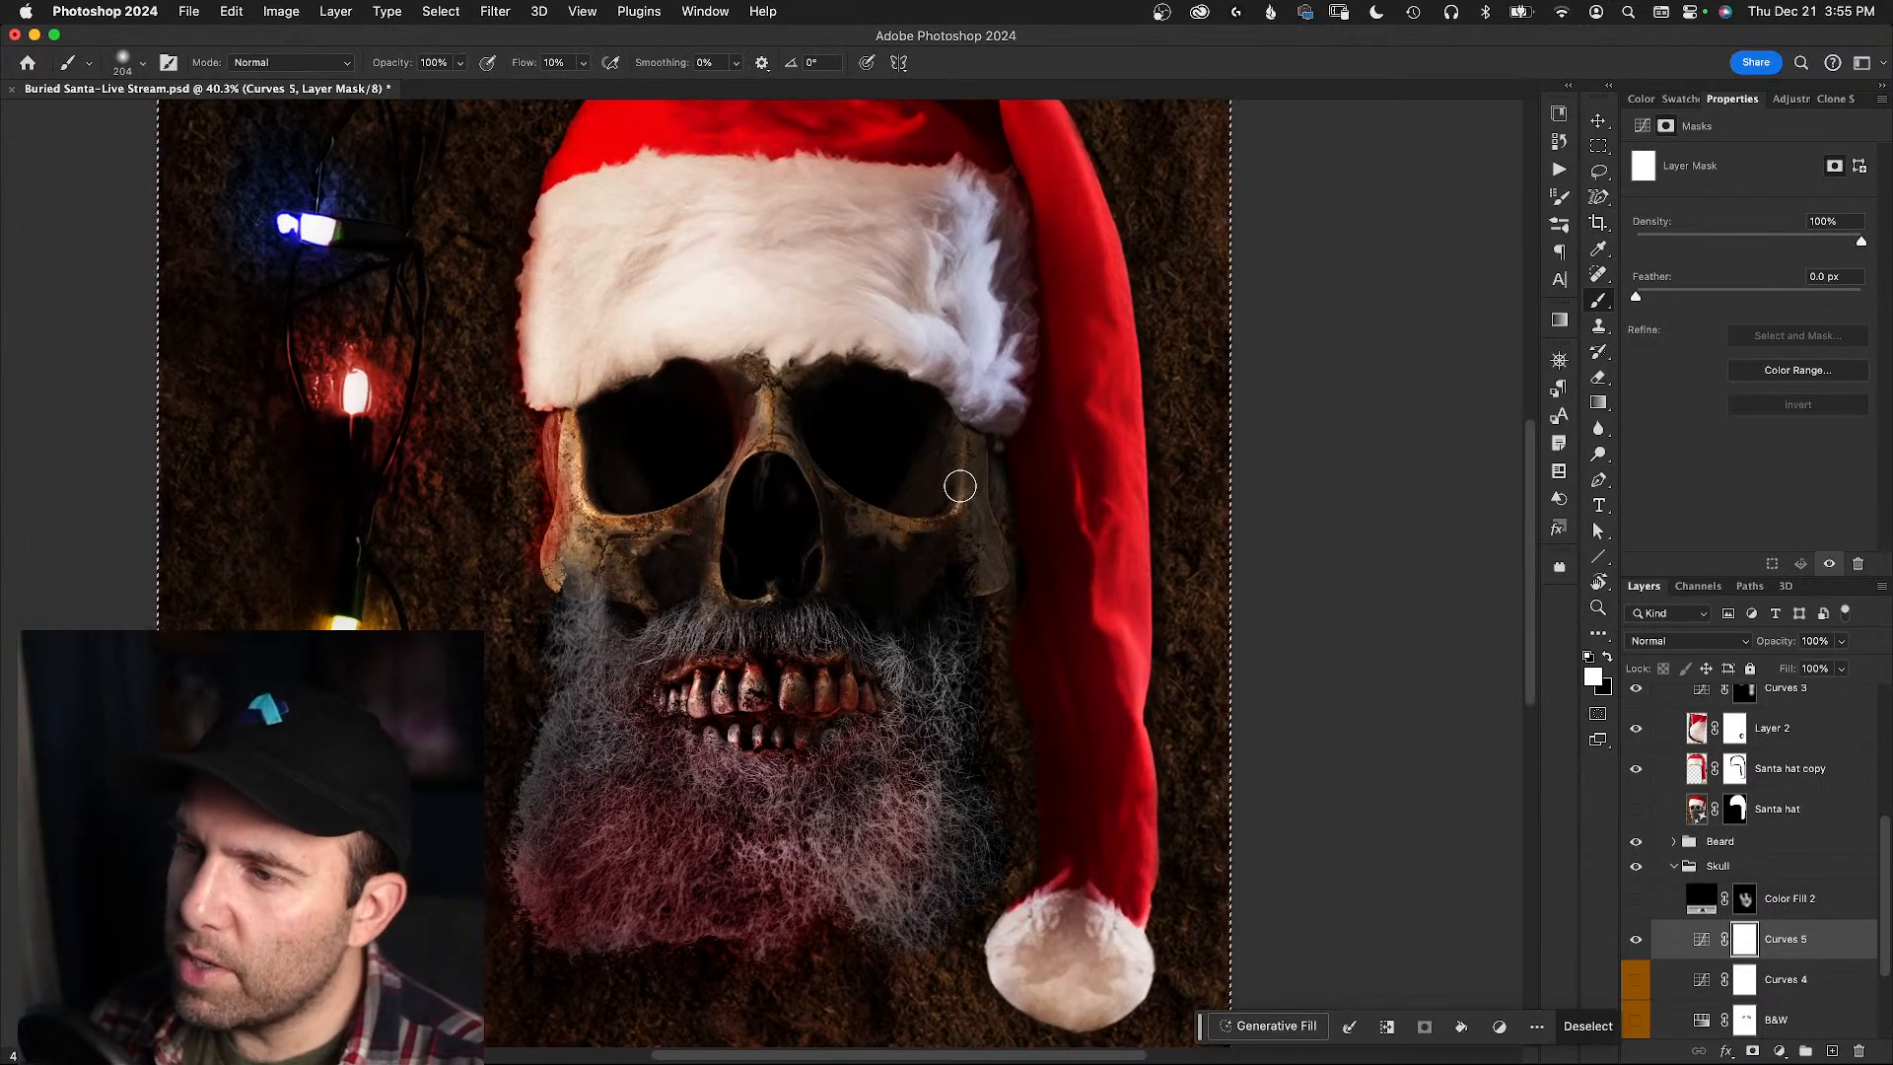
key(super+d)
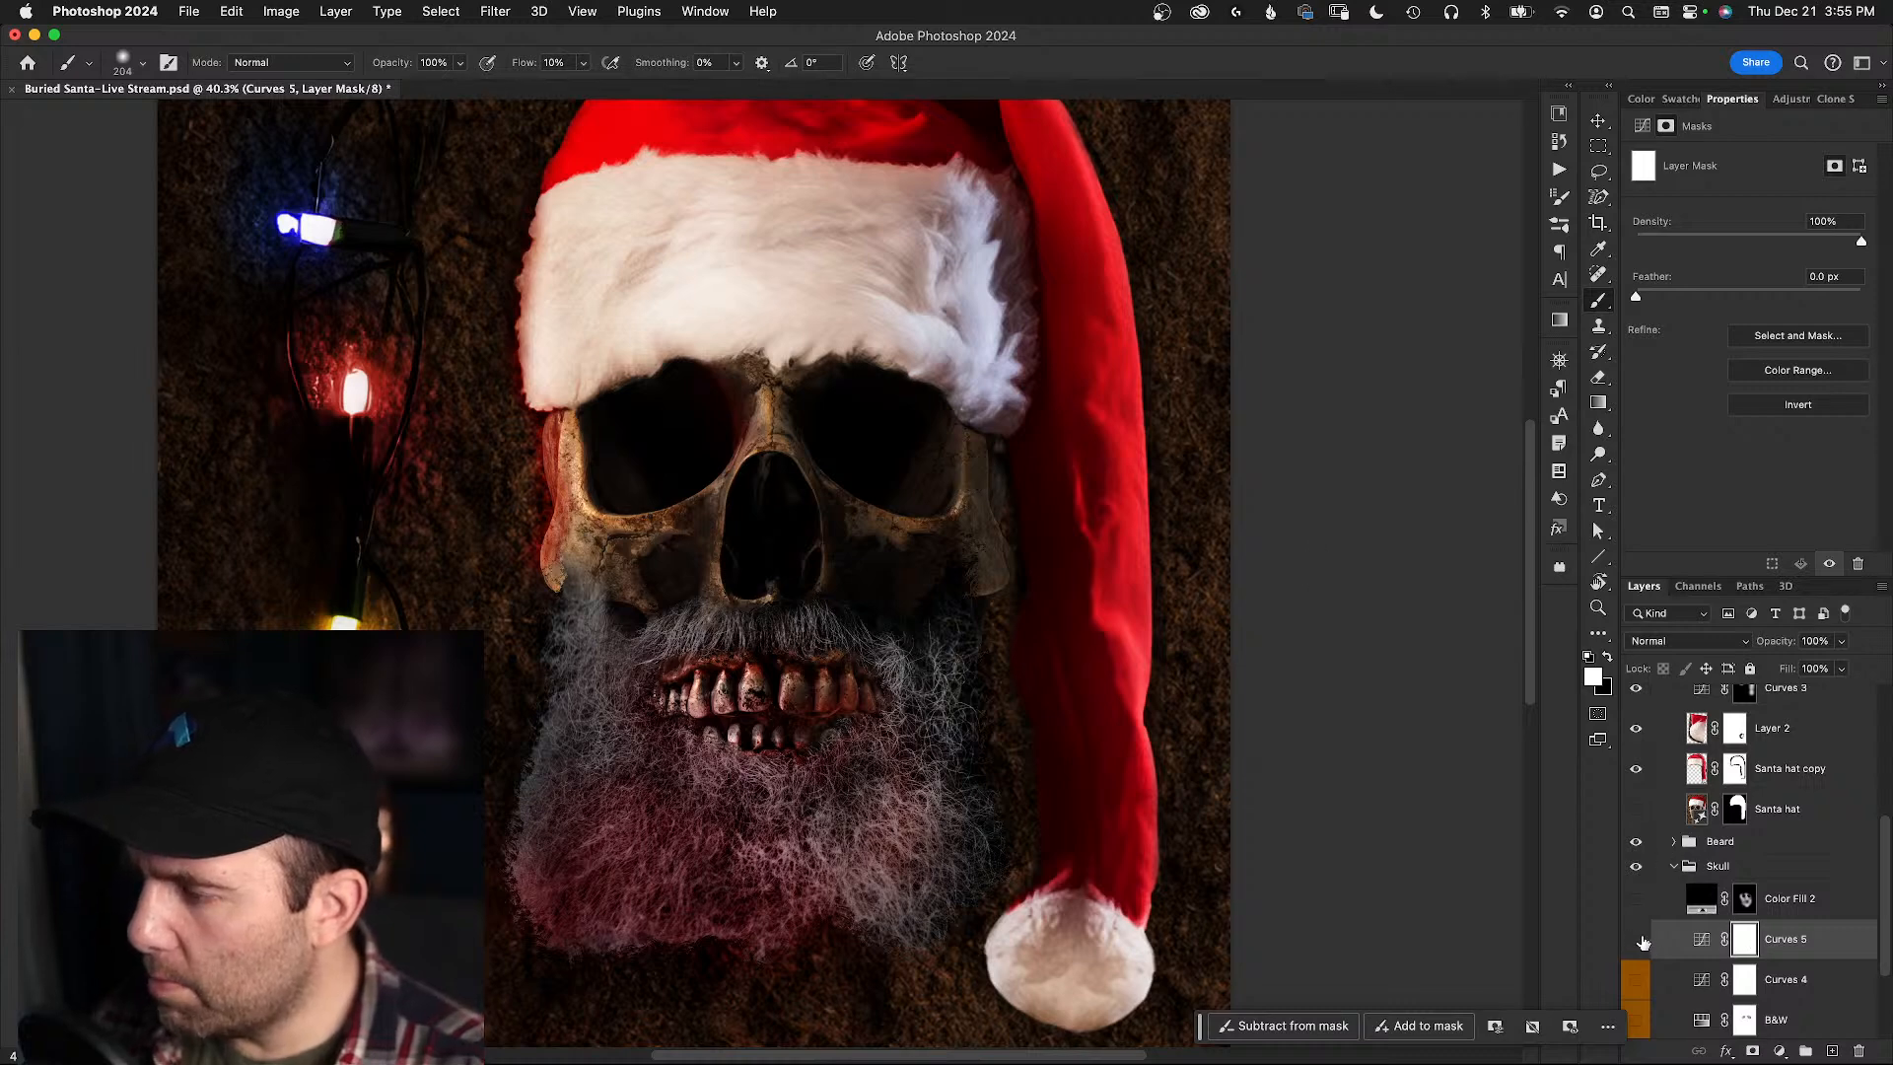
click(1635, 939)
click(1638, 941)
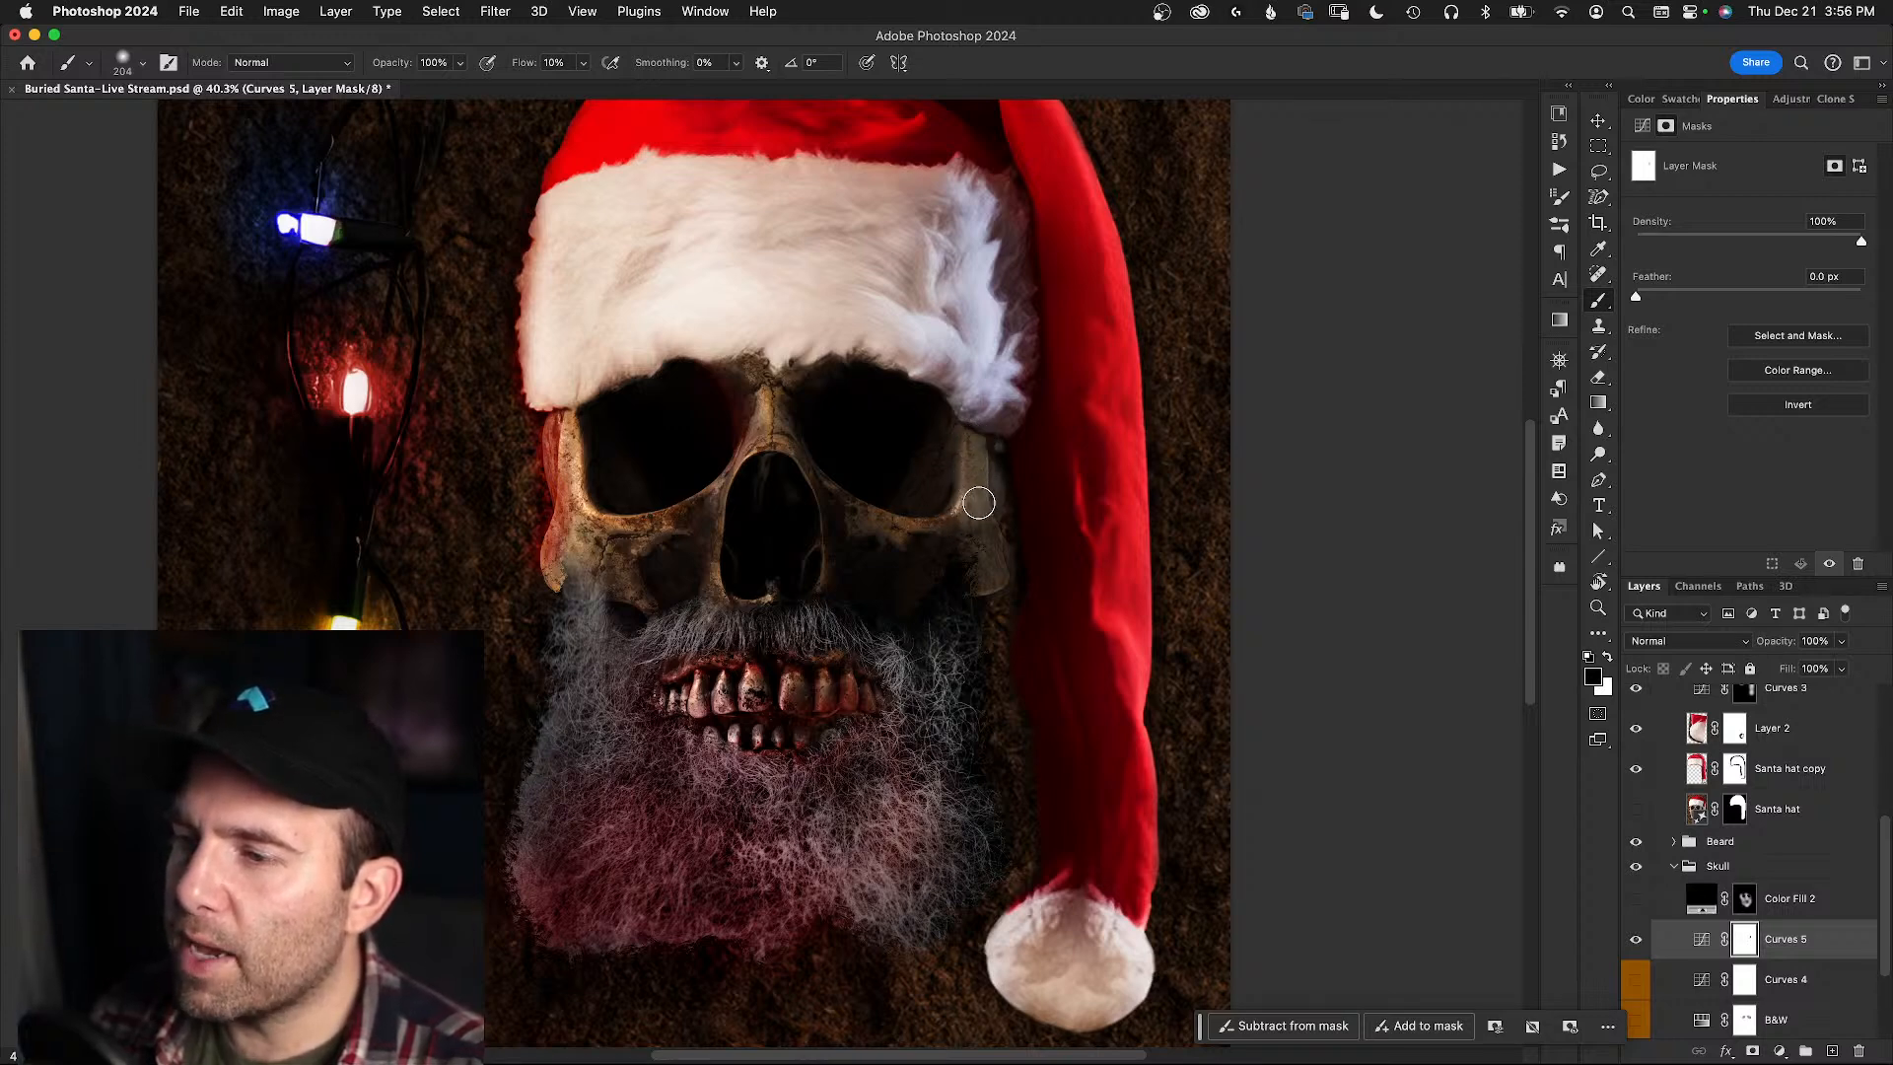
- Paint black on the Curves 5 mask along the bone between the nose cavity and the eye socket with a 10% flow brush
key(x)
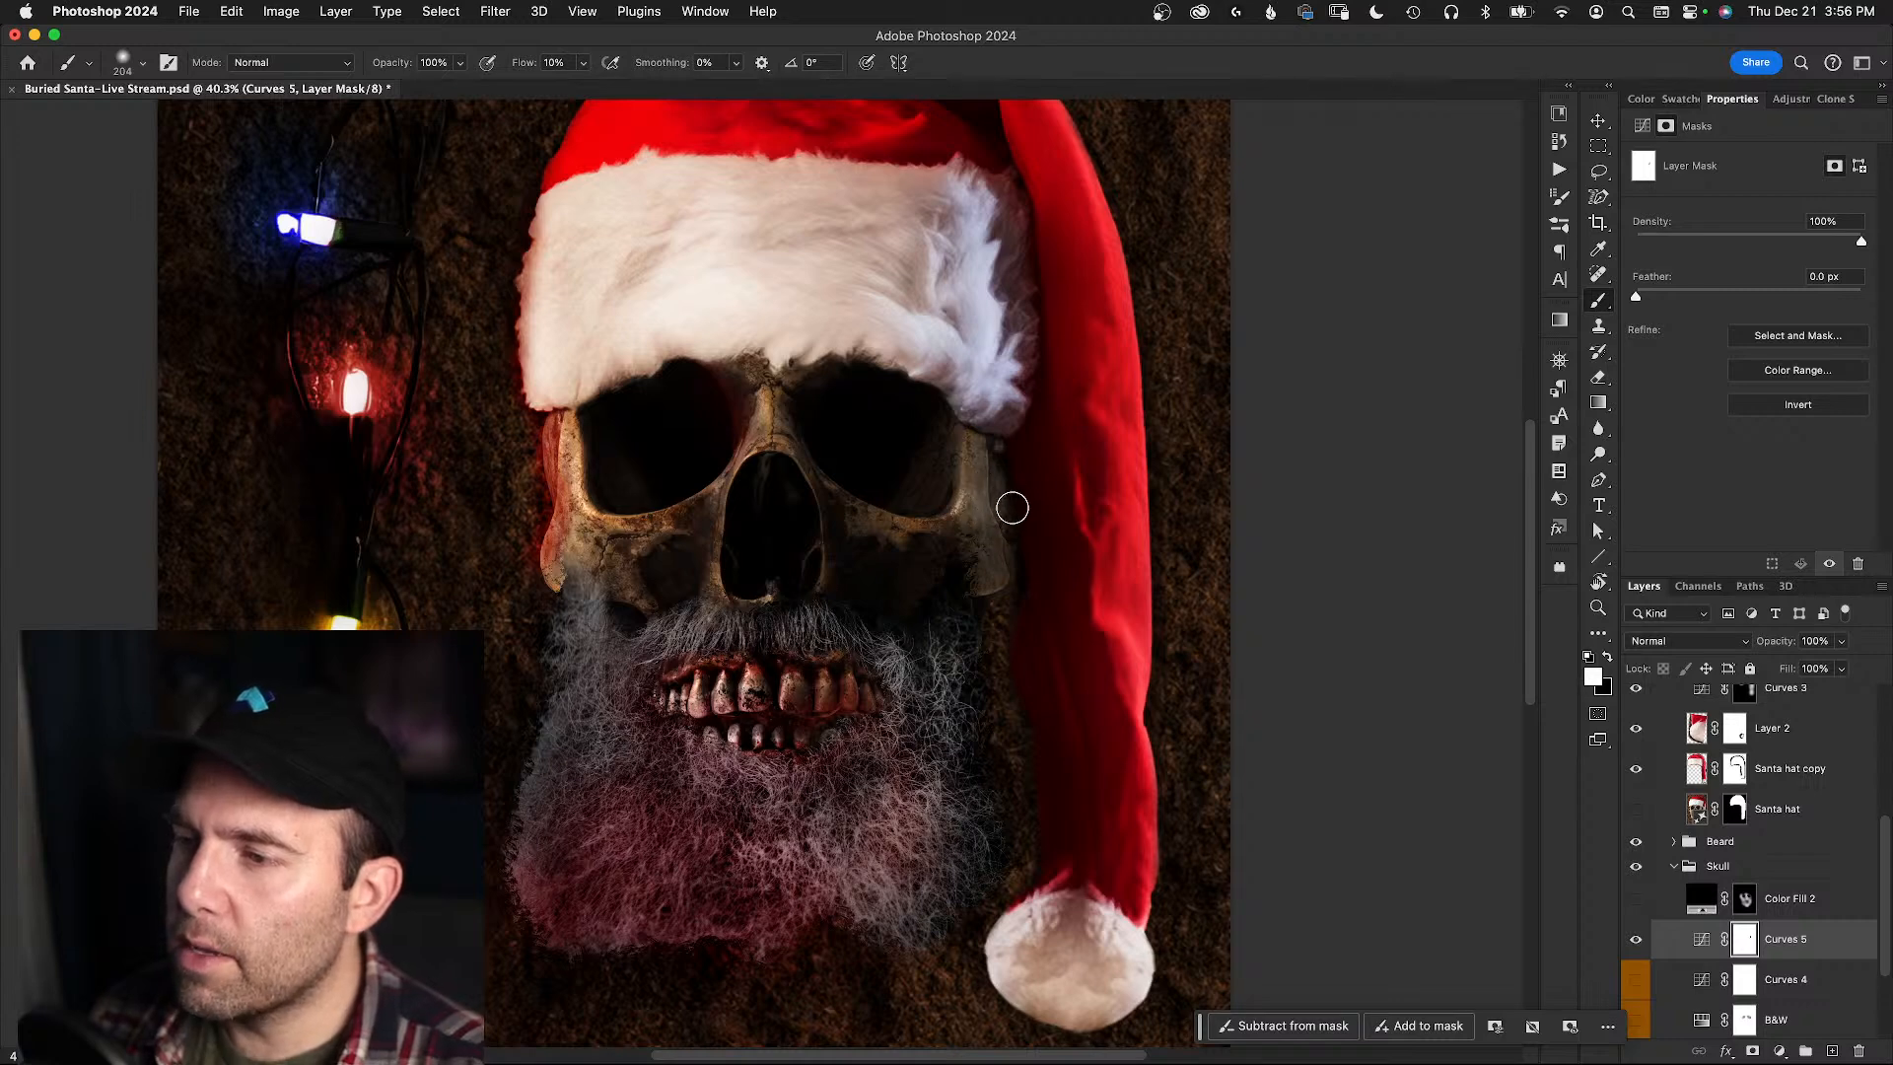
key(x)
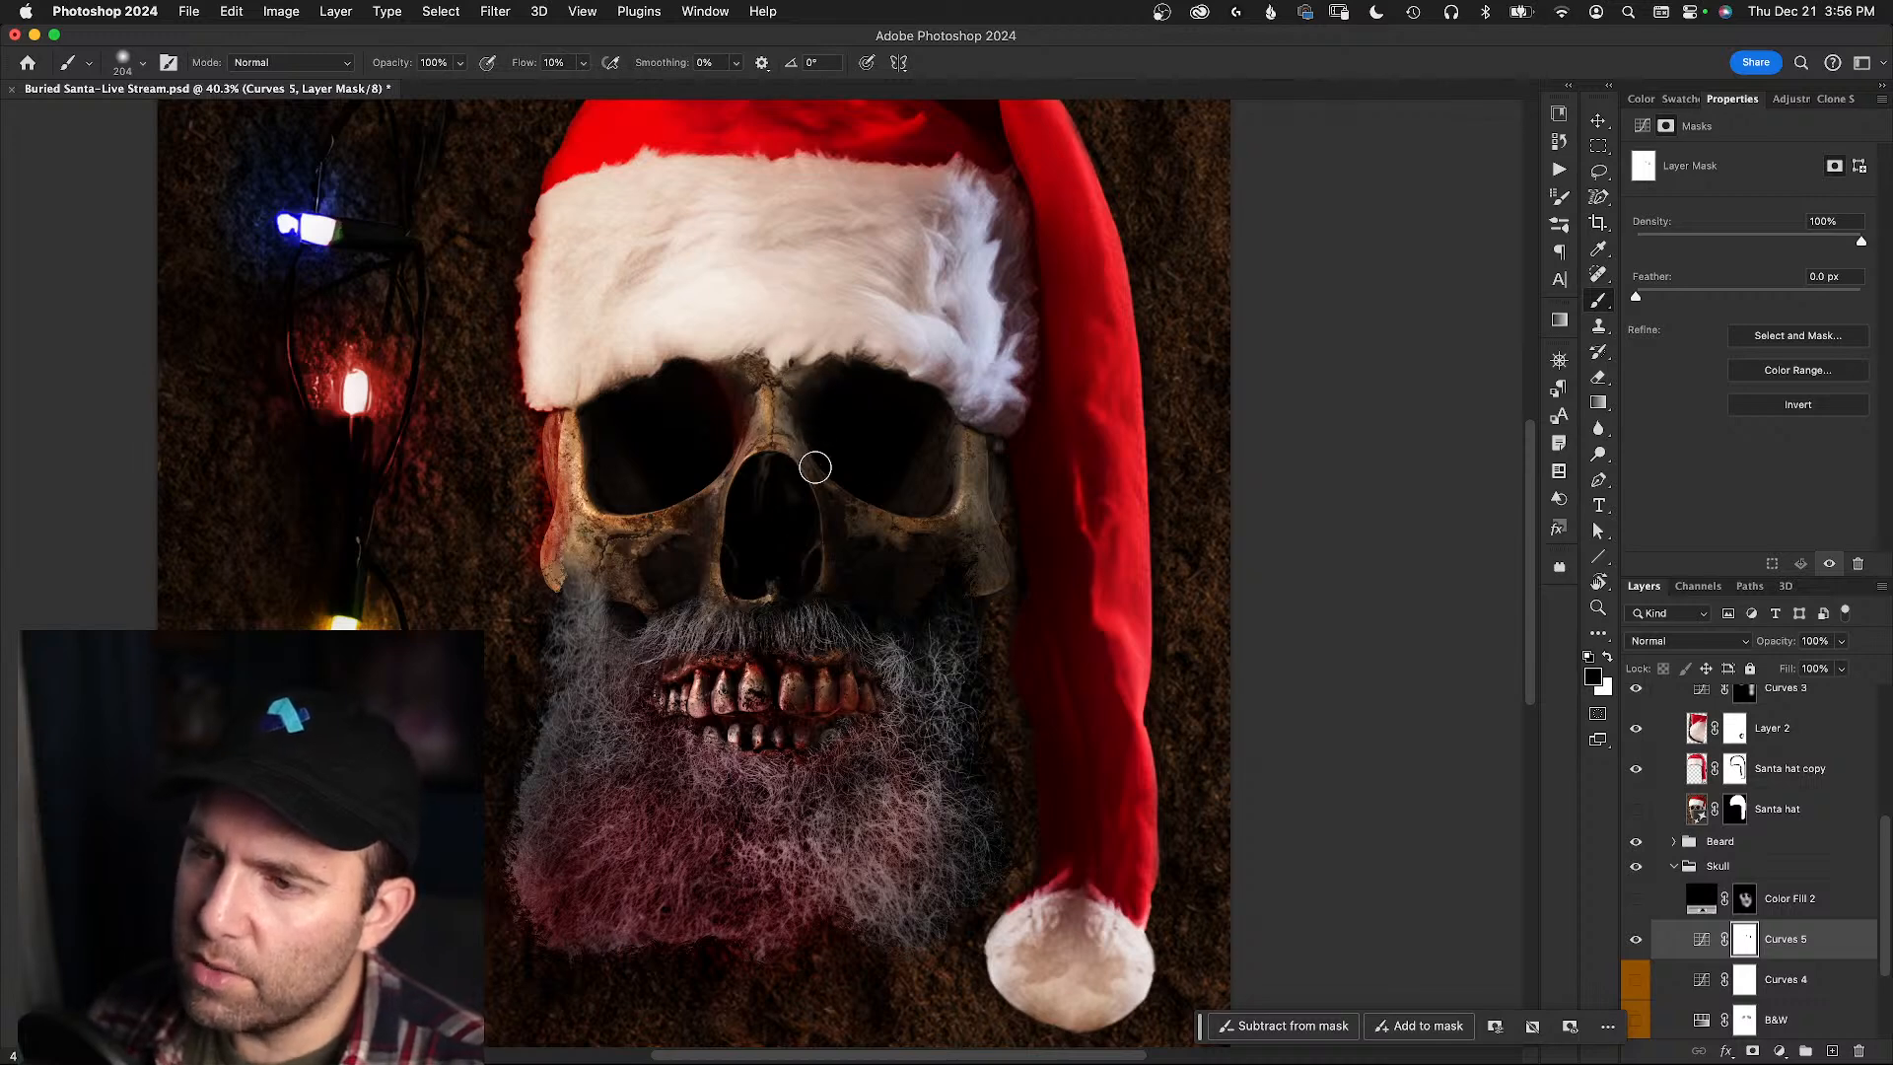
drag(821, 472, 804, 482)
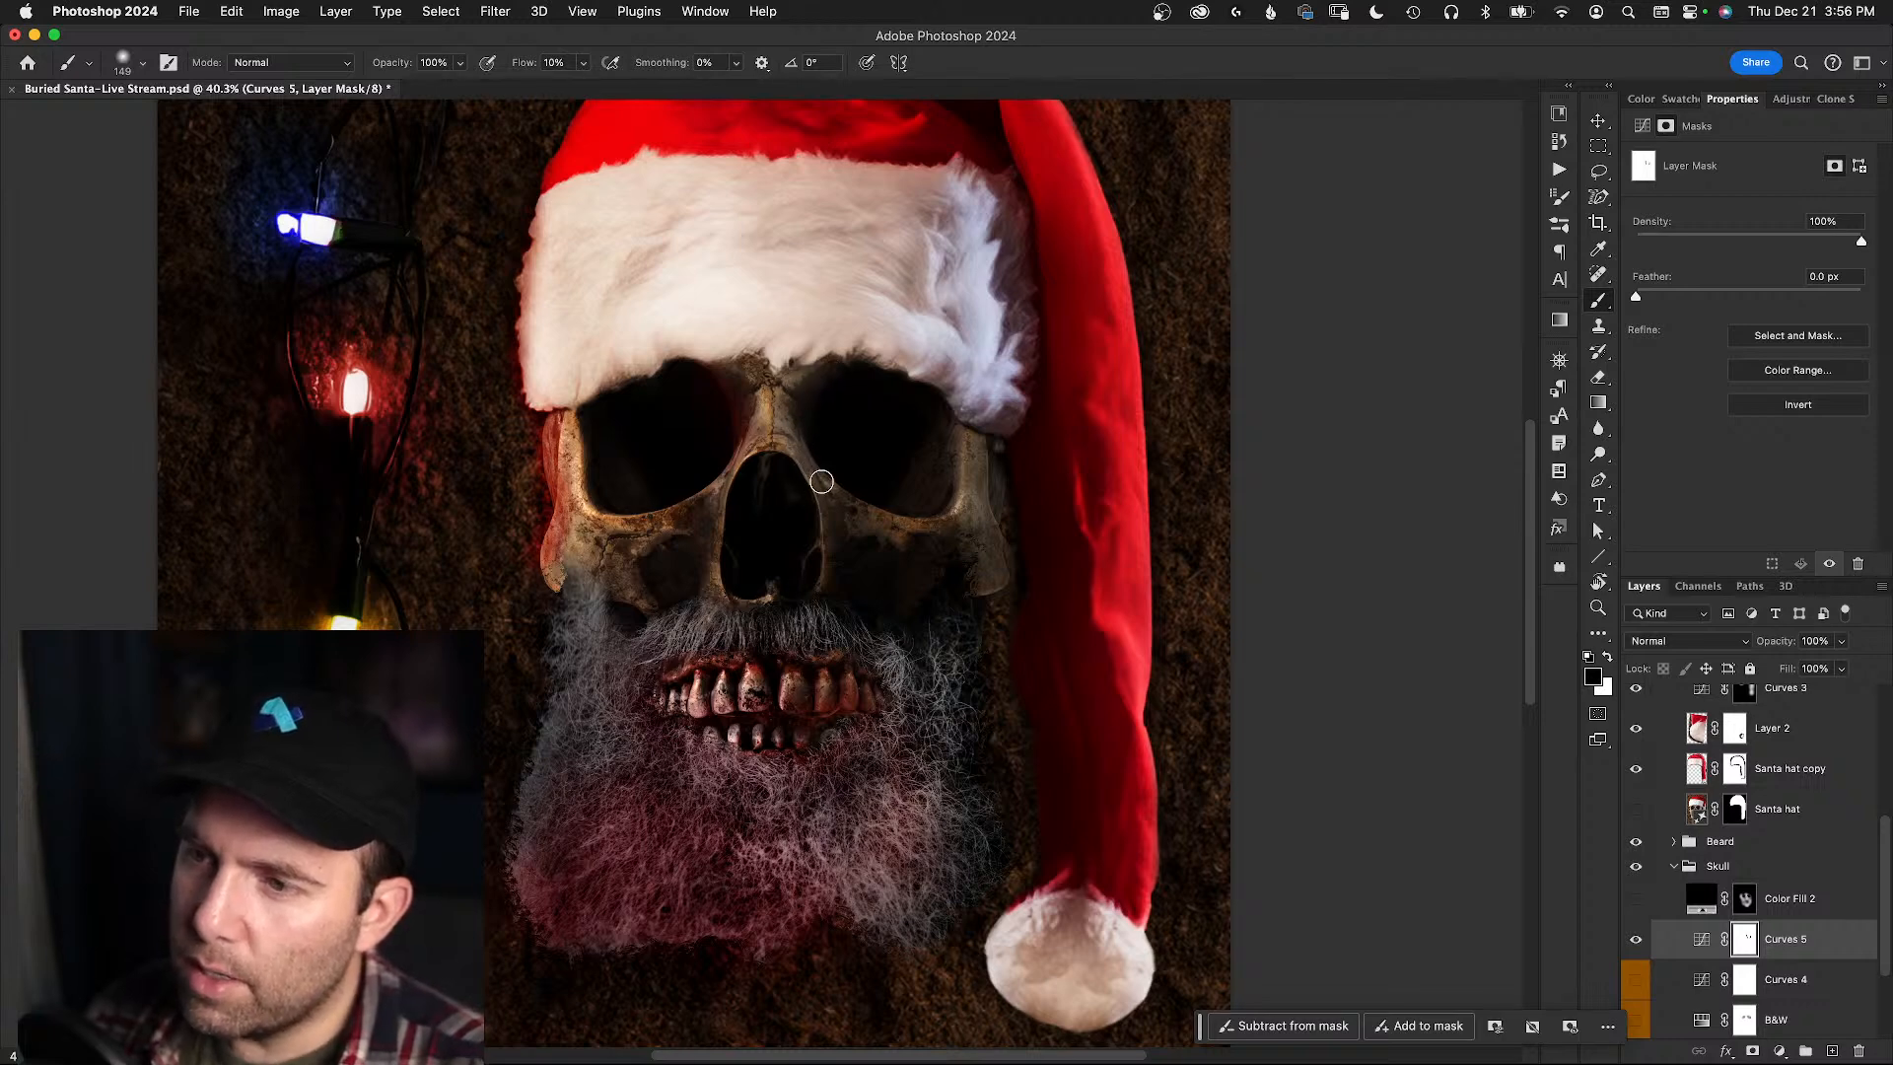
scroll(822, 481, down, 5)
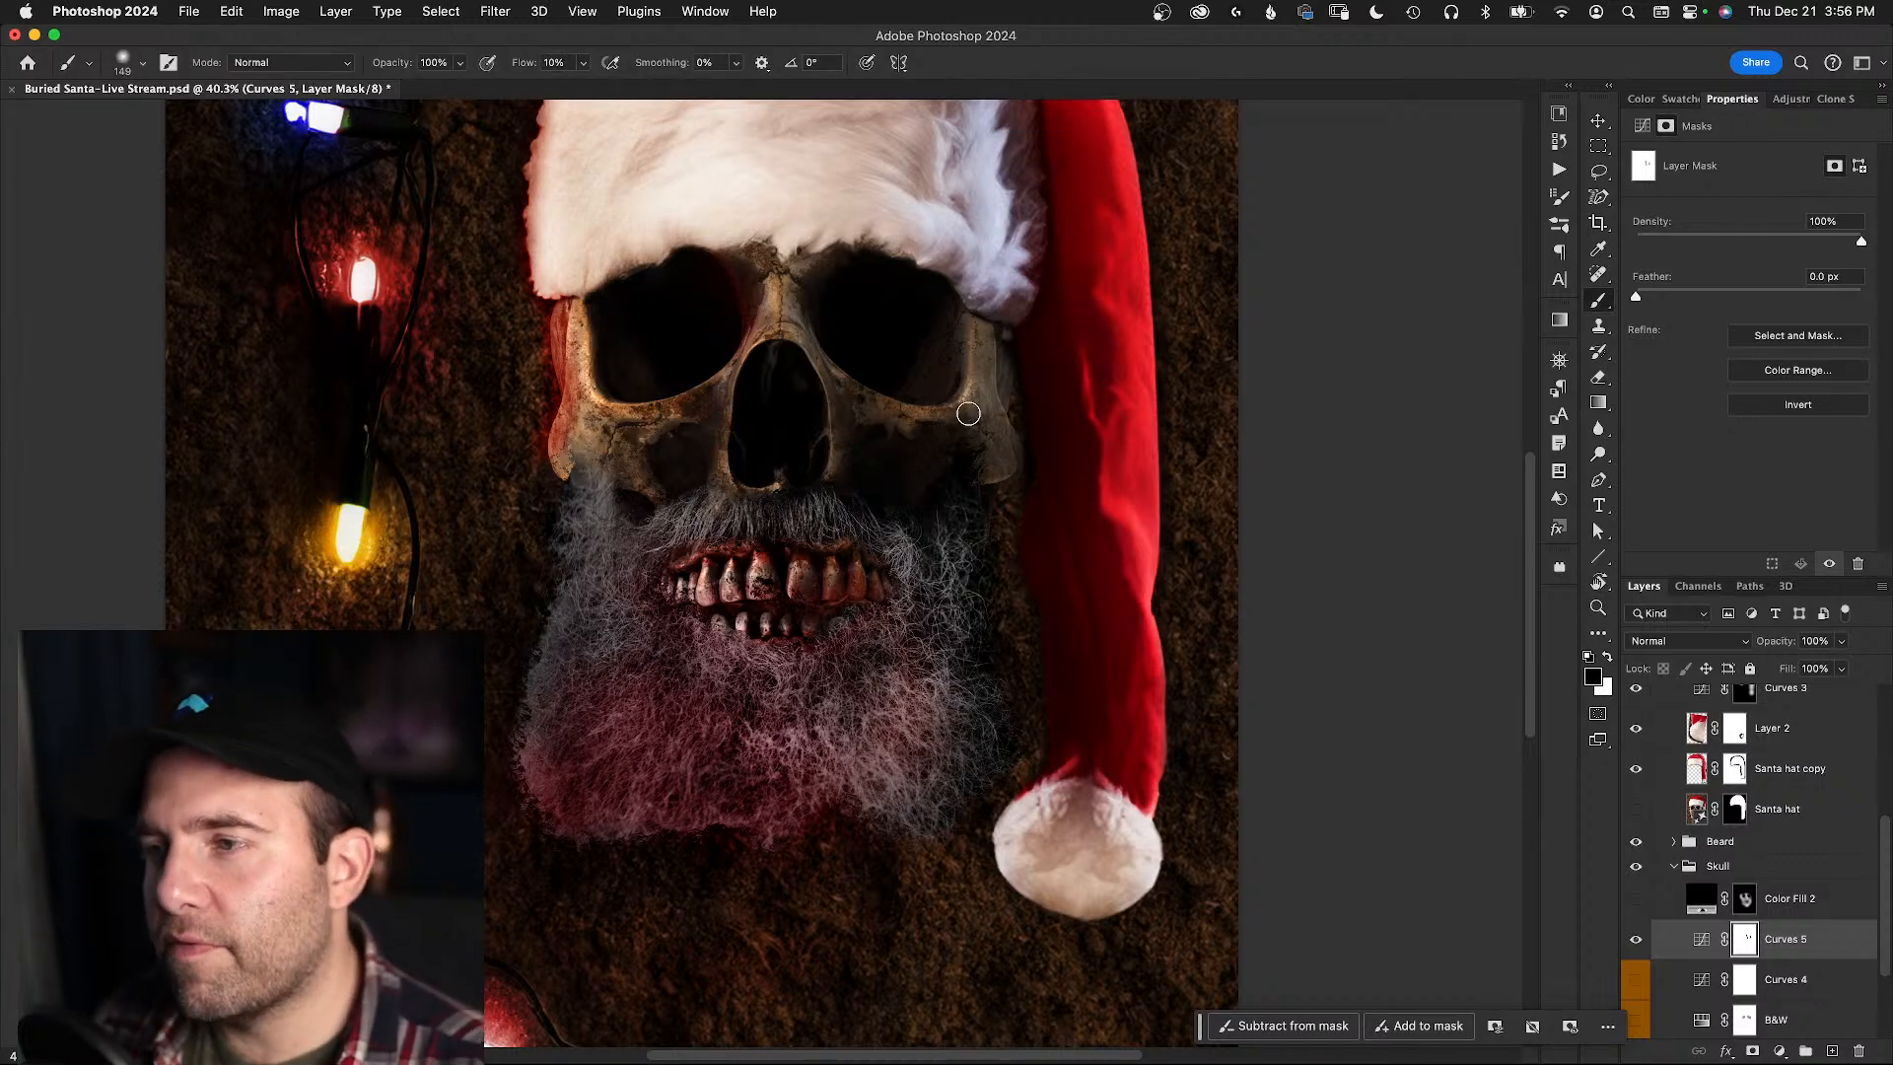
- Toggle the Curves 5 layer's visibility with the whole image in view to compare the skull's darkening
key(z)
drag(998, 424, 959, 432)
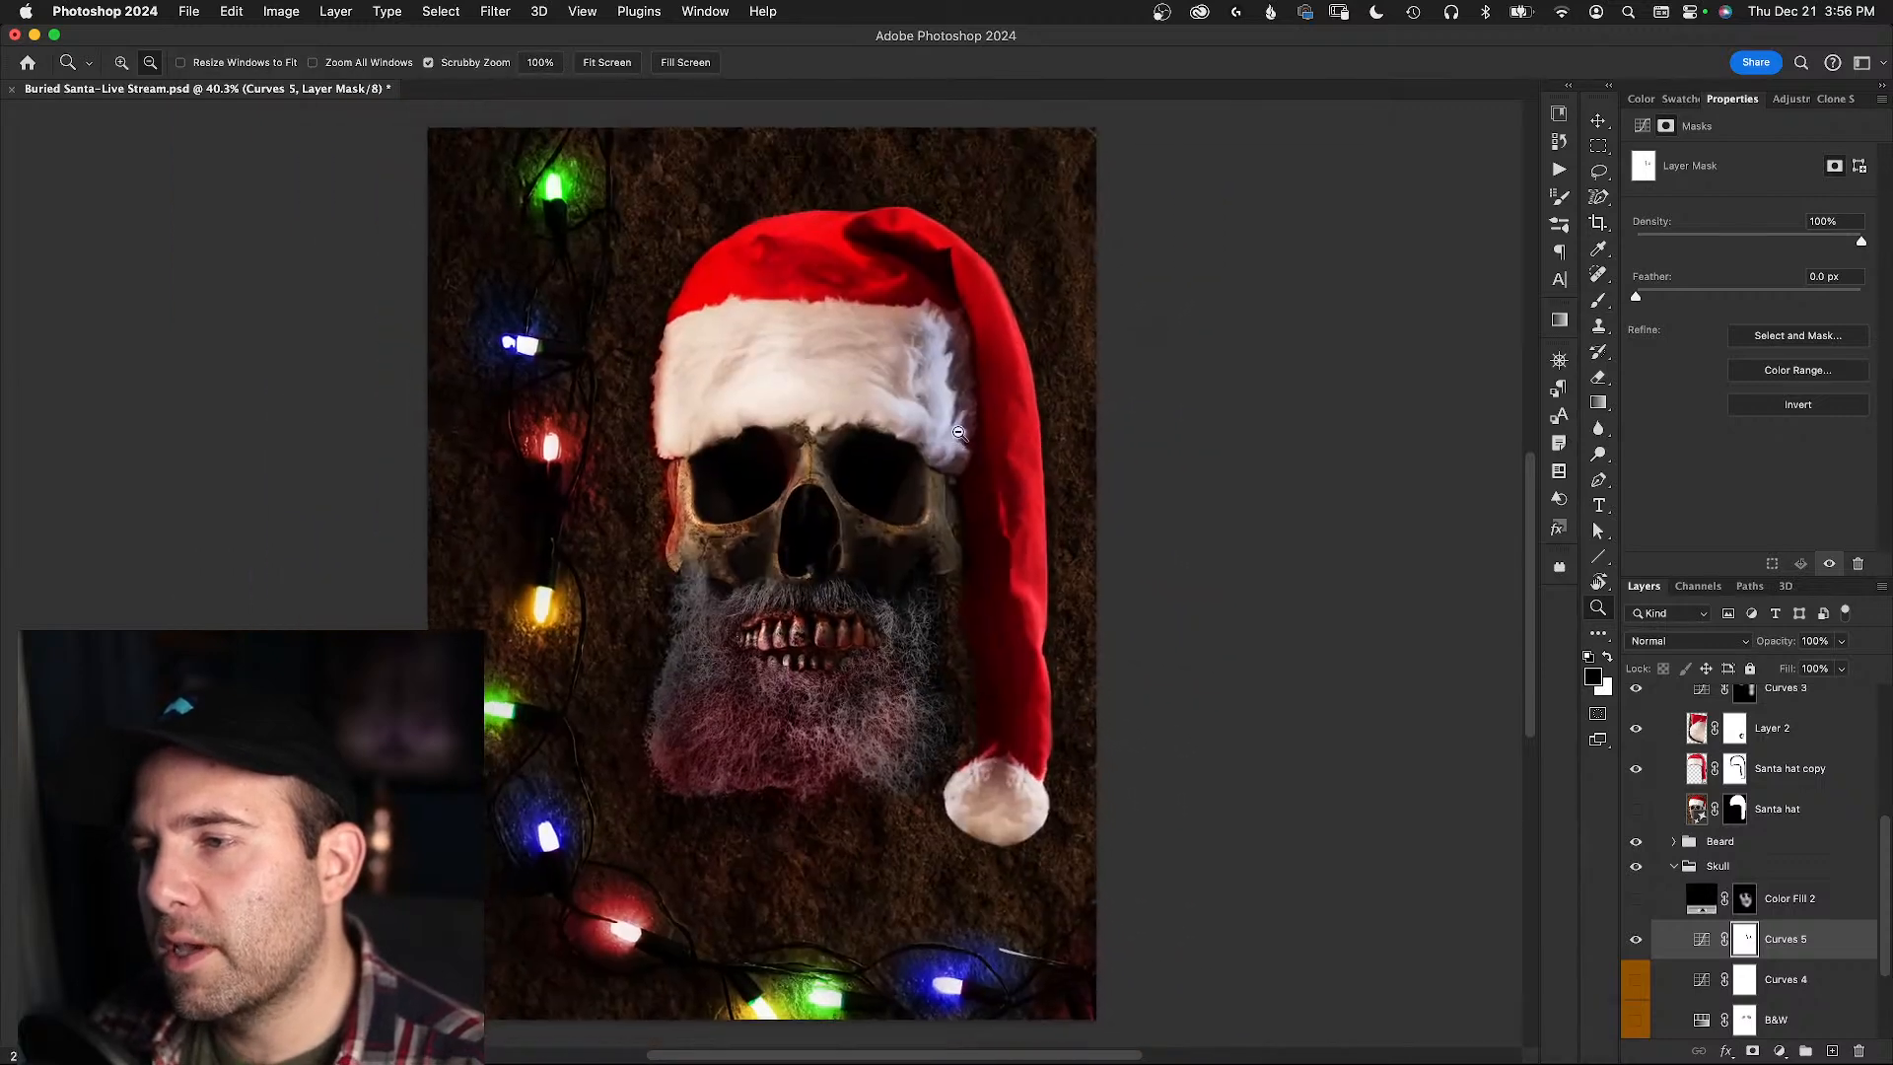
click(1635, 939)
click(1636, 943)
click(1635, 943)
click(1635, 942)
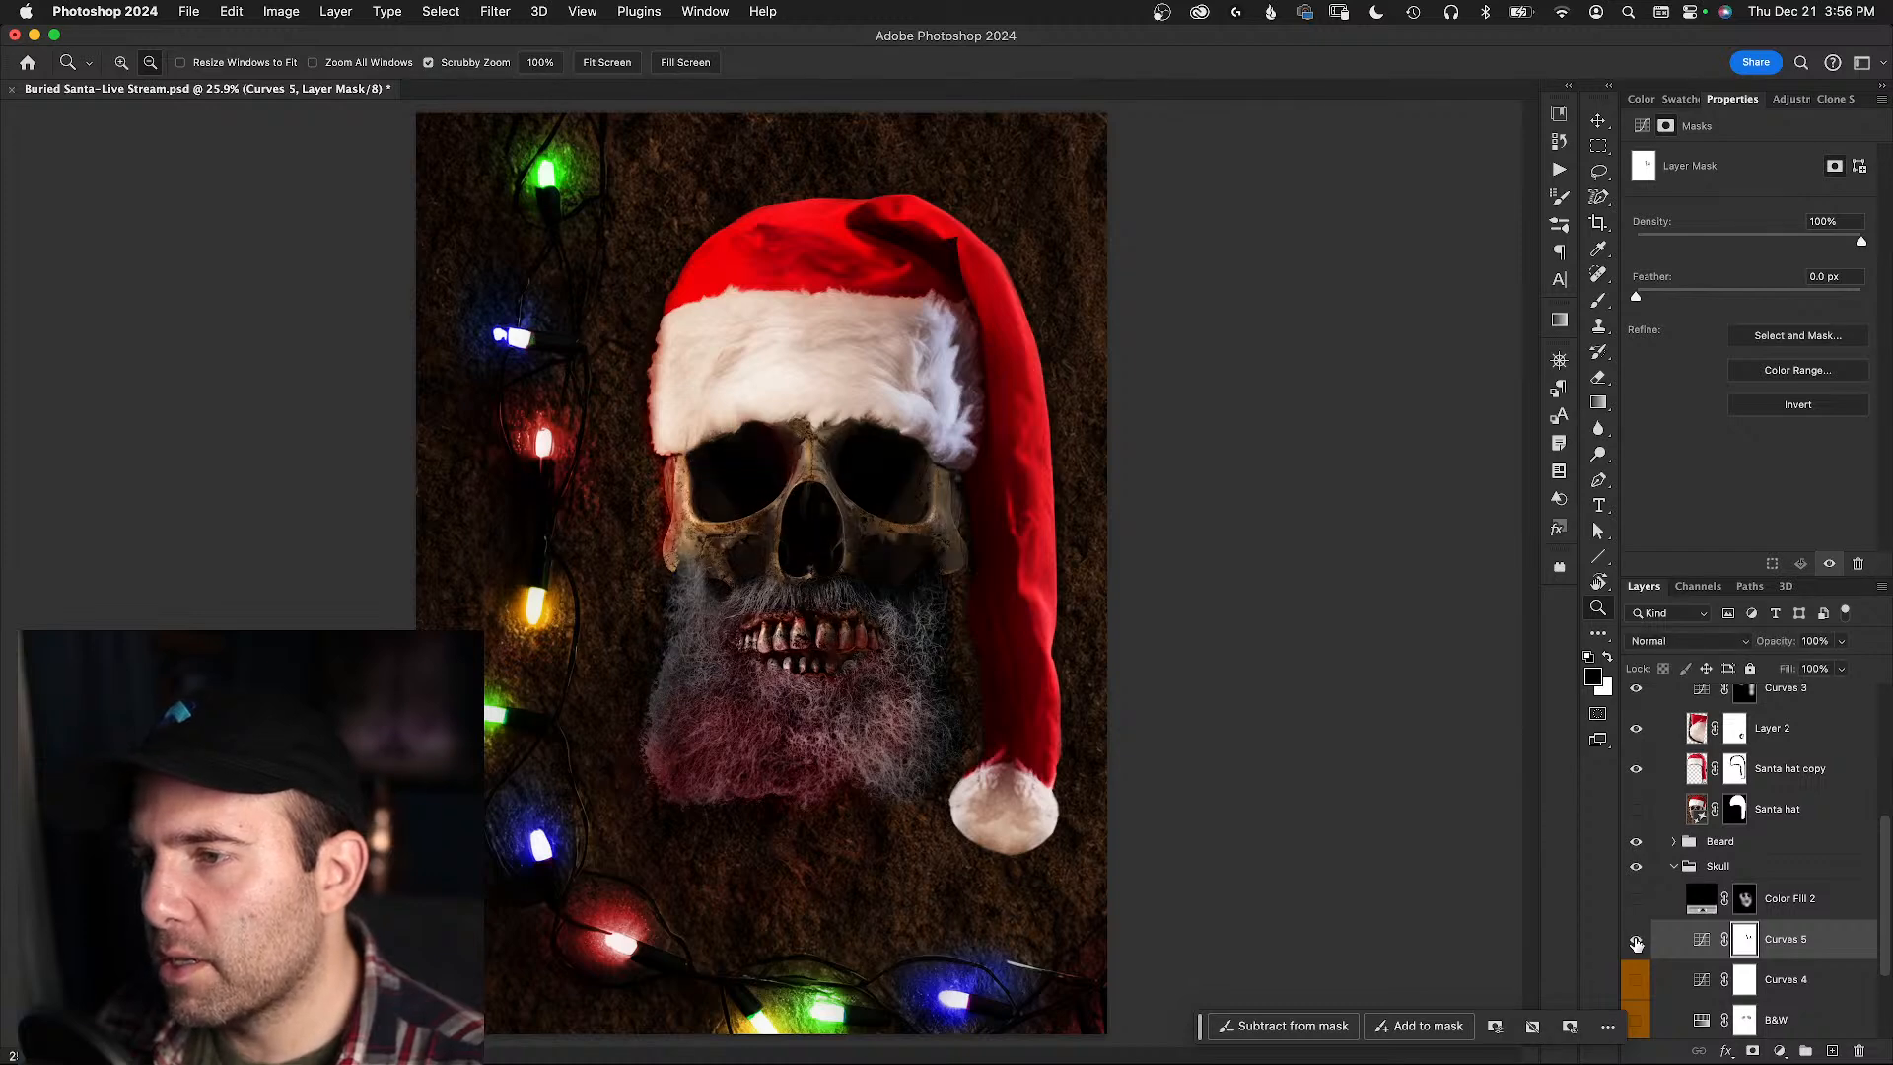
click(1635, 941)
click(1634, 942)
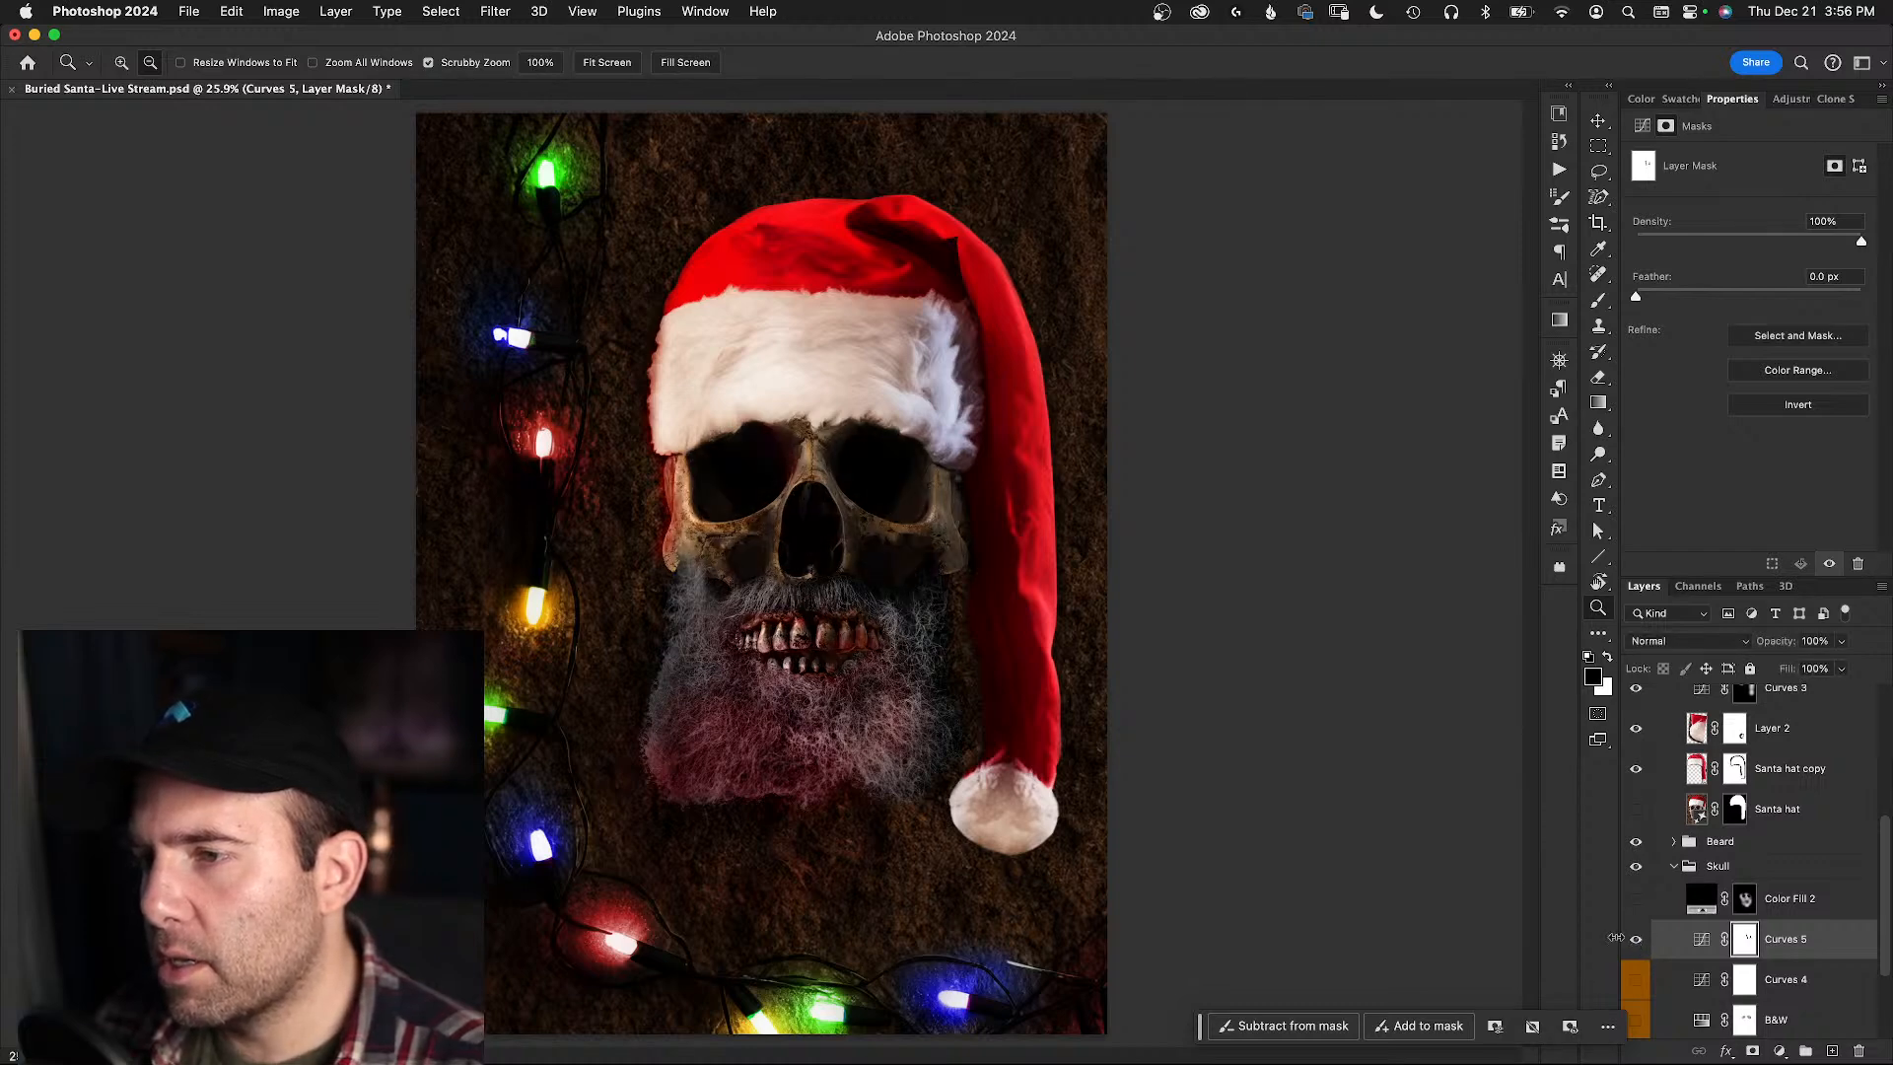
- Touch up the Curves 5 mask around the skull's nose and eye sockets with a soft white brush at 10% flow
key(b)
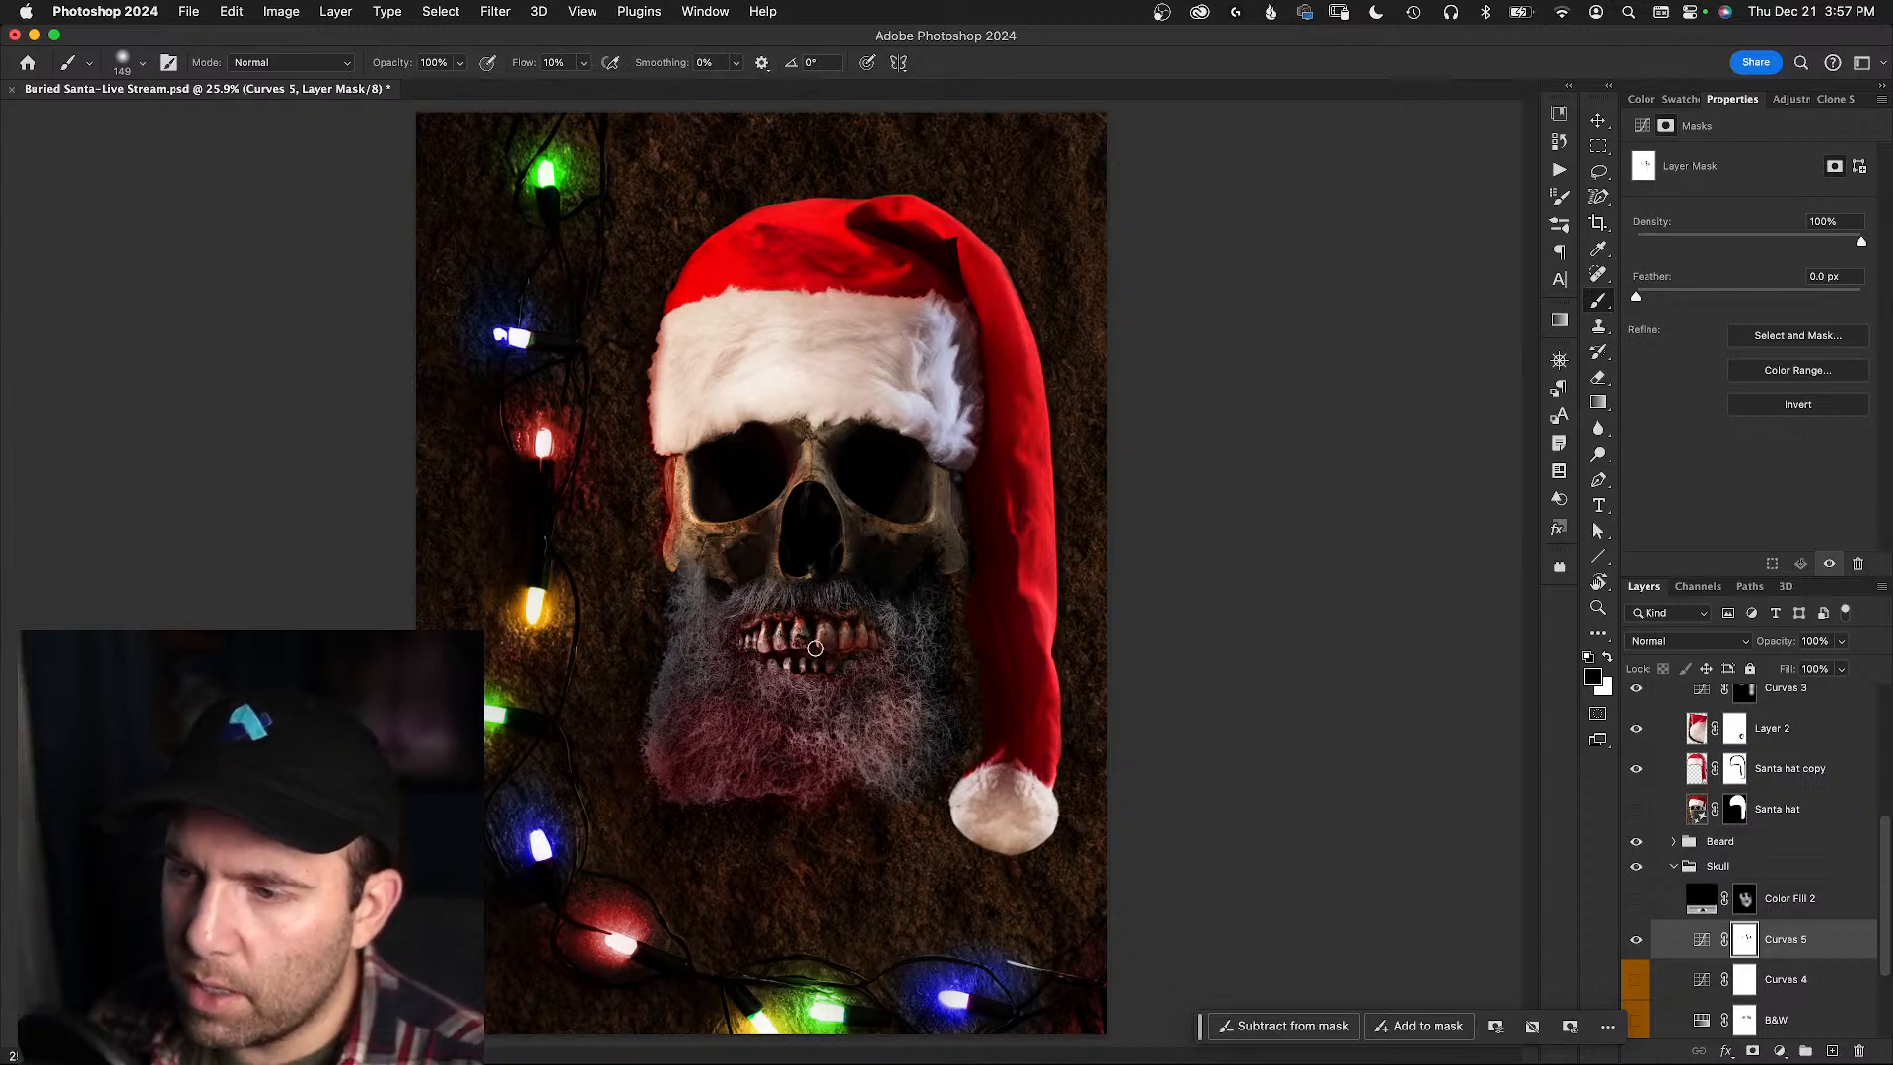
key(z)
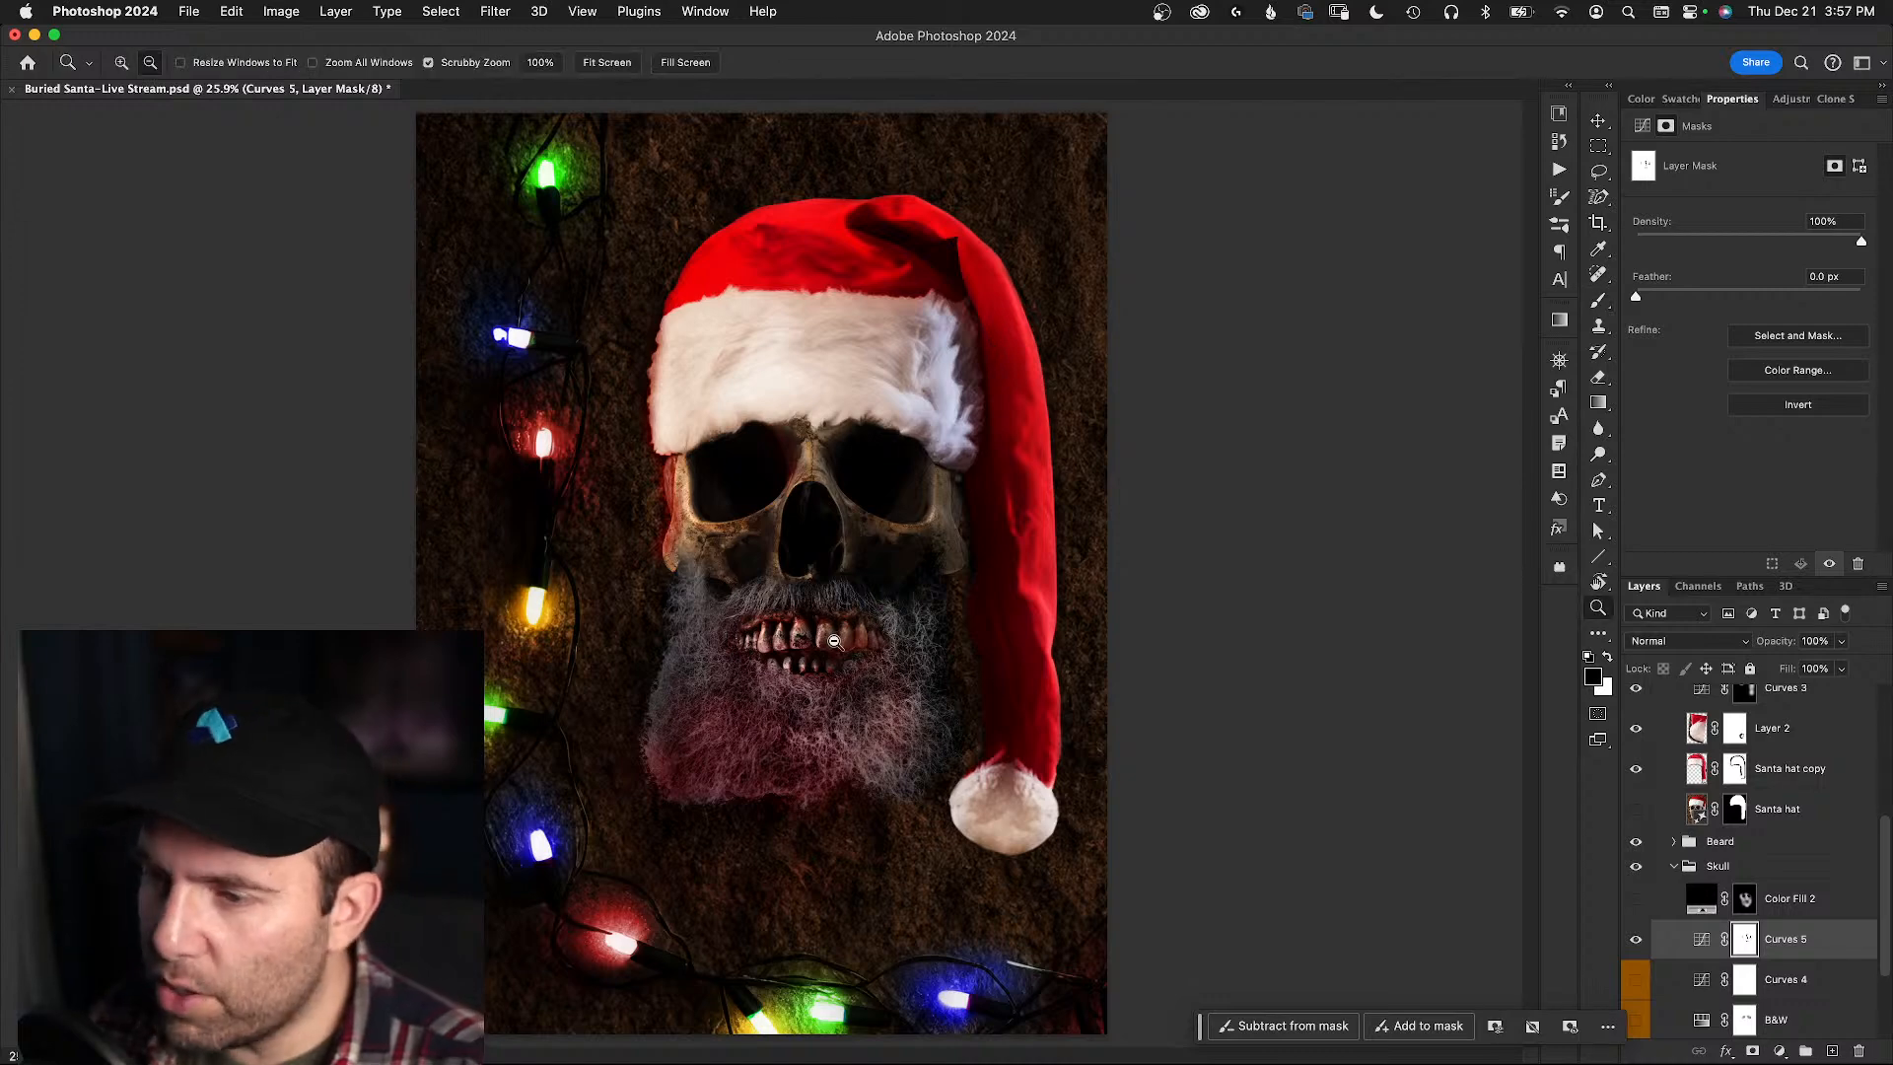
drag(833, 642, 912, 634)
key(b)
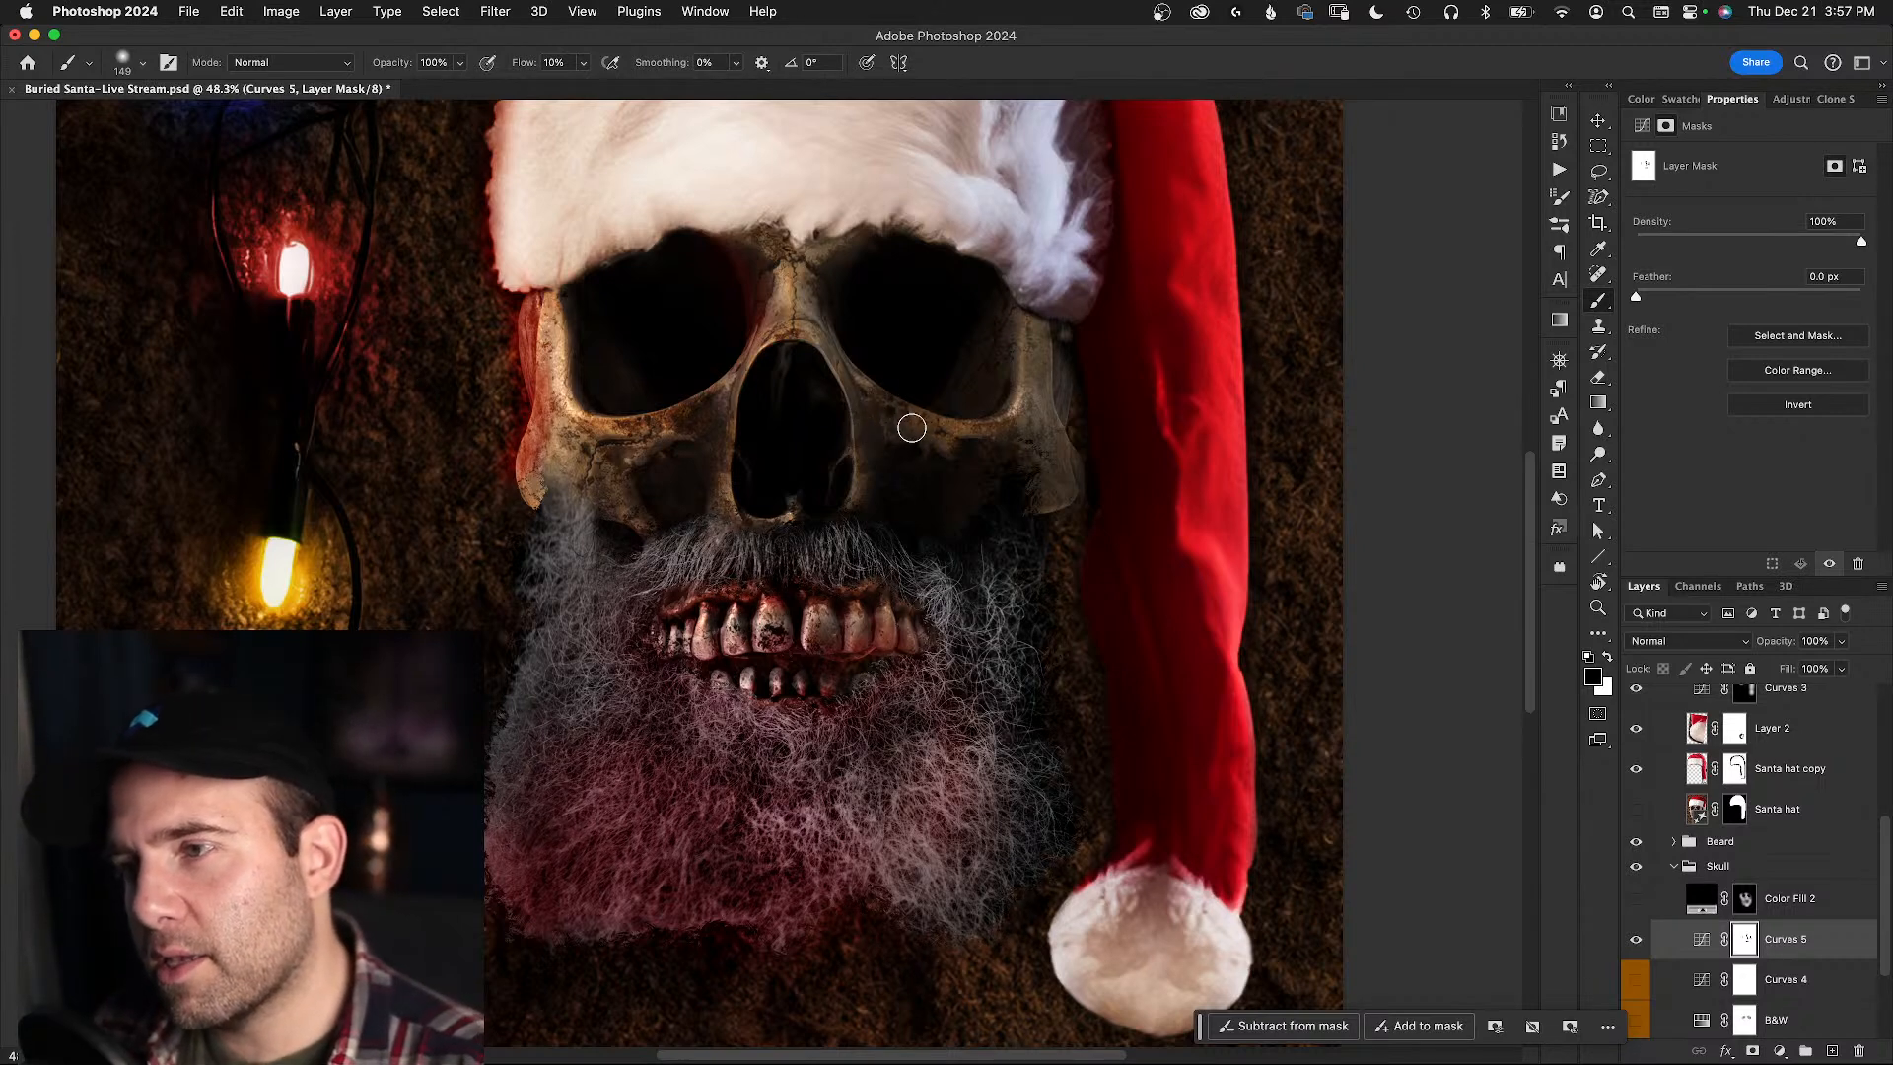
drag(1075, 429, 990, 501)
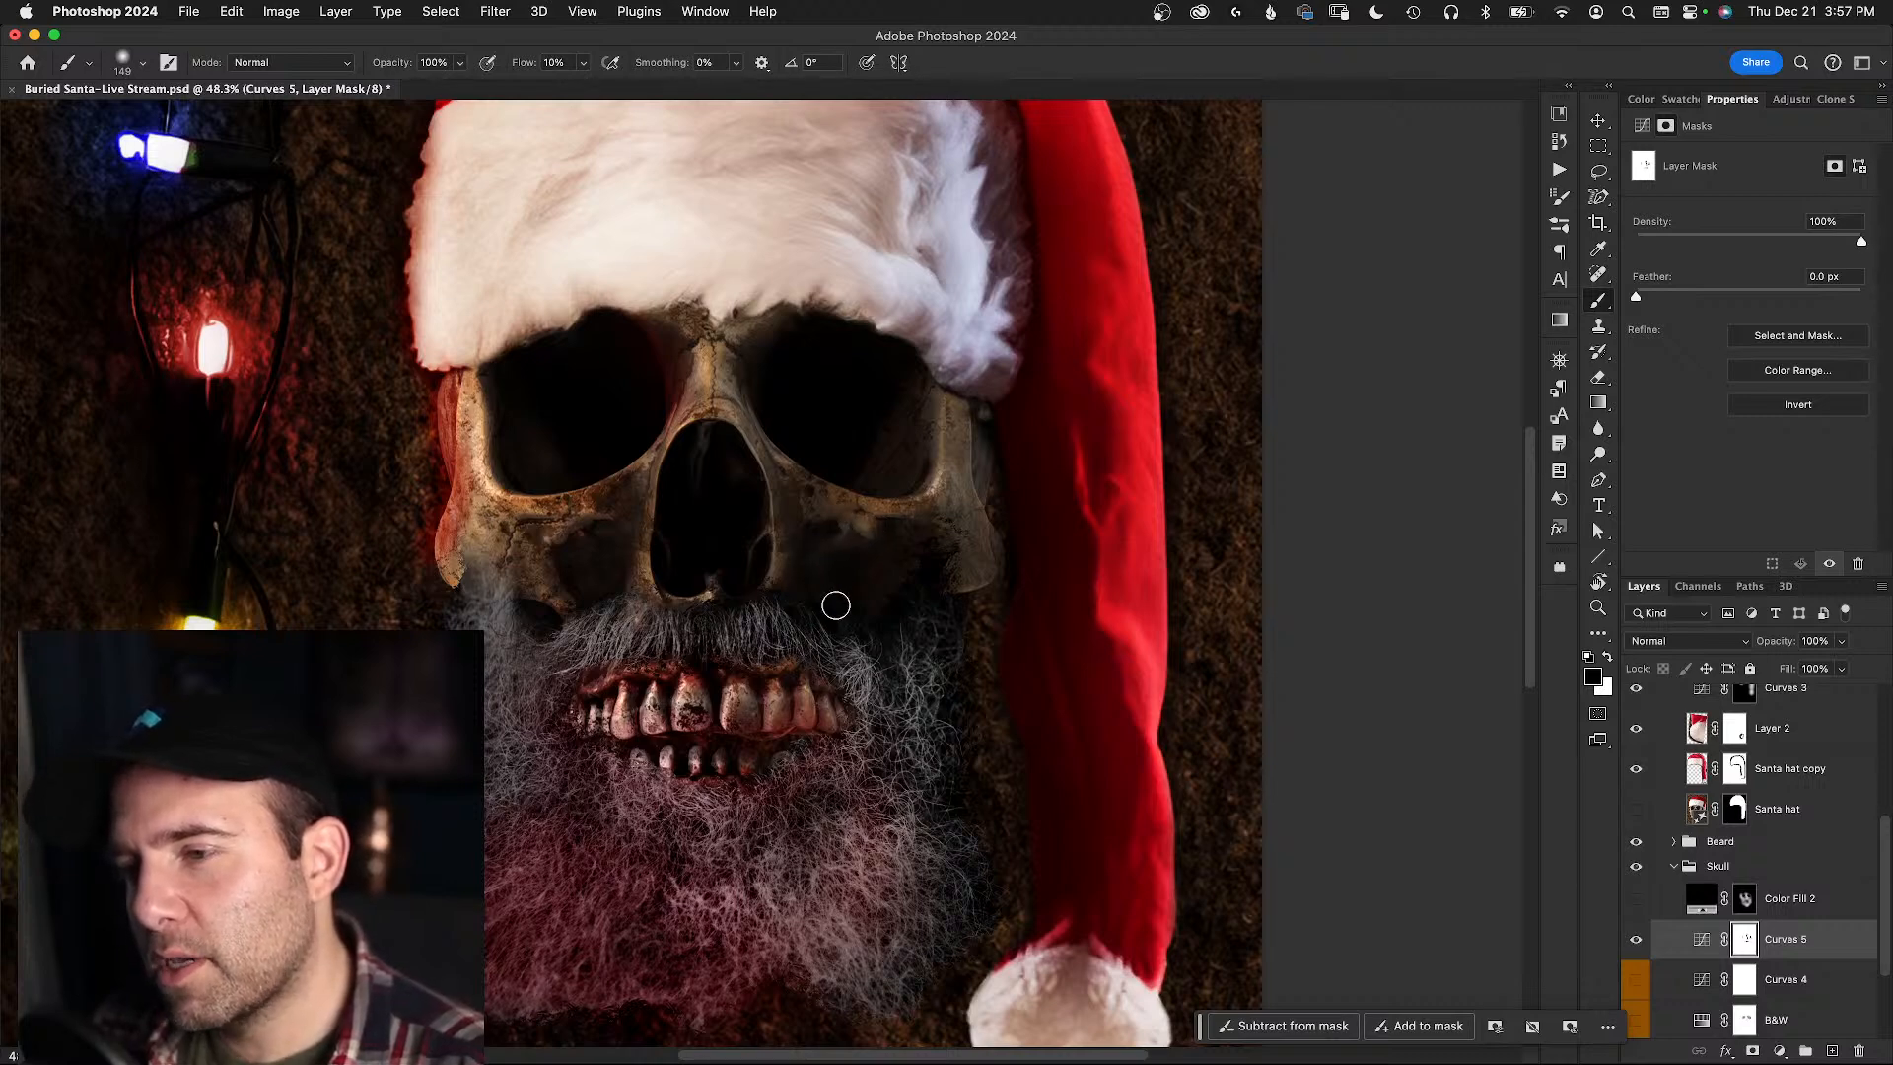
key(x)
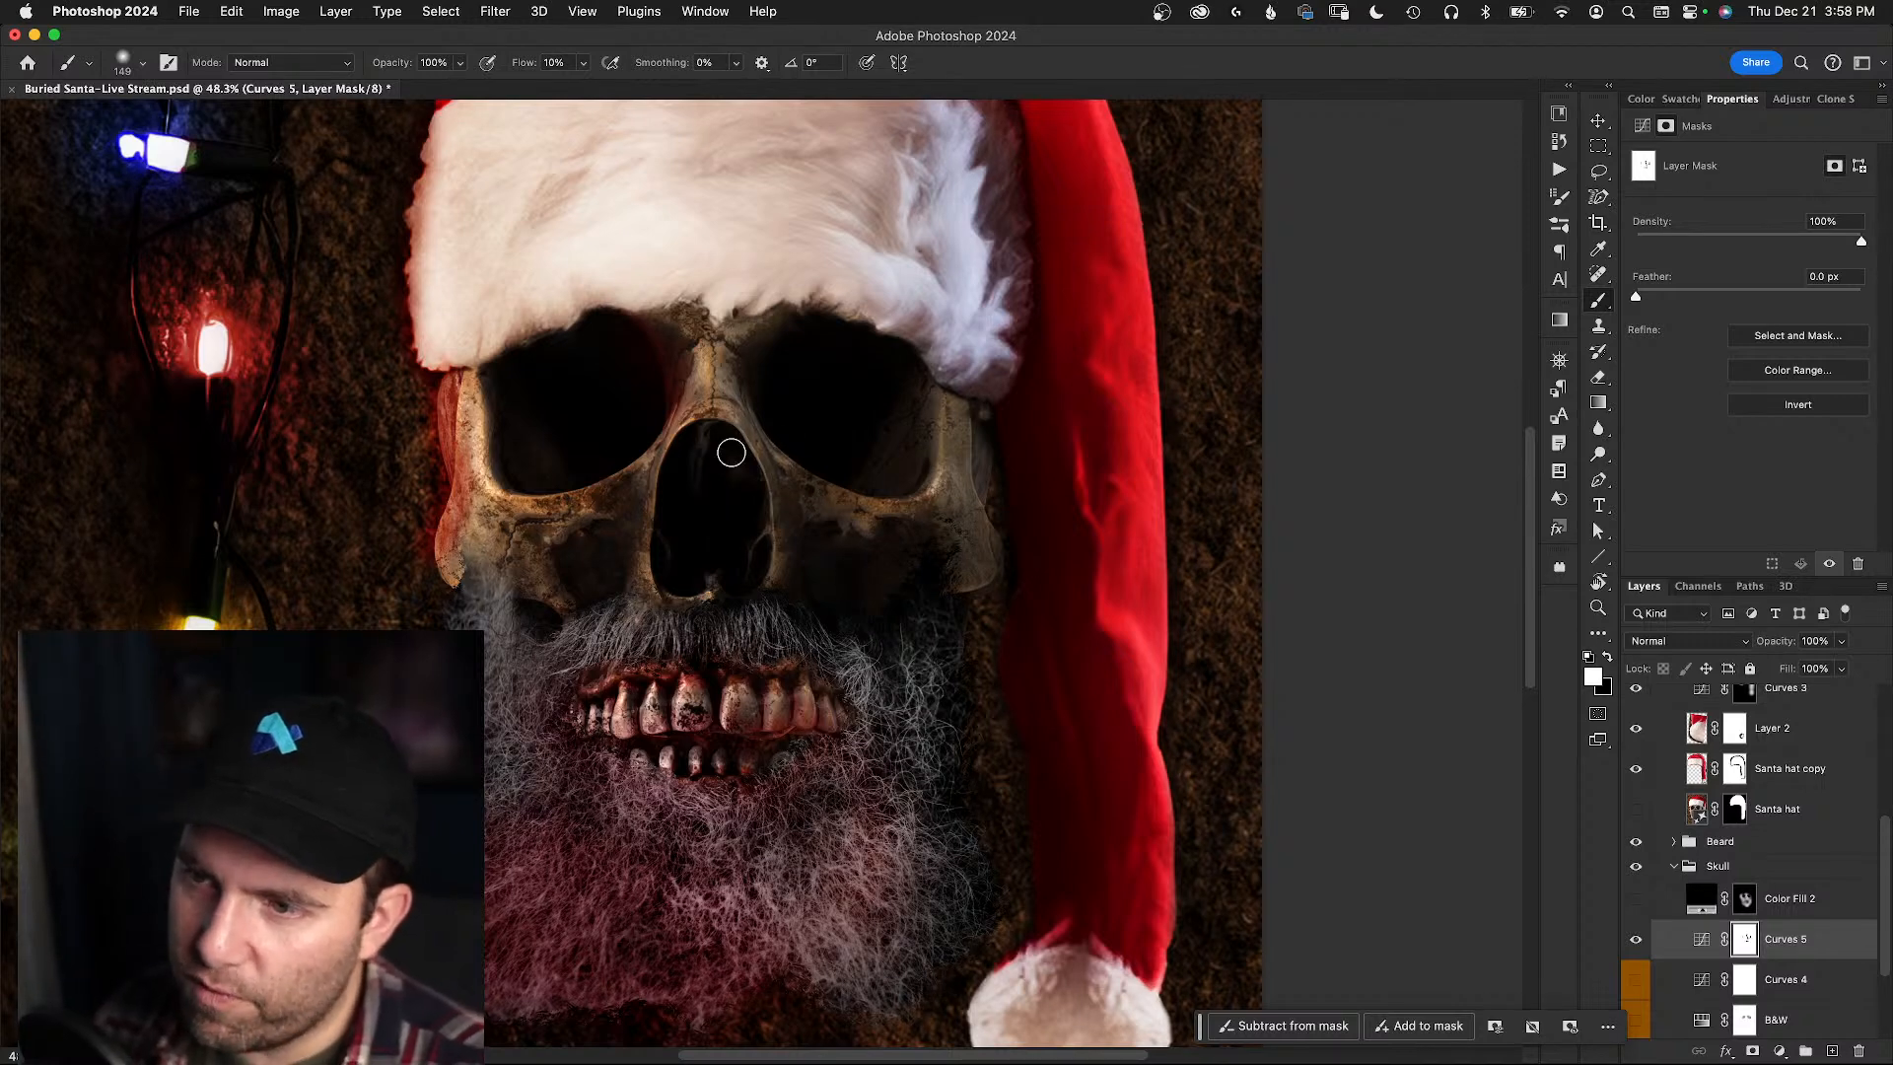
drag(617, 499, 676, 486)
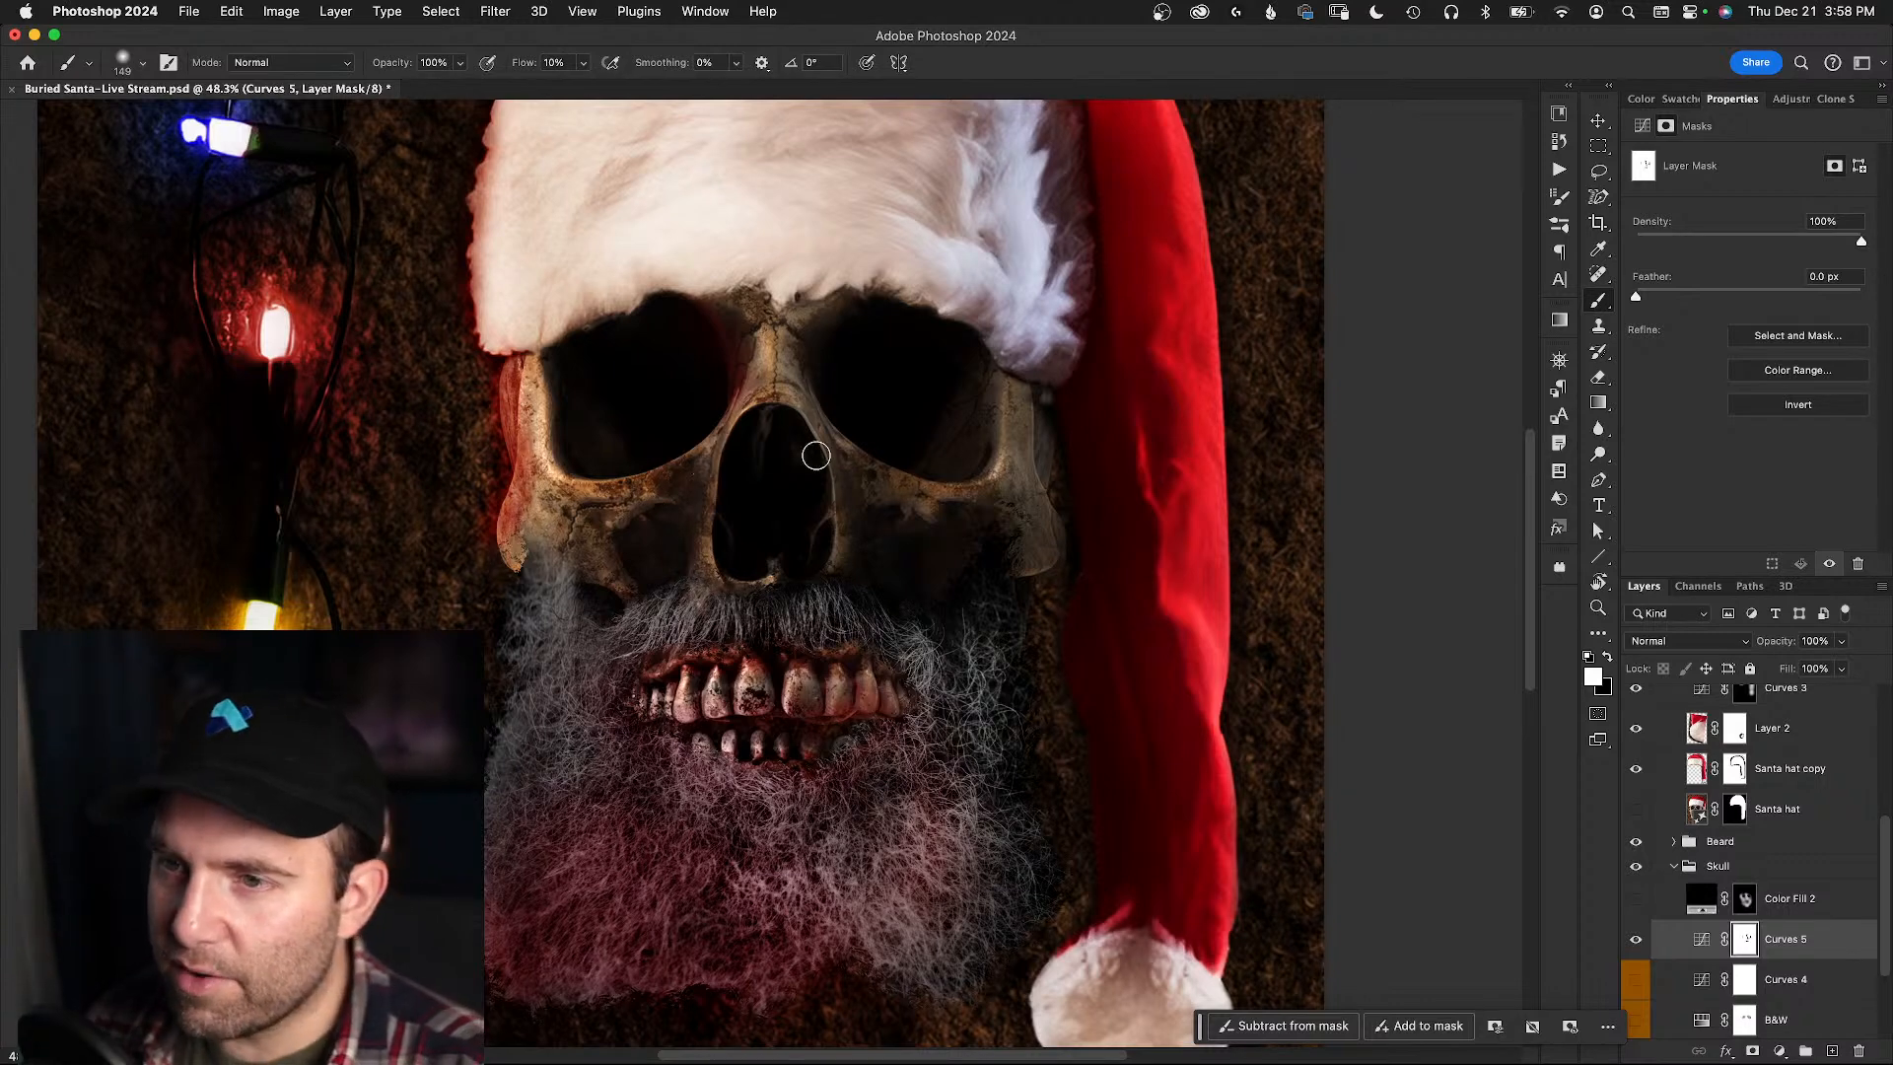
mouse_move(738, 305)
mouse_down()
mouse_move(922, 350)
mouse_move(884, 494)
mouse_move(842, 492)
mouse_up()
key(super+space)
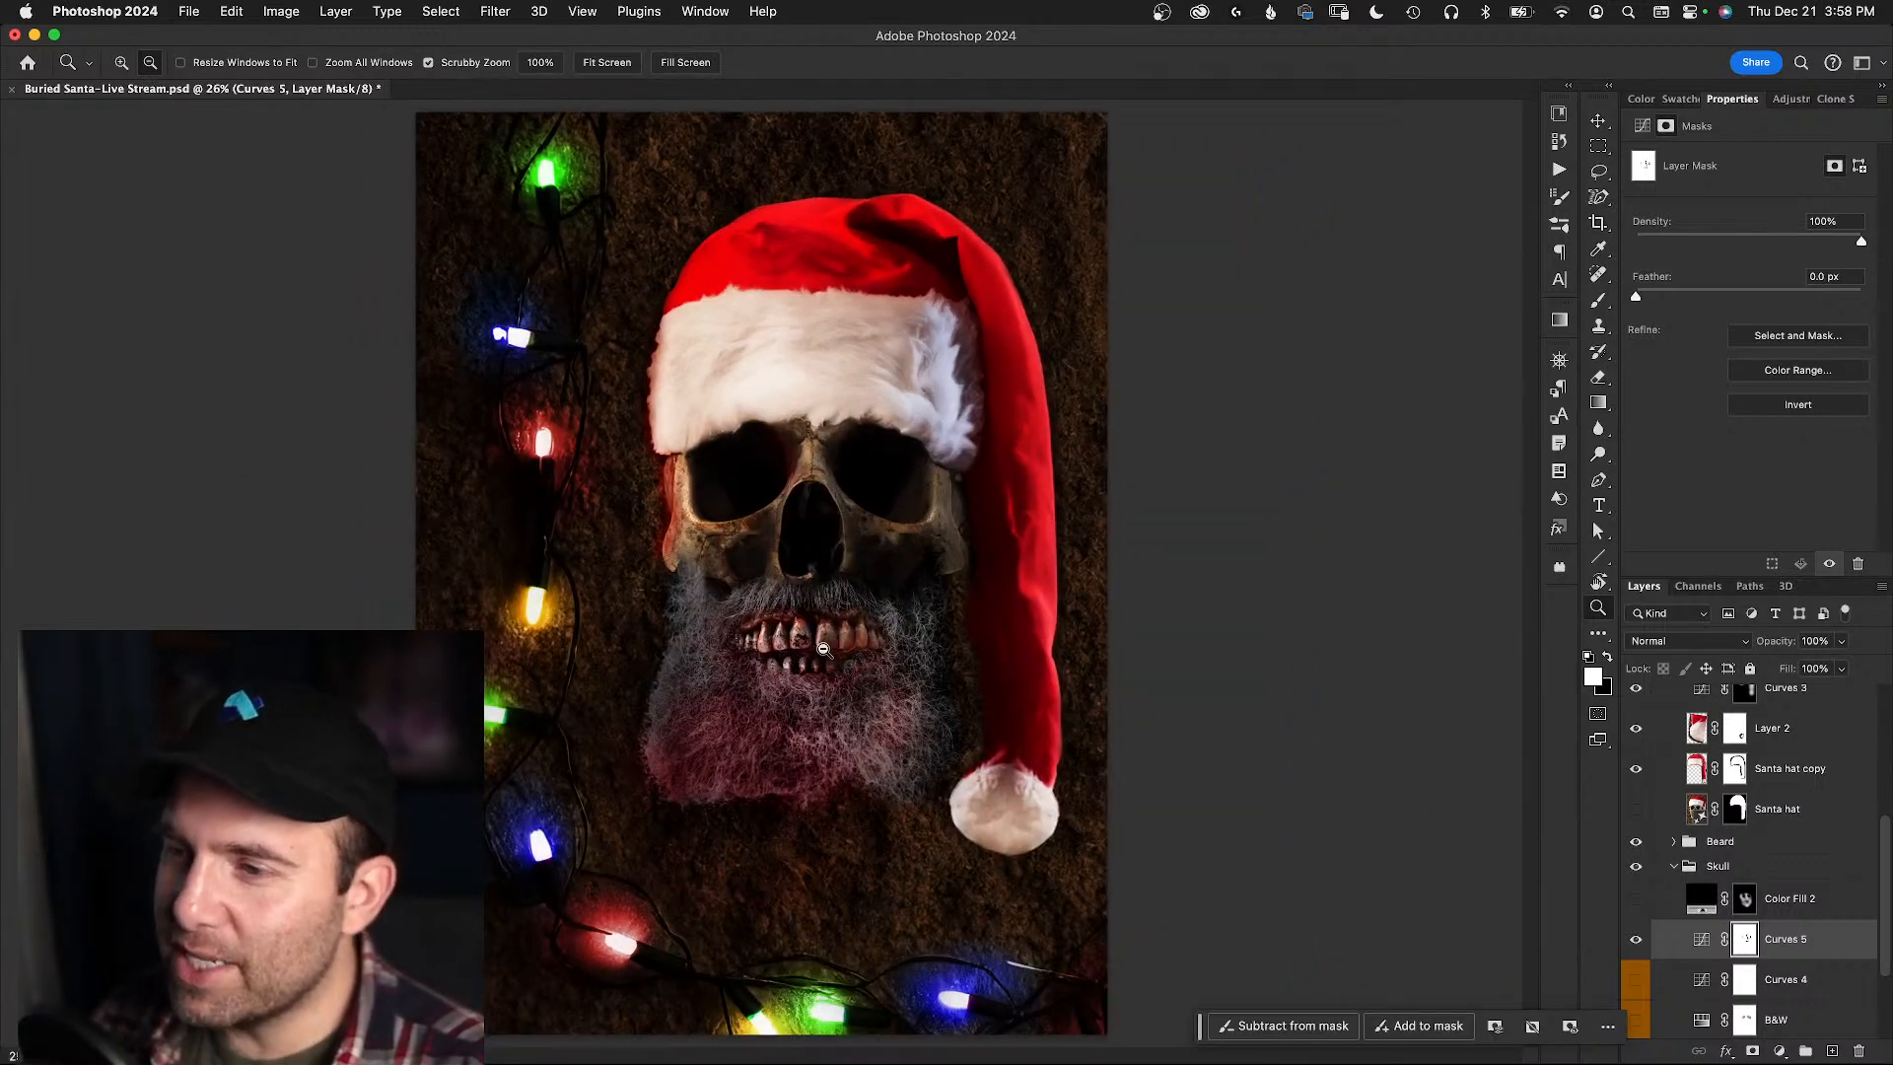
- Show the icy blue eyeballs layer, choose its fifth generated variation and hide the layer again
key(b)
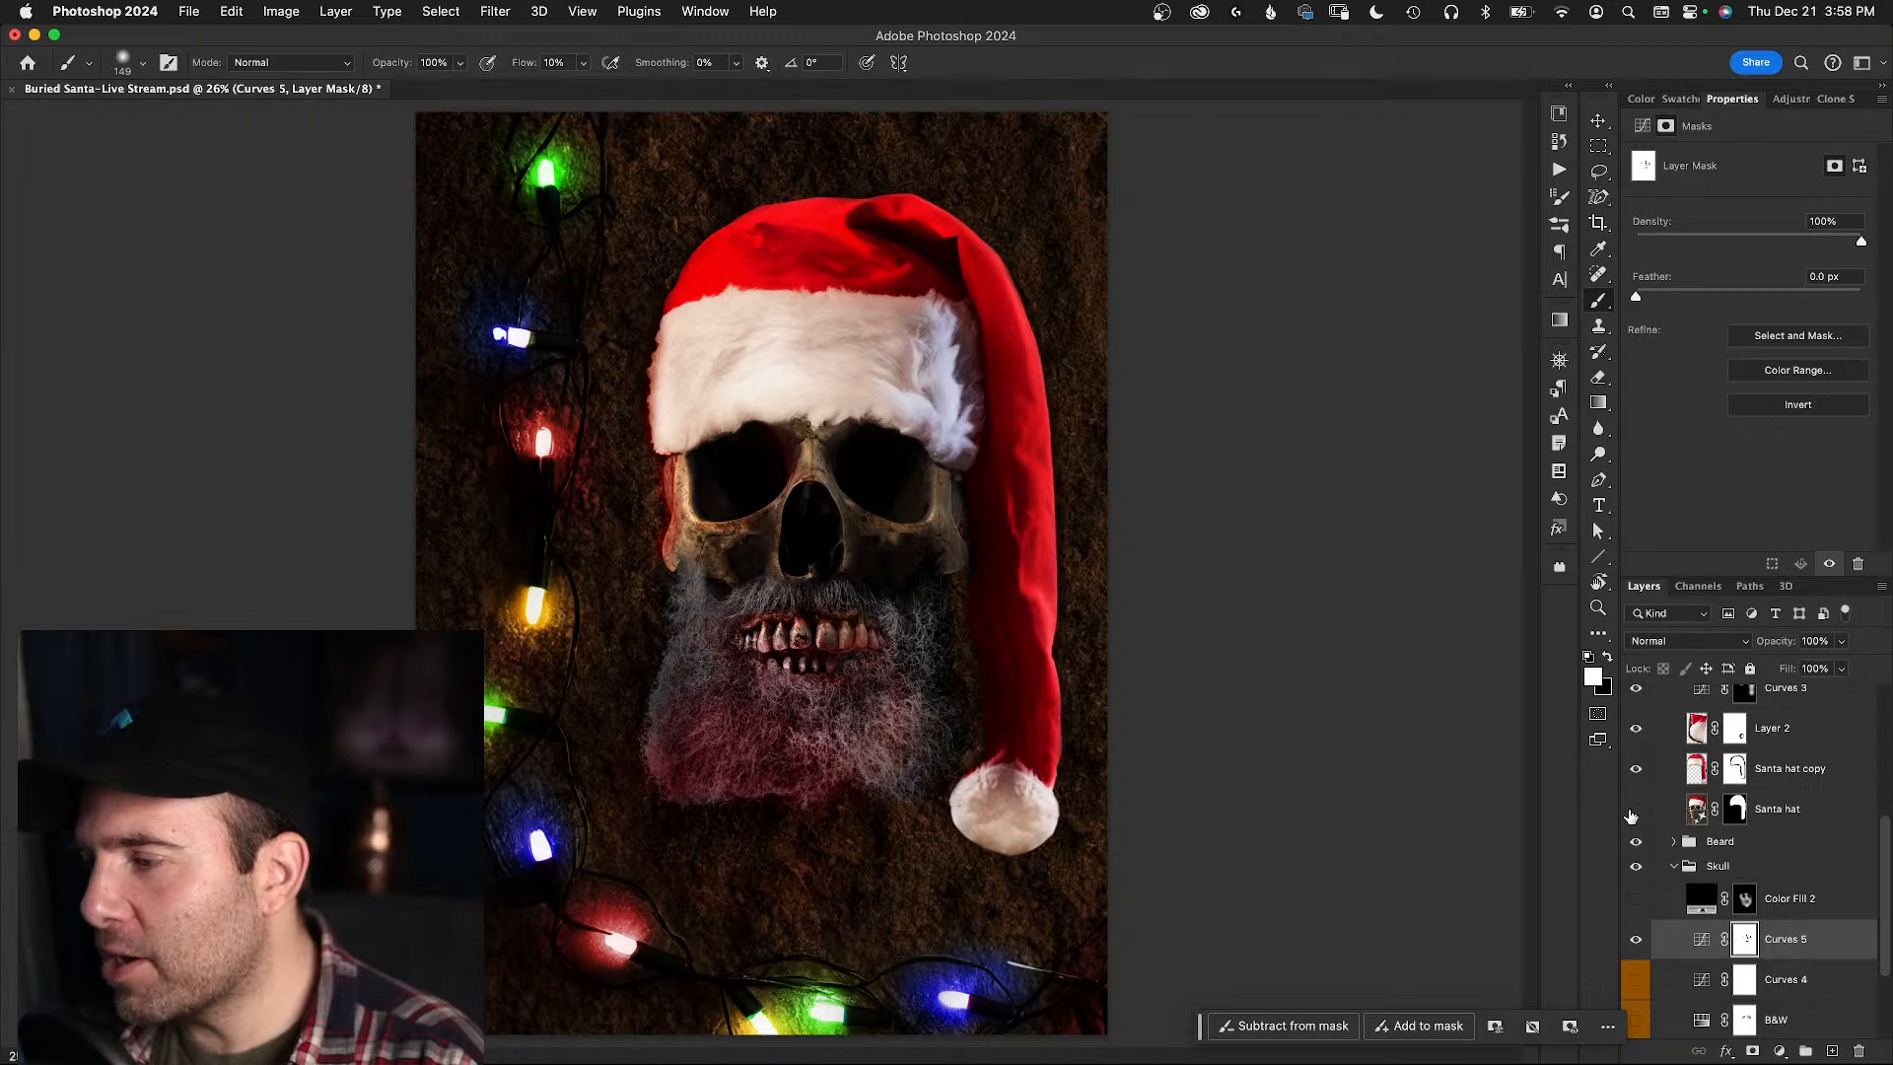
scroll(1636, 803, up, 3)
scroll(1631, 816, down, 6)
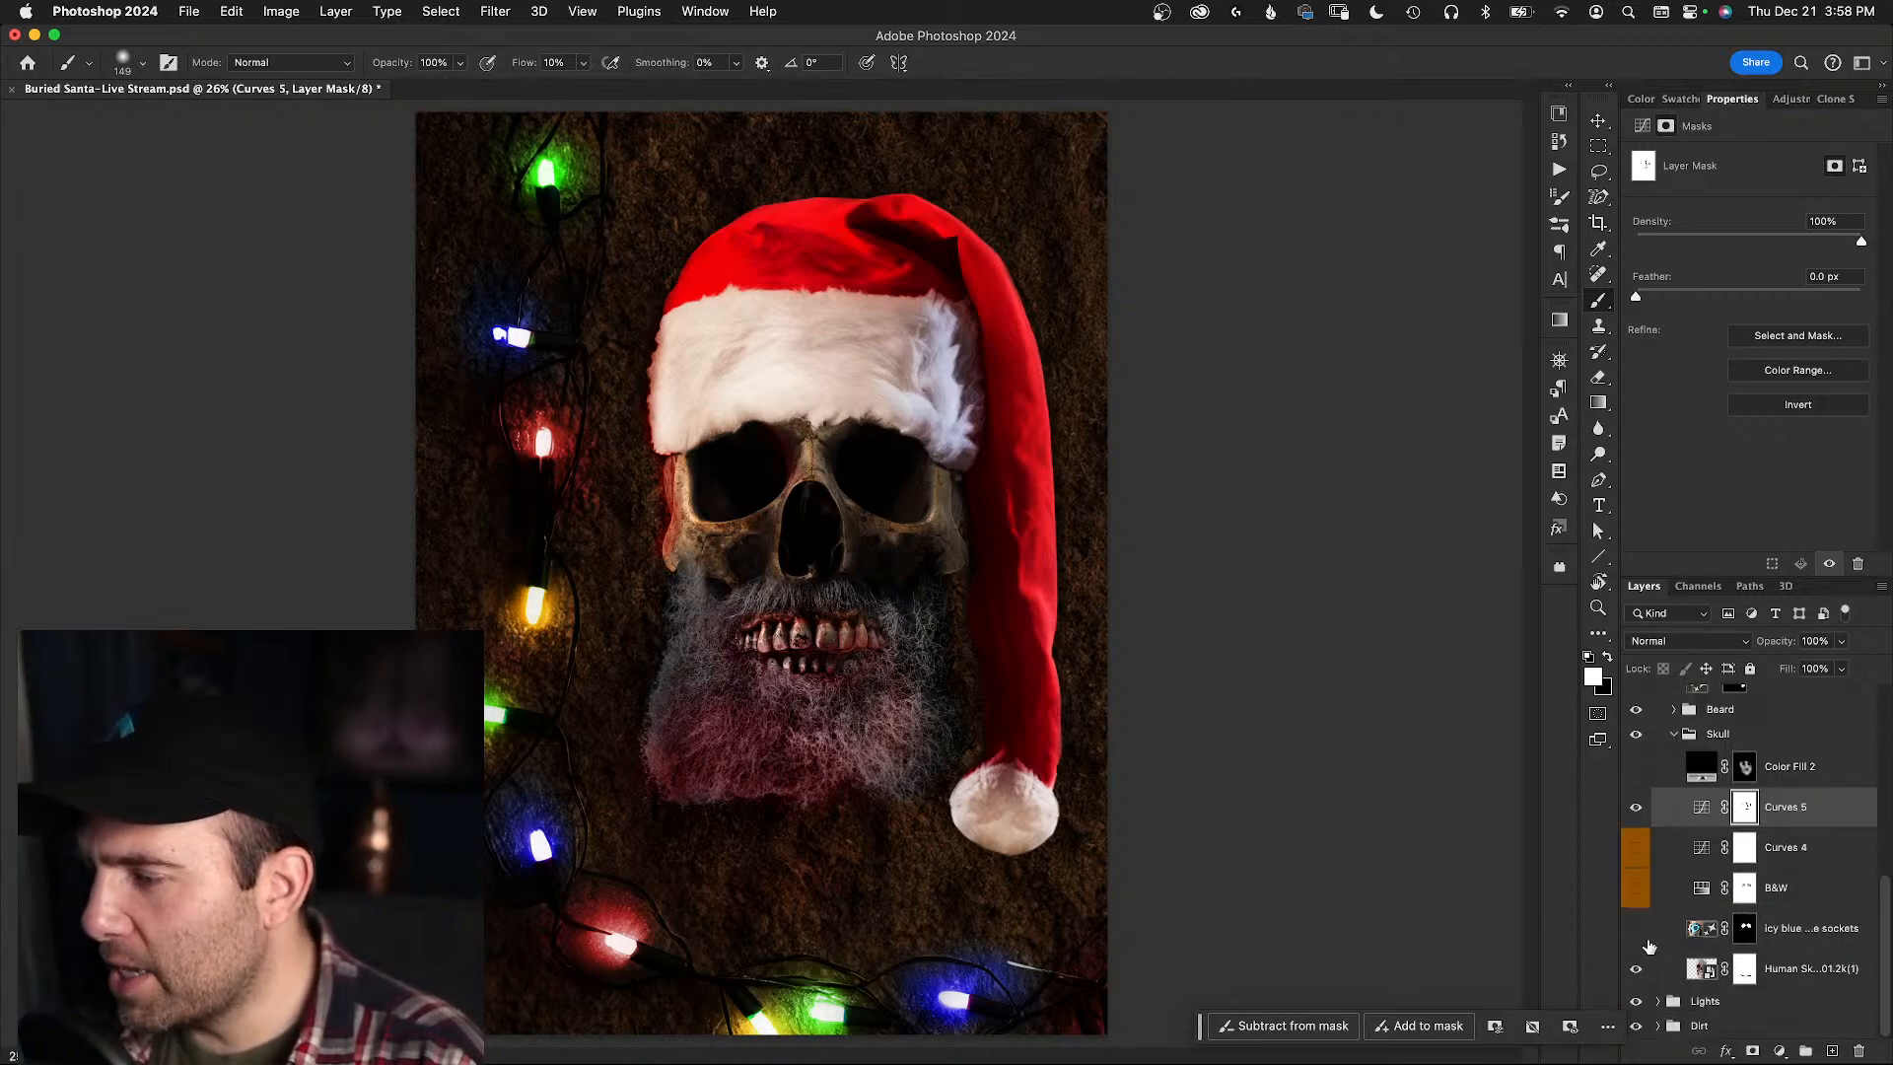
click(1636, 929)
click(1693, 932)
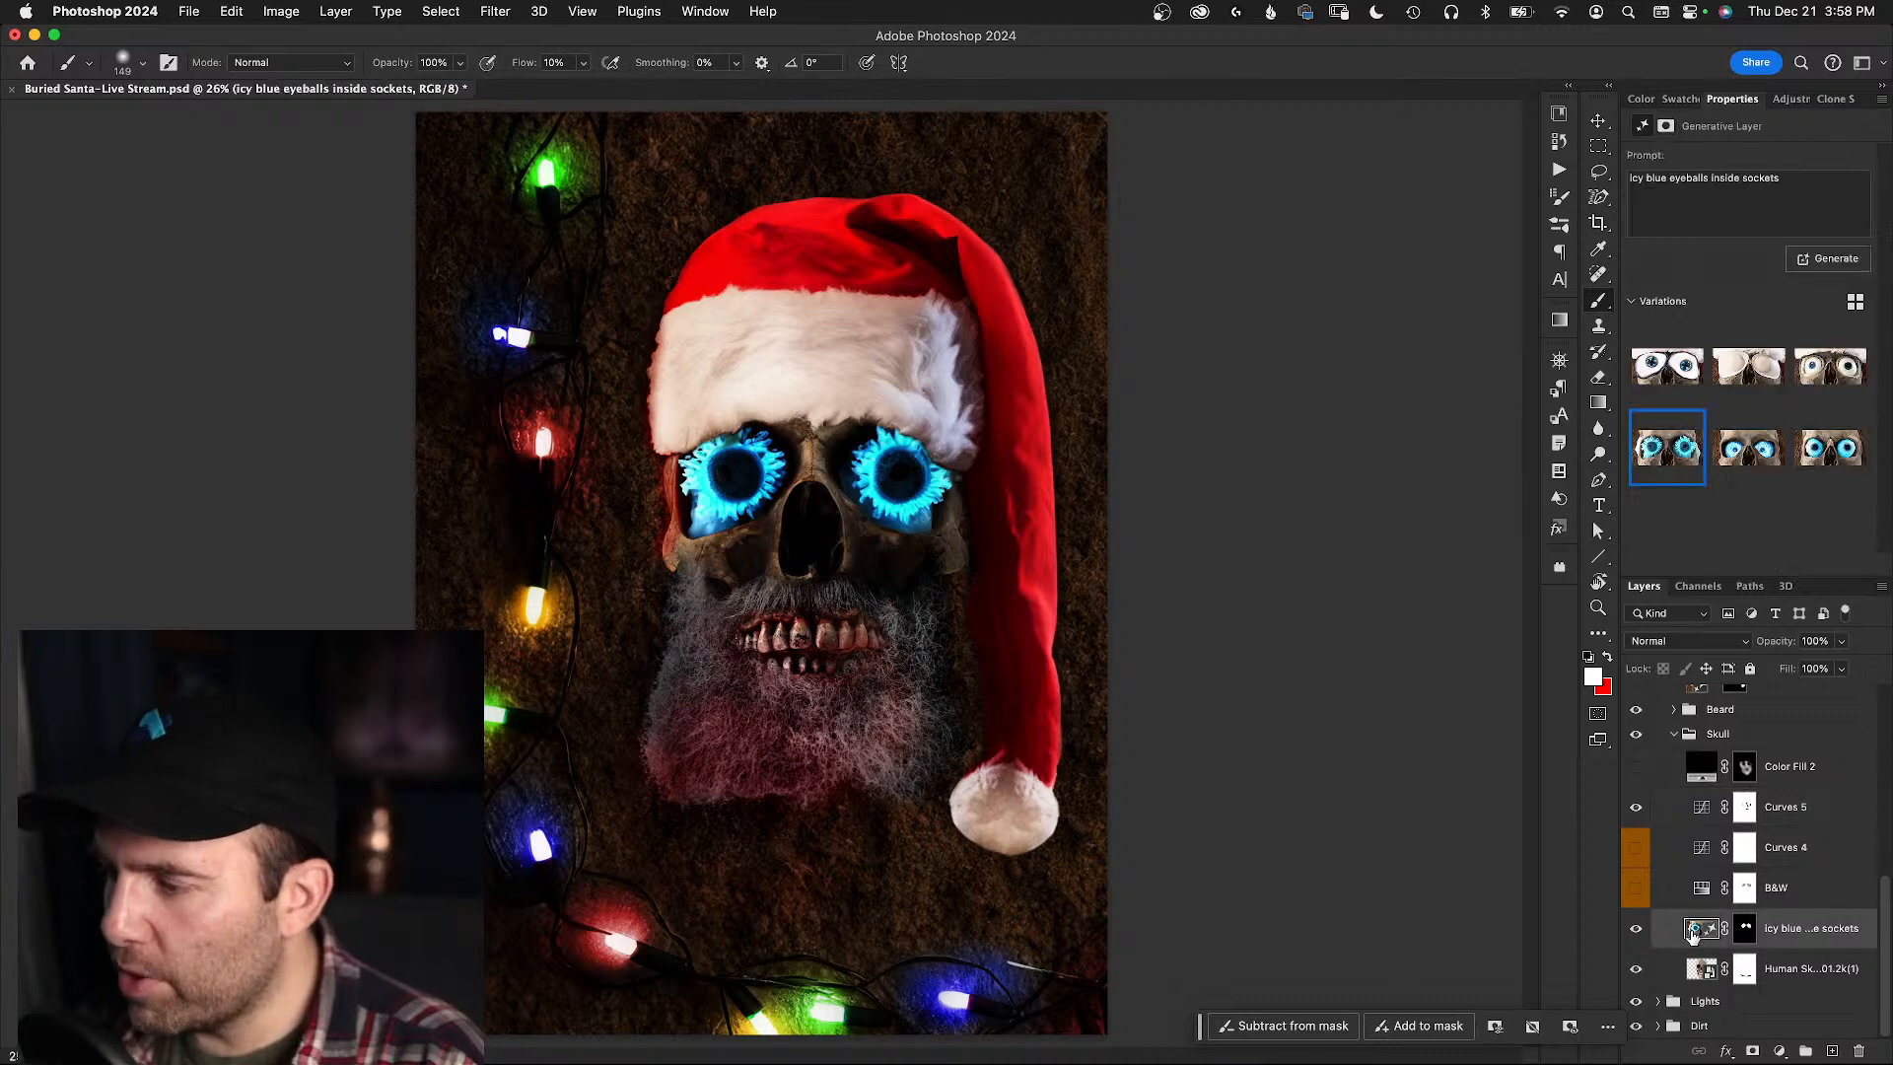
click(1751, 448)
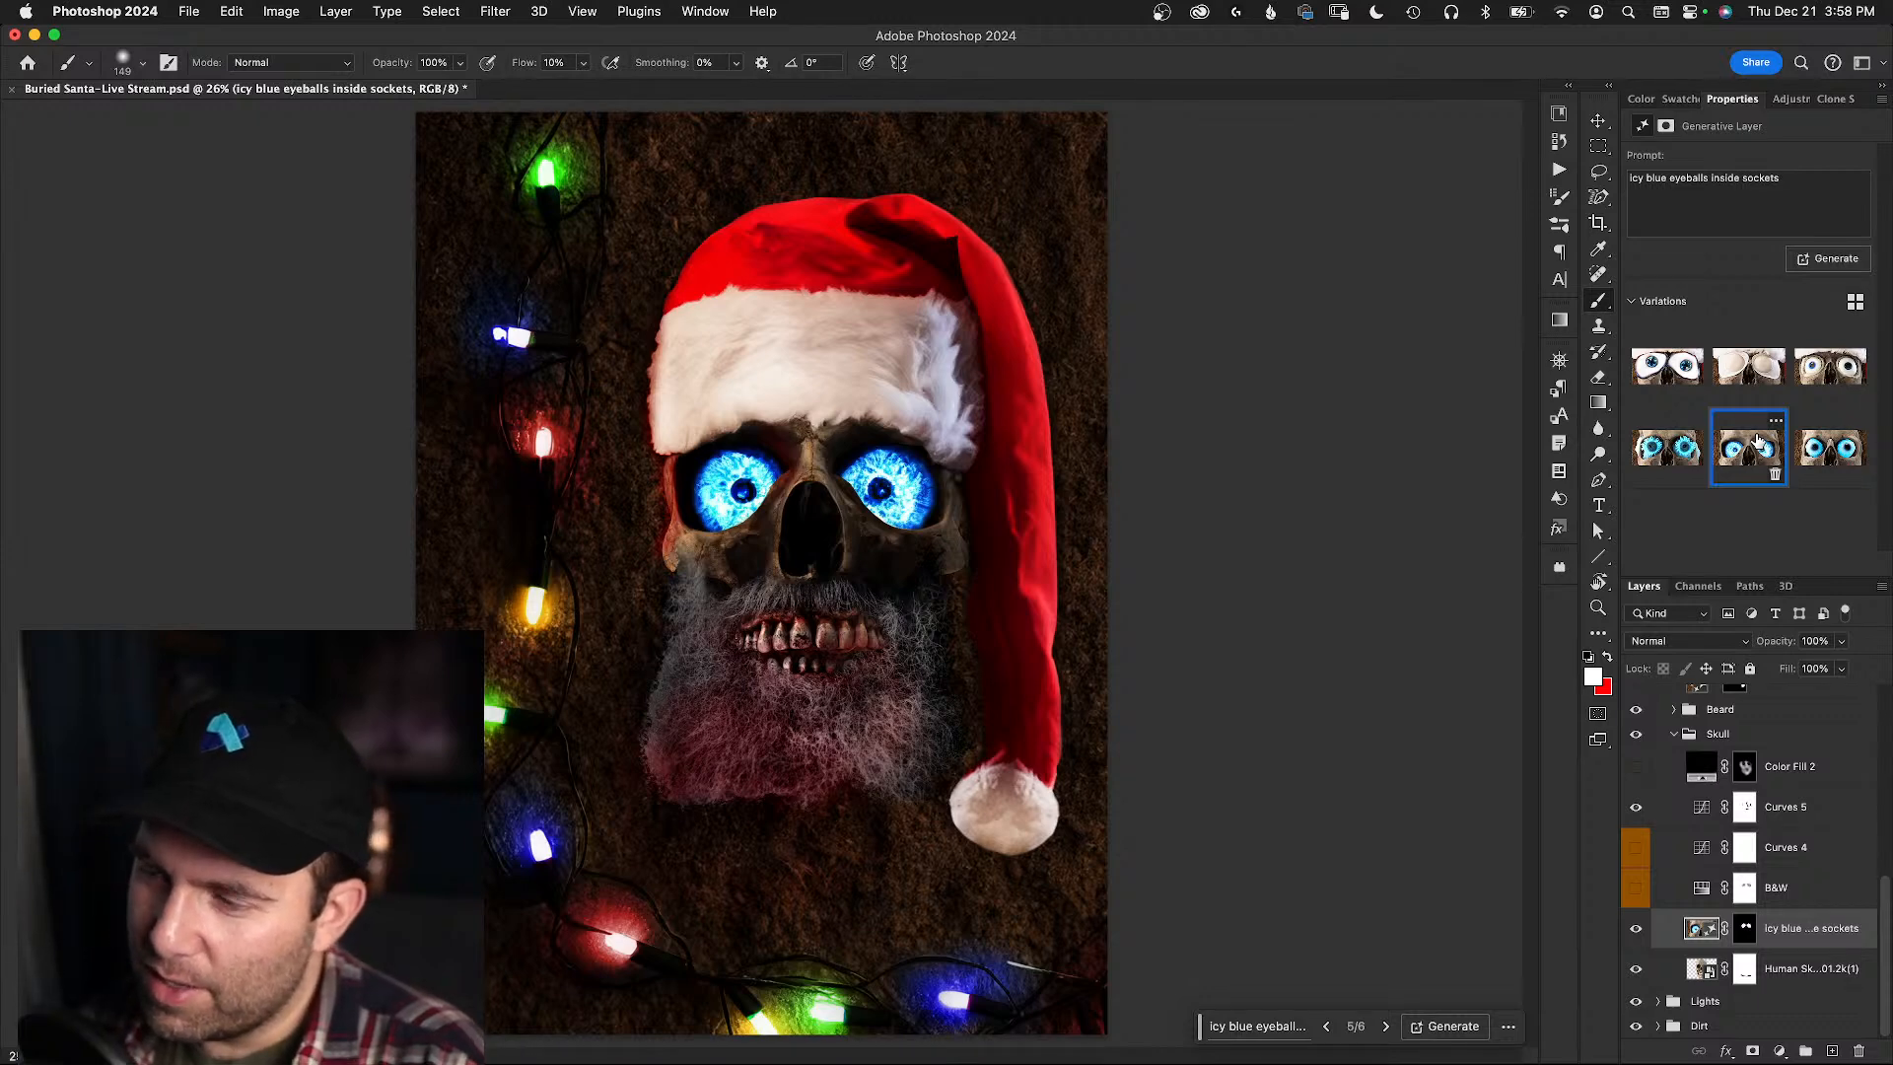
click(1636, 929)
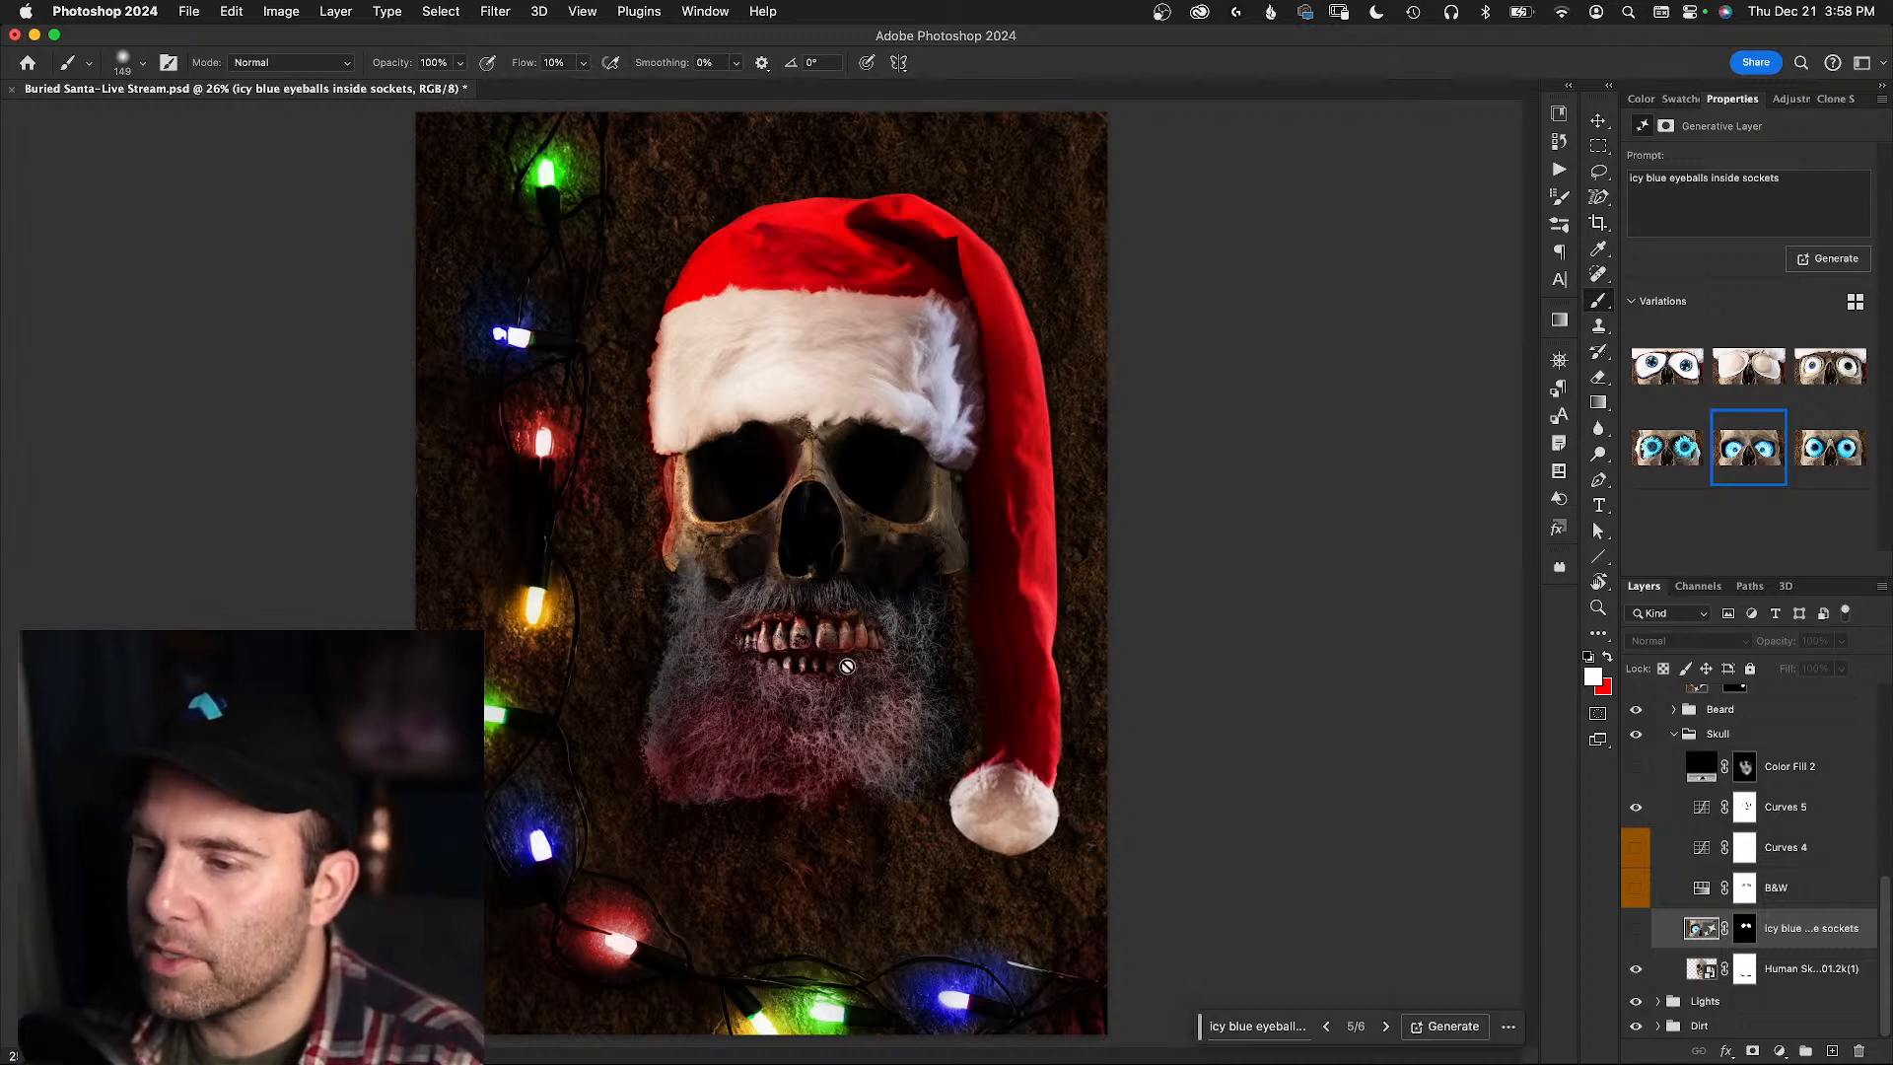
- Toggle the Dirt group and Color Fill 2 to check what shows through between the teeth
key(z)
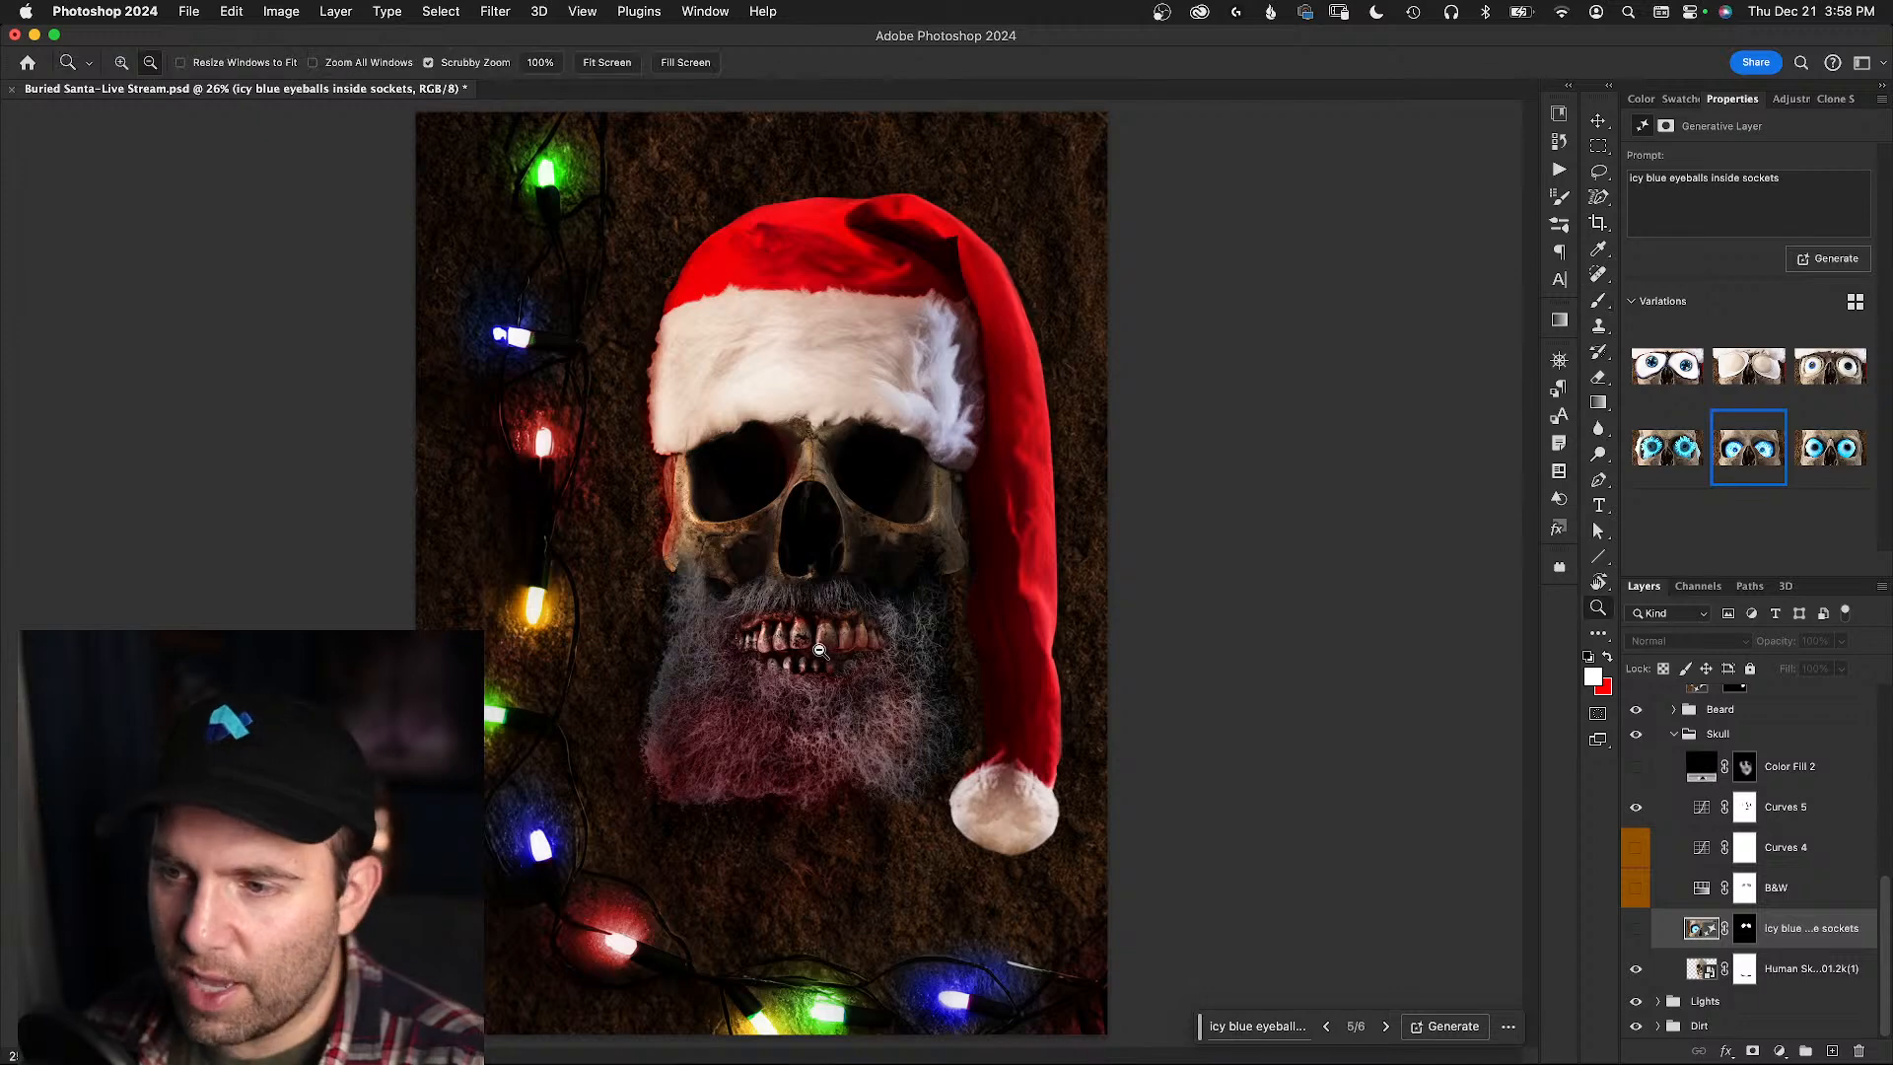
drag(828, 656, 1053, 637)
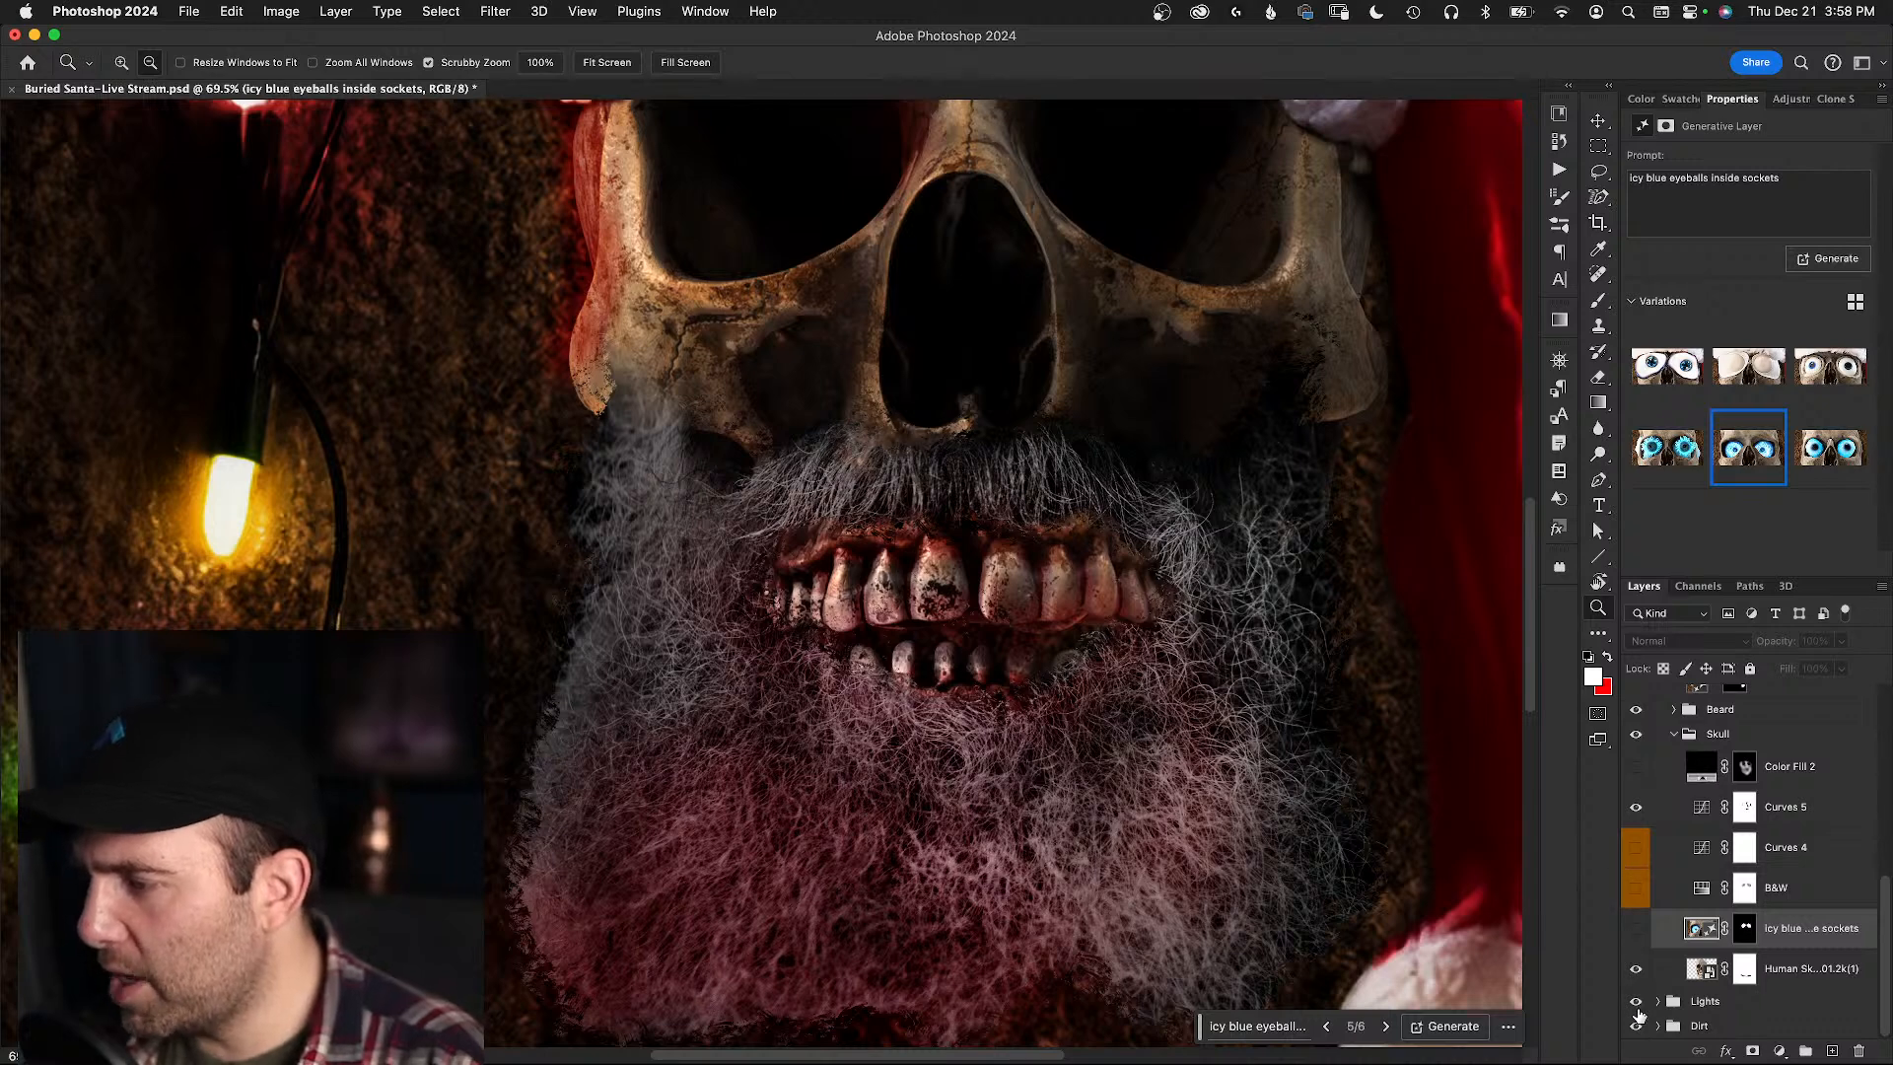
click(1633, 1027)
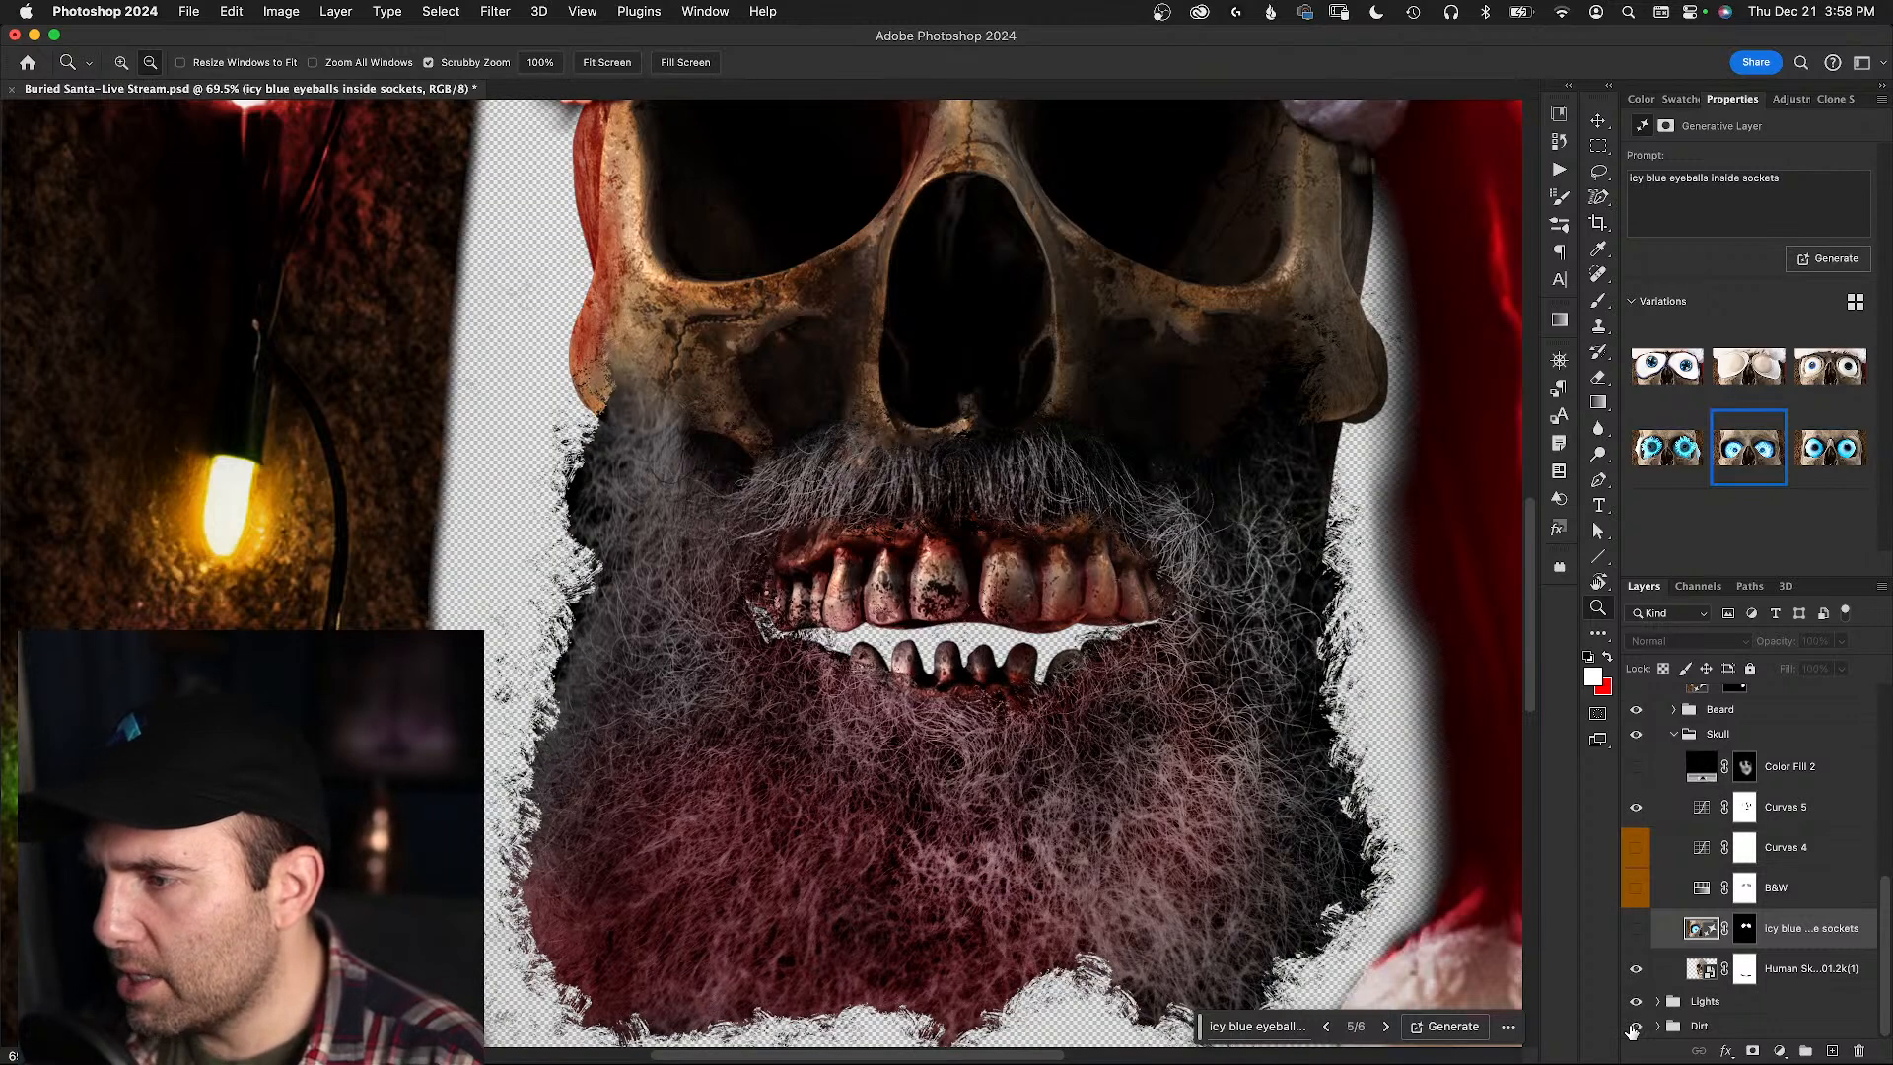
click(1633, 1027)
click(1656, 1026)
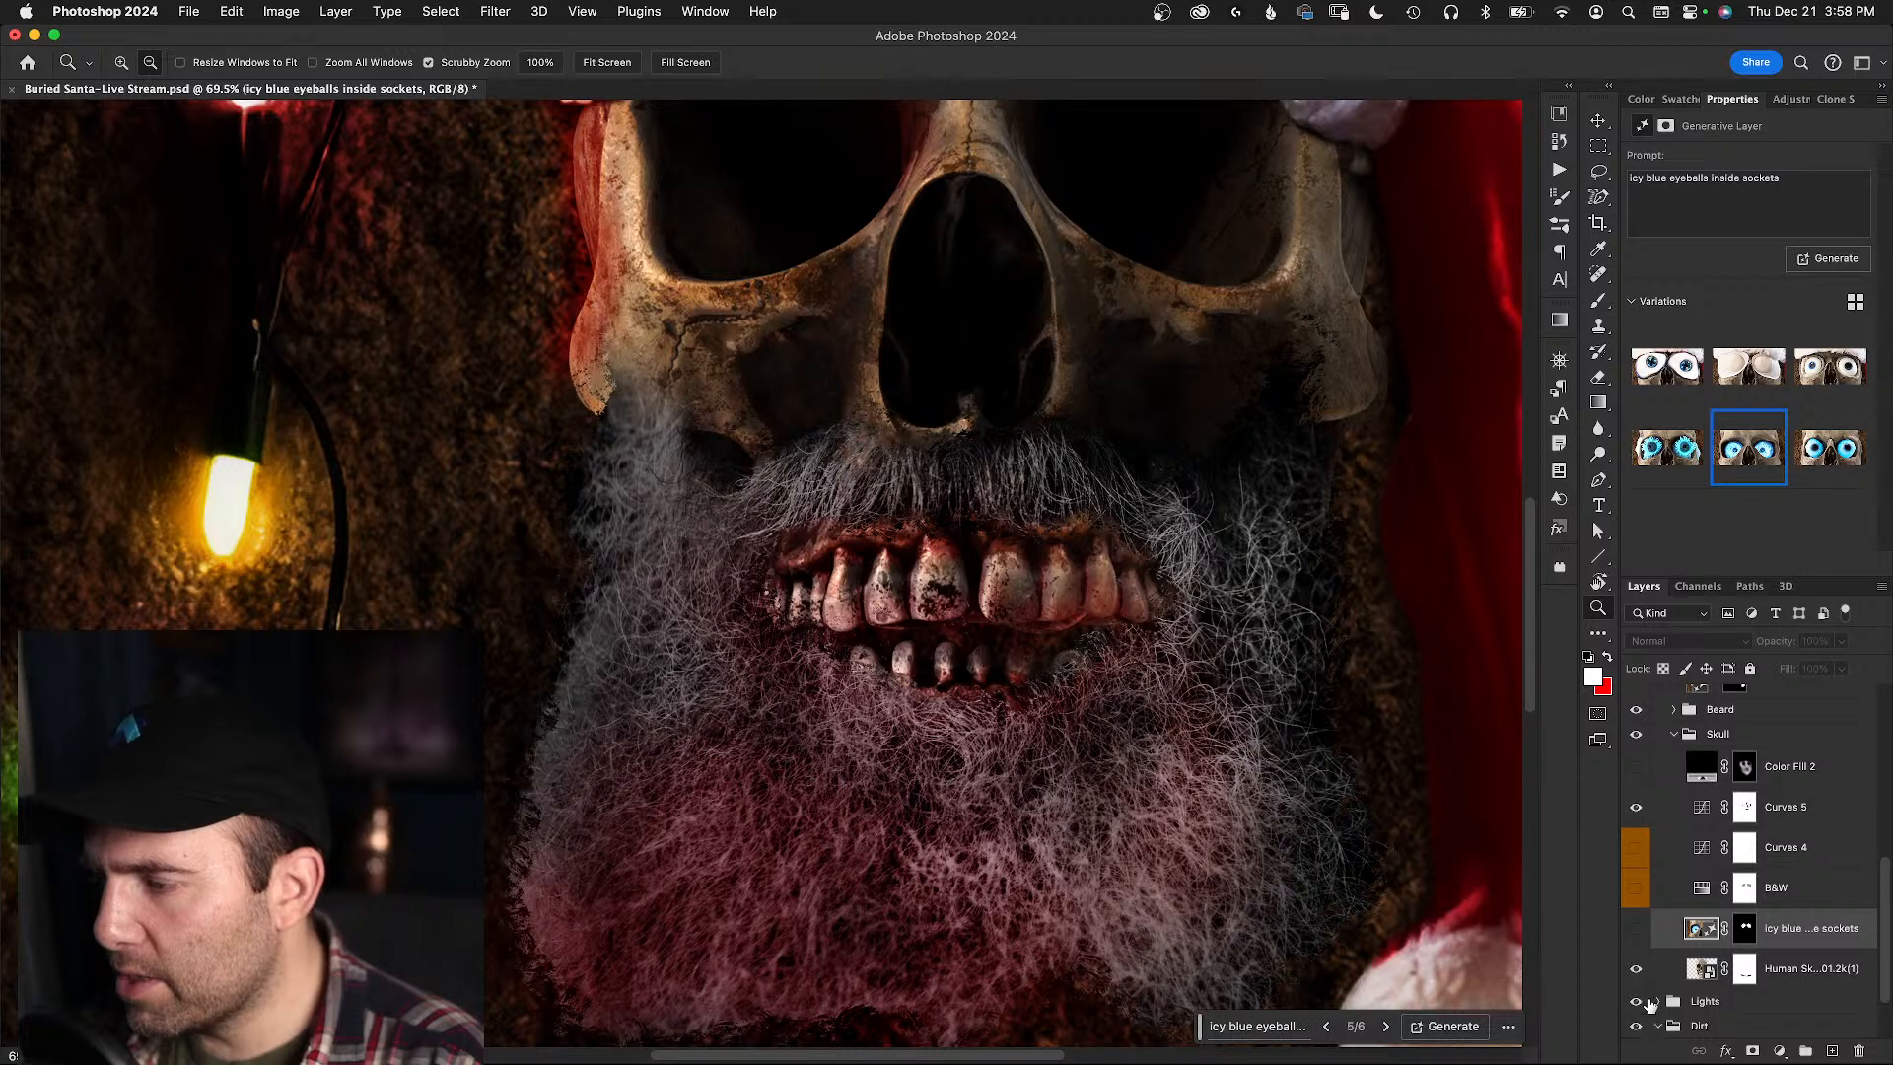
scroll(1662, 945, down, 2)
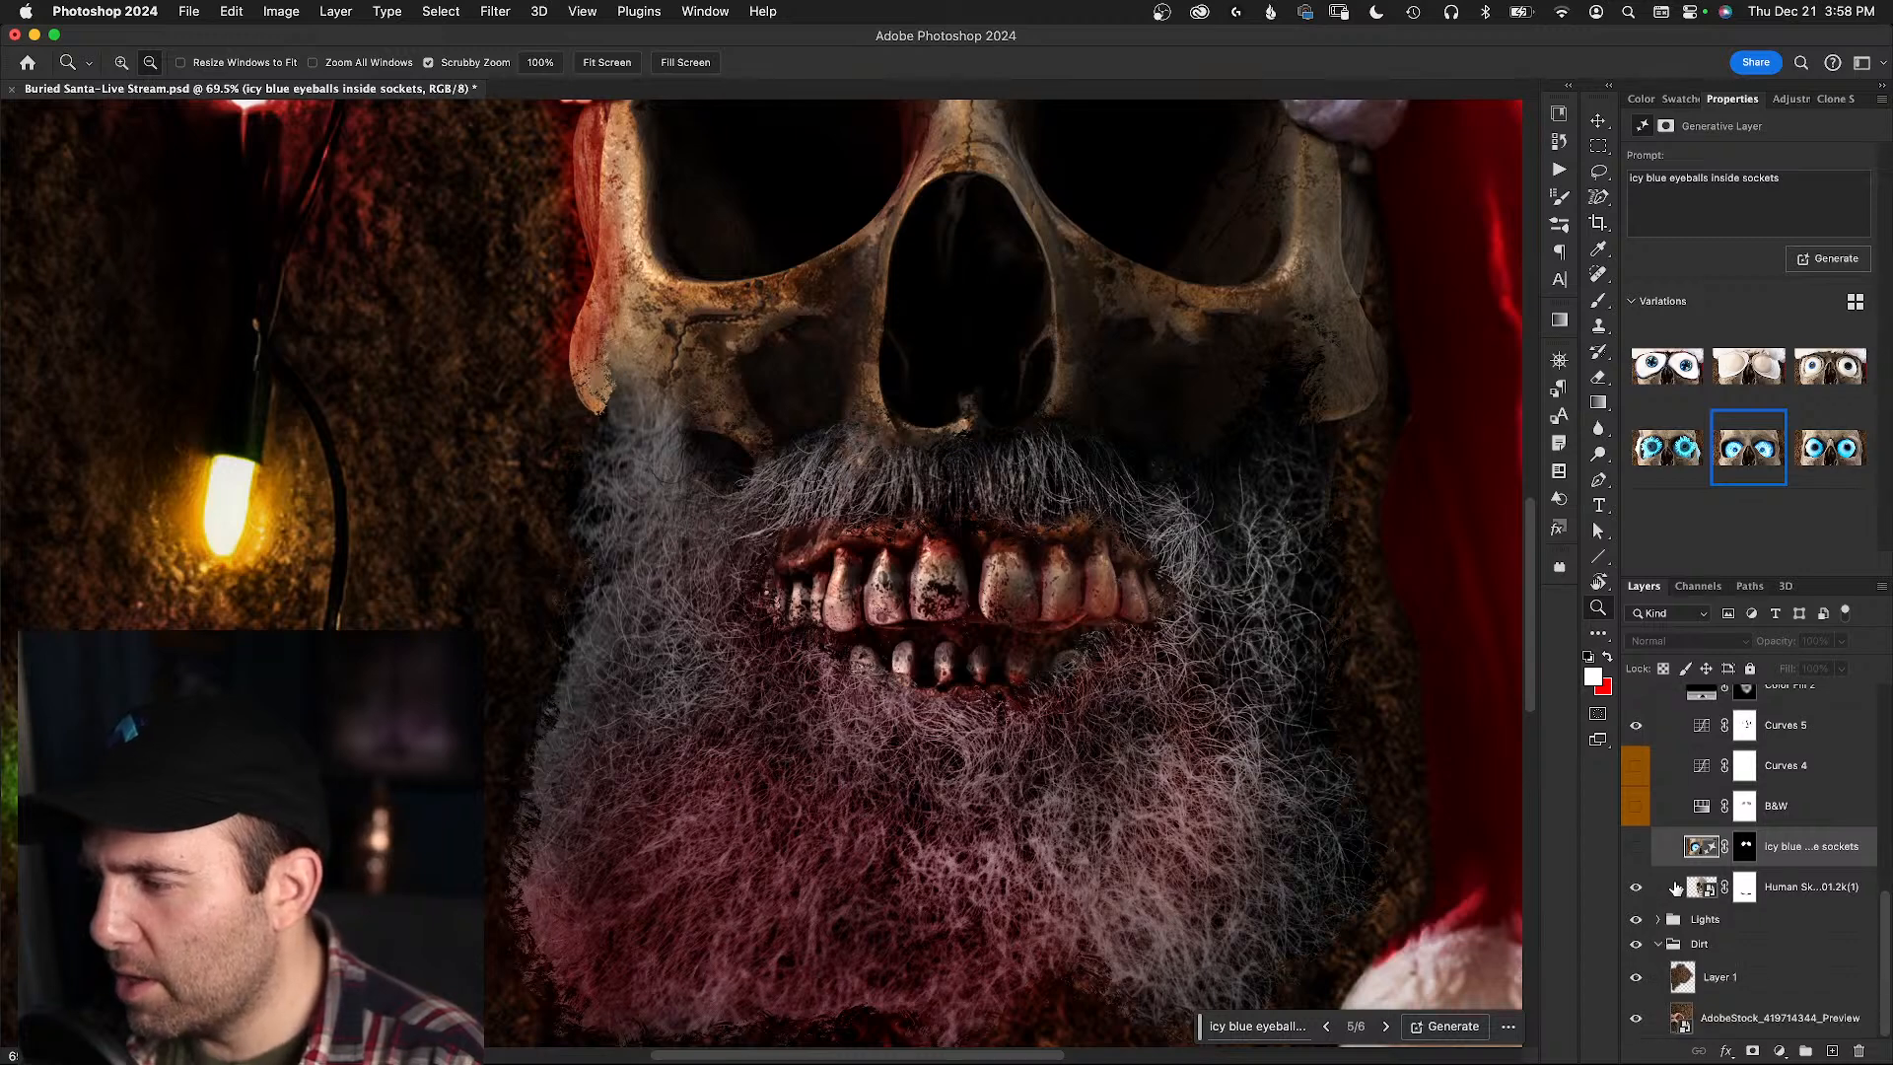
scroll(1667, 815, up, 4)
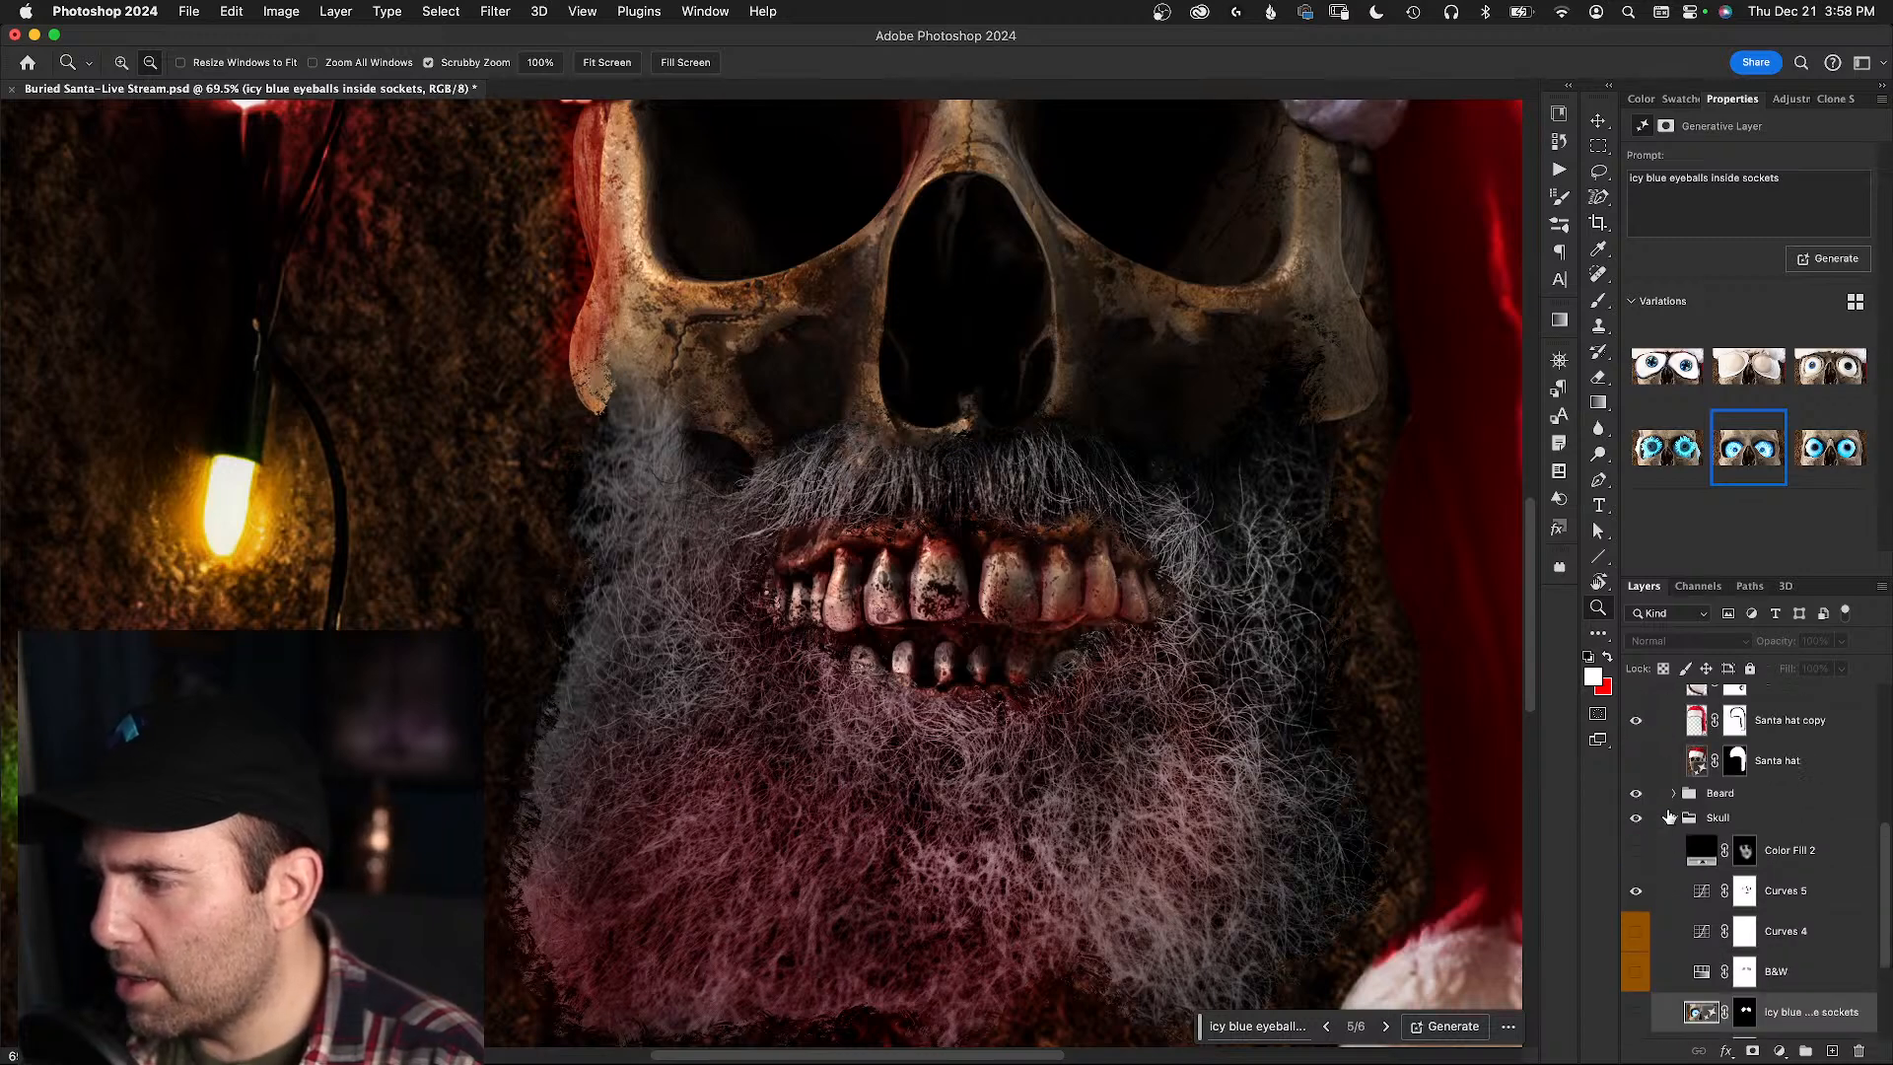
click(1636, 851)
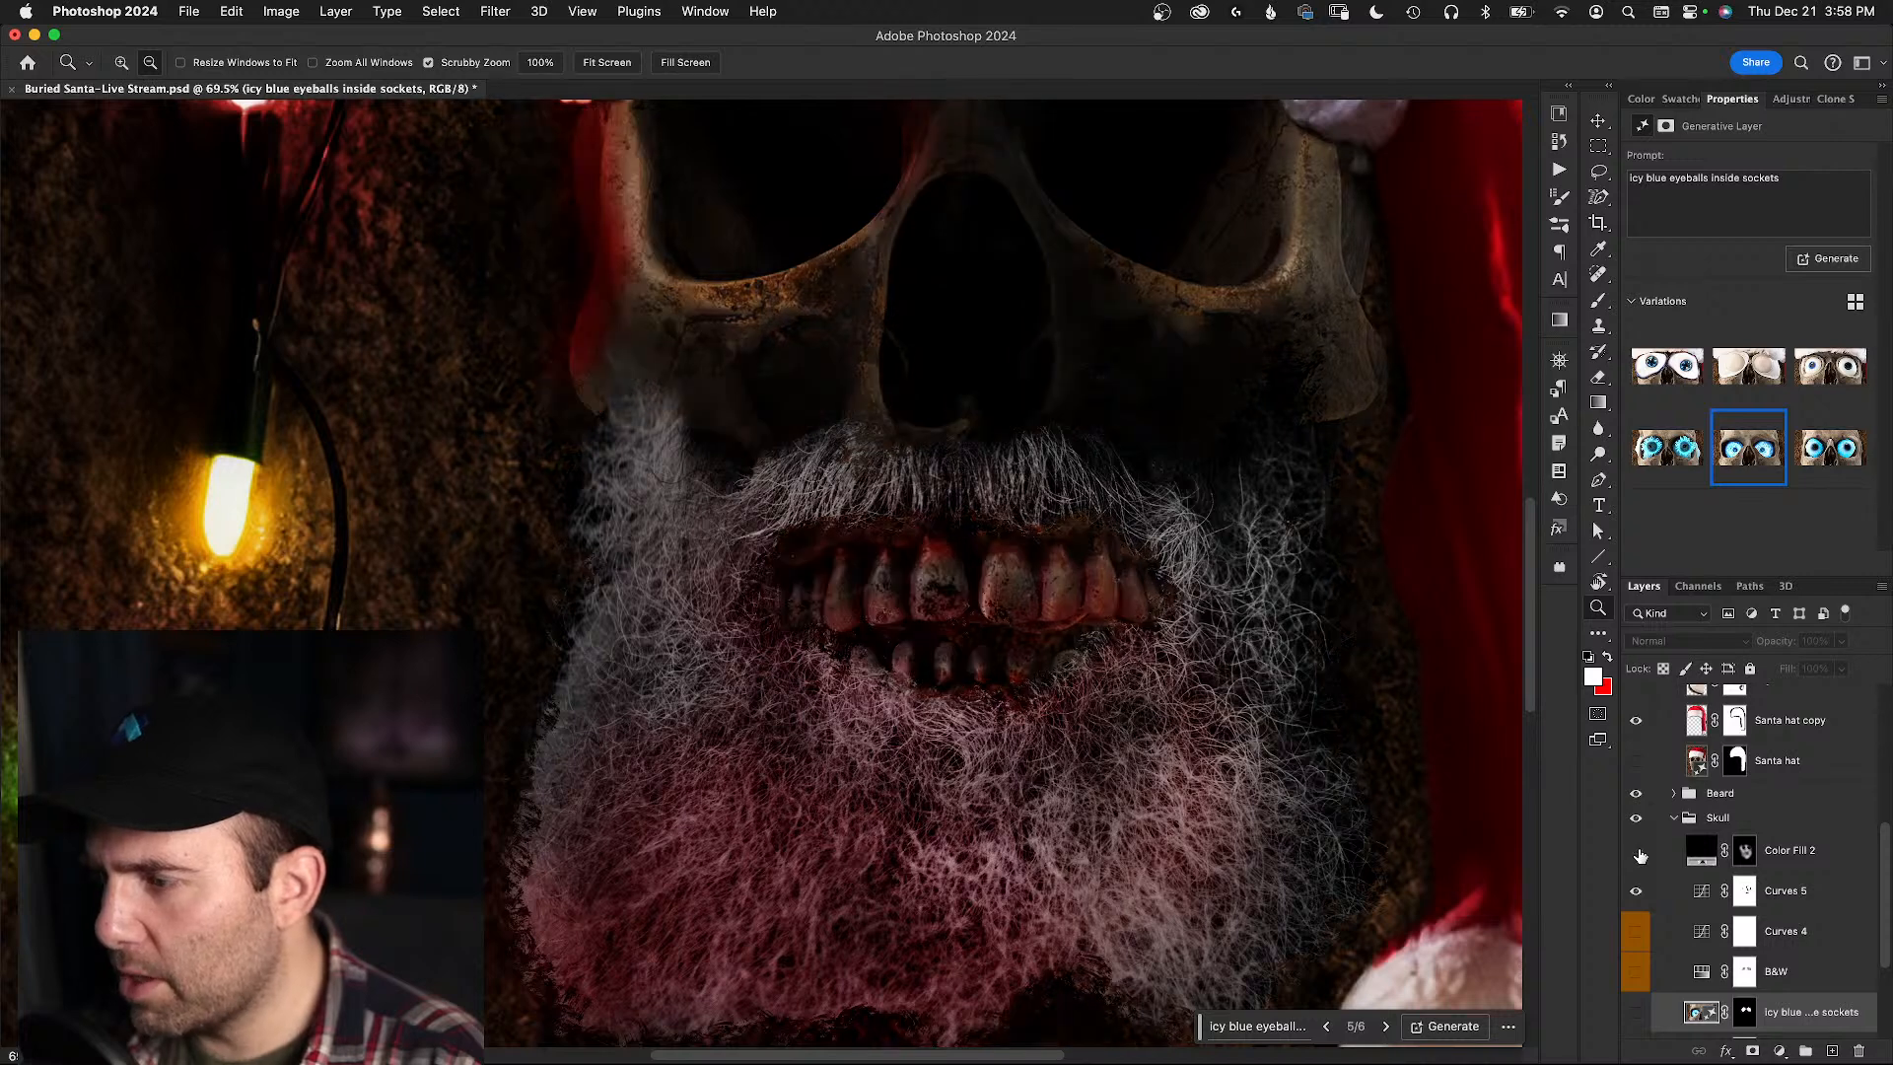
click(1638, 853)
- Add a black Solid Color fill layer above Layer 1 in the Dirt group and invert its mask to black
scroll(1683, 846, down, 3)
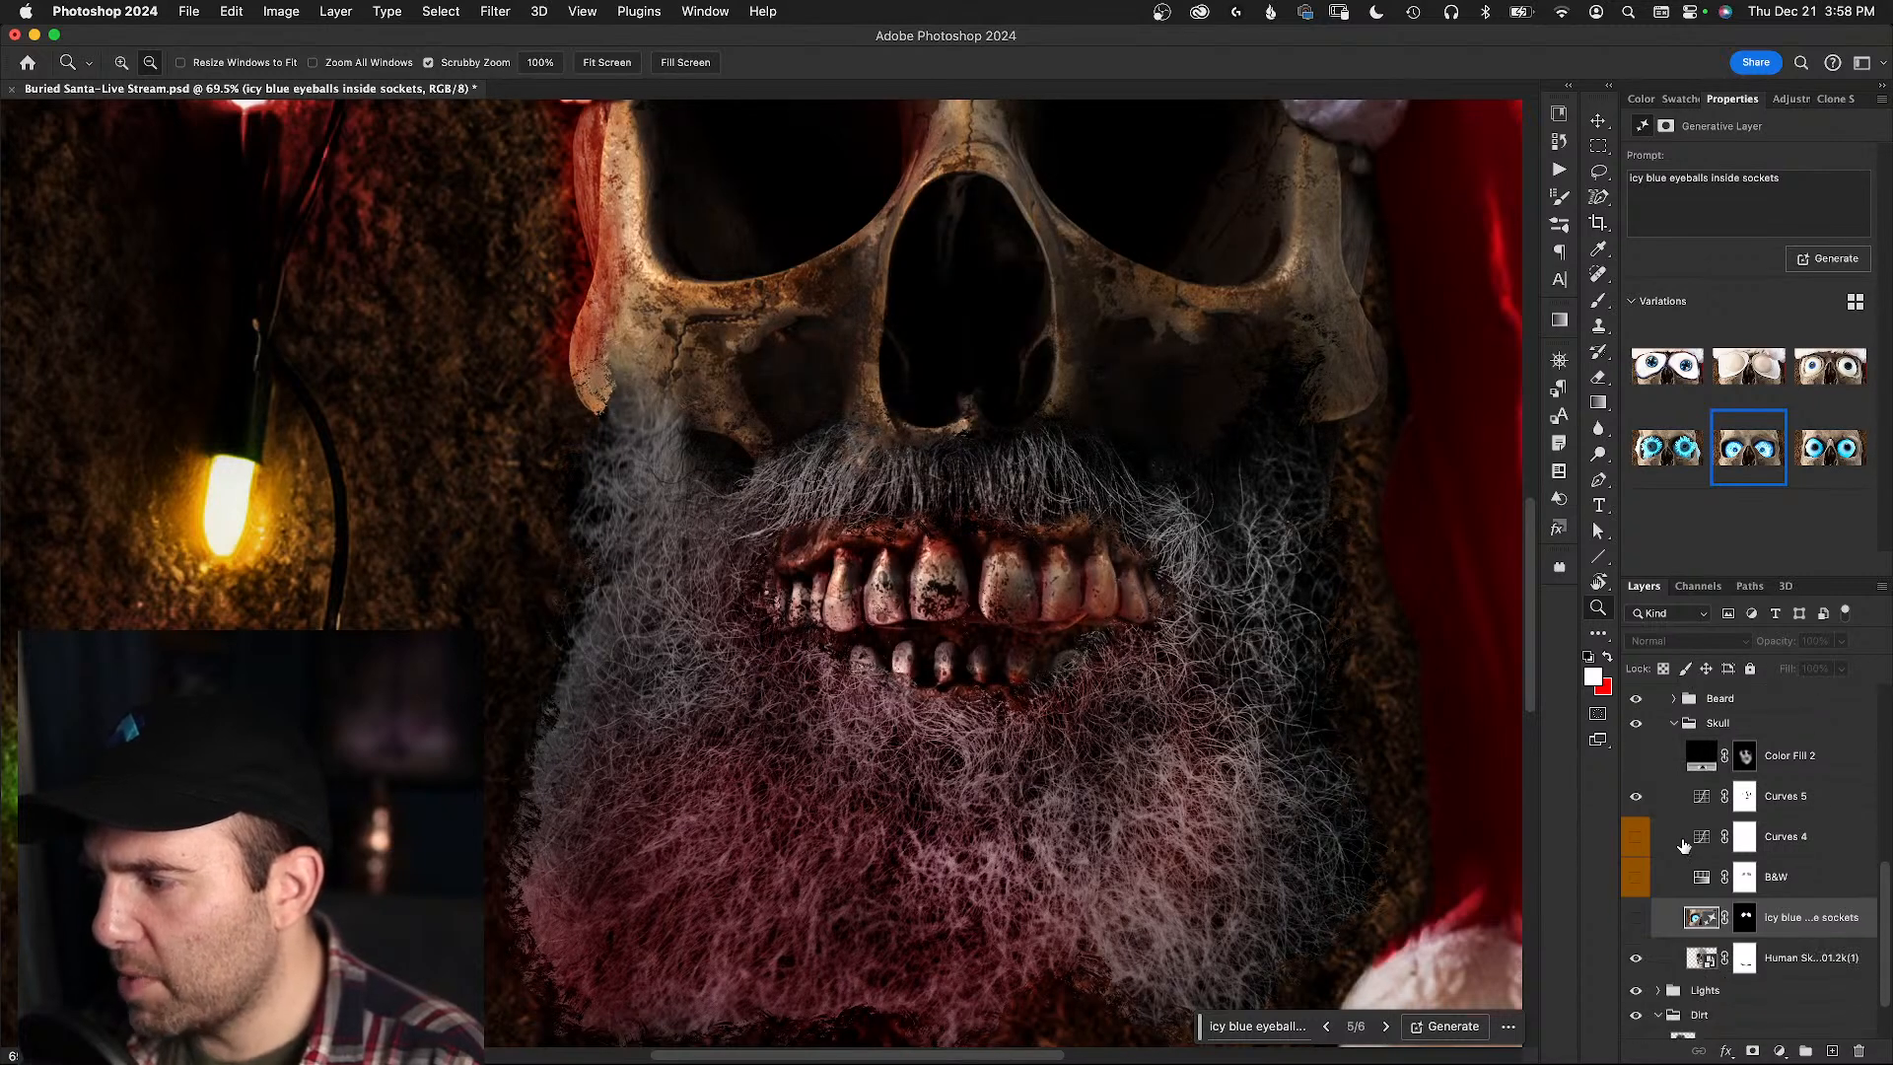
click(1685, 999)
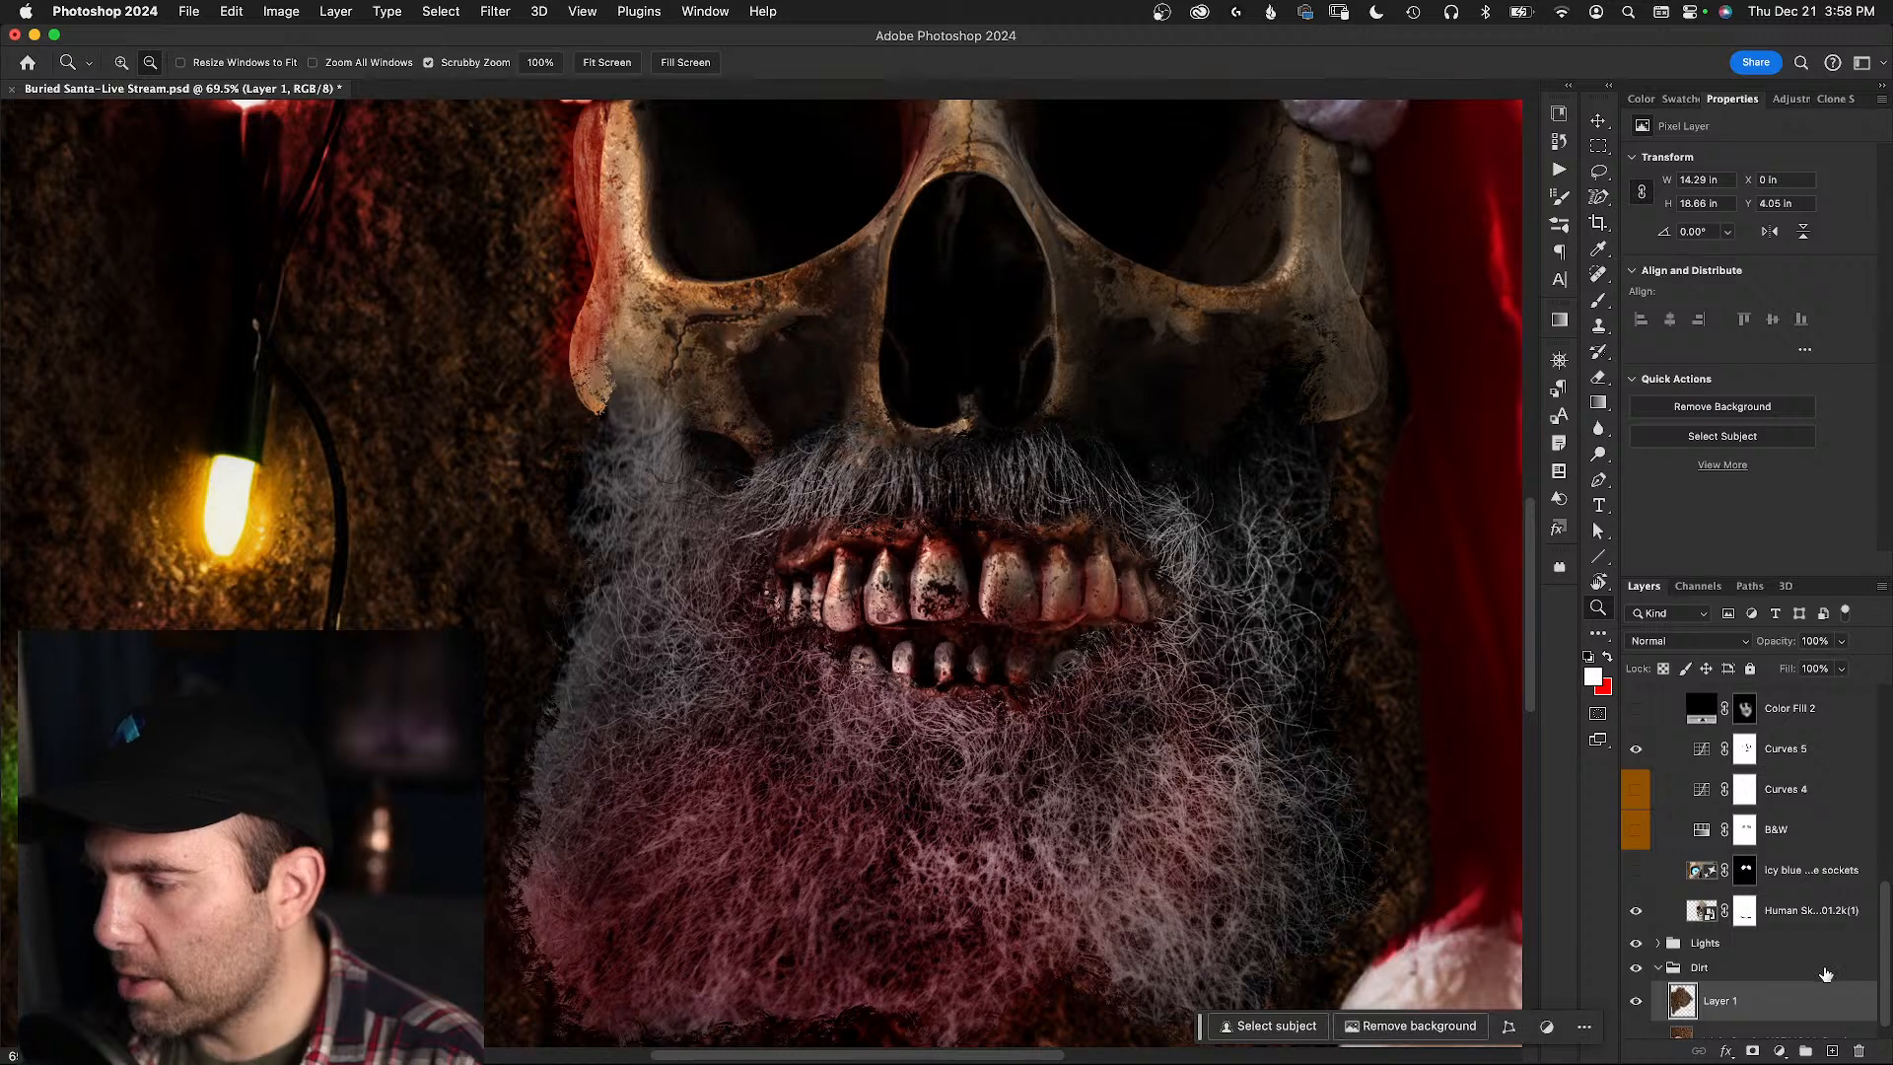
scroll(1825, 974, down, 1)
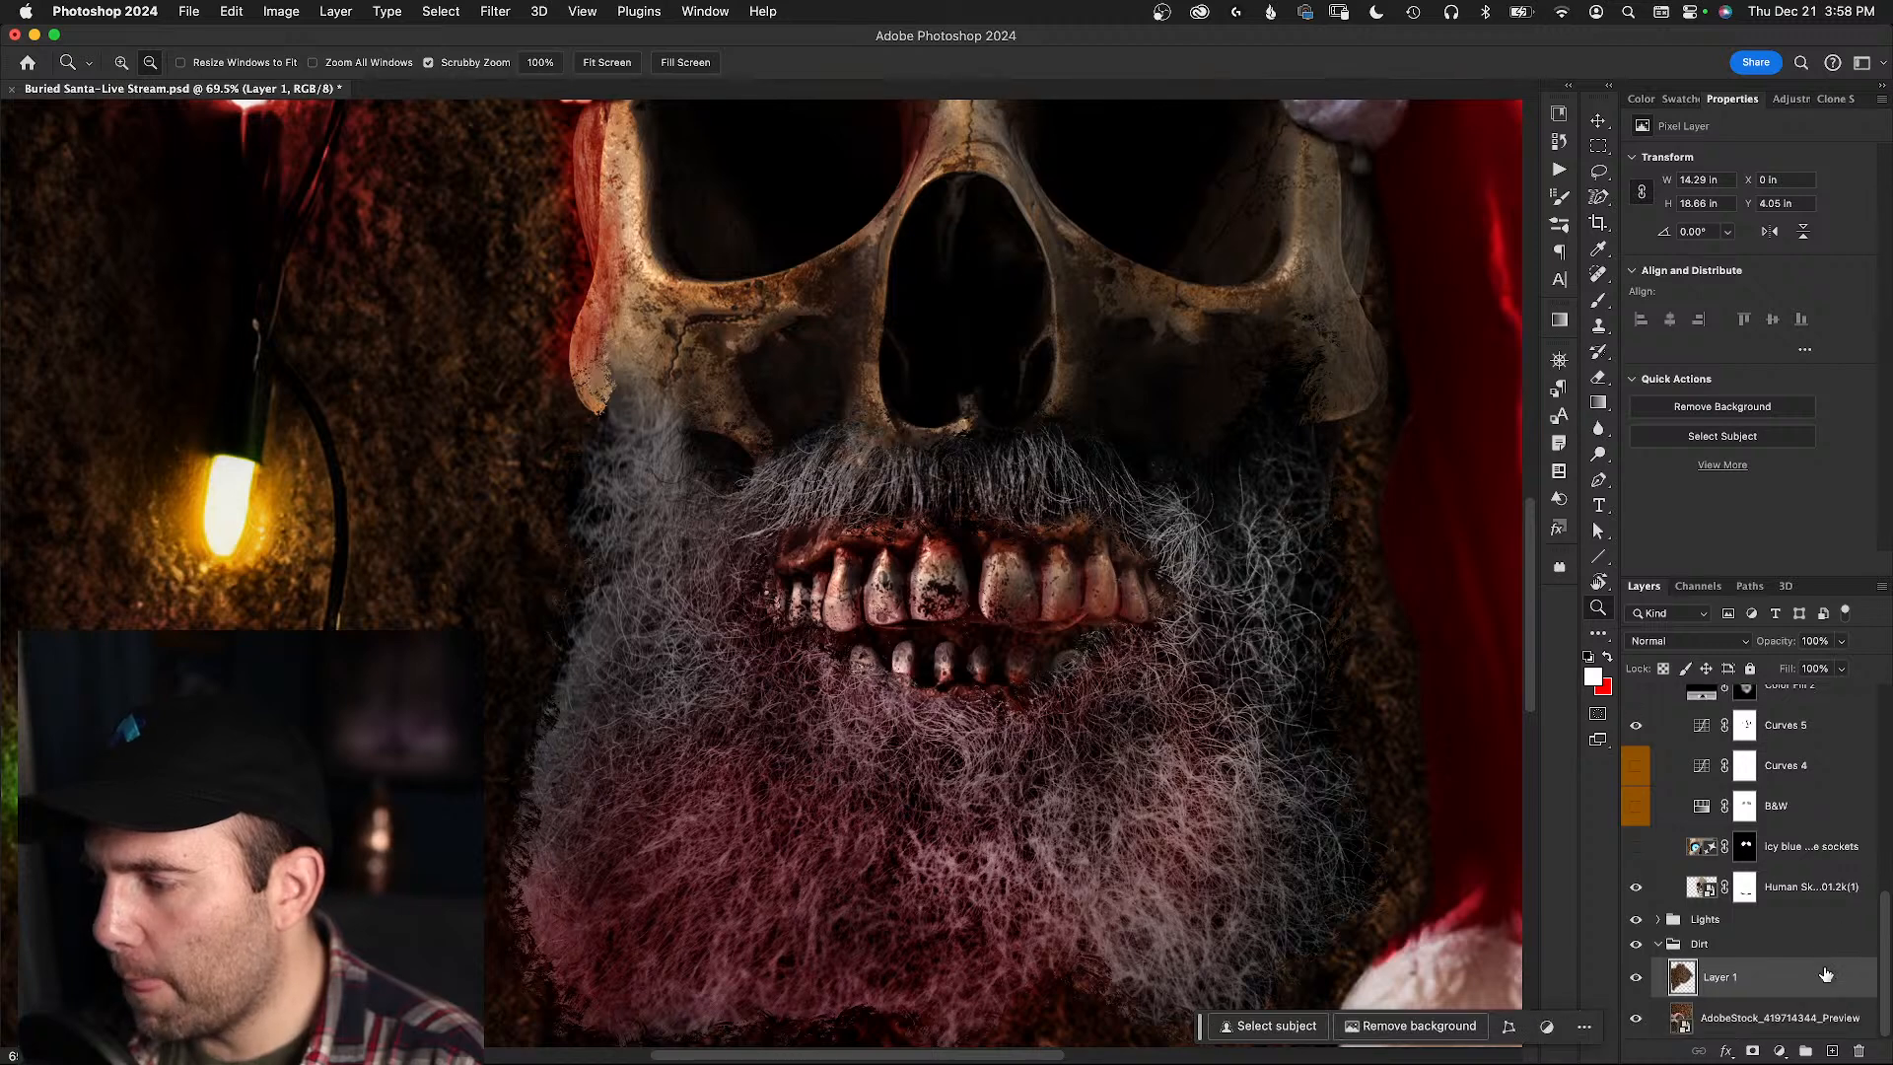
click(1780, 1051)
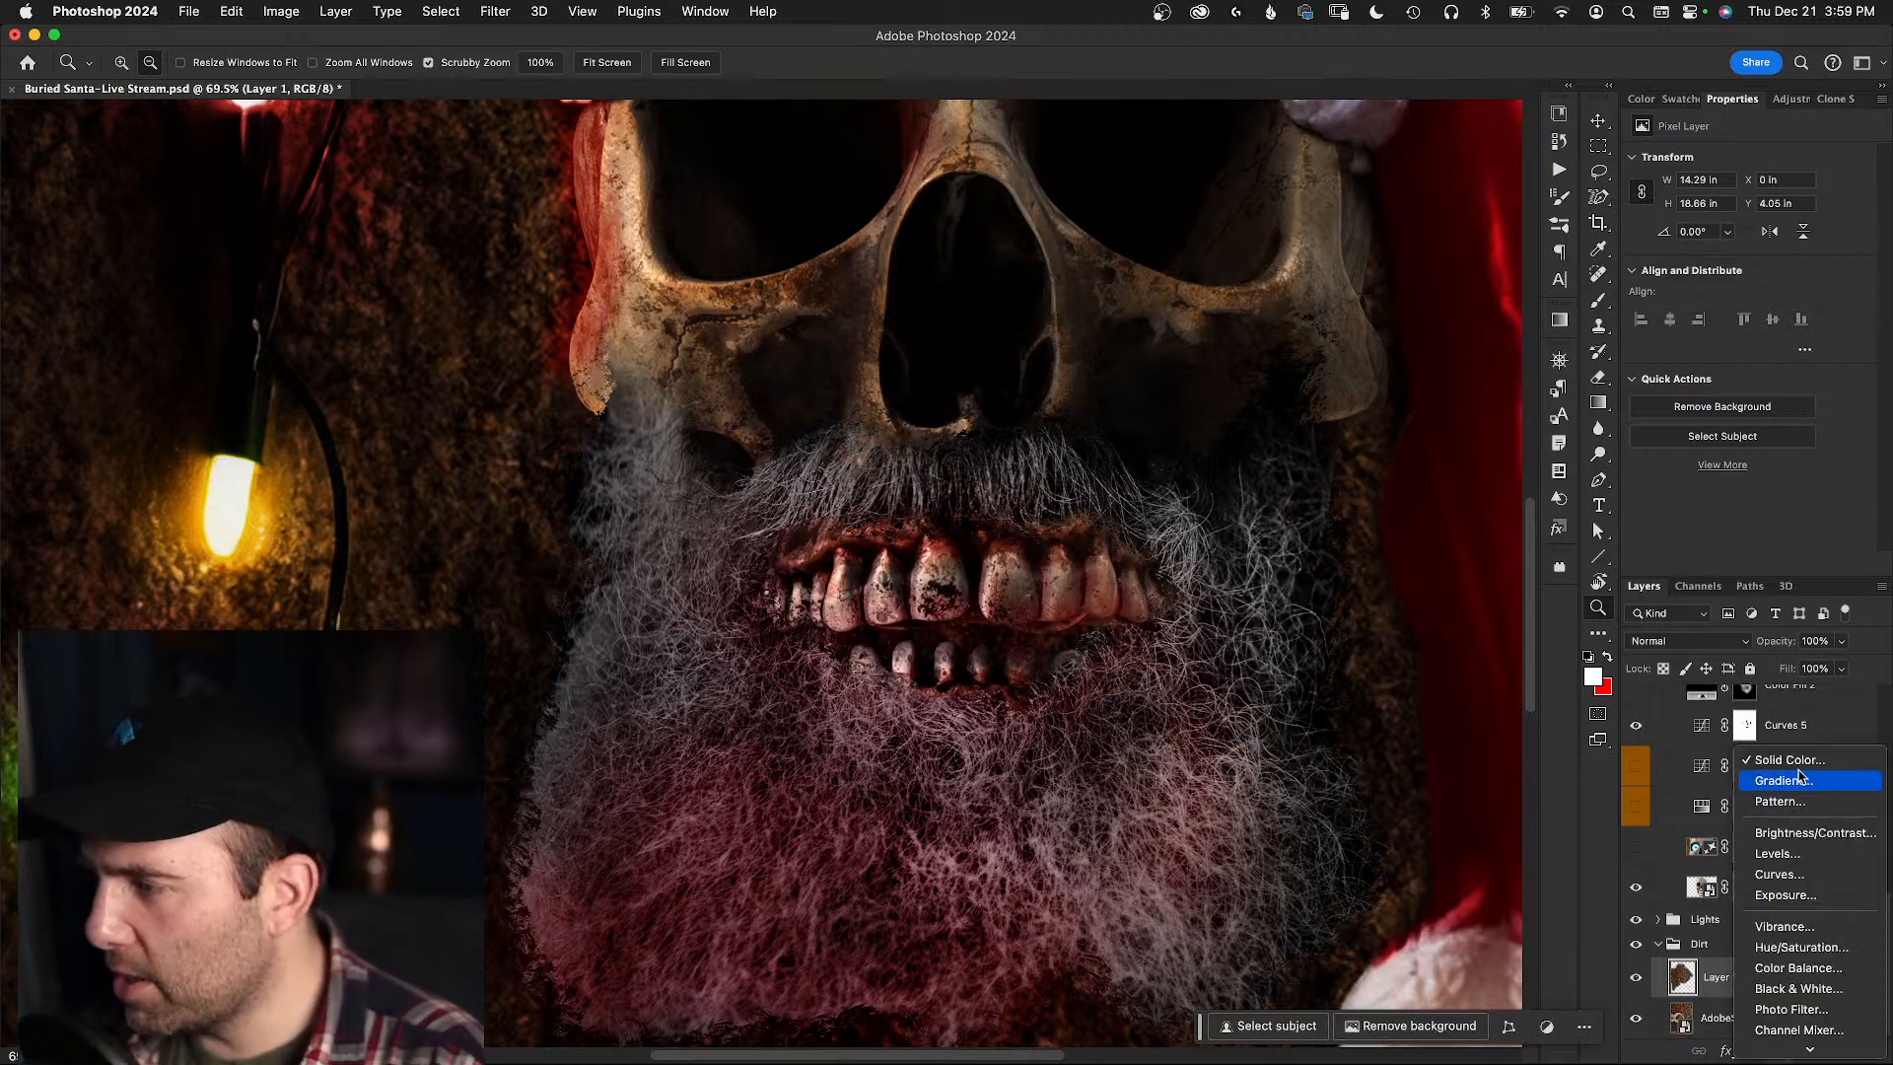
key(Escape)
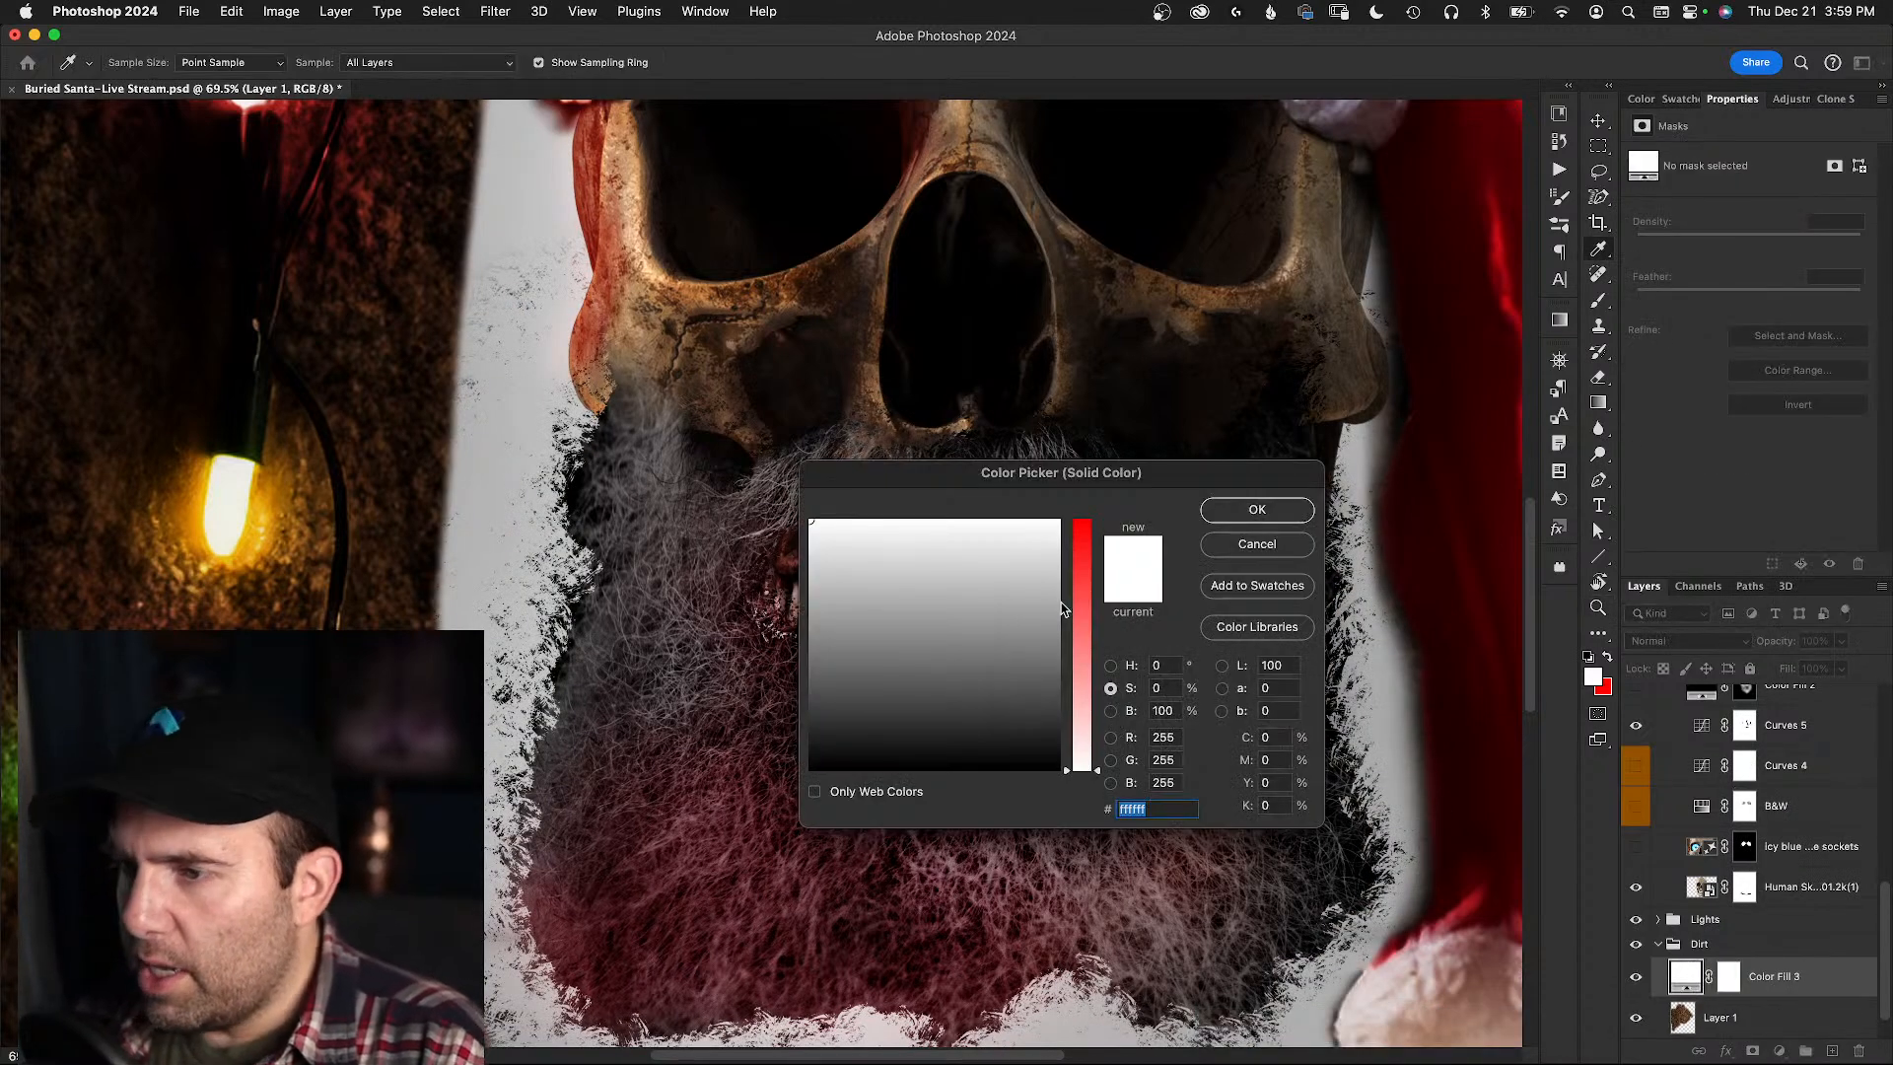
click(1008, 769)
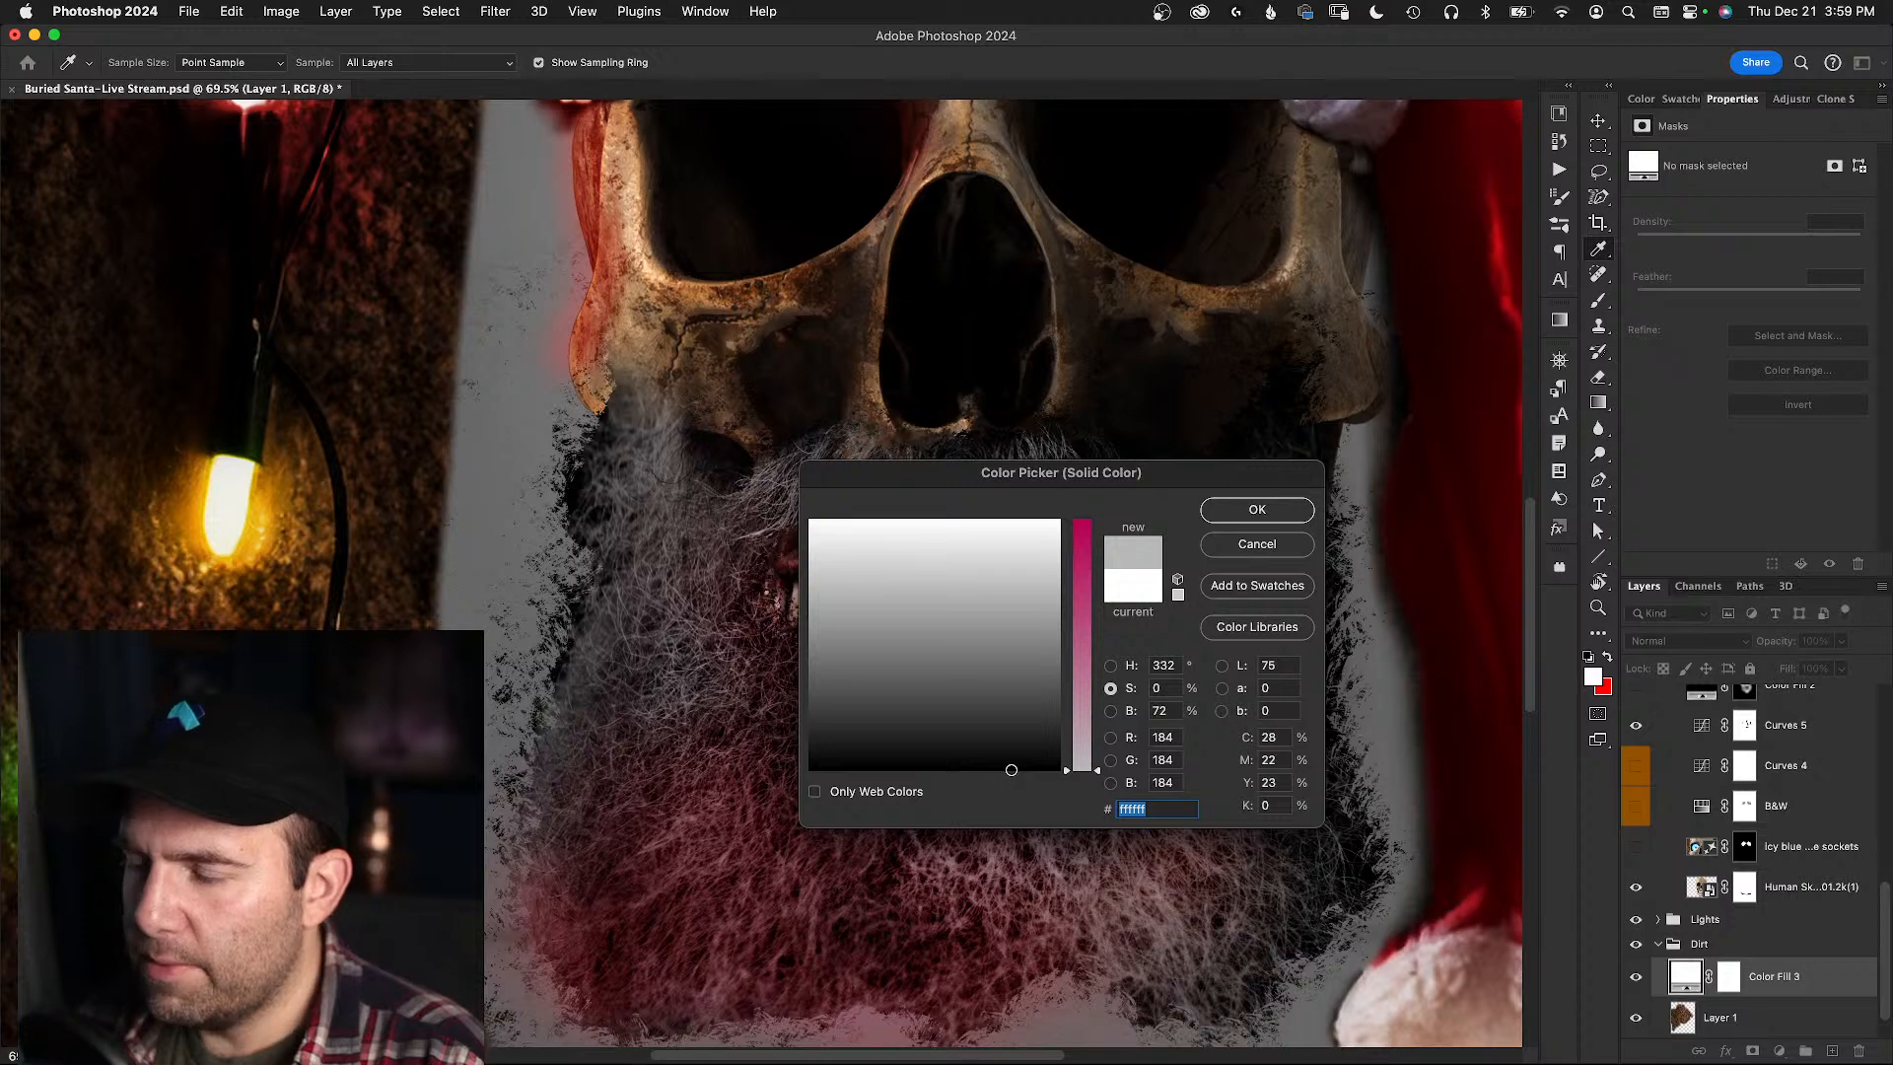
click(1272, 509)
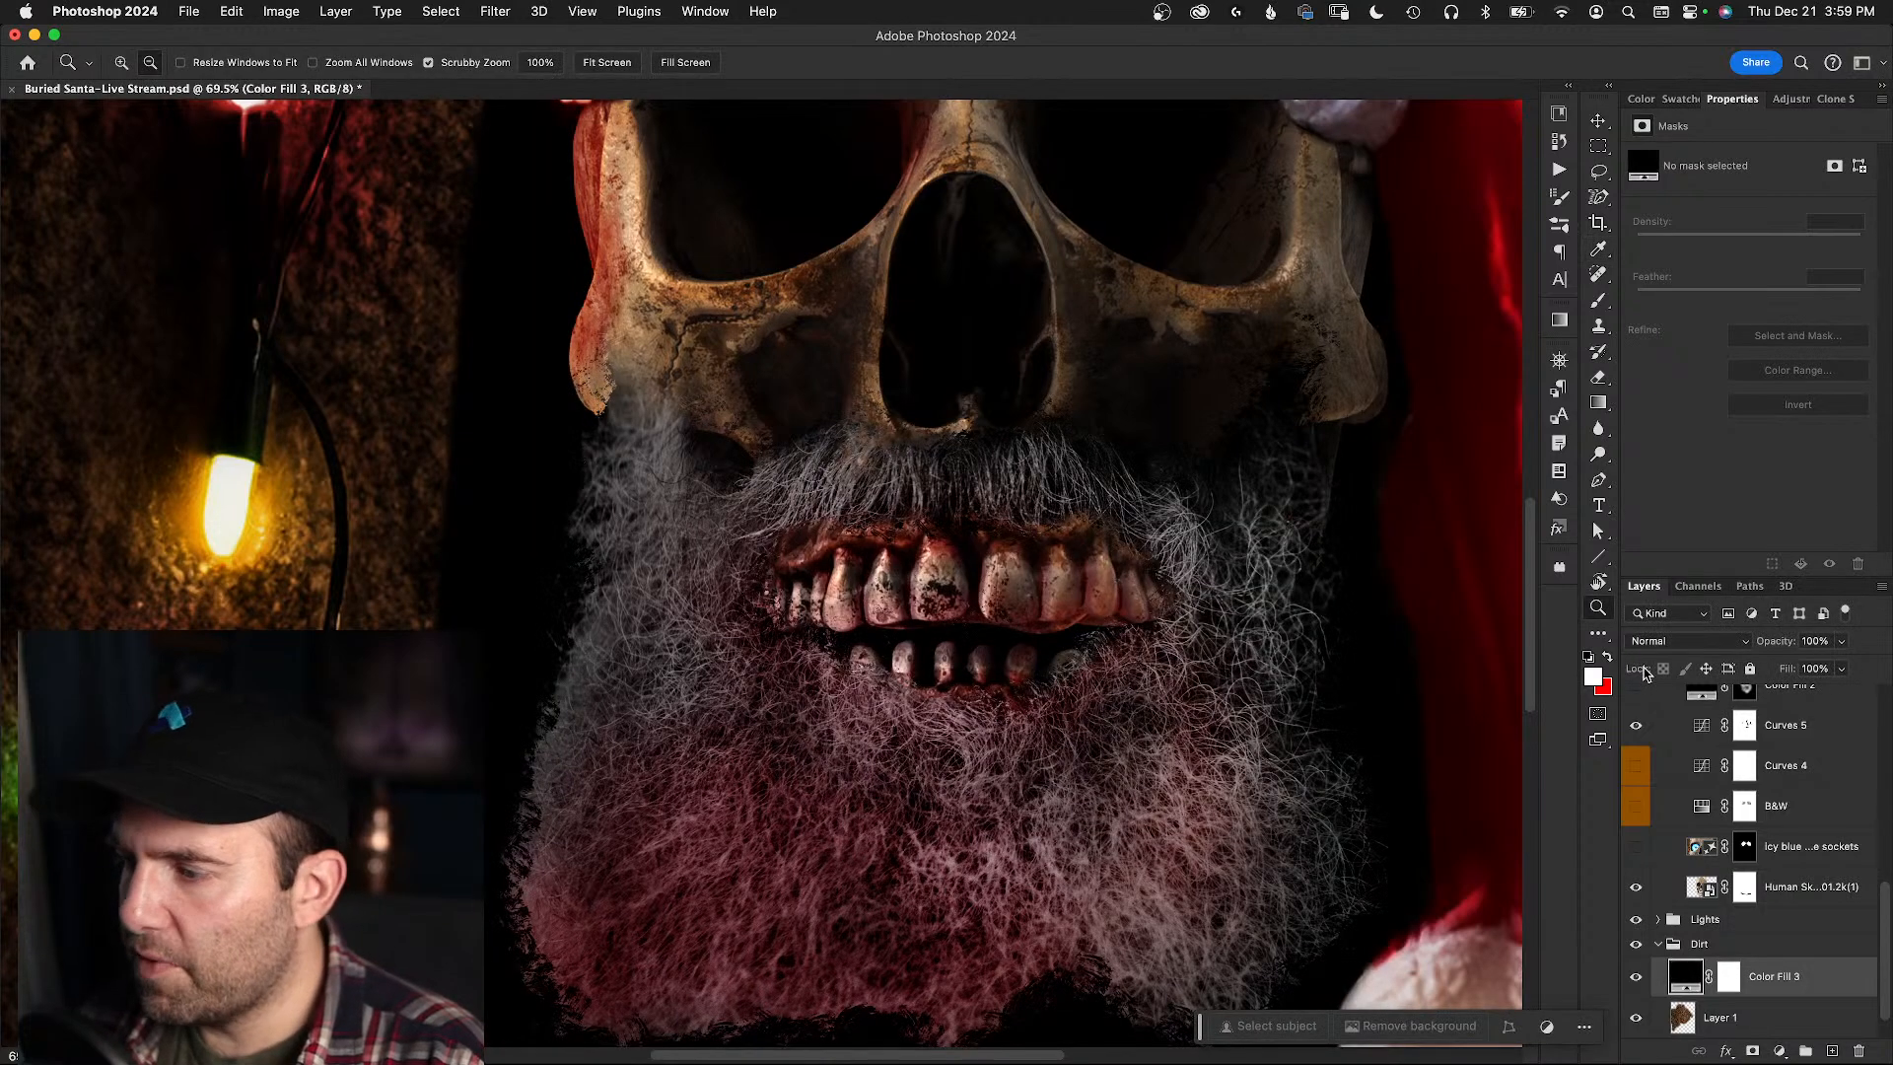
click(1739, 976)
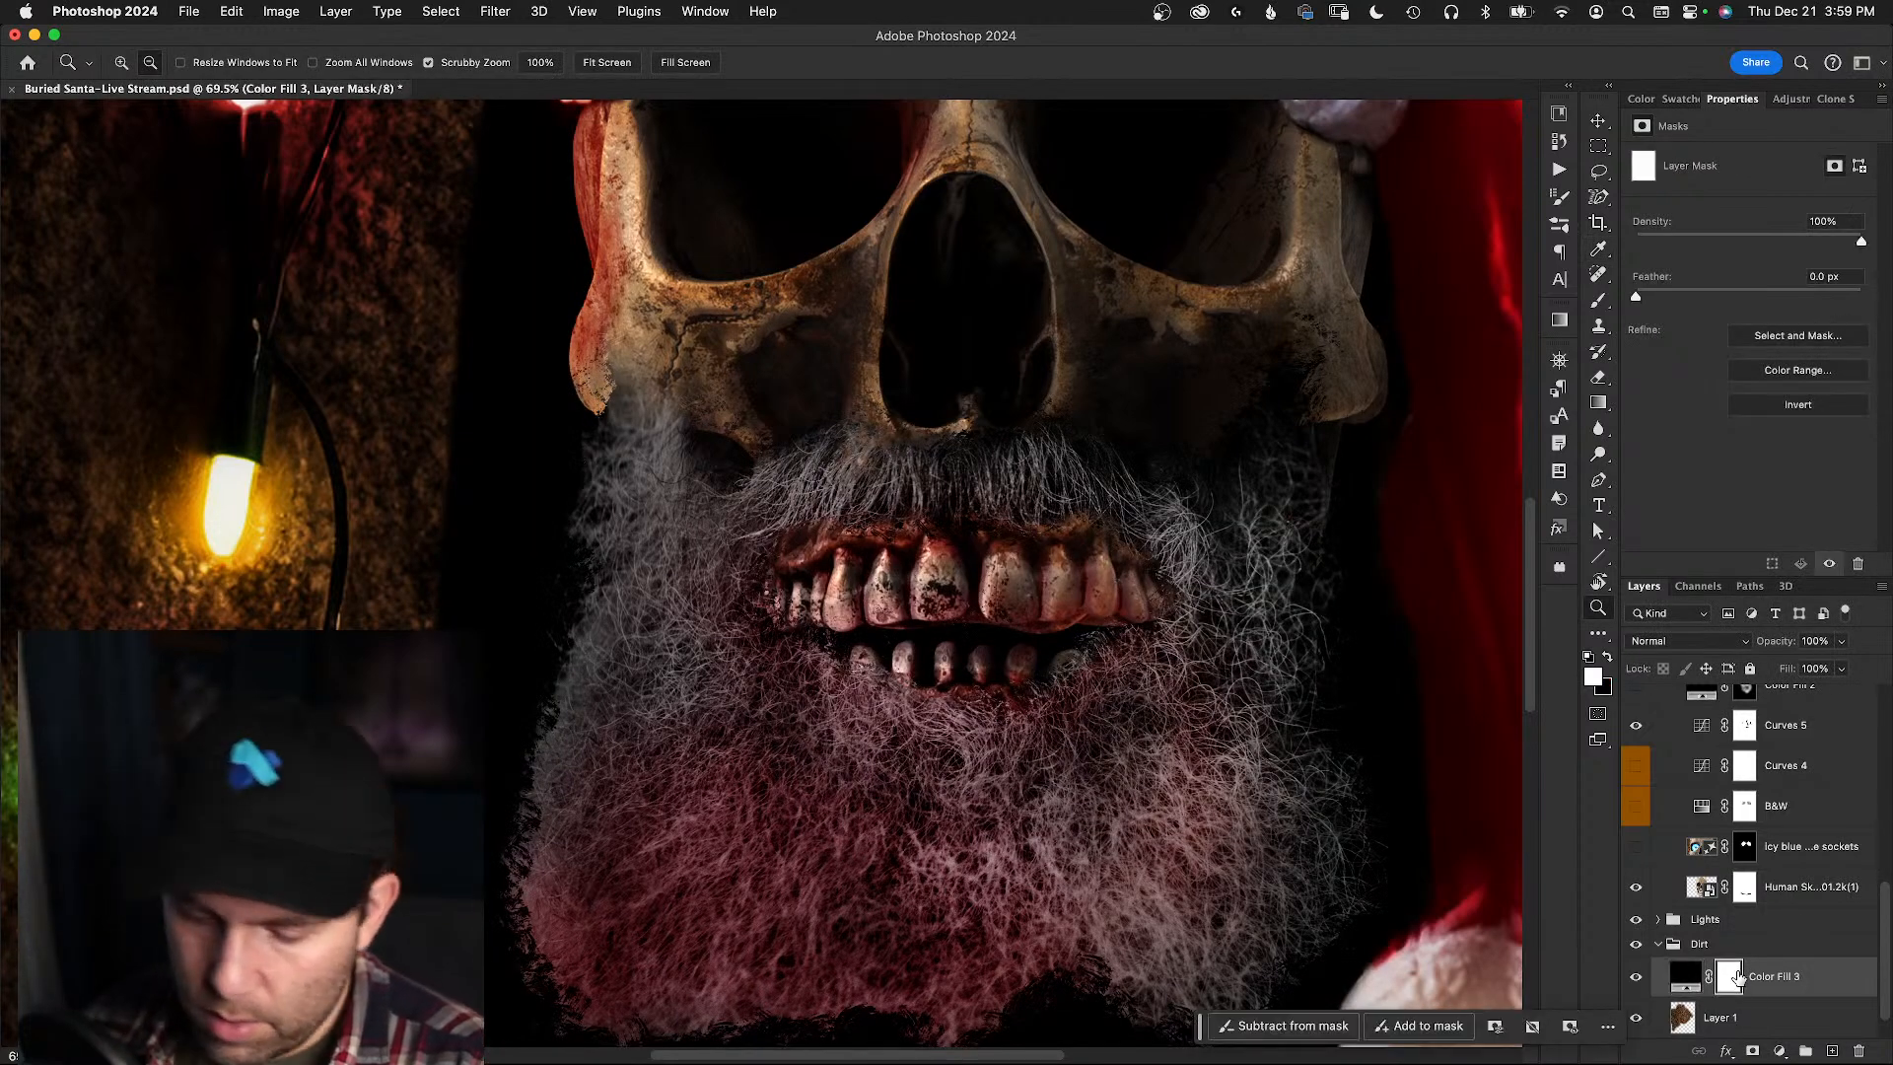
key(ctrl+i)
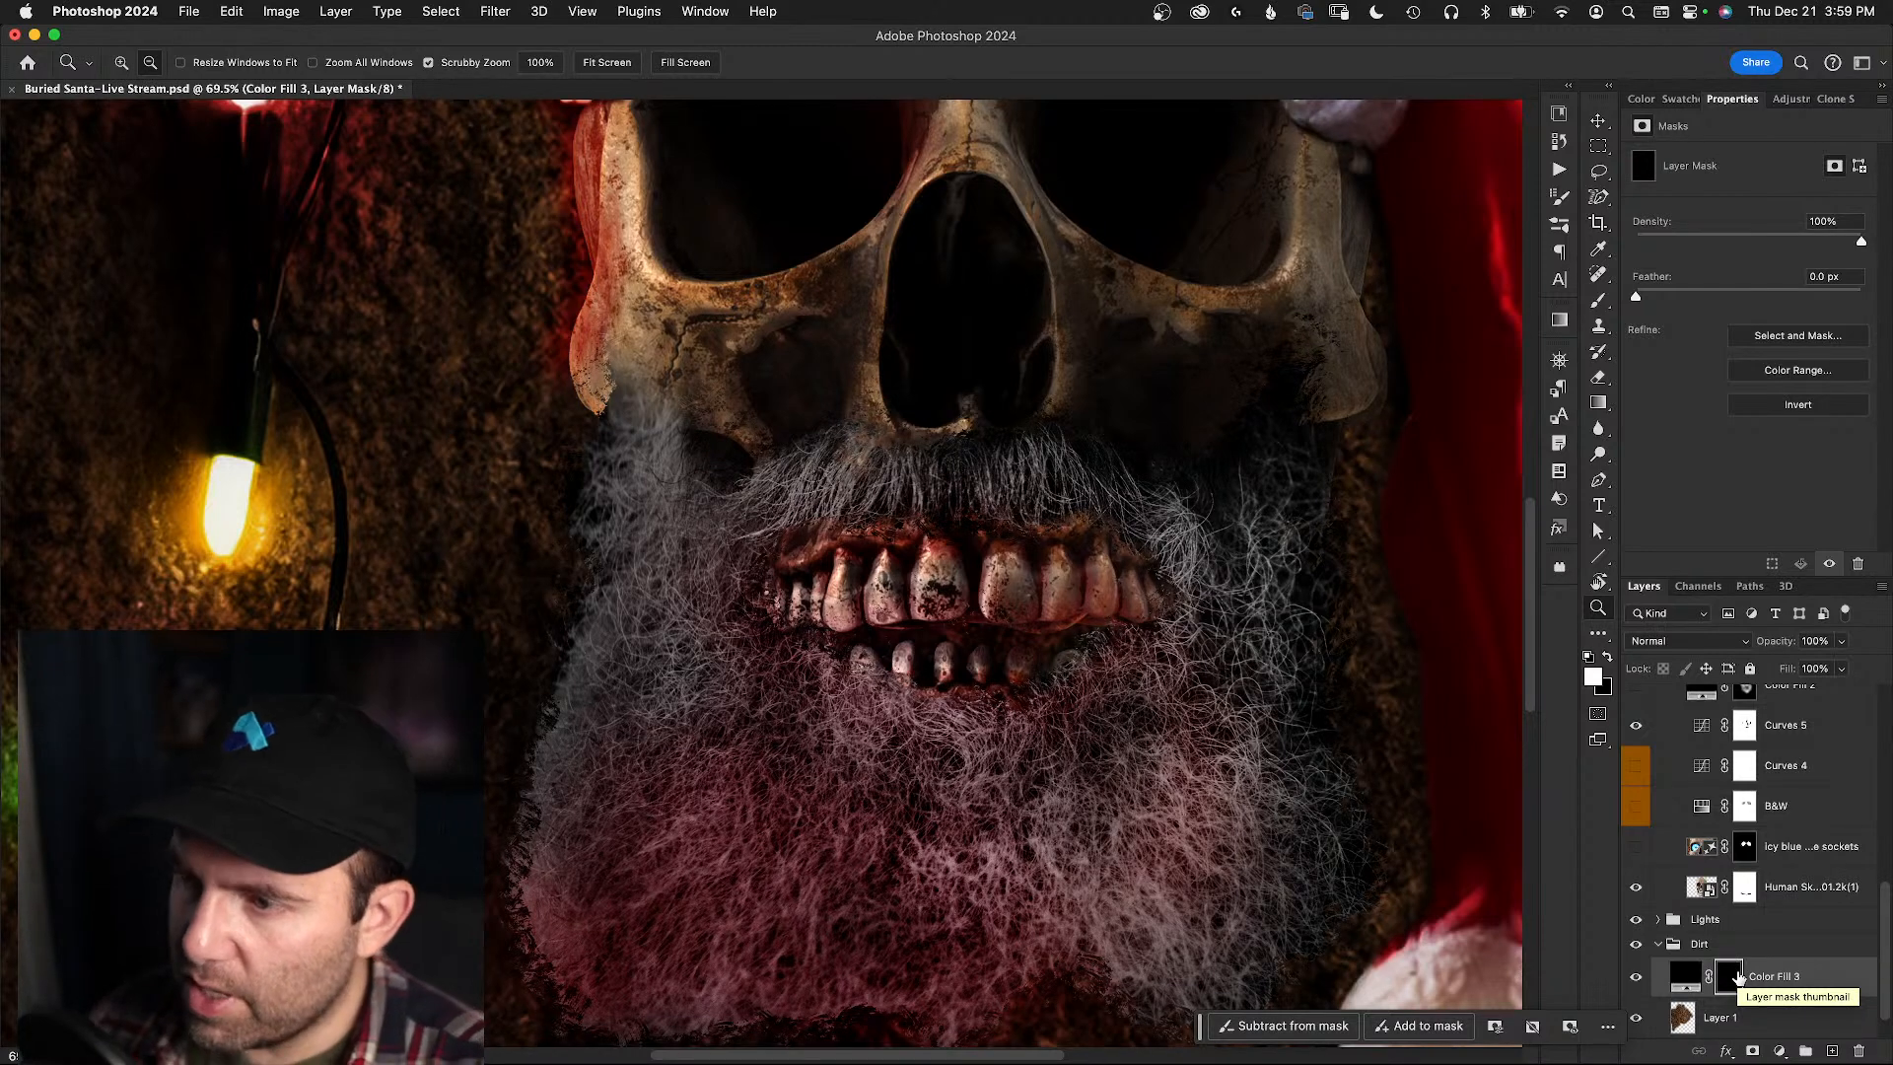
- Paint white on the Color Fill 3 mask over the gap between the teeth to darken the dirt behind them
key(b)
mouse_move(955, 636)
mouse_down()
mouse_move(1095, 626)
mouse_move(942, 637)
mouse_move(1027, 627)
mouse_move(1007, 607)
mouse_move(904, 664)
mouse_move(984, 611)
mouse_move(937, 629)
mouse_move(944, 565)
mouse_move(891, 567)
mouse_move(1036, 587)
mouse_move(1035, 677)
mouse_move(878, 681)
mouse_move(1000, 584)
mouse_move(982, 586)
mouse_move(1002, 590)
mouse_move(891, 602)
mouse_up()
key(z)
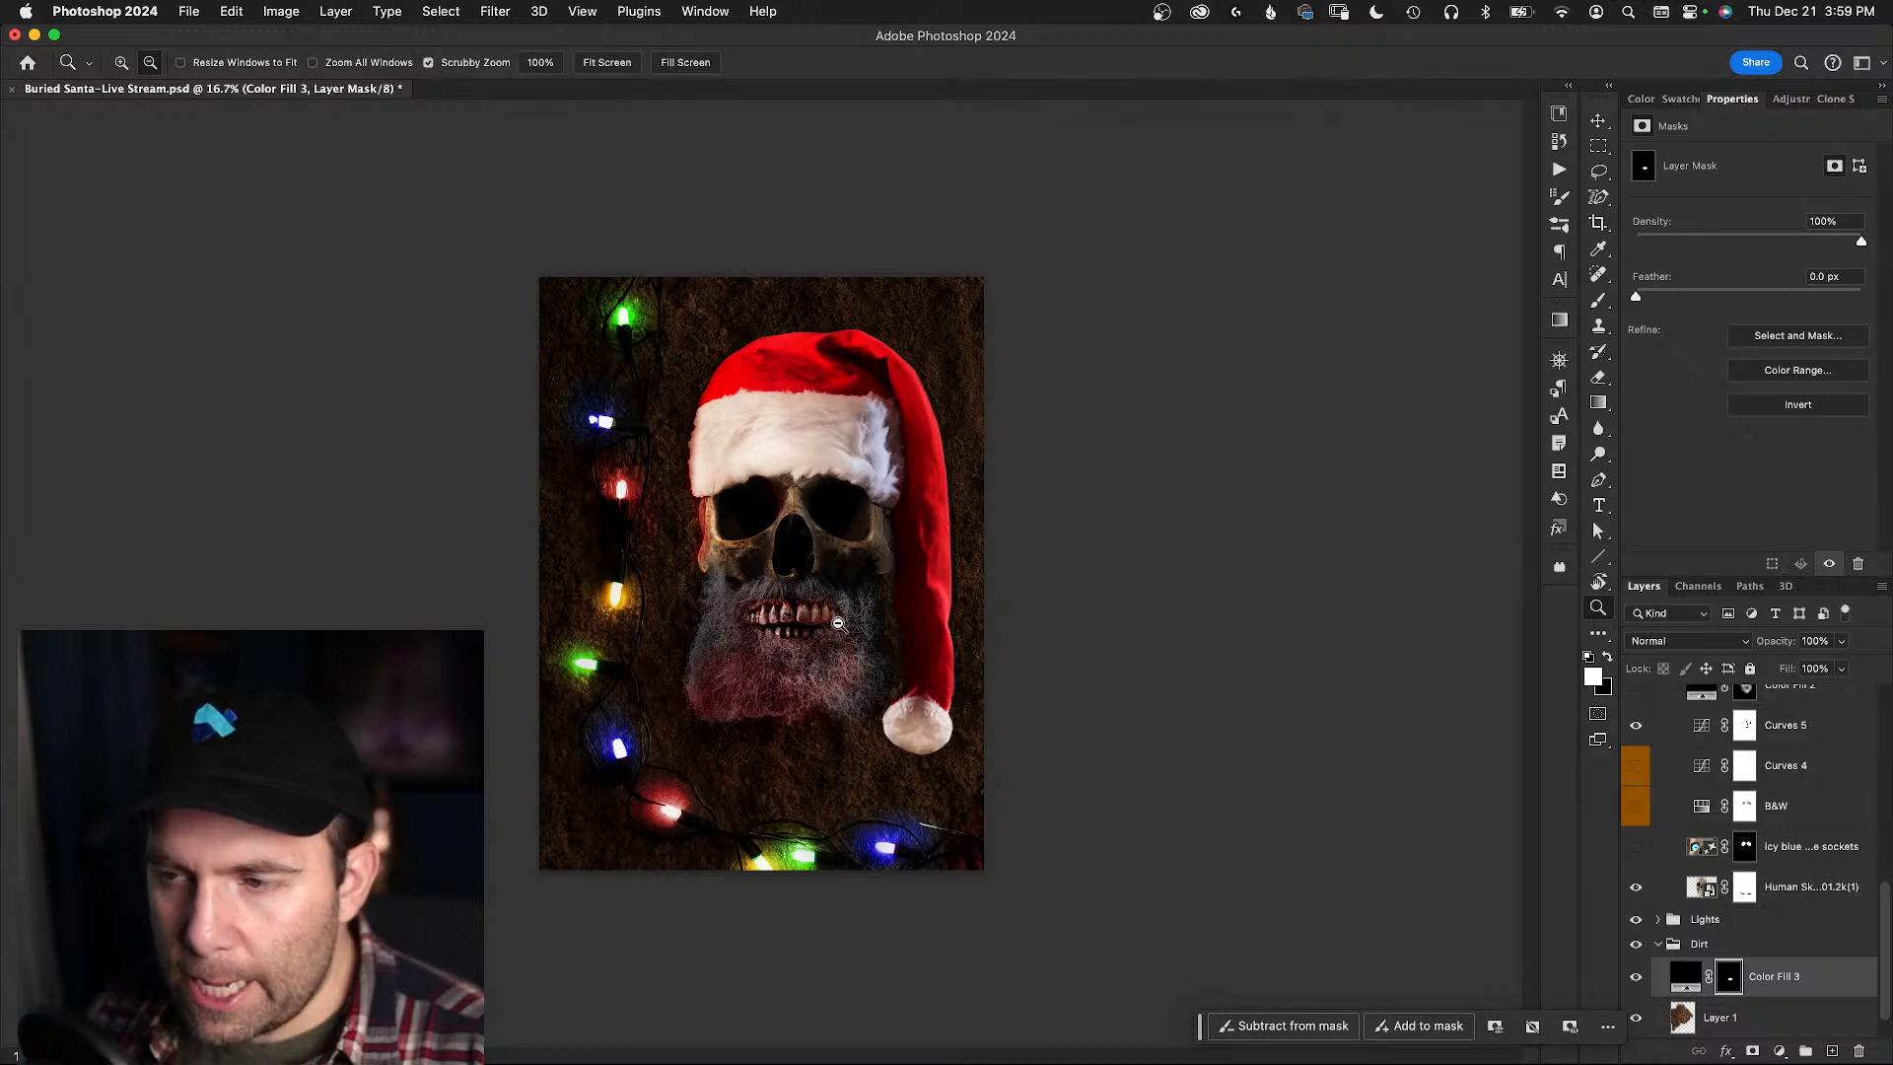
drag(785, 627, 829, 612)
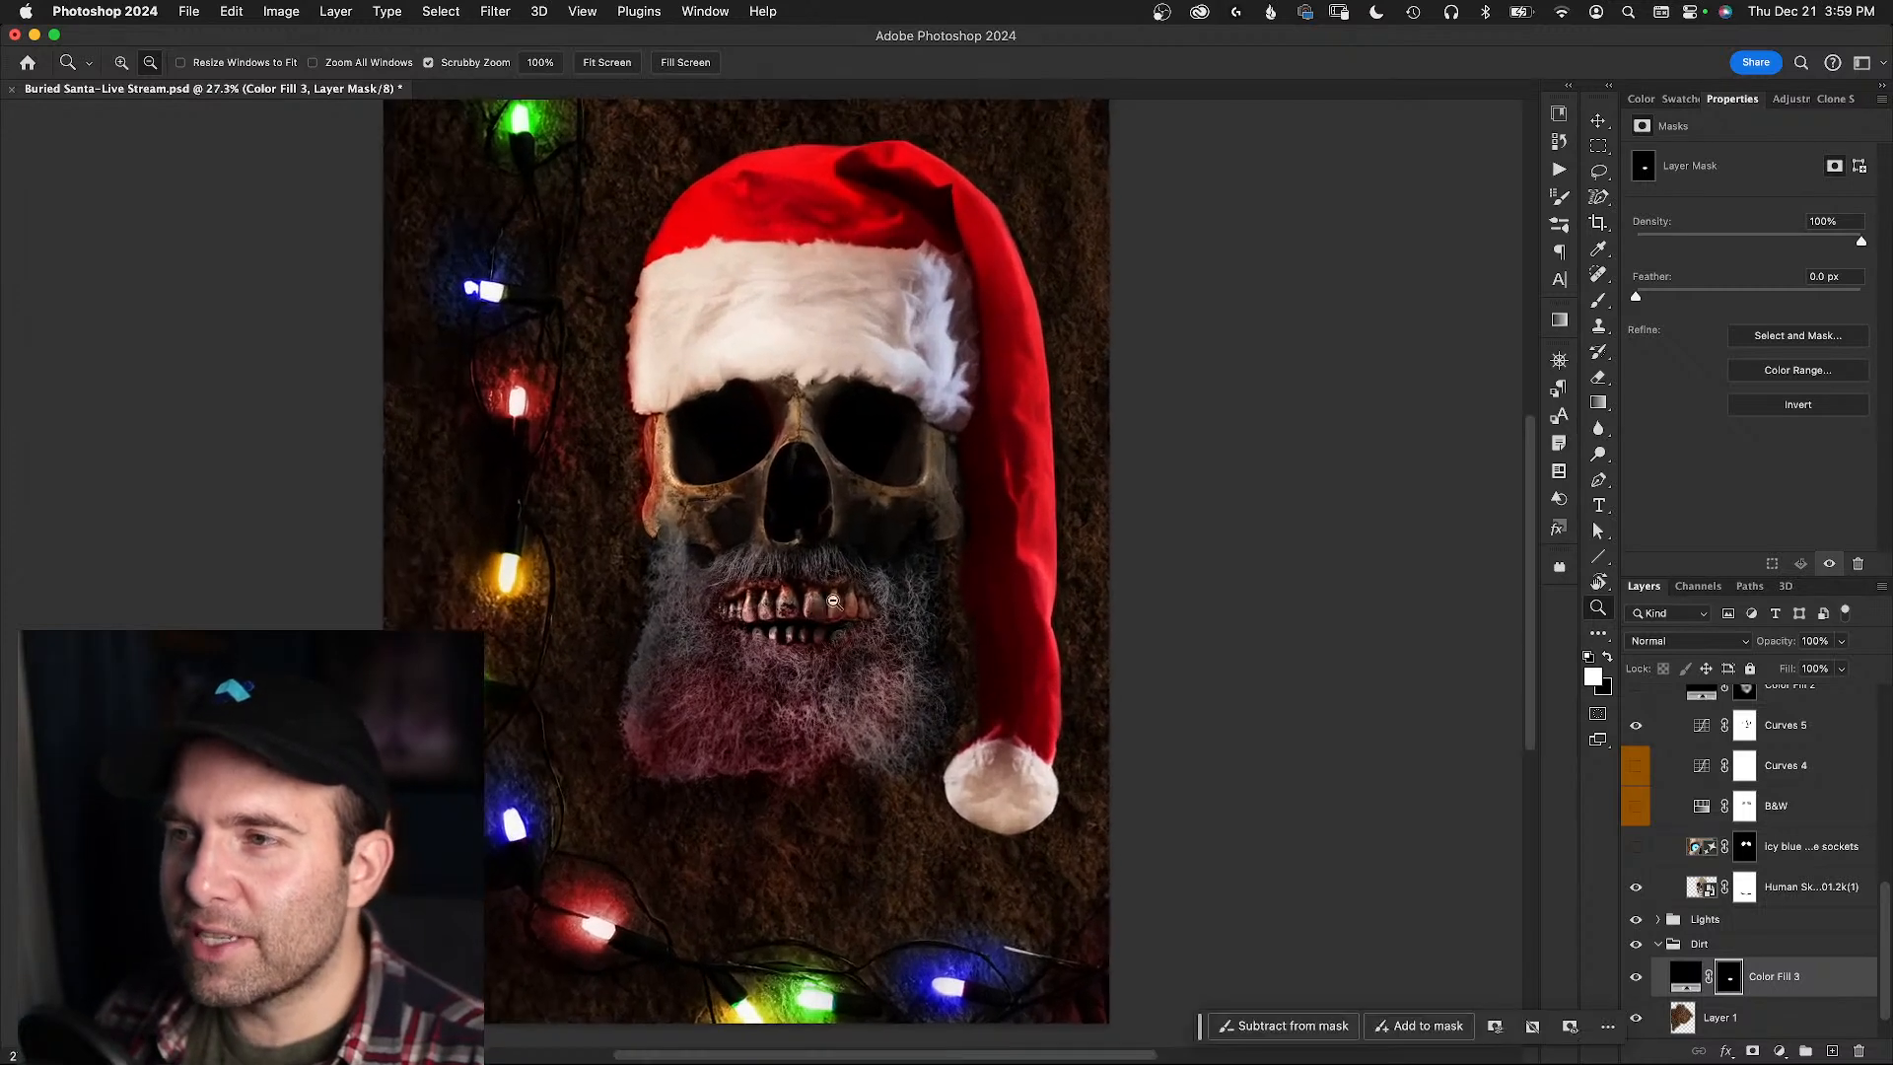
drag(747, 522, 804, 572)
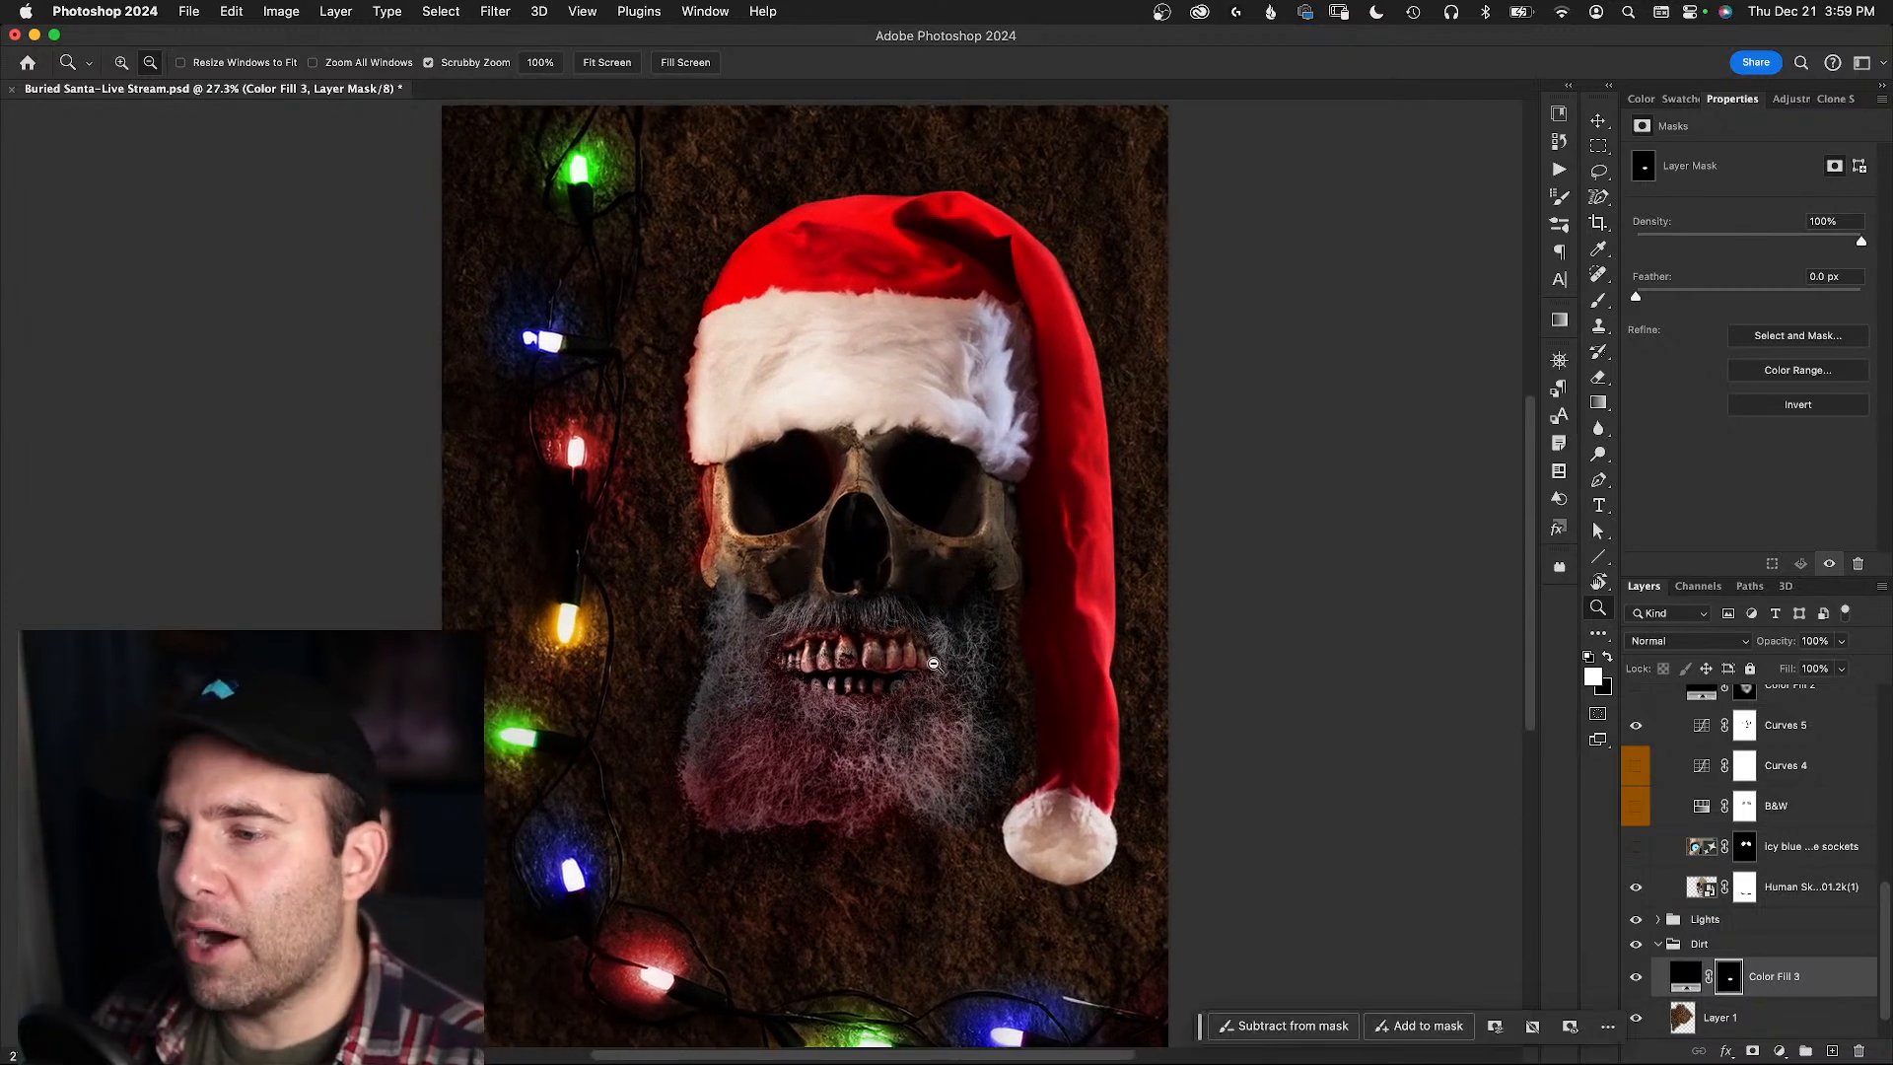
drag(746, 500, 775, 496)
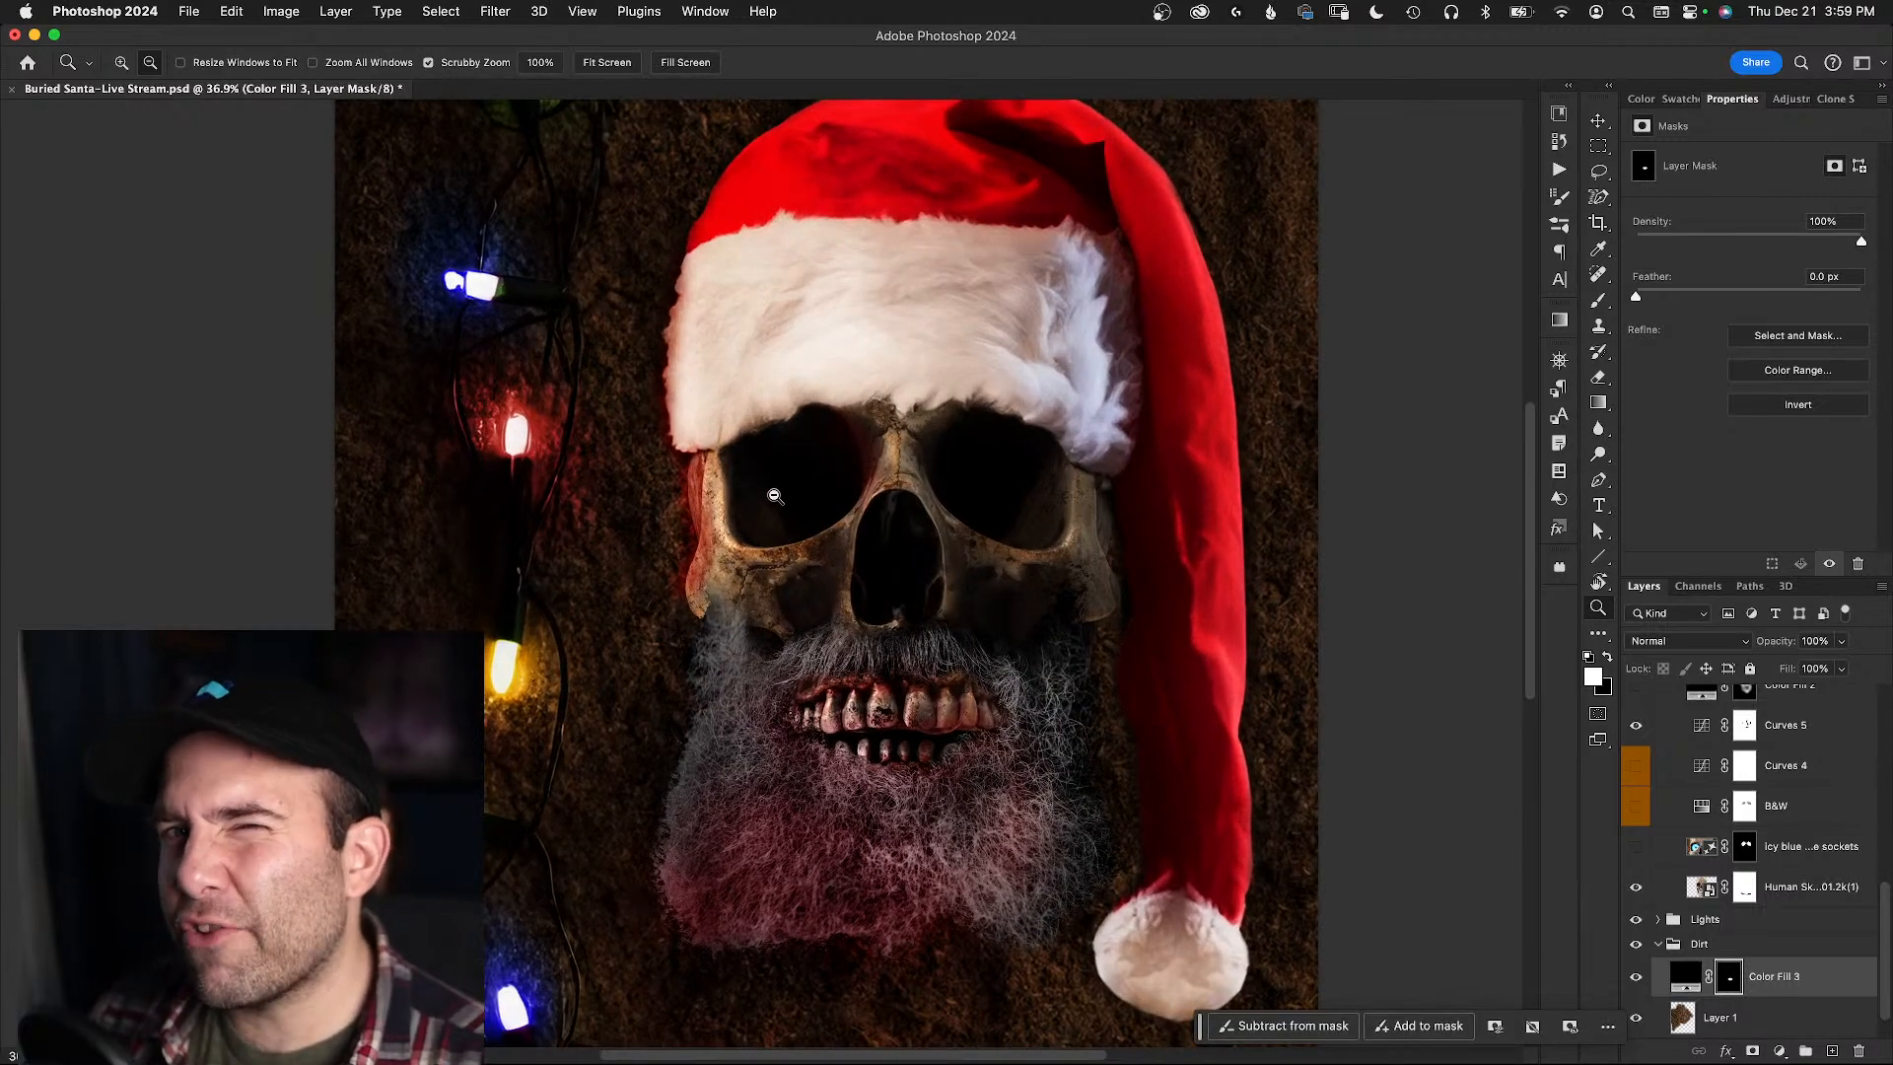
drag(899, 392, 893, 504)
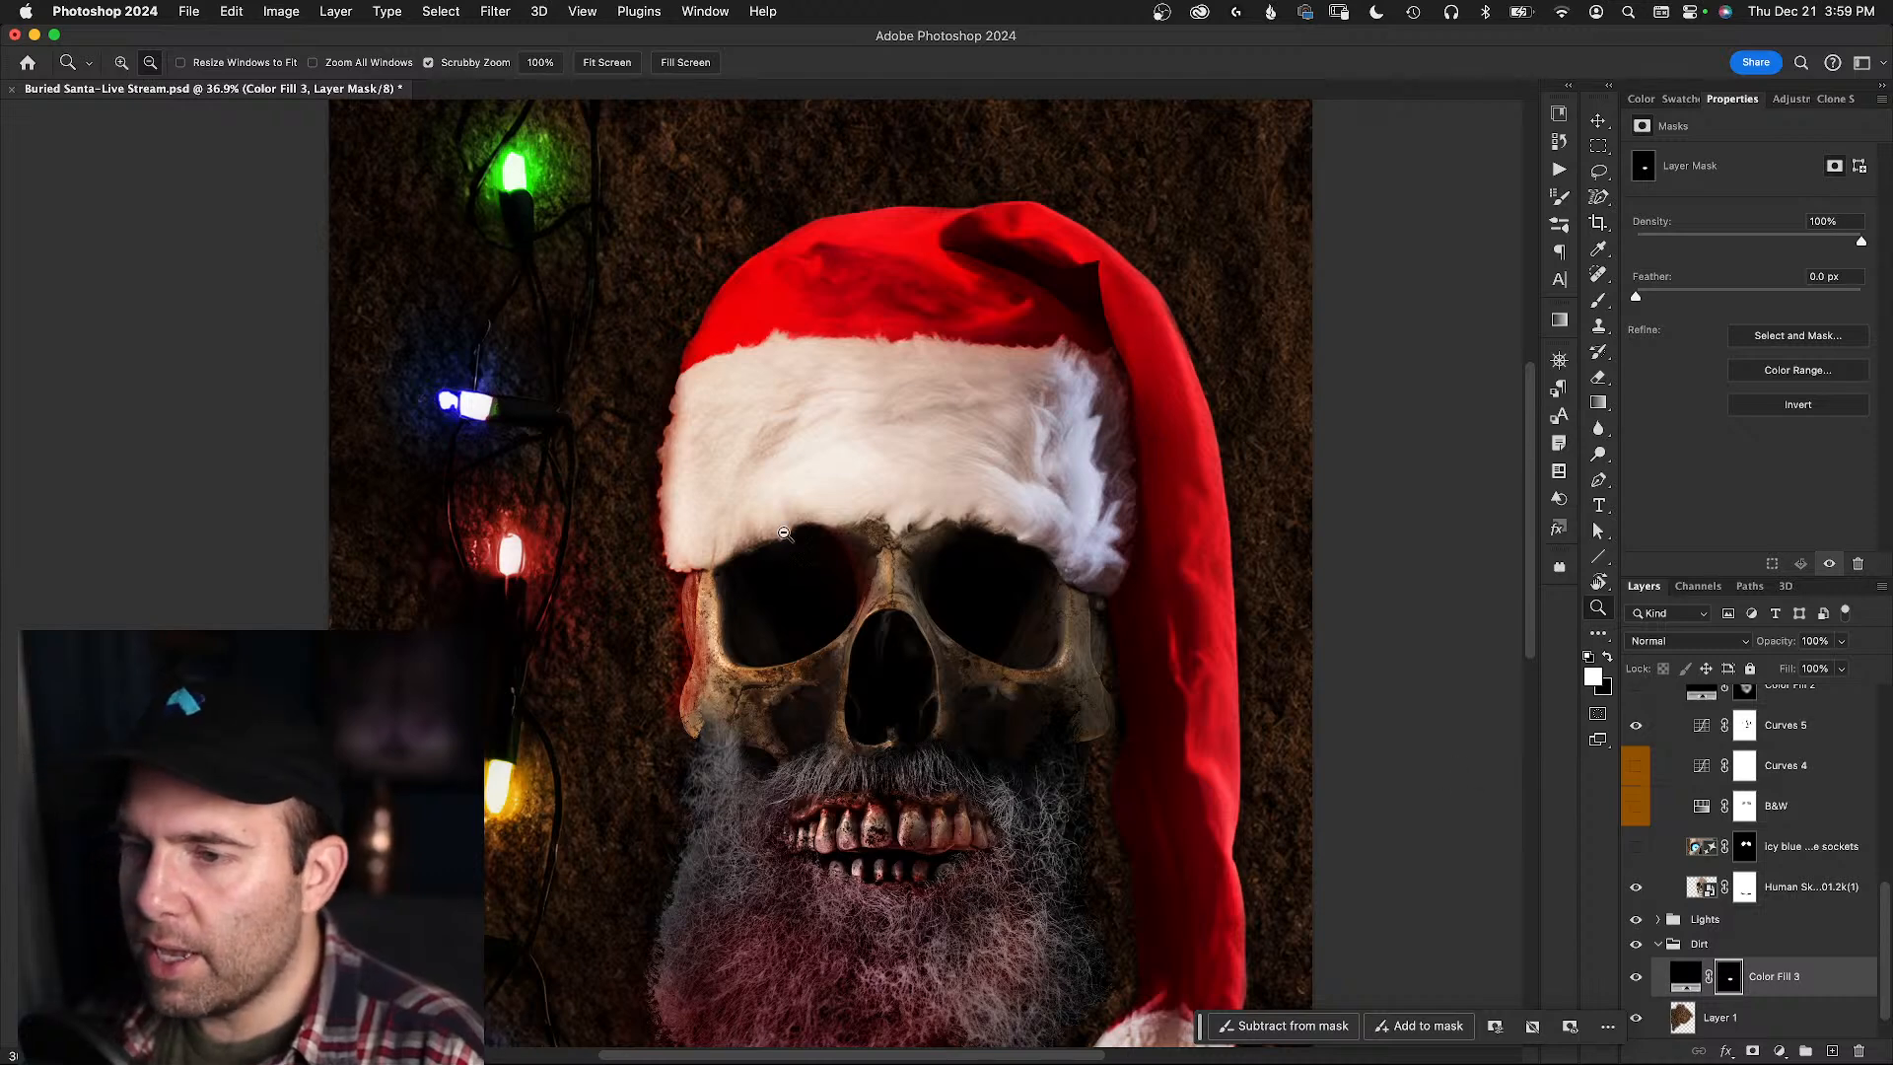
drag(732, 536, 722, 485)
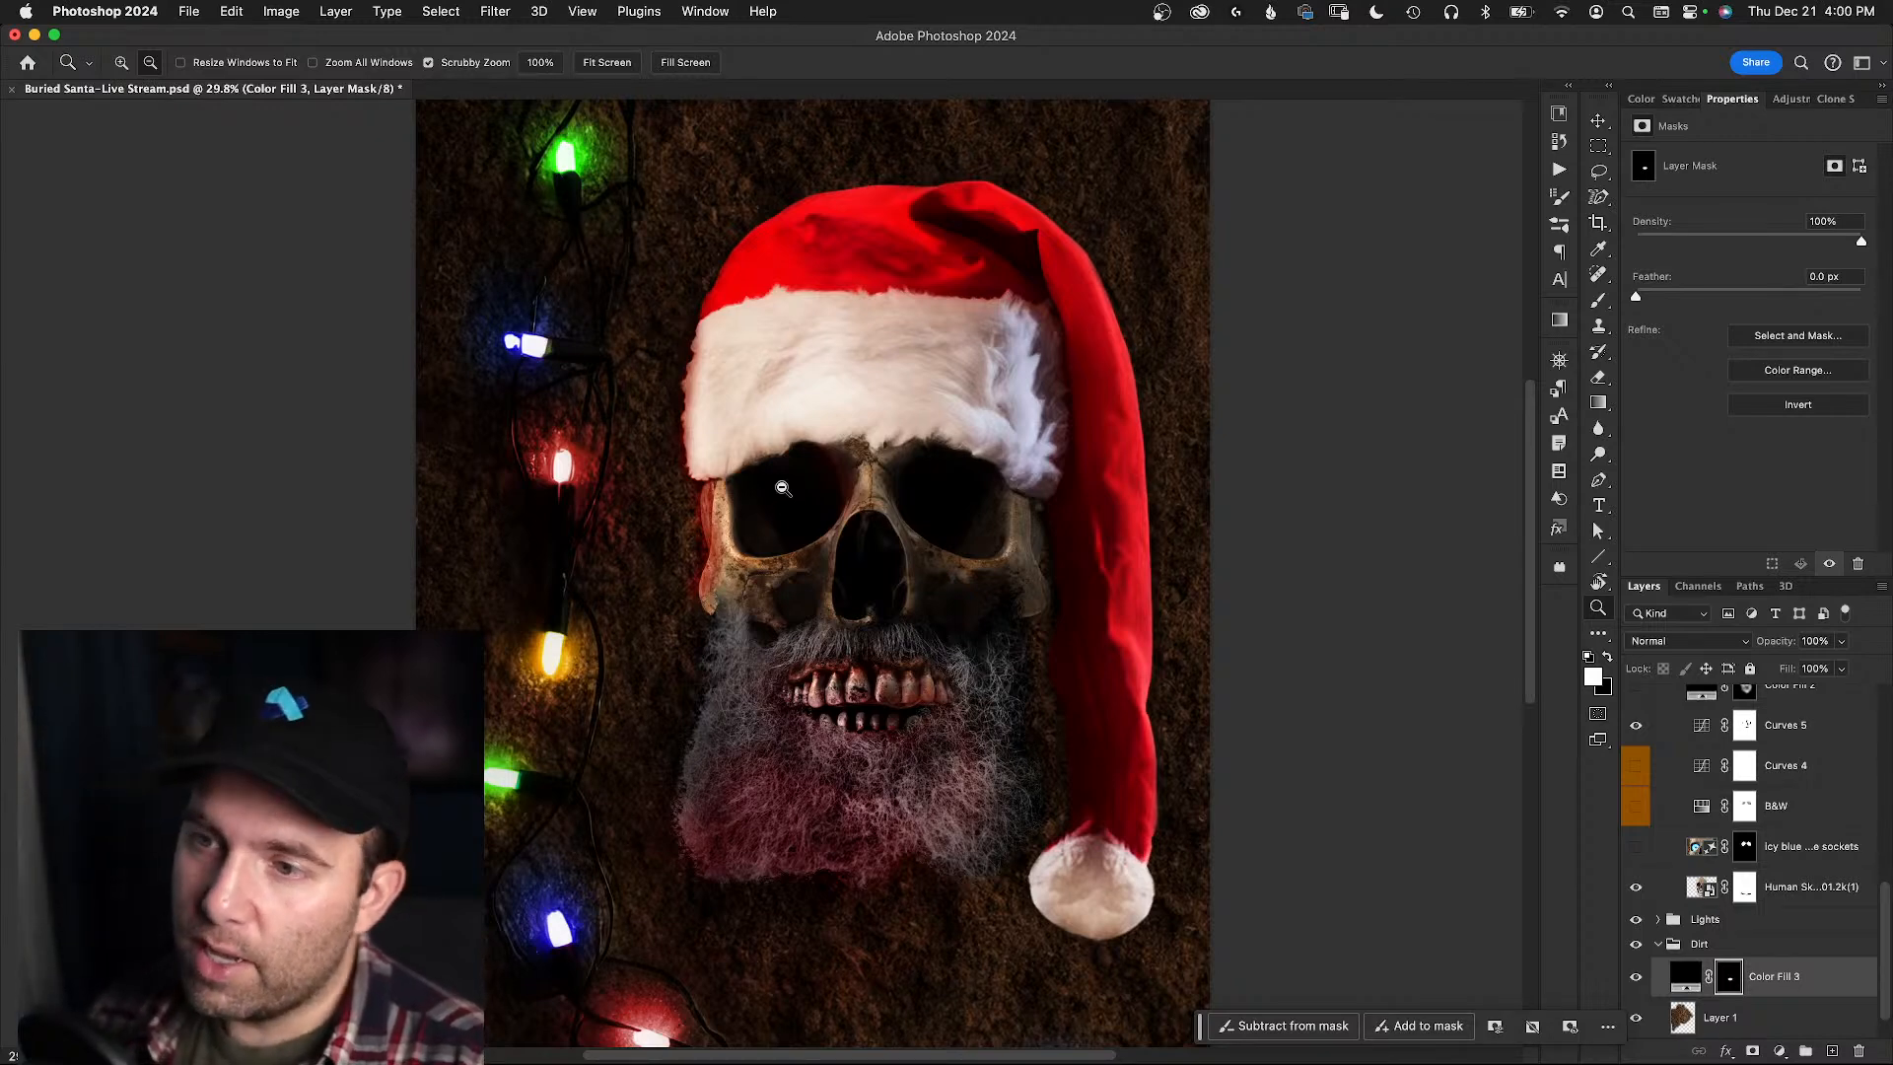
- Toggle the Curves 5 layer in the Skull group to compare its effect and rename it "Dark Contrast"
key(b)
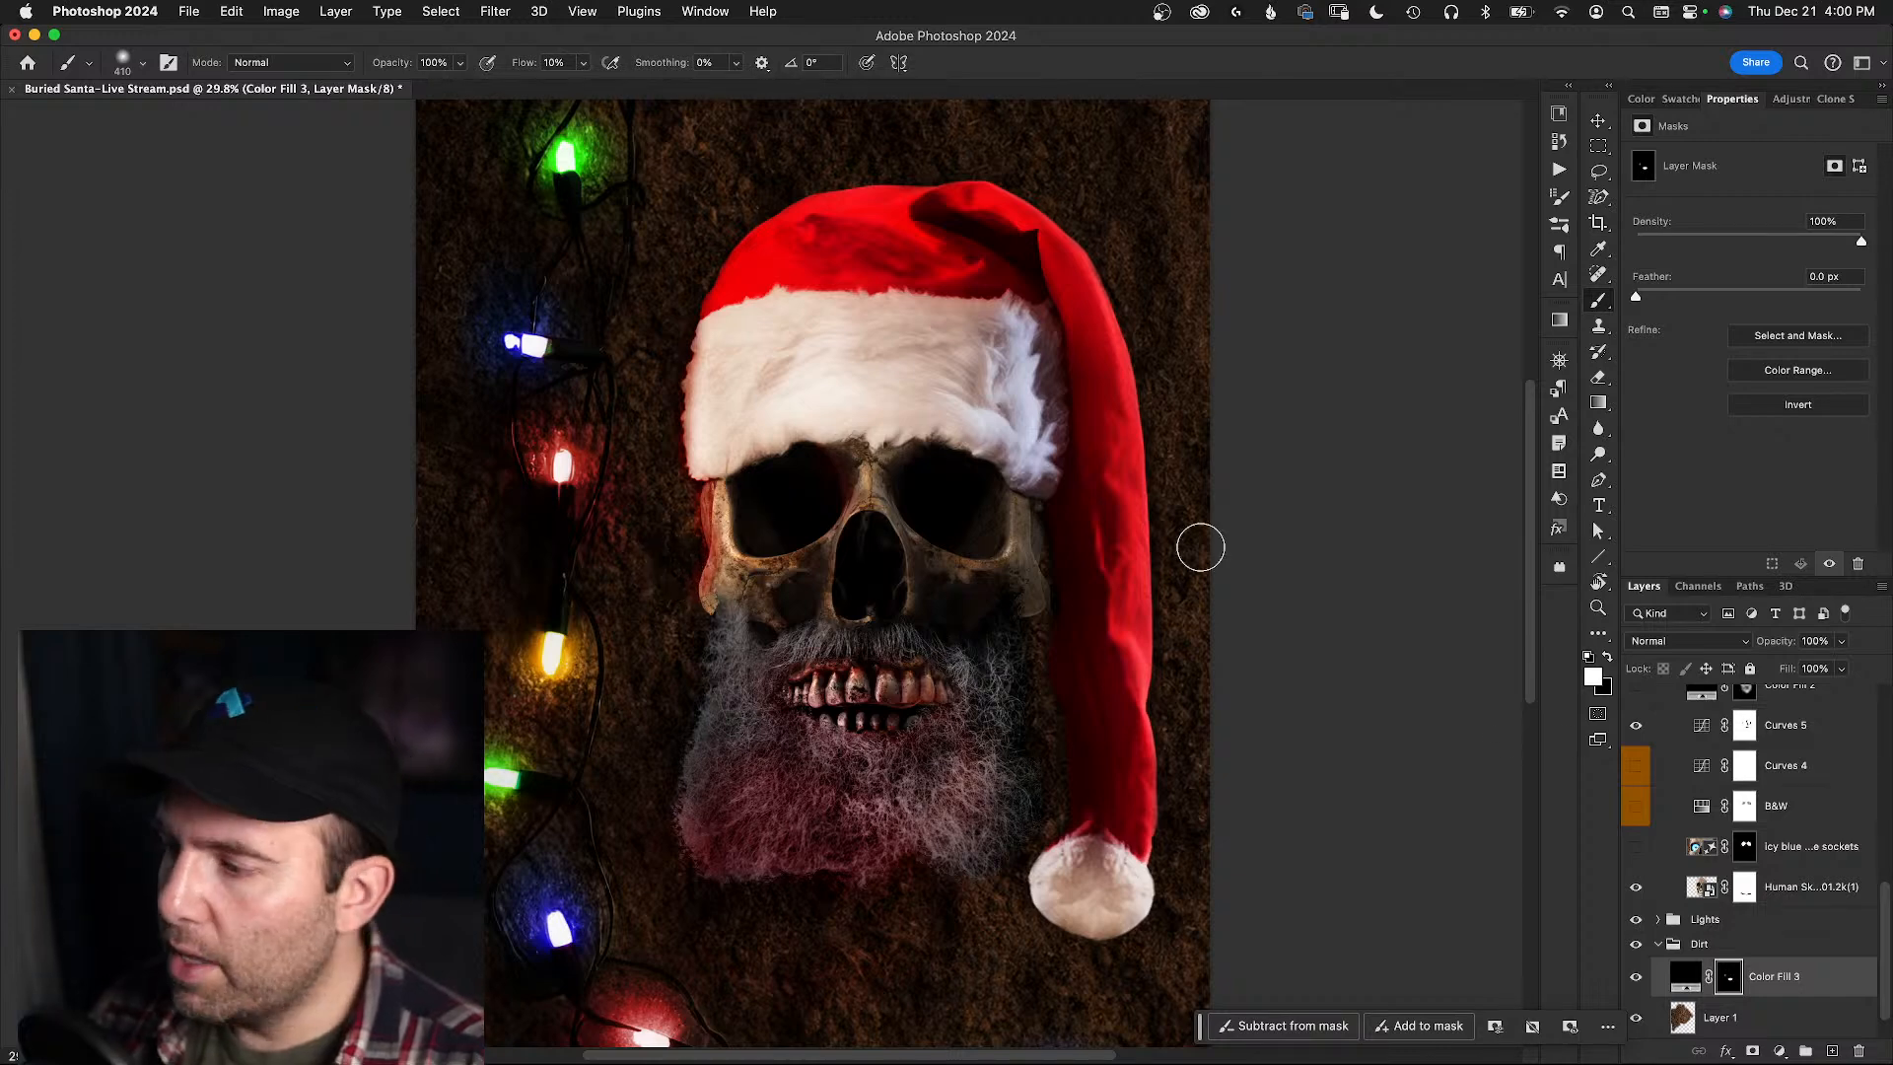
drag(1885, 932, 1885, 881)
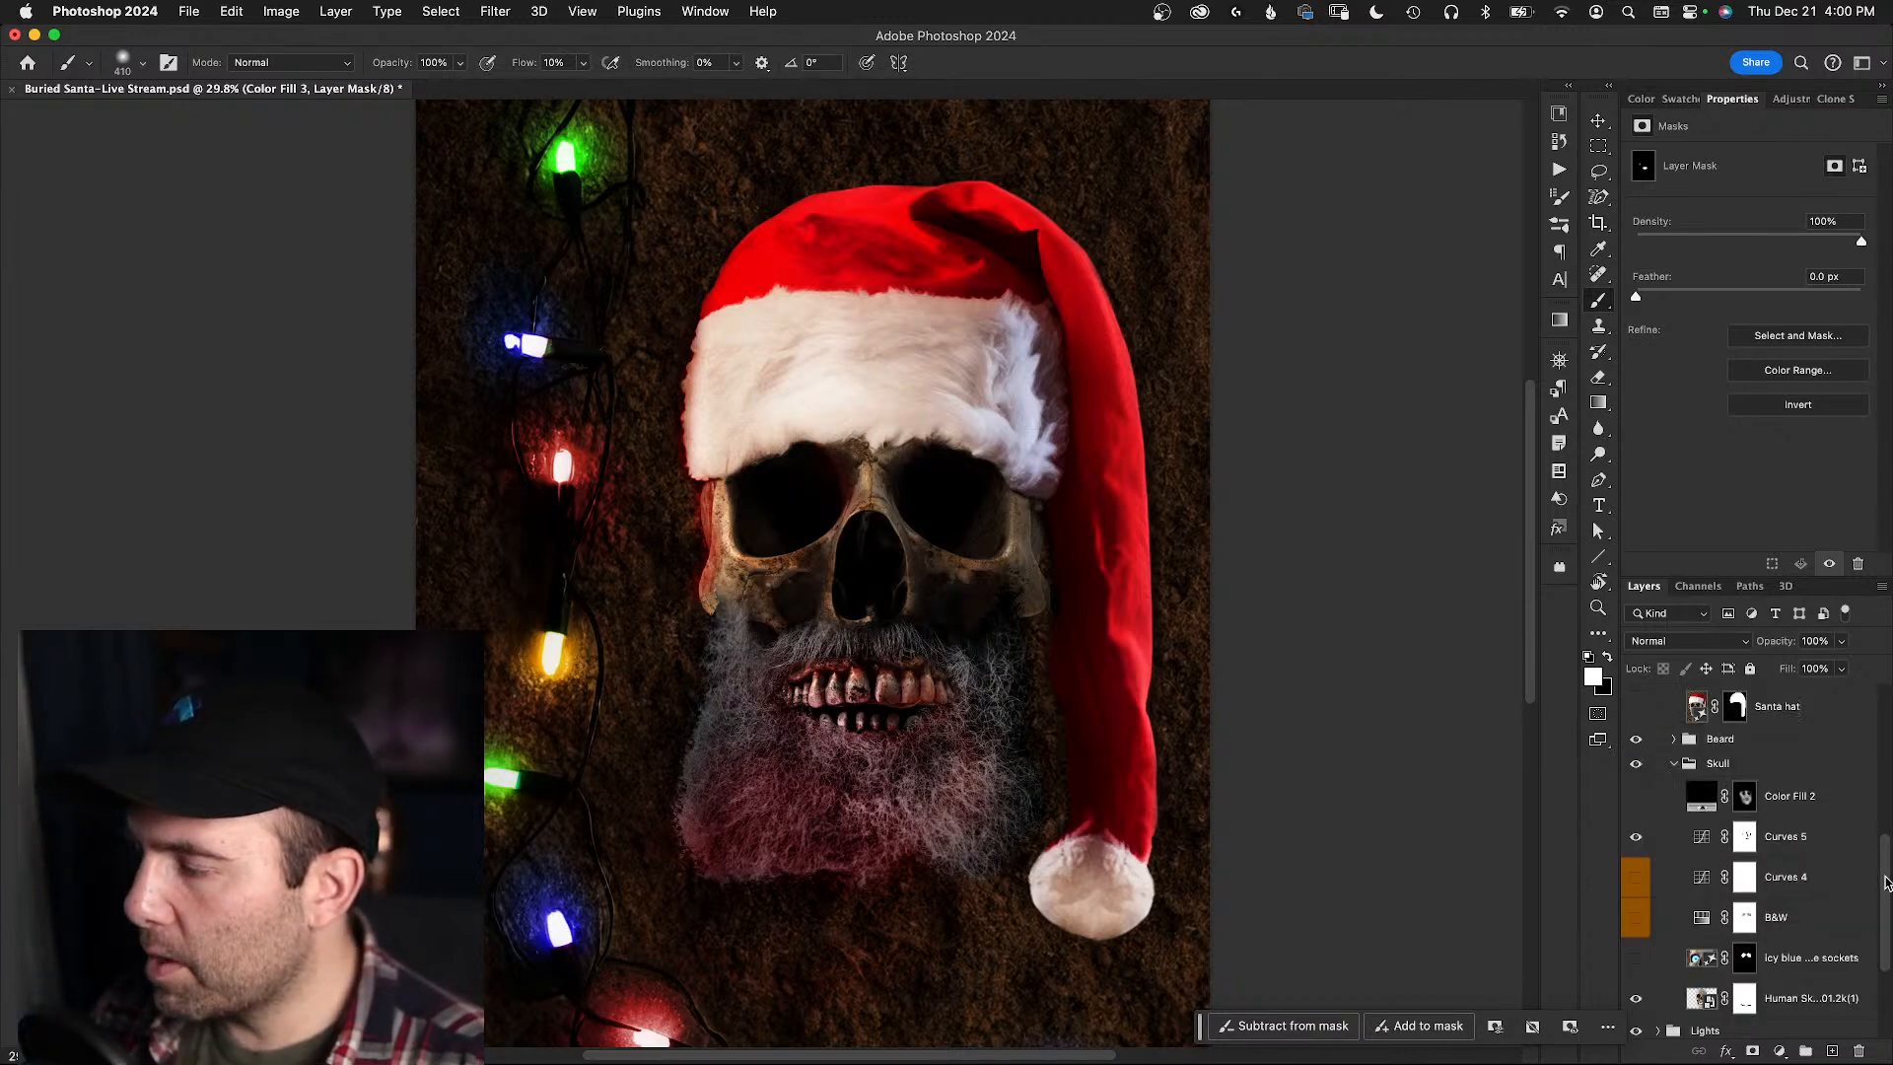
click(1634, 836)
click(1635, 837)
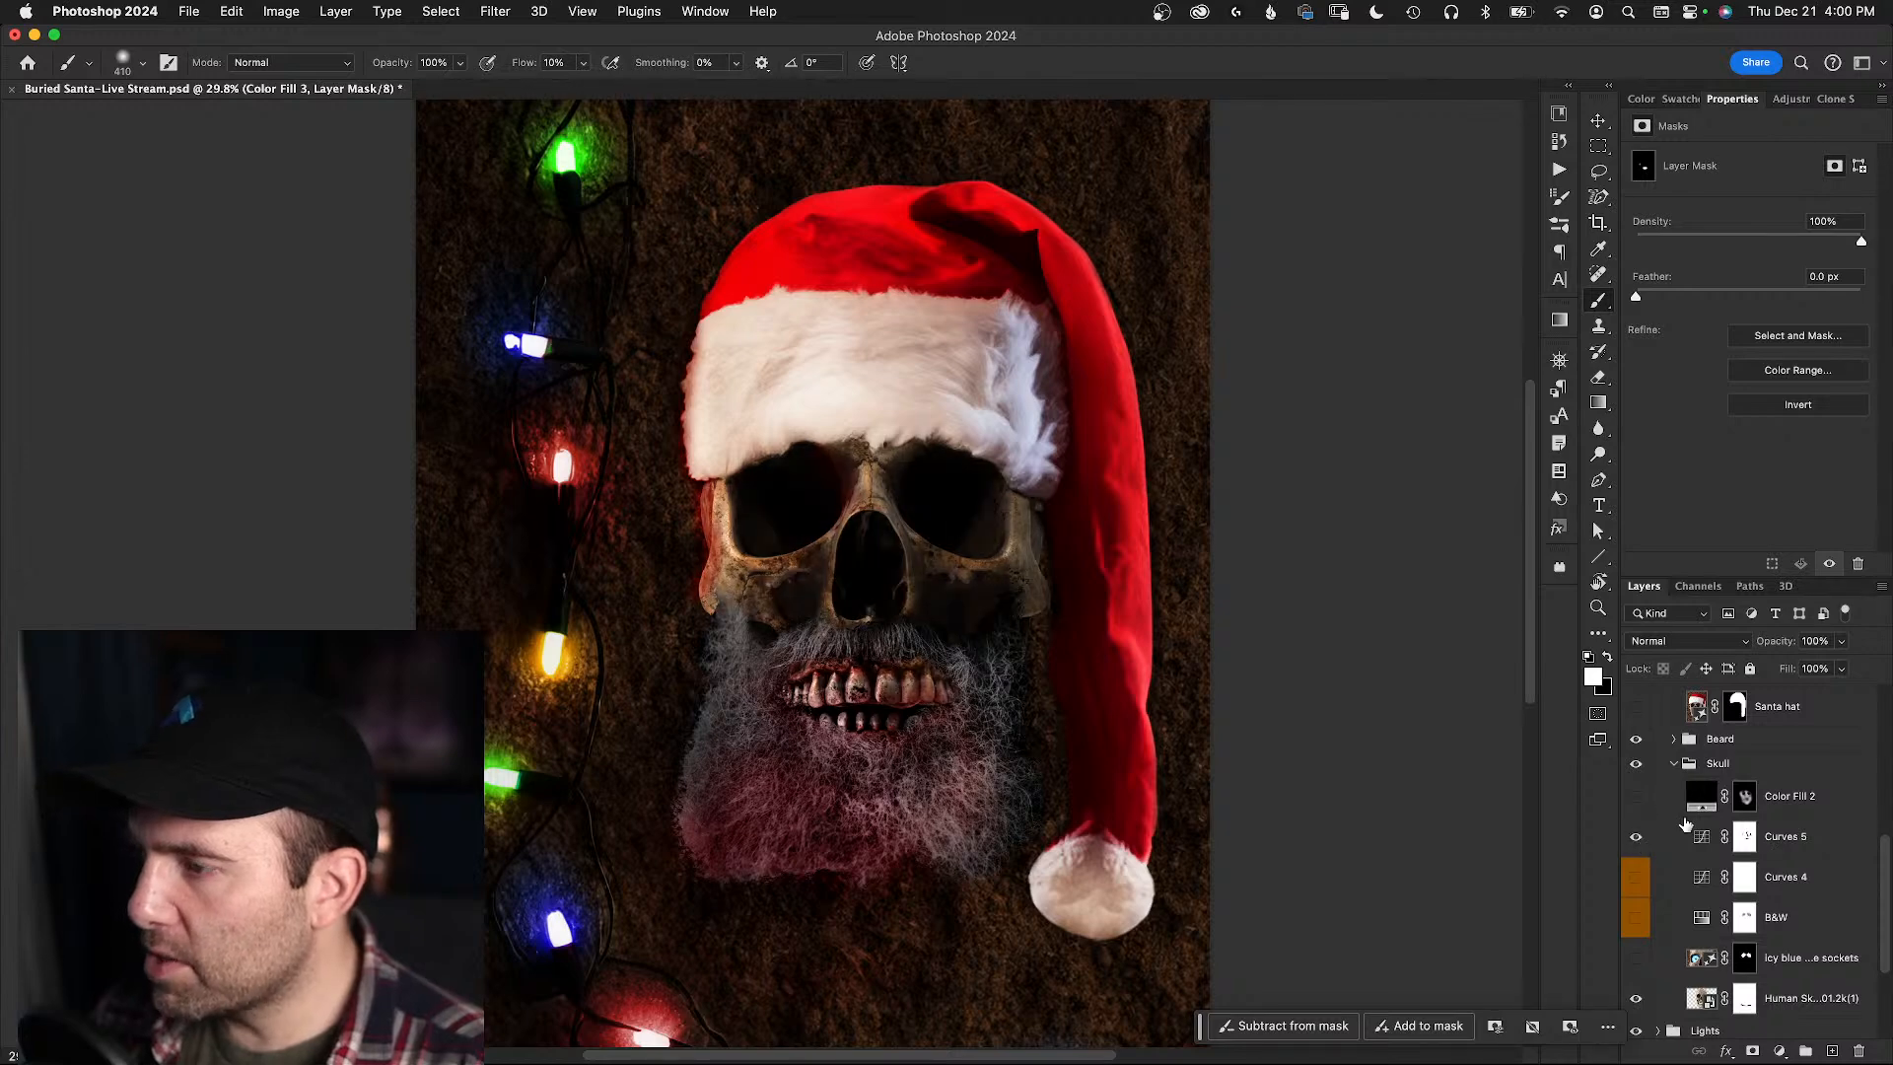
double_click(1779, 836)
text(Da)
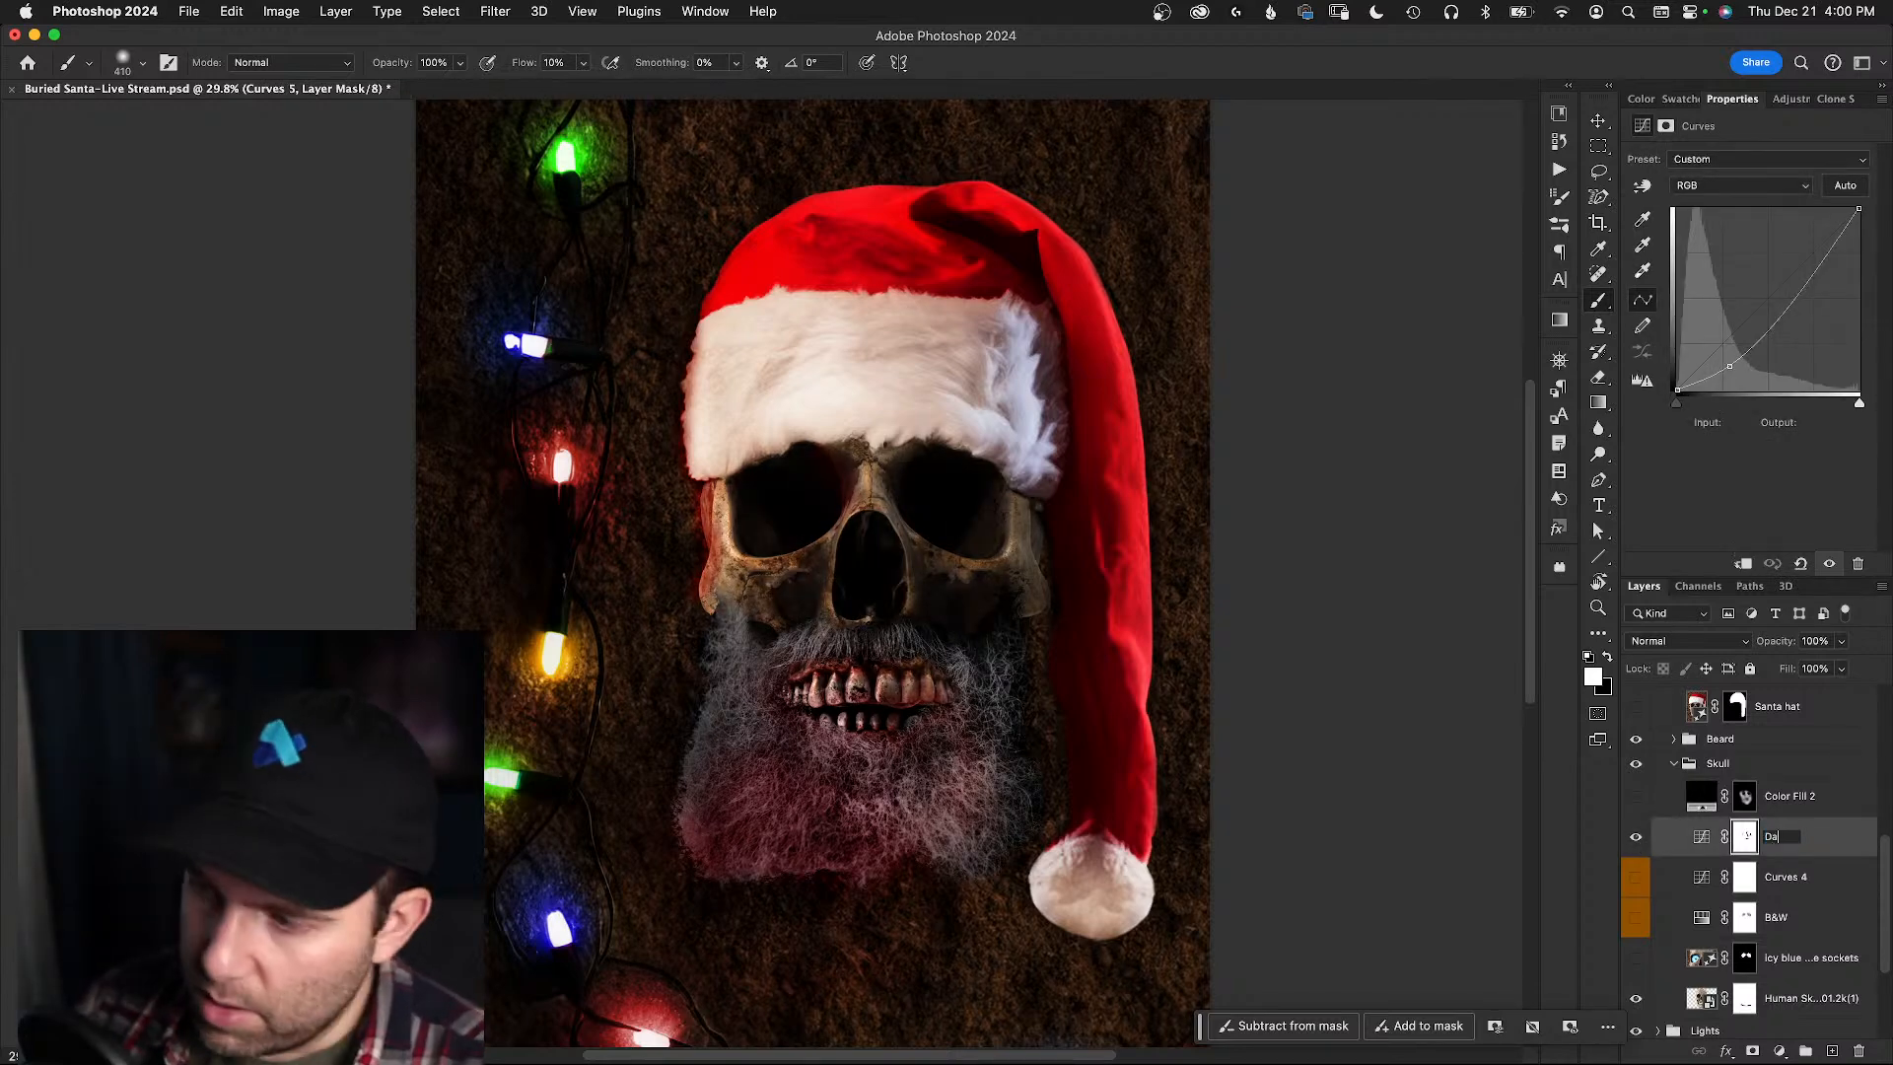
text(rk Contrast)
key(Return)
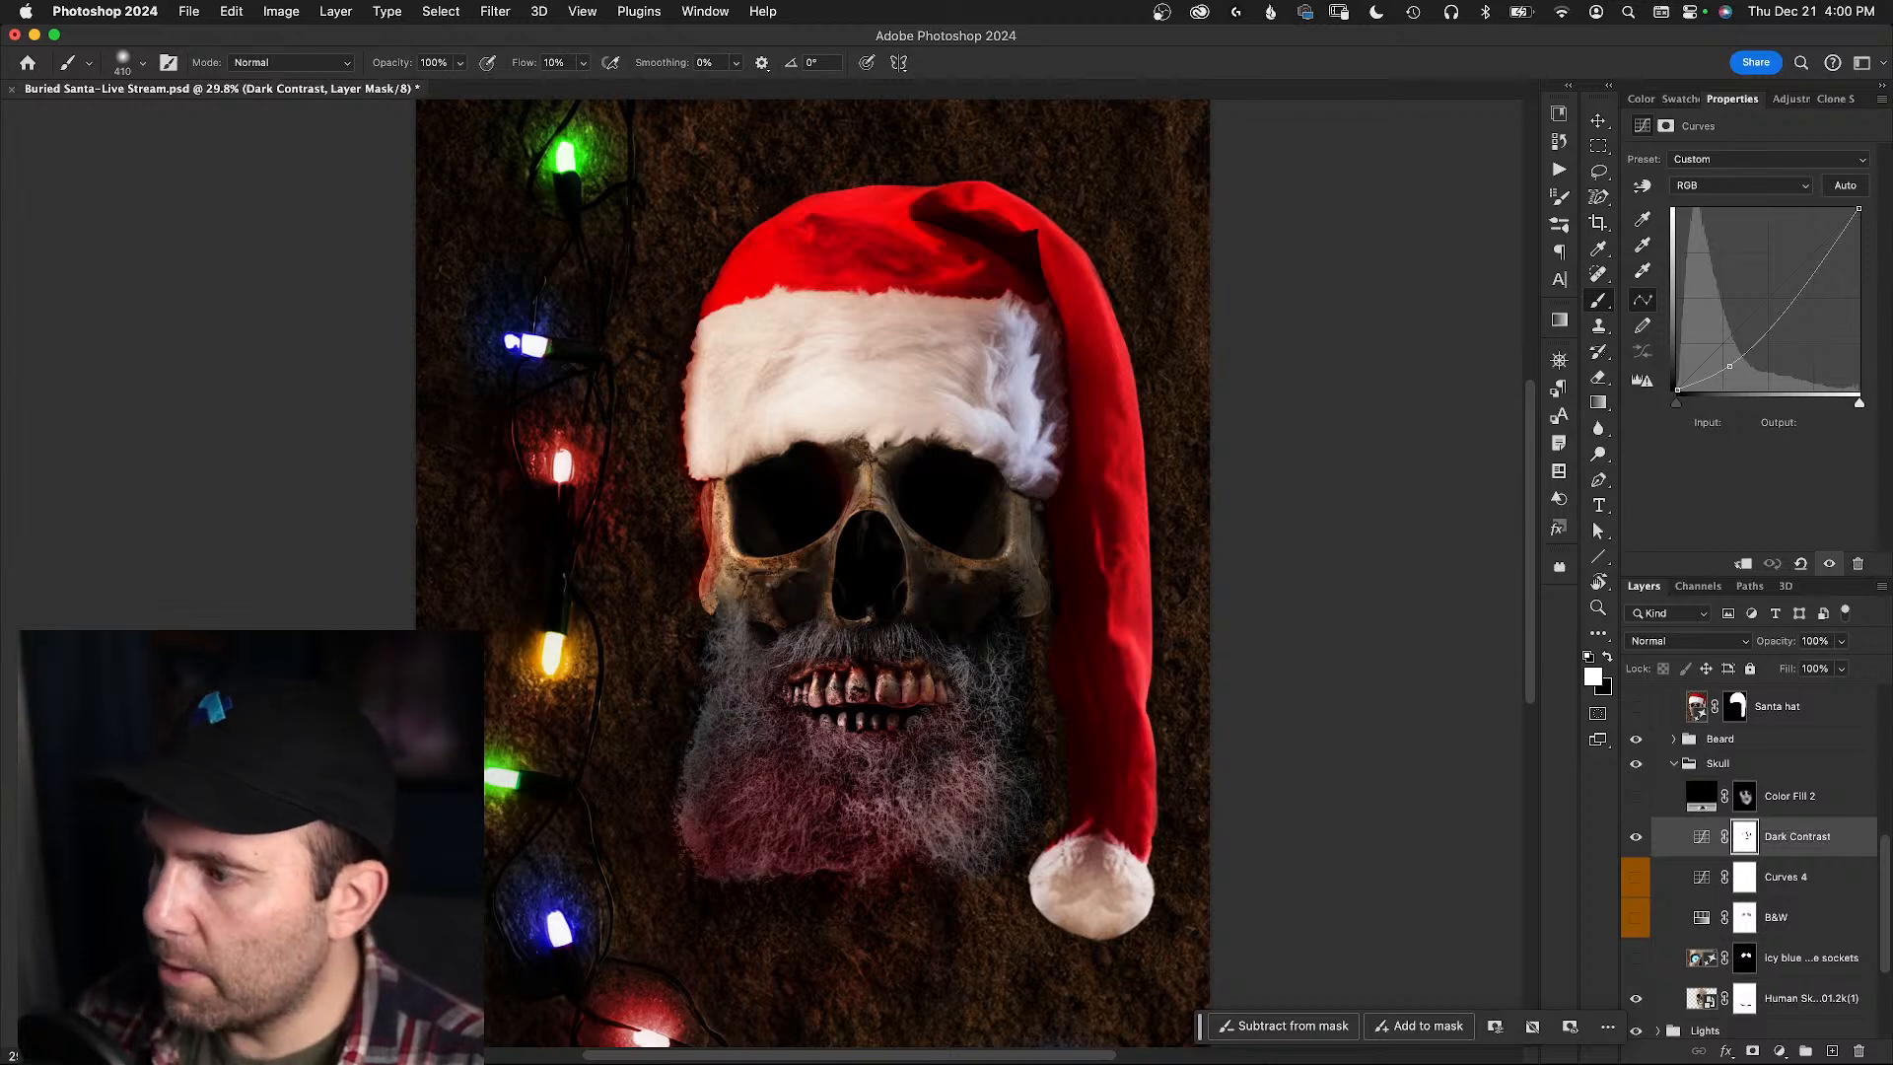
- Set the Dark Contrast layer's blend mode to Multiply and its opacity to 83%
click(1745, 643)
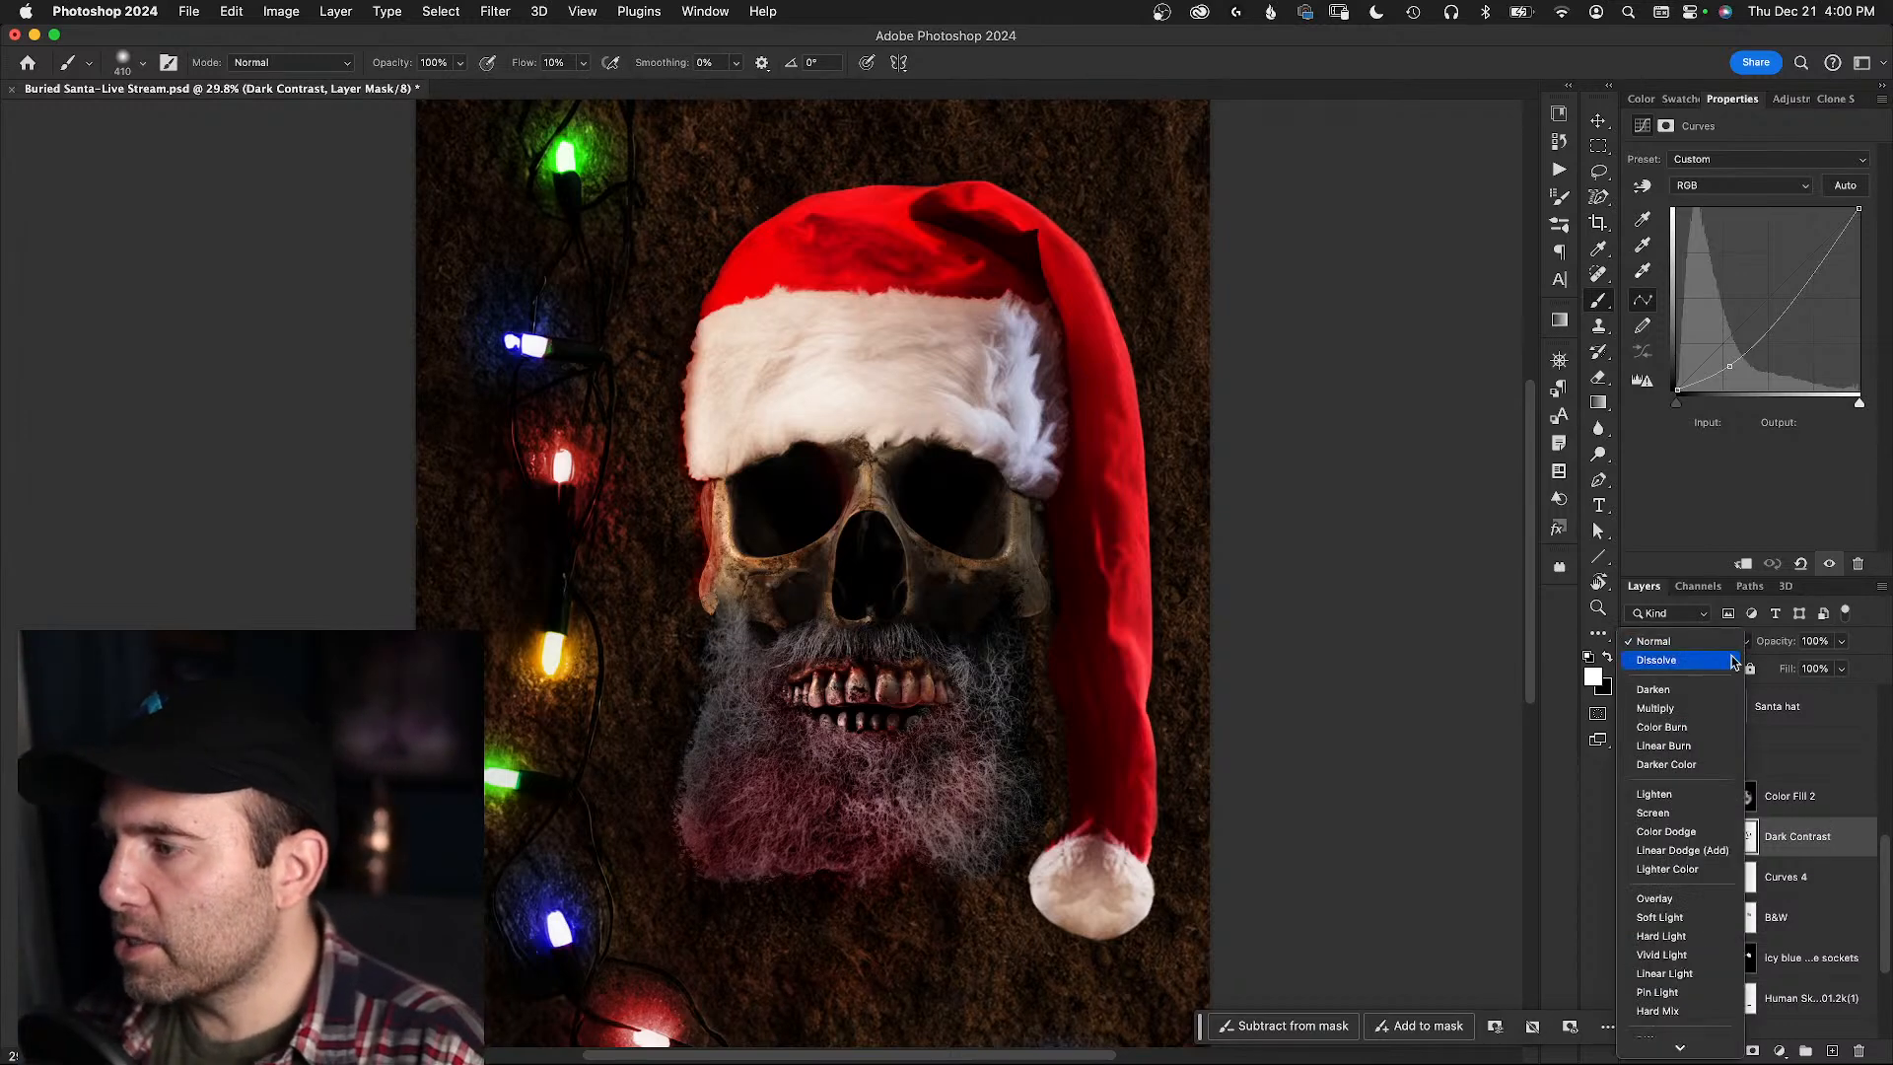
click(1680, 710)
drag(1792, 643, 1774, 643)
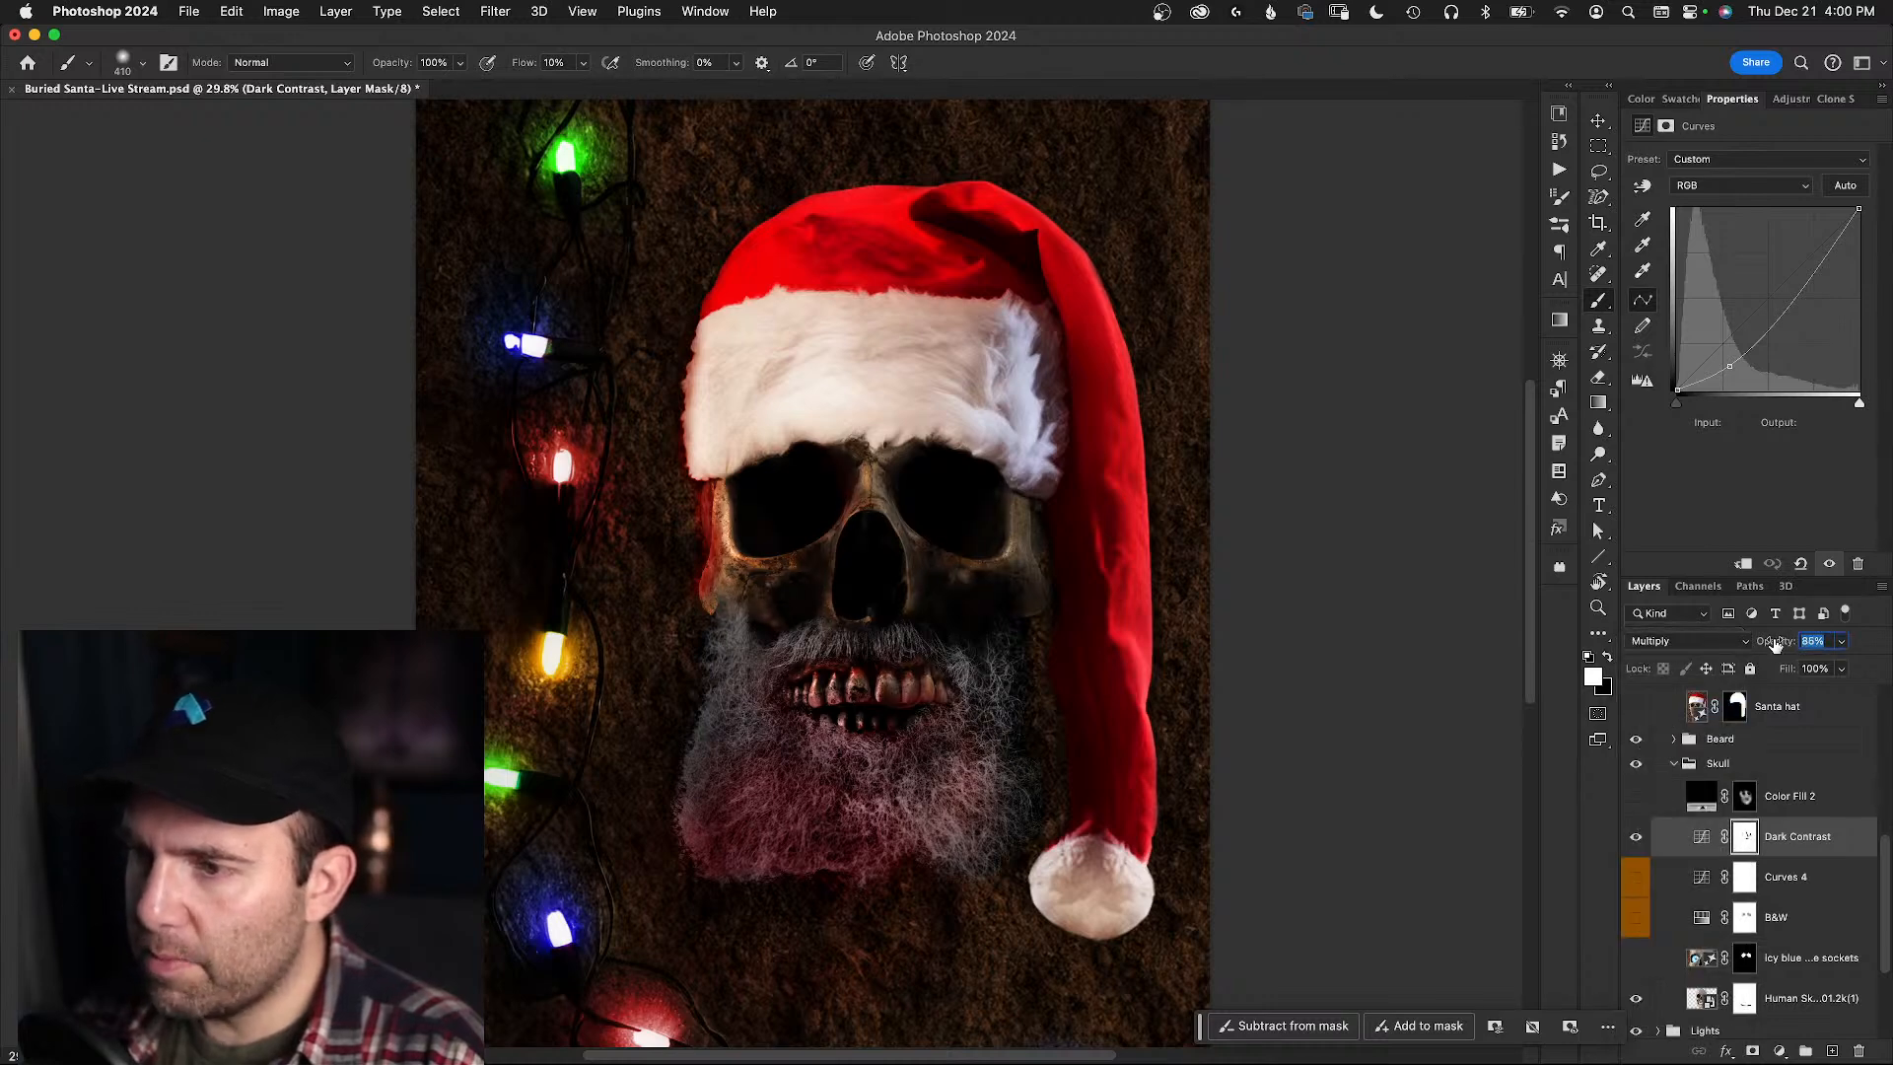
- Add a Curves adjustment layer above Dark Contrast, try lifting its highlights and reset the curve
click(1780, 1051)
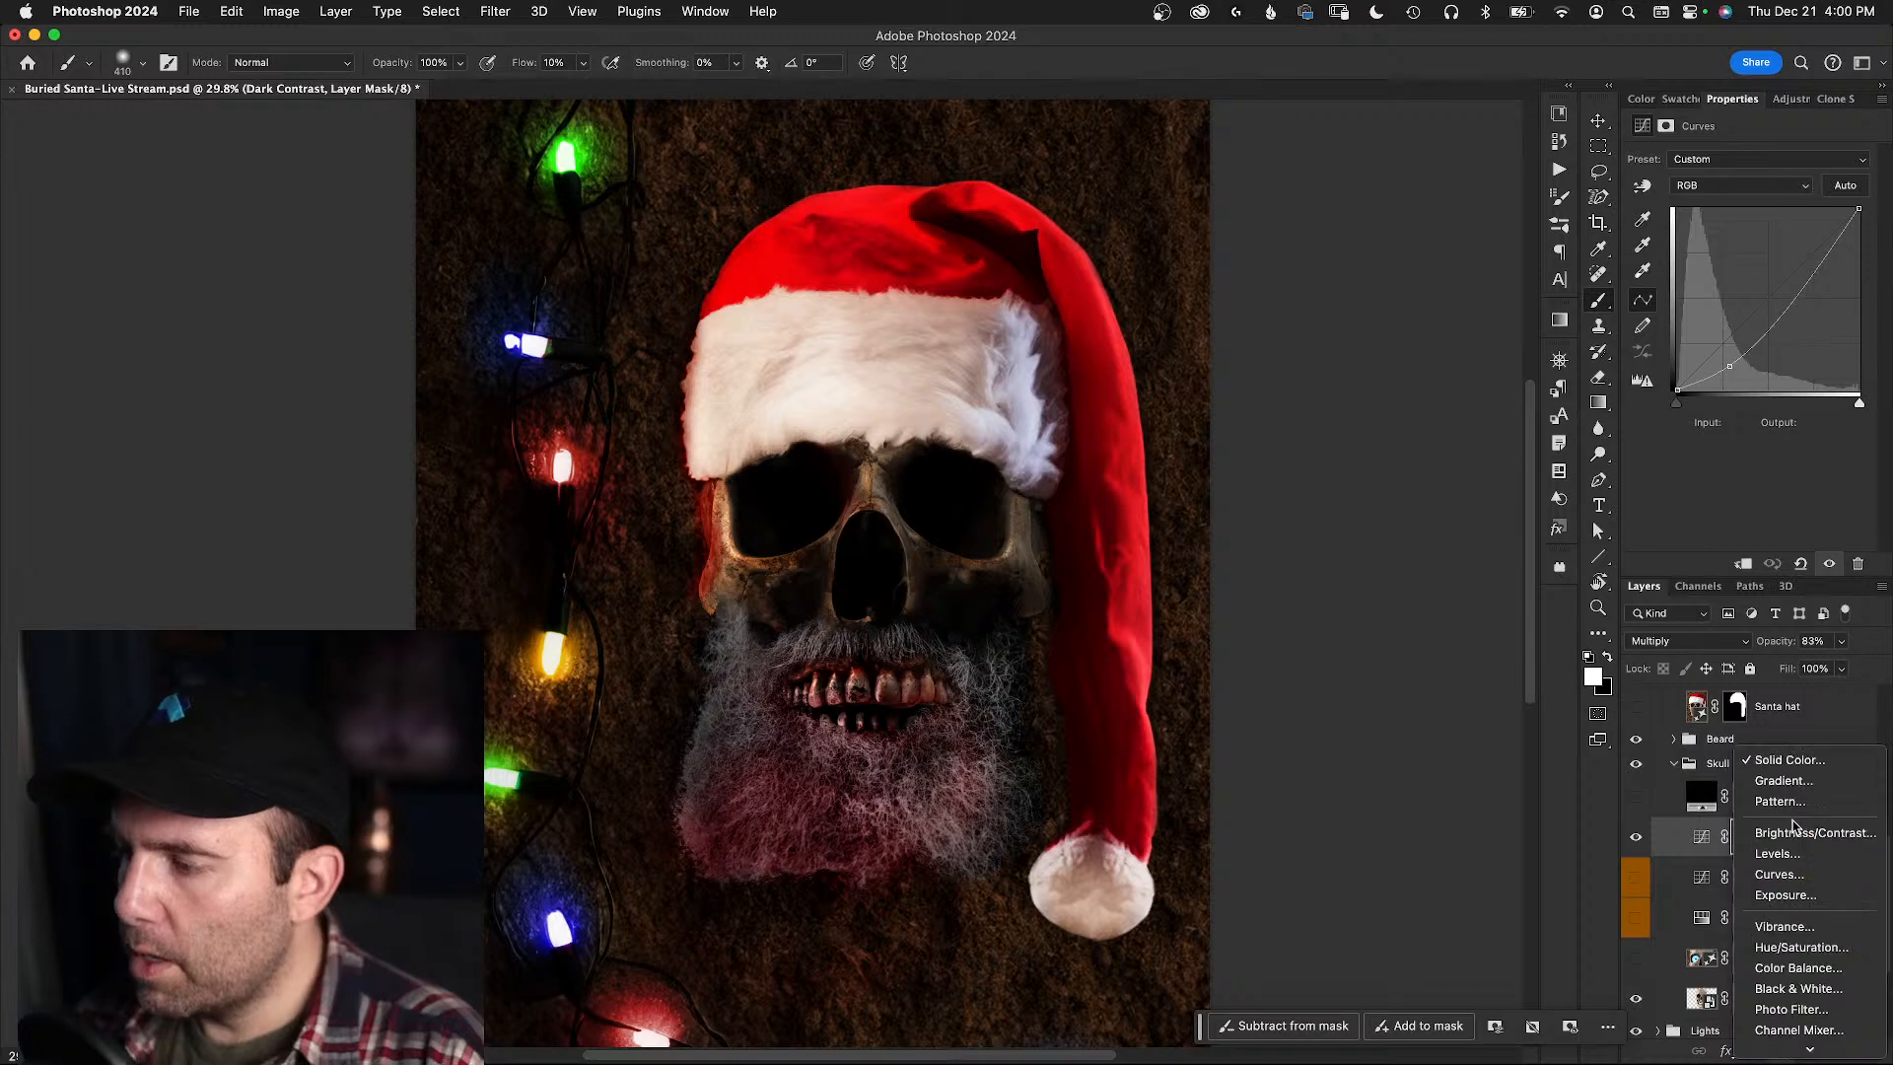
click(1700, 840)
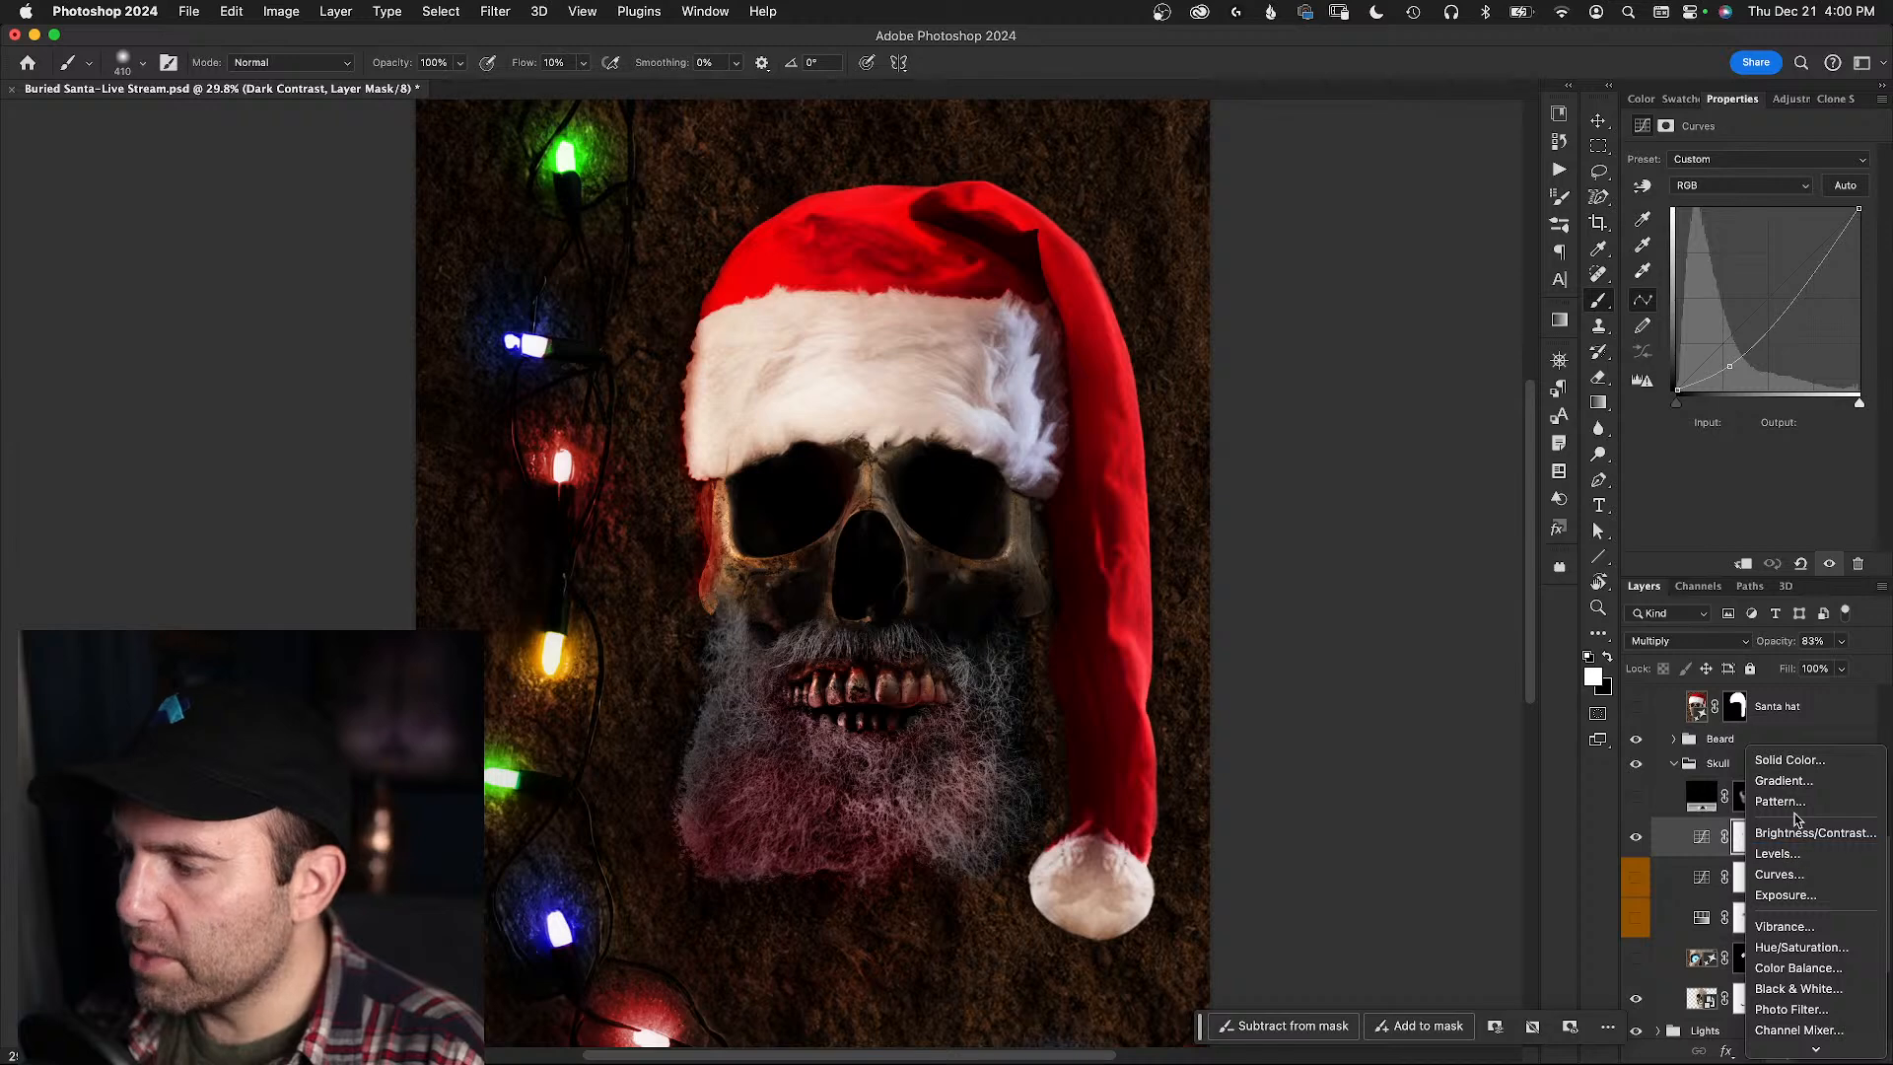
click(1780, 873)
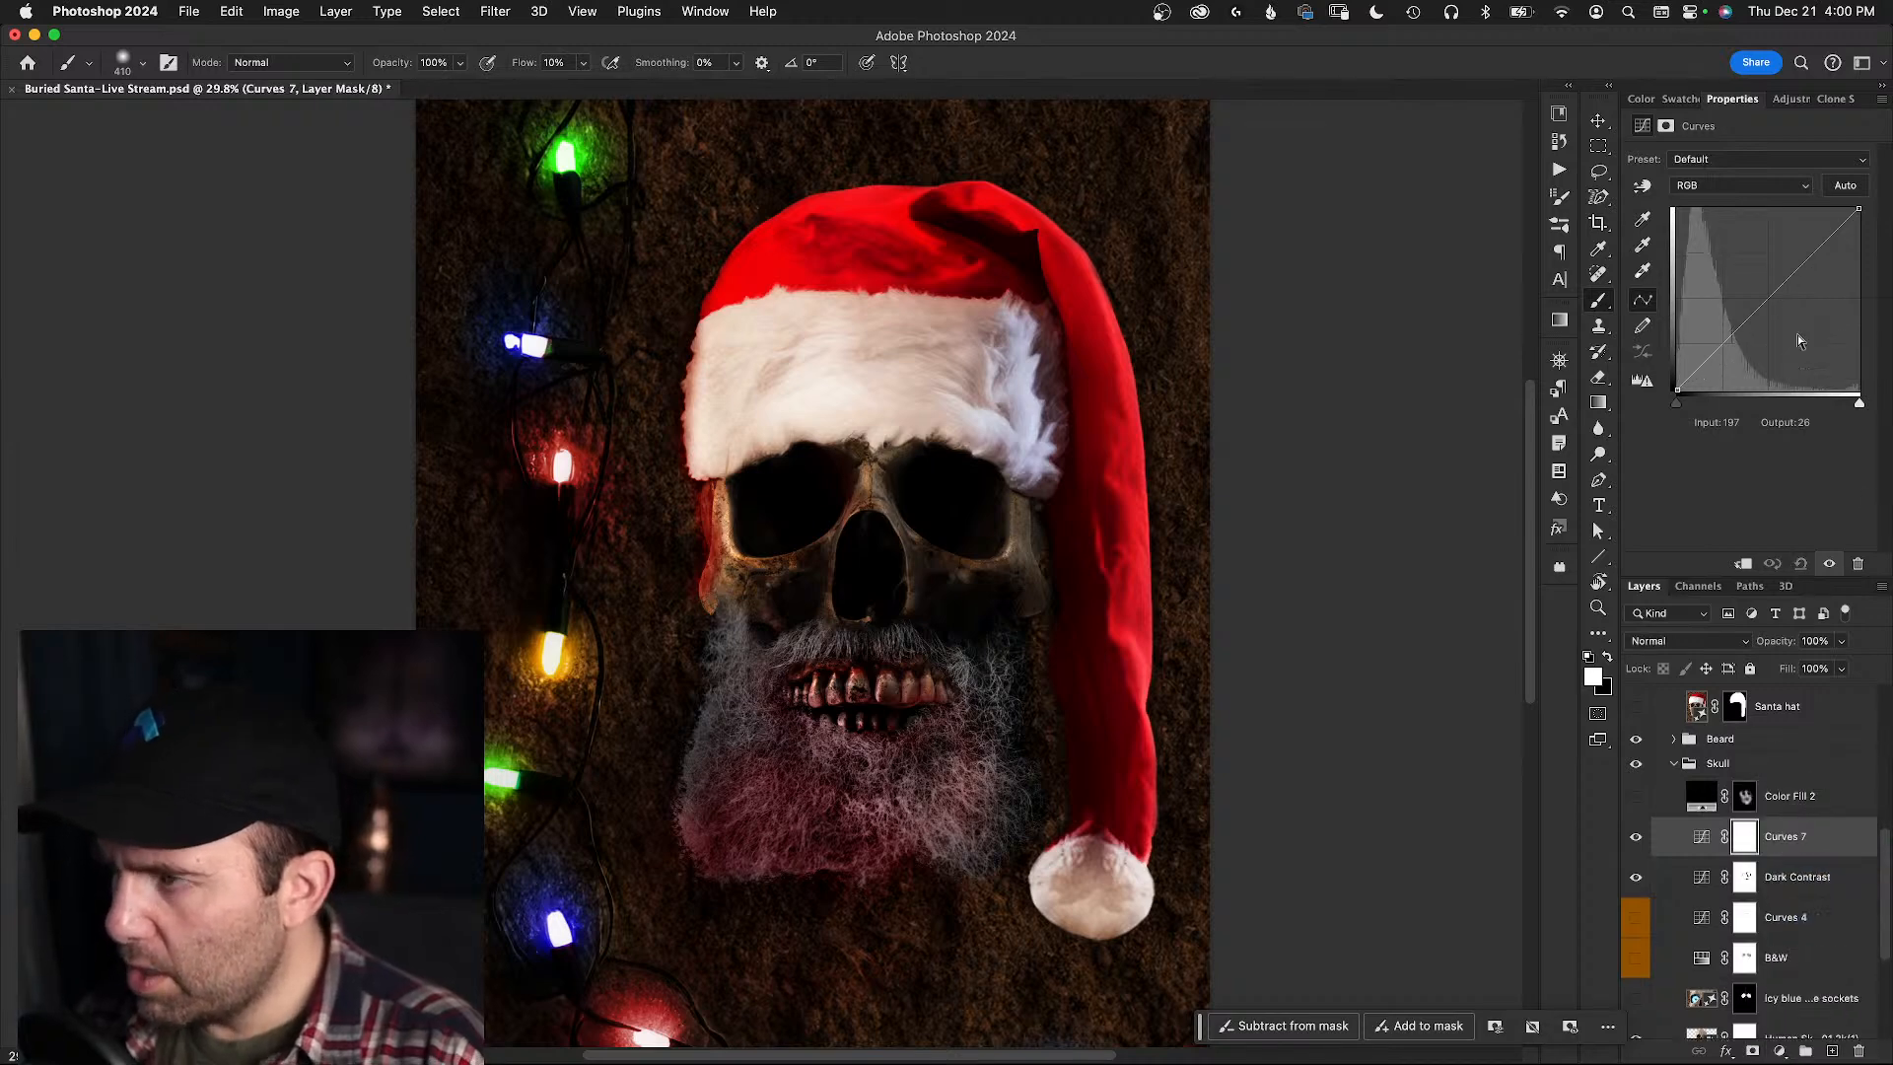
drag(1800, 257, 1797, 240)
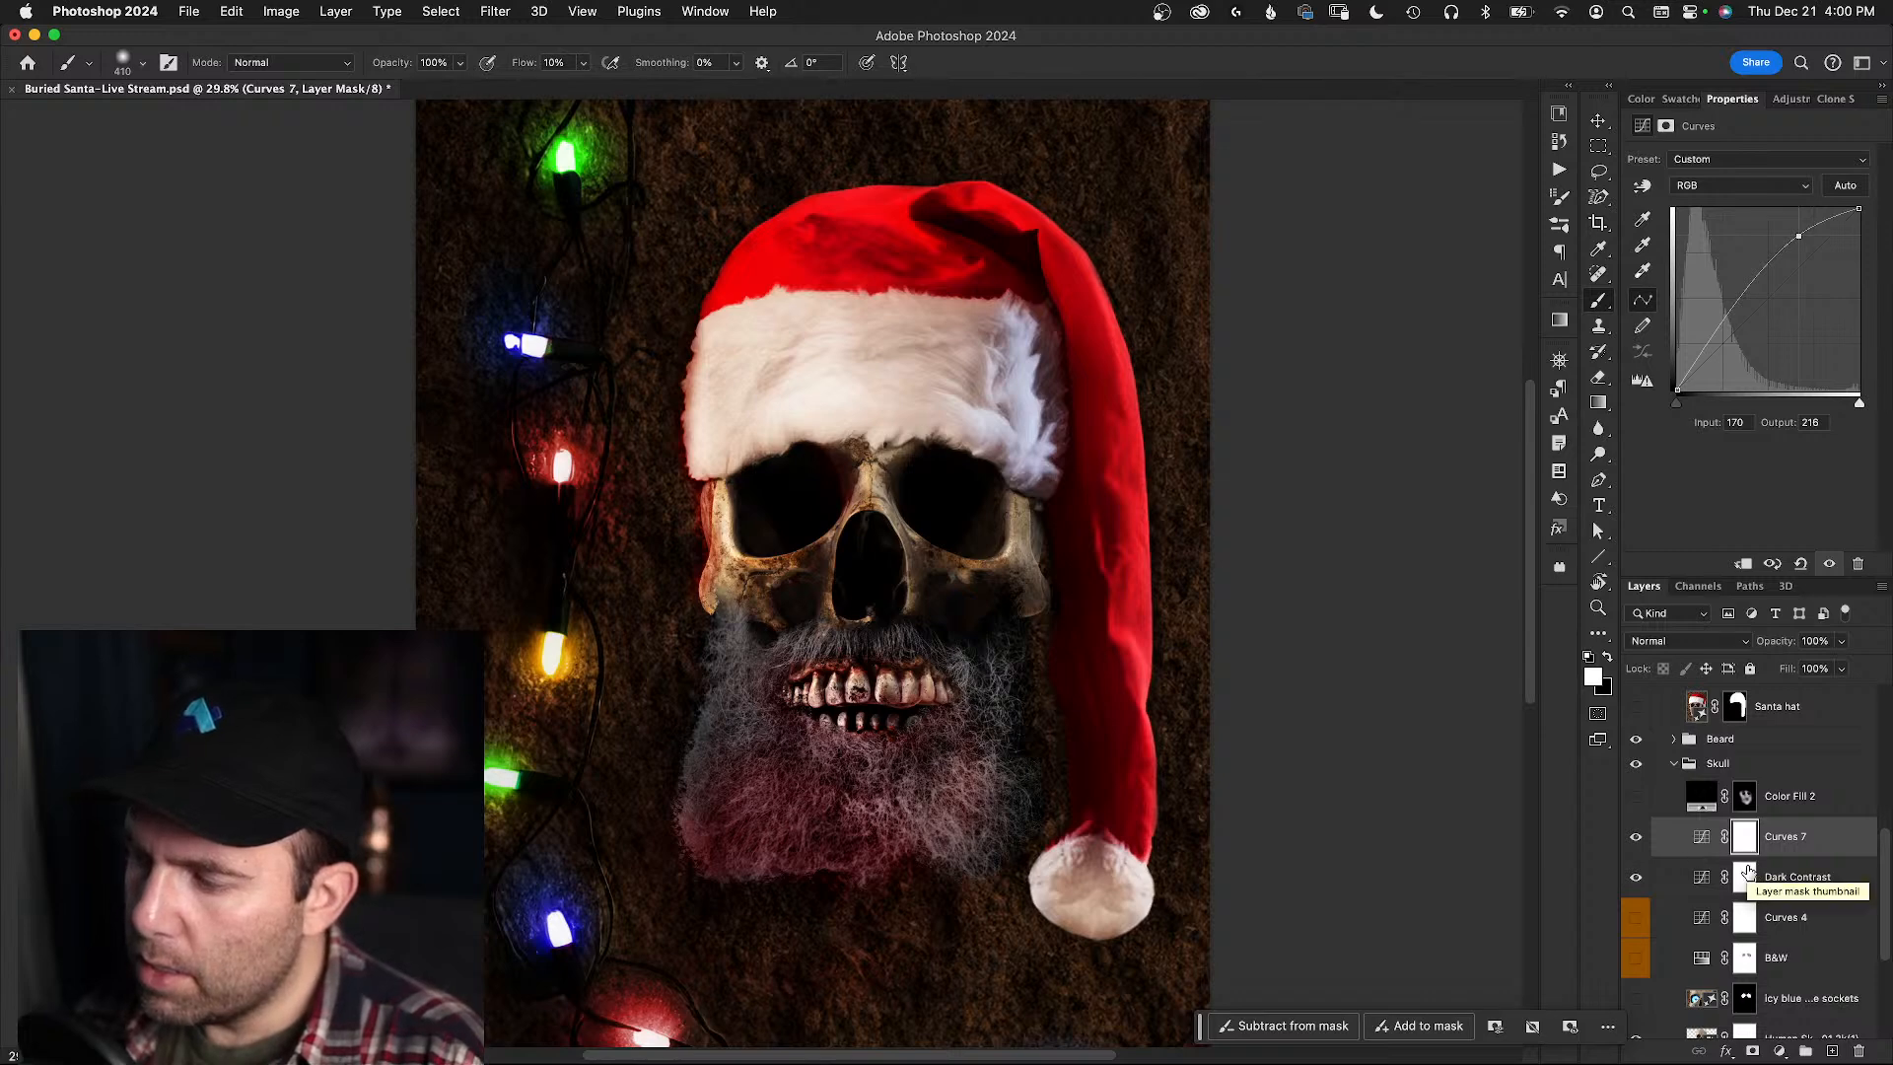
click(1800, 563)
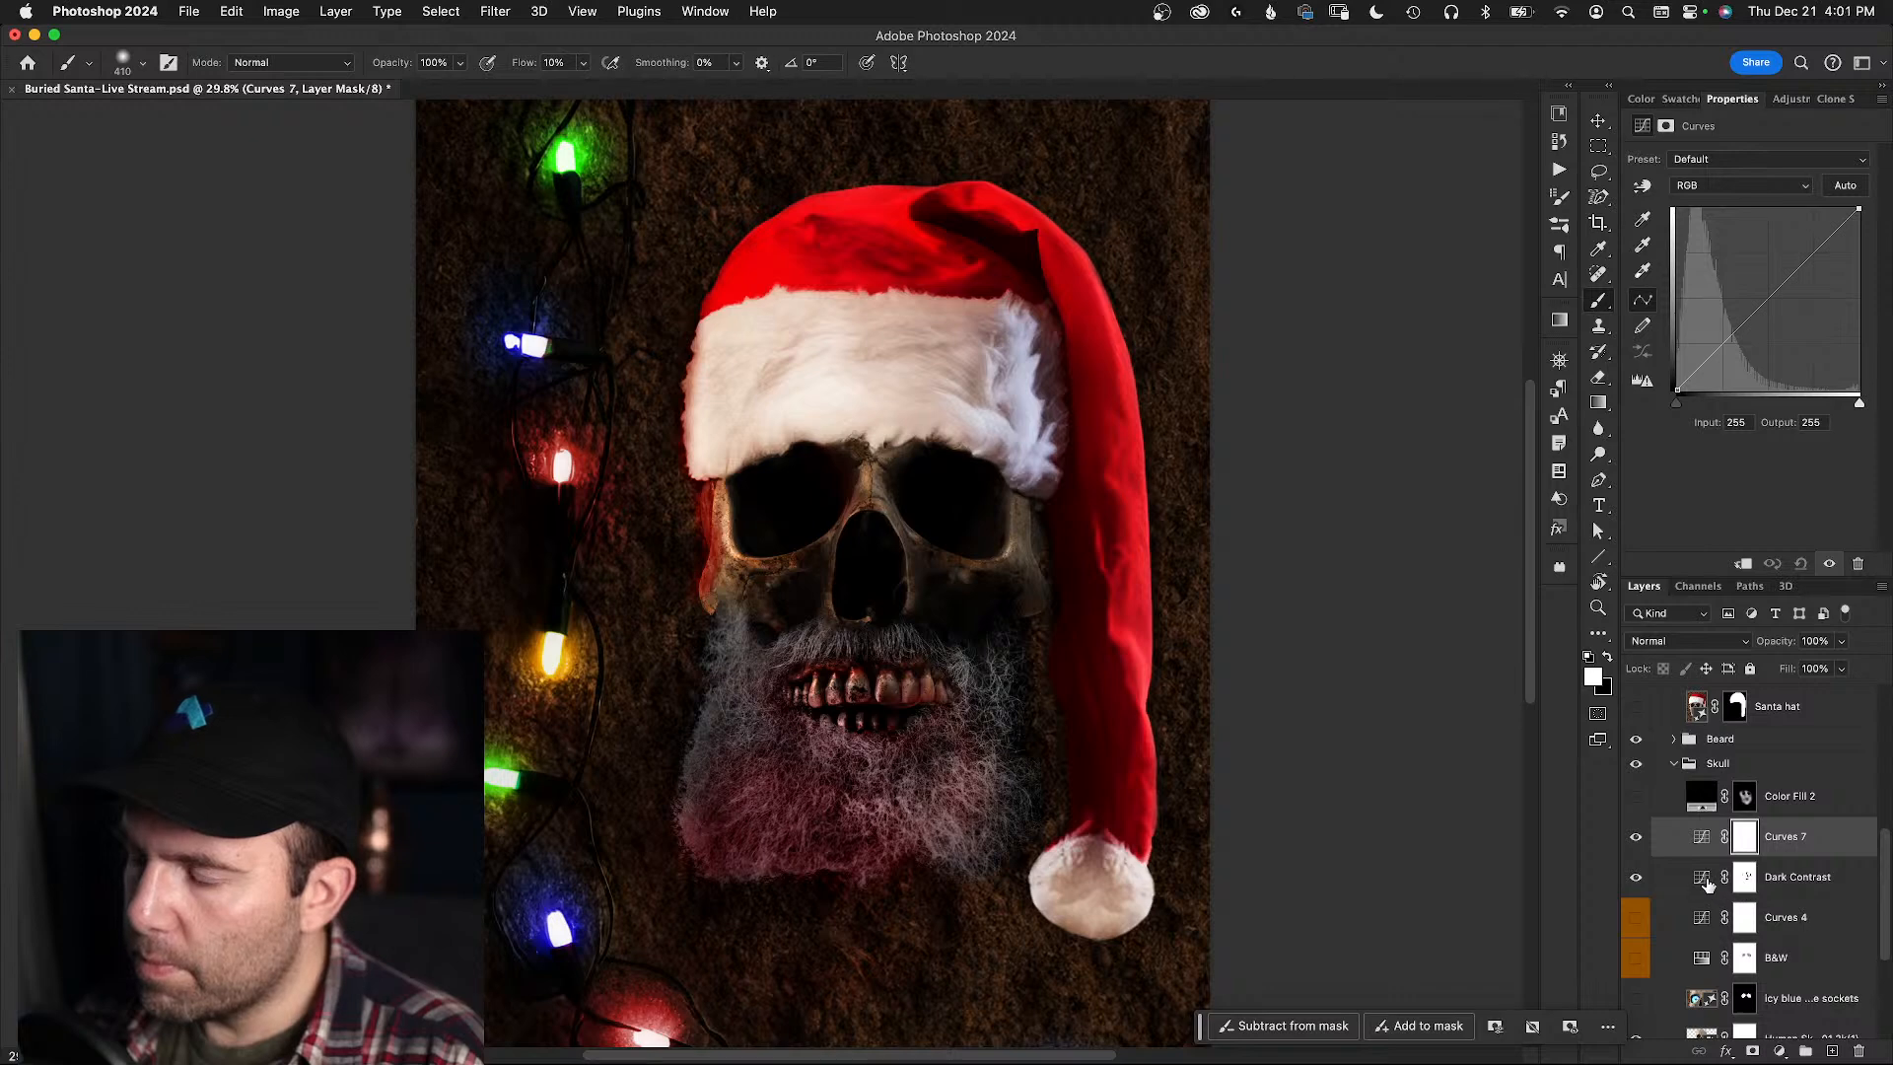
- Invert the Dark Contrast layer's mask and change its blend mode to Screen
click(1746, 882)
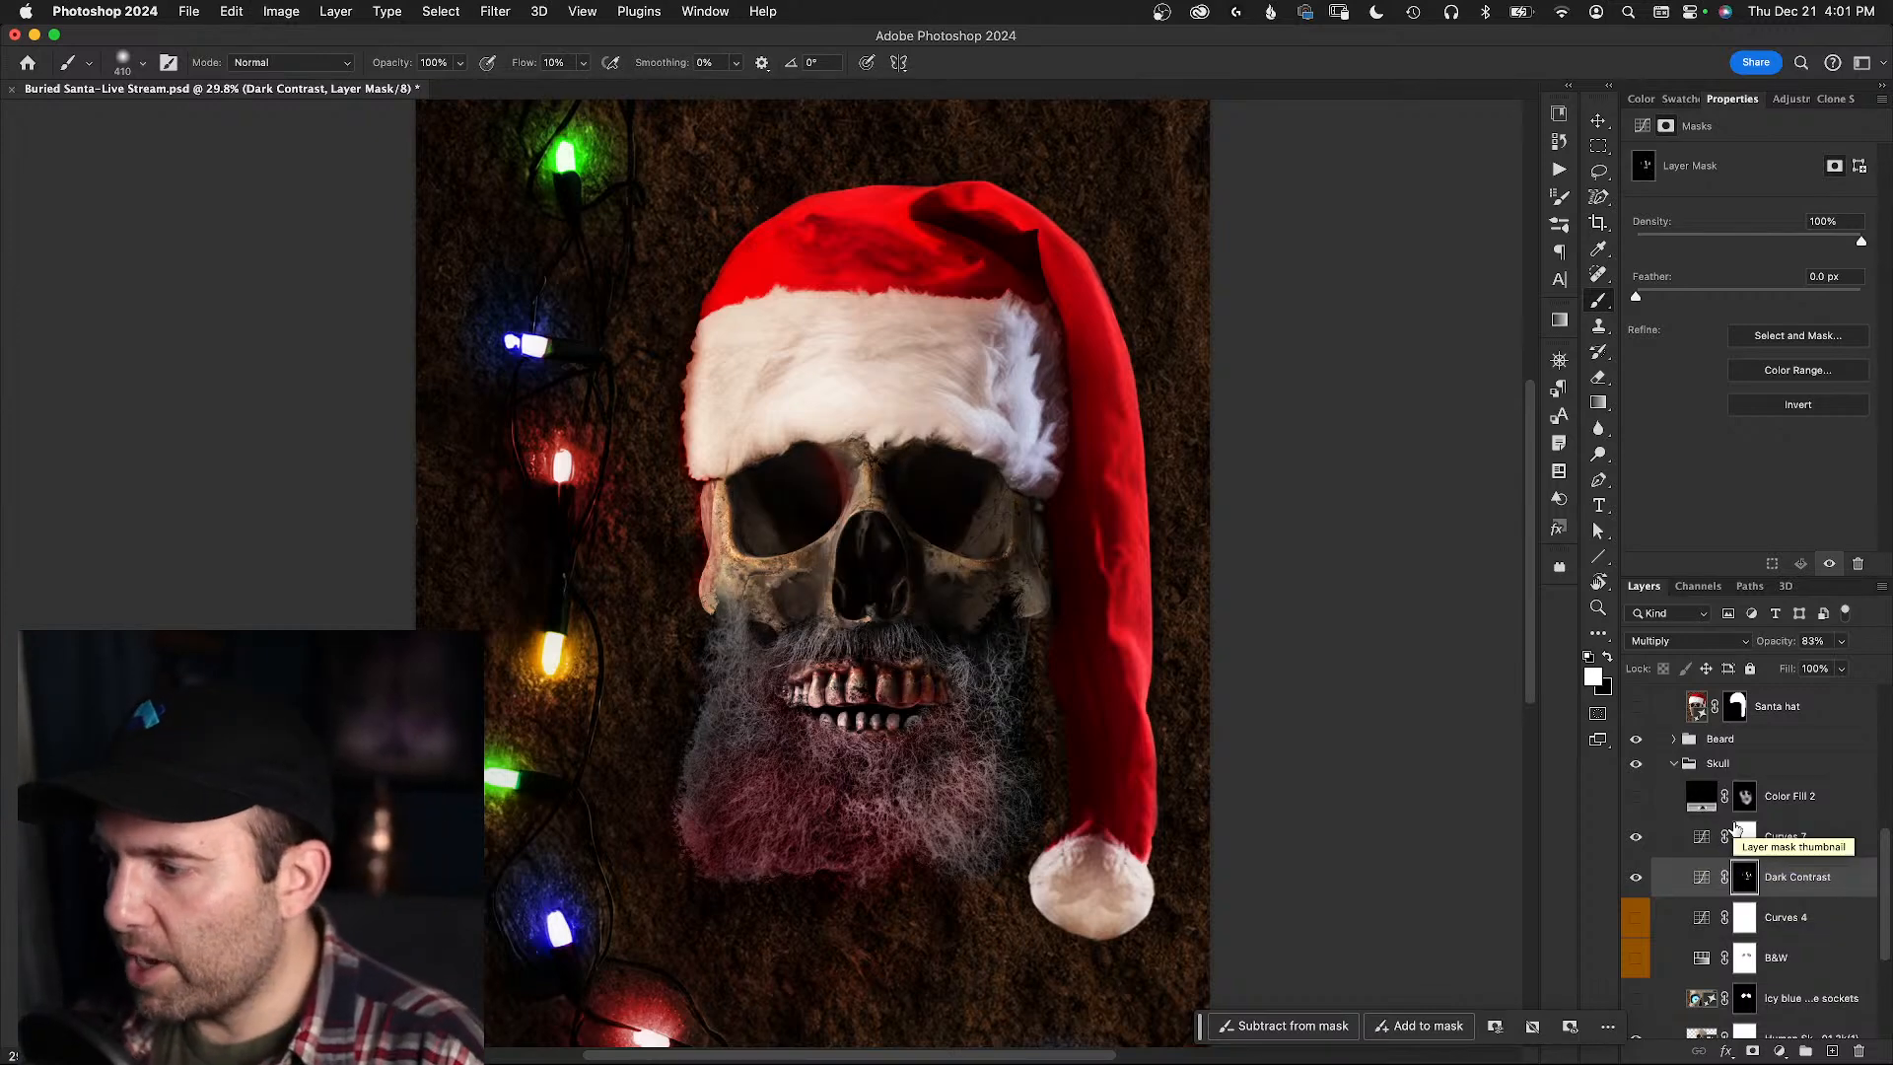
click(1703, 877)
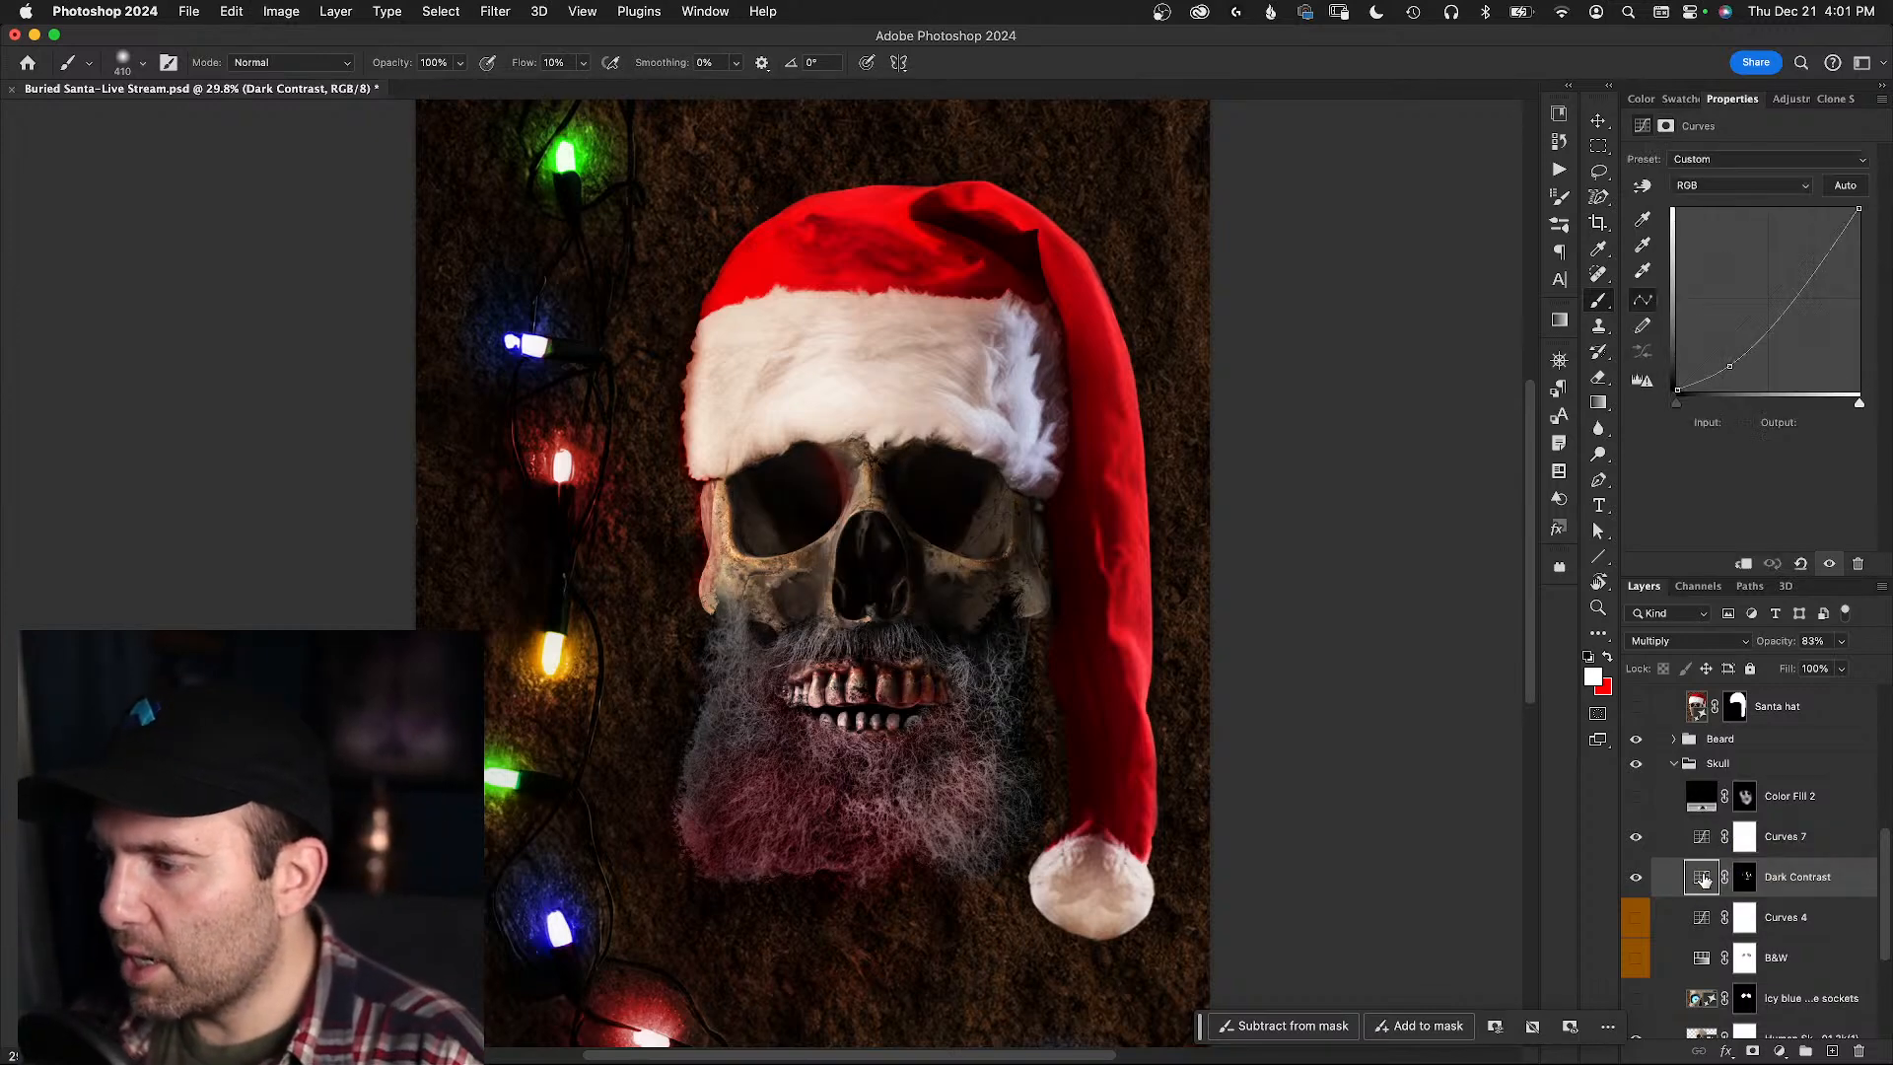
click(1735, 643)
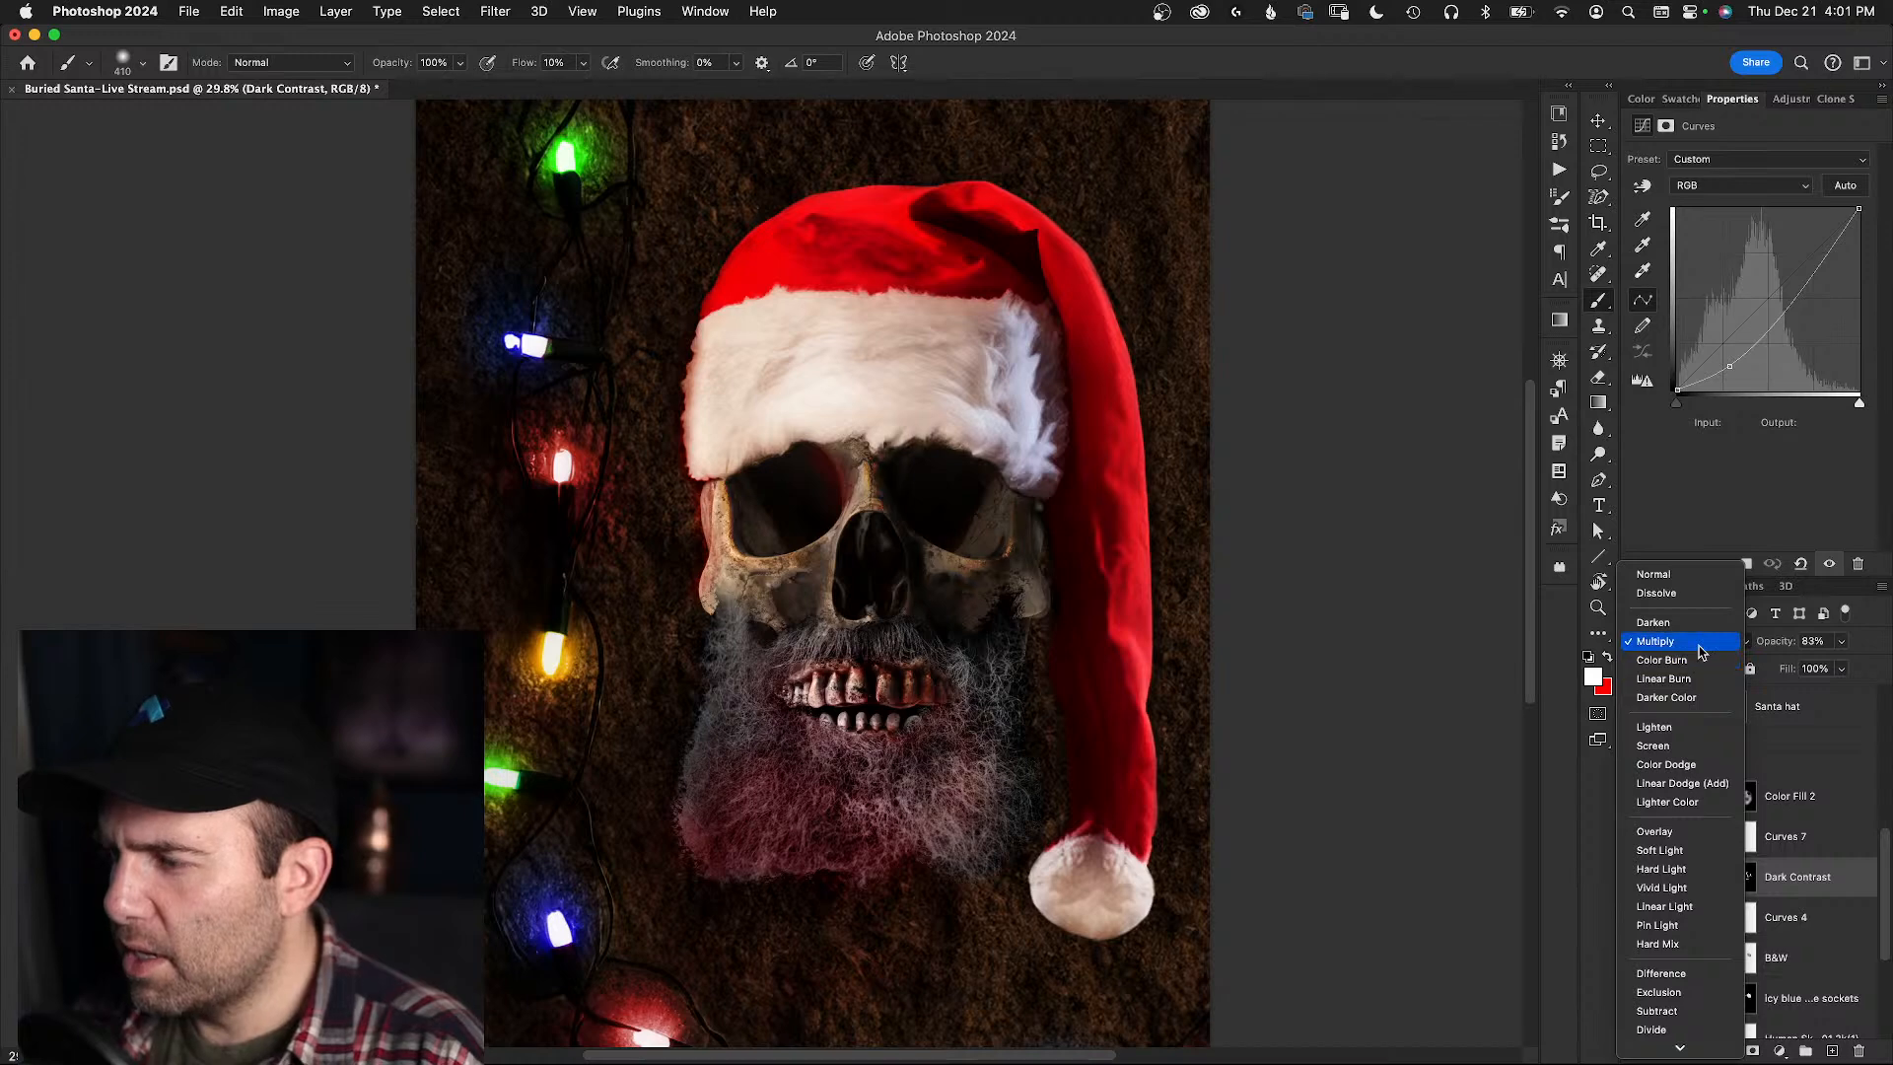
click(1688, 746)
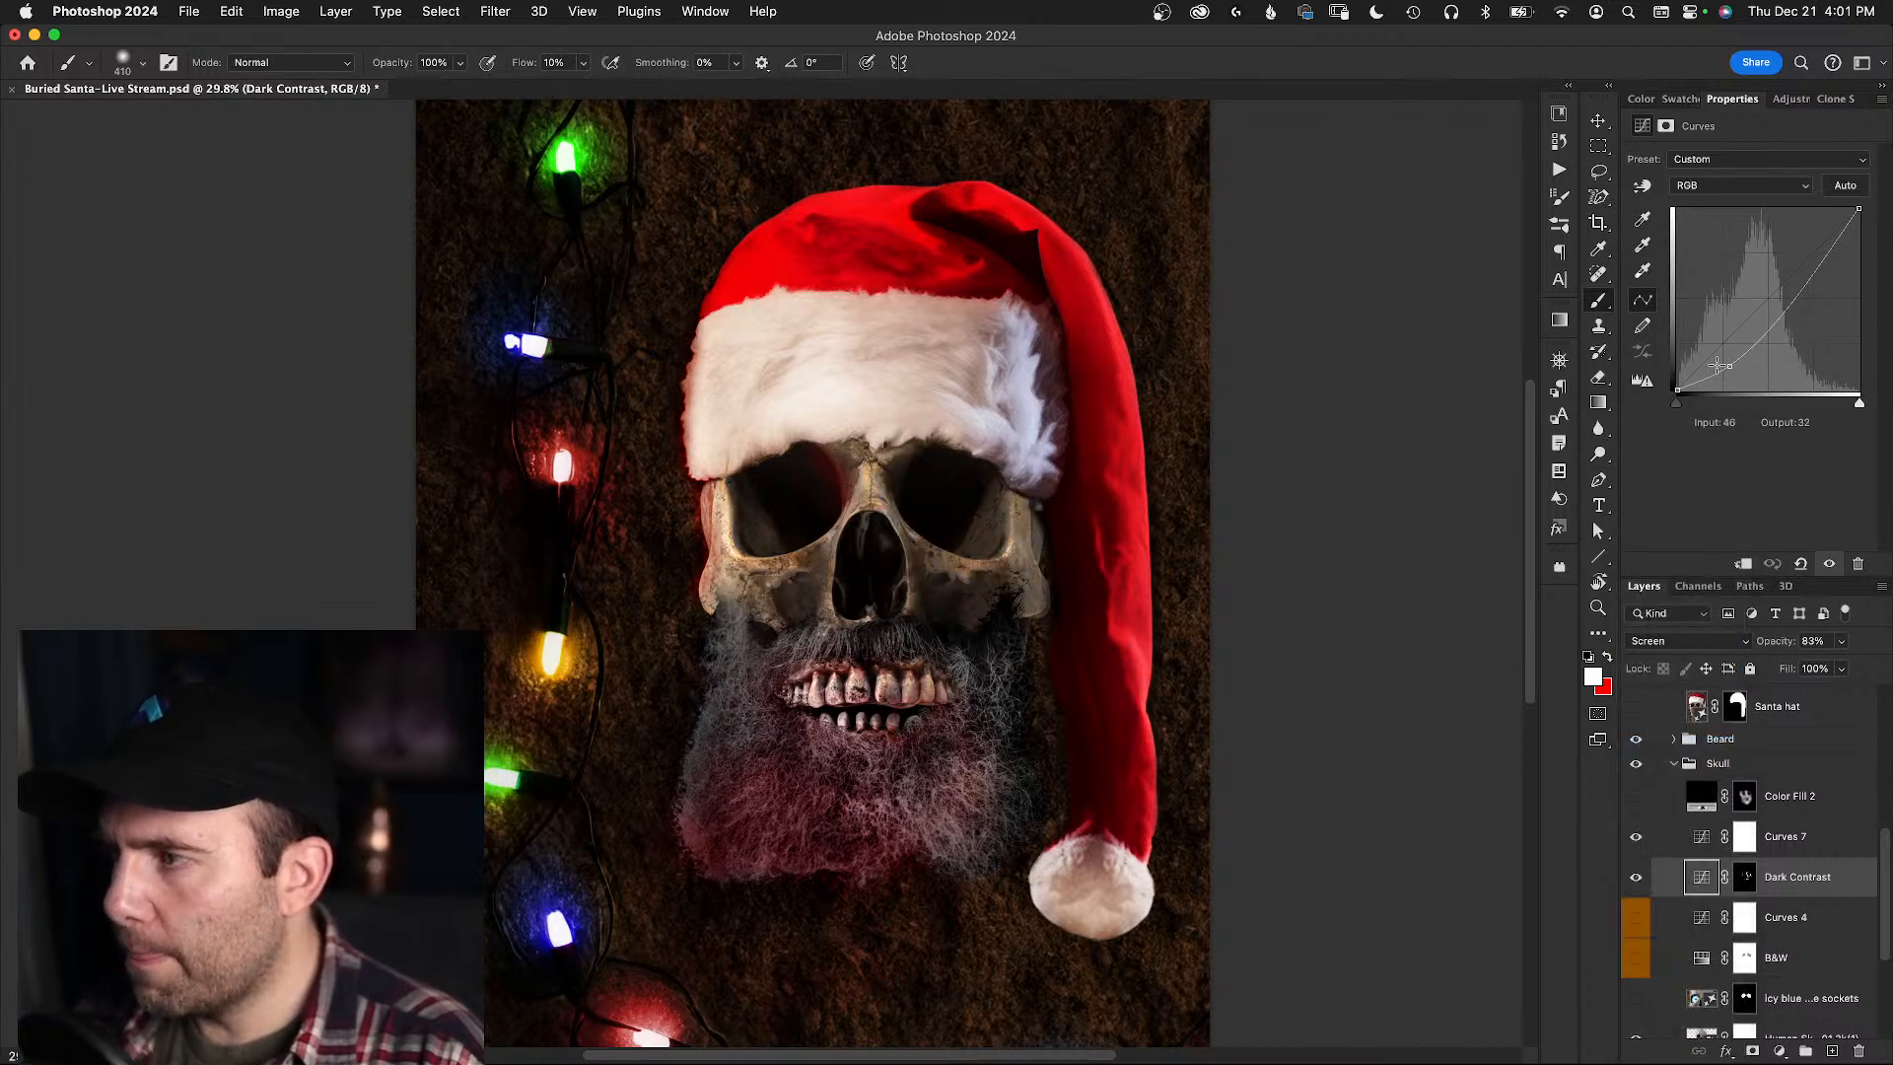
- Raise the Dark Contrast curve's point to input 87, output 100, and rename the layer "Dodge"
drag(1727, 367, 1716, 317)
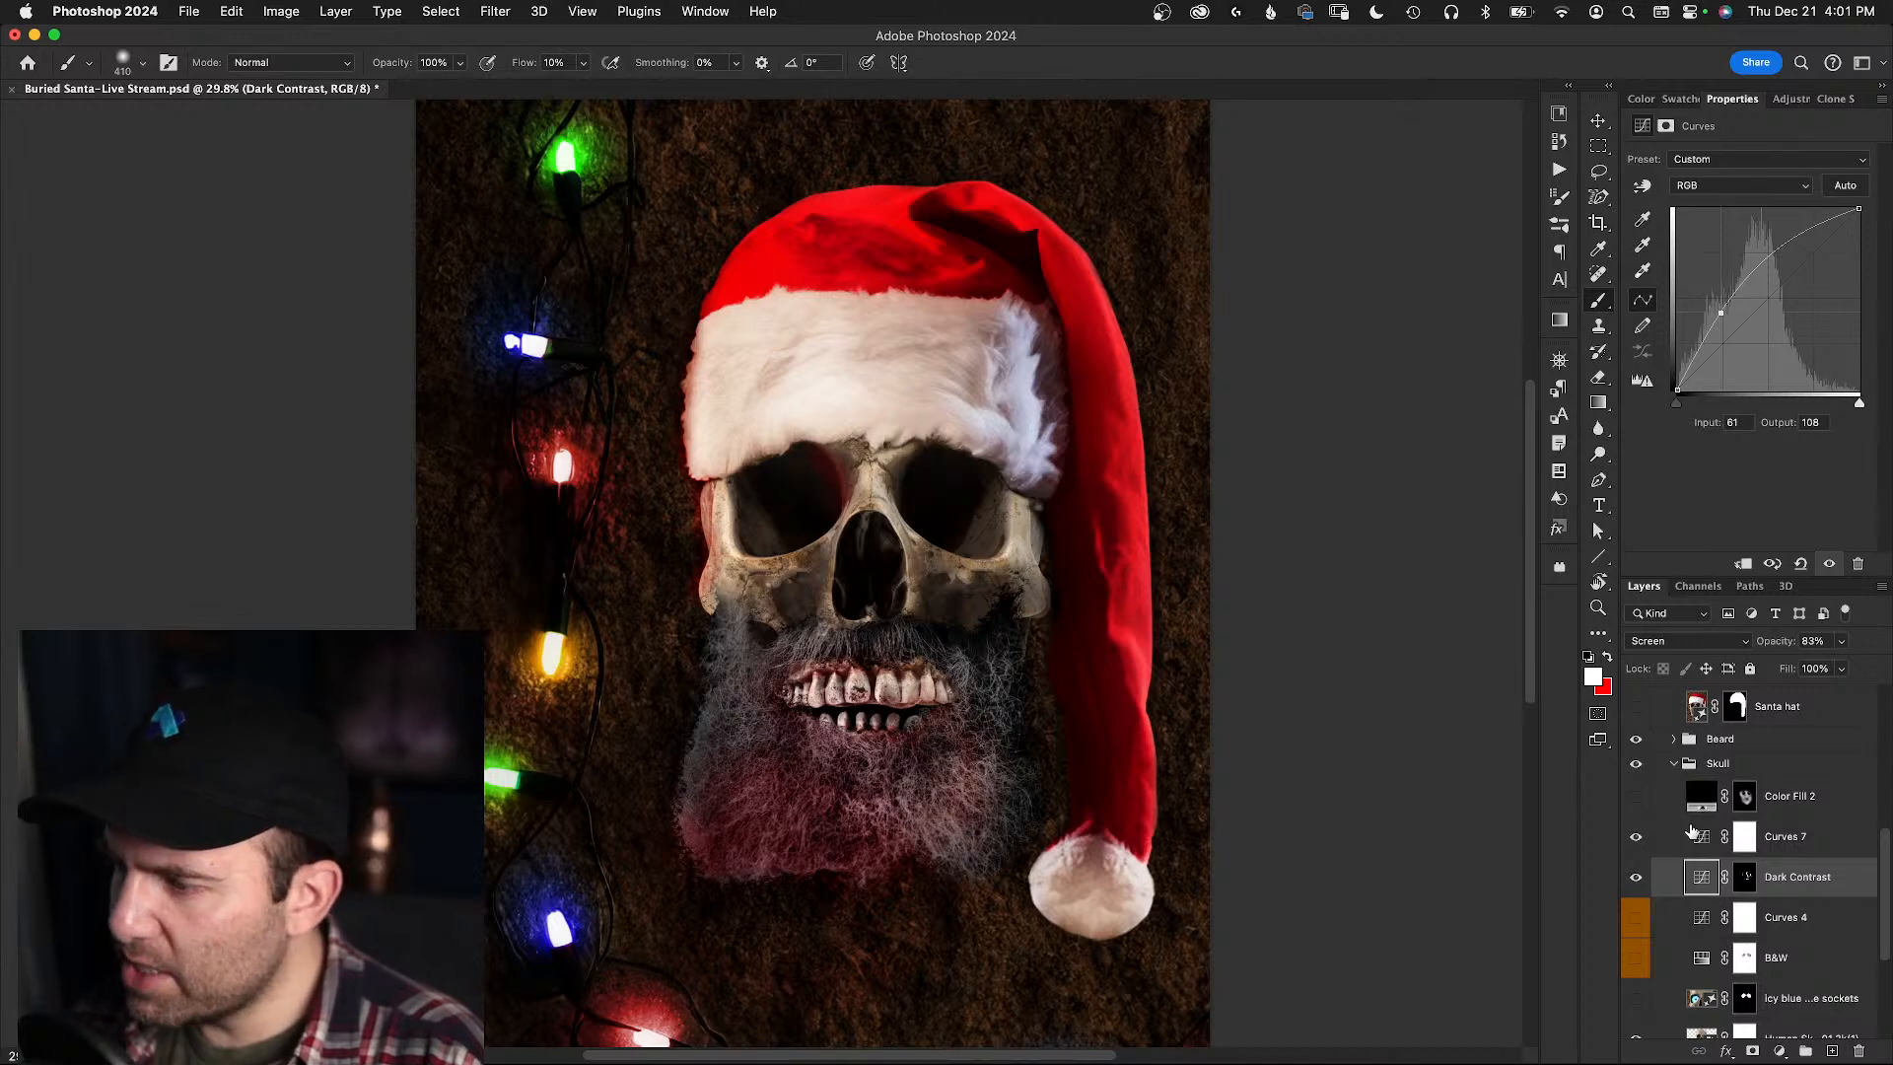
drag(1722, 315, 1726, 320)
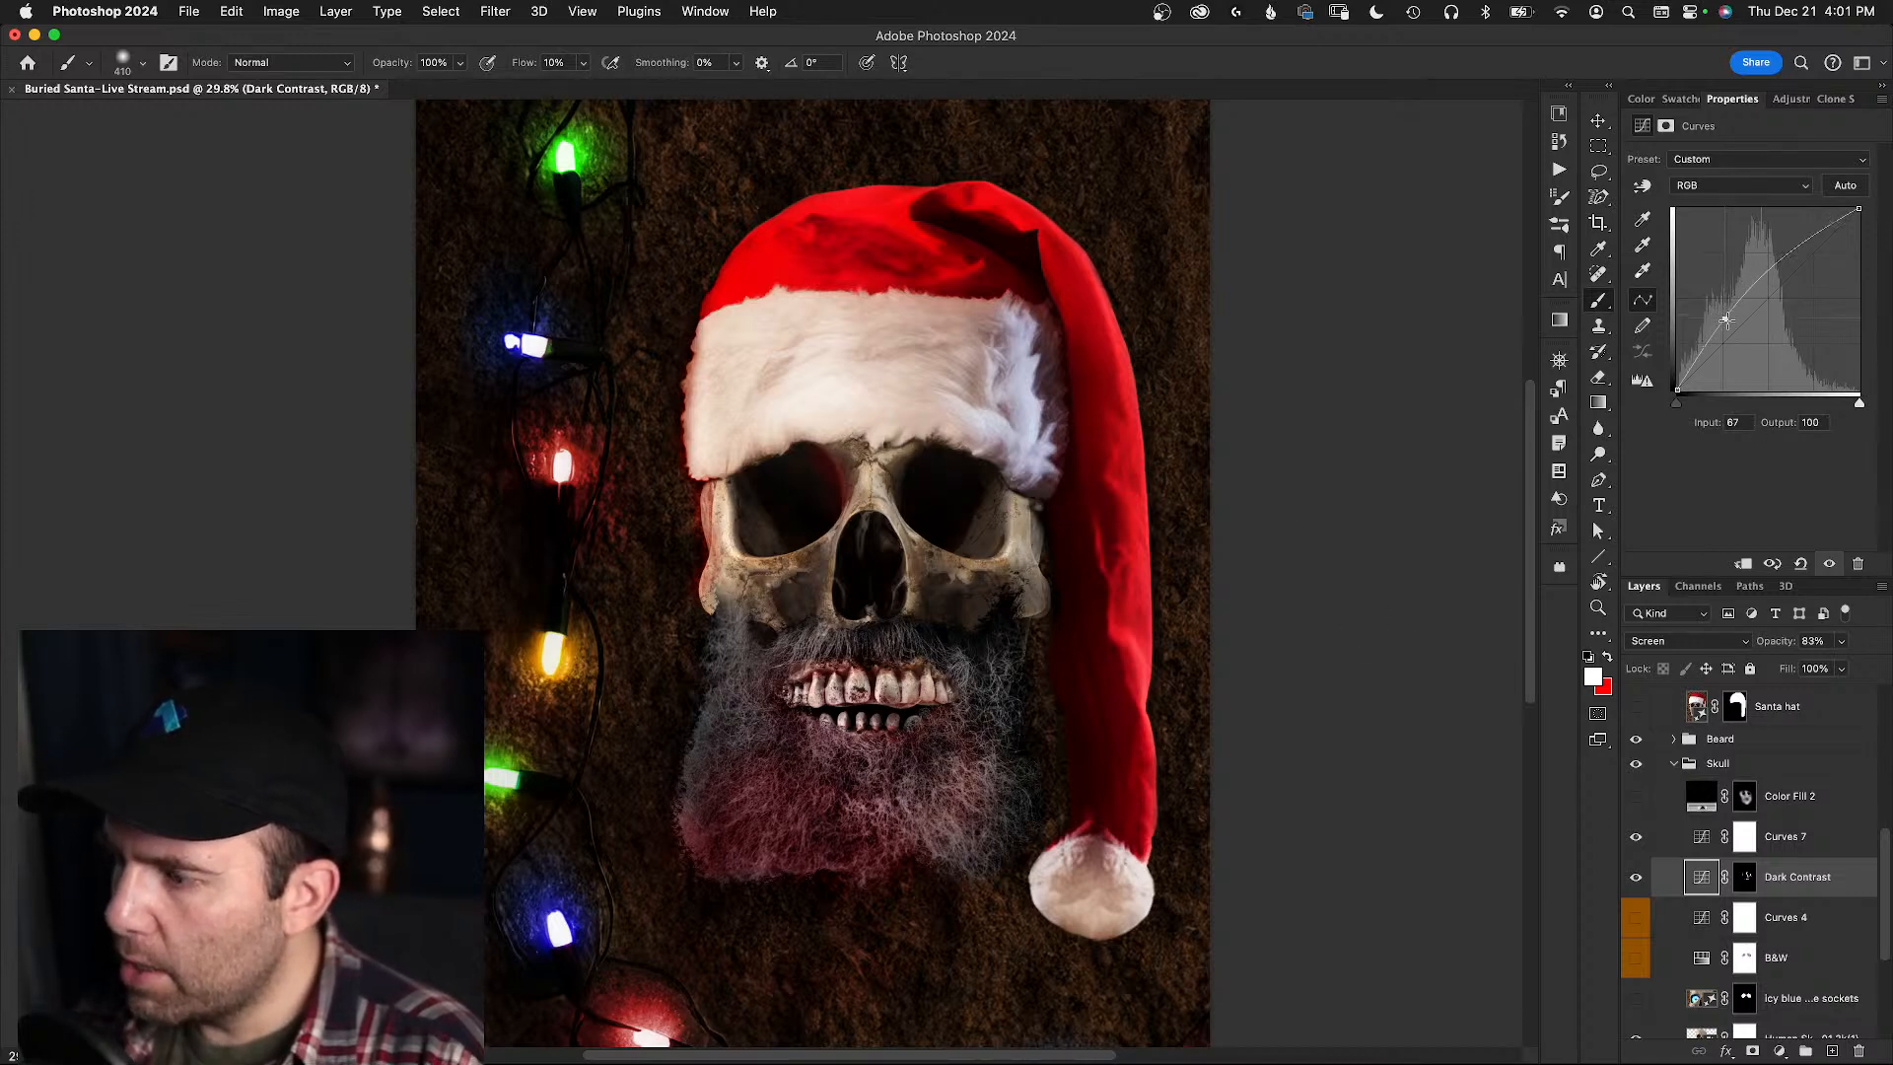
double_click(1800, 877)
text(Li)
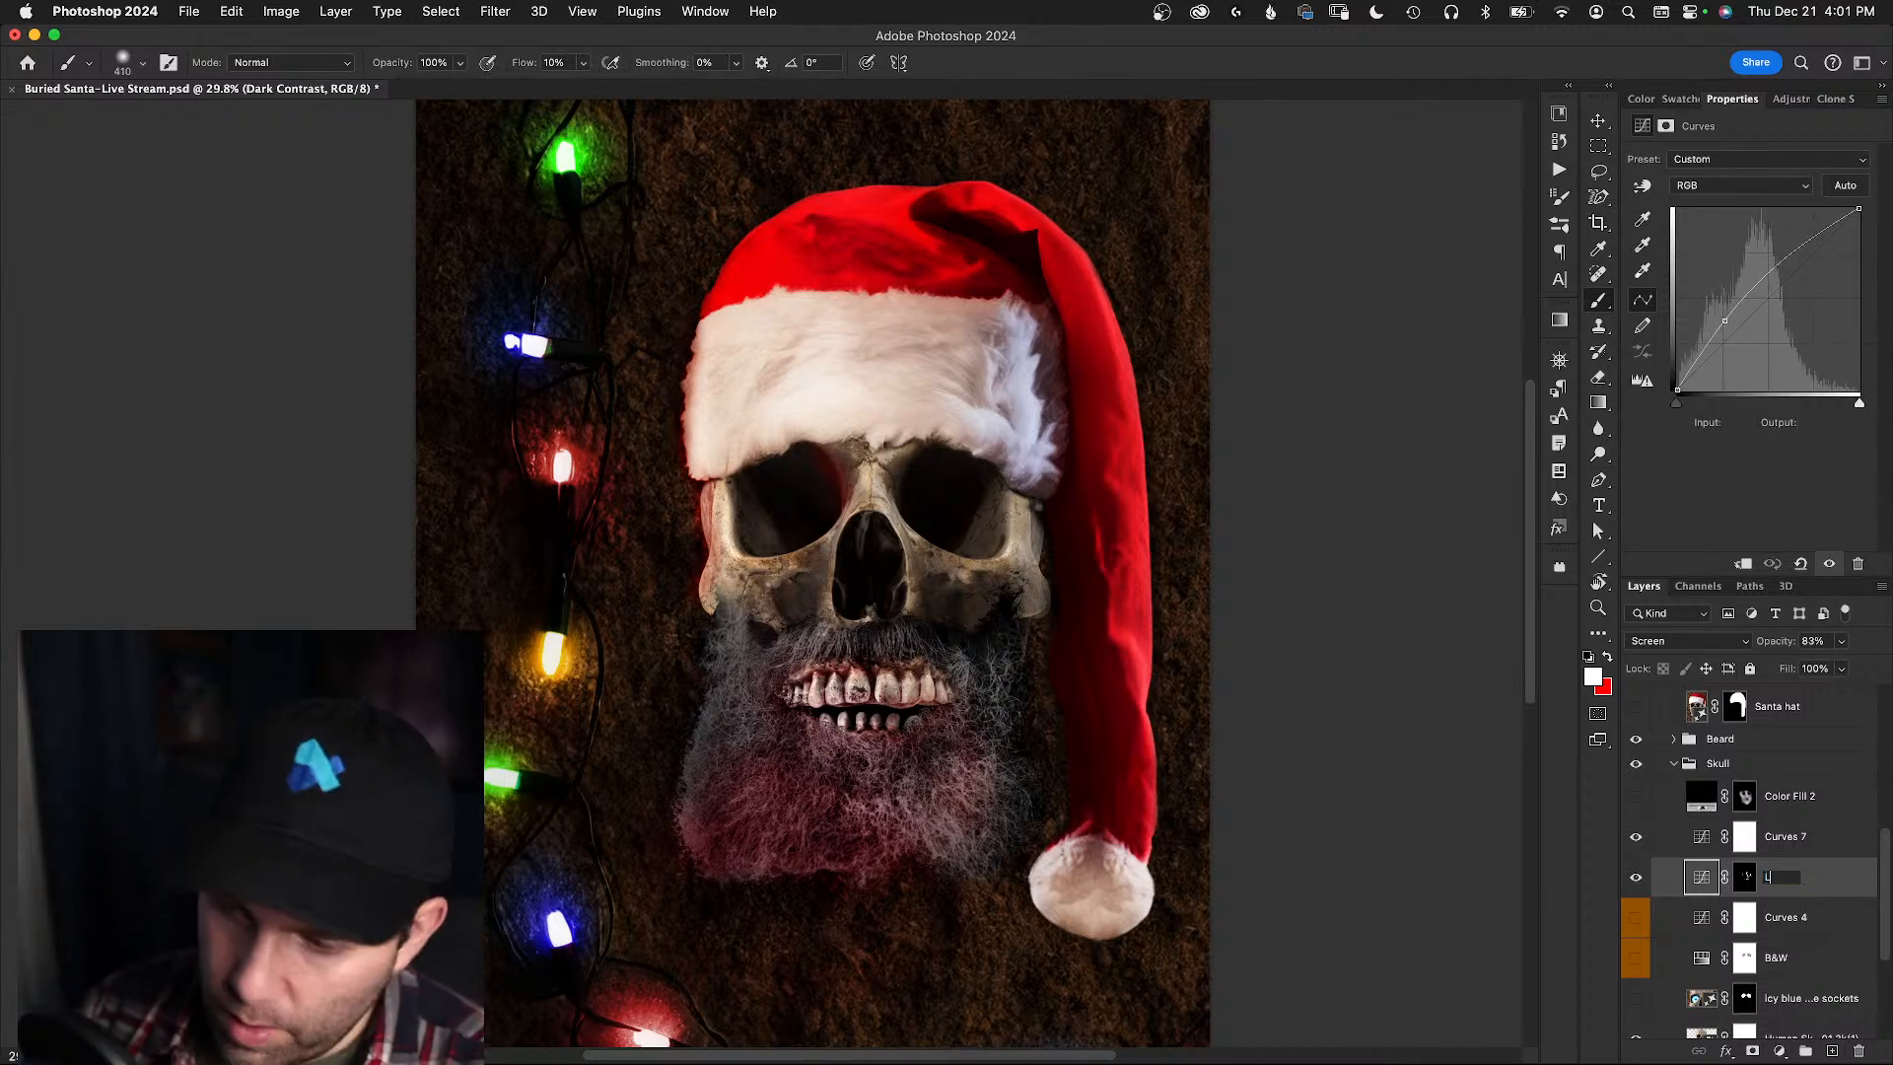
key(BackSpace)
key(BackSpace)
text(Dodge)
key(Return)
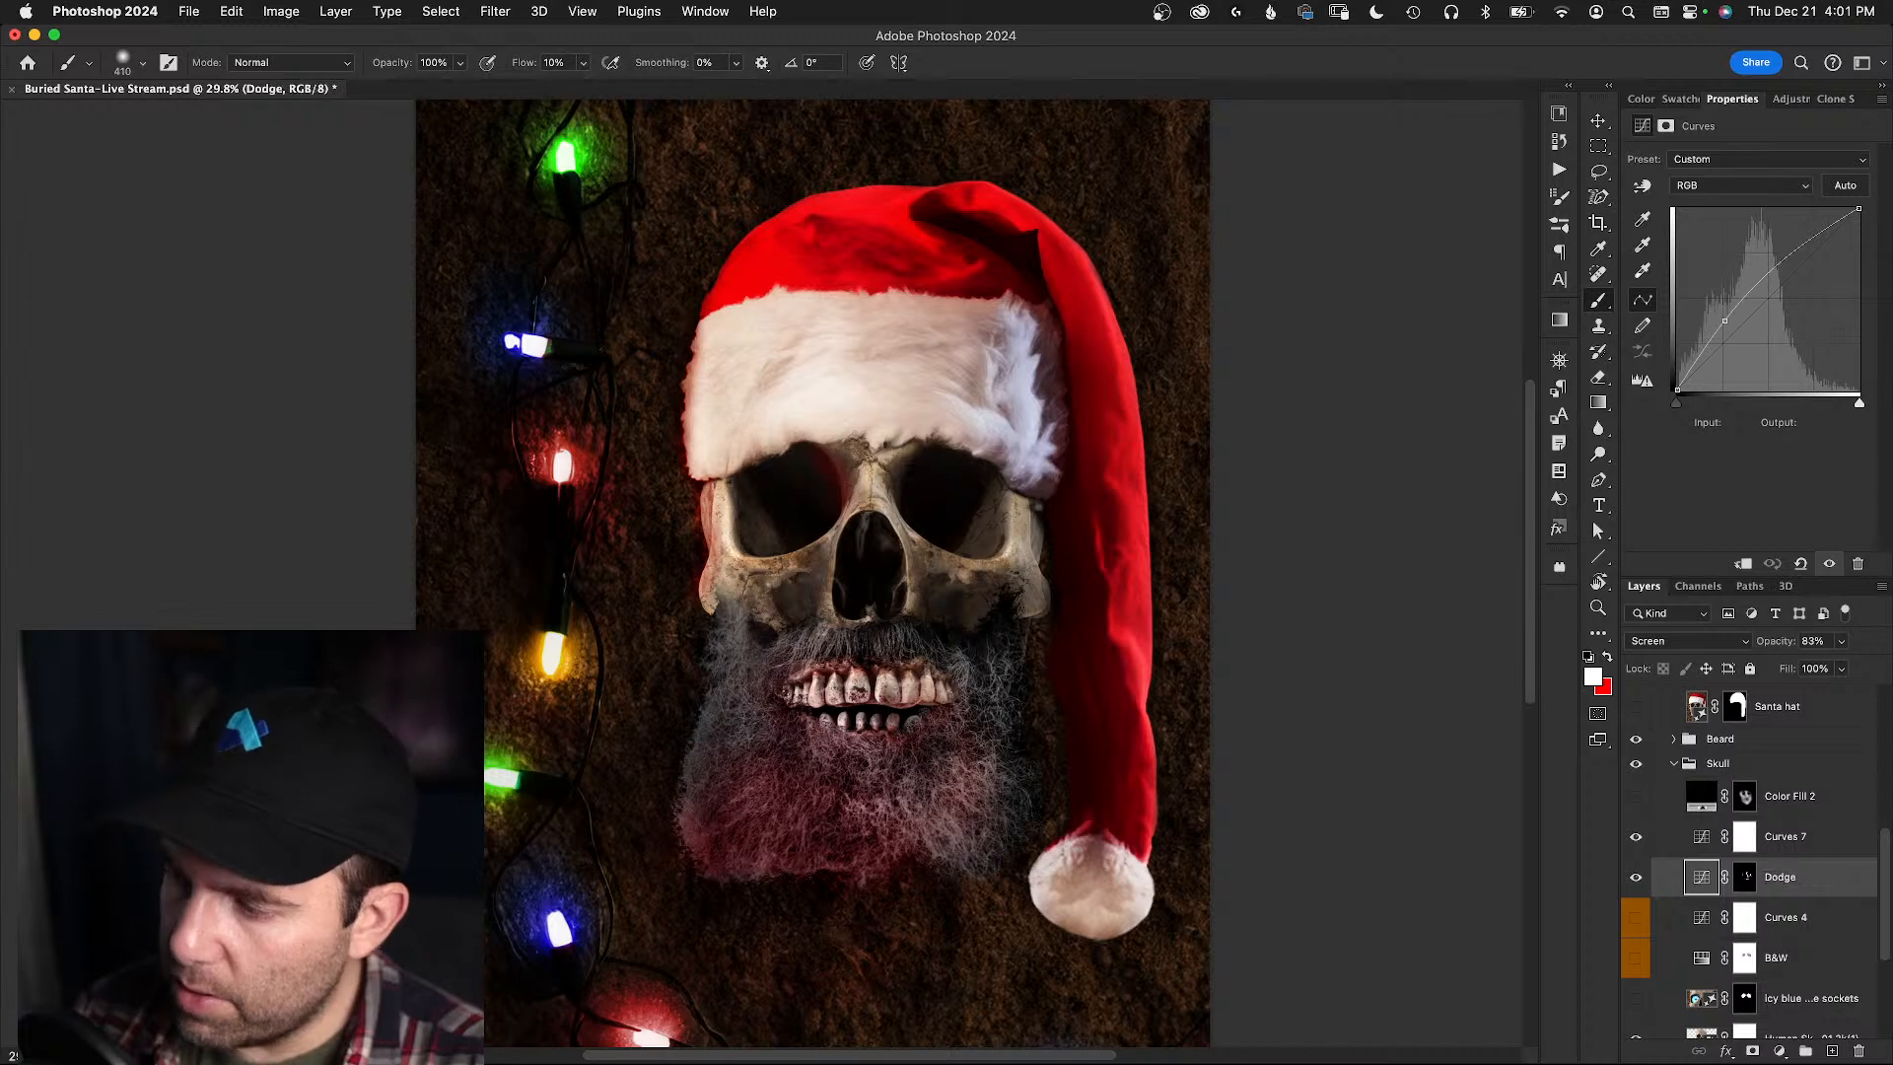
- Lower the Curves 7 shadows with a point at input 75, output 46, and set the layer to Multiply
click(1745, 837)
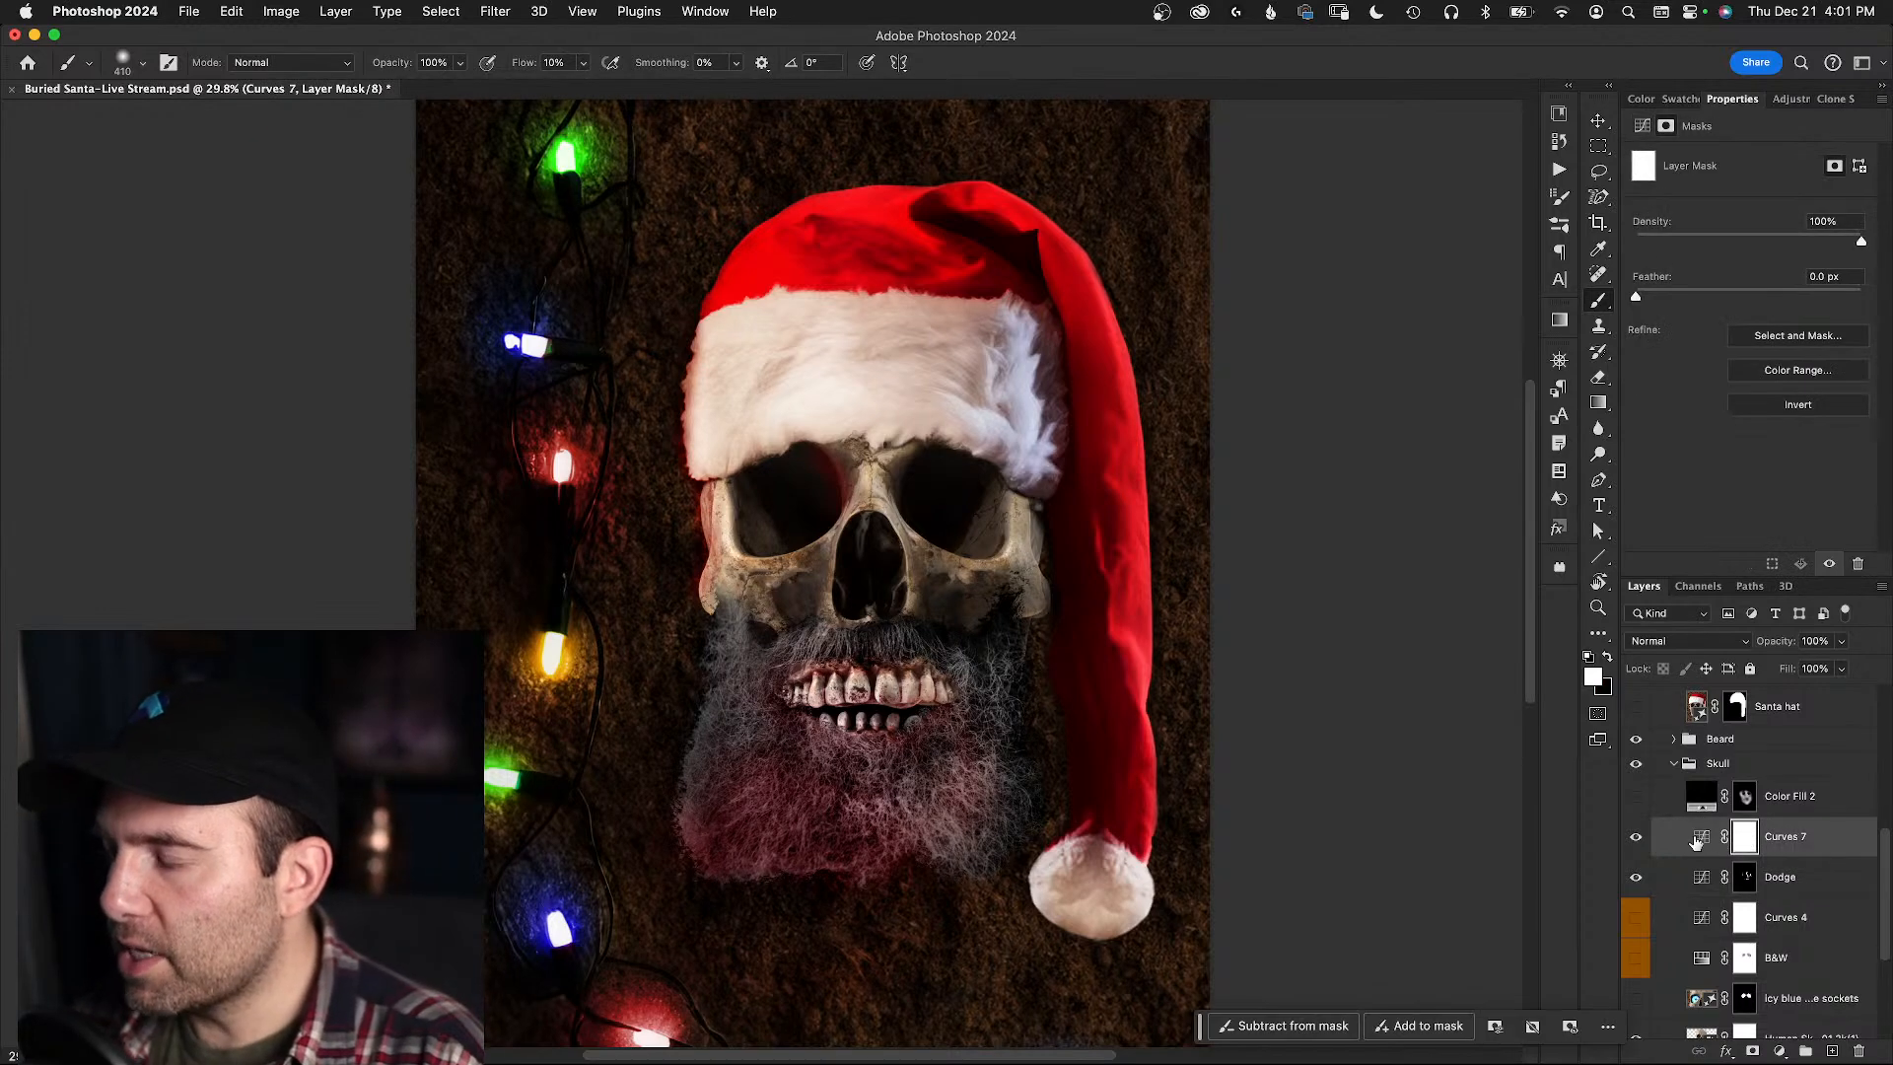
click(1703, 837)
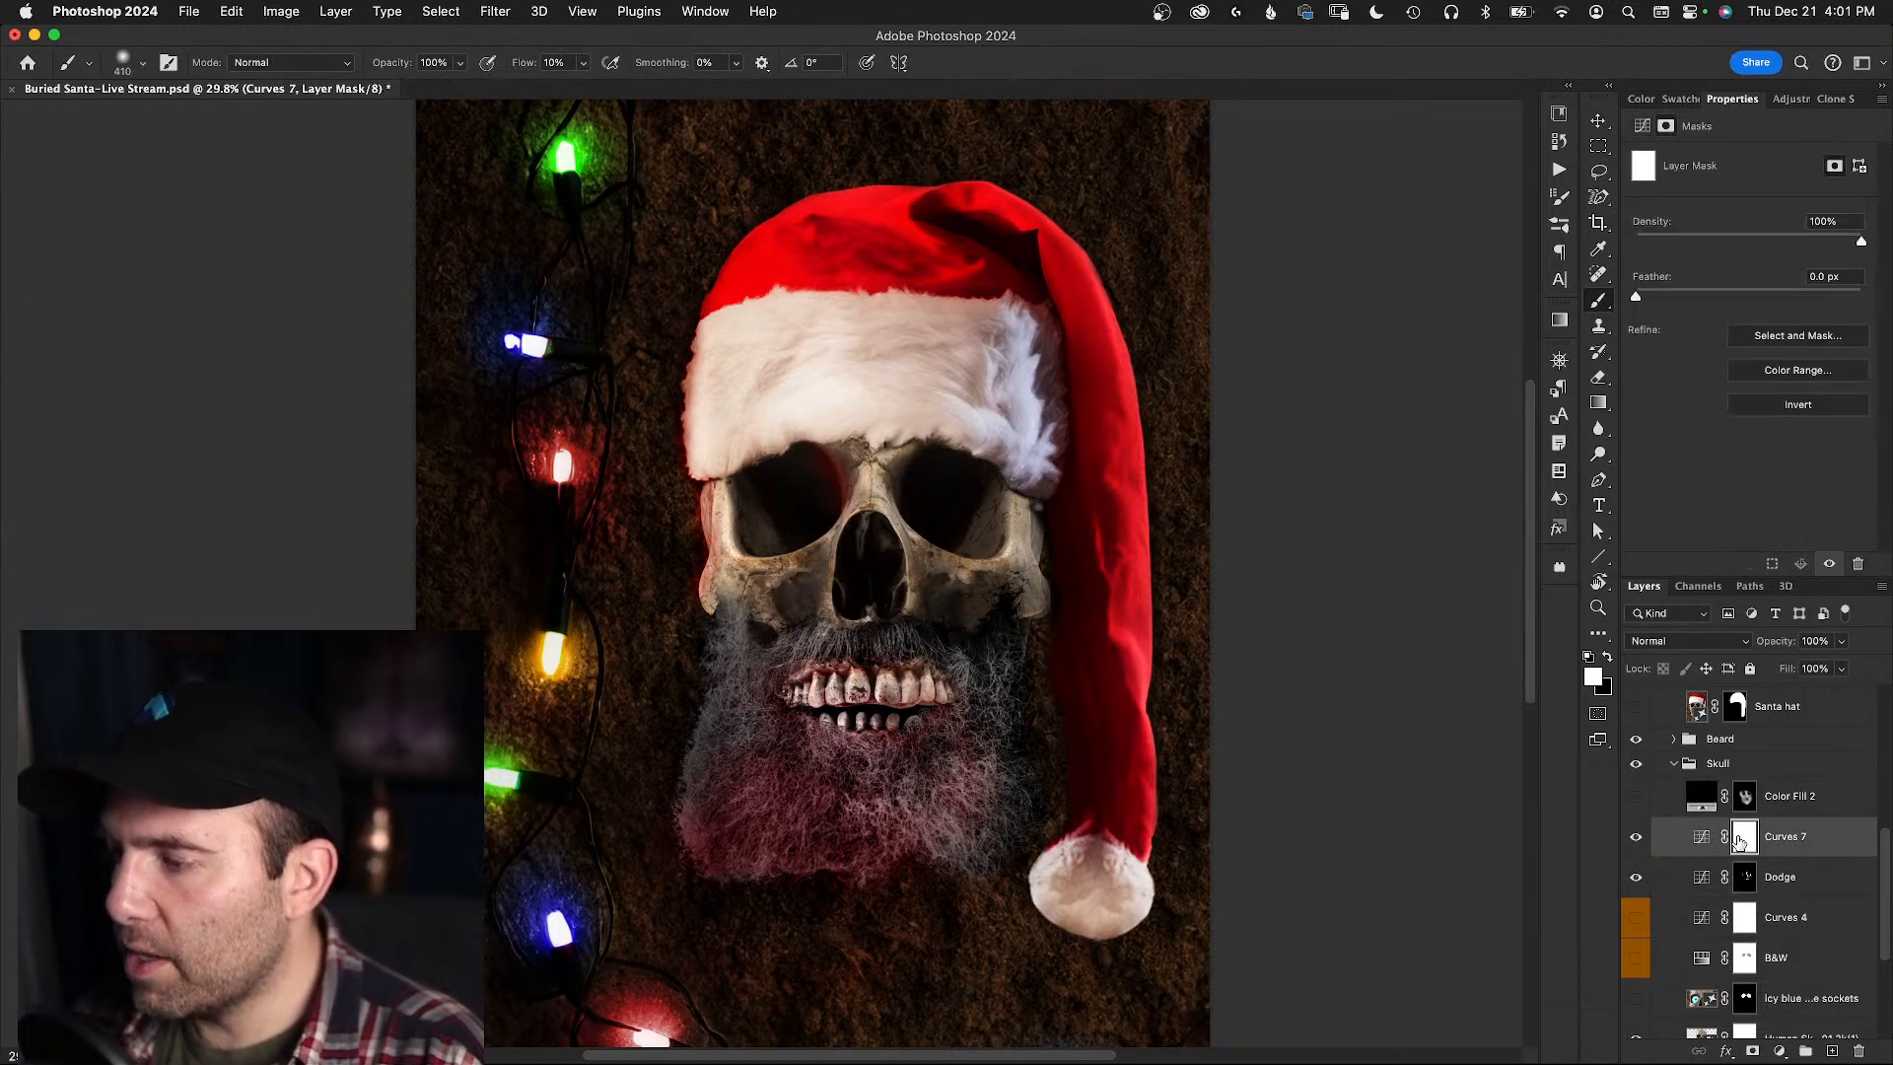
drag(1730, 342, 1731, 355)
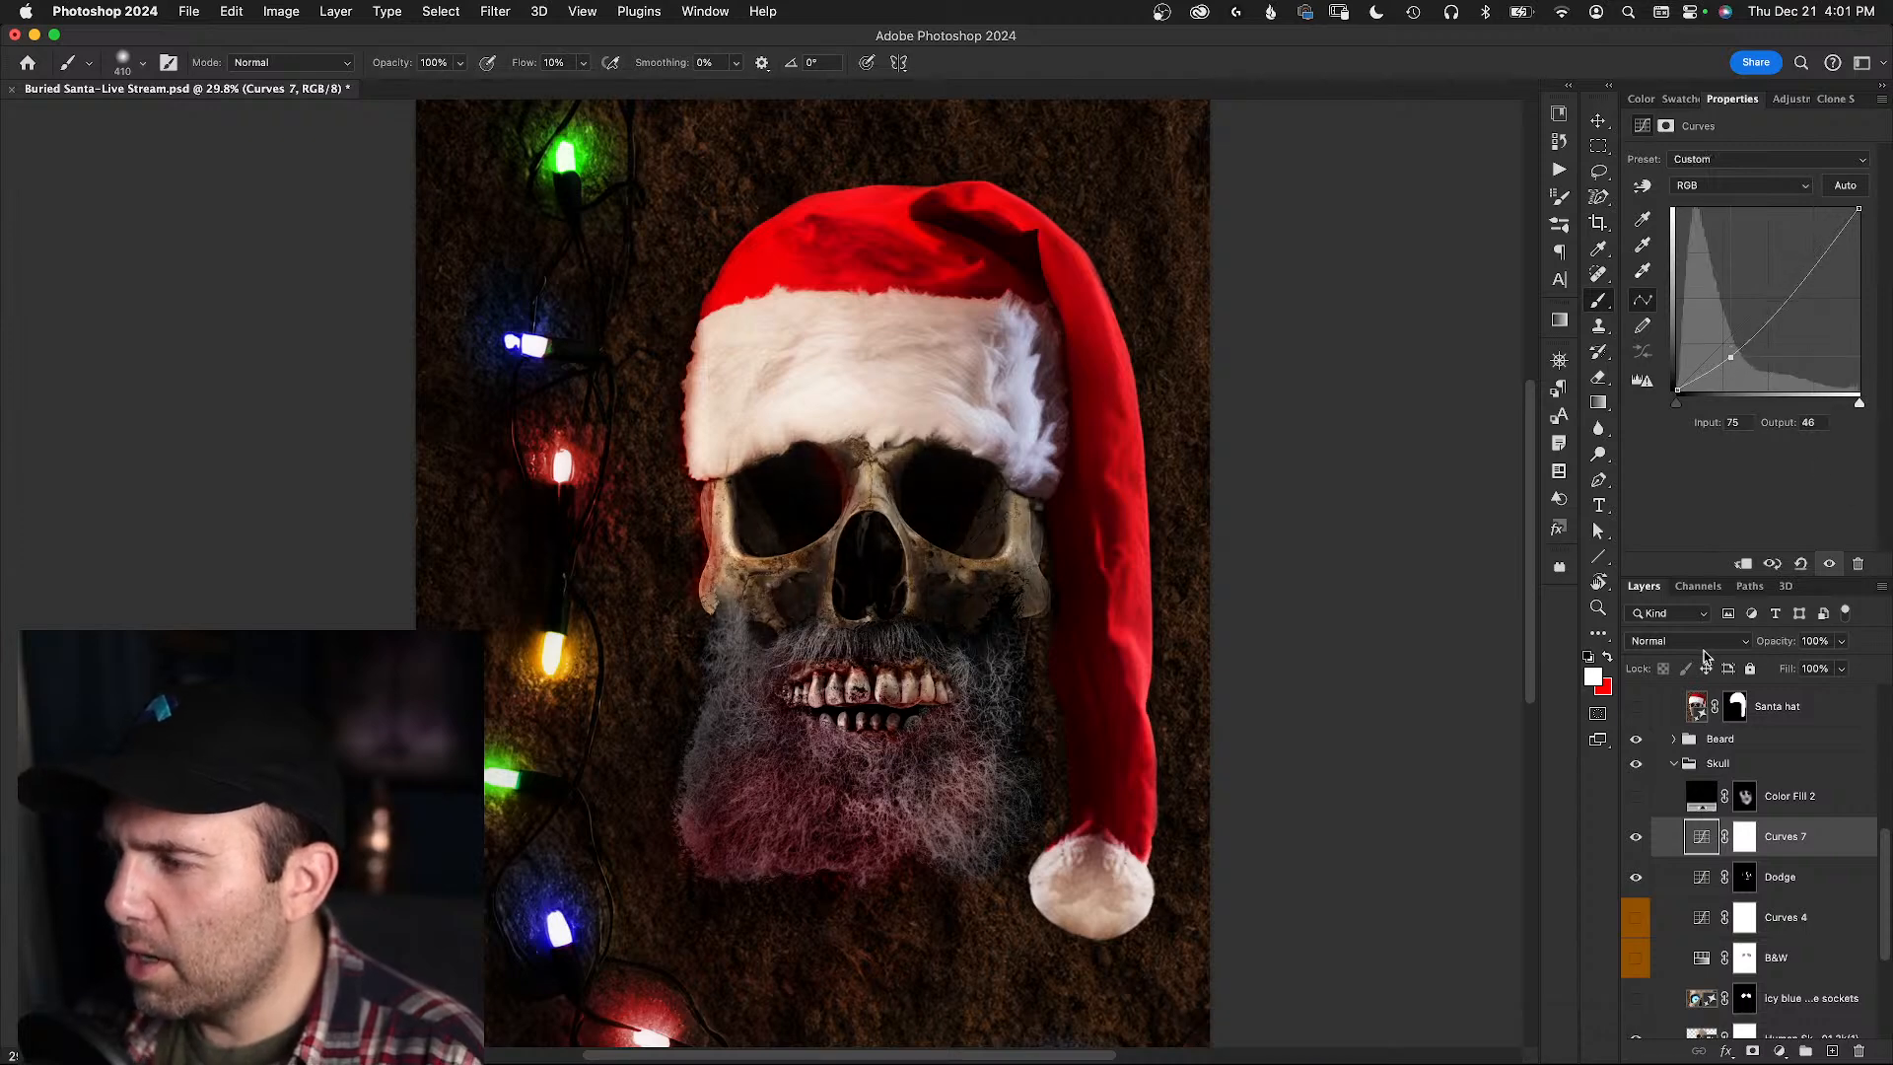
click(1710, 646)
click(1693, 706)
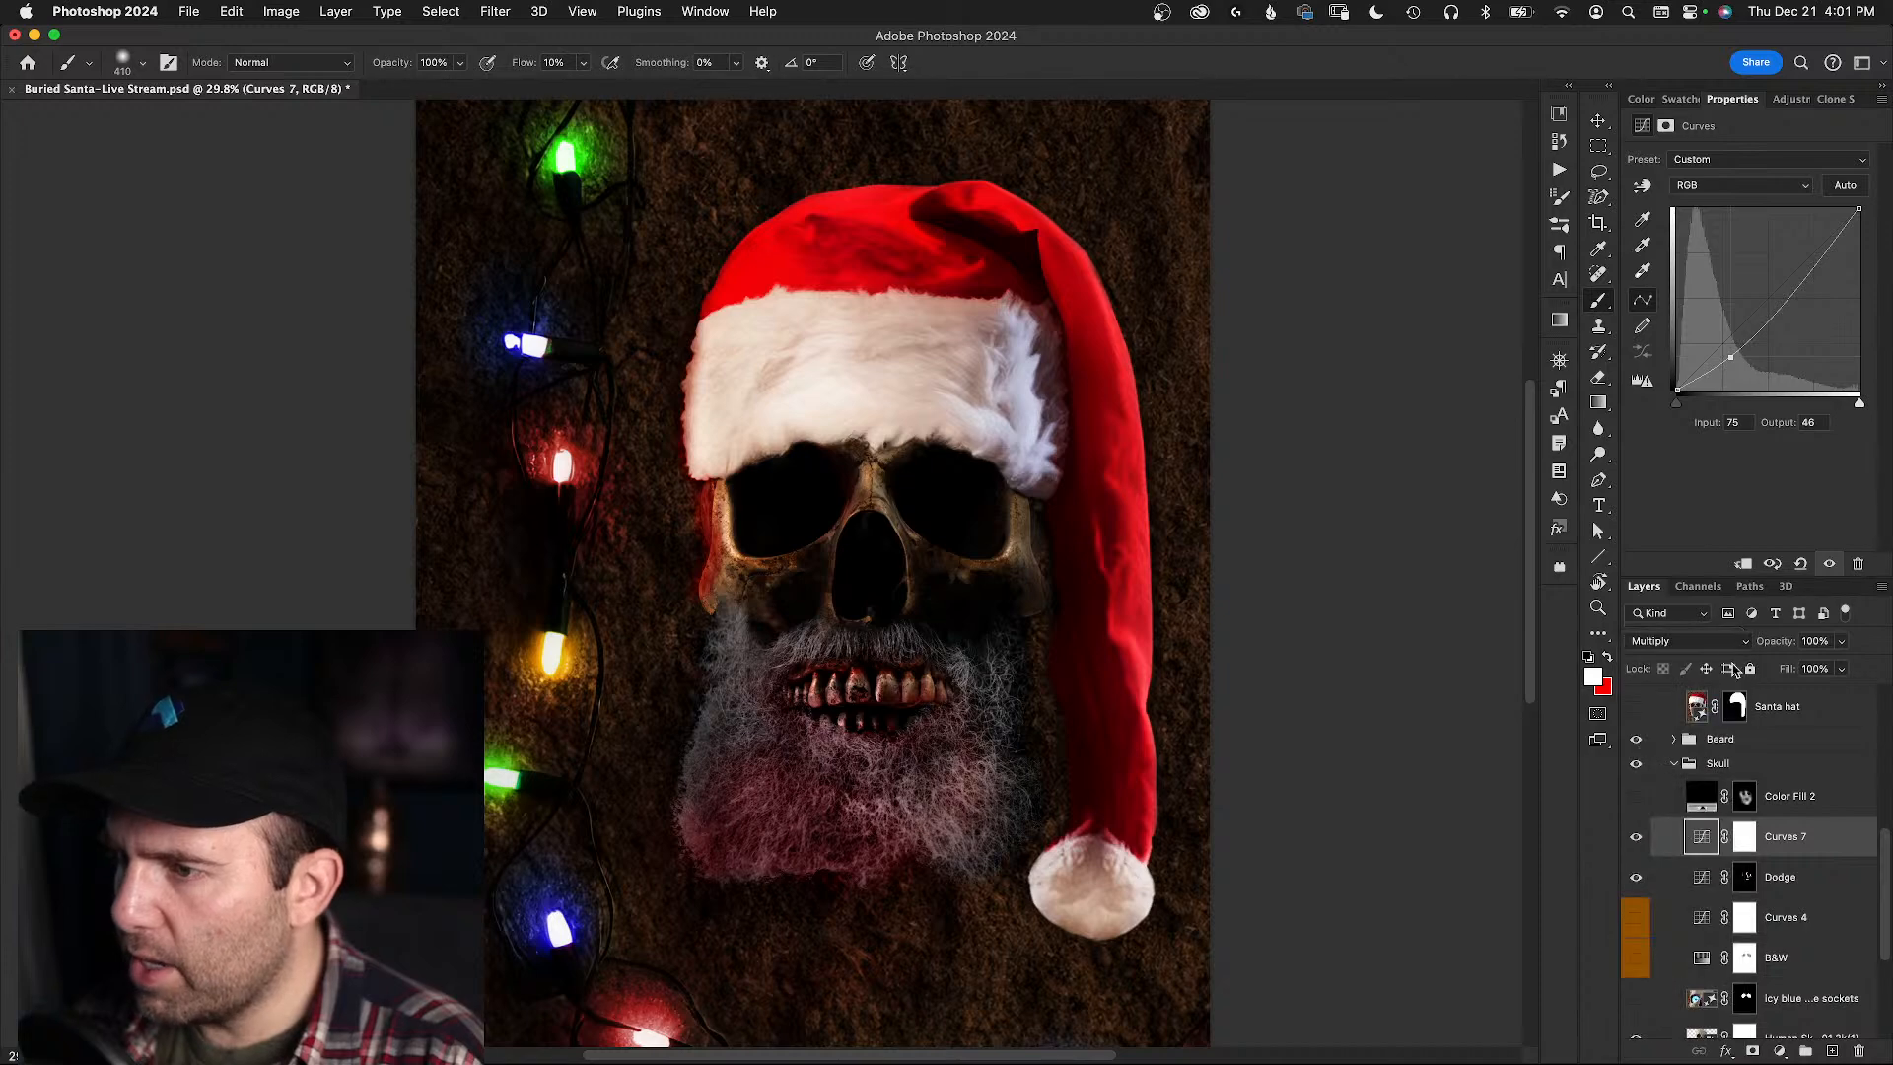
- Invert the Curves 7 mask to black and save the document
click(1747, 838)
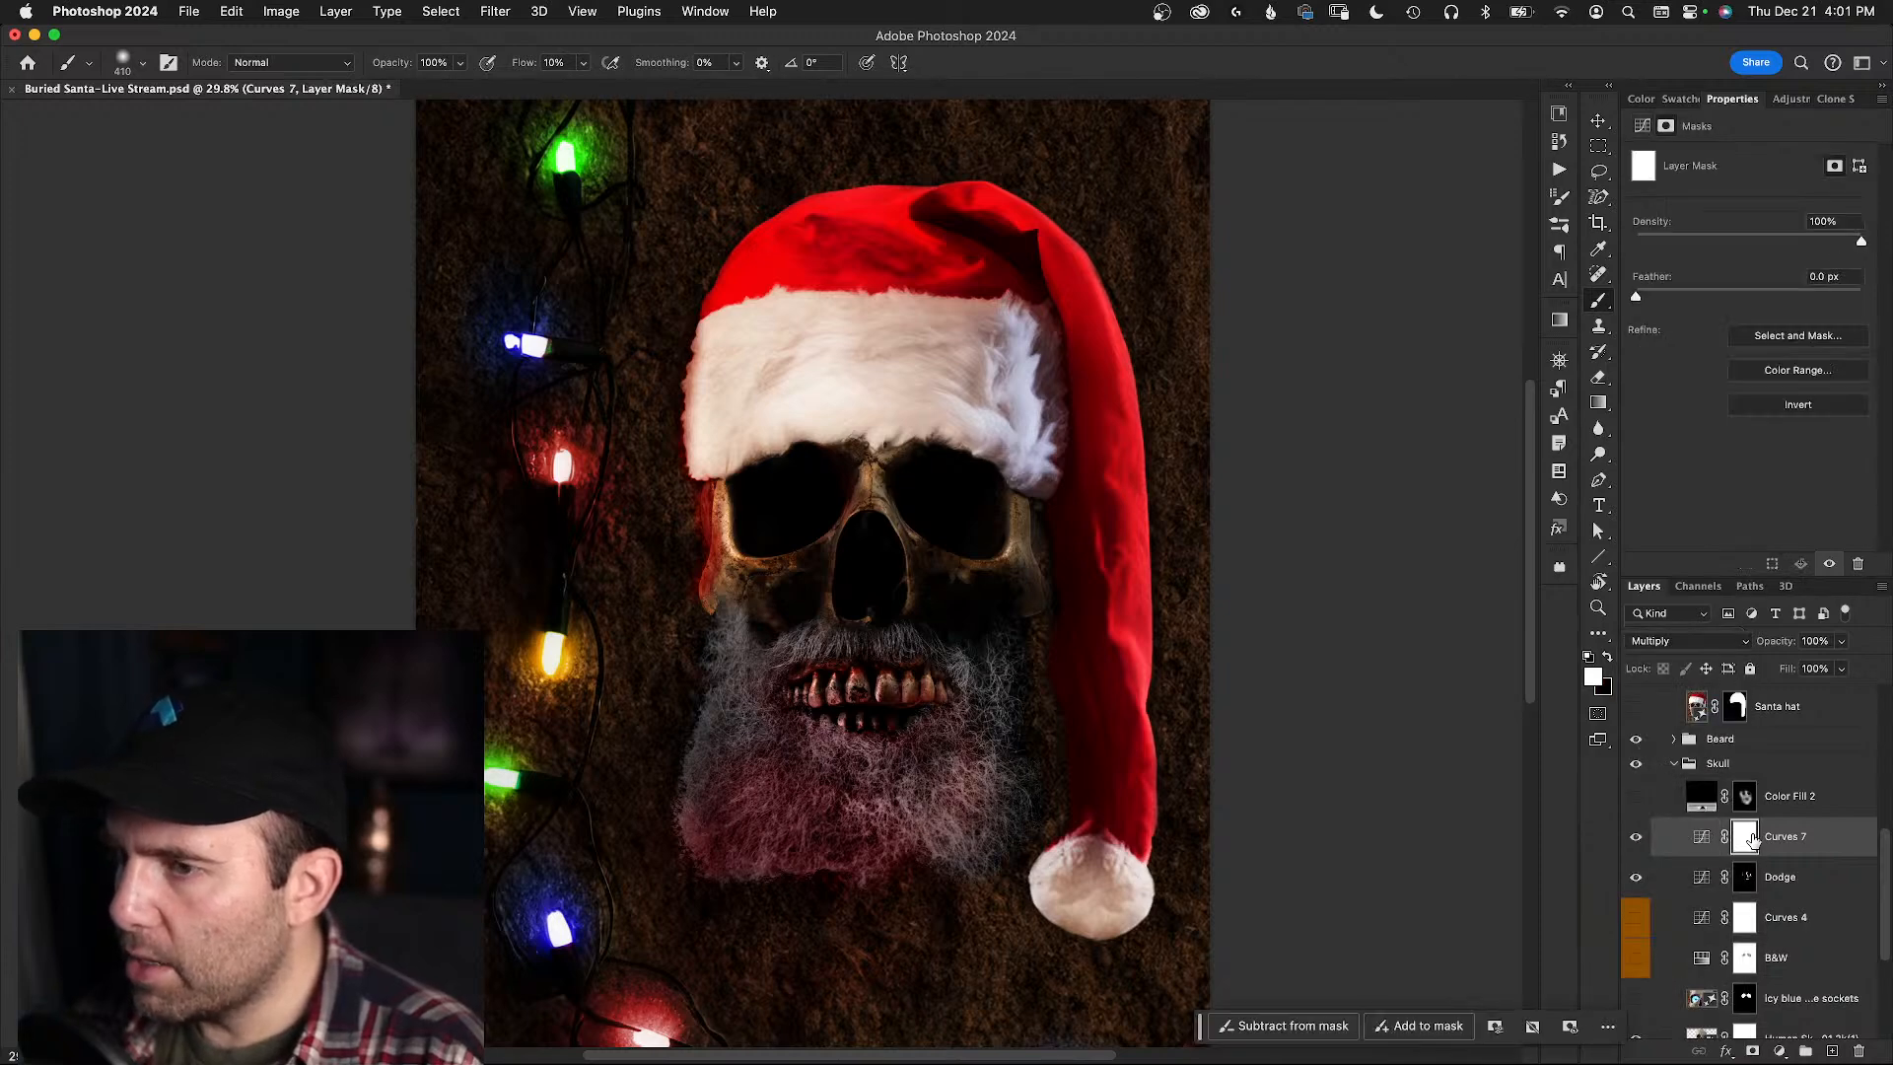
key(super+i)
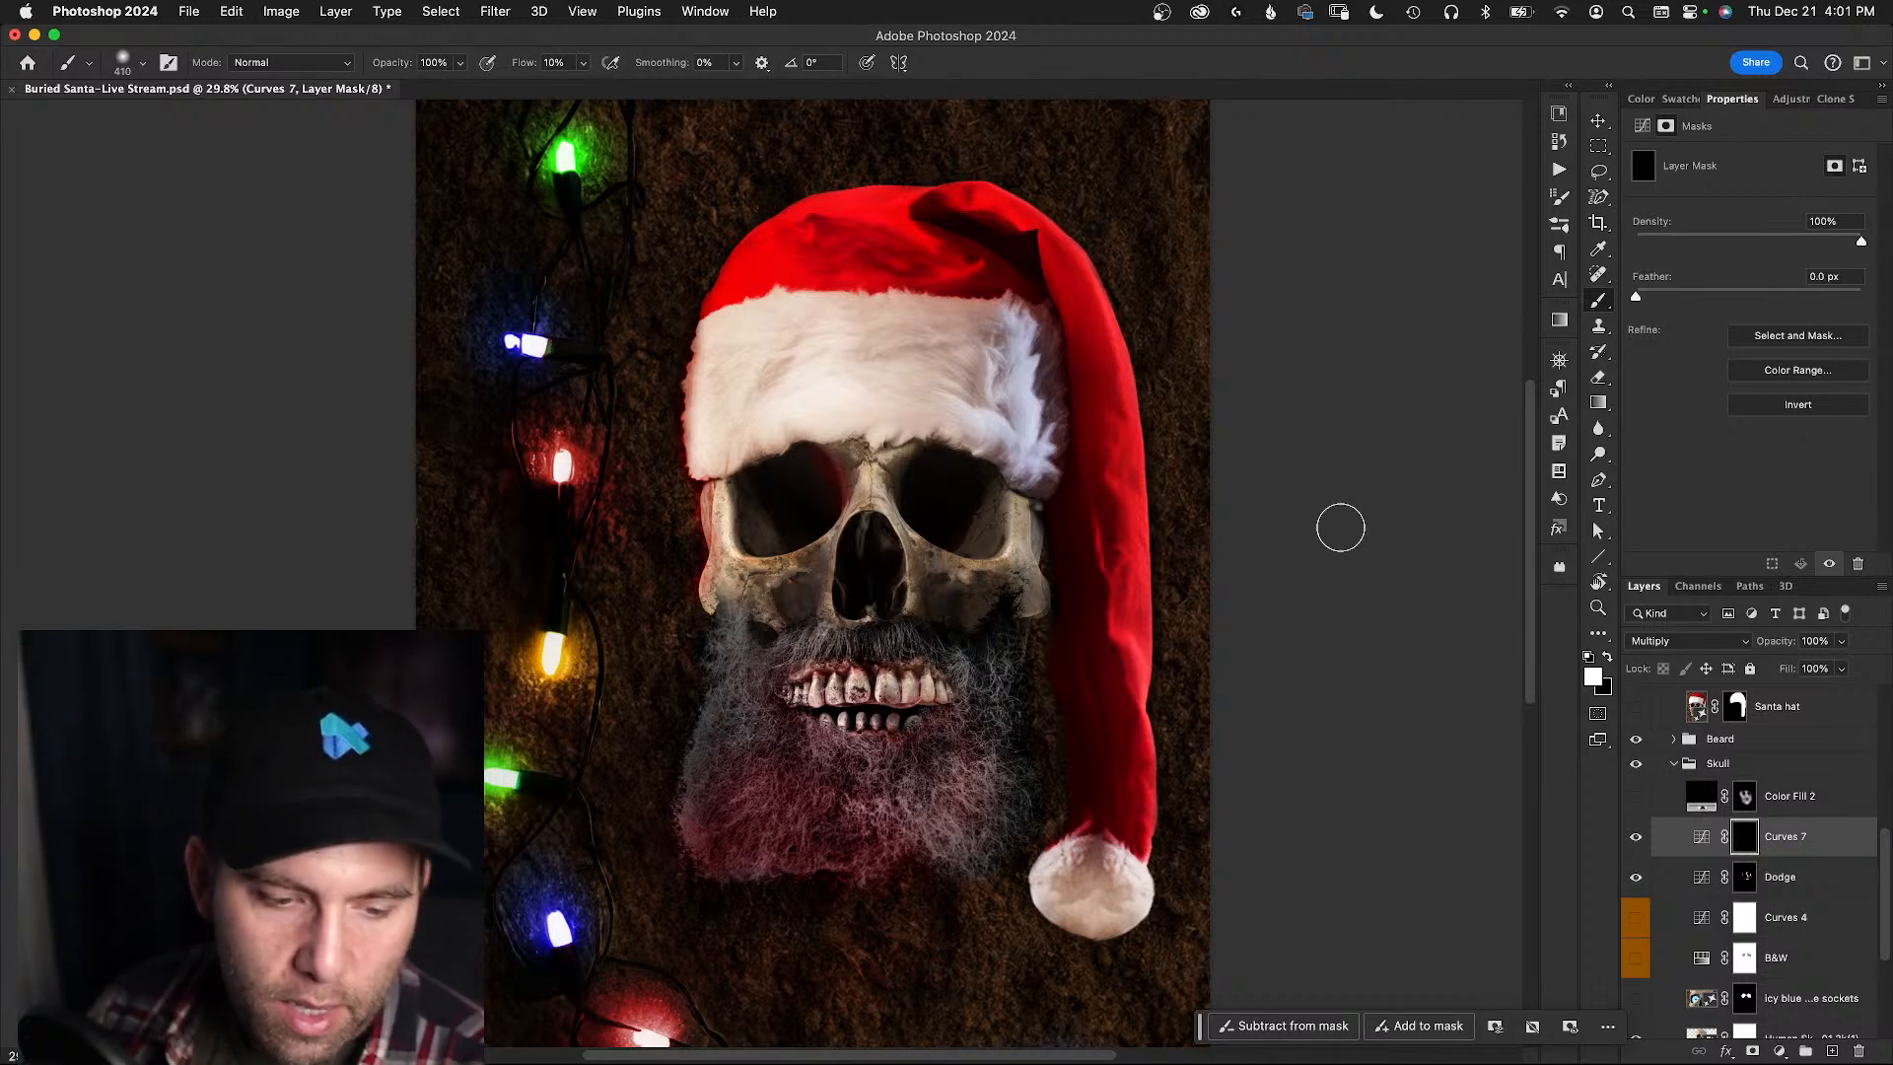
key(super+s)
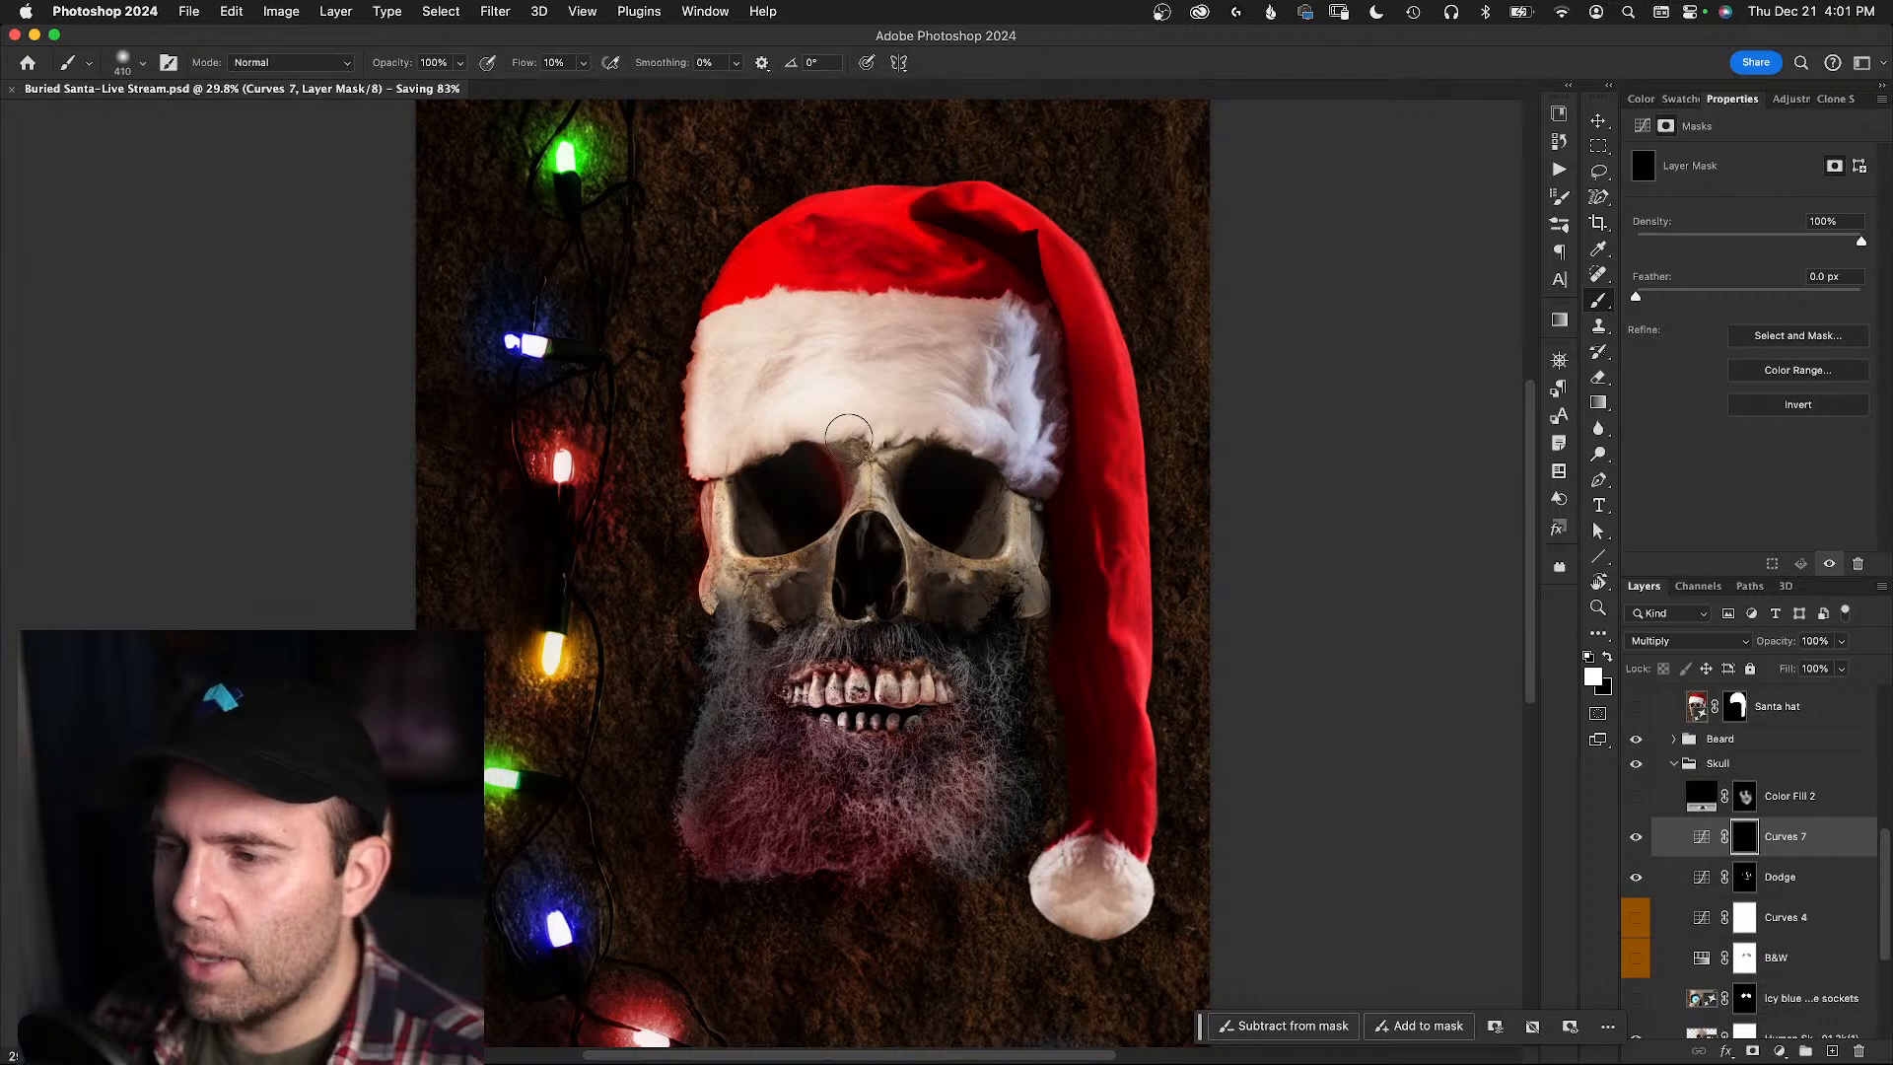
- Paint white on the Curves 7 mask to darken the nose bridge, eye sockets and cheek hollows of the skull
key(x)
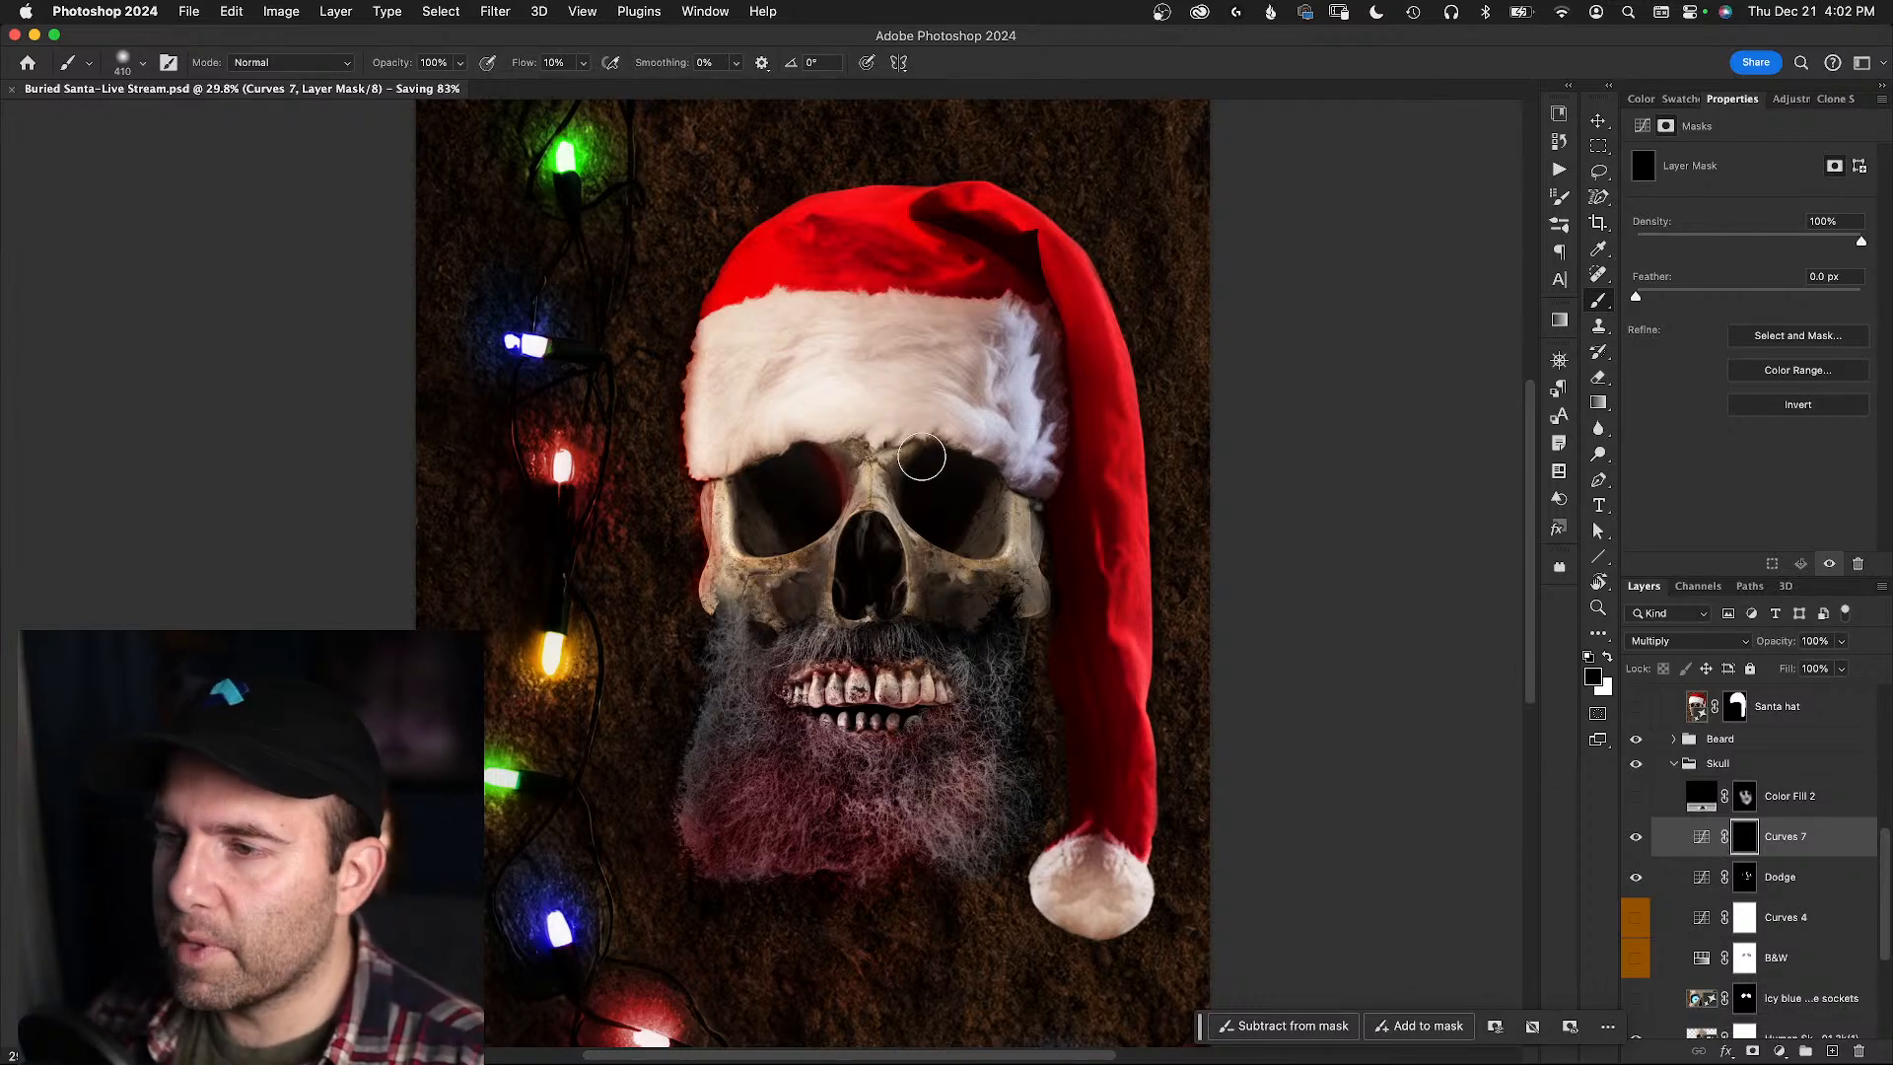
click(890, 476)
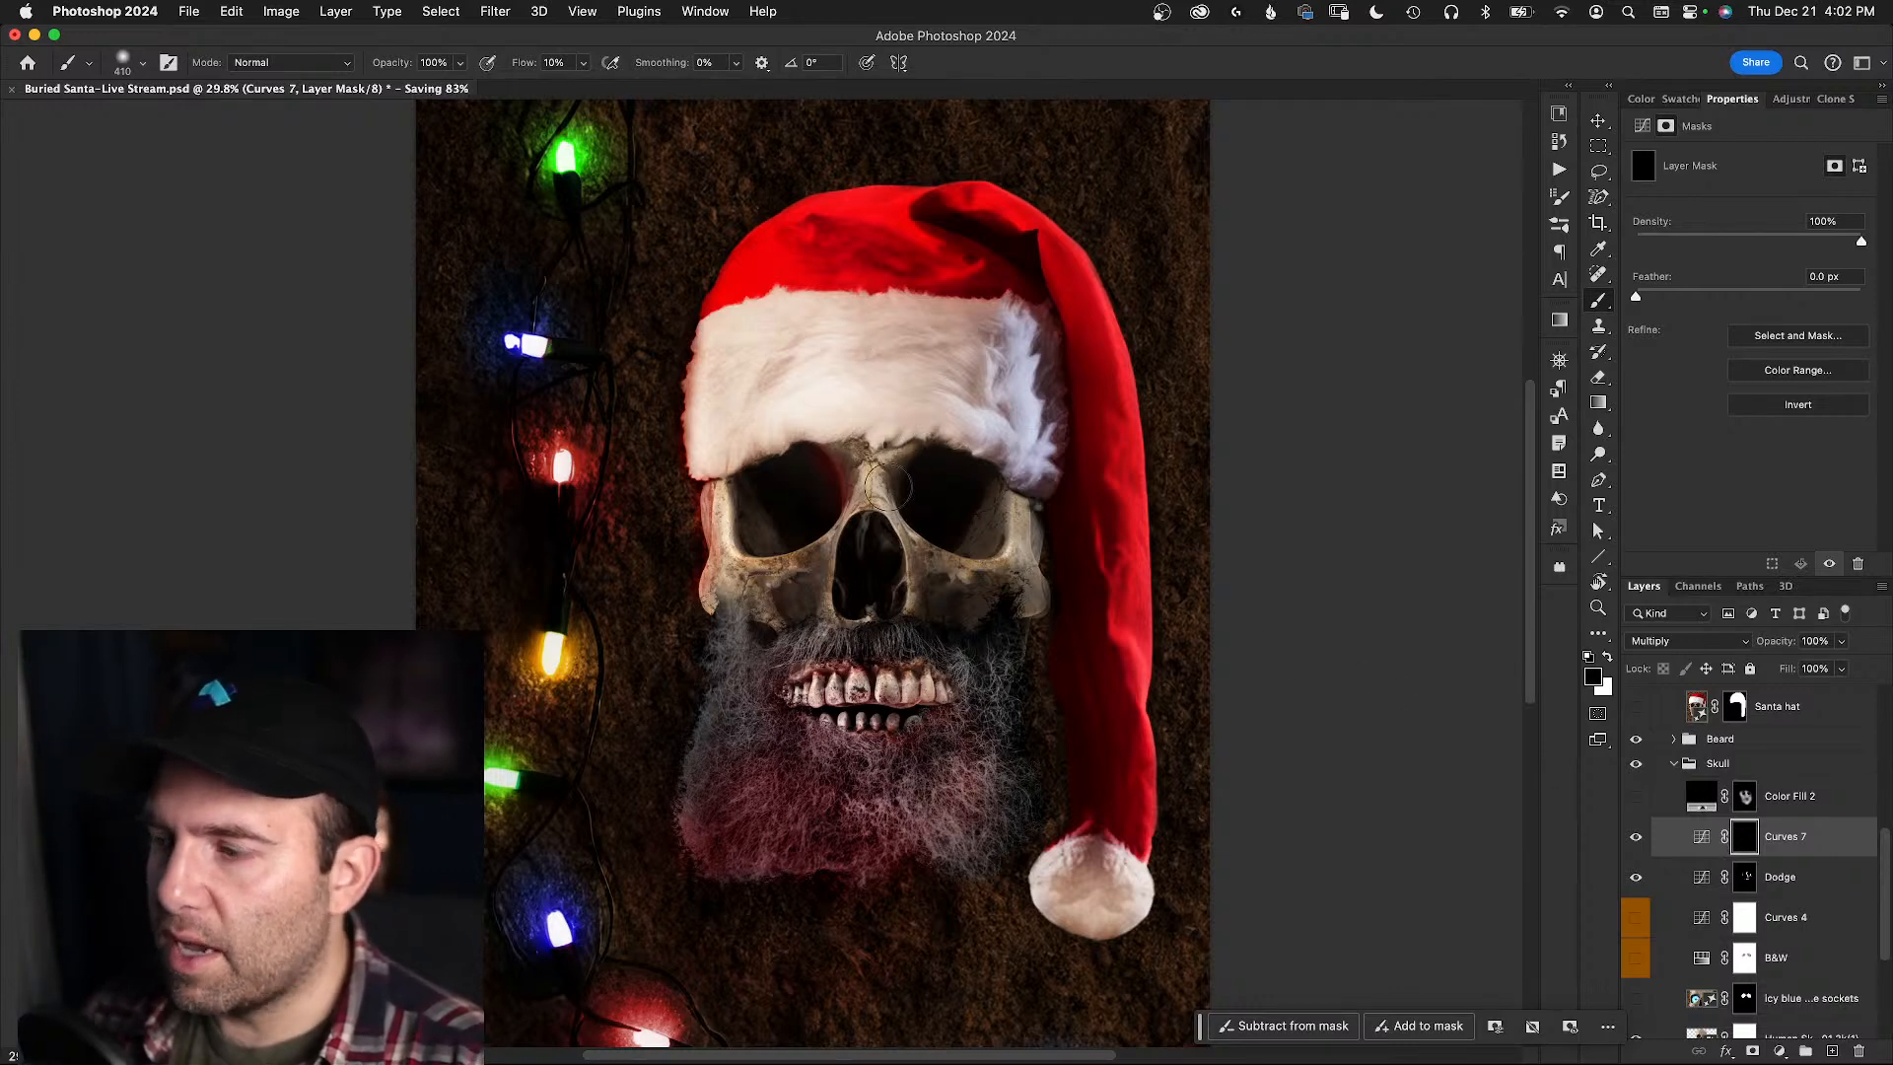
key(x)
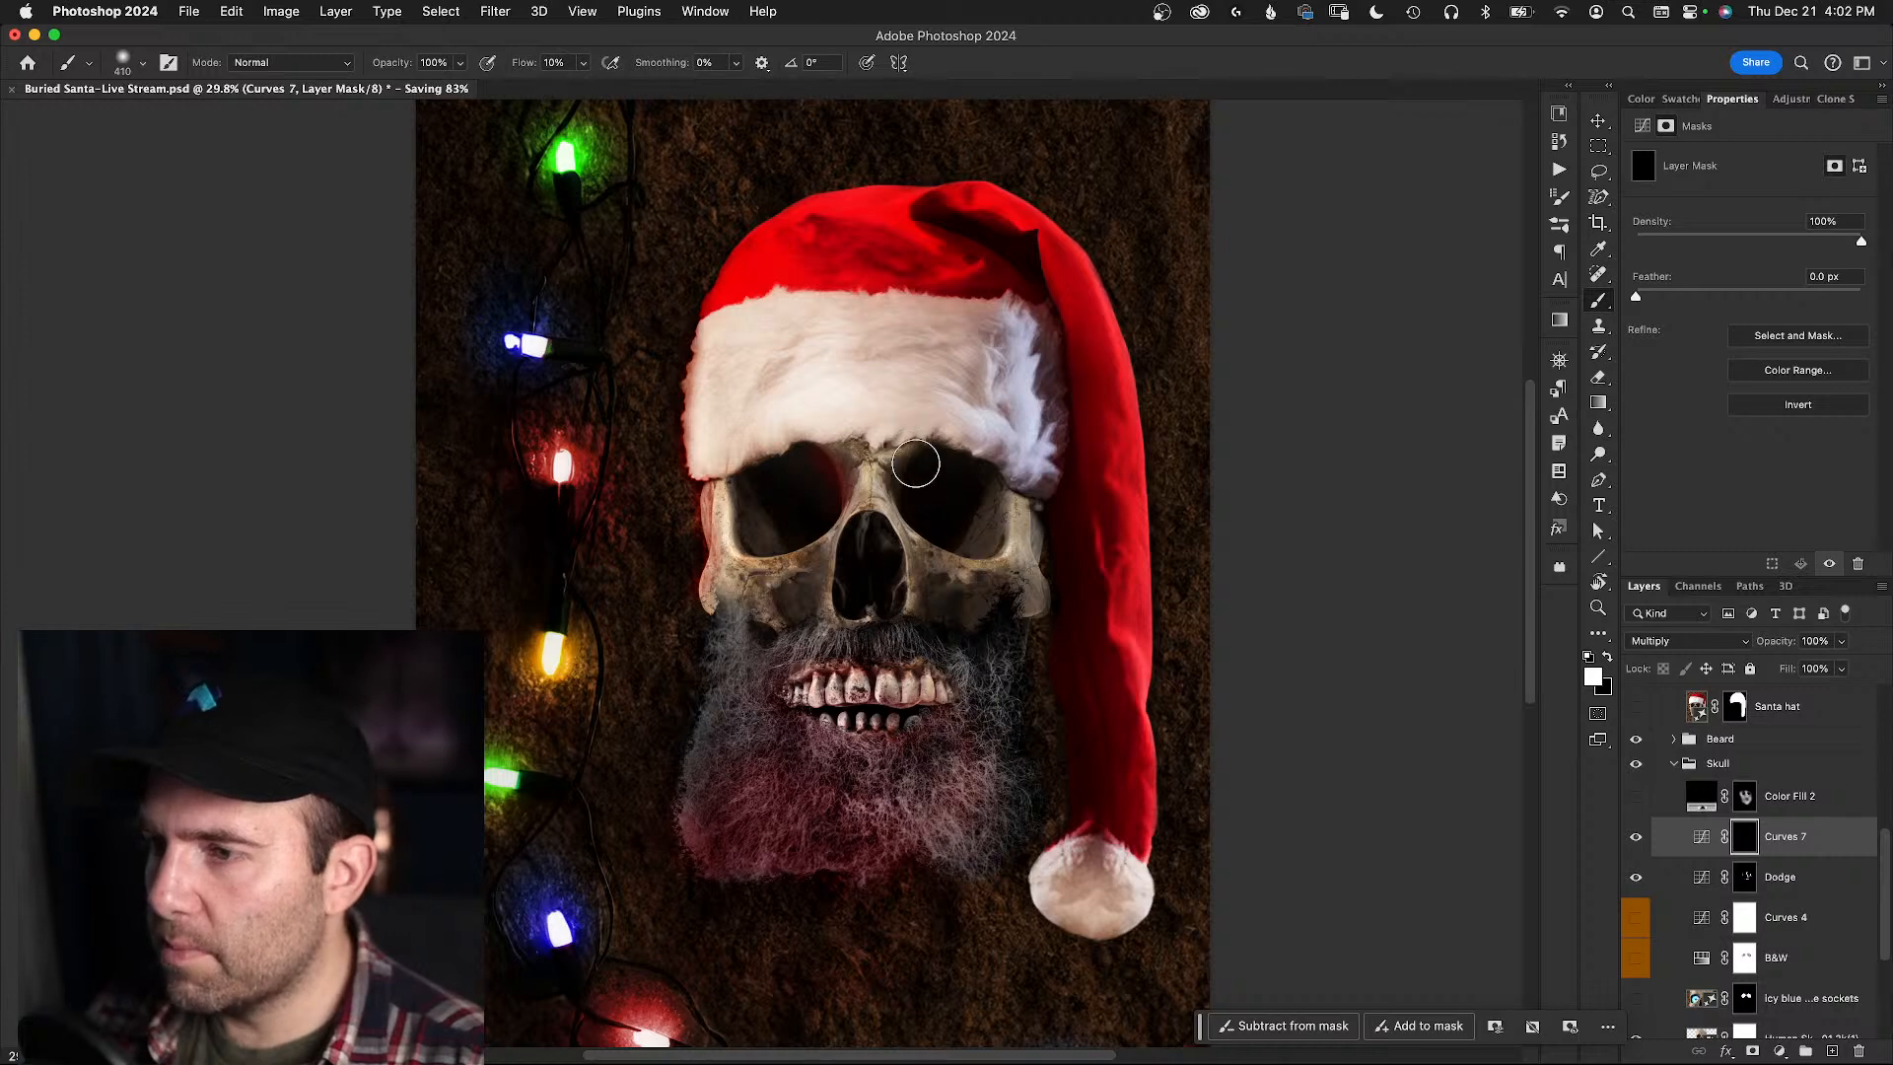
mouse_move(878, 490)
mouse_down()
mouse_move(886, 508)
mouse_move(907, 497)
mouse_up()
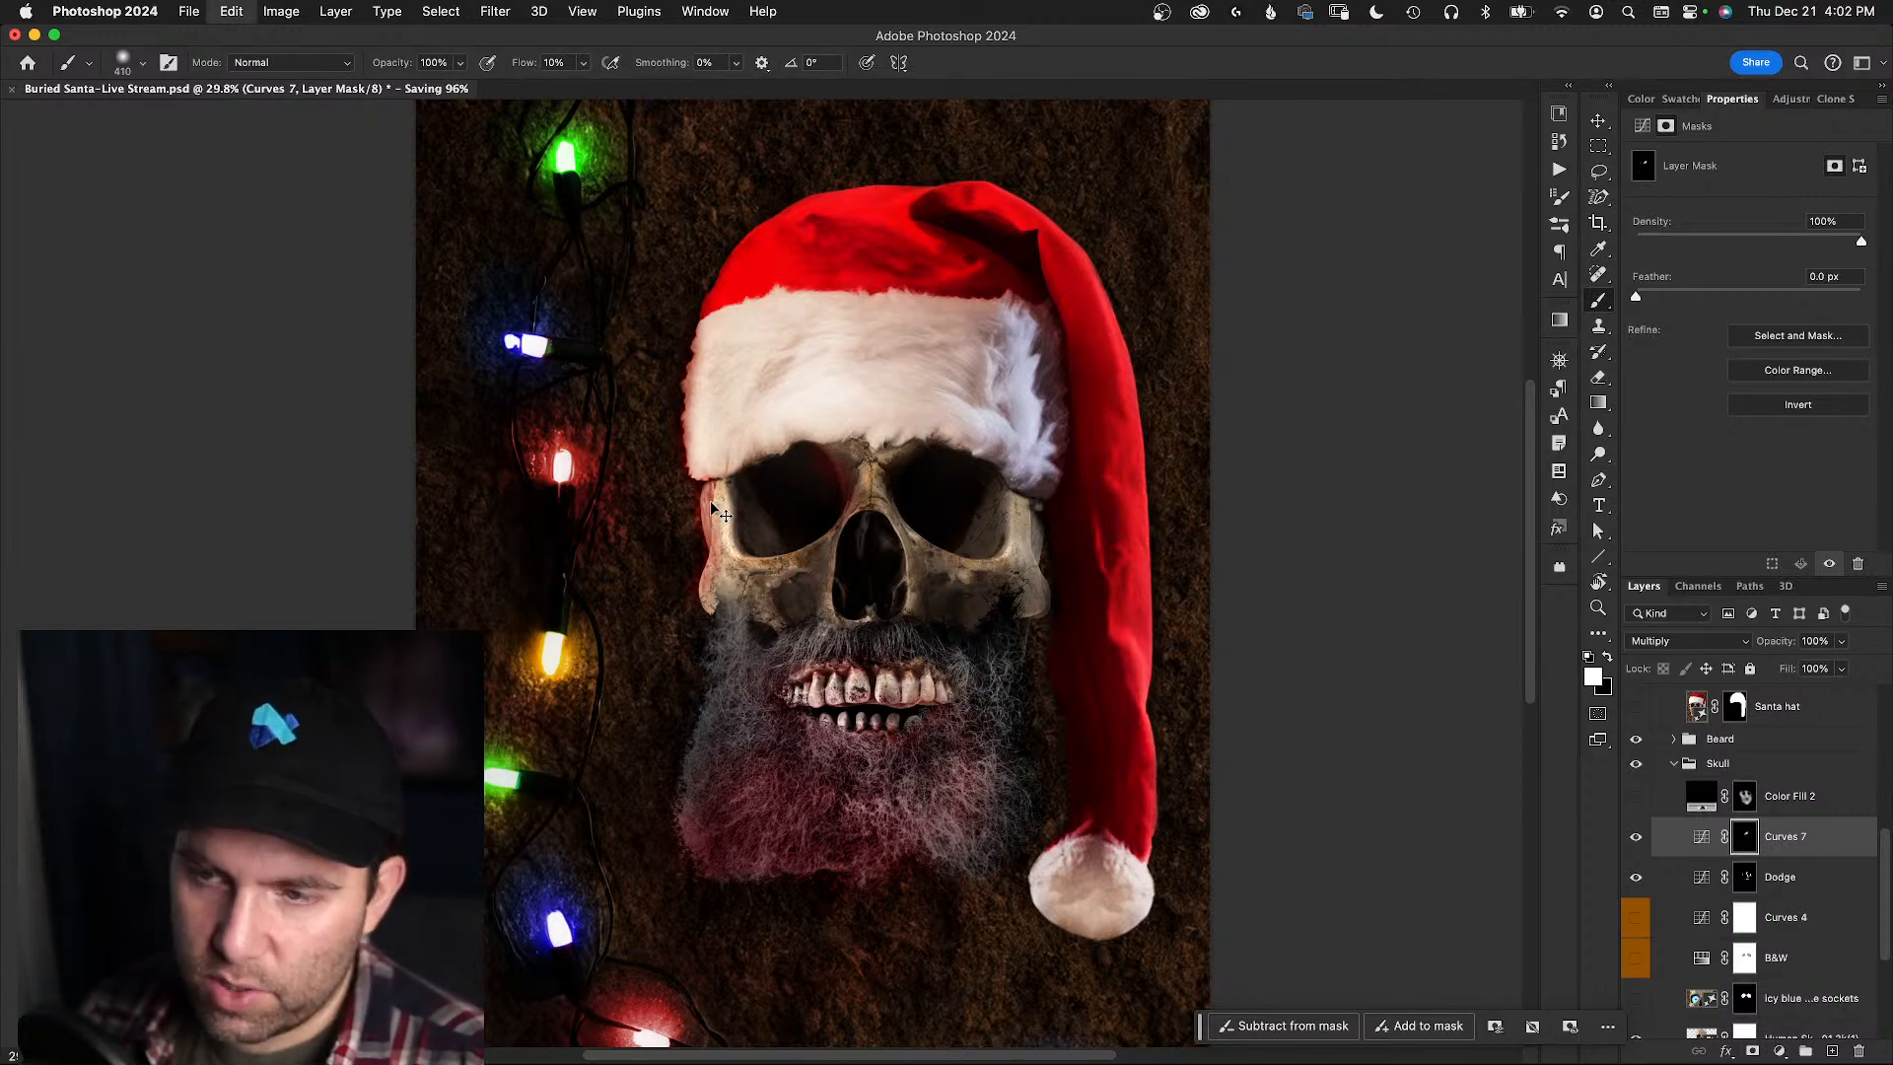
mouse_move(762, 476)
mouse_down()
mouse_move(781, 499)
mouse_move(760, 515)
mouse_move(804, 509)
mouse_move(815, 473)
mouse_move(815, 502)
mouse_up()
mouse_move(947, 475)
mouse_down()
mouse_move(976, 484)
mouse_move(987, 523)
mouse_move(956, 542)
mouse_move(982, 479)
mouse_move(994, 535)
mouse_move(1046, 530)
mouse_move(1048, 505)
mouse_move(1066, 584)
mouse_move(1026, 638)
mouse_move(995, 602)
mouse_move(1016, 608)
mouse_move(932, 582)
mouse_move(989, 600)
mouse_move(948, 601)
mouse_move(982, 609)
mouse_move(989, 655)
mouse_move(999, 537)
mouse_move(901, 540)
mouse_up()
mouse_move(828, 599)
mouse_down()
mouse_move(789, 597)
mouse_move(795, 633)
mouse_move(783, 596)
mouse_move(801, 599)
mouse_move(769, 604)
mouse_move(791, 586)
mouse_move(760, 610)
mouse_move(715, 607)
mouse_move(699, 533)
mouse_move(715, 520)
mouse_move(719, 576)
mouse_move(756, 544)
mouse_move(732, 558)
mouse_move(738, 589)
mouse_move(723, 584)
mouse_move(772, 605)
mouse_move(798, 576)
mouse_move(816, 594)
mouse_move(754, 468)
mouse_move(757, 510)
mouse_move(791, 472)
mouse_move(834, 467)
mouse_up()
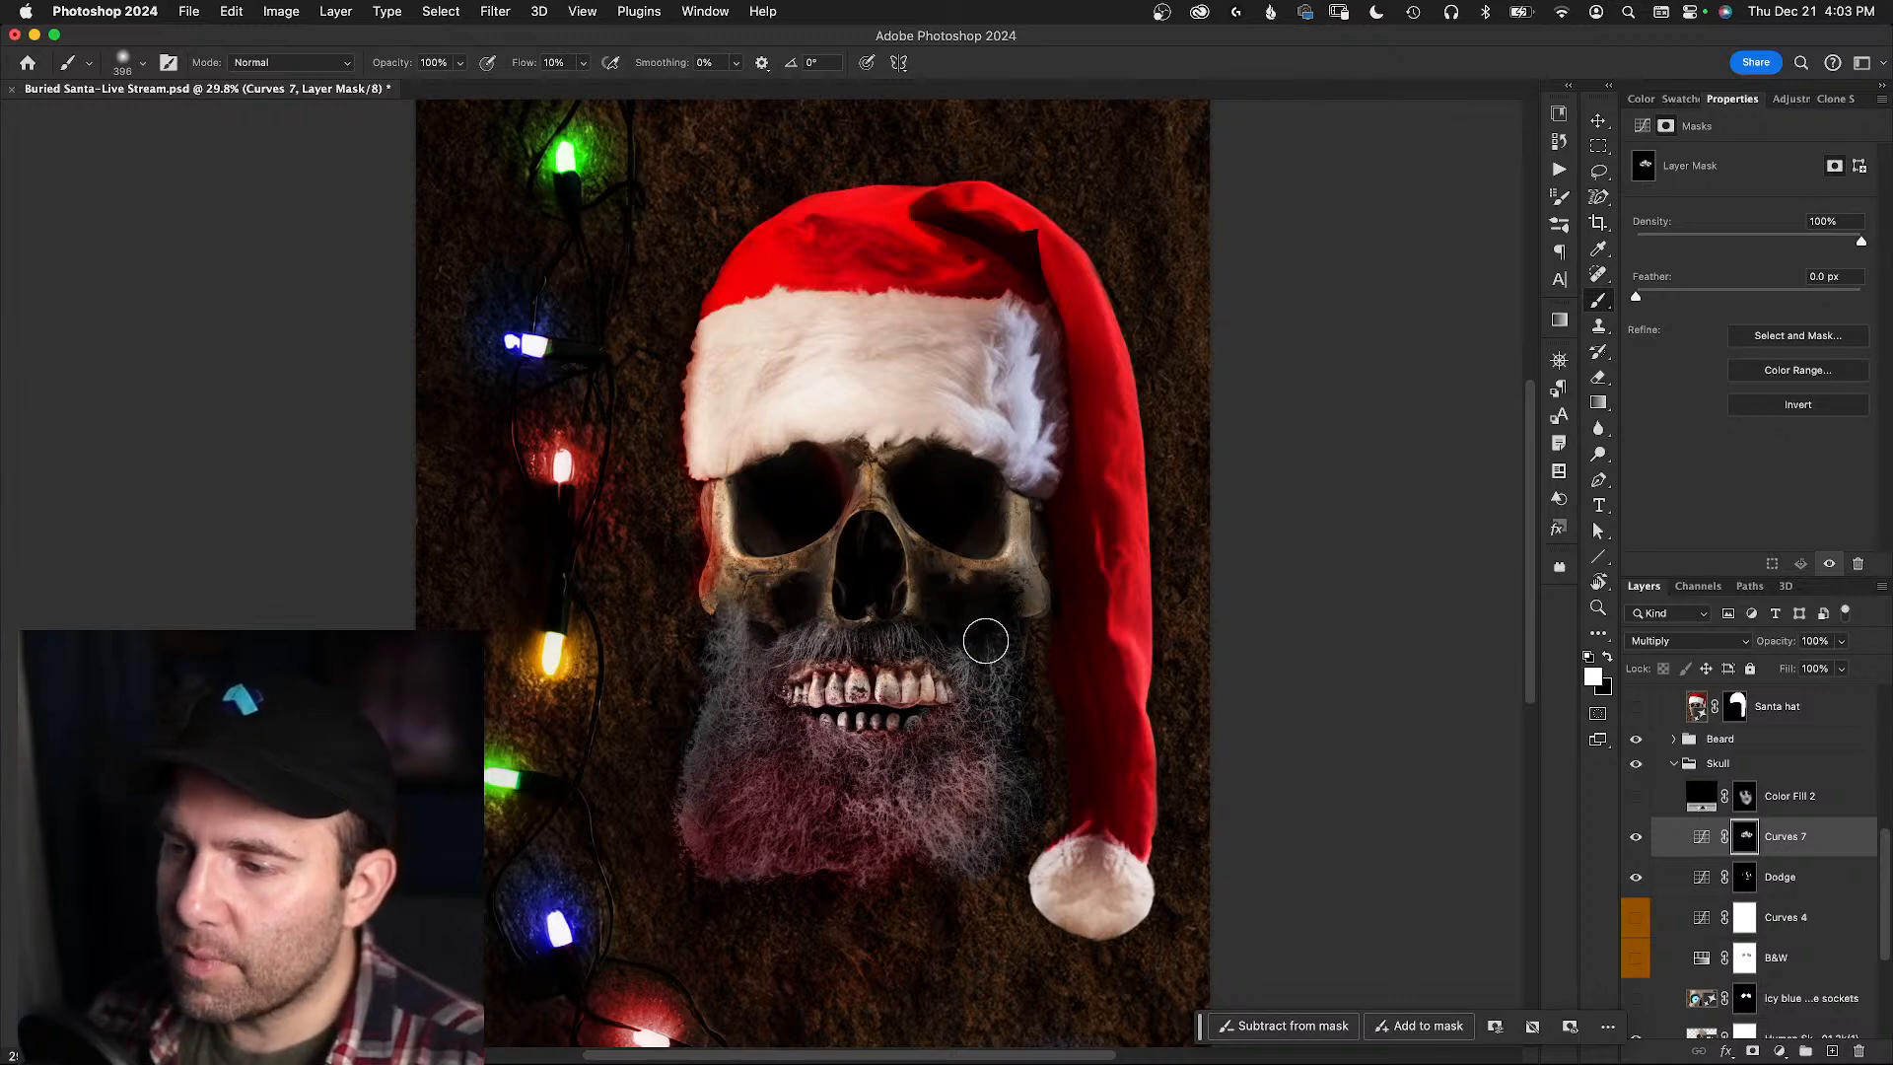
- Paint black on the Curves 7 mask to soften the darkening on the cheek hollow farther from the string lights
key(x)
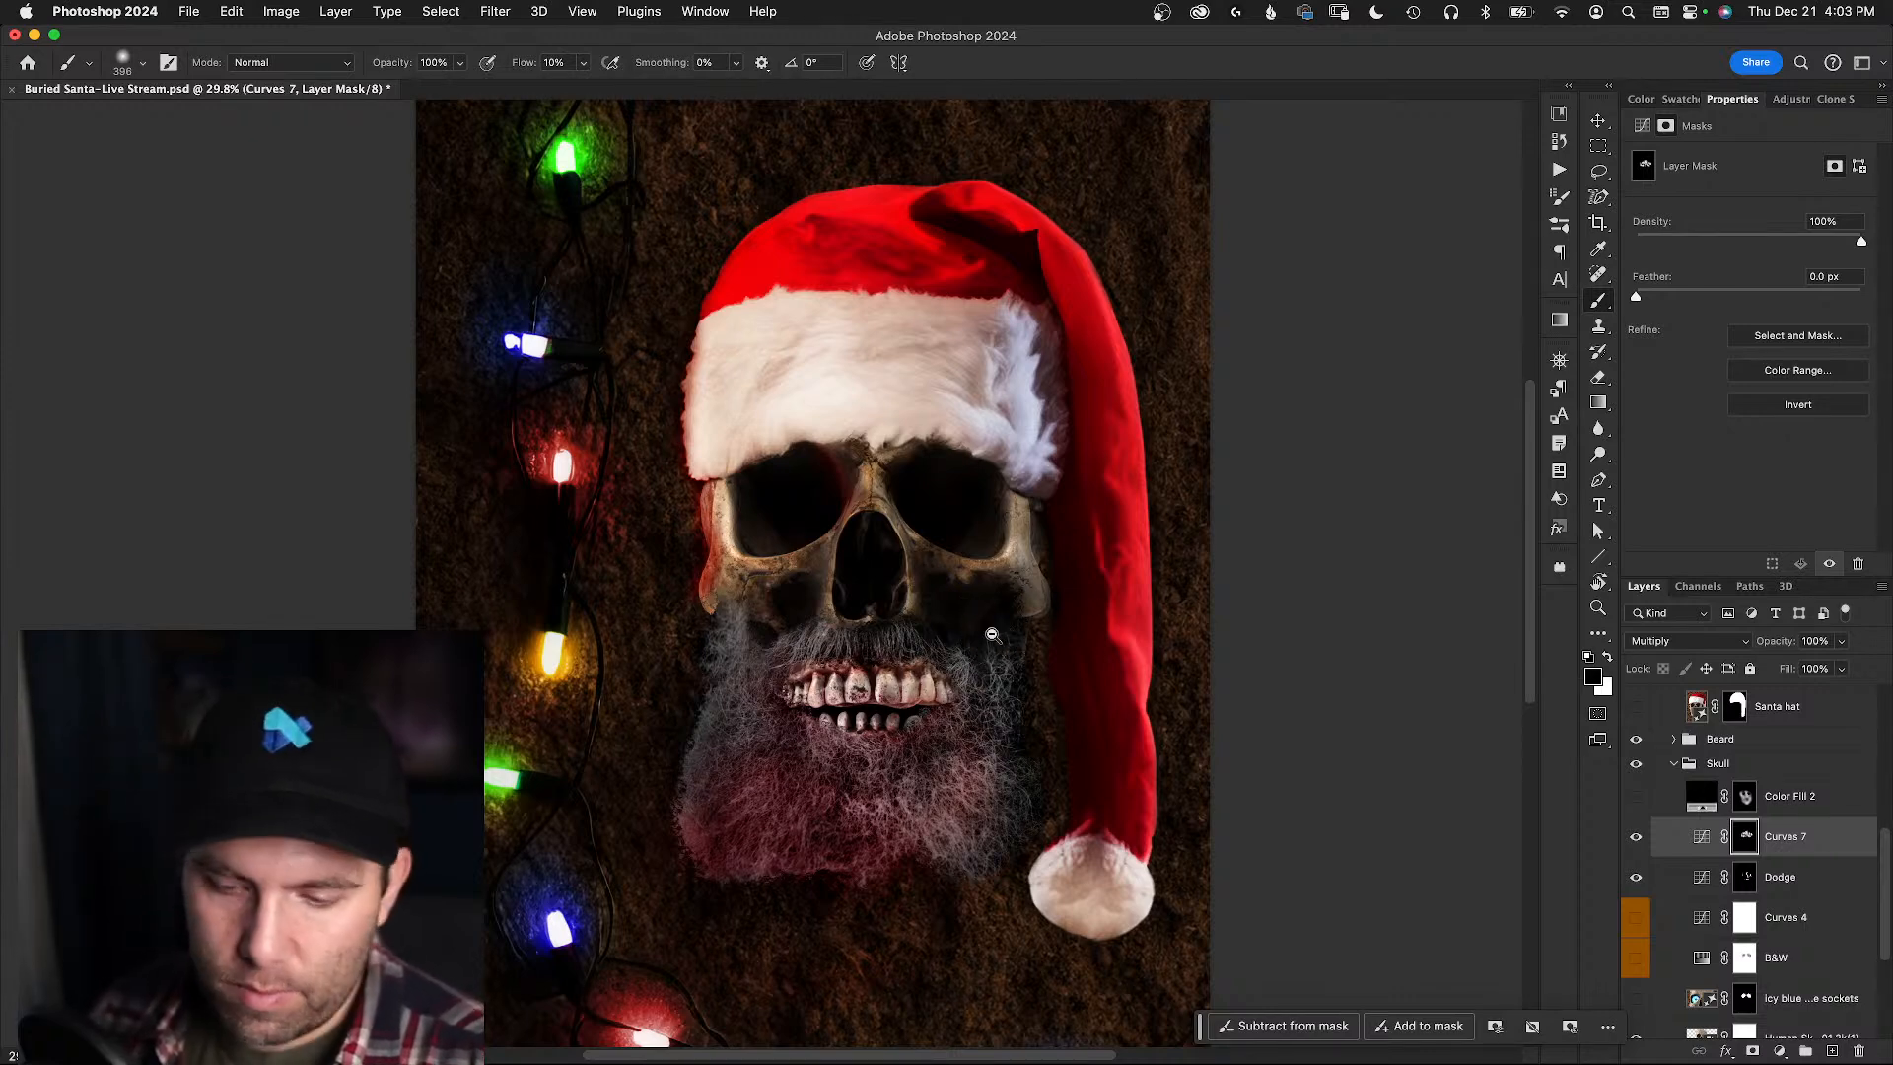
key(z)
scroll(990, 621, up, 5)
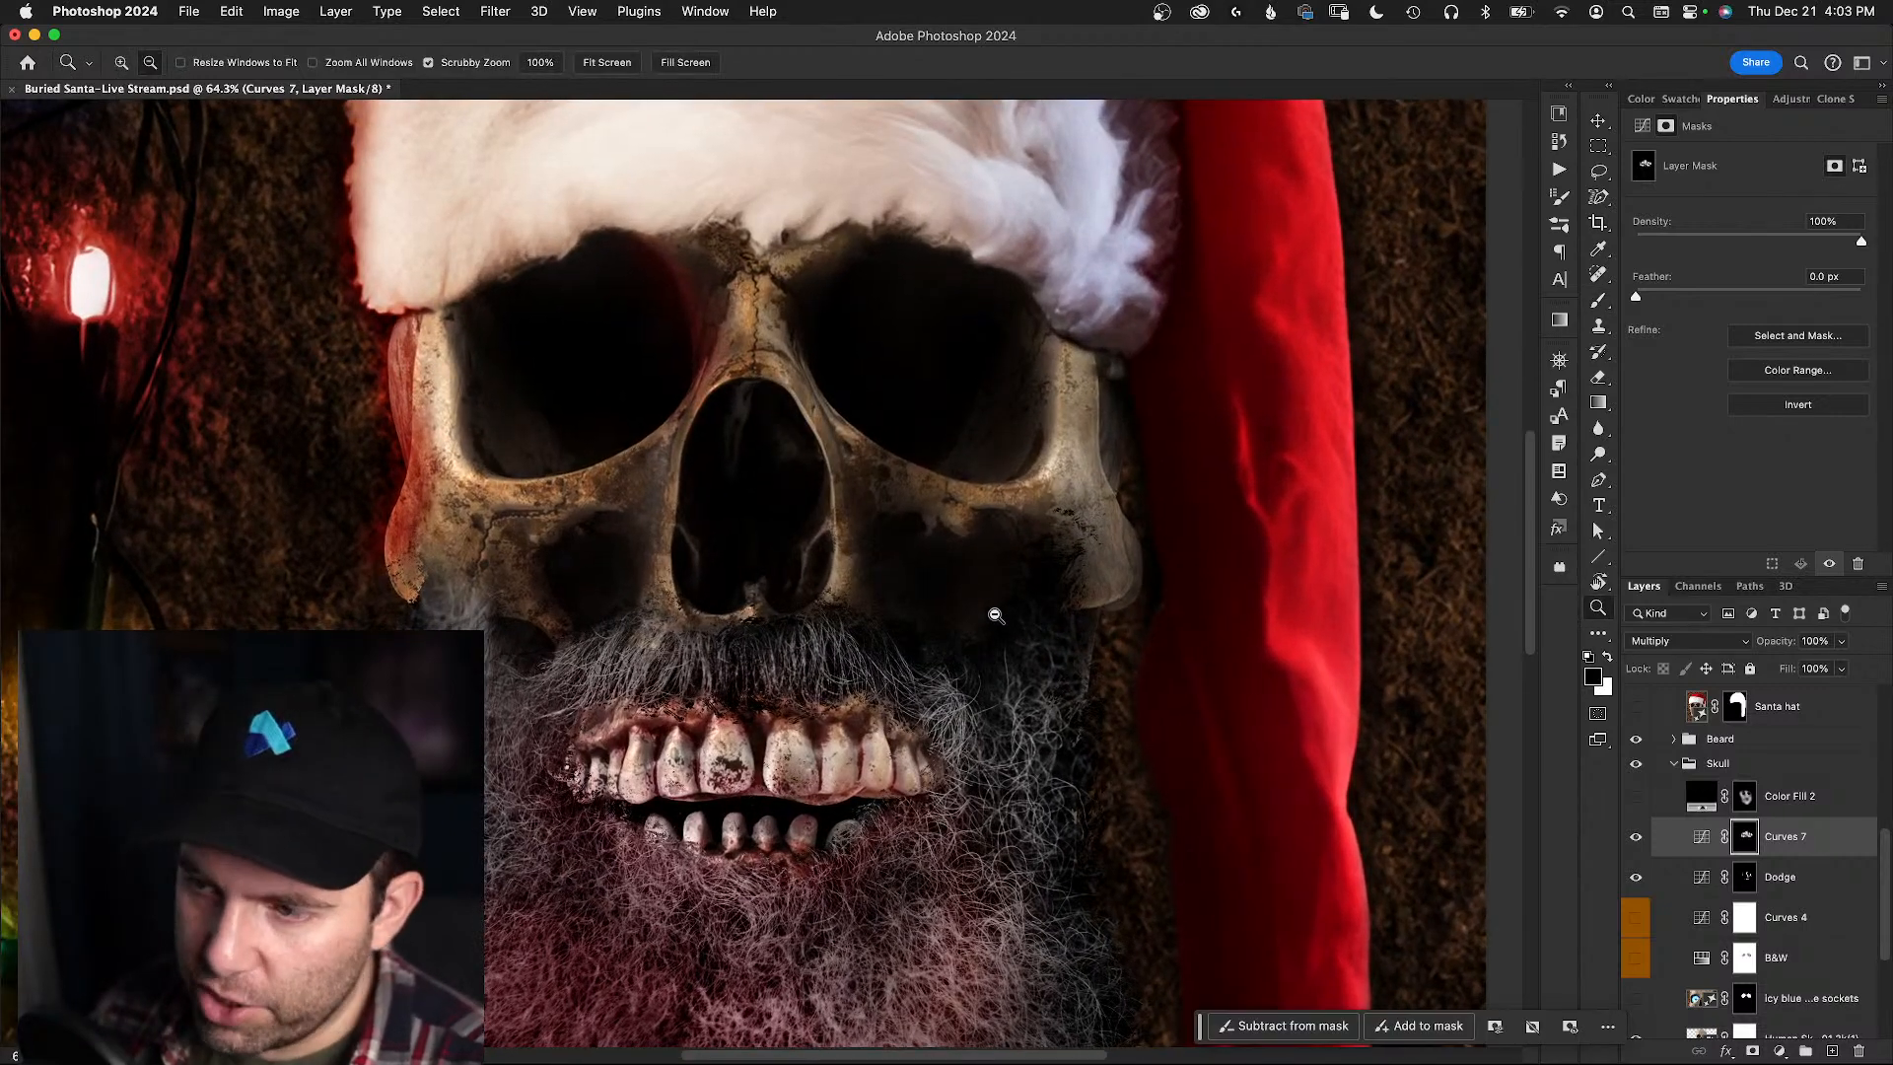
key(b)
drag(985, 596, 954, 589)
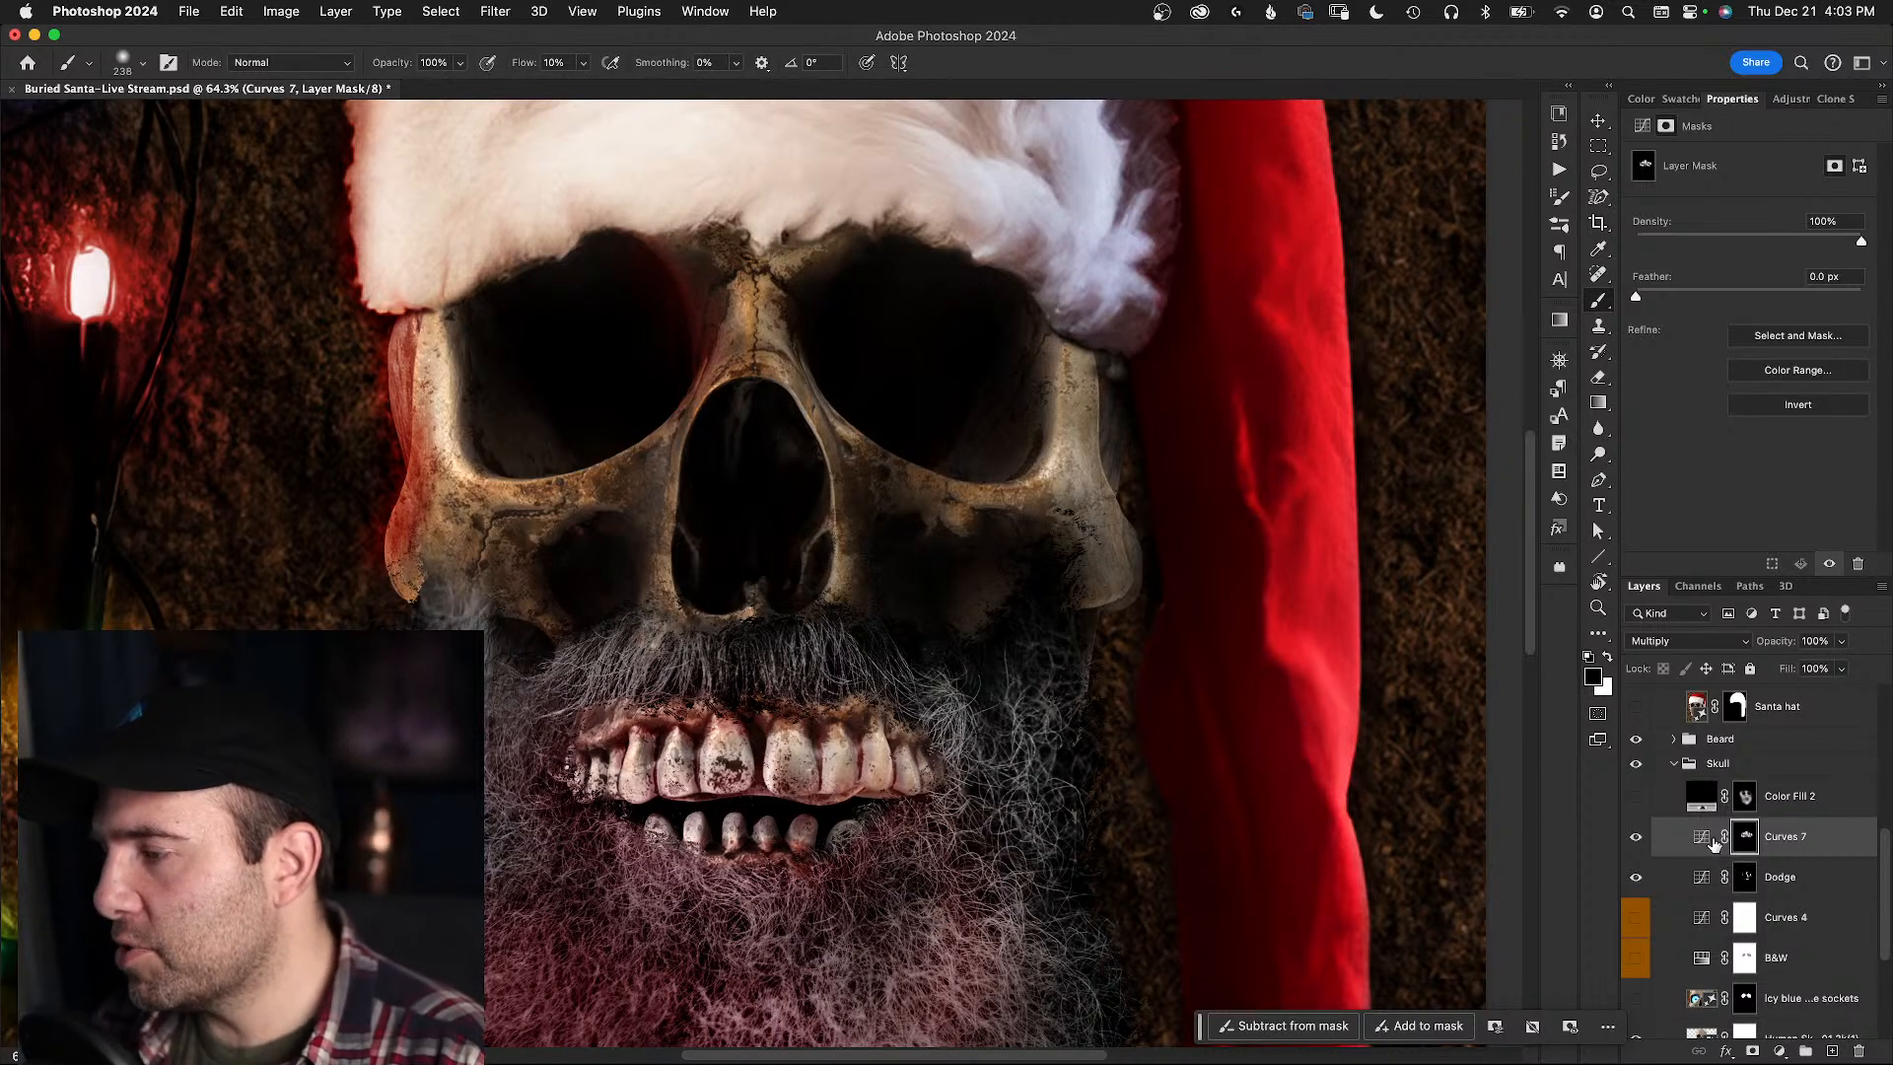
- Expand the Beard group and toggle the visibility of Curves 1 and the beard photo to examine how the beard covers the skull
click(1674, 740)
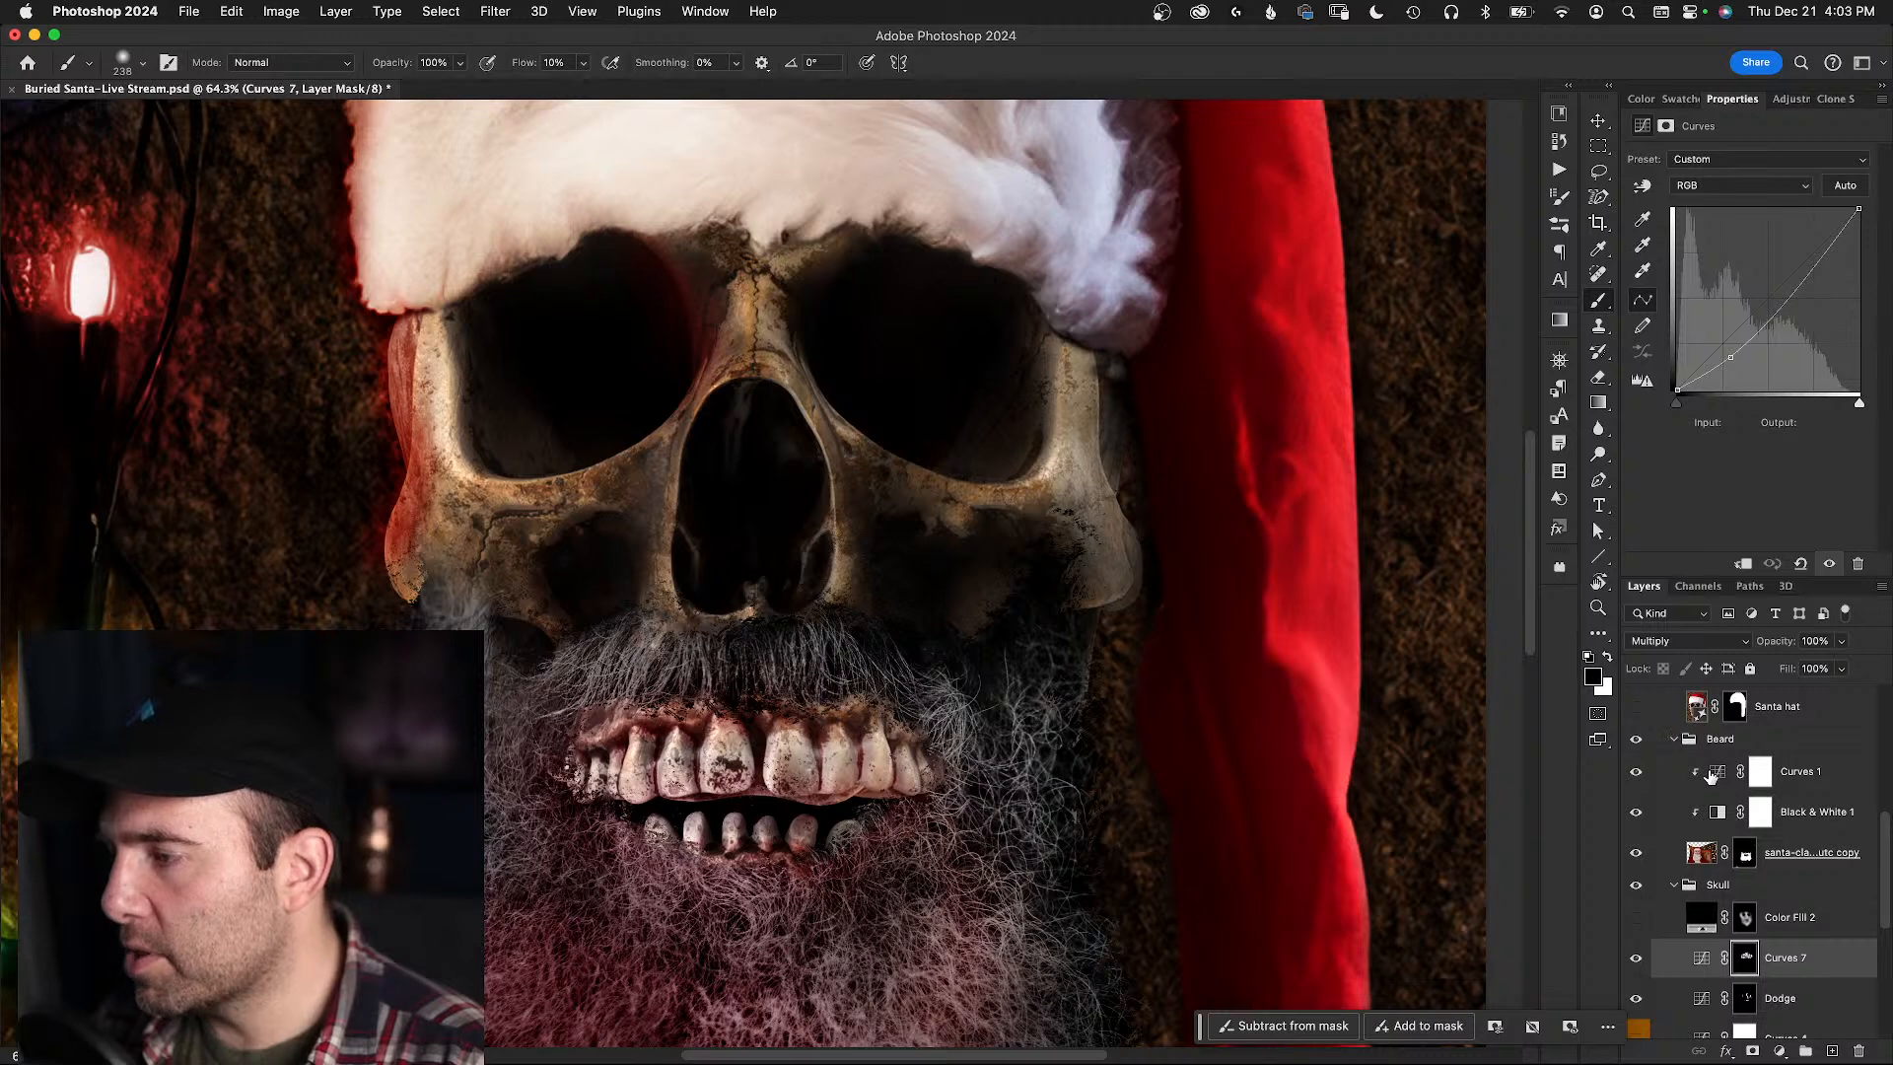
click(1634, 774)
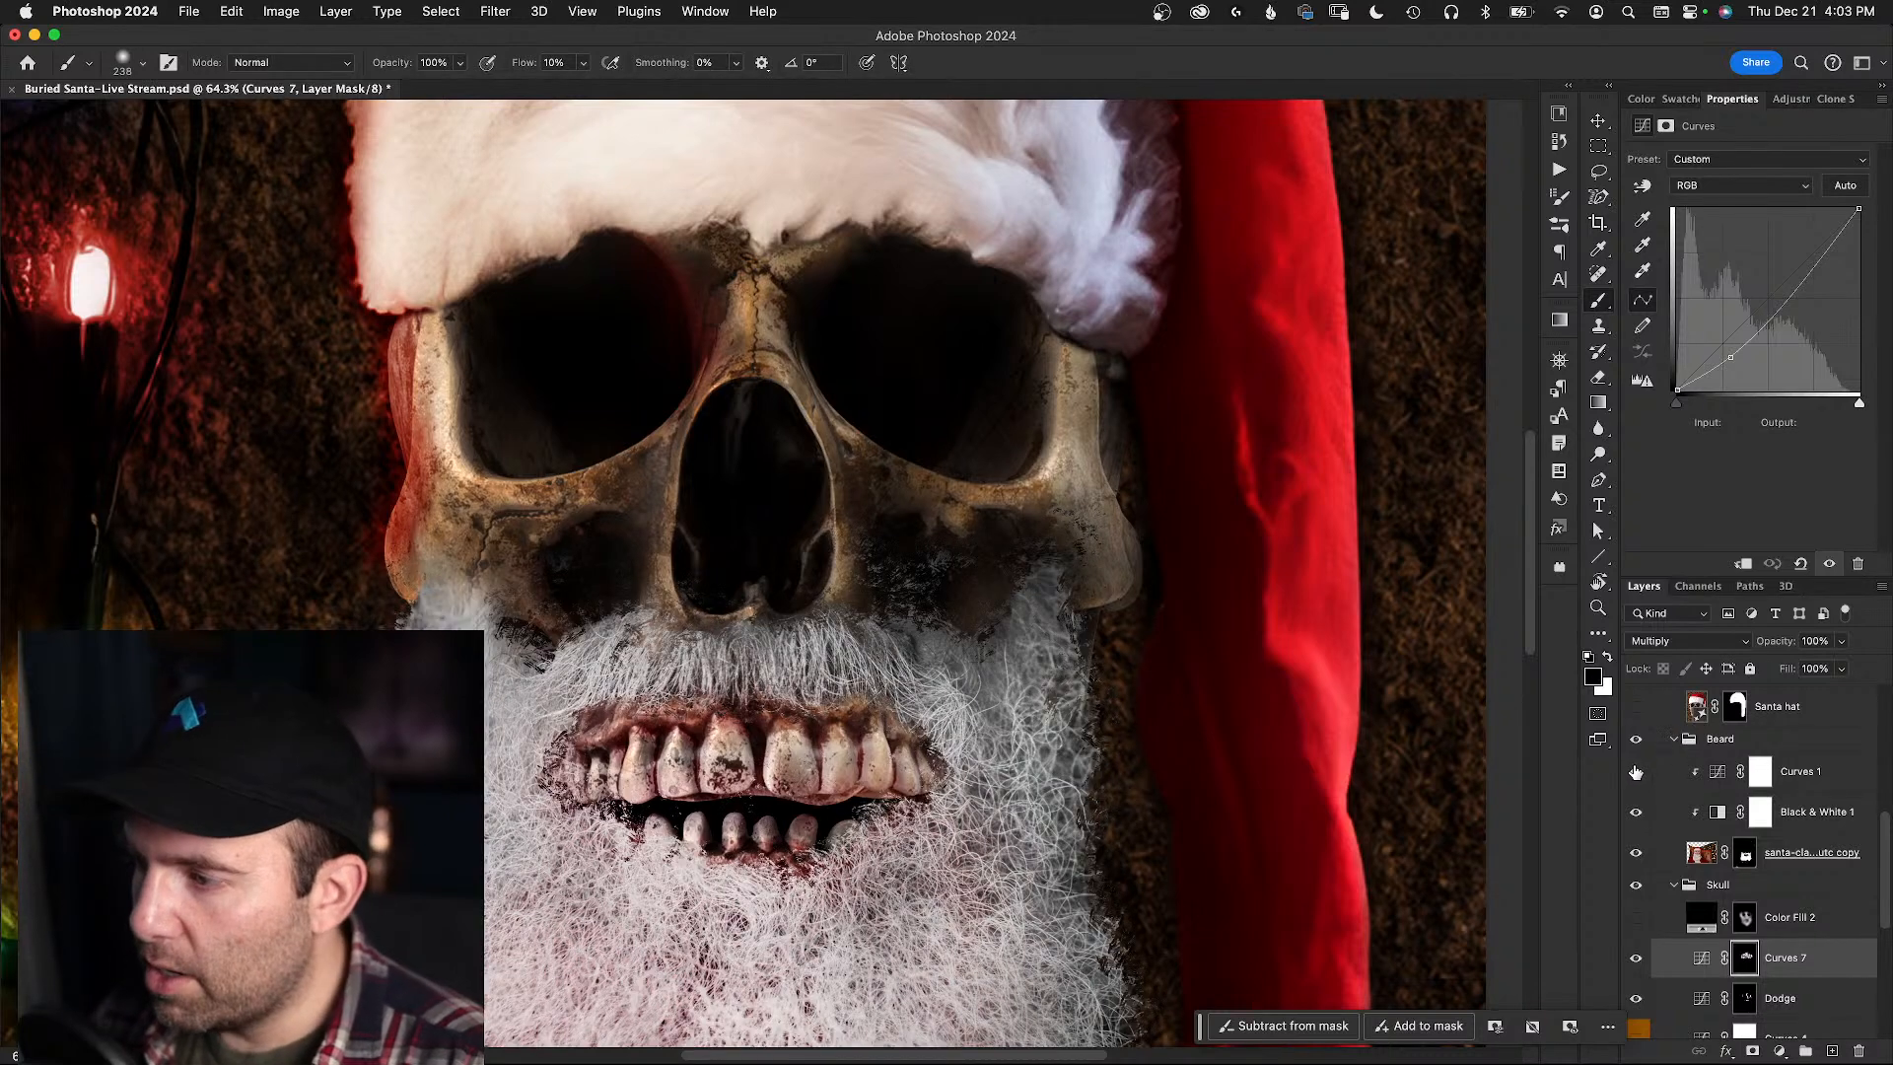
click(1636, 773)
click(1743, 854)
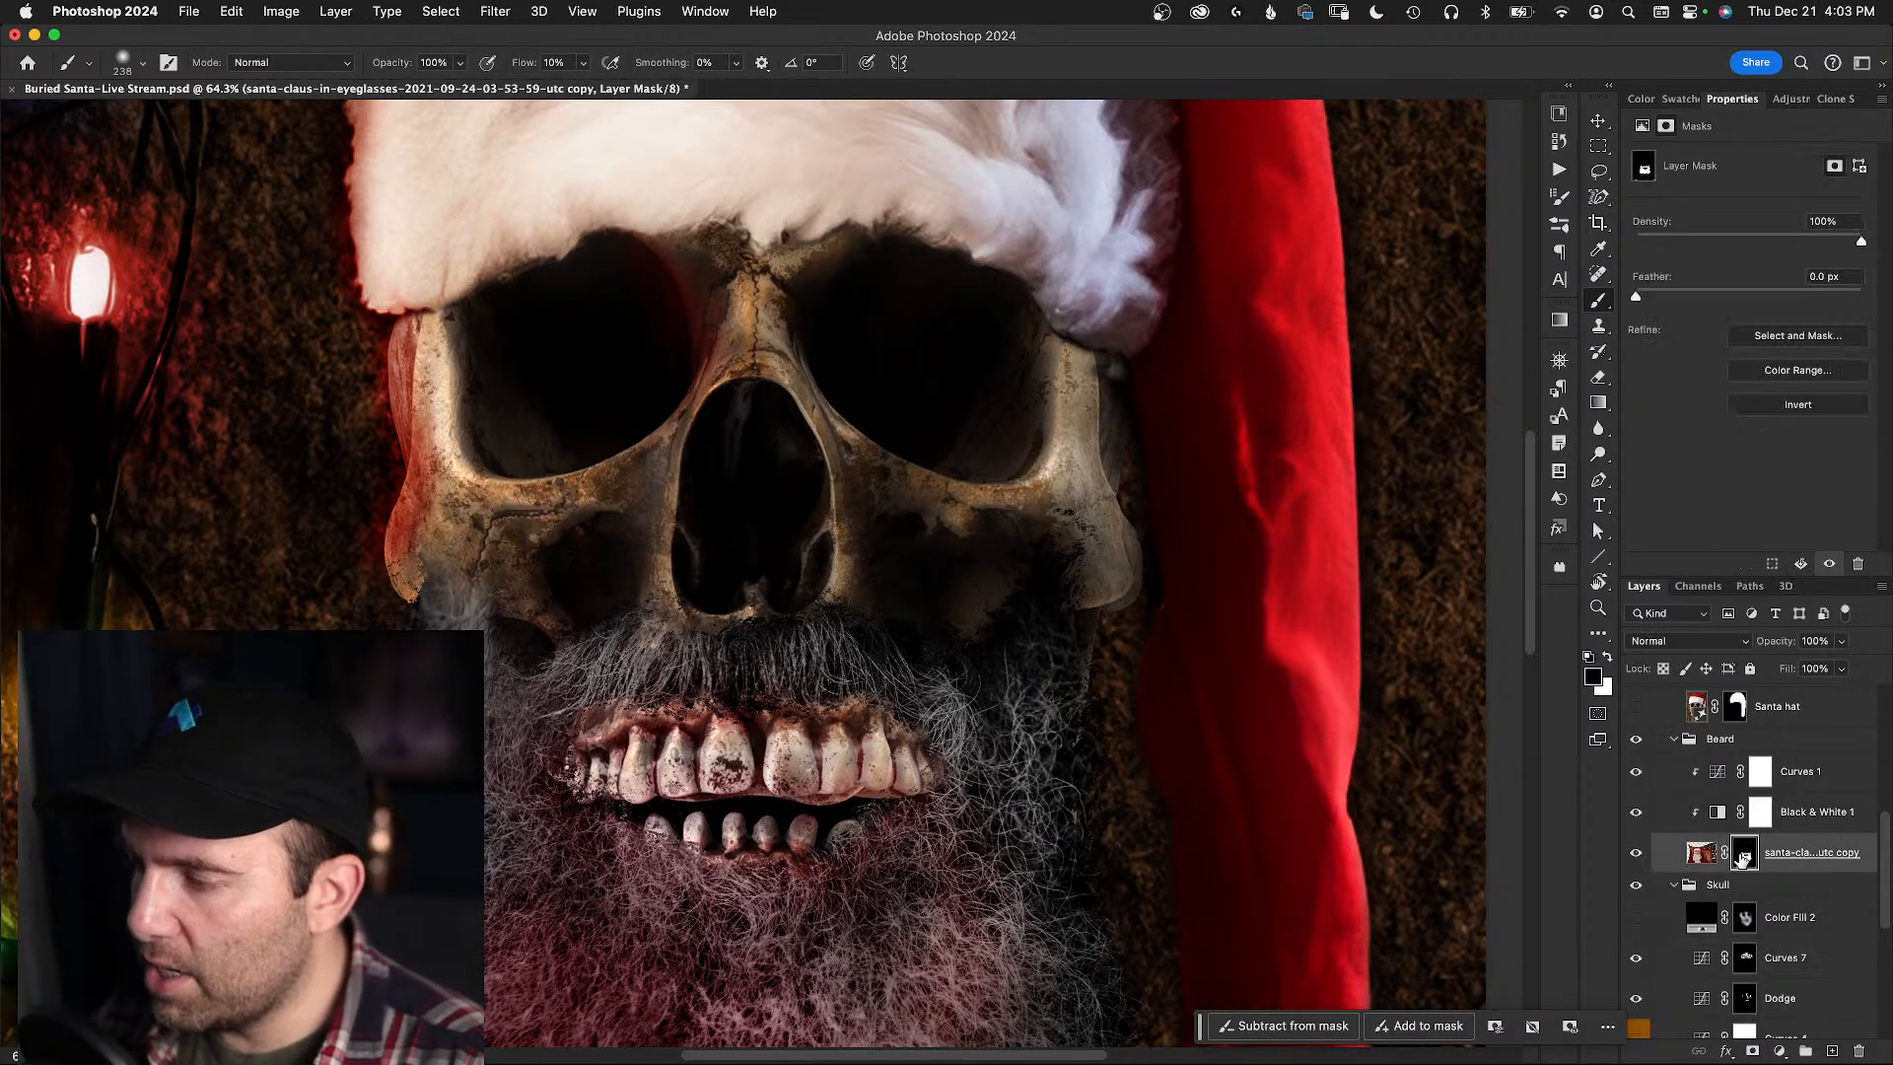
click(1700, 854)
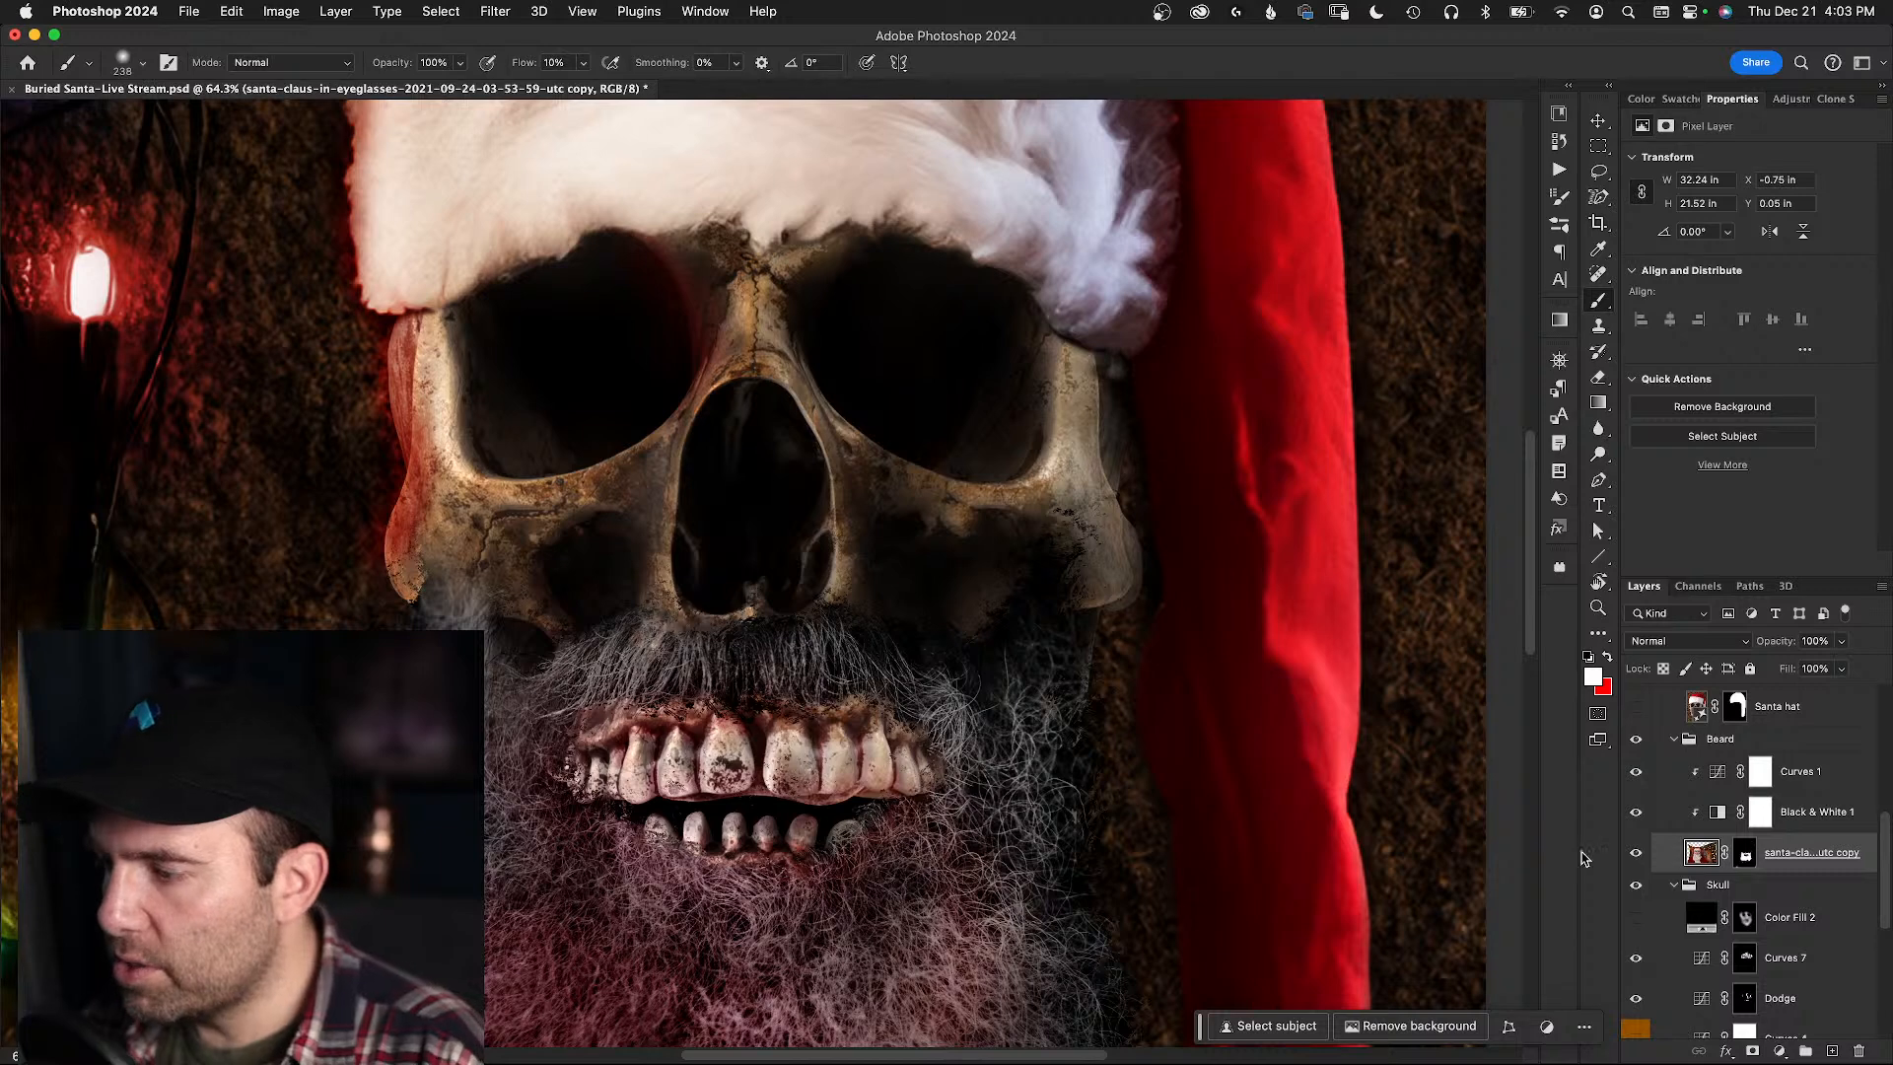
click(1636, 856)
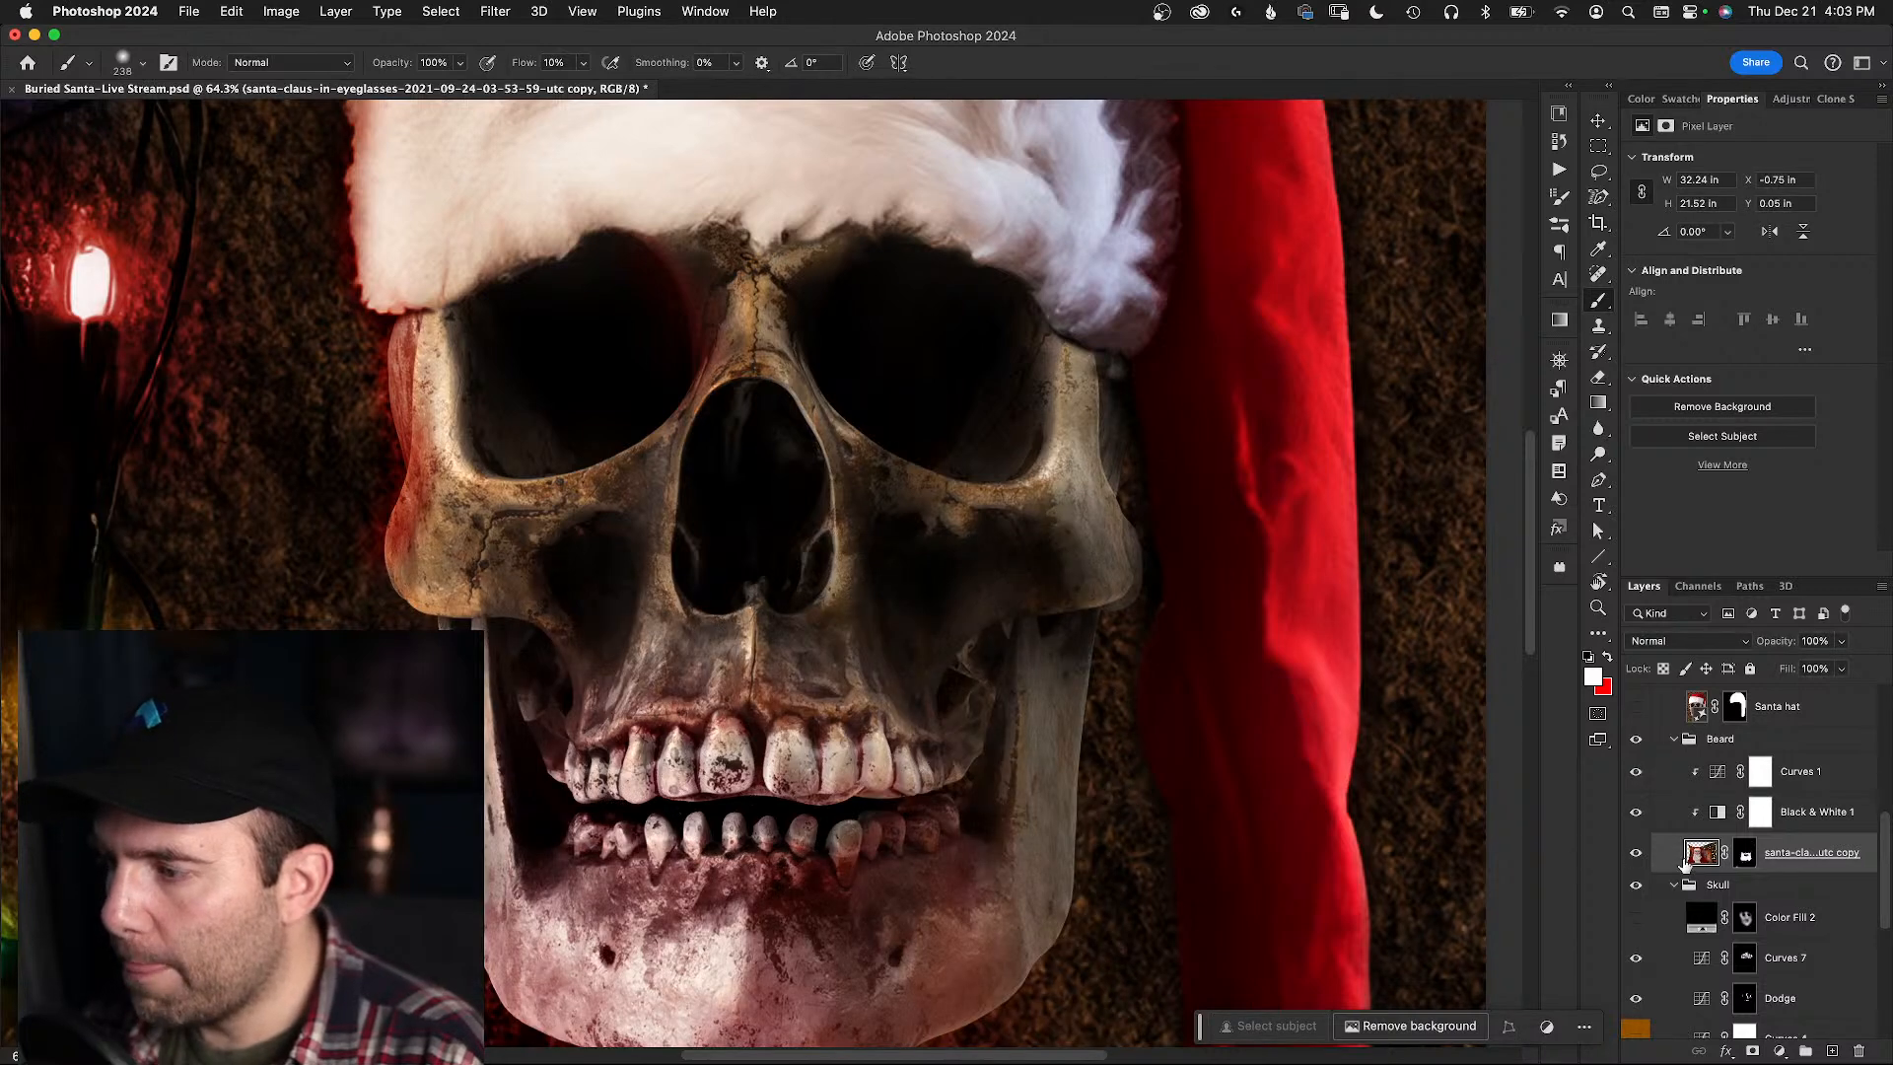
click(1637, 856)
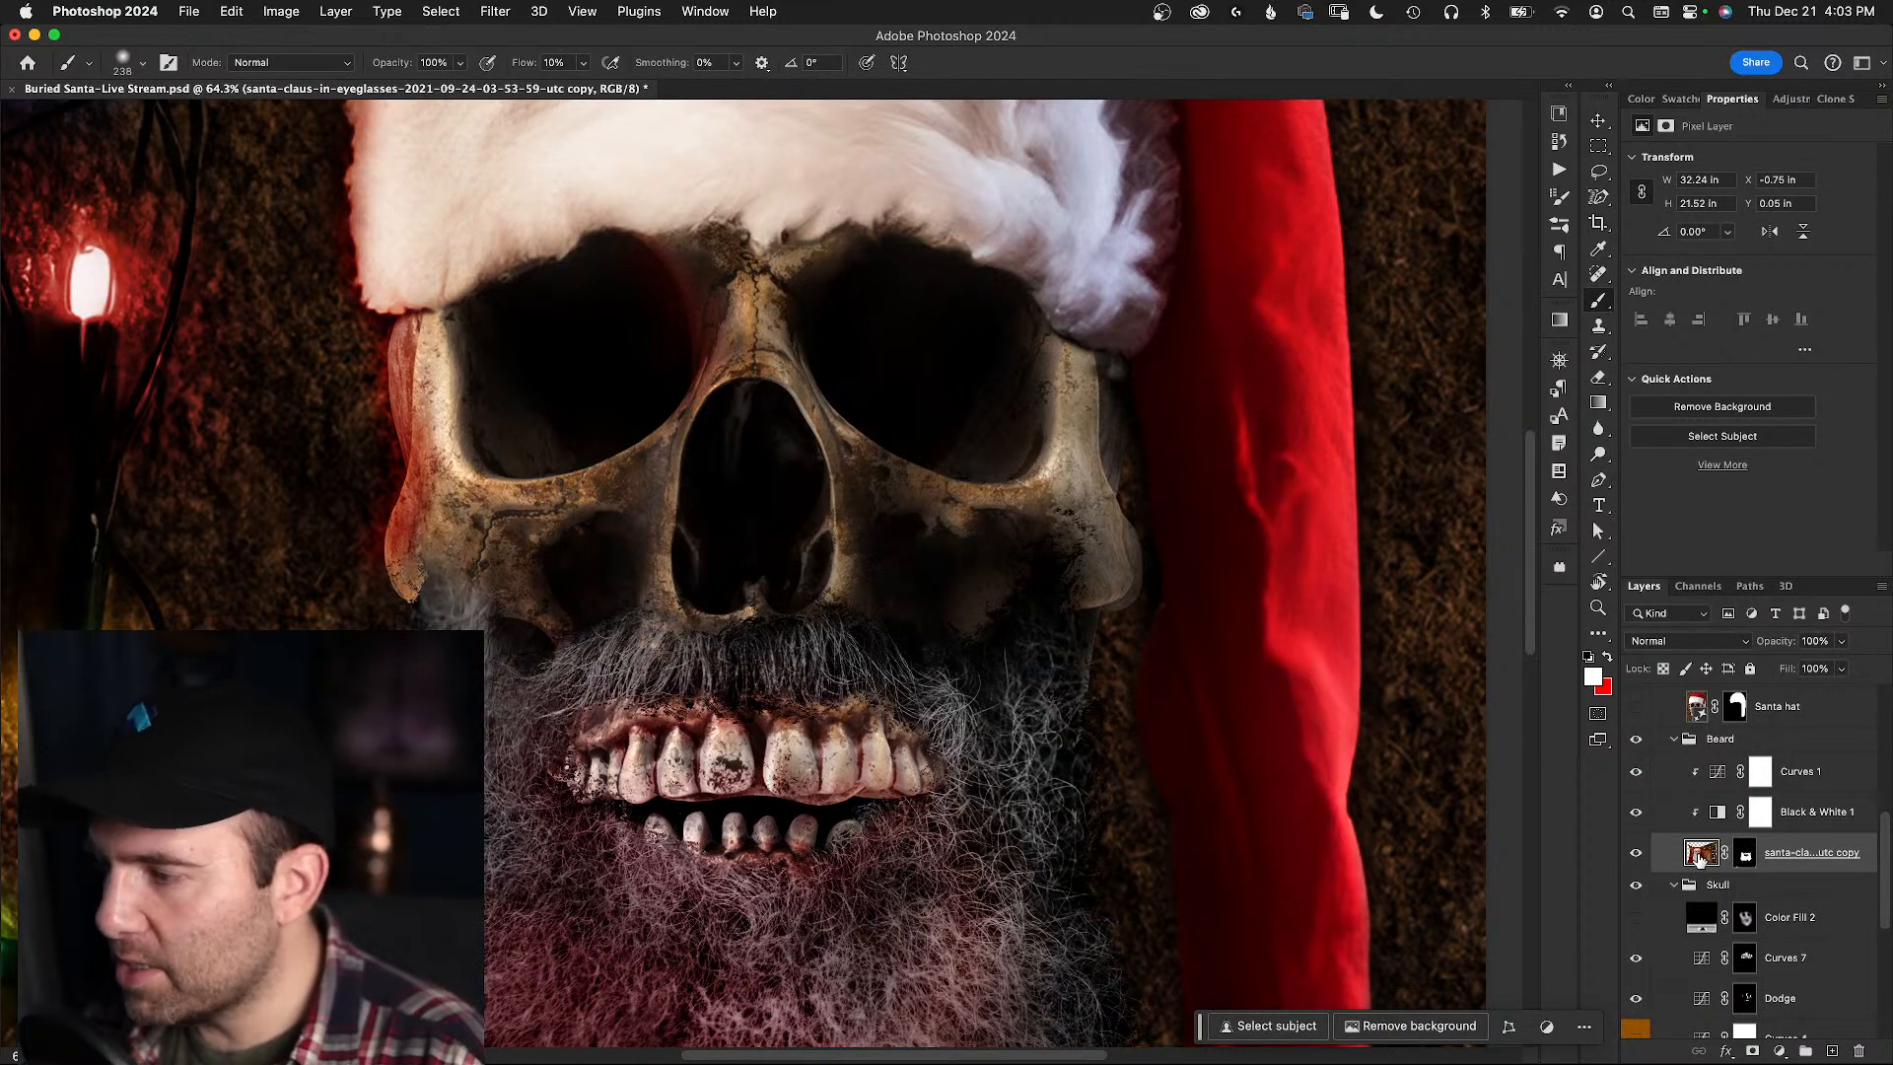
- Refine the beard photo's mask along the red-lit cheekbone, hiding hair over the bone and painting hair back along its lower edge
click(1743, 856)
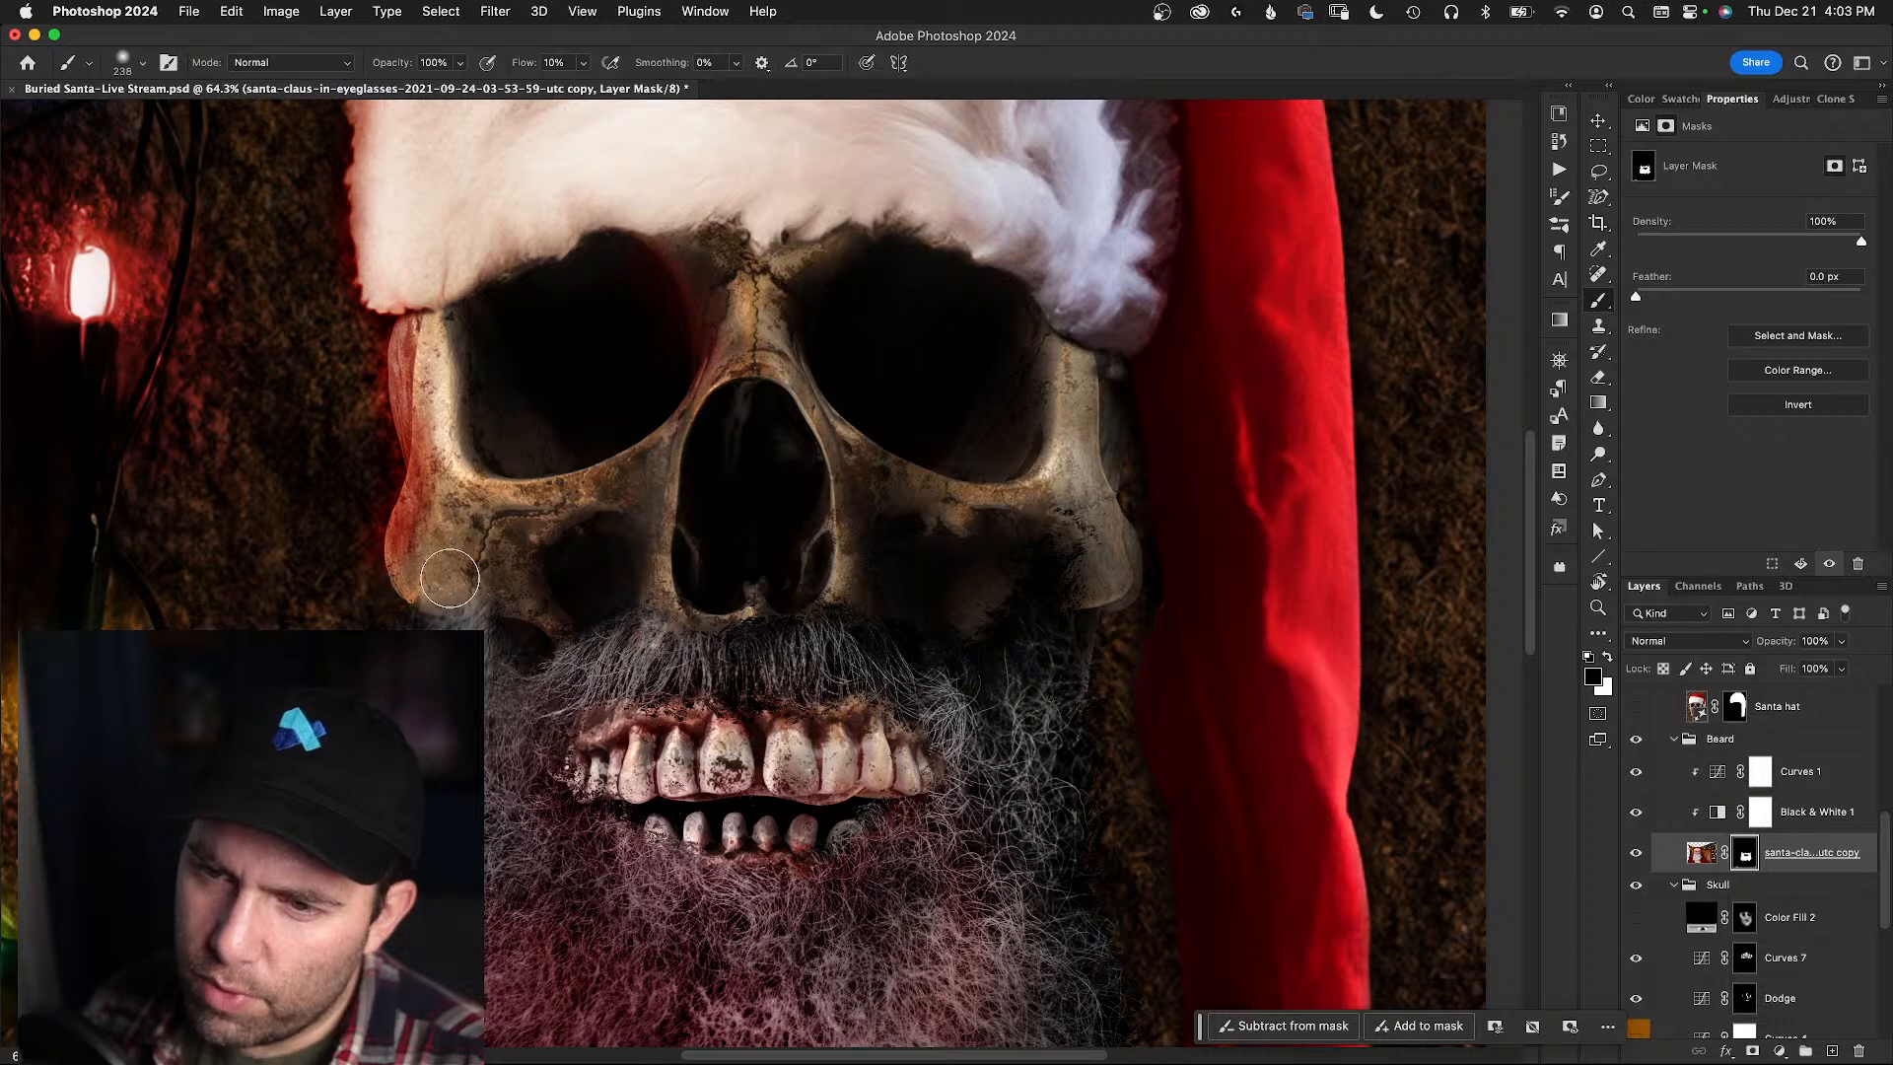
drag(466, 559, 422, 583)
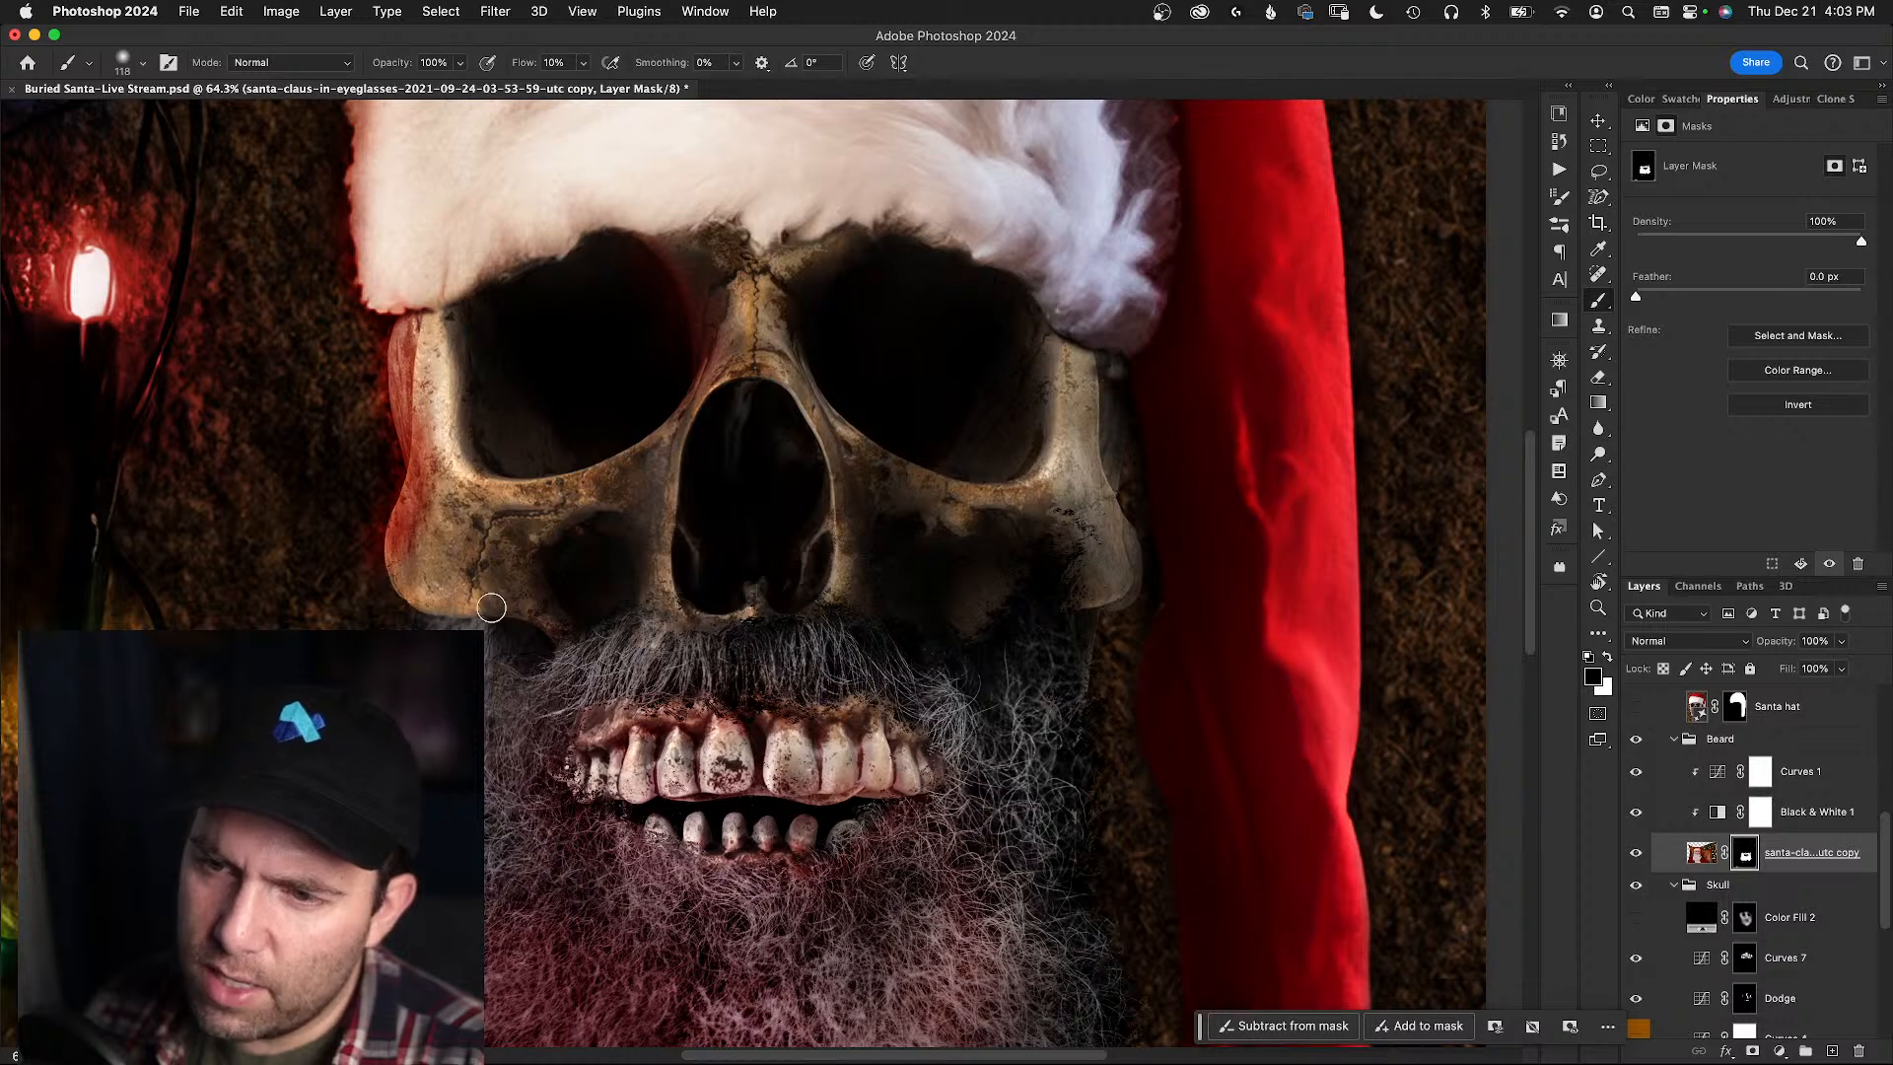
scroll(499, 568, left, 3)
scroll(500, 568, up, 1)
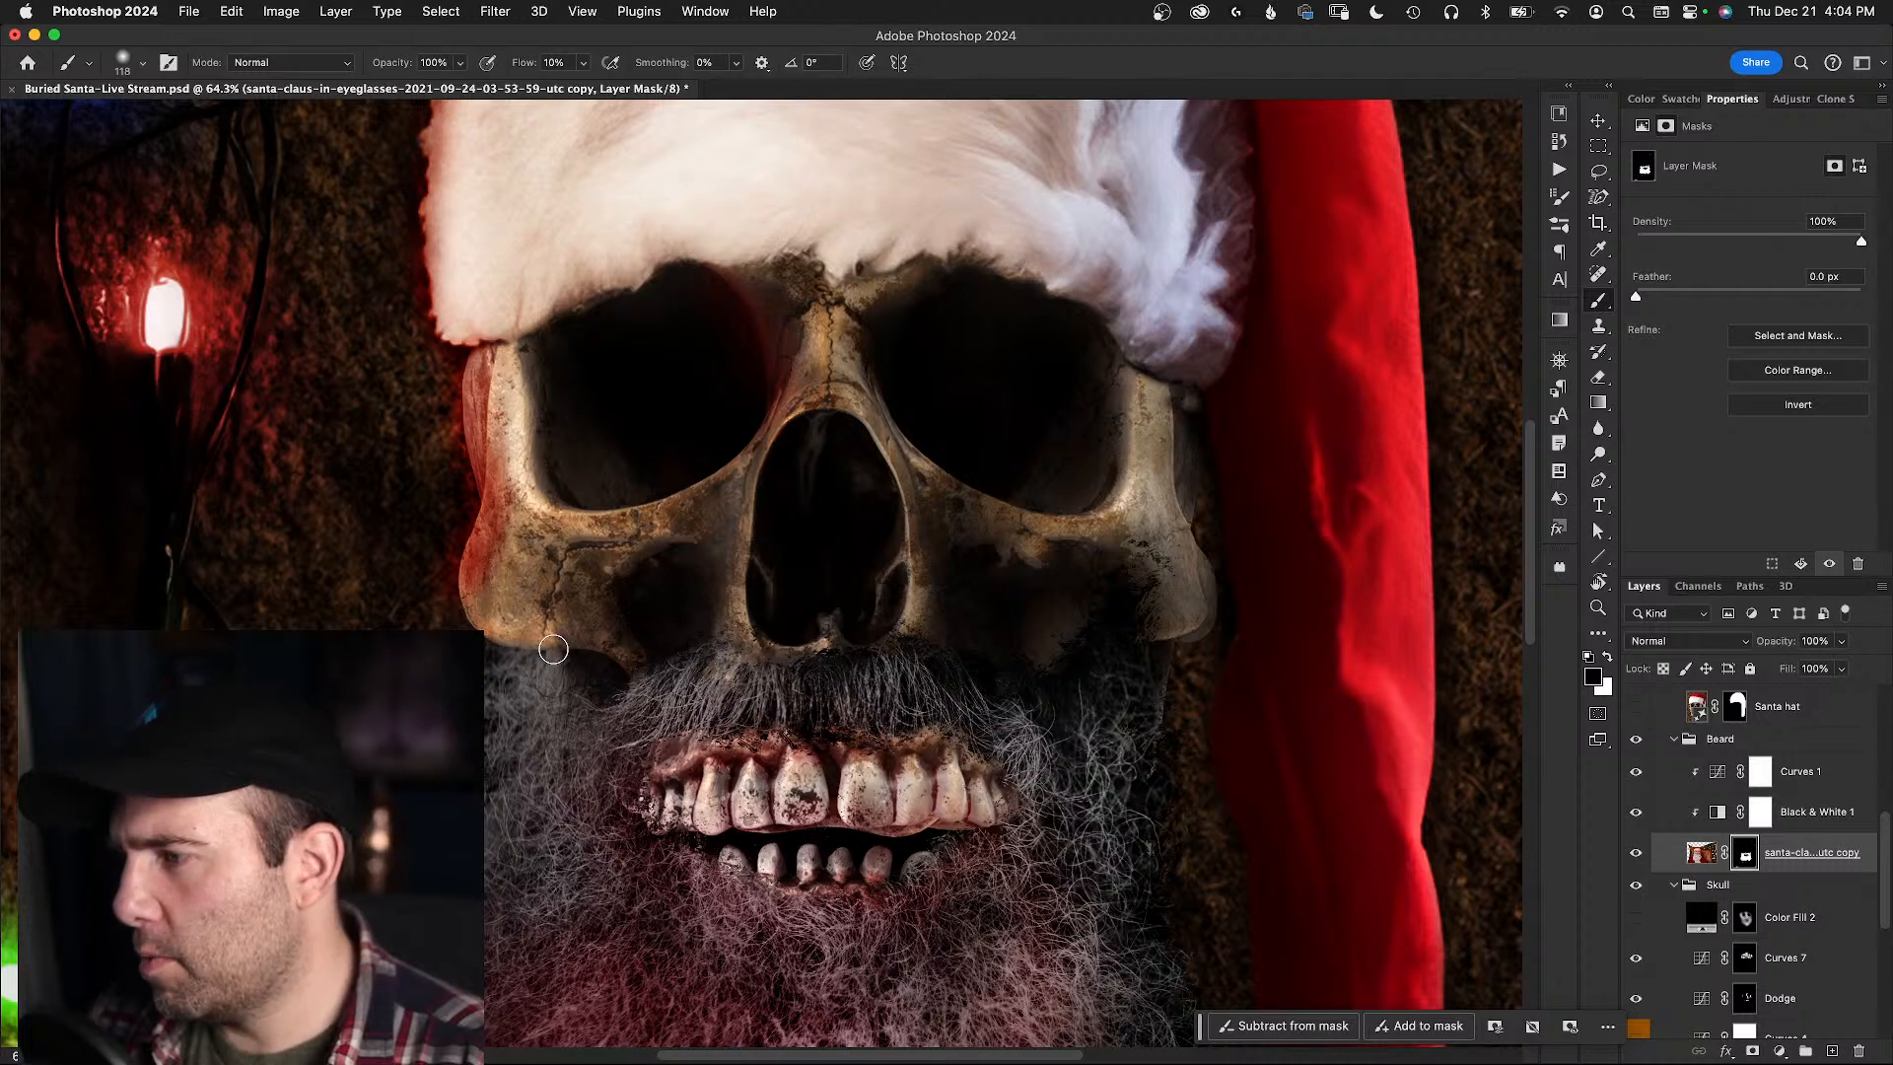
key(x)
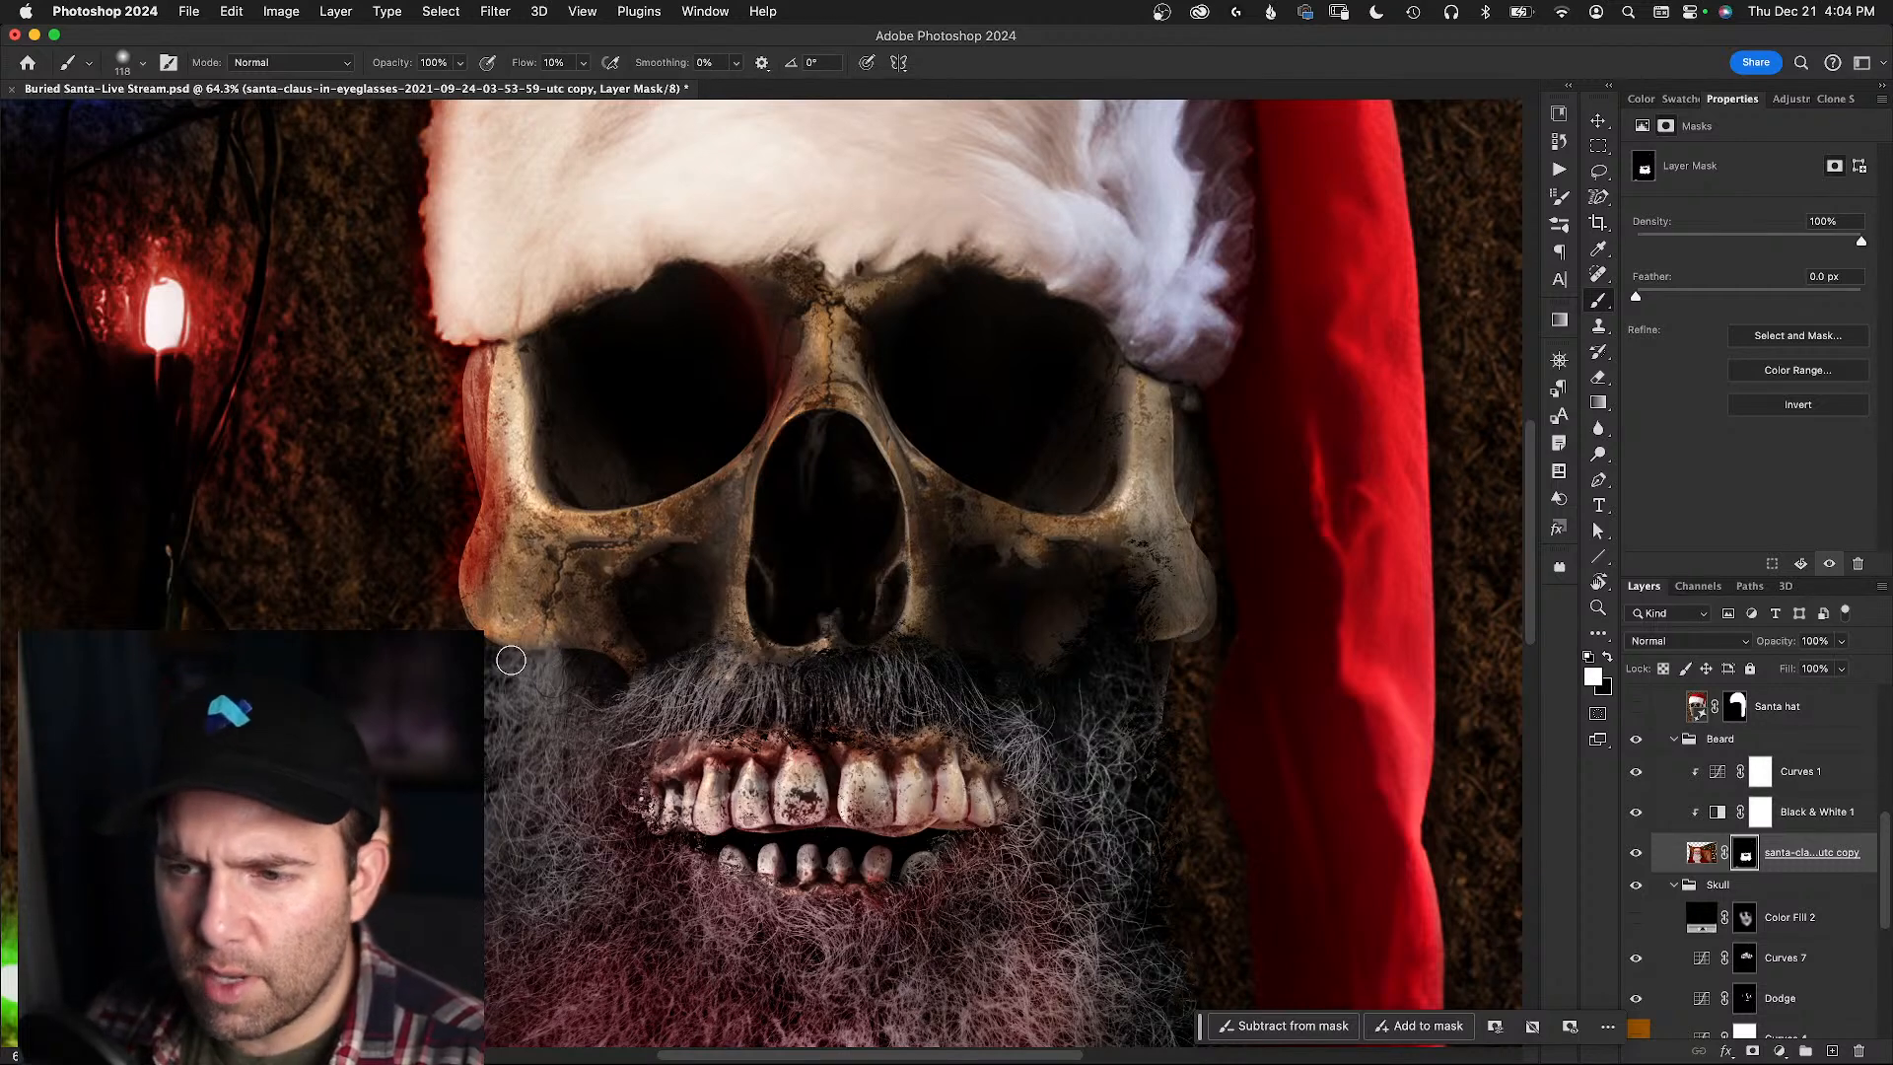
drag(540, 645, 513, 648)
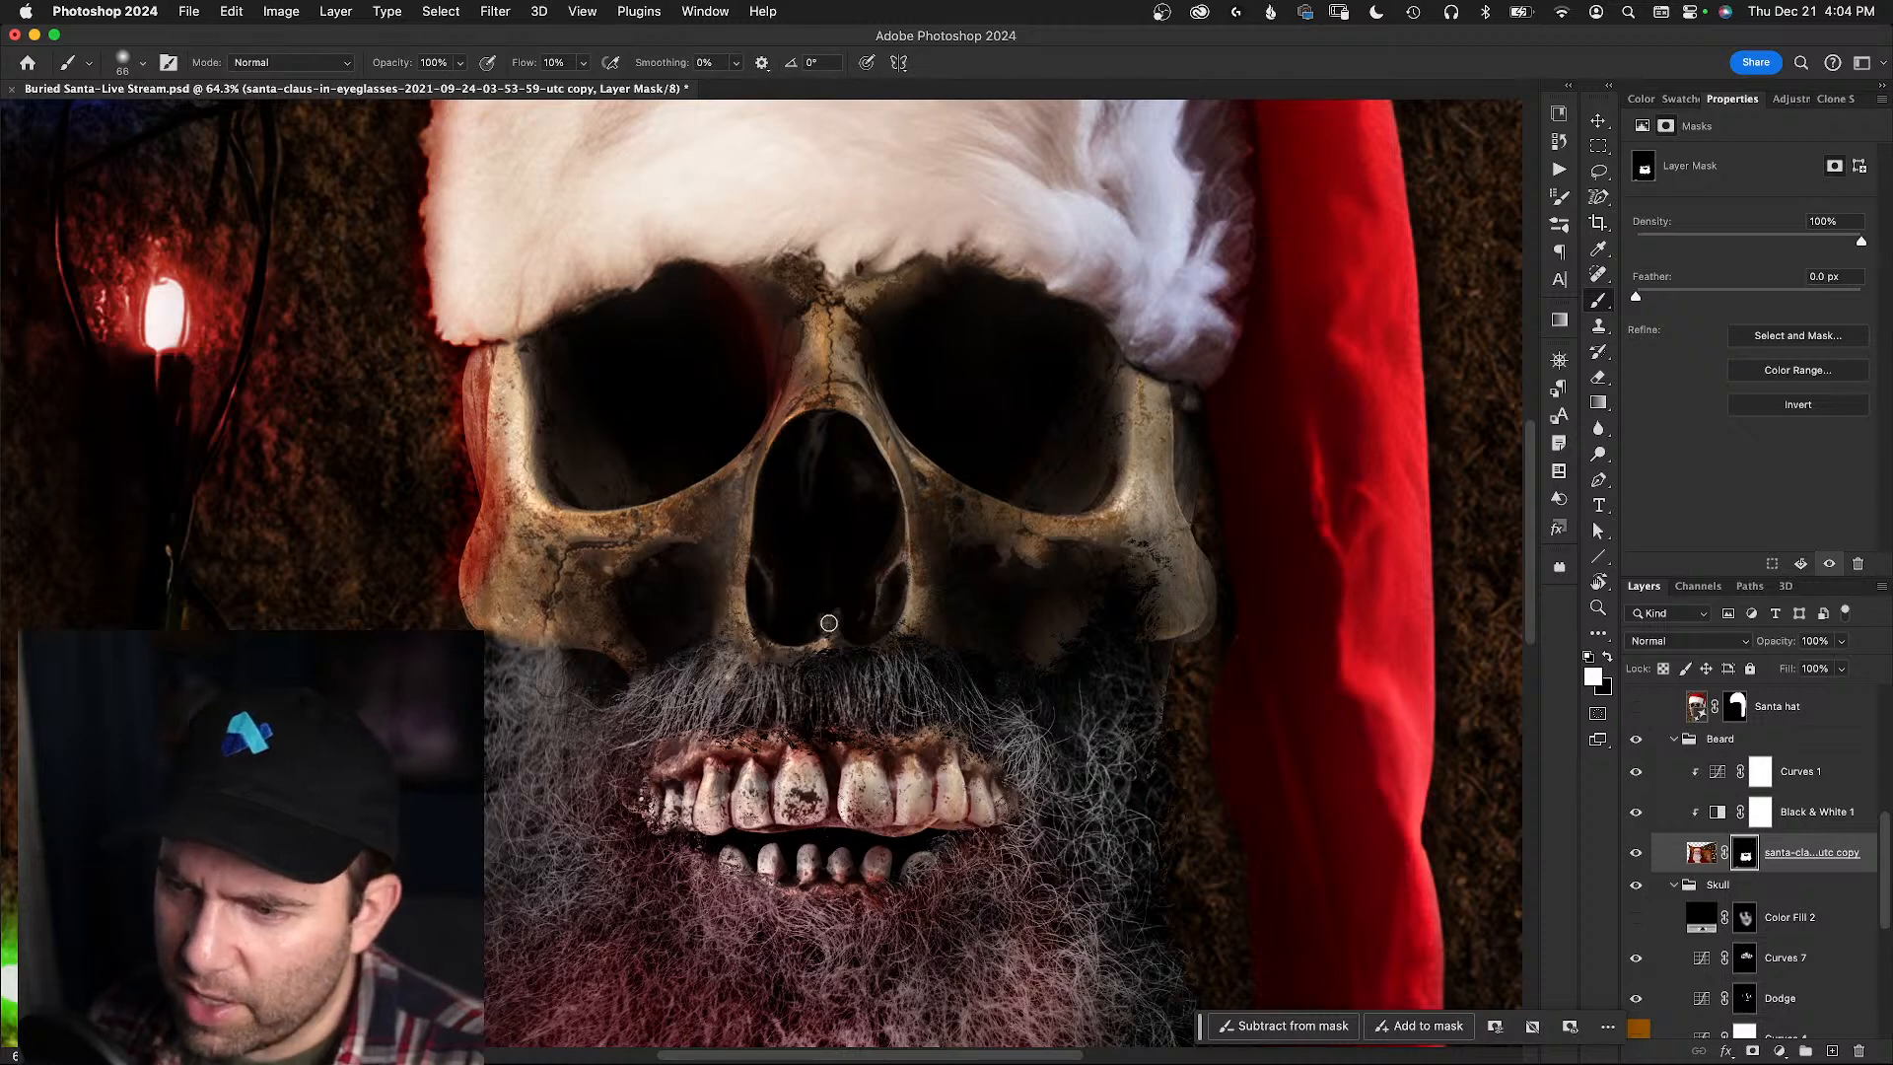
drag(674, 654, 653, 663)
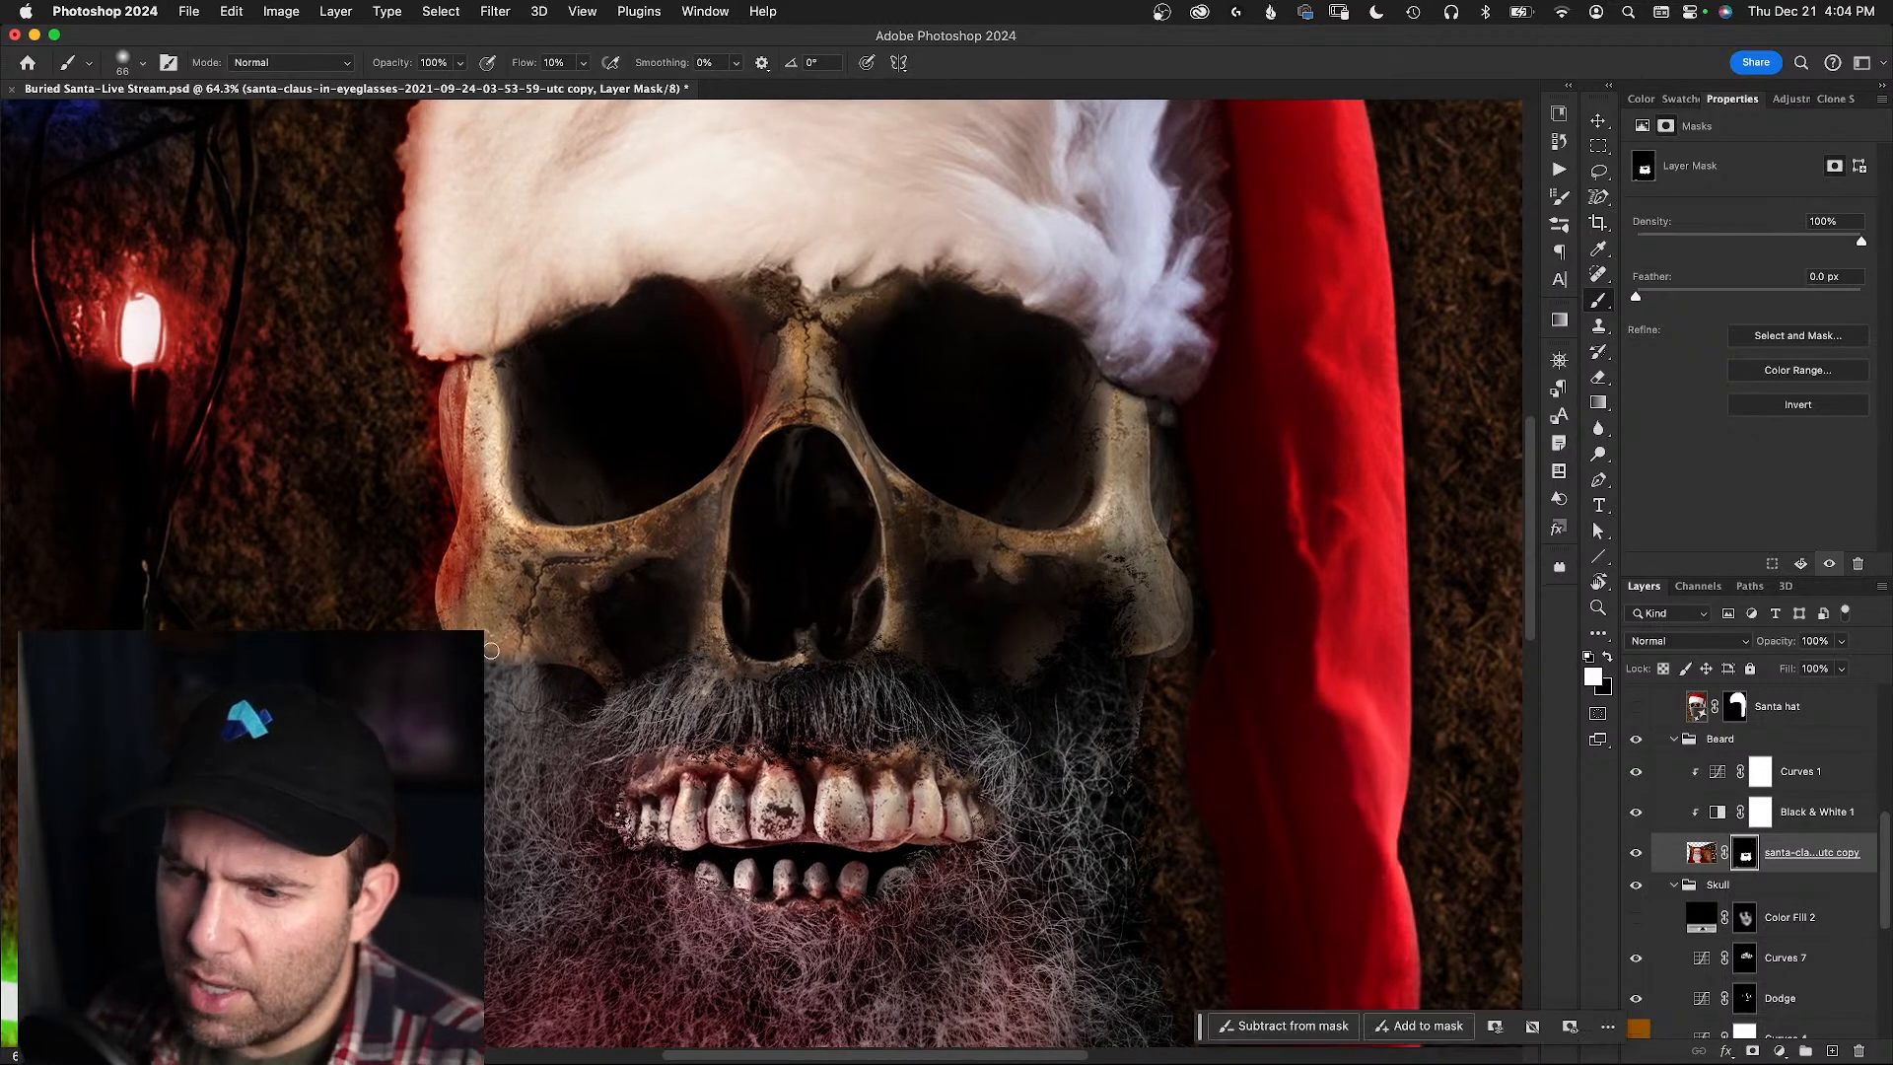
- Add a new empty layer clipped to the beard photo and activate the Clone Stamp tool
key(super+space)
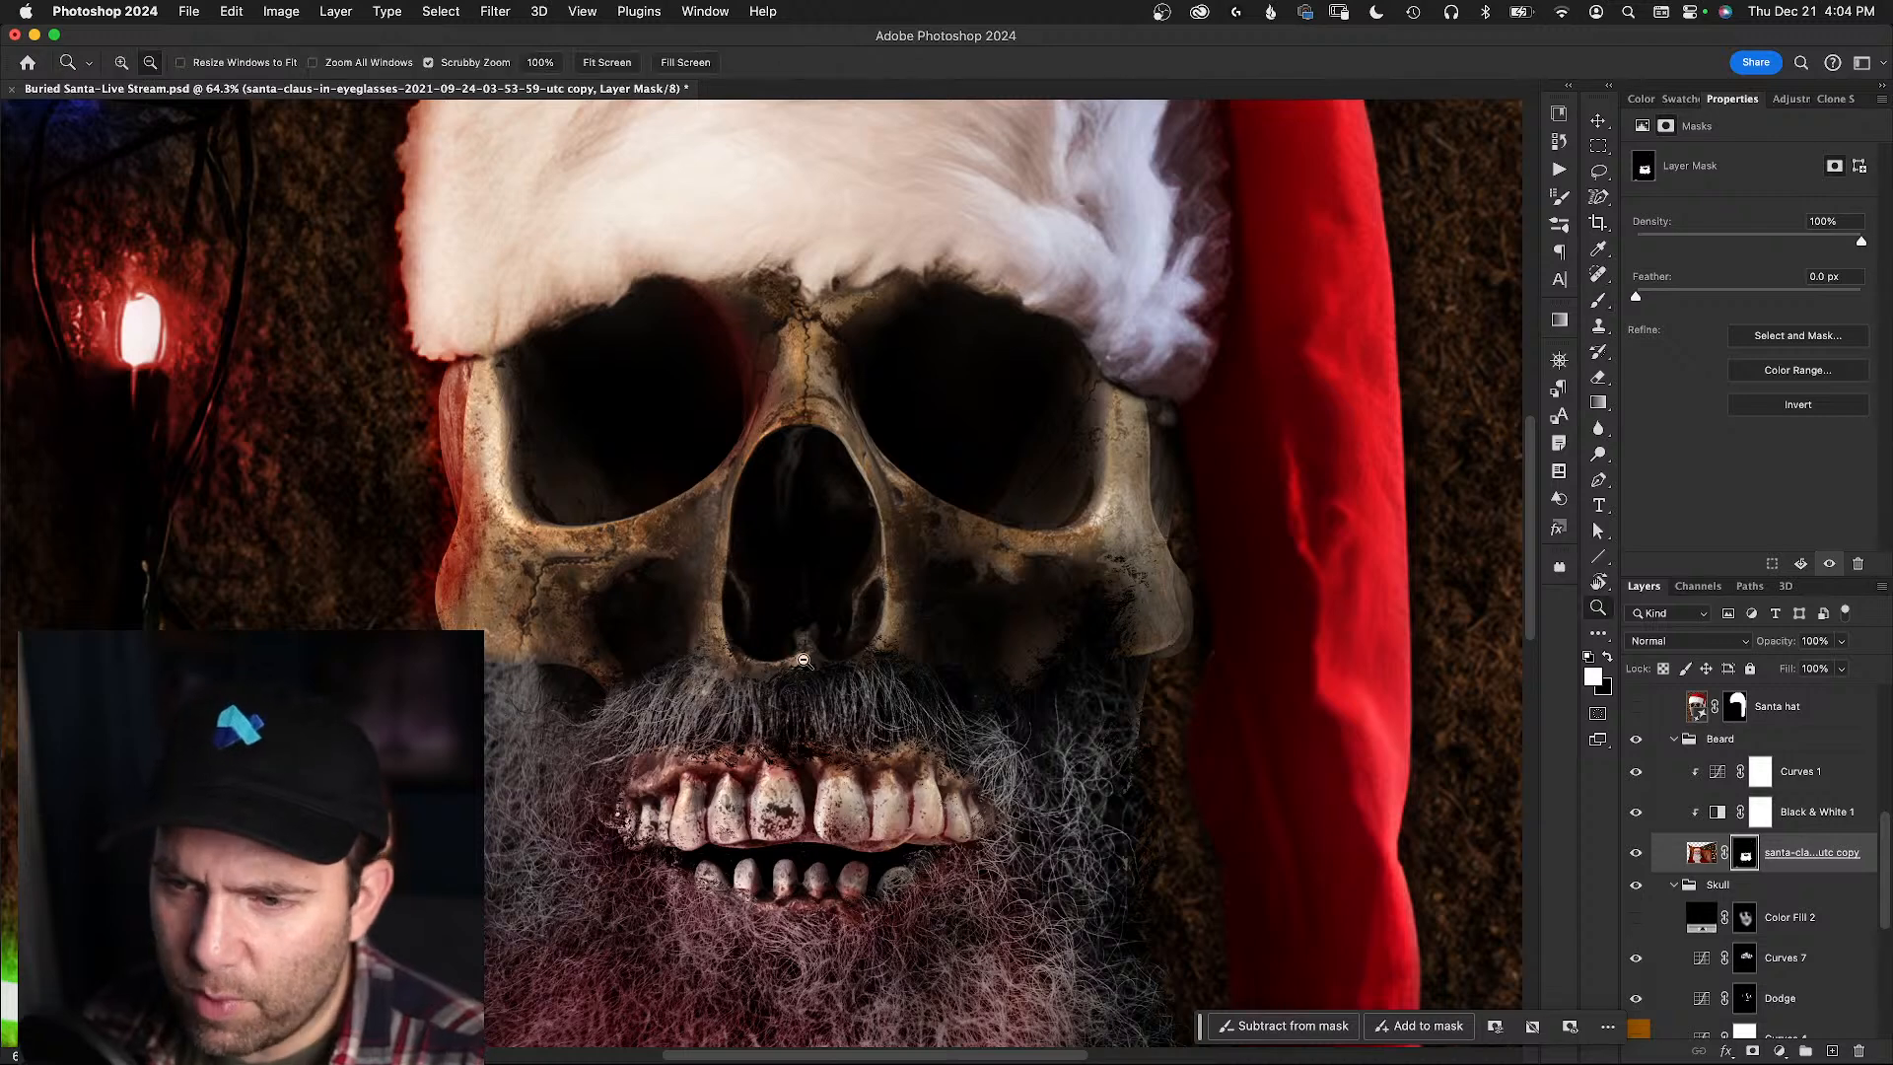
key(super+space)
drag(725, 712, 767, 697)
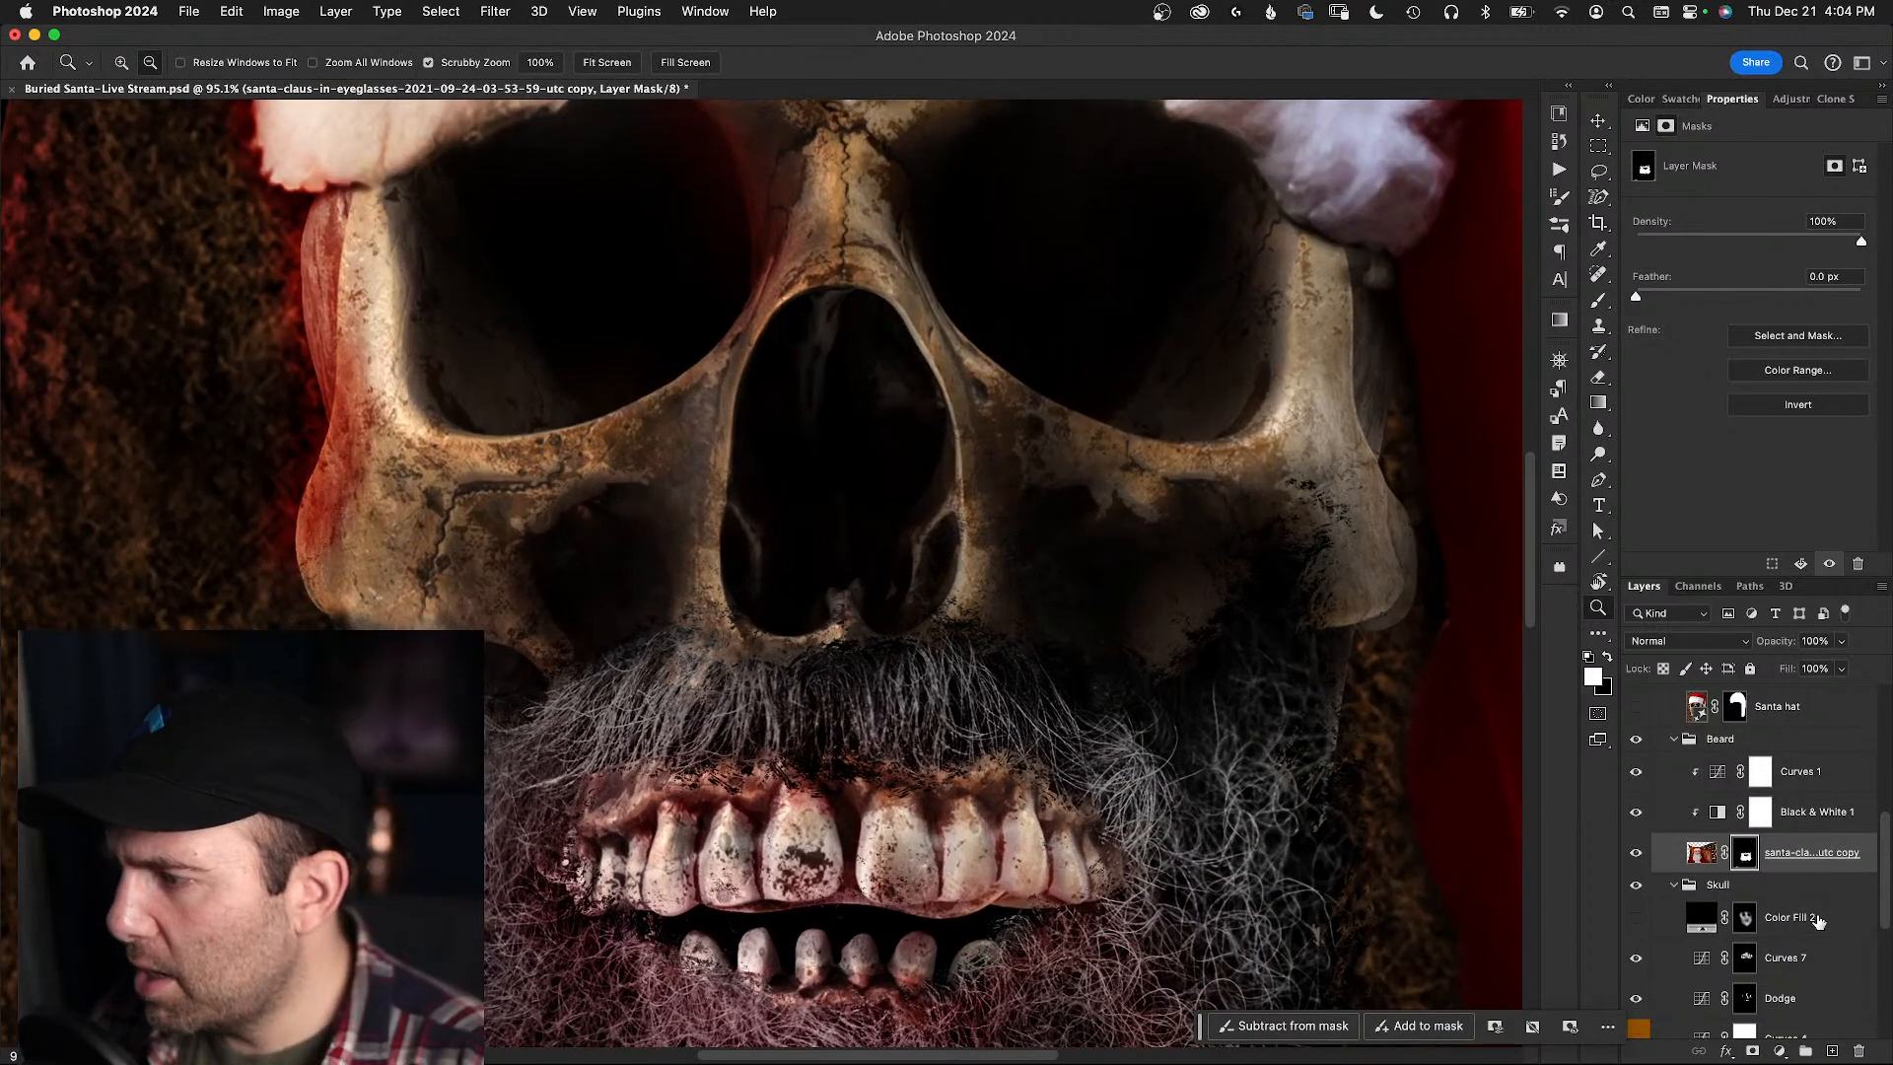
click(1836, 1052)
key(s)
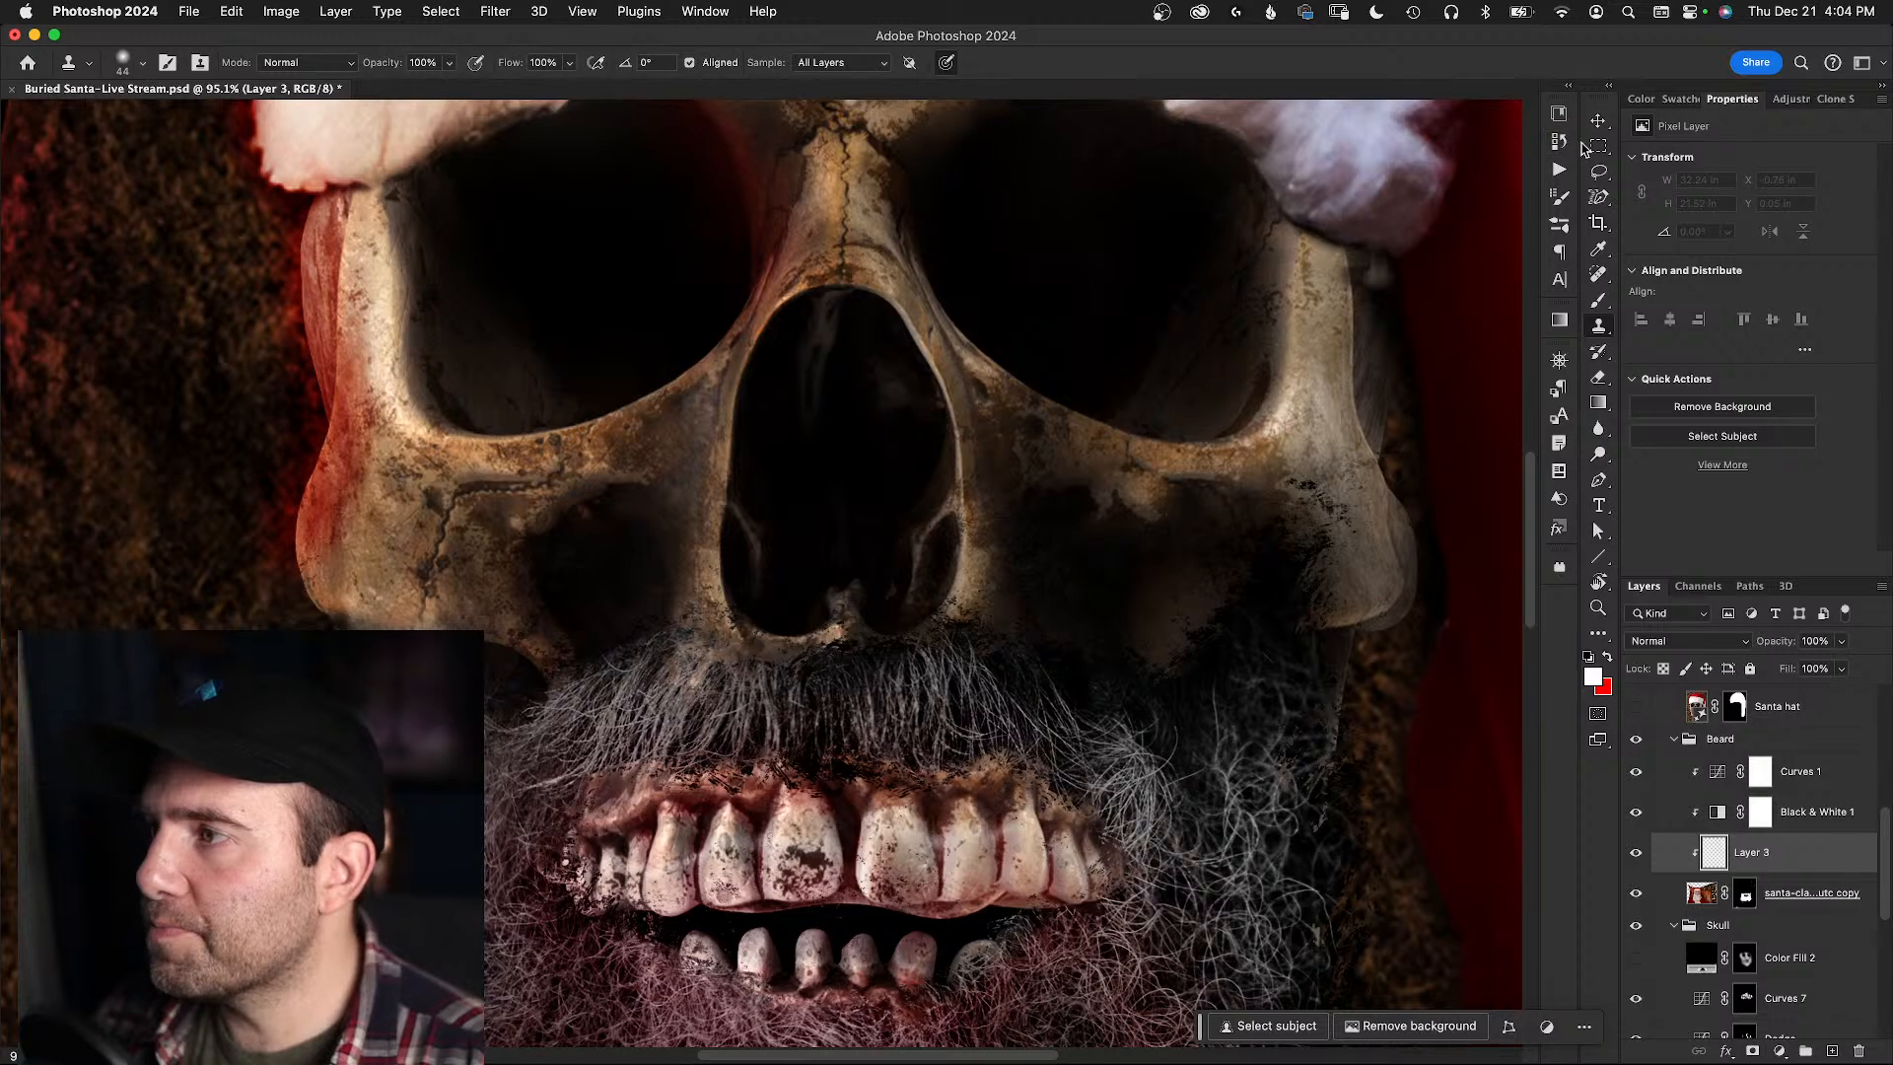
- View the beard photo in isolation, restore the full composite, and lasso the moustache between the nose and upper teeth
click(1598, 145)
click(1600, 172)
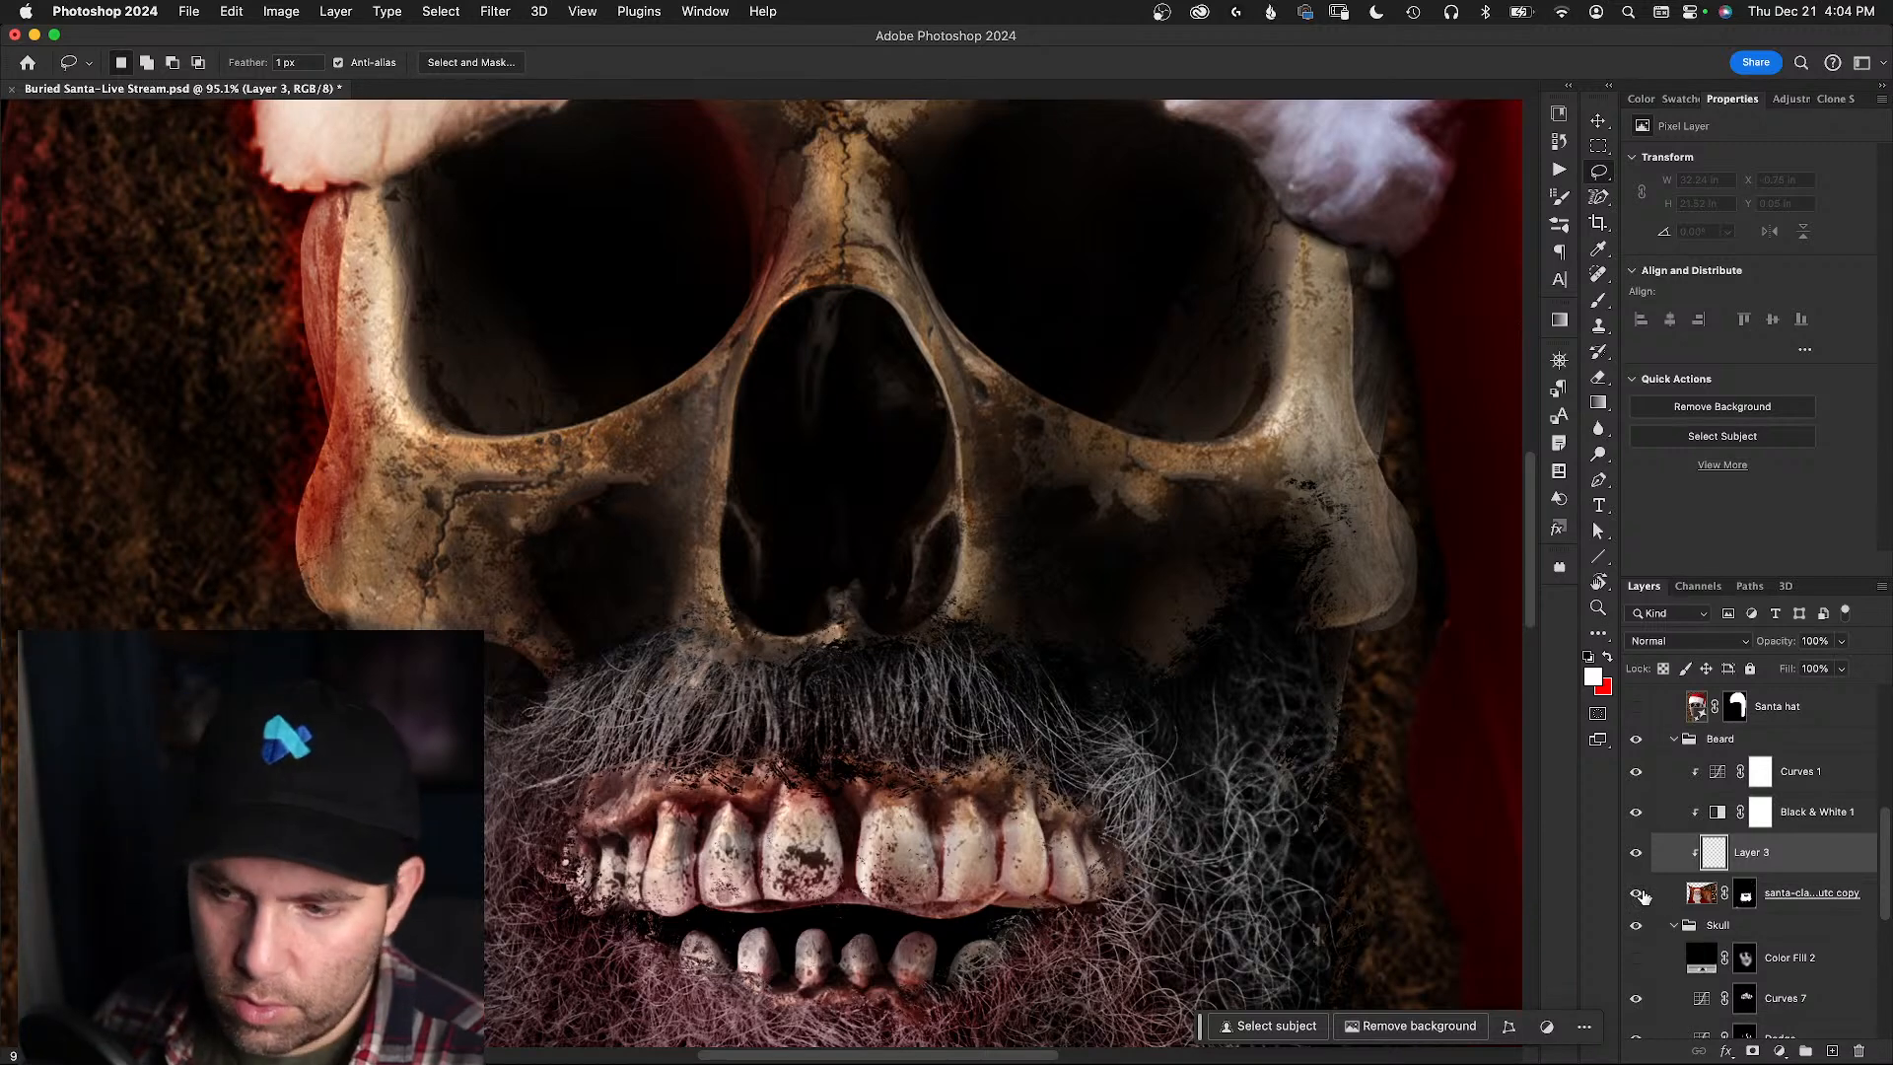
alt+click(1635, 894)
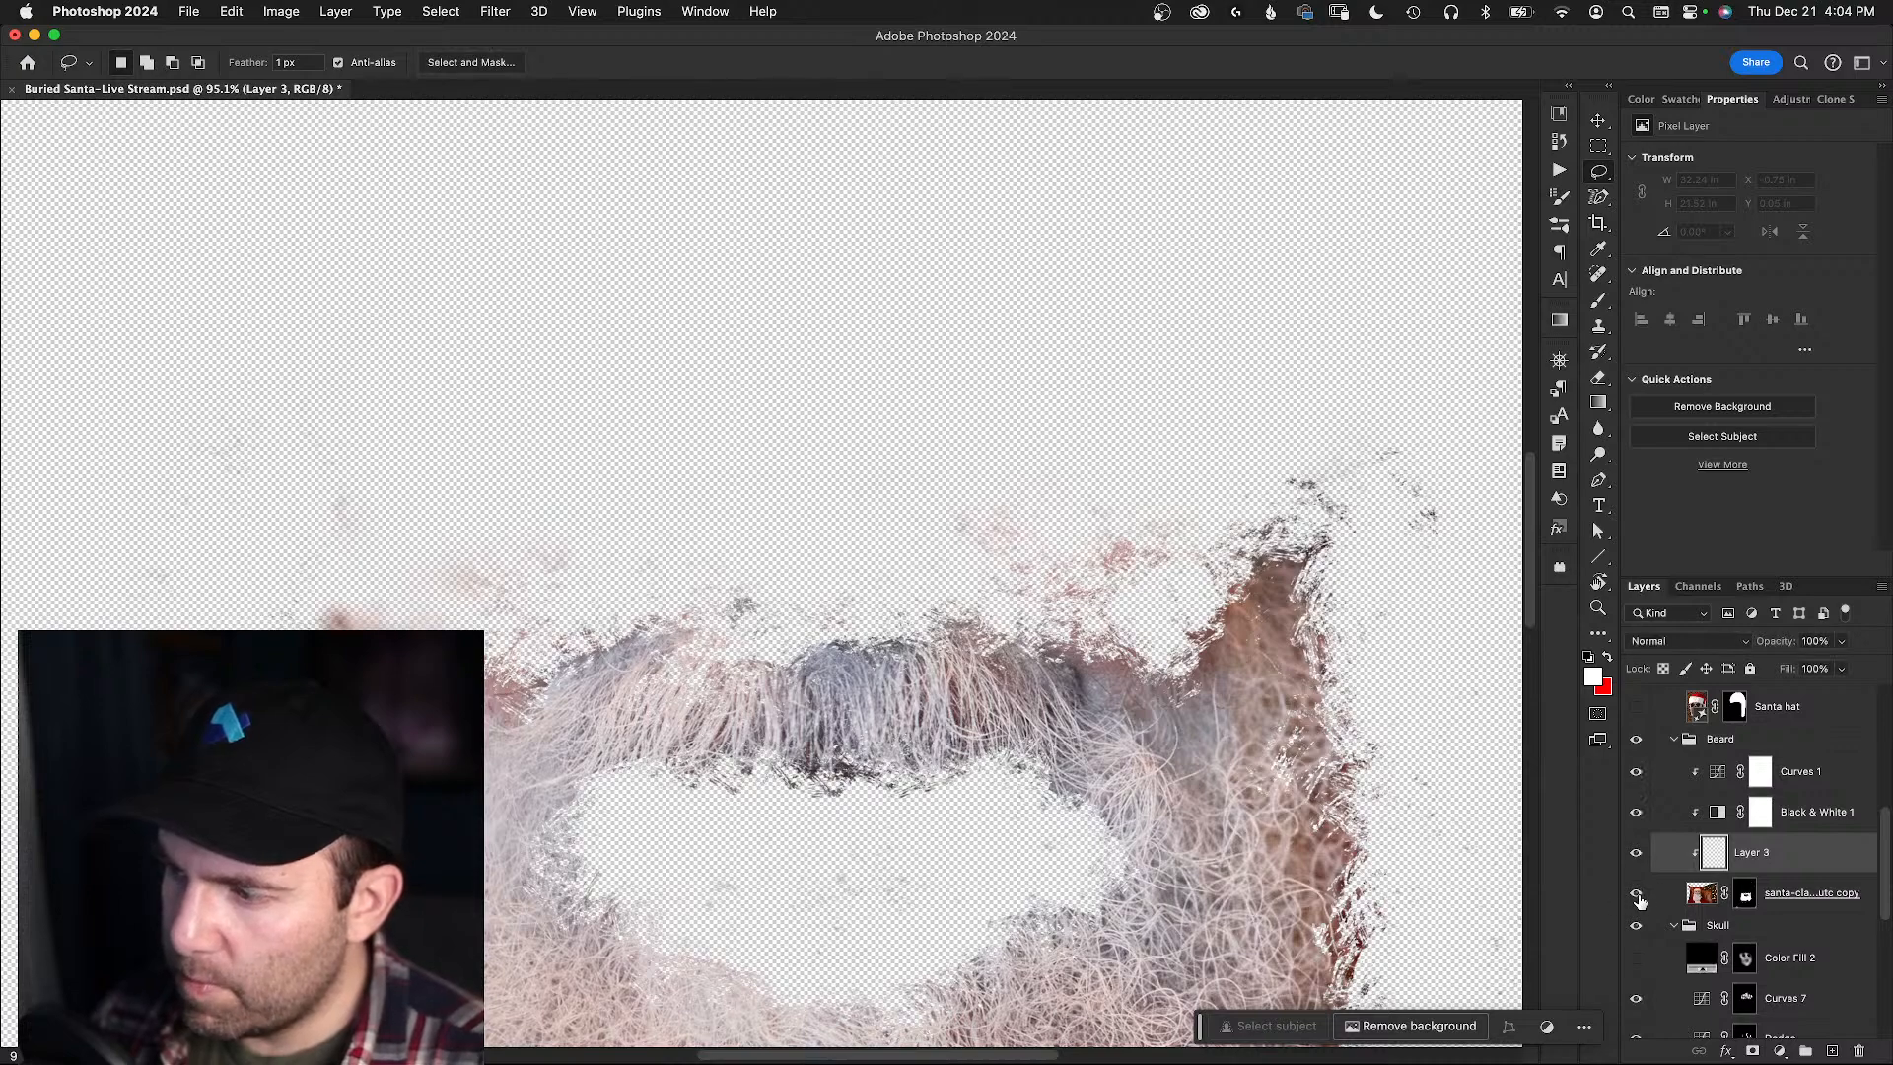
alt+click(1637, 895)
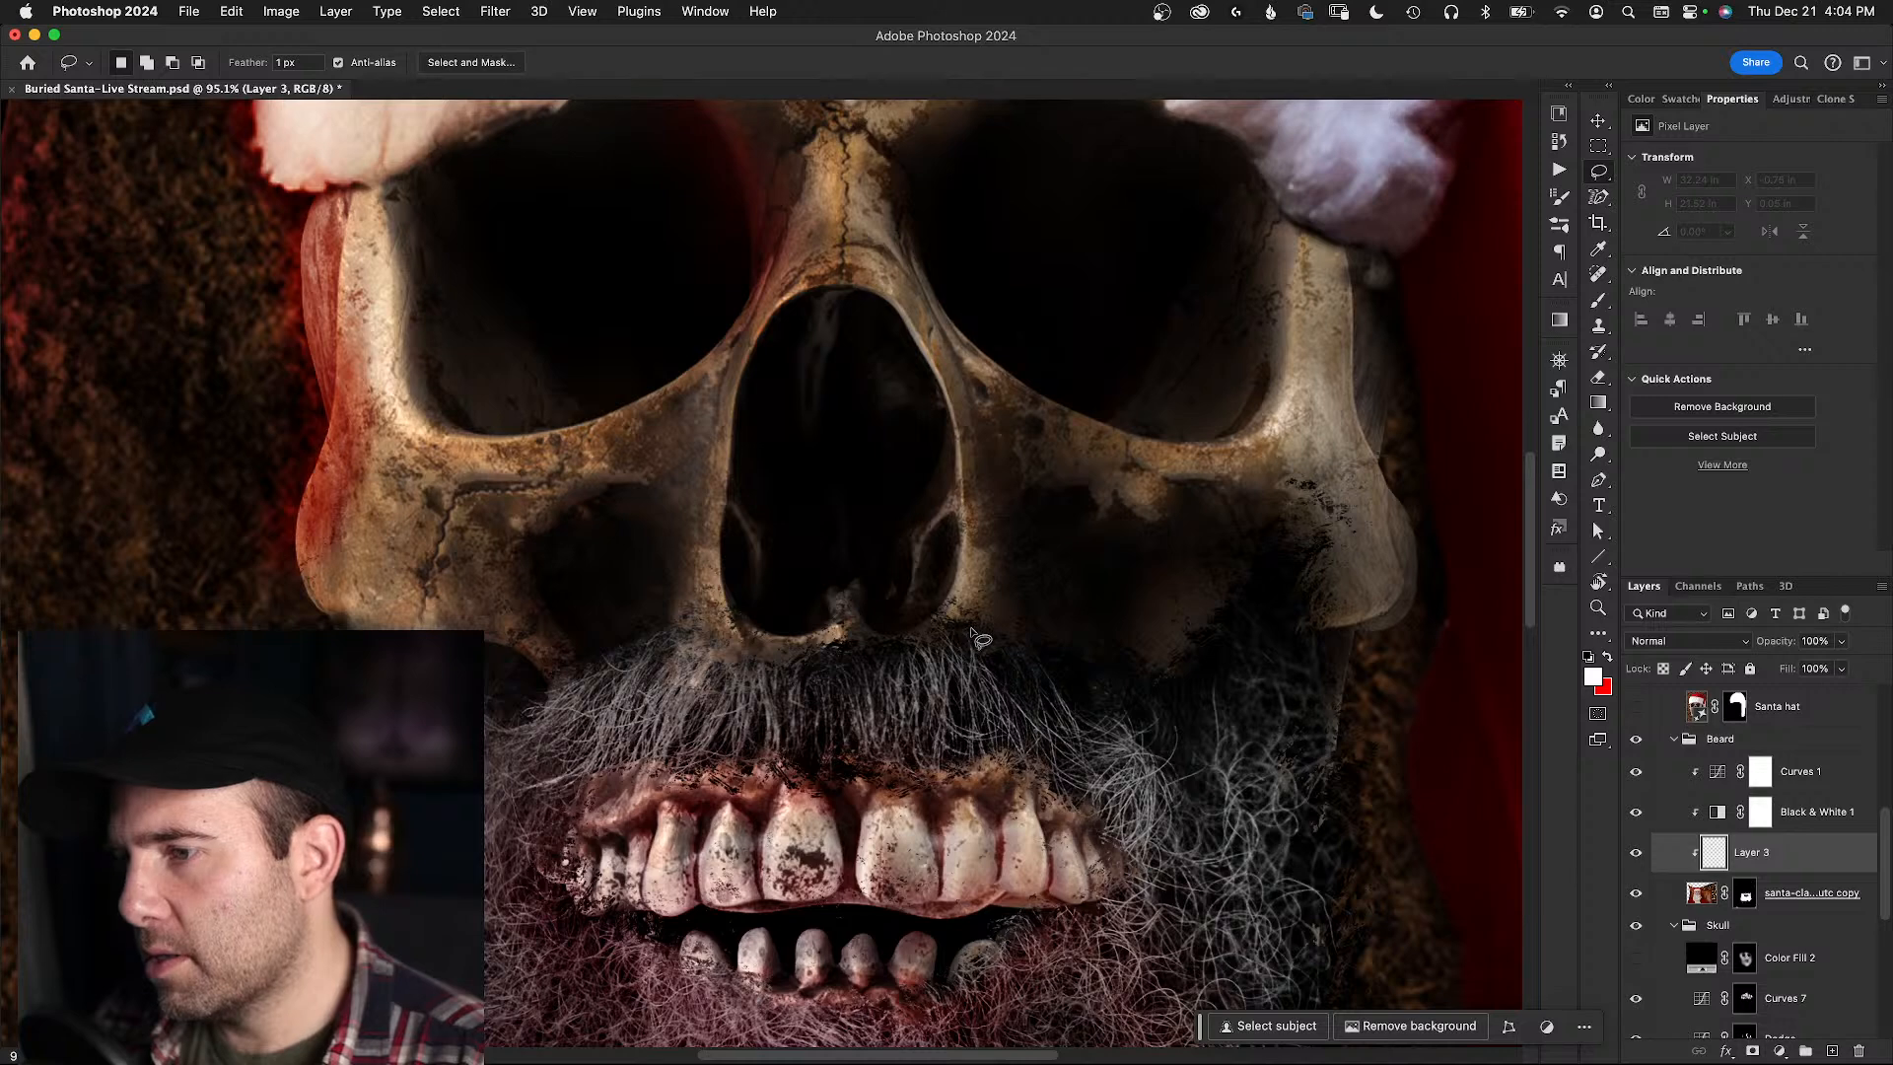
mouse_move(972, 631)
mouse_down()
mouse_move(711, 663)
mouse_move(664, 647)
mouse_move(995, 629)
mouse_move(966, 612)
mouse_move(779, 639)
mouse_move(691, 585)
mouse_move(632, 606)
mouse_up()
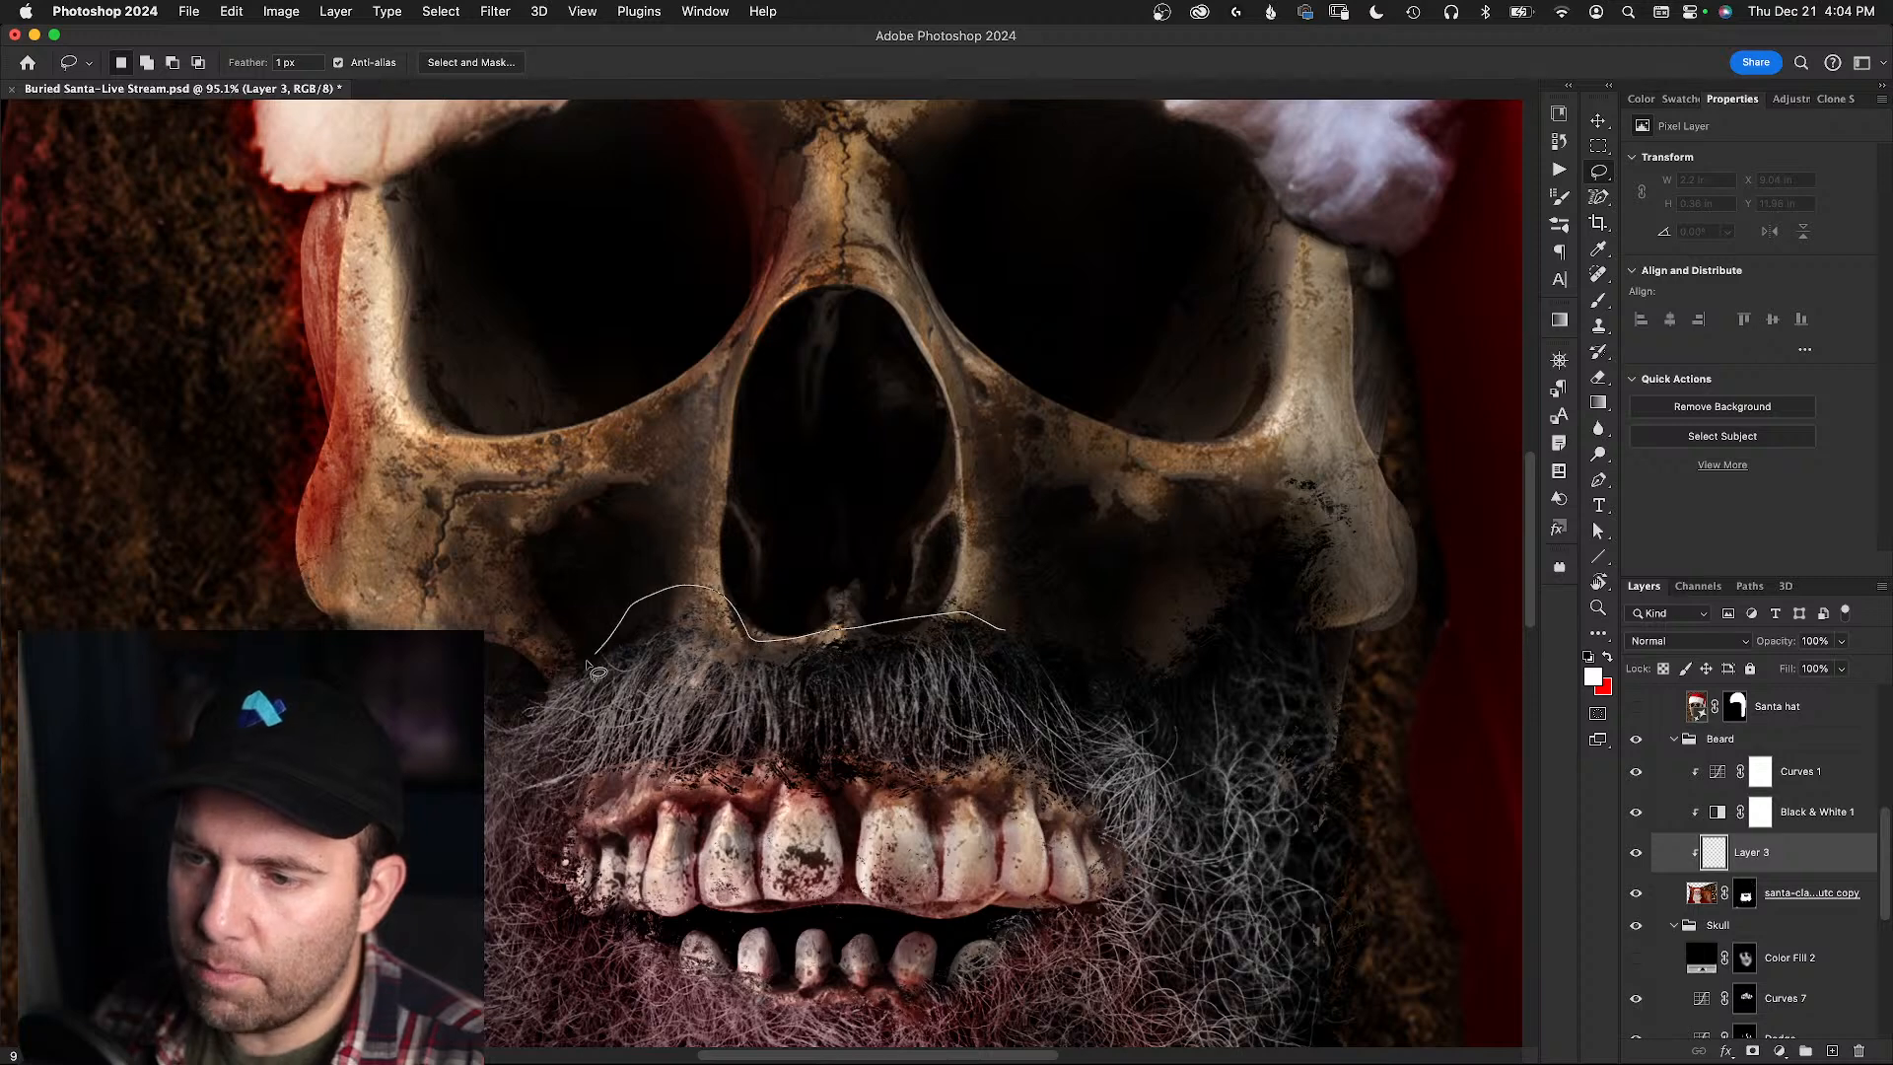
mouse_move(511, 724)
mouse_down()
mouse_move(577, 794)
mouse_move(1028, 775)
mouse_move(1062, 720)
mouse_move(1043, 656)
mouse_move(1005, 629)
mouse_up()
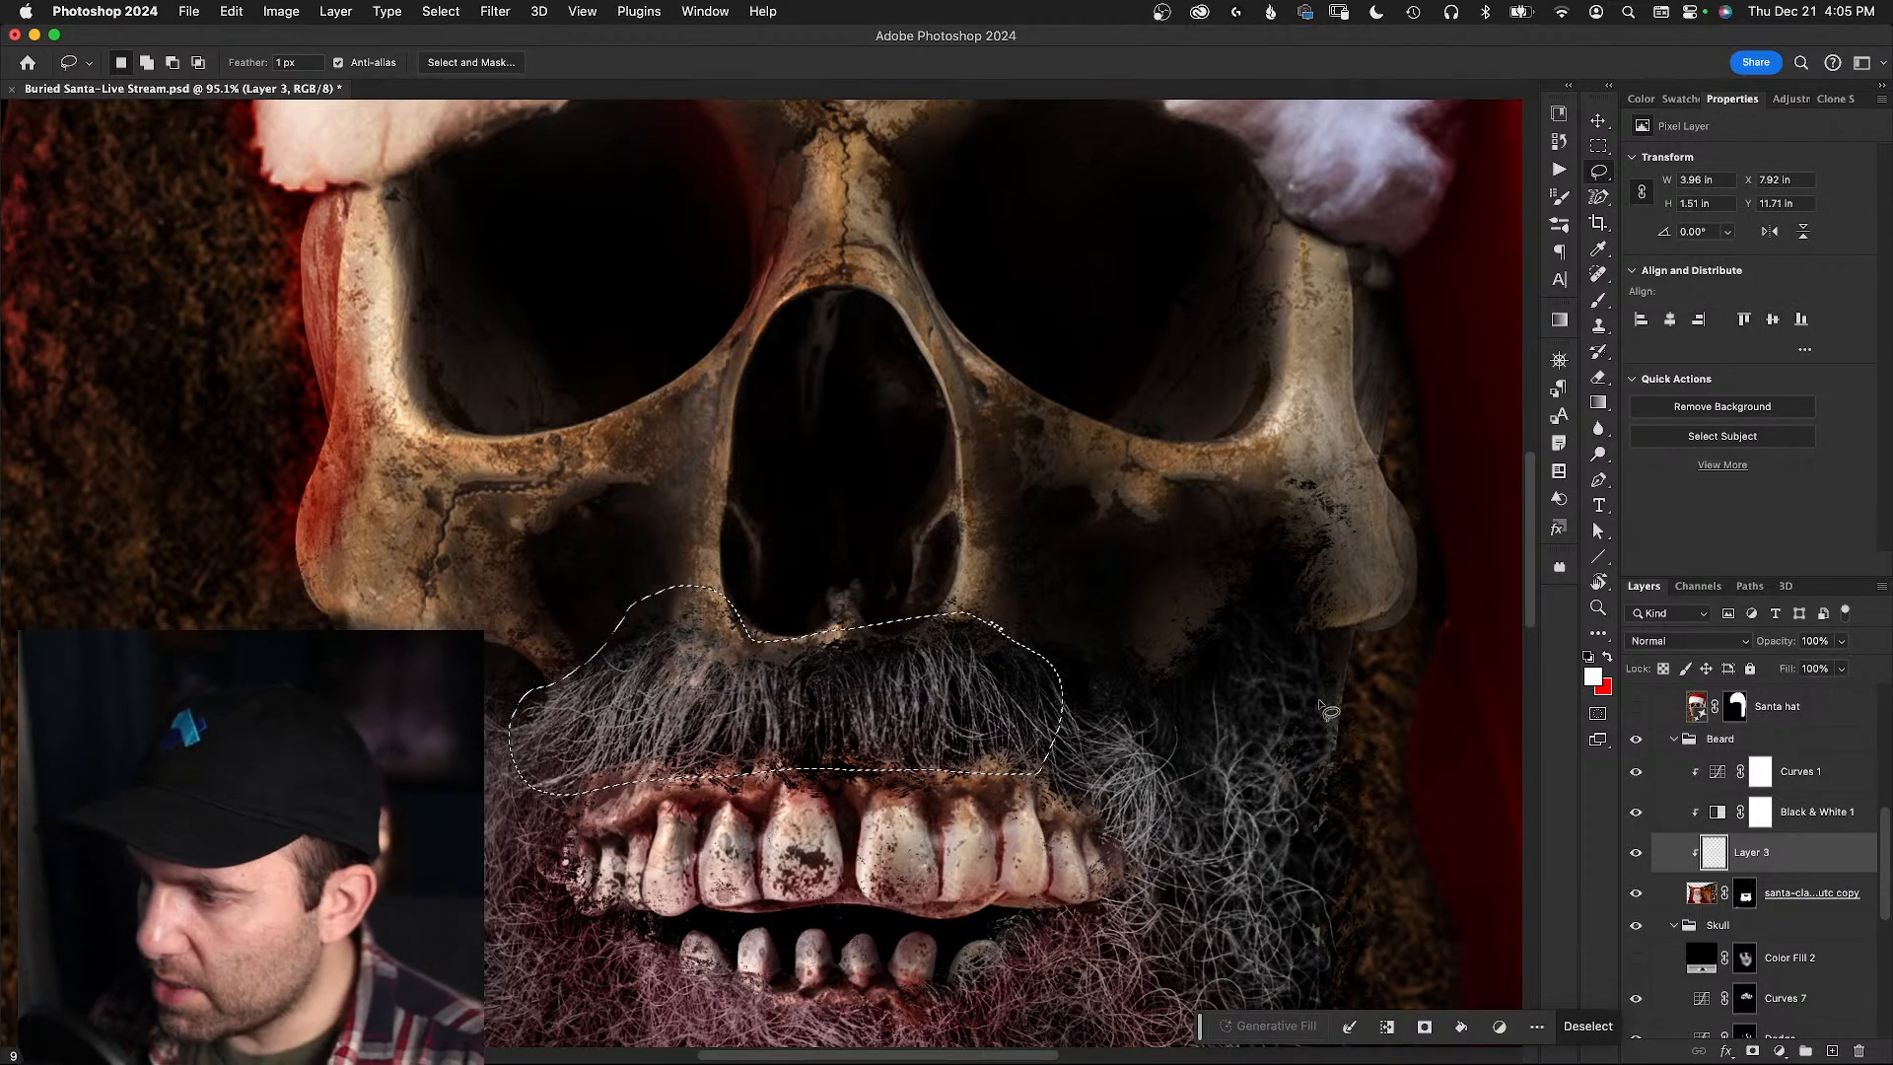
- Copy the selected moustache from the beard photo to a new layer and move it over the lower edge of the red-lit cheekbone
click(1697, 895)
key(super+c)
key(super+v)
key(v)
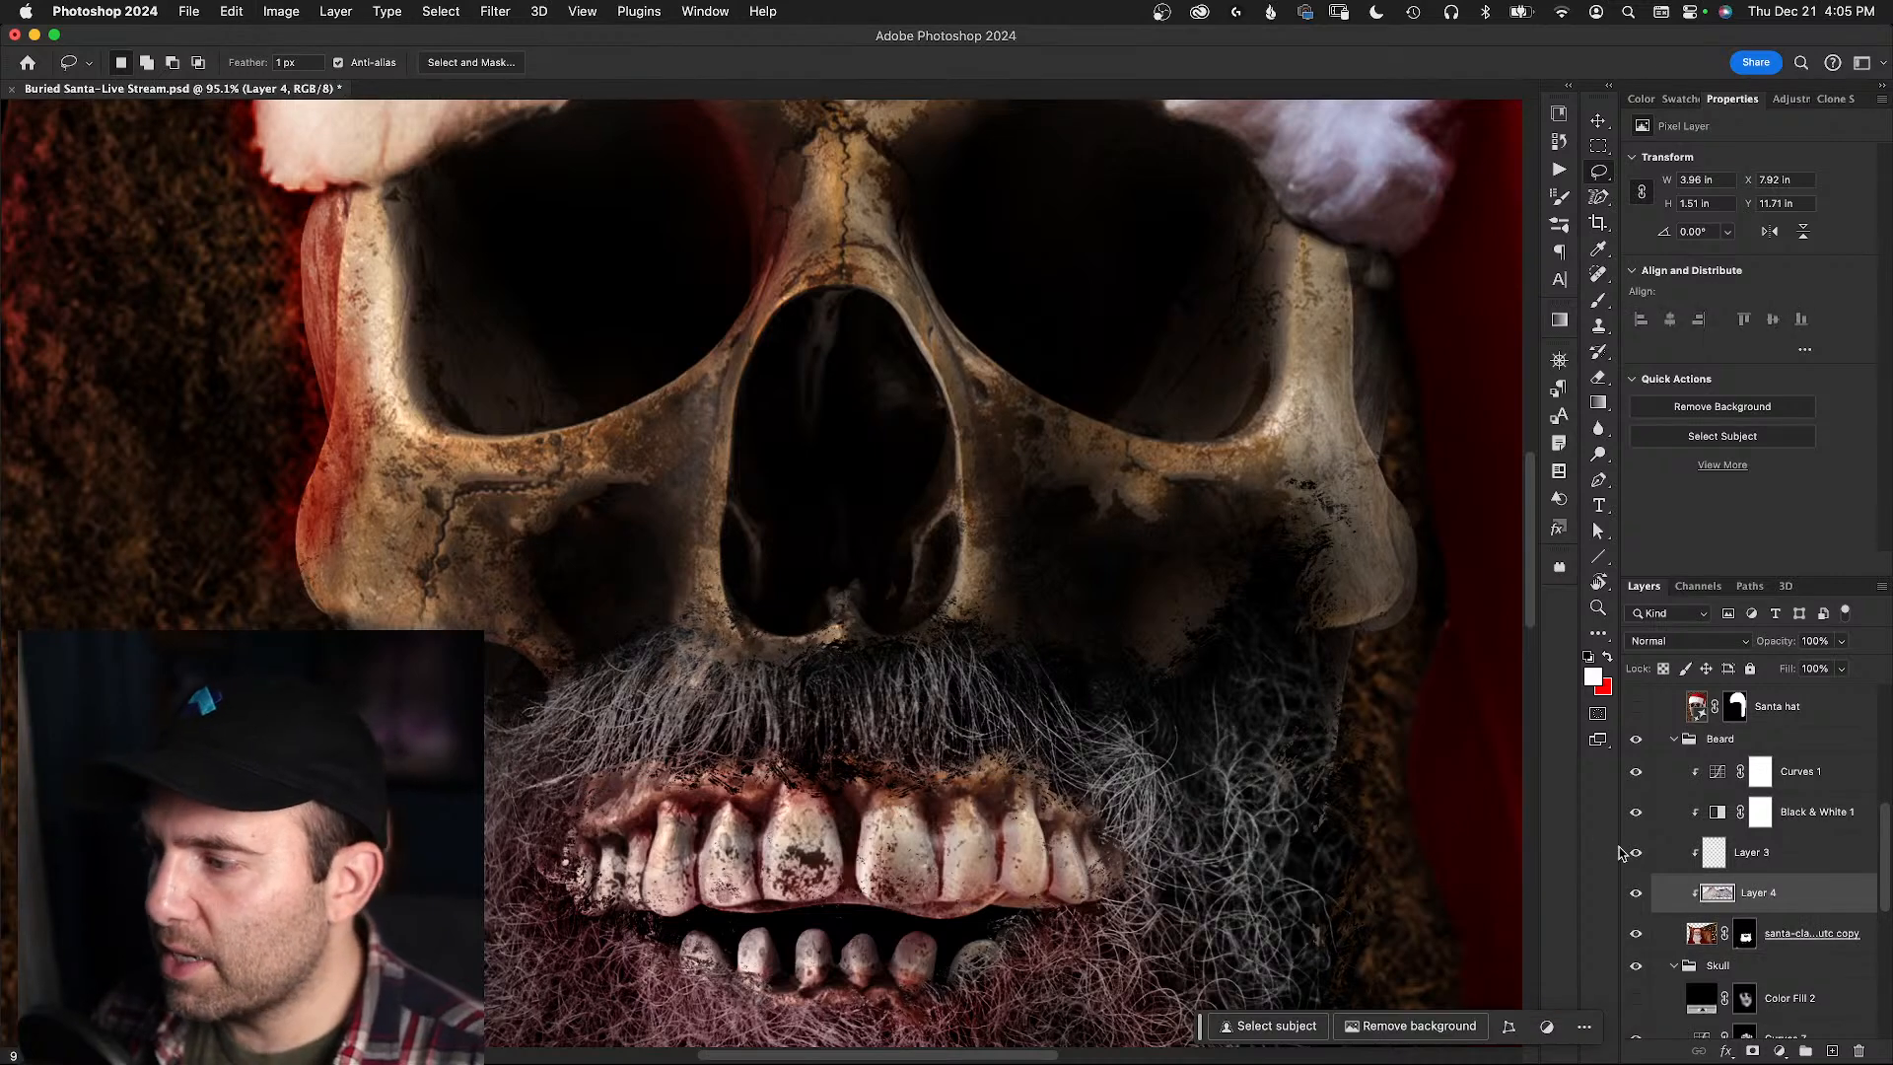
drag(828, 708, 510, 645)
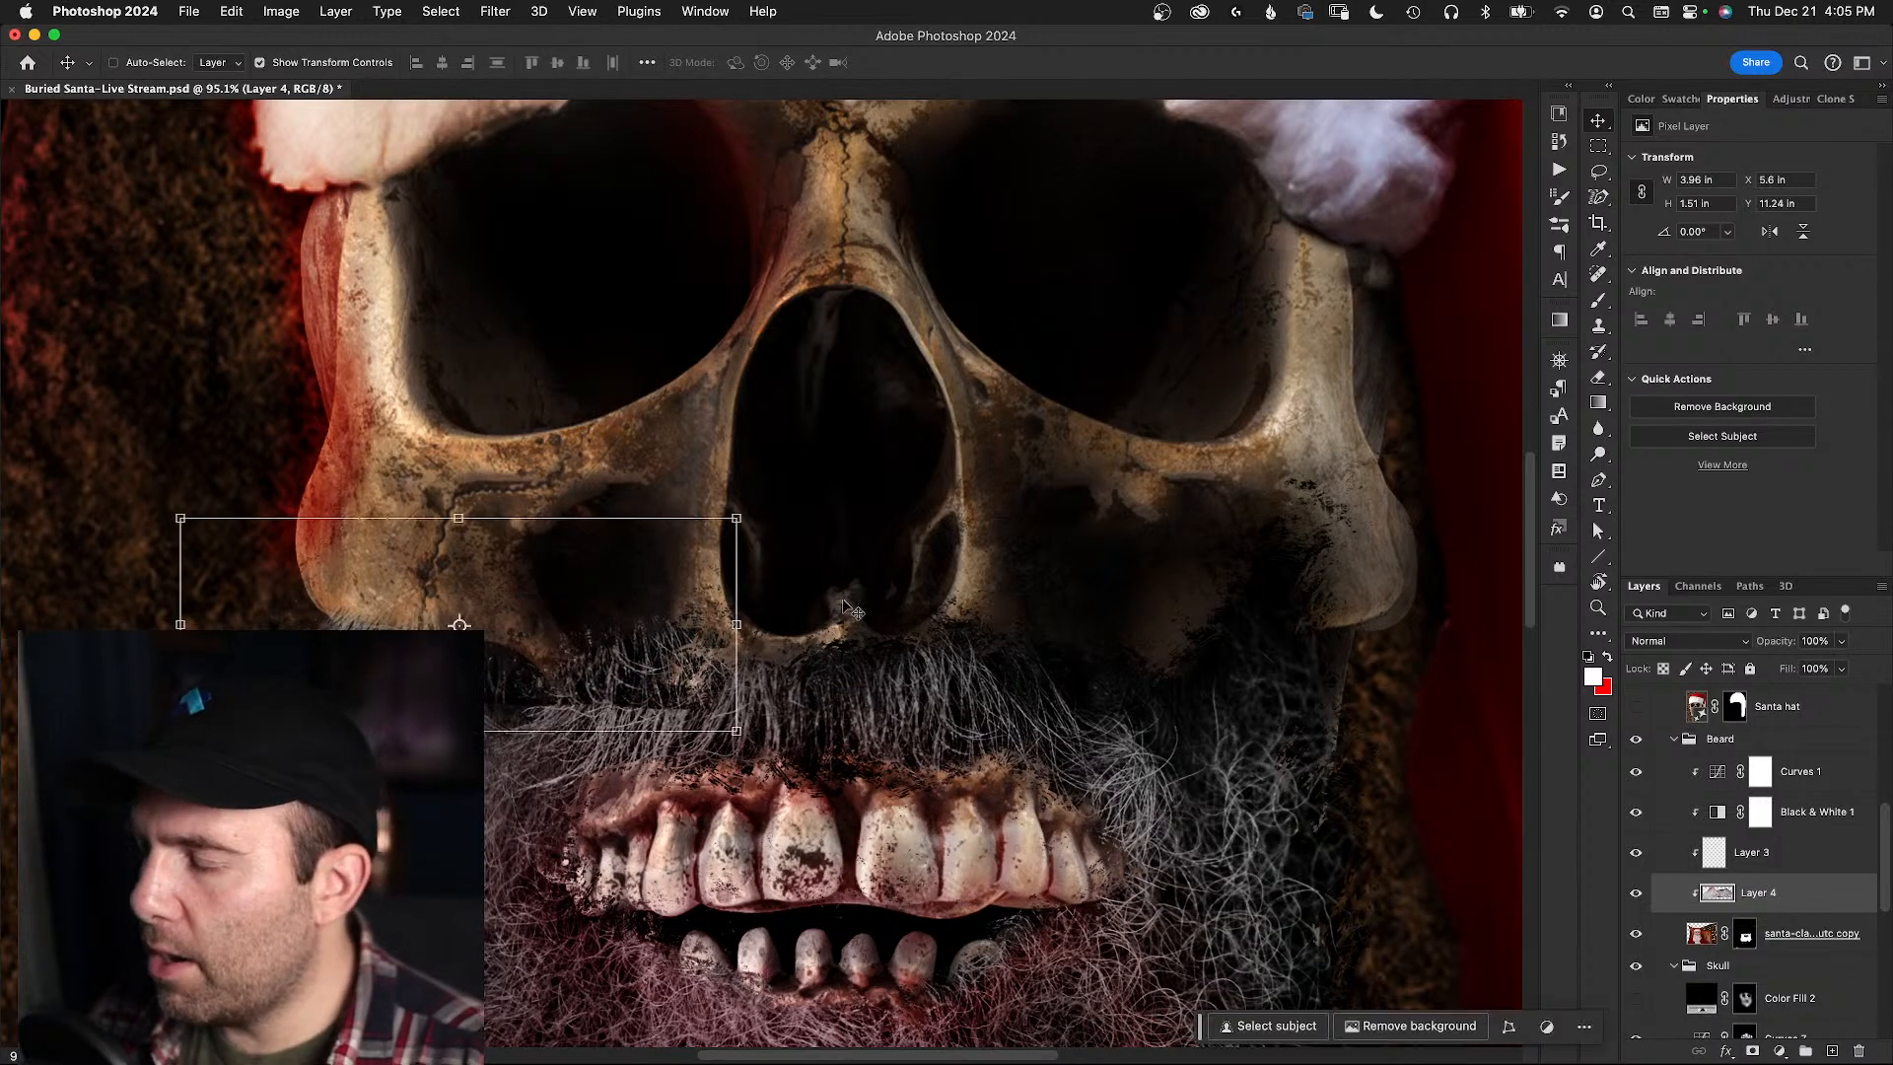
click(1742, 934)
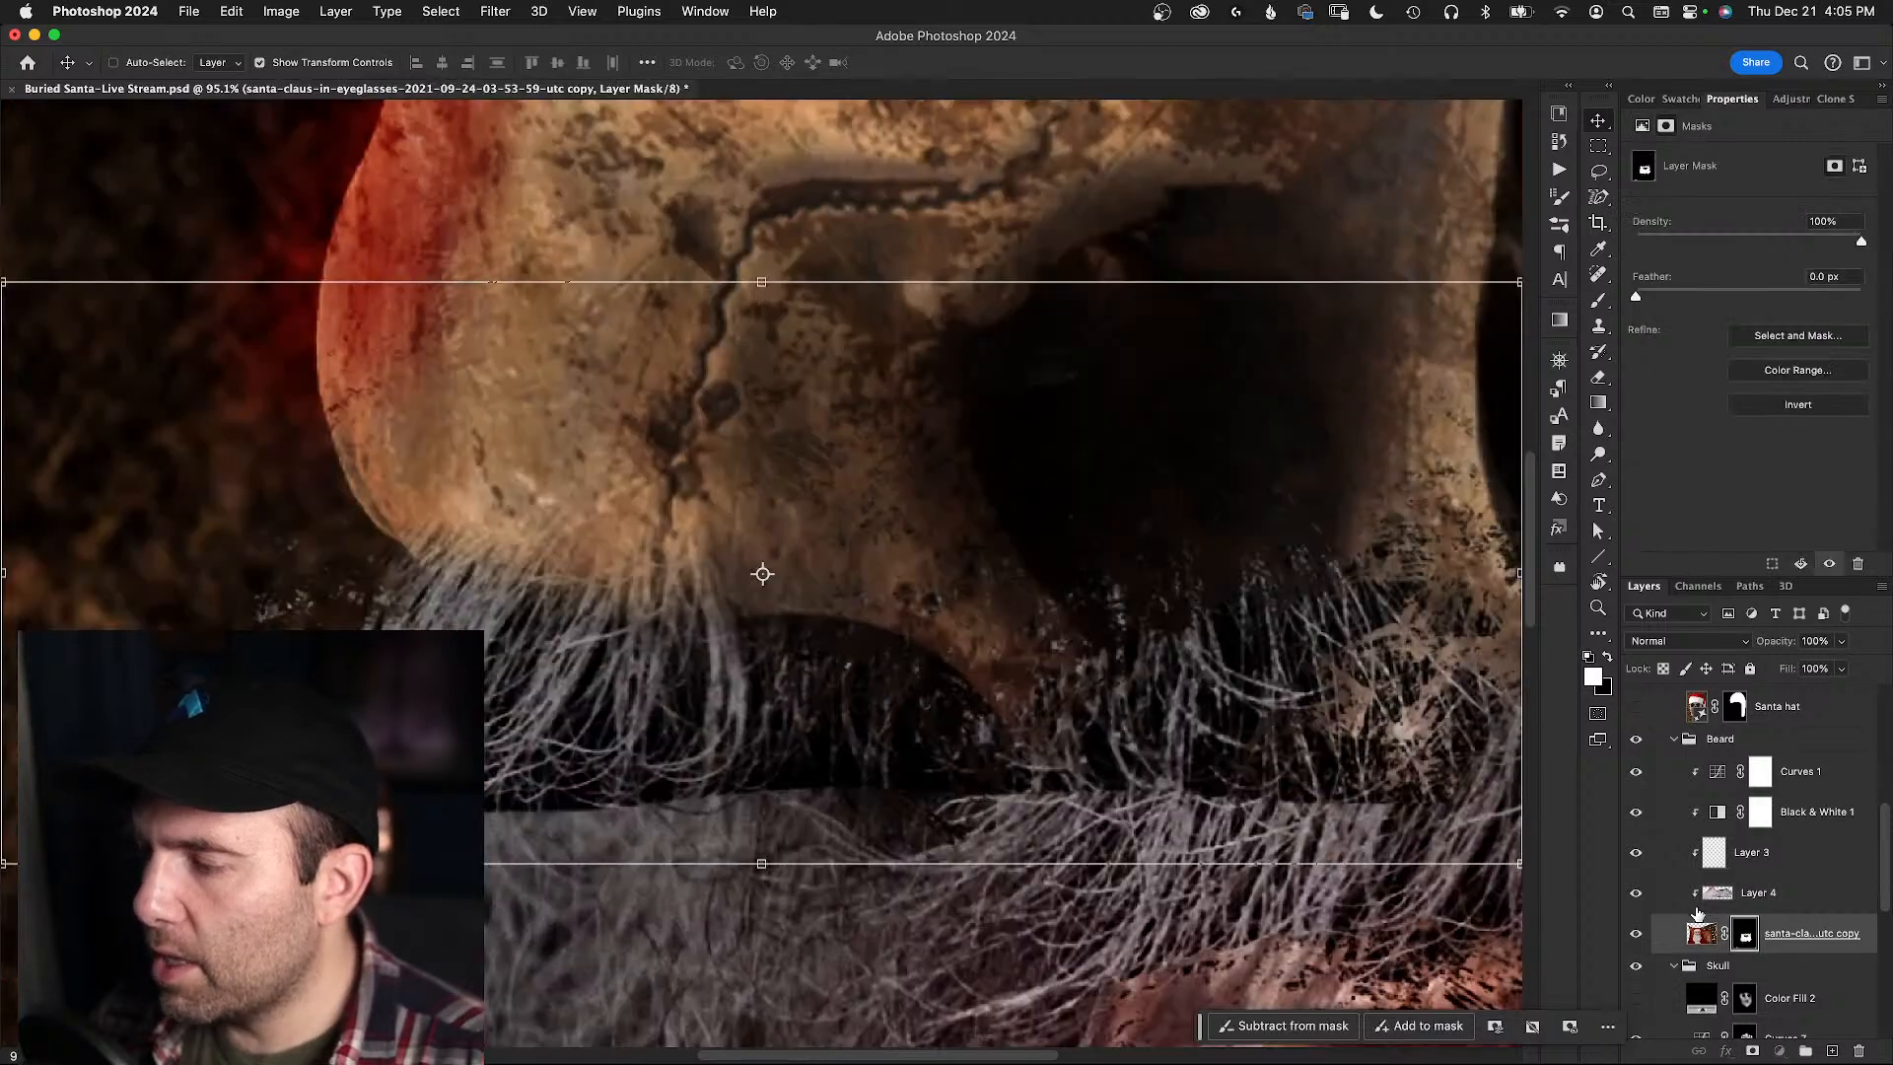
click(1699, 893)
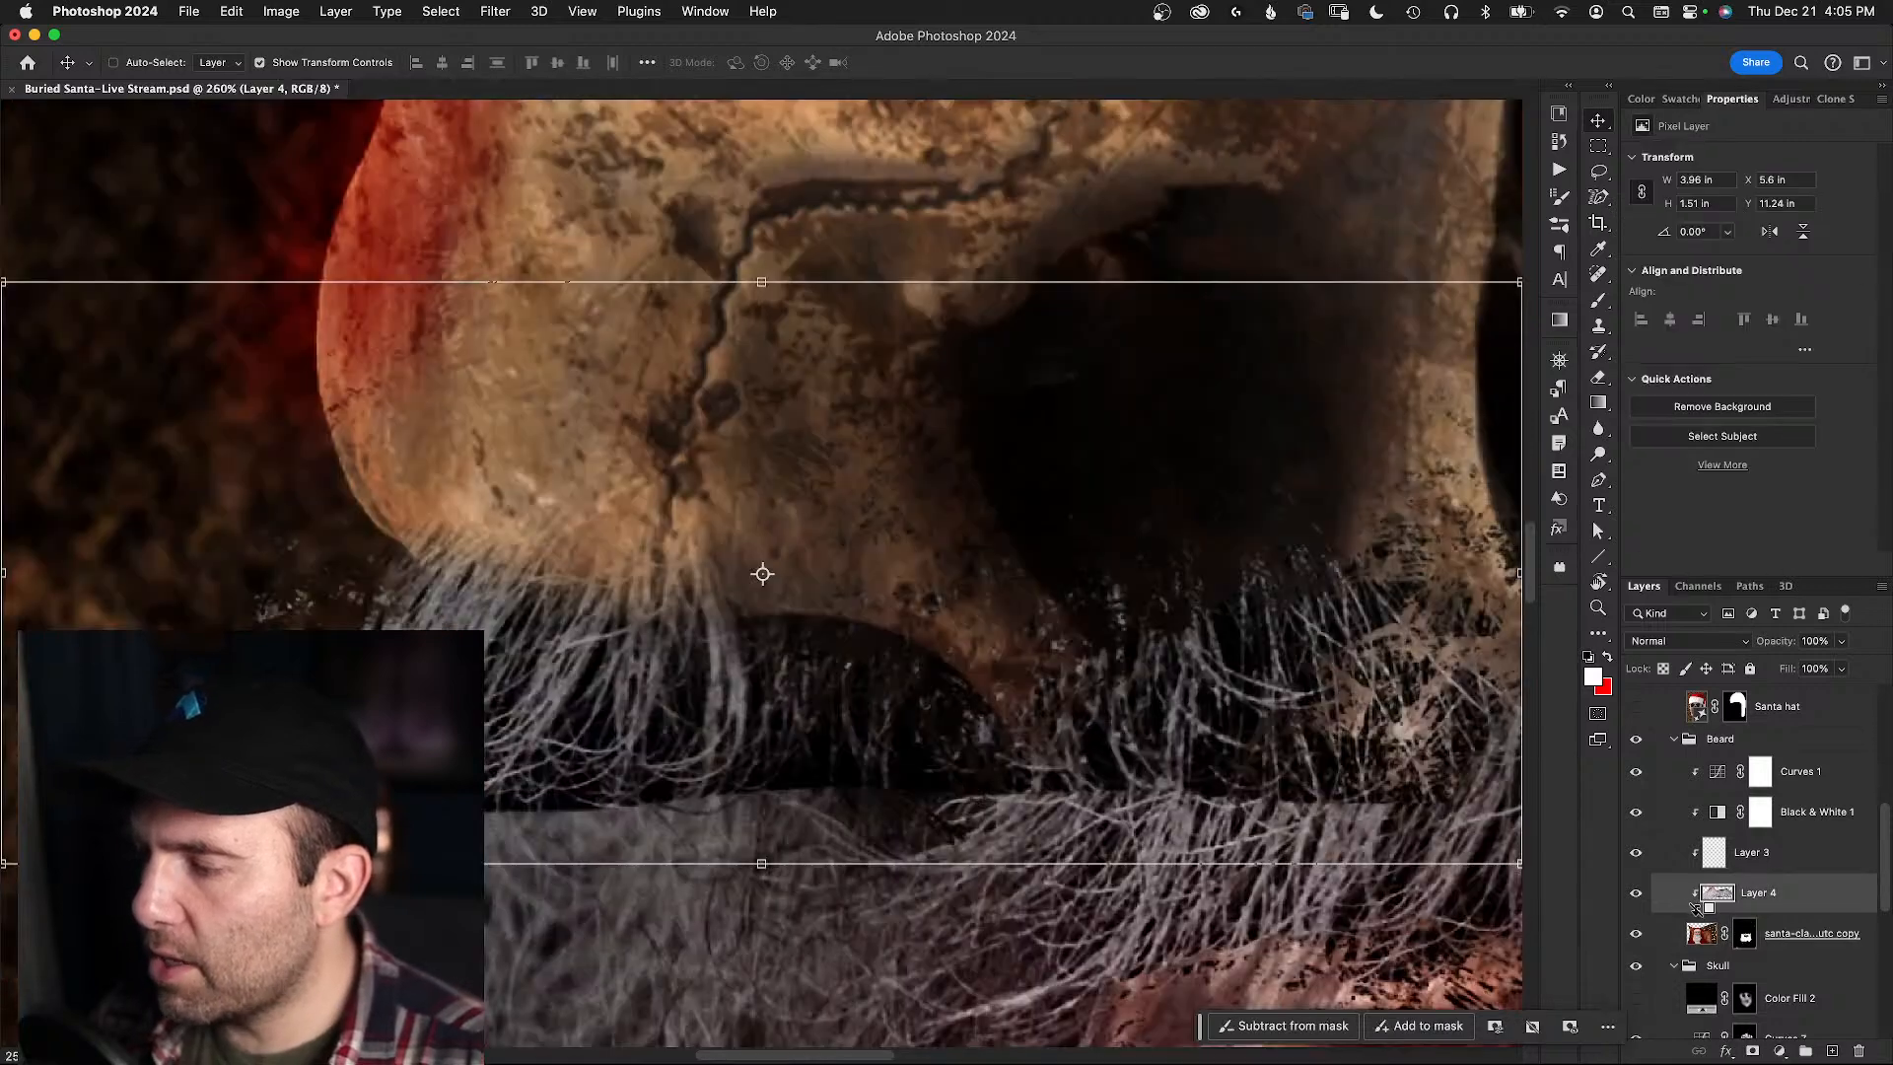
key(super+z)
- Move the copied moustache layer to the top of the Beard group and release its clipping mask
drag(1723, 892, 1752, 769)
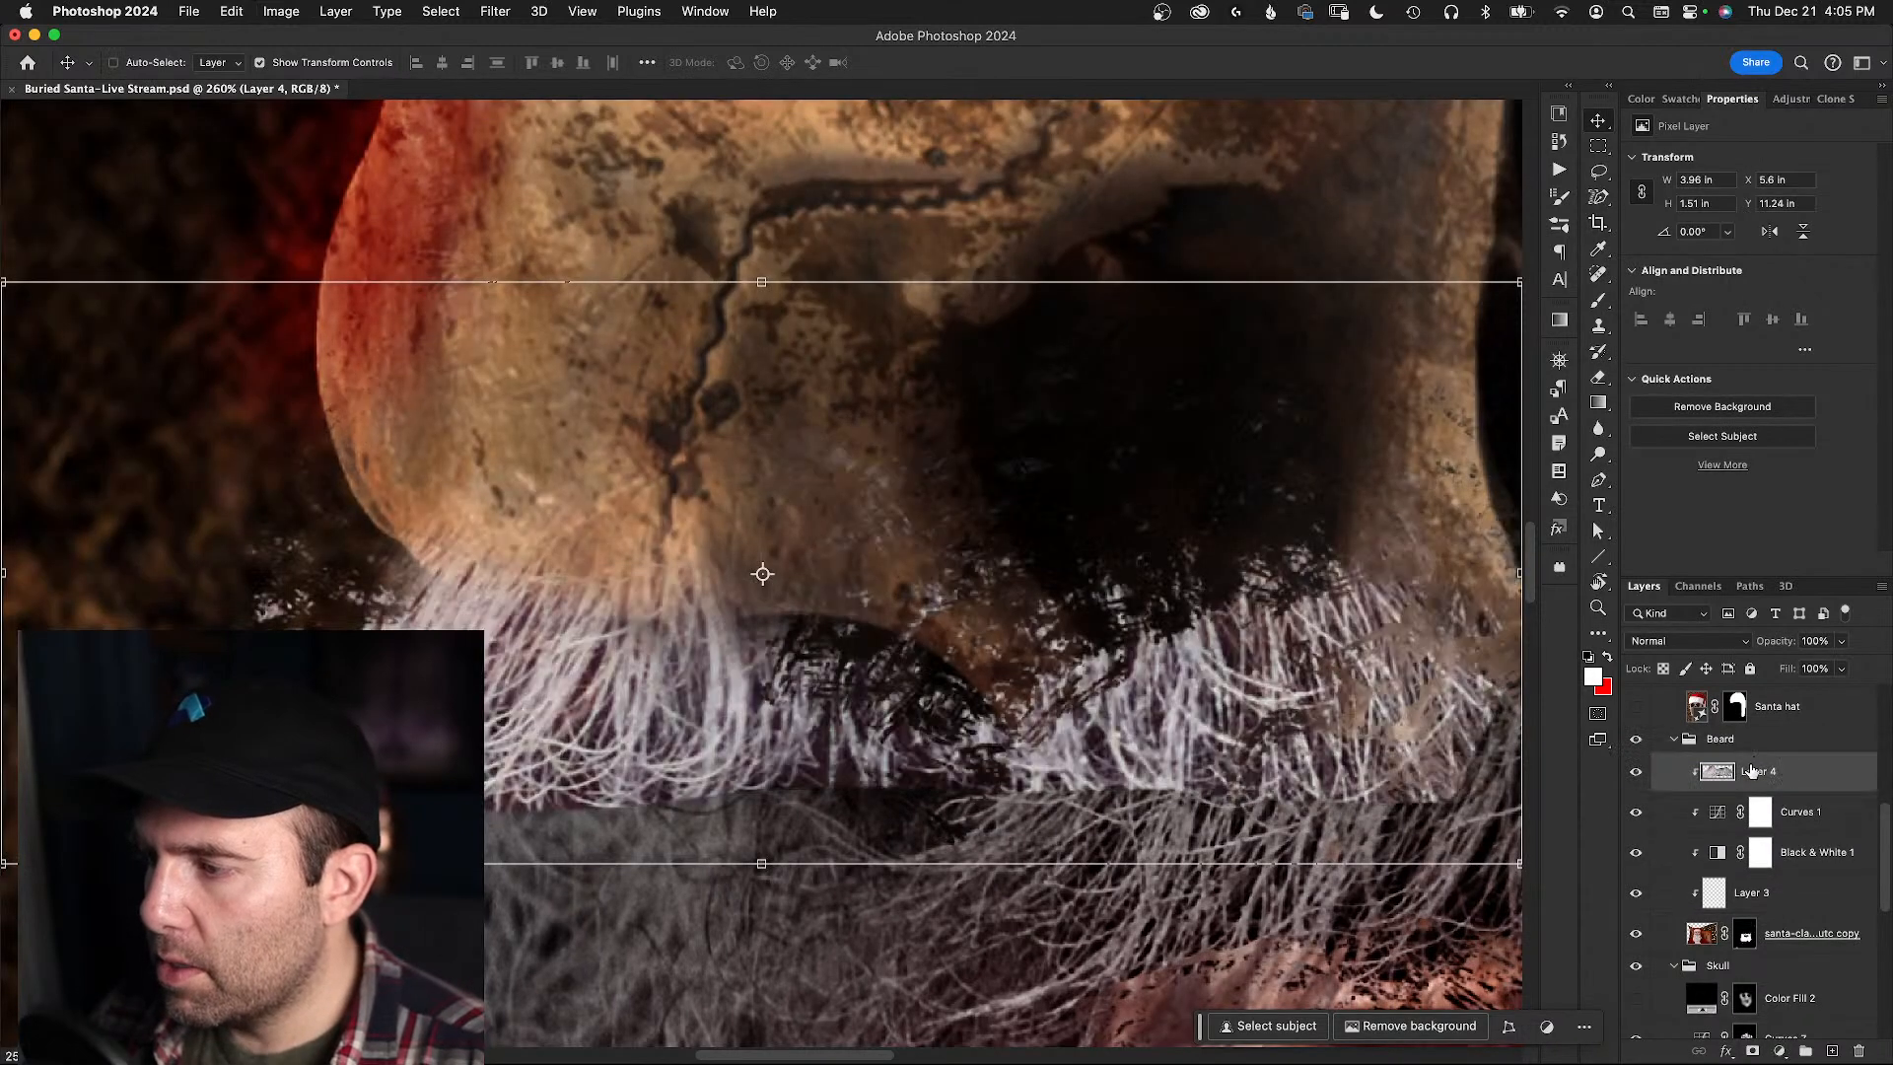
alt+click(1722, 794)
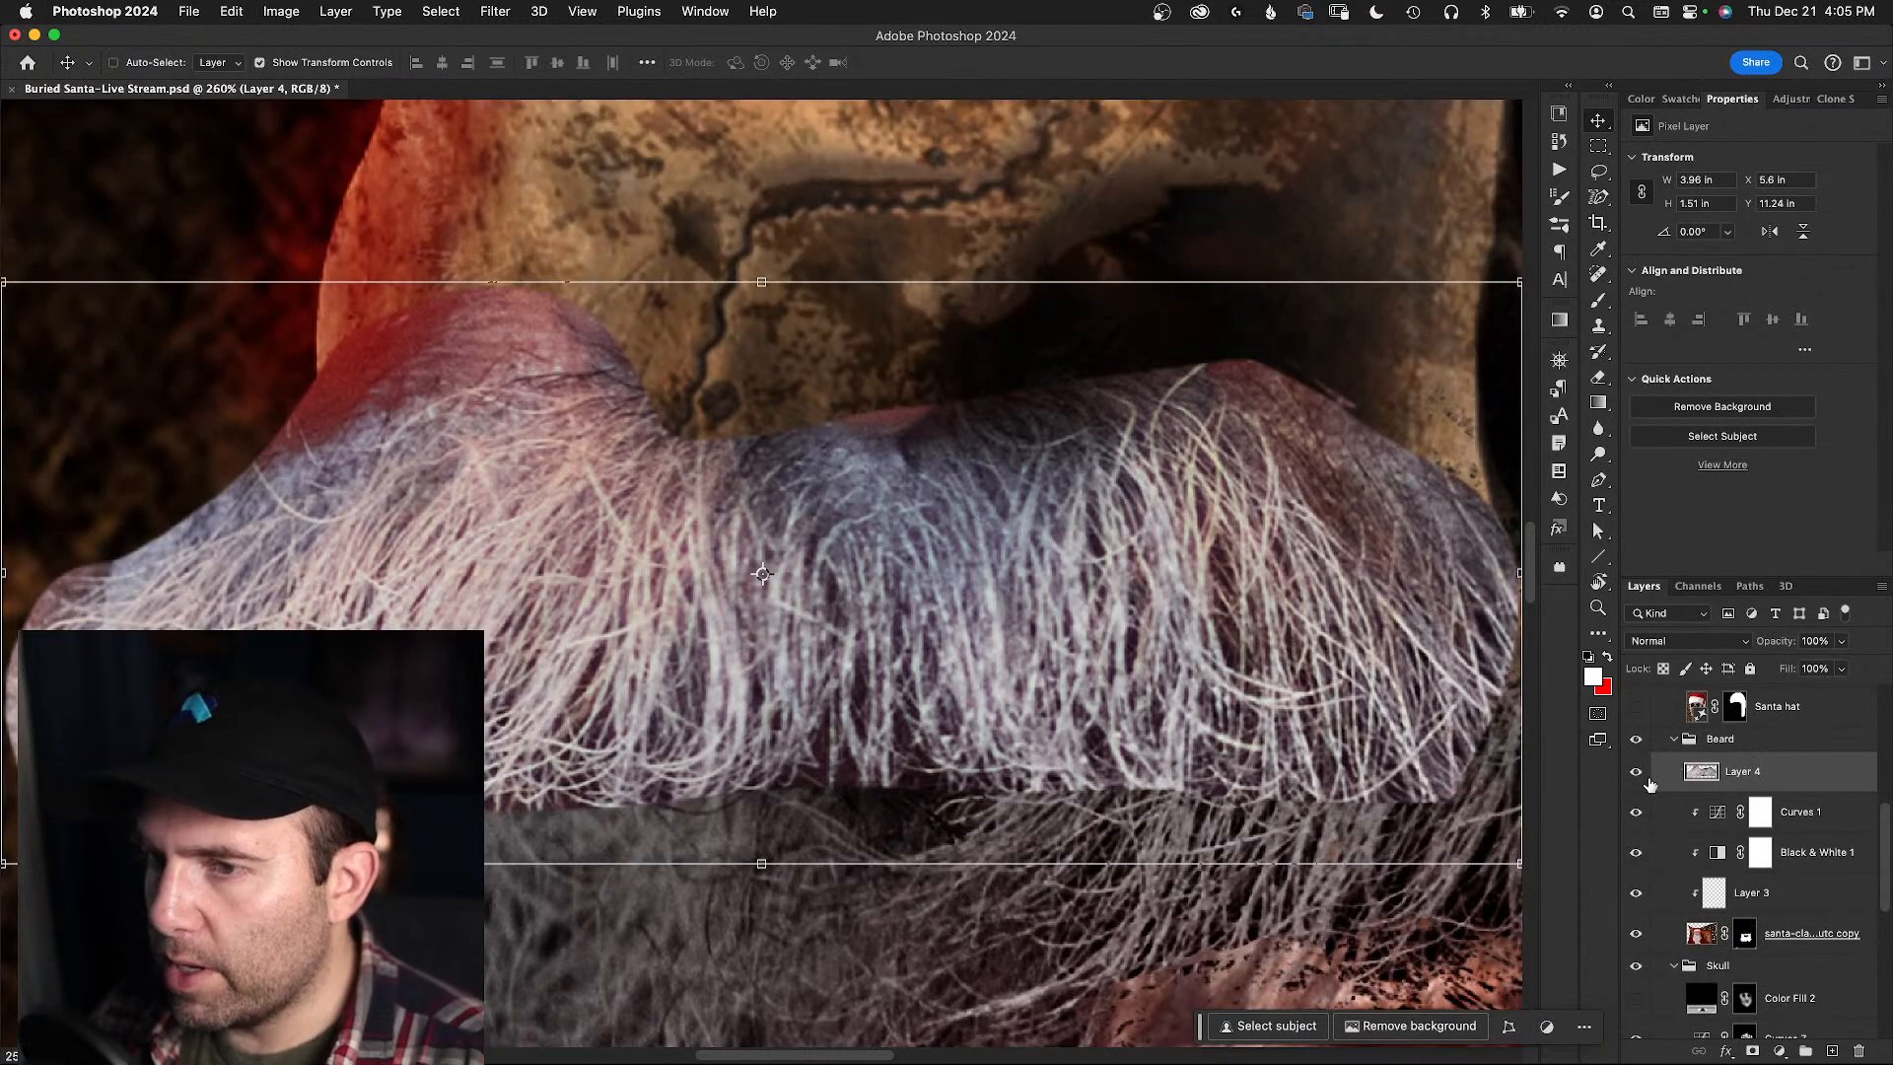
key(z)
drag(1091, 628, 1056, 609)
key(v)
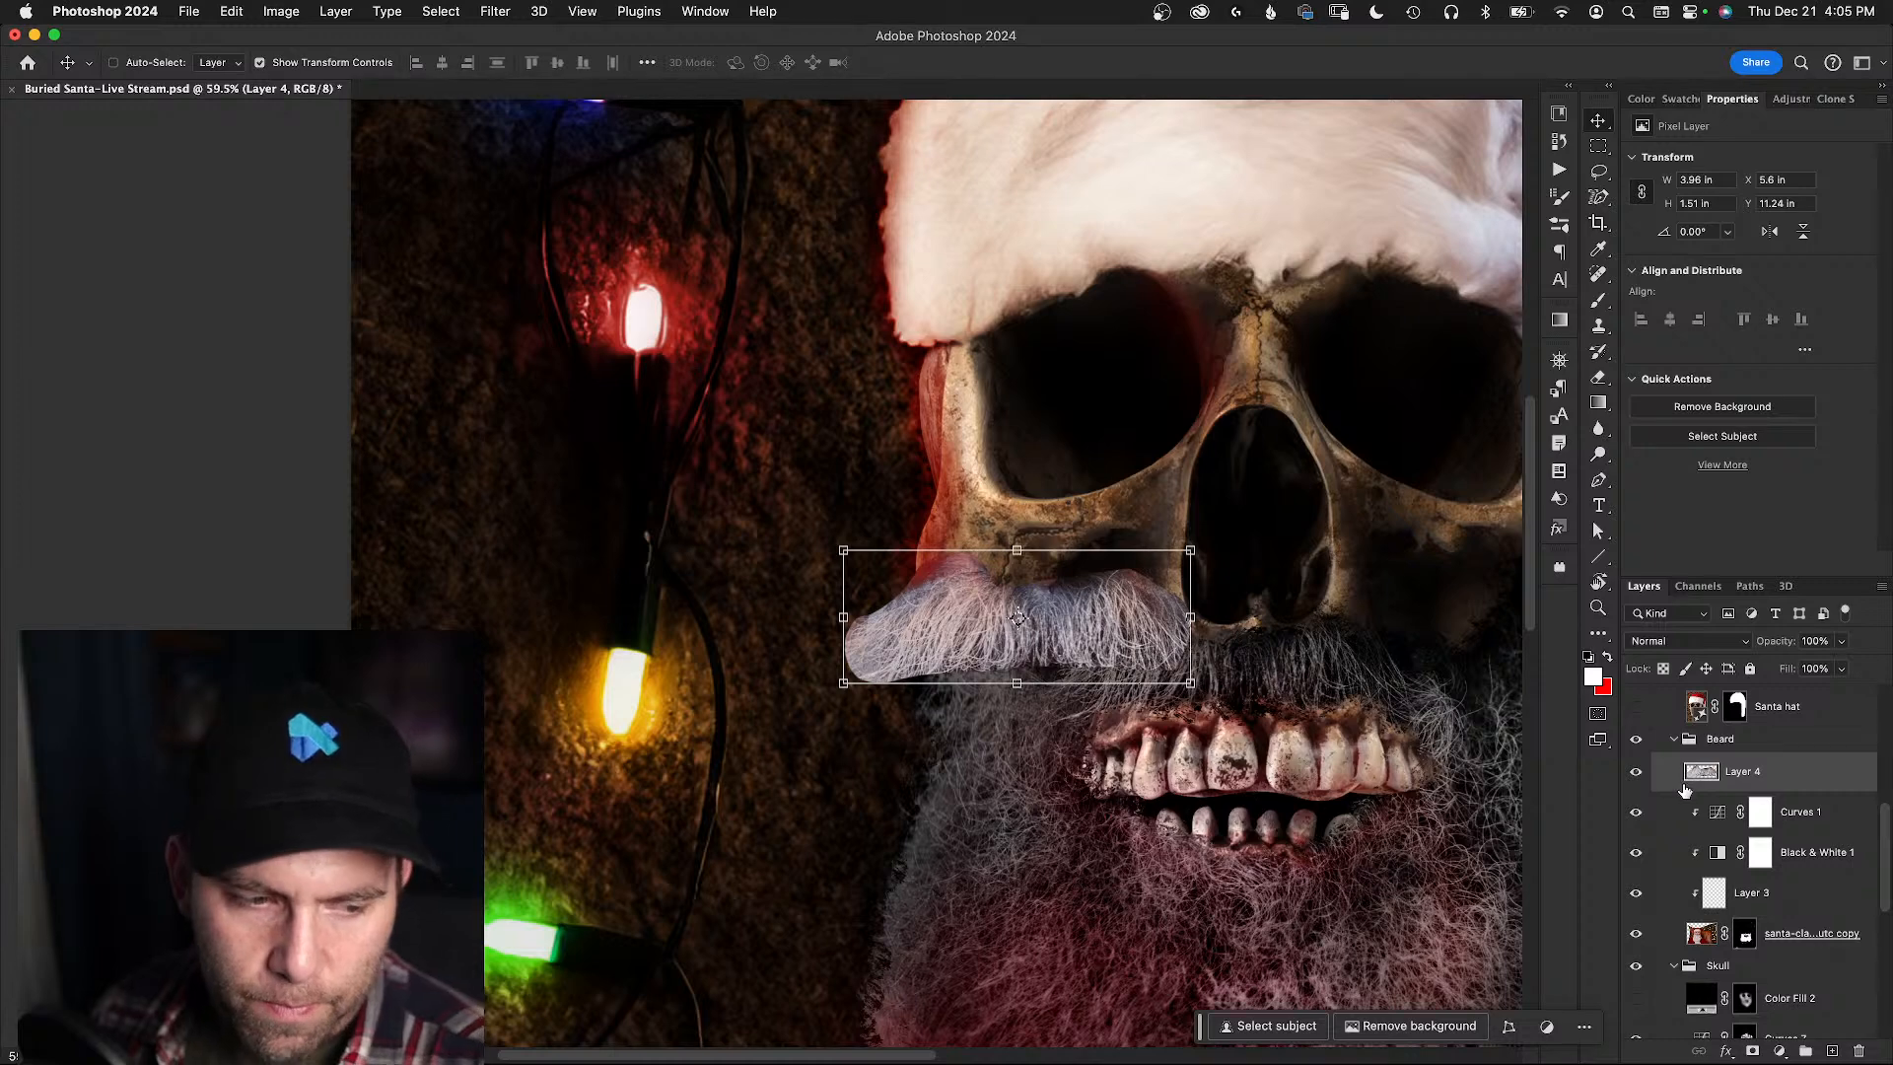
- Move the copied moustache layer directly above the beard photo as a clipped layer and ready the Brush on the beard's mask
drag(1698, 781, 1708, 903)
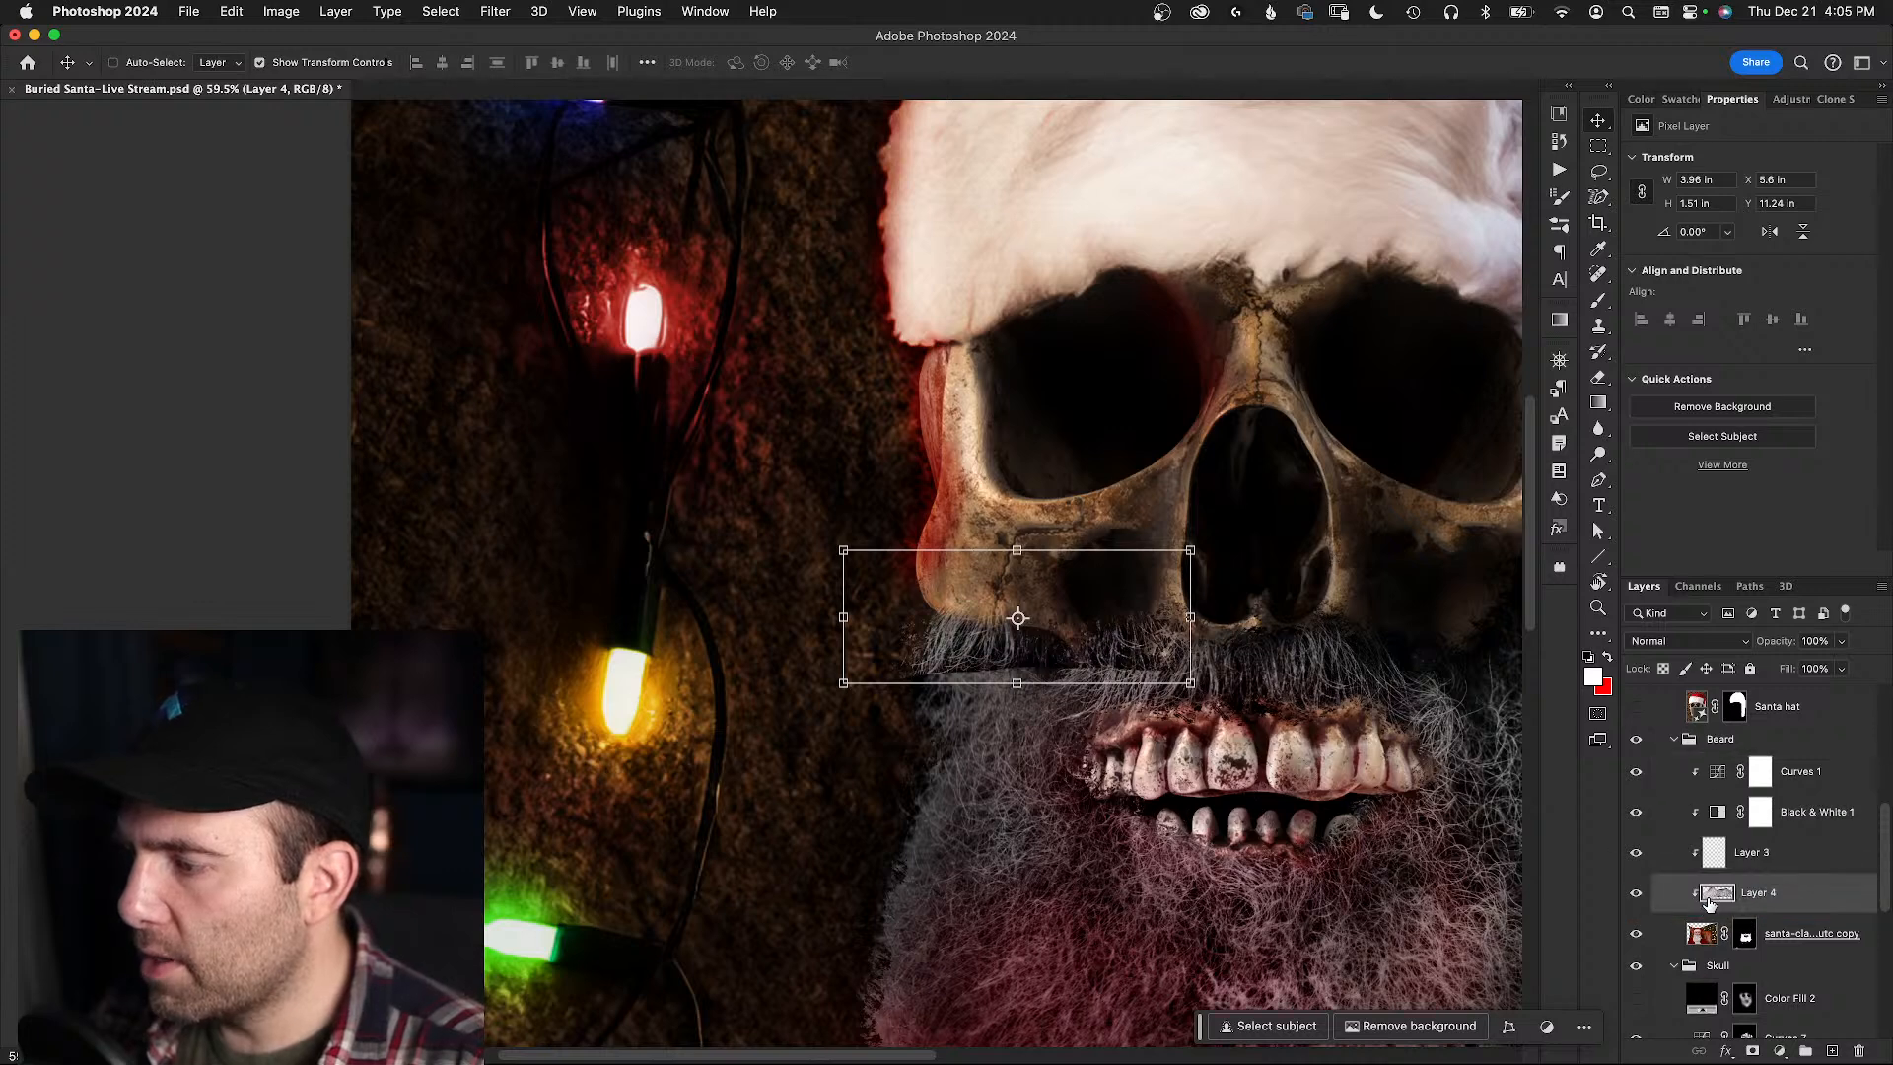
click(1744, 937)
key(d)
key(b)
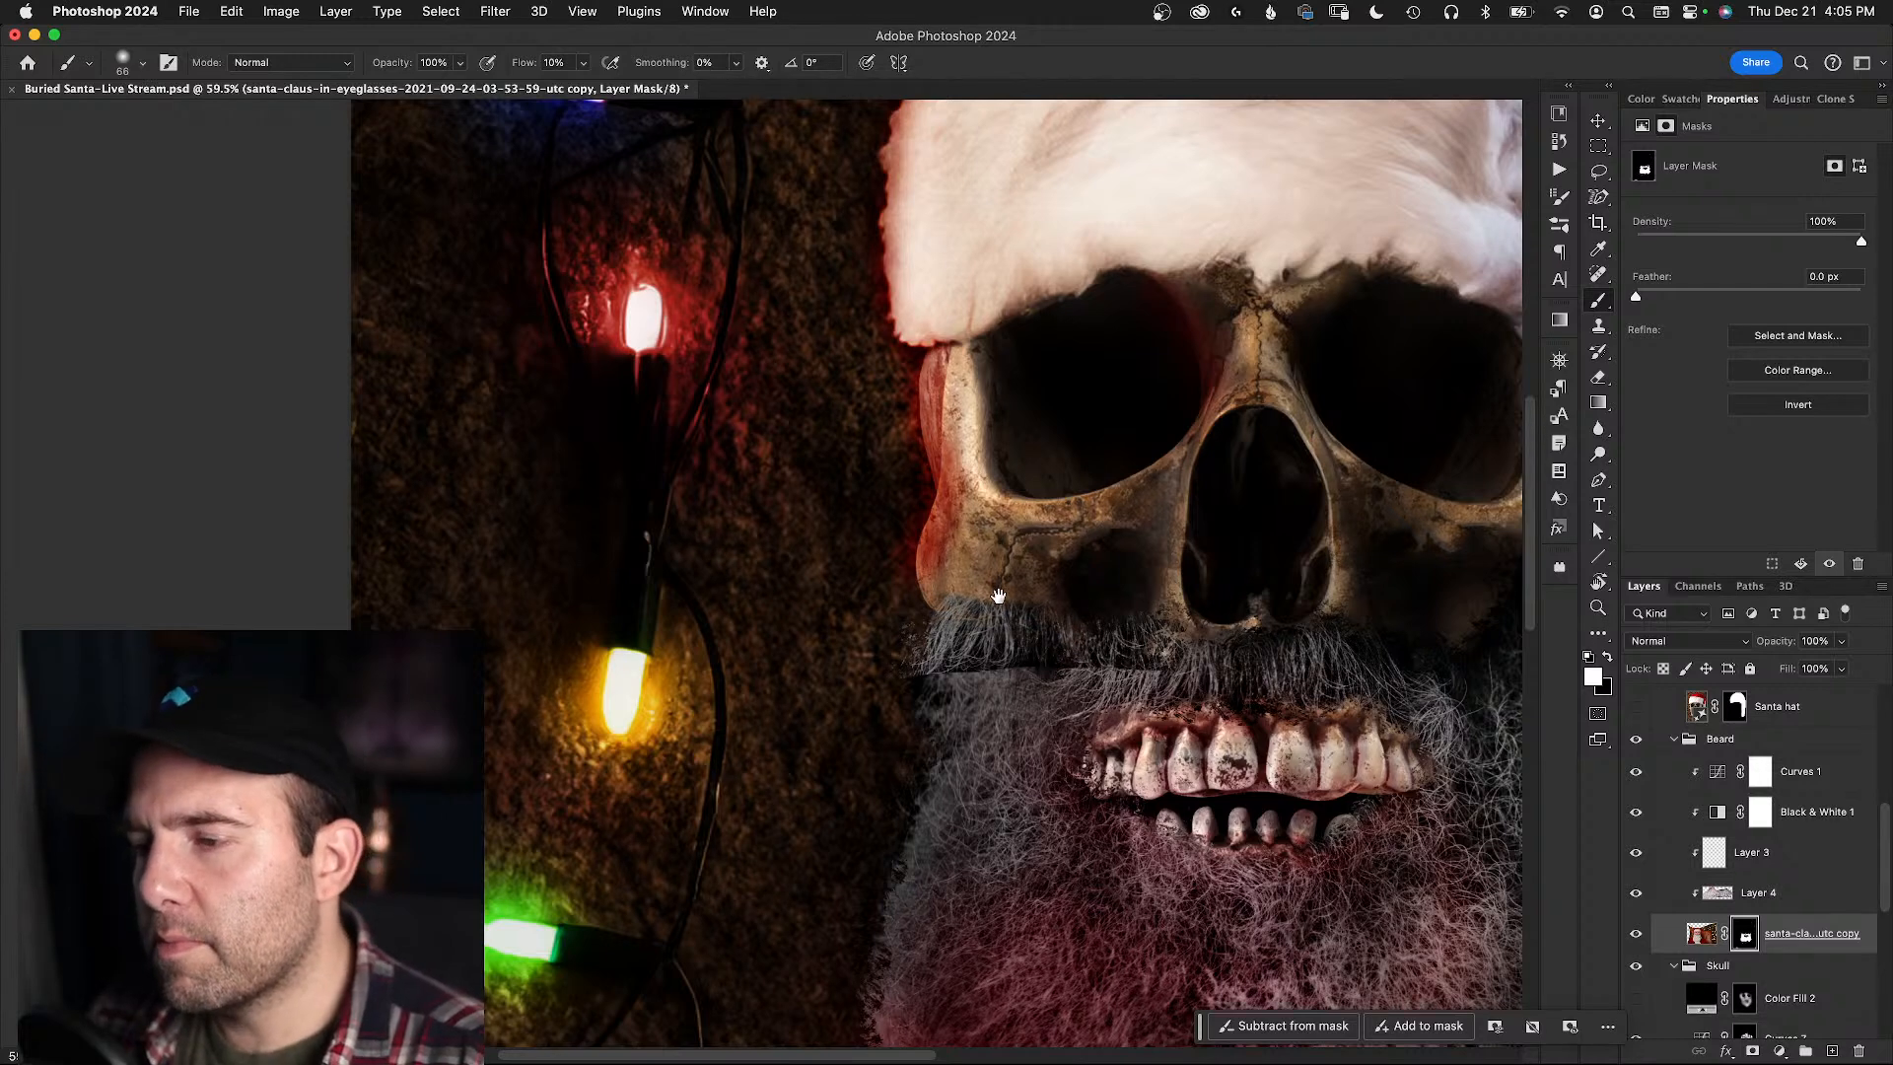
drag(997, 589, 962, 573)
key(z)
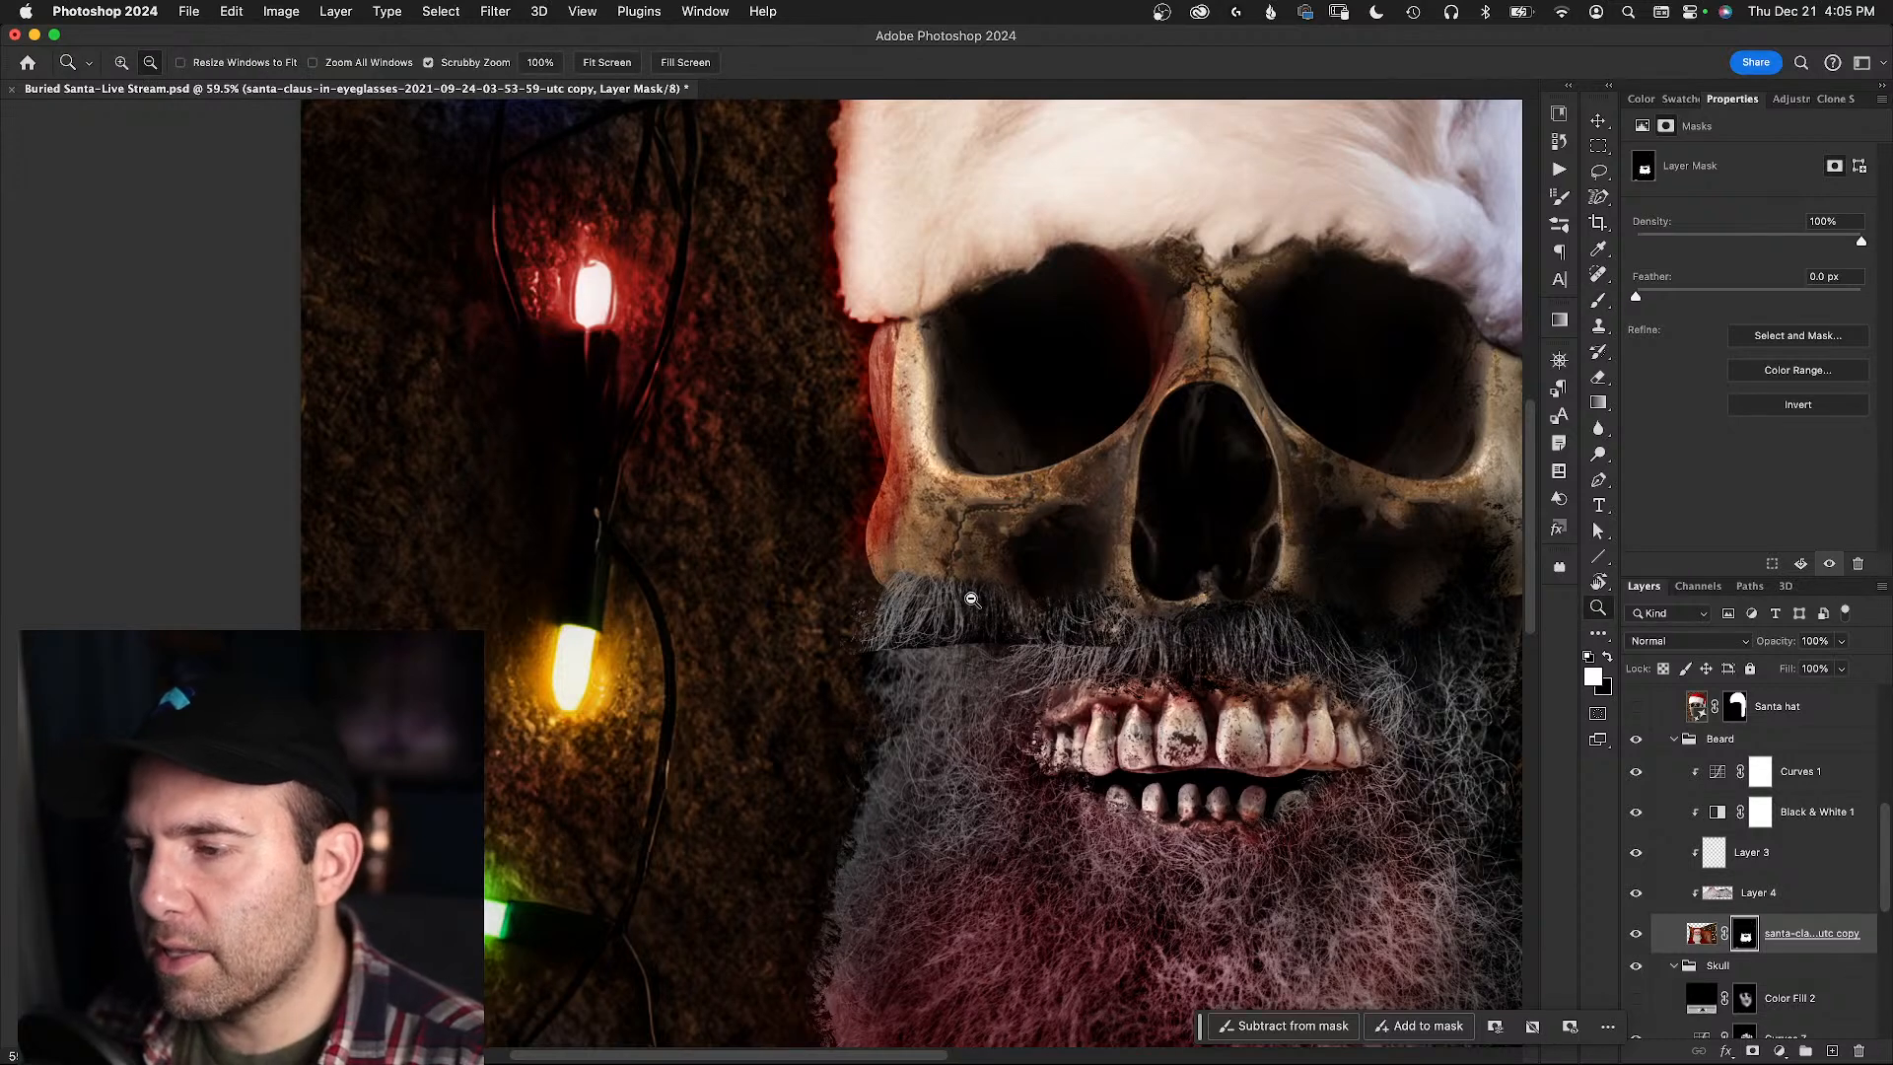
drag(957, 636, 1027, 596)
key(b)
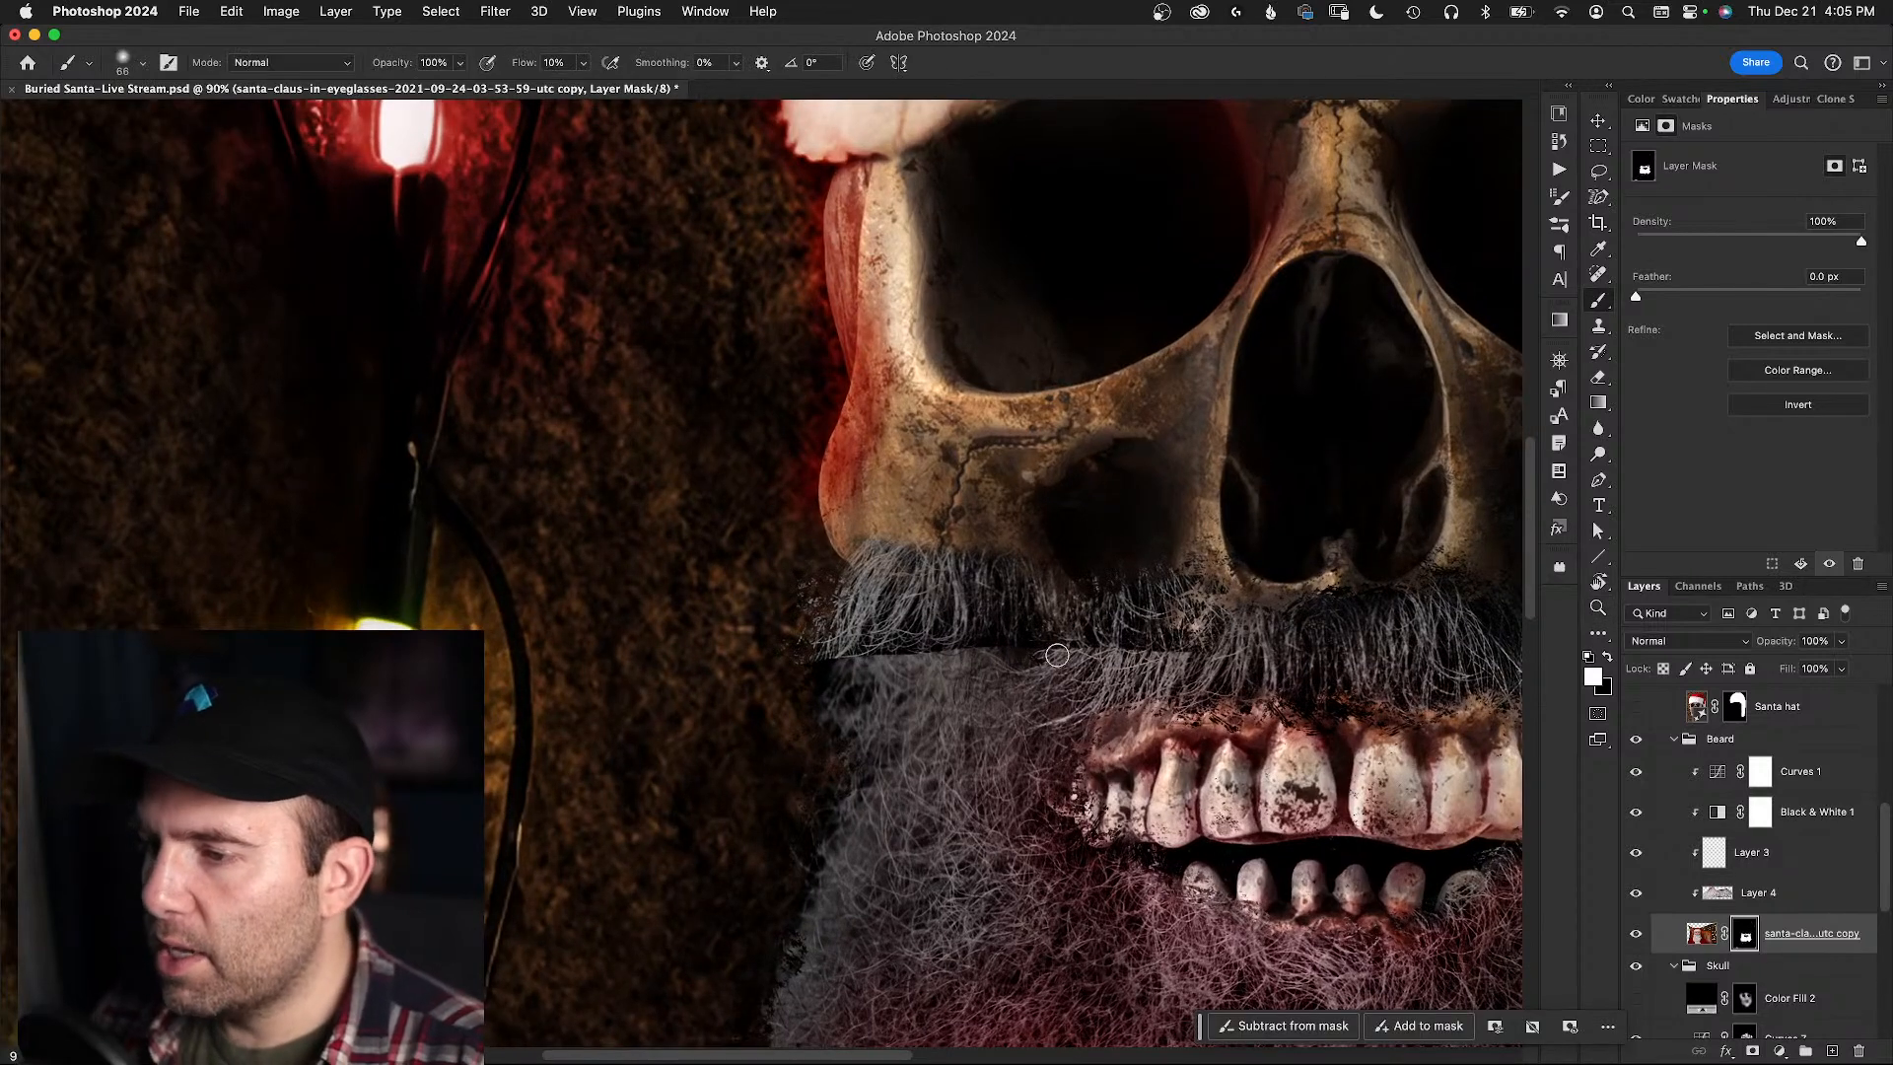
key(v)
drag(990, 612, 1013, 647)
key(super+z)
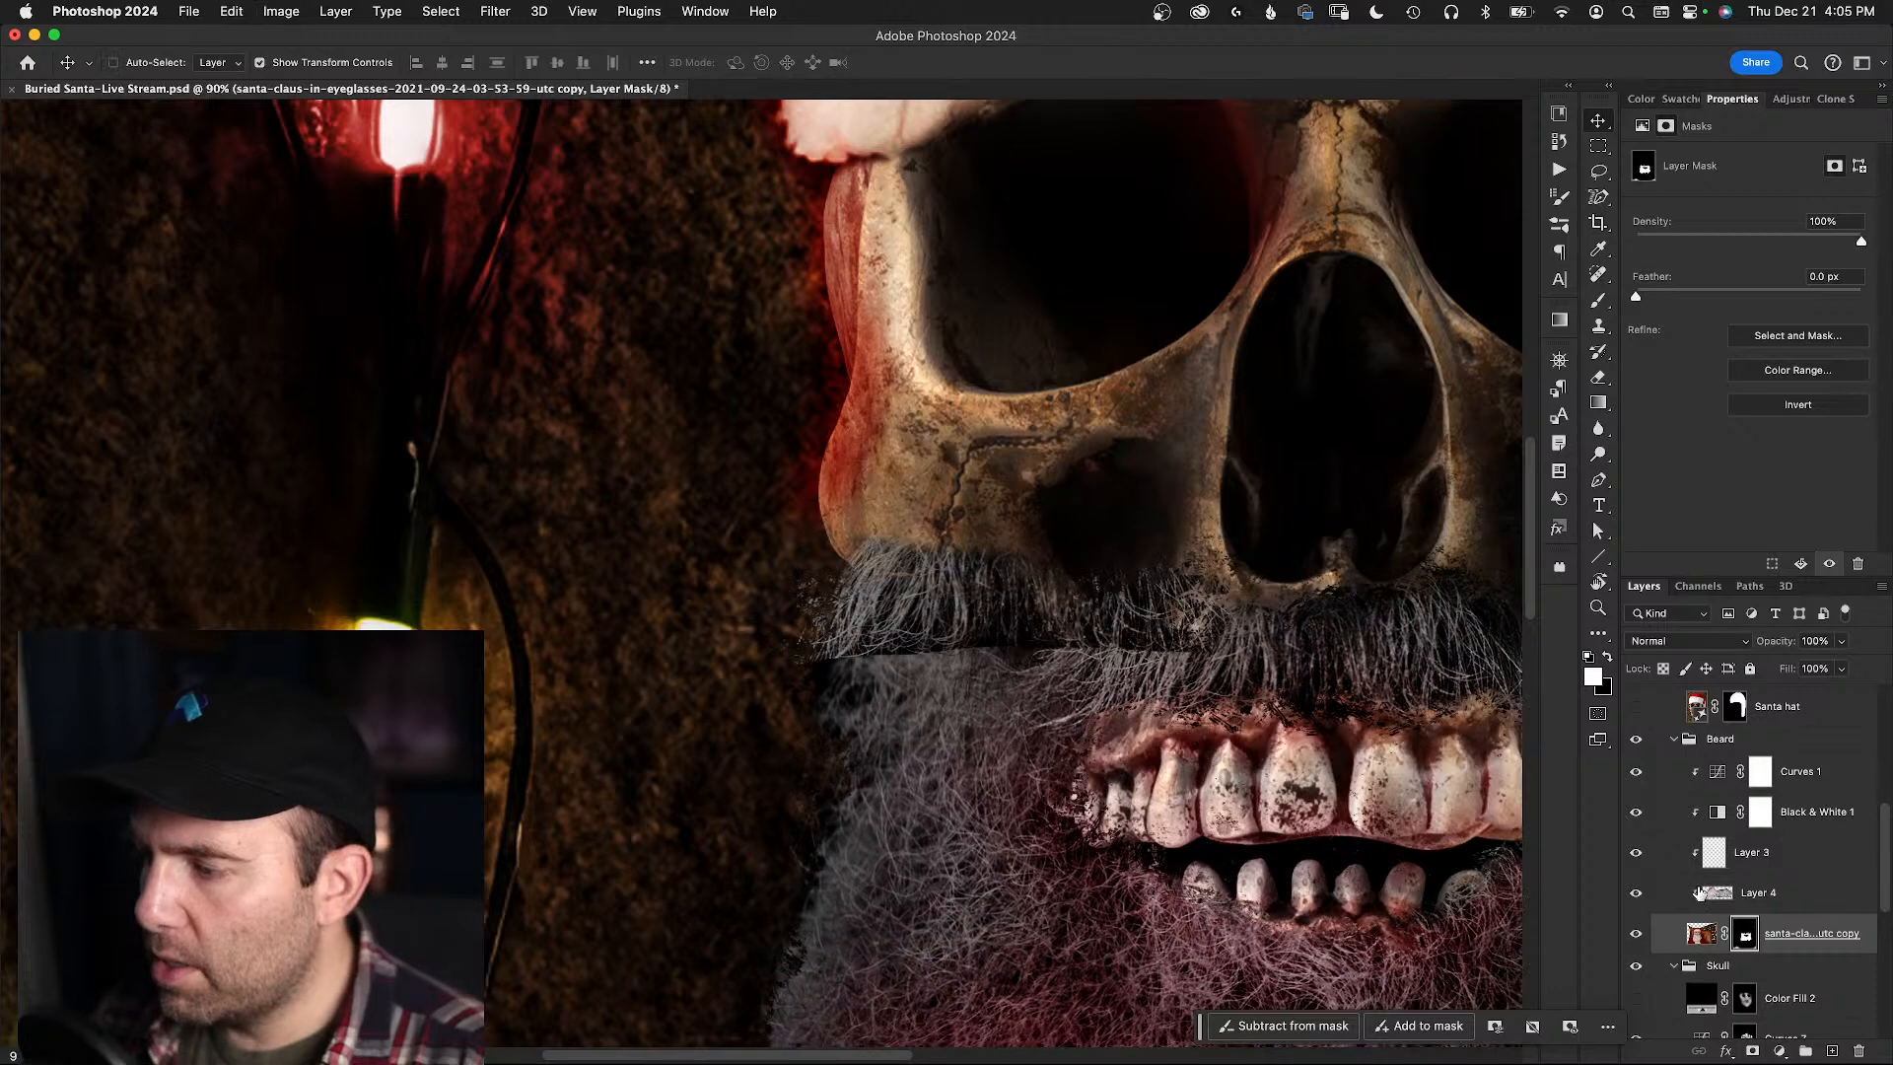
- Shift the copied moustache layer to about X 5.42 in, Y 11.33 in and add a layer mask to it
click(967, 565)
key(b)
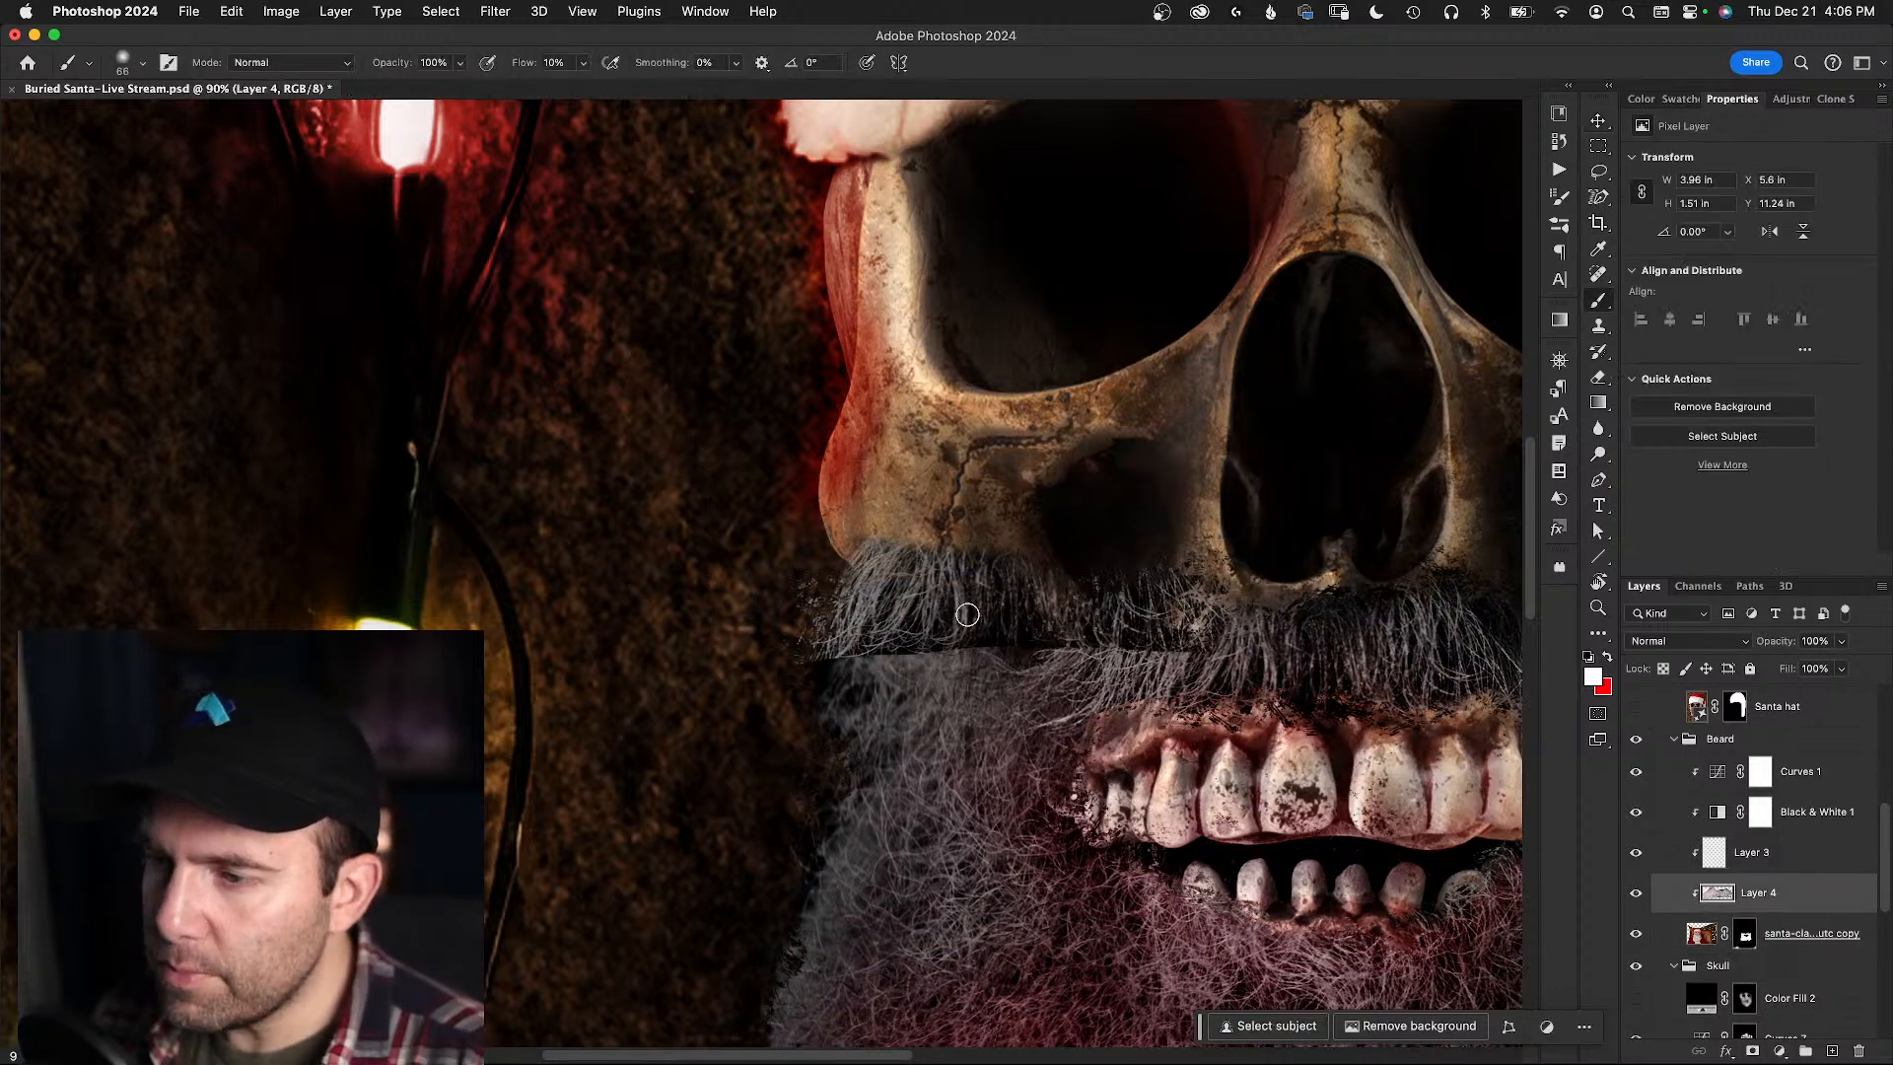
key(v)
mouse_move(978, 621)
mouse_down()
mouse_move(1004, 656)
mouse_move(956, 637)
mouse_up()
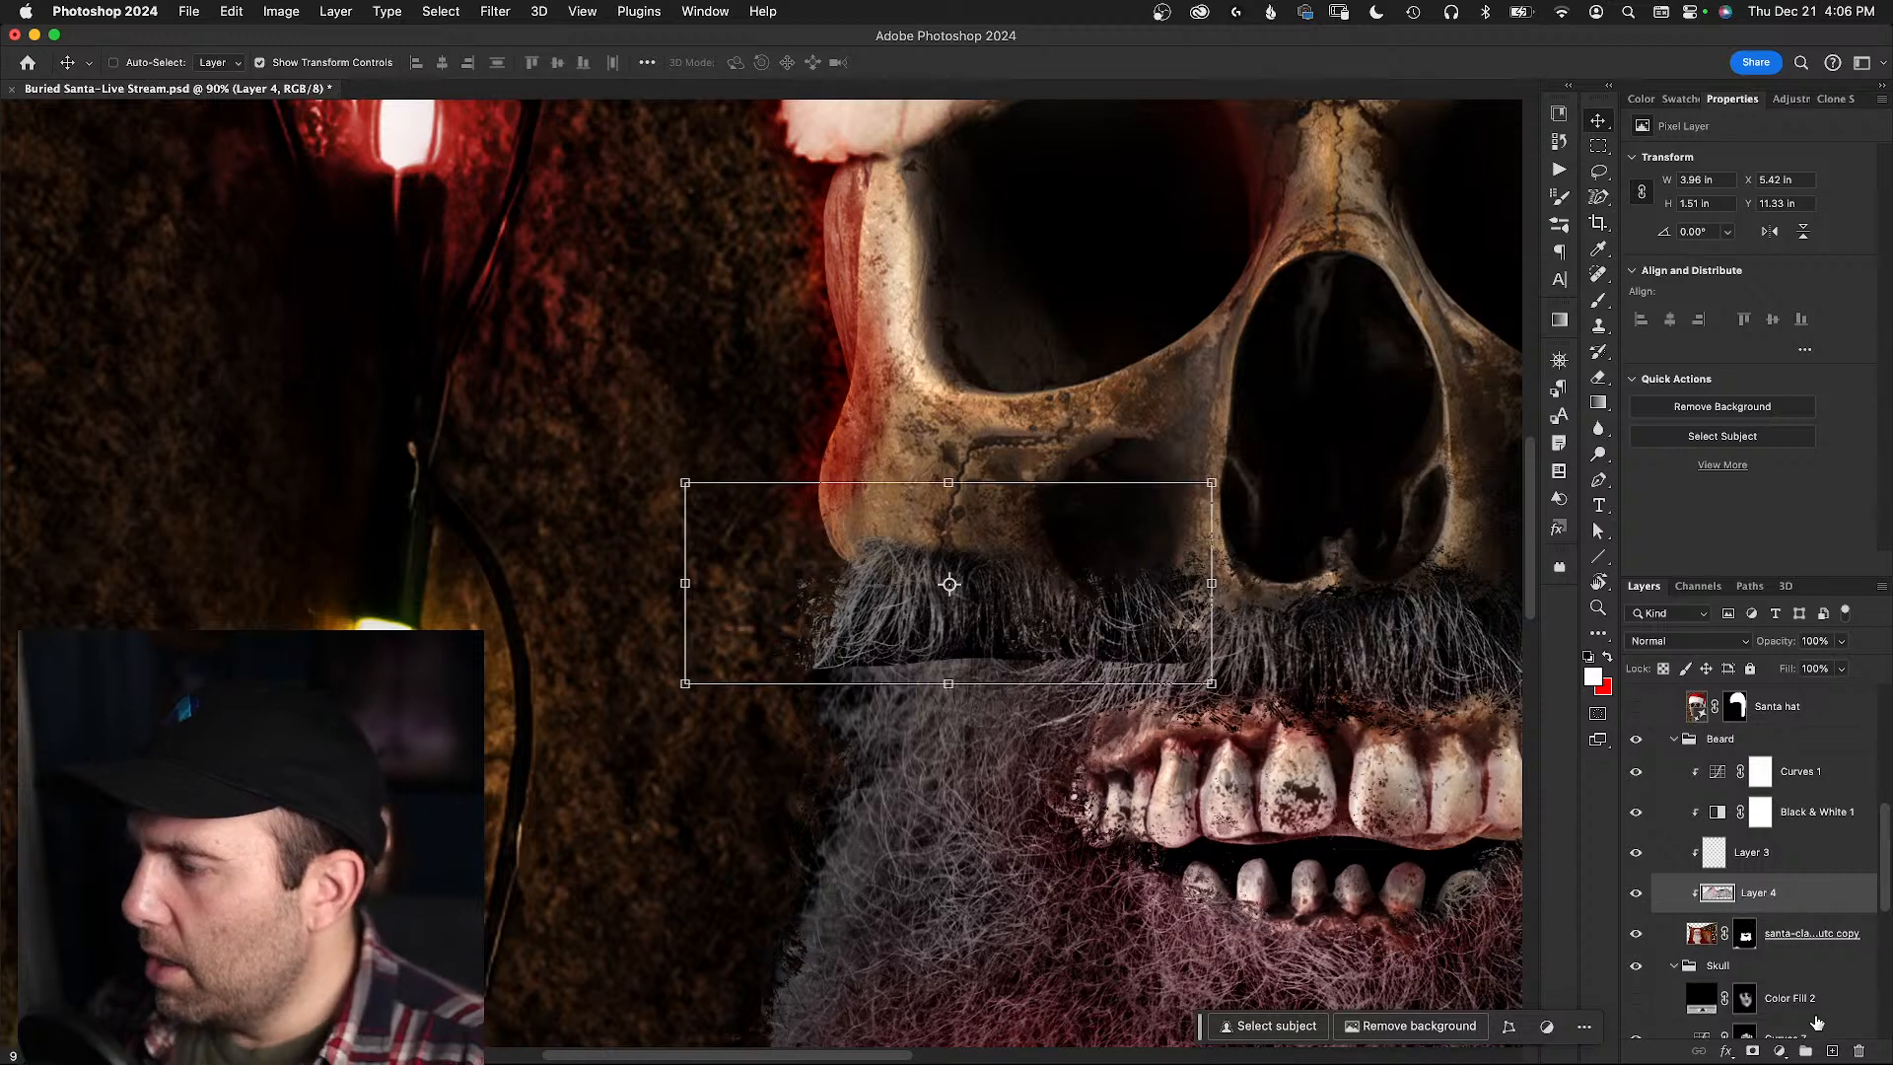
click(1752, 1053)
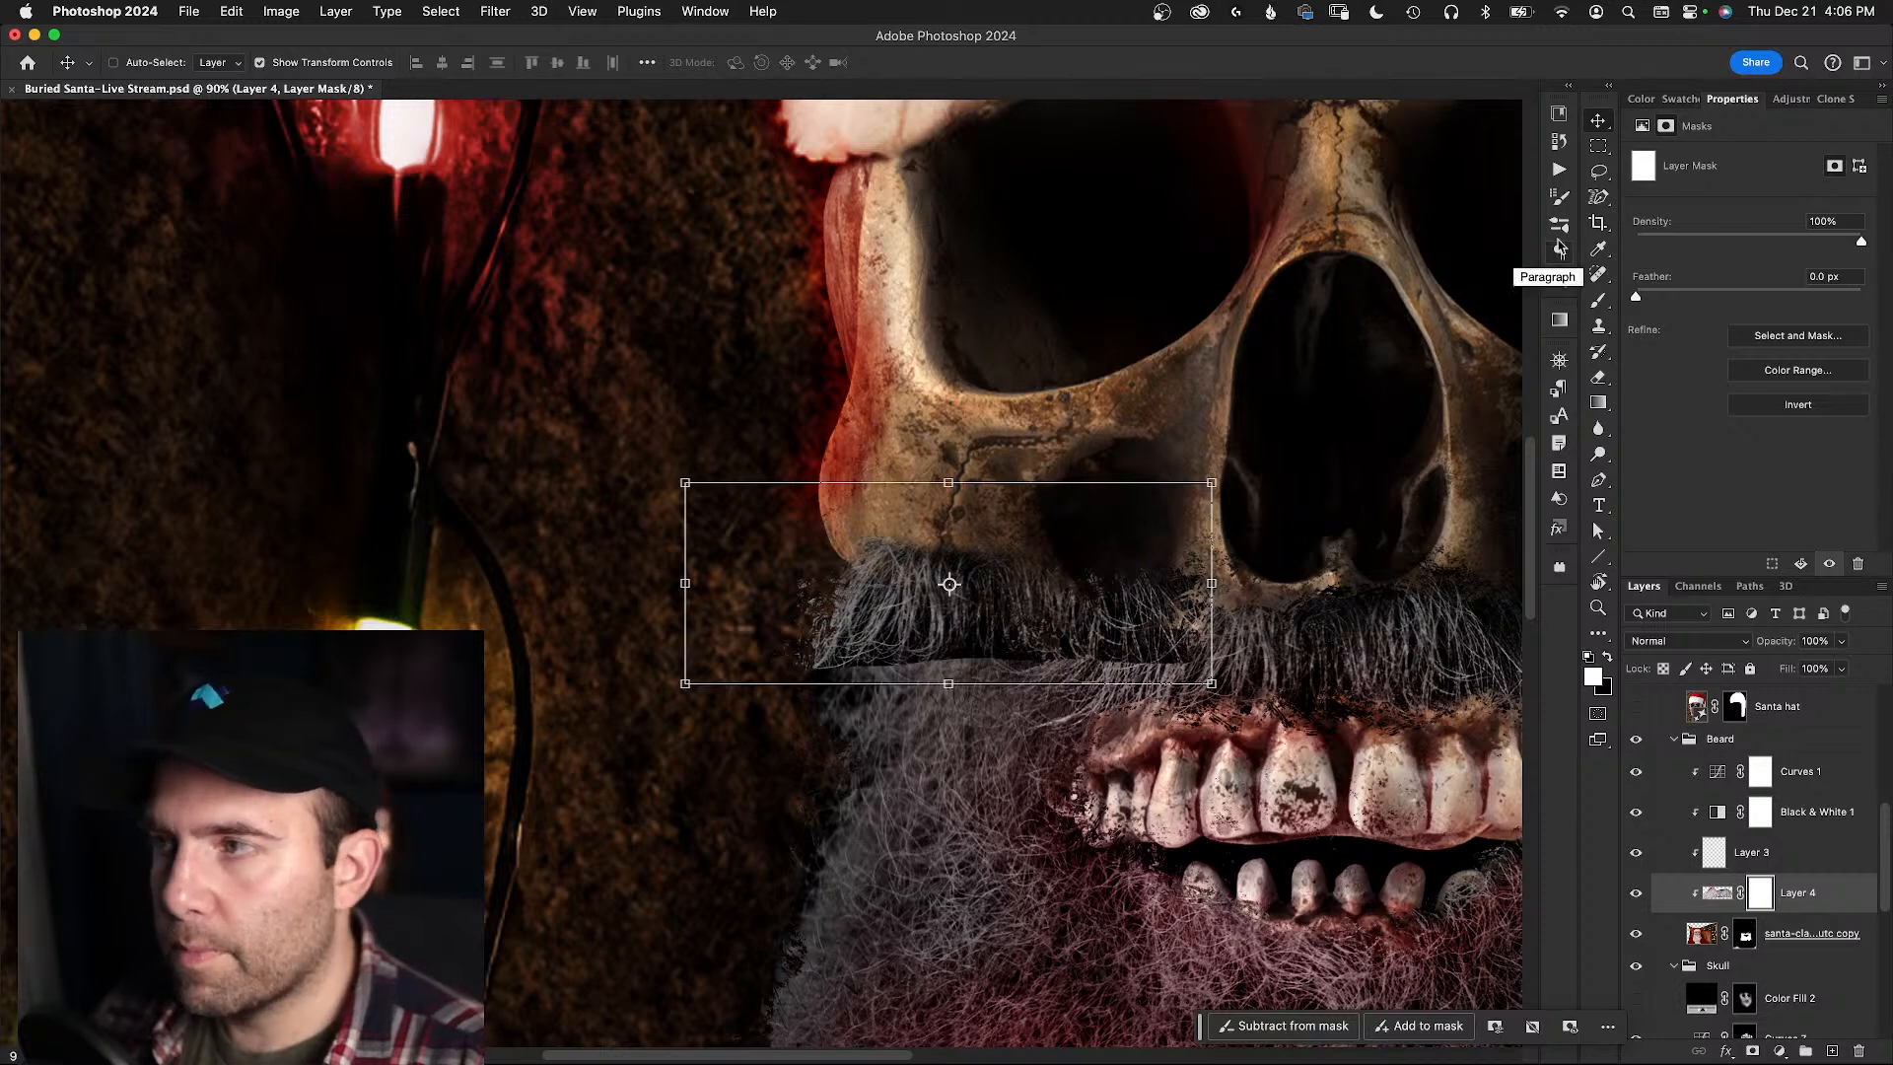
key(a)
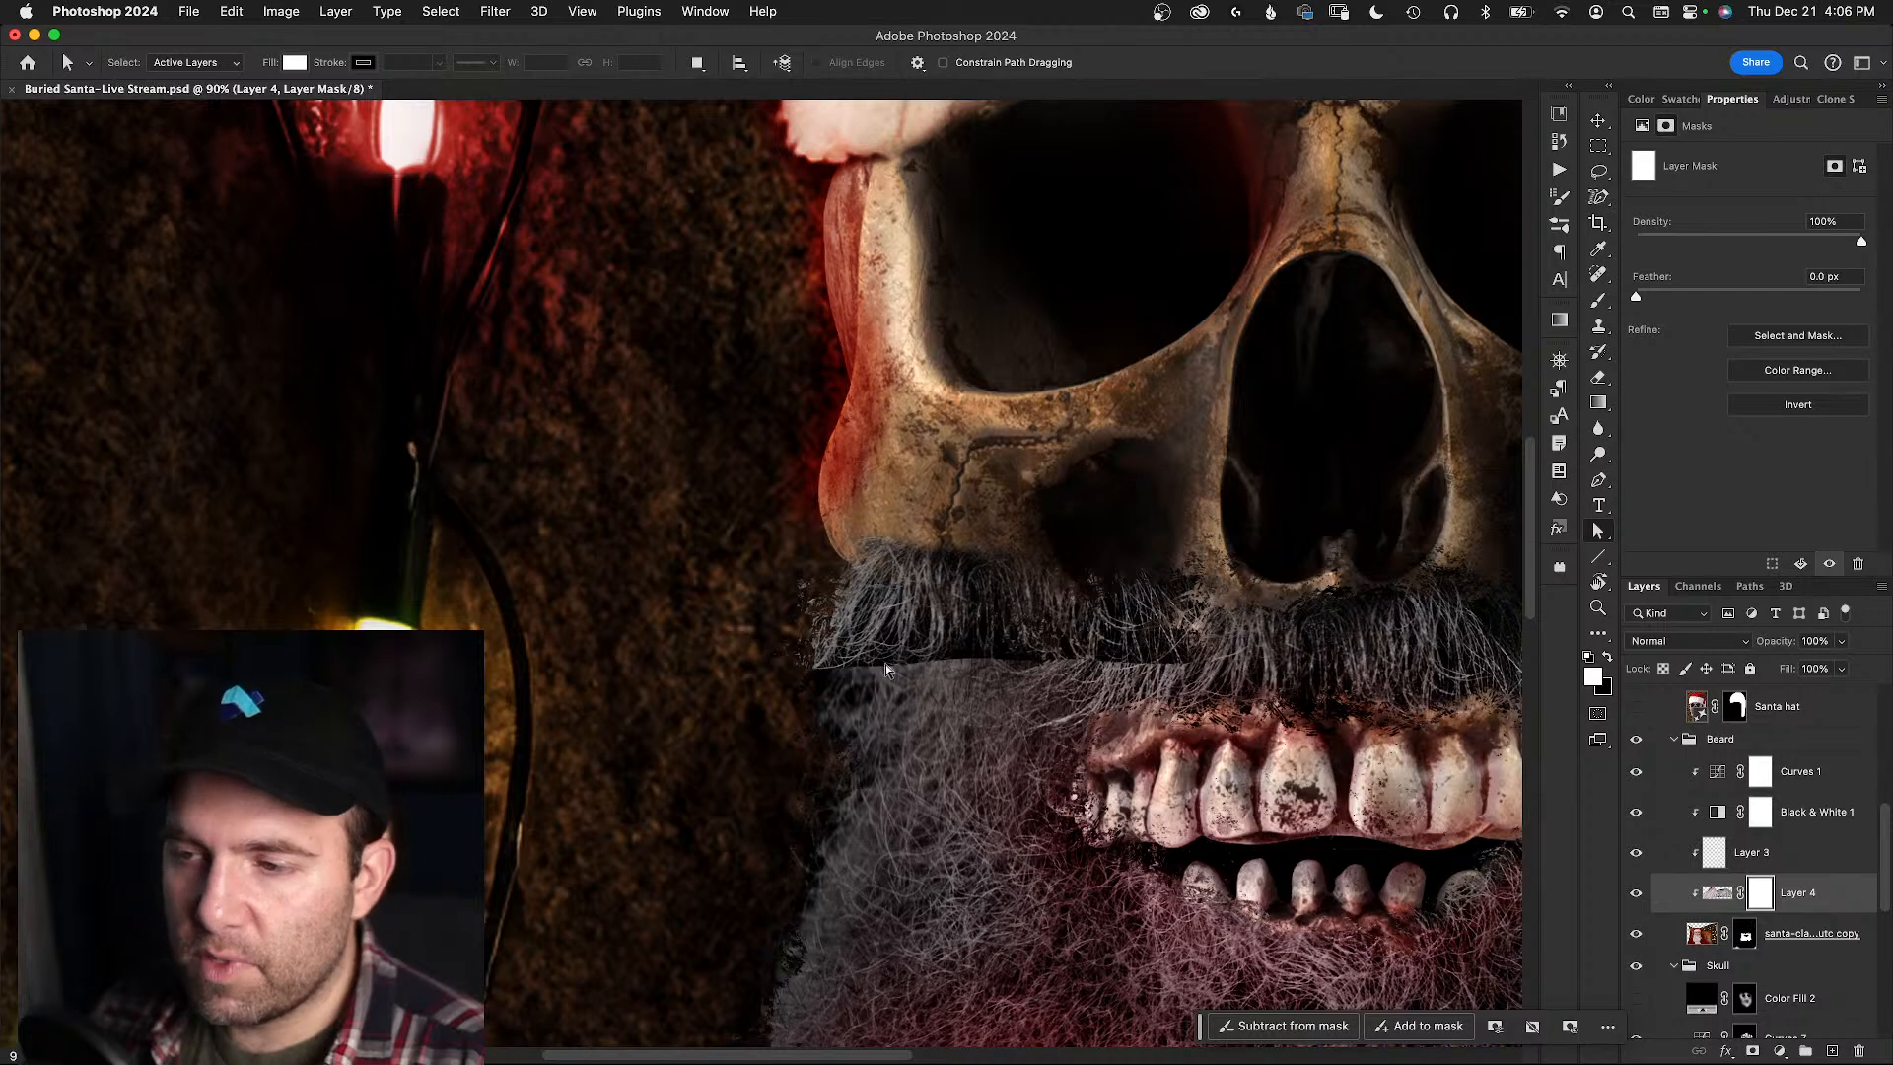
key(z)
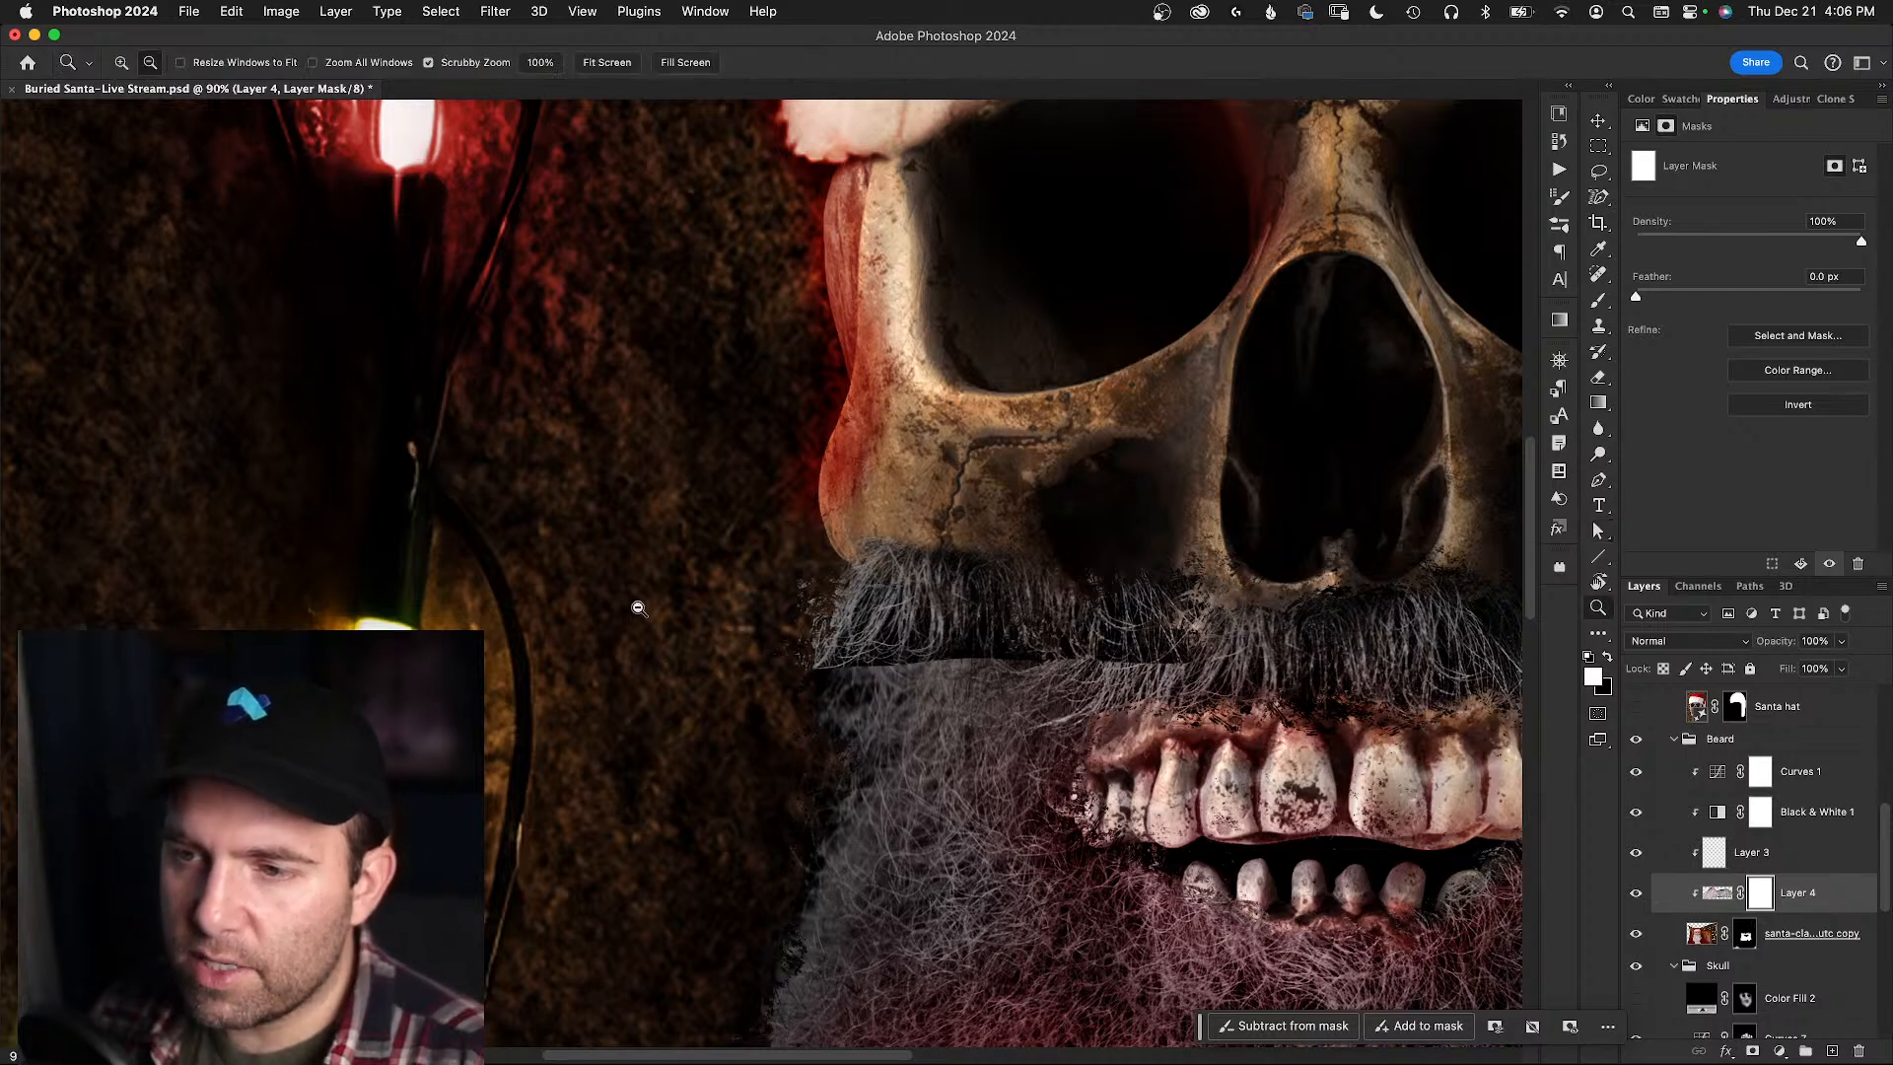
key(a)
key(v)
key(a)
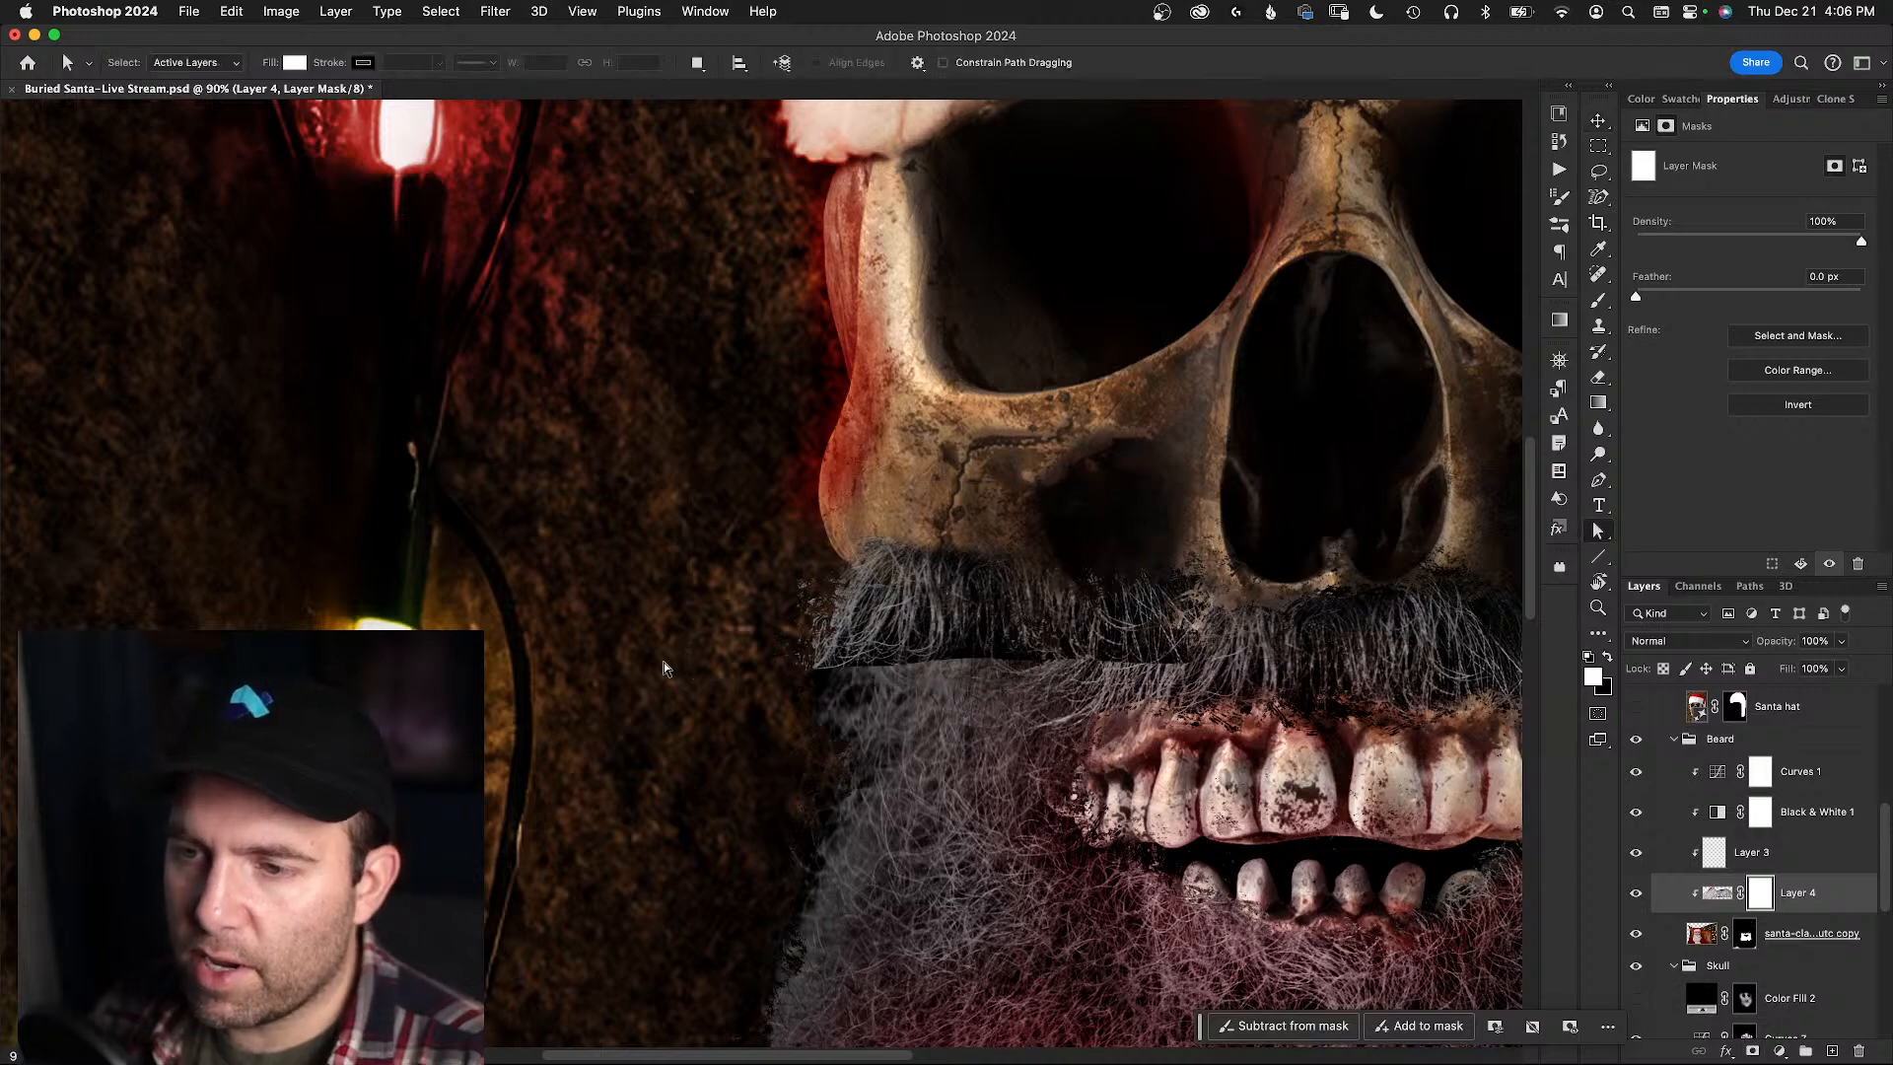
key(z)
mouse_move(688, 652)
mouse_down()
mouse_move(707, 648)
mouse_move(683, 655)
mouse_up()
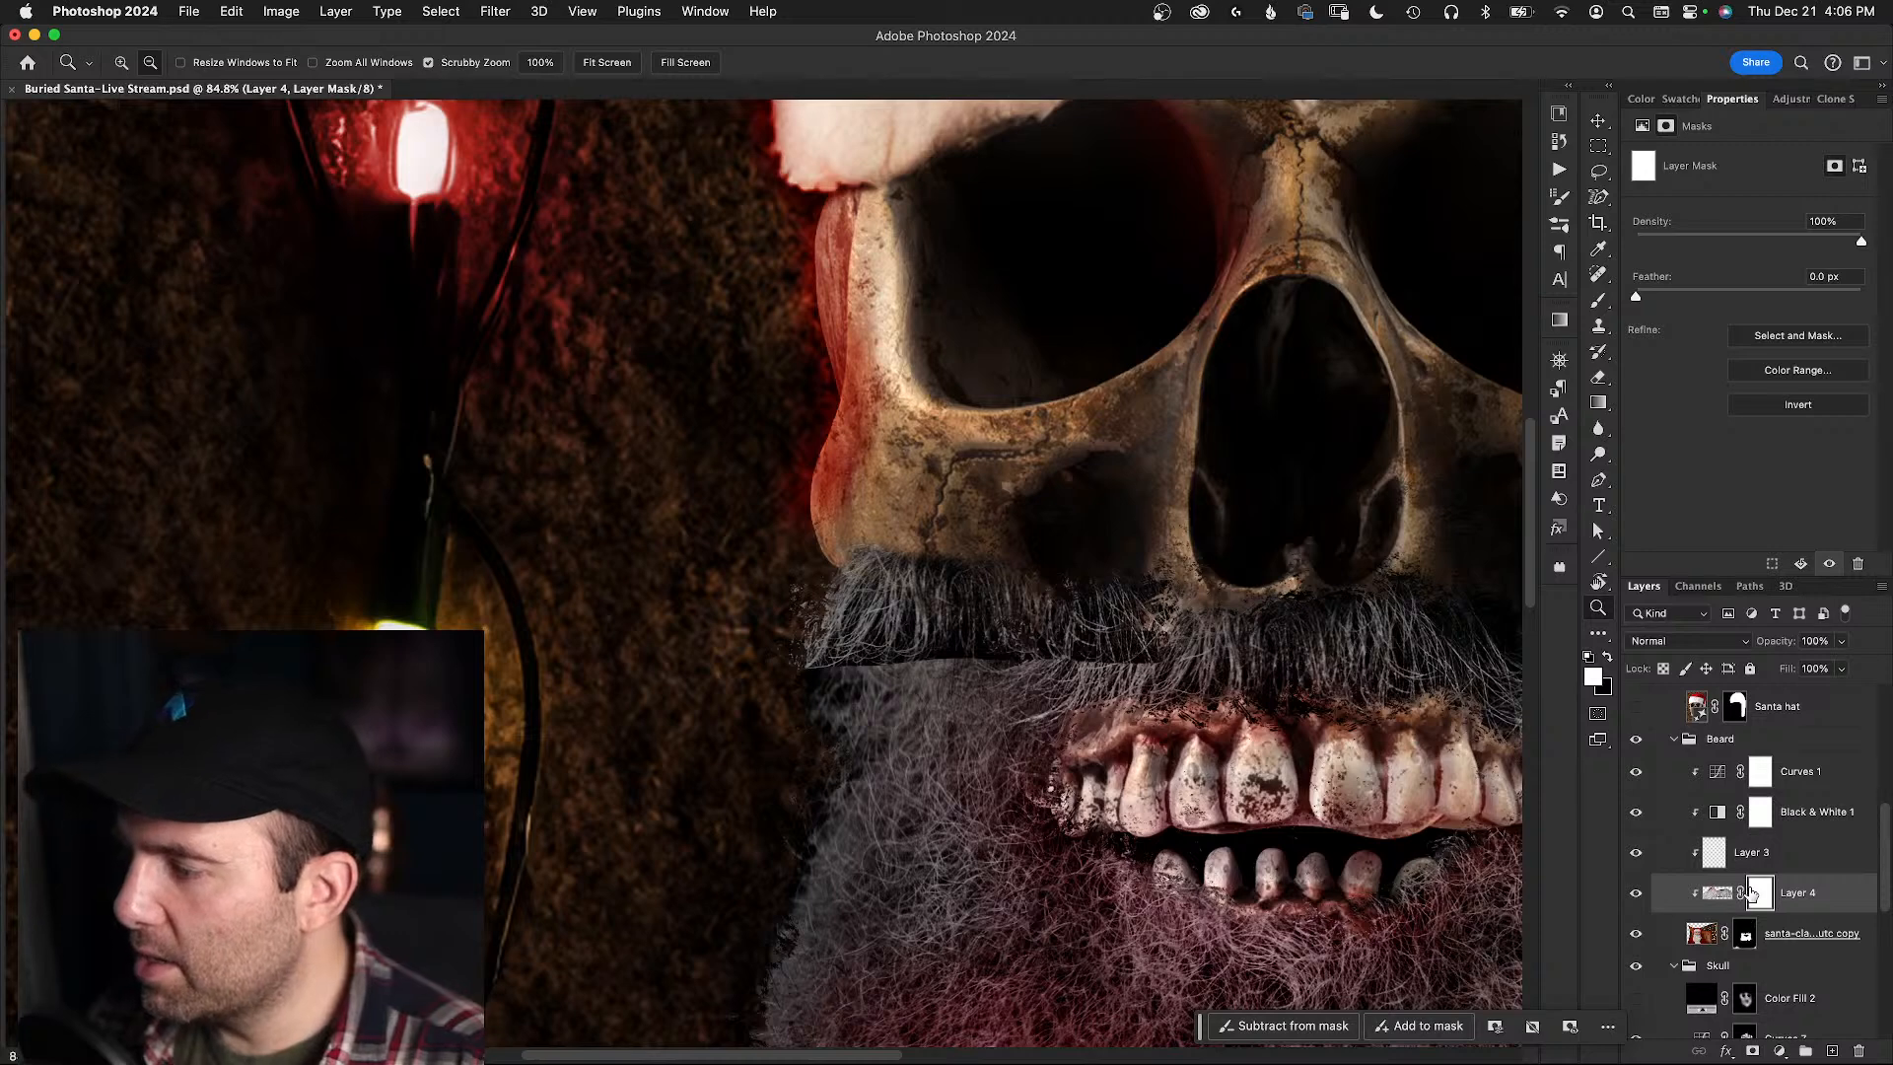
- Invert the moustache layer's mask to hide it and paint the hair back in white below the red-lit cheekbone
key(b)
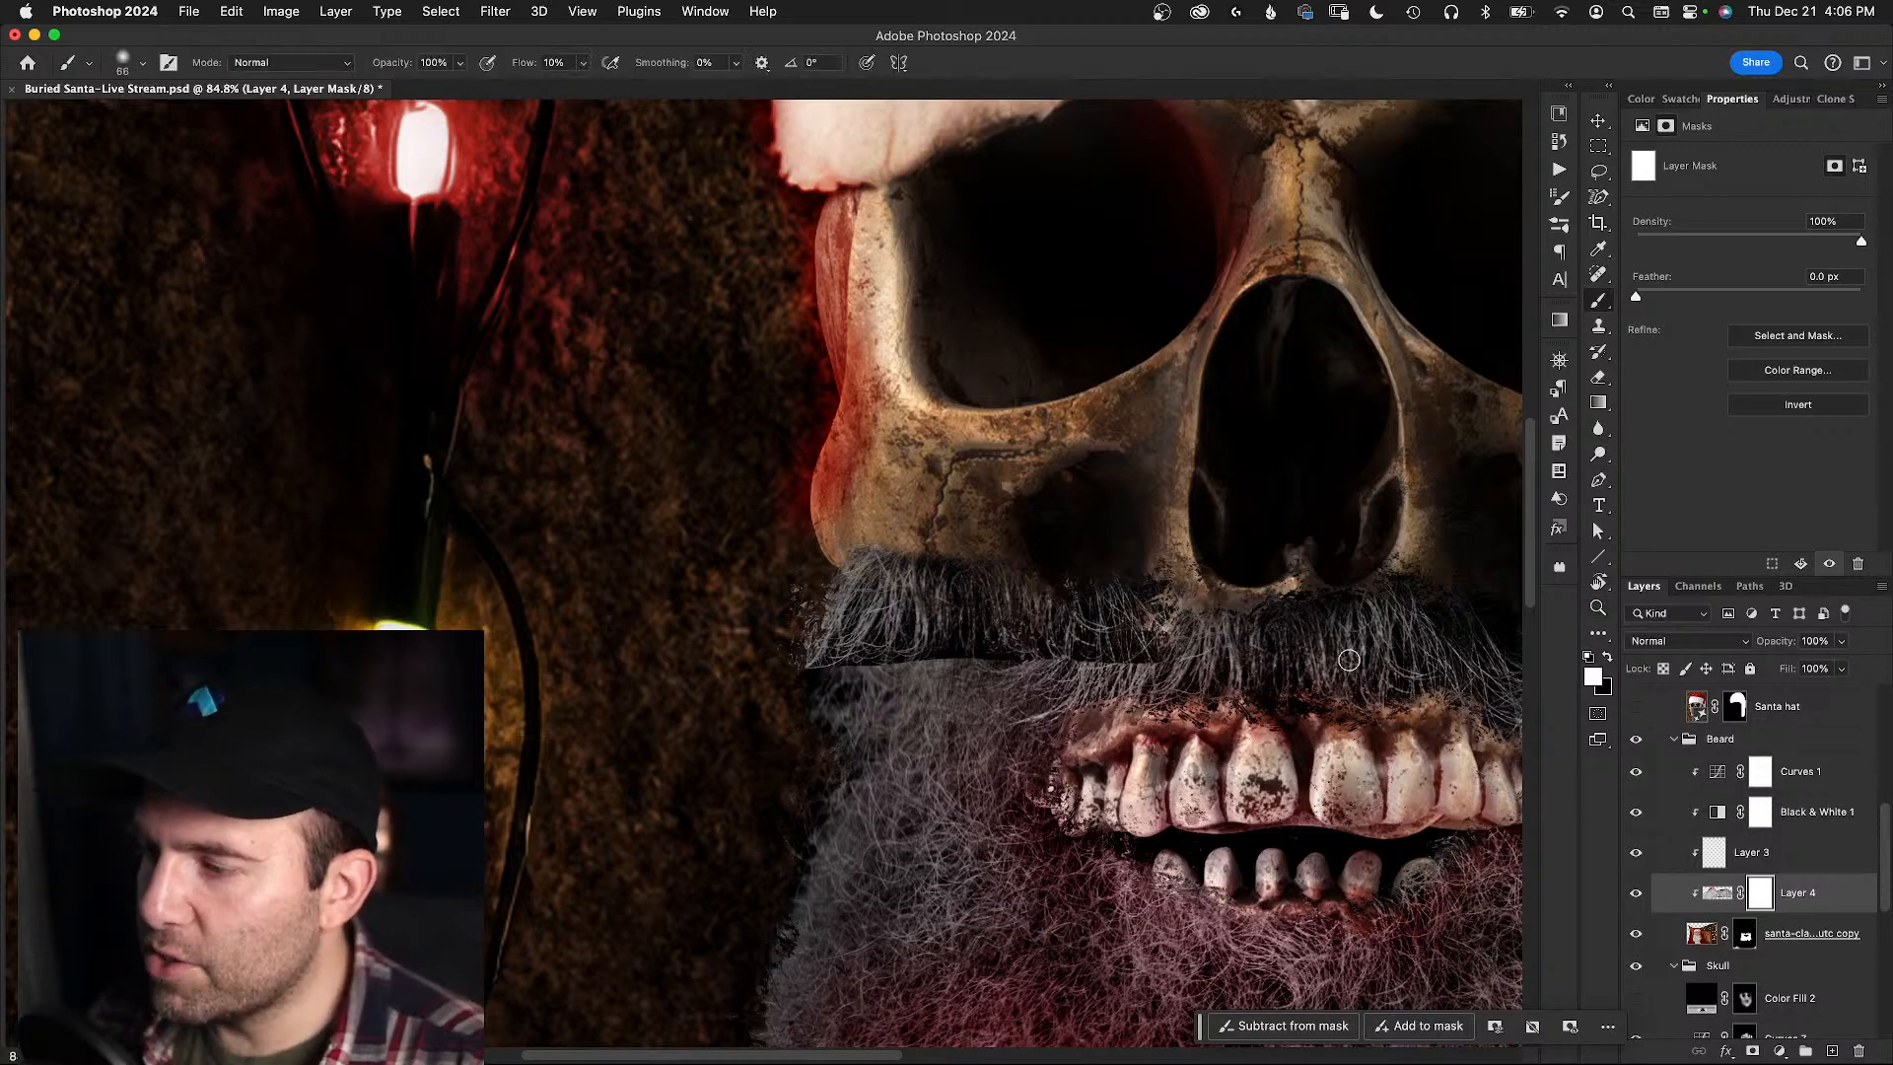
key(super+i)
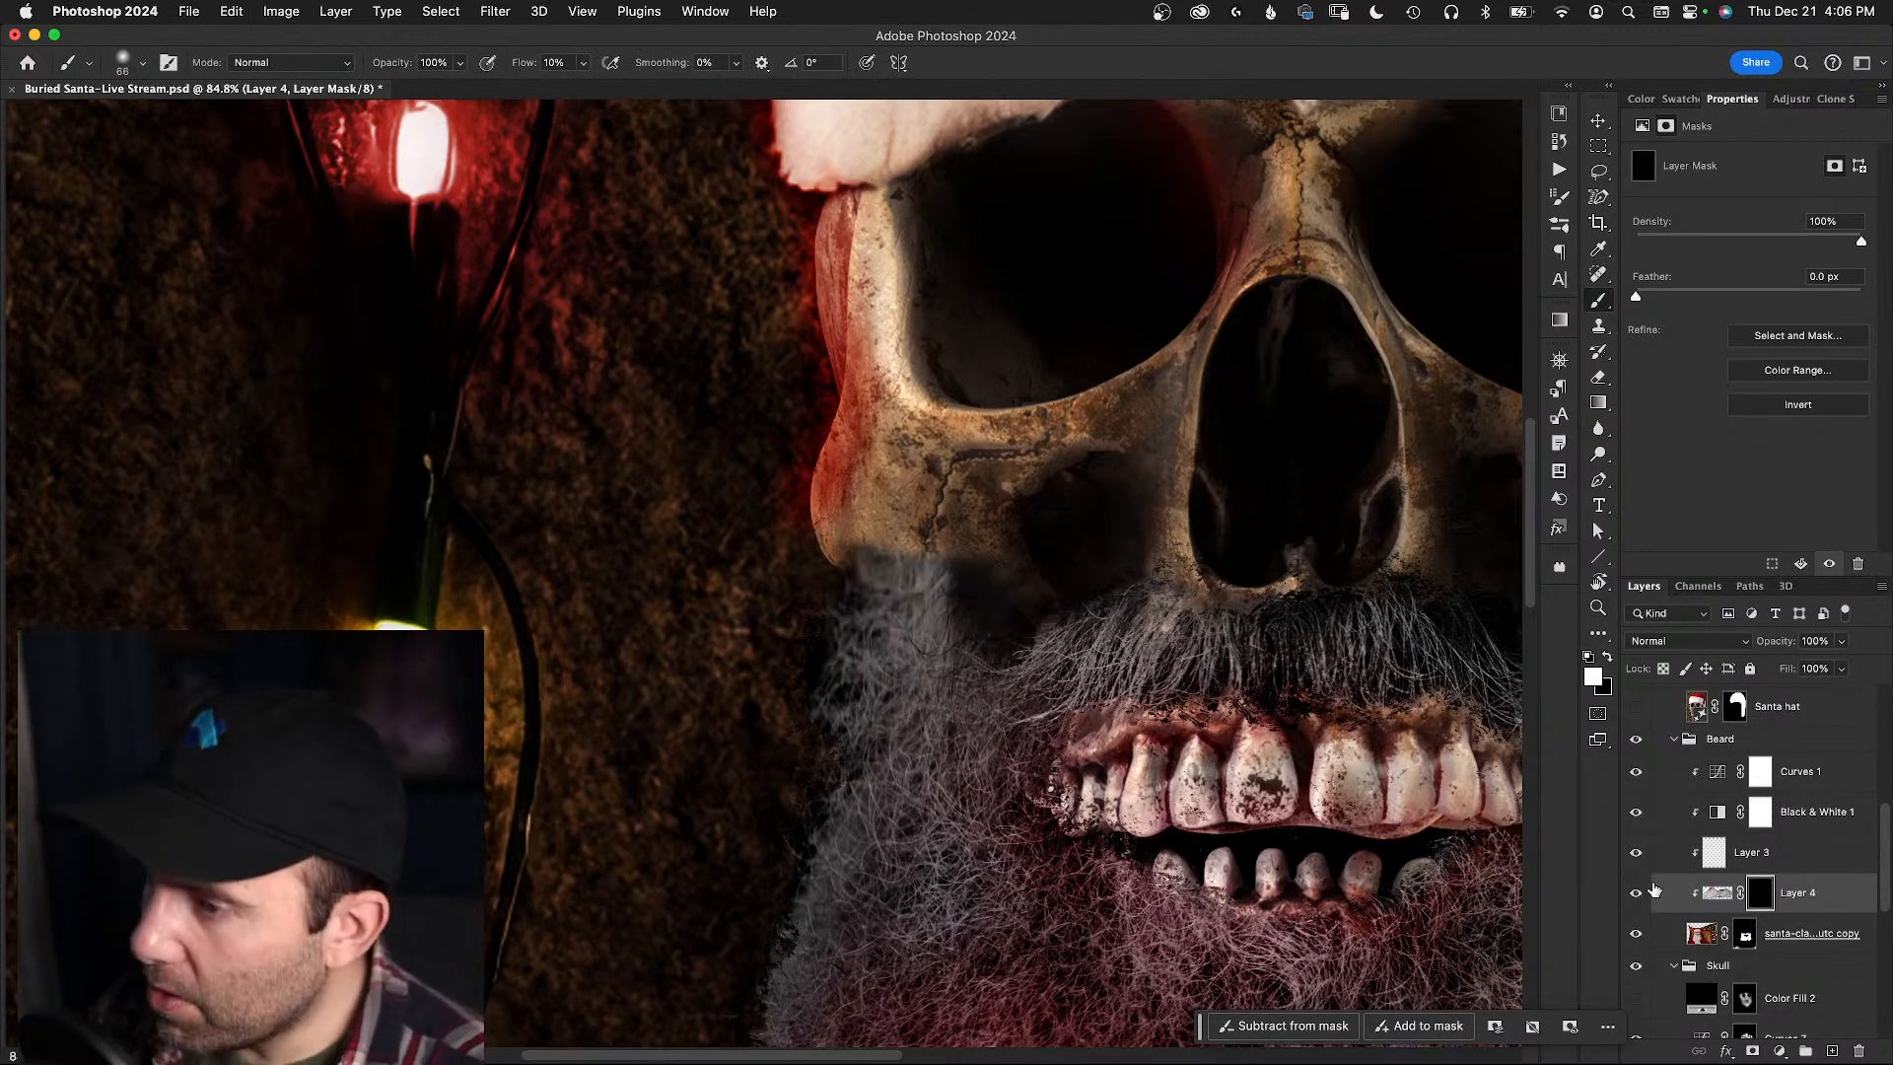
mouse_move(907, 574)
mouse_down()
mouse_move(991, 596)
mouse_move(964, 606)
mouse_move(846, 555)
mouse_move(958, 572)
mouse_move(1020, 620)
mouse_move(991, 639)
mouse_move(1028, 617)
mouse_move(1053, 650)
mouse_move(943, 682)
mouse_move(857, 608)
mouse_move(854, 671)
mouse_move(873, 632)
mouse_move(826, 632)
mouse_move(848, 607)
mouse_move(803, 651)
mouse_move(872, 622)
mouse_move(890, 682)
mouse_move(963, 676)
mouse_up()
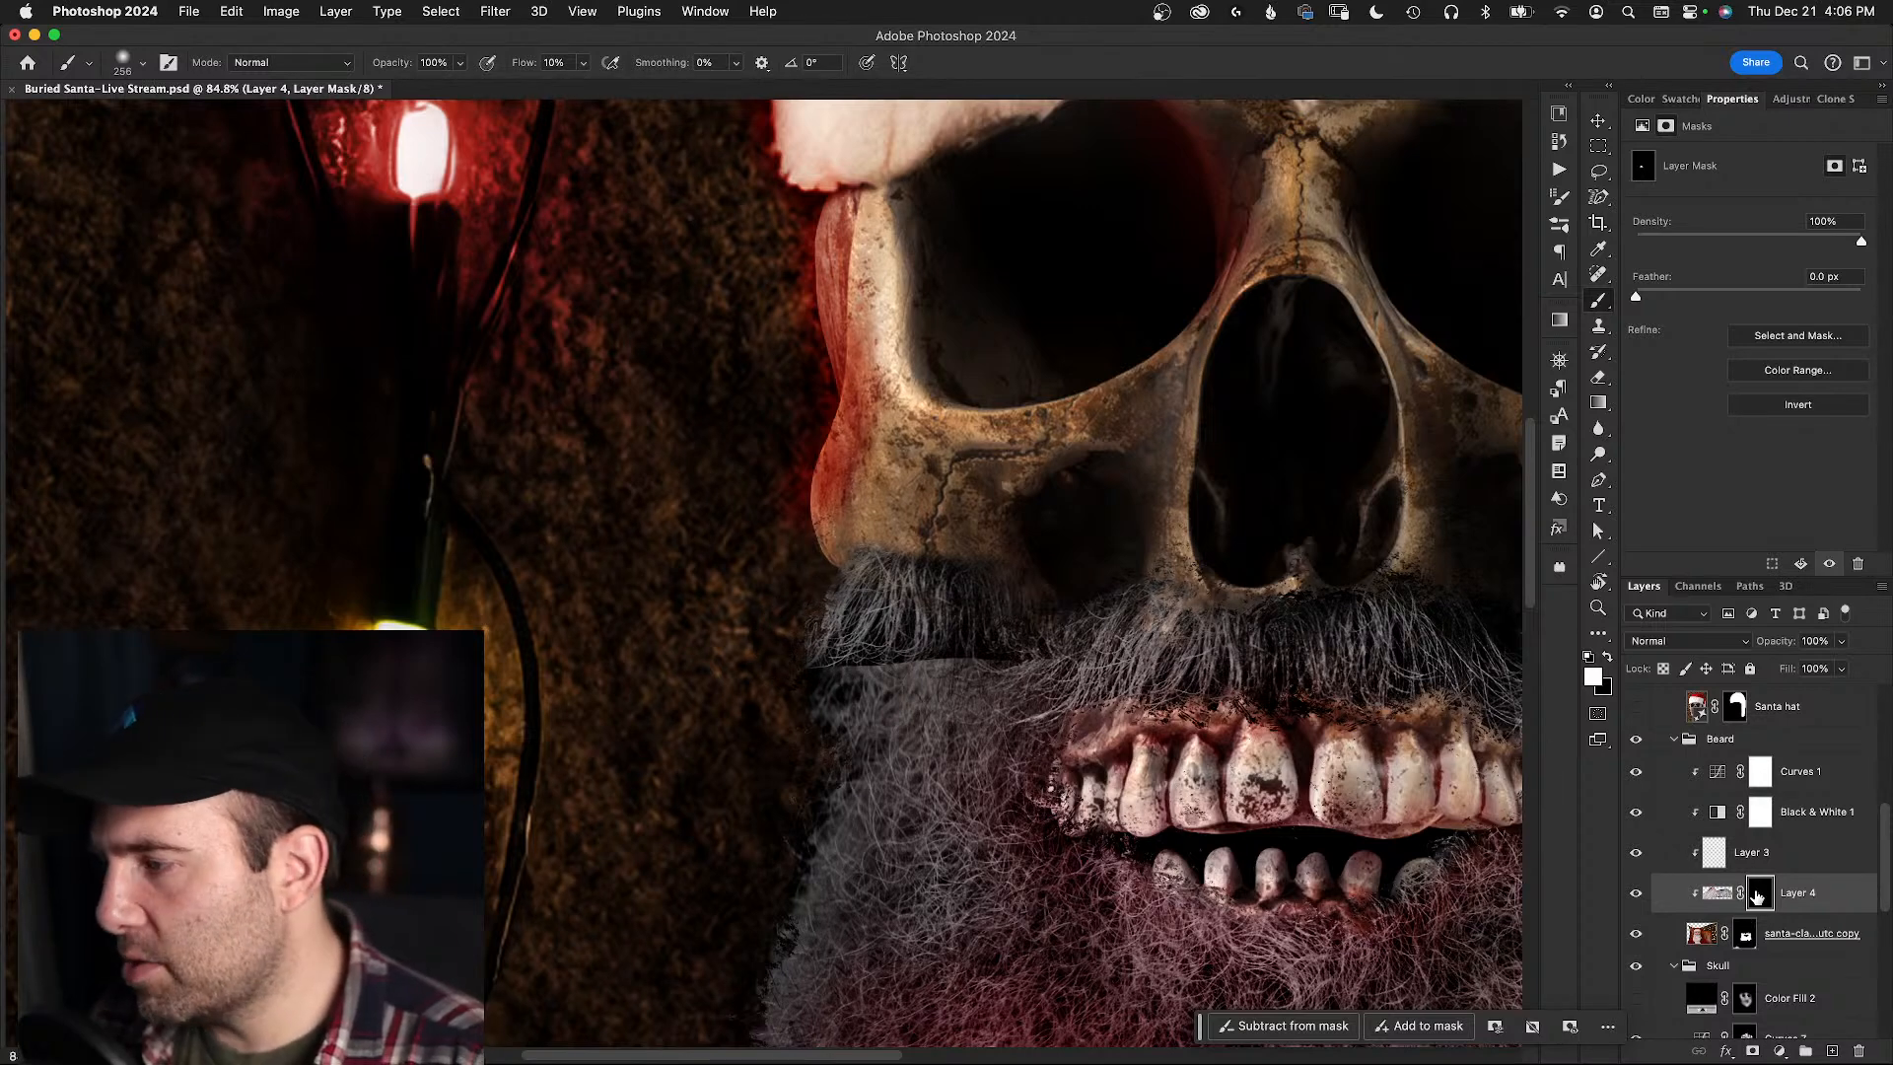
- Preview blend modes on the moustache layer, keep Normal, and shift the hair sideways to about X 5.25 in
click(1741, 642)
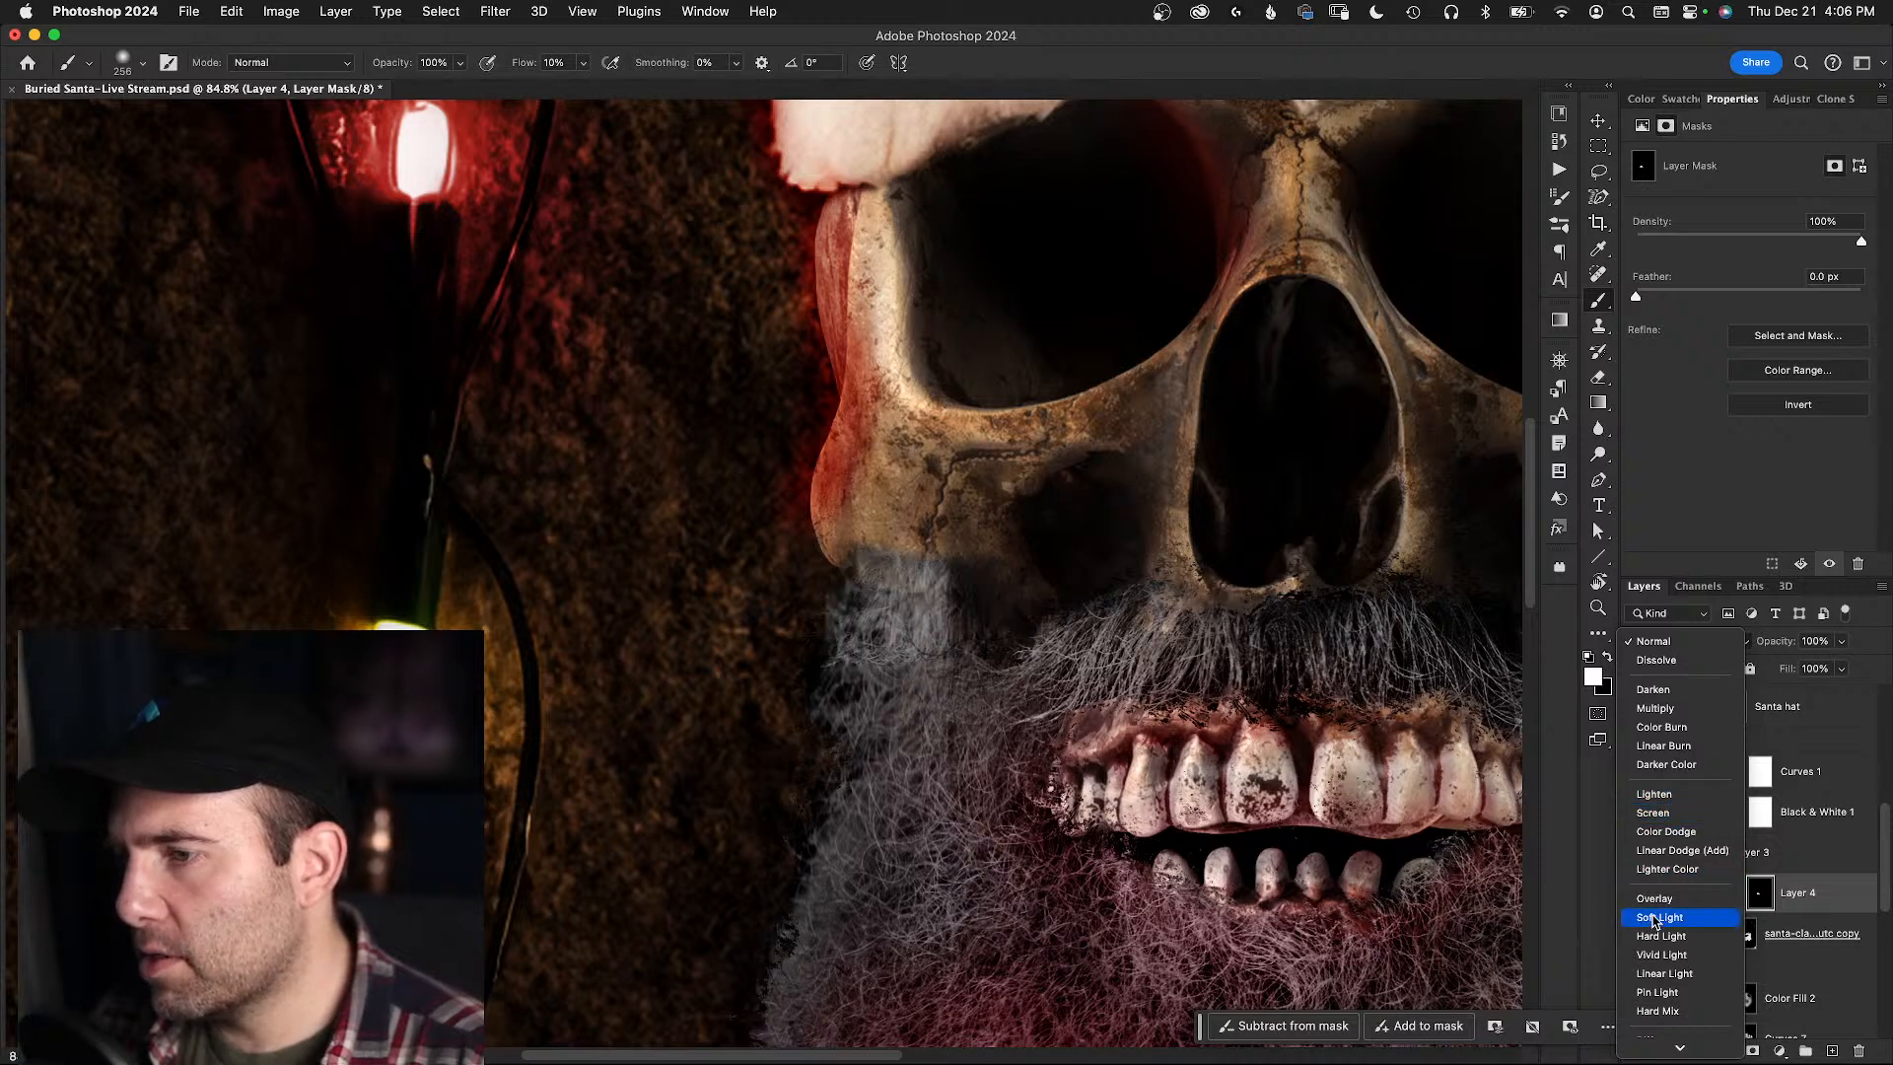
click(1654, 643)
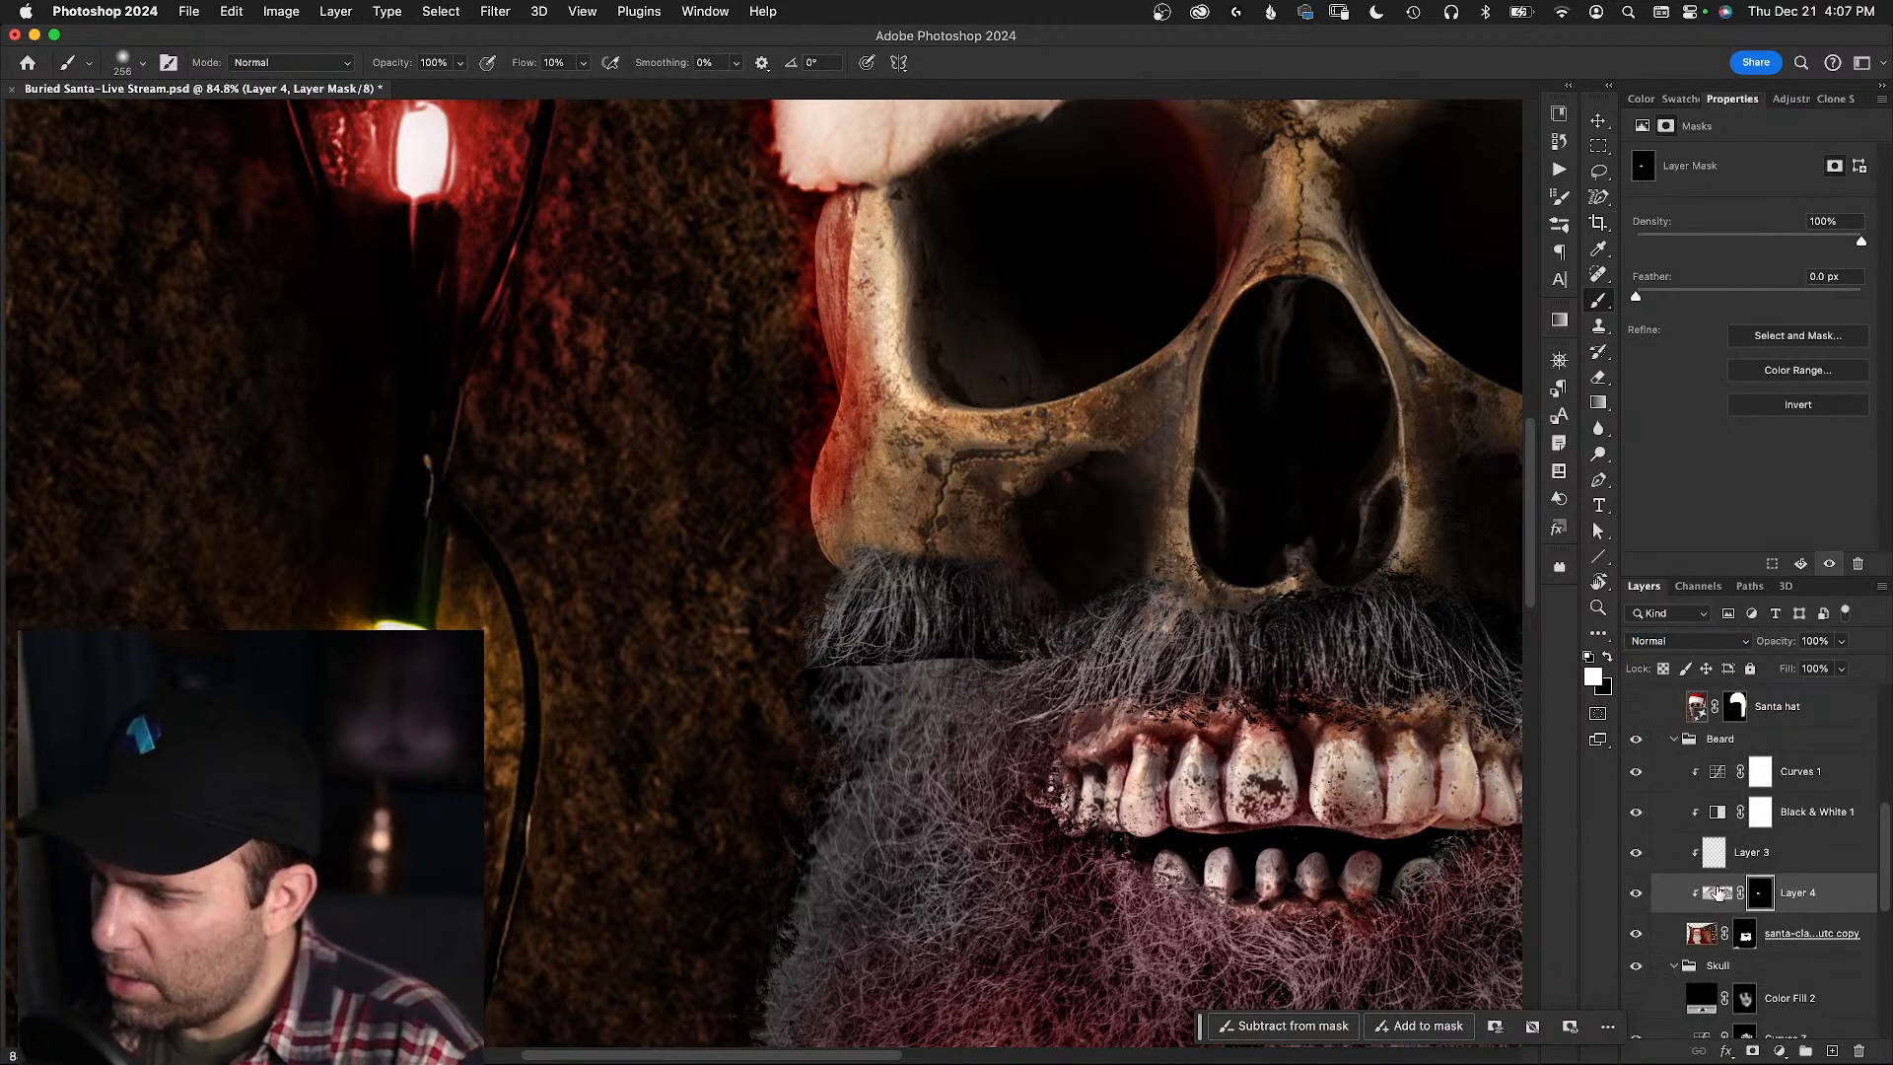
key(v)
drag(995, 653, 978, 648)
- Try painting more beard over the cheekbone on the beard mask, check it with the moustache layer hidden, and undo the strokes
click(1746, 936)
key(b)
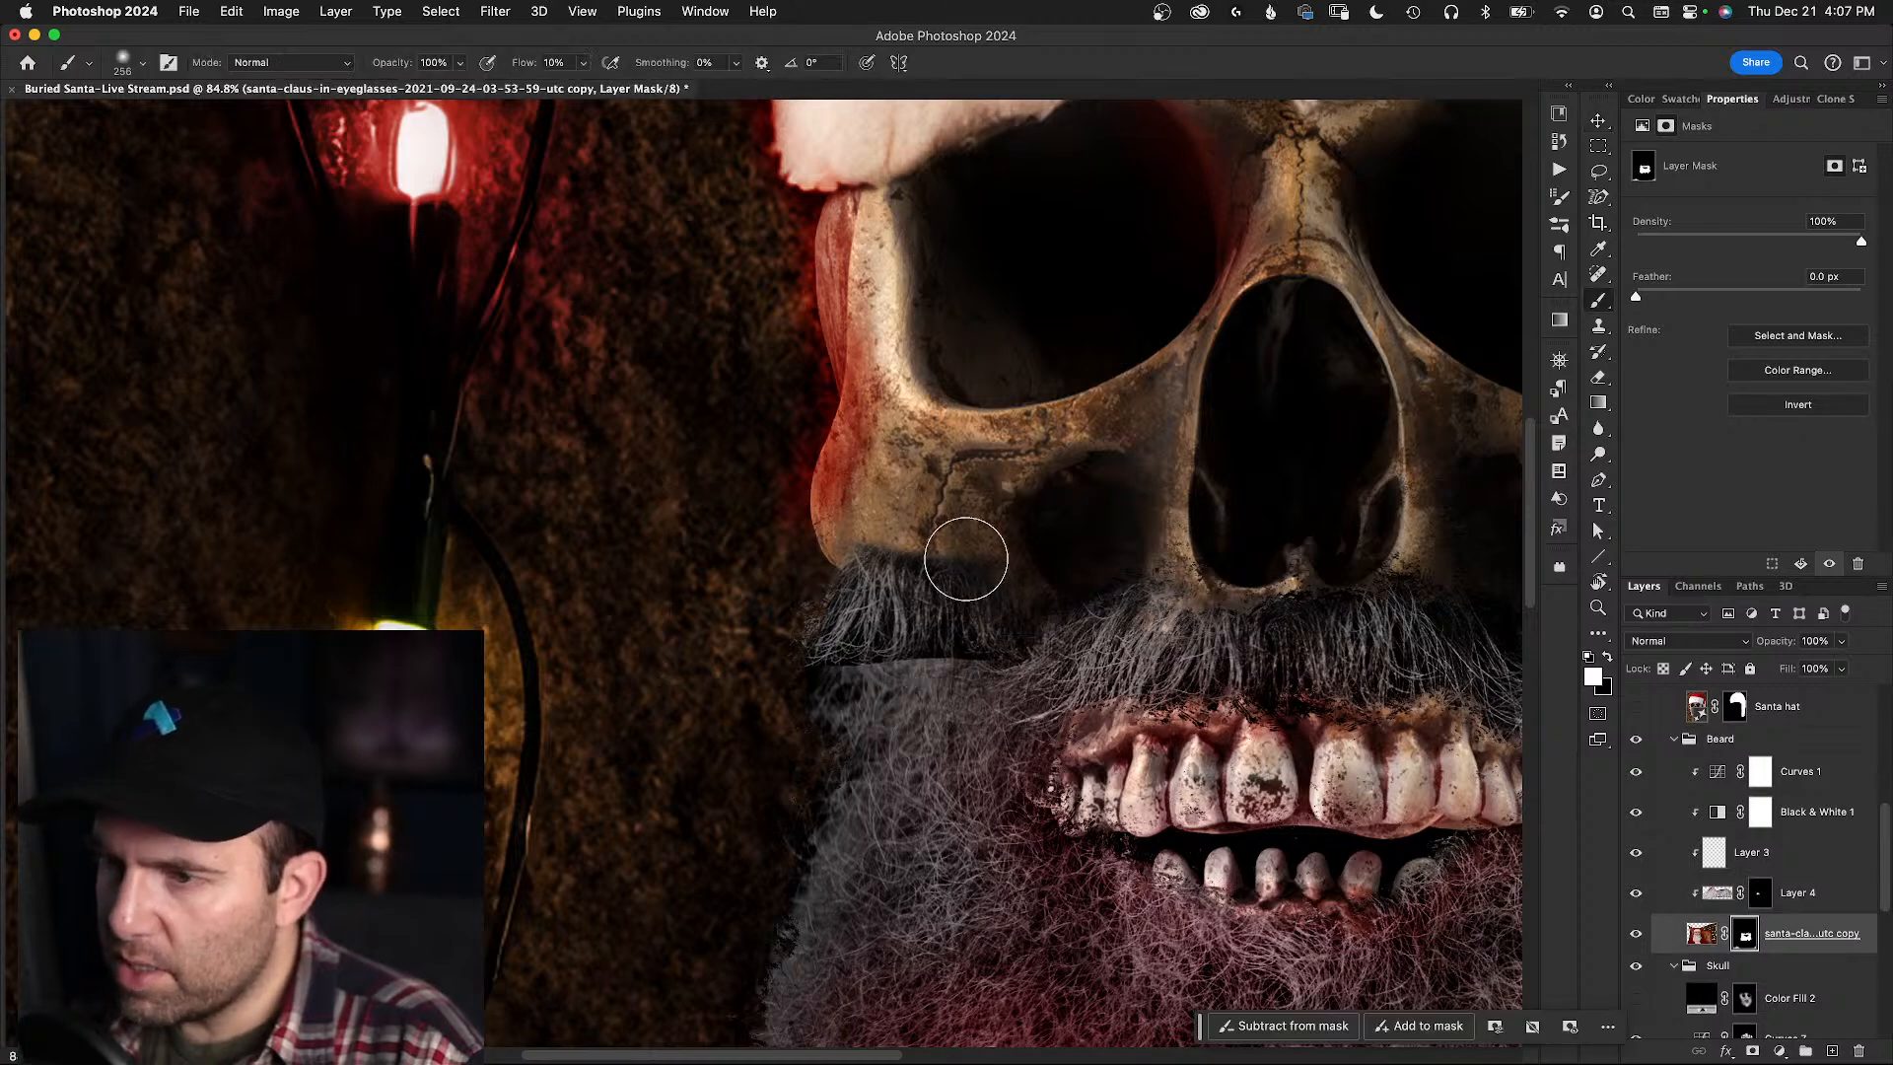
mouse_move(887, 509)
mouse_down()
mouse_move(844, 519)
mouse_move(1020, 540)
mouse_move(823, 531)
mouse_move(885, 541)
mouse_move(841, 543)
mouse_move(843, 576)
mouse_move(1008, 600)
mouse_move(1043, 569)
mouse_move(939, 502)
mouse_move(894, 530)
mouse_move(883, 515)
mouse_move(762, 654)
mouse_move(792, 718)
mouse_move(831, 738)
mouse_up()
drag(833, 632, 827, 661)
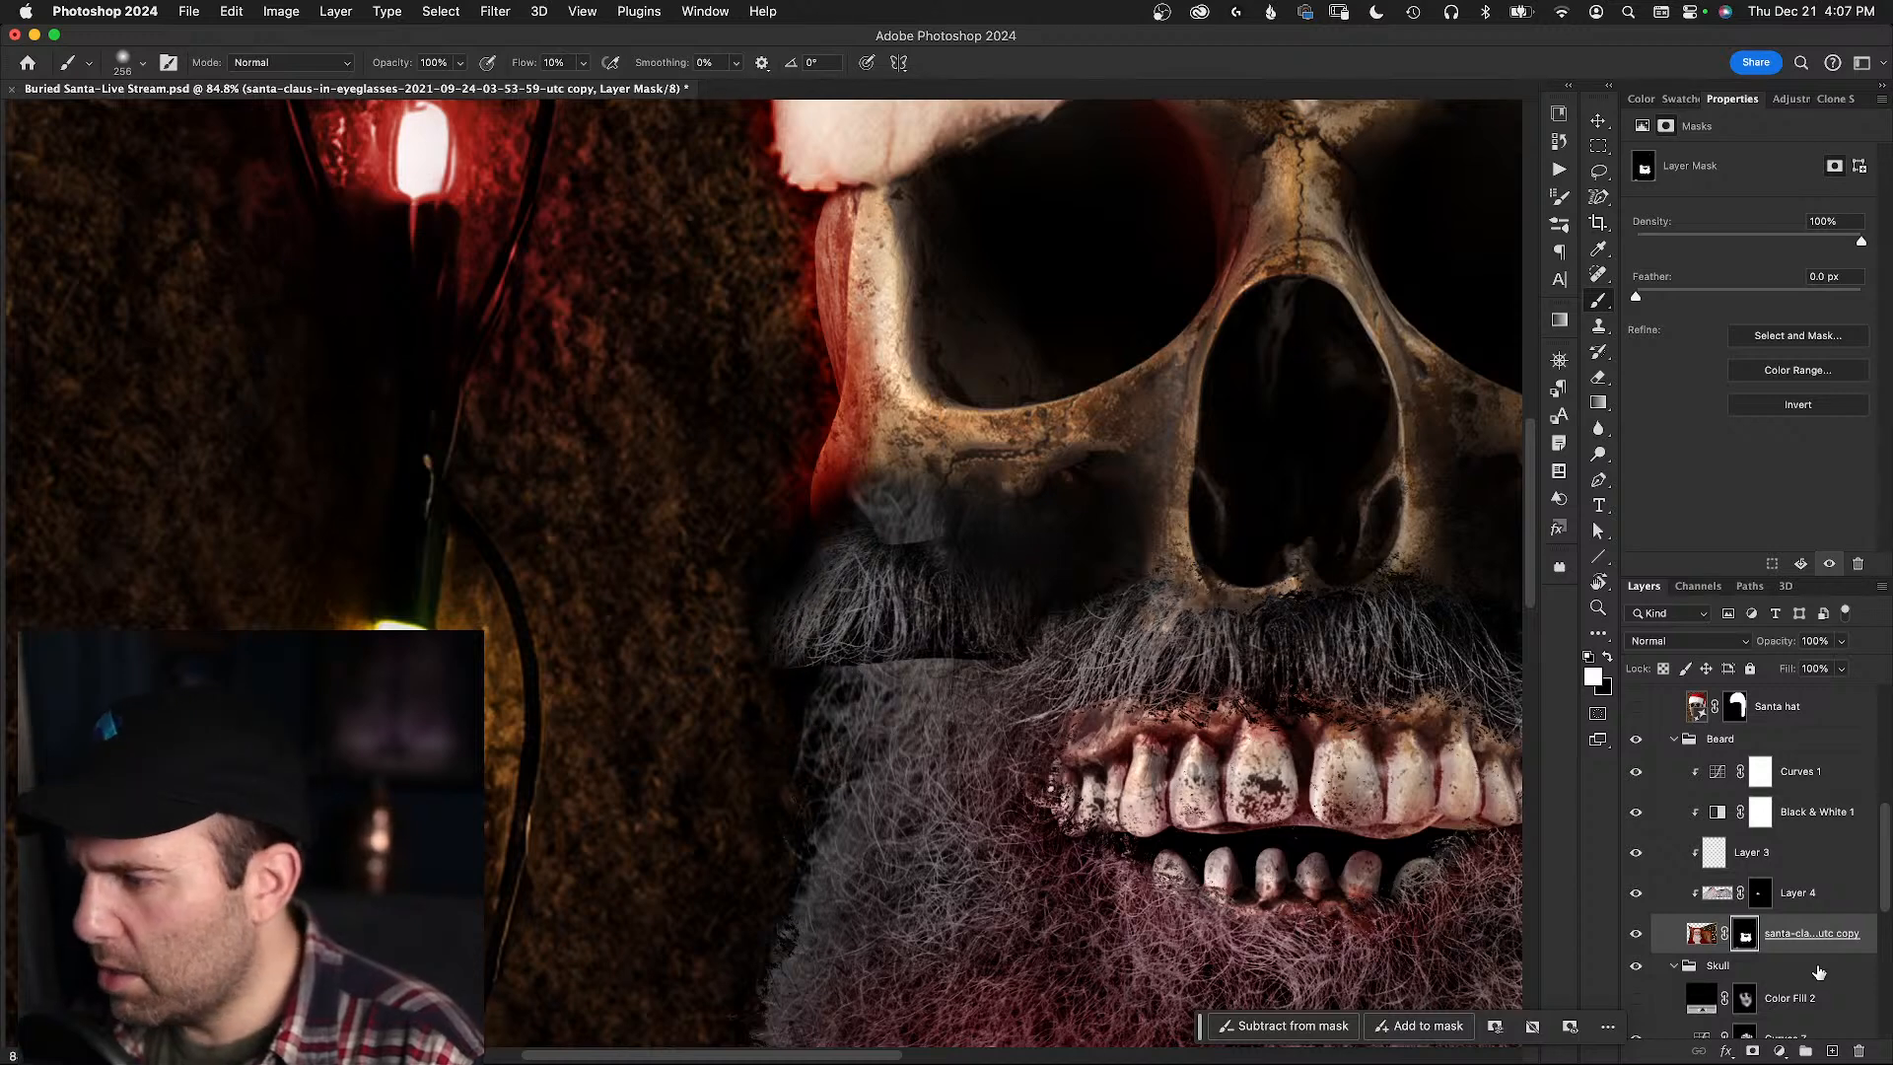
key(backslash)
key(backslash)
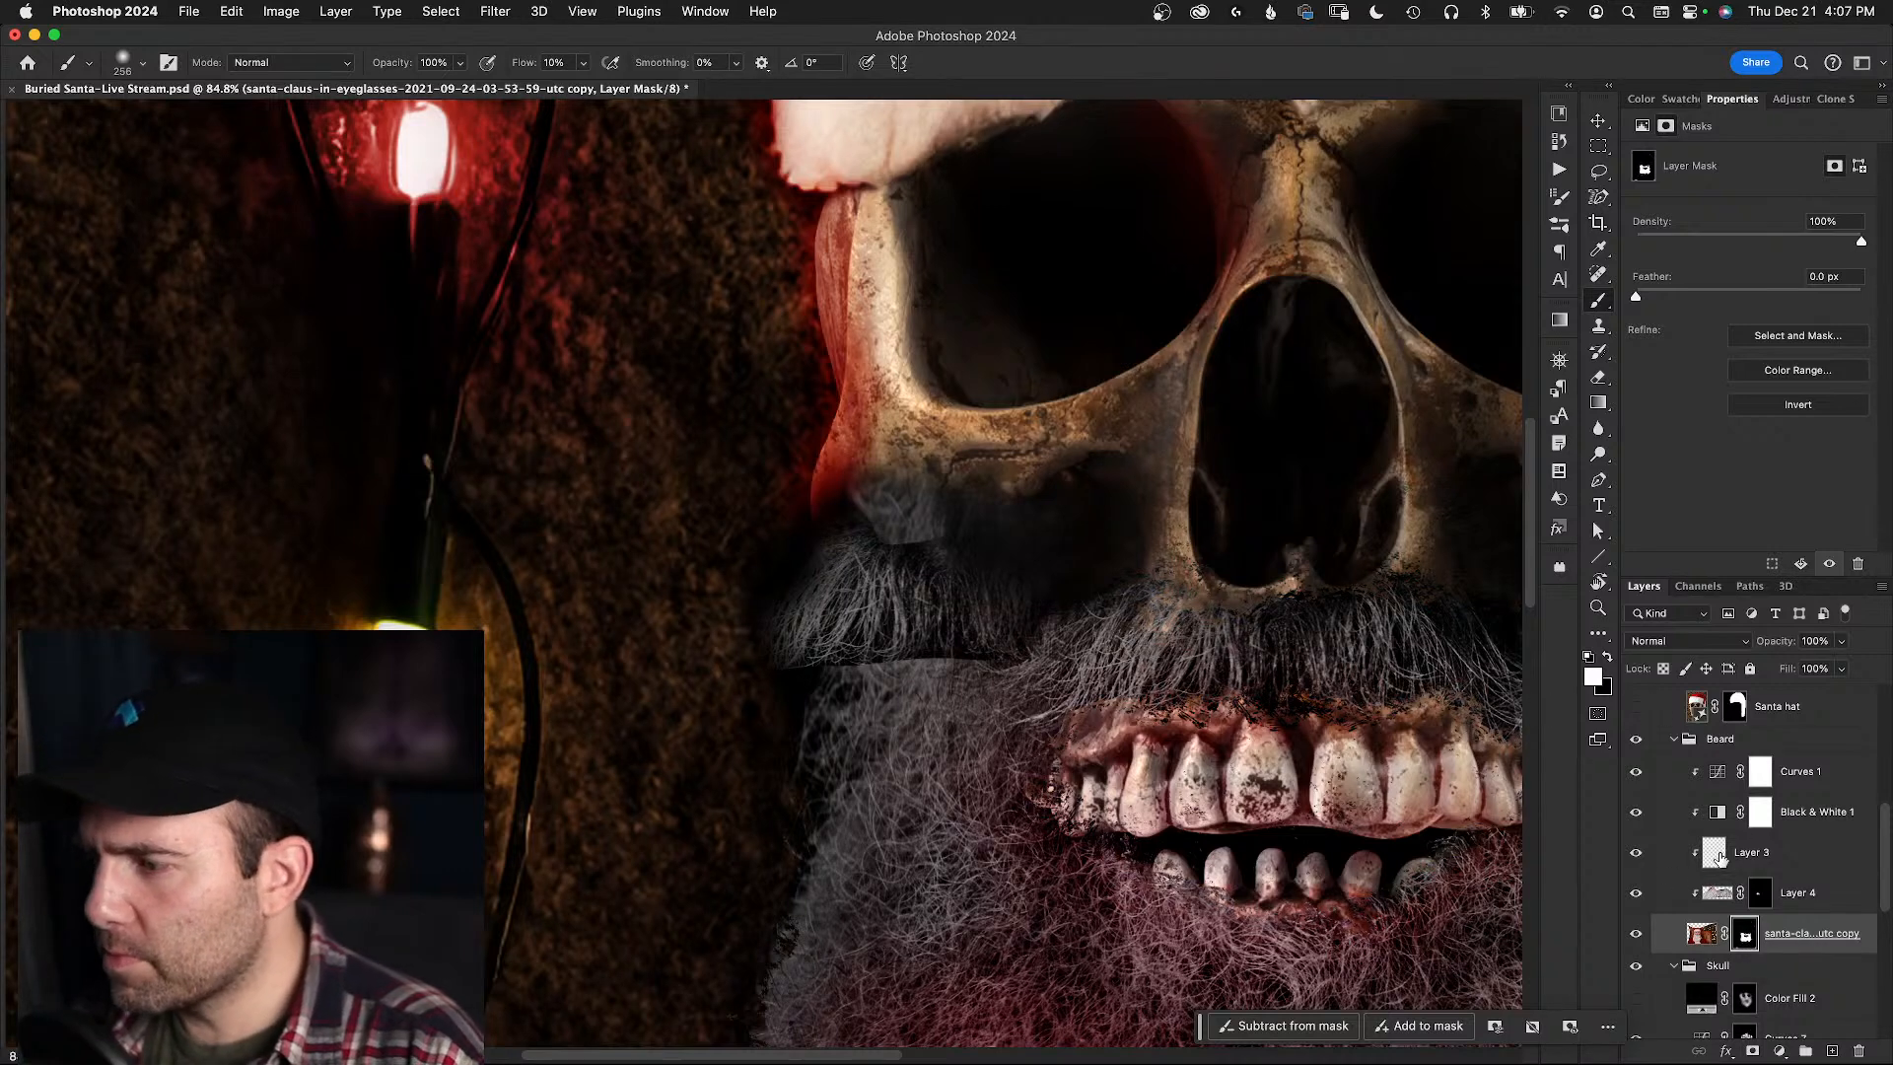
click(1634, 904)
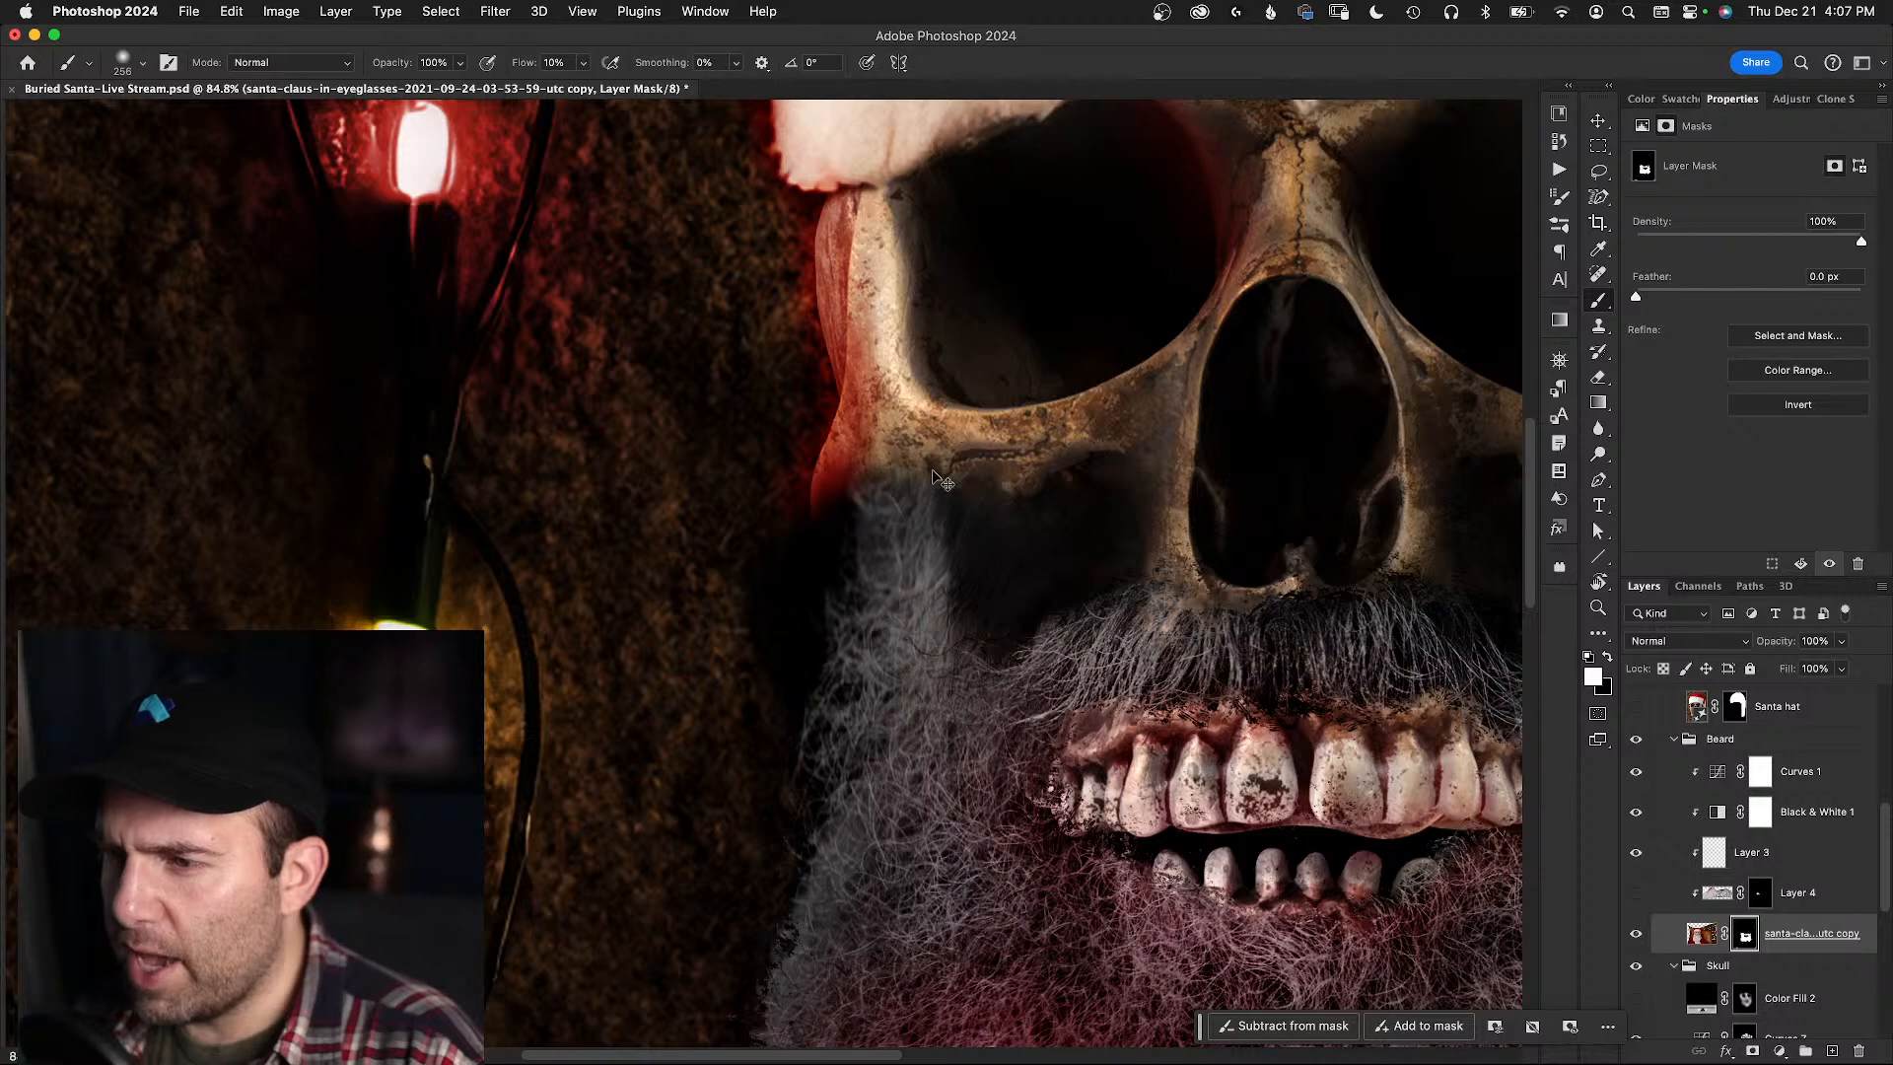
key(super+z)
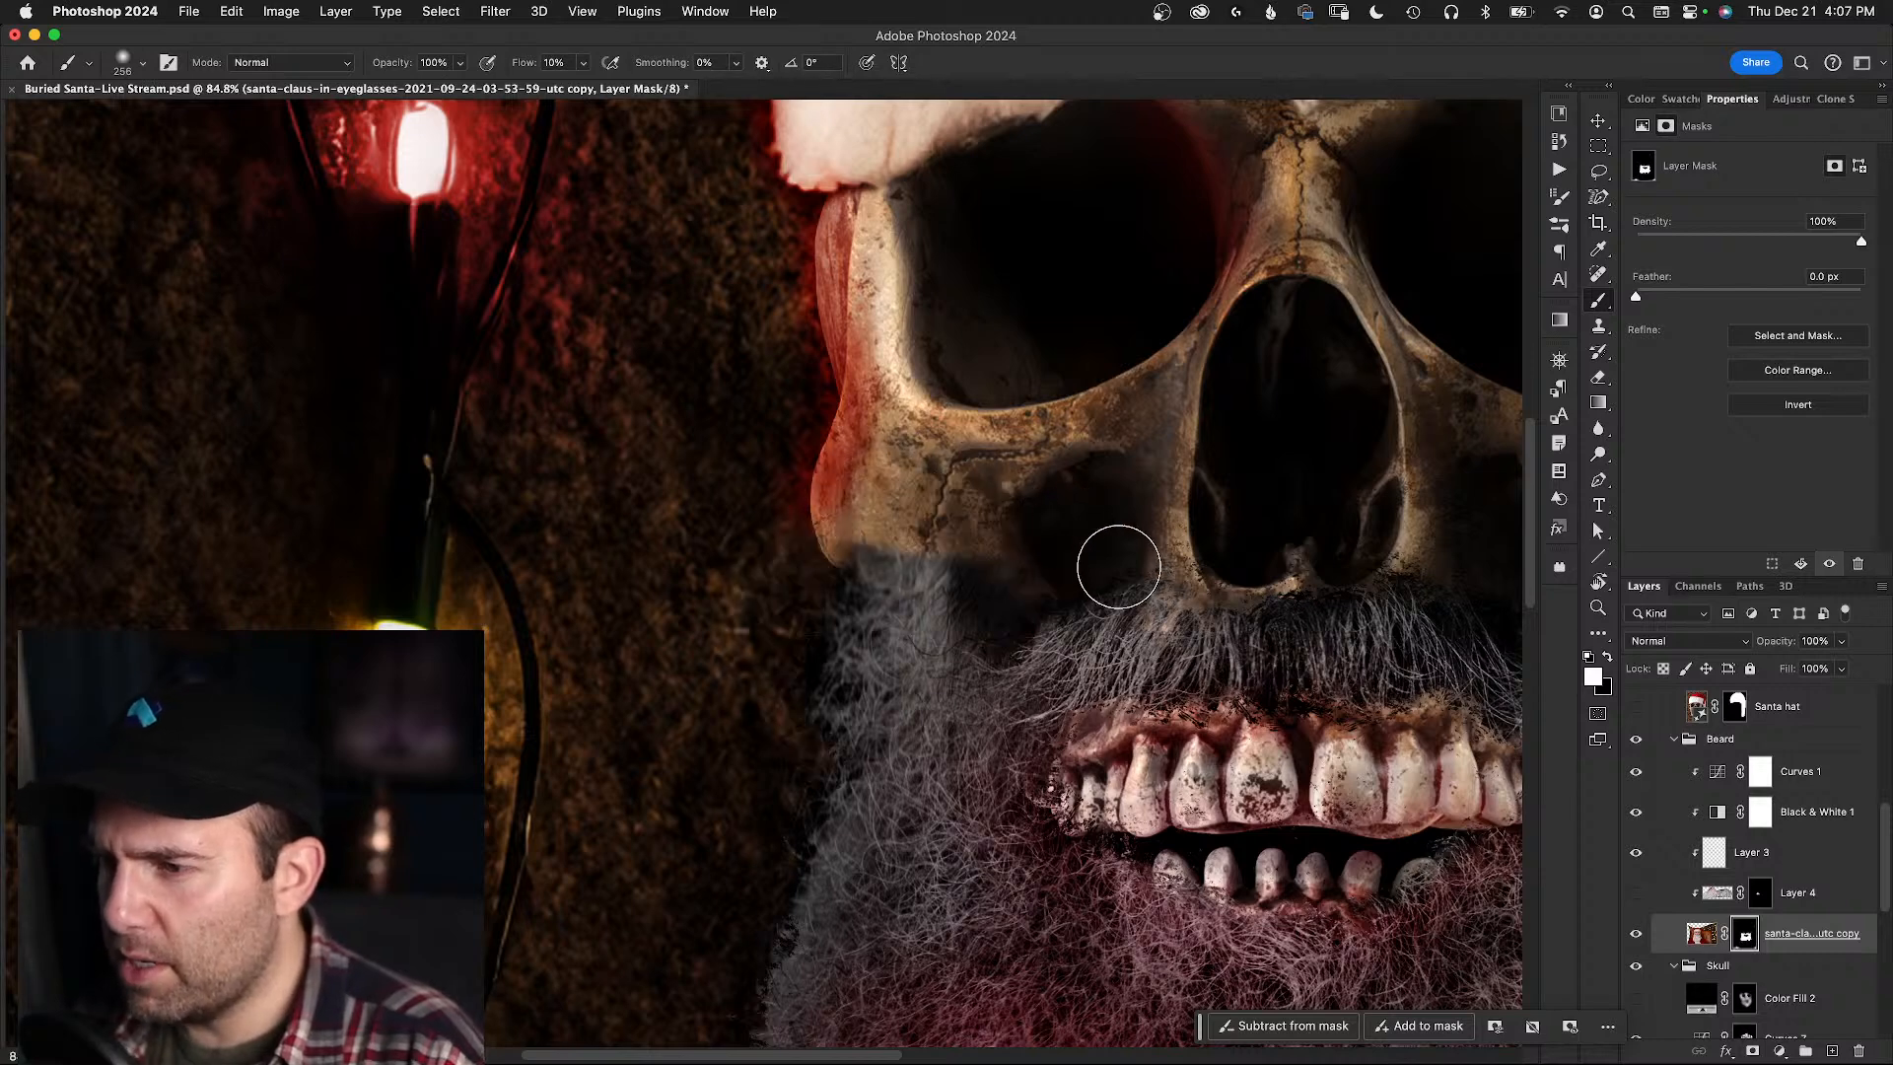
click(1634, 893)
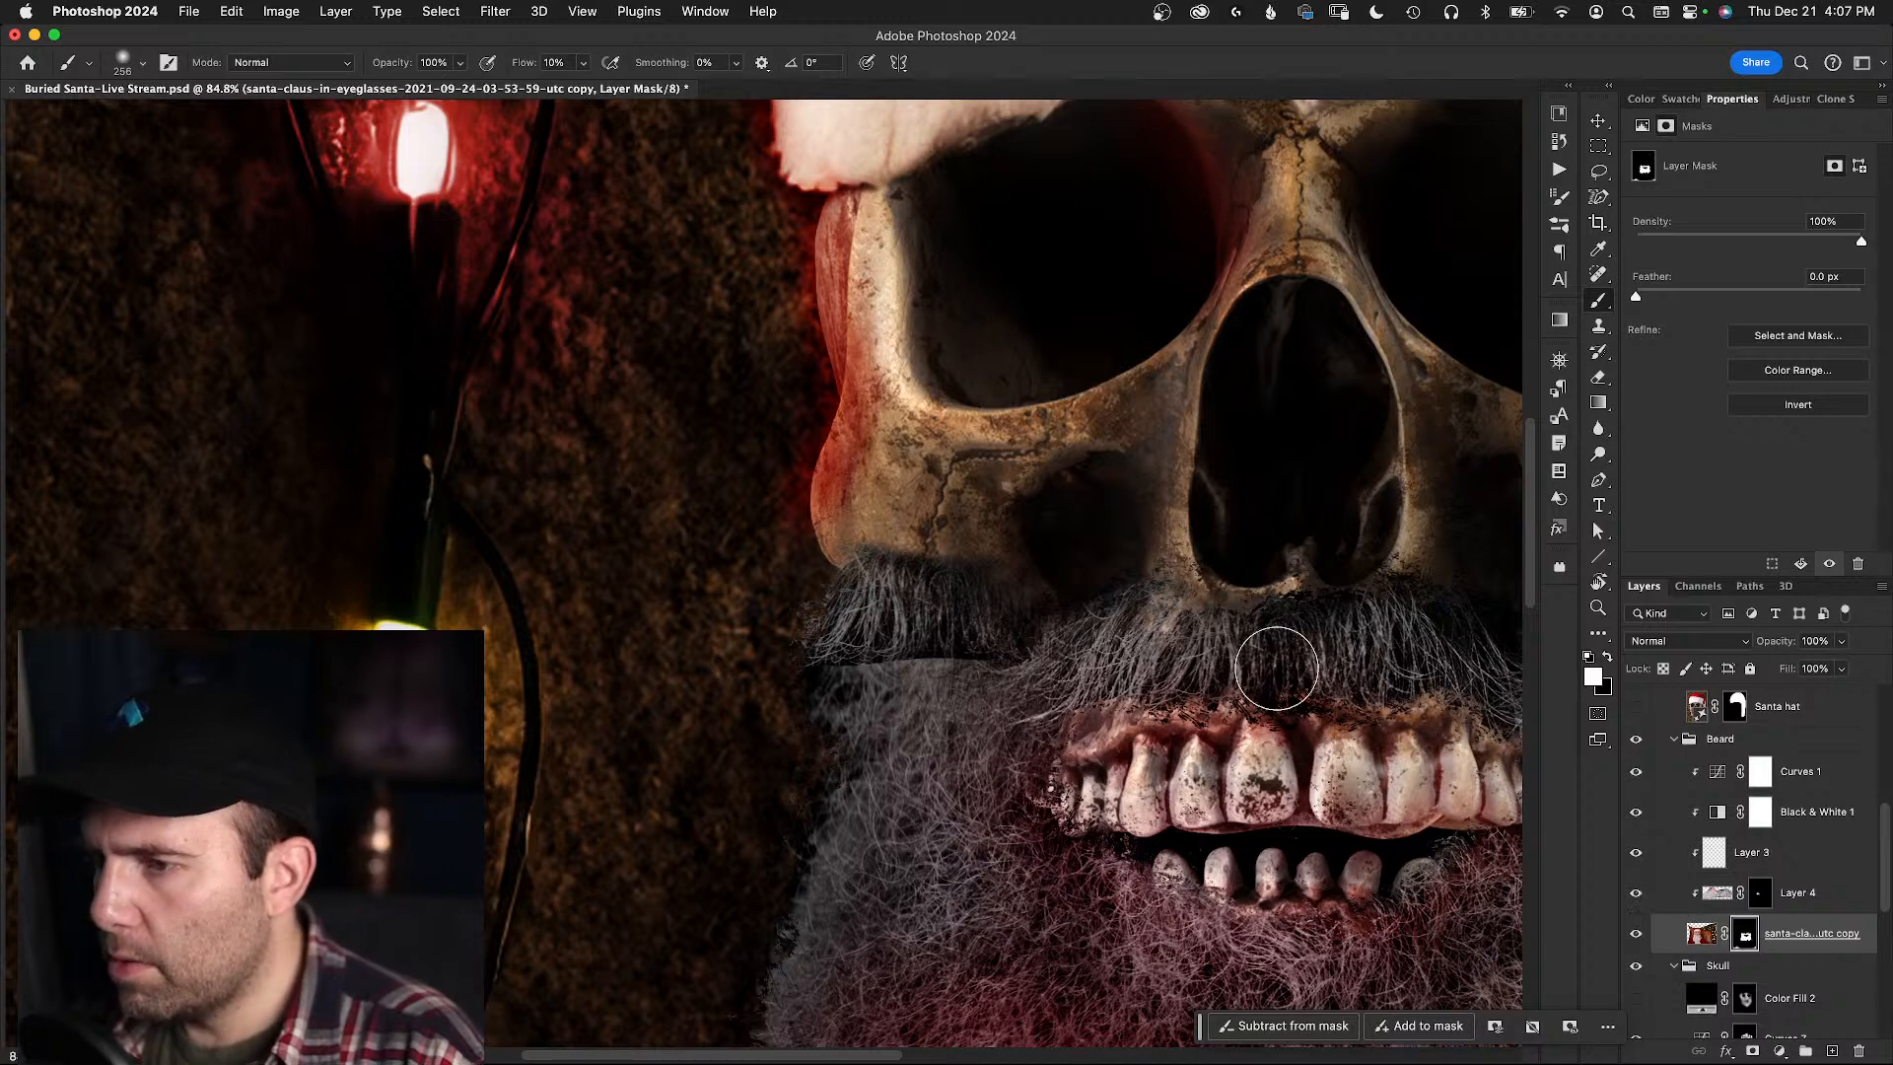
- Paint white on the beard photo's mask to extend the beard softly over the lower edge of the red-lit cheekbone
mouse_move(878, 541)
mouse_down()
mouse_move(933, 579)
mouse_move(943, 546)
mouse_move(891, 515)
mouse_move(1006, 581)
mouse_move(896, 537)
mouse_move(924, 613)
mouse_move(841, 559)
mouse_move(932, 583)
mouse_move(867, 566)
mouse_up()
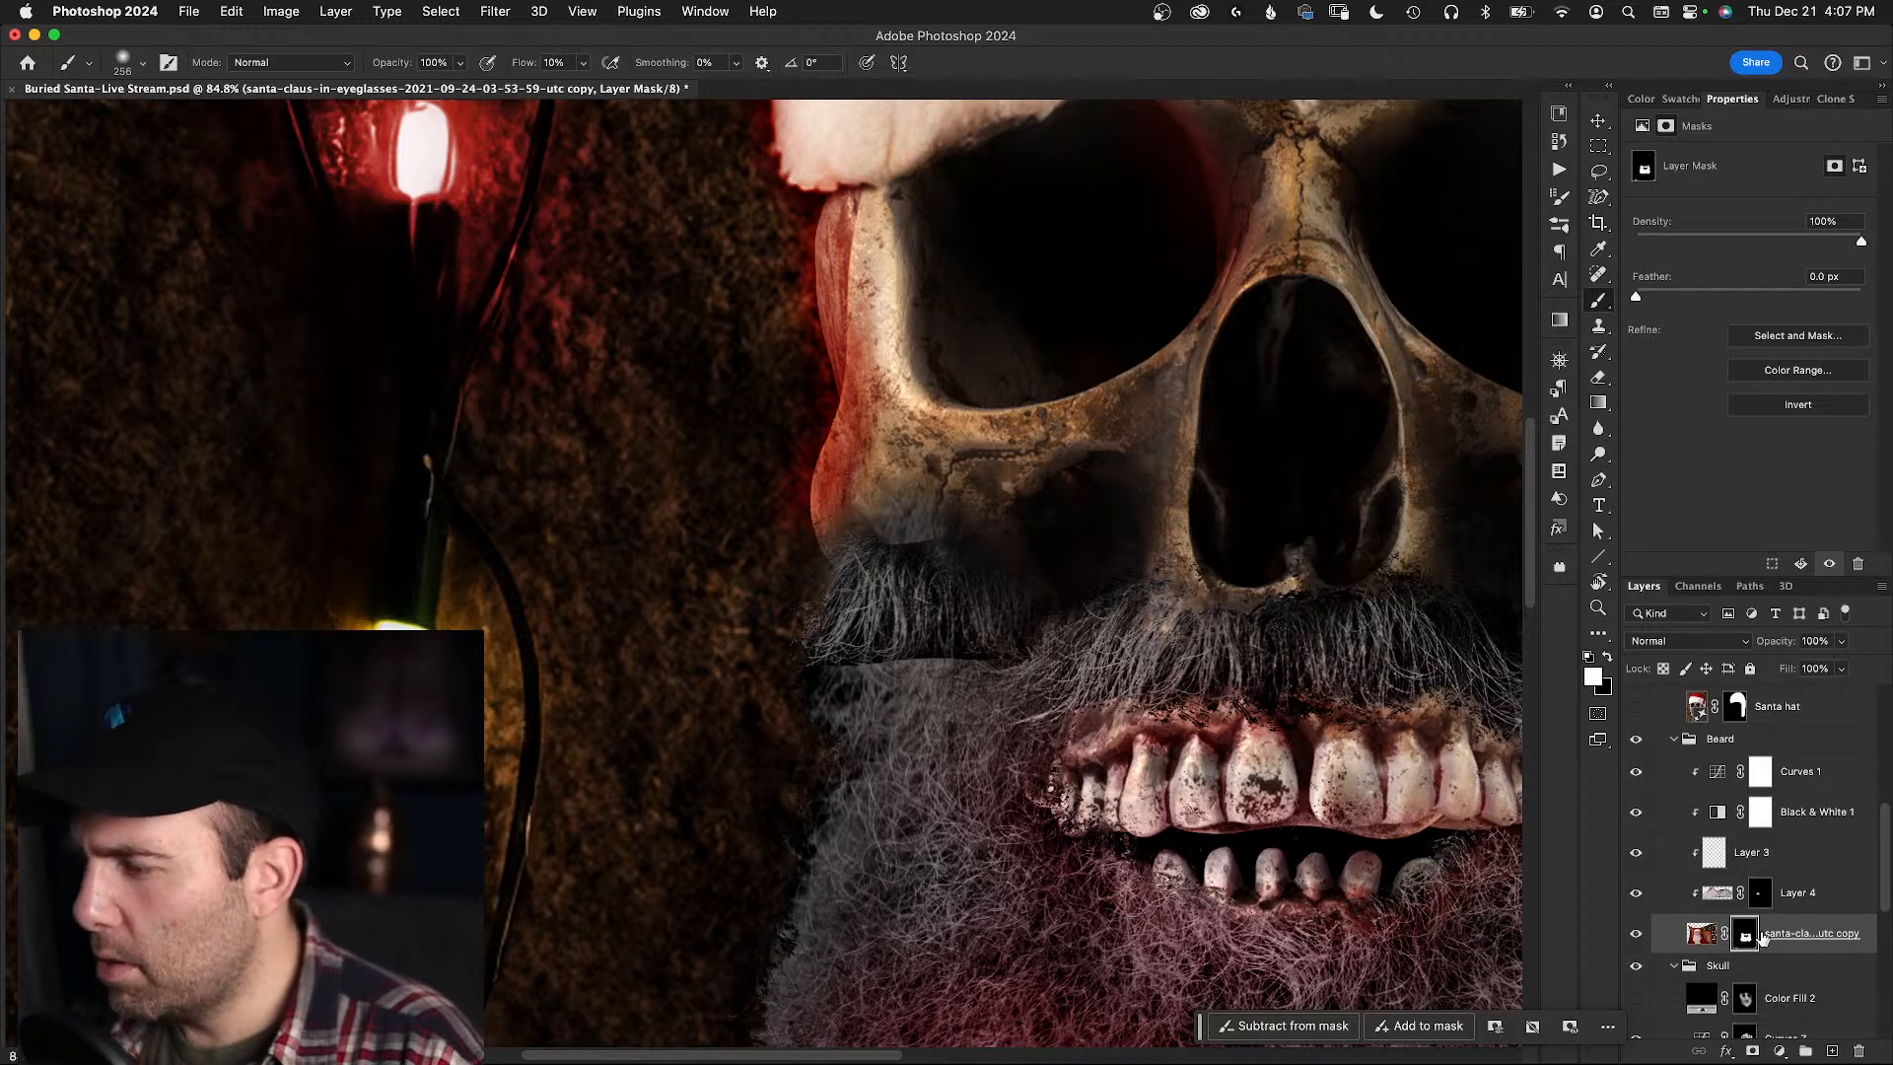
key(v)
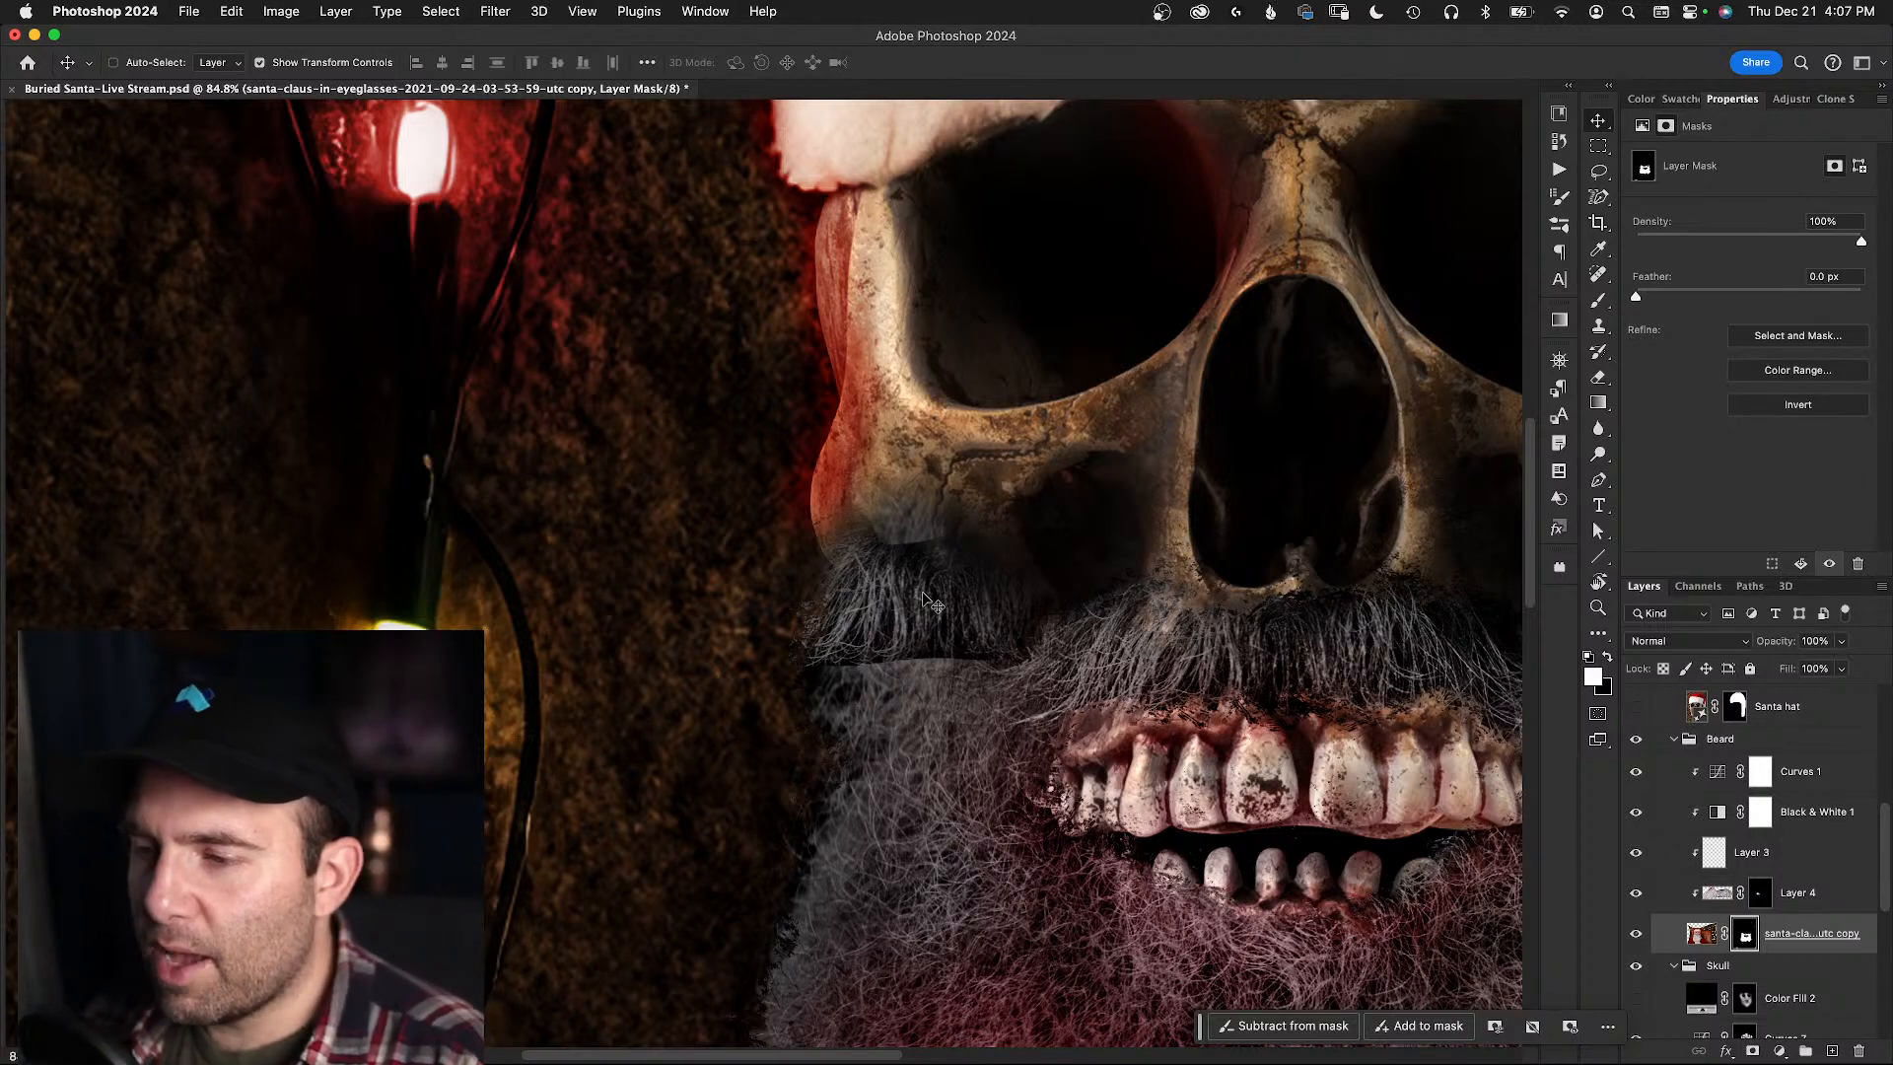
key(z)
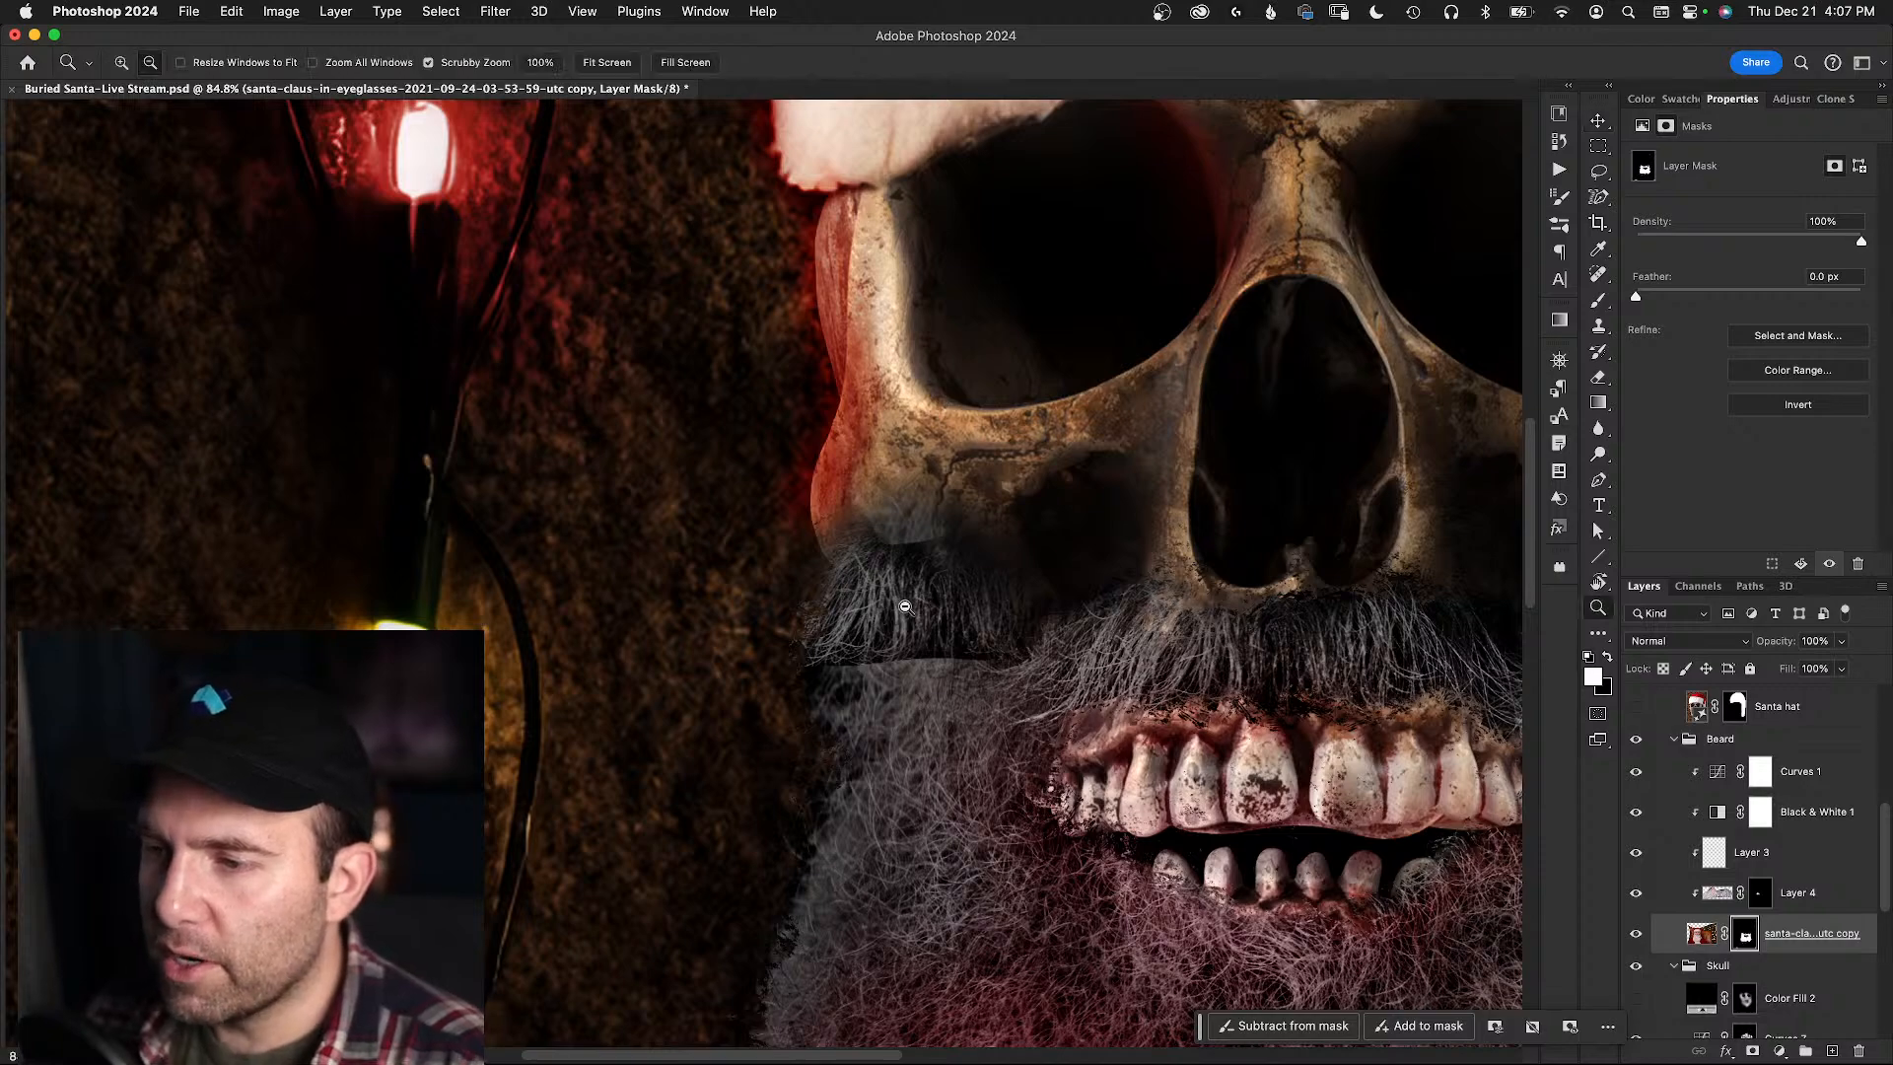
alt+click(903, 620)
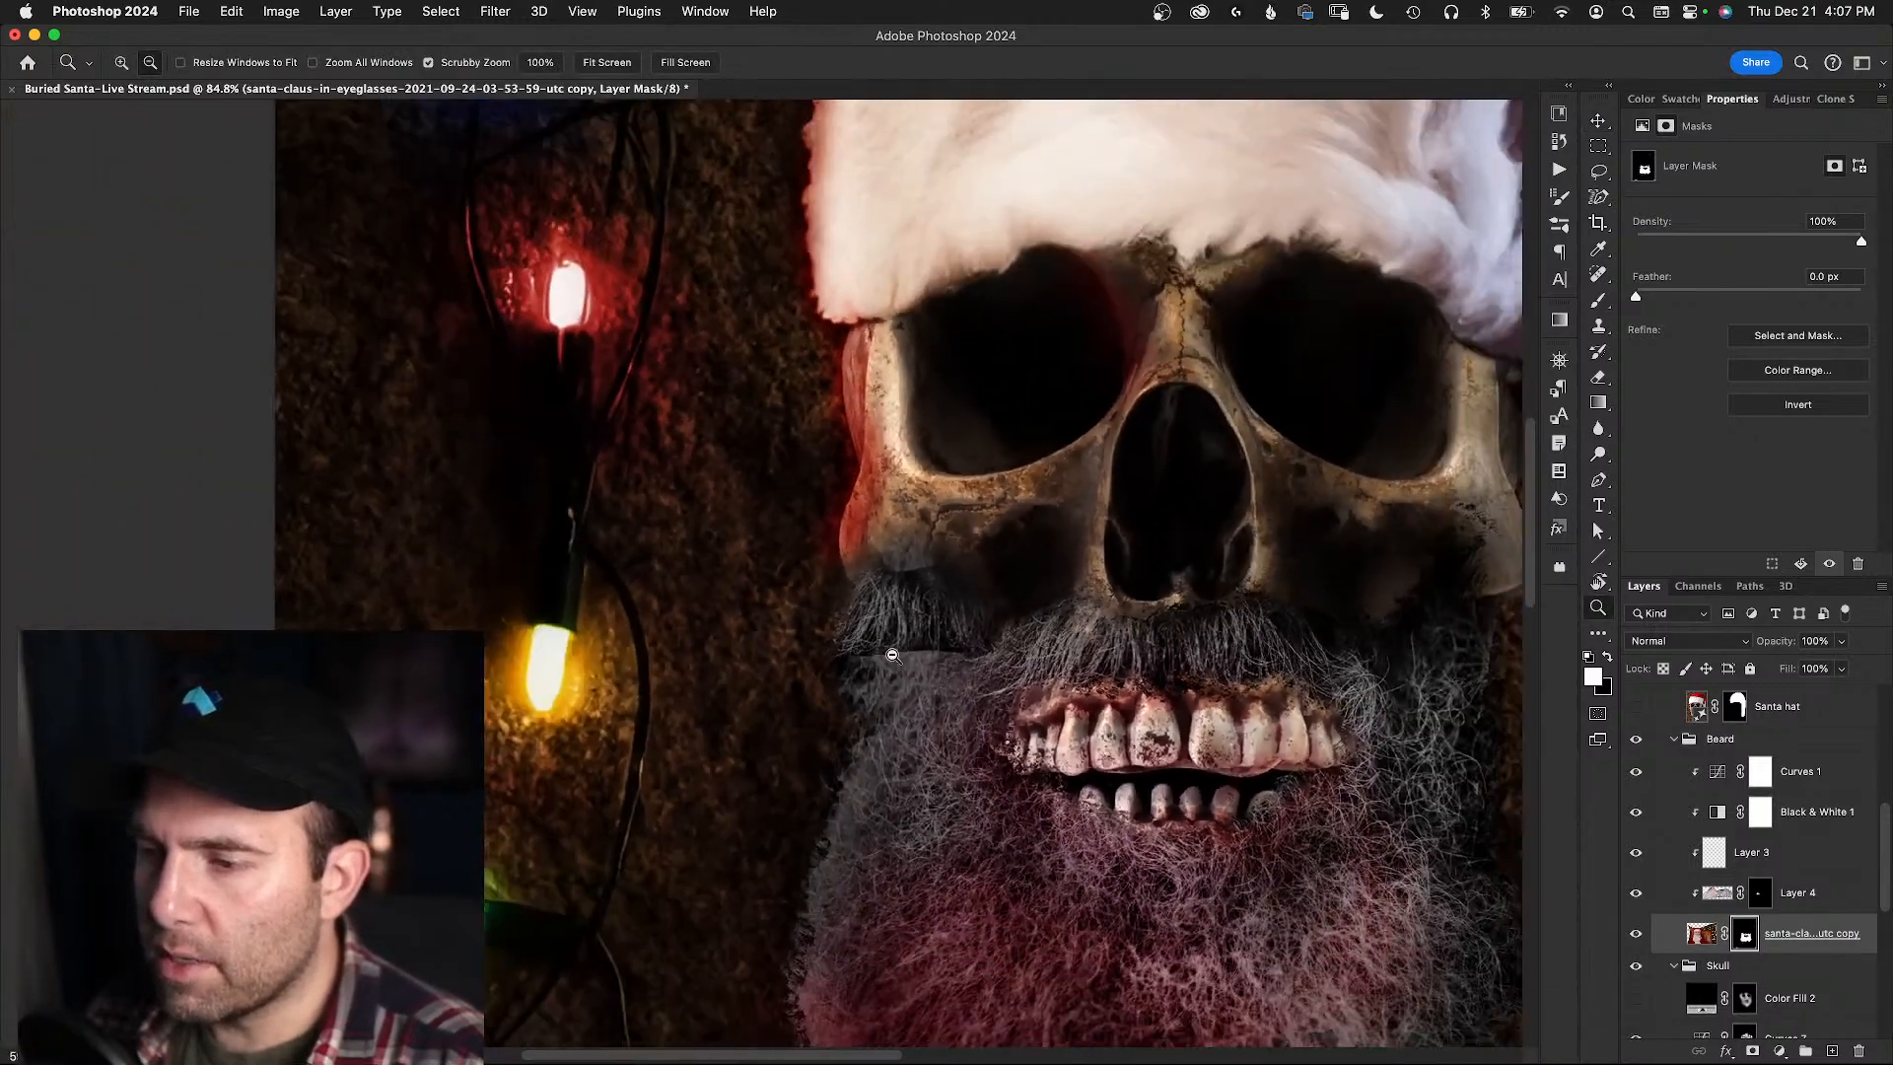
alt+click(892, 655)
mouse_move(914, 637)
mouse_down()
mouse_move(876, 655)
mouse_move(903, 668)
mouse_up()
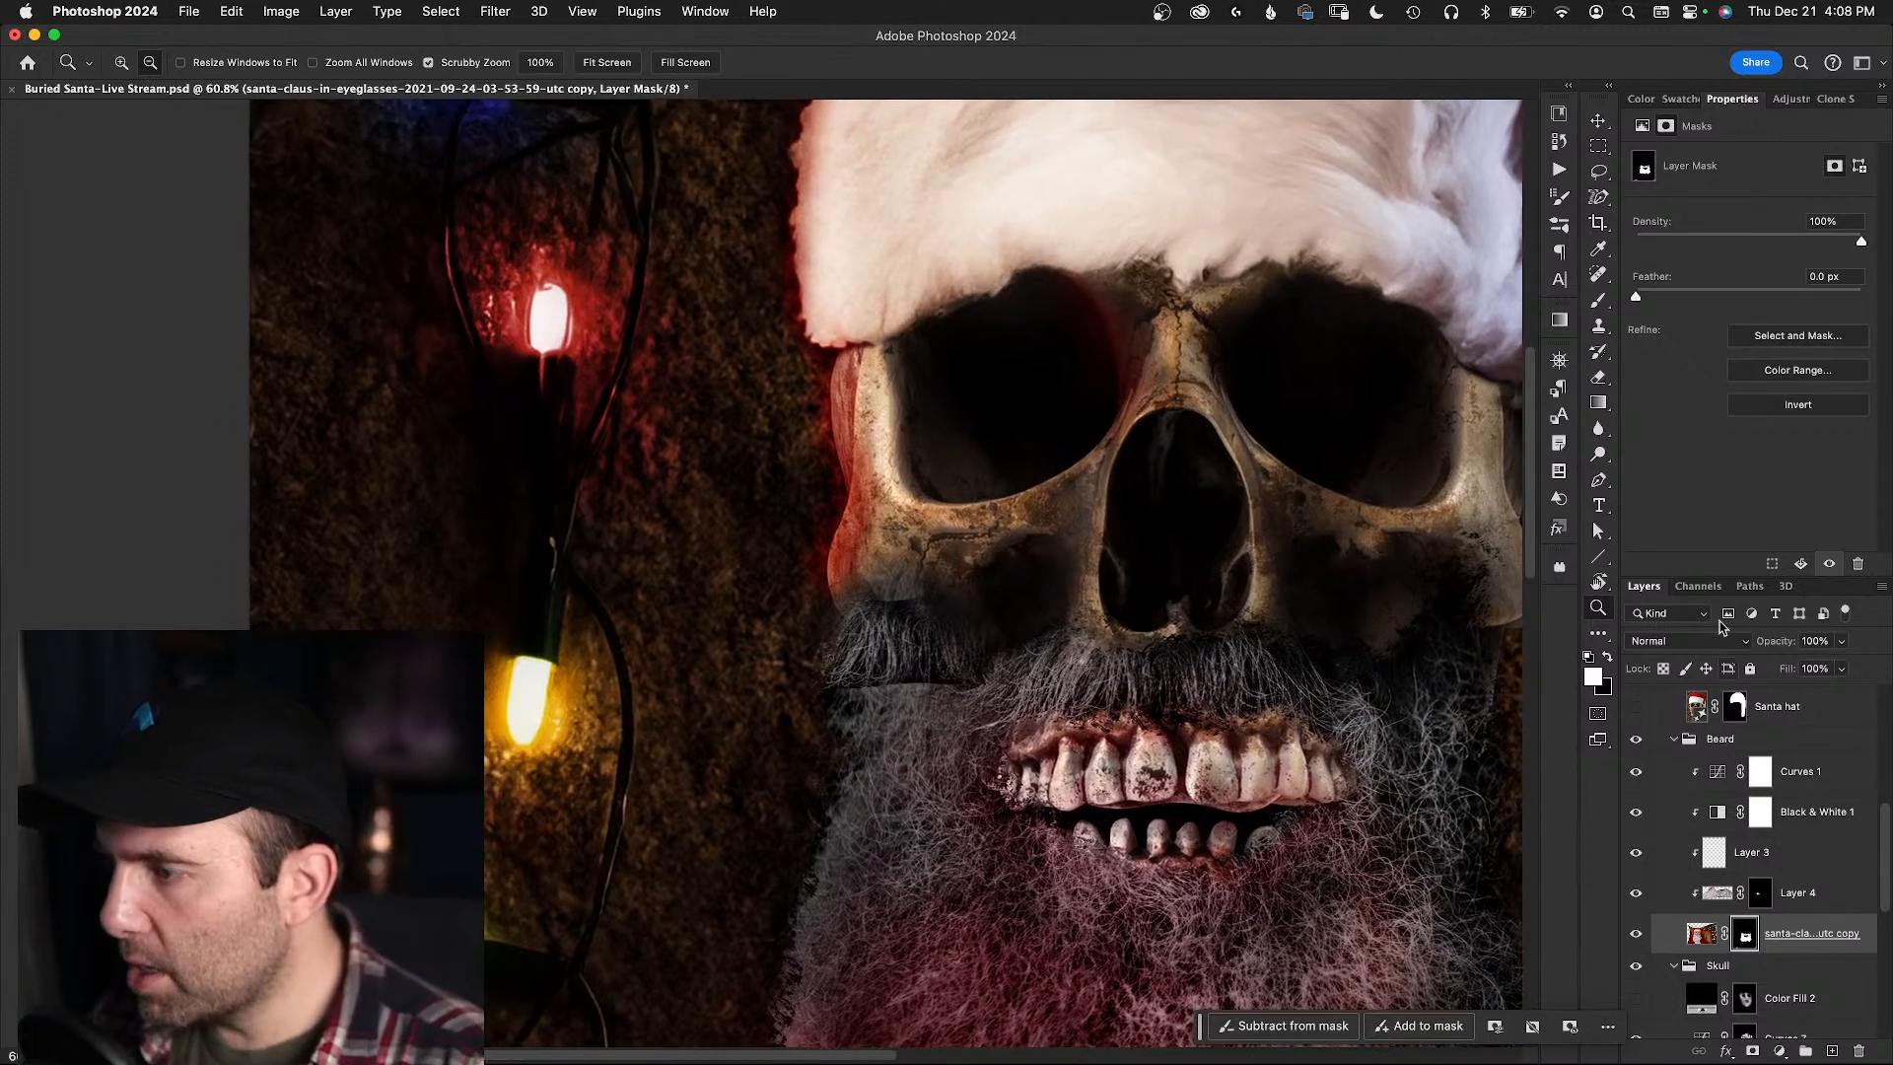
- Set the copied moustache layer's blend mode to Lighten and compare the blend with the layer hidden and shown
click(1745, 641)
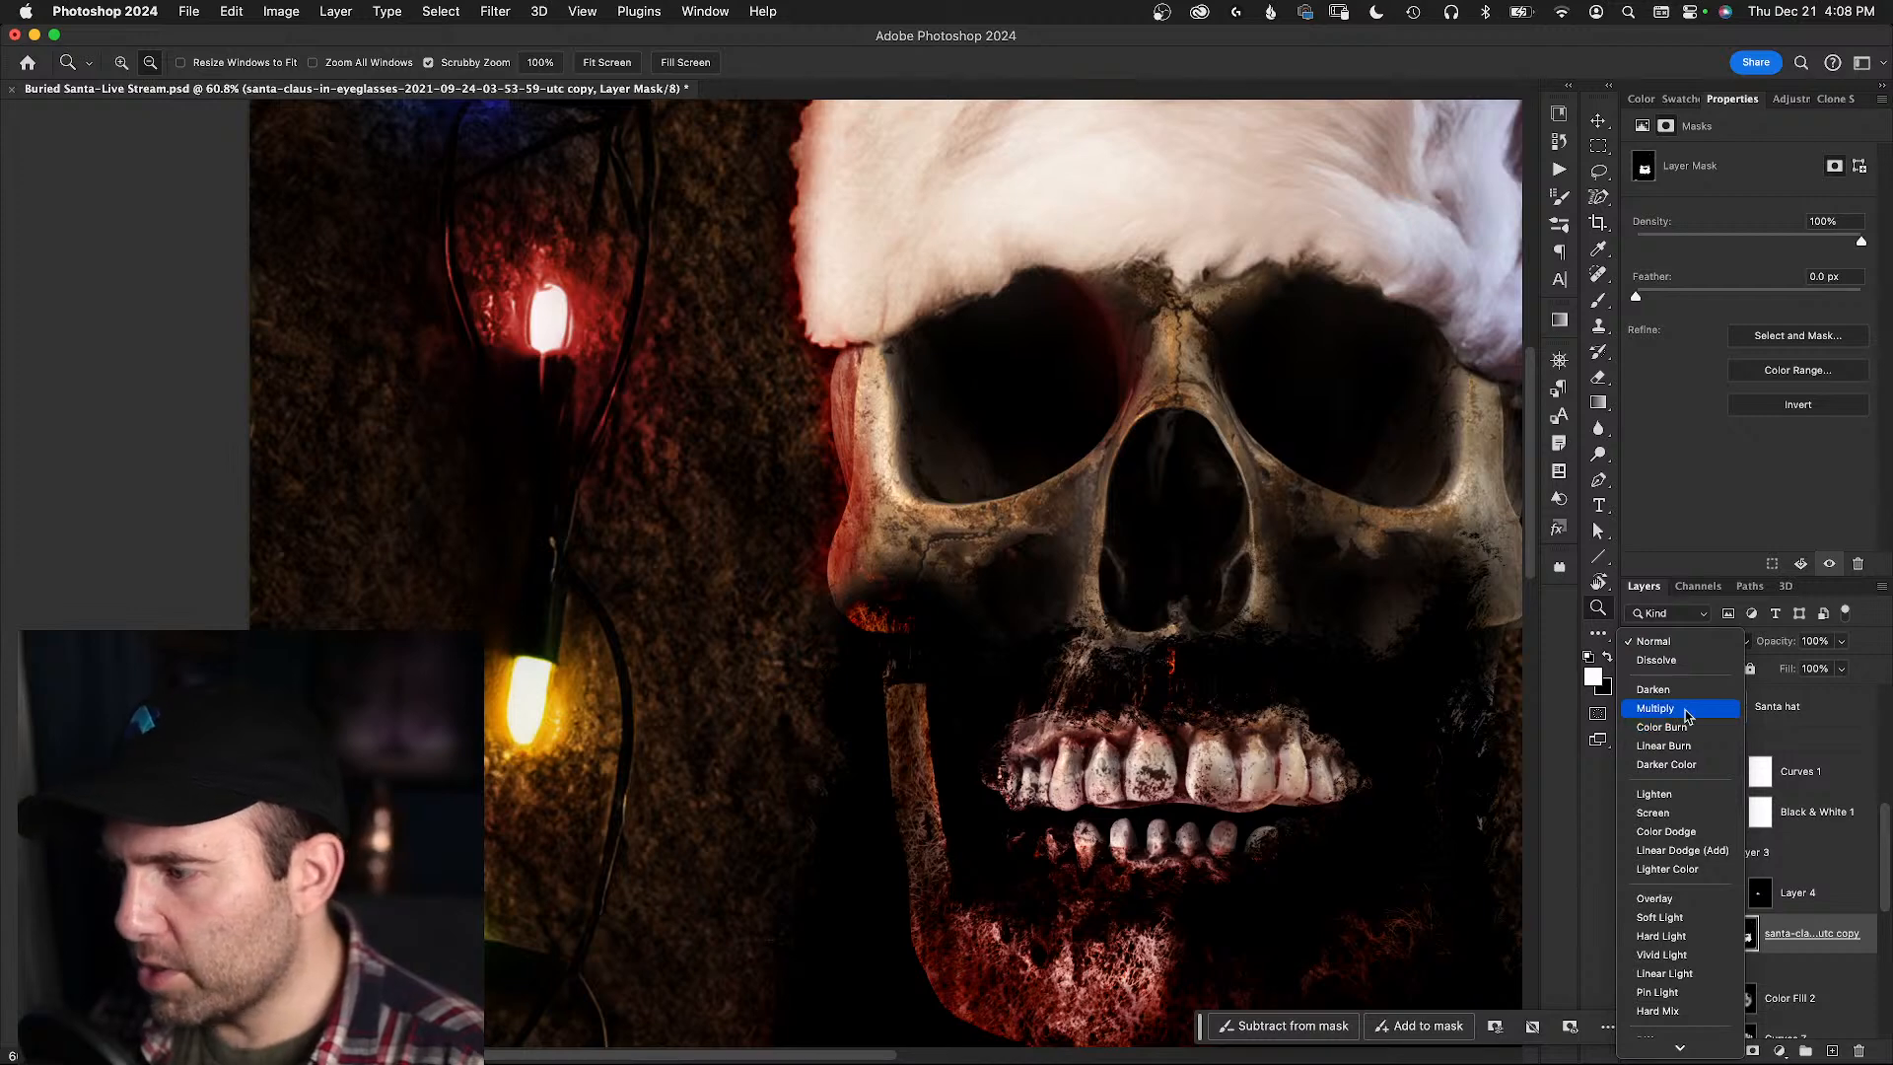
key(Escape)
click(1731, 892)
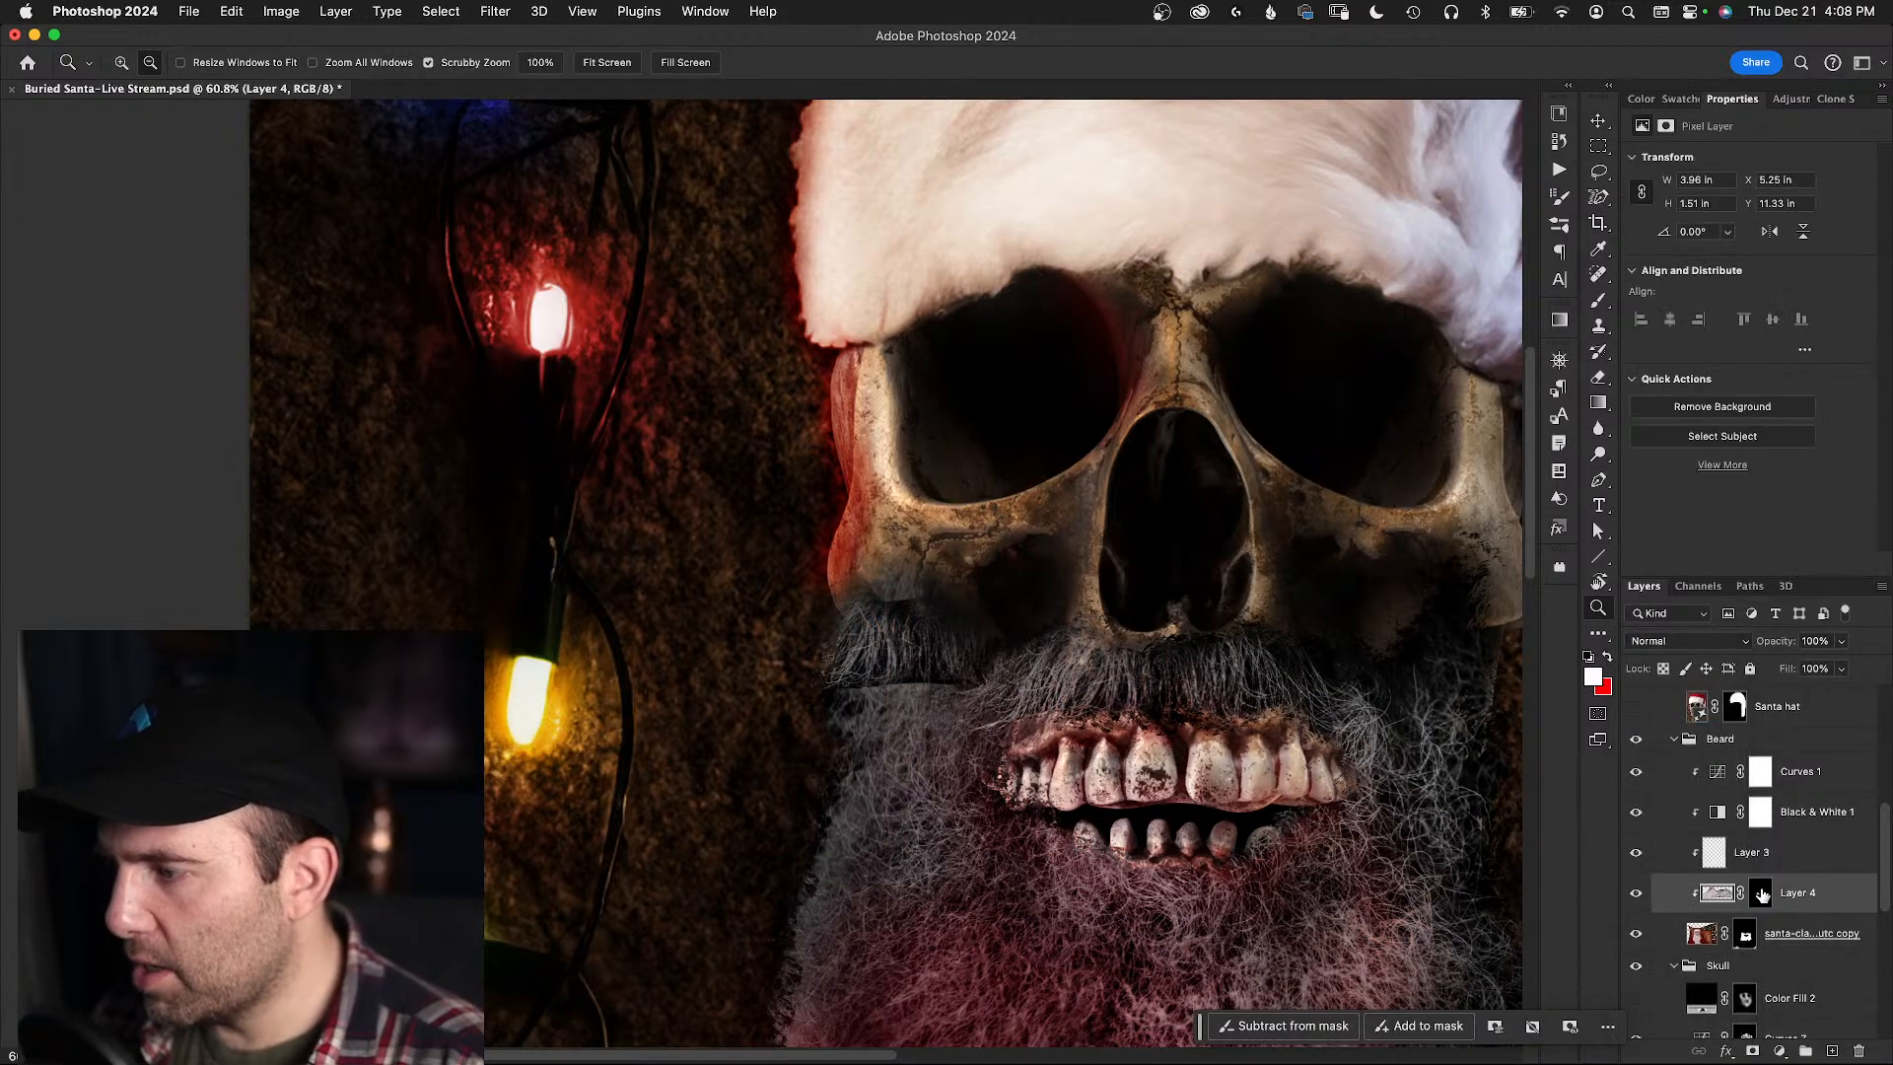
click(1688, 643)
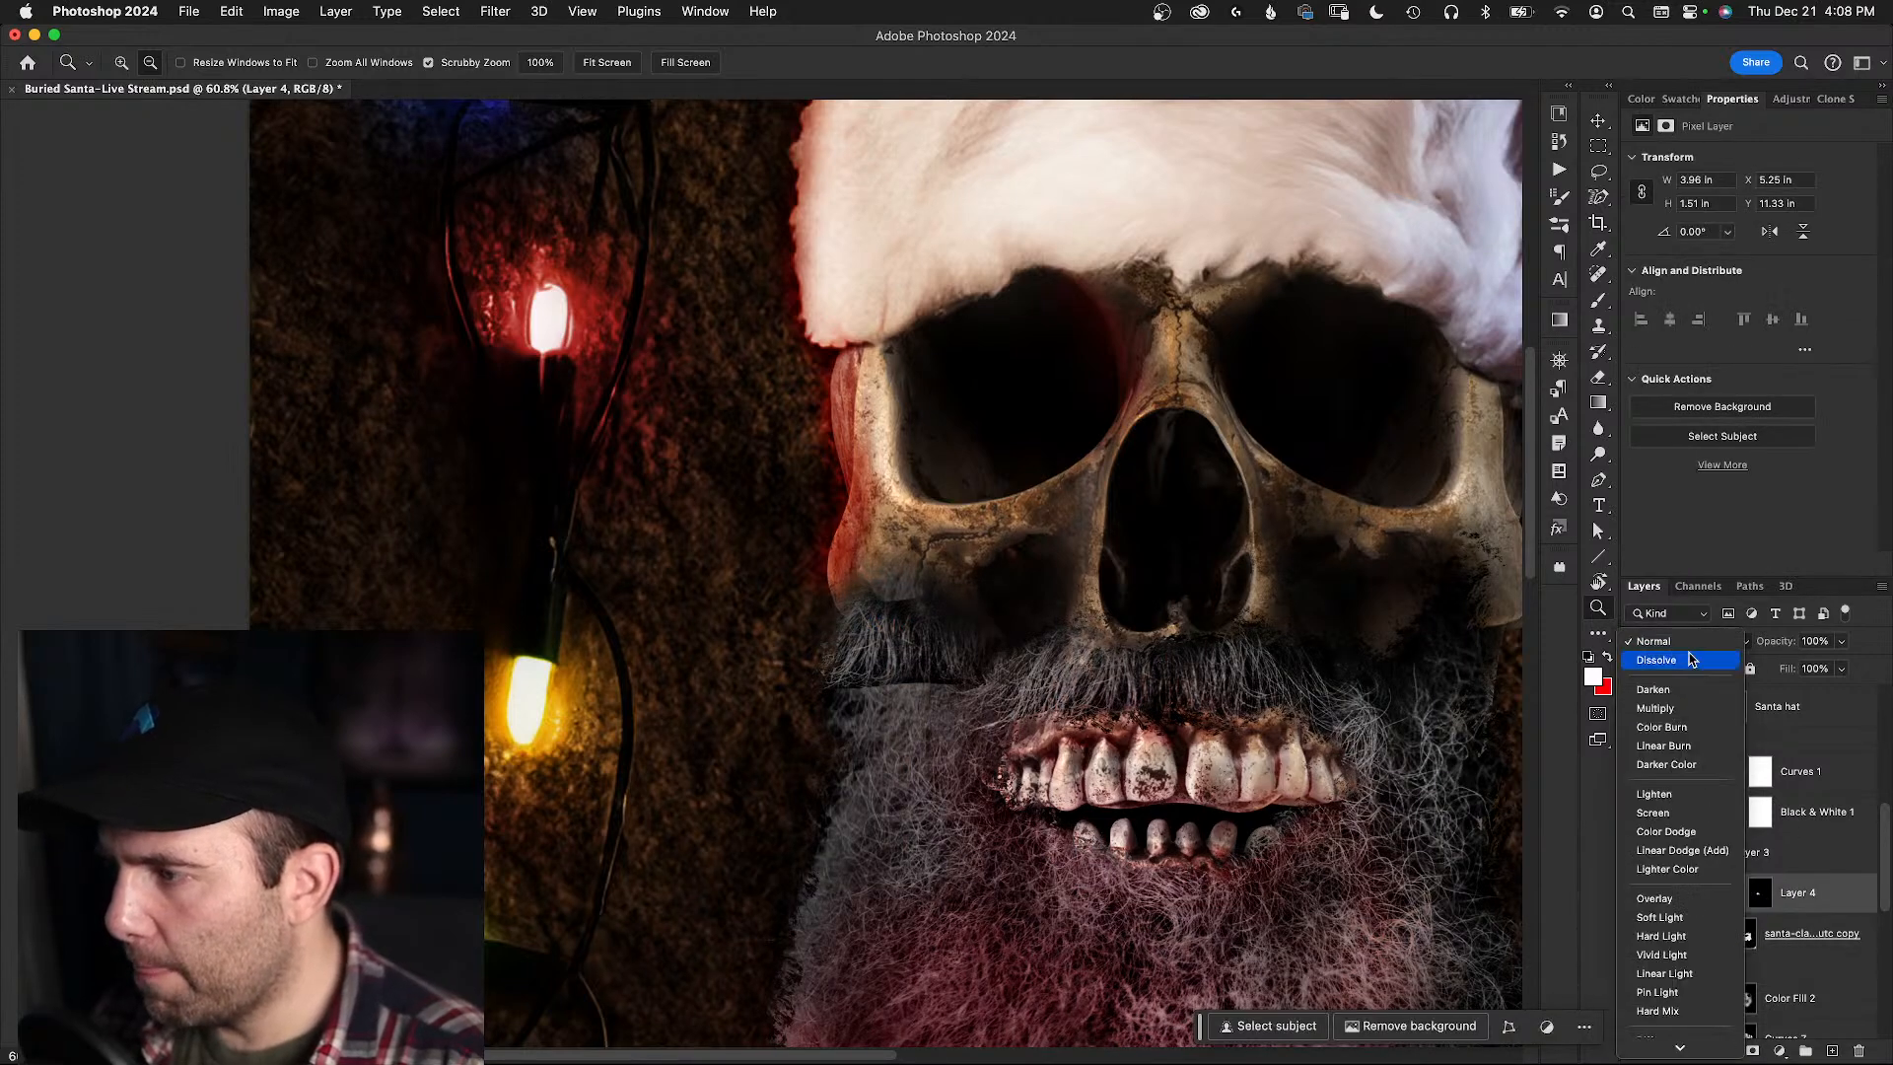
click(1644, 794)
scroll(946, 646, up, 5)
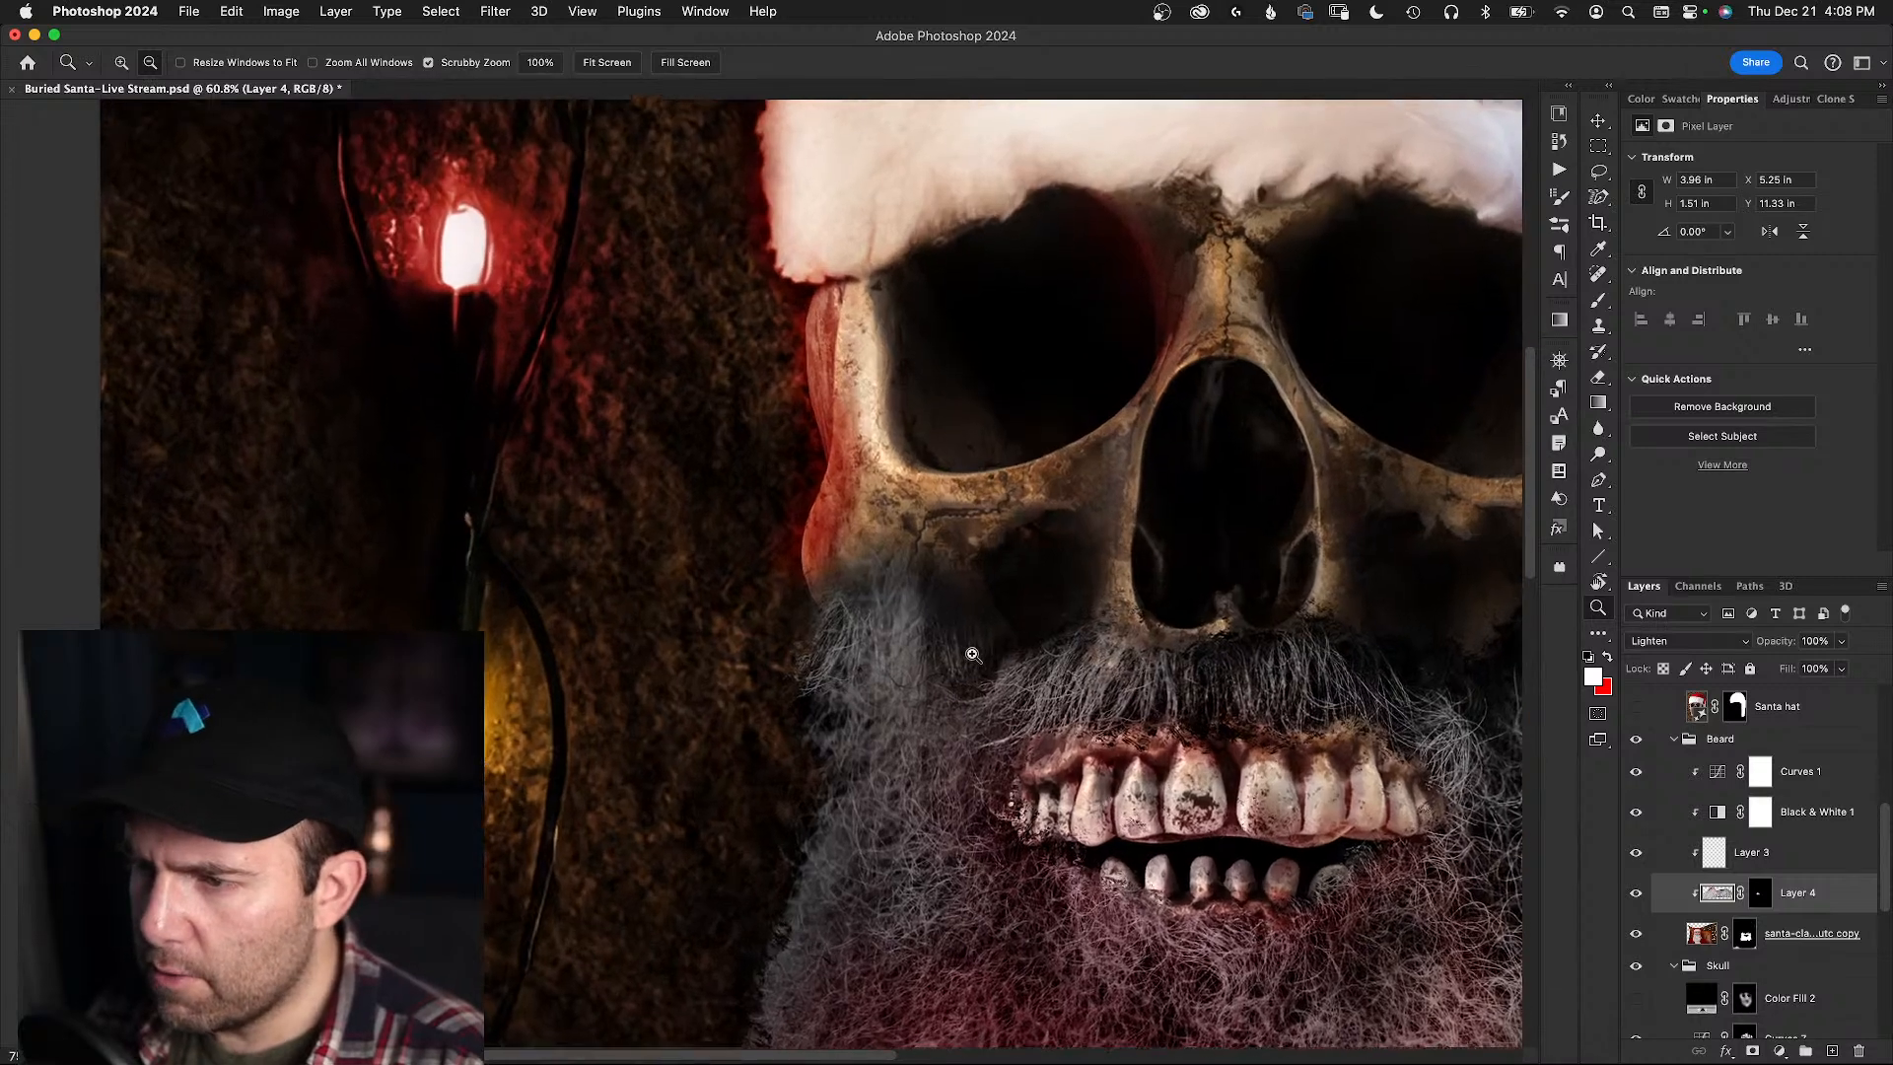
click(1638, 894)
click(1636, 894)
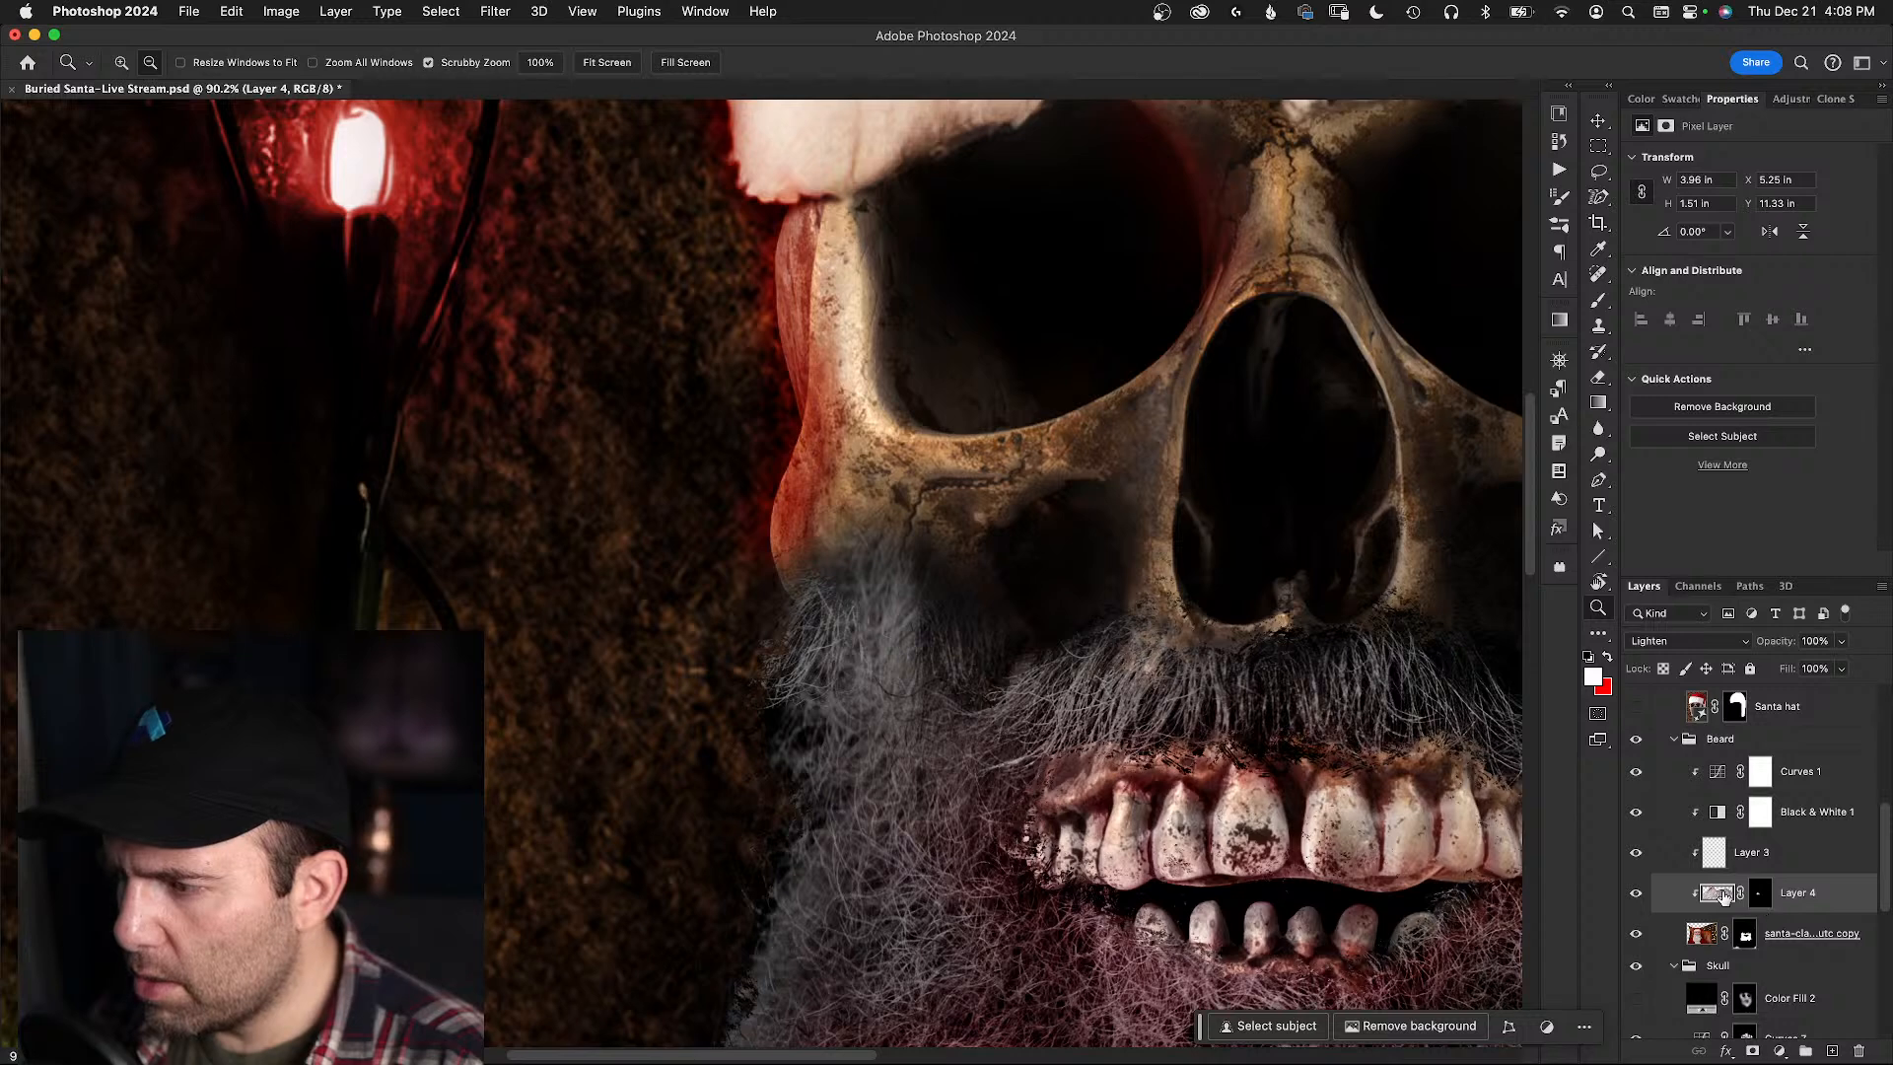
- Raise the copied moustache hair to about Y 11.14 in and move its layer, unclipped, to the top of the Beard group
key(v)
drag(879, 625, 981, 577)
drag(1732, 890, 1748, 759)
alt+click(1712, 786)
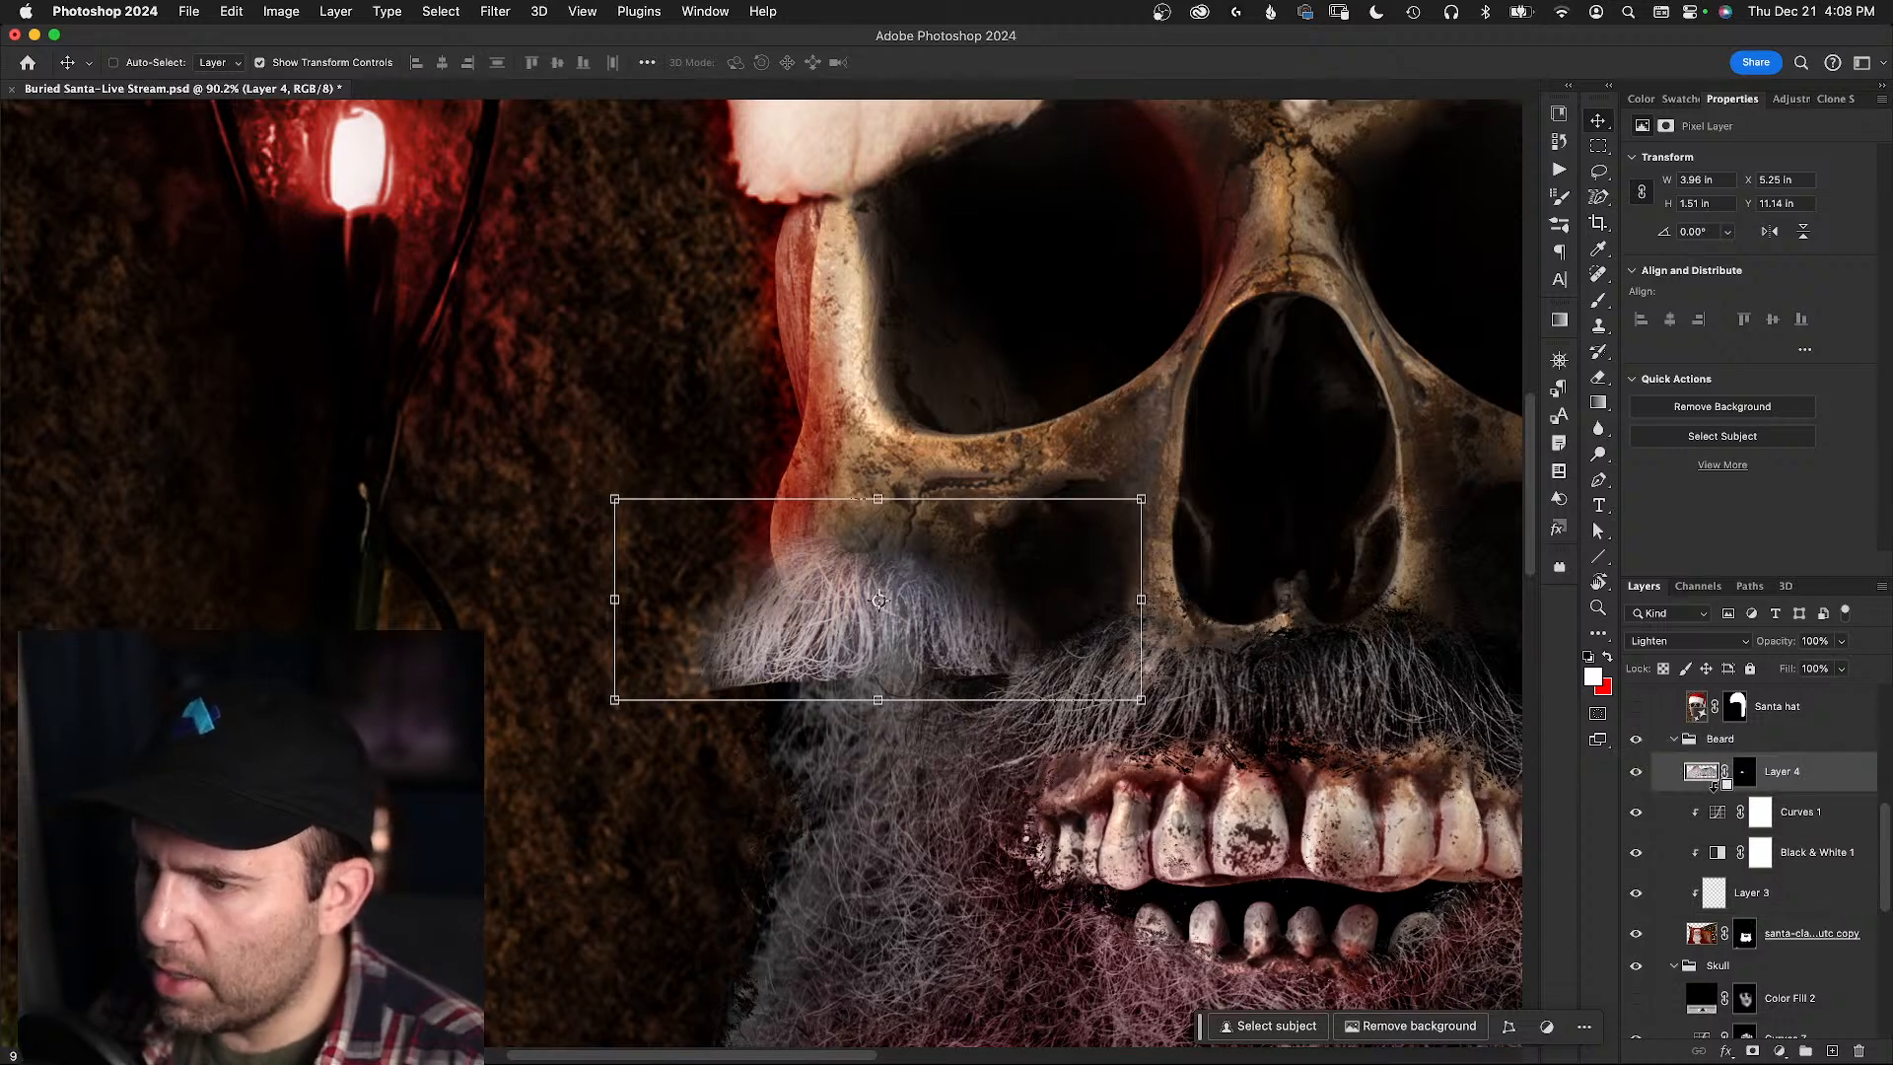
drag(1704, 779, 1703, 765)
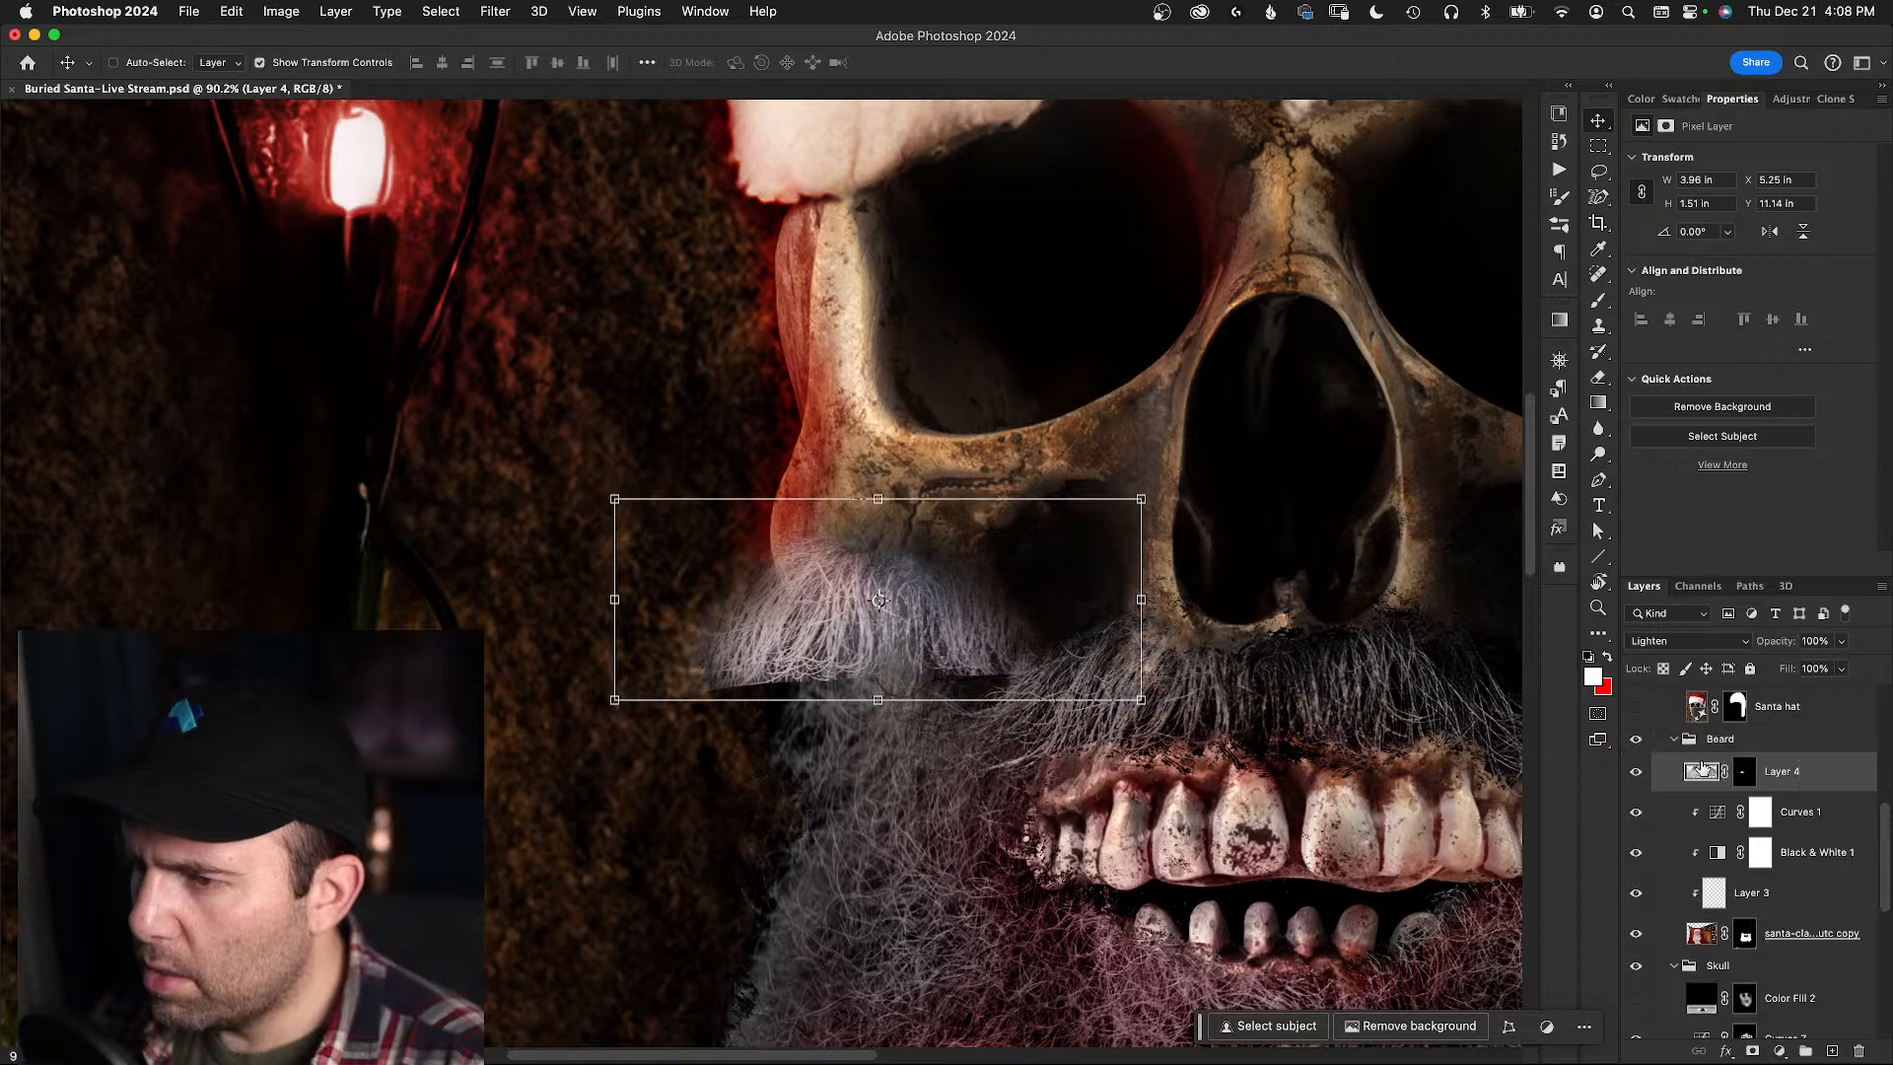
- Move the copied moustache hair to about X 5.76 in, Y 11.18 in and reset its layer mask to solid white
drag(931, 636, 991, 642)
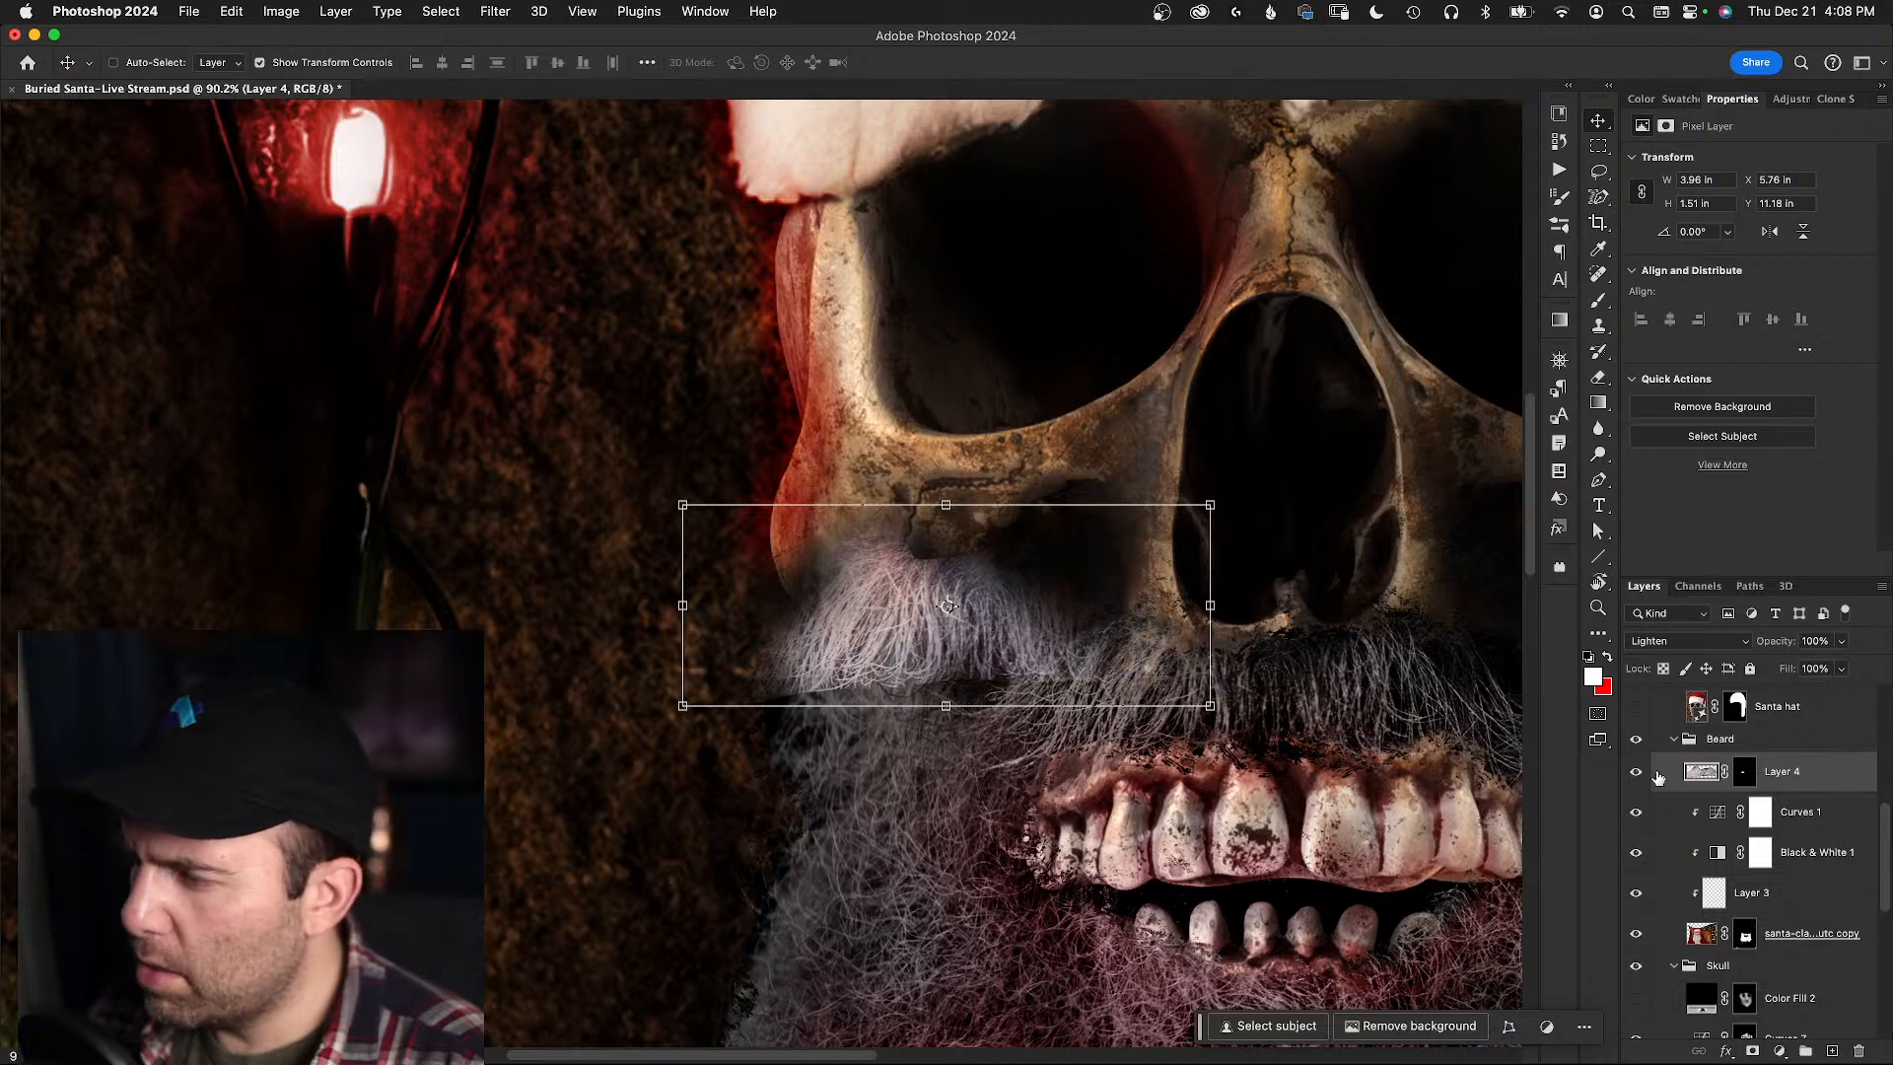
click(1744, 778)
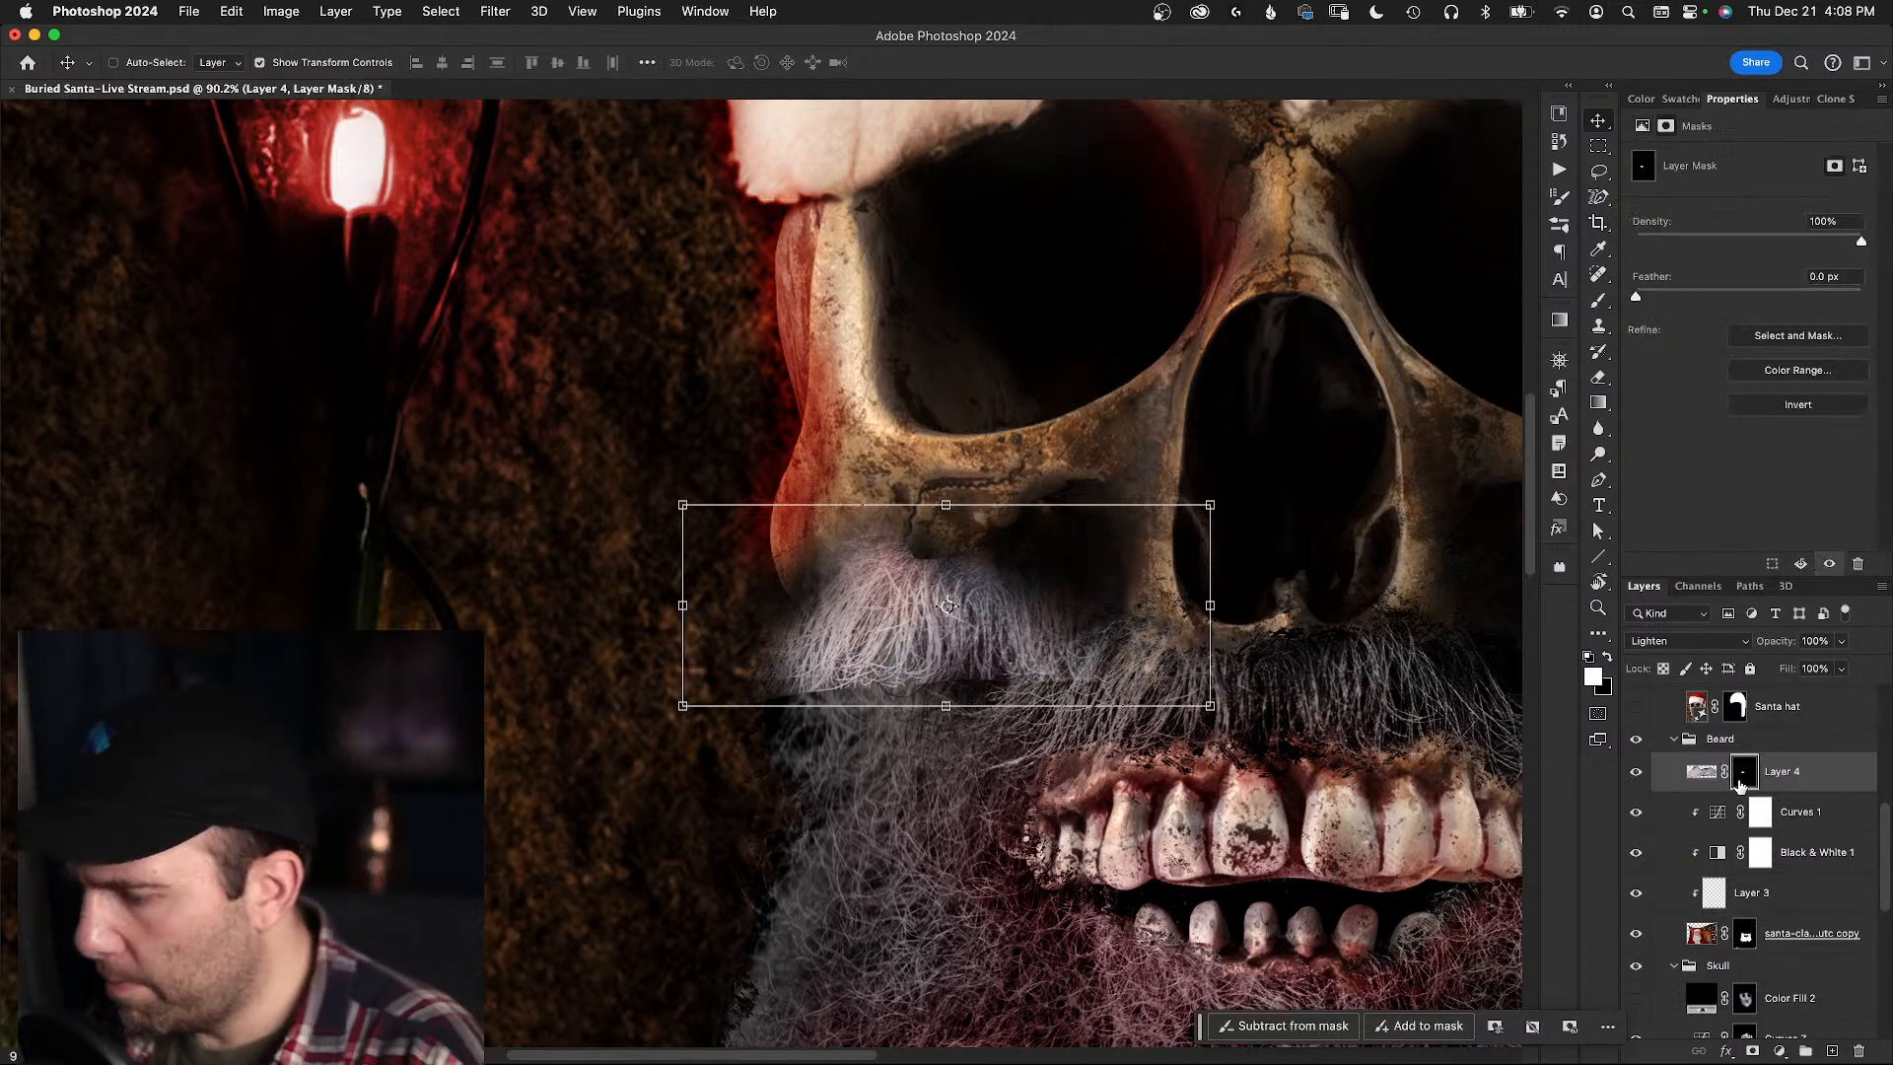
key(backslash)
key(backslash)
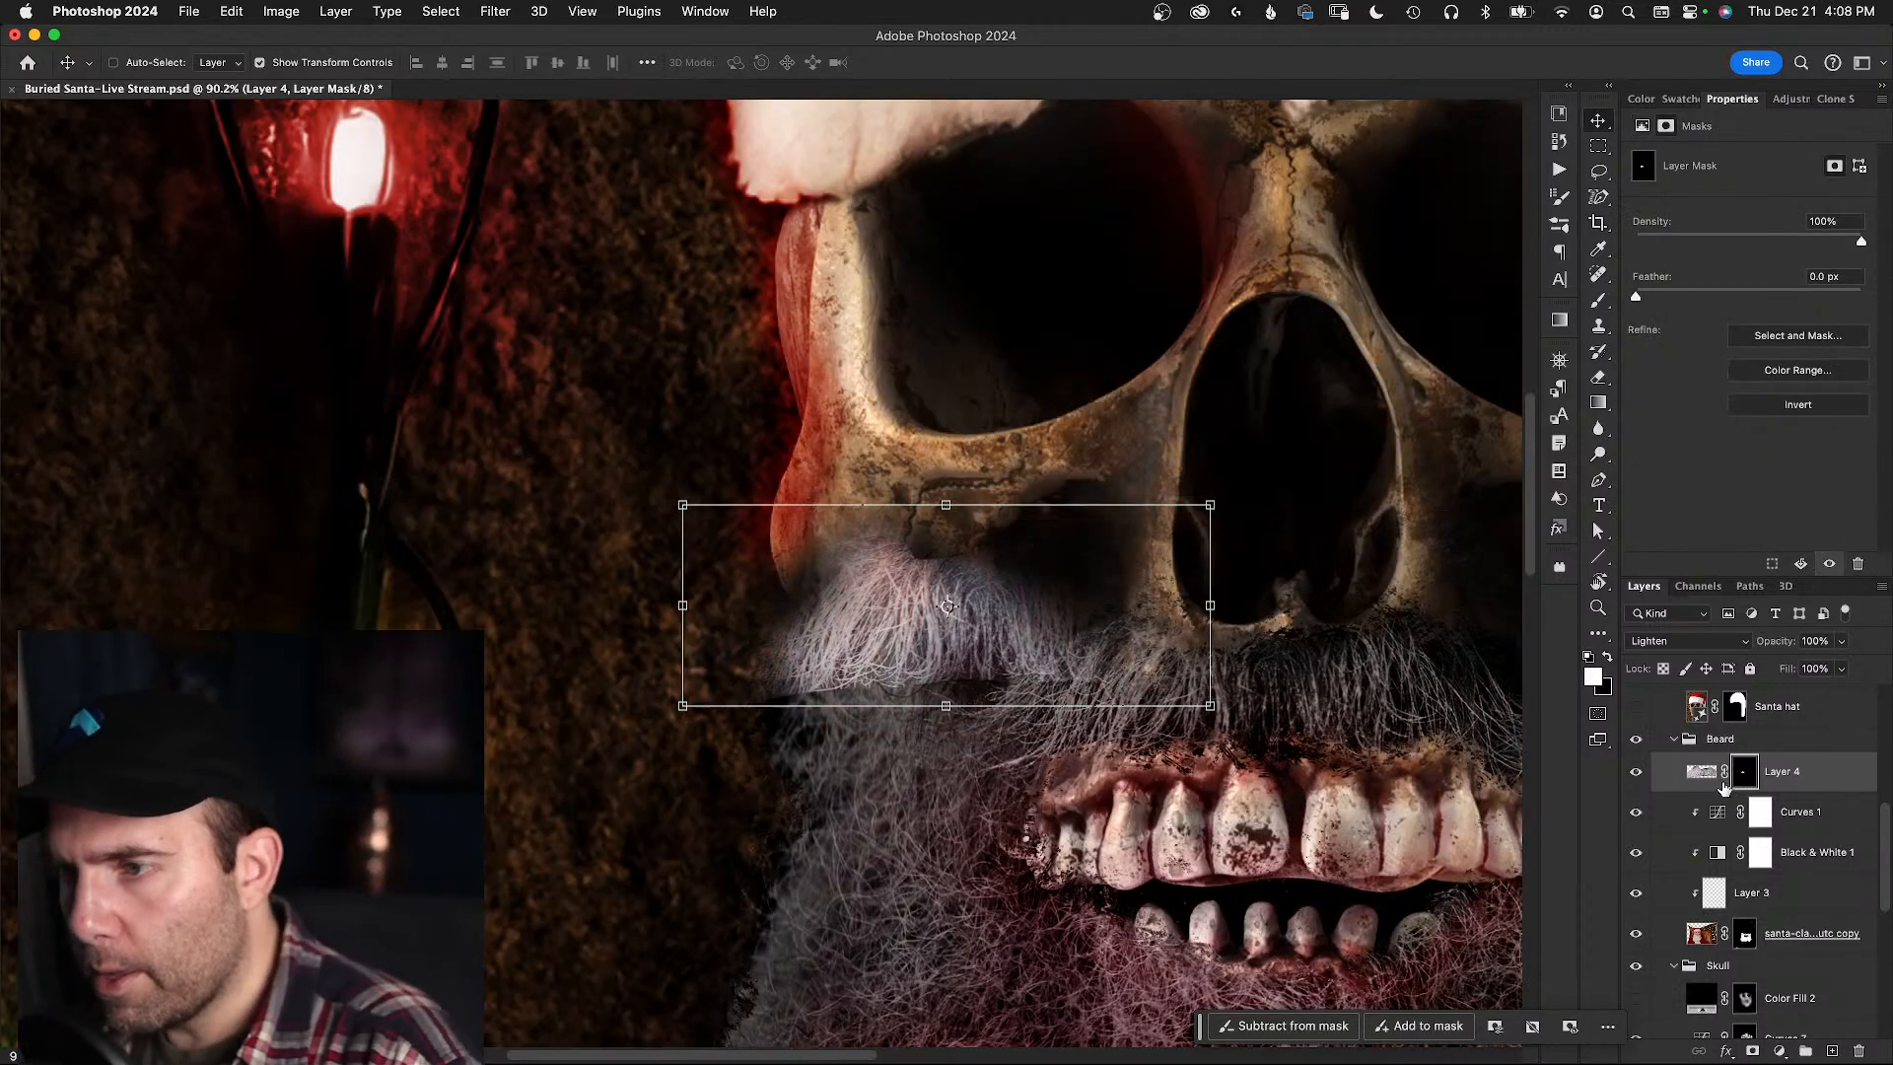
super+click(1728, 777)
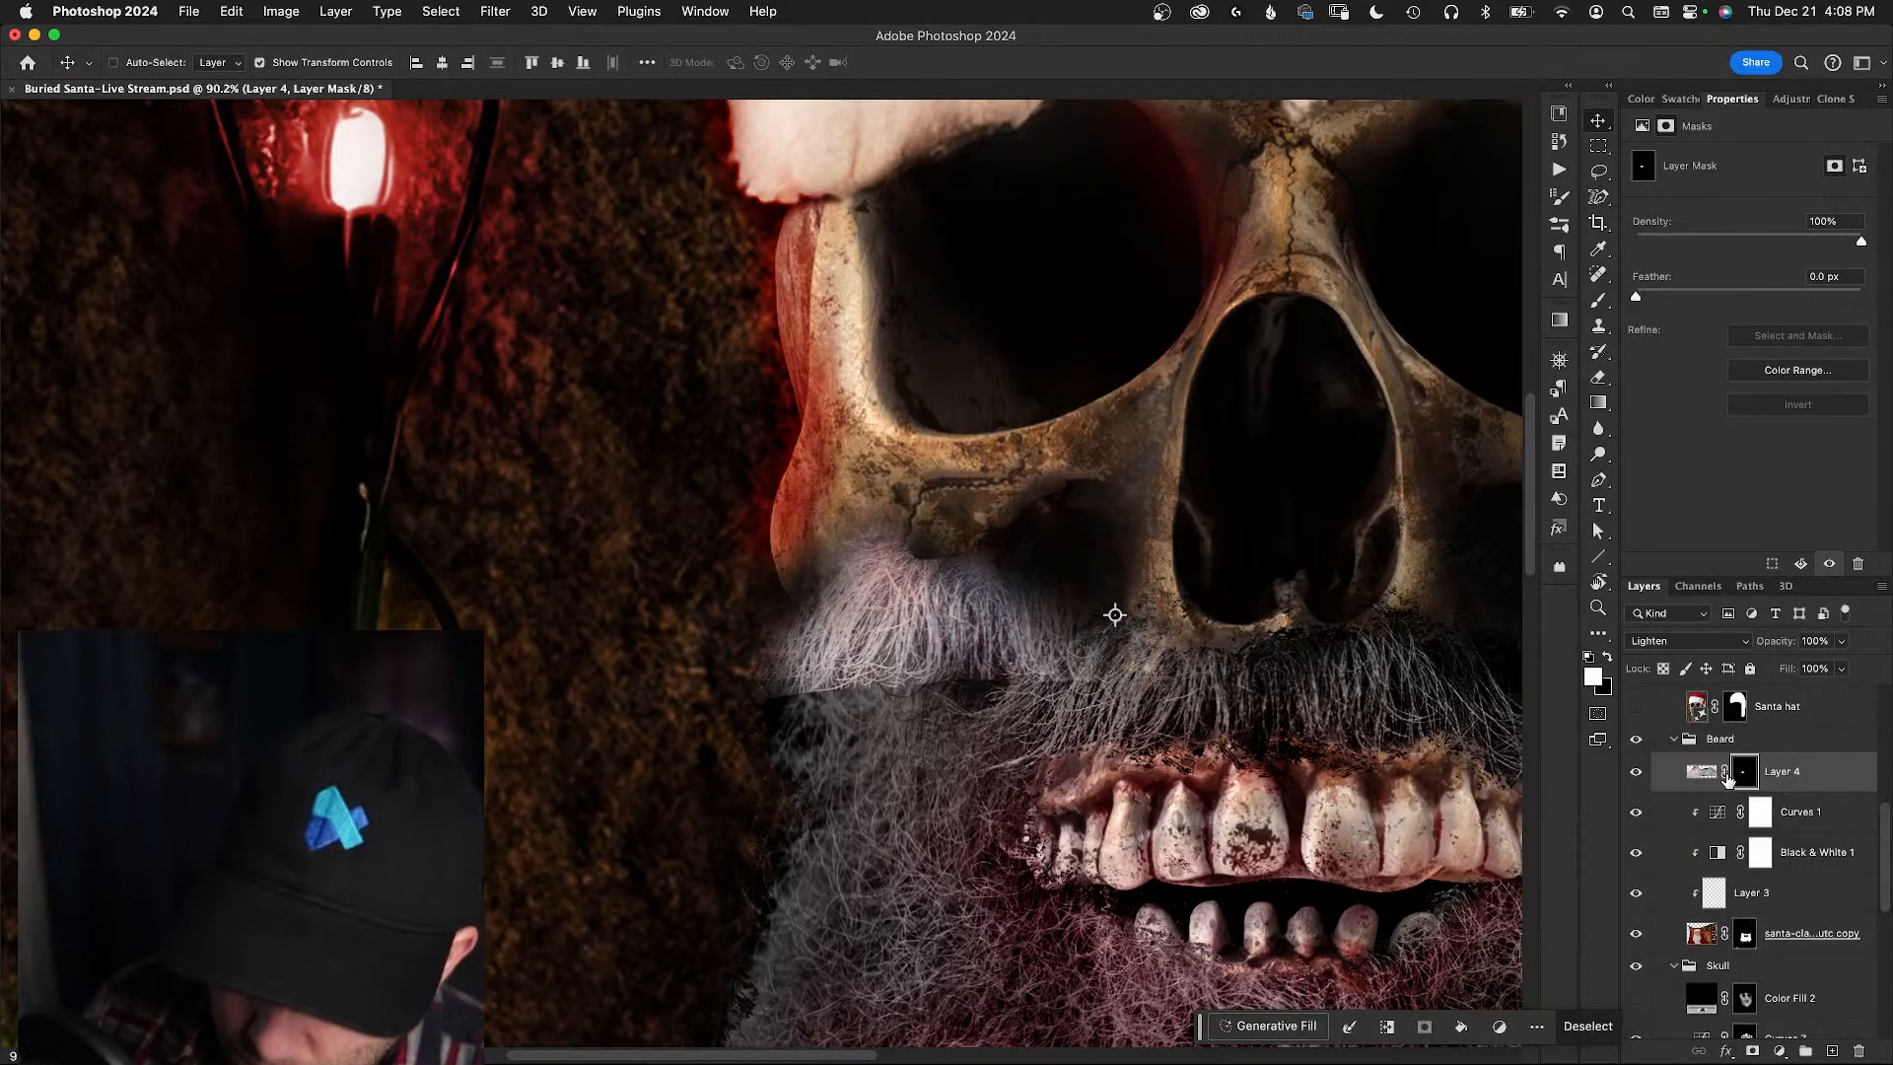
key(super+BackSpace)
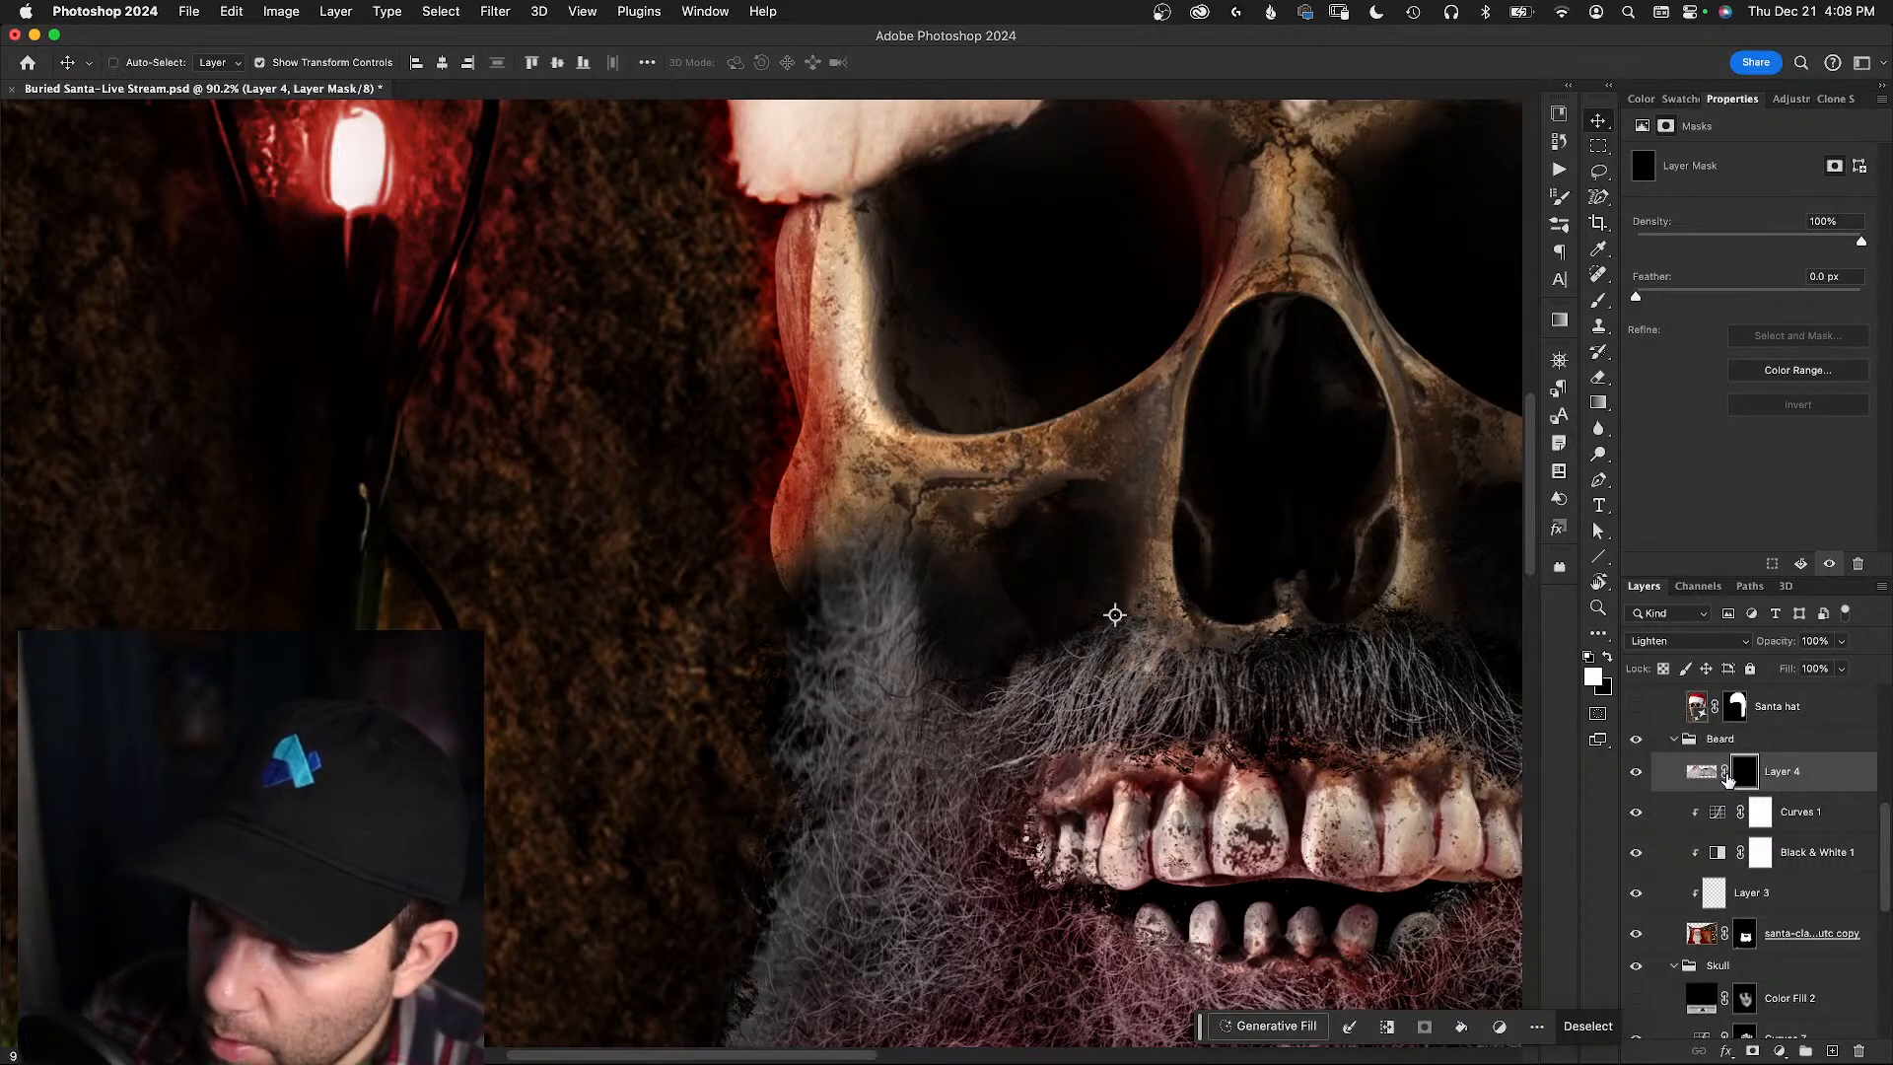
key(super+z)
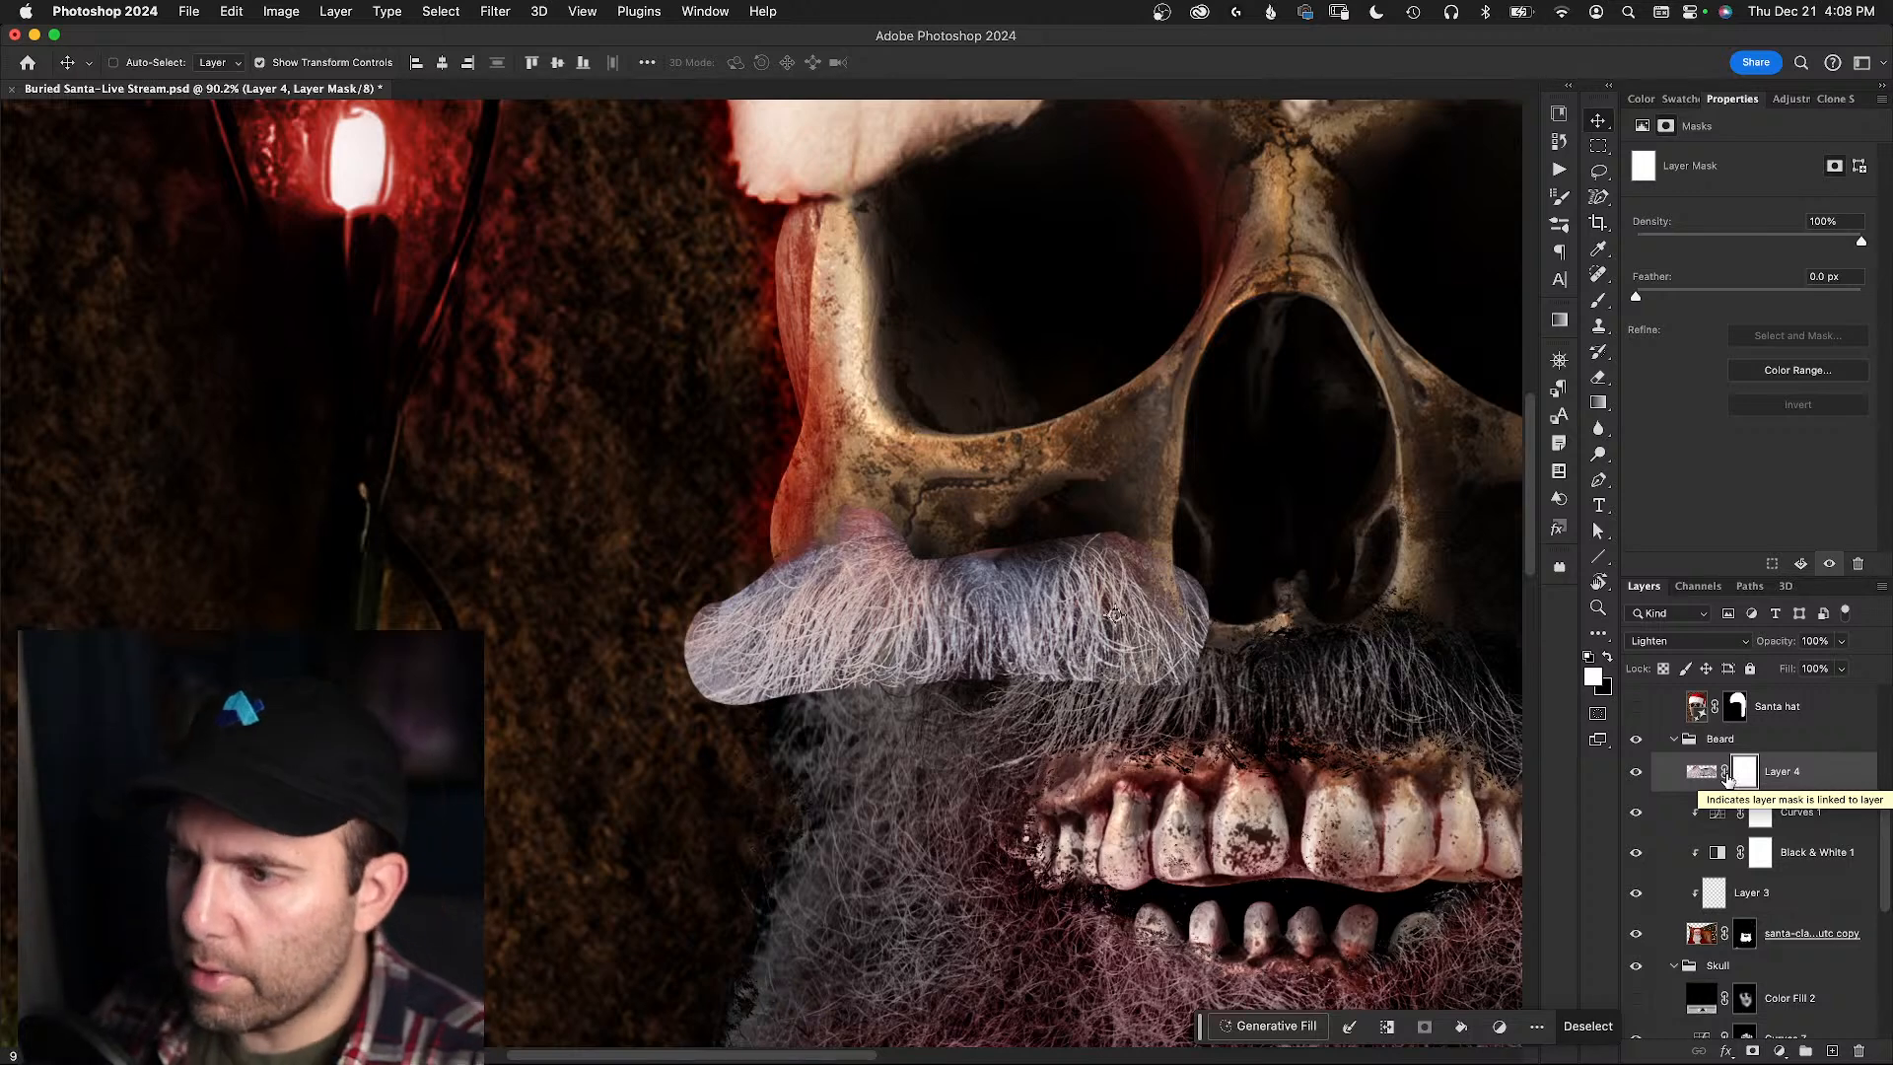
- Paint black with a soft brush at 10% flow on the copied moustache's mask to fade its upper and outer cheek edges
key(b)
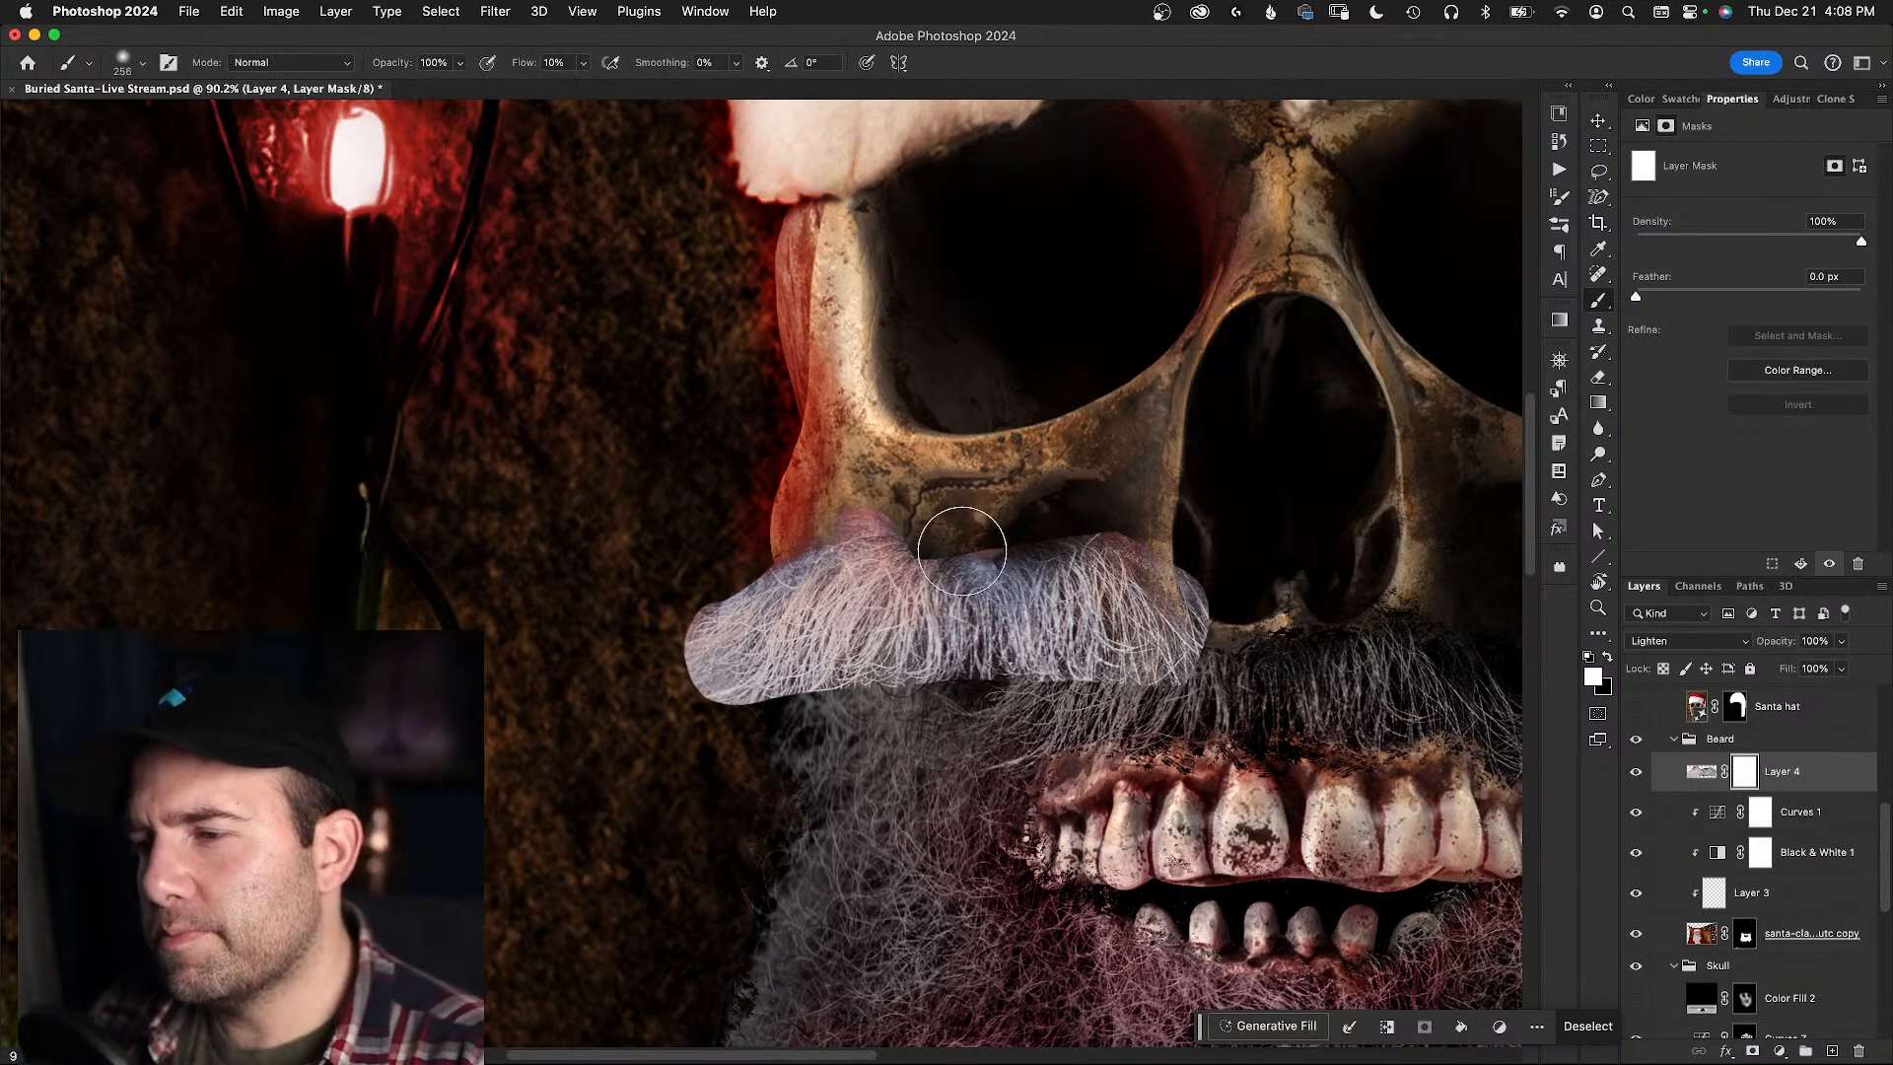
key(x)
mouse_move(885, 516)
mouse_down()
mouse_move(845, 525)
mouse_move(890, 509)
mouse_up()
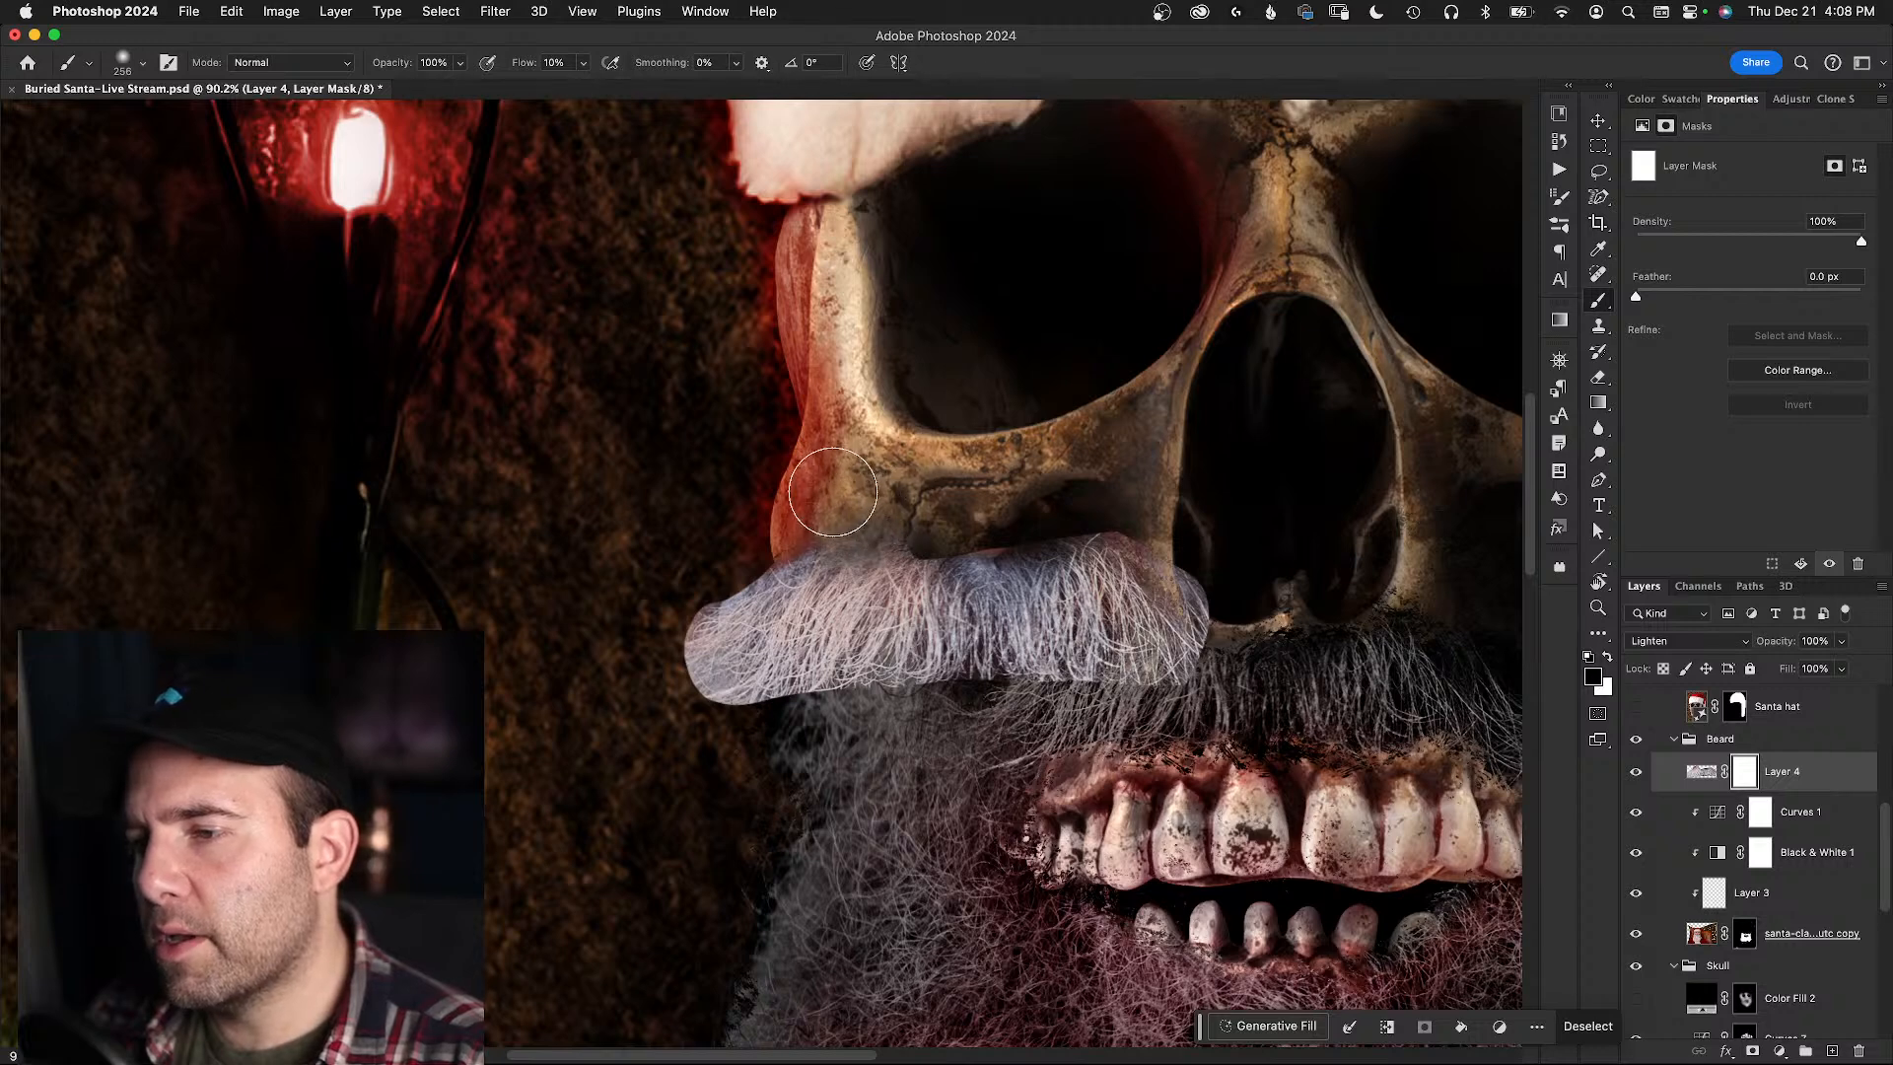
mouse_move(751, 571)
mouse_down()
mouse_move(742, 539)
mouse_move(709, 558)
mouse_move(698, 592)
mouse_move(727, 541)
mouse_move(667, 670)
mouse_move(667, 604)
mouse_move(726, 765)
mouse_move(754, 766)
mouse_move(756, 737)
mouse_move(855, 721)
mouse_move(756, 733)
mouse_move(838, 685)
mouse_move(765, 709)
mouse_move(757, 737)
mouse_up()
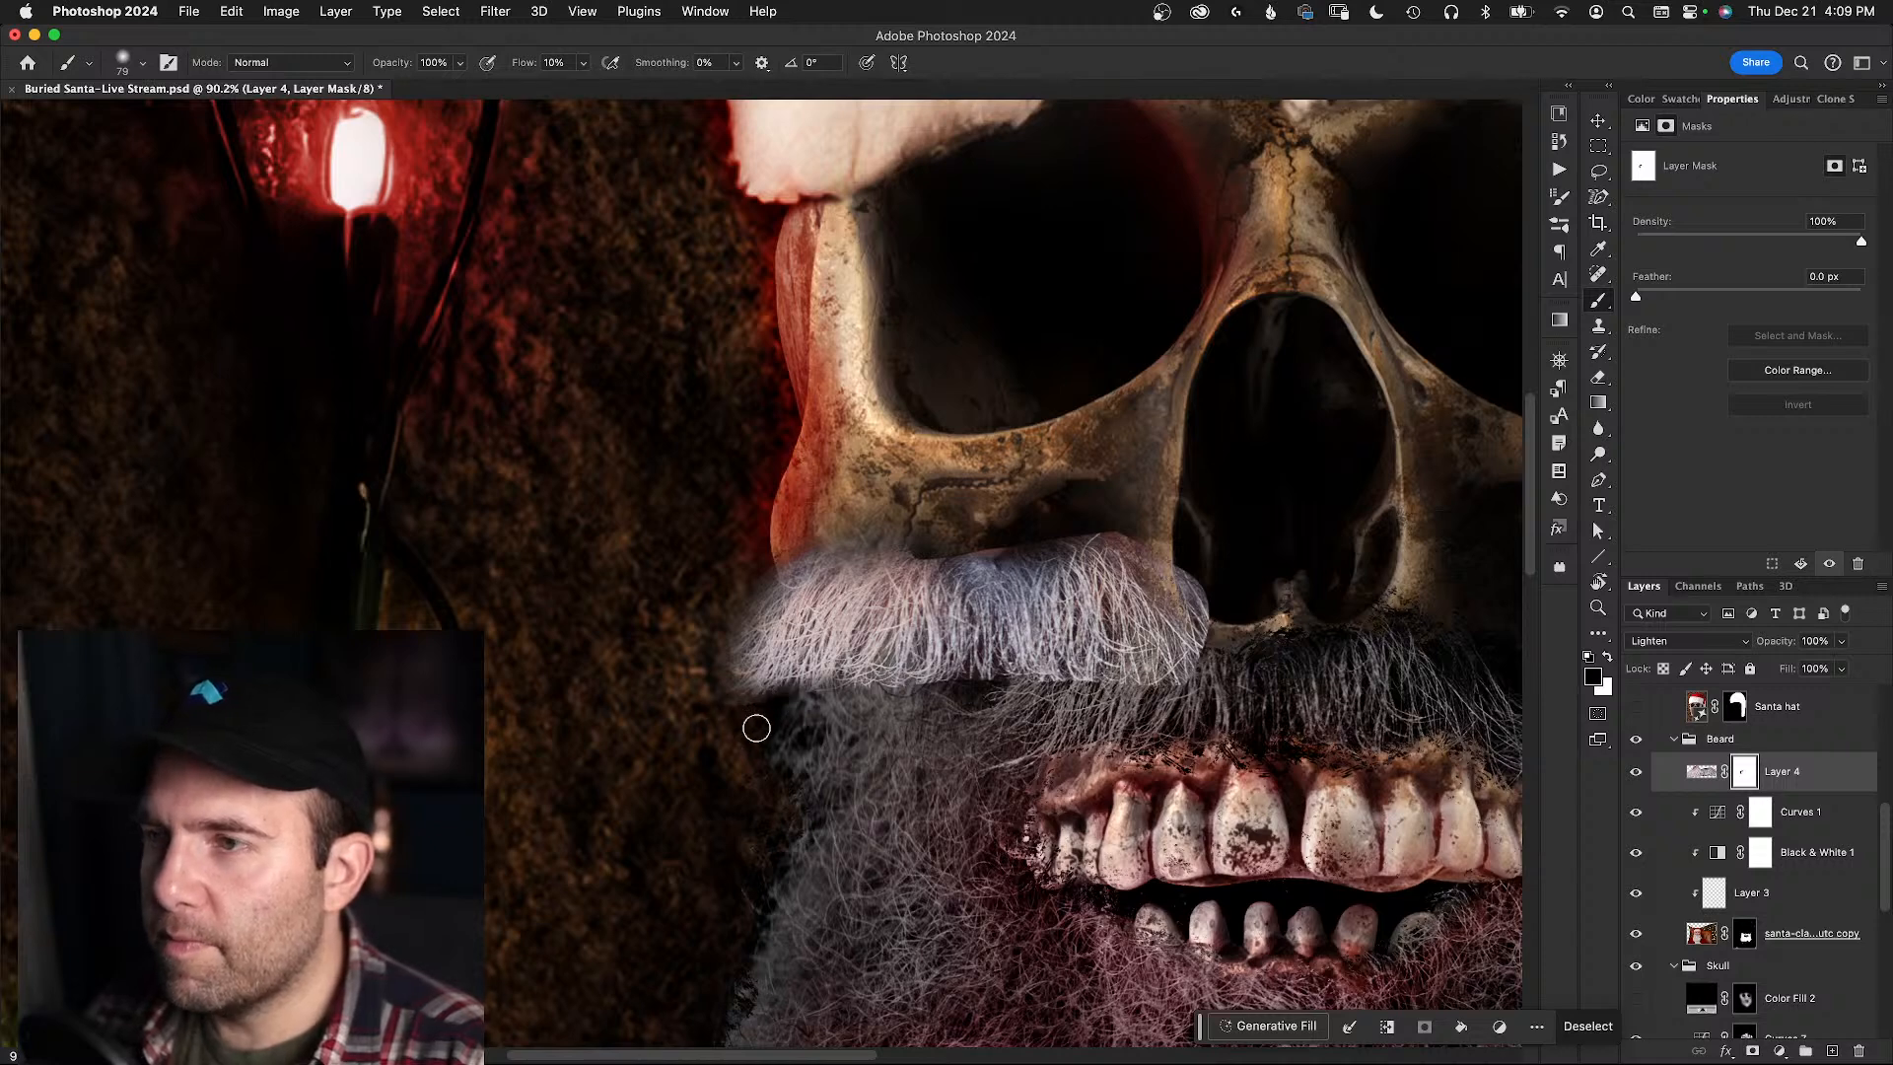
drag(723, 706, 742, 657)
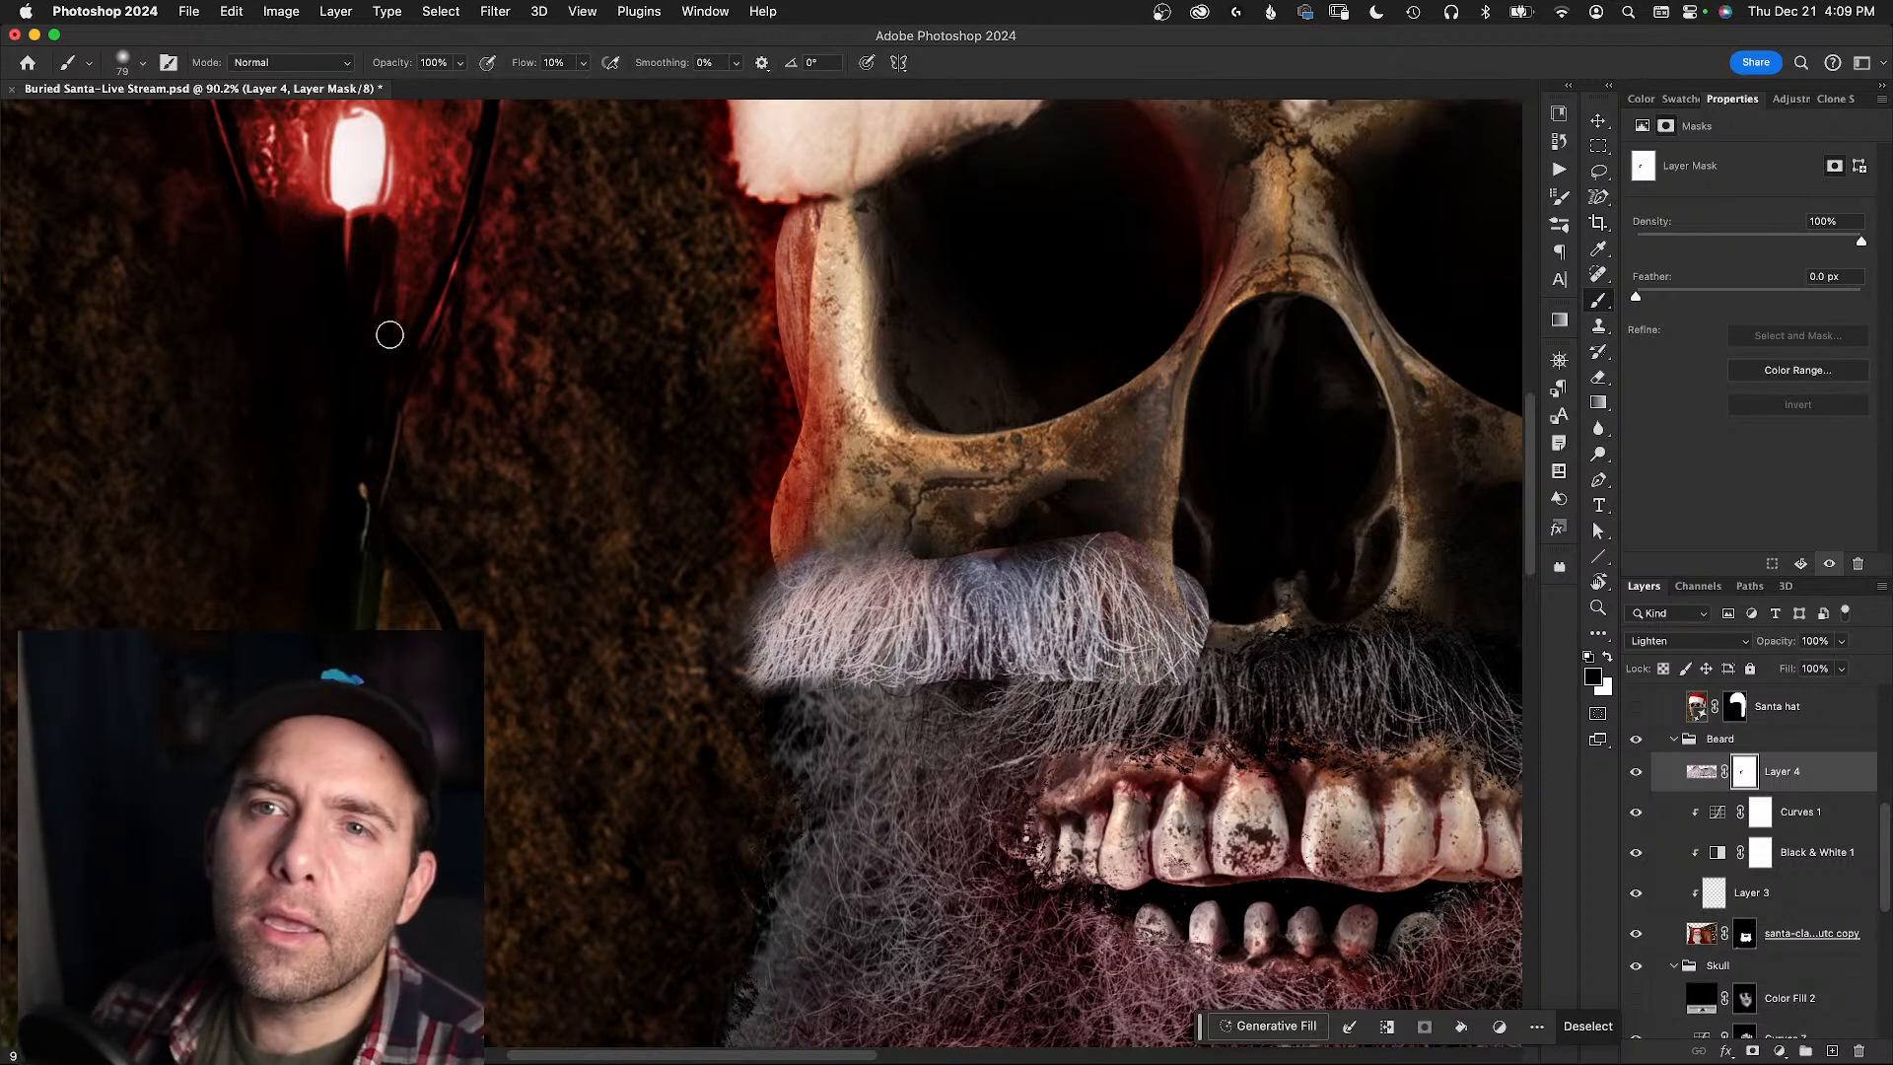
- Choose a fine hair-strand brush, size it to 181 px, and paint black on the mask to thin the moustache copy's nose-side end
click(143, 63)
click(143, 63)
click(143, 63)
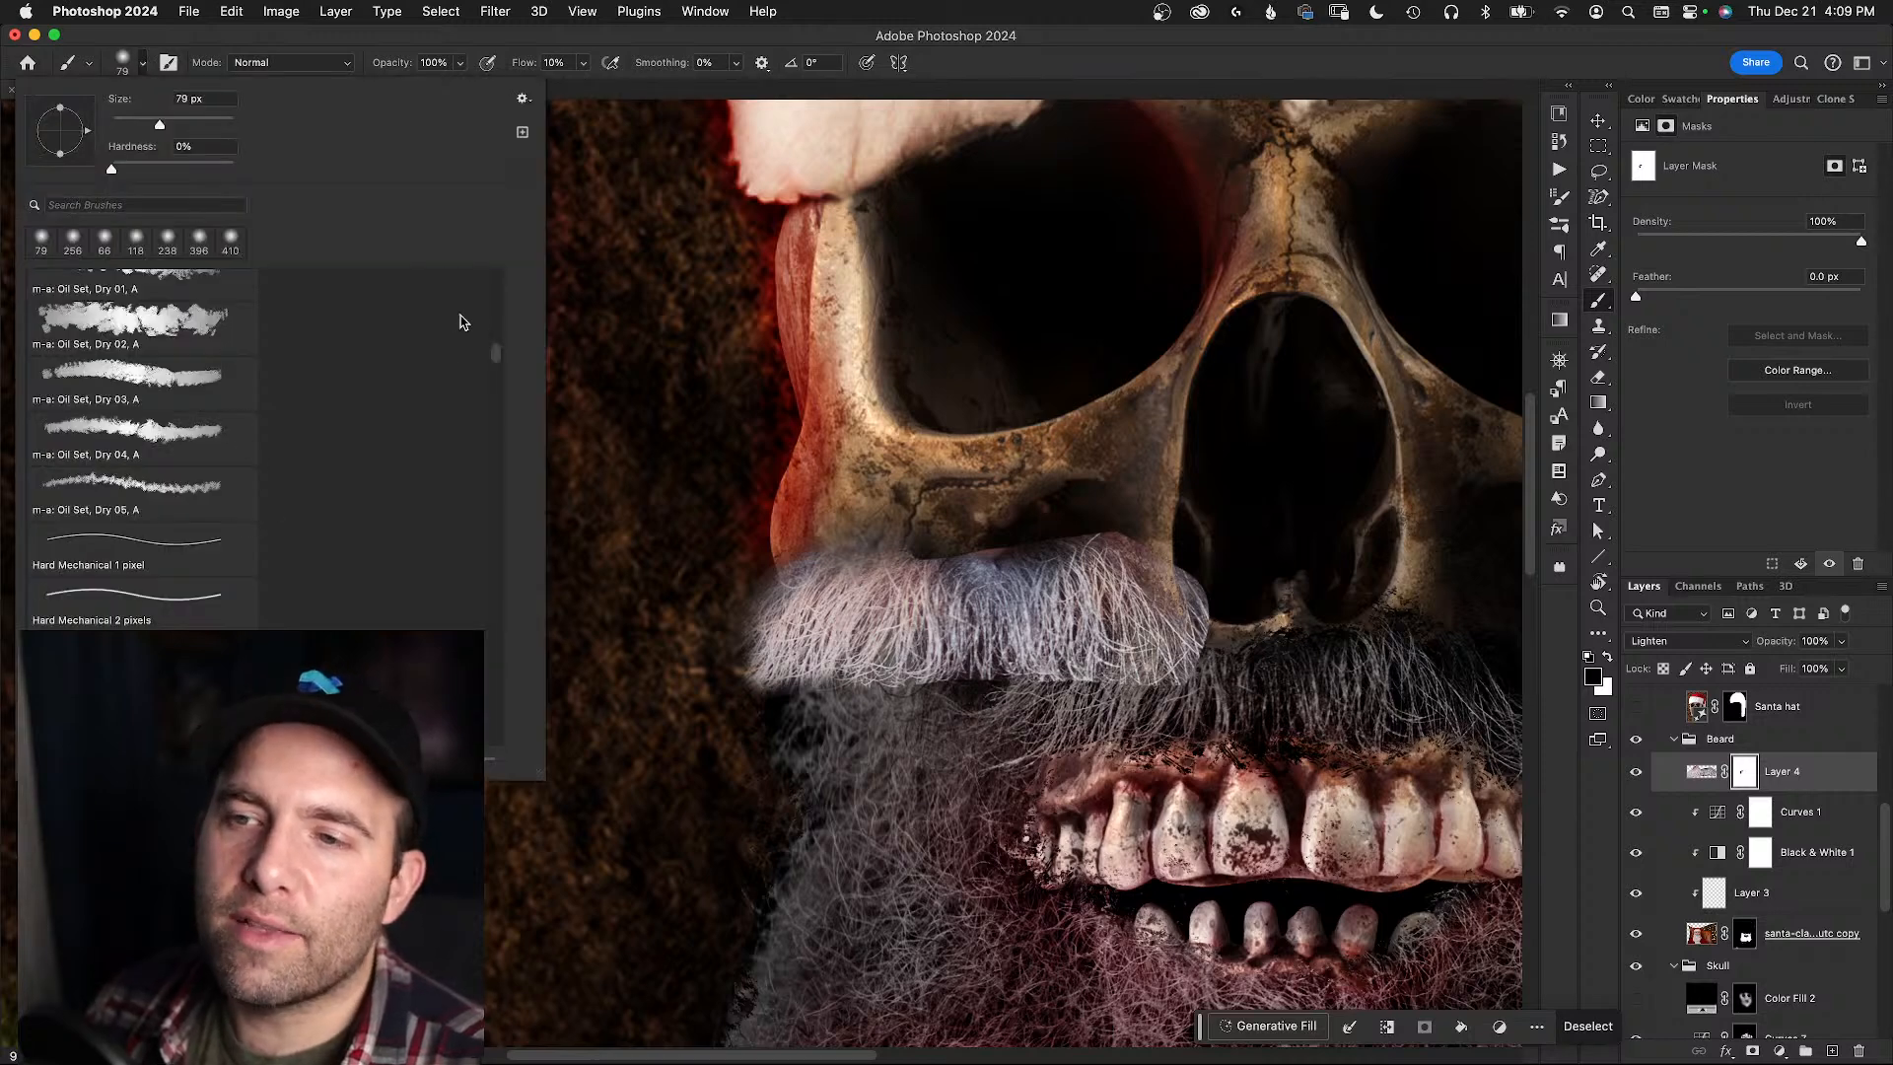
scroll(499, 353, down, 10)
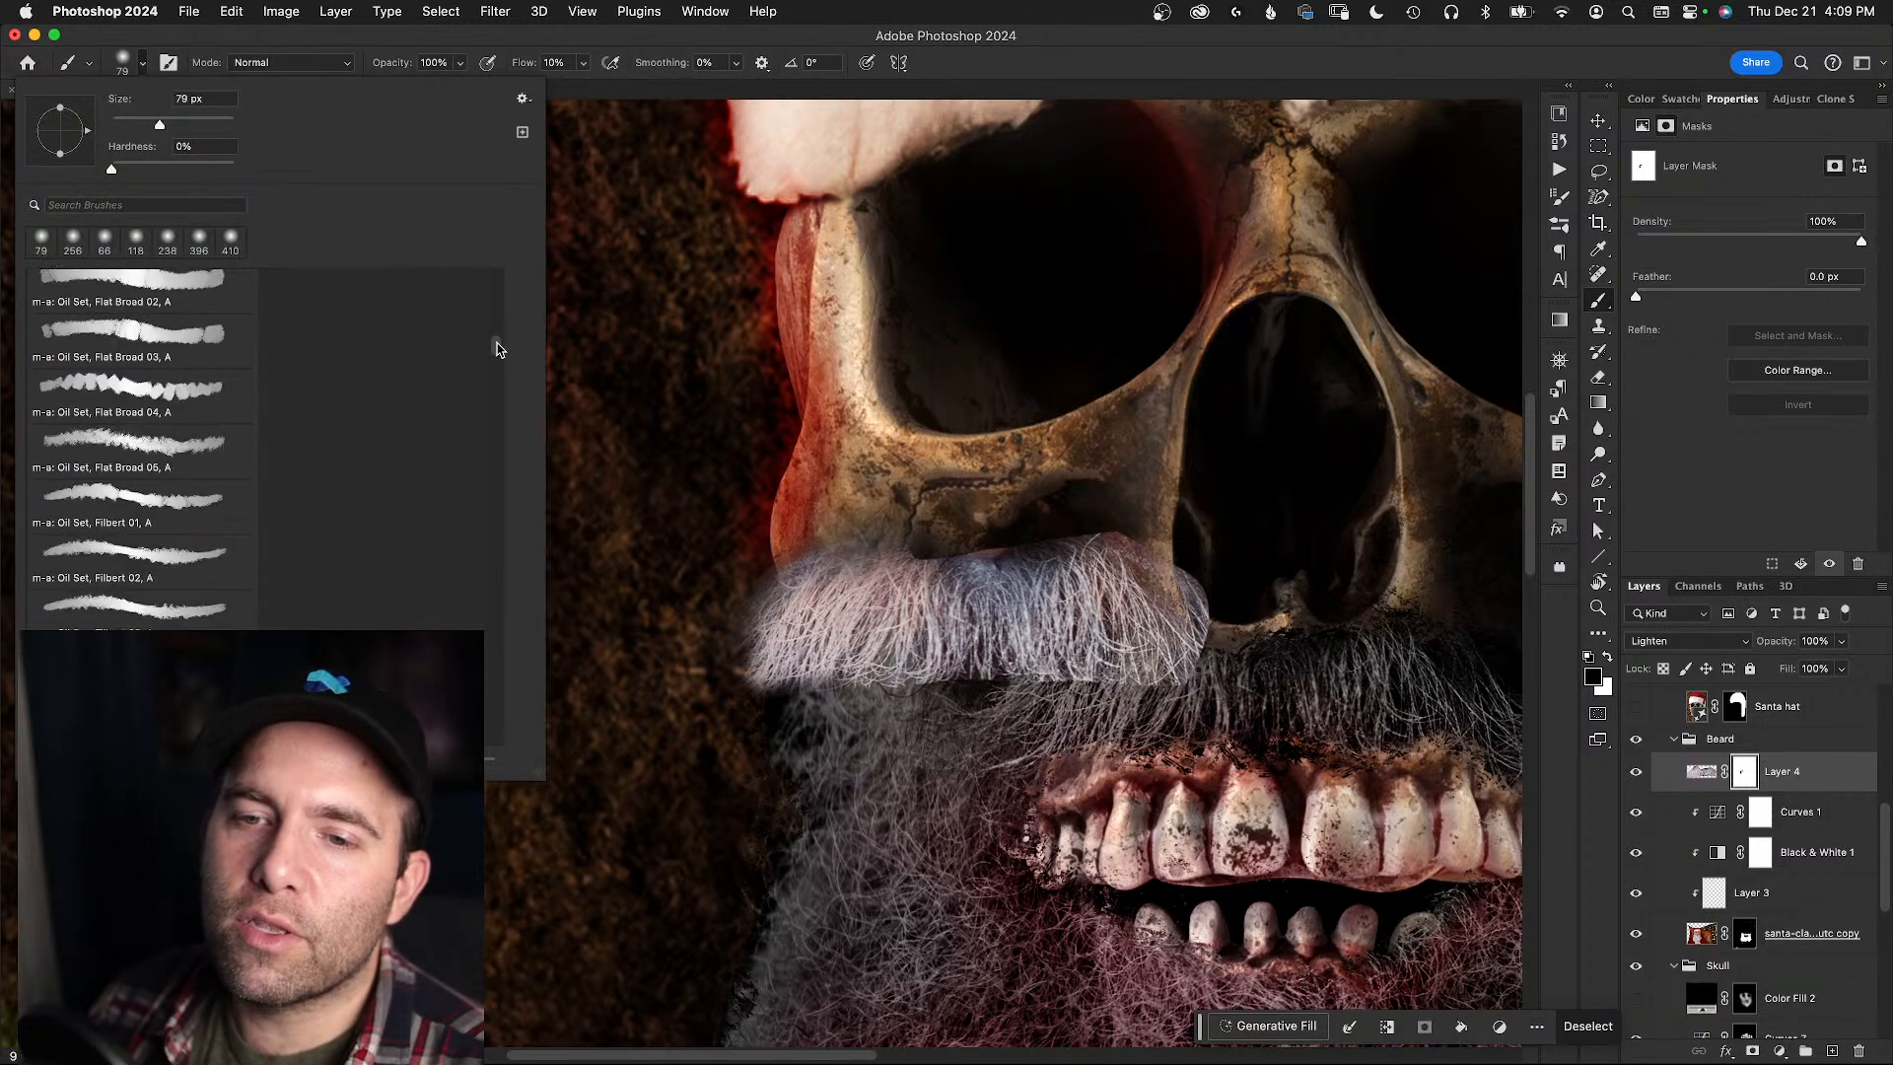
drag(500, 349, 509, 382)
scroll(508, 383, down, 2)
scroll(508, 384, up, 5)
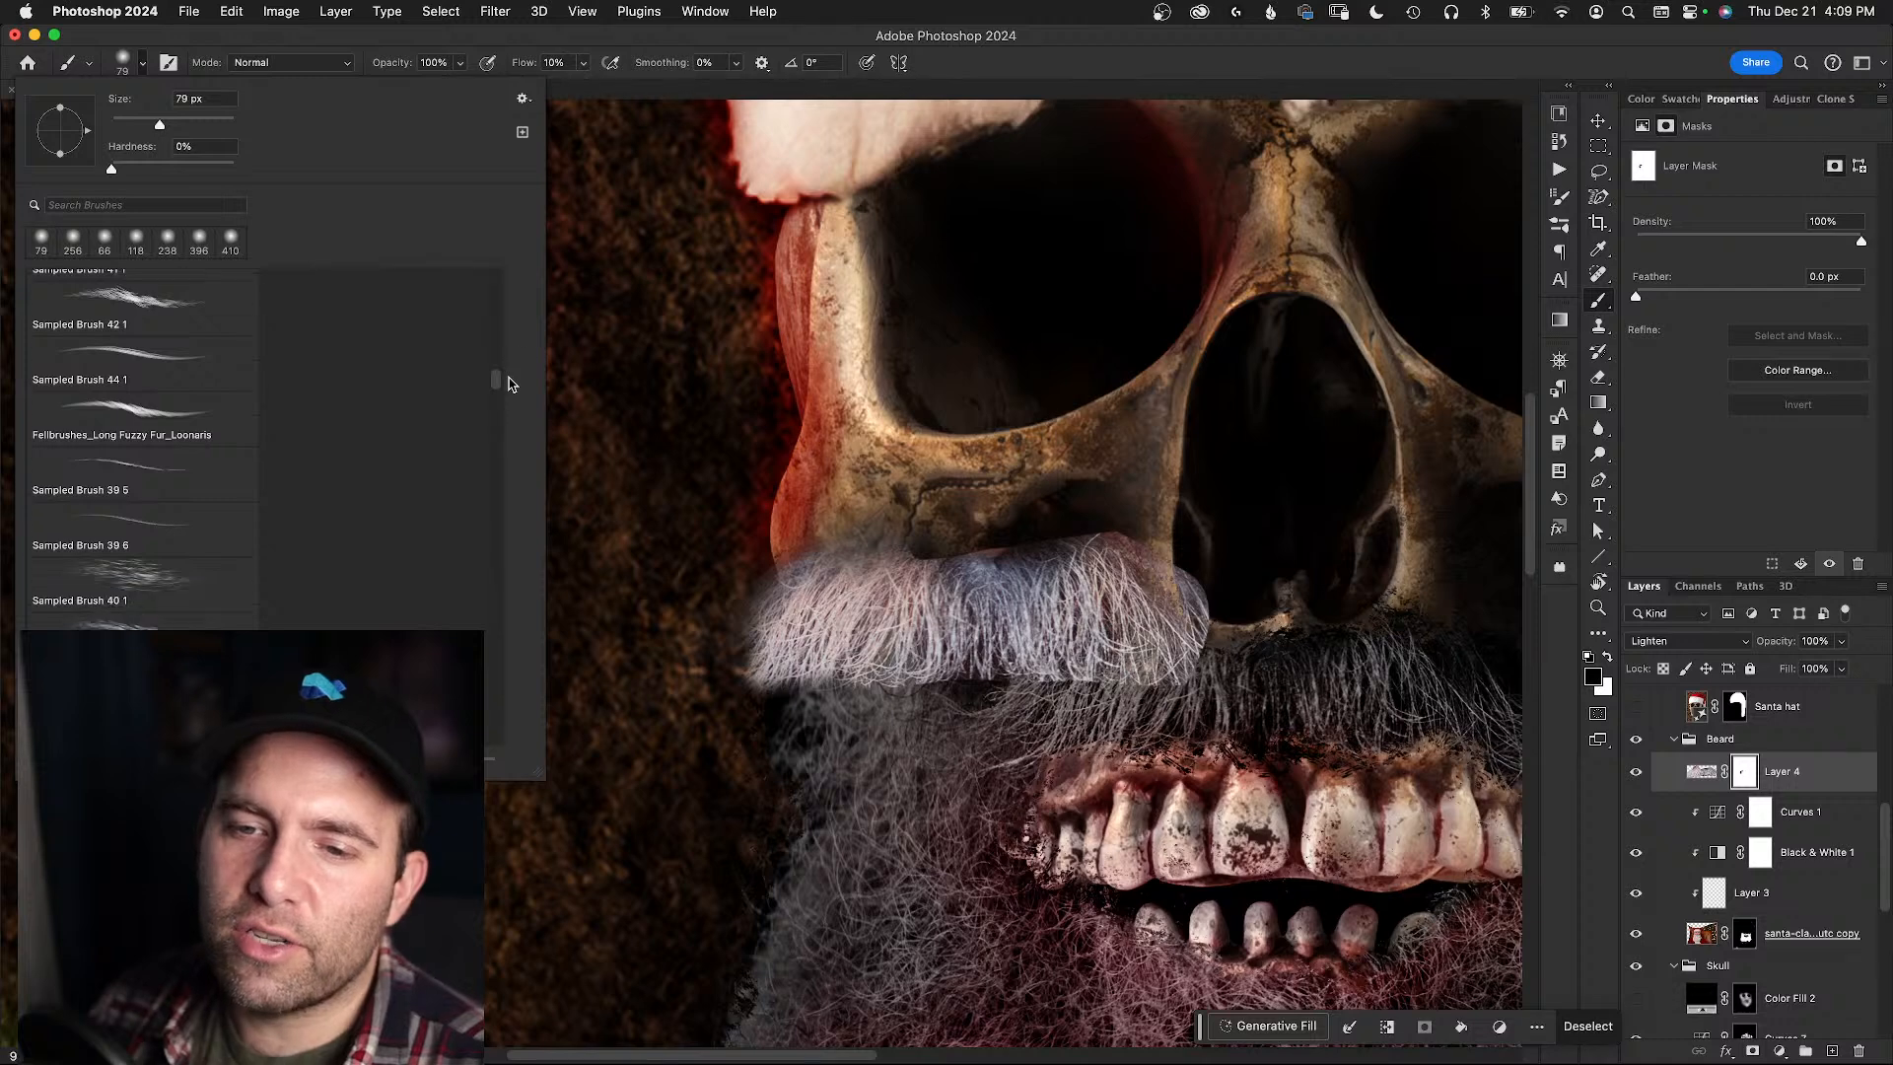
scroll(503, 400, down, 2)
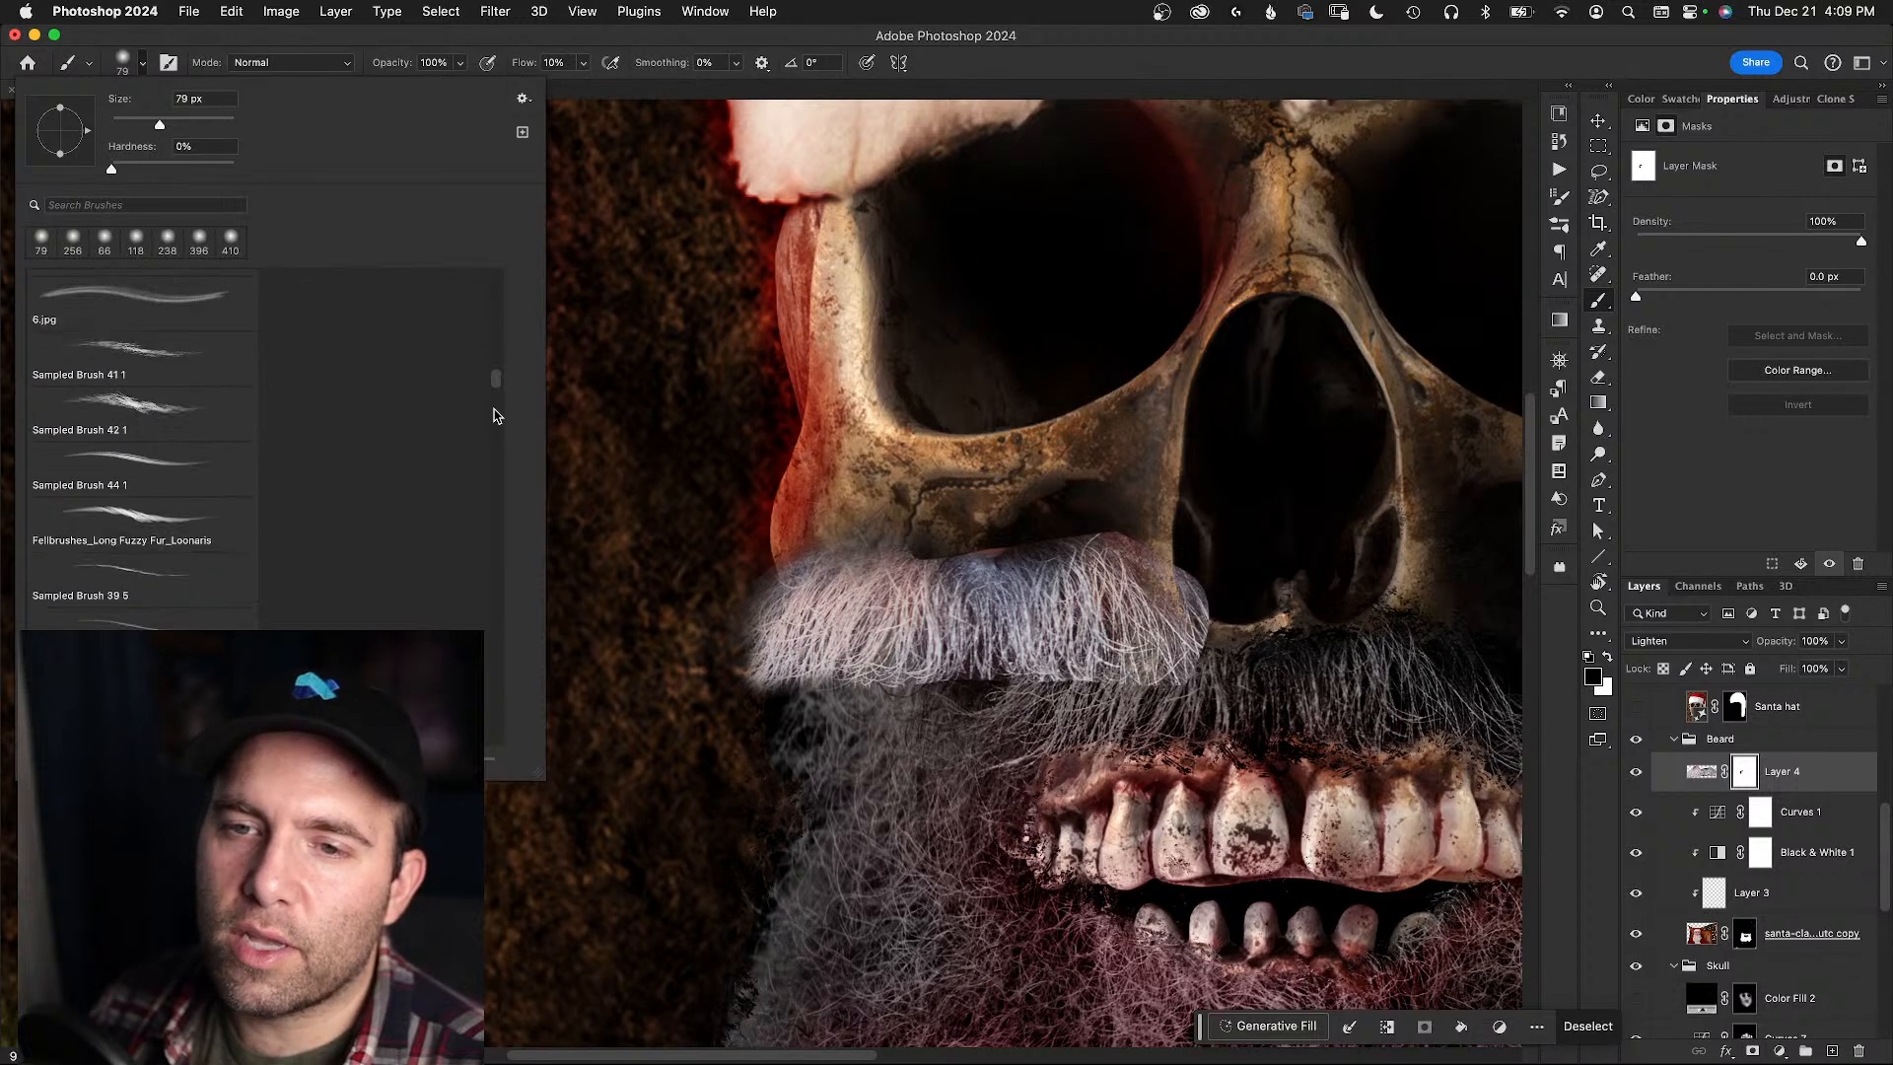
click(215, 645)
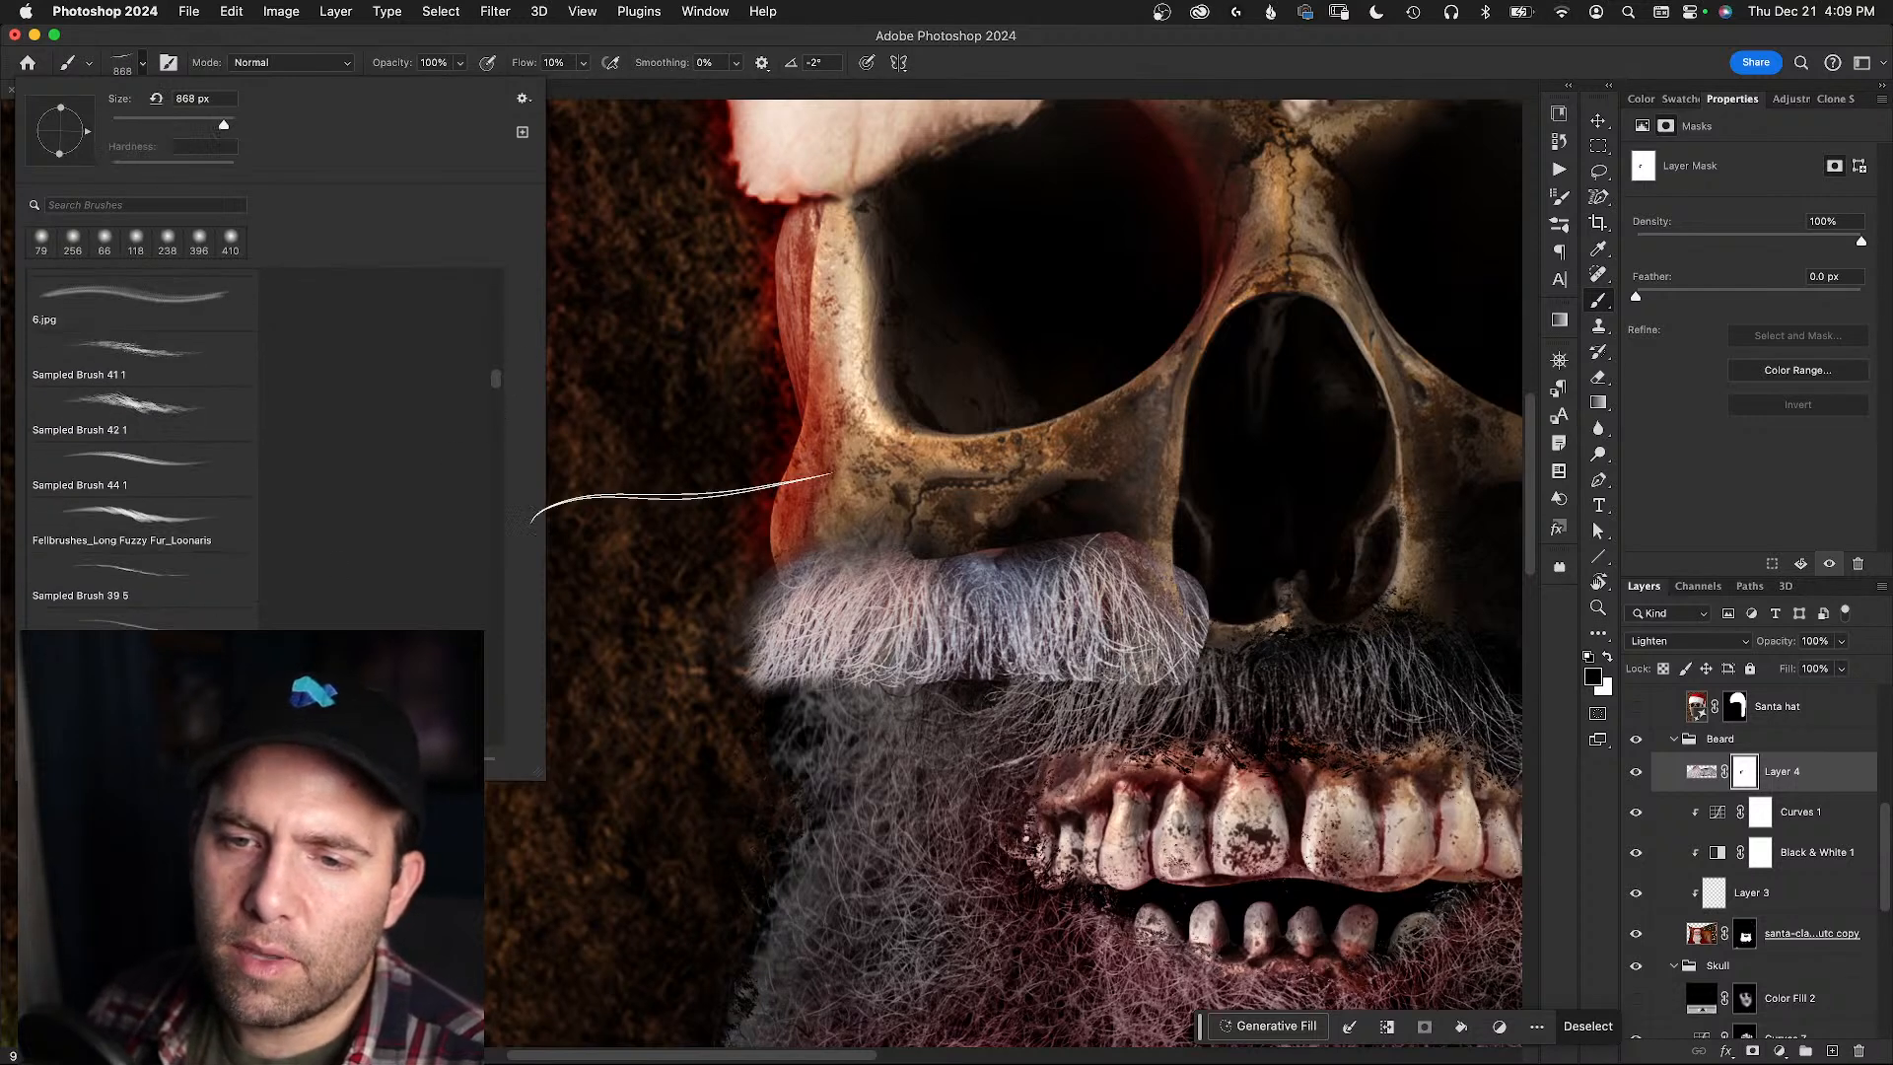
drag(940, 574, 601, 613)
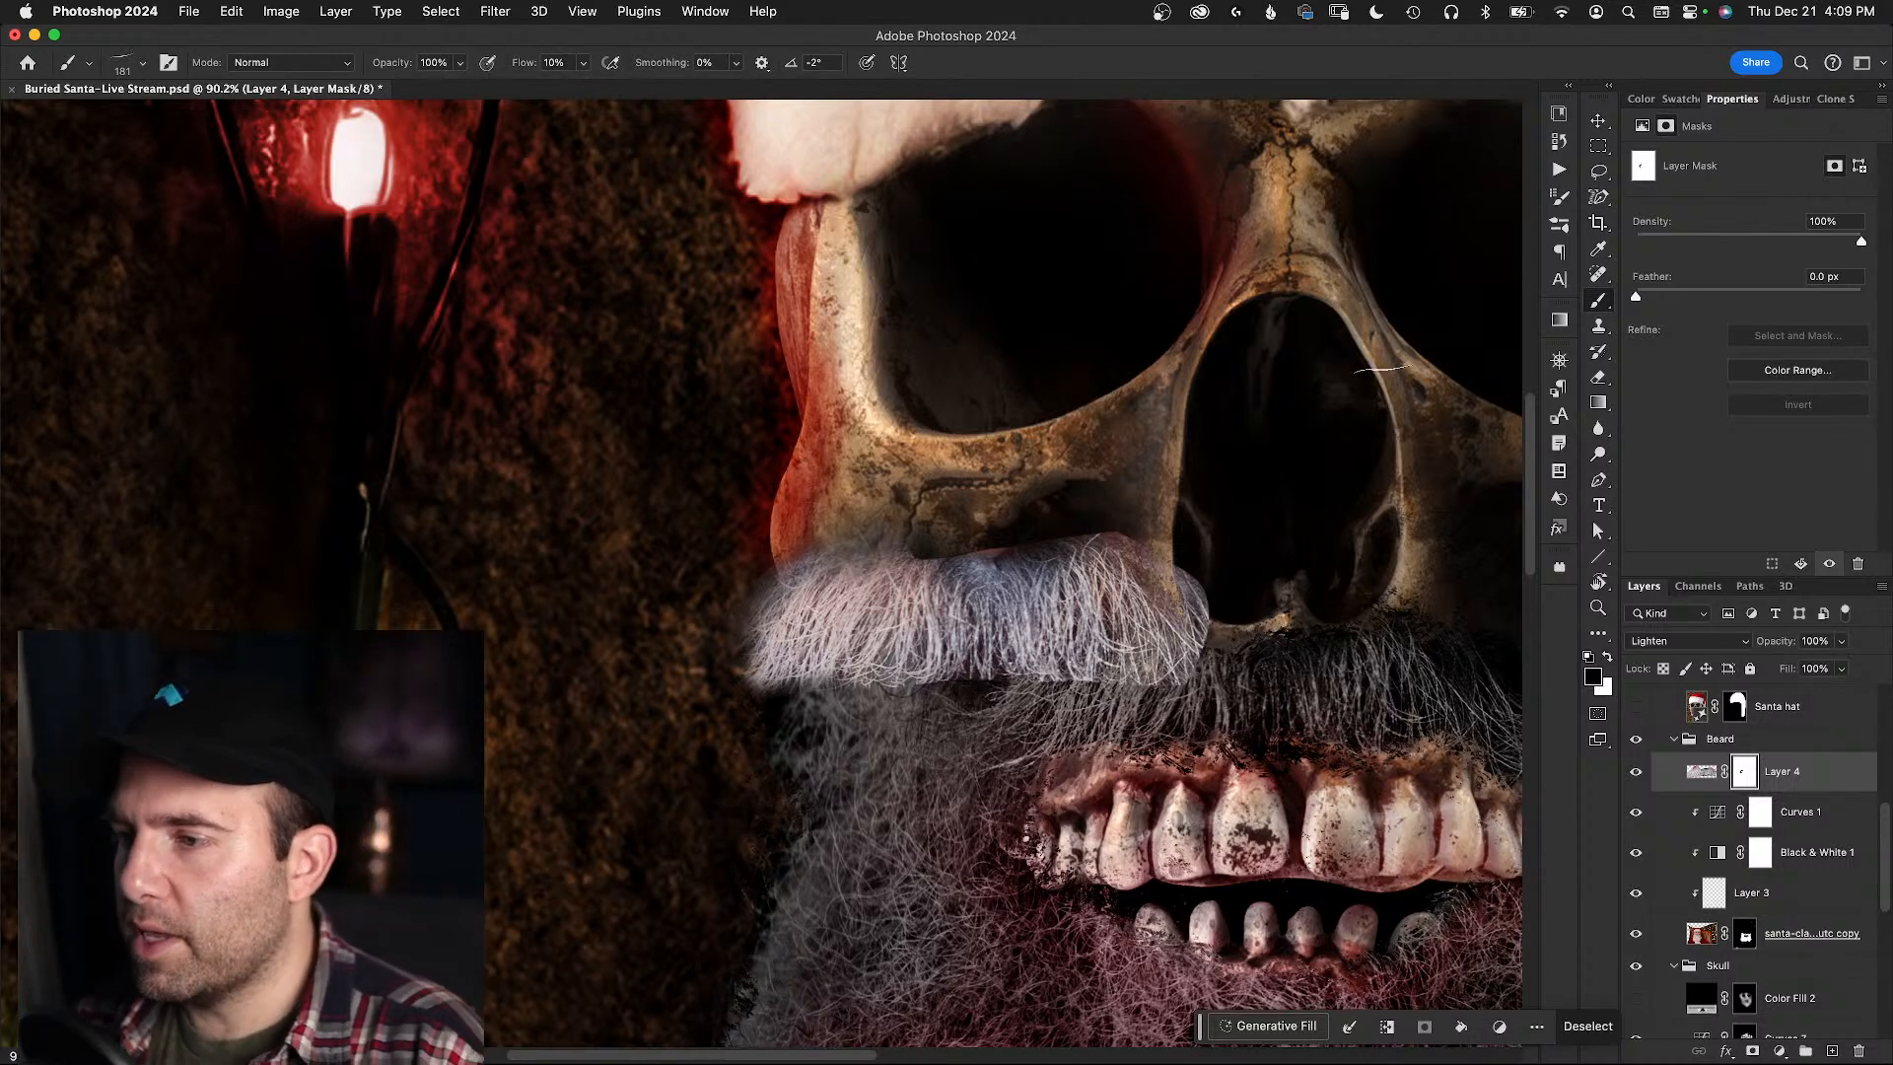
mouse_move(1124, 542)
mouse_down()
mouse_move(1102, 627)
mouse_move(1173, 581)
mouse_move(1201, 588)
mouse_up()
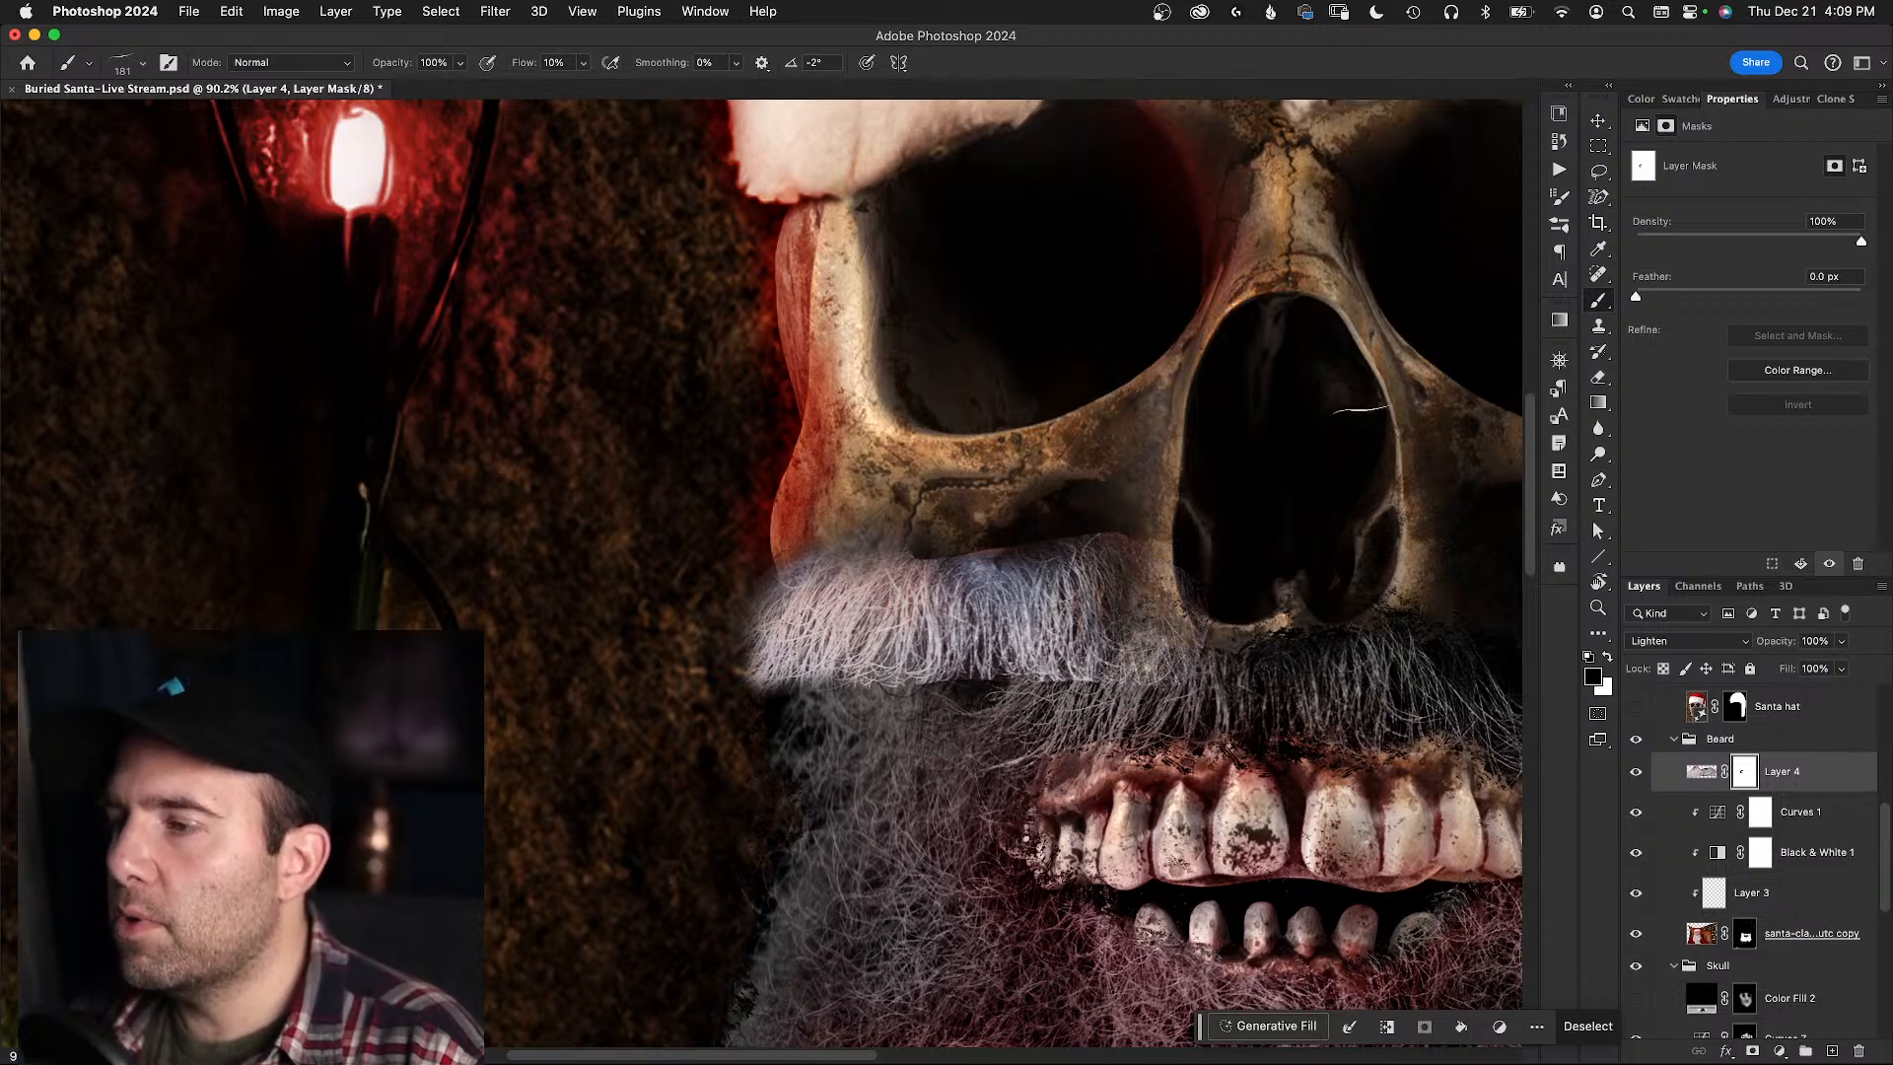
- Open the full Brushes library and select the m-a: Oil Set, Rigger 01, A brush
right_click(1361, 410)
click(1331, 951)
double_click(1331, 962)
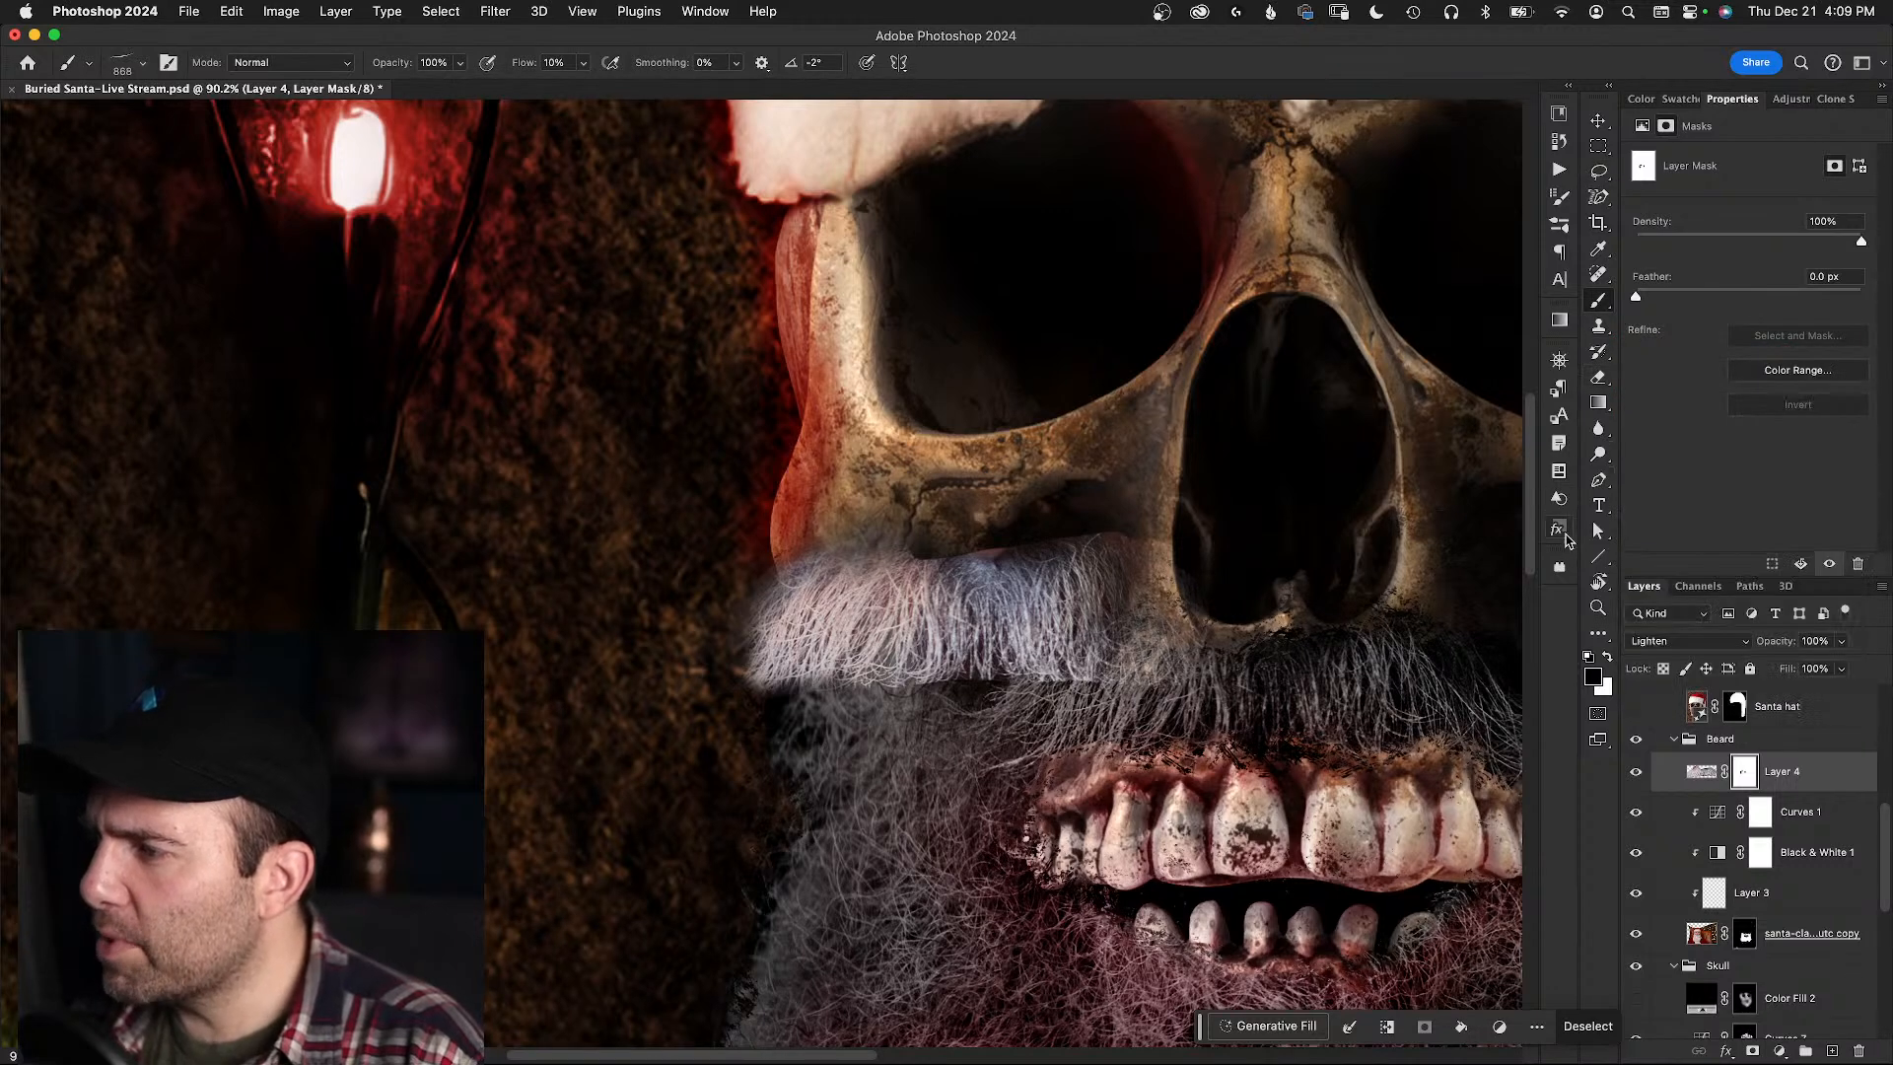
click(1817, 100)
click(1836, 100)
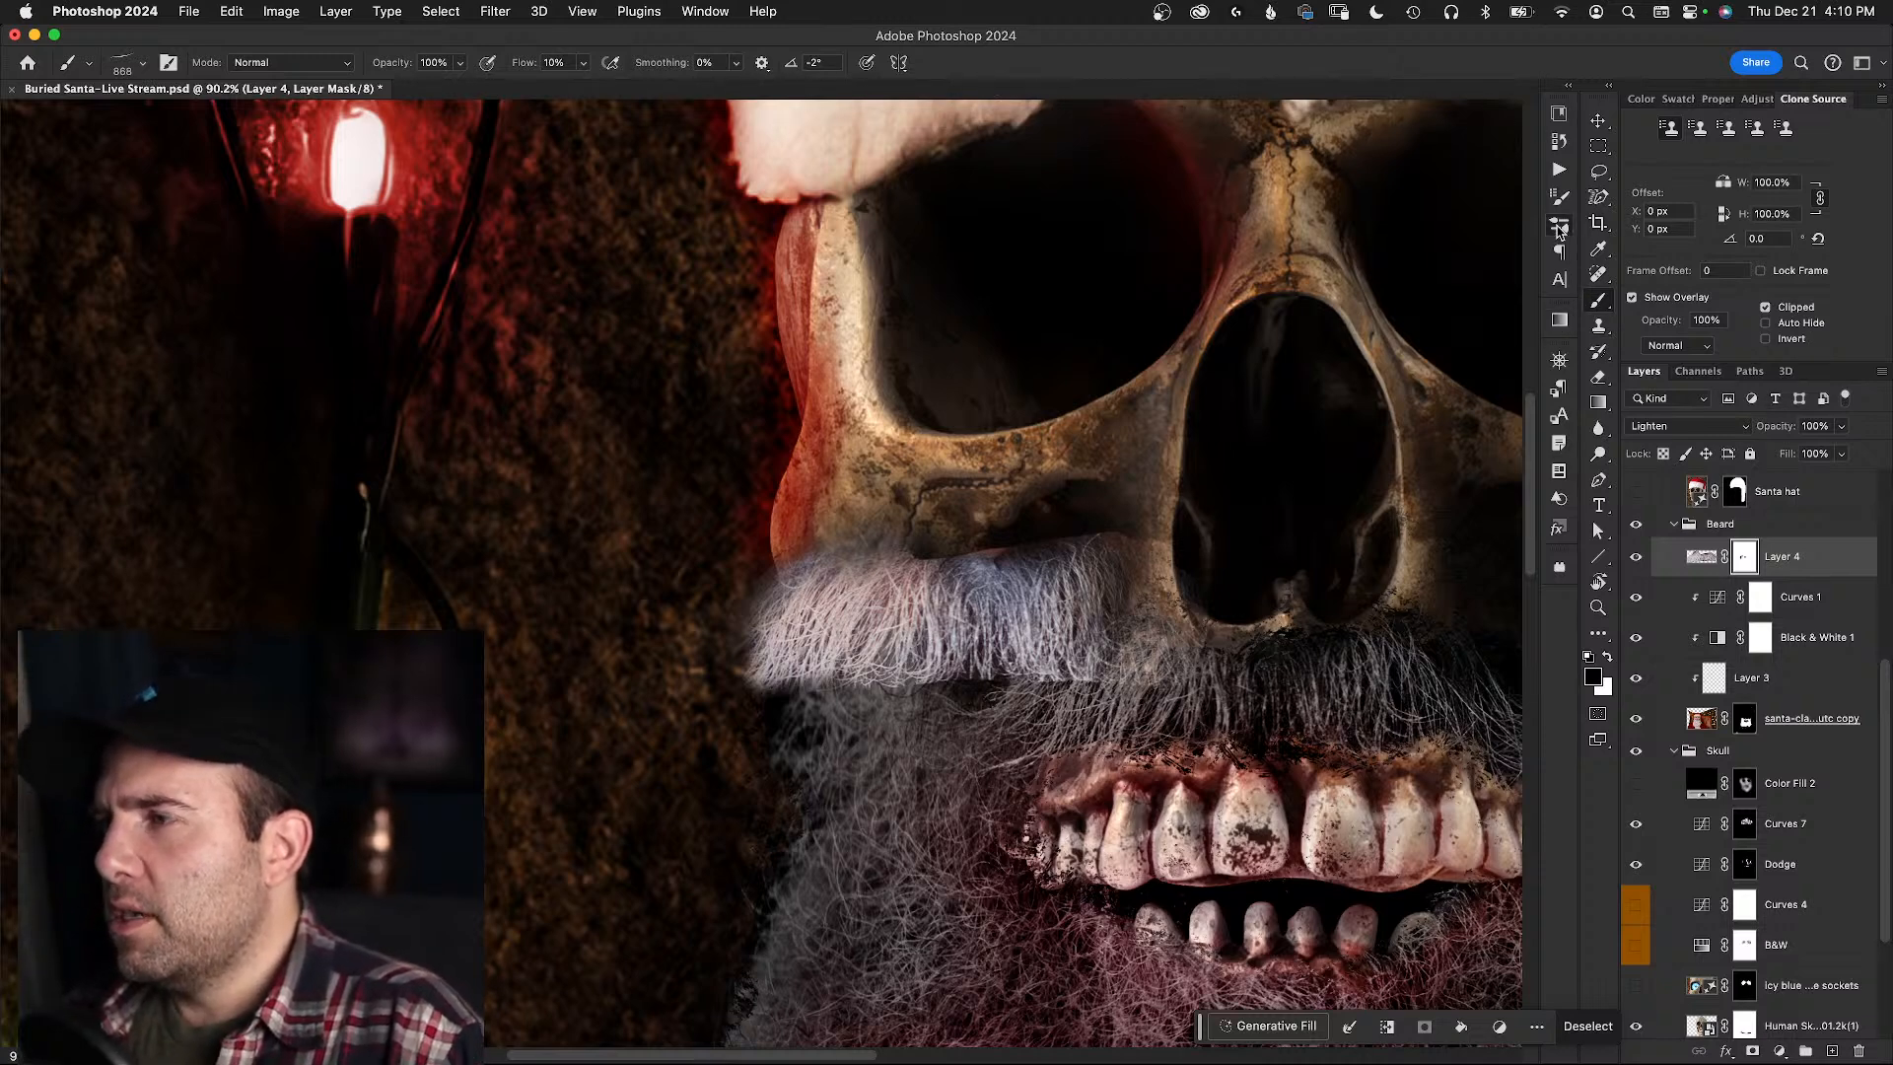
click(1558, 228)
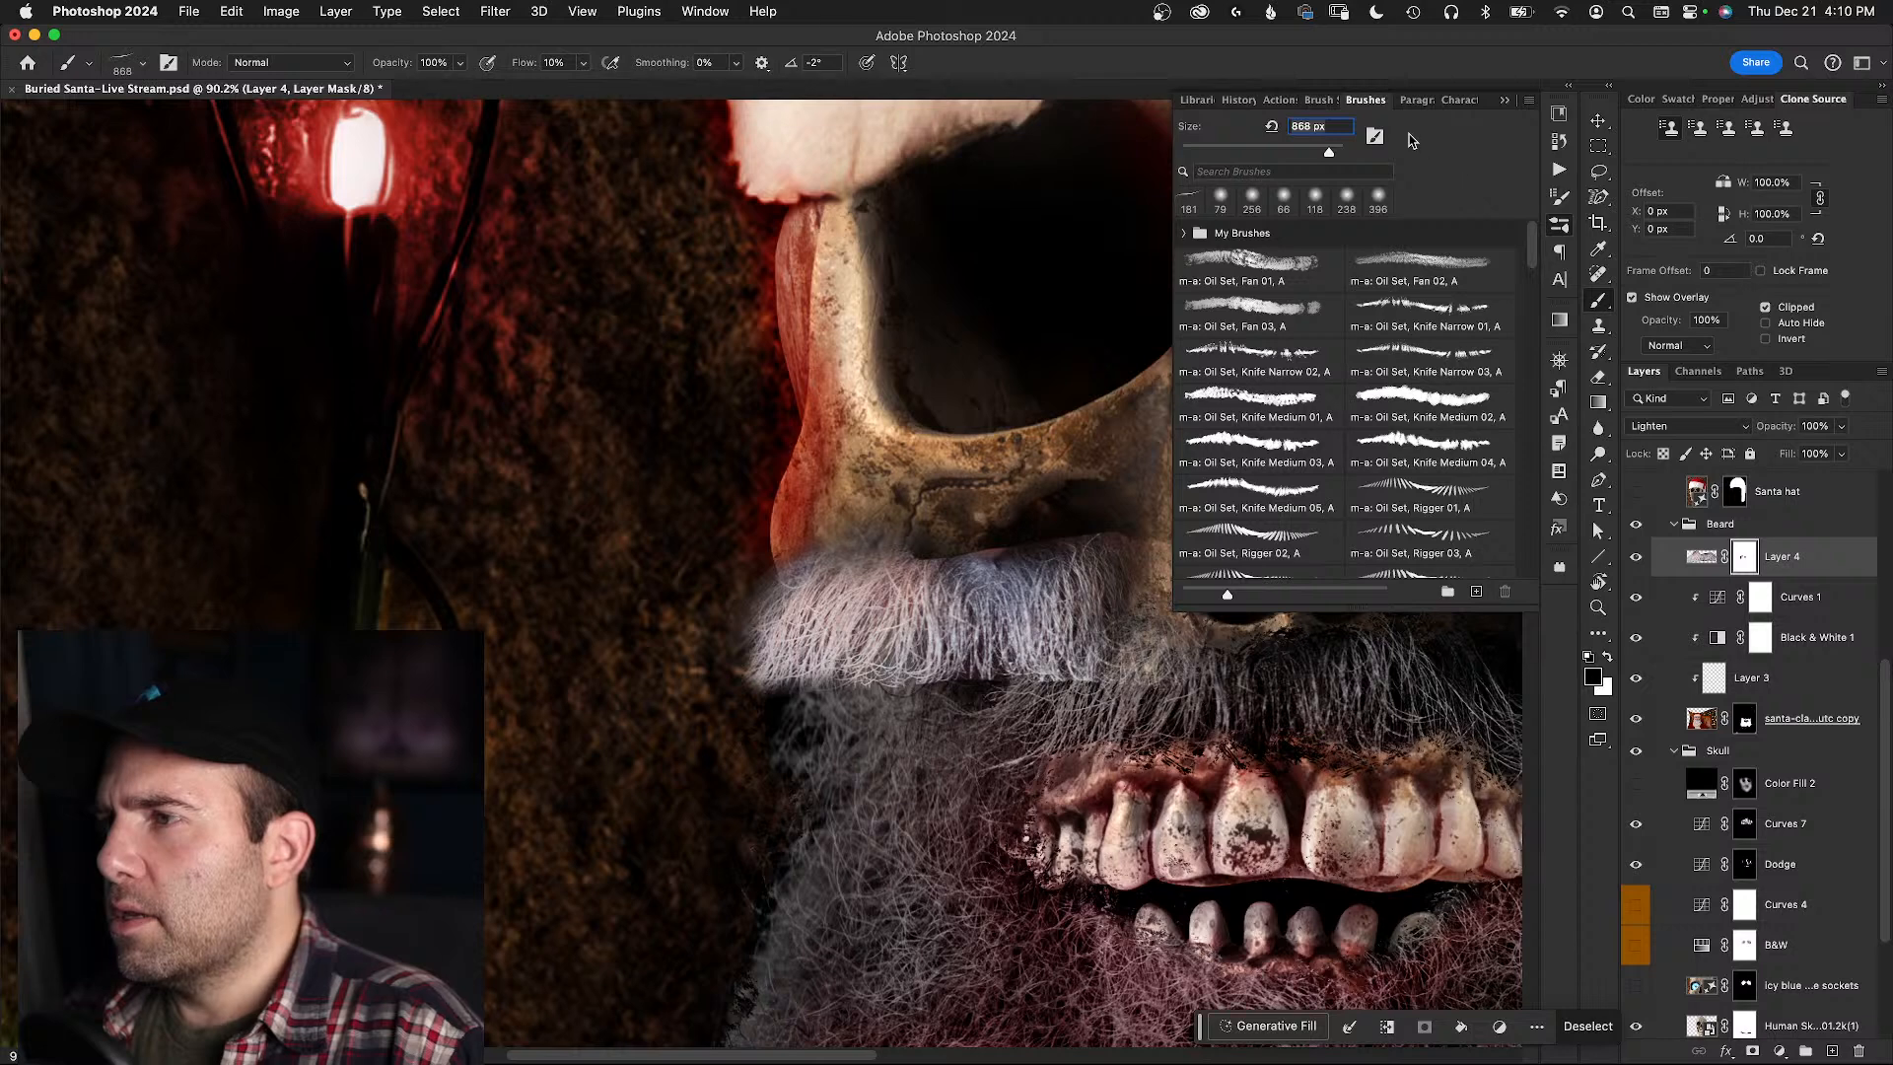
scroll(1390, 355, down, 2)
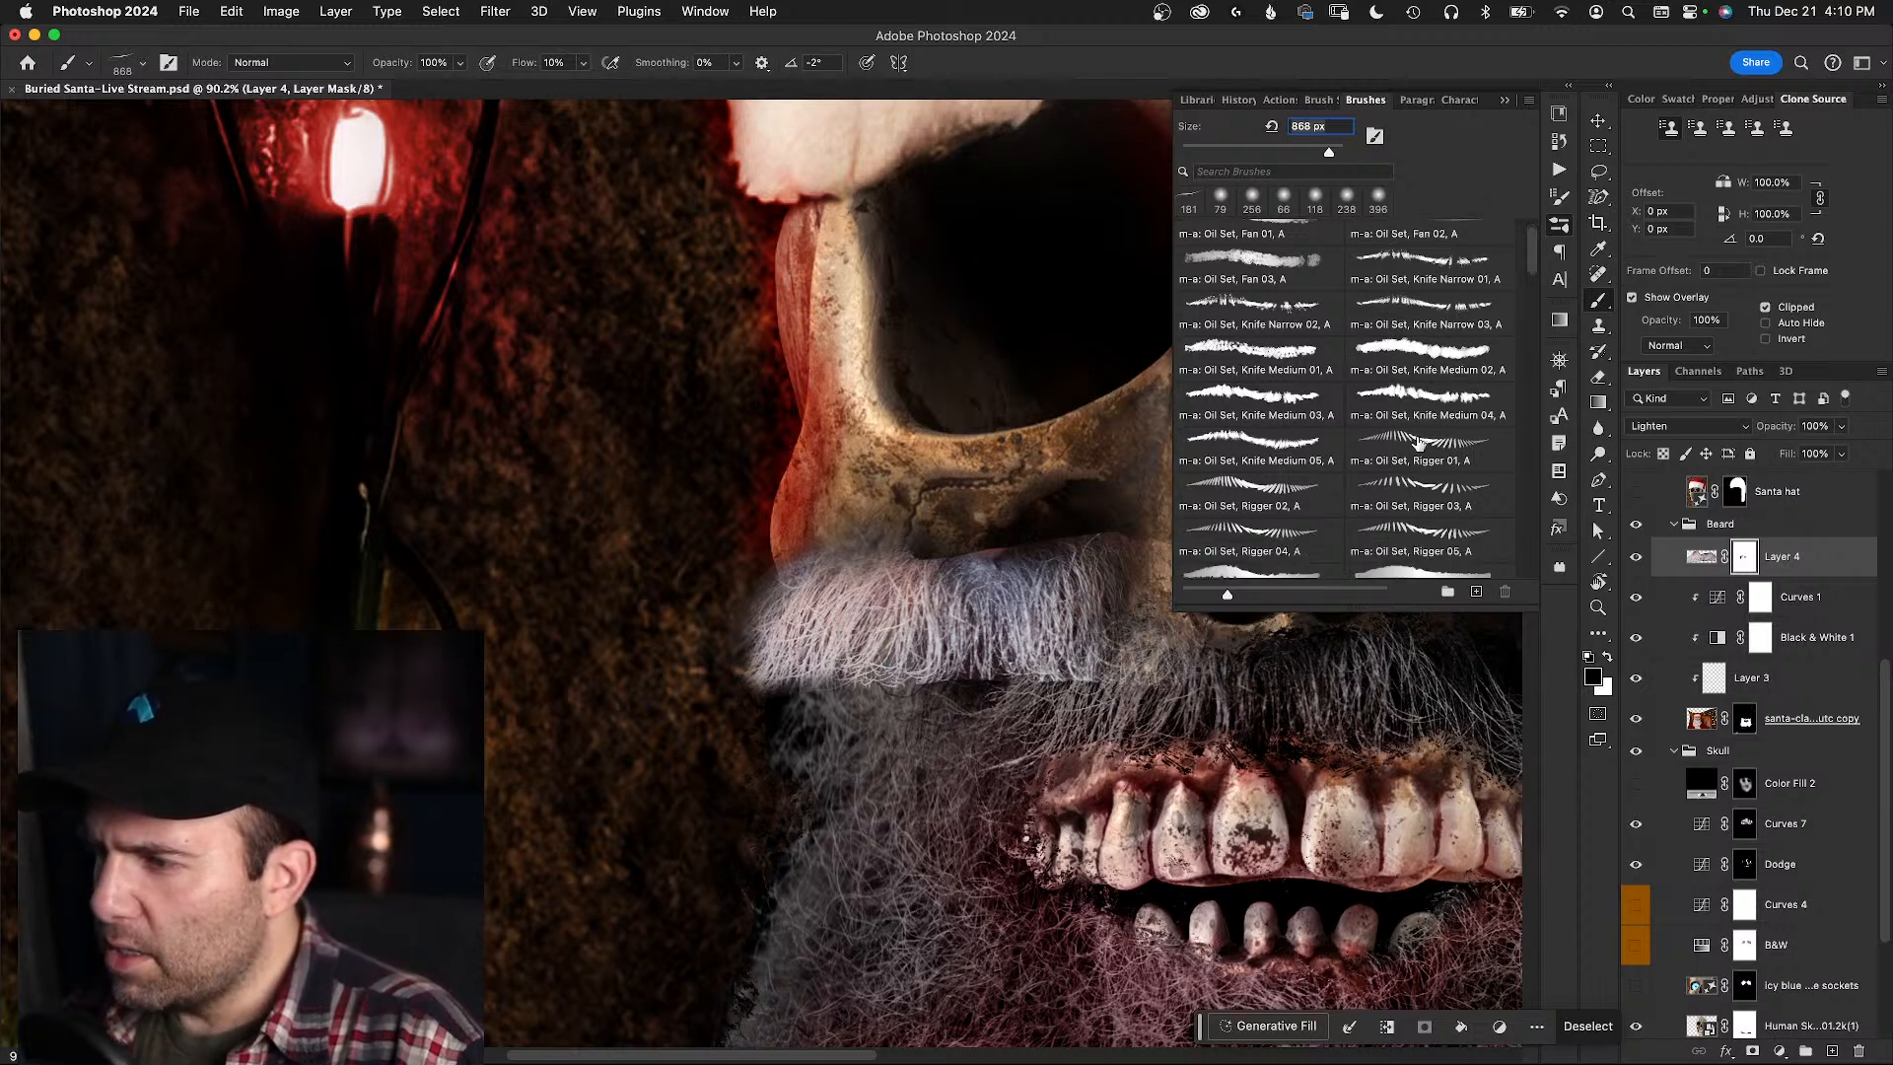
click(1439, 452)
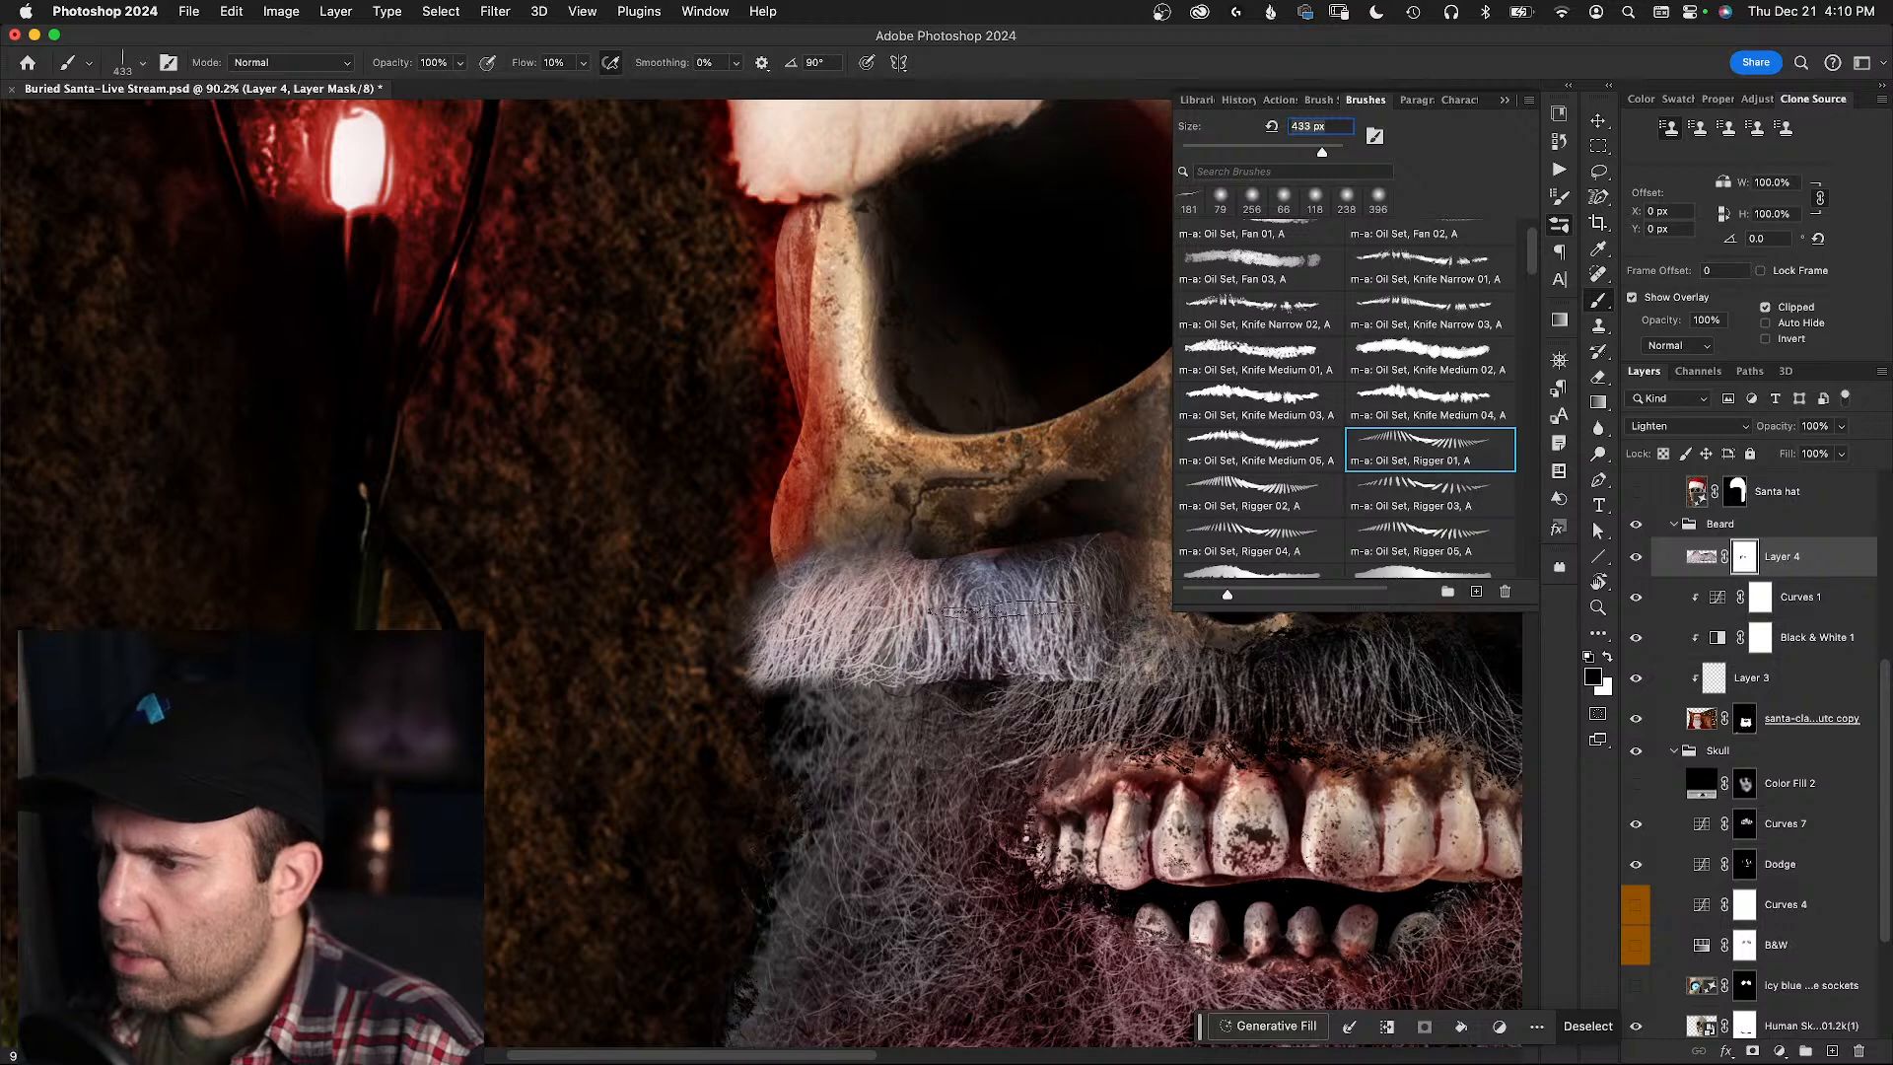
- Enlarge the brush previews and select the m-a: Oil Set, Knife Medium 05, A brush
drag(1229, 596, 1329, 595)
scroll(1286, 384, down, 5)
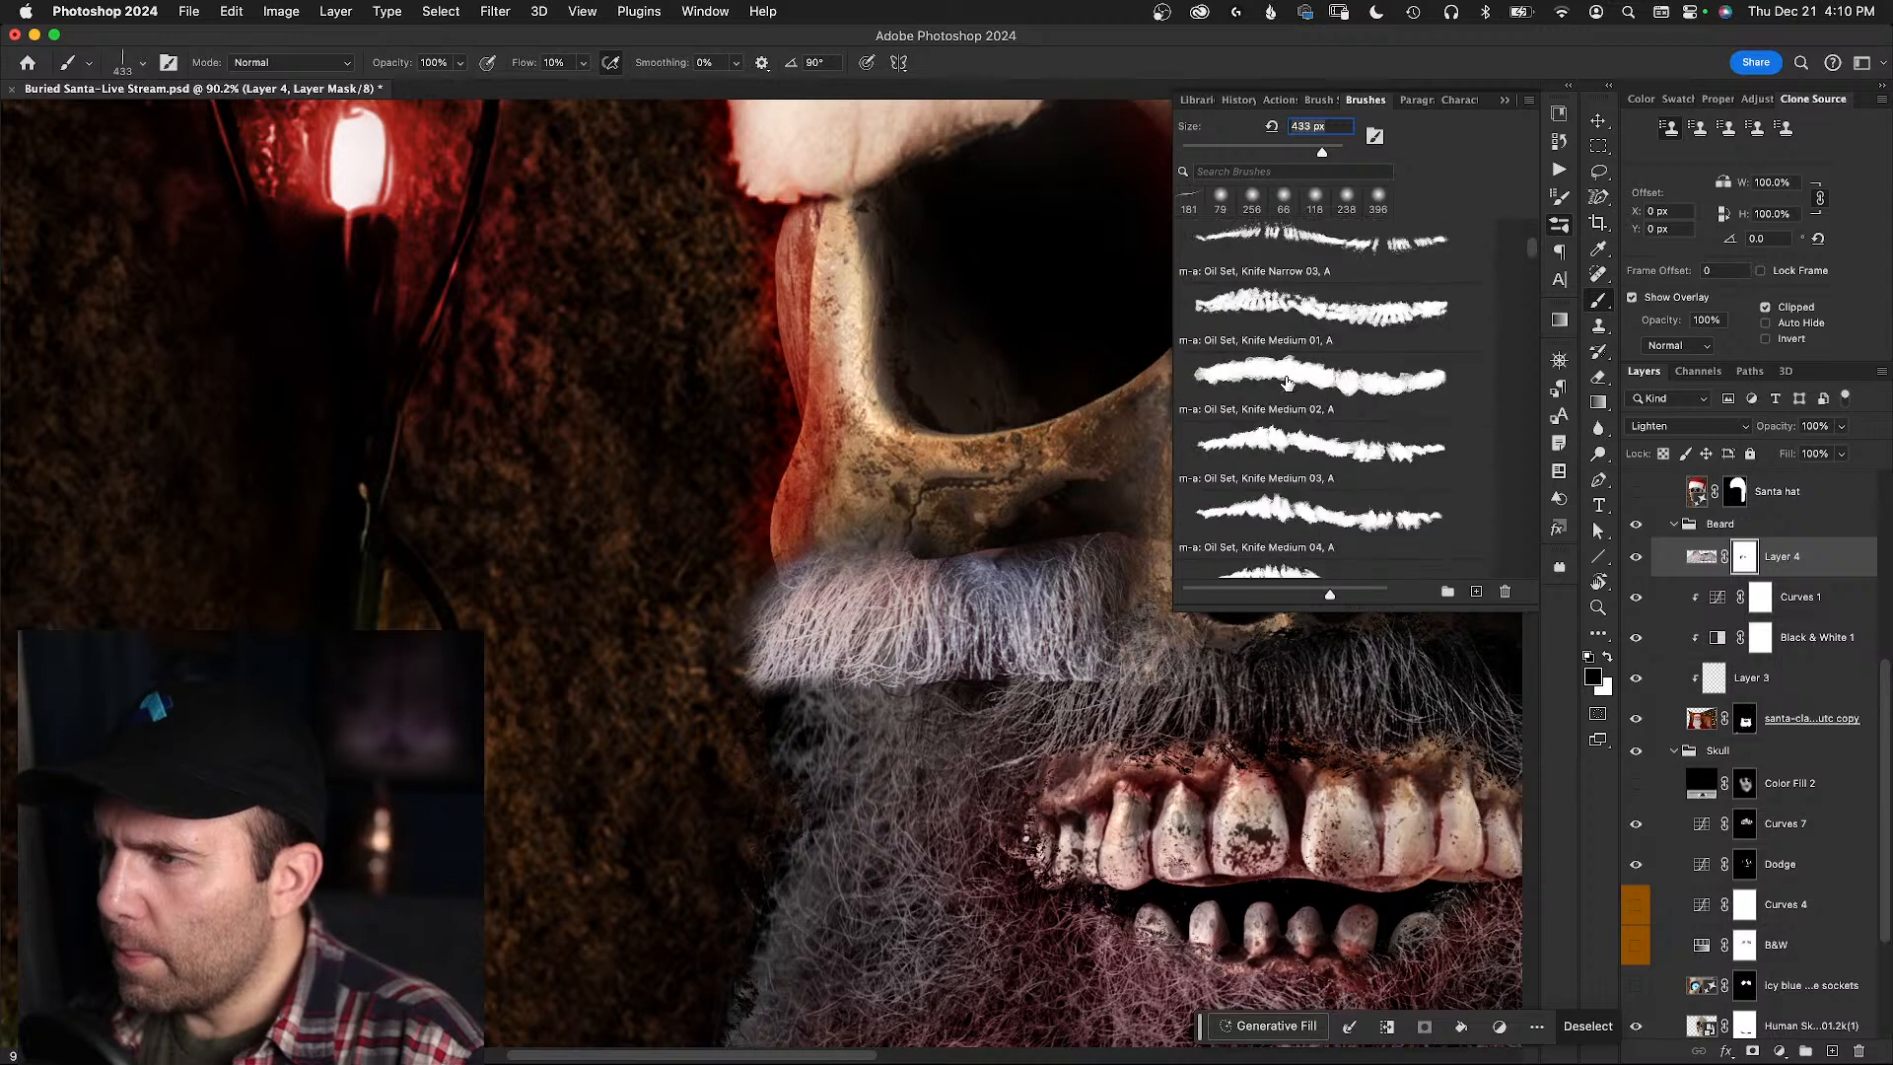
click(1254, 544)
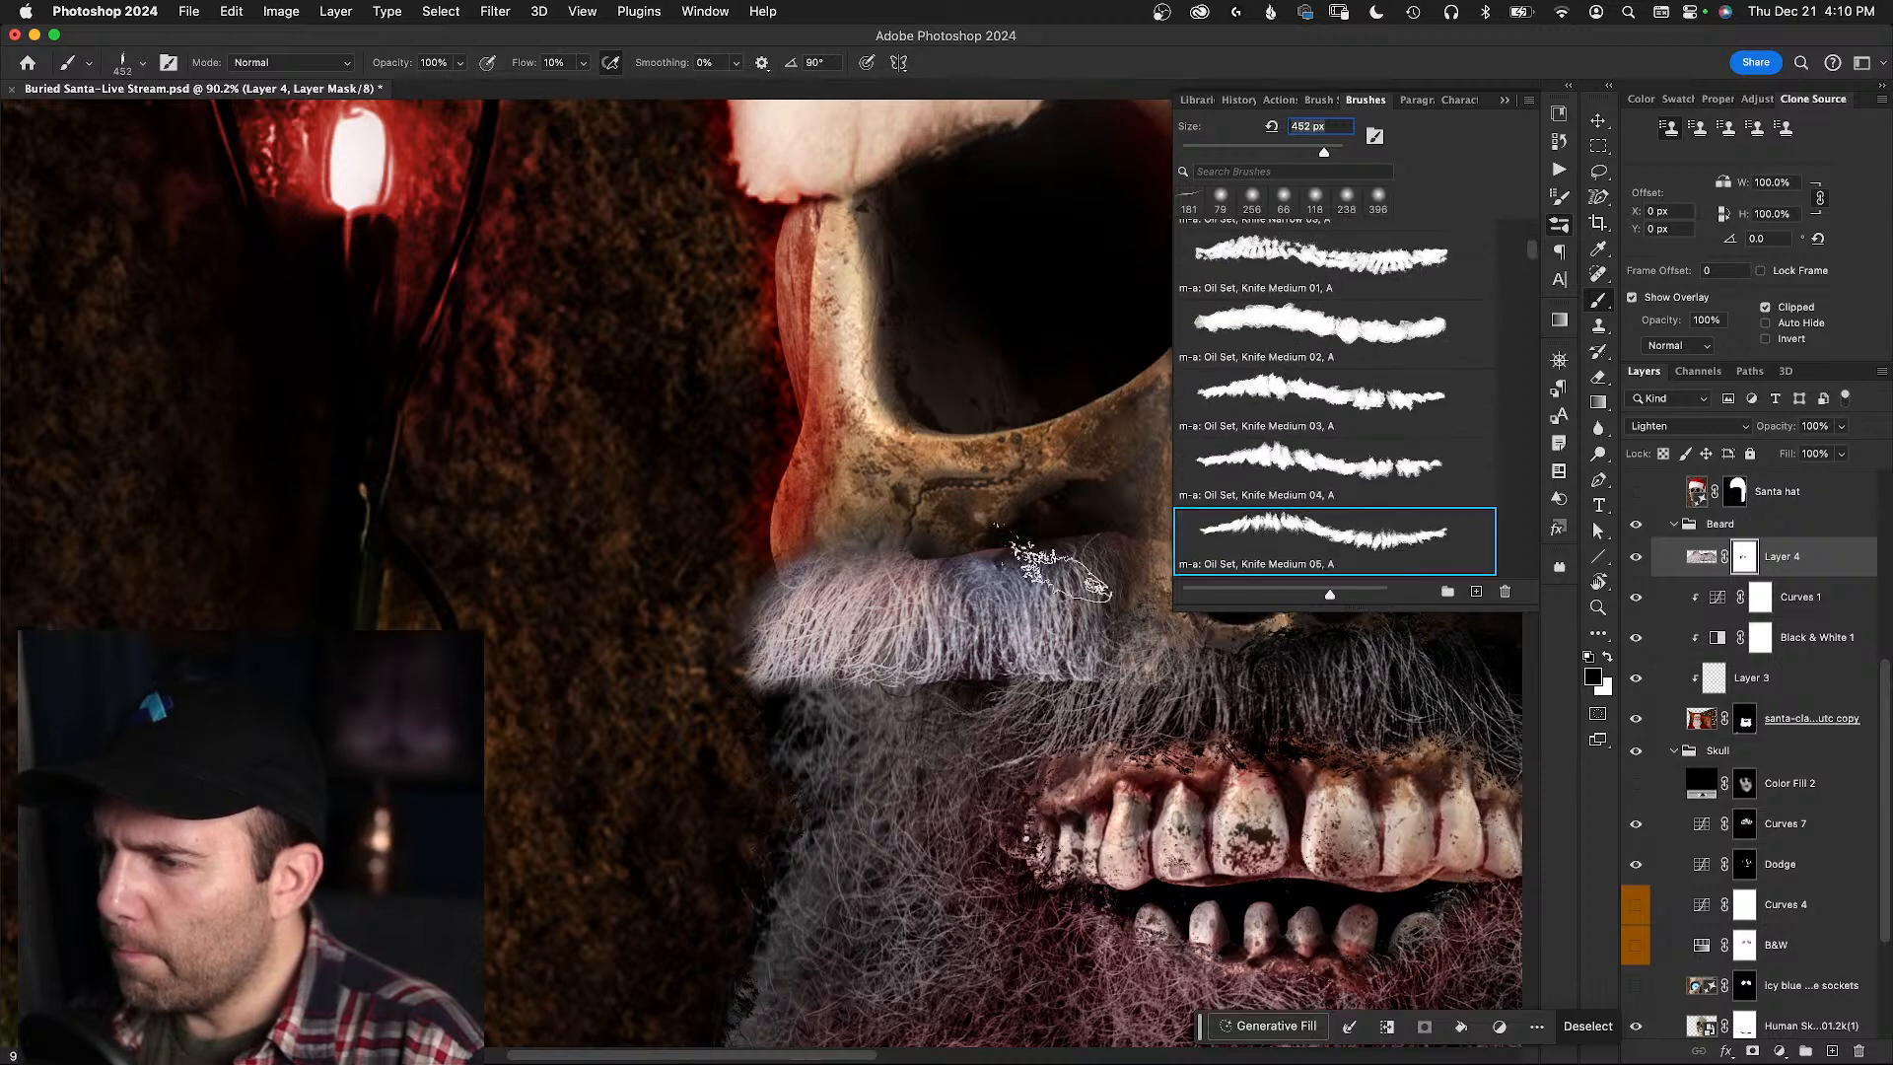
- Browse the brush library for hair-like brushes down to the end of the list and expand the megapack folder
scroll(1296, 529, down, 5)
scroll(1295, 529, down, 5)
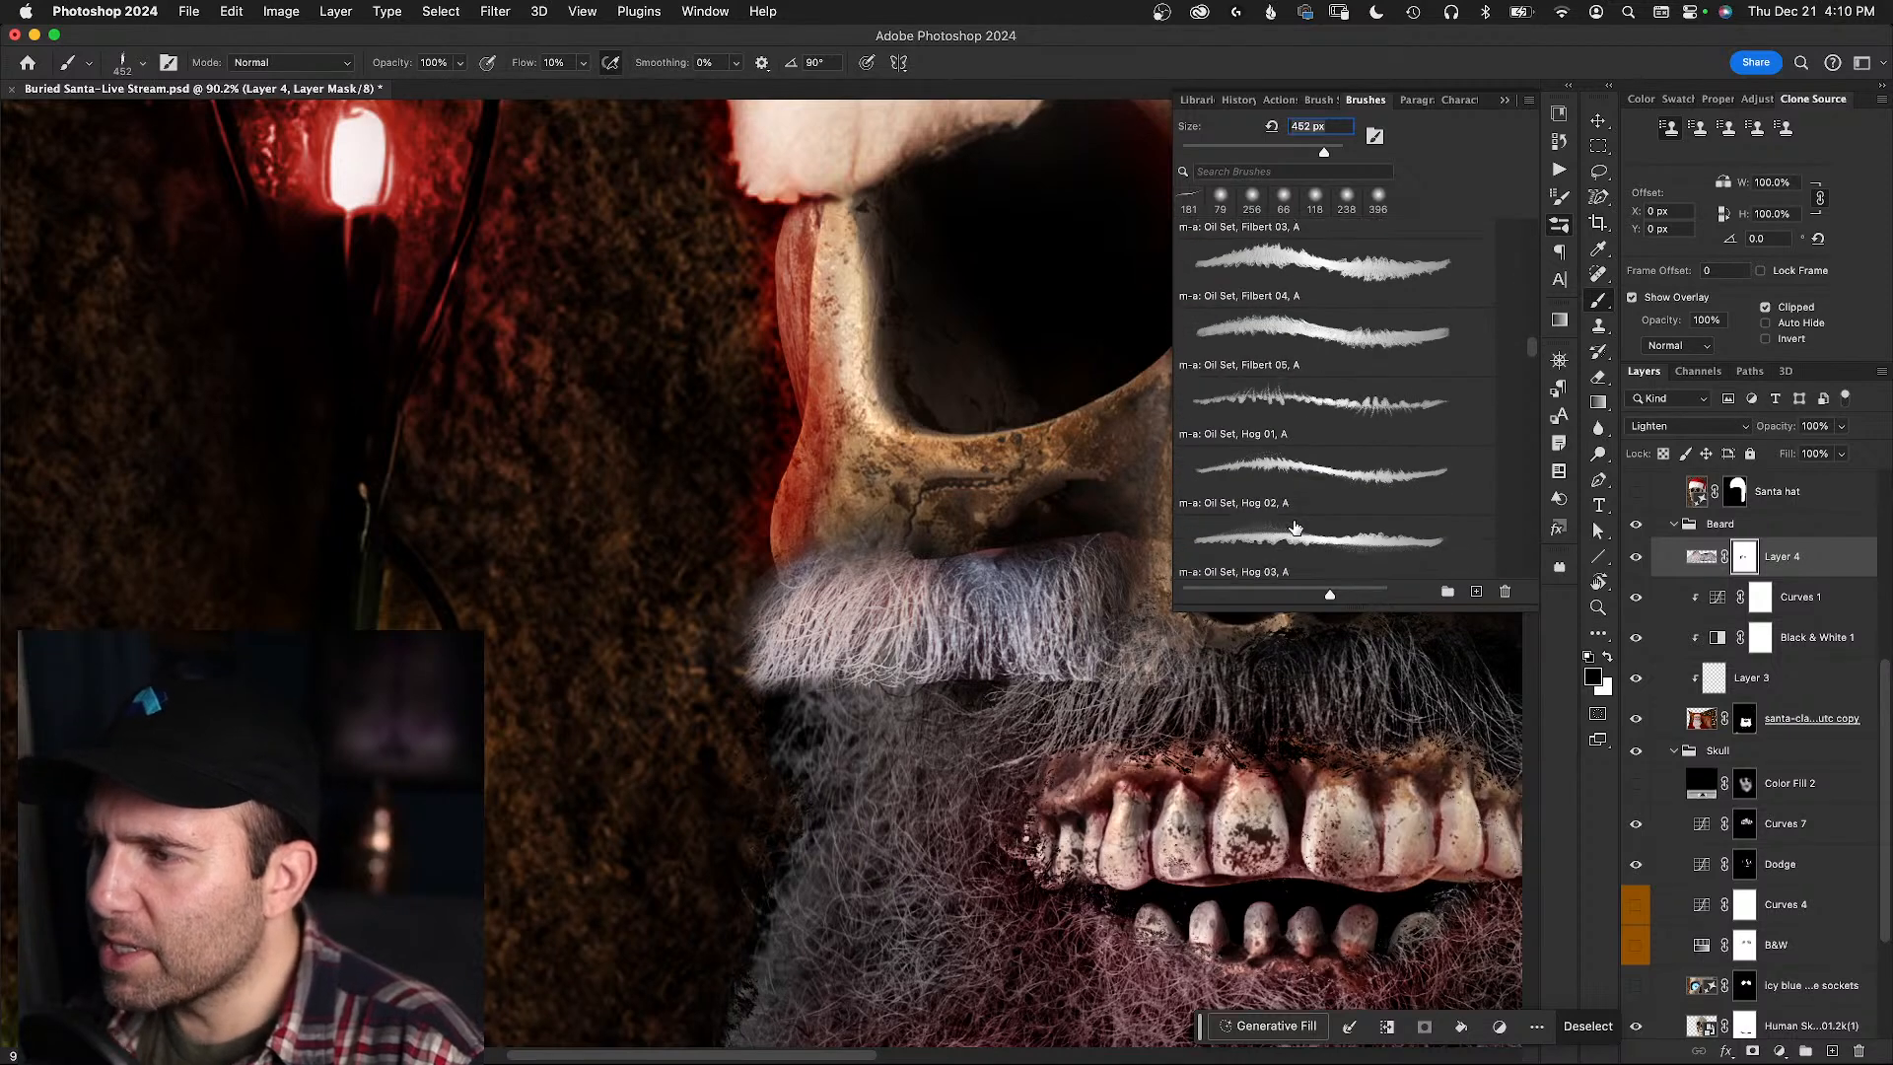
scroll(1293, 520, down, 6)
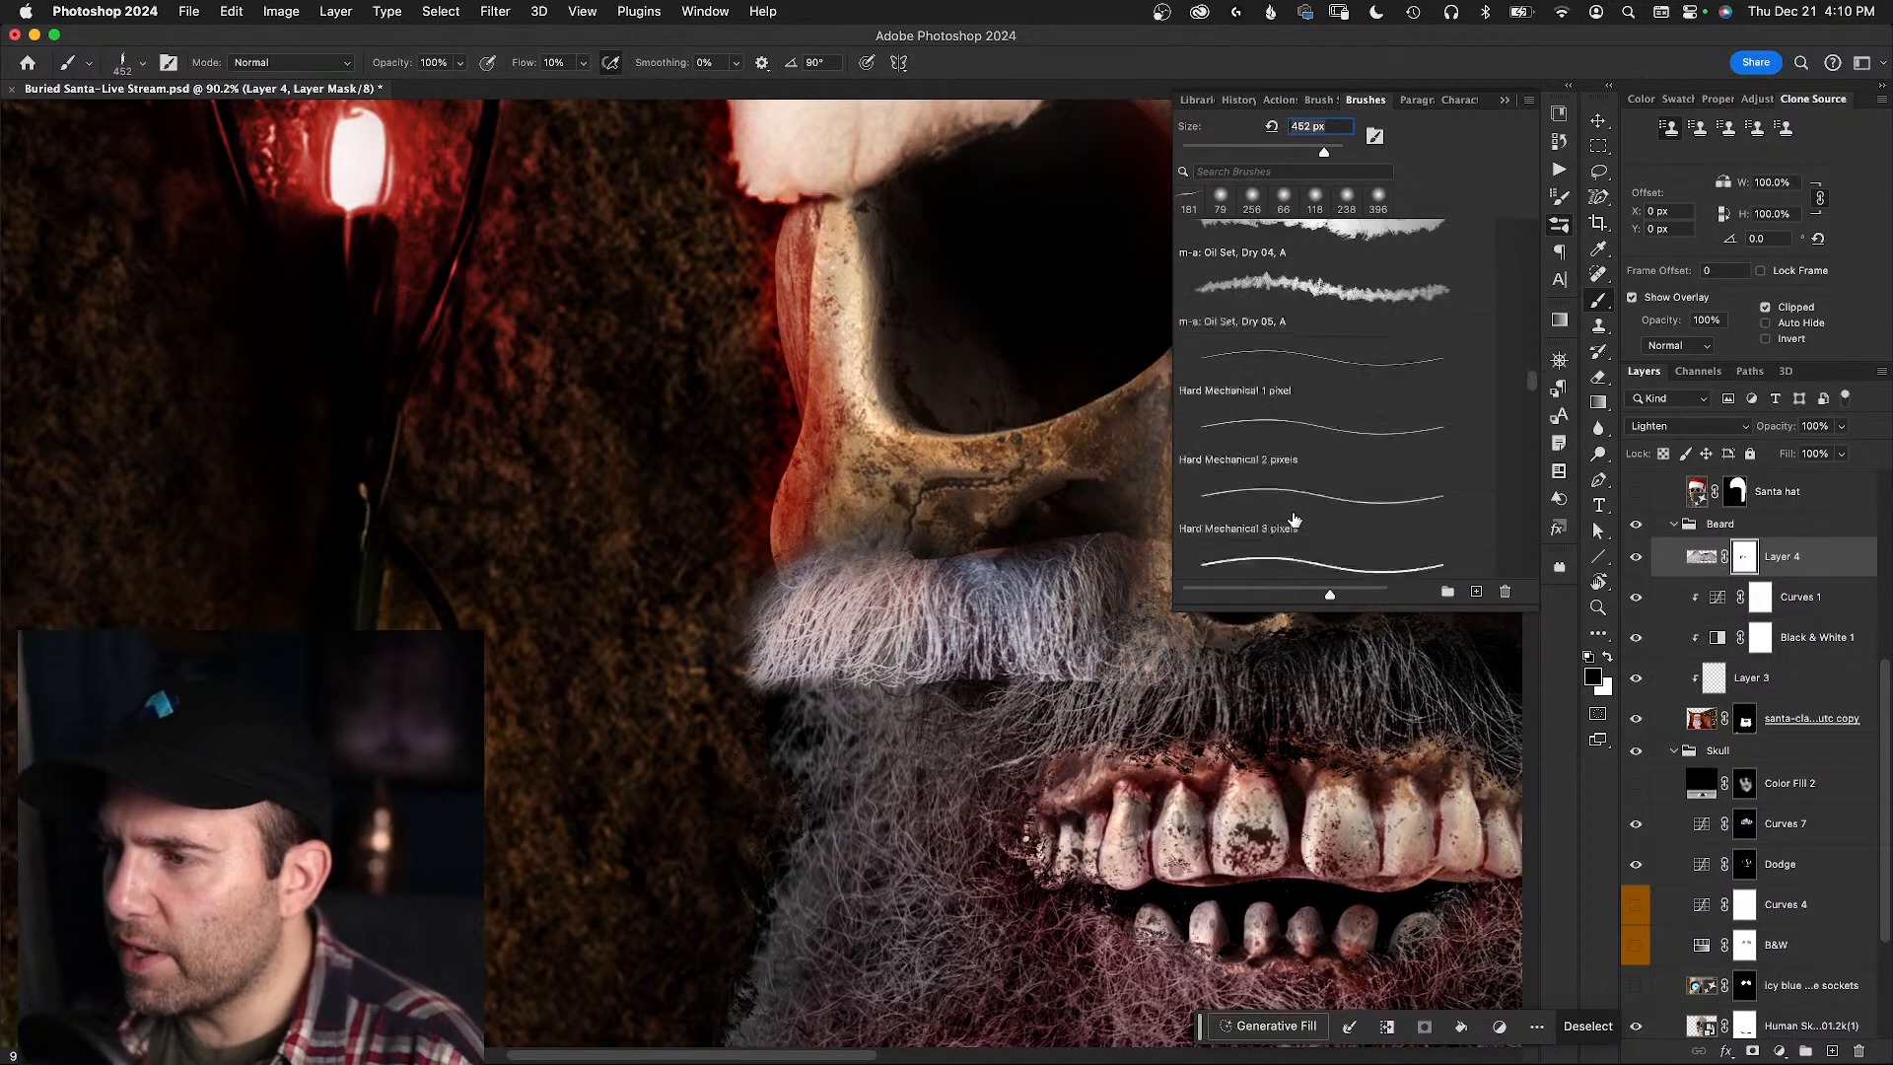
scroll(1294, 520, down, 5)
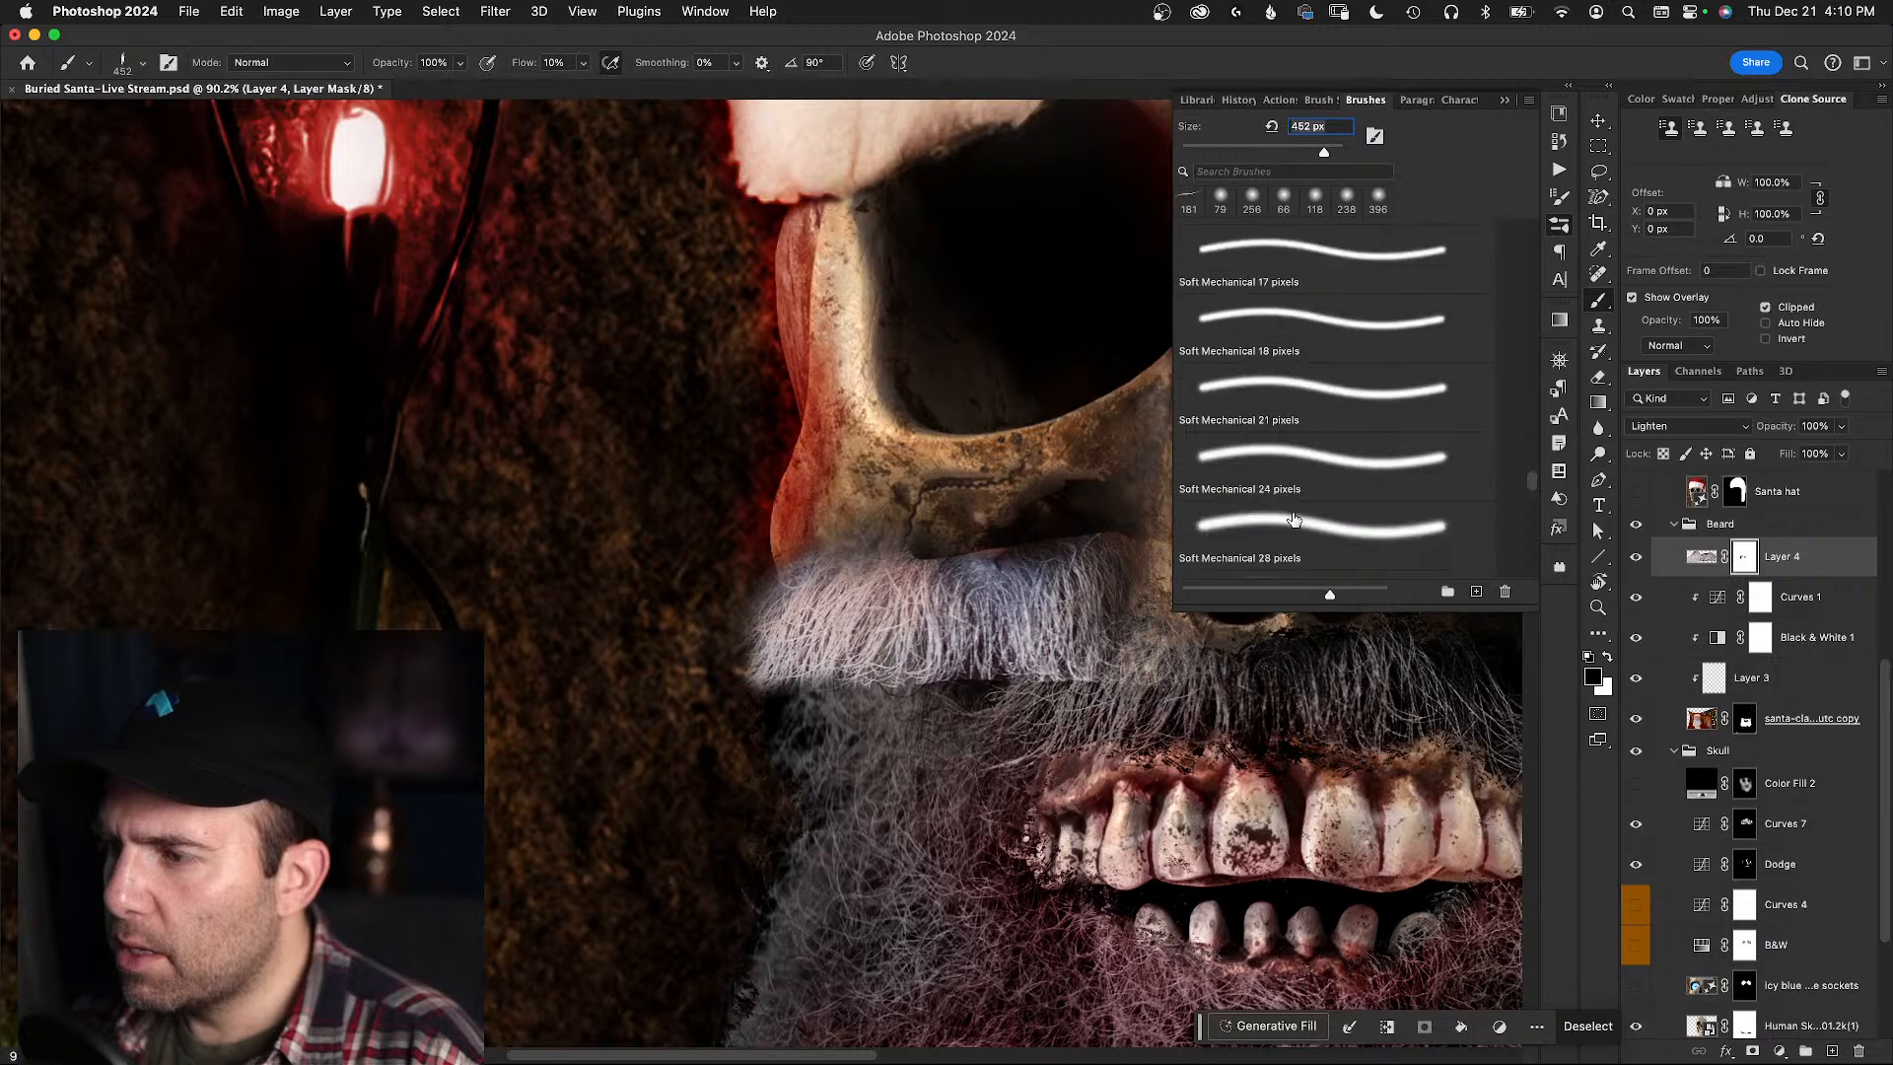
scroll(1295, 519, up, 2)
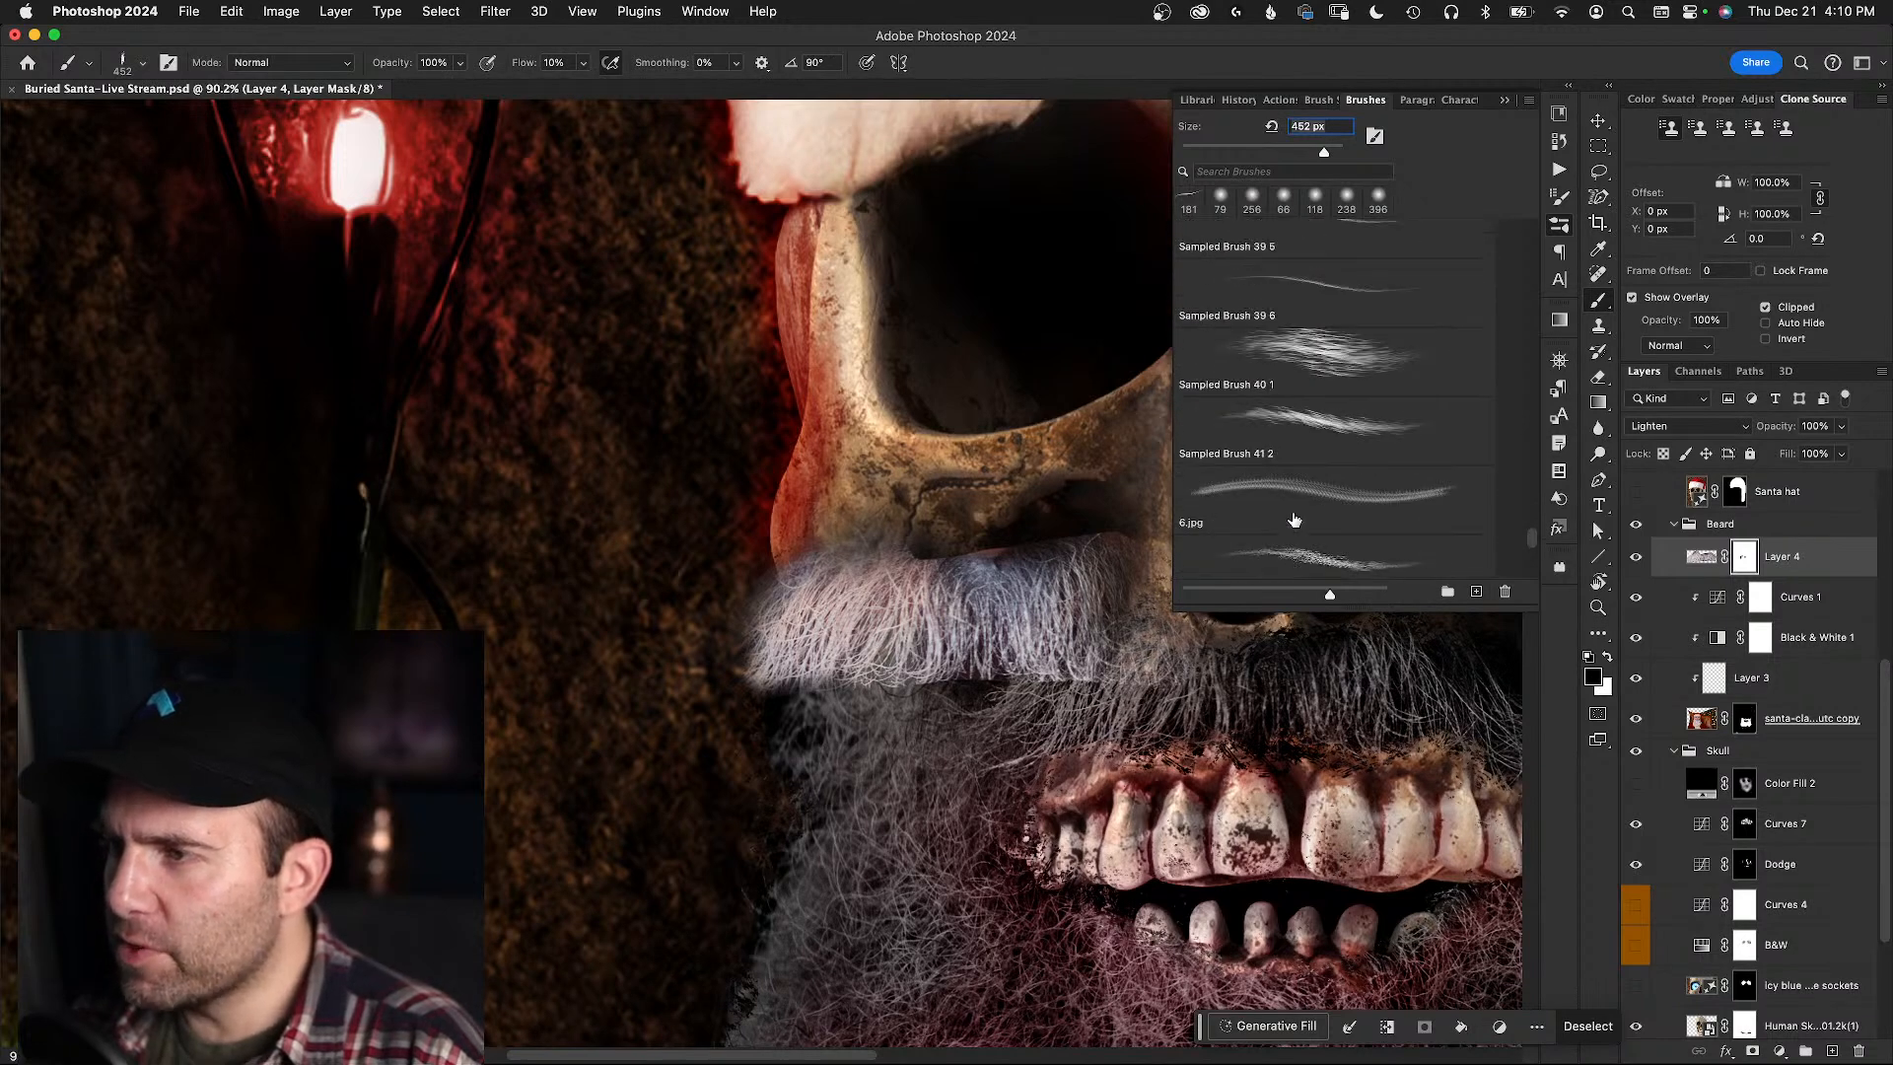
scroll(1293, 520, down, 1)
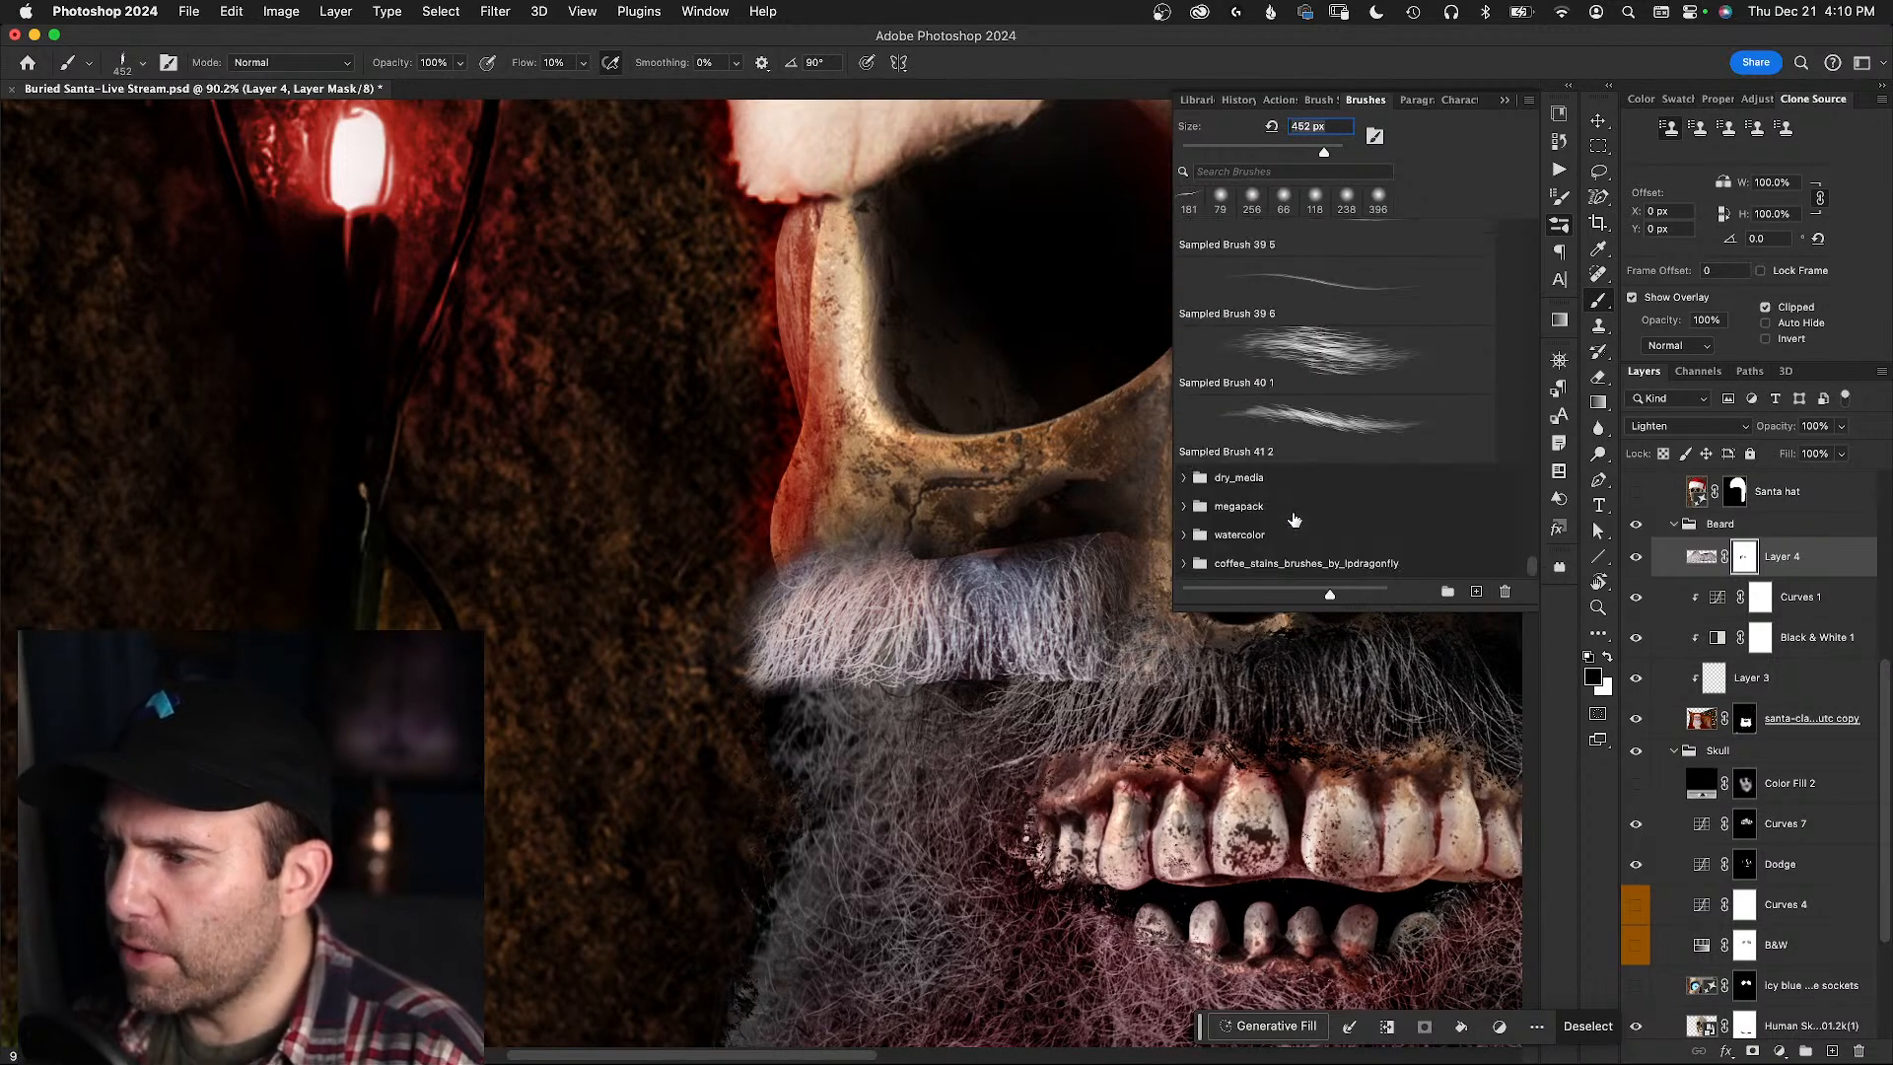
click(1178, 507)
click(1183, 506)
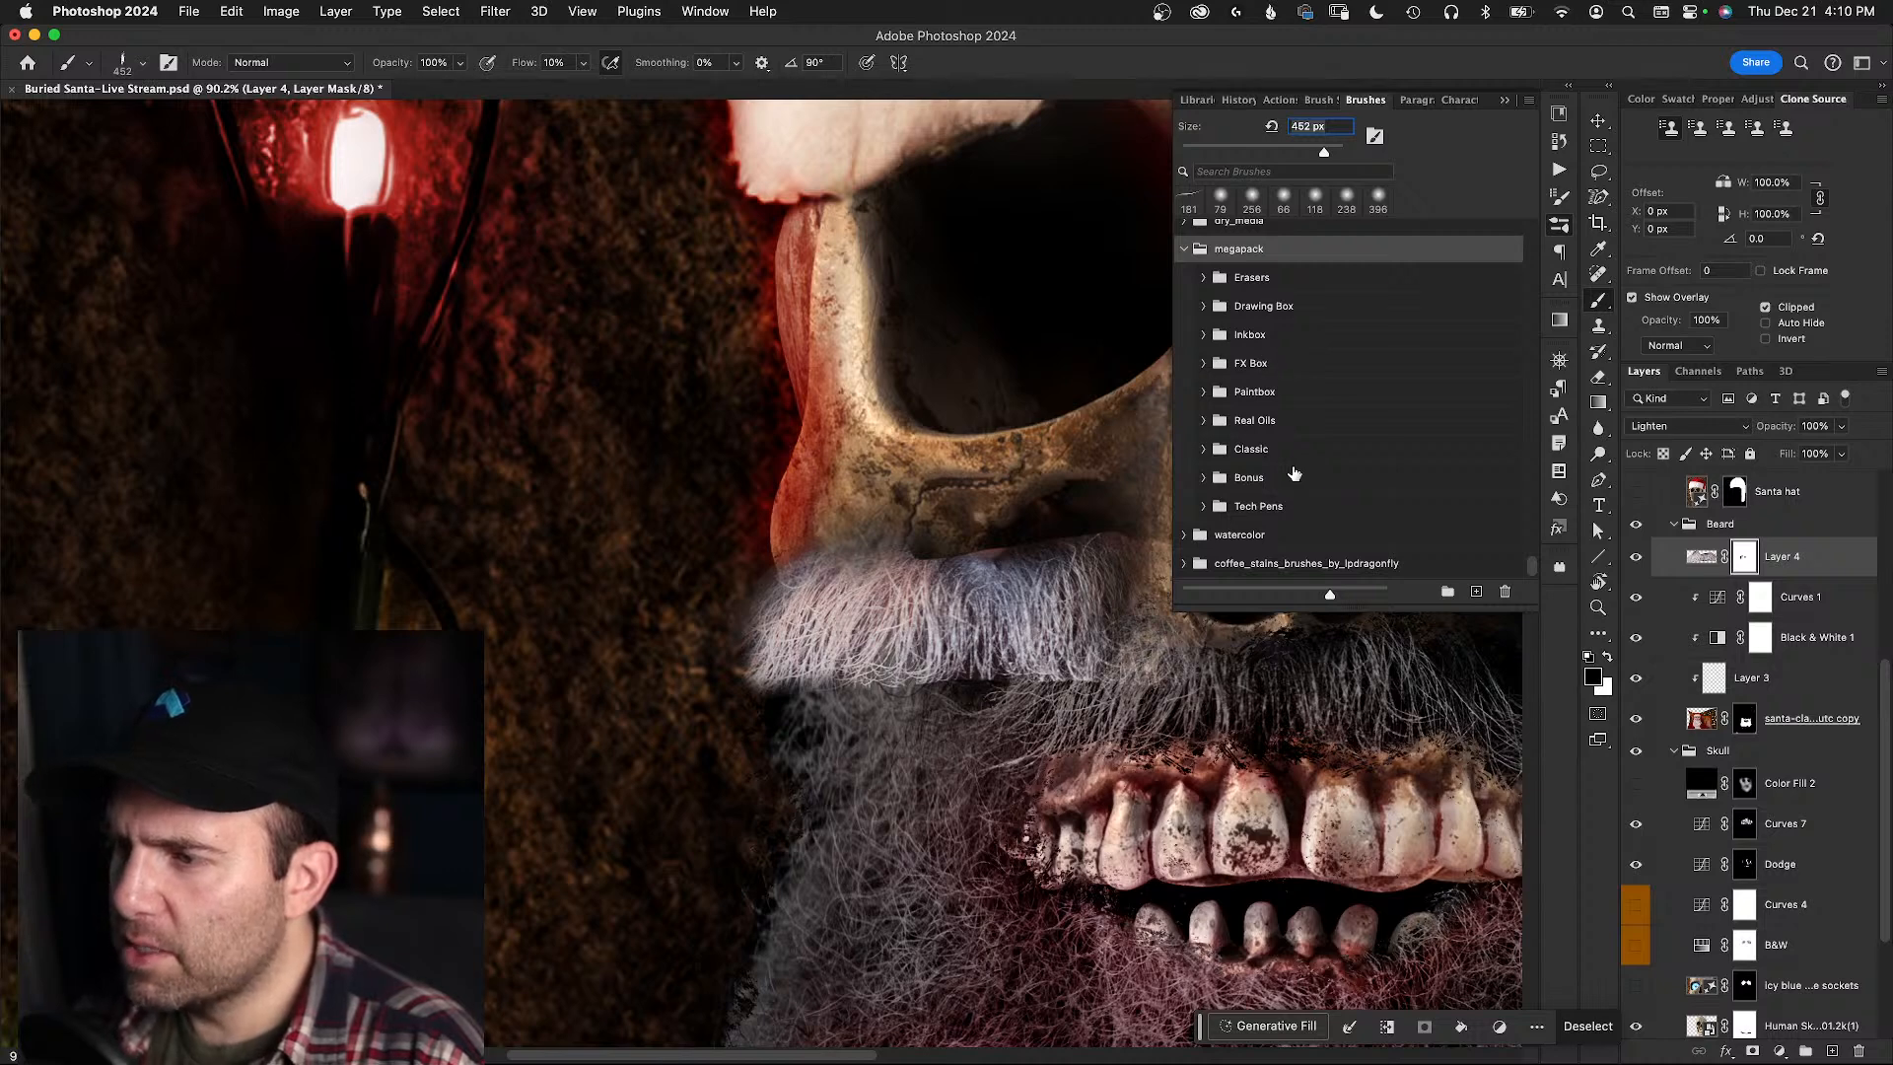
- Look through the dry_media brush folder and select the Kyle's Dry Media - Rough Up smudge brush
scroll(1278, 538, up, 5)
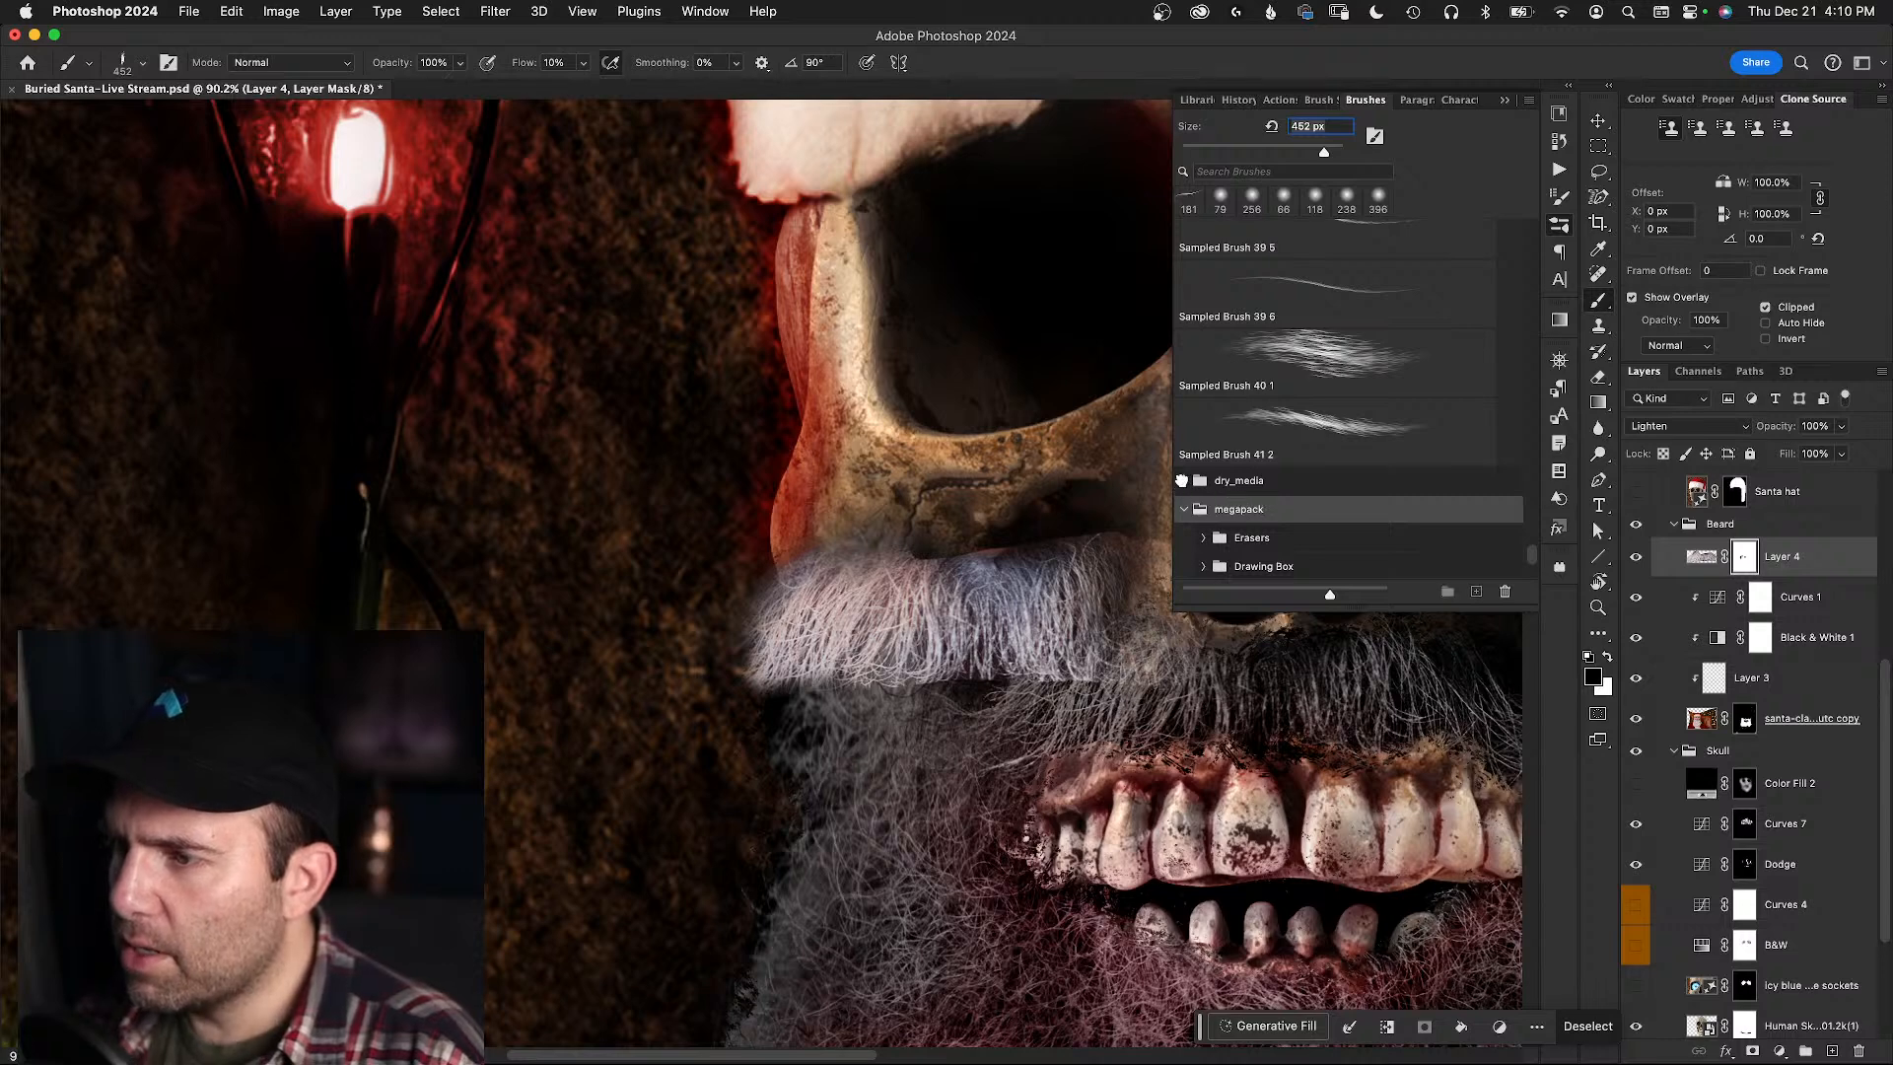
click(1182, 480)
scroll(1223, 473, down, 4)
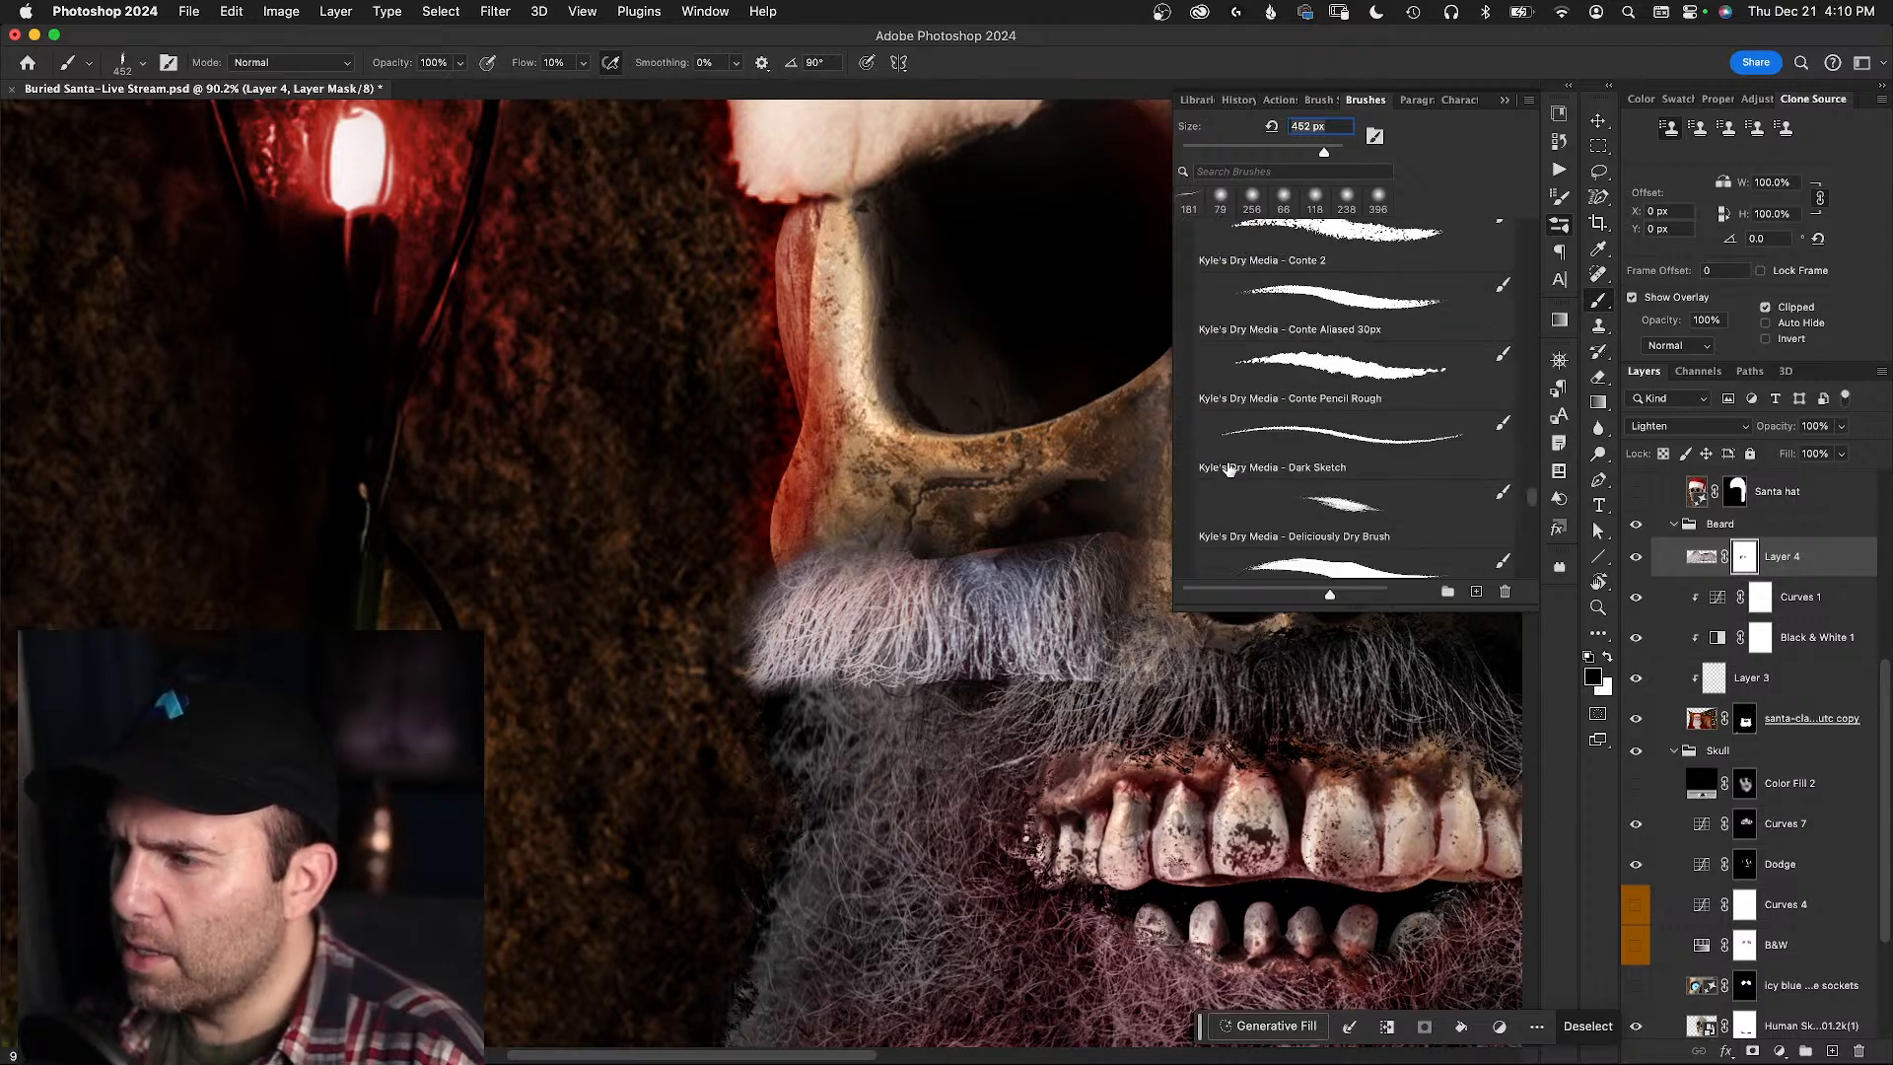
scroll(1229, 469, down, 1)
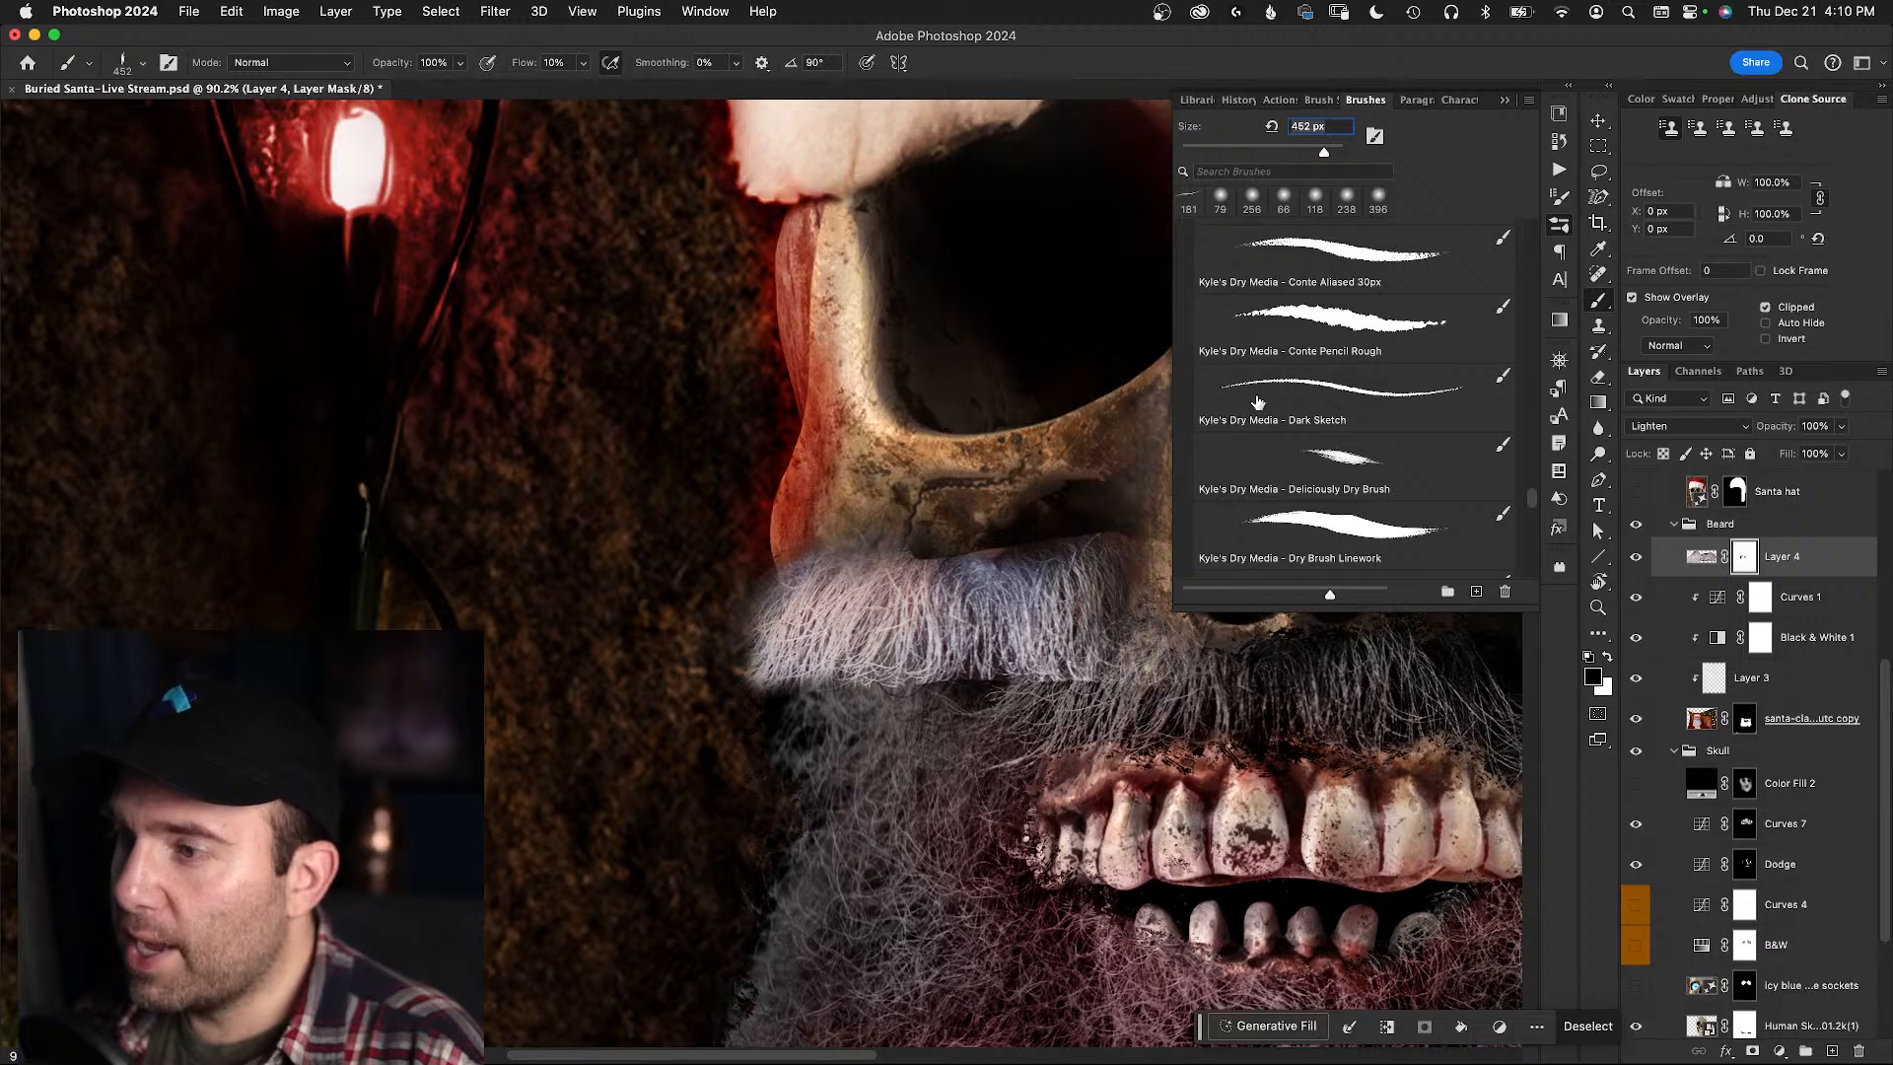
scroll(1264, 400, down, 1)
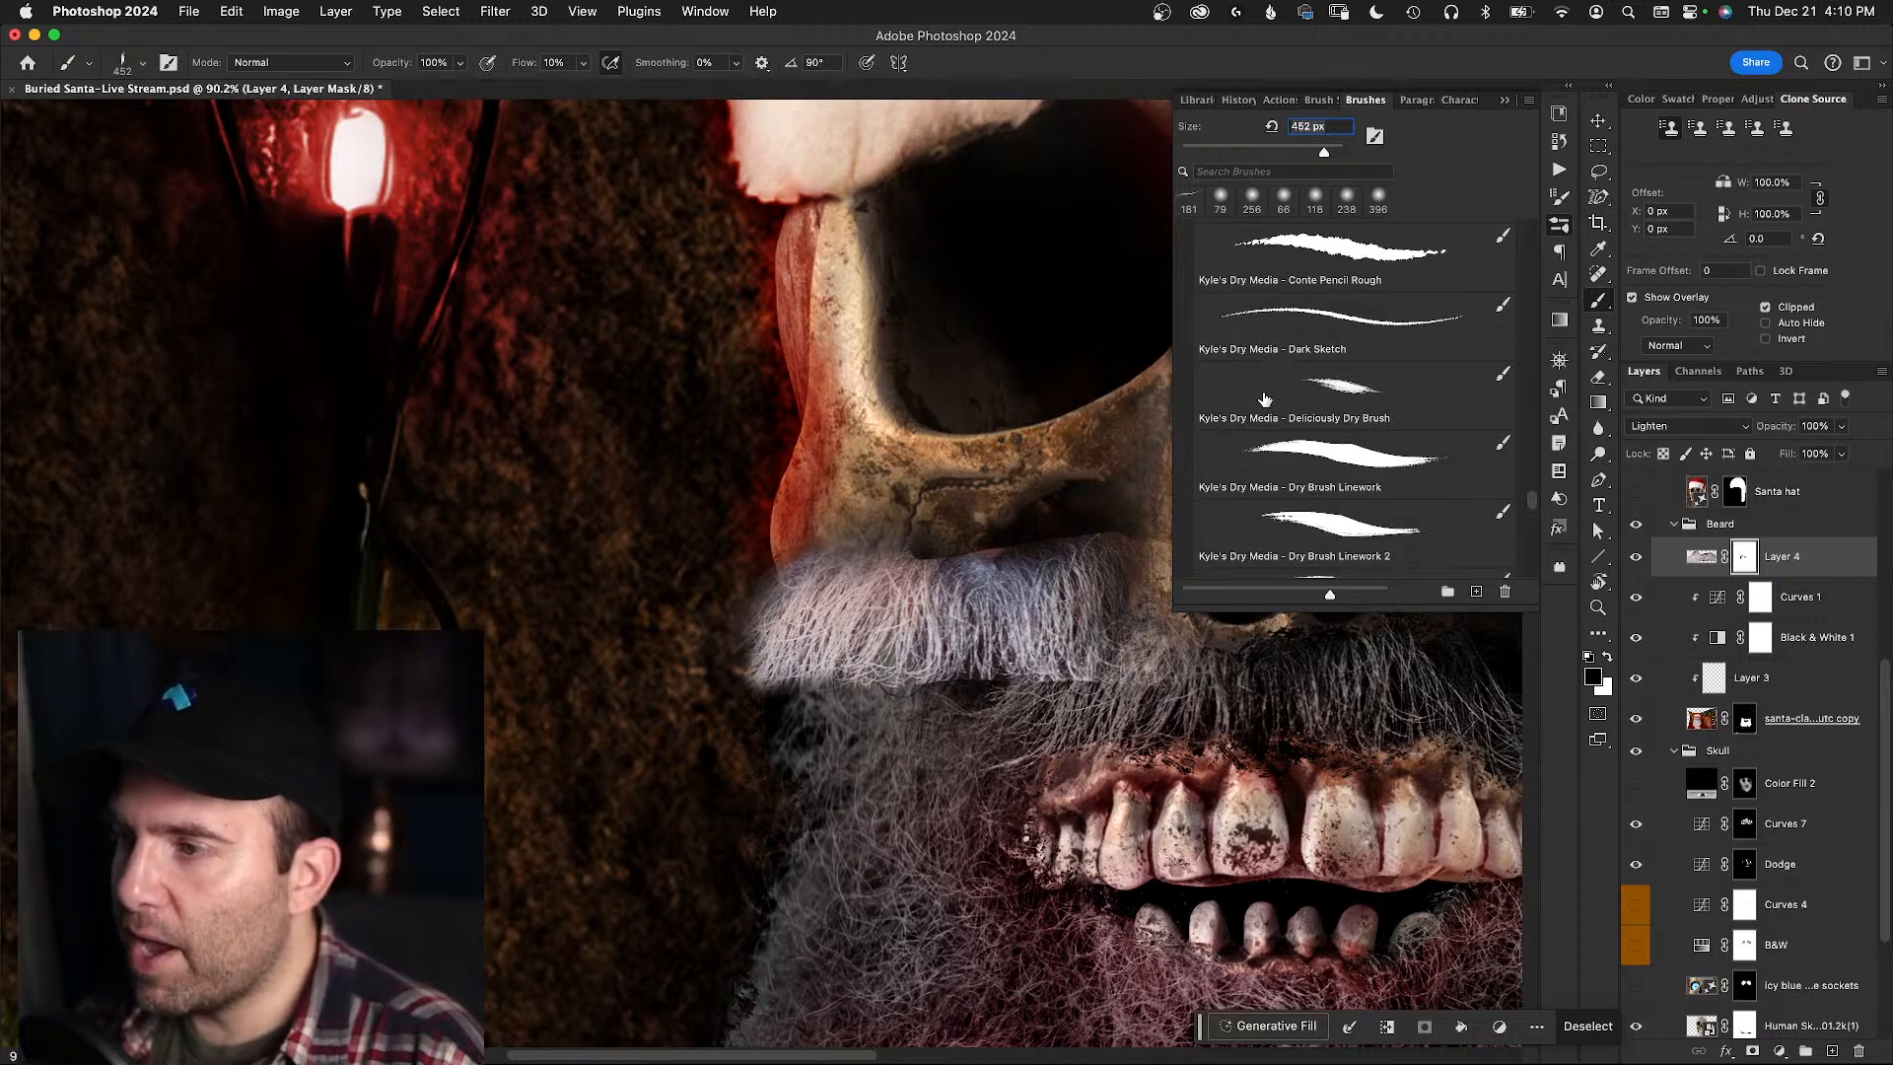
scroll(1268, 397, down, 7)
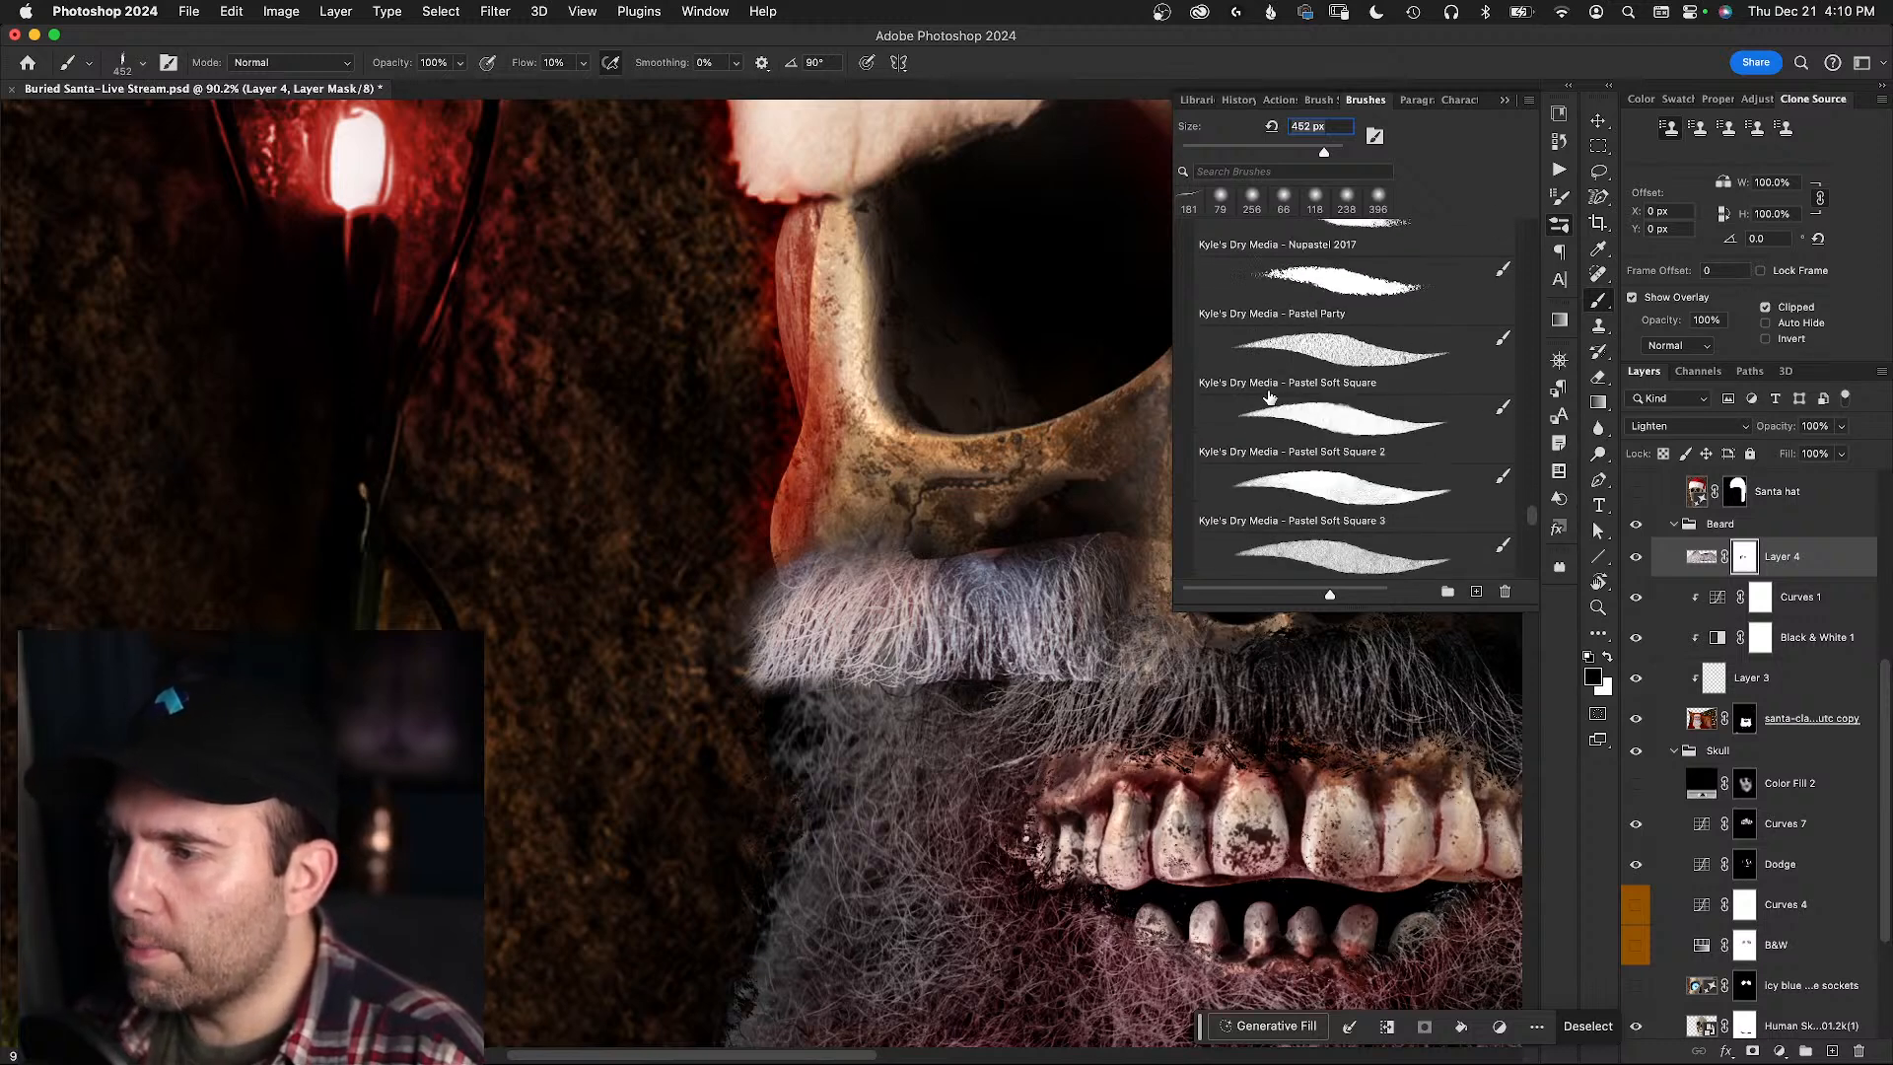
scroll(1268, 397, down, 2)
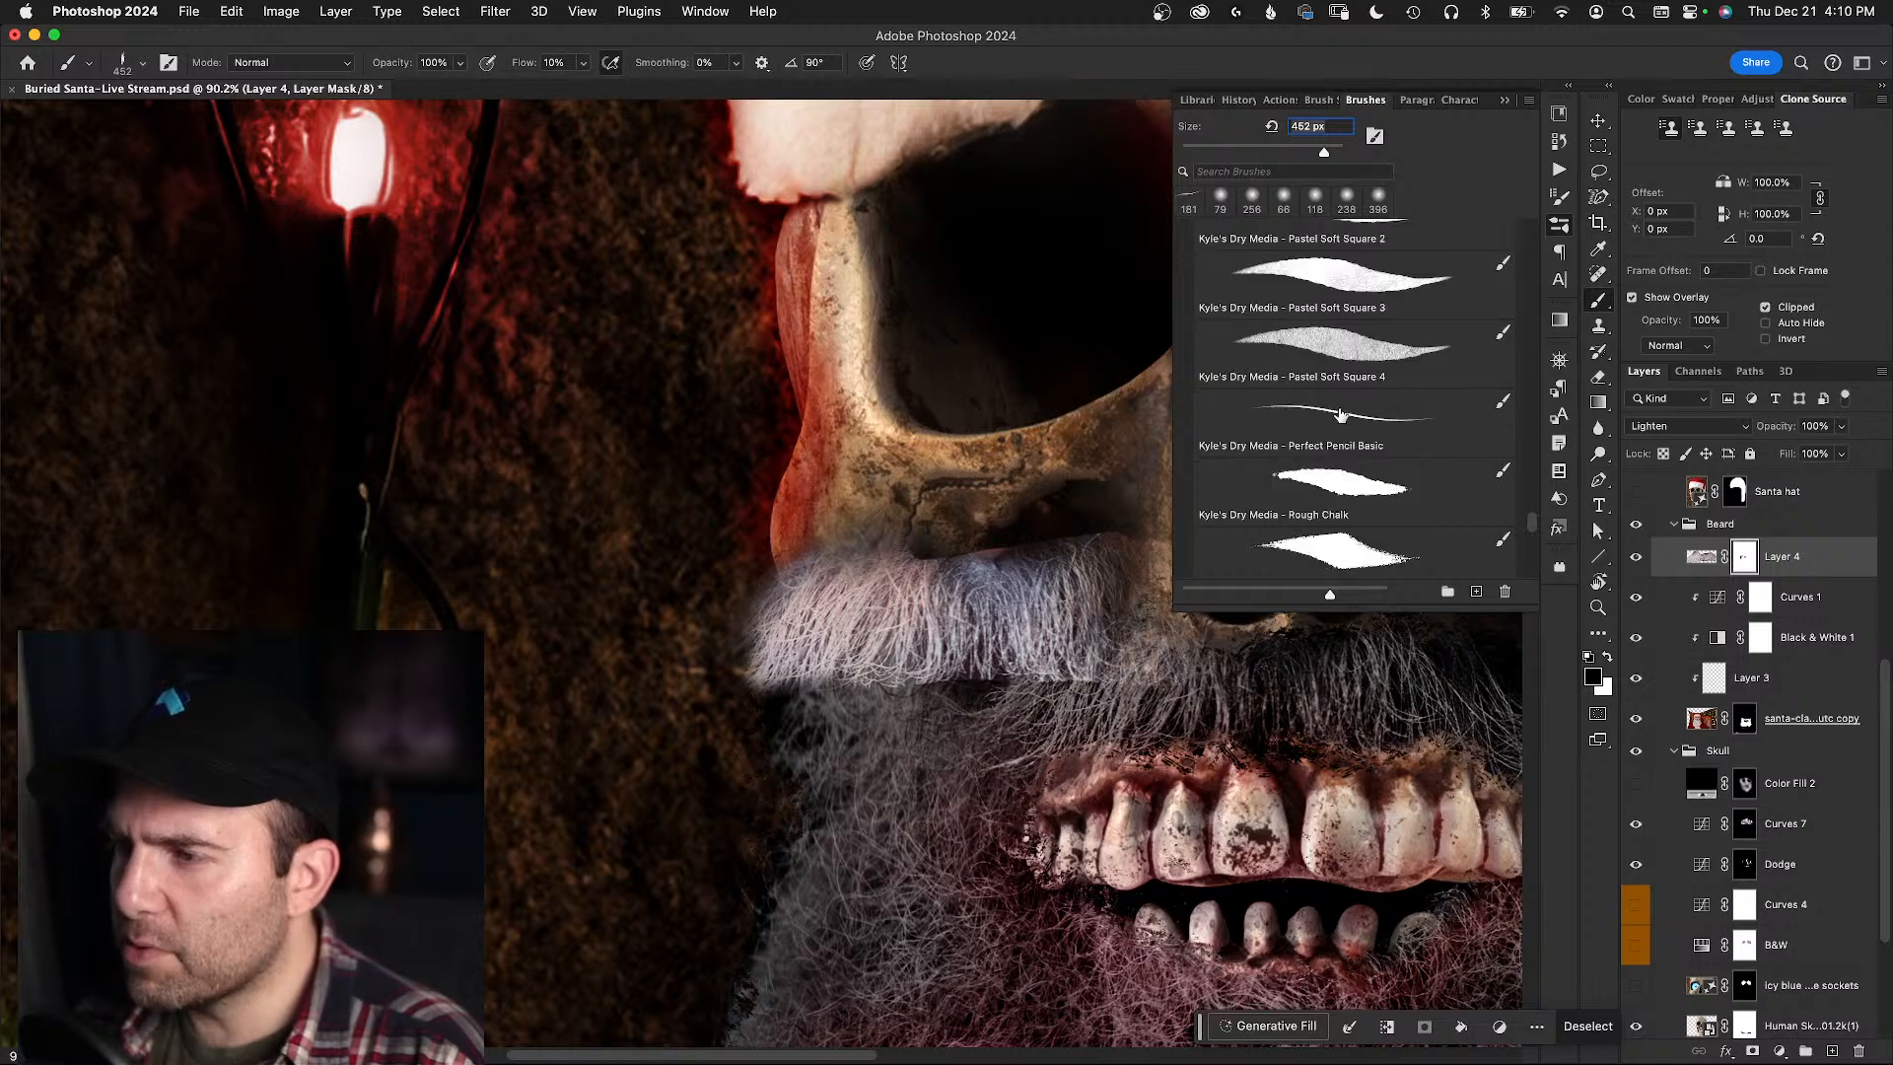
scroll(1329, 413, down, 5)
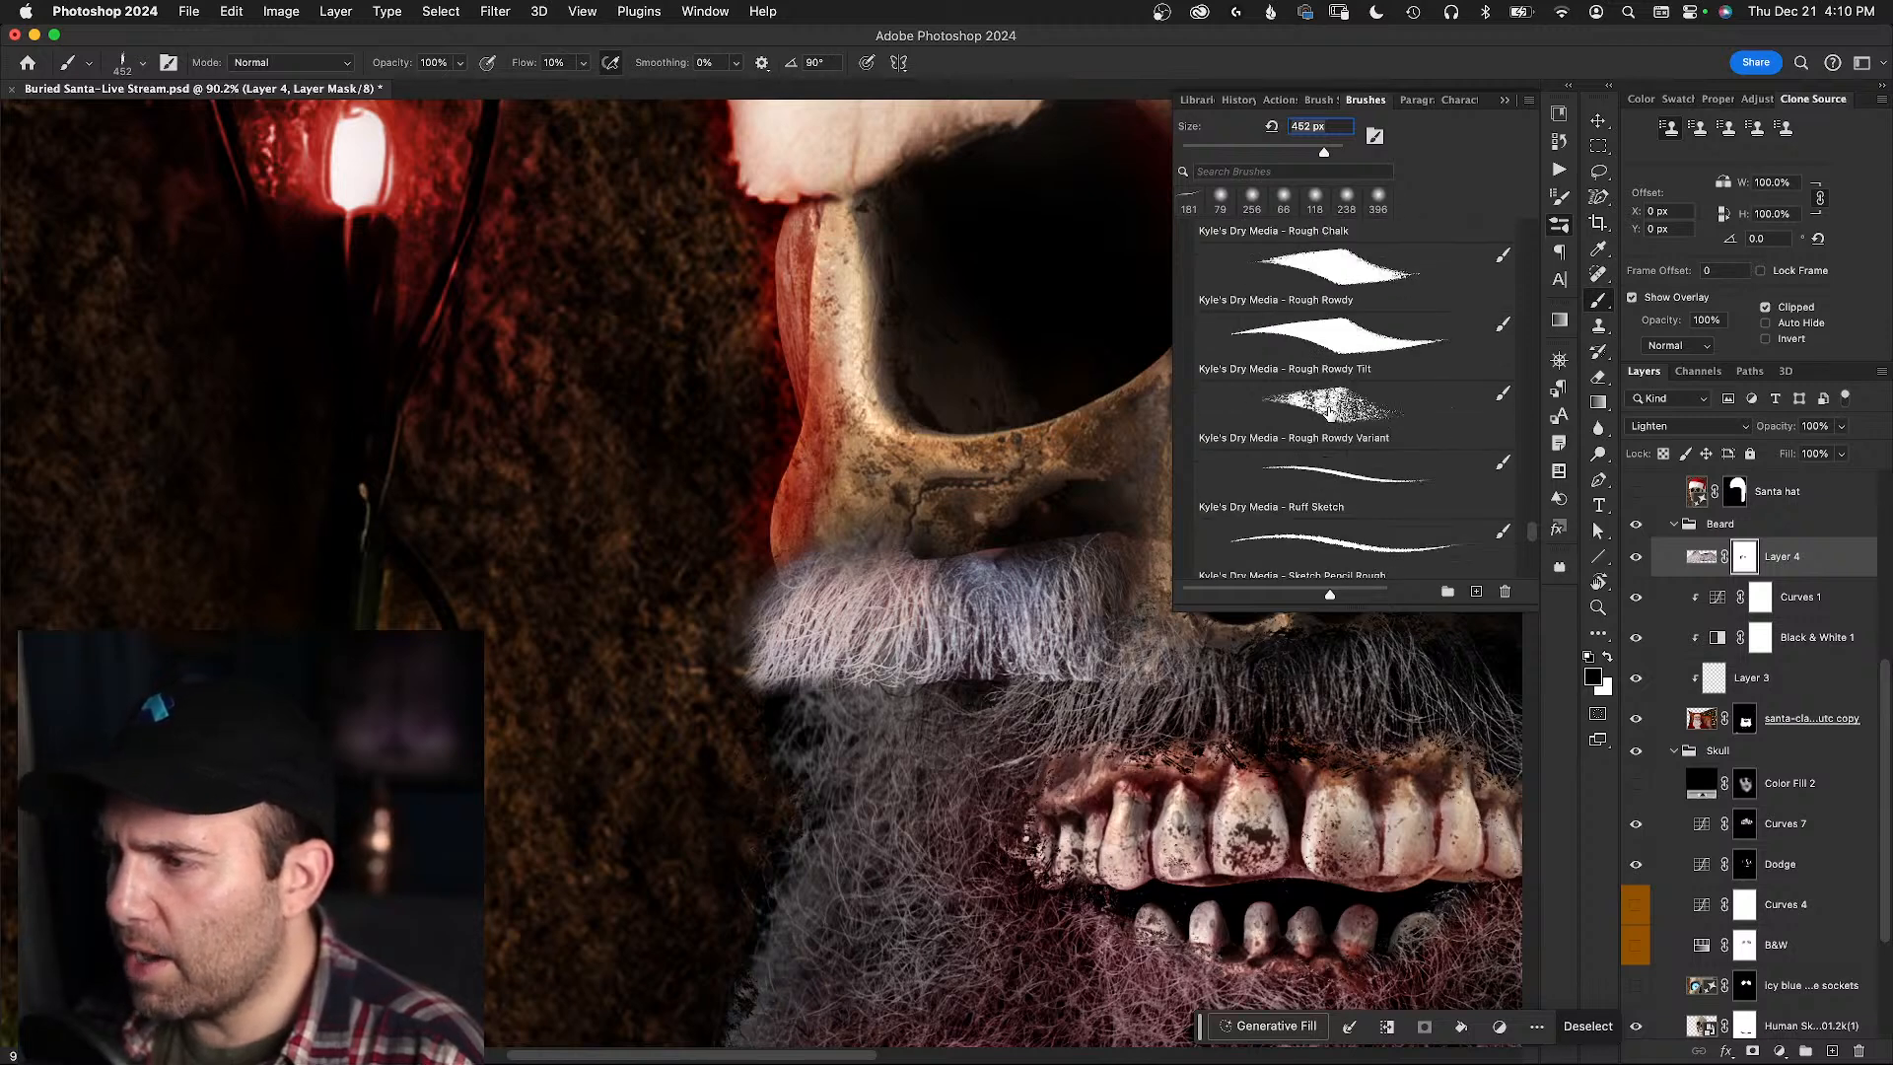
scroll(1330, 413, down, 5)
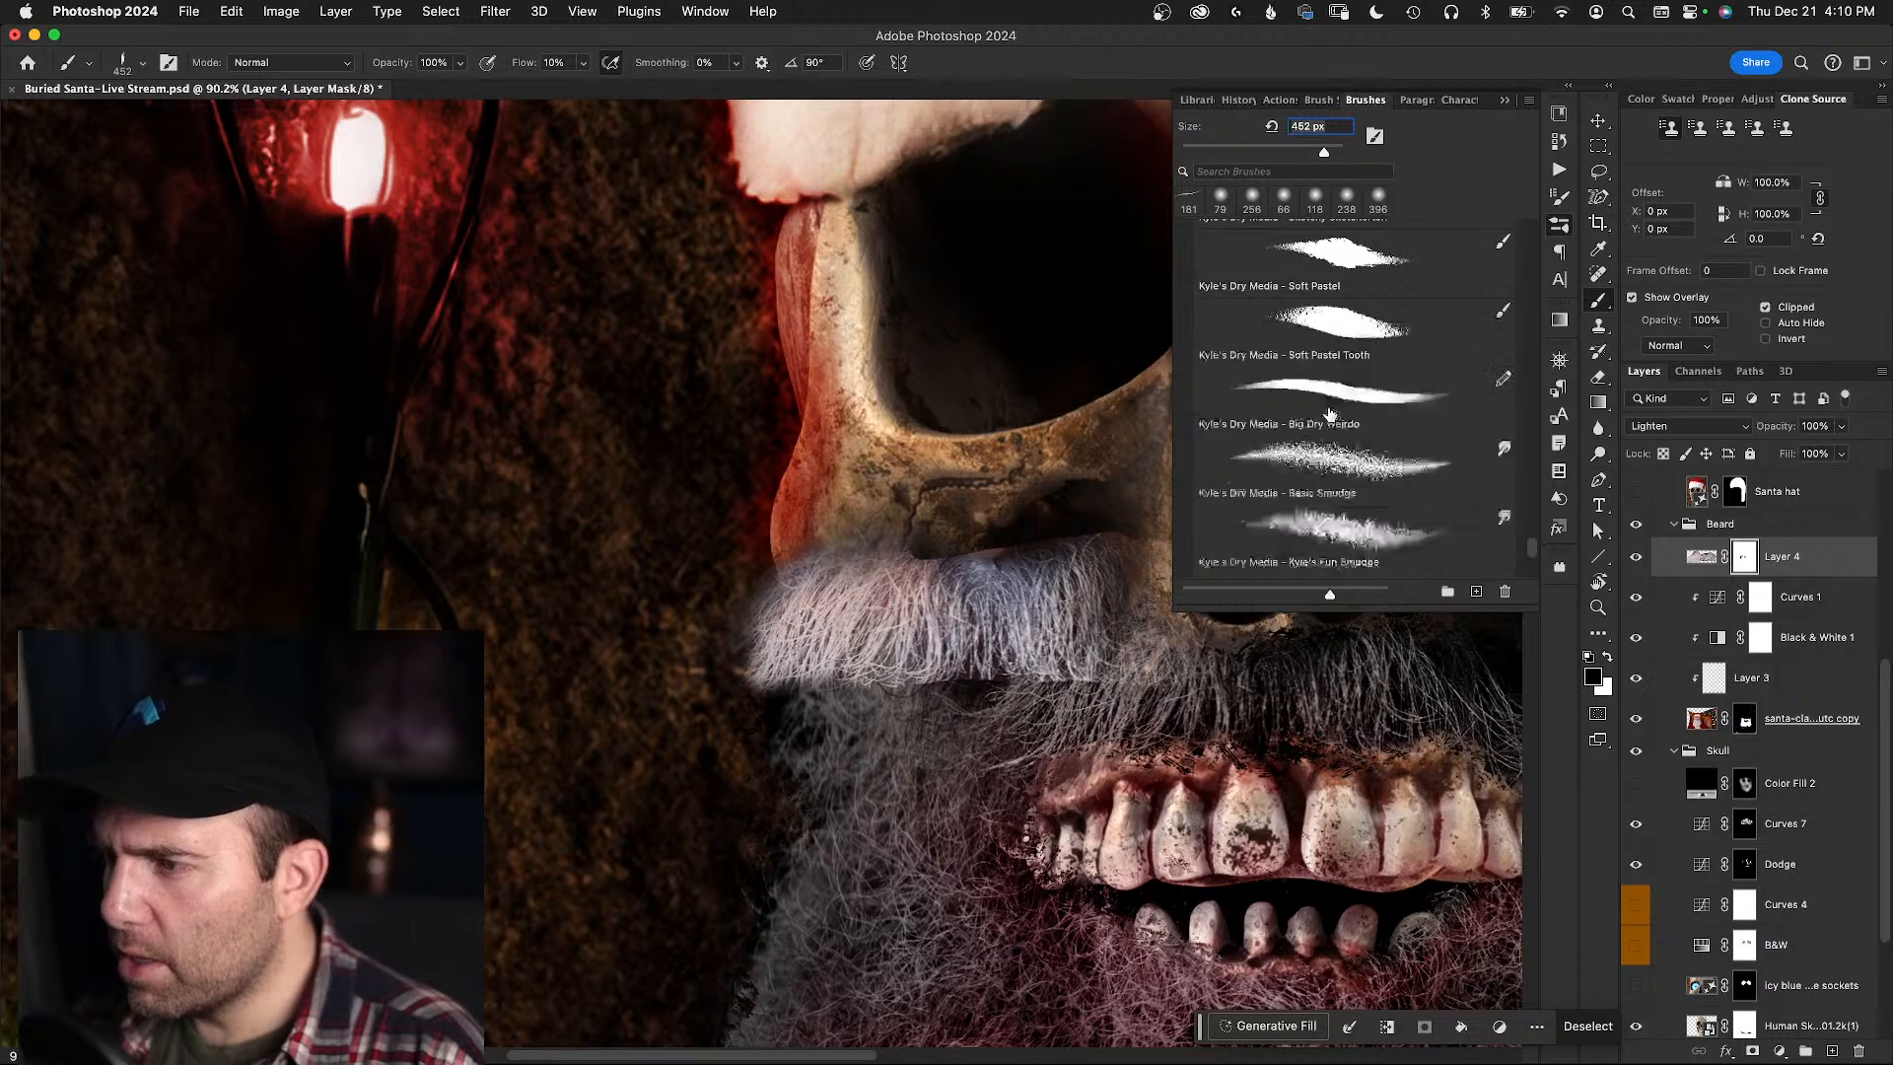
scroll(1330, 413, down, 3)
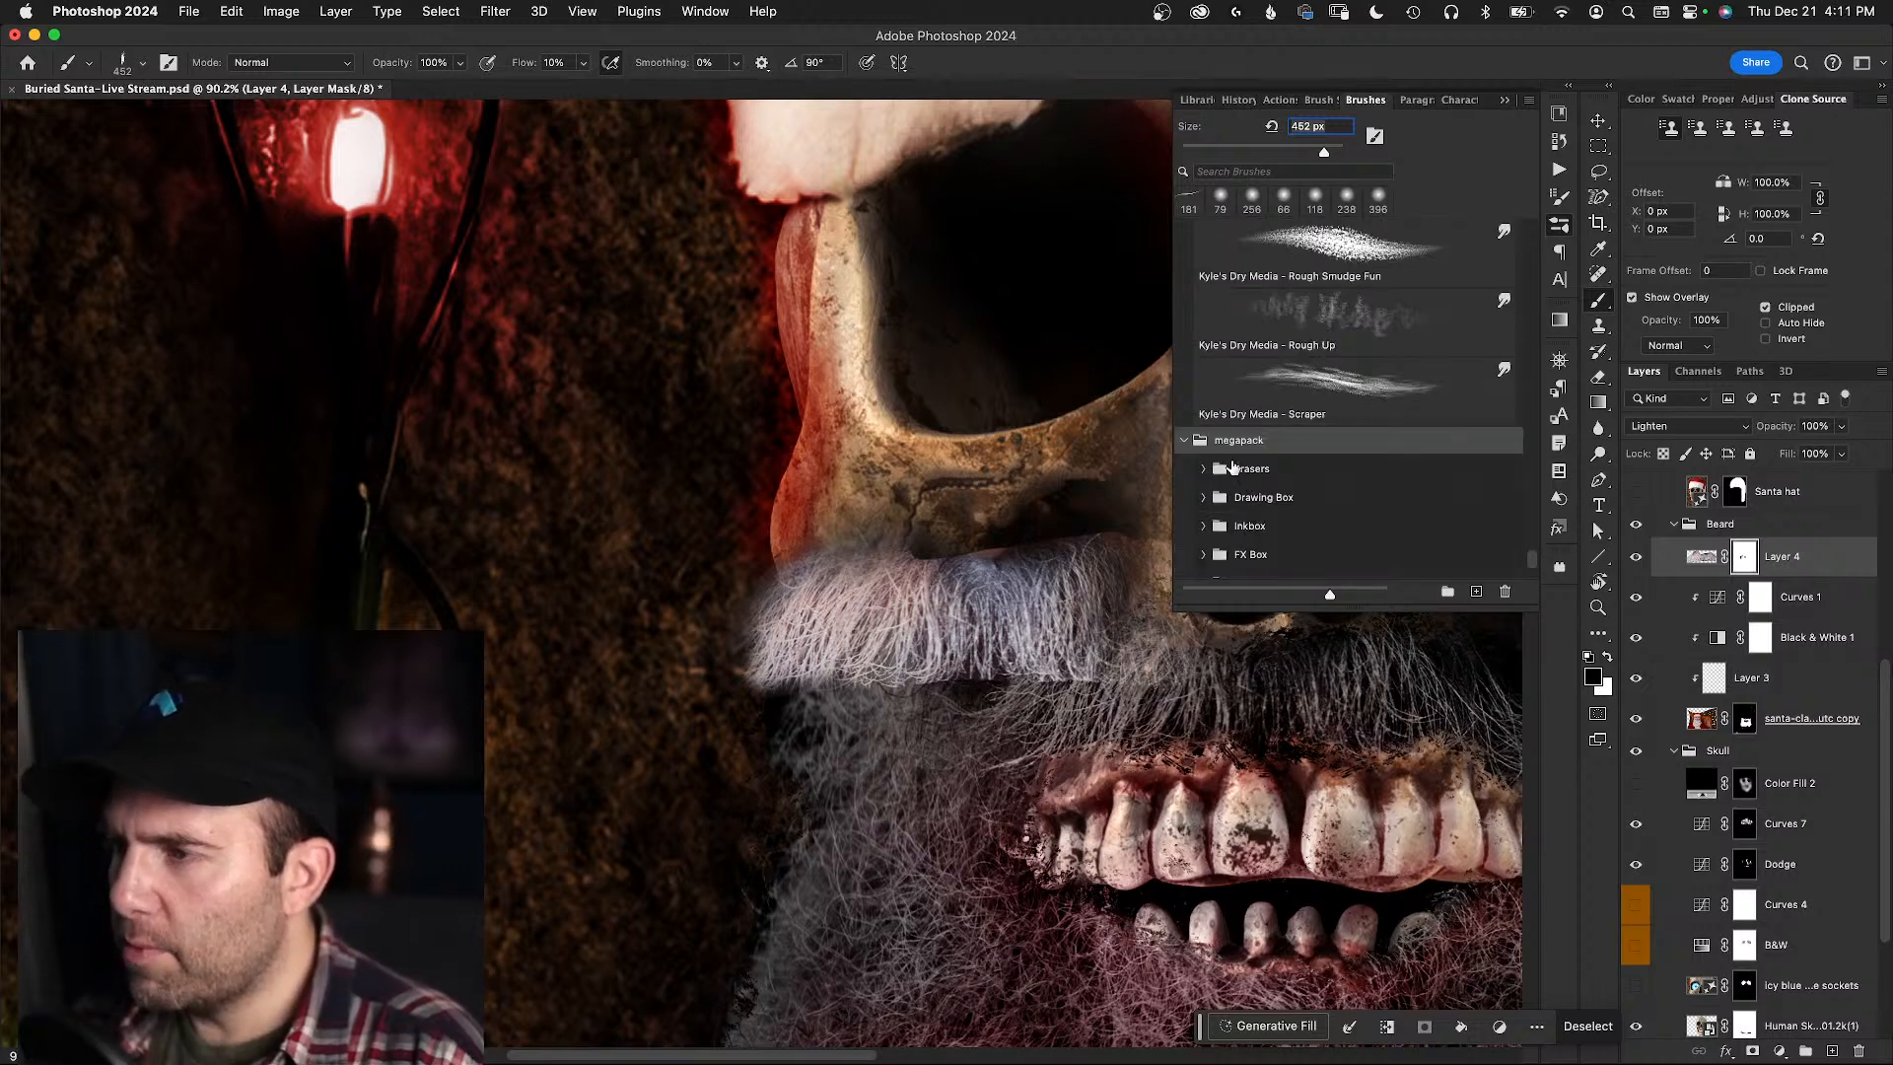
click(1346, 325)
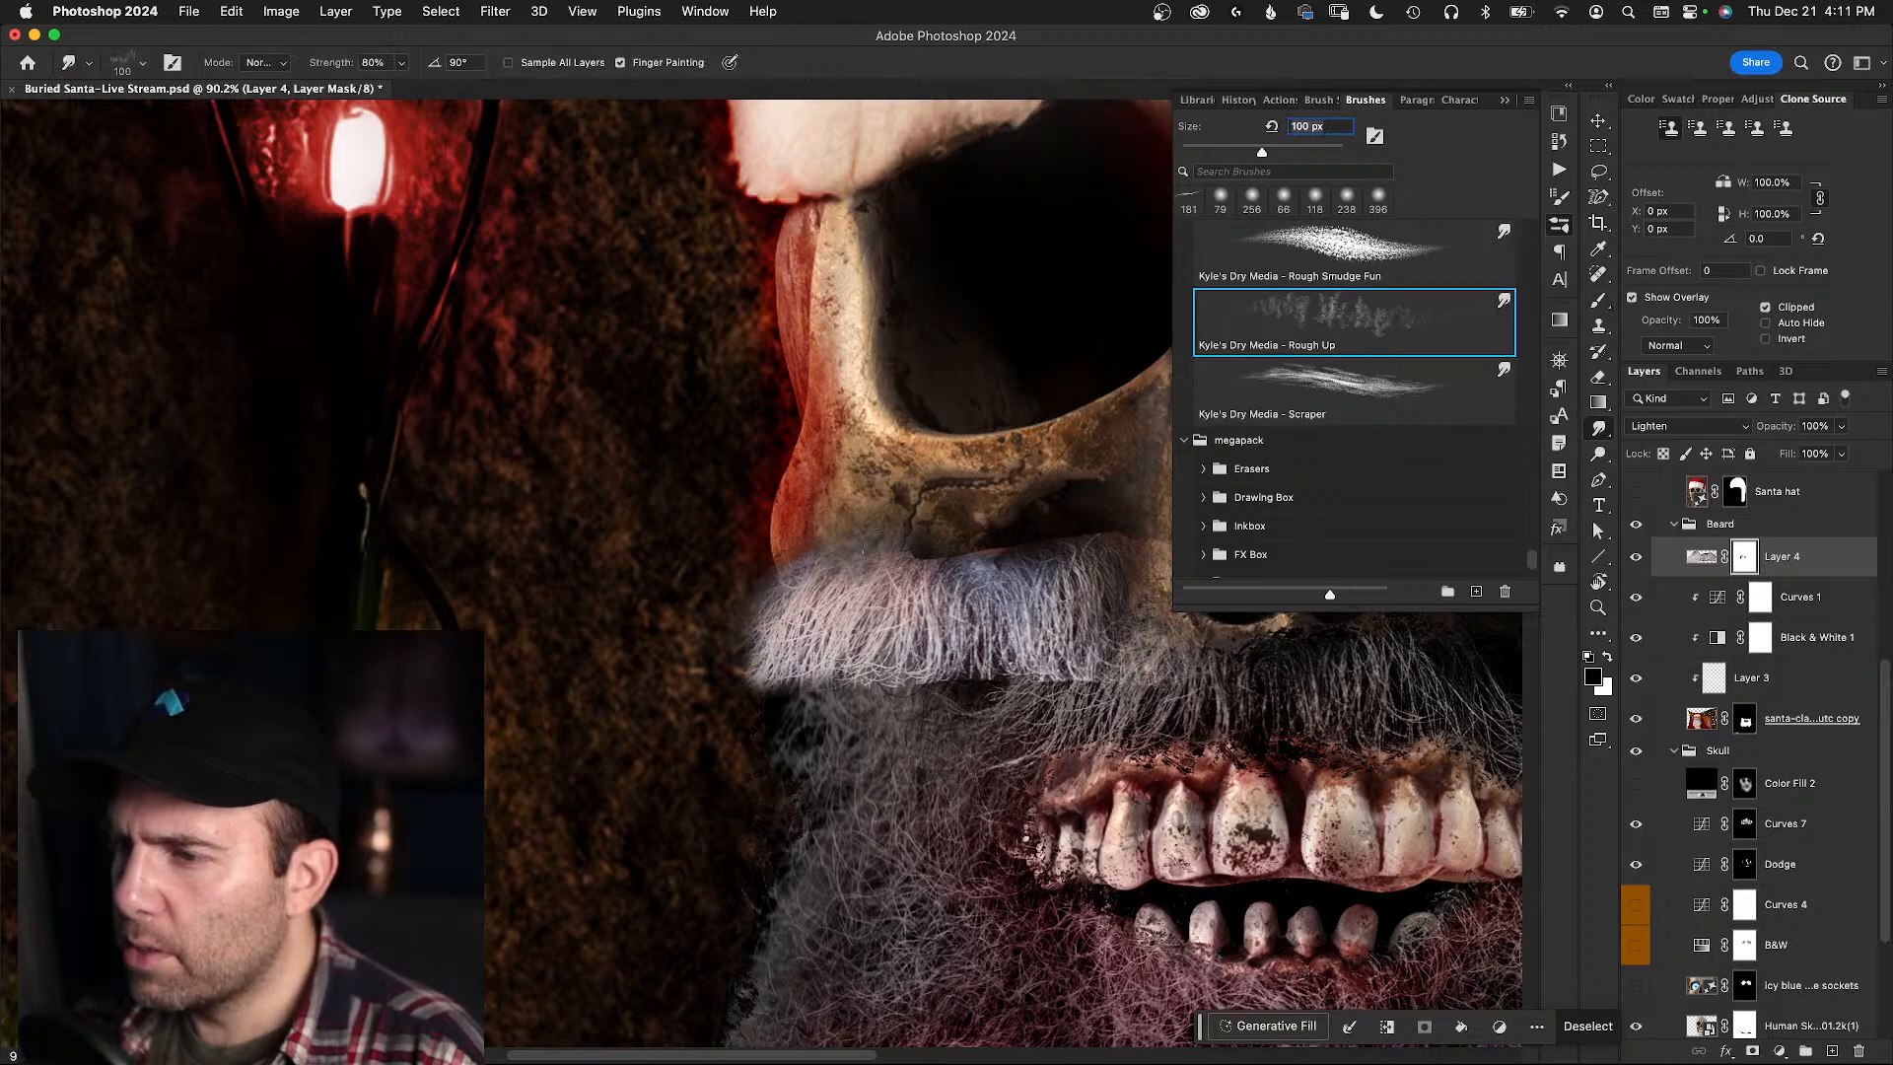
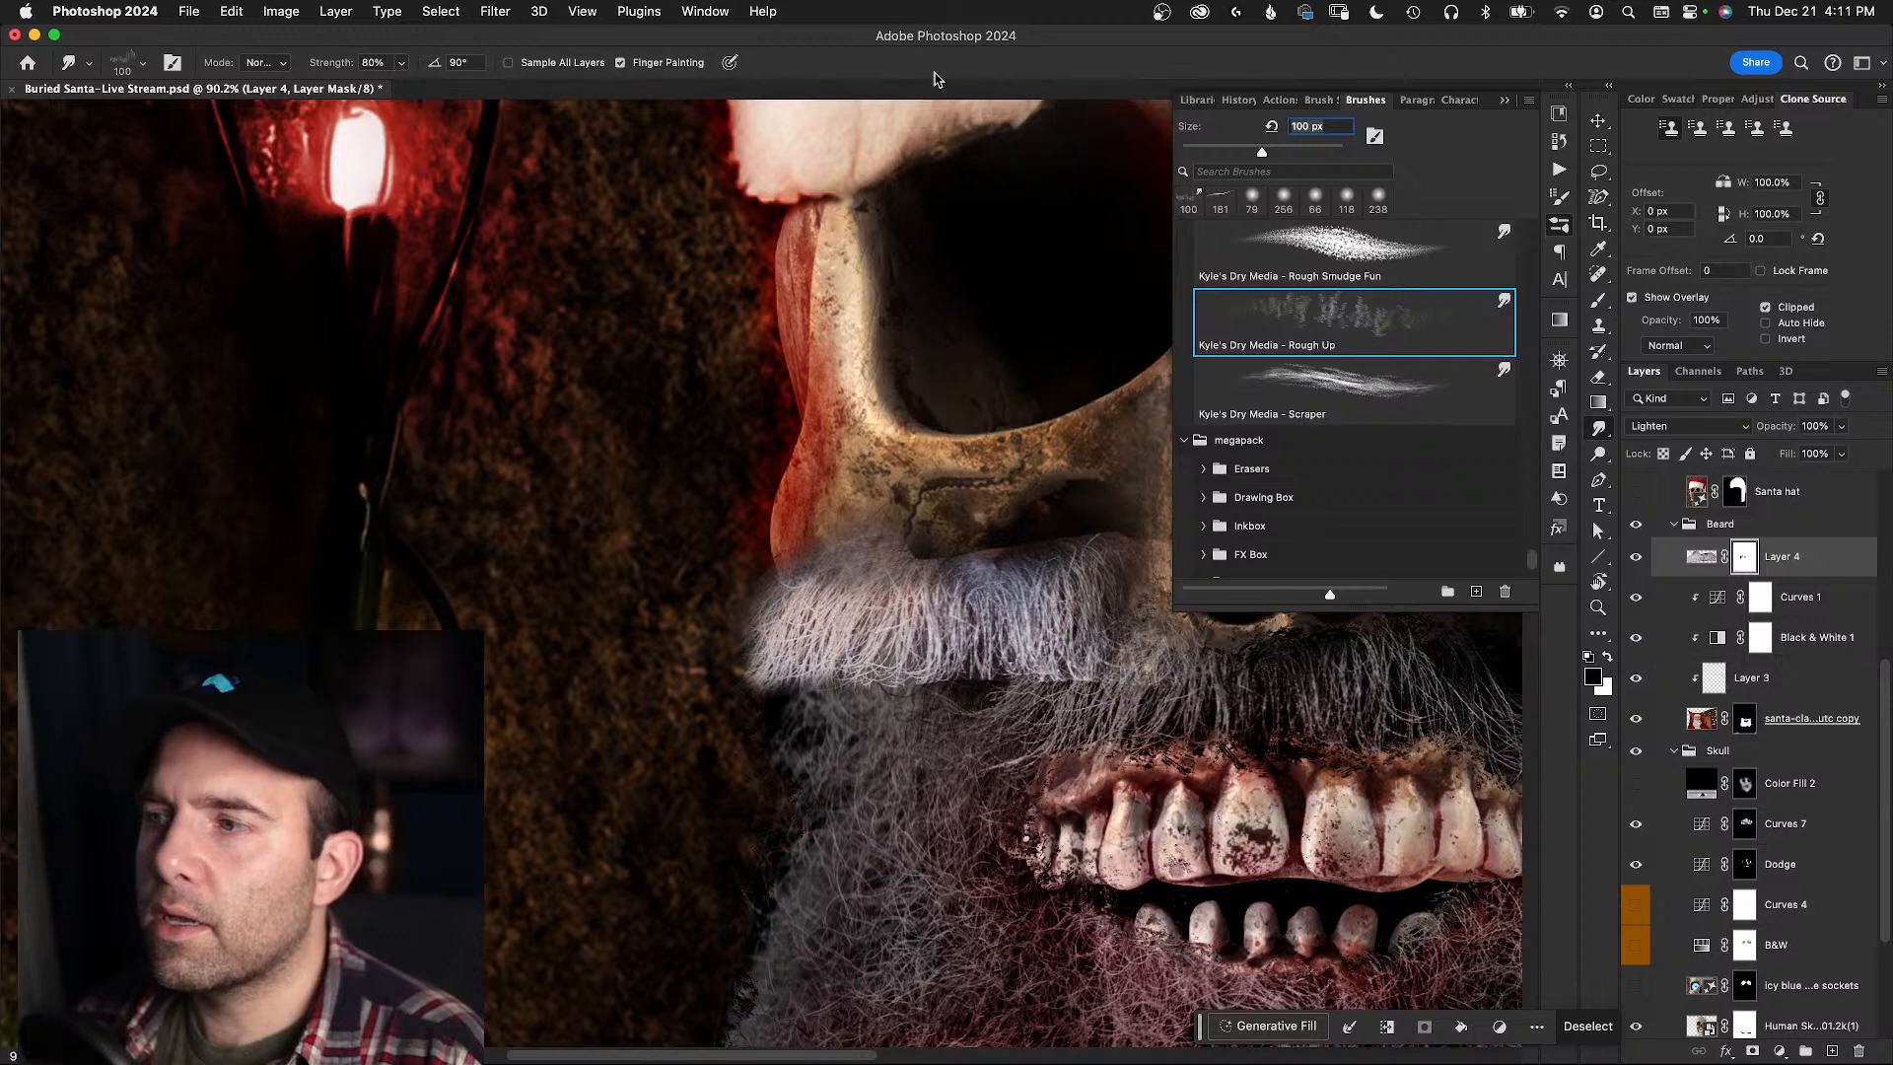
- Try the Kyle's Dry Media - Perfect Pencil Basic brush at 225 px
scroll(1226, 370, up, 5)
click(1321, 343)
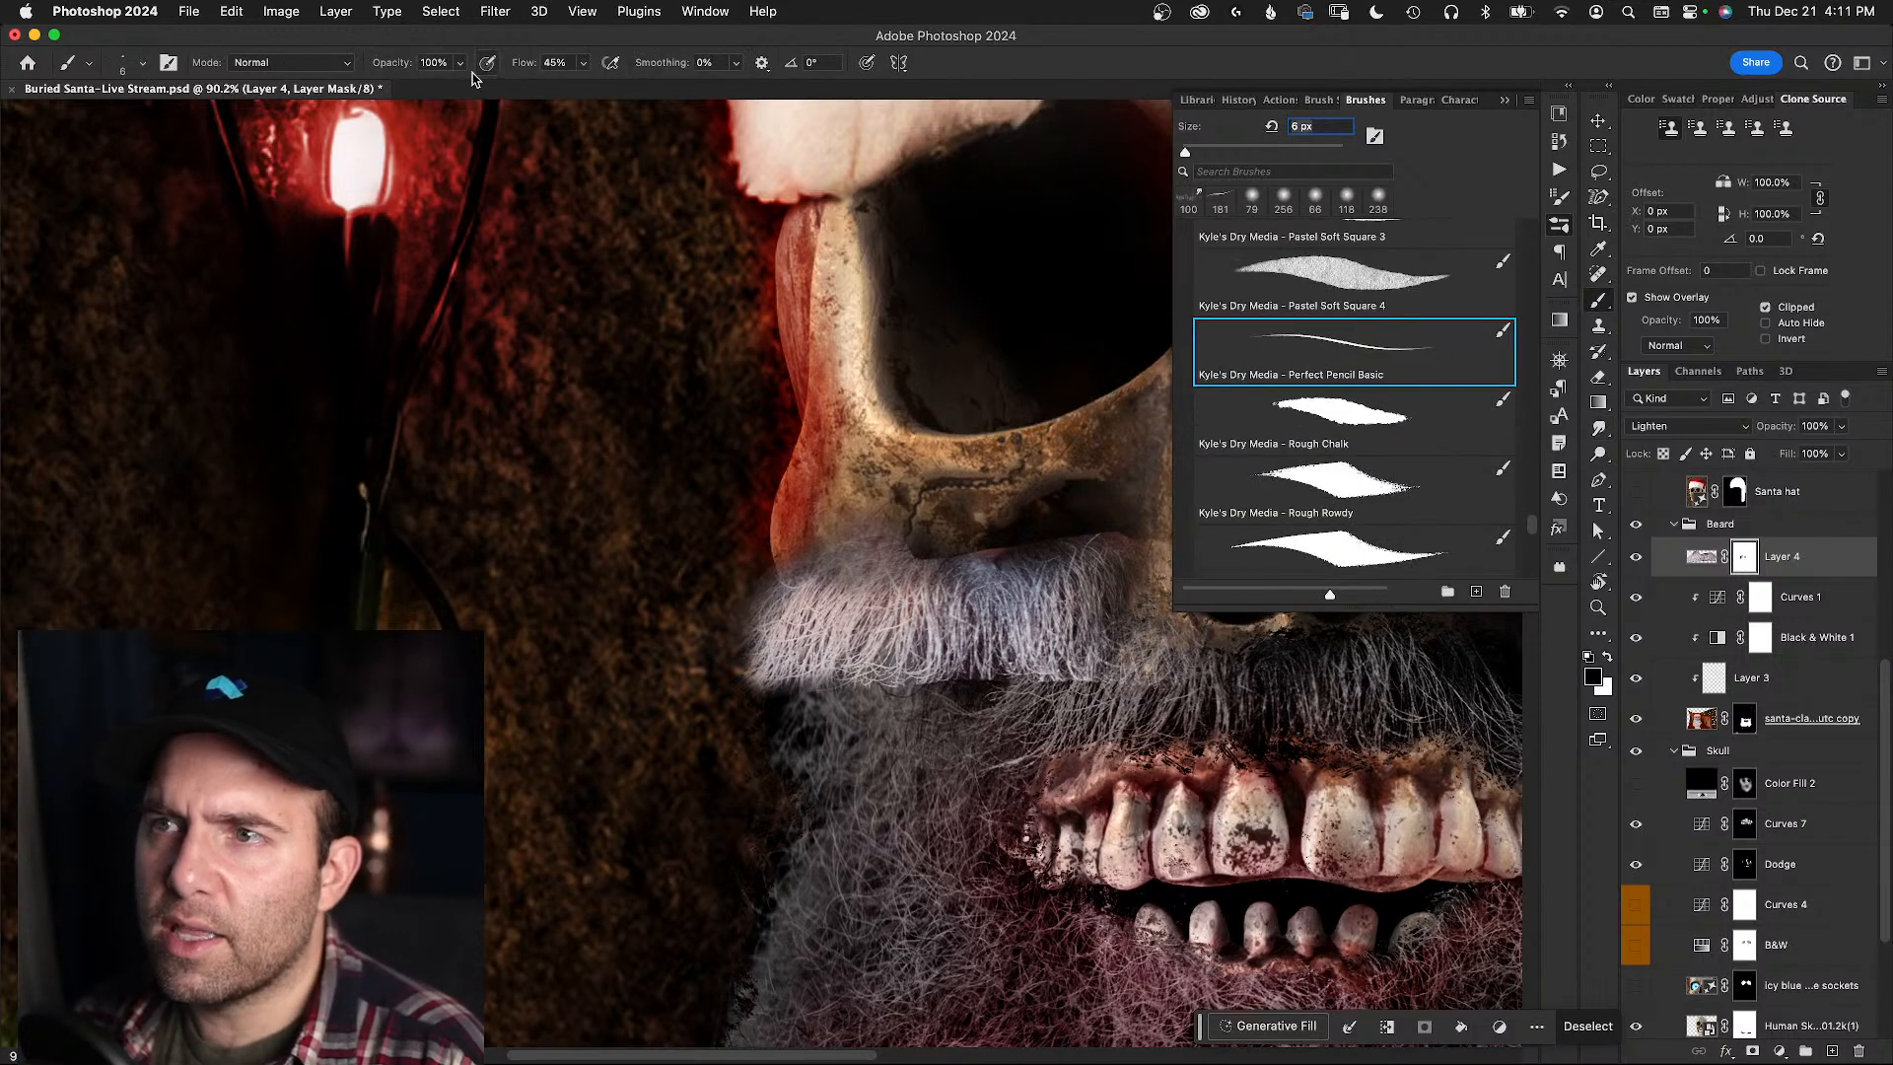
drag(840, 577, 881, 580)
click(1336, 349)
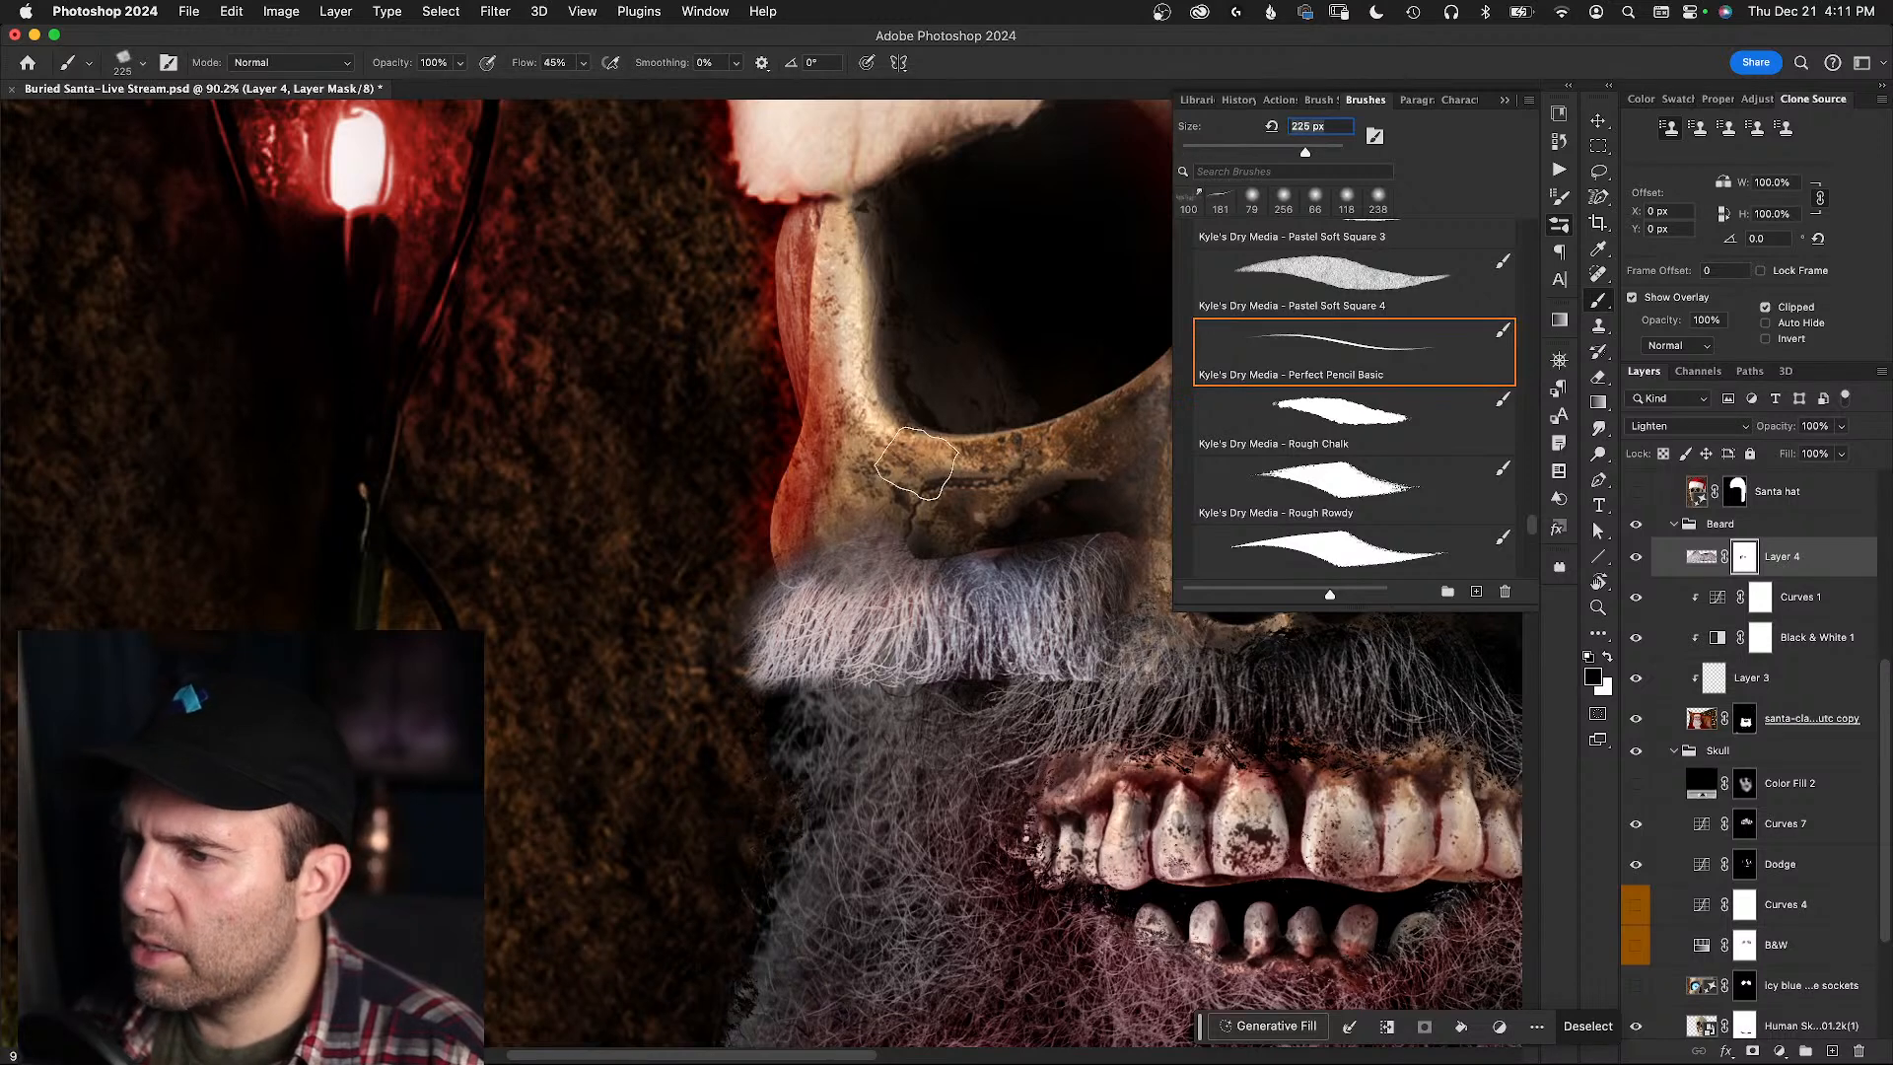
click(641, 468)
- Choose the Fellbrushes_Long Fuzzy Fur_Loonaris brush and set its angle to -137° to follow the moustache hair
scroll(1270, 471, up, 5)
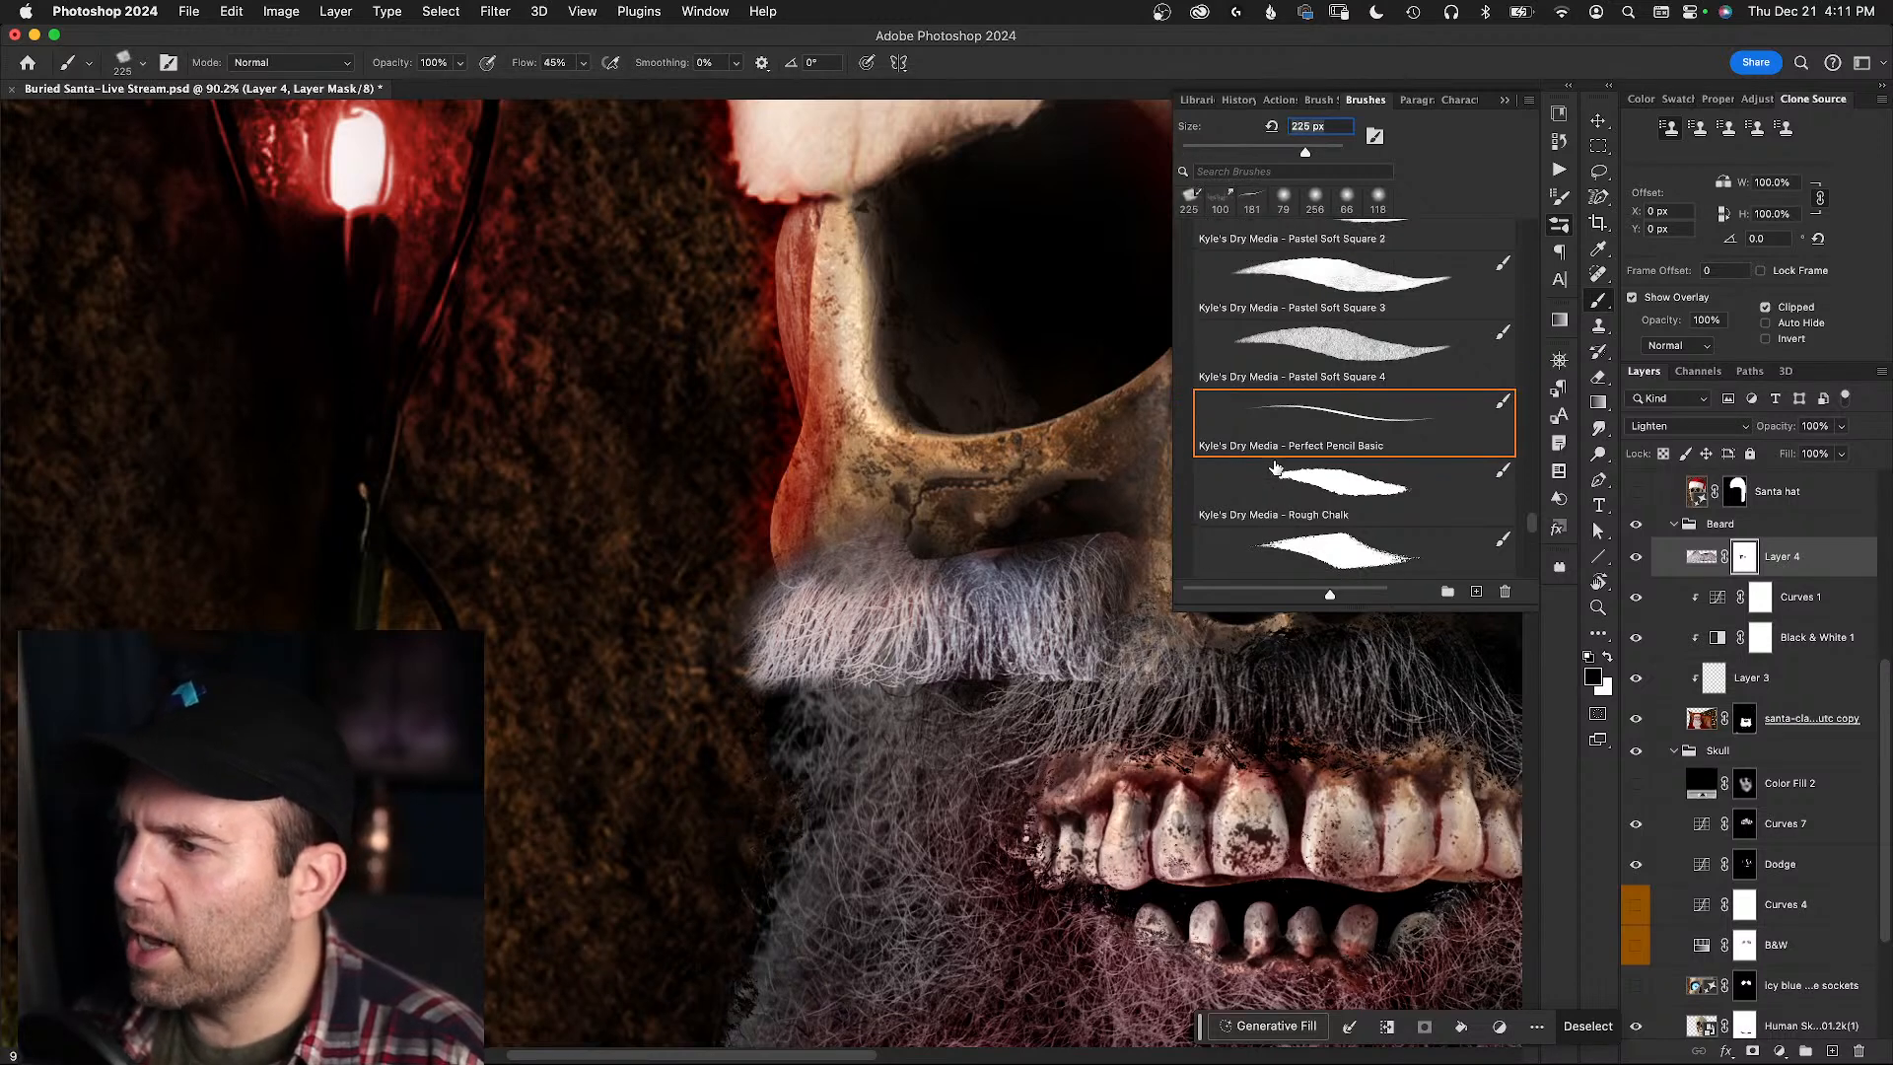
scroll(1276, 467, up, 3)
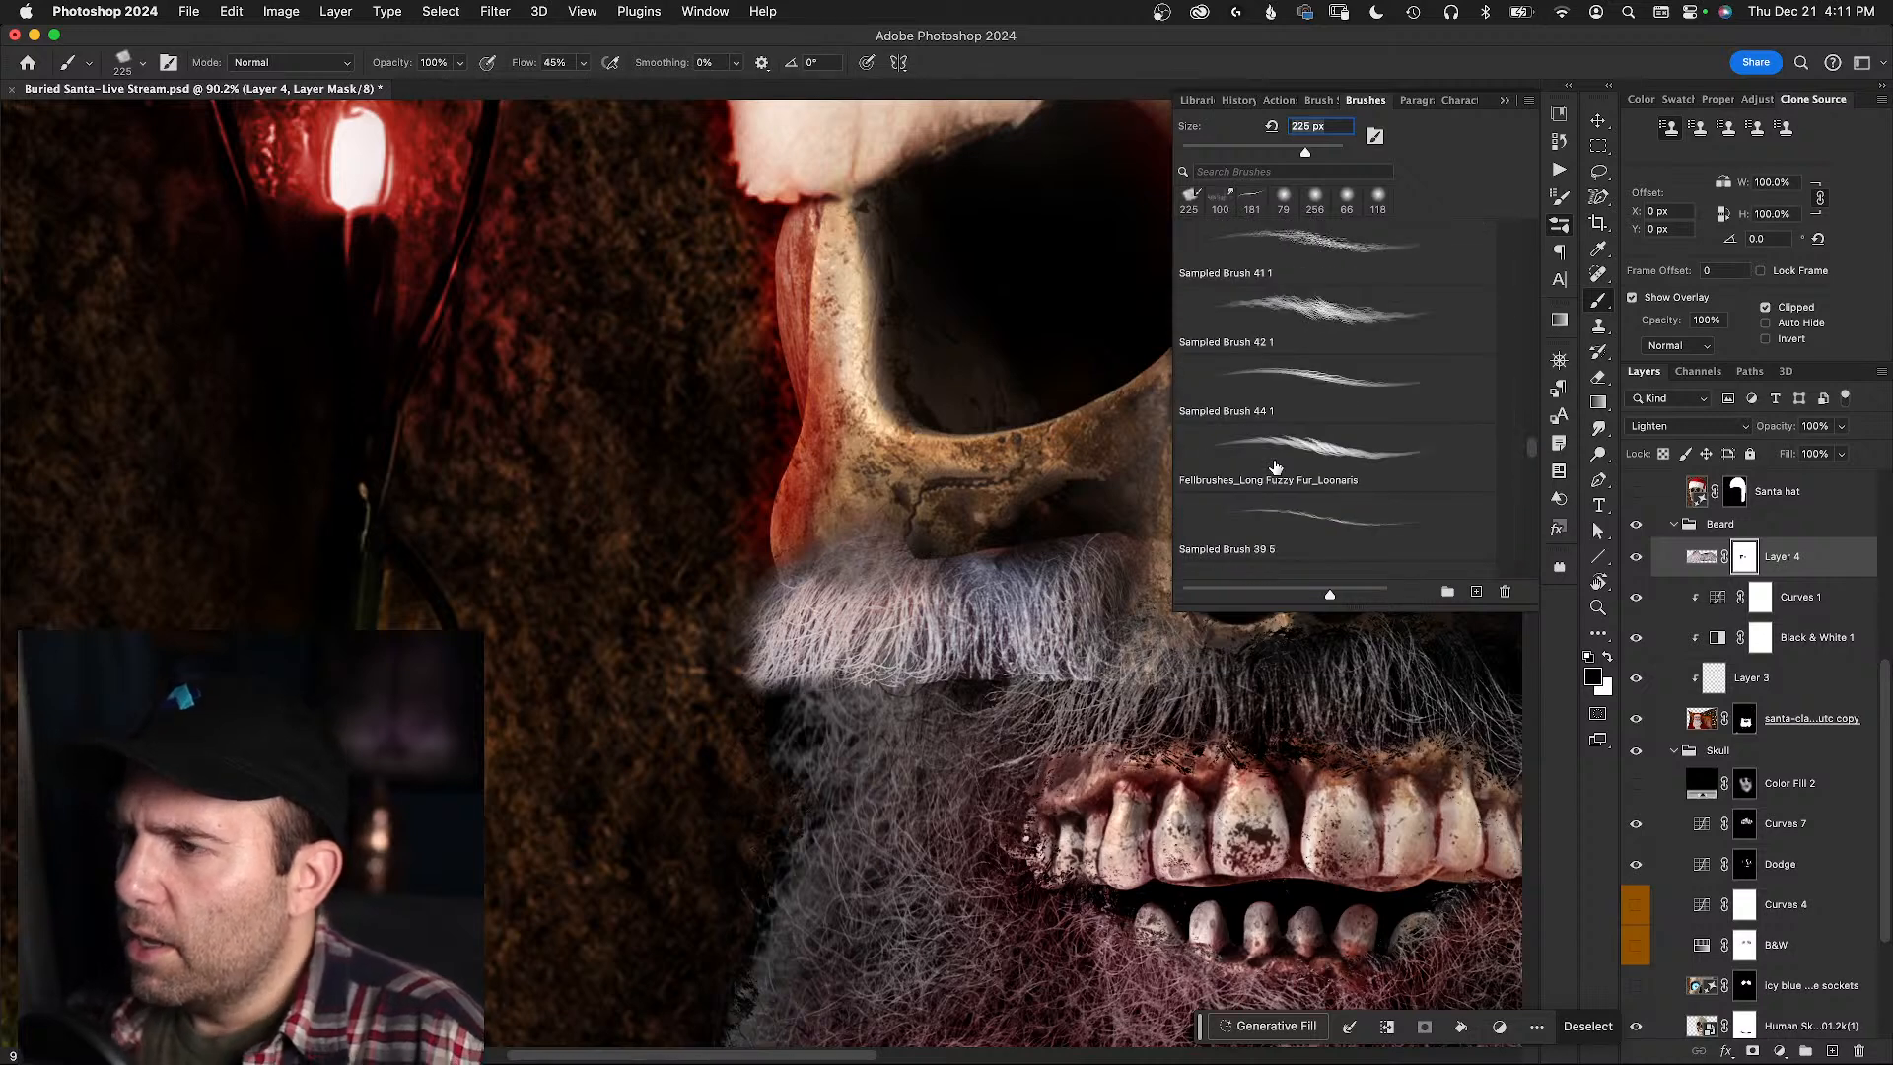
click(1309, 453)
drag(926, 562, 1010, 562)
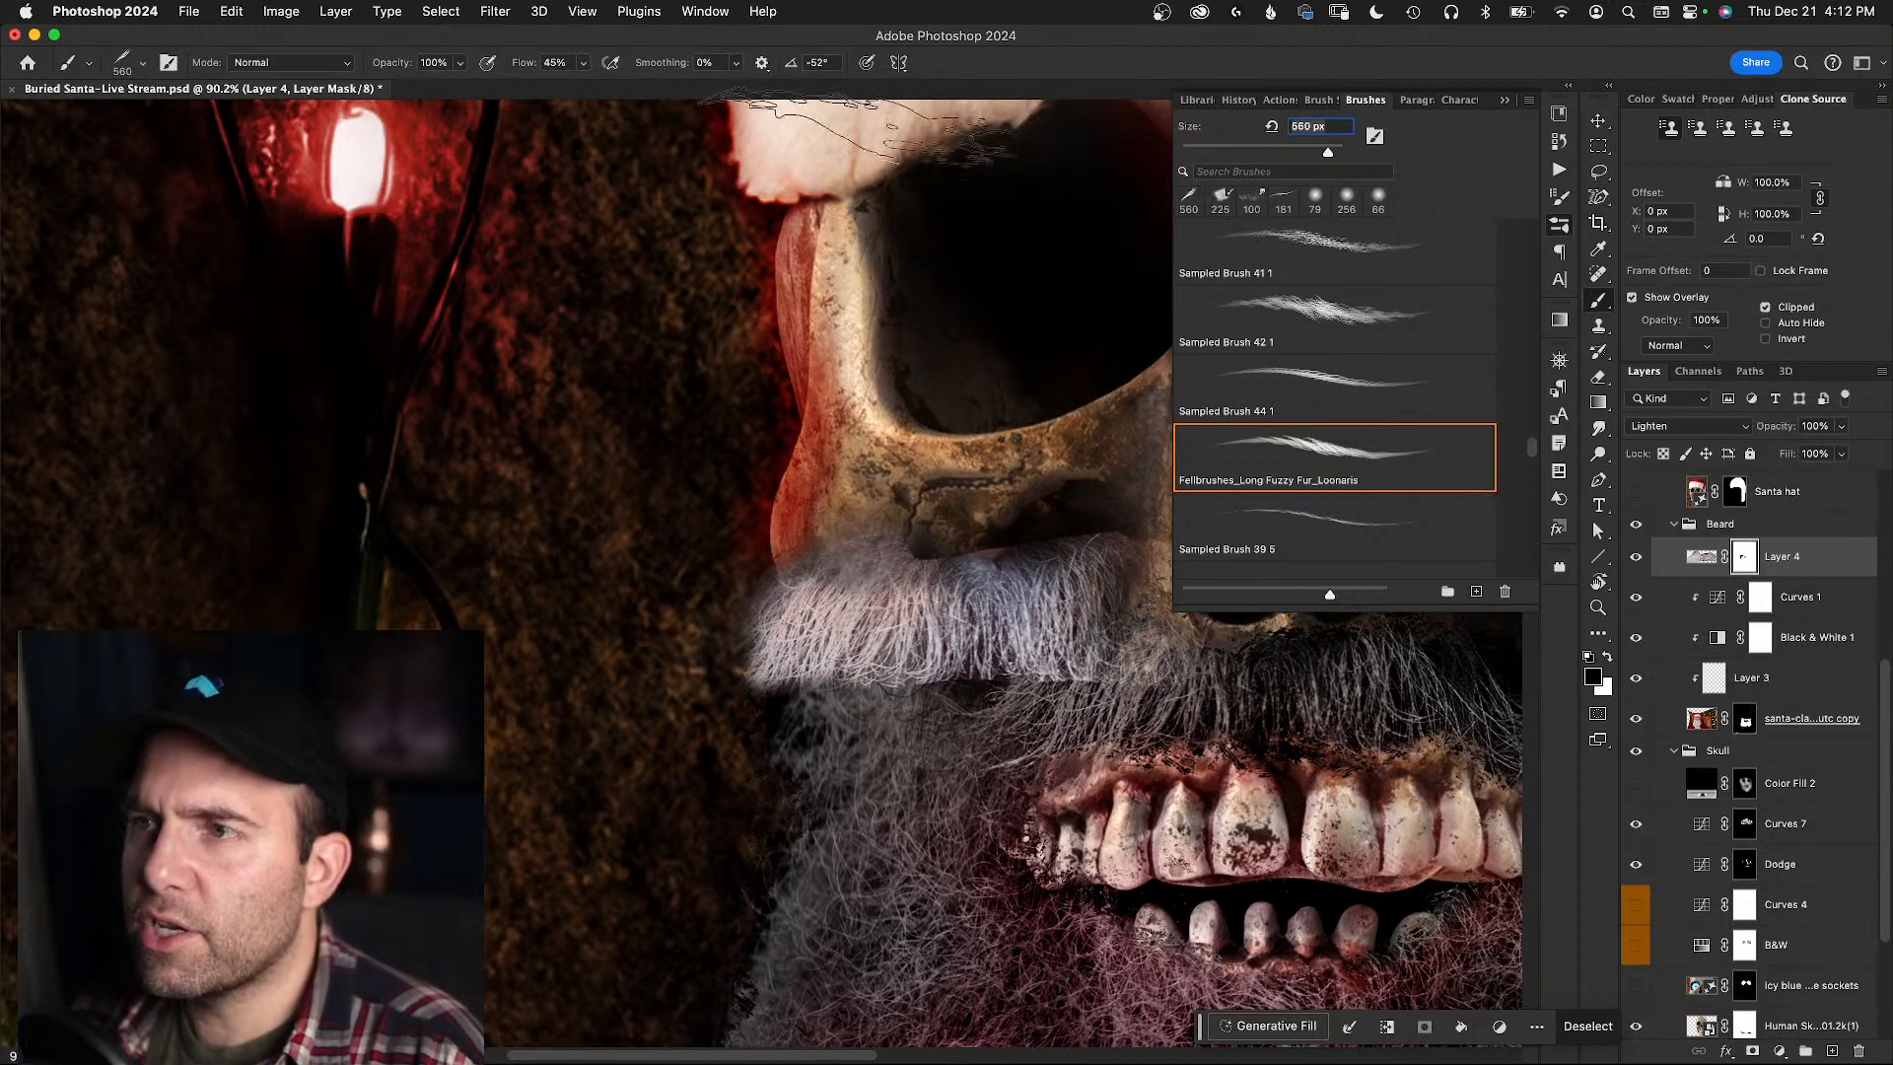
drag(799, 67, 783, 70)
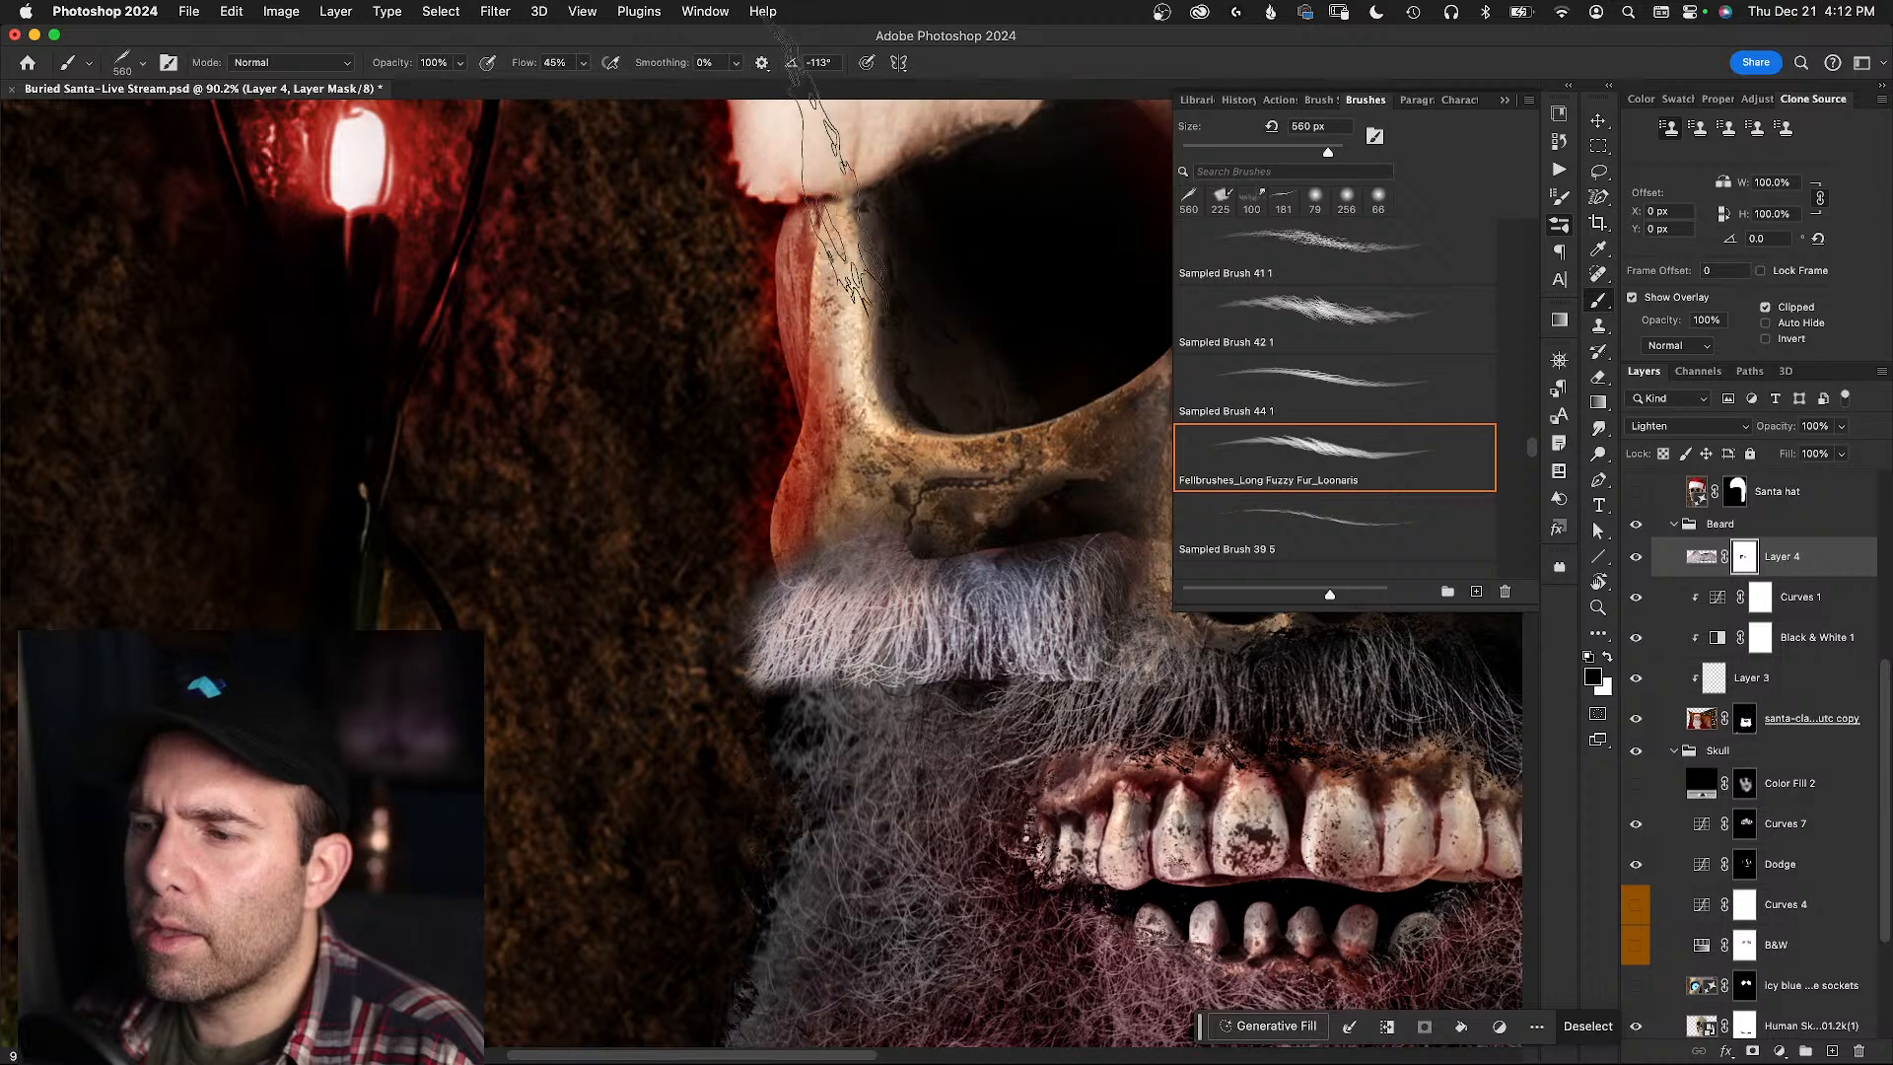
drag(793, 65, 759, 66)
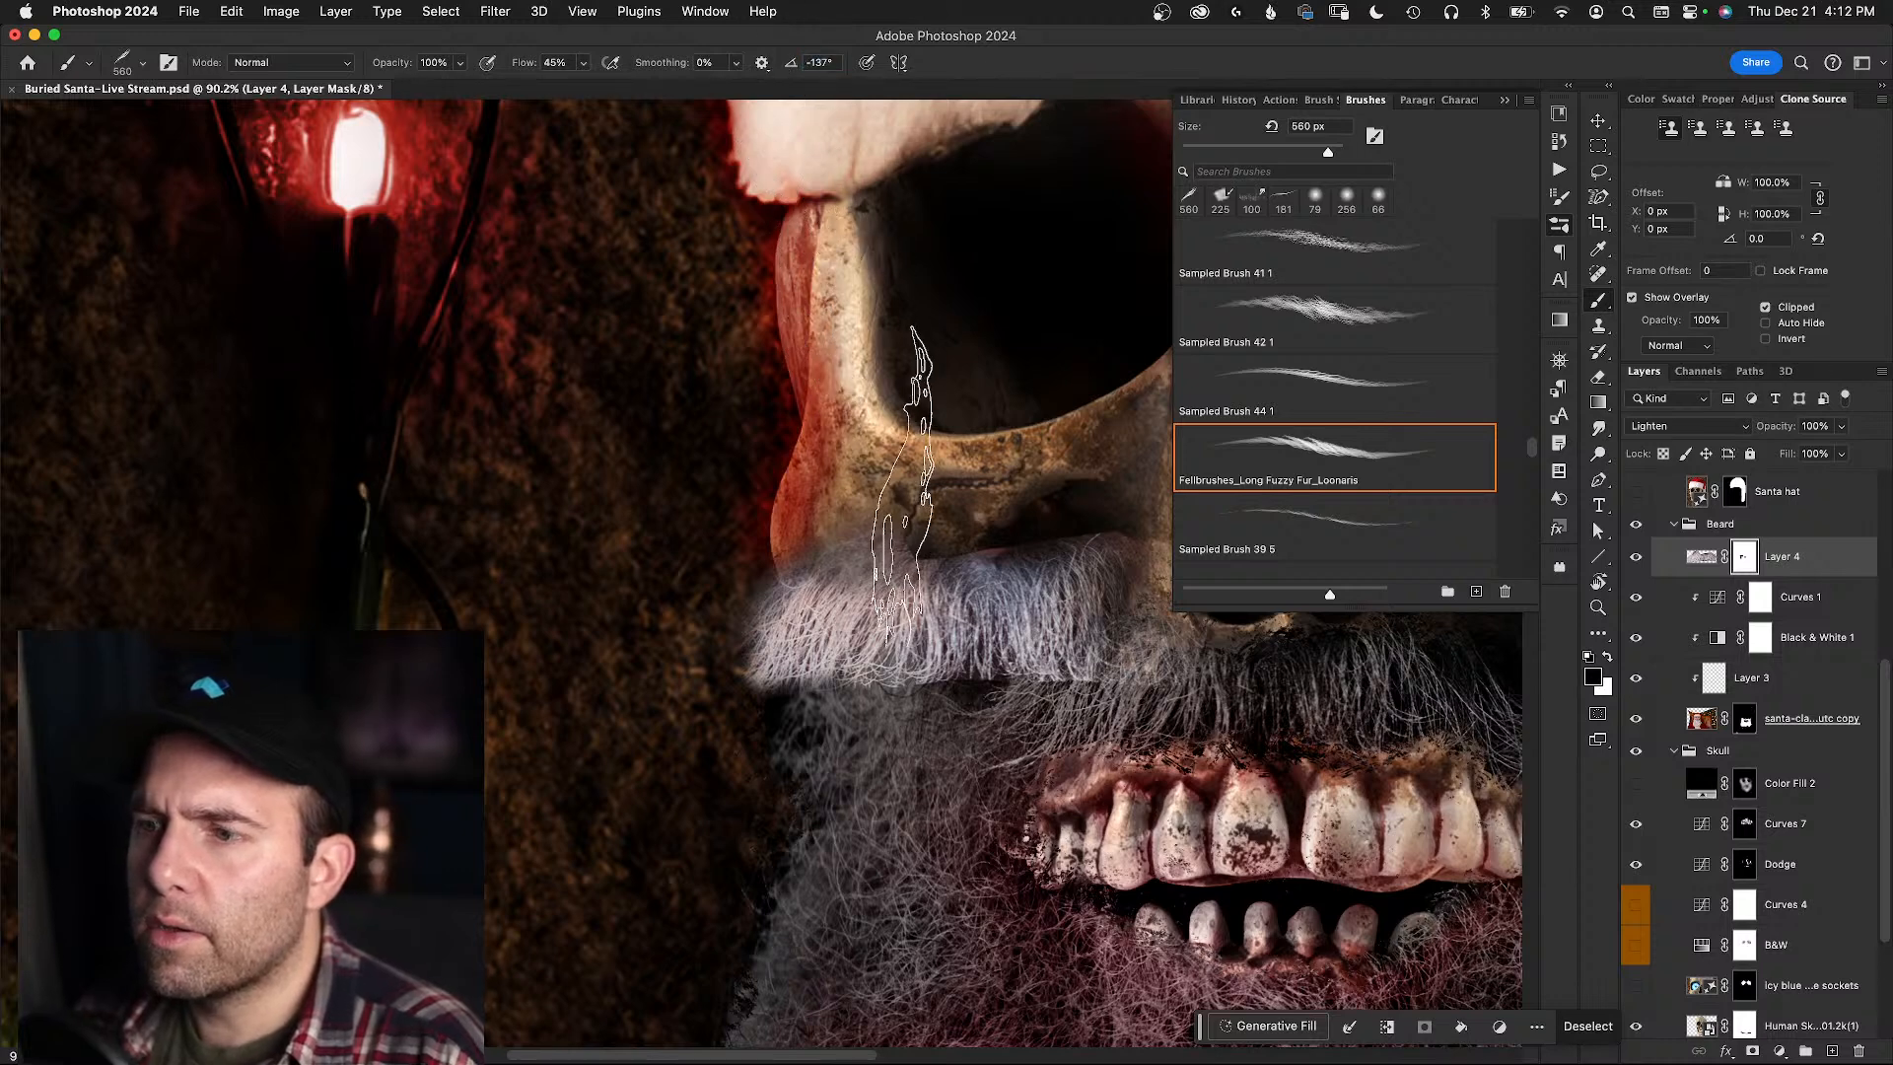
- Paint black on the mask at 99 px along the moustache copy's upper edge, setting the angle to -146° for the nose-side end
mouse_move(927, 572)
mouse_down()
mouse_move(775, 588)
mouse_move(837, 580)
mouse_move(820, 580)
mouse_up()
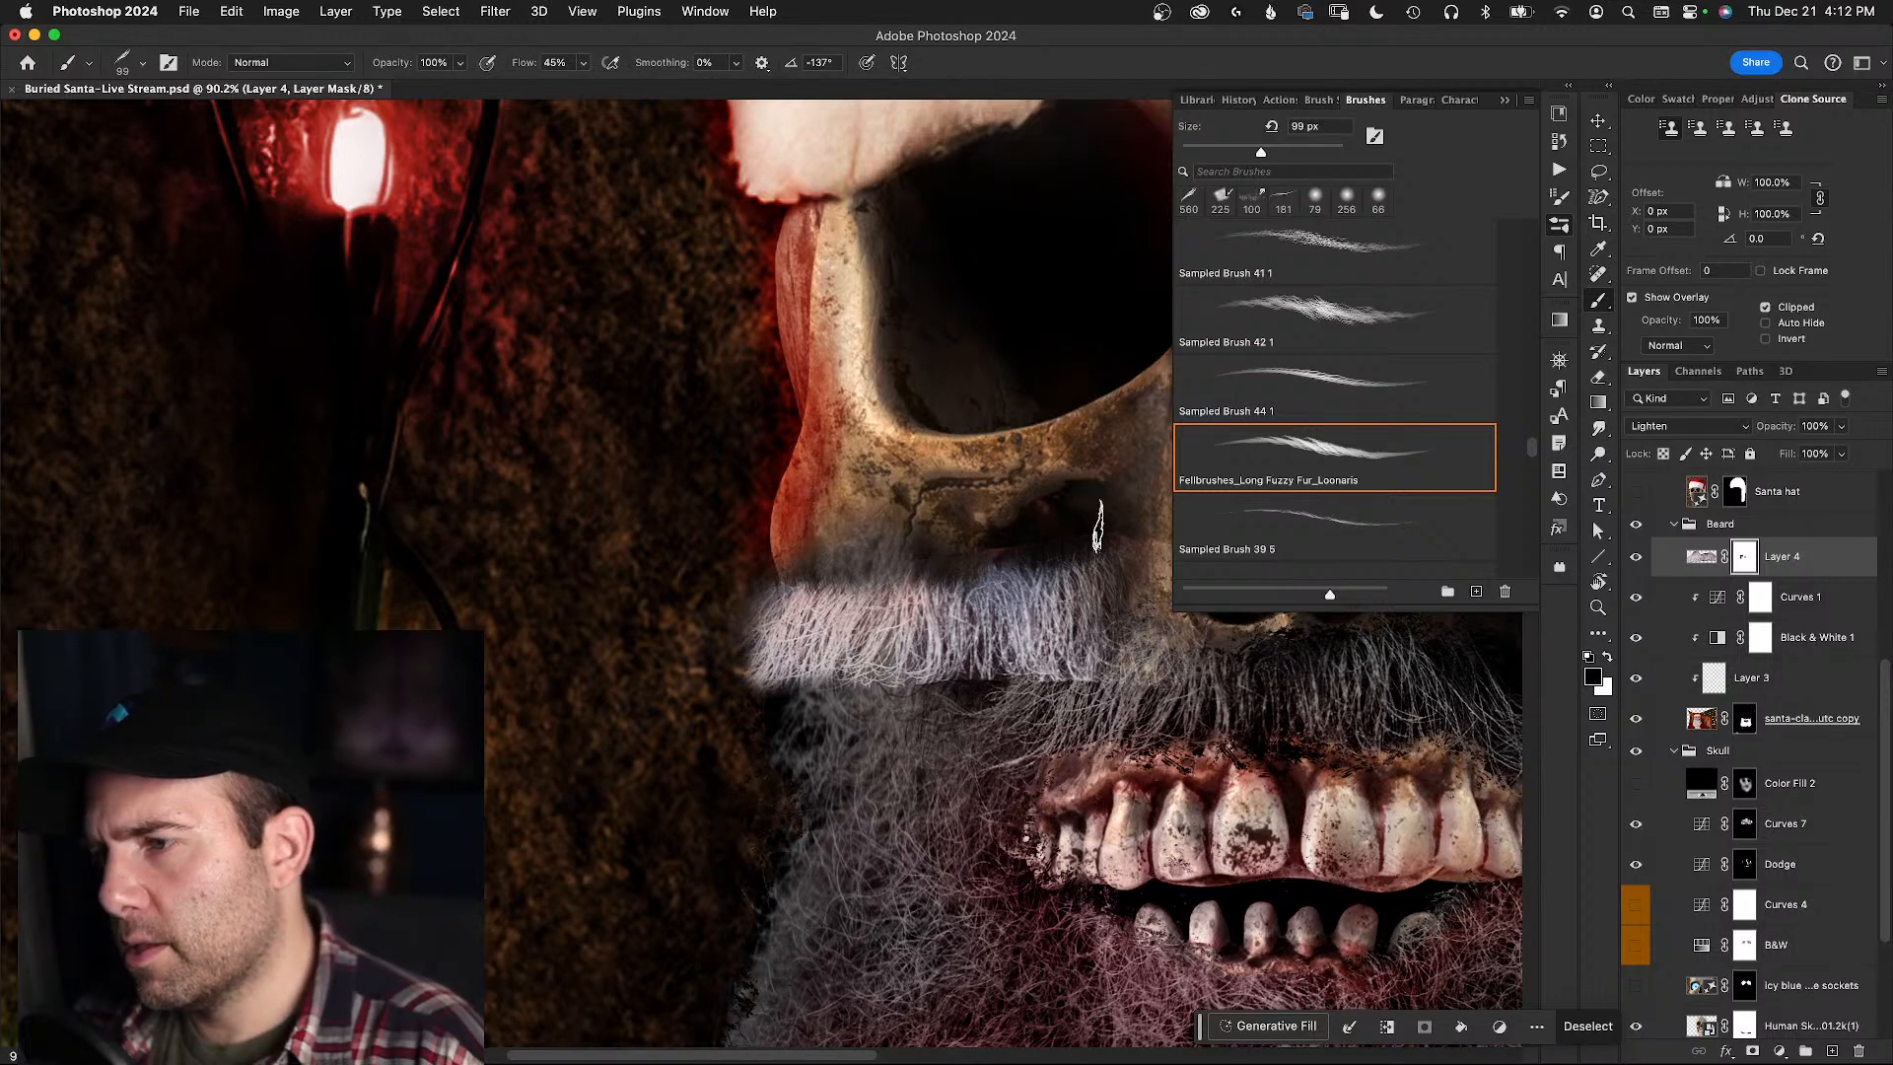
drag(1066, 566, 1092, 571)
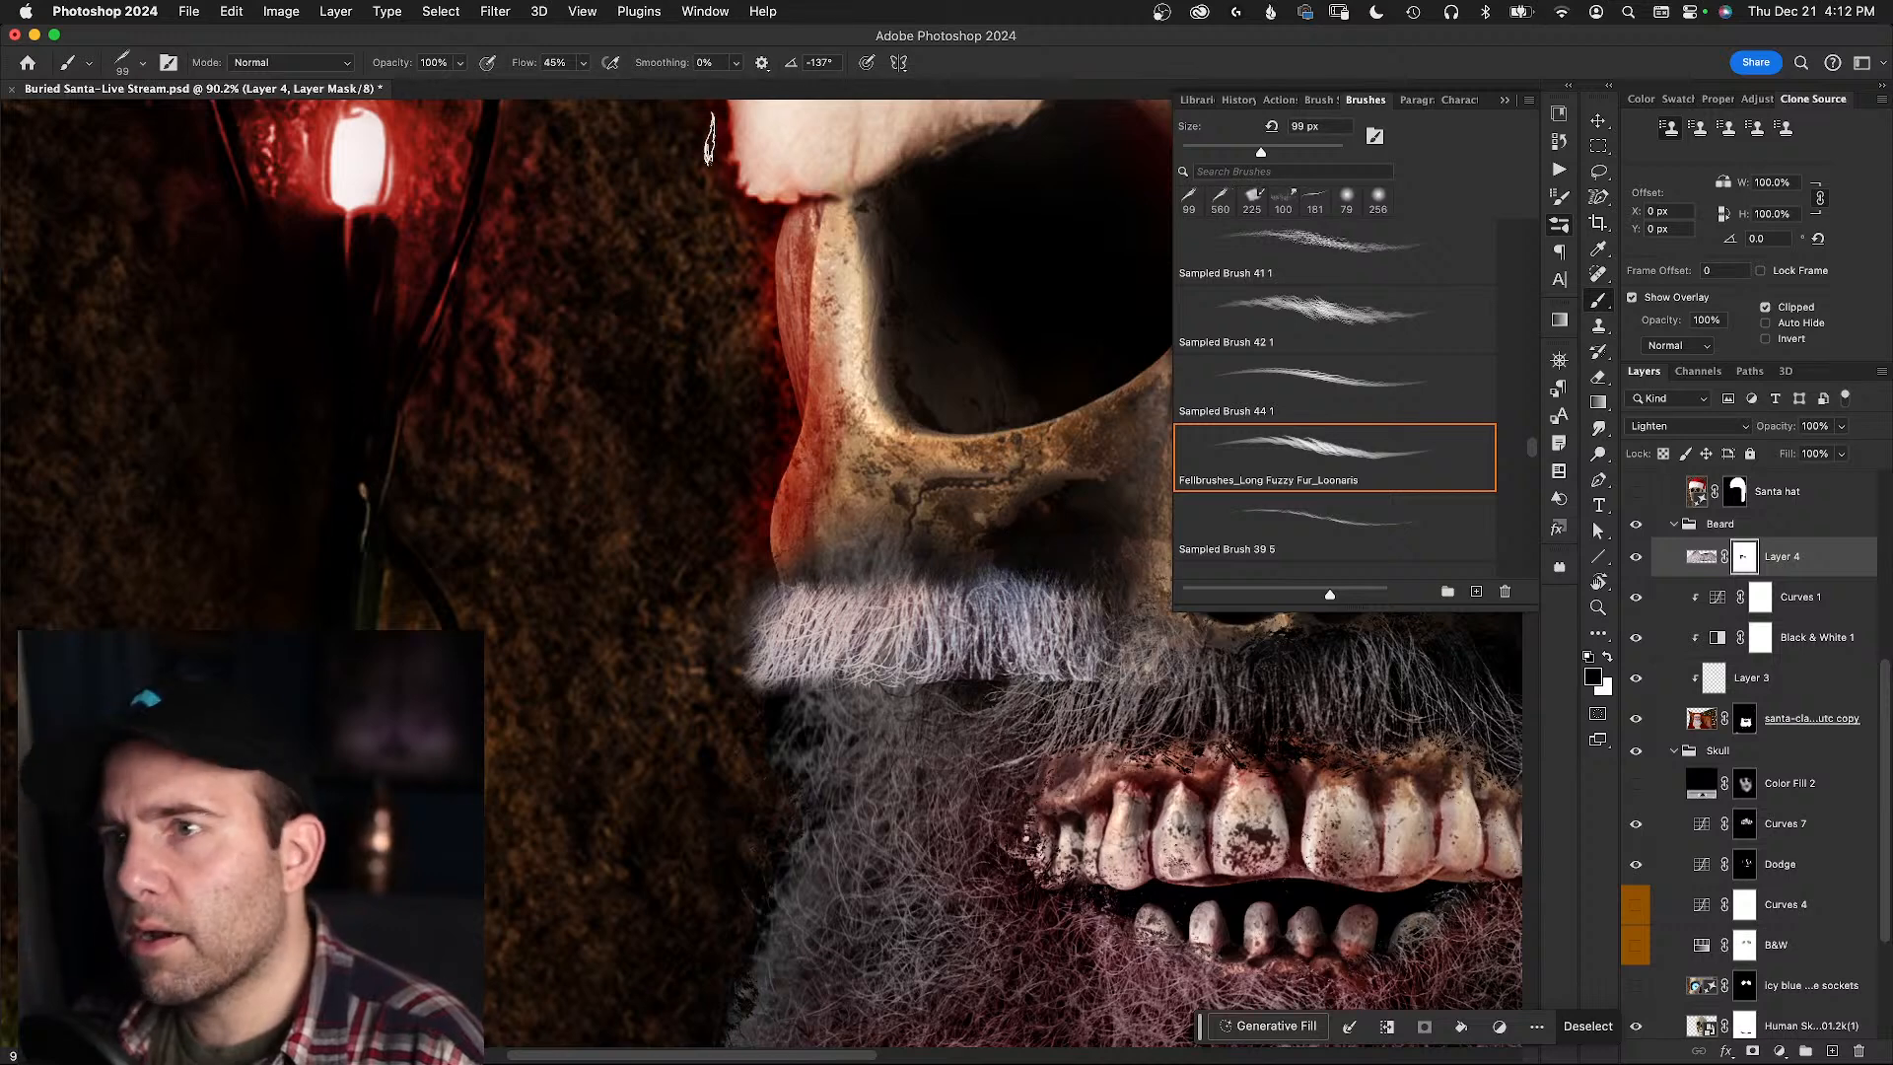
drag(806, 63, 811, 63)
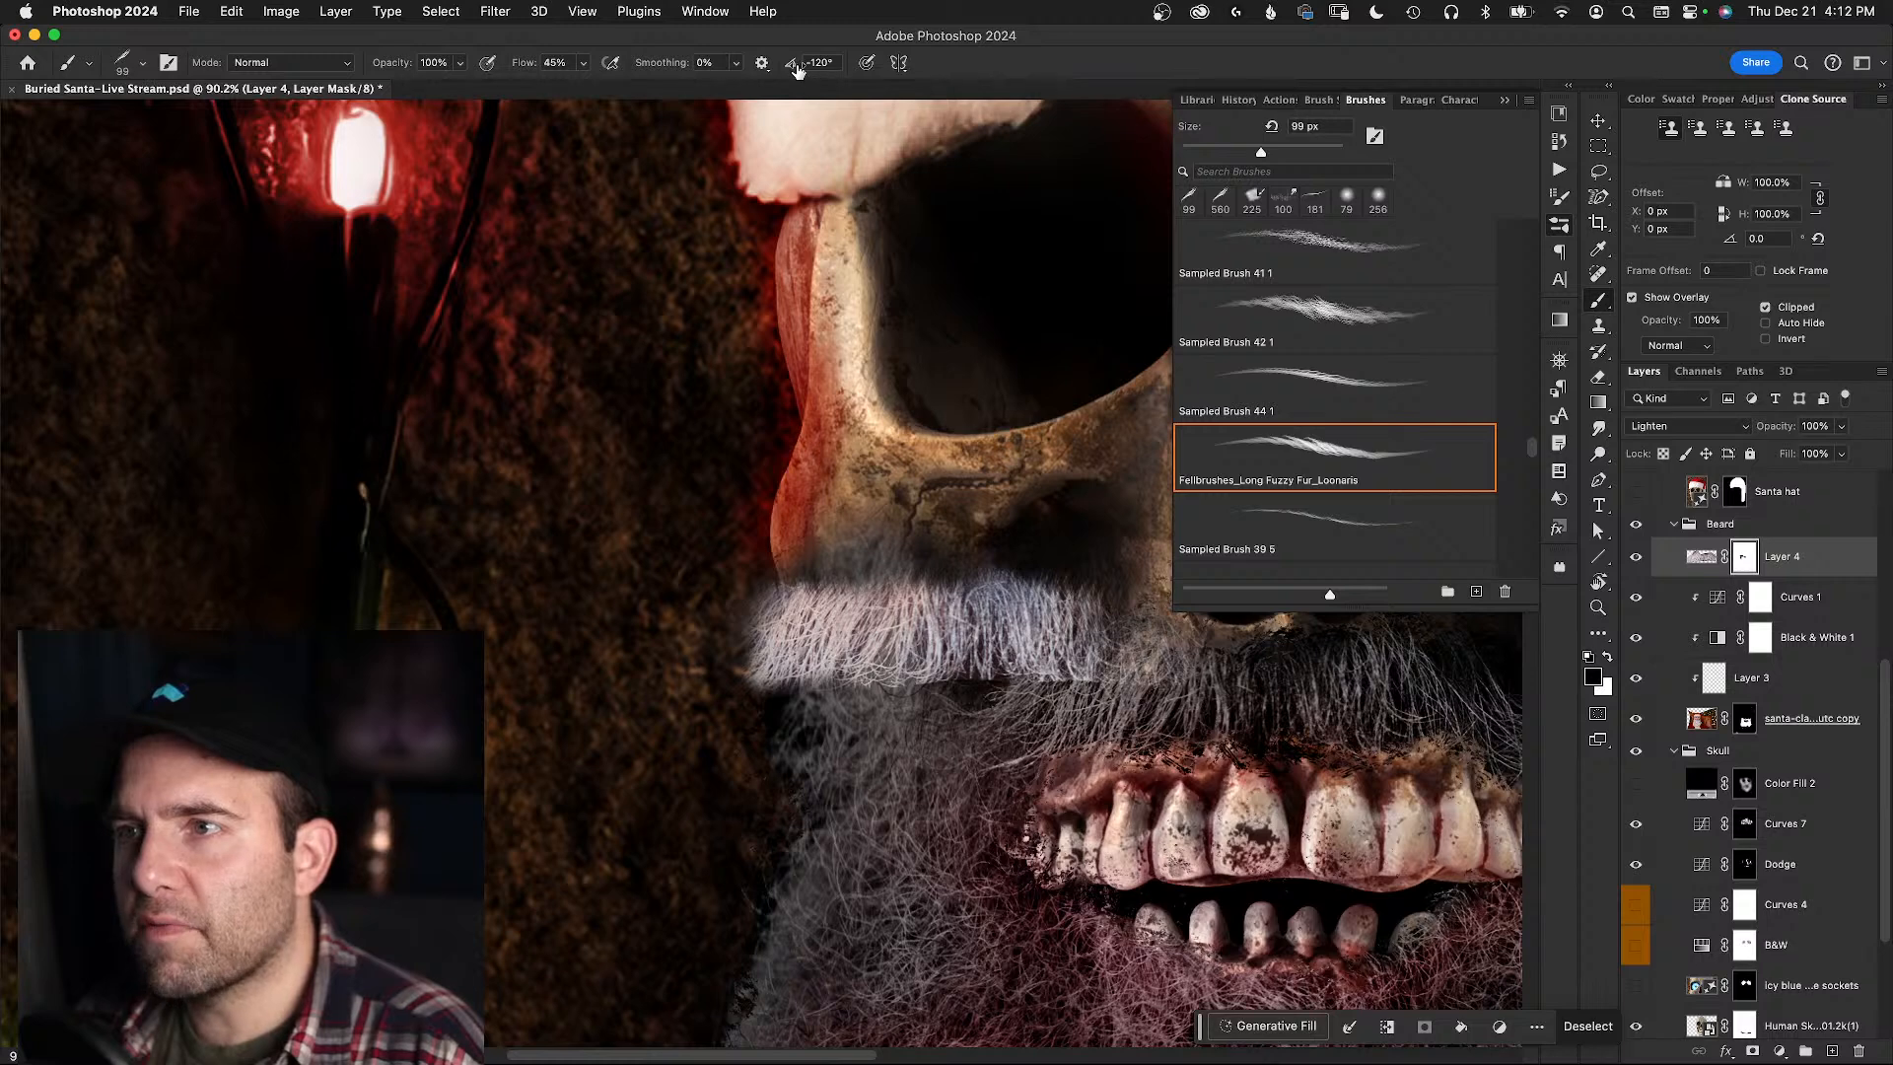
drag(771, 70, 768, 71)
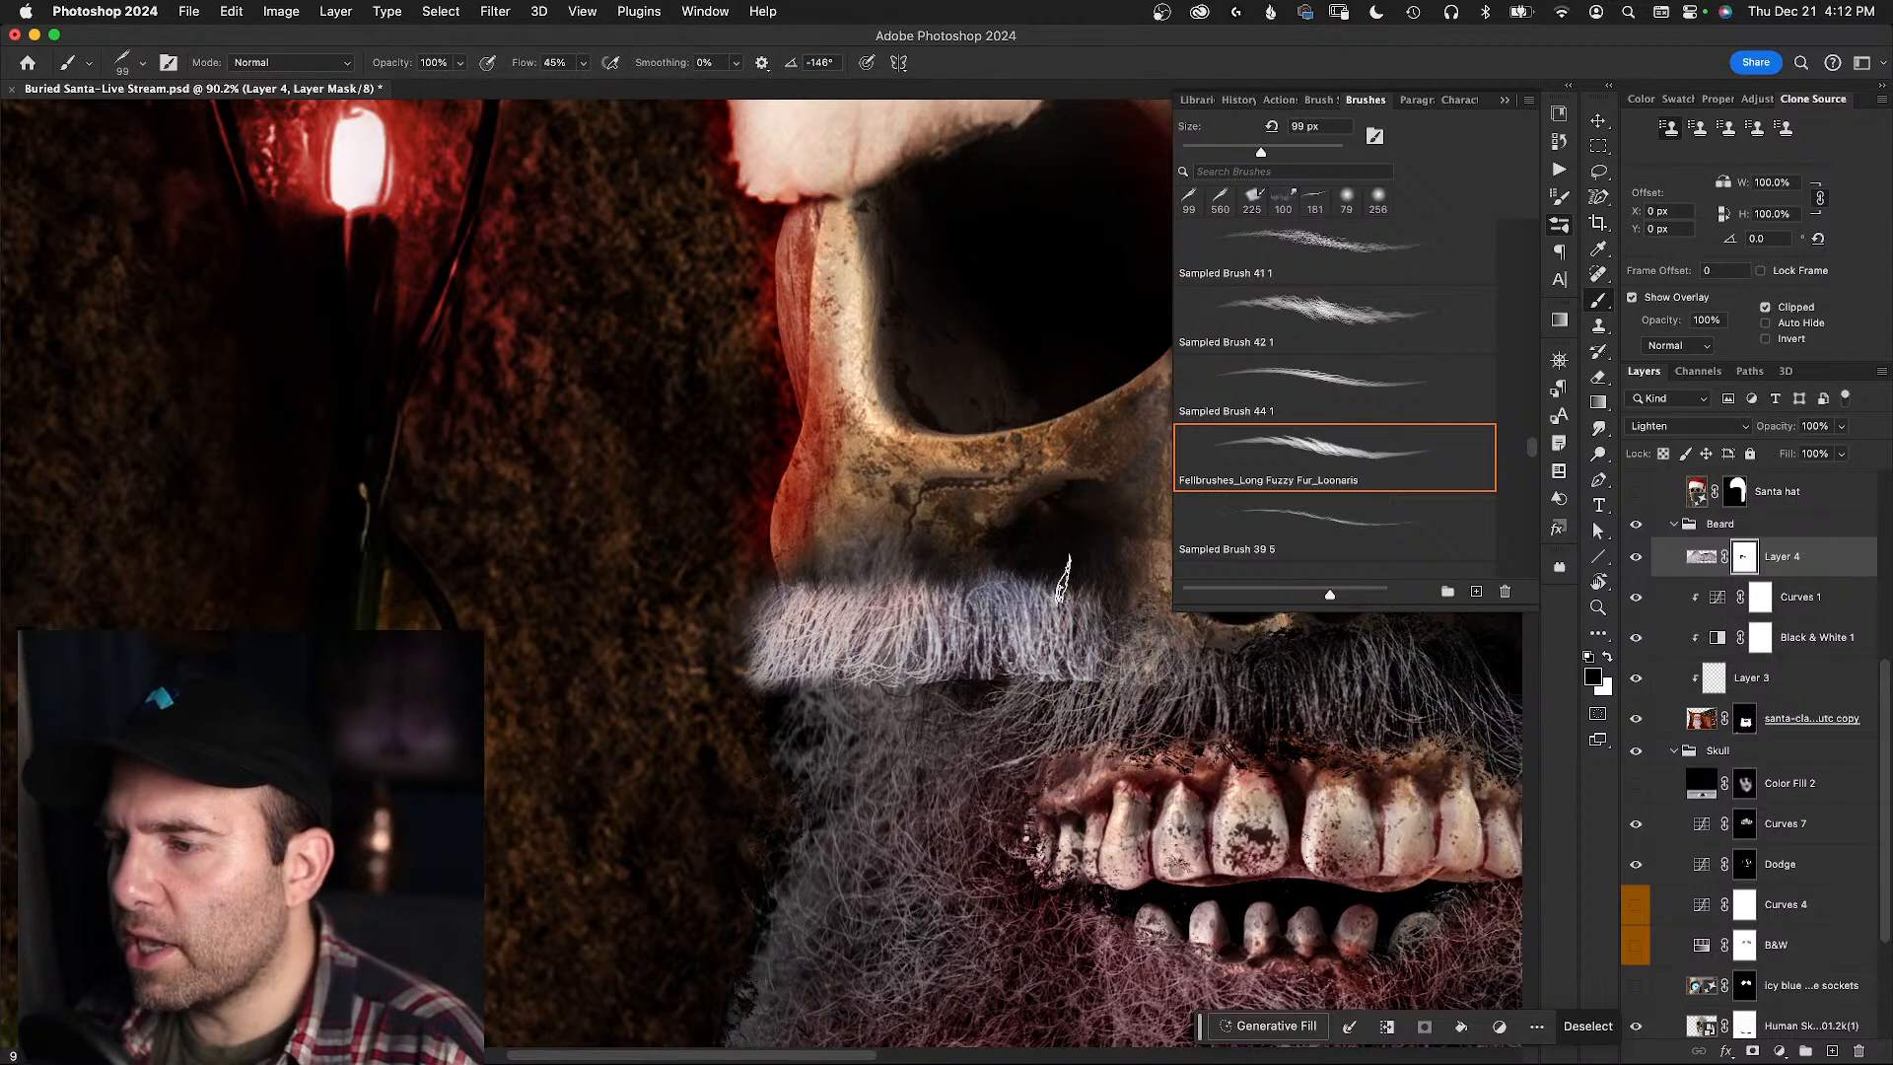
drag(1013, 536, 1095, 611)
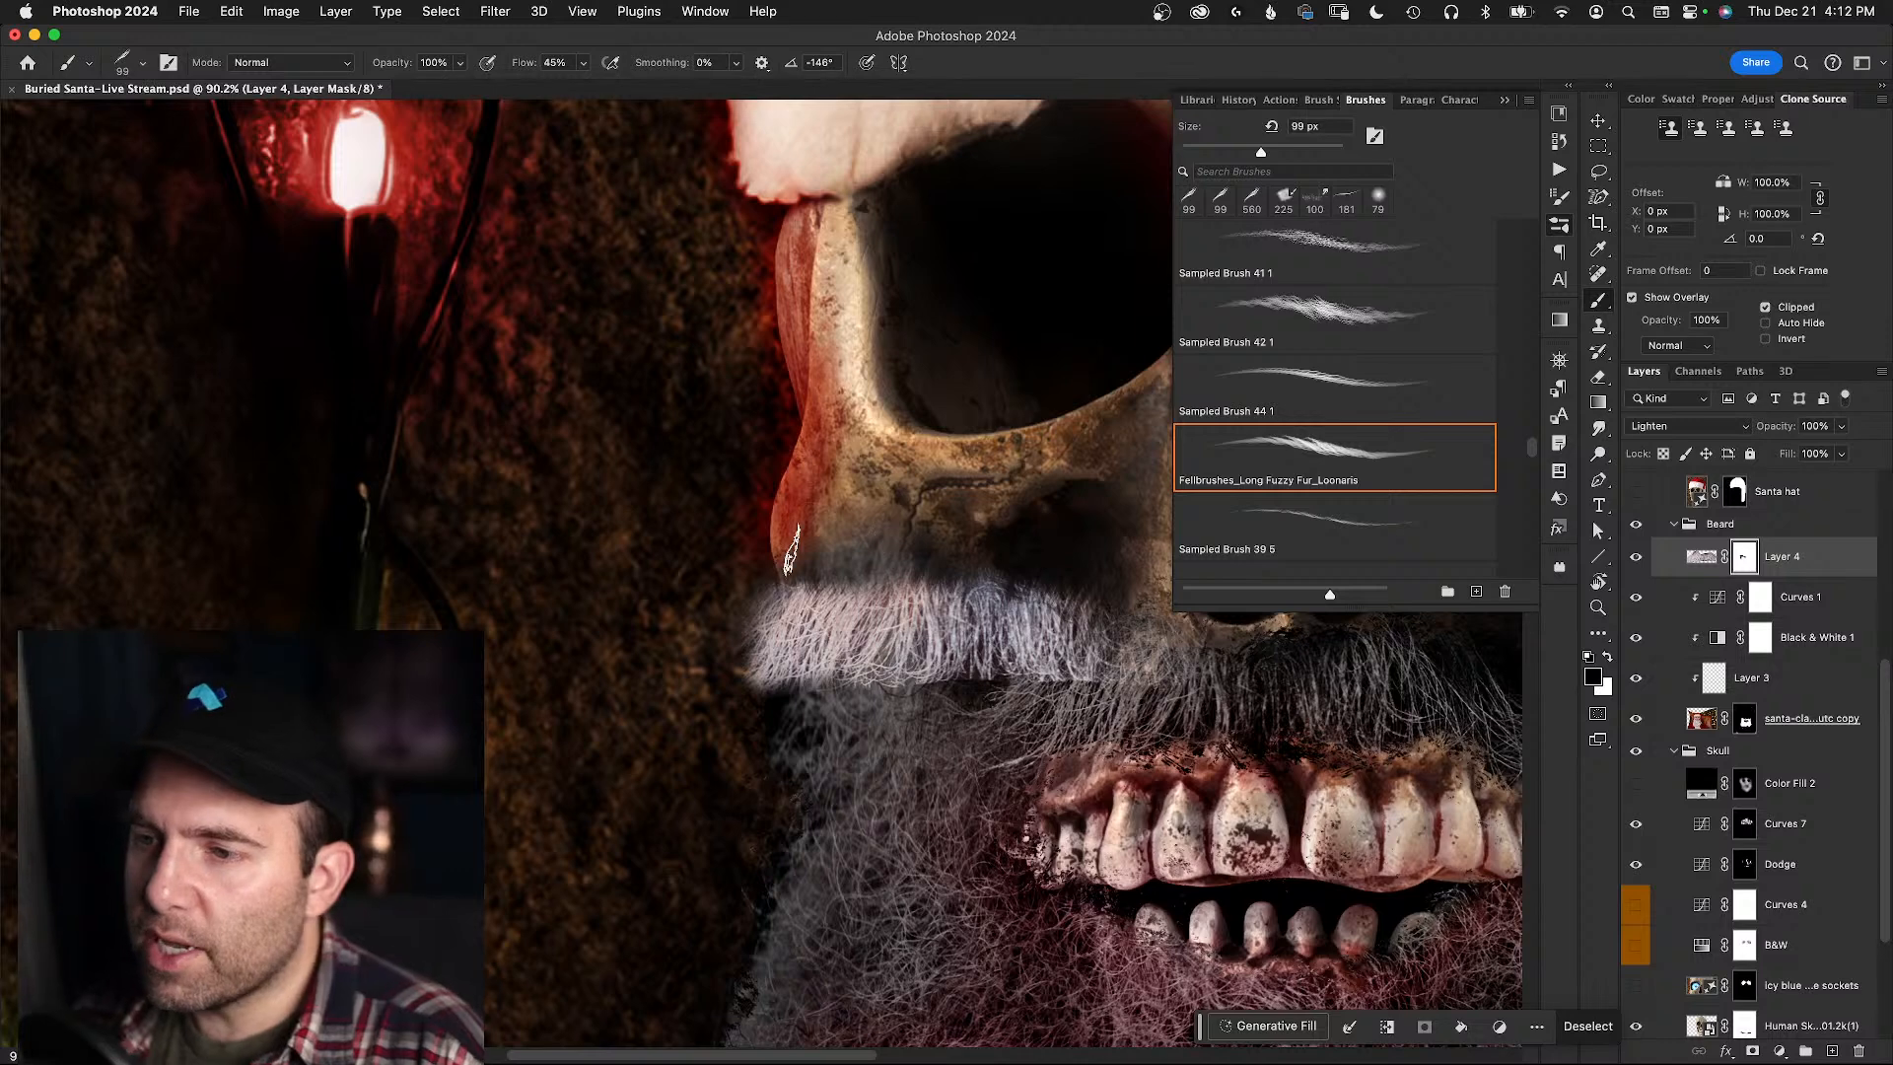
- Paint black with the fur brush on the mask to break up the moustache copy's outer cheek end, and collapse the brush library
mouse_move(759, 596)
mouse_down()
mouse_move(757, 716)
mouse_move(834, 645)
mouse_move(838, 663)
mouse_move(768, 685)
mouse_up()
mouse_move(767, 555)
mouse_down()
mouse_move(782, 612)
mouse_move(821, 571)
mouse_up()
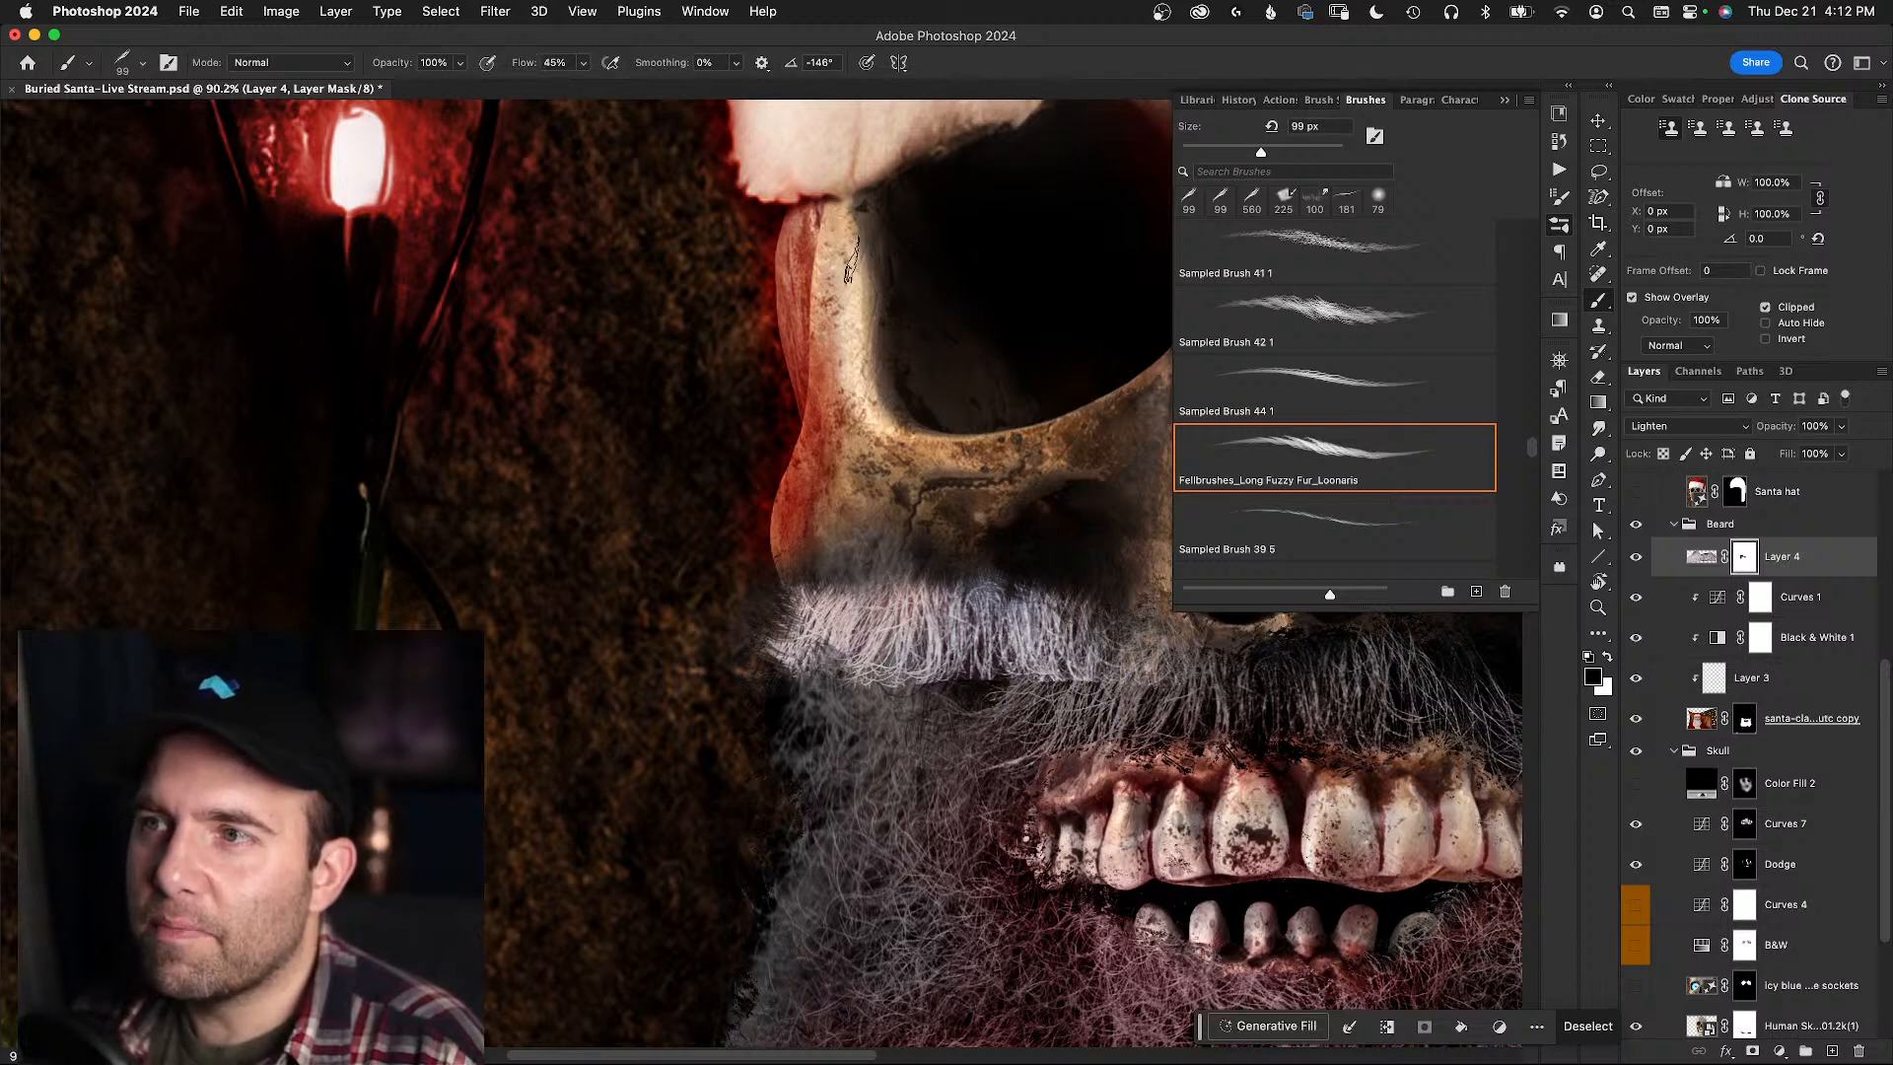
click(1504, 99)
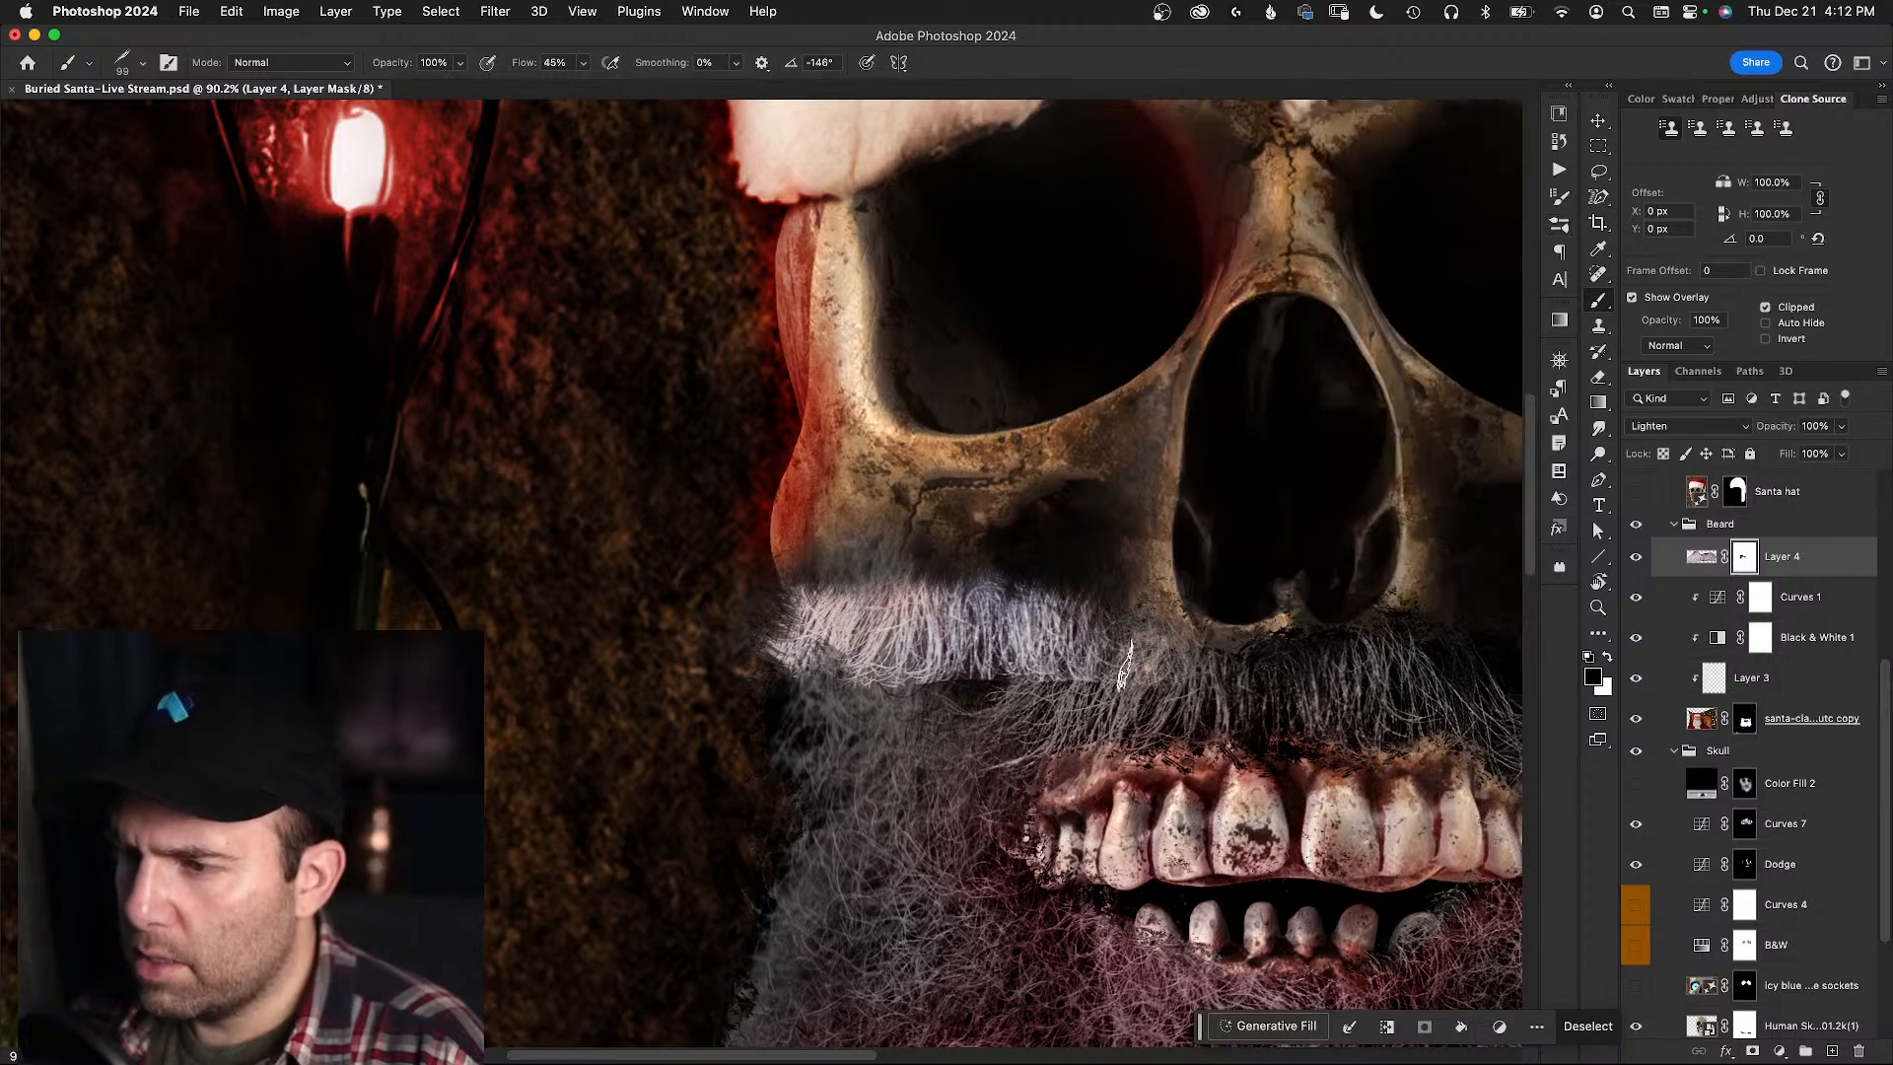
- Switch to the Move tool, target Layer 4's image instead of its mask, and toggle the layer's visibility to compare the blend
key(v)
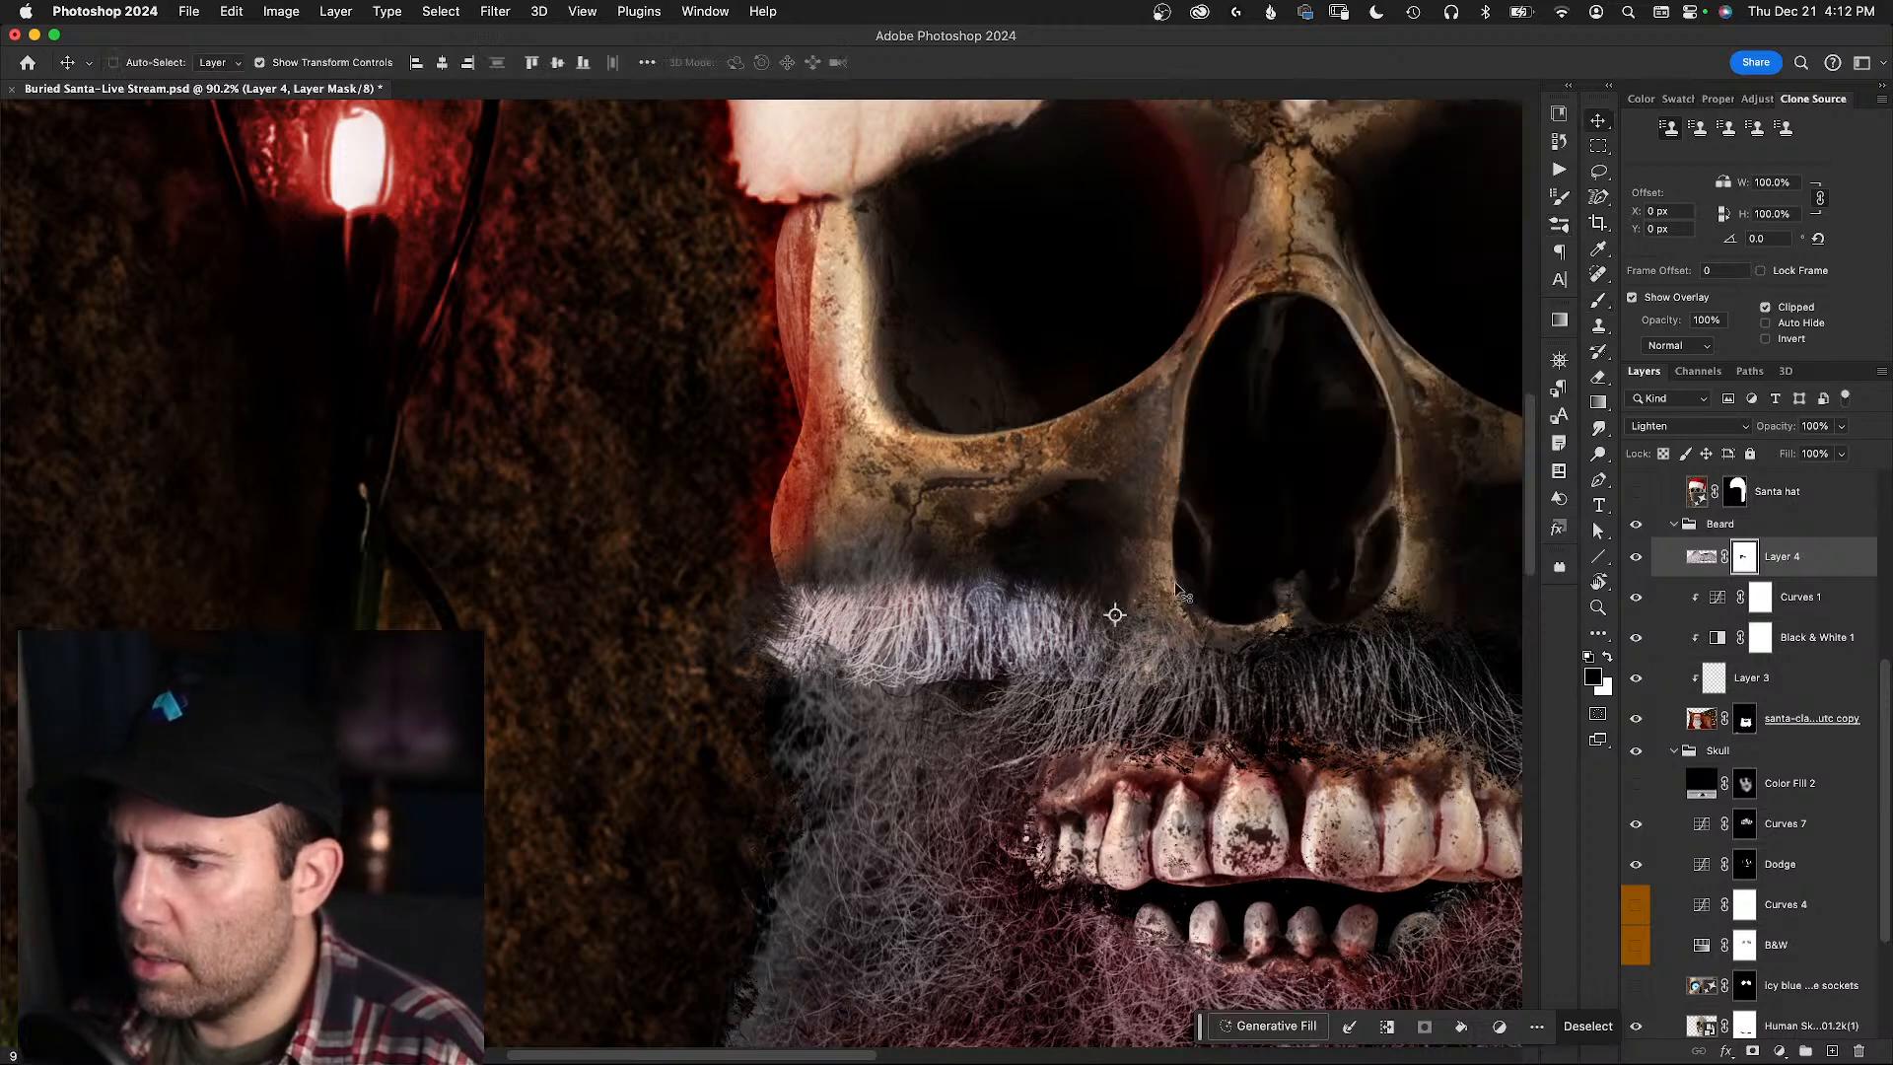
click(1713, 555)
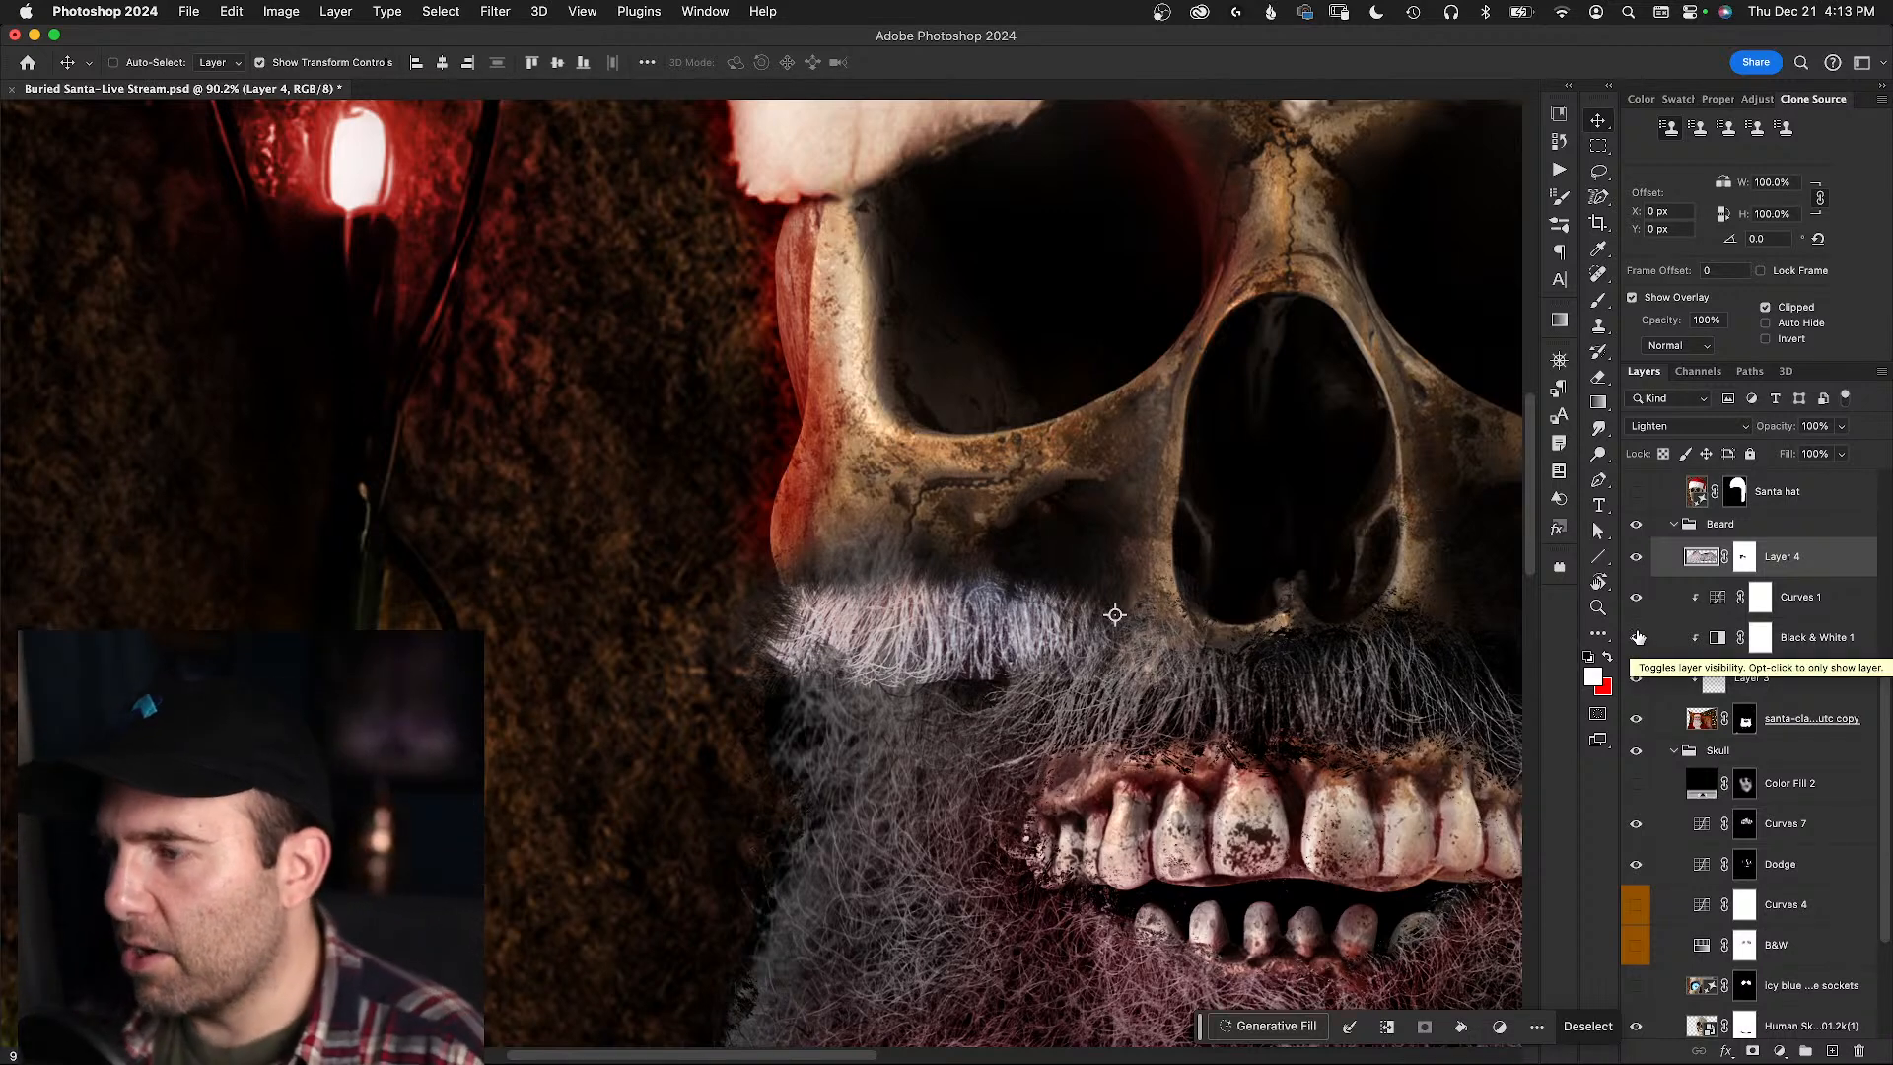
click(1635, 558)
click(1635, 558)
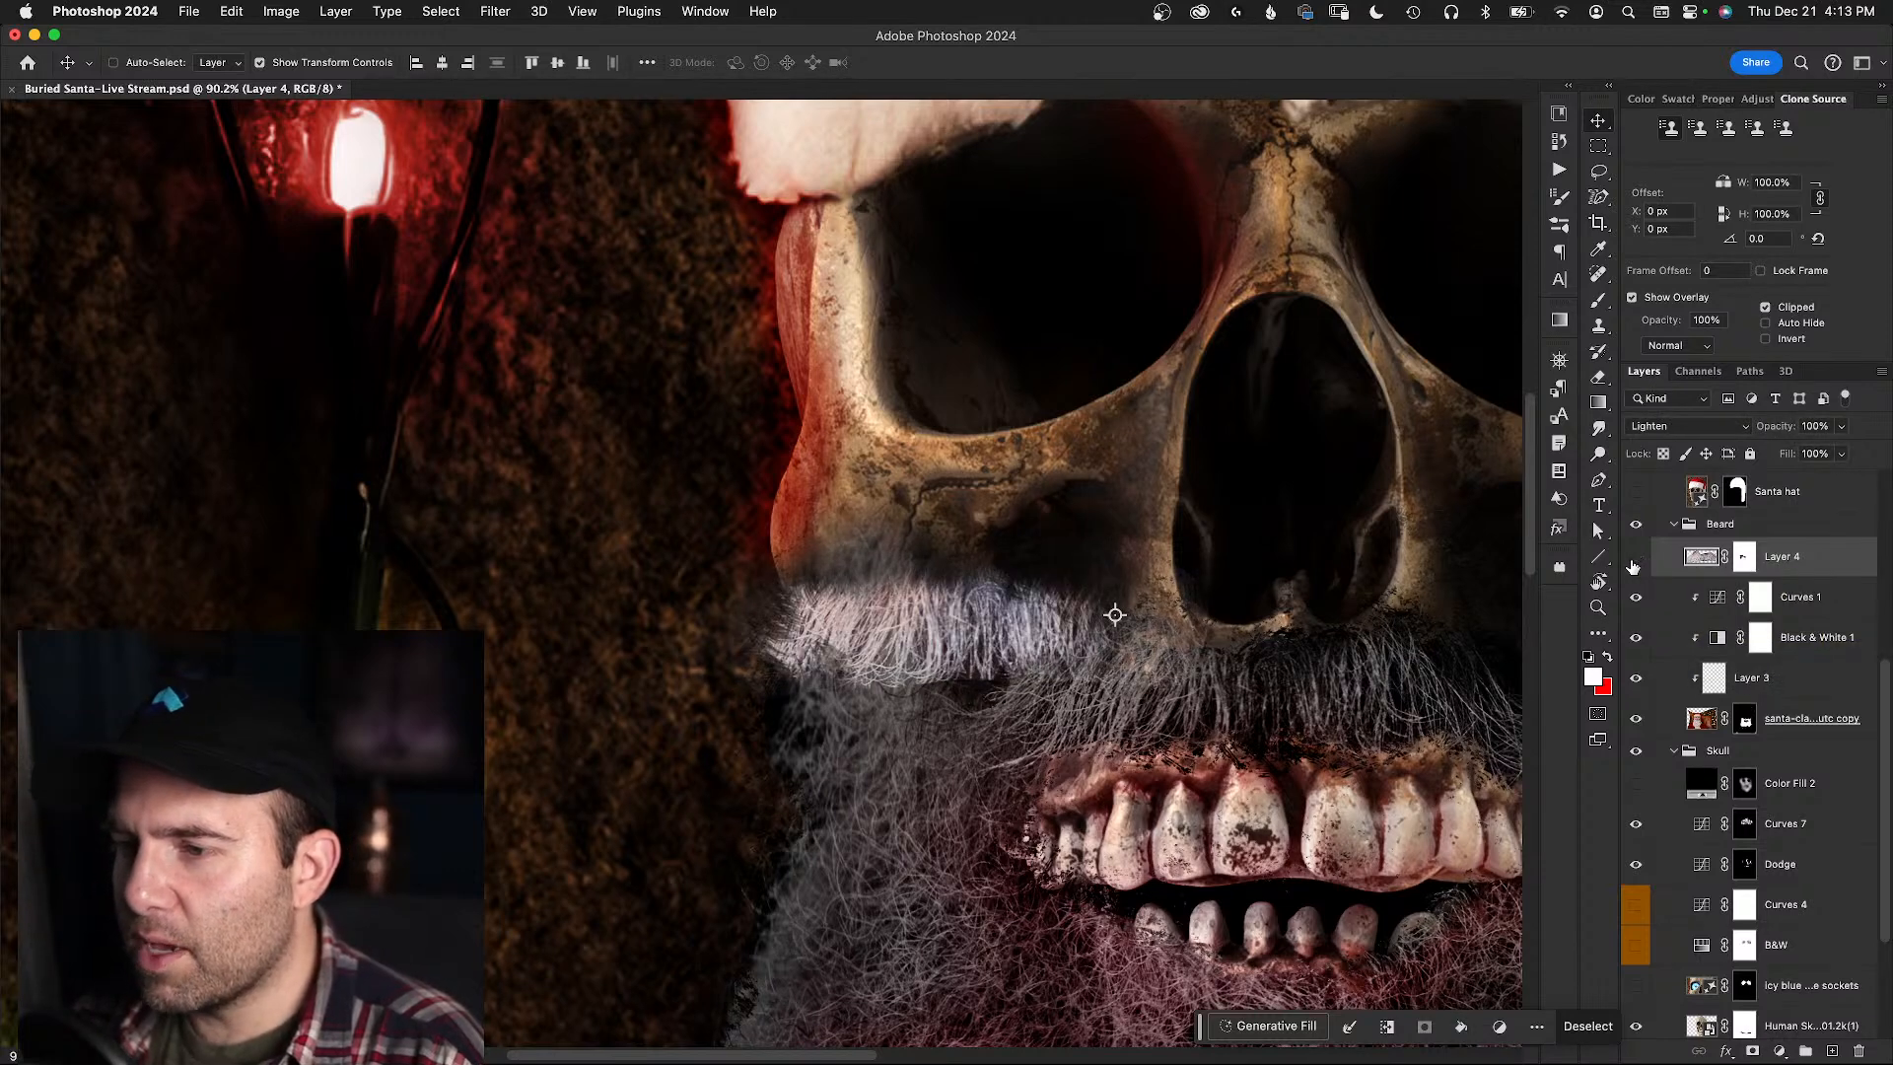
click(1635, 558)
click(1635, 558)
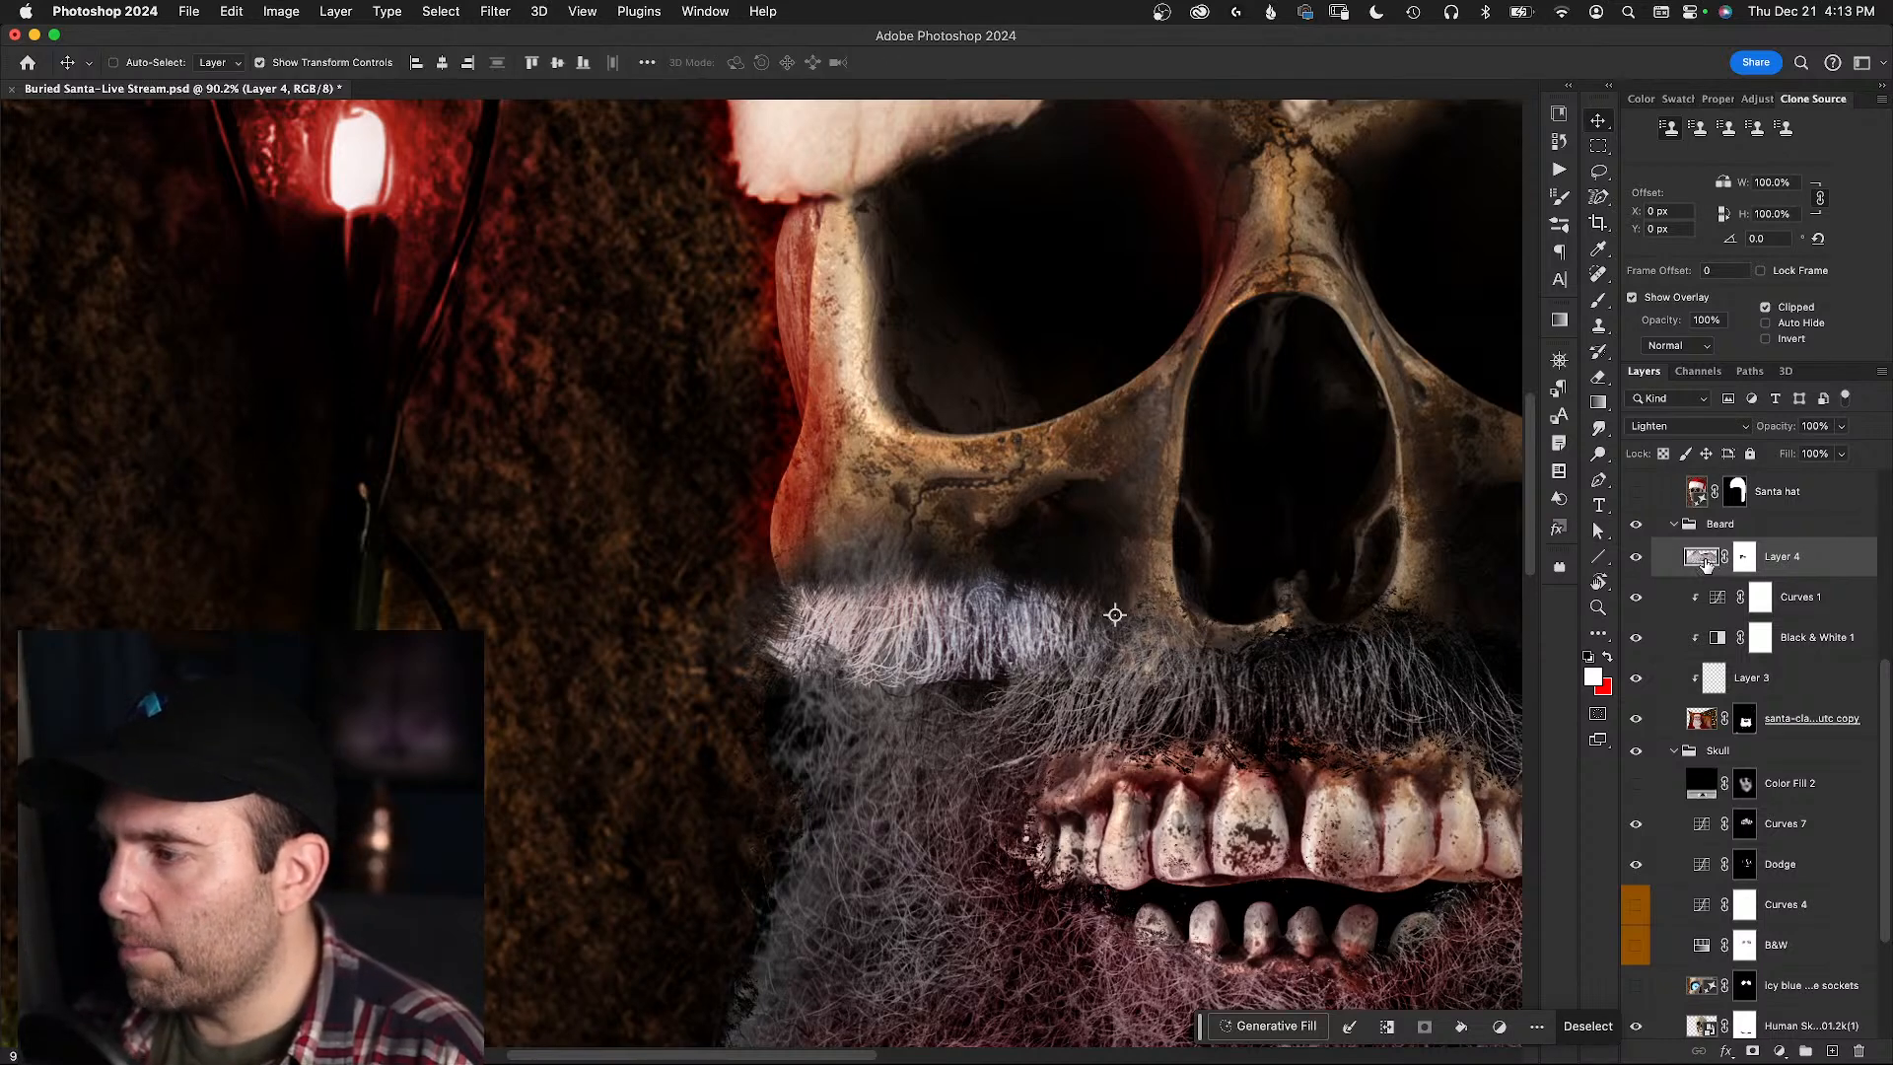
- Move the selected hair on Layer 4 down so it overlaps the cheek end of the existing moustache, and clear the selection
drag(985, 638, 993, 687)
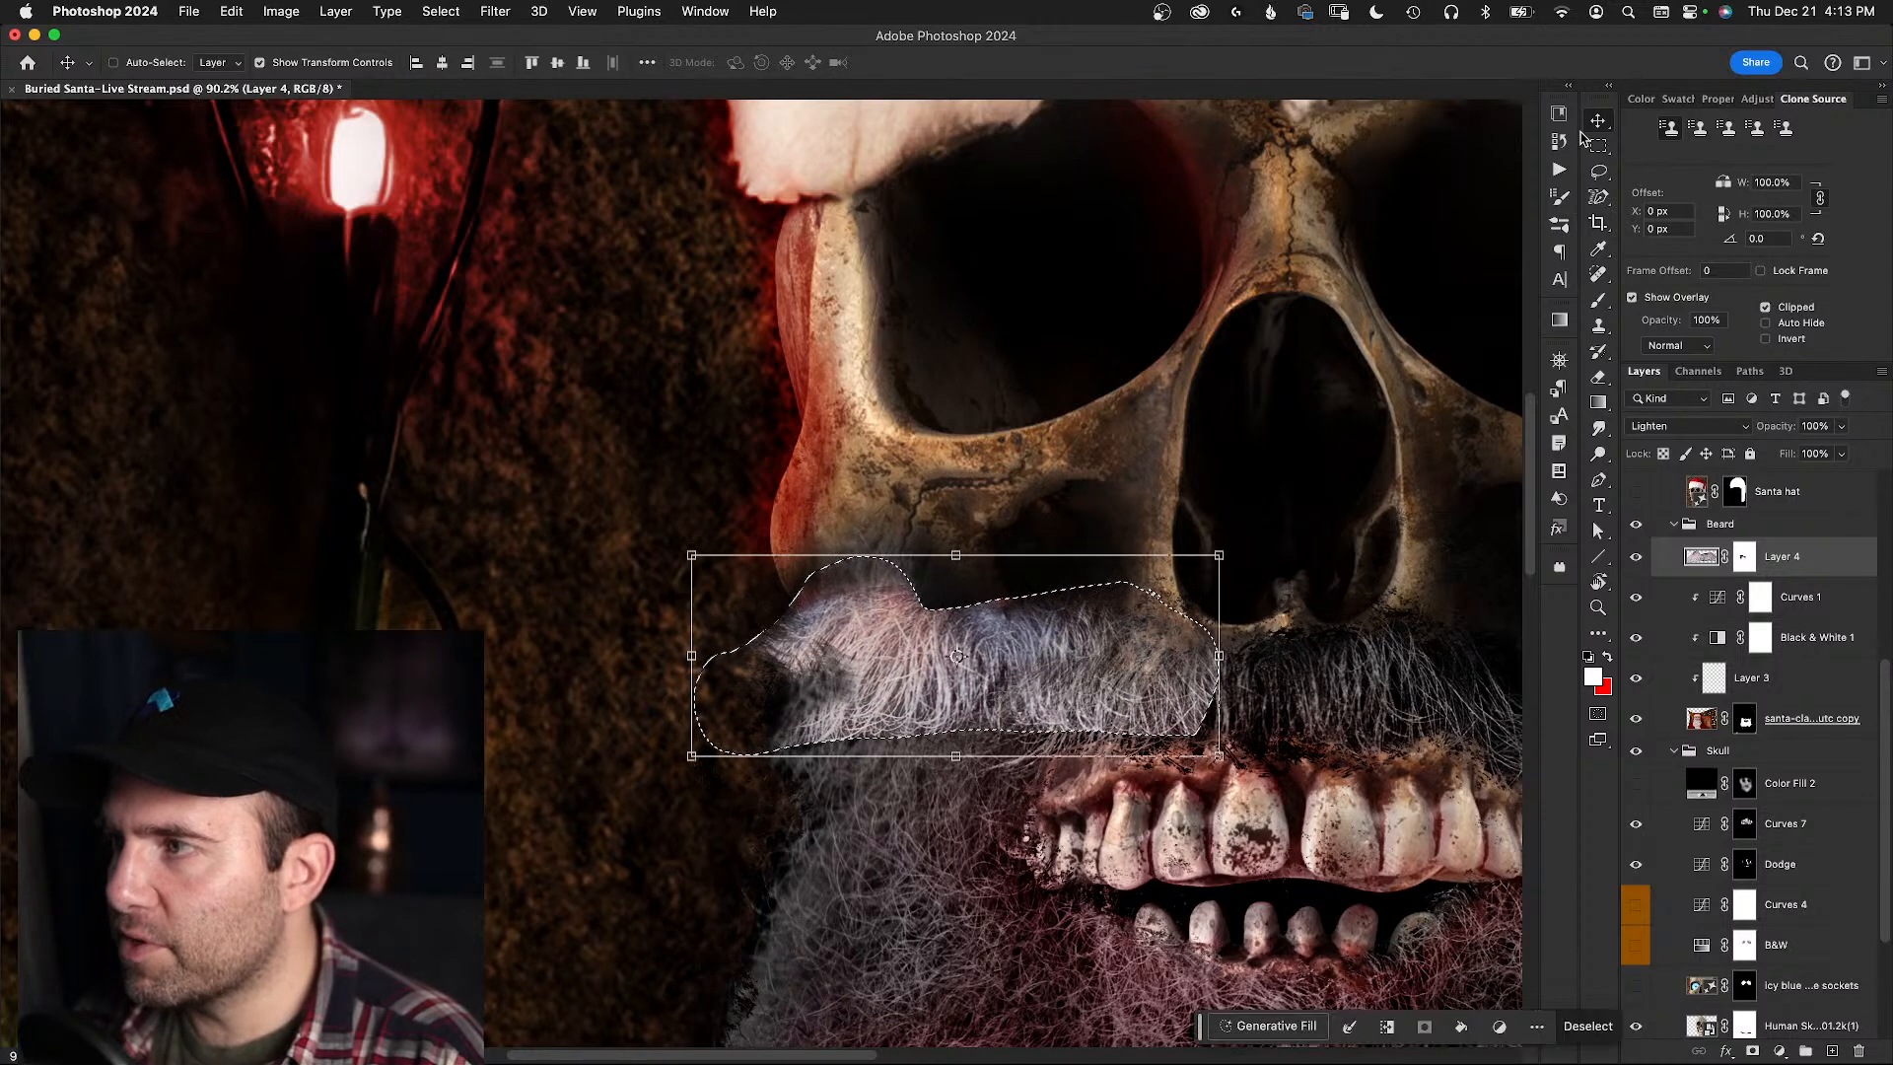
key(a)
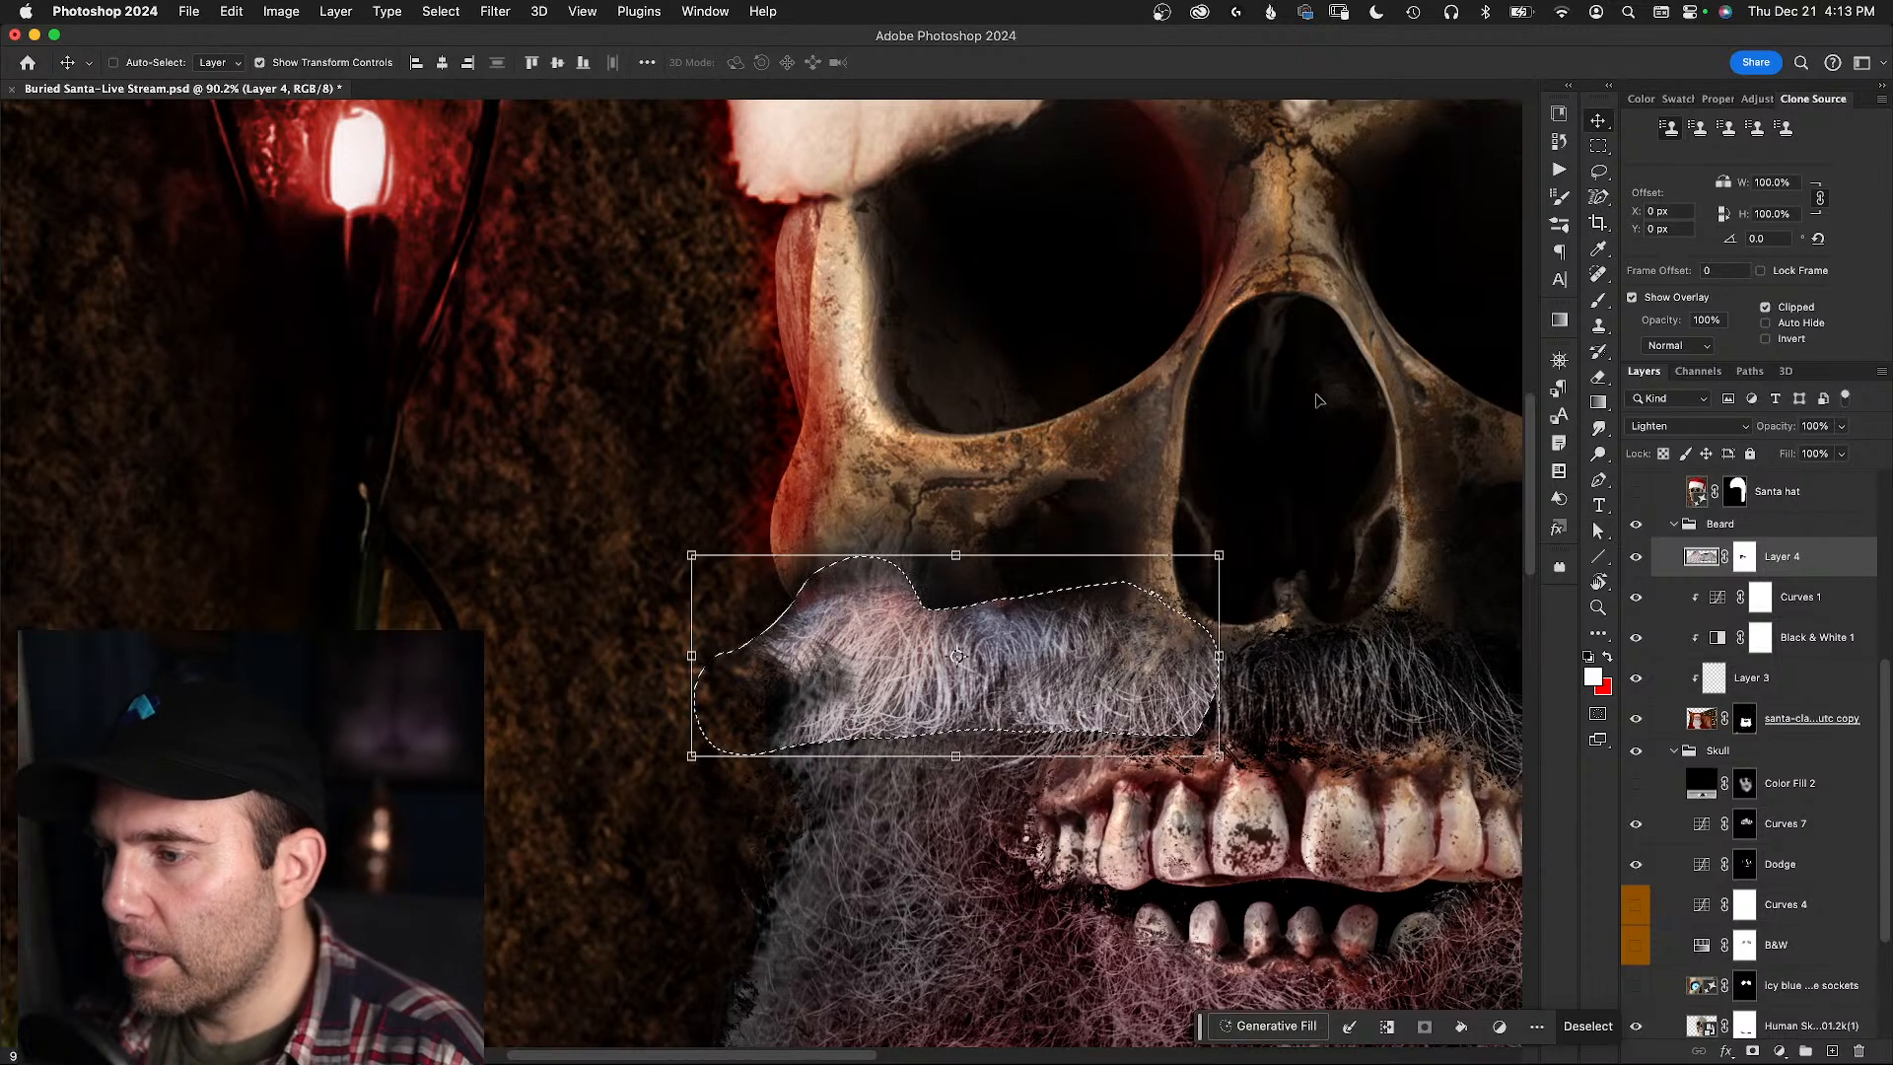
key(super+d)
- Paint black with the fur brush on Layer 4's mask to soften the moustache copy's lower, inner and outer cheek edges
key(b)
mouse_move(1205, 668)
mouse_down()
mouse_move(1185, 732)
mouse_move(1205, 765)
mouse_move(1211, 696)
mouse_up()
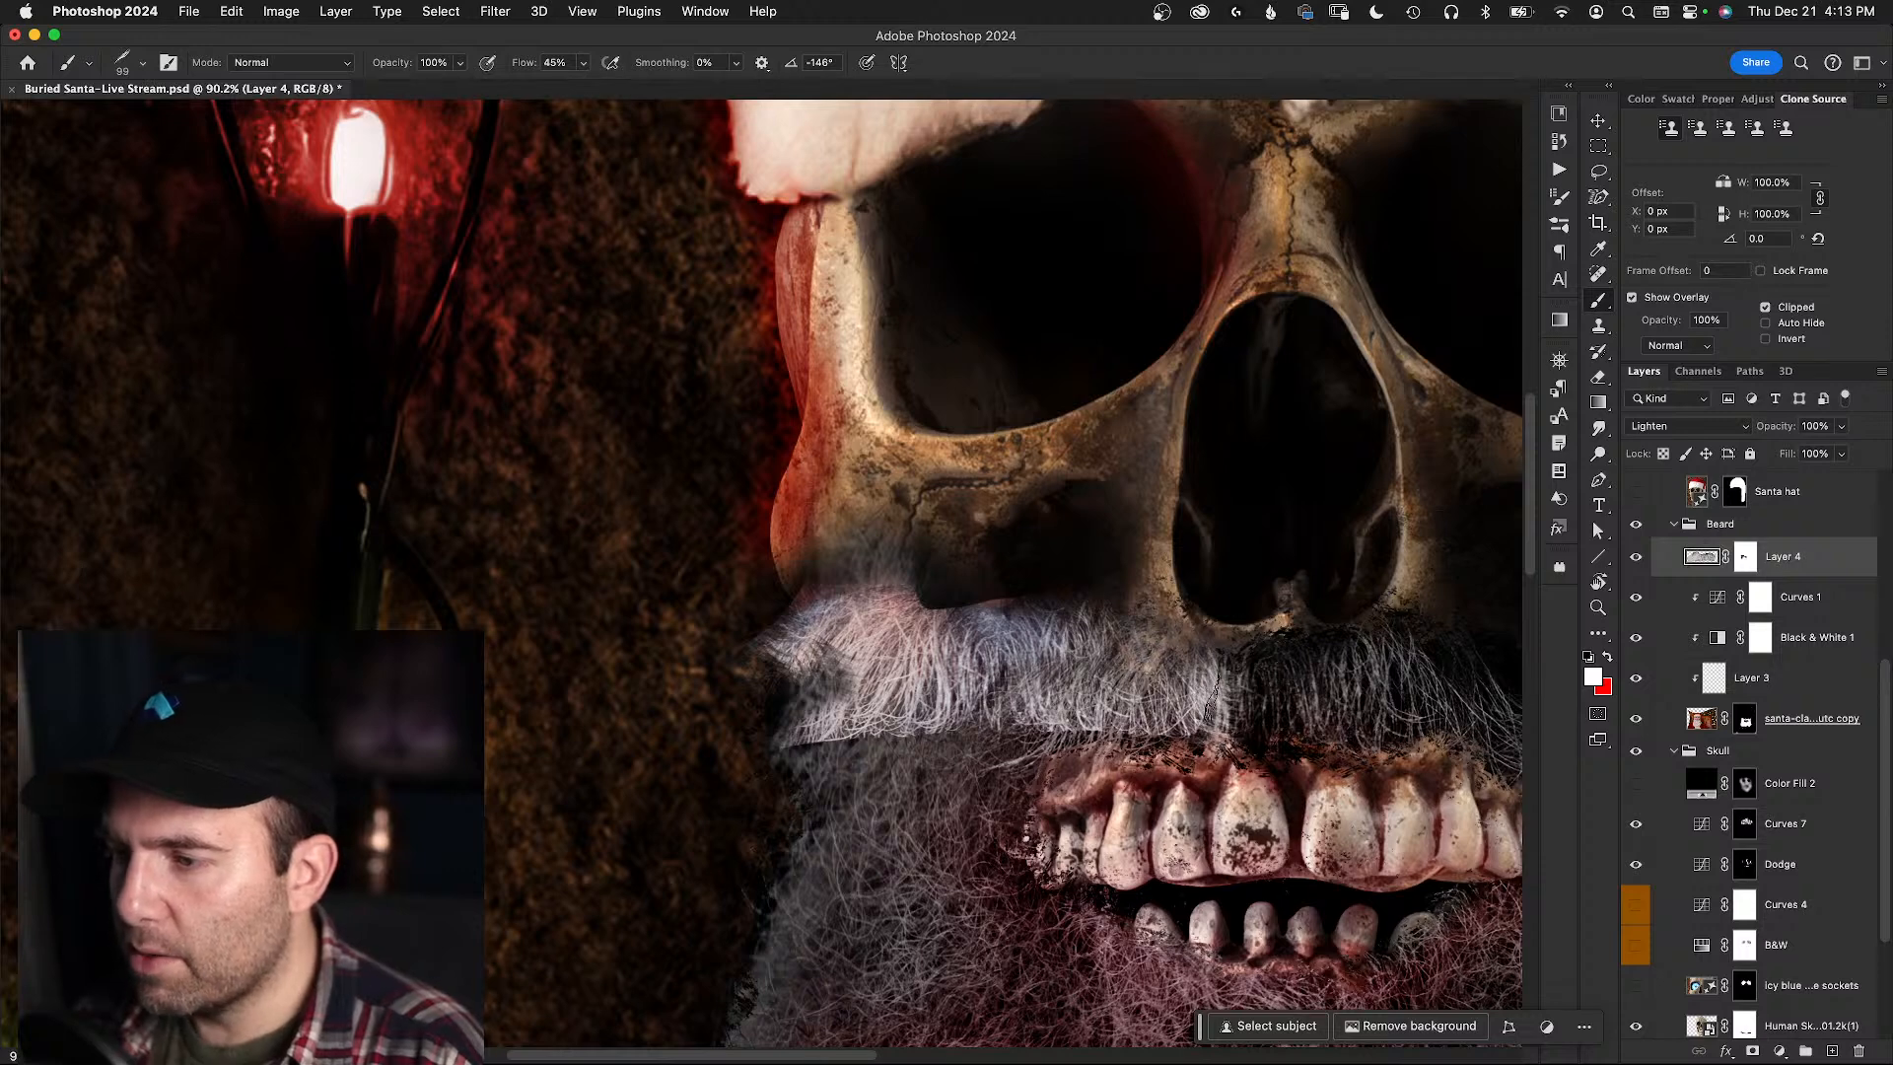
click(1745, 558)
key(d)
key(x)
mouse_move(1114, 749)
mouse_down()
mouse_move(1193, 690)
mouse_move(1163, 680)
mouse_up()
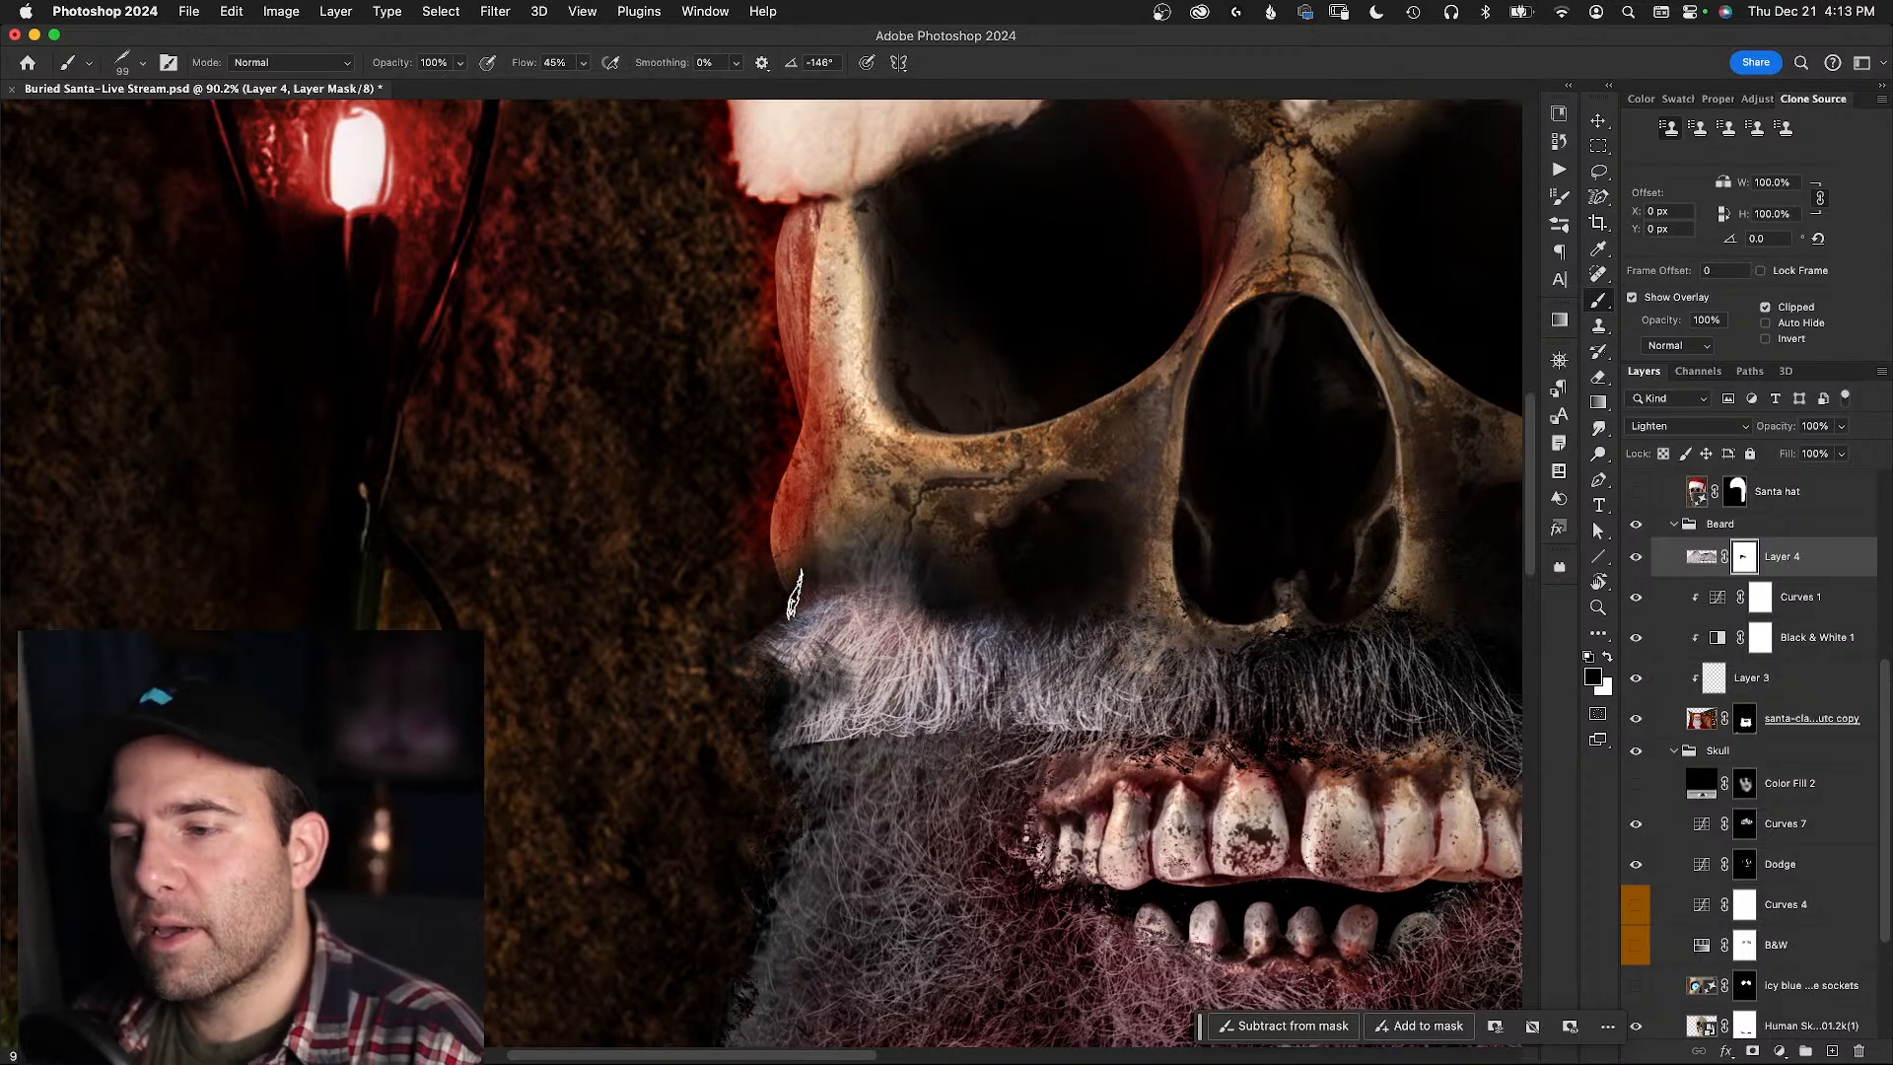
mouse_move(769, 656)
mouse_down()
mouse_move(778, 788)
mouse_move(786, 744)
mouse_move(821, 781)
mouse_move(858, 762)
mouse_move(805, 740)
mouse_move(1044, 760)
mouse_move(1037, 729)
mouse_move(1195, 705)
mouse_up()
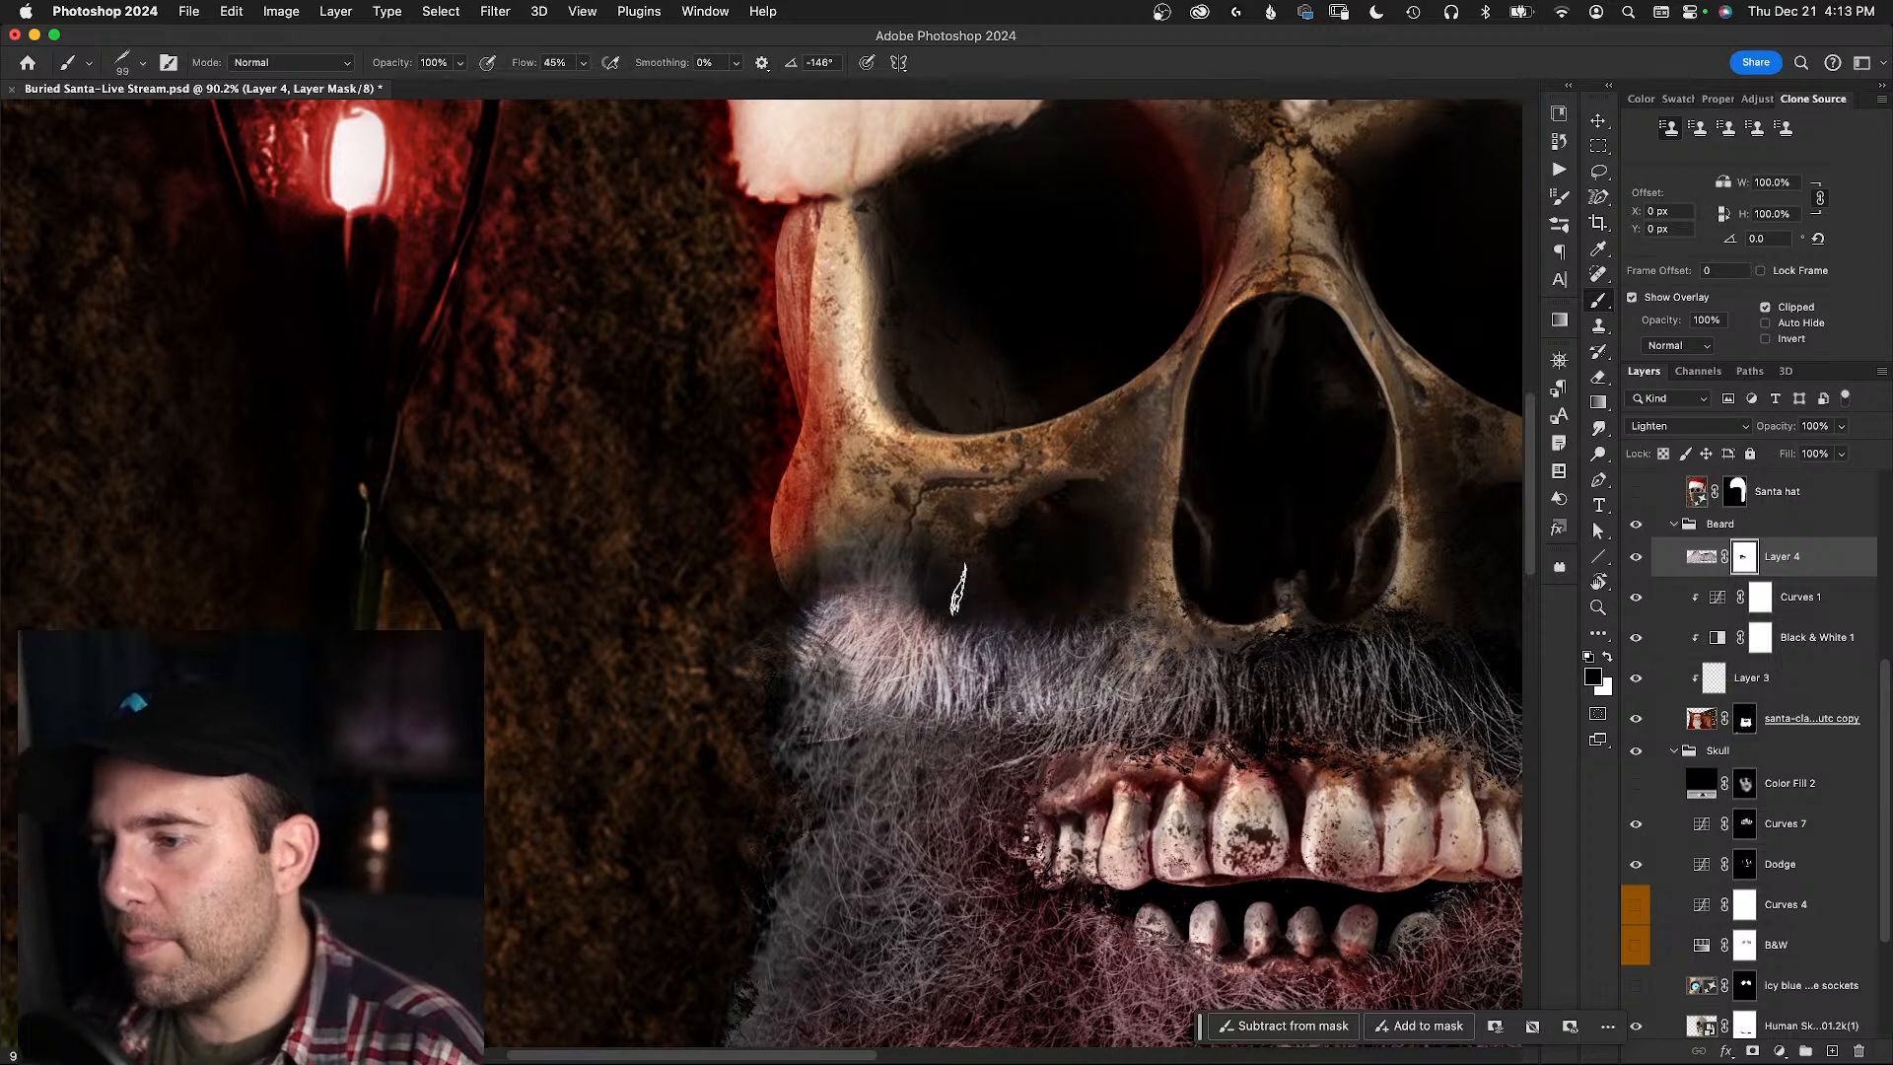
- Compare the blend with Curves 1 toggled, and move Layer 4 beneath Curves 1 into the beard's clipping stack
key(z)
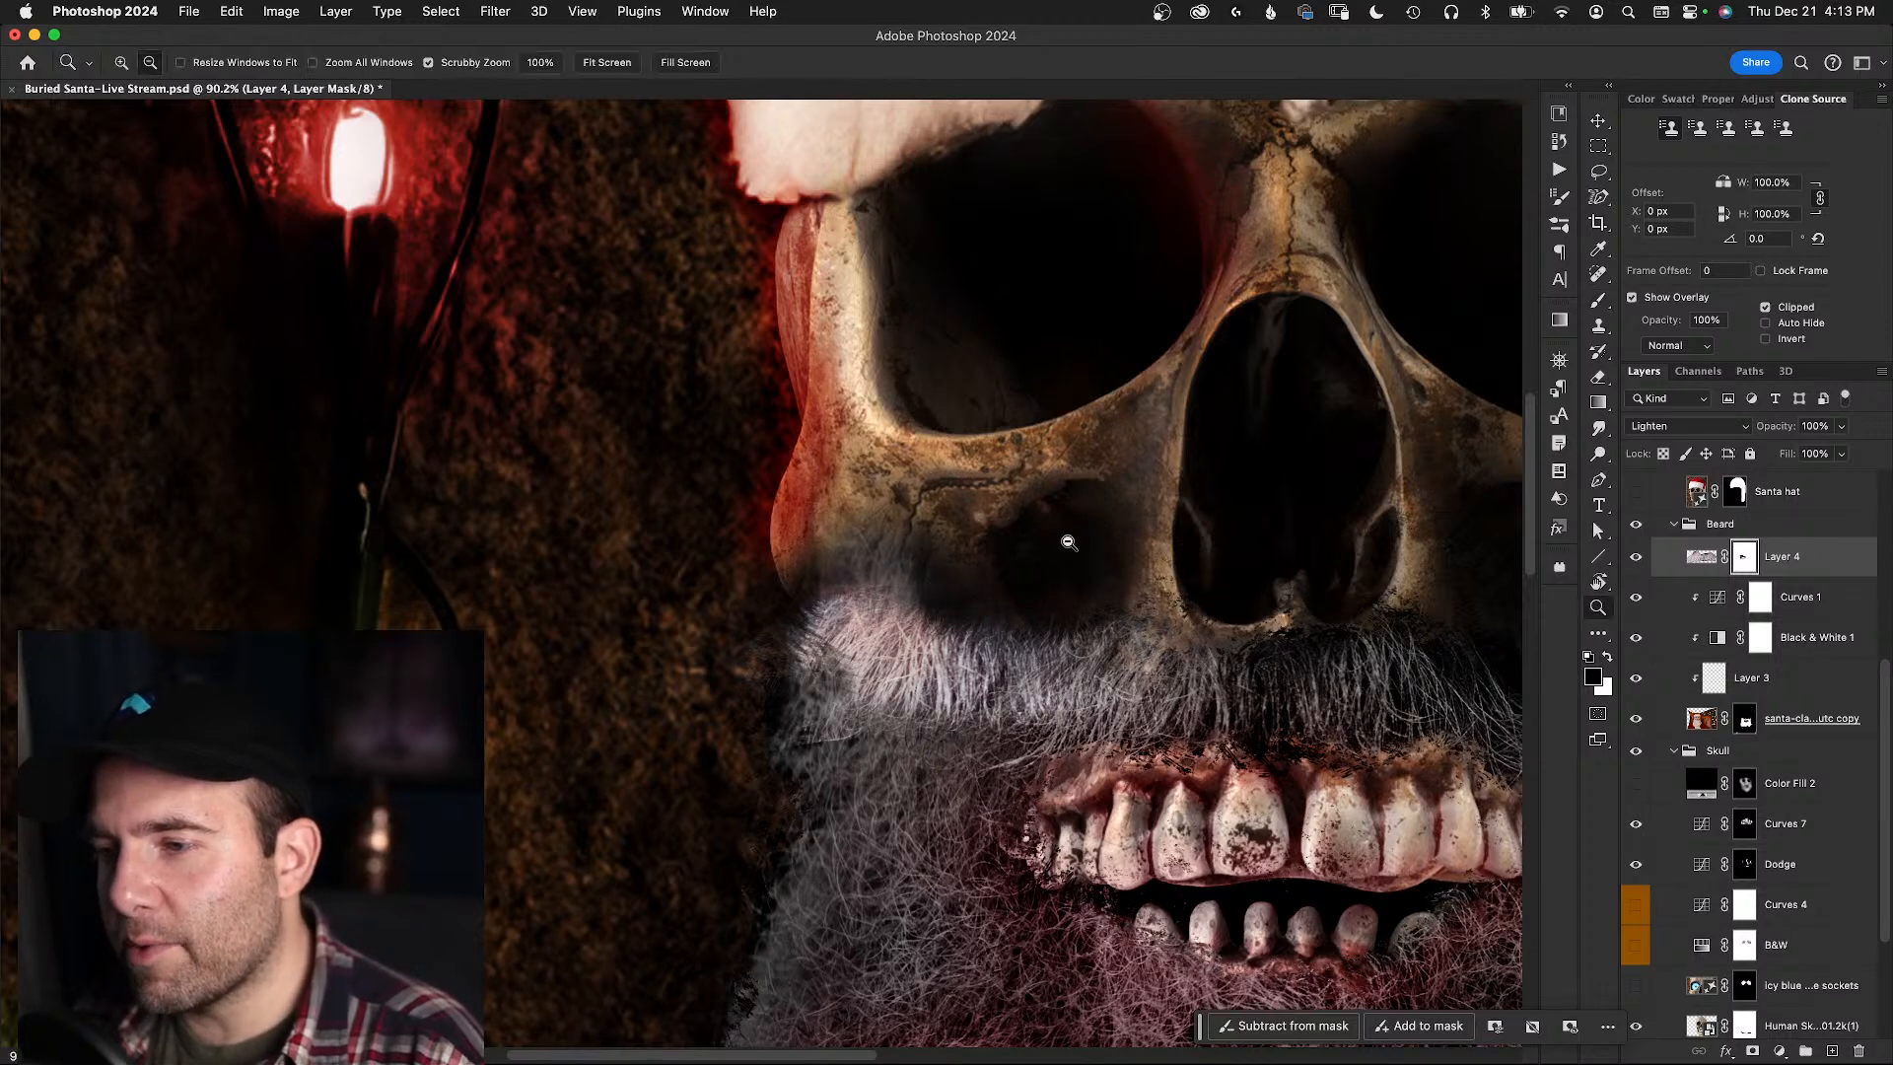
drag(1083, 540, 1119, 507)
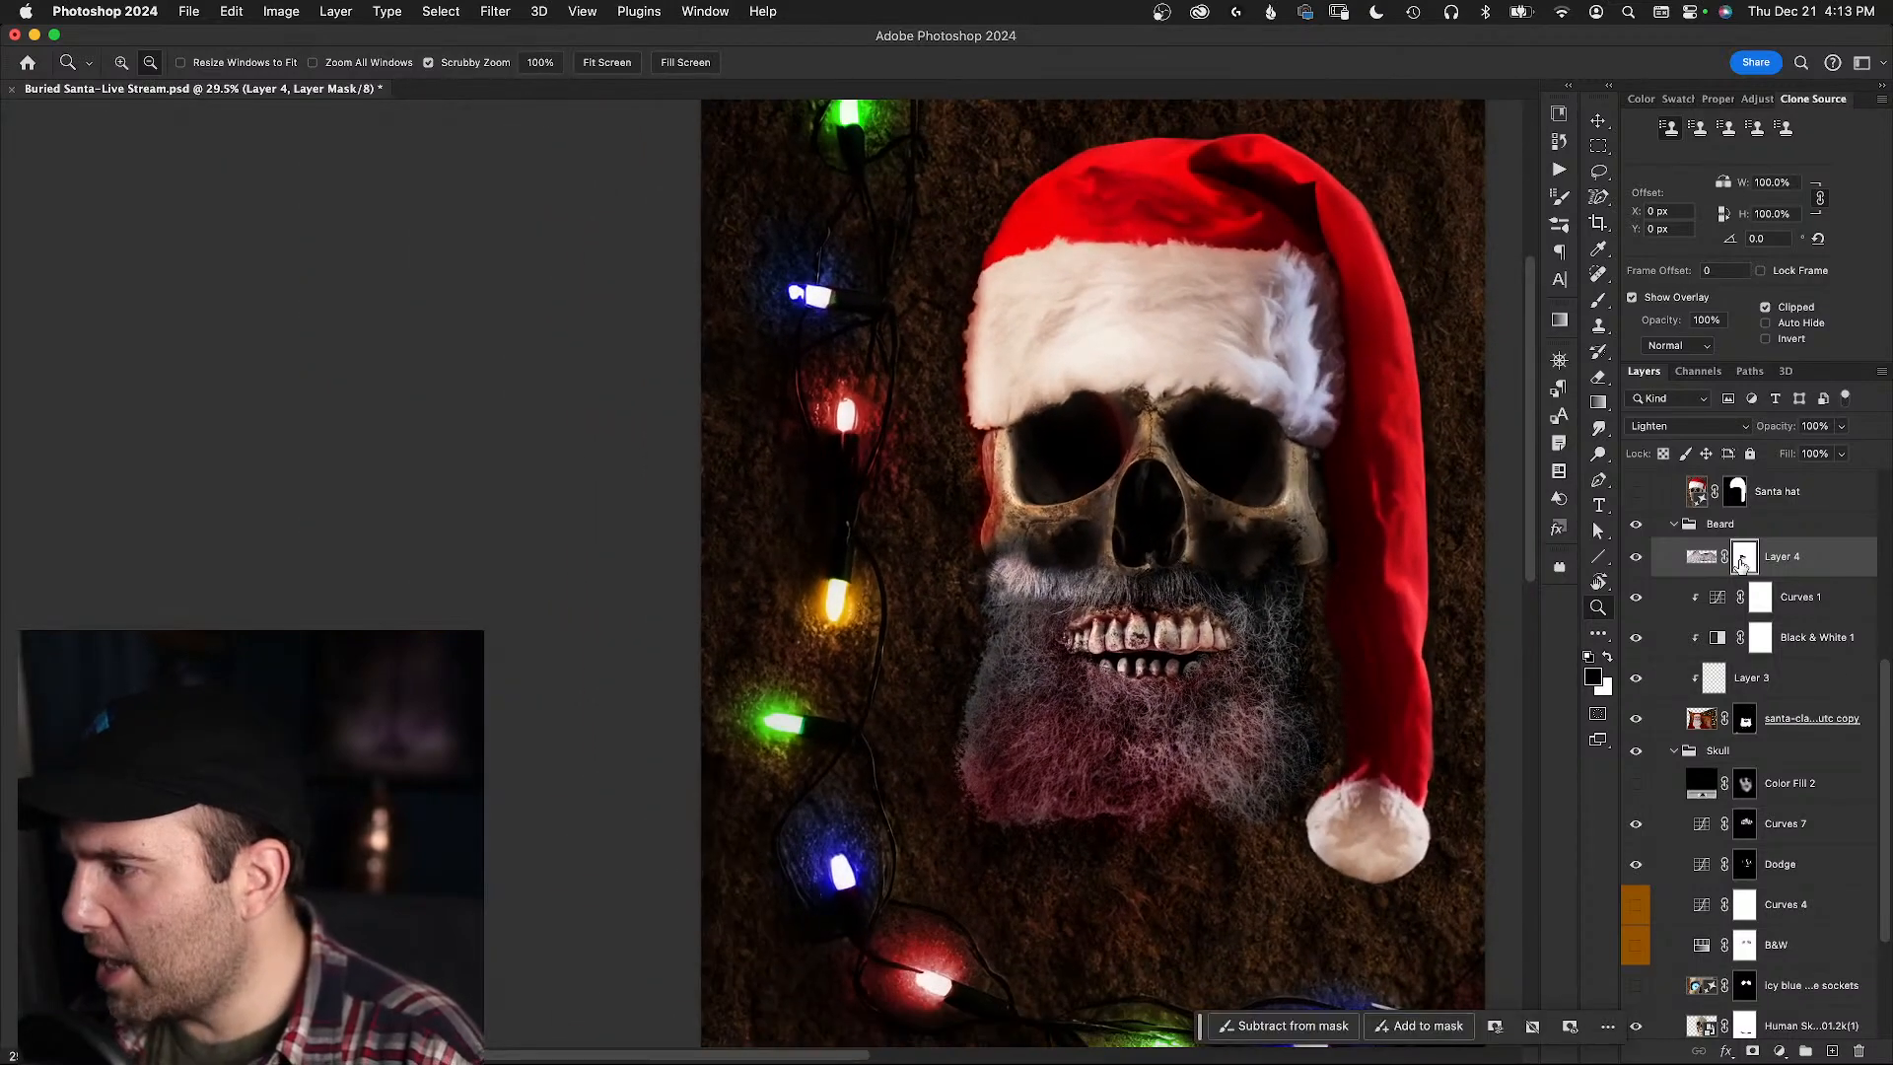
click(1639, 598)
click(1640, 598)
drag(1705, 558, 1708, 612)
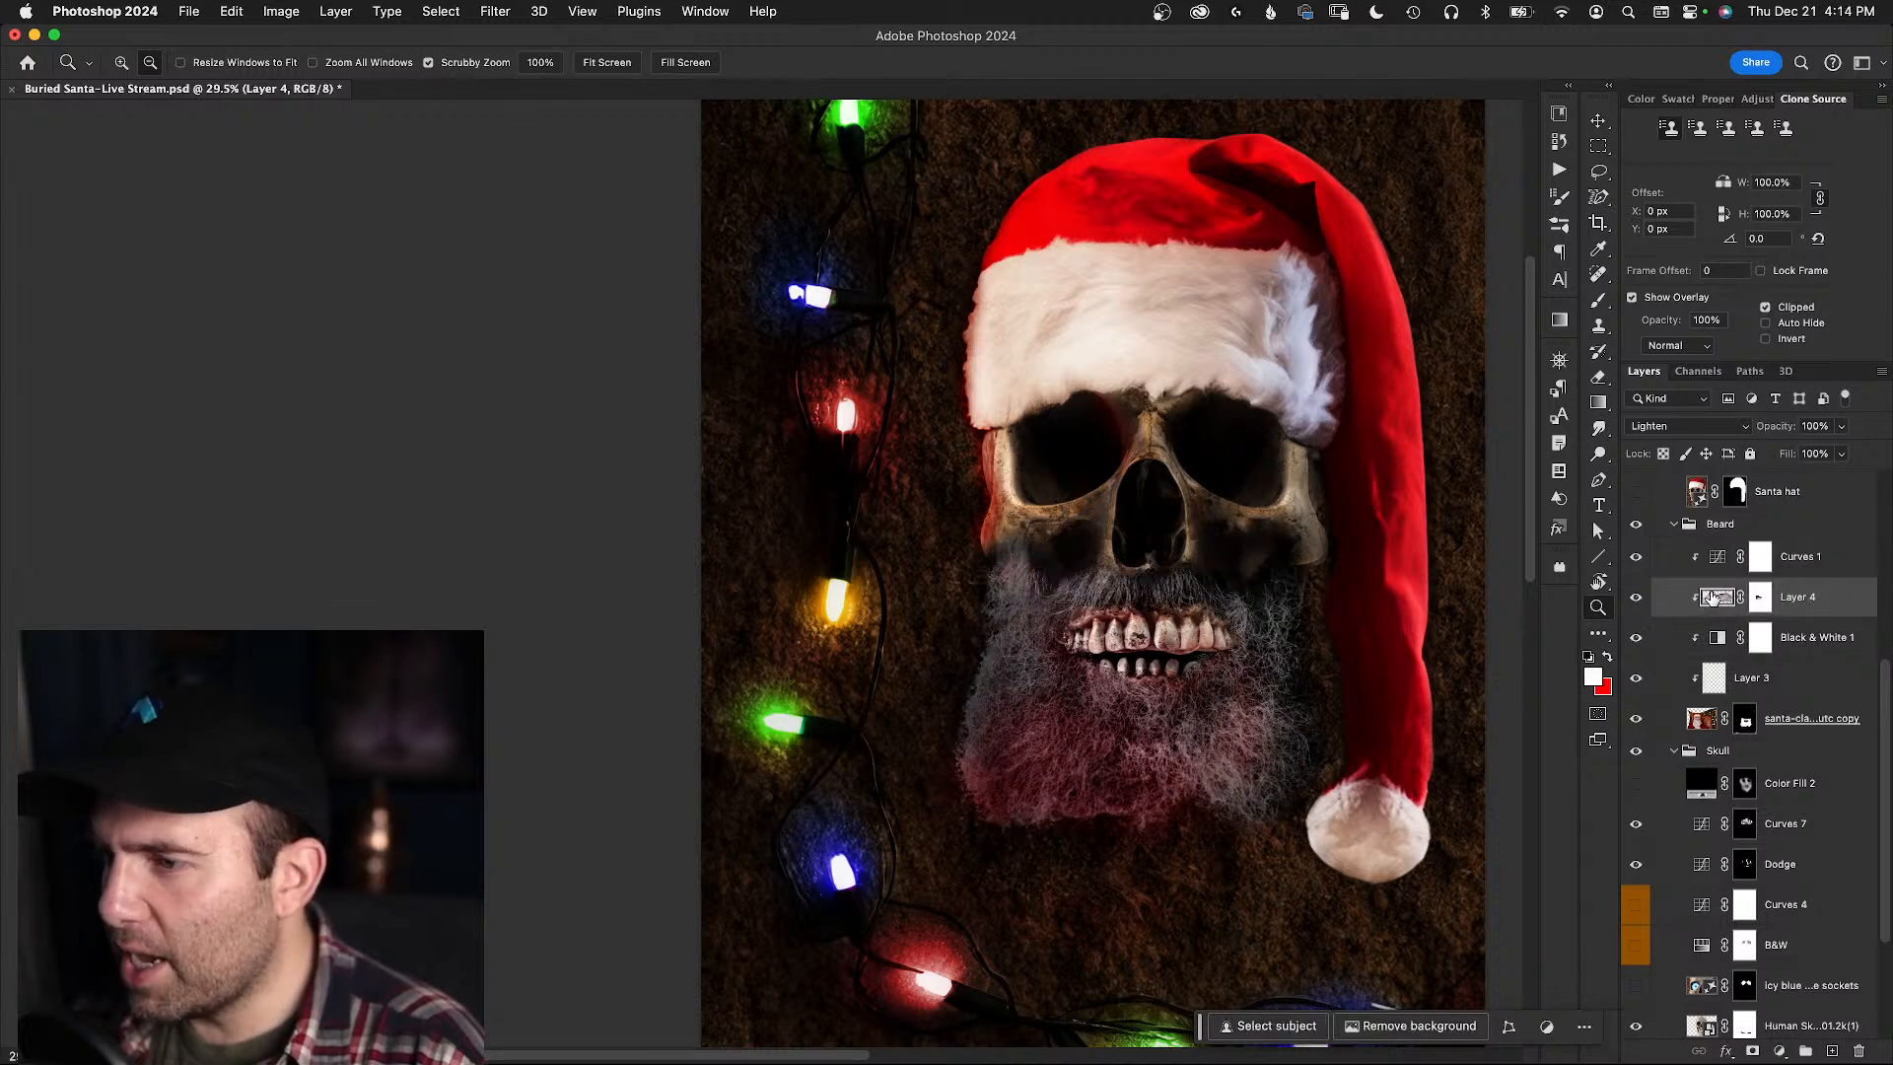
- Toggle the visibility of Layer 4 and the beard's adjustment layers to compare their effect on the cheek hair
click(1643, 599)
click(1642, 601)
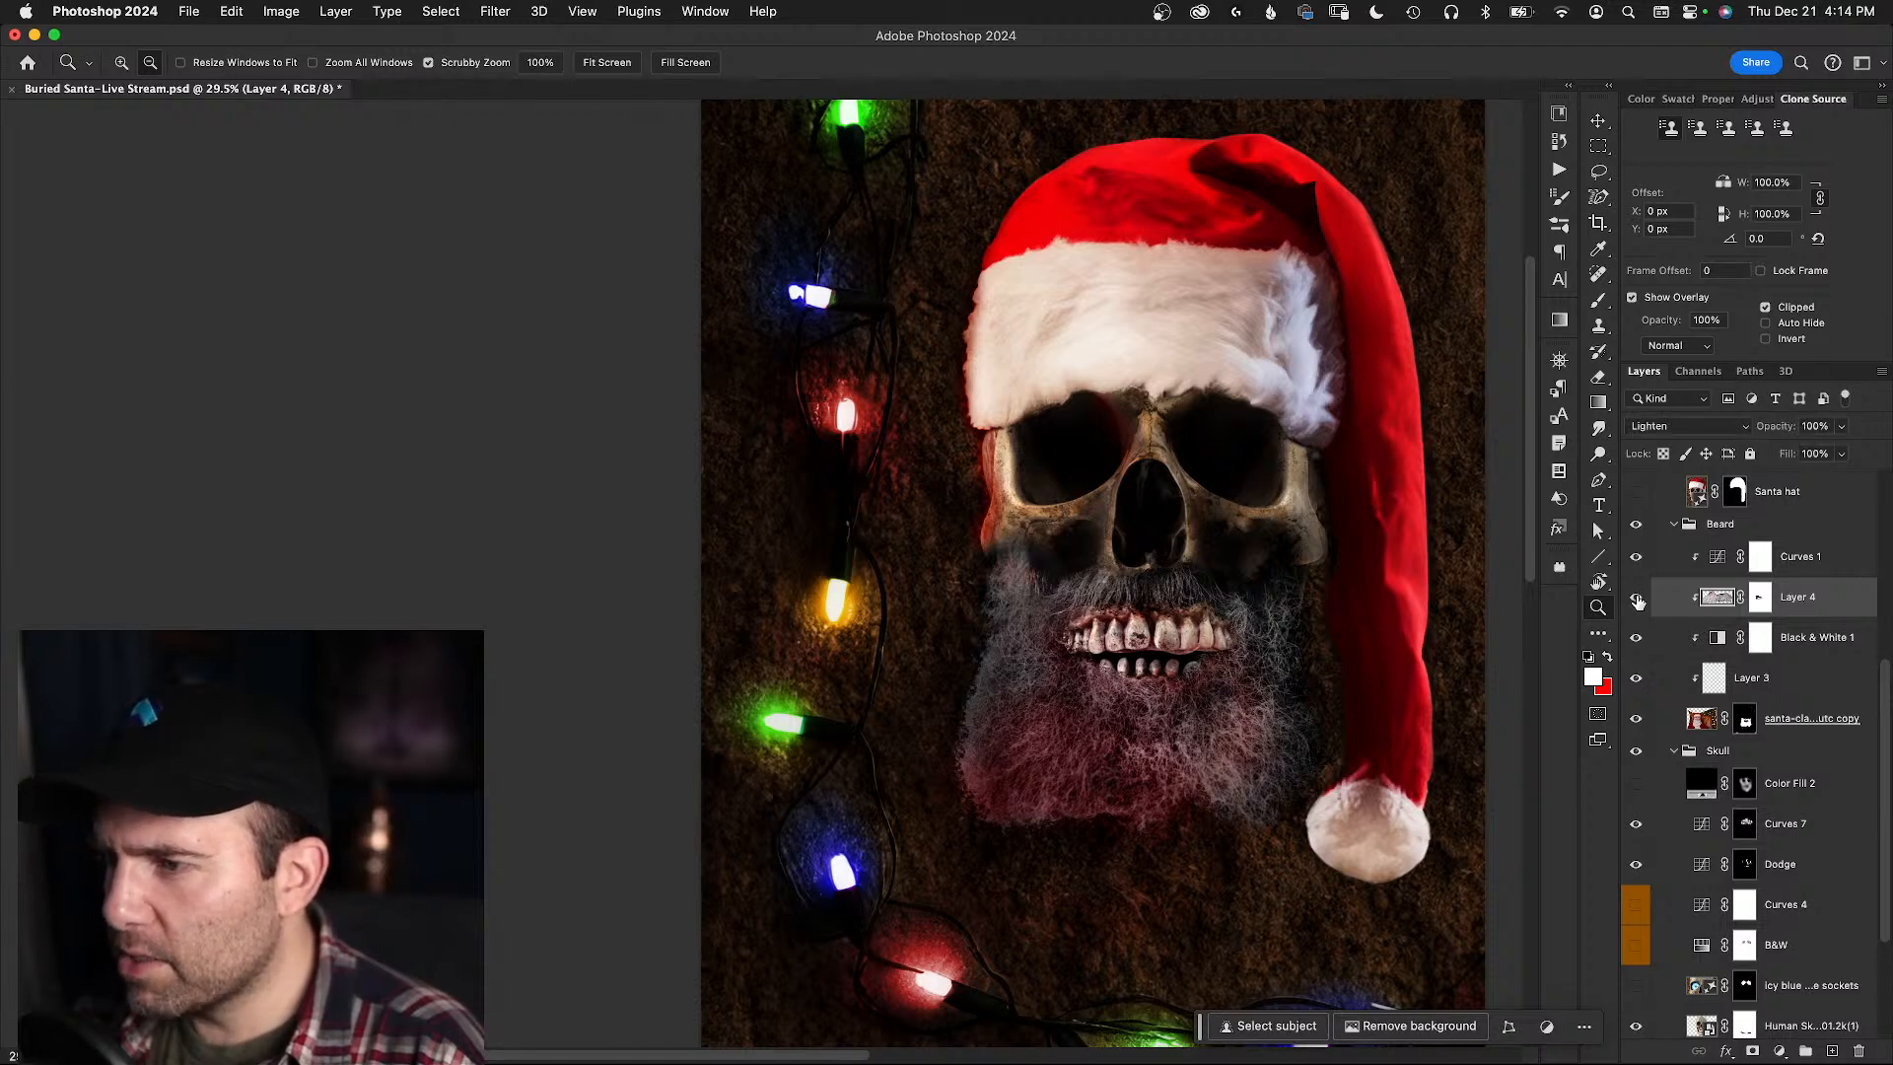
click(1636, 599)
click(1636, 599)
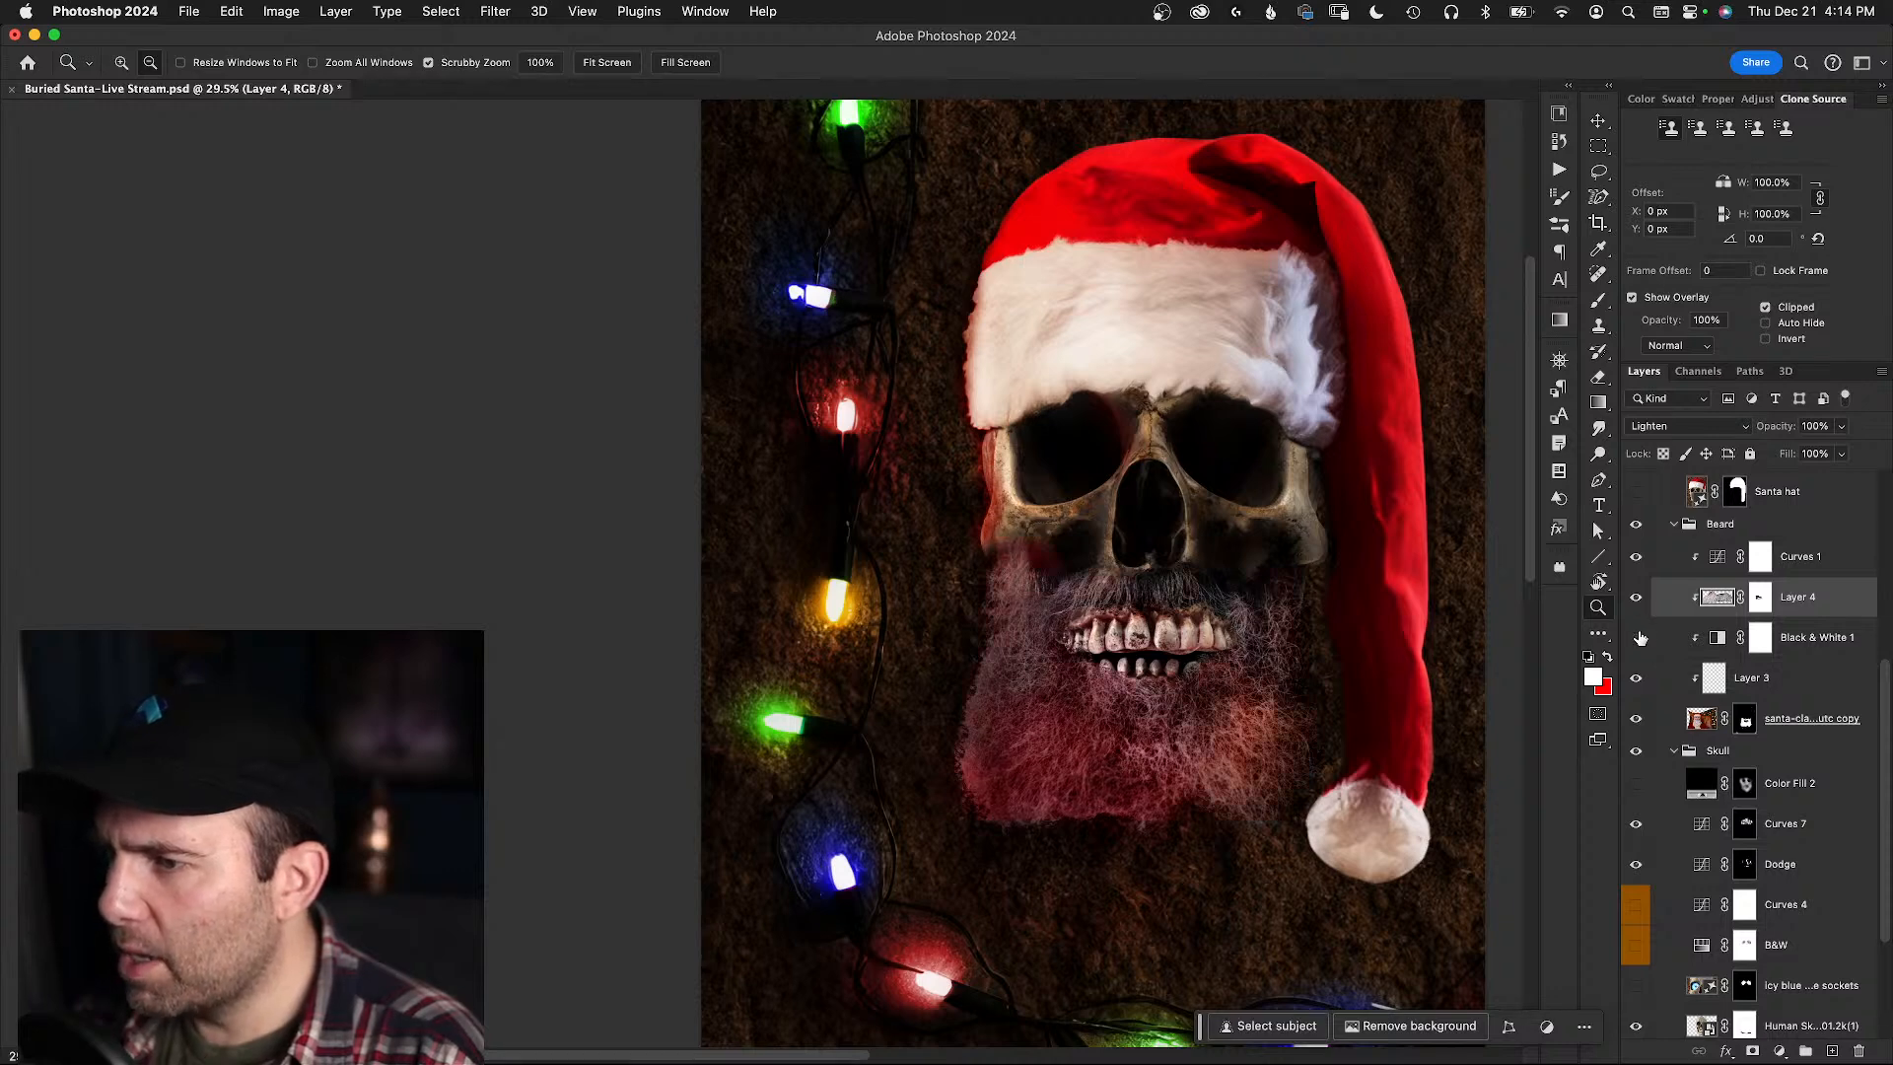
click(1640, 558)
click(1640, 559)
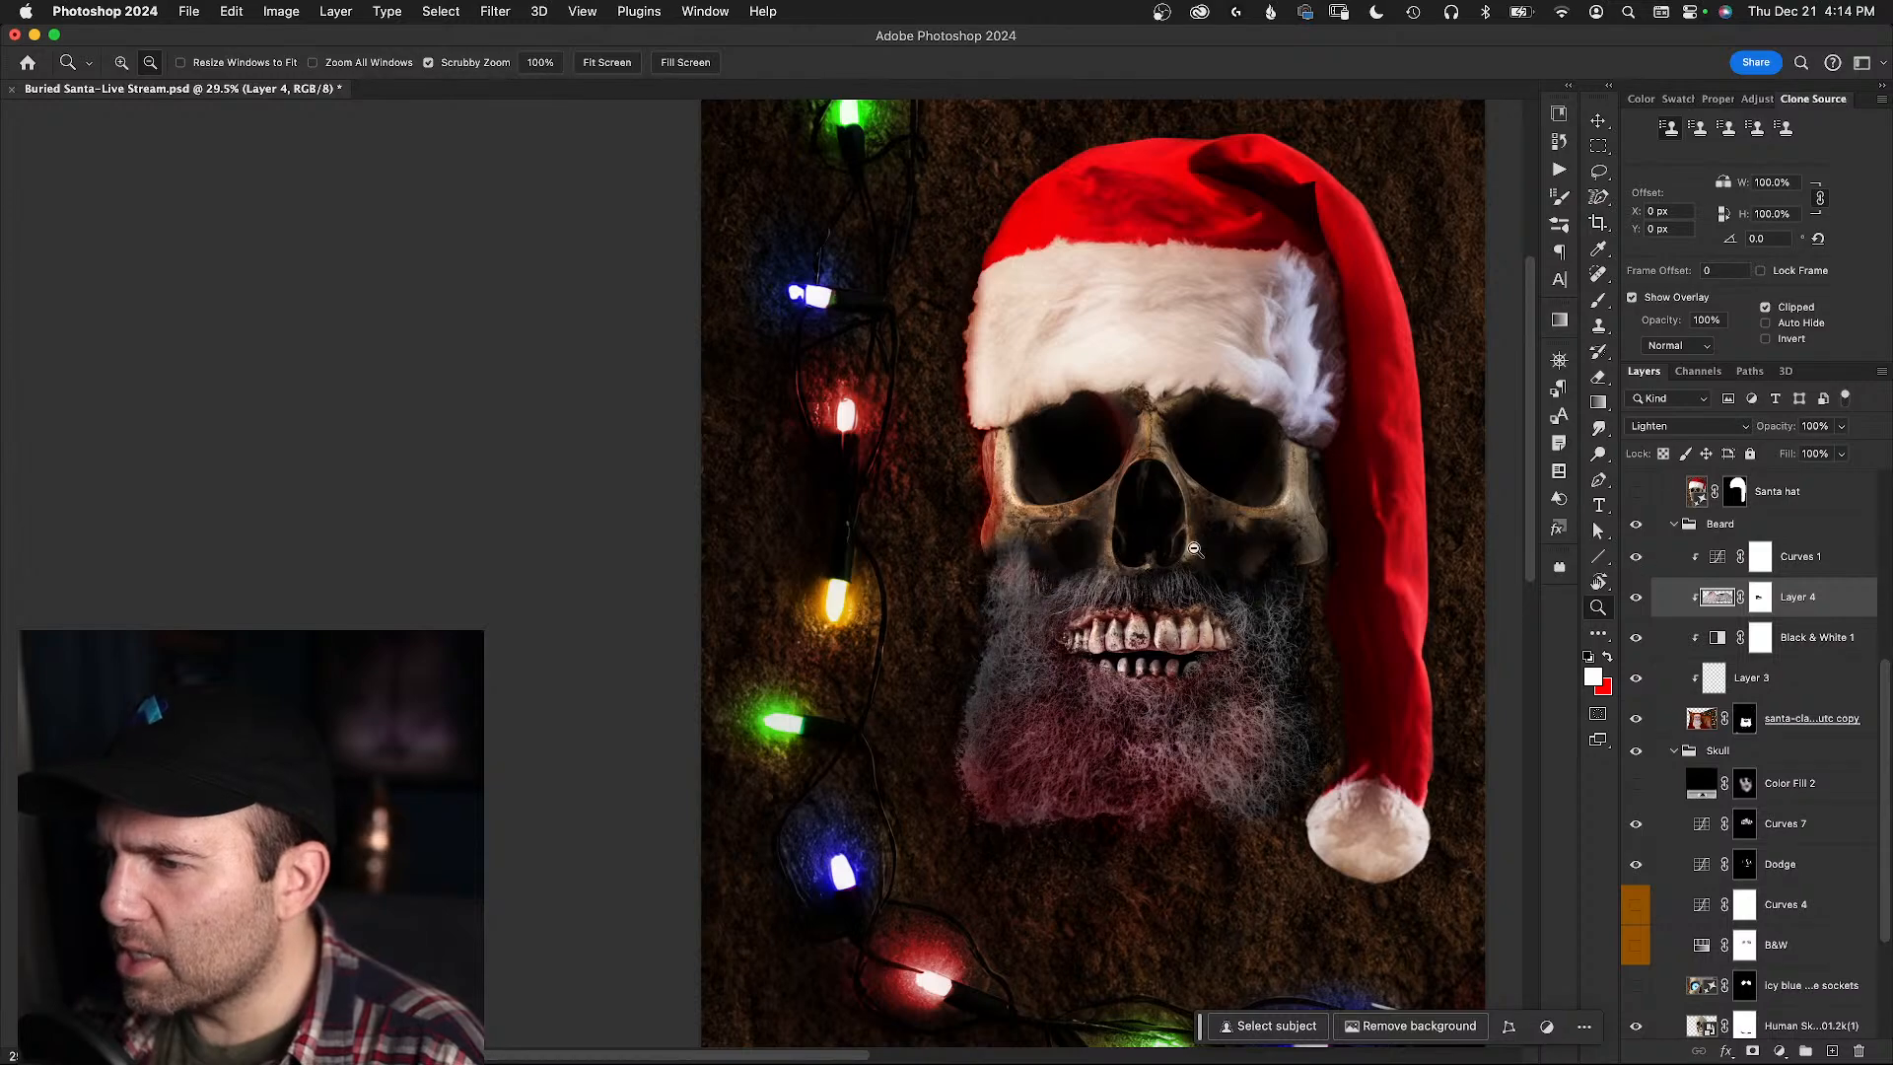
- Toggle the hat and overall colour adjustment layers, including red copy and blue copy, to examine the colour cast on the cheek hair
scroll(1030, 569, up, 6)
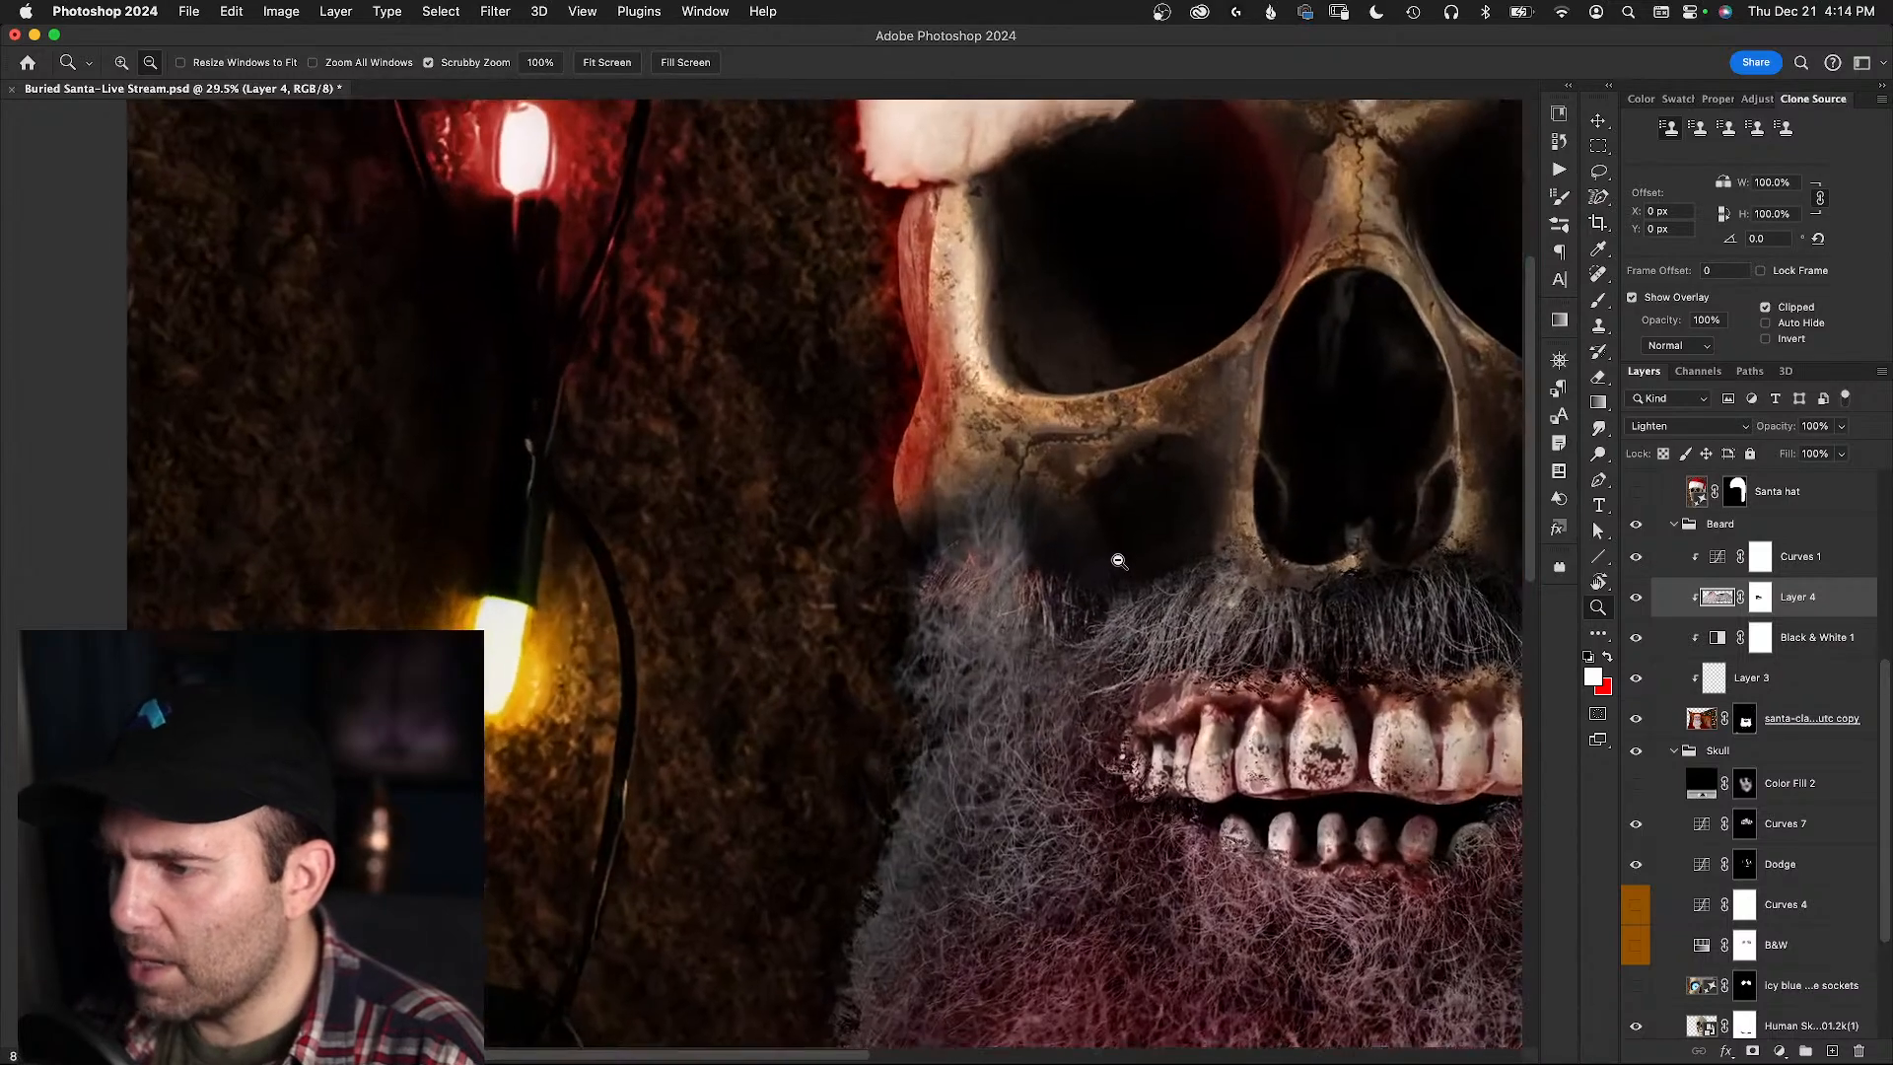
scroll(1642, 569, up, 6)
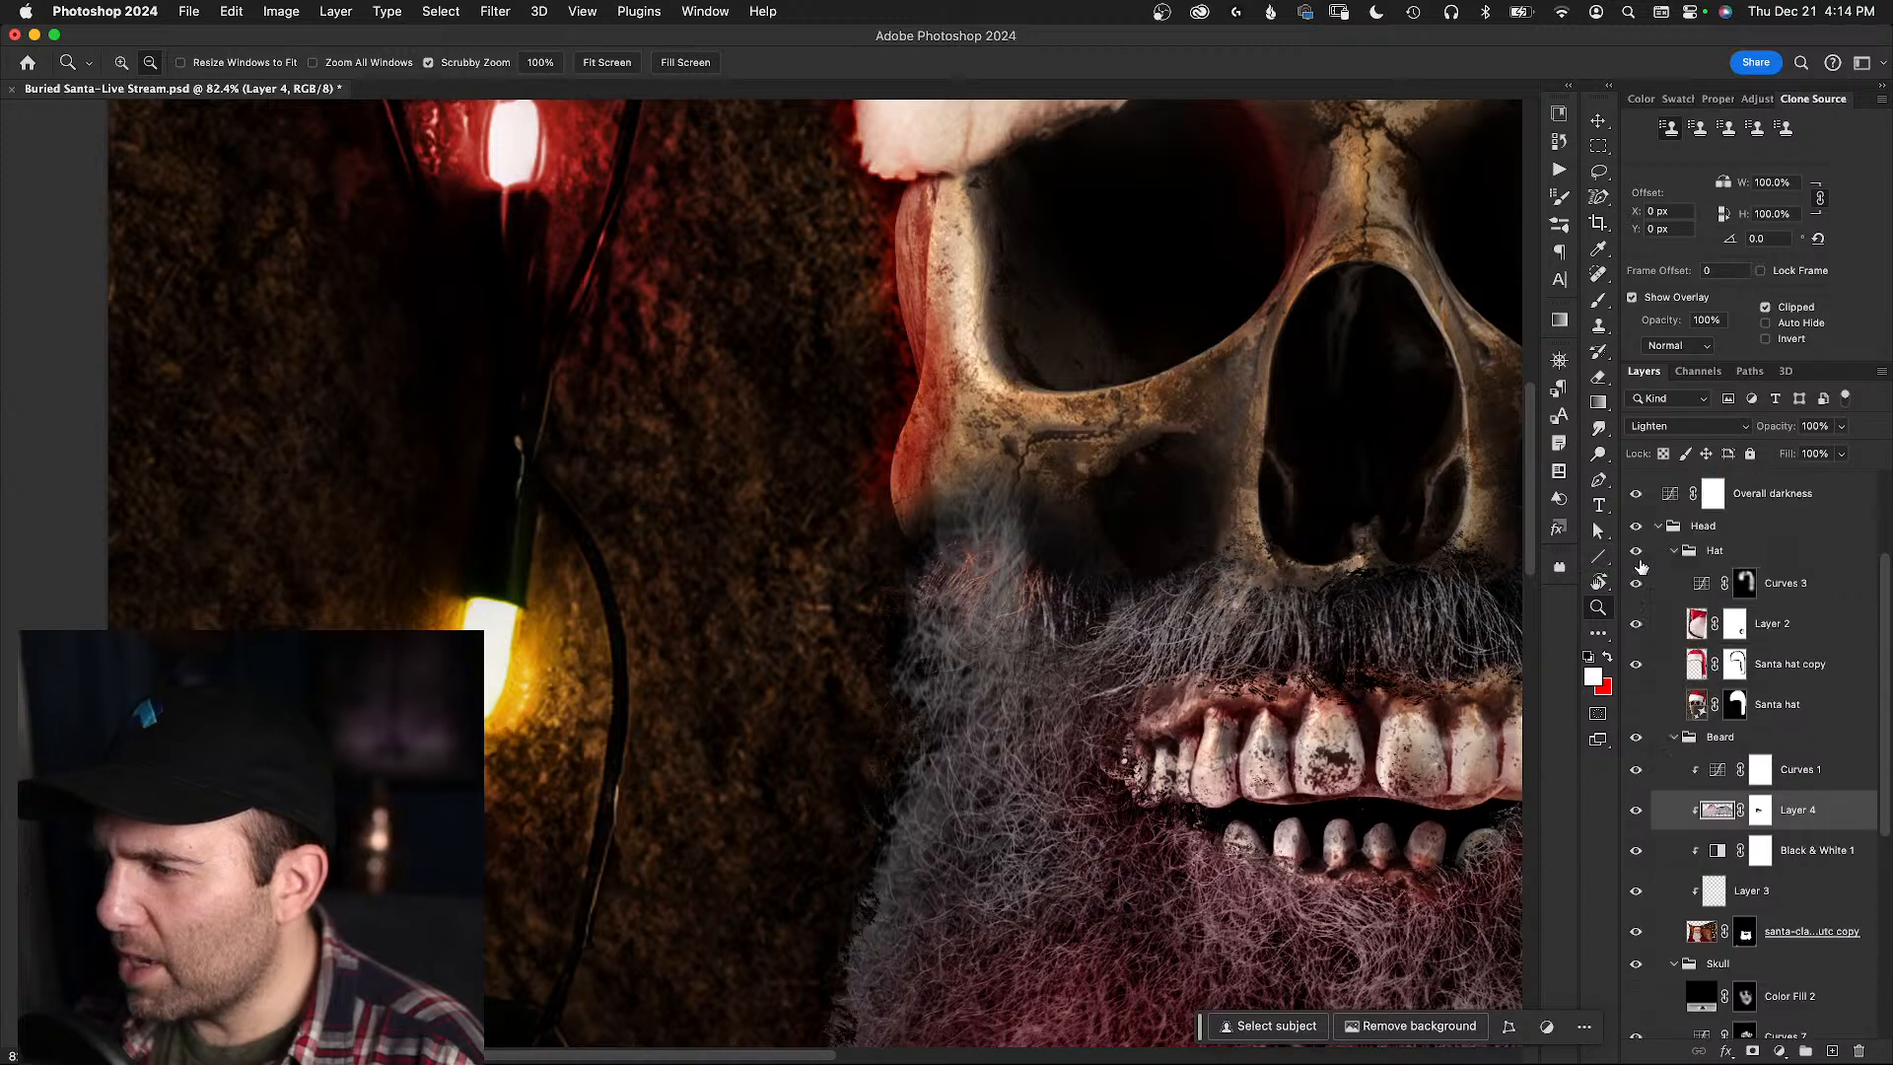
click(1637, 589)
click(1636, 589)
scroll(1641, 594, up, 2)
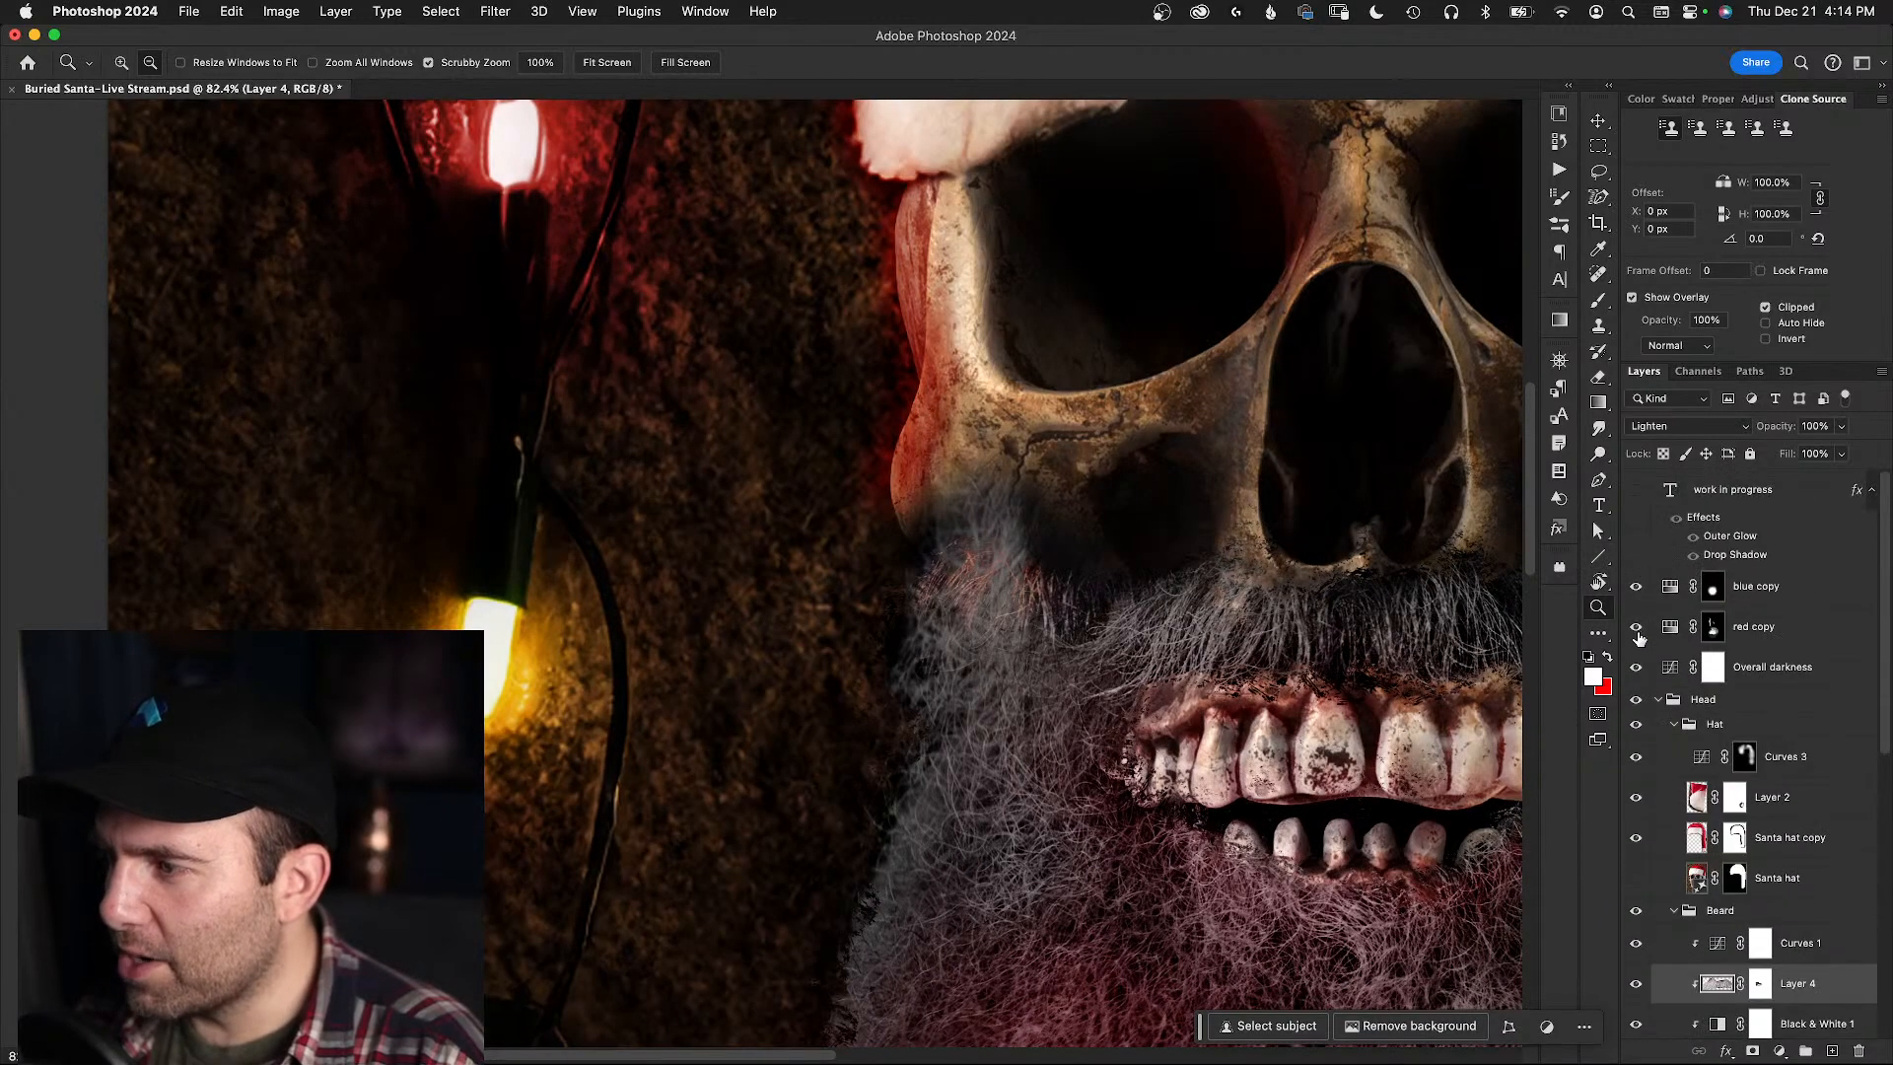
click(1637, 627)
click(1637, 627)
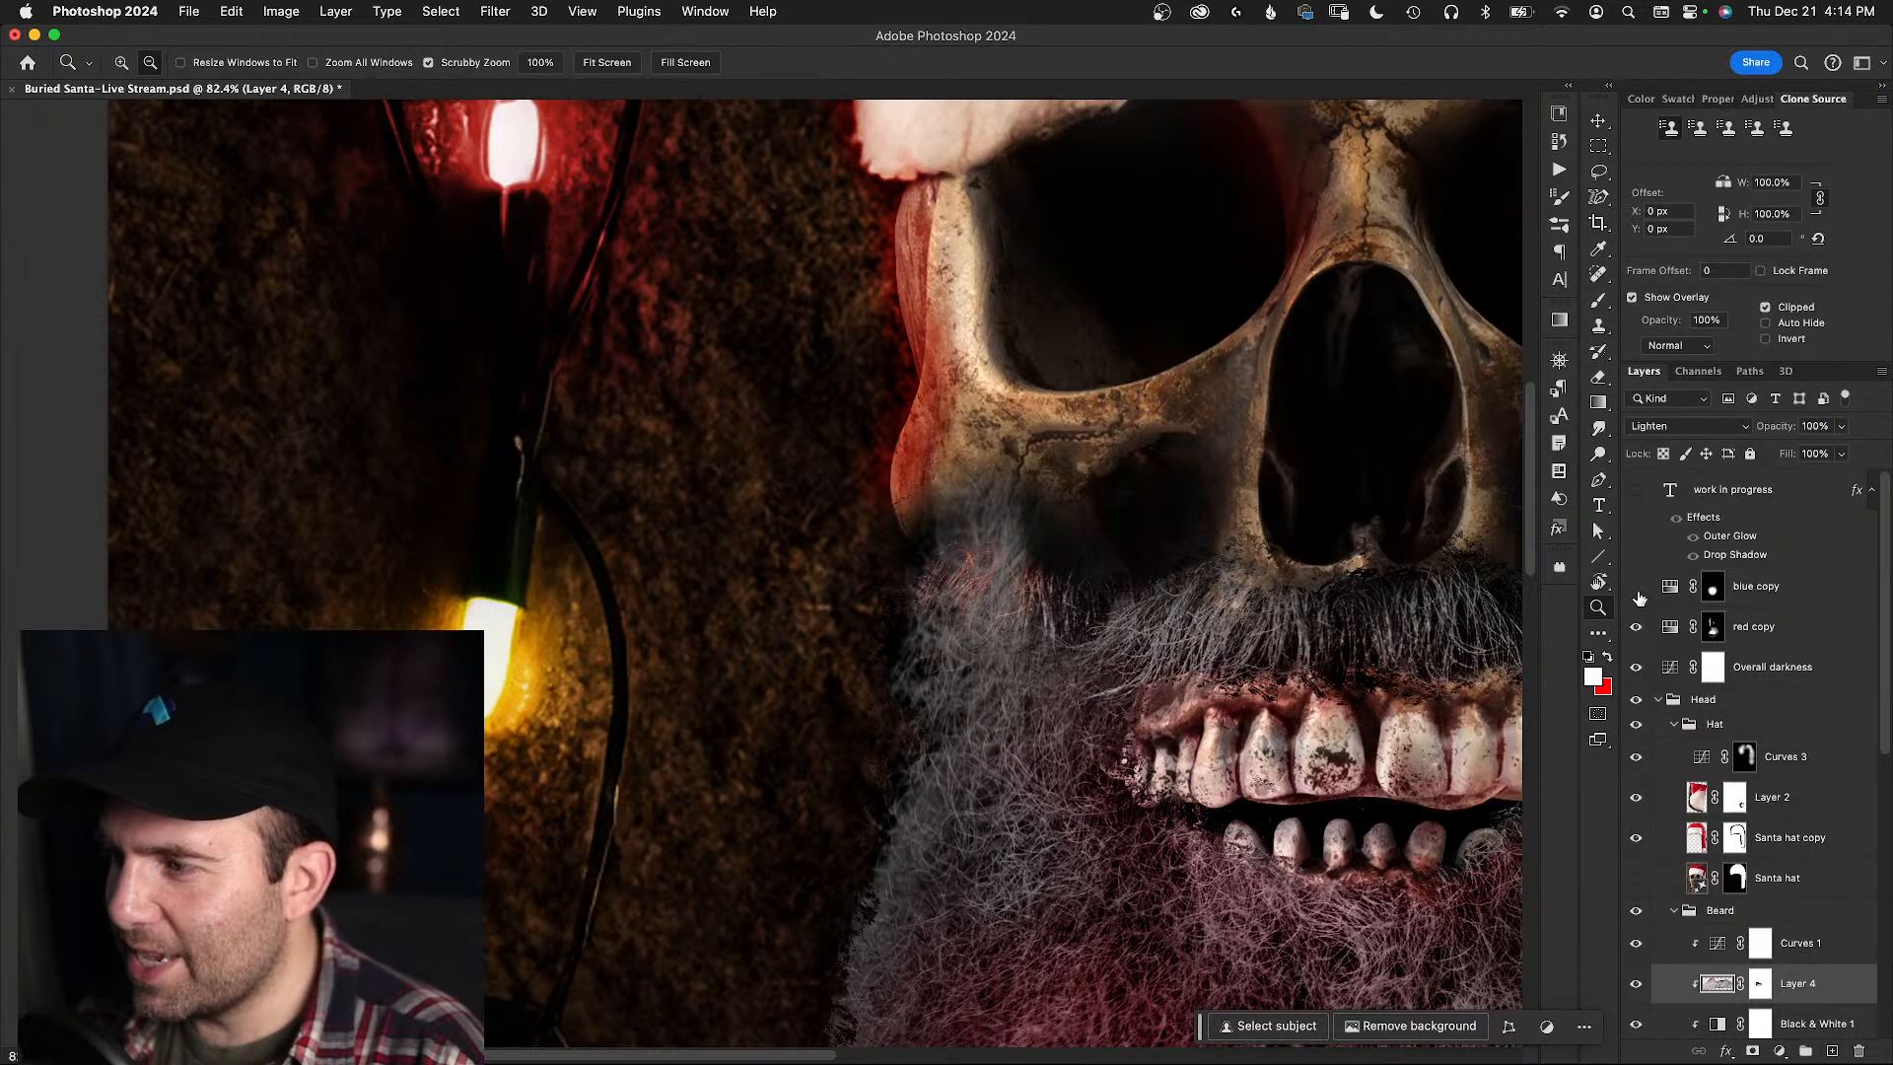
click(1636, 587)
click(1636, 589)
scroll(1641, 663, down, 2)
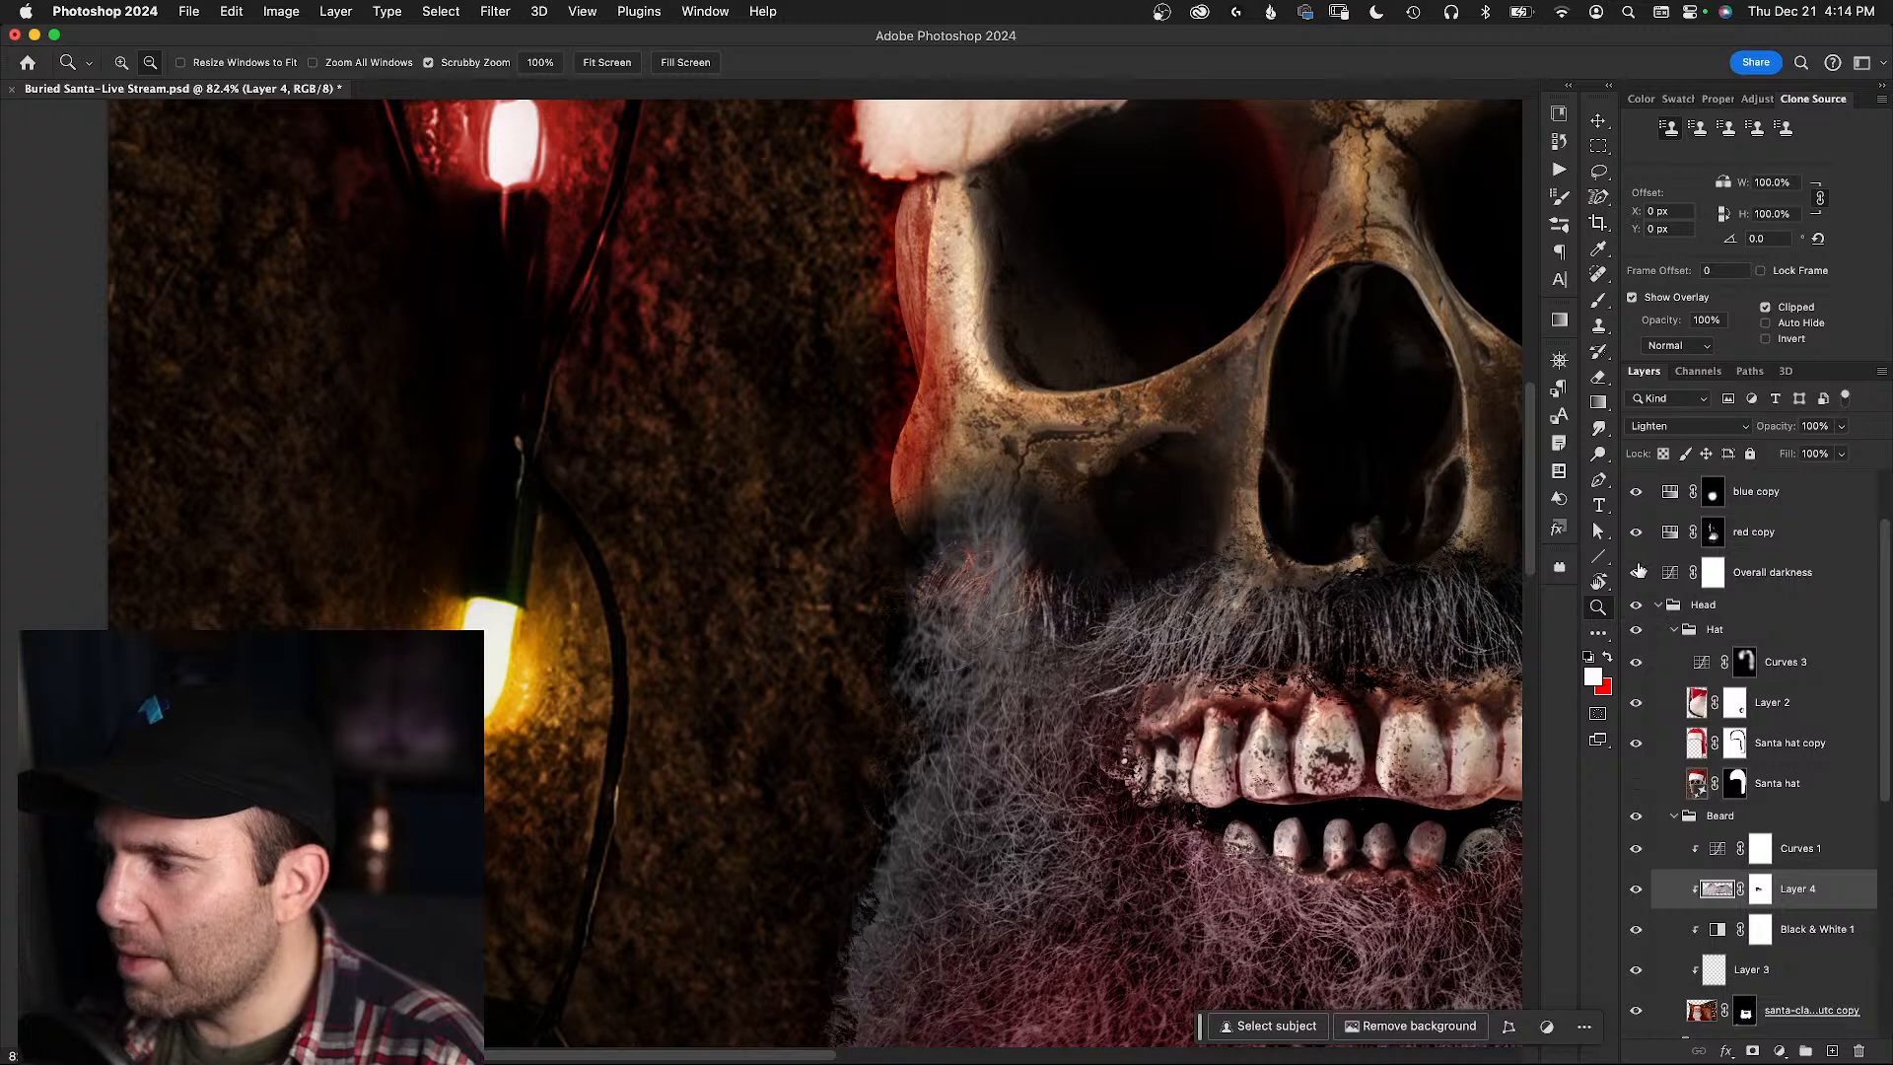
click(1637, 571)
click(1636, 570)
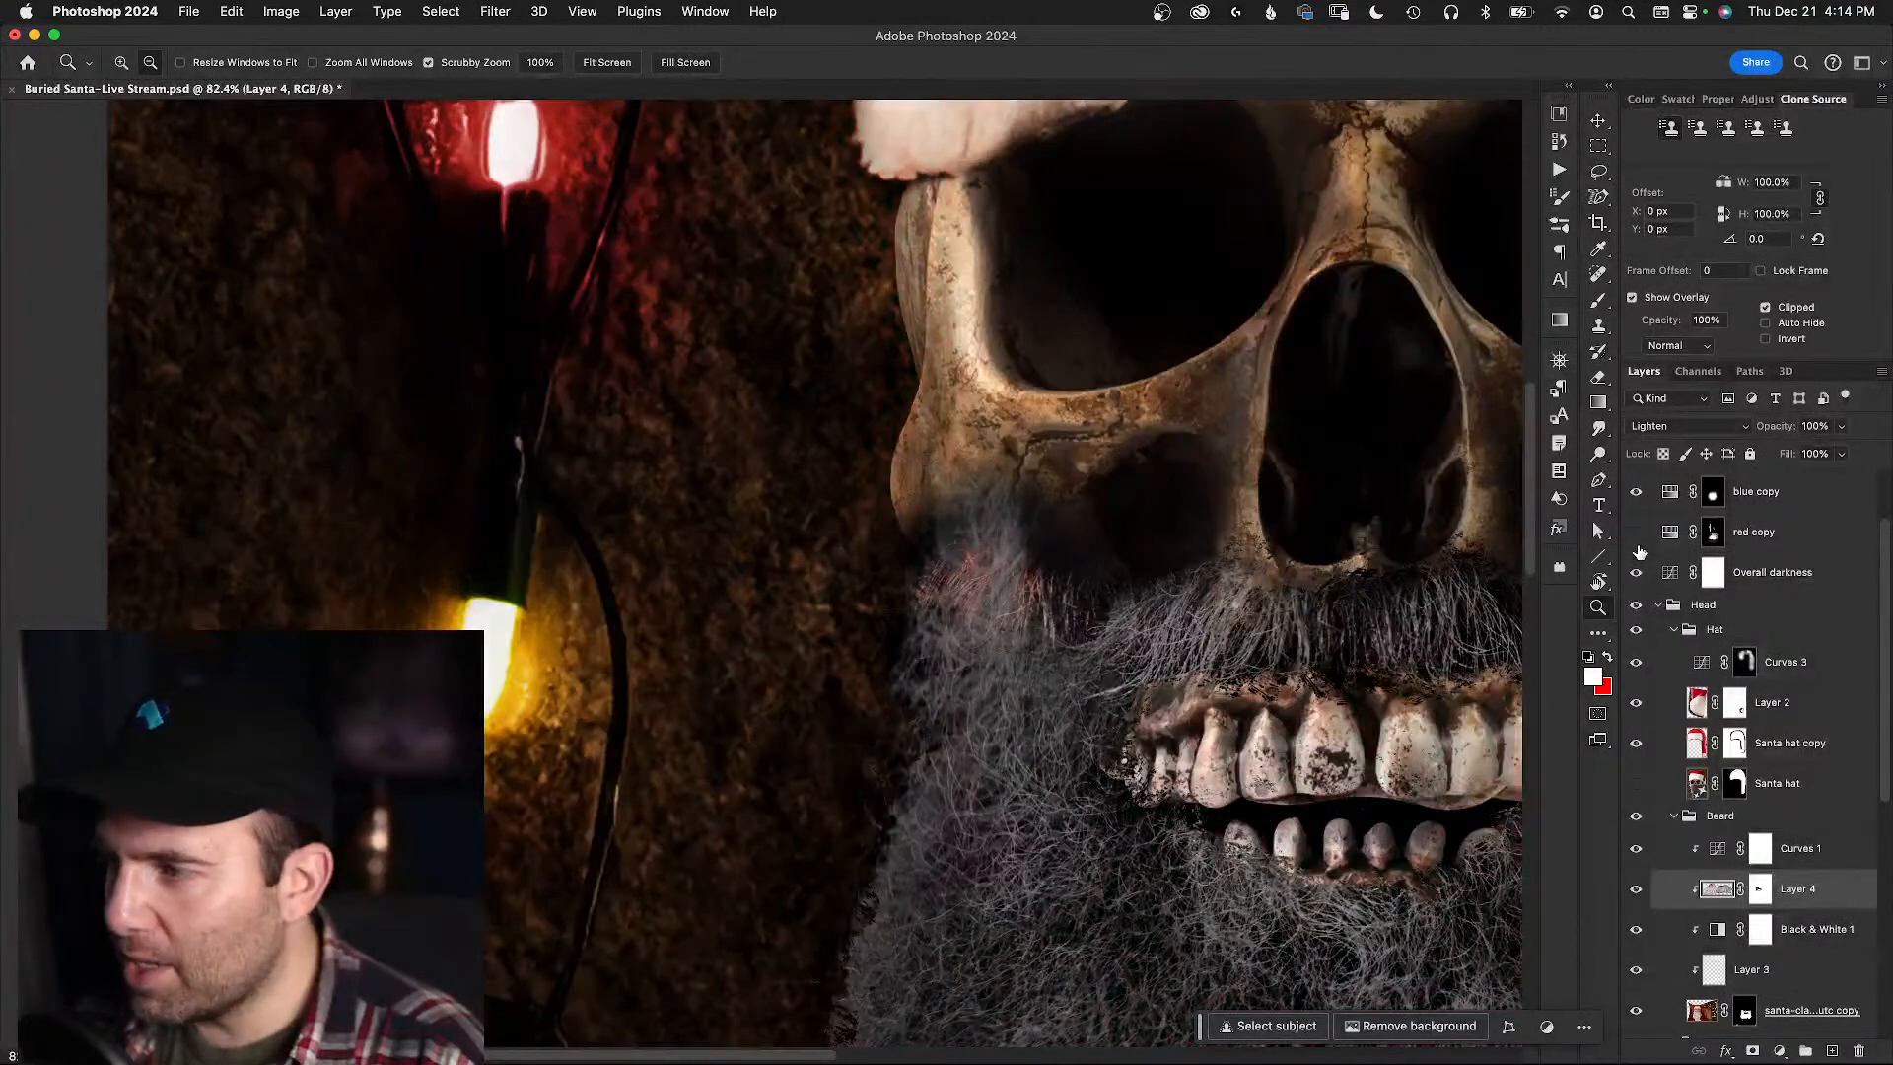
click(1636, 548)
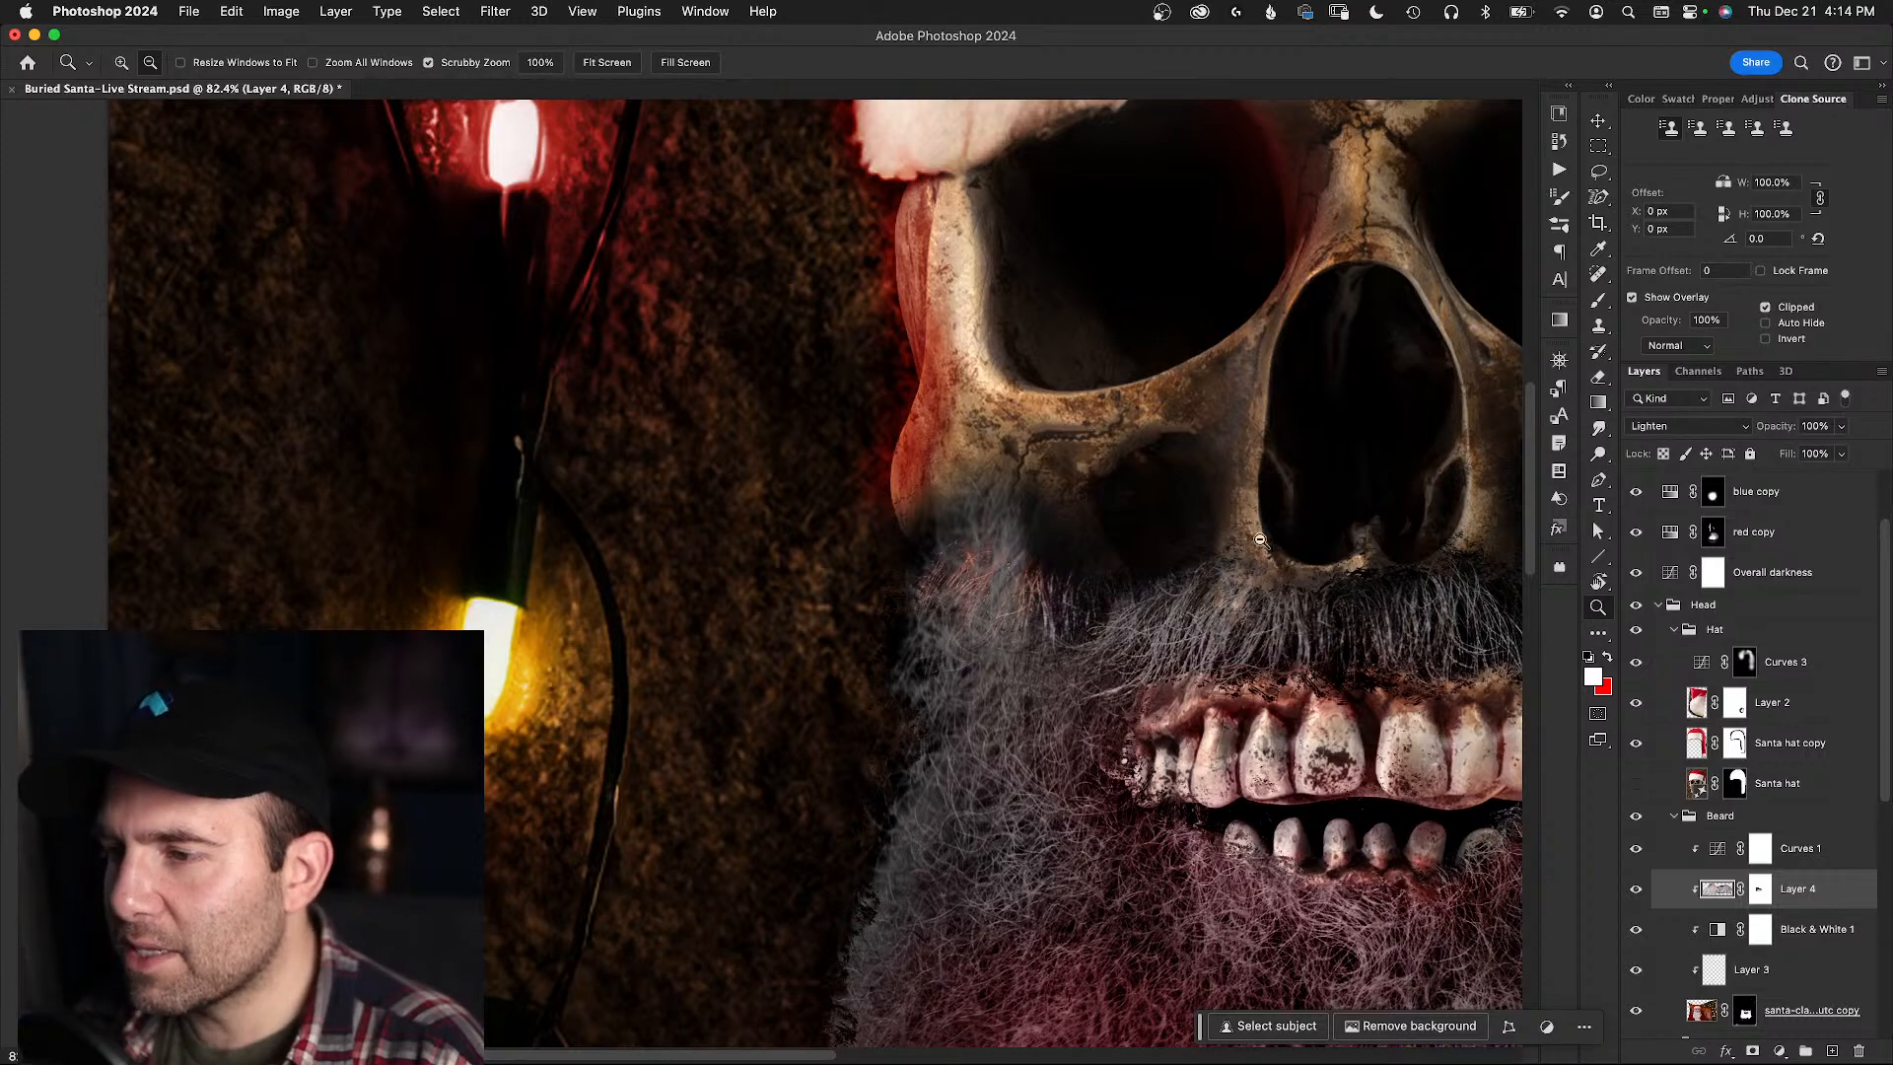
- Move Layer 4 beneath the Black & White 1 adjustment, just above Layer 3, and check the beard's colour match
scroll(1676, 631, down, 4)
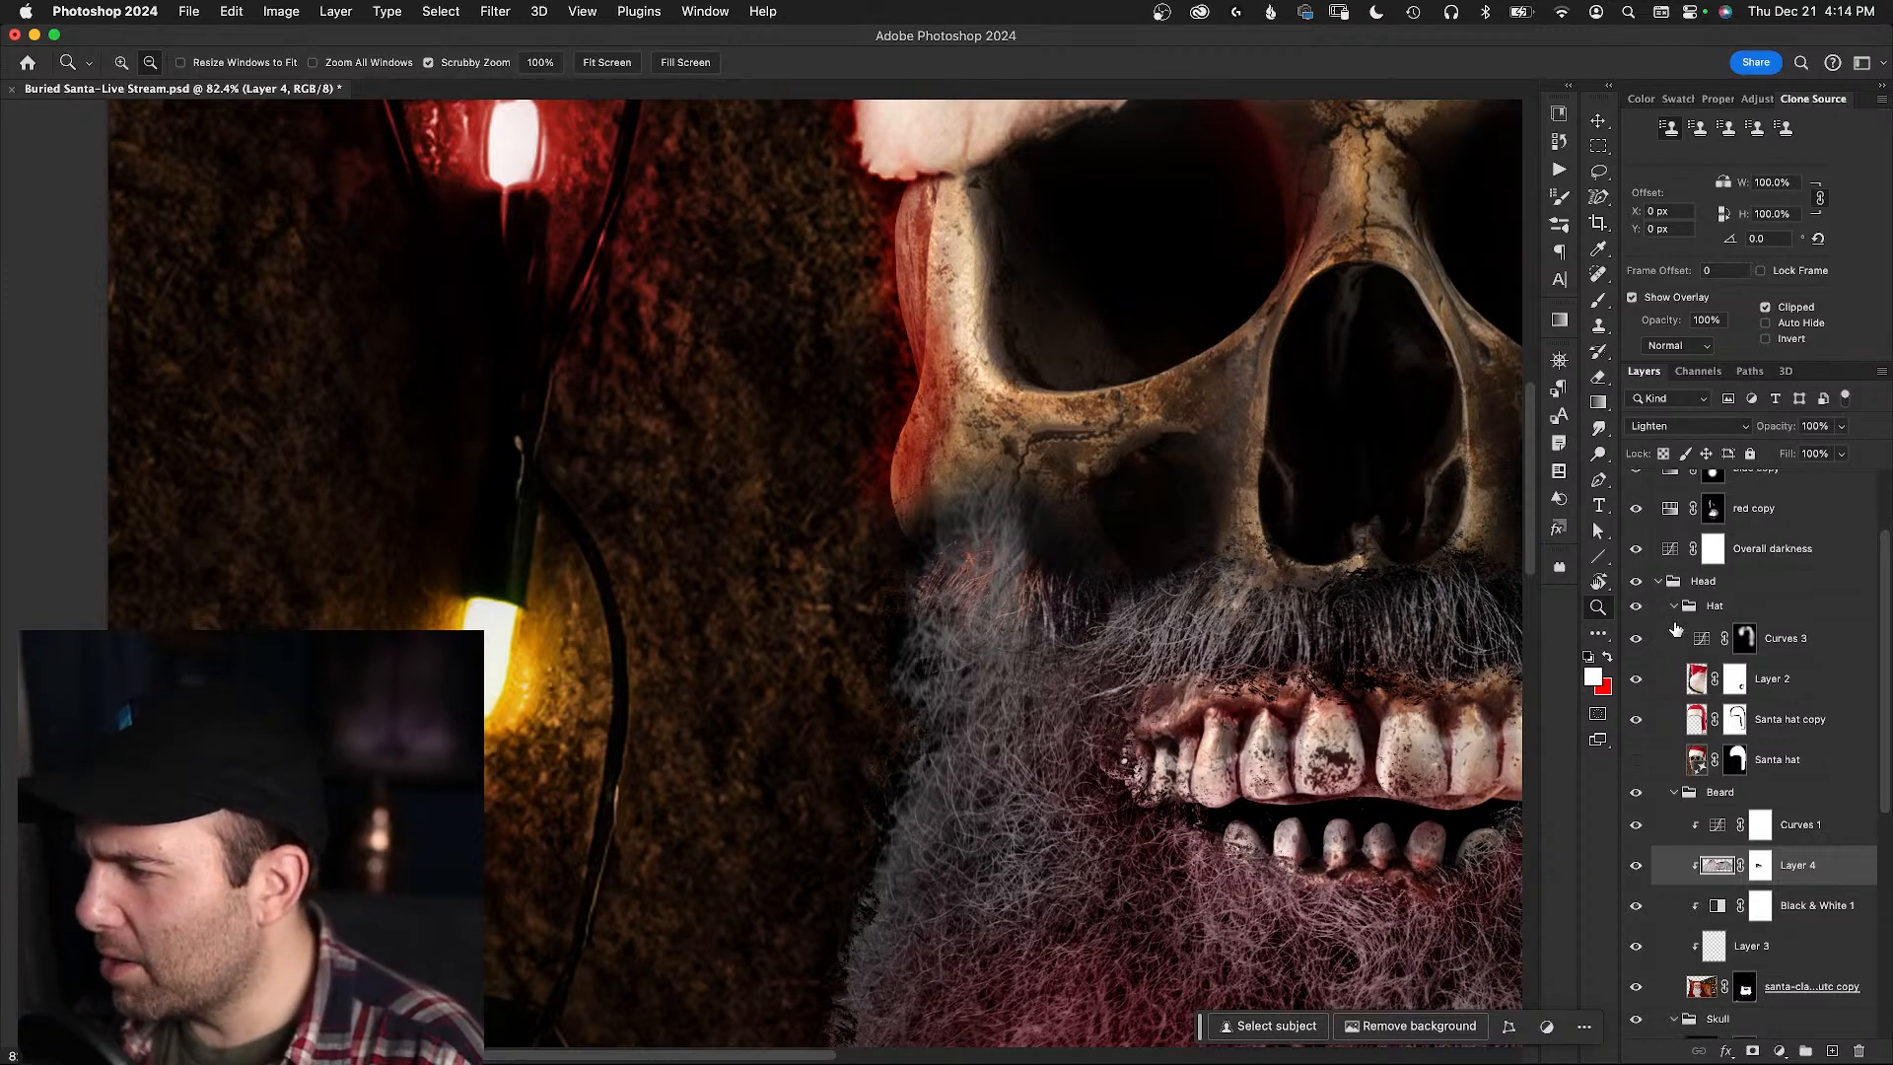
drag(1692, 715, 1715, 771)
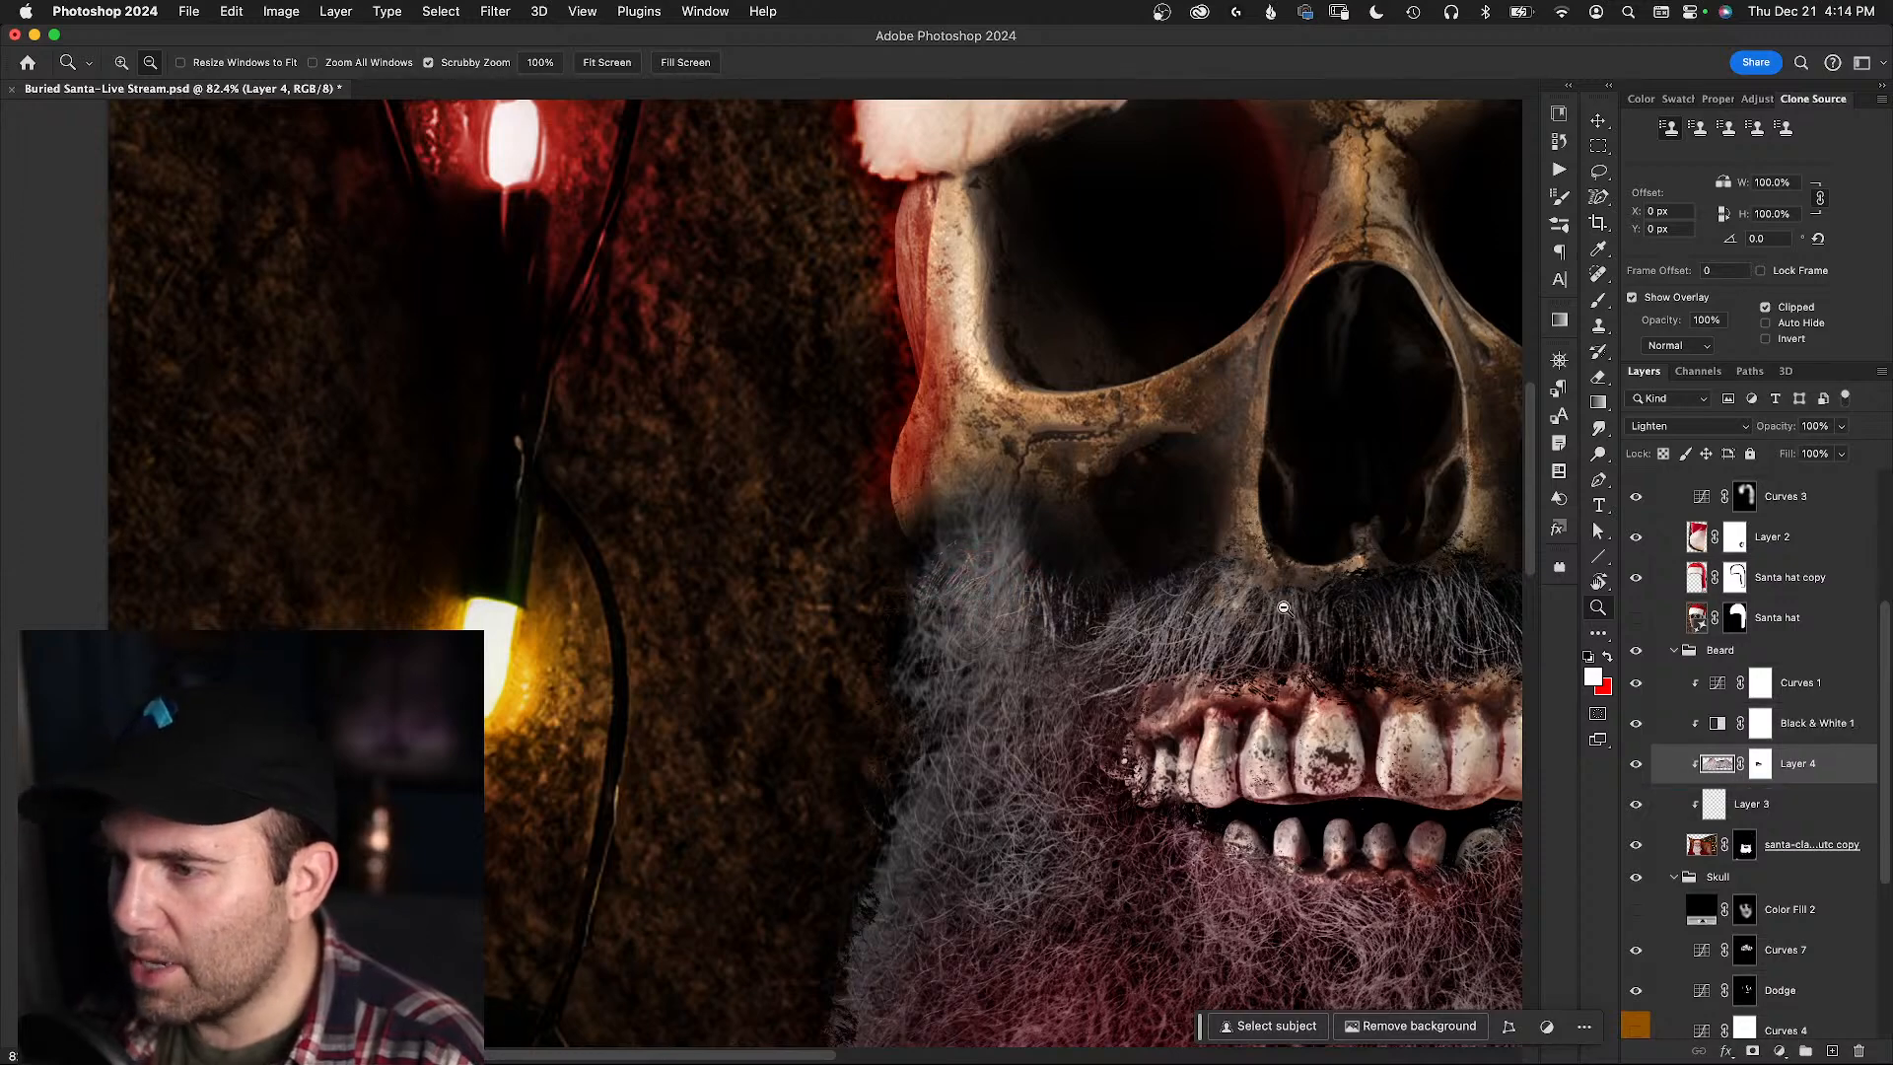
drag(1170, 553, 1039, 561)
drag(759, 567, 840, 549)
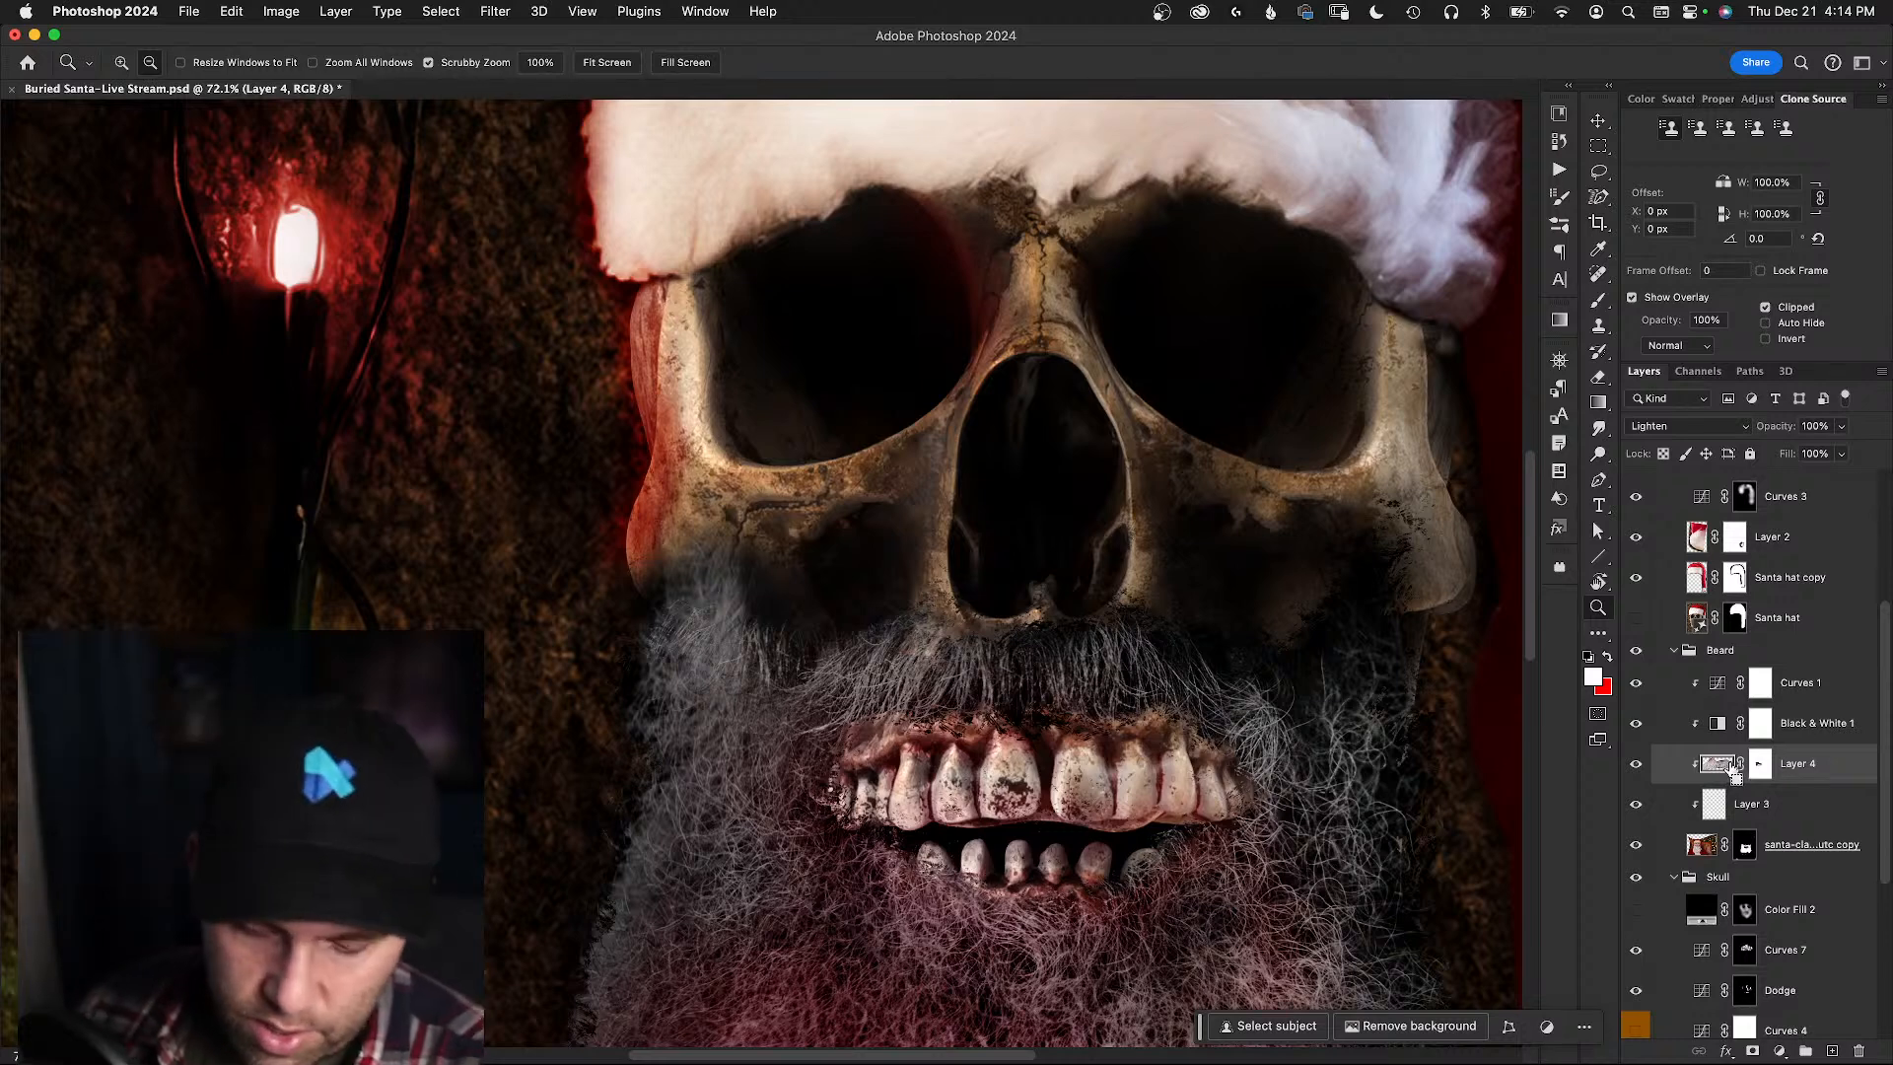
- Try duplicating Layer 4 and moving the copy up over the cheekbone, and view the whole composition
key(super+j)
key(v)
drag(726, 584, 712, 565)
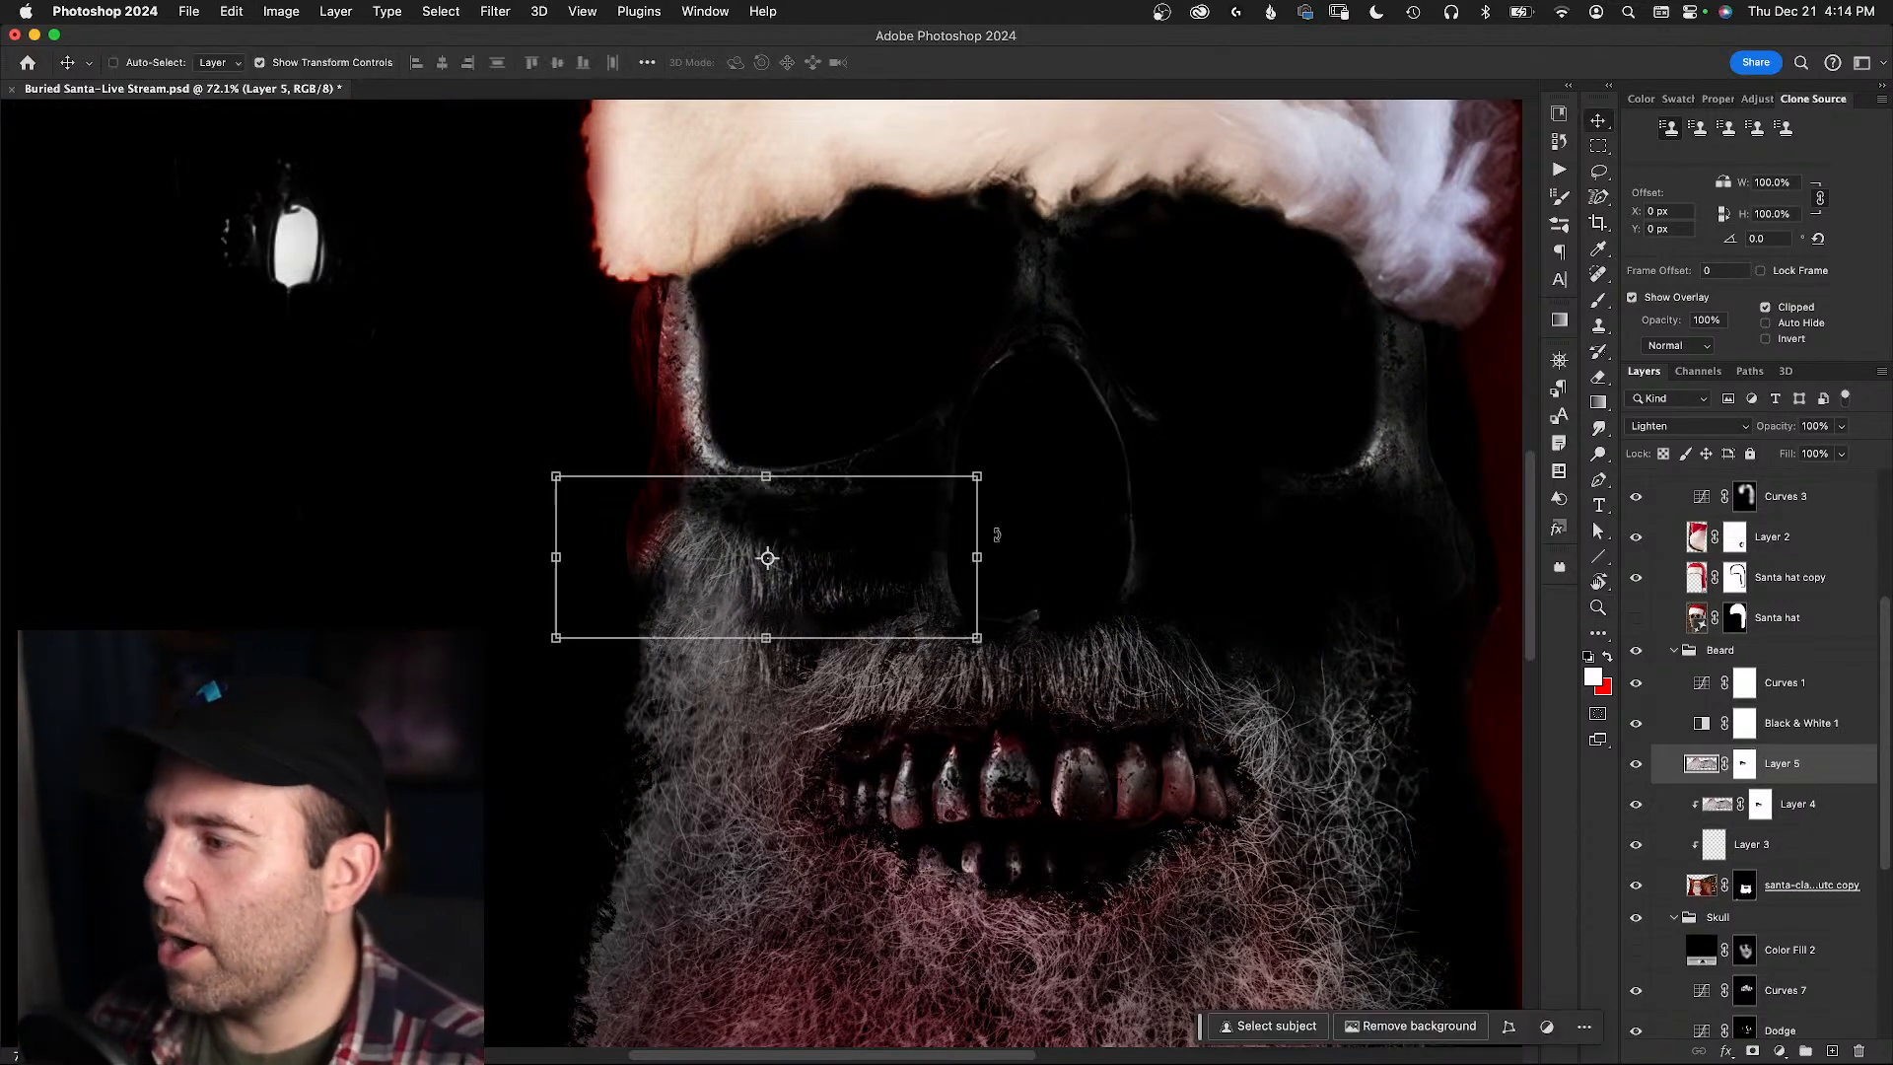
key(z)
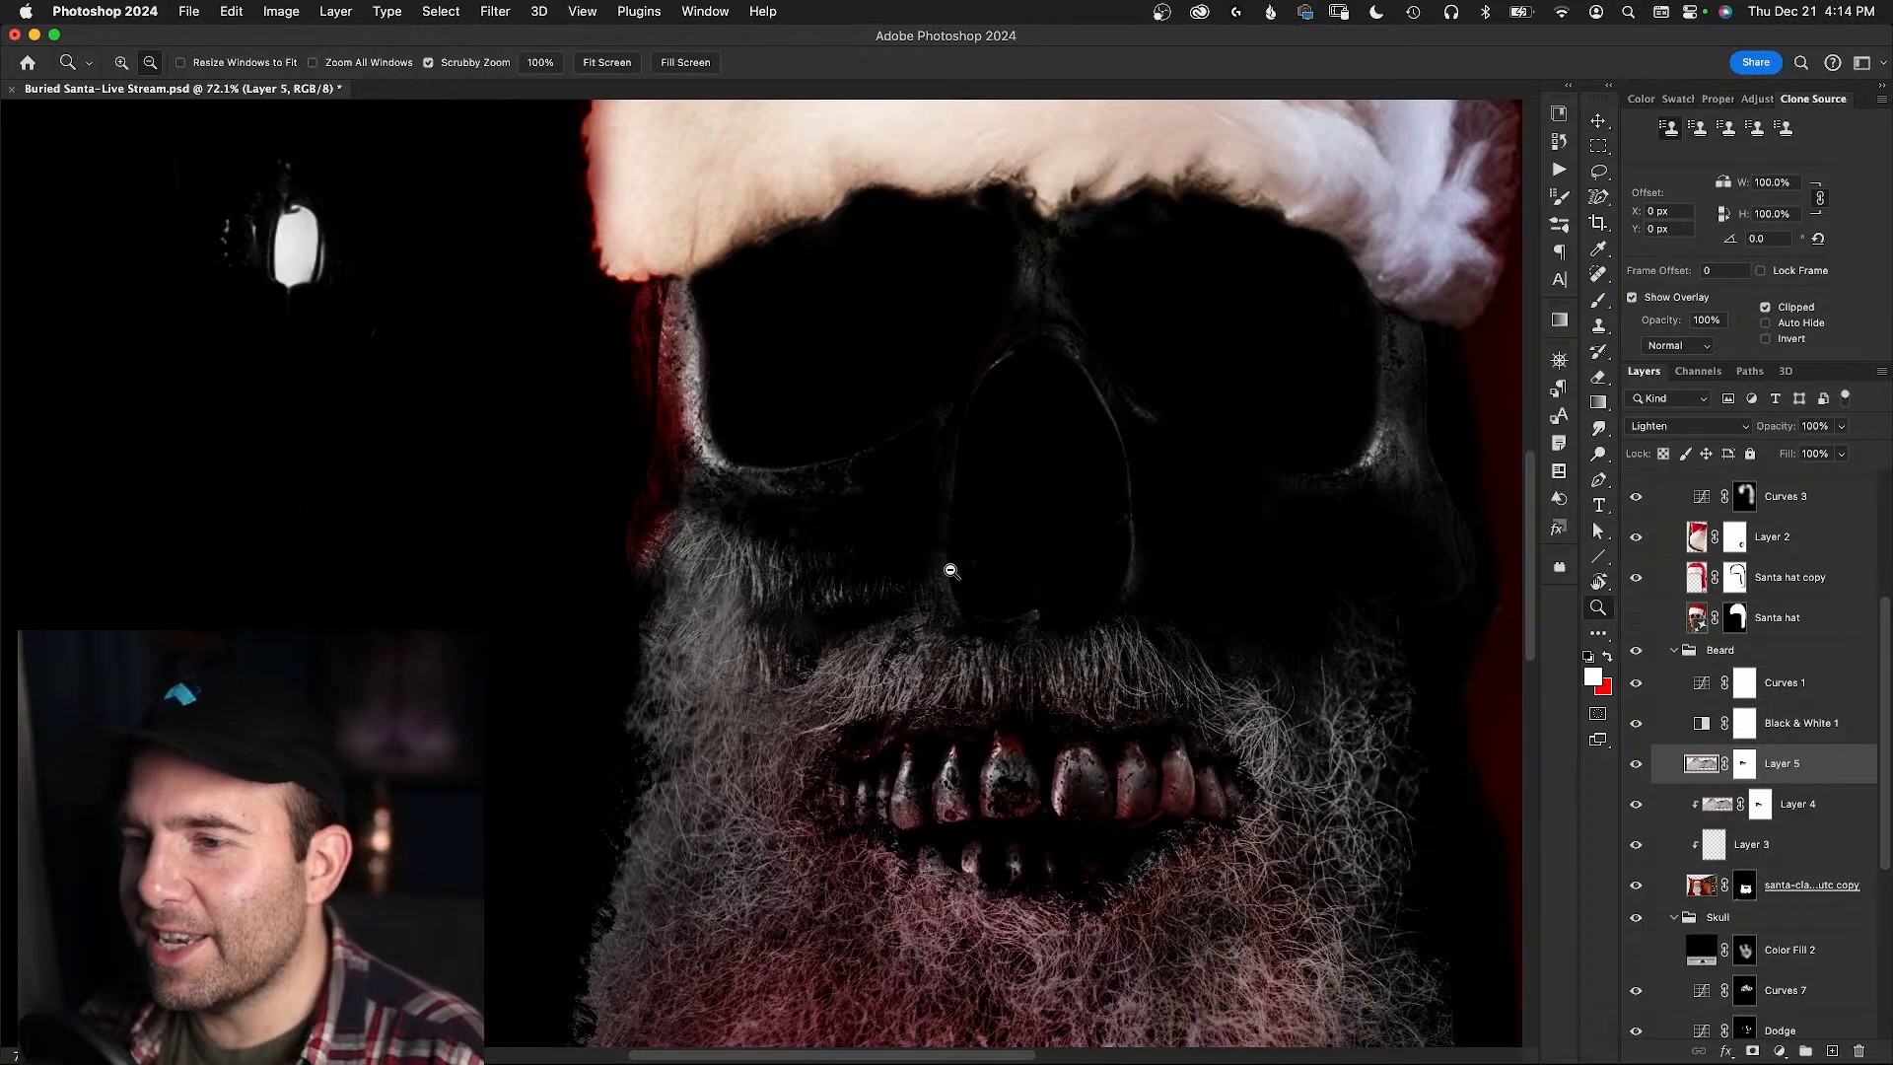
drag(950, 571, 840, 583)
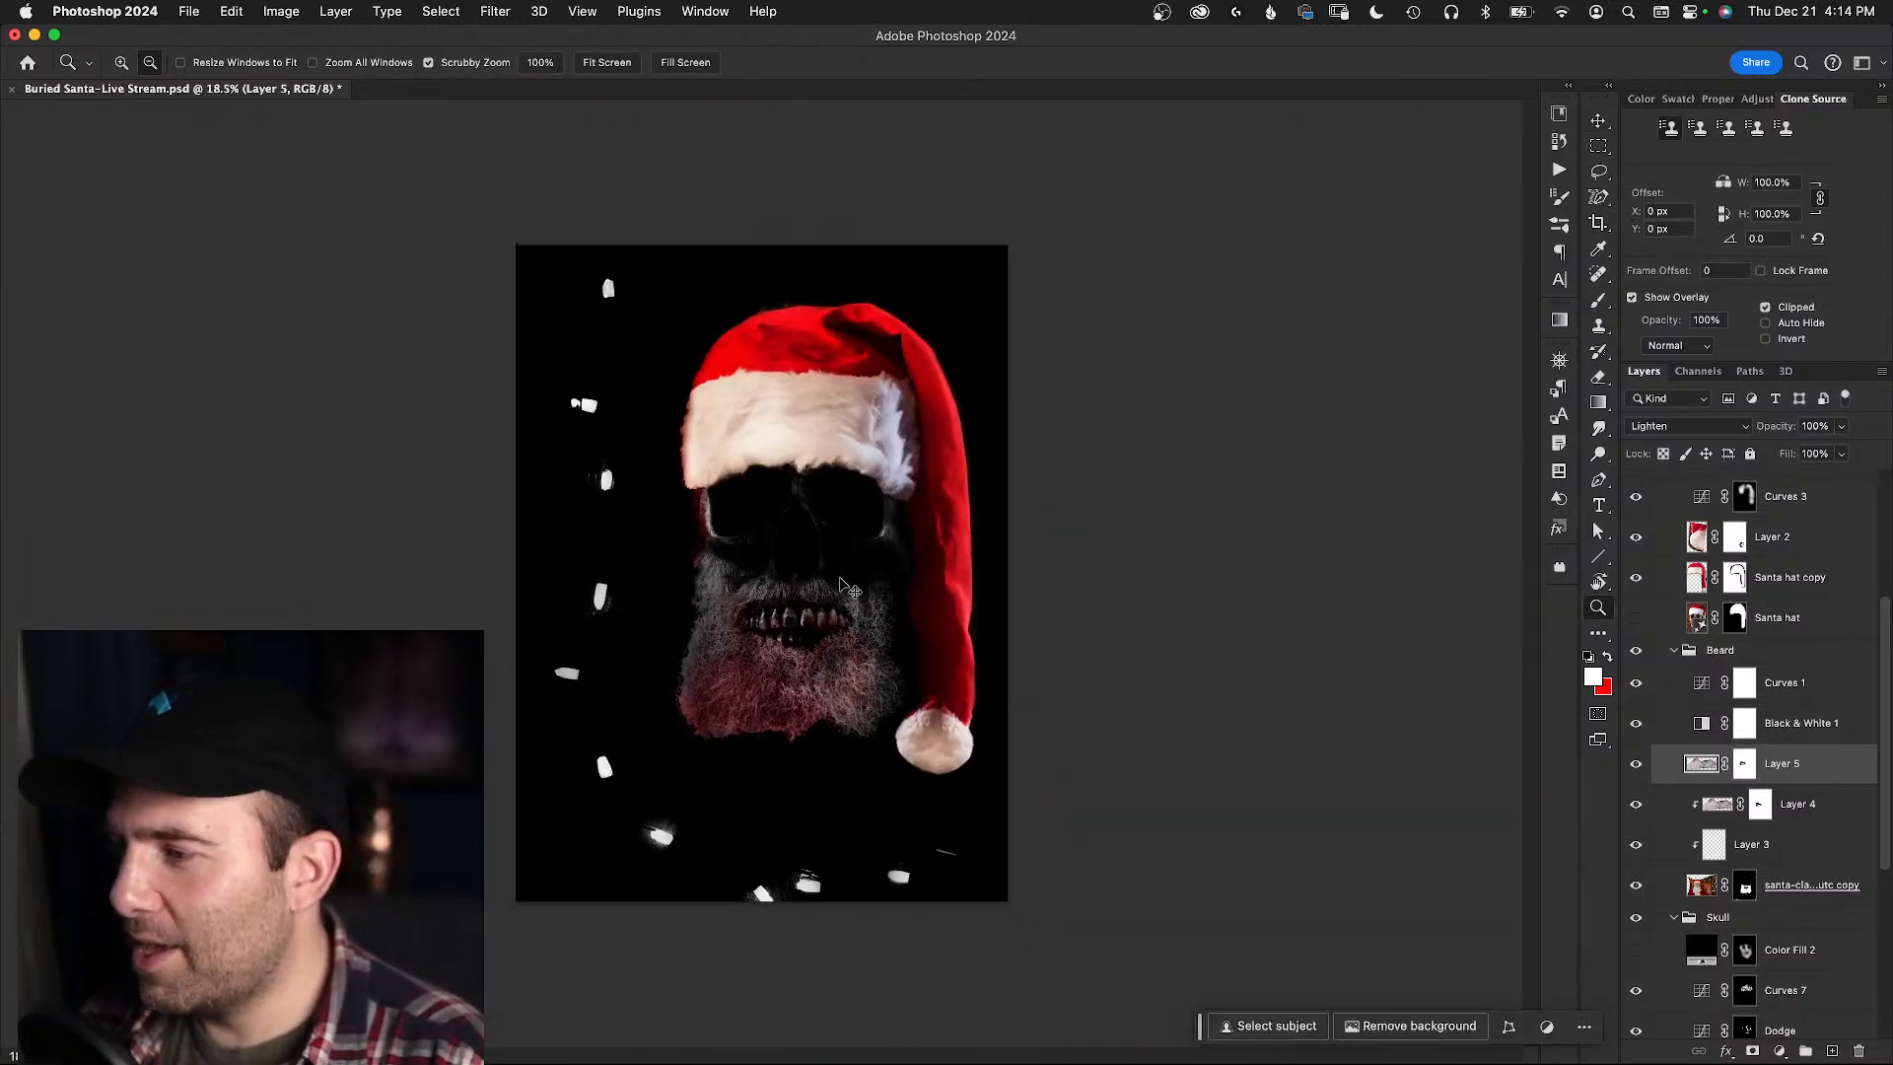
- Undo the Layer 4 duplicate, restoring it briefly to compare its effect on the beard's clipping stack
key(super+e)
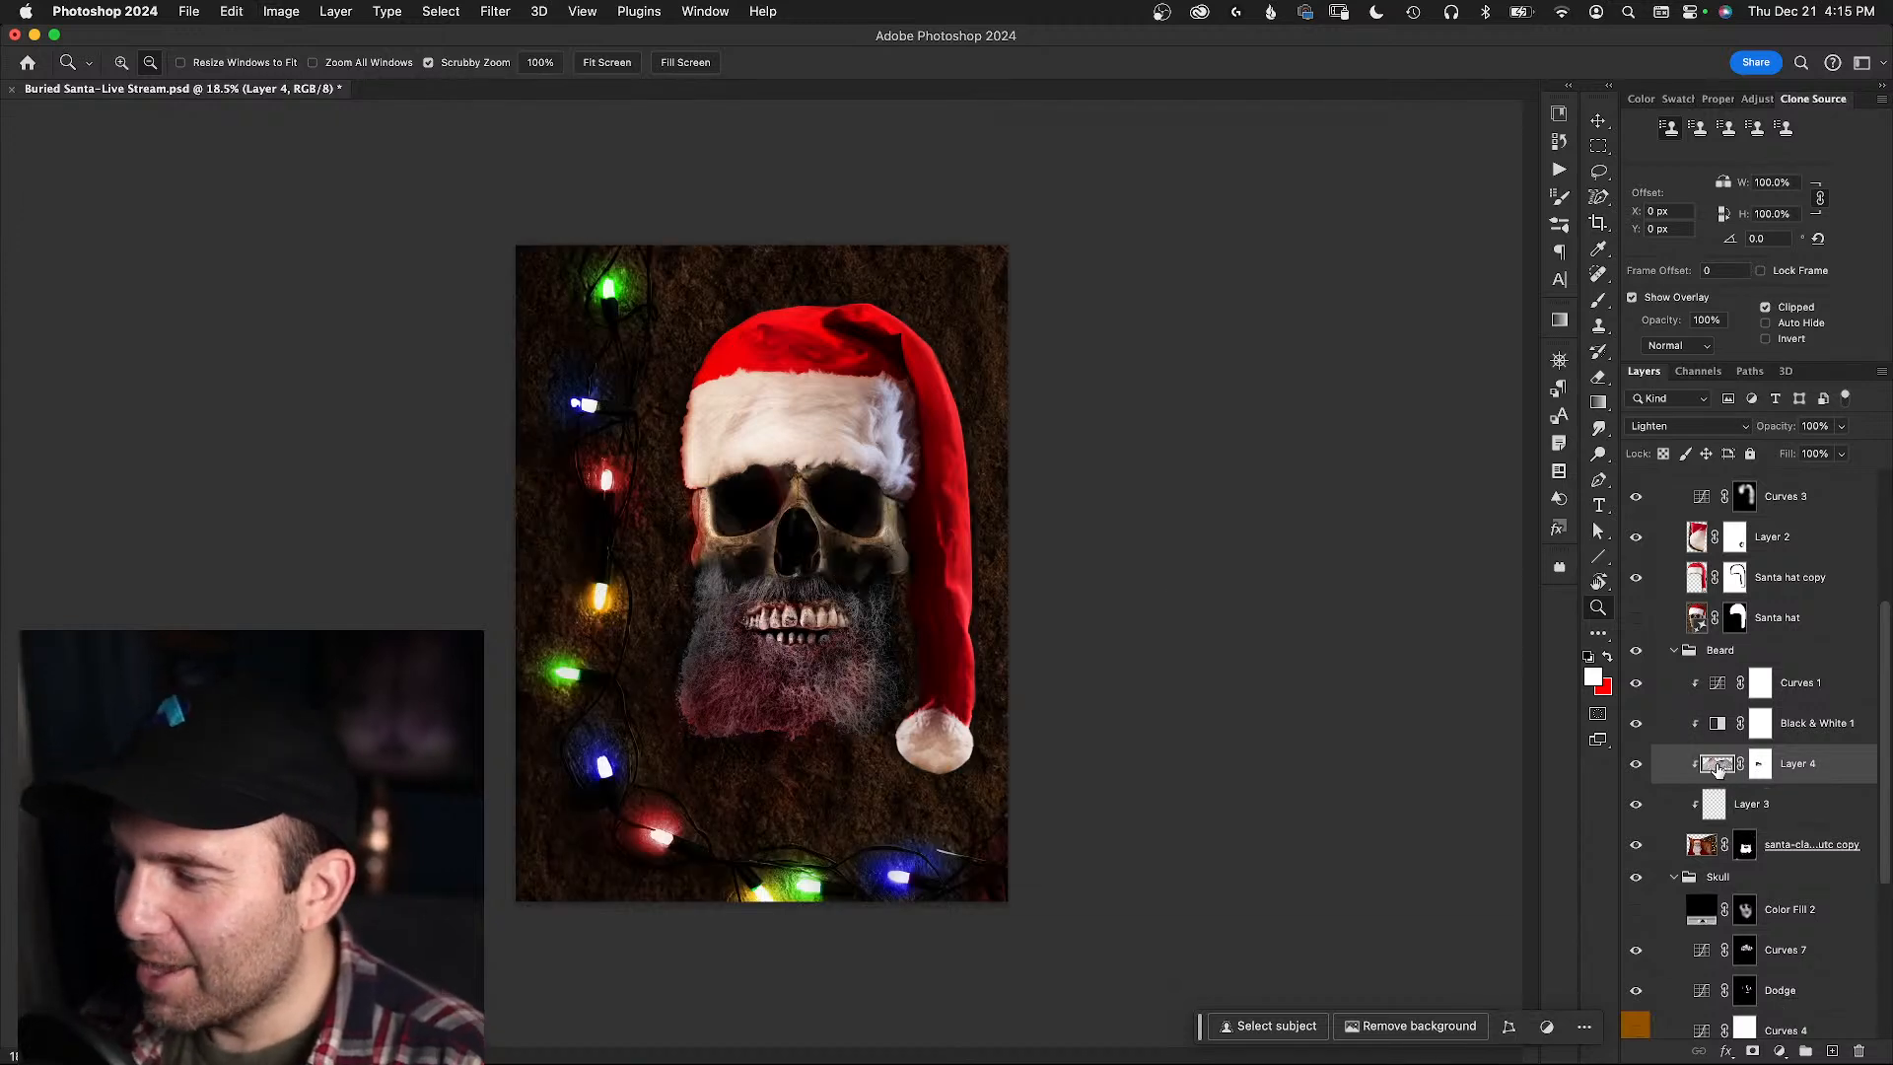
key(super+z)
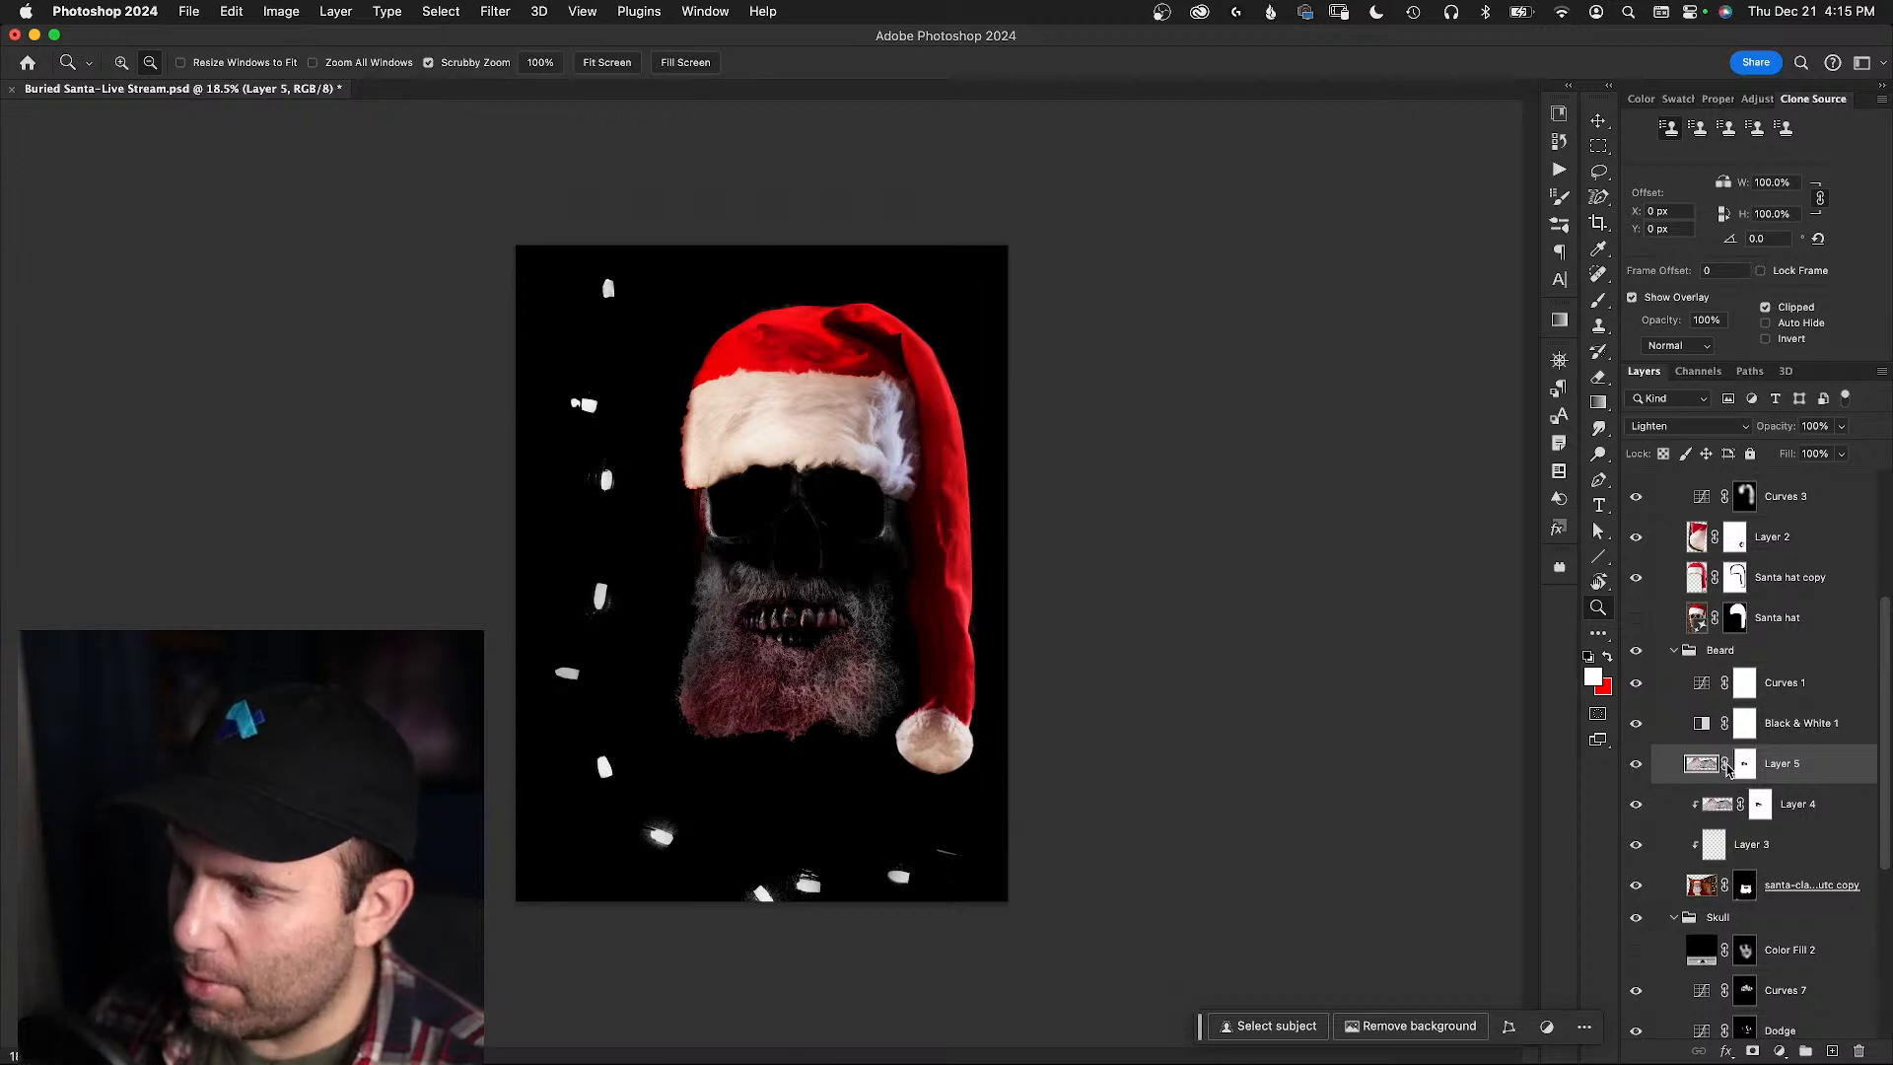
key(super+e)
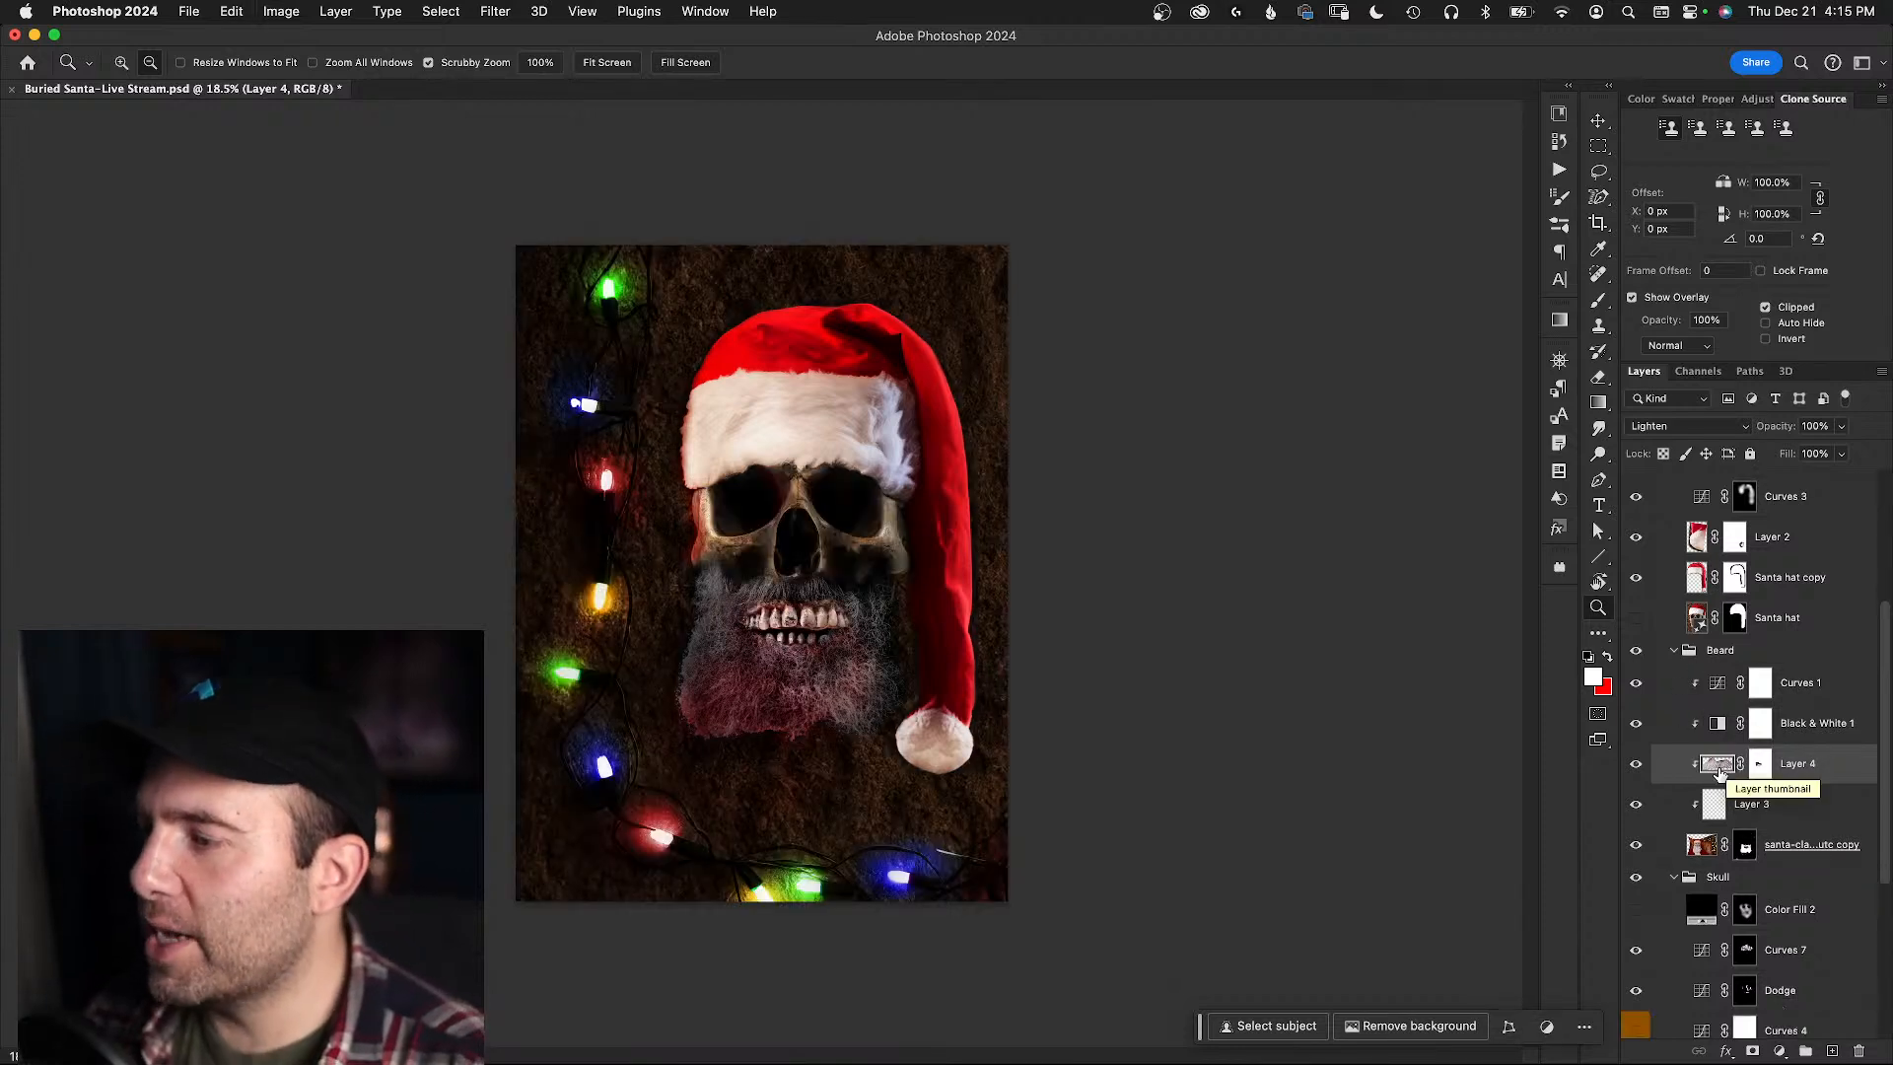
- Duplicate Layer 4 in the Beard group and place the copy over the beard's upper edge at the cheekbone
drag(1718, 769, 1724, 746)
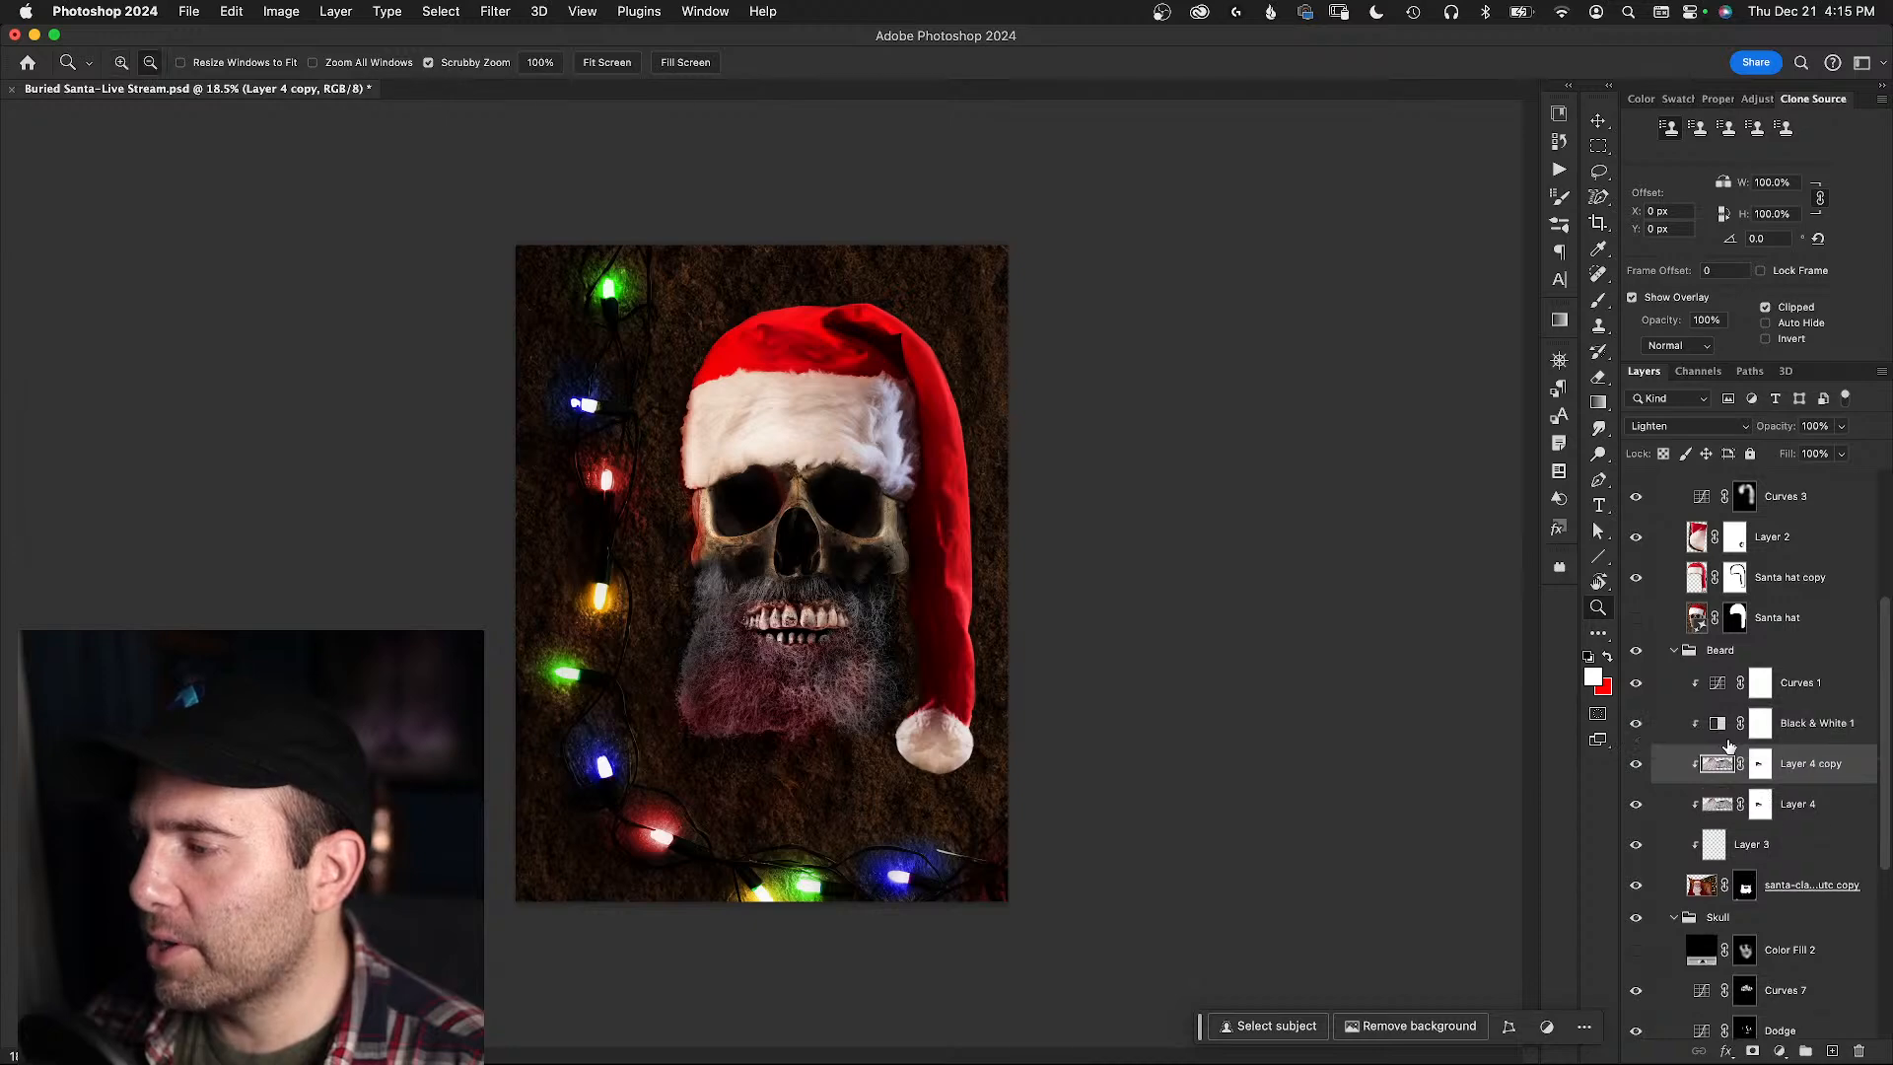
key(v)
drag(715, 562, 892, 555)
key(z)
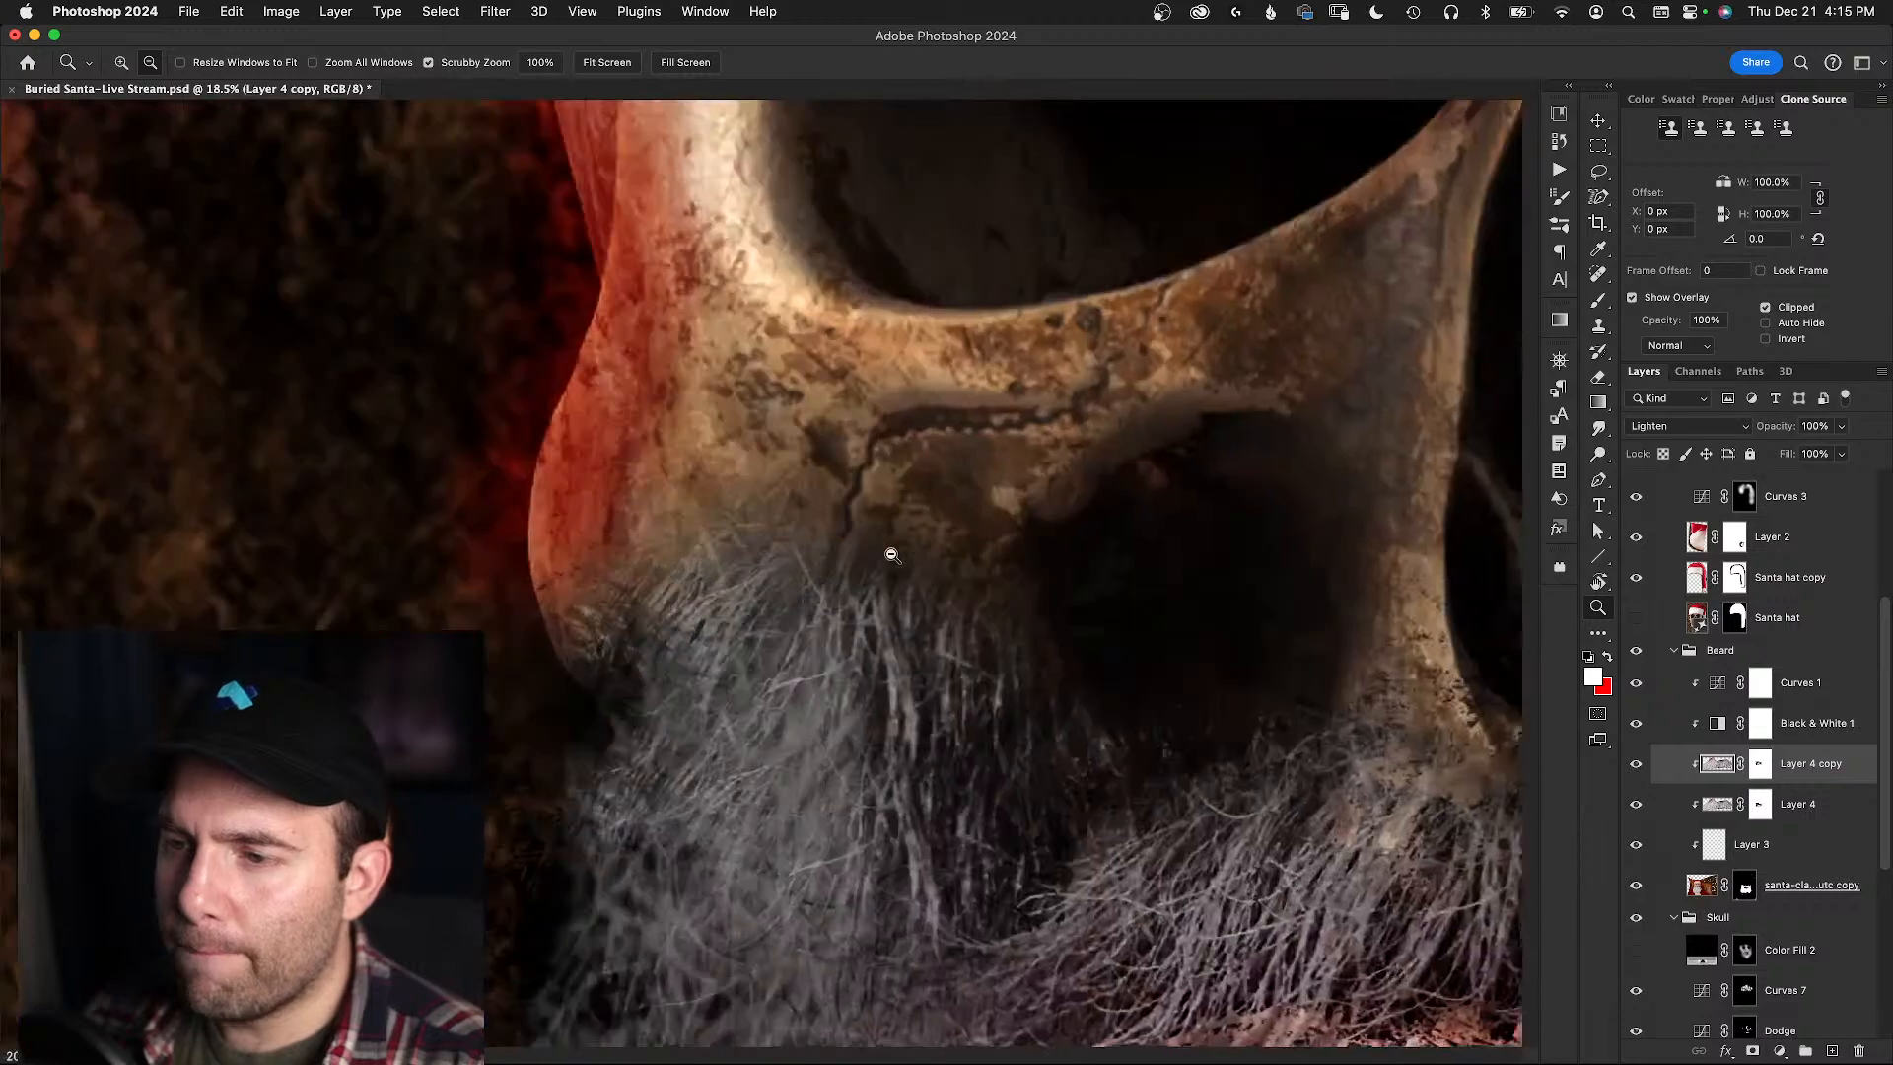
alt+click(892, 555)
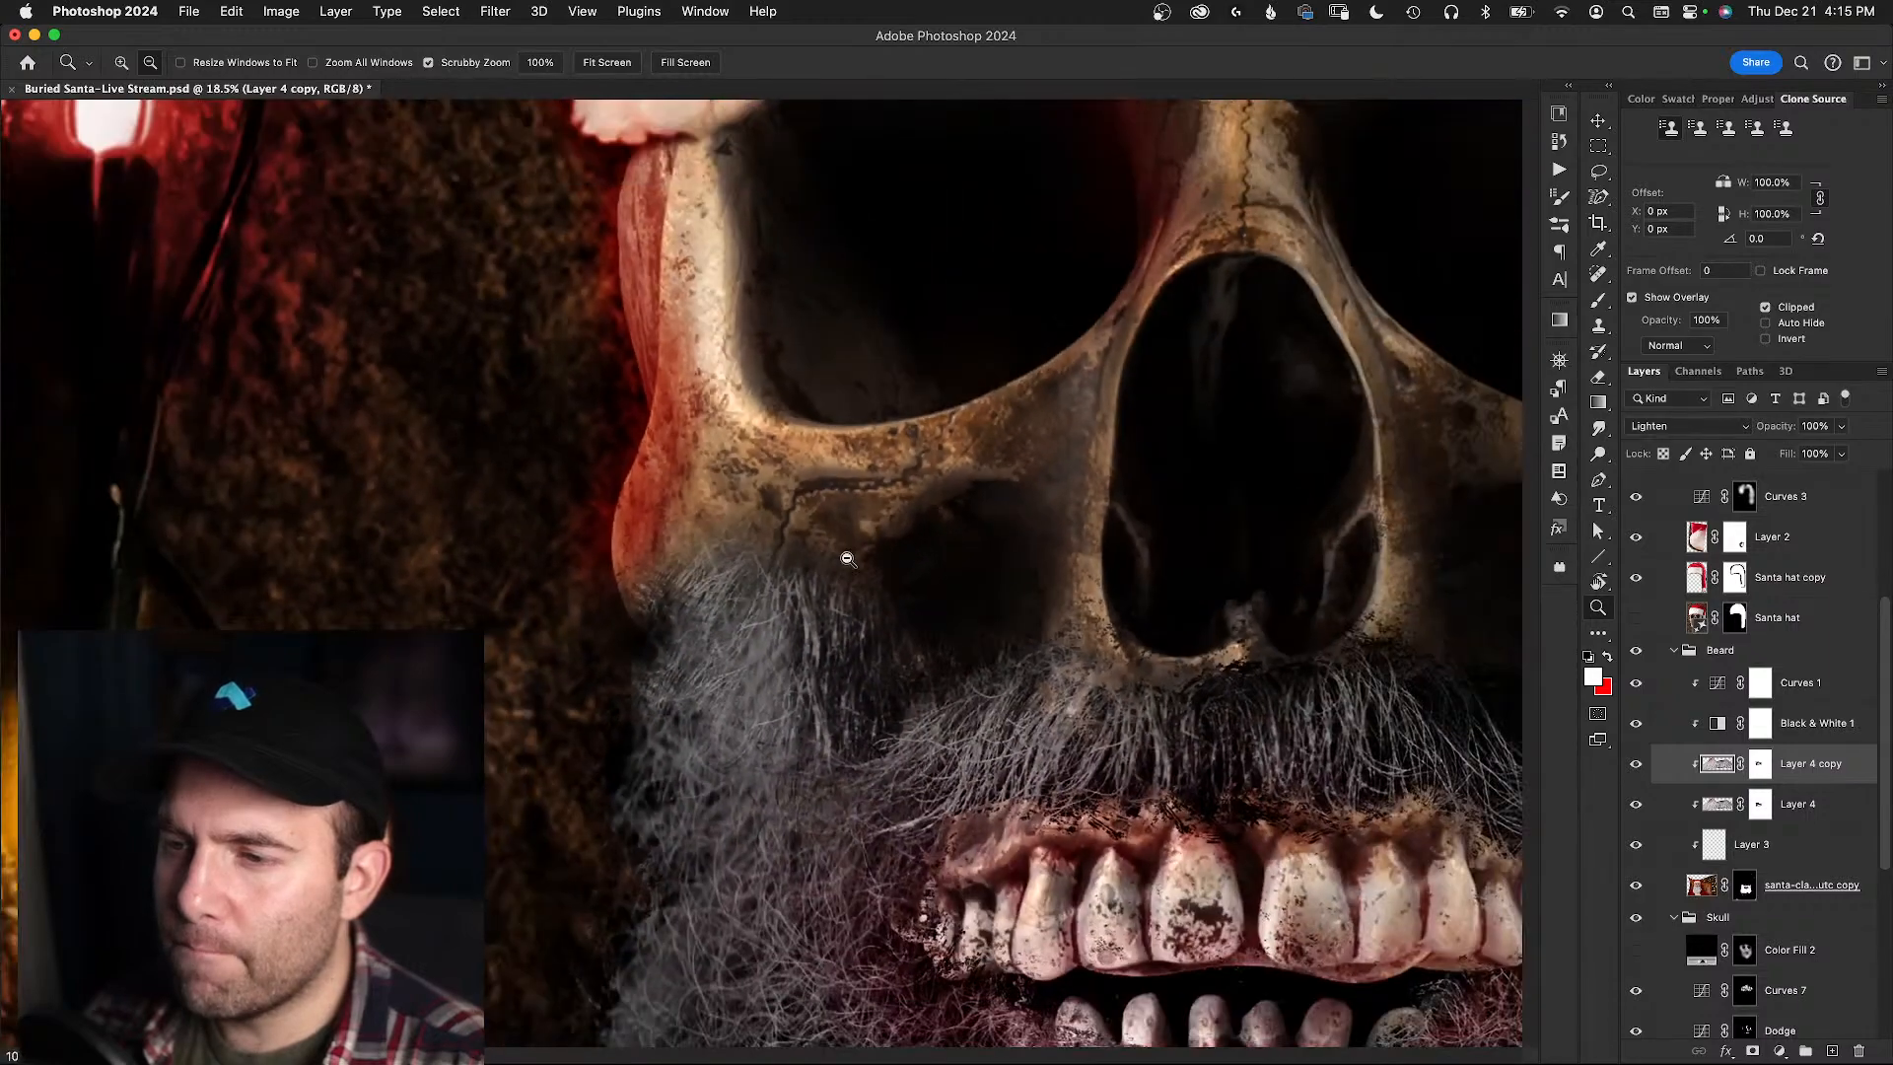
- Blend the duplicated hair into the cheekbone by painting on the Layer 4 copy's mask with the hair brush, and save the document
click(1763, 765)
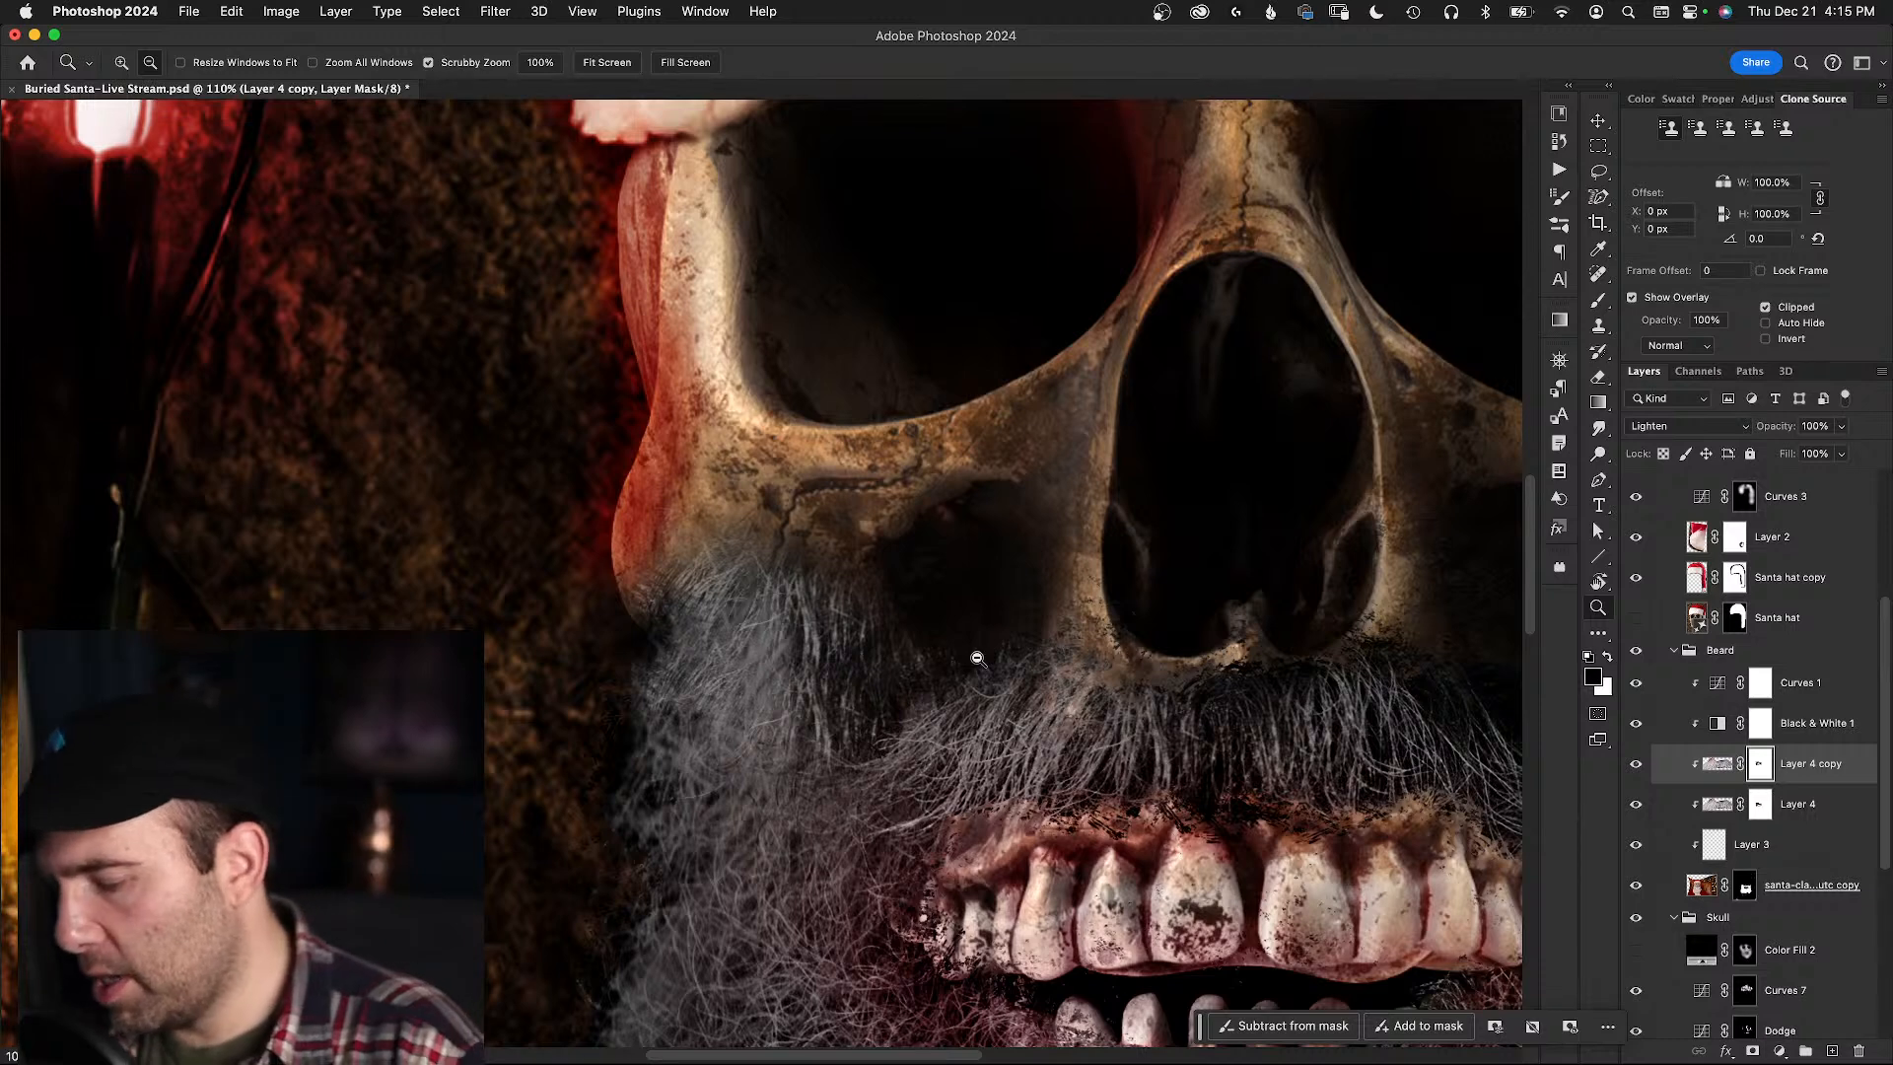
key(backslash)
key(backslash)
key(b)
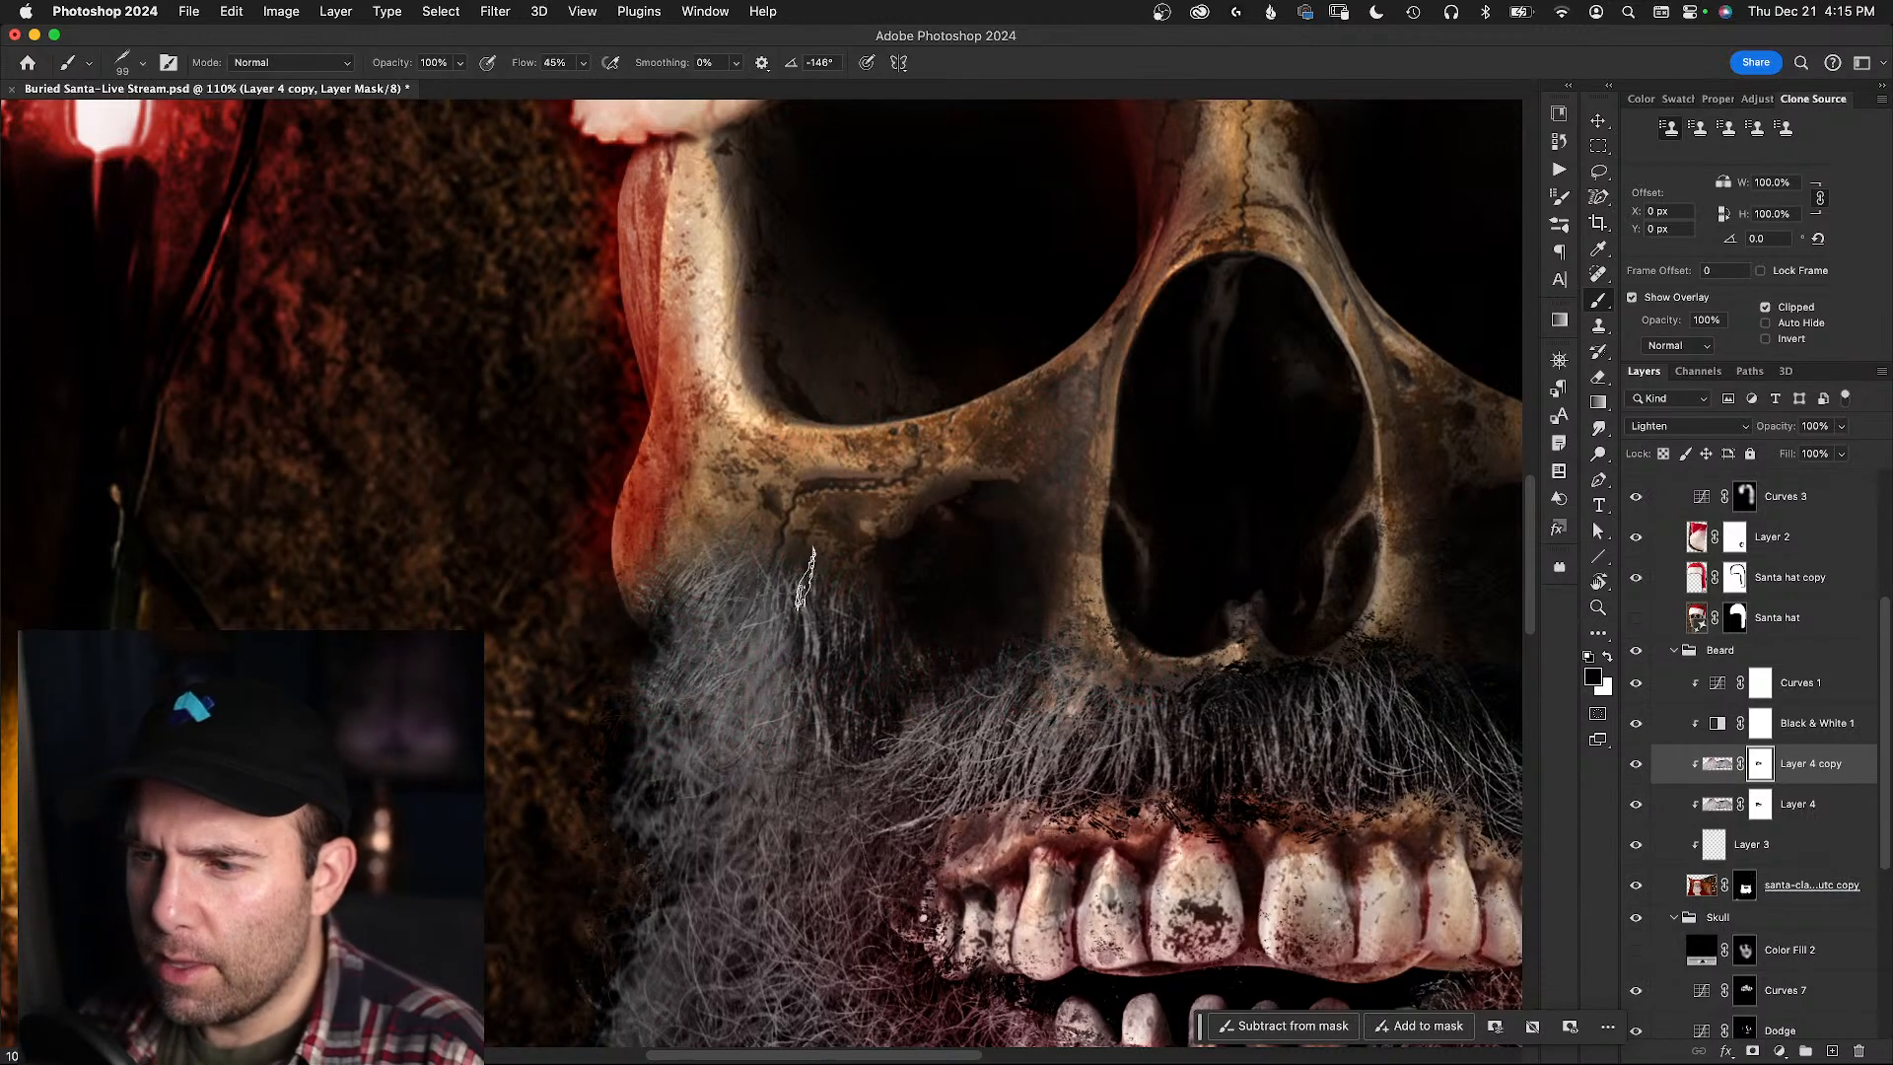
key(x)
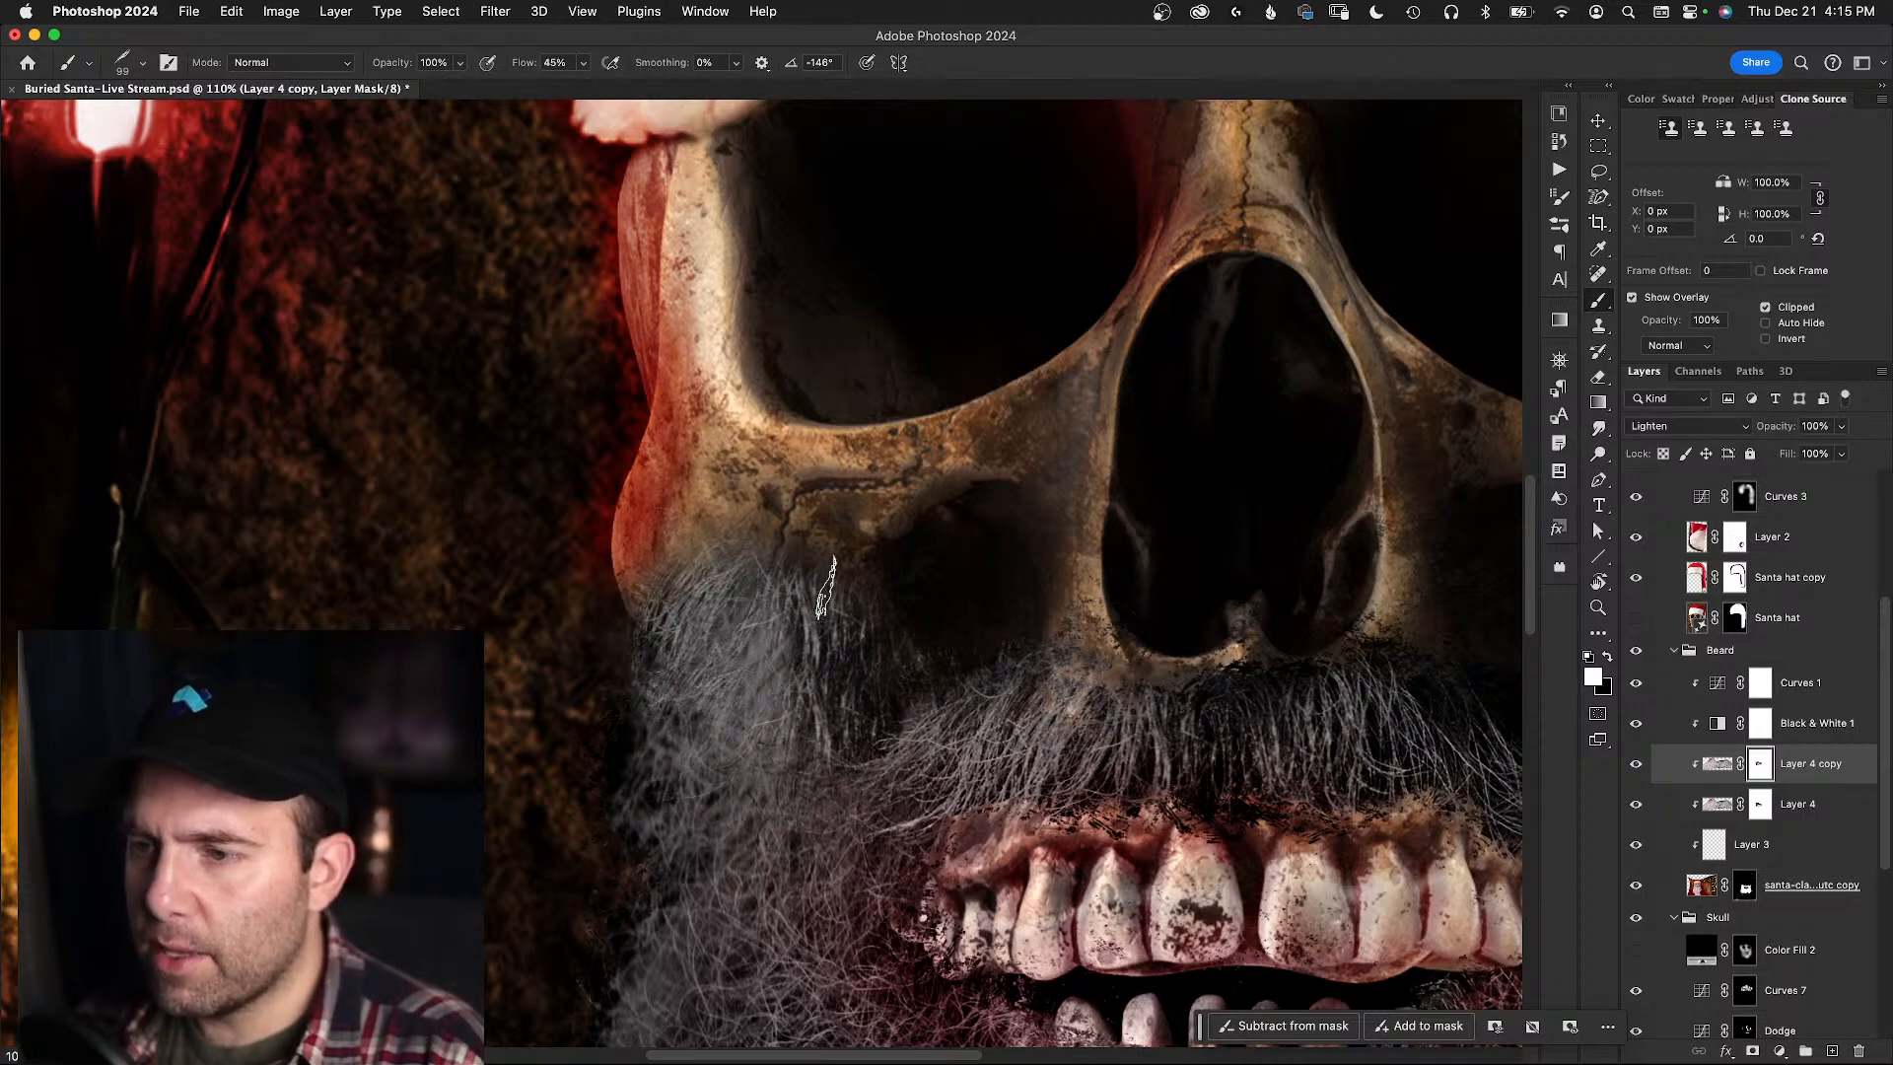
key(x)
key(z)
drag(1182, 637, 1039, 654)
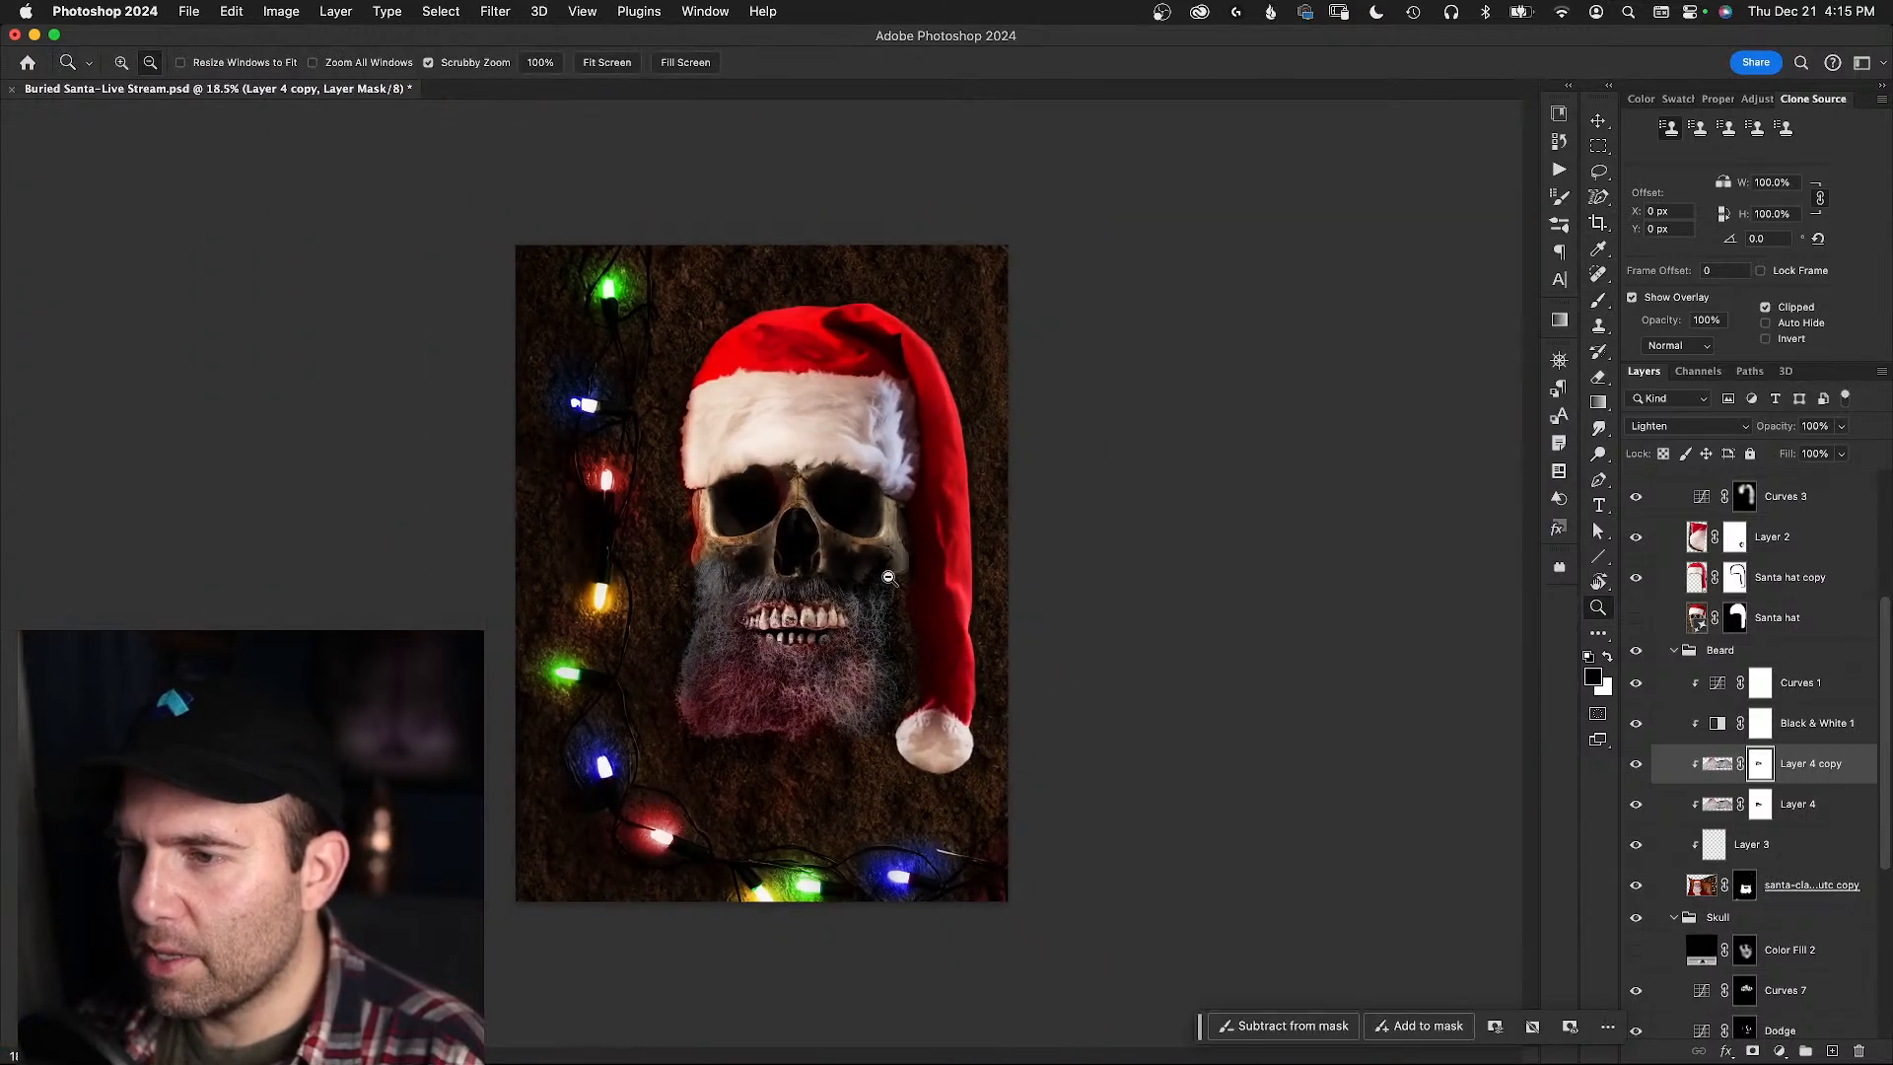
key(super+s)
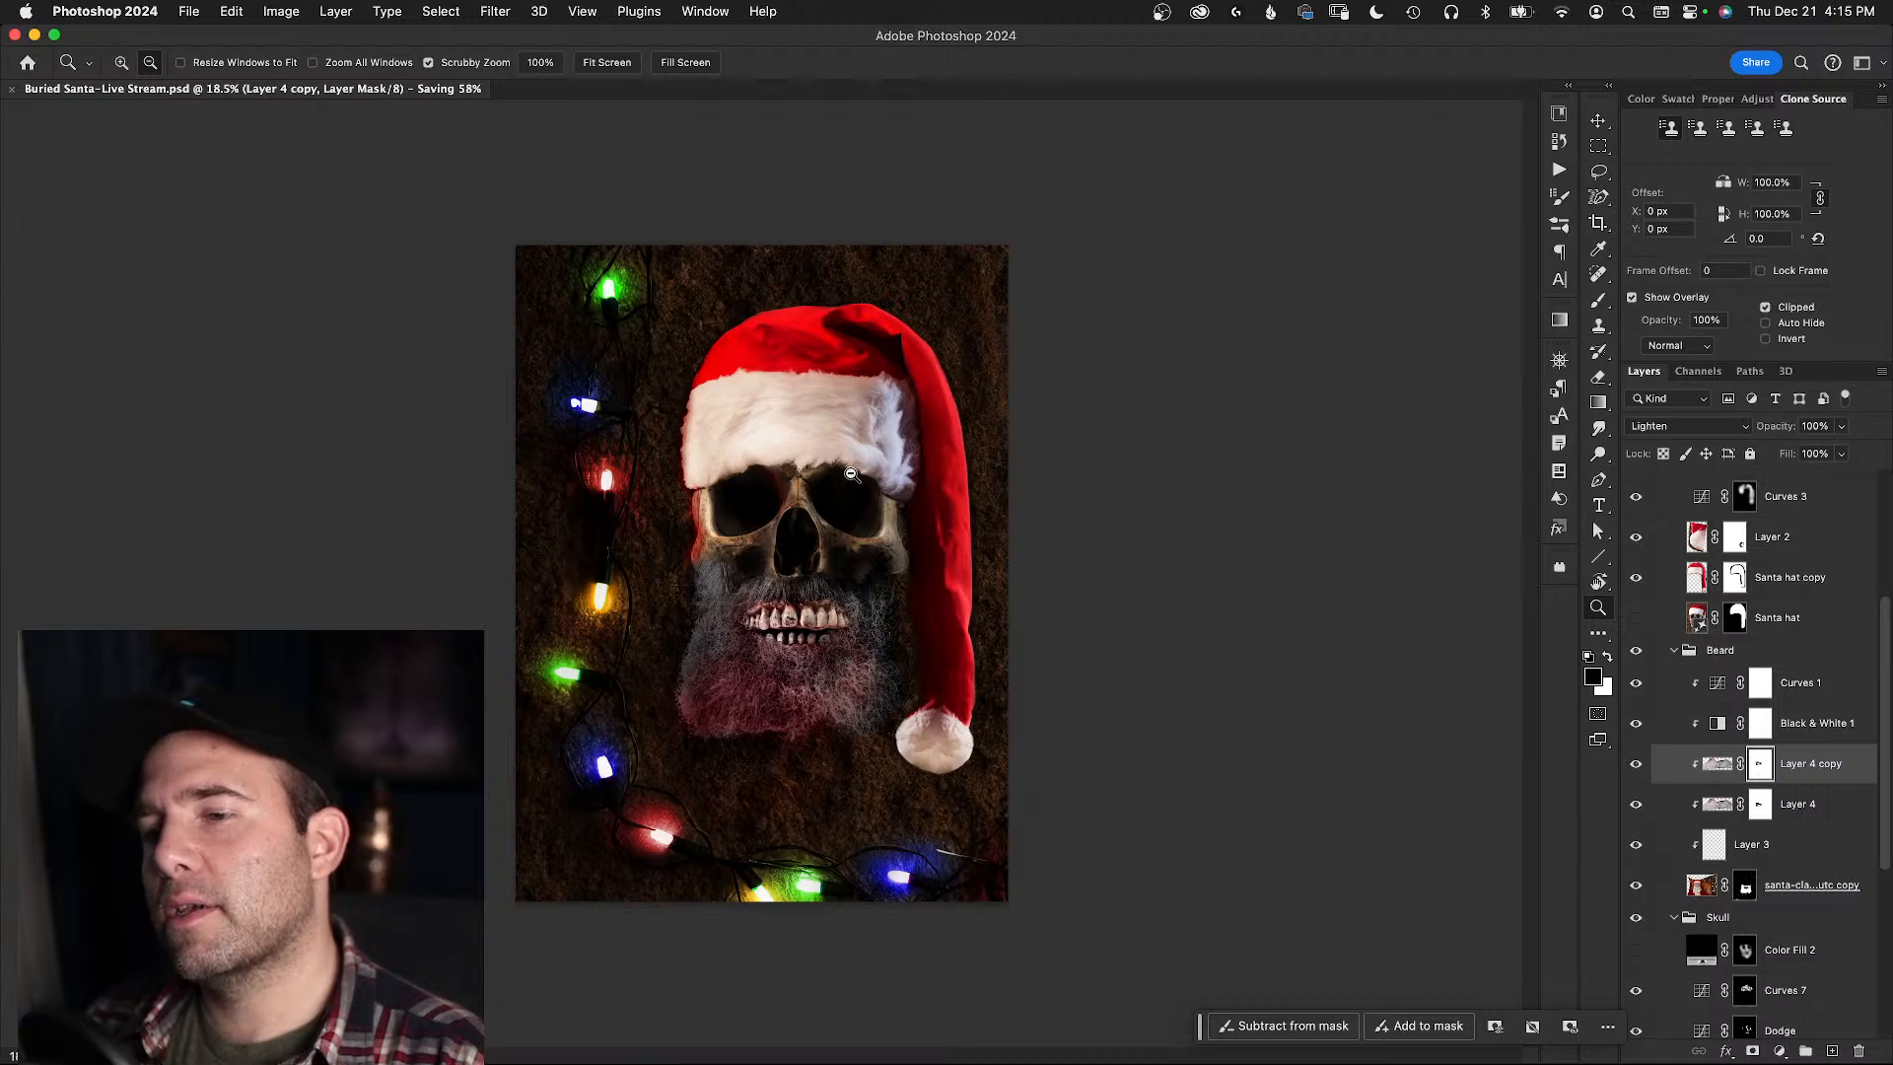
- Collapse the Beard group and compare the composite with the Beard and Skull groups hidden and shown
drag(860, 591, 928, 490)
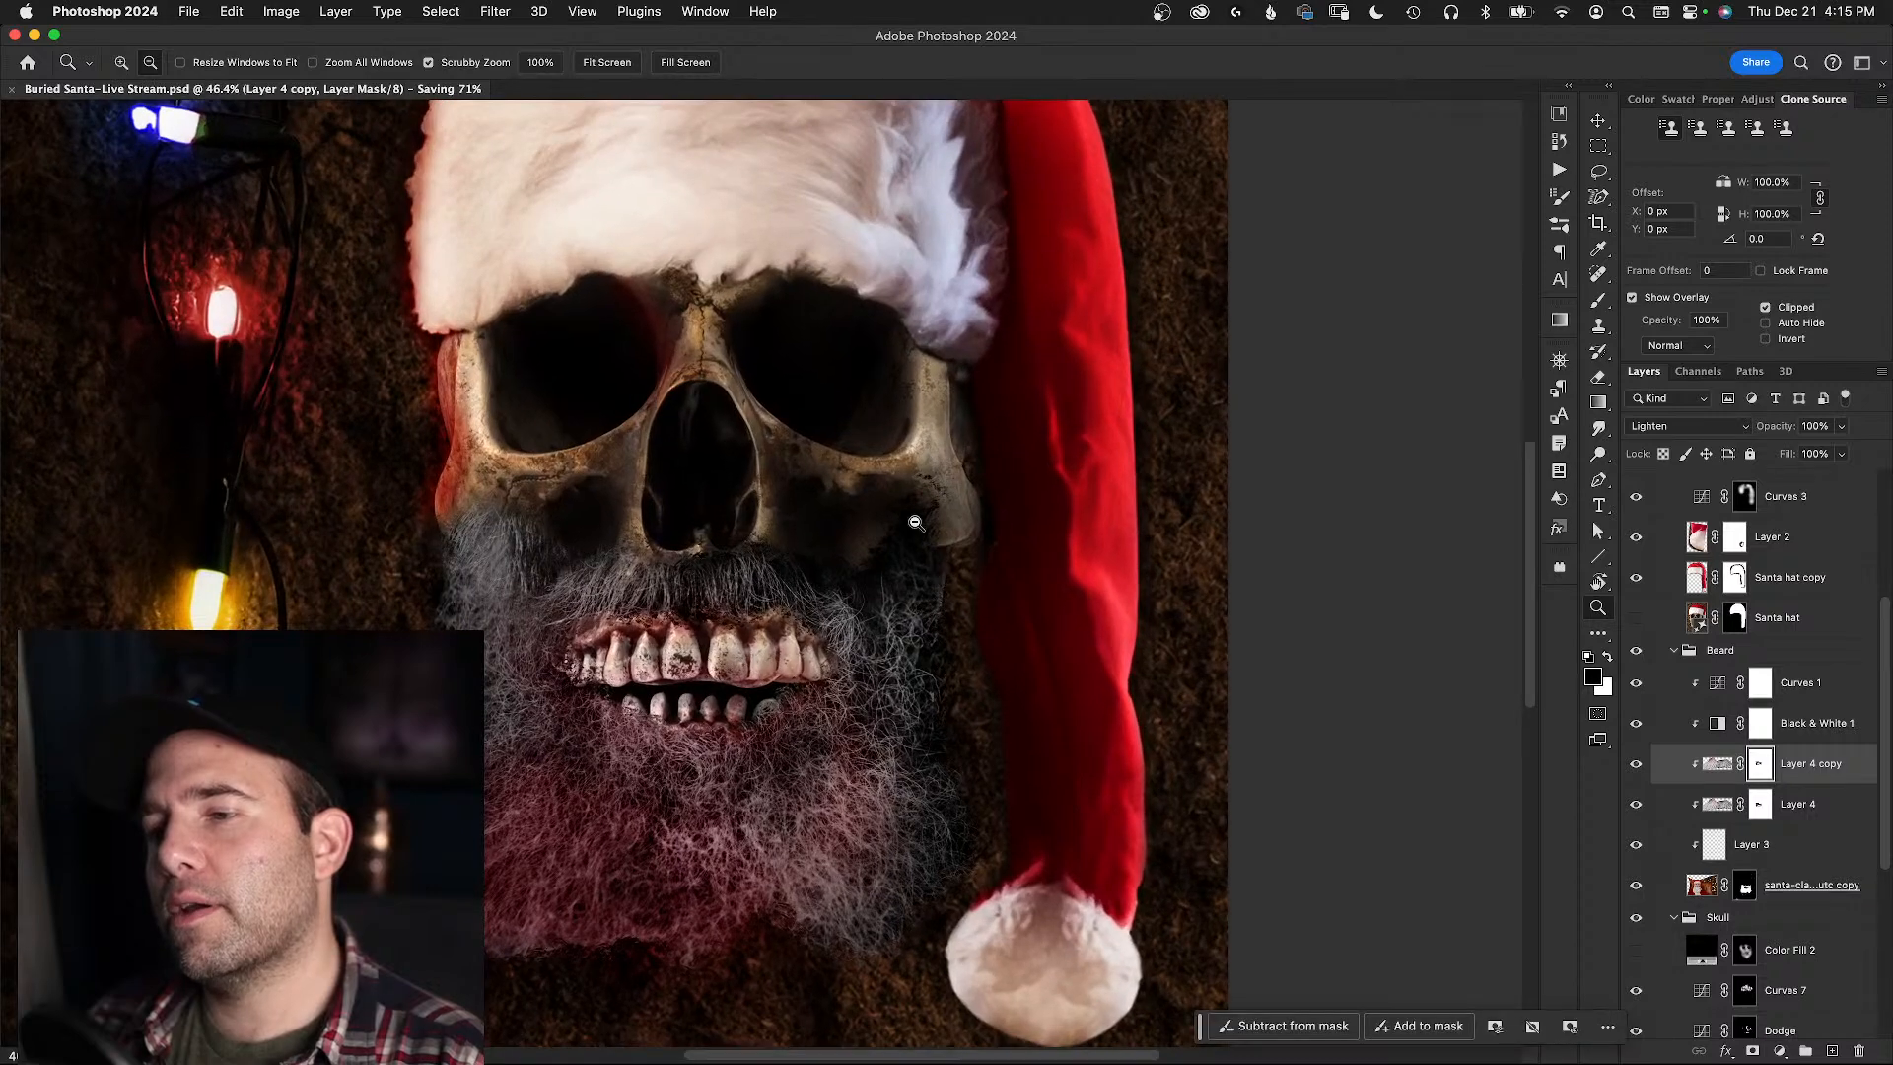
drag(749, 568, 1036, 527)
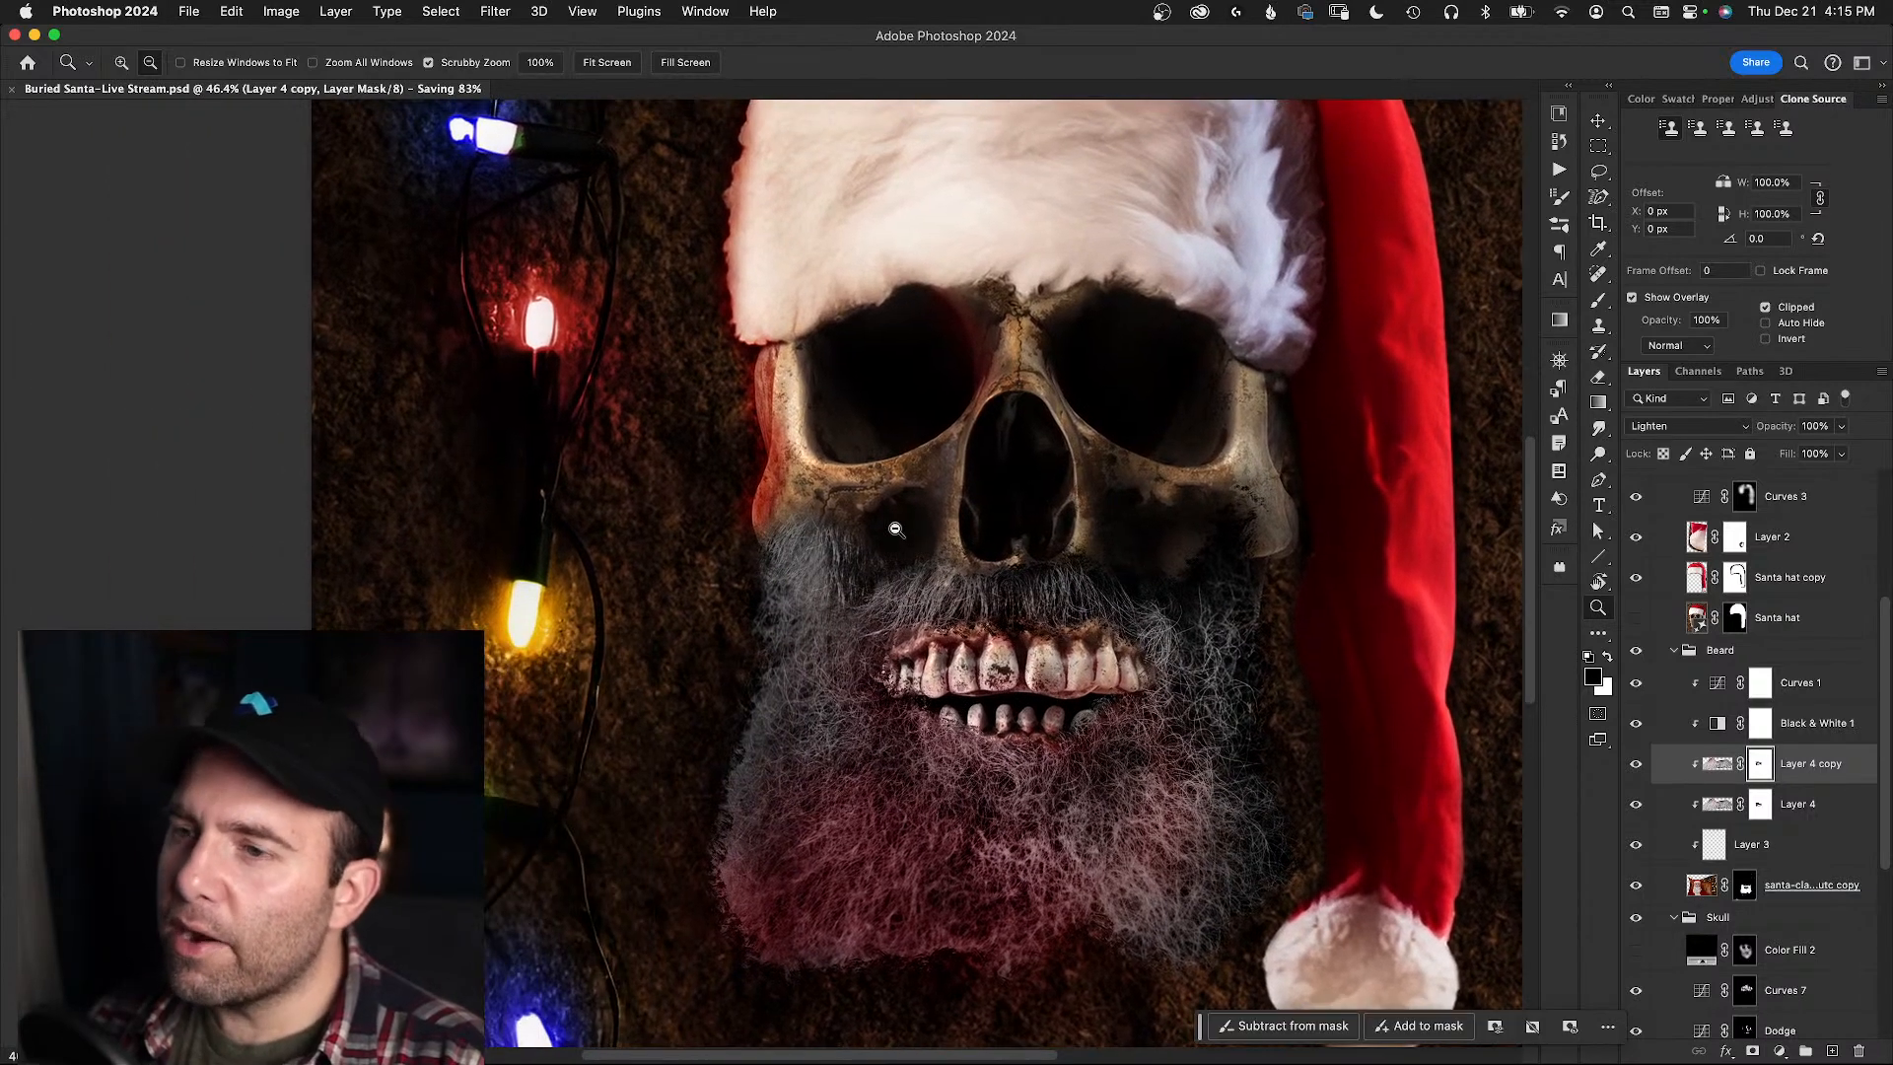
alt+click(919, 526)
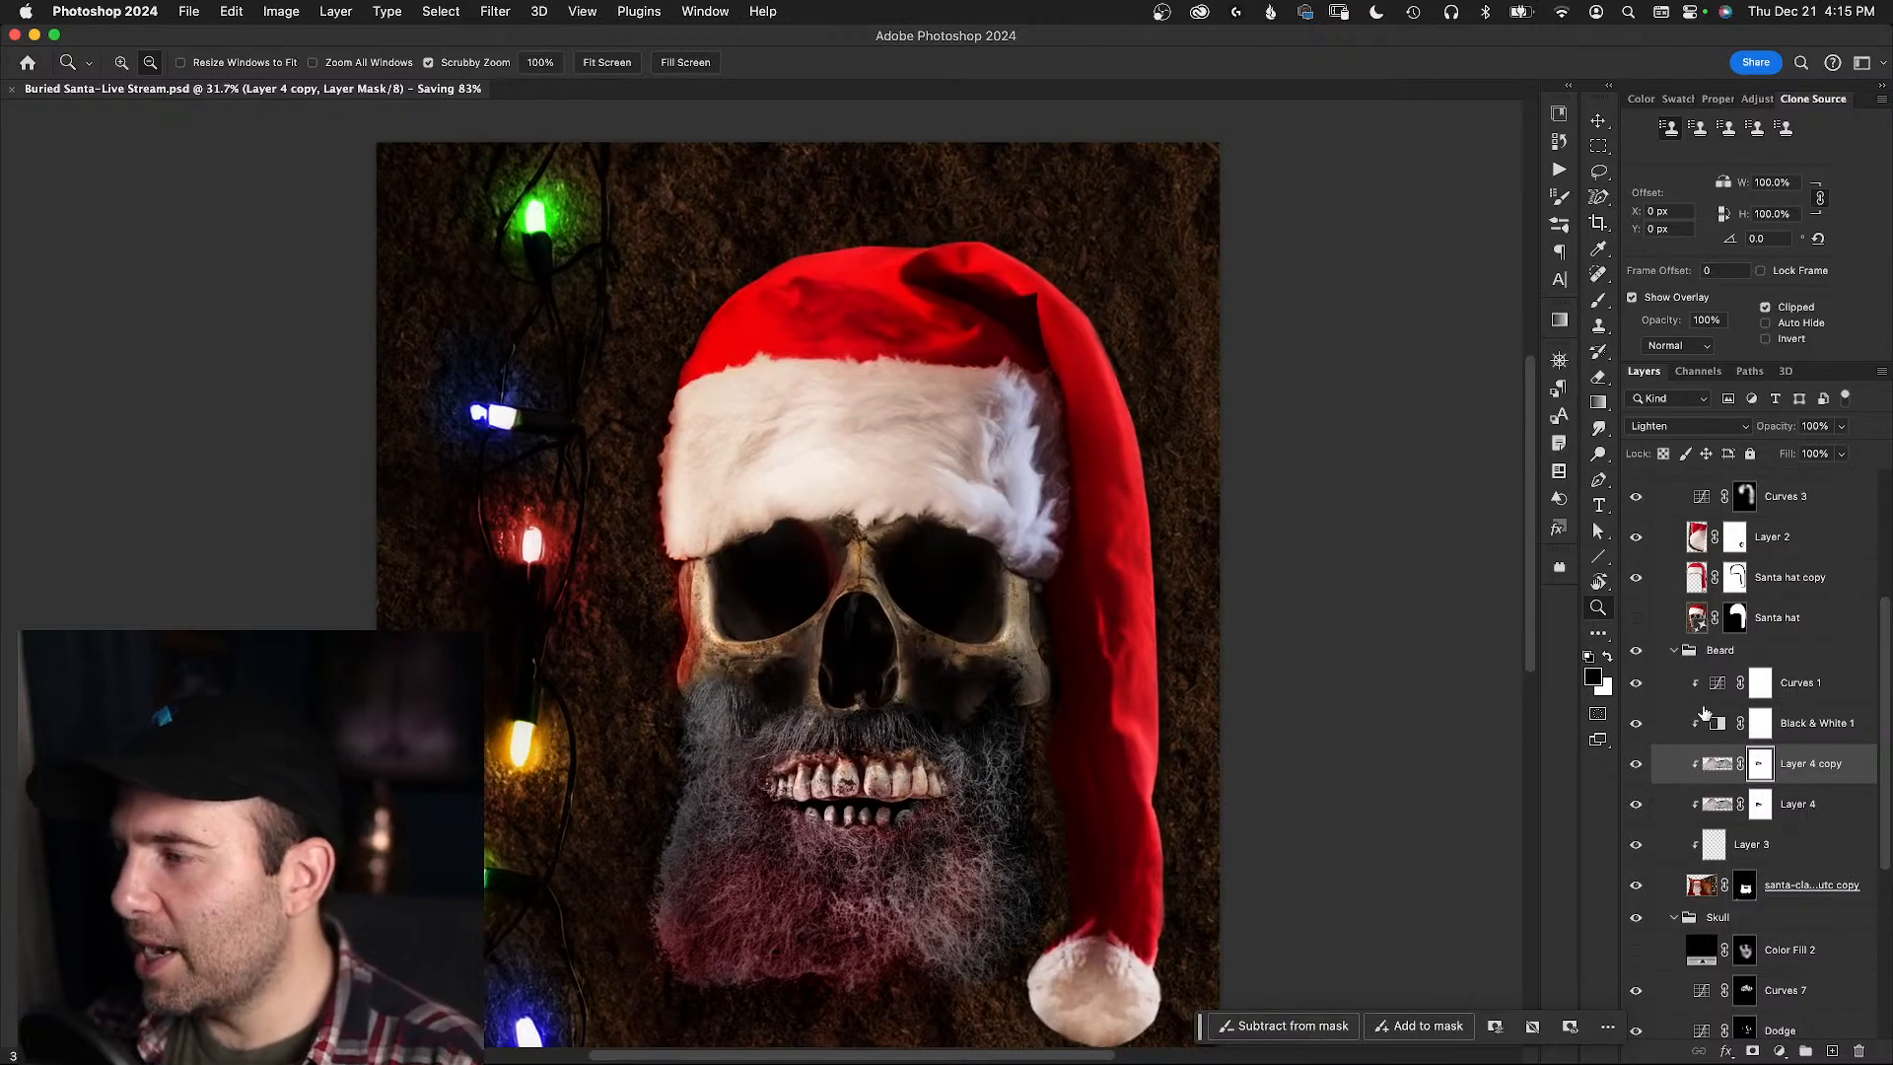
click(1669, 650)
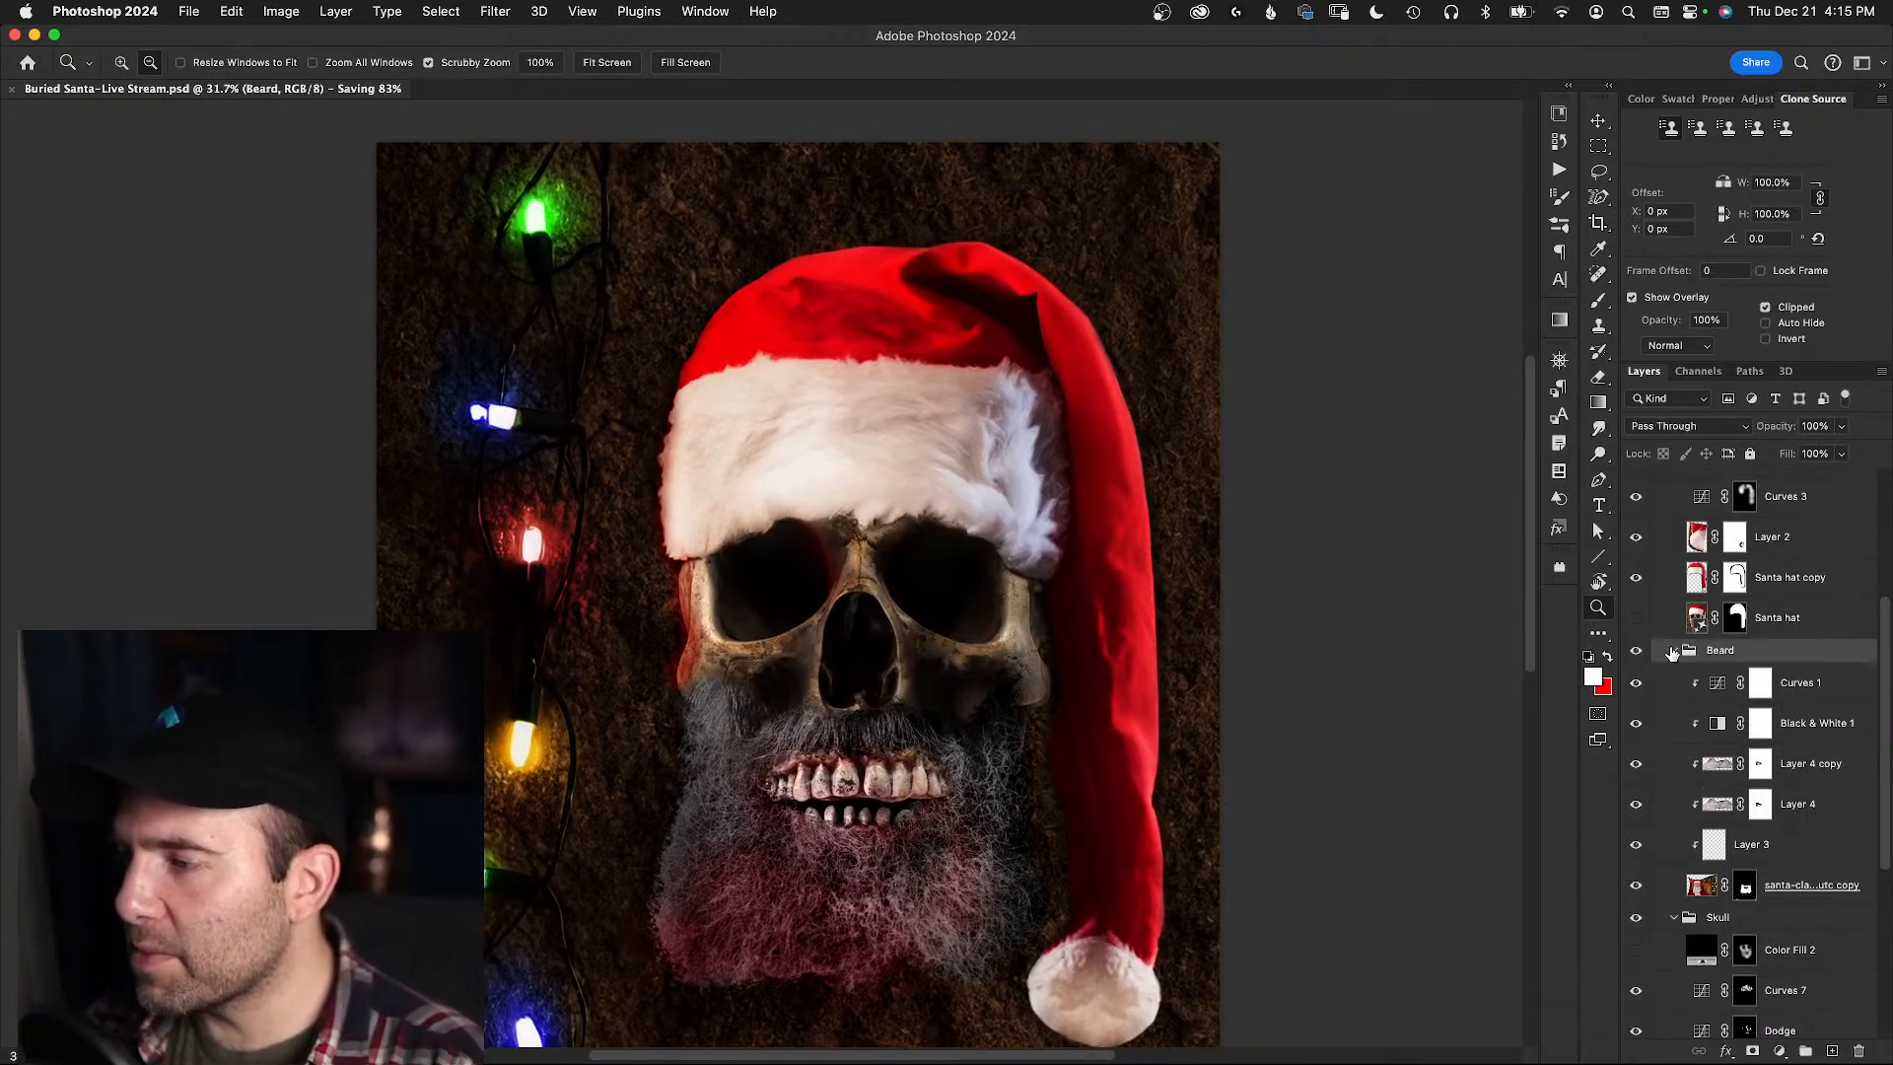
click(1672, 652)
click(1637, 650)
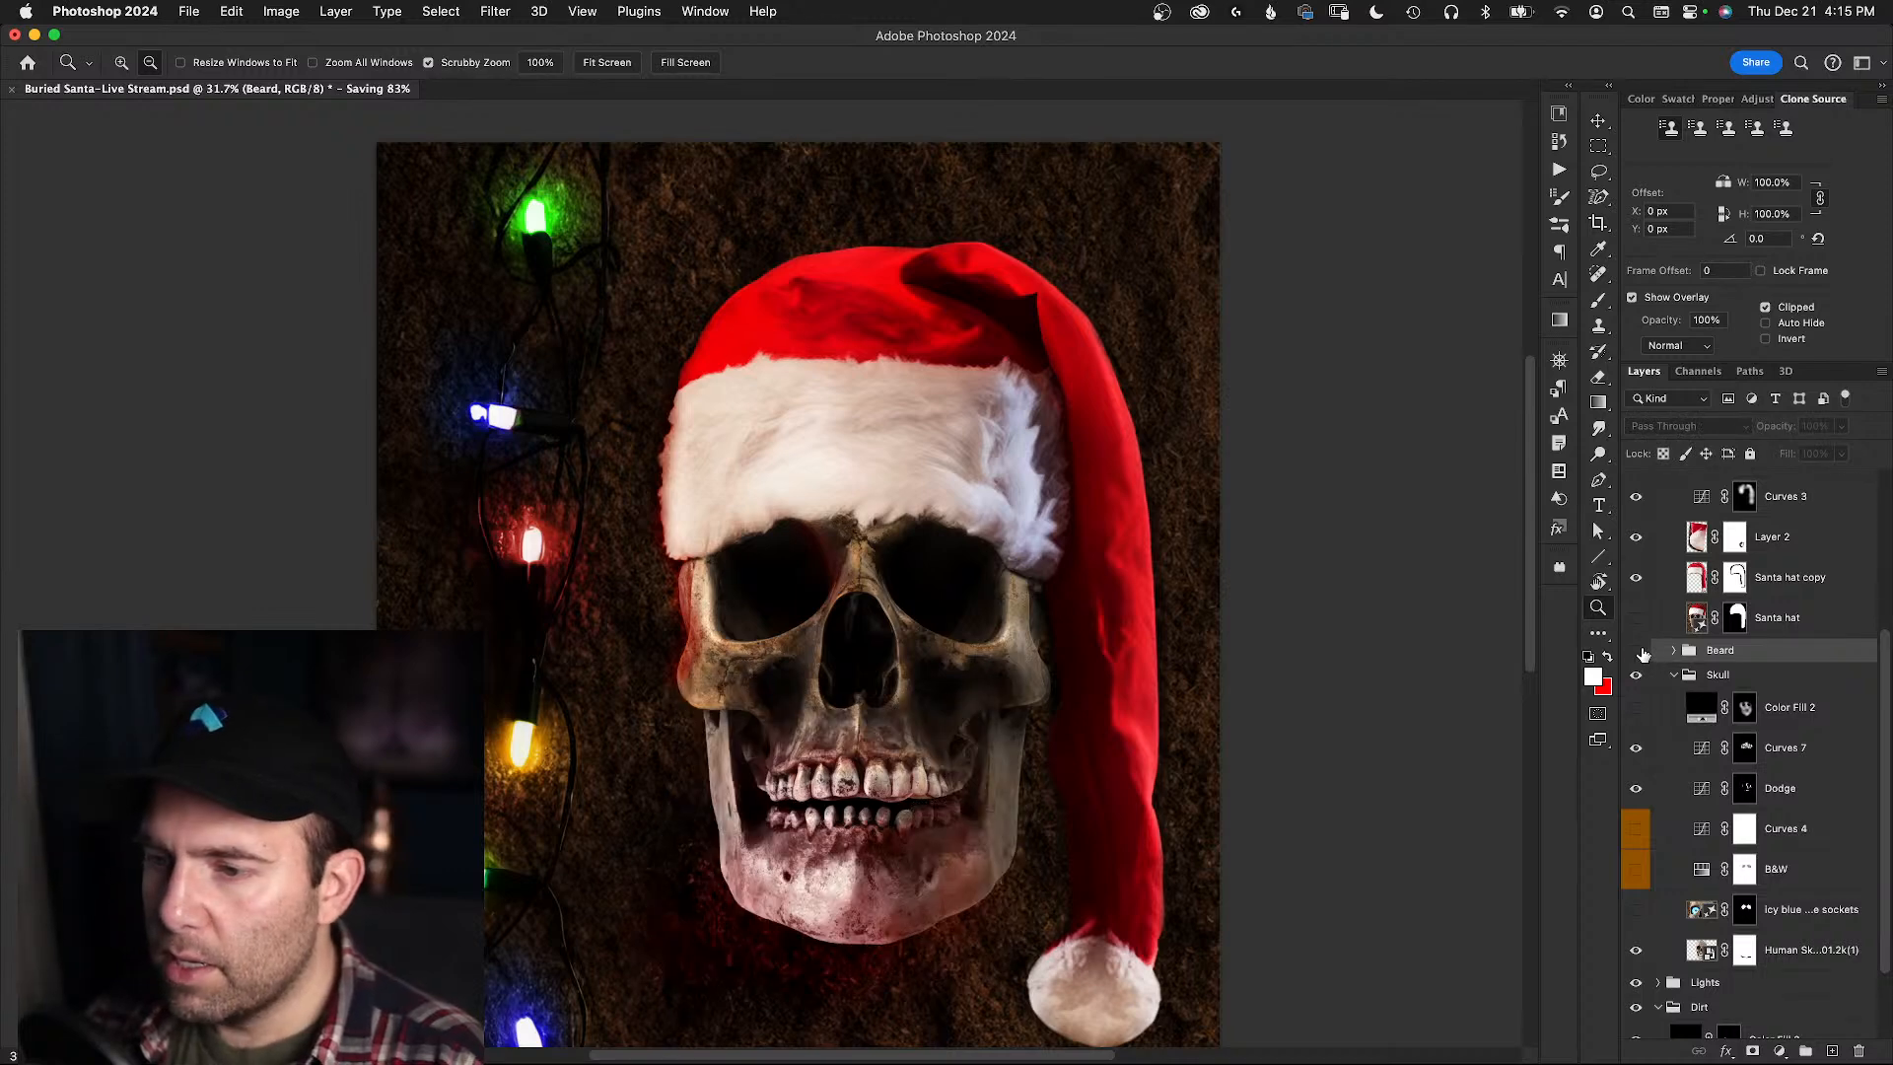
click(1638, 651)
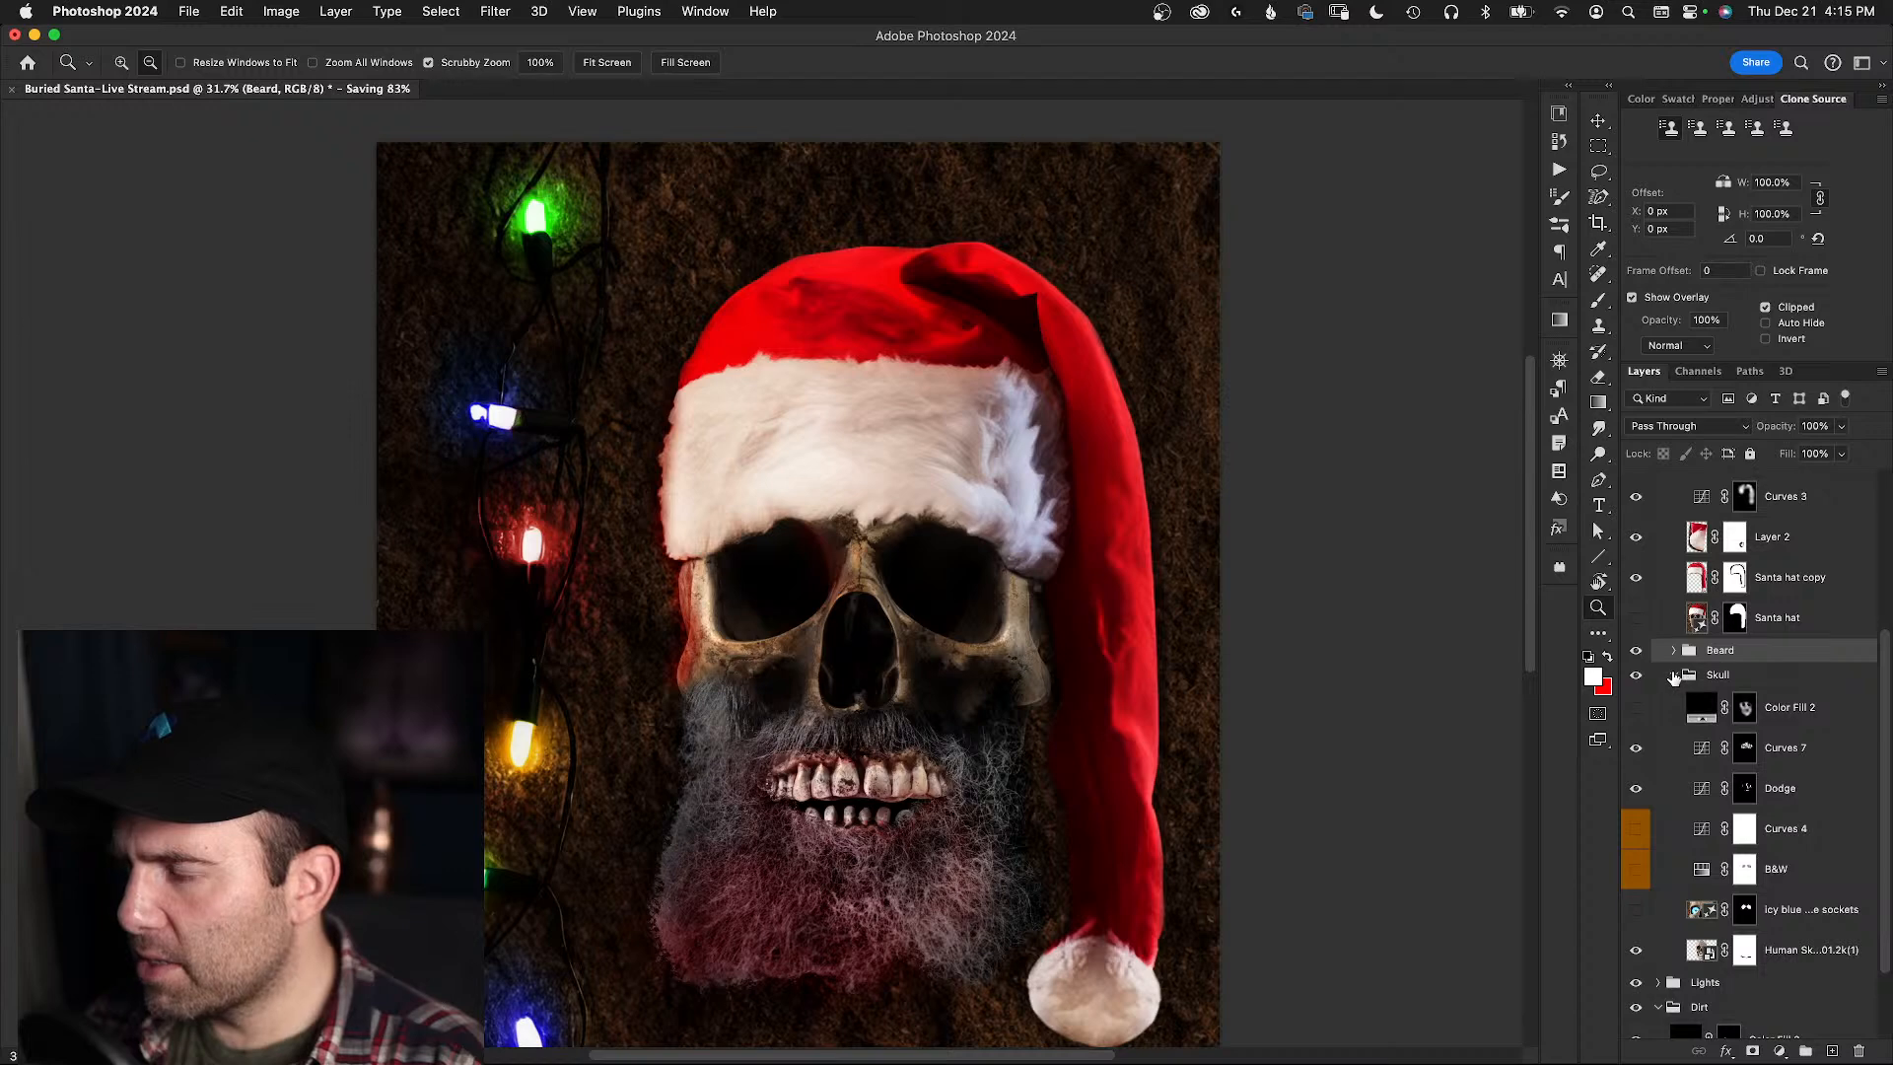
click(1635, 676)
click(1635, 676)
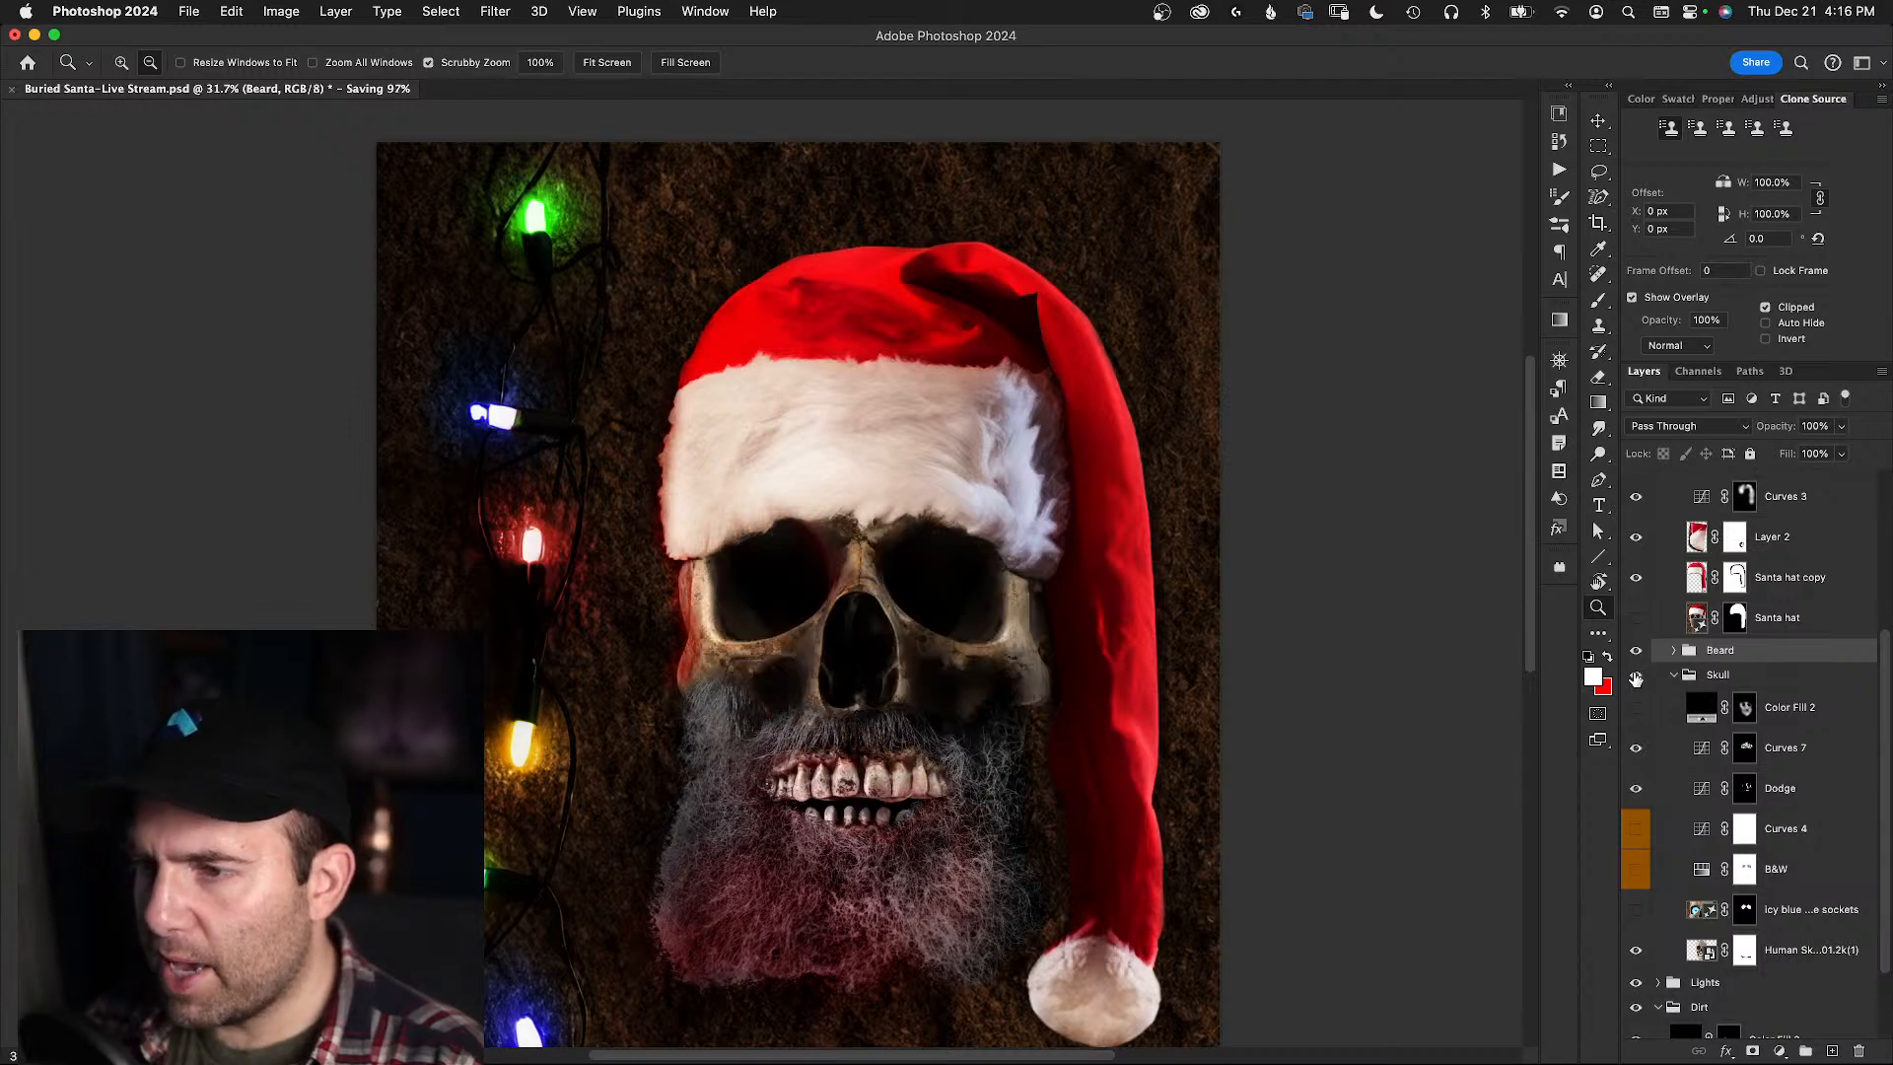
- Check the effect of the Curves 7 layer in the Skull group and rename it "Burn"
scroll(1685, 775, down, 3)
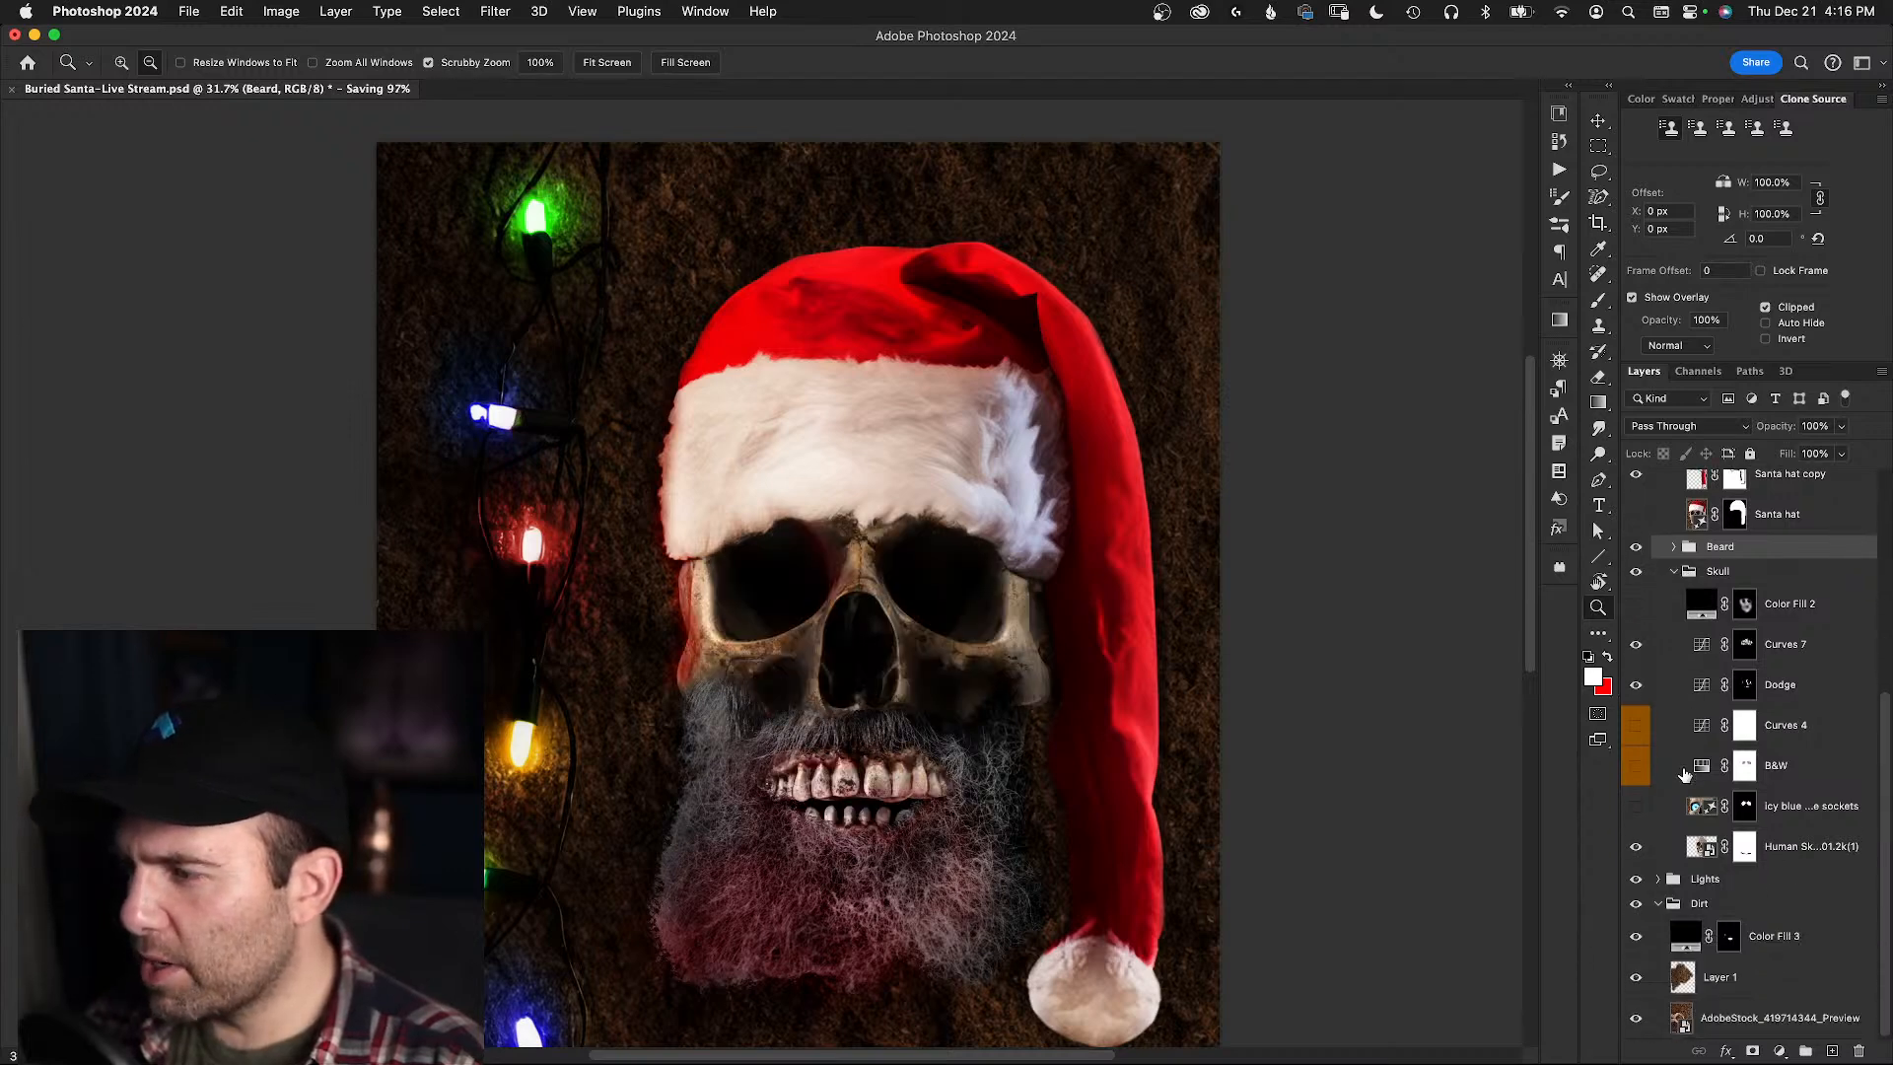
click(1710, 644)
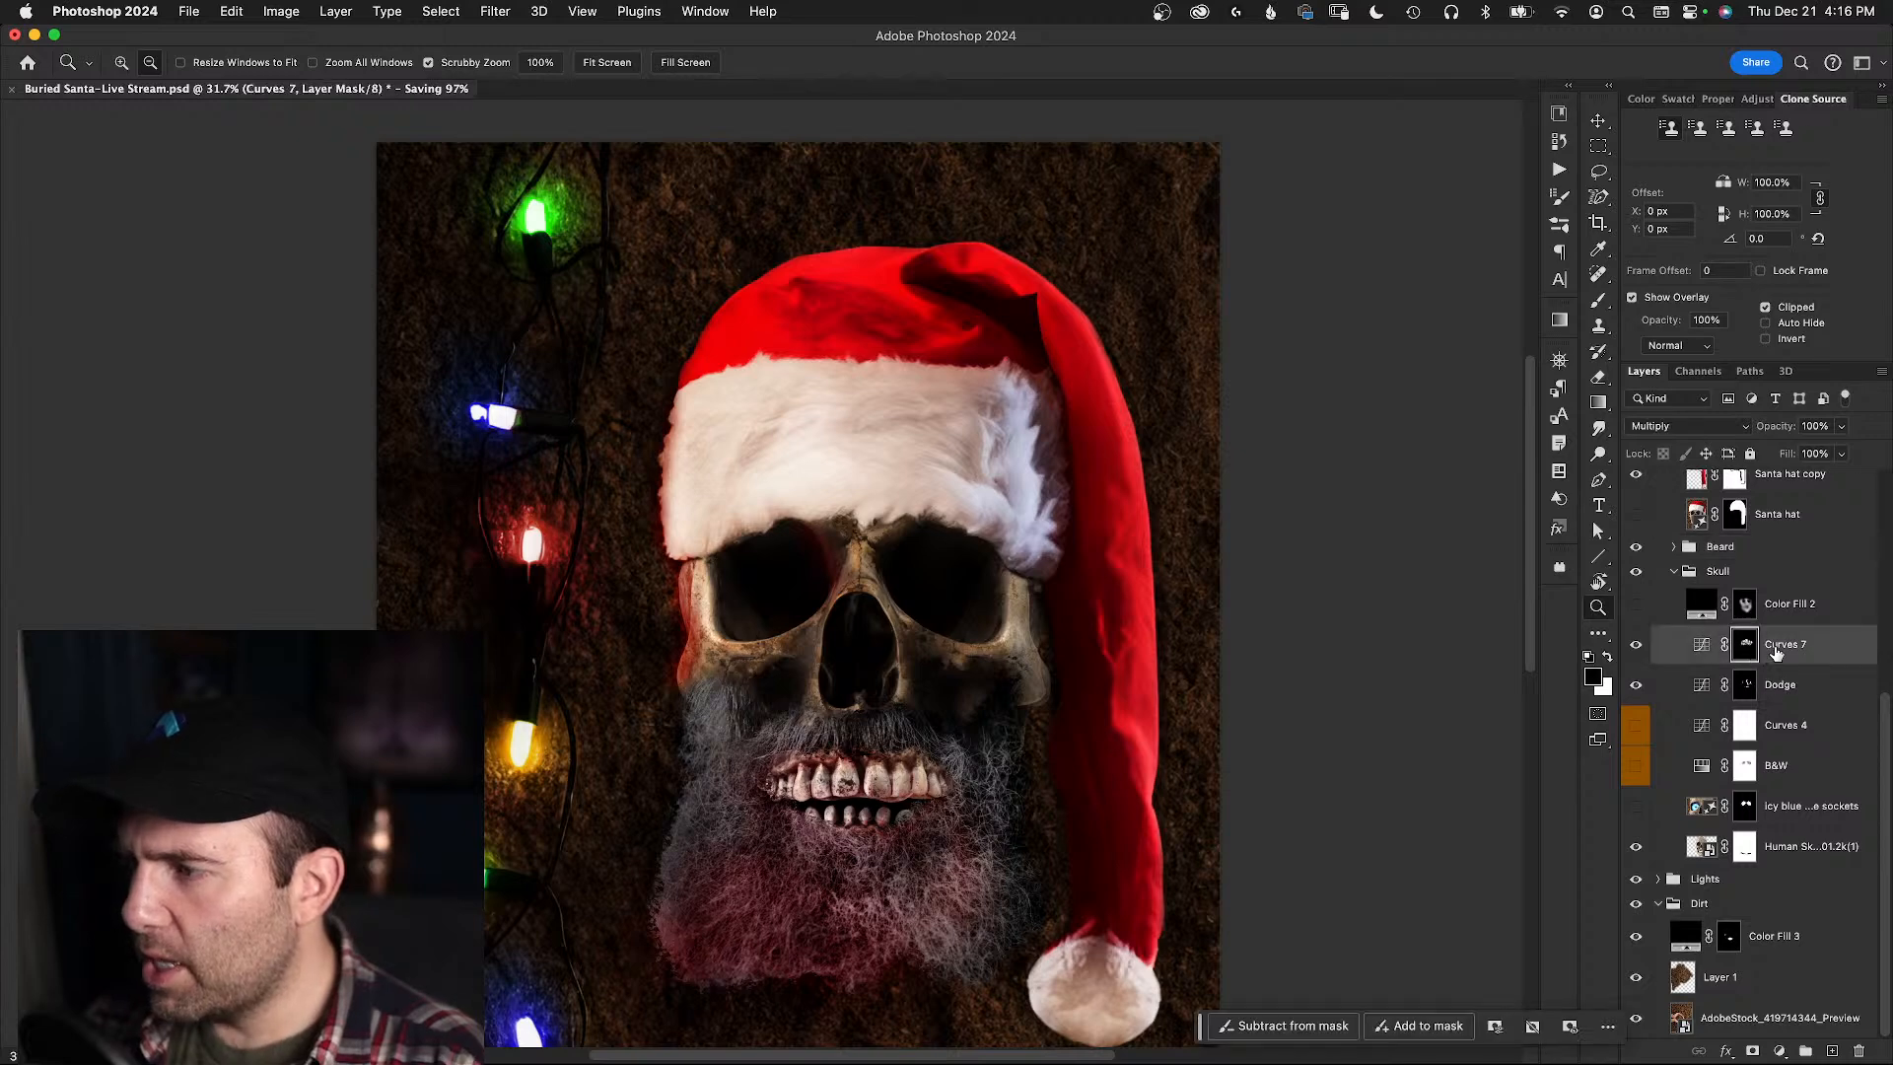
key(super+2)
click(1636, 648)
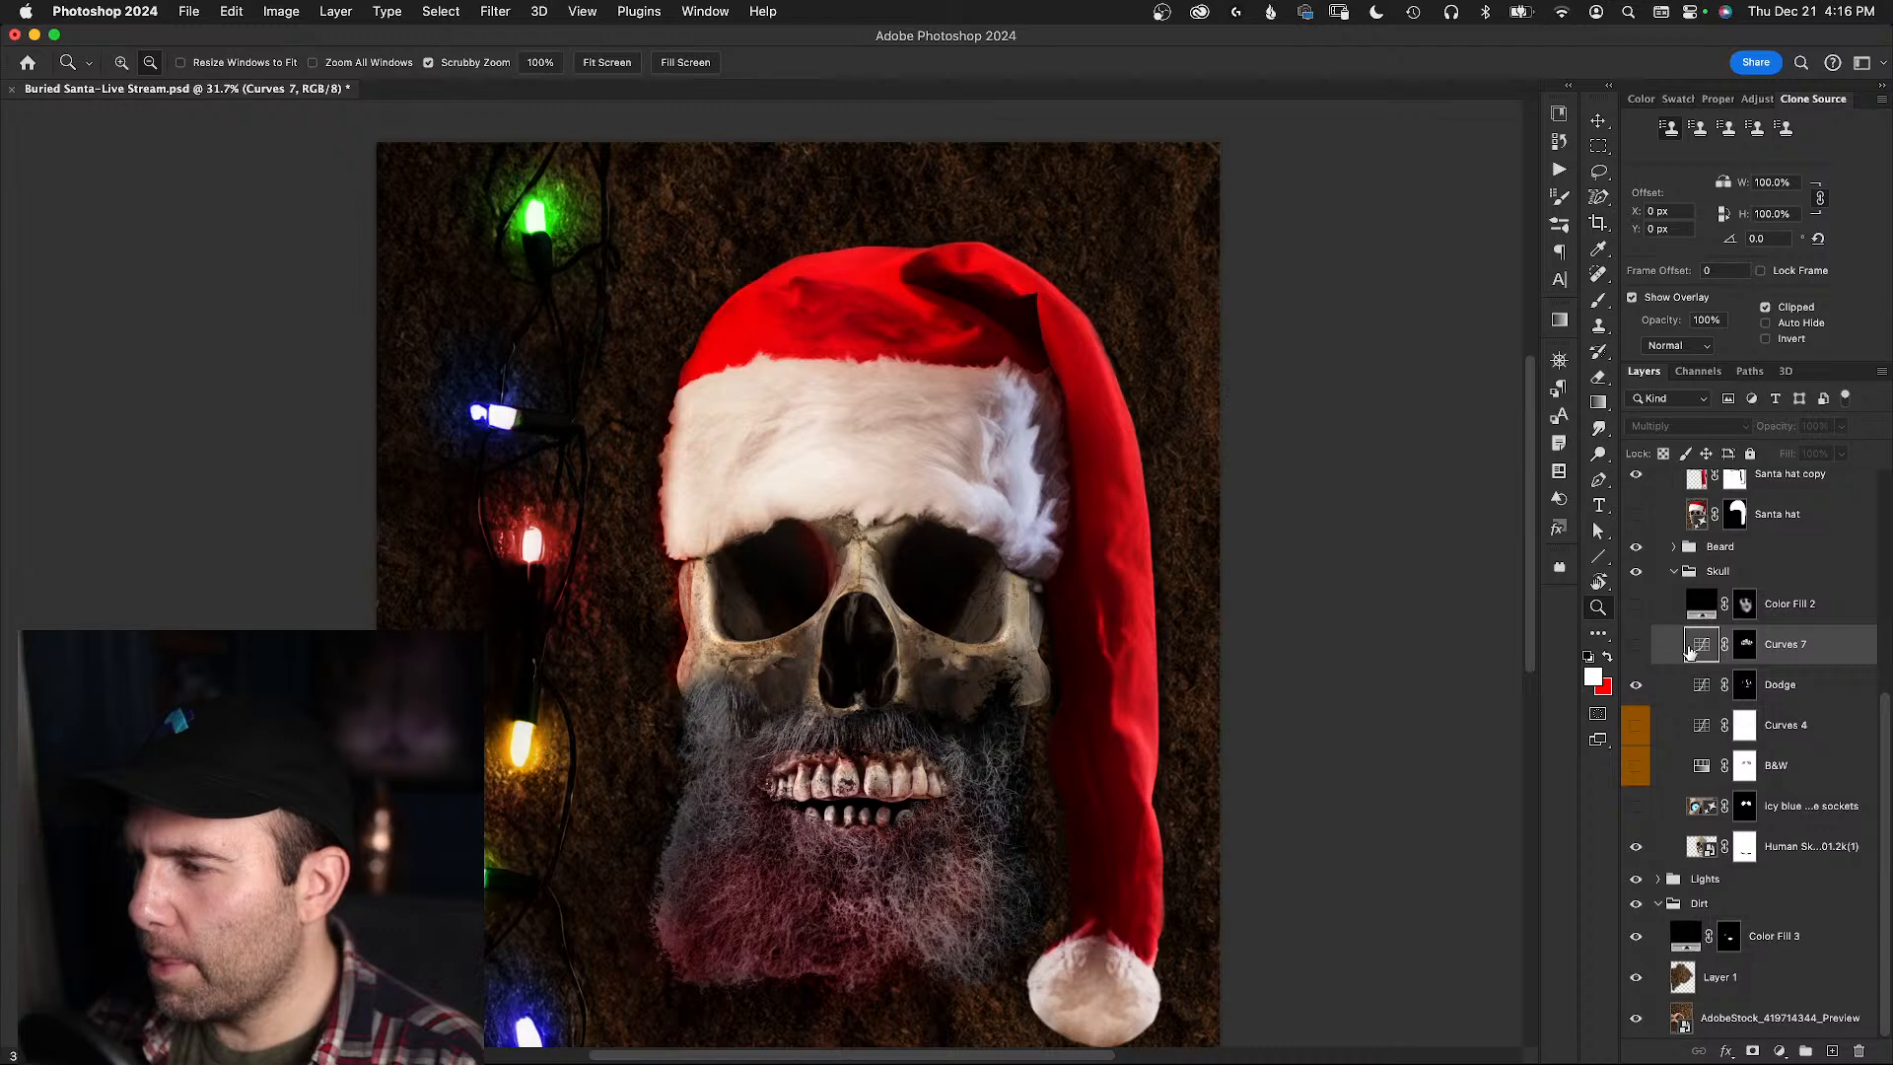
click(1636, 646)
double_click(1780, 644)
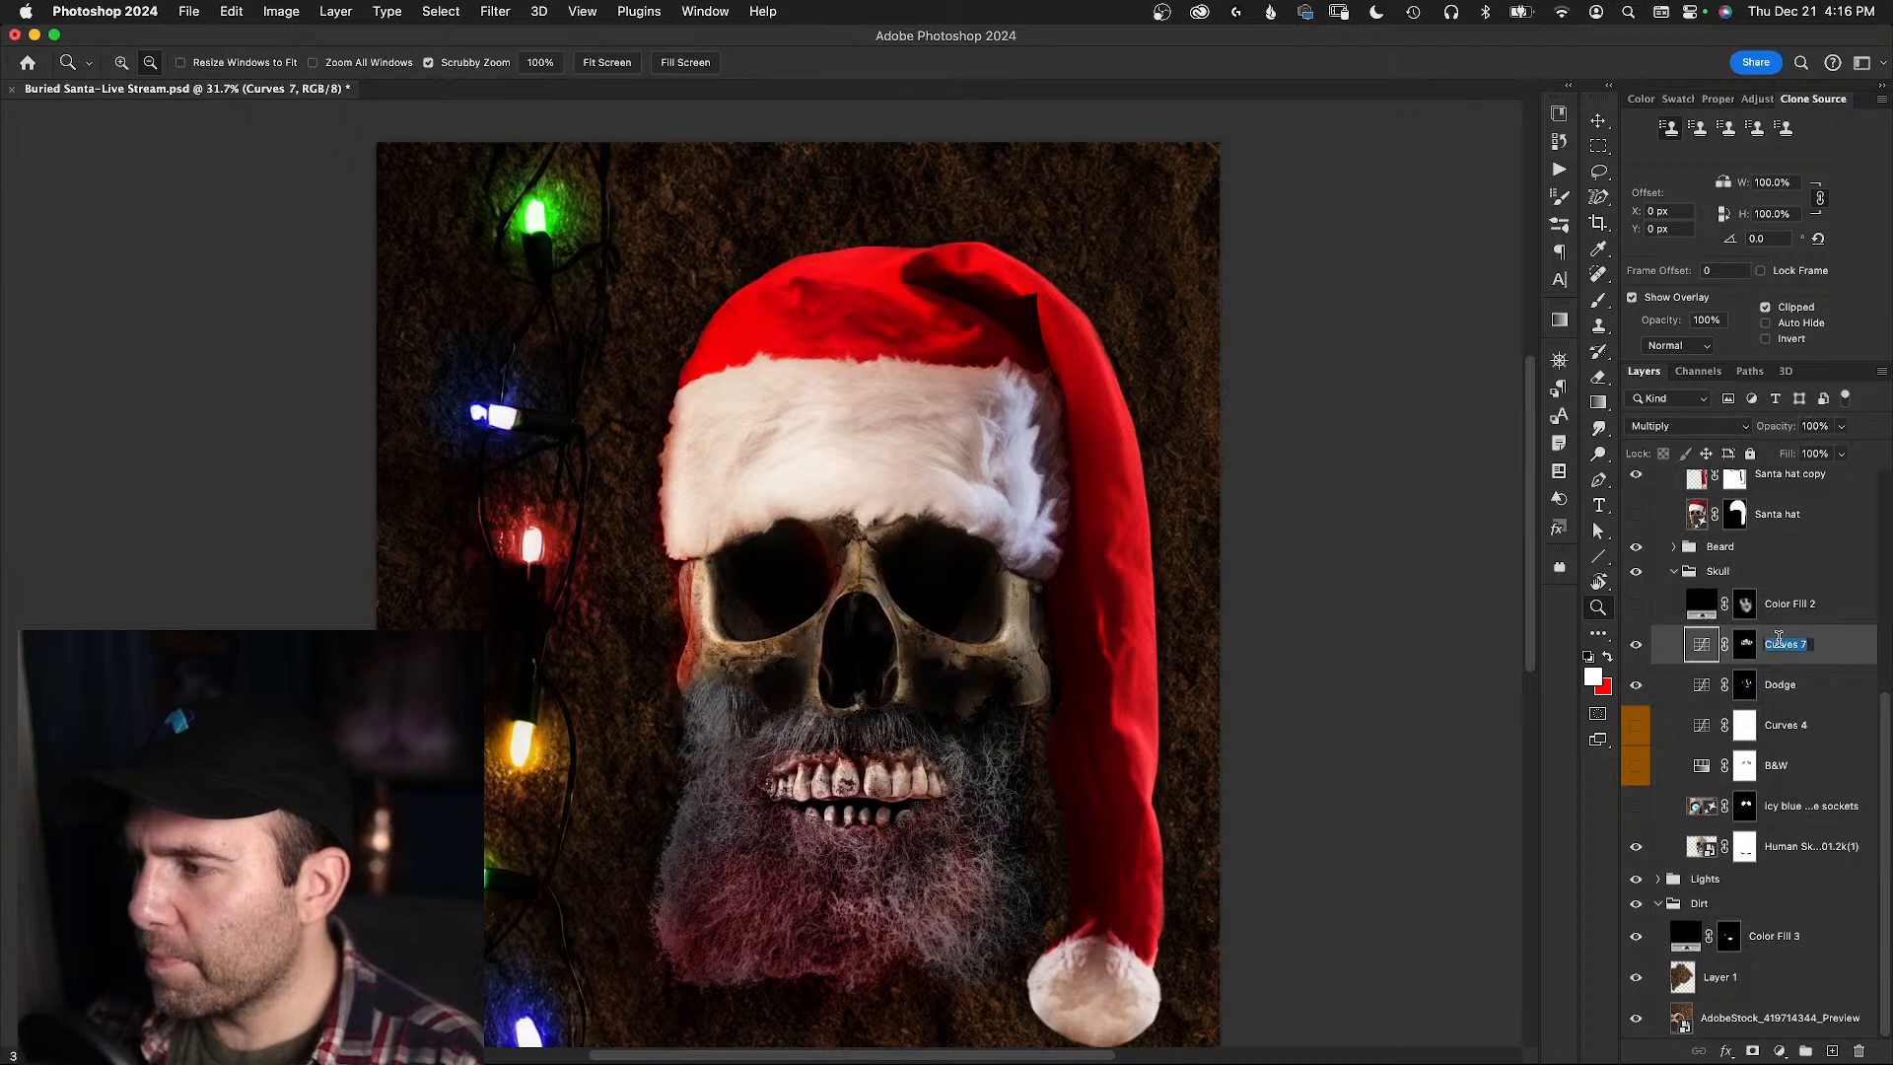
text(Burn)
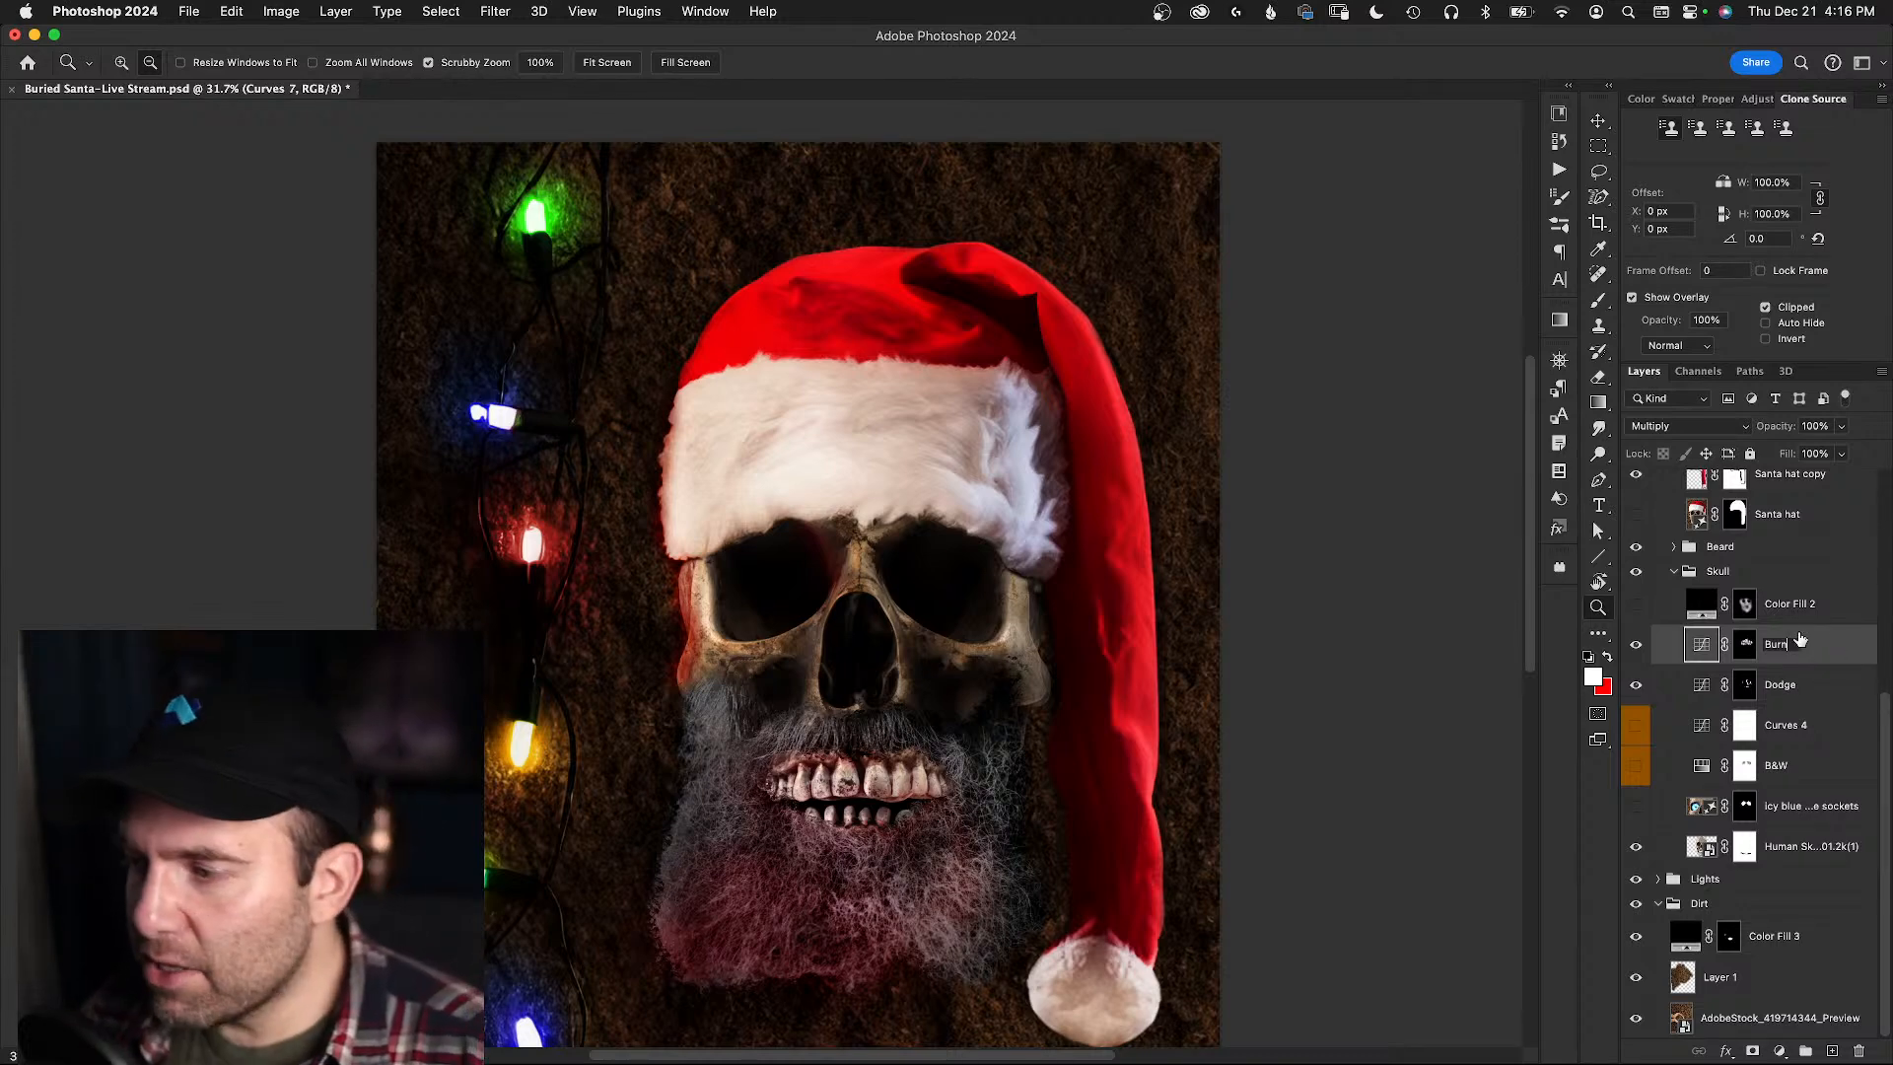
key(Return)
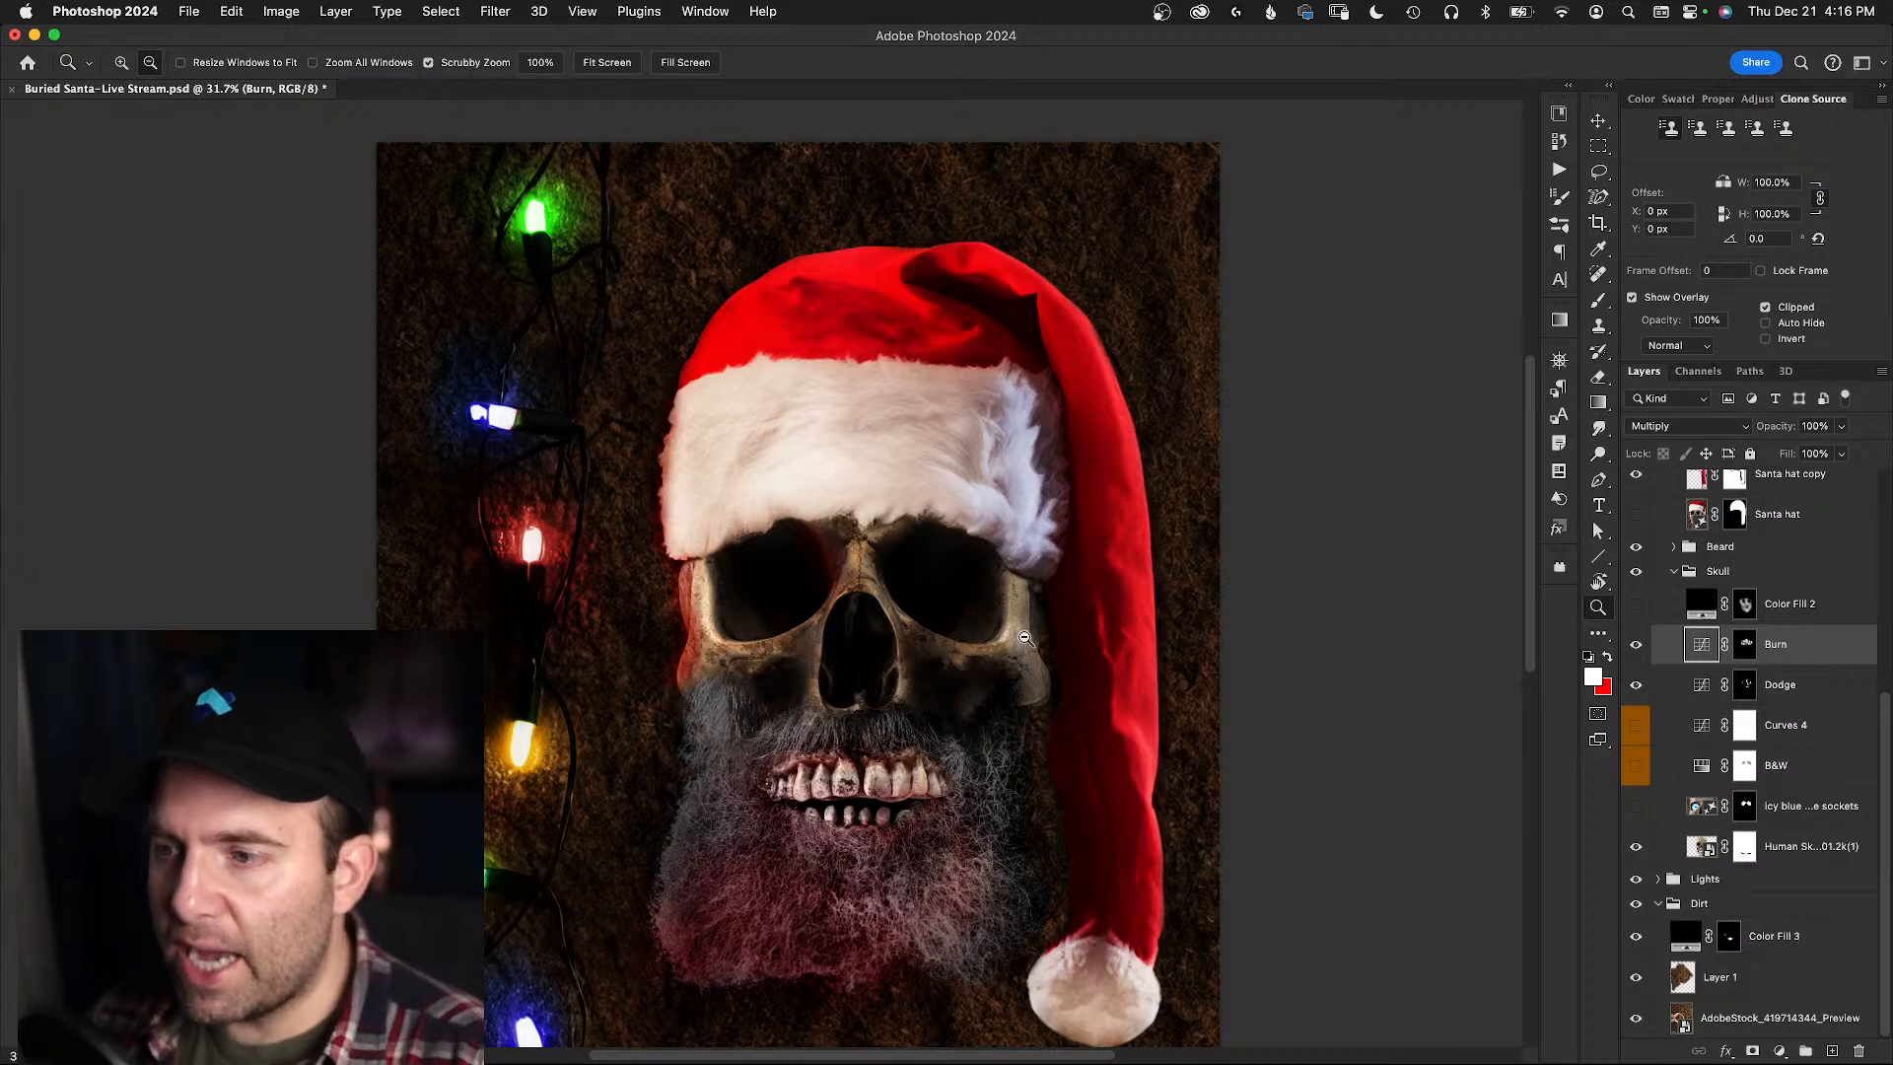
- Examine the skull's shading up close with the Burn layer repeatedly hidden and shown
mouse_move(974, 642)
mouse_down()
mouse_move(1045, 638)
mouse_move(1008, 636)
mouse_up()
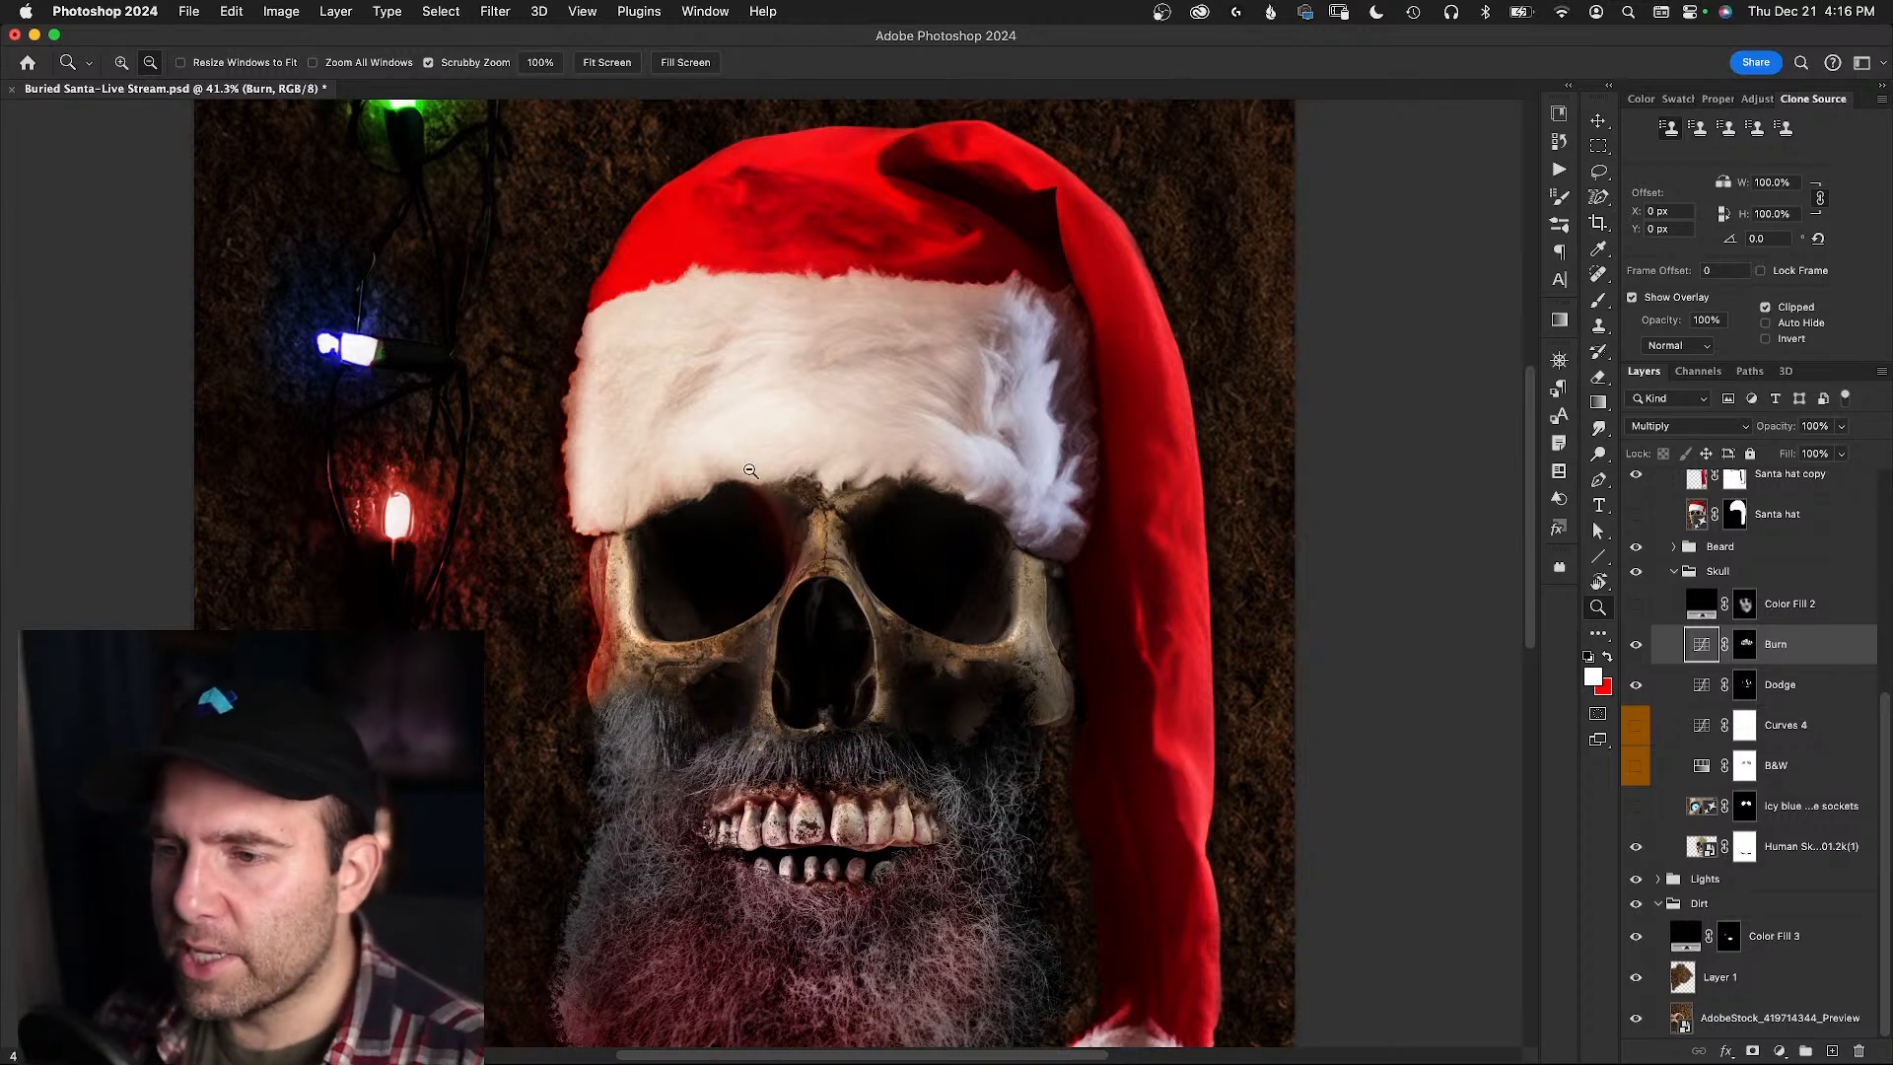
scroll(765, 448, down, 5)
scroll(764, 449, left, 3)
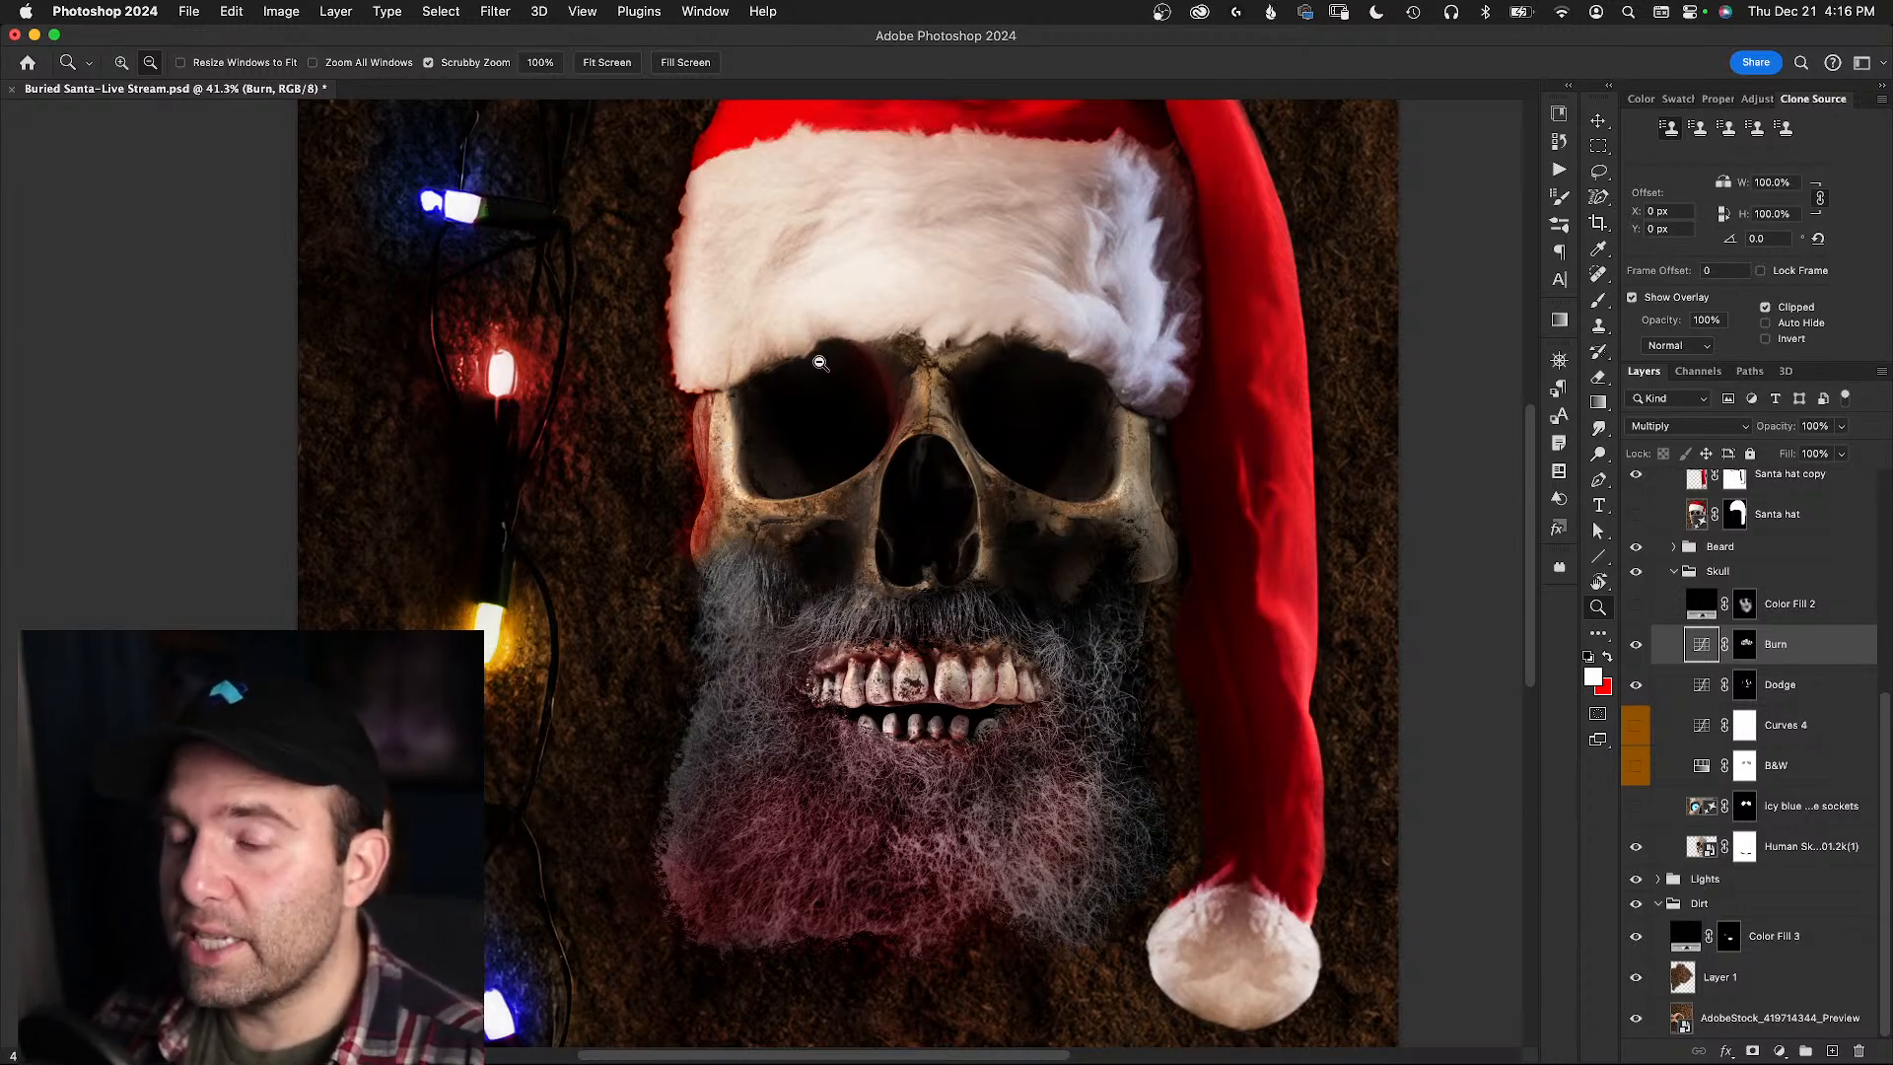
click(907, 413)
click(906, 413)
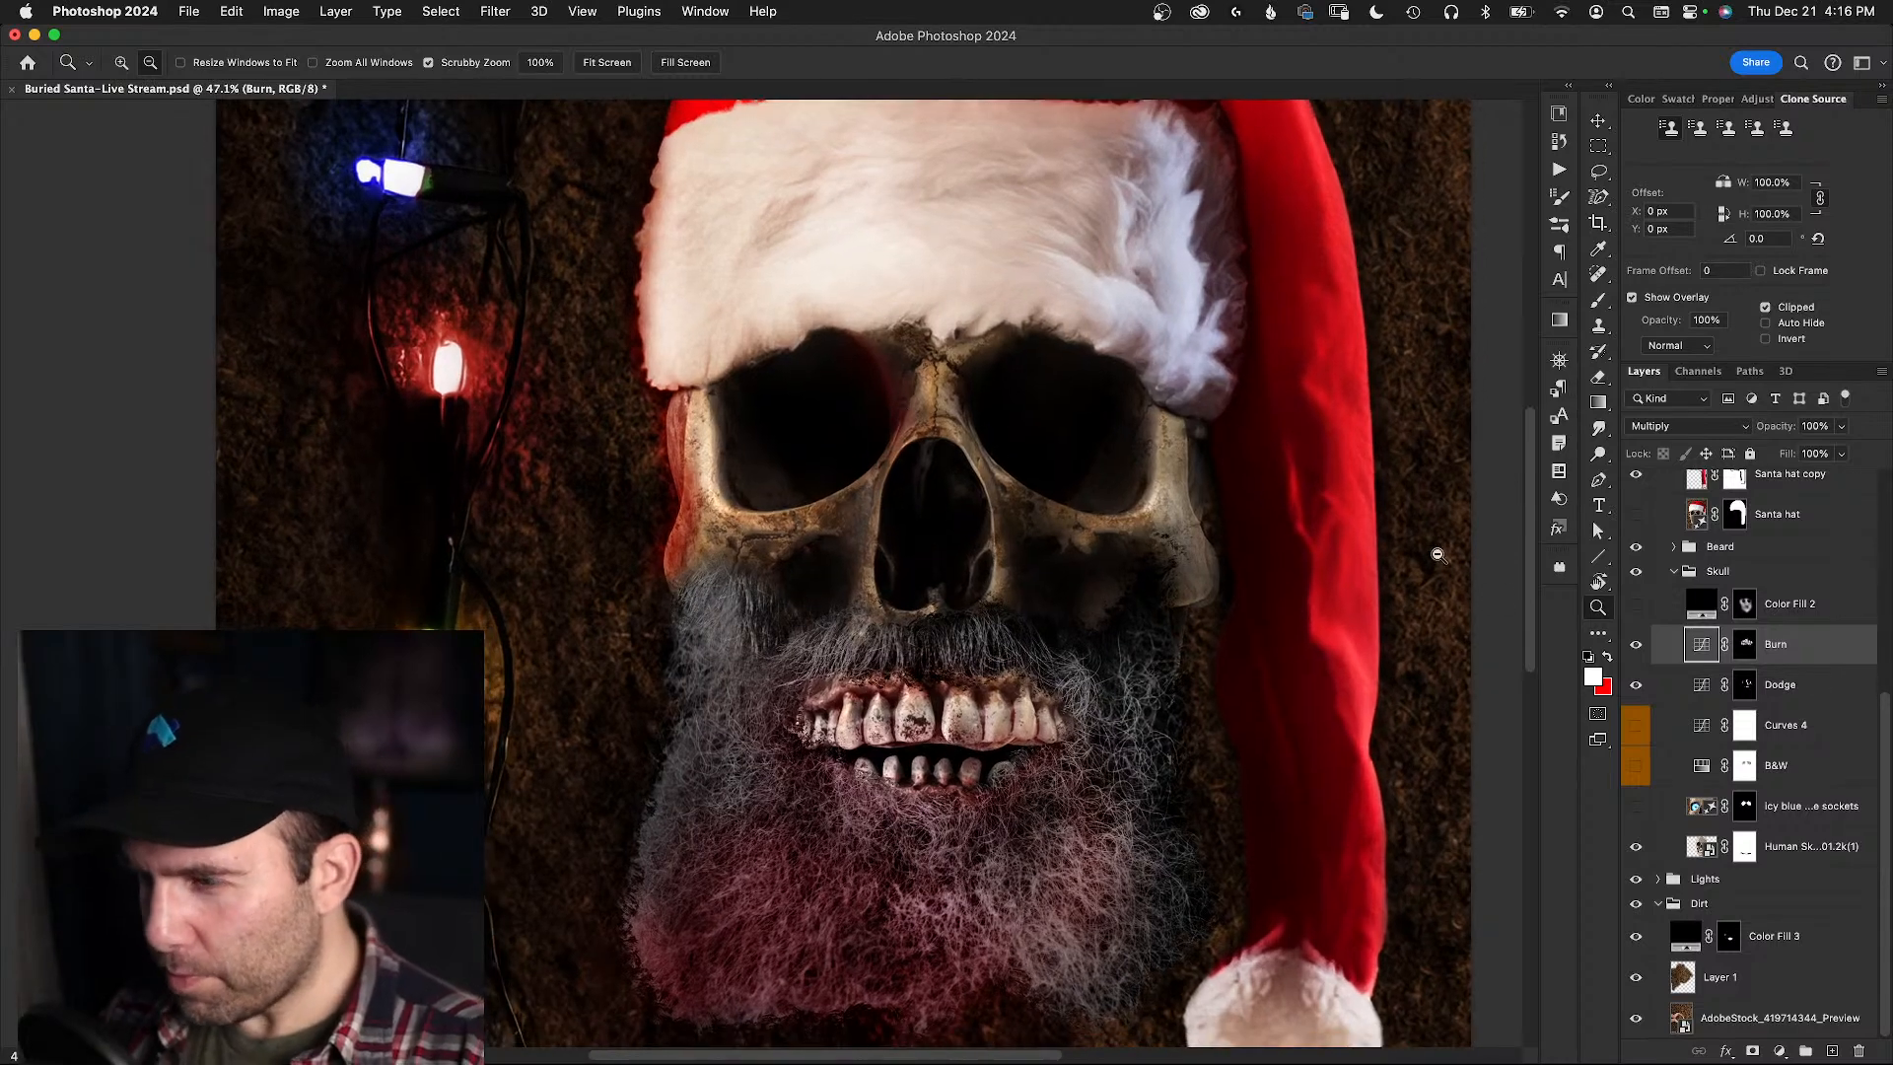
click(1638, 647)
click(1639, 646)
drag(1220, 445, 949, 447)
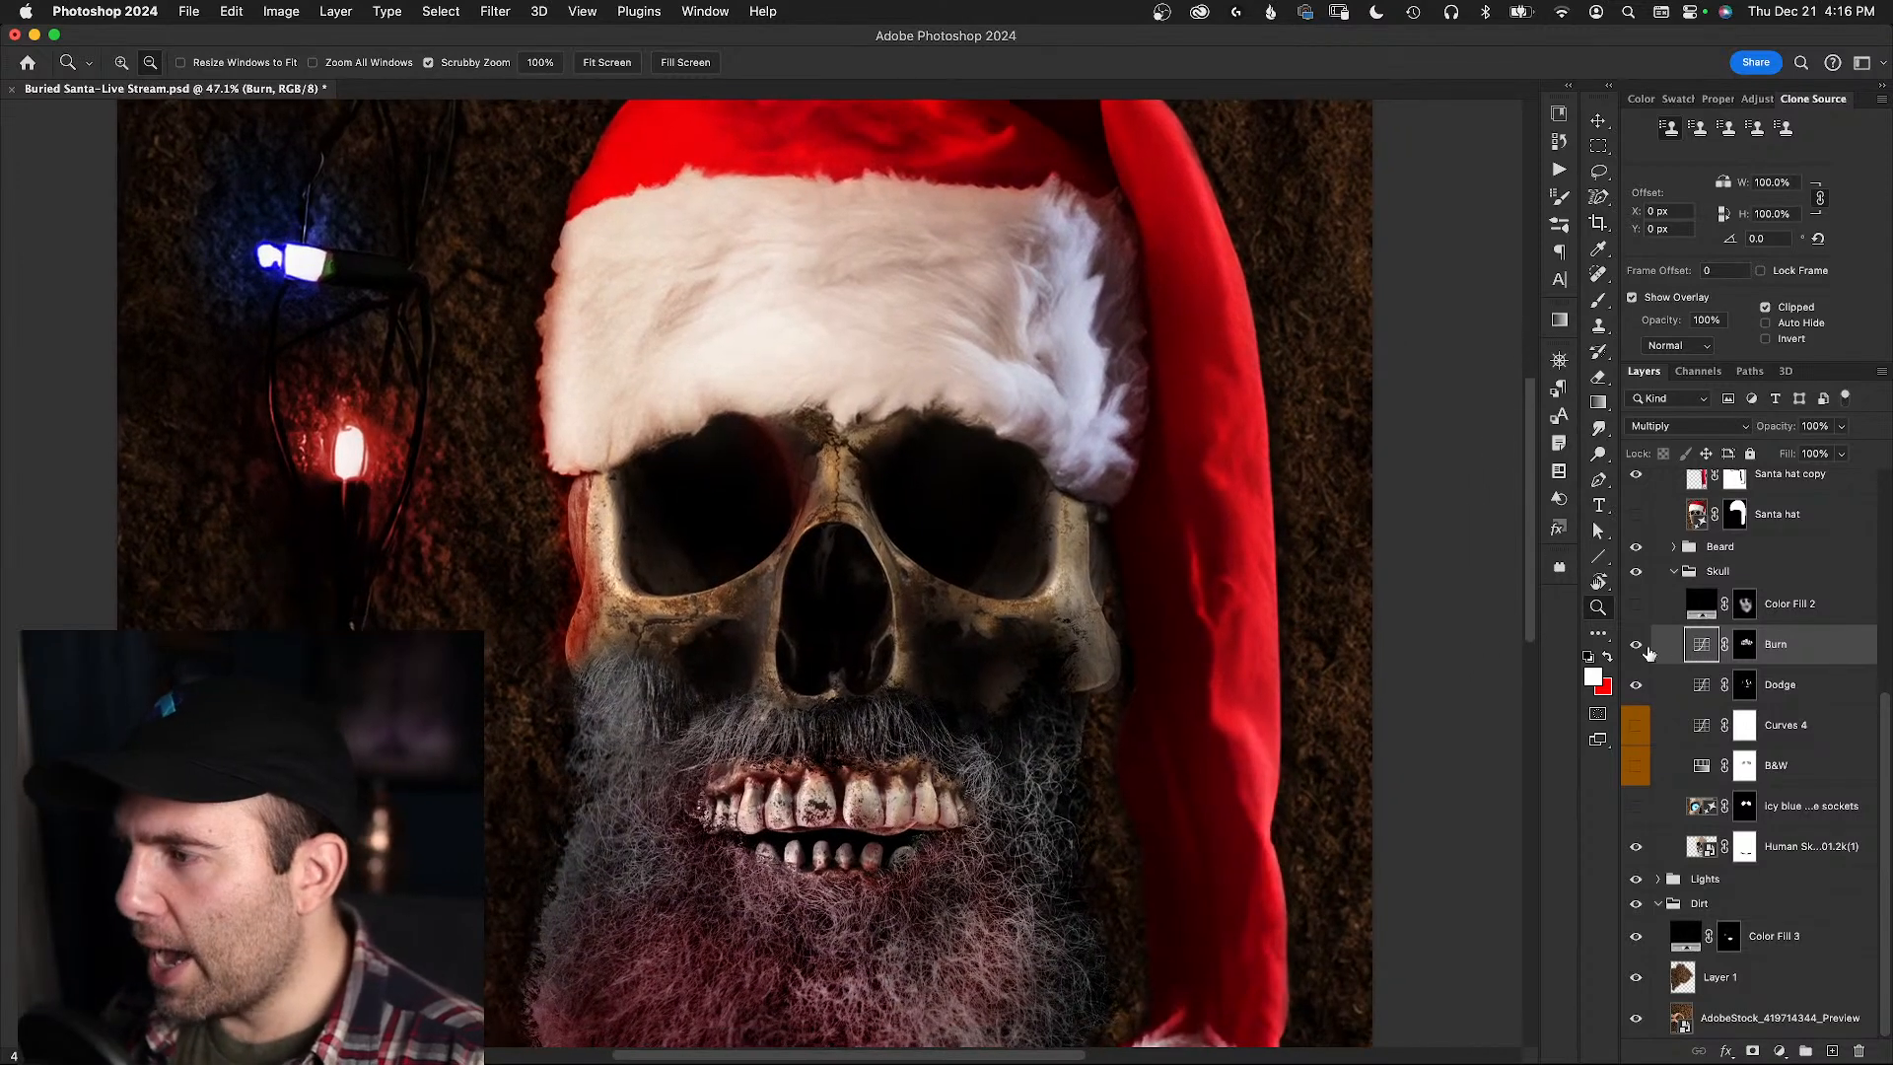
click(1638, 646)
click(1640, 647)
click(1640, 645)
click(1641, 645)
click(1639, 645)
click(1638, 643)
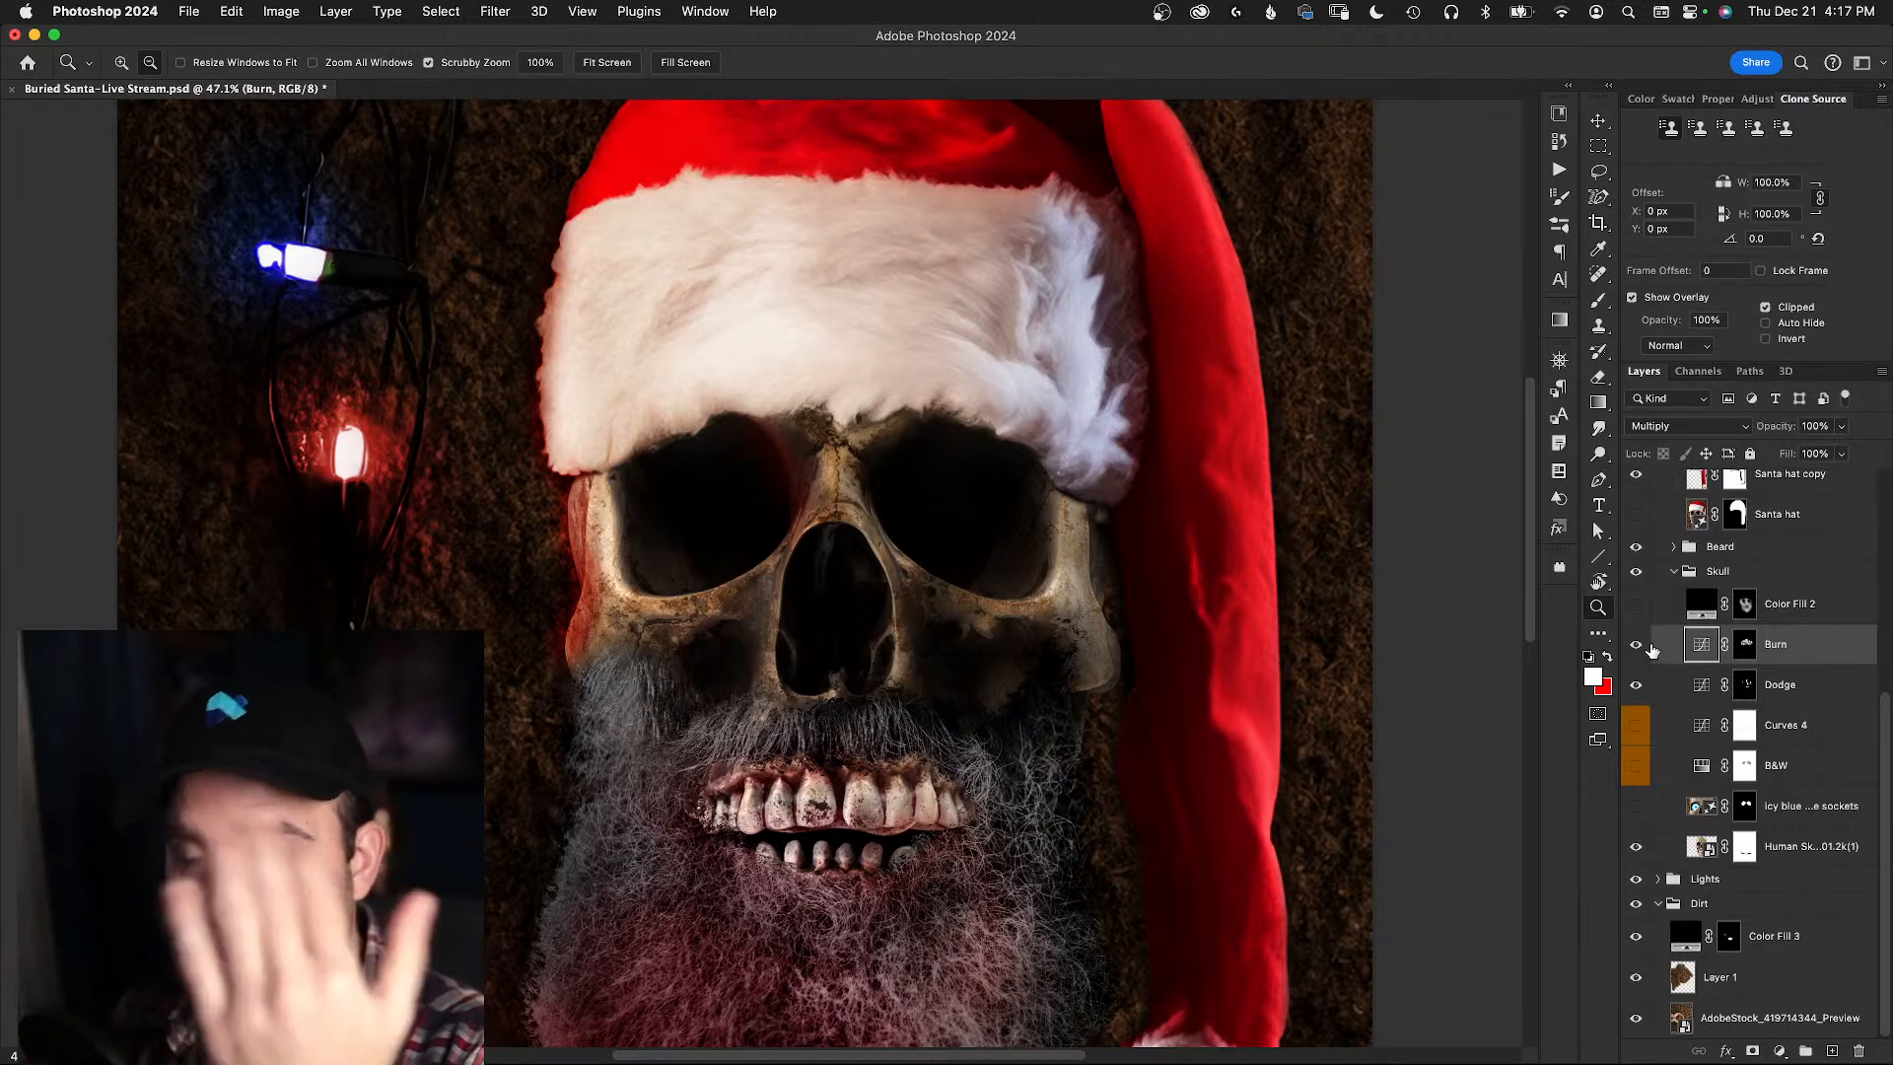
click(1635, 646)
click(1635, 645)
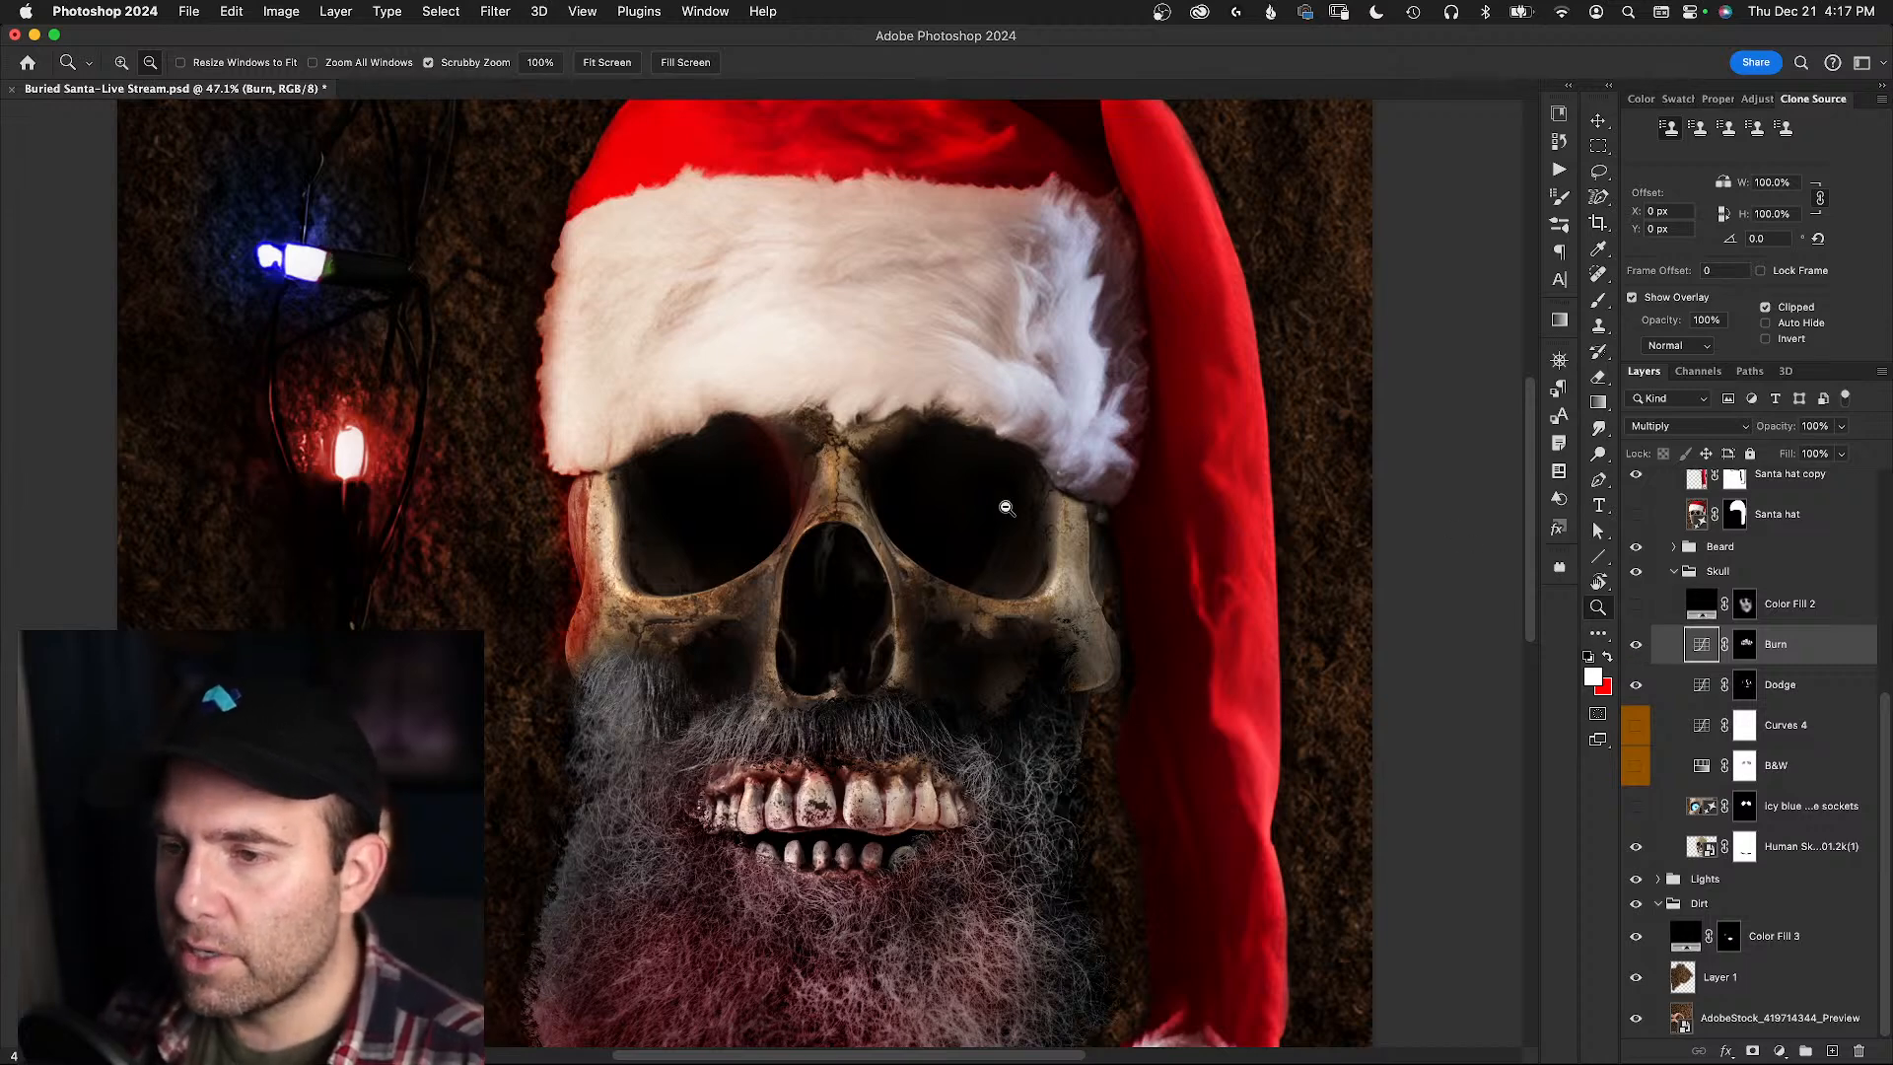
- Check the effect of the Color Fill 2 shadow layer and move it from the Skull group to the top of the Hat group
drag(1188, 384, 969, 387)
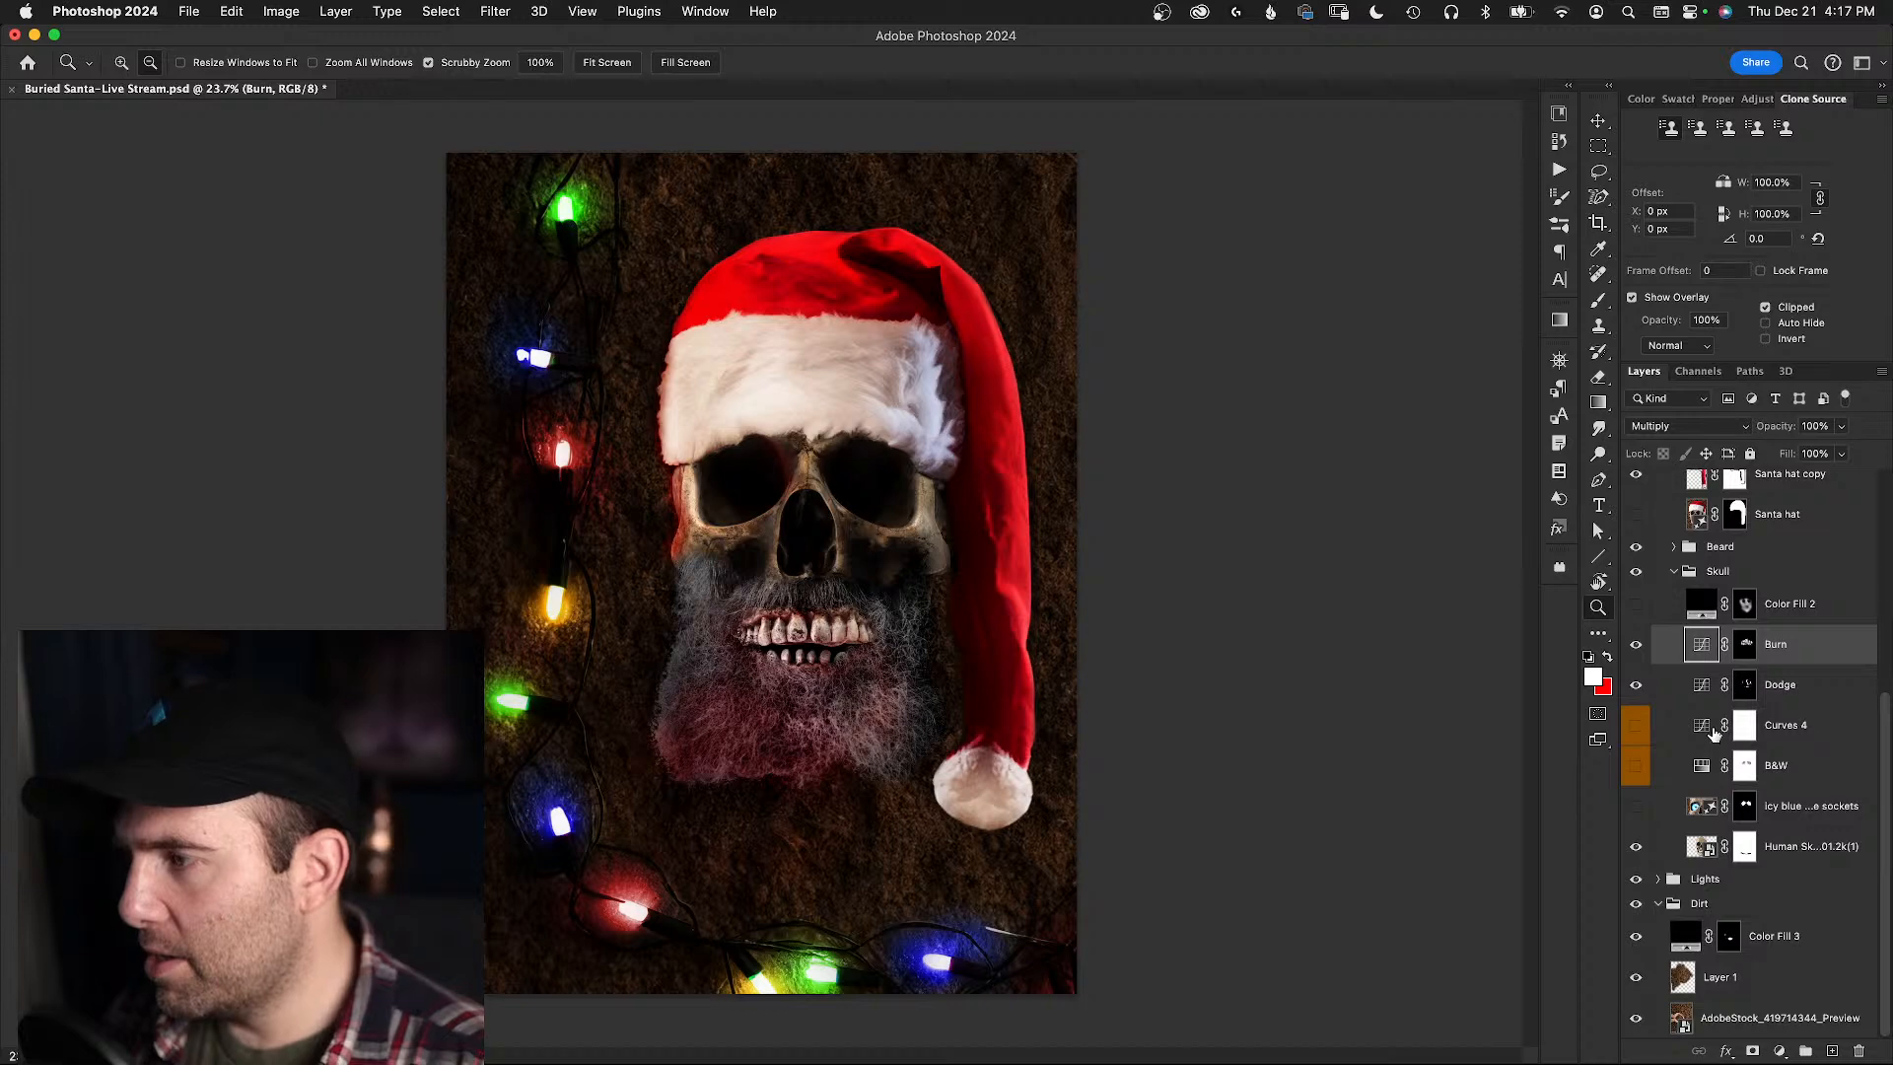
click(1635, 613)
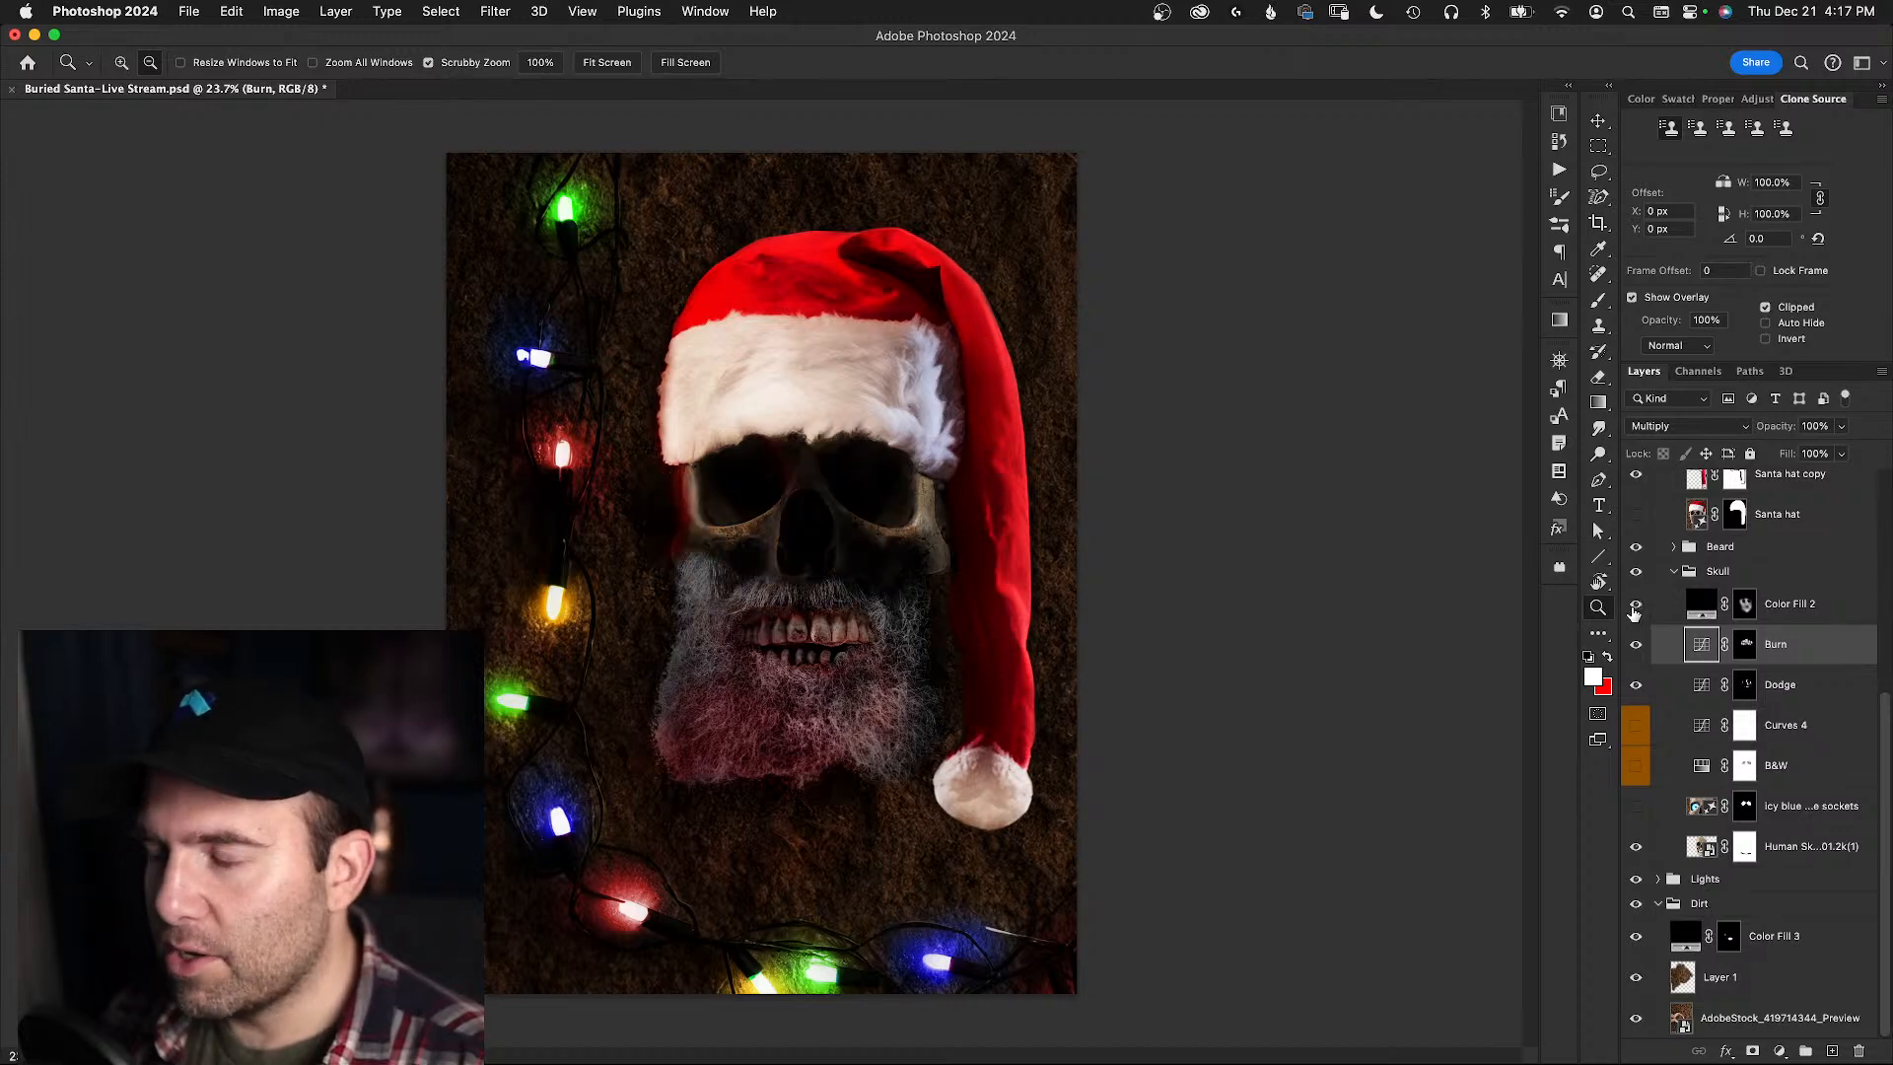
click(1636, 612)
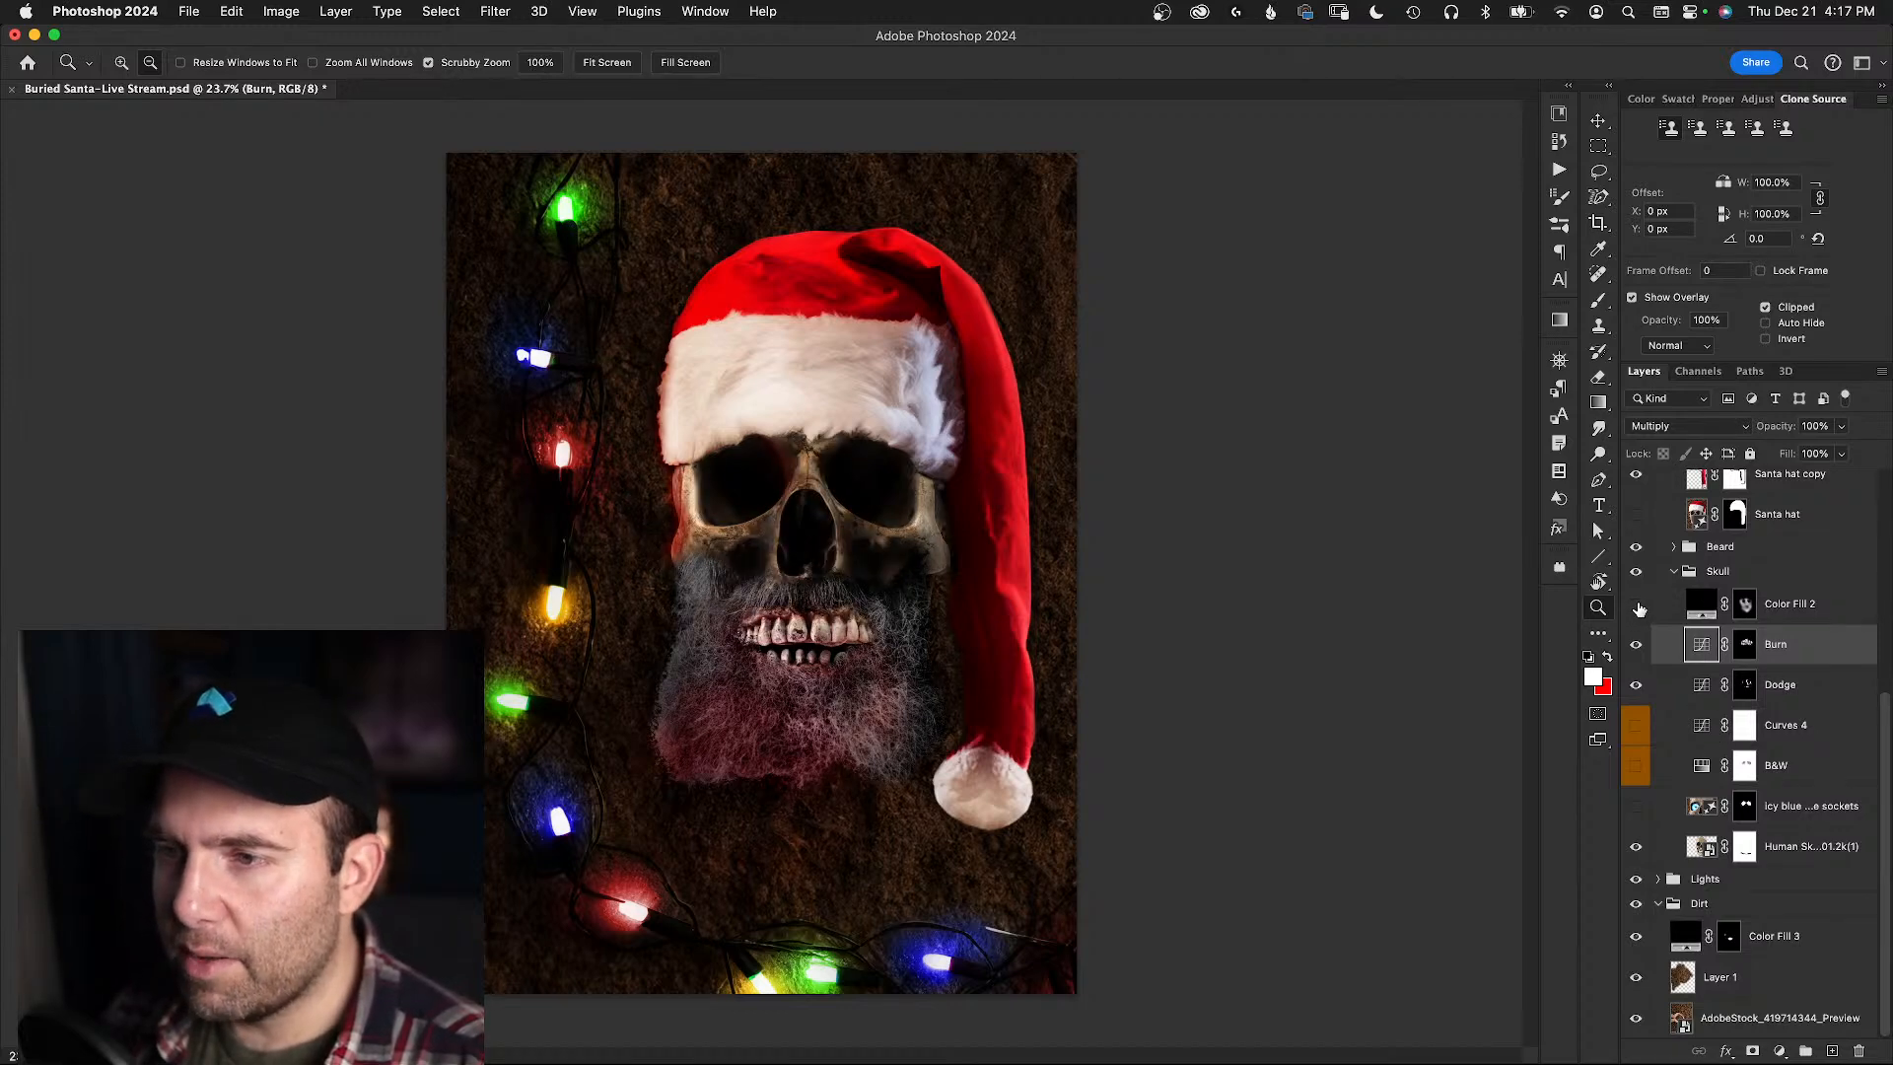
drag(1701, 601, 1694, 747)
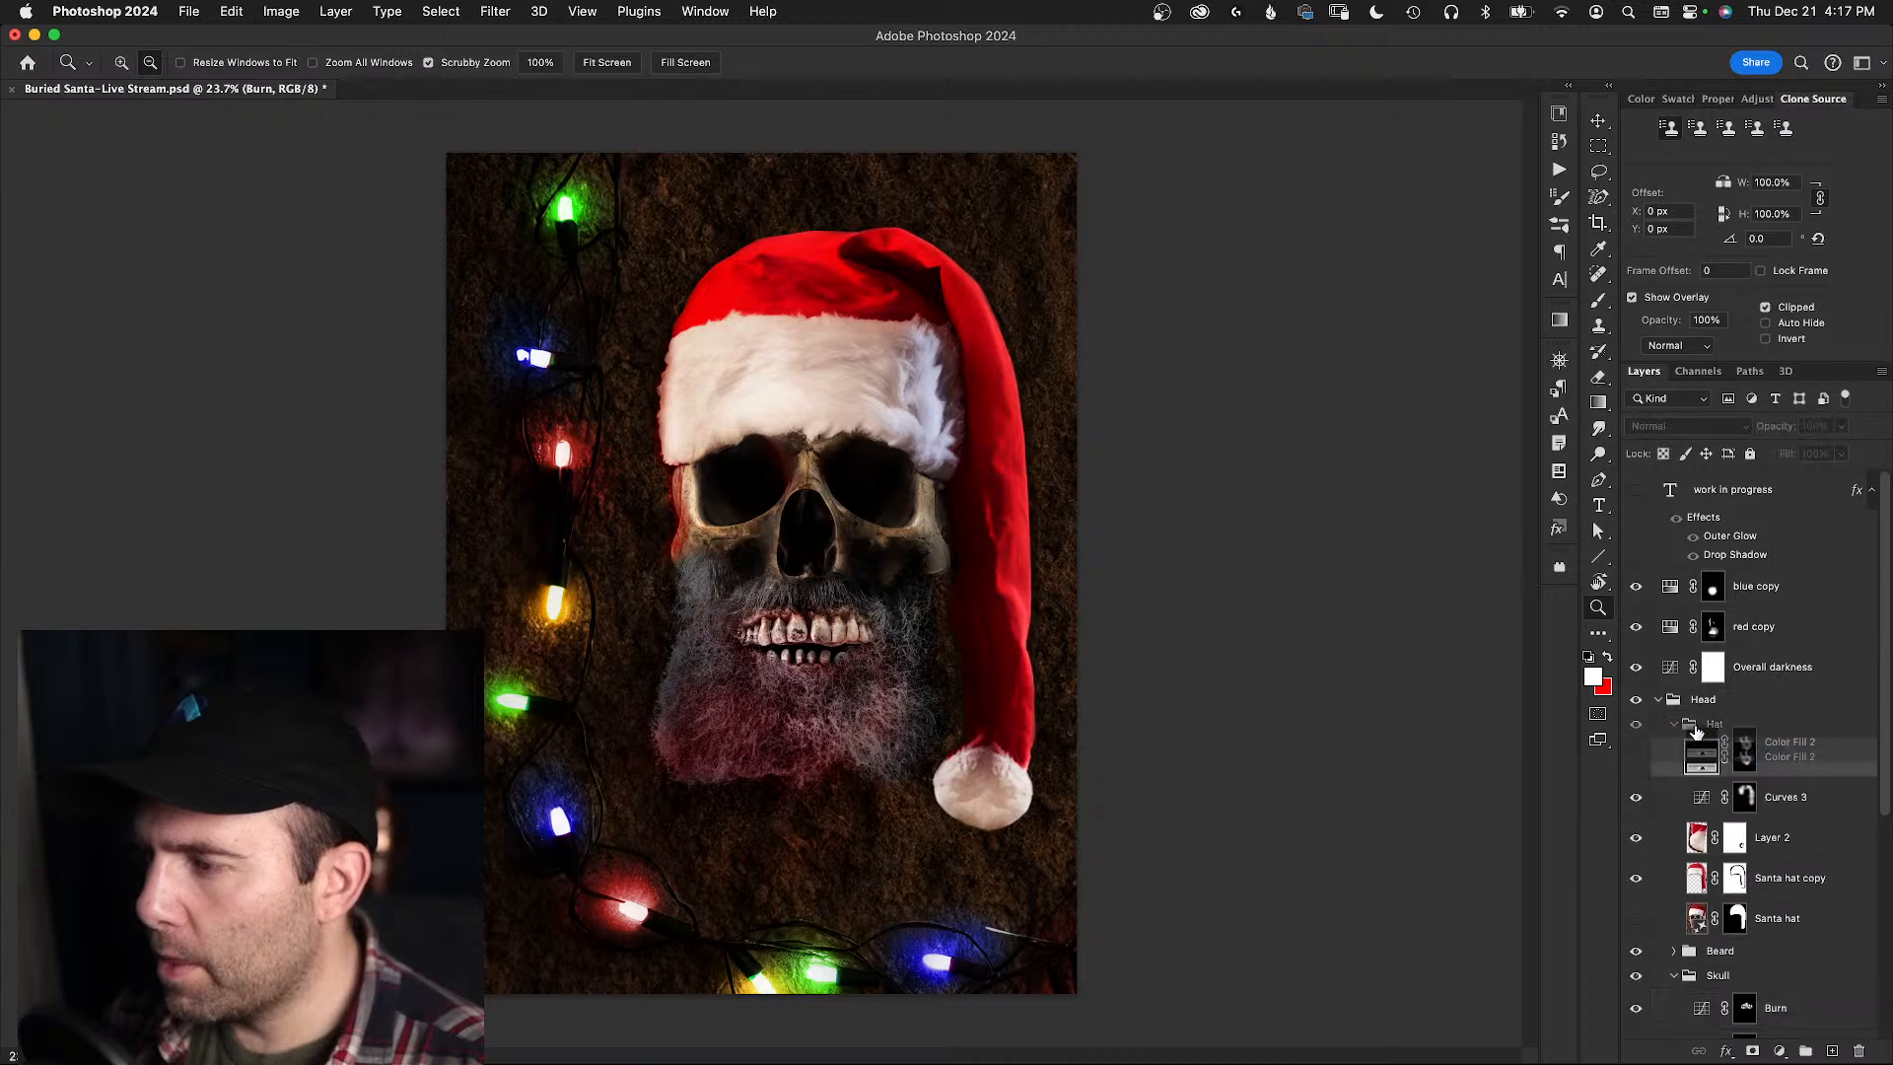
click(1636, 758)
click(1638, 757)
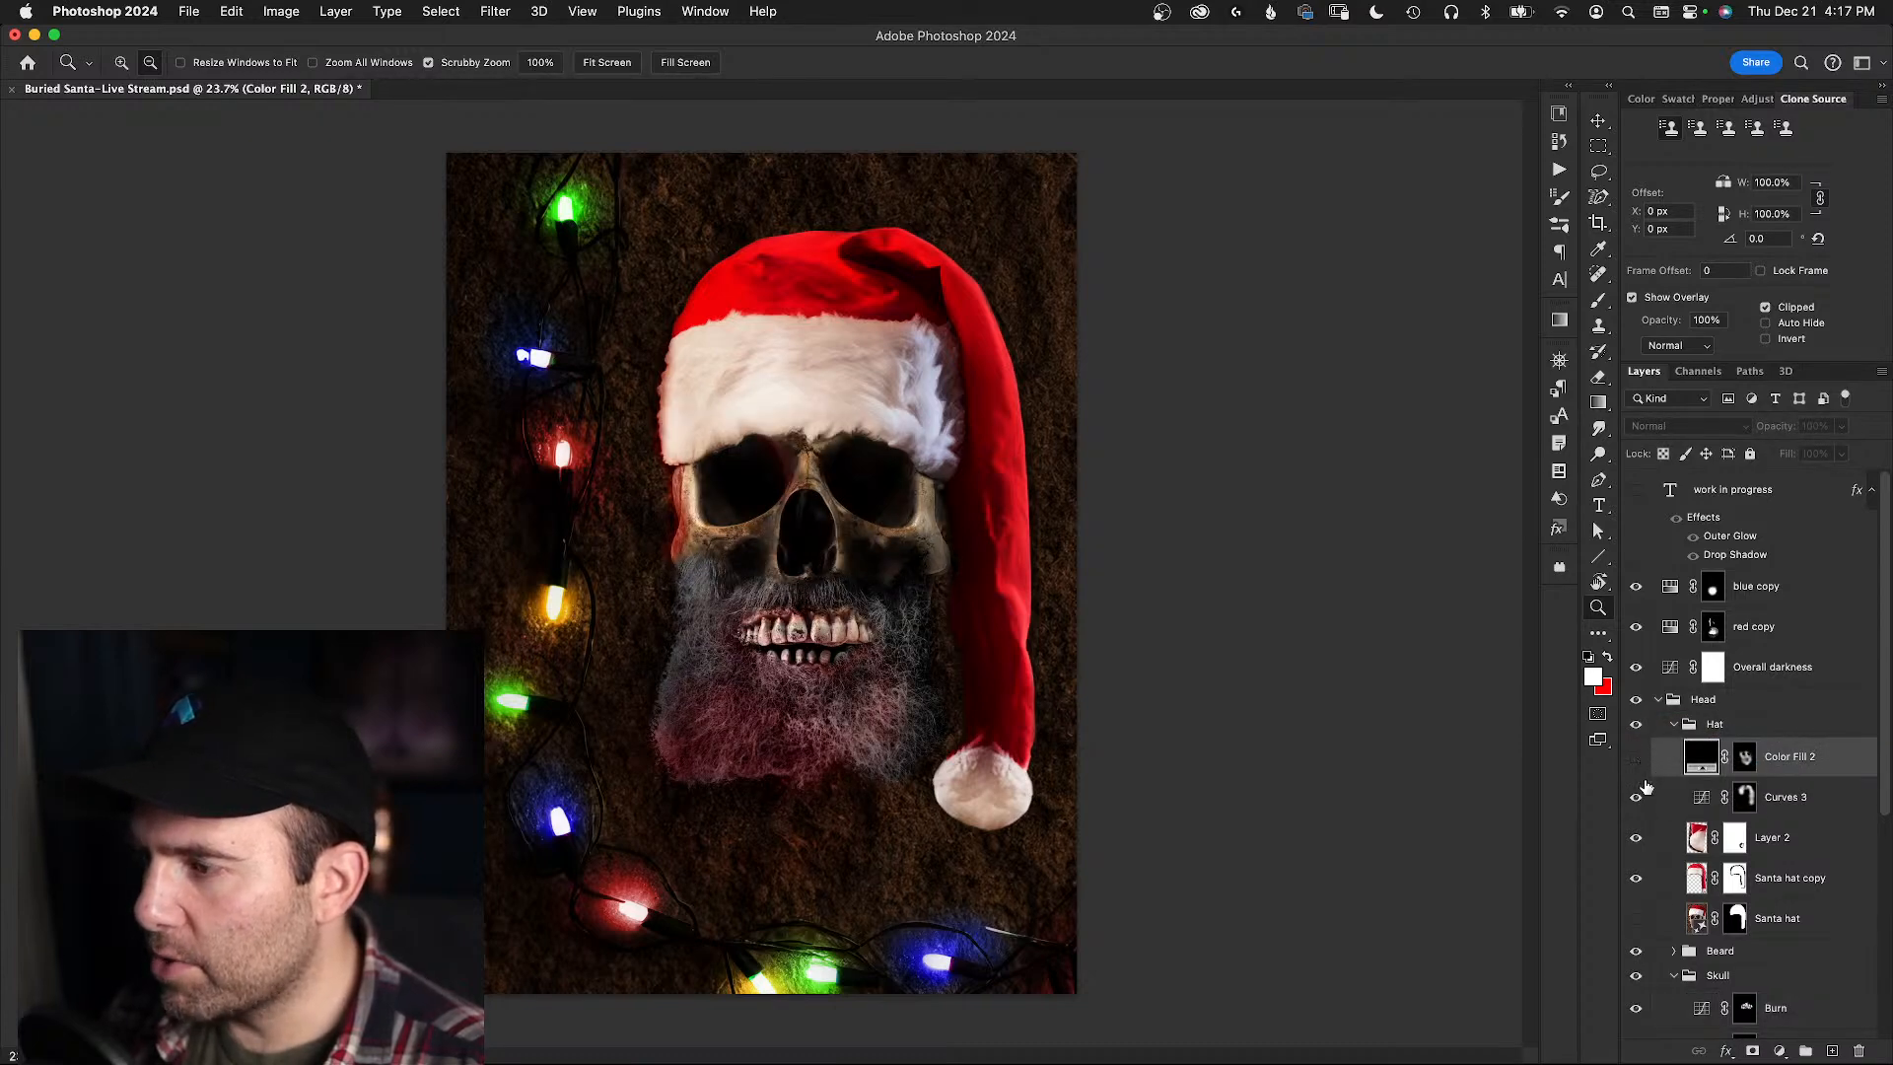
- Check the Curves 3 layer's effect on the hat, select it, and make the Color Fill 2 layer visible
click(1637, 795)
click(1639, 795)
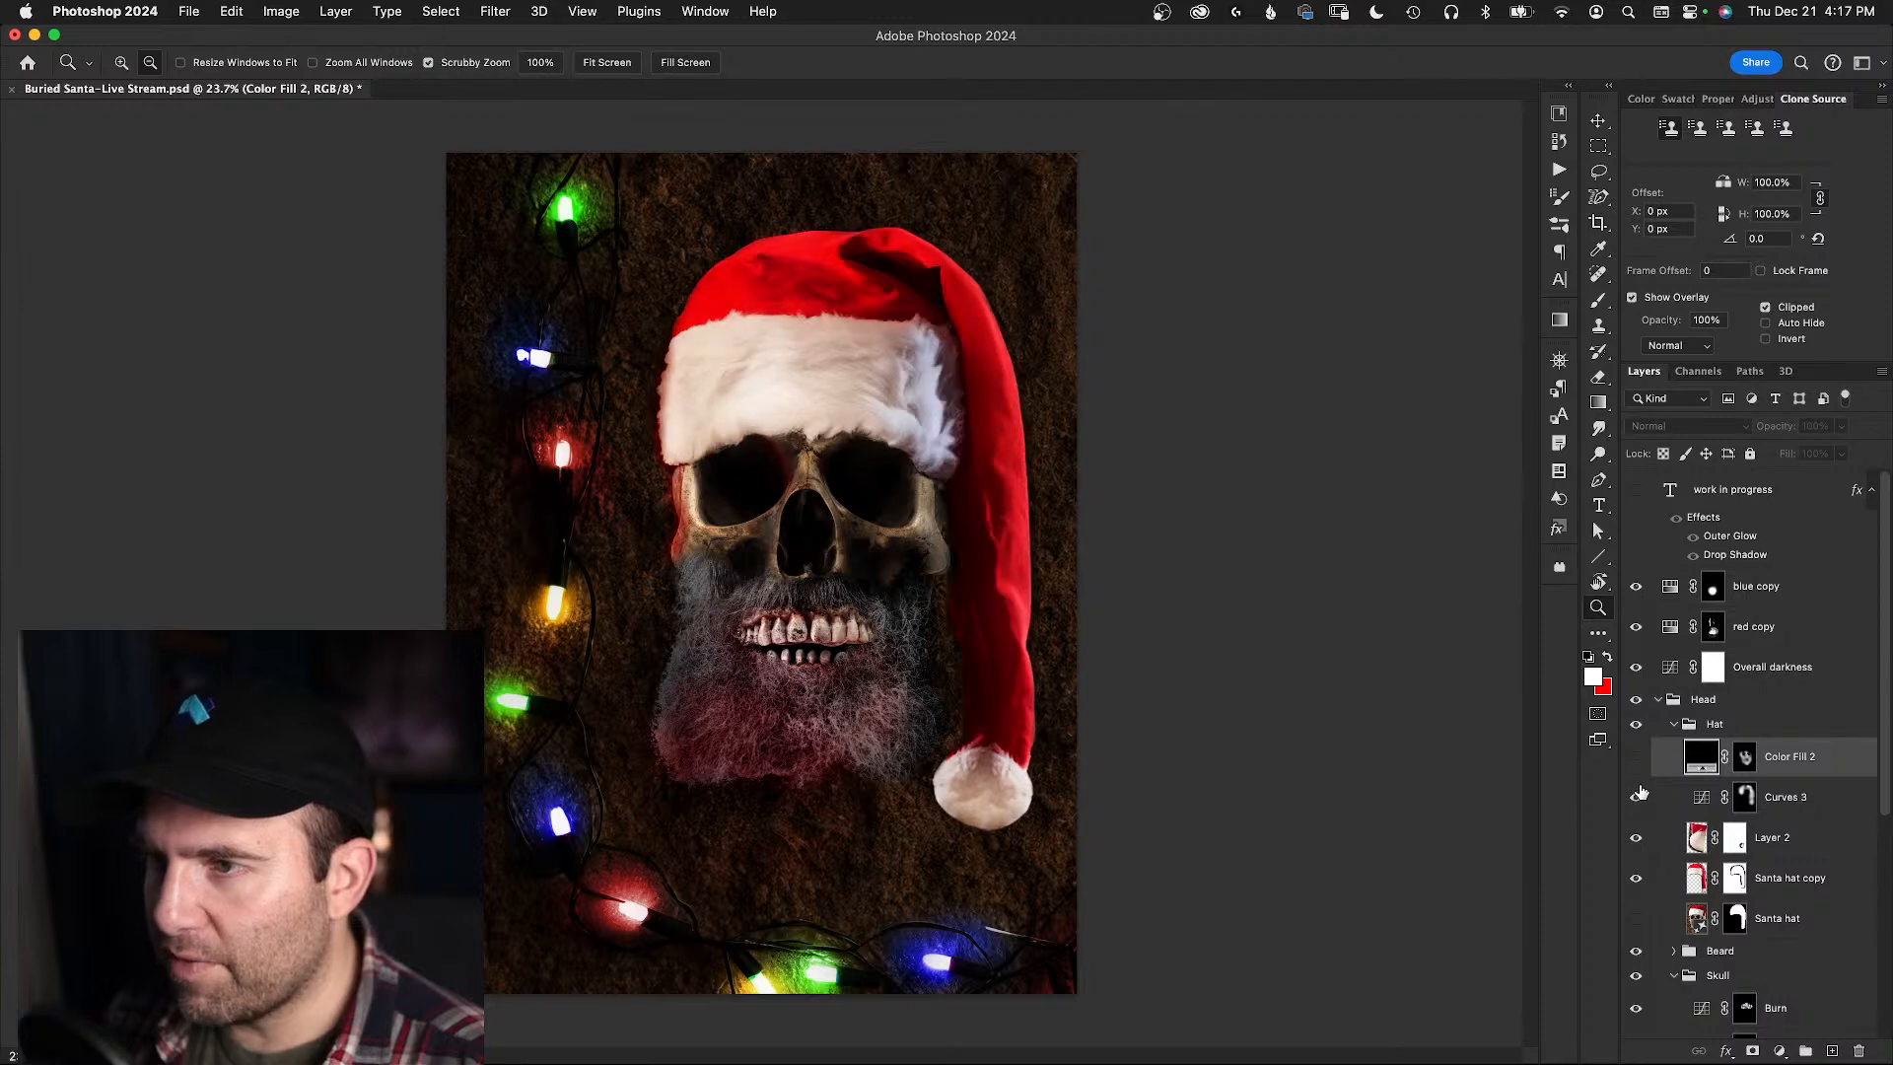
click(1701, 797)
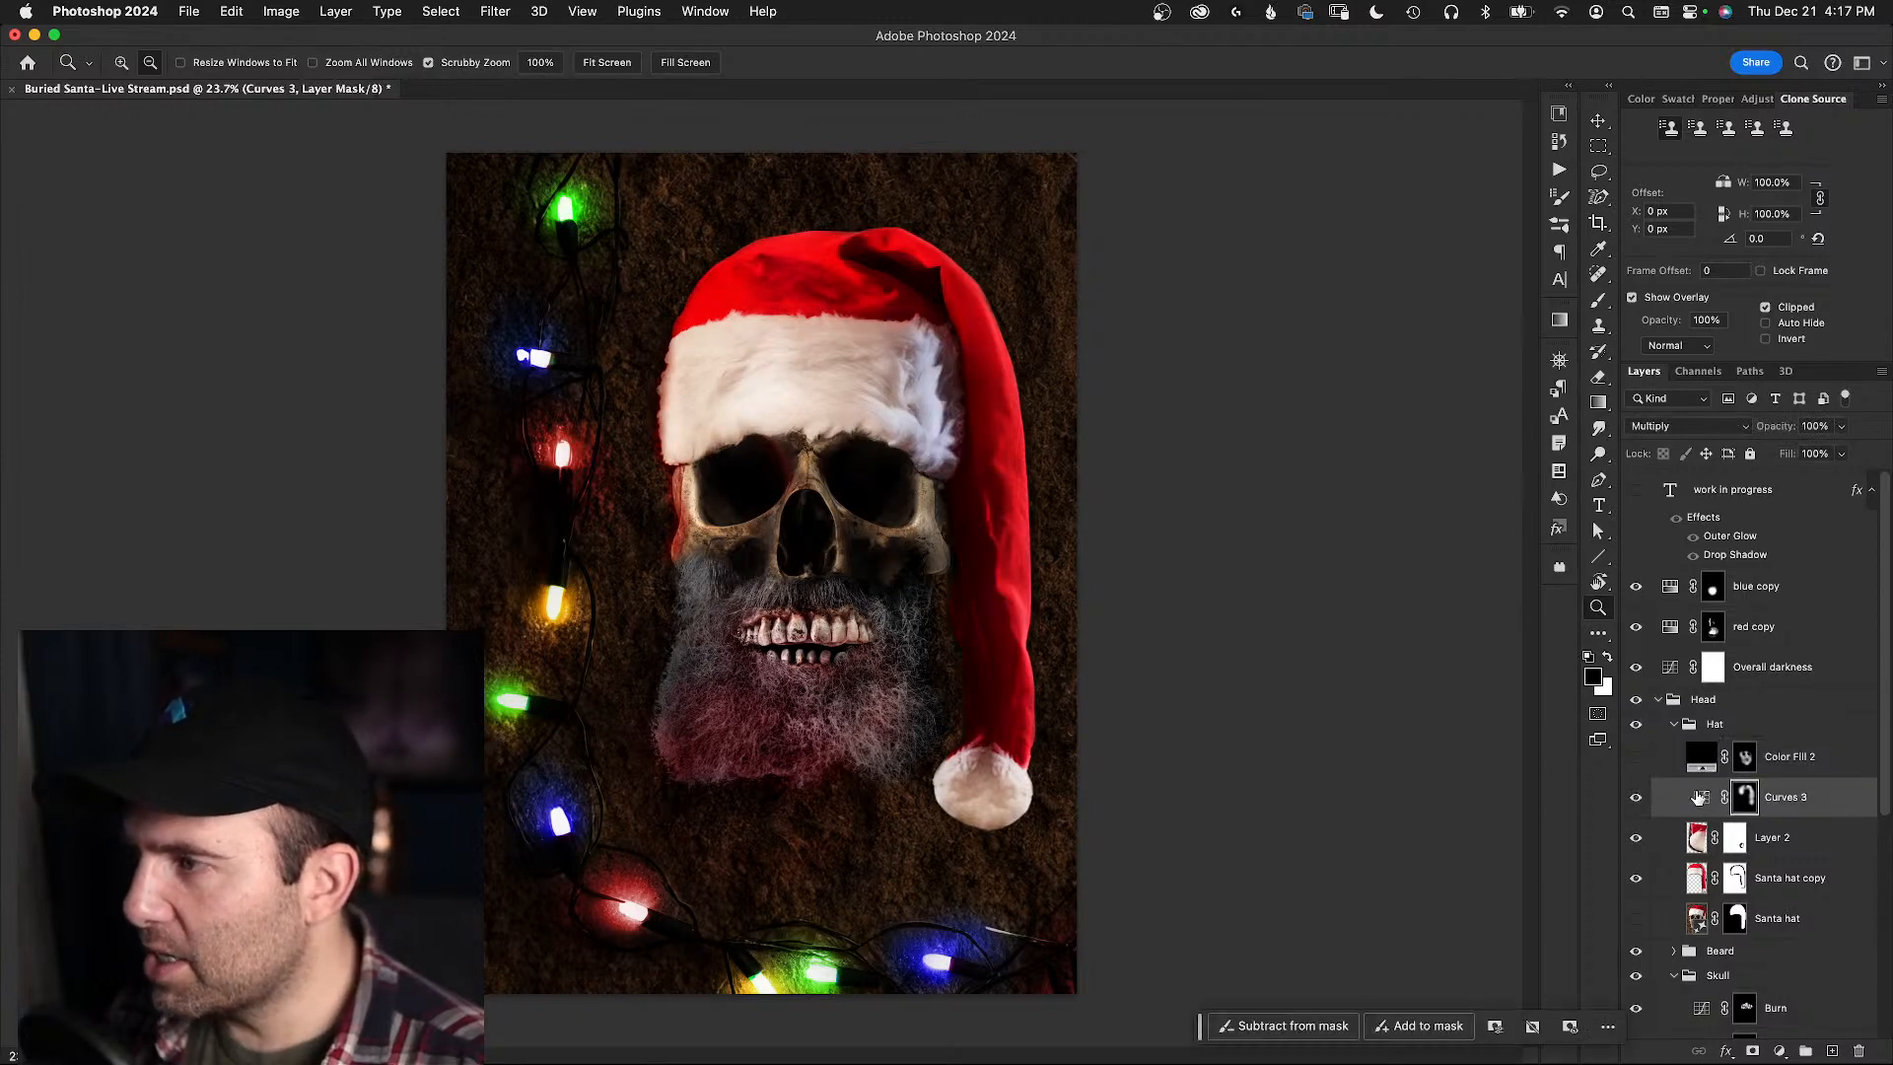
click(1640, 755)
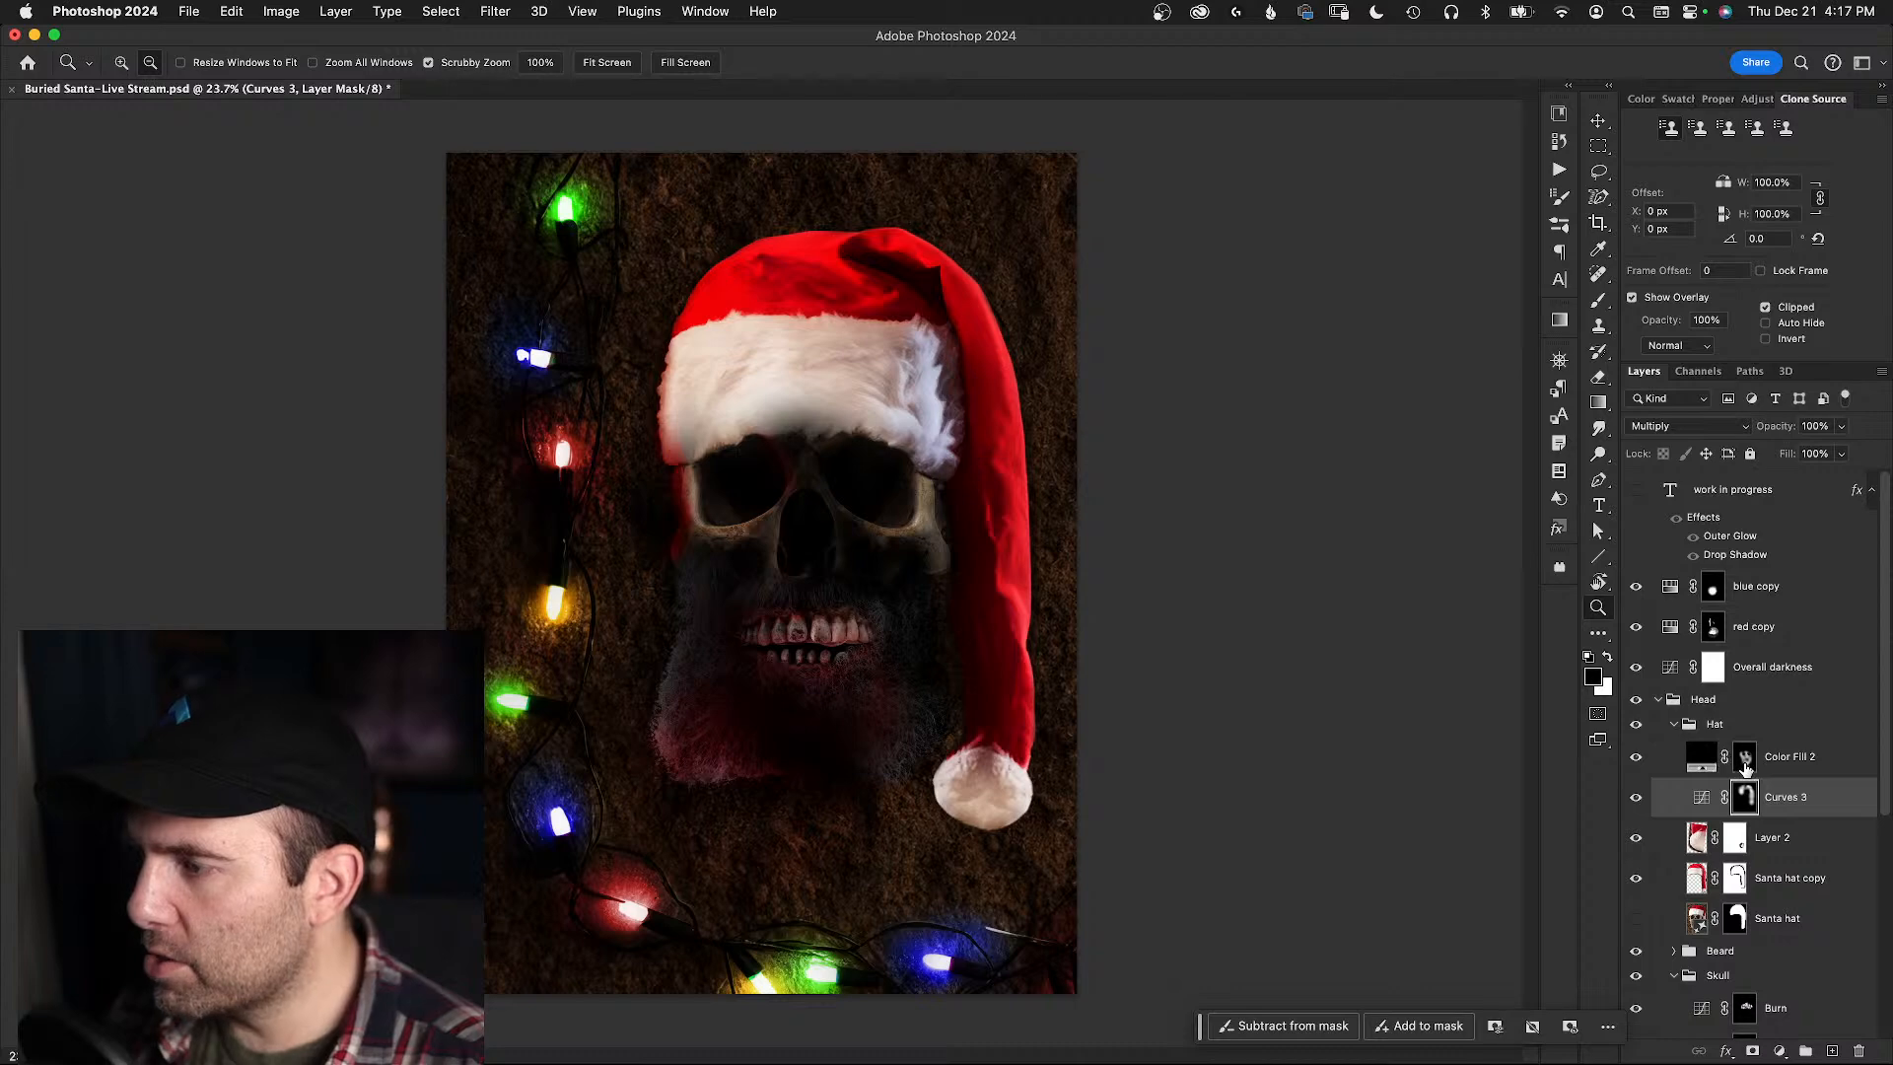
- Clear the Color Fill 2 layer's mask in the Hat group by filling it entirely with black
click(1745, 761)
key(super+a)
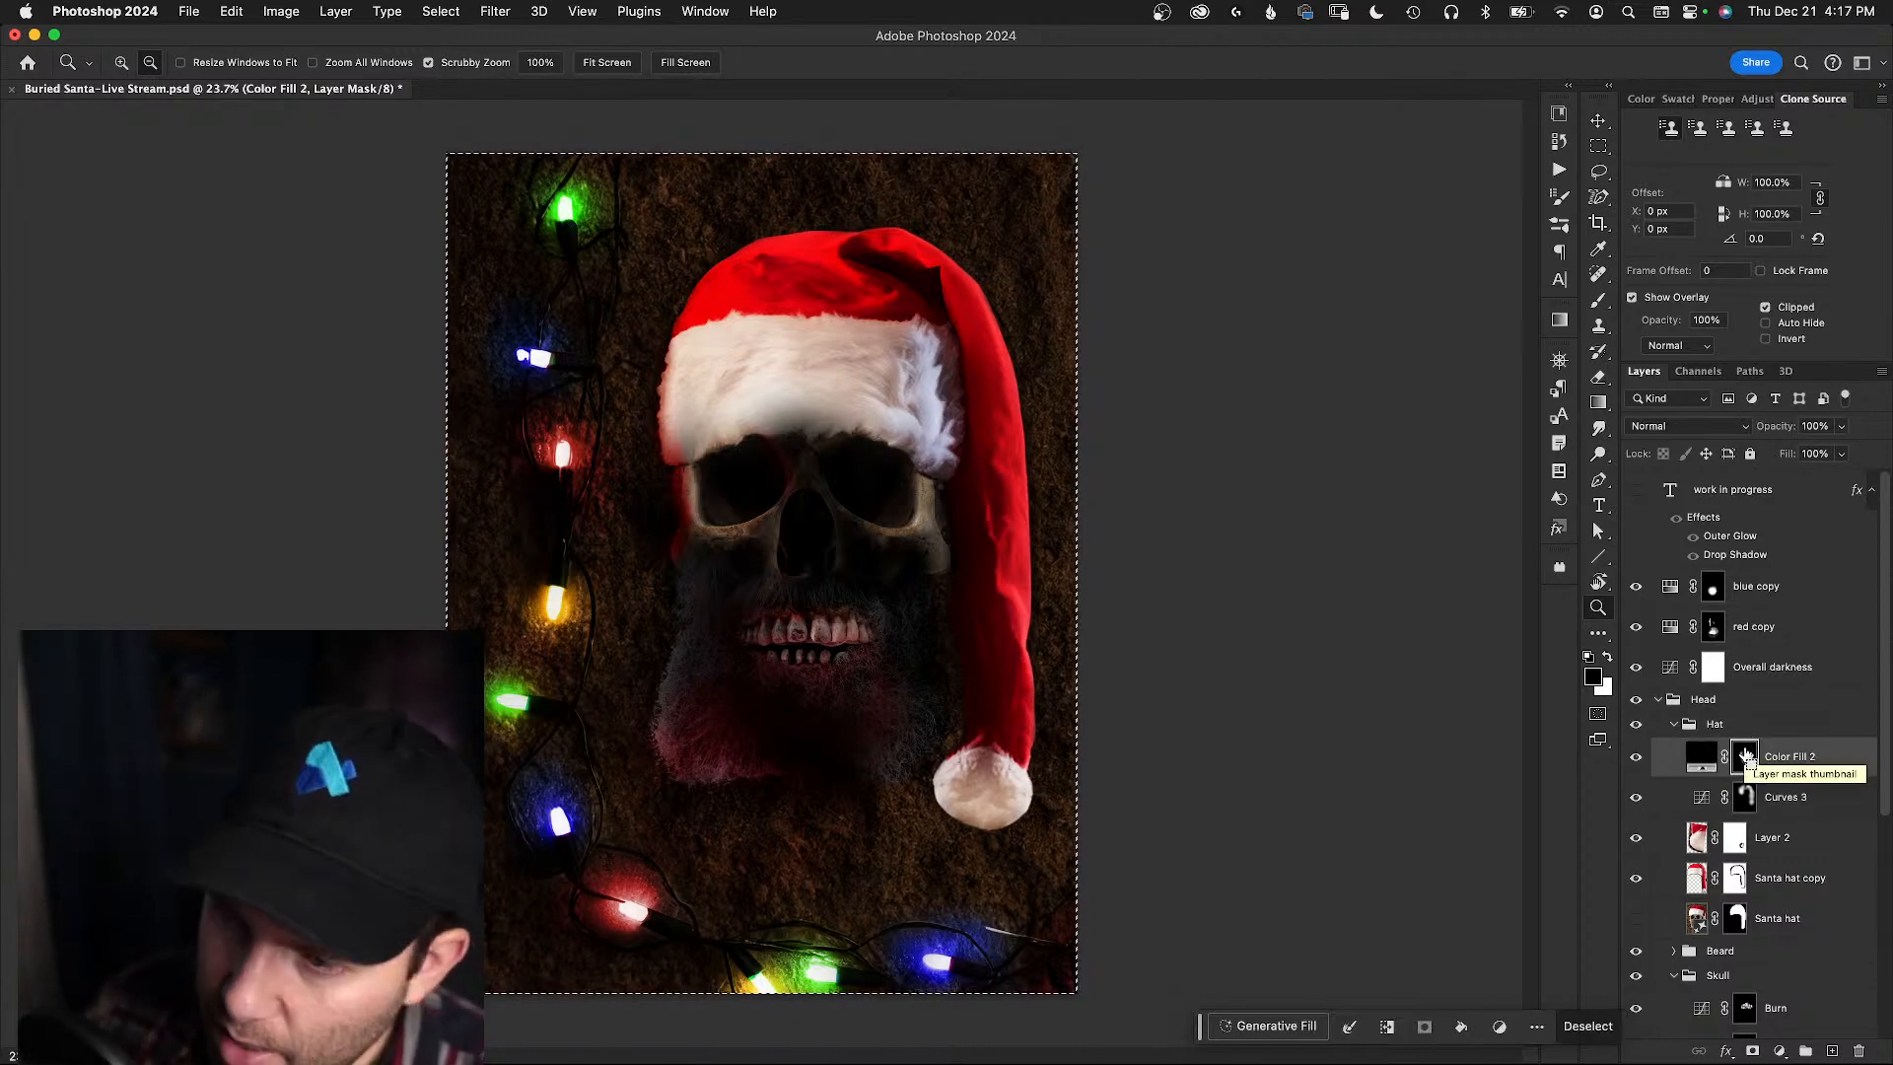
key(super+BackSpace)
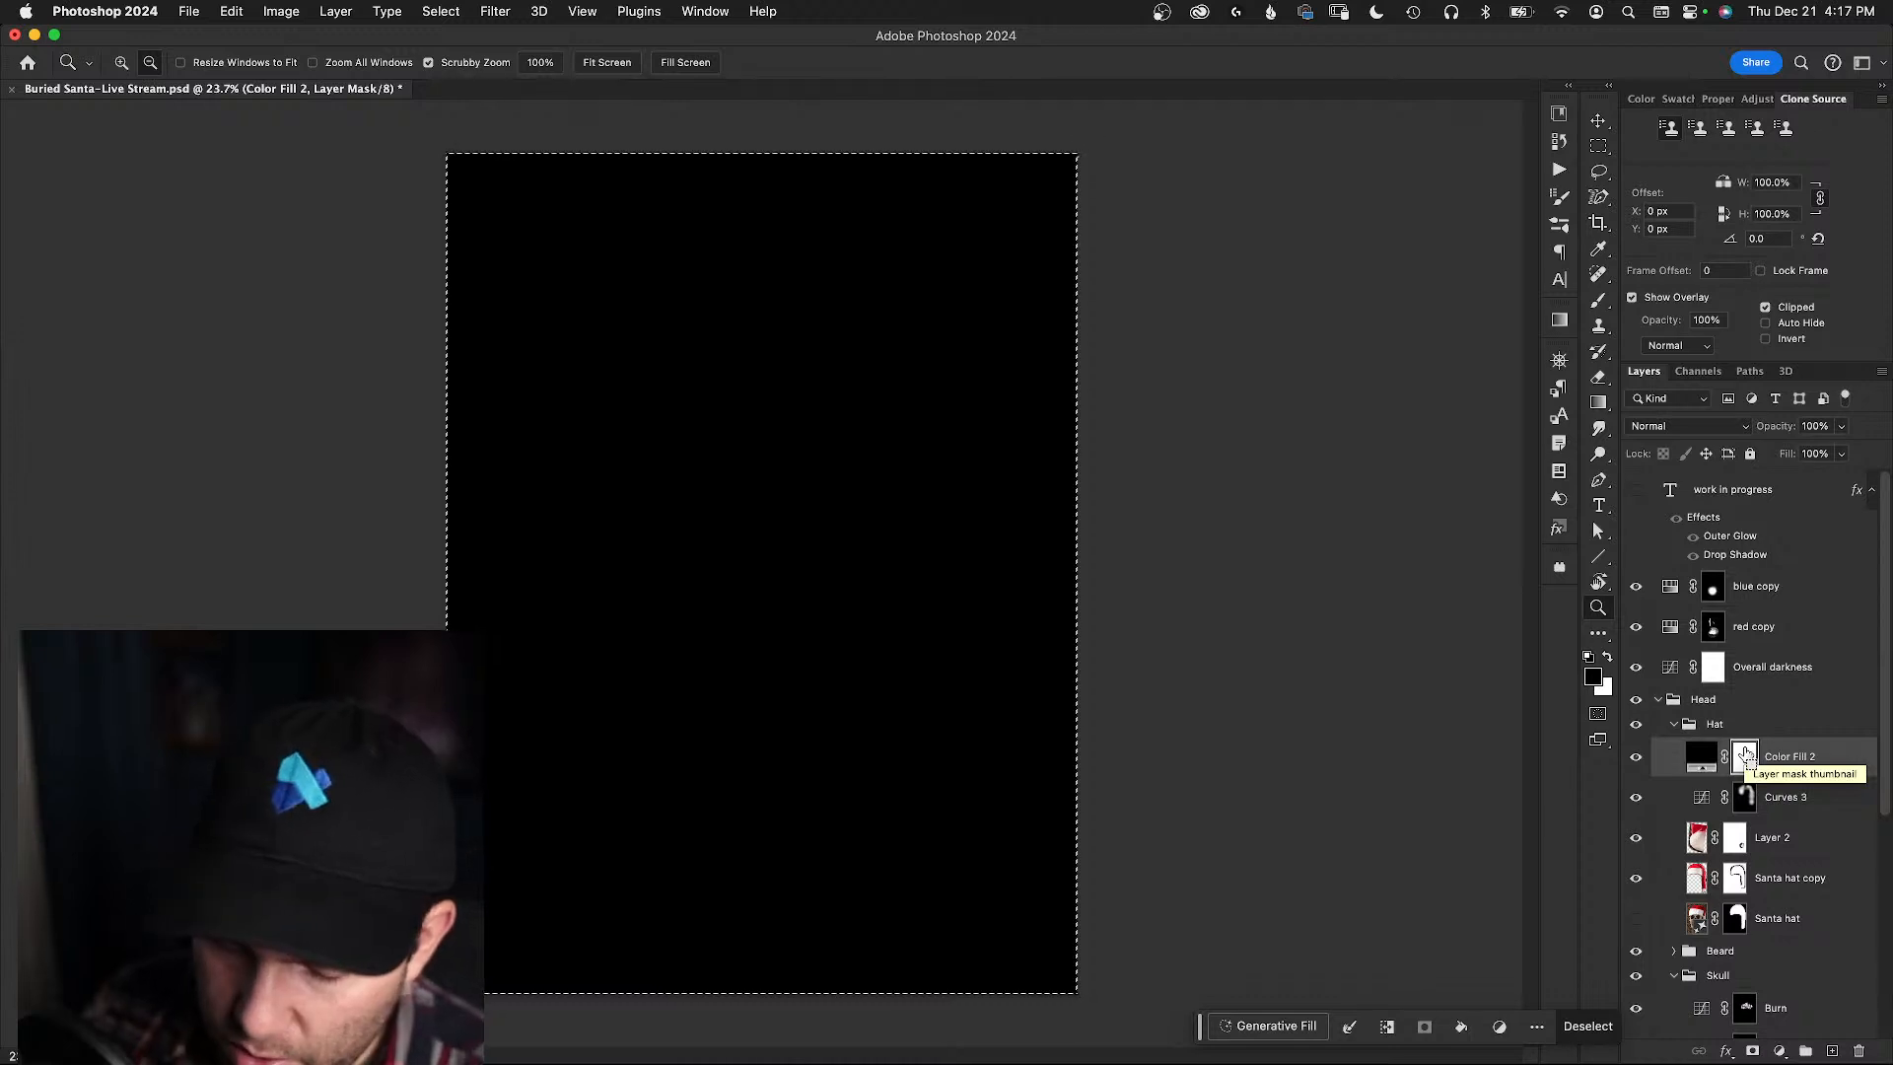
key(alt+BackSpace)
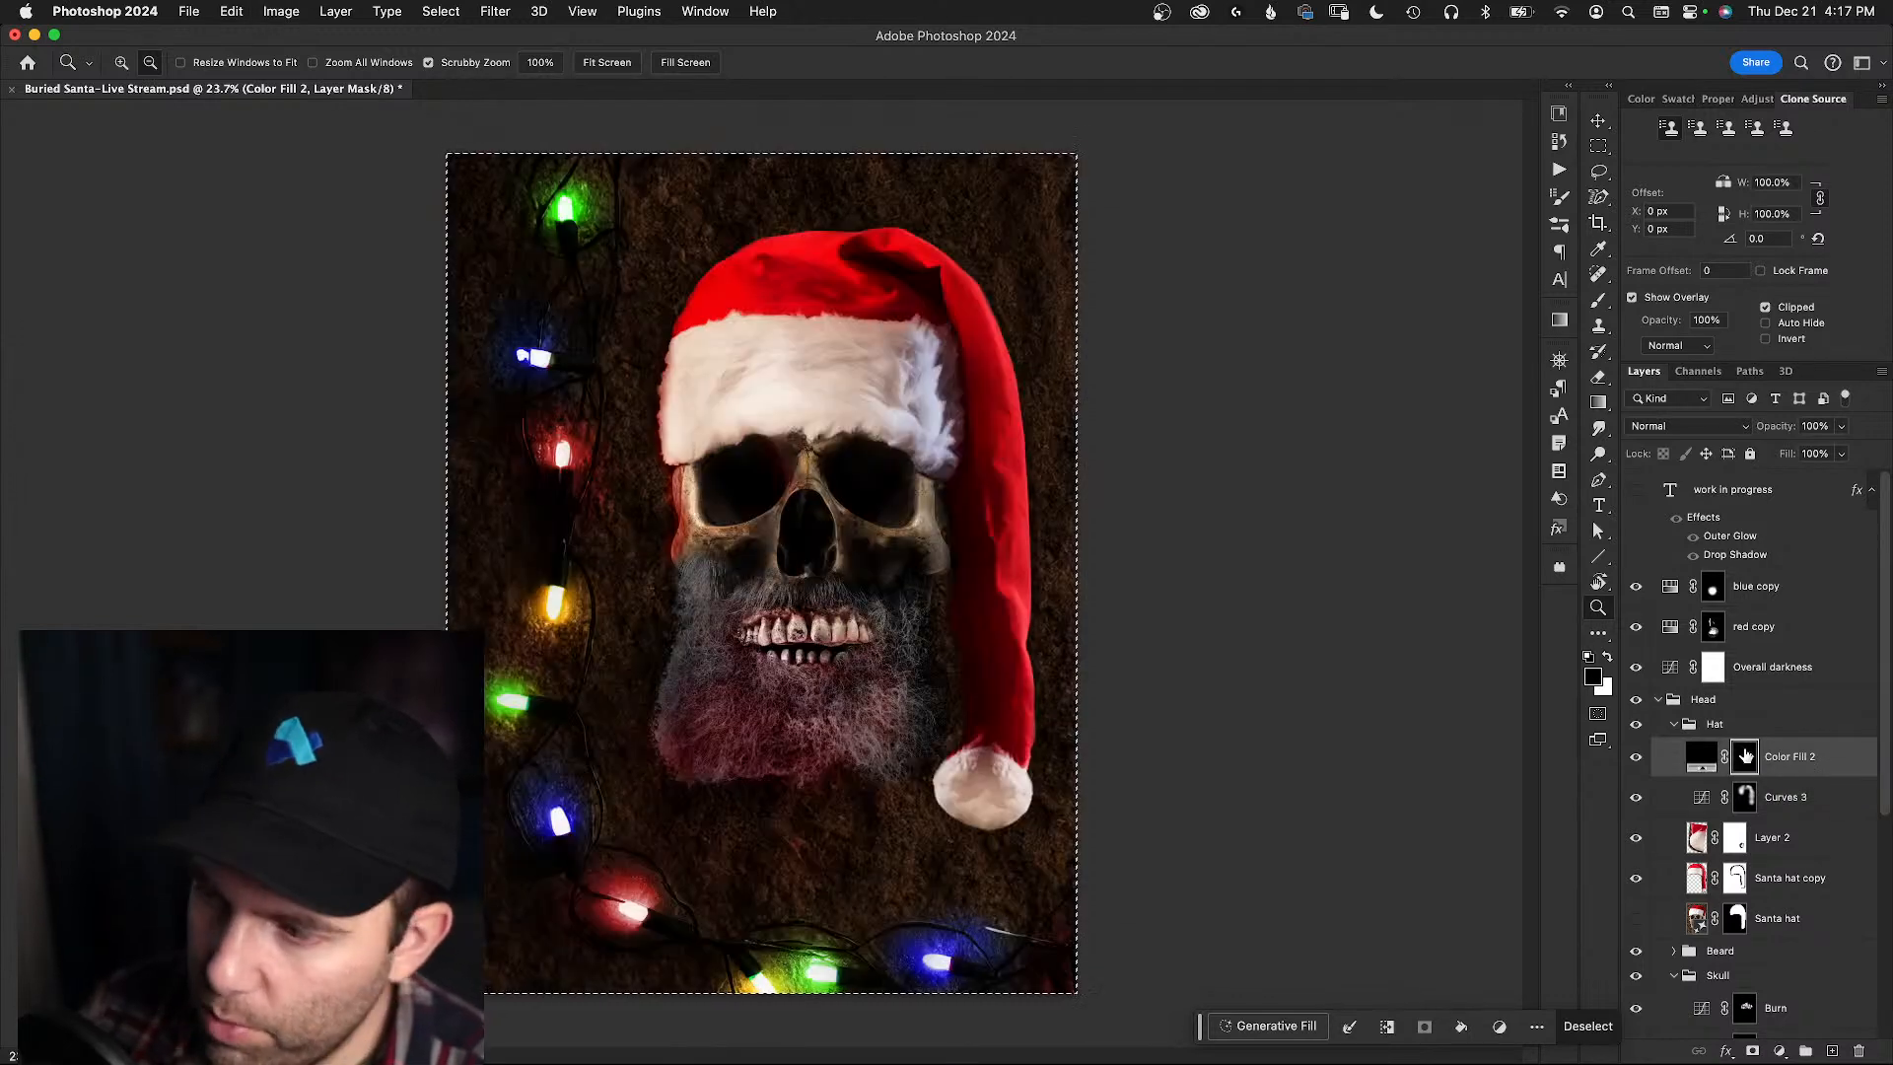
key(super+d)
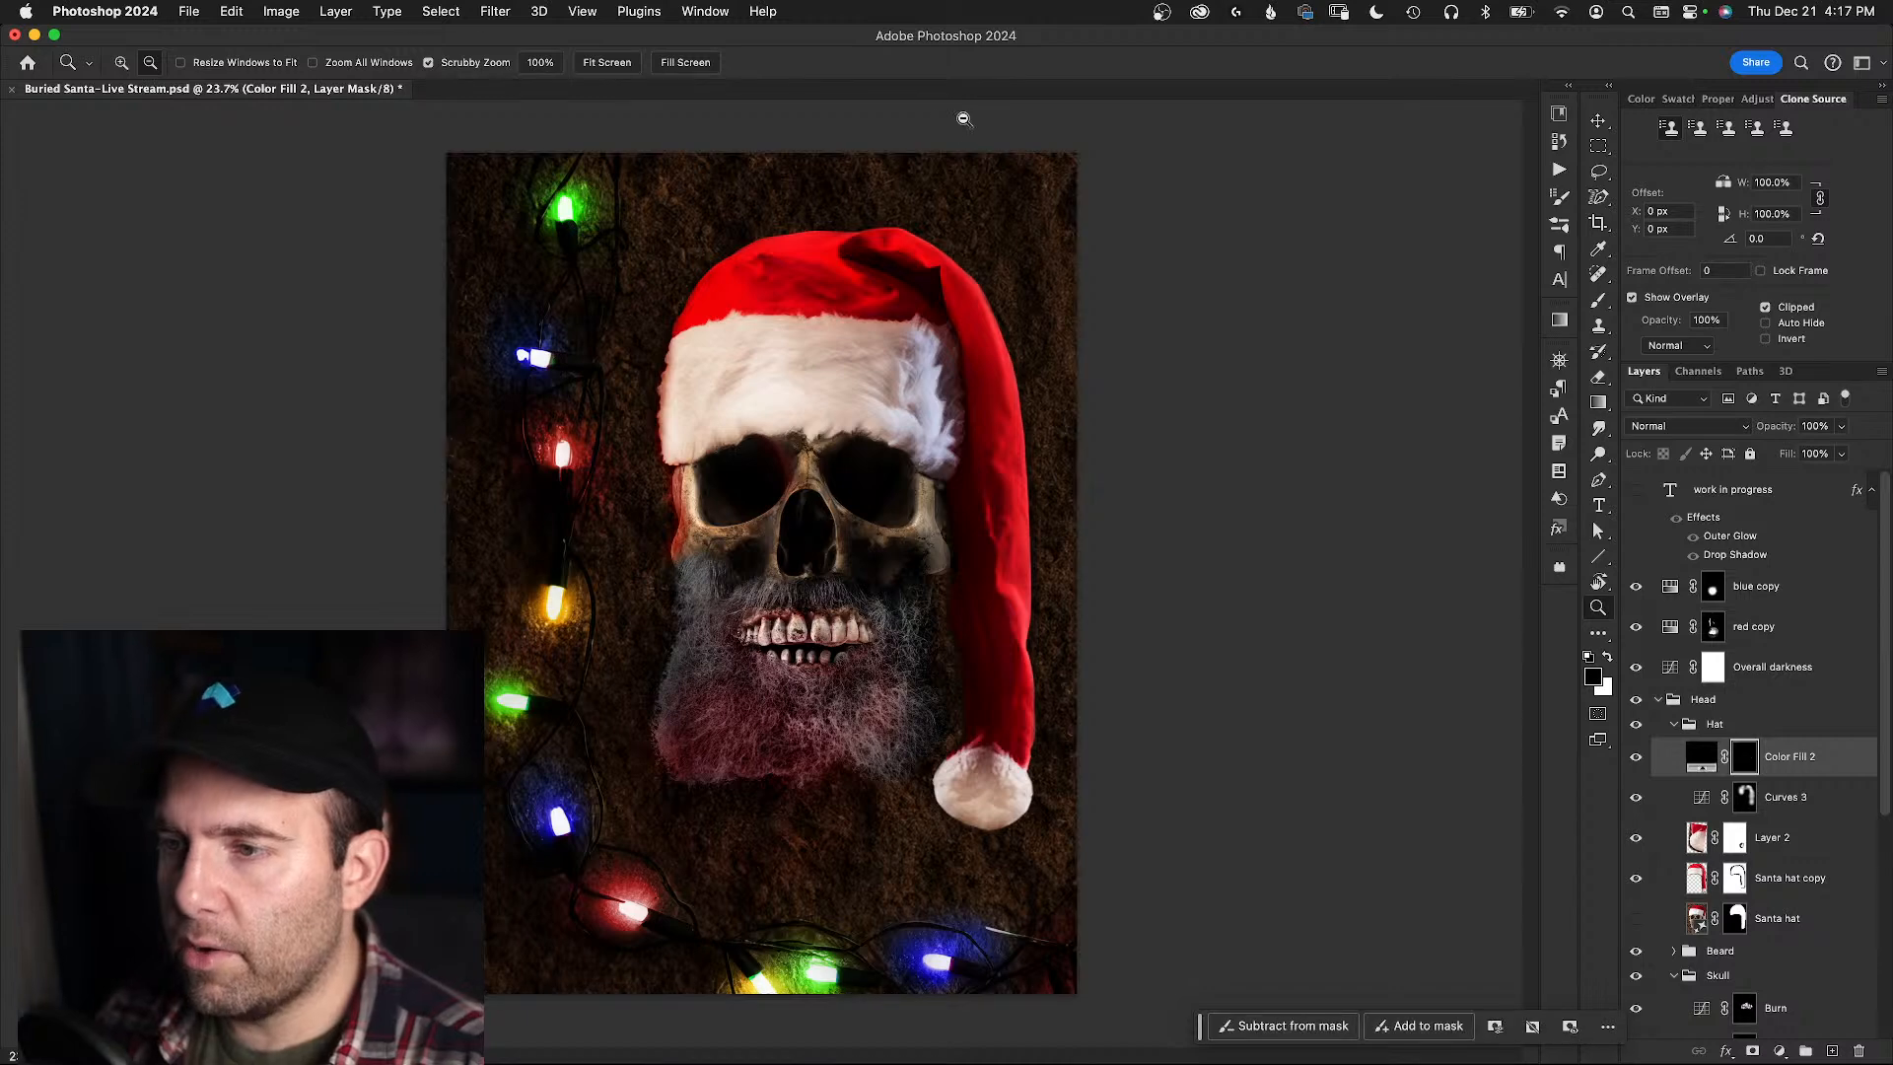
- Set up a soft round brush with 0% hardness, sized 910 px, for painting the hat's shadow
key(b)
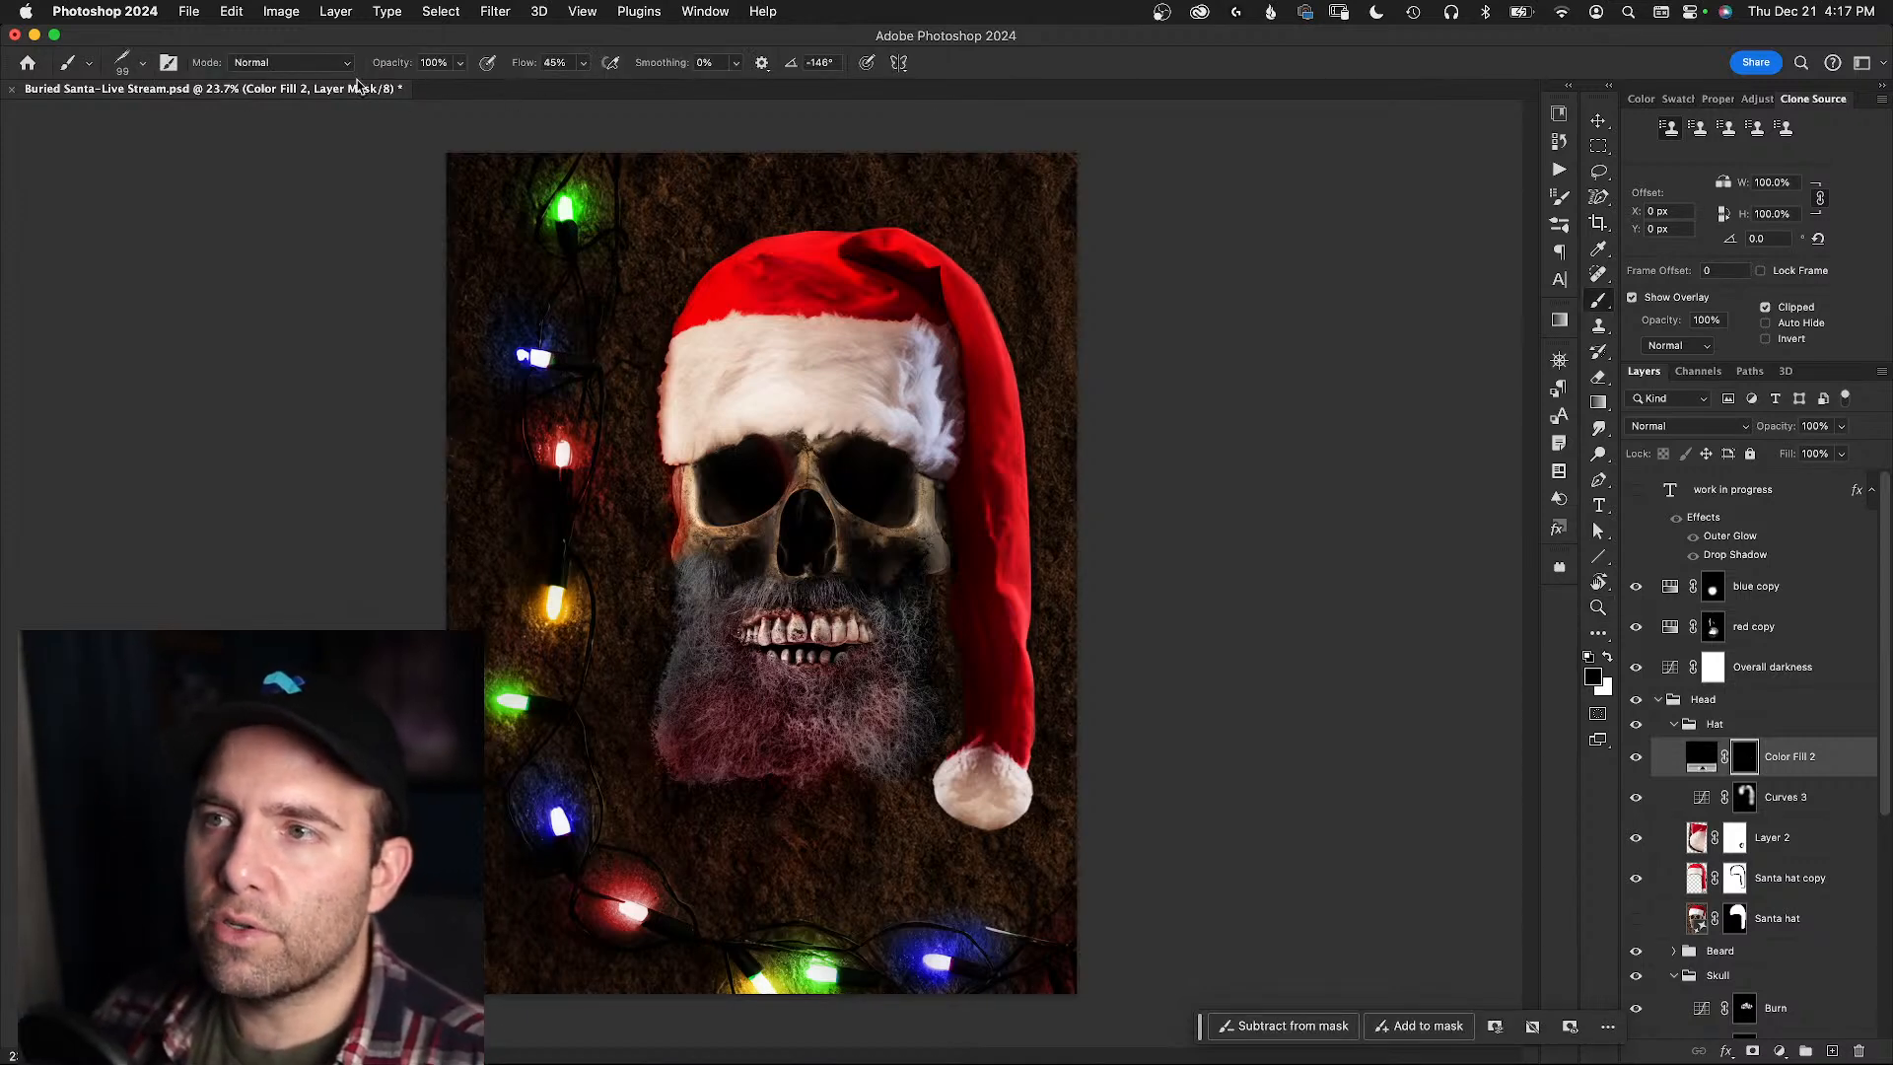
click(141, 65)
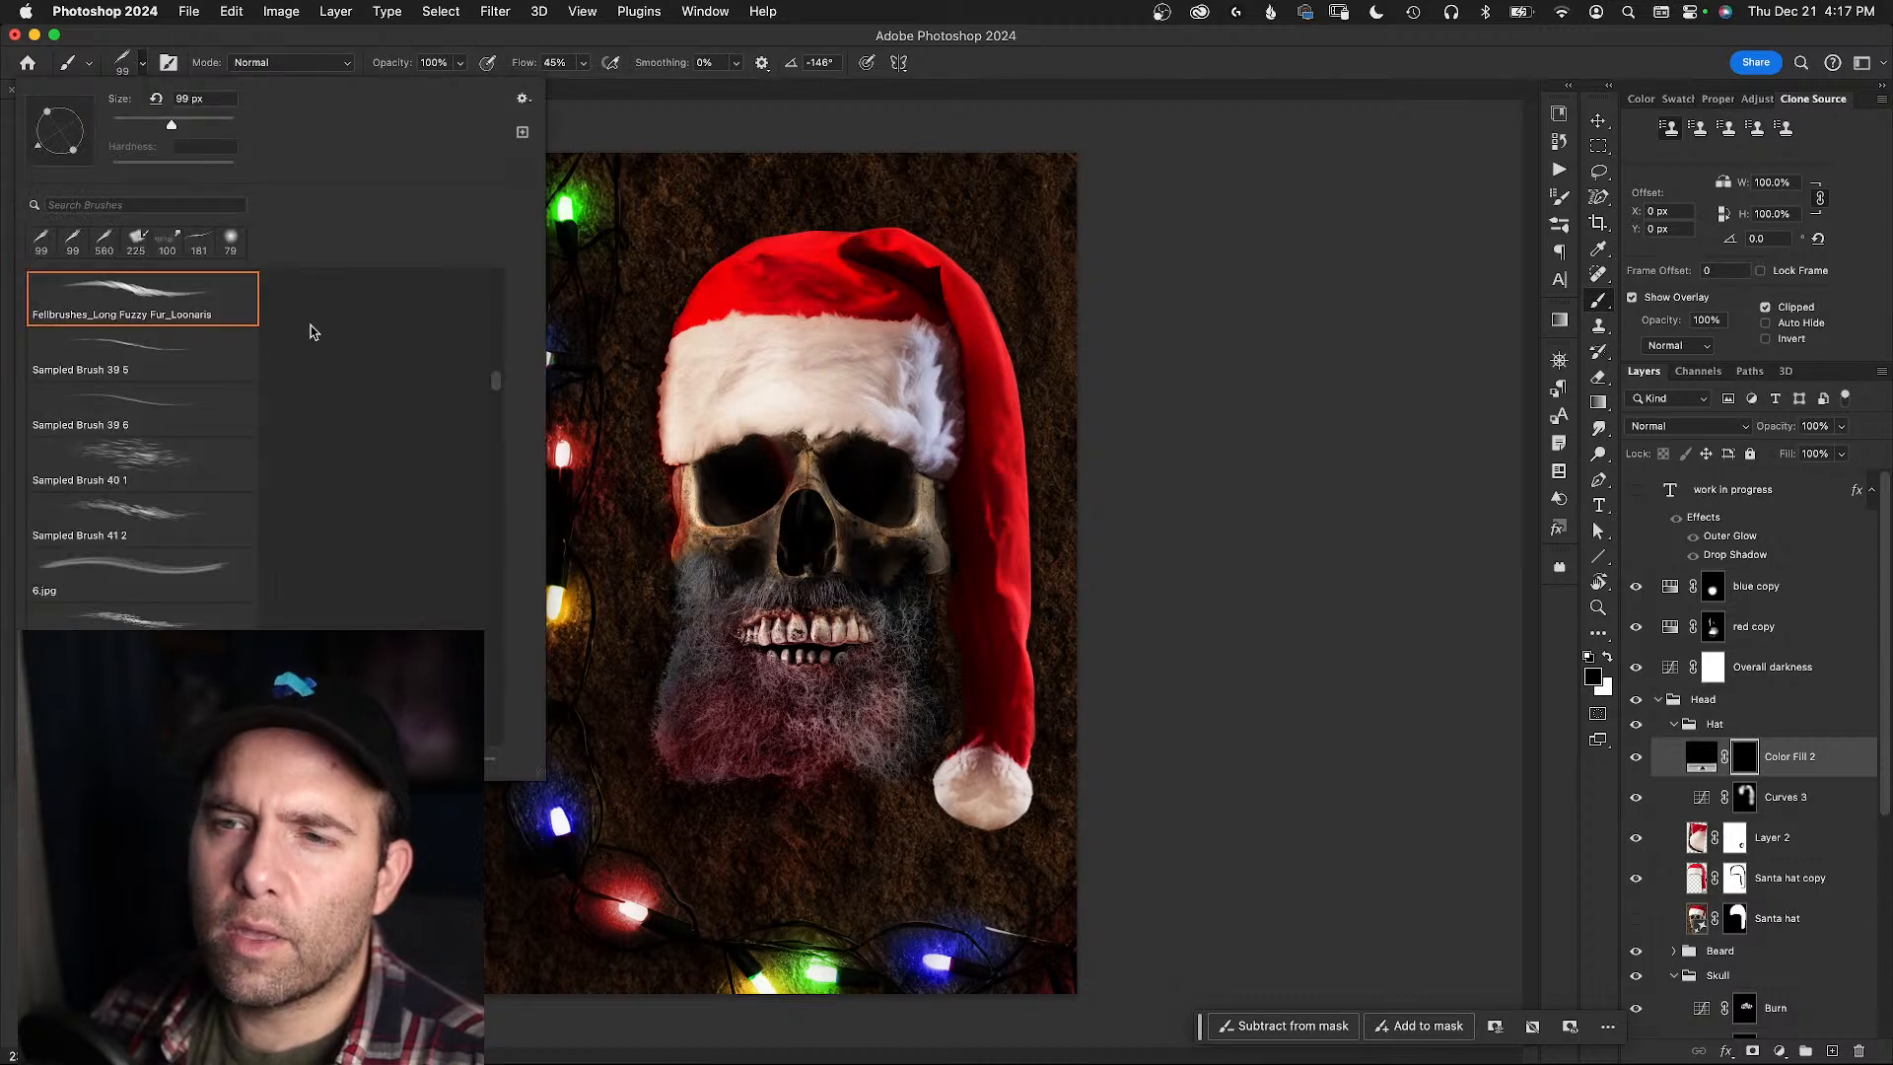
drag(500, 383, 496, 296)
click(230, 240)
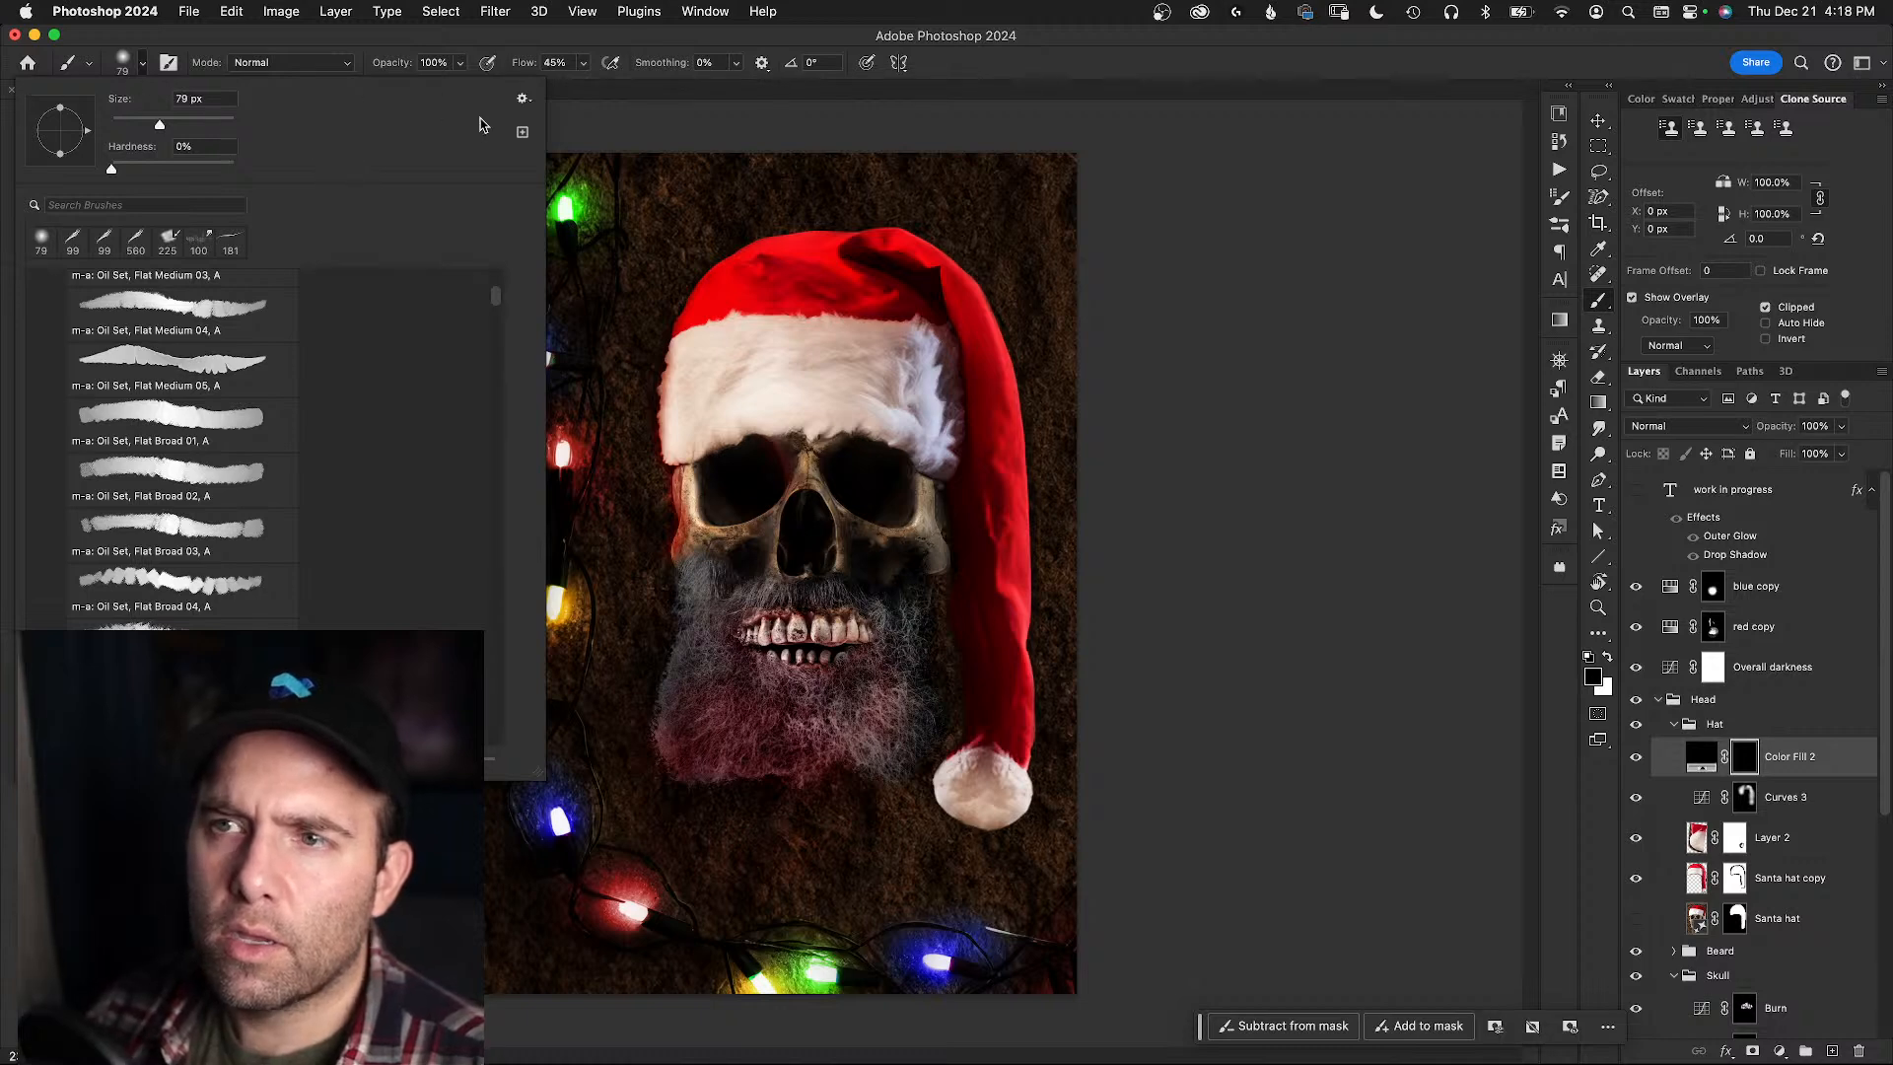
click(689, 126)
mouse_move(672, 338)
mouse_down()
mouse_move(834, 355)
mouse_move(747, 361)
mouse_move(774, 361)
mouse_move(749, 360)
mouse_move(787, 399)
mouse_move(833, 397)
mouse_move(824, 367)
mouse_up()
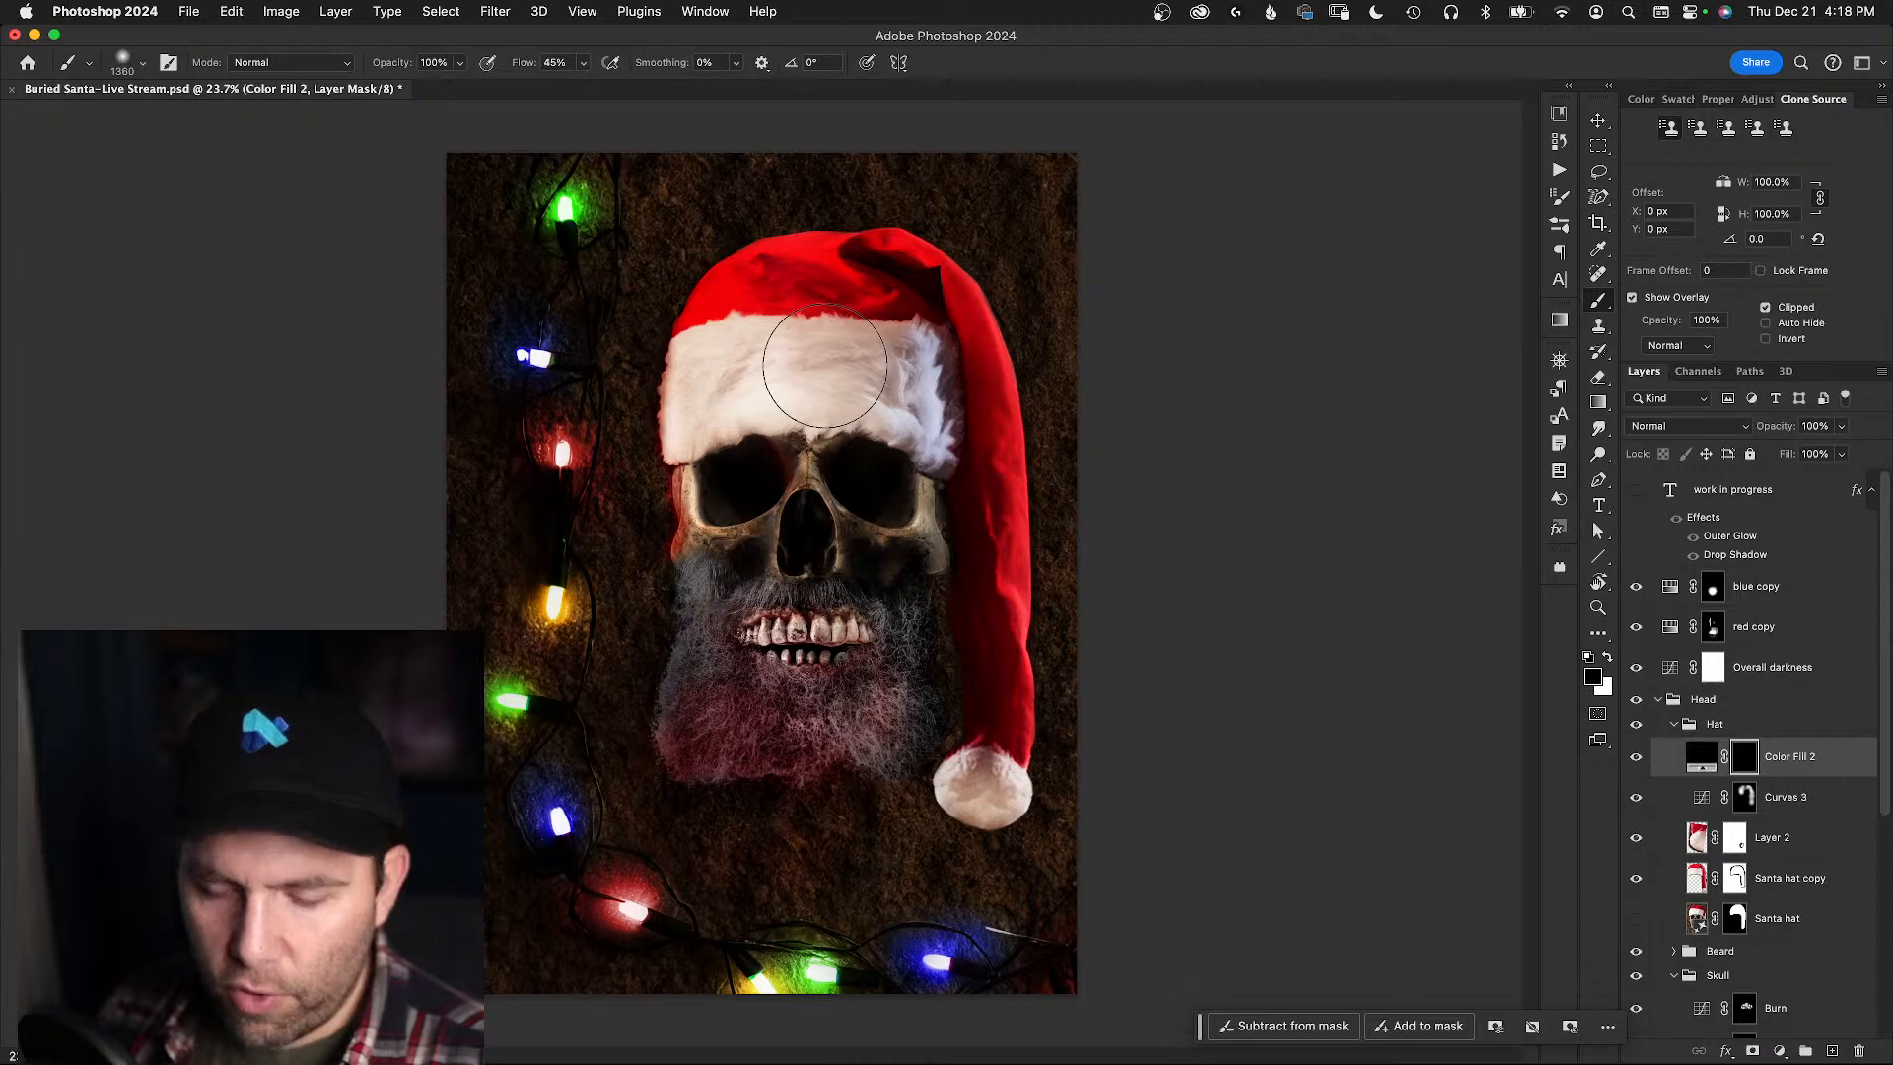
mouse_move(637, 389)
mouse_down()
mouse_move(794, 395)
mouse_move(631, 399)
mouse_move(654, 402)
mouse_move(663, 444)
mouse_move(677, 246)
mouse_move(601, 284)
mouse_up()
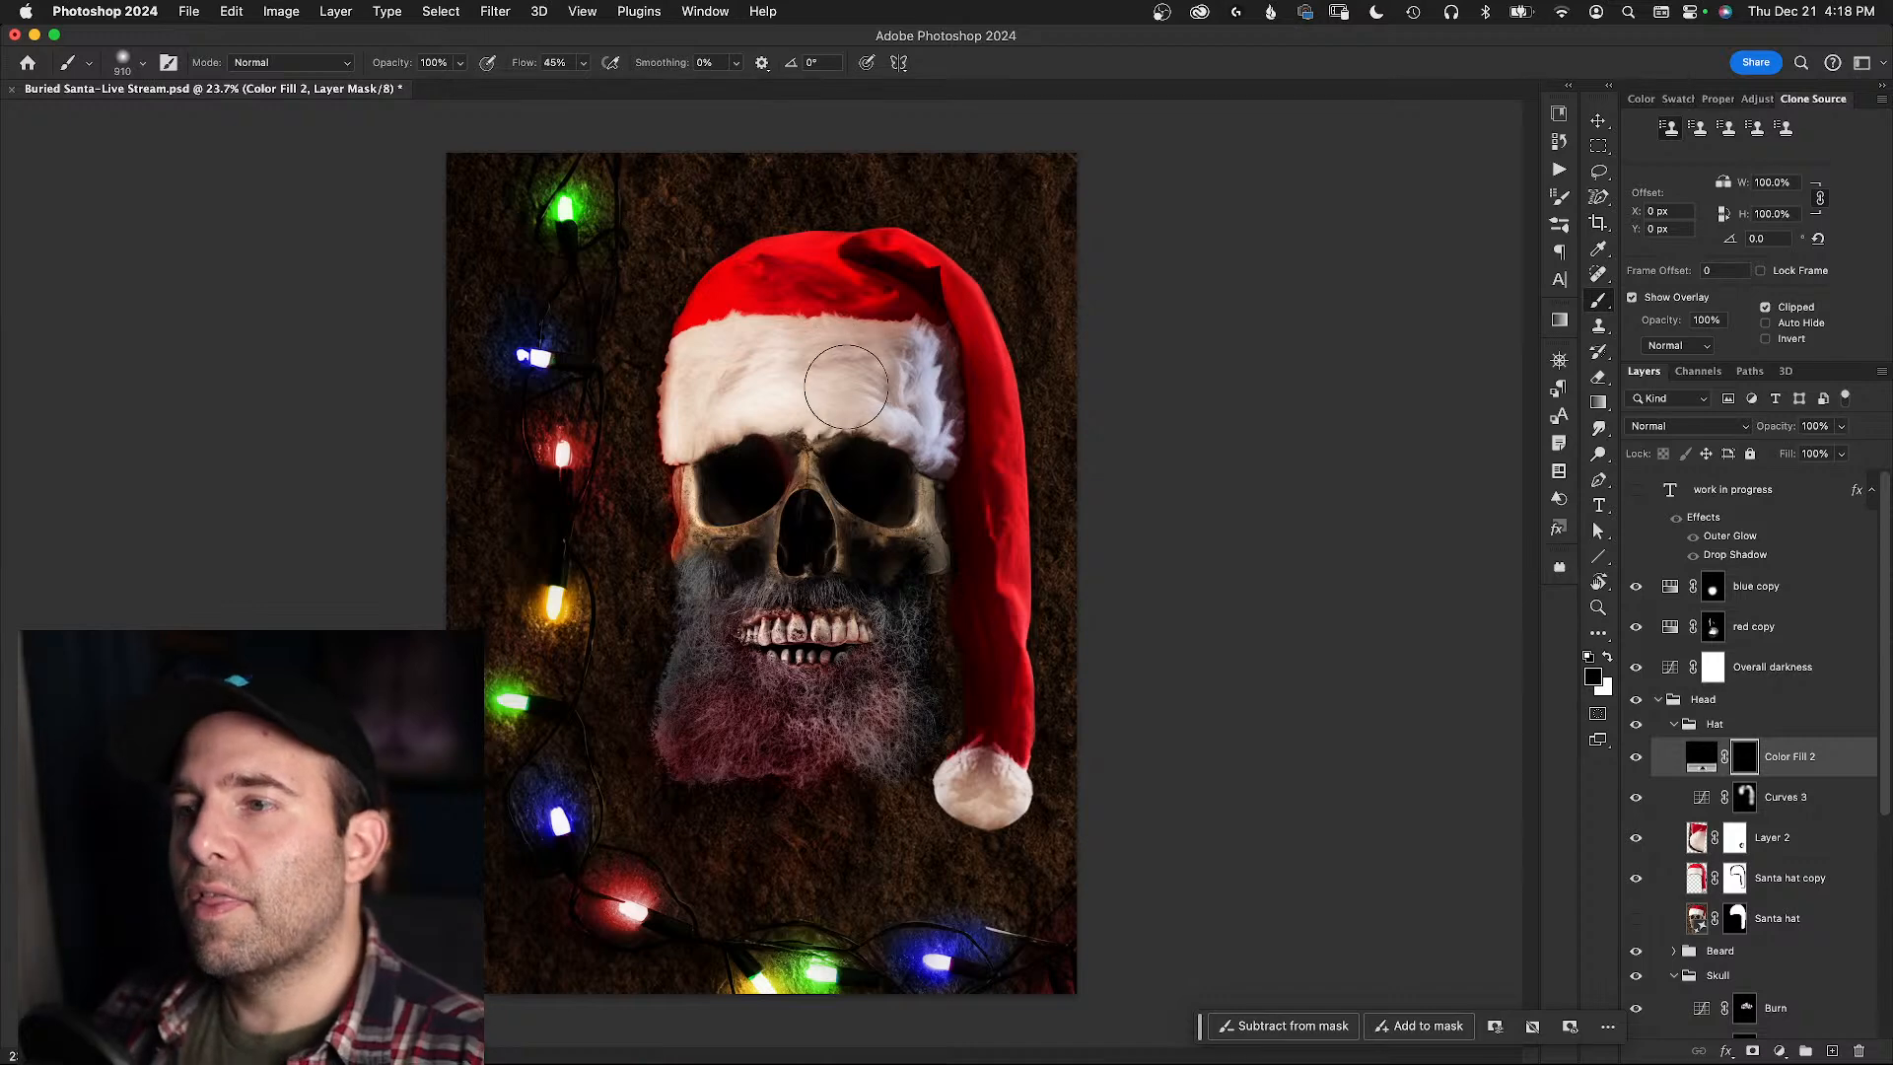
- Try shading the end of the hat's fur trim with white on the Color Fill 2 mask, lowering brush flow to 10%, and undo the strokes
key(x)
mouse_move(892, 379)
mouse_down()
mouse_move(905, 402)
mouse_move(930, 365)
mouse_up()
key(super+z)
click(921, 385)
key(super+z)
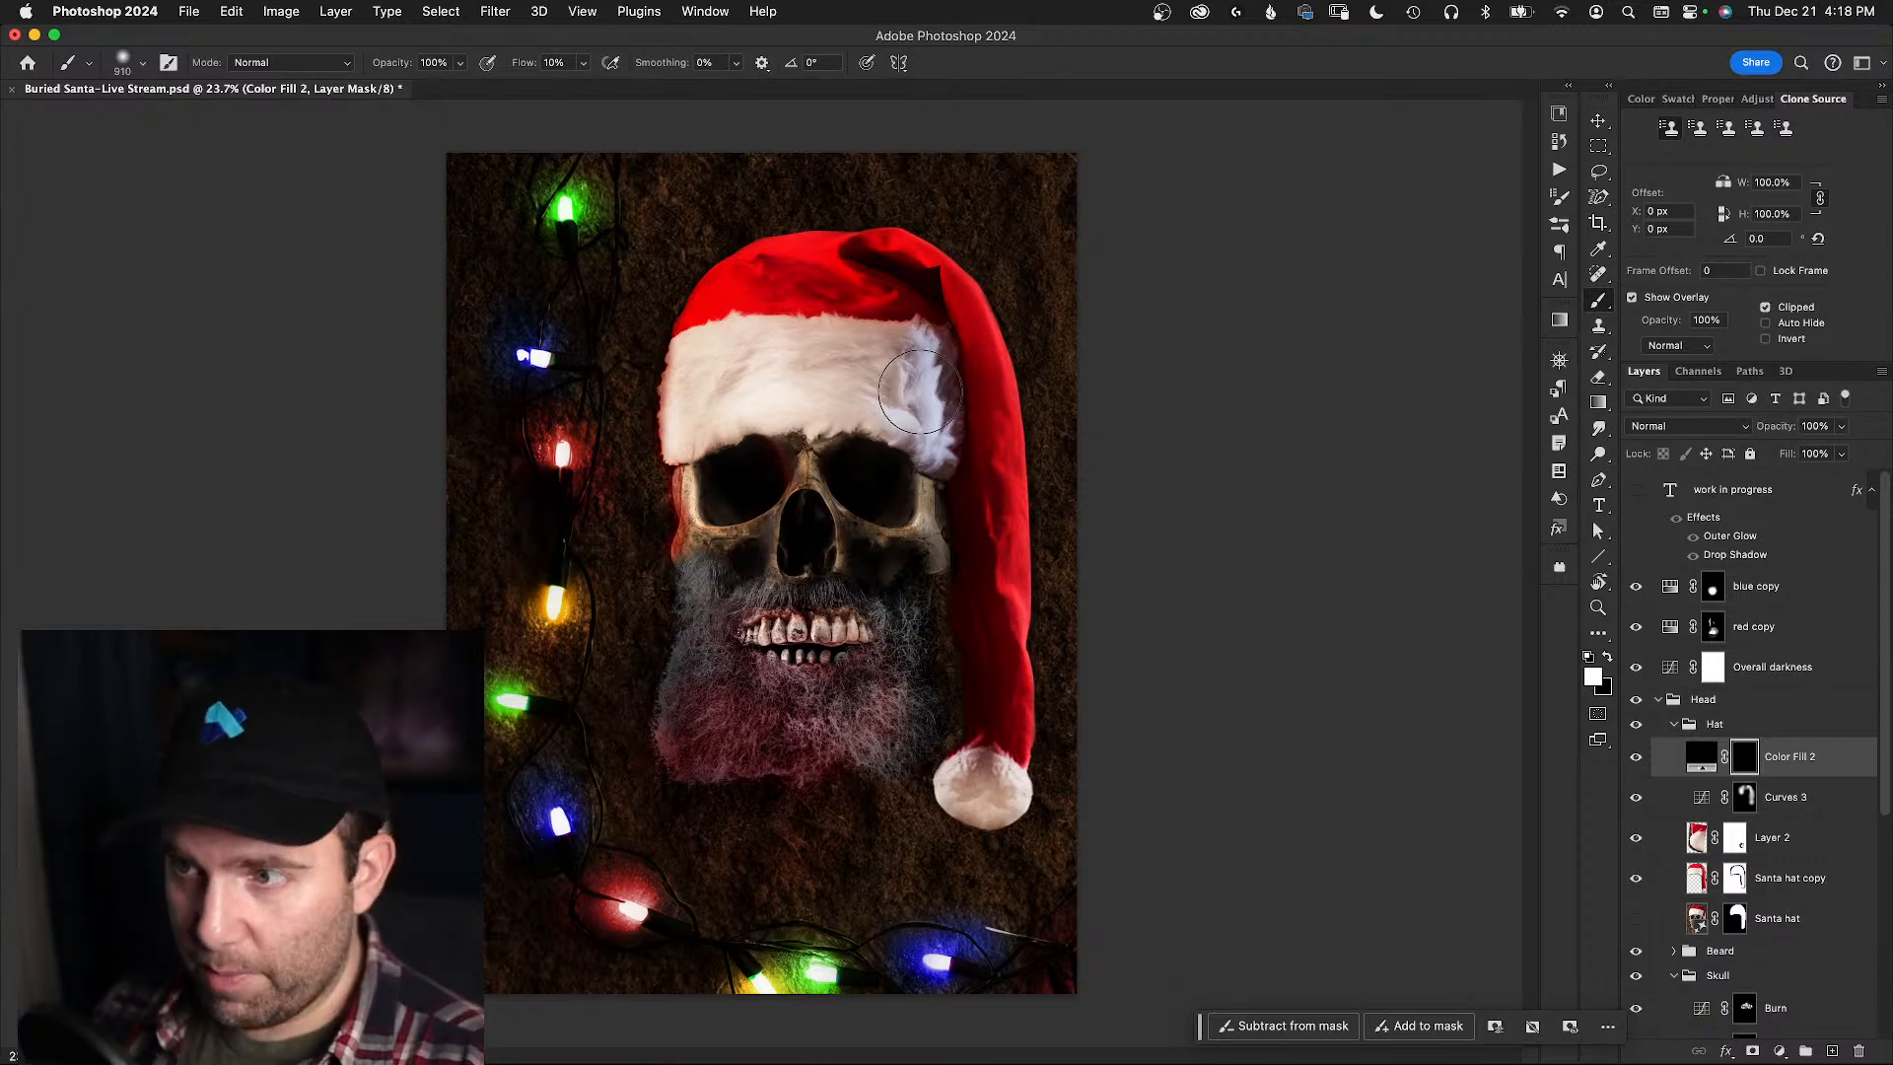
key(shift+1)
drag(935, 392, 941, 424)
key(super+z)
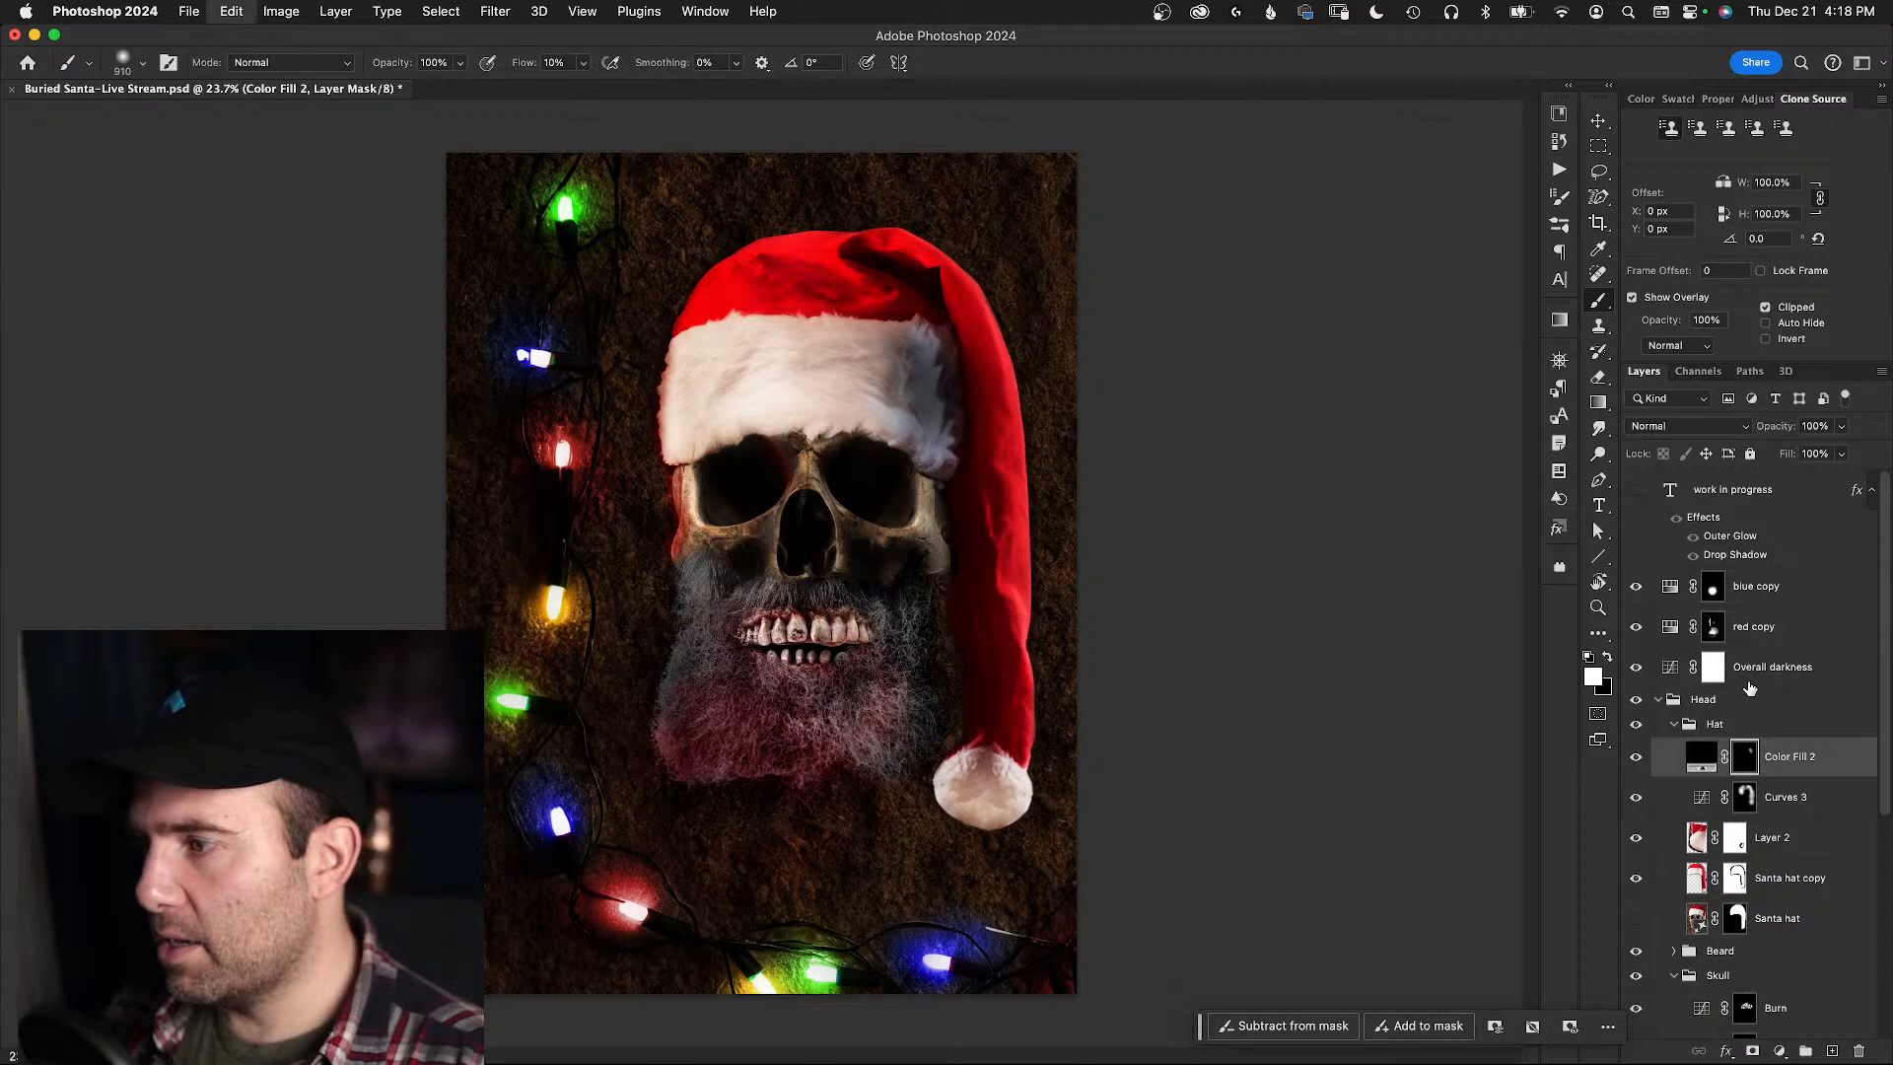
key(super+z)
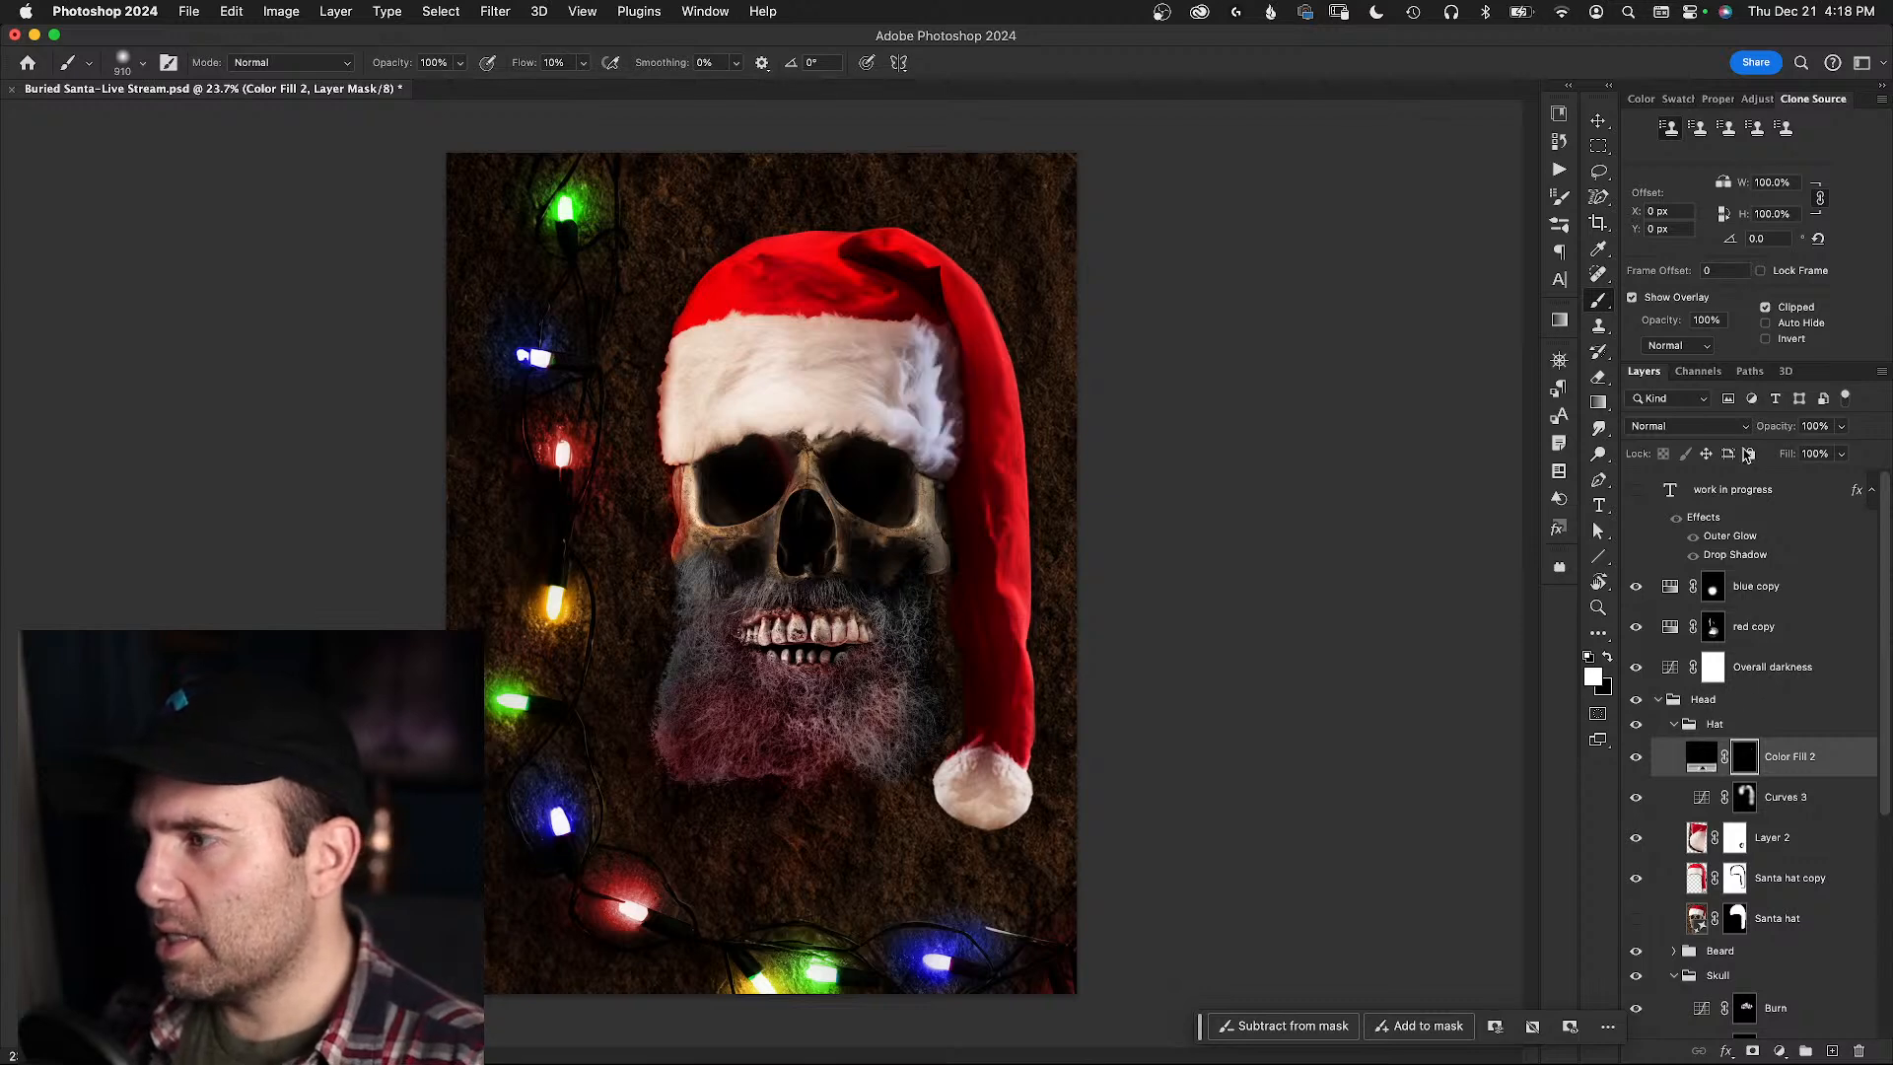
- Shade the hat by painting white on the Color Fill 2 mask, using Darken blend mode and 40% layer opacity
click(1741, 429)
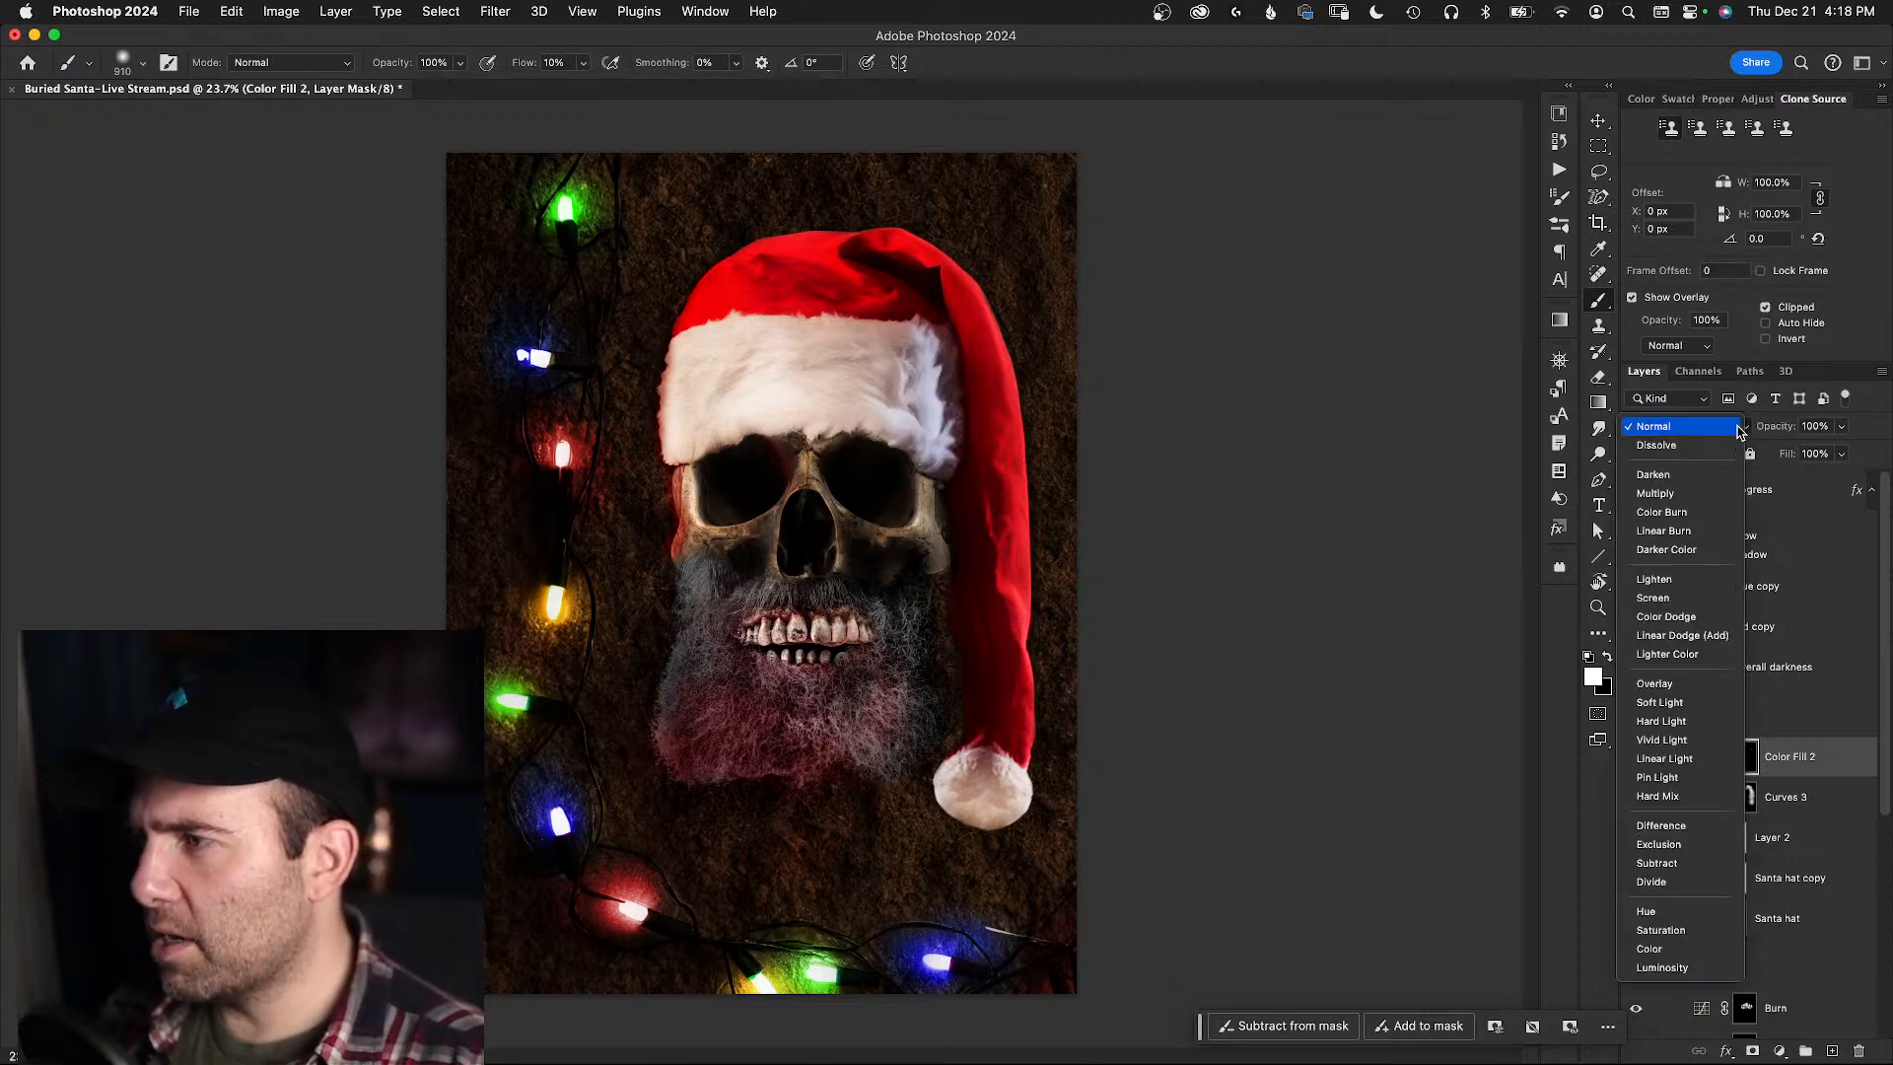
click(1672, 477)
mouse_move(878, 241)
mouse_down()
mouse_move(972, 317)
mouse_move(1040, 621)
mouse_move(989, 739)
mouse_move(963, 410)
mouse_move(896, 241)
mouse_move(726, 283)
mouse_move(655, 398)
mouse_move(929, 372)
mouse_move(1026, 414)
mouse_up()
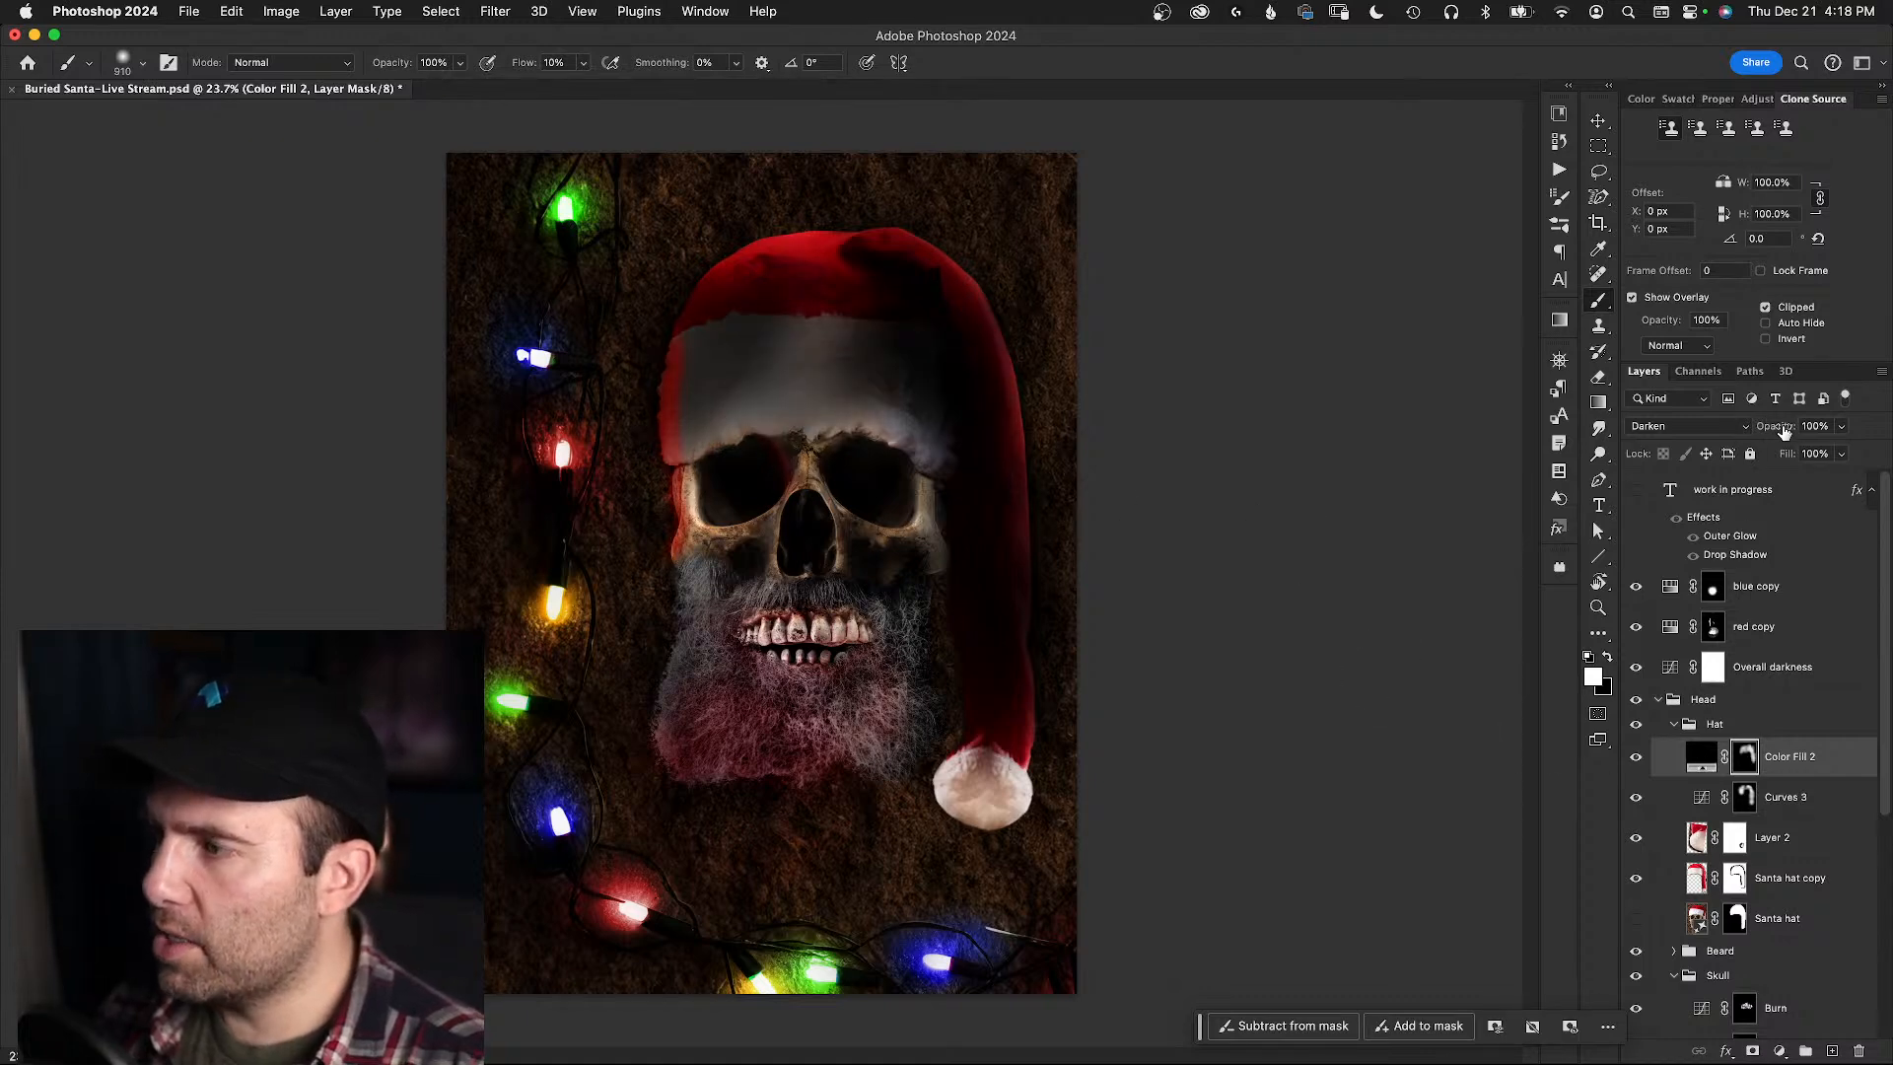
drag(1755, 435, 1745, 434)
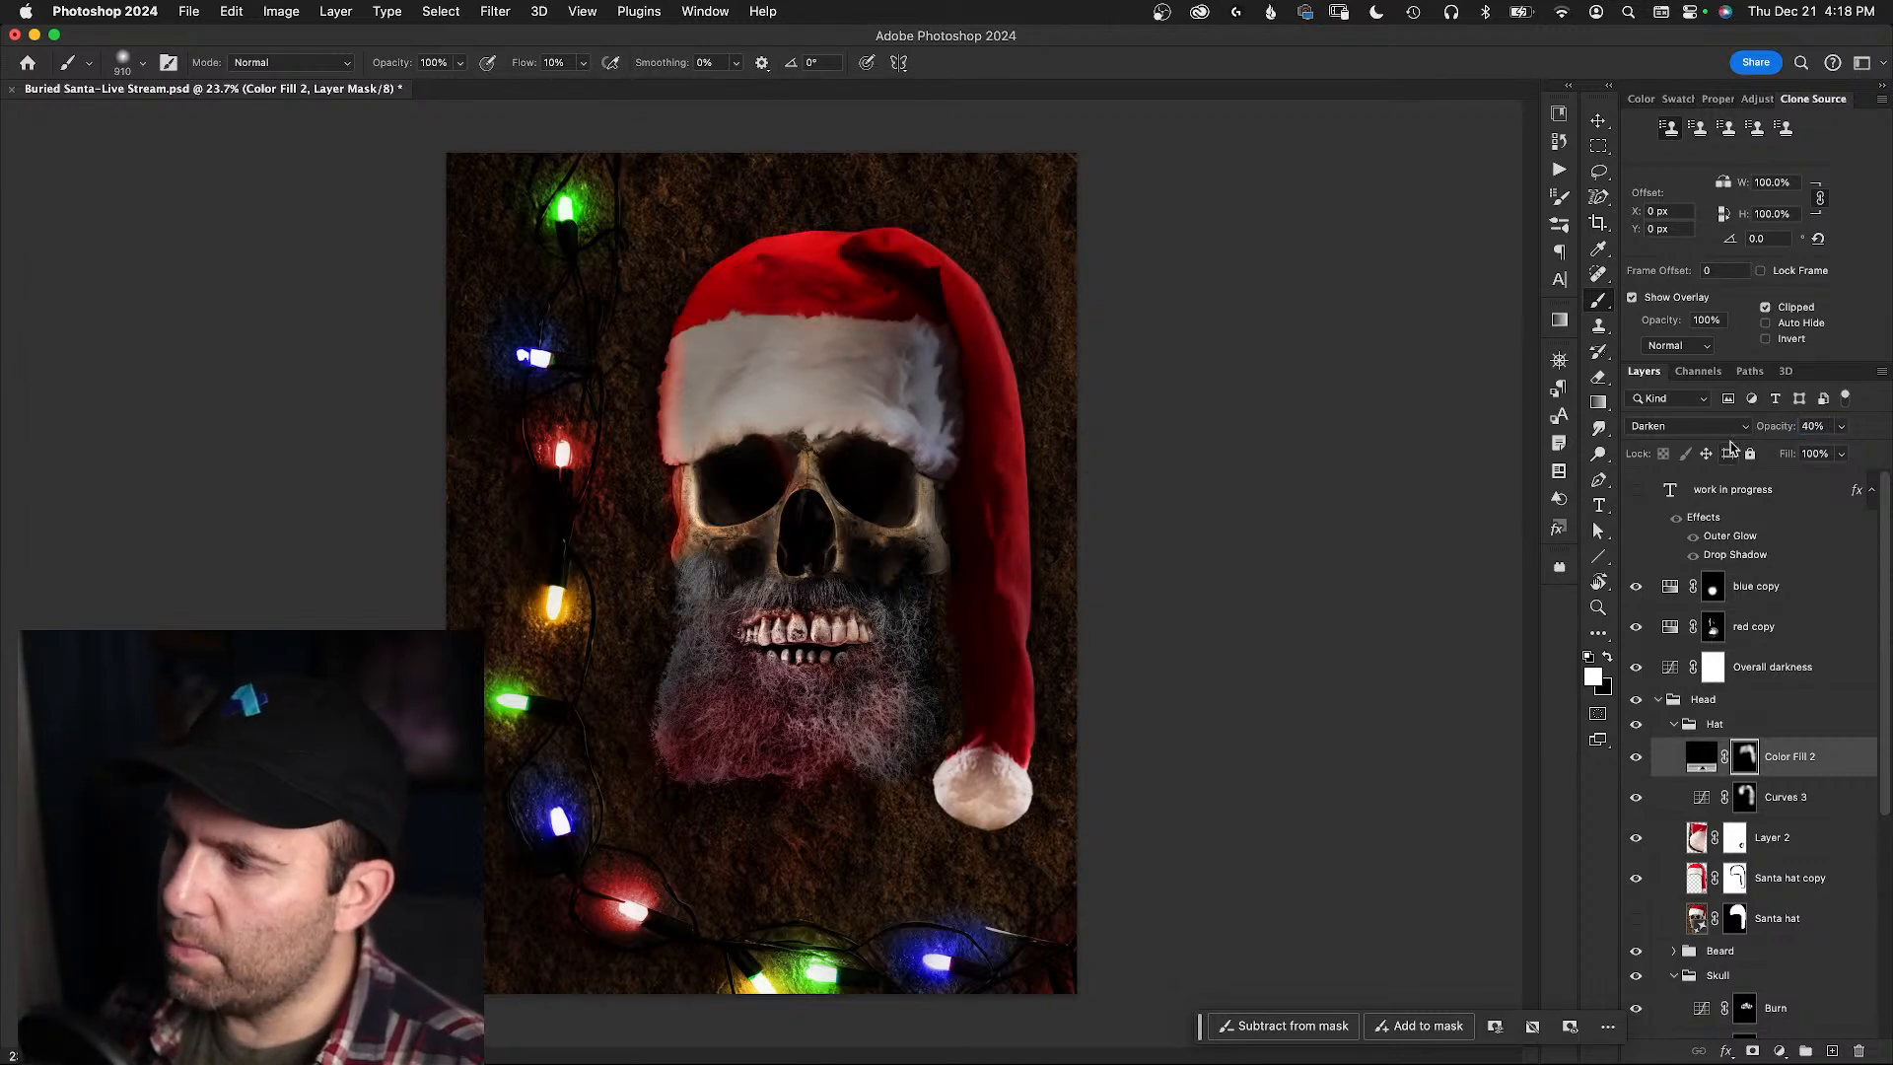
- Preview other blend modes for the Color Fill 2 layer and hide the layer
click(1730, 430)
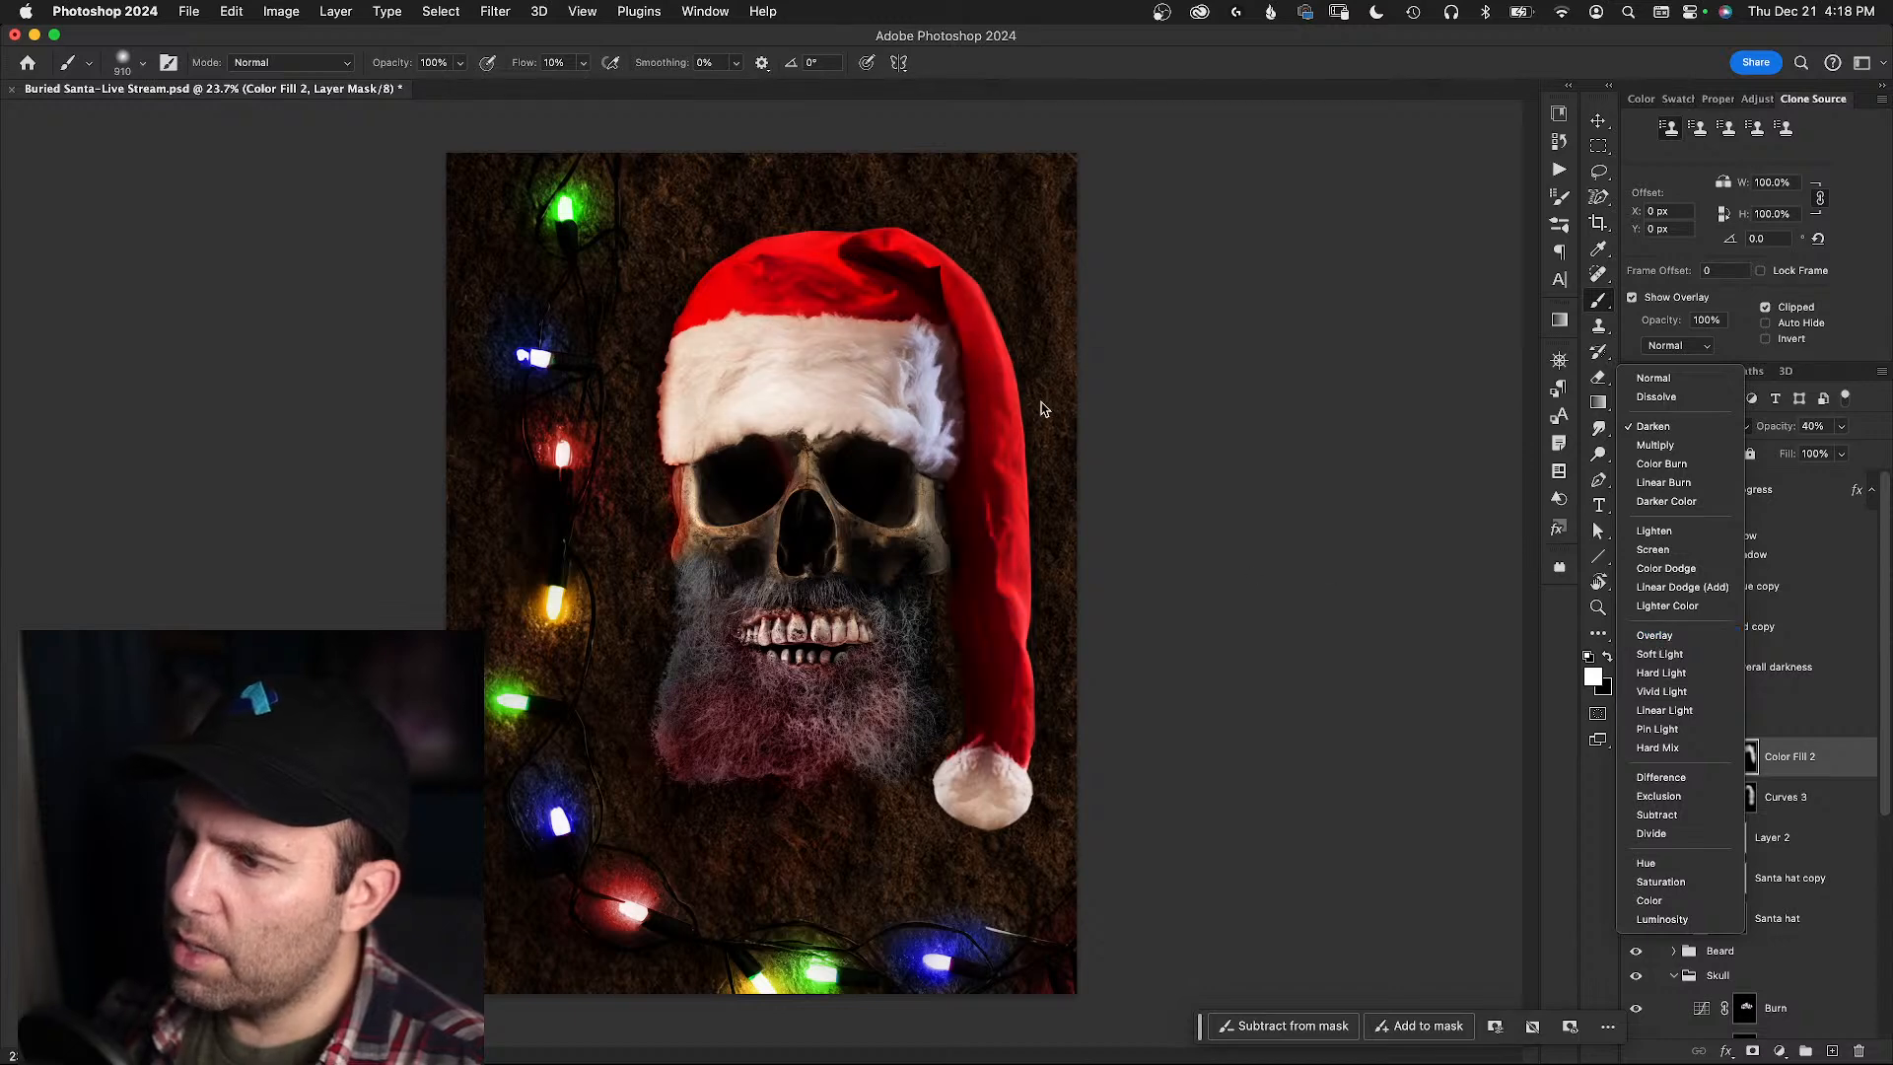
click(1774, 756)
click(1636, 756)
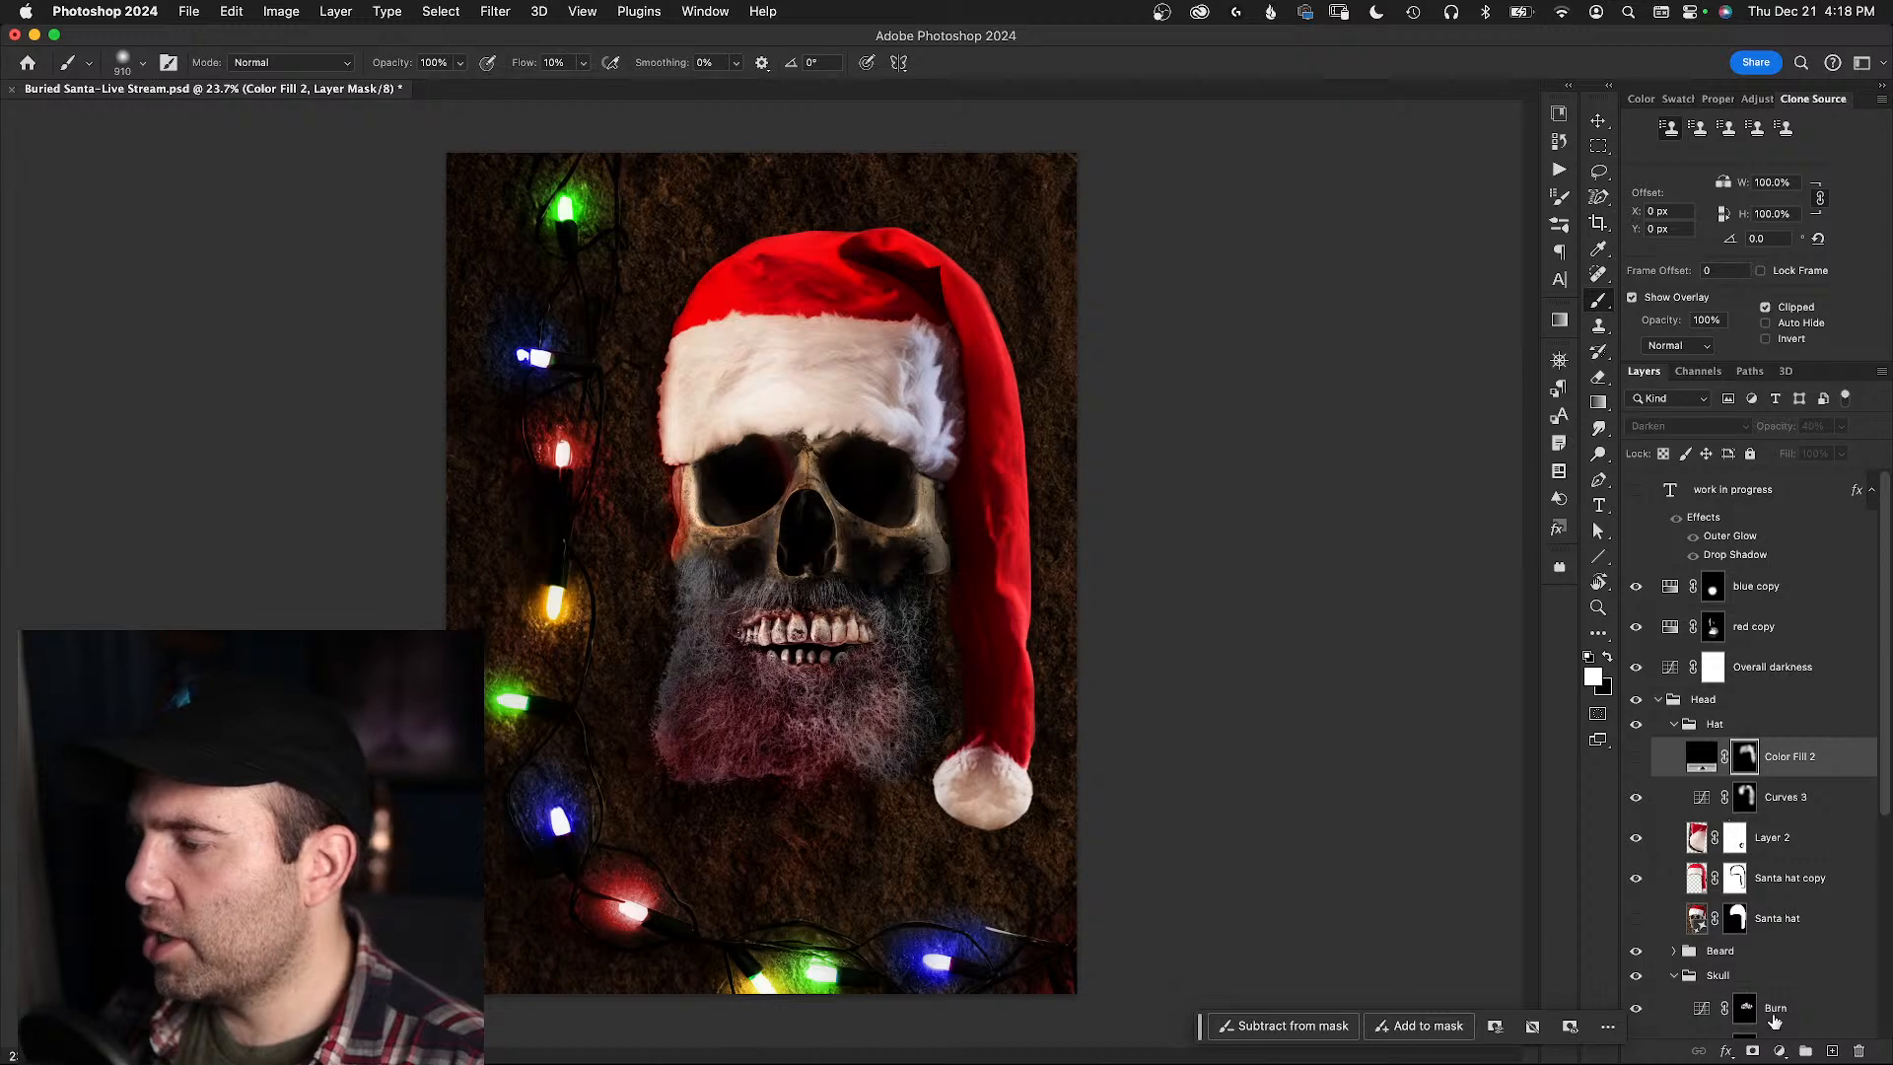
- Add a Brightness/Contrast adjustment in the Hat group with brightness -73 and contrast -32, and compare the hat with it off and on
click(1776, 1052)
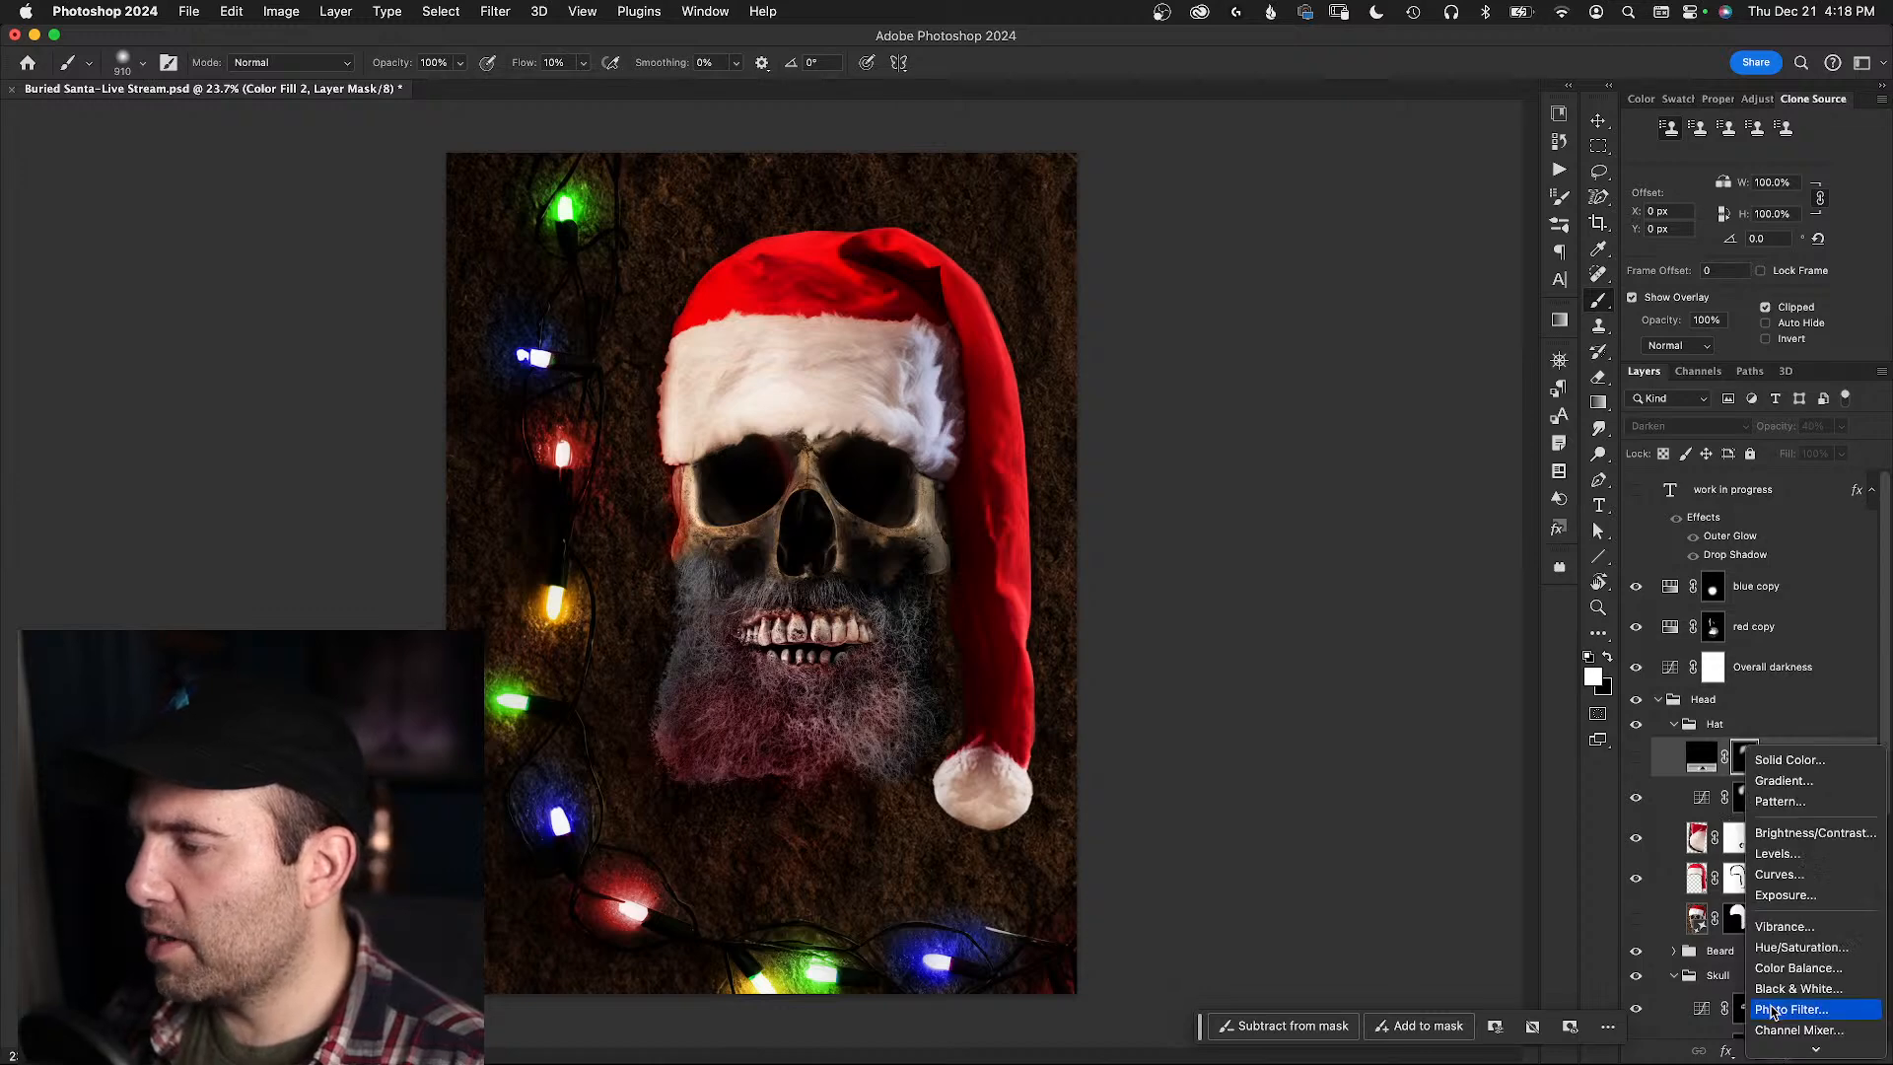
click(1808, 840)
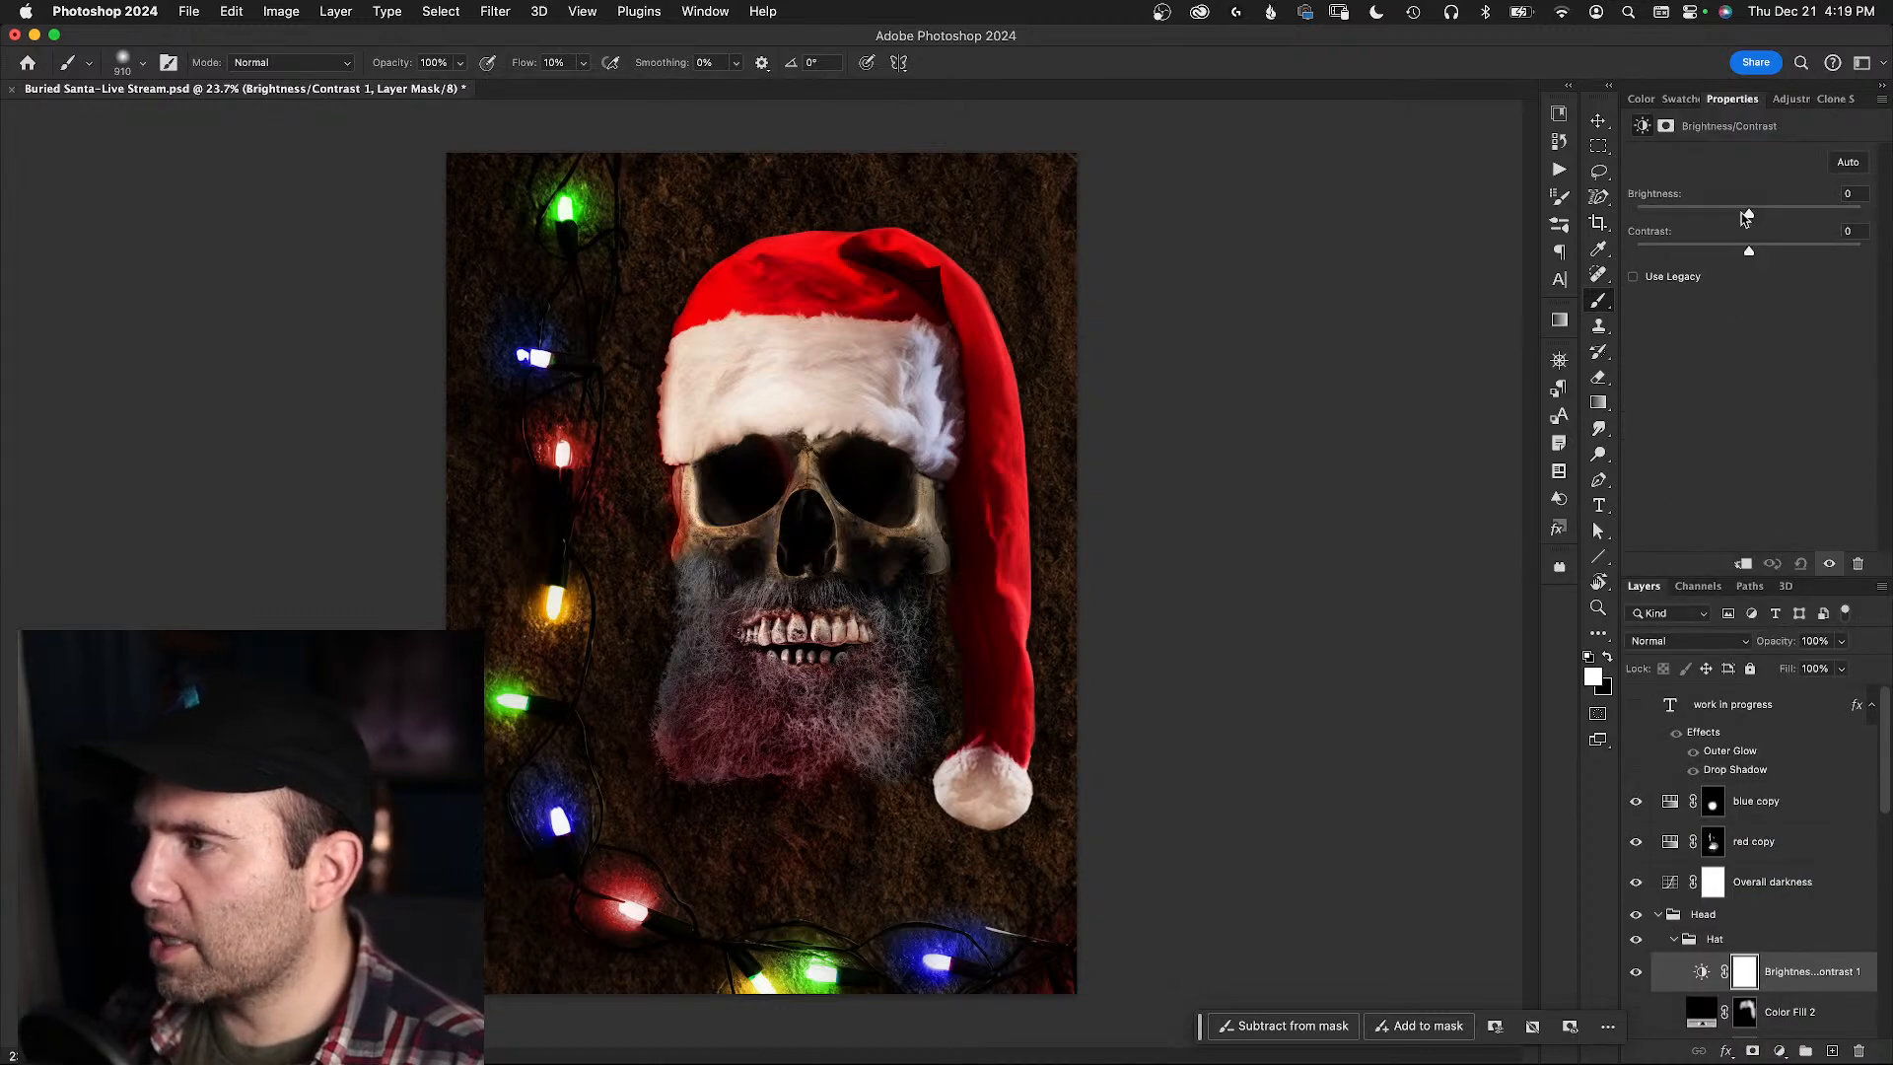
drag(1748, 213, 1713, 215)
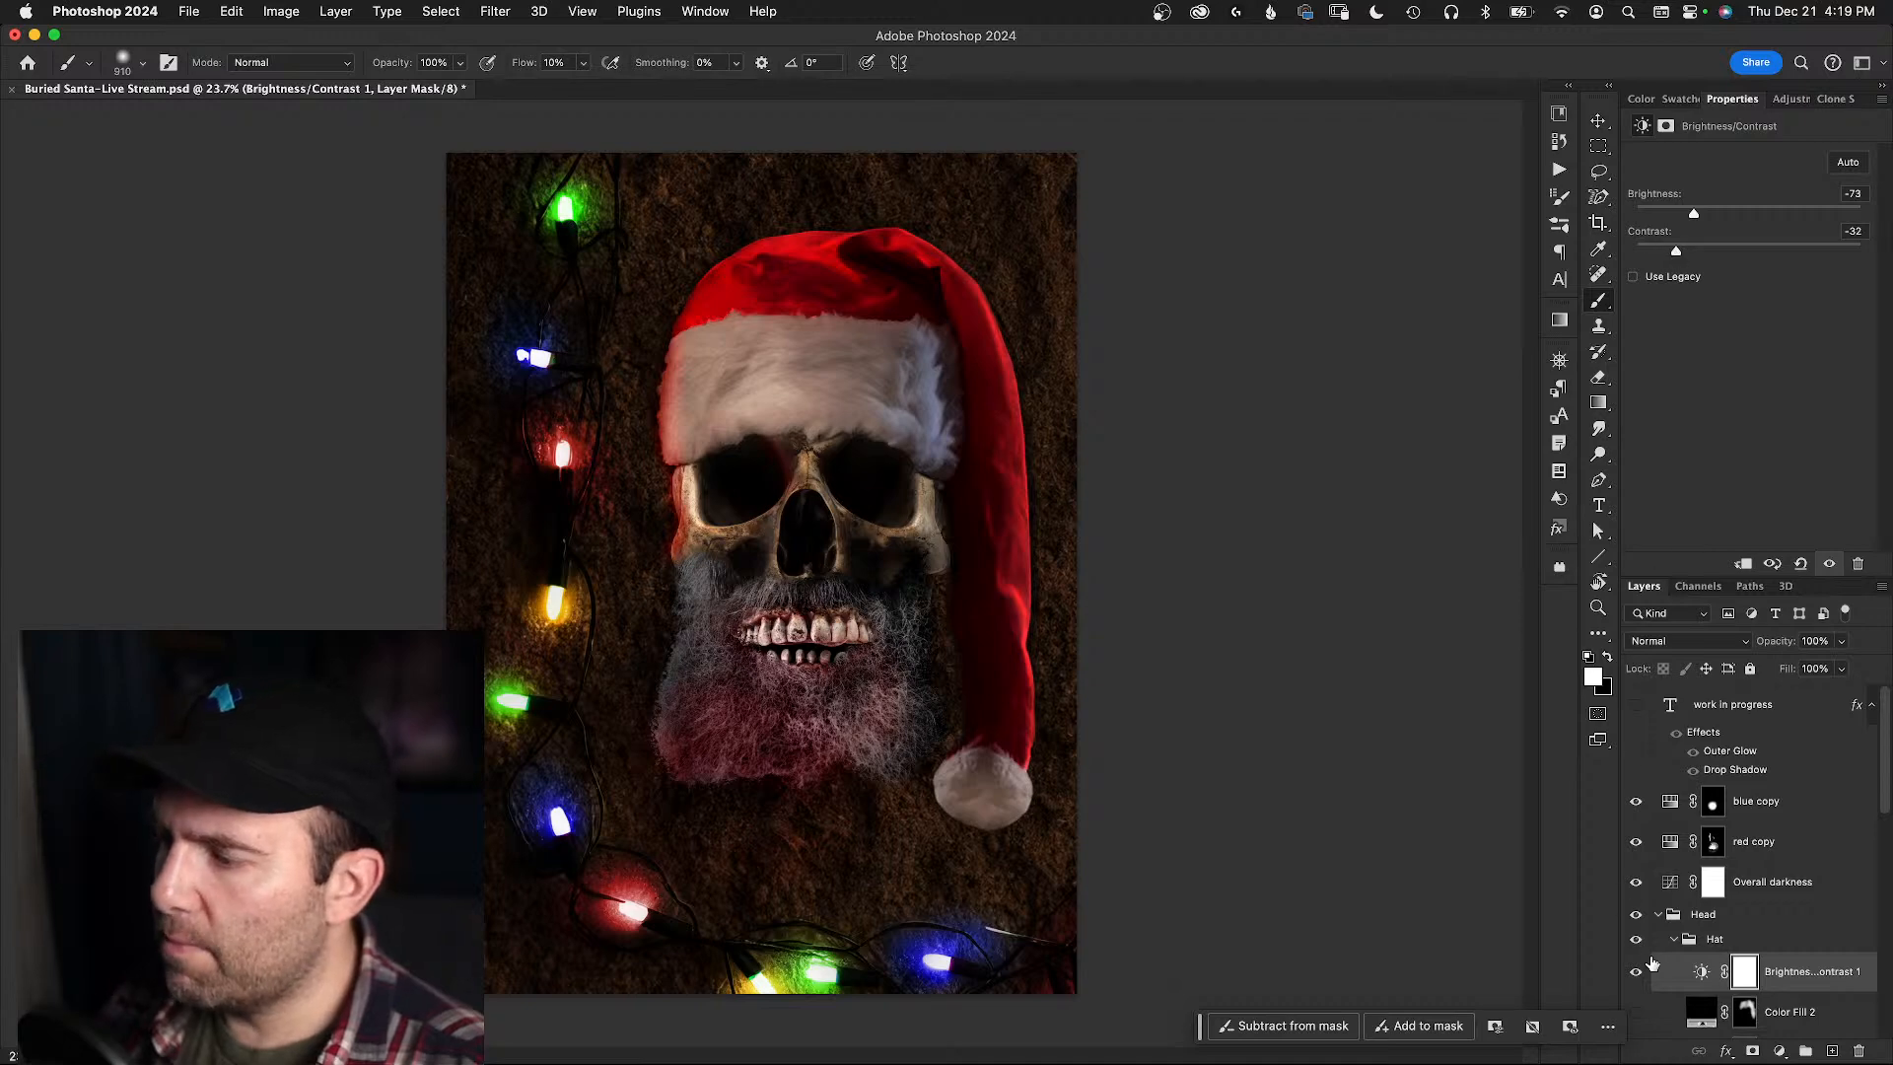
click(1635, 975)
click(1635, 973)
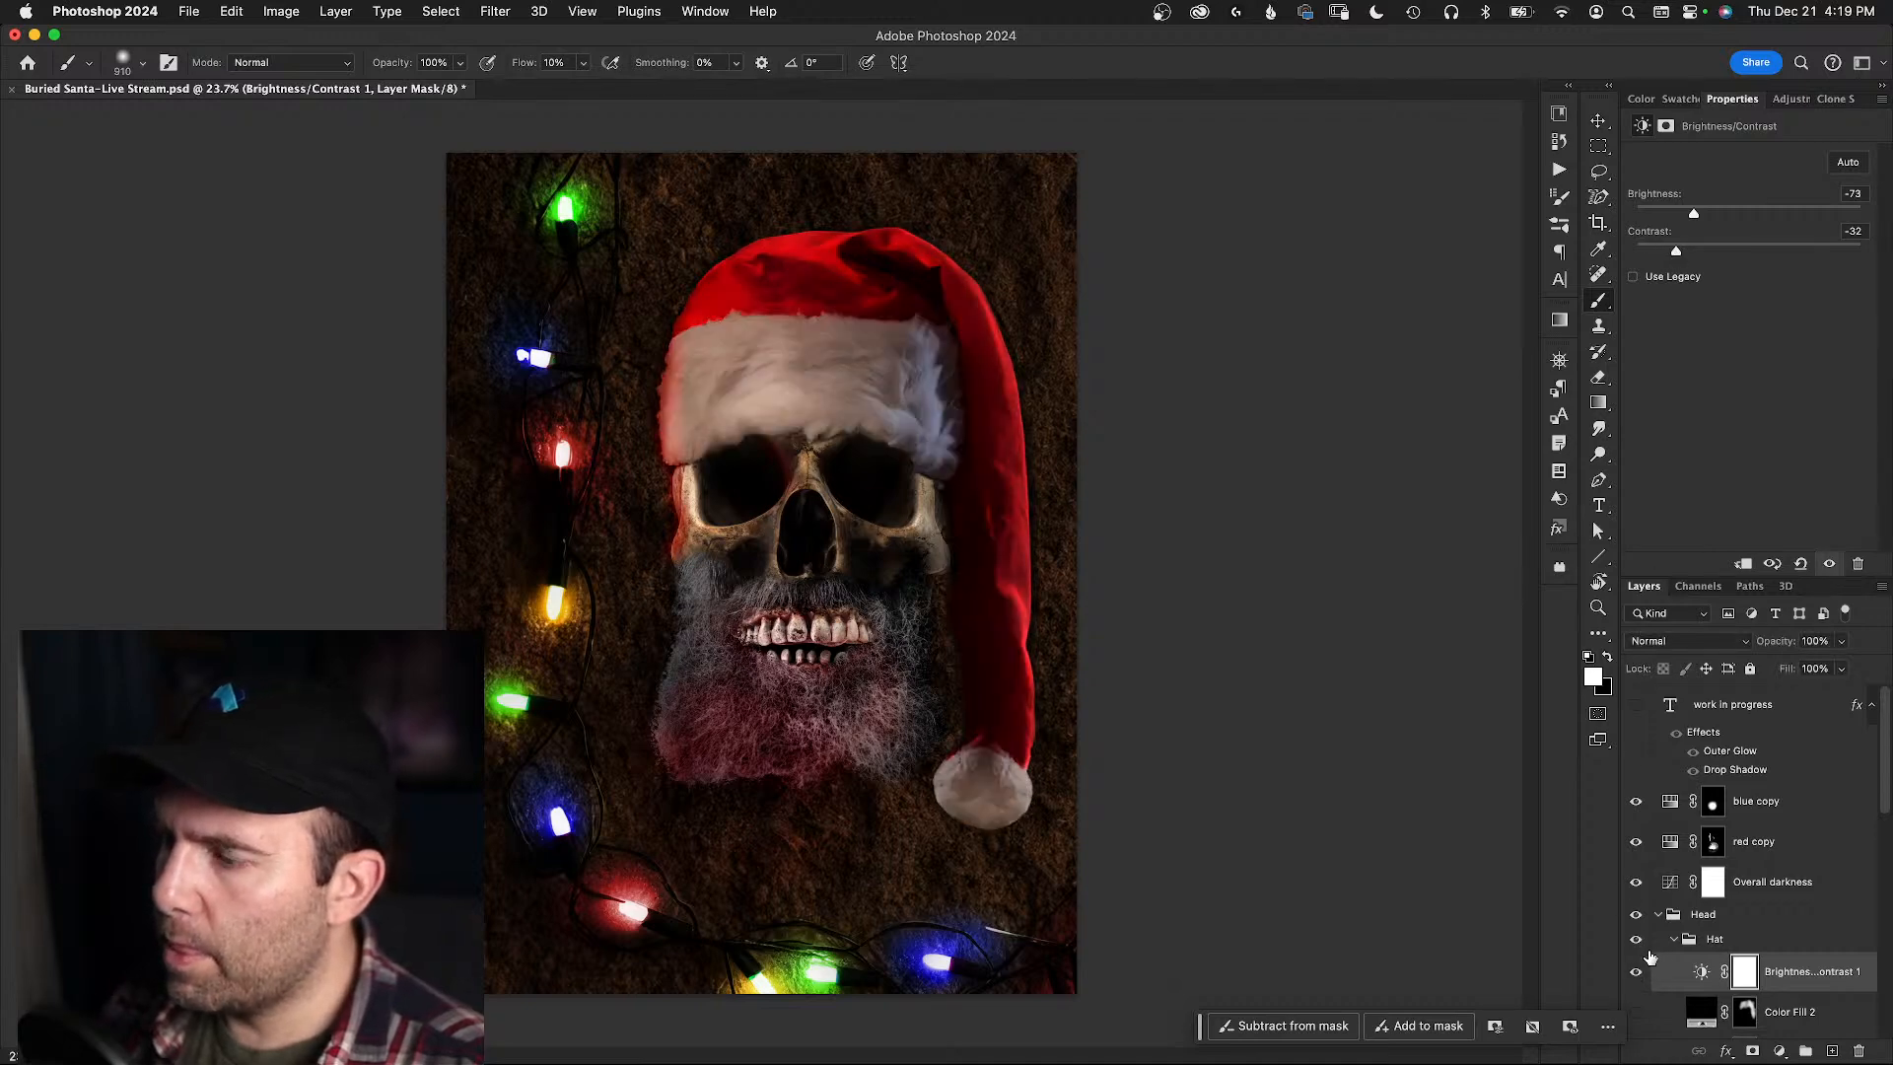
- Resize the brush to 759 px for the Brightness/Contrast 1 mask and widen the side panels
click(1745, 968)
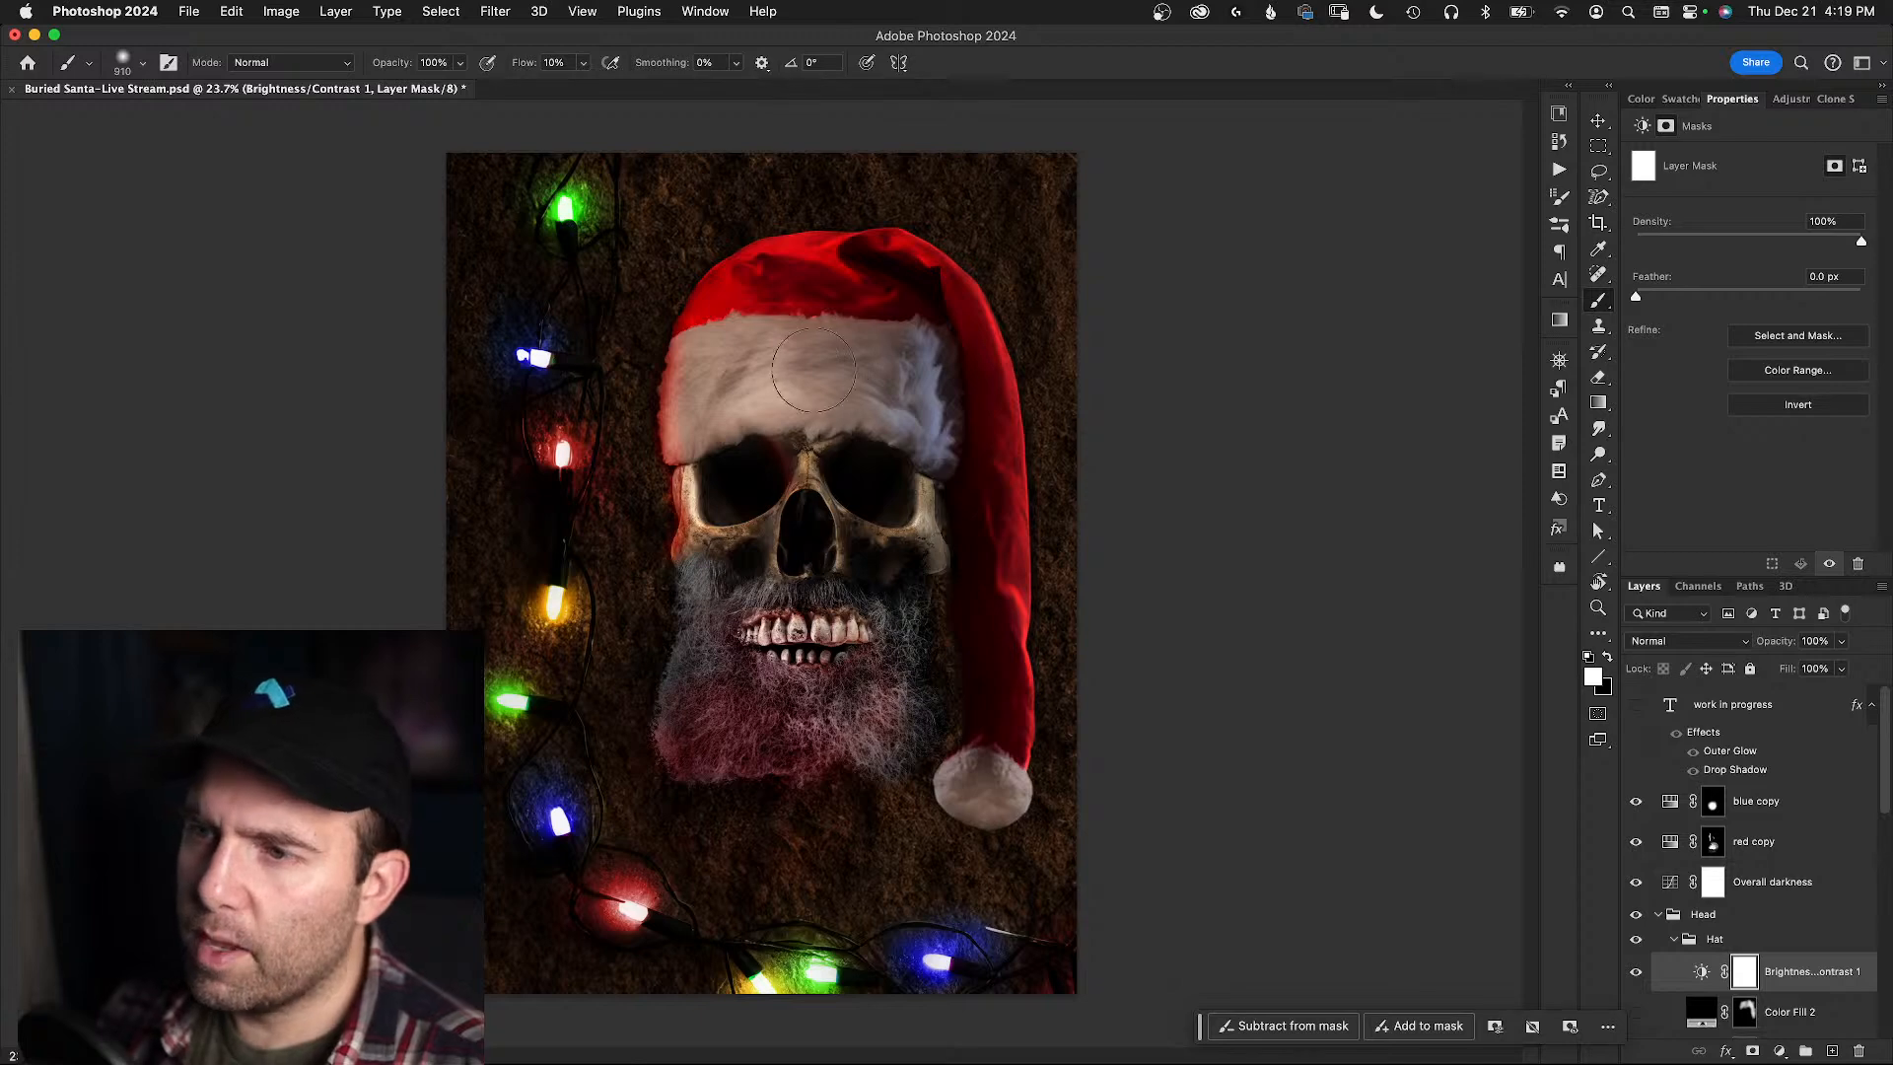
drag(937, 377, 924, 383)
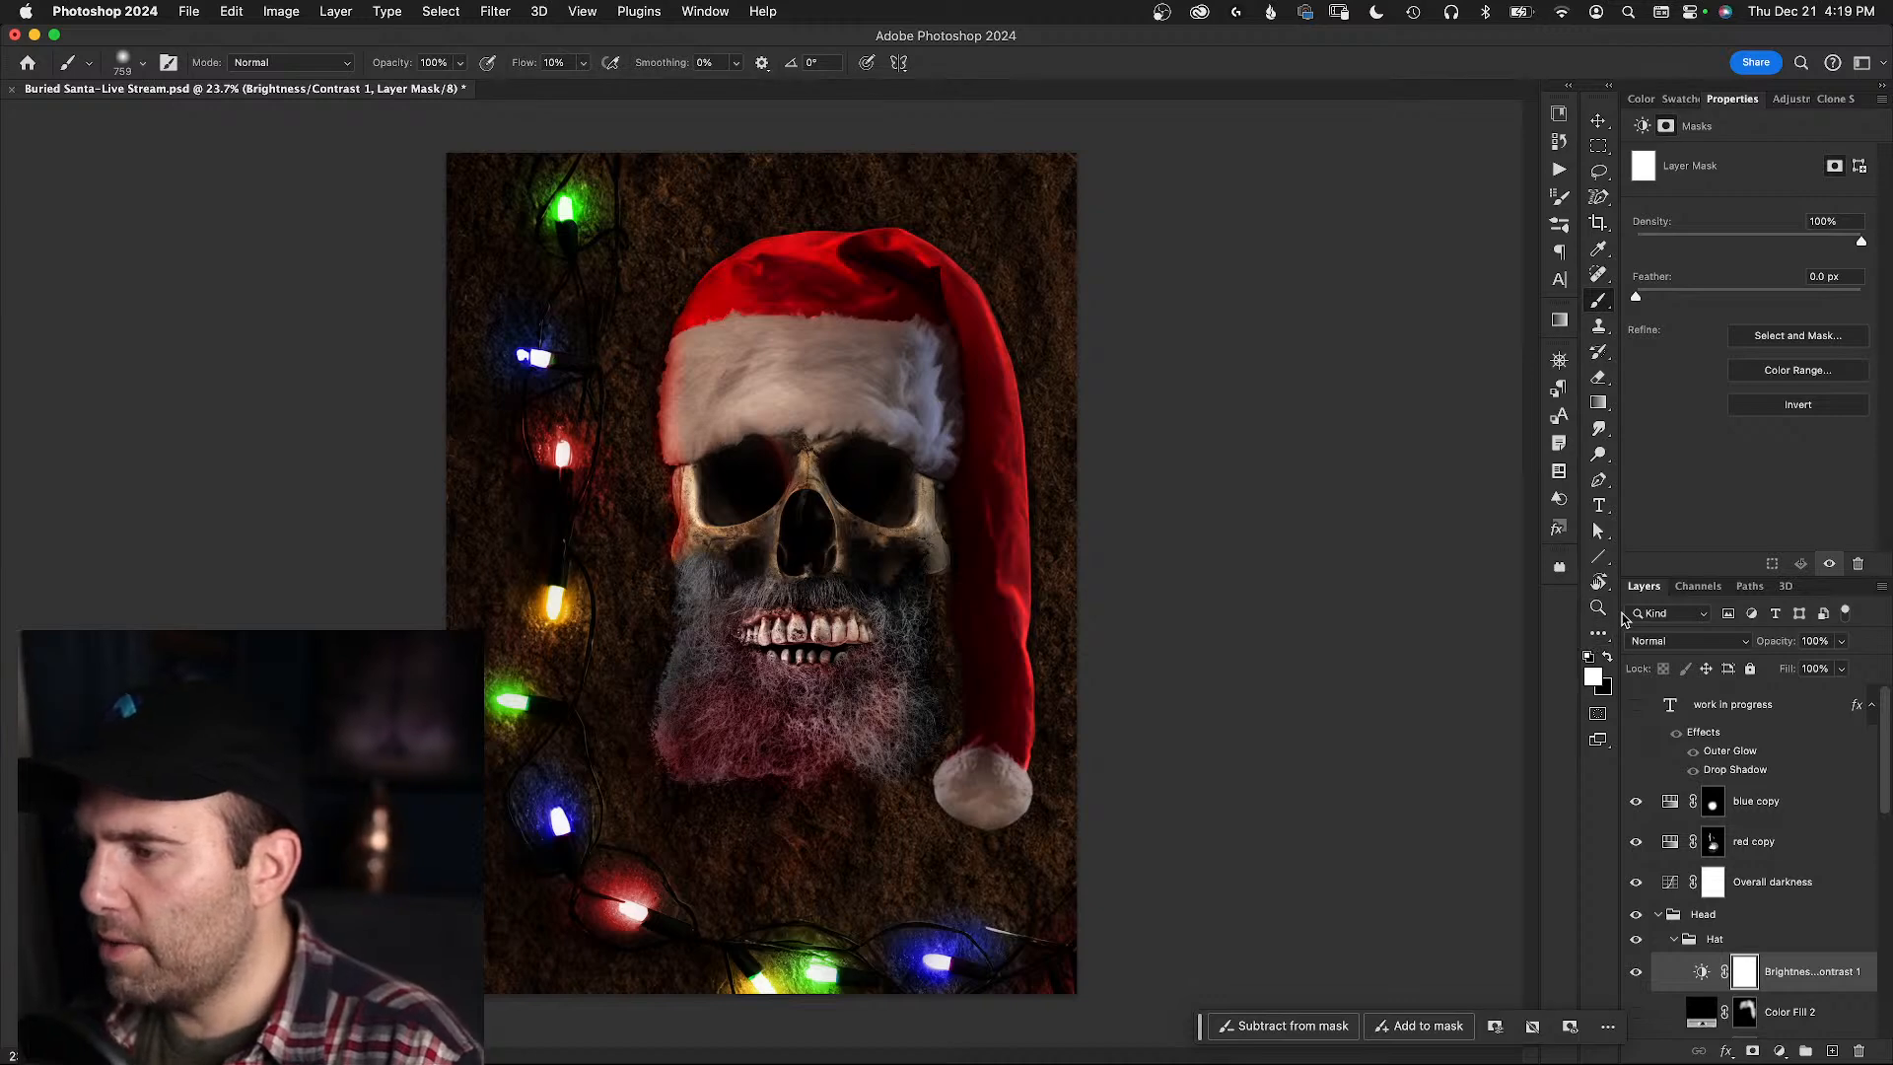
drag(1620, 617, 1515, 634)
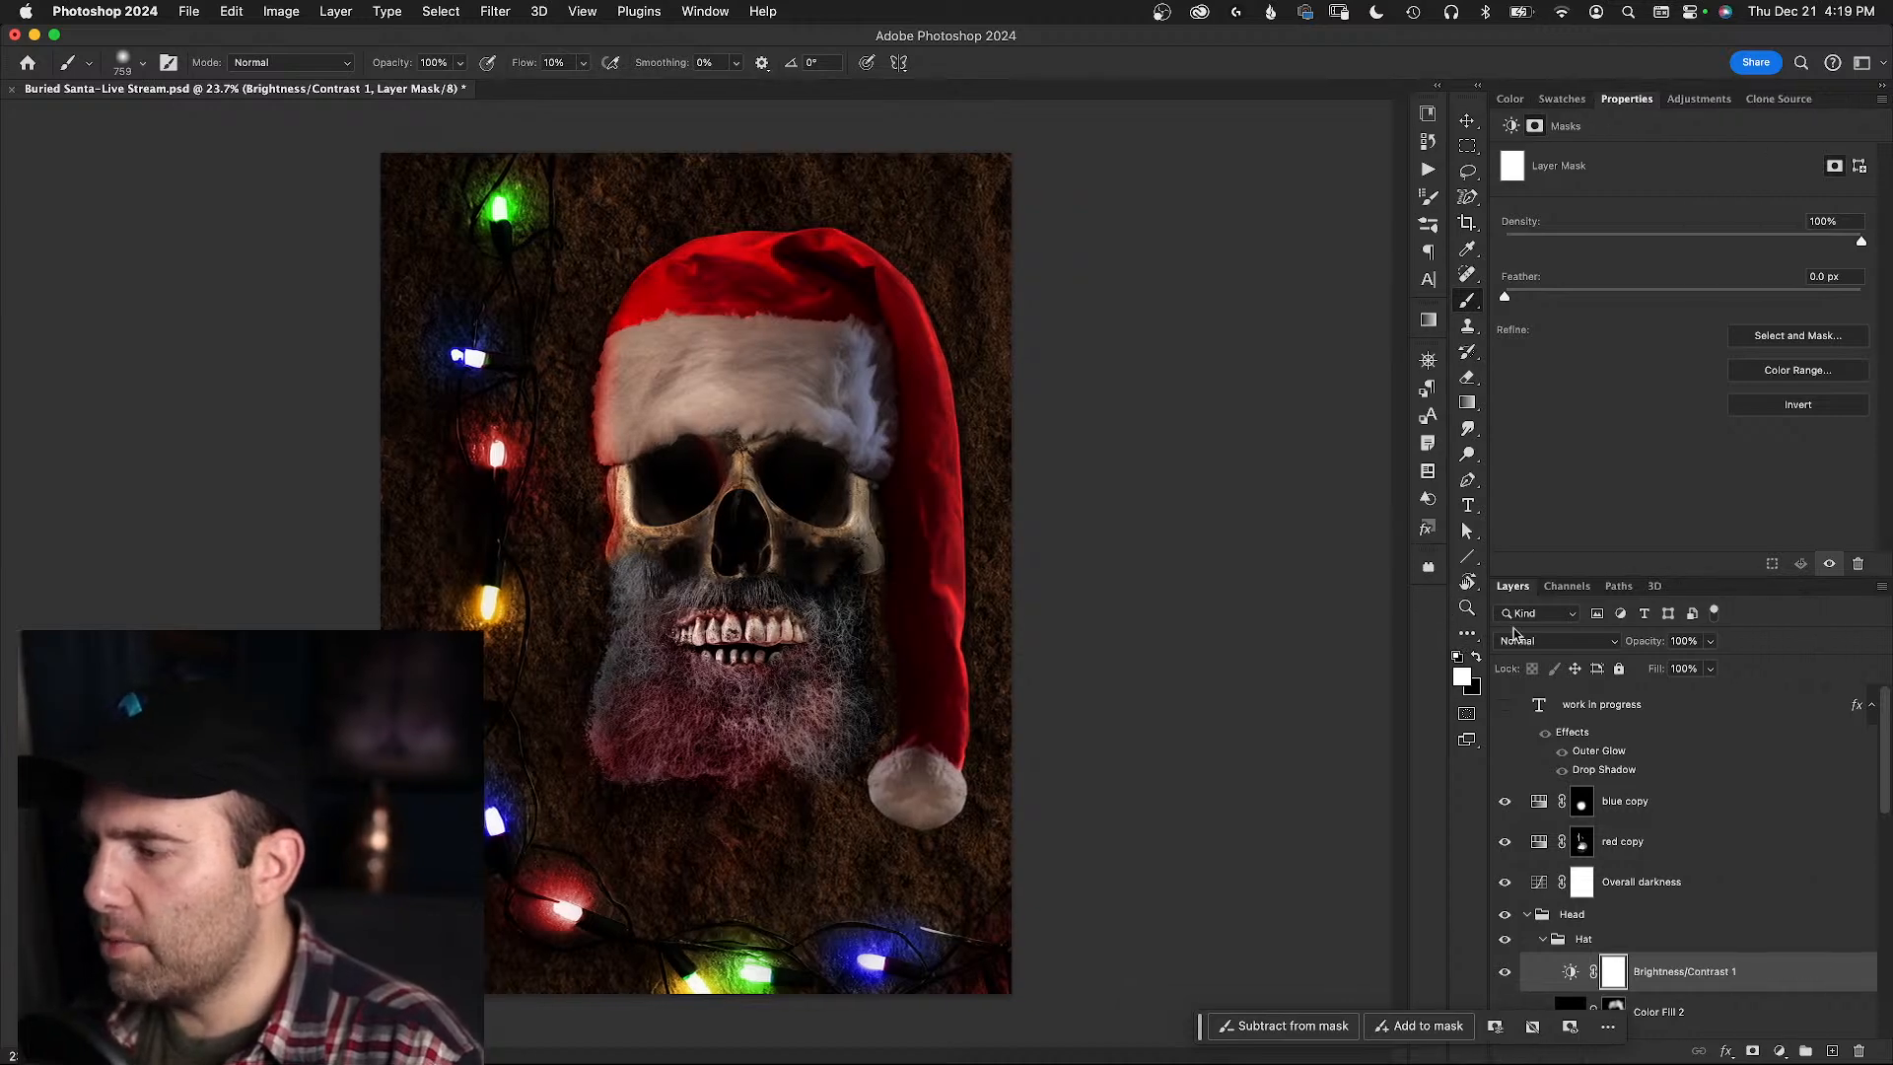
double_click(1802, 958)
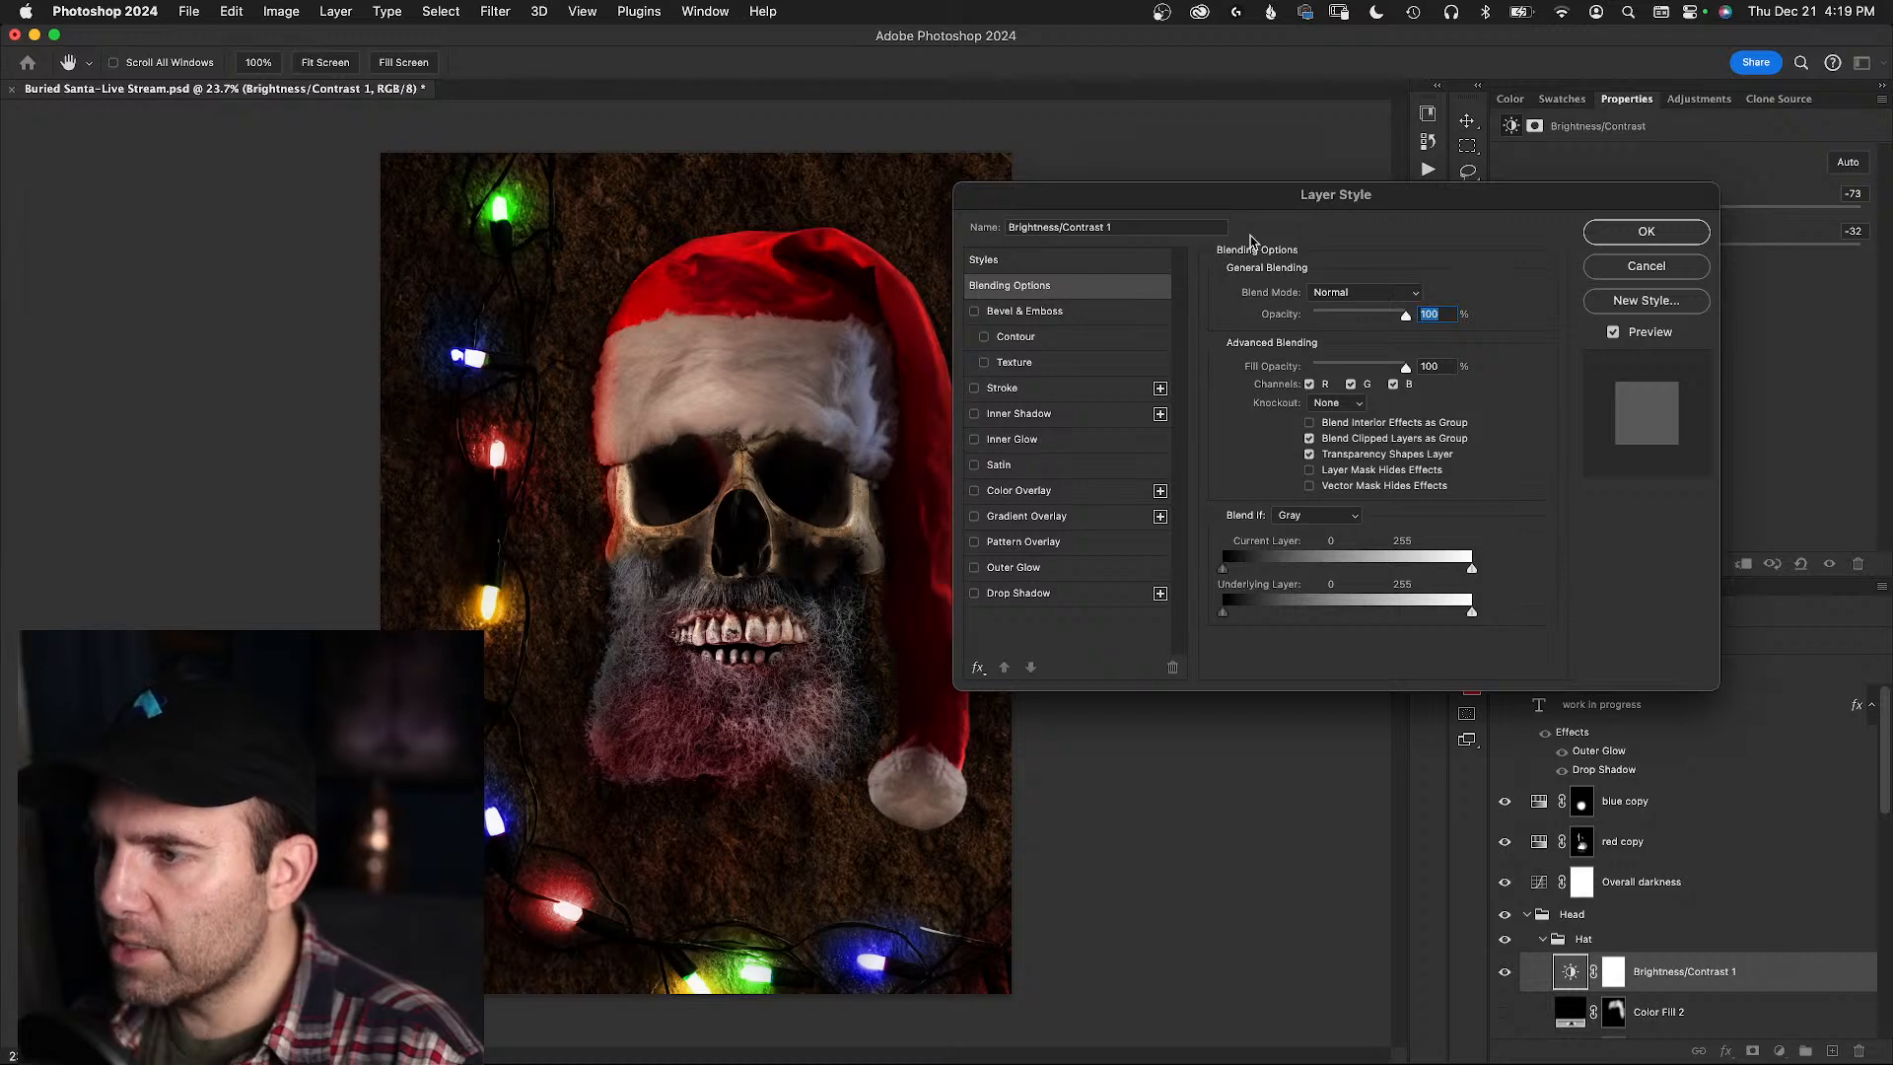
mouse_move(1224, 570)
mouse_down()
mouse_move(1305, 570)
mouse_move(1233, 577)
mouse_up()
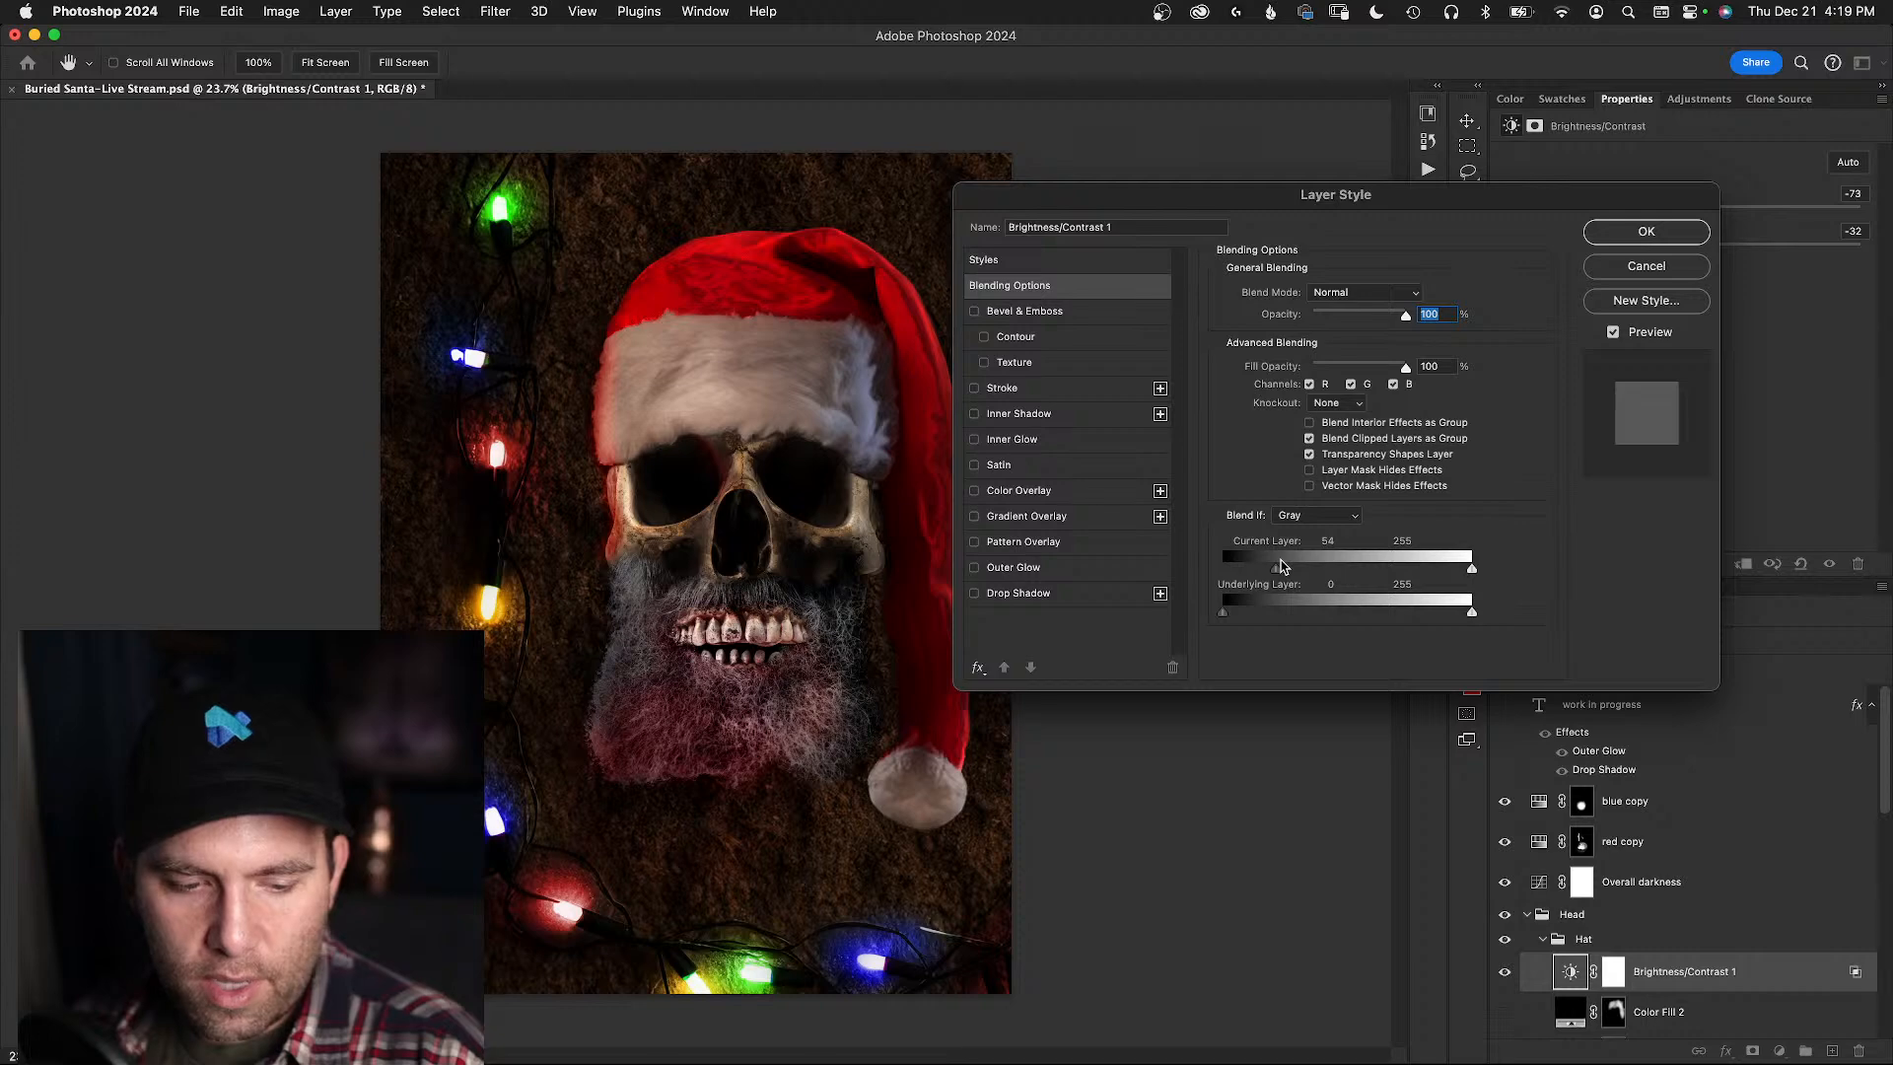
mouse_move(1279, 569)
alt+mouse_down()
mouse_move(1308, 577)
mouse_move(1274, 571)
alt+mouse_up()
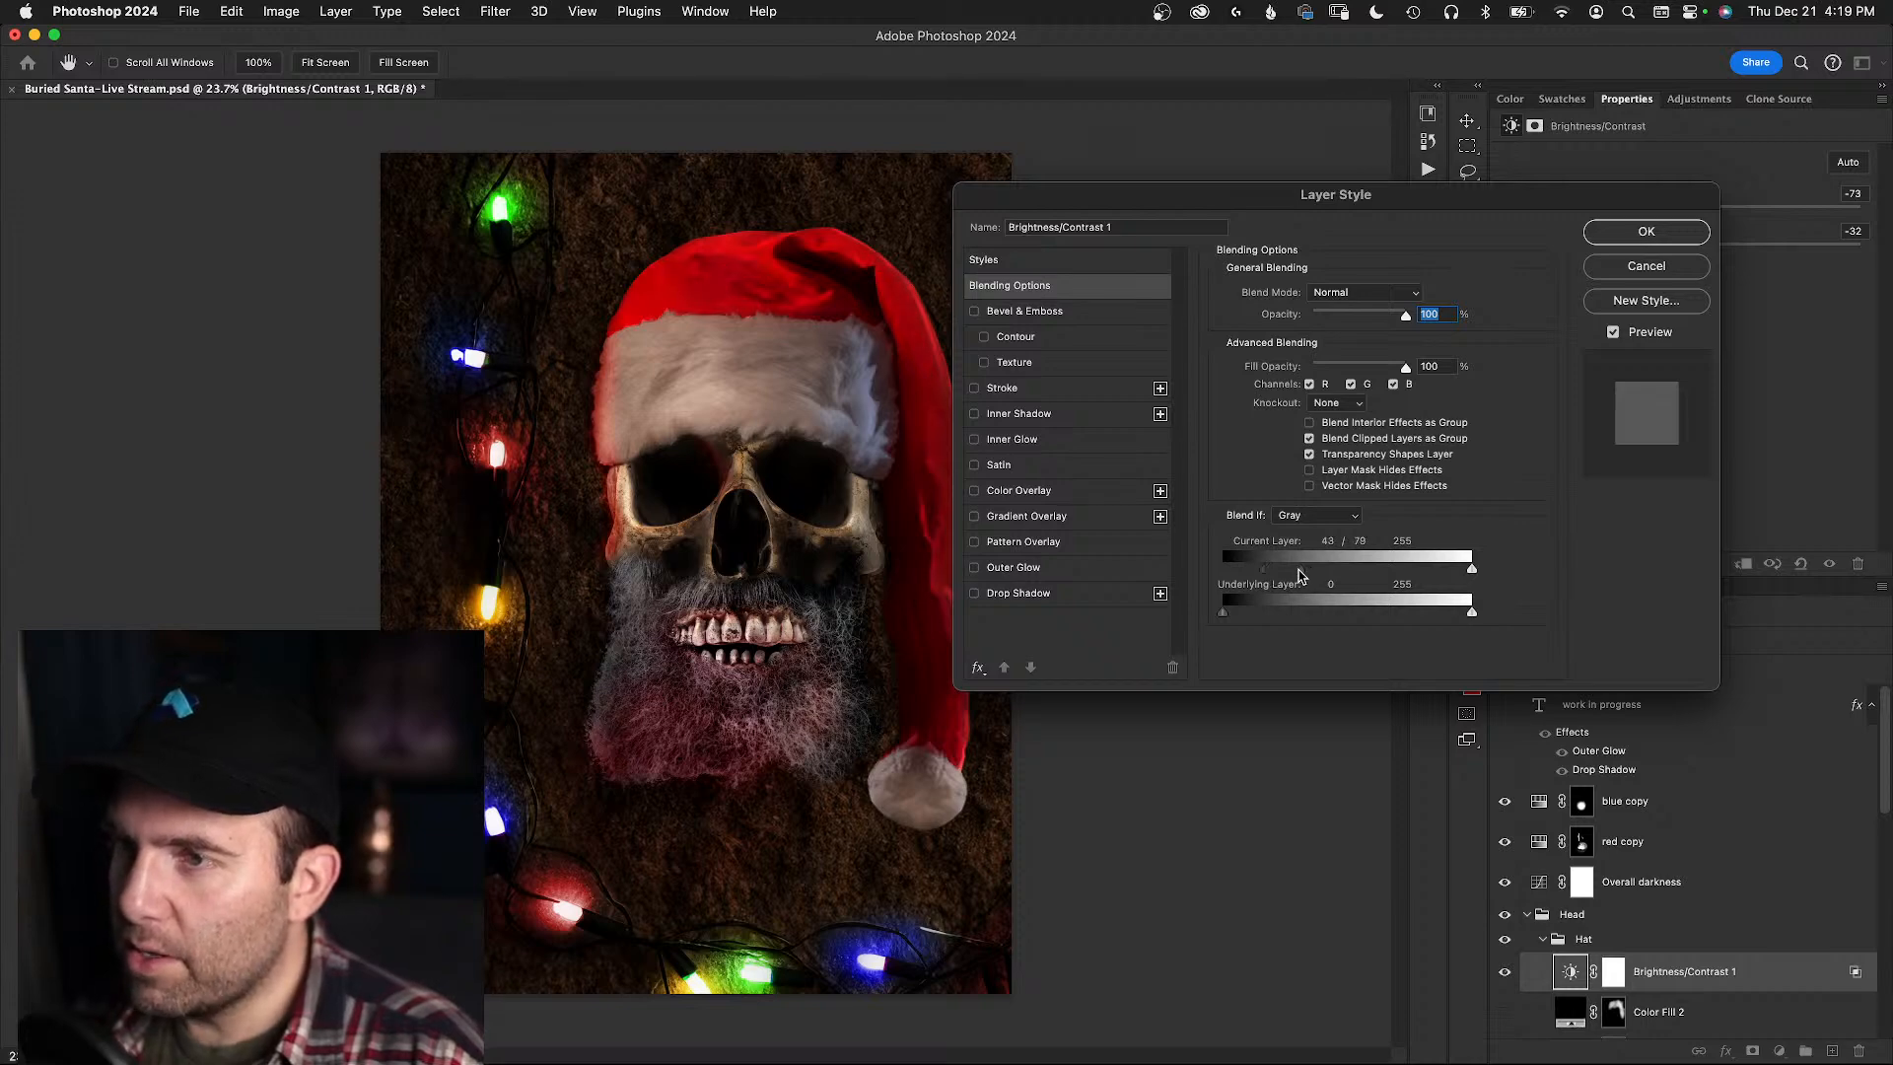
drag(1302, 575, 1152, 570)
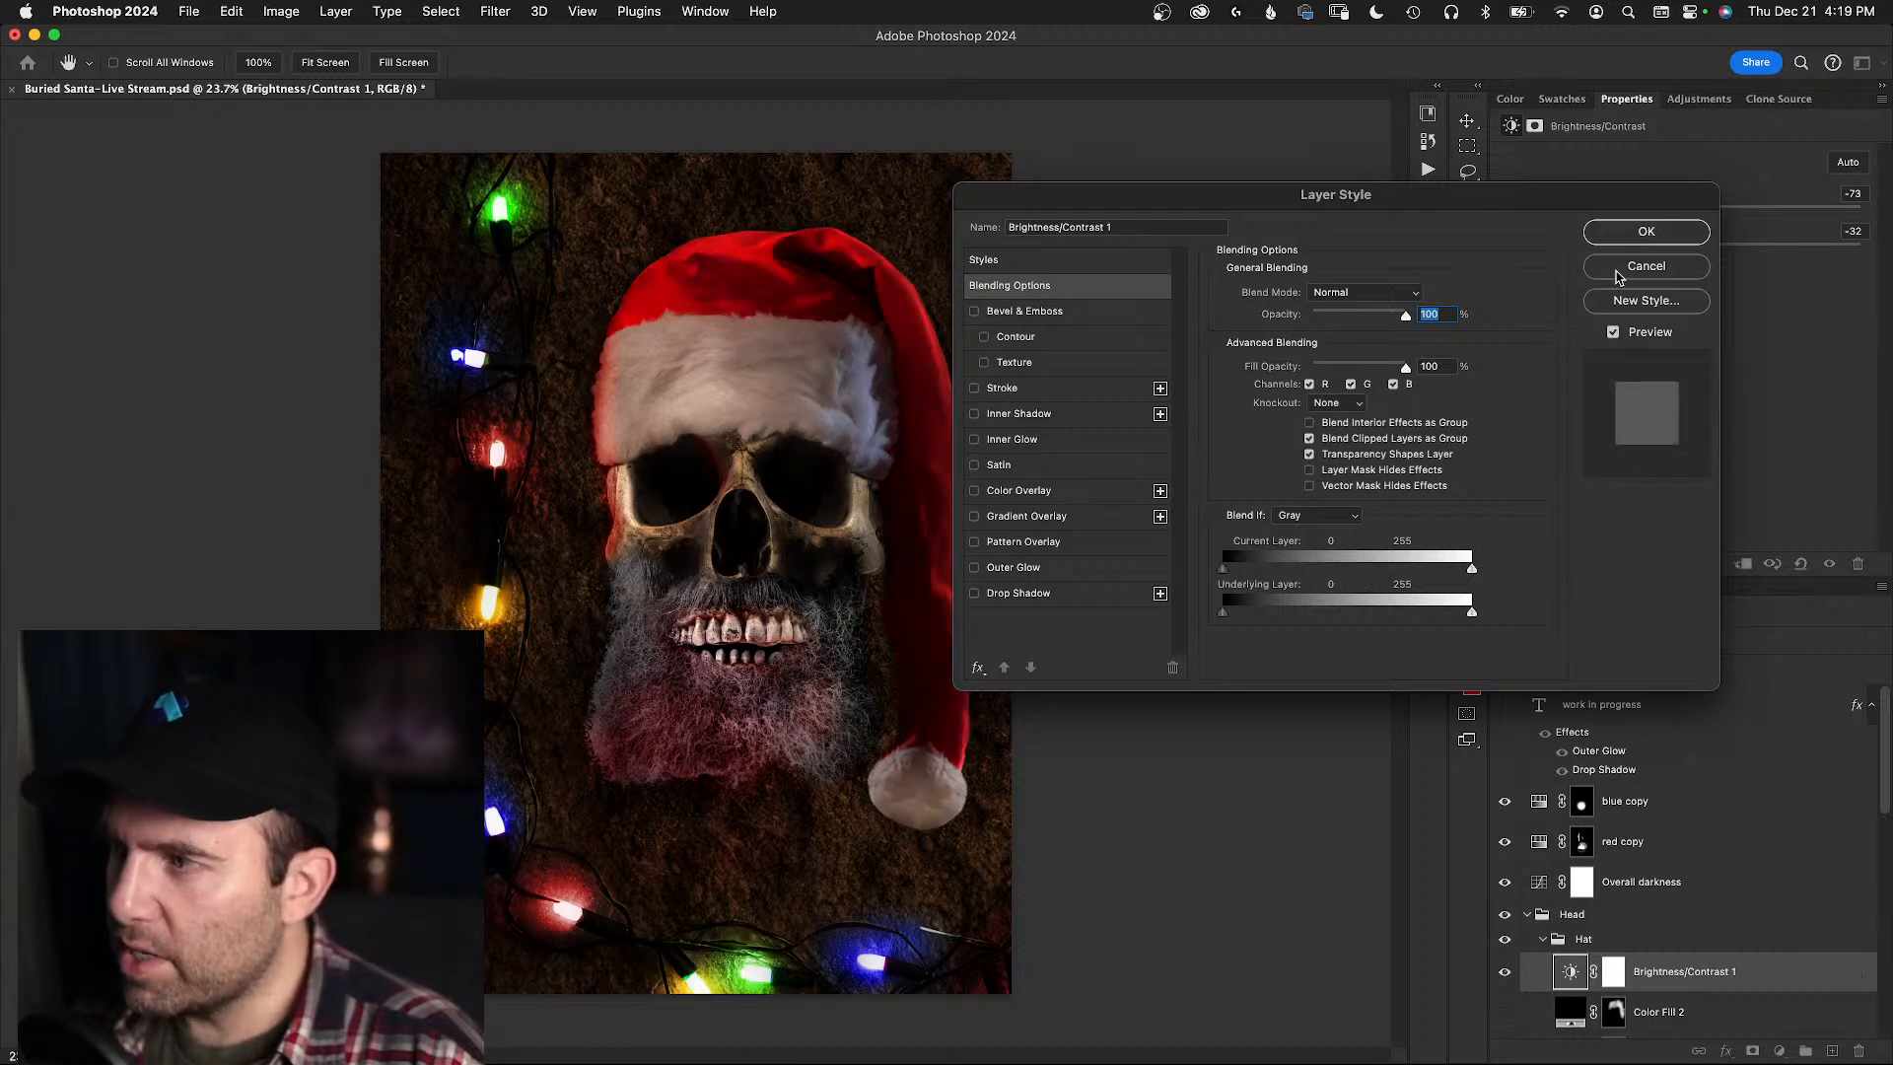
click(1641, 264)
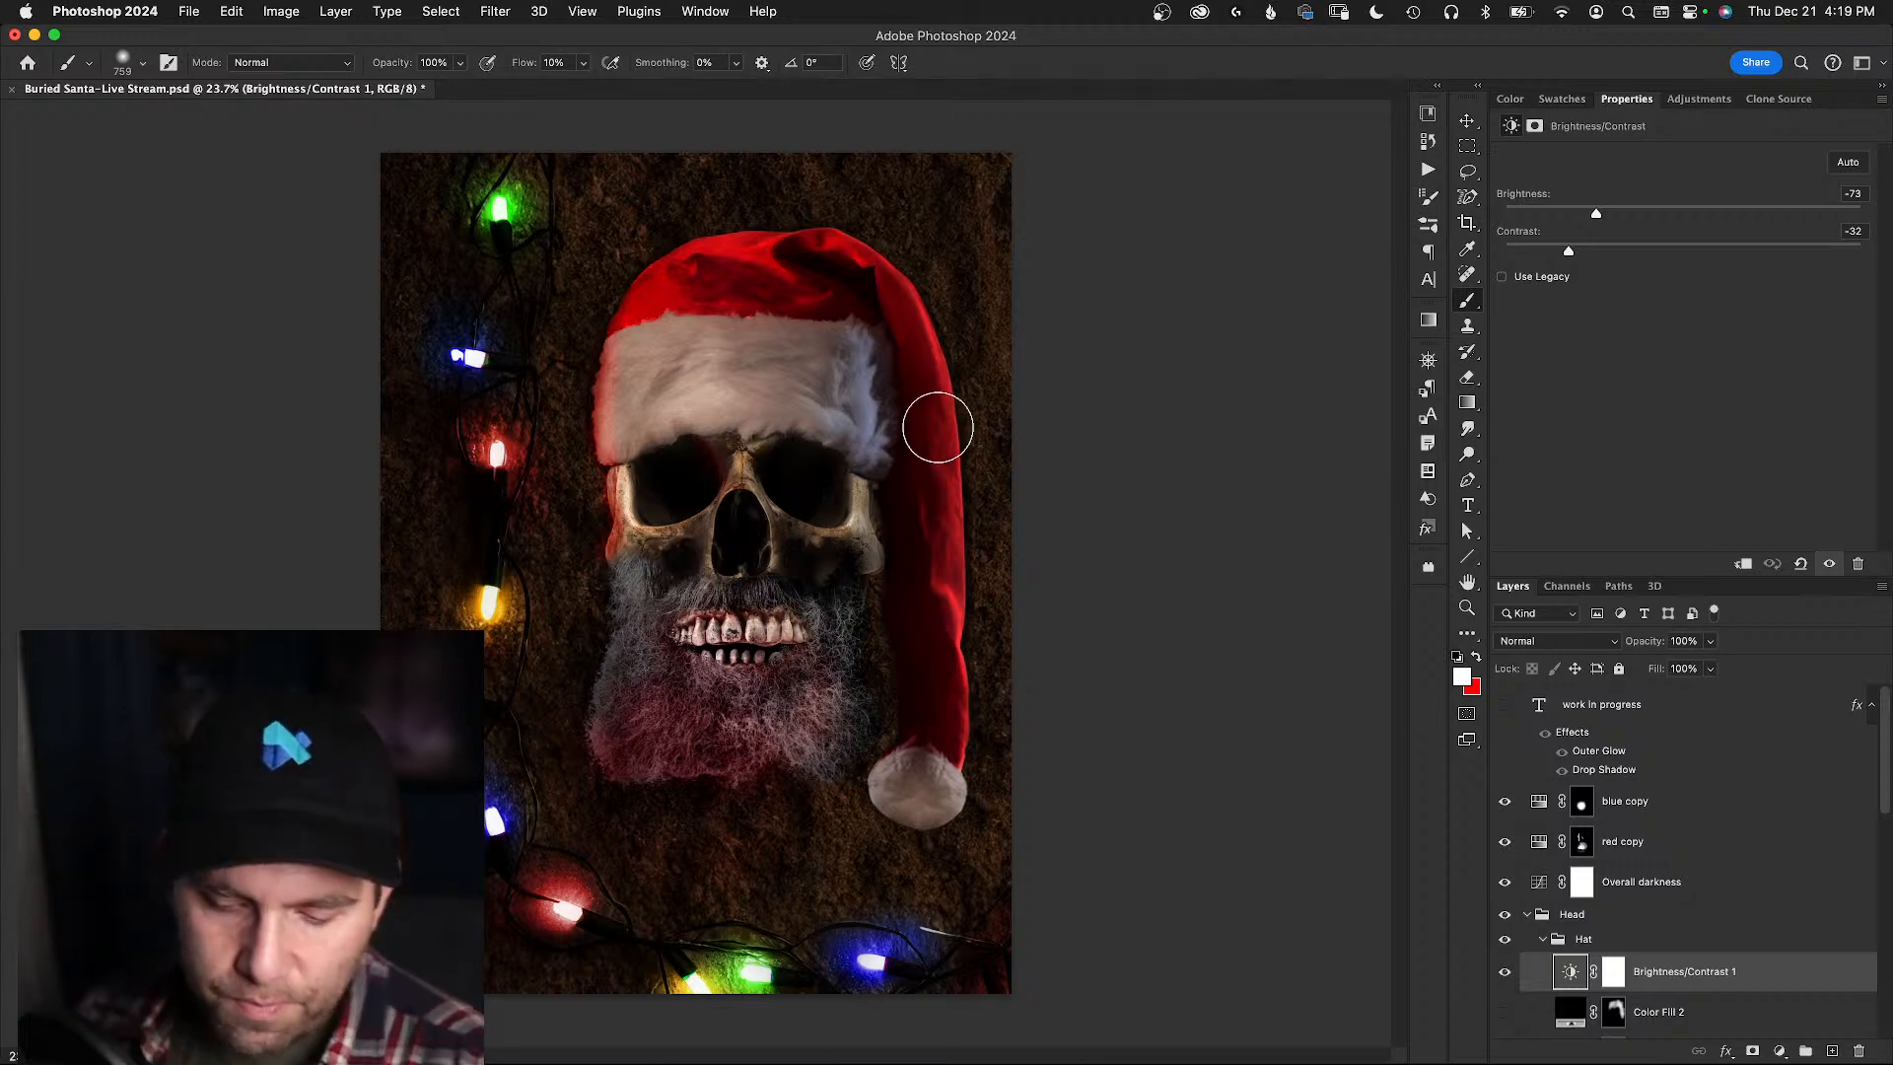
- Paint black on the Brightness/Contrast 1 mask to restore brightness along the hat's folded tail, pom-pom and the adjoining side of the fur band
super+click(892, 426)
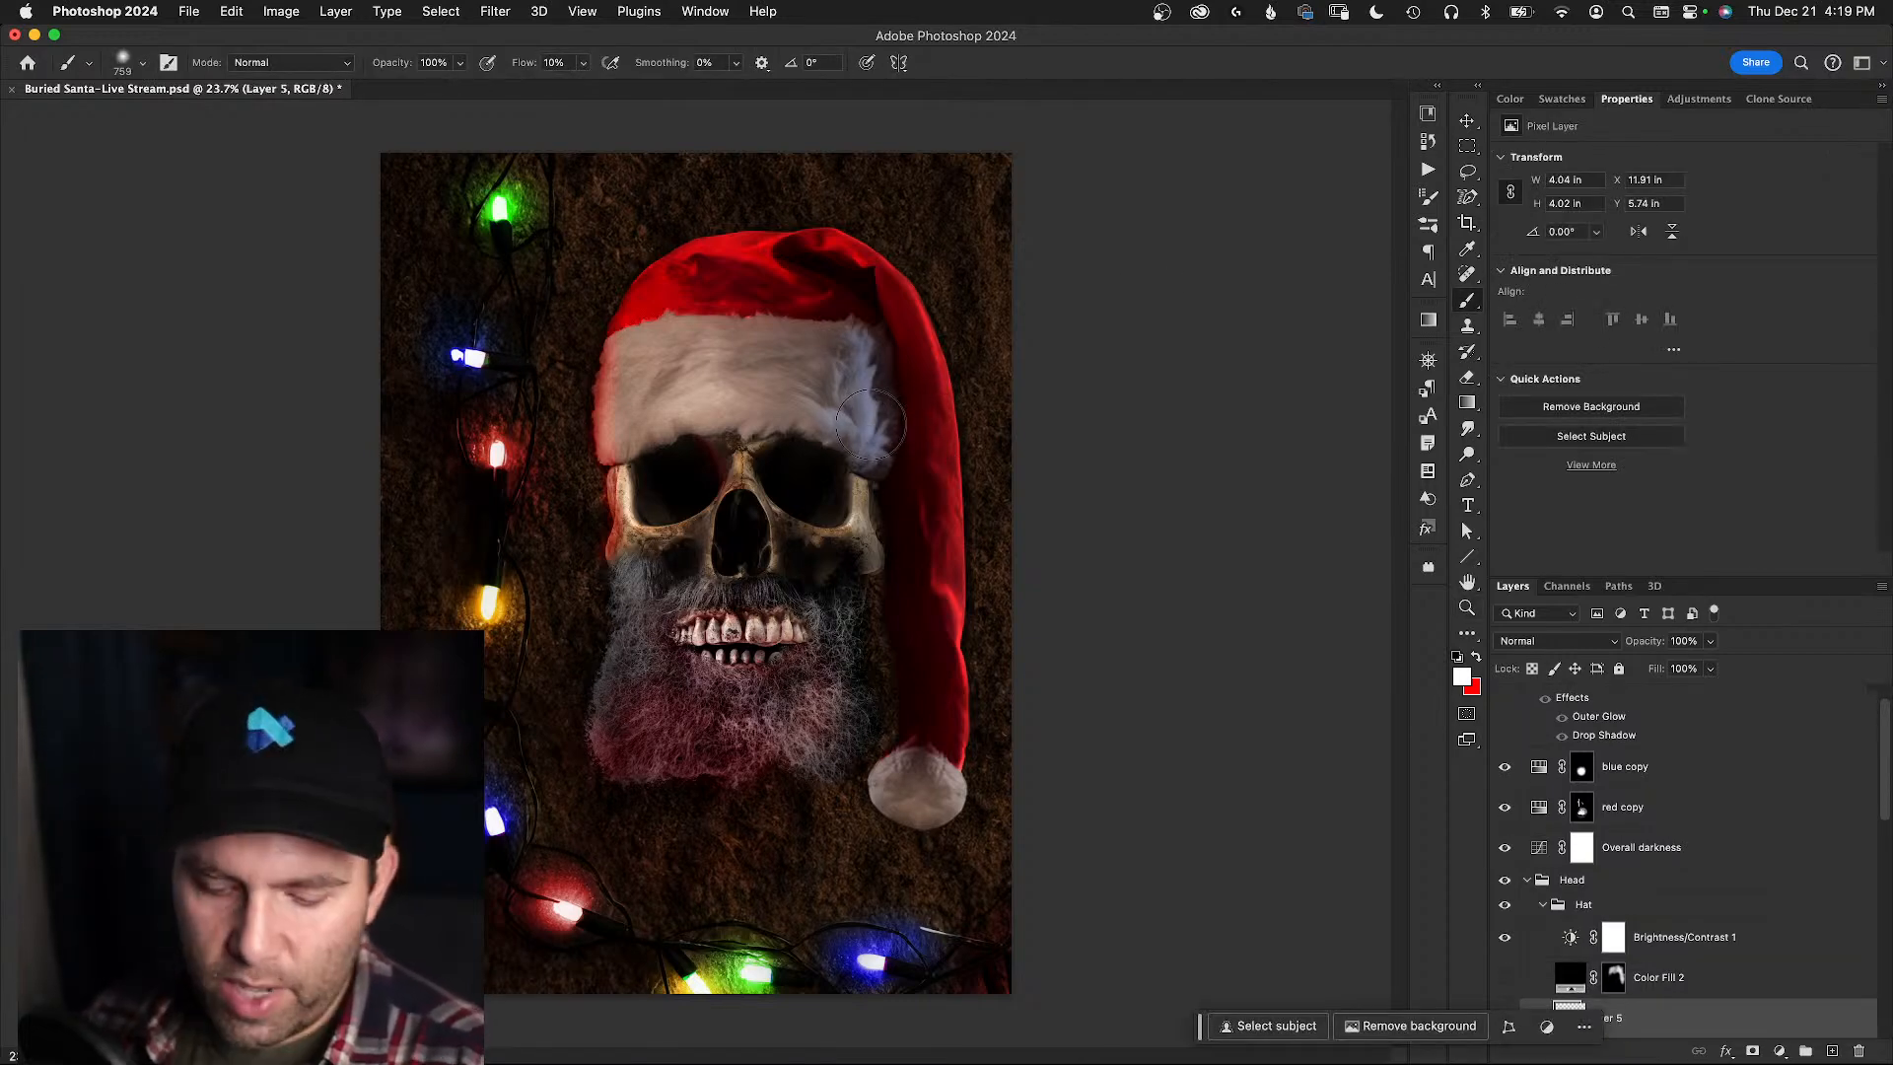
key(alt+bracketright)
key(z)
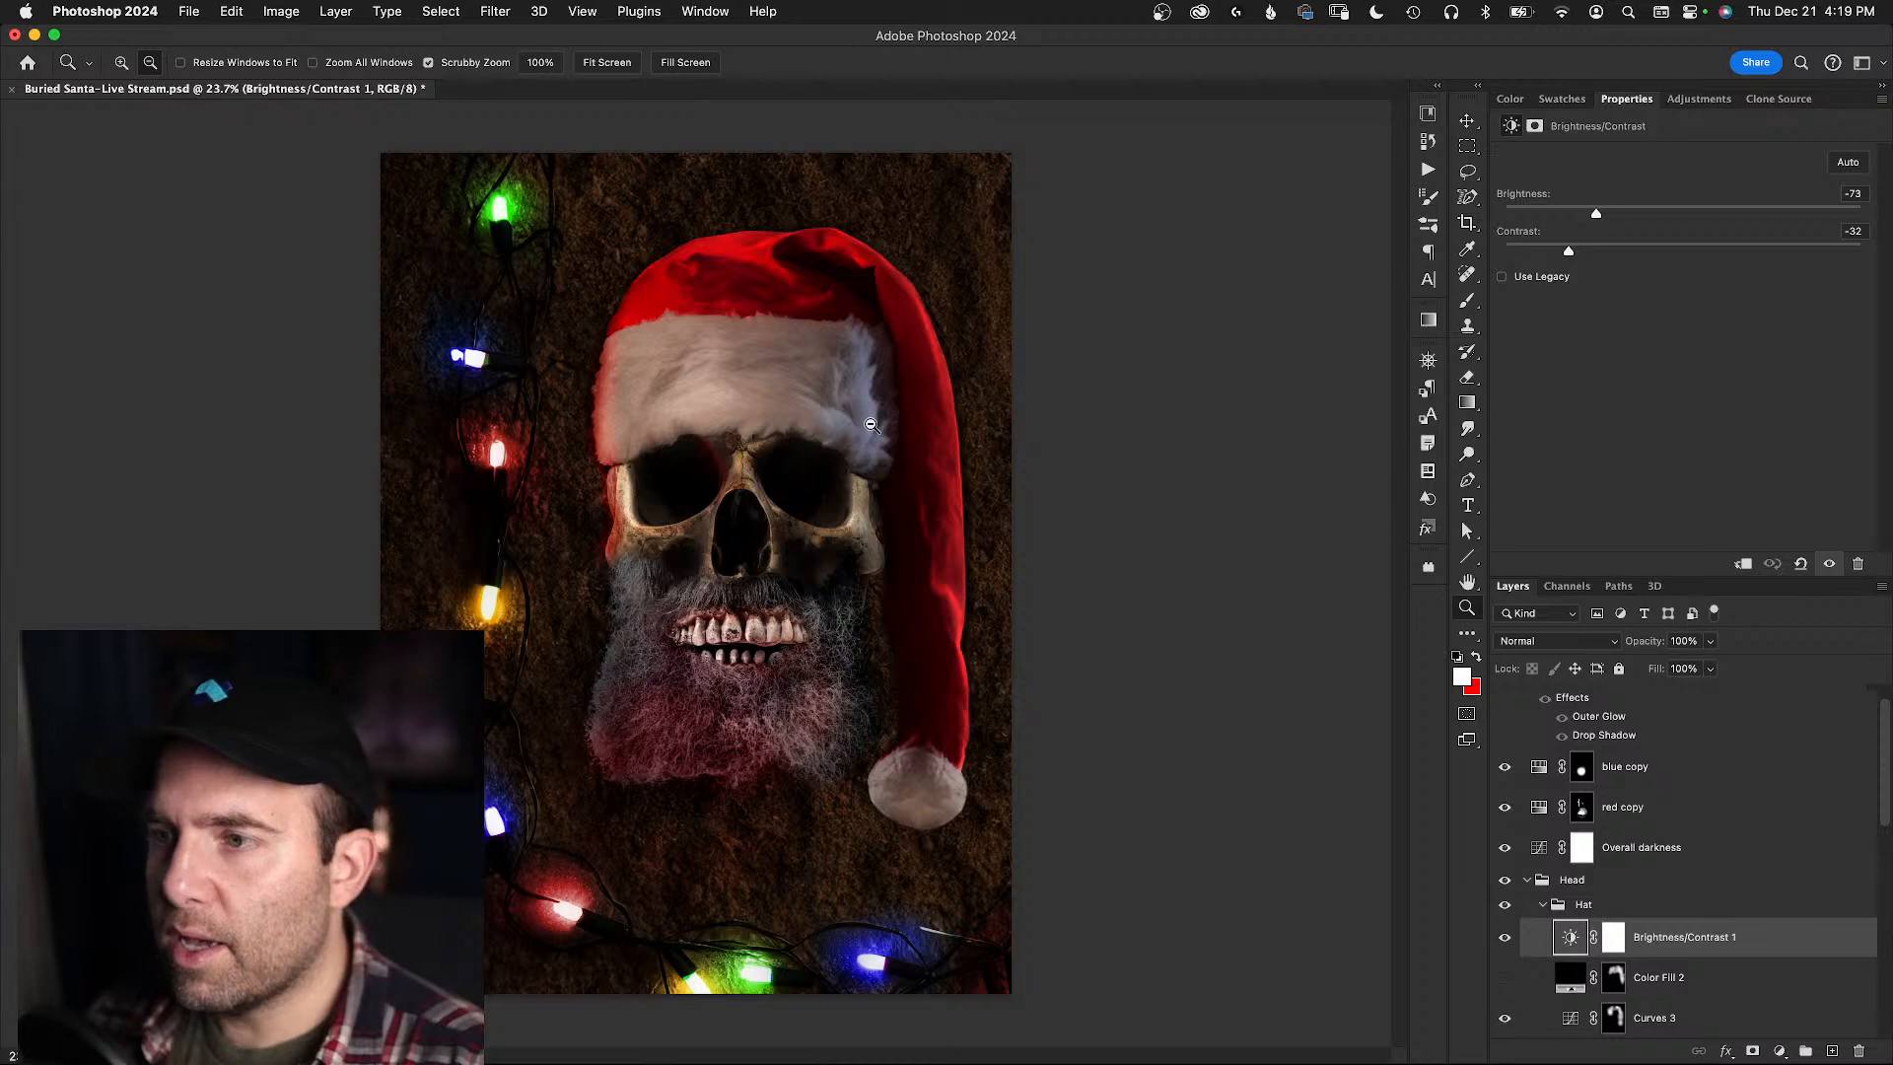
mouse_move(870, 424)
mouse_down()
mouse_move(922, 423)
mouse_move(900, 425)
mouse_up()
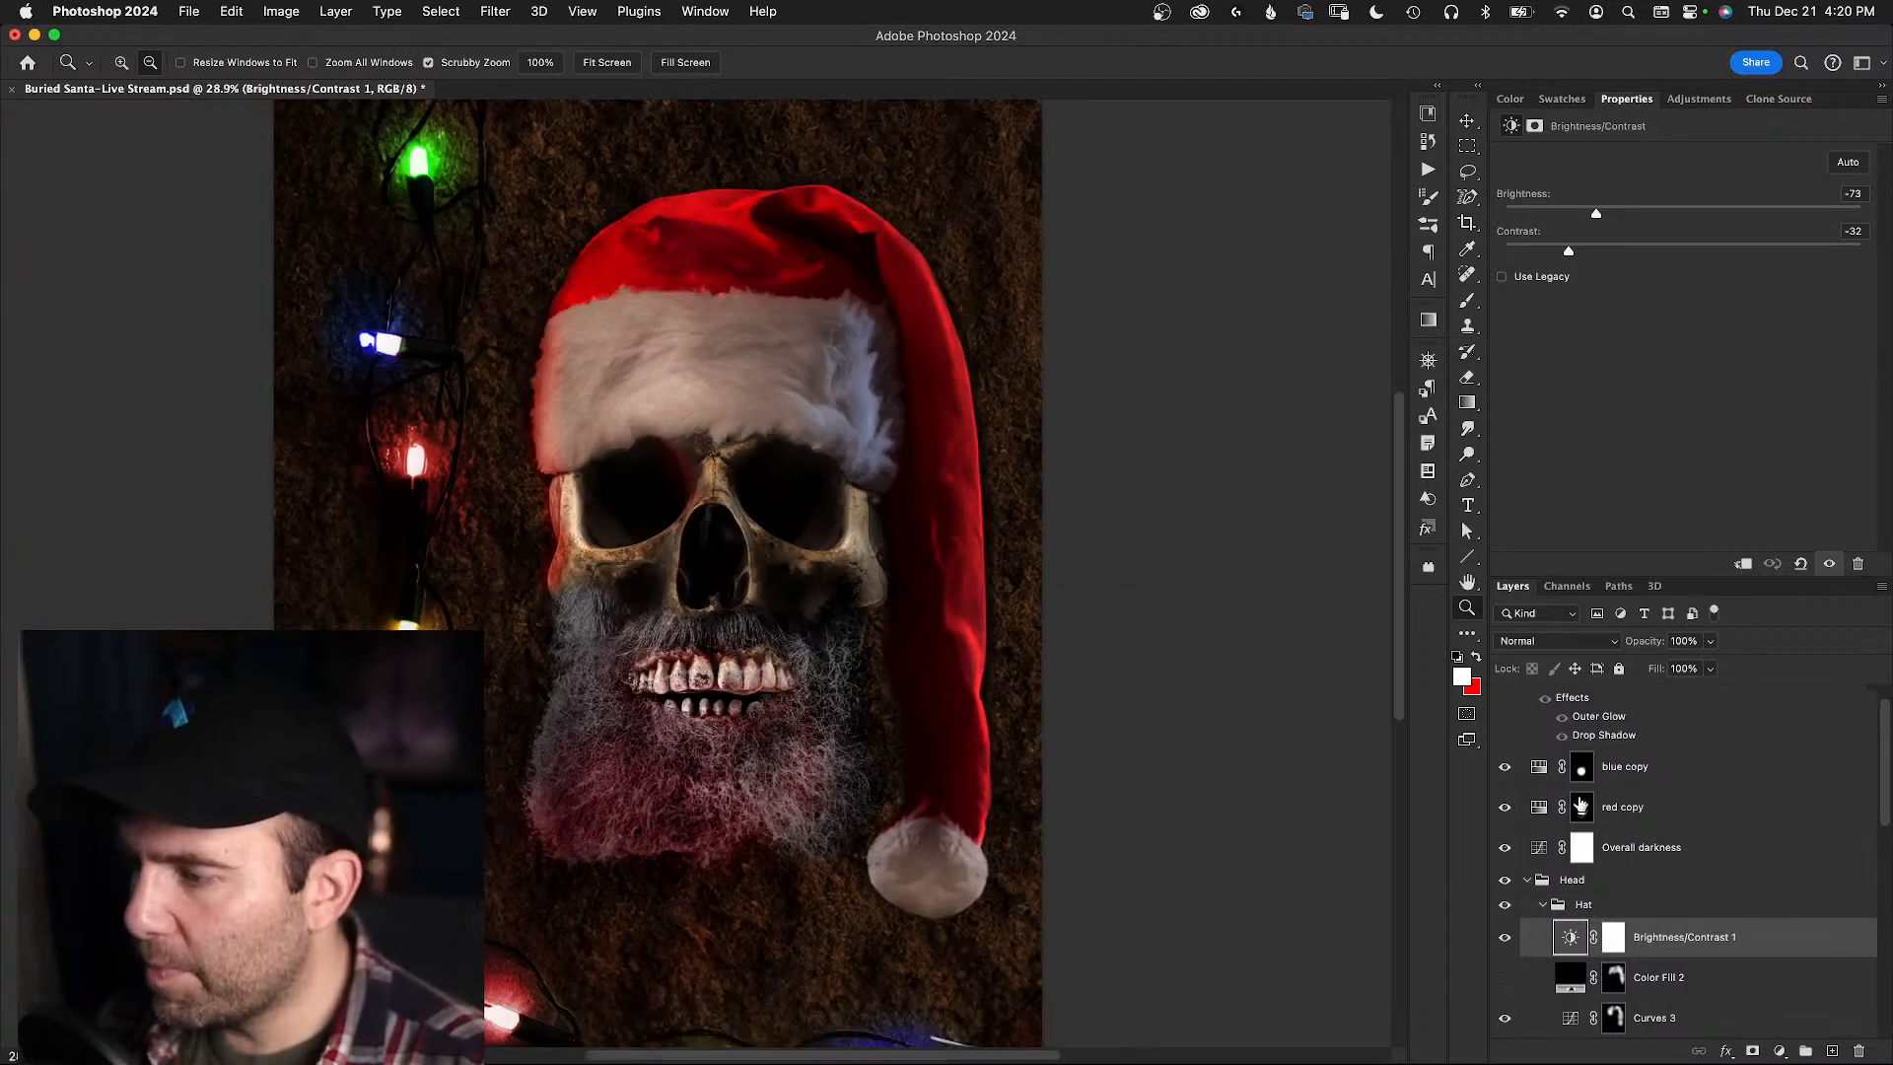
click(1622, 945)
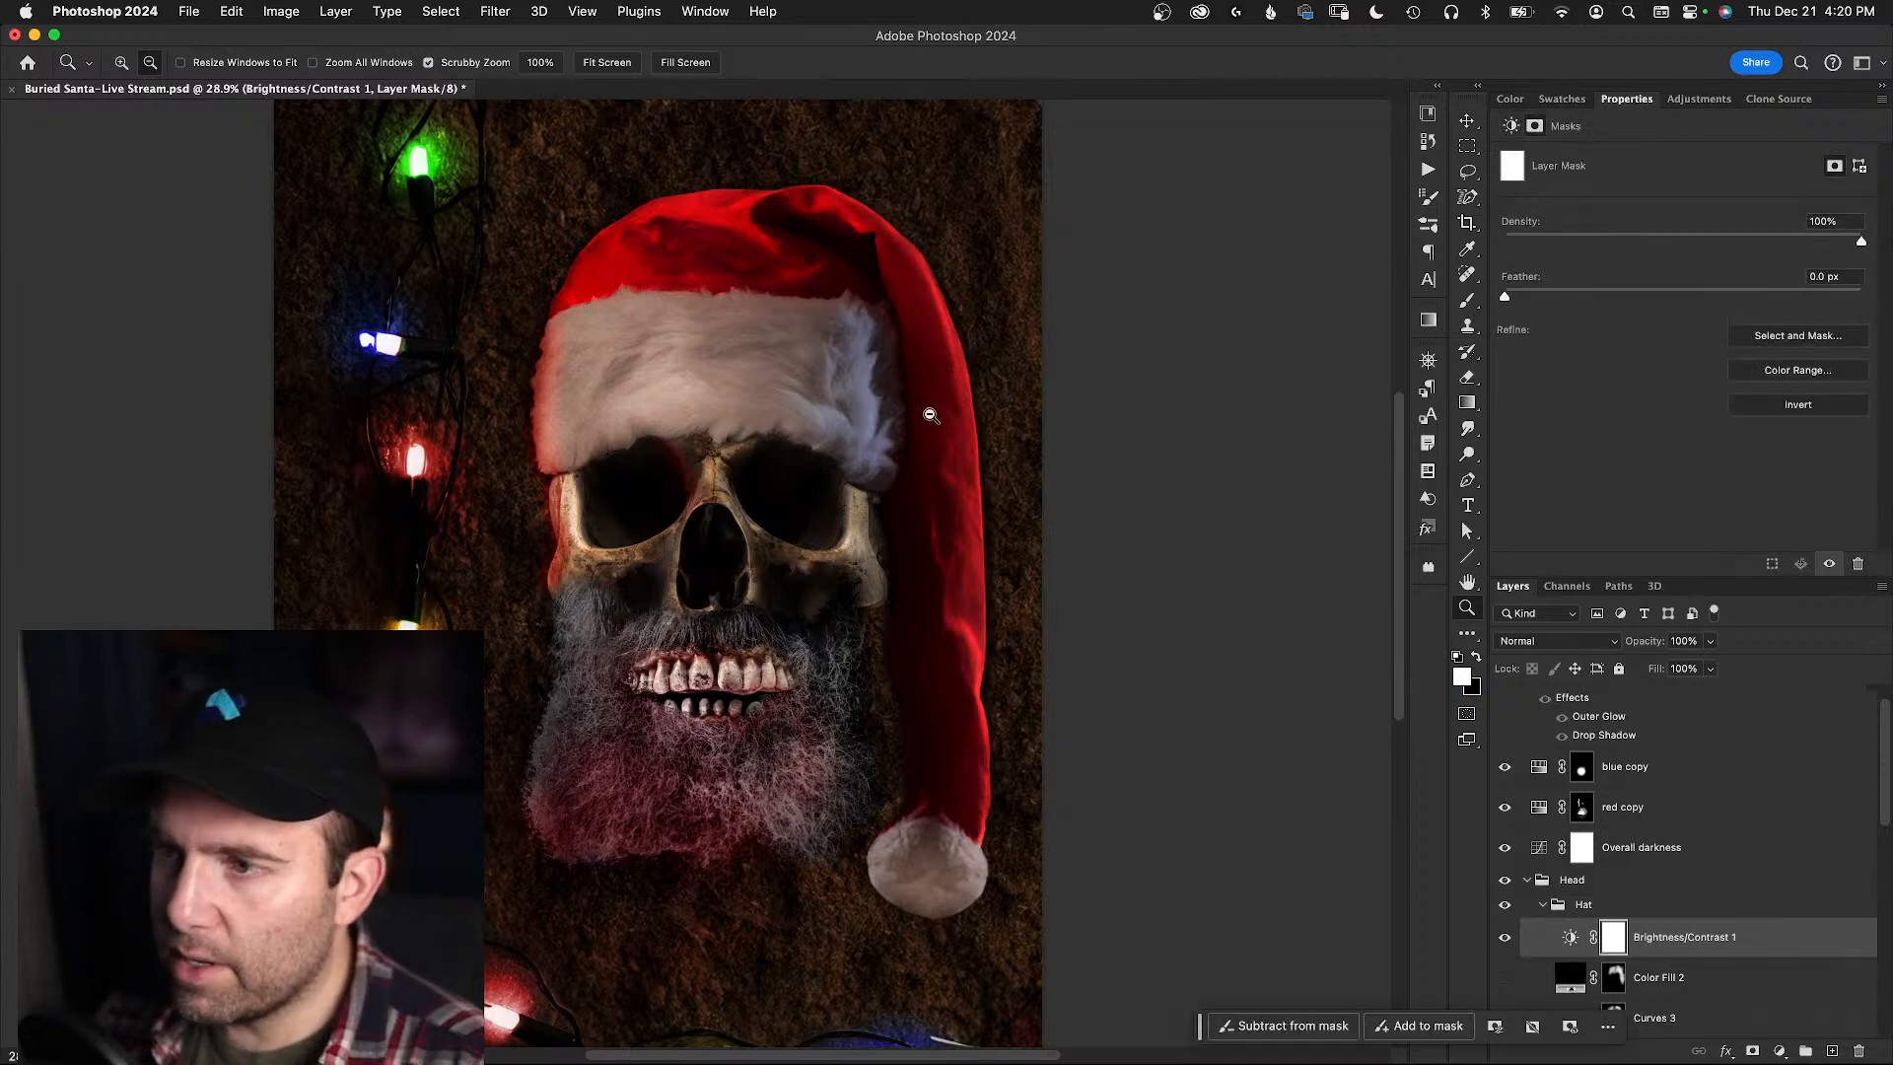
key(b)
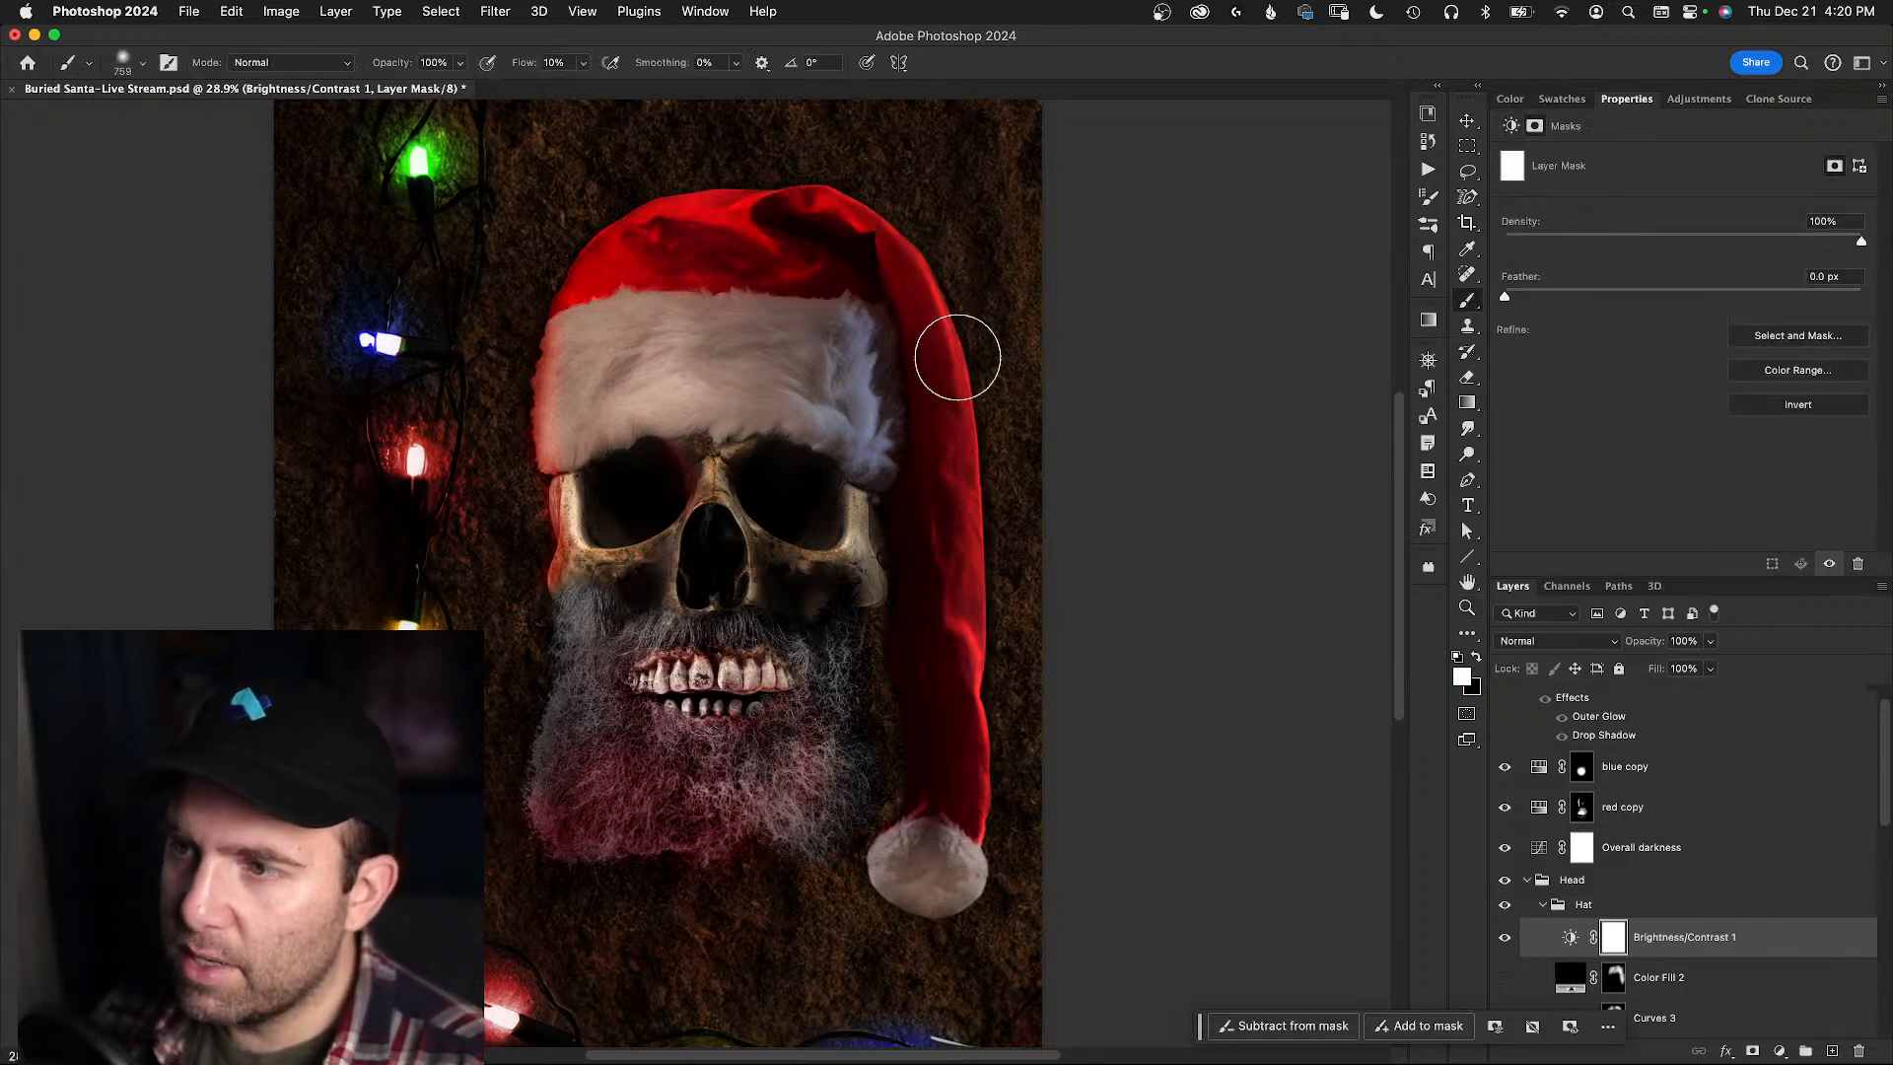
key(x)
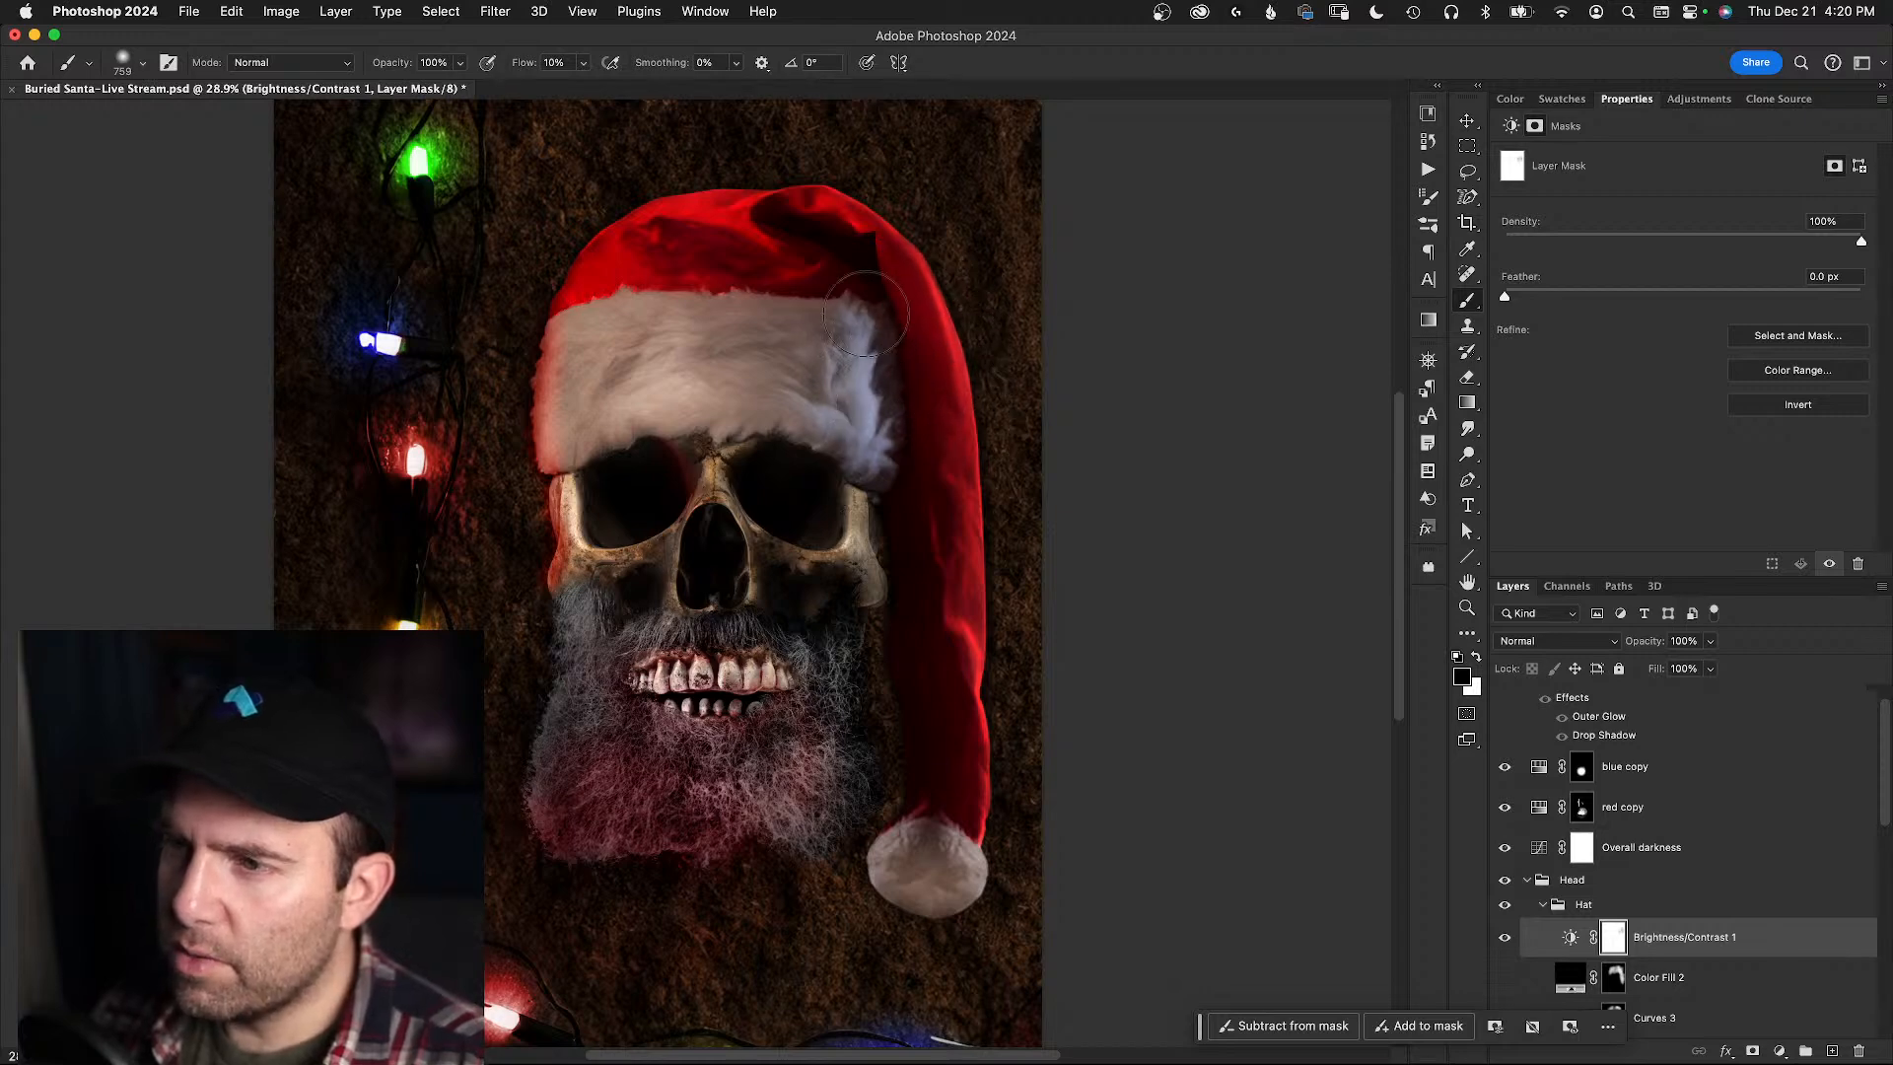
drag(793, 380, 828, 380)
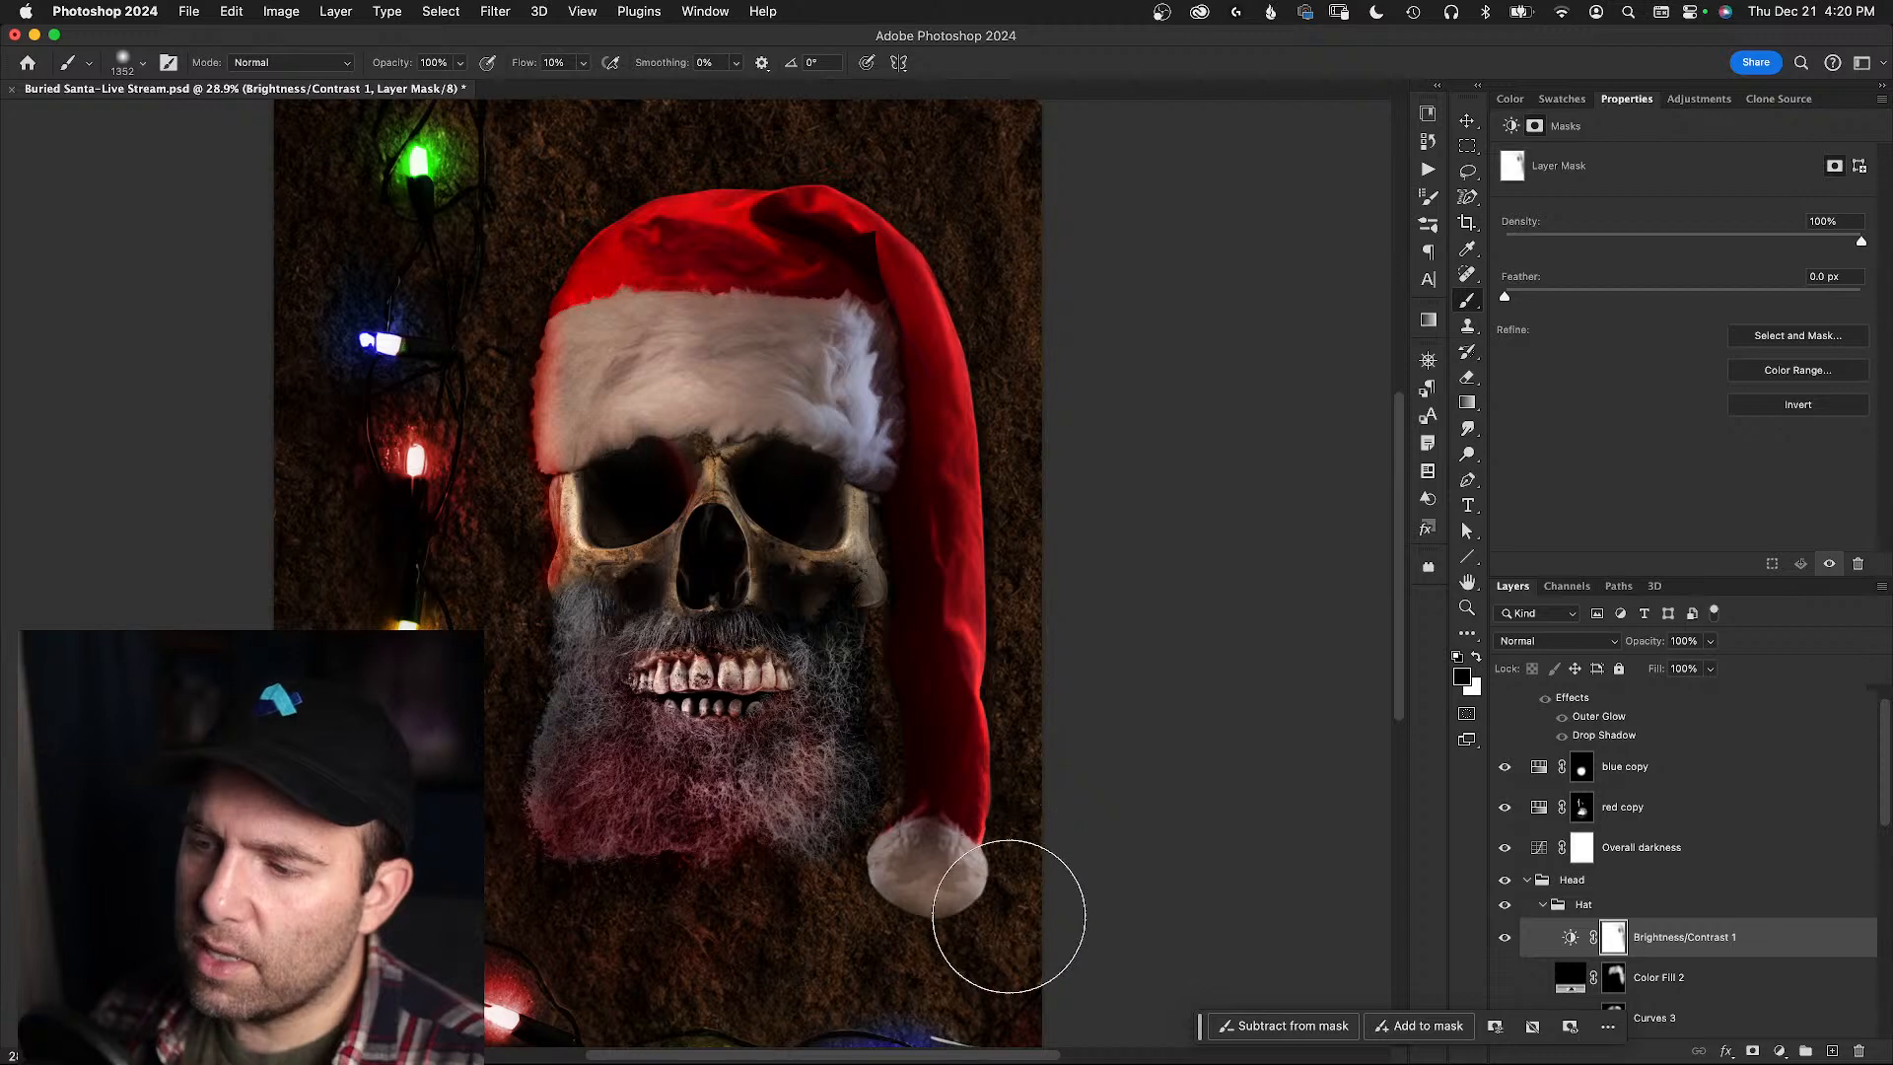
drag(1030, 870, 976, 848)
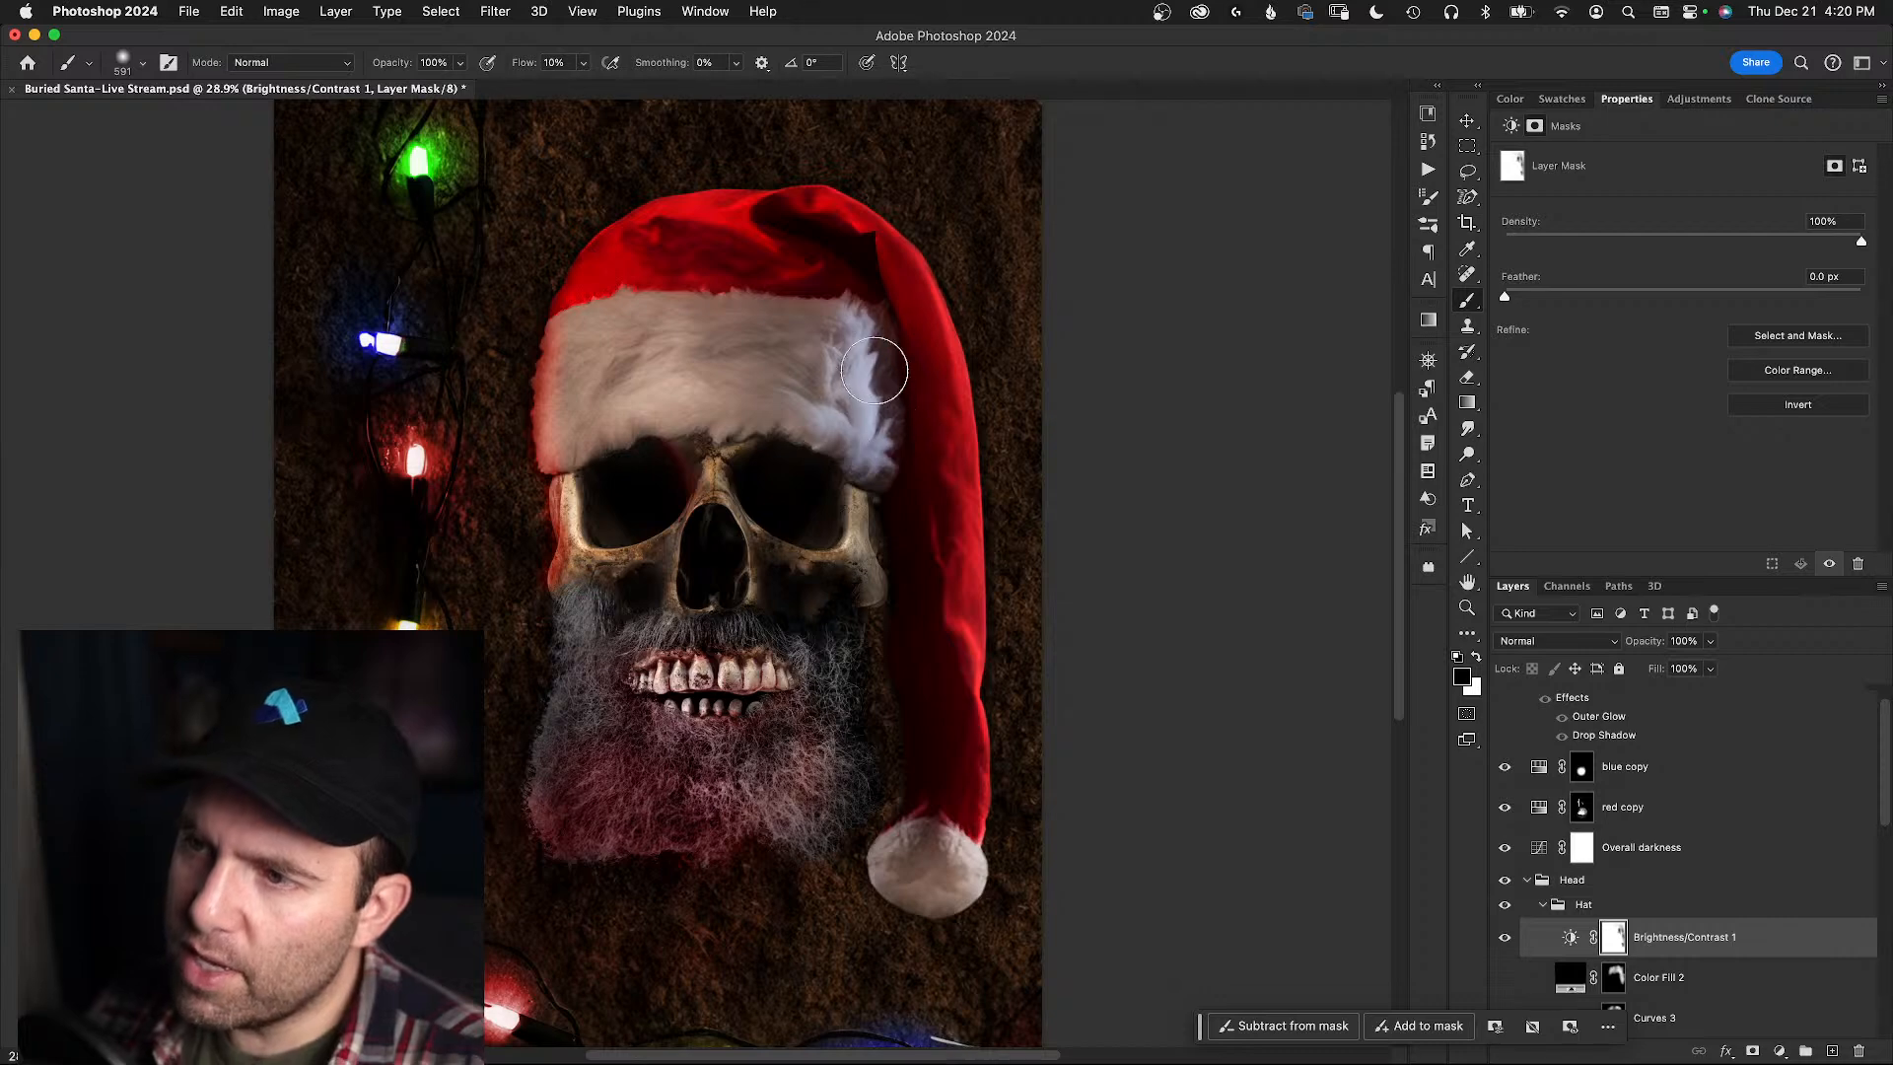
mouse_move(798, 313)
mouse_down()
mouse_move(967, 393)
mouse_move(1015, 478)
mouse_up()
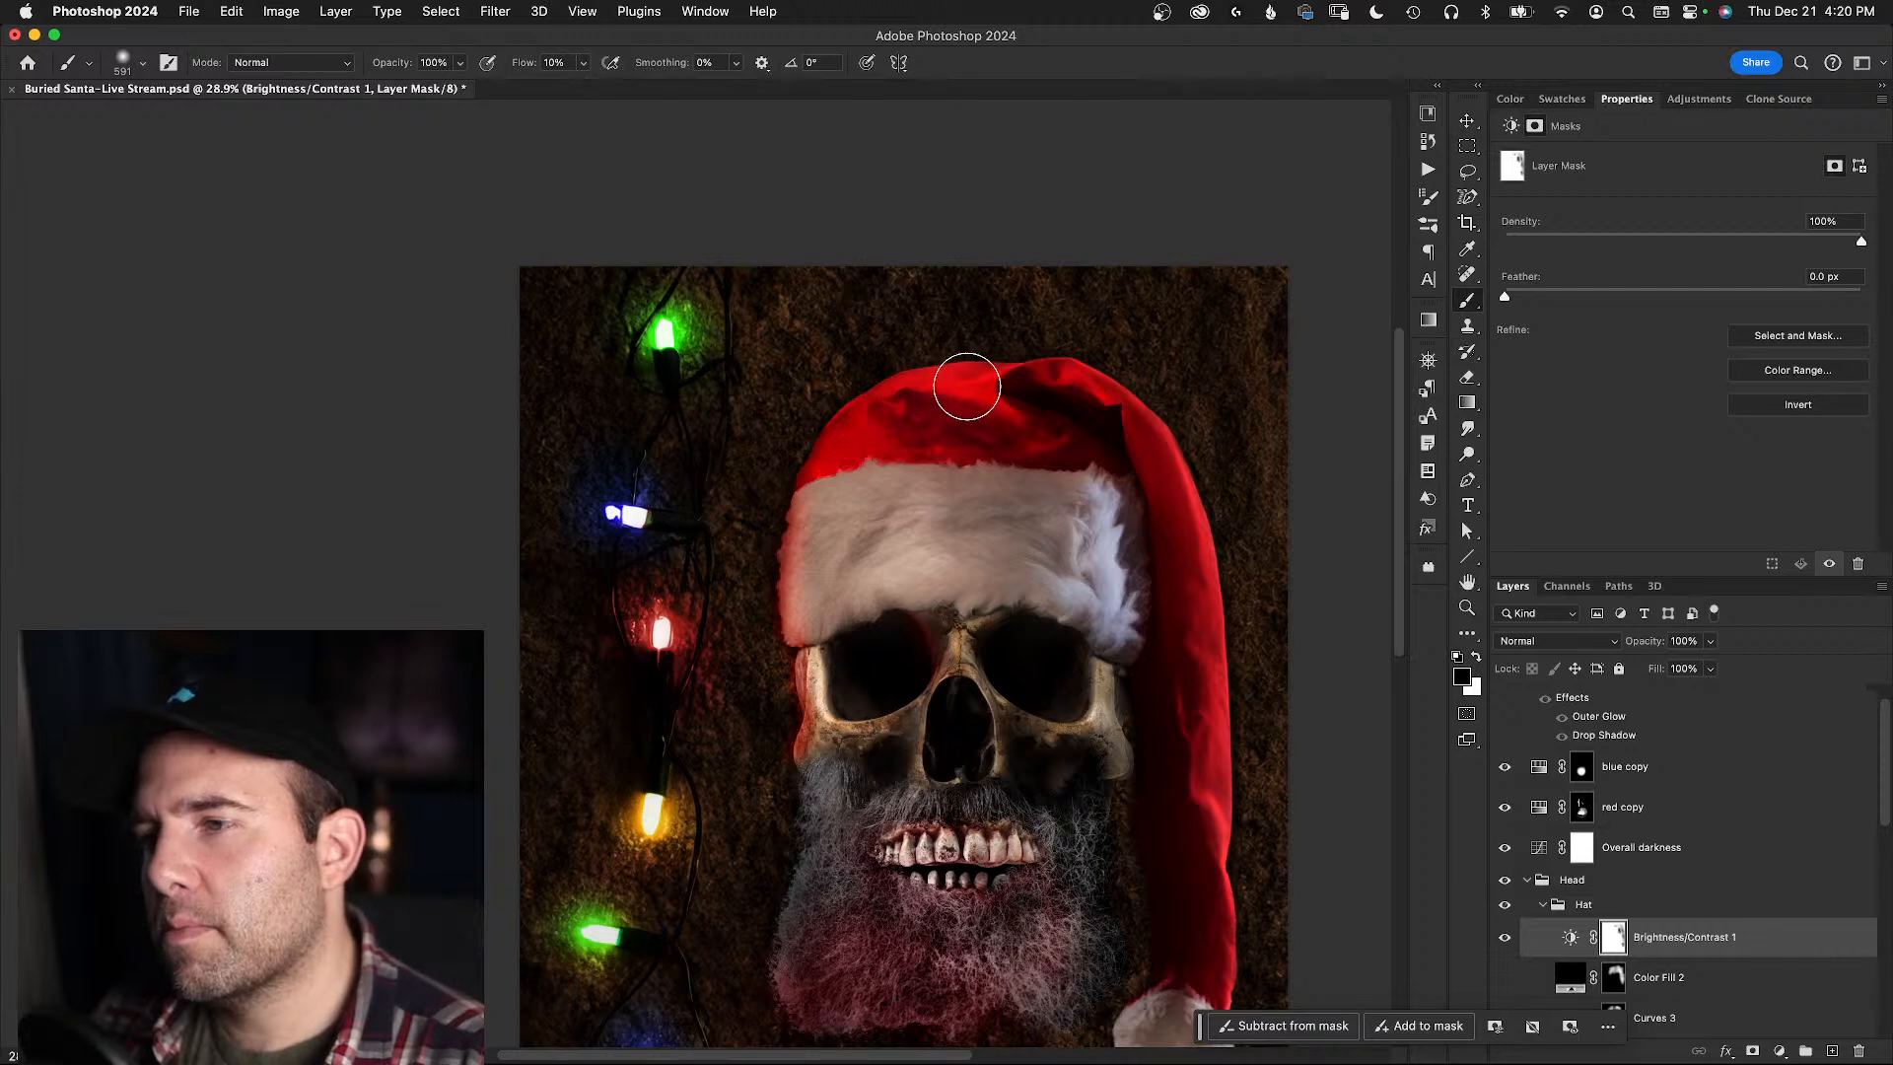
key(x)
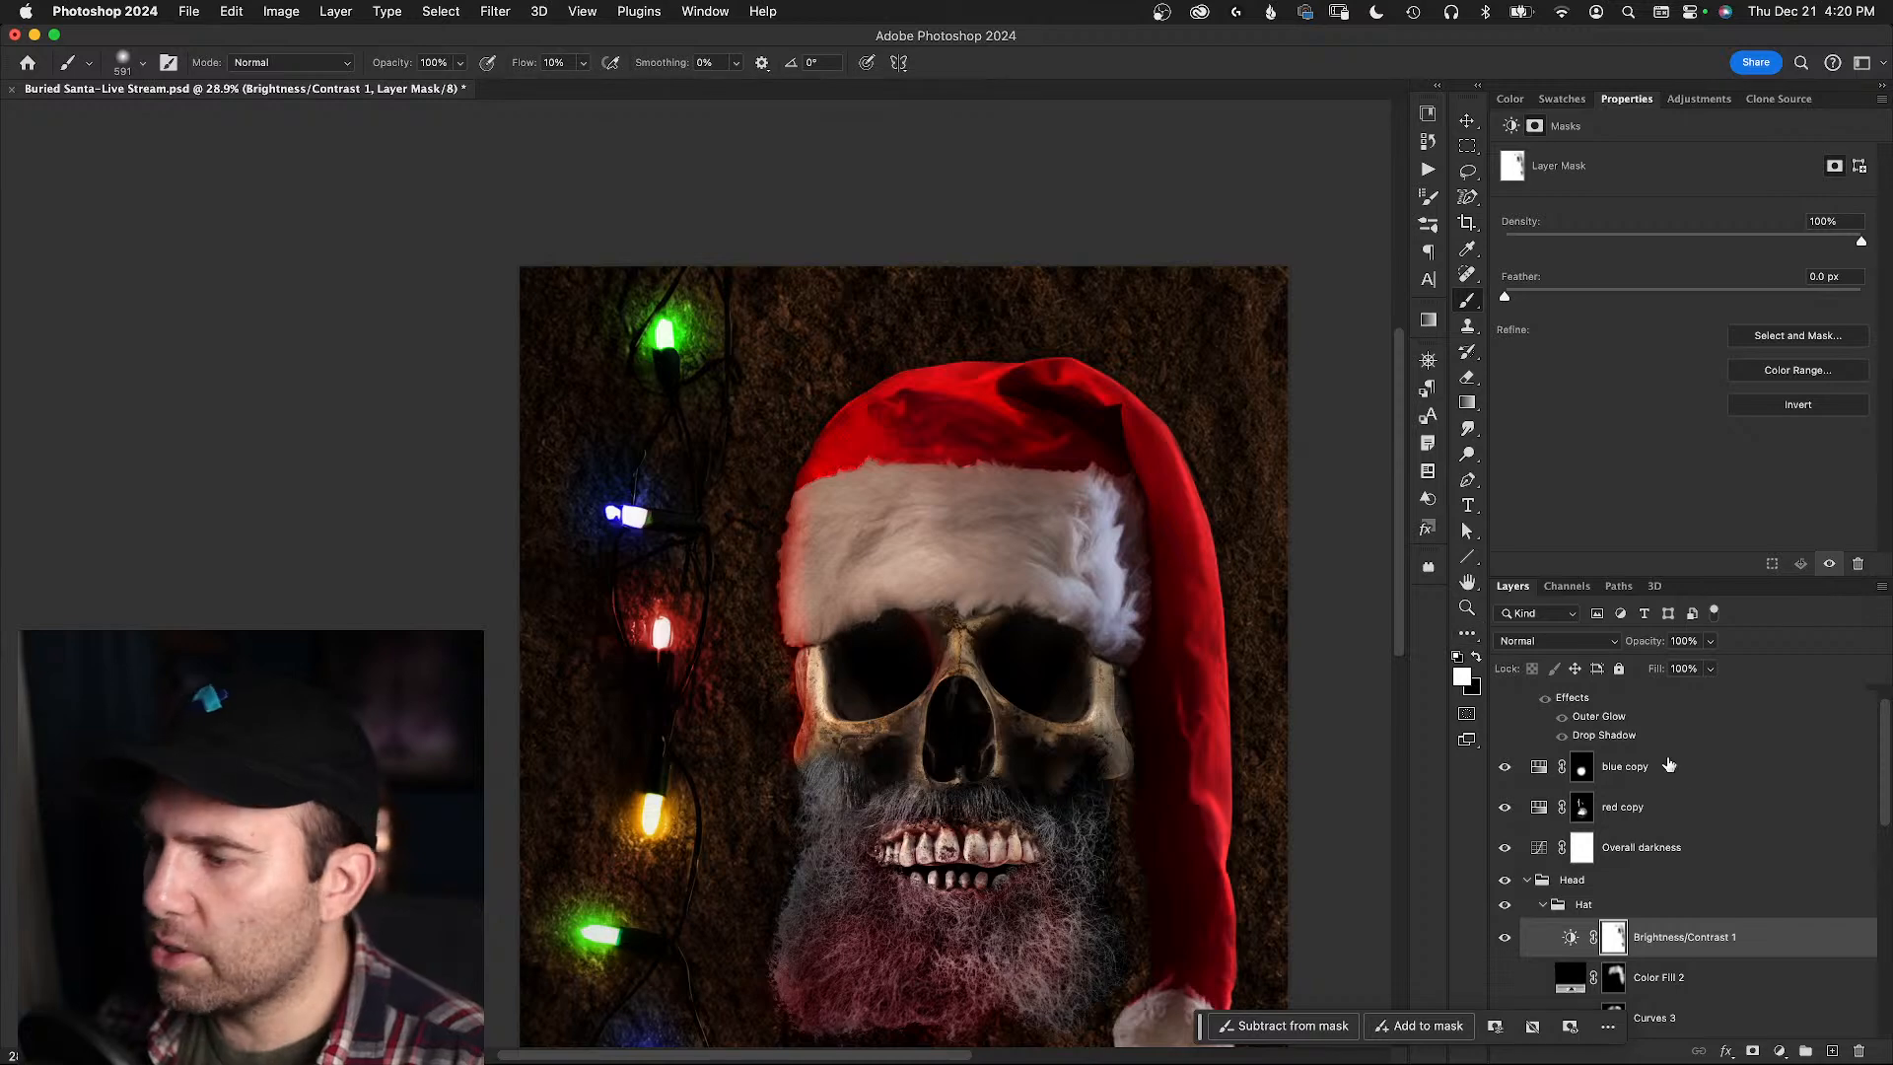
- Show the Color Fill 2 layer and fill its entire mask with white
click(1503, 981)
click(1568, 985)
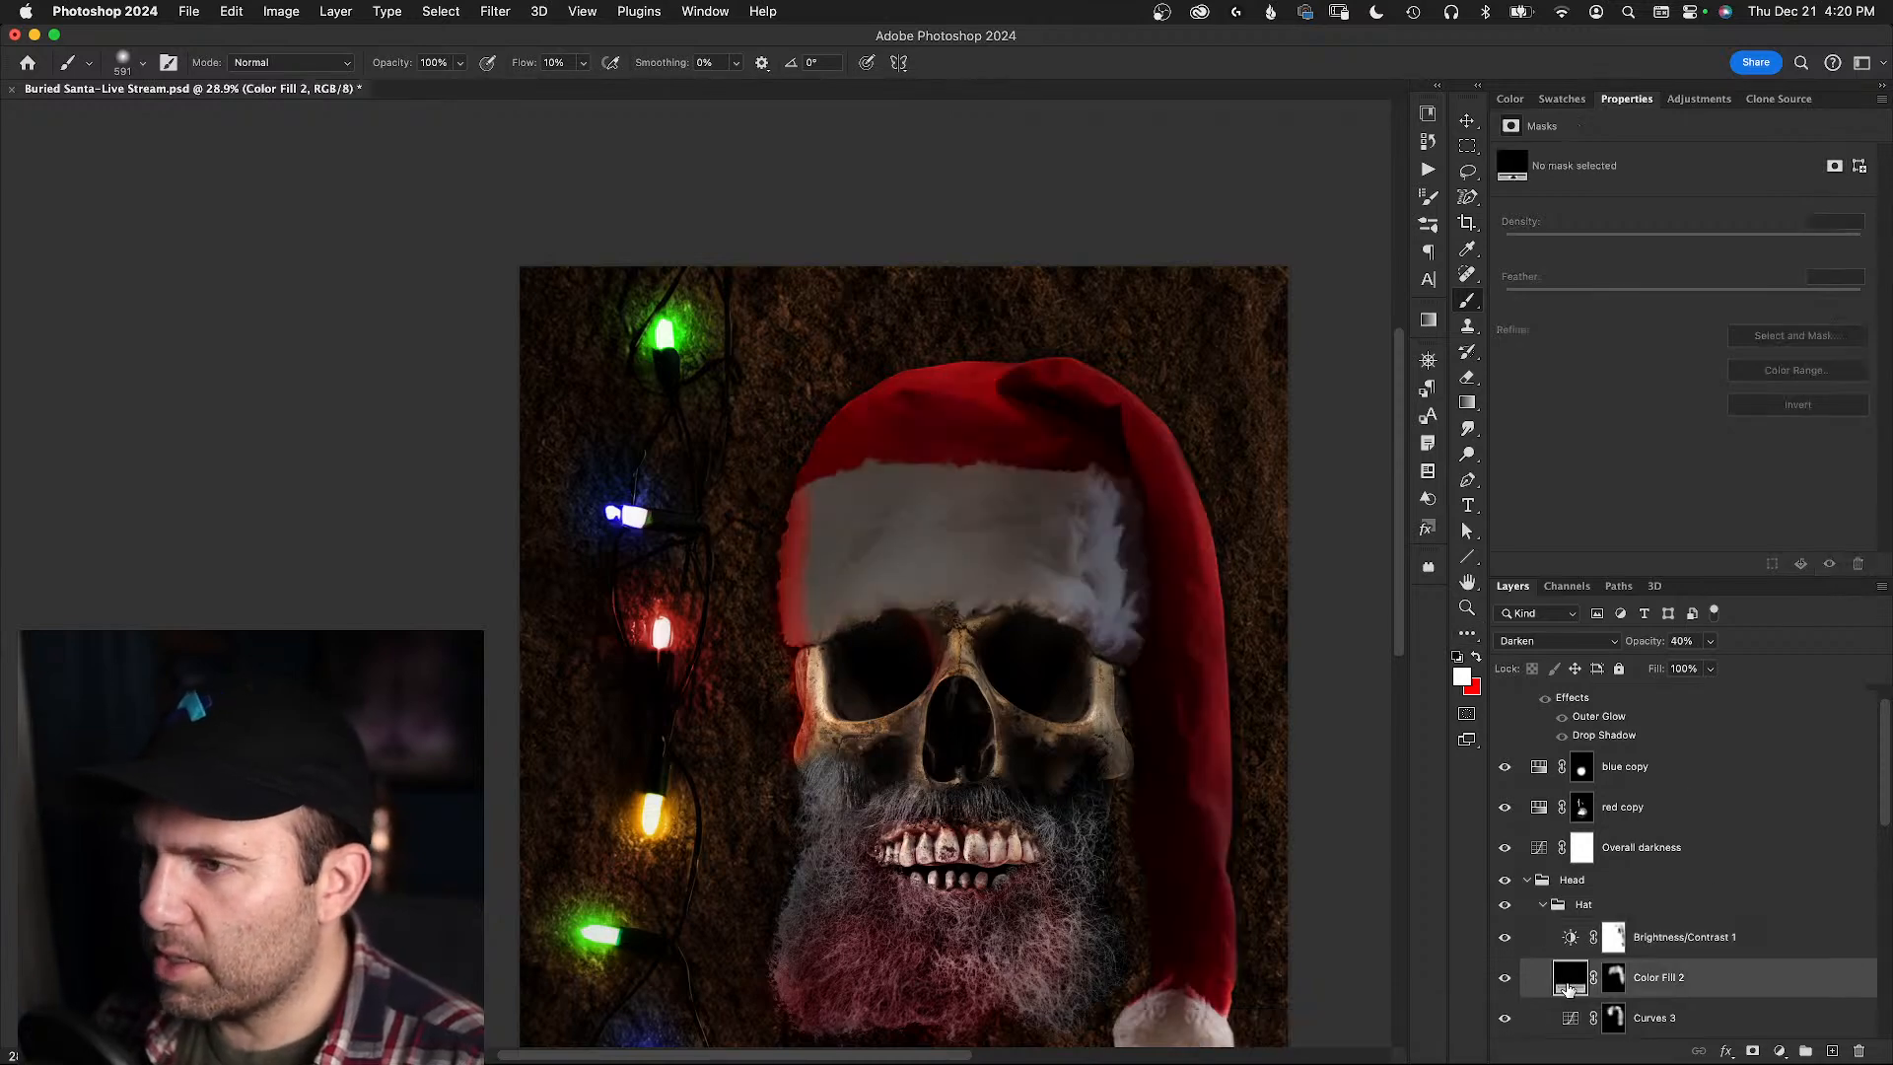
click(1614, 986)
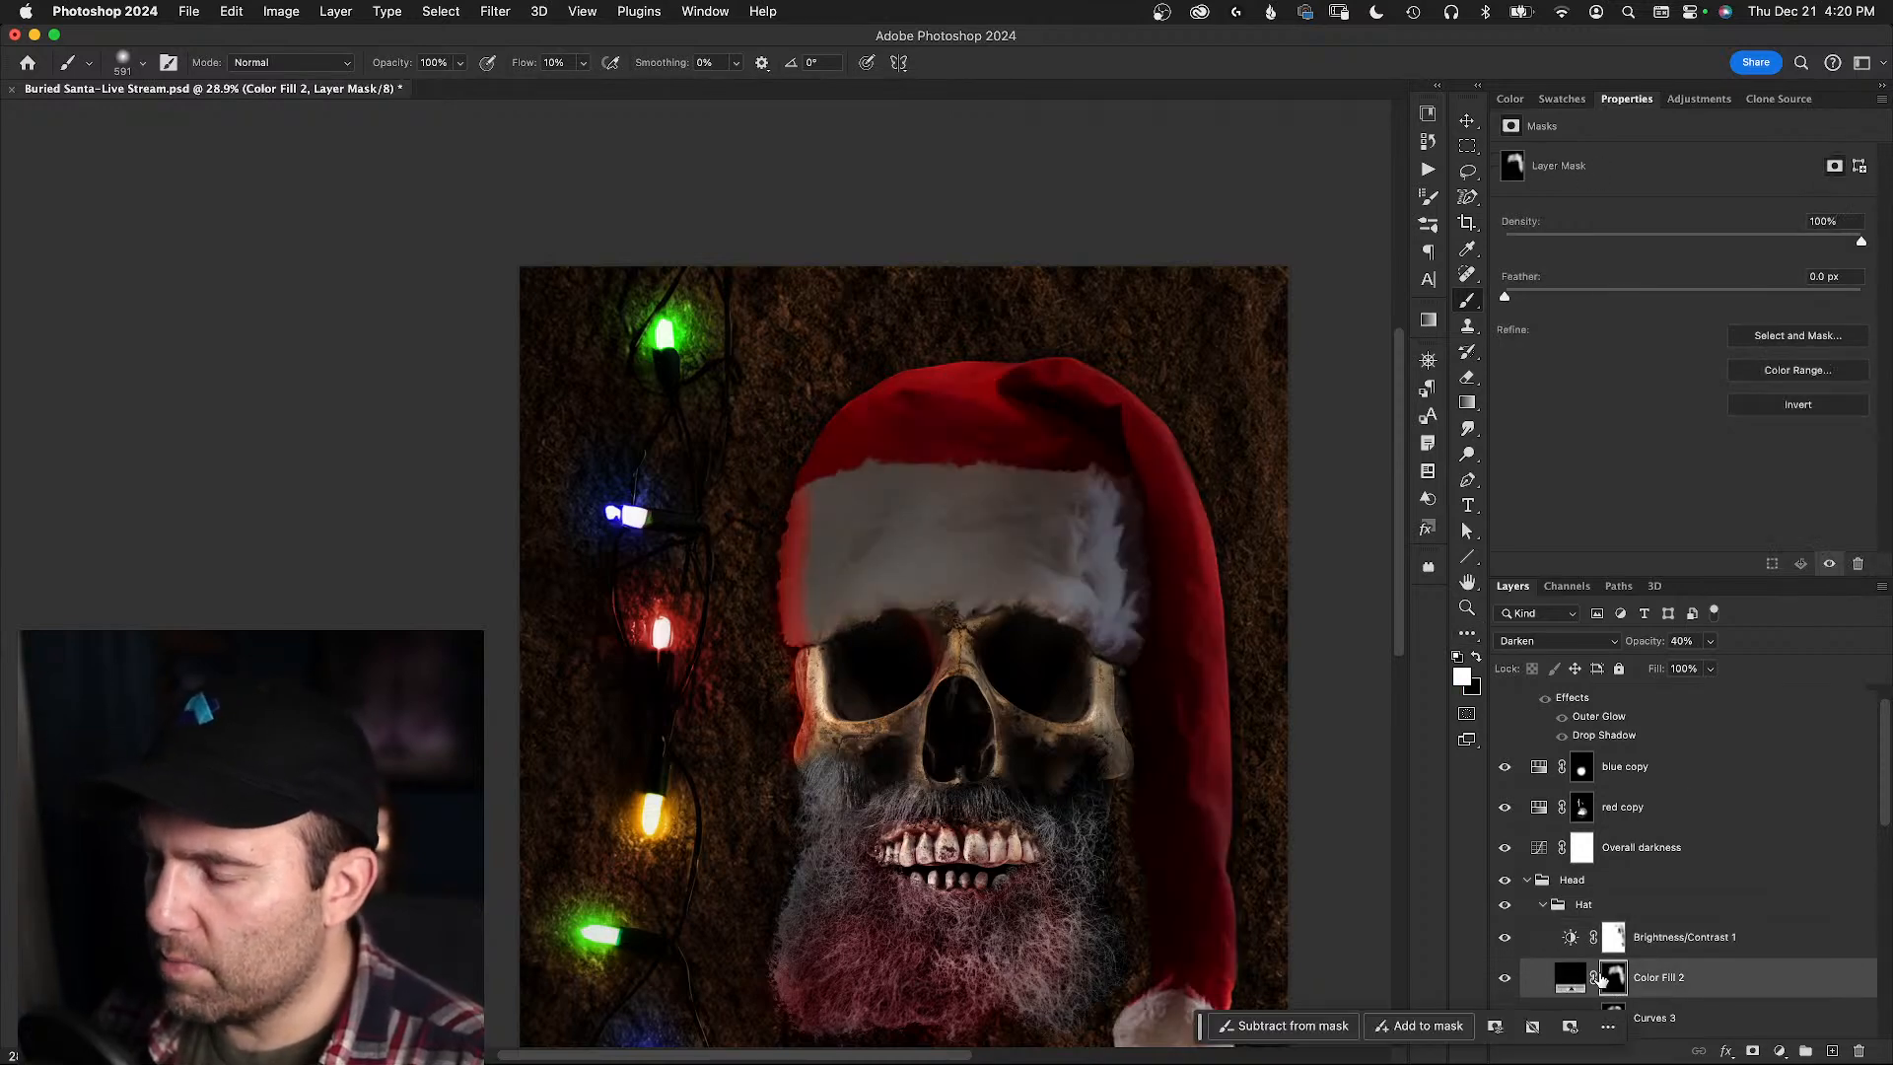
key(super+a)
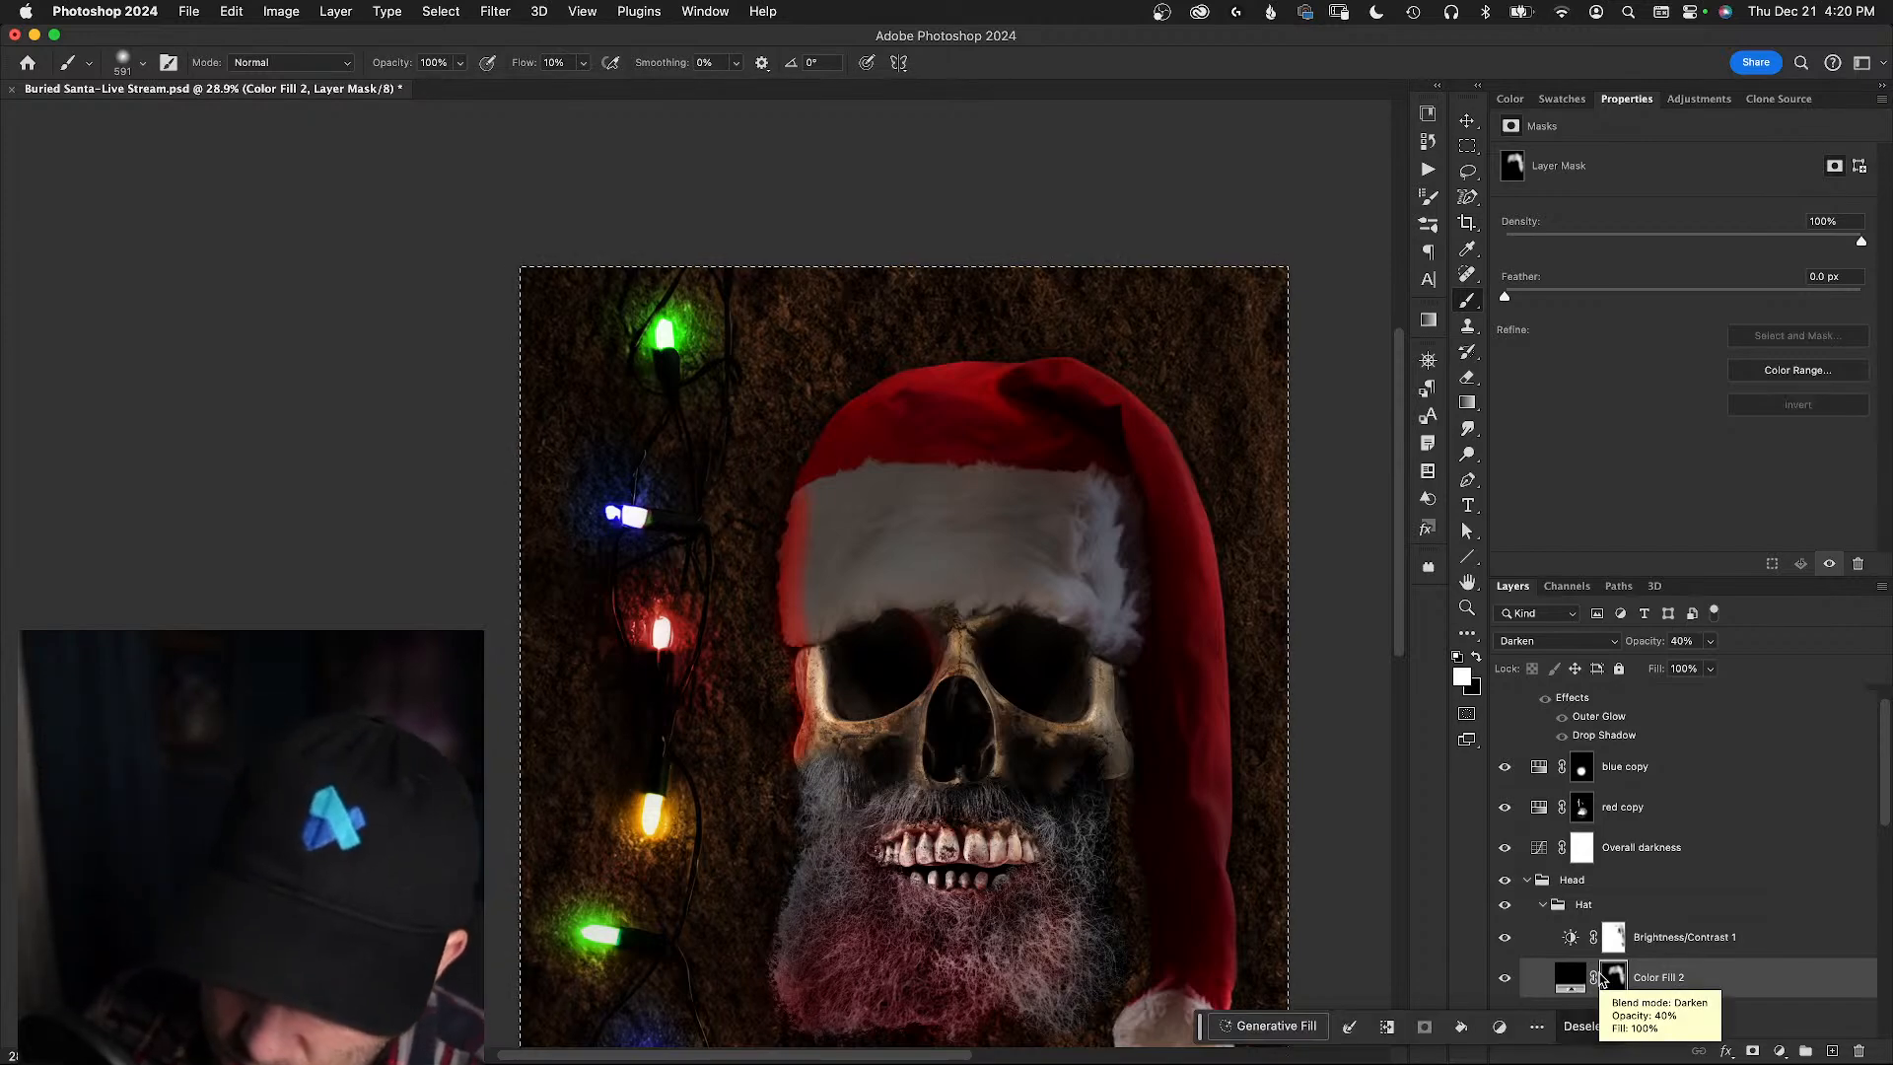
key(alt+BackSpace)
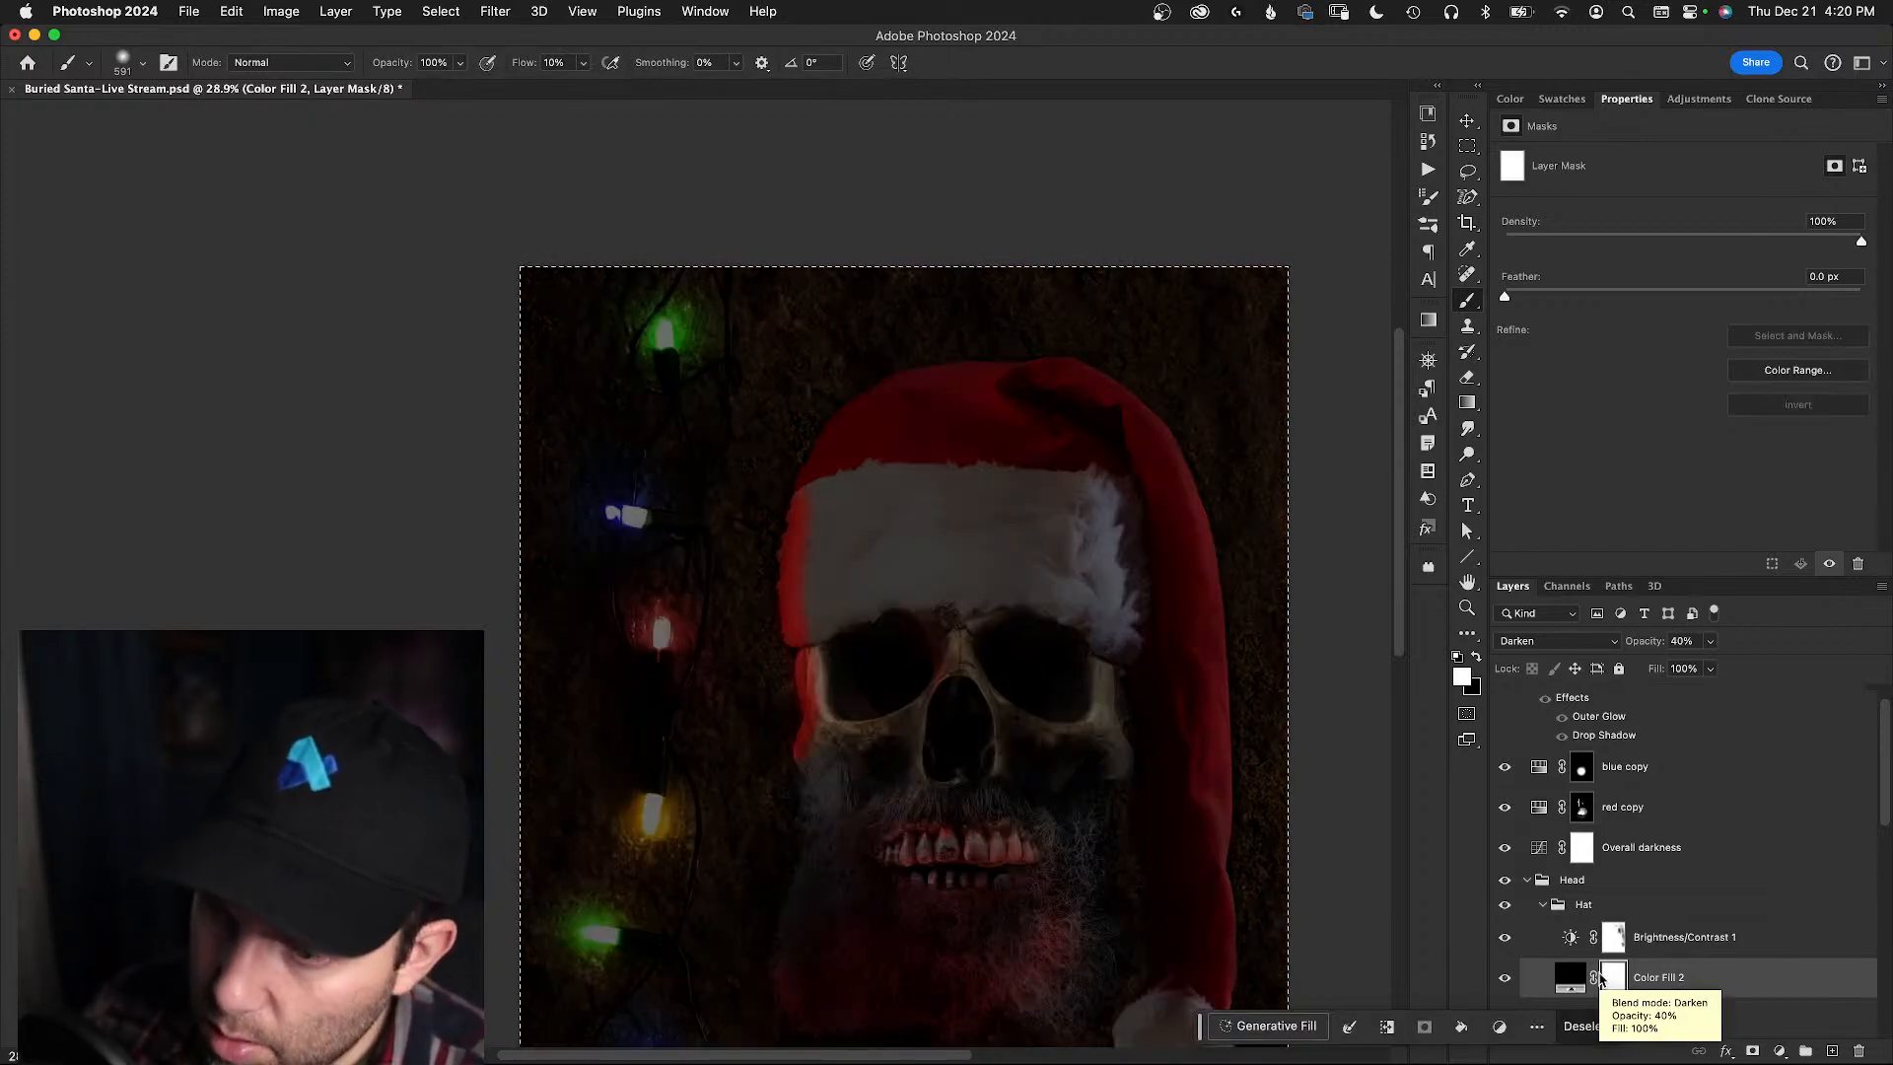
key(super+d)
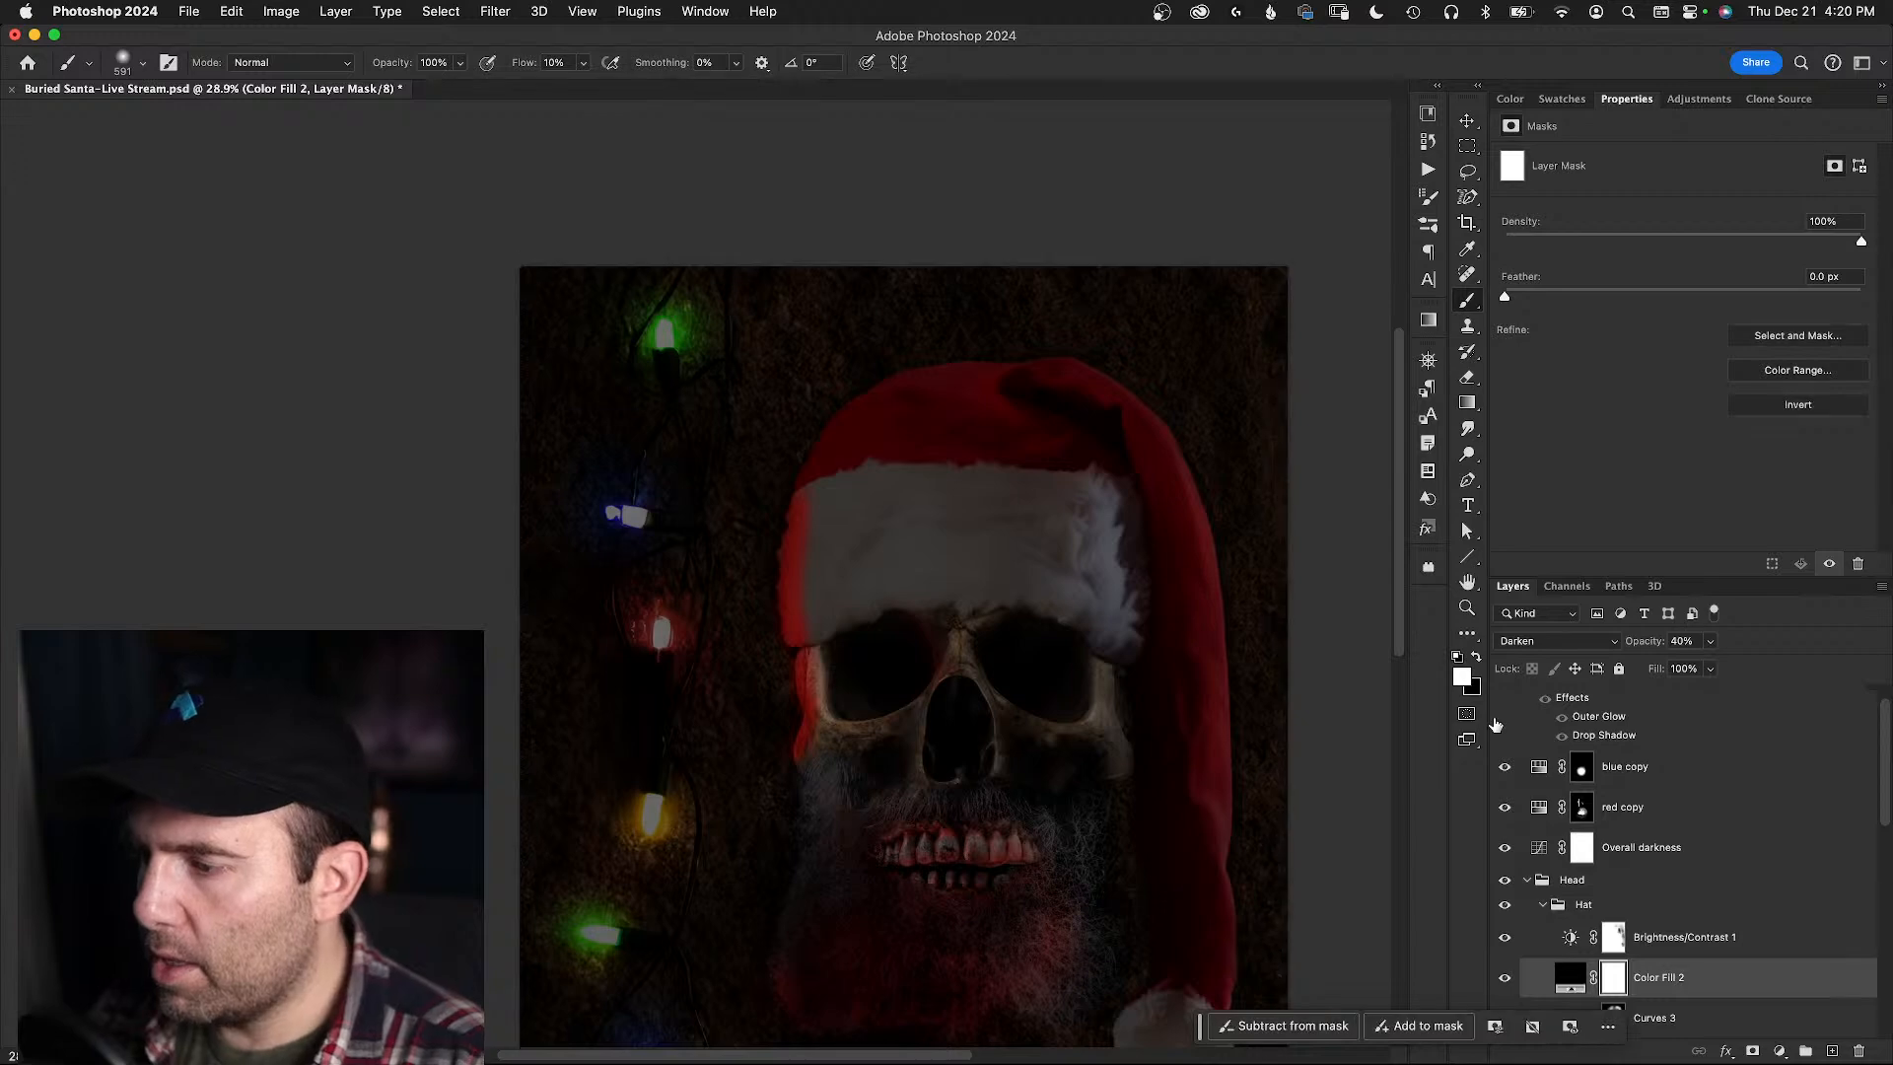
- Raise the Color Fill 2 layer opacity to 87% and invert its mask to black
click(1566, 974)
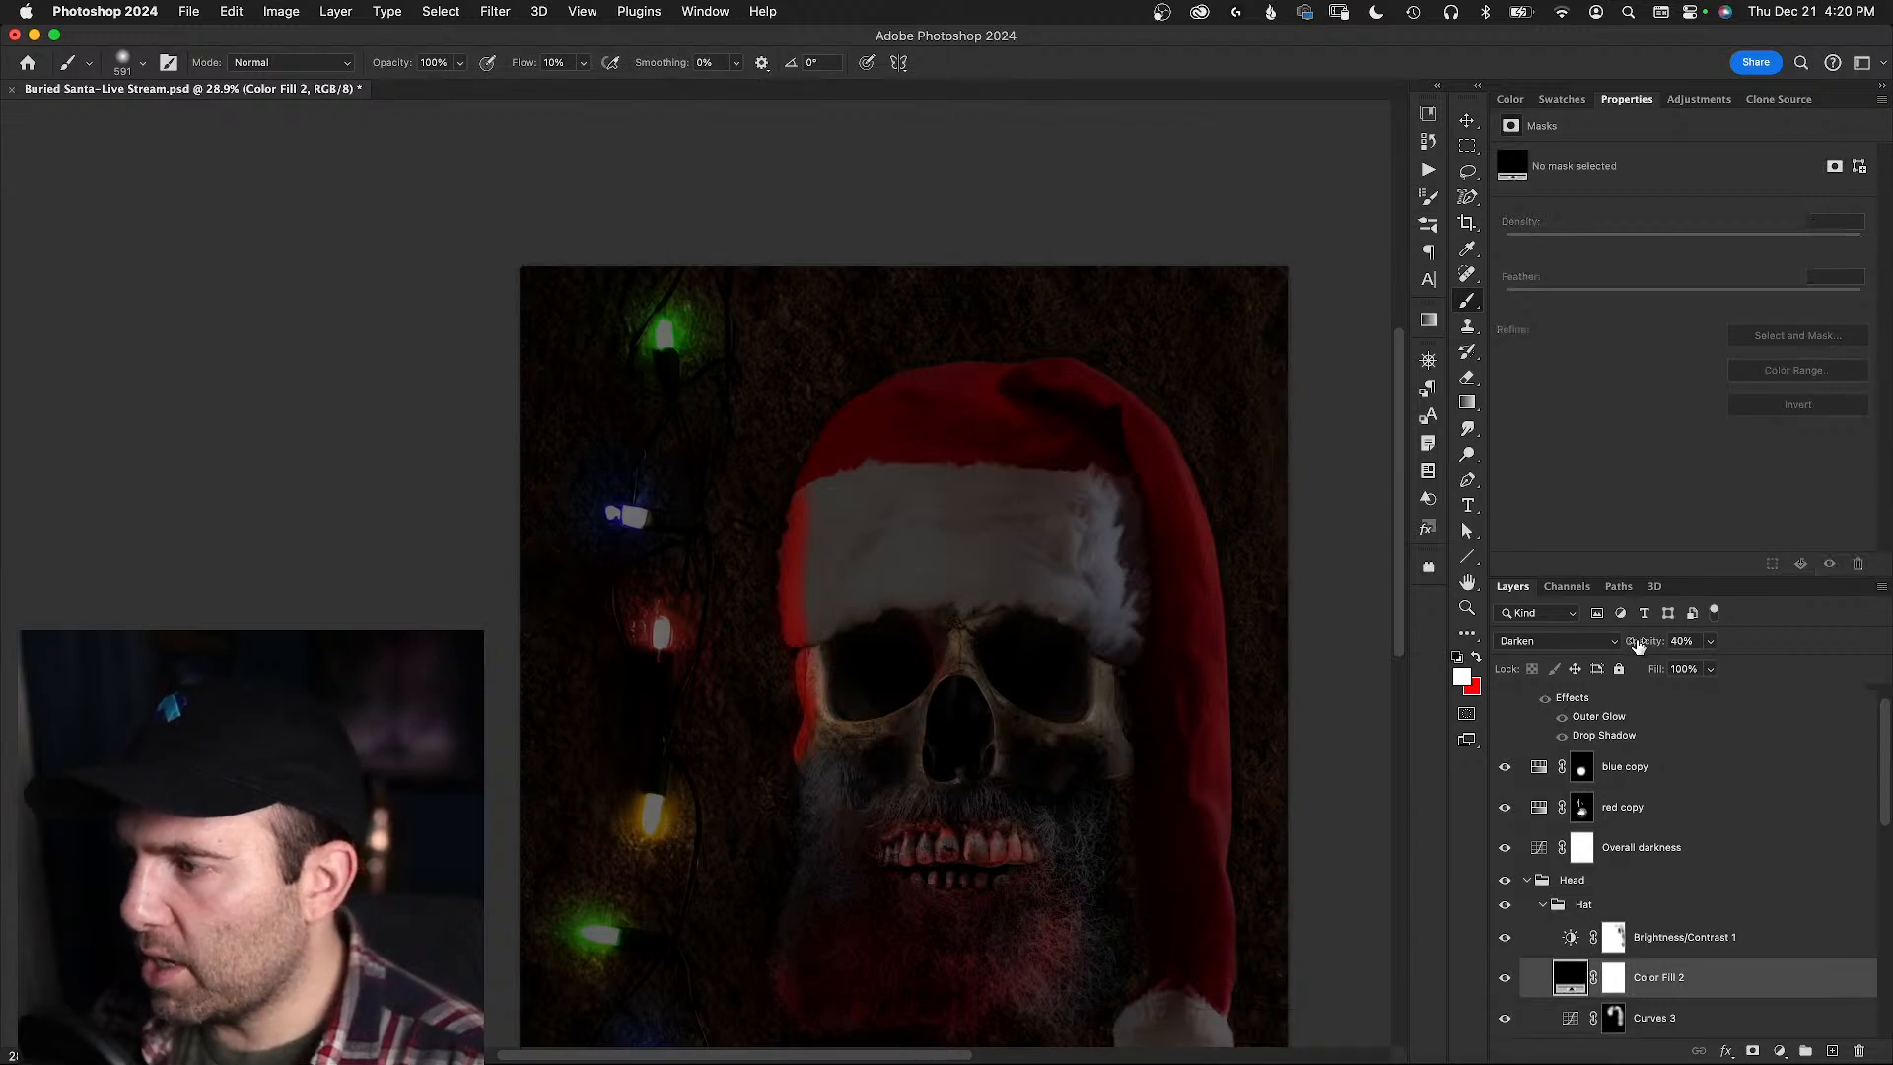
drag(1635, 643, 1664, 644)
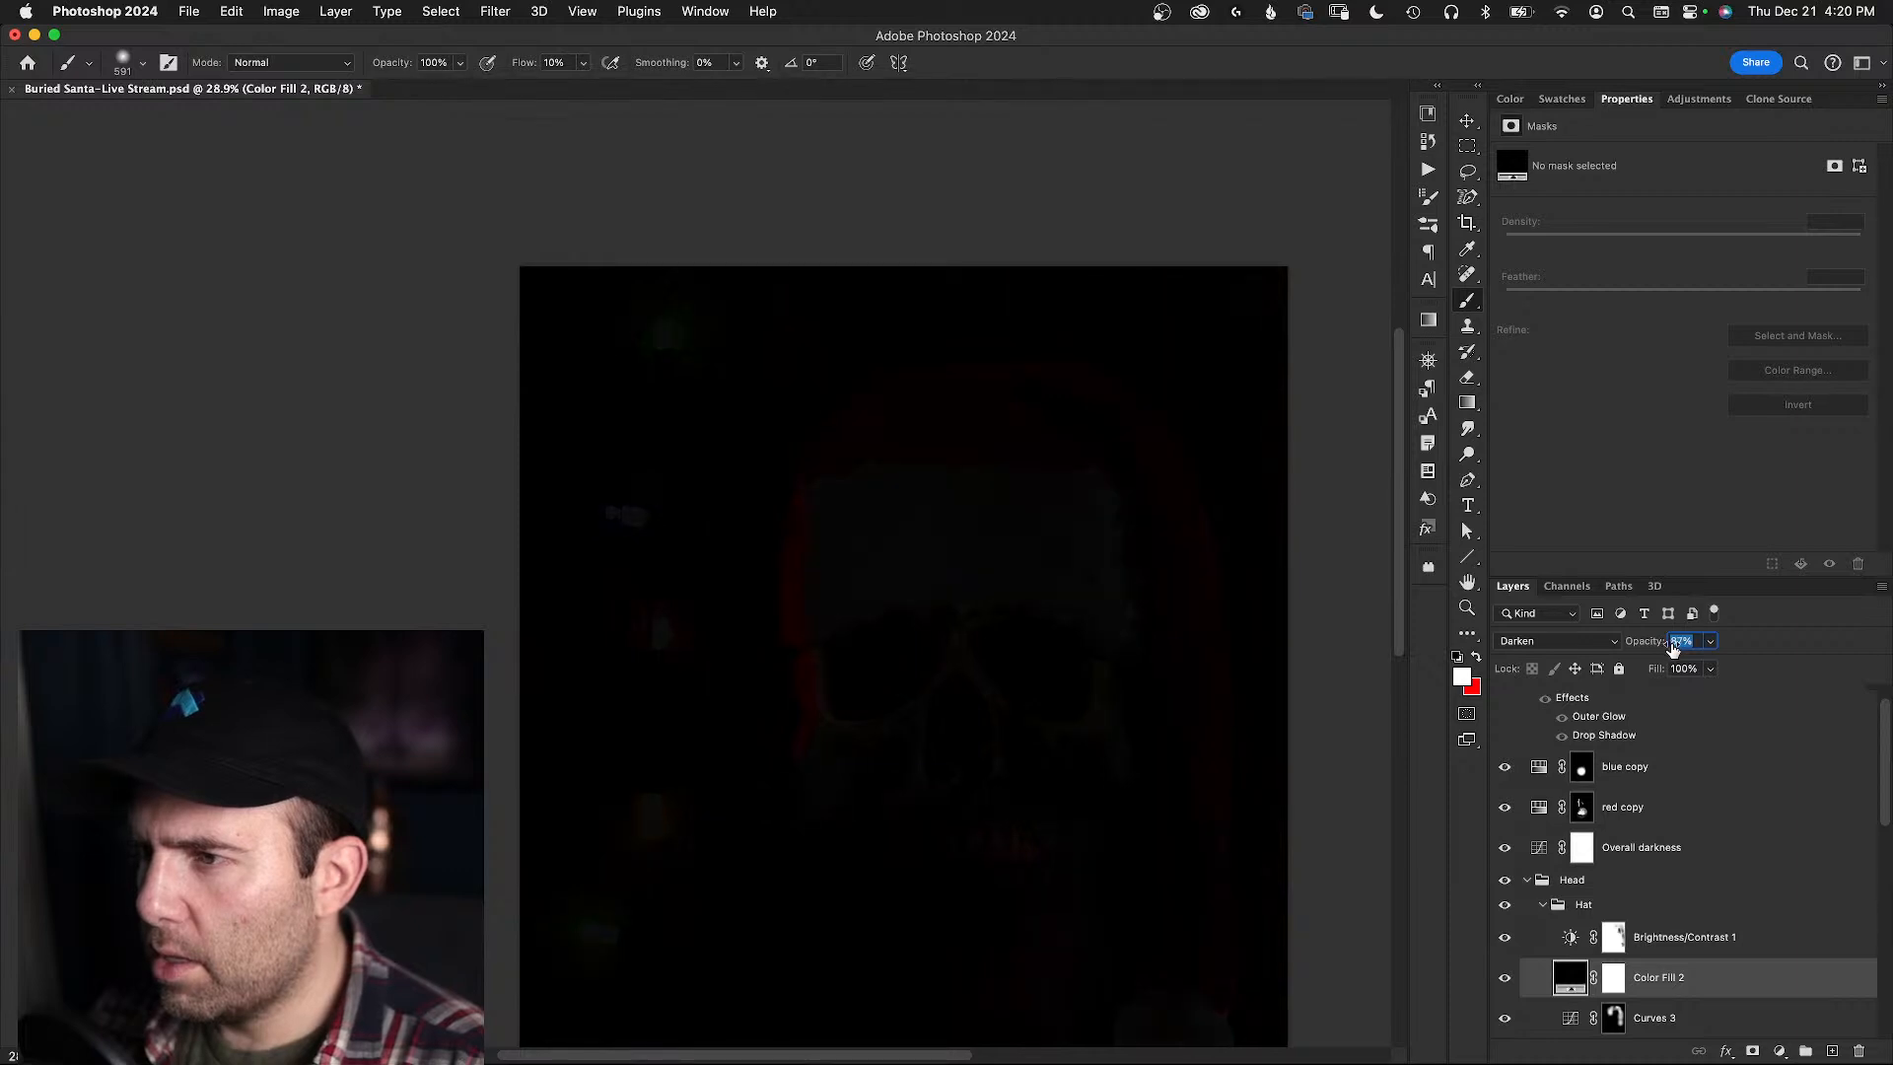
click(1615, 978)
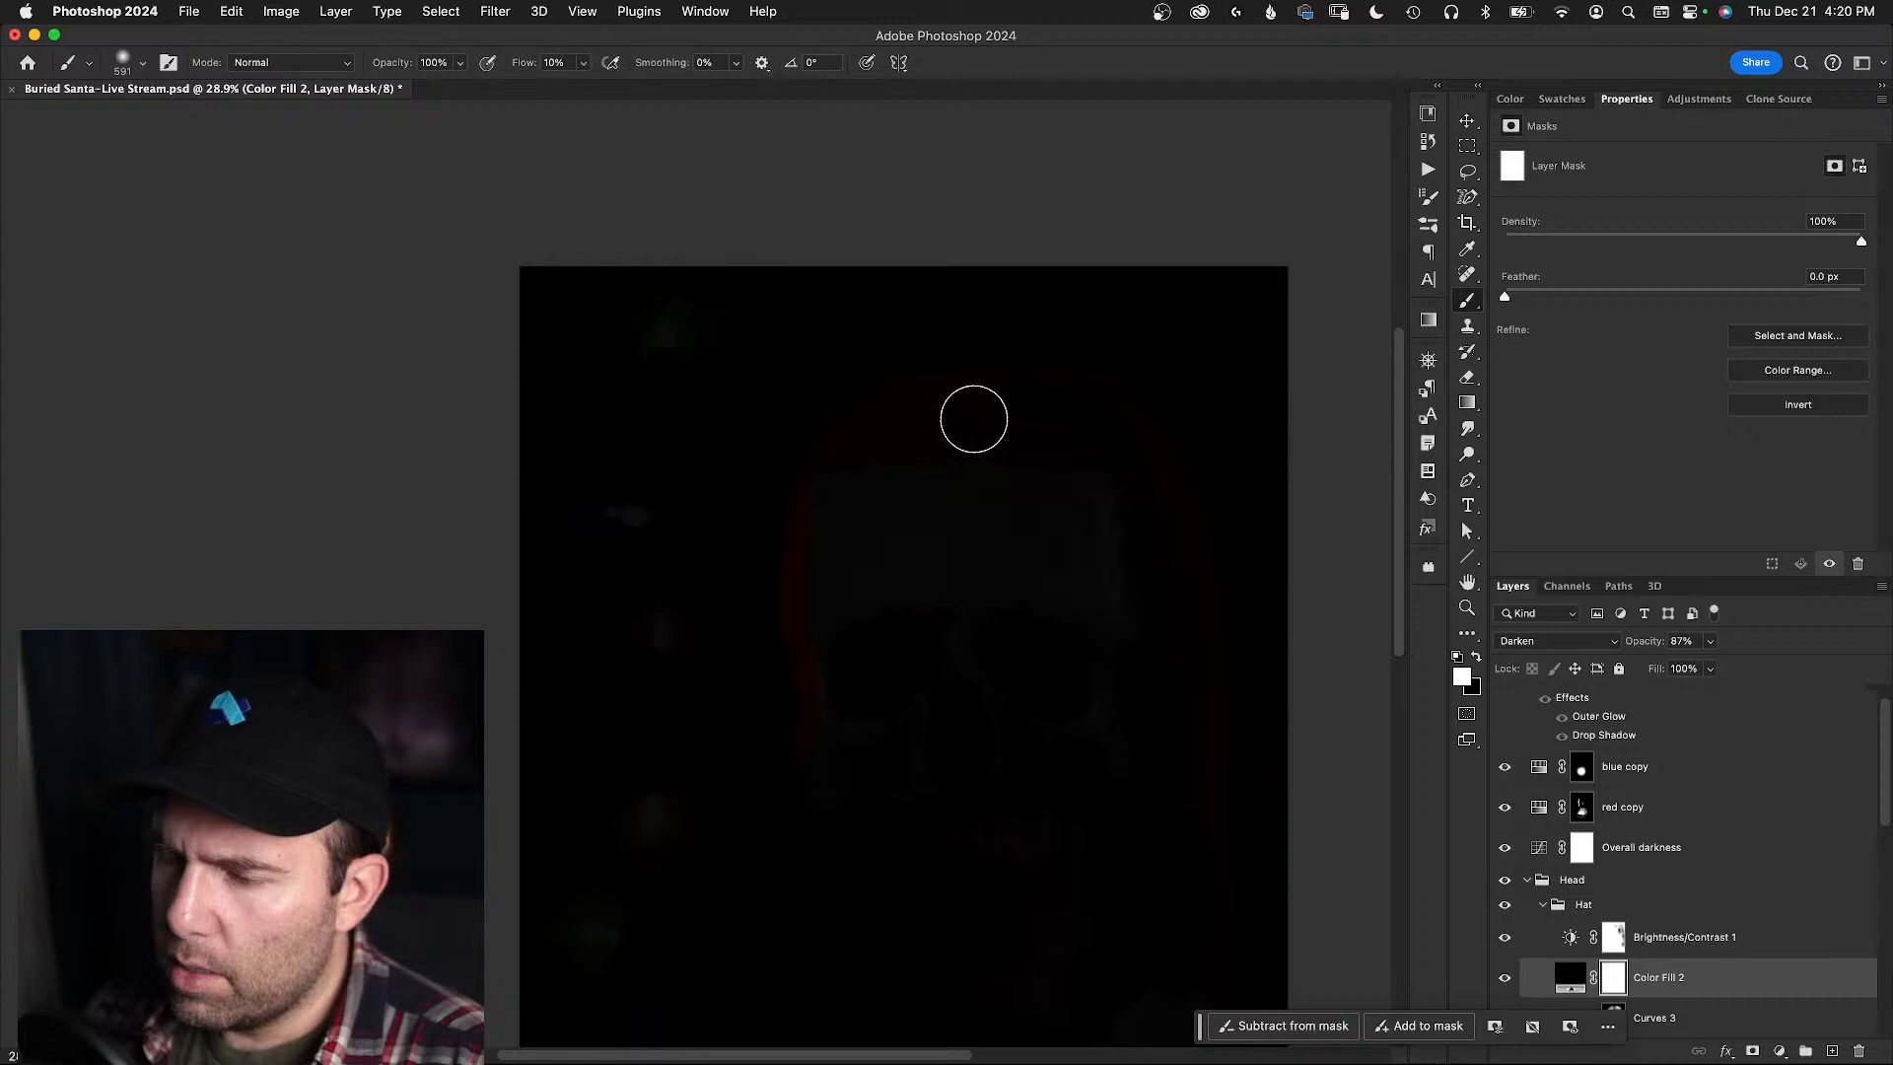
key(super+i)
- Paint white on the Color Fill 2 mask with a large soft brush to darken the hat's crown and fur band
mouse_move(982, 367)
mouse_down()
mouse_move(971, 422)
mouse_move(923, 409)
mouse_move(947, 390)
mouse_move(901, 420)
mouse_up()
mouse_move(901, 420)
mouse_down()
mouse_move(979, 421)
mouse_move(988, 391)
mouse_up()
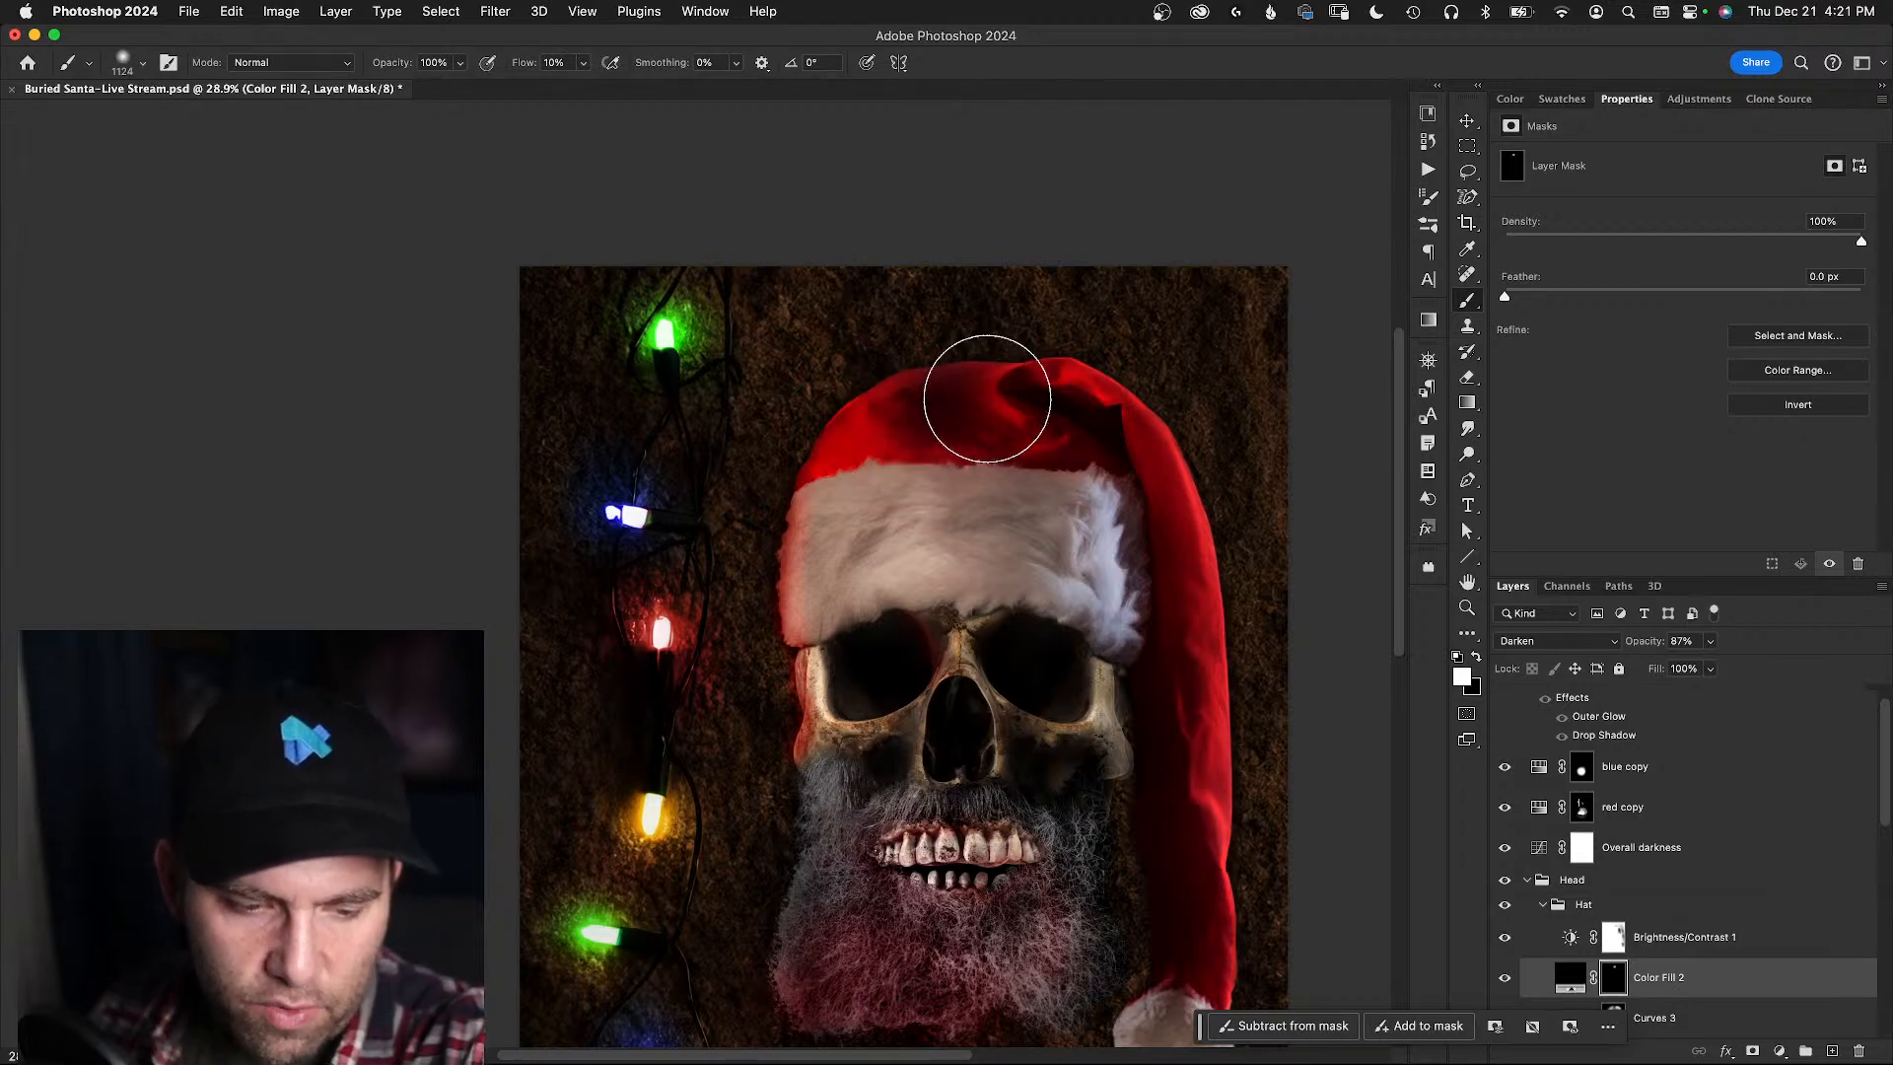
mouse_move(986, 405)
mouse_down()
mouse_move(972, 430)
mouse_move(968, 411)
mouse_move(1044, 372)
mouse_move(1057, 402)
mouse_up()
mouse_move(871, 419)
mouse_down()
mouse_move(805, 465)
mouse_move(860, 423)
mouse_move(916, 498)
mouse_move(848, 460)
mouse_move(840, 412)
mouse_move(847, 511)
mouse_move(859, 461)
mouse_move(1086, 450)
mouse_move(832, 475)
mouse_move(814, 553)
mouse_move(863, 449)
mouse_move(862, 546)
mouse_move(1005, 439)
mouse_move(1056, 442)
mouse_move(925, 565)
mouse_move(1018, 556)
mouse_move(1018, 501)
mouse_up()
drag(867, 548, 1017, 542)
mouse_move(969, 374)
mouse_down()
mouse_move(856, 447)
mouse_move(895, 435)
mouse_move(1187, 486)
mouse_move(1151, 524)
mouse_move(917, 537)
mouse_move(878, 477)
mouse_up()
- Extend the white painting on the Color Fill 2 mask down the inner side of the hanging tail and beside the fur band
drag(1147, 636, 1163, 888)
drag(1163, 699, 1158, 340)
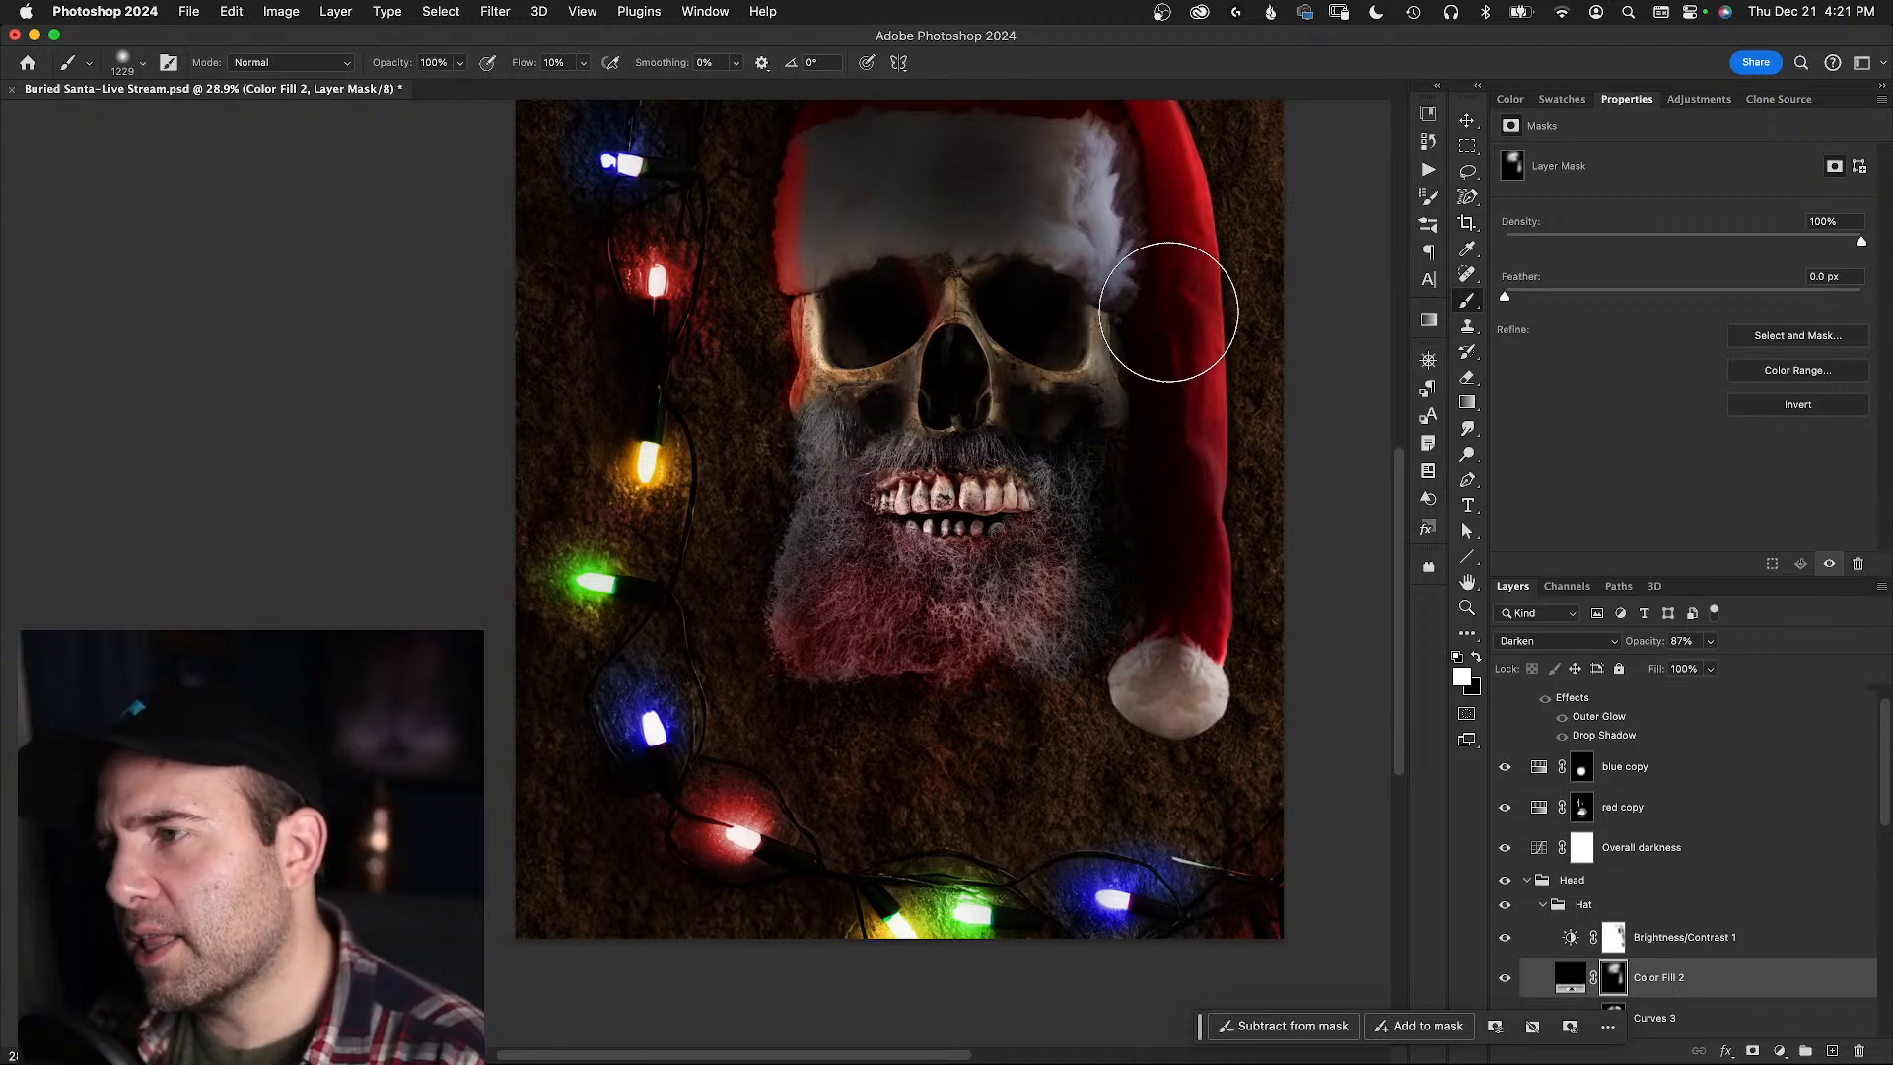
mouse_move(1155, 347)
mouse_down()
mouse_move(1132, 345)
mouse_move(1127, 380)
mouse_move(1119, 615)
mouse_up()
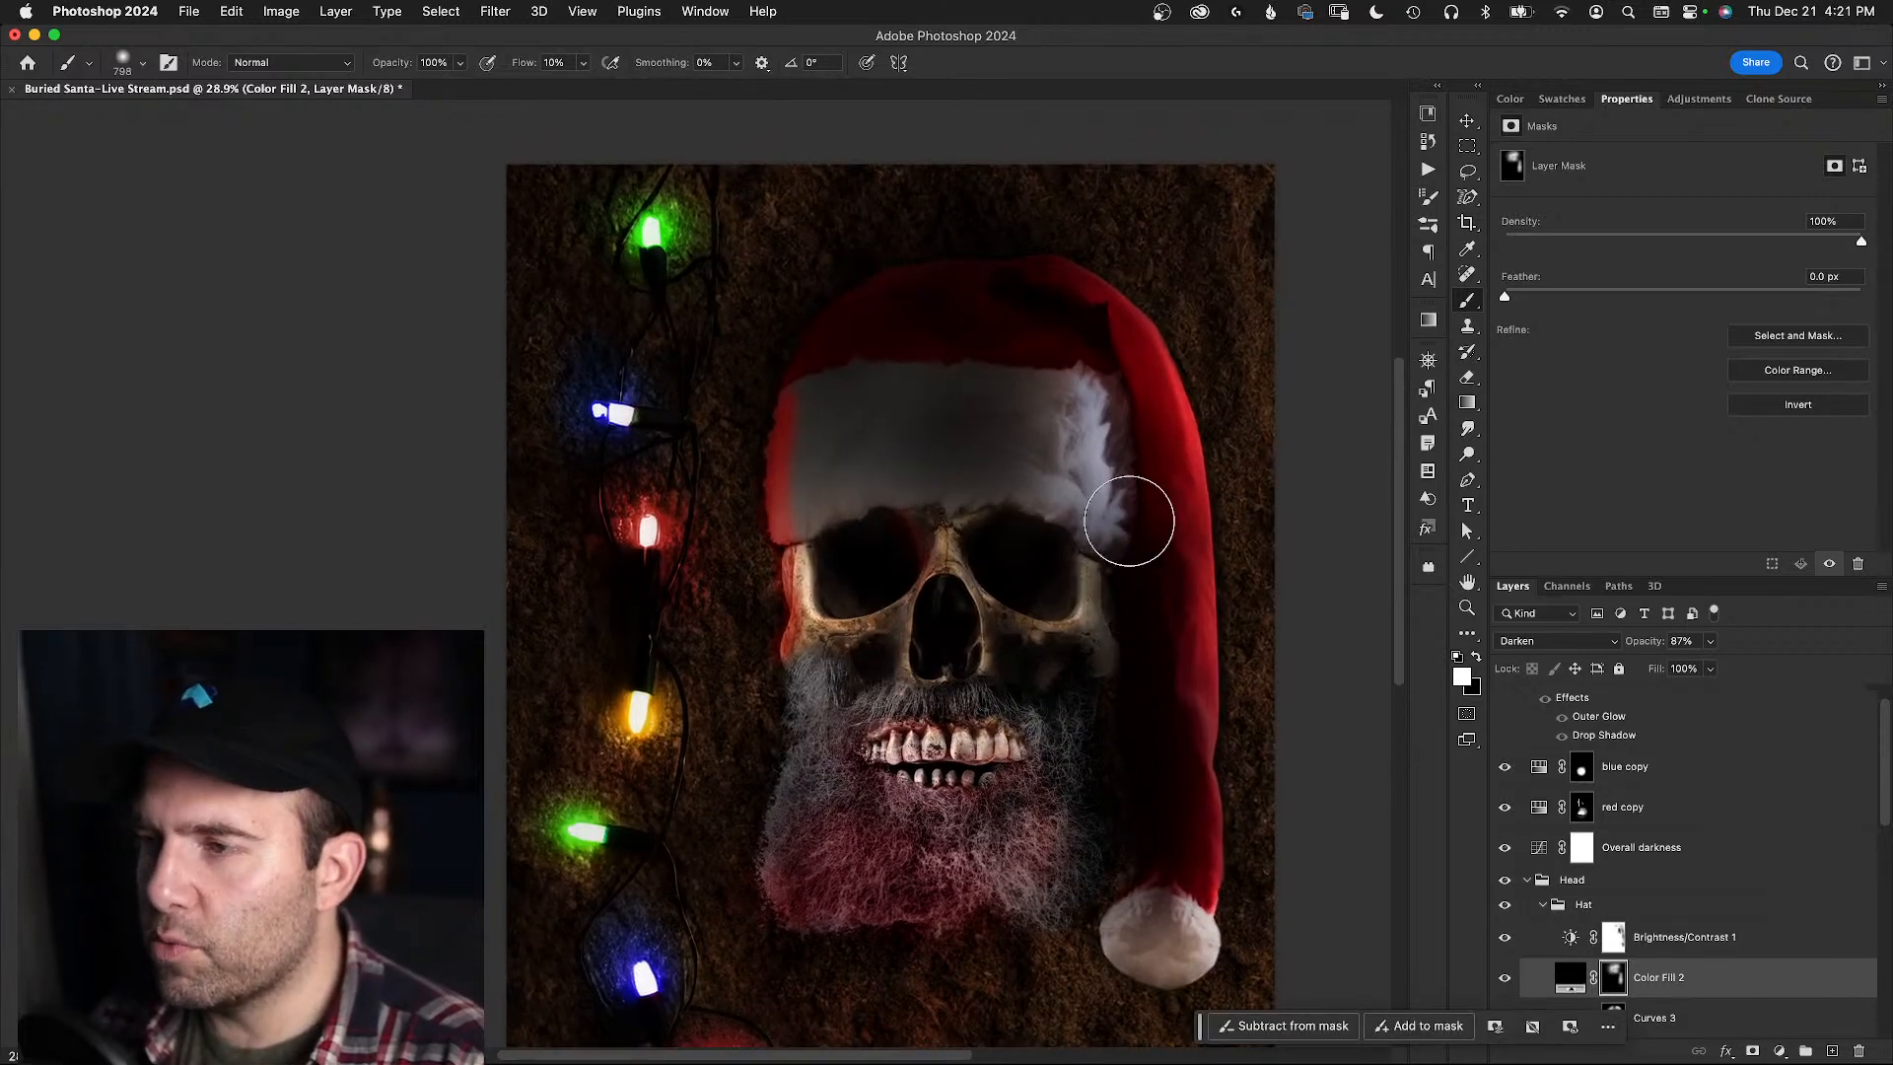
drag(1134, 433, 1110, 444)
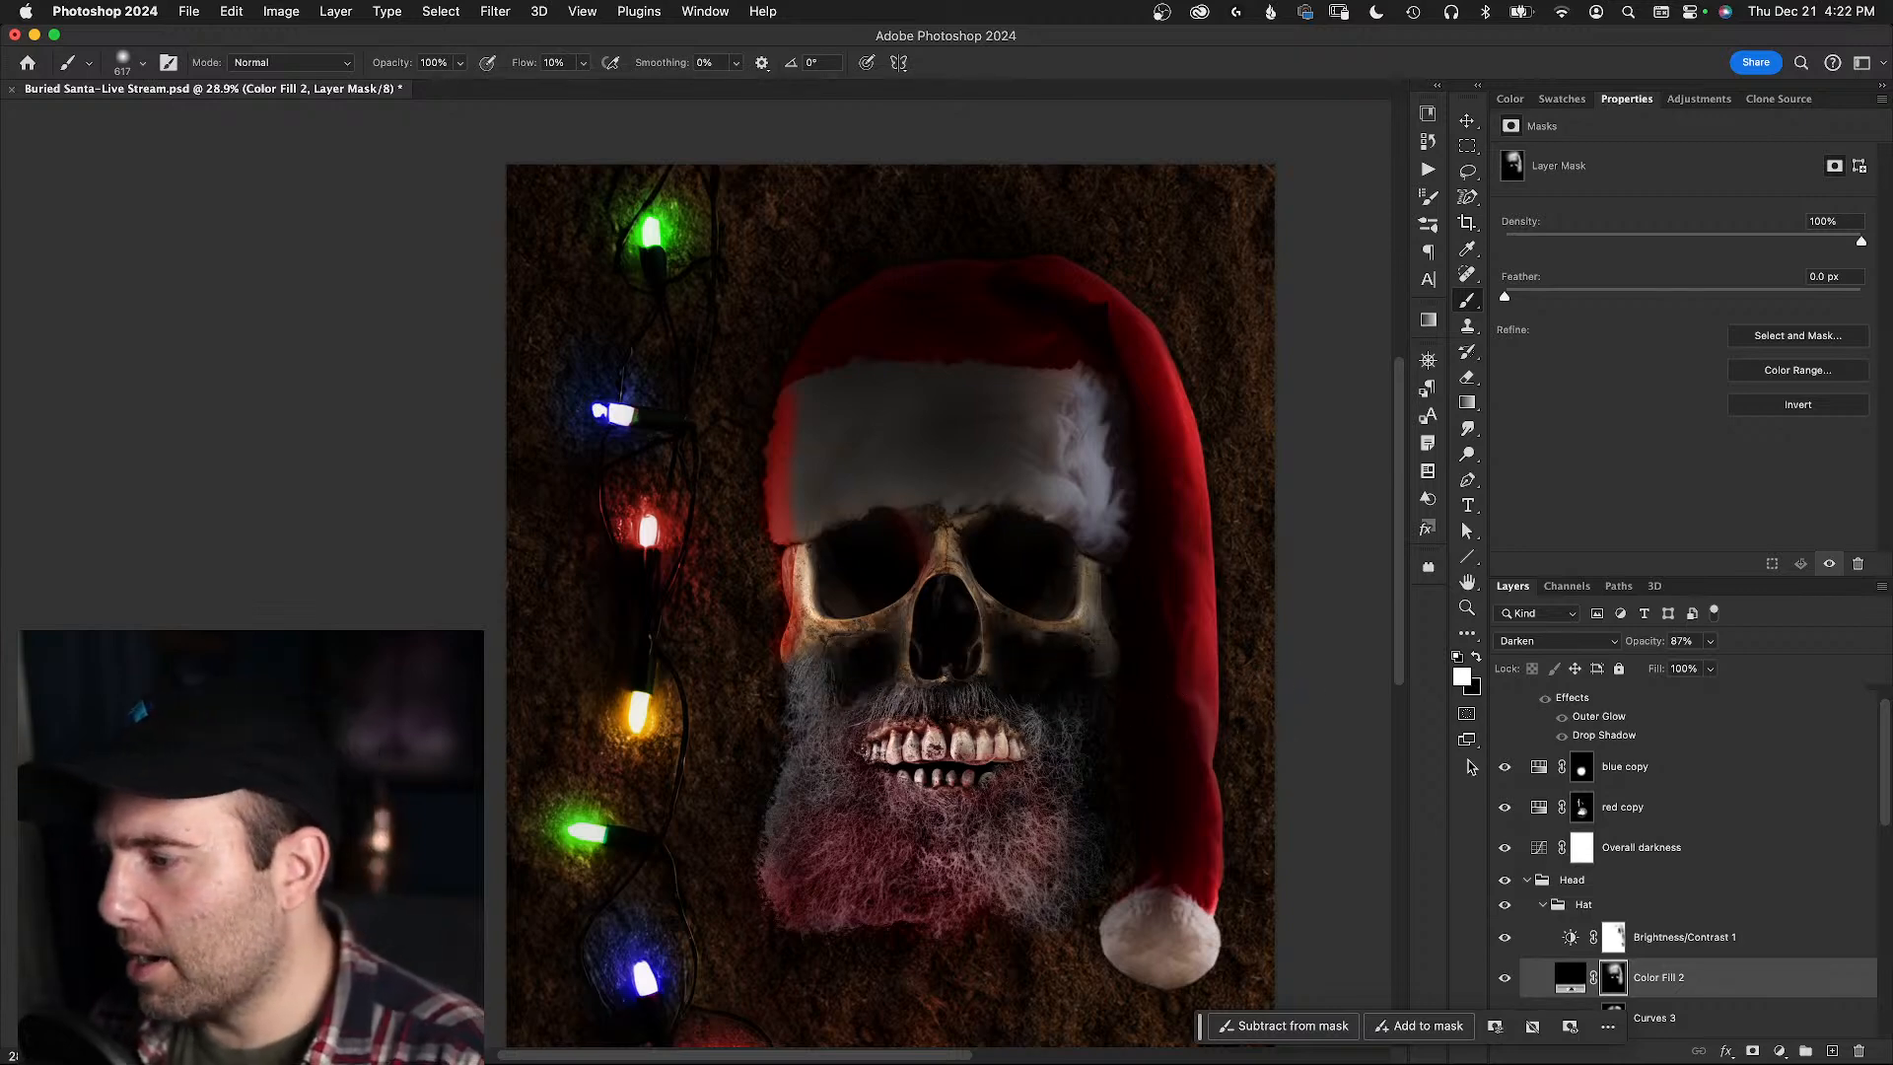
- Compare the hat with the Color Fill 2 shading off and on
click(1504, 977)
click(1504, 977)
click(1504, 977)
click(1504, 977)
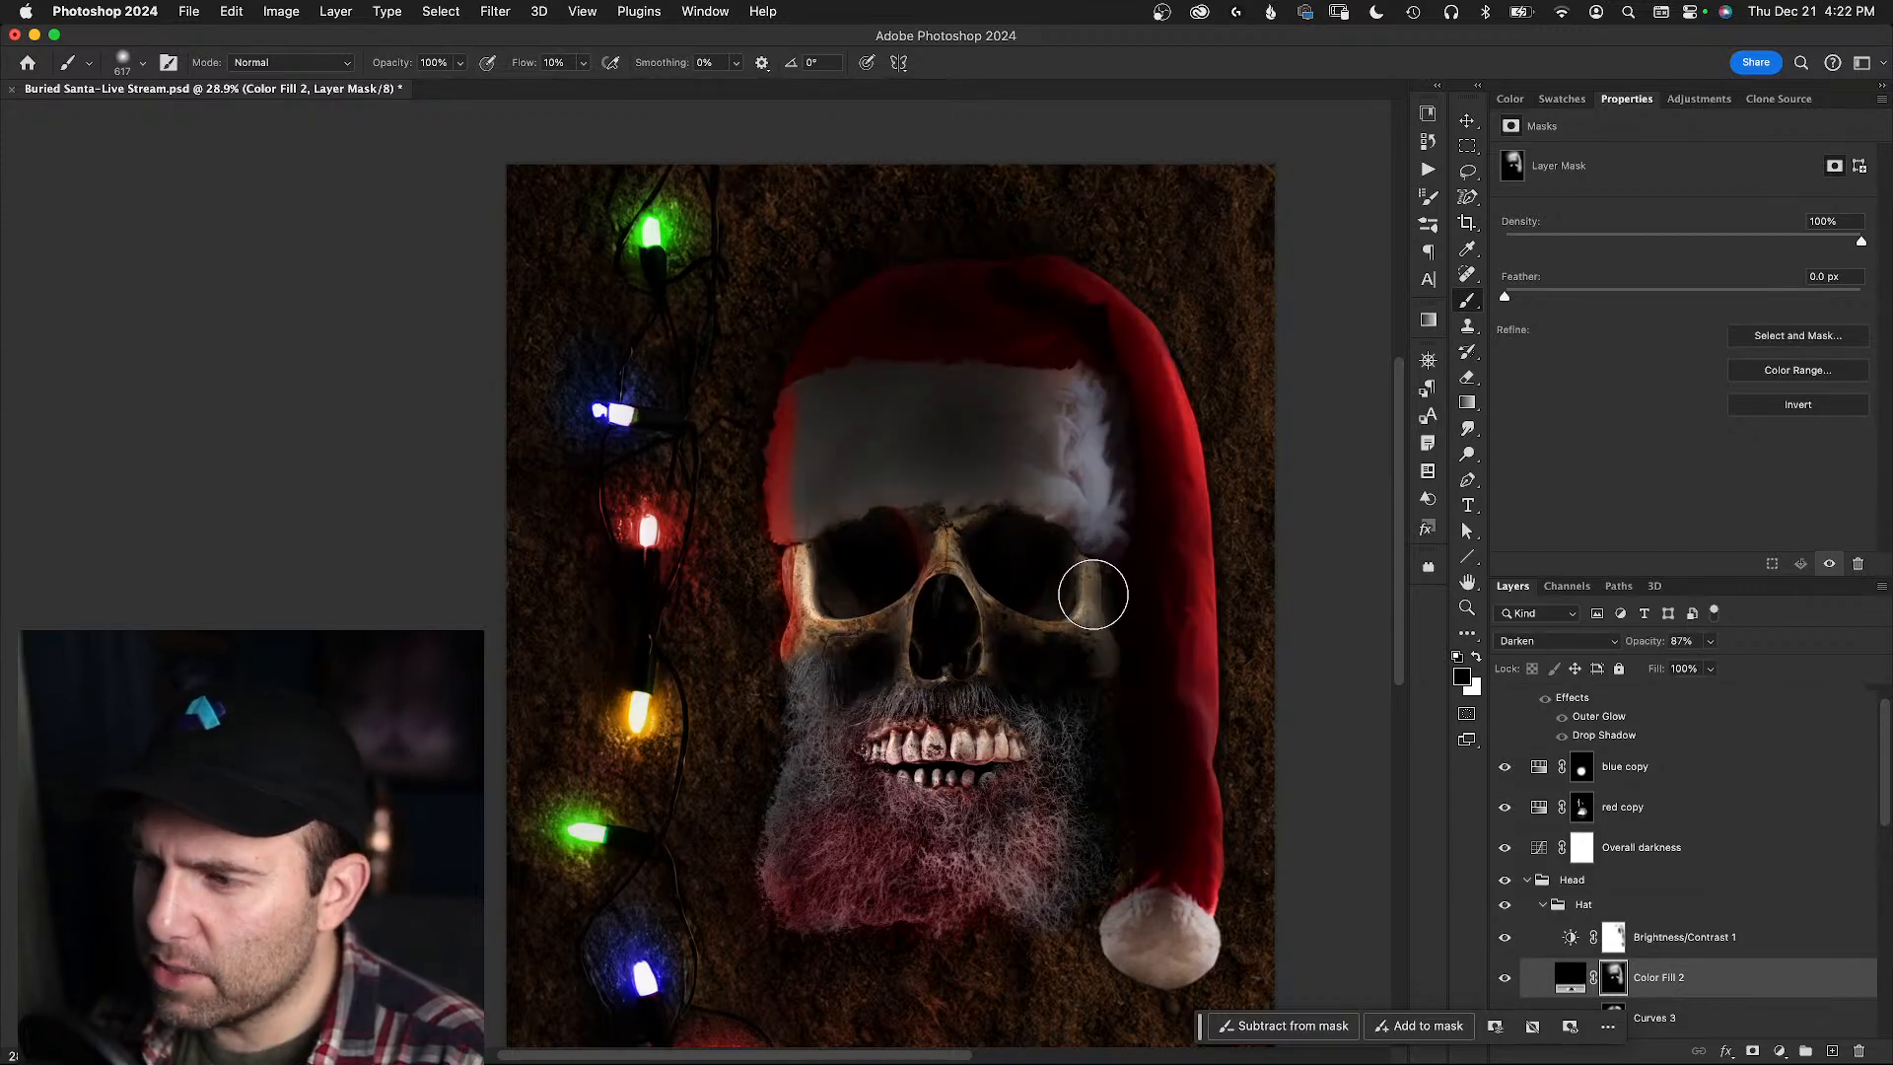
- Touch up the Color Fill 2 mask below the fur band and around the eye sockets with black and white, using a 441 px brush
drag(971, 538, 937, 505)
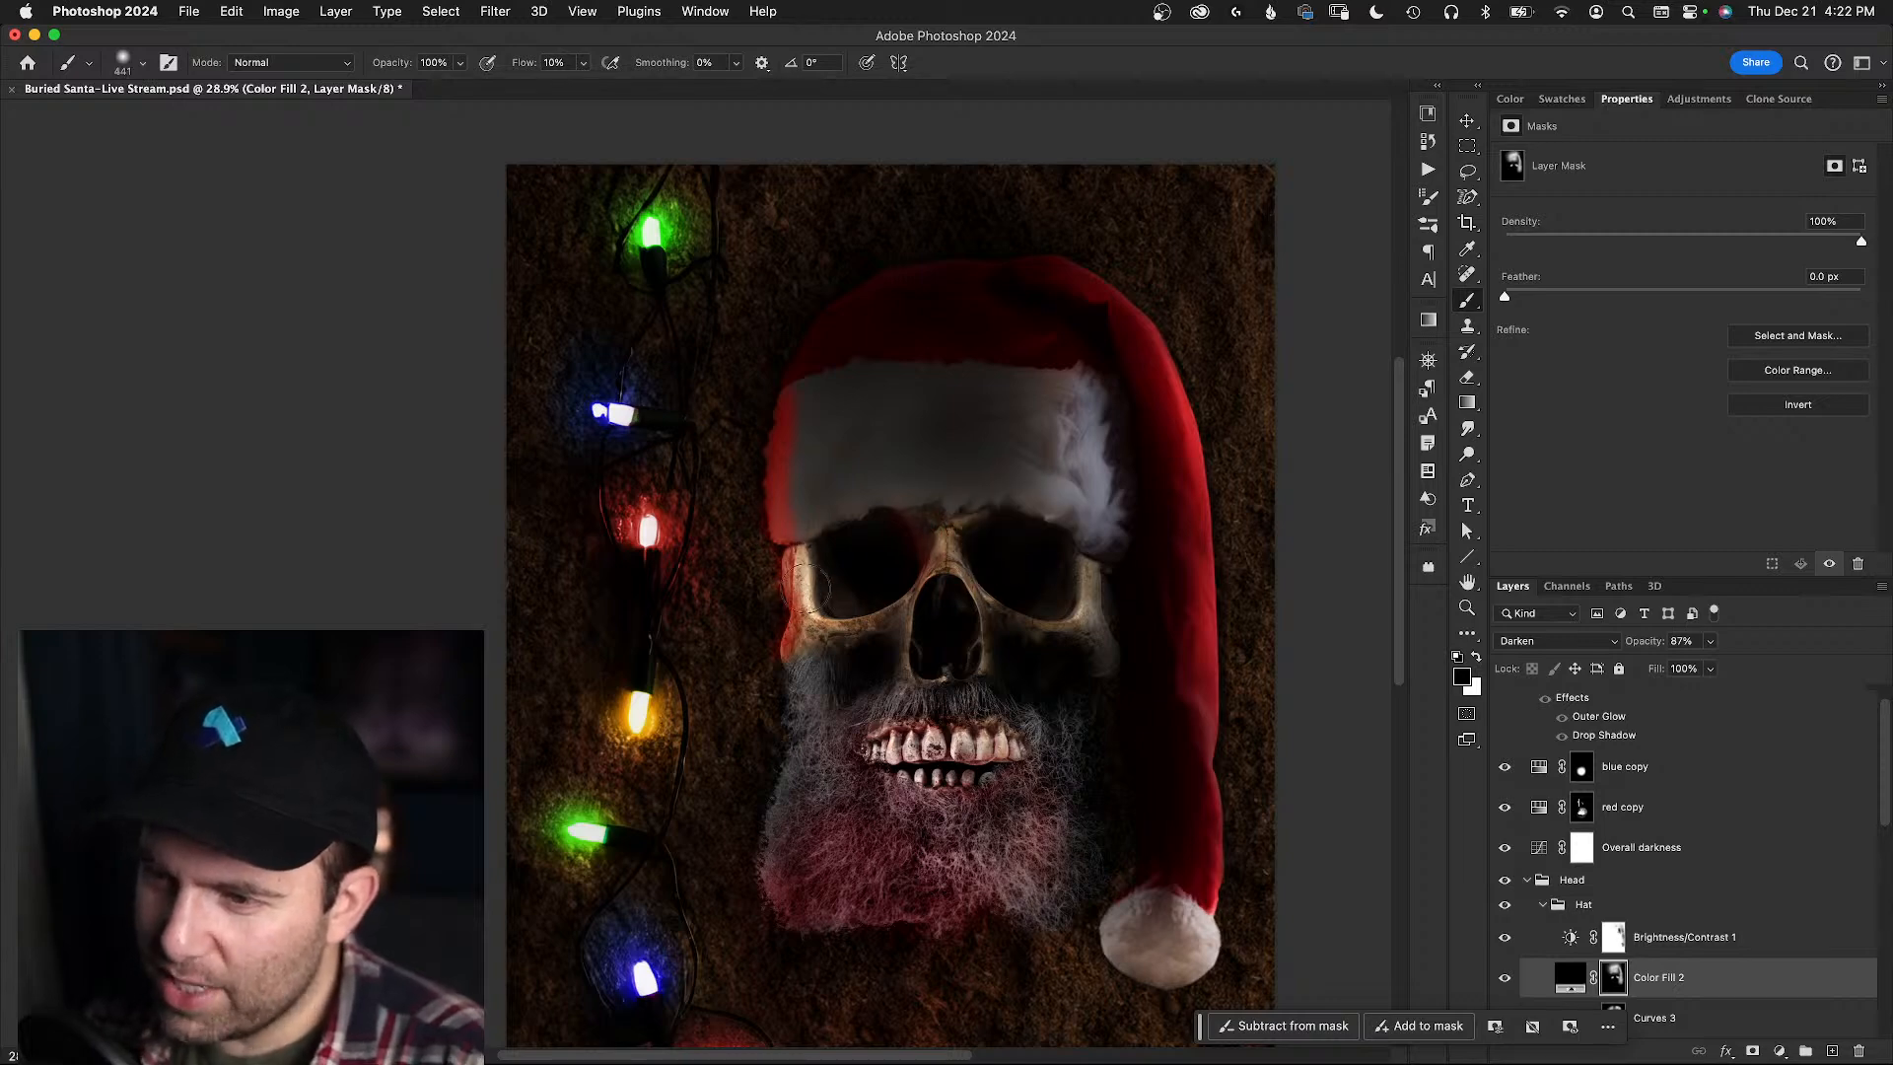
key(x)
drag(812, 577, 814, 578)
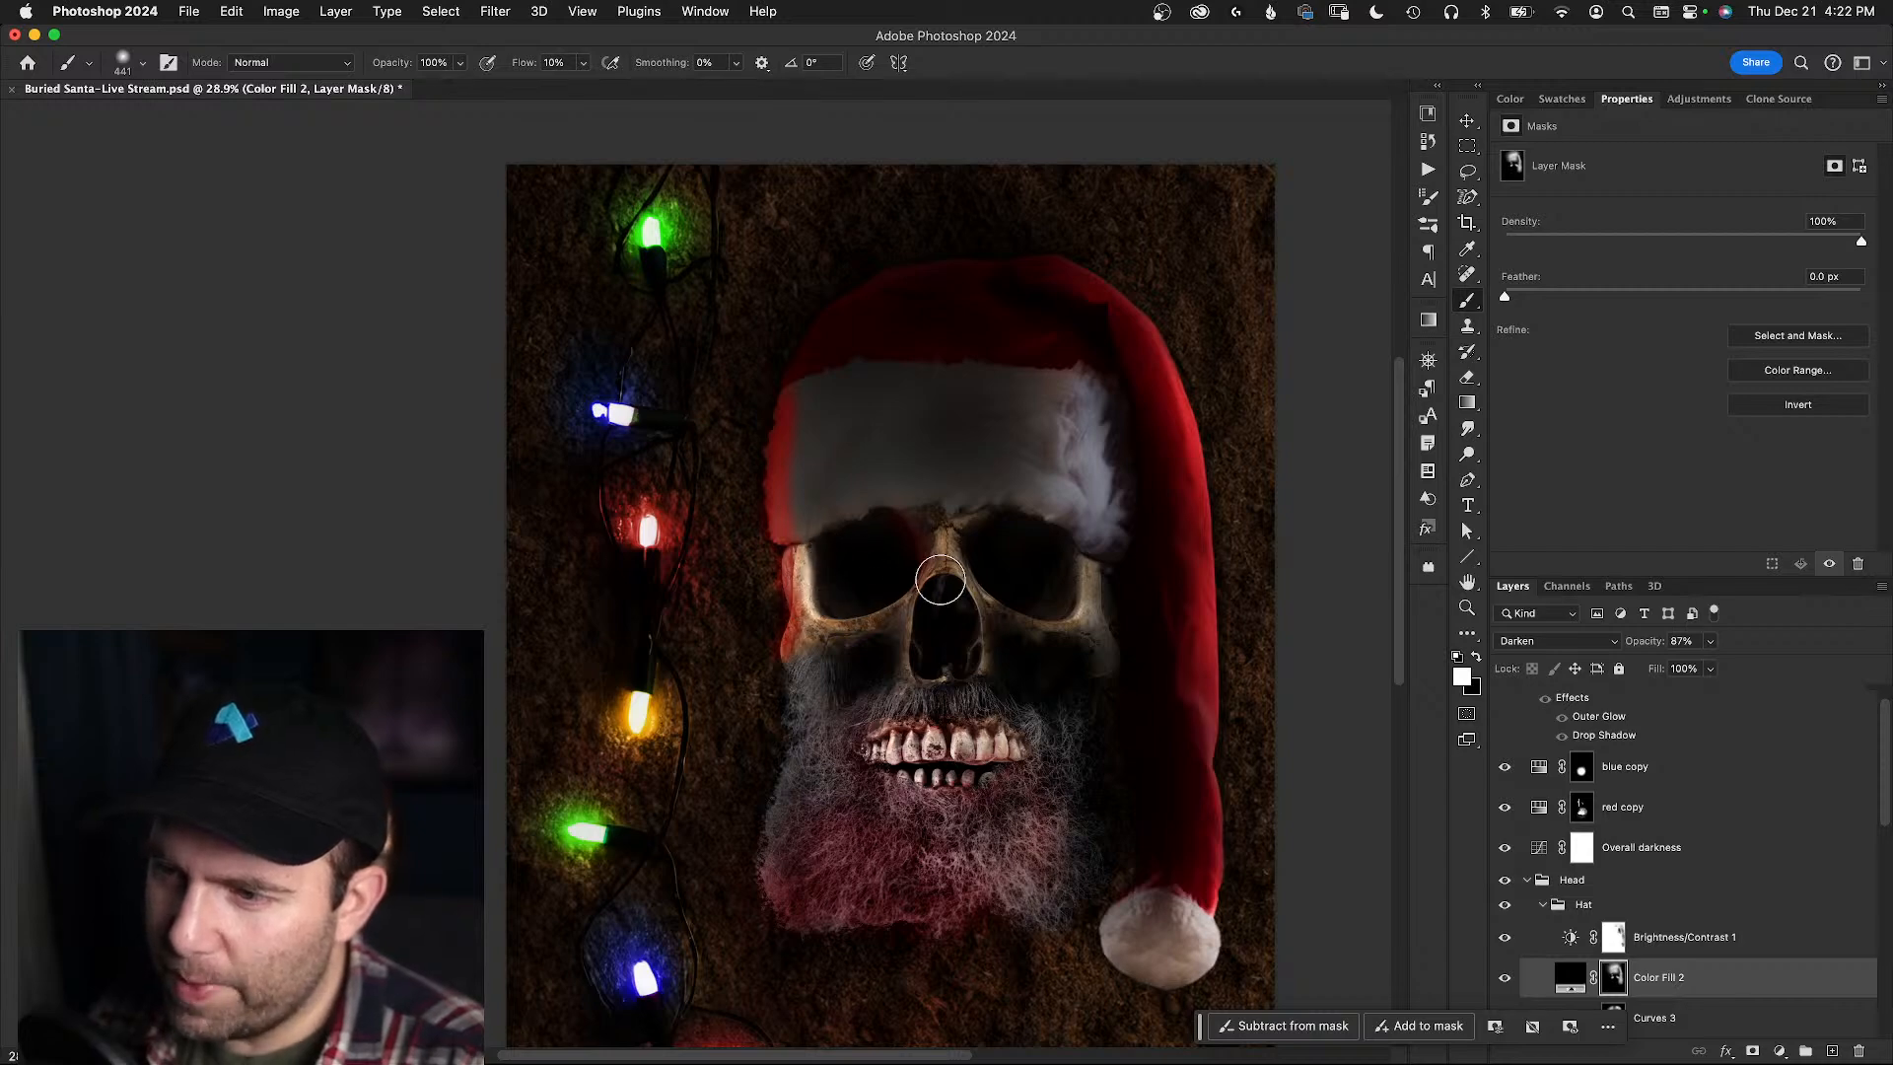
scroll(936, 485, up, 3)
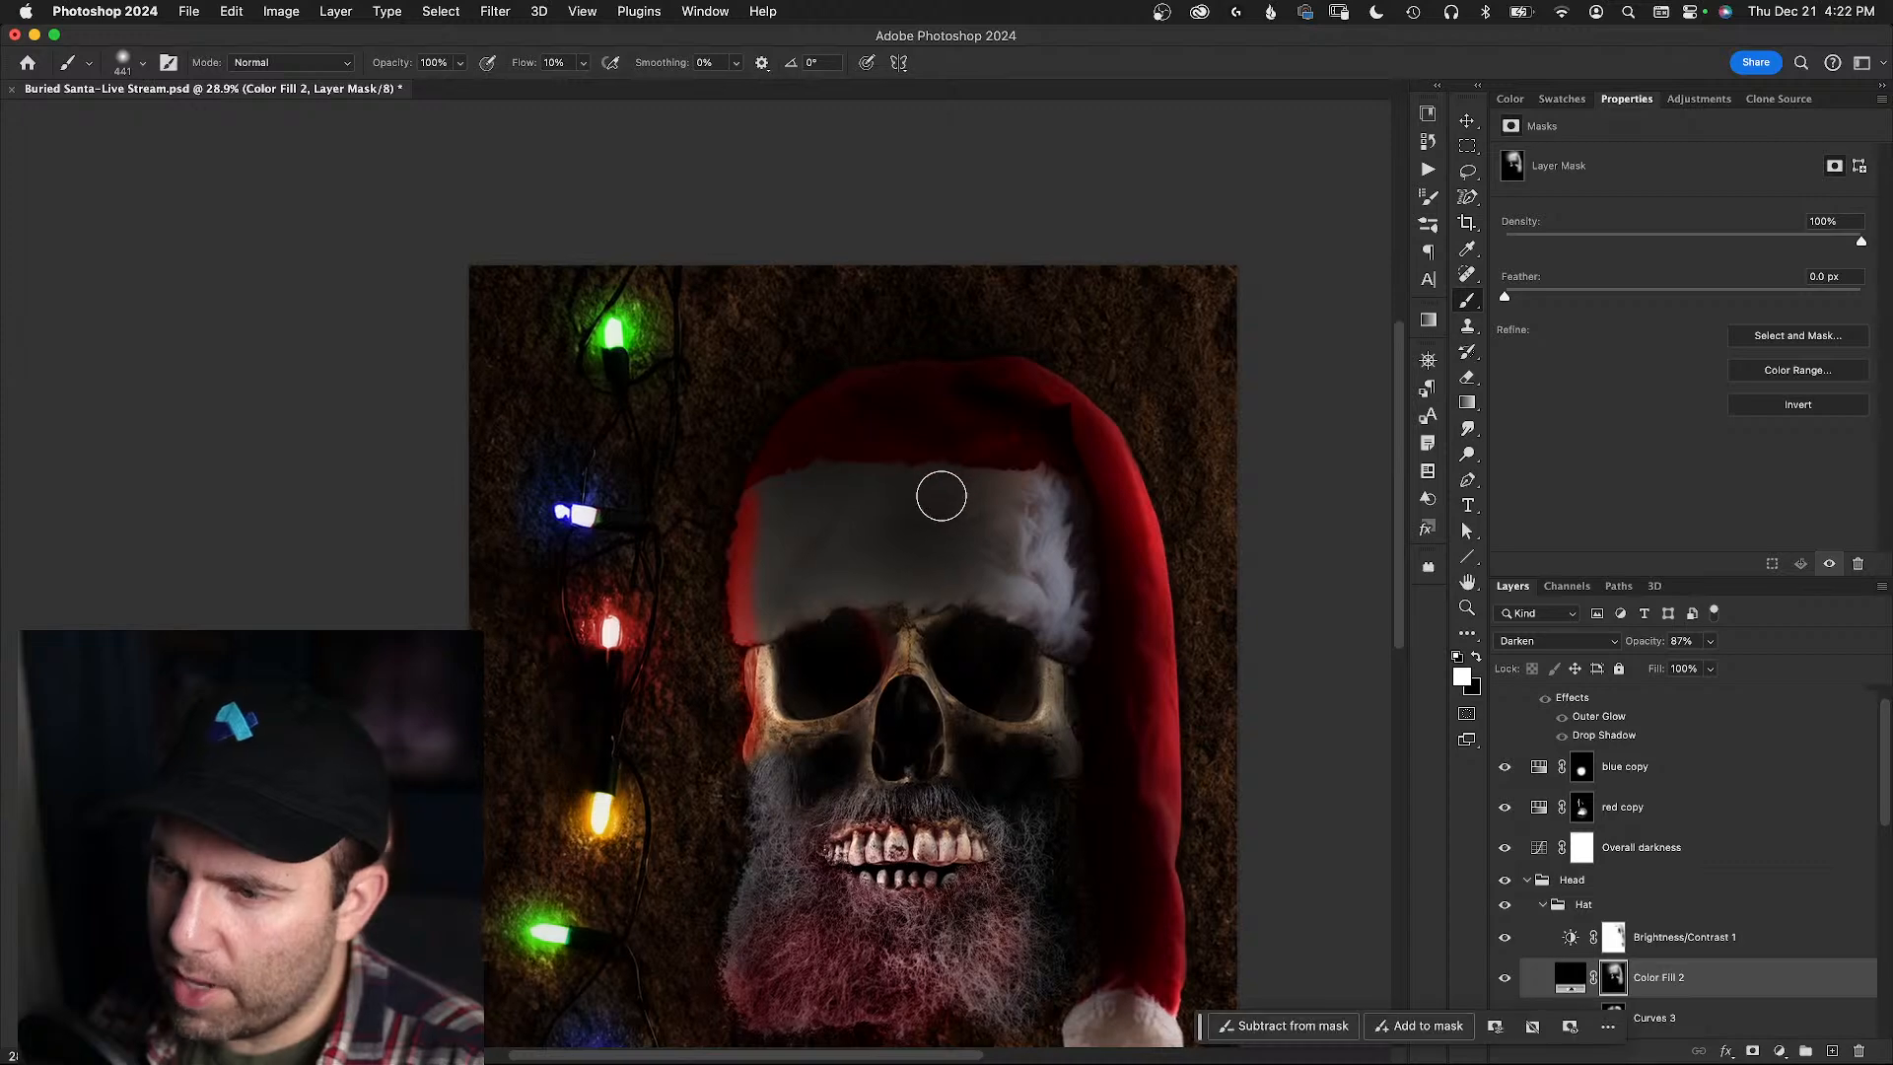
- Save the document and examine the hat shading at several zoom levels
key(z)
mouse_move(900, 515)
mouse_down()
mouse_move(943, 516)
mouse_move(899, 532)
mouse_move(911, 514)
mouse_up()
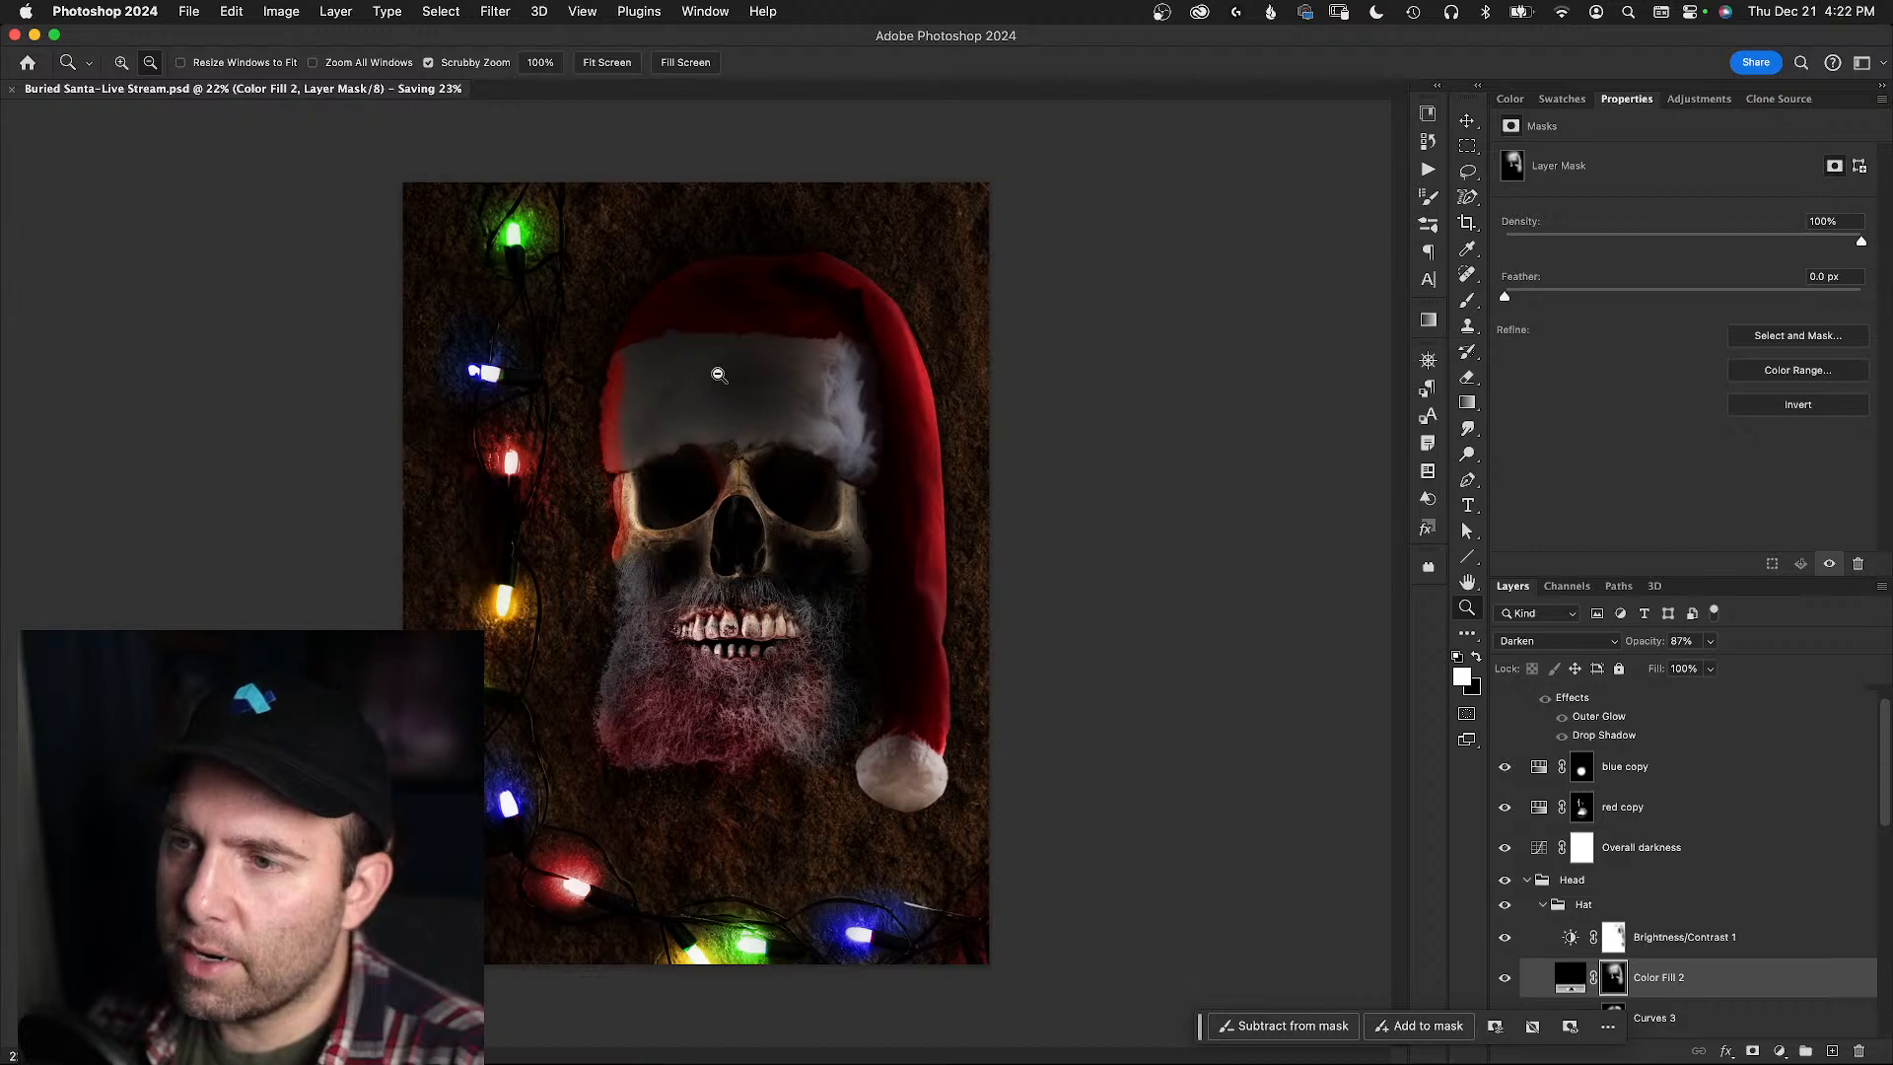
drag(701, 373, 740, 378)
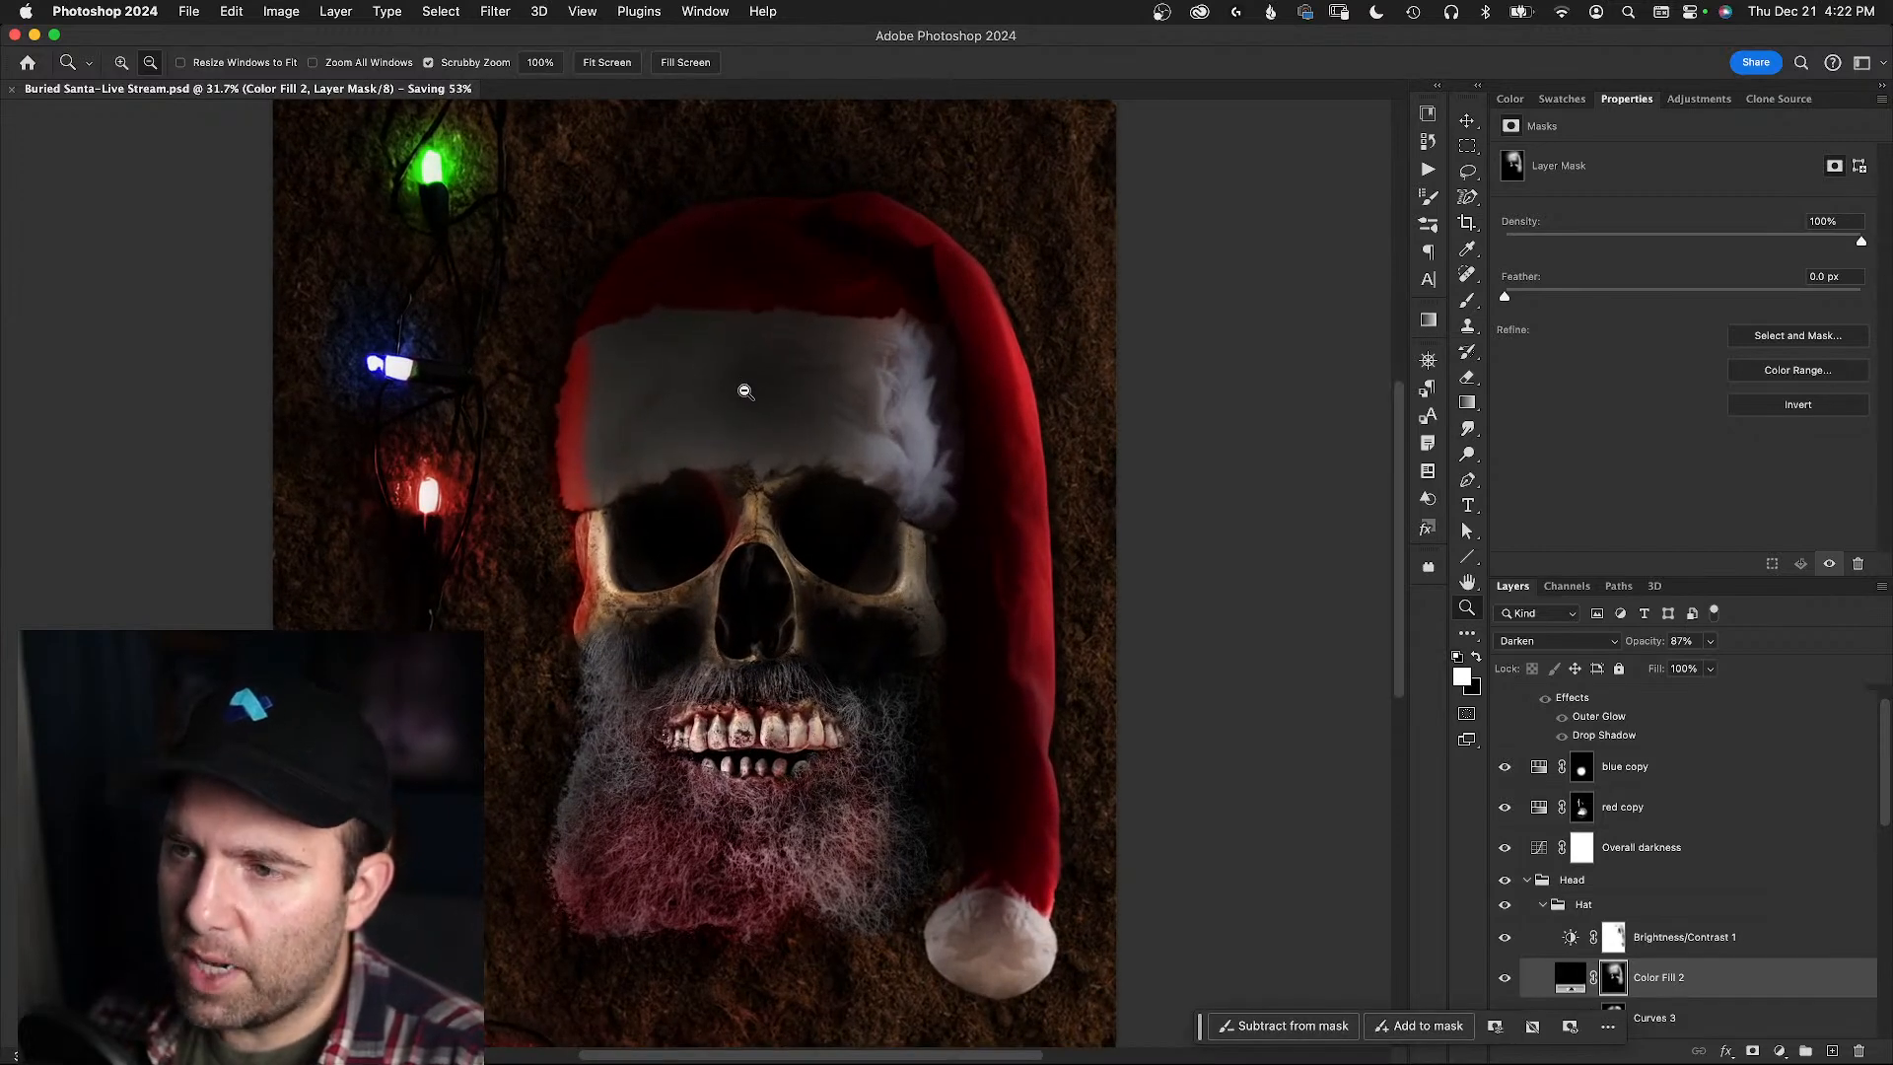
mouse_move(725, 385)
mouse_down()
mouse_move(743, 385)
mouse_move(722, 380)
mouse_up()
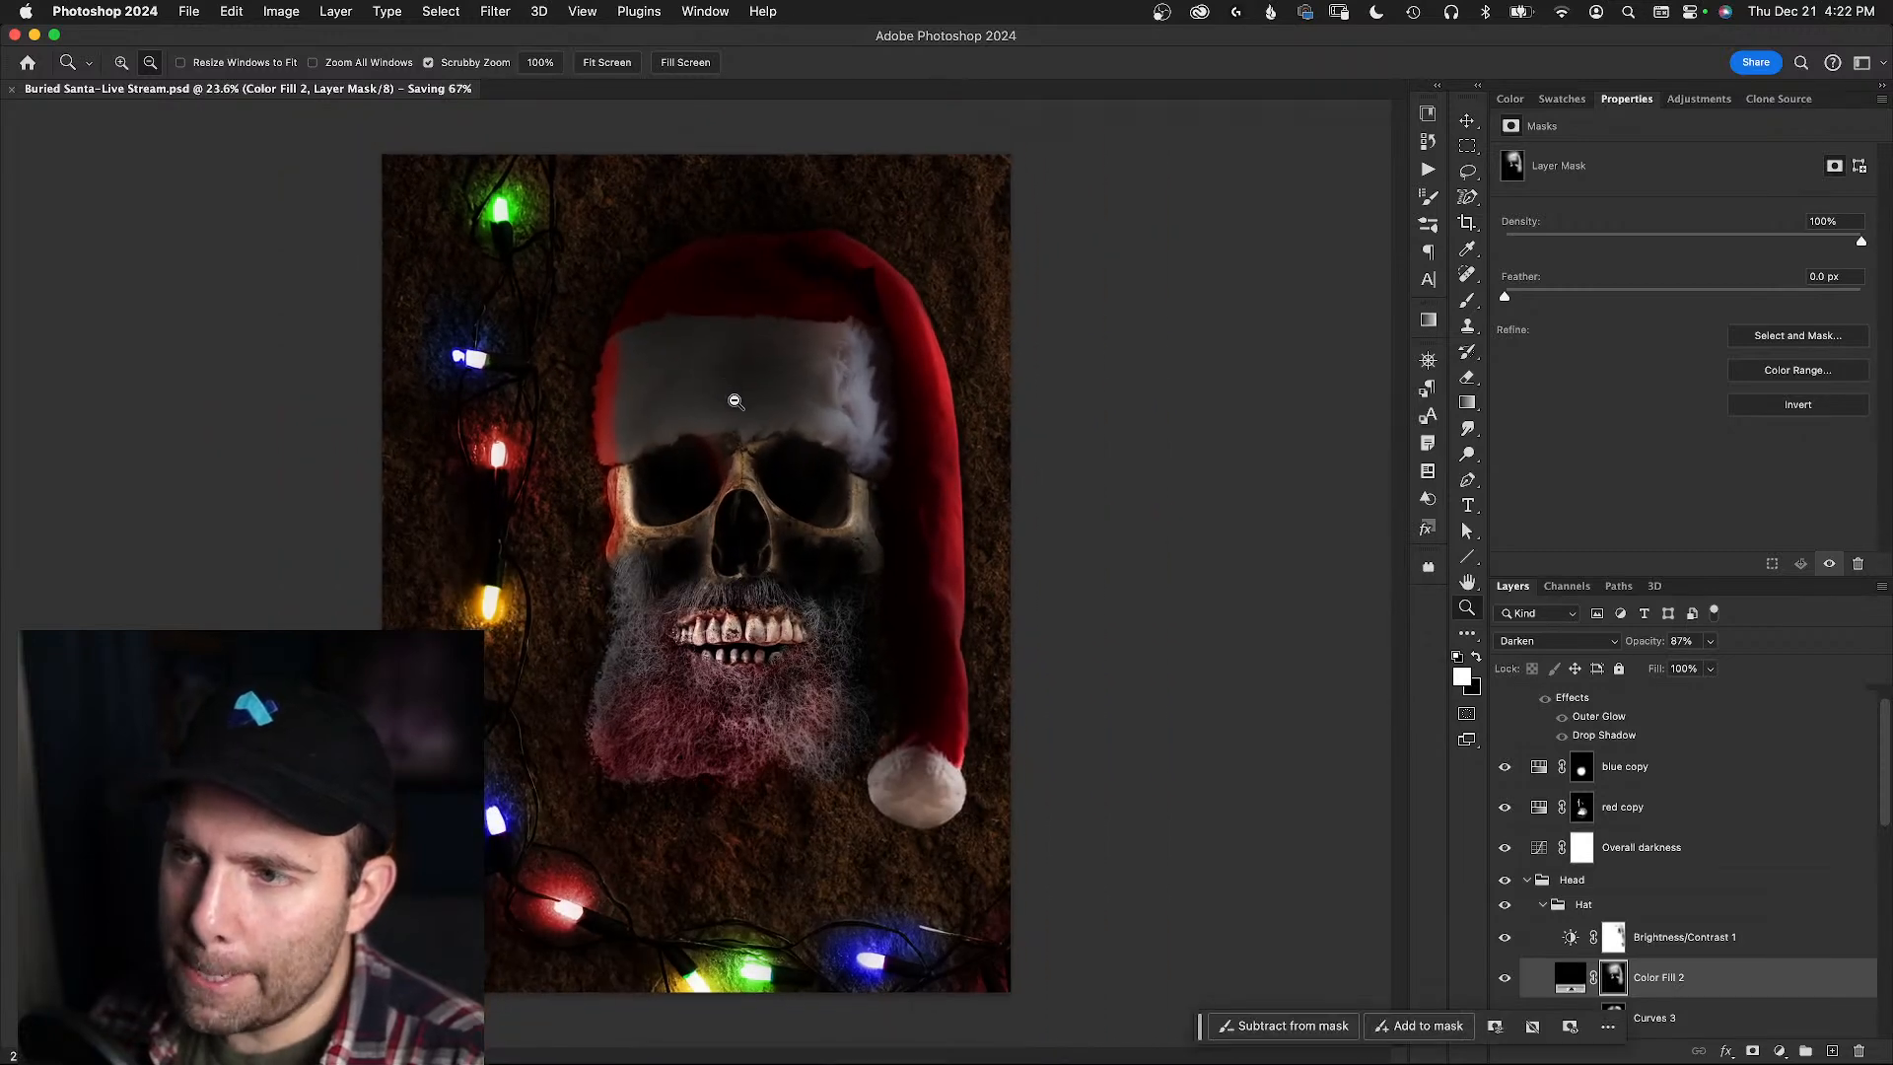
drag(720, 388, 739, 391)
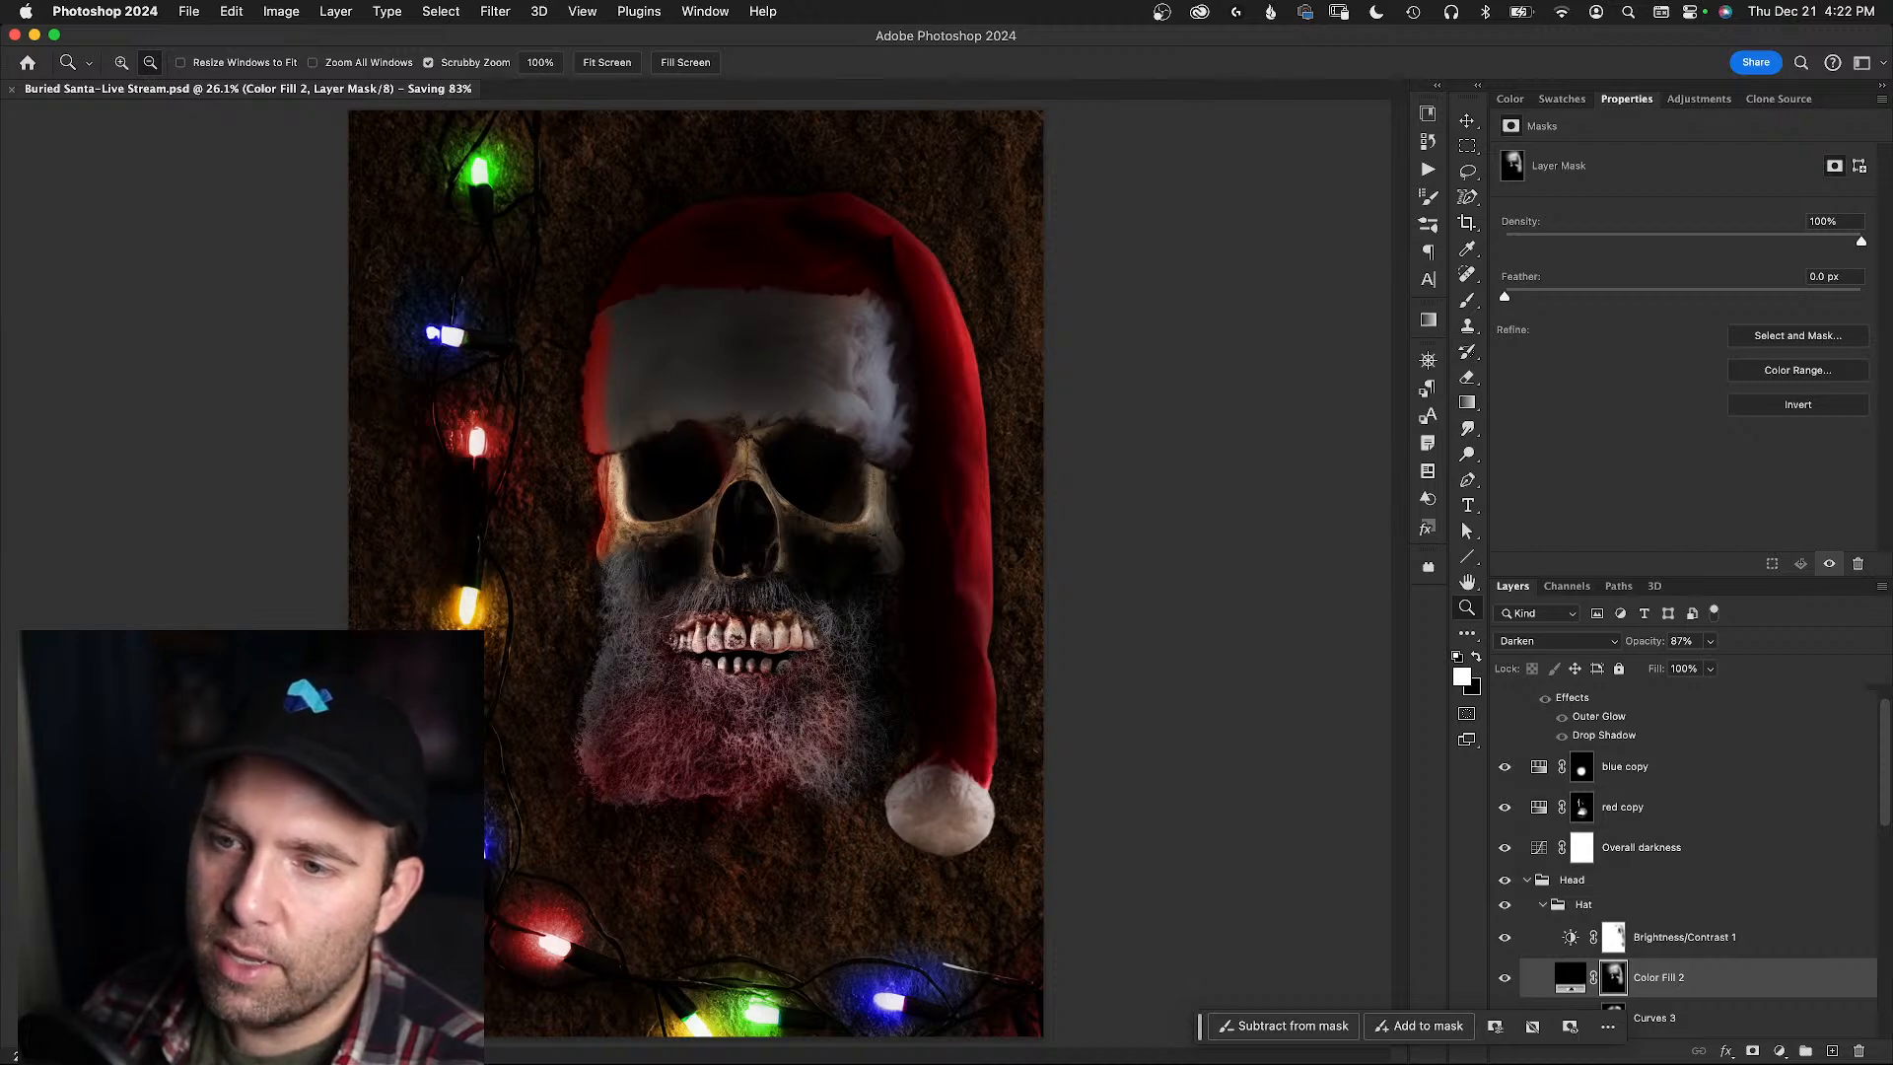
key(space)
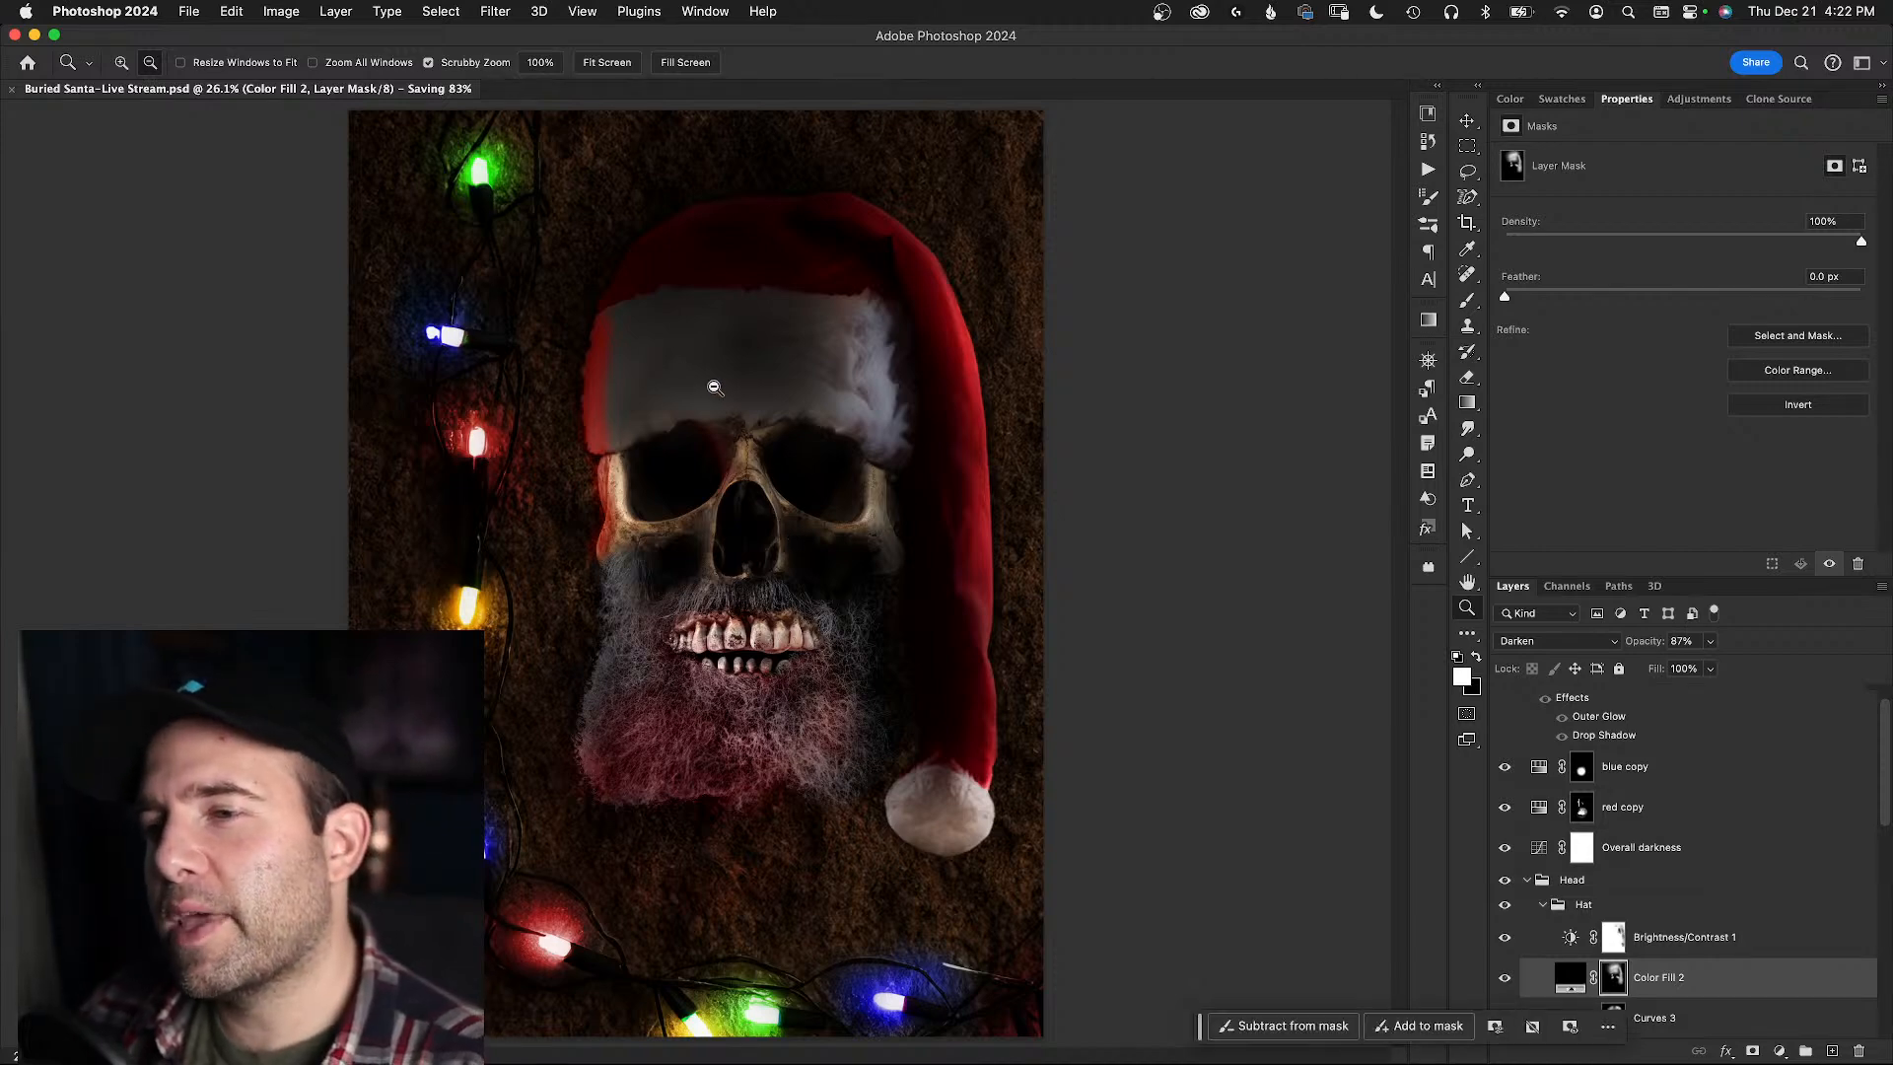
mouse_move(705, 393)
mouse_down()
mouse_move(740, 393)
mouse_move(710, 396)
mouse_up()
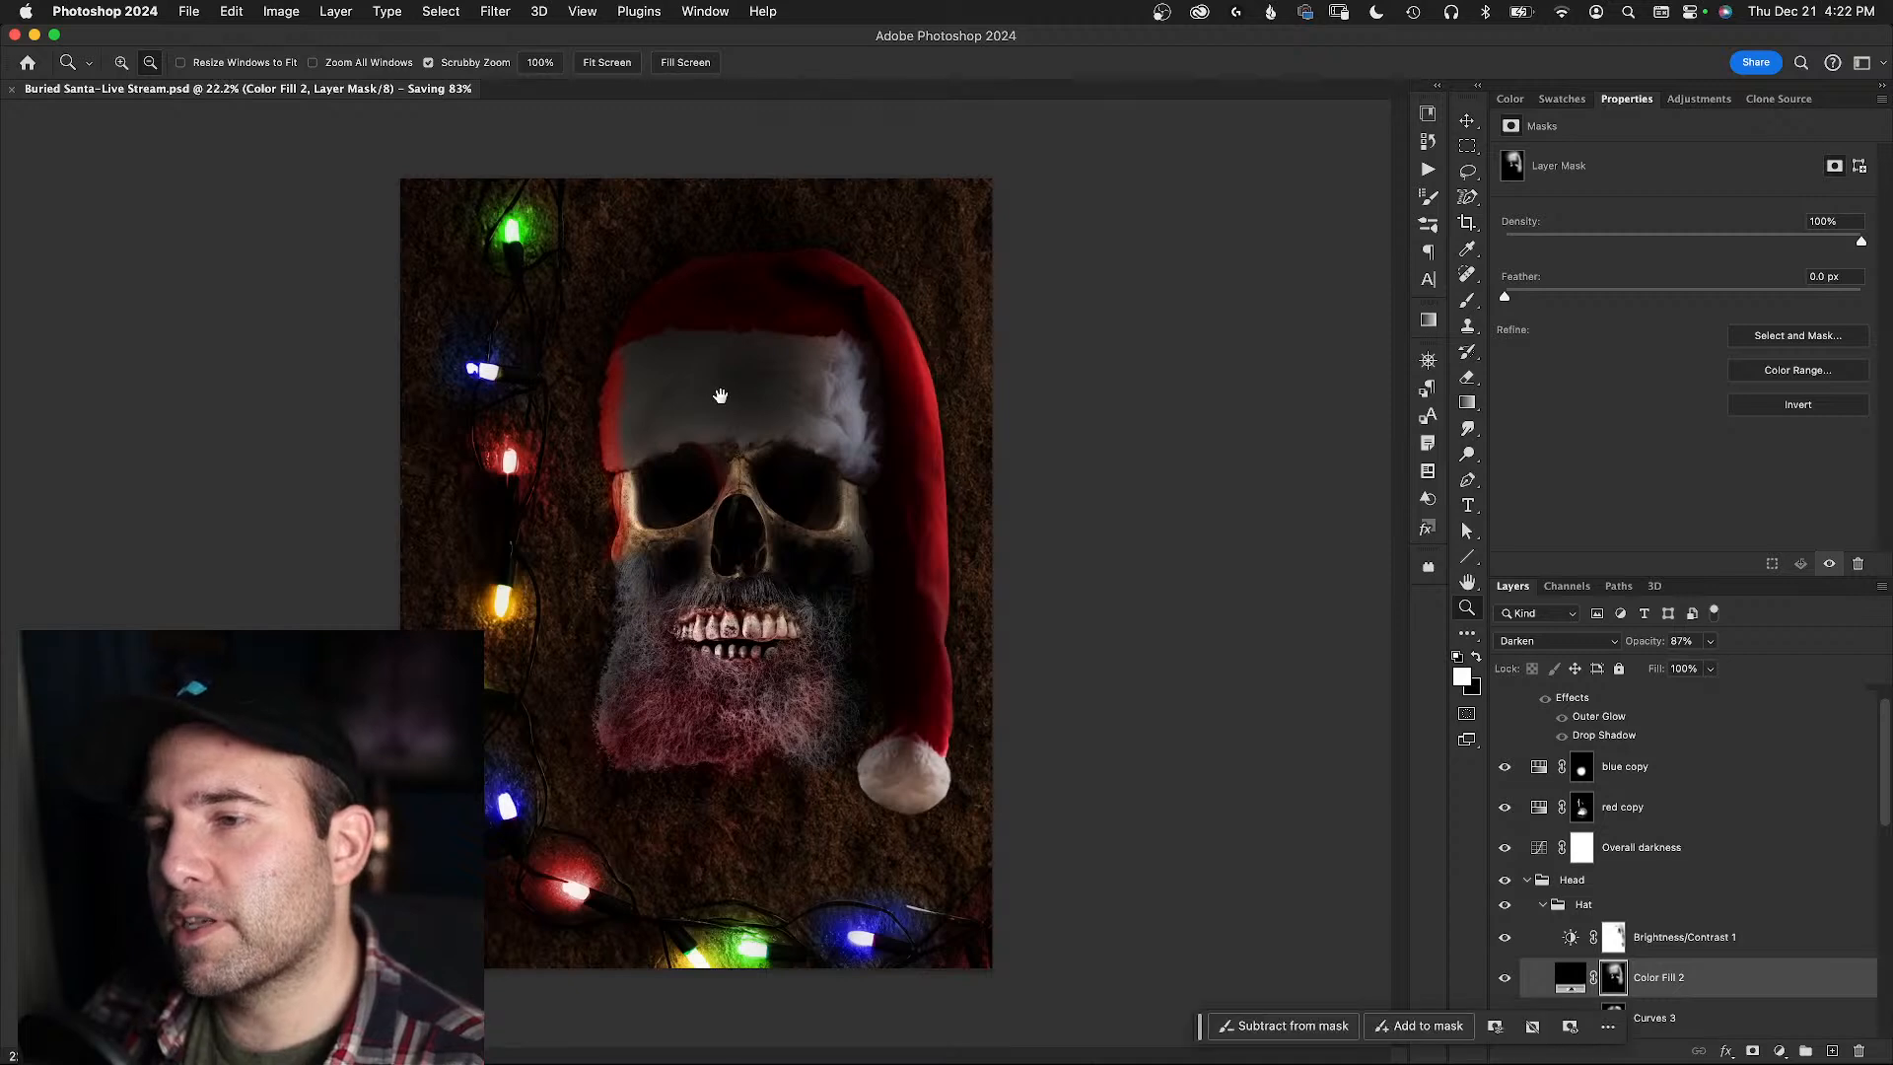
key(space)
- Compare the hat with Color Fill 2 off and on, and lighten its crown and fur band by painting black on the mask at 1434 px
key(b)
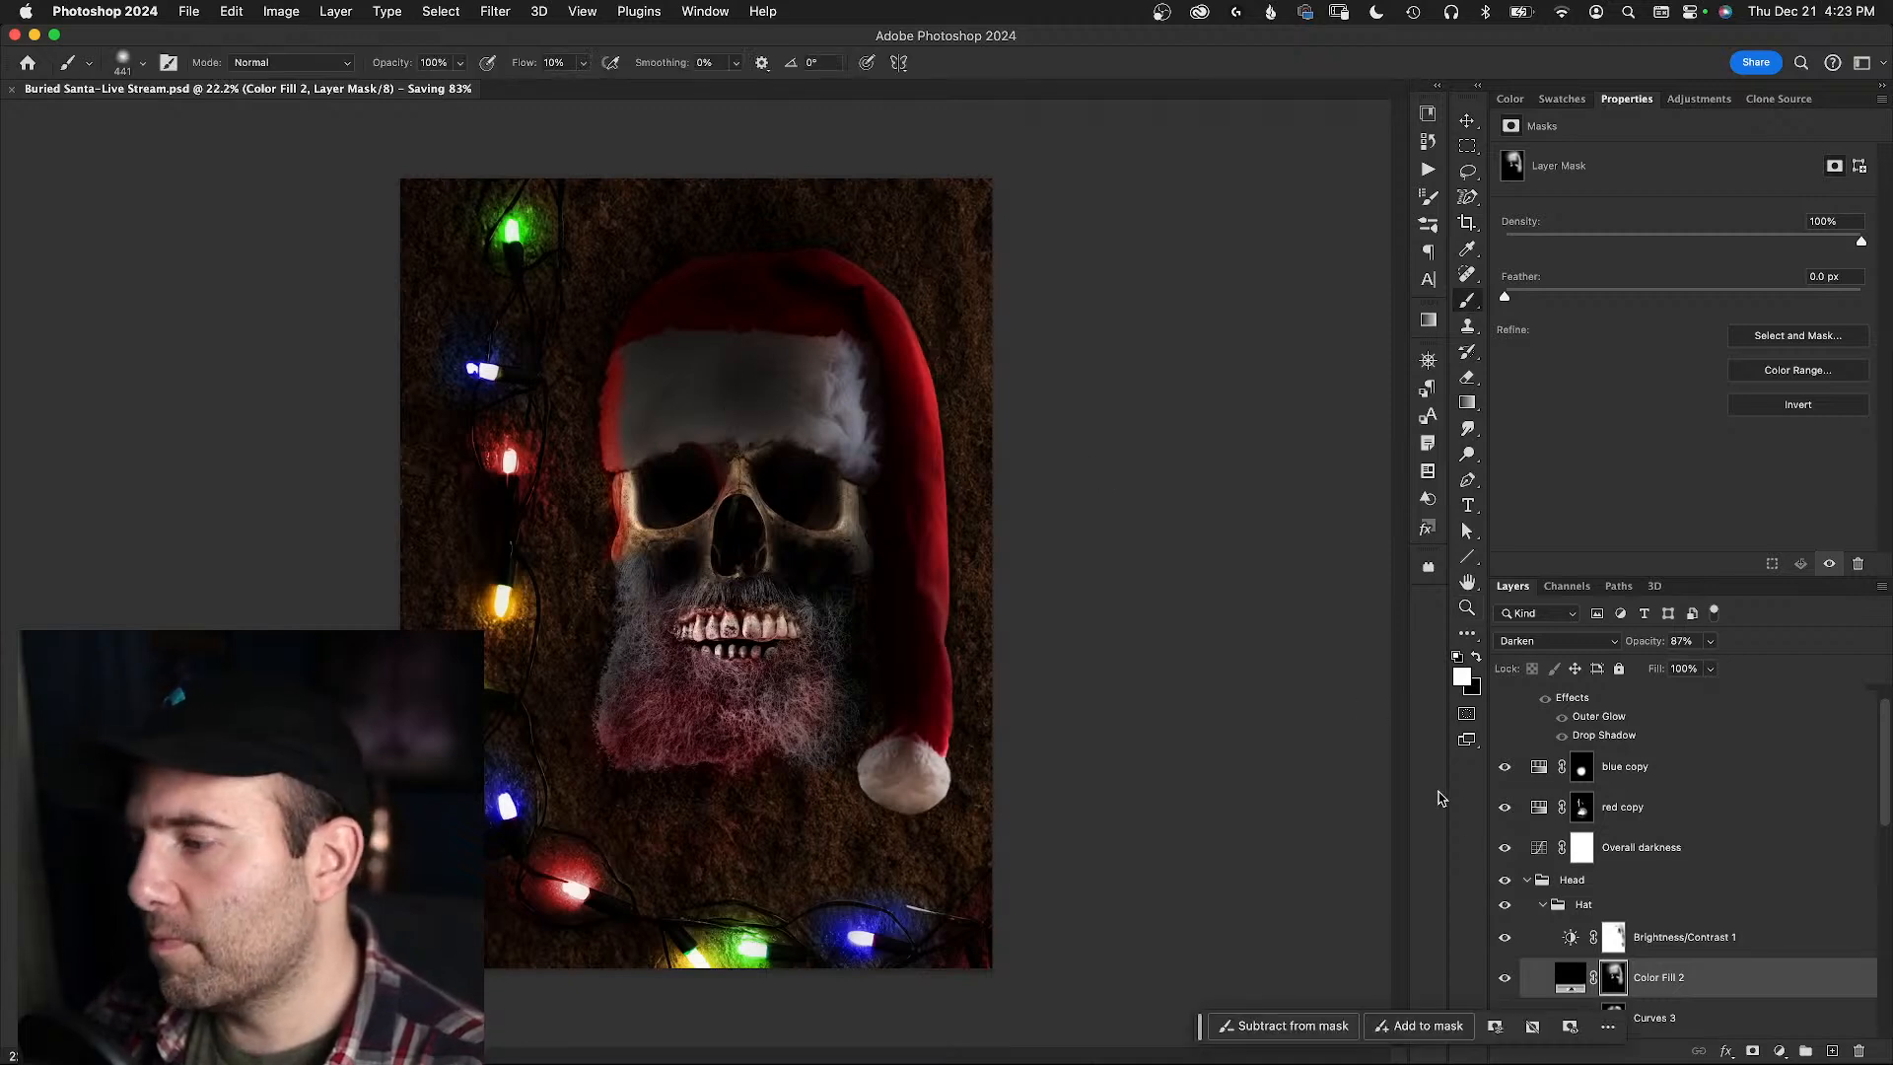
click(1506, 980)
click(1503, 981)
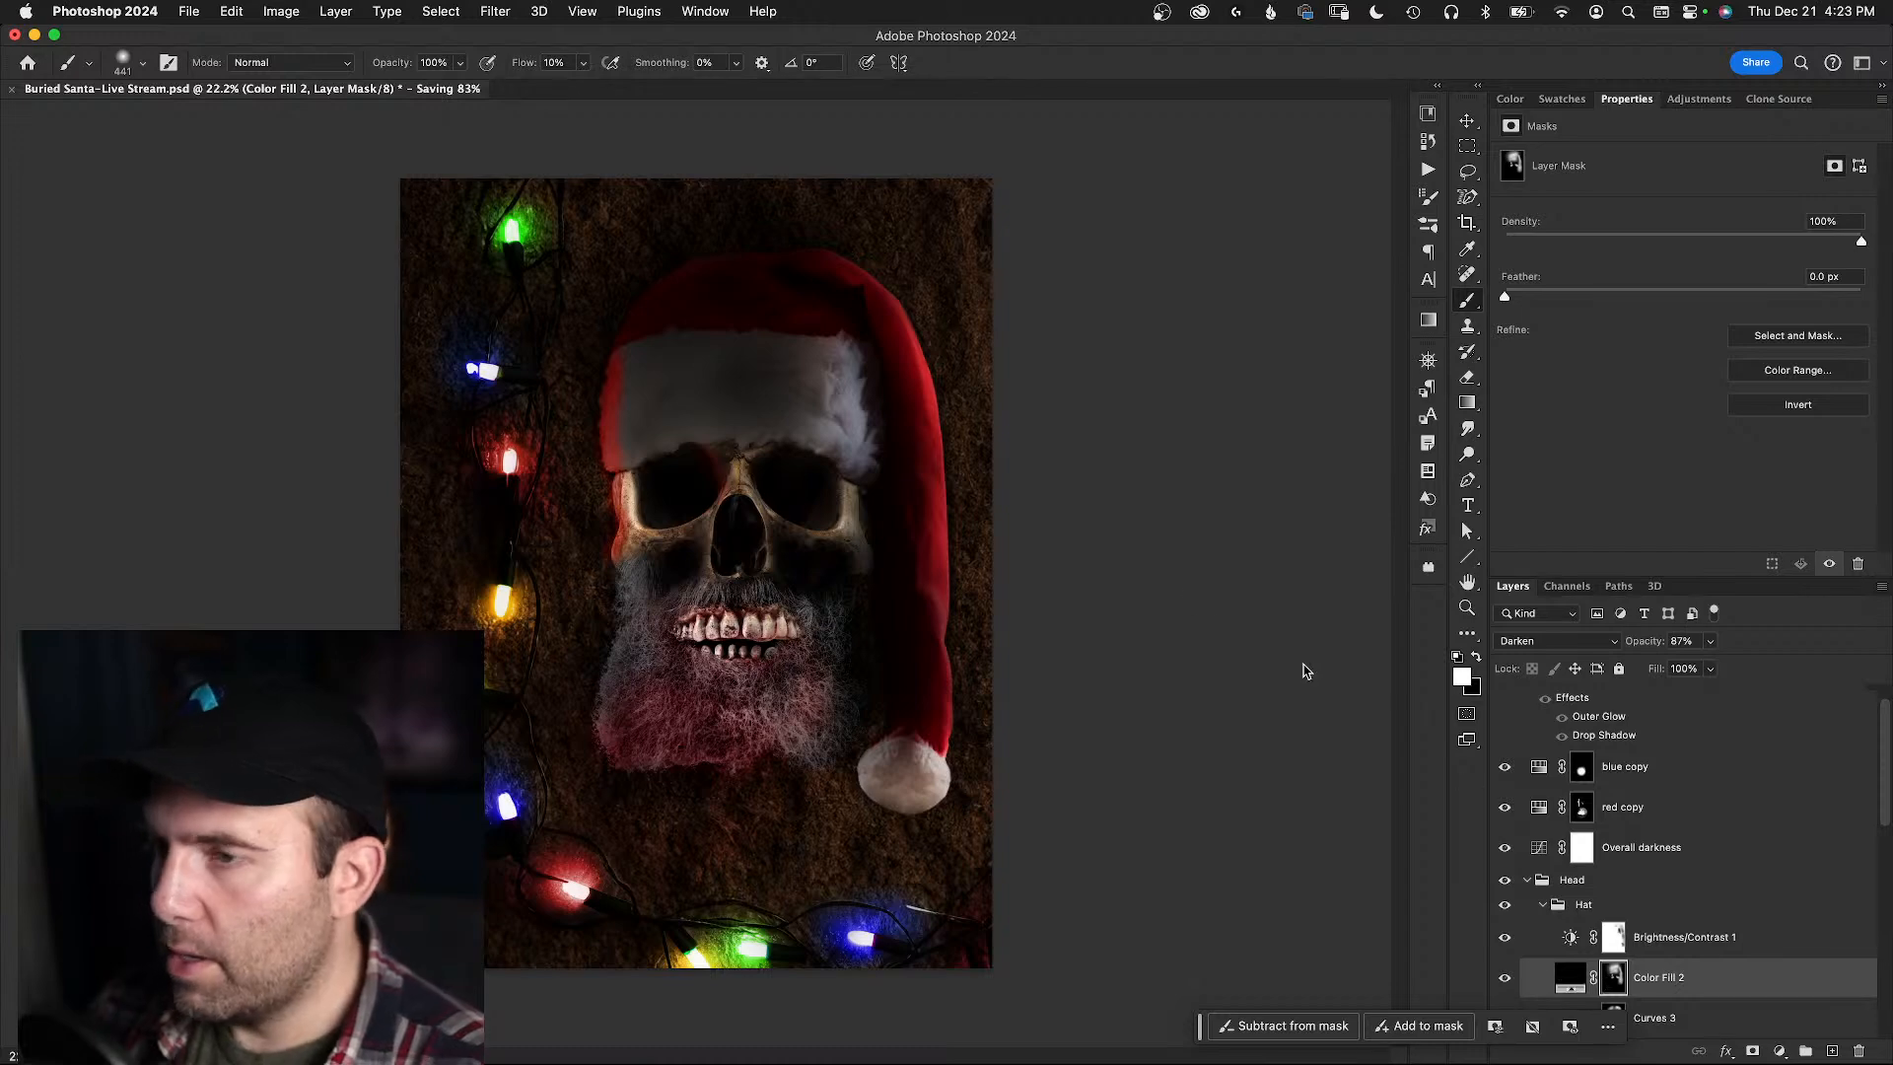
mouse_move(693, 314)
mouse_down()
mouse_move(776, 283)
mouse_move(776, 412)
mouse_move(777, 126)
mouse_up()
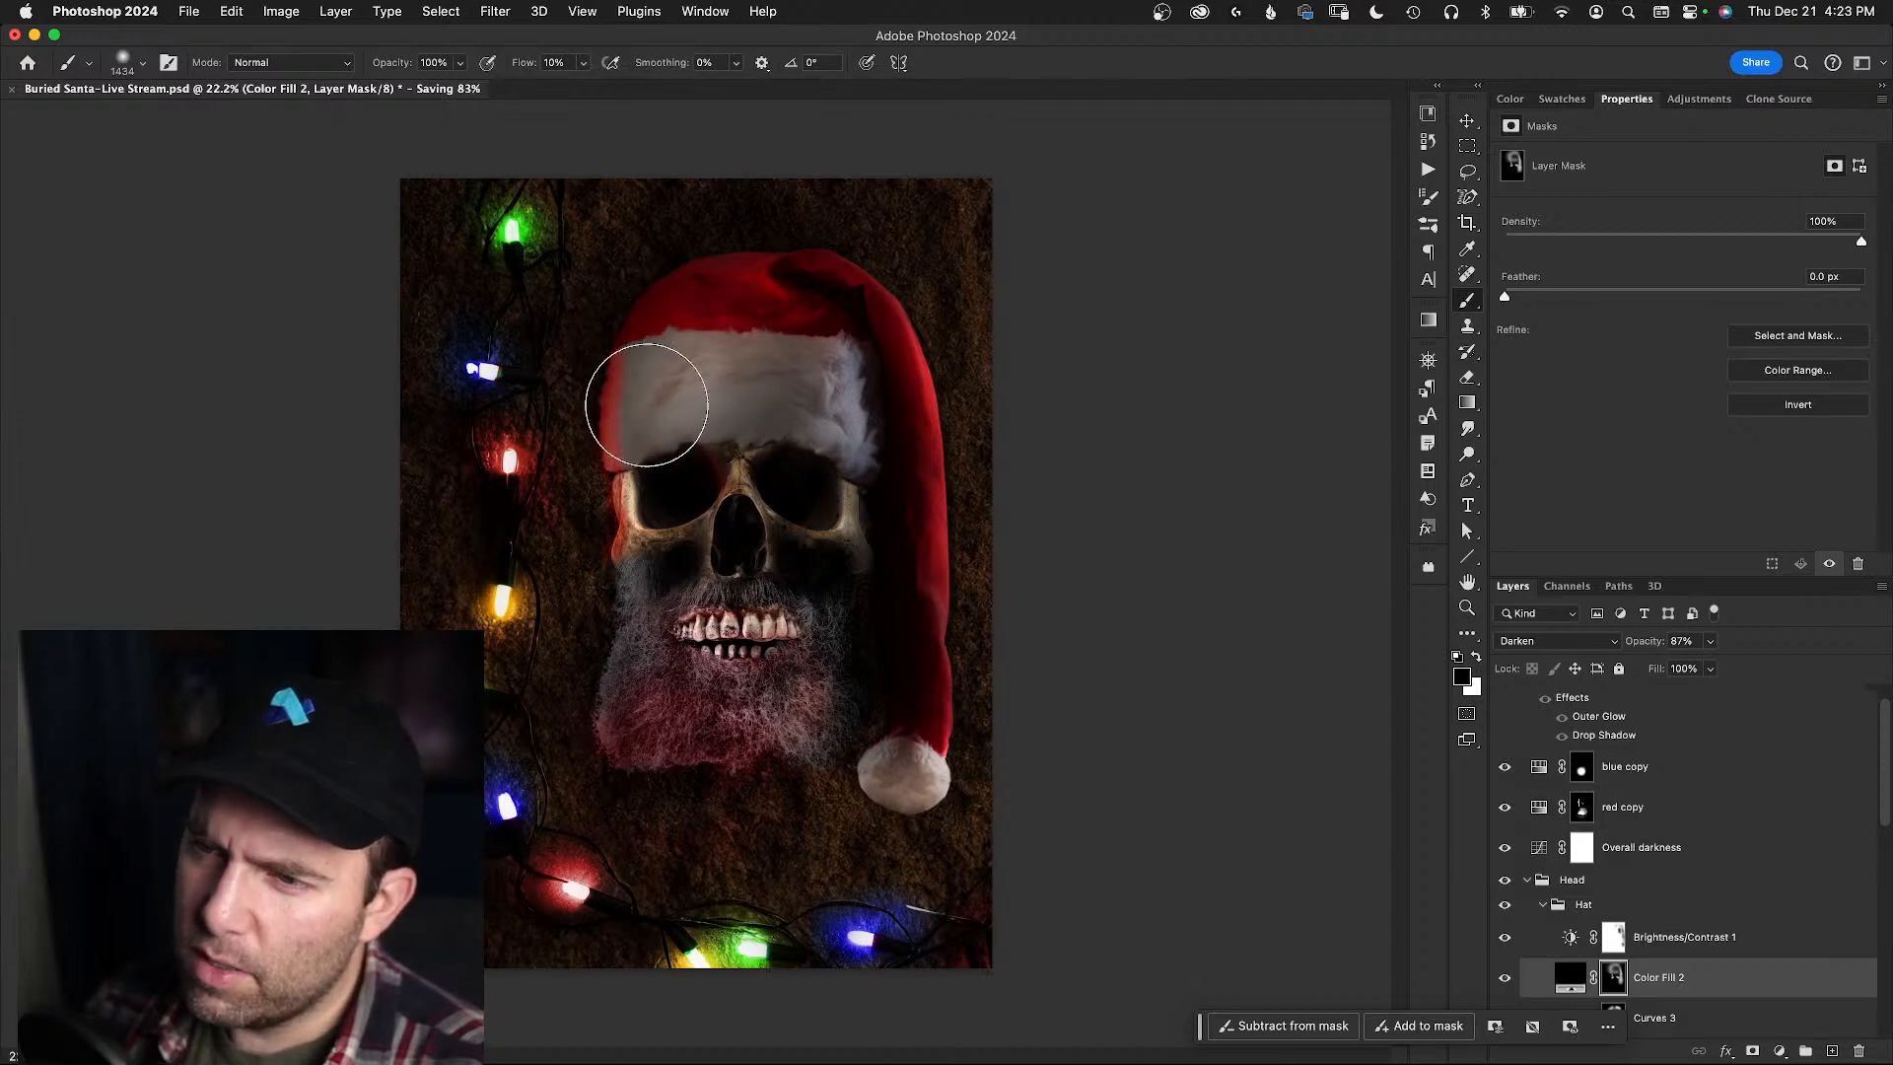
- Lighten the outer edge of the hat's fur band nearest the string lights by painting black on the Color Fill 2 mask
mouse_move(613, 409)
mouse_down()
mouse_move(482, 439)
mouse_move(612, 361)
mouse_up()
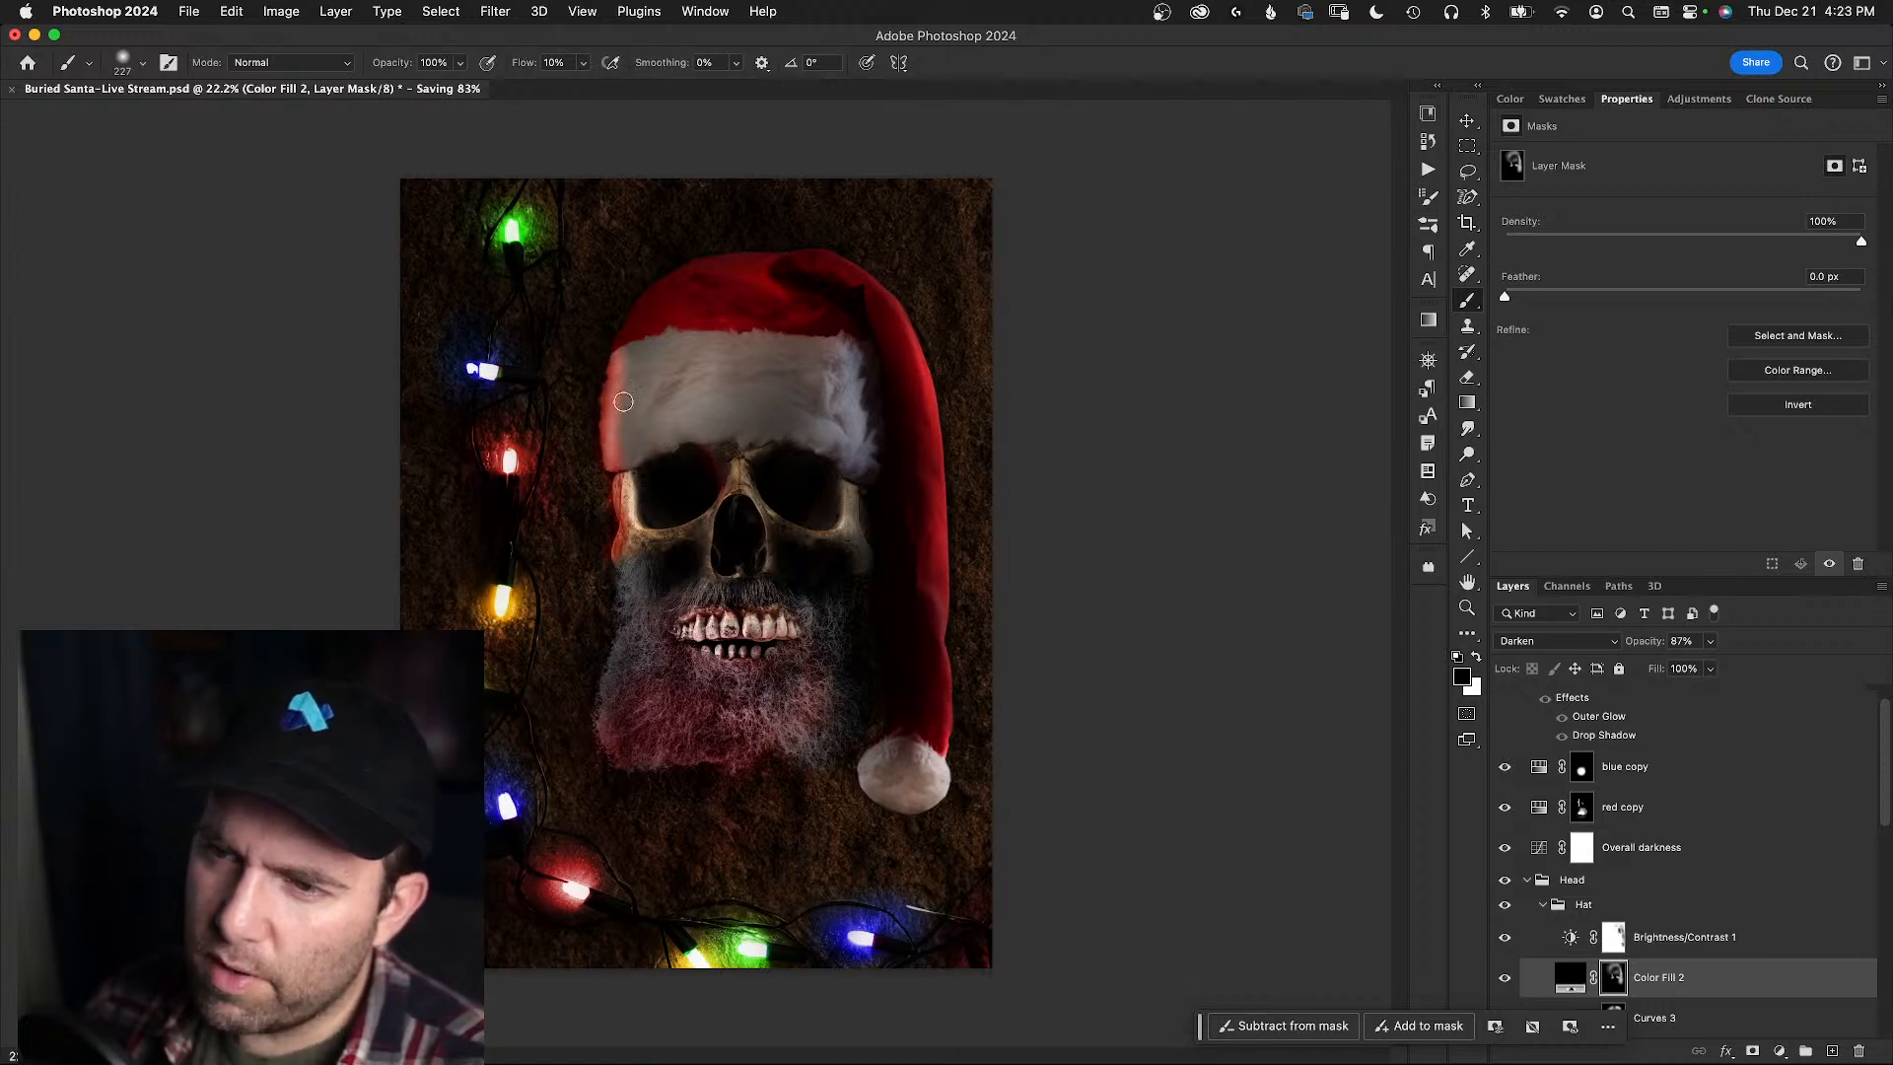
drag(599, 428, 733, 417)
drag(603, 425, 616, 412)
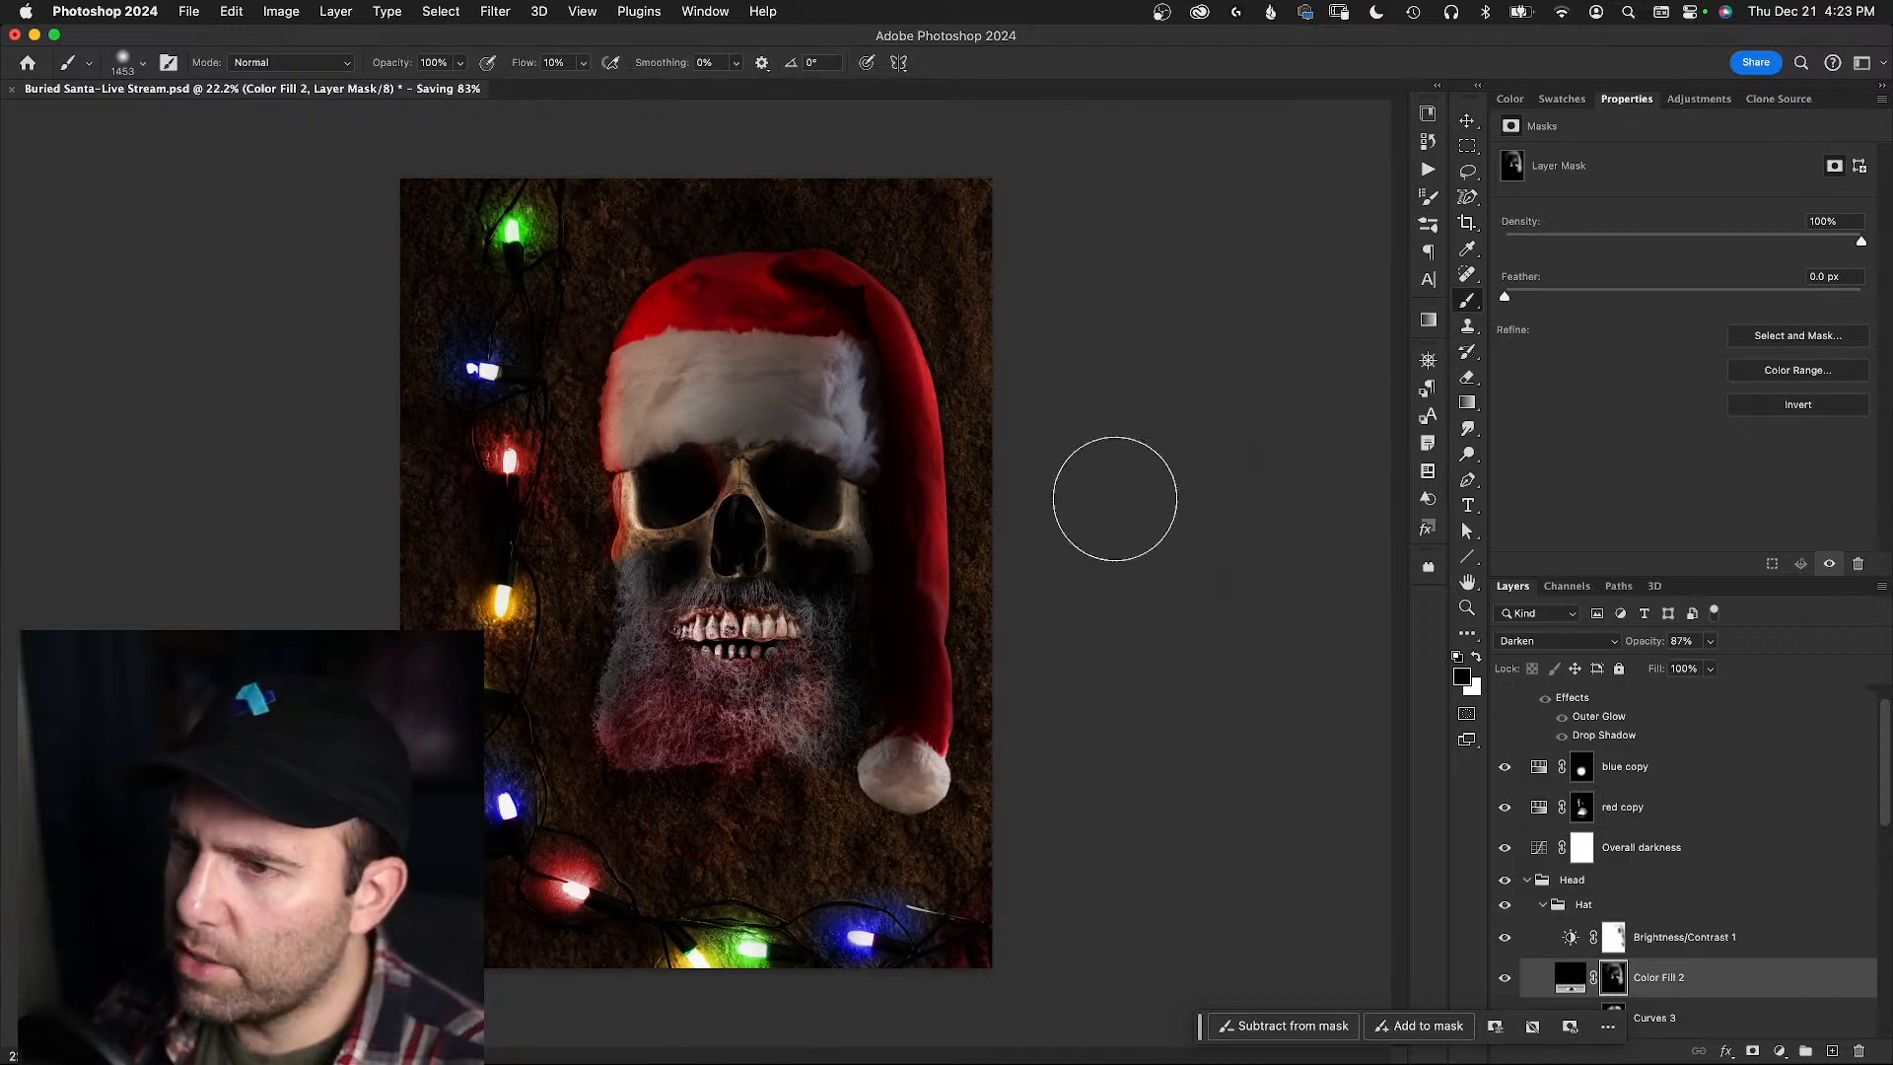
- Examine the fur band up close and compare it with Color Fill 2 and Brightness/Contrast 1 off and on
key(z)
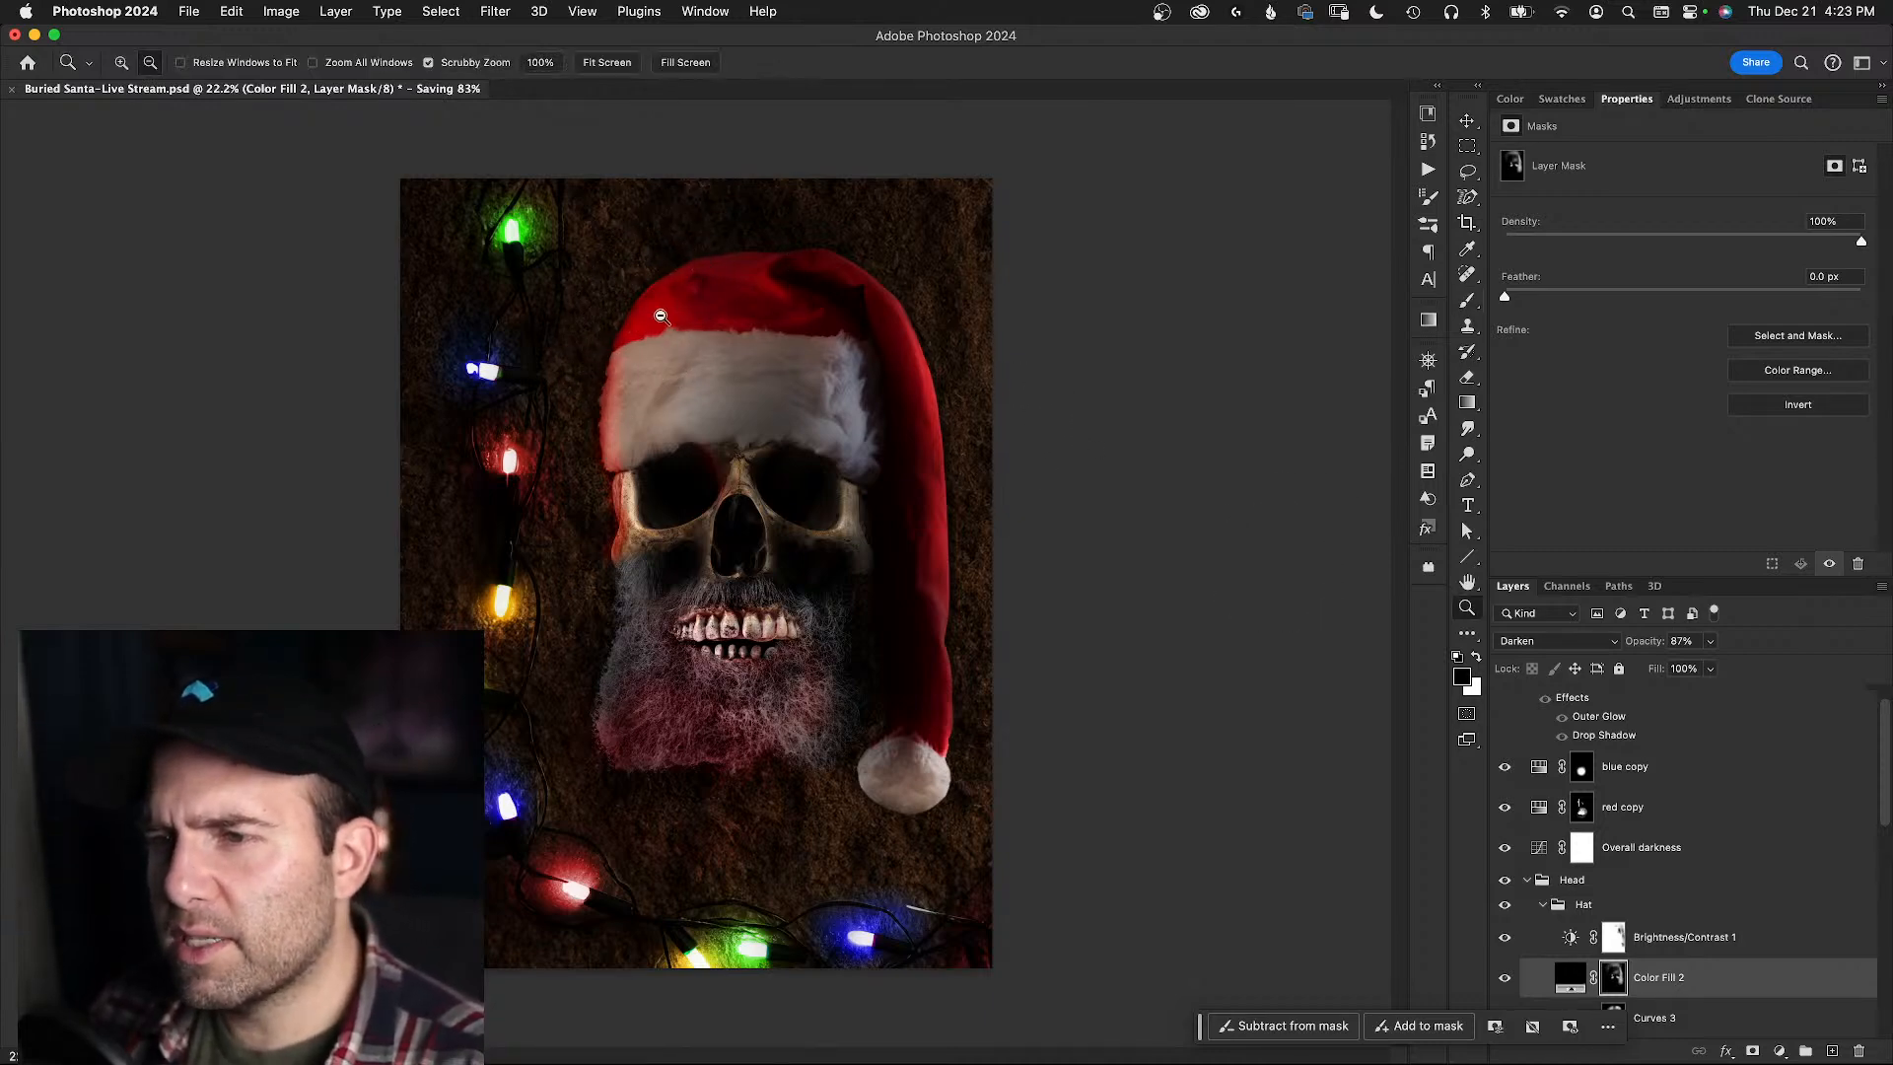
key(b)
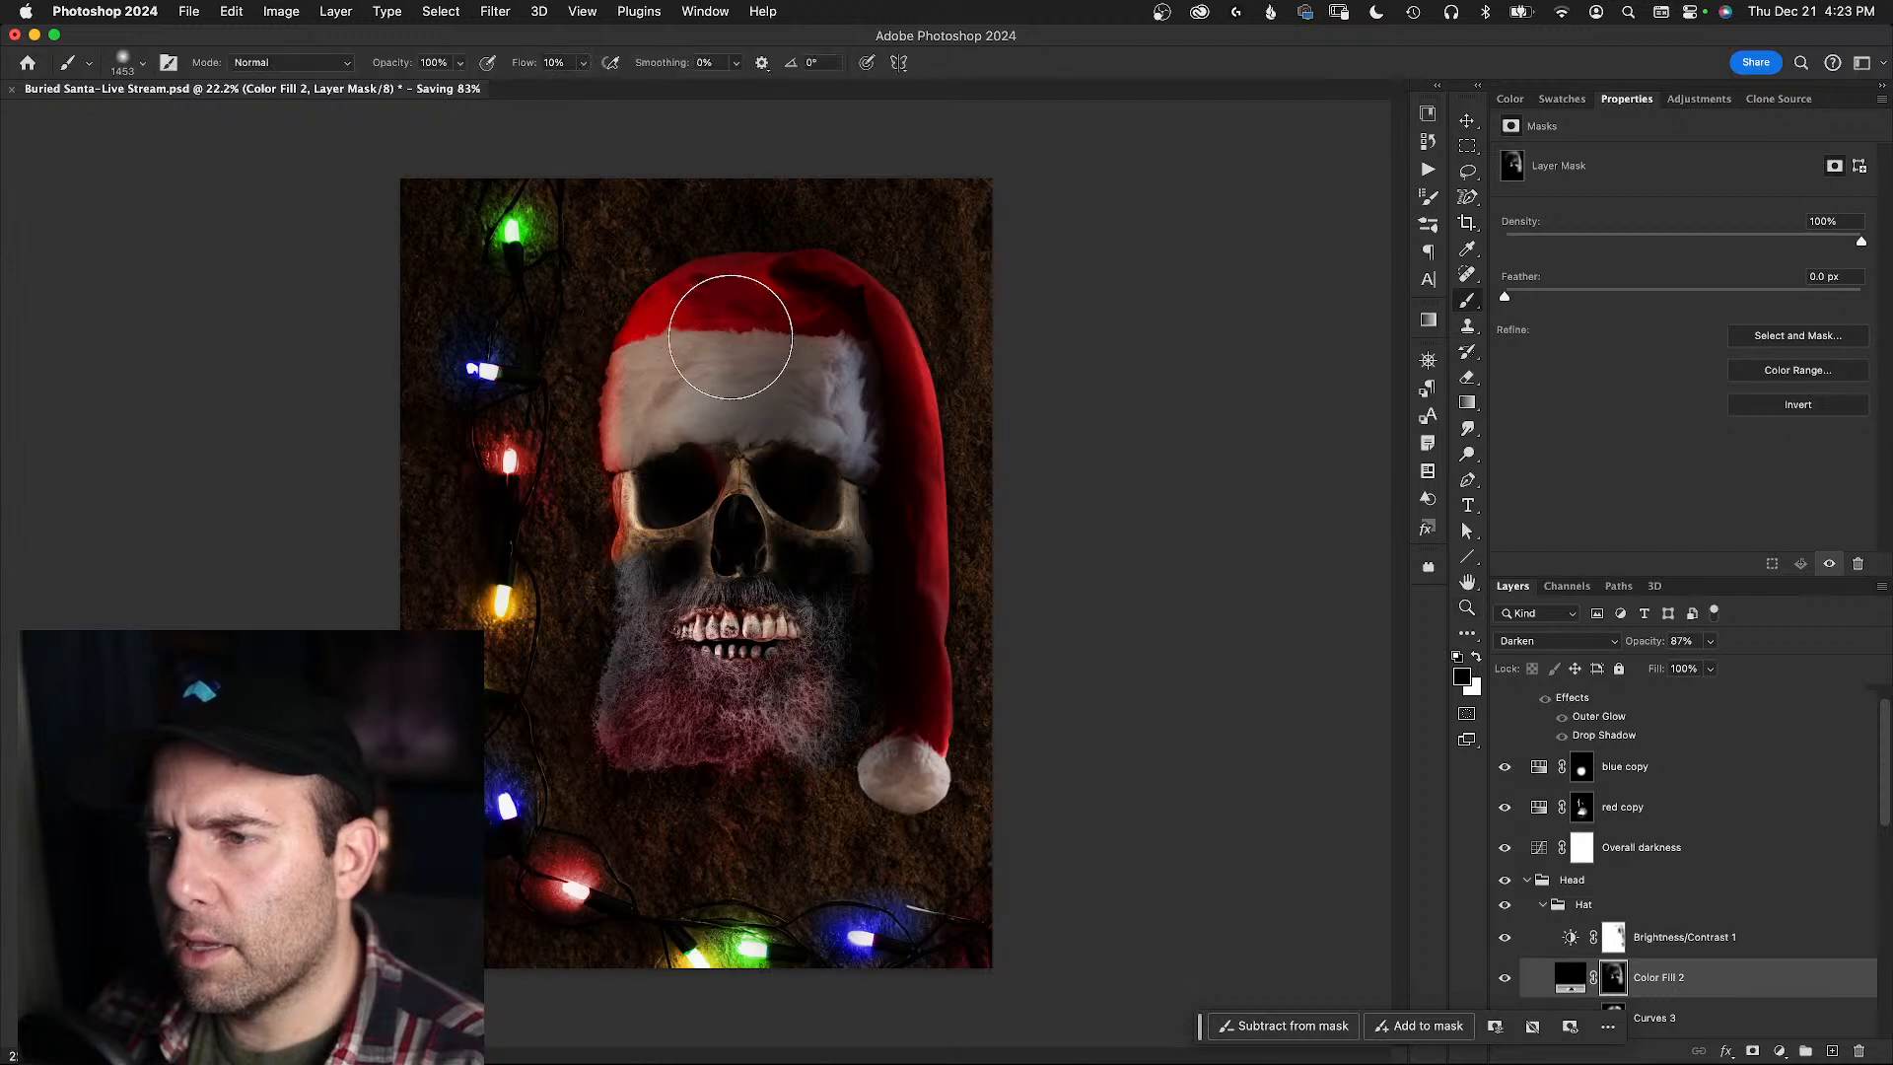
key(z)
mouse_move(731, 340)
mouse_down()
mouse_move(783, 353)
mouse_move(806, 326)
mouse_up()
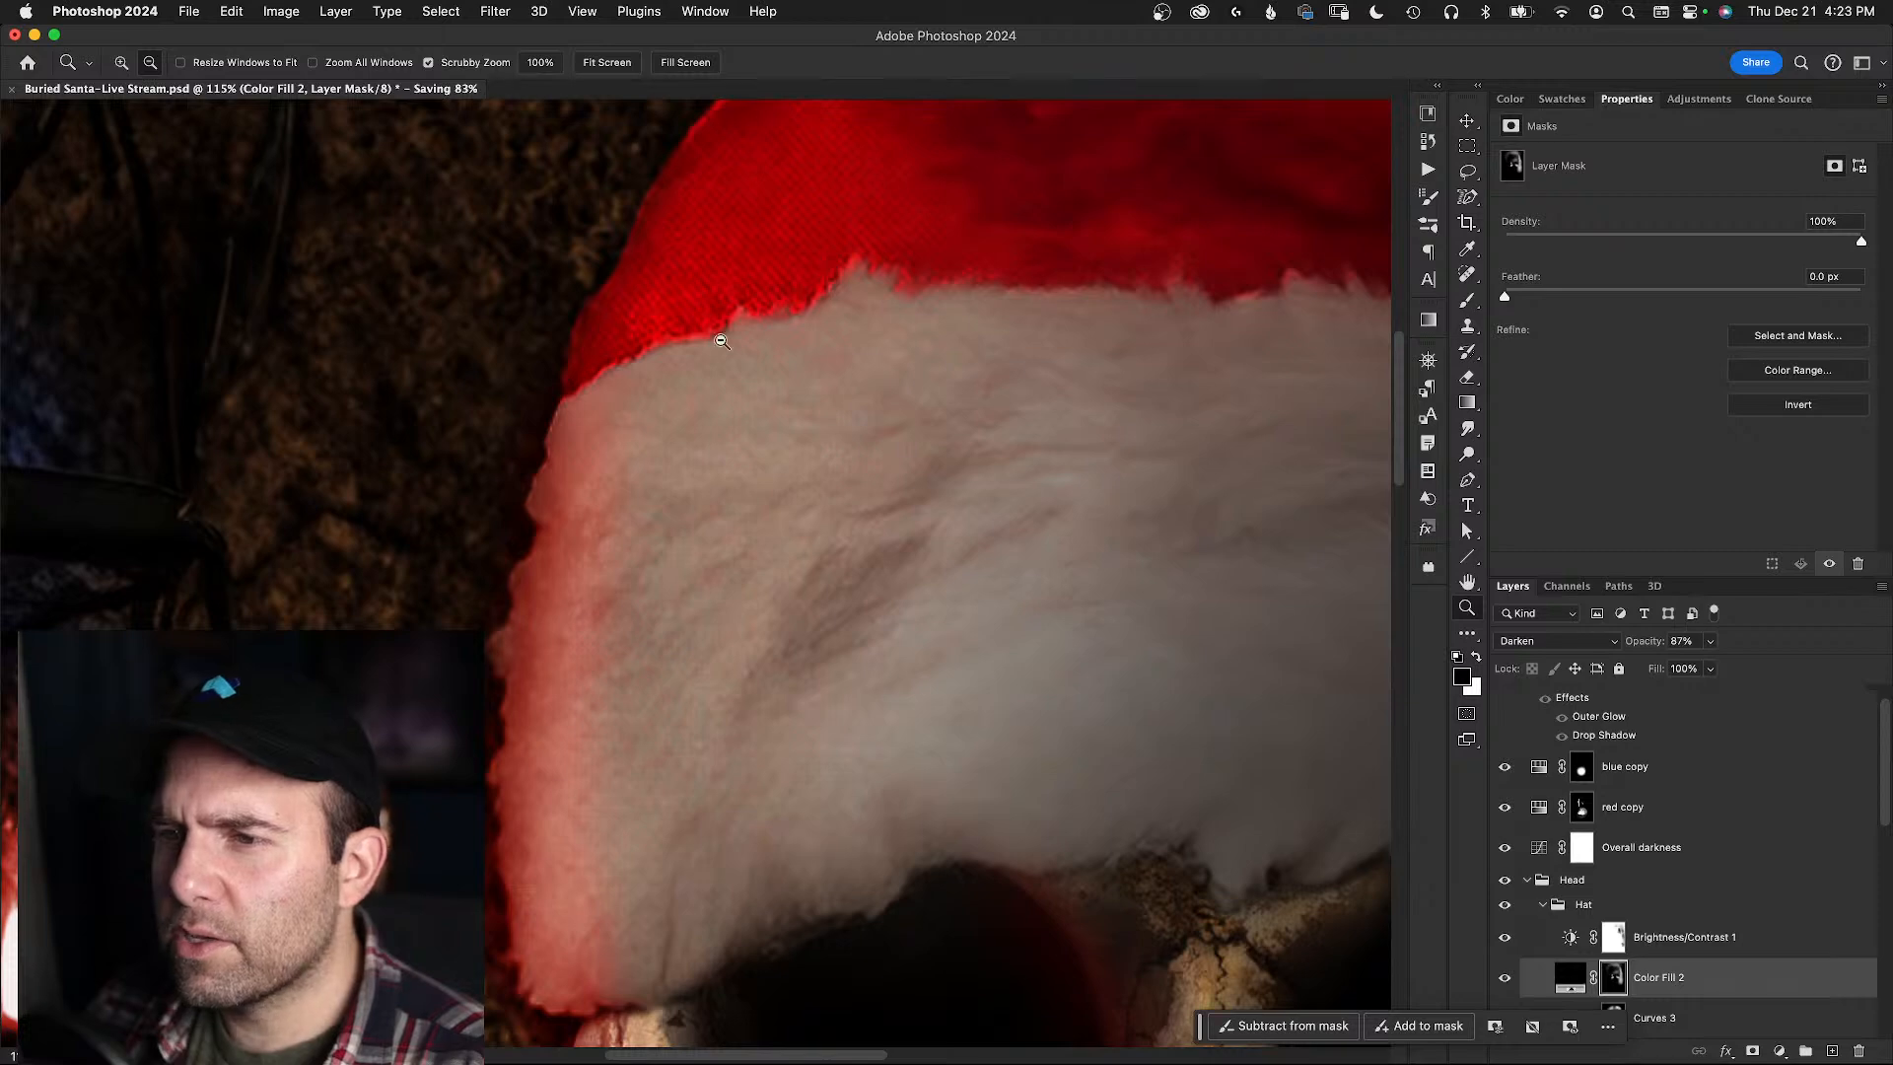
click(1508, 976)
click(1508, 976)
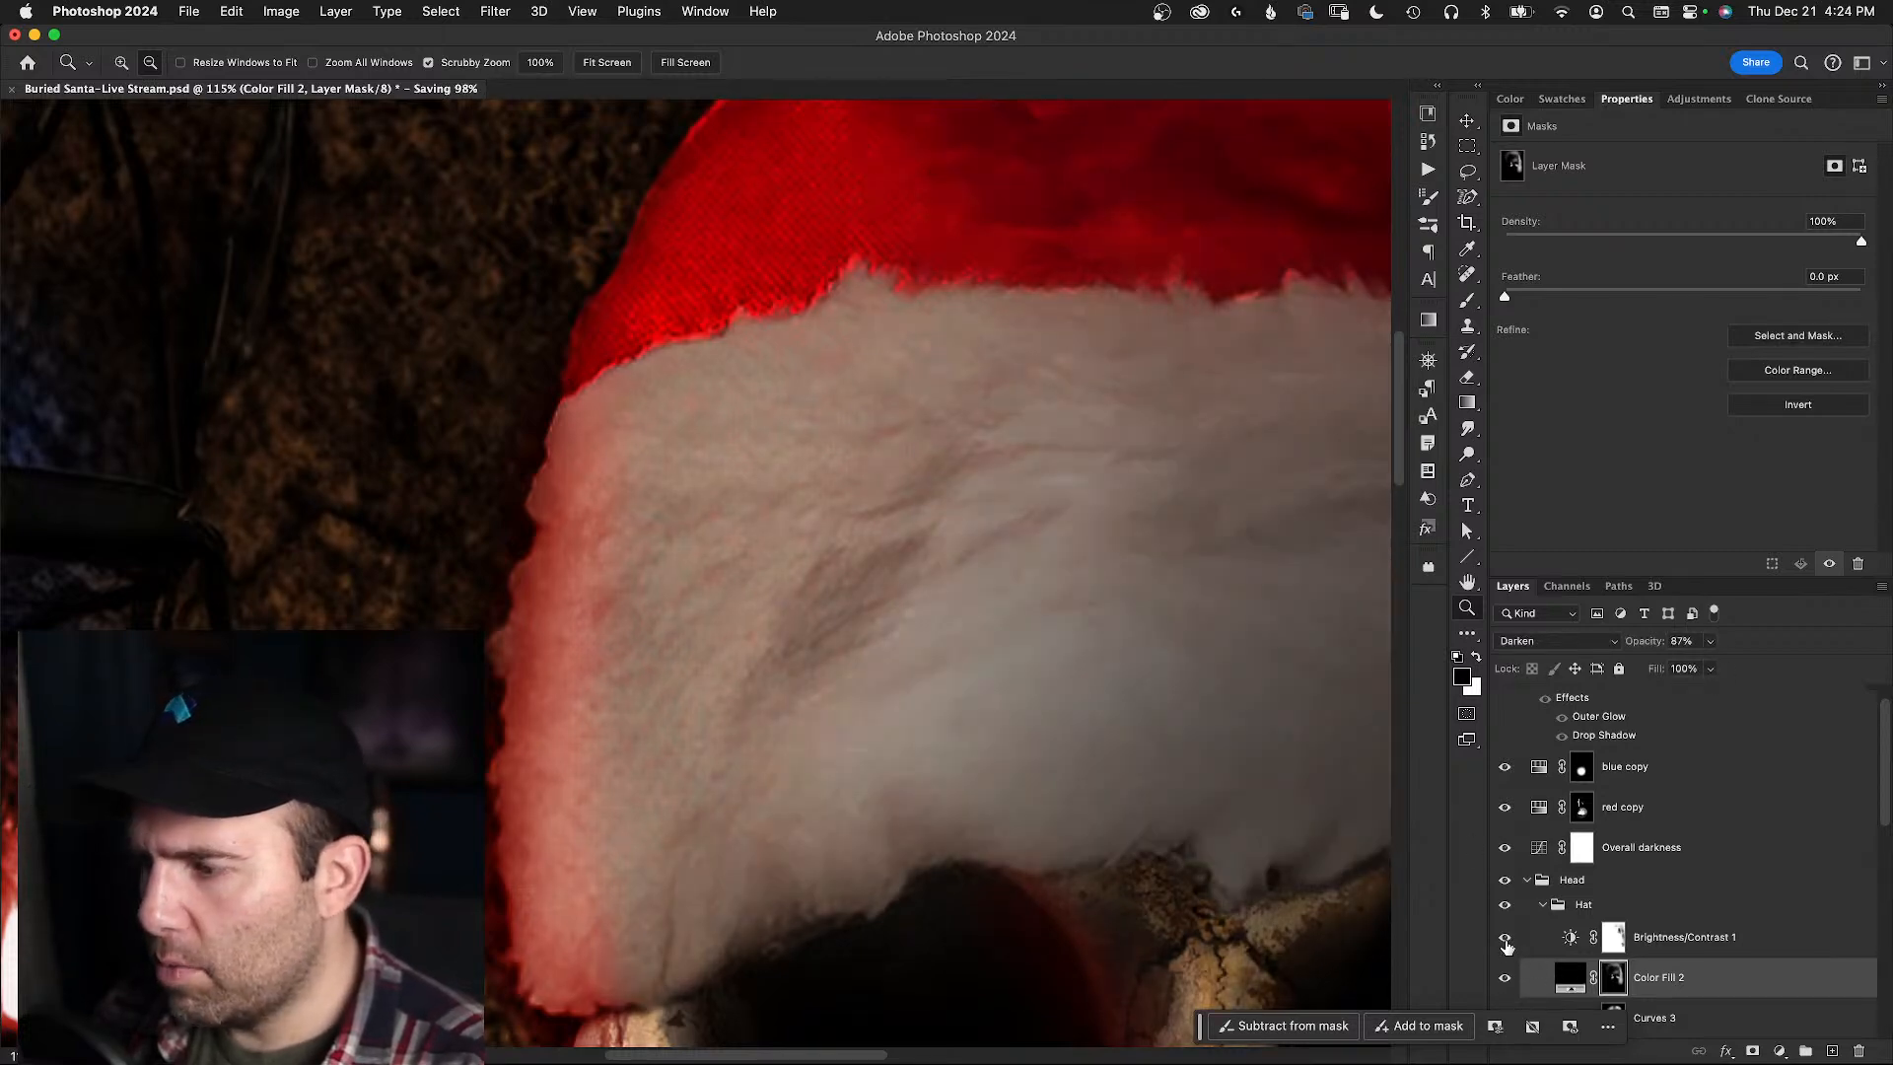
click(1505, 938)
click(1505, 938)
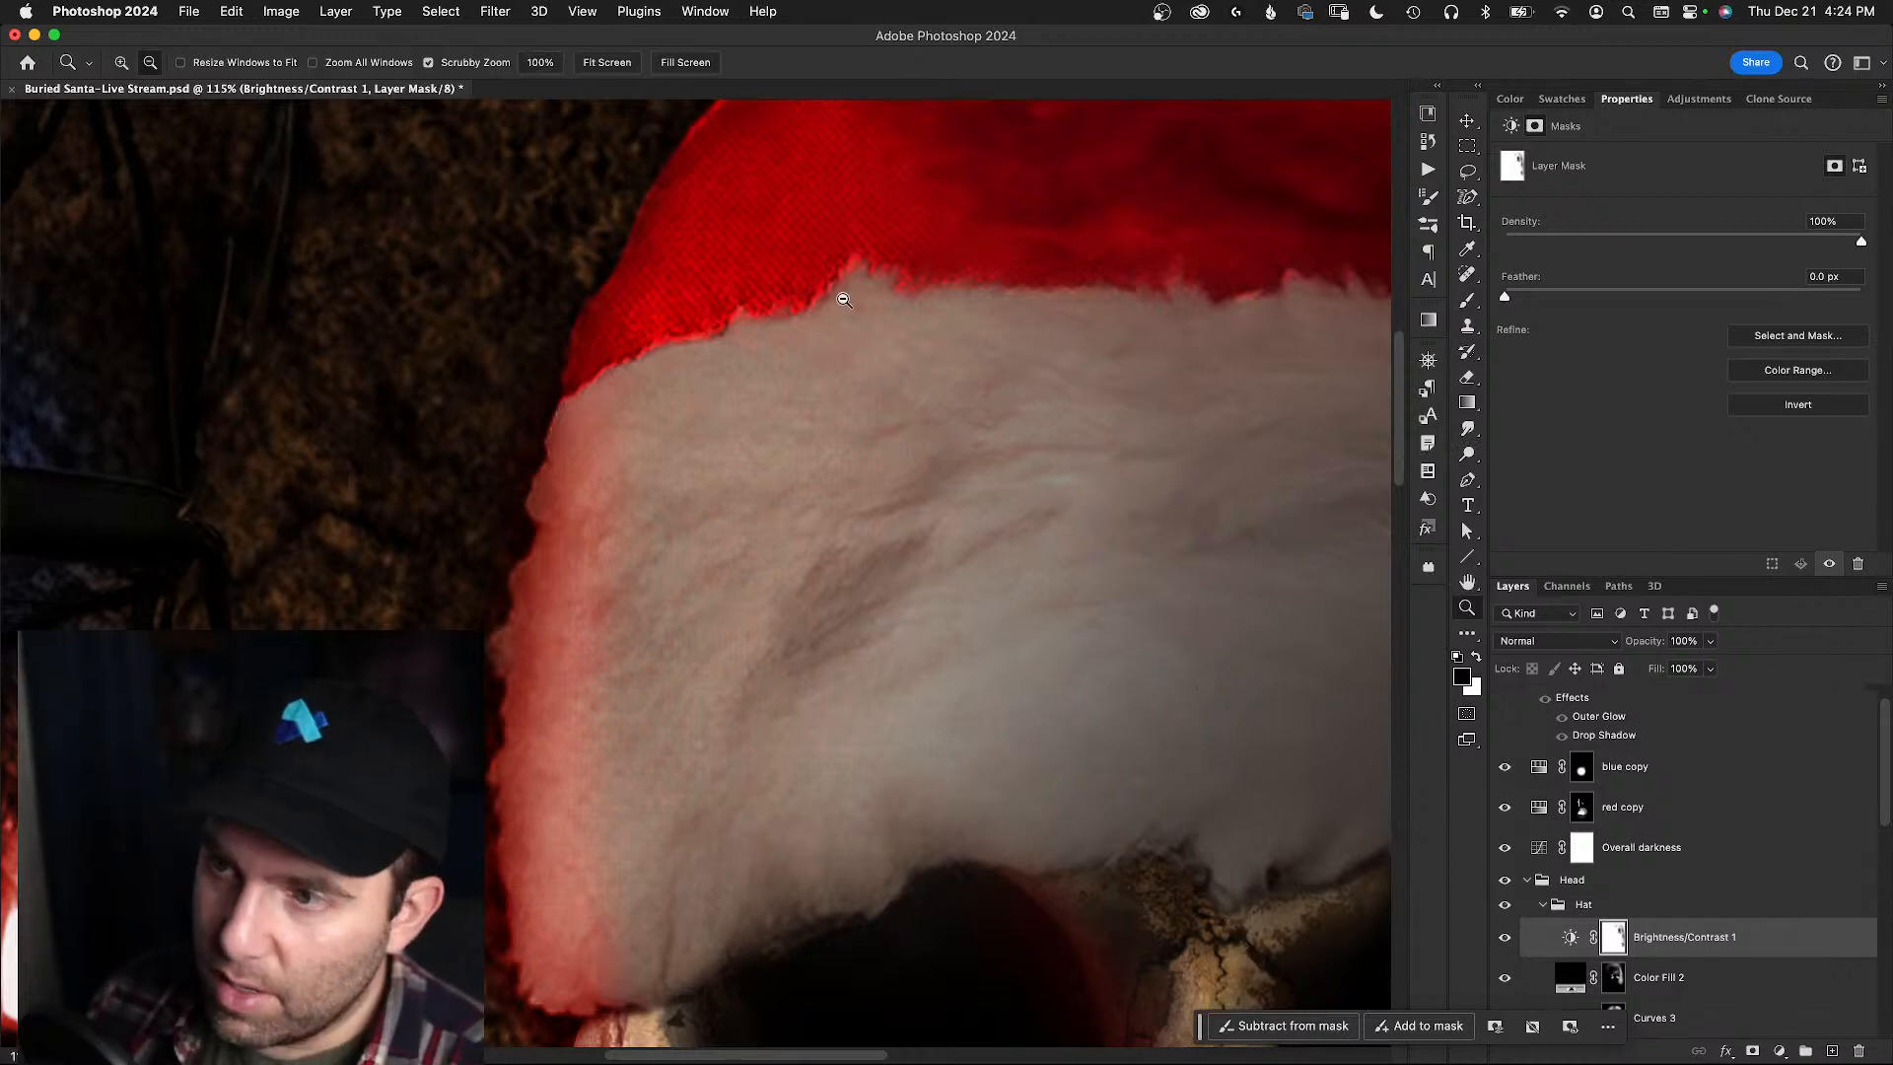
- Brighten the fur band's upper and outer edges by painting black on the Brightness/Contrast 1 mask with a 531 px brush
key(b)
drag(903, 351, 267, 435)
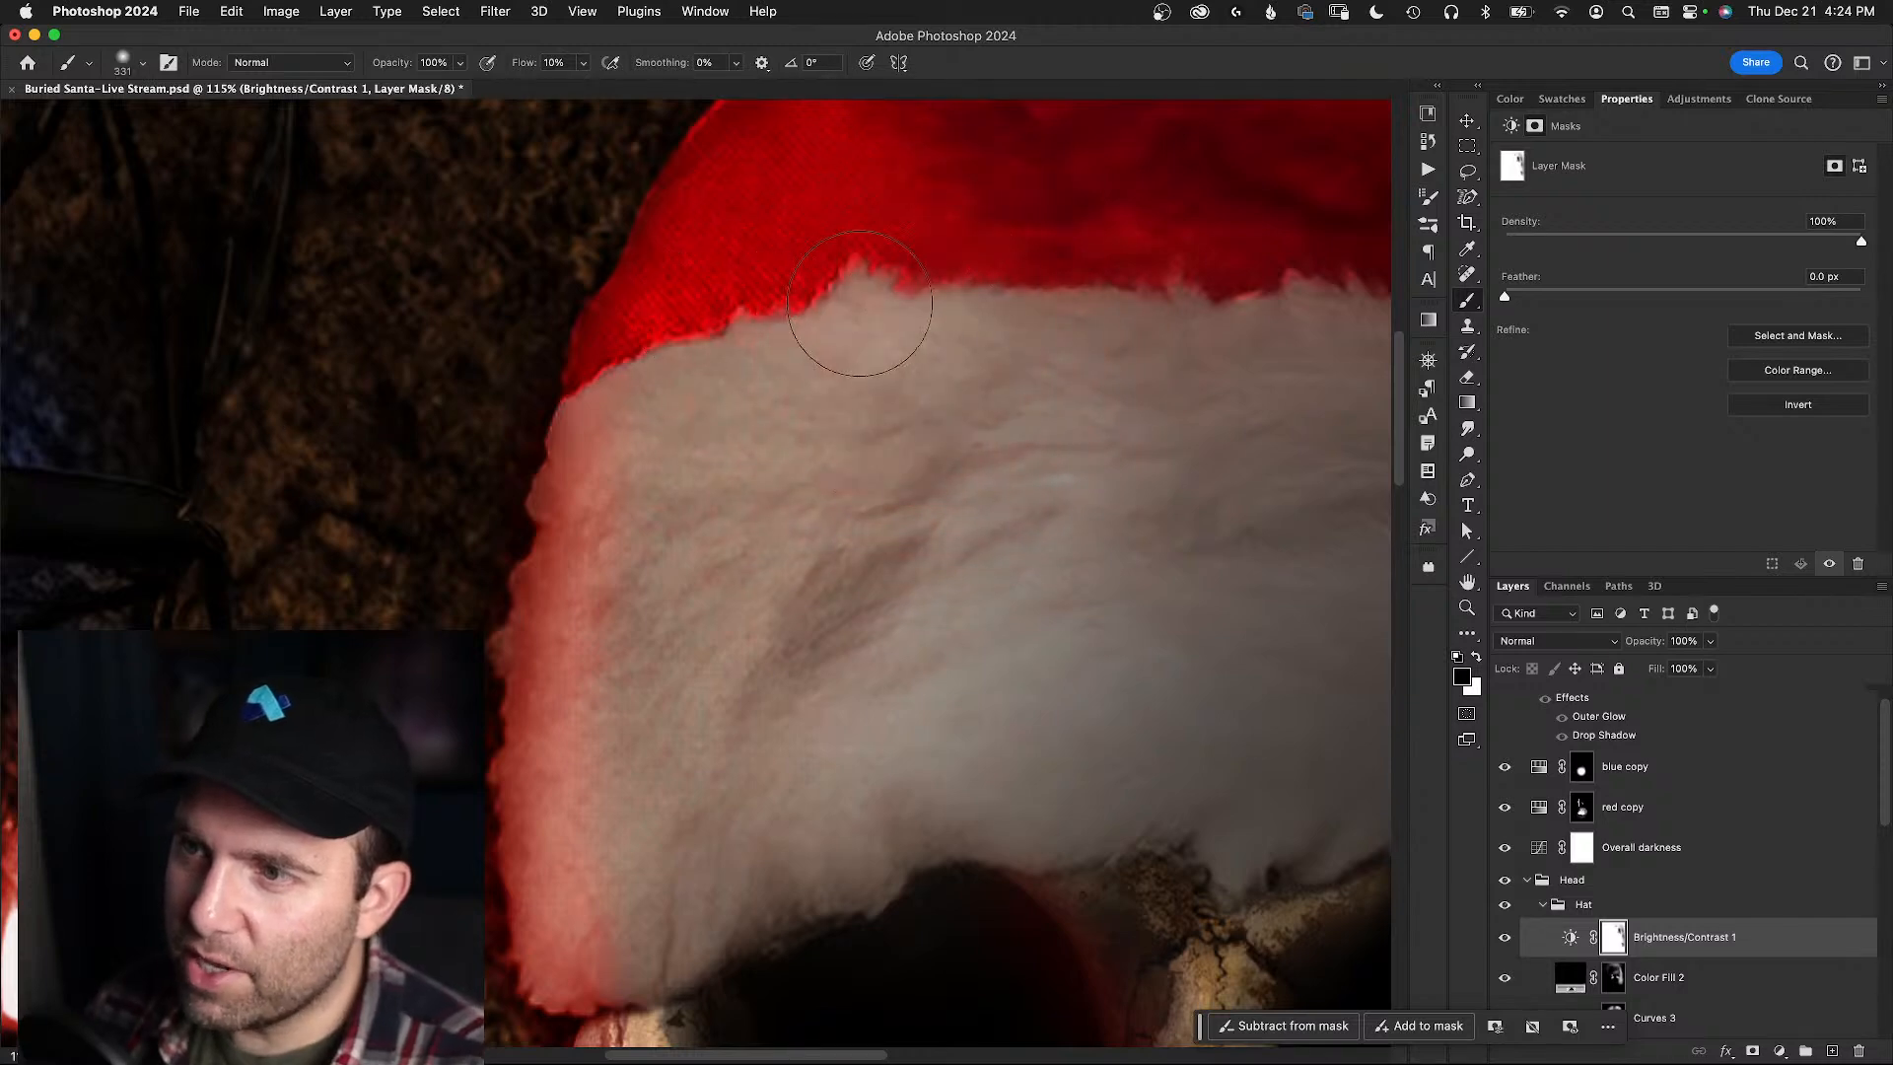
mouse_move(730, 290)
mouse_down()
mouse_move(658, 355)
mouse_move(930, 272)
mouse_move(669, 365)
mouse_move(589, 541)
mouse_move(589, 492)
mouse_move(572, 682)
mouse_move(564, 616)
mouse_move(581, 740)
mouse_move(562, 690)
mouse_move(564, 893)
mouse_move(538, 836)
mouse_move(570, 948)
mouse_move(545, 853)
mouse_move(617, 790)
mouse_up()
- Blend the hat's brightening by painting the Brightness/Contrast 1 mask over the fur band at 30% opacity and 1484 px, and review the whole image
key(z)
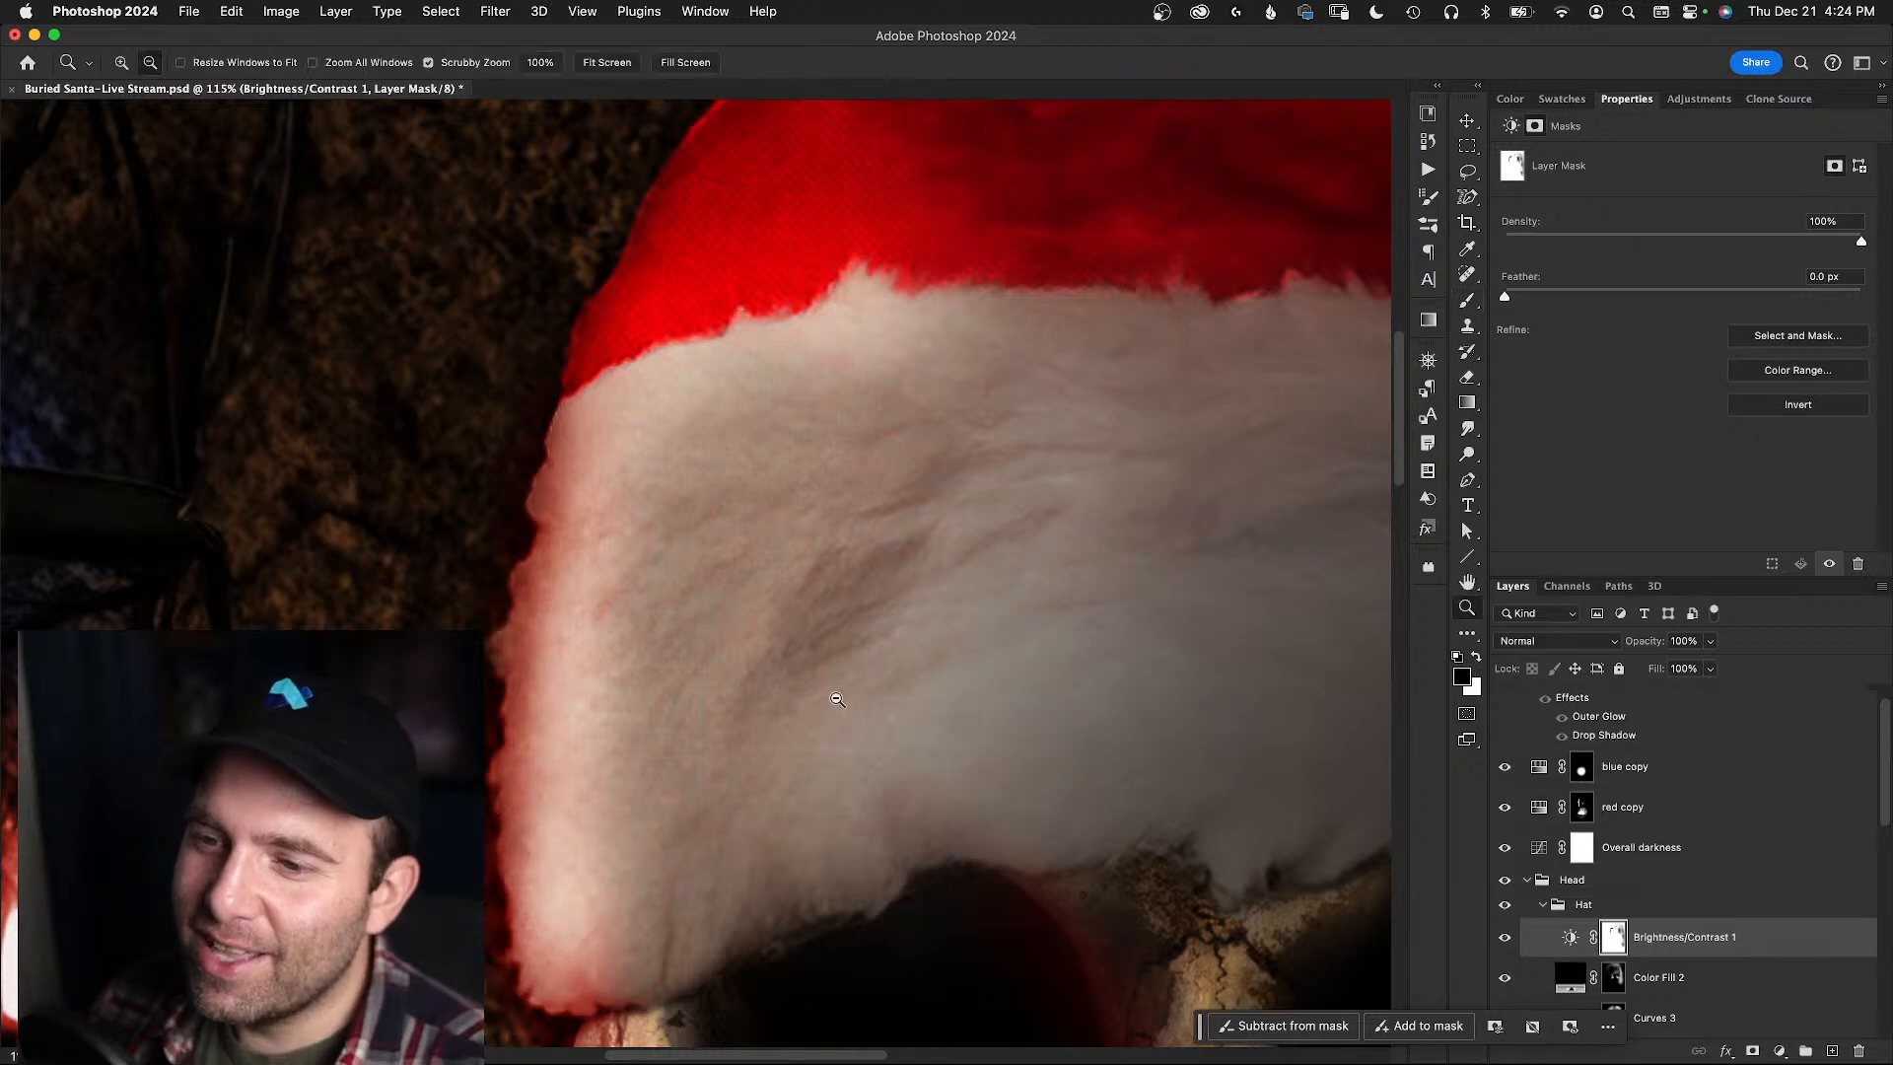
mouse_move(820, 689)
mouse_down()
mouse_move(741, 713)
mouse_move(753, 405)
mouse_move(873, 394)
mouse_move(751, 363)
mouse_move(791, 379)
mouse_move(749, 357)
mouse_move(778, 345)
mouse_up()
key(b)
key(3)
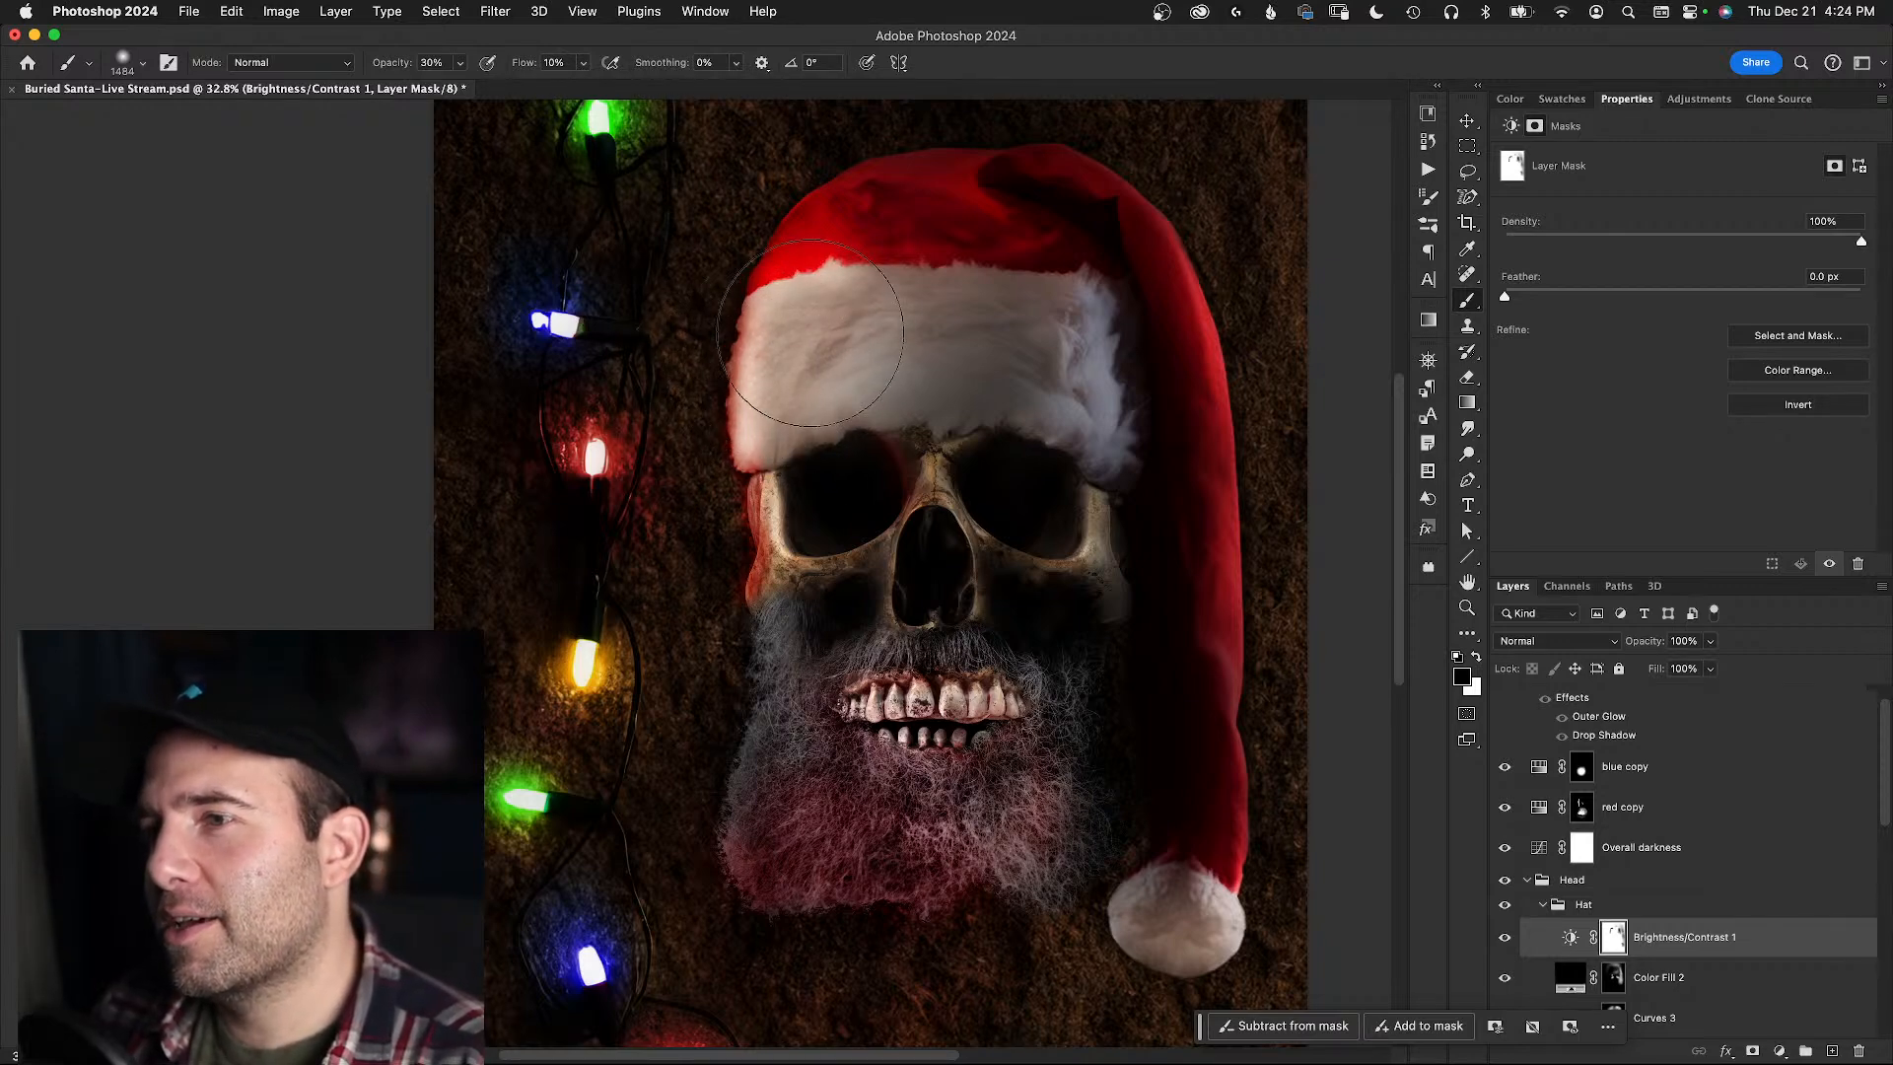
drag(986, 249, 787, 336)
scroll(786, 336, right, 5)
scroll(787, 336, up, 3)
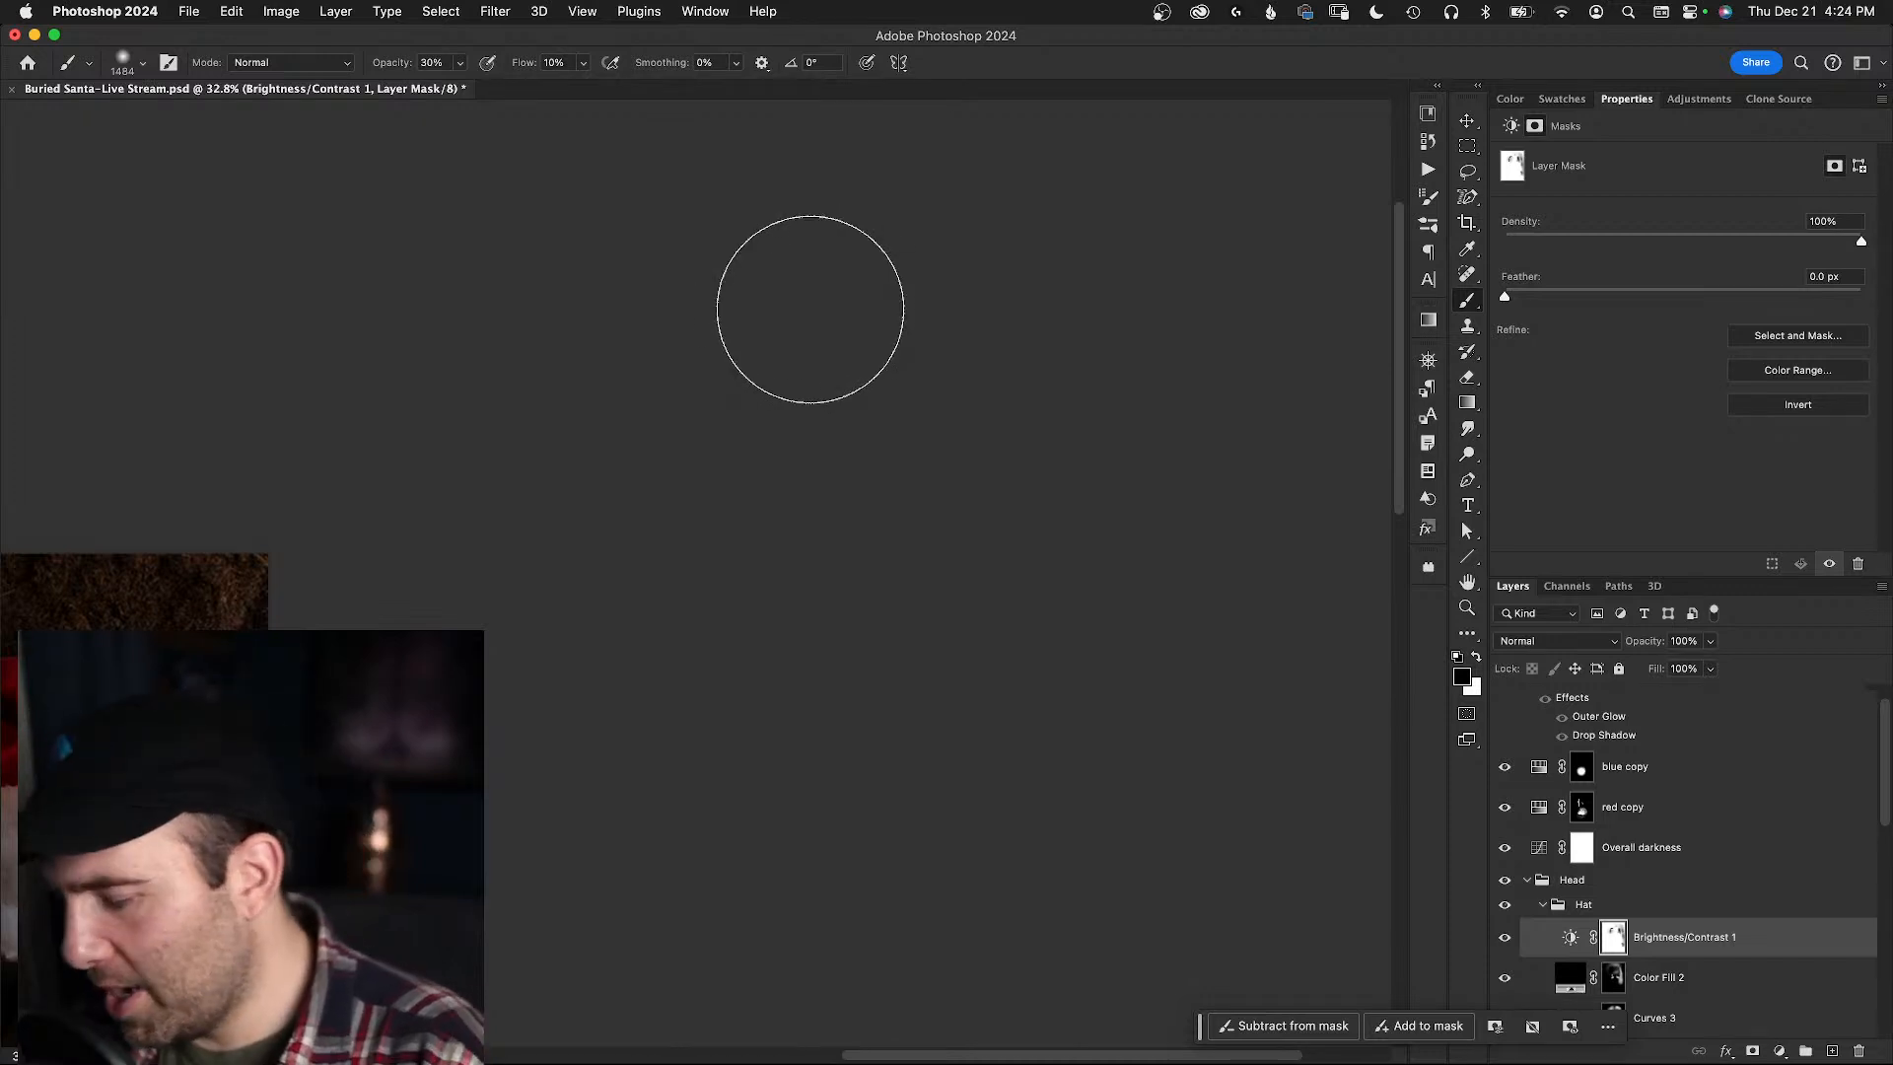
key(super+0)
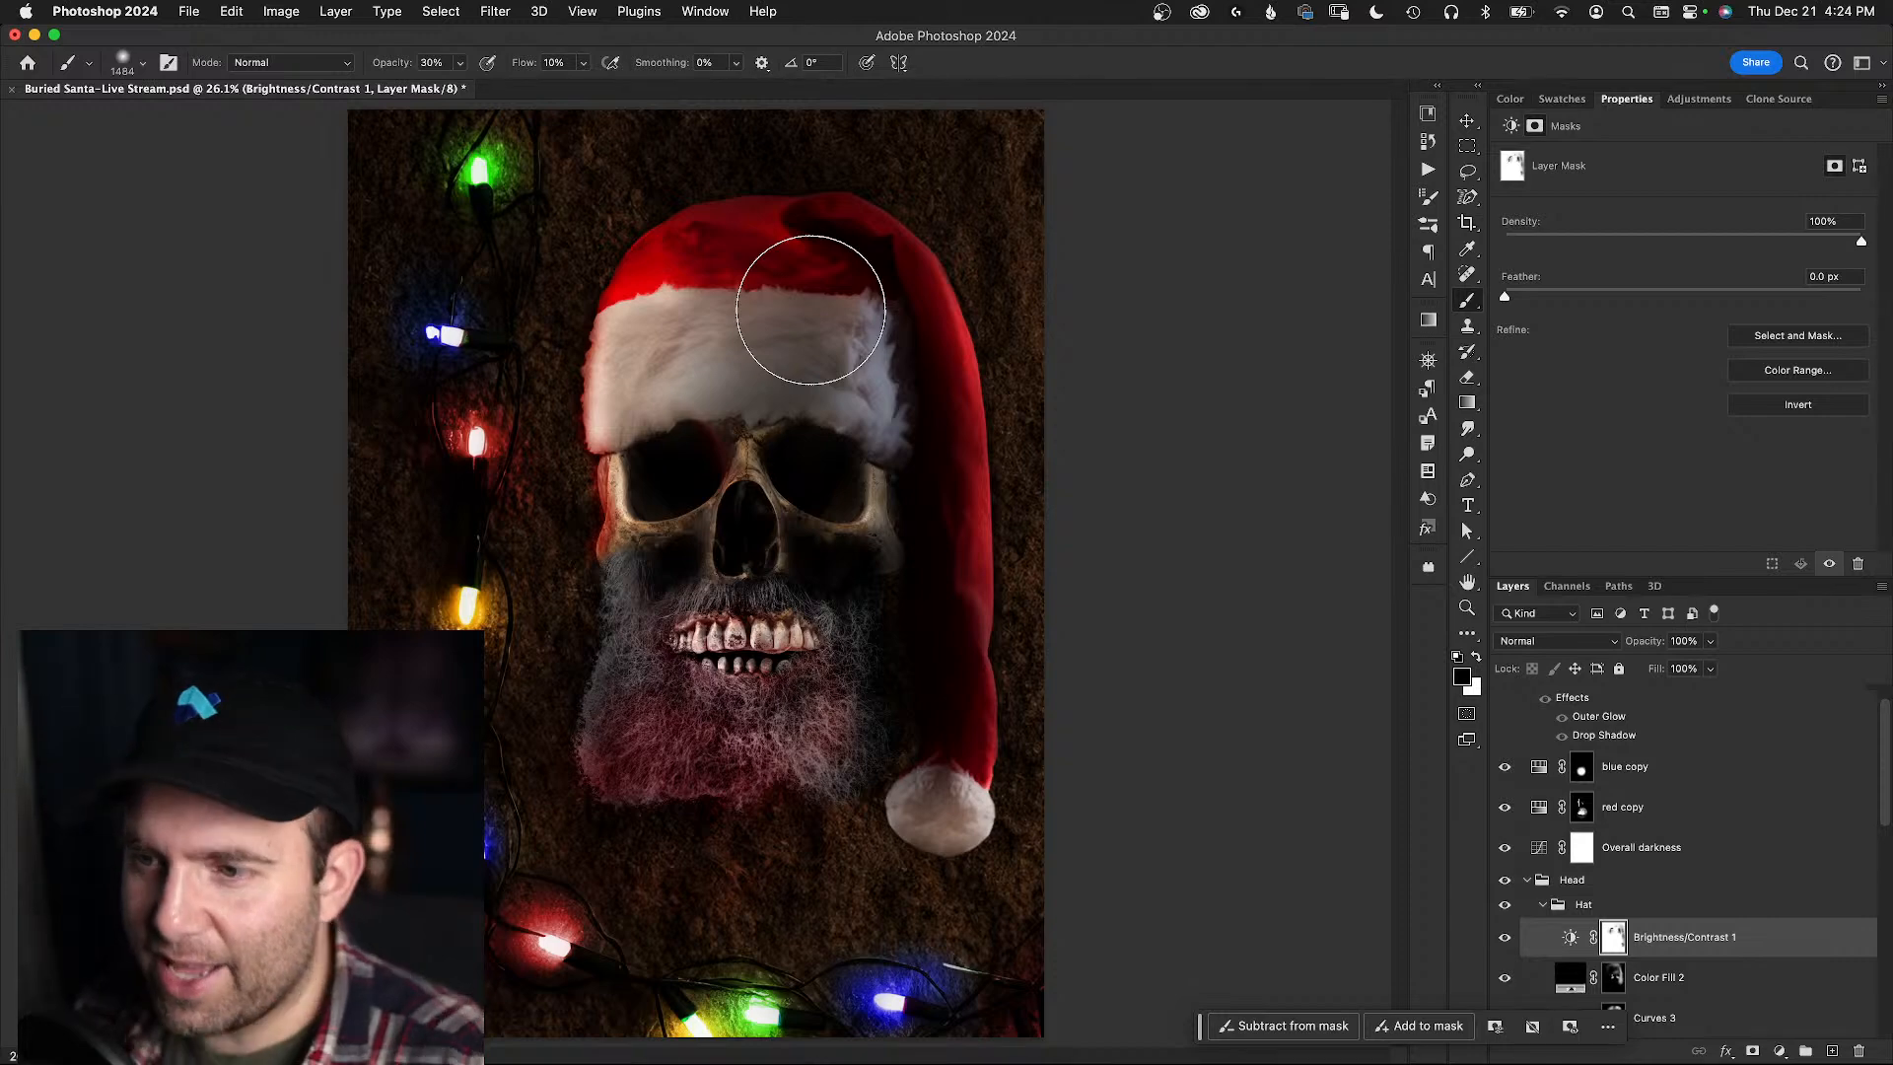
key(space)
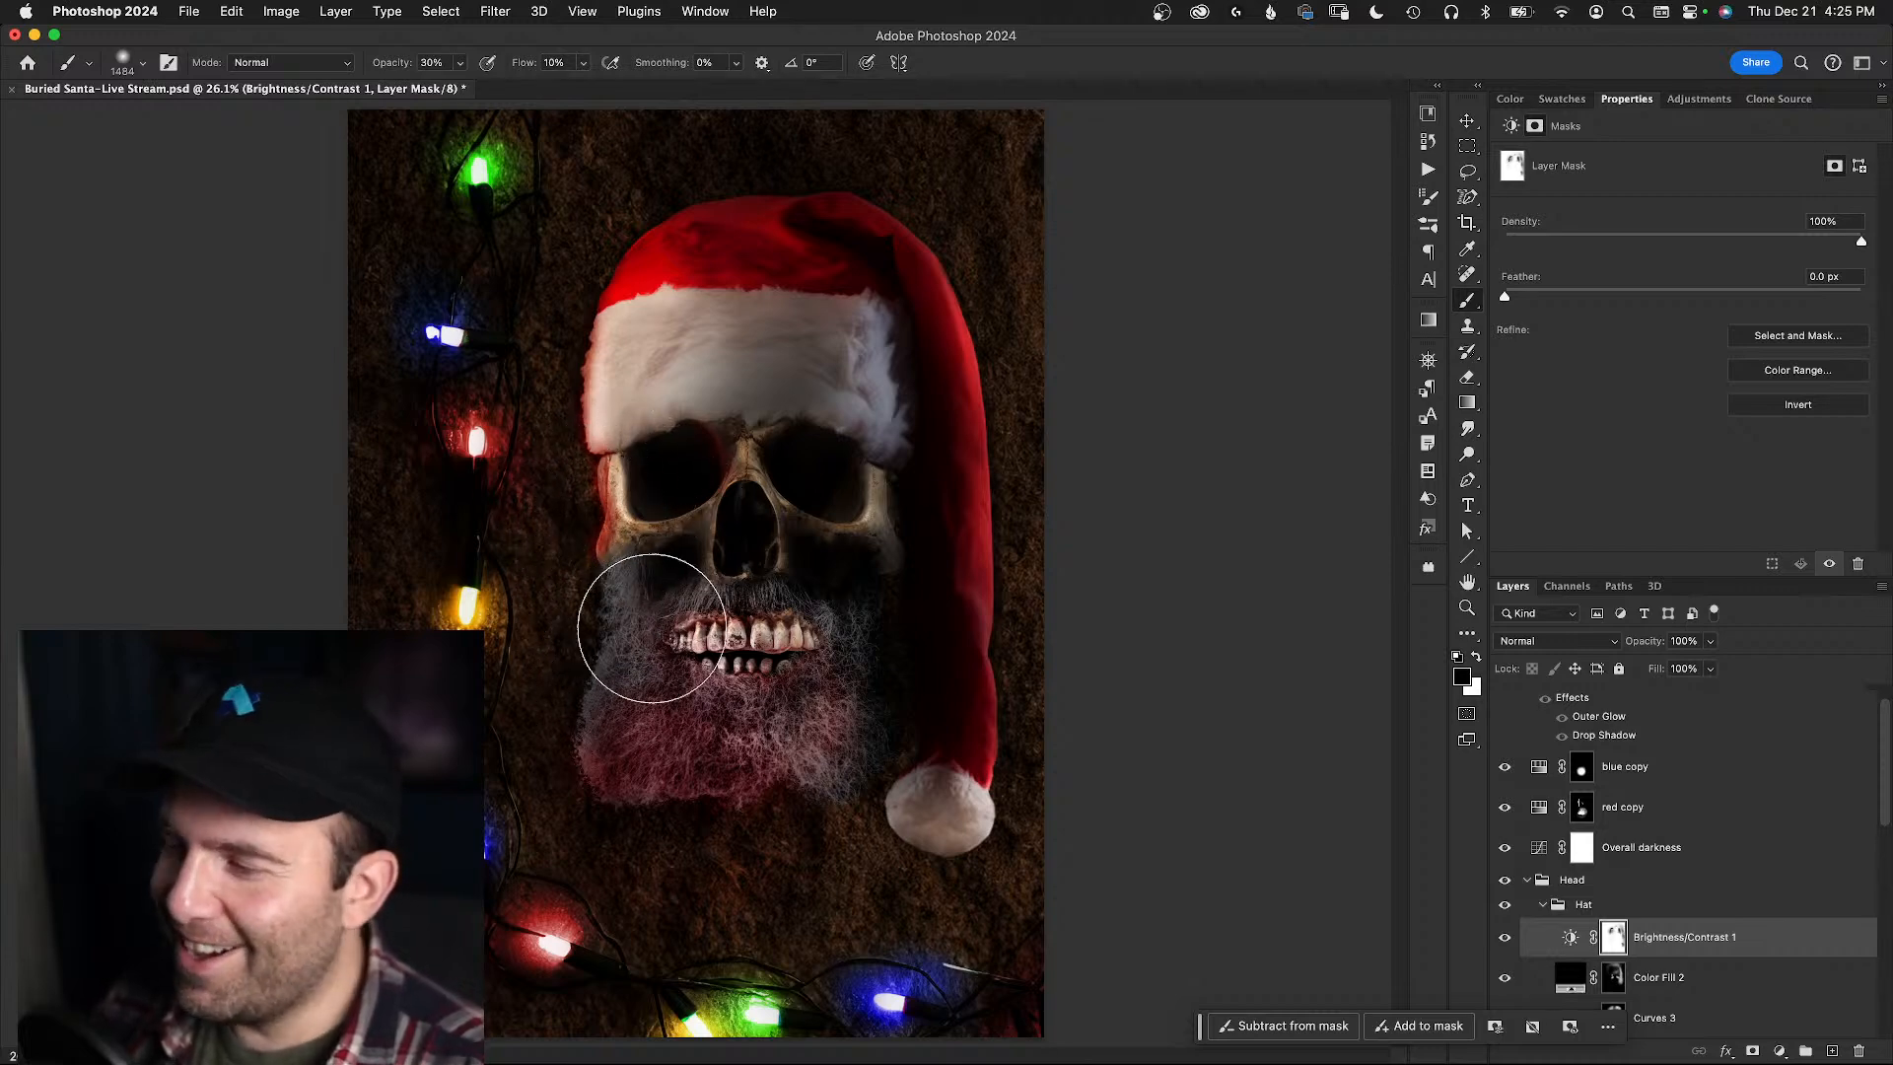
- Compare the hat and pom-pom with Brightness/Contrast 1 off and on
click(1505, 937)
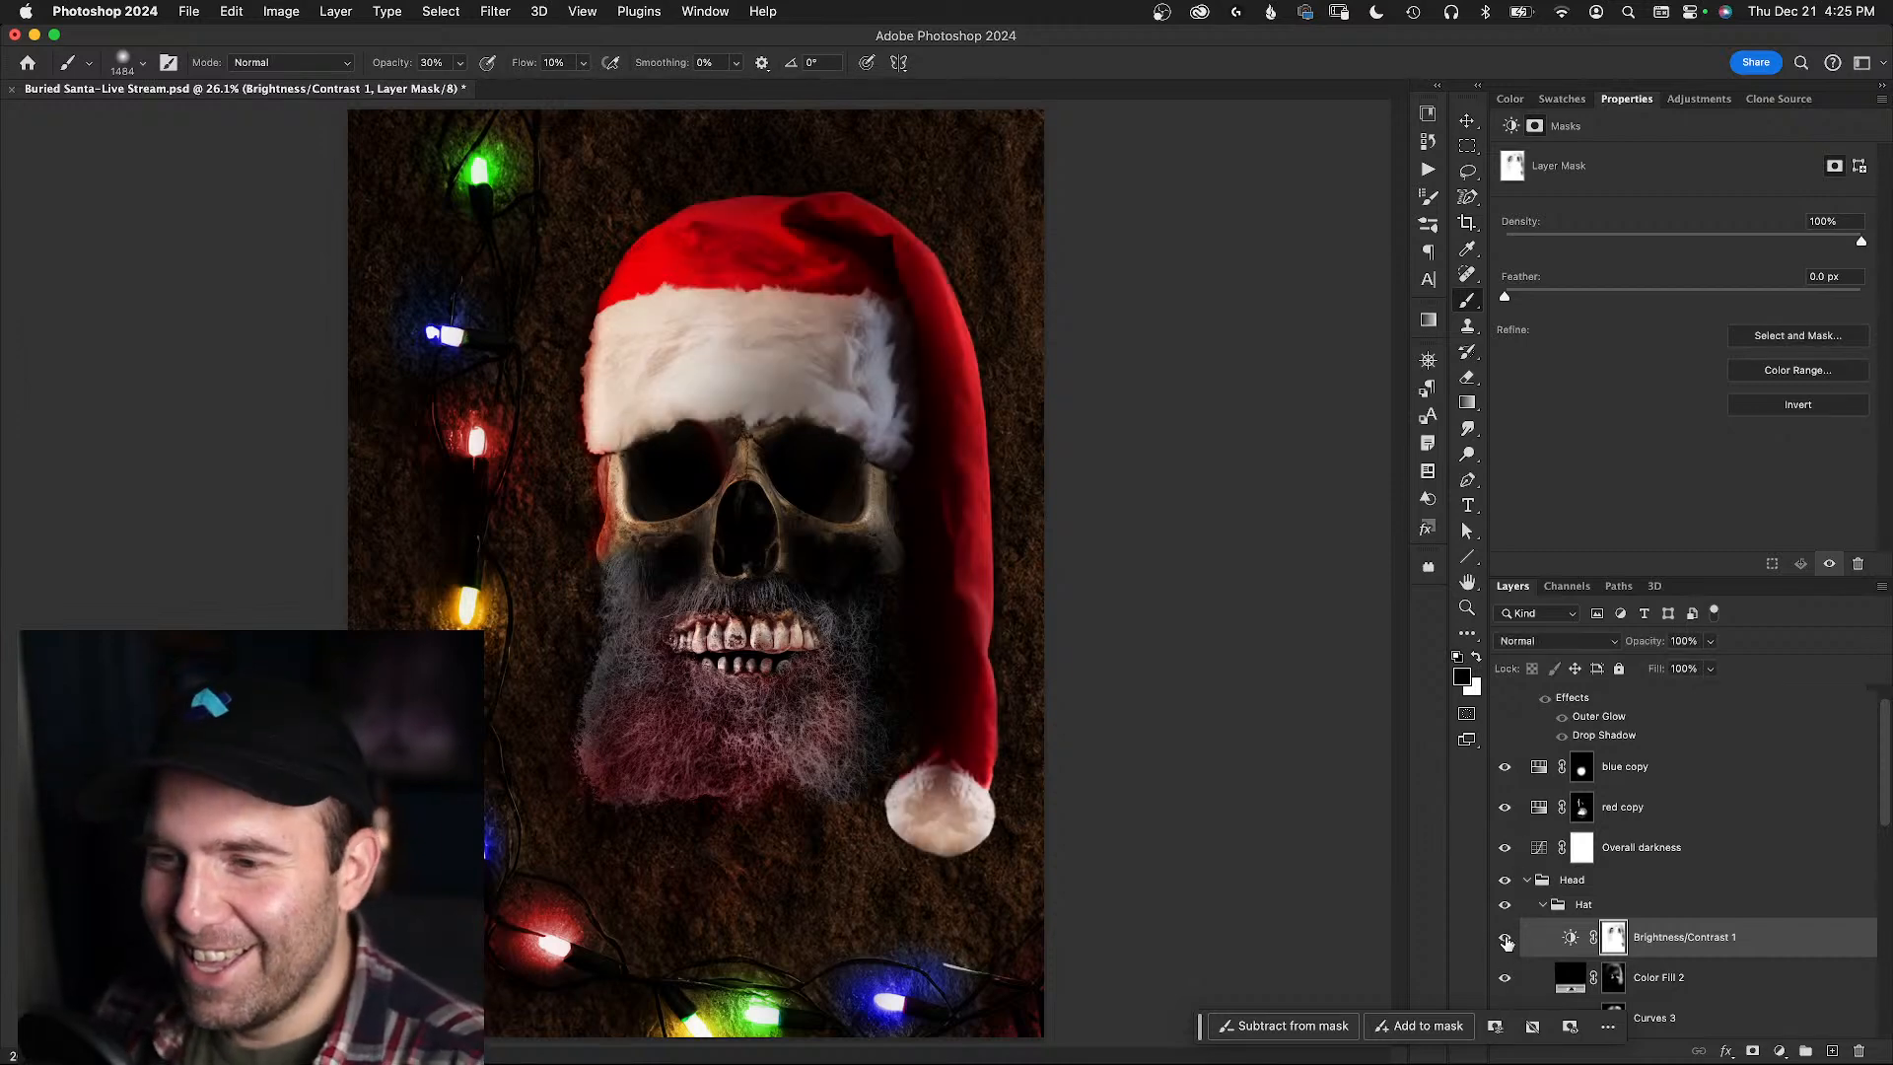
click(1505, 938)
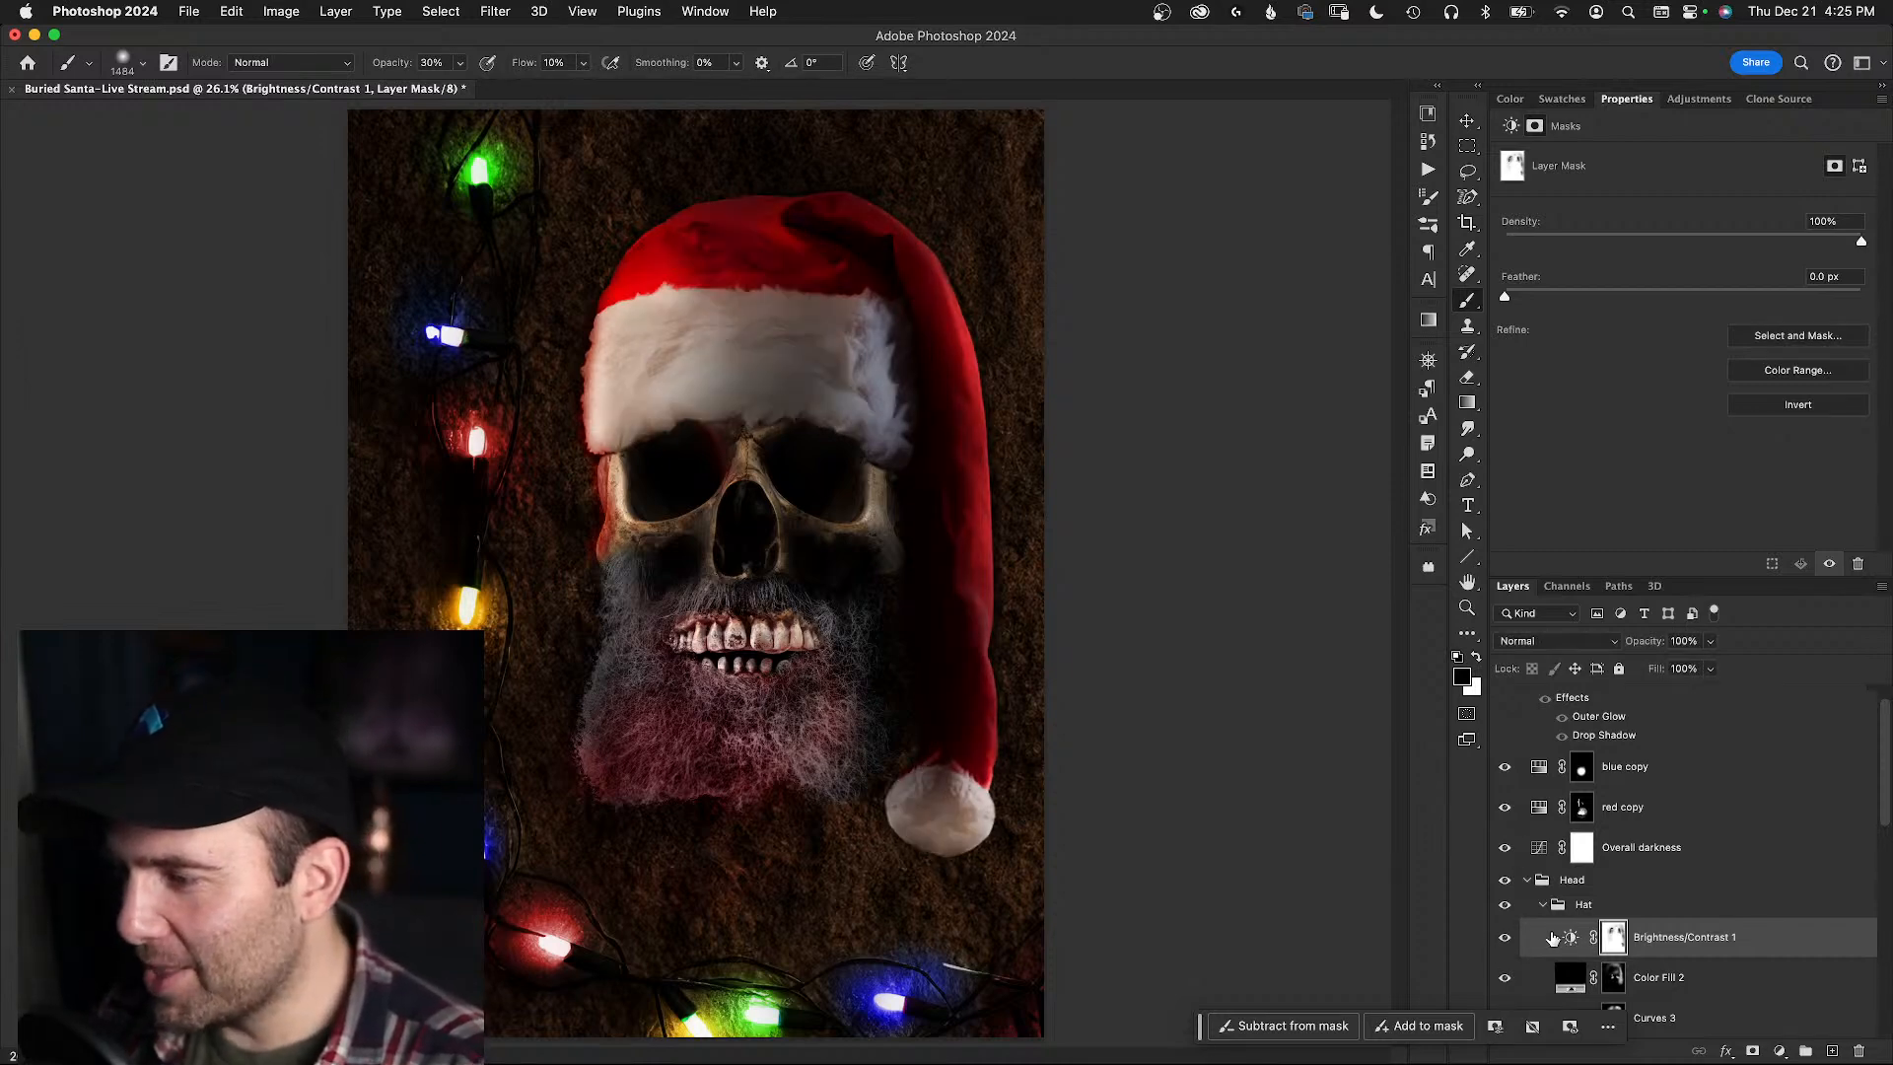
click(1504, 939)
click(1505, 938)
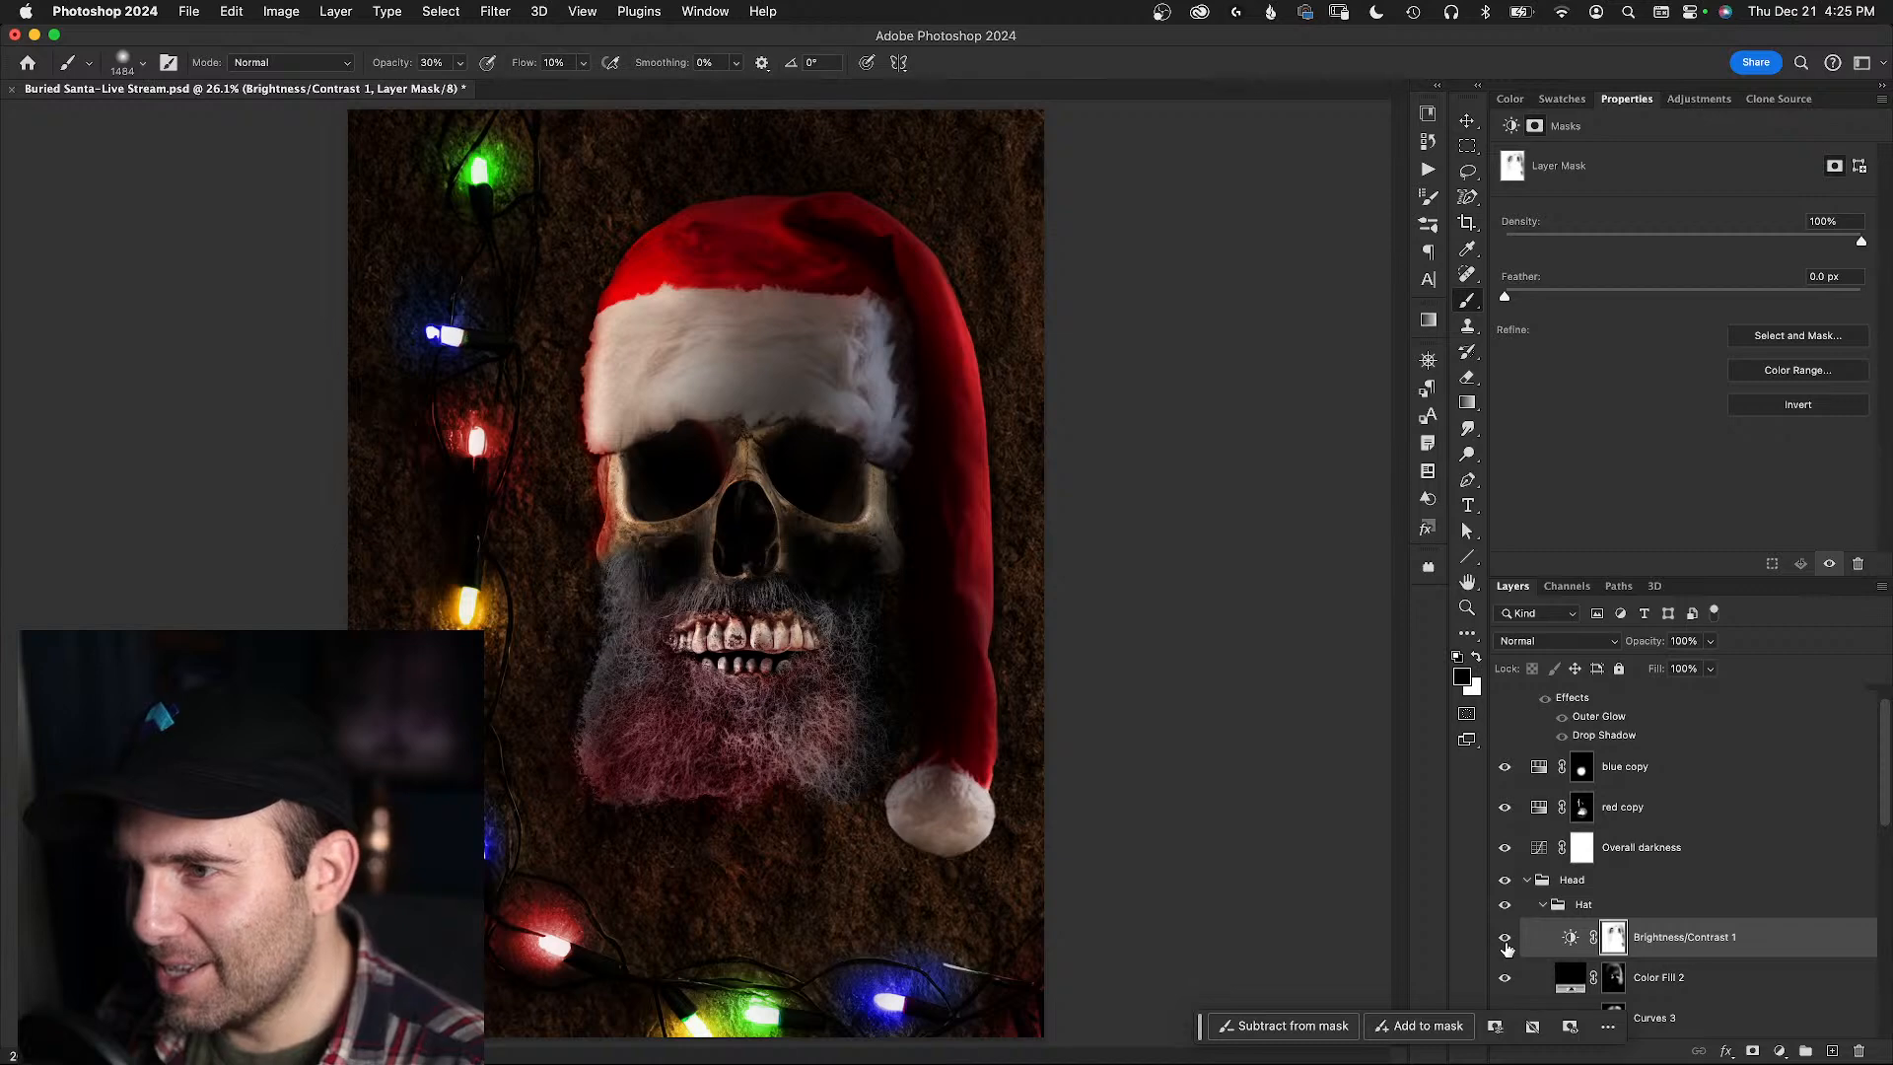
- Move Brightness/Contrast 1 out of the Hat group to directly above Overall darkness and compare the whole image with it off and on
drag(1570, 942, 1571, 837)
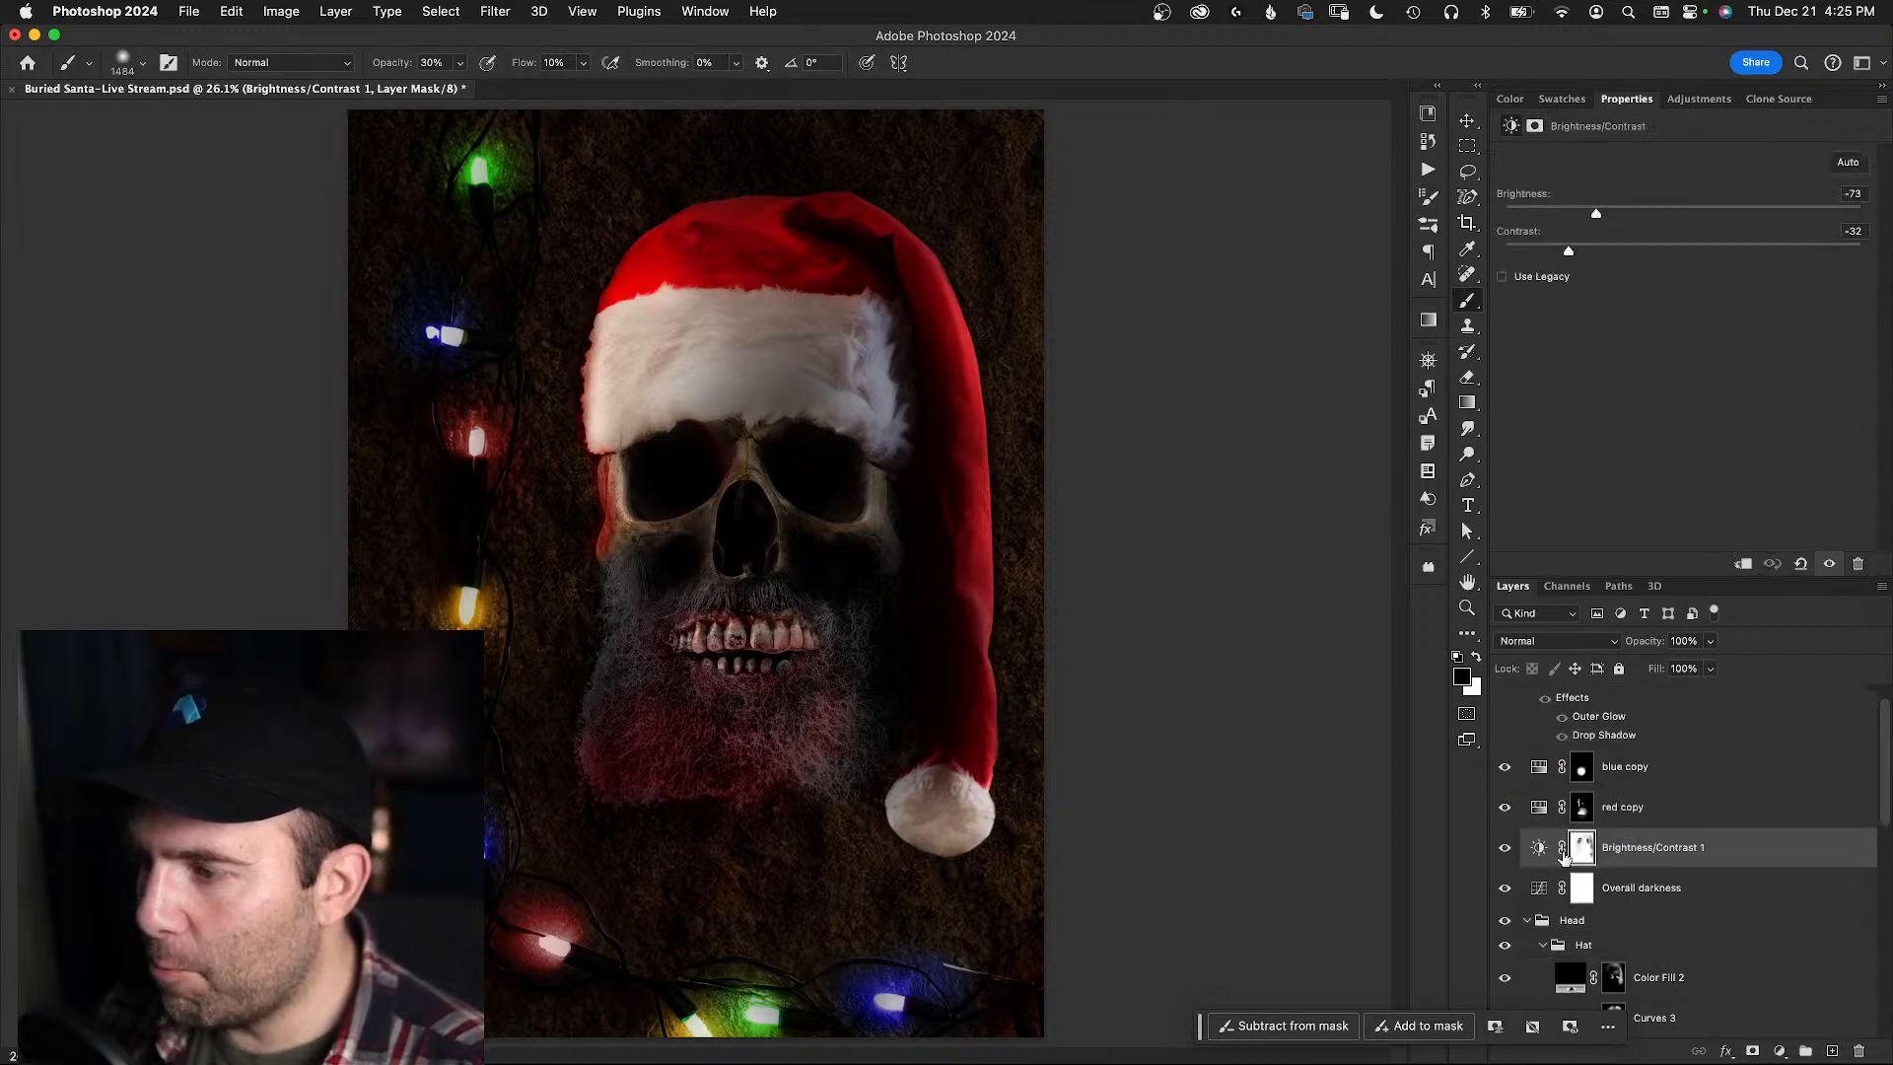
click(1508, 849)
click(1508, 850)
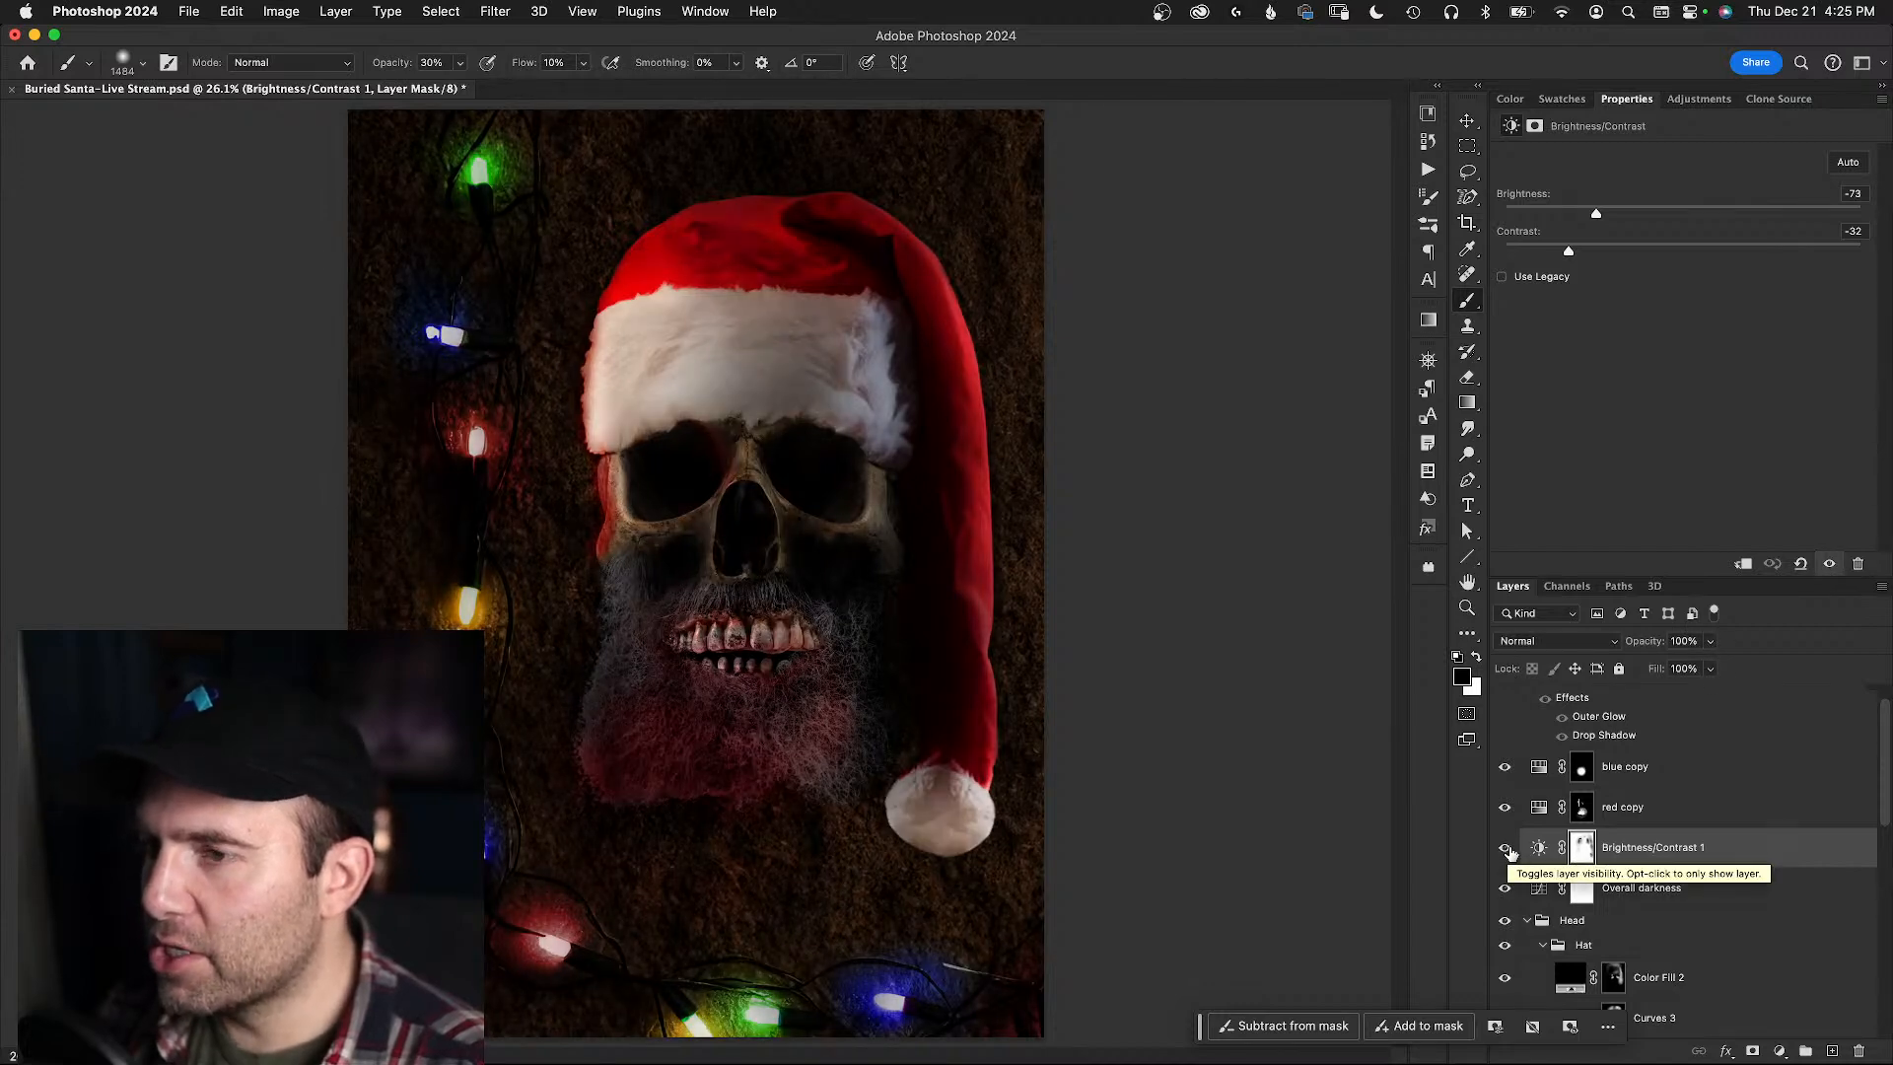
click(1508, 849)
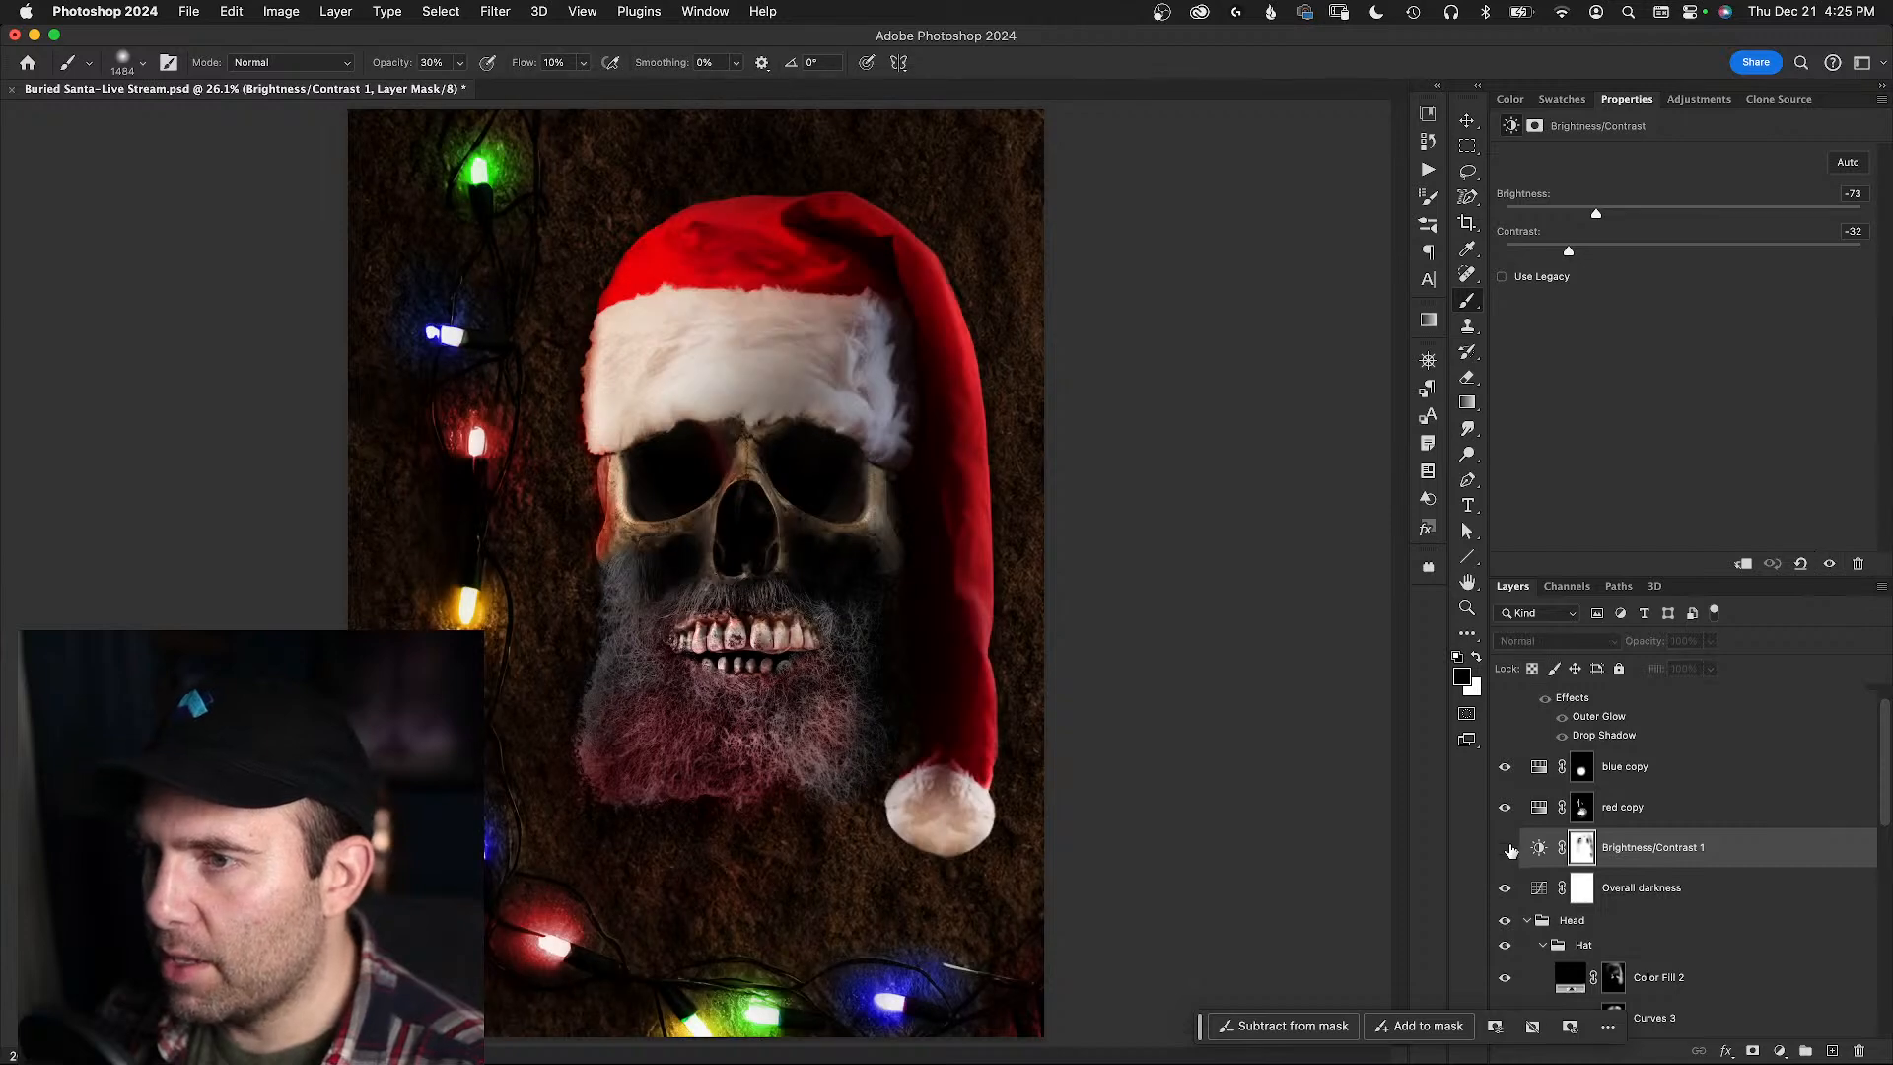
click(1508, 848)
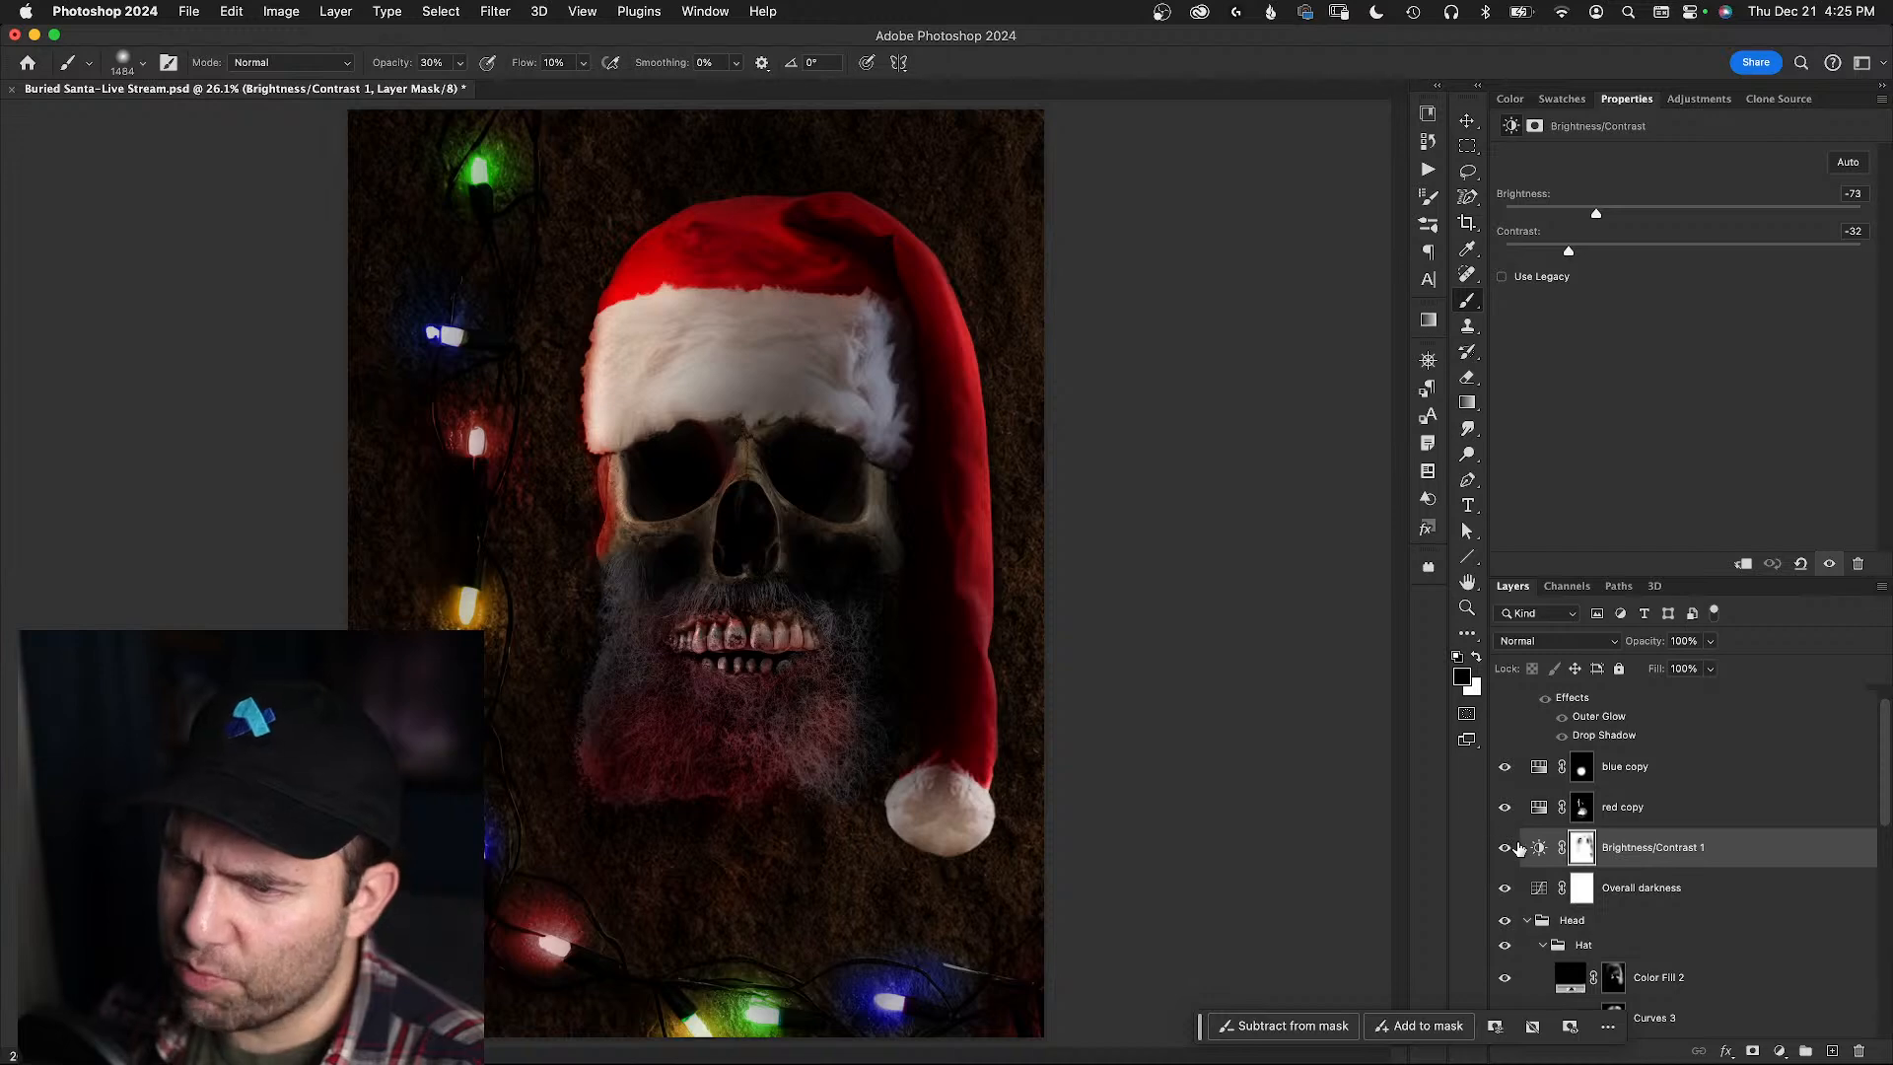
- Rename the Brightness/Contrast 1 layer to Darken, and undo the extra empty layer added above it
double_click(1628, 847)
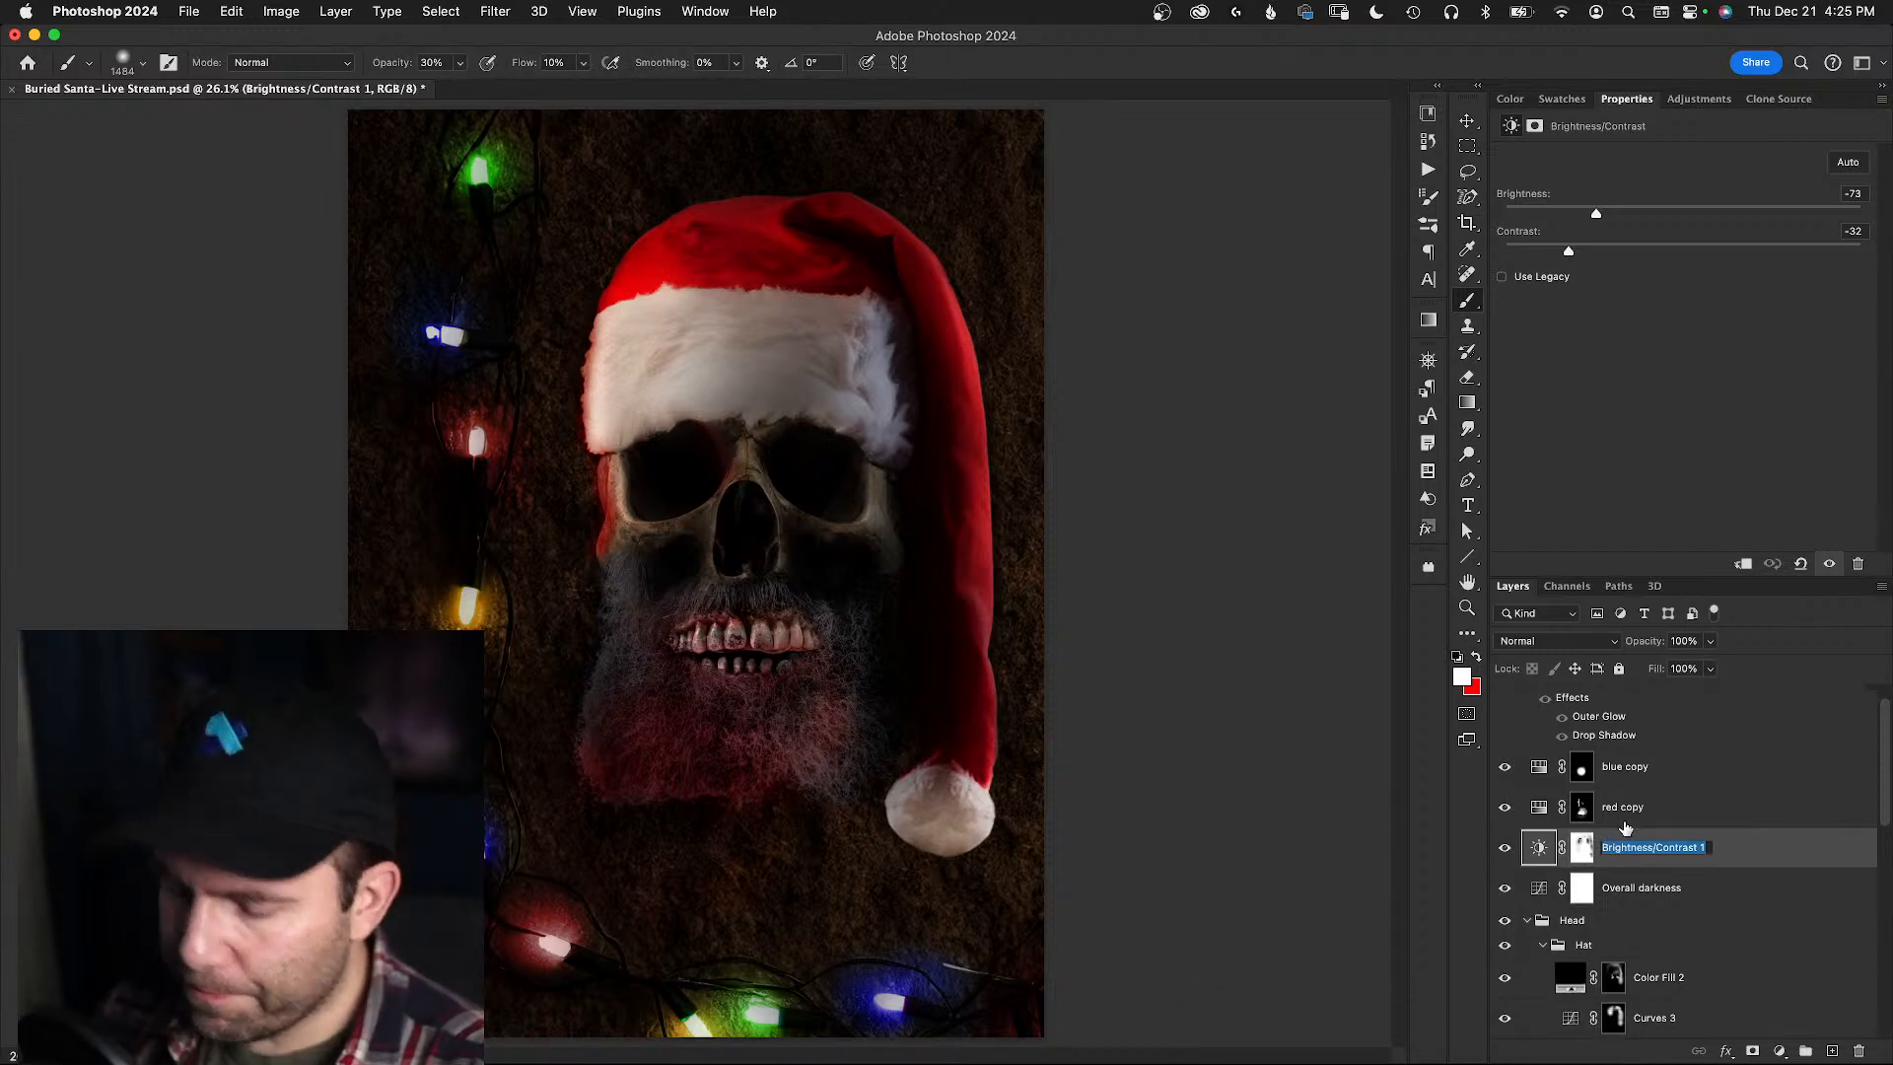
text(Darken)
key(Return)
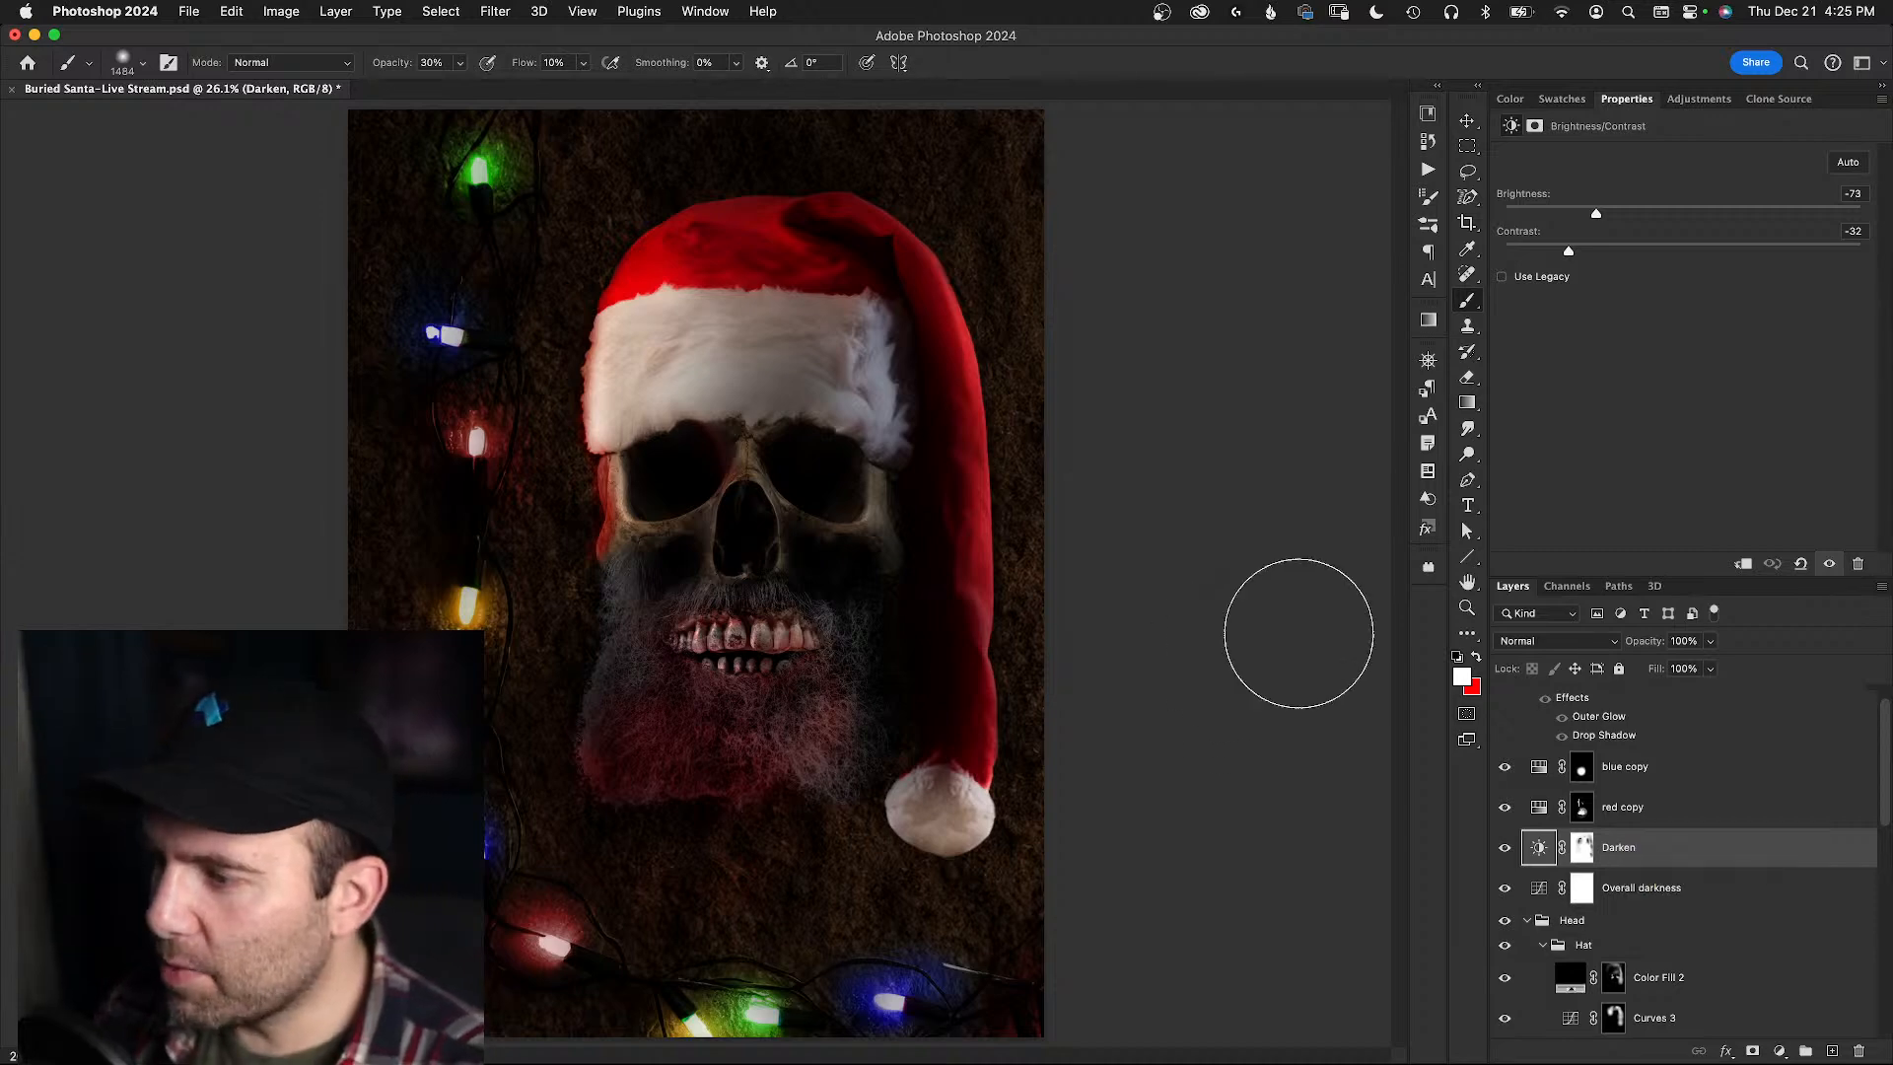
key(alt+shift+super+n)
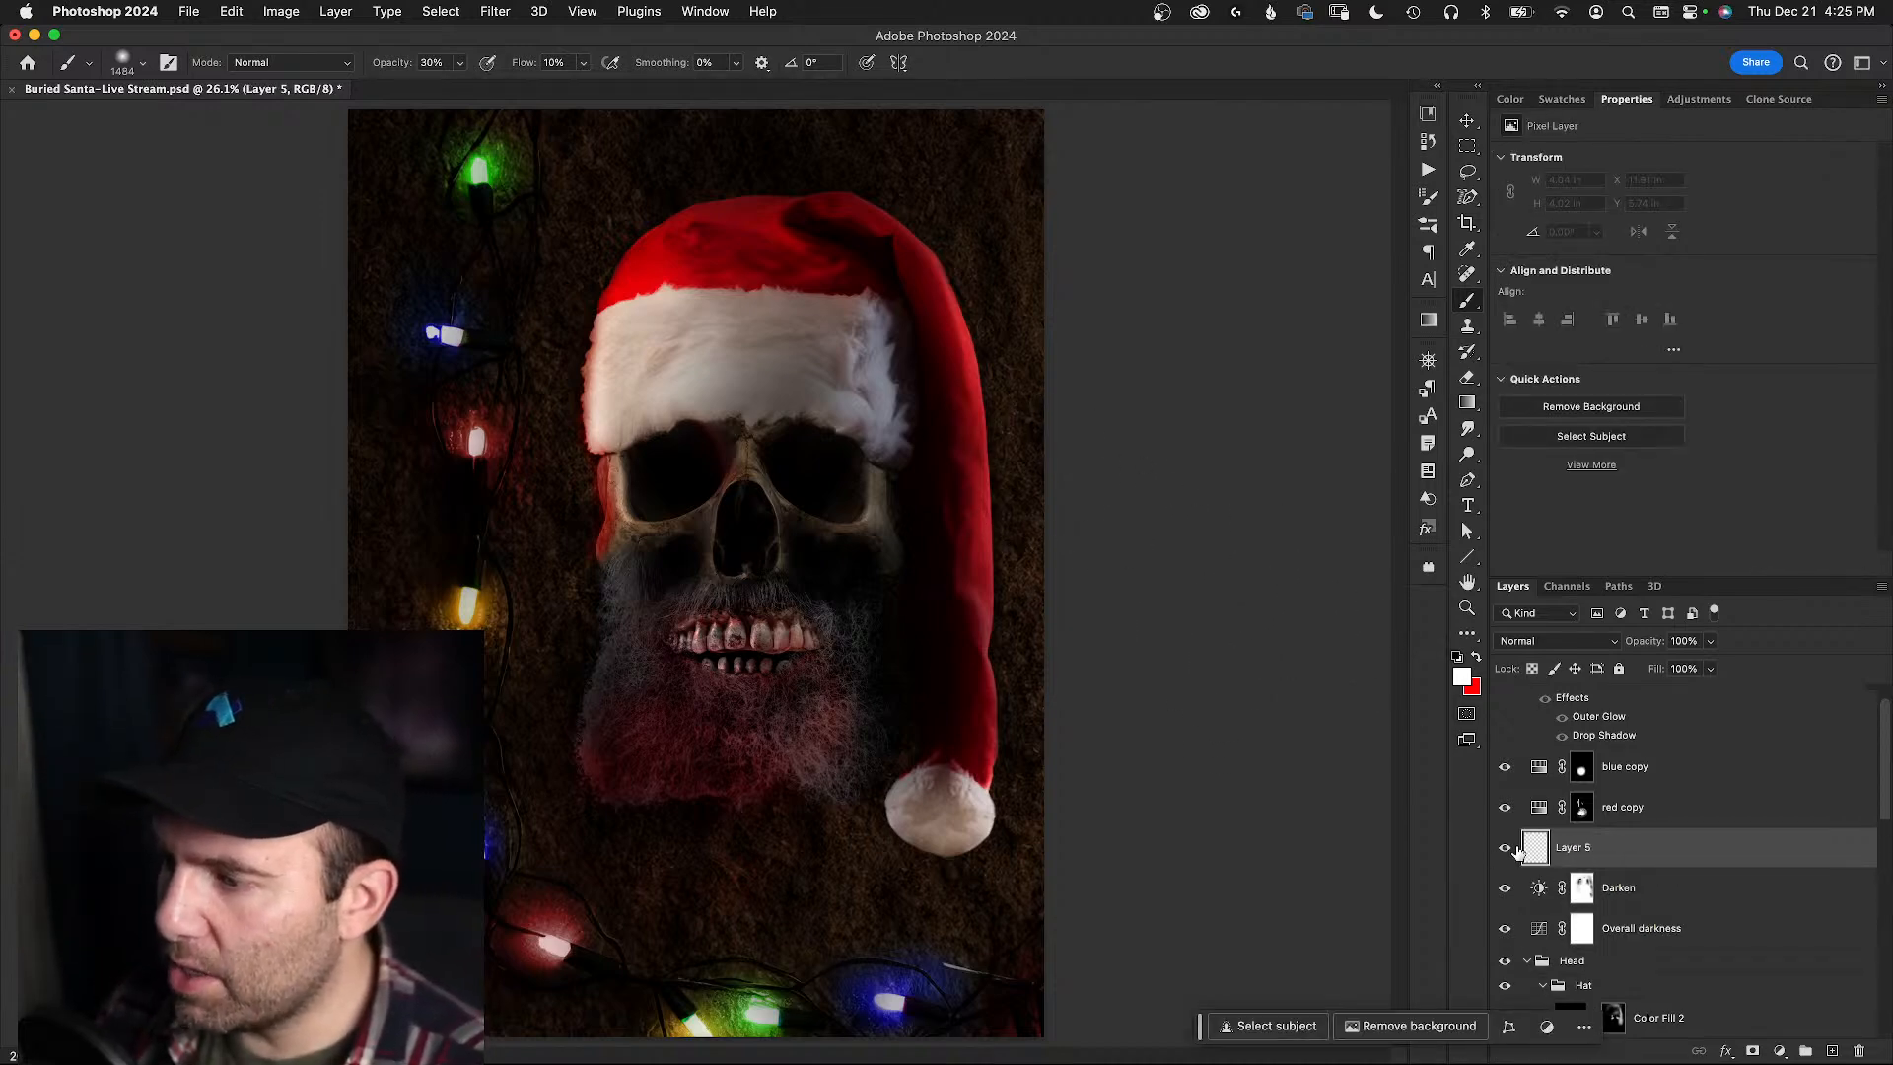
key(super+z)
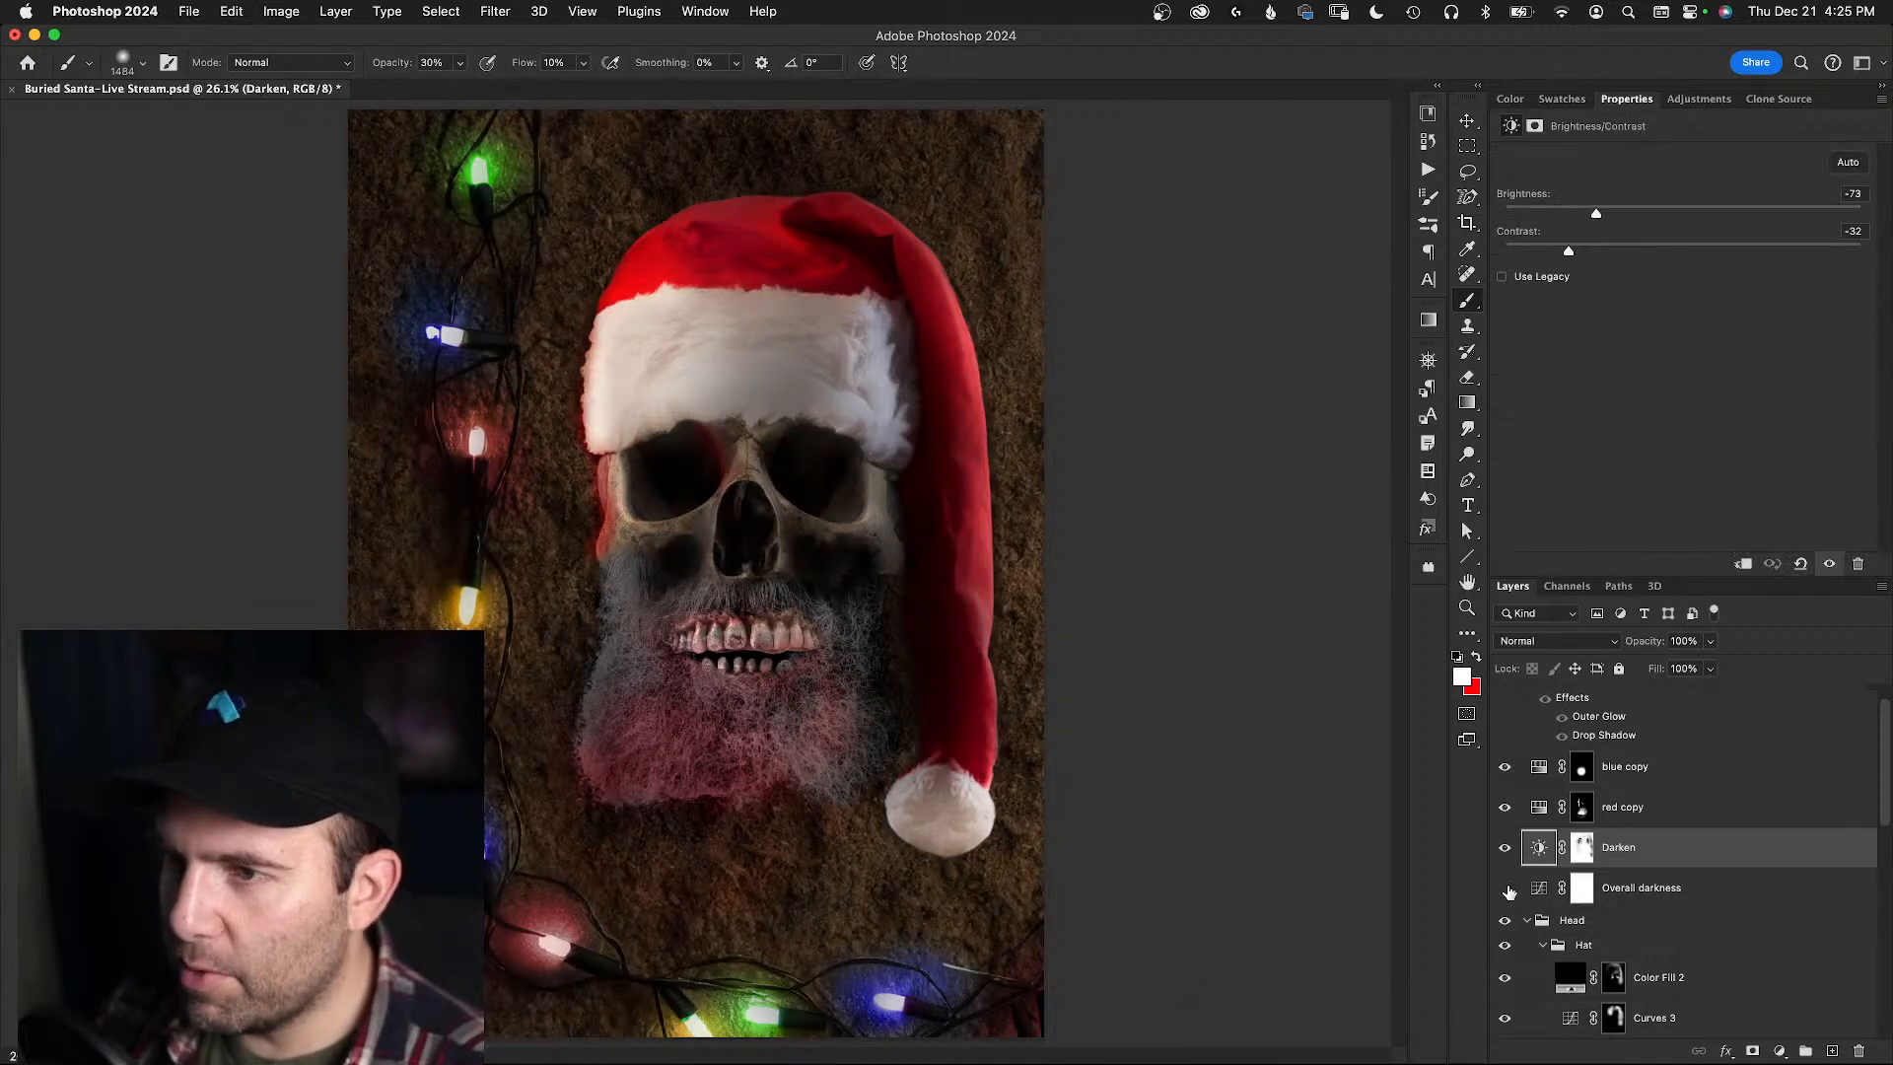
- Compare the image with the Overall darkness and Darken adjustments each toggled off and on
click(1505, 889)
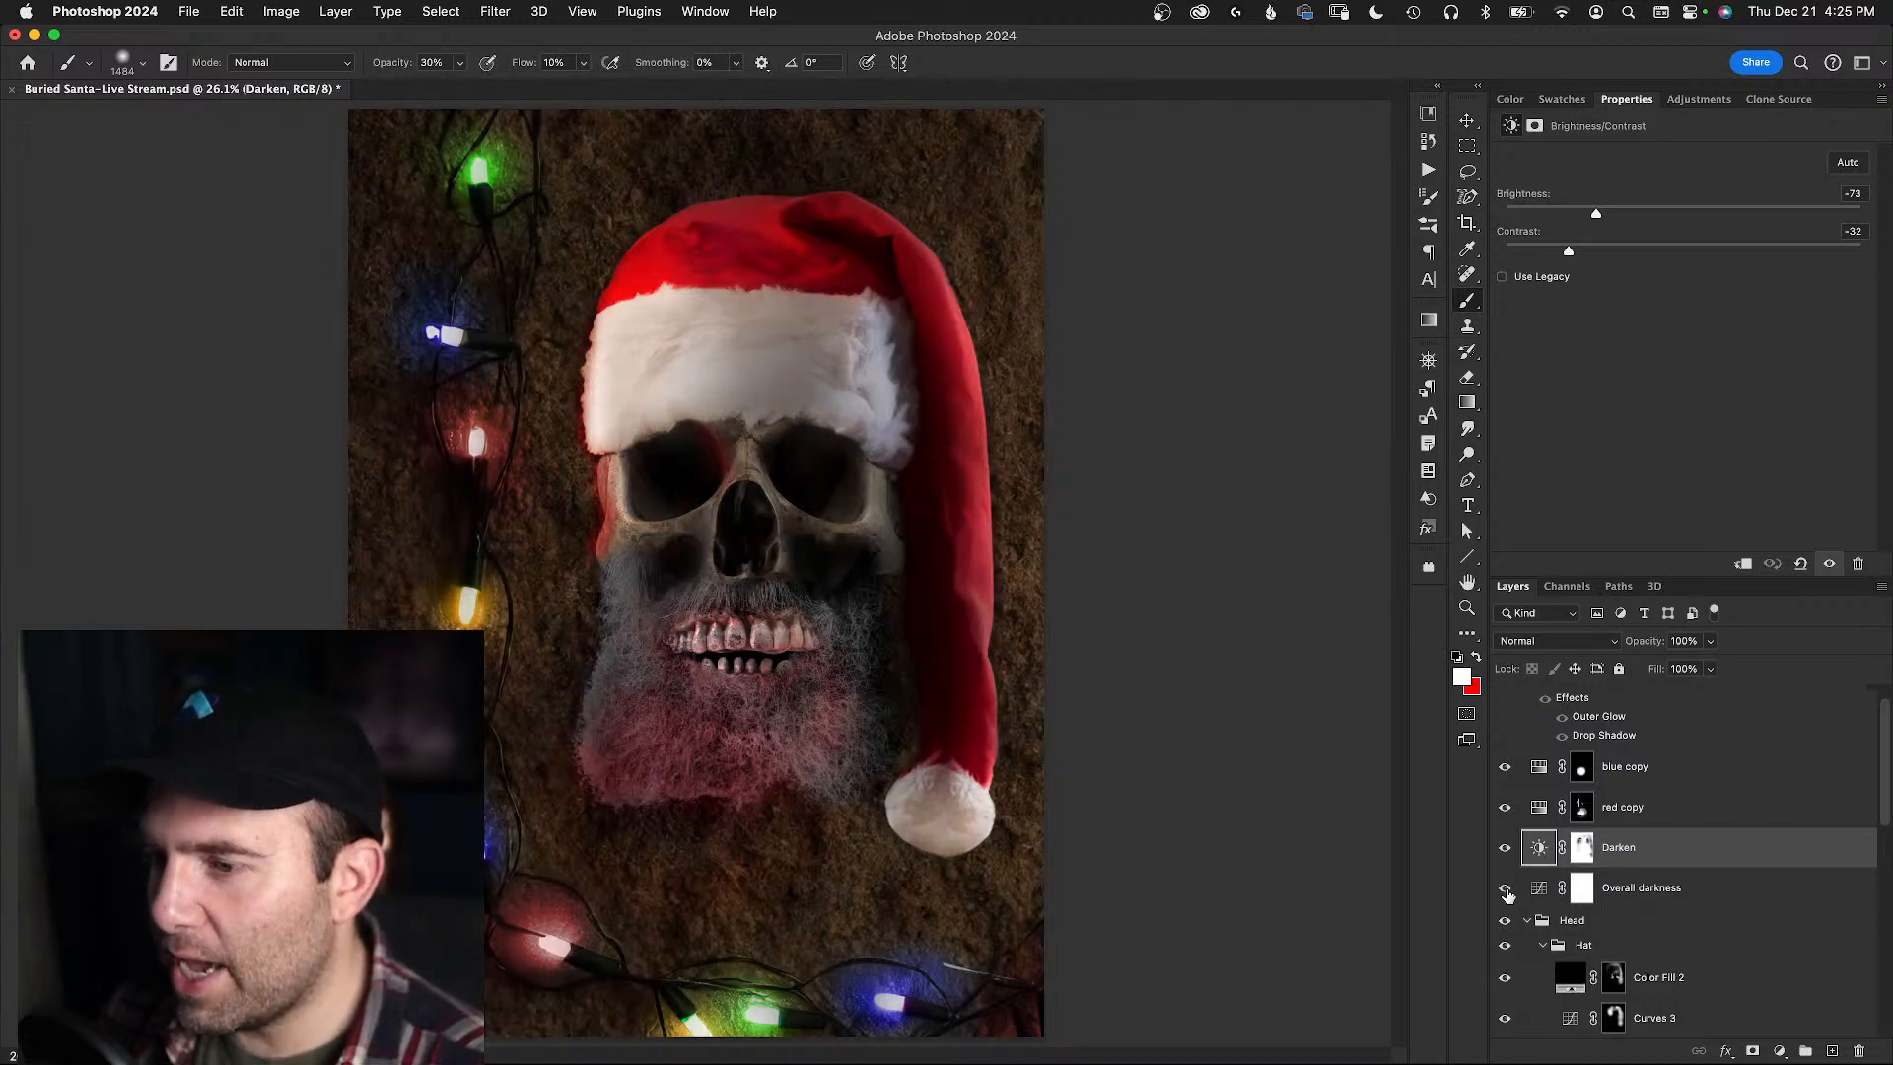
click(1506, 892)
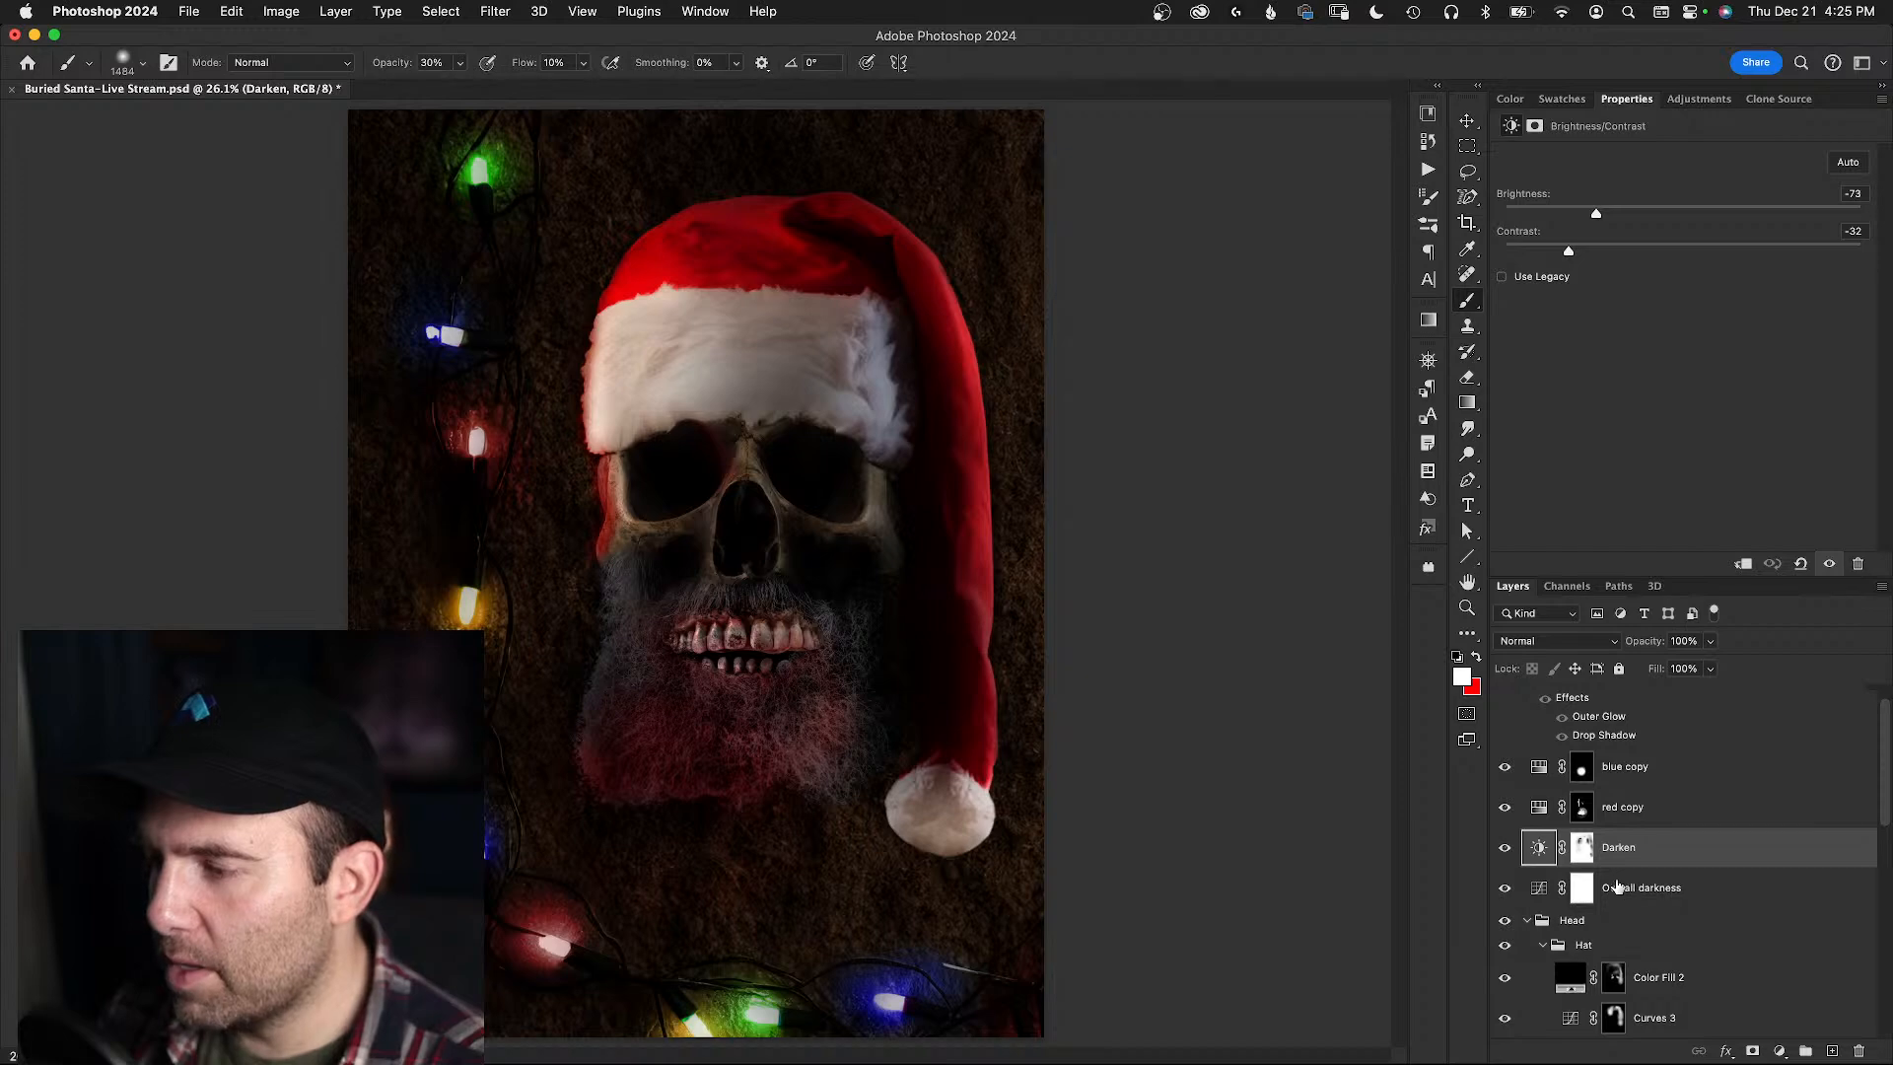
click(1505, 850)
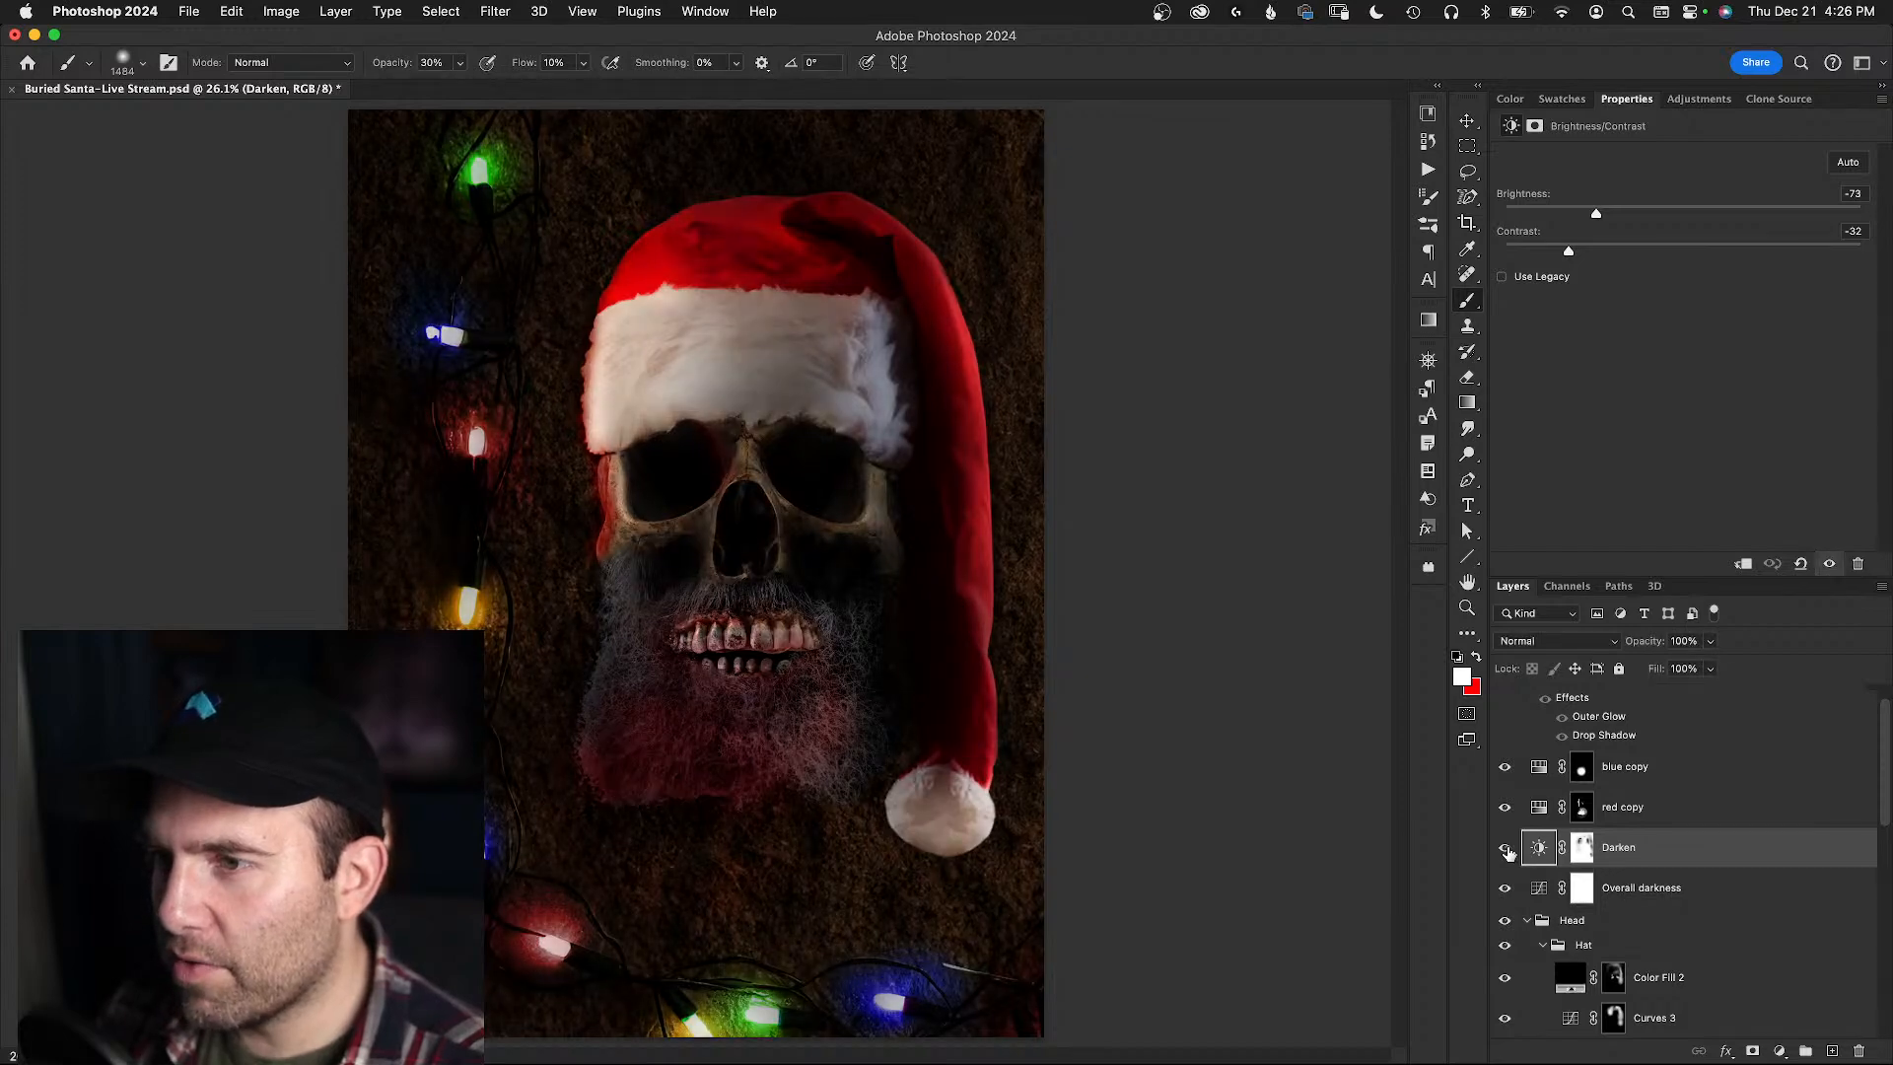
click(1507, 848)
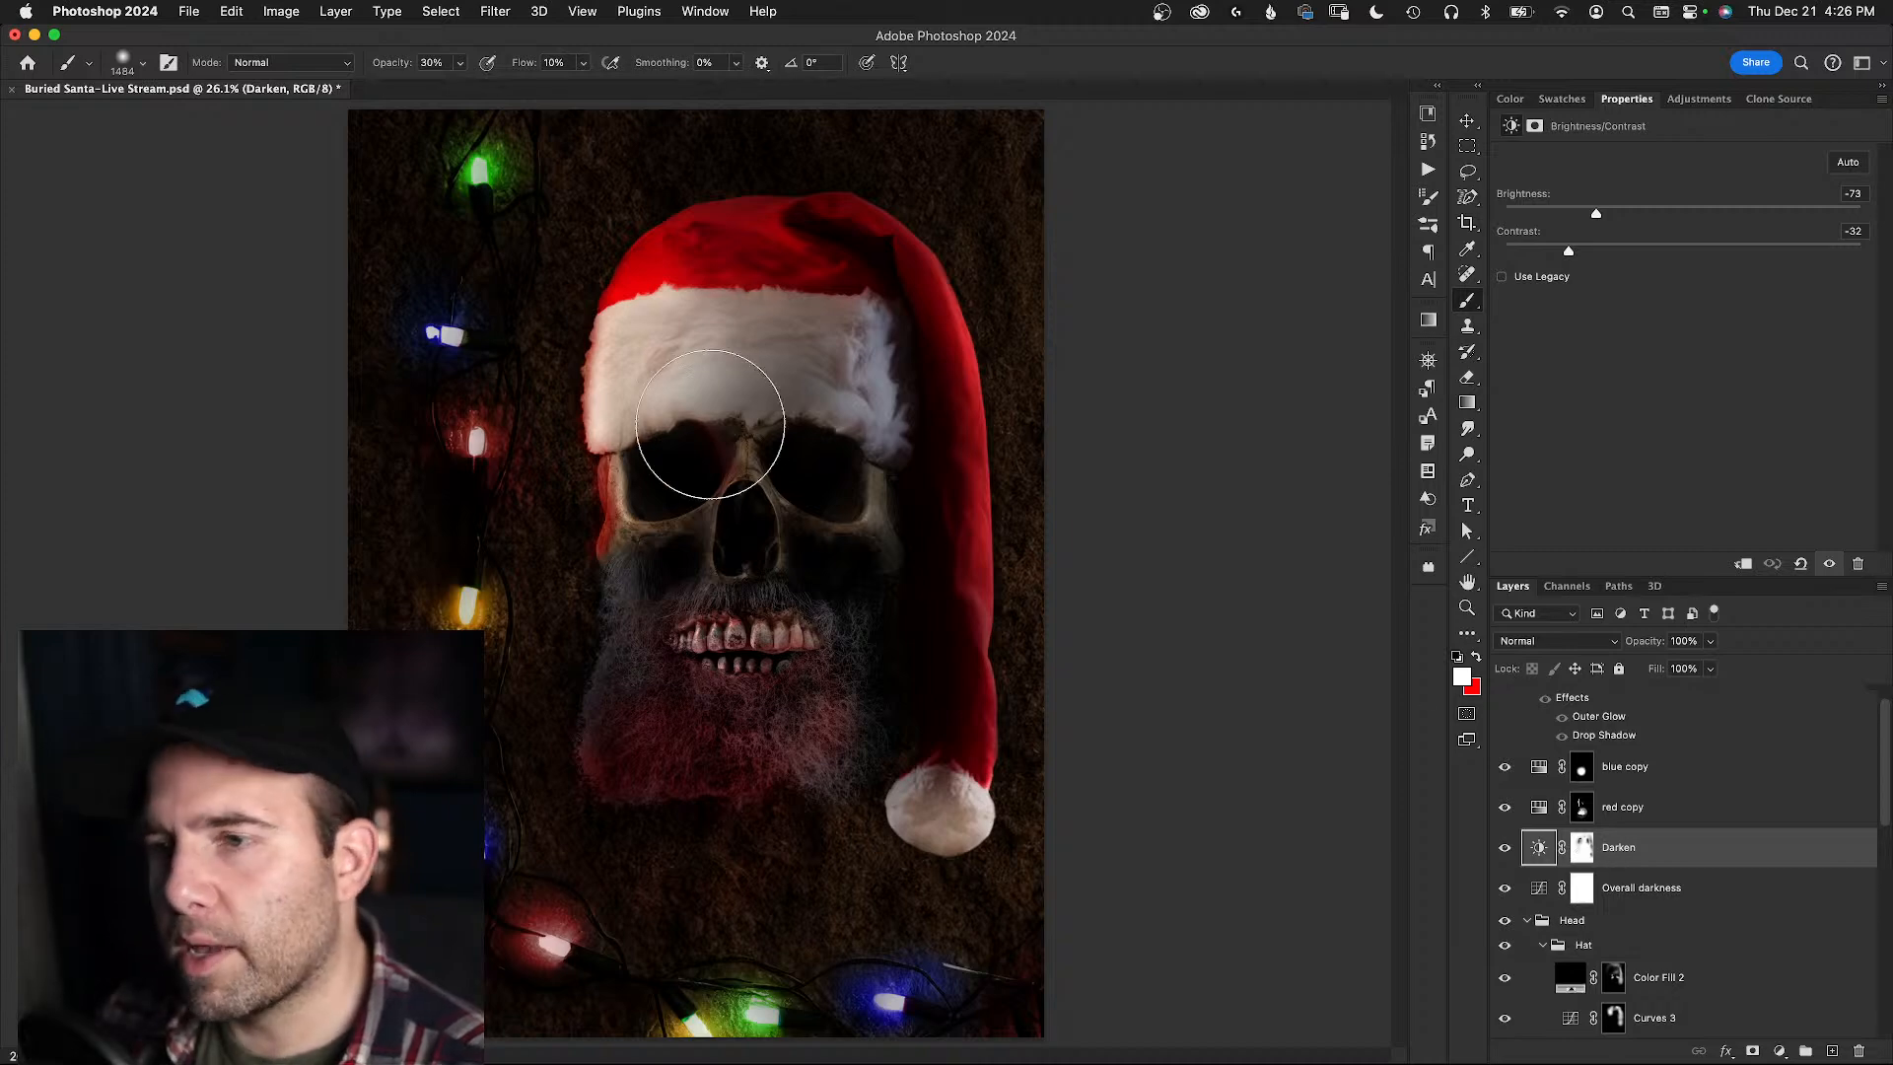
mouse_move(657, 488)
mouse_down()
mouse_move(581, 510)
mouse_move(570, 422)
mouse_up()
key(super+alt+shift+n)
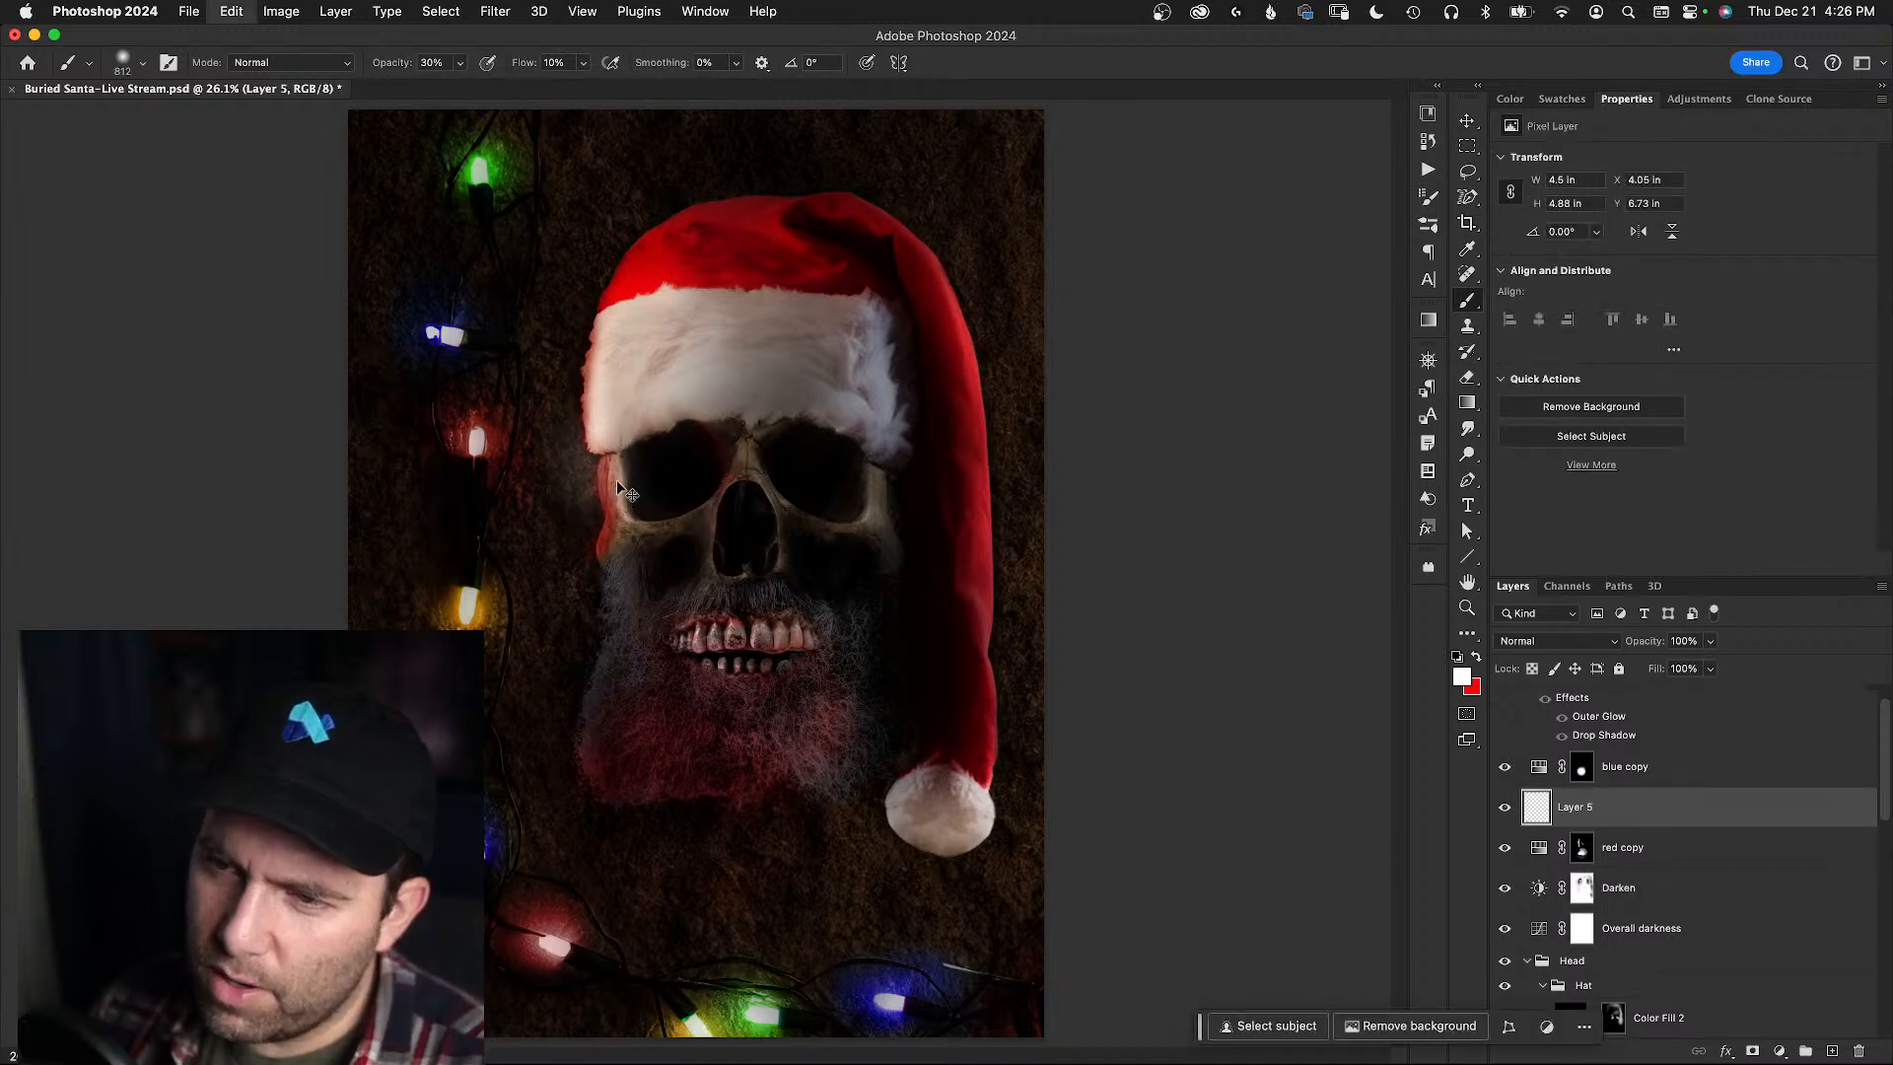
key(super+z)
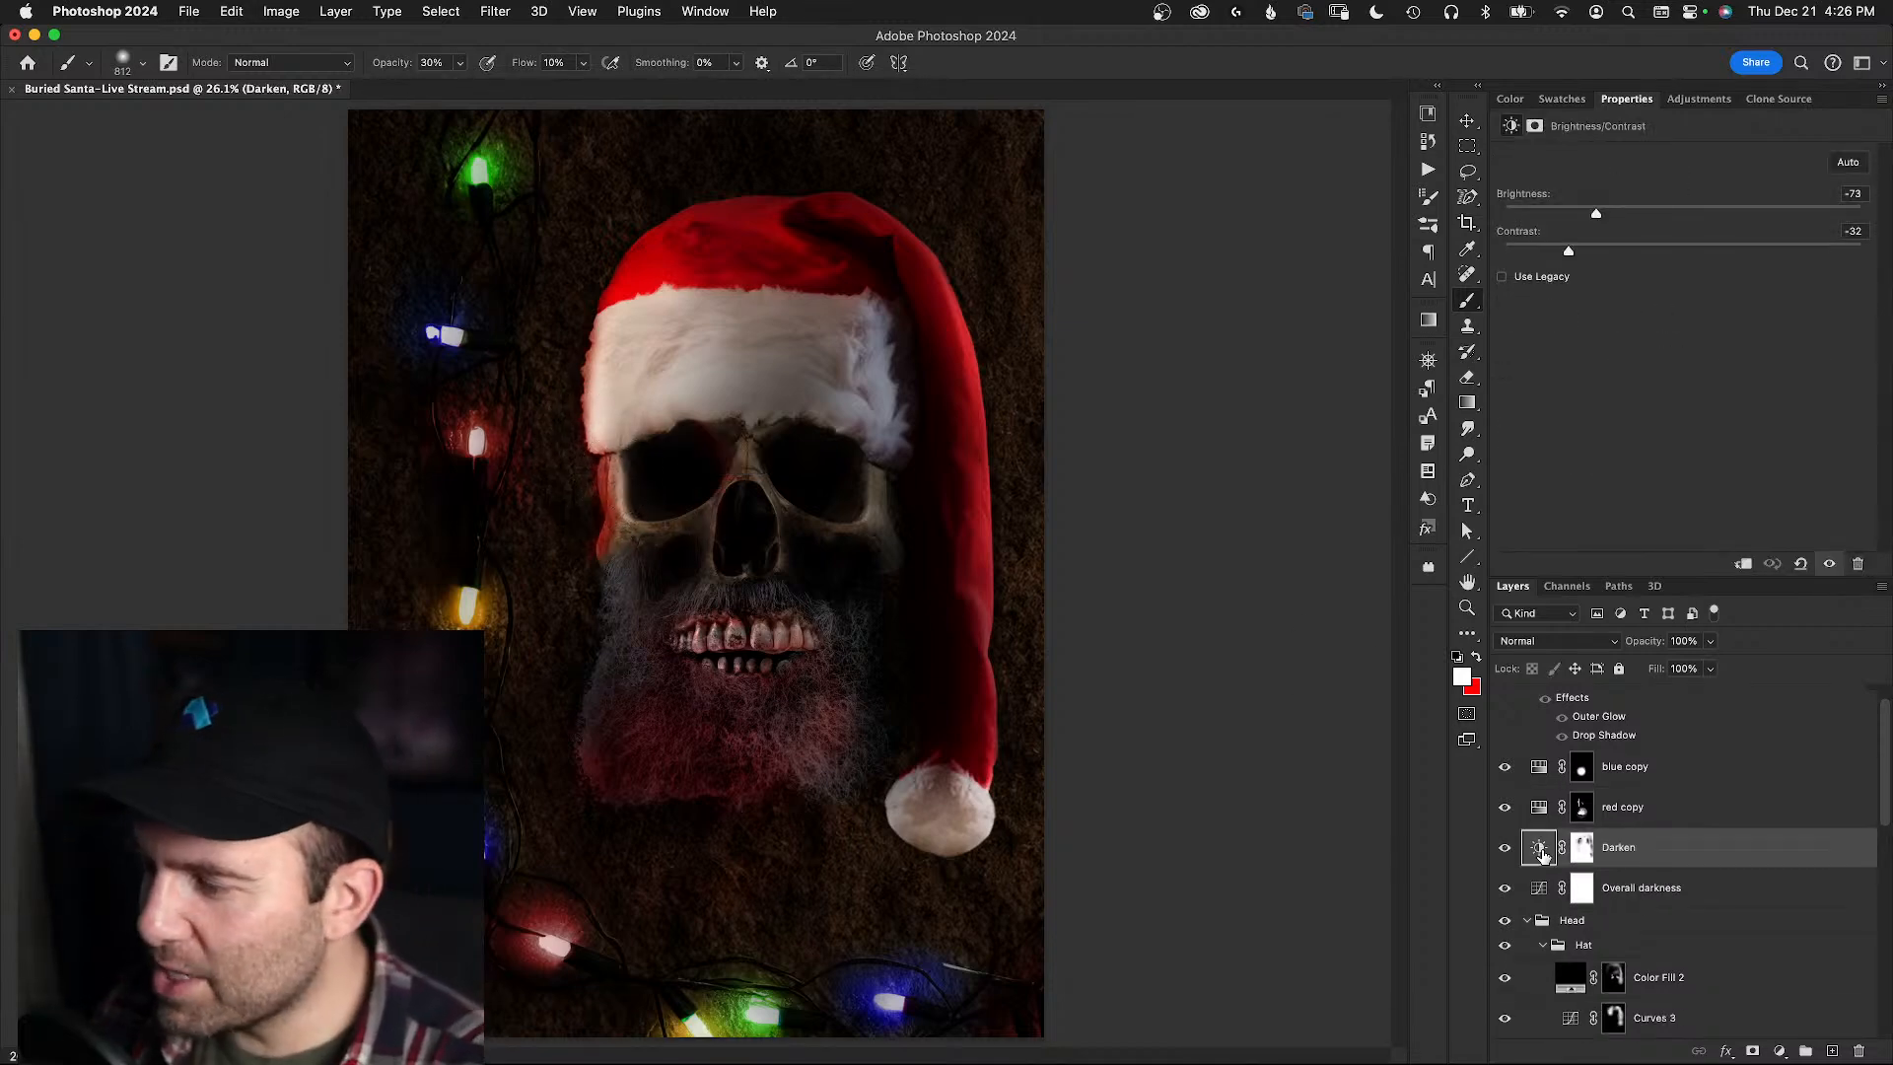
- Move Darken into the Head group above Hat, and lighten the beard by painting black on its mask with a 1575 px brush
drag(1542, 852, 1540, 934)
key(d)
click(1597, 912)
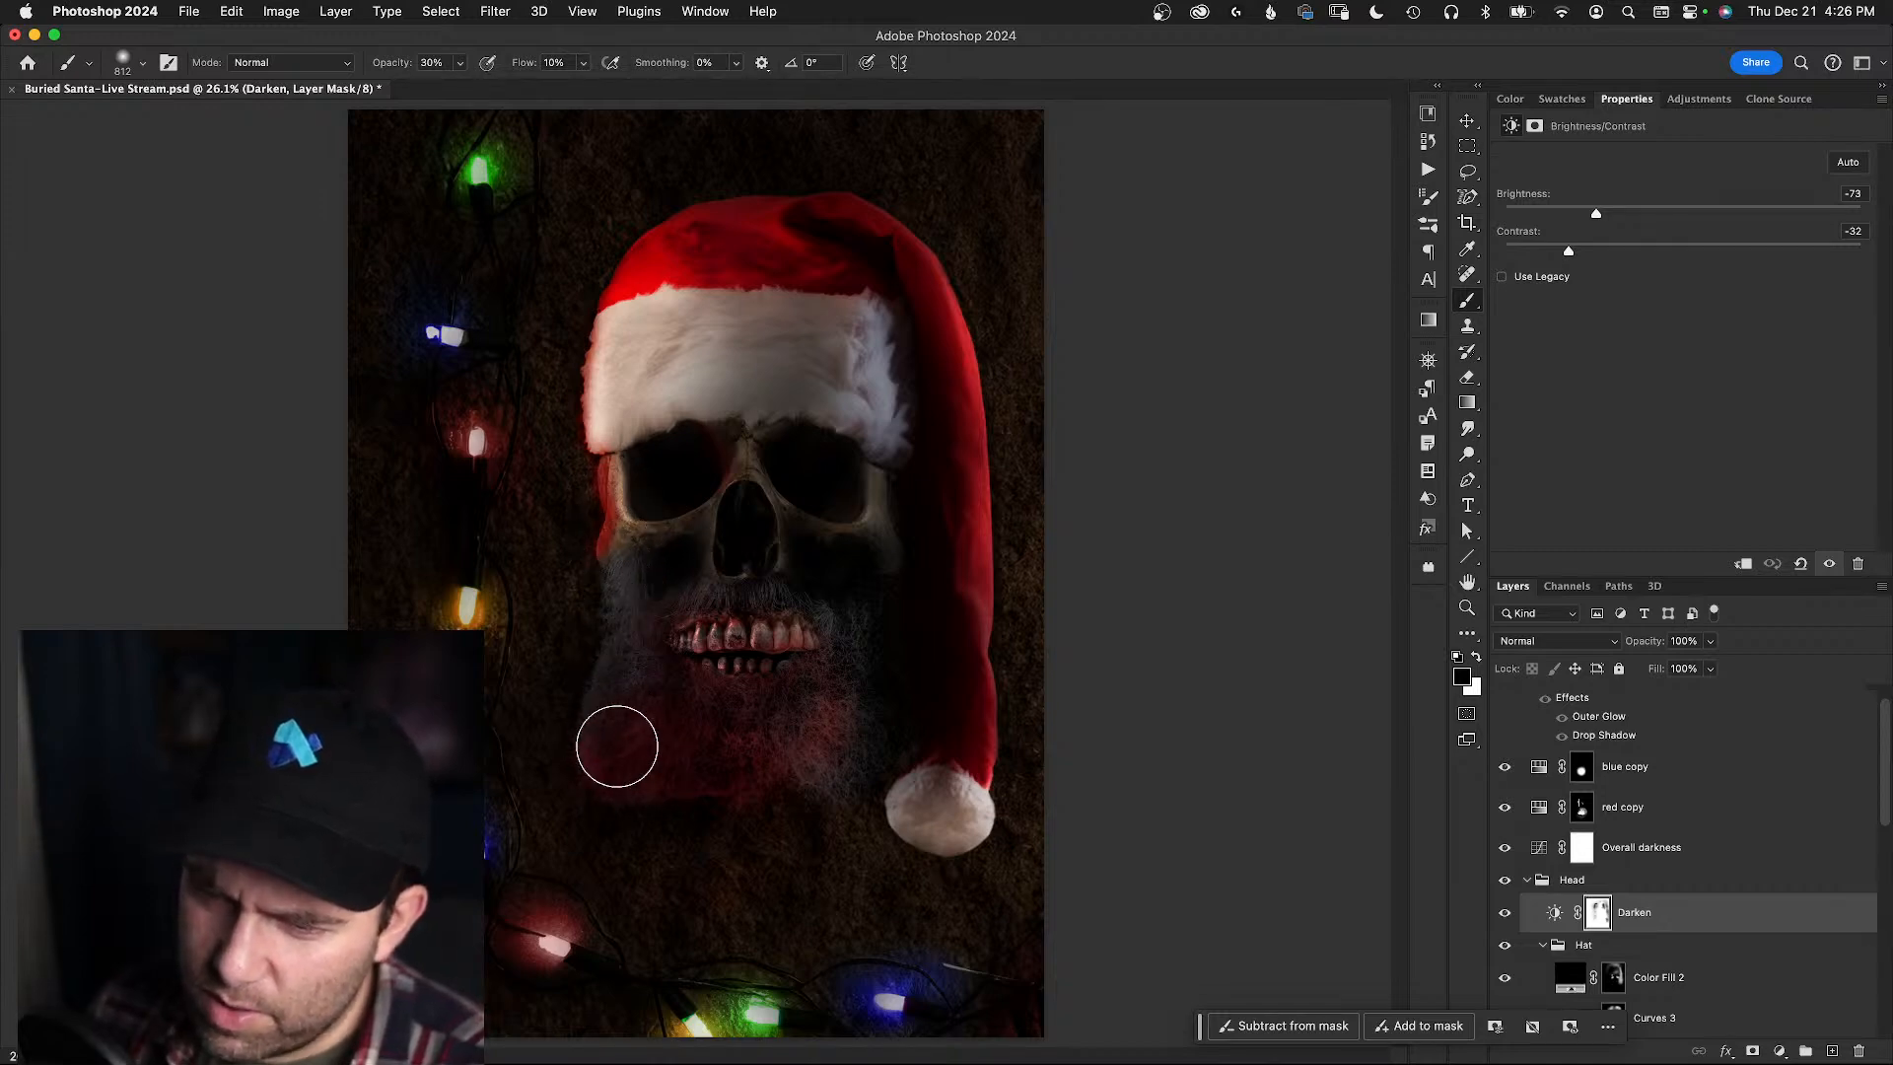
drag(613, 723, 690, 724)
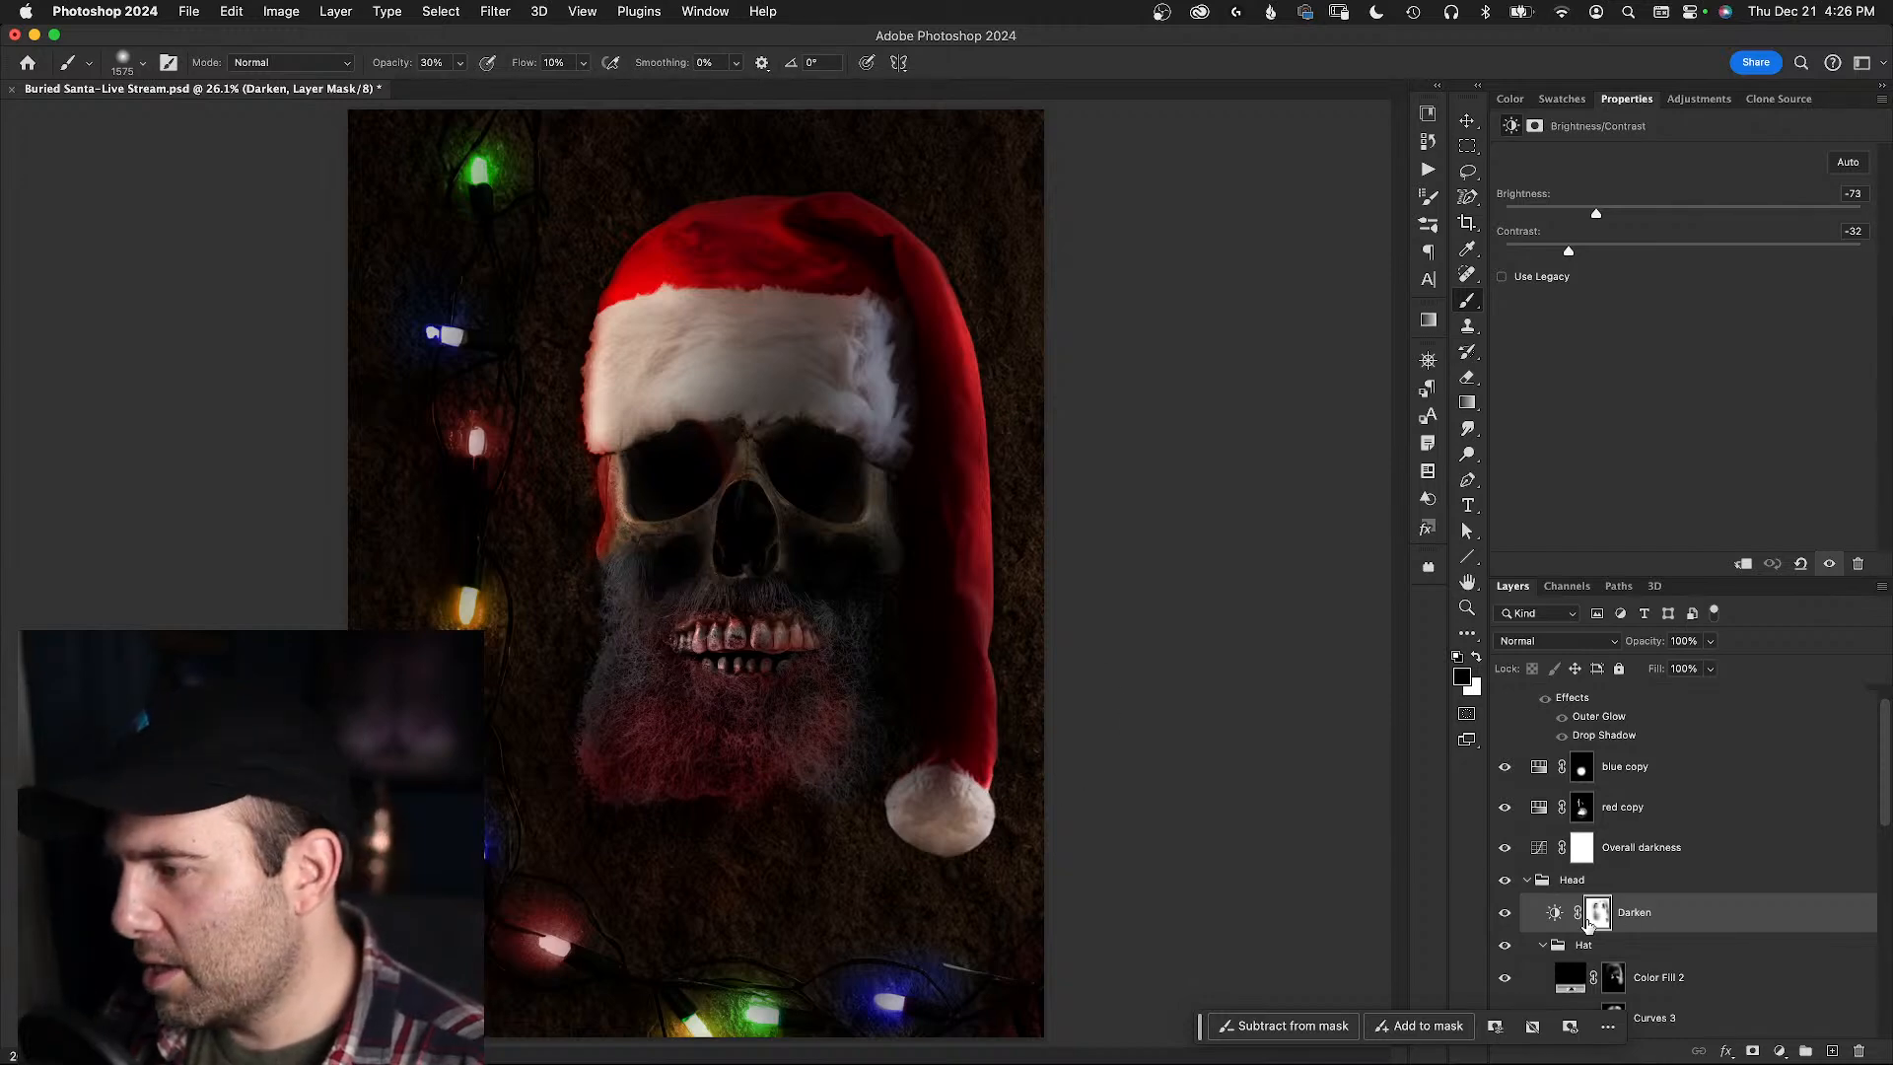
- Compare the skull and beard with the Darken adjustment off and on
click(1506, 913)
click(1505, 916)
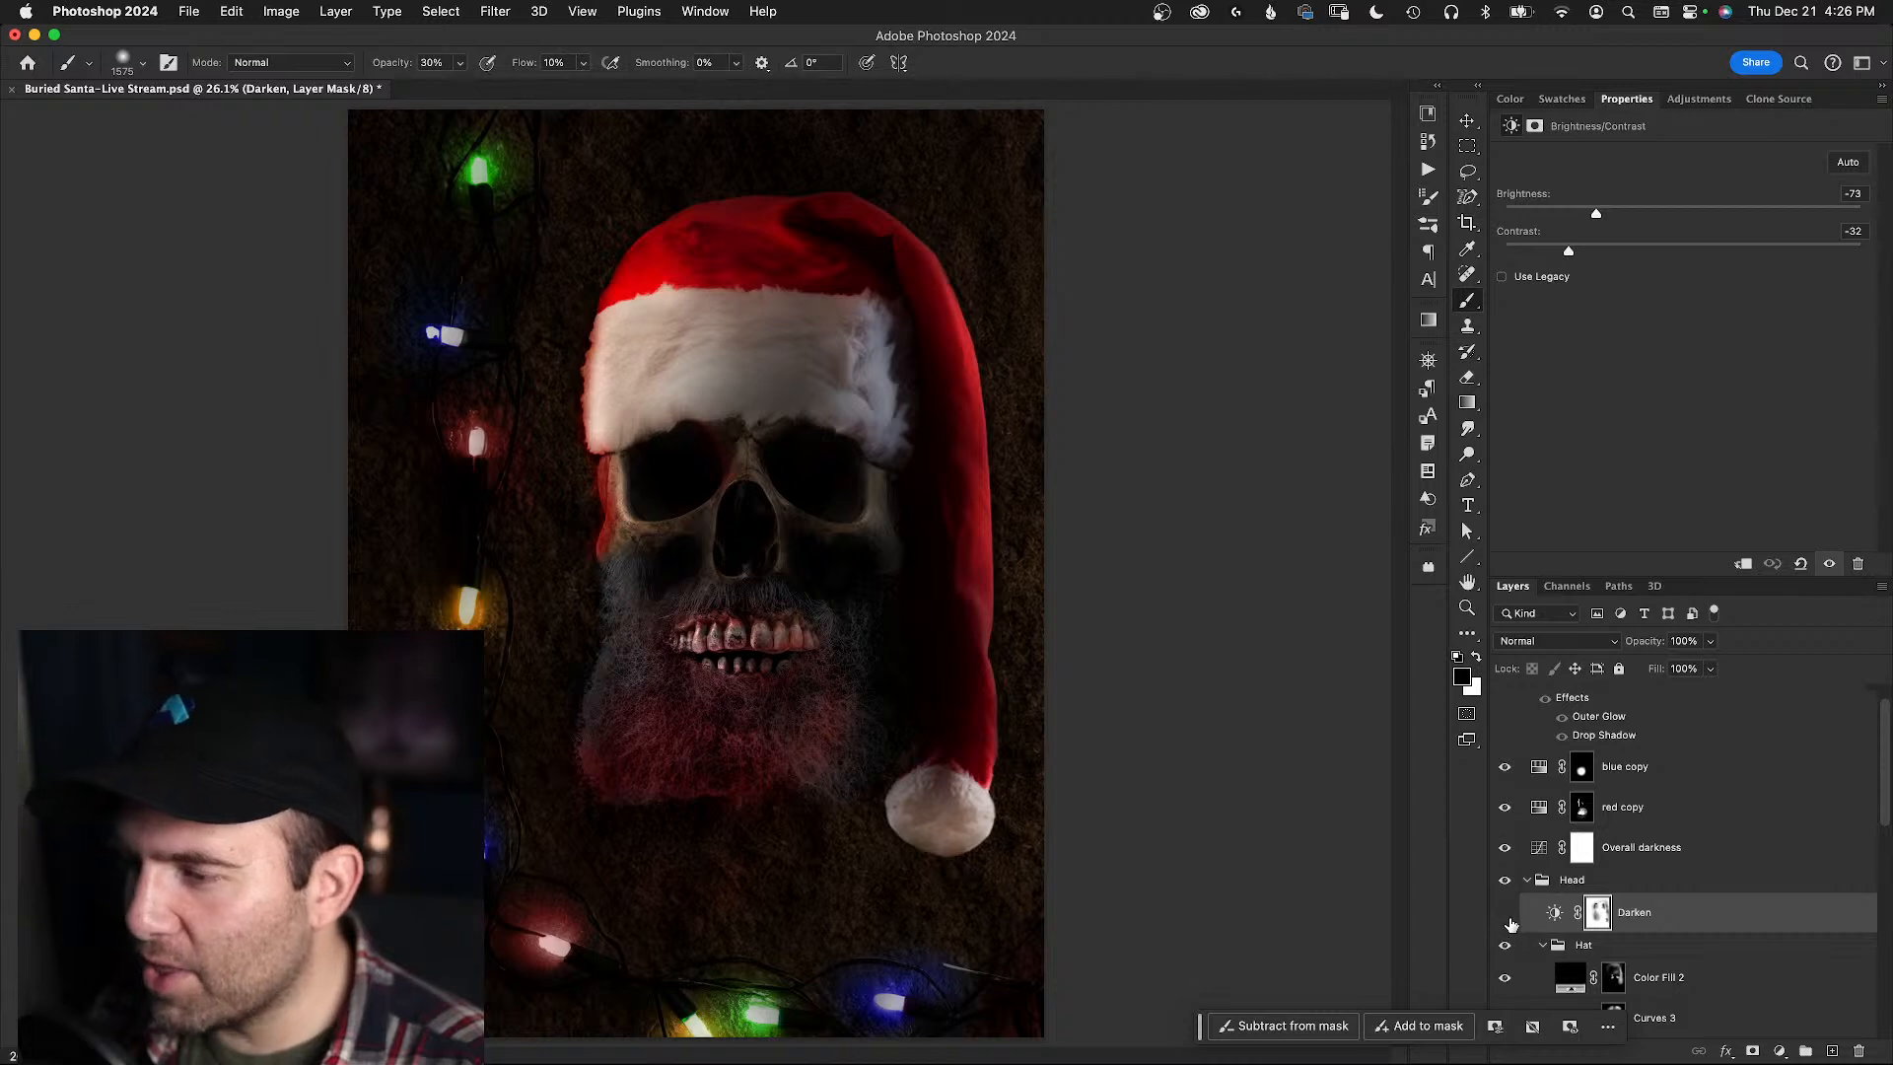
click(1505, 913)
- Compare the teeth up close with the Darken adjustment off and on
key(z)
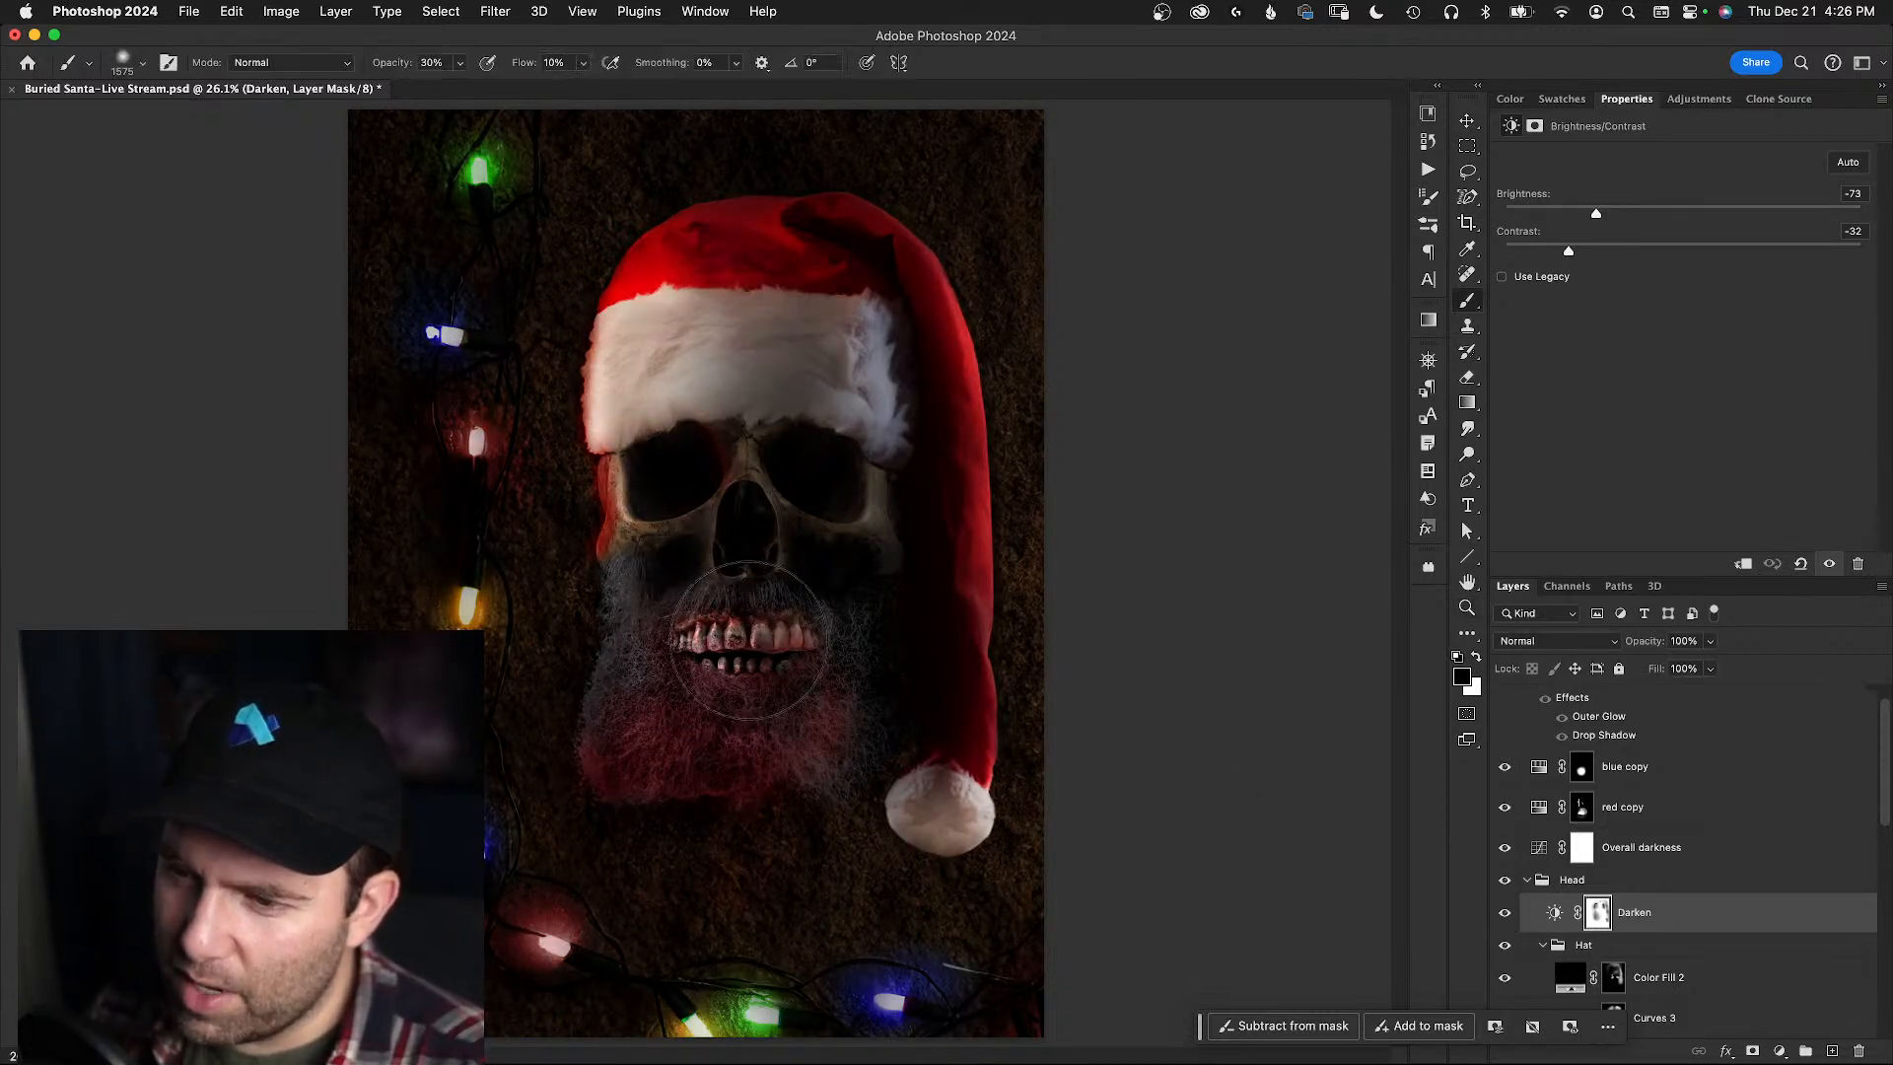
mouse_move(698, 662)
mouse_down()
mouse_move(786, 613)
mouse_move(770, 666)
mouse_move(634, 655)
mouse_move(507, 690)
mouse_up()
key(b)
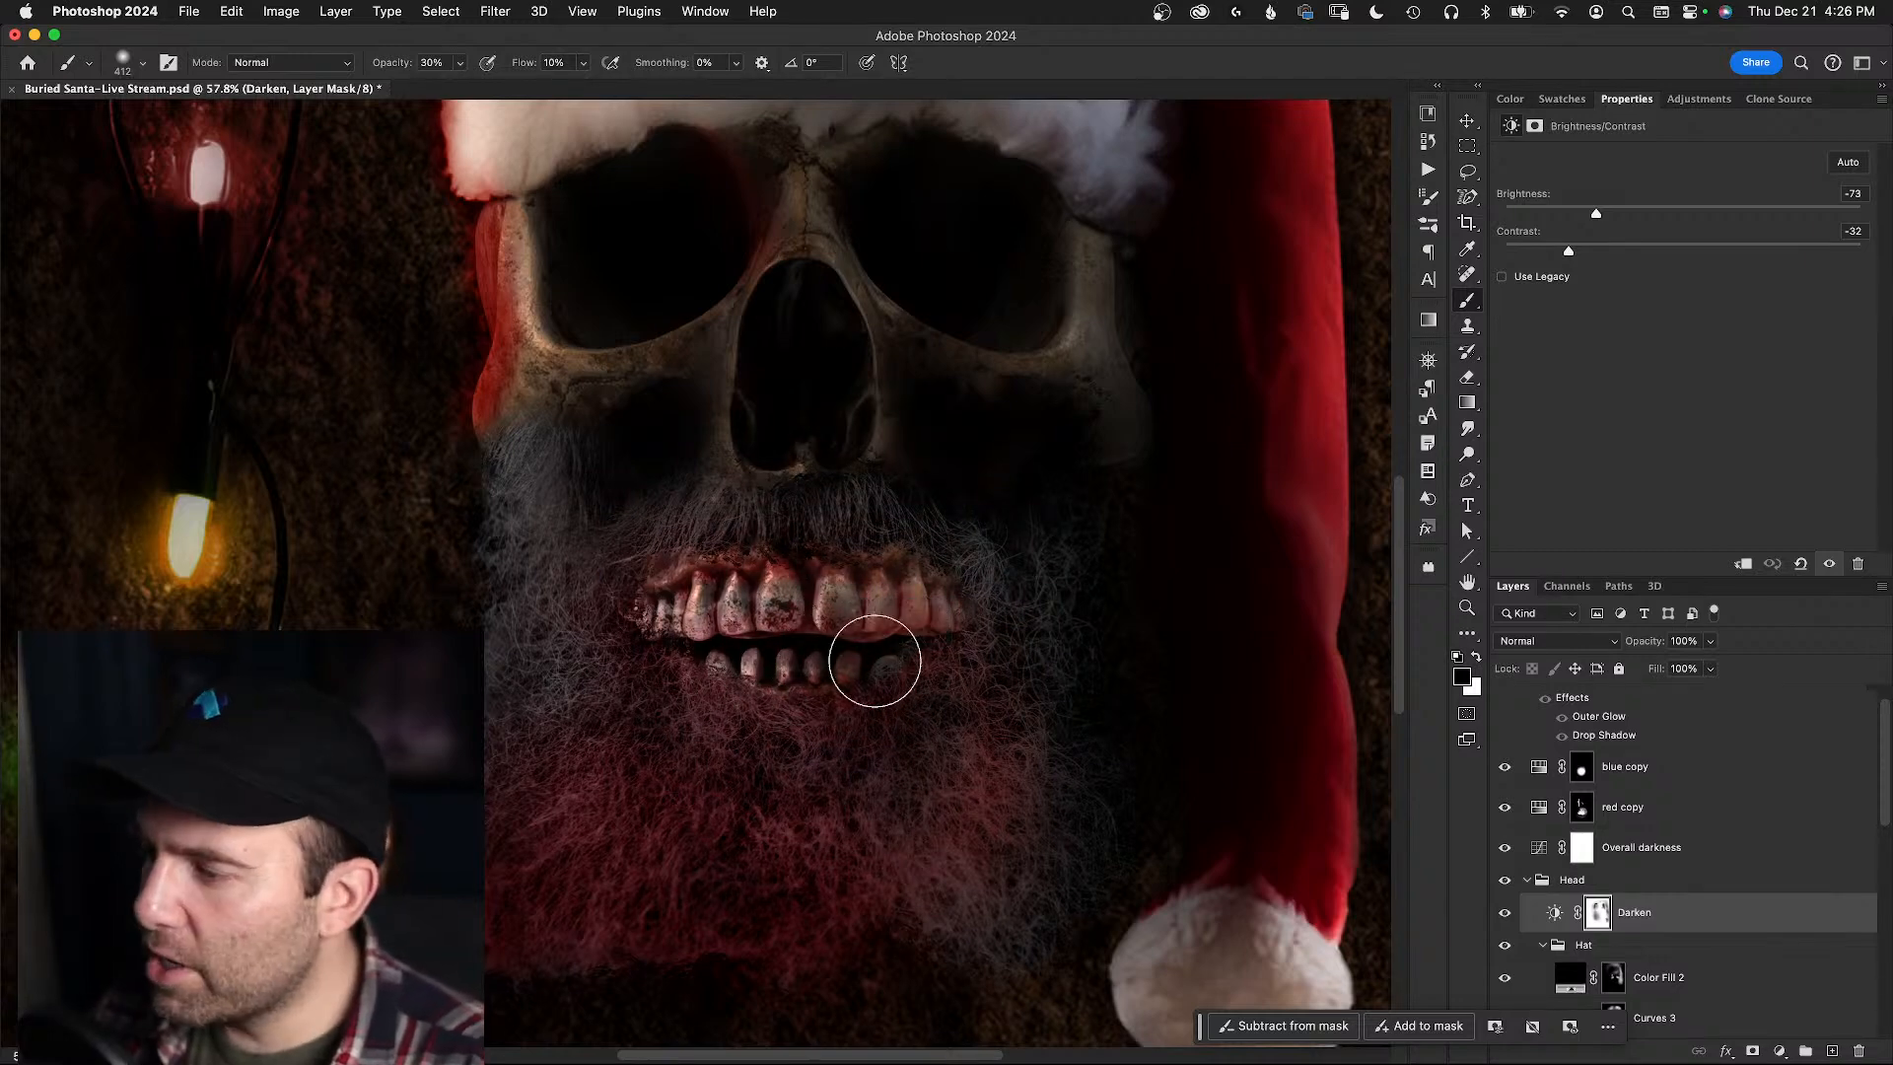
click(1502, 913)
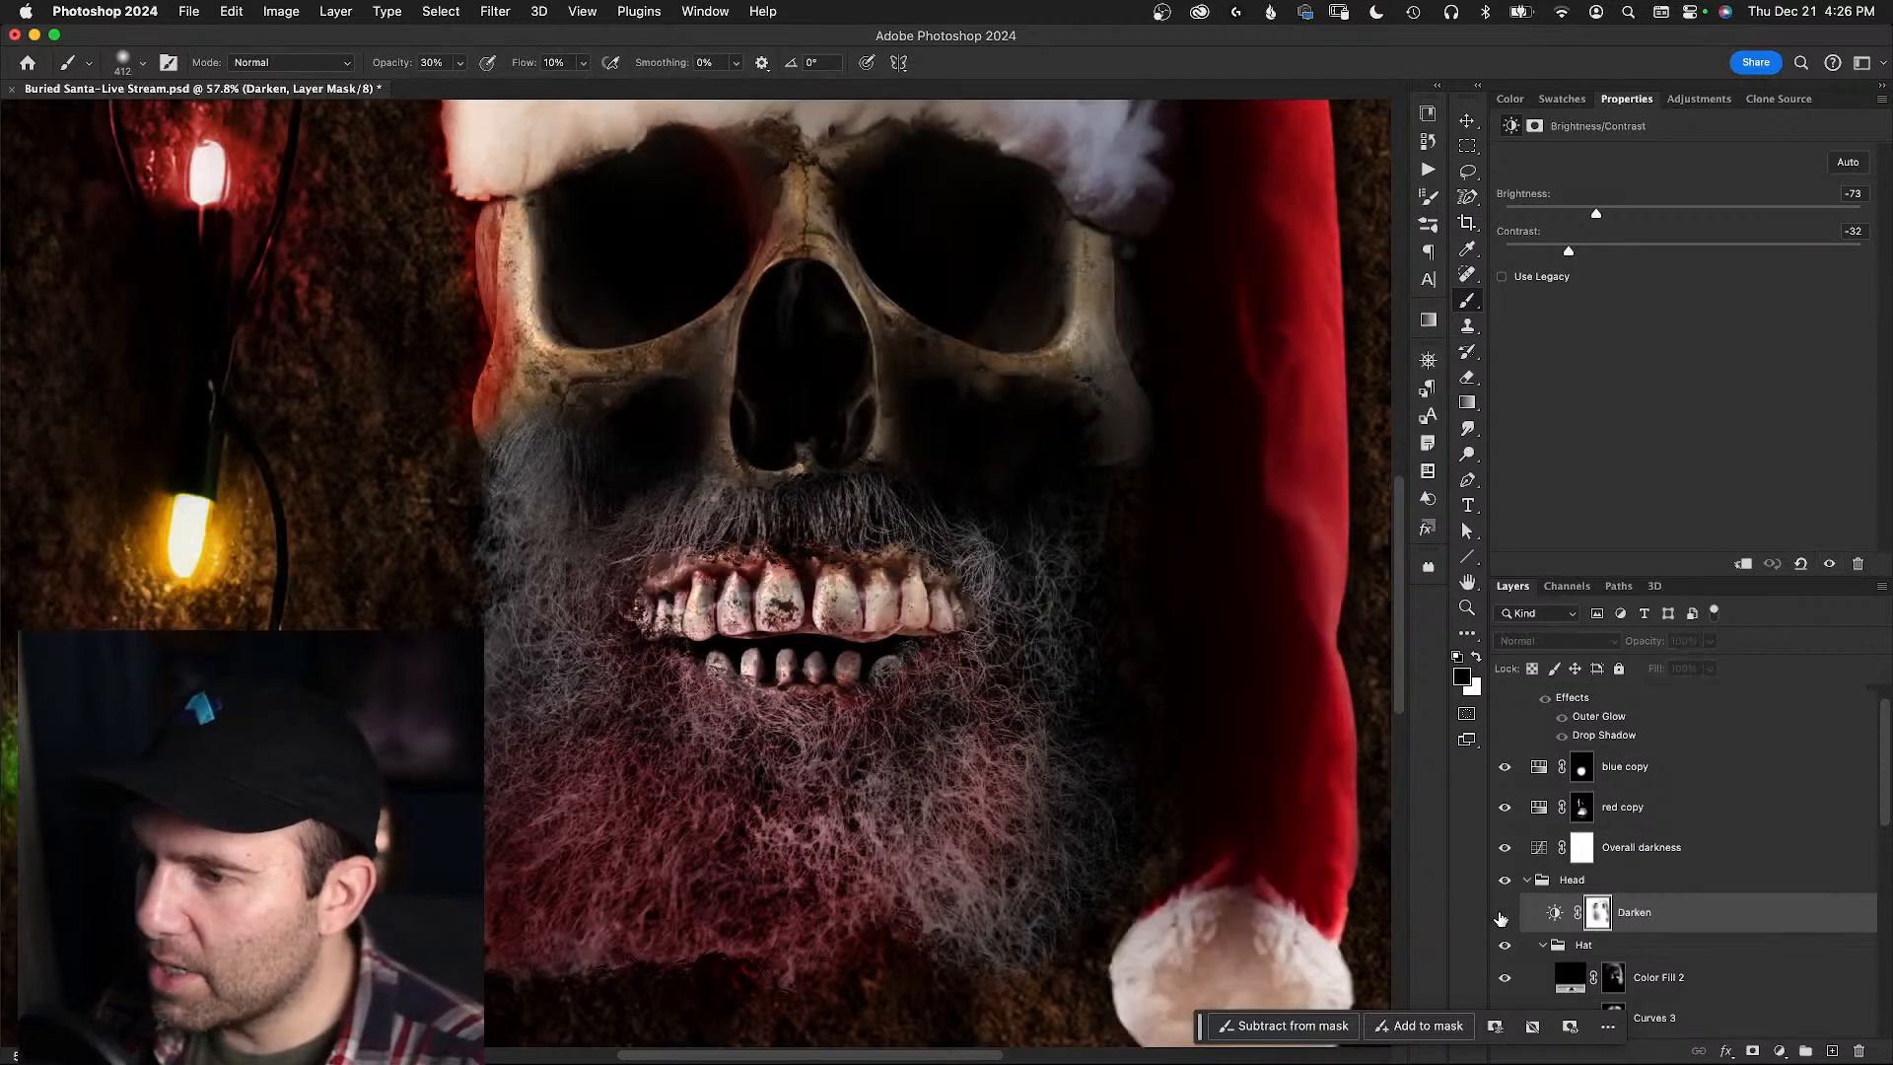
click(1503, 914)
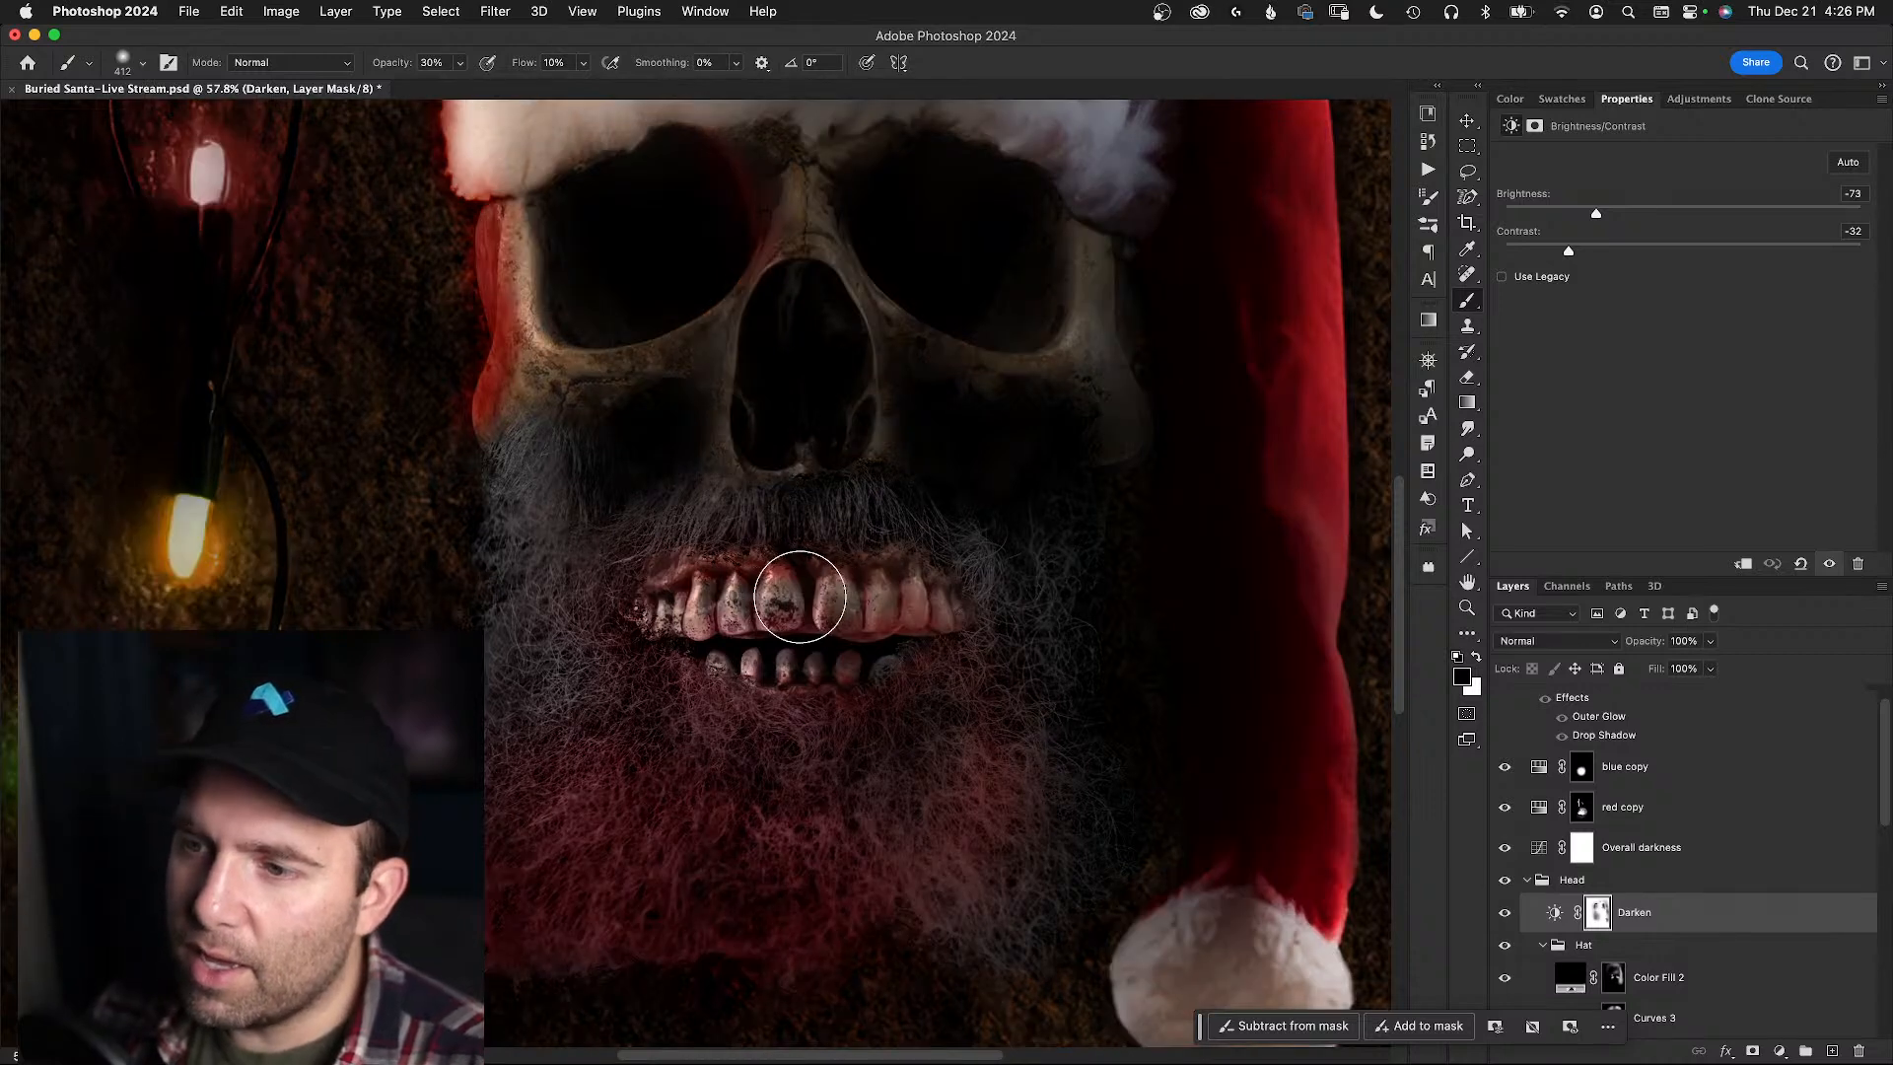
- Lighten the upper front teeth by painting black on the Darken mask at 100% brush opacity, reducing the brush to 116 px
mouse_move(825, 597)
mouse_down()
mouse_move(806, 605)
mouse_move(808, 646)
mouse_up()
key(0)
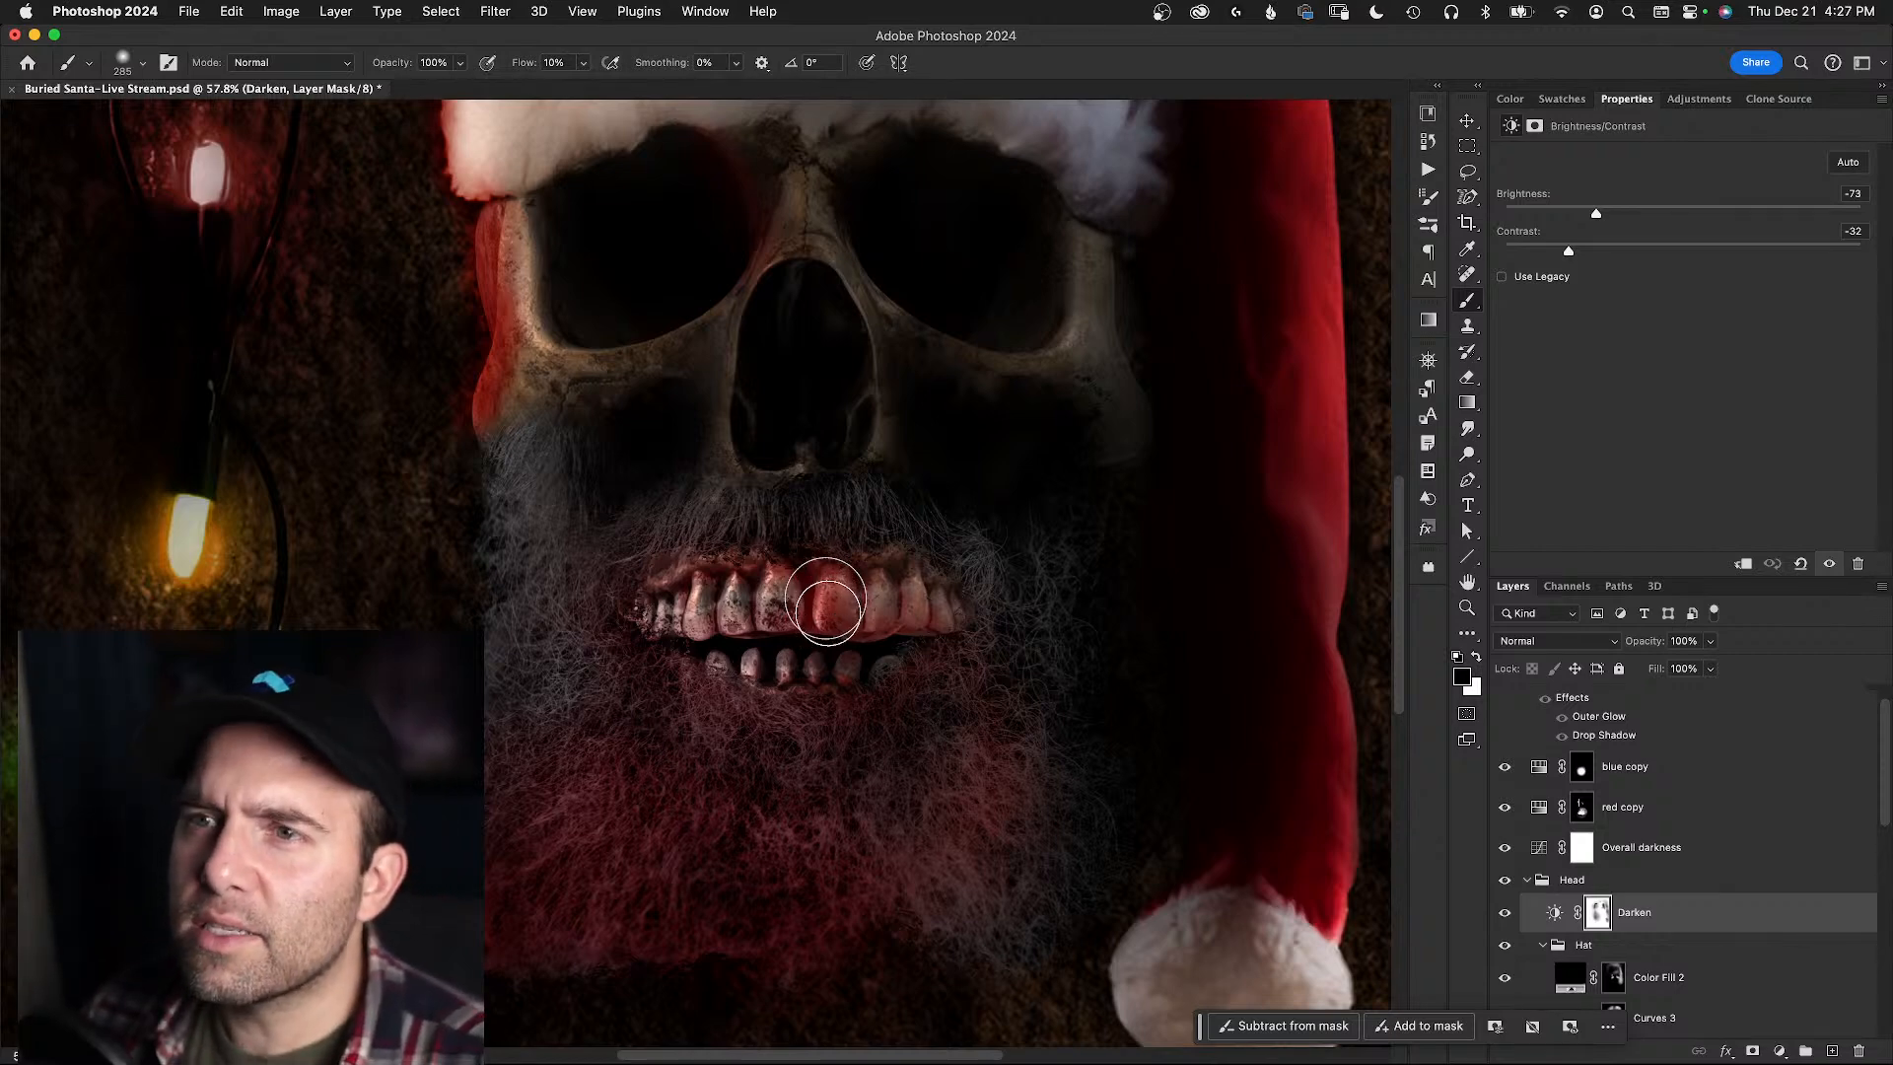
mouse_move(833, 620)
mouse_down()
mouse_move(814, 596)
mouse_move(814, 628)
mouse_up()
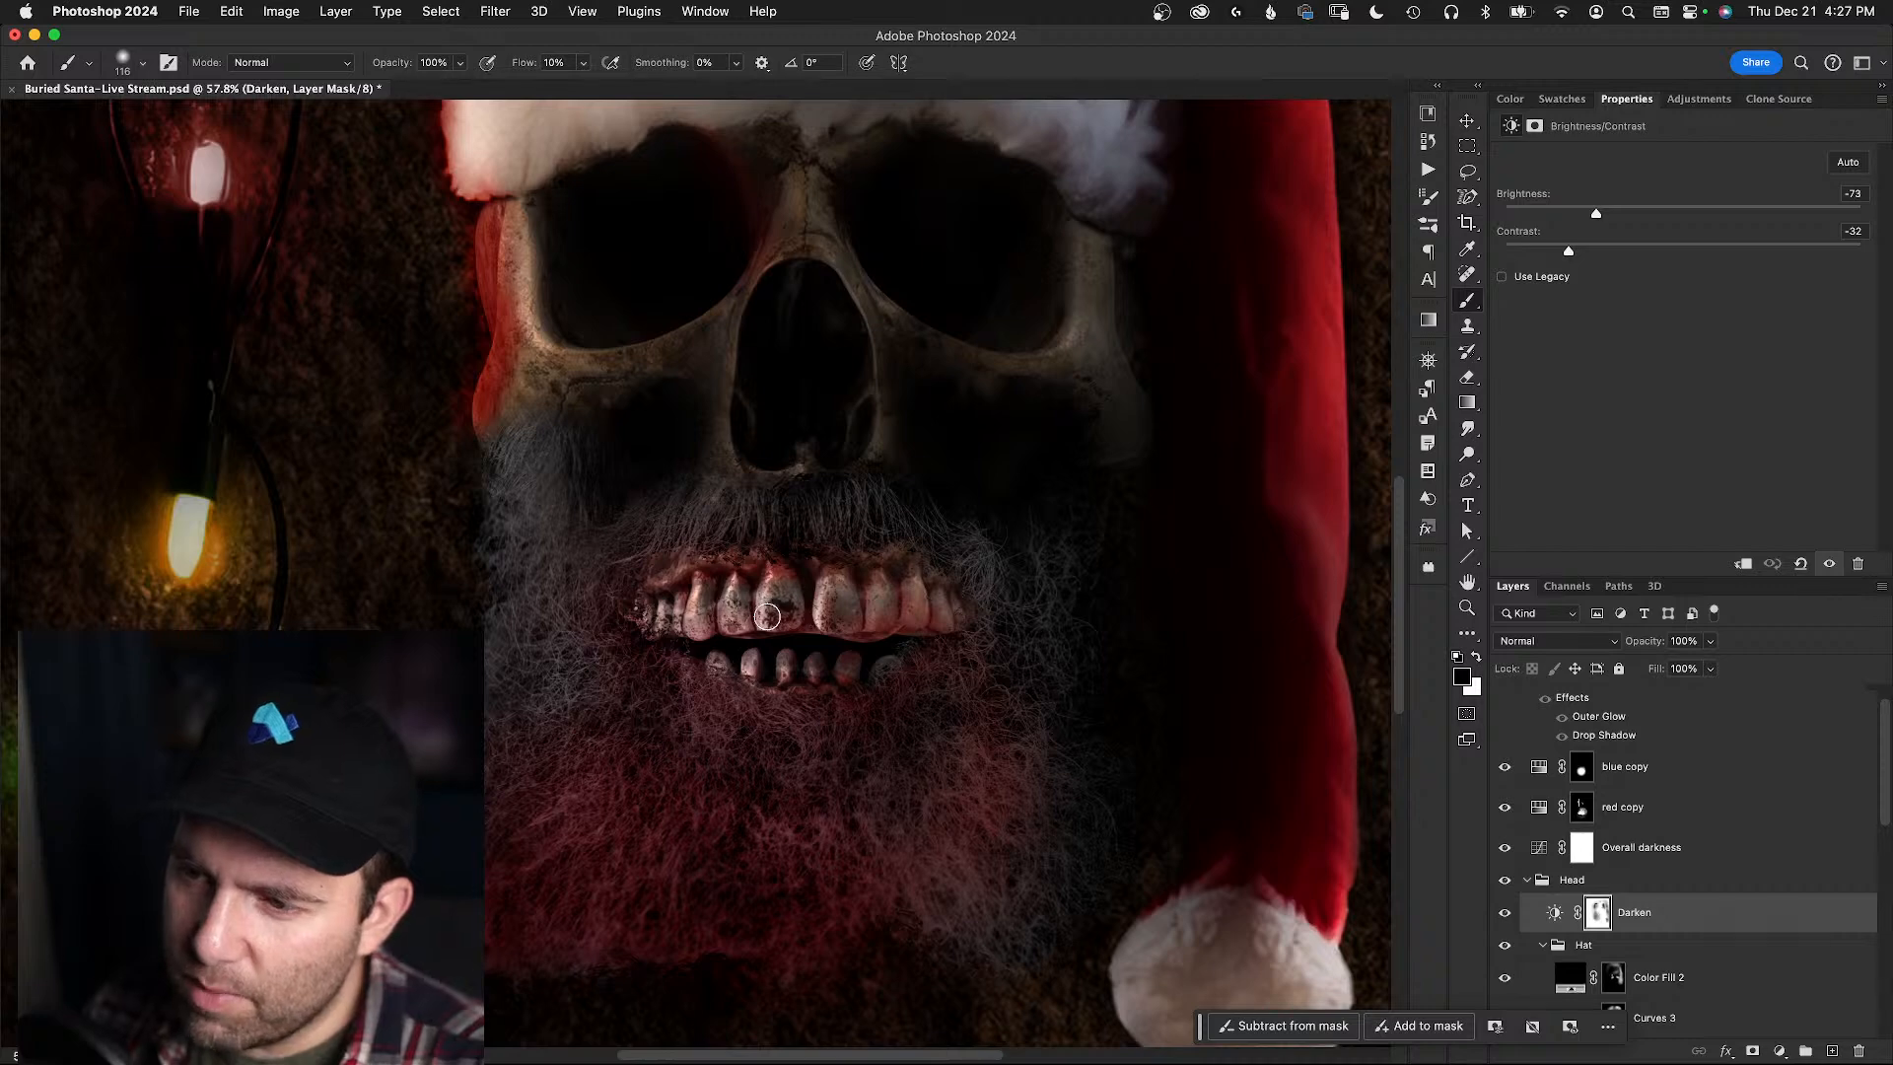
key(x)
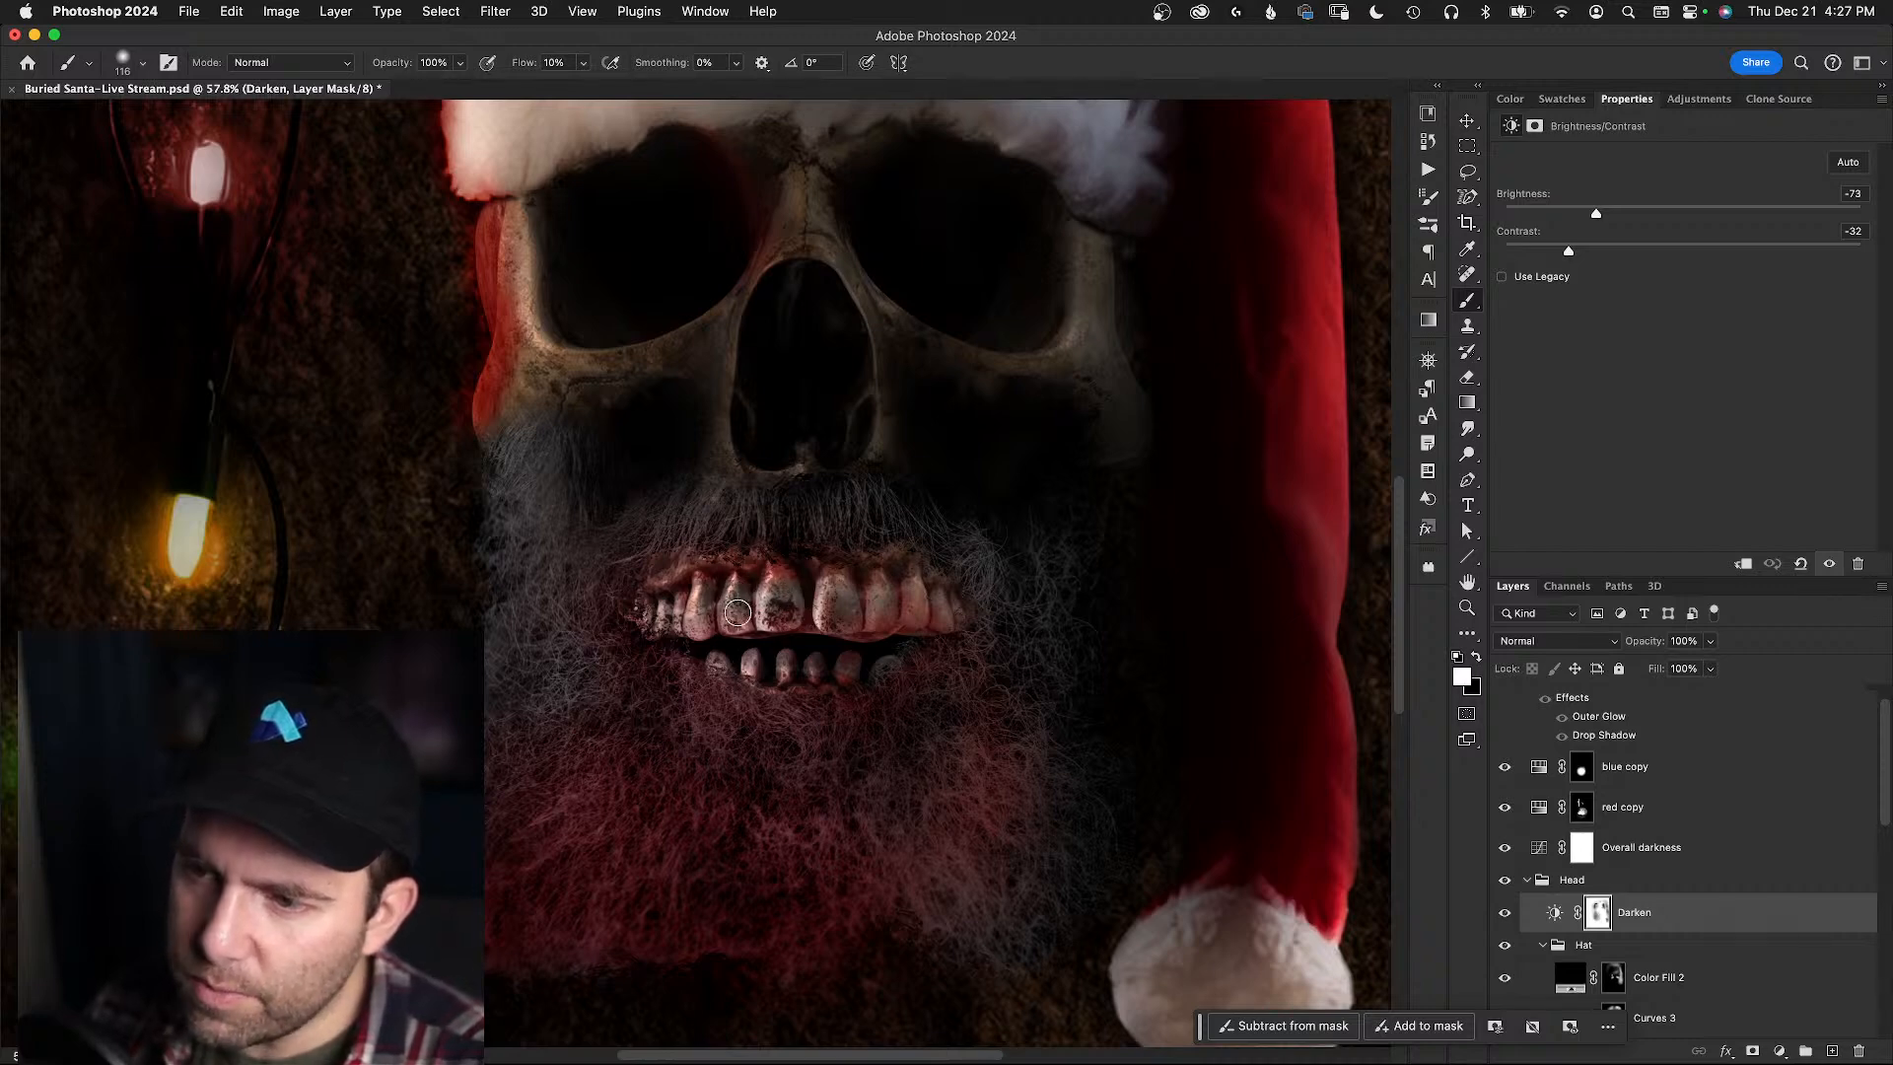
key(x)
mouse_move(745, 628)
mouse_down()
mouse_move(727, 641)
mouse_move(742, 630)
mouse_up()
- Shape highlights and shadows on the upper left canine by alternating black and white on the Darken mask with the 116 px brush
key(x)
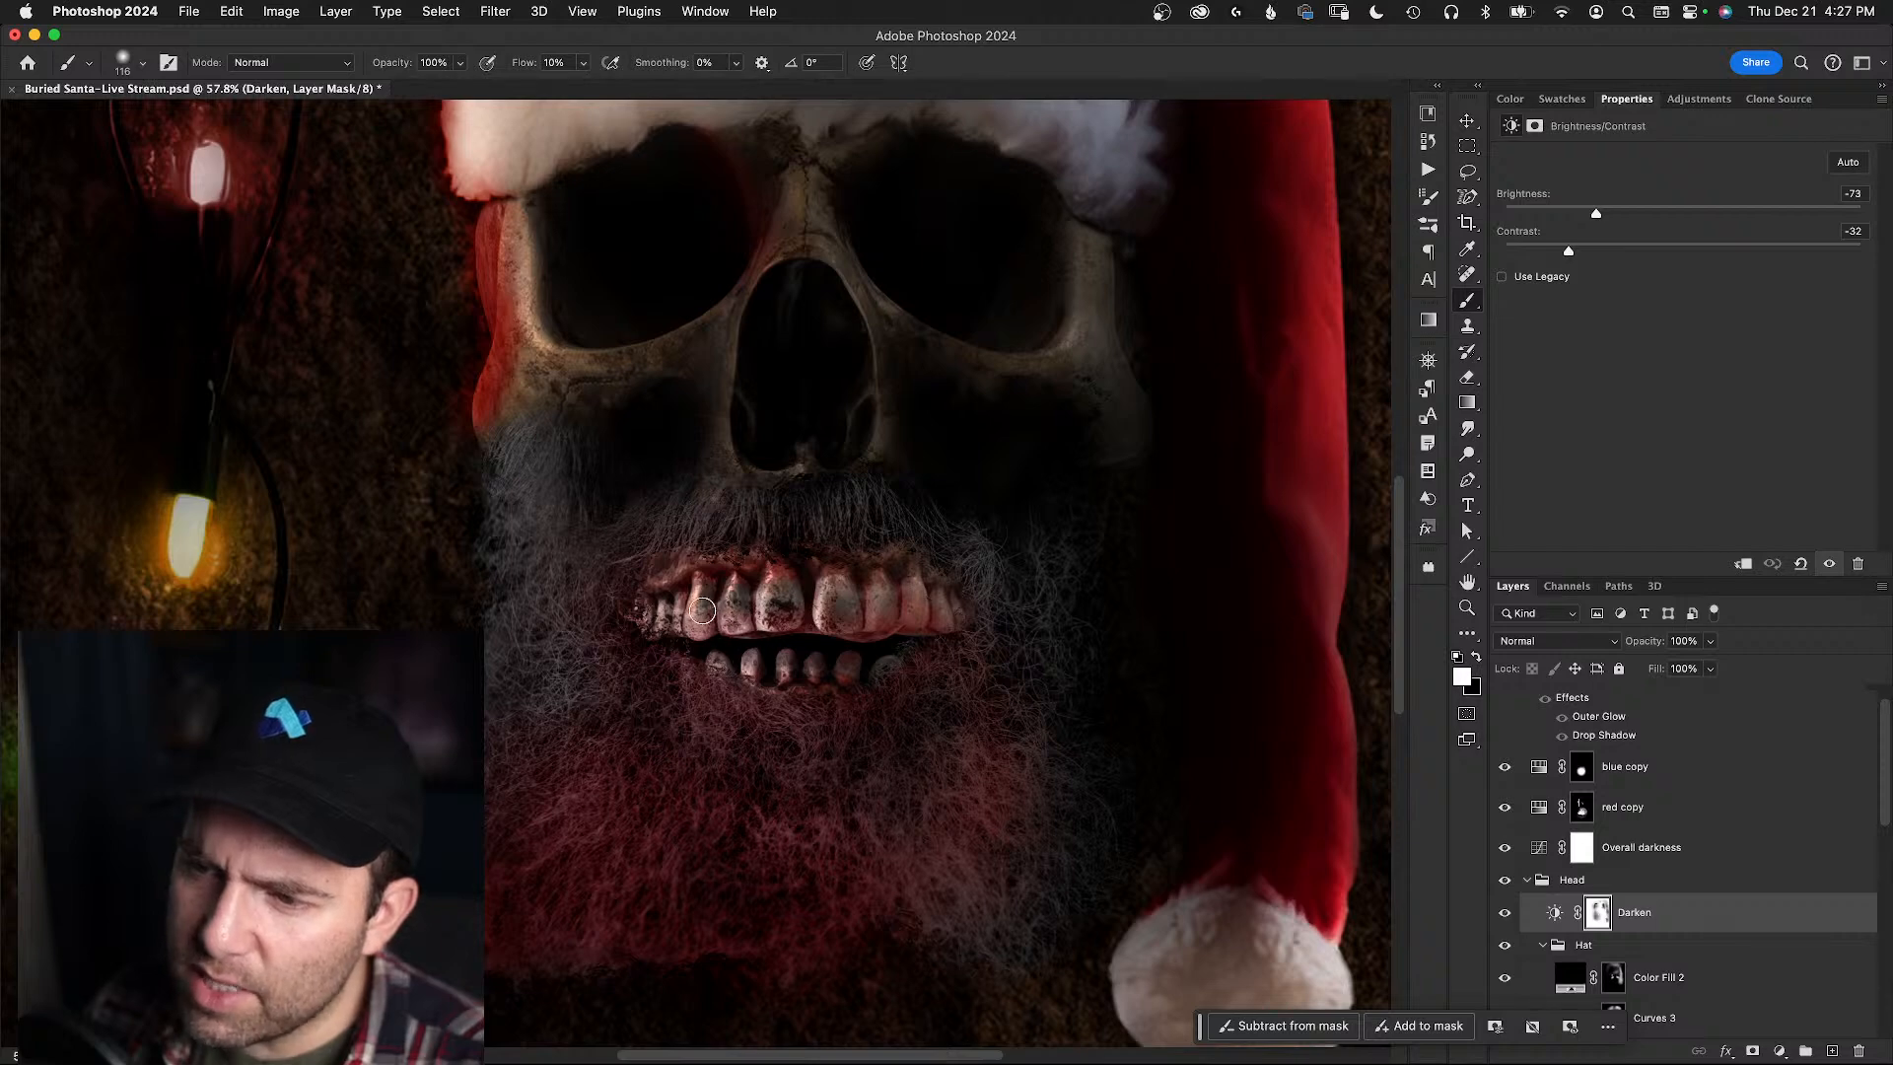
key(x)
drag(702, 598, 702, 600)
key(x)
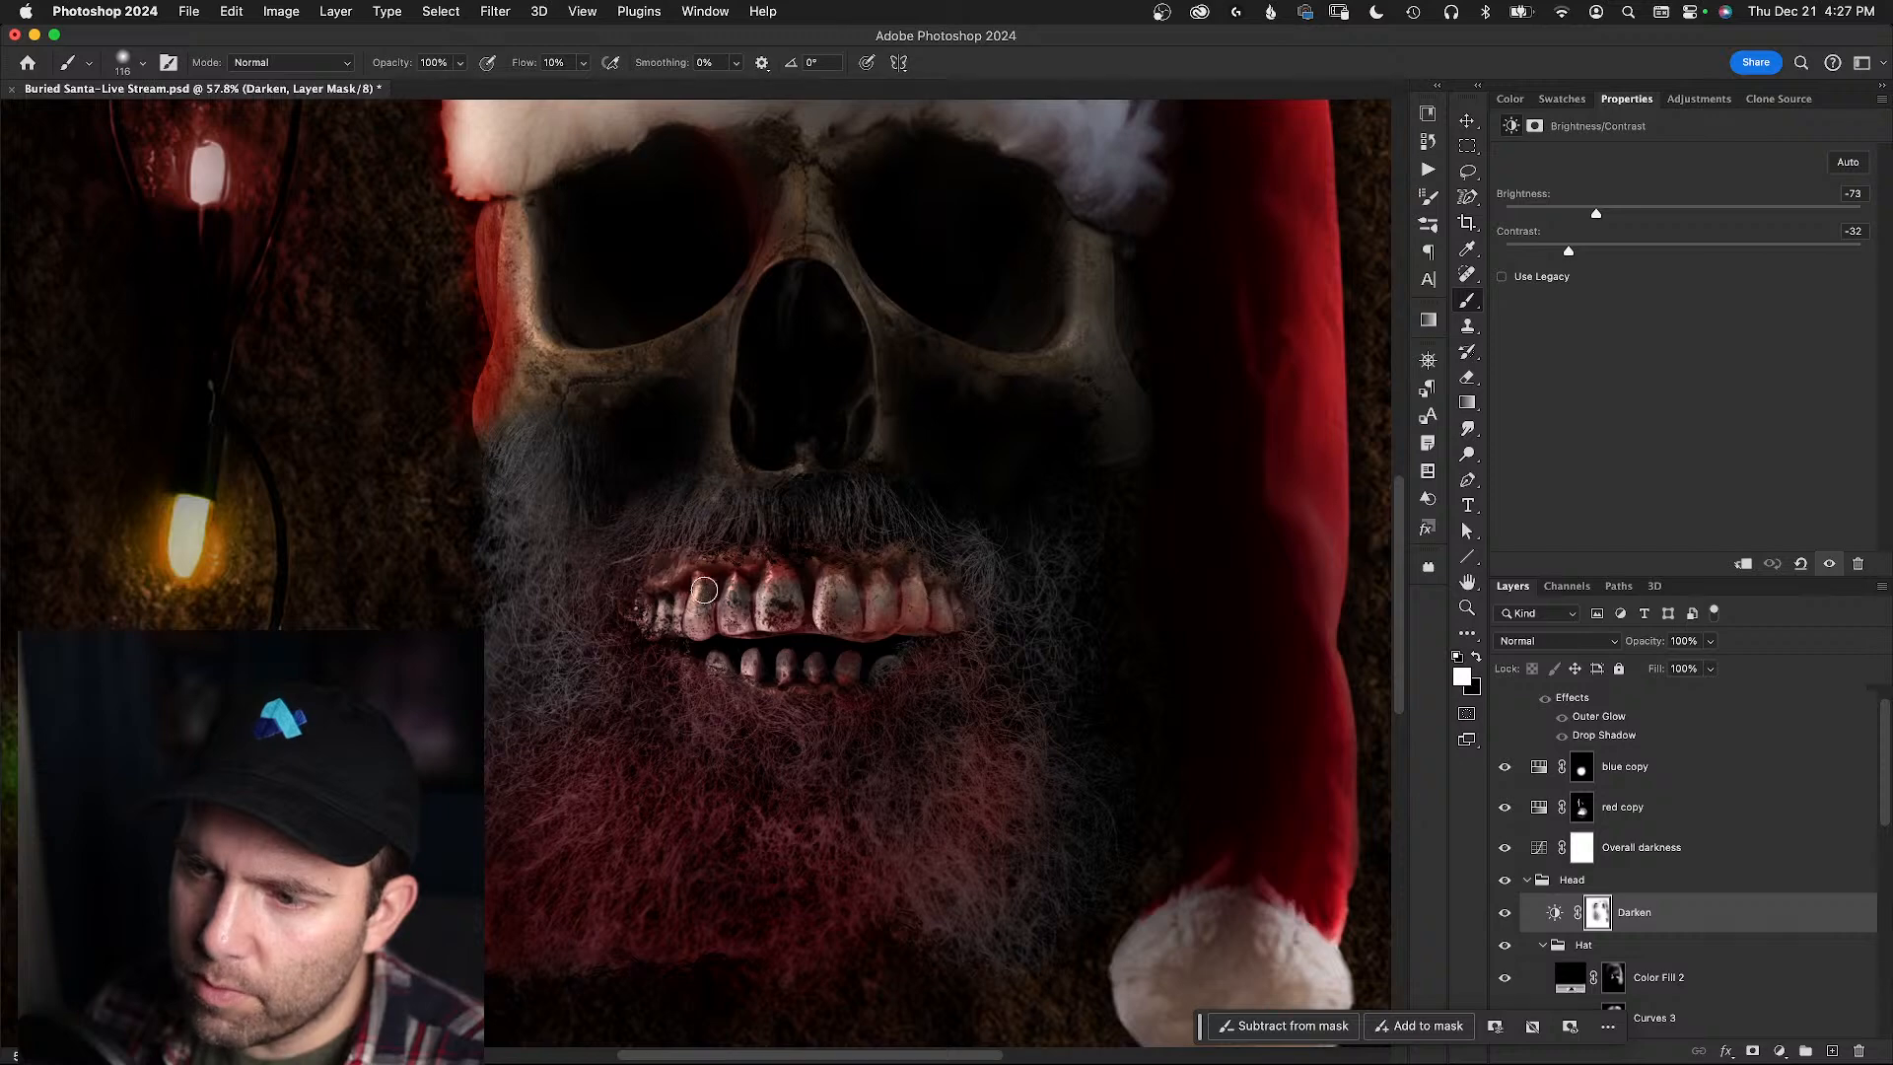
key(x)
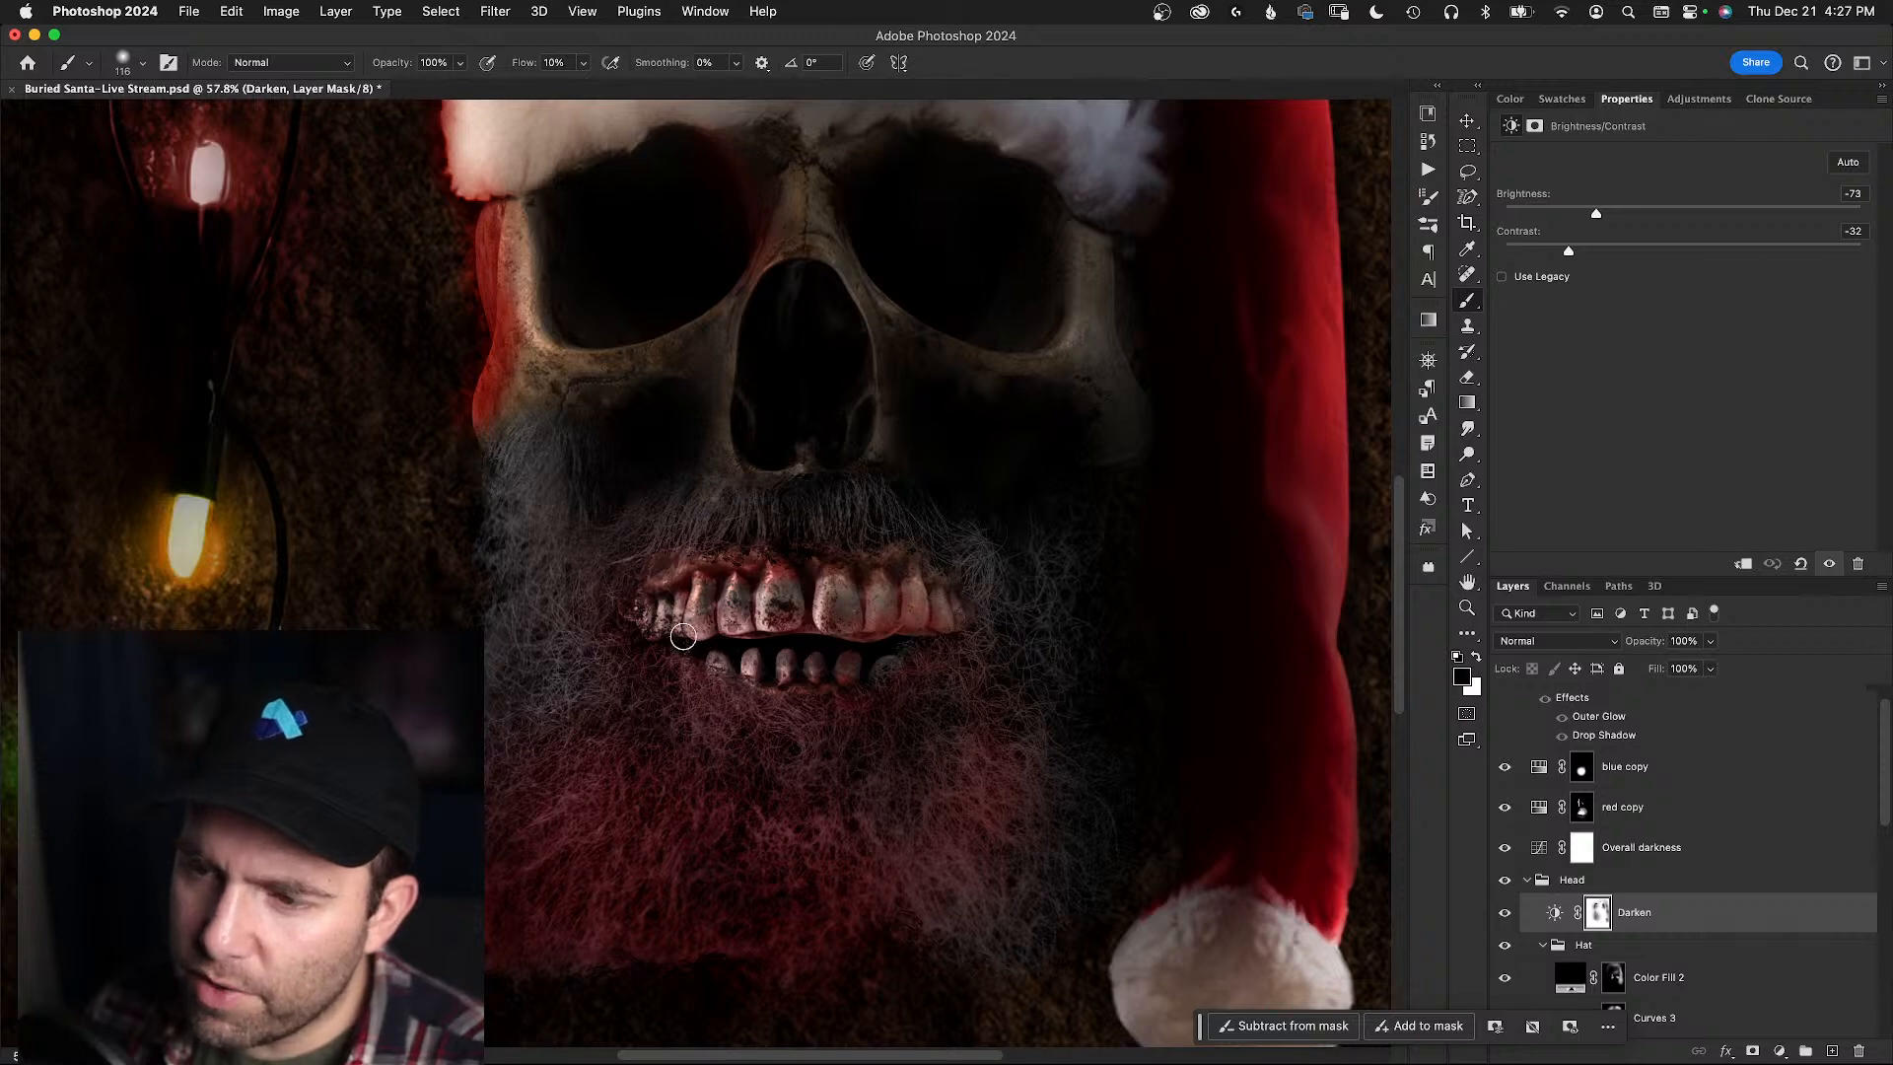
key(x)
mouse_move(690, 610)
mouse_down()
mouse_move(718, 633)
mouse_move(743, 553)
mouse_up()
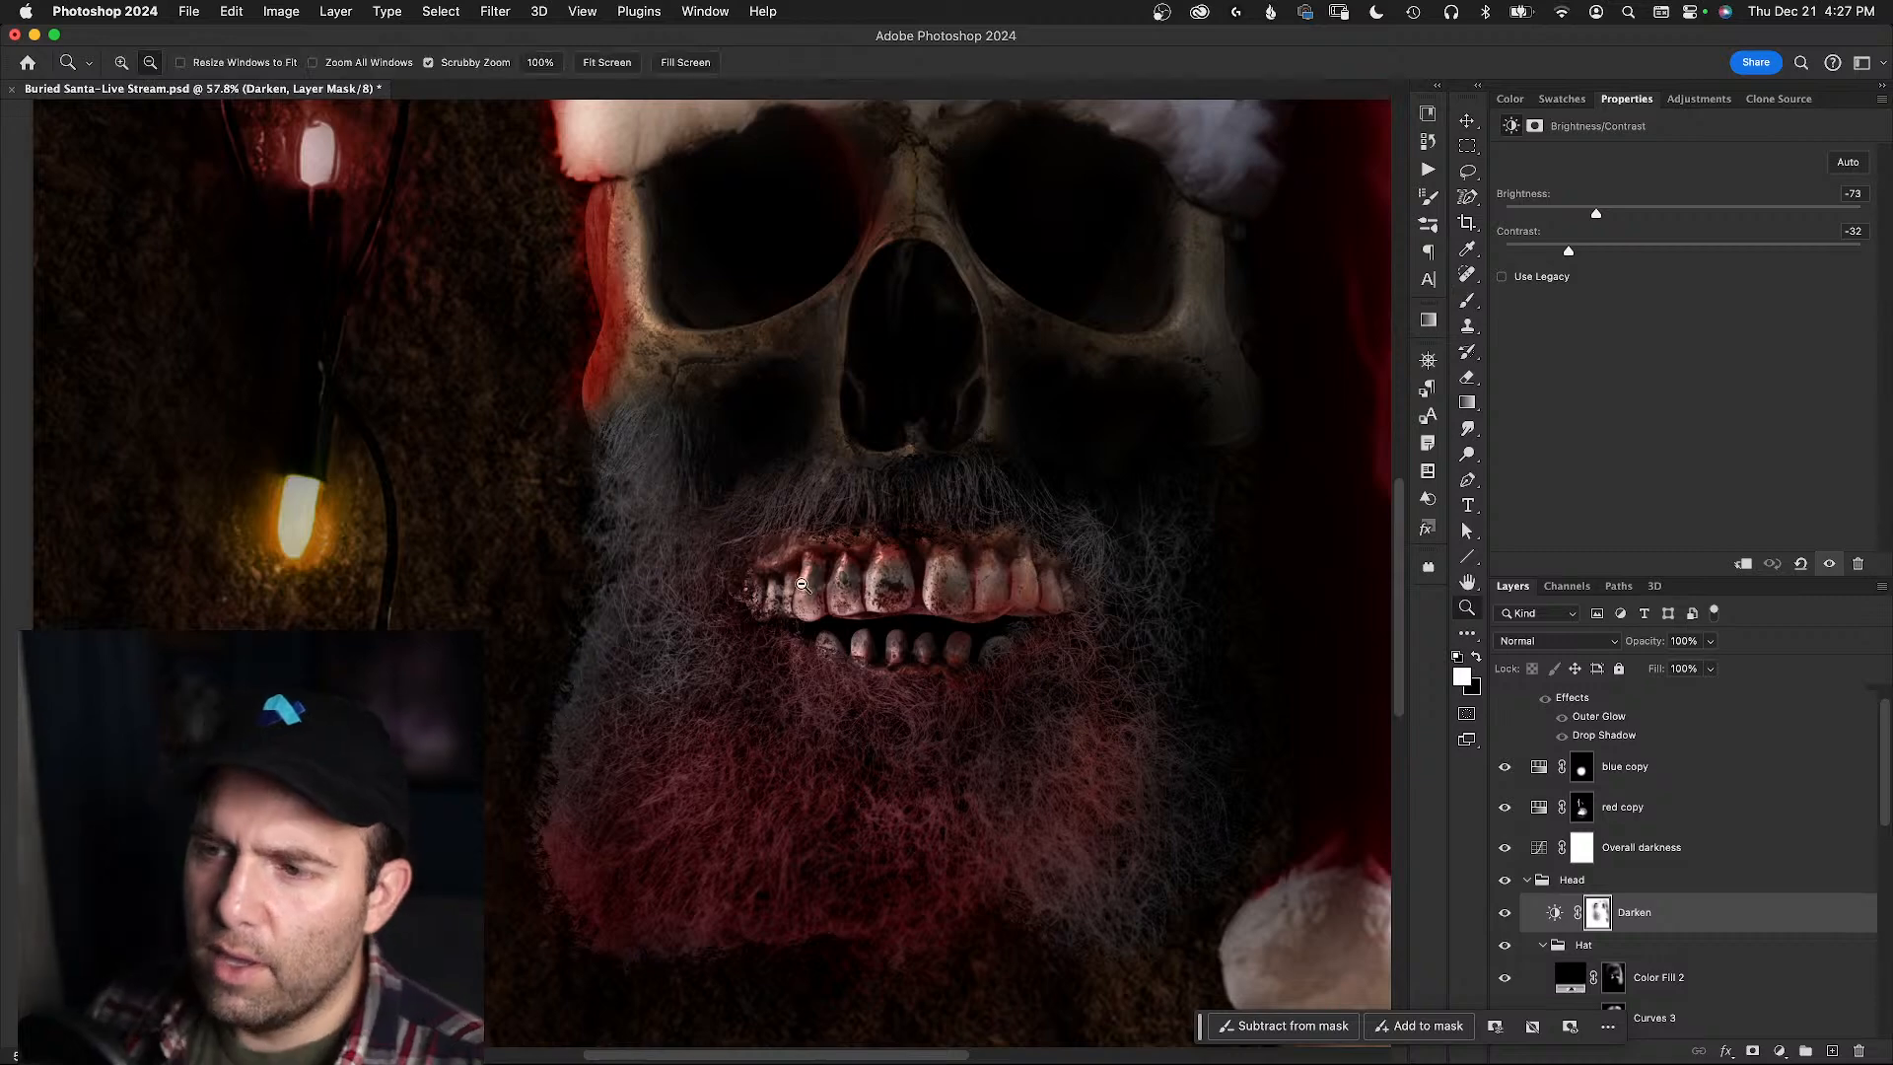
- Refine the shading of the upper left teeth by alternating black and white on the Darken mask with a 60 px brush
drag(800, 585, 637, 489)
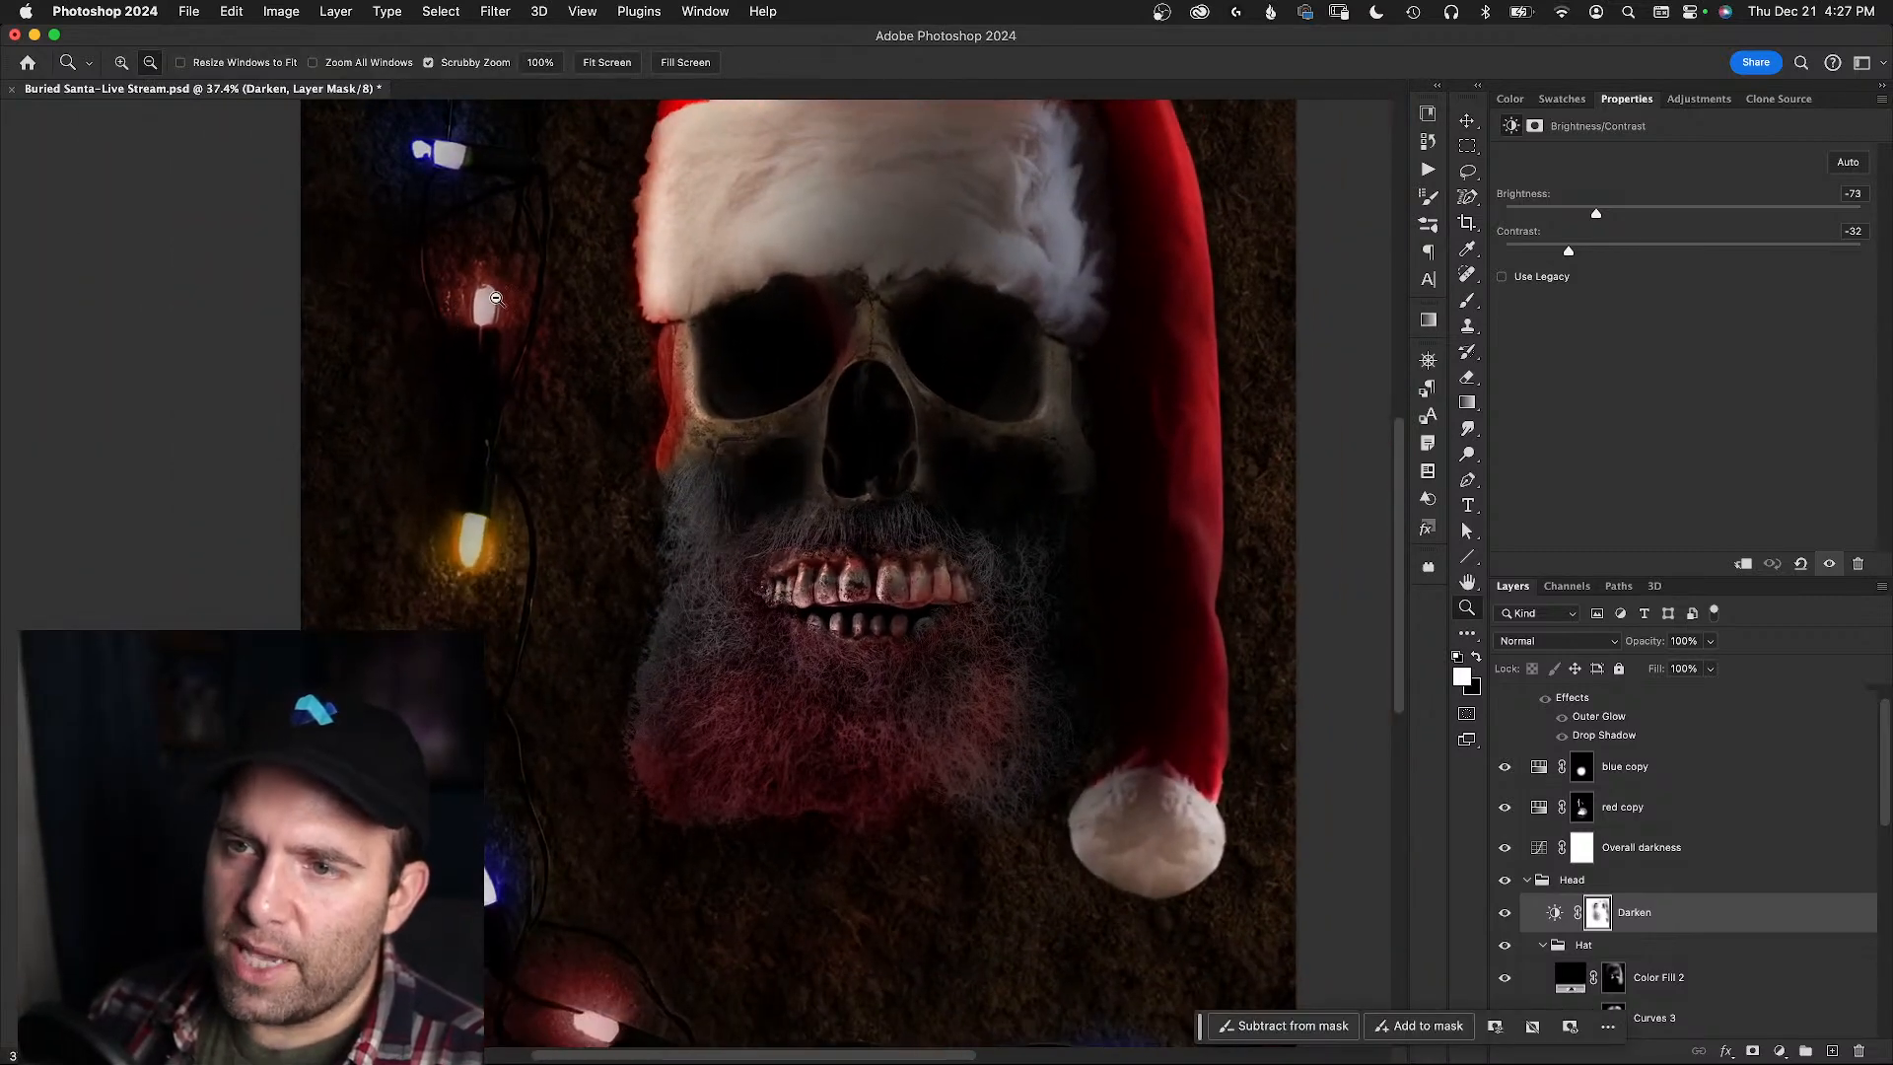
drag(808, 597, 841, 589)
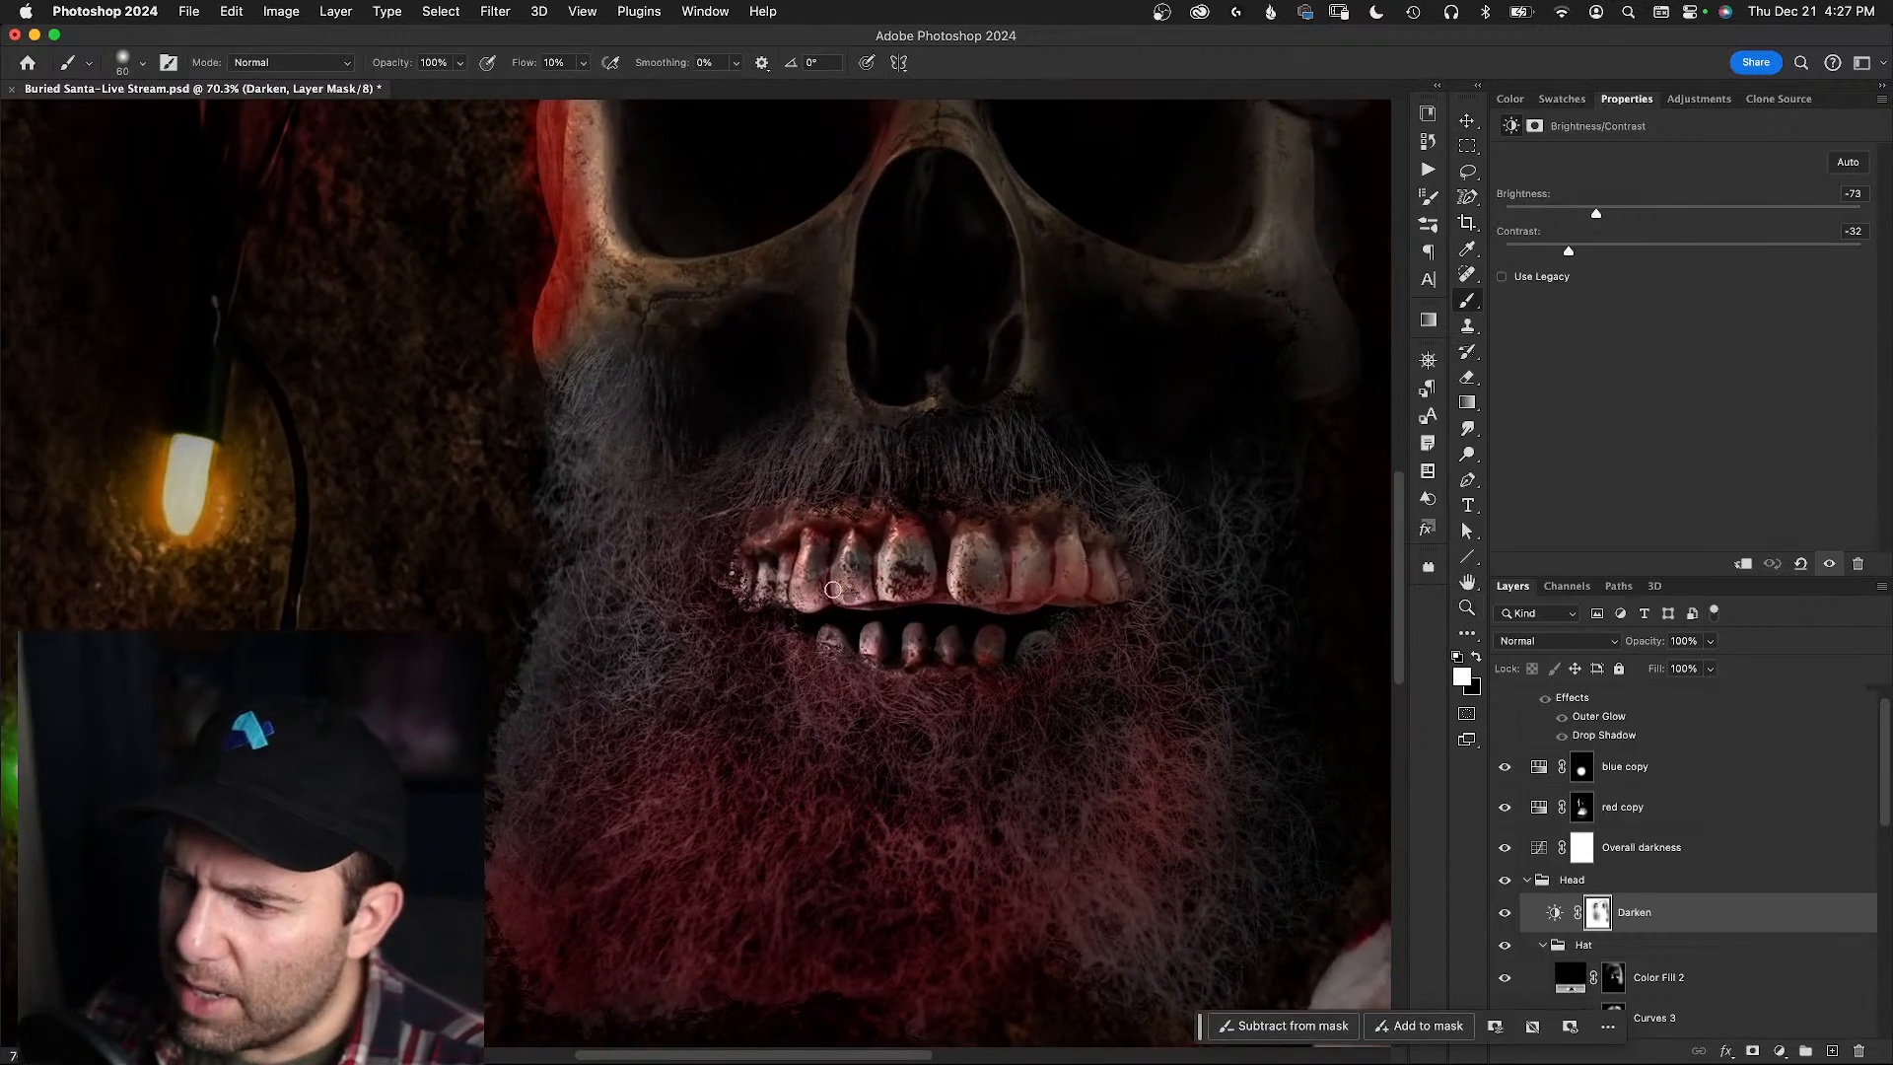
key(x)
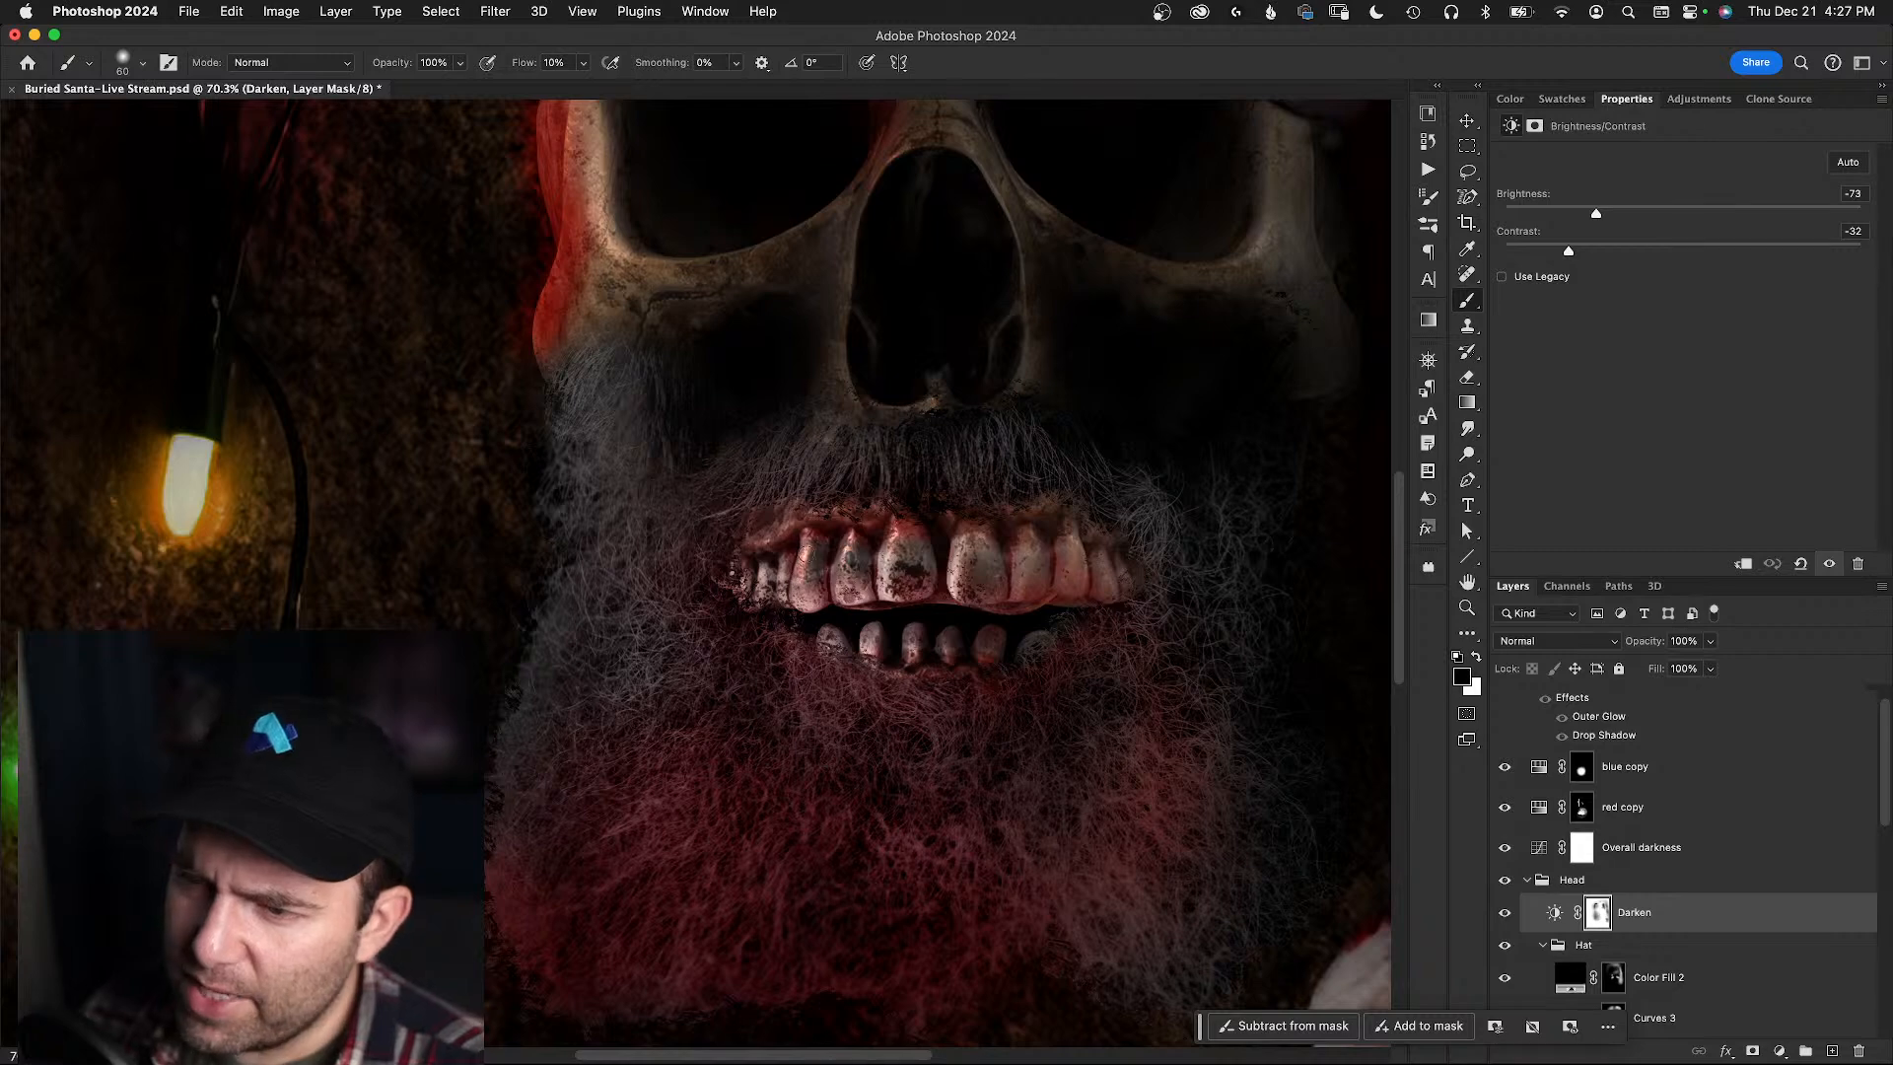
key(x)
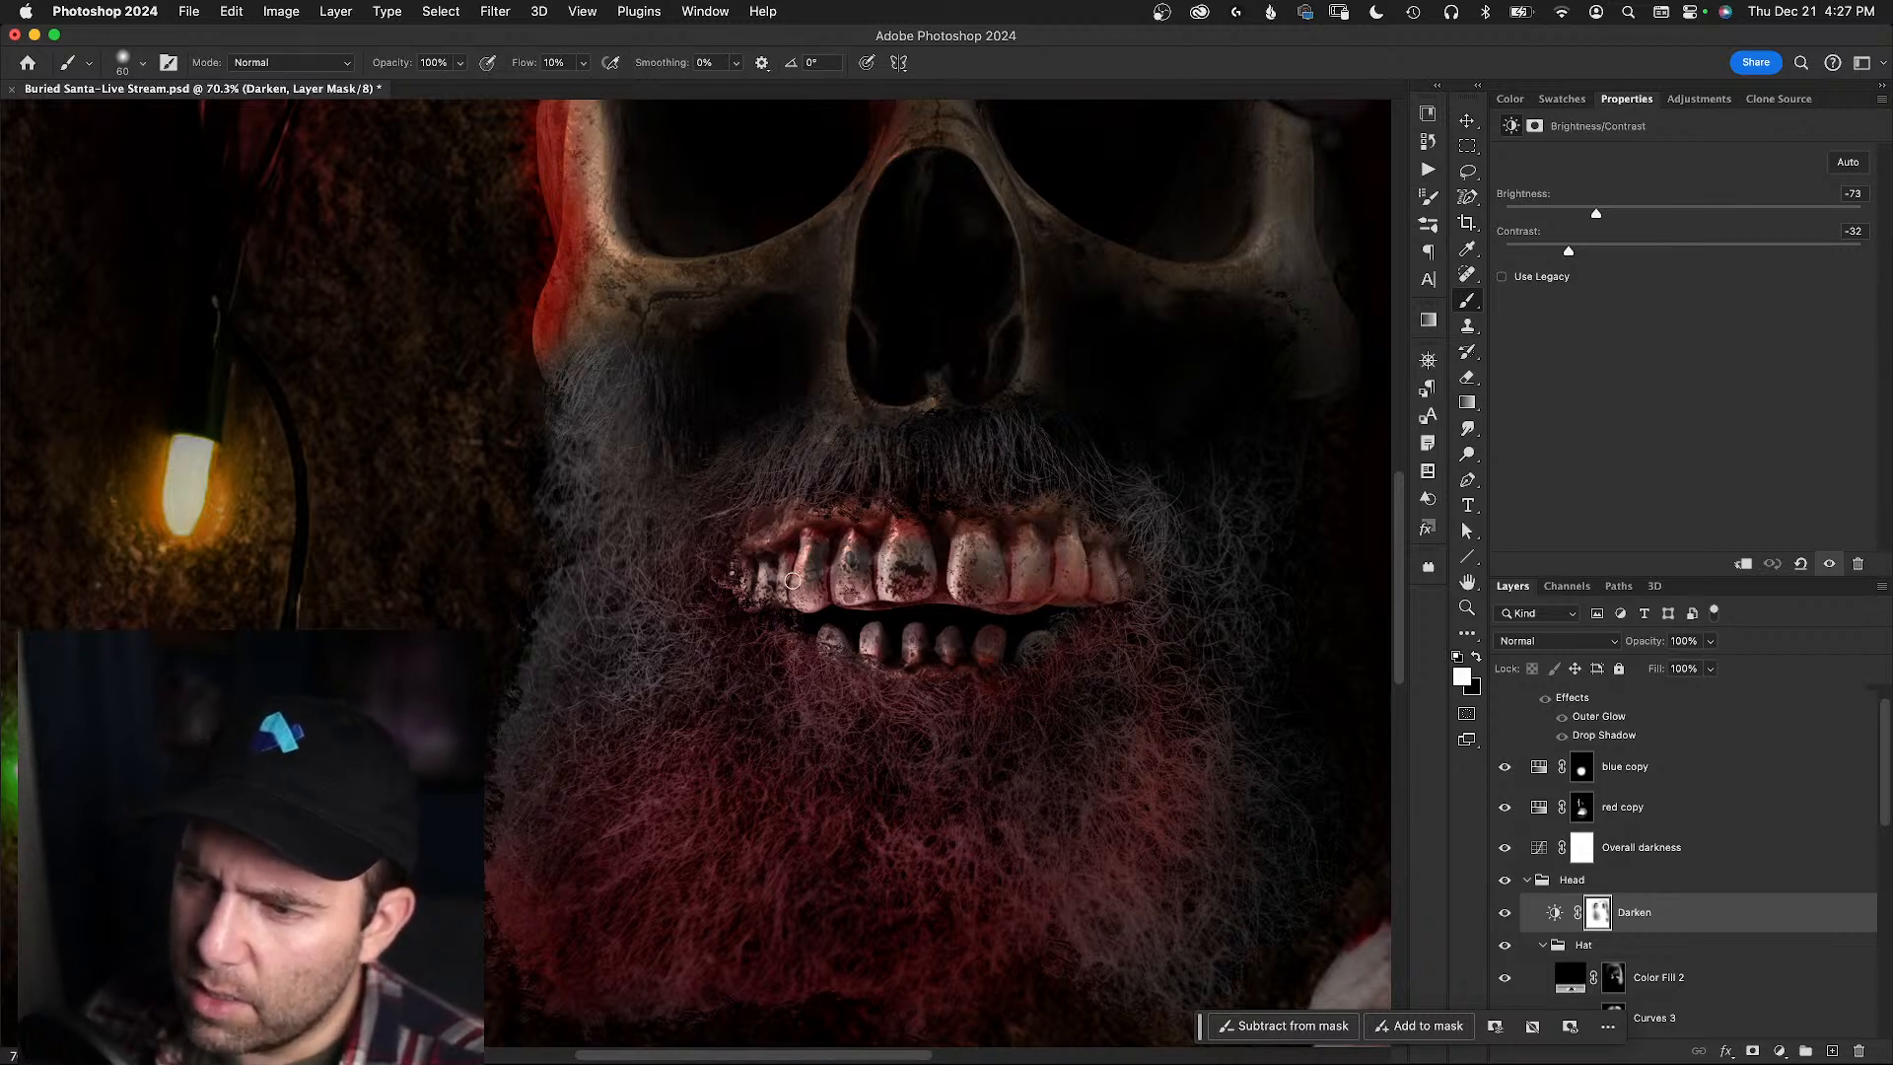
key(x)
key(x)
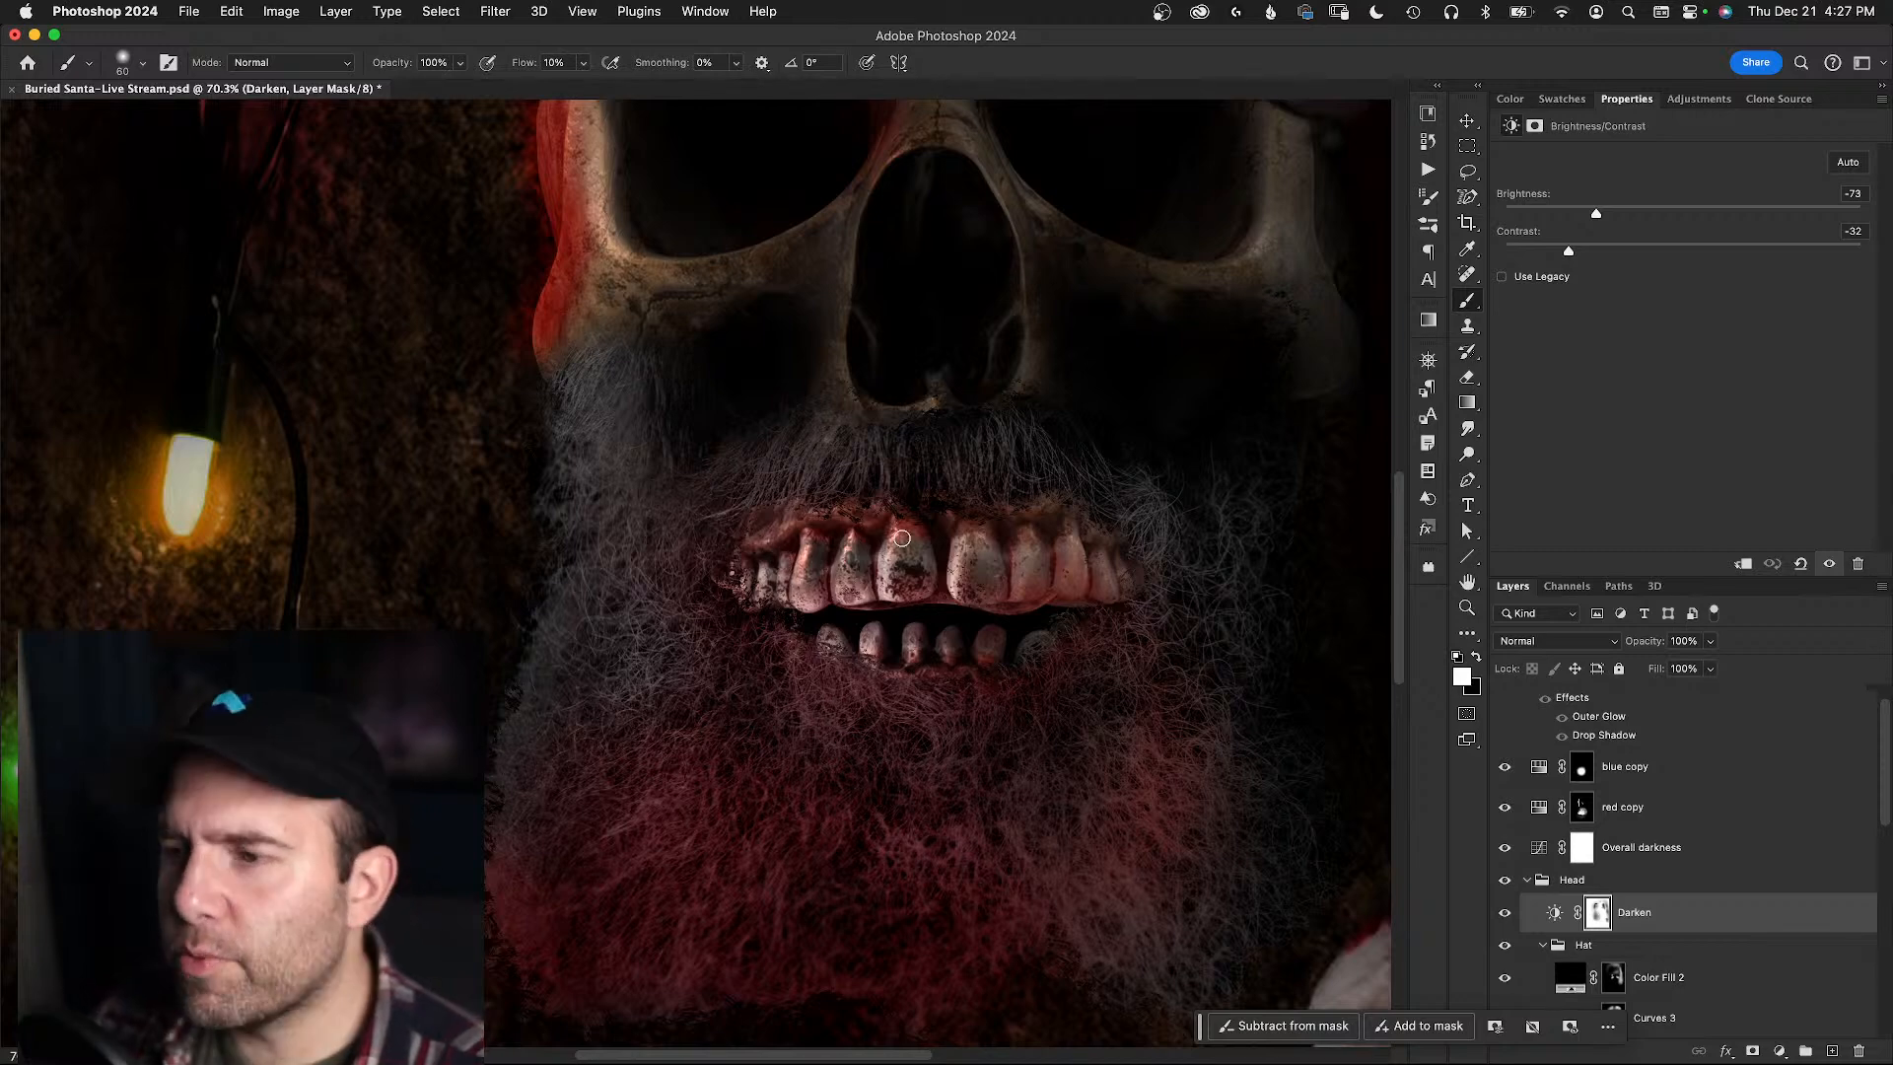
- Examine the shading of the teeth up close and within the full composition
key(z)
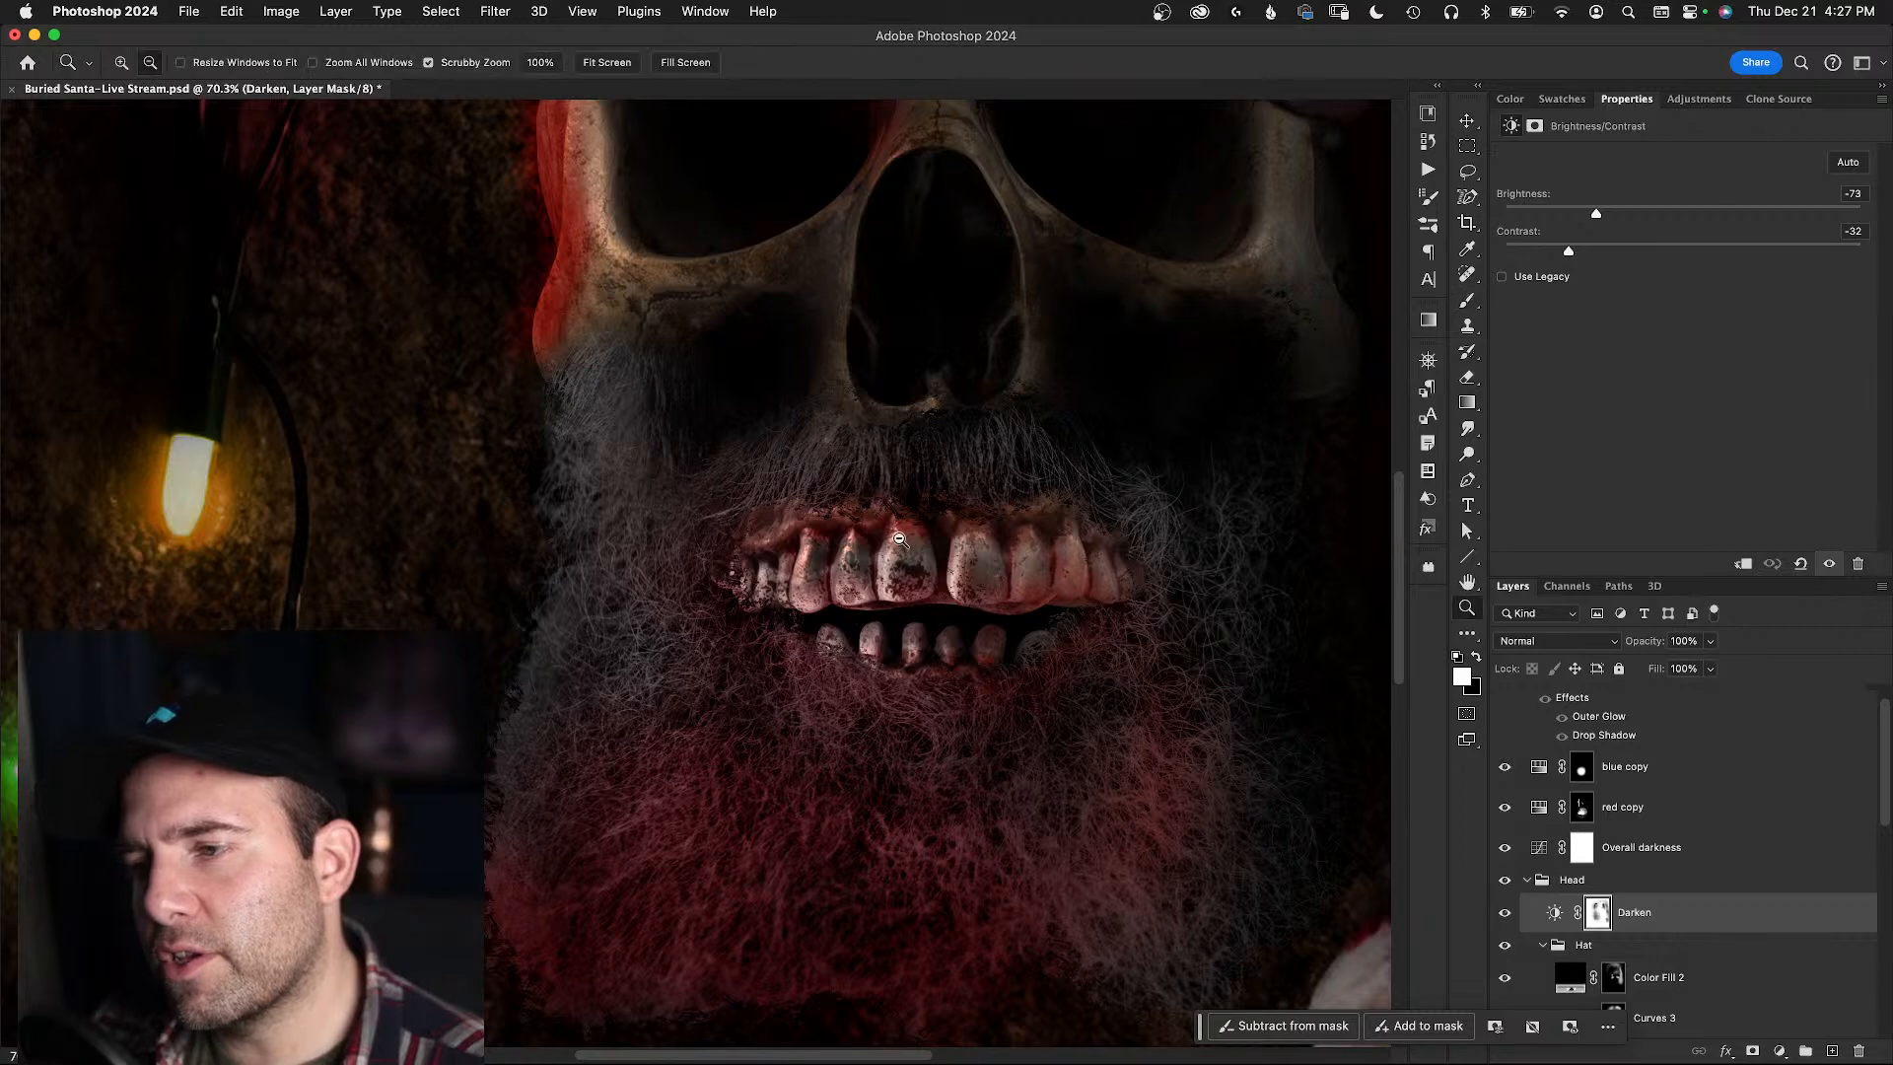
drag(892, 542, 904, 505)
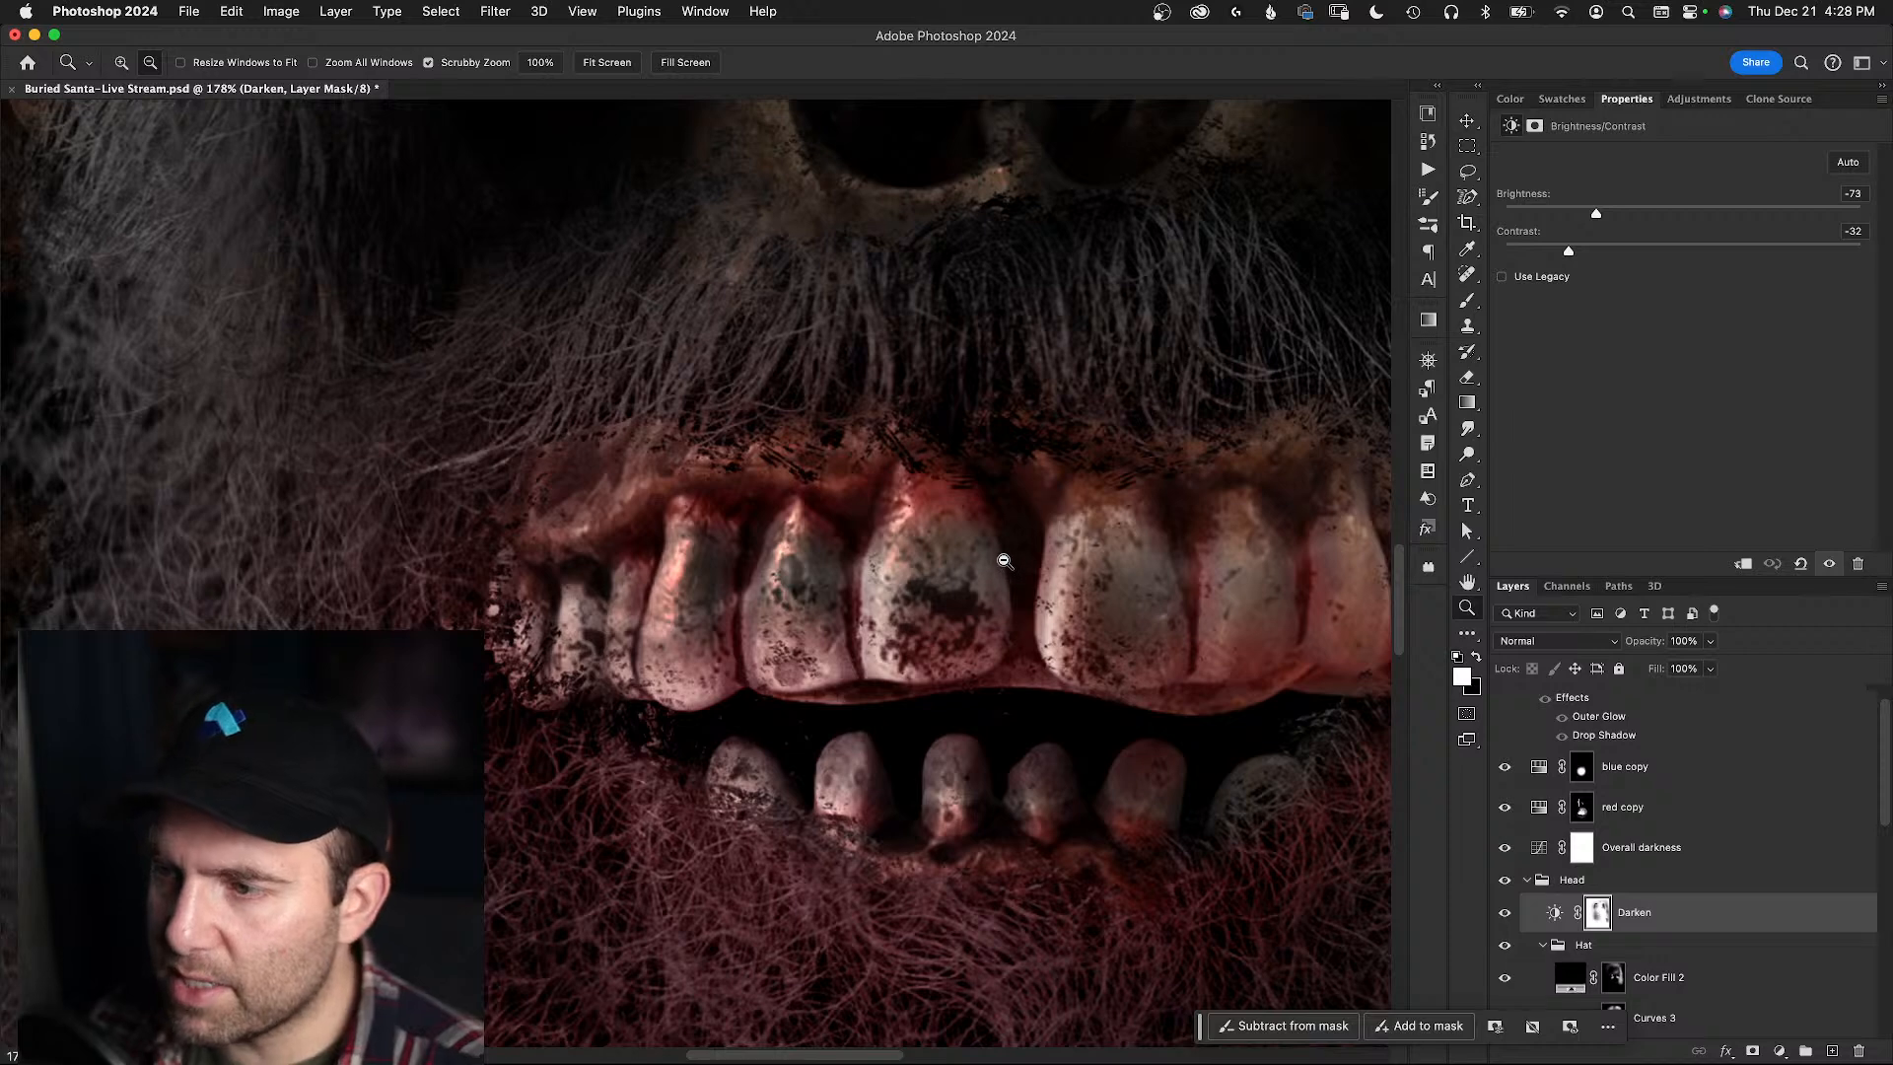
drag(1079, 552, 816, 427)
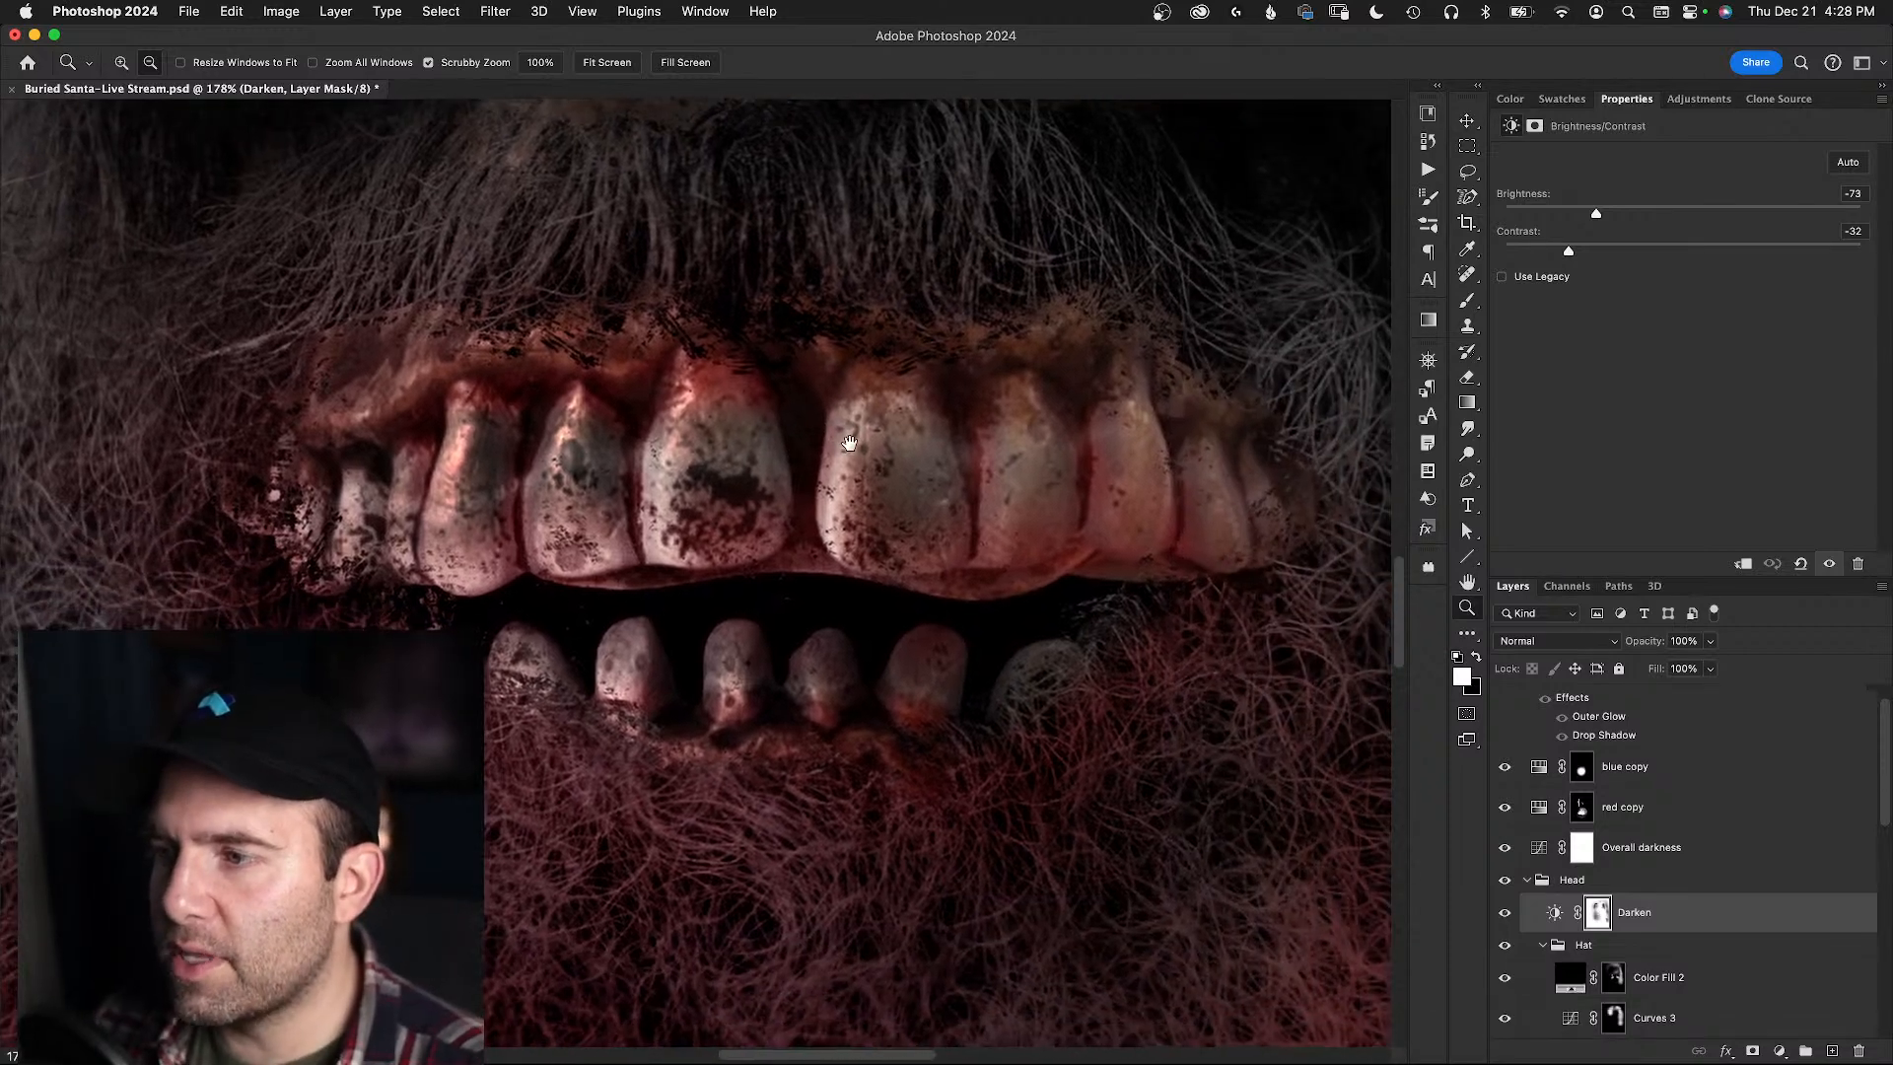
key(b)
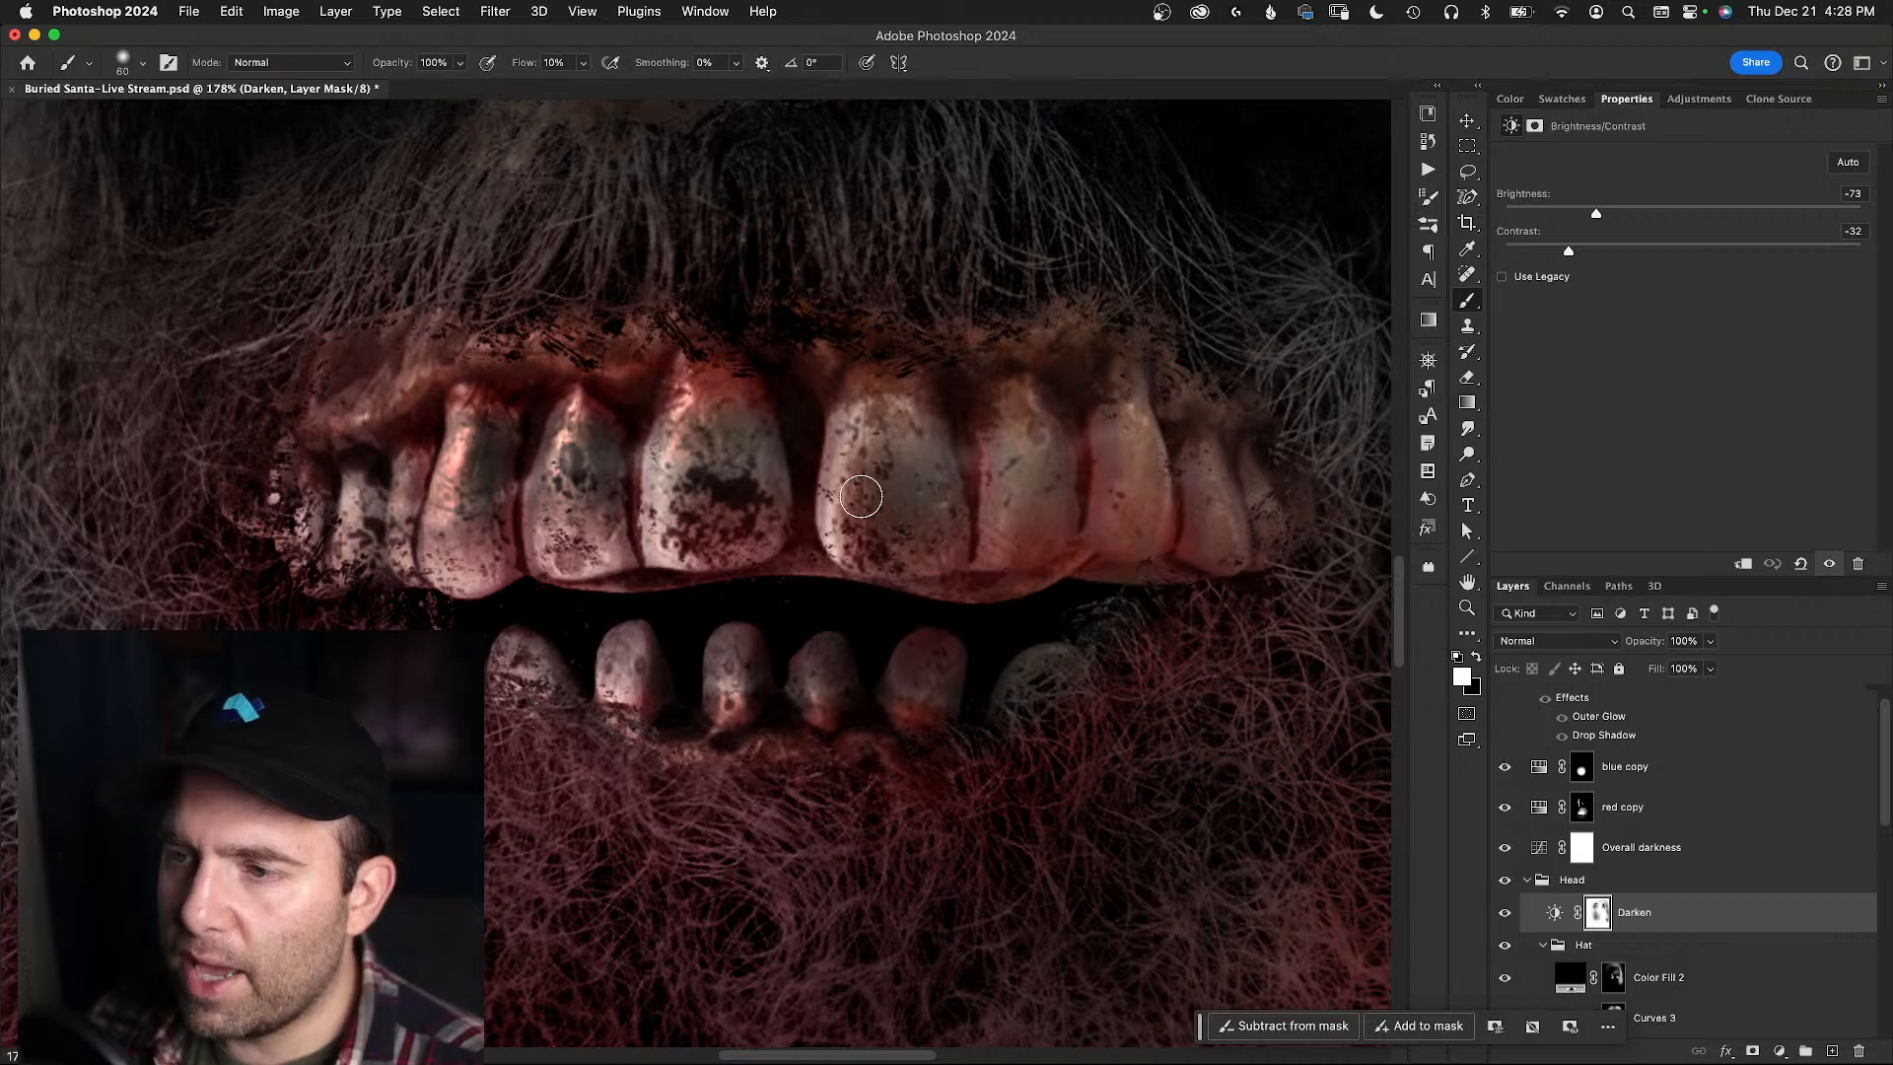
key(z)
drag(873, 499, 728, 559)
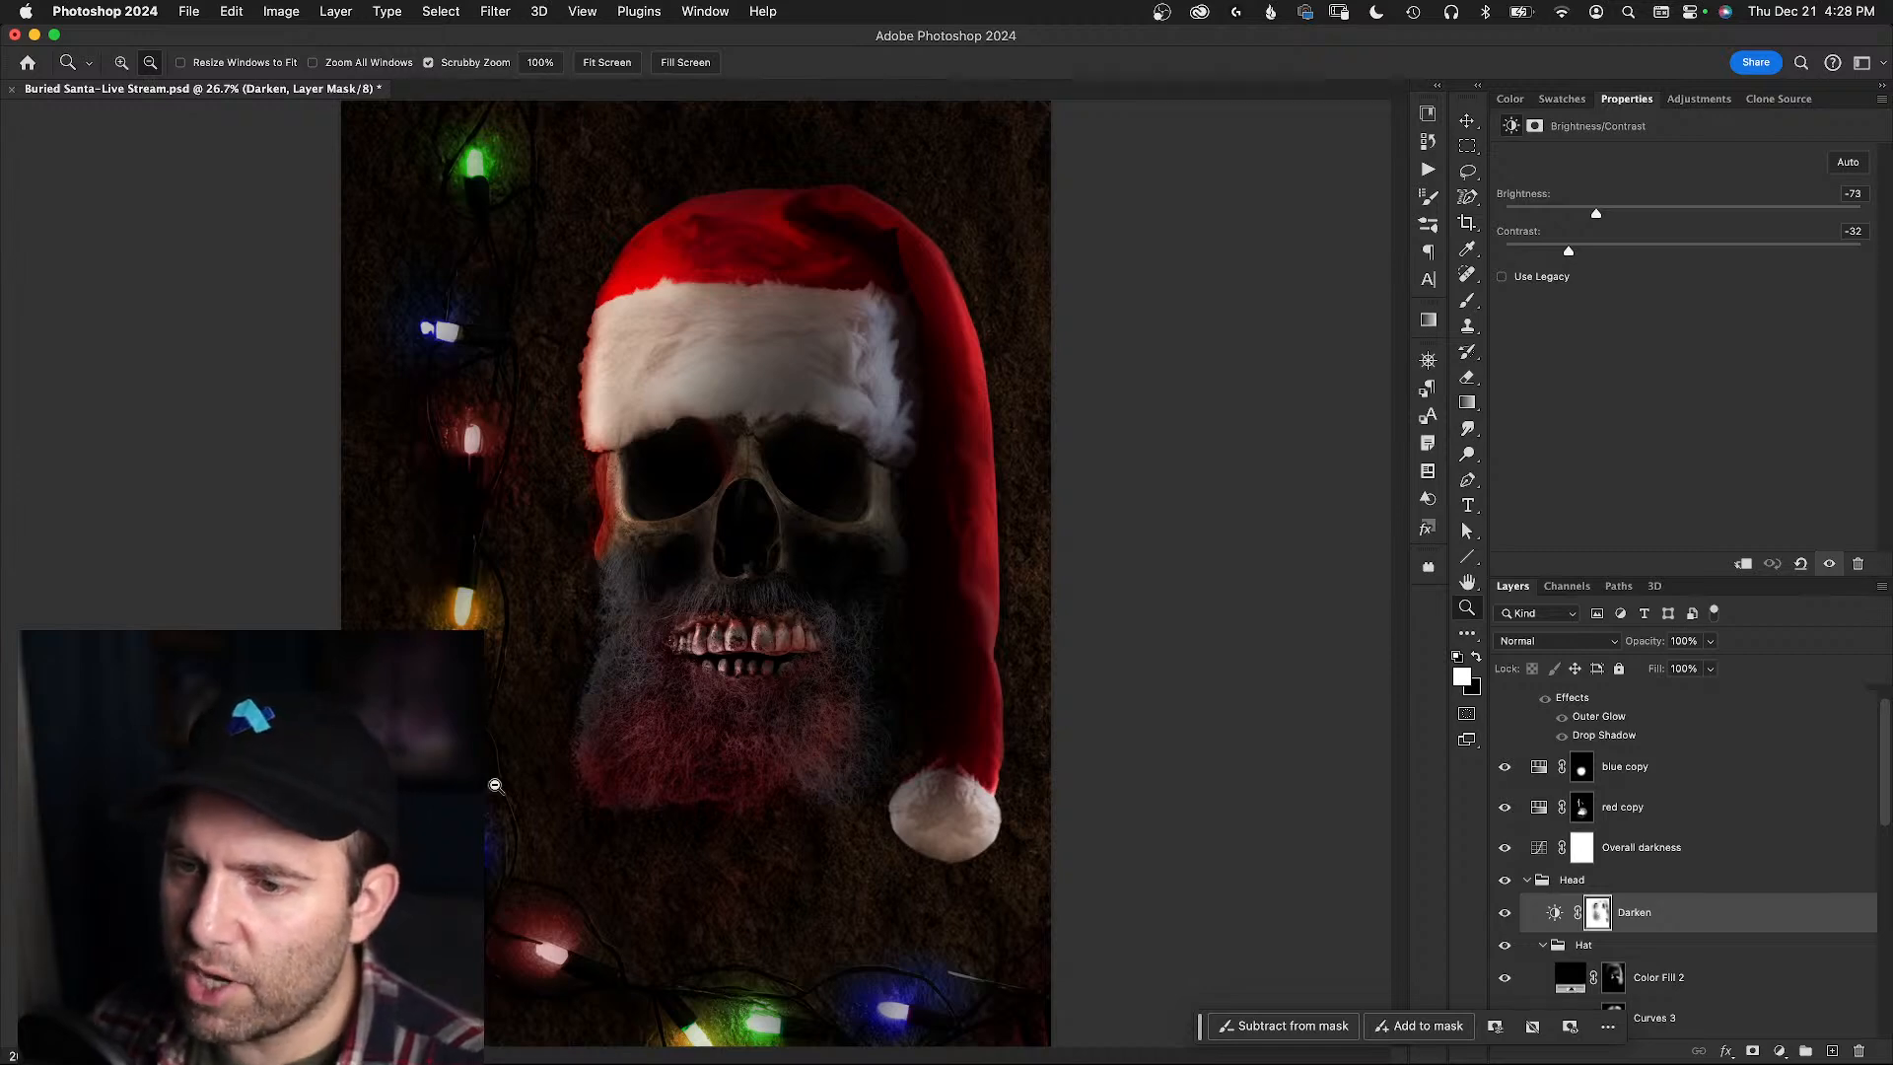
mouse_move(762, 644)
mouse_down()
mouse_move(800, 639)
mouse_move(754, 626)
mouse_up()
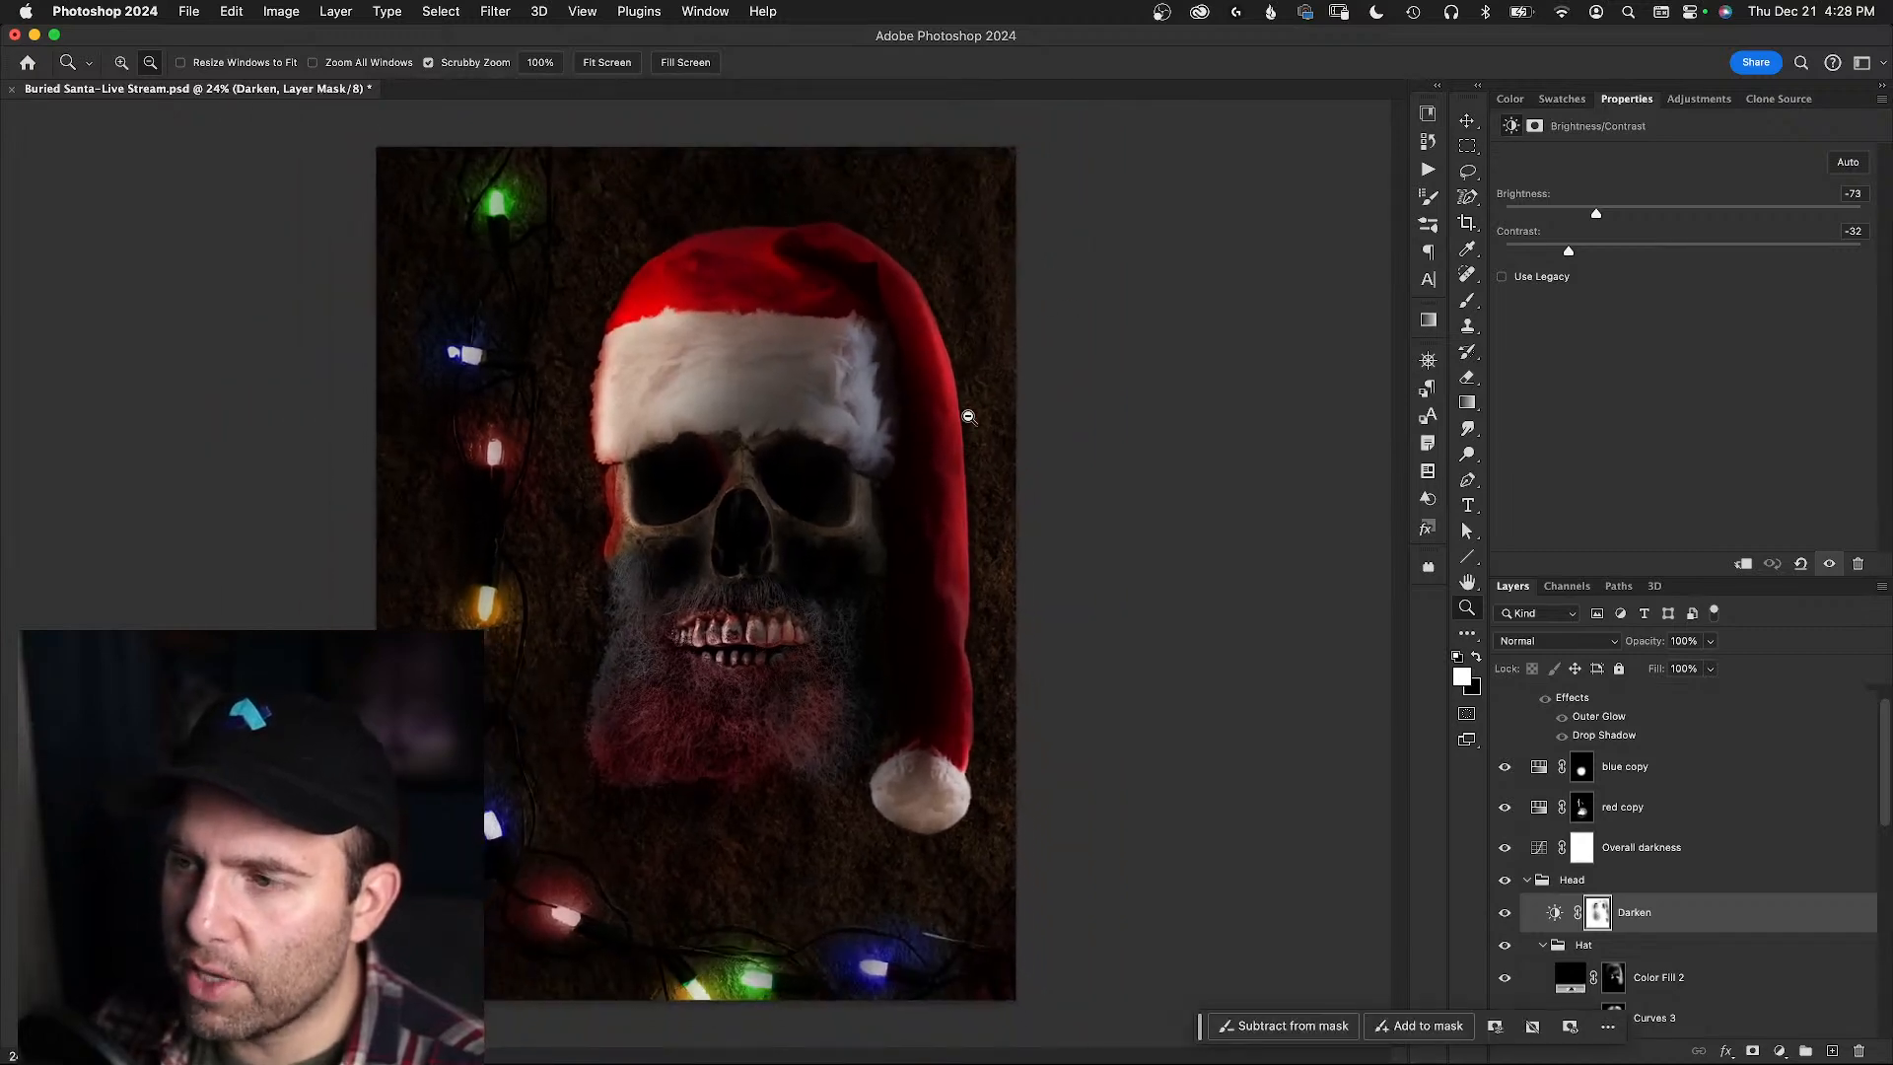
drag(708, 640, 806, 643)
- Shade and highlight the upper right teeth and touch up the left ones on the Darken mask, using white and black with 60 and 51 px brushes
key(b)
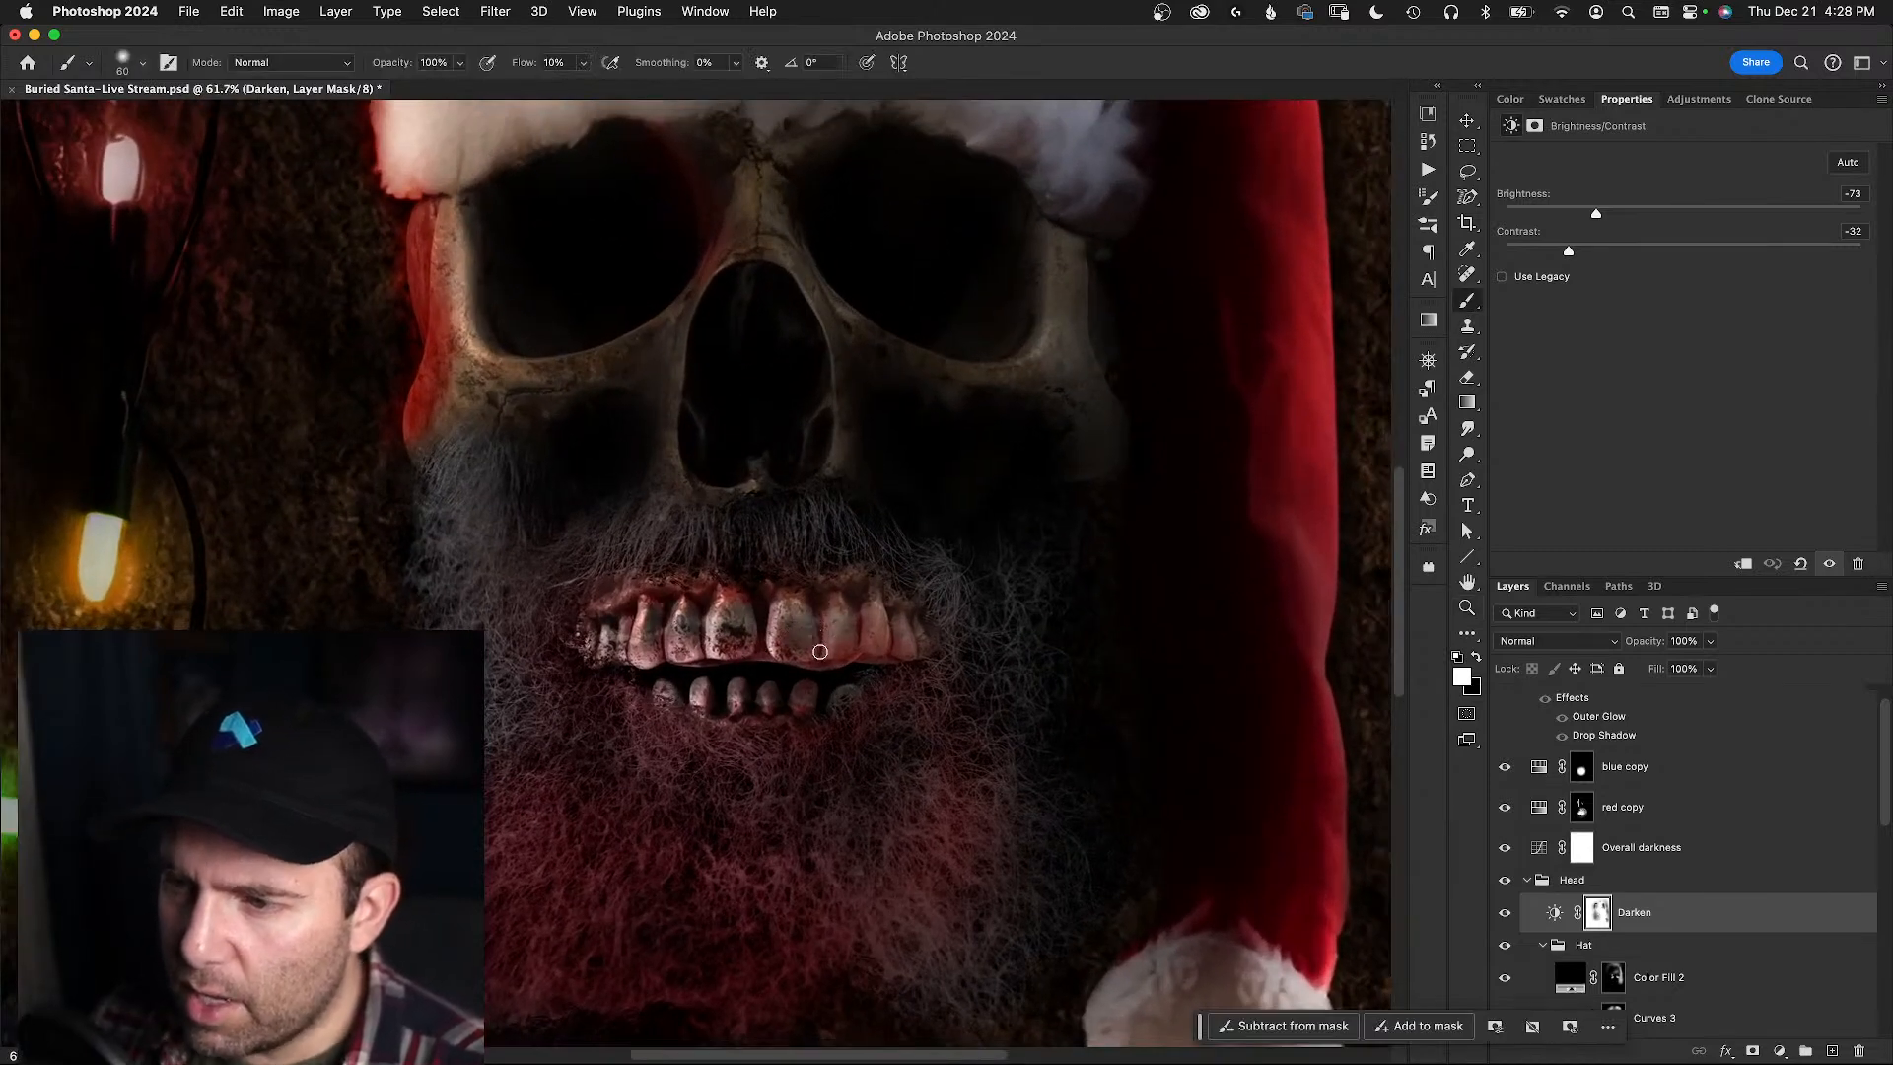
key(x)
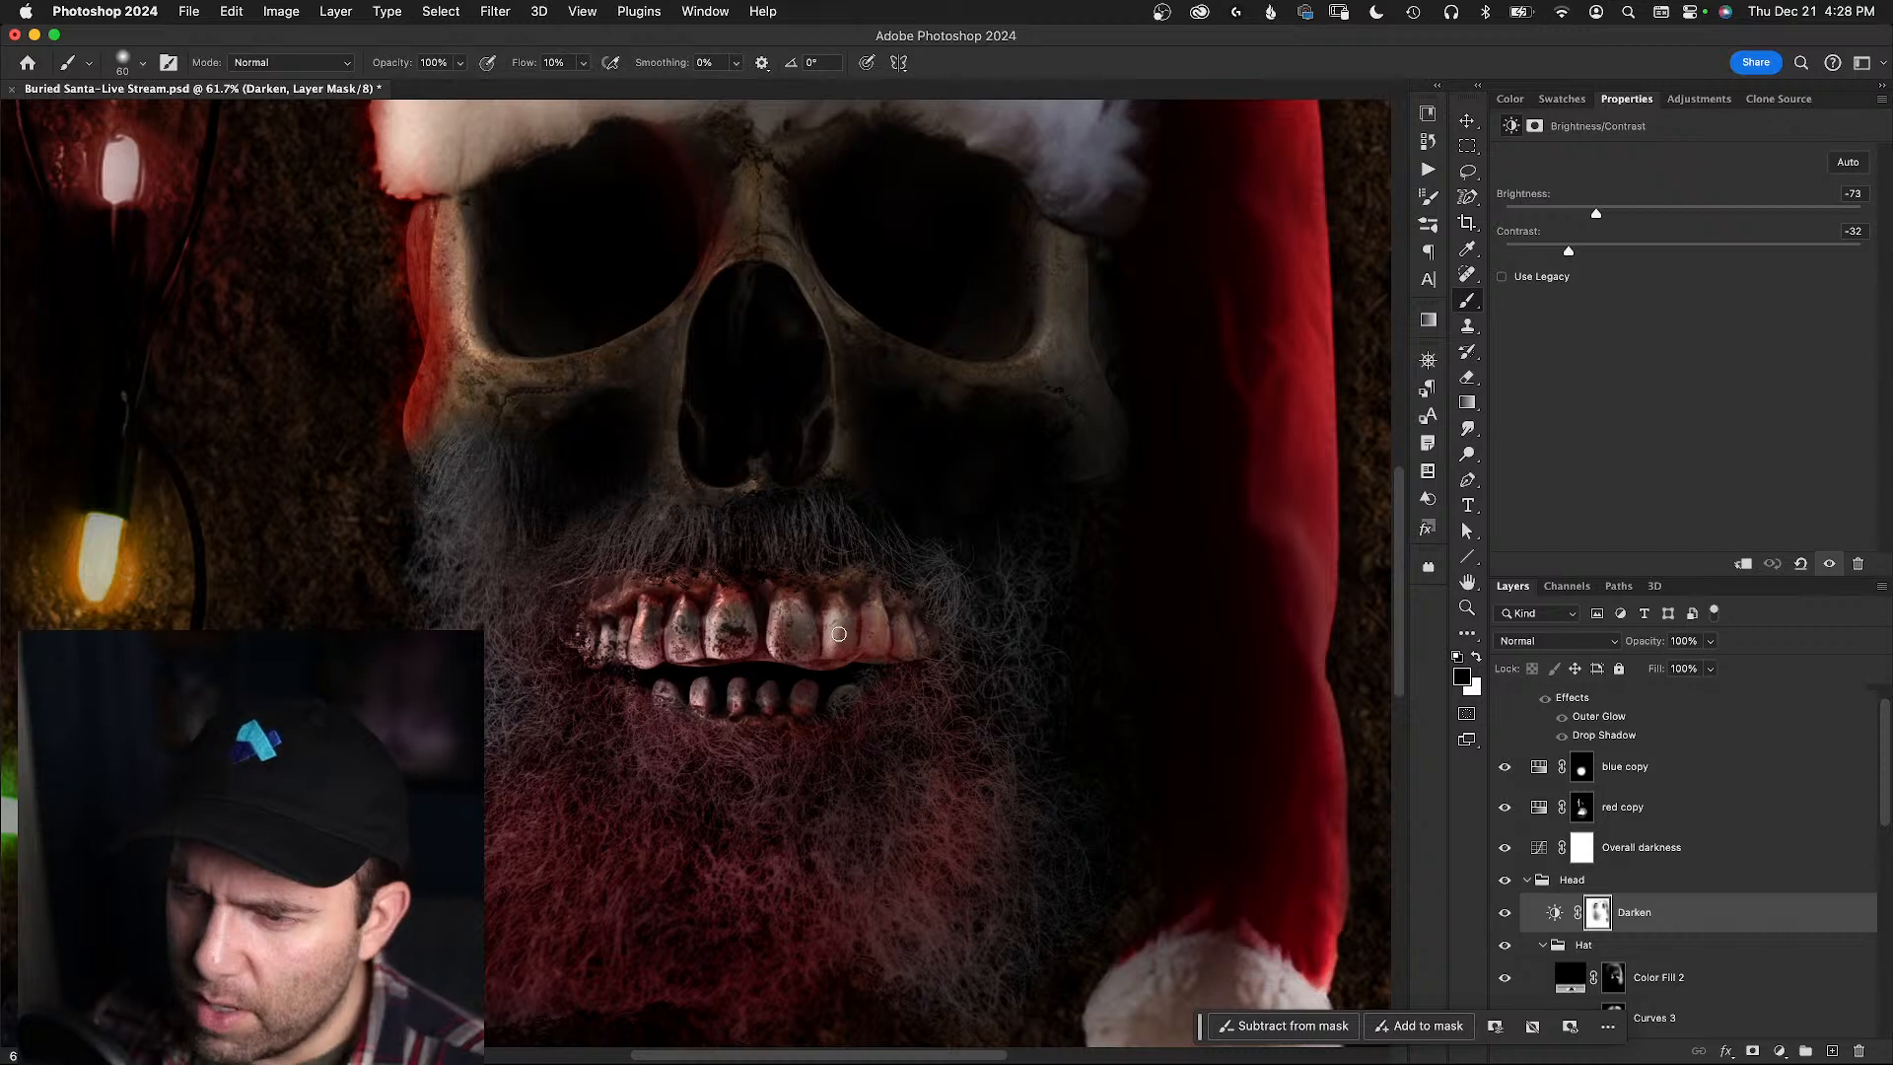
key(x)
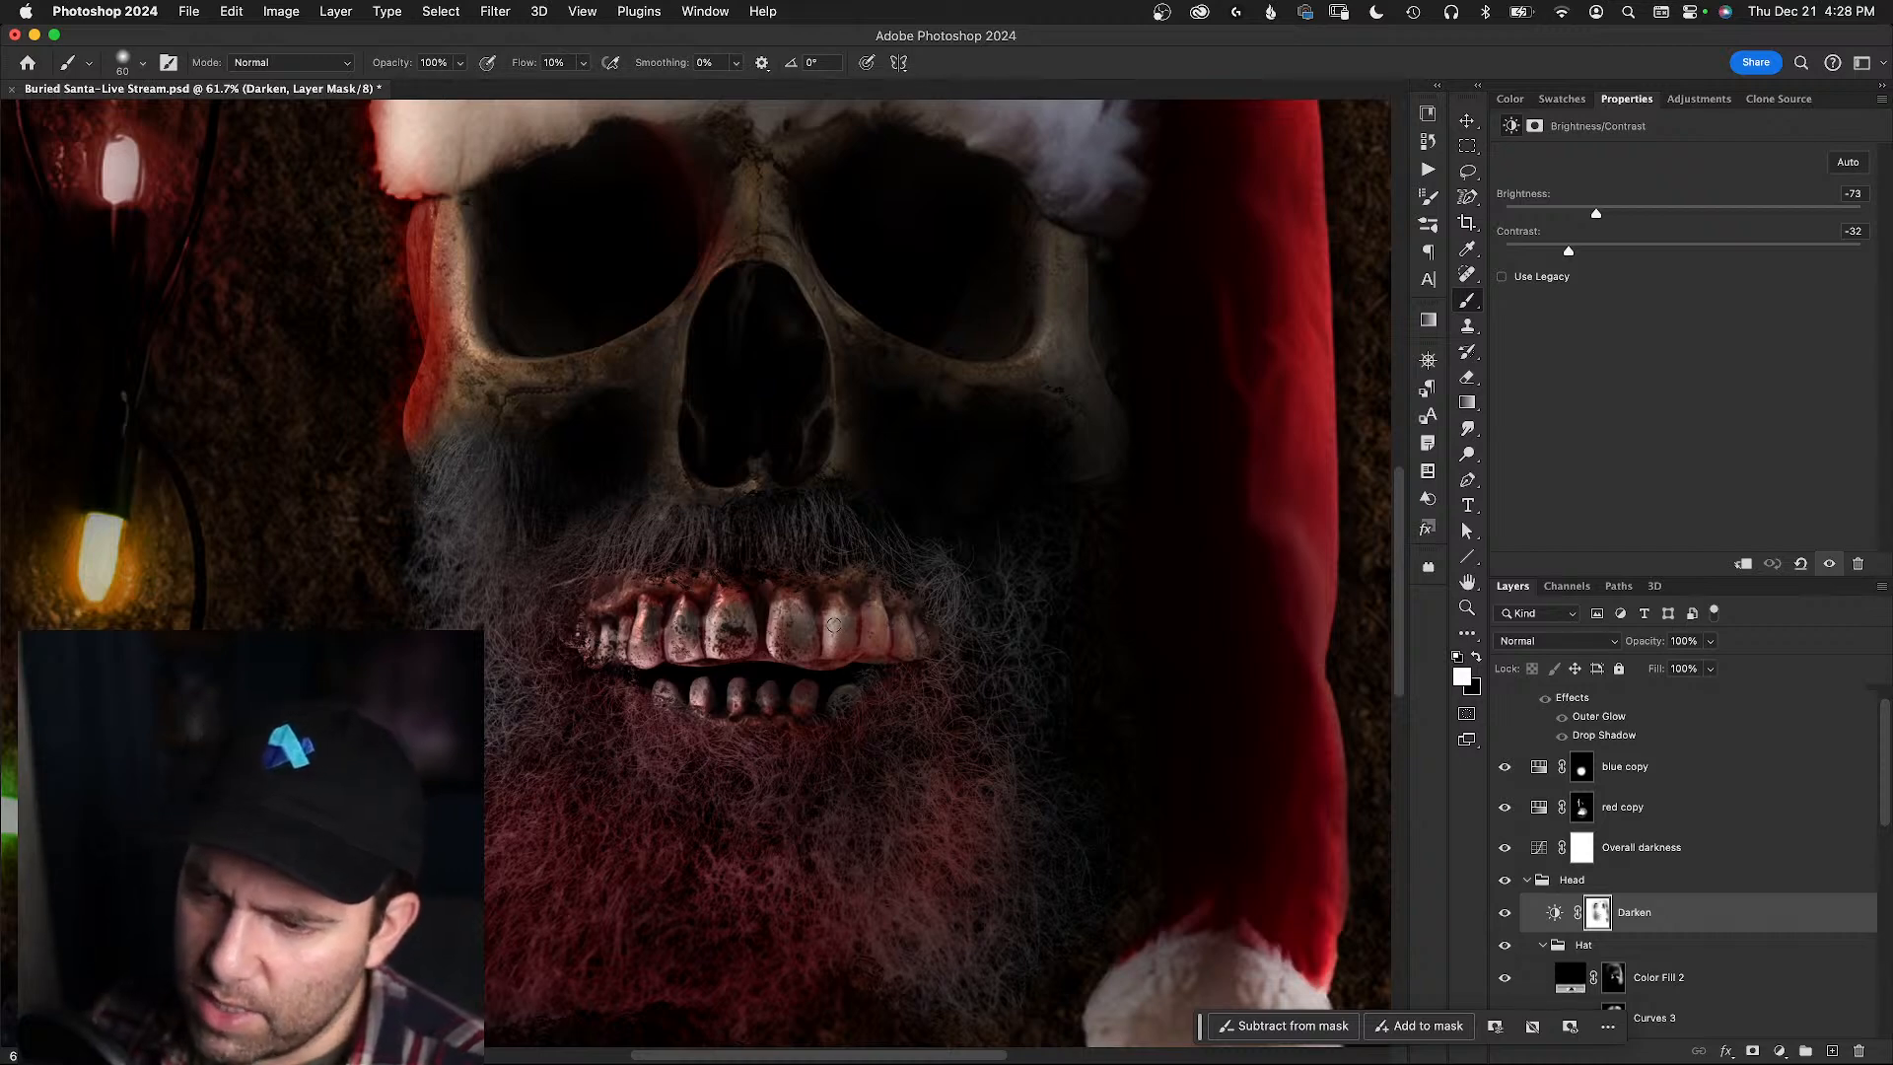
key(x)
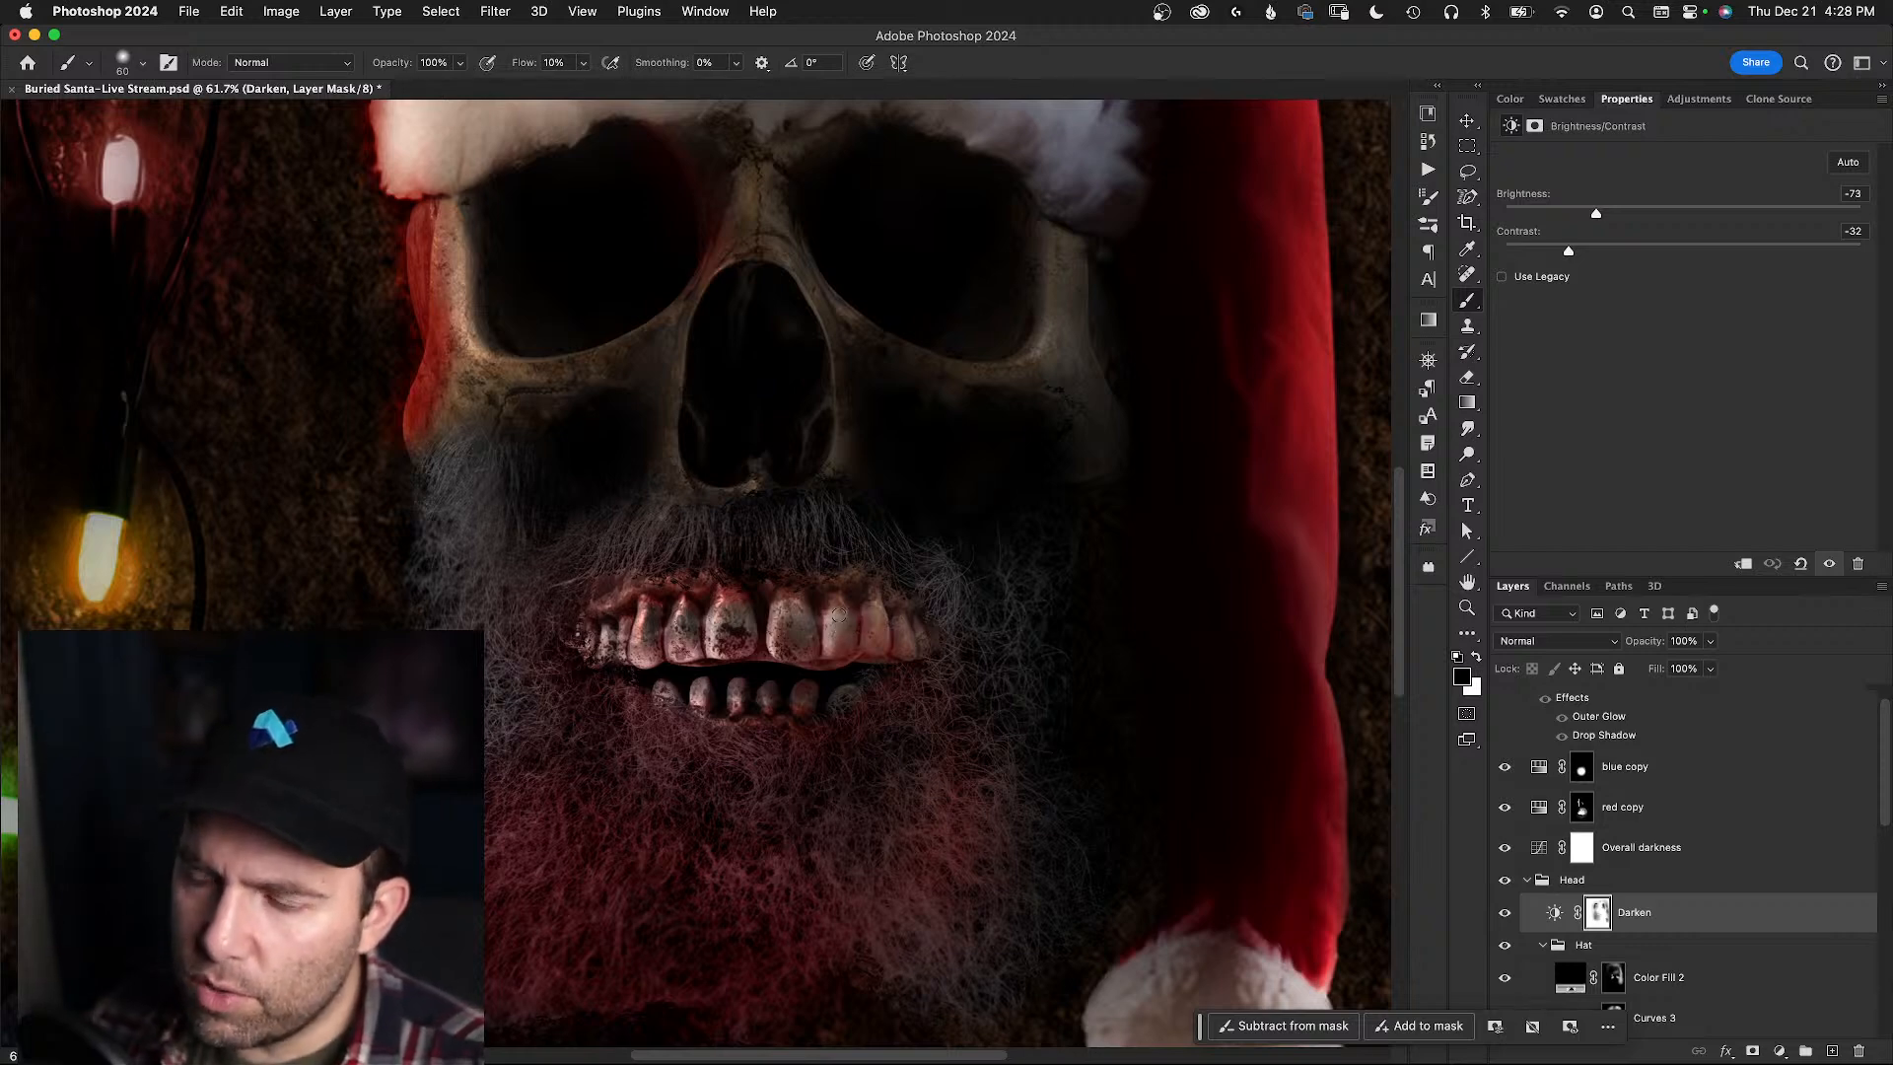
mouse_move(854, 591)
mouse_down()
mouse_move(907, 590)
mouse_move(849, 657)
mouse_up()
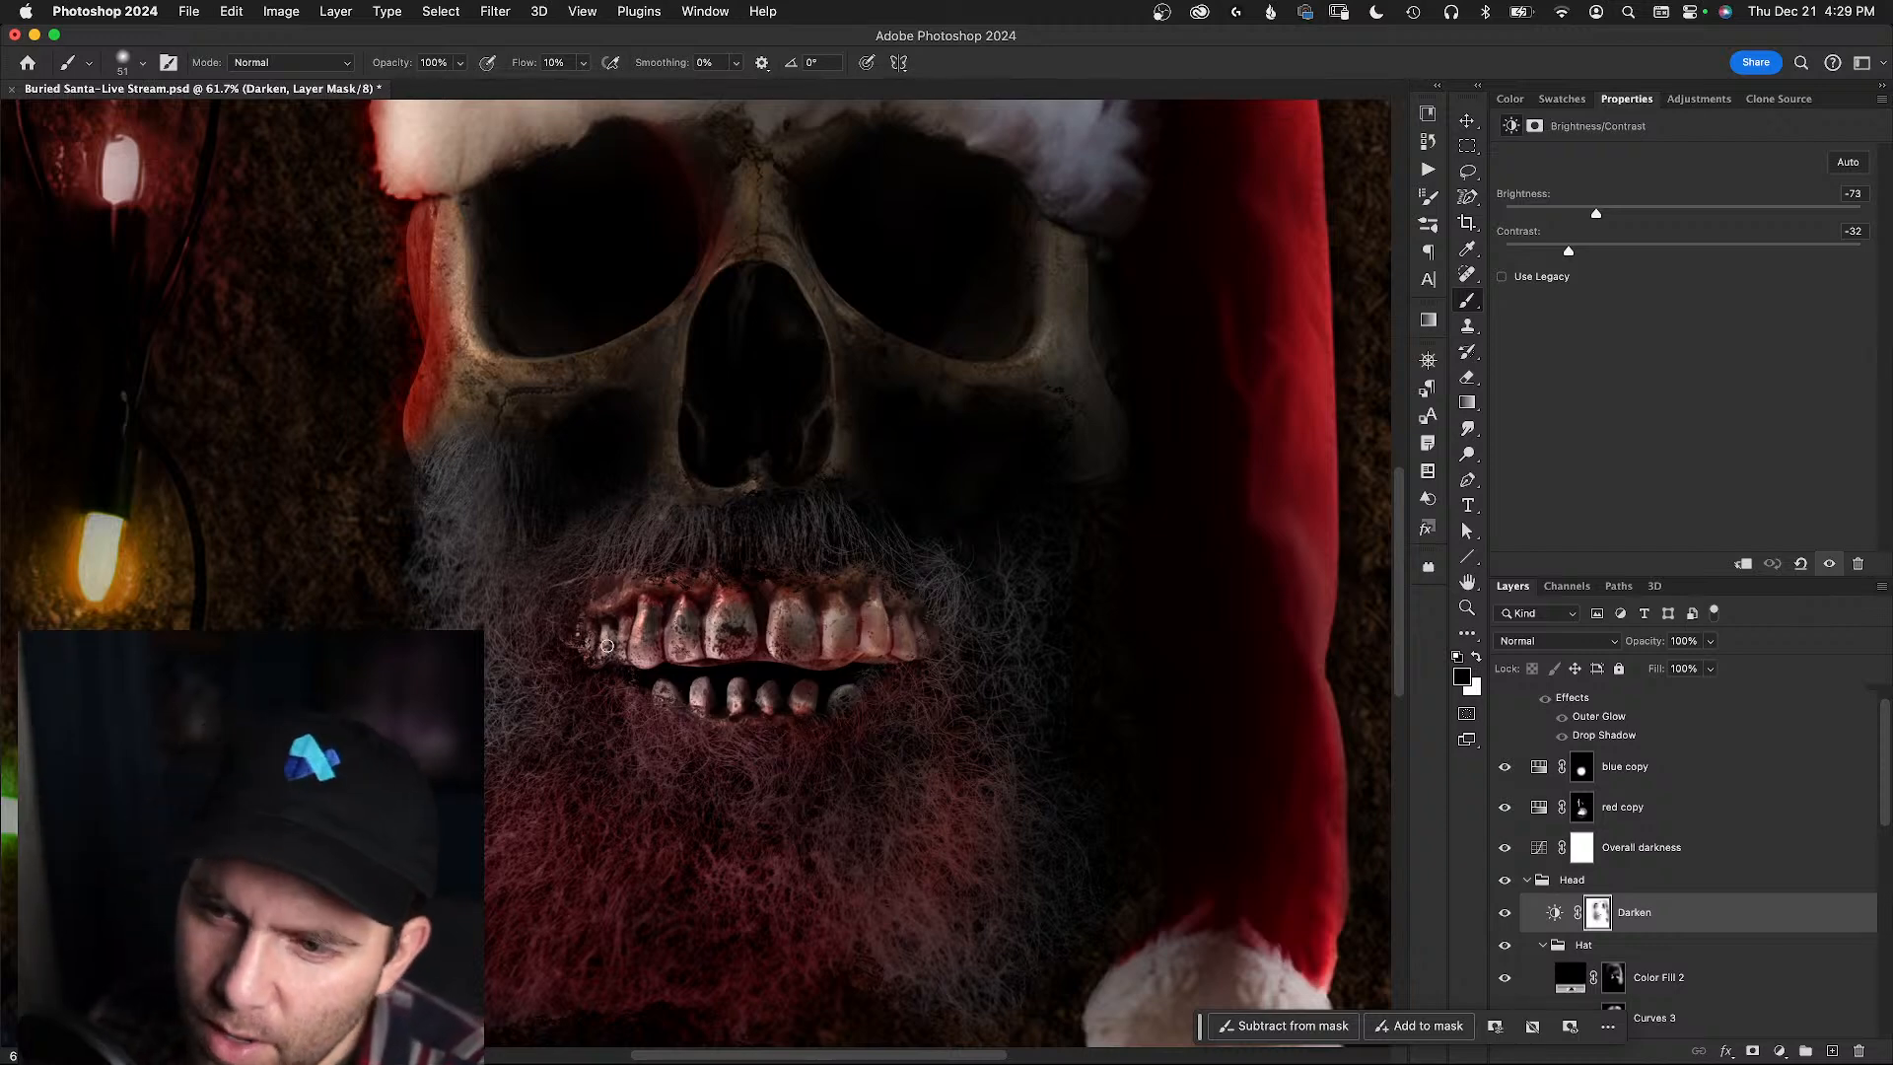
key(x)
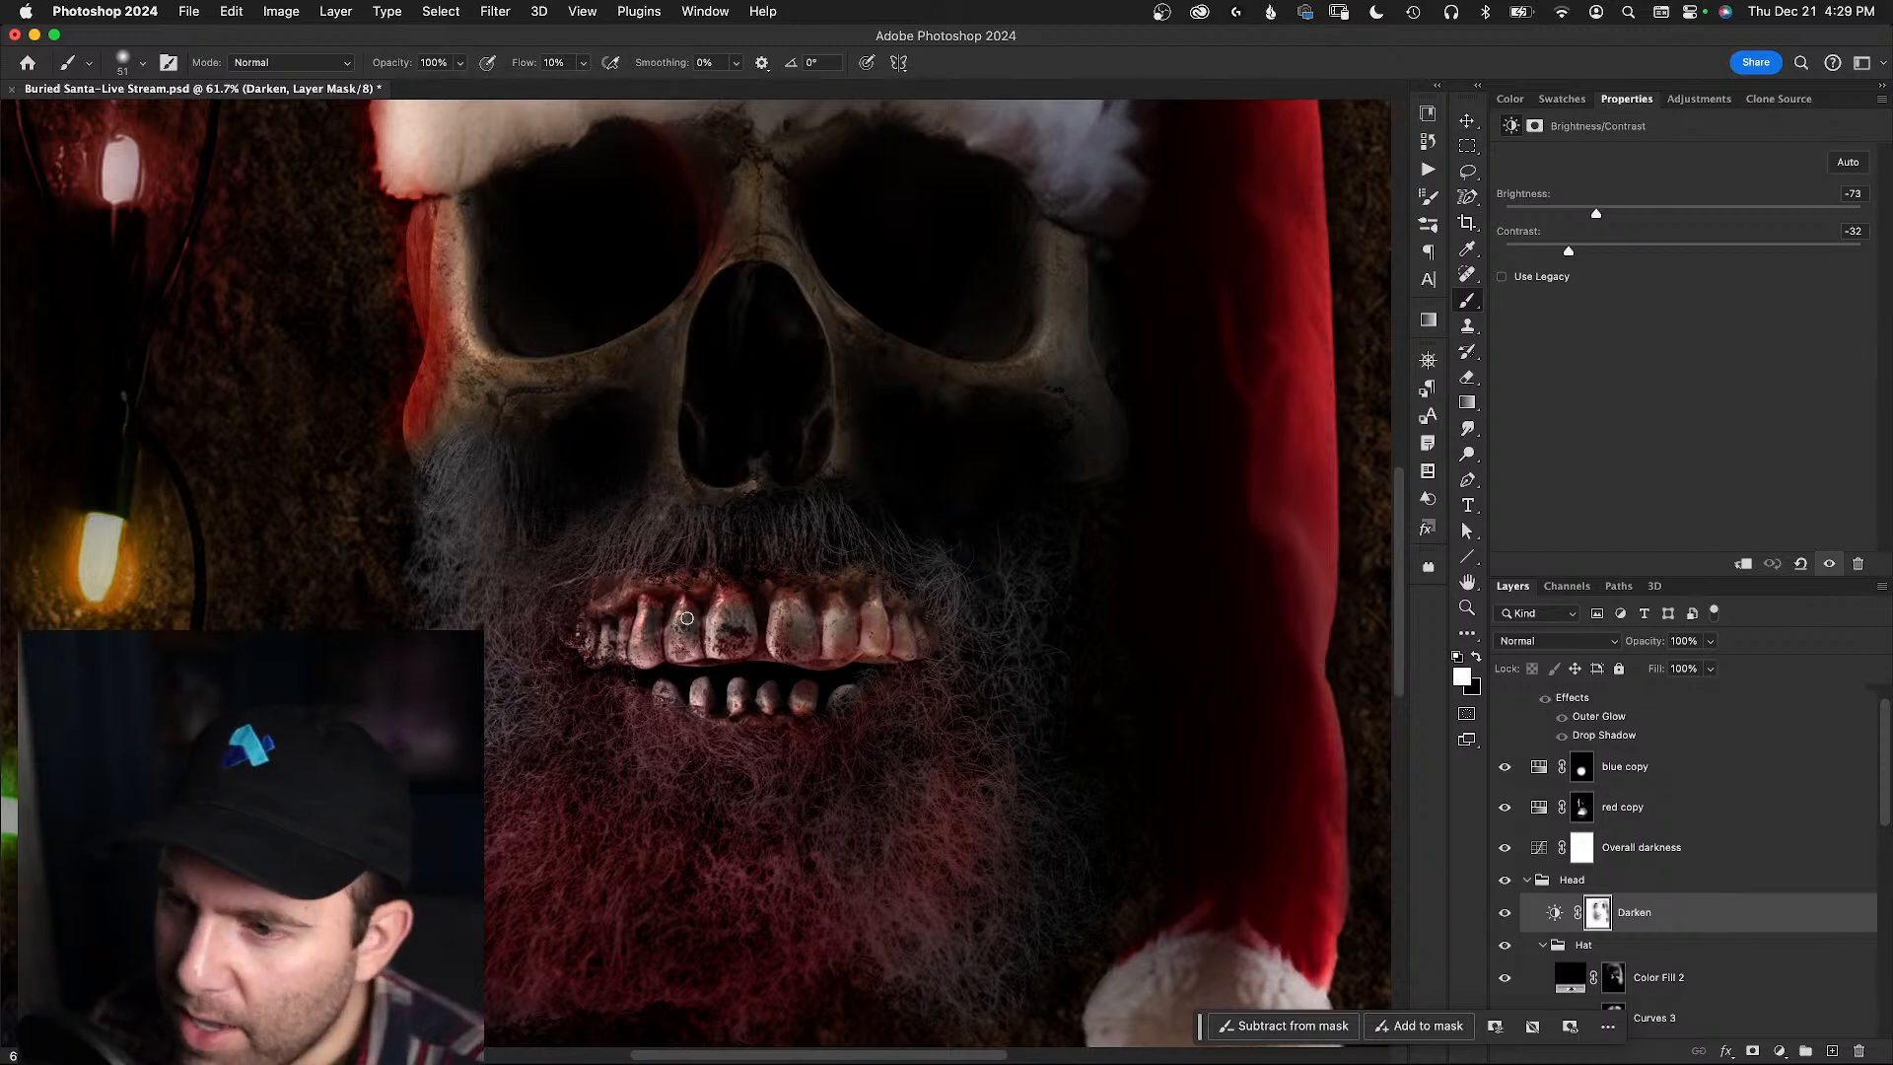
key(x)
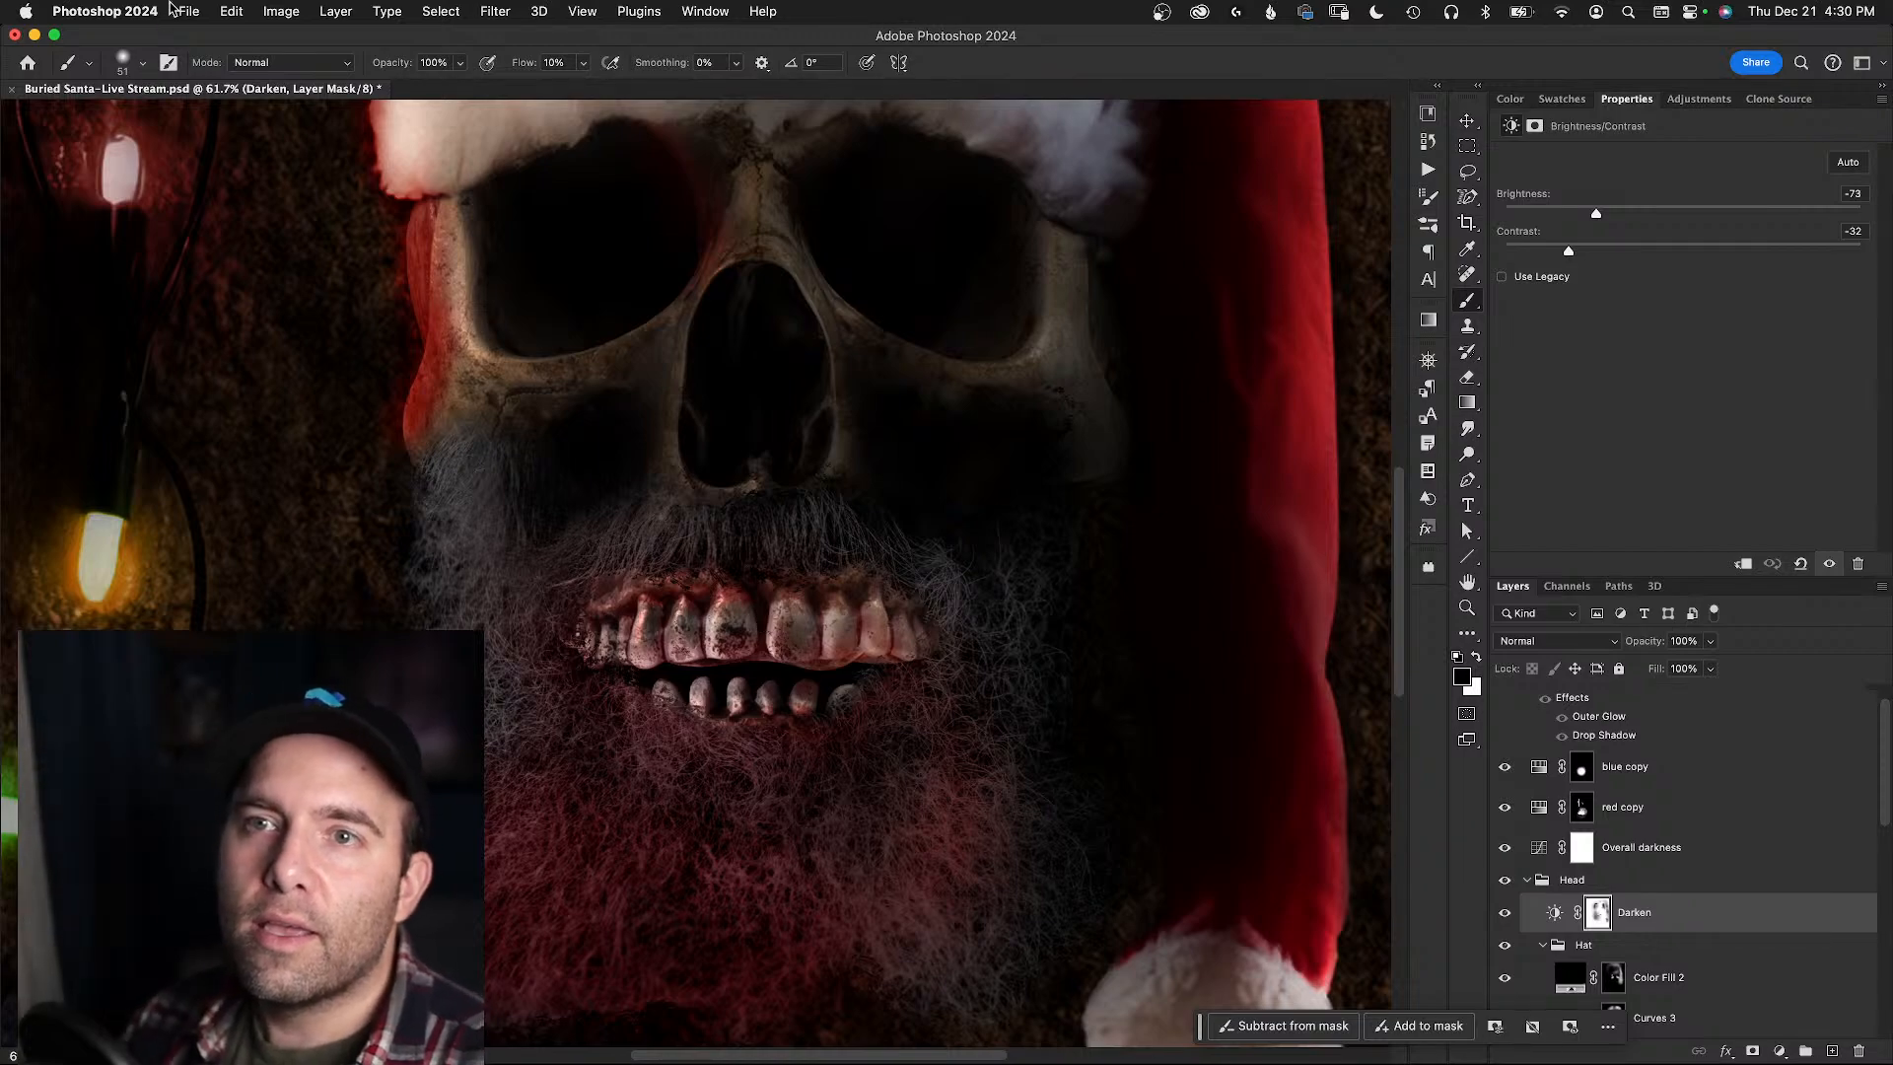
- Save the Buried Santa document and review the full composition
key(super+Tab)
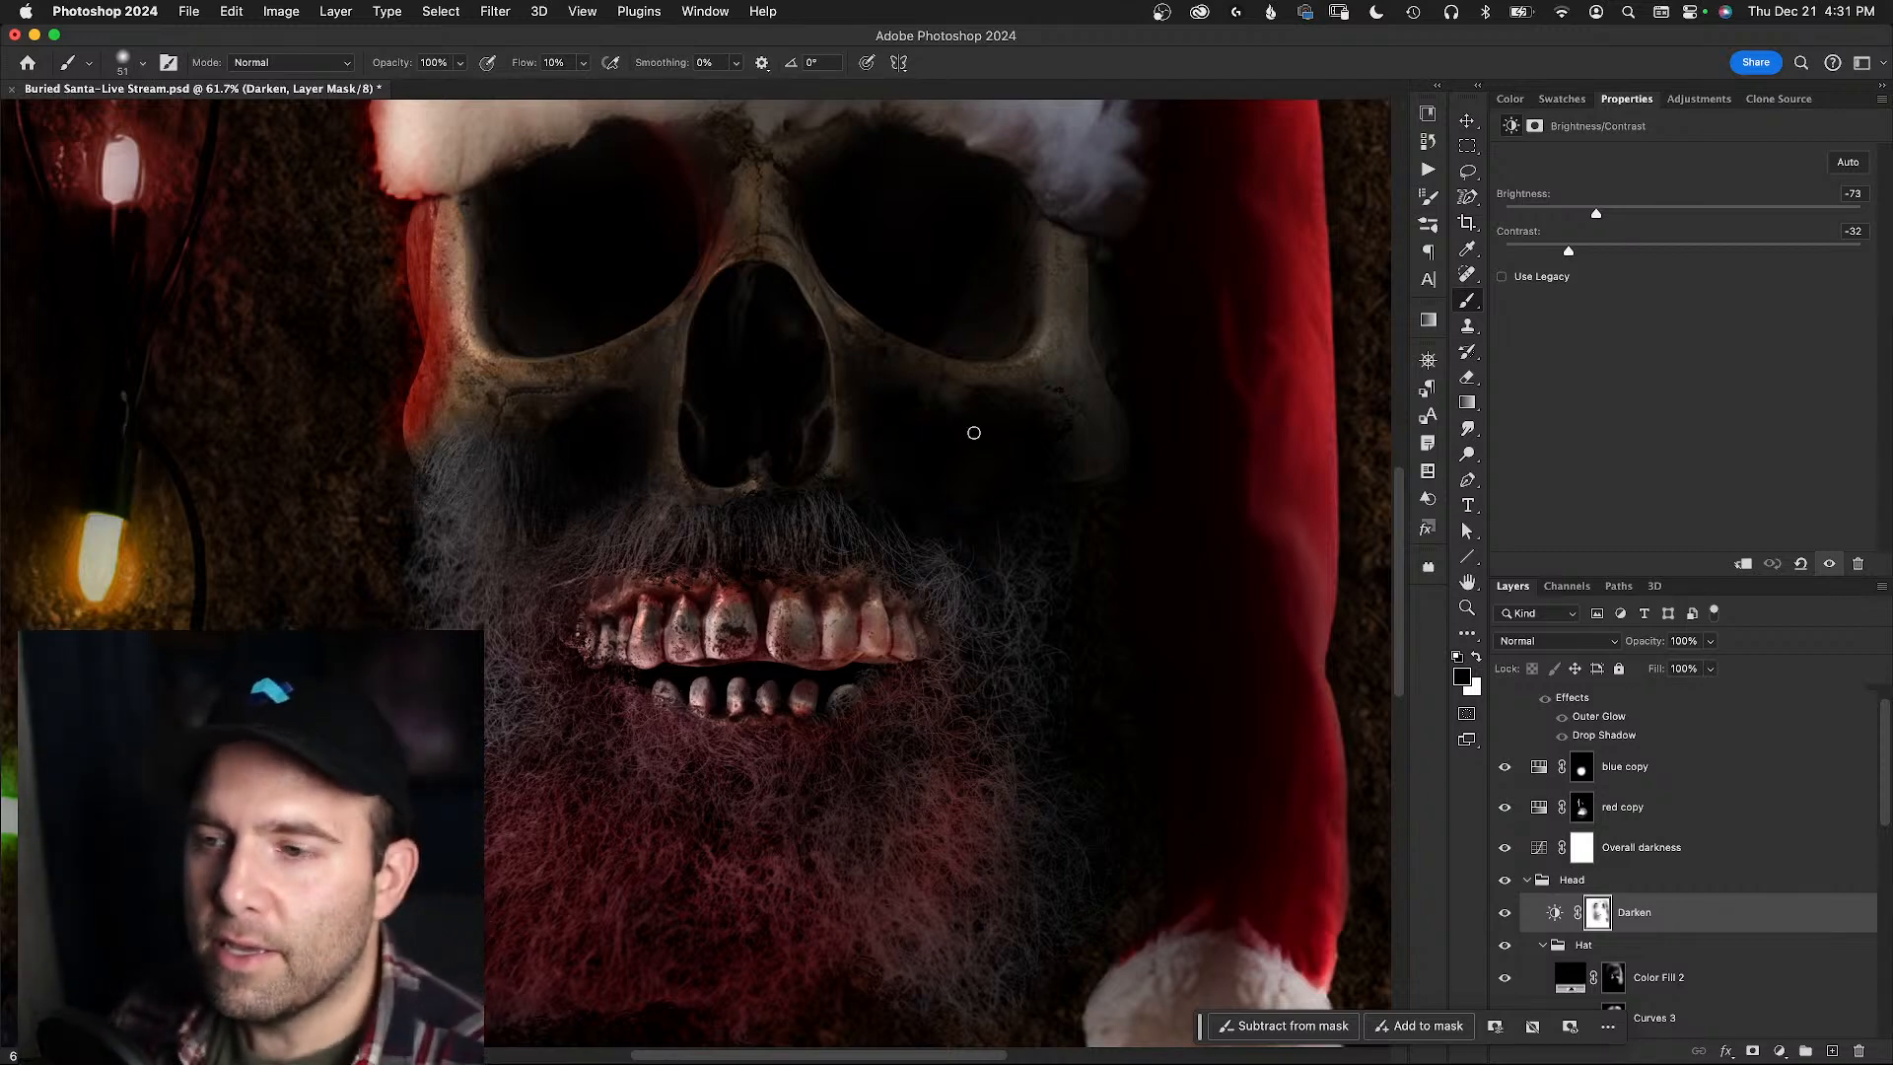
key(z)
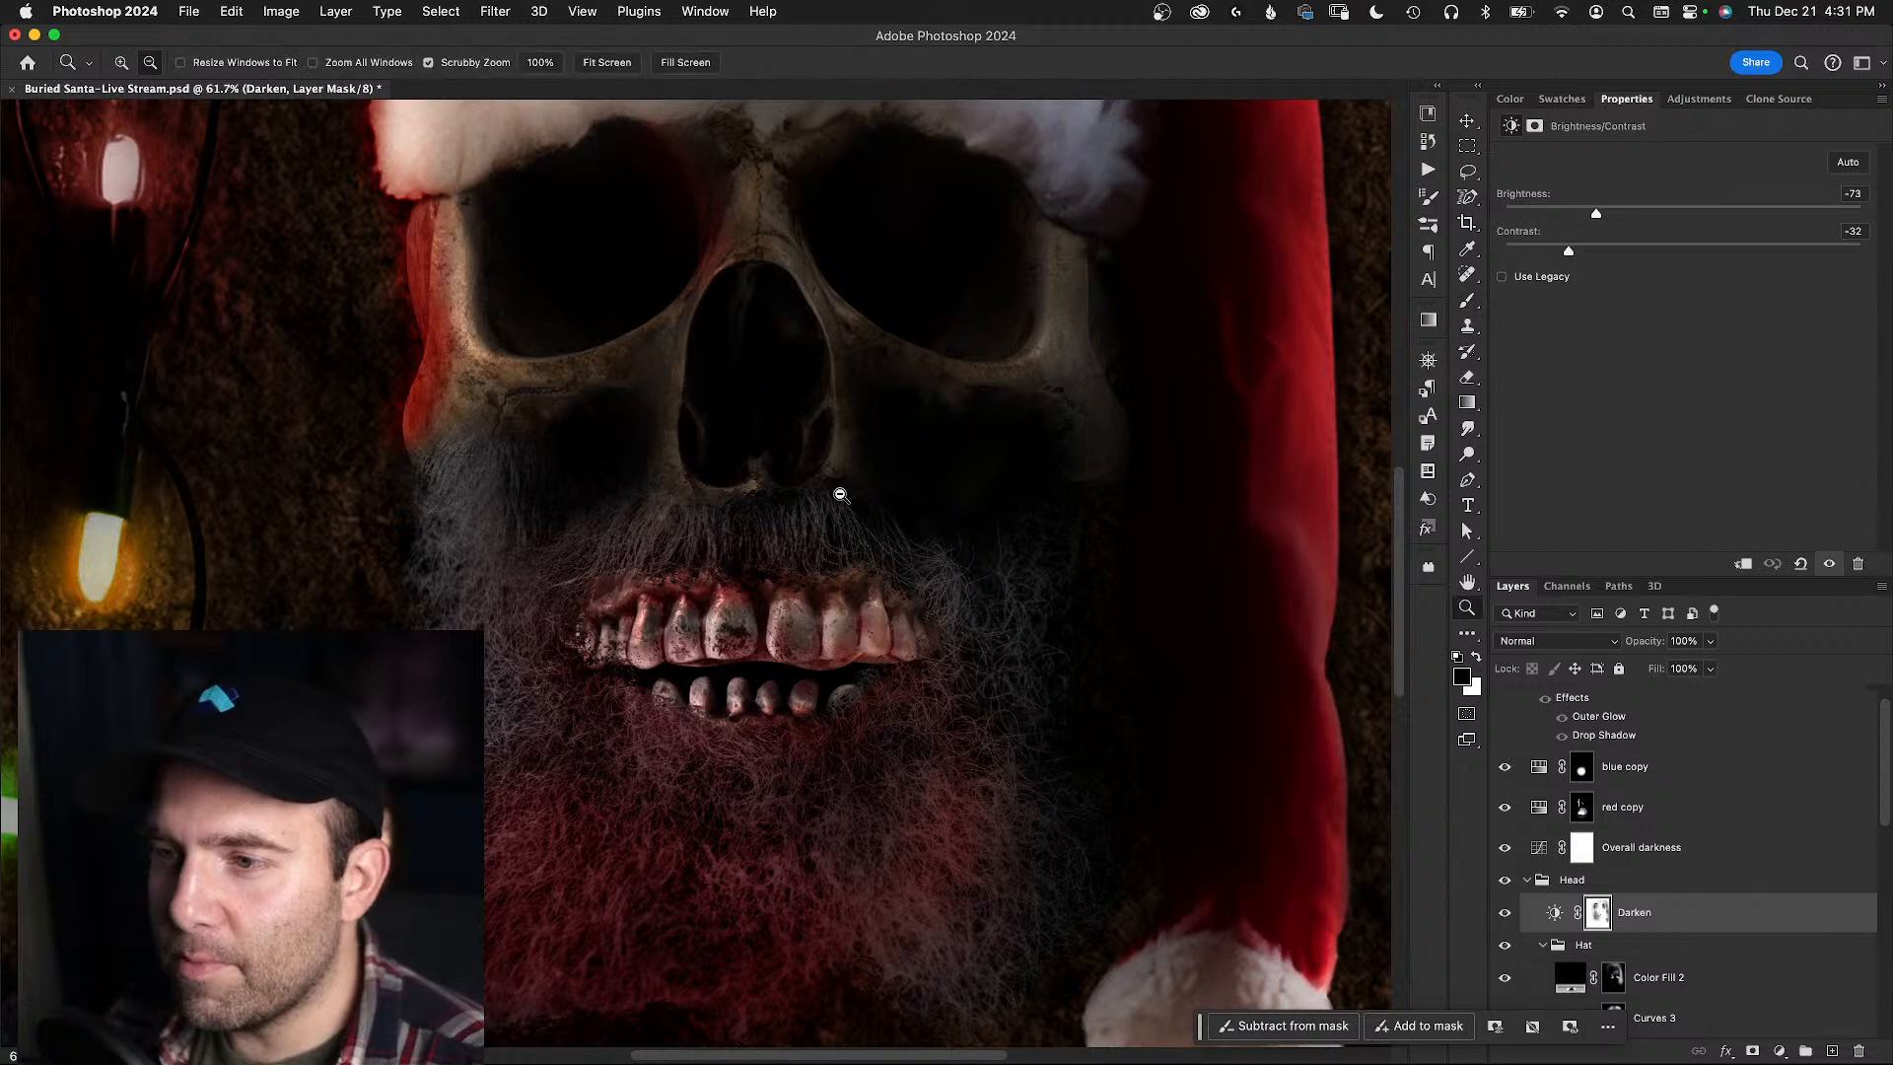
key(super+s)
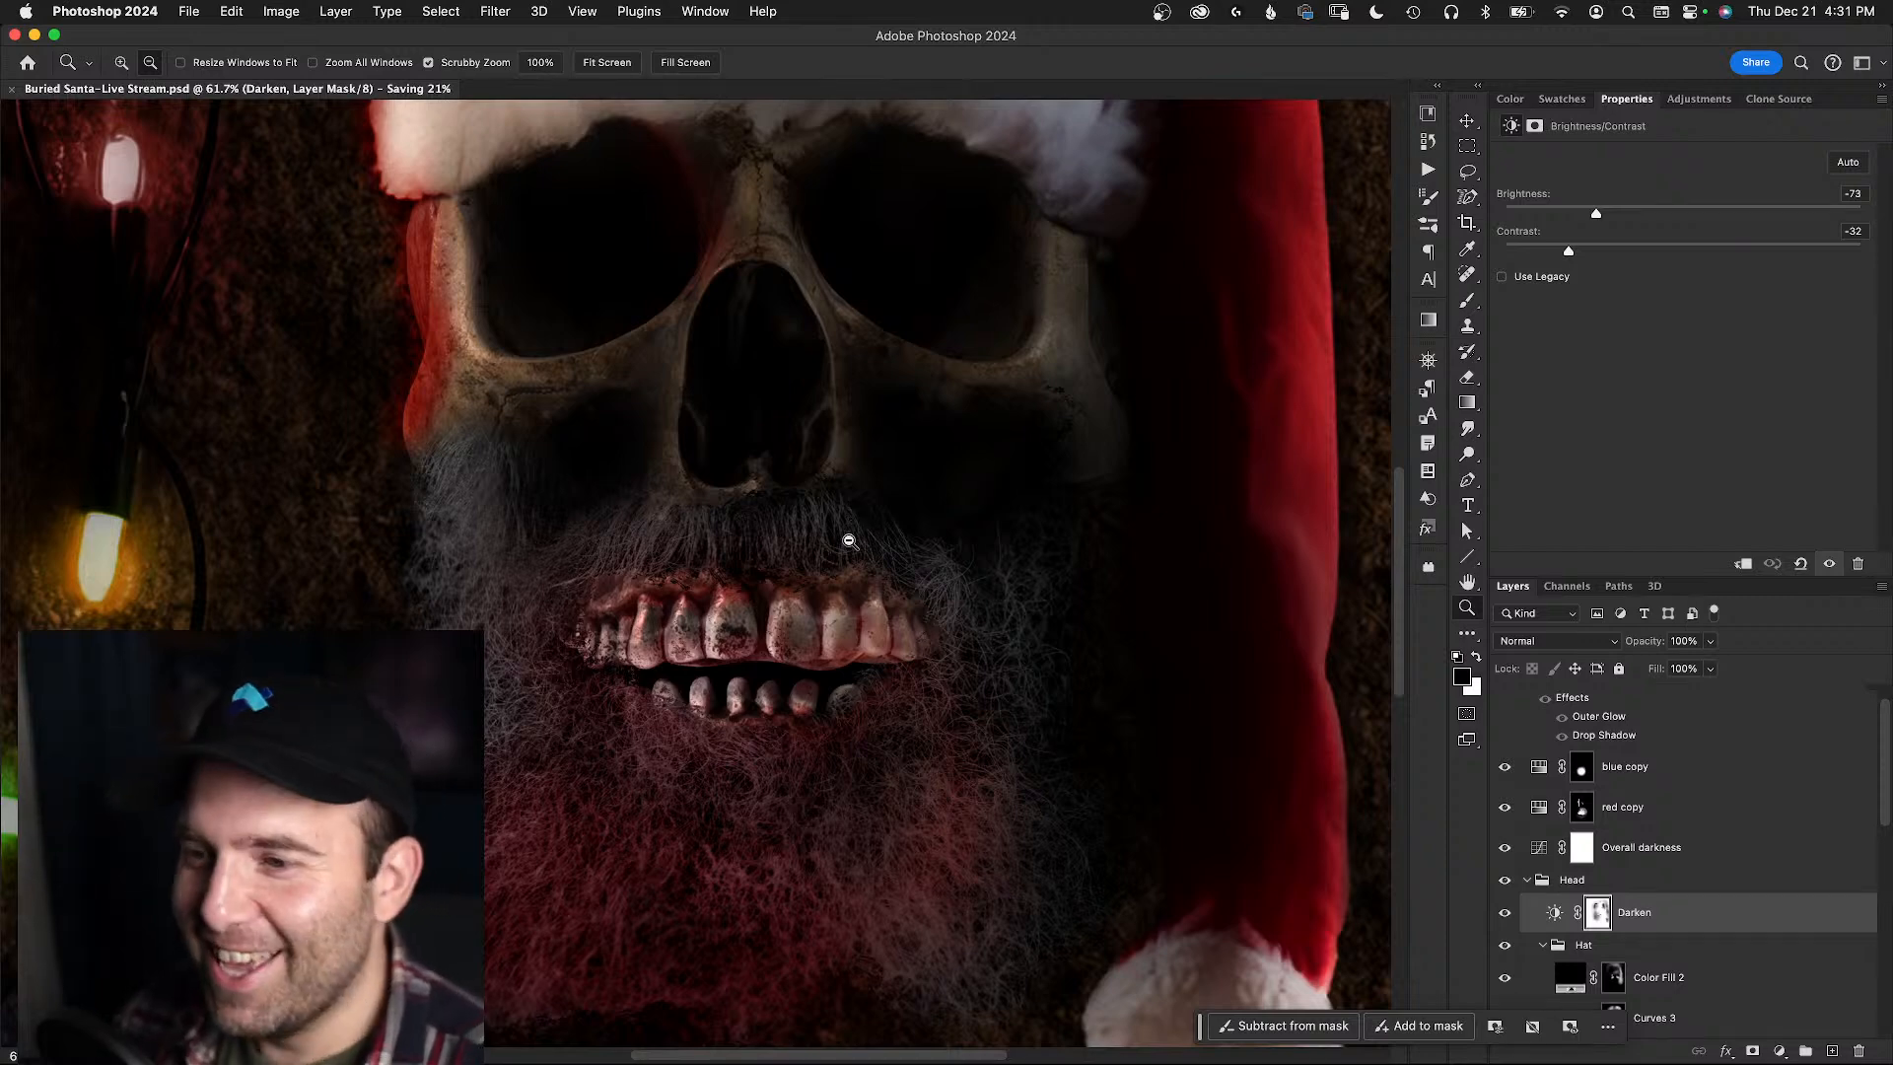
drag(842, 546, 783, 574)
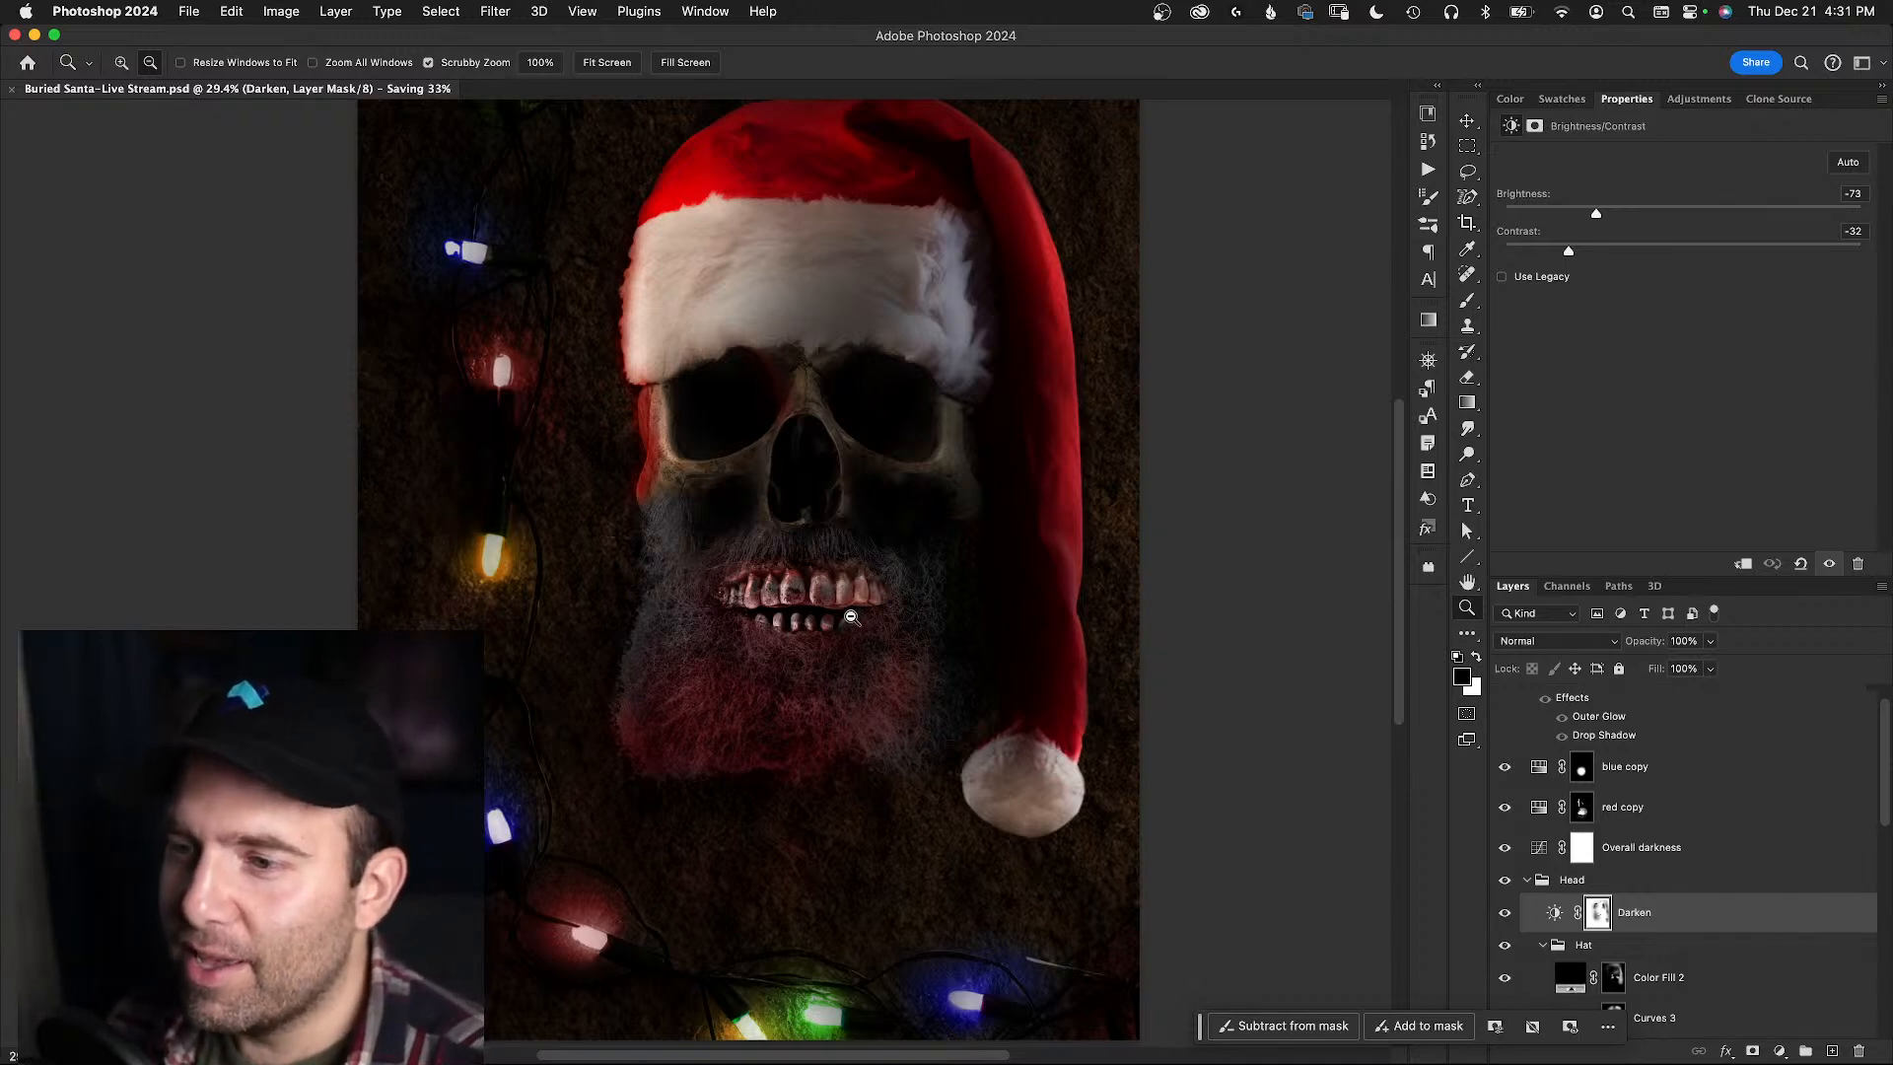
drag(848, 614, 824, 625)
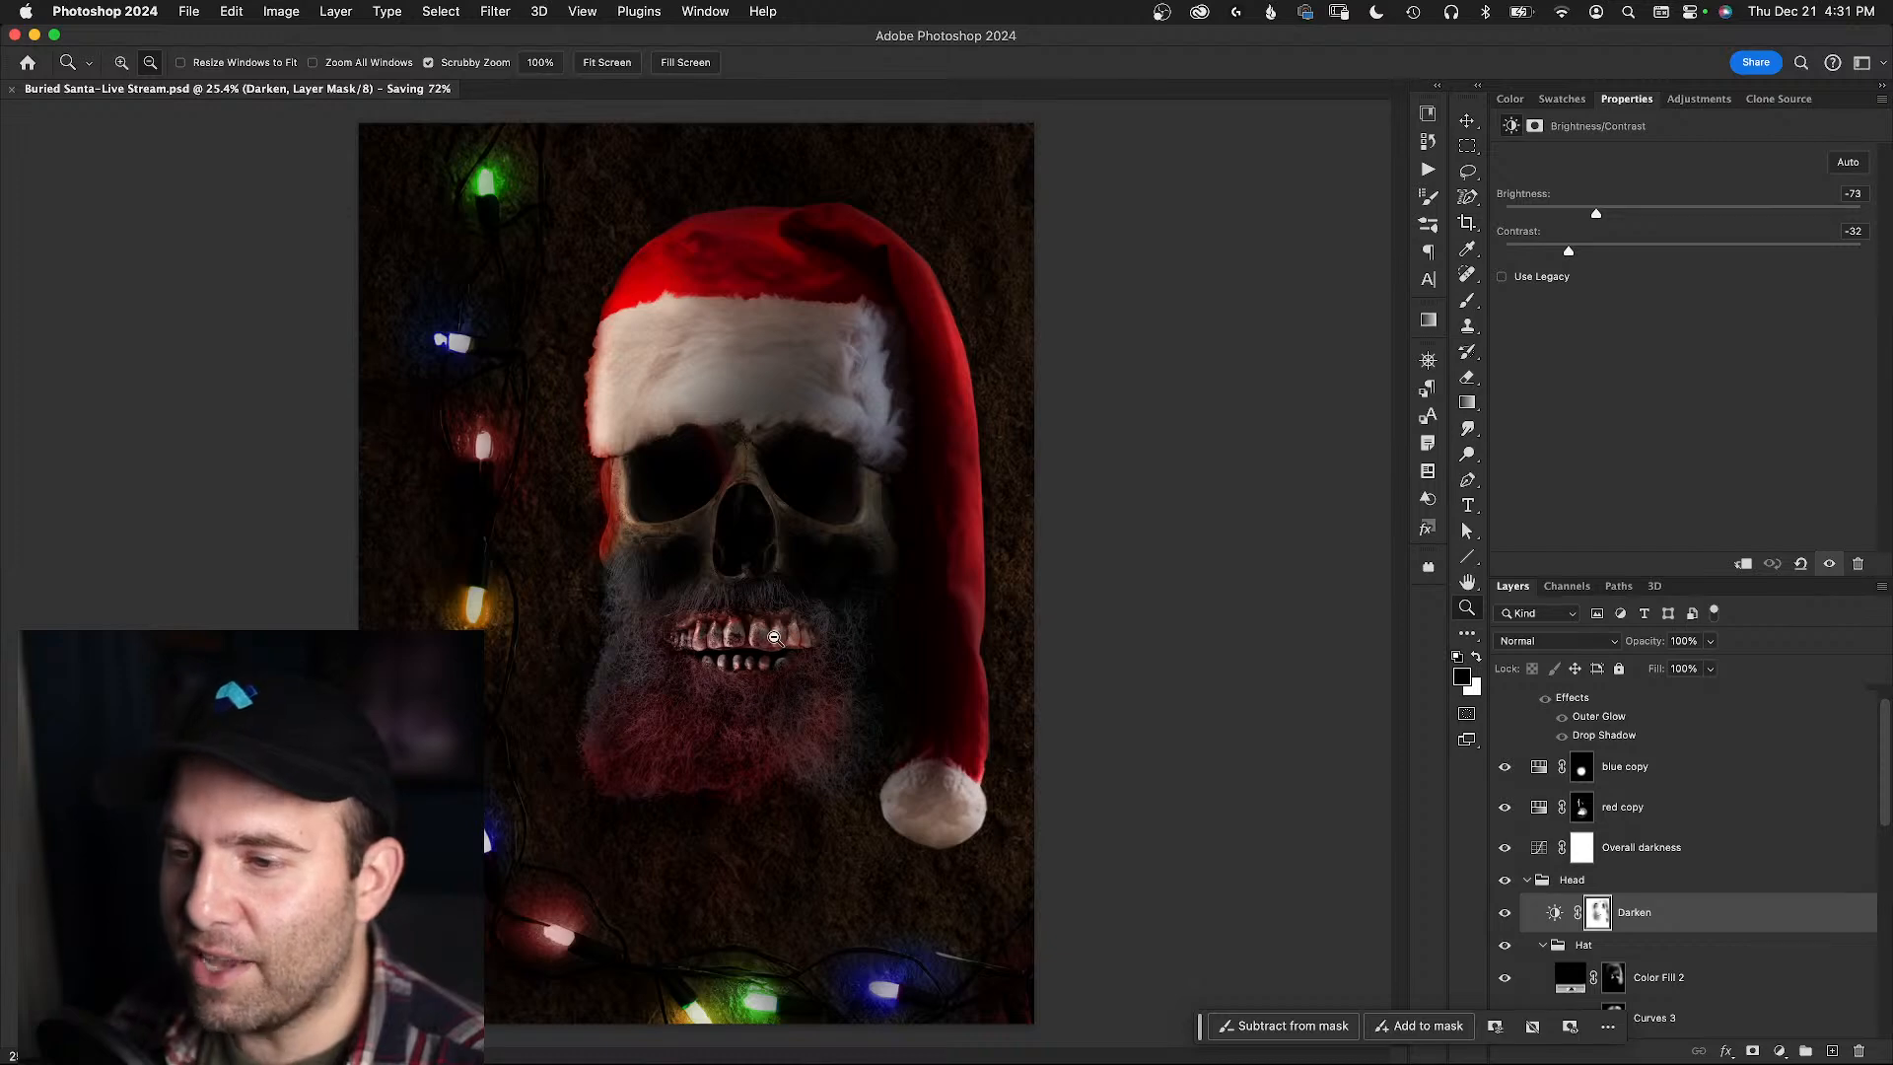
drag(758, 646, 778, 646)
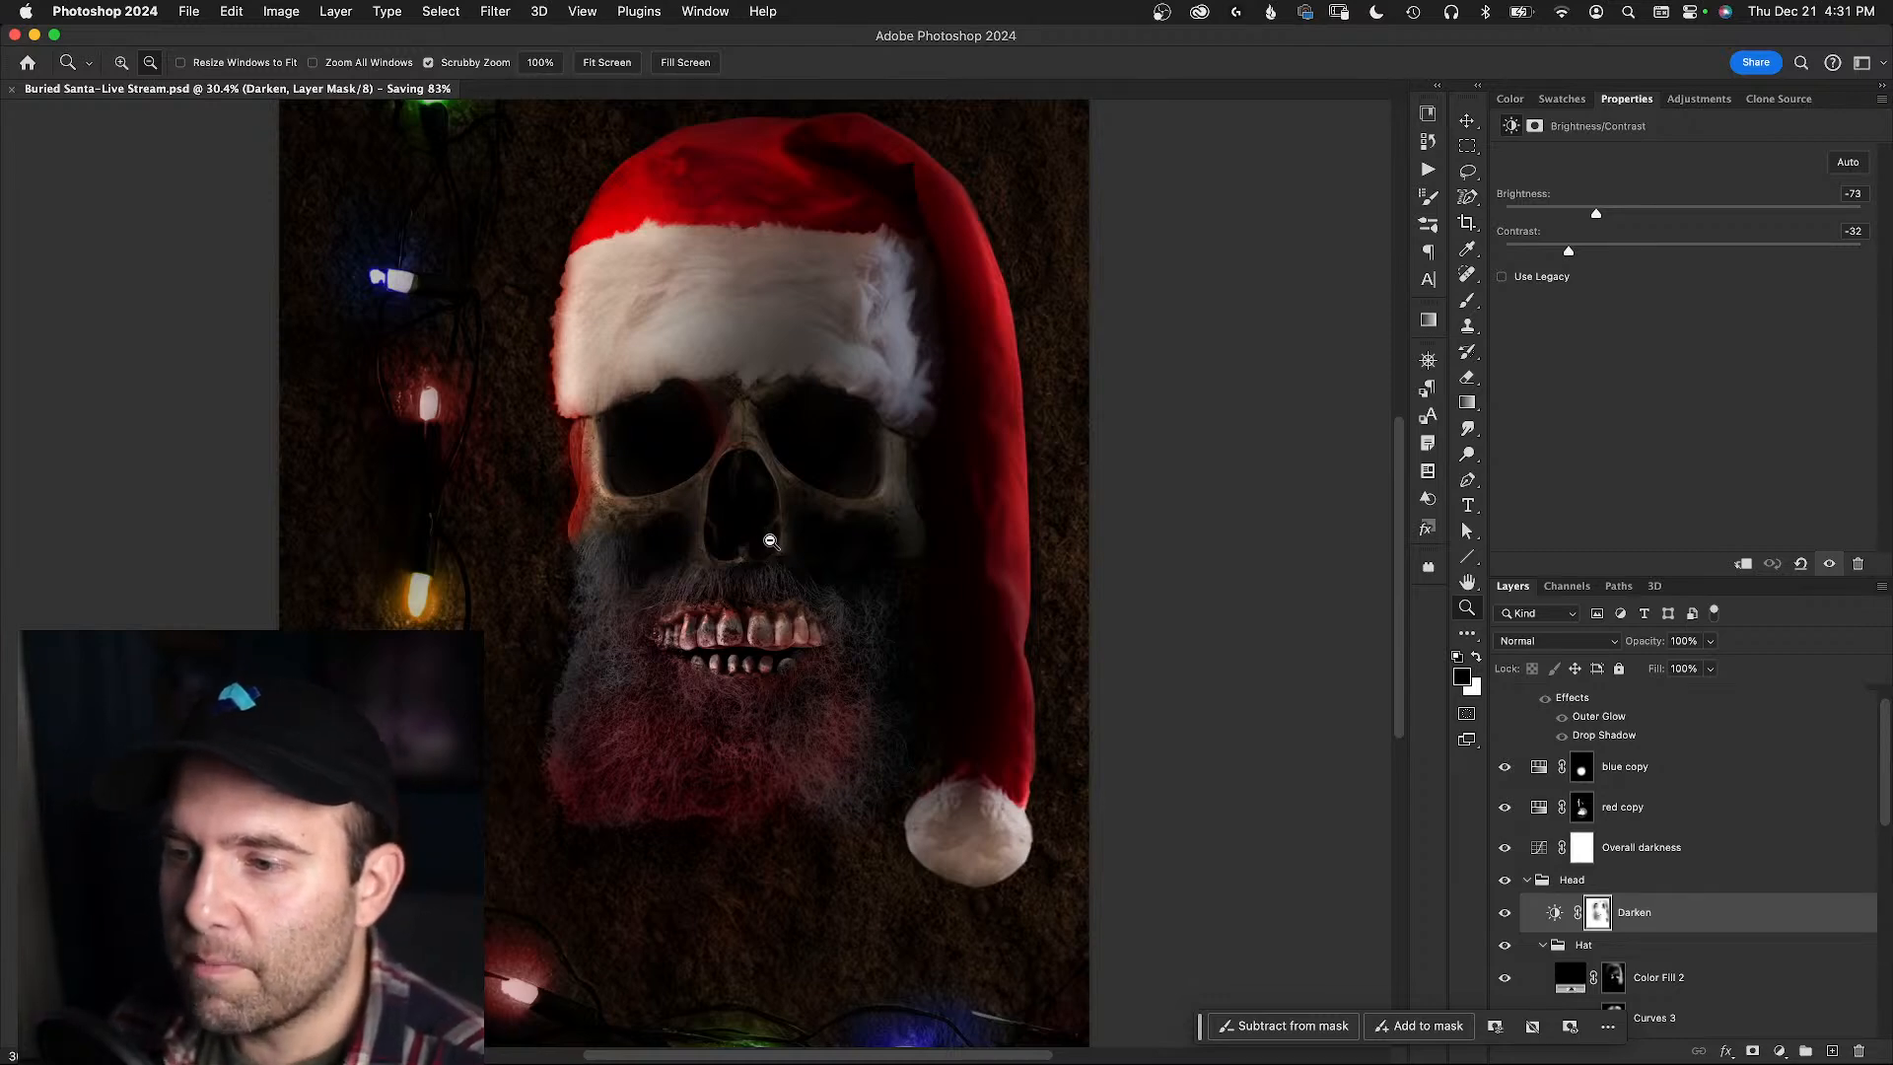
- Examine the skull and the full composition, comparing the image with the Head group hidden and shown
drag(737, 587, 776, 586)
drag(682, 501, 669, 639)
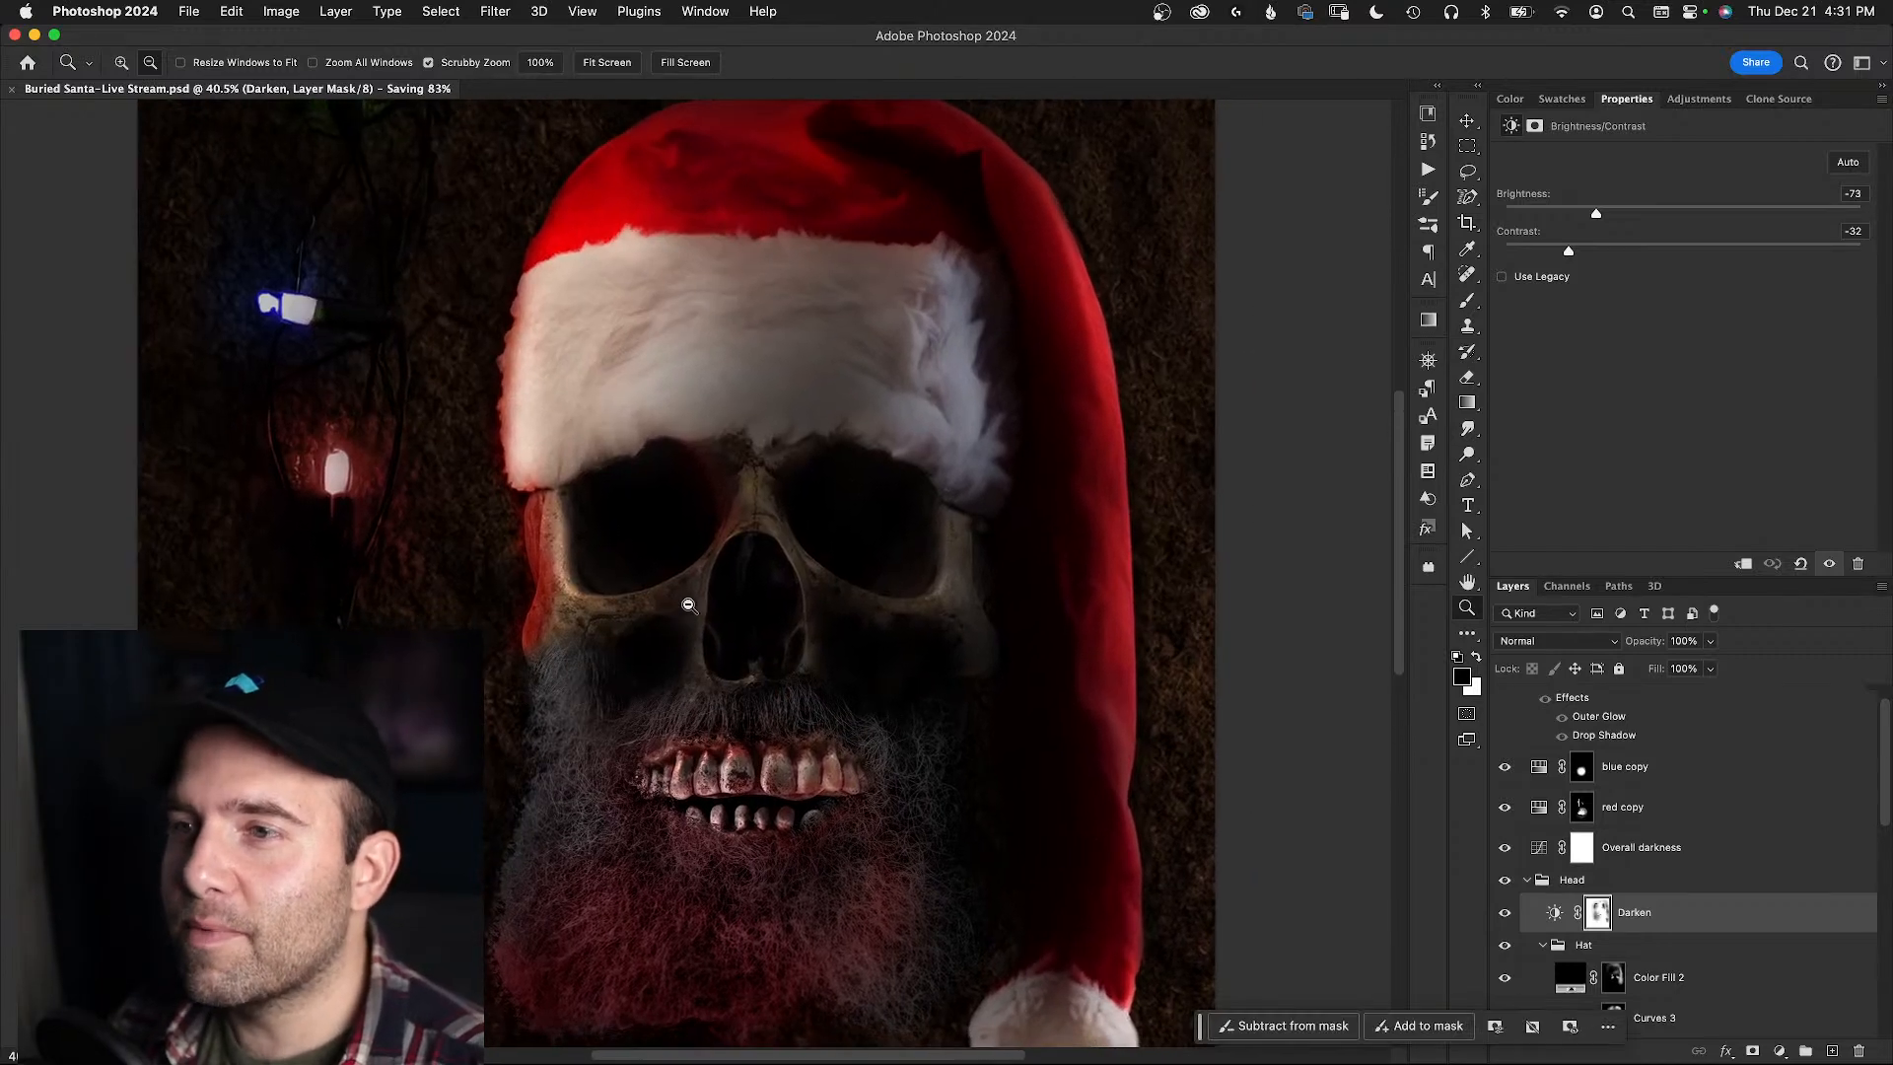
alt+click(704, 606)
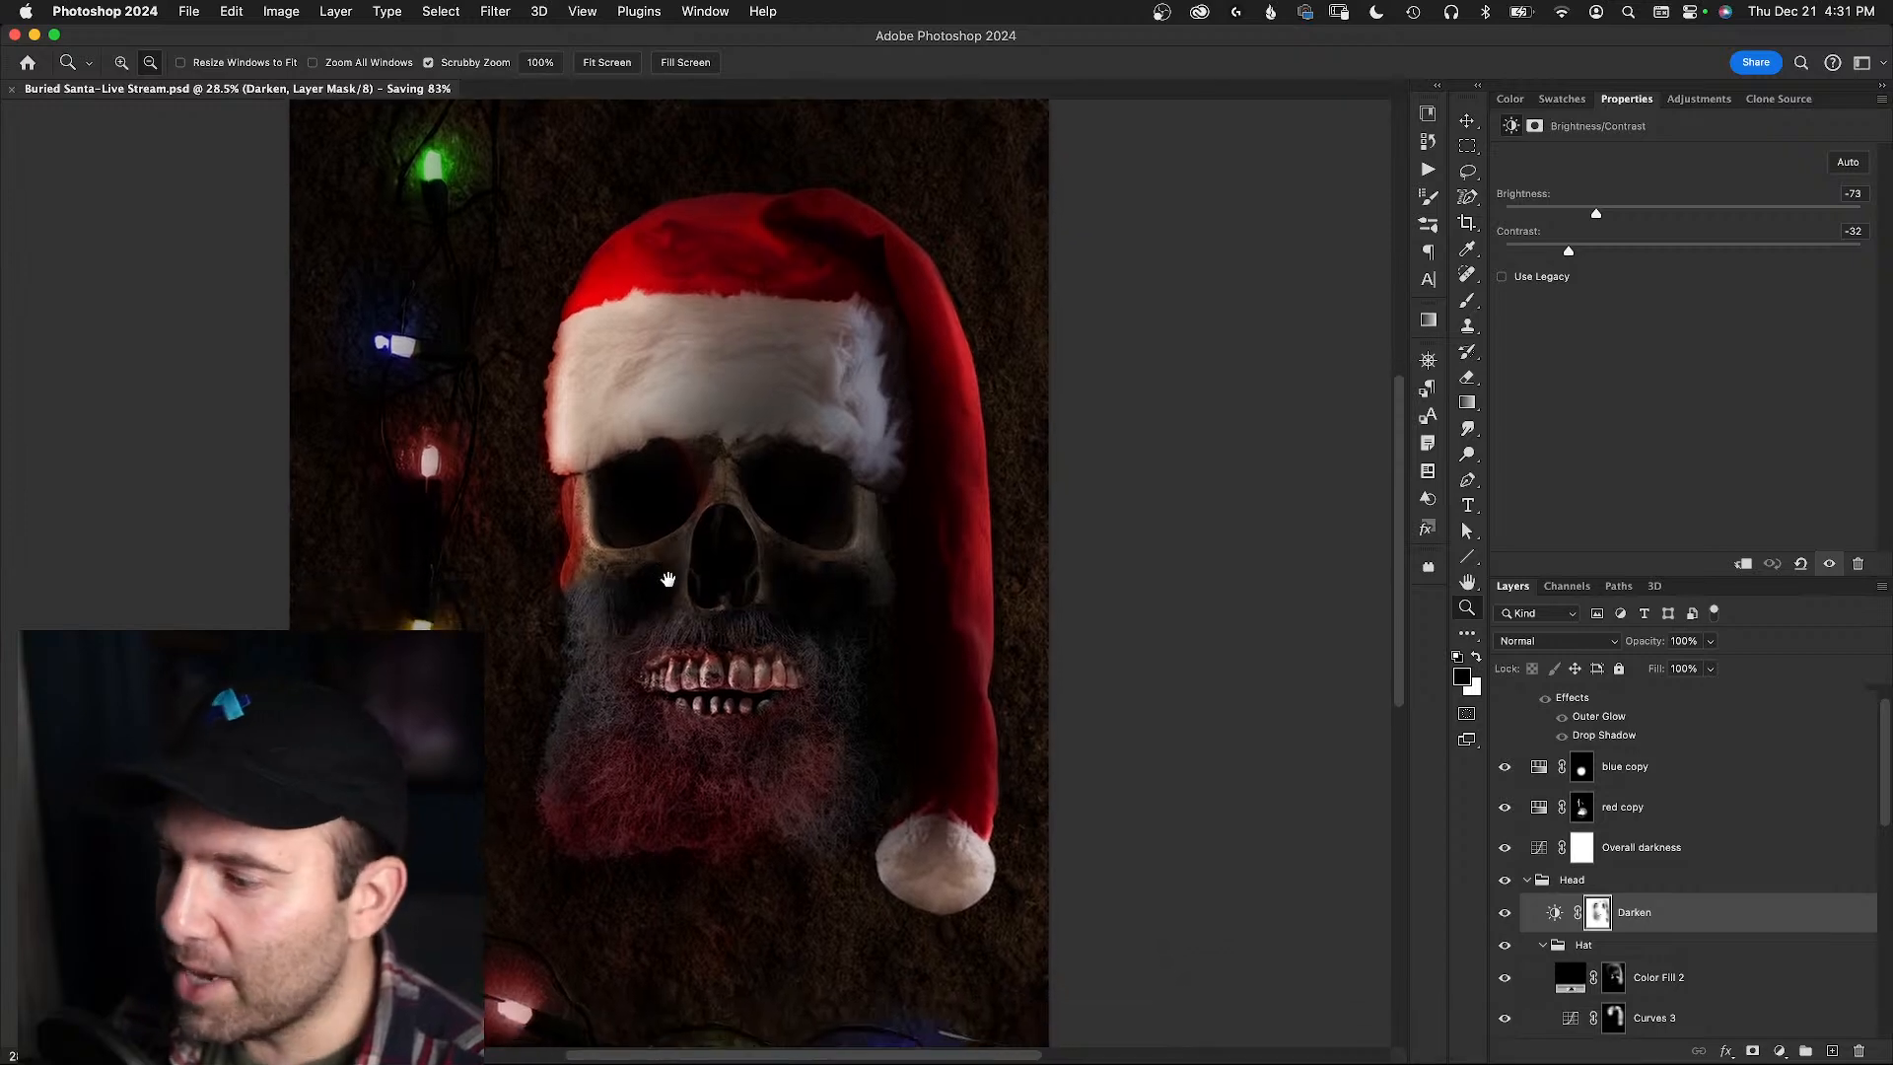
click(1503, 880)
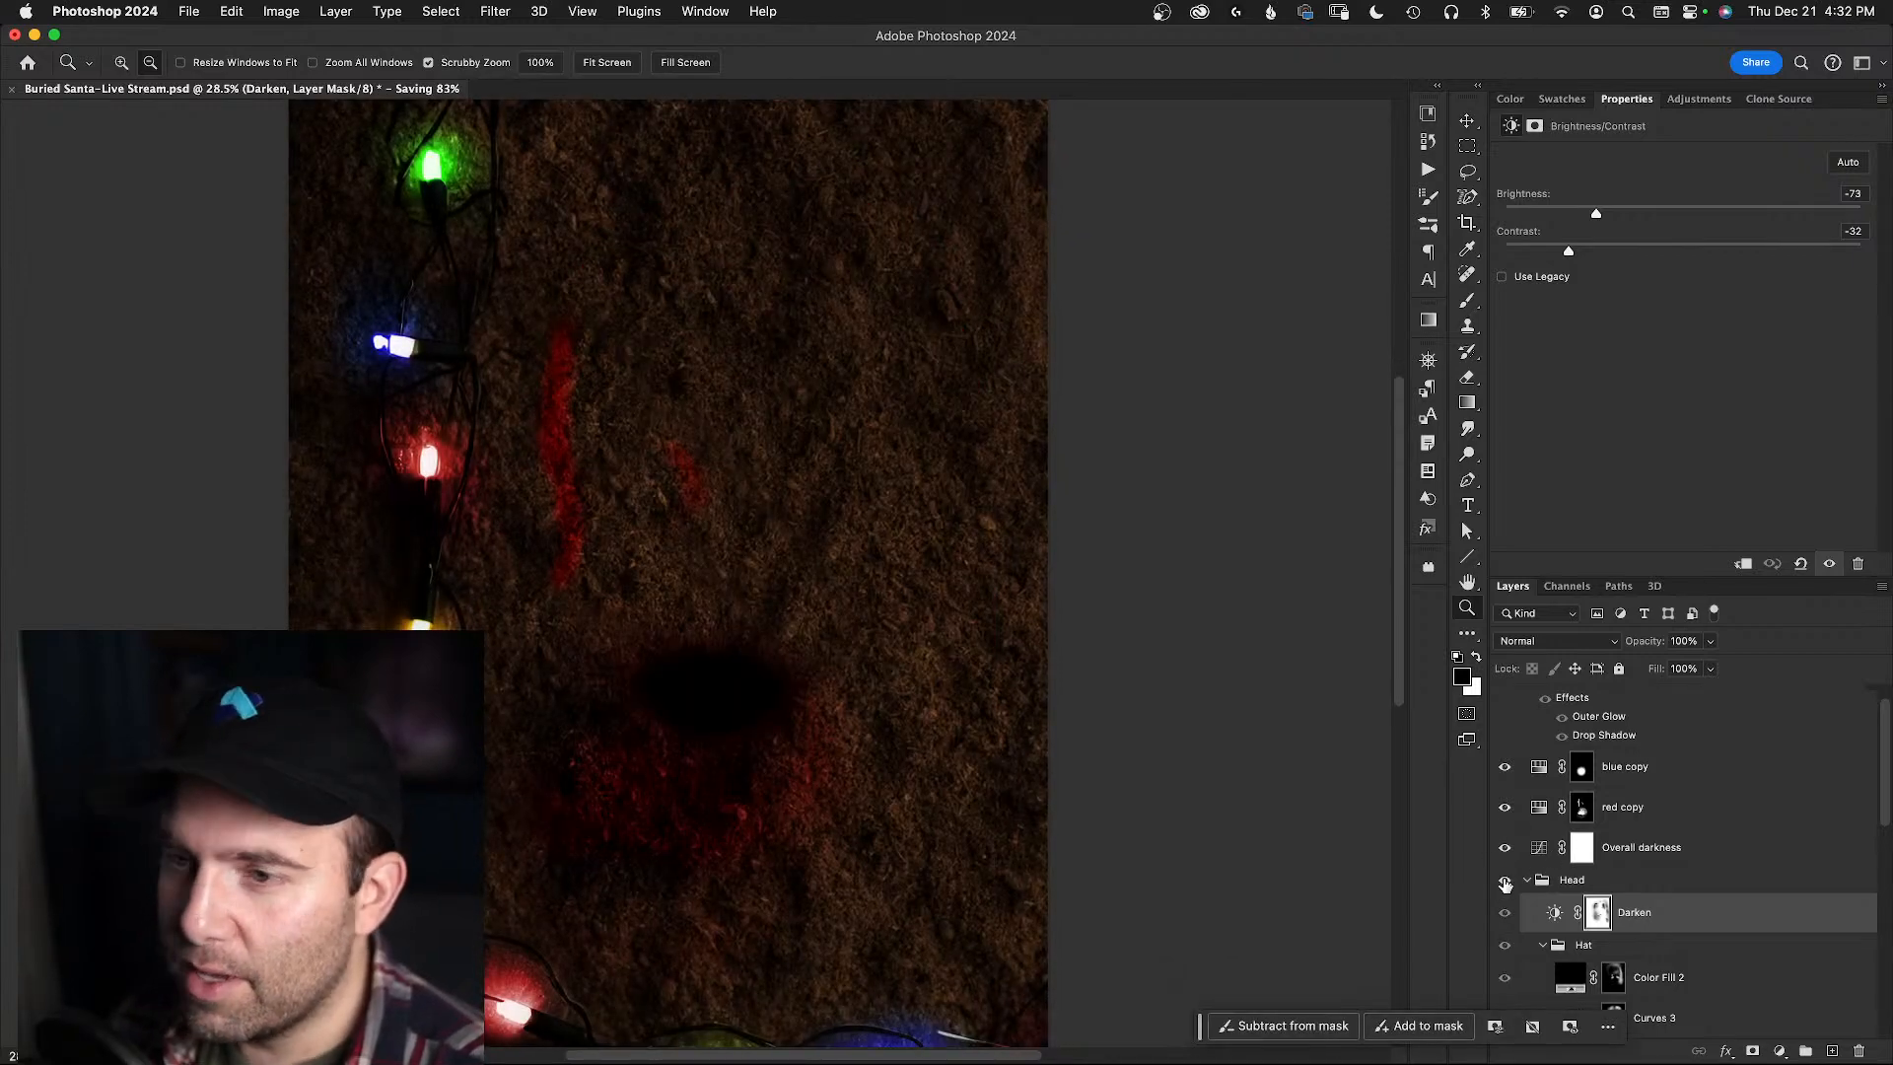
click(1504, 882)
drag(687, 586, 764, 602)
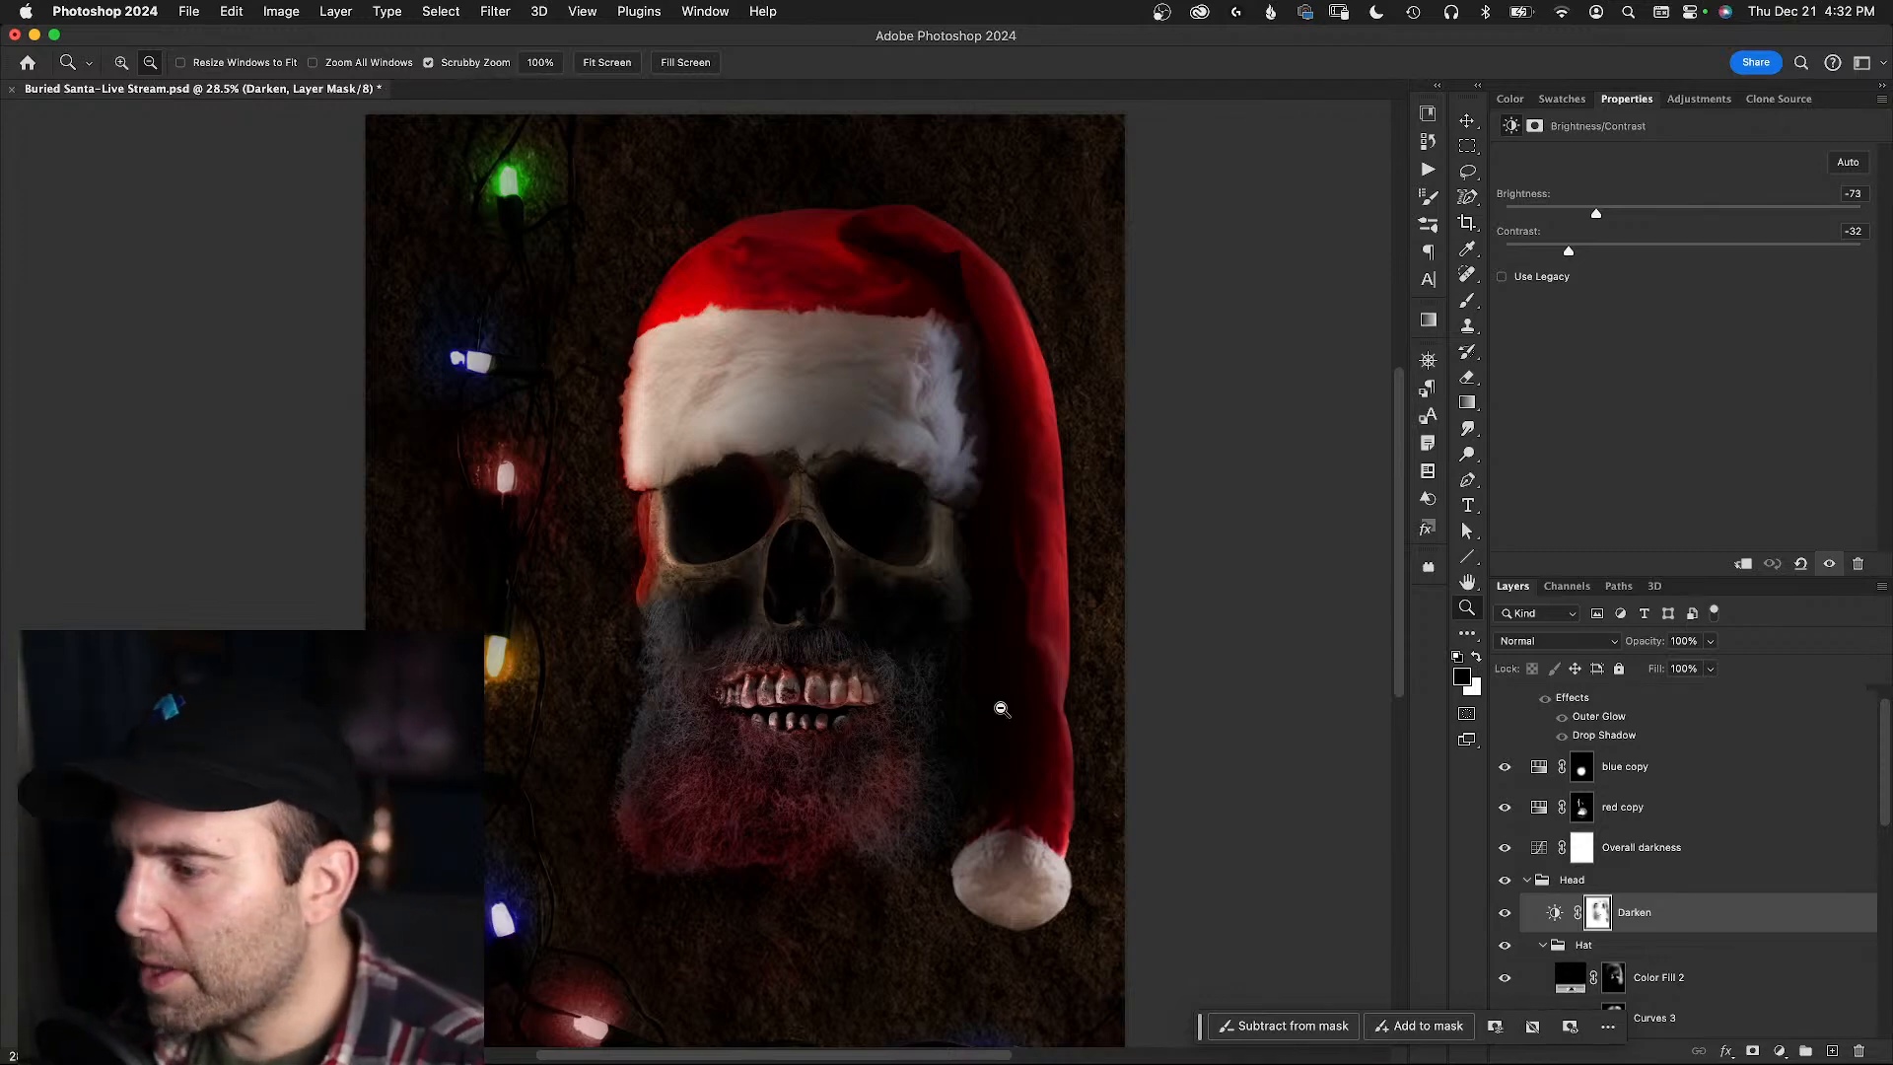
mouse_move(738, 604)
mouse_down()
mouse_move(767, 607)
mouse_move(717, 616)
mouse_up()
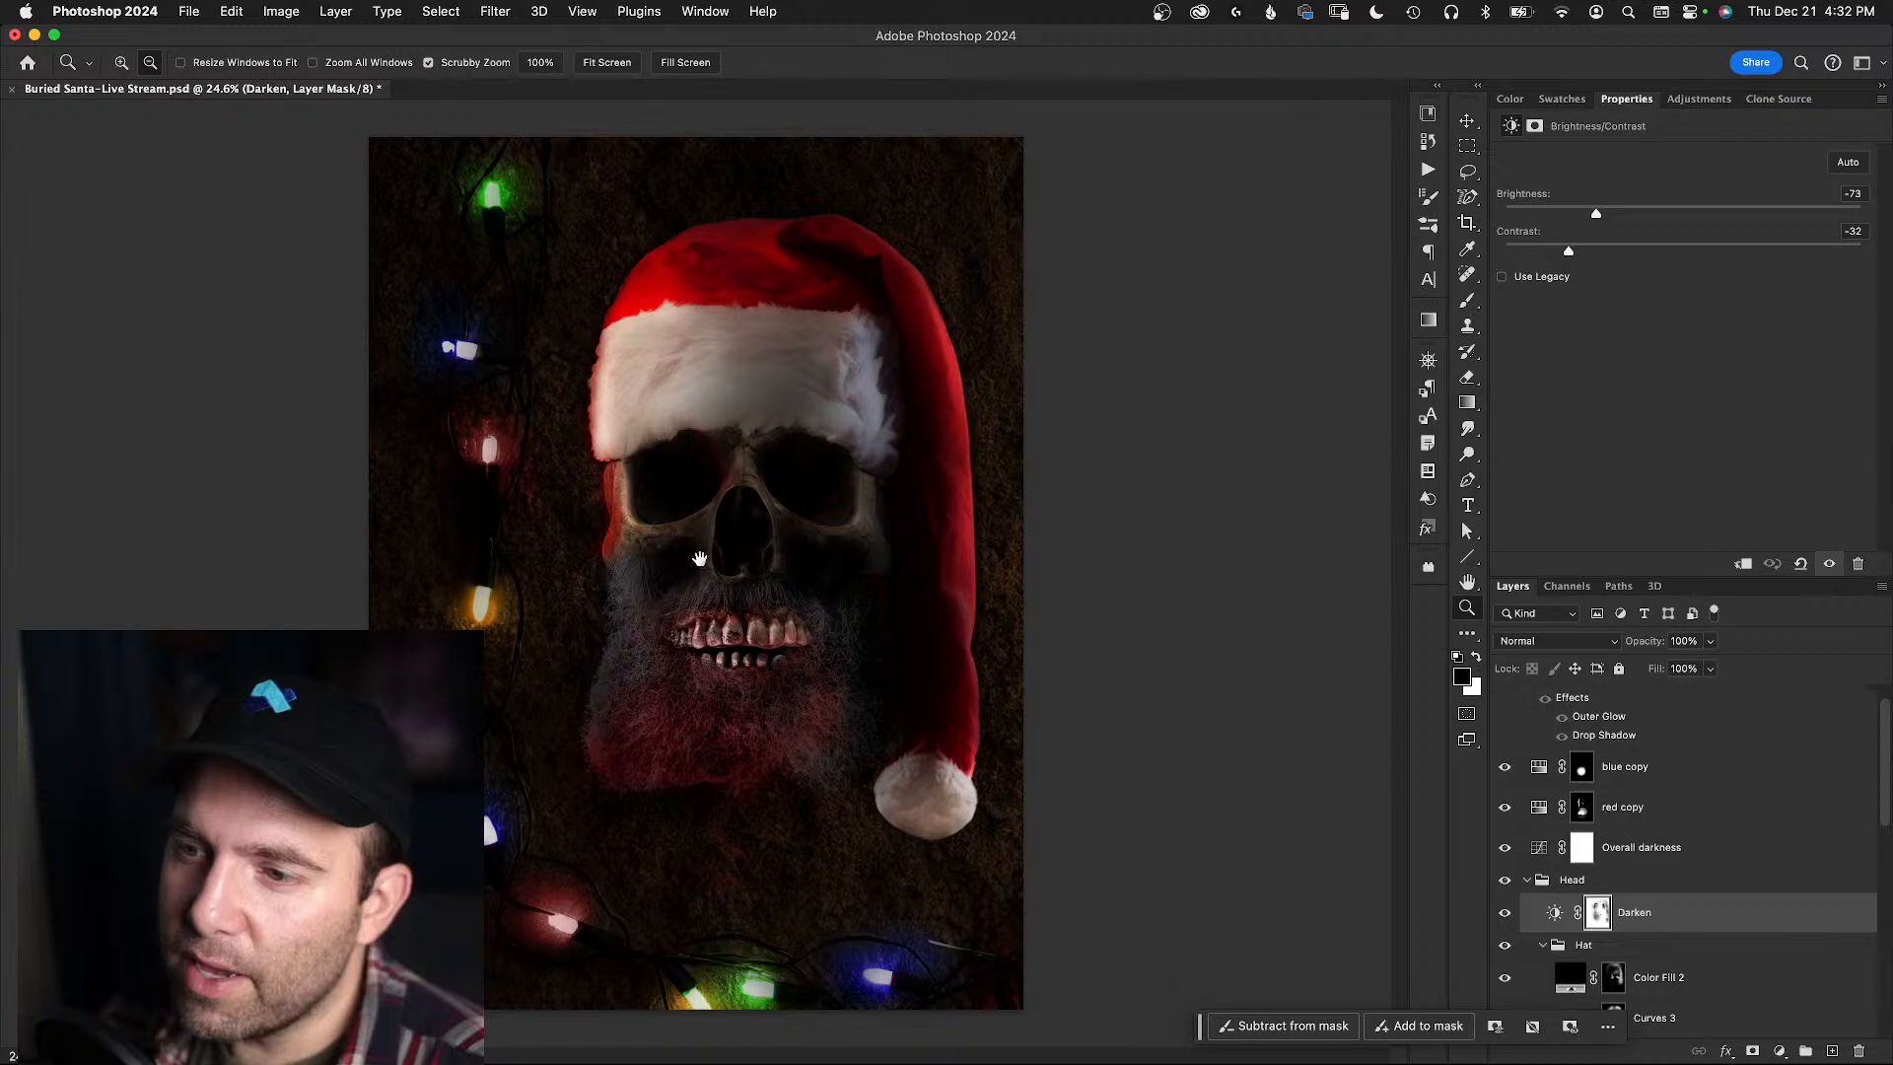
drag(695, 588, 742, 613)
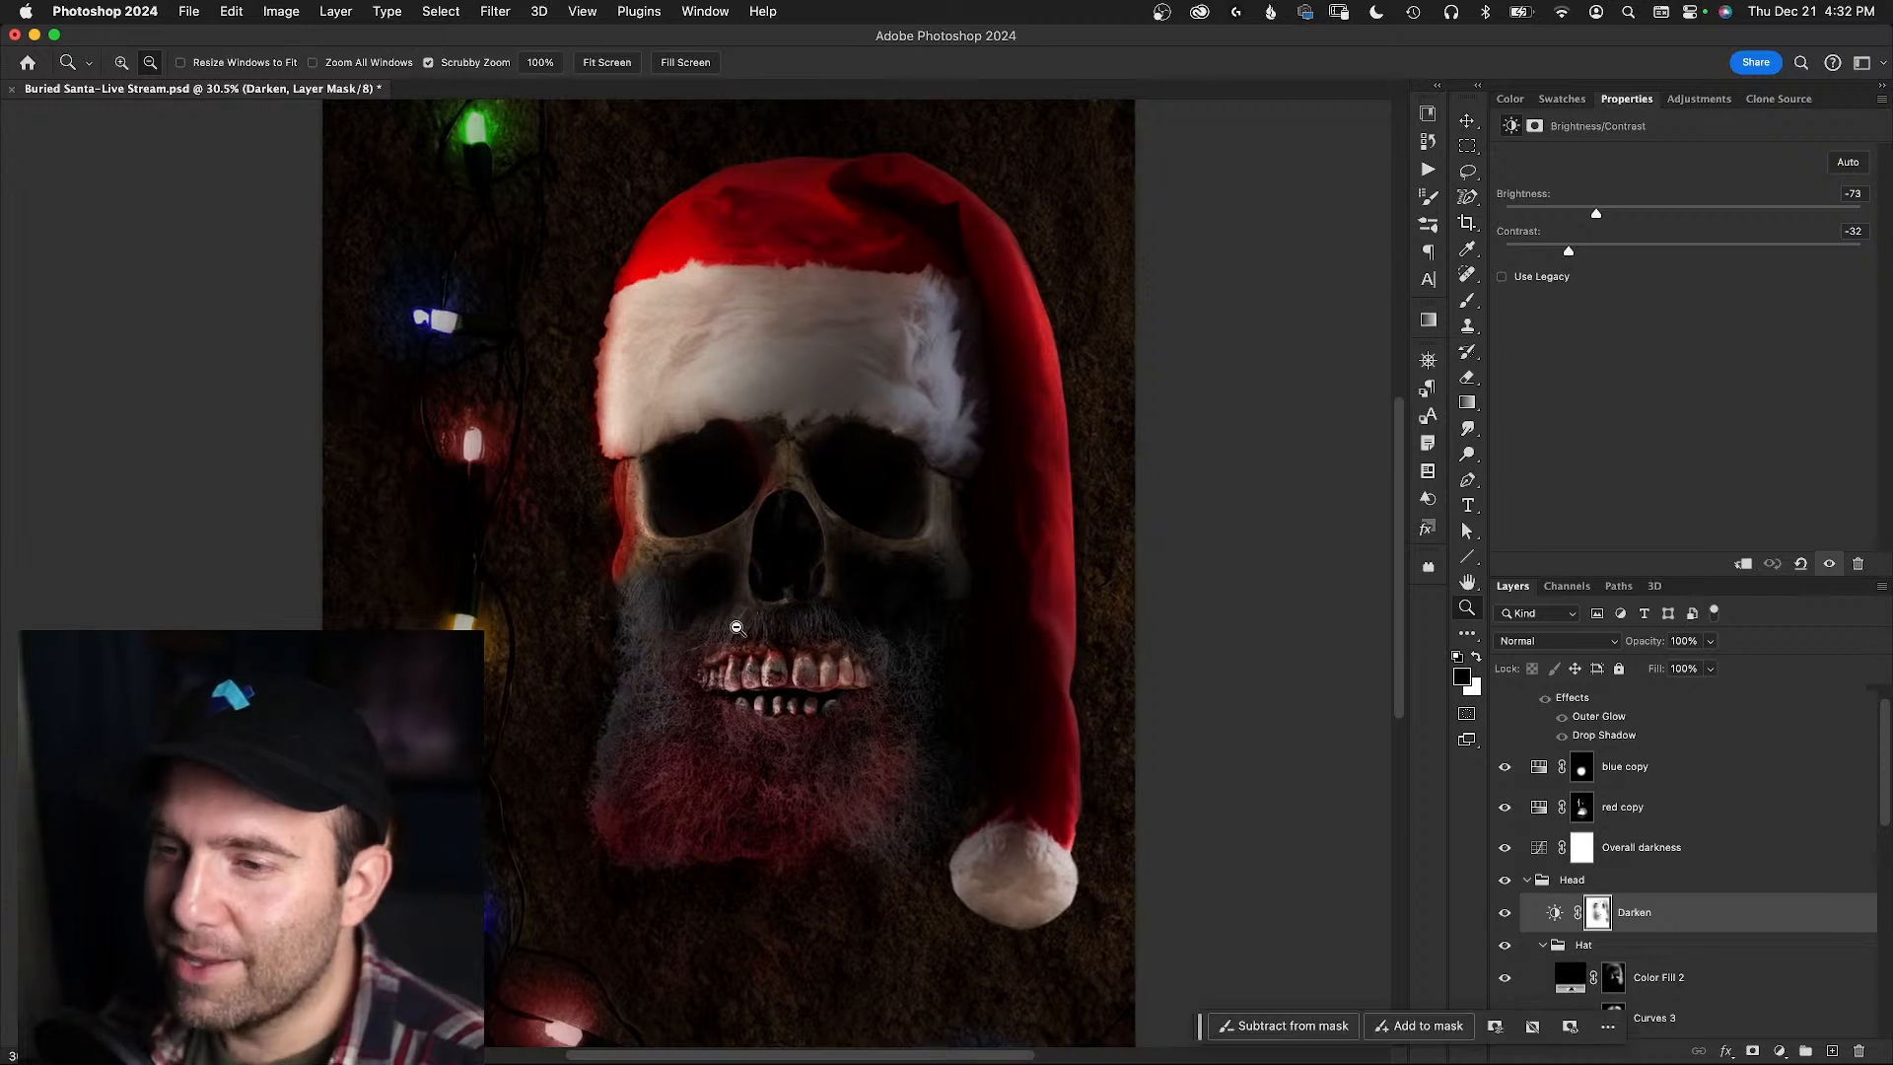
drag(774, 650, 1118, 736)
drag(826, 449, 789, 470)
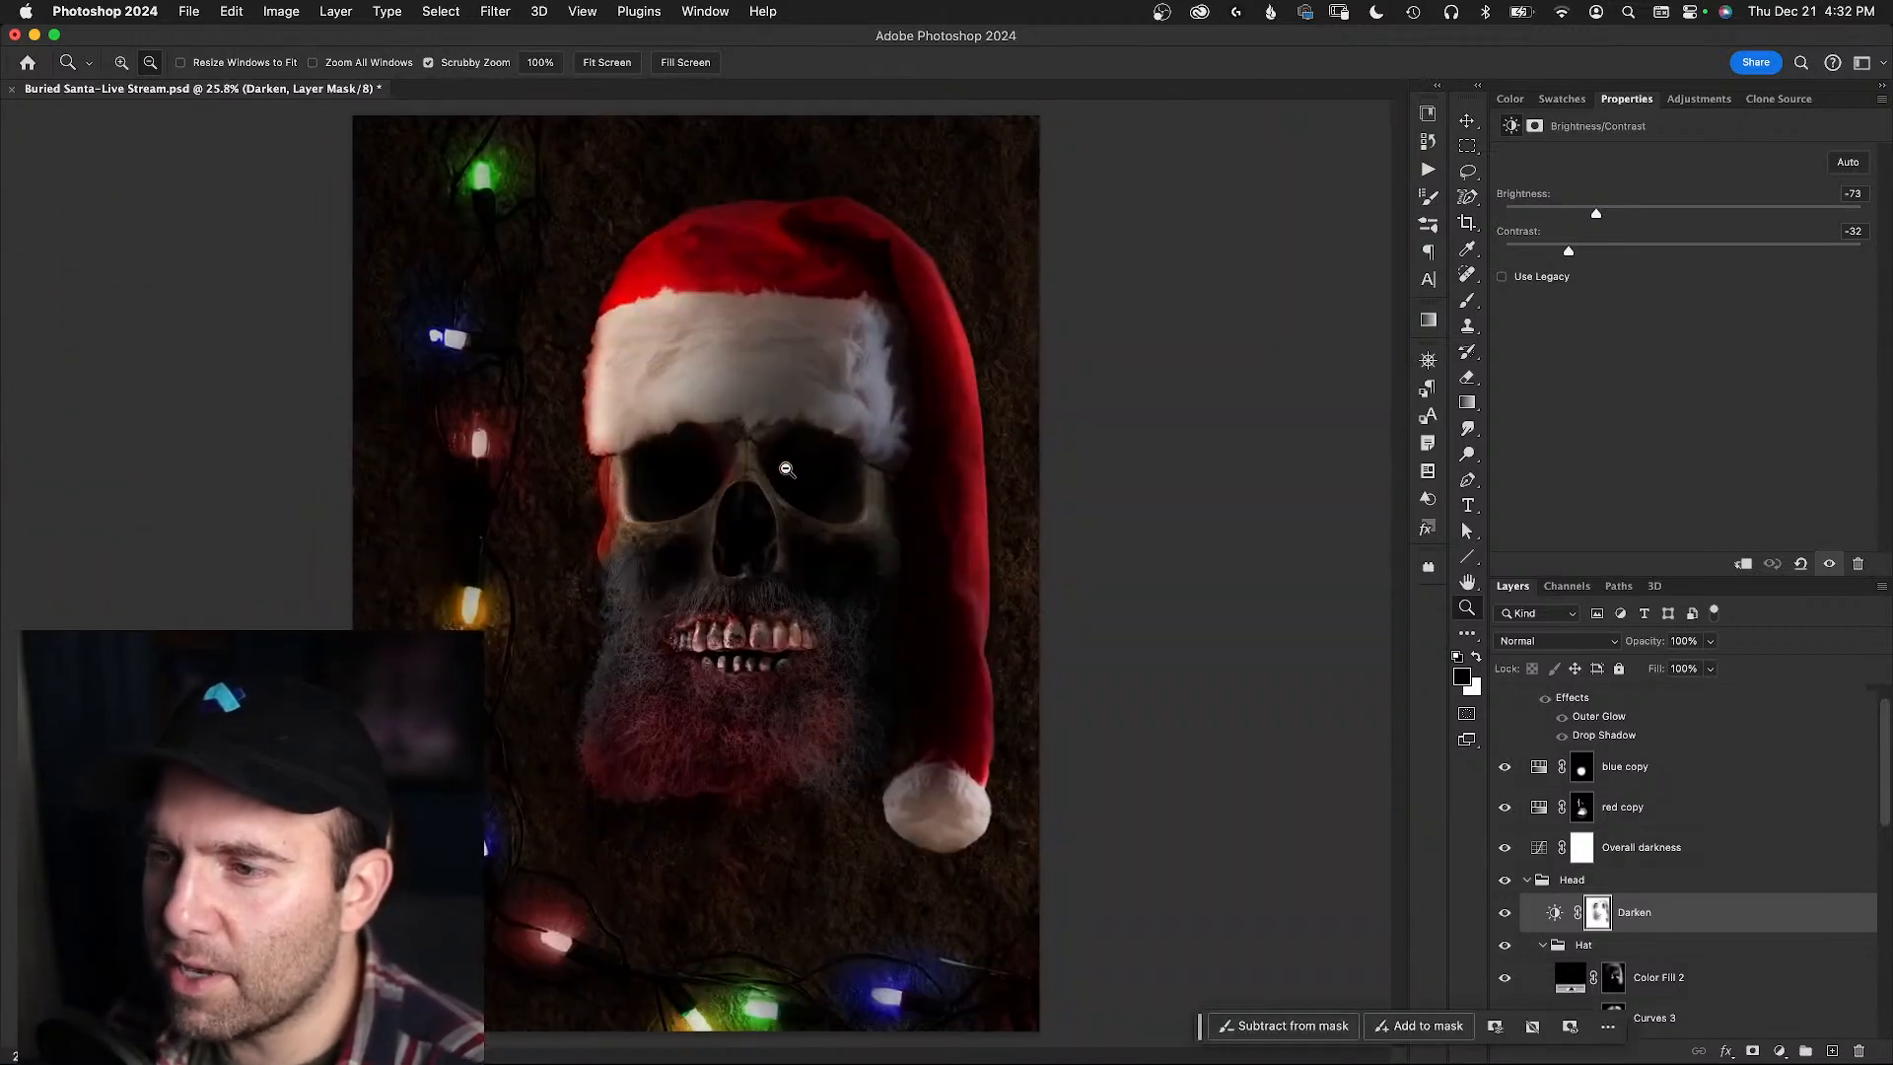
- Compare the composition with the Darken adjustment layer hidden and shown
click(1505, 913)
click(1503, 914)
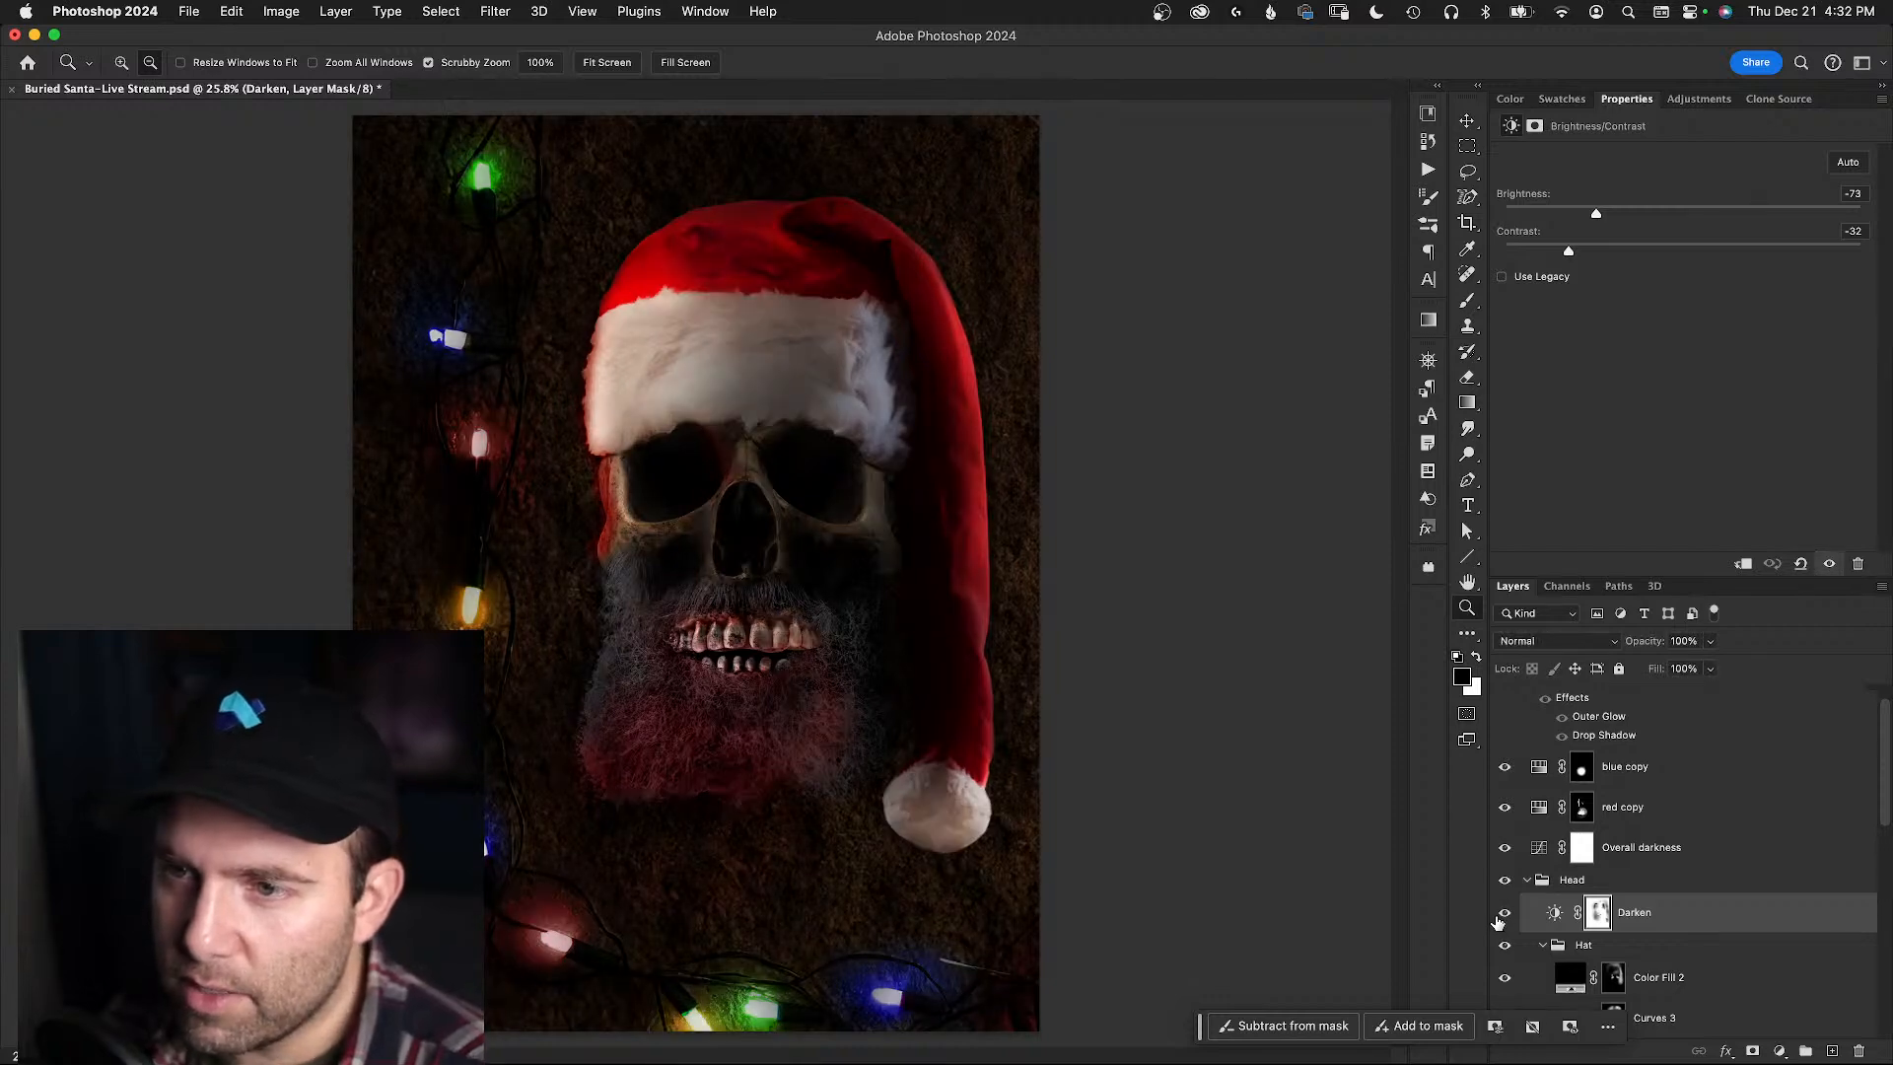
click(1555, 913)
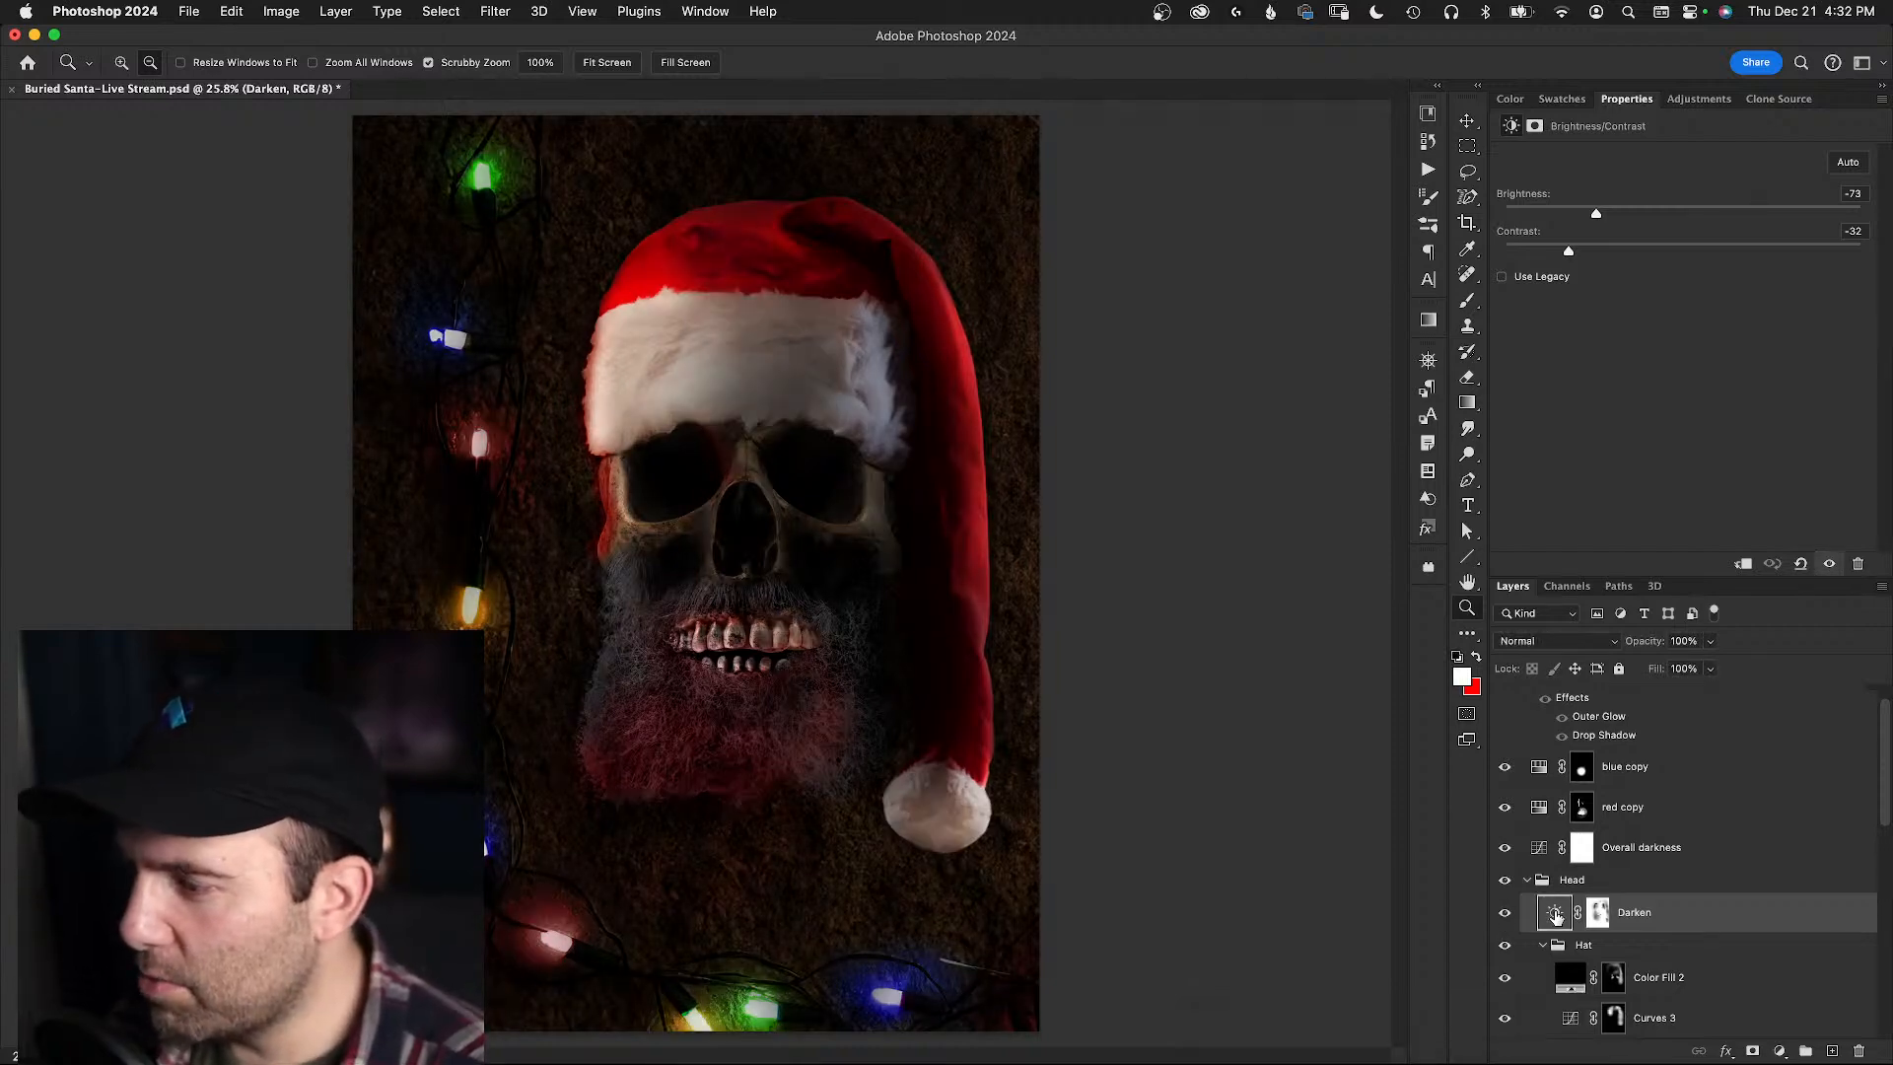
key(b)
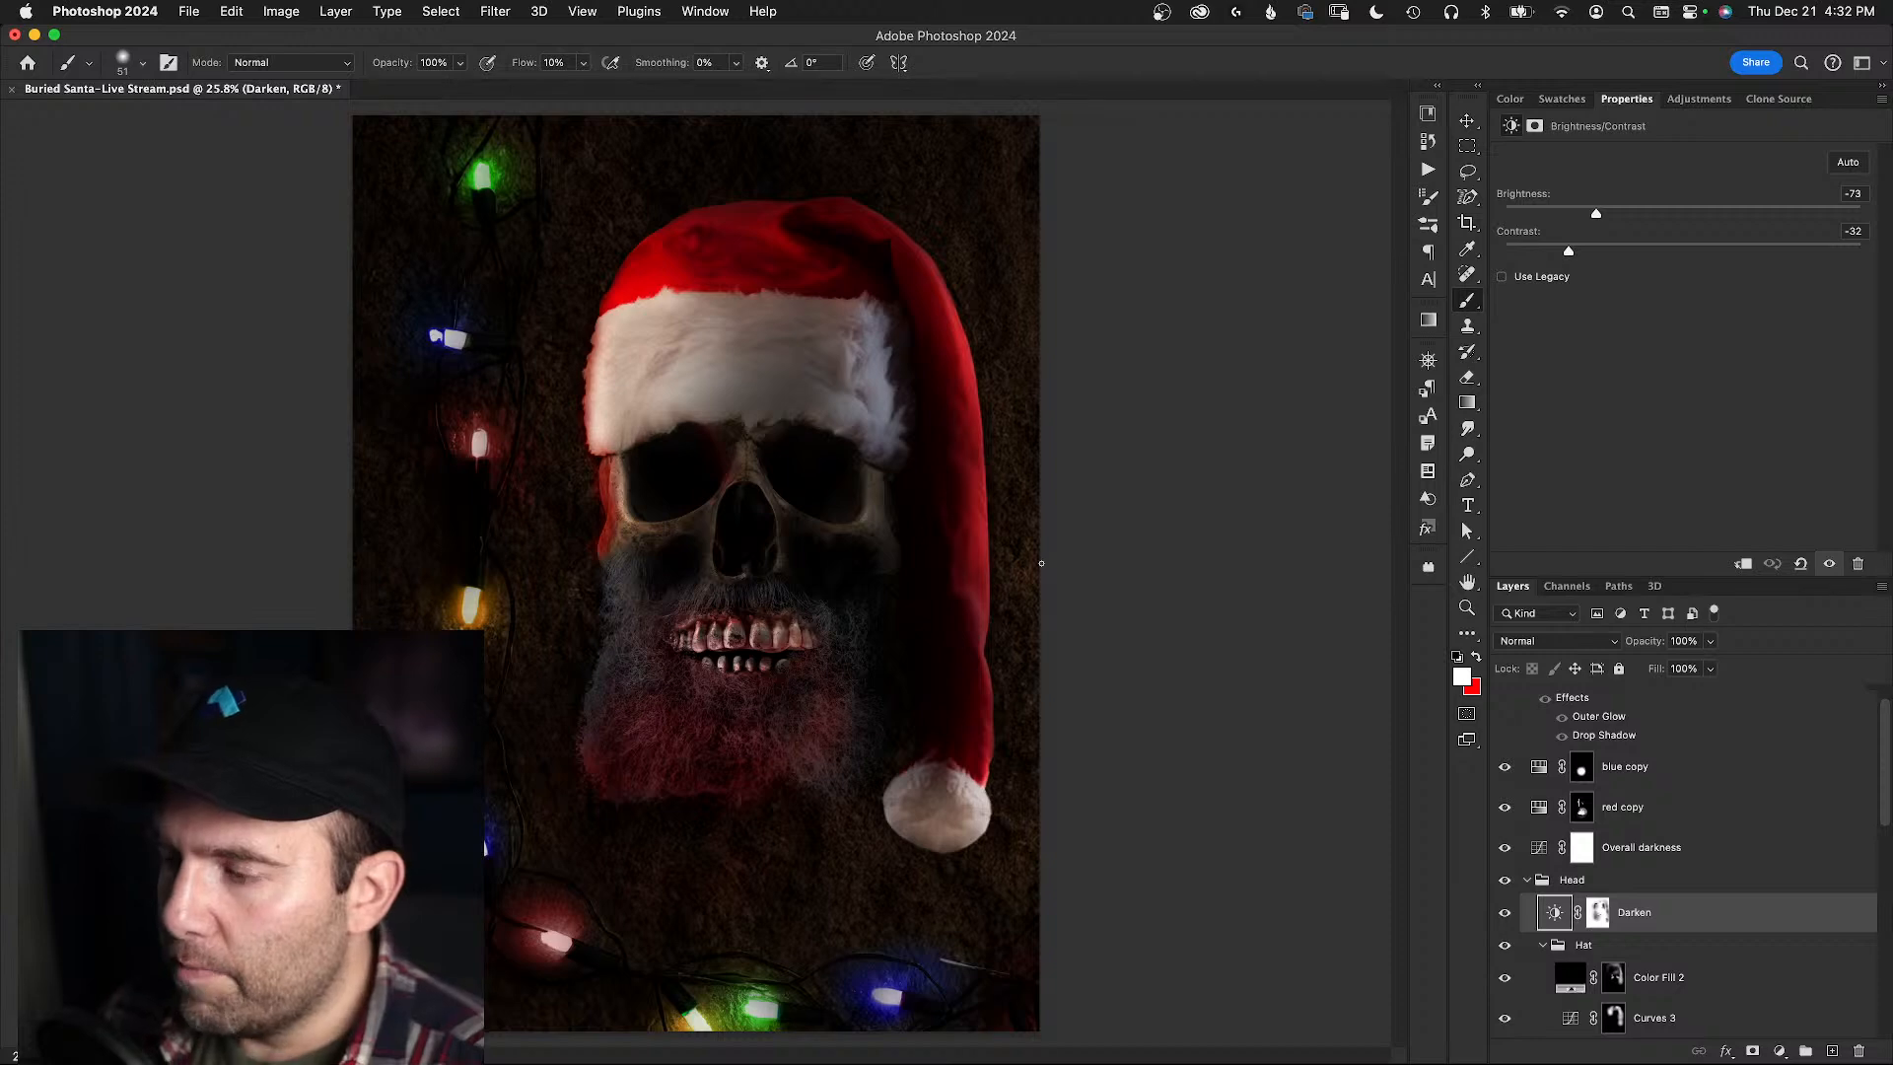
key(x)
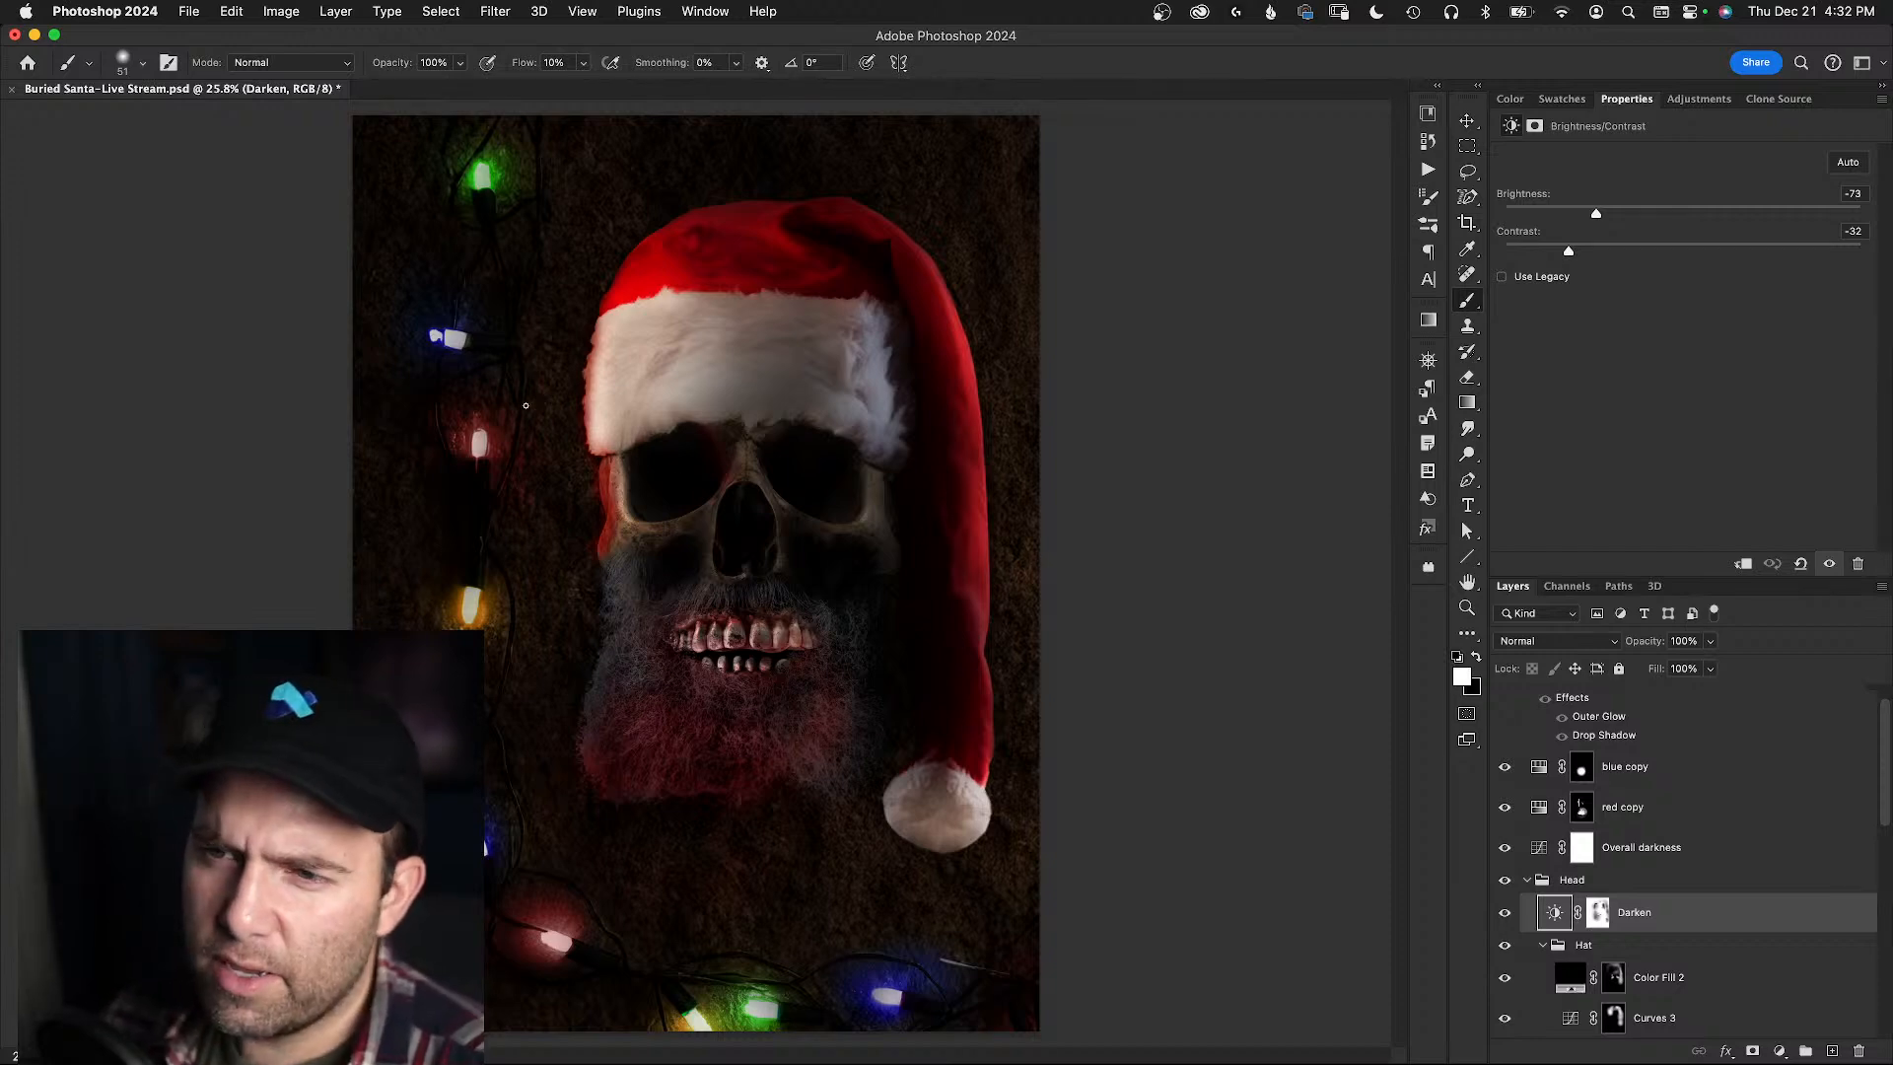
click(1504, 913)
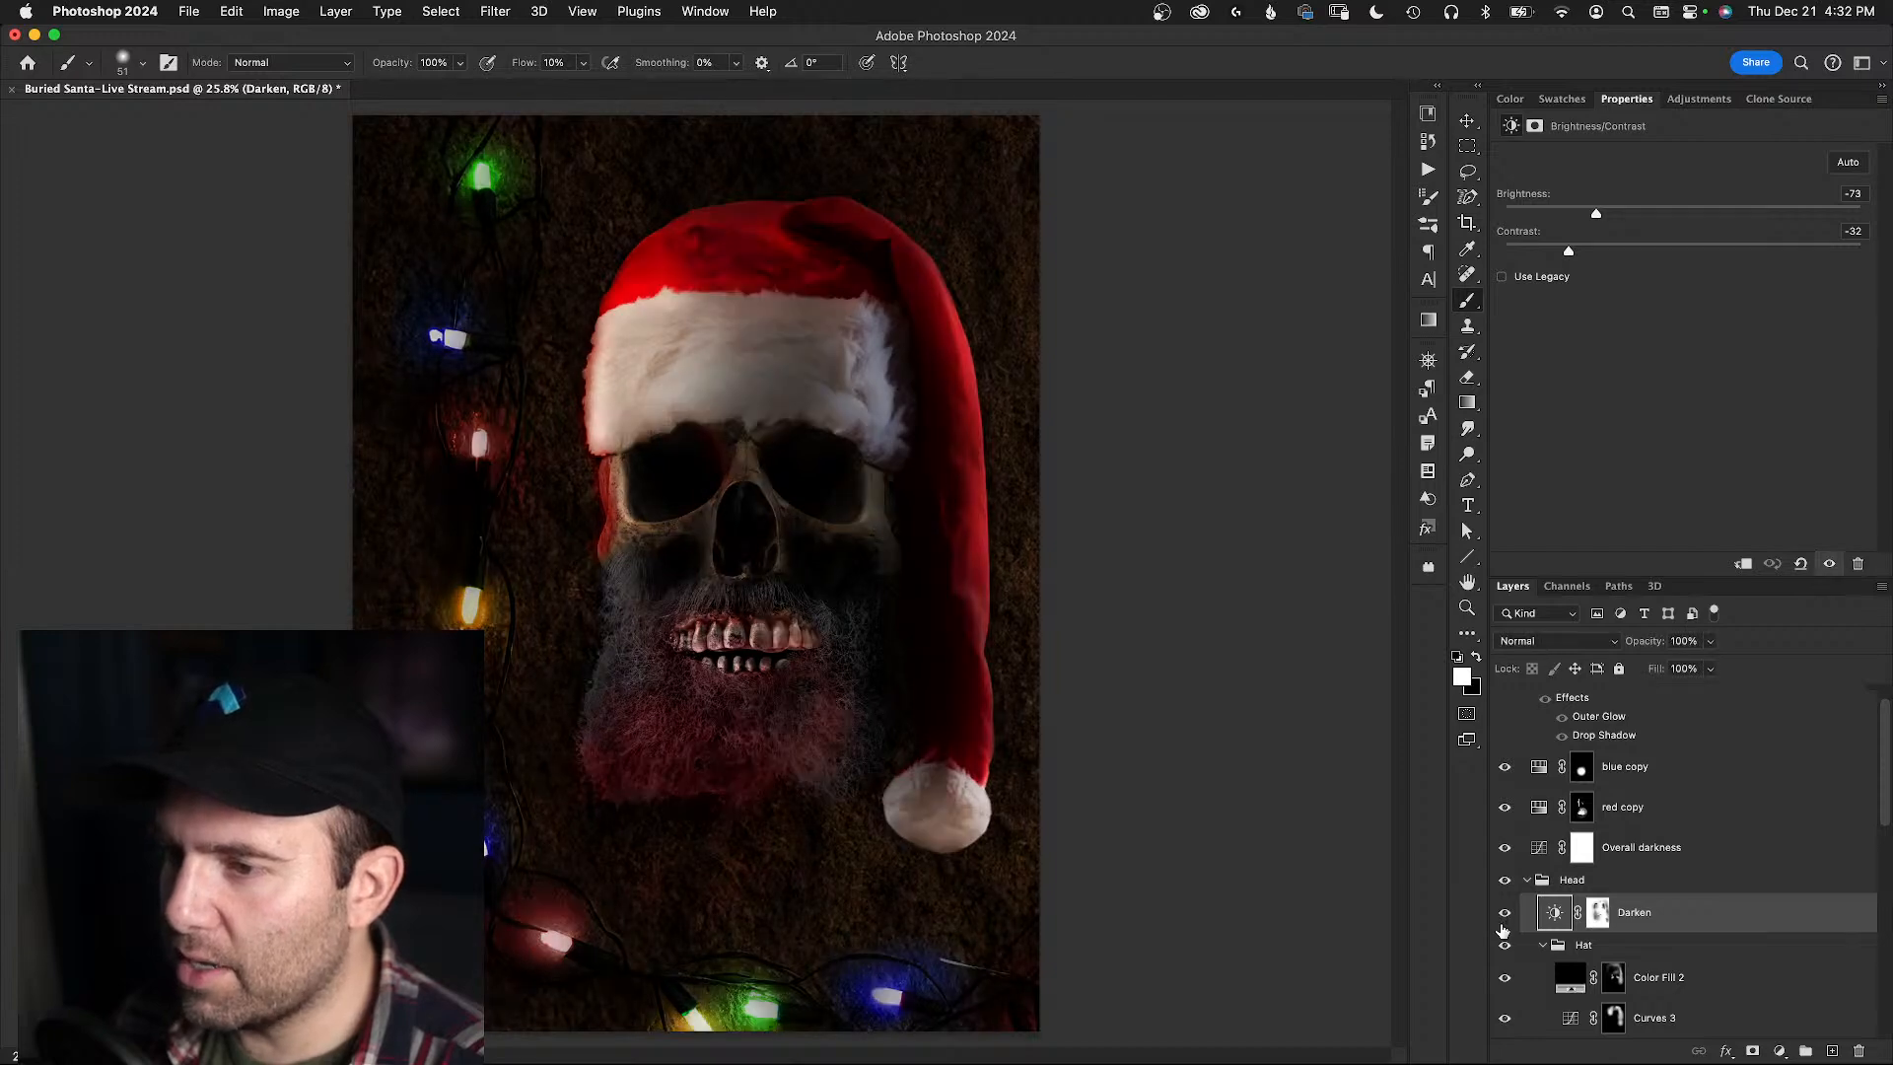
click(1504, 912)
click(1504, 912)
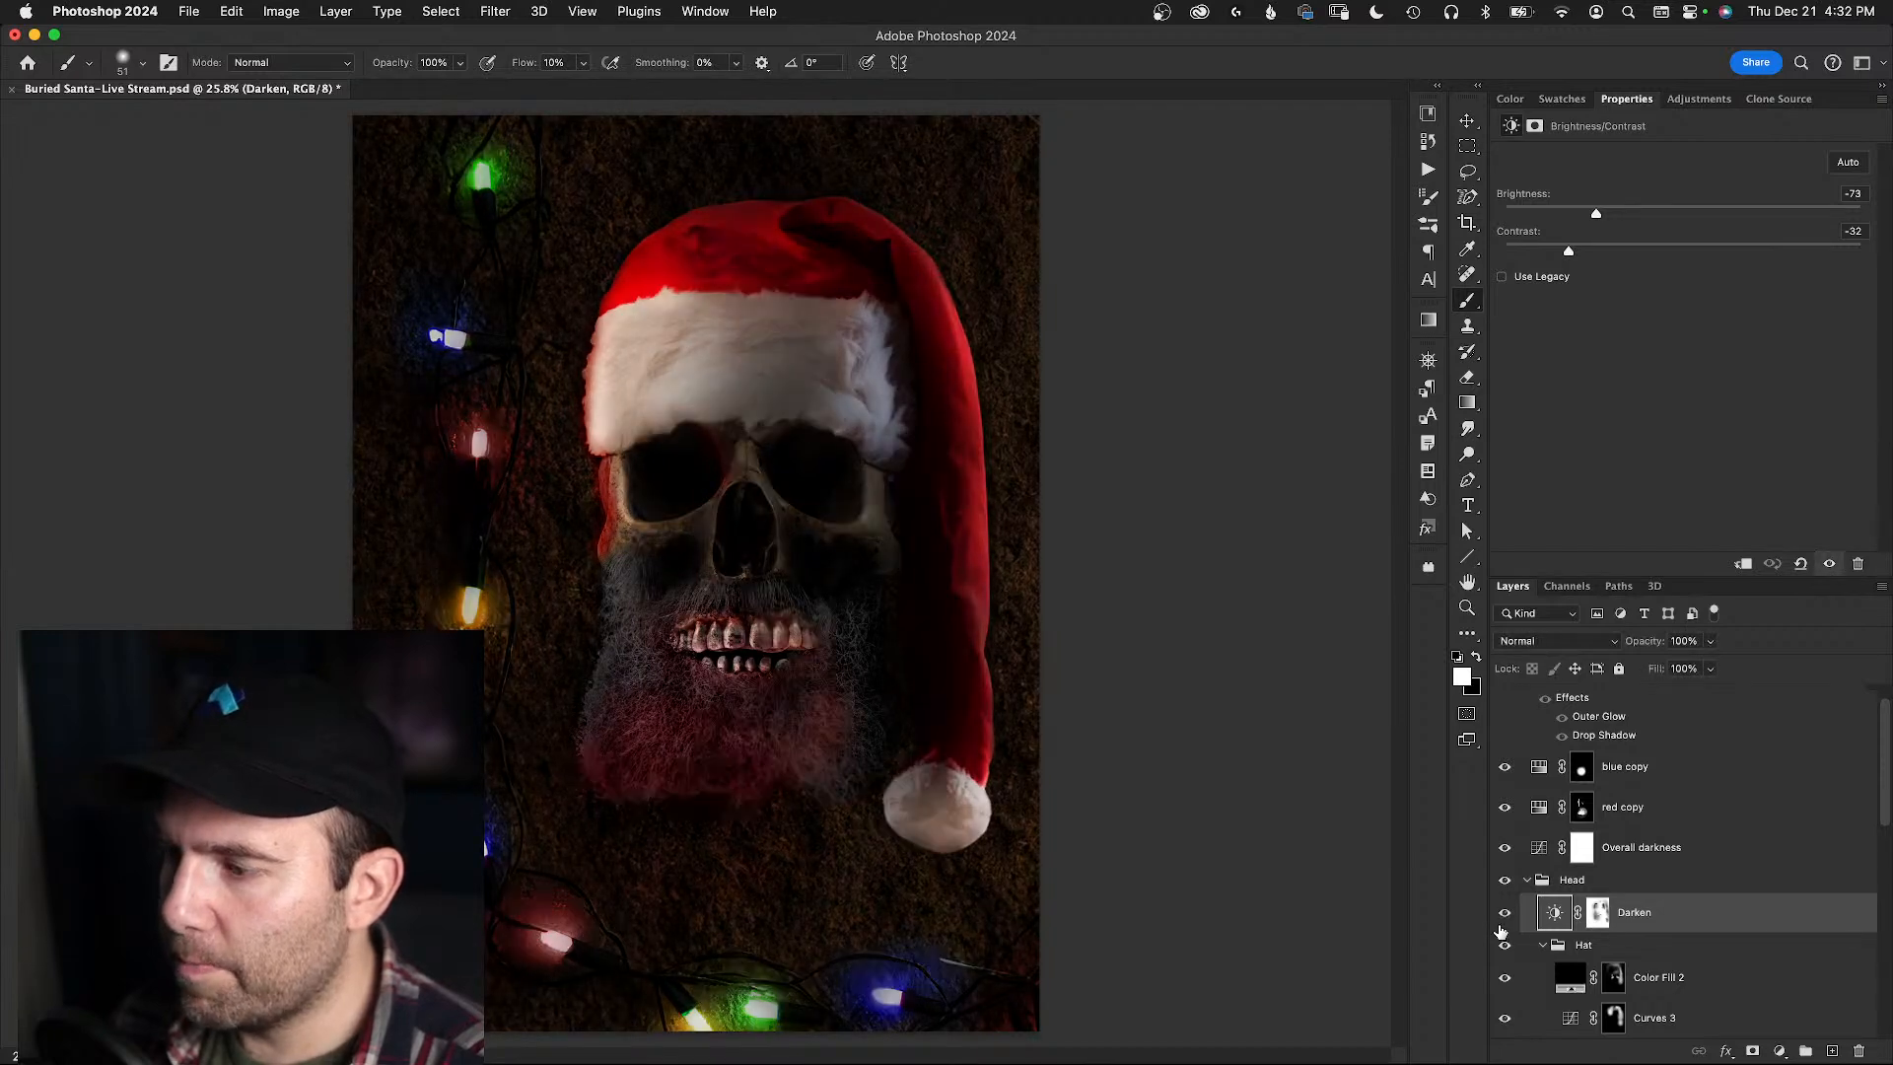
- Brighten the Christmas lights and surrounding soil by painting black on the Darken mask with 1411 and 2681 px brushes, and save the document
click(1603, 919)
drag(473, 437, 641, 453)
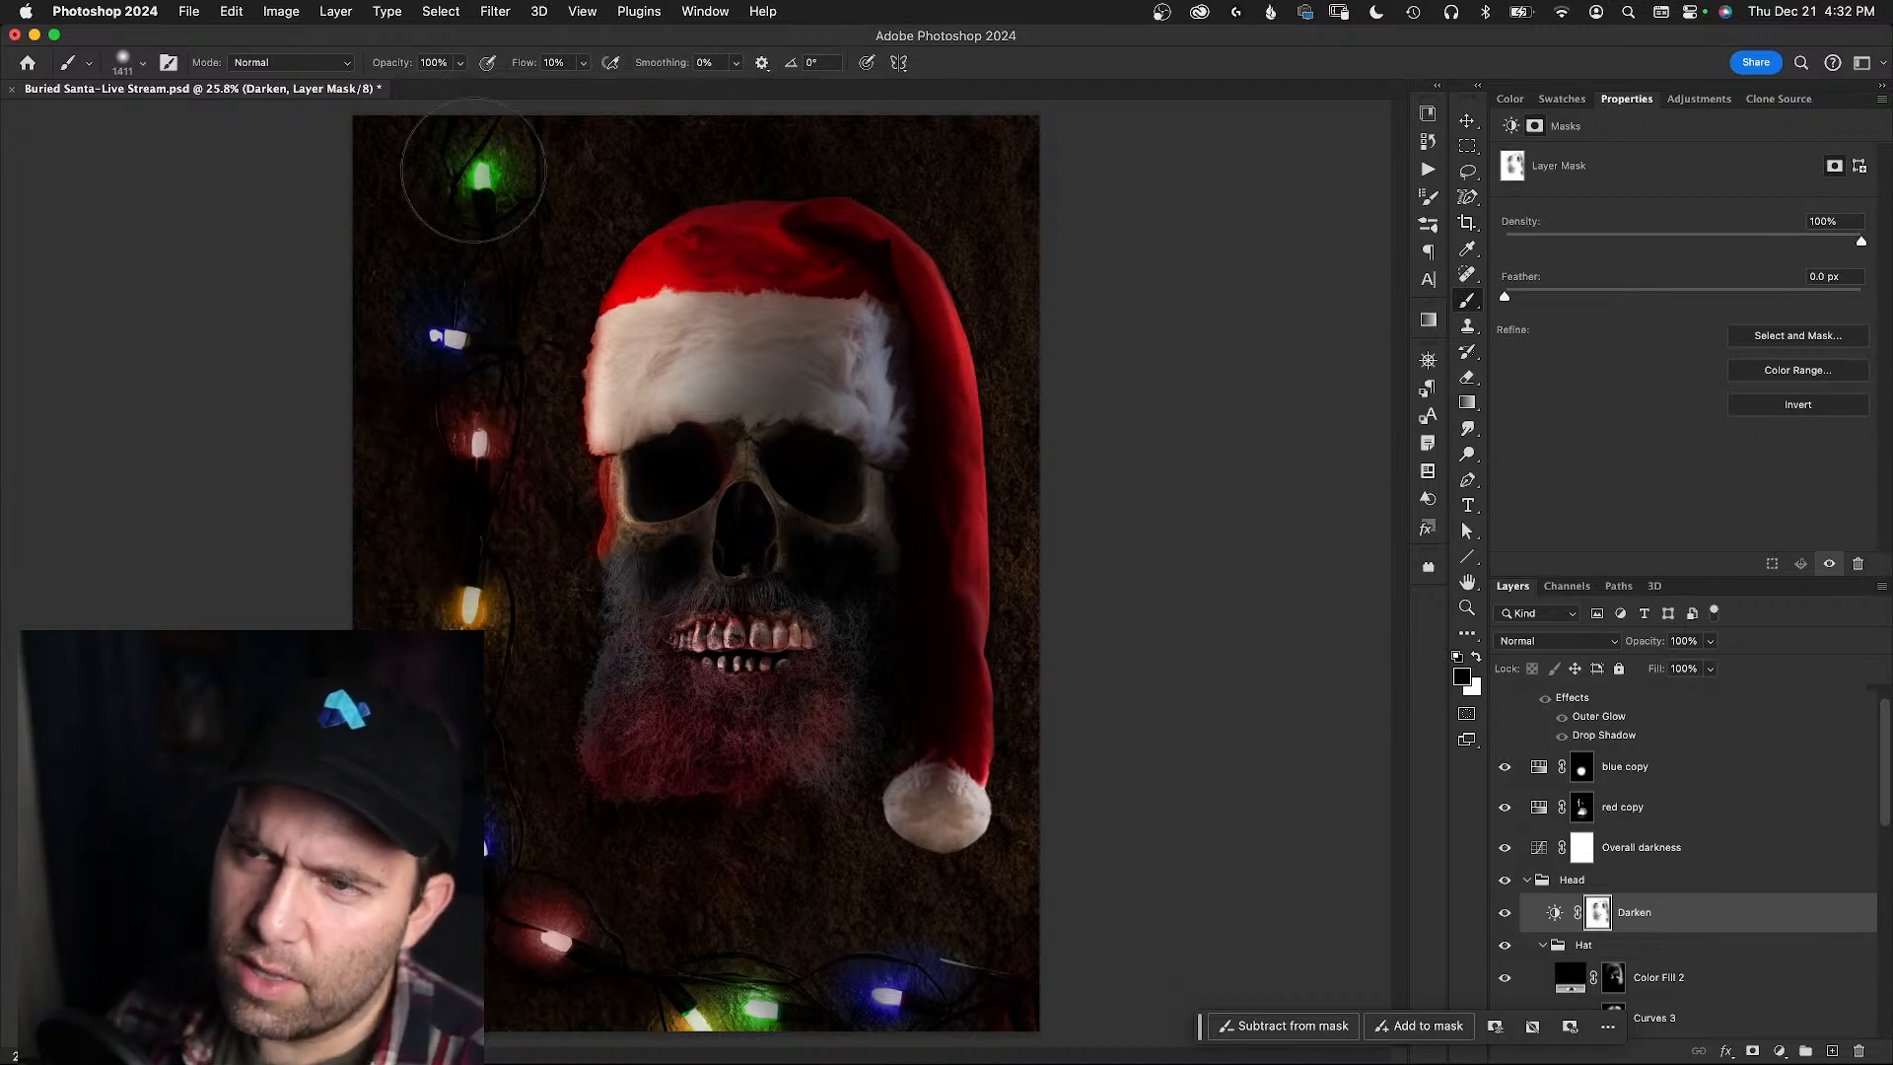
mouse_move(487, 234)
mouse_down()
mouse_move(542, 173)
mouse_move(524, 160)
mouse_move(486, 174)
mouse_move(475, 241)
mouse_move(456, 702)
mouse_up()
mouse_move(478, 796)
mouse_down()
mouse_move(504, 853)
mouse_move(648, 962)
mouse_move(828, 1009)
mouse_move(986, 1009)
mouse_move(880, 1013)
mouse_move(600, 959)
mouse_move(506, 907)
mouse_move(430, 557)
mouse_move(460, 488)
mouse_move(448, 395)
mouse_move(480, 232)
mouse_move(448, 683)
mouse_move(524, 850)
mouse_move(508, 888)
mouse_move(642, 965)
mouse_move(776, 1001)
mouse_move(1050, 1020)
mouse_up()
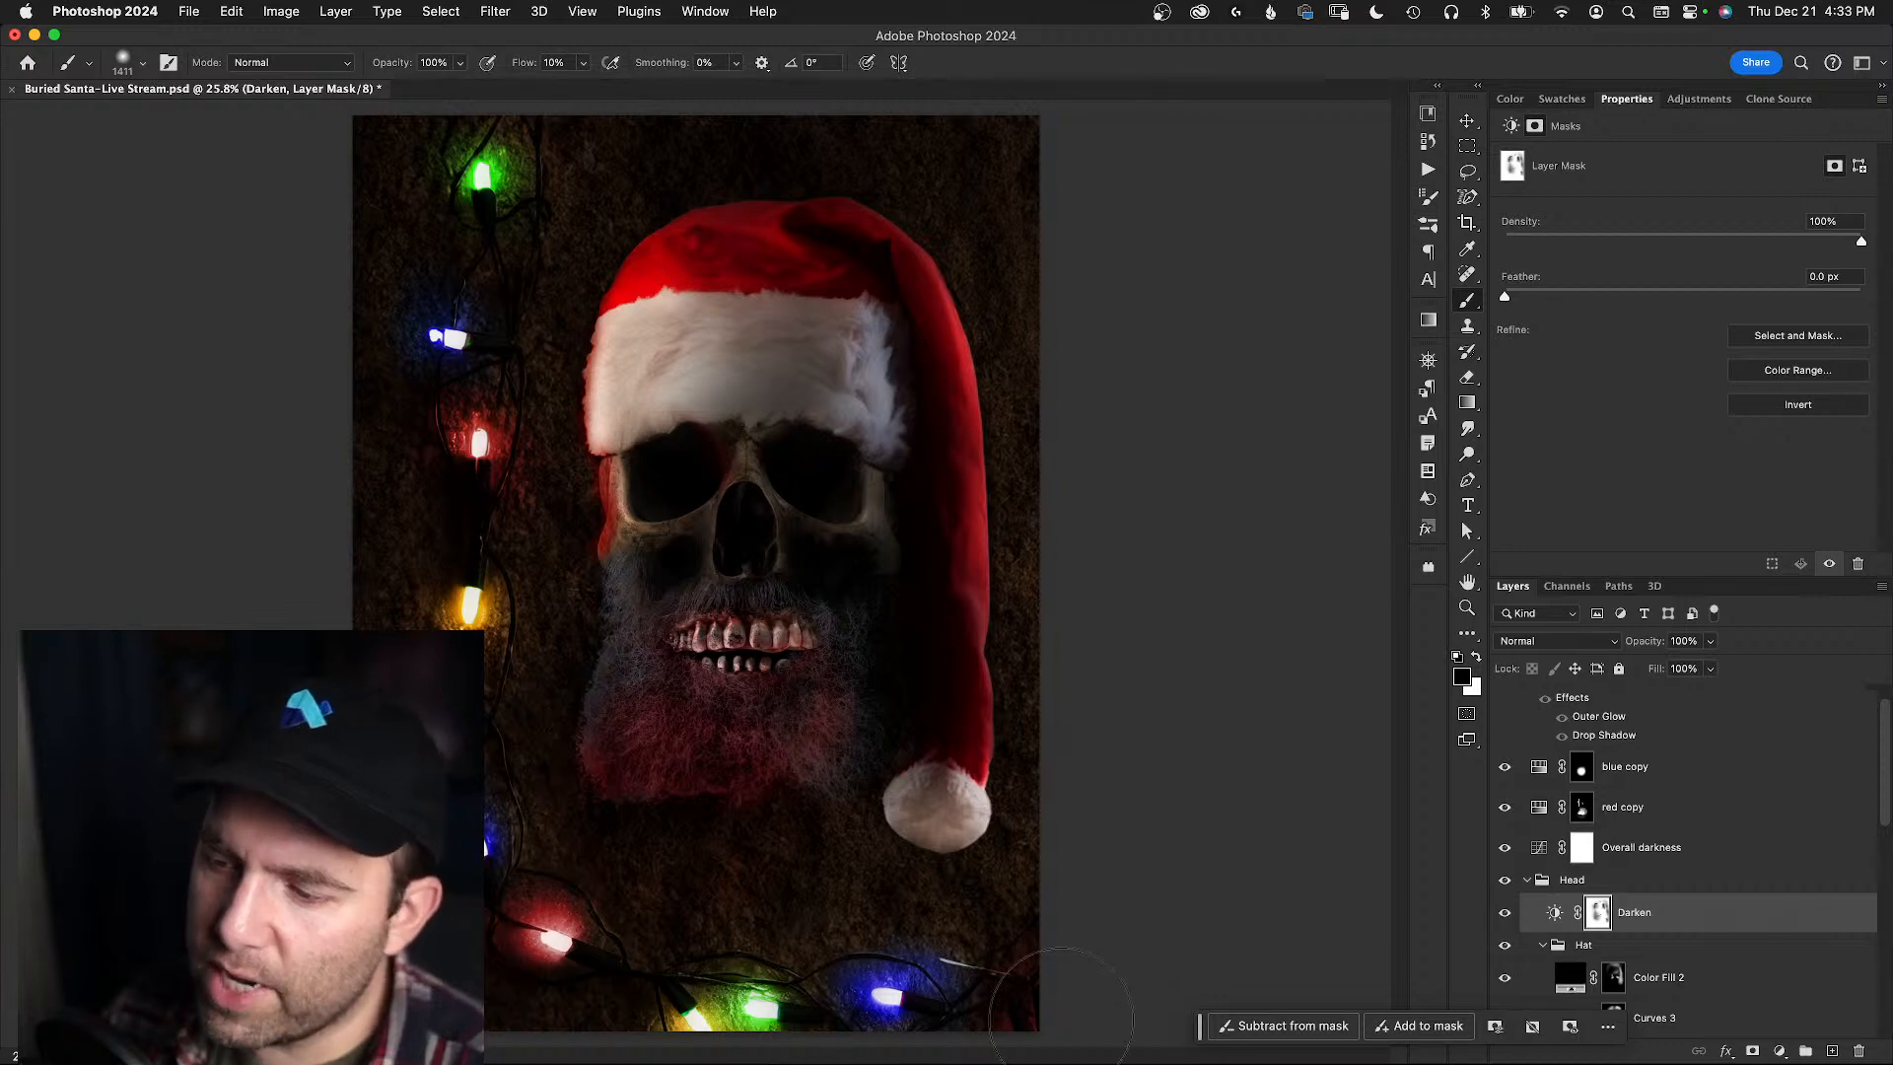
mouse_move(436, 611)
mouse_down()
mouse_move(497, 266)
mouse_move(451, 155)
mouse_move(414, 261)
mouse_up()
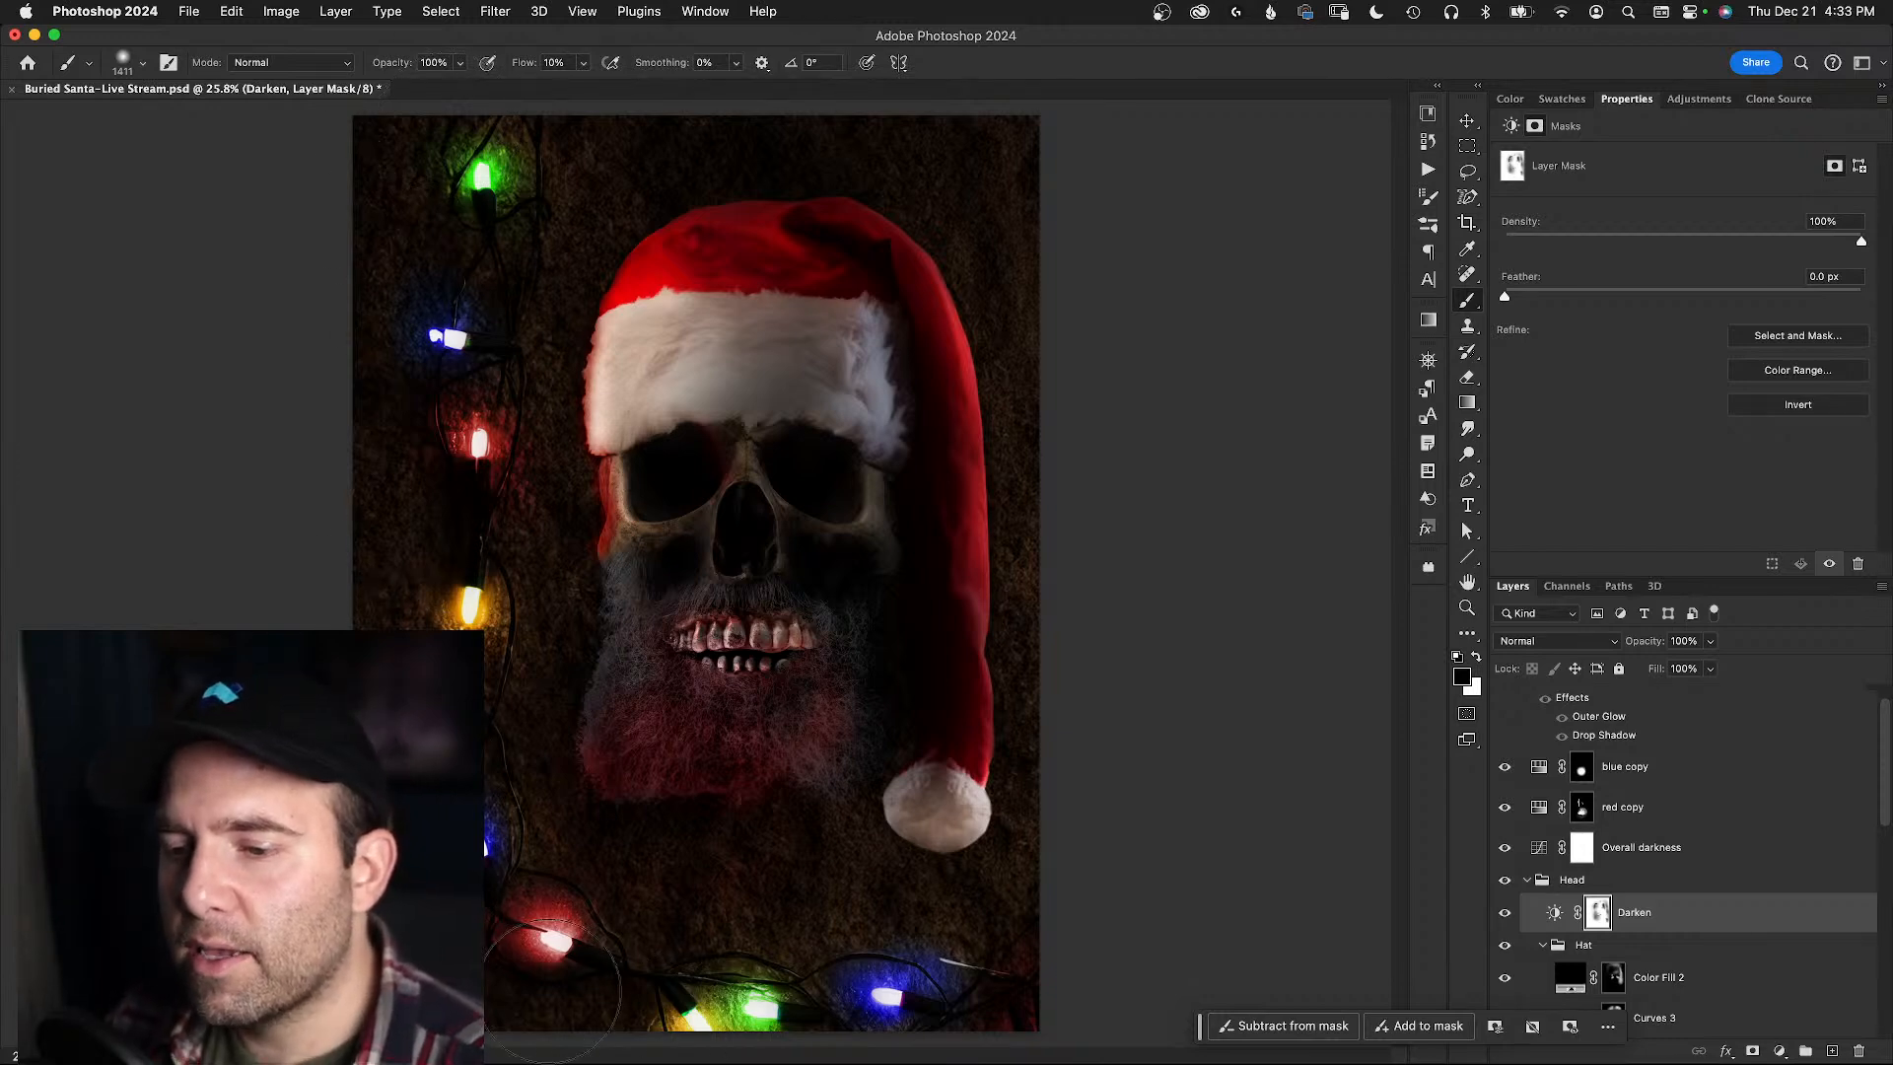
key(super+s)
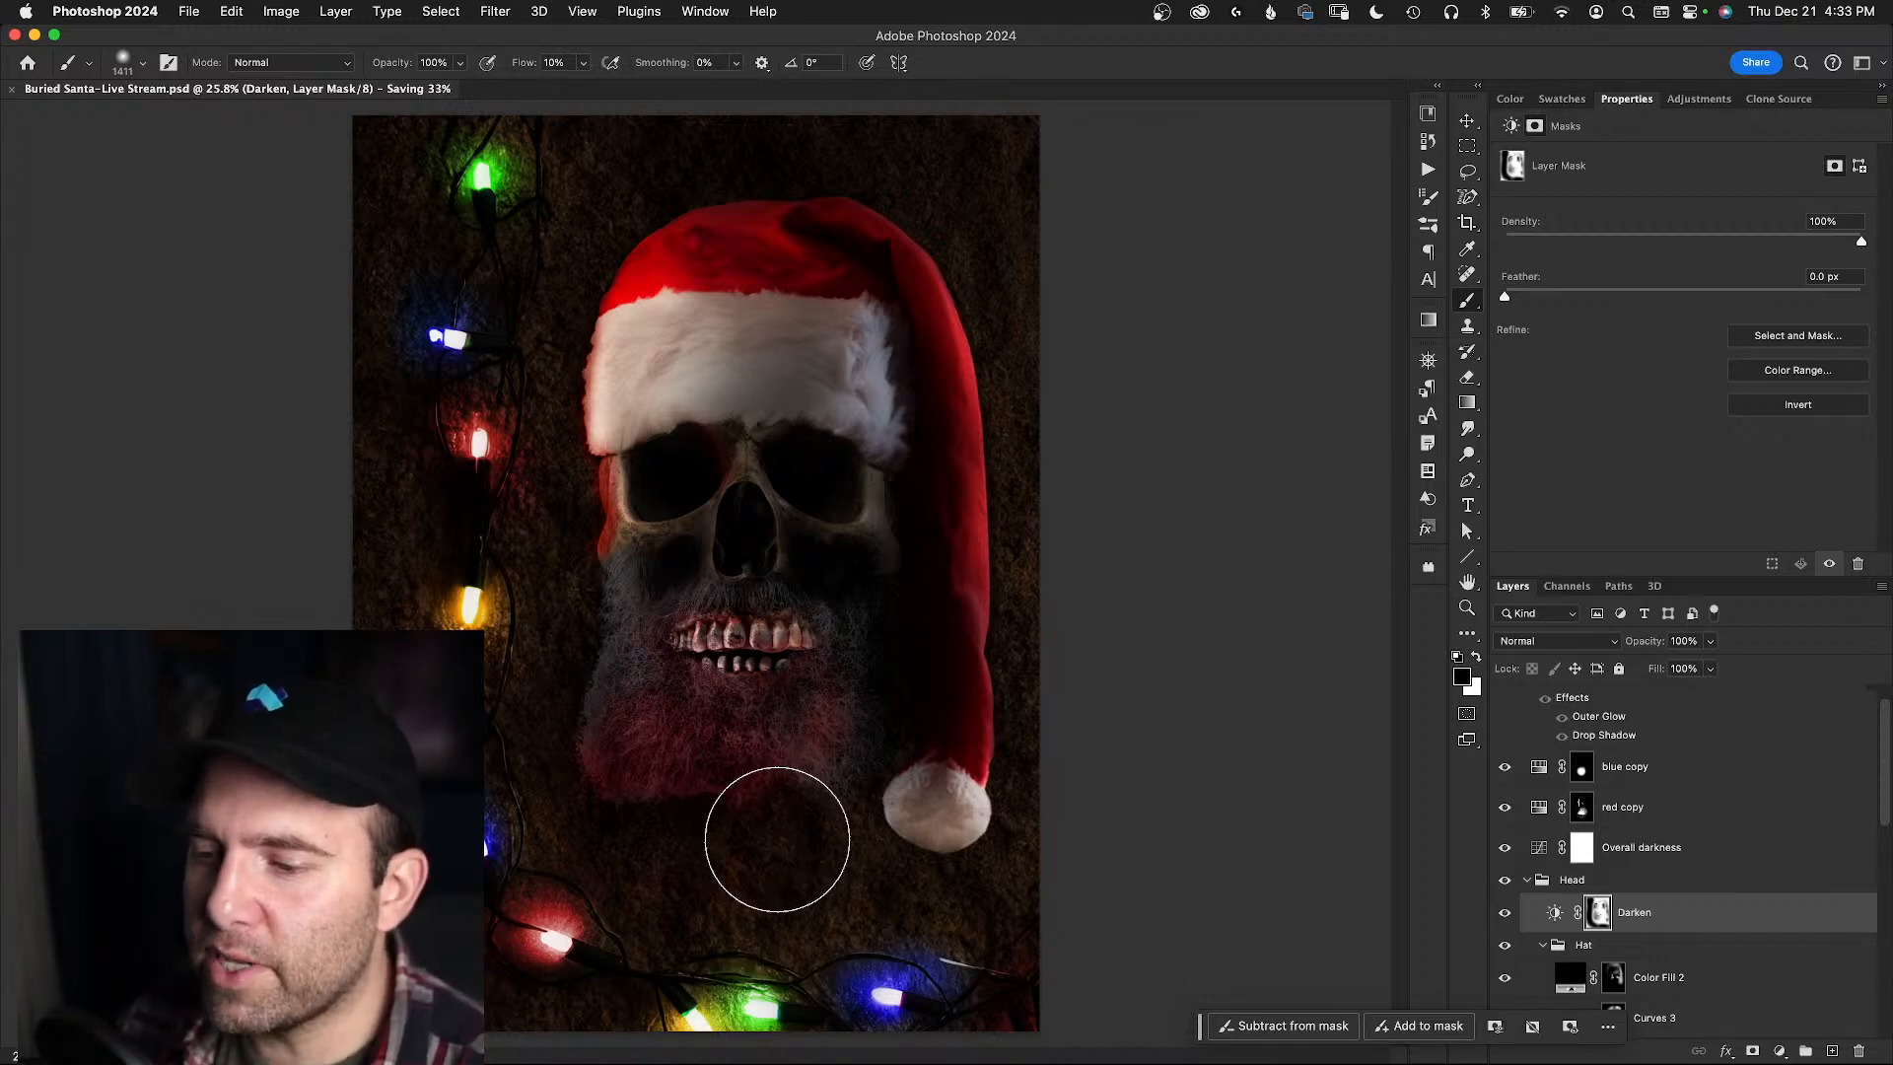
drag(473, 848, 450, 780)
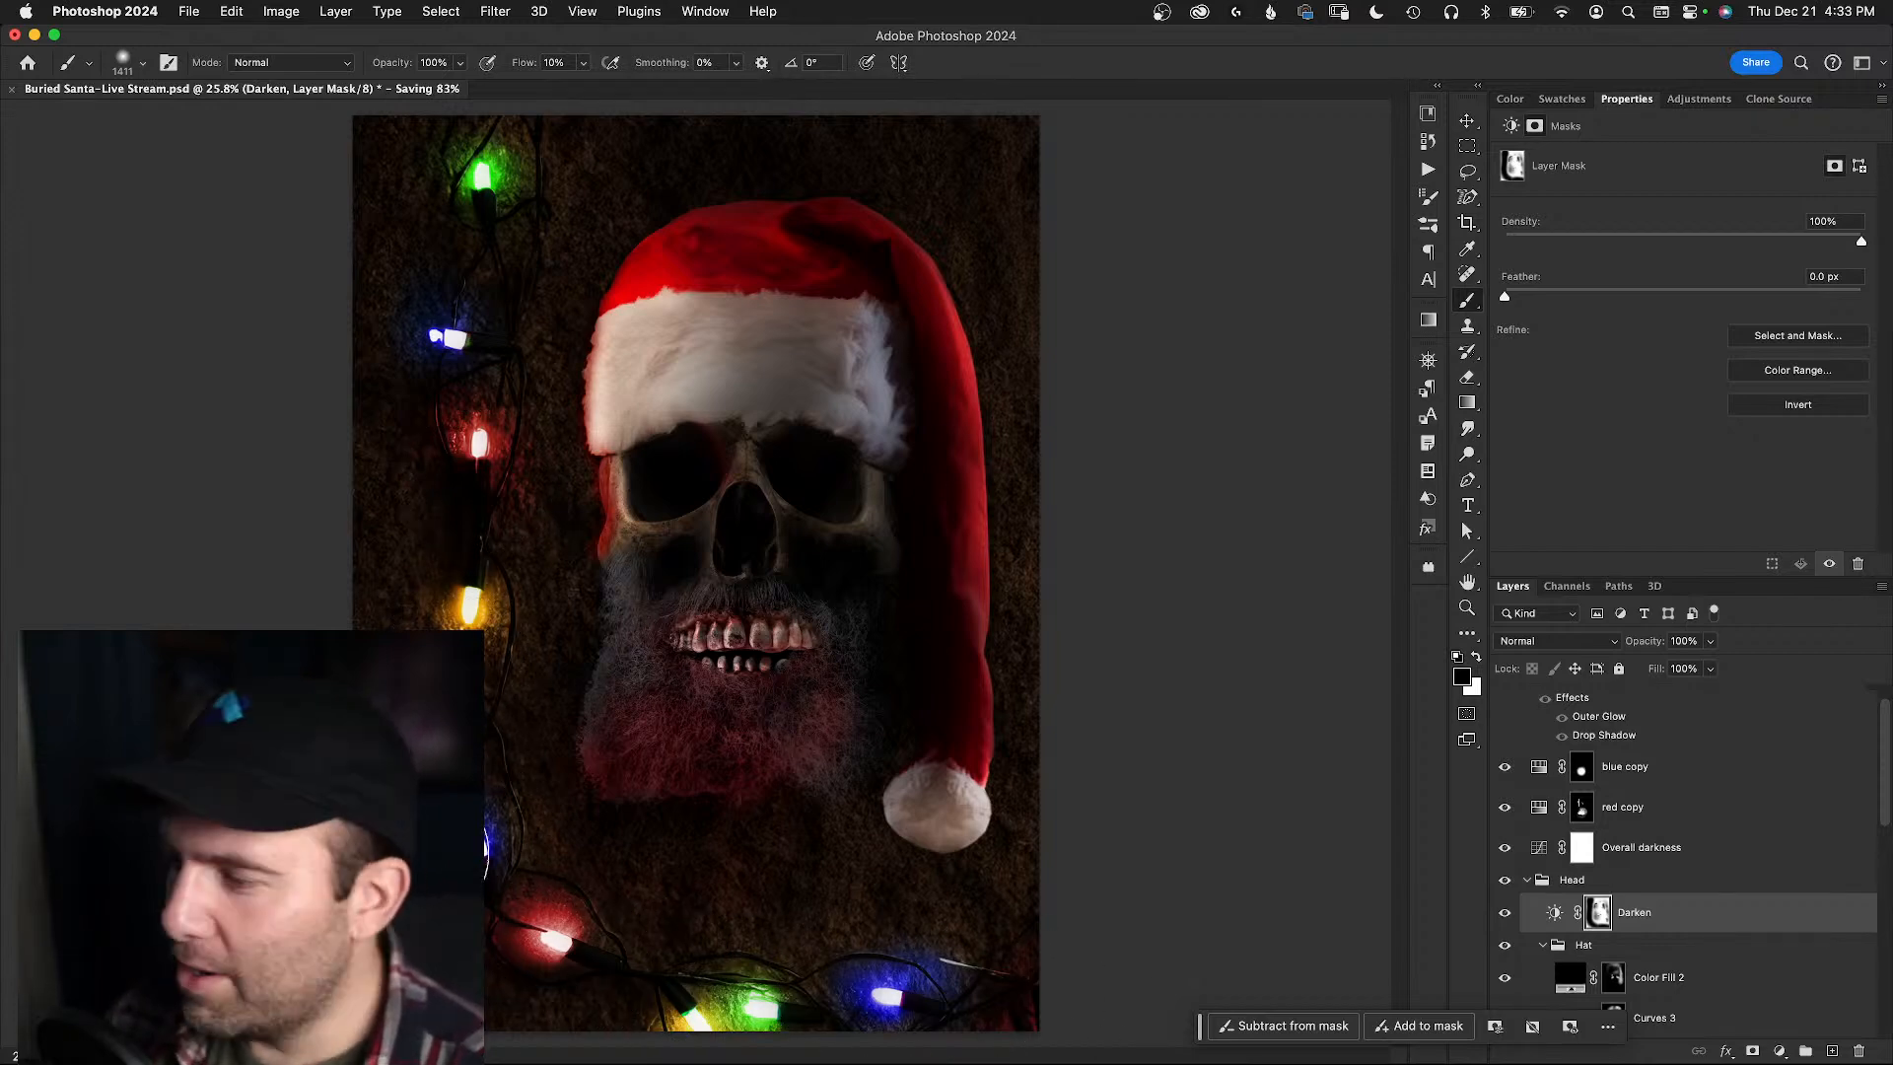
drag(400, 798, 465, 799)
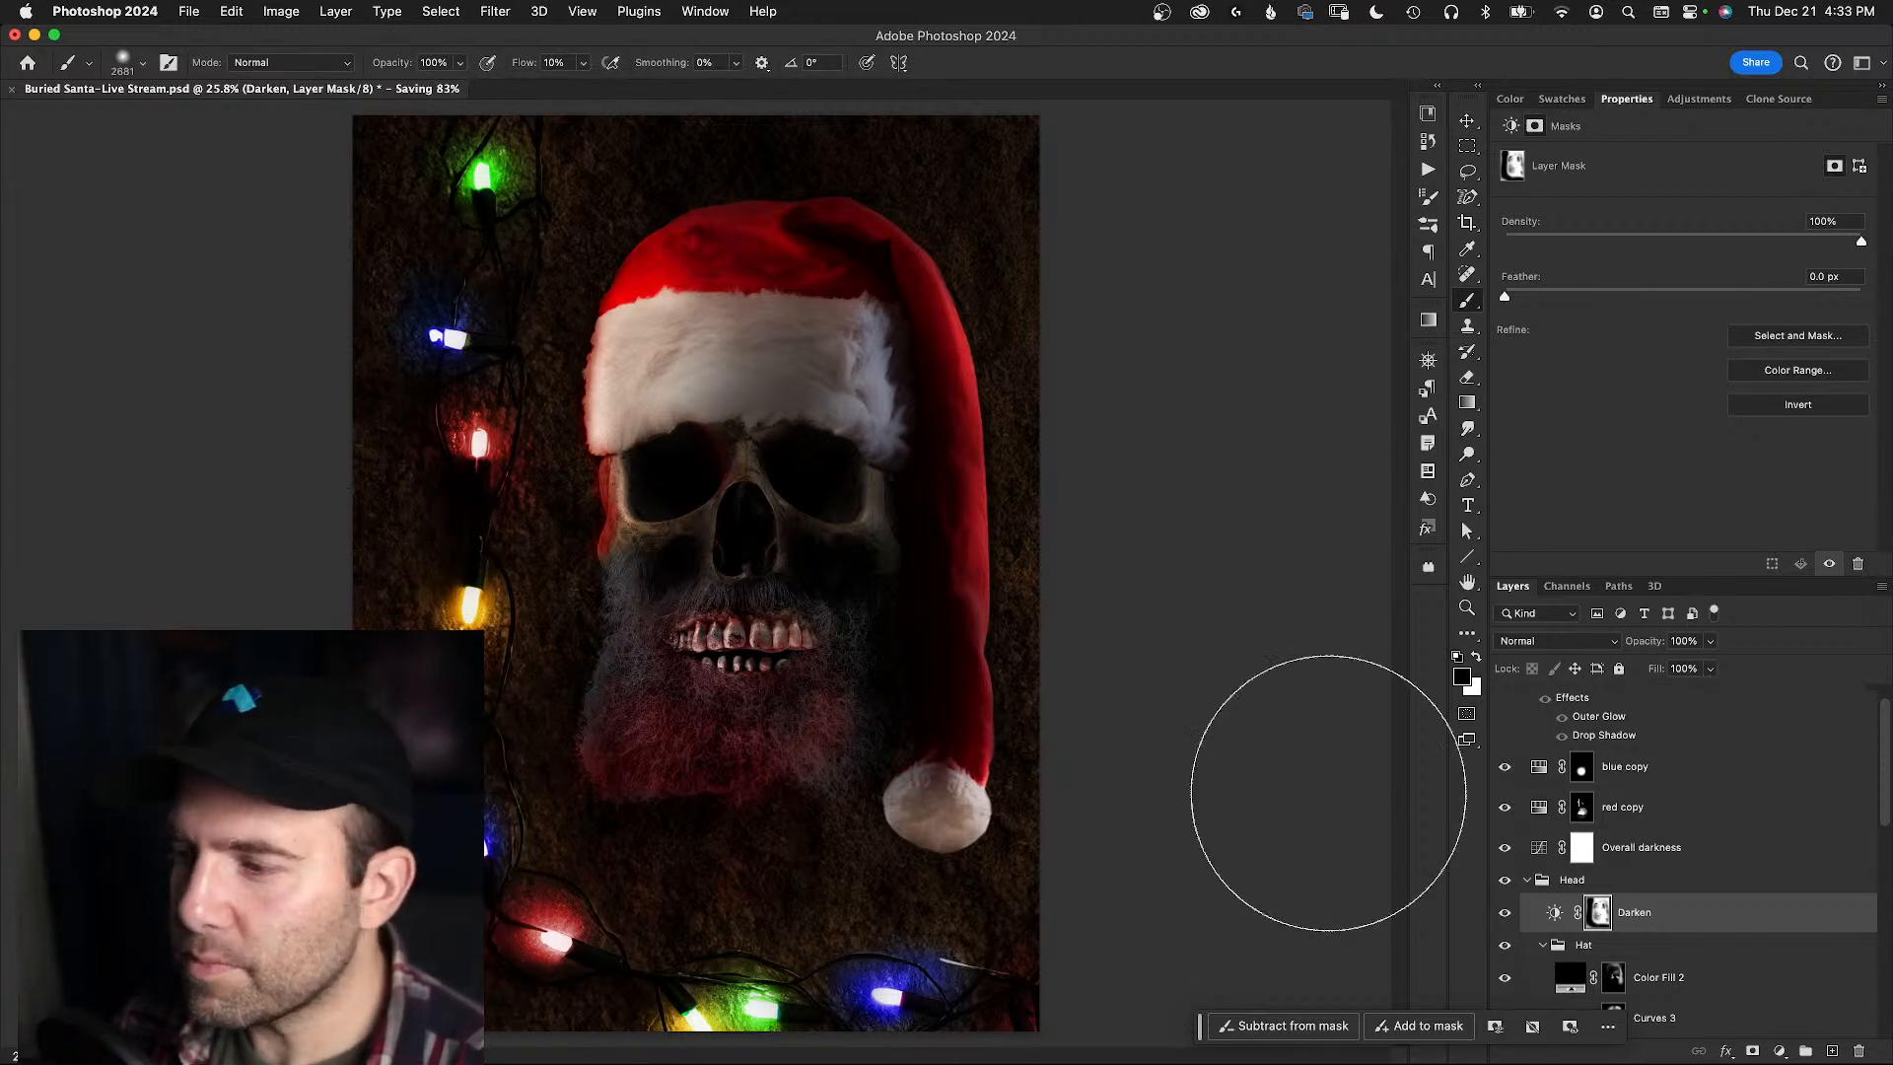
- Compare the image with the Darken adjustment hidden and shown, in full and close up on the skull
click(1505, 912)
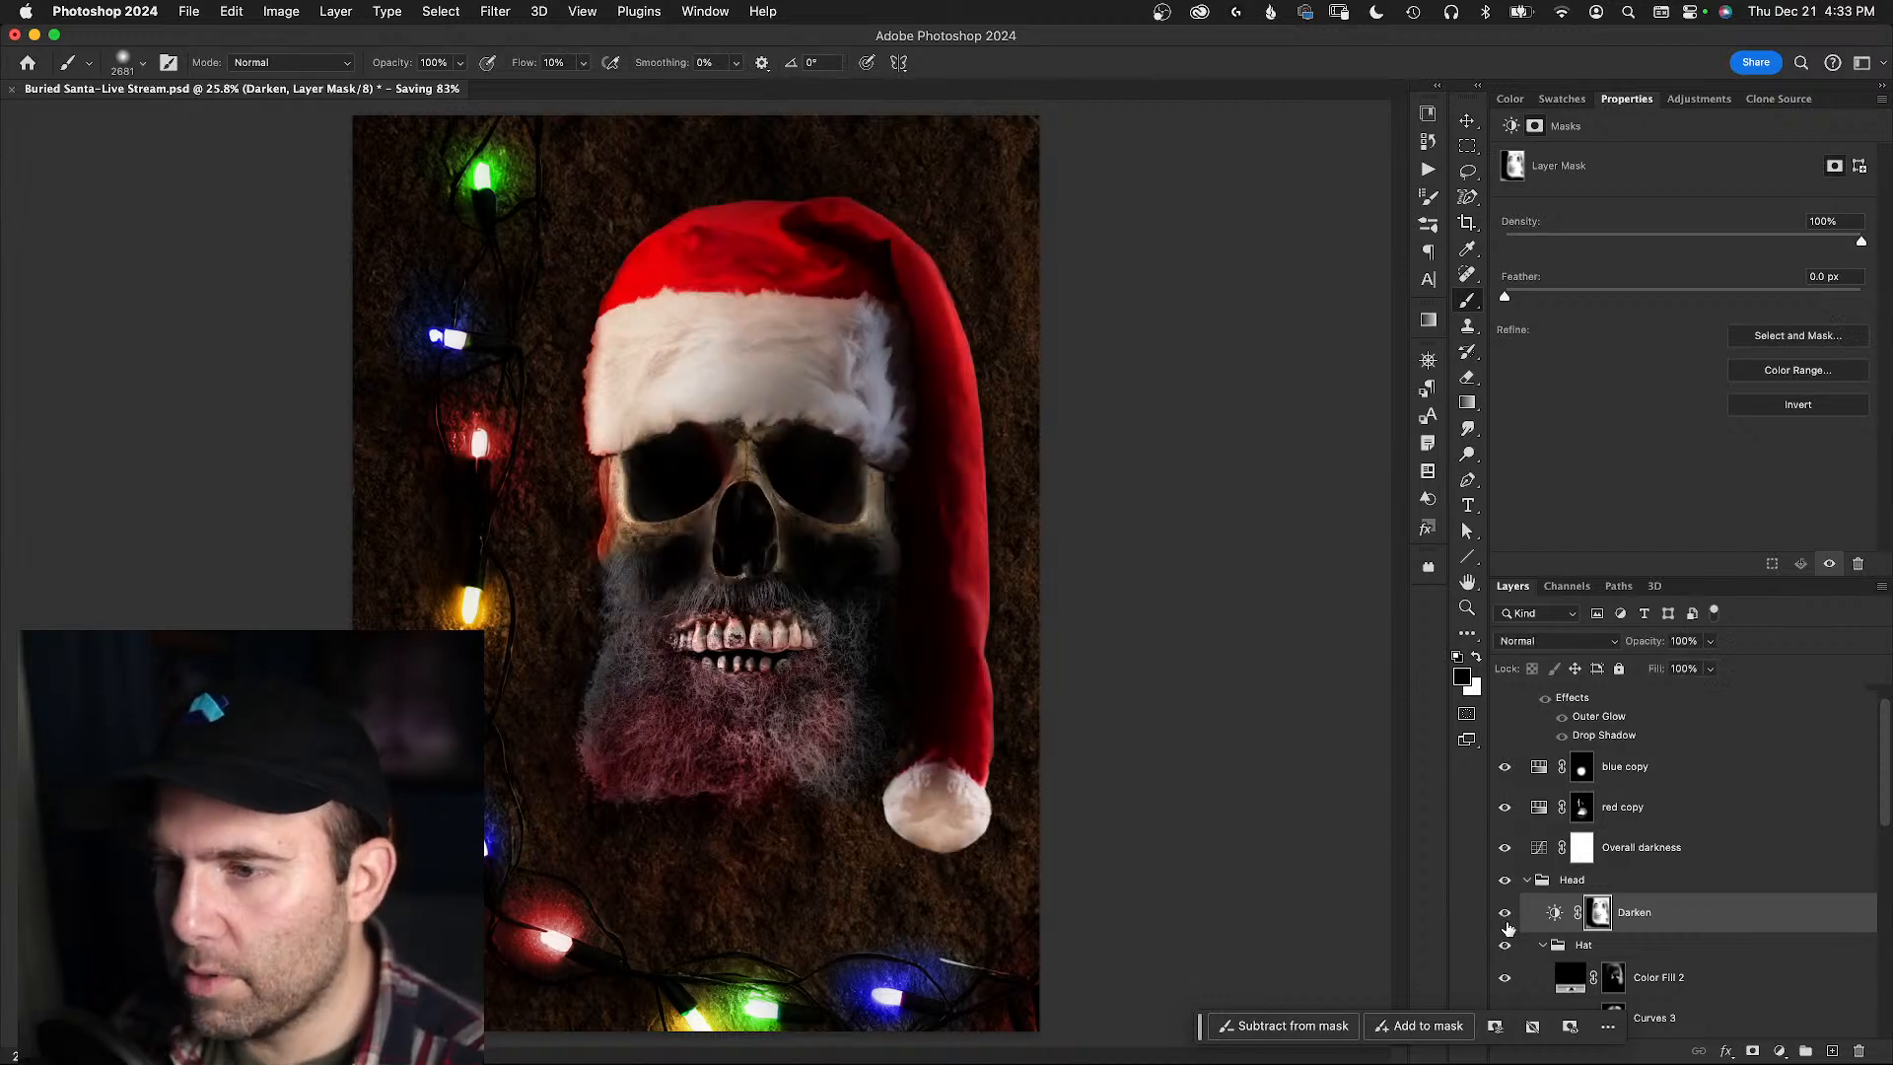
click(1505, 915)
click(1505, 915)
click(1505, 914)
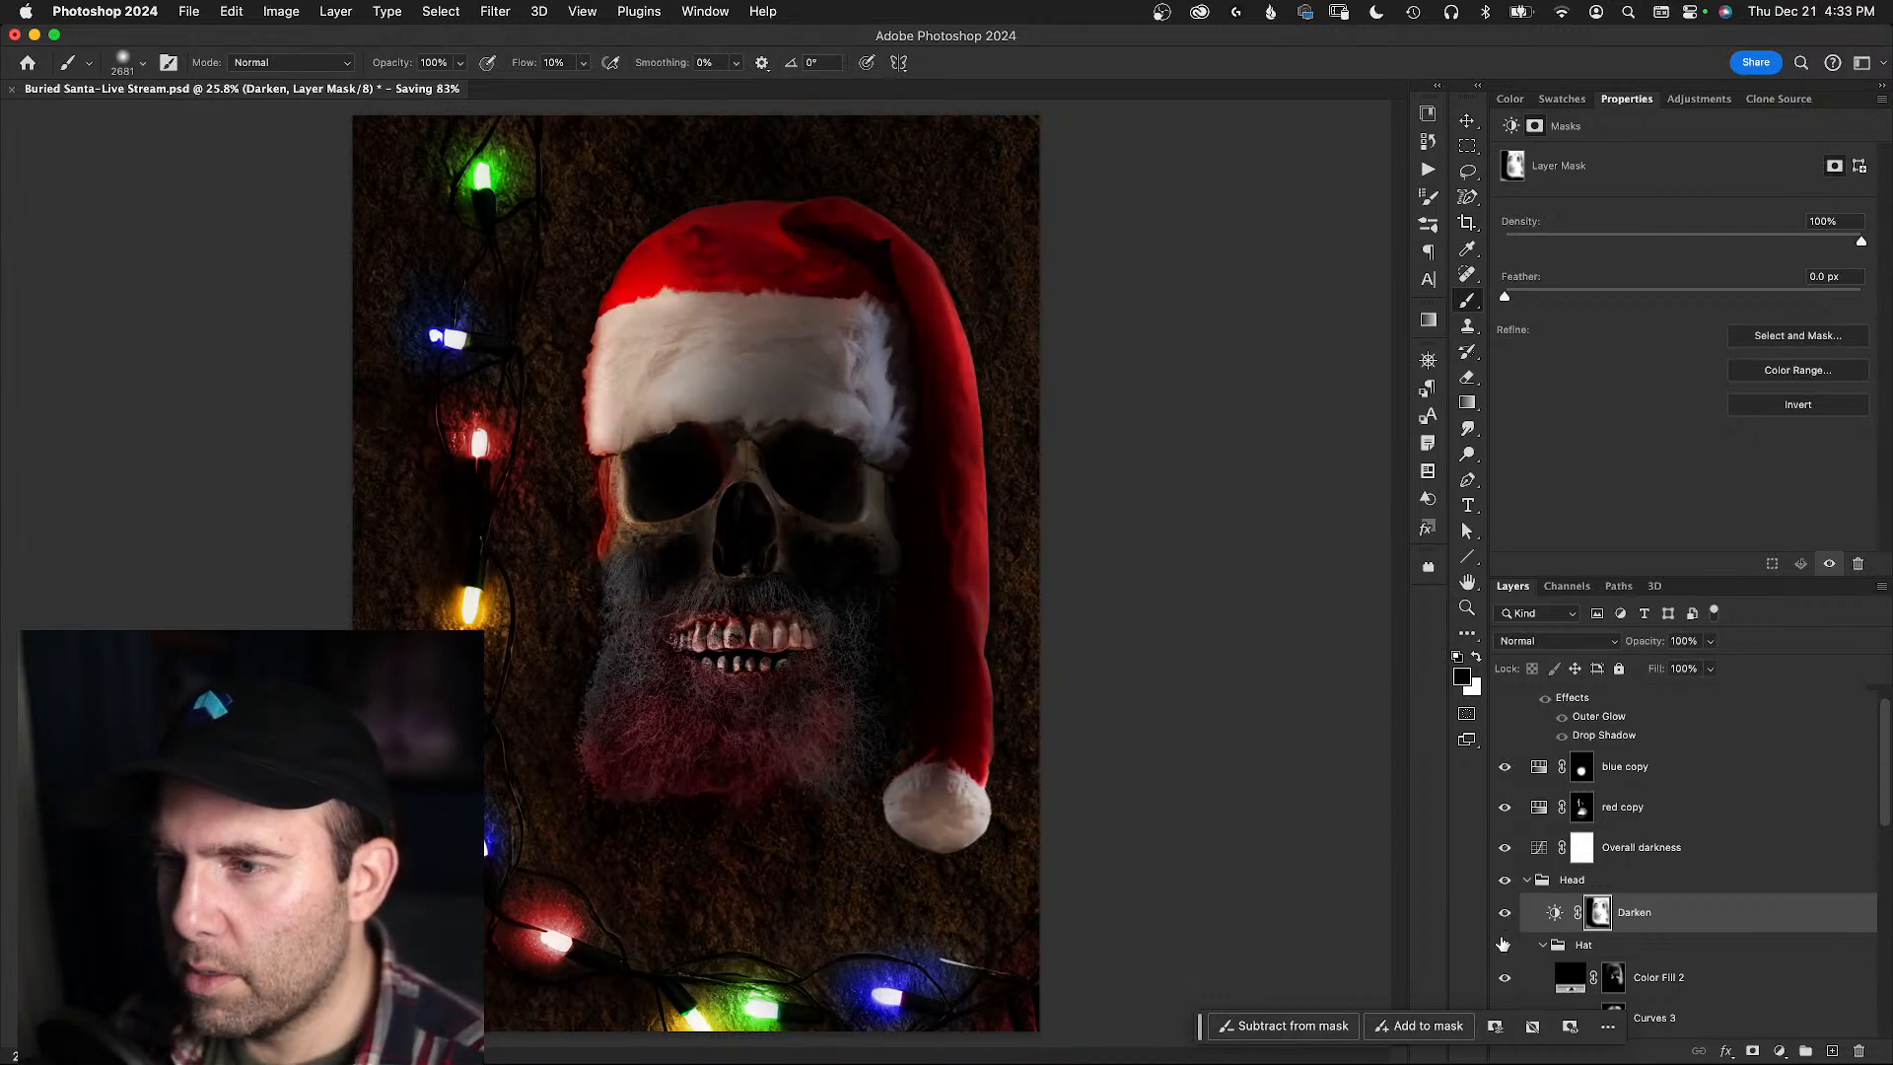
key(z)
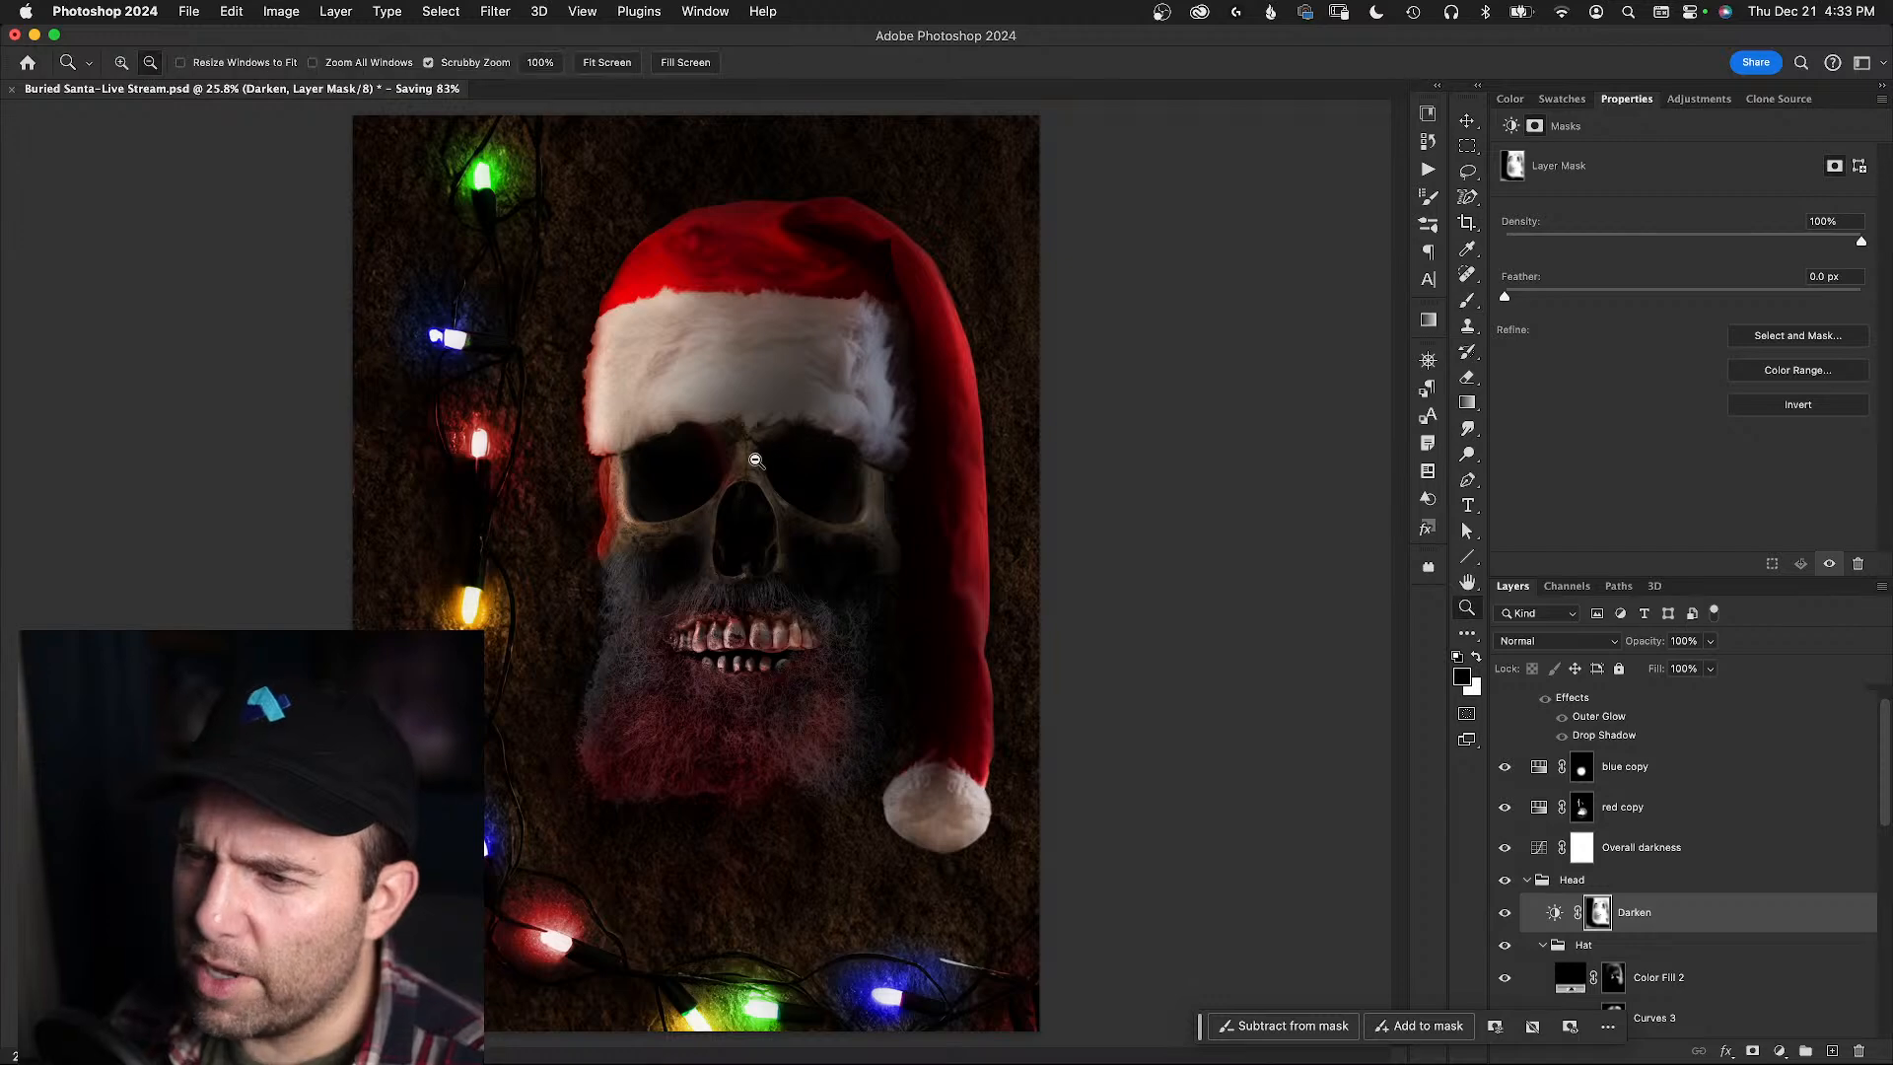
drag(755, 460, 872, 456)
click(1504, 918)
click(1503, 925)
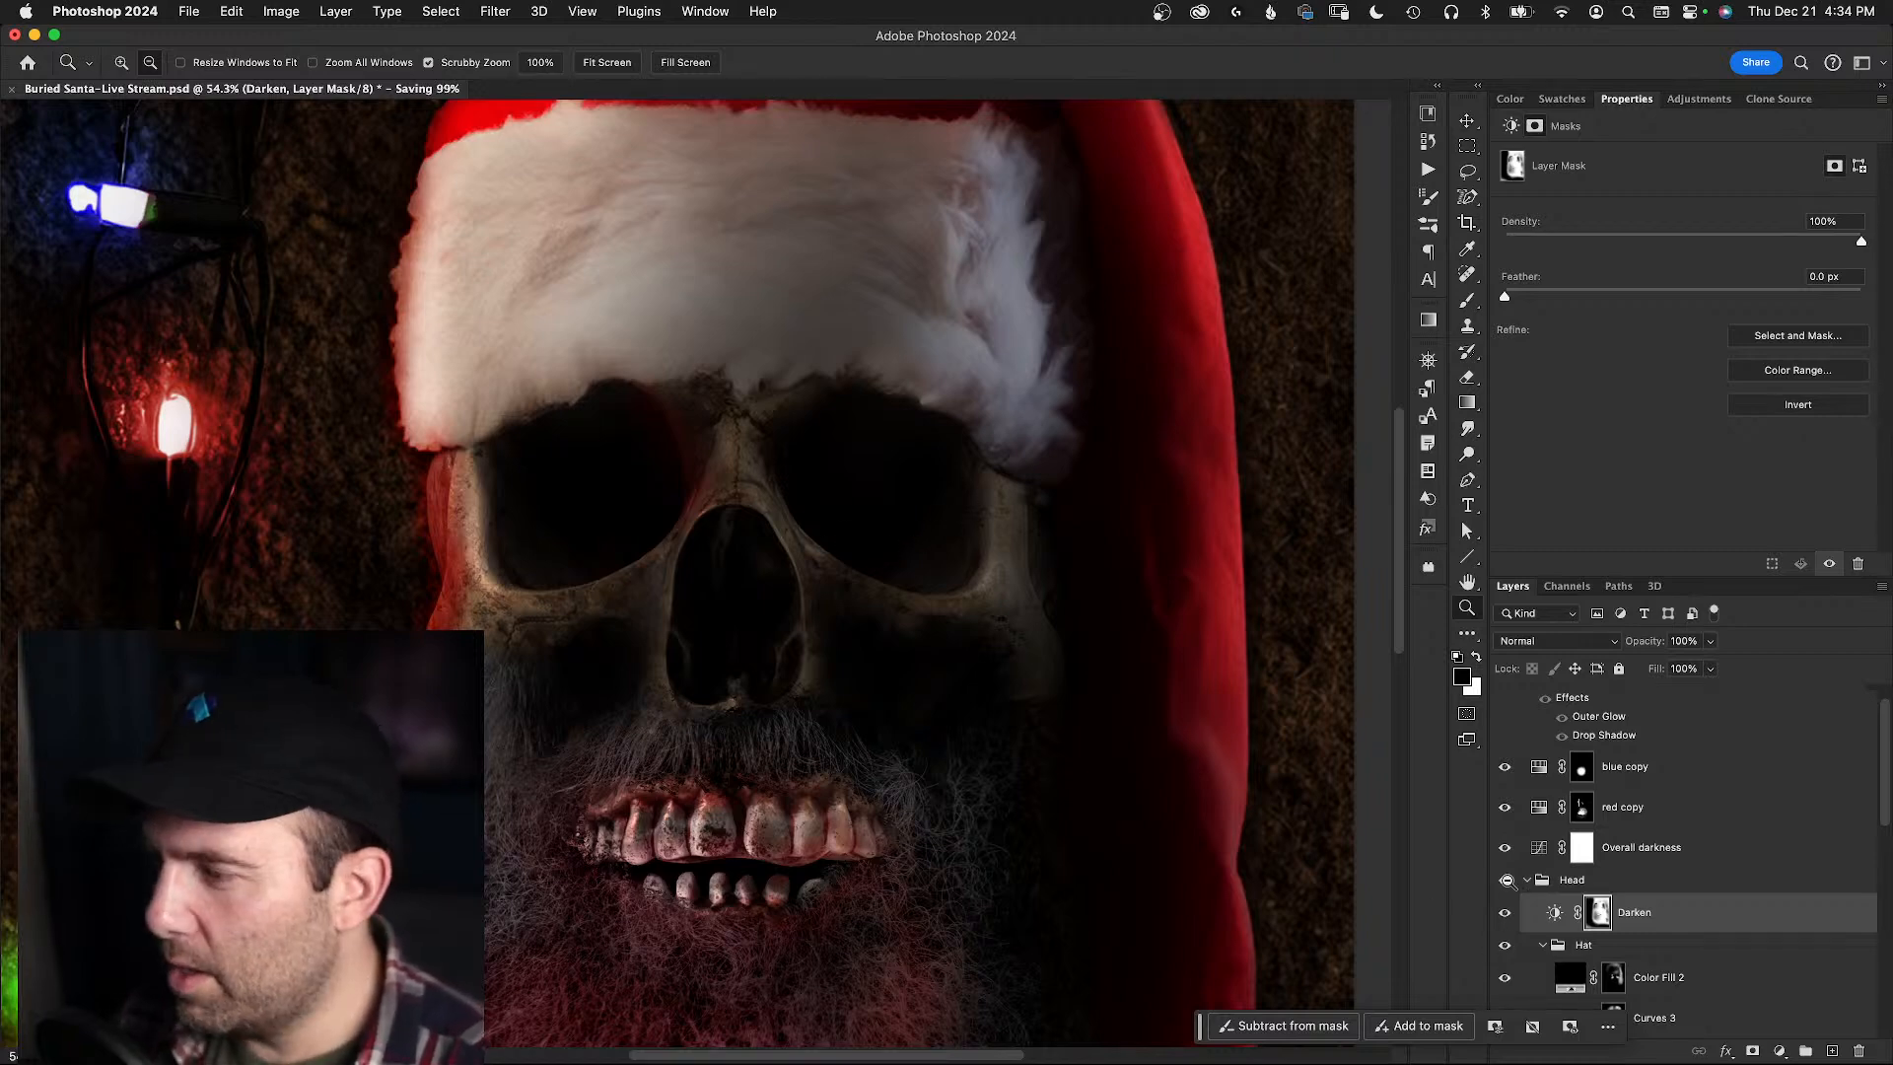
- Lighten the nose bridge, nasal edges and left eye socket rim by painting black on the Darken mask, reducing the brush from 305 to 180 px
key(b)
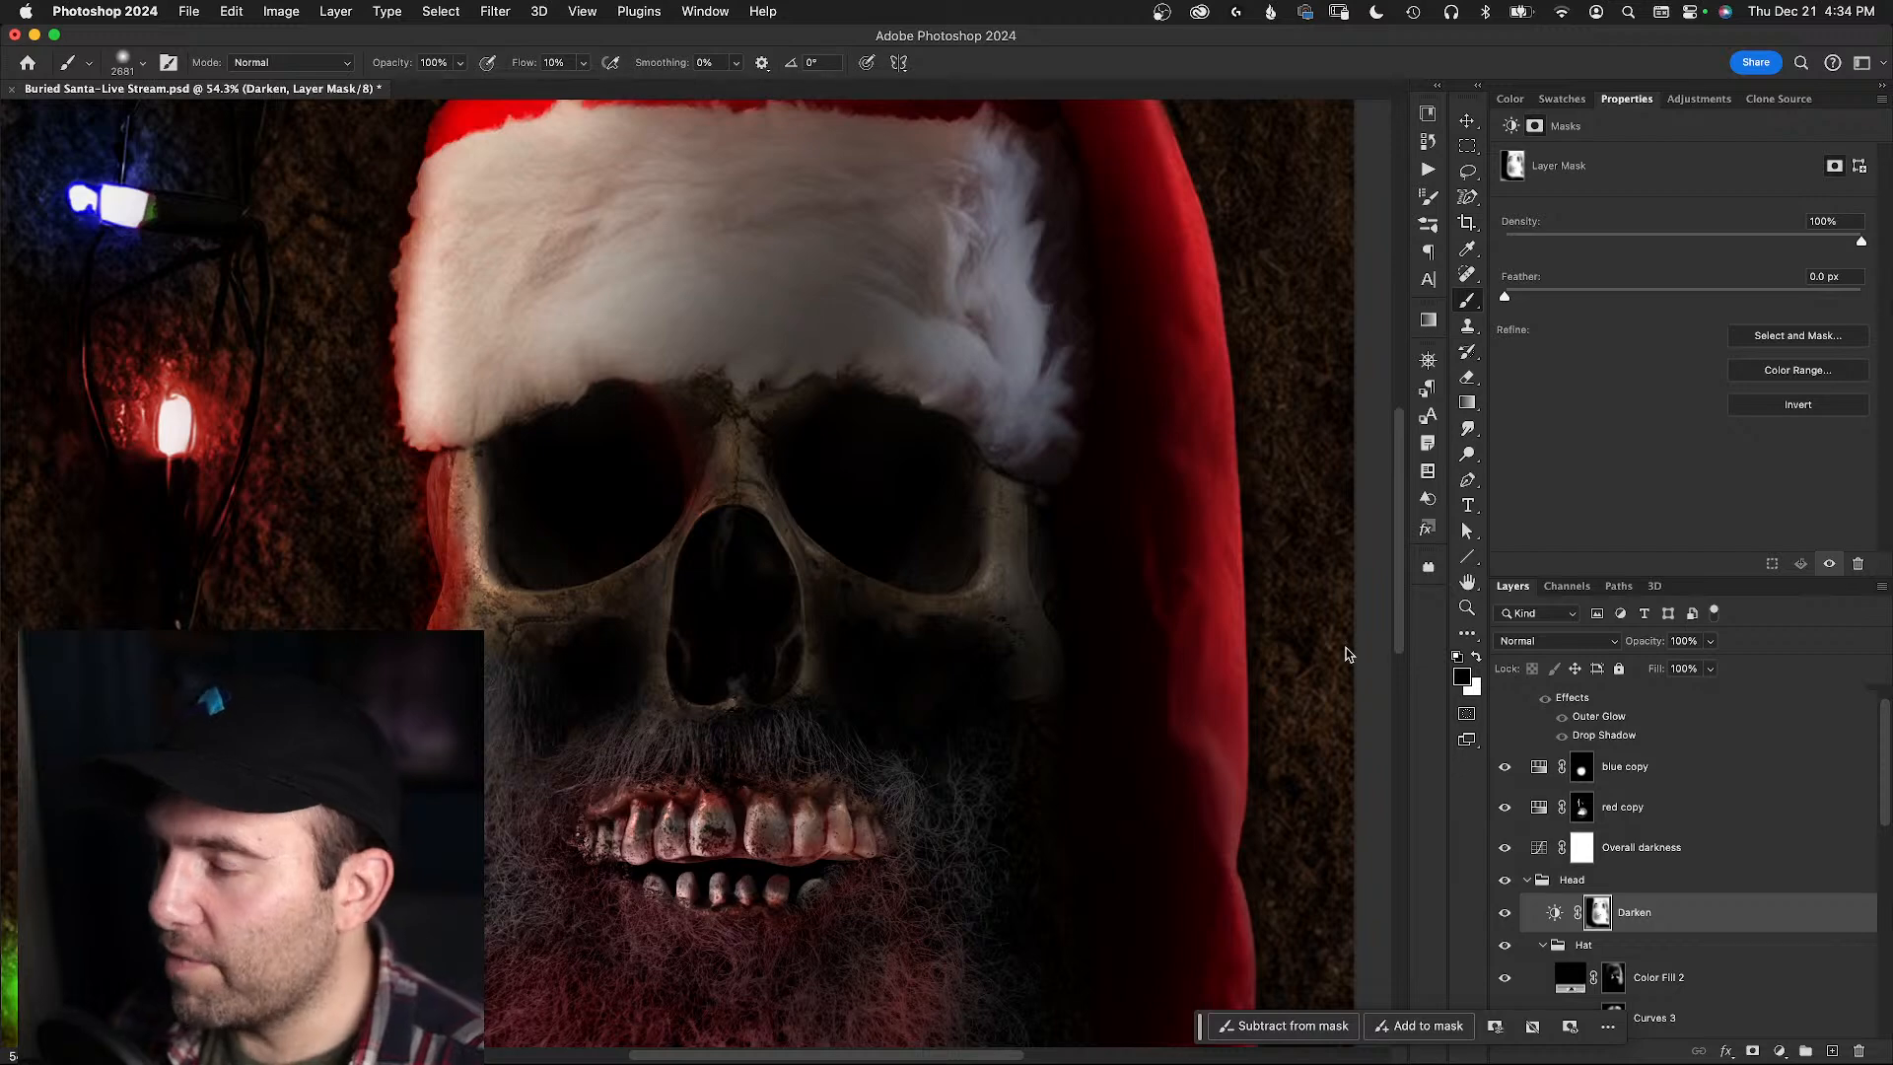
key(bracketleft)
key(bracketleft)
key(bracketleft)
key(bracketleft)
key(bracketleft)
key(bracketleft)
key(bracketleft)
key(bracketleft)
key(bracketleft)
key(bracketleft)
key(bracketleft)
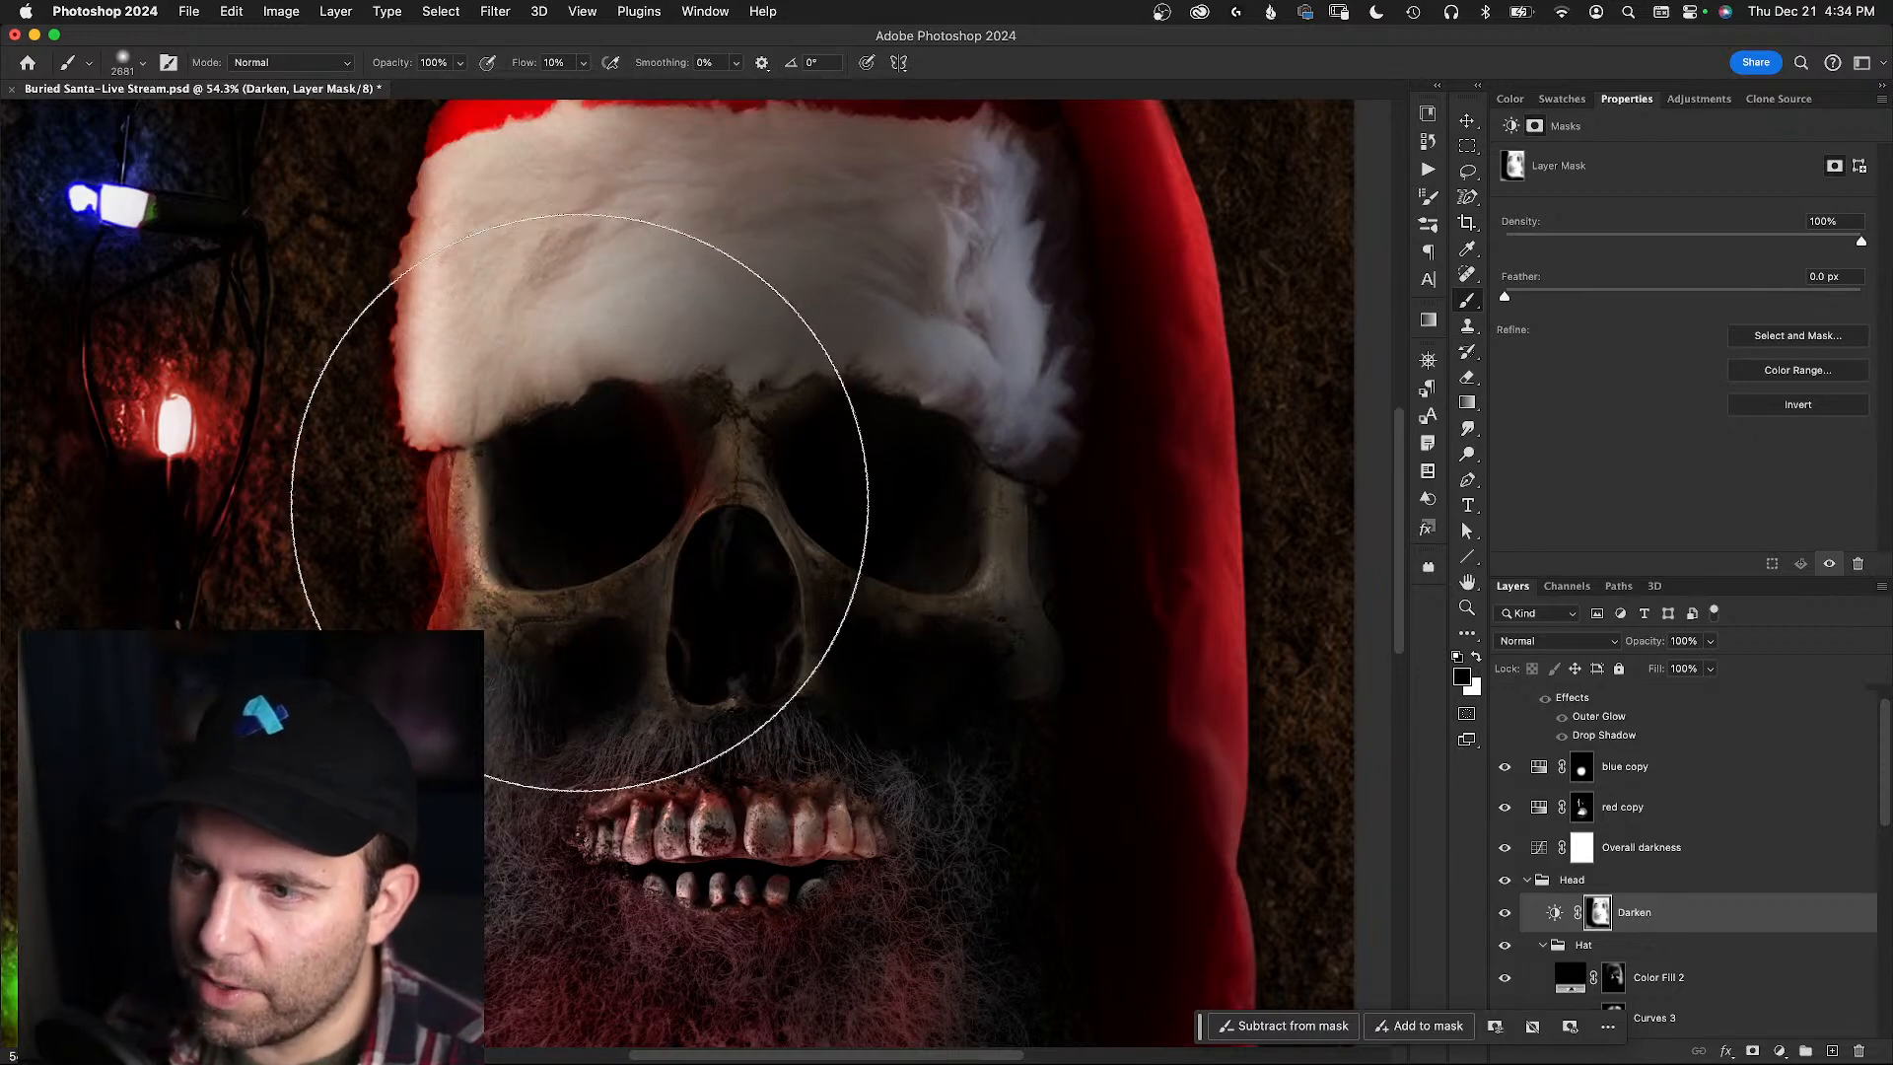
drag(816, 519, 508, 558)
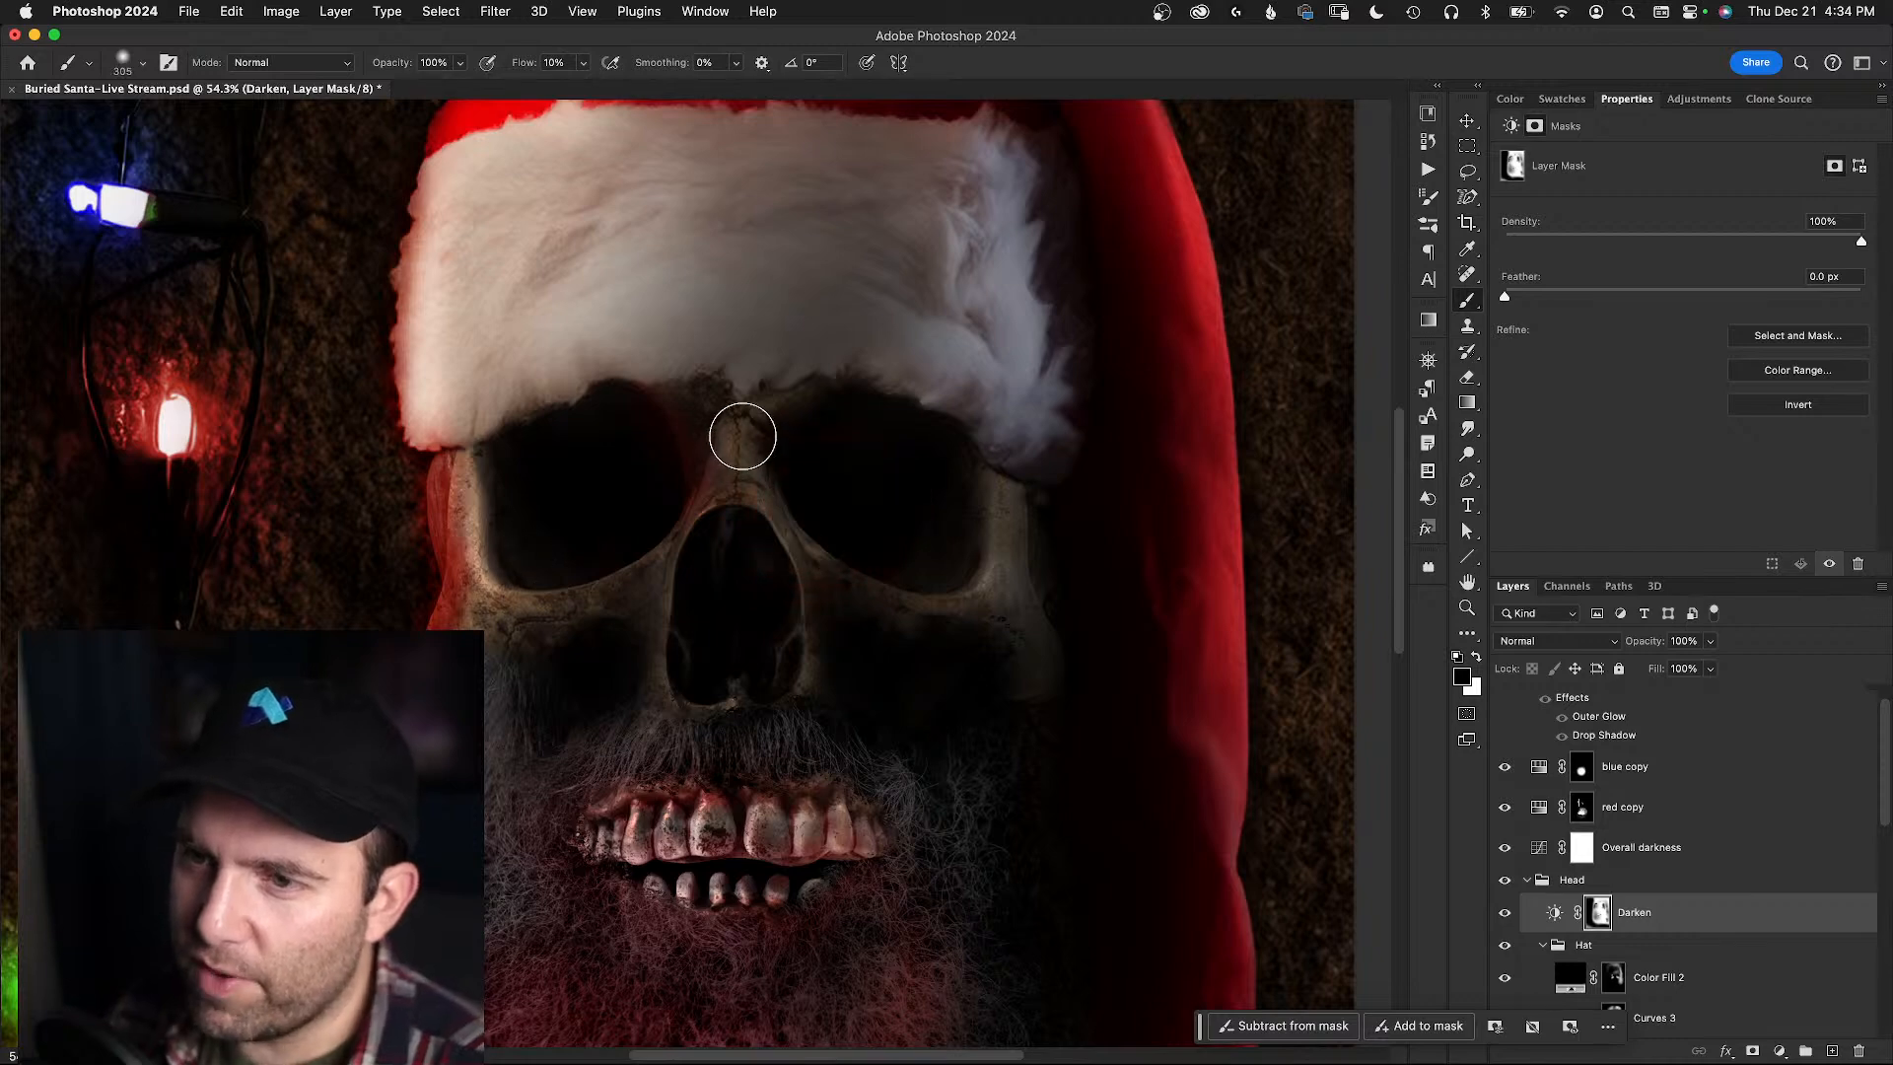
mouse_move(710, 476)
mouse_down()
mouse_move(735, 434)
mouse_move(690, 527)
mouse_move(664, 531)
mouse_move(667, 616)
mouse_up()
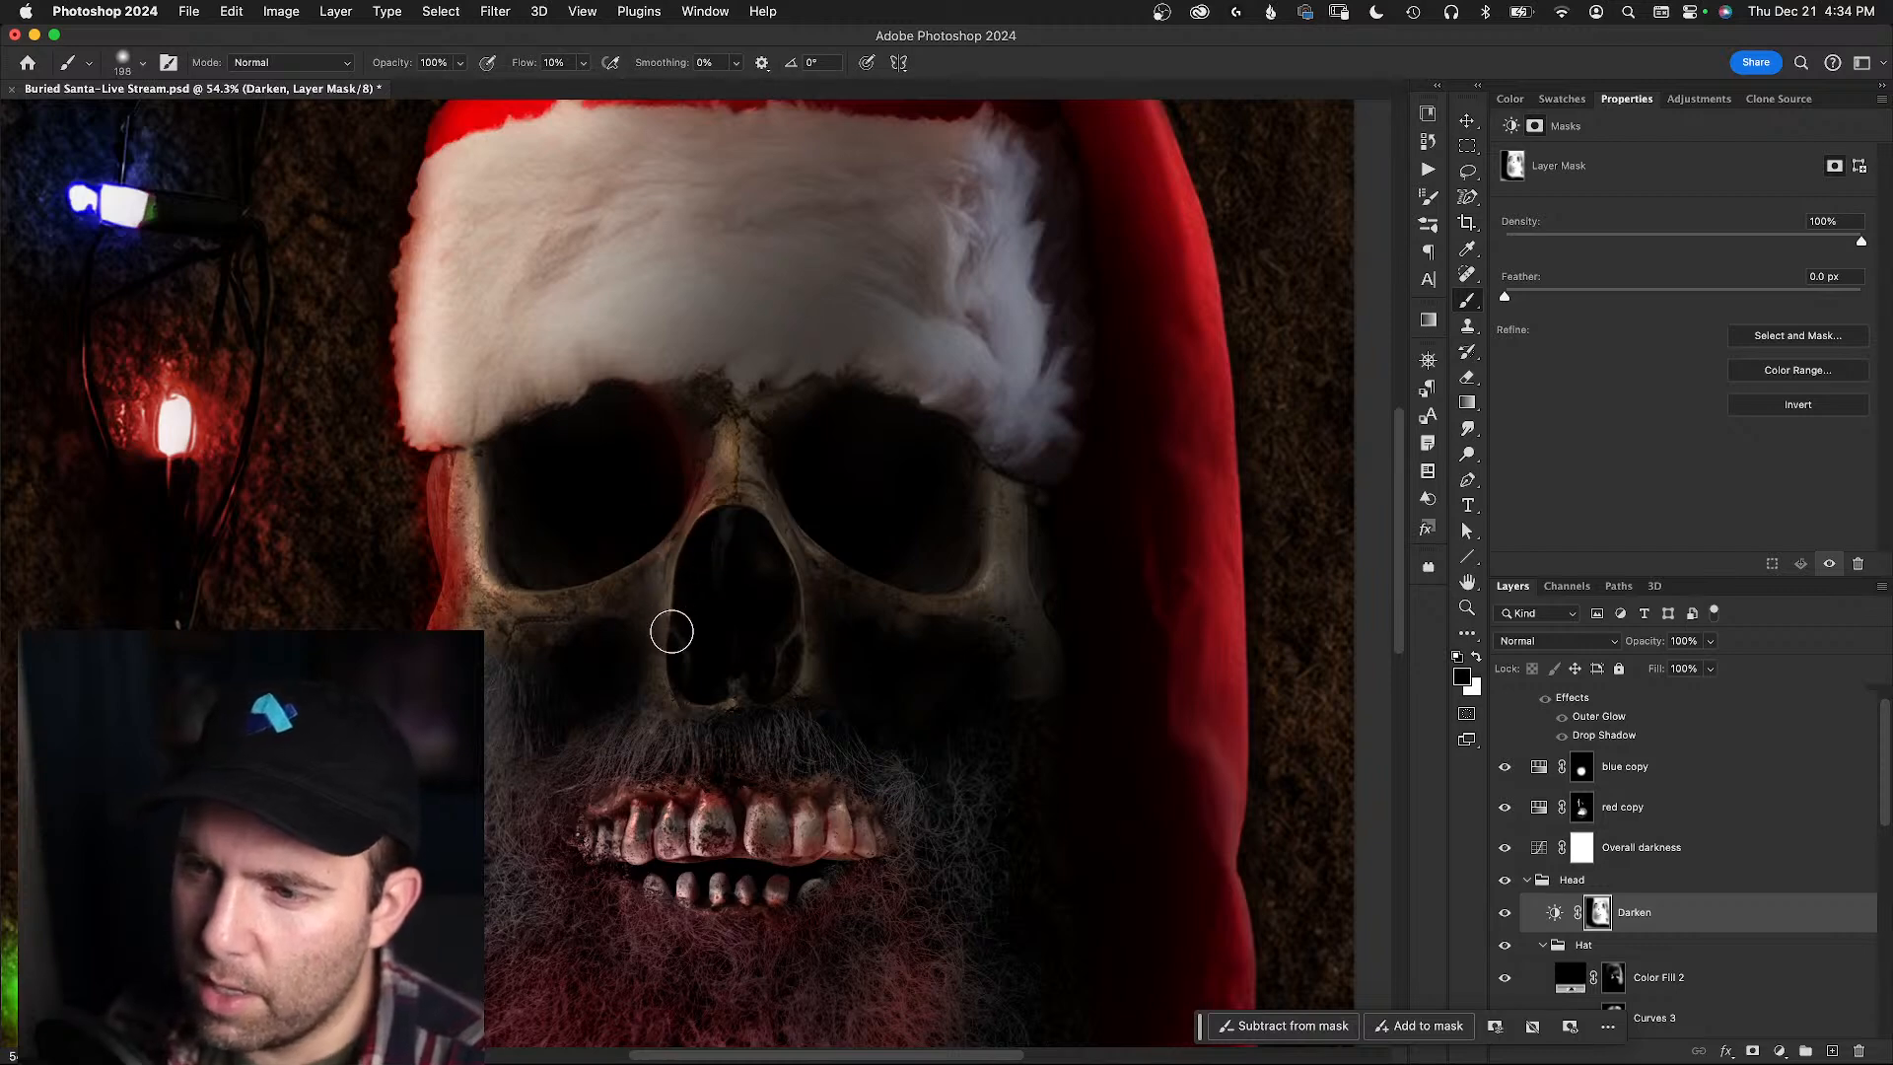
mouse_move(708, 466)
mouse_down()
mouse_move(652, 555)
mouse_move(708, 461)
mouse_move(747, 461)
mouse_move(717, 472)
mouse_move(692, 406)
mouse_move(713, 450)
mouse_move(734, 445)
mouse_move(719, 464)
mouse_move(659, 382)
mouse_up()
mouse_move(484, 456)
mouse_down()
mouse_move(457, 498)
mouse_move(473, 466)
mouse_move(467, 554)
mouse_up()
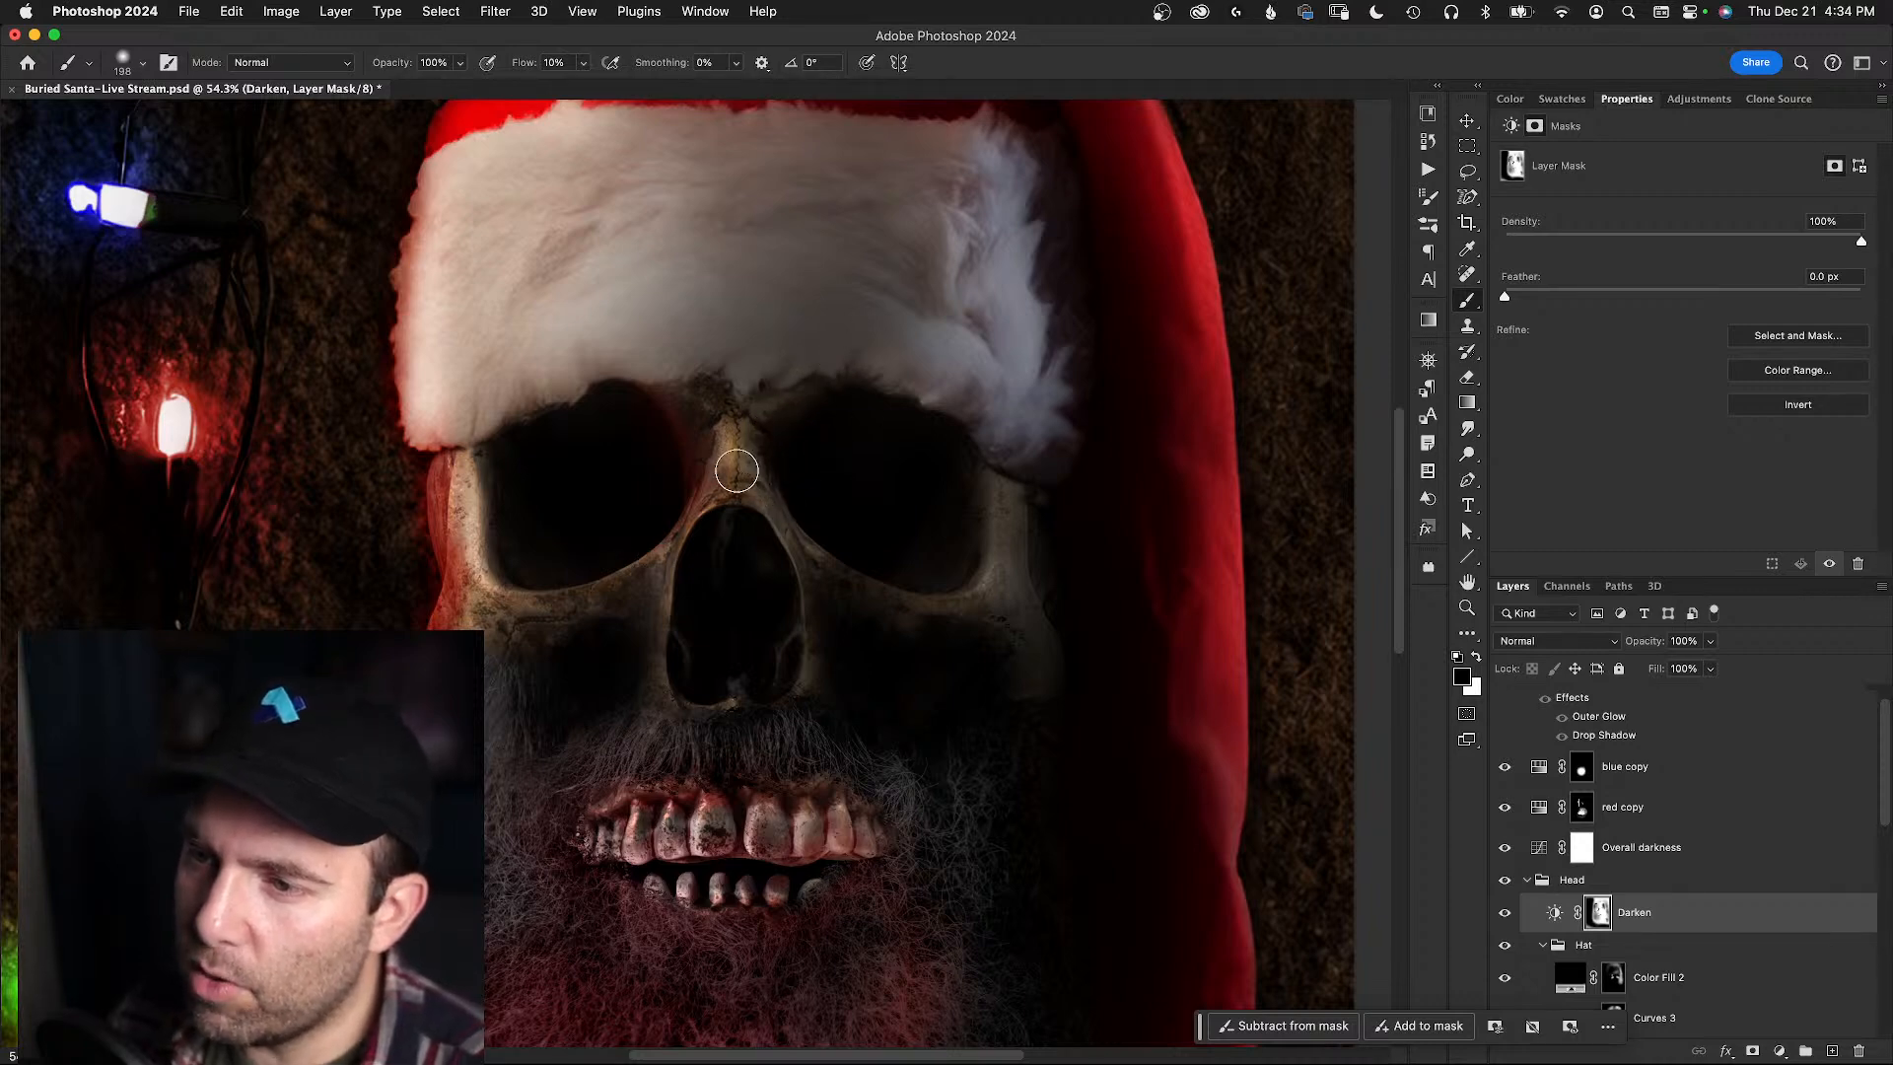
mouse_move(734, 517)
mouse_down()
mouse_move(716, 520)
mouse_move(764, 515)
mouse_up()
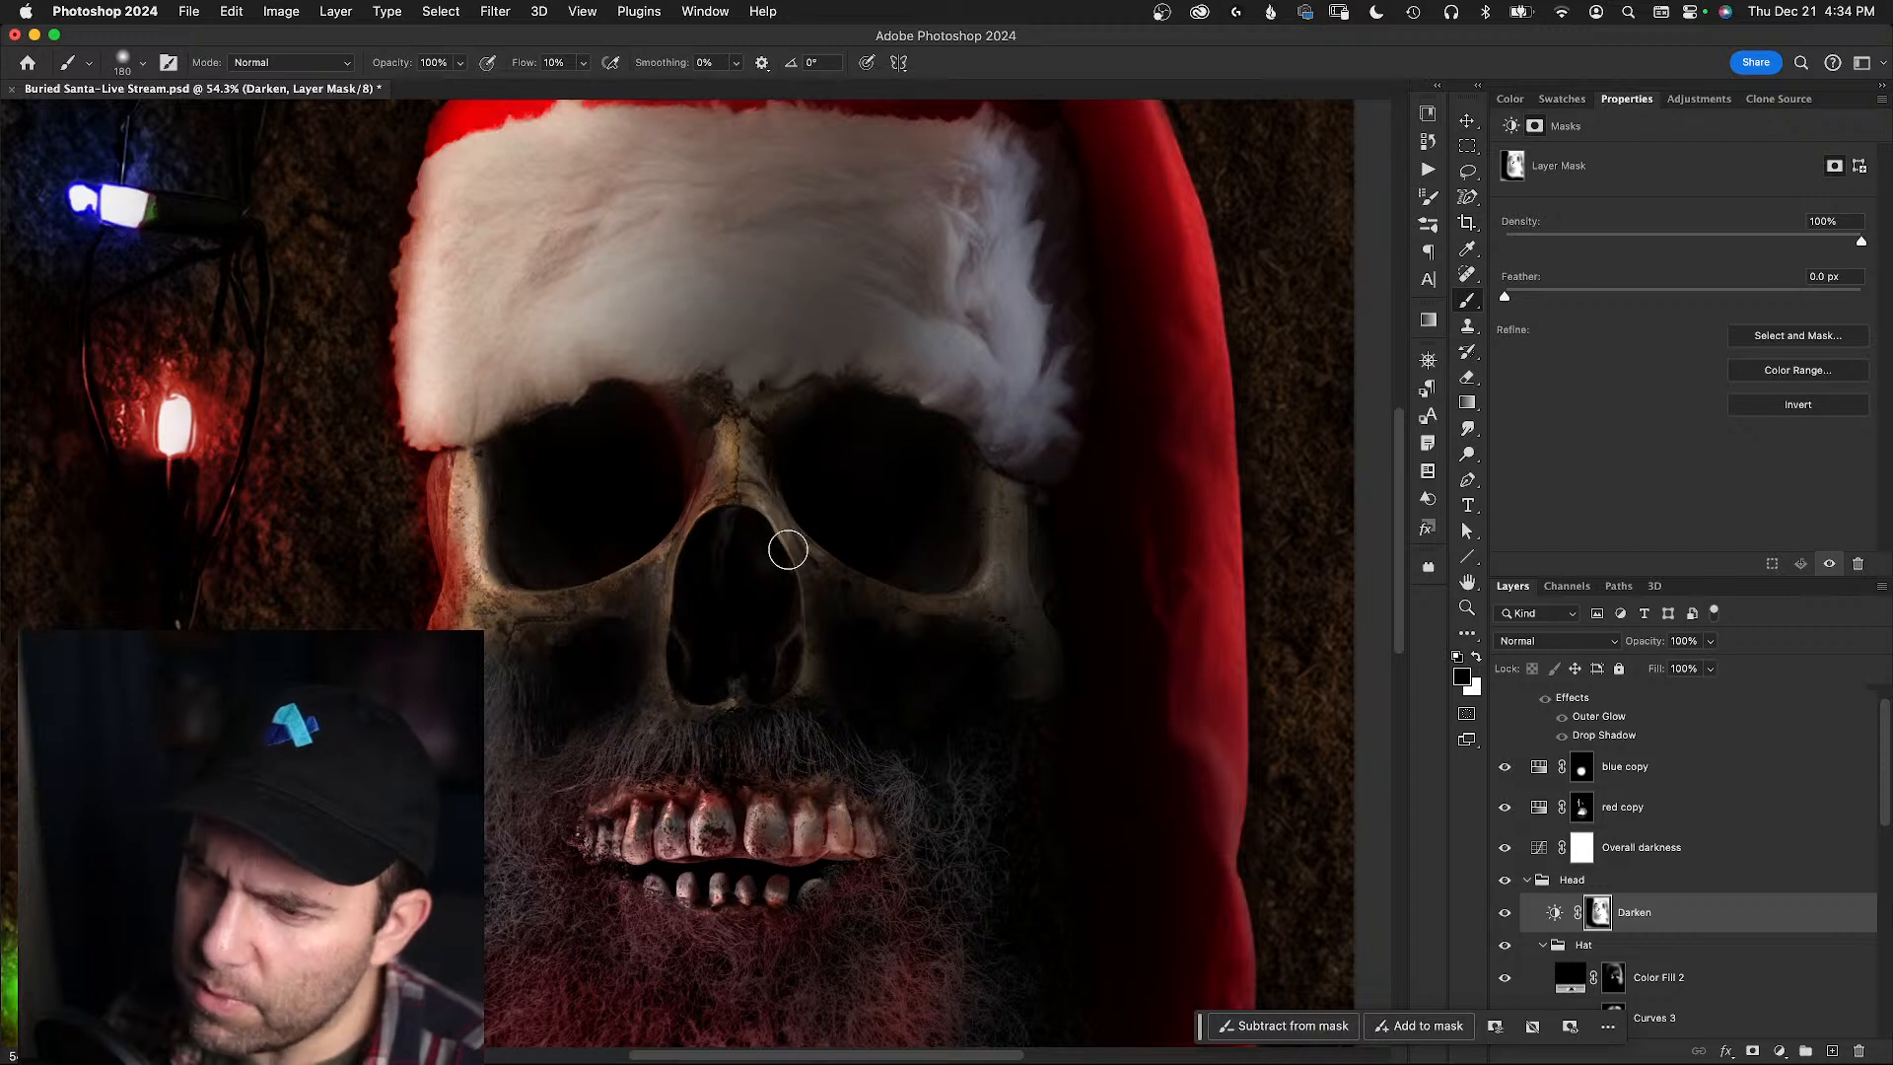
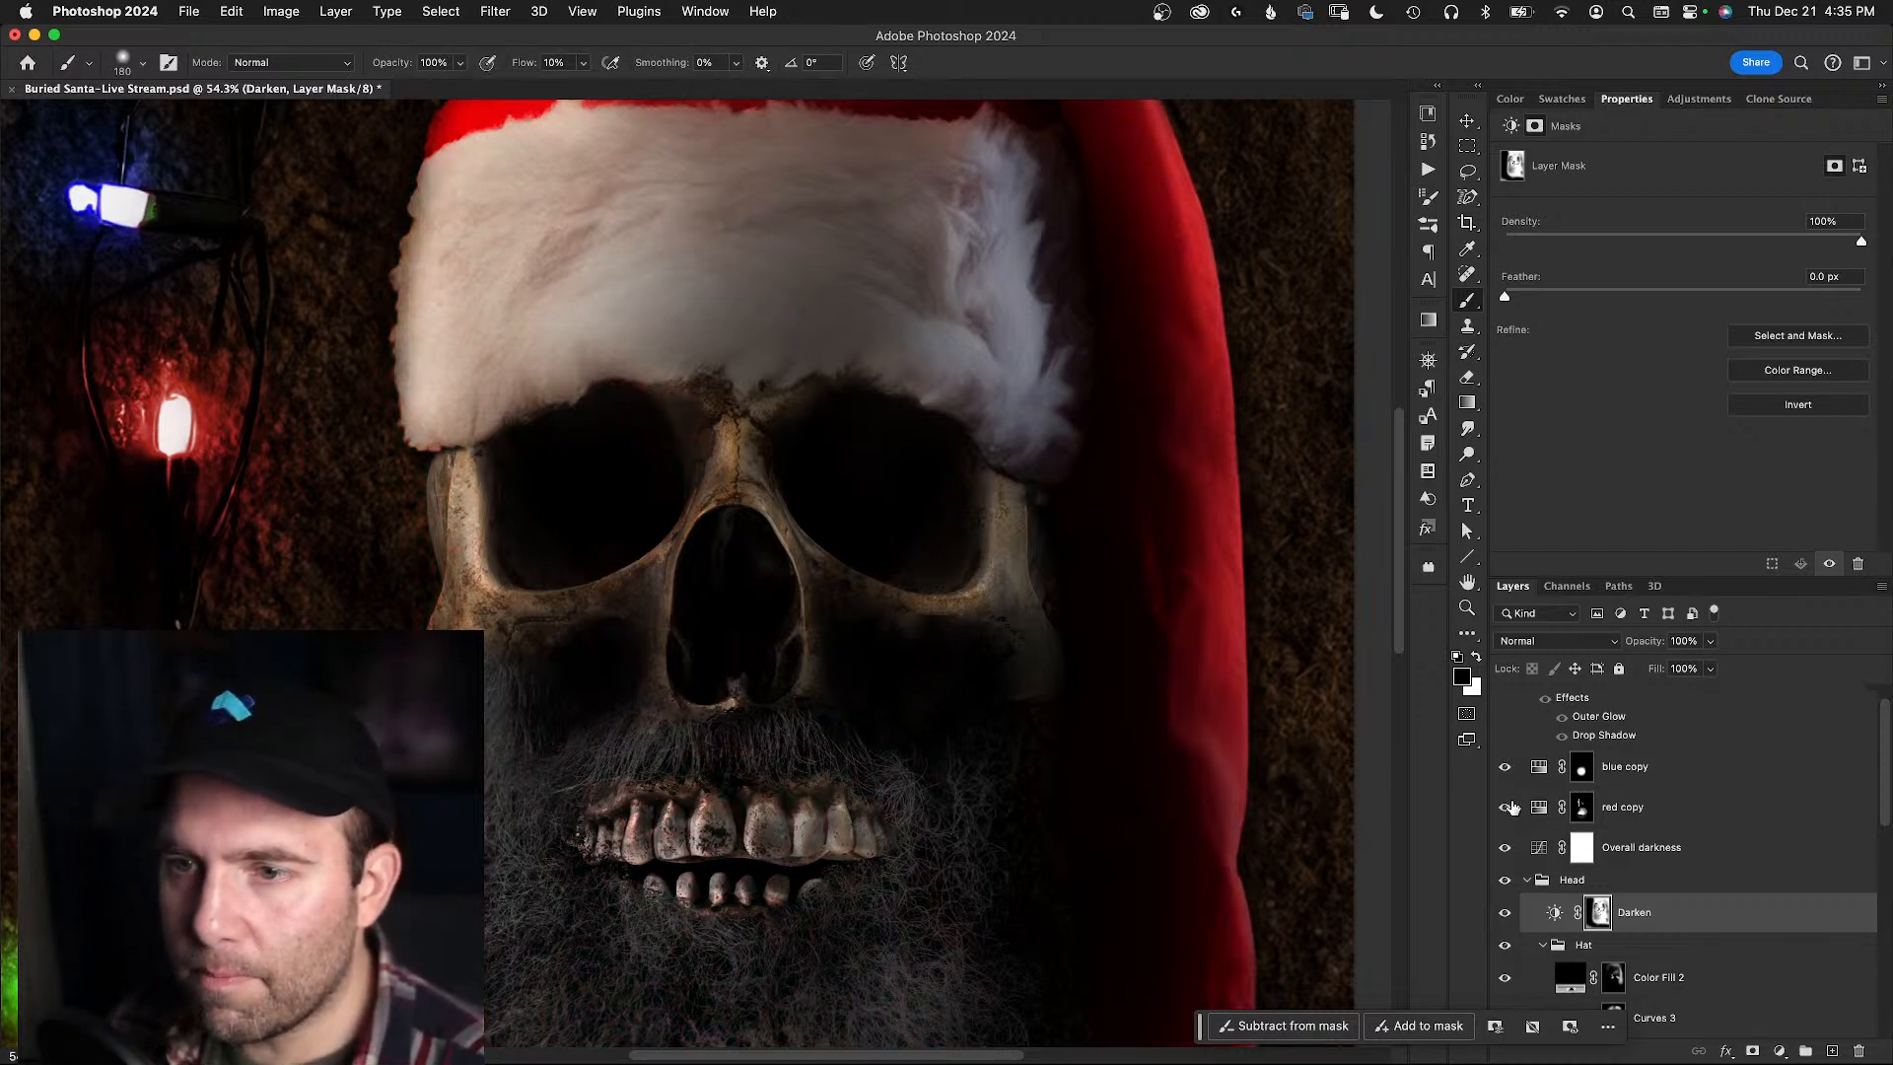
- Set the red copy Hue/Saturation adjustment to saturation 61 and lightness -25
drag(505, 558, 876, 544)
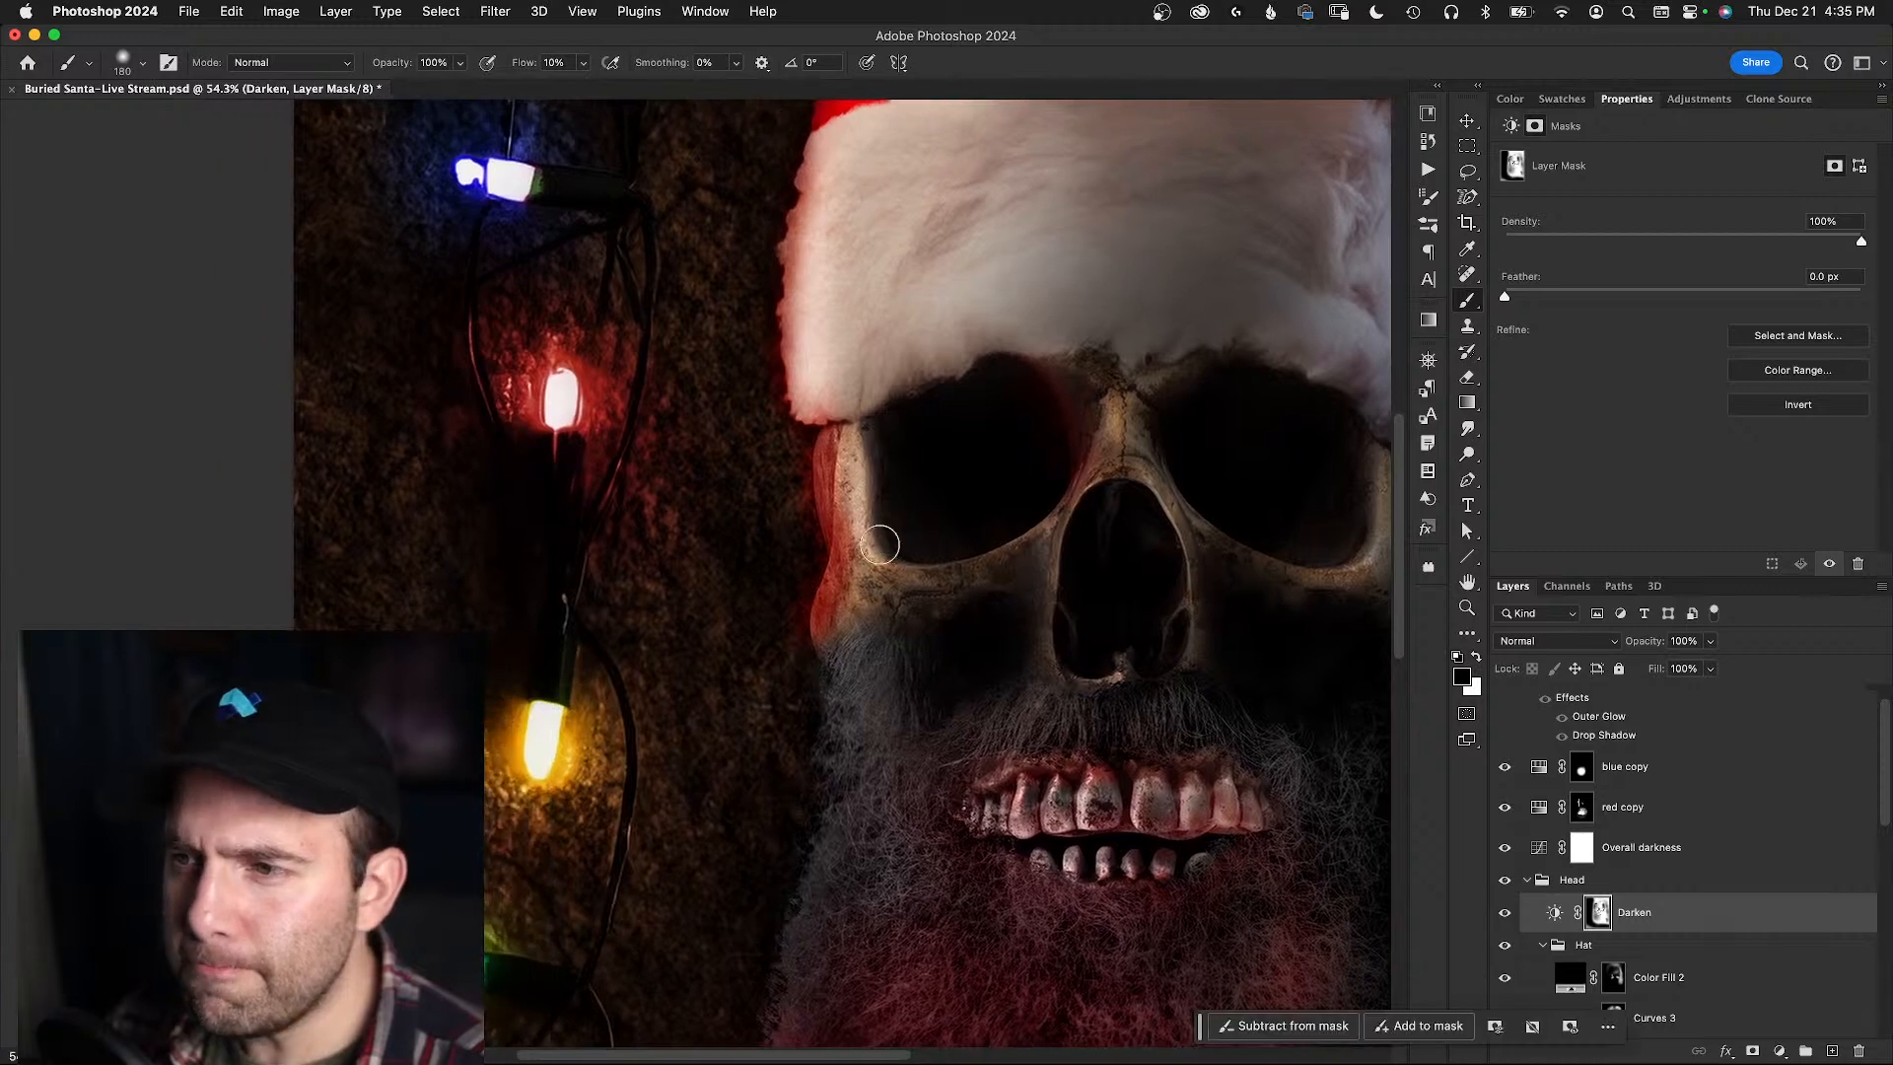
click(1543, 808)
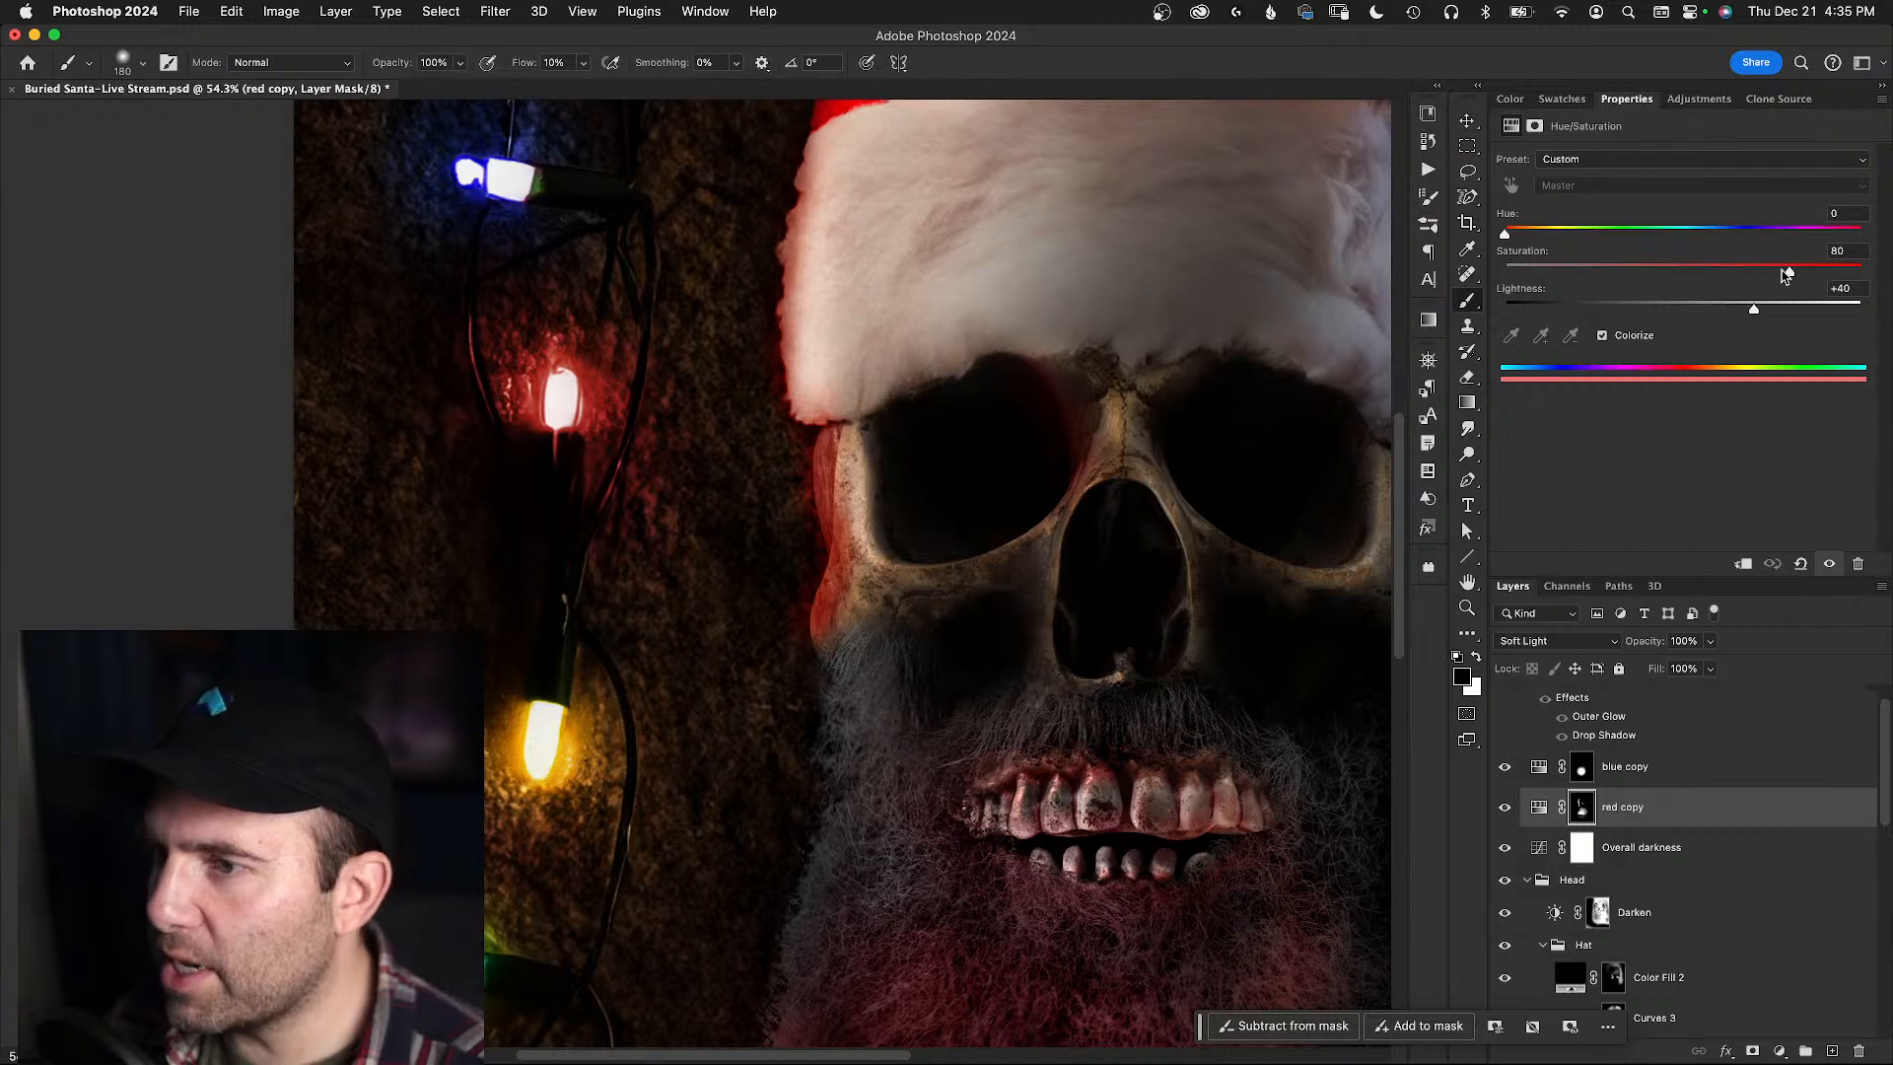
drag(1737, 280, 1680, 313)
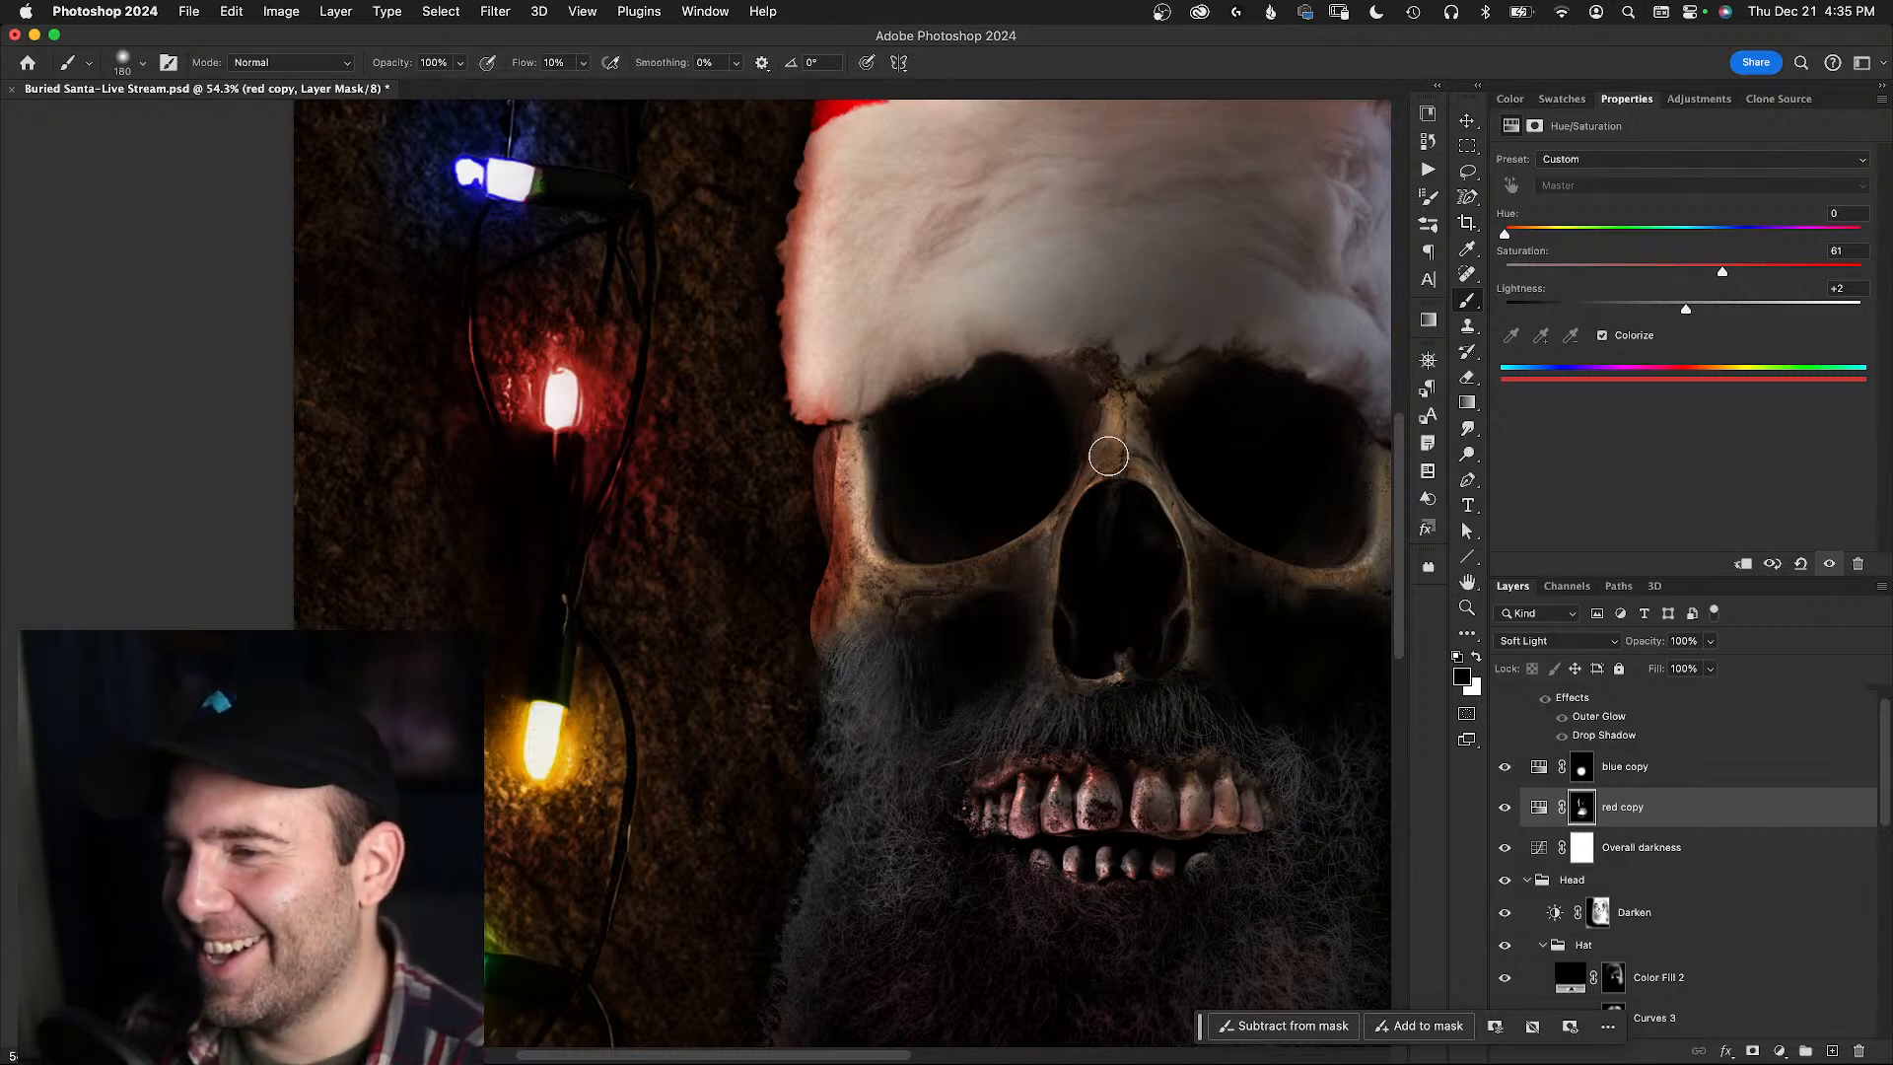
drag(1687, 313, 1624, 322)
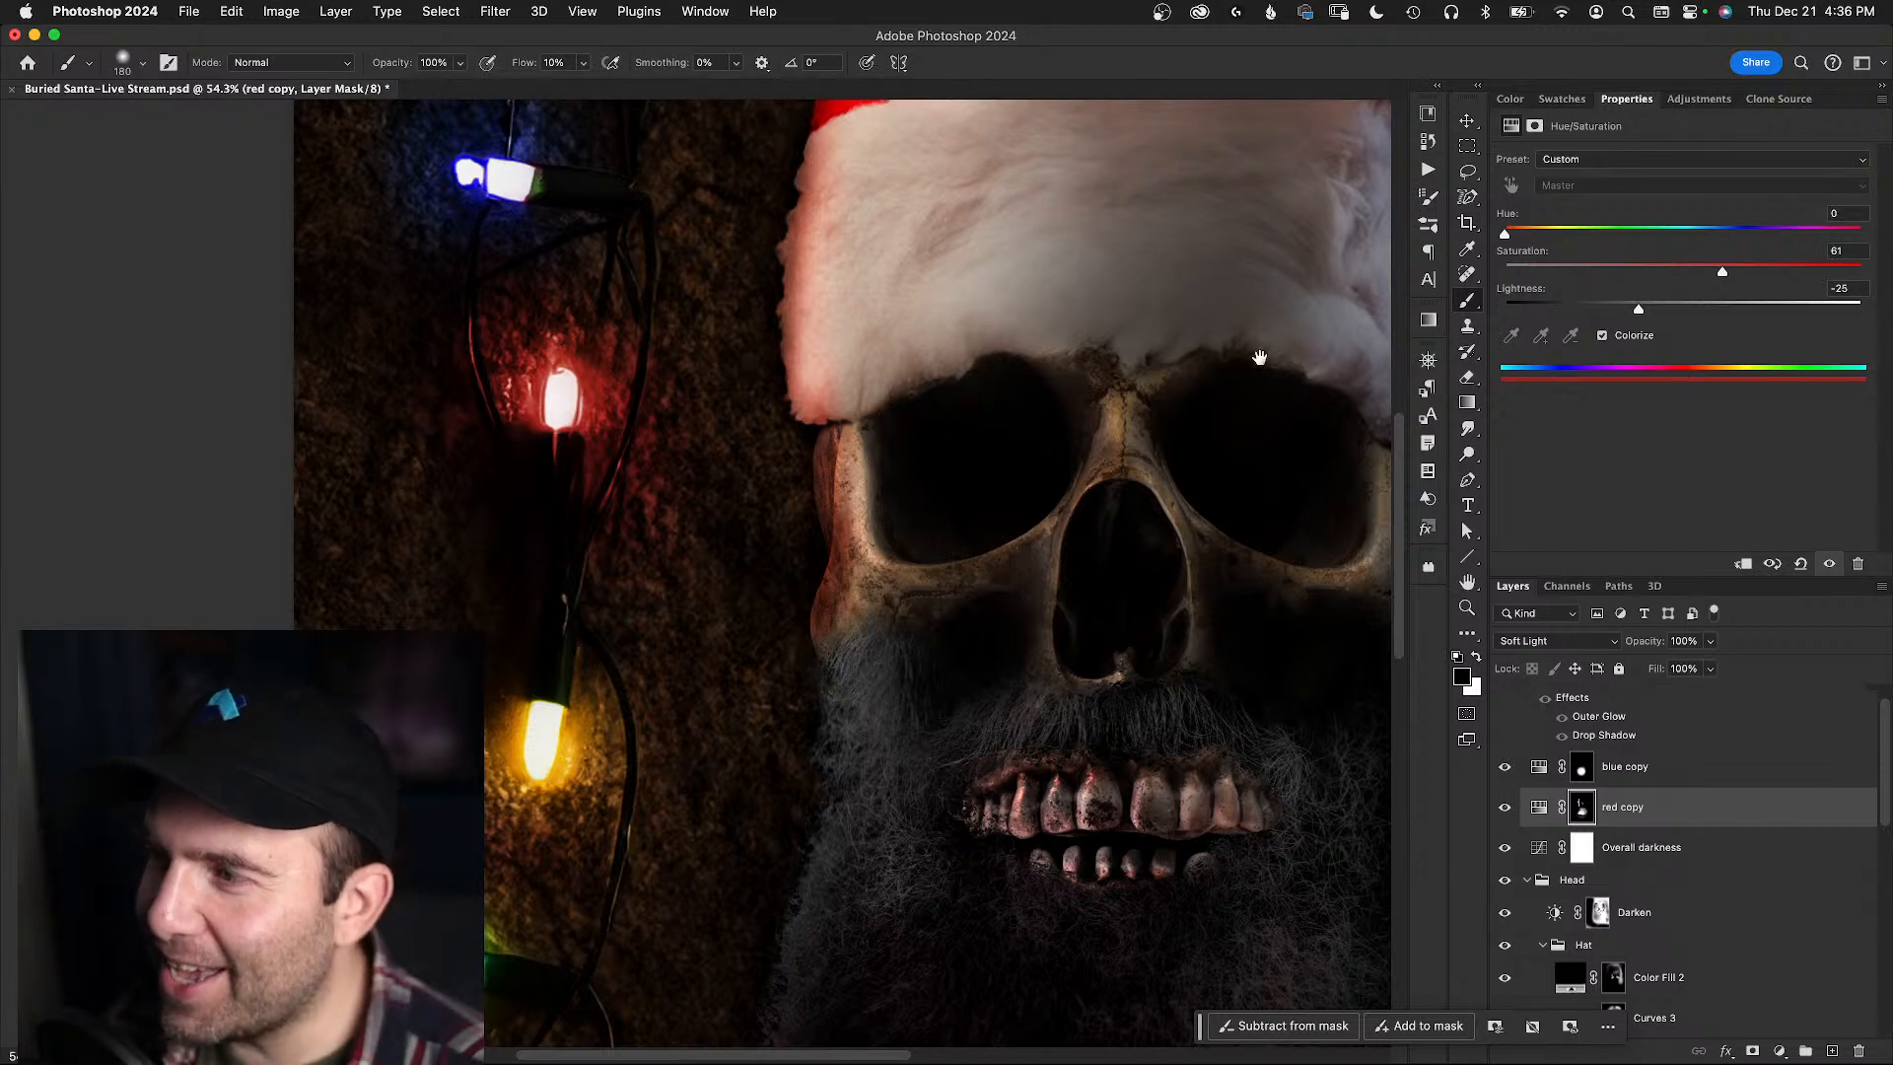
drag(1200, 358, 1083, 399)
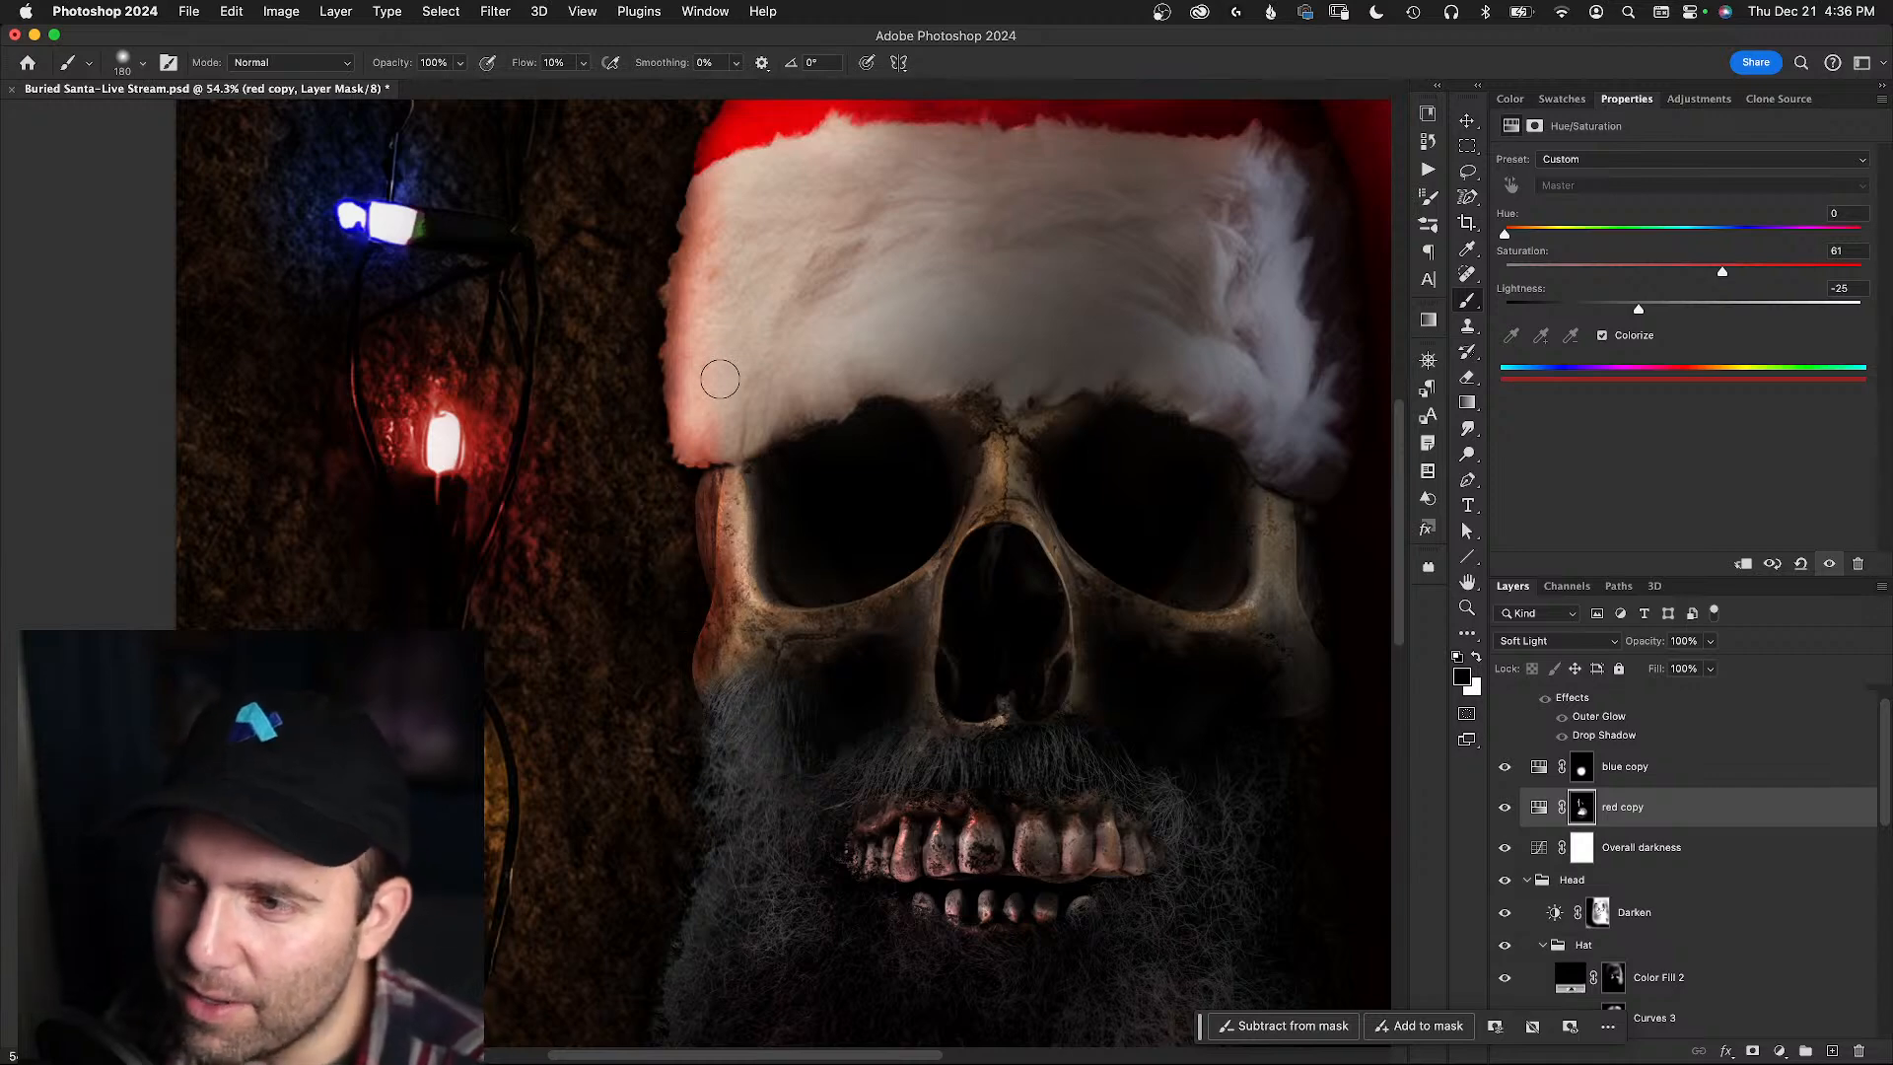
- Refine the red light along the left edge of the hat trim by painting on the red copy mask, enlarging the brush to 479 px
drag(713, 304, 620, 399)
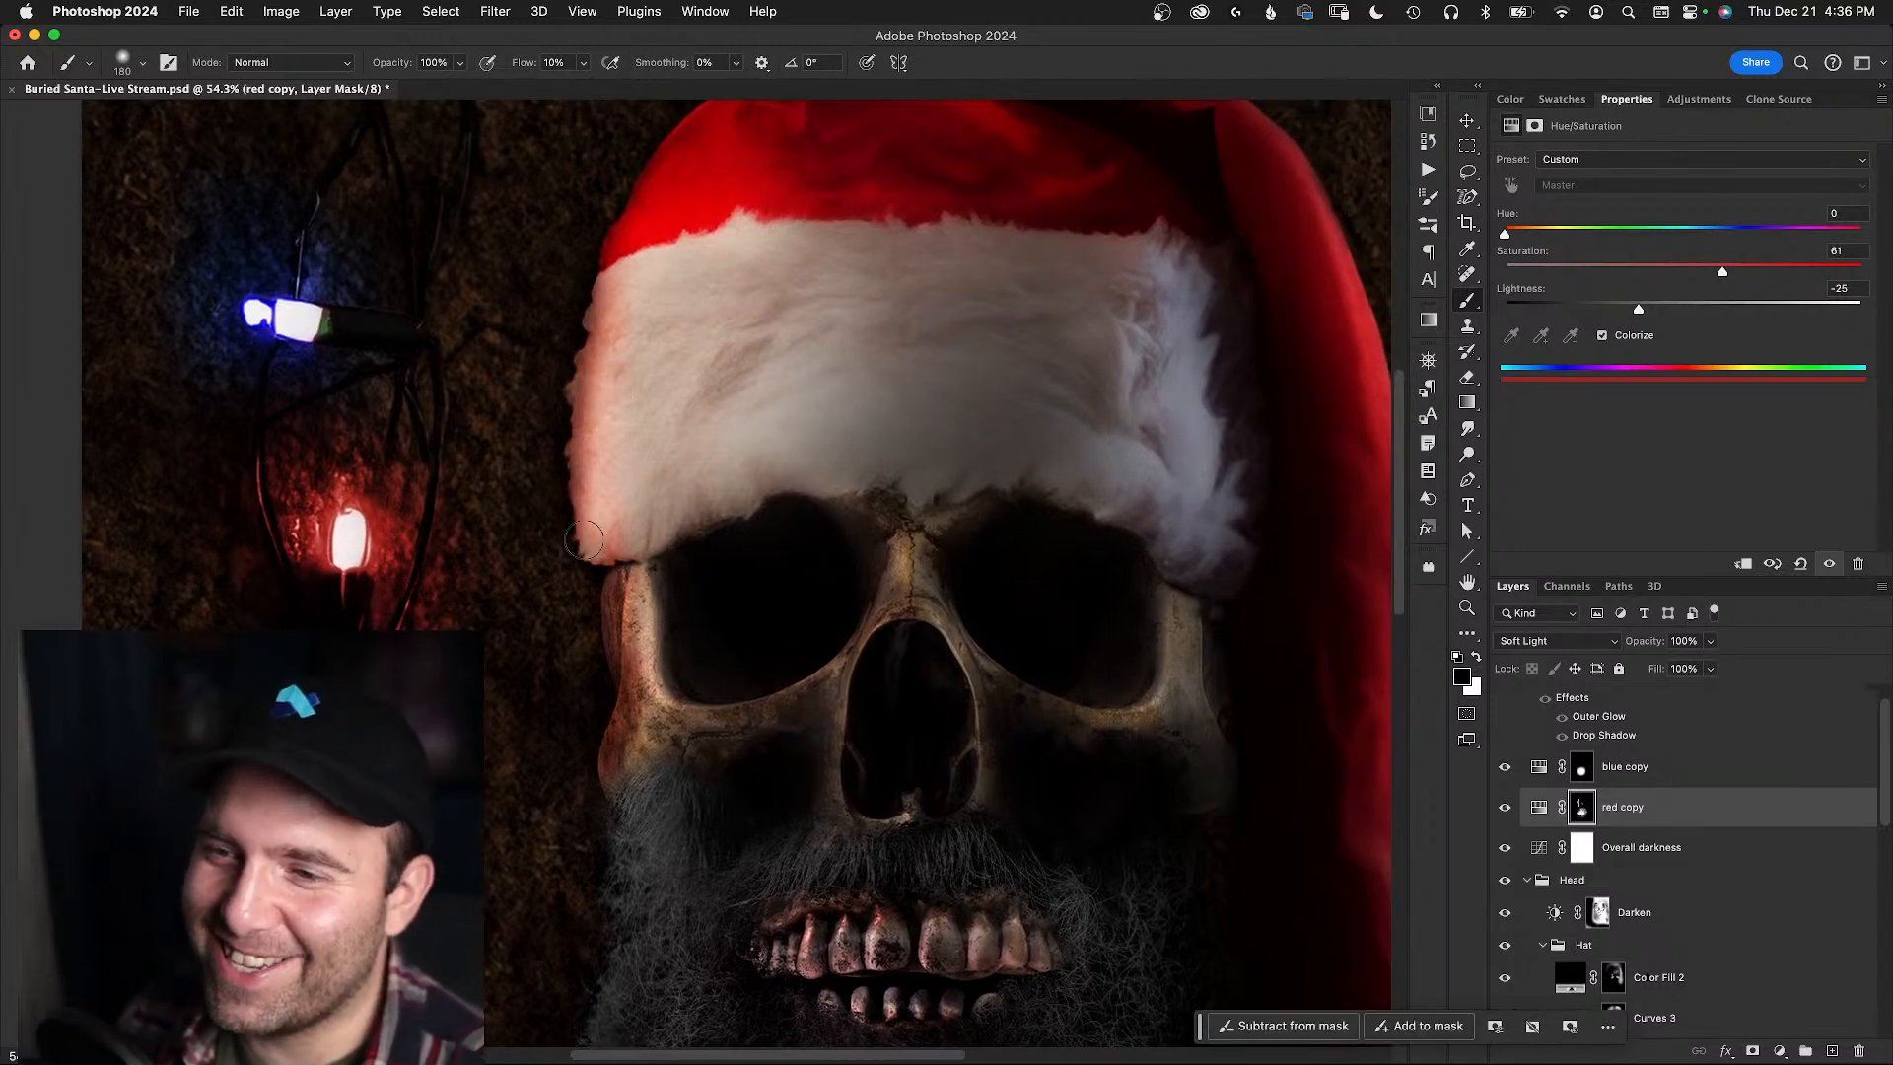
key(x)
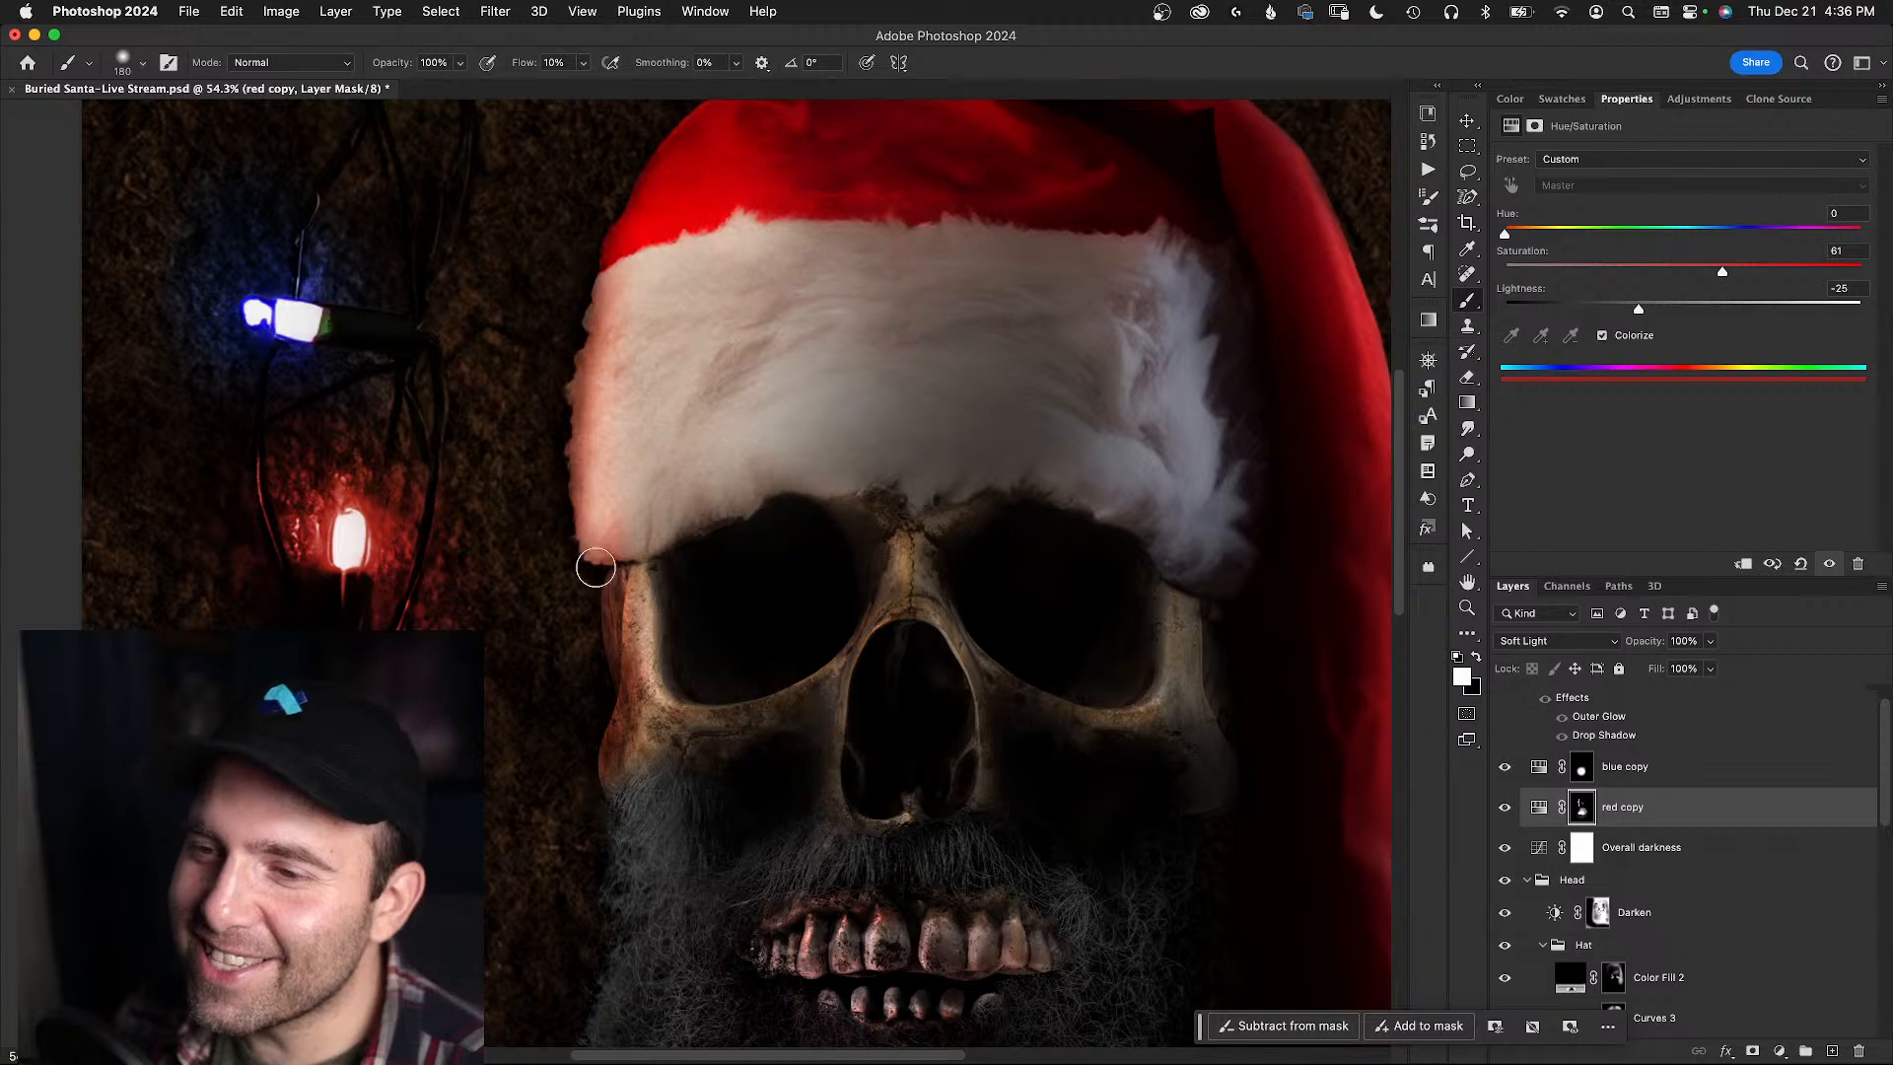
mouse_move(521, 556)
mouse_down()
mouse_move(617, 538)
mouse_move(632, 644)
mouse_move(582, 448)
mouse_move(588, 386)
mouse_move(572, 551)
mouse_move(571, 470)
mouse_move(615, 316)
mouse_move(593, 309)
mouse_move(623, 354)
mouse_move(628, 323)
mouse_move(603, 311)
mouse_move(639, 319)
mouse_move(611, 340)
mouse_move(622, 279)
mouse_move(624, 339)
mouse_move(524, 374)
mouse_move(599, 319)
mouse_move(522, 379)
mouse_up()
key(x)
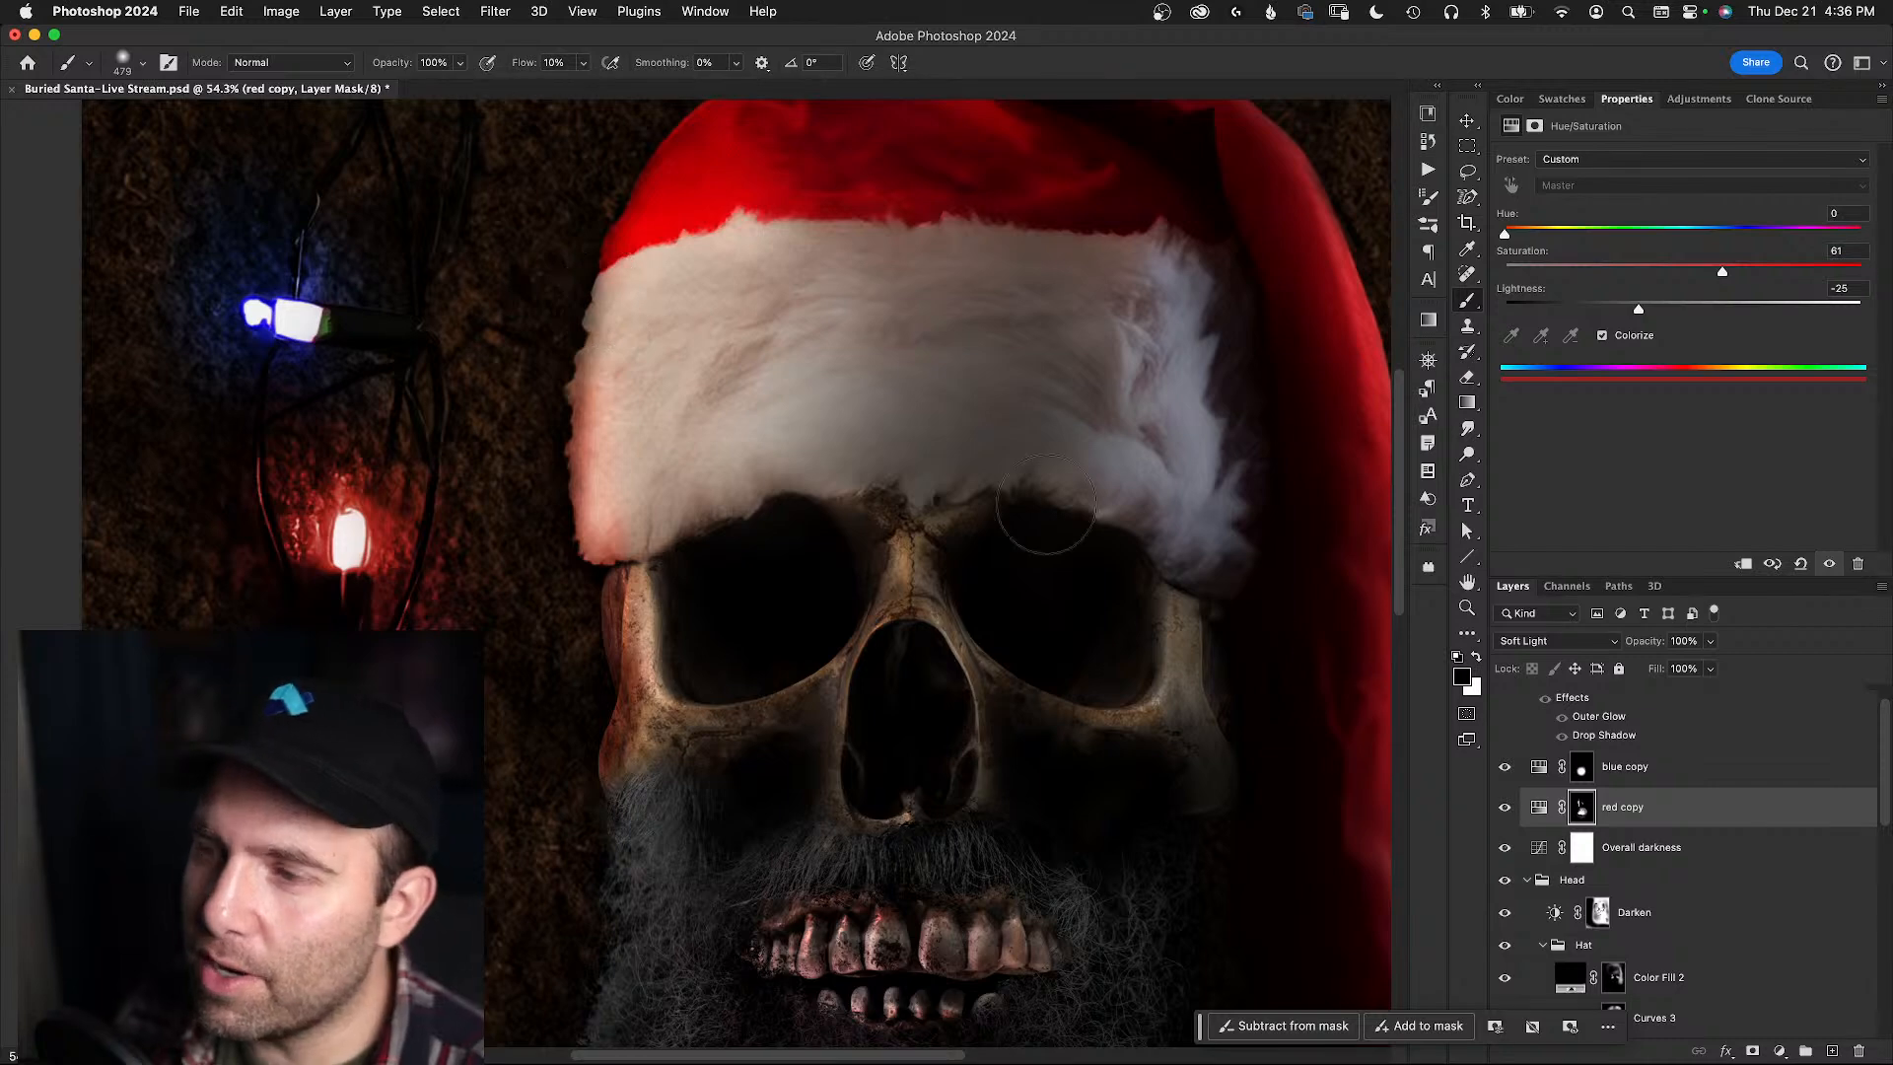
- Paint white on the blue copy mask over the left side of the hat with a 1244 px brush
click(1583, 771)
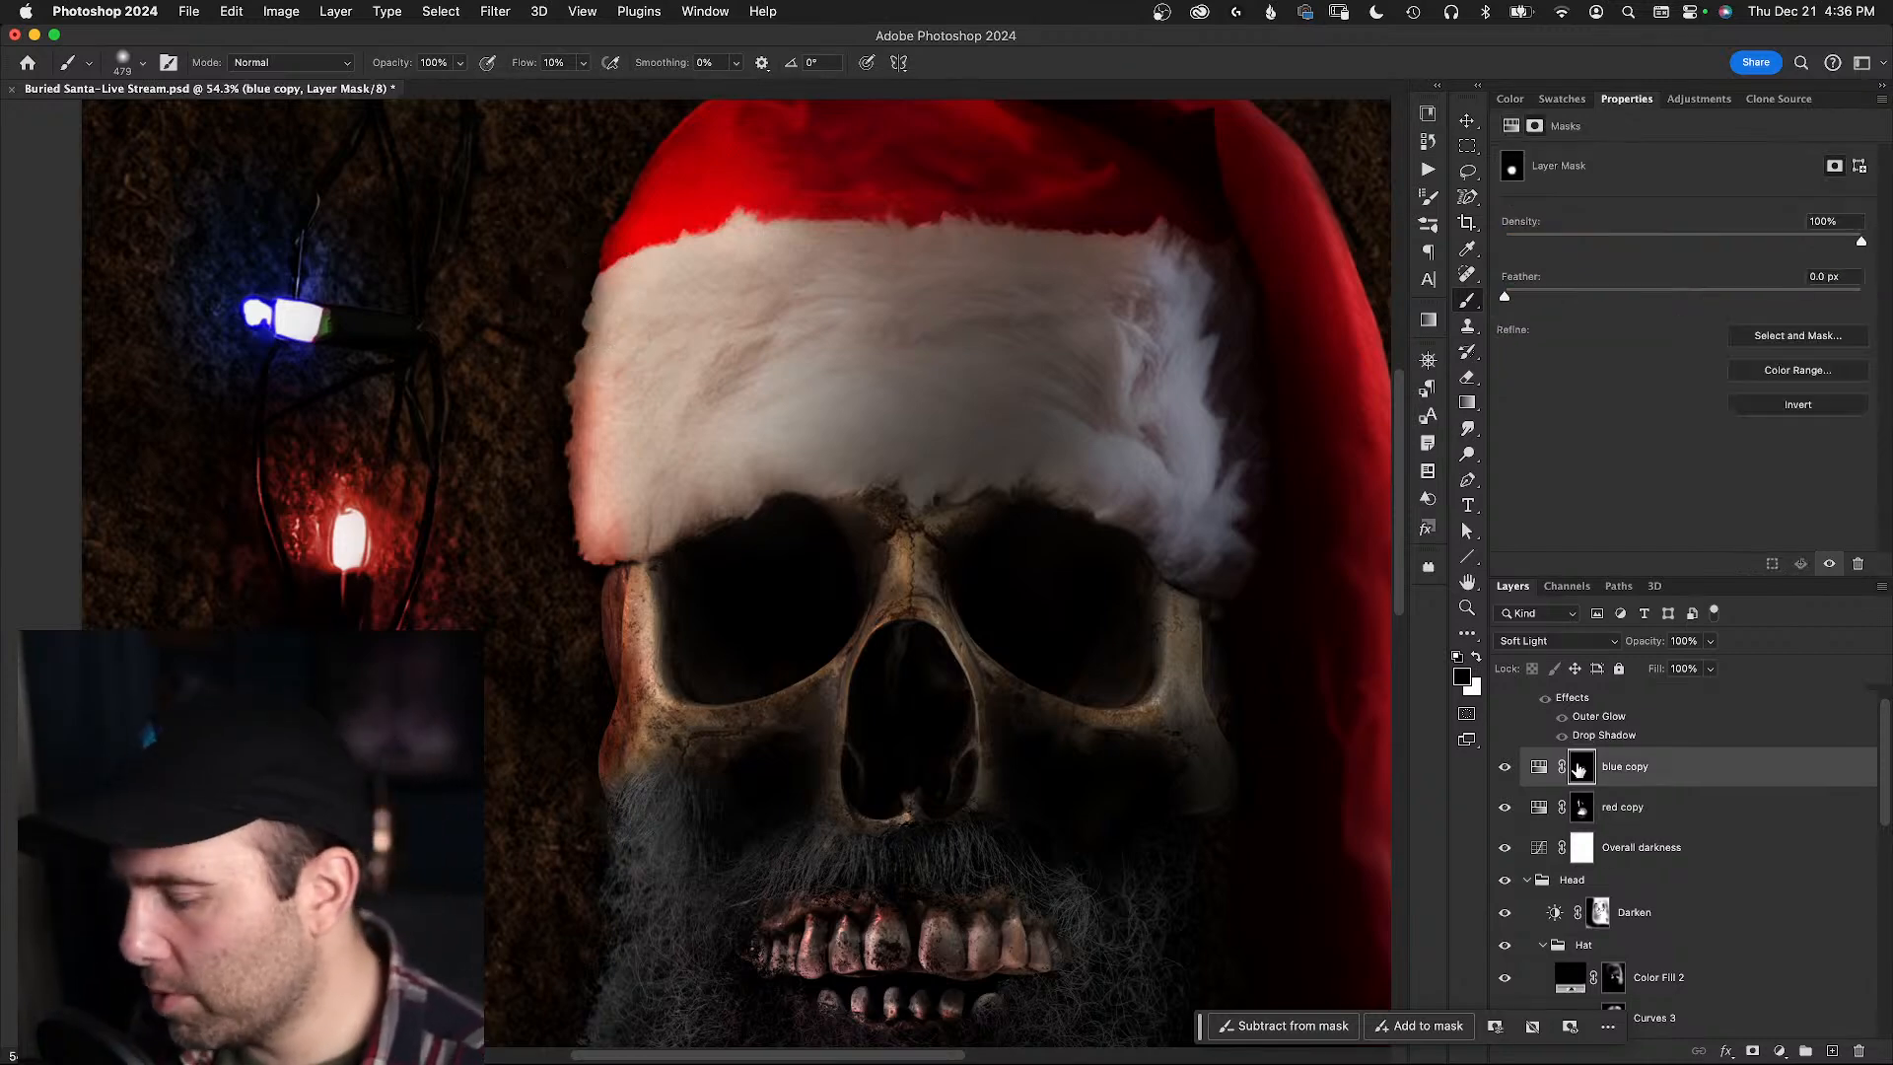
key(backslash)
key(backslash)
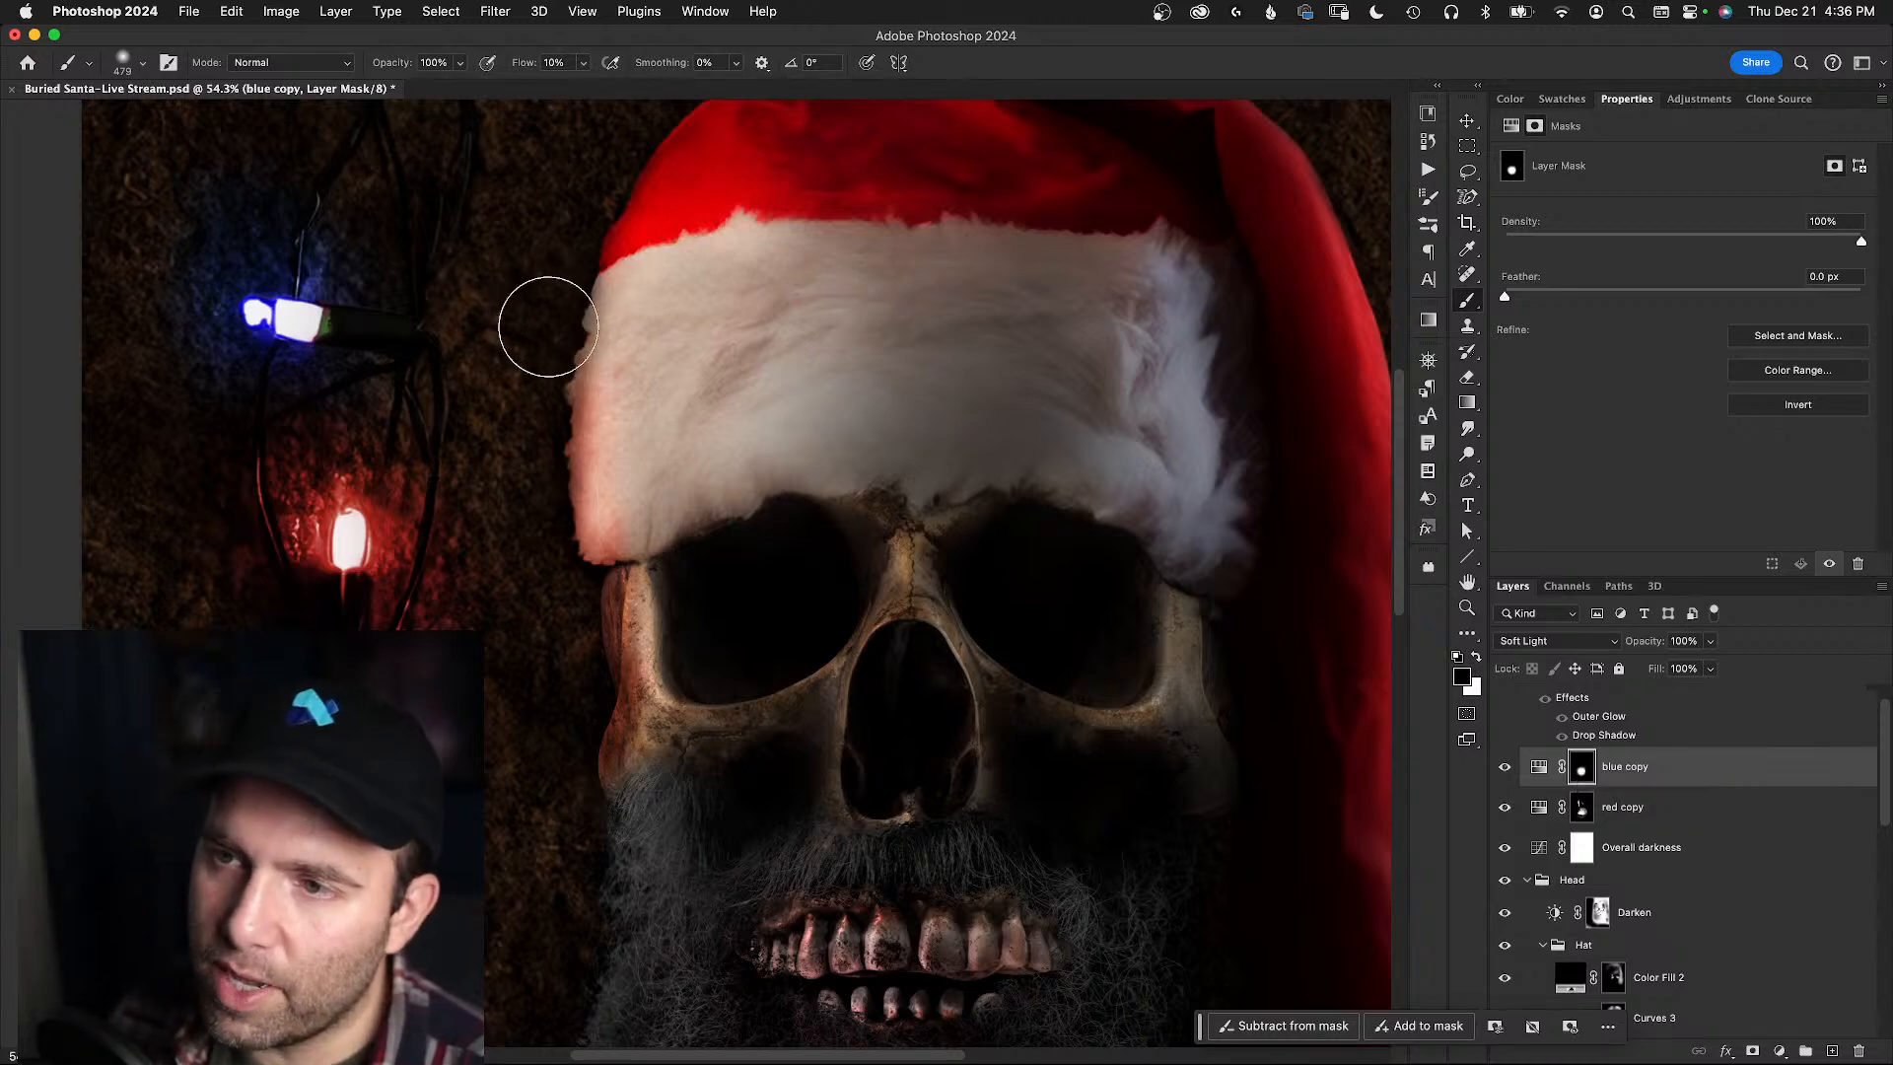
drag(533, 343, 639, 338)
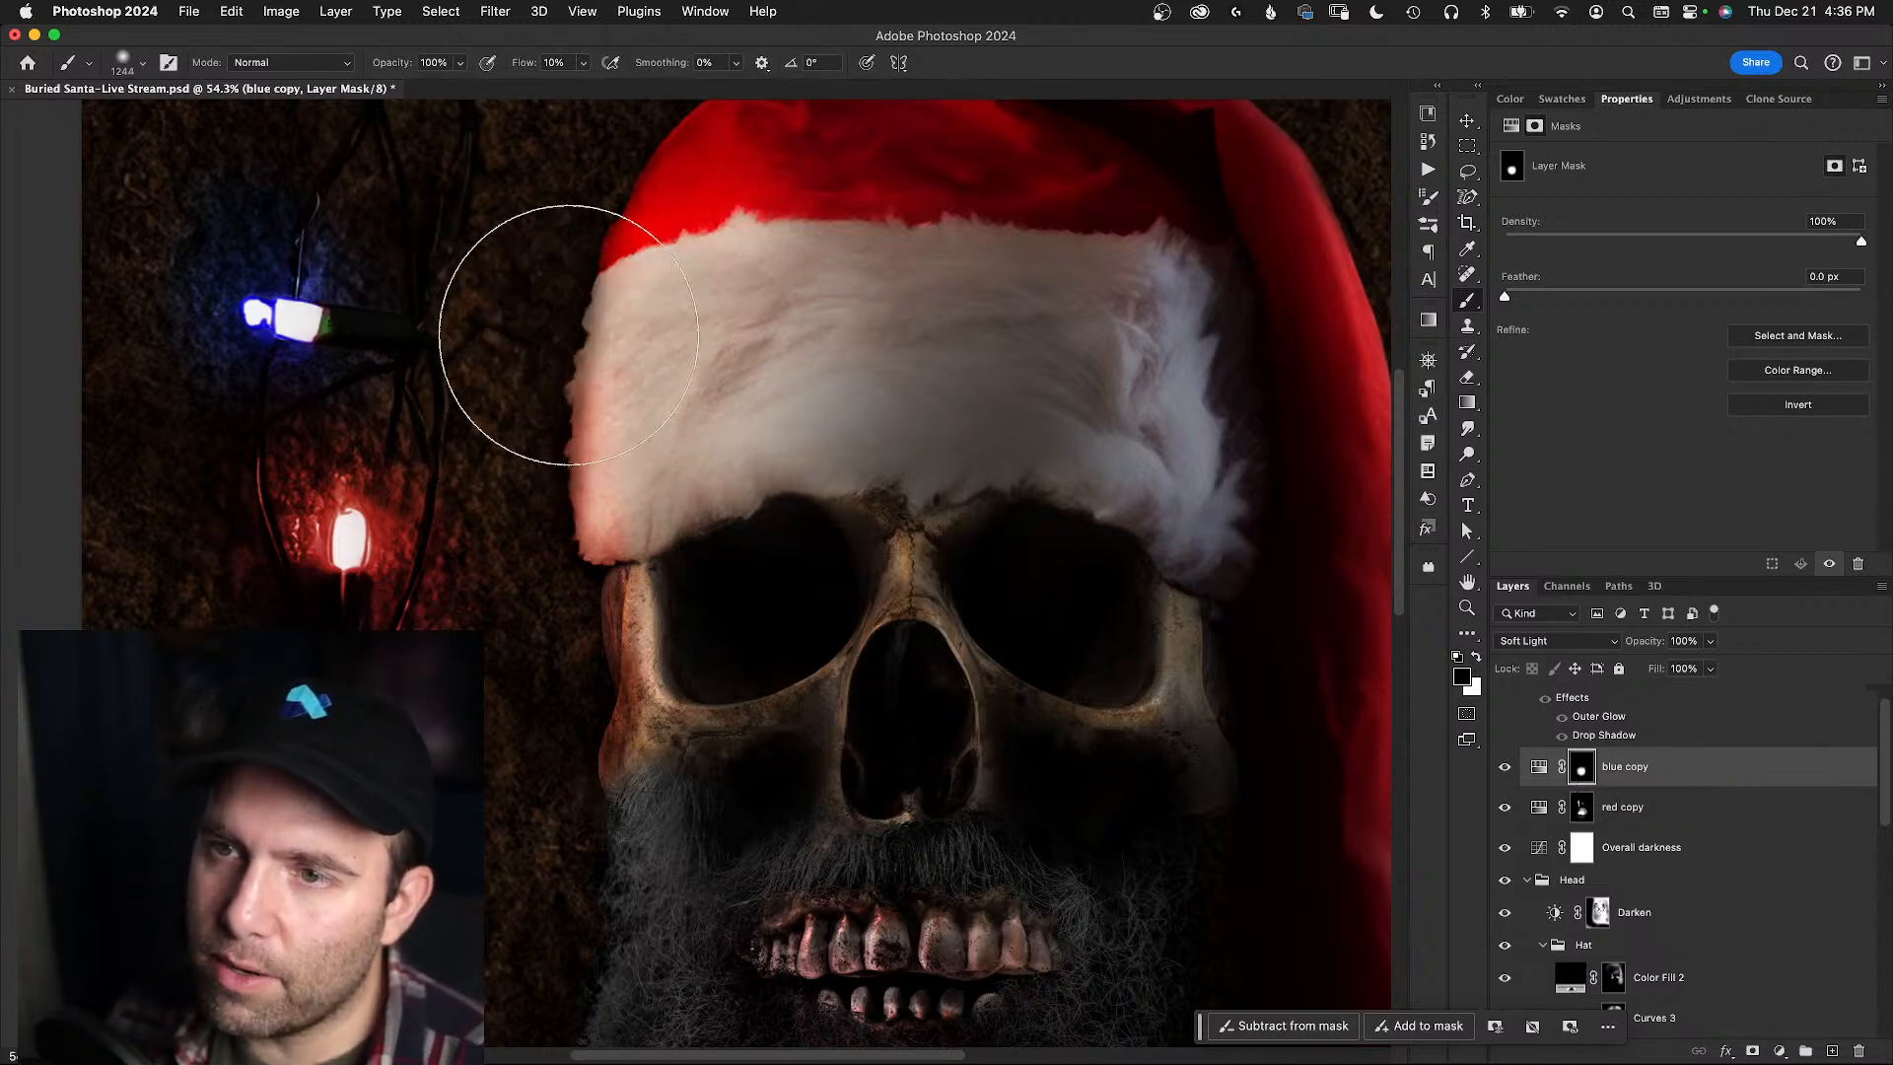
key(x)
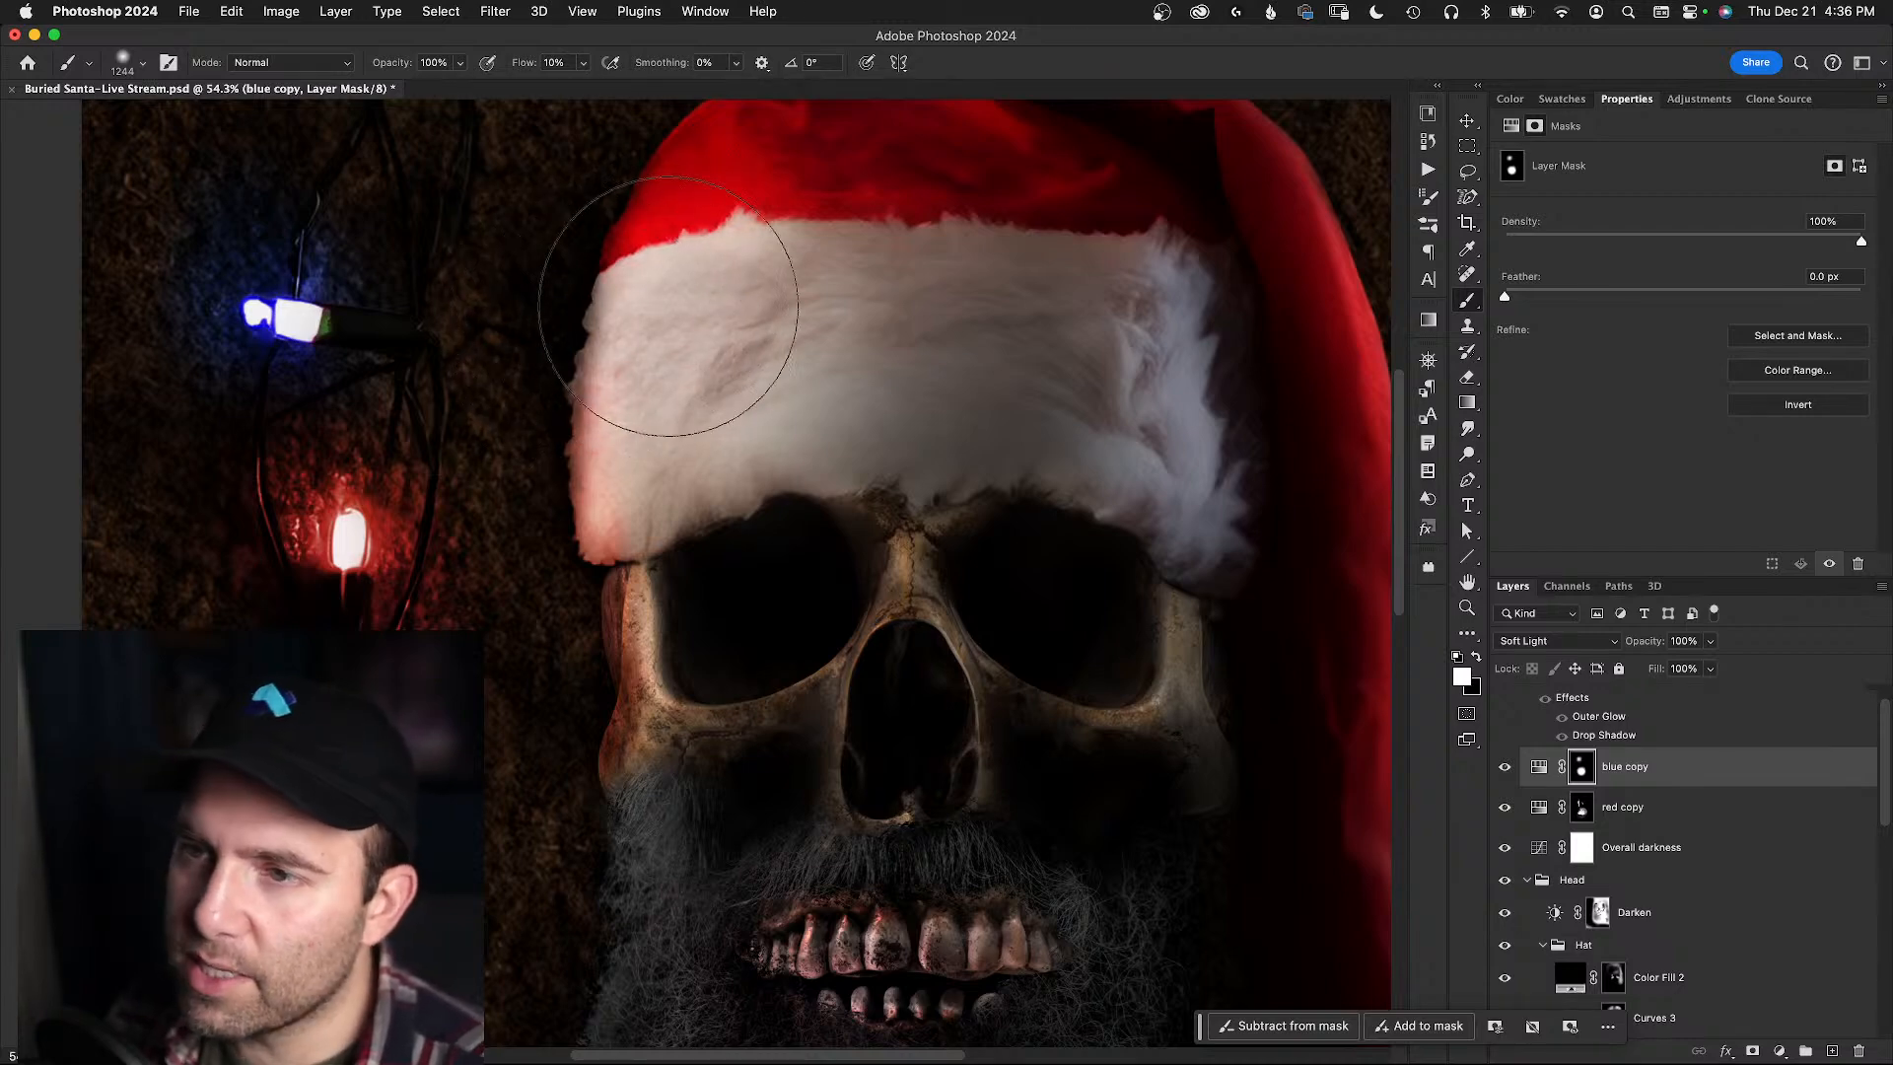
- Compare the blue copy adjustment hidden and shown, and set its blend mode to Normal at 55% opacity
click(1539, 811)
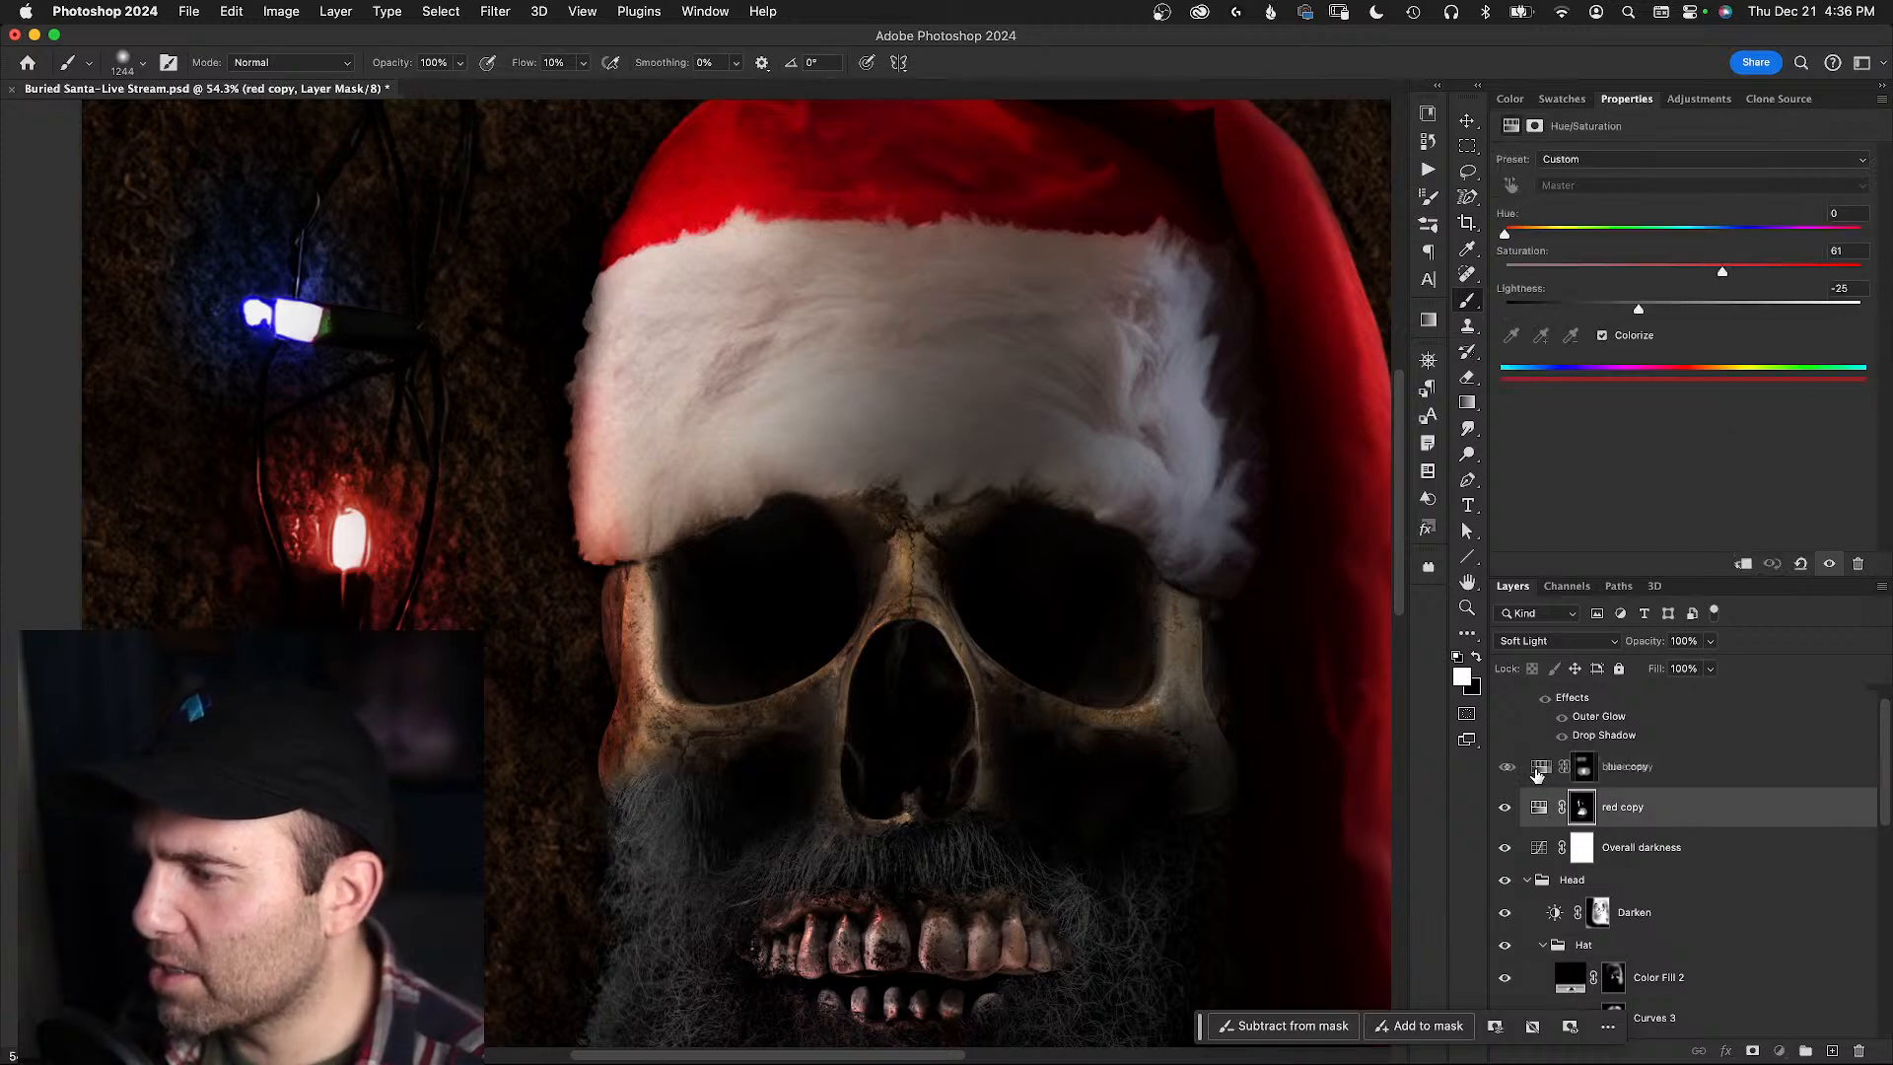
click(1533, 771)
click(1533, 771)
click(1505, 767)
click(1505, 766)
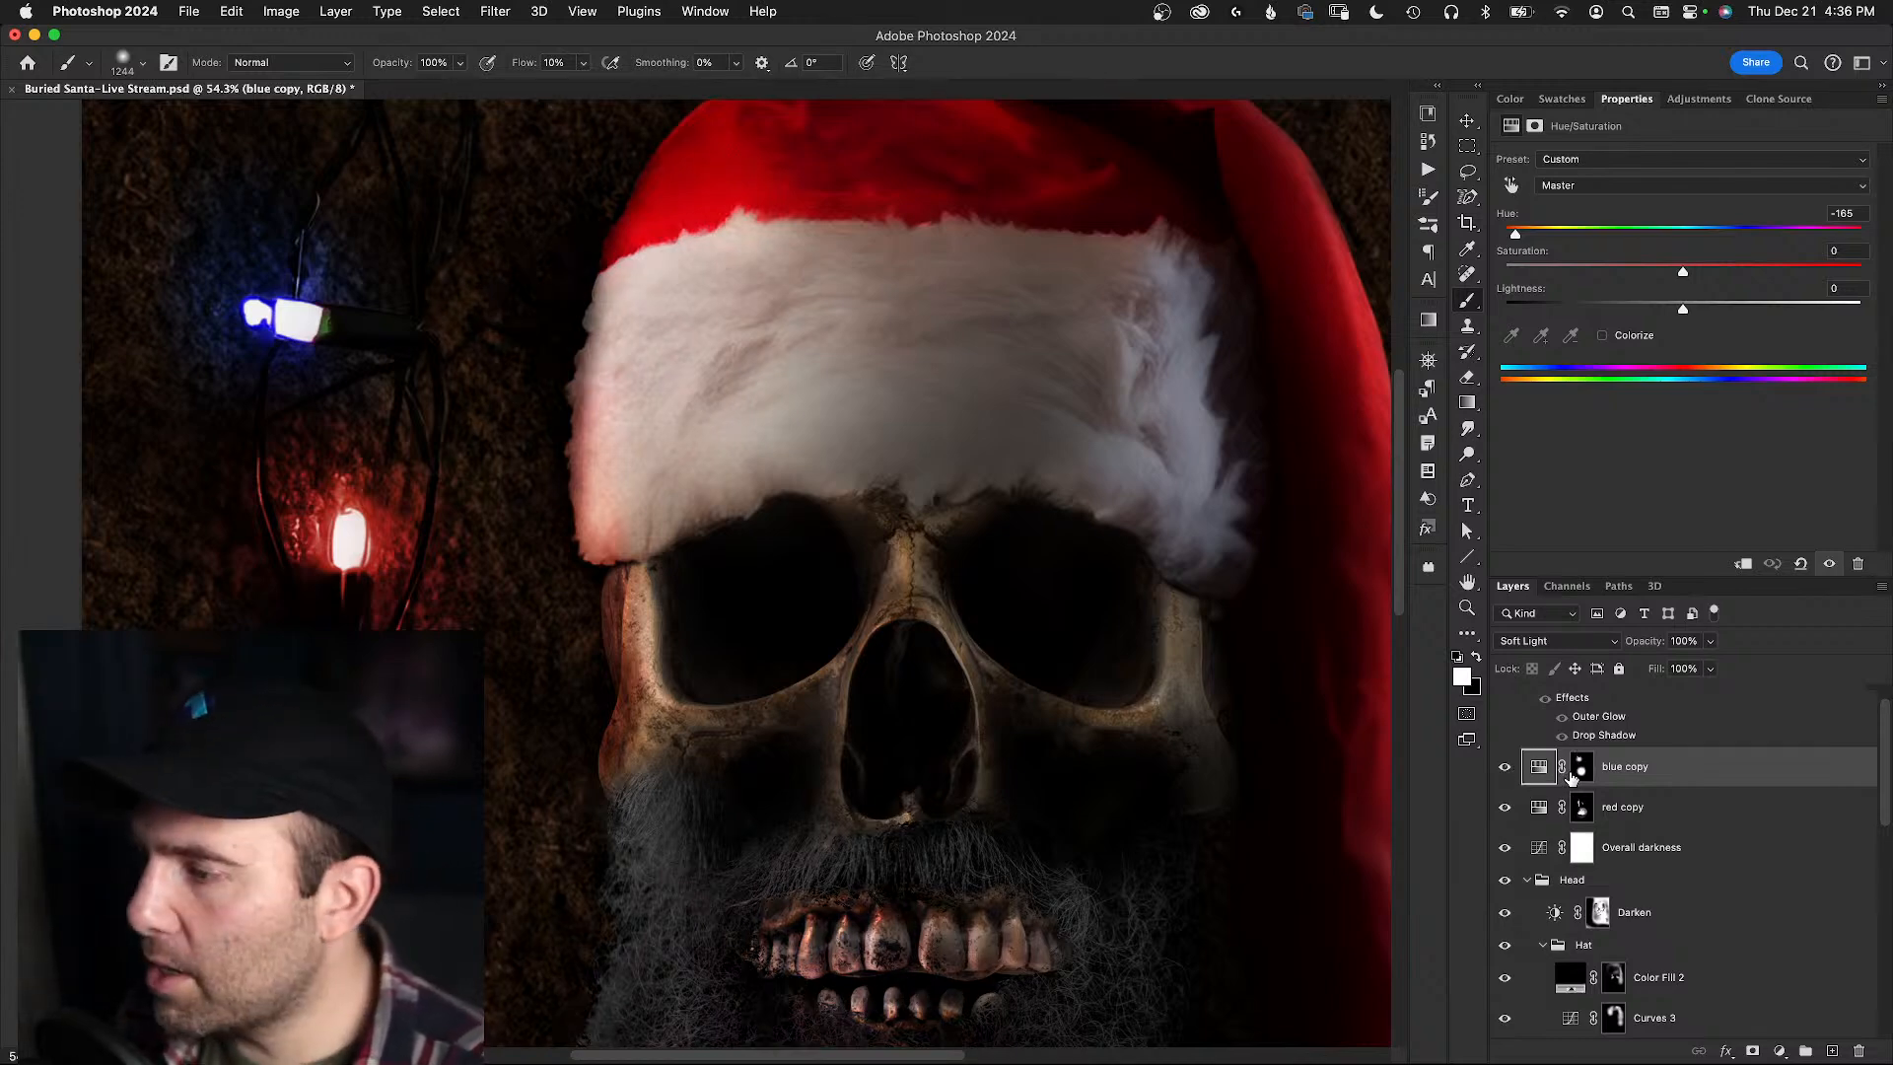
click(1617, 642)
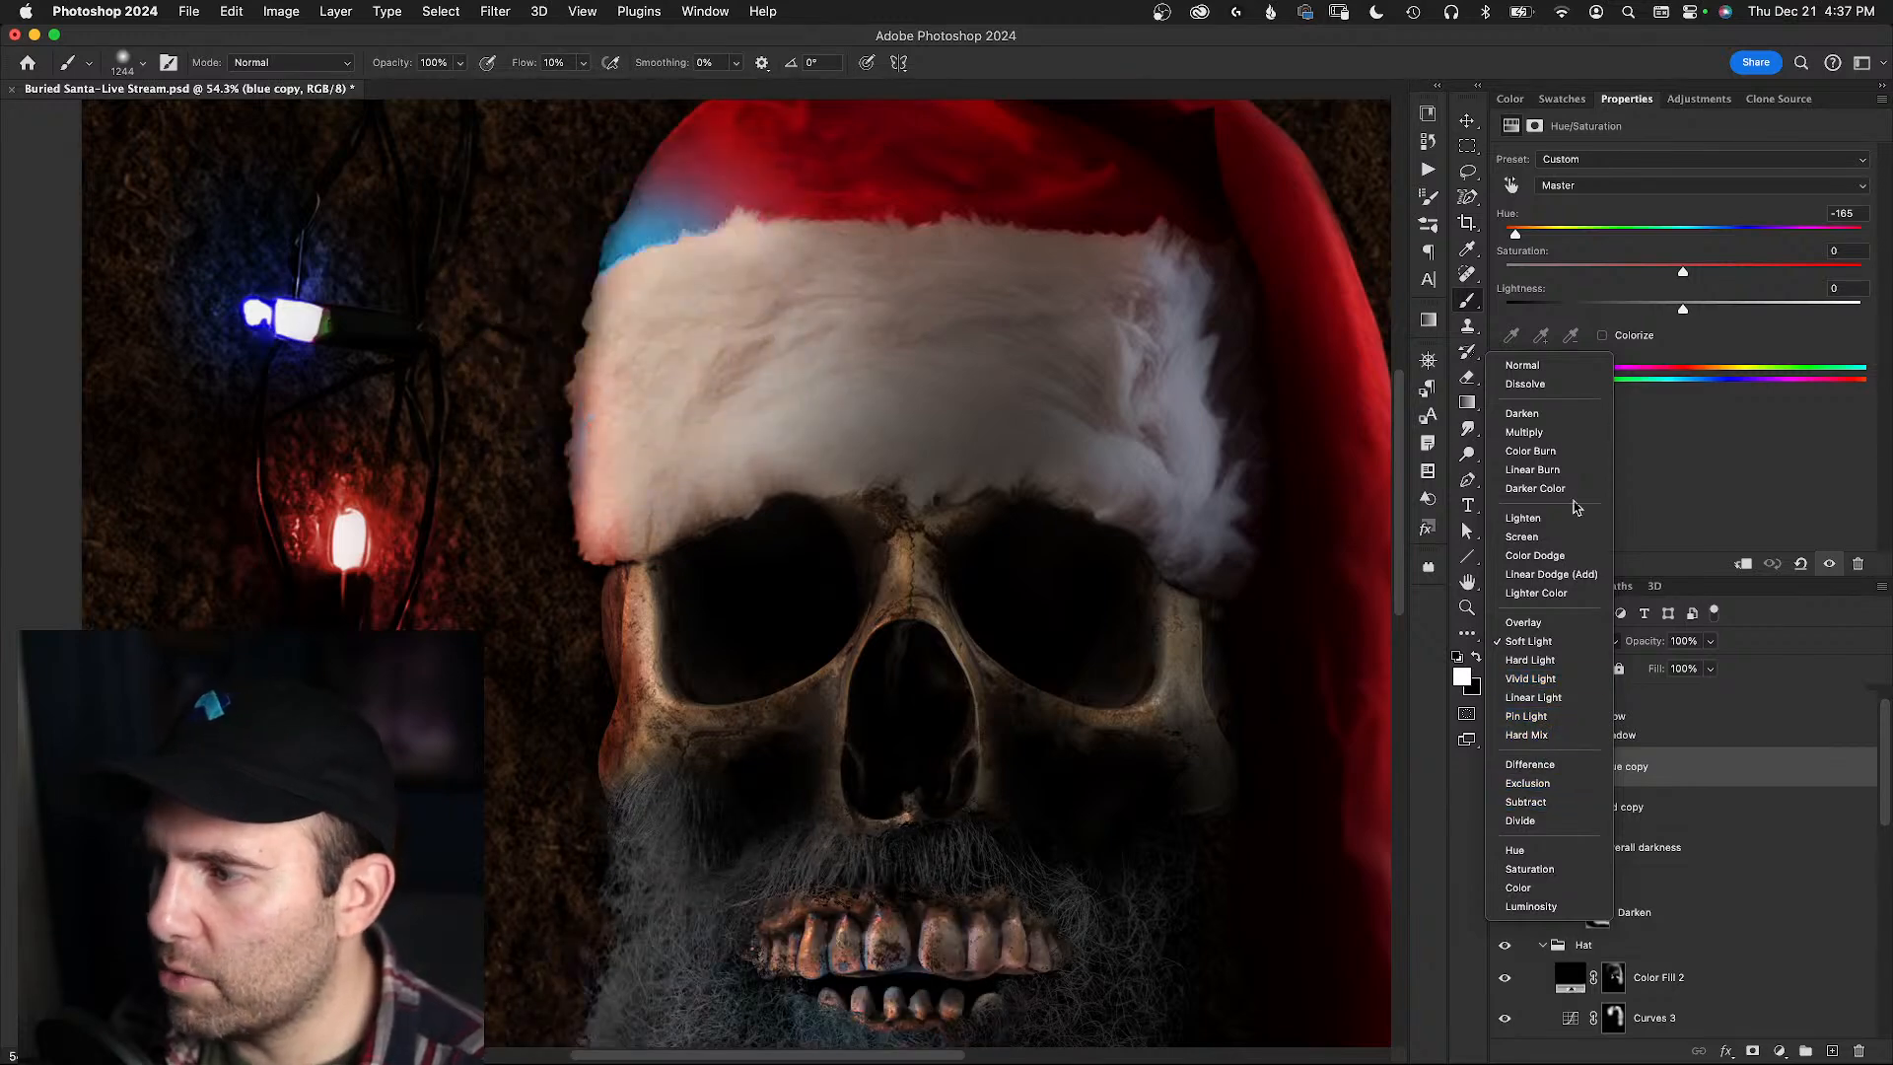
click(1556, 366)
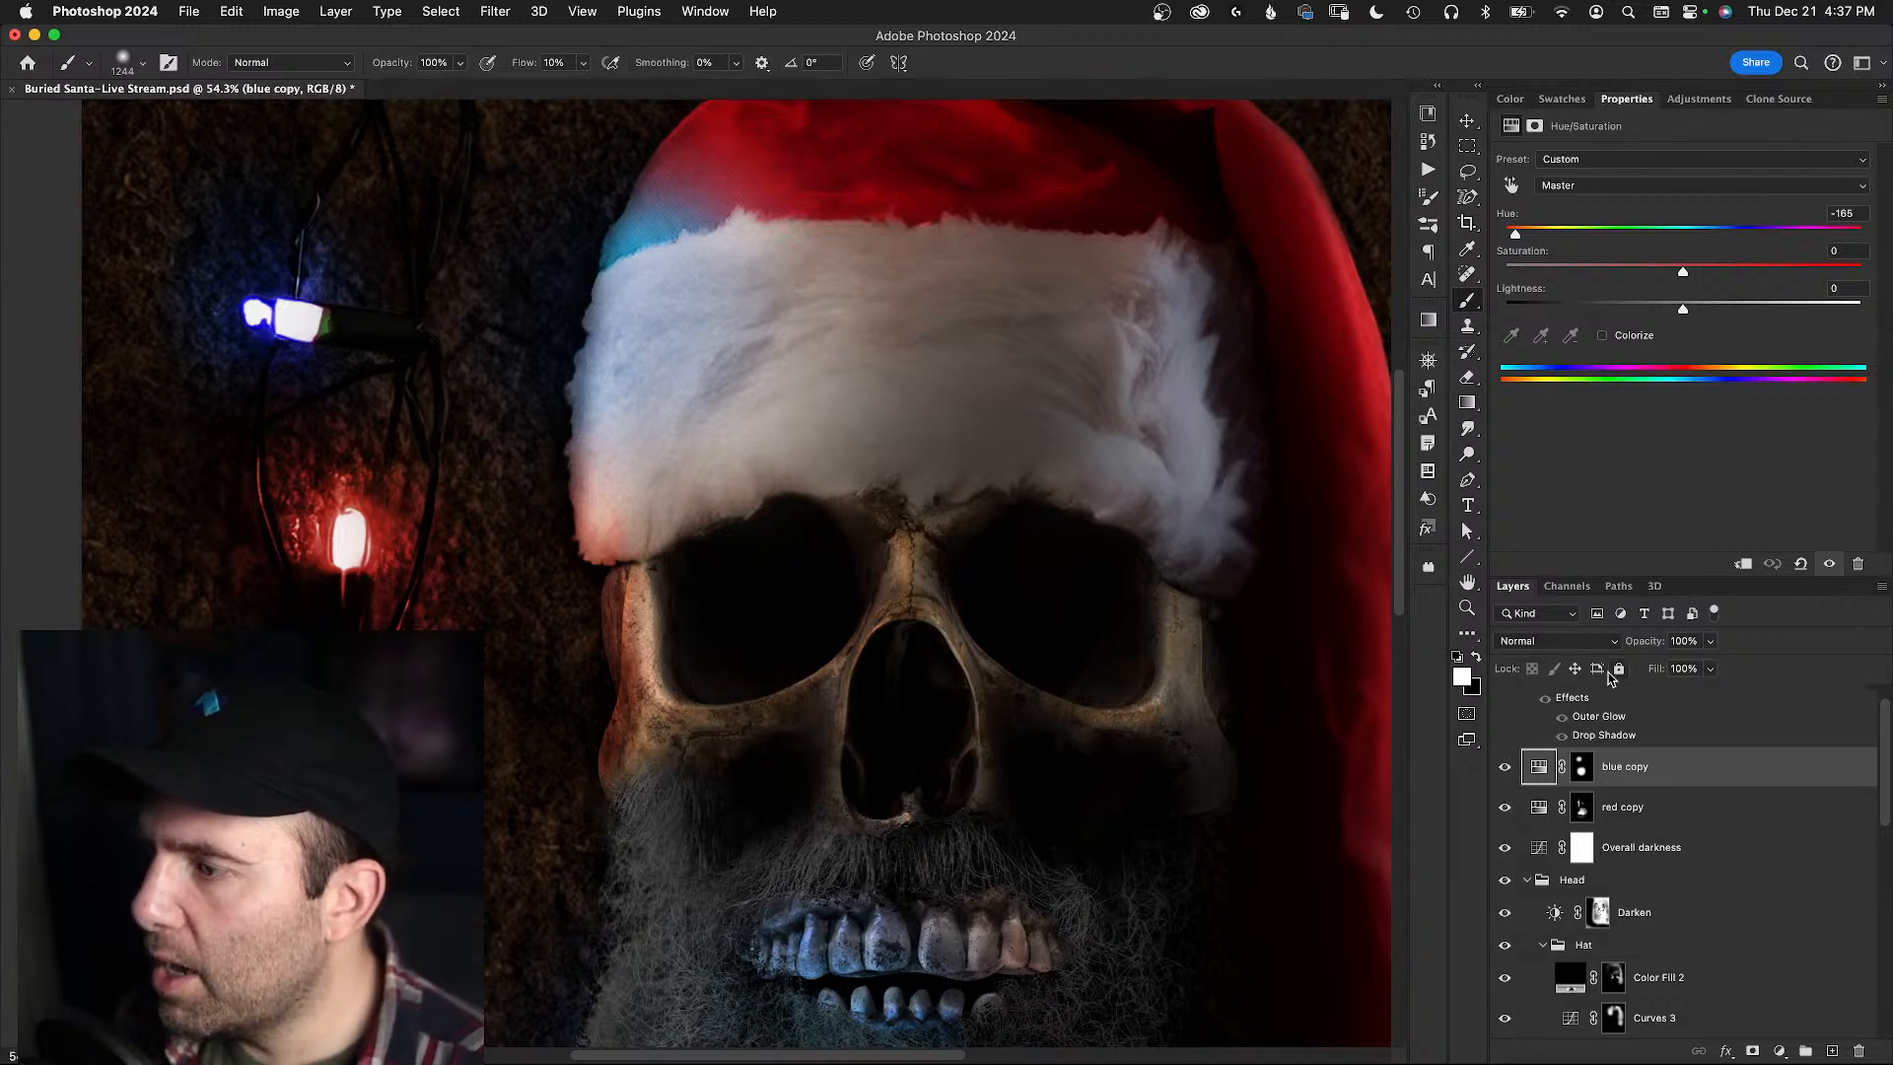
drag(1630, 644, 1618, 644)
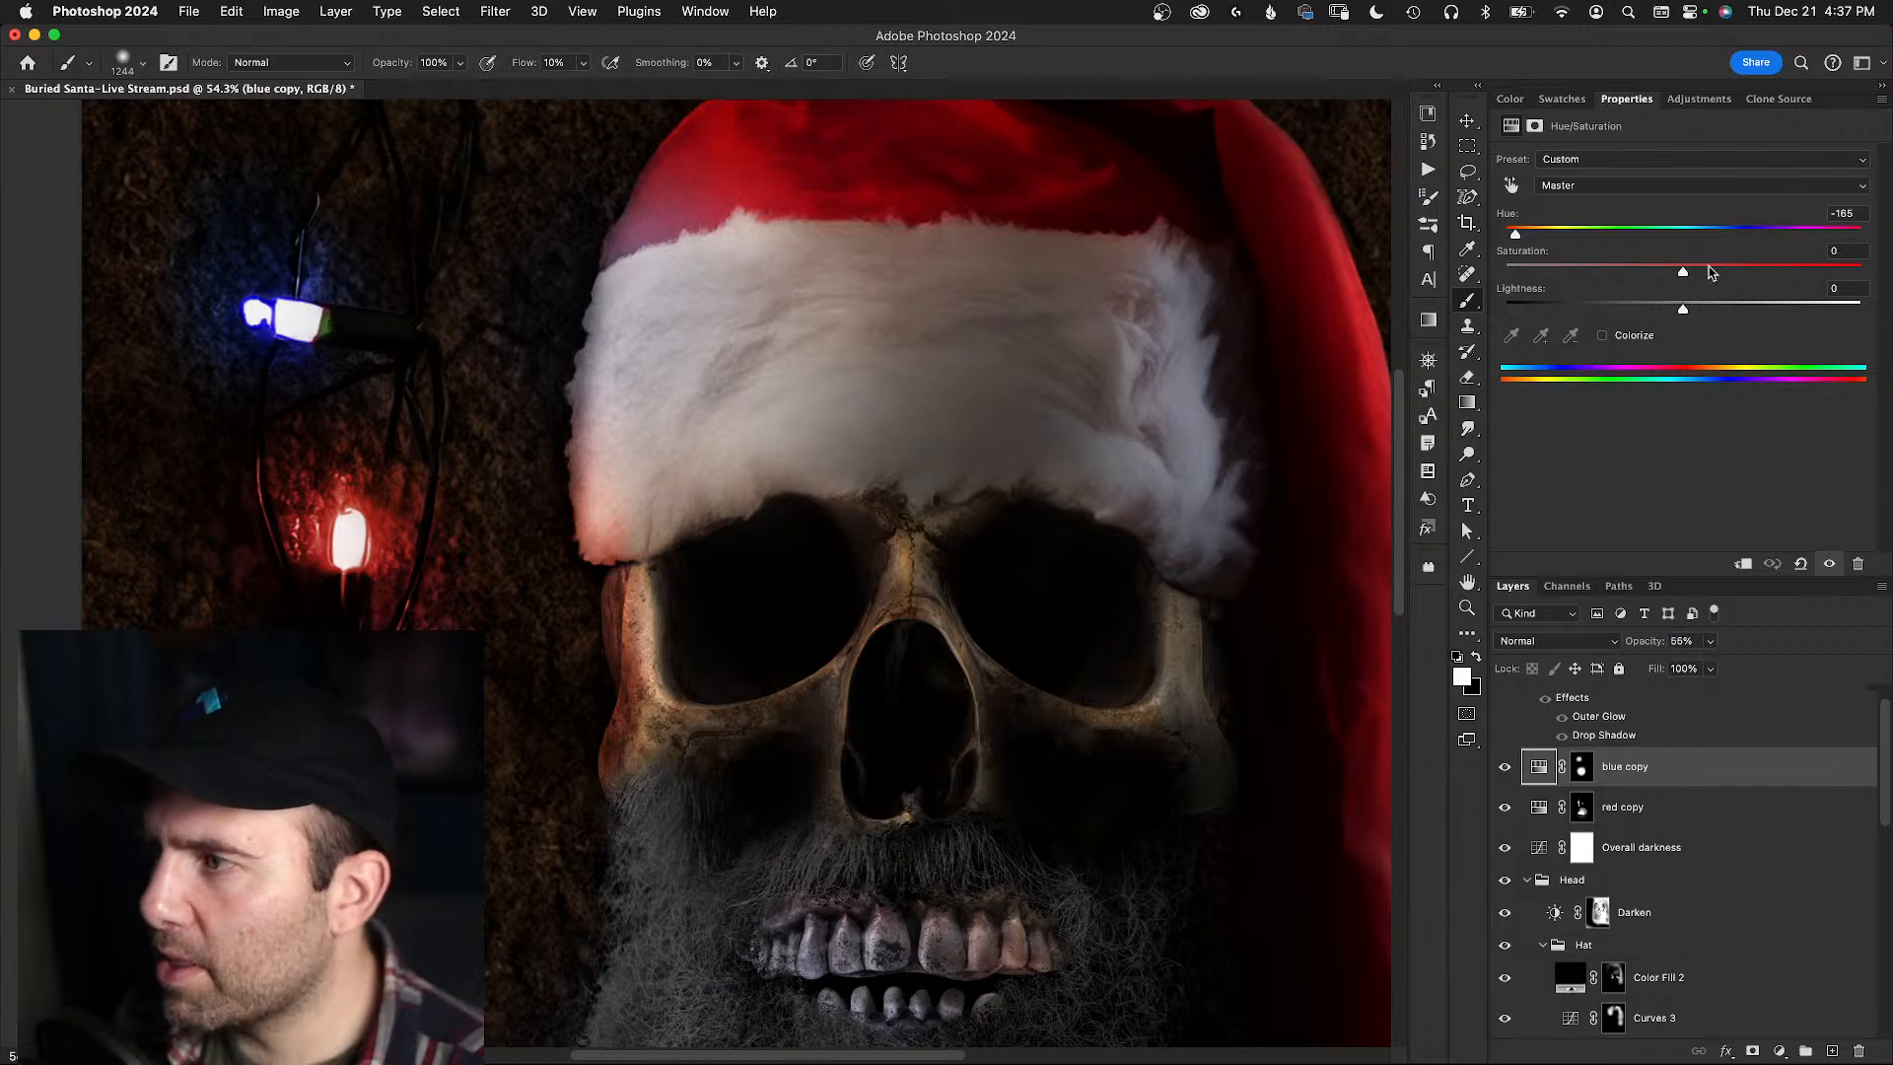
- Colorize the blue copy Hue/Saturation adjustment with hue 232, saturation 44 and lightness 0
drag(1675, 315, 1653, 317)
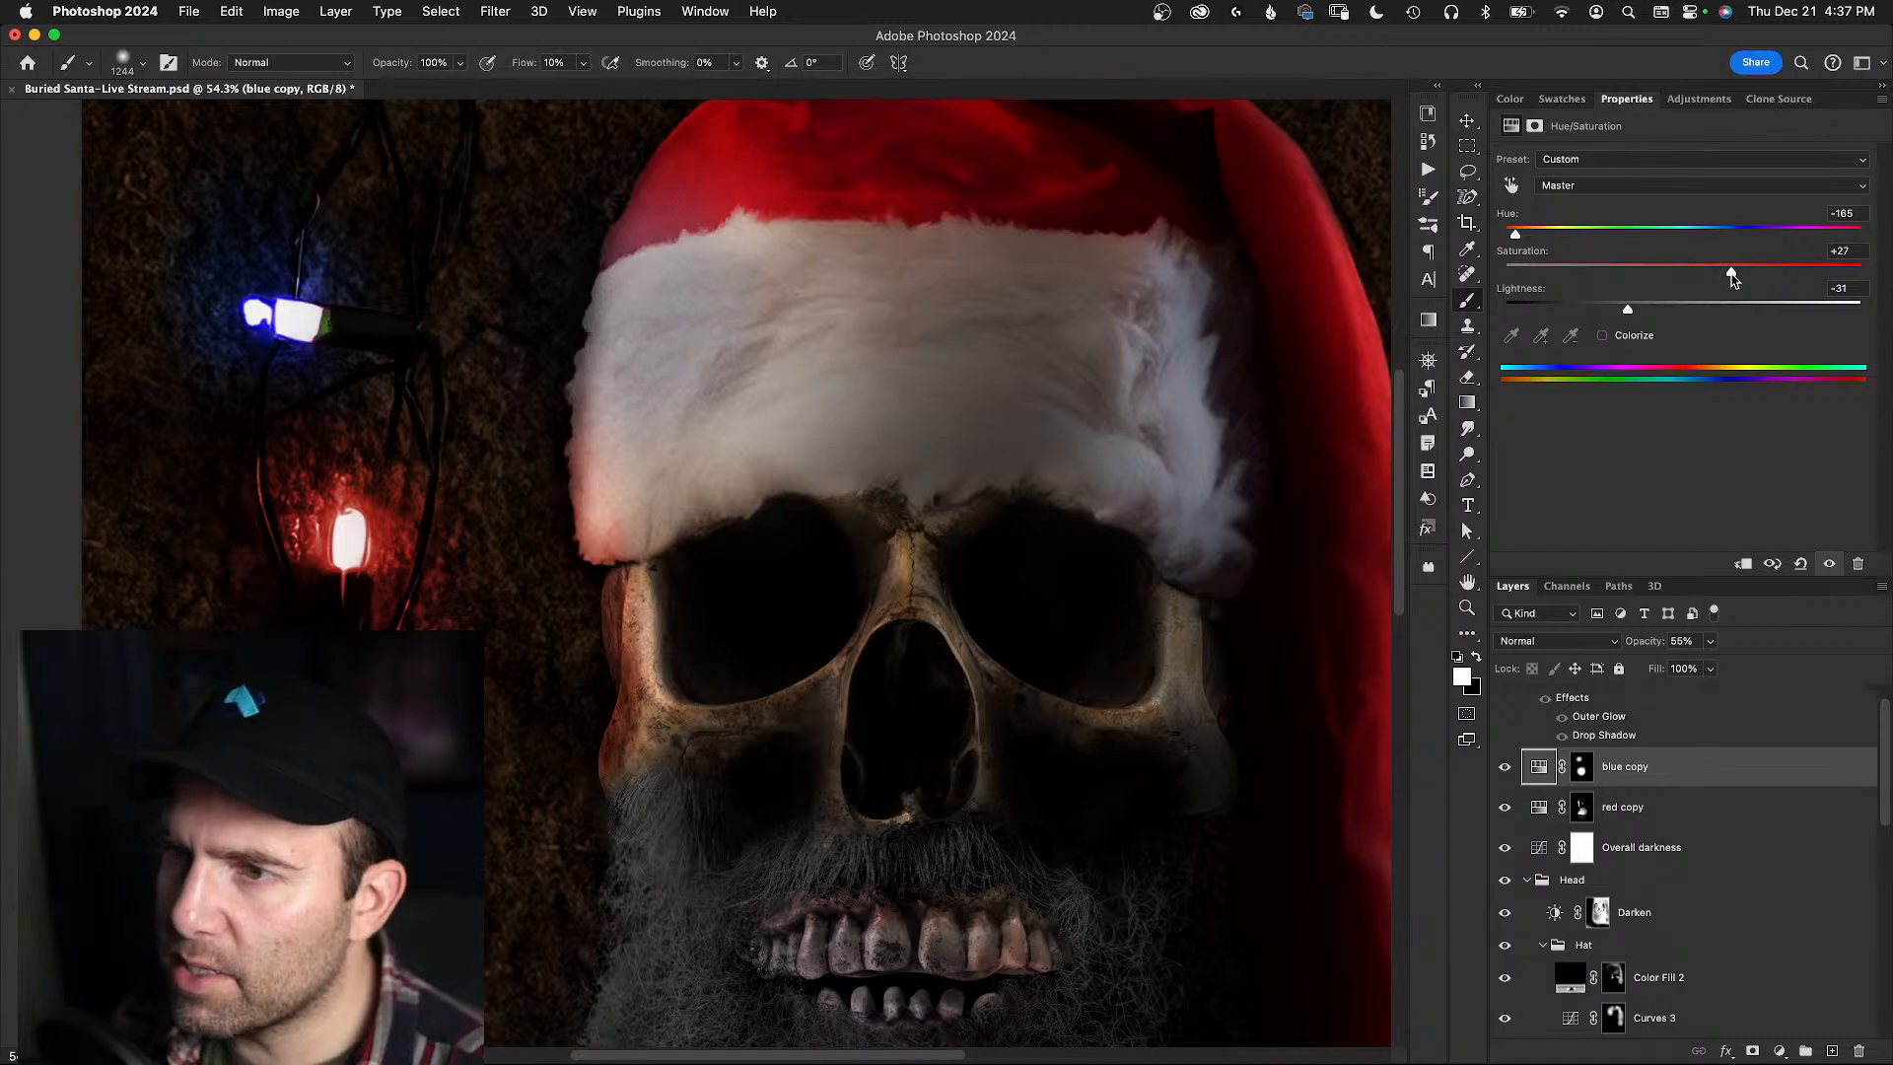
drag(1732, 279, 1740, 279)
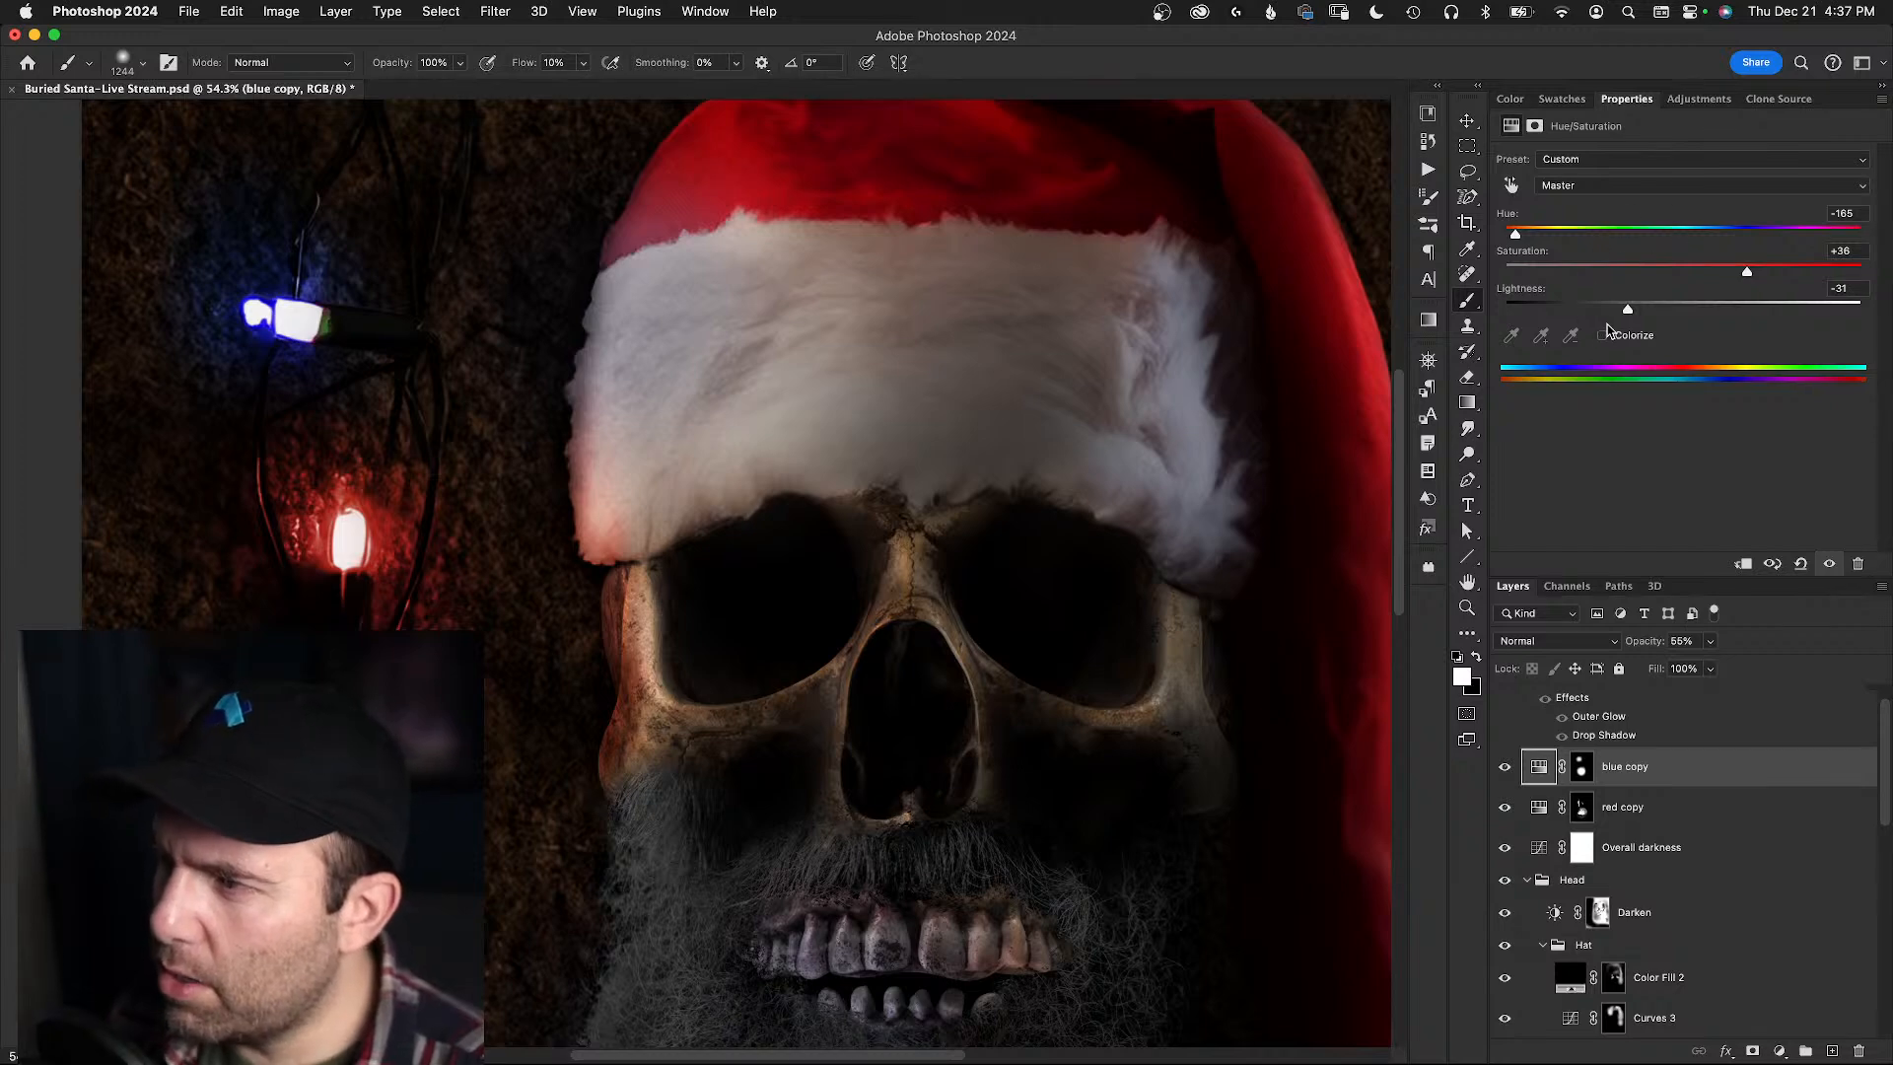
click(1604, 337)
drag(1562, 234, 1756, 251)
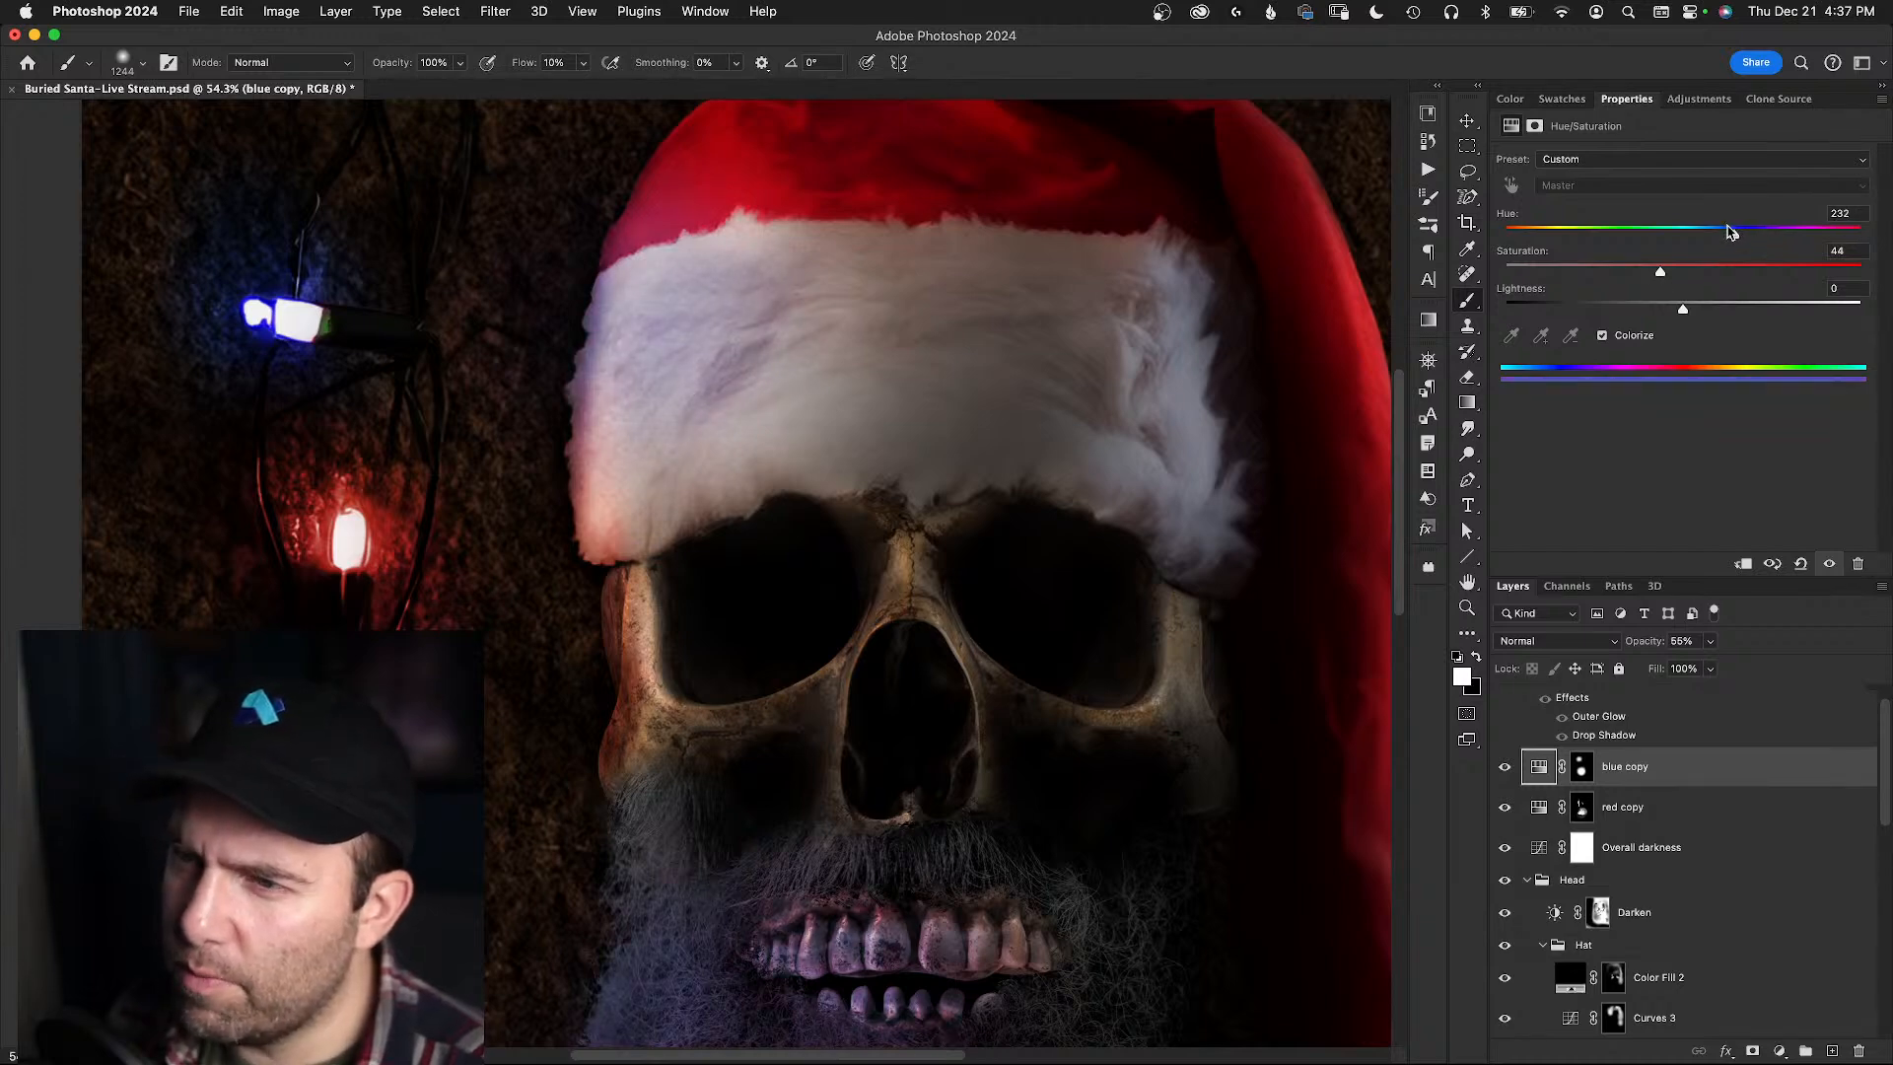
- Extend the blue light on the hat's left side by painting white on the blue copy mask with a 754 px brush
mouse_move(647, 337)
mouse_down()
mouse_move(542, 335)
mouse_move(571, 317)
mouse_move(620, 321)
mouse_up()
key(alt+shift+super+n)
key(super+z)
key(super+z)
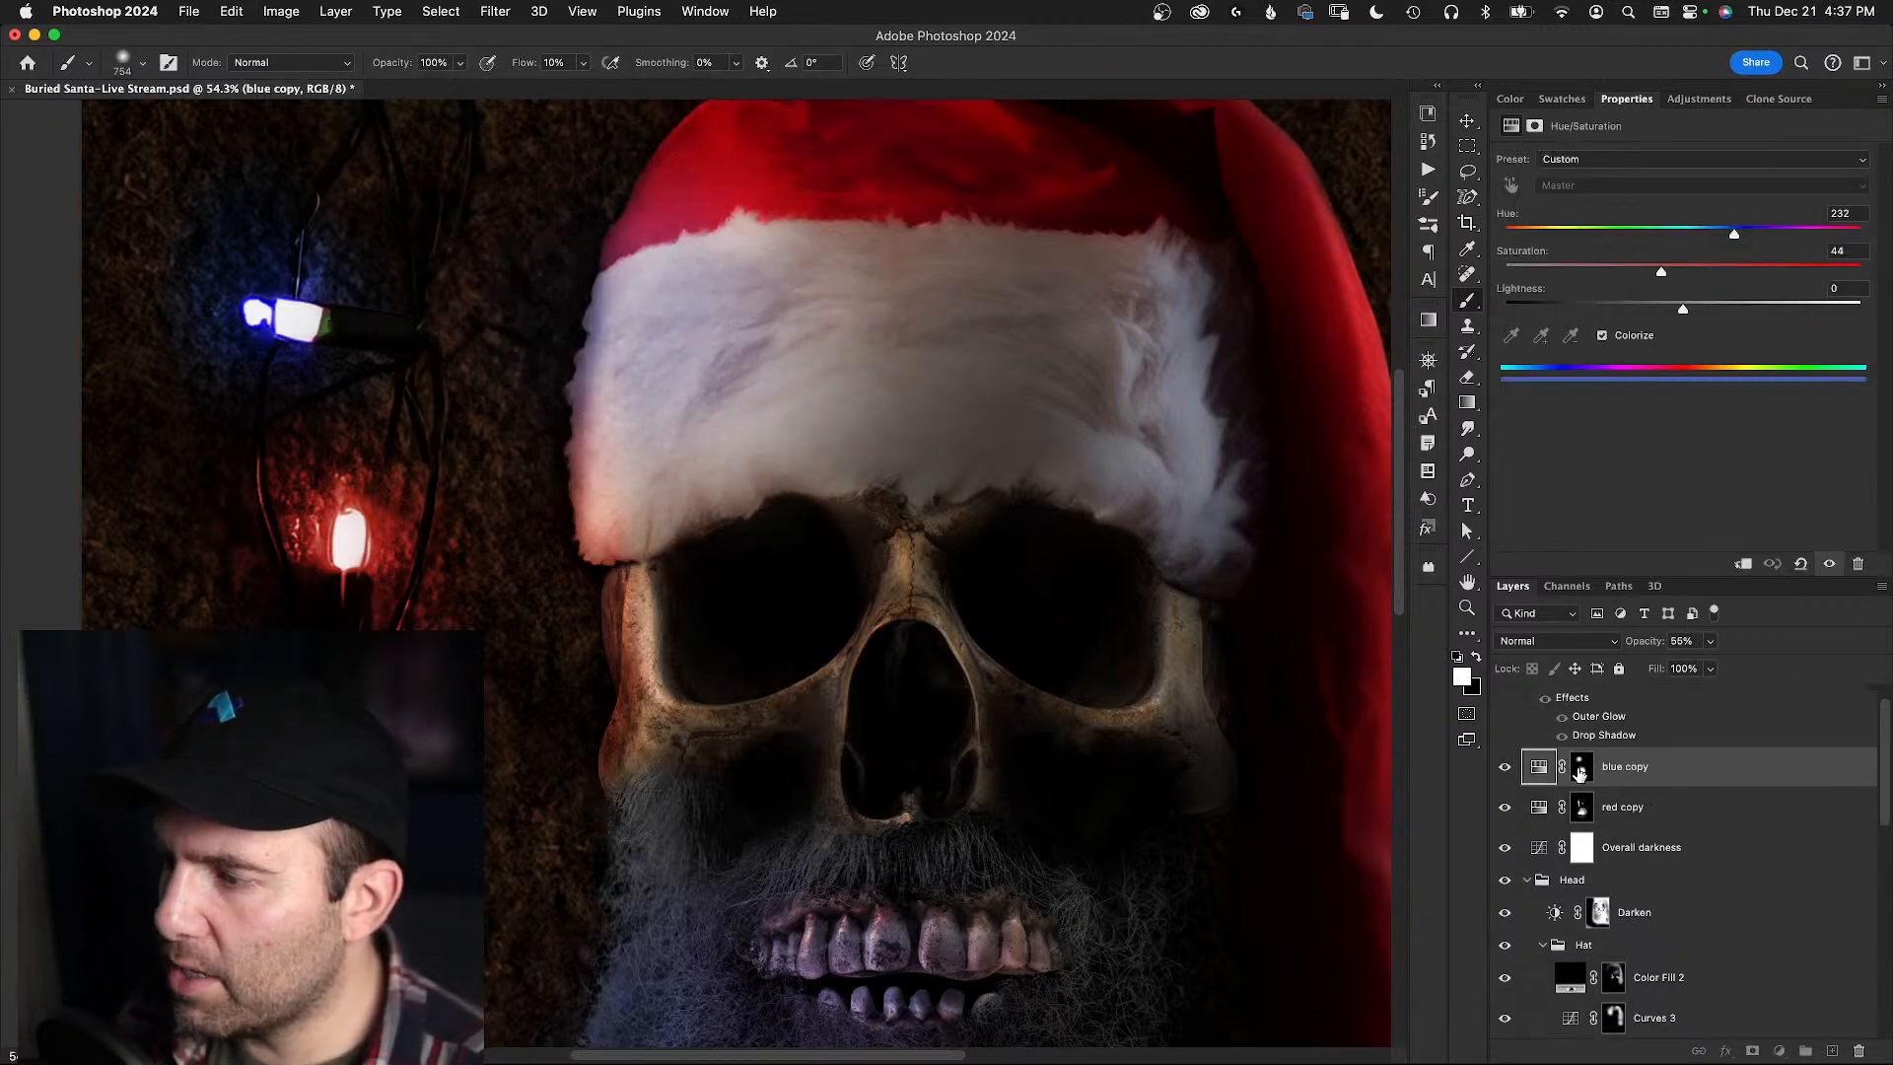
click(1580, 769)
mouse_move(635, 275)
mouse_down()
mouse_move(614, 339)
mouse_move(641, 338)
mouse_move(581, 344)
mouse_move(649, 319)
mouse_move(659, 293)
mouse_move(619, 245)
mouse_move(672, 258)
mouse_move(642, 186)
mouse_up()
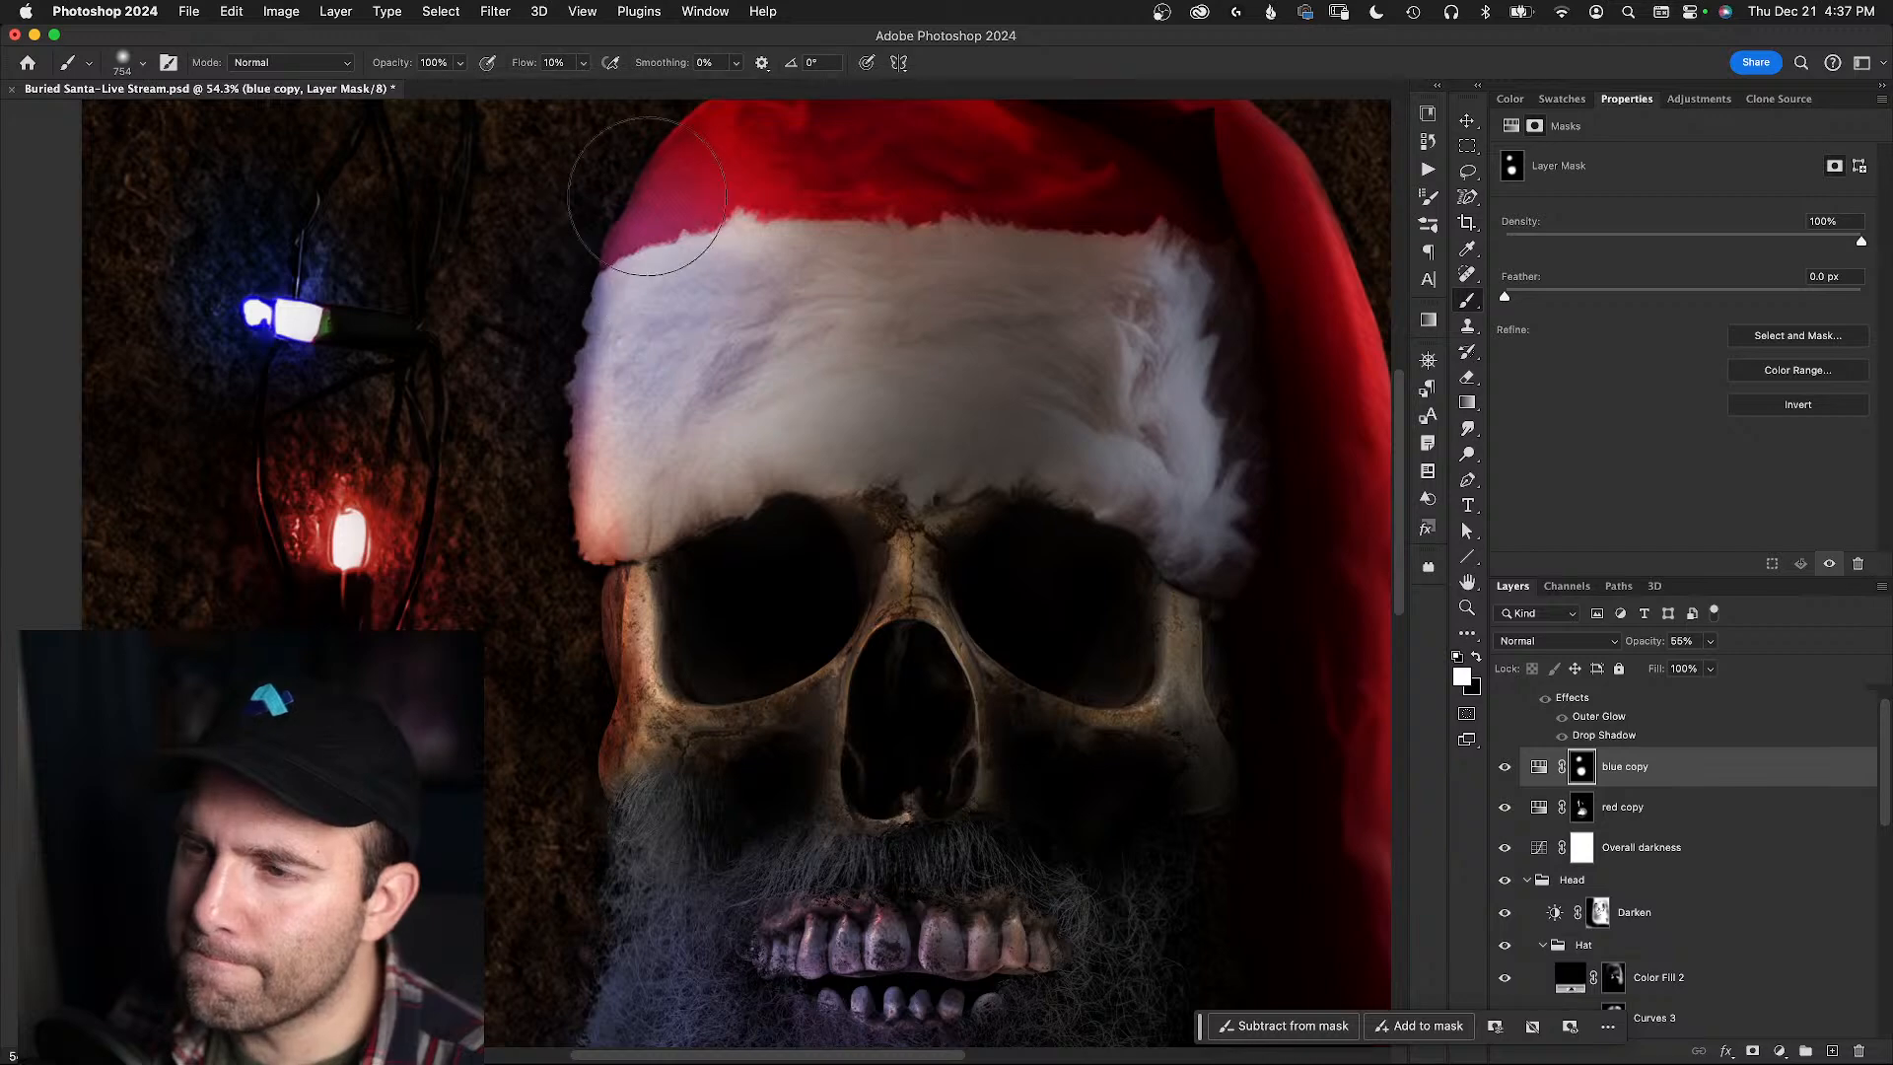
- Add red light to the lower left of the hat trim by painting white on the red copy mask with the 754 px brush
scroll(651, 256, right, 3)
key(alt+space)
key(alt+space)
drag(651, 316, 596, 326)
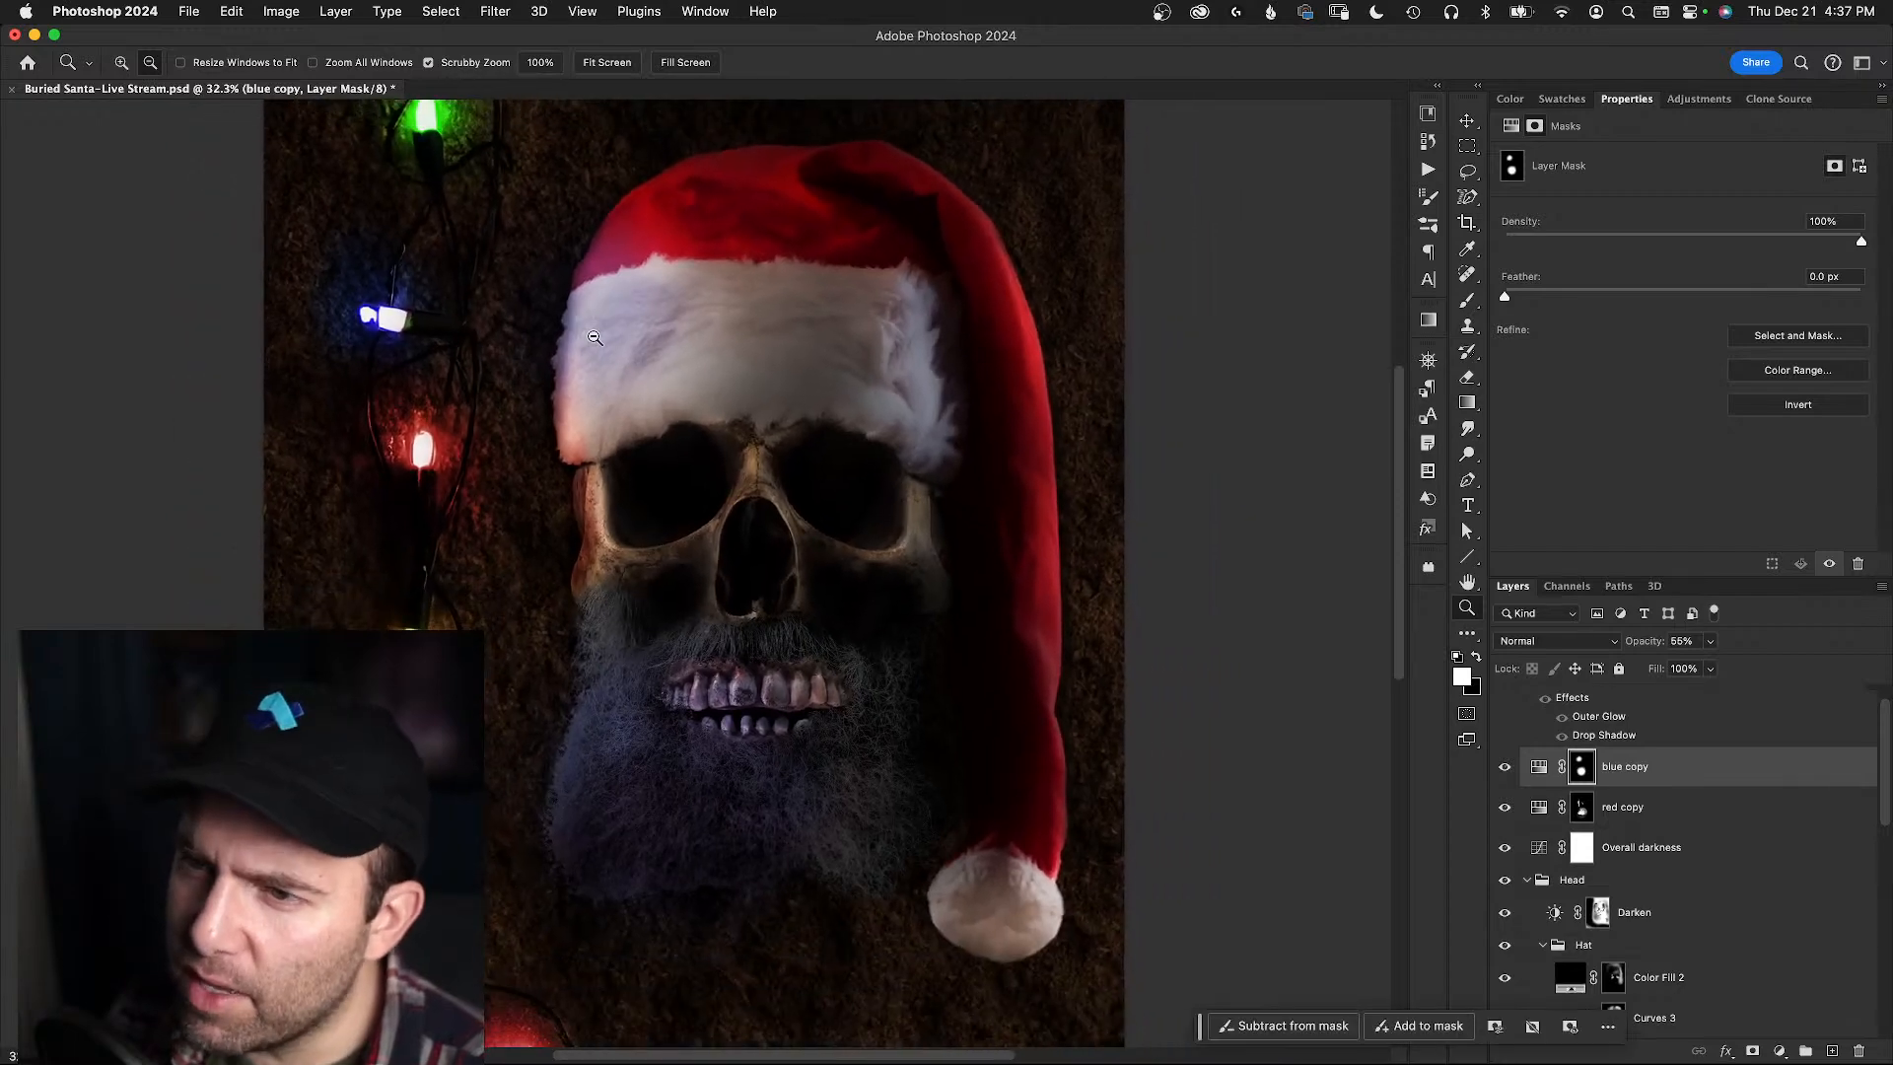
click(1582, 810)
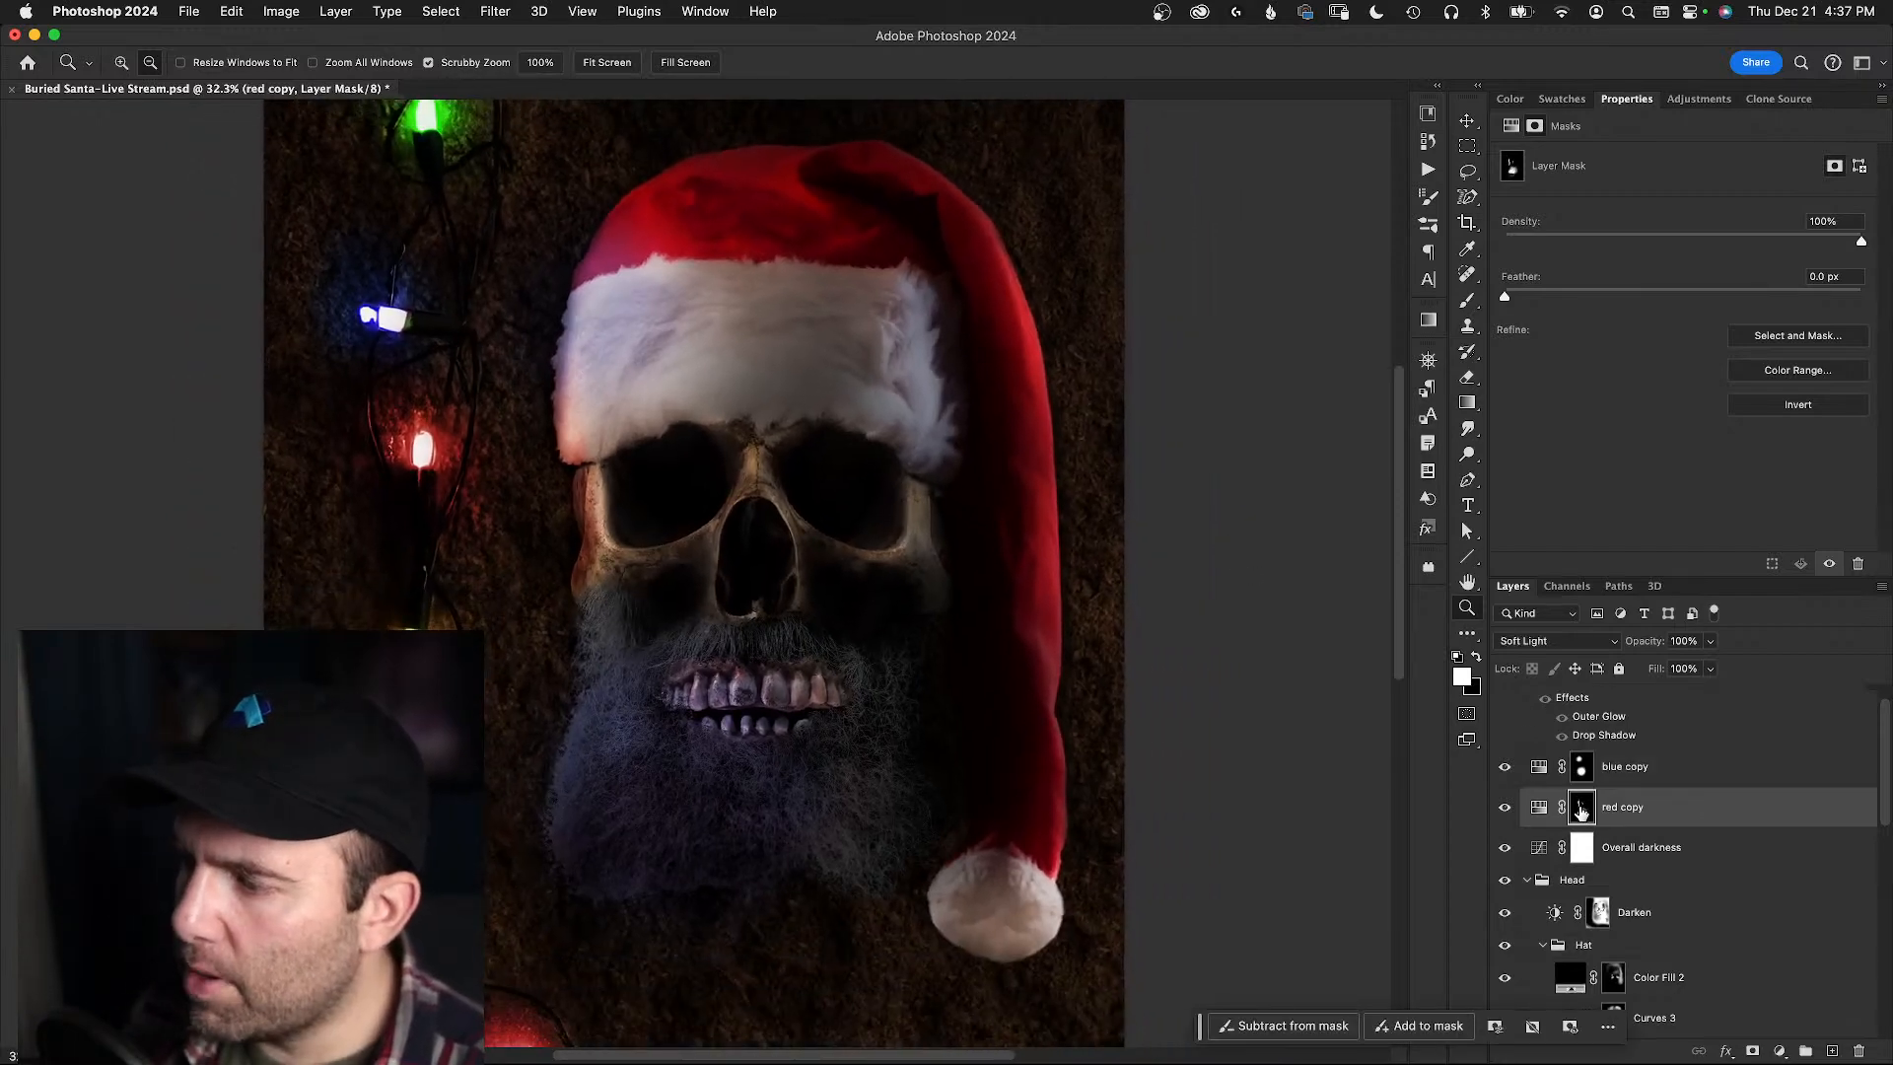
key(b)
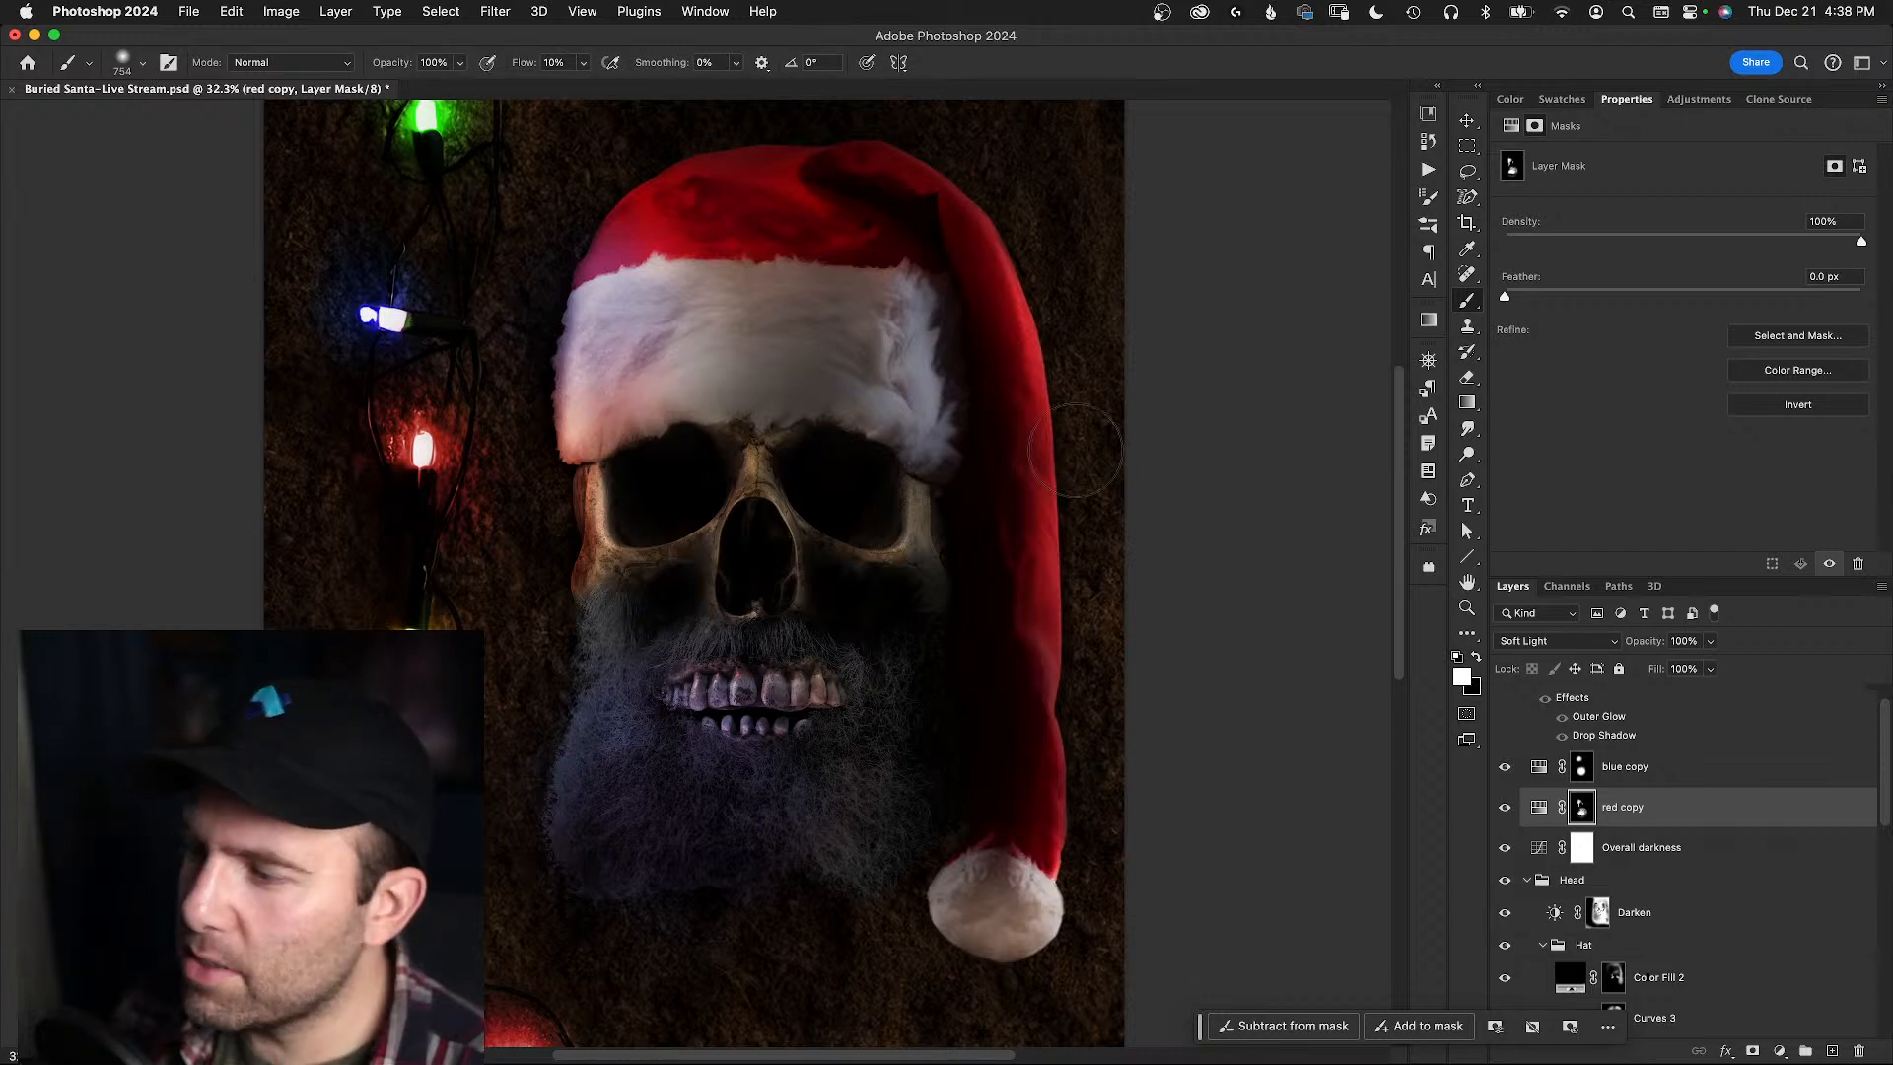
- Fade the blue light across the left half of the hat trim by painting black on the blue copy mask
click(1577, 766)
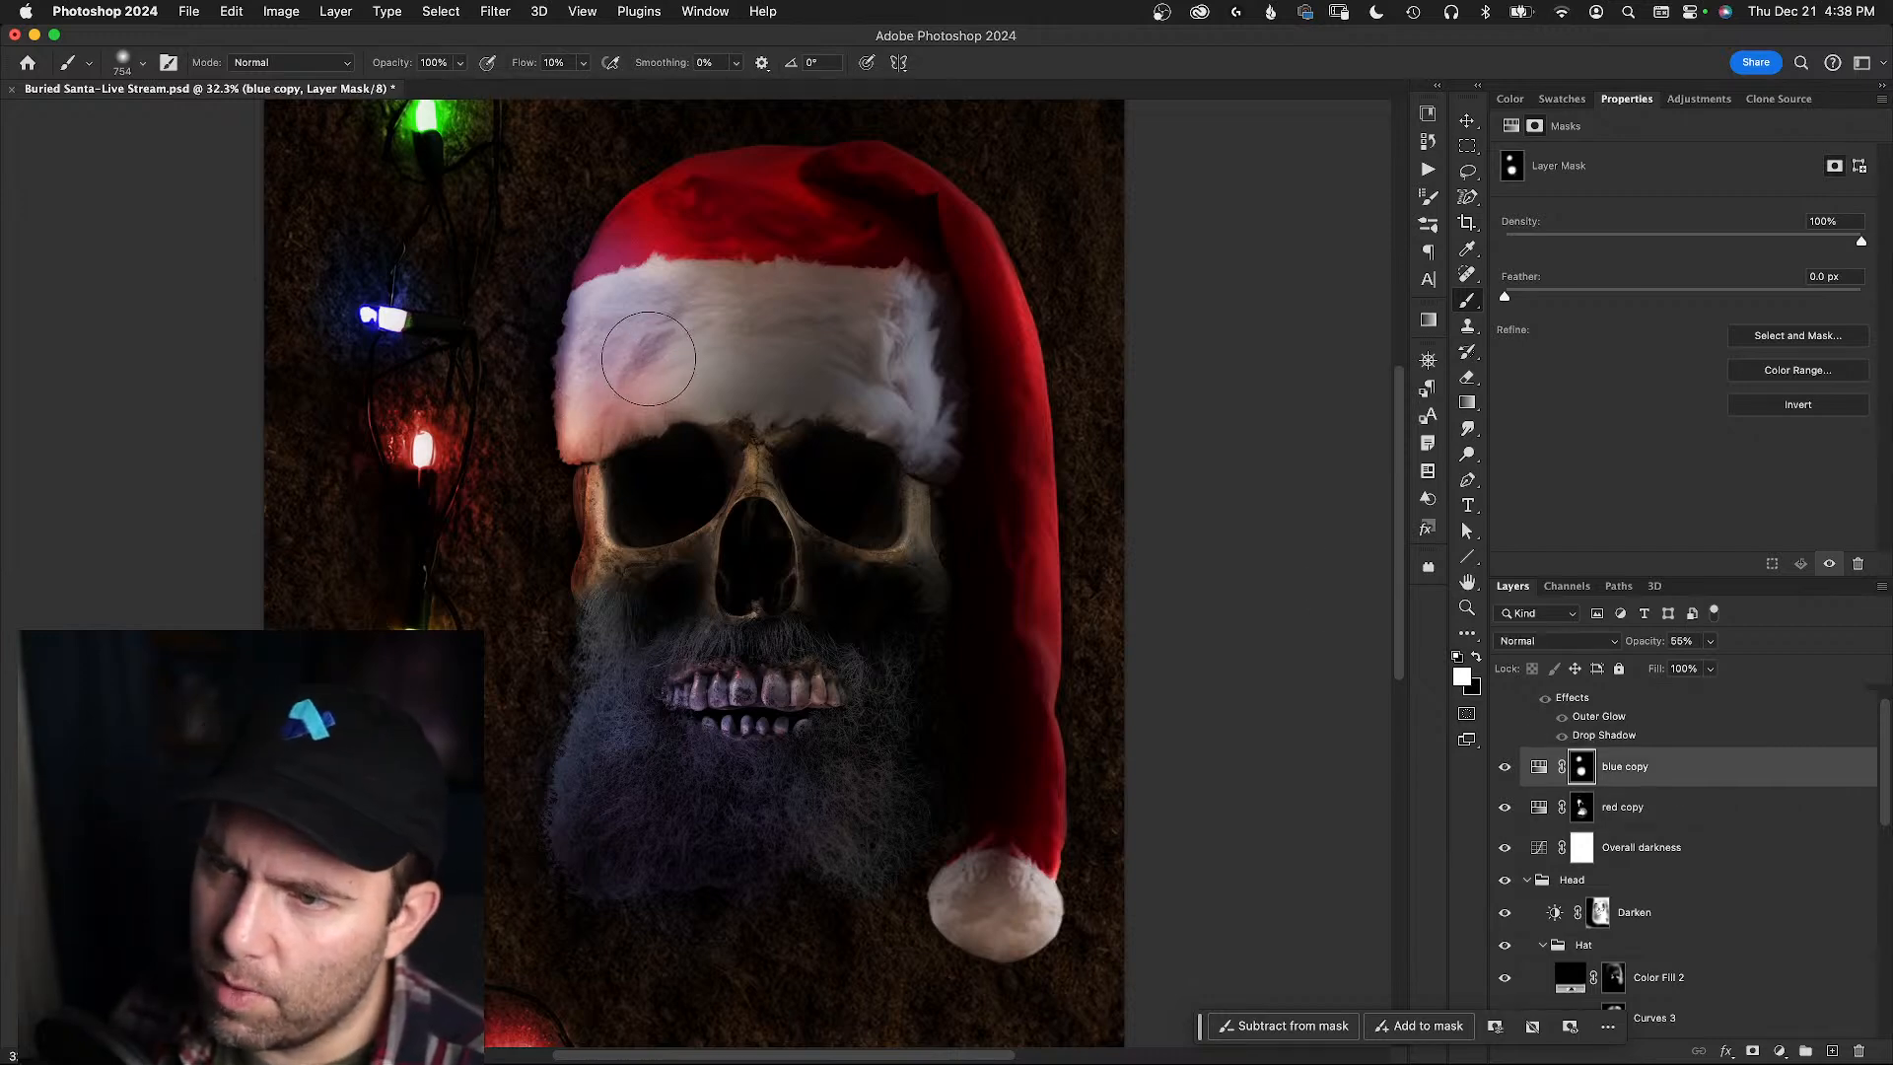
key(x)
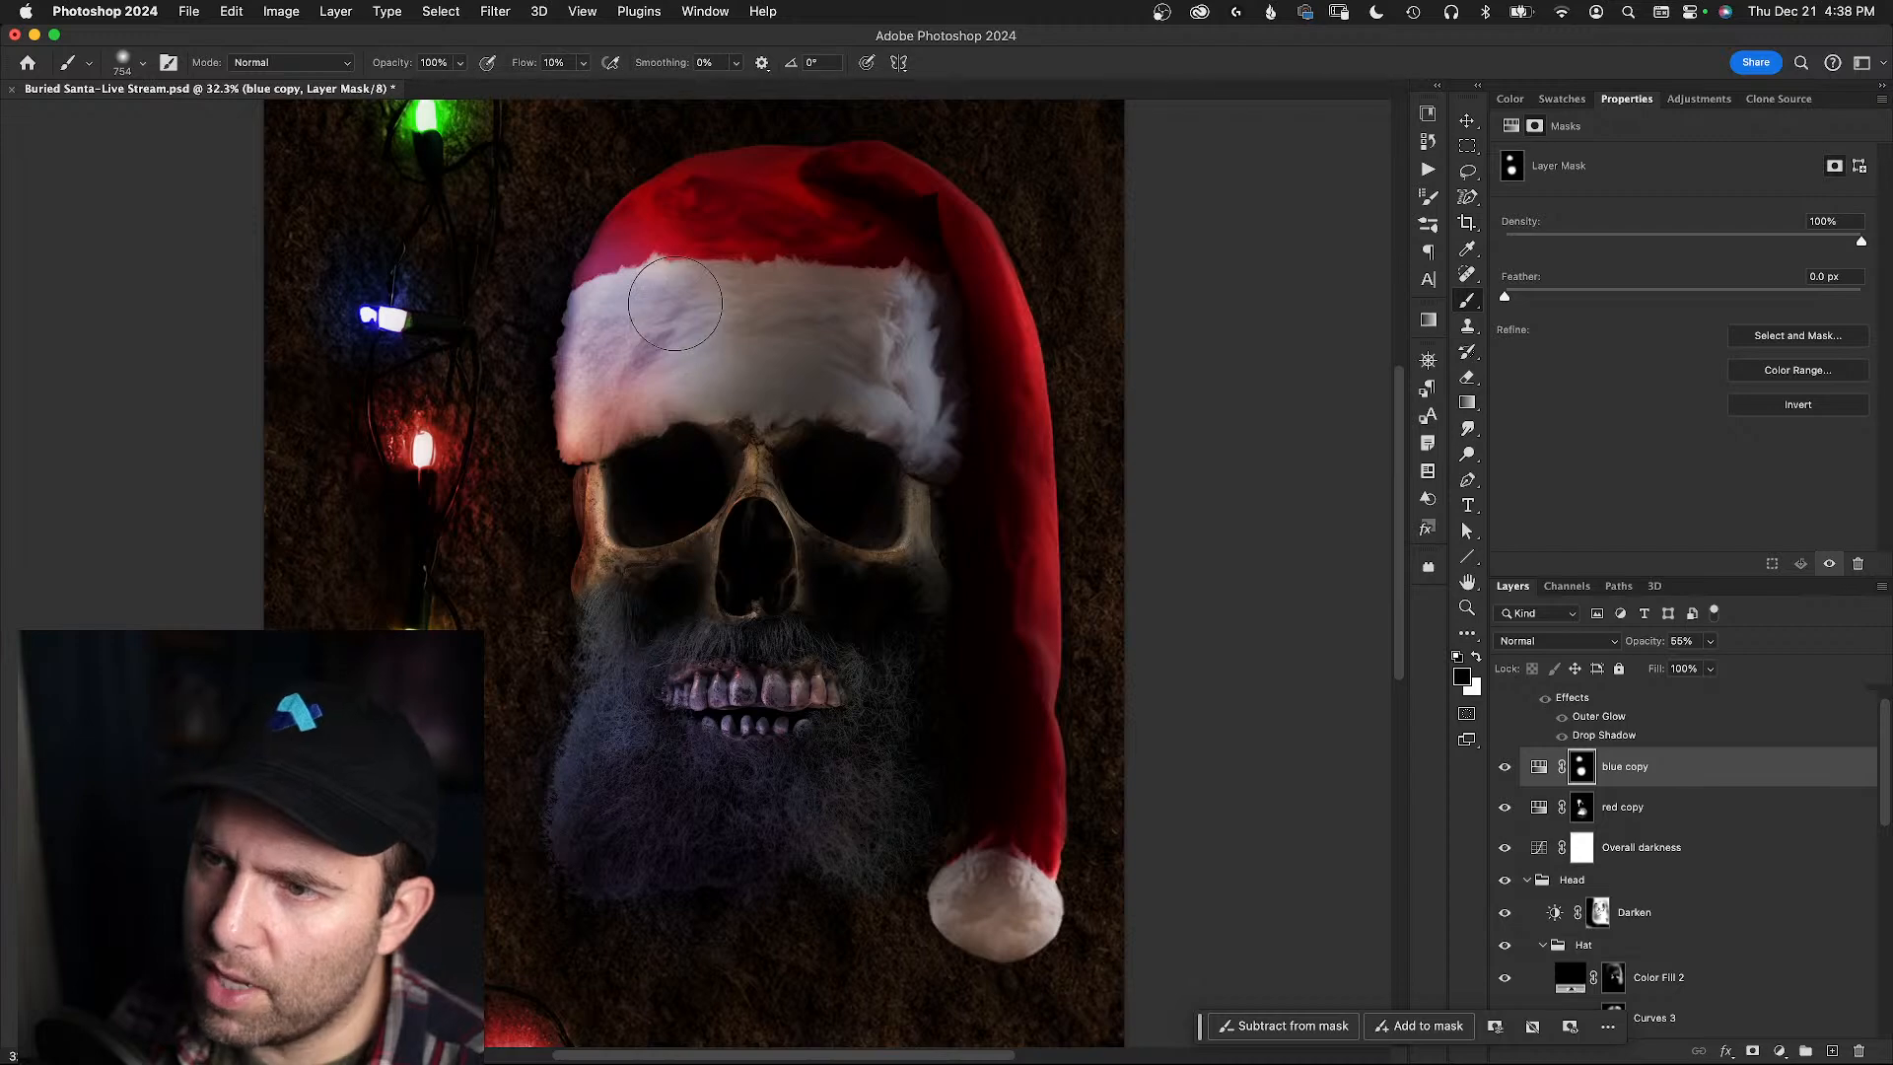
mouse_move(688, 286)
mouse_down()
mouse_move(690, 340)
mouse_move(652, 361)
mouse_move(680, 348)
mouse_move(706, 259)
mouse_move(616, 365)
mouse_move(508, 433)
mouse_move(678, 362)
mouse_move(622, 372)
mouse_move(617, 349)
mouse_up()
mouse_move(689, 202)
mouse_down()
mouse_move(713, 305)
mouse_move(700, 228)
mouse_move(703, 251)
mouse_up()
- Duplicate the blue copy adjustment layer and fill the duplicate's whole mask with black
click(1539, 766)
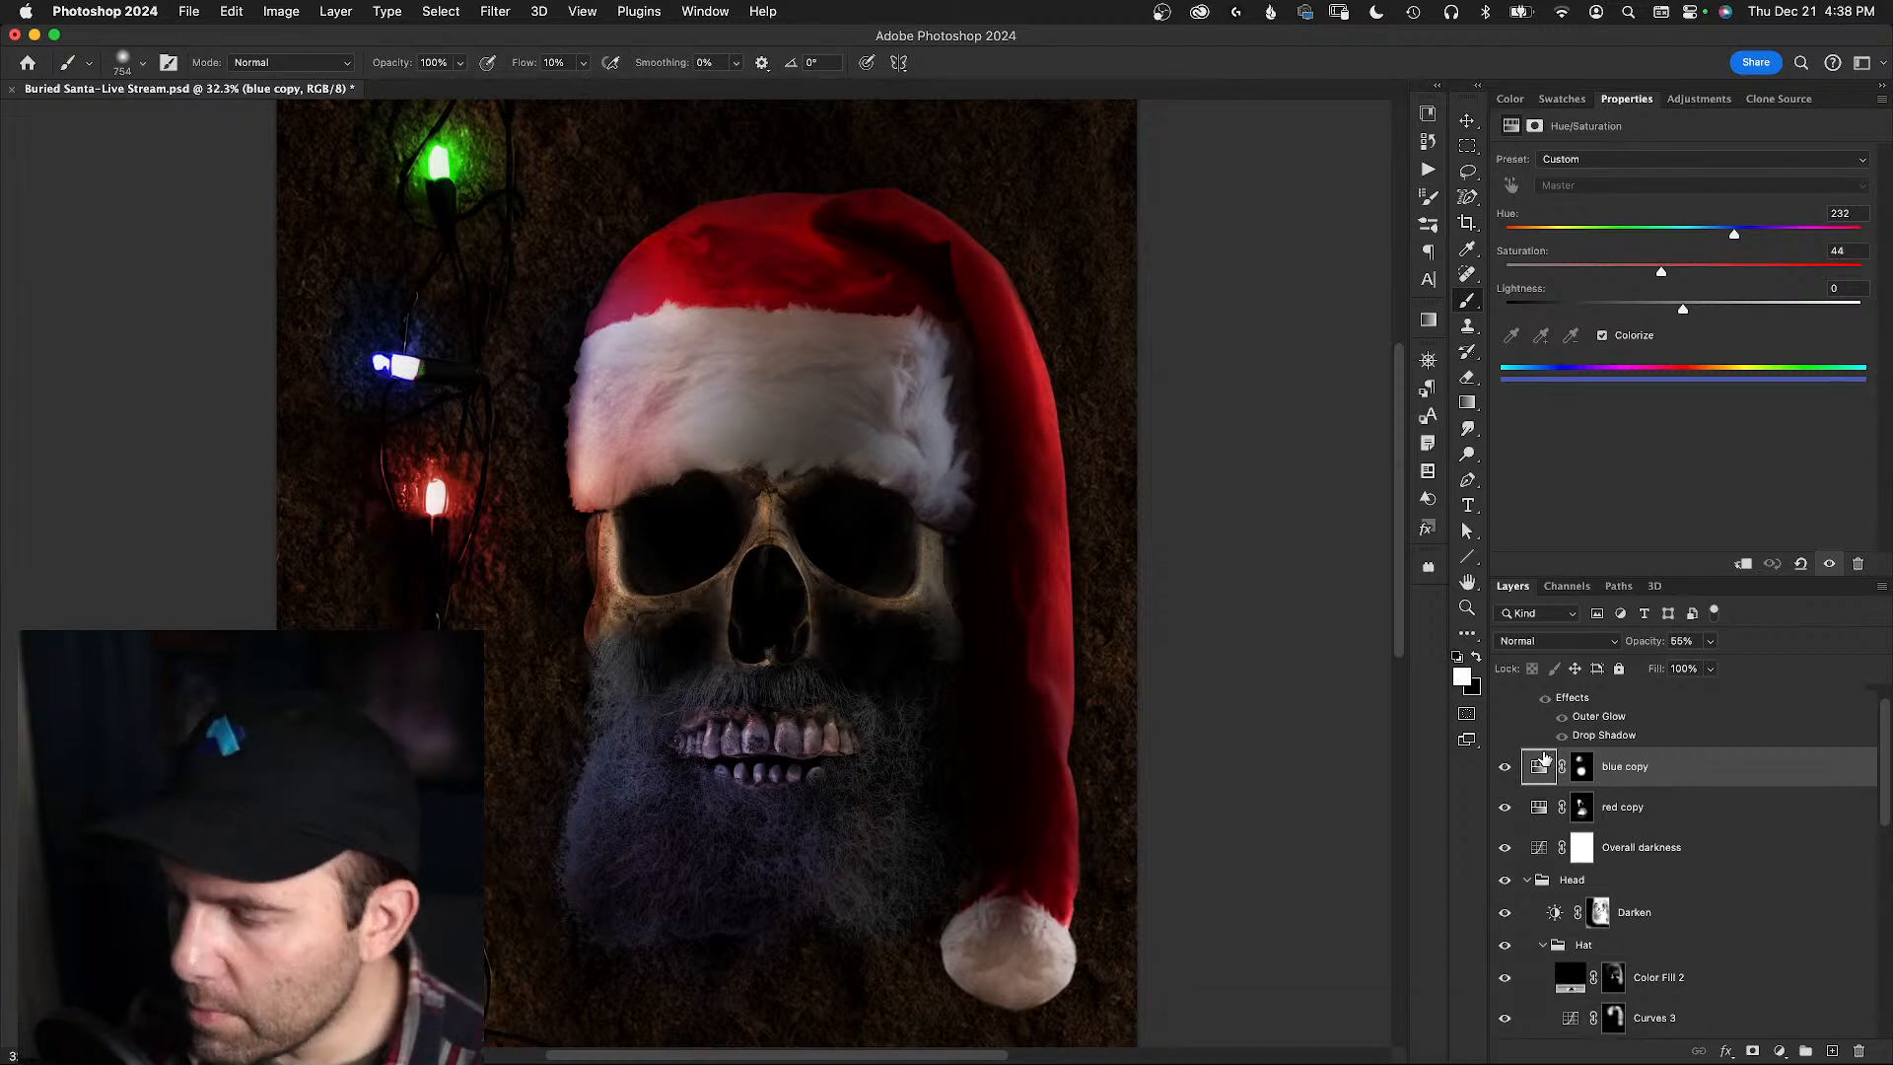
key(super+j)
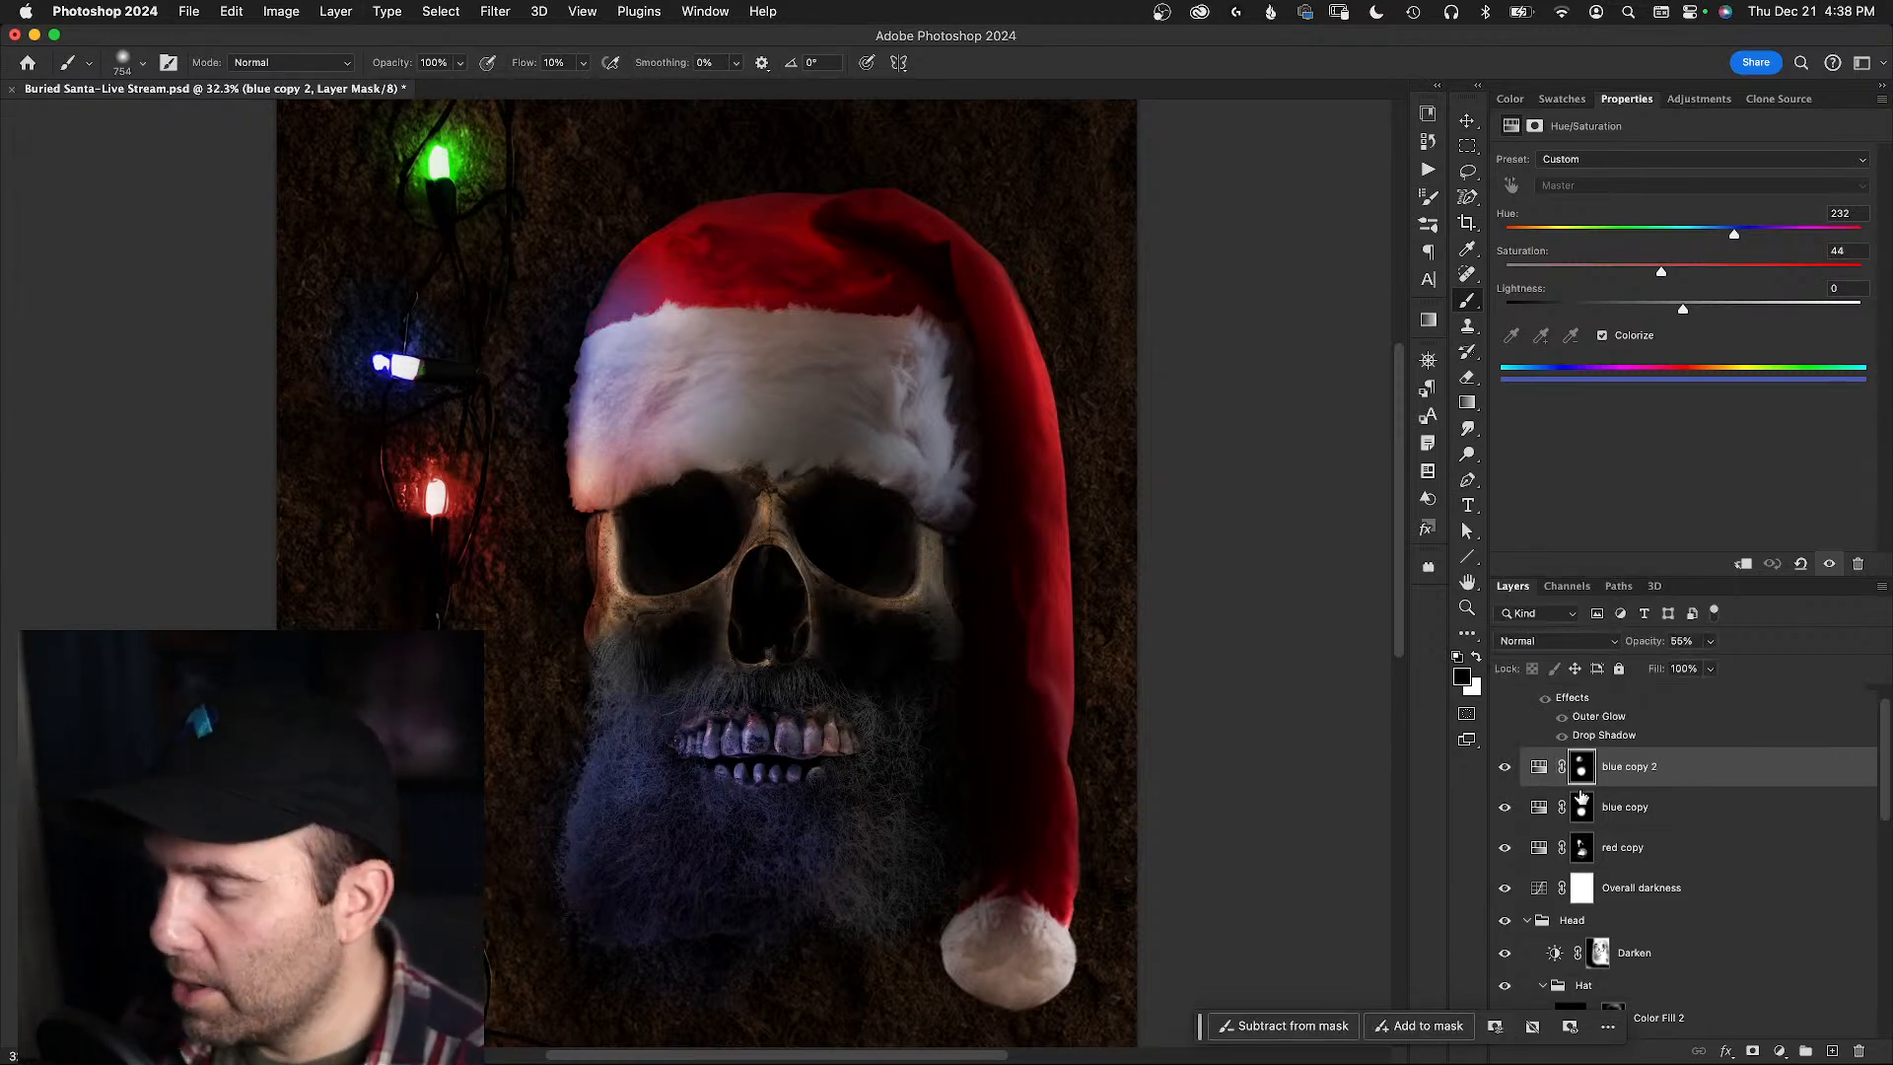
key(super+a)
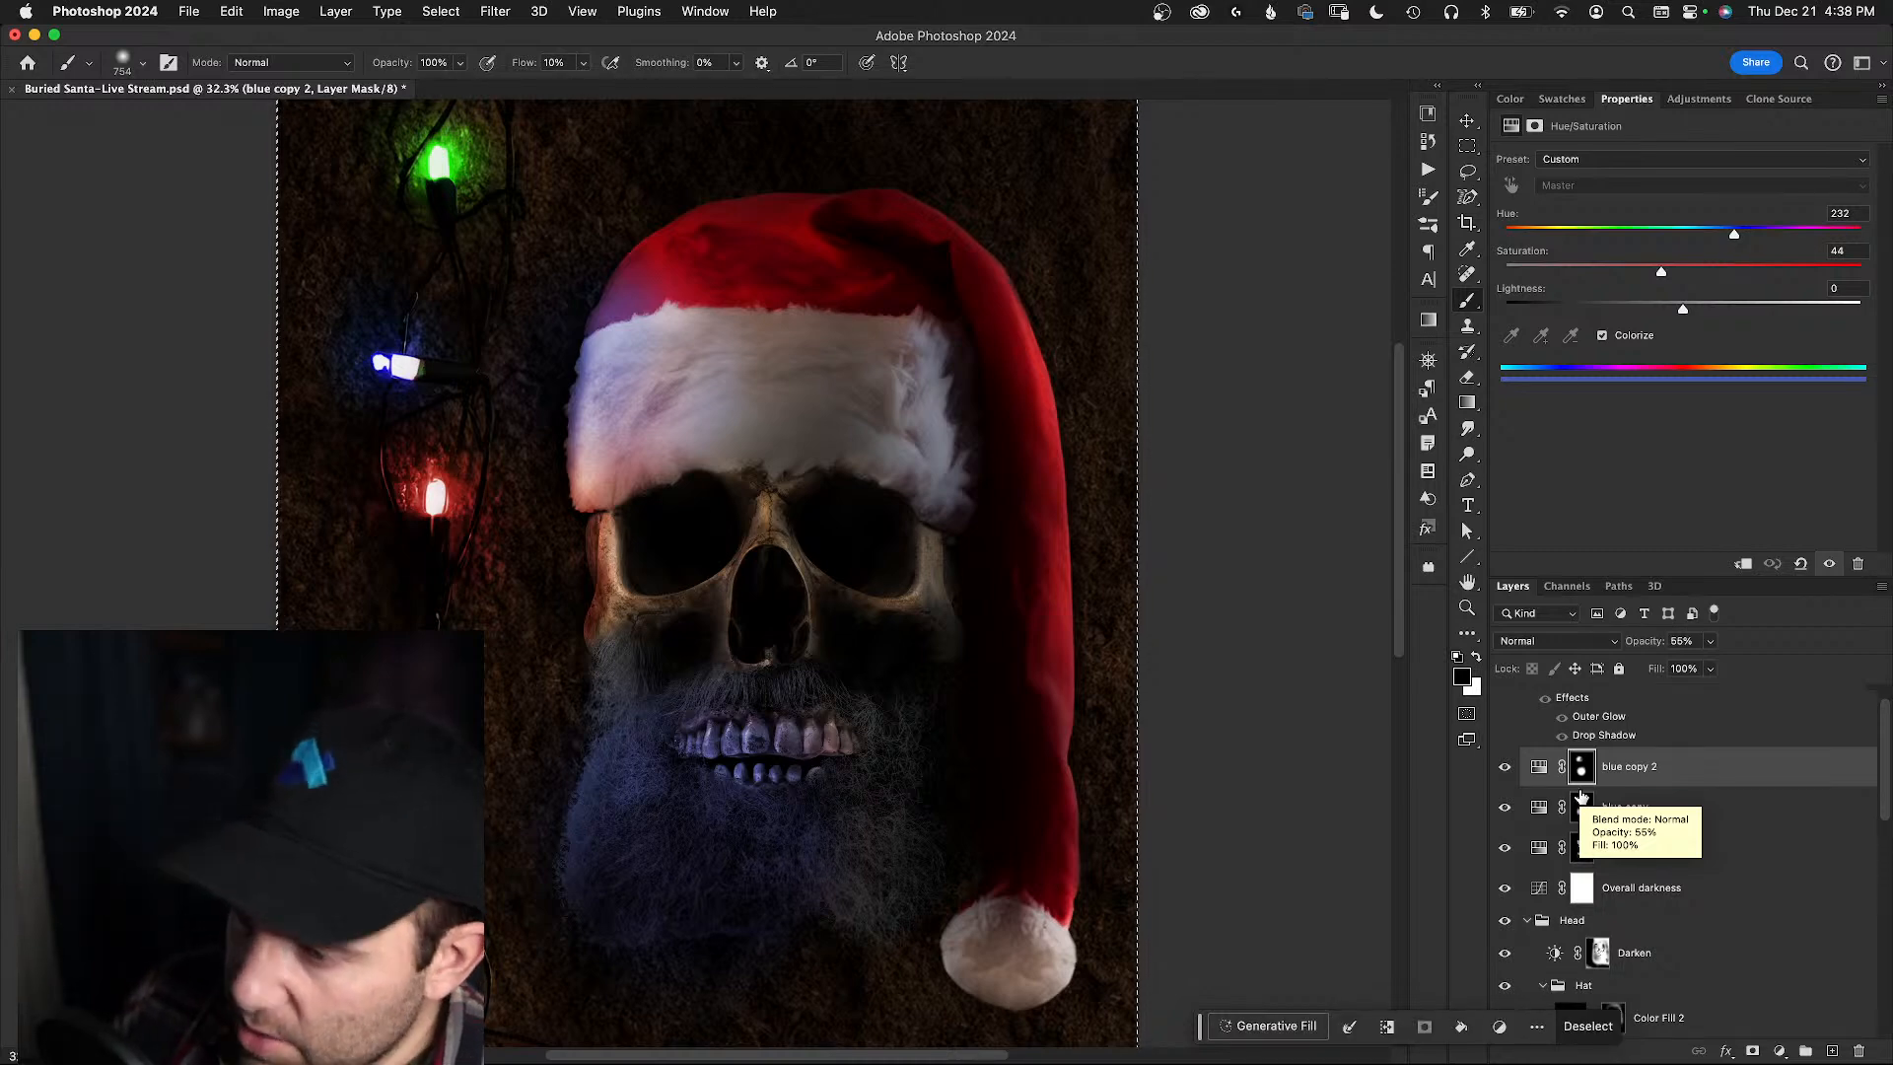
key(alt+BackSpace)
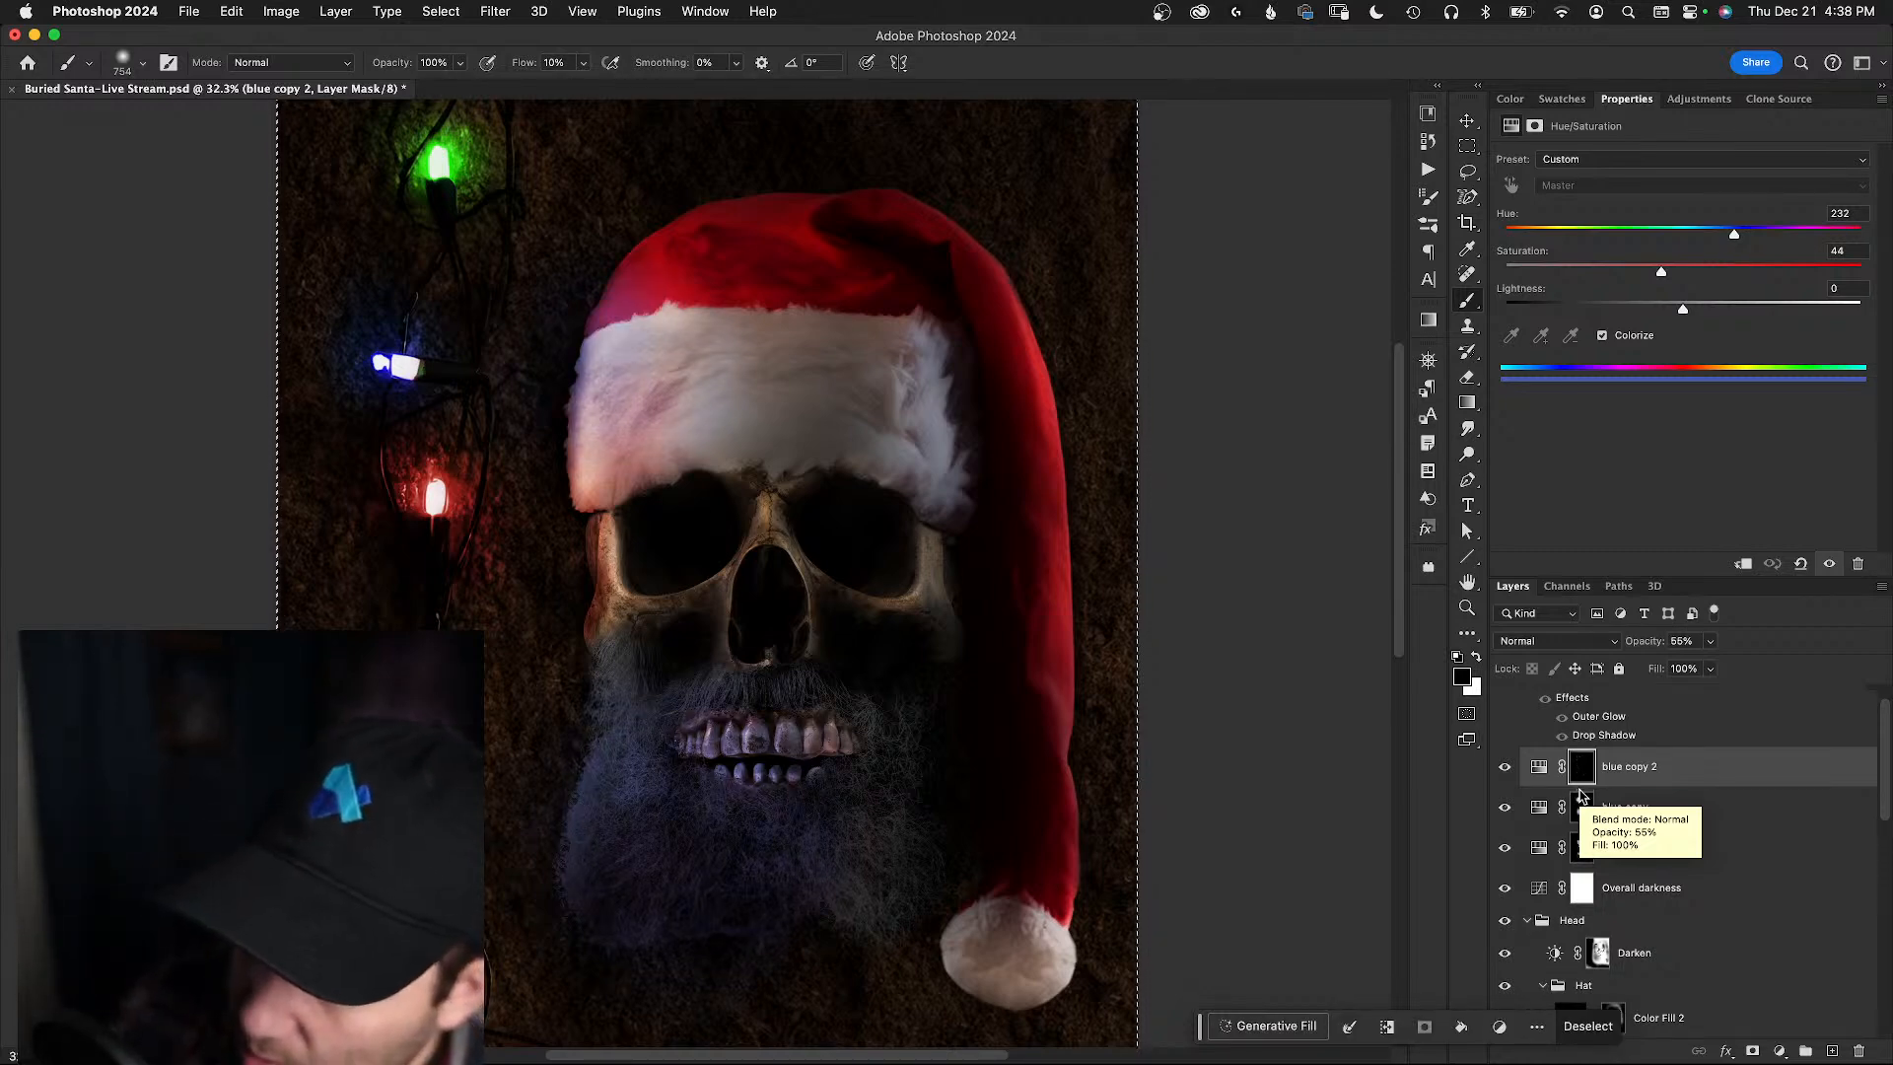
key(super+d)
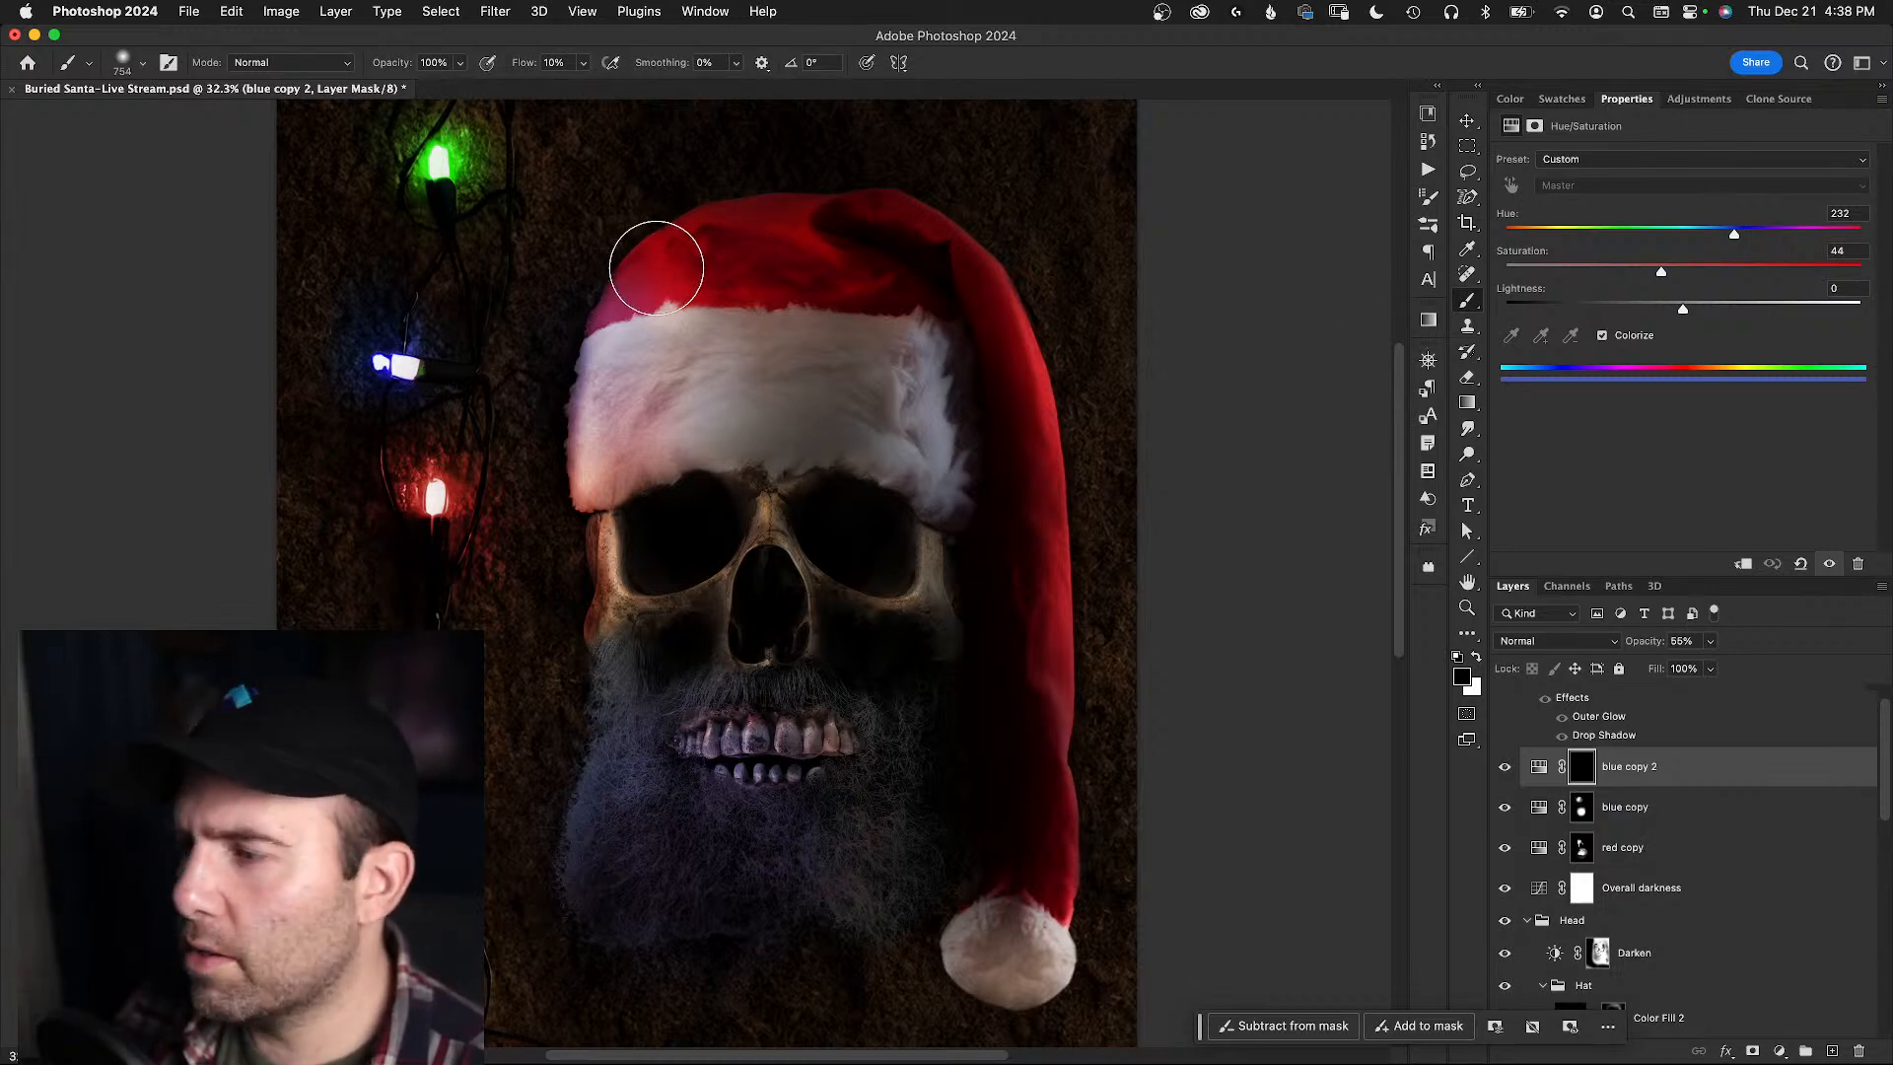
- Paint the blue copy 2 mask white over the hat's upper left and set its adjustment to hue 110, saturation 52, lightness +7
key(x)
mouse_move(667, 253)
mouse_down()
mouse_move(629, 241)
mouse_move(697, 243)
mouse_move(684, 220)
mouse_move(621, 253)
mouse_move(680, 211)
mouse_move(624, 237)
mouse_up()
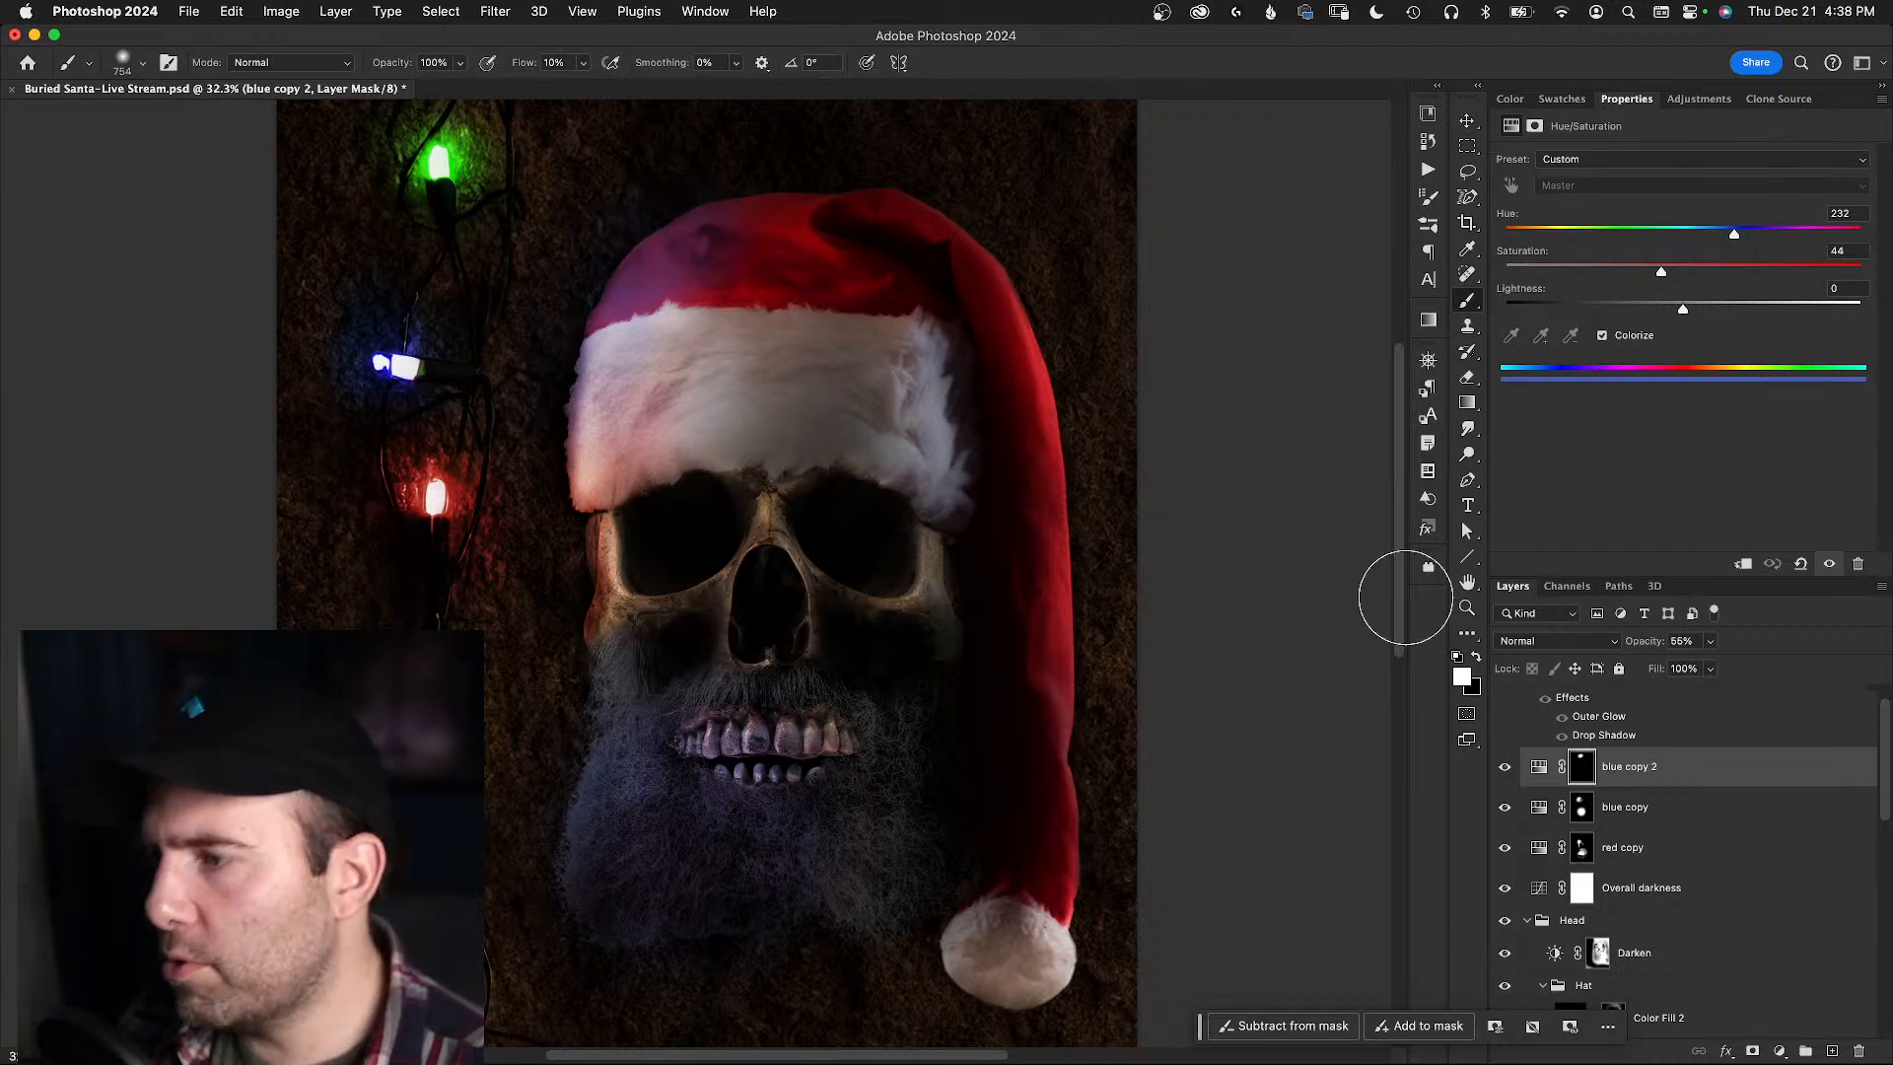
click(1540, 768)
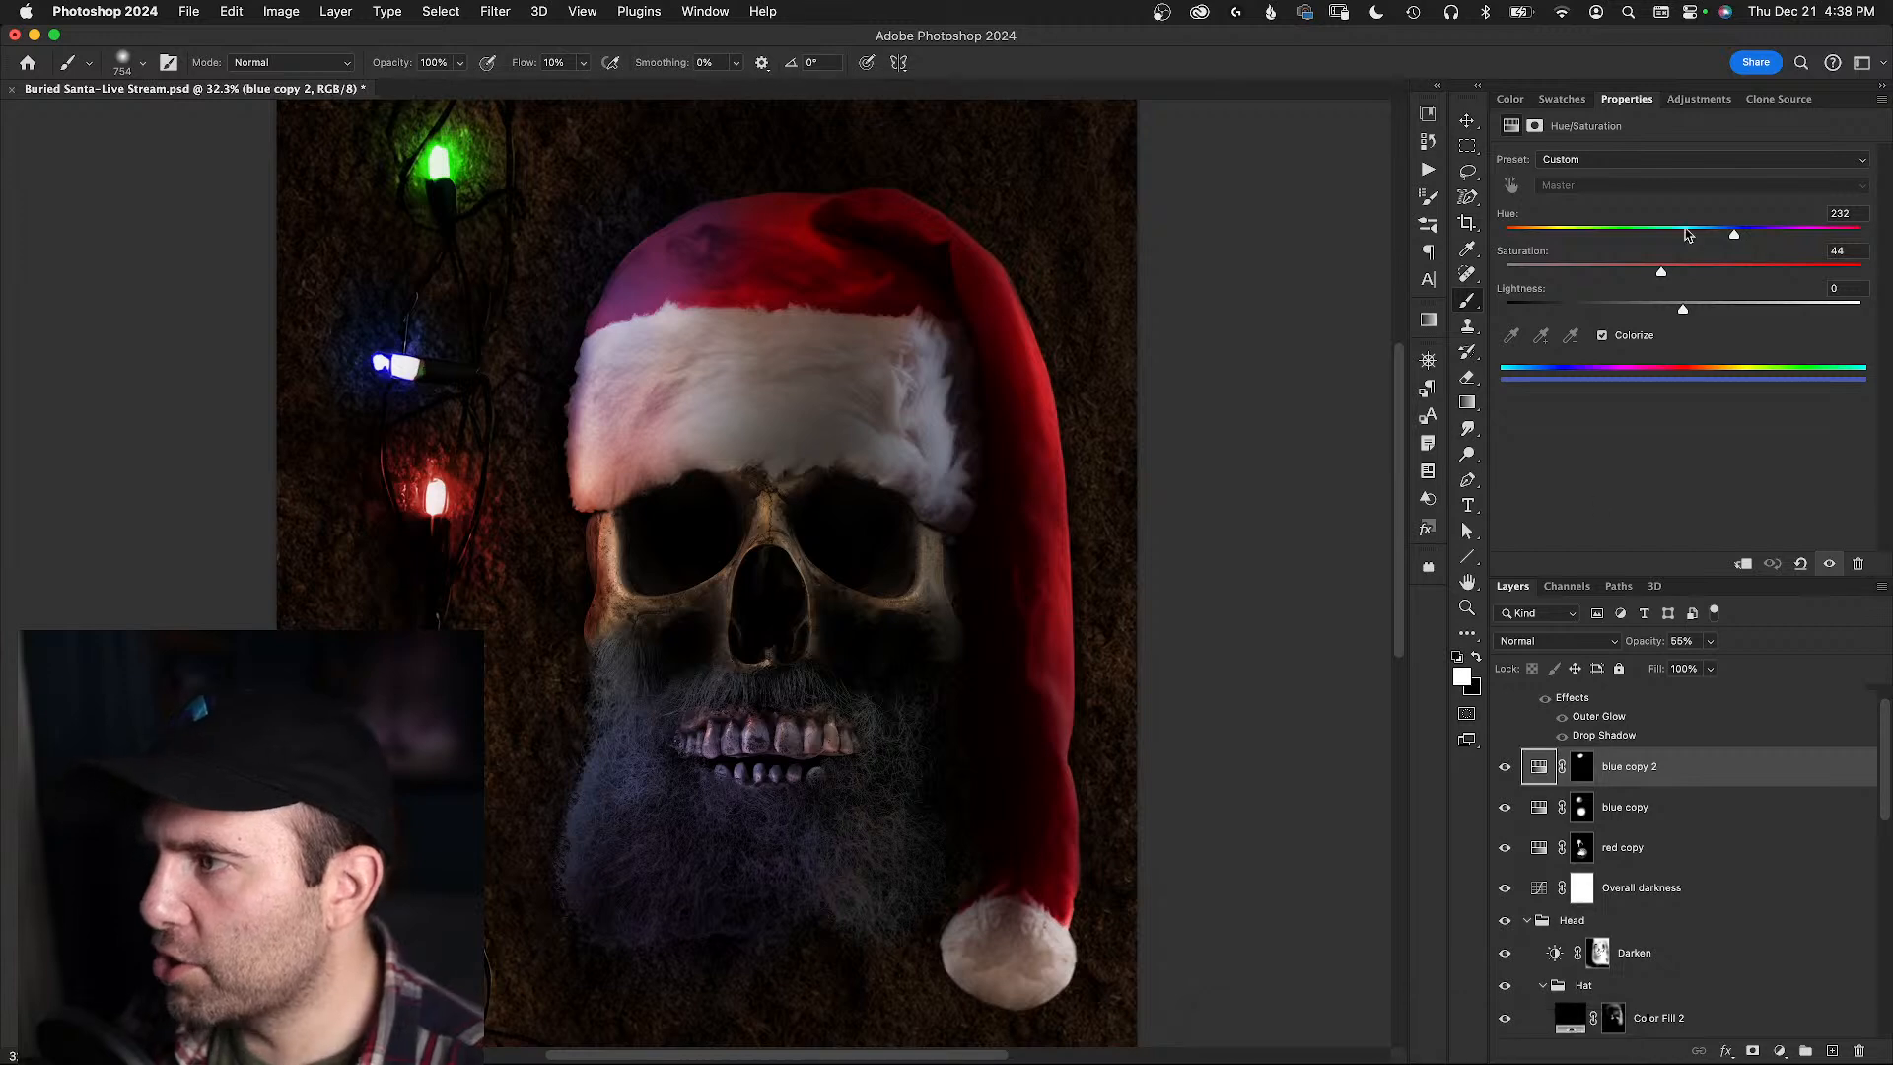
drag(1731, 238, 1568, 234)
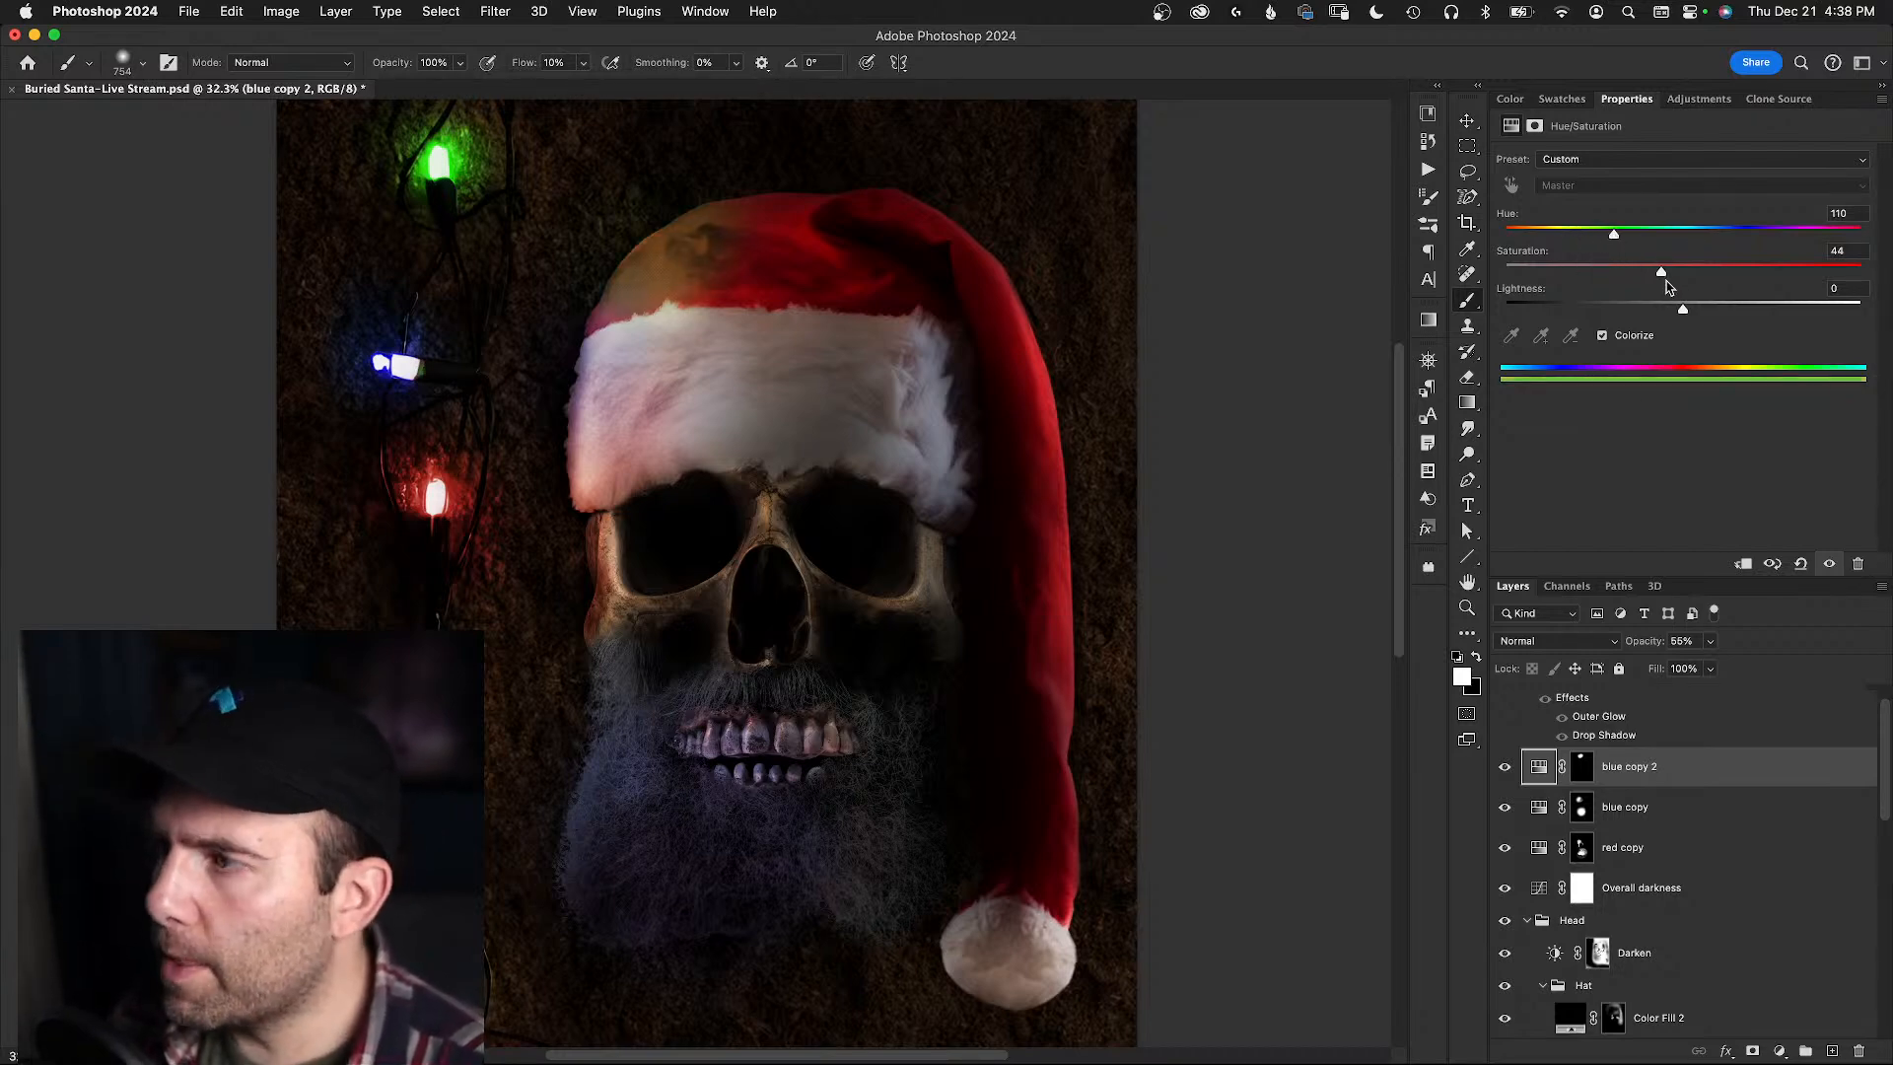
drag(1662, 274, 1696, 315)
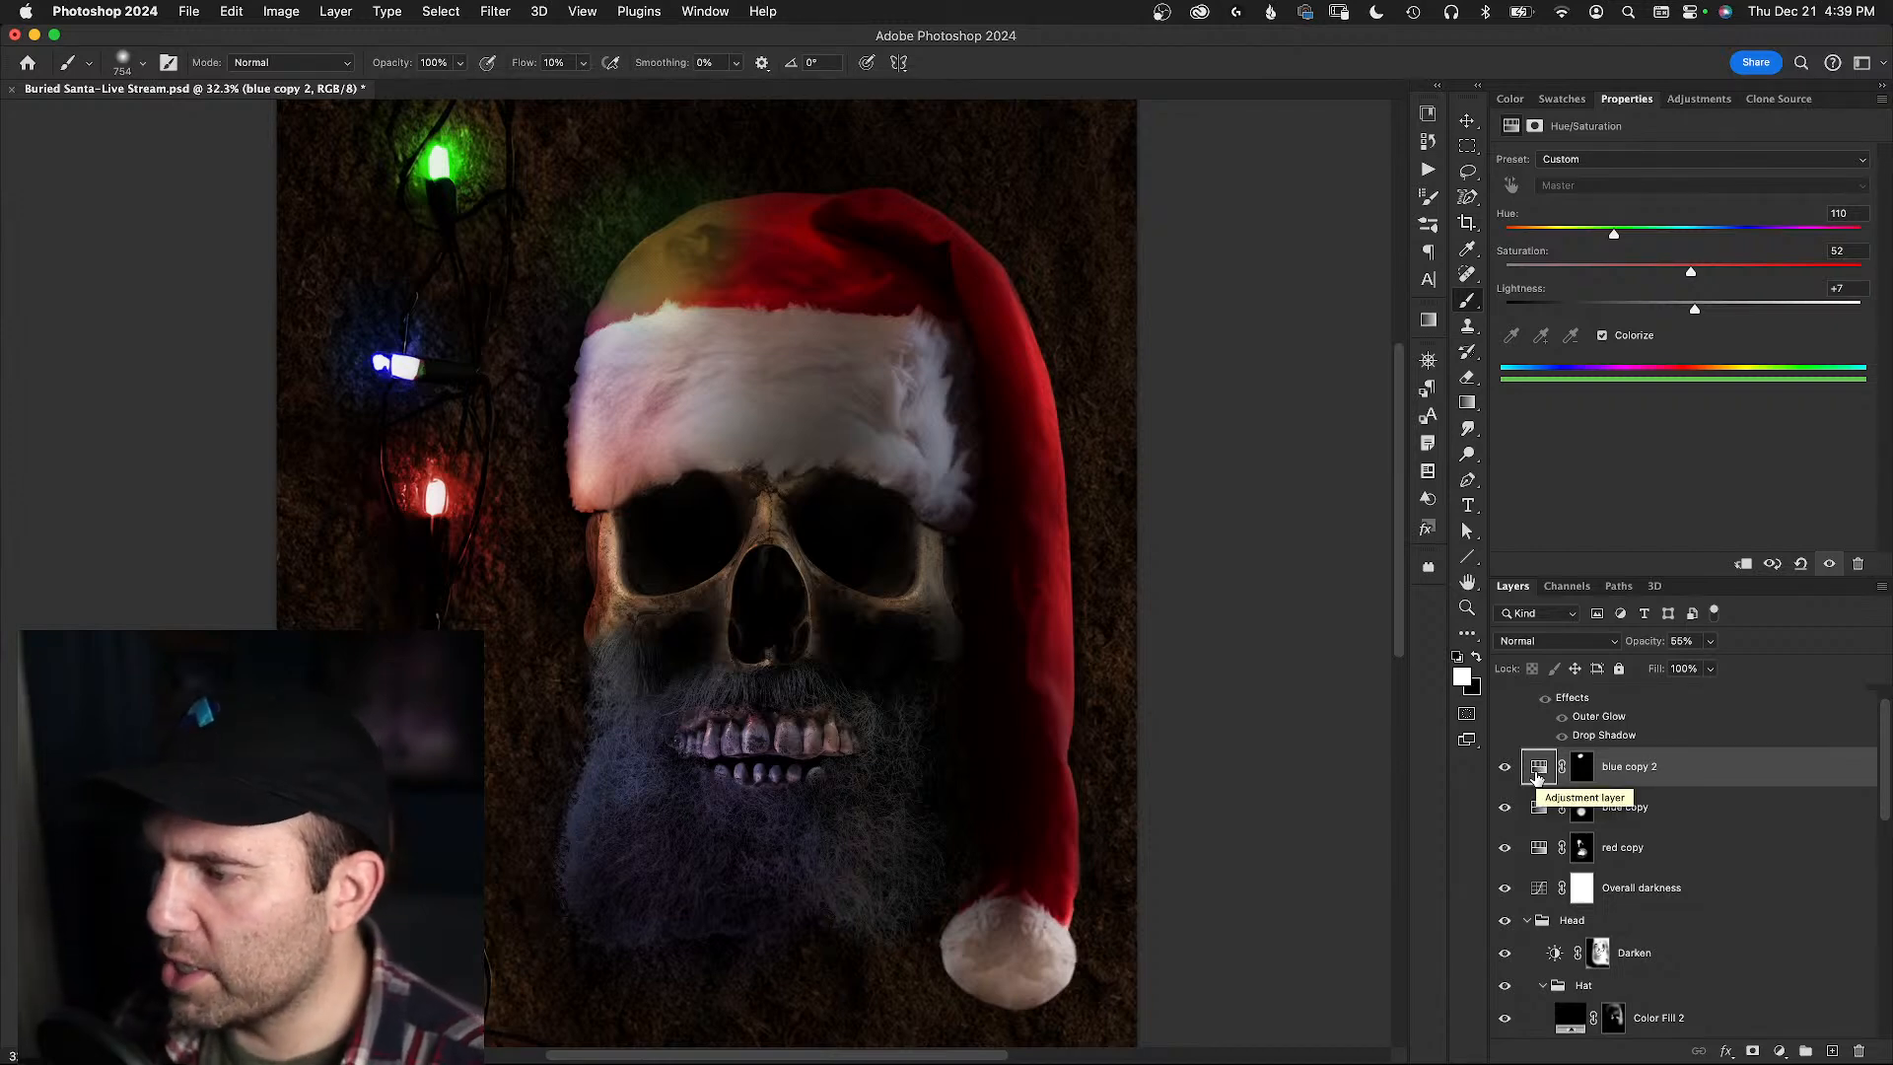
- Try moving the three colored light adjustments into the Head group, and return them above Overall darkness
click(1536, 843)
shift+click(1539, 775)
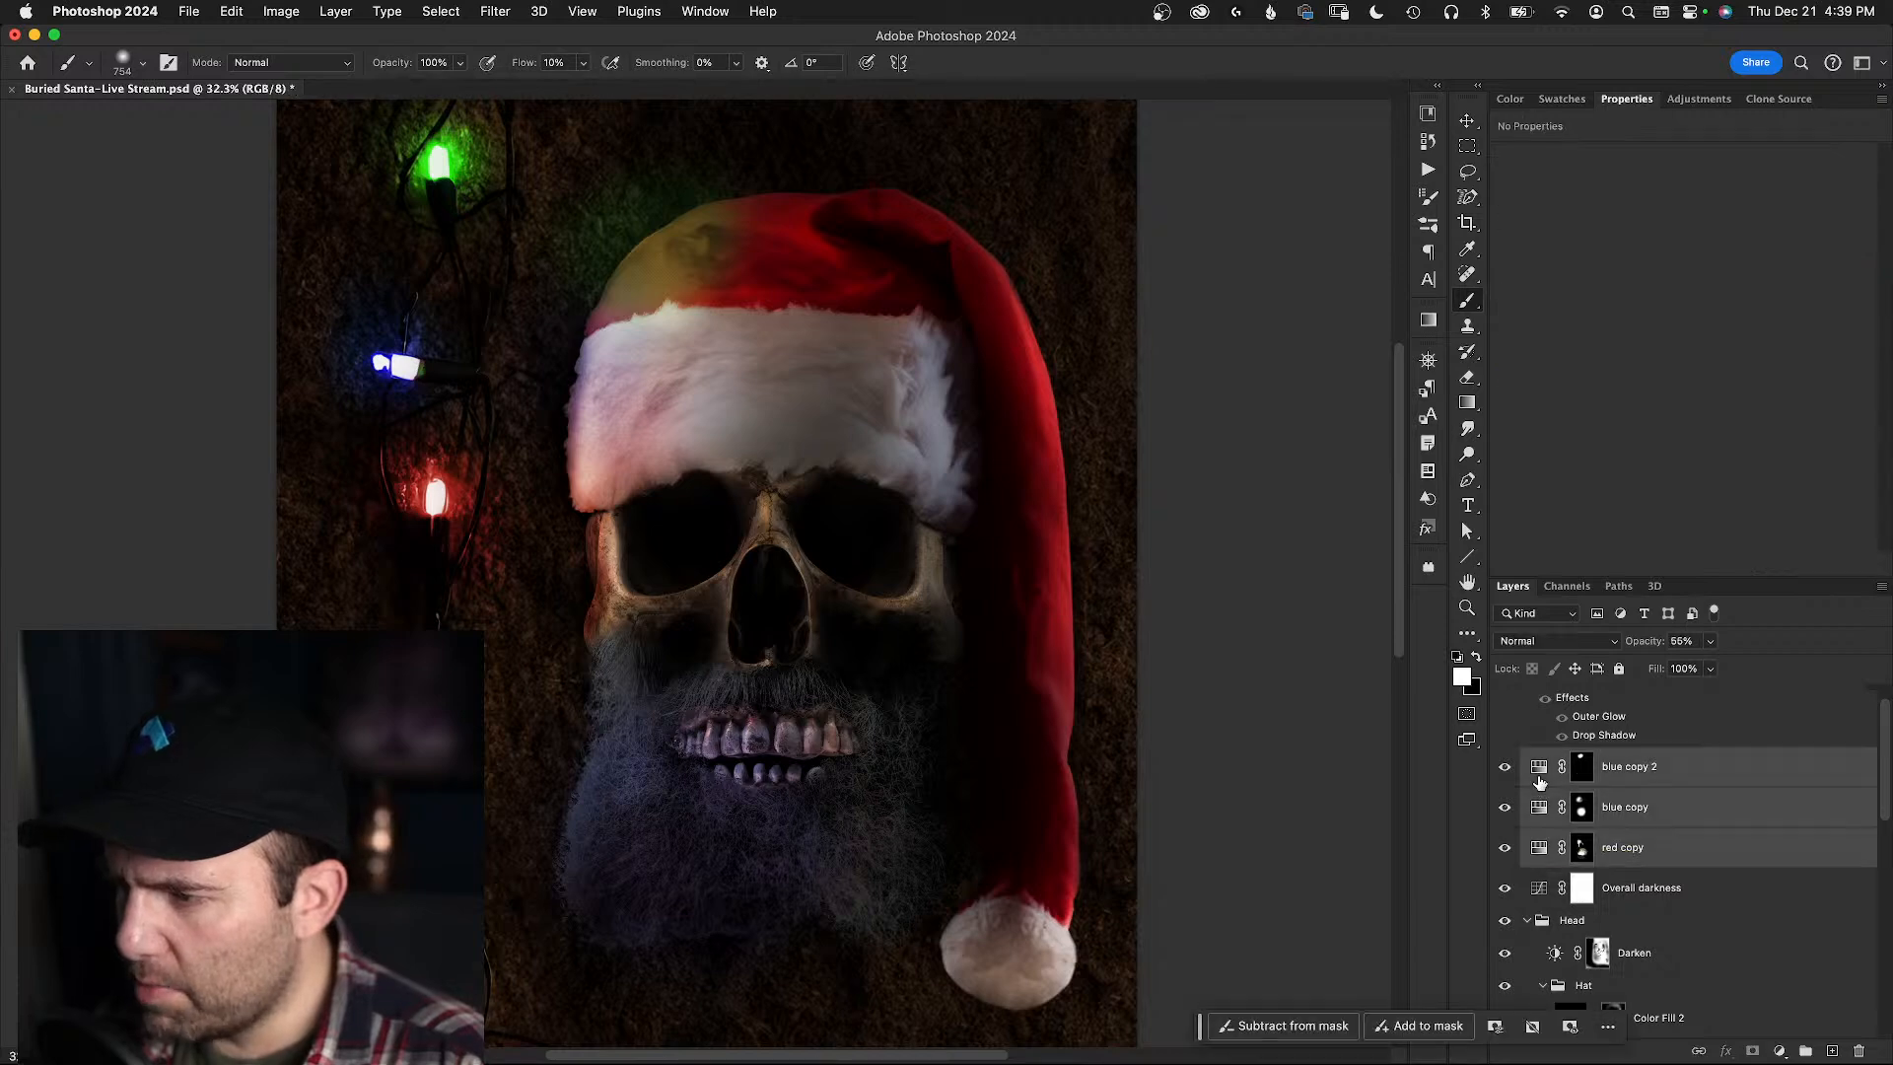
drag(1541, 775, 1545, 941)
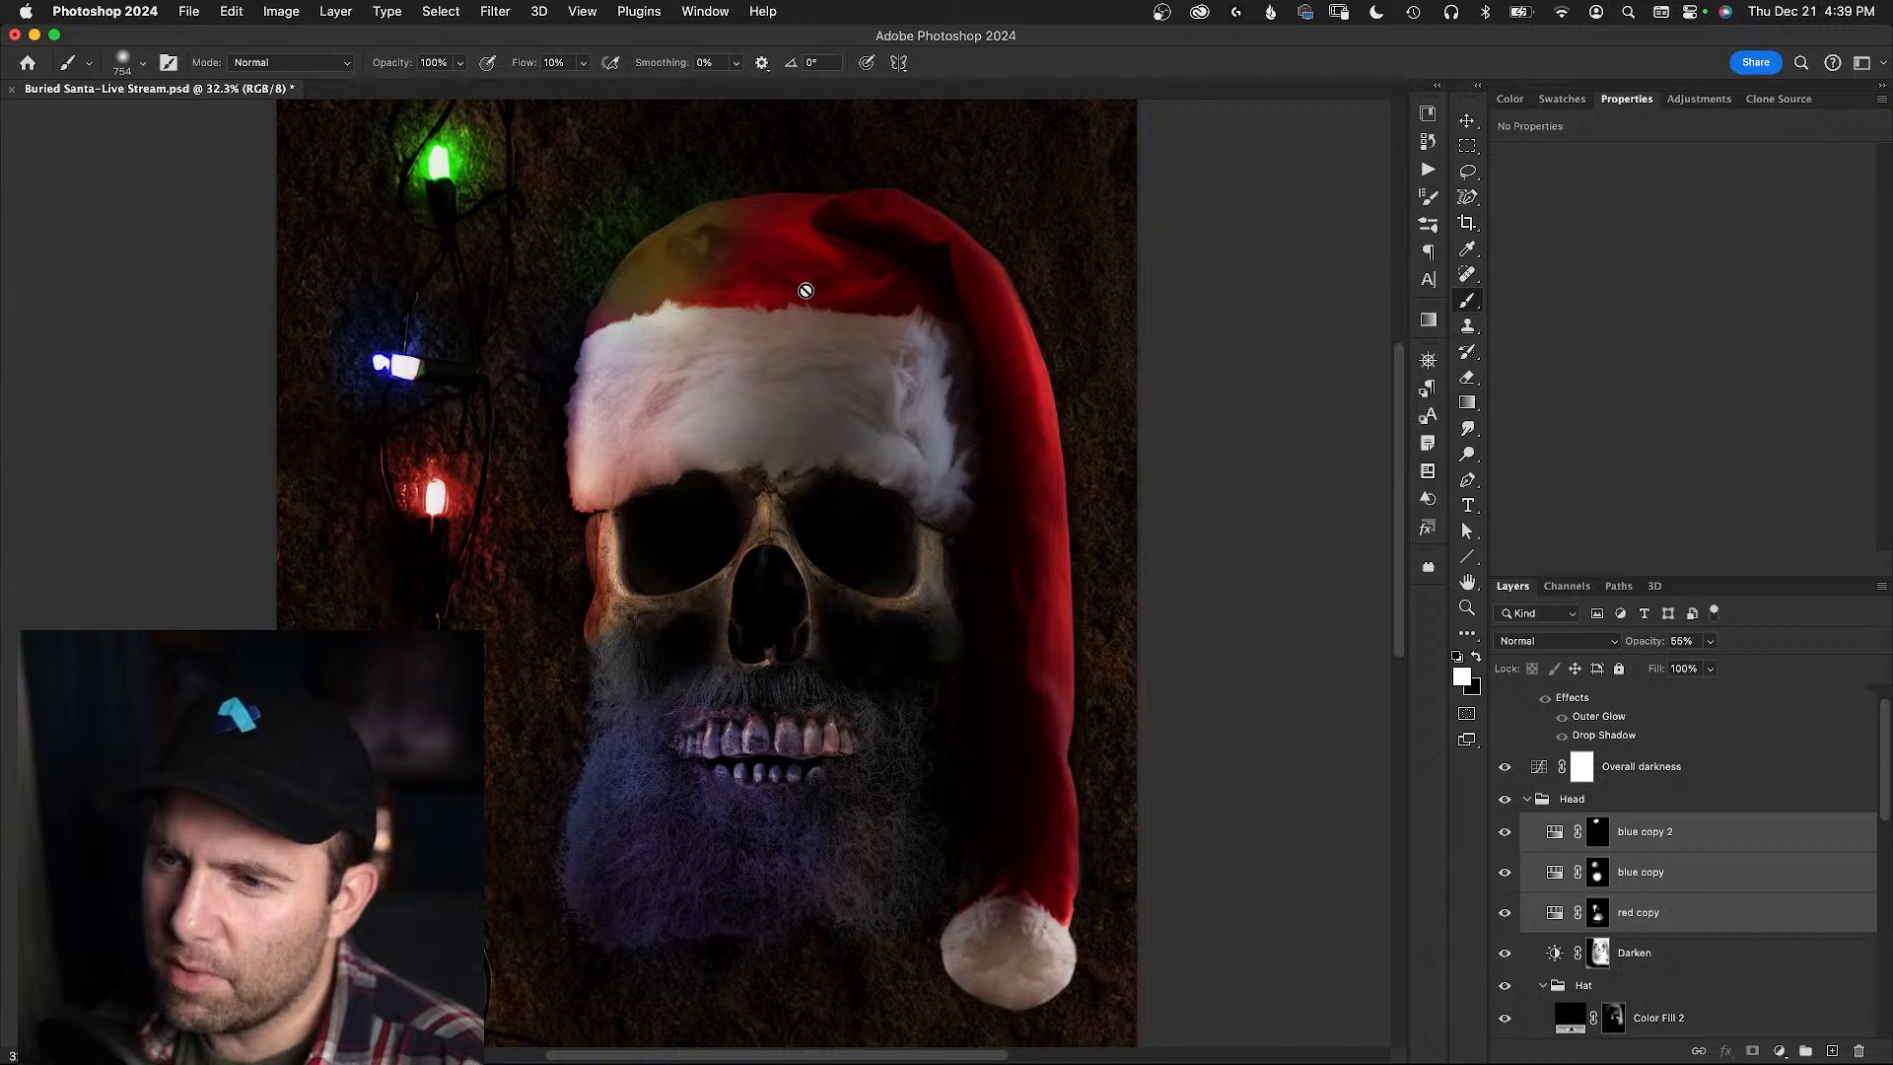
key(super+bracketright)
key(super+bracketright)
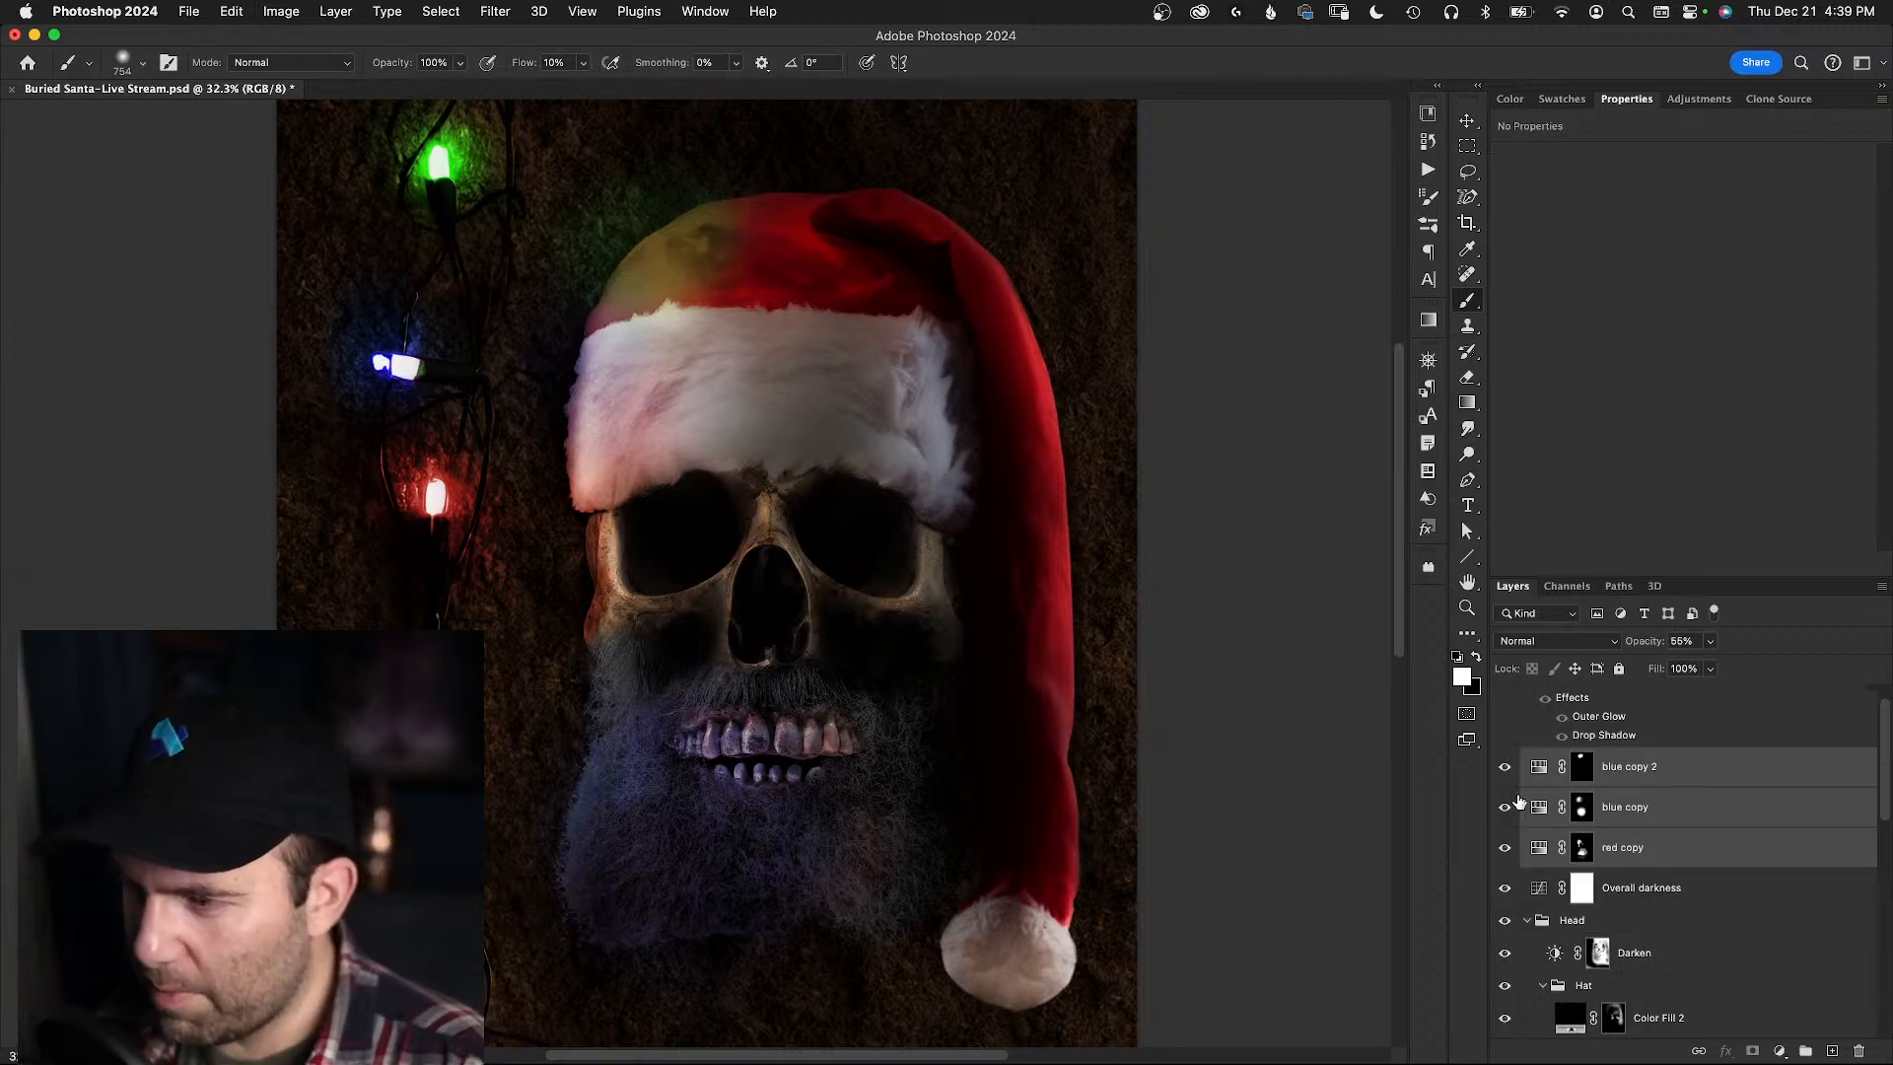
- Compare the three colored light adjustments' settings and raise the blue copy 2 layer's opacity to 96%
click(1583, 769)
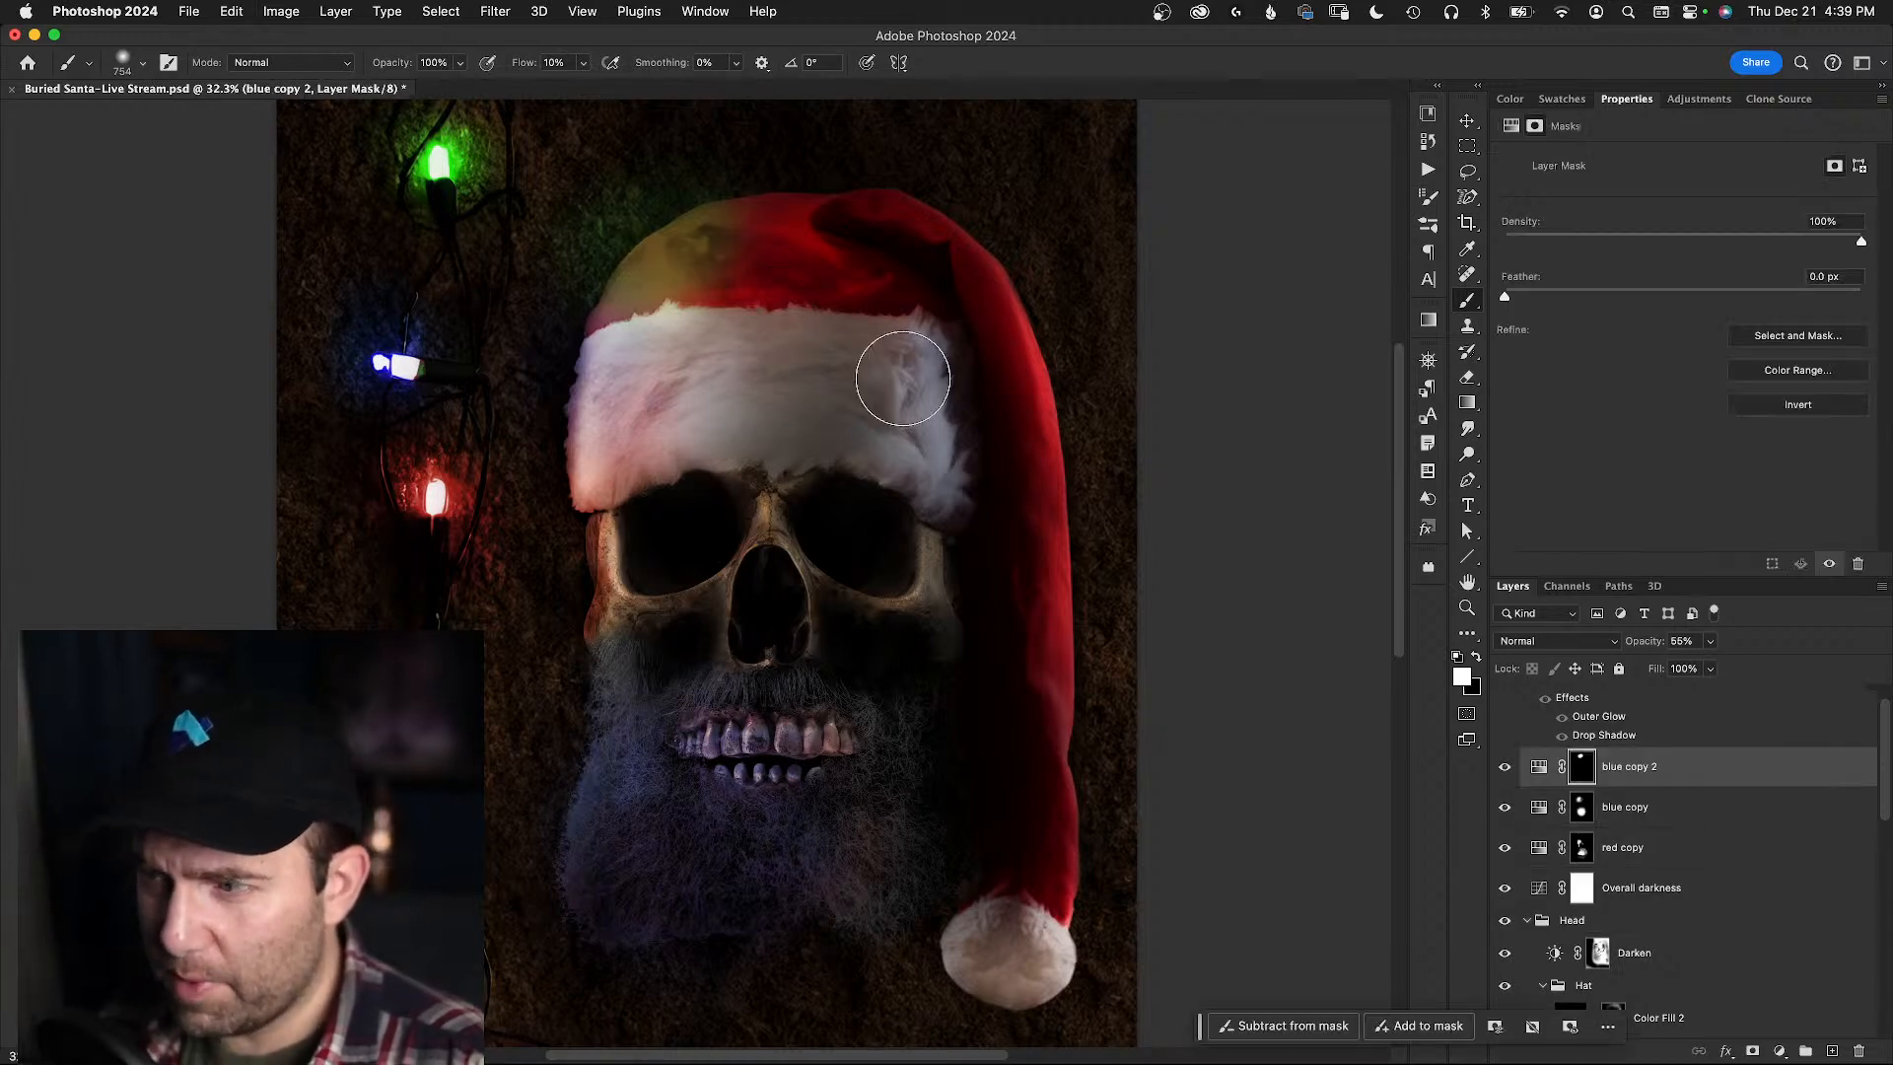
click(1536, 812)
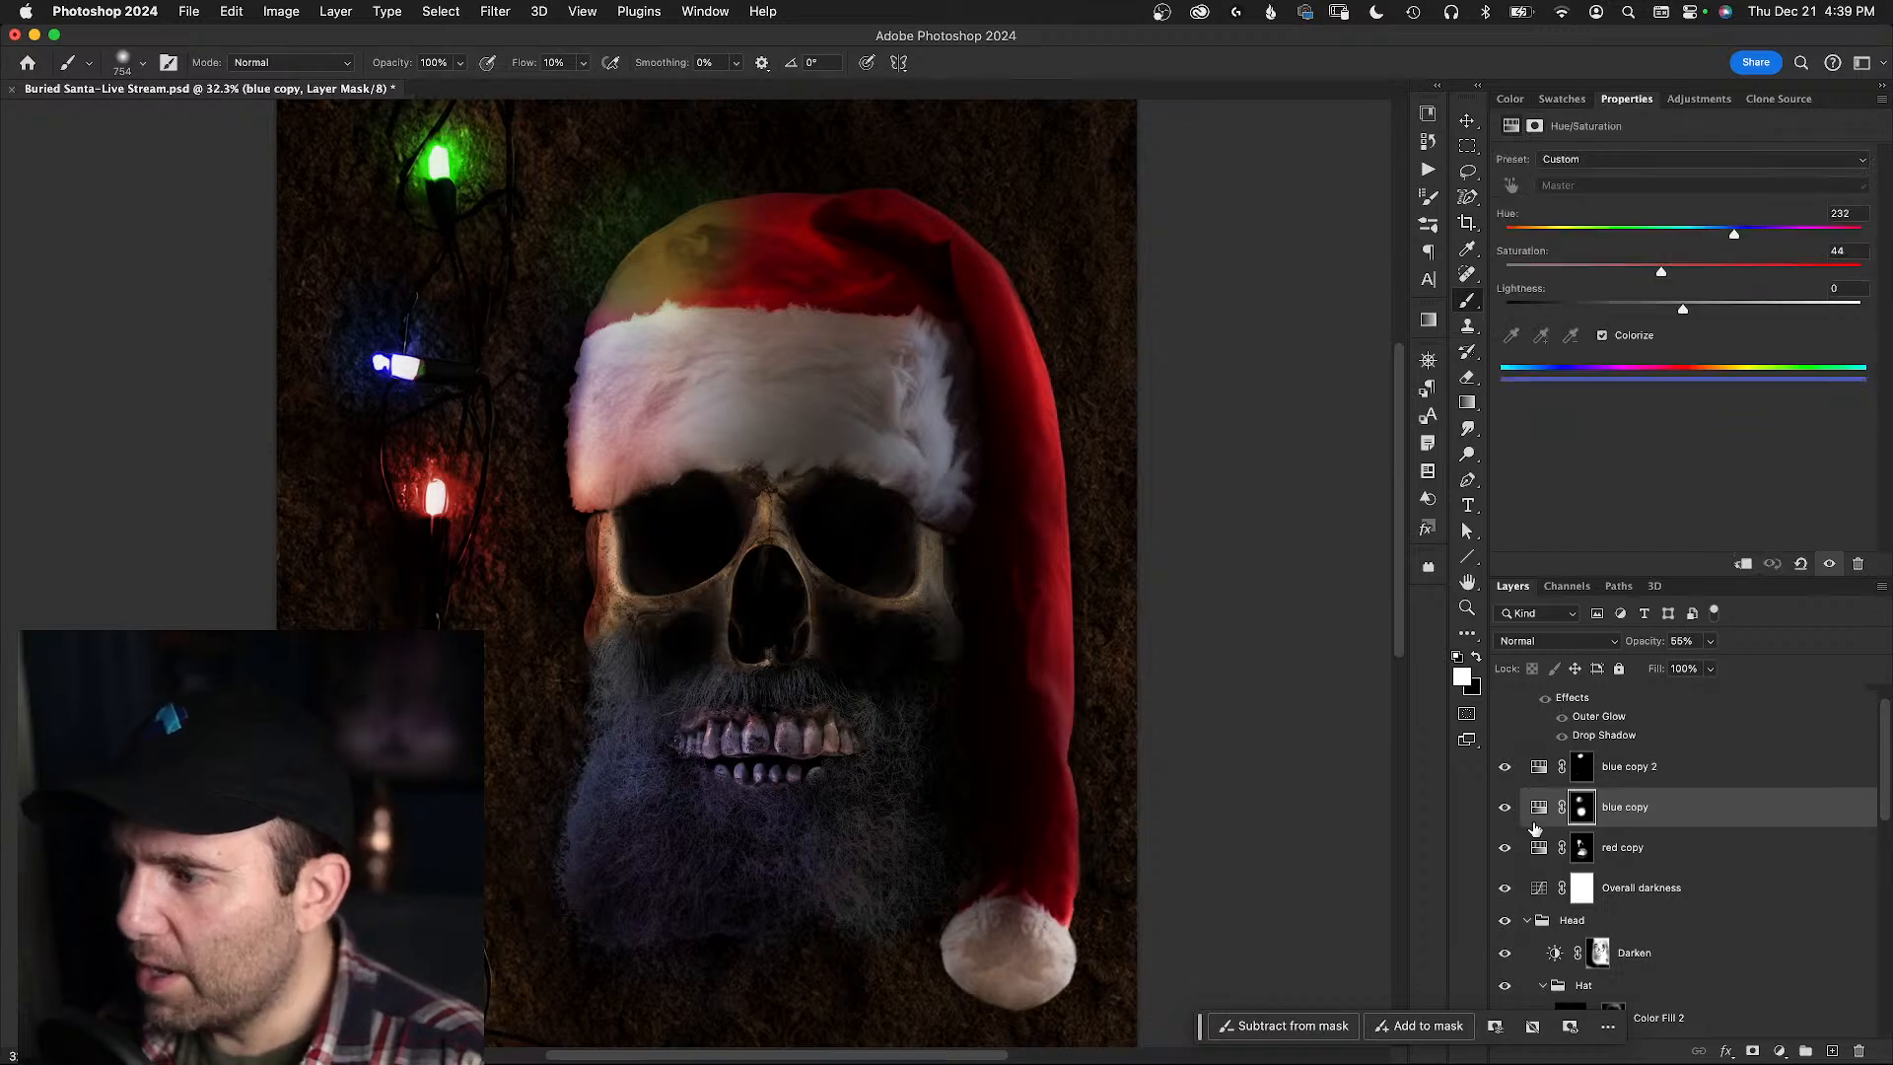
click(1540, 865)
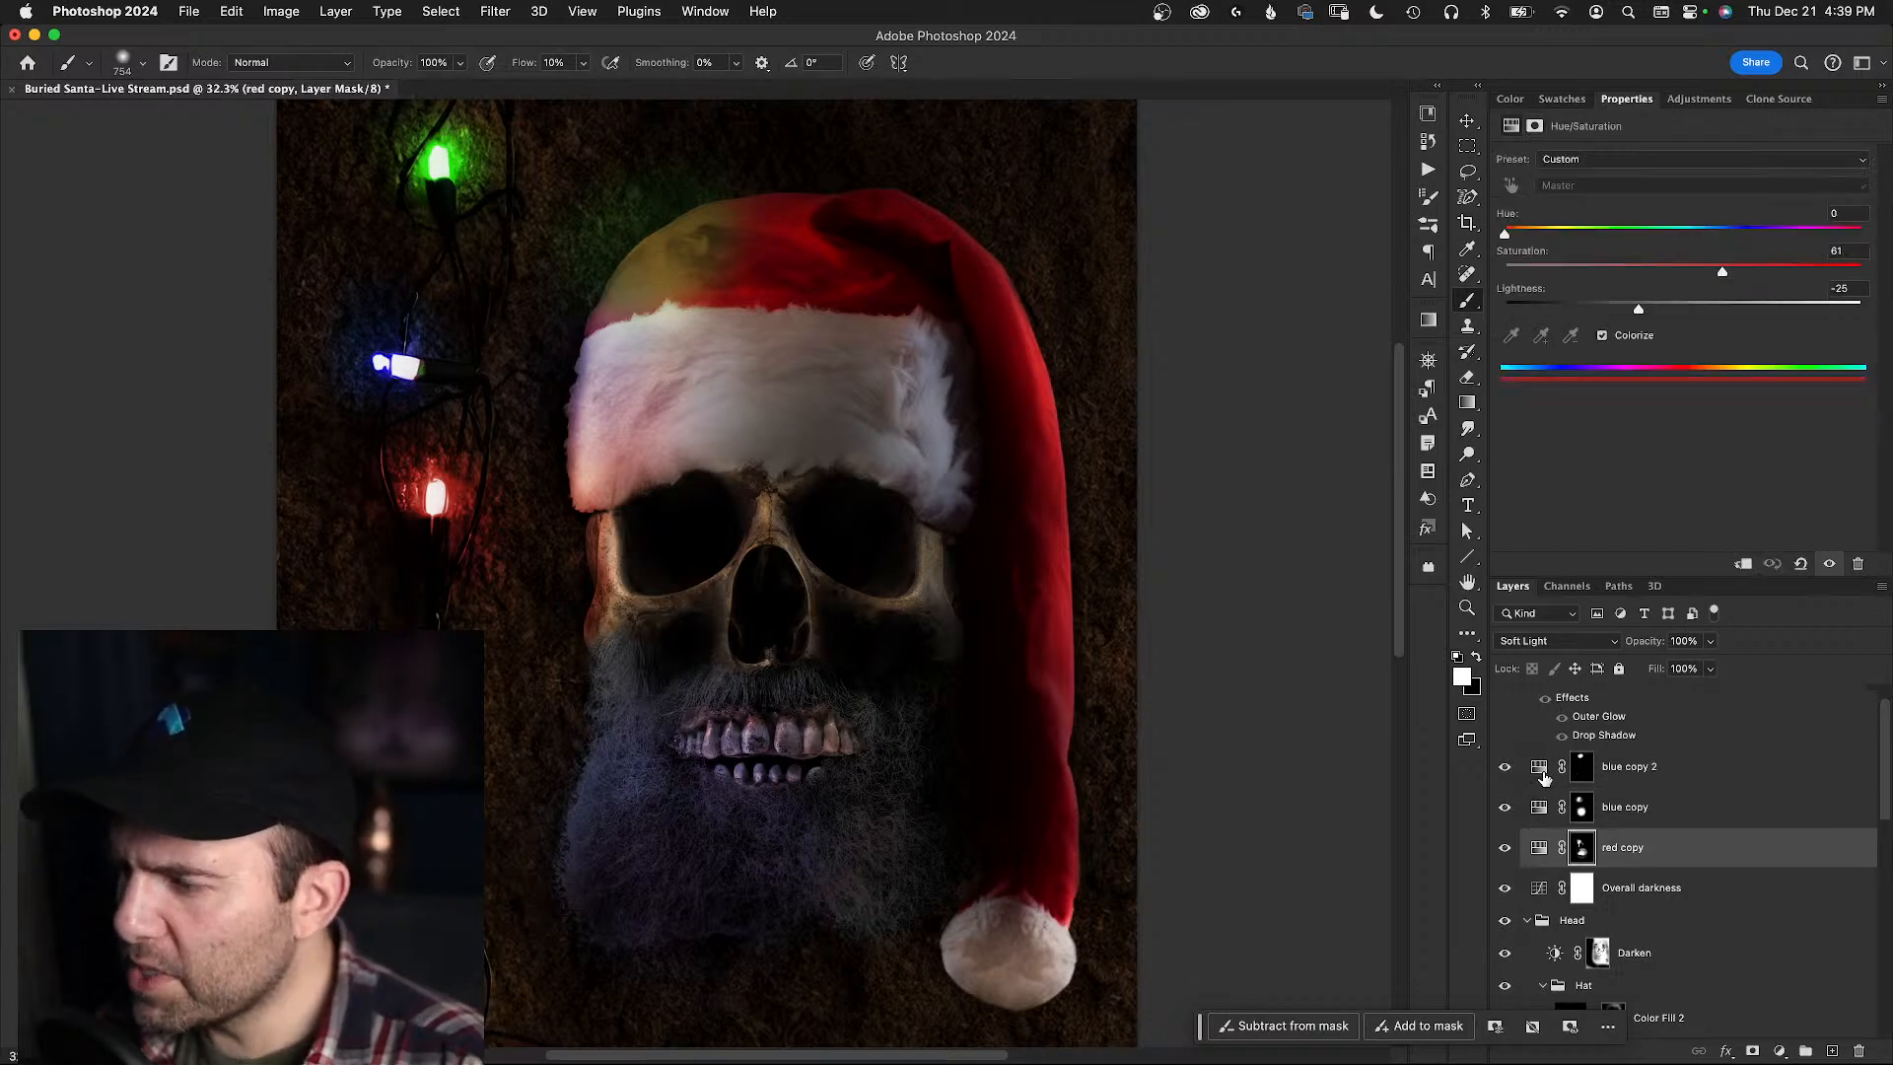
click(1540, 769)
drag(655, 256, 861, 405)
click(1581, 774)
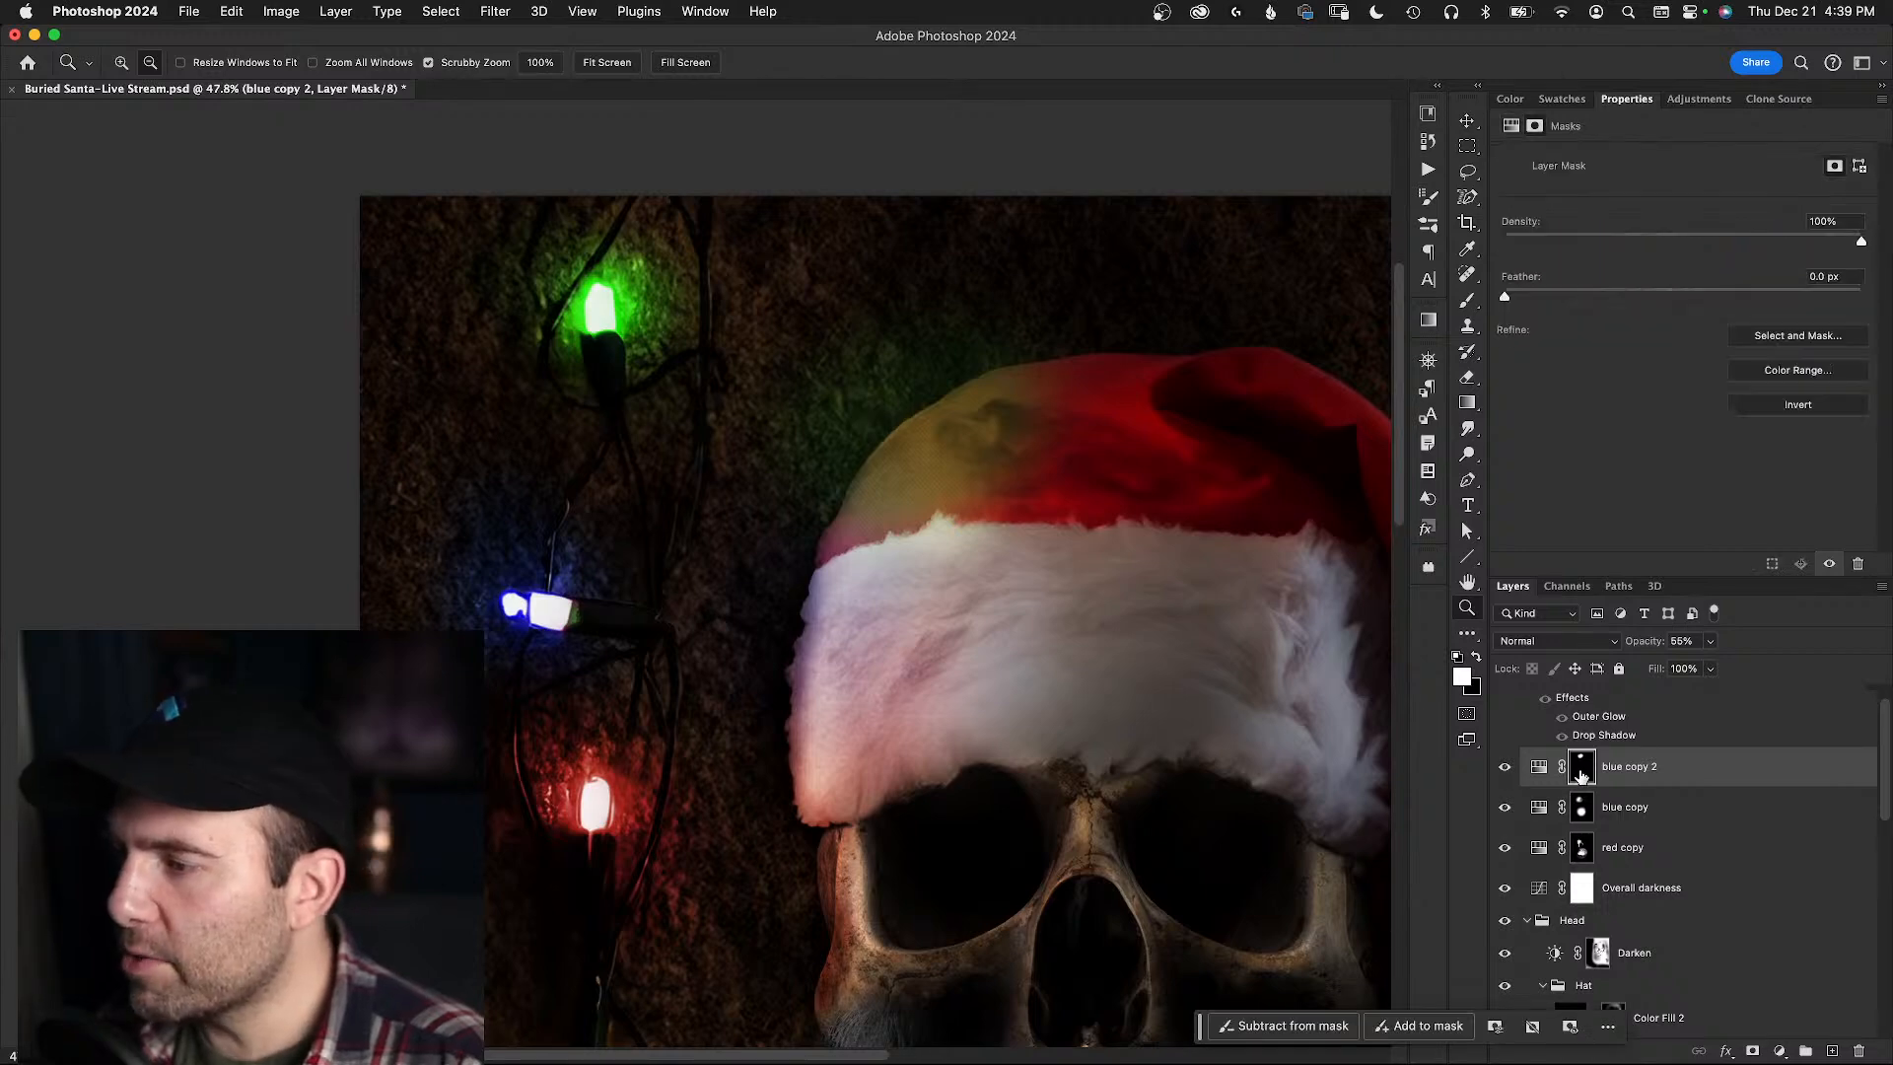
drag(1645, 643, 1671, 641)
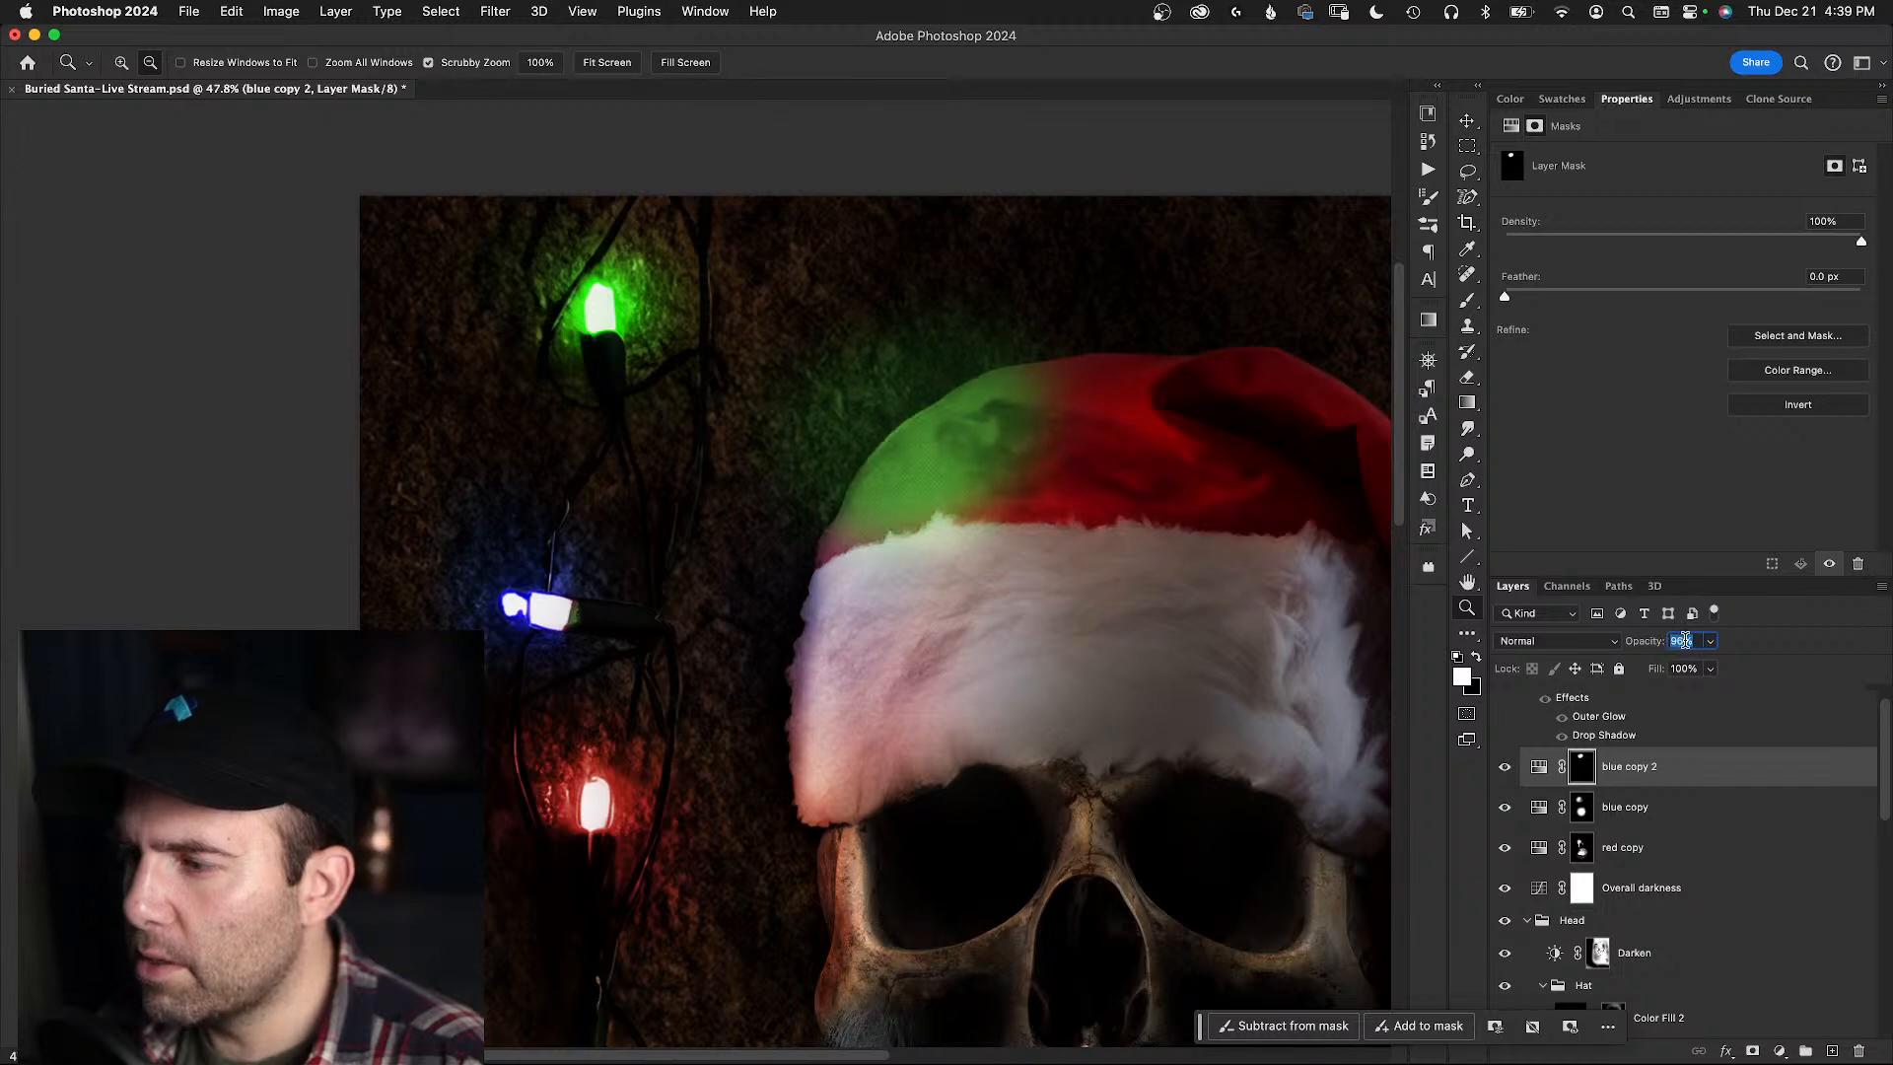
- Try Soft Light blending at 77% opacity on the blue copy 2 adjustment, and return its blend mode to Normal
click(1583, 859)
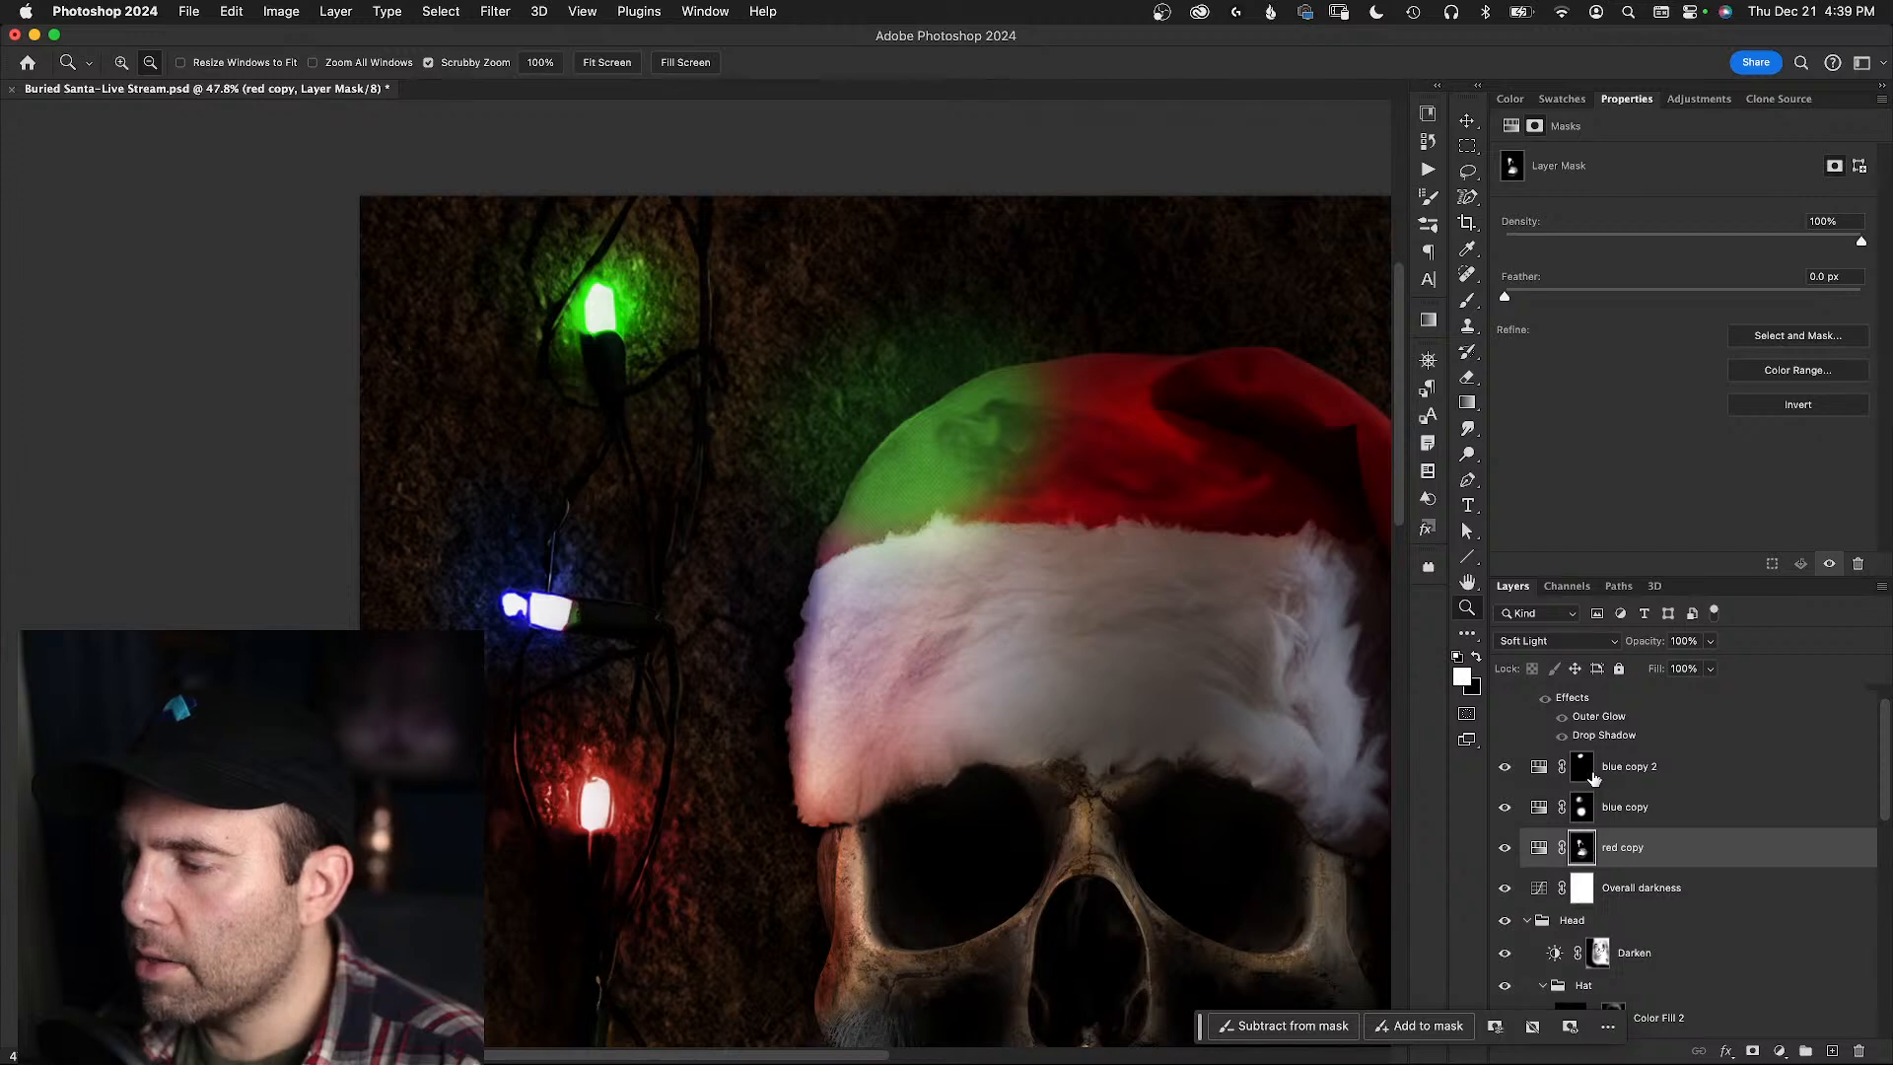
click(1583, 767)
click(1615, 643)
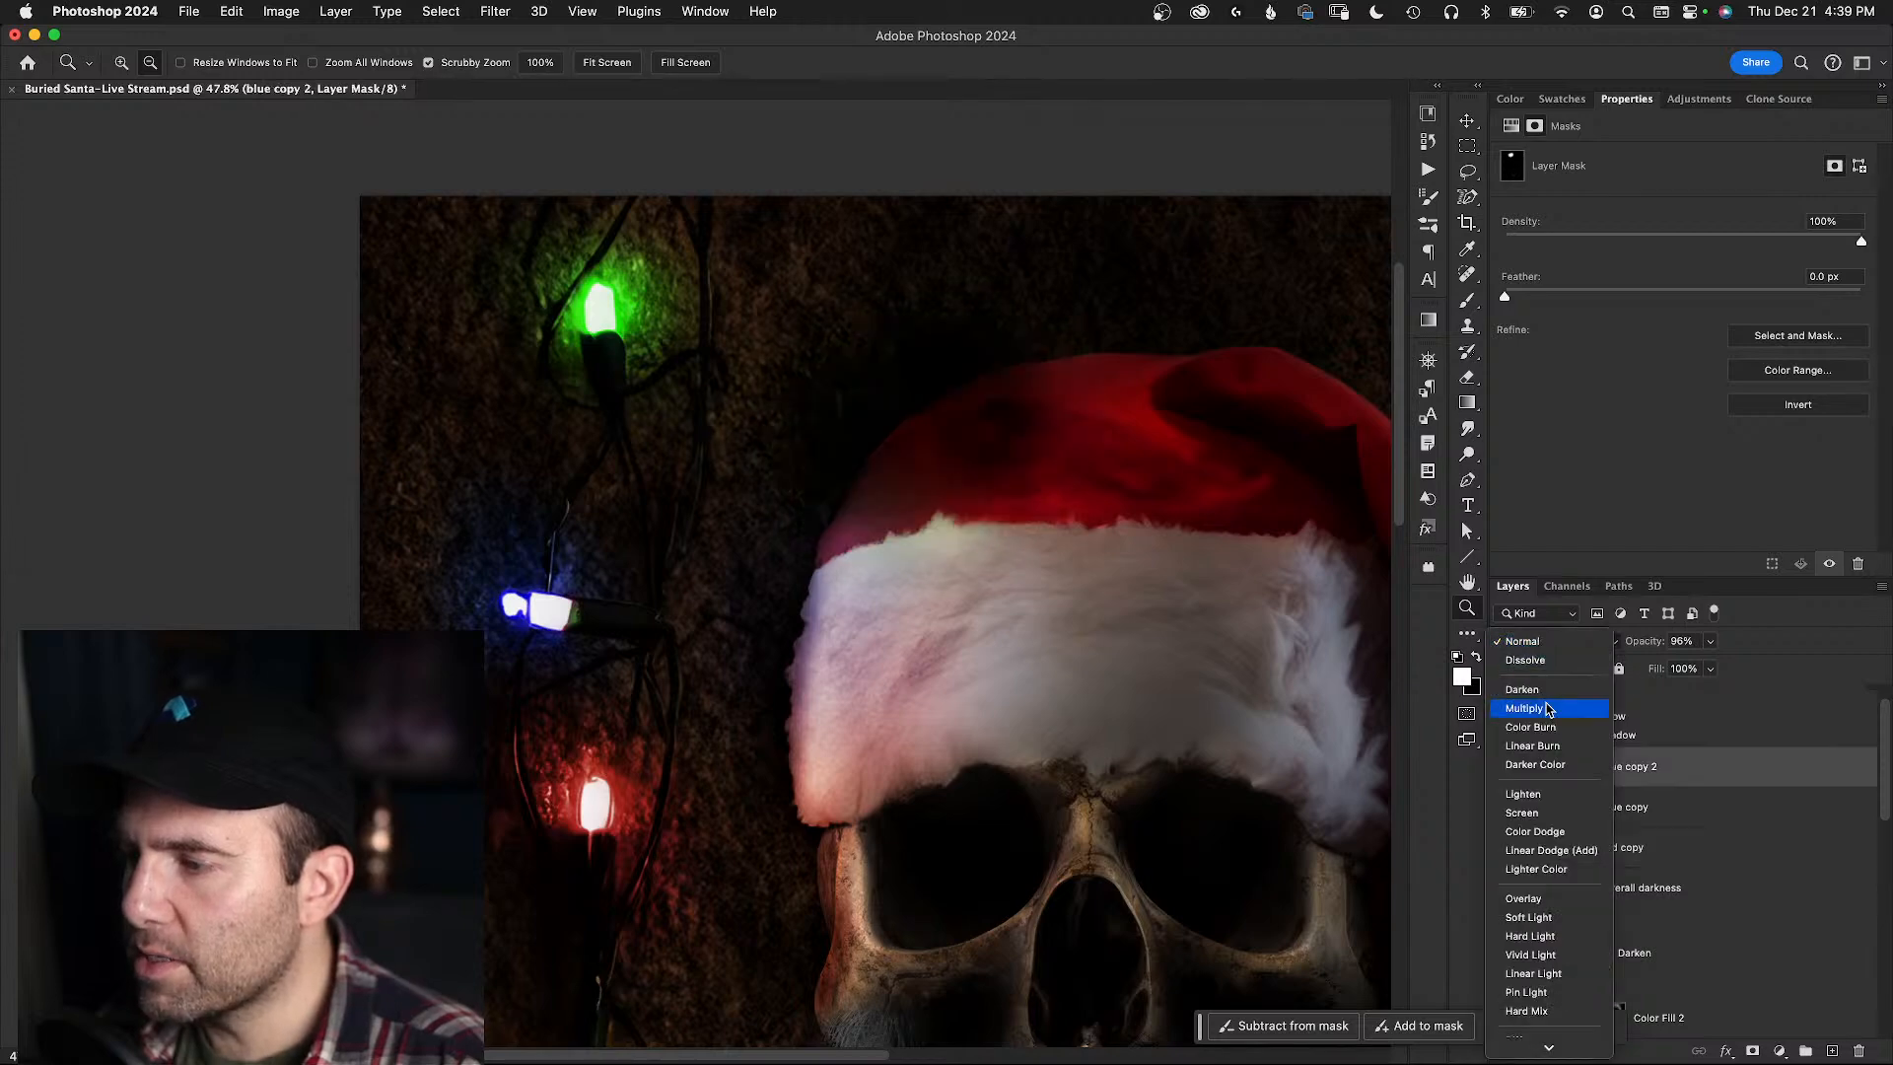
click(1537, 919)
mouse_move(1647, 641)
mouse_down()
mouse_move(1738, 639)
mouse_move(1642, 643)
mouse_up()
click(1557, 641)
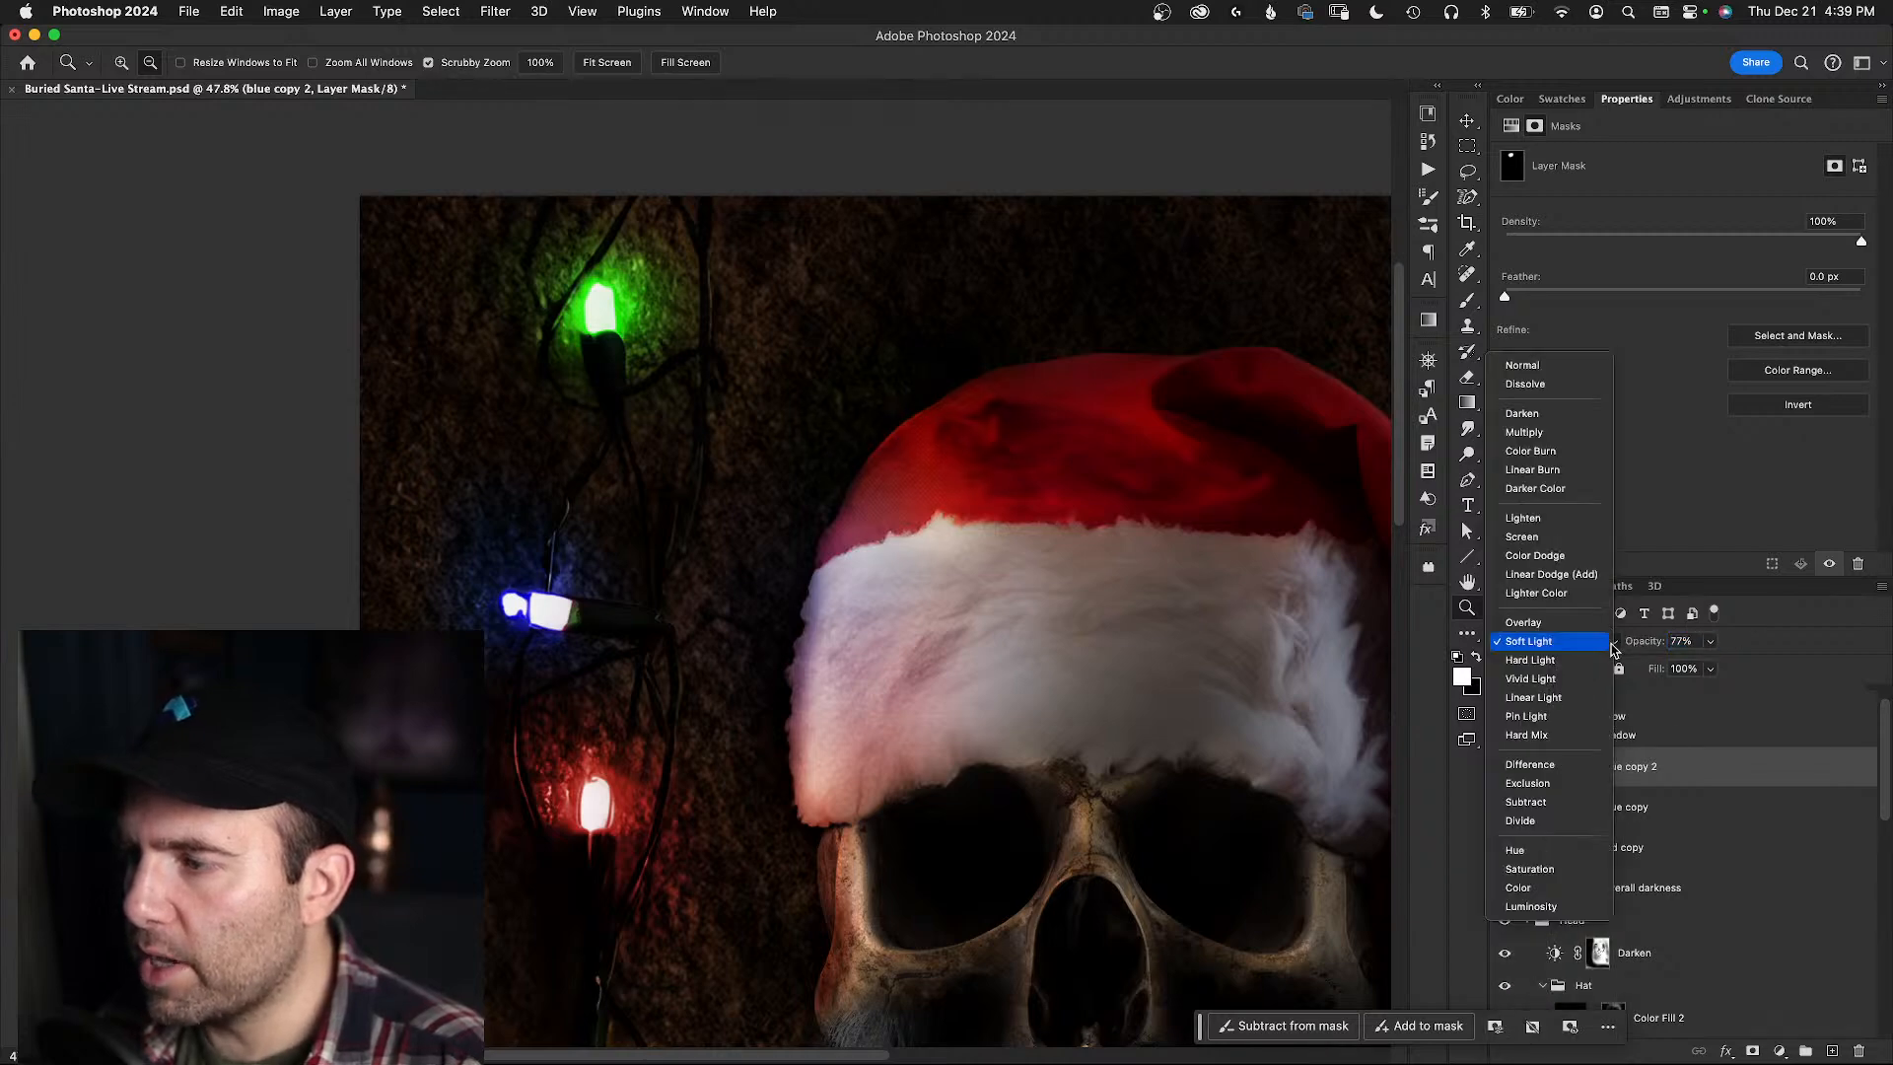
click(1555, 378)
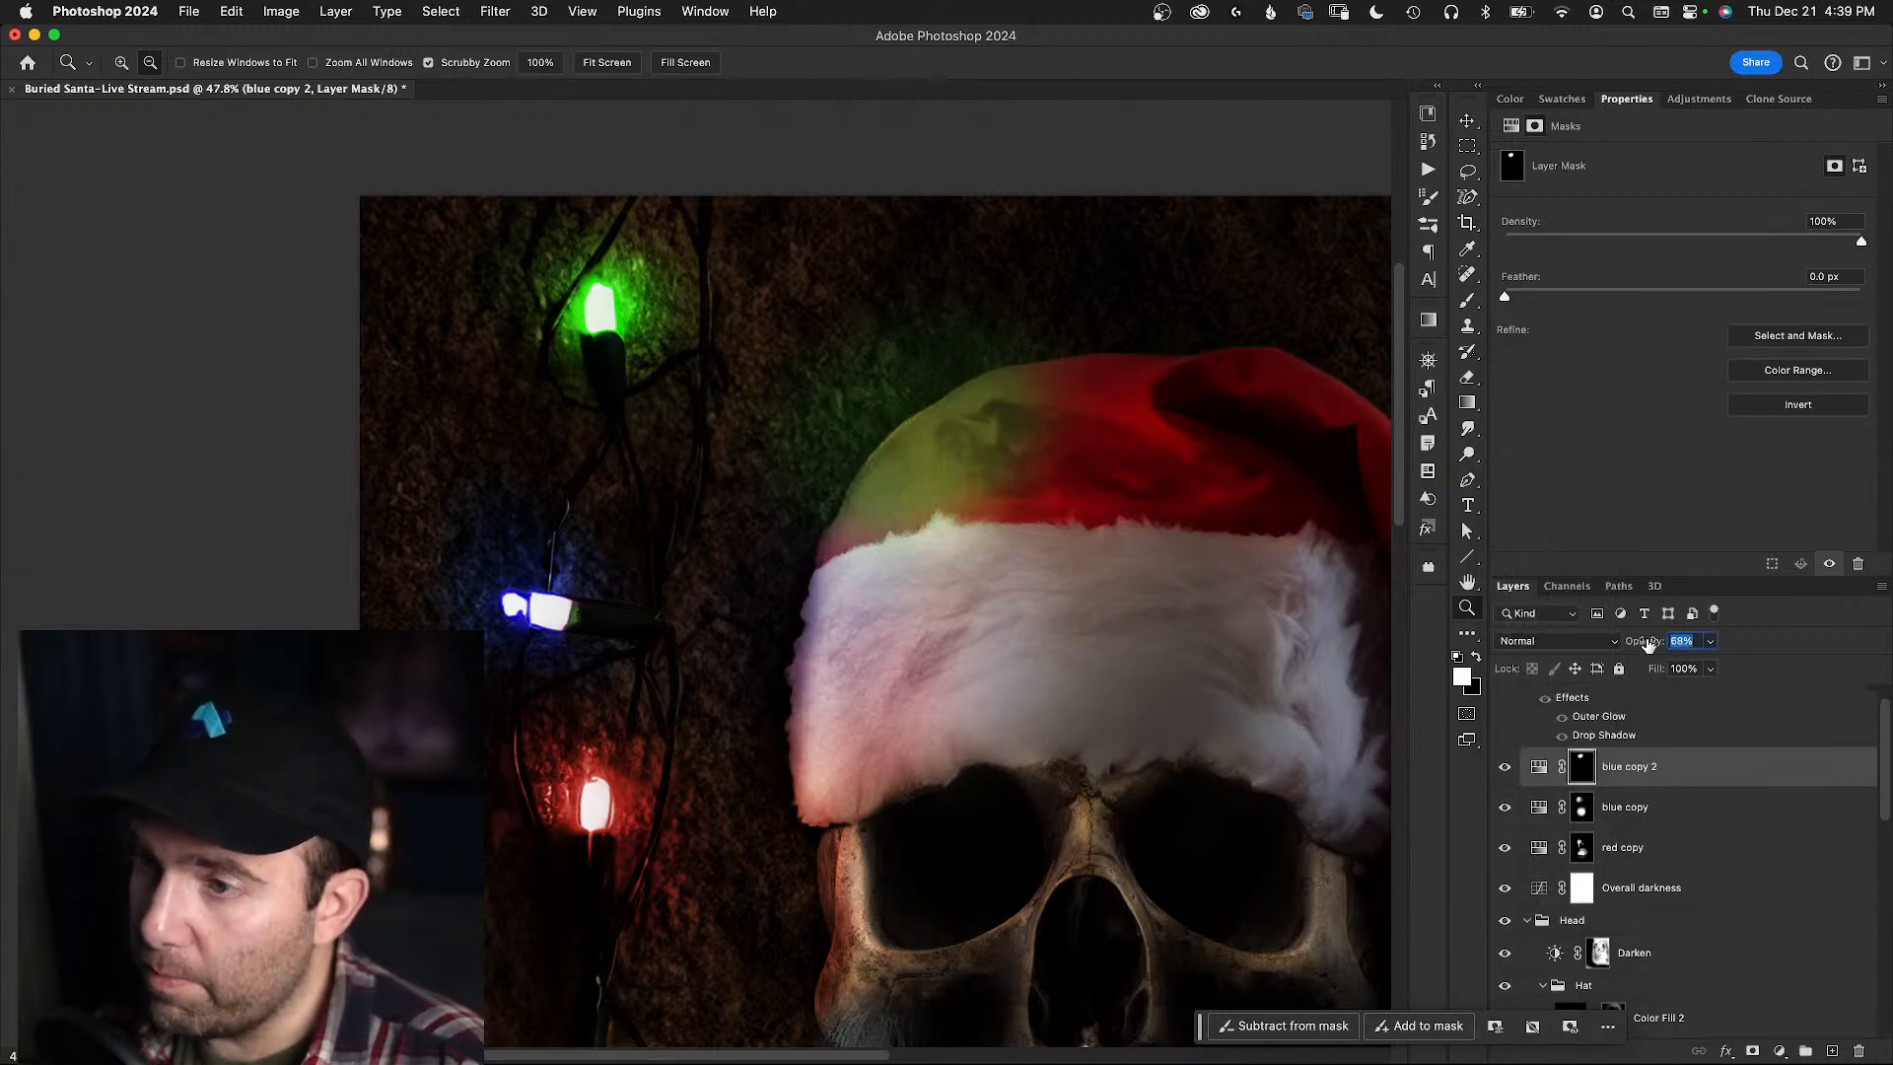
- Raise the blue copy 2 layer's opacity to 100% and set its Hue/Saturation saturation to 43
mouse_move(1648, 643)
mouse_down()
mouse_move(1676, 643)
mouse_move(1650, 643)
mouse_up()
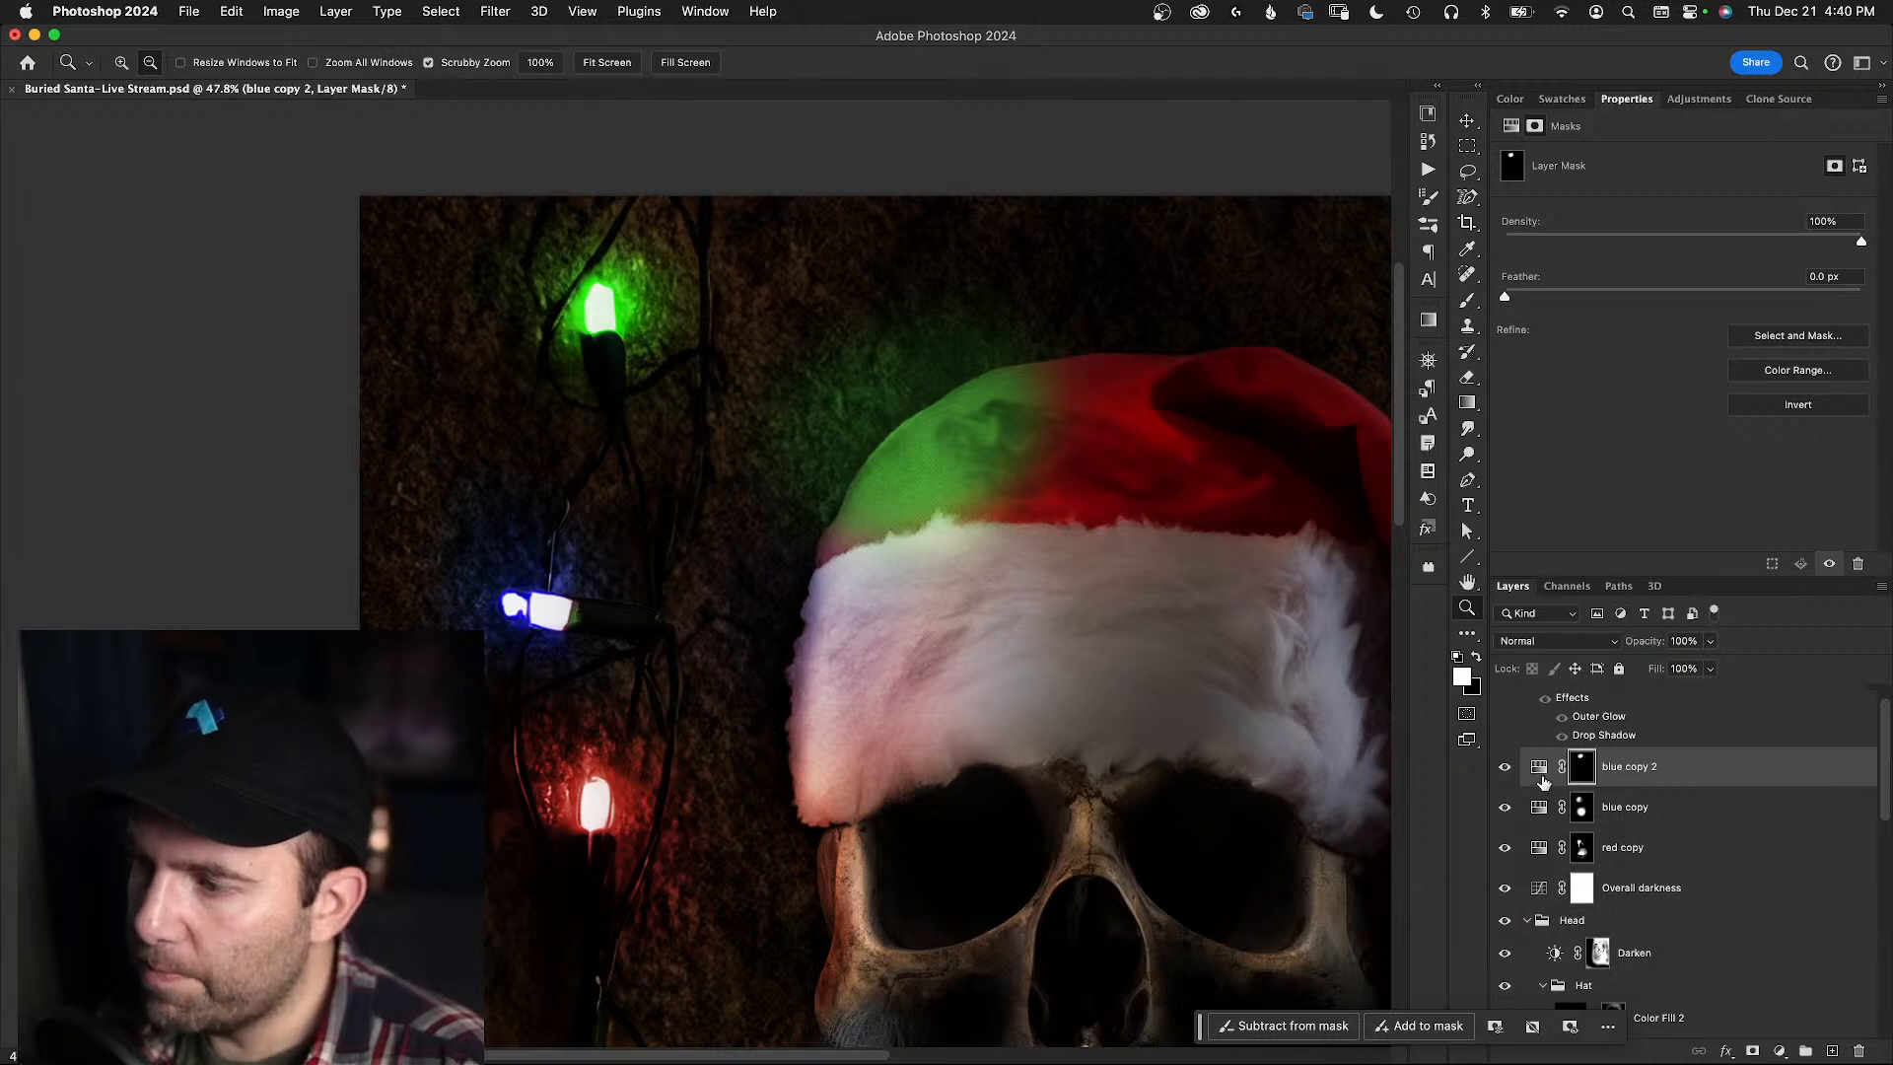
click(1538, 768)
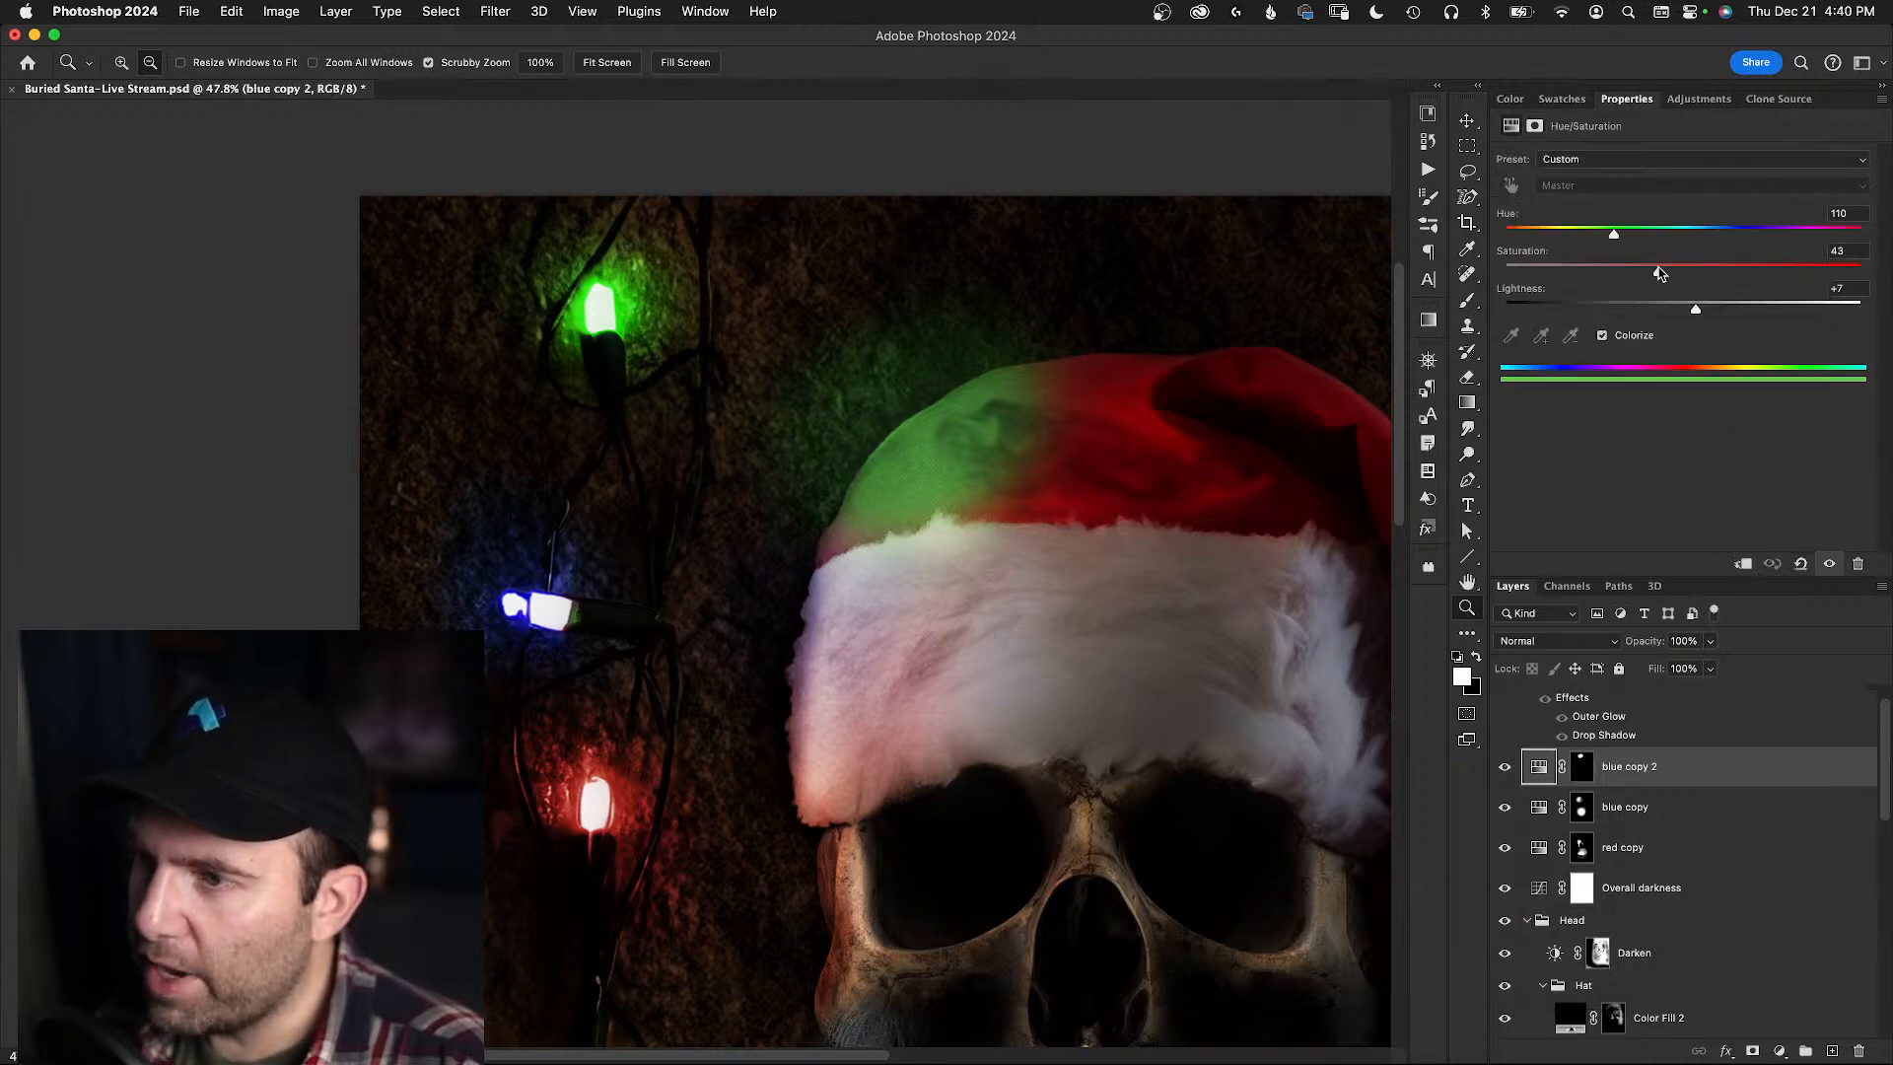
mouse_move(1693, 307)
mouse_down()
mouse_move(1617, 313)
mouse_move(1695, 312)
mouse_up()
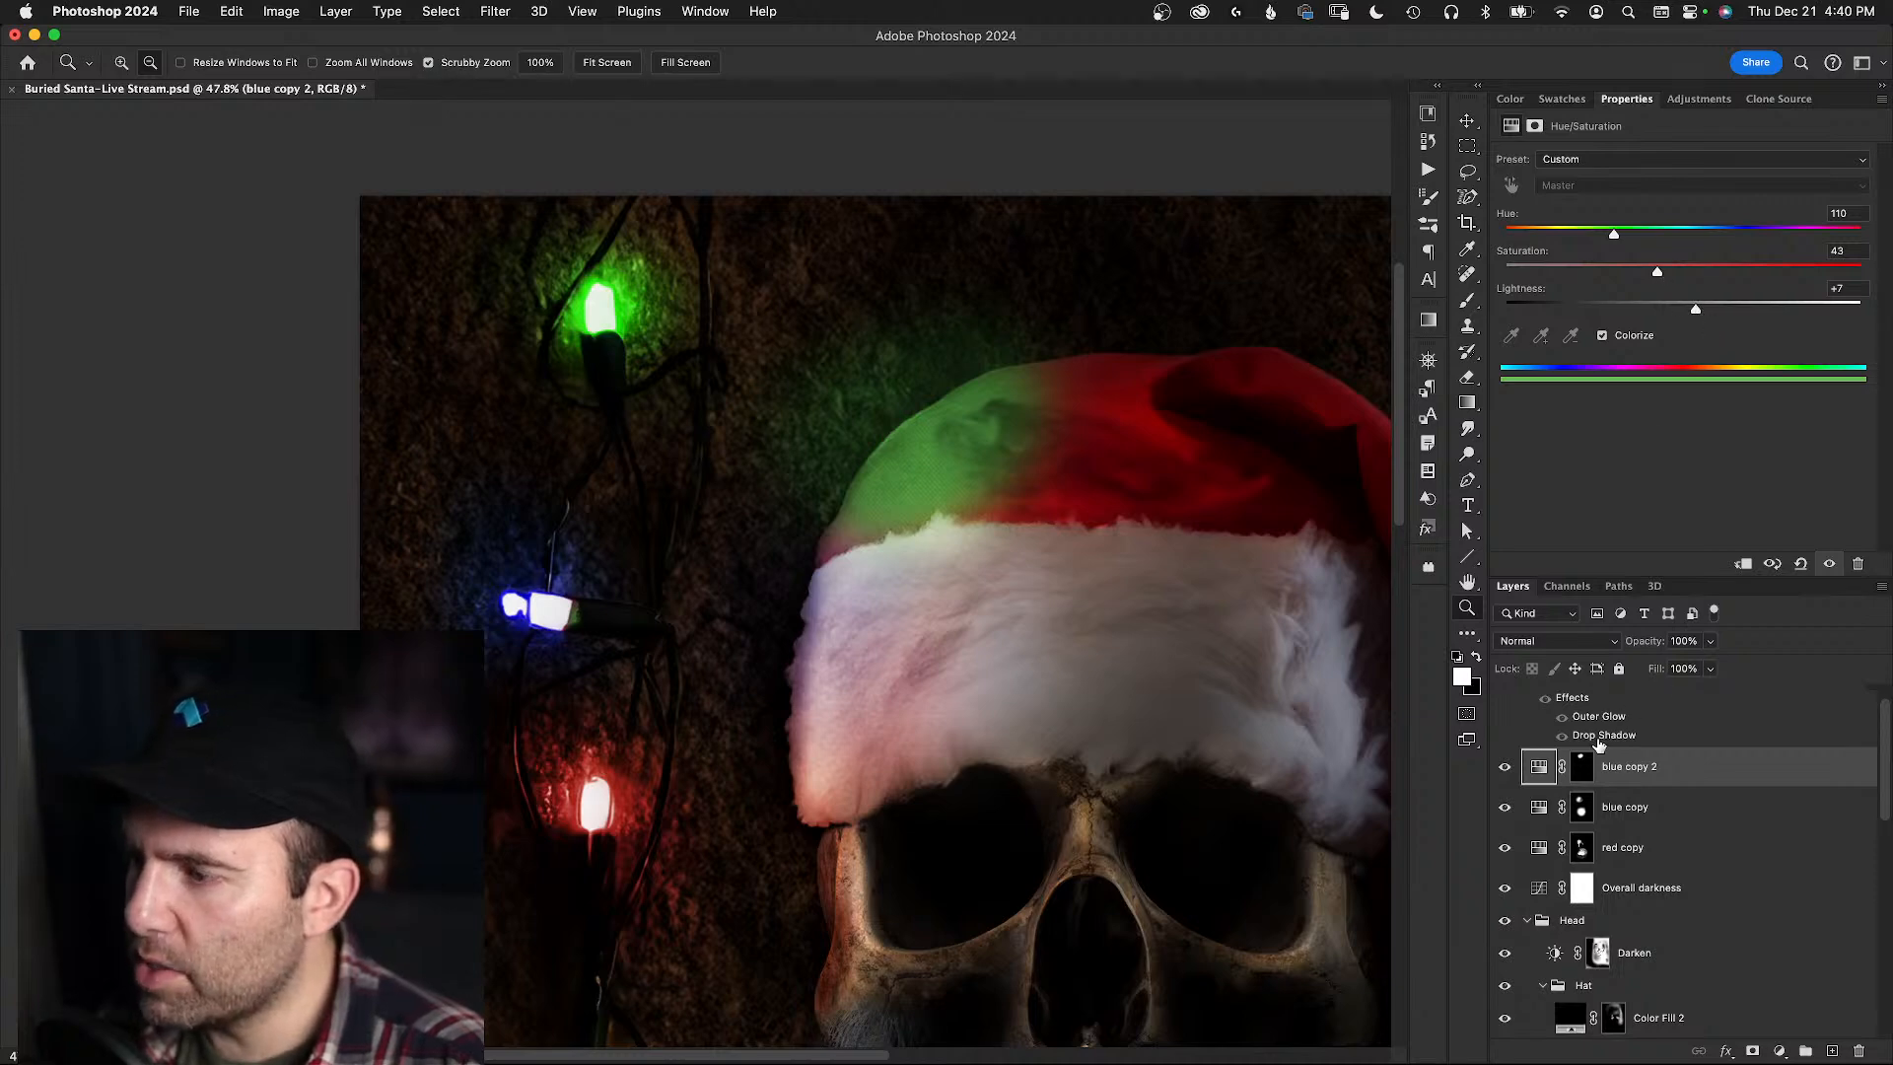
- Lower the blue copy 2 layer's opacity to 70% and keep its blend mode at Normal
click(1585, 771)
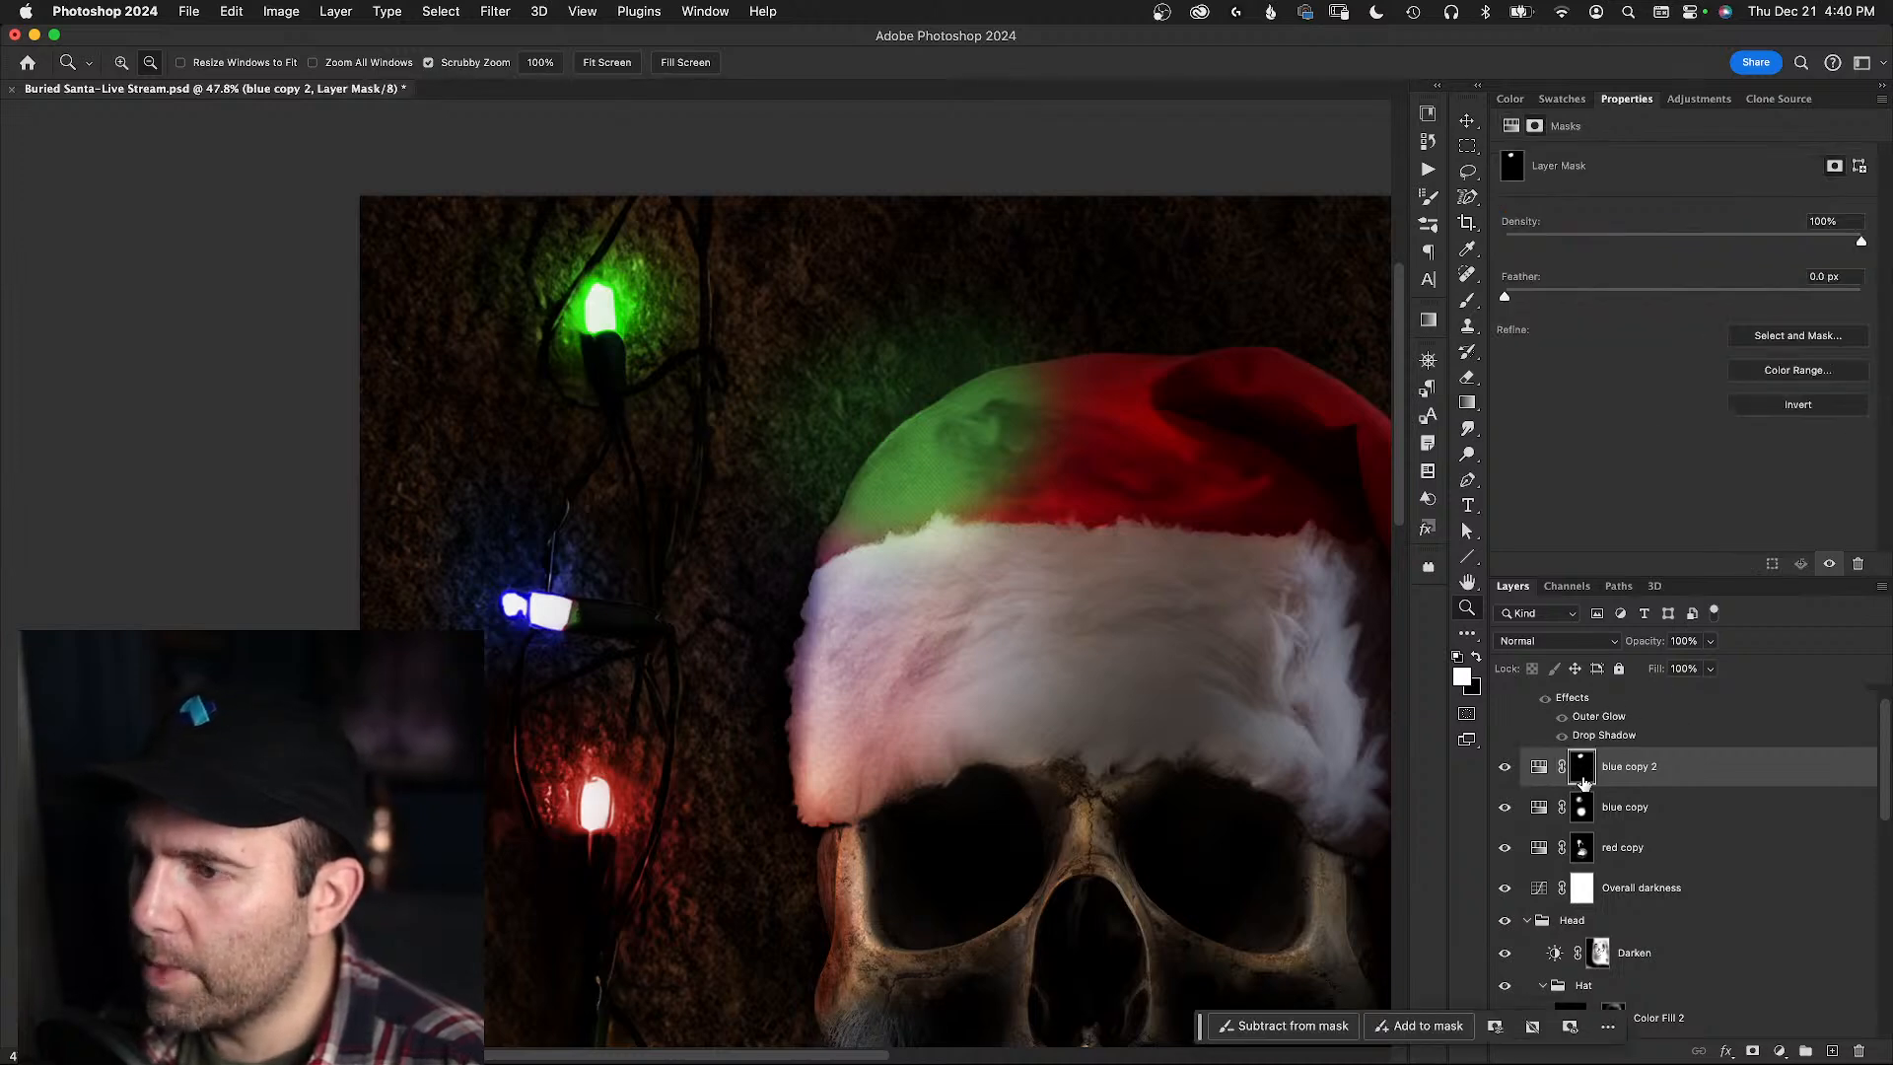
key(b)
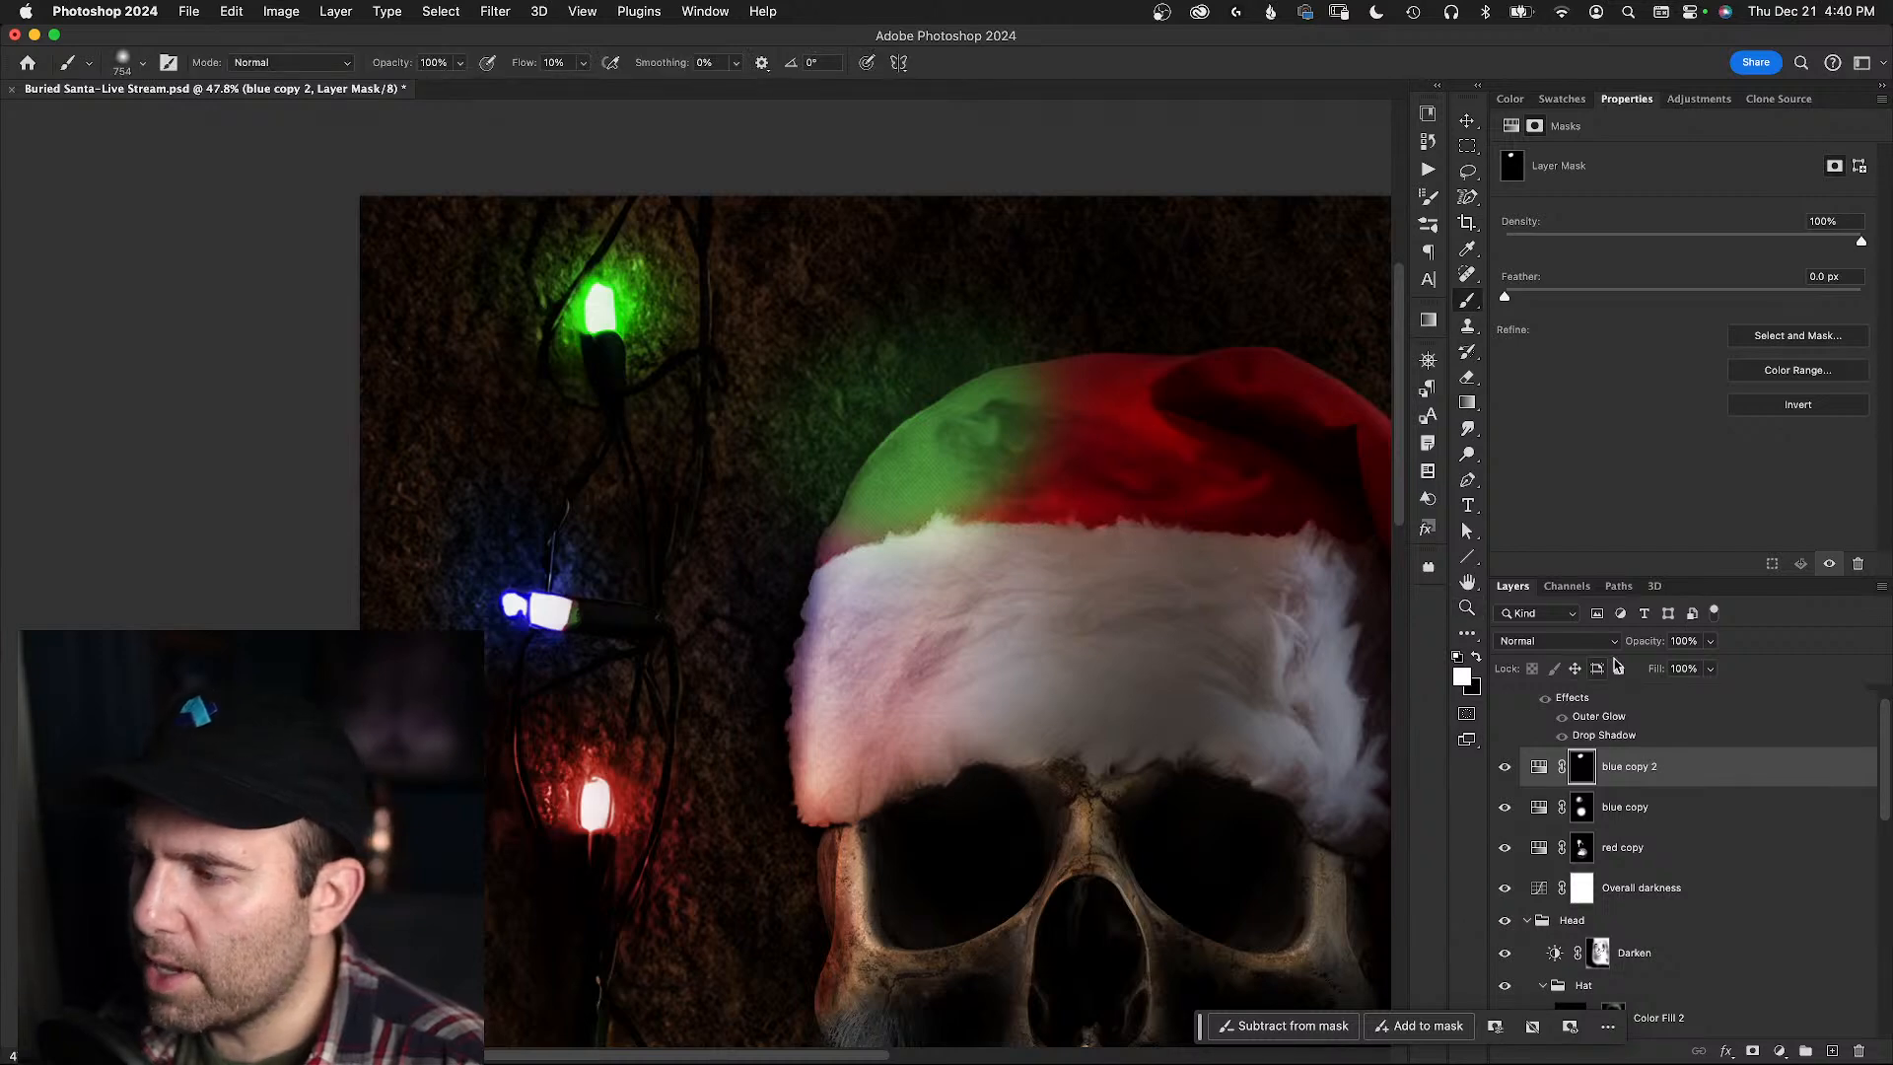
drag(1663, 646, 1639, 645)
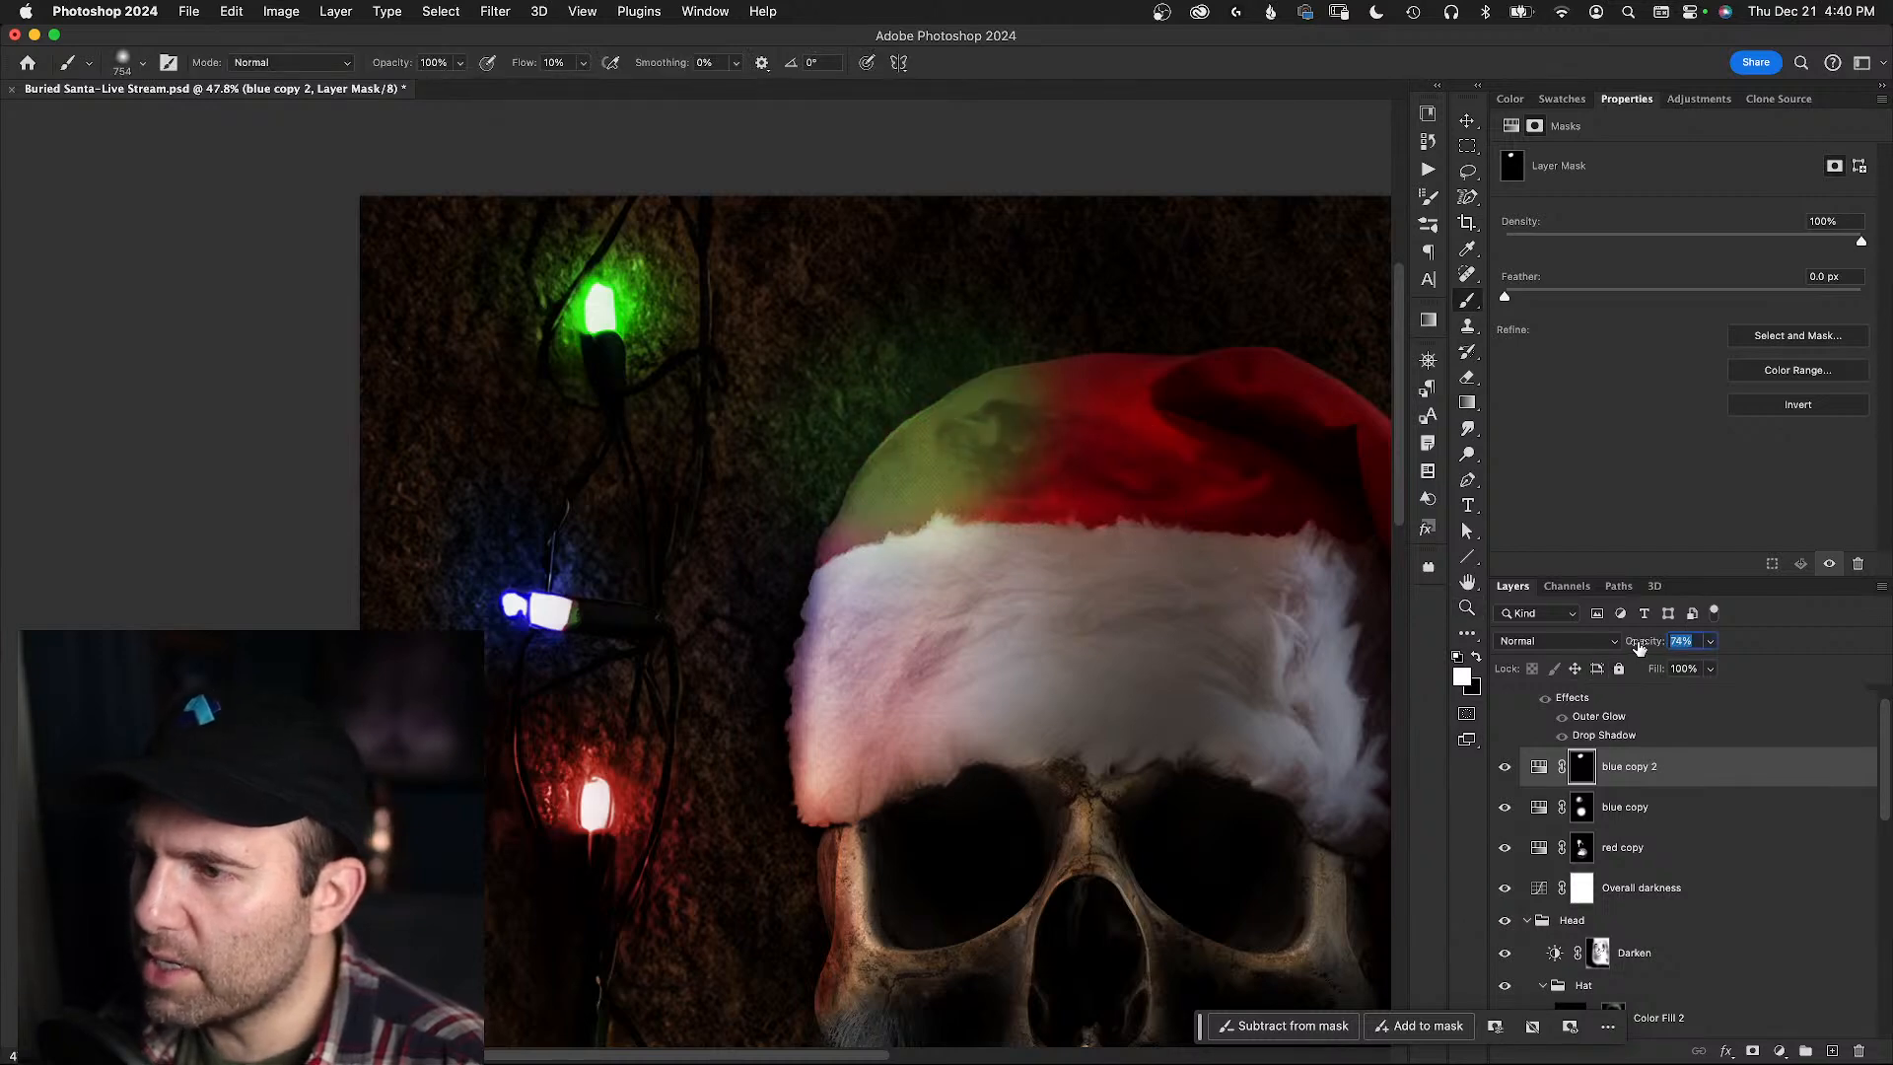
drag(1634, 647, 1634, 647)
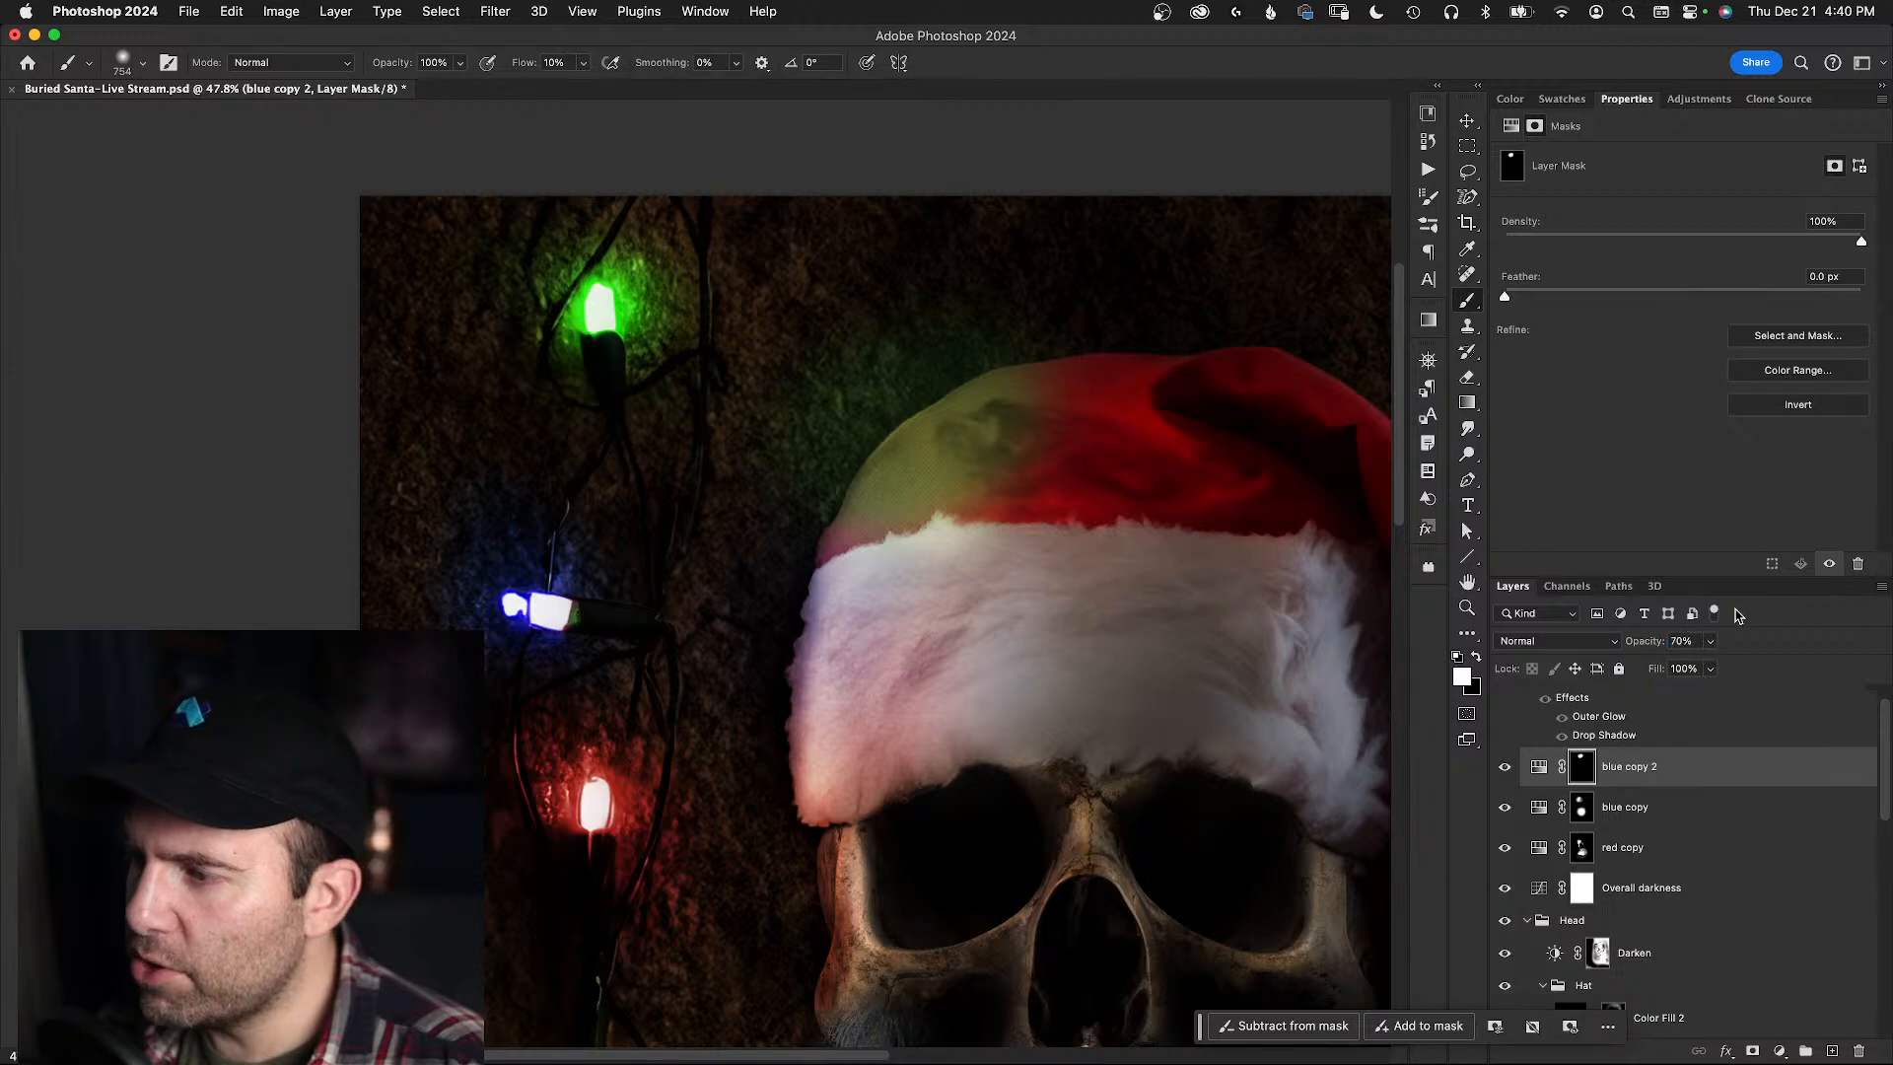
click(1557, 641)
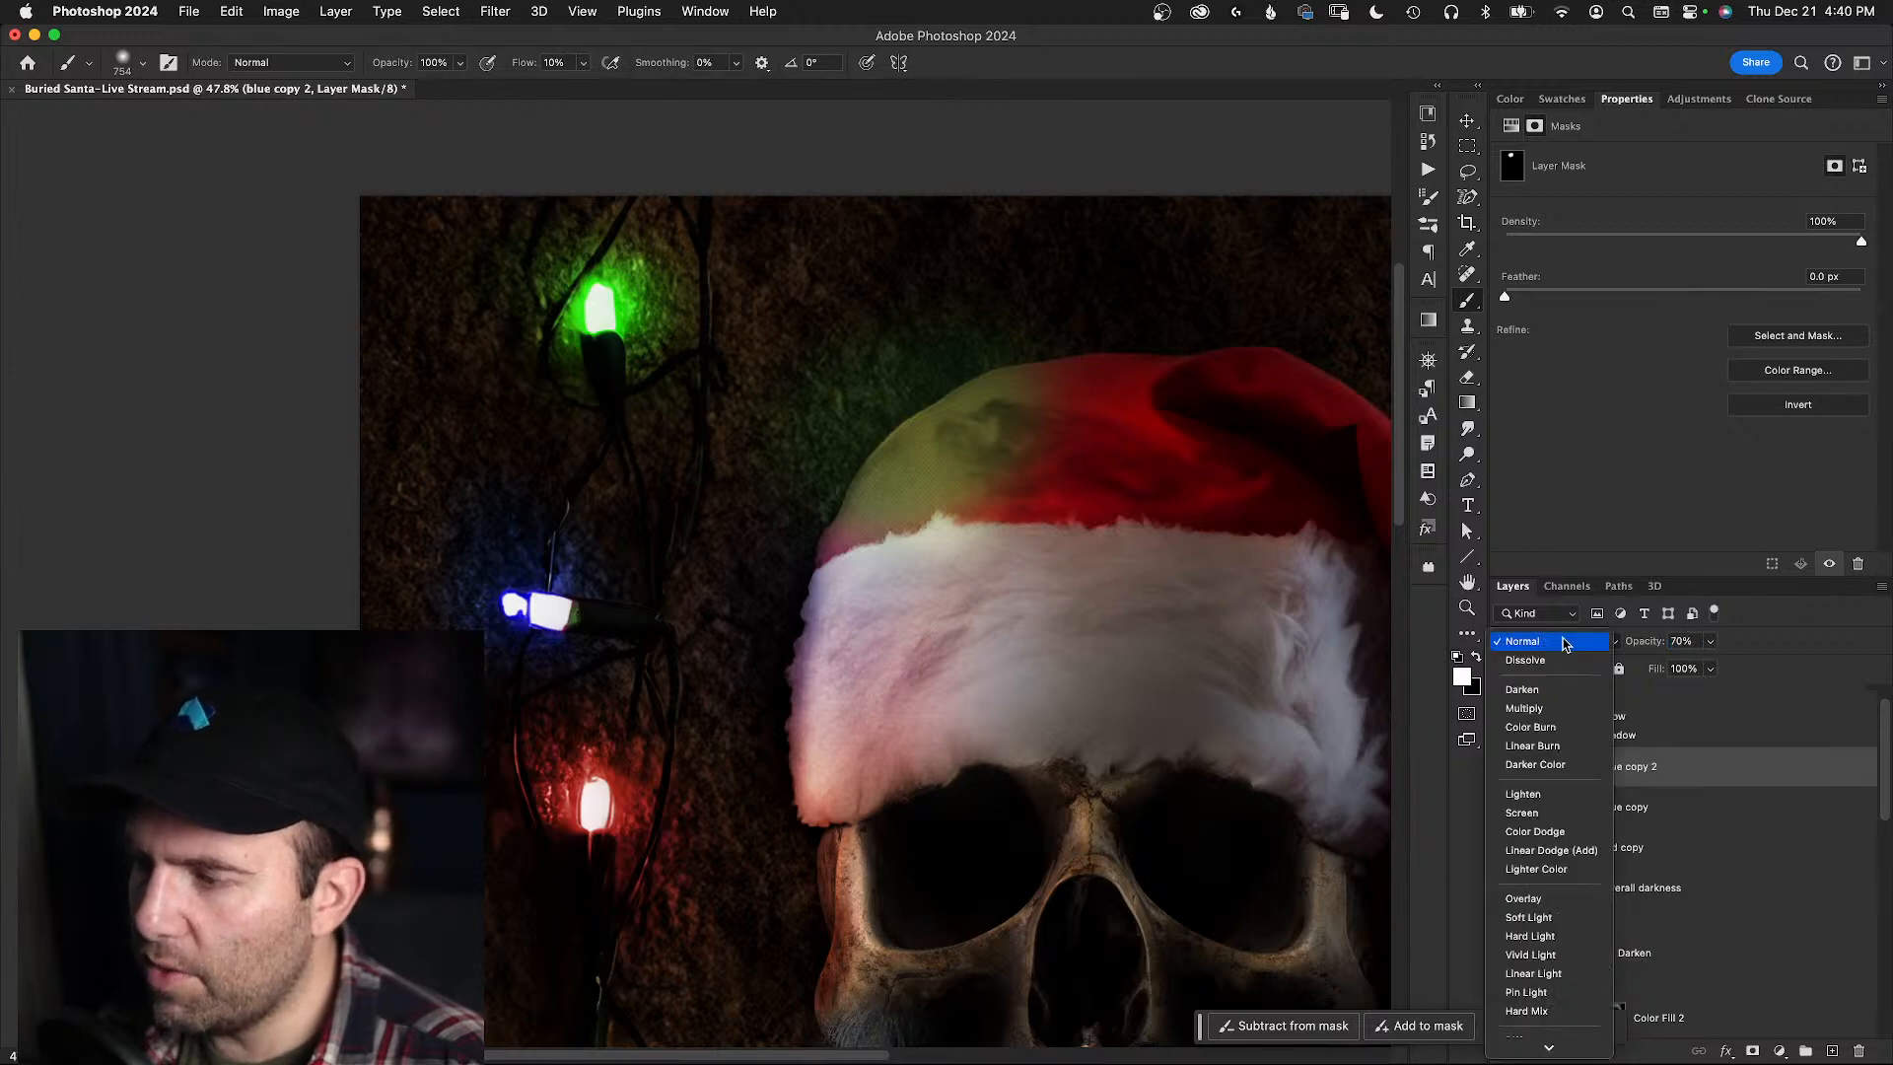
click(1728, 739)
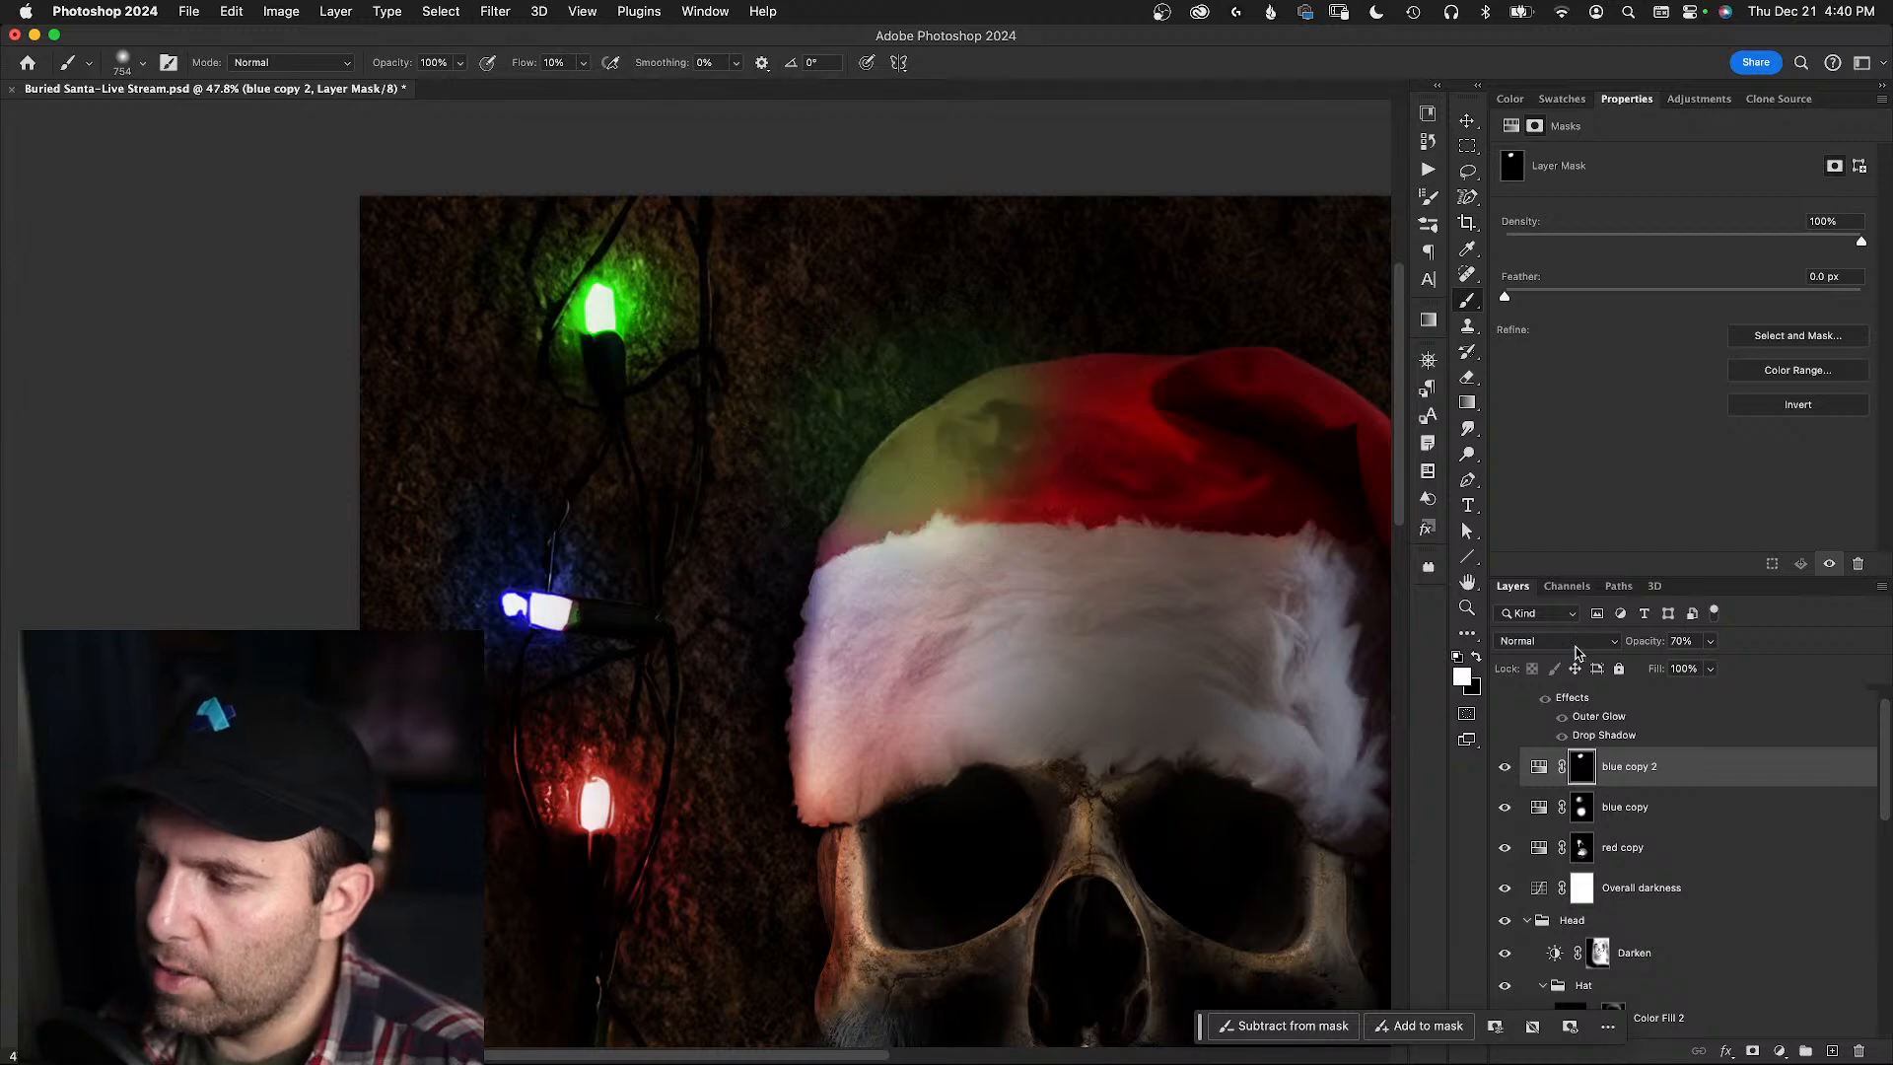
click(1575, 651)
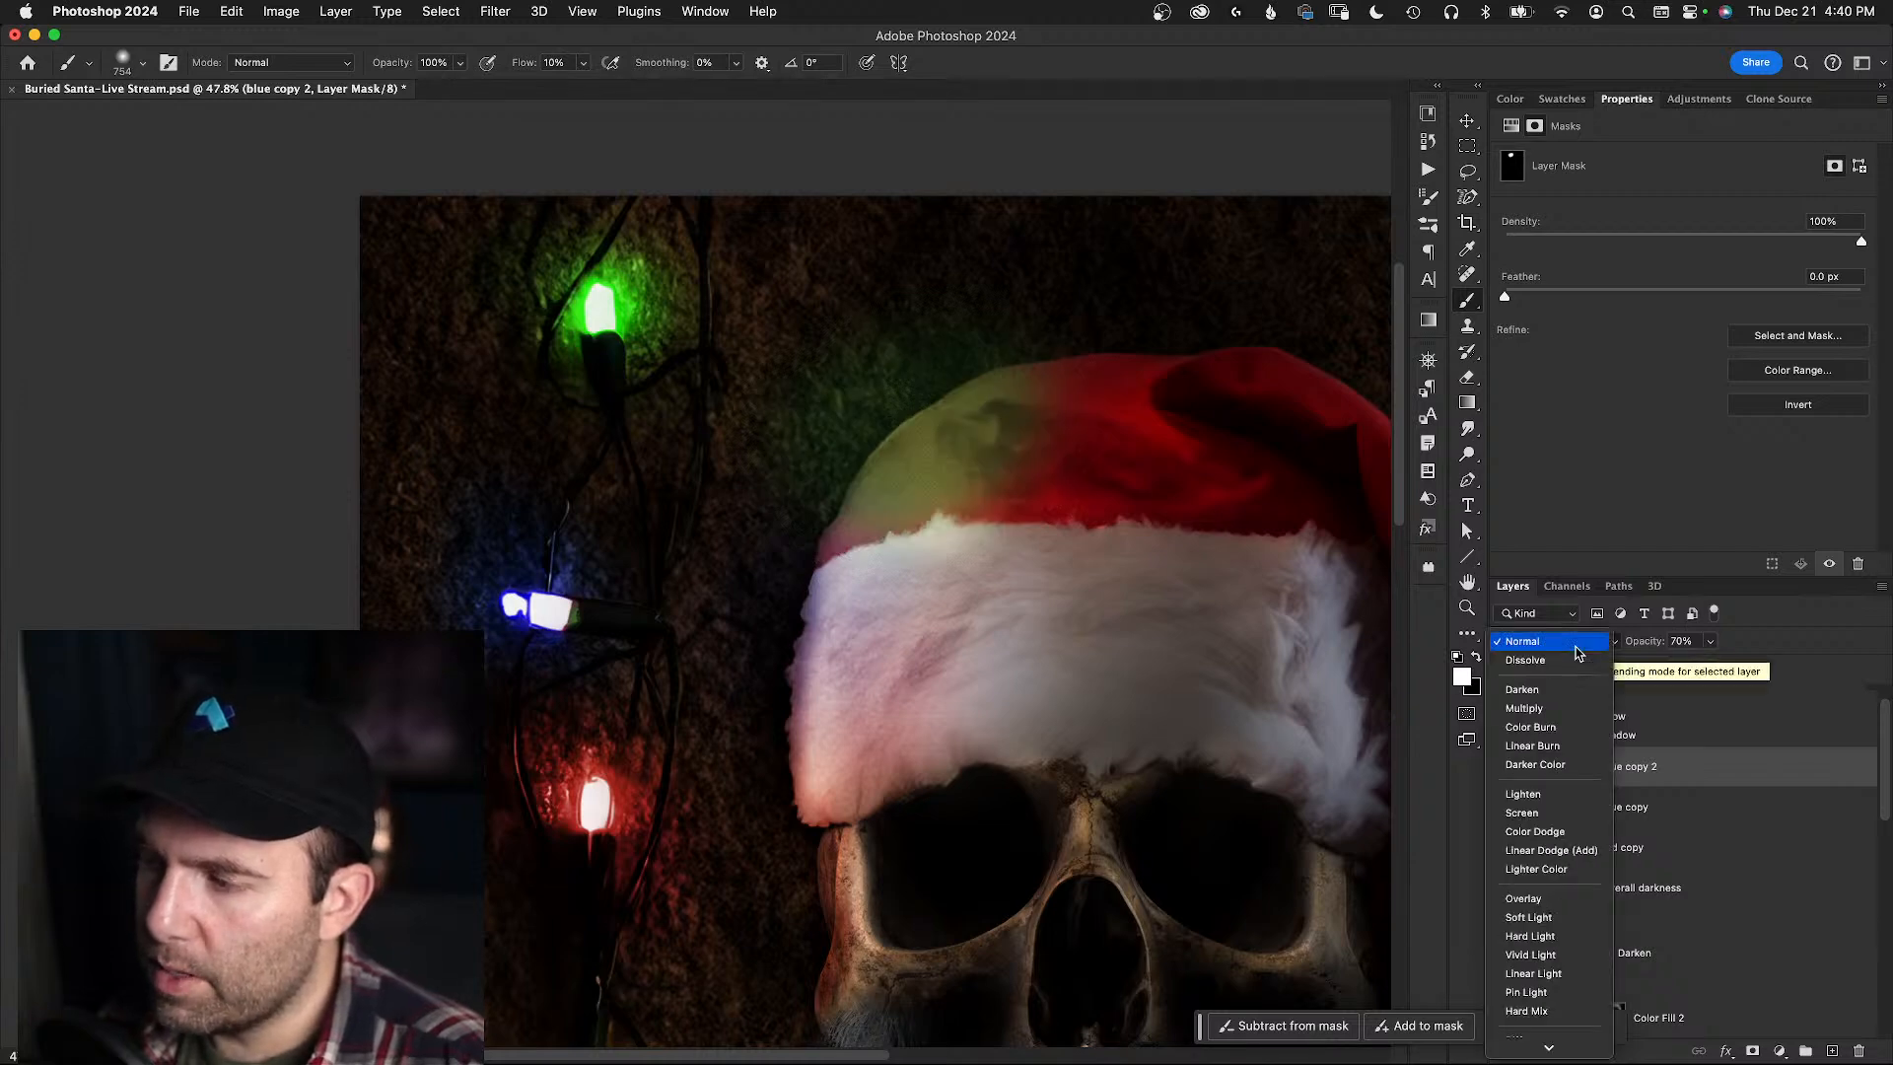
click(1528, 640)
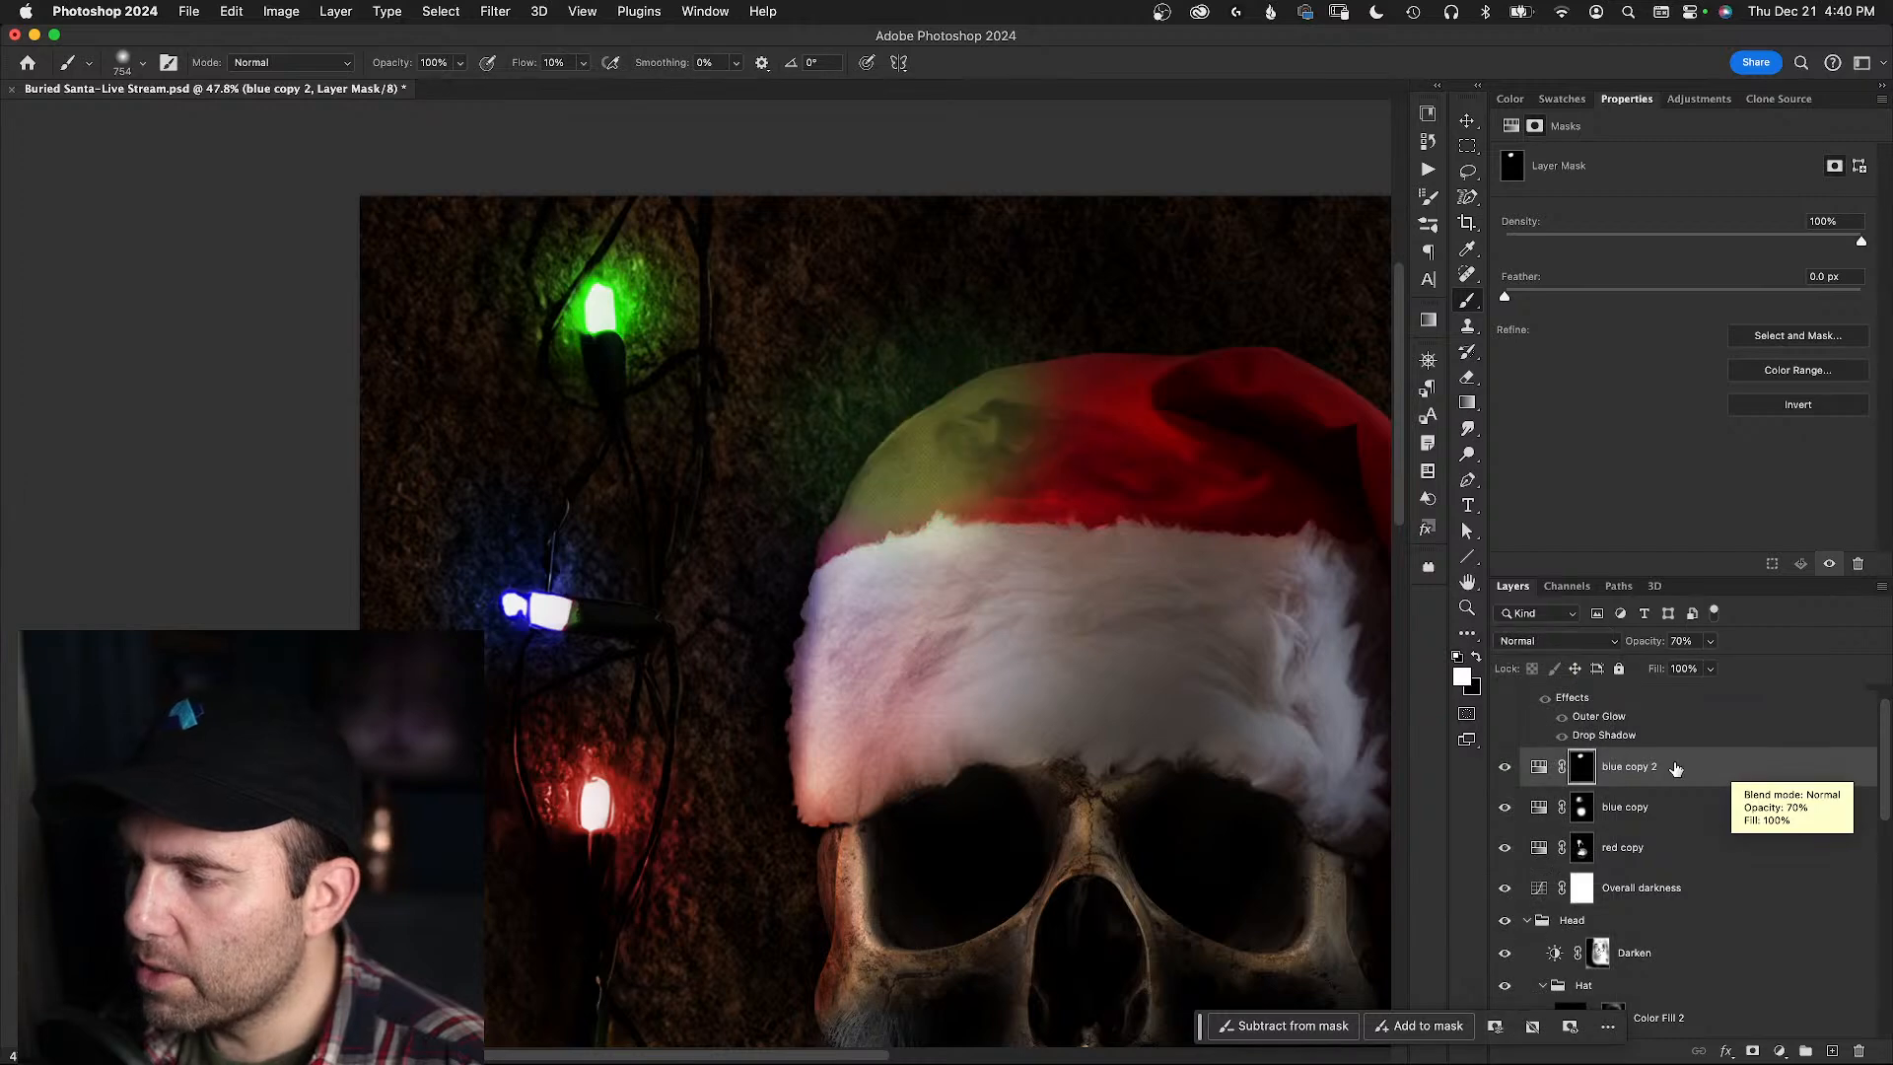
- Rename the blue copy 2 adjustment layer as green
double_click(1629, 768)
text(green)
key(Return)
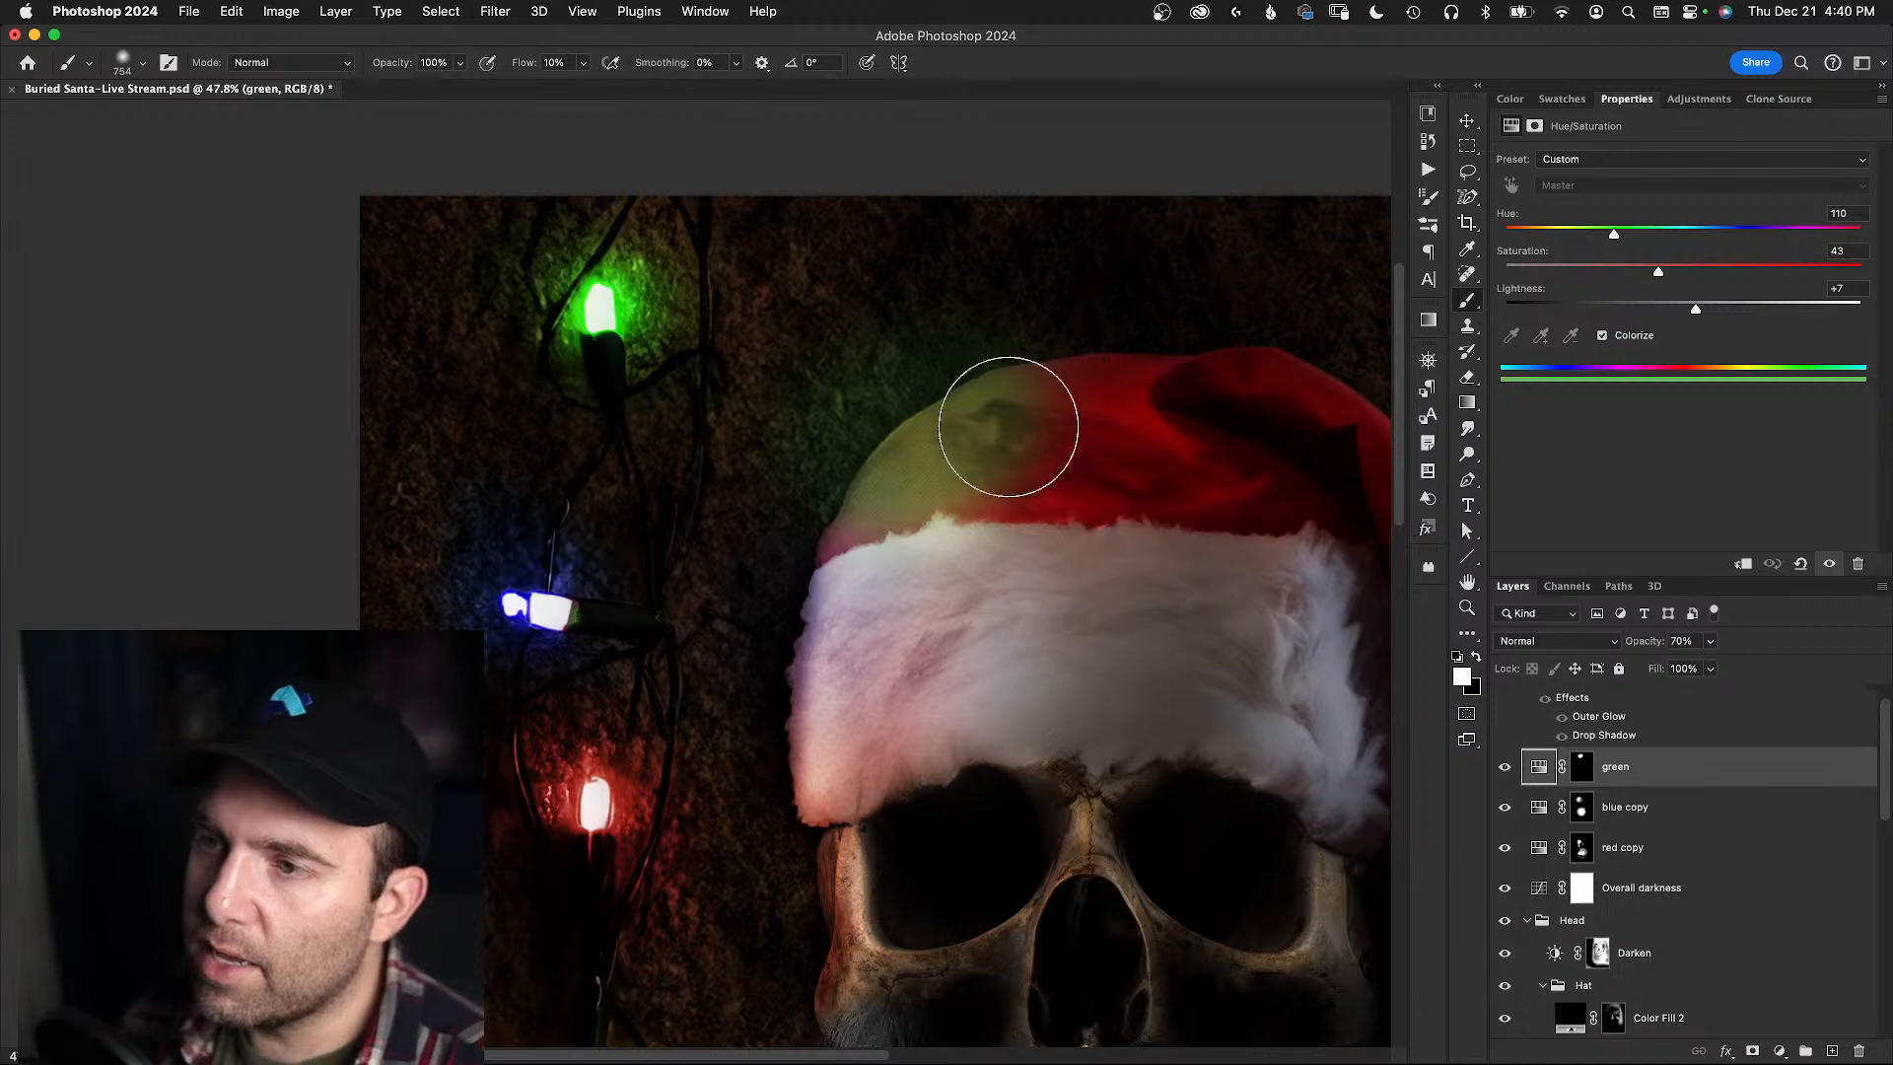
key(super+shift+alt+n)
mouse_move(867, 317)
mouse_down()
mouse_move(834, 334)
mouse_move(904, 322)
mouse_up()
key(super+z)
key(super+z)
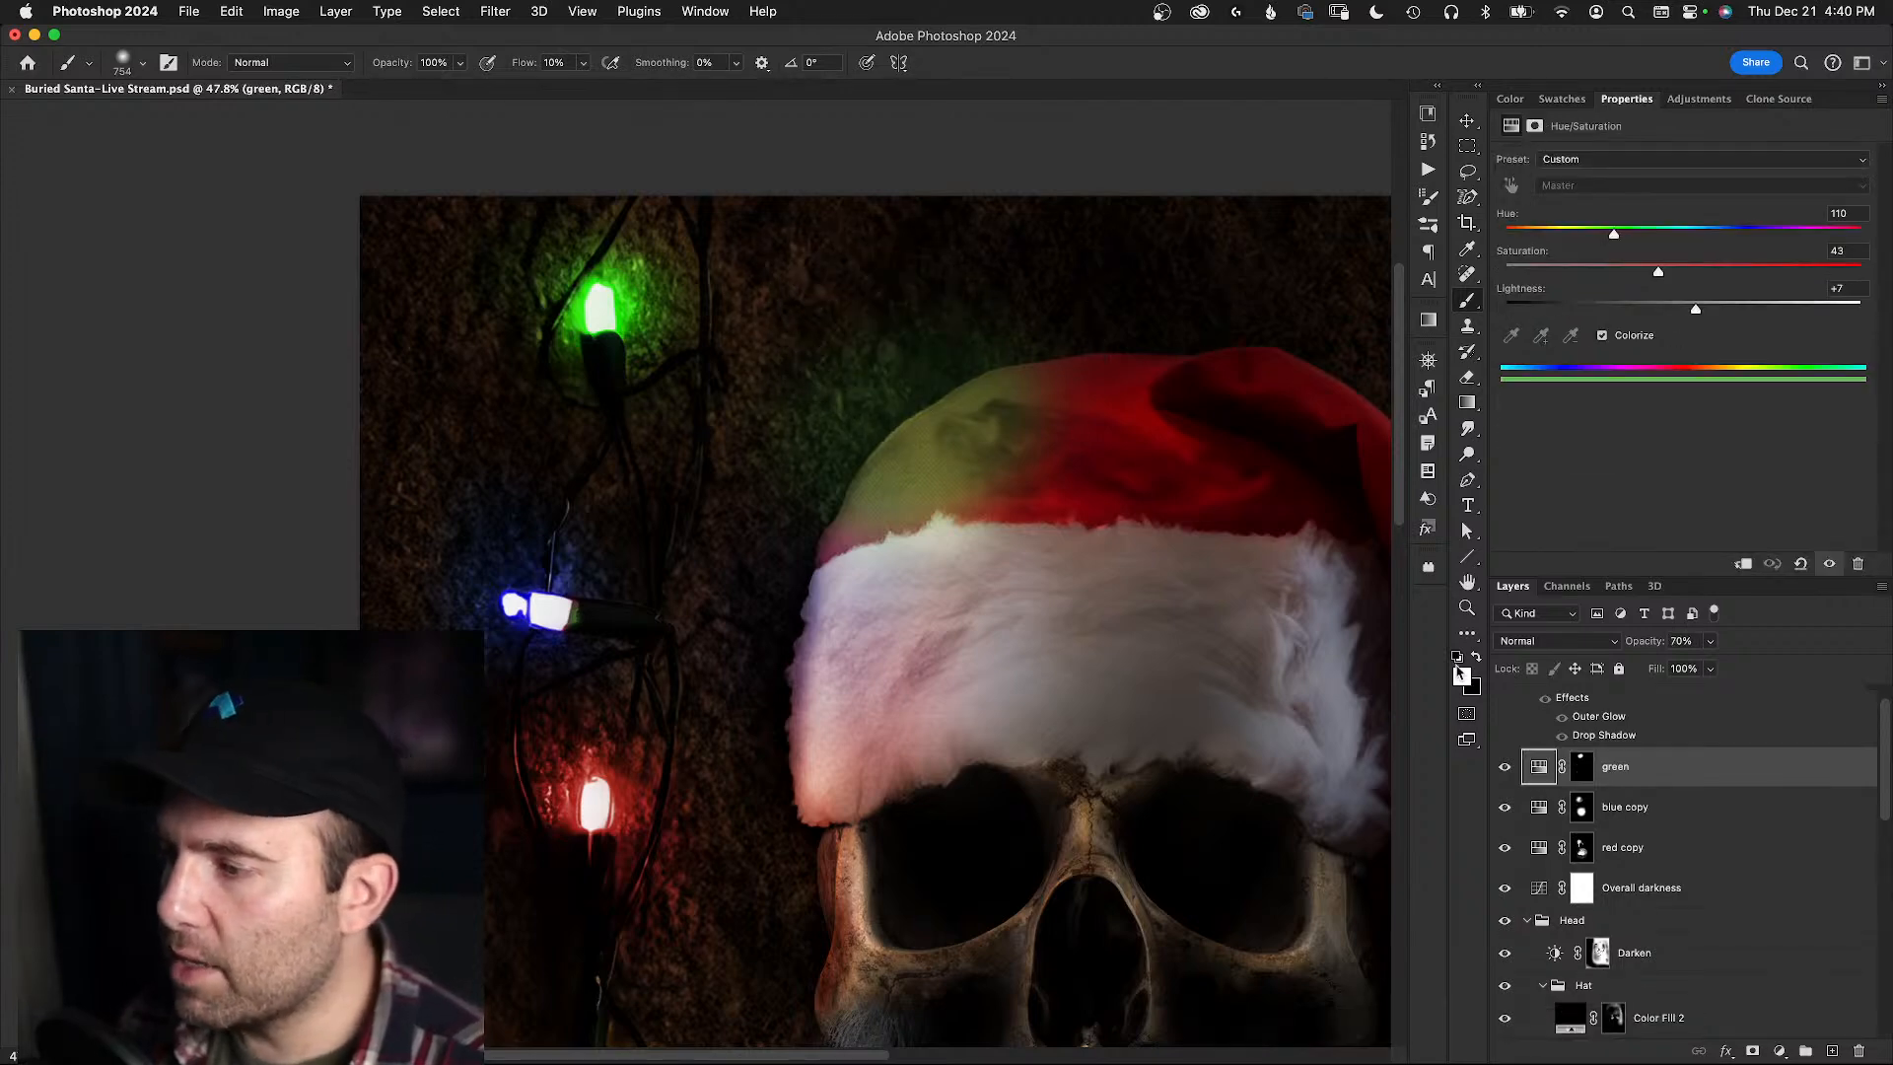
- Remove the green spill from the soil around the hat's upper left by painting black on the green layer's mask
click(1582, 767)
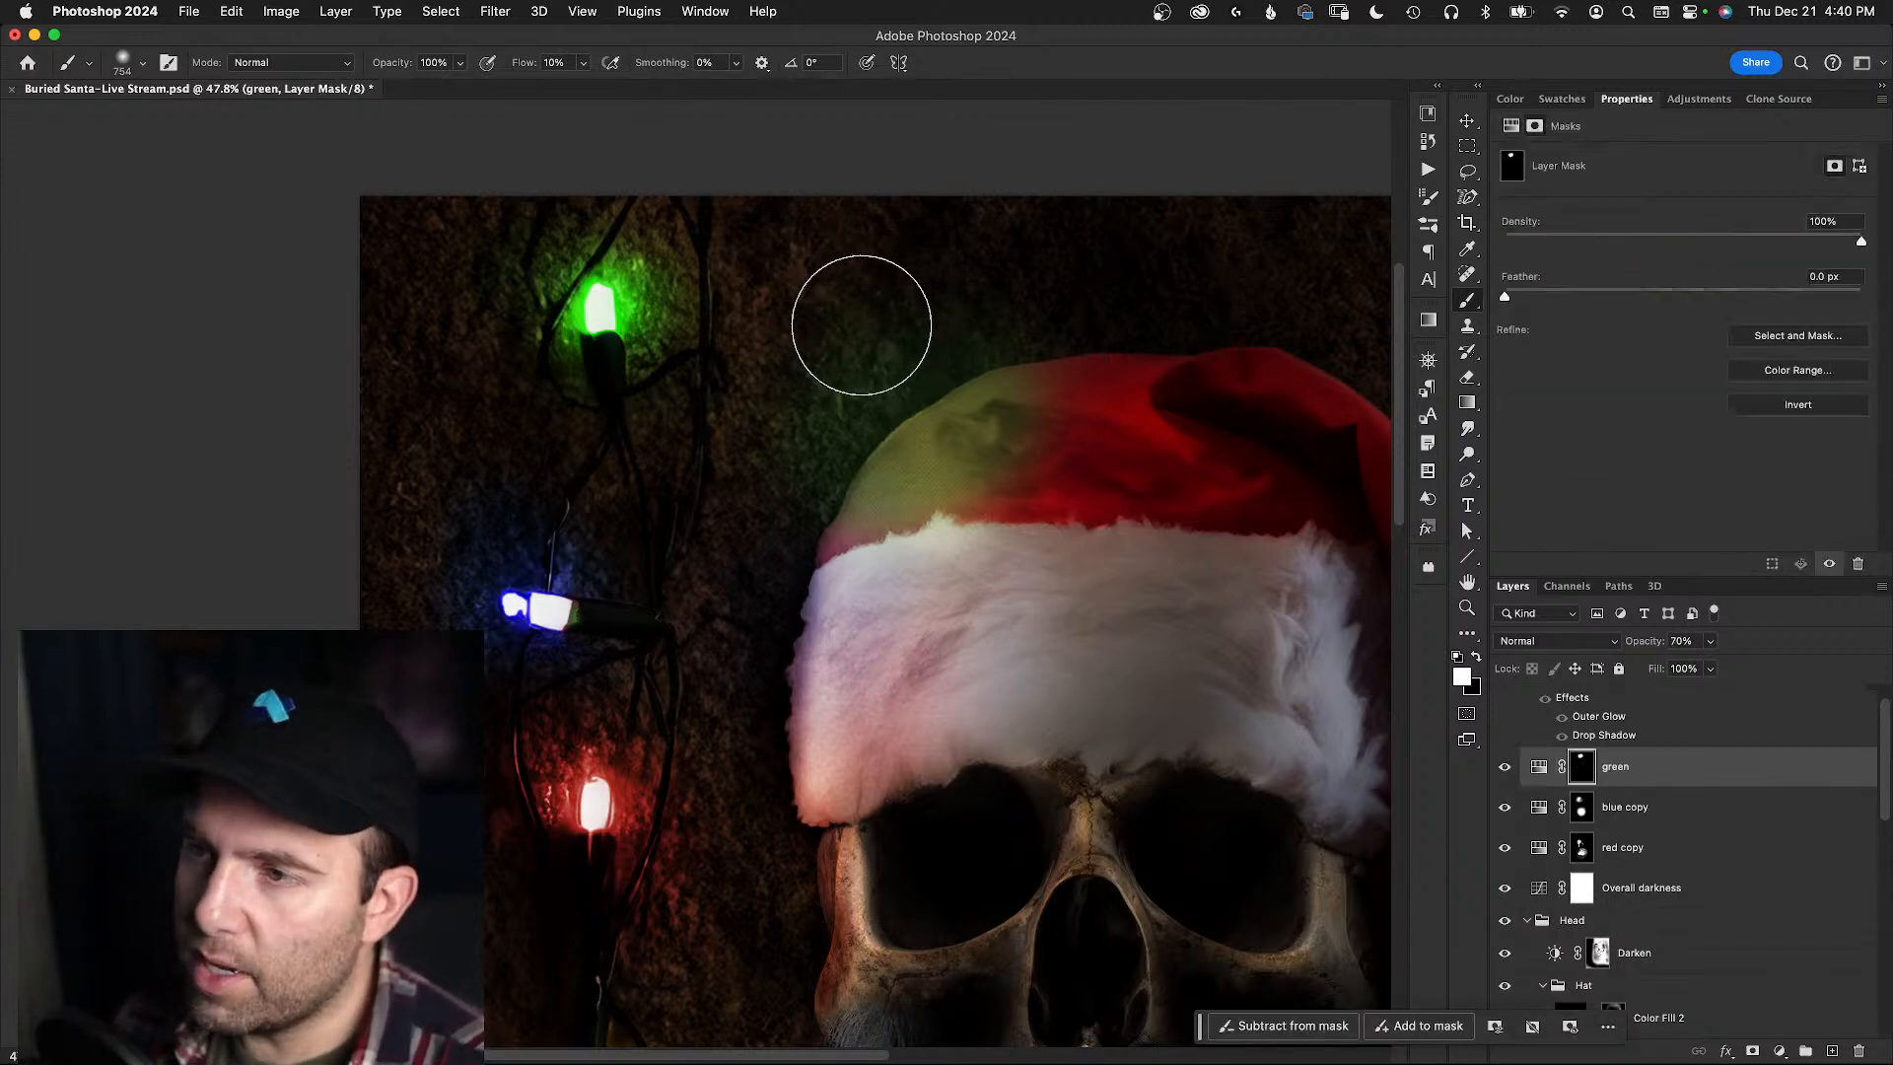
key(x)
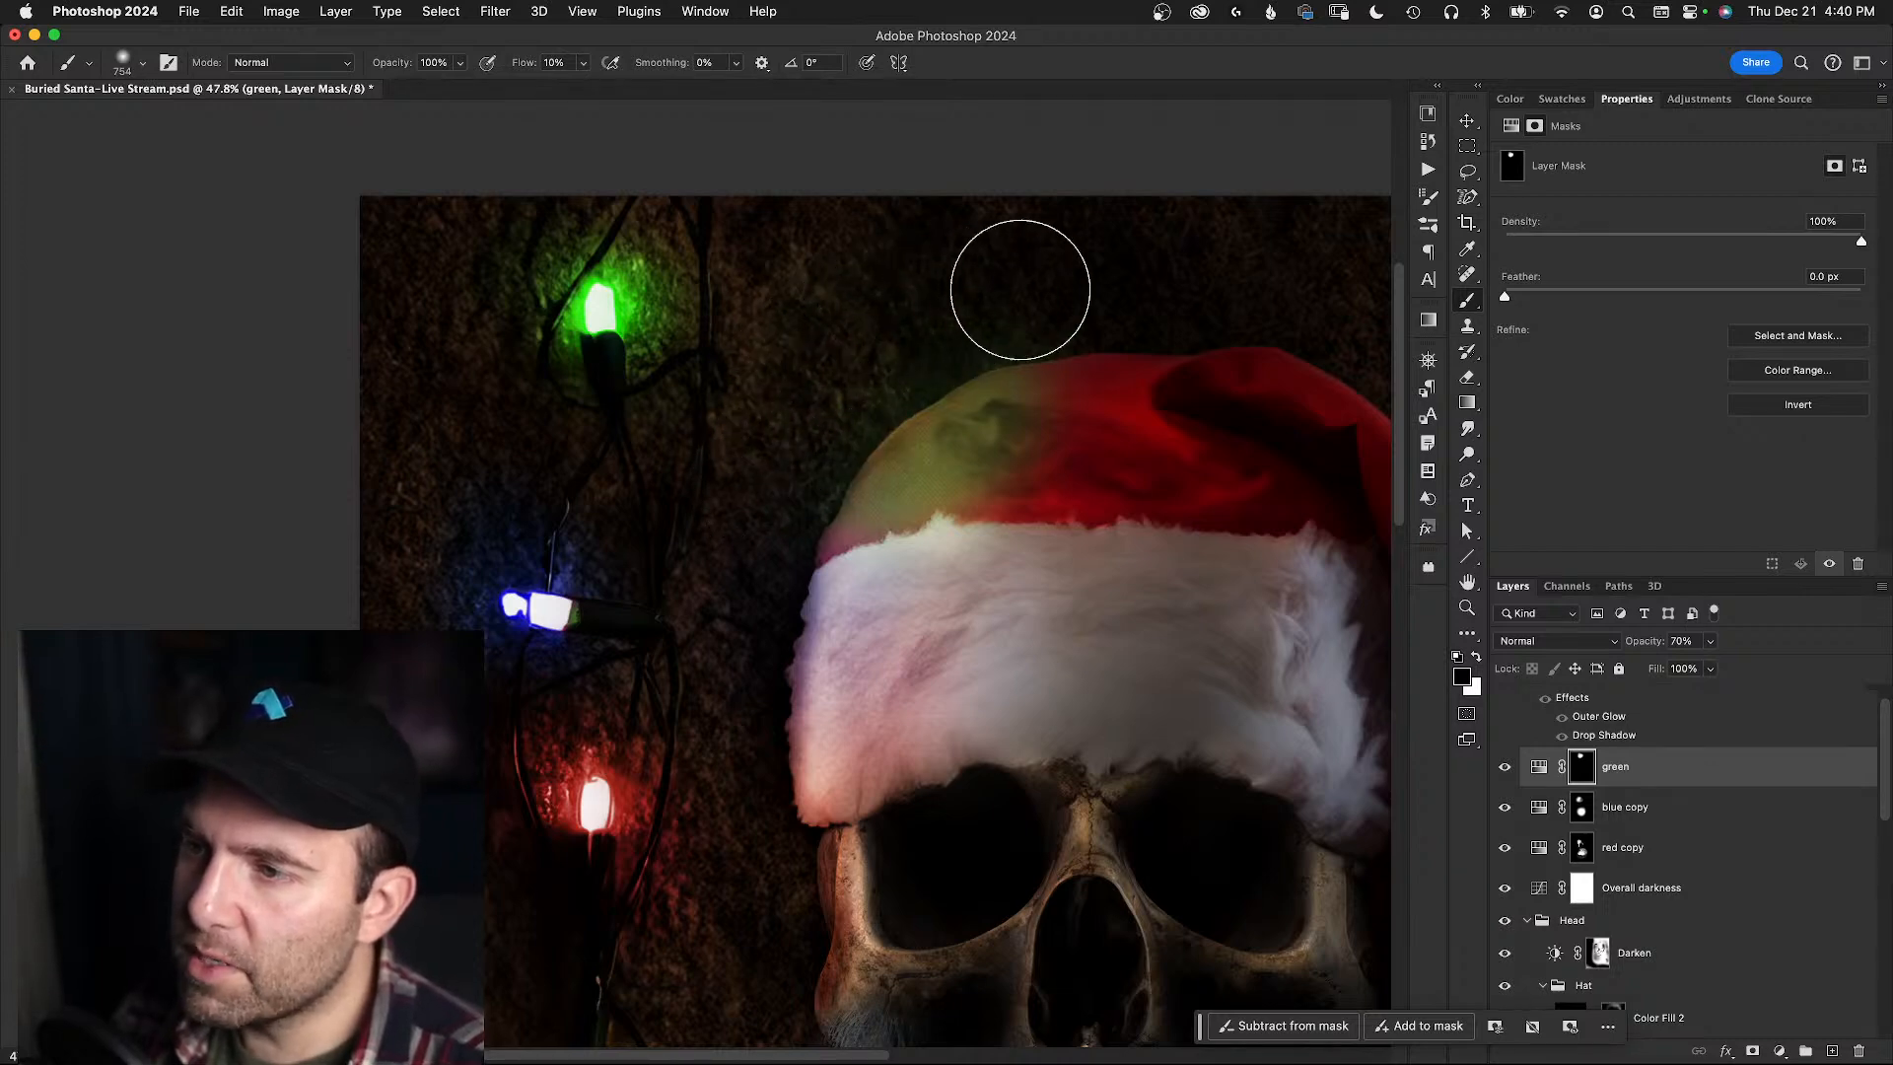
mouse_move(993, 301)
mouse_down()
mouse_move(841, 373)
mouse_move(846, 421)
mouse_move(736, 480)
mouse_move(652, 488)
mouse_up()
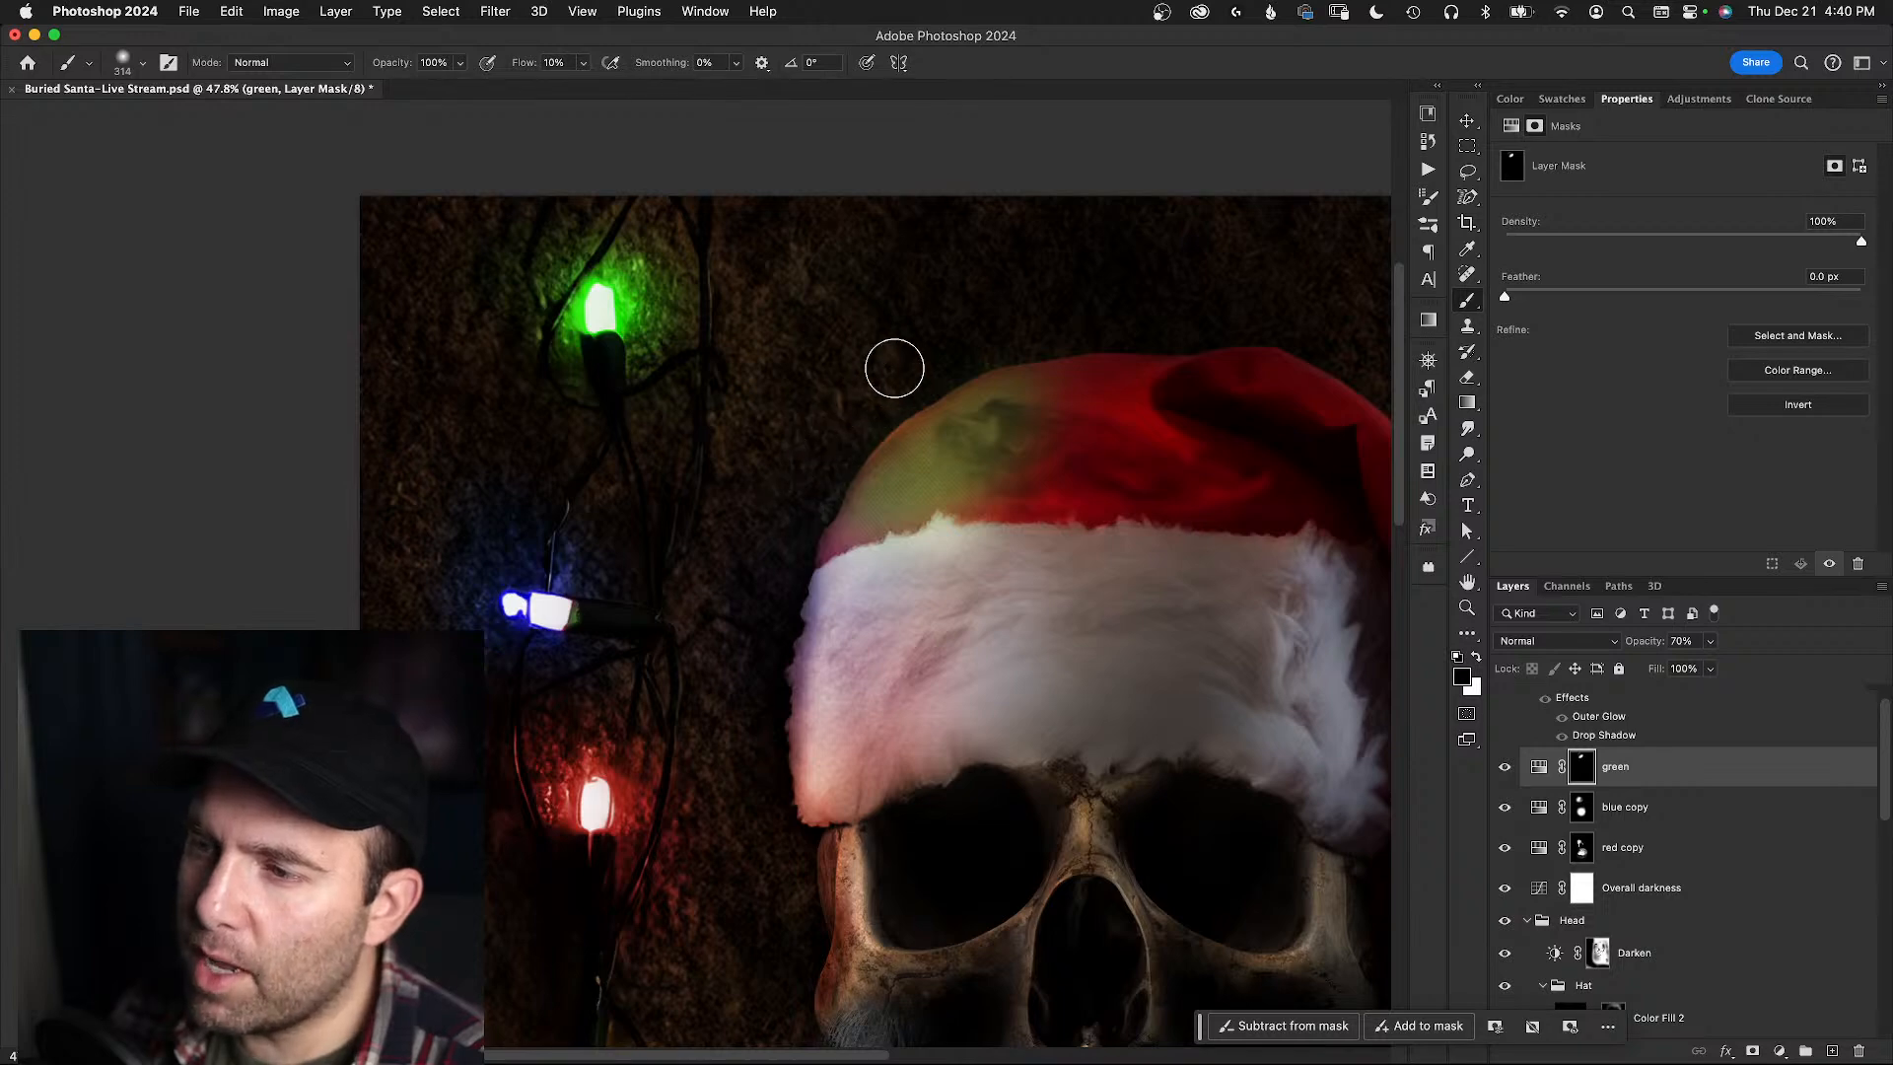
- Restore the green light along the hat's left edge by painting white on the green layer's mask
key(x)
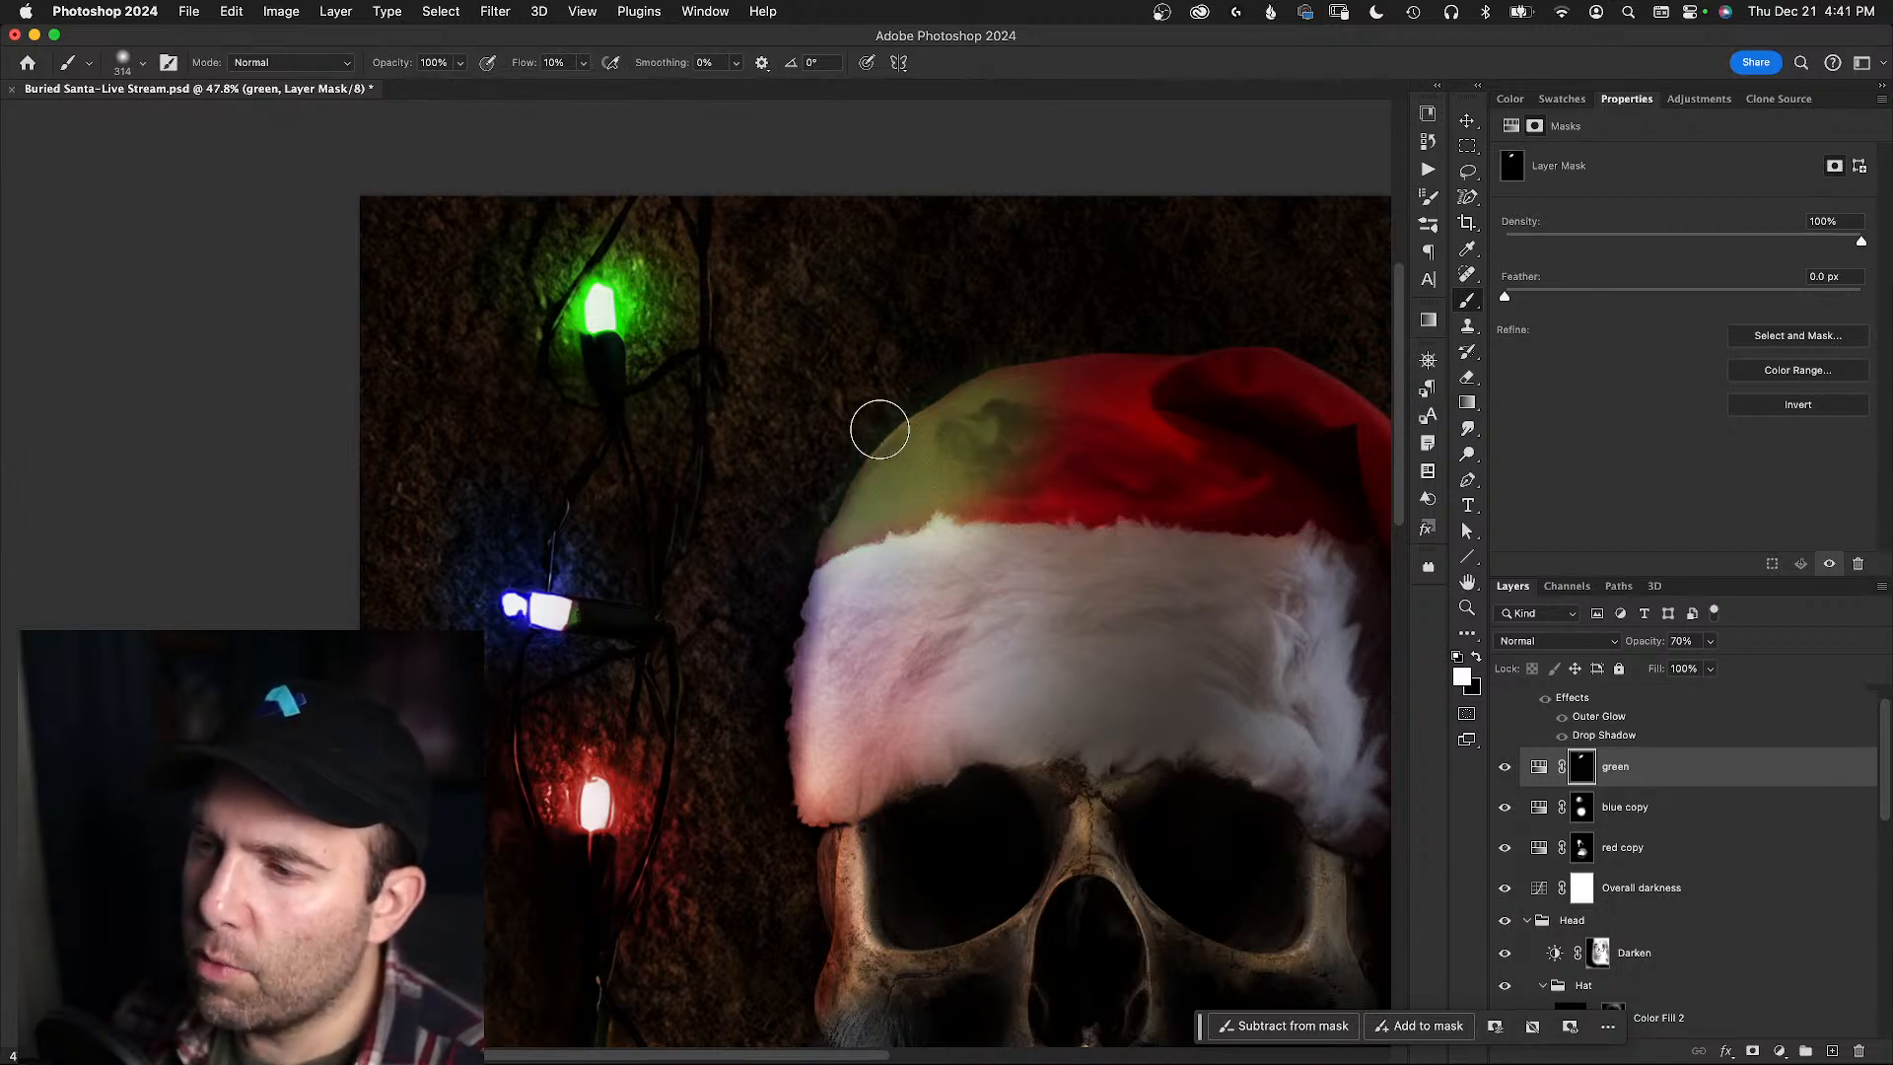
key(alt+space)
key(alt+space)
drag(813, 473, 746, 493)
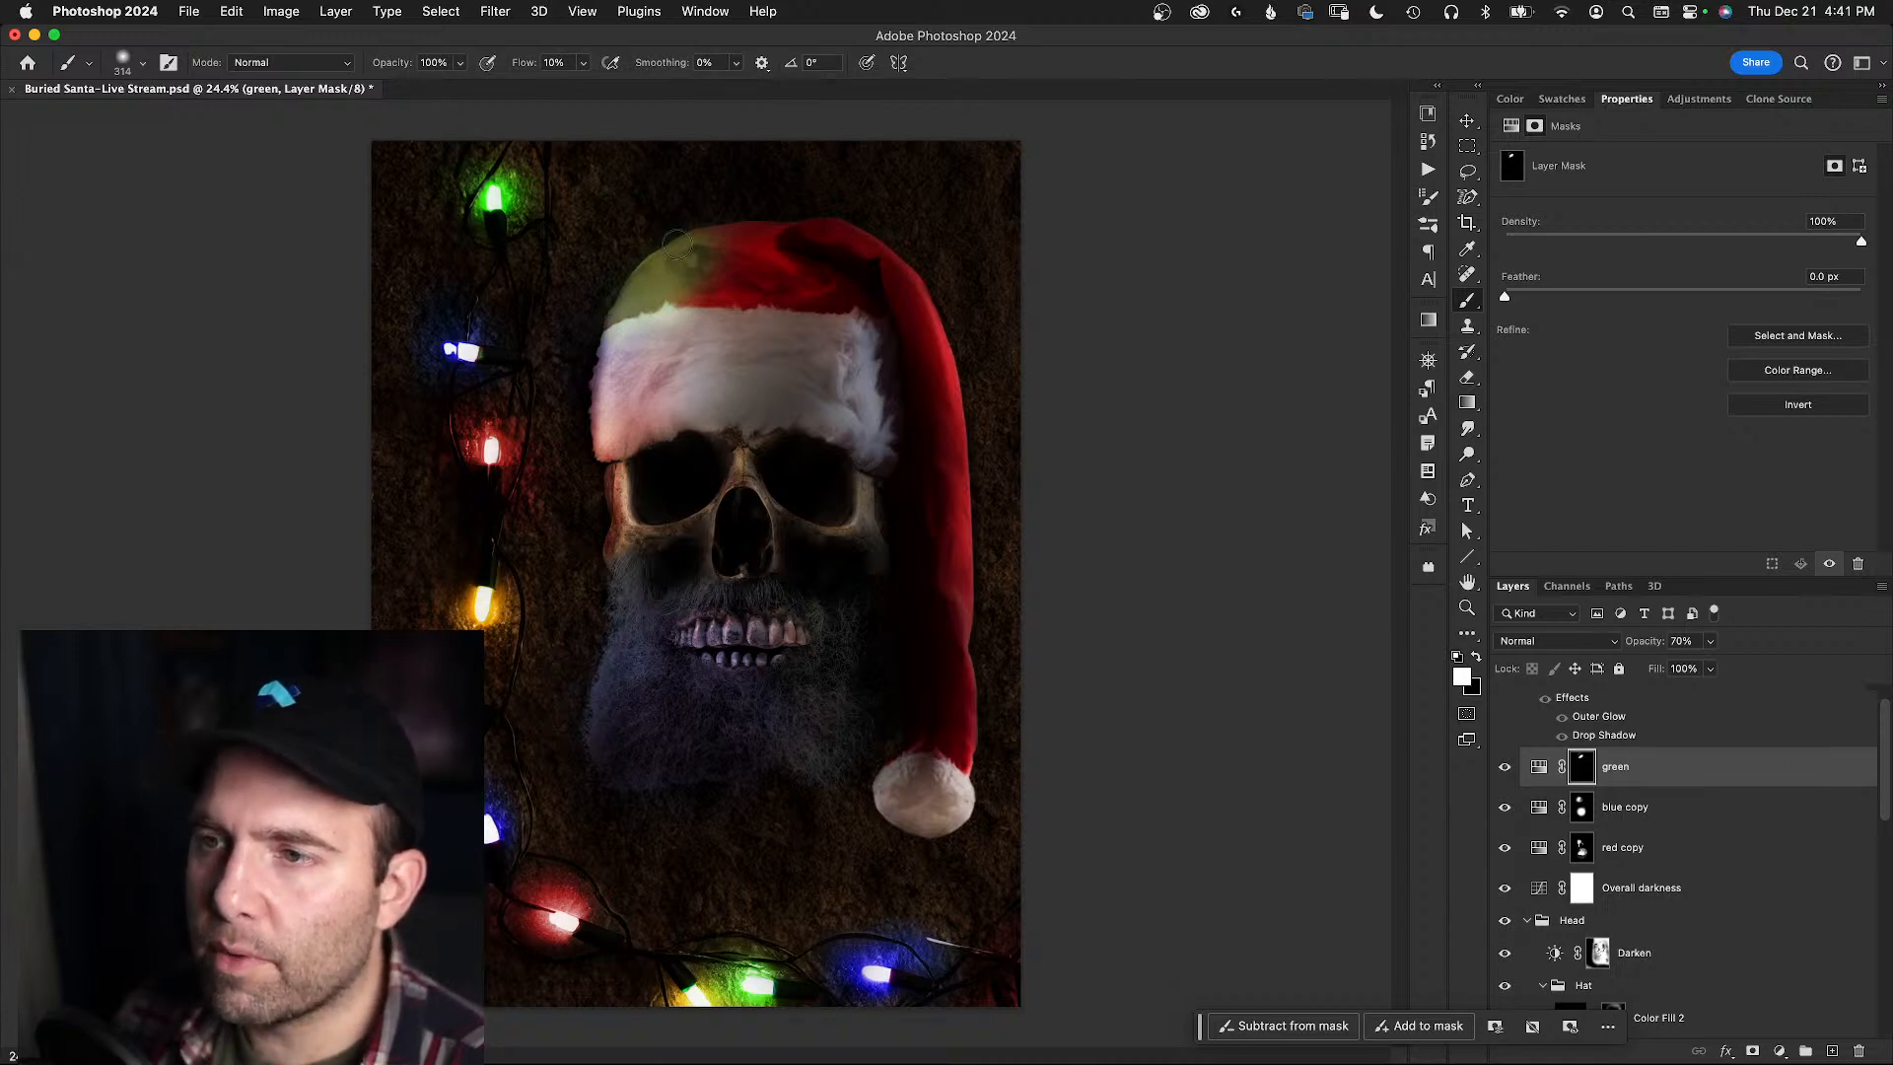
drag(626, 293, 668, 293)
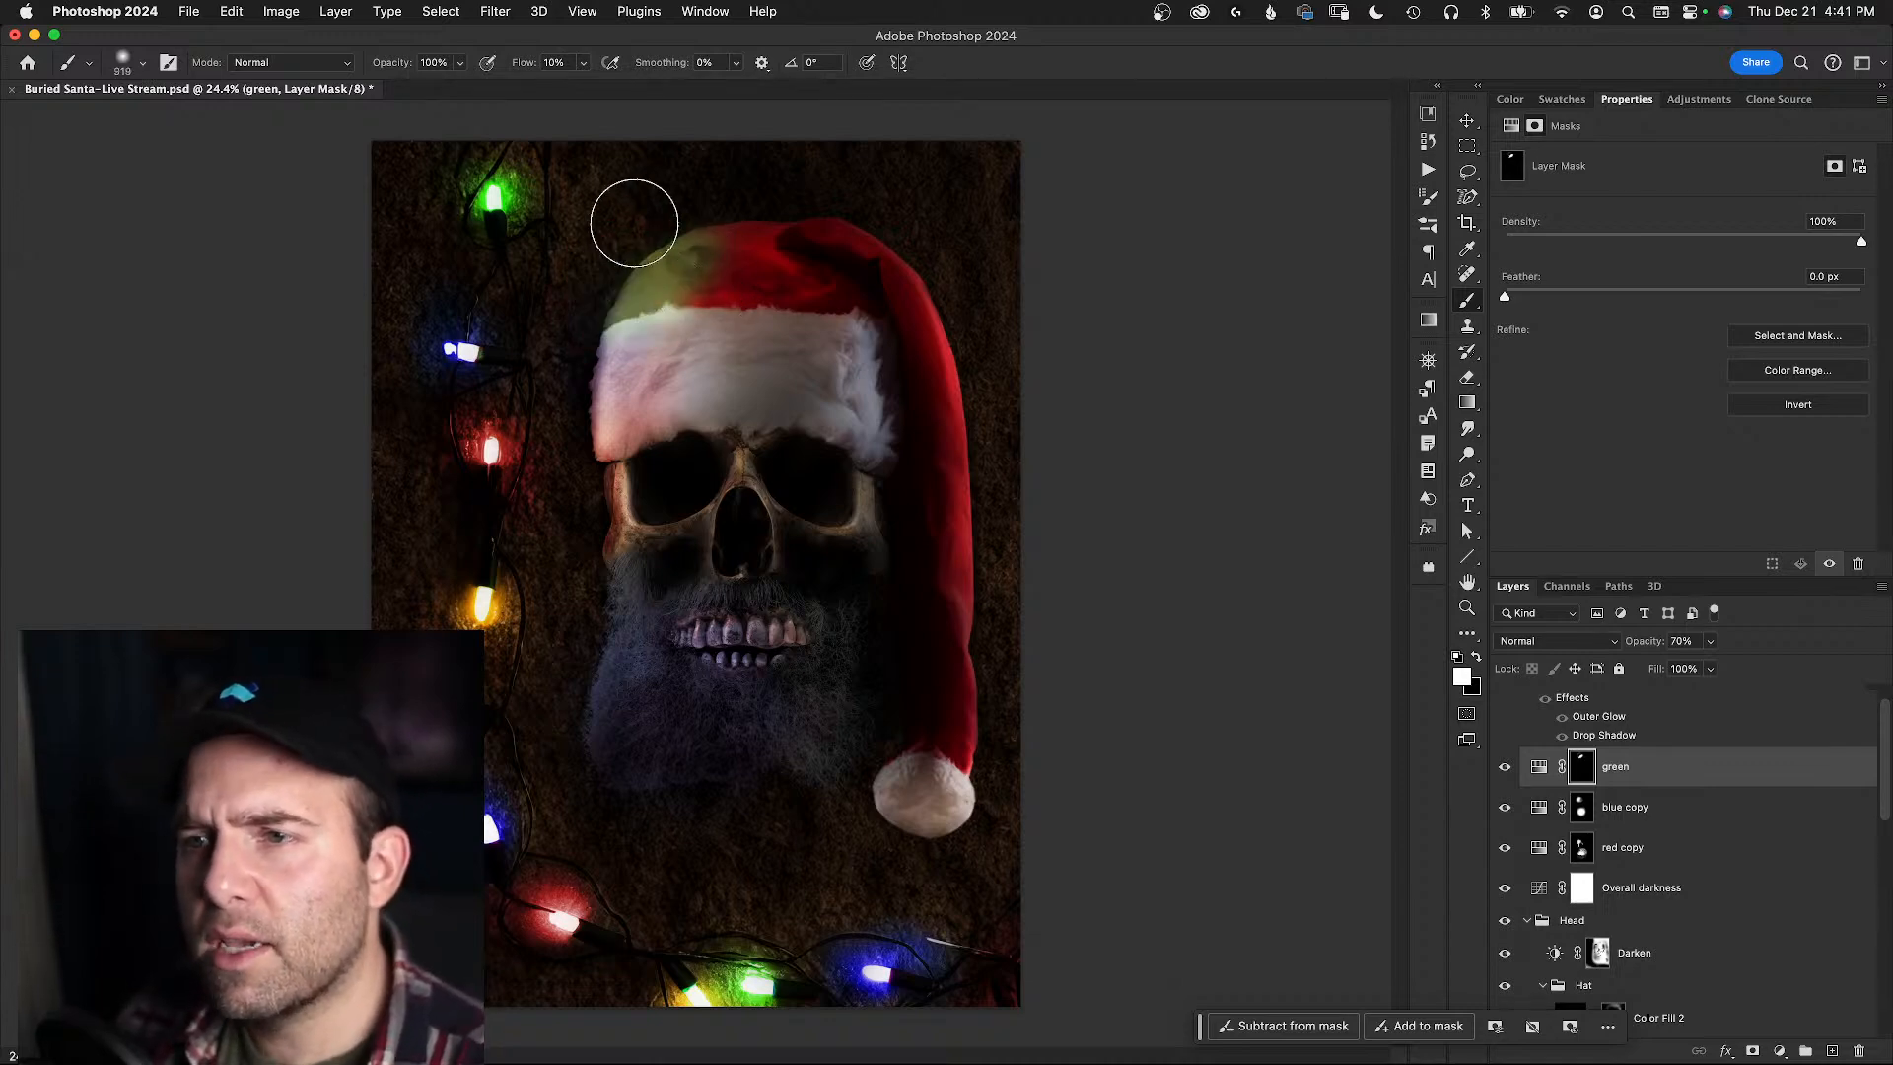
- Set the green adjustment to saturation 53 and lightness -17, and lower its layer opacity to 51%
click(1539, 766)
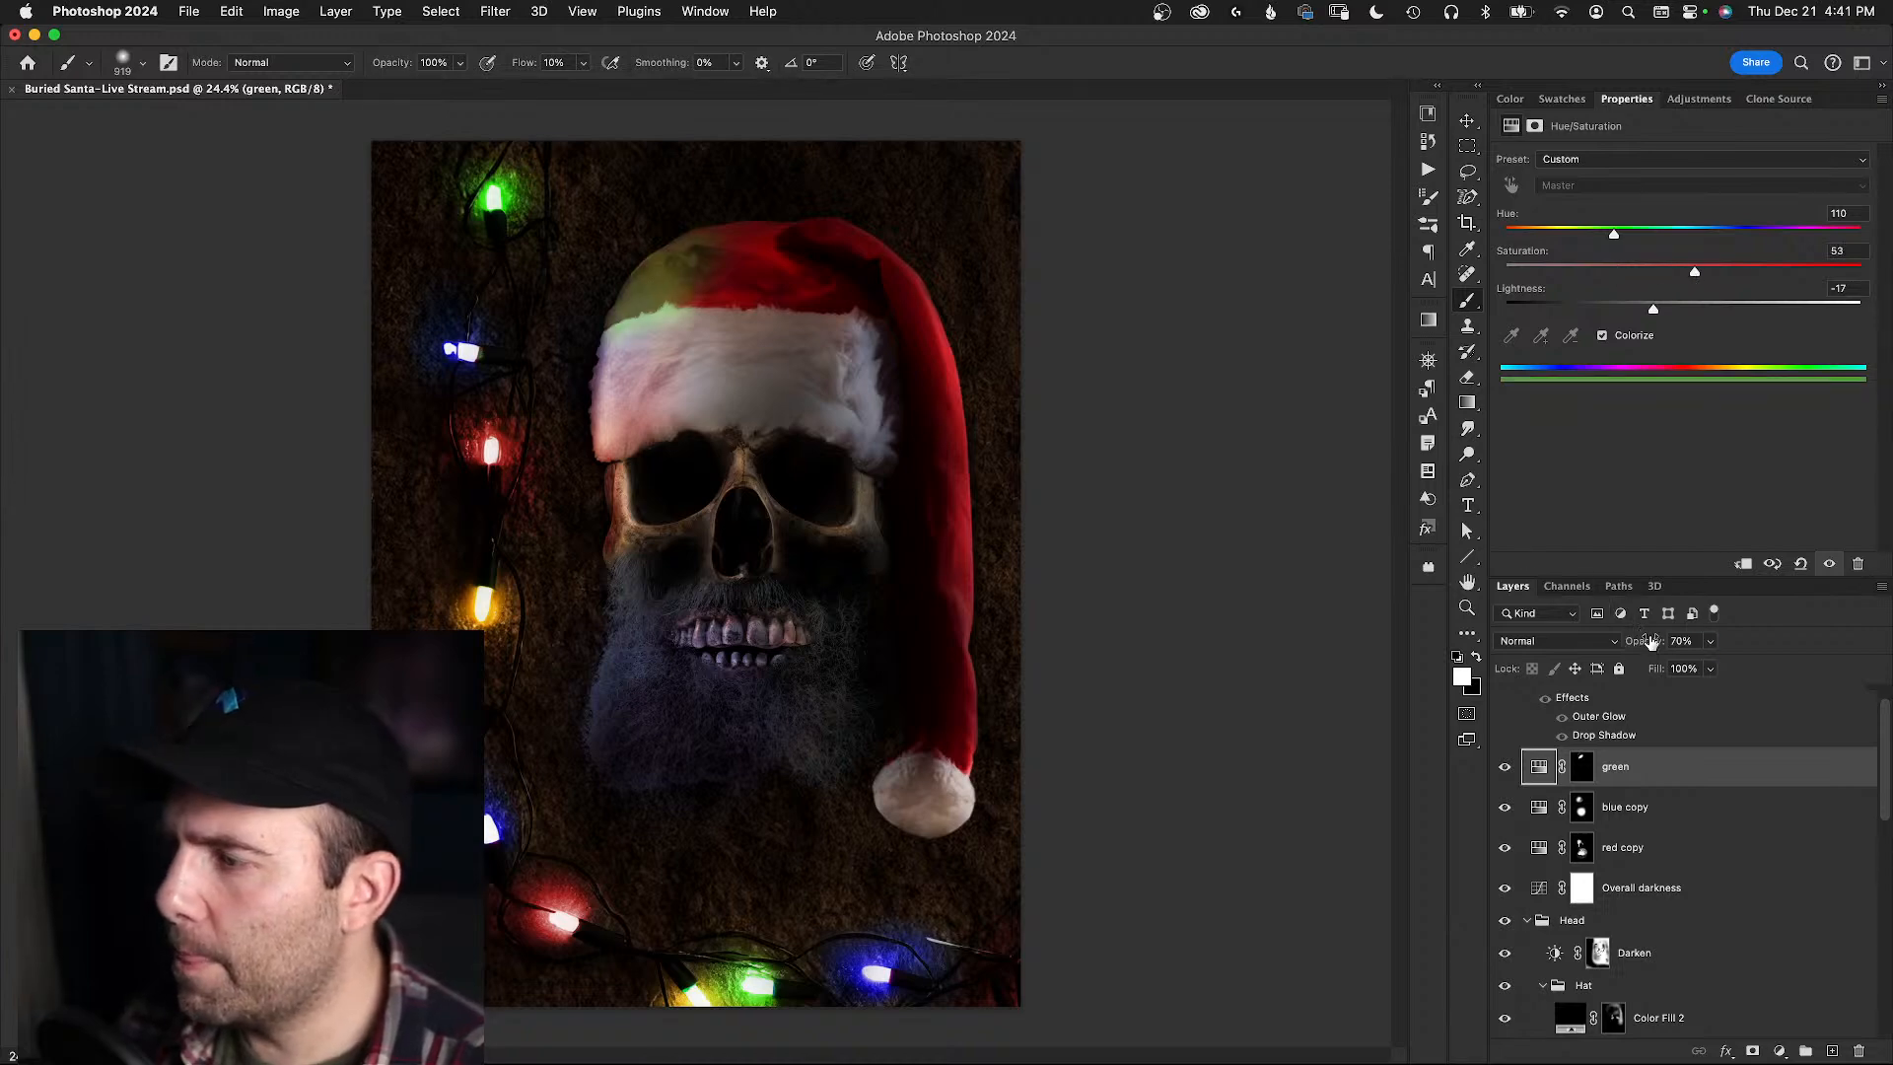
drag(1641, 642, 1626, 641)
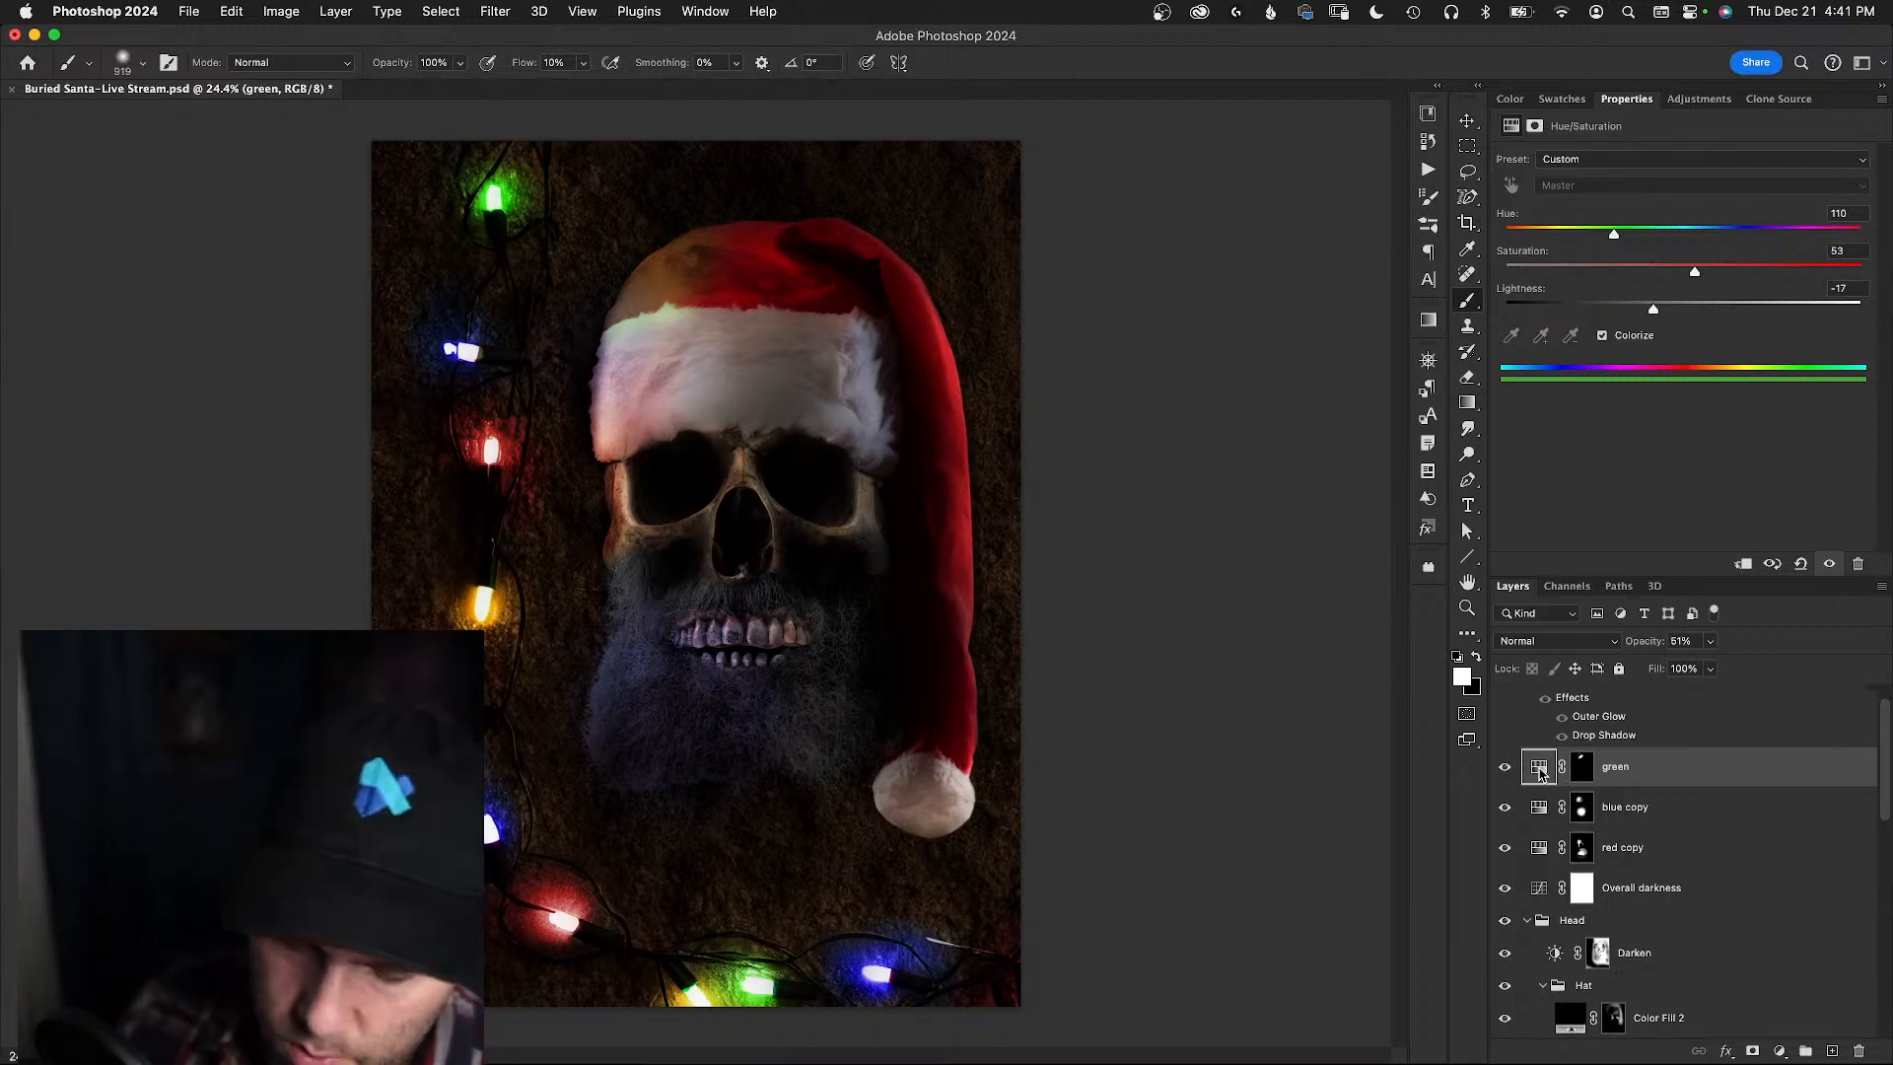
- Duplicate the green adjustment layer and fill the copy's mask entirely with black
key(super+j)
click(1581, 766)
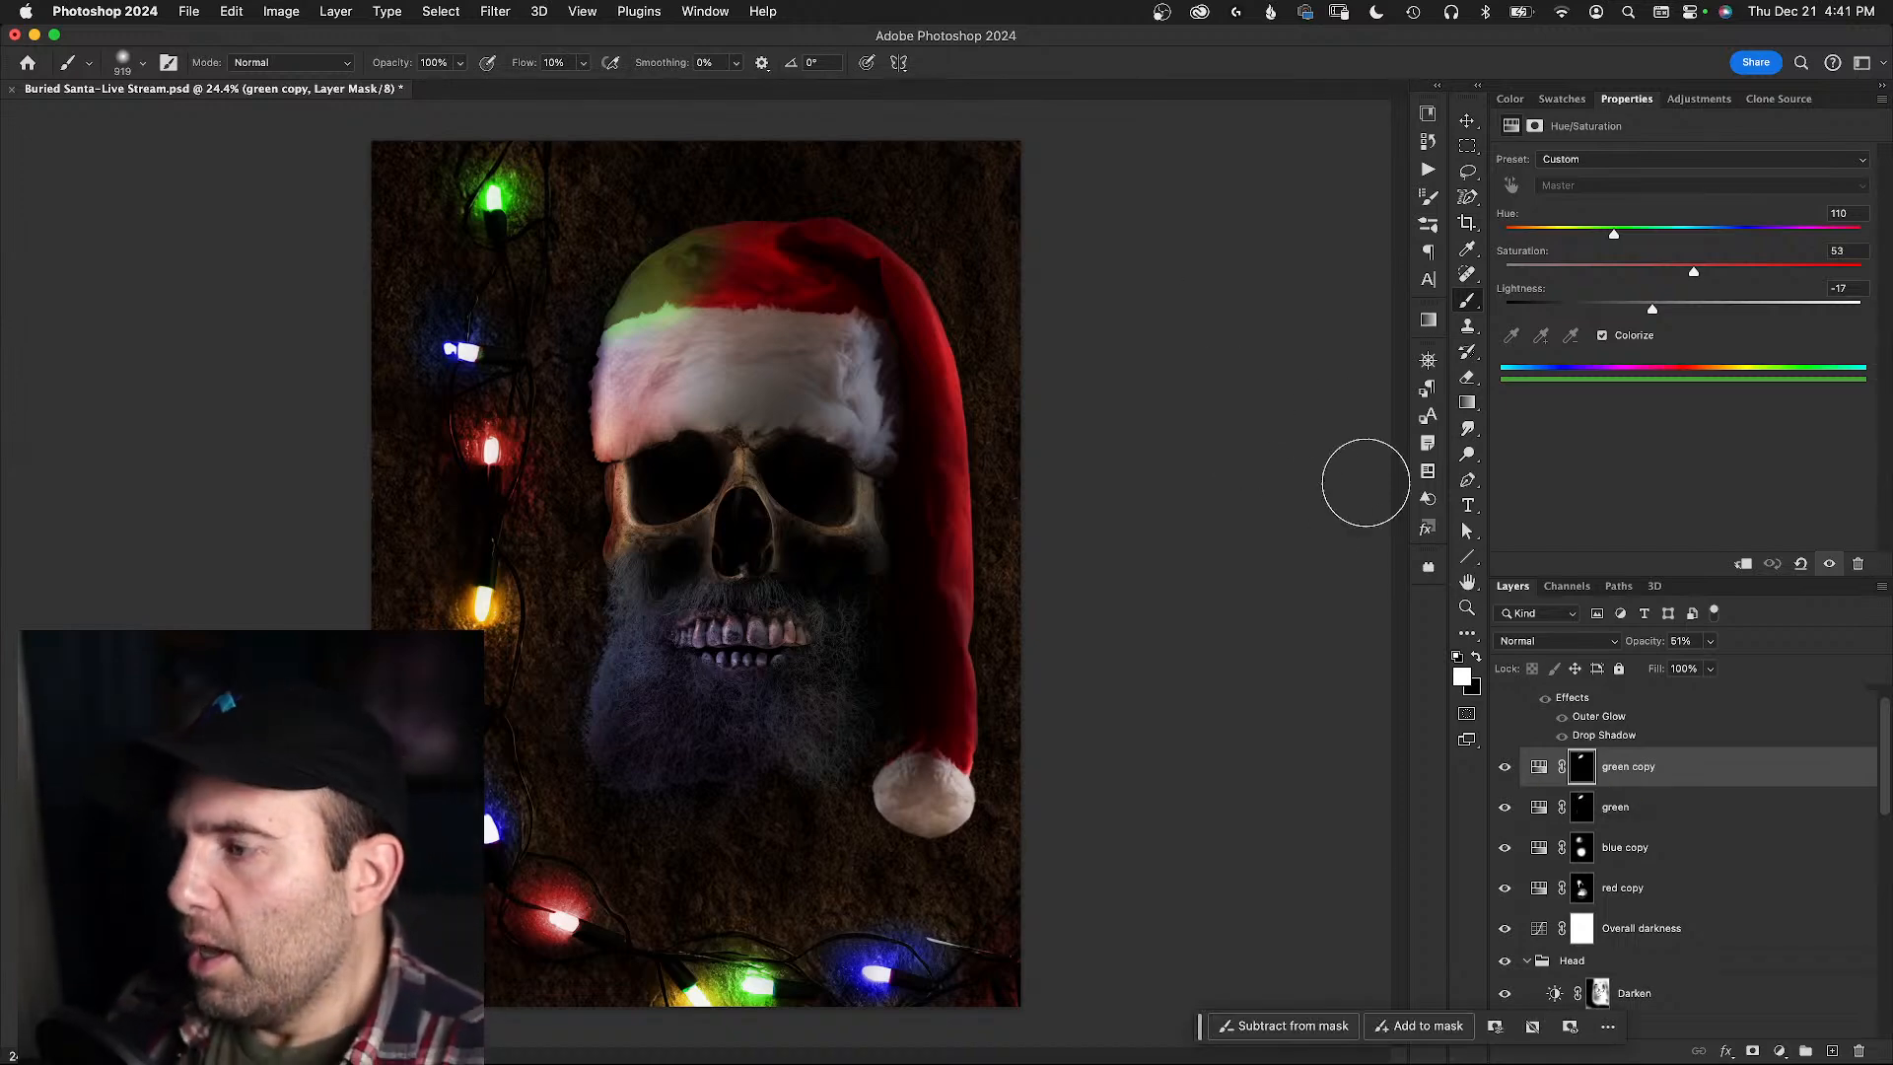
click(1581, 768)
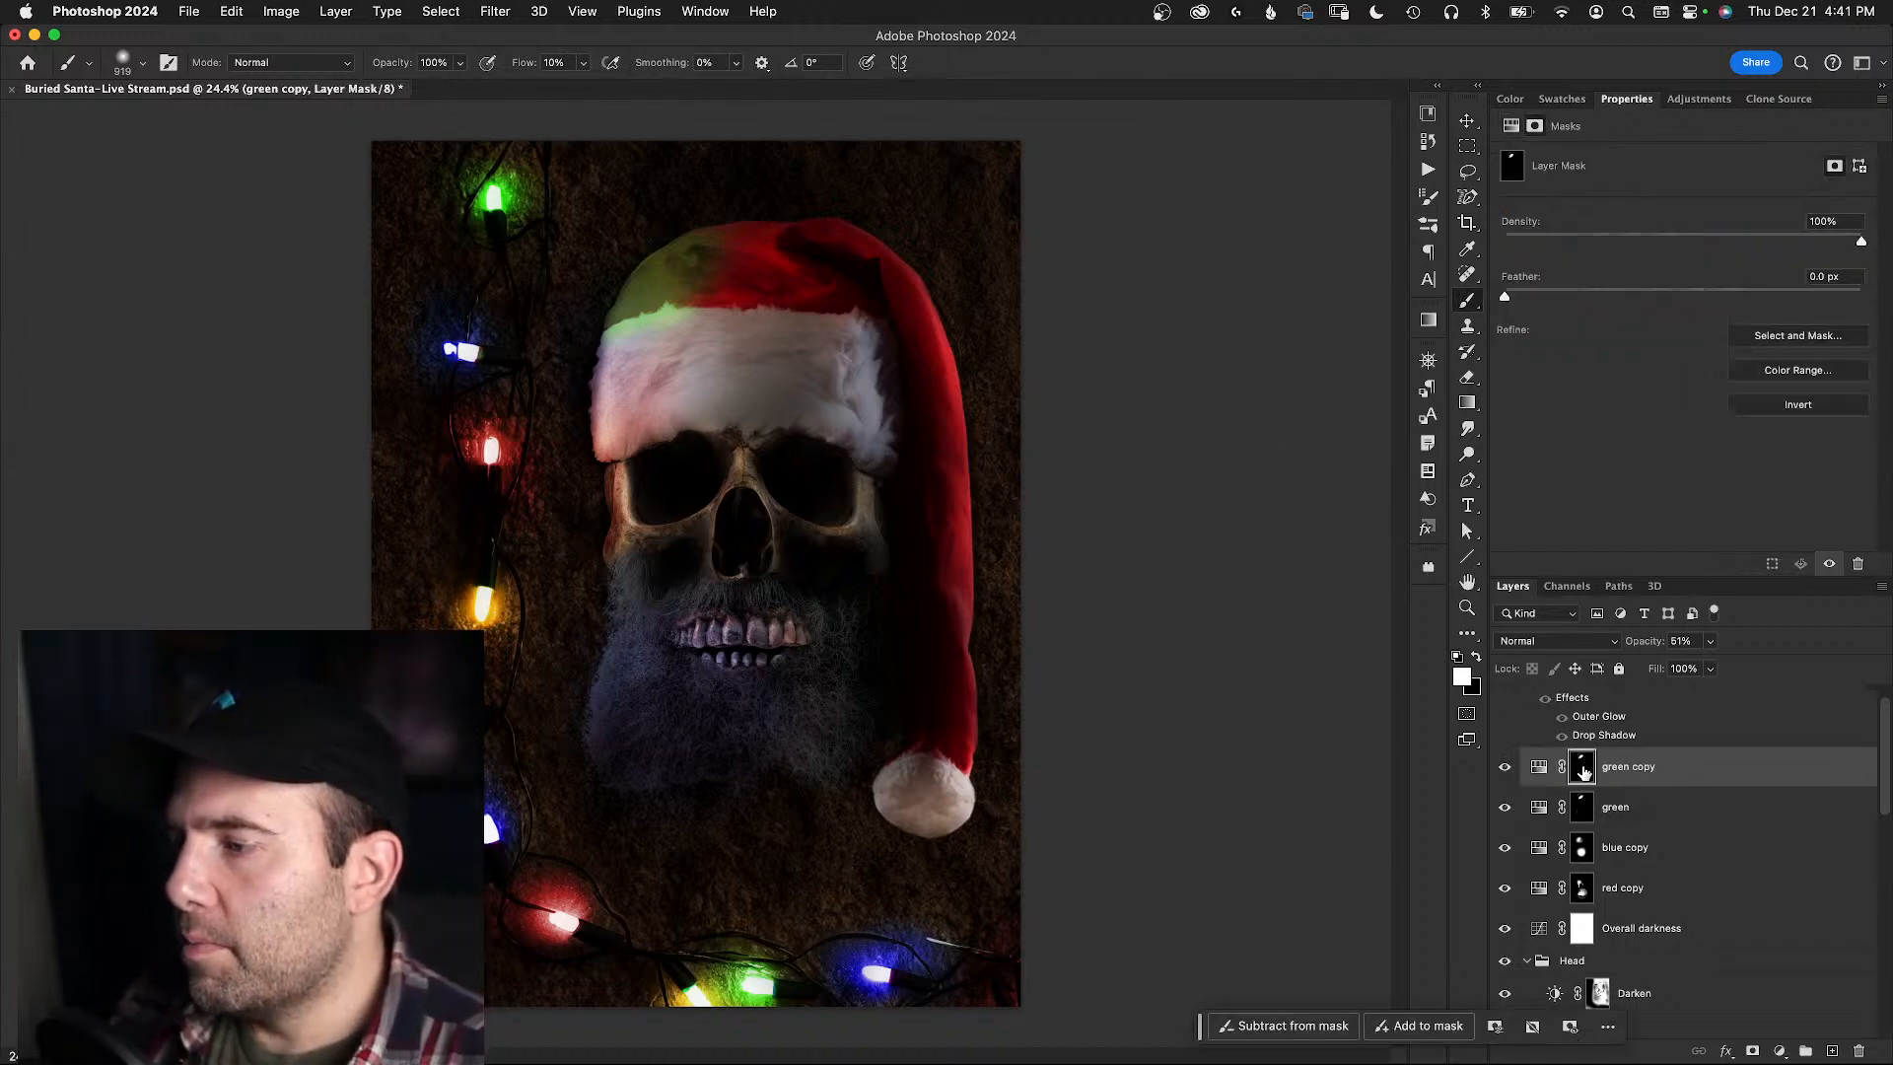
key(super+a)
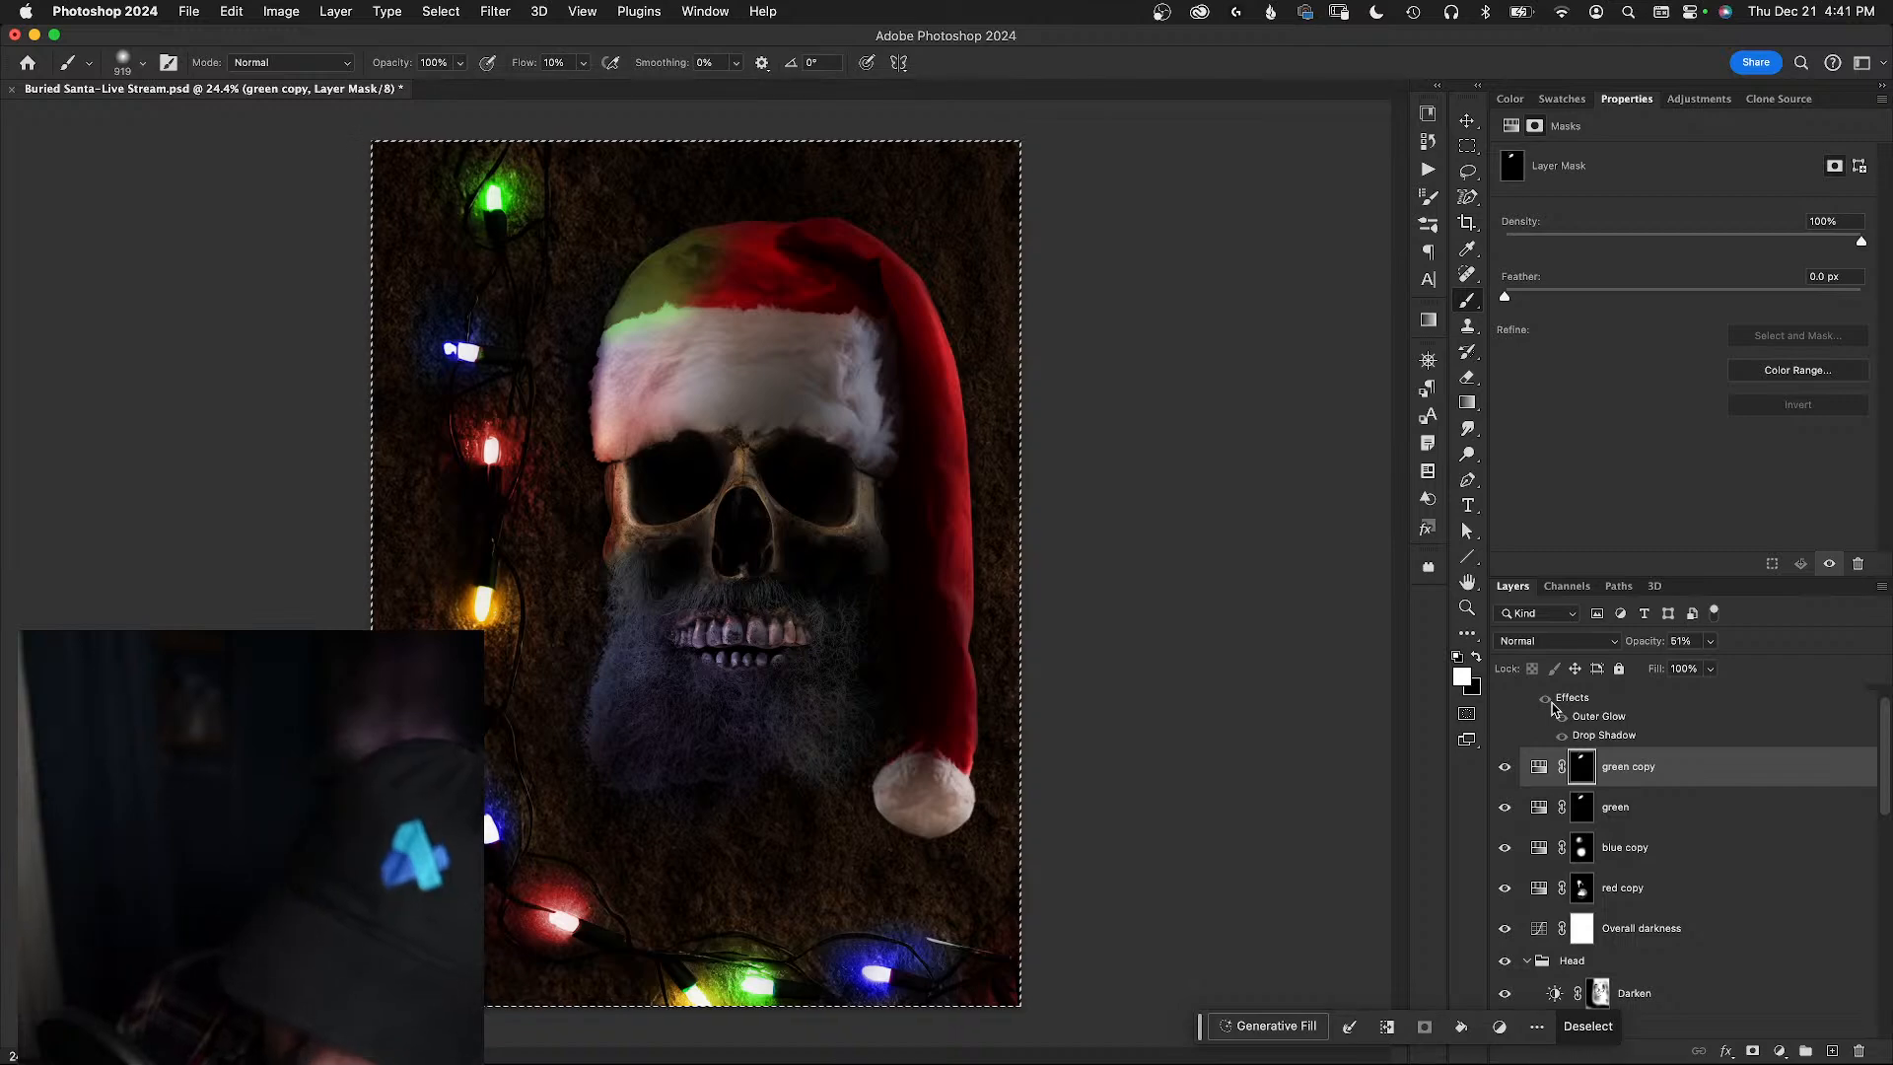
key(alt+BackSpace)
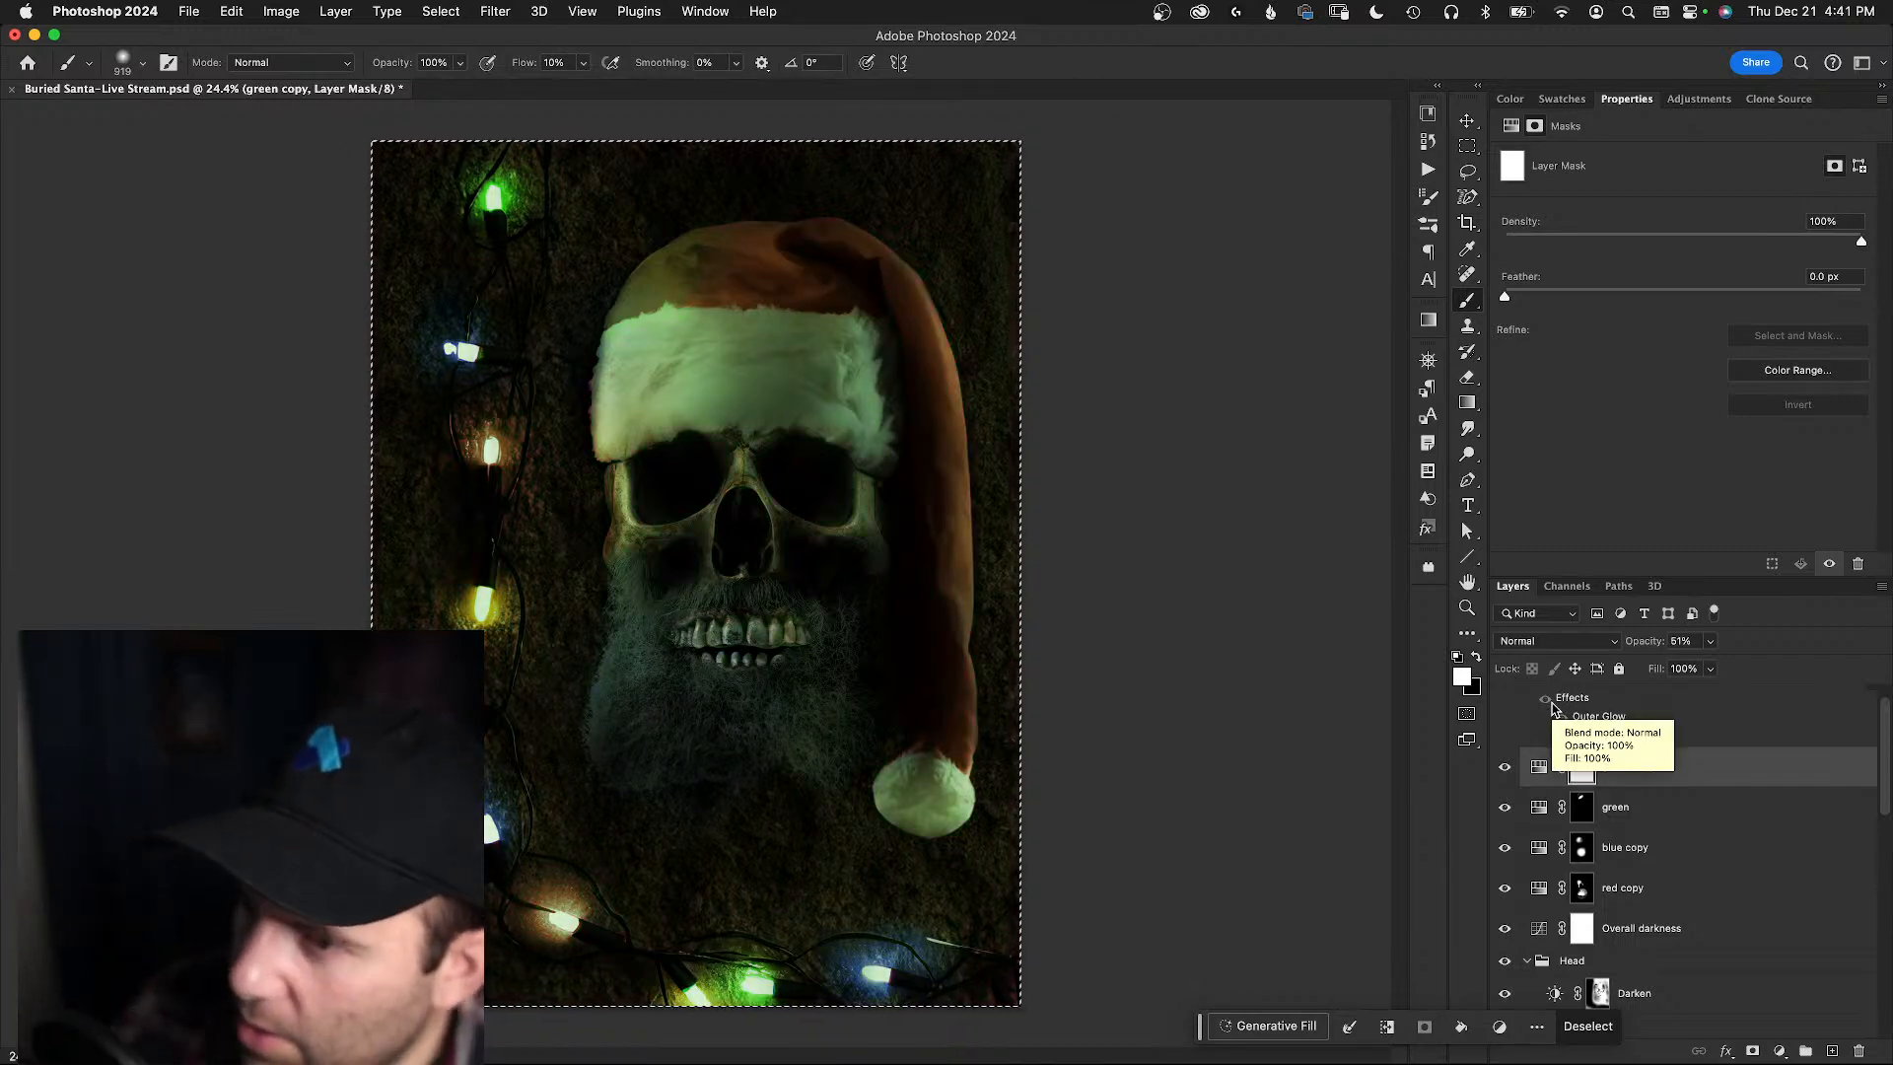
key(super+BackSpace)
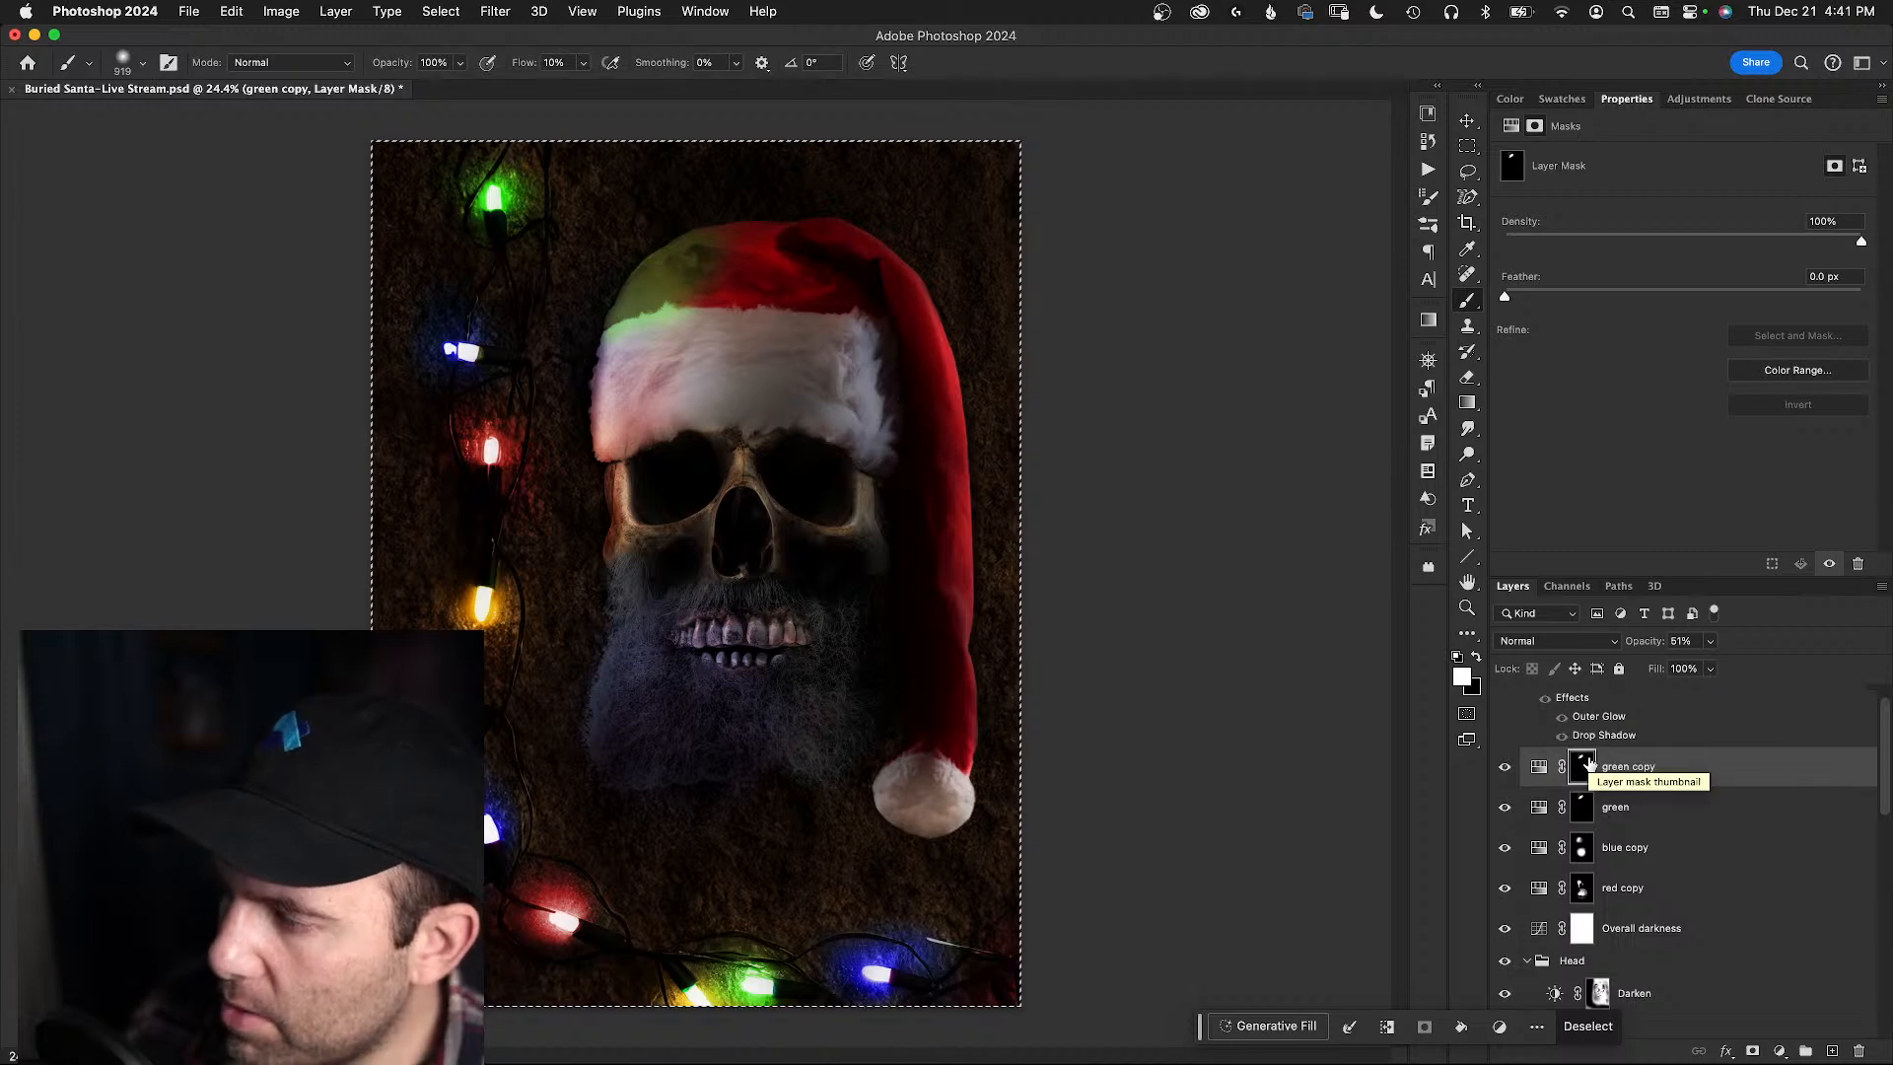
key(super+BackSpace)
key(super+d)
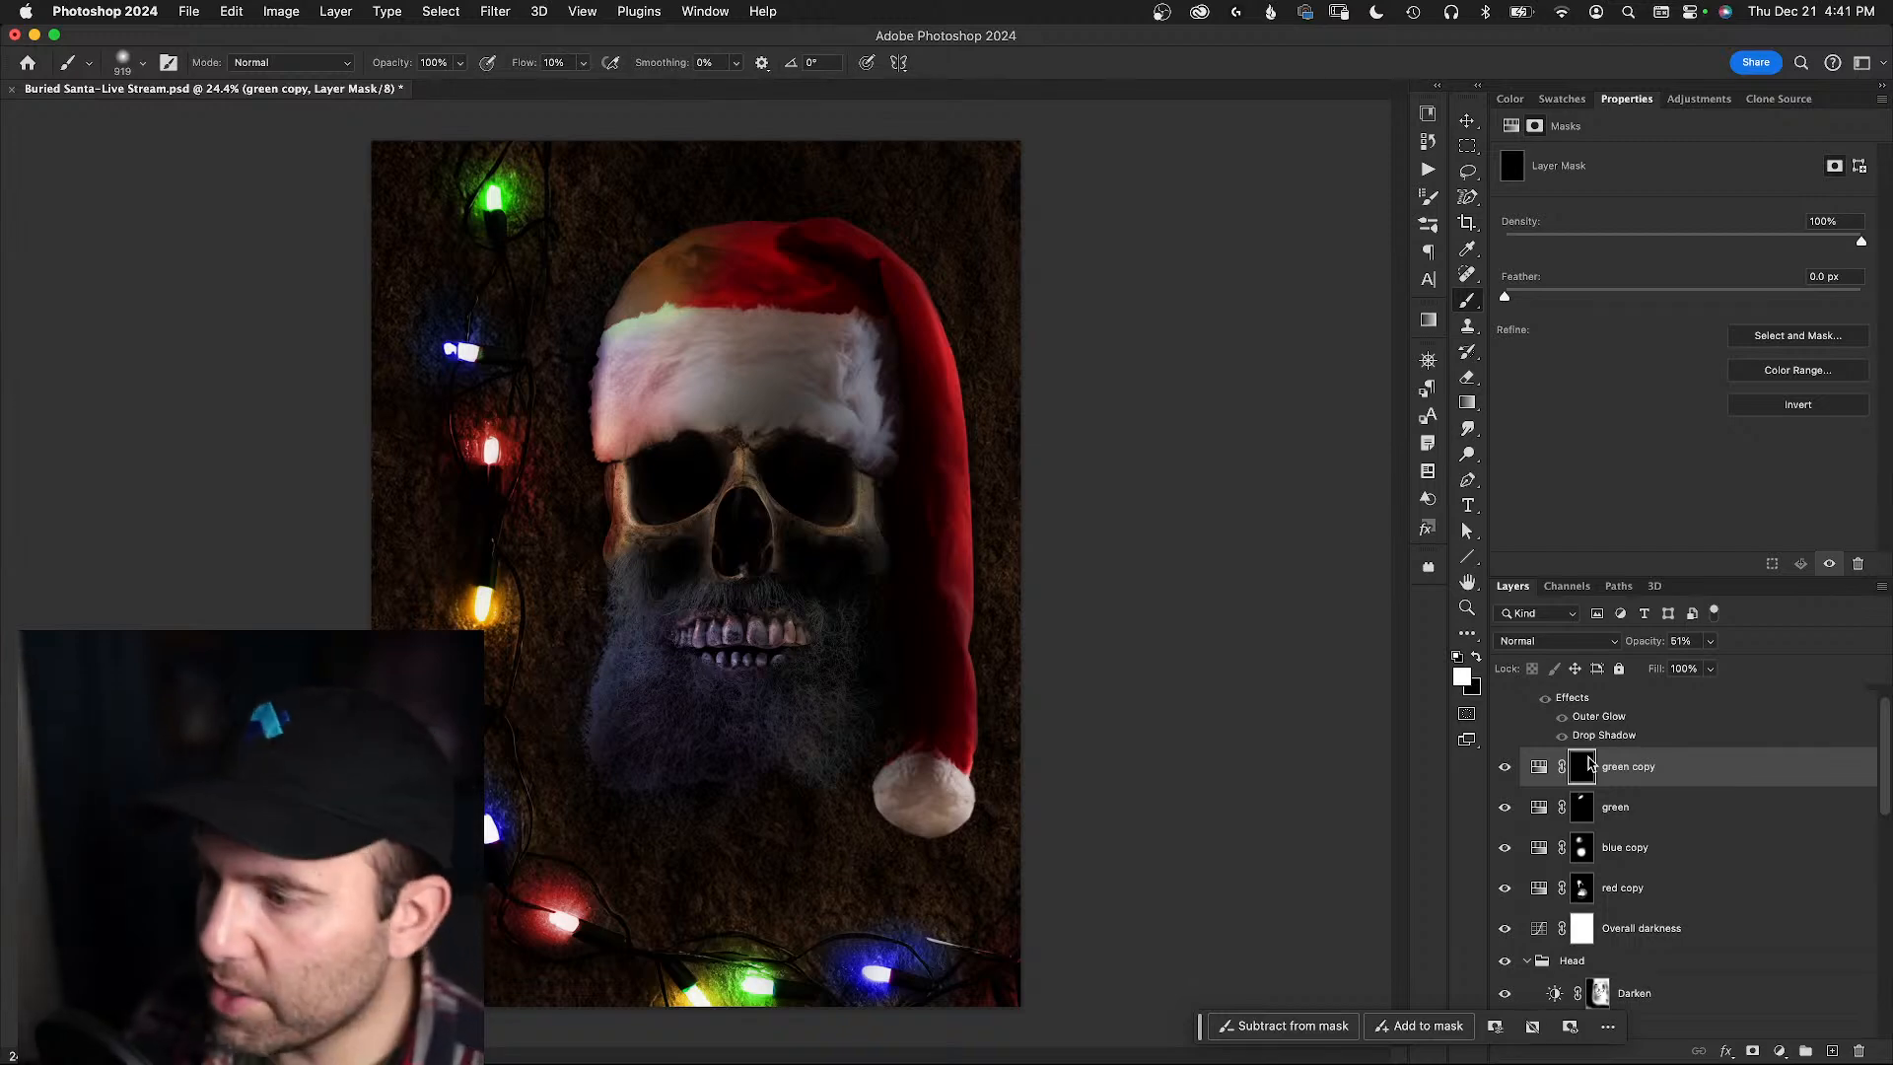
- Paint white on the copy's mask over the left cheek and upper beard, and set its hue to 40, saturation to 63 and lightness to +8
drag(595, 589, 621, 595)
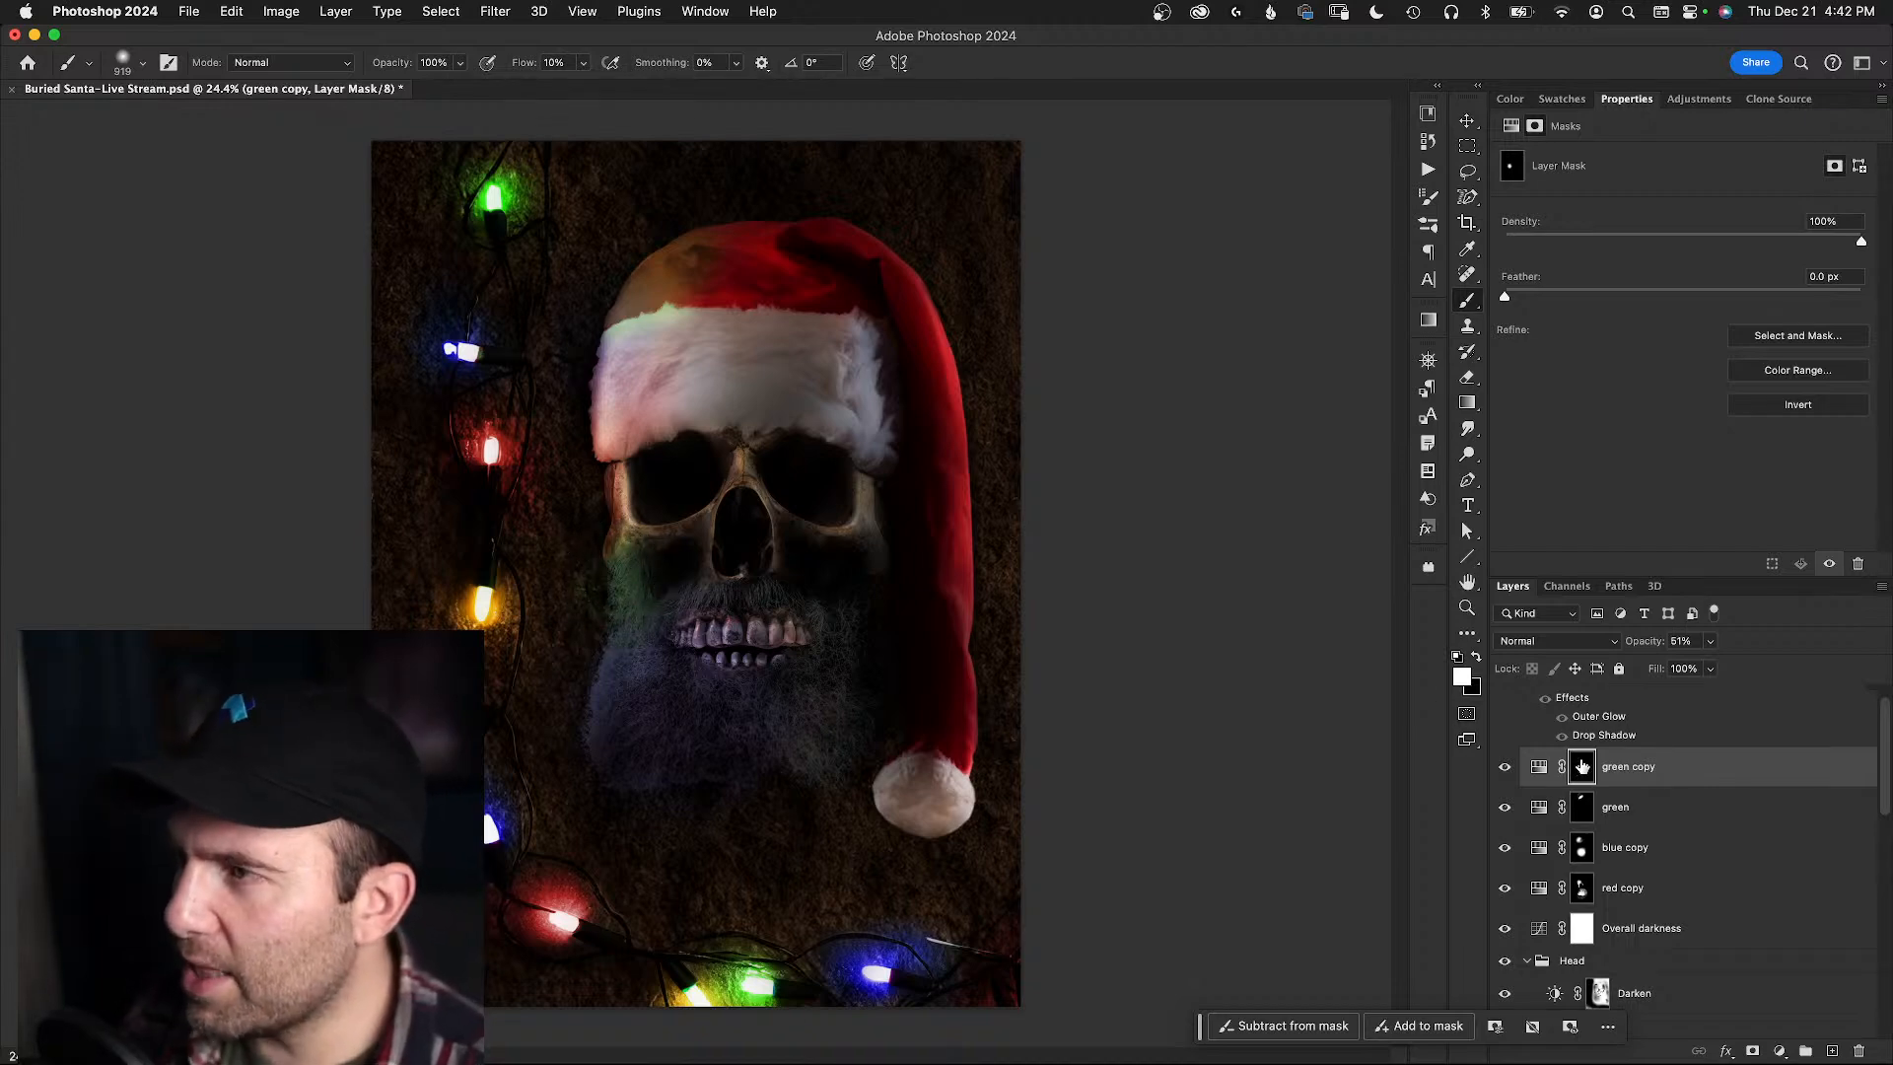
click(1542, 763)
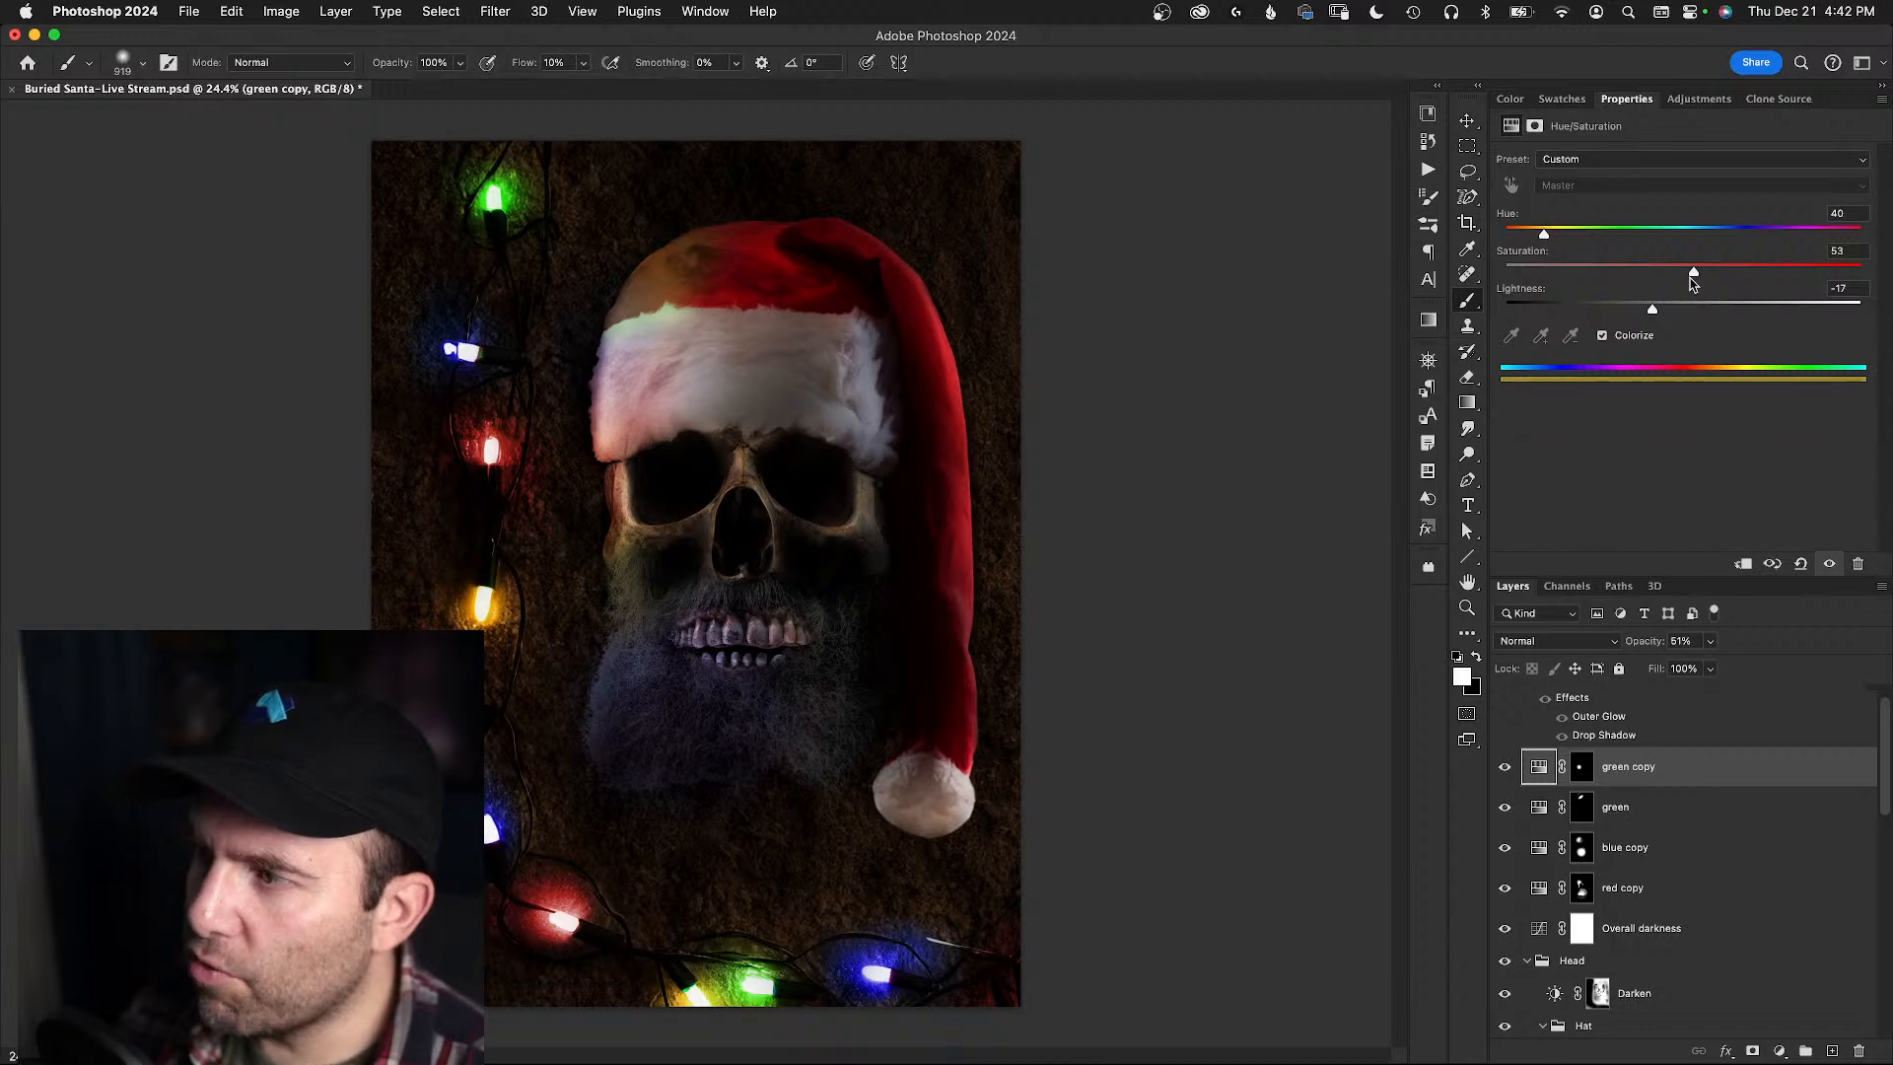
drag(1727, 284, 1730, 255)
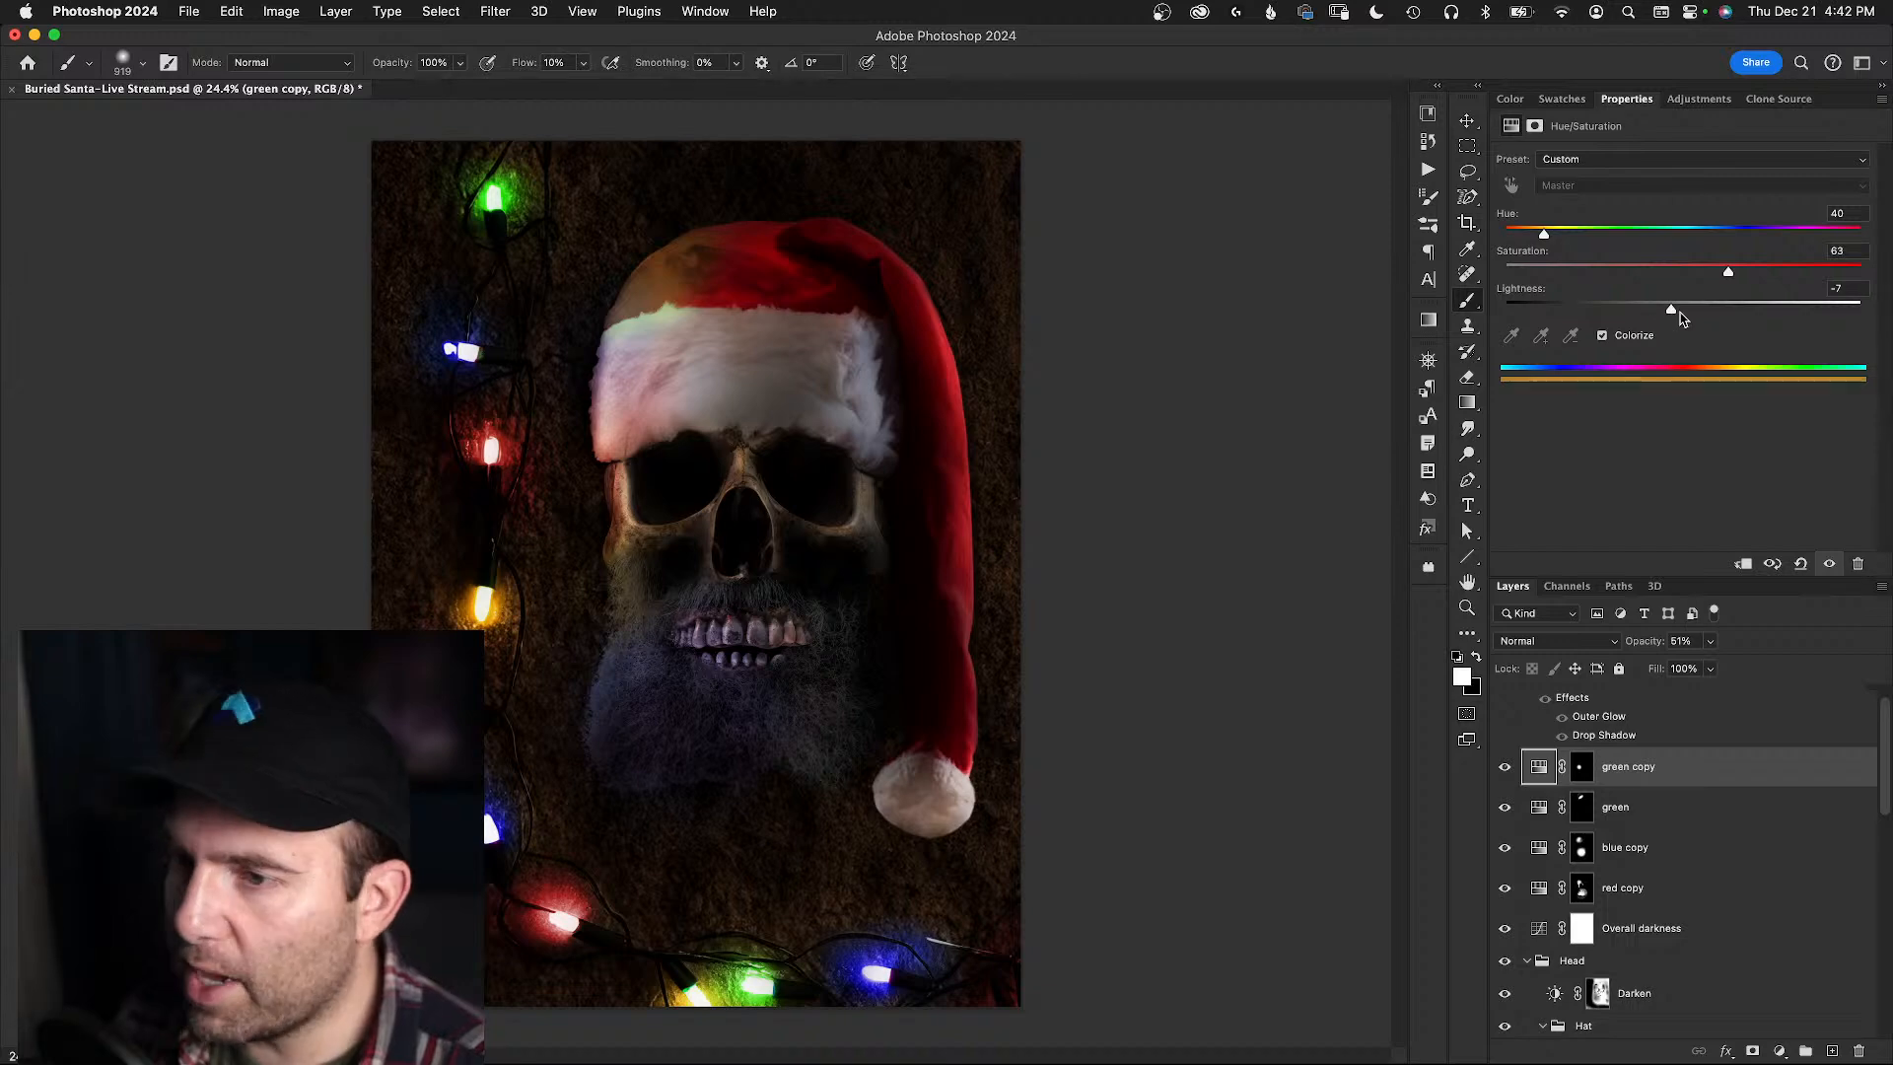
drag(1678, 318, 1700, 318)
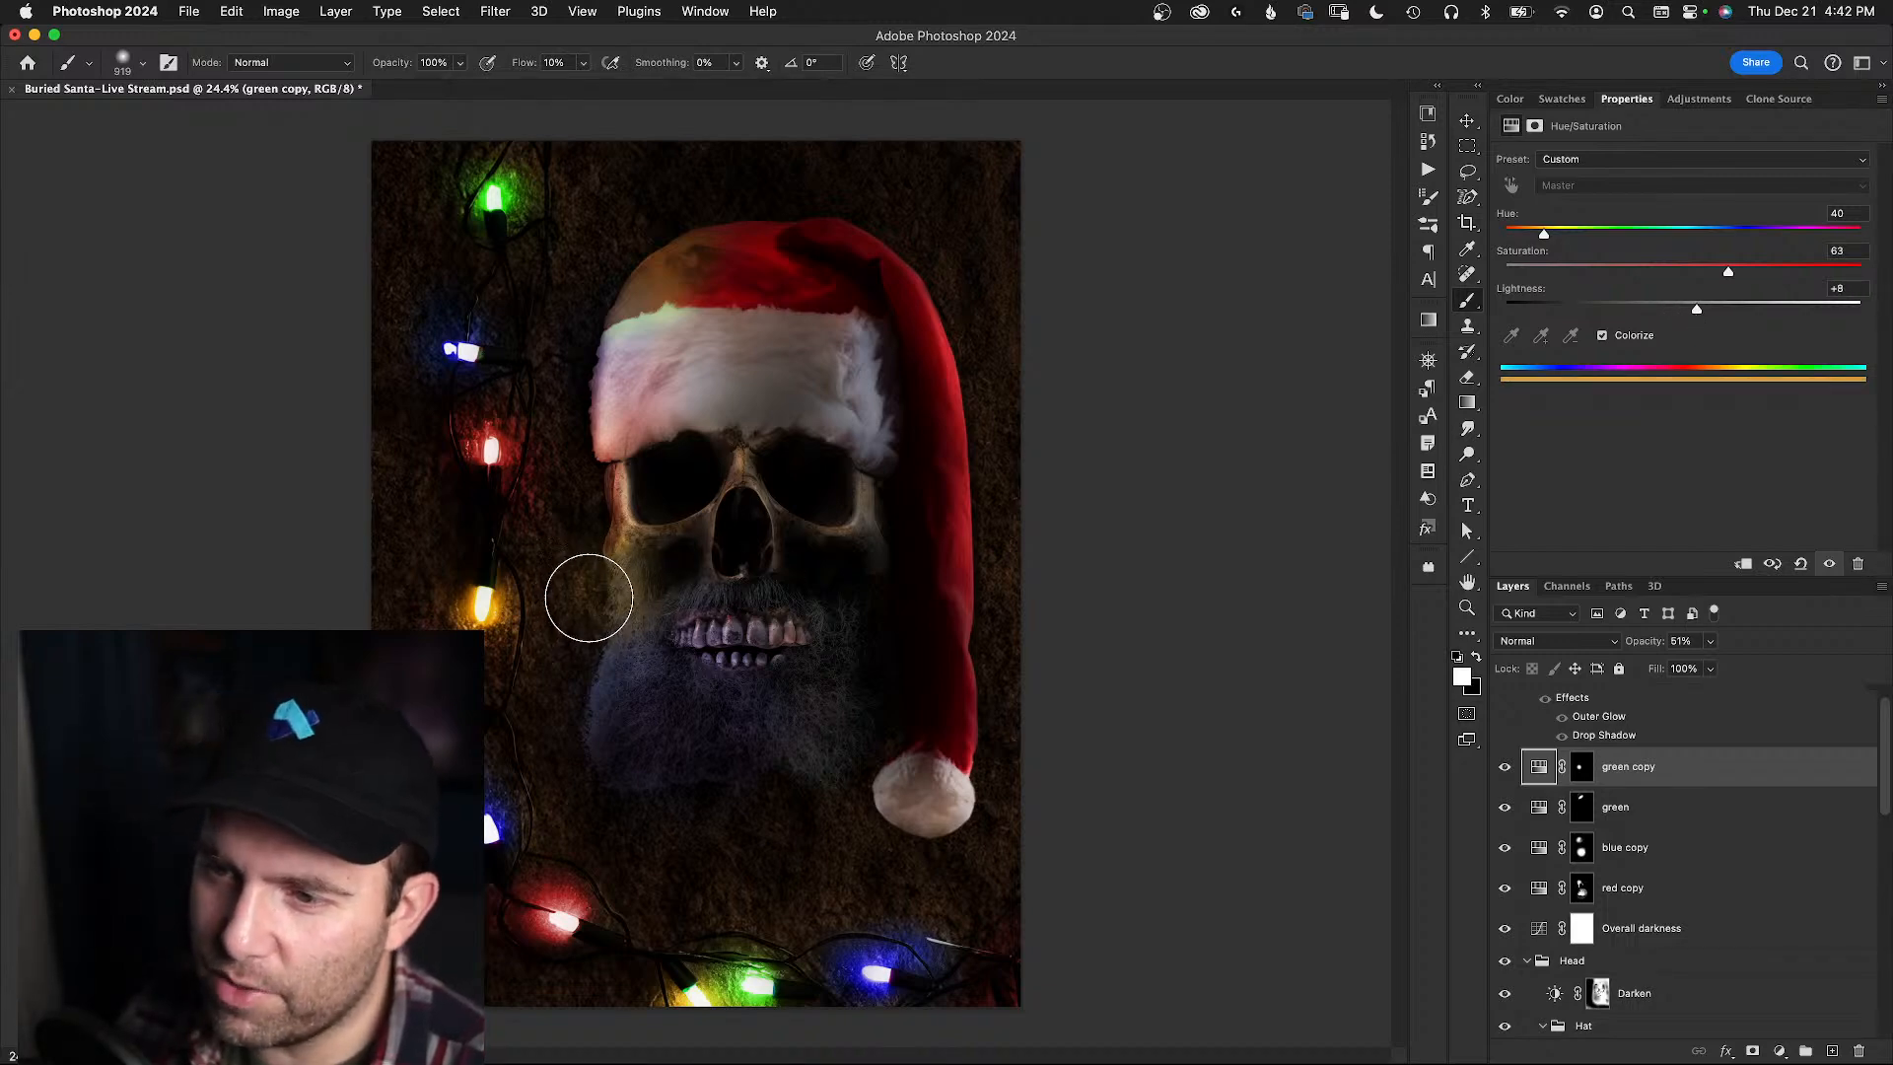
key(z)
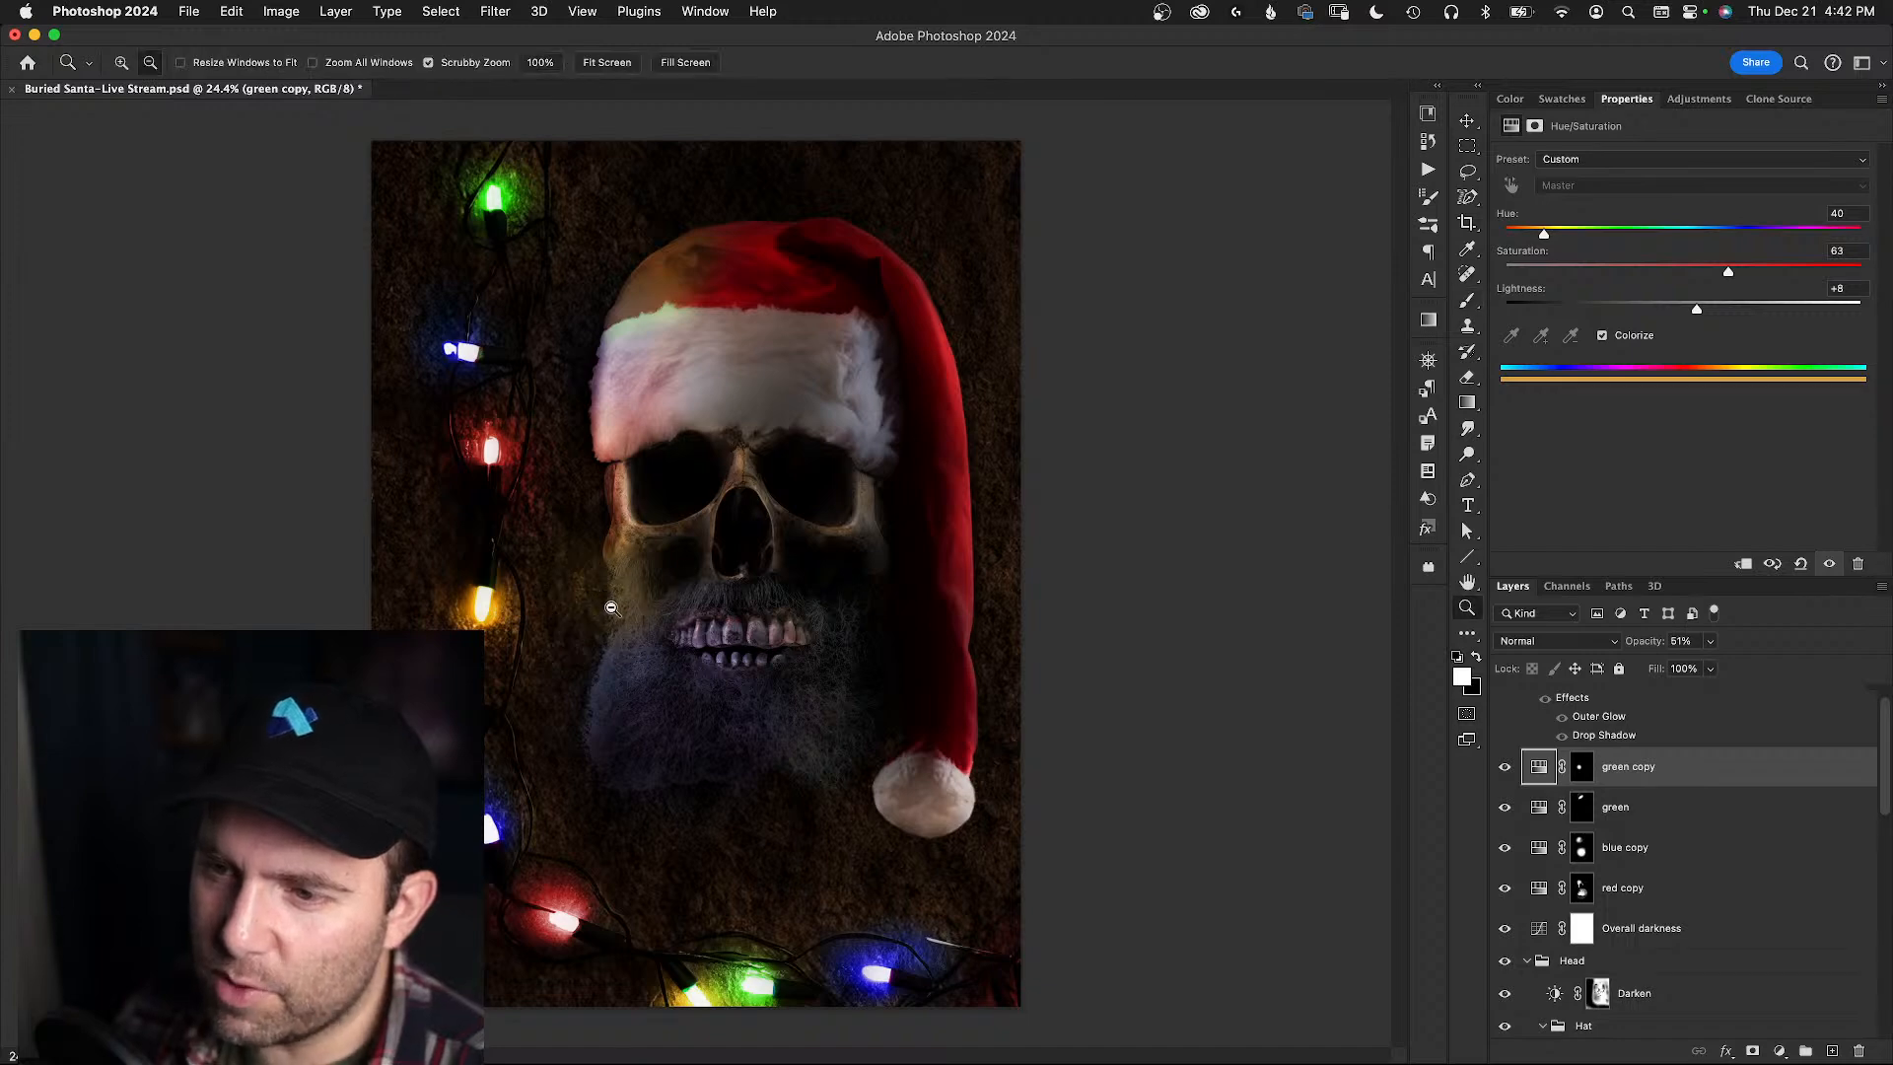
click(604, 608)
key(b)
mouse_move(613, 582)
mouse_down()
mouse_move(650, 590)
mouse_move(594, 569)
mouse_move(608, 663)
mouse_move(616, 646)
mouse_up()
key(alt+shift+super+n)
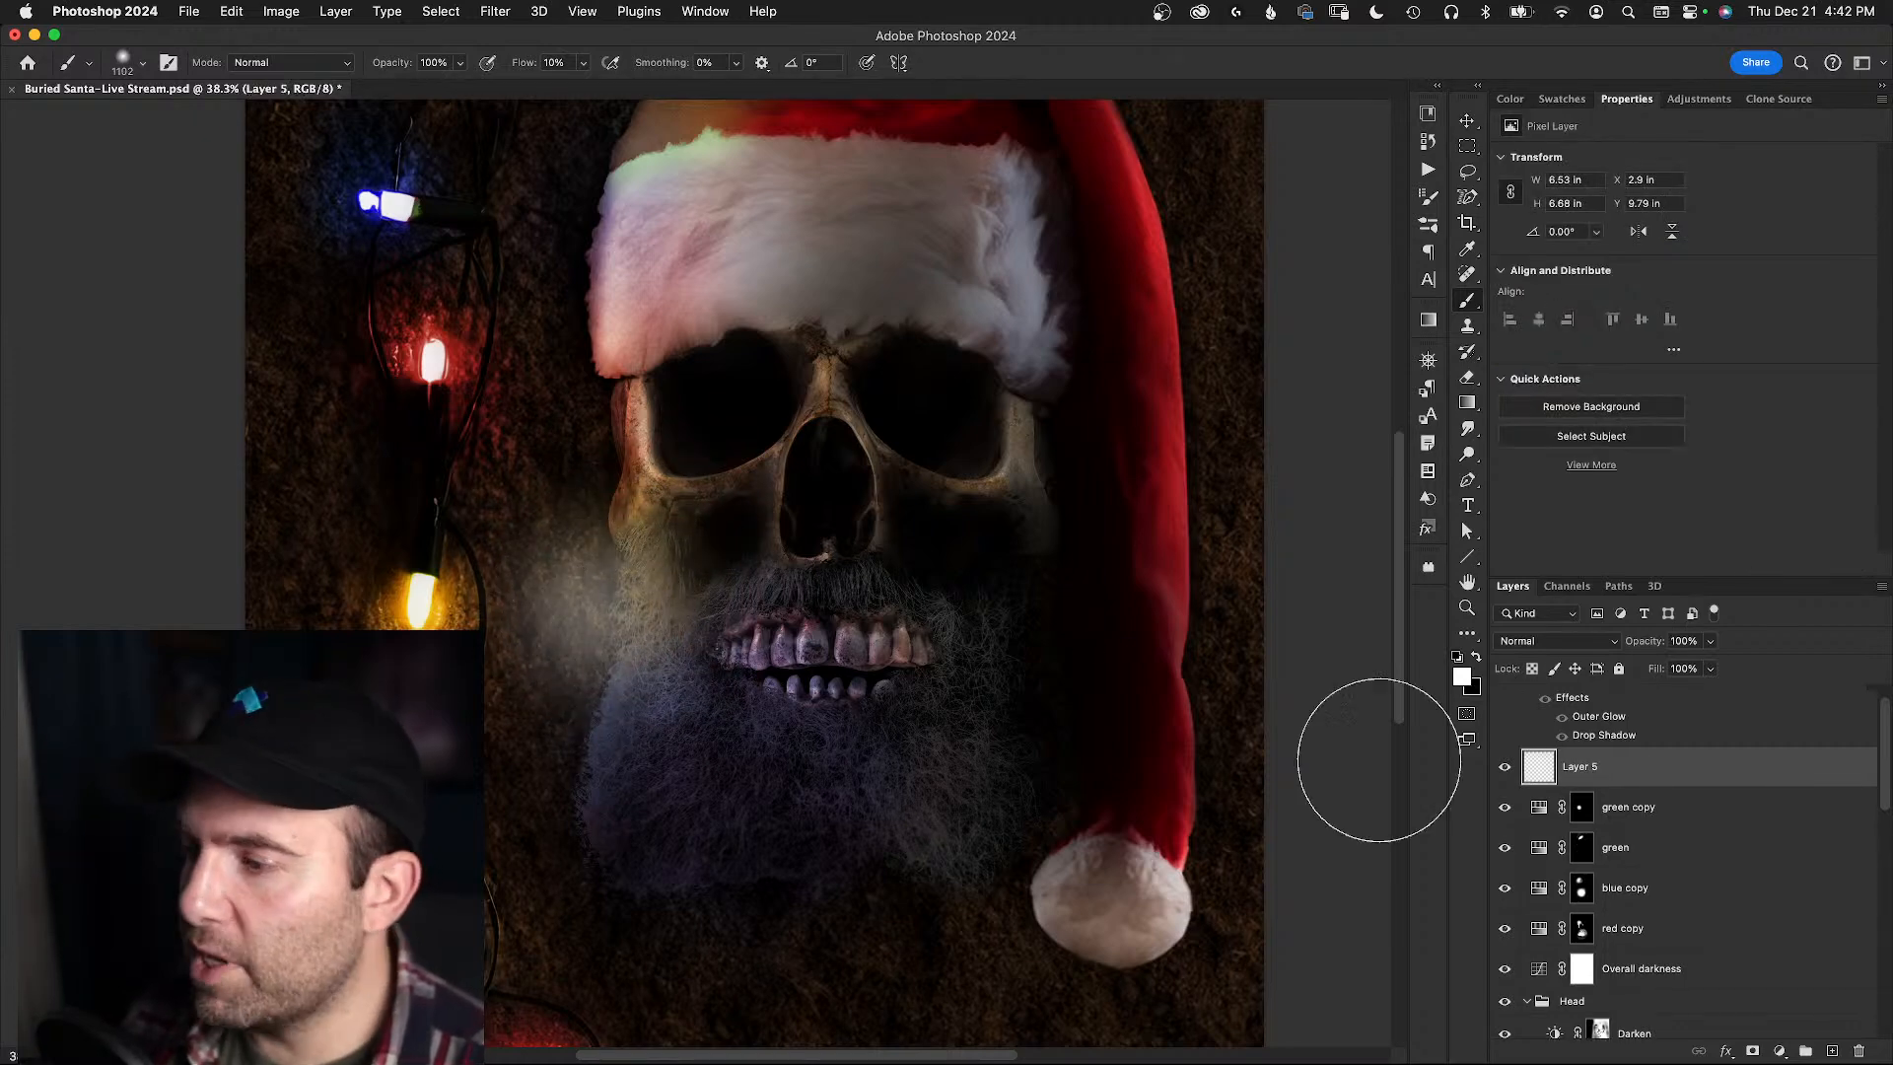
key(super+z)
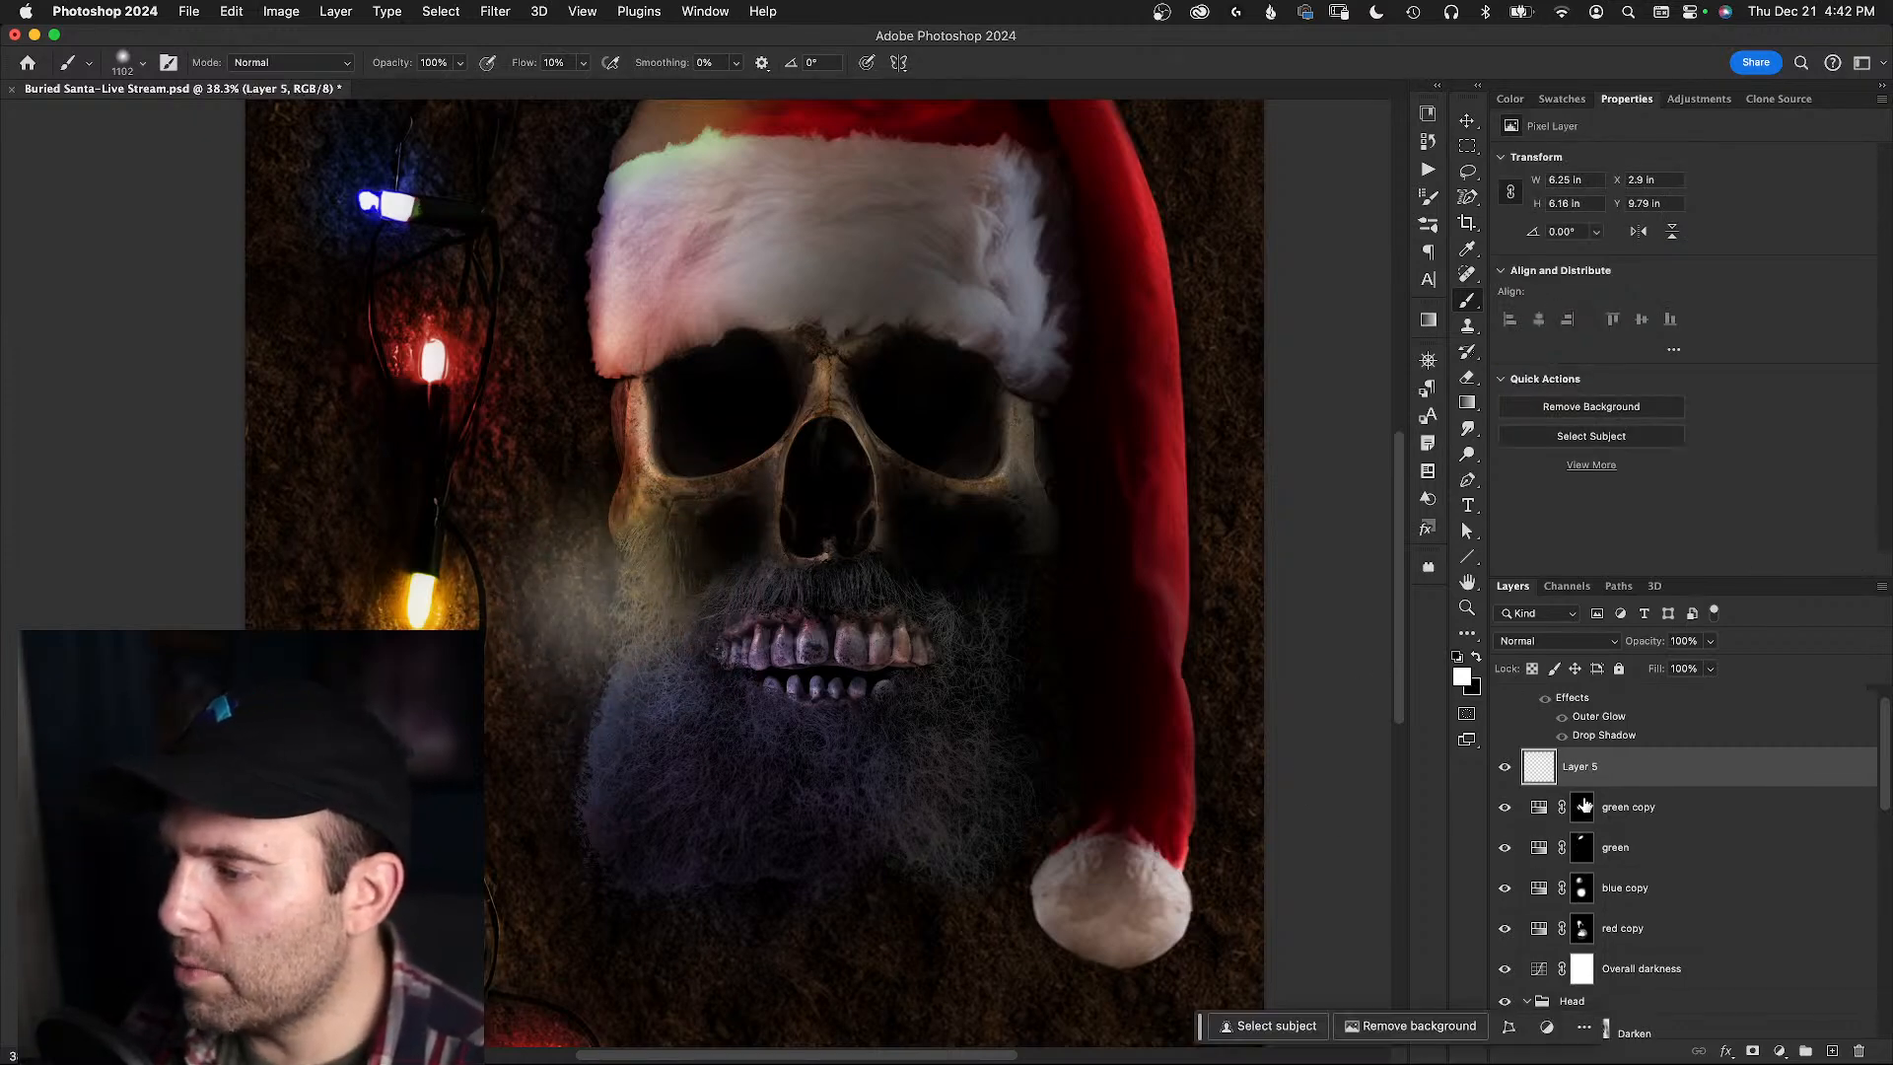
key(super+z)
key(super+z)
key(super+z)
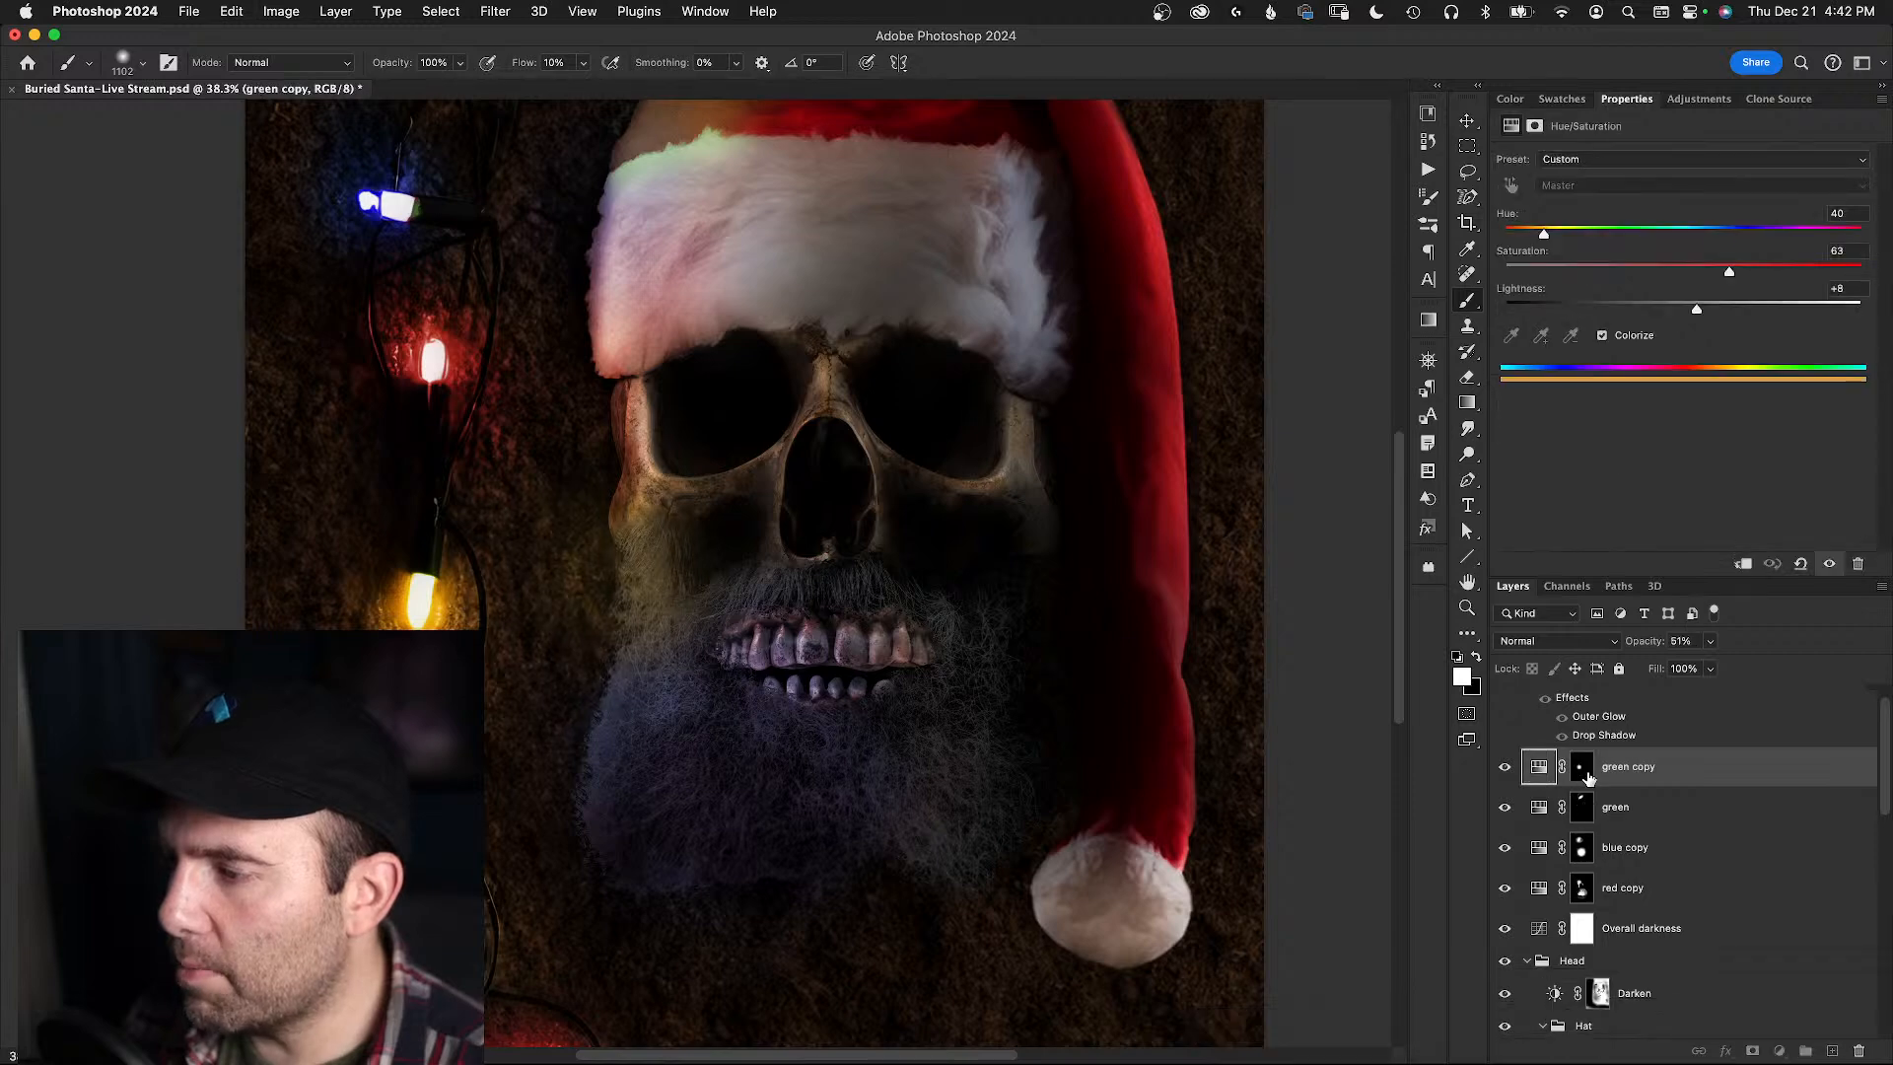
- Rename the green copy adjustment layer as yellow
click(1585, 774)
double_click(1625, 775)
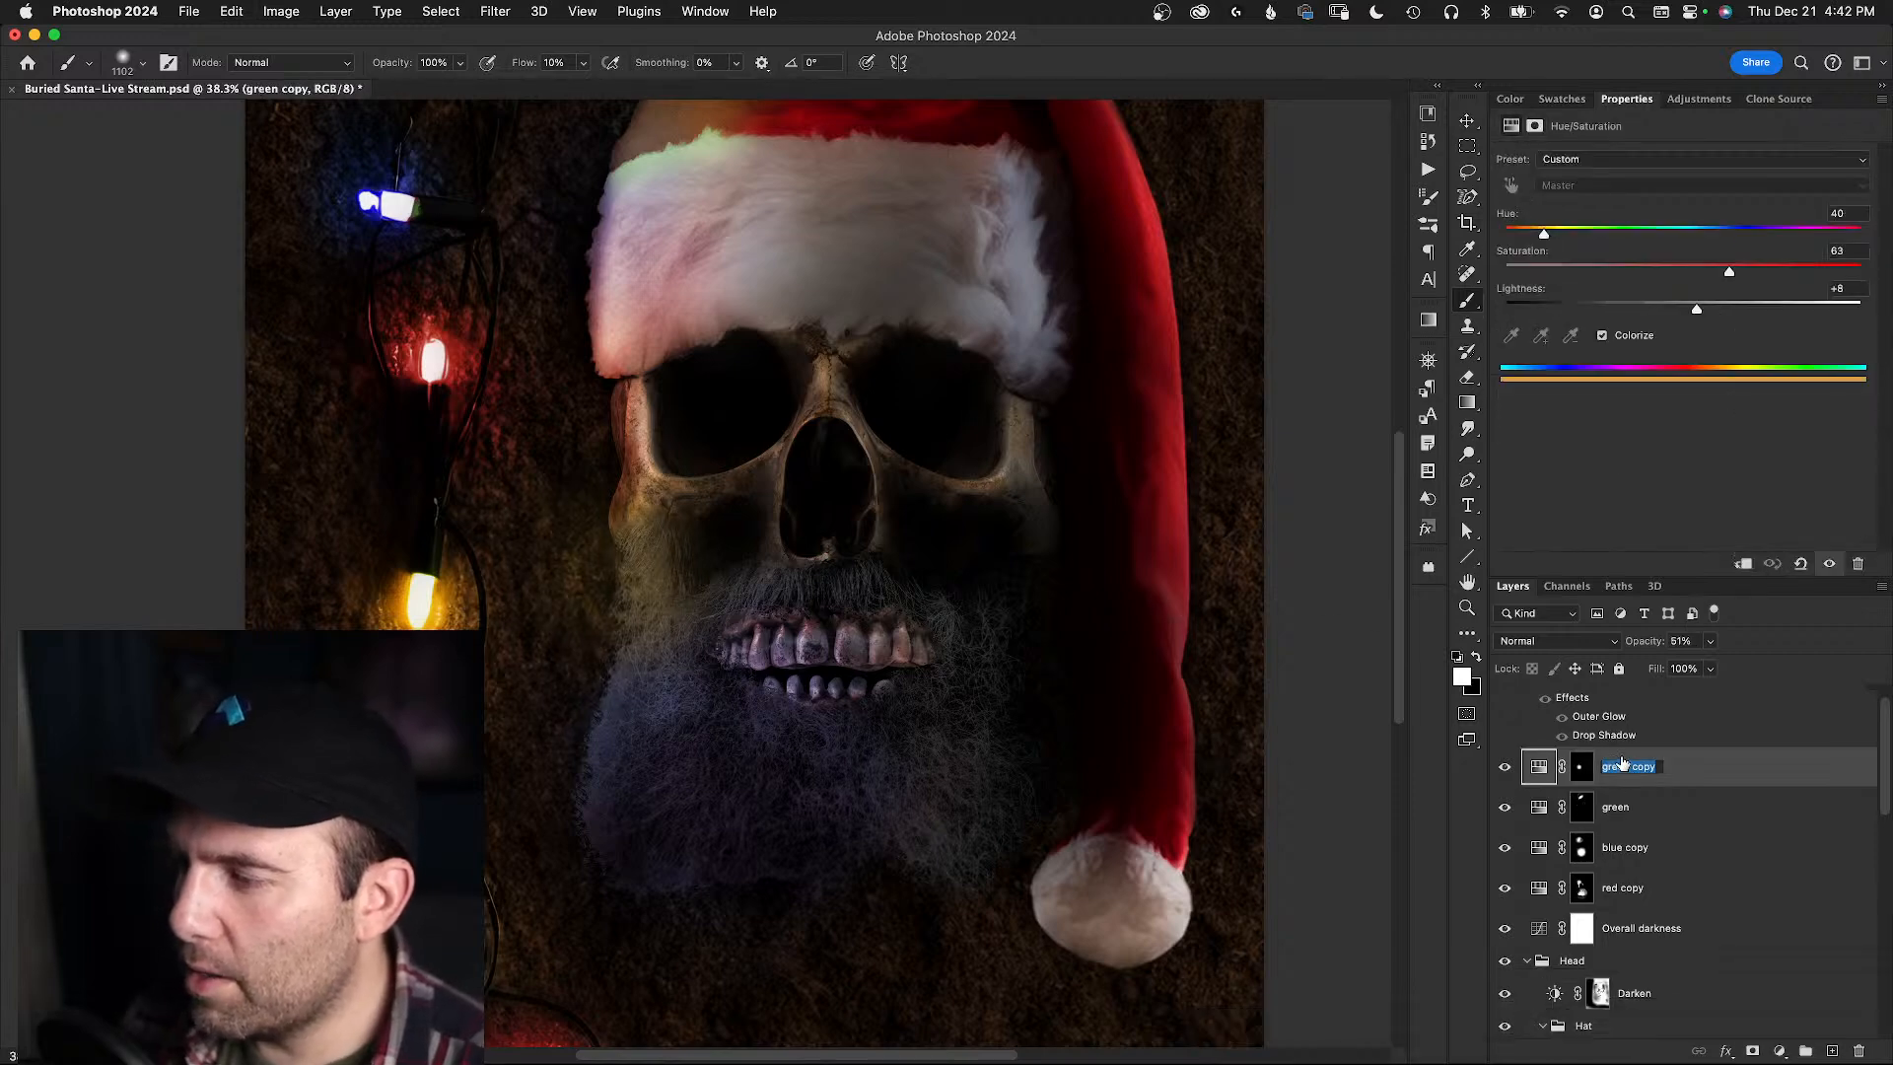
text(you)
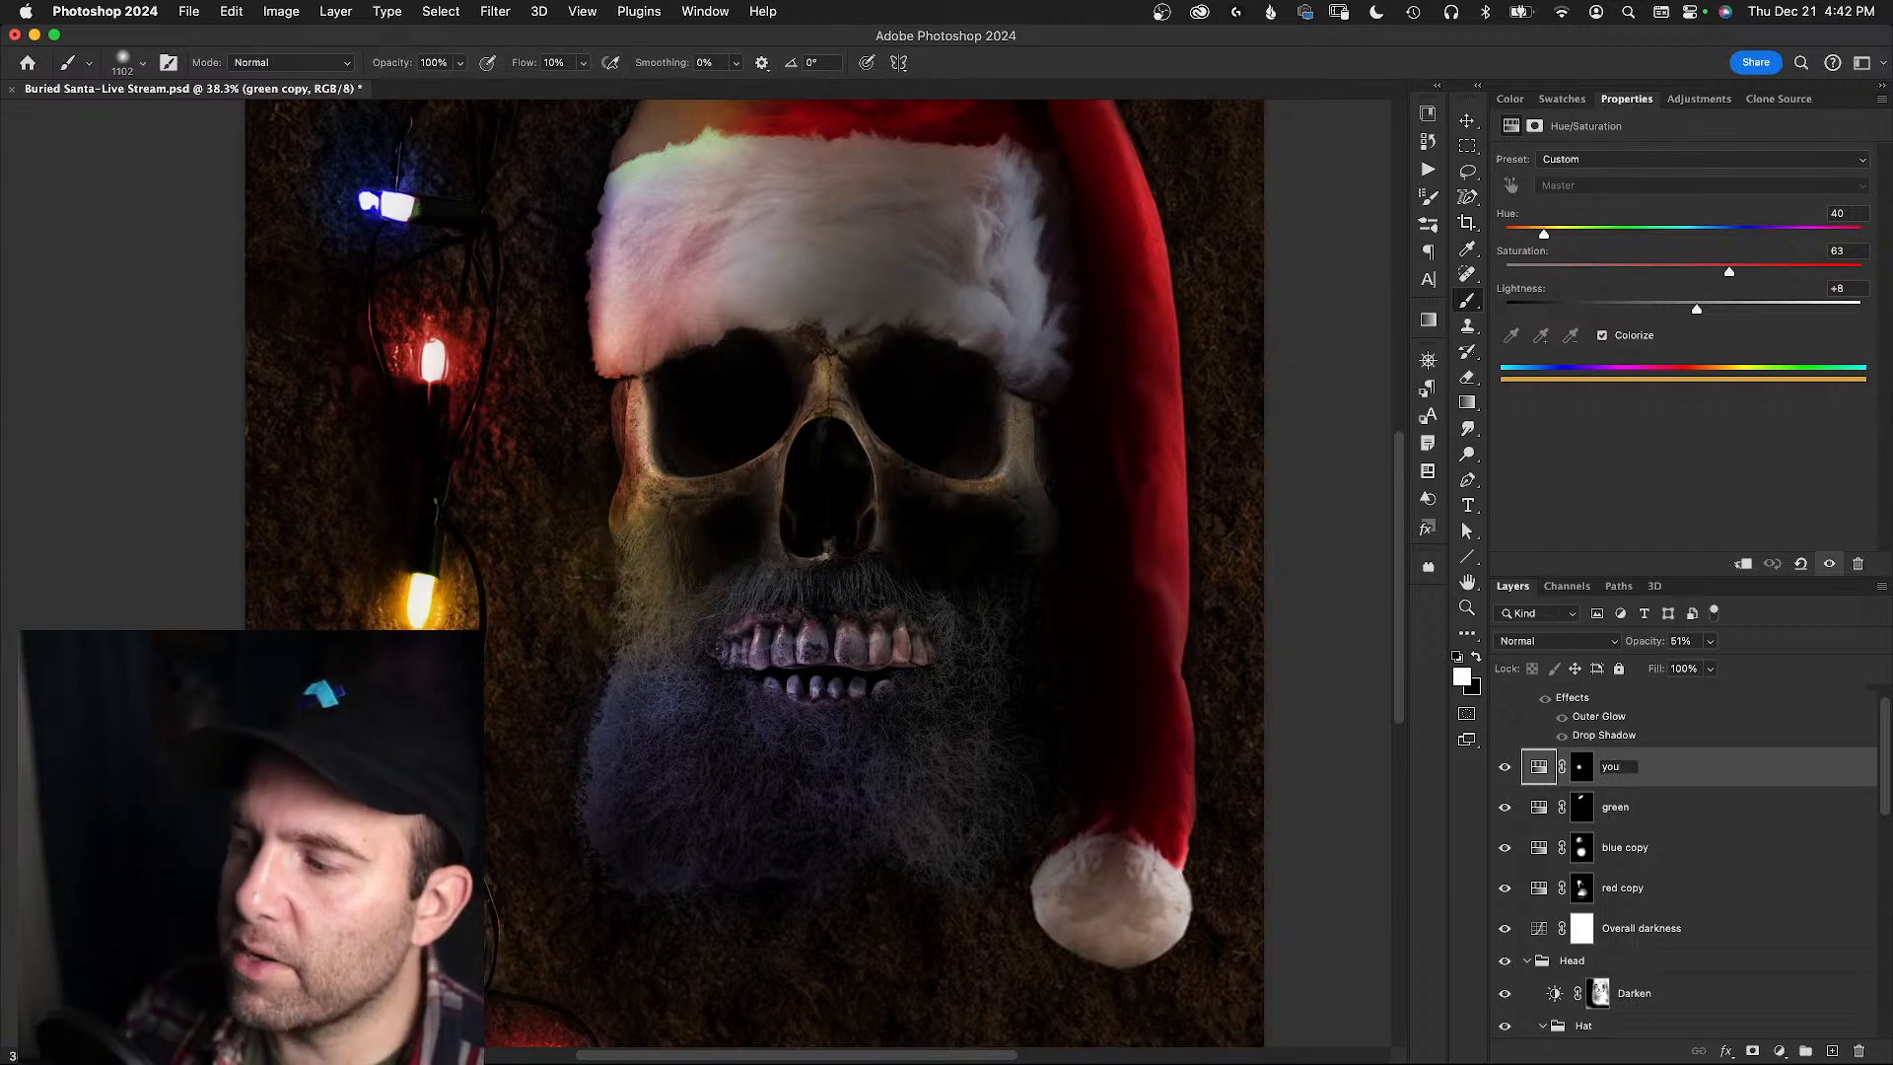
text(low)
key(Return)
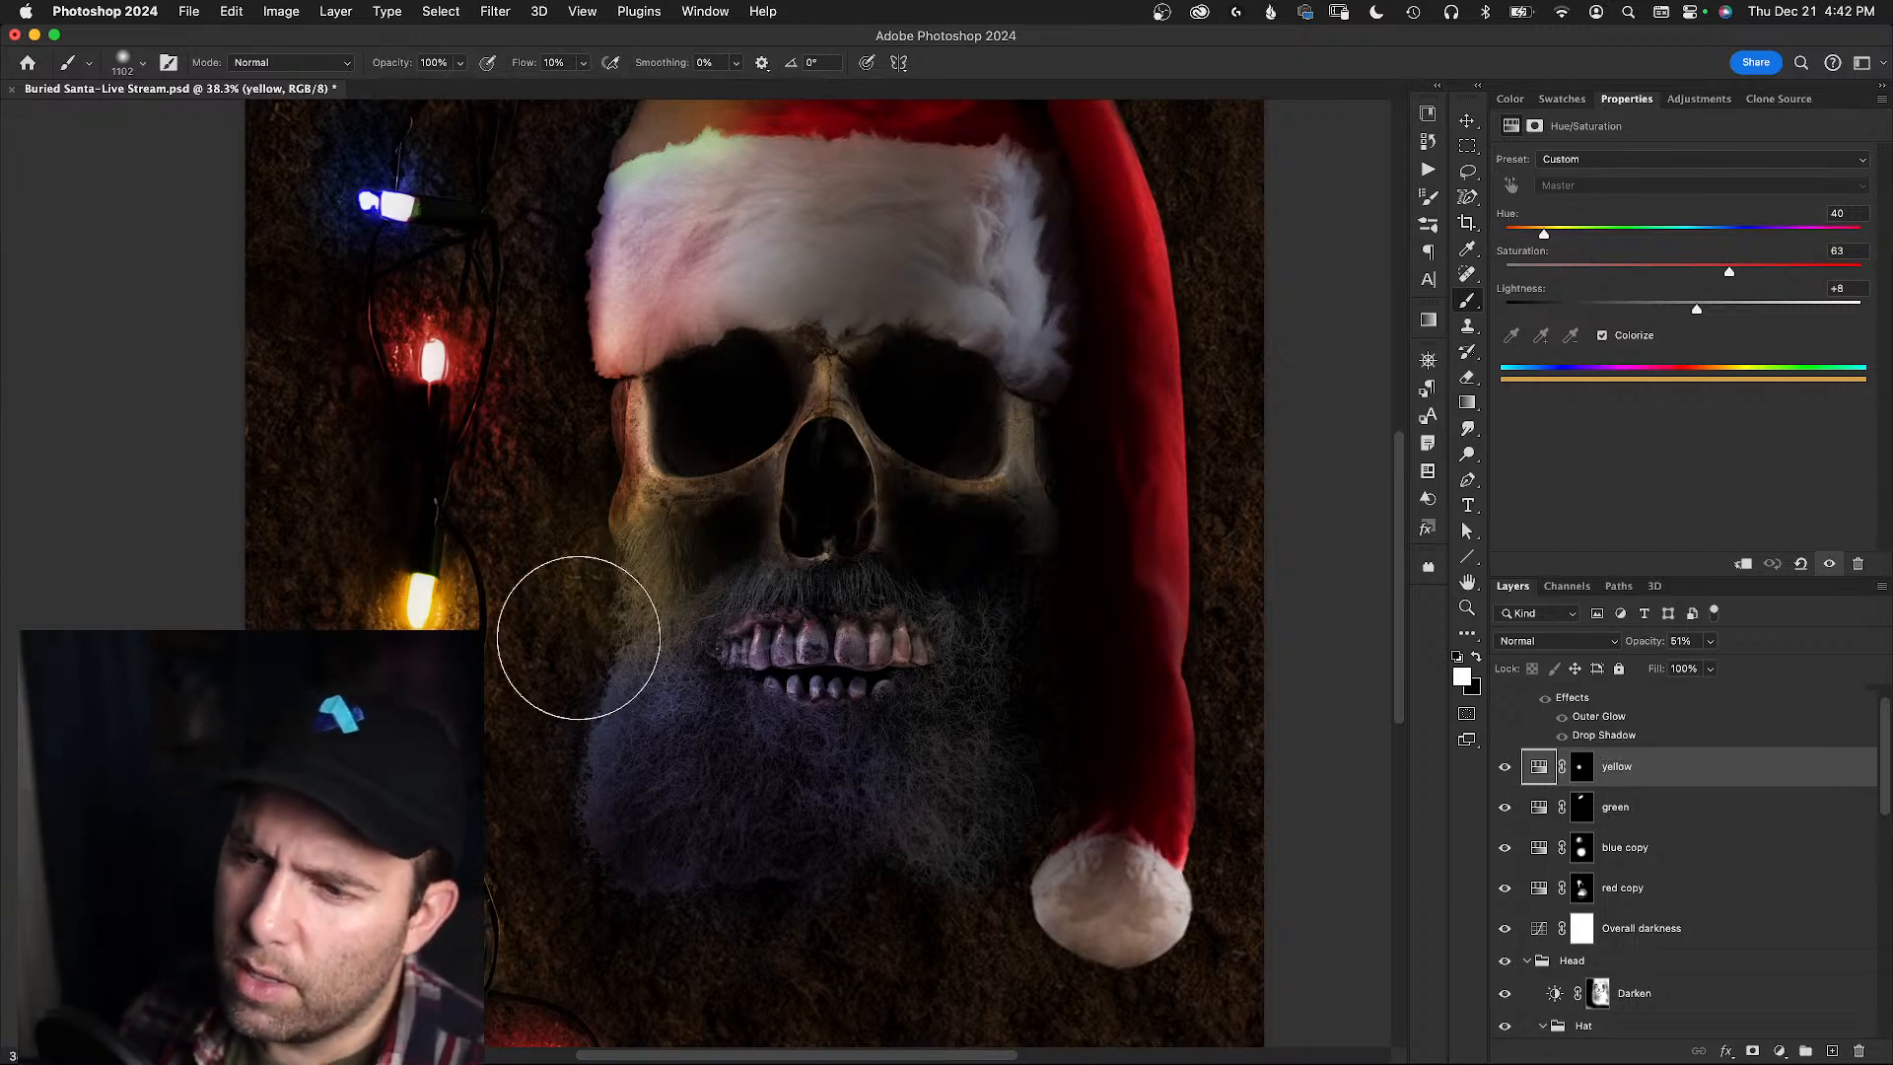
- Extend the yellow light over the left cheek and down the beard's left side by painting white on the yellow layer's mask
key(super+shift+alt+n)
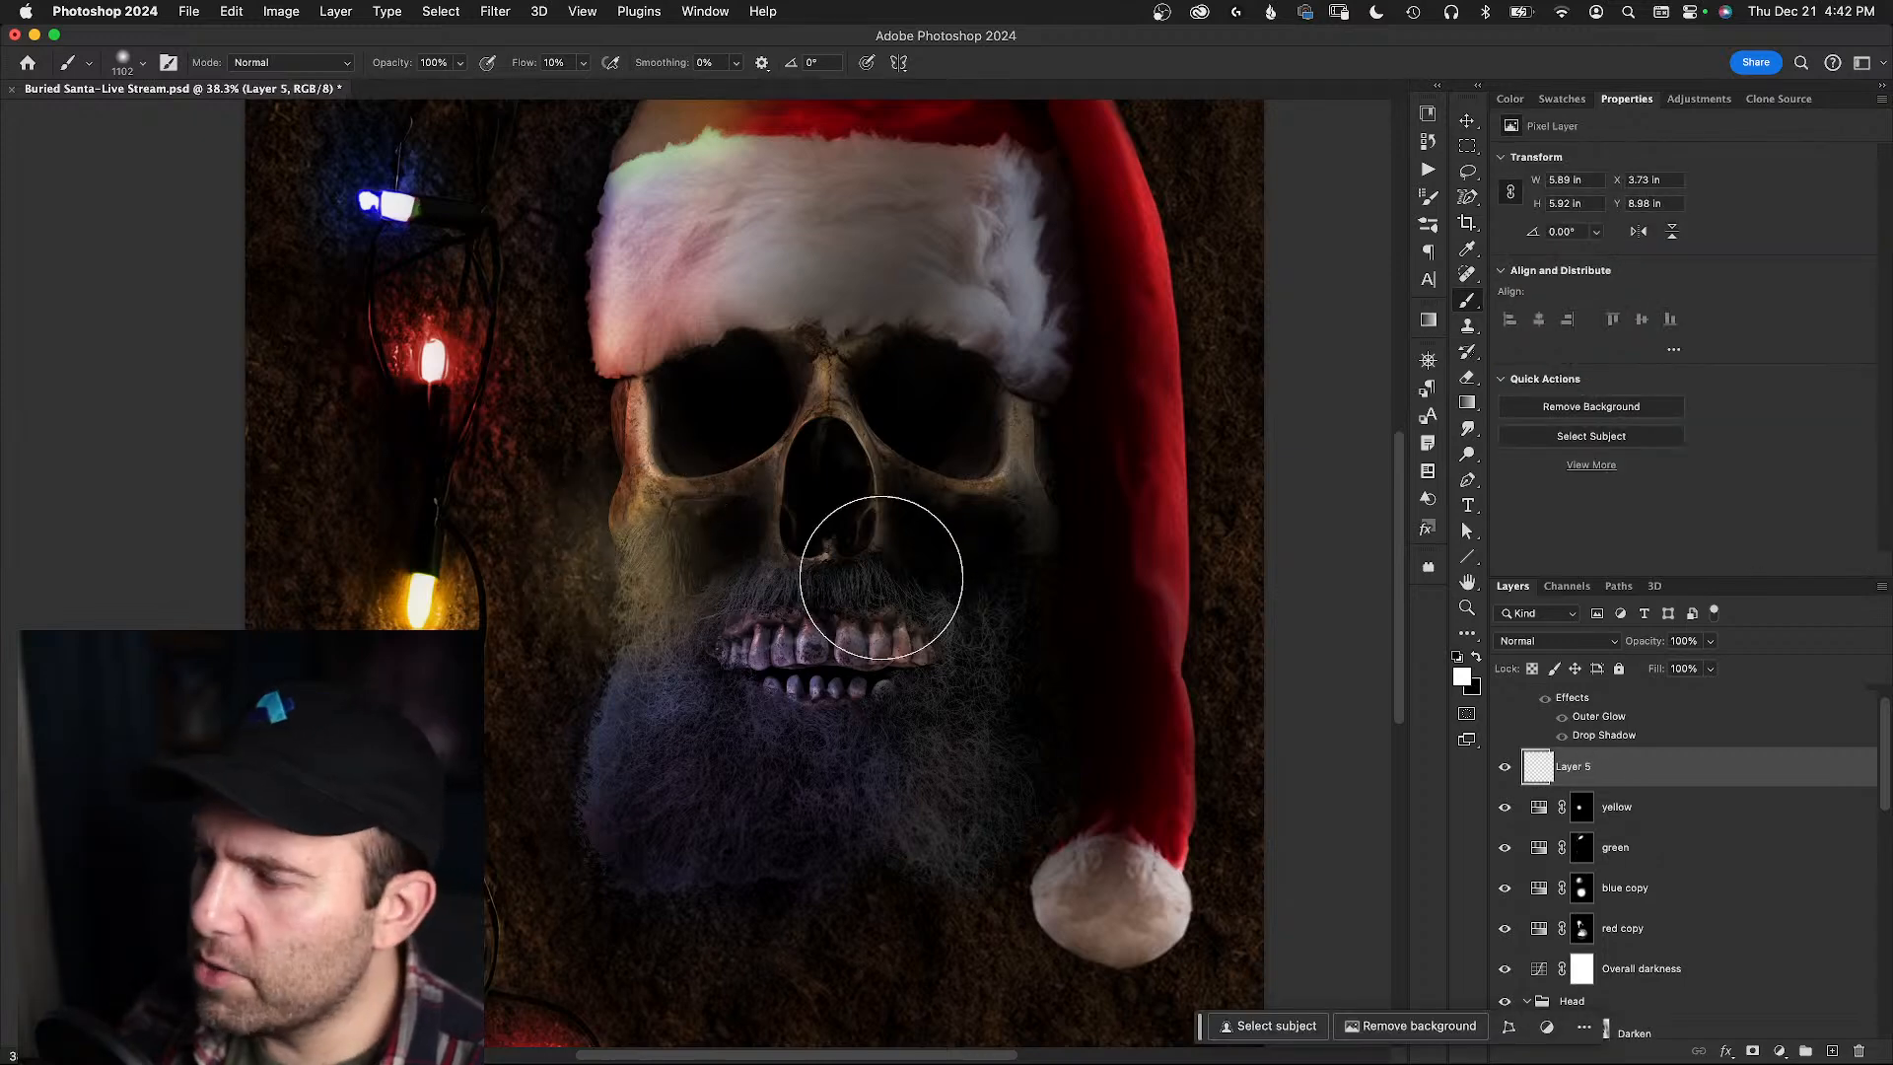
key(super+z)
click(1582, 768)
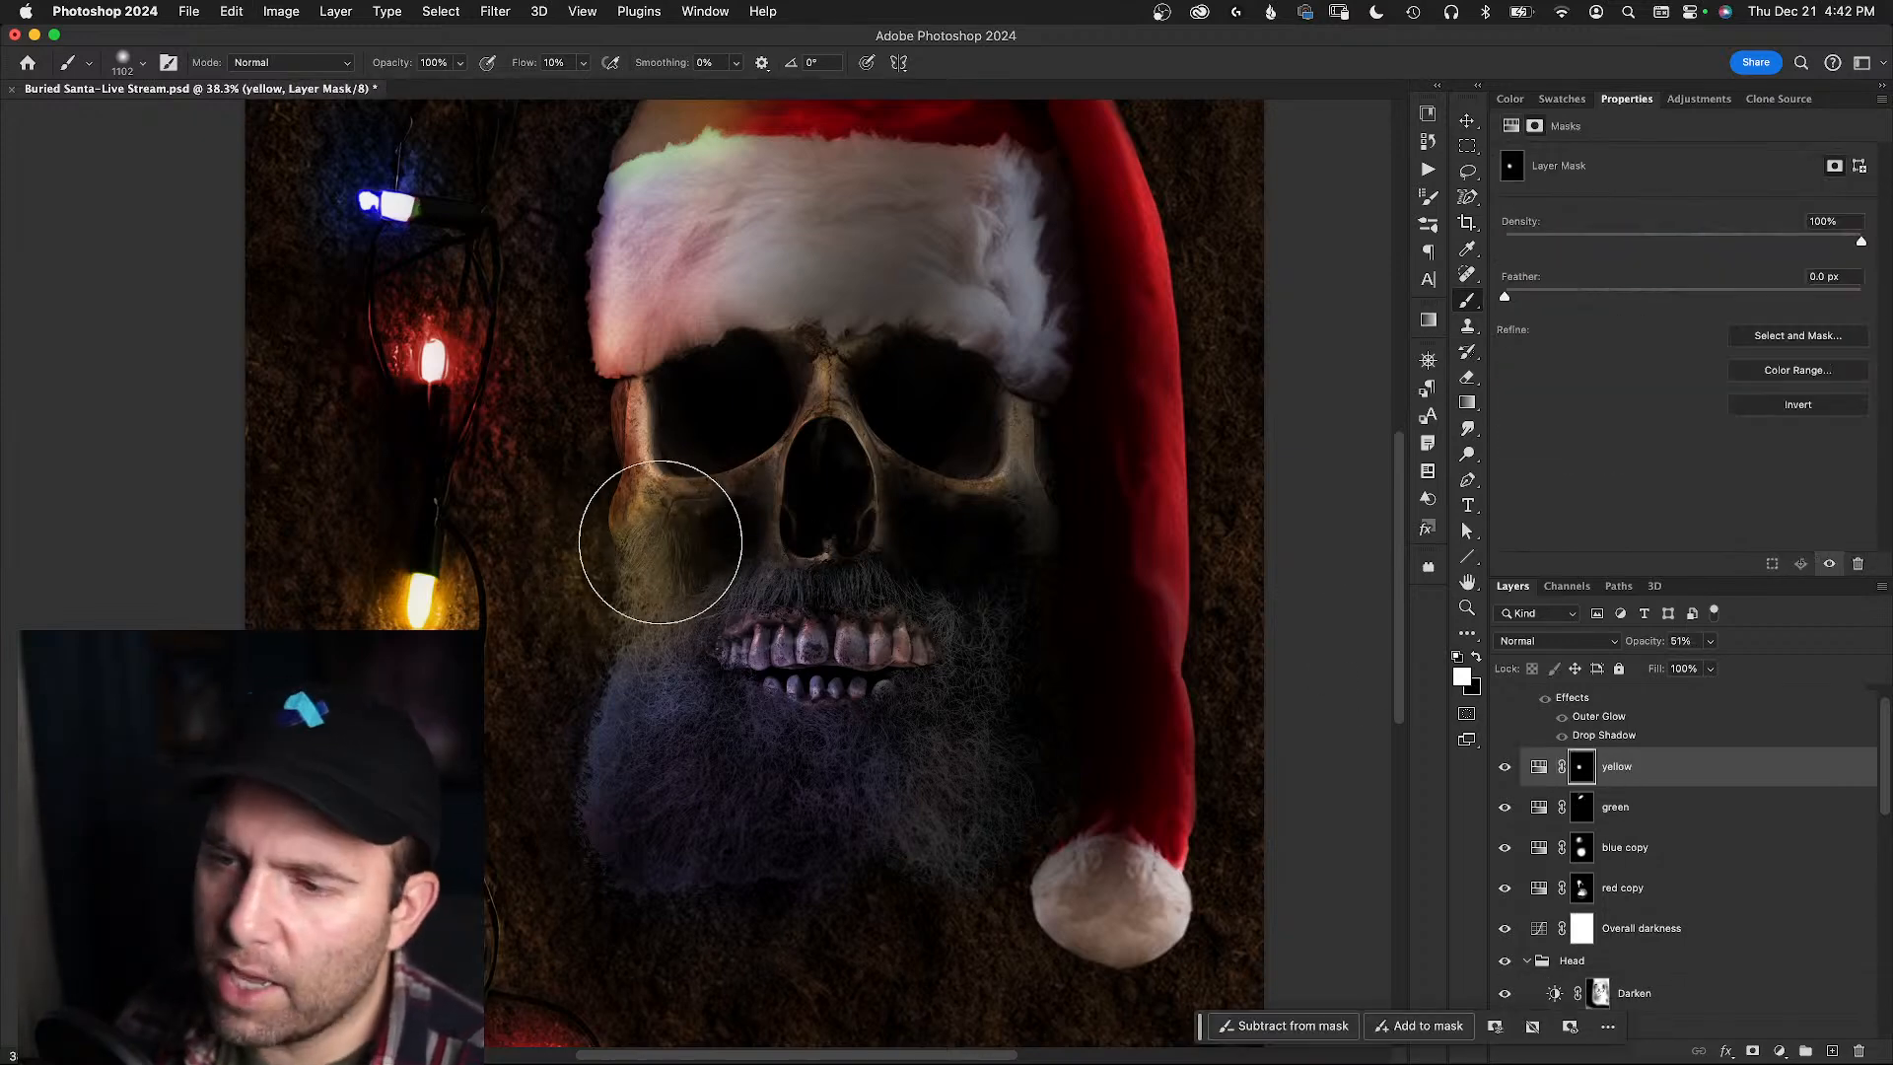
drag(641, 614, 719, 490)
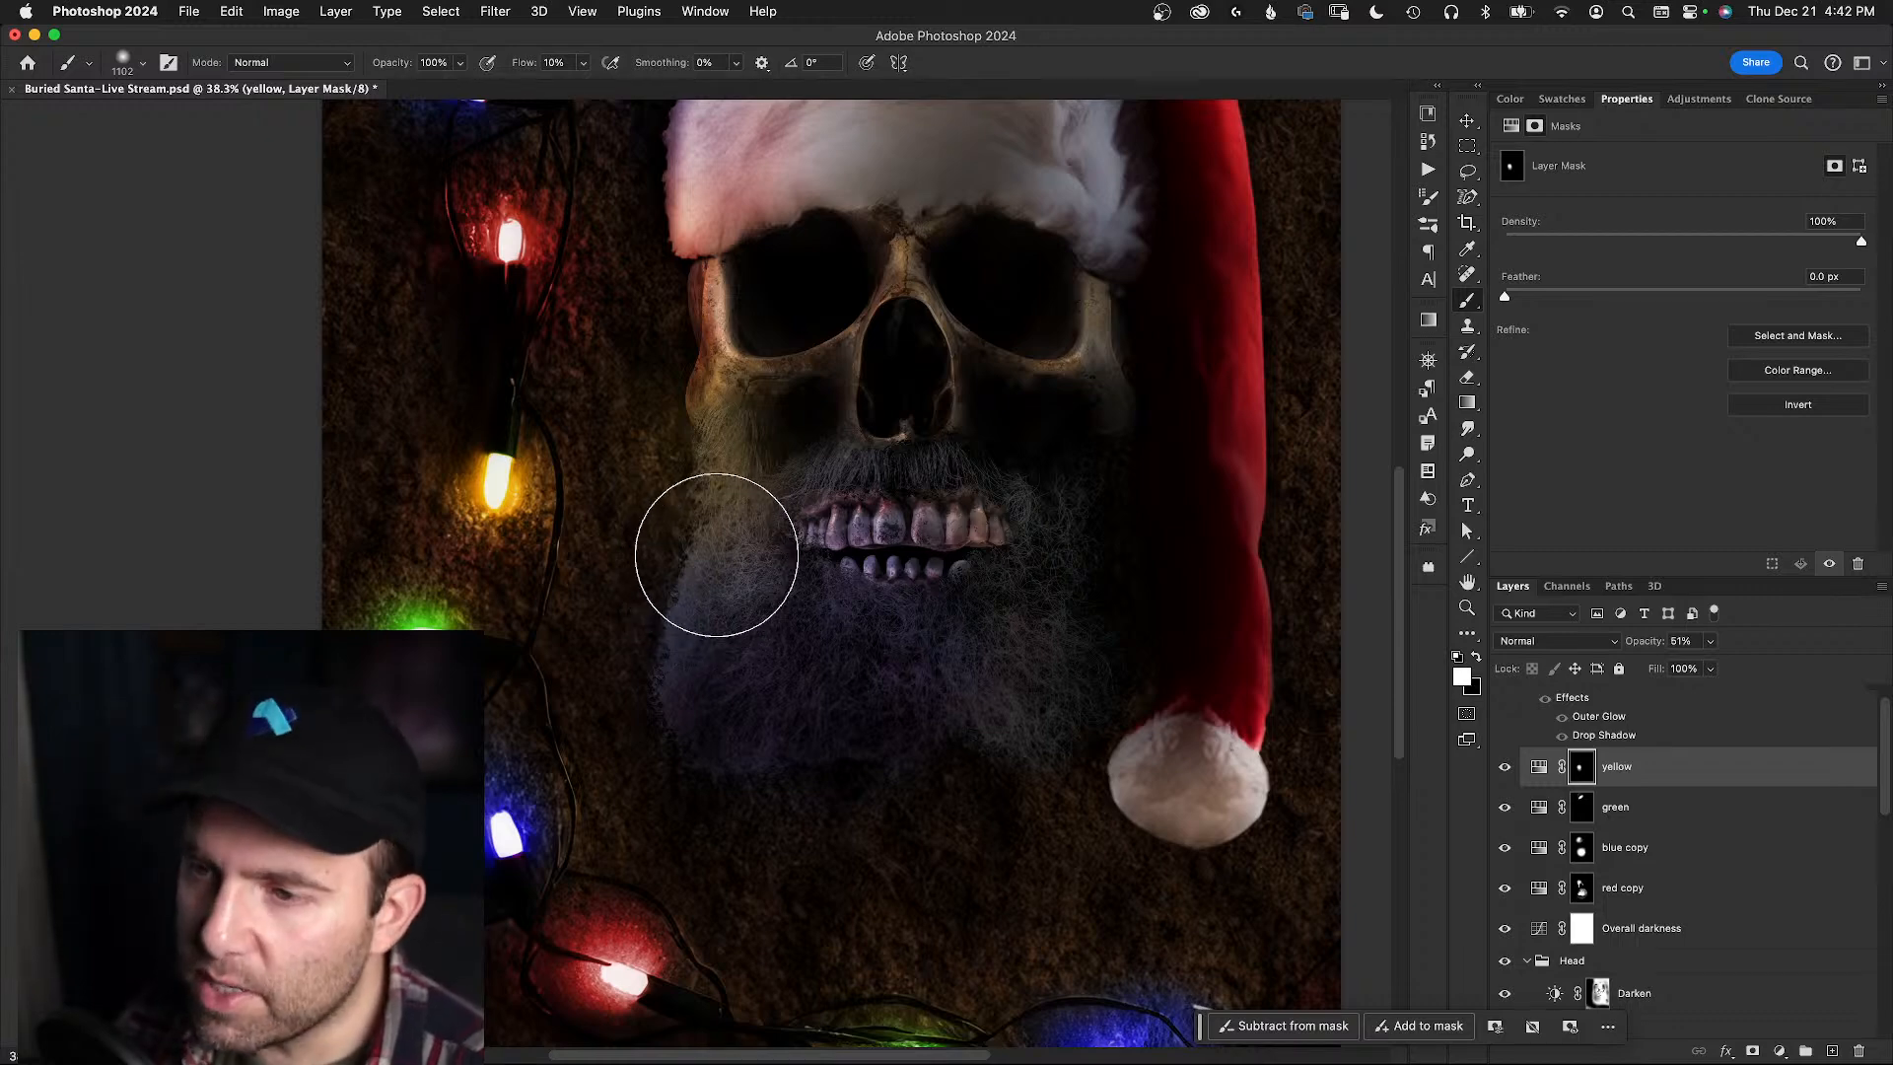
key(x)
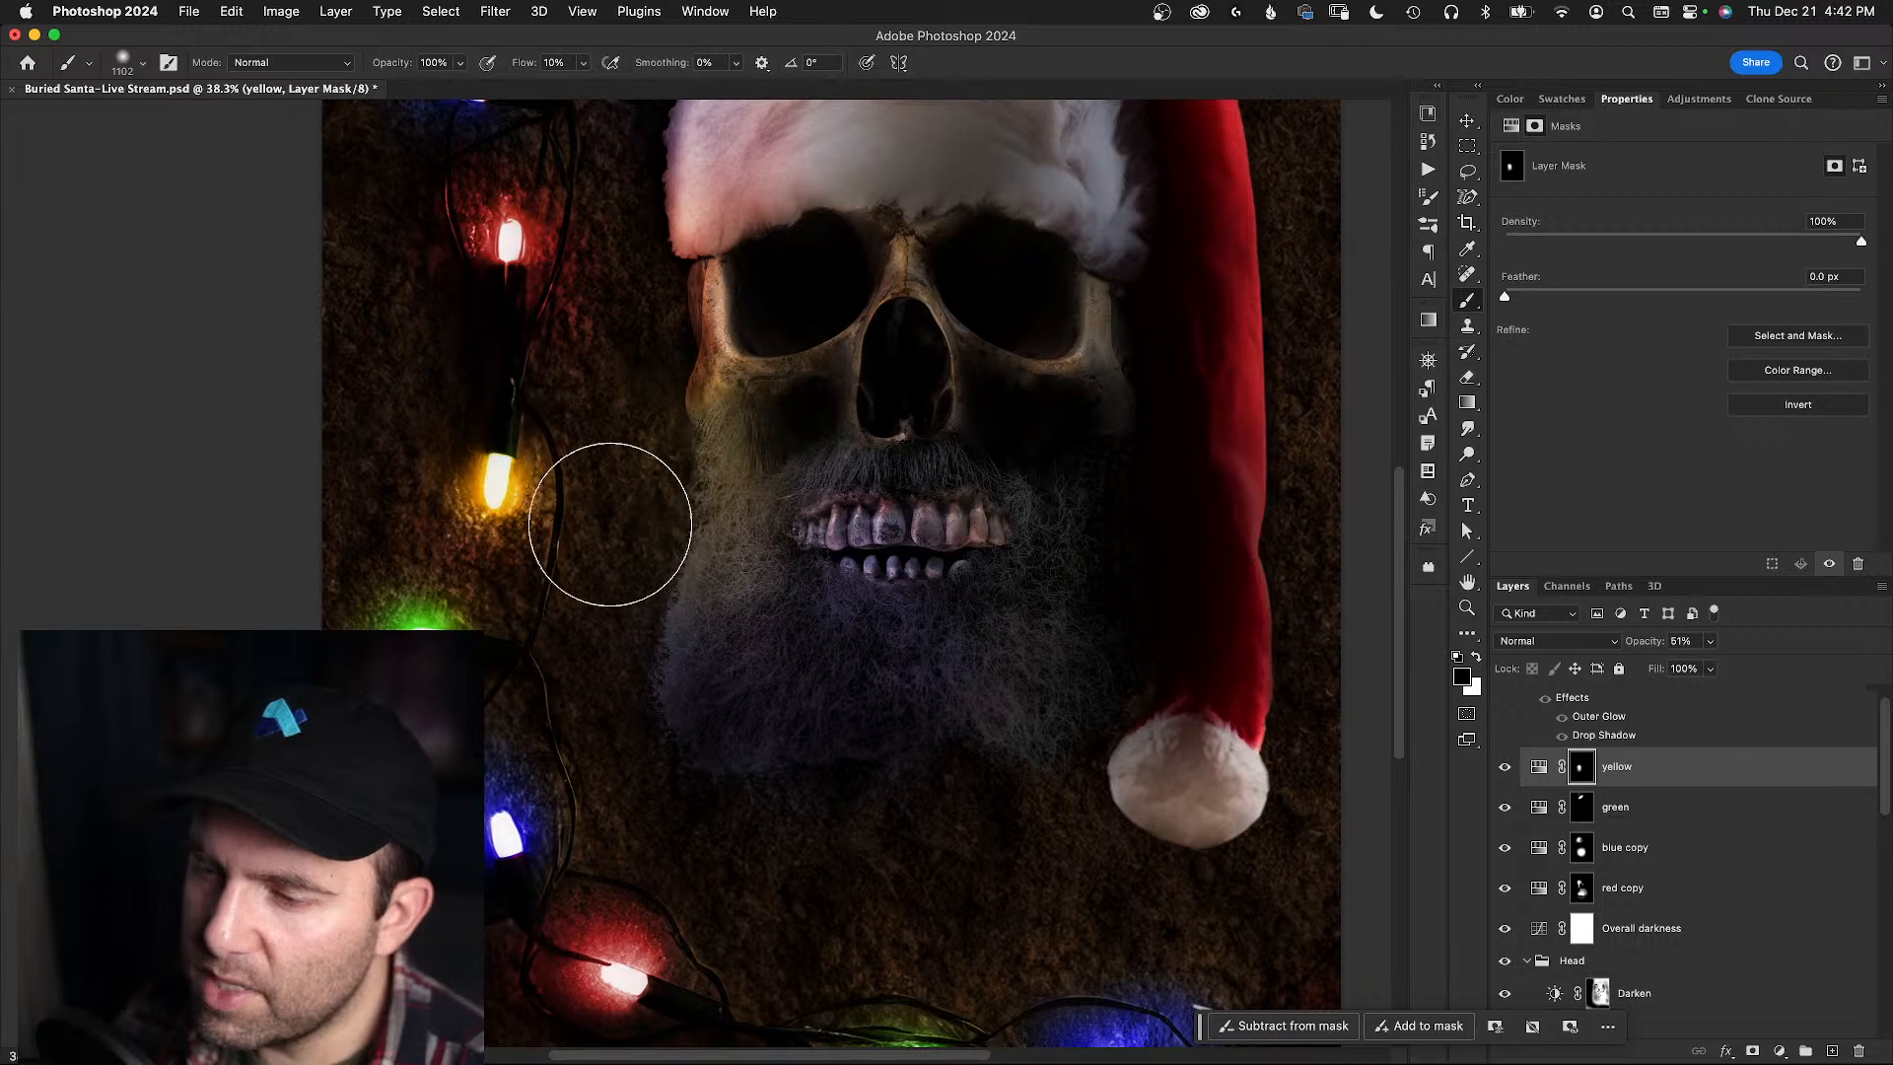
- Reduce the blue light on the beard's lower left by painting black on the blue copy layer's mask
click(1582, 808)
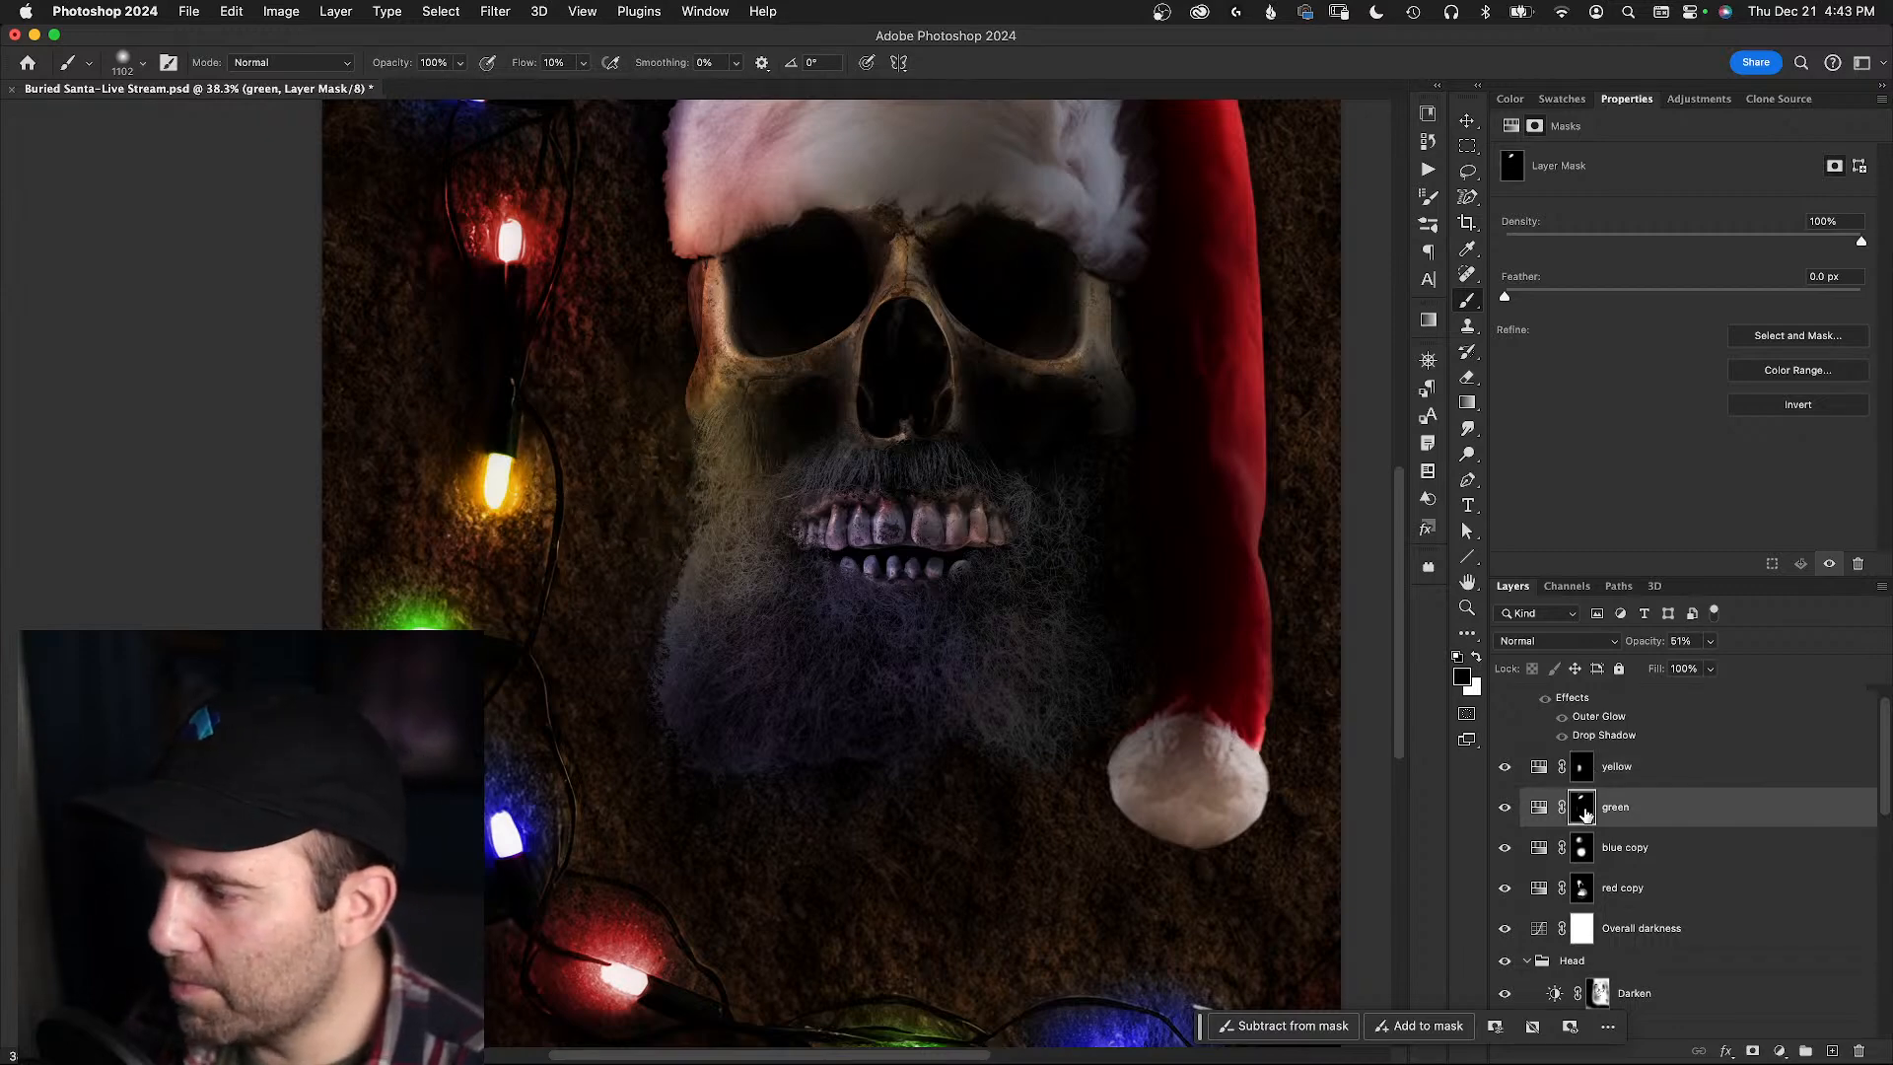
click(1582, 857)
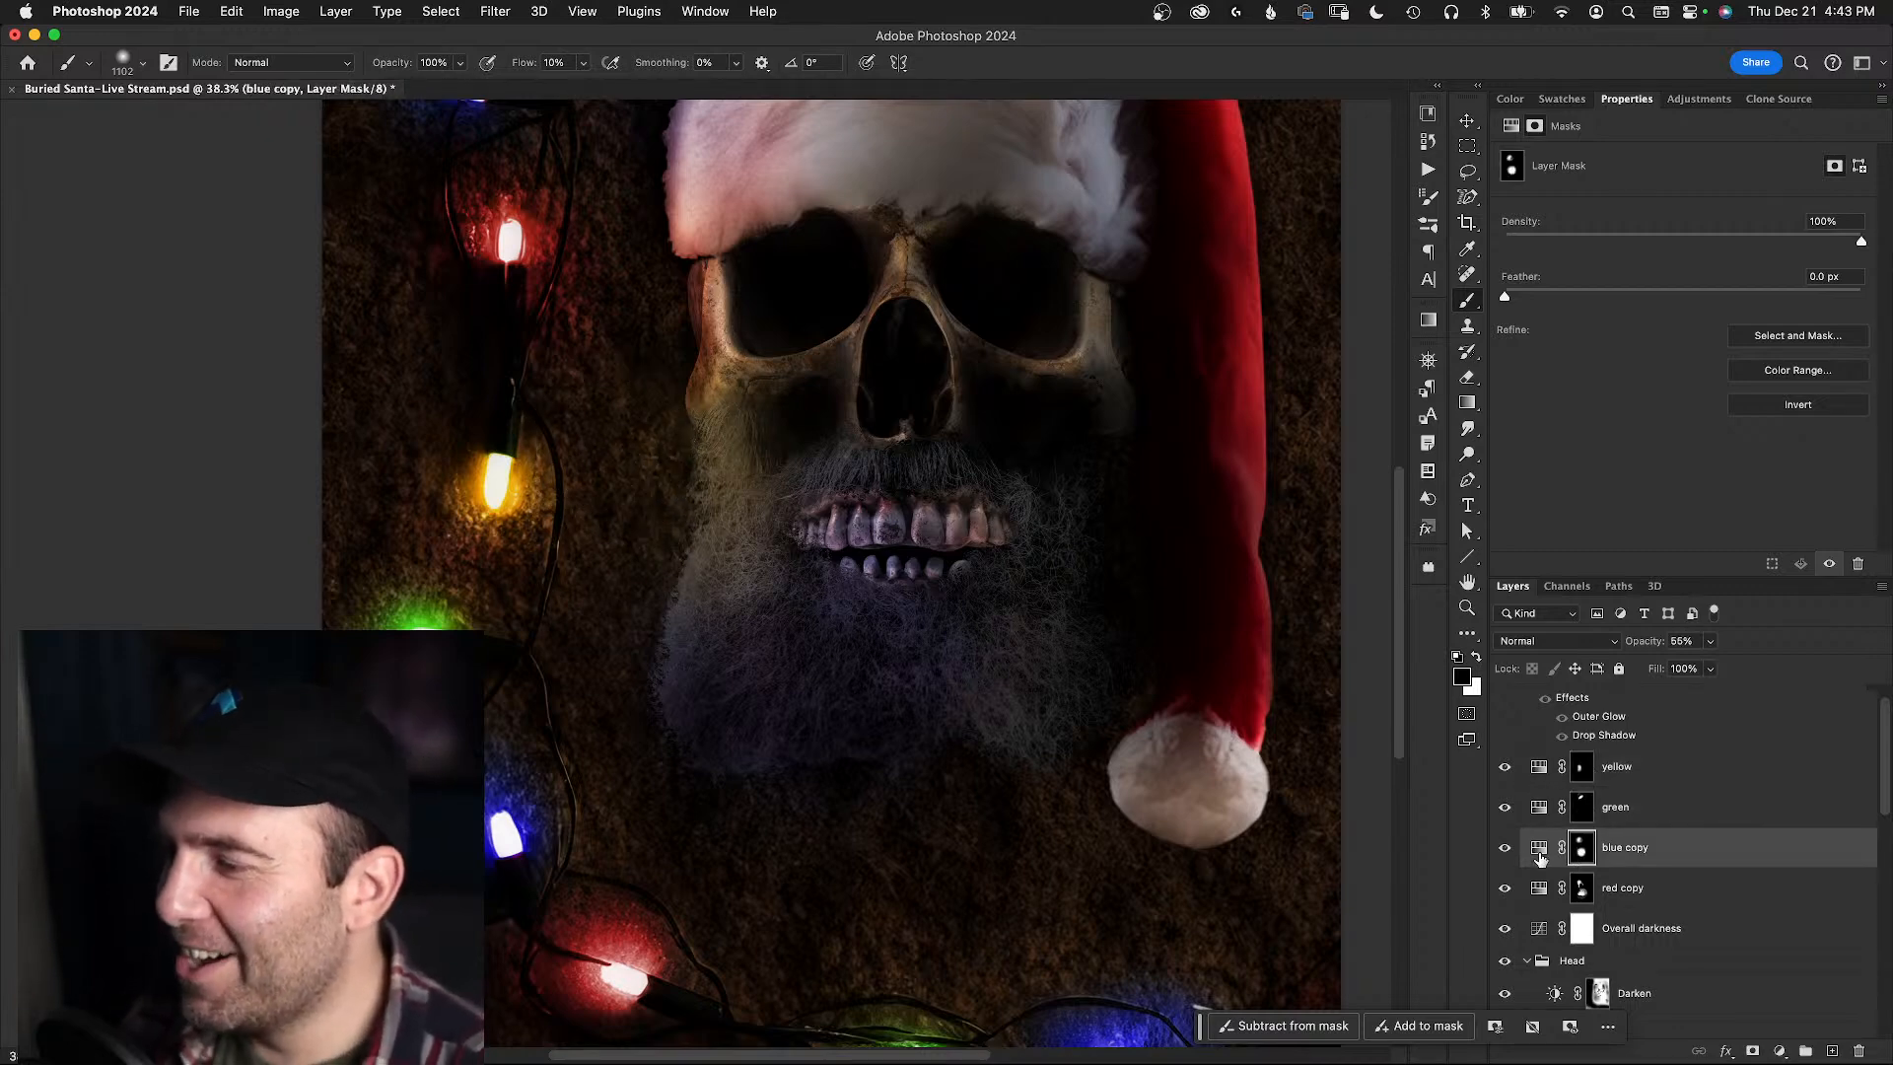
click(1505, 848)
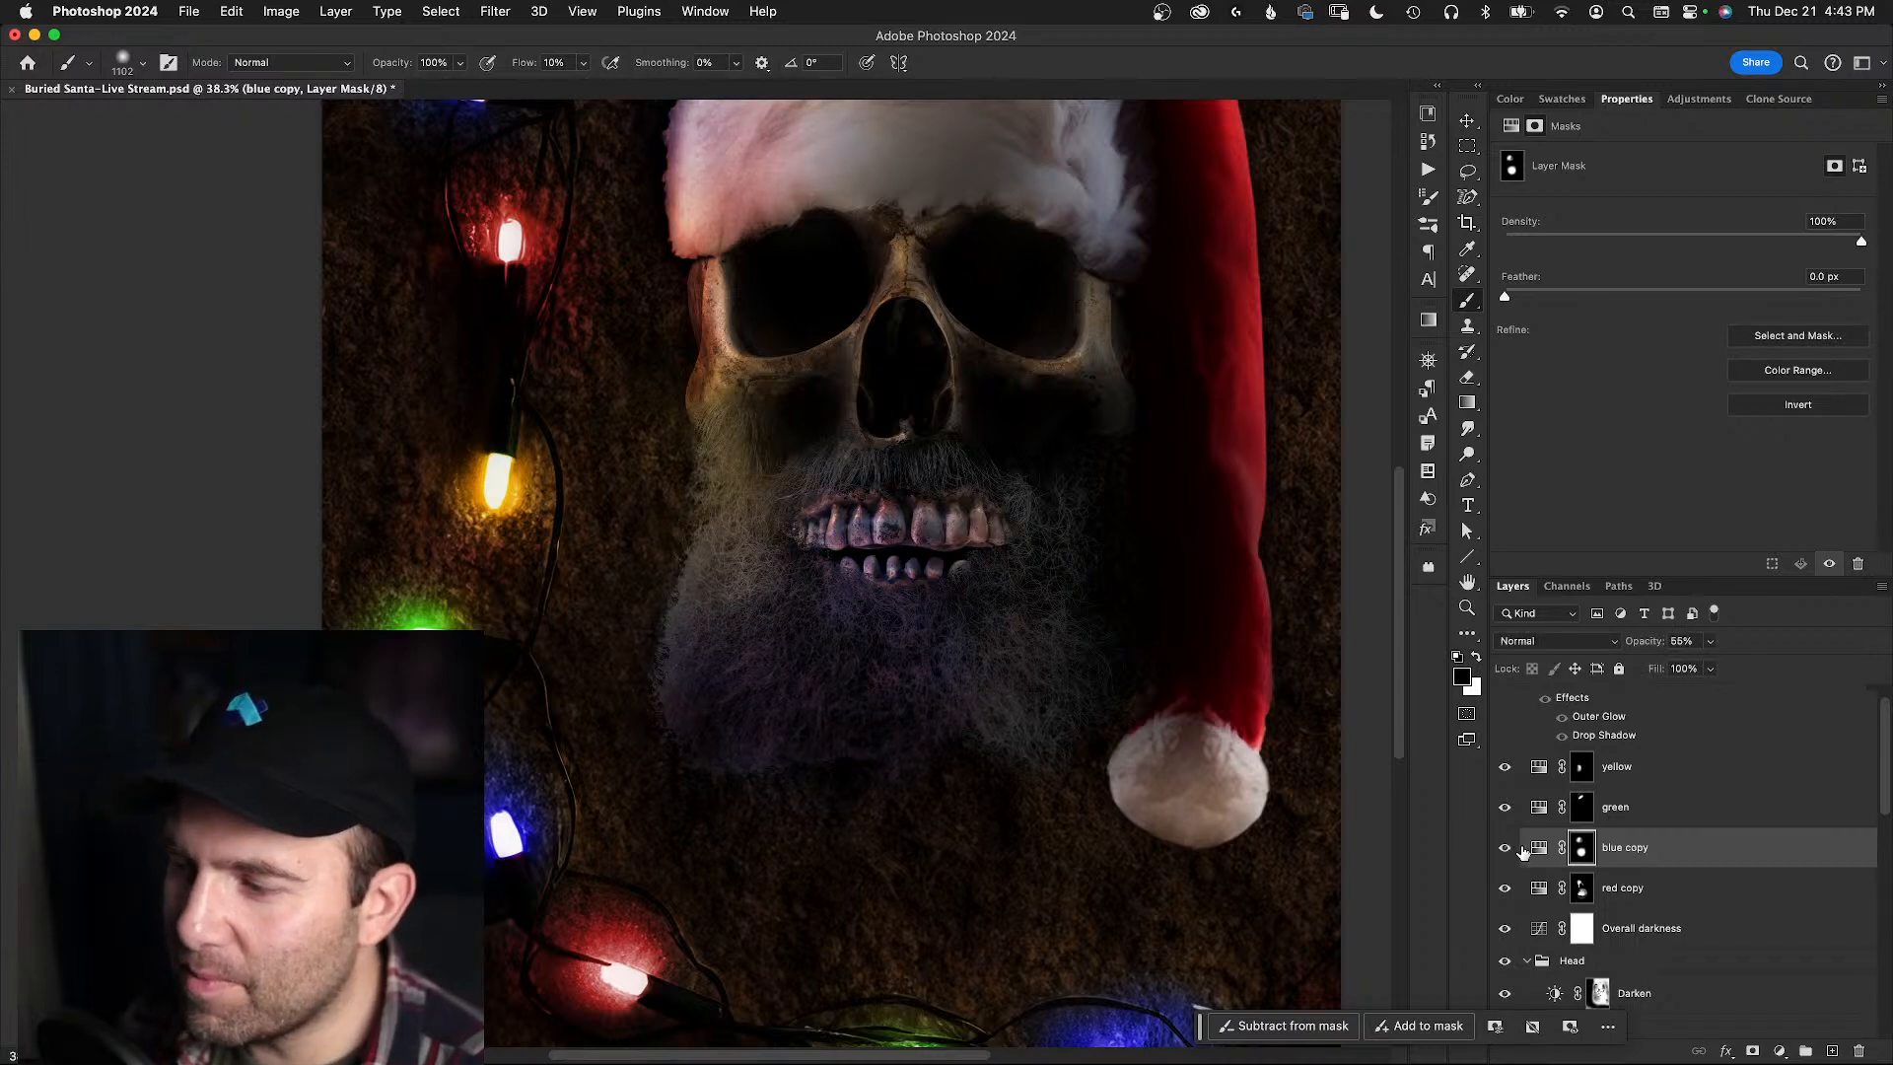
click(1539, 849)
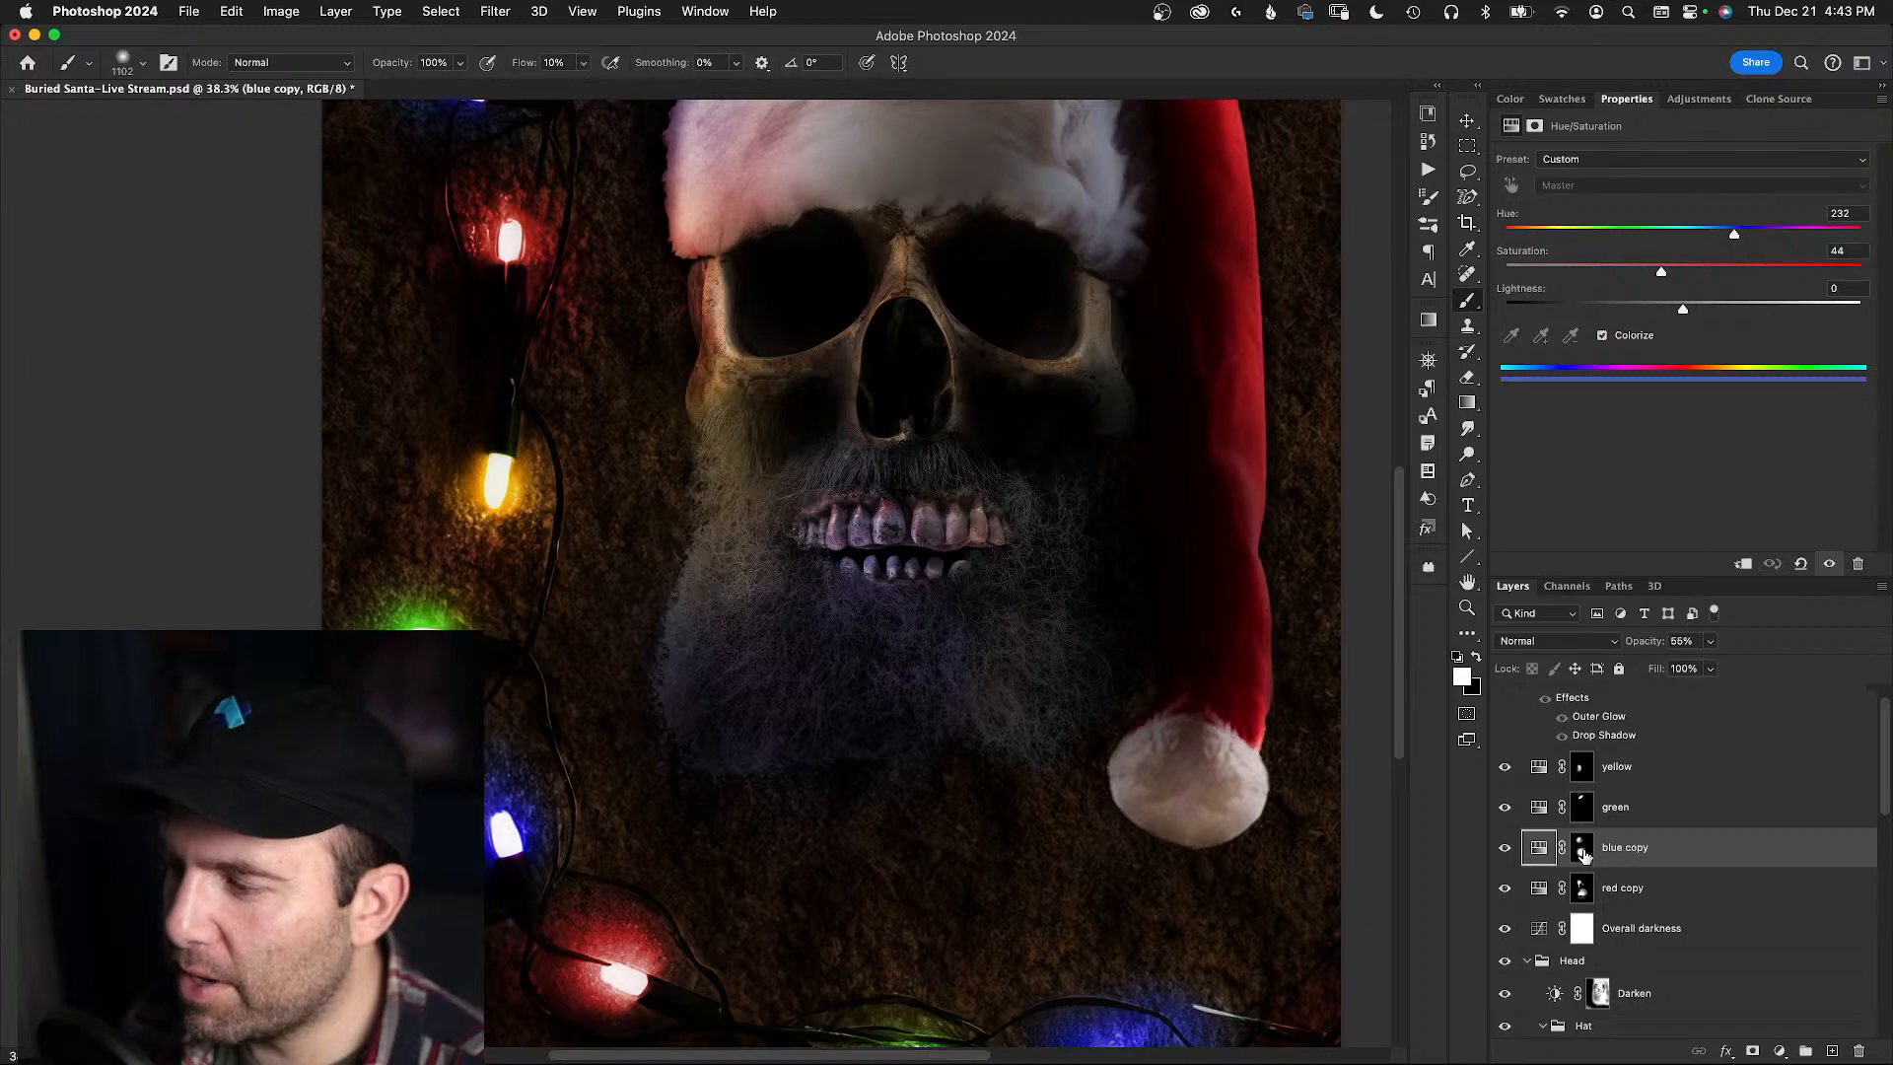
click(1581, 857)
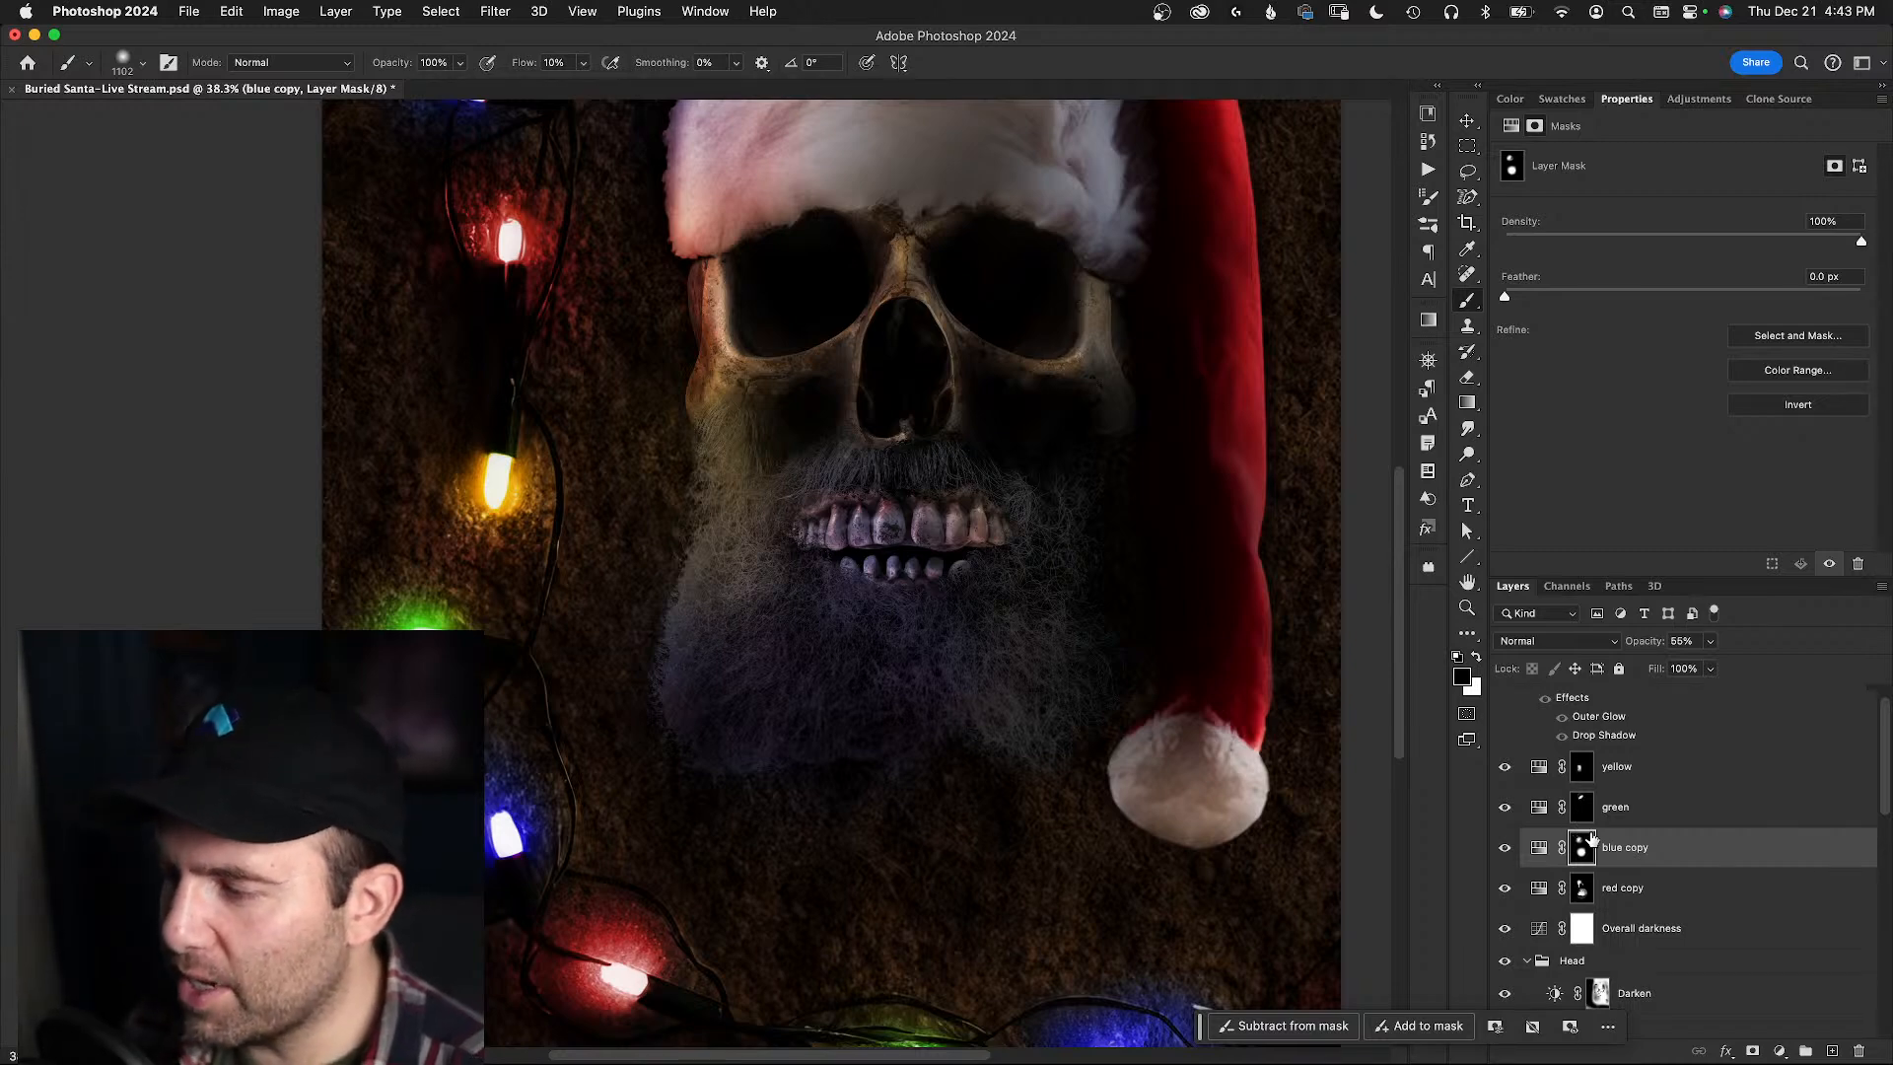
click(1506, 848)
click(1504, 847)
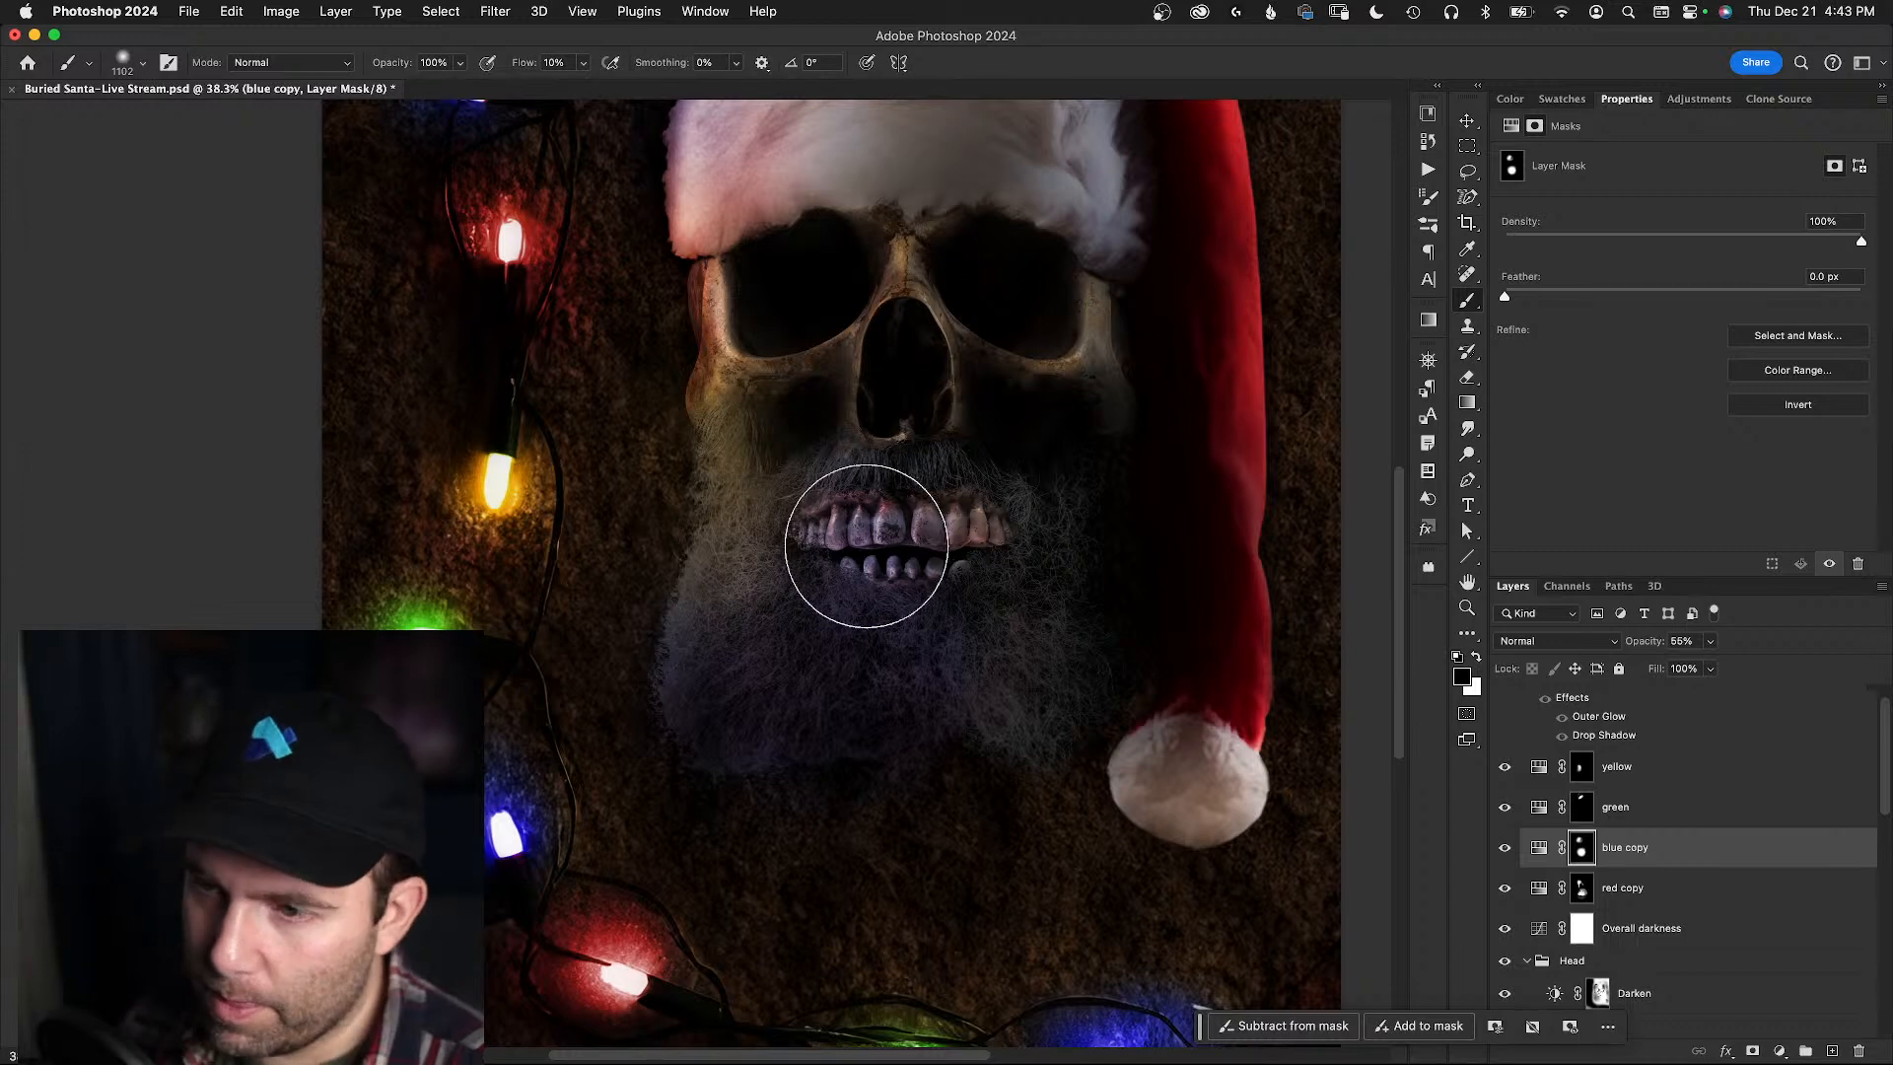
mouse_move(687, 702)
mouse_down()
mouse_move(697, 676)
mouse_move(719, 697)
mouse_move(727, 676)
mouse_move(722, 710)
mouse_move(710, 701)
mouse_move(726, 714)
mouse_move(724, 592)
mouse_move(772, 692)
mouse_up()
key(x)
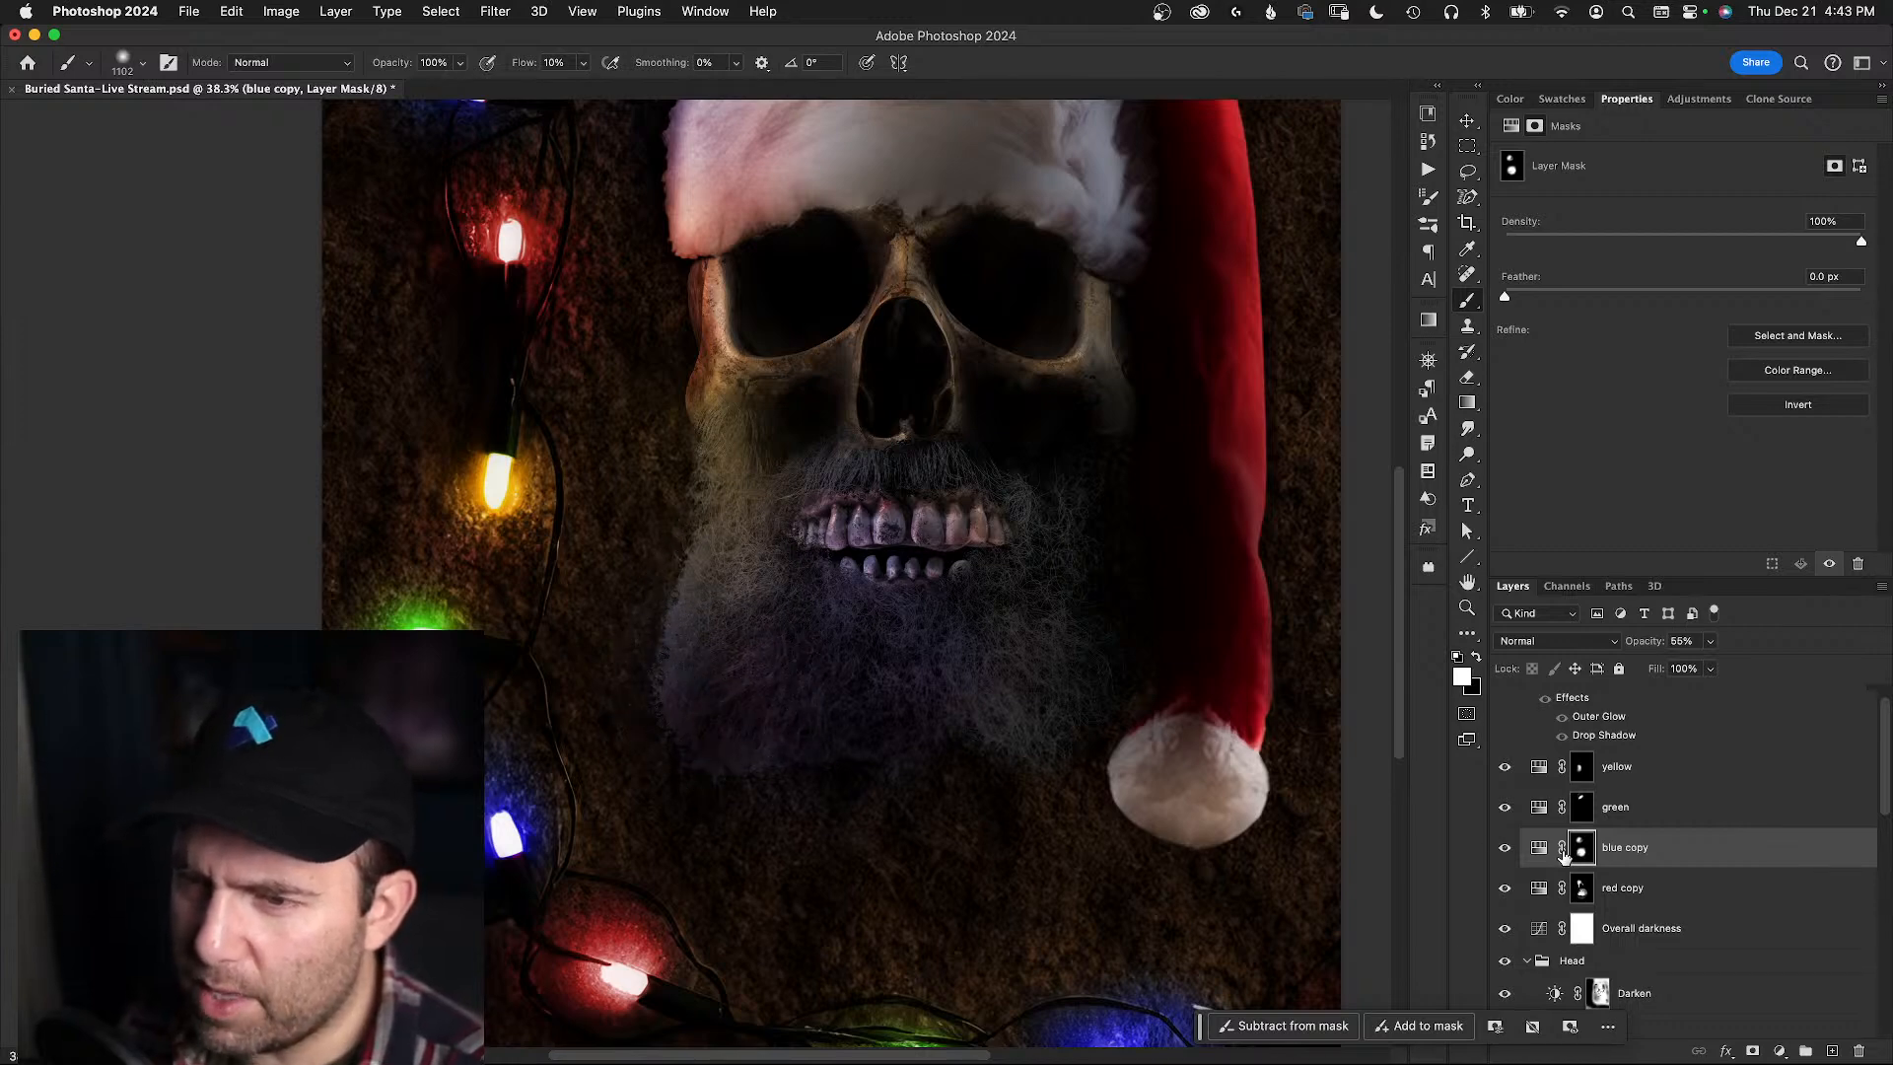
- Paint white on the green layer's mask over the beard's left side, and blend in yellow light above it on the yellow layer's mask
click(1581, 807)
mouse_move(697, 600)
mouse_down()
mouse_move(729, 589)
mouse_move(664, 621)
mouse_move(739, 605)
mouse_move(740, 621)
mouse_move(582, 668)
mouse_move(745, 541)
mouse_up()
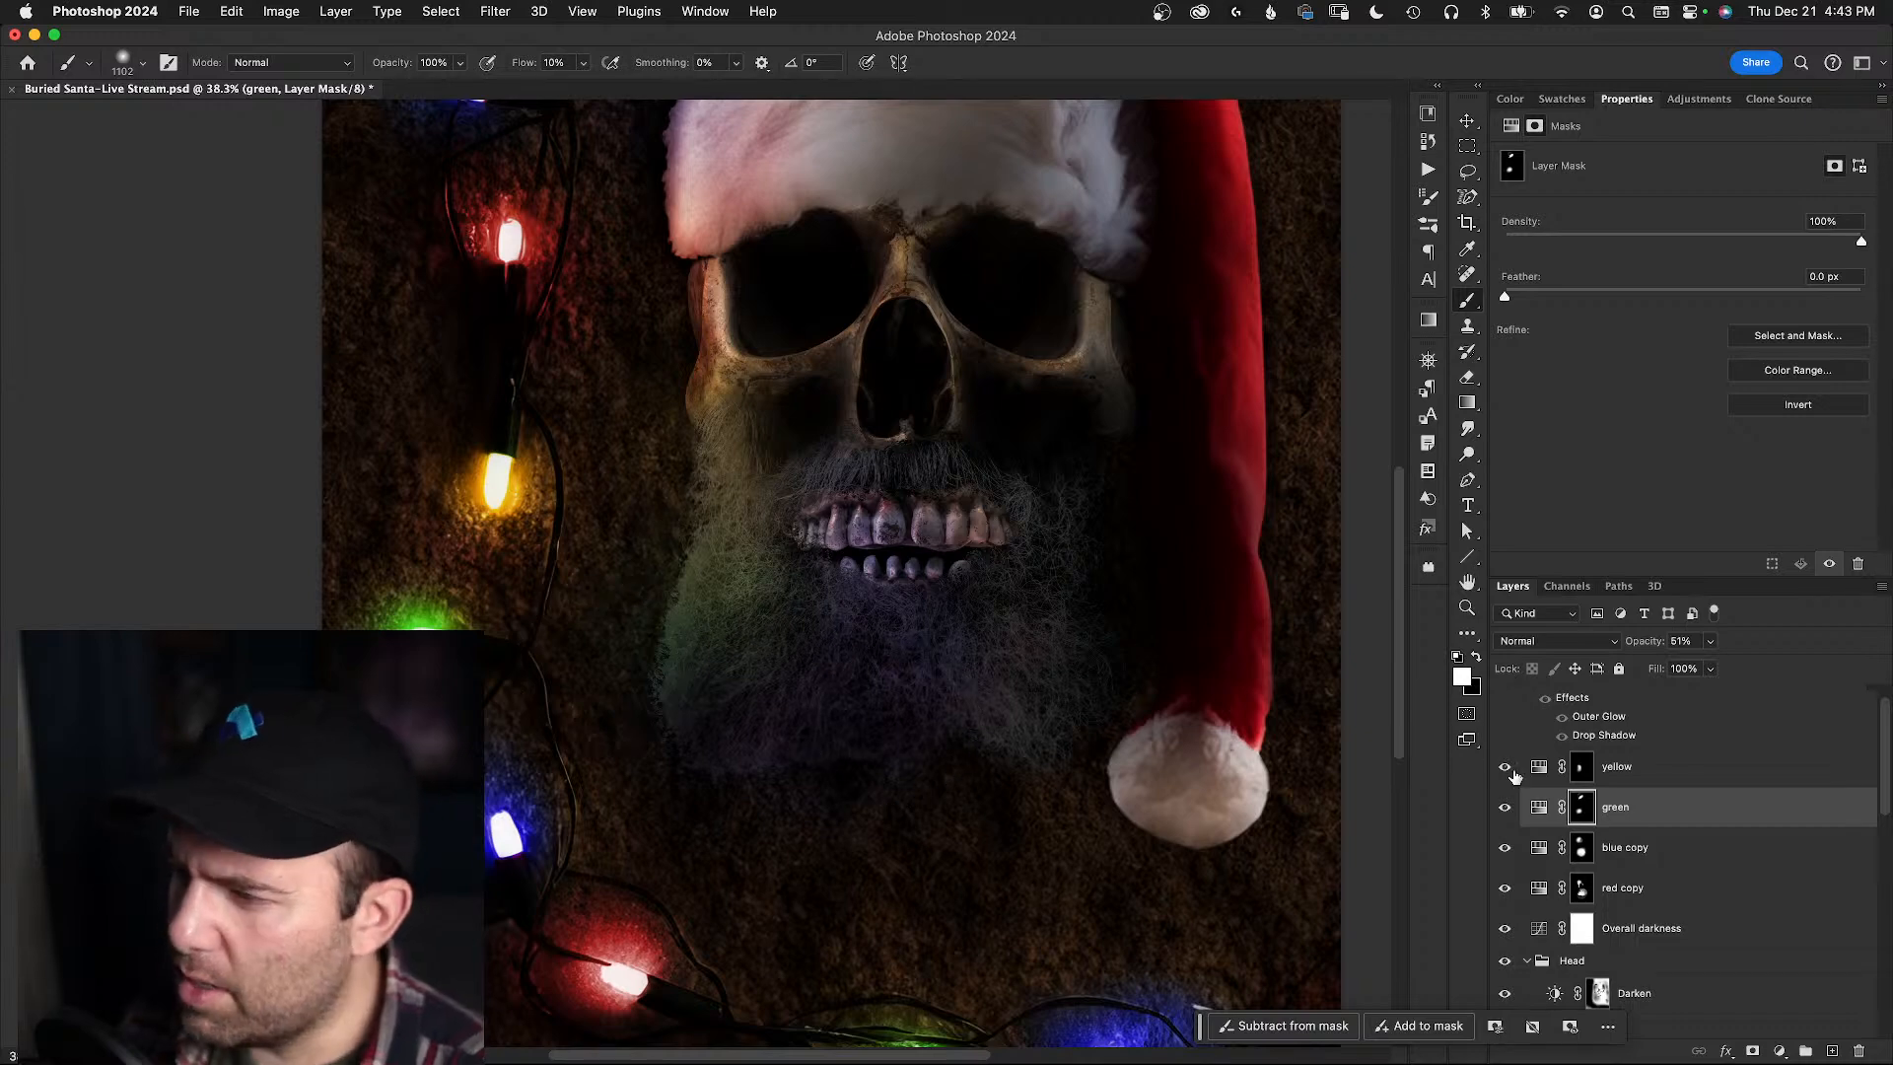
click(1604, 777)
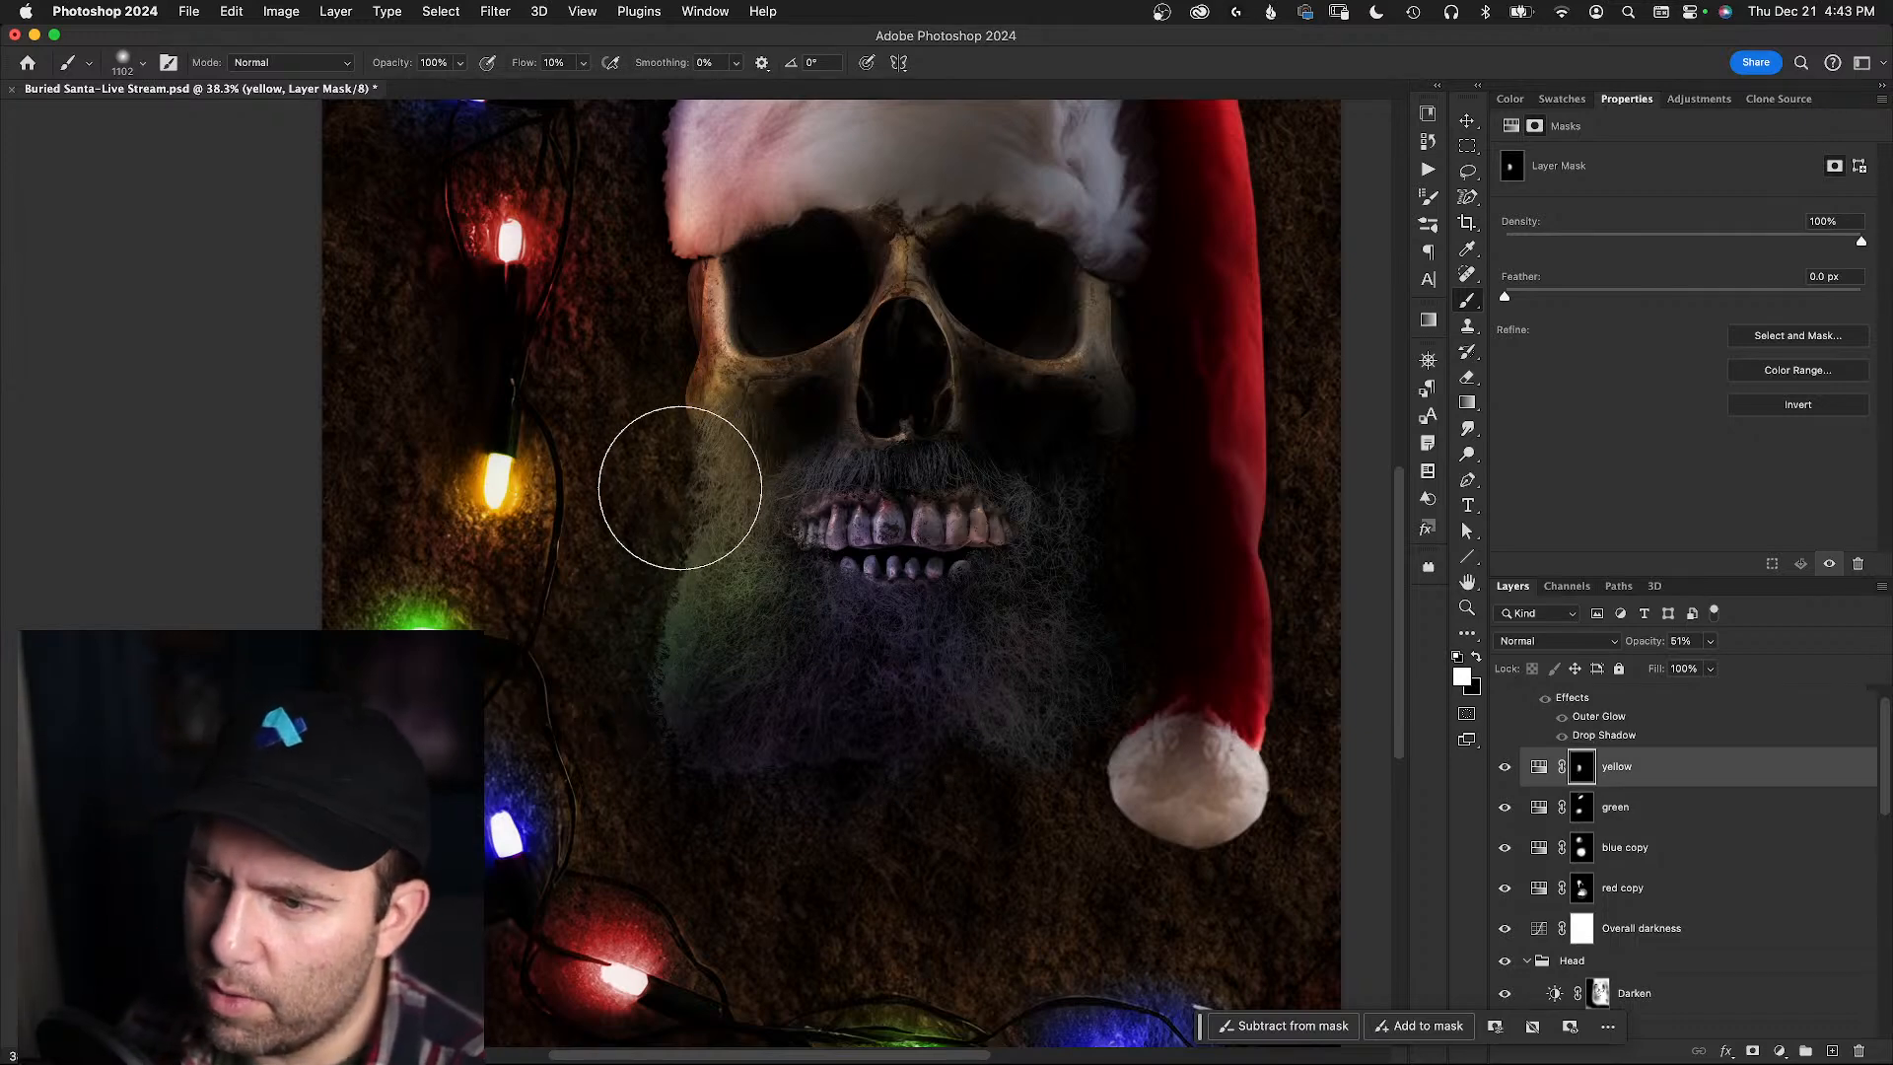
mouse_move(727, 507)
mouse_down()
mouse_move(726, 473)
mouse_move(680, 486)
mouse_move(697, 500)
mouse_move(694, 452)
mouse_move(760, 473)
mouse_move(654, 496)
mouse_up()
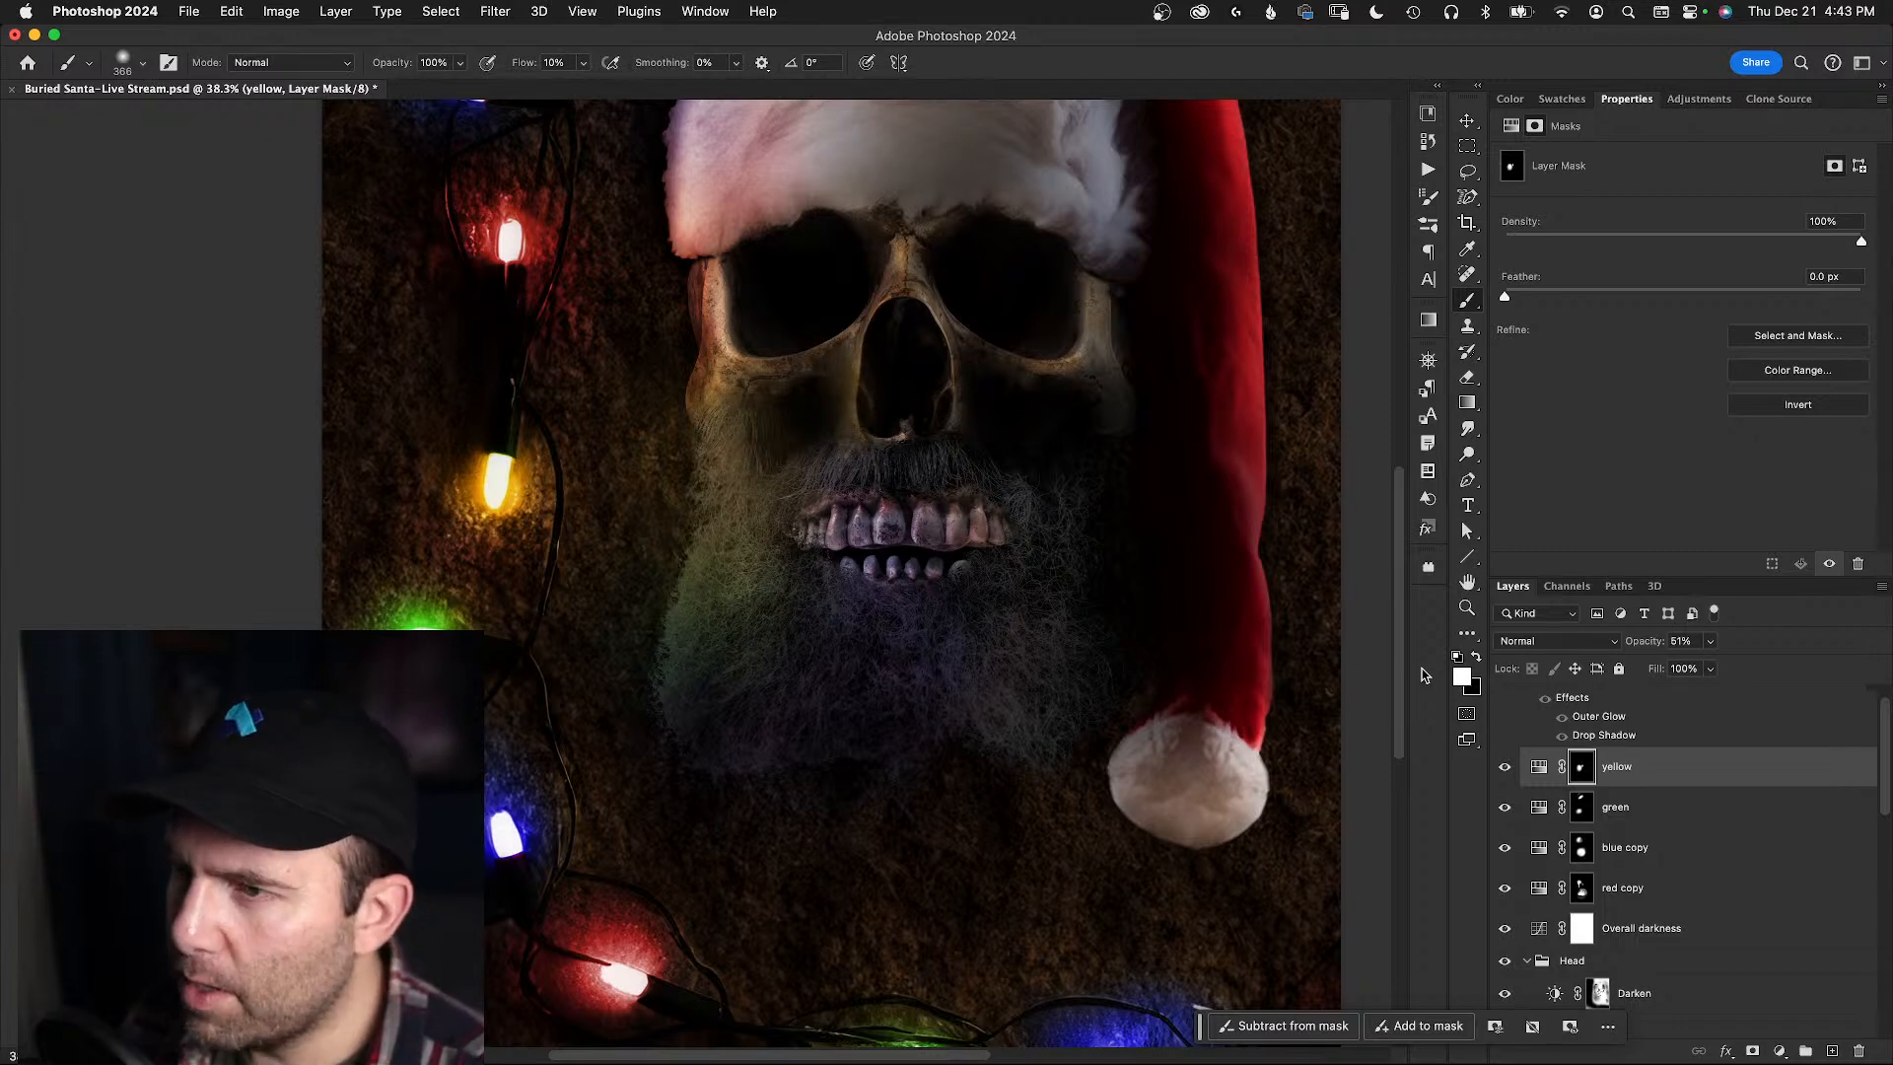
key(alt+bracketleft)
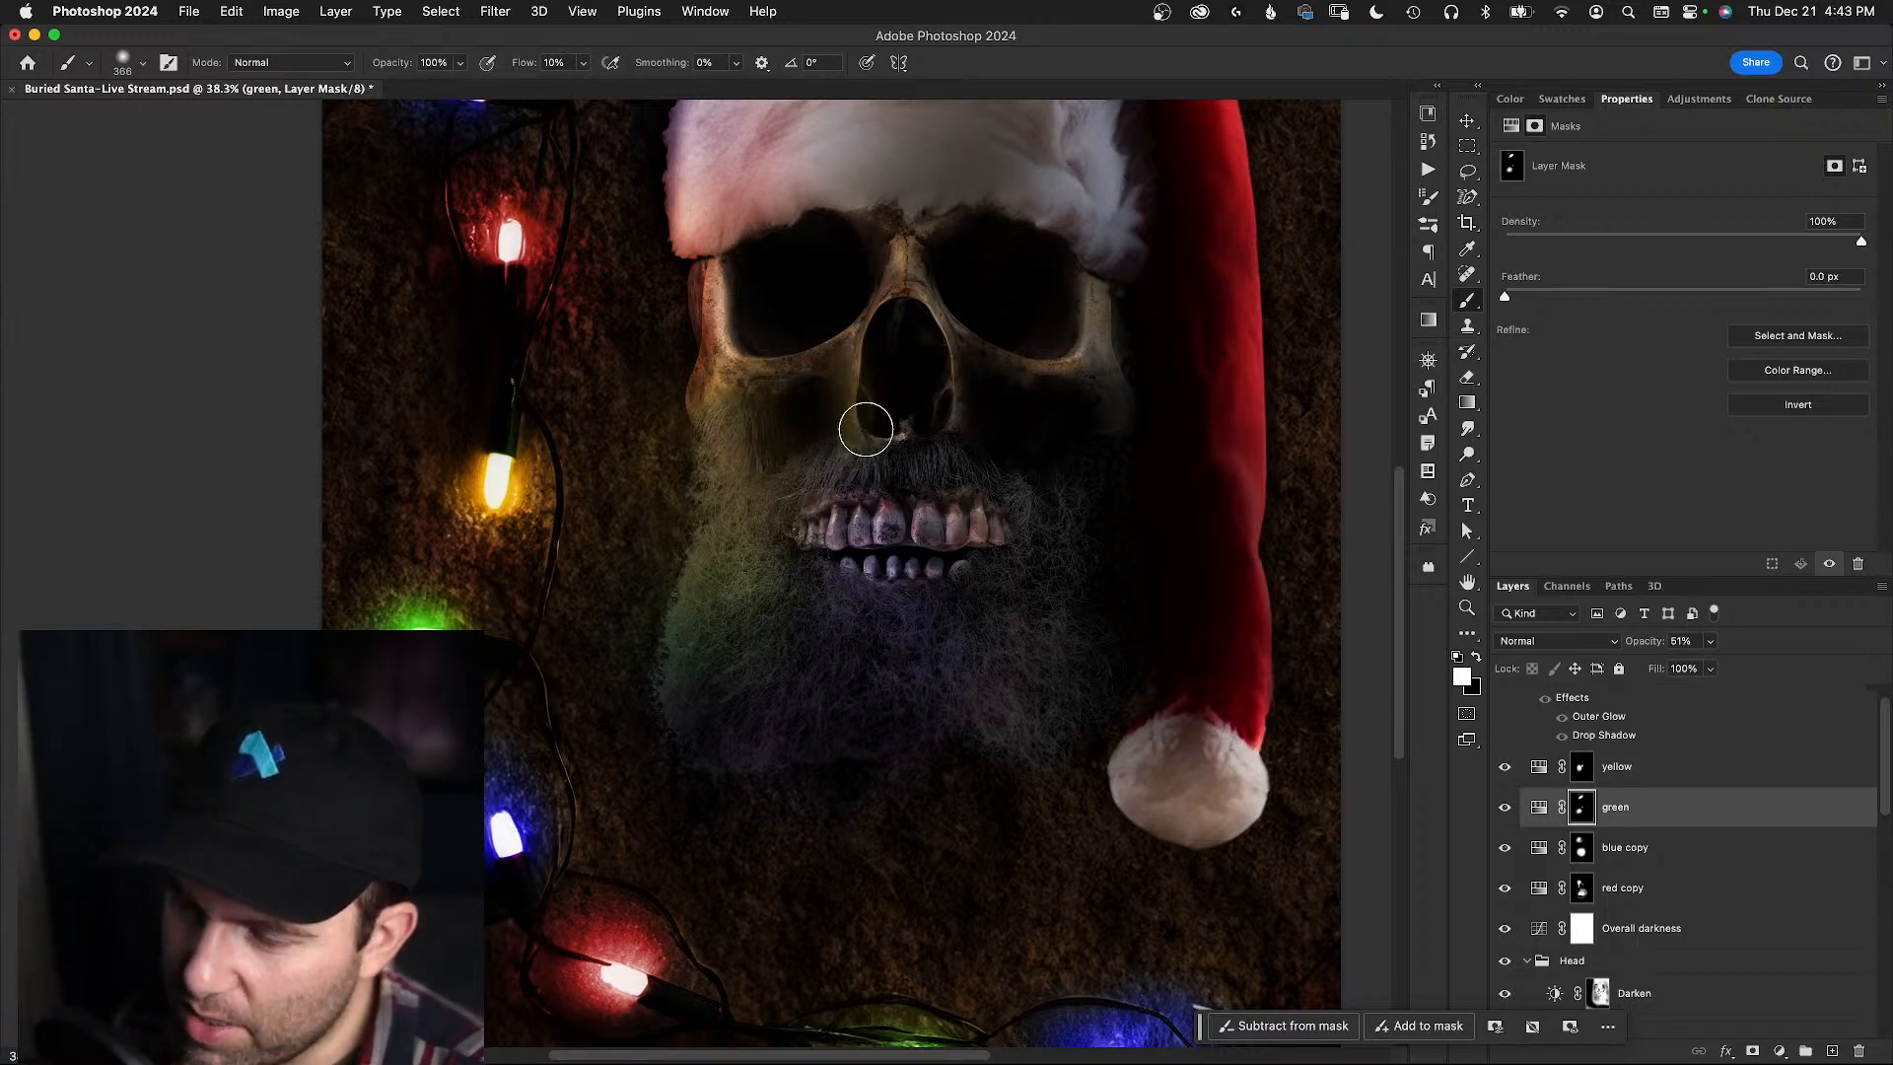
key(x)
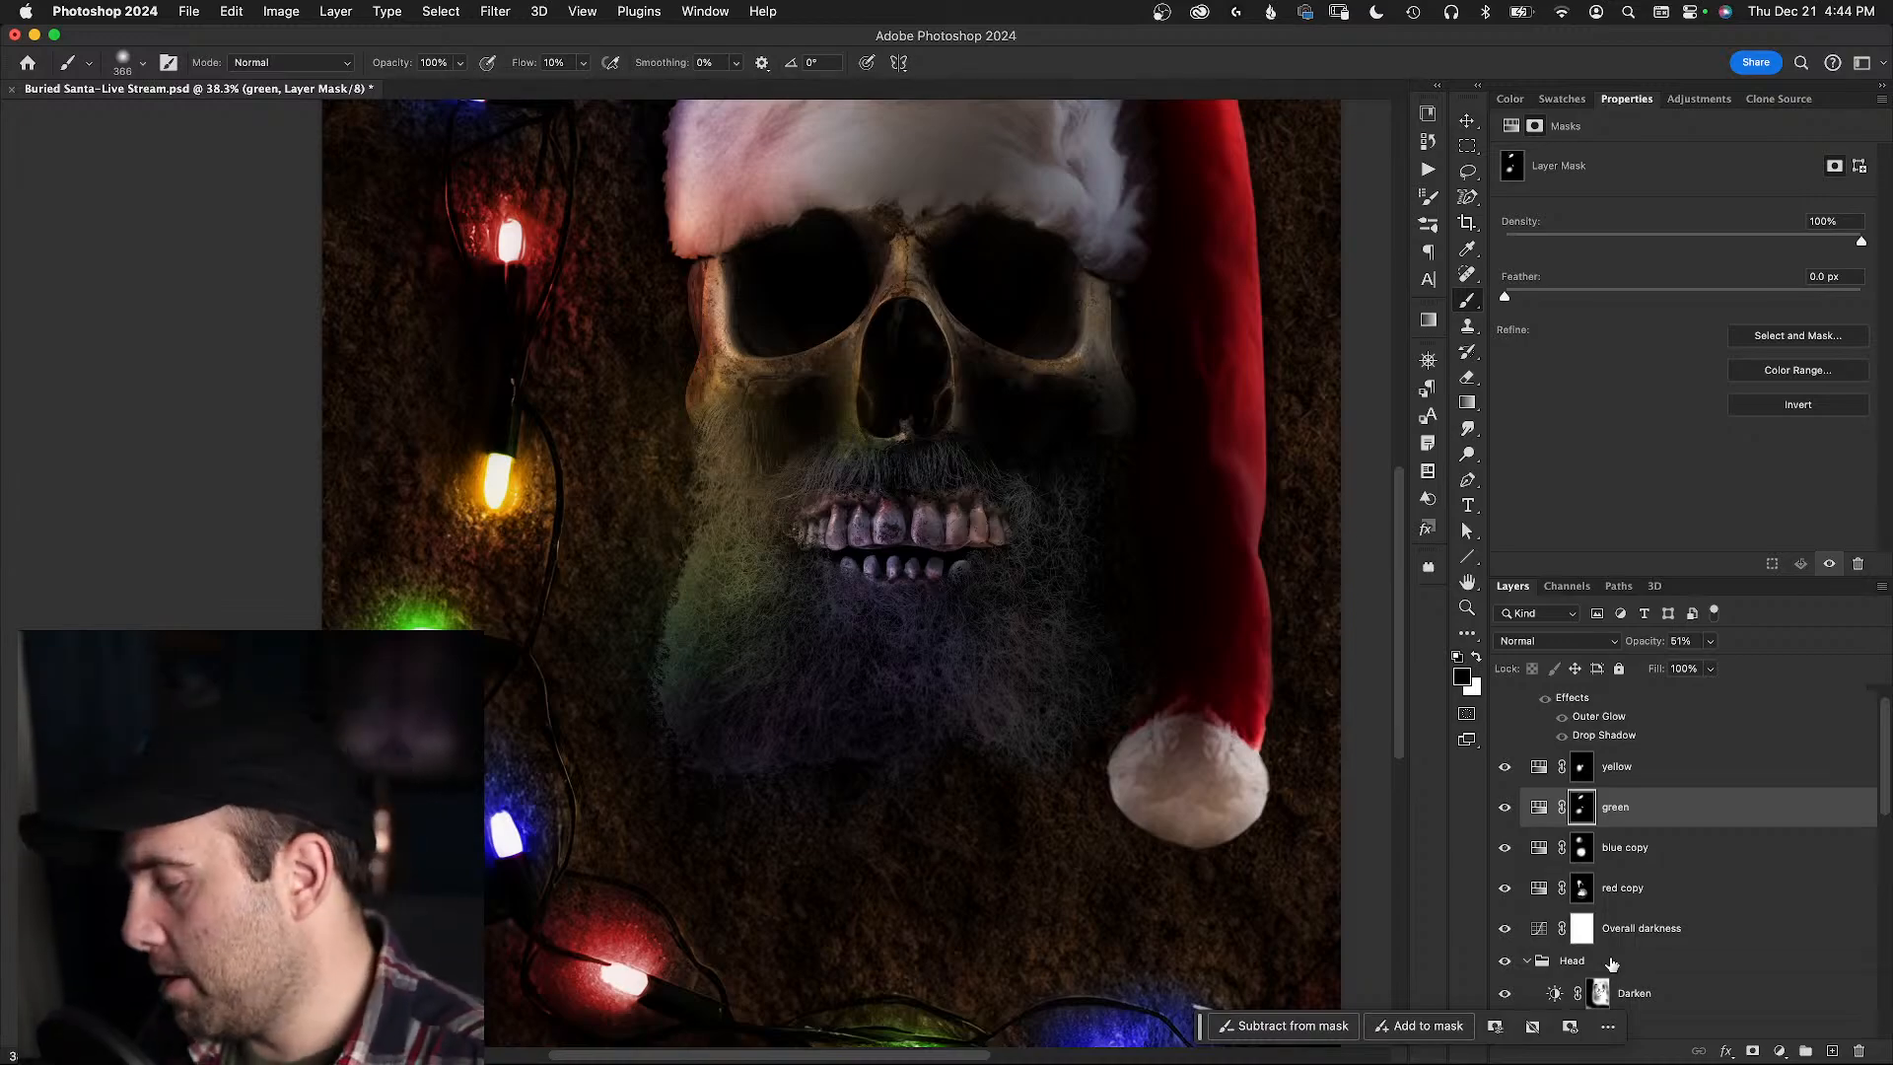
- Switch to the YouTube Studio live stream page in Google Chrome to check the chat
mouse_move(3, 7)
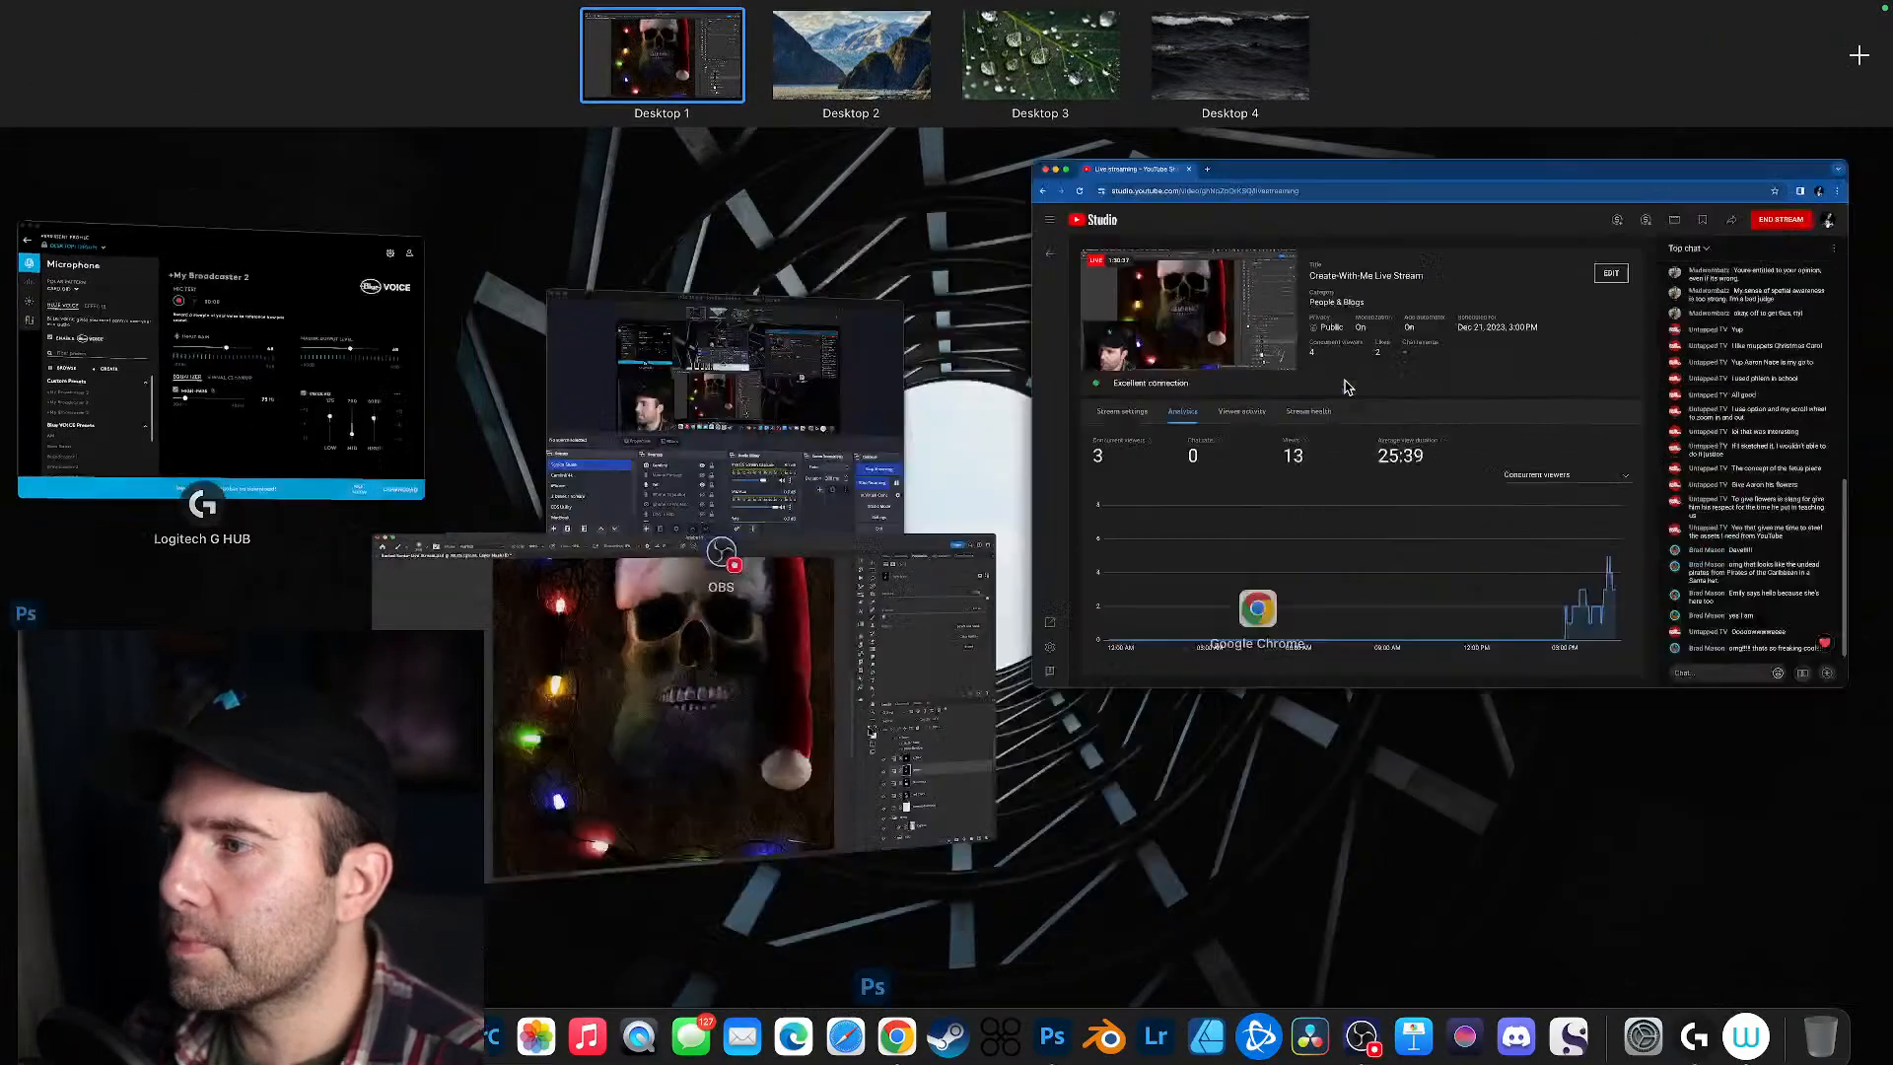
click(1346, 386)
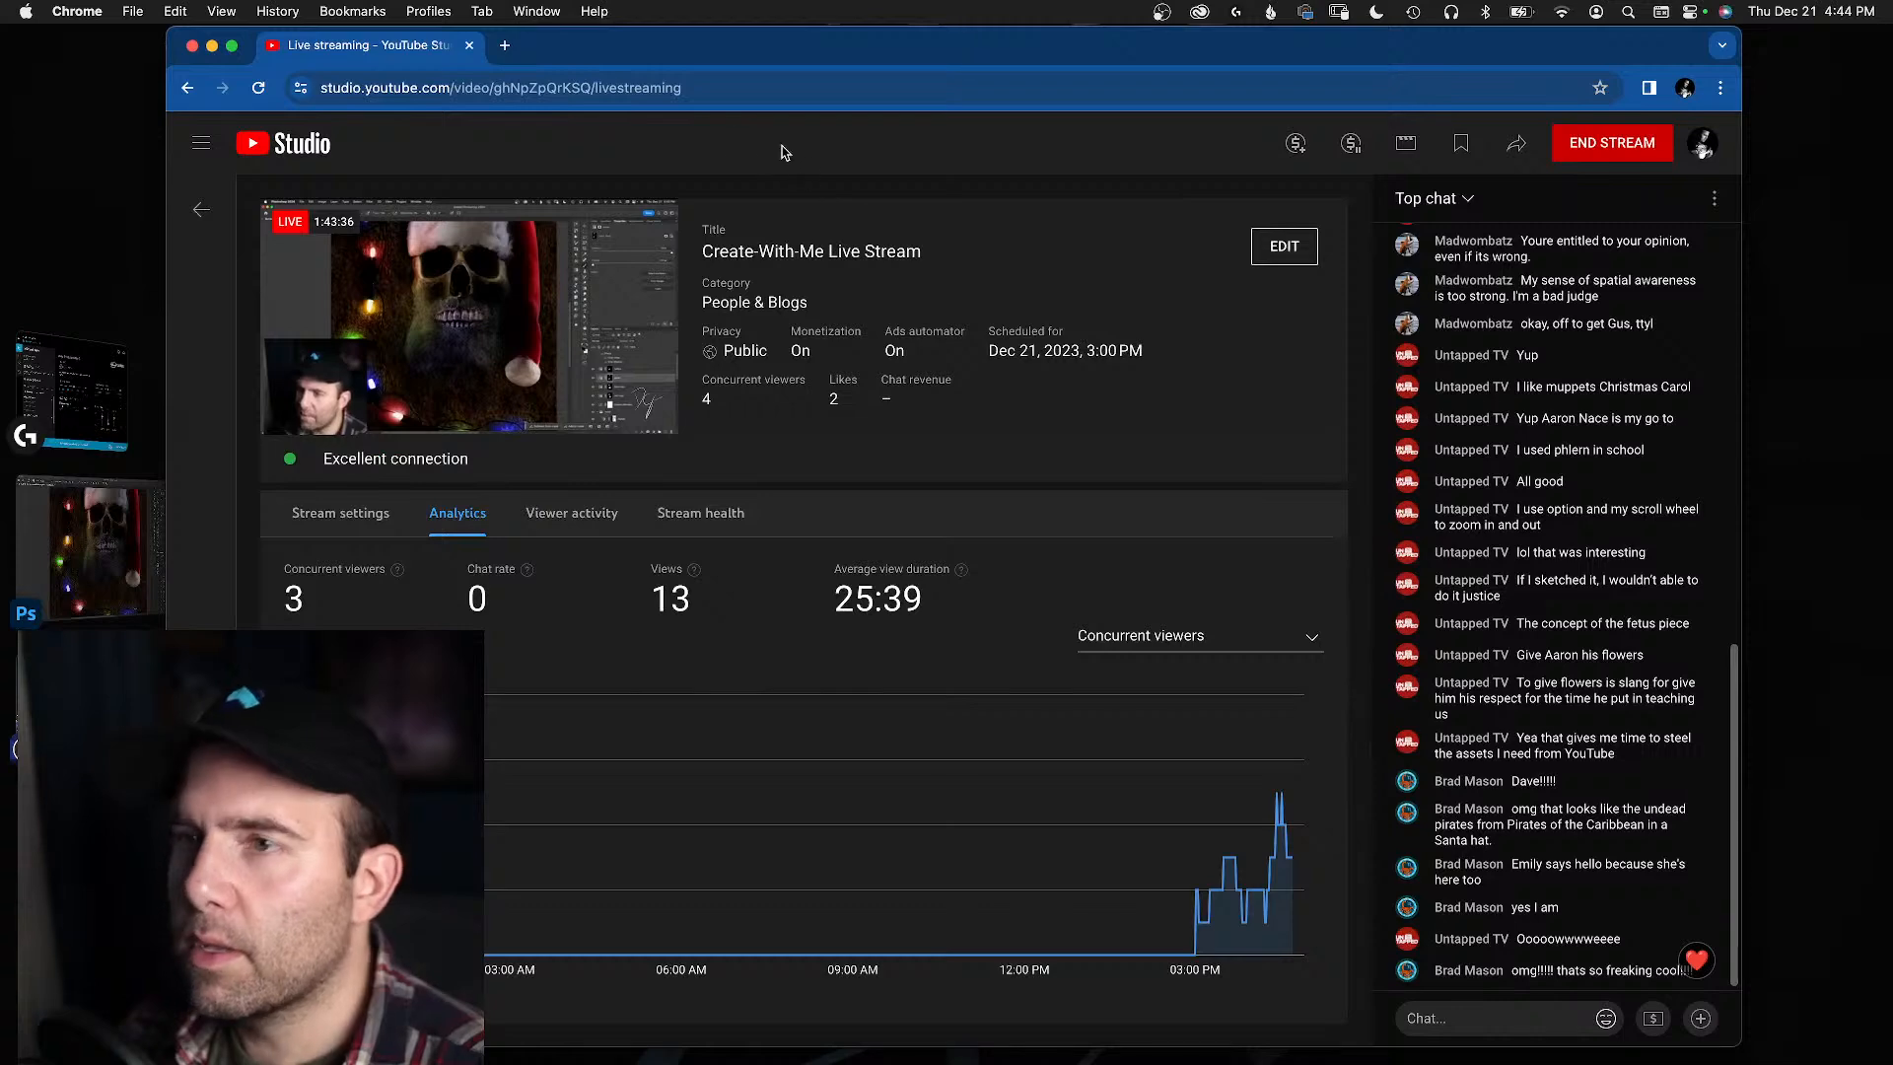
- Search Google for "abdubzeedo" in a new browser tab
click(506, 47)
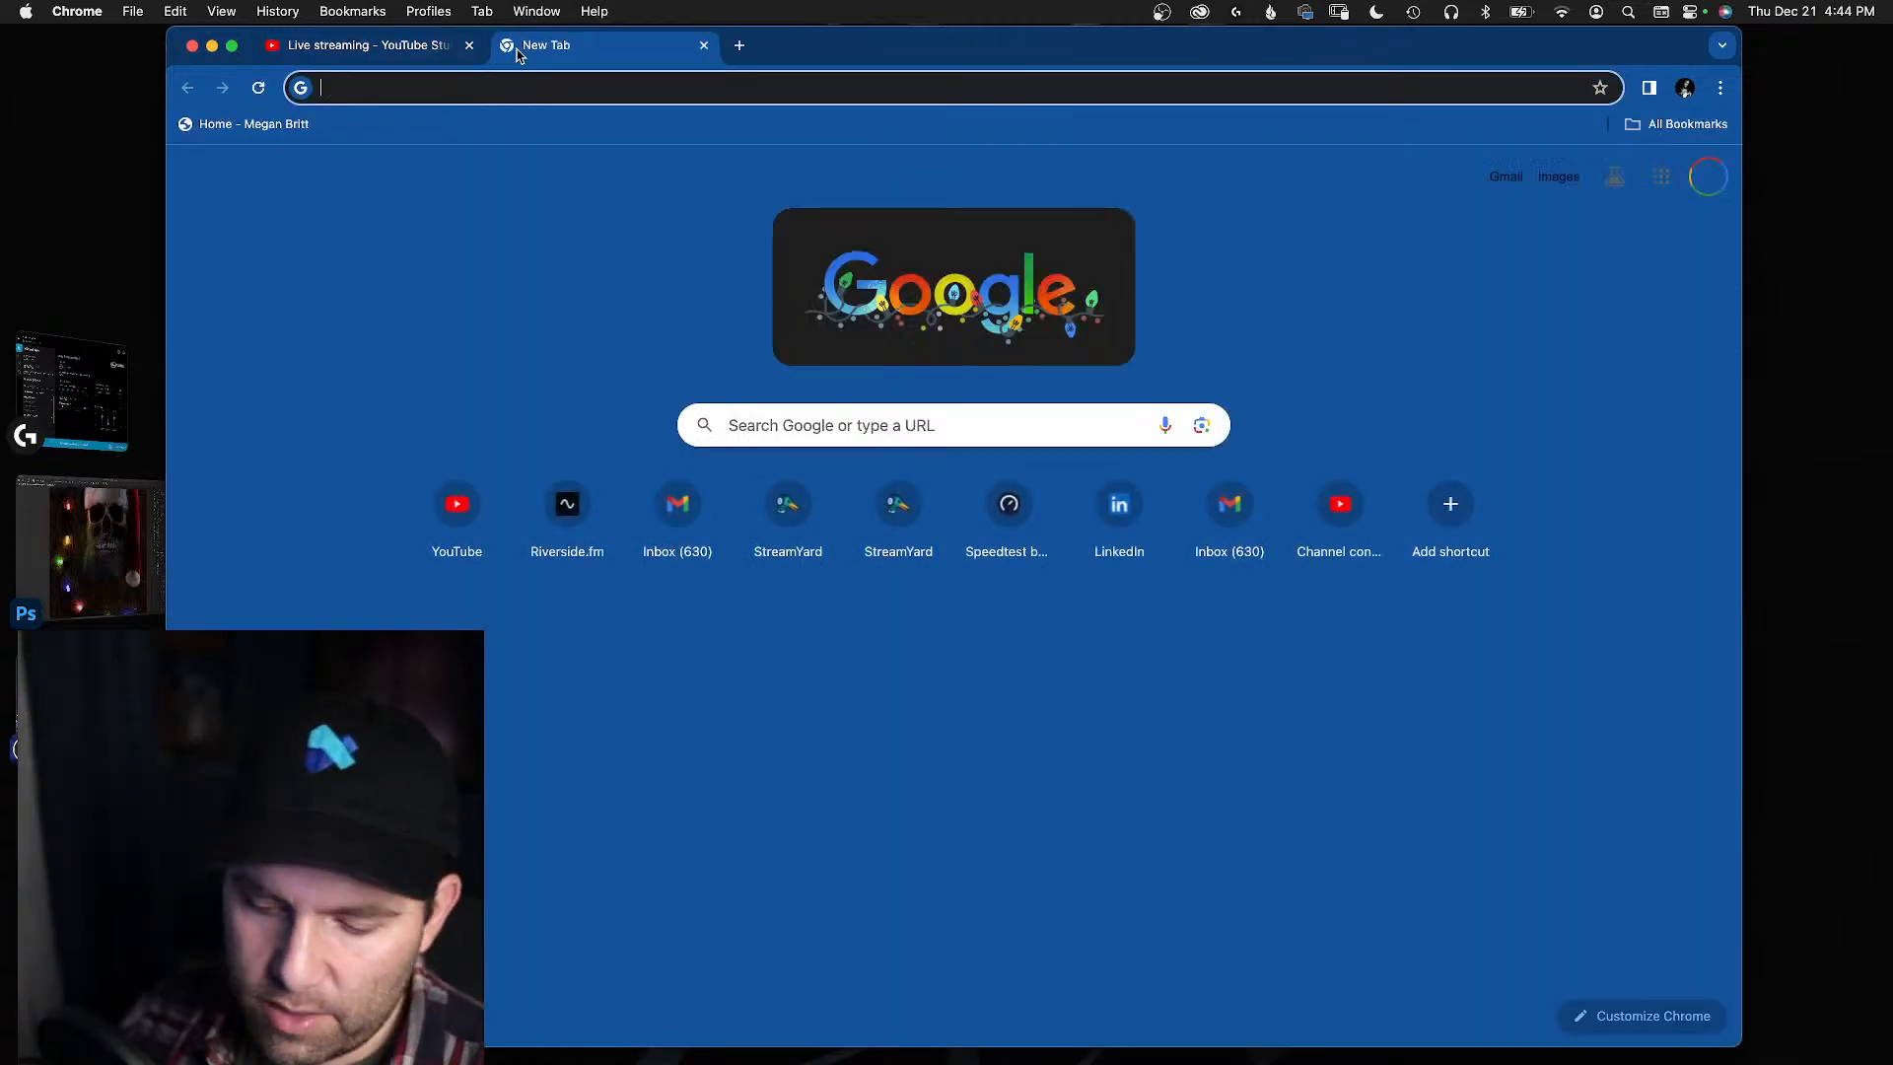
text(abdub)
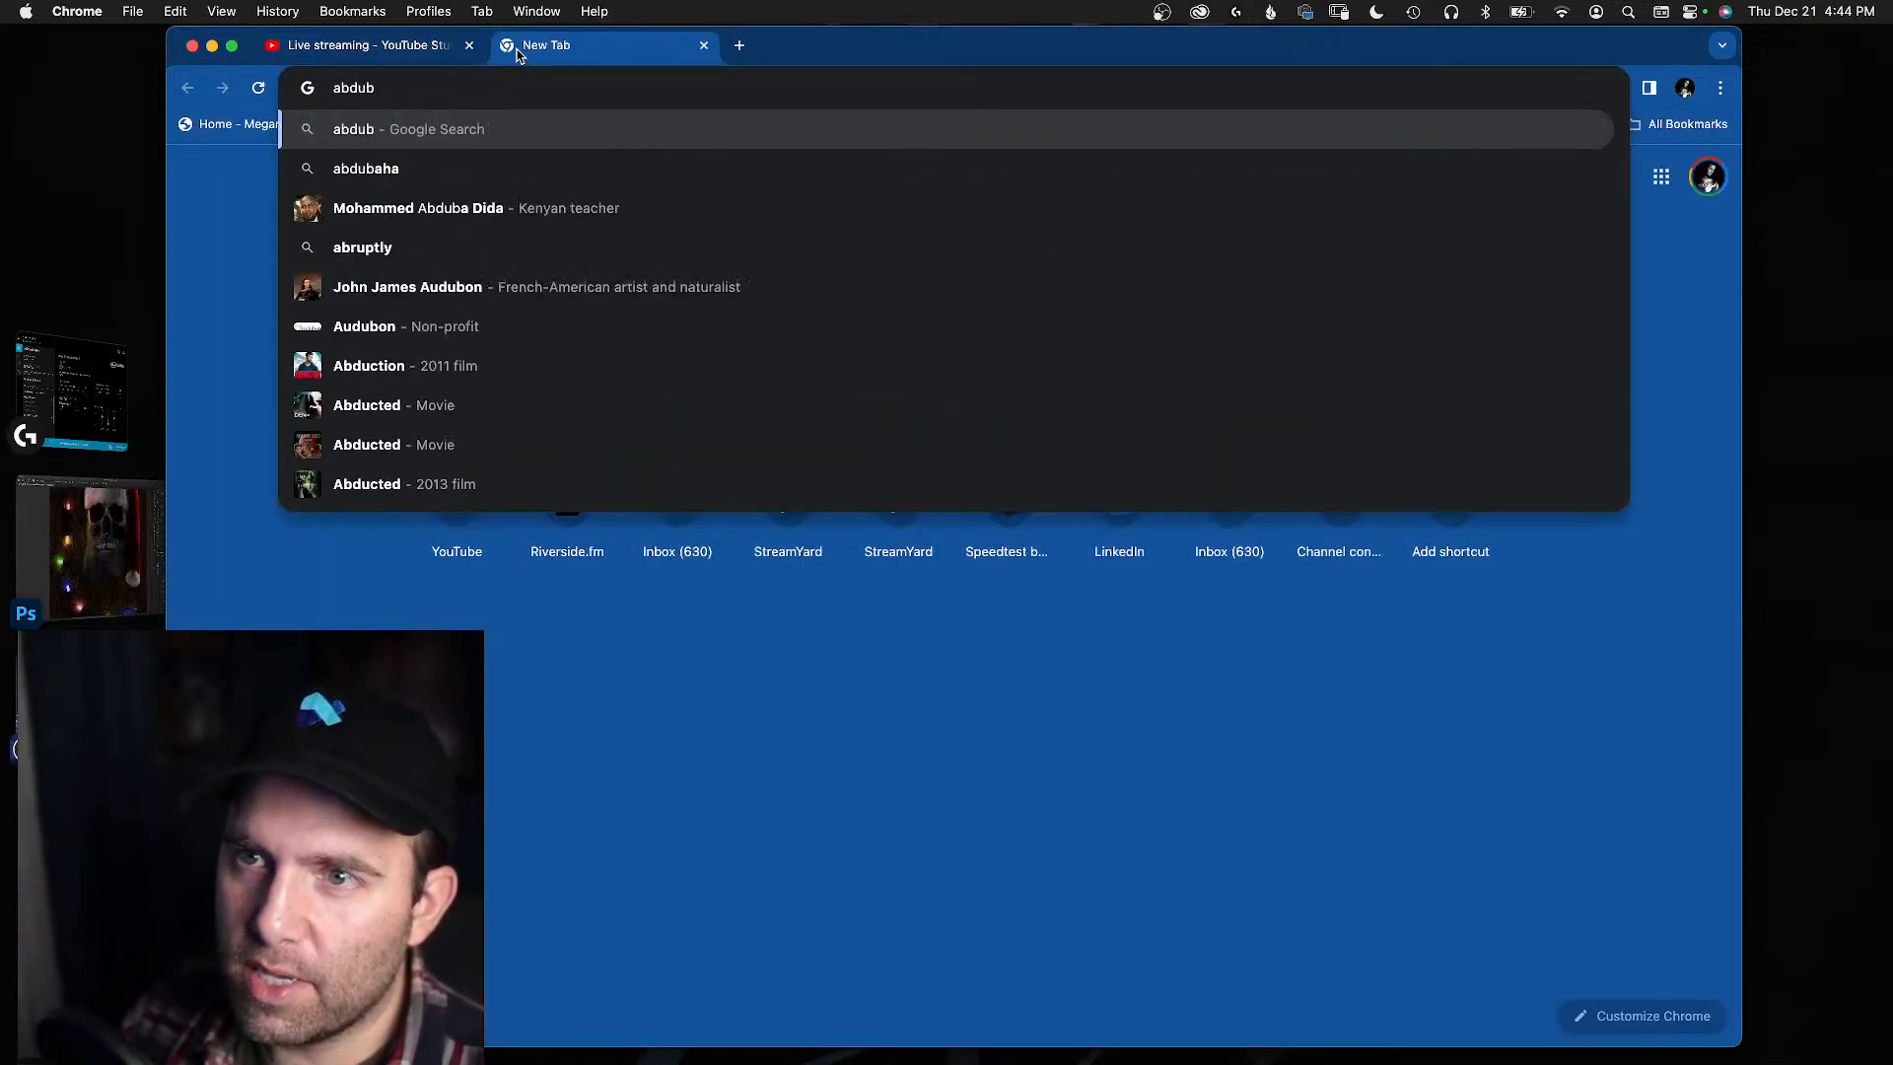
text(zeedo)
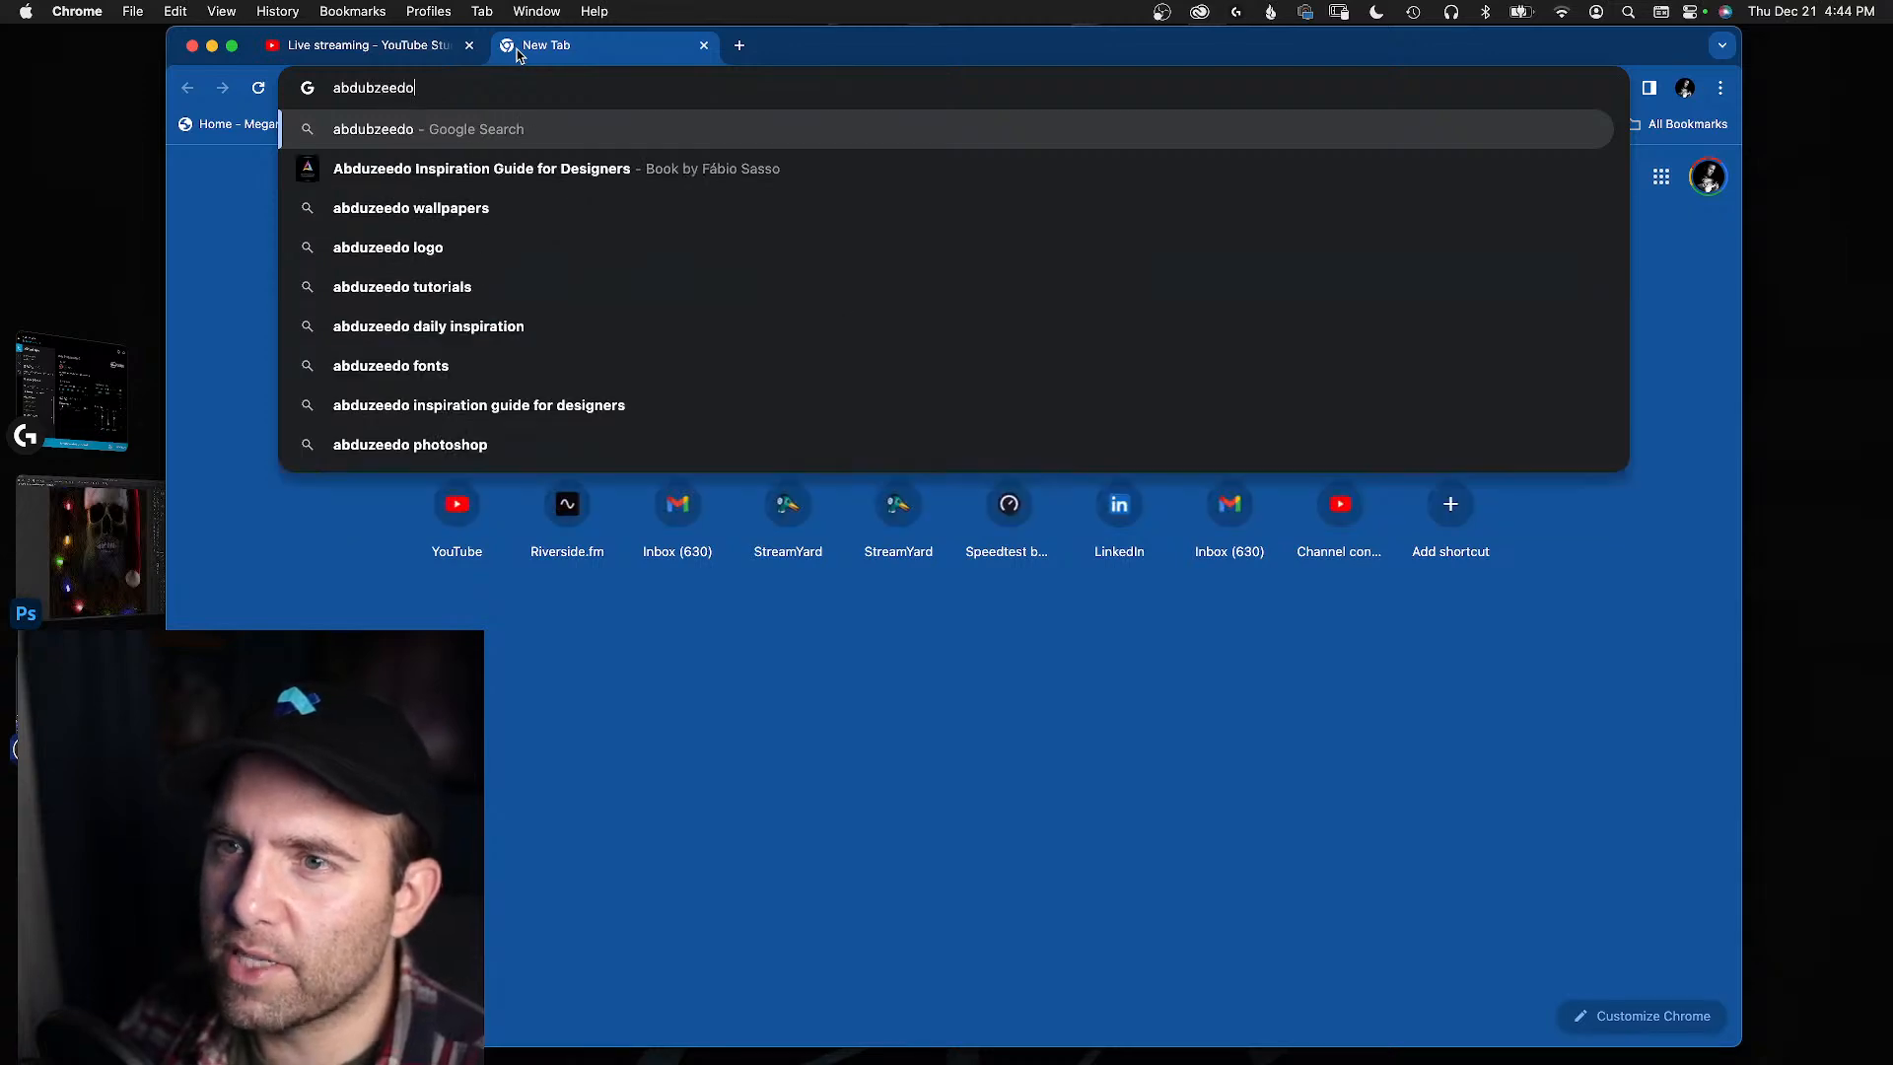
key(Return)
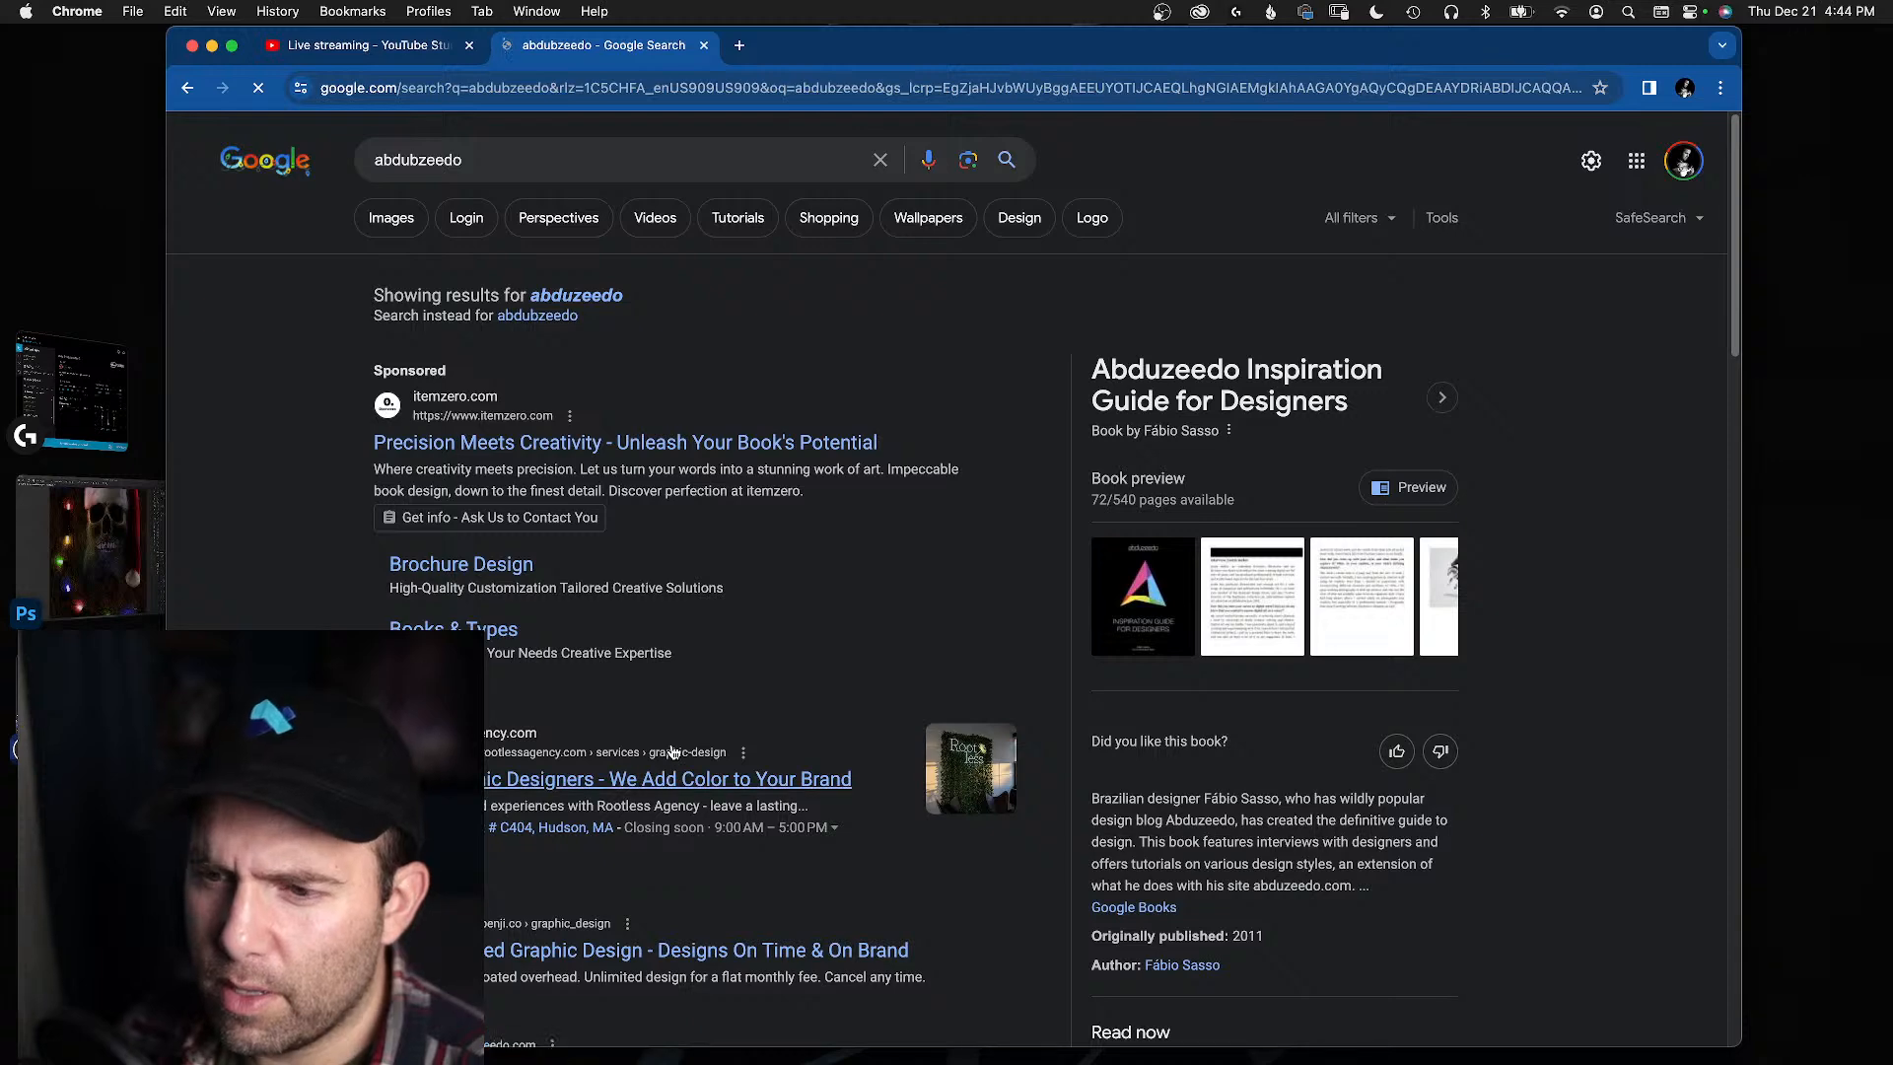
- Look through the search results for the design blog and open the abduzeedo.com home page
scroll(667, 781, down, 3)
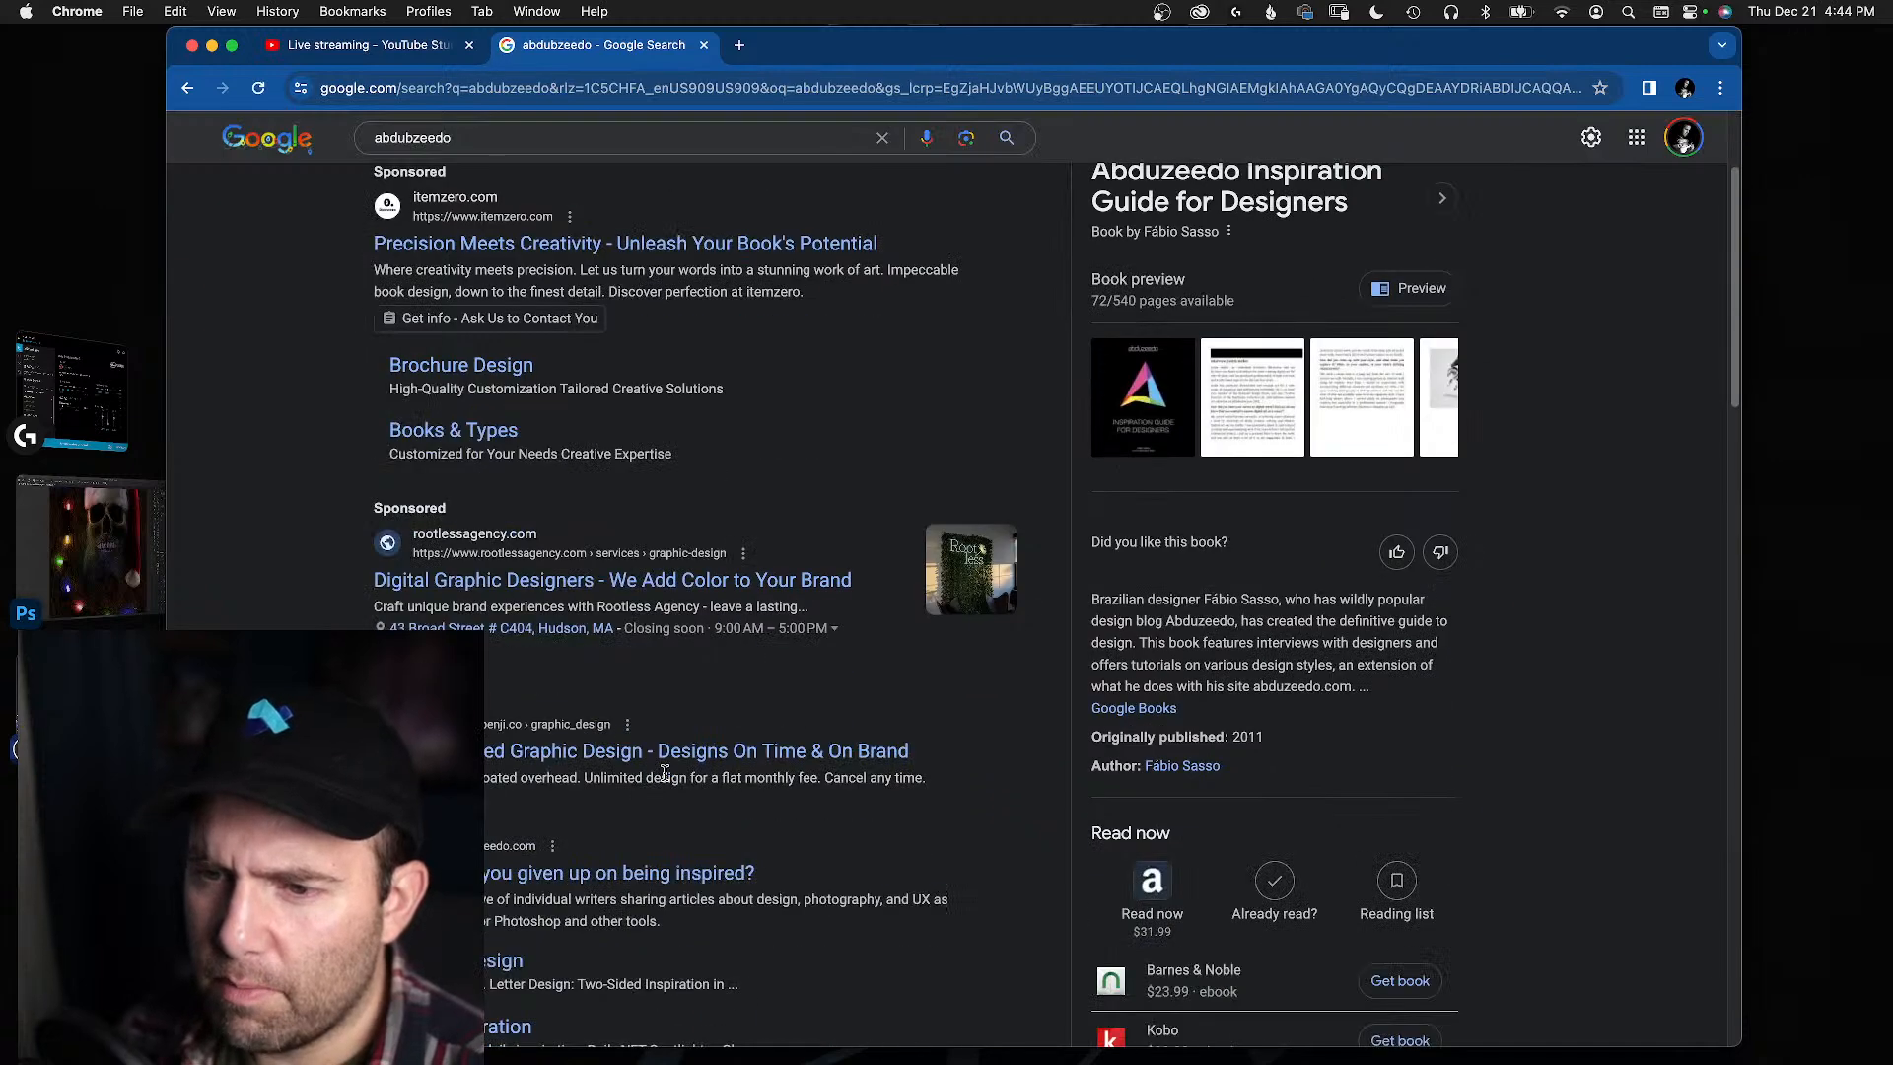
scroll(665, 772, down, 2)
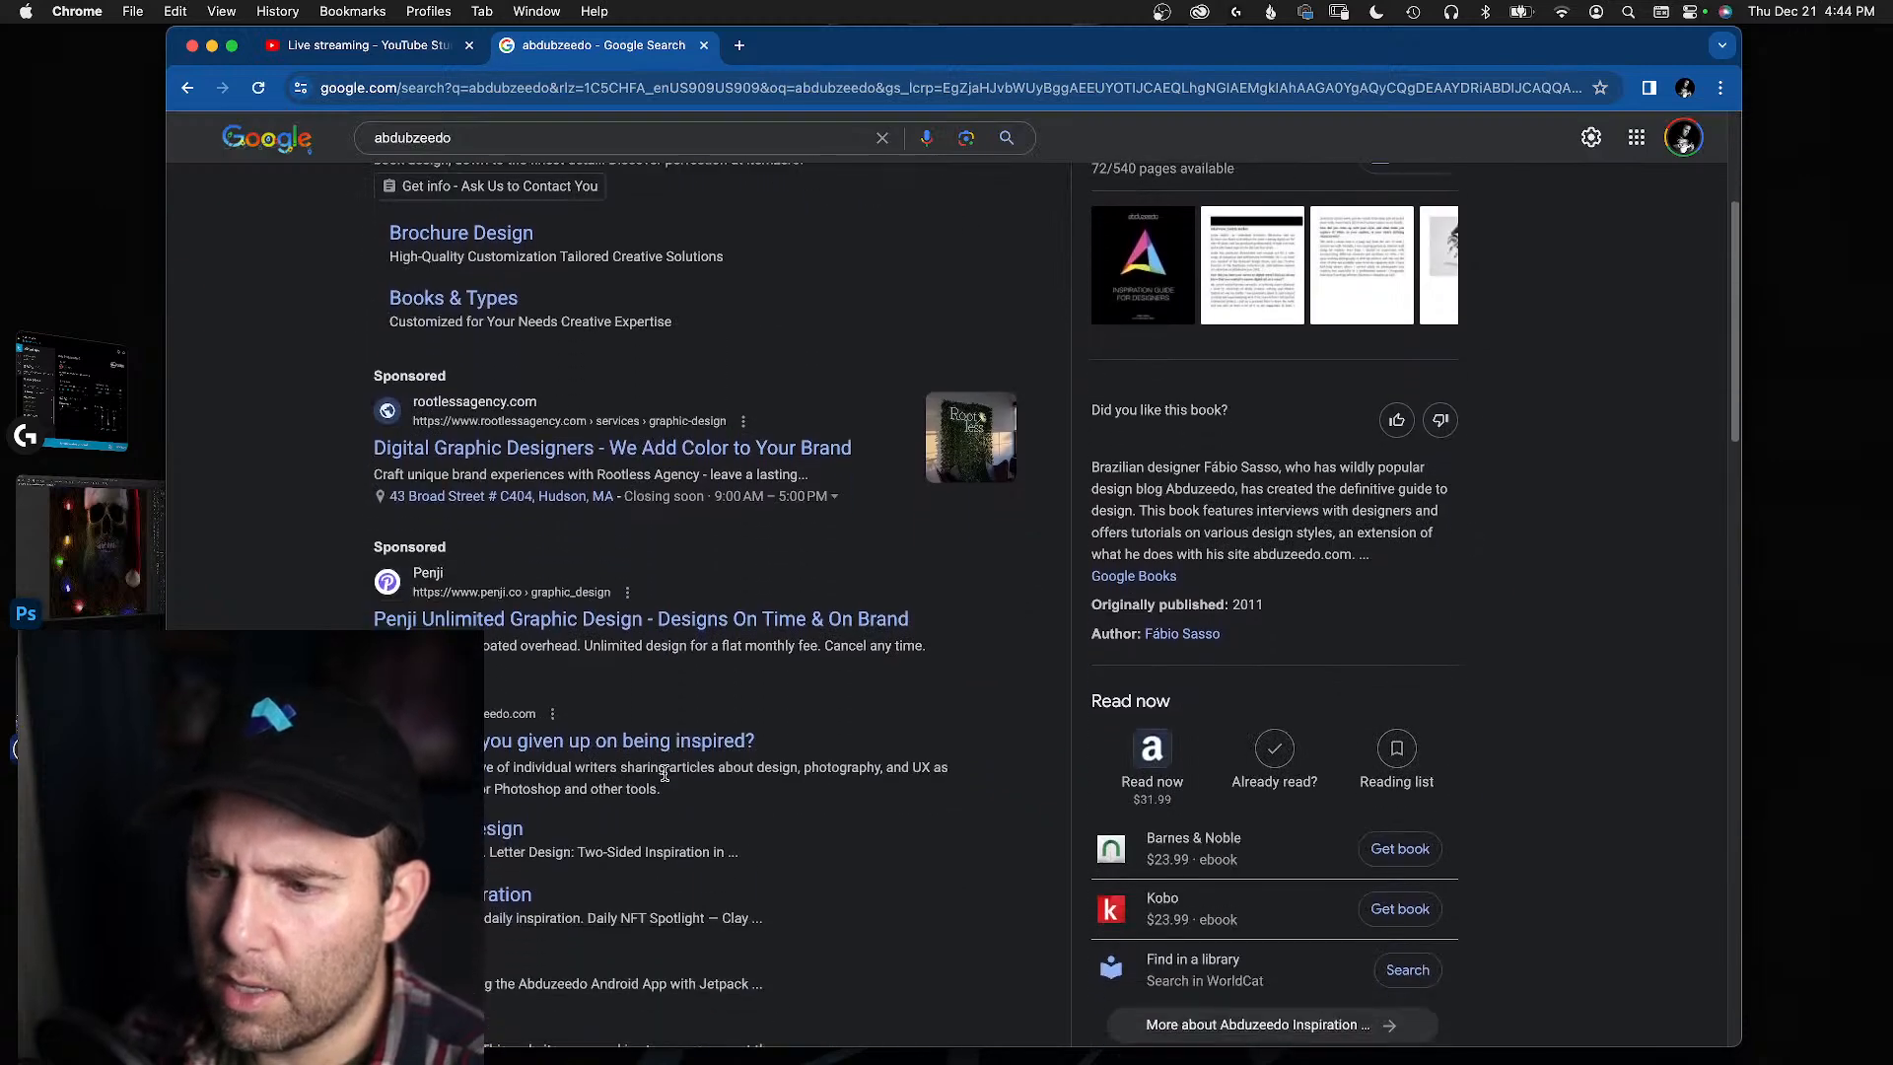
scroll(664, 774, down, 3)
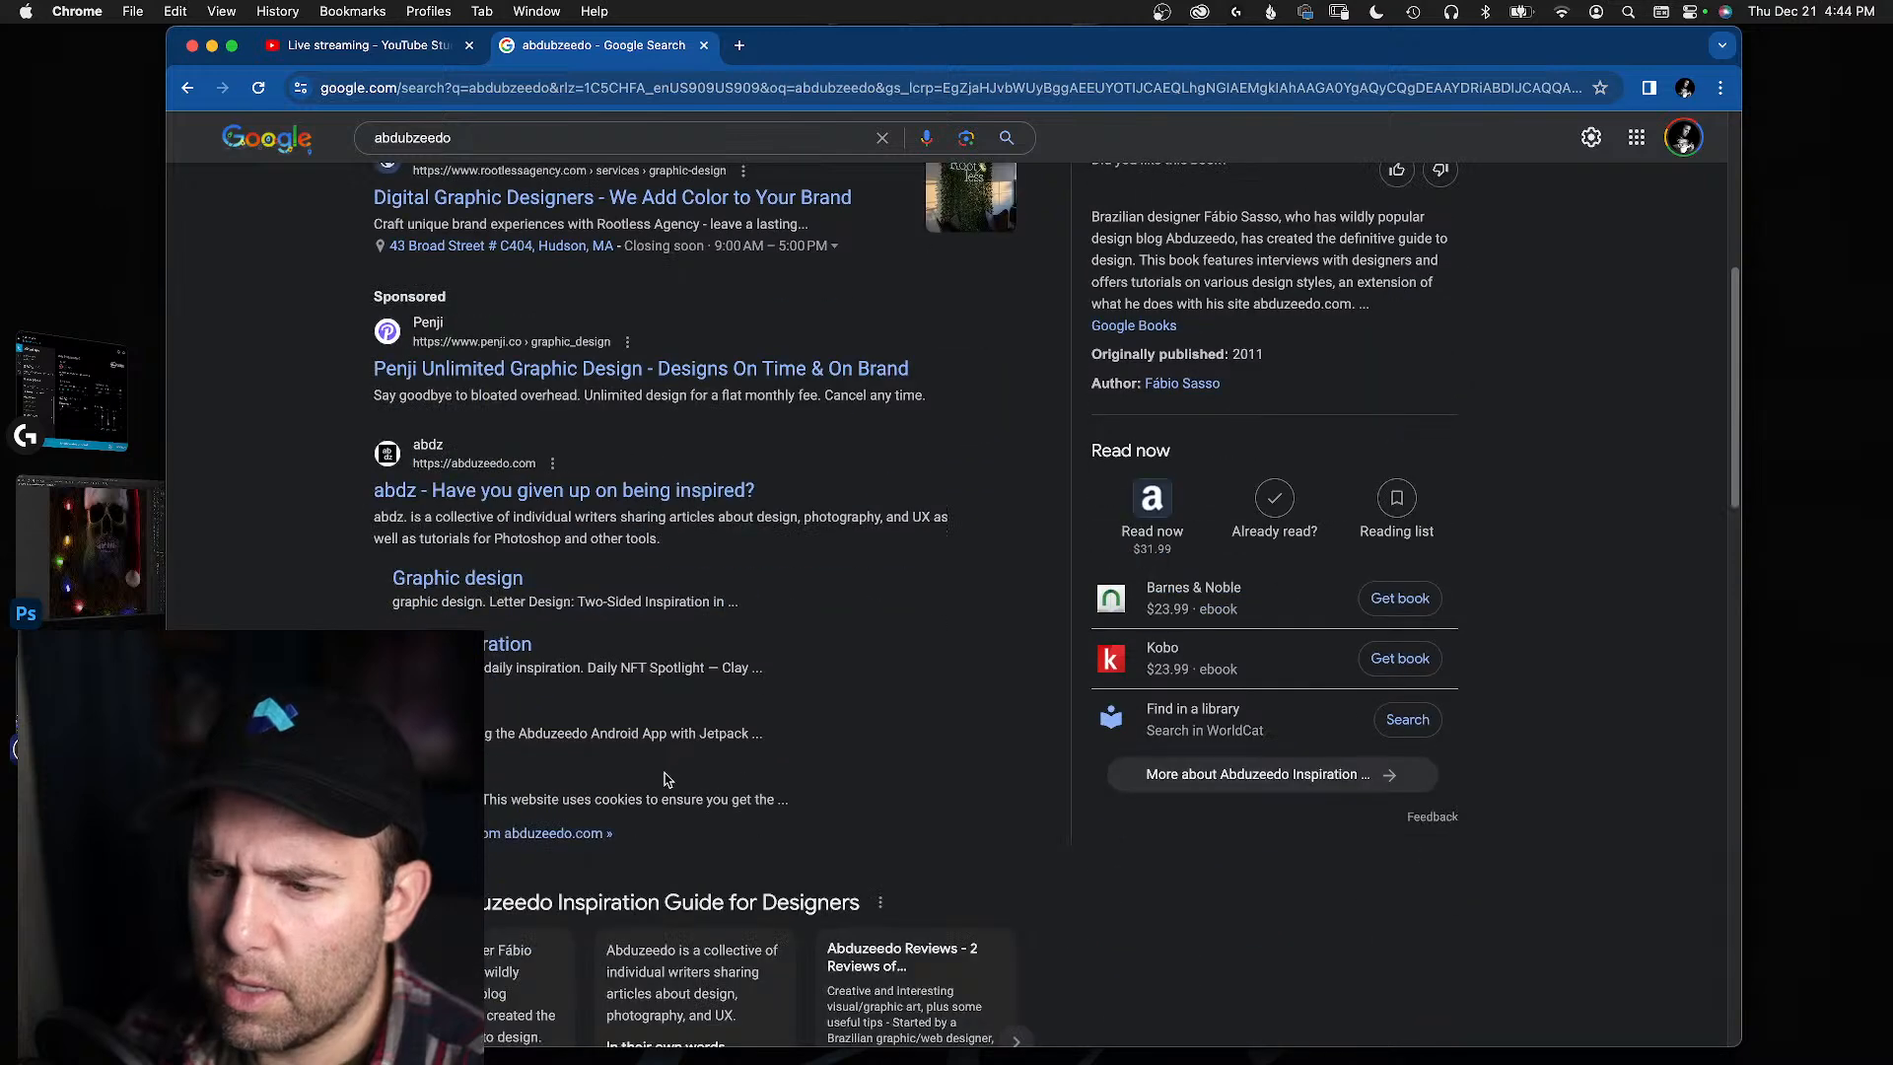
scroll(665, 779, down, 4)
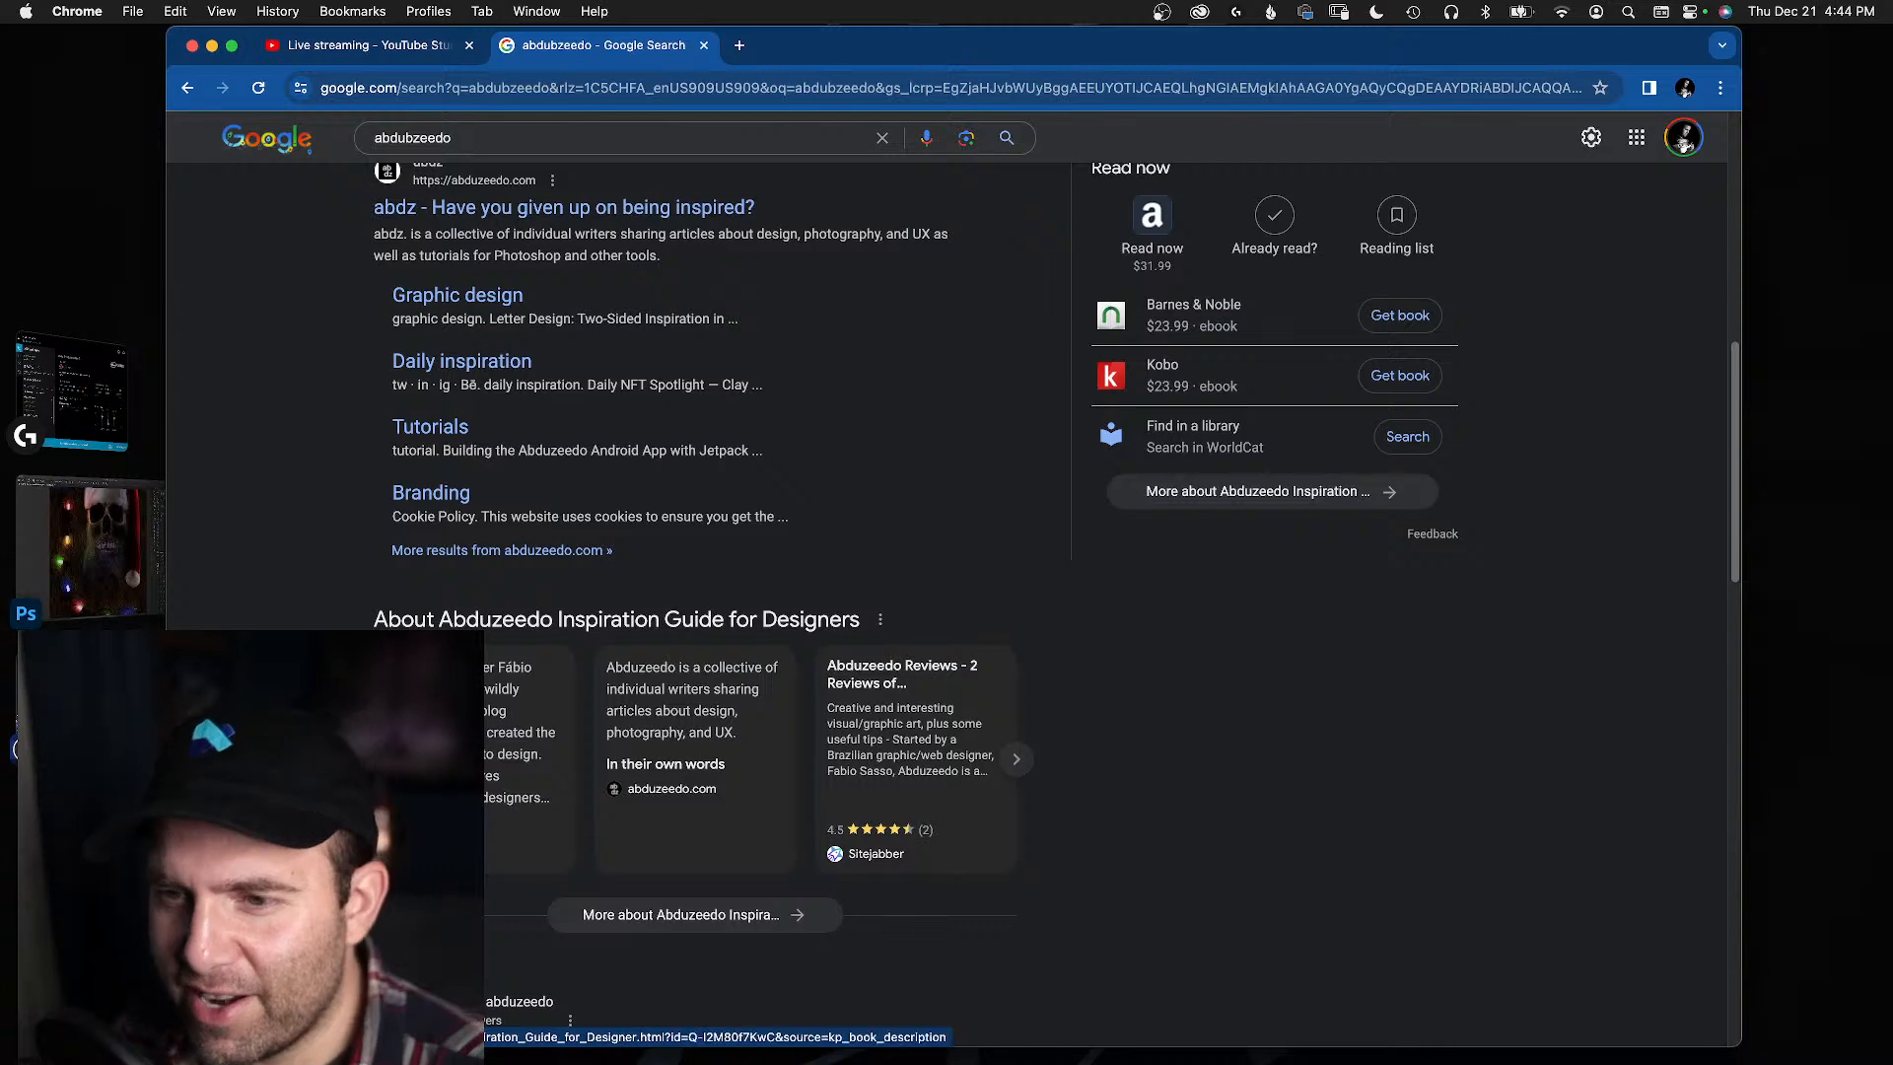
scroll(508, 621, down, 5)
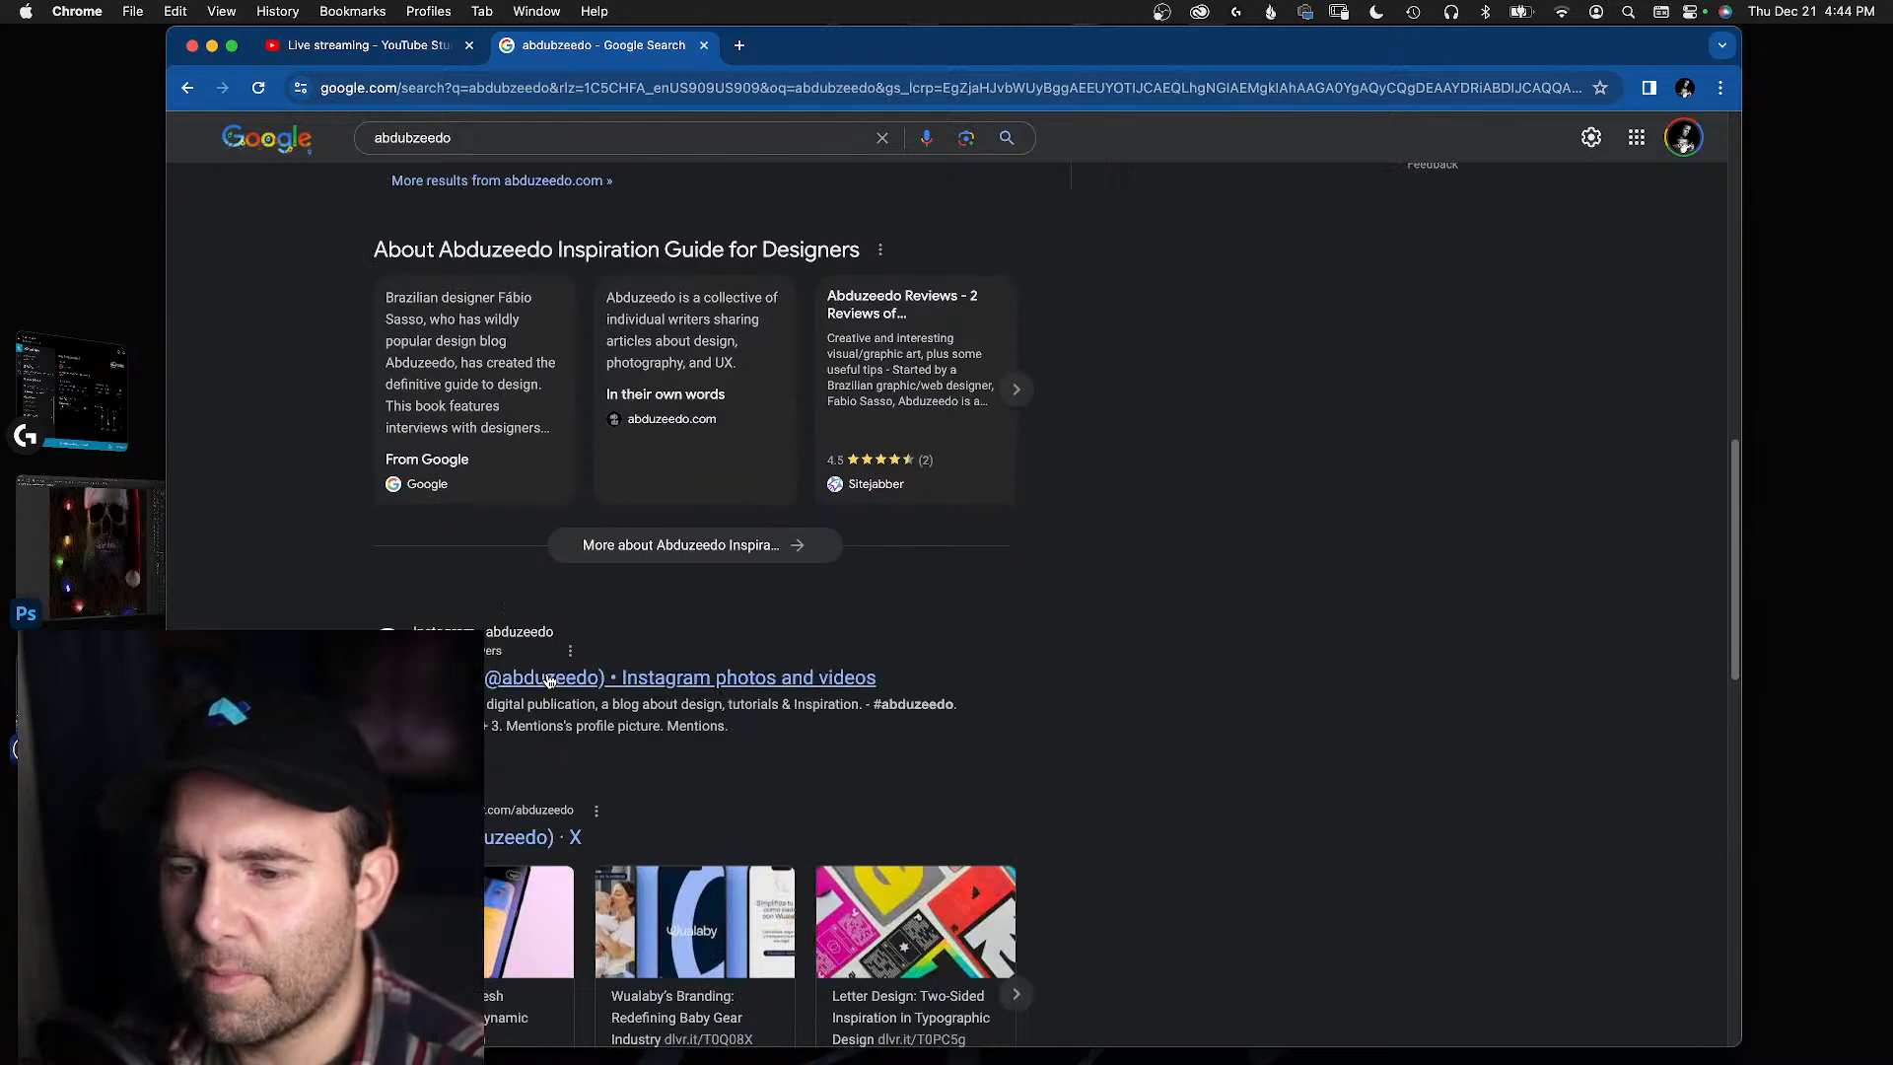
scroll(542, 739, down, 5)
scroll(557, 808, down, 6)
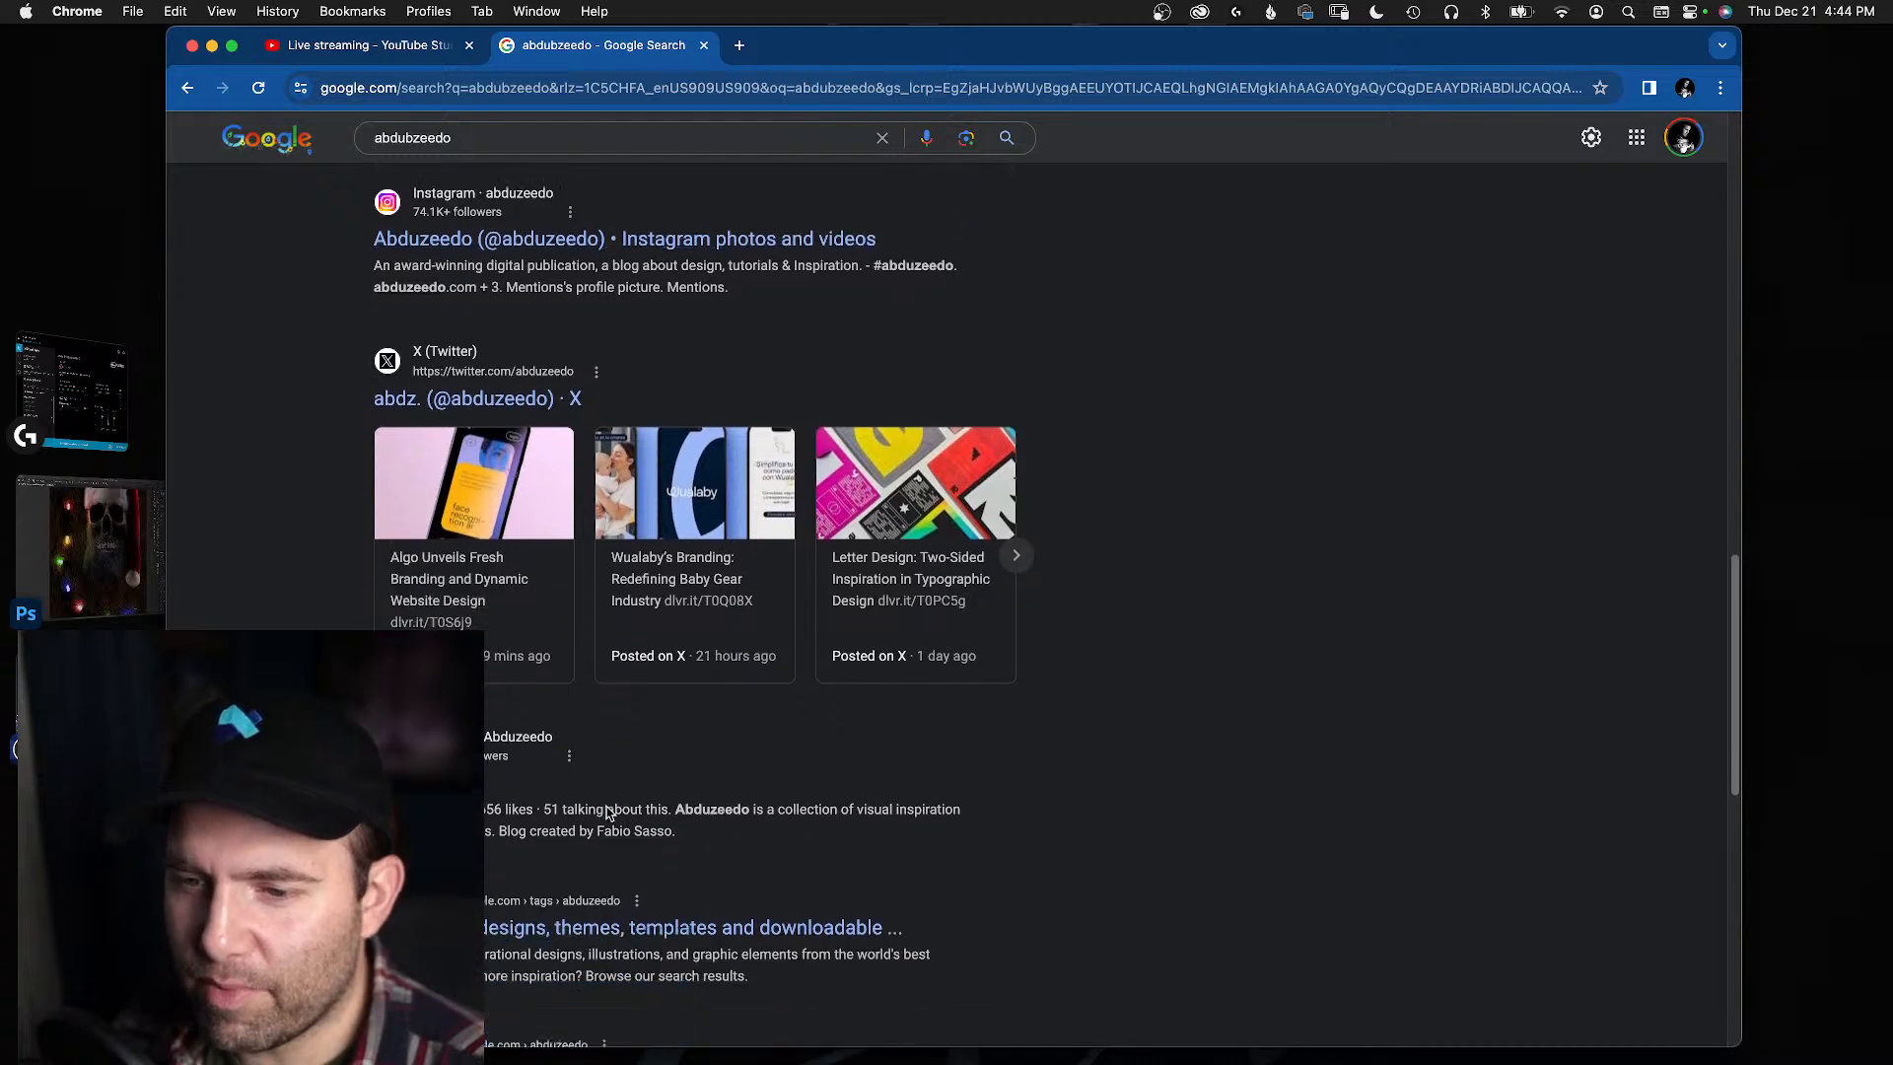
scroll(552, 699, down, 2)
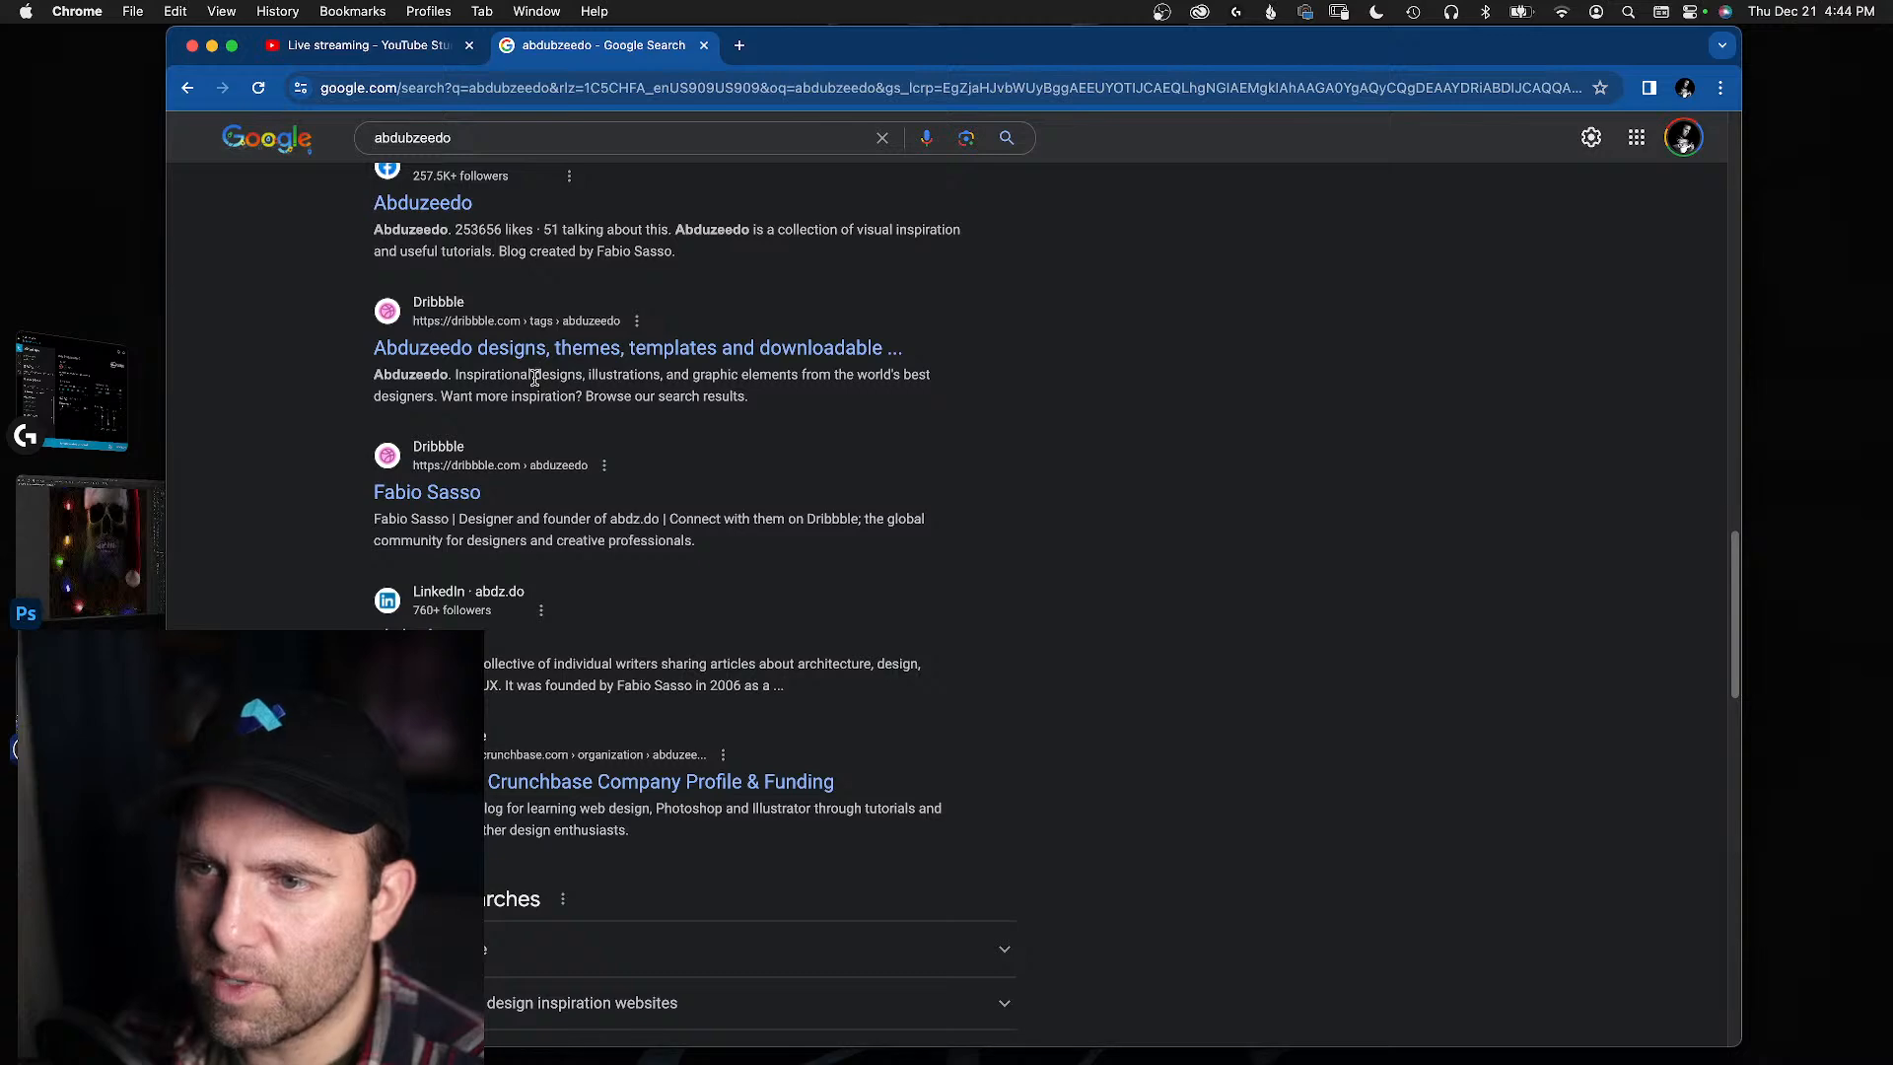
scroll(533, 377, up, 20)
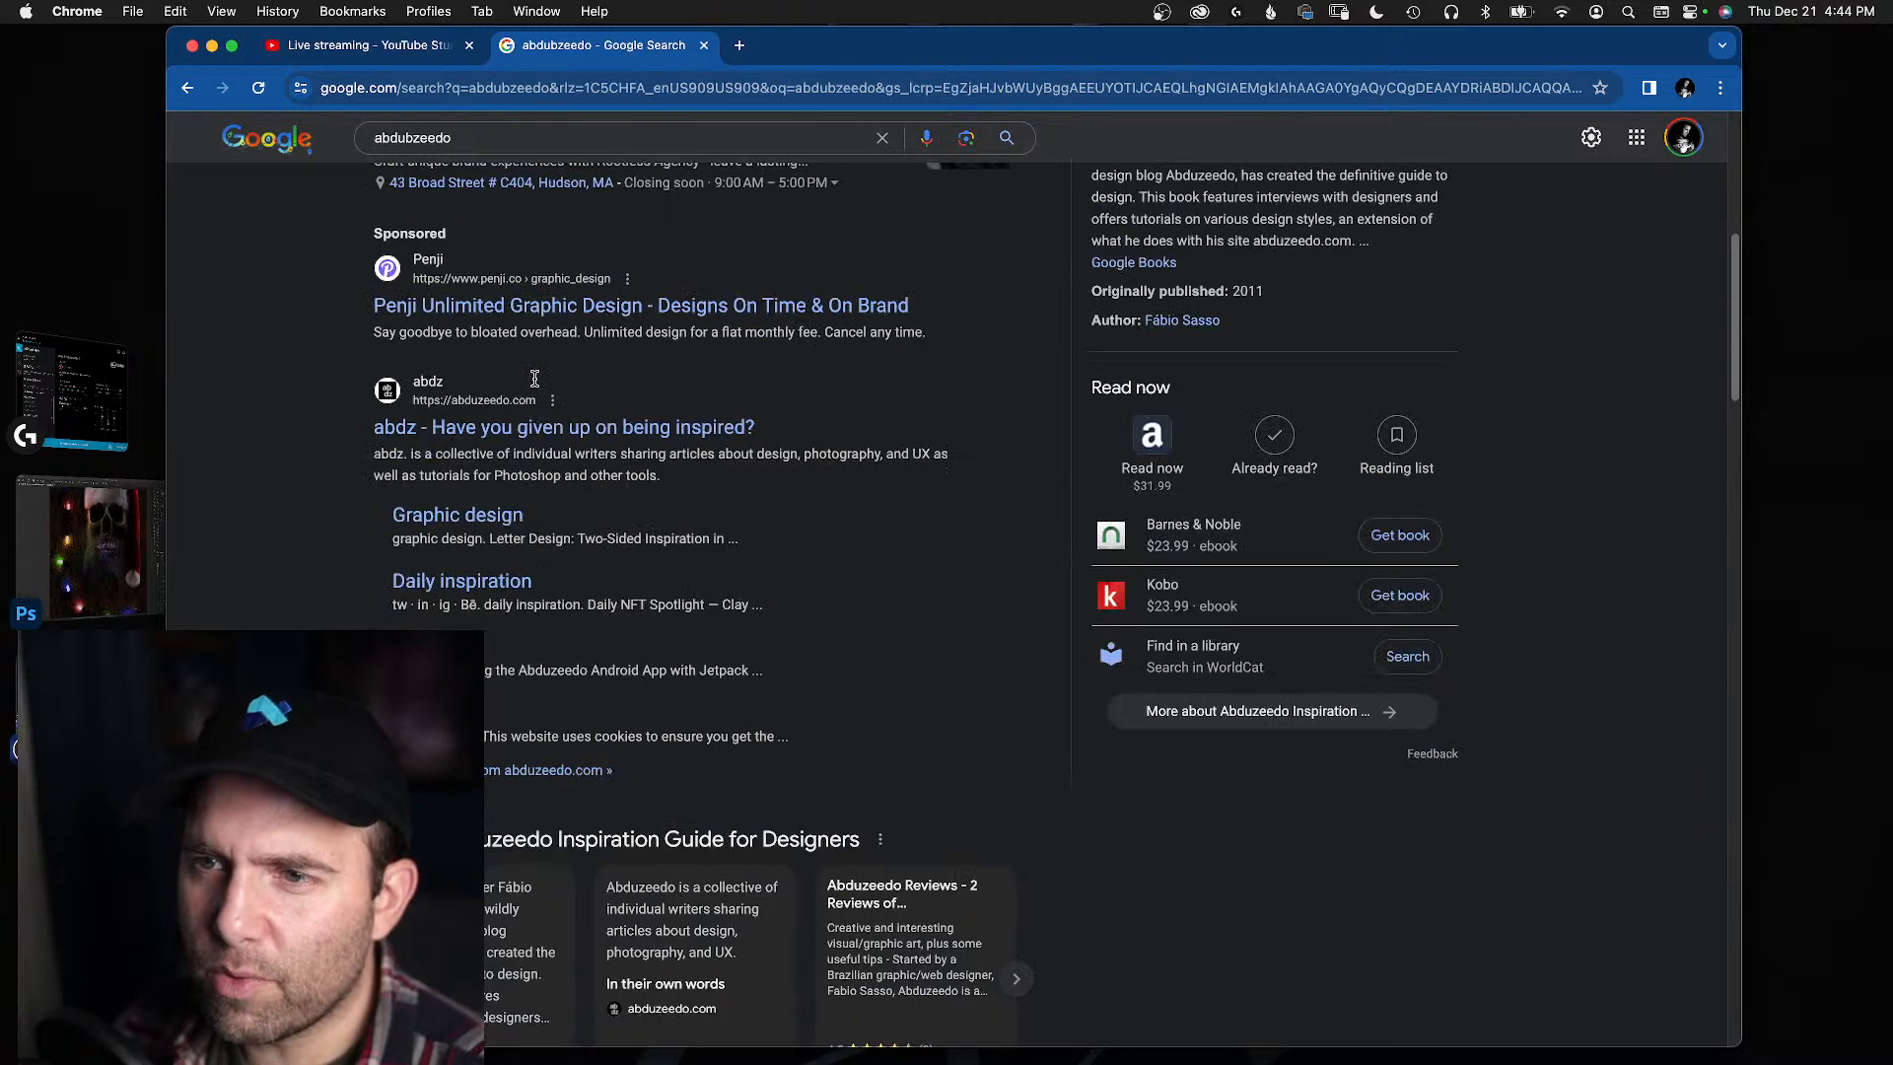
scroll(537, 385, up, 1)
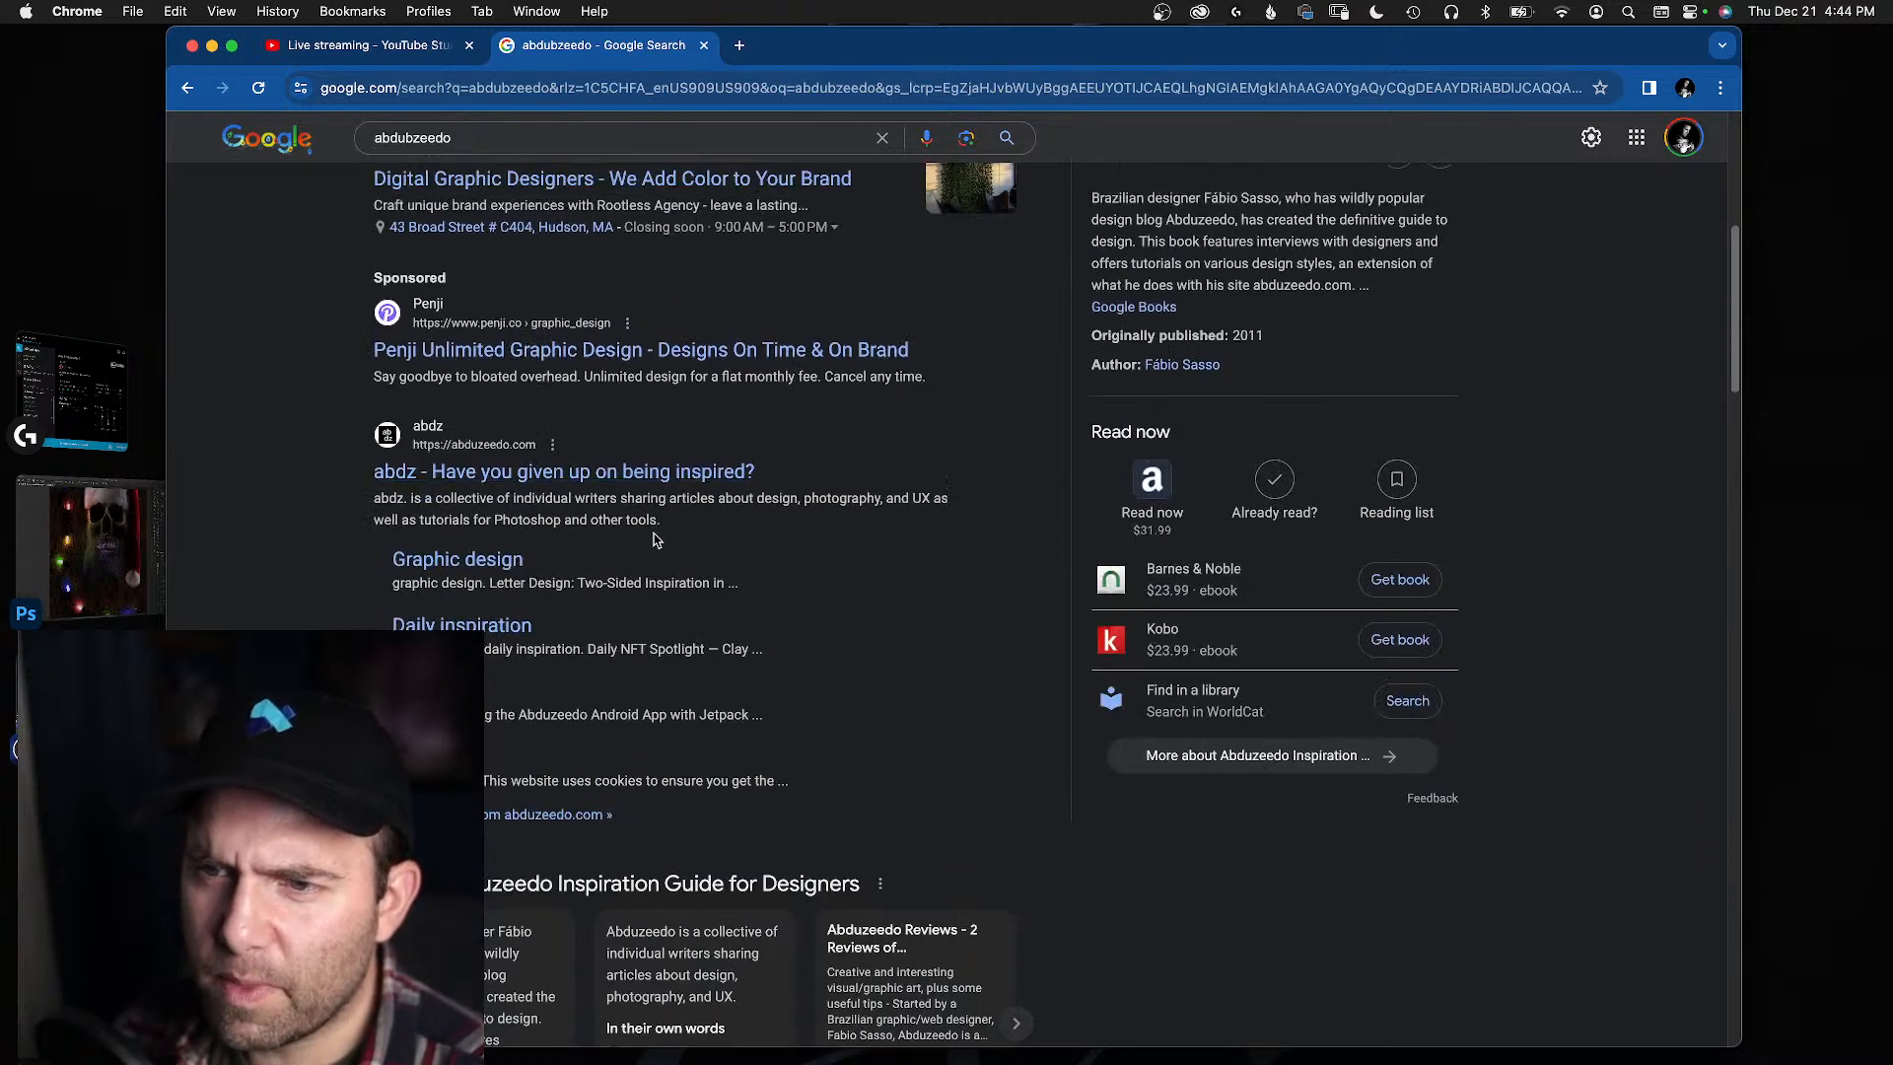
click(479, 473)
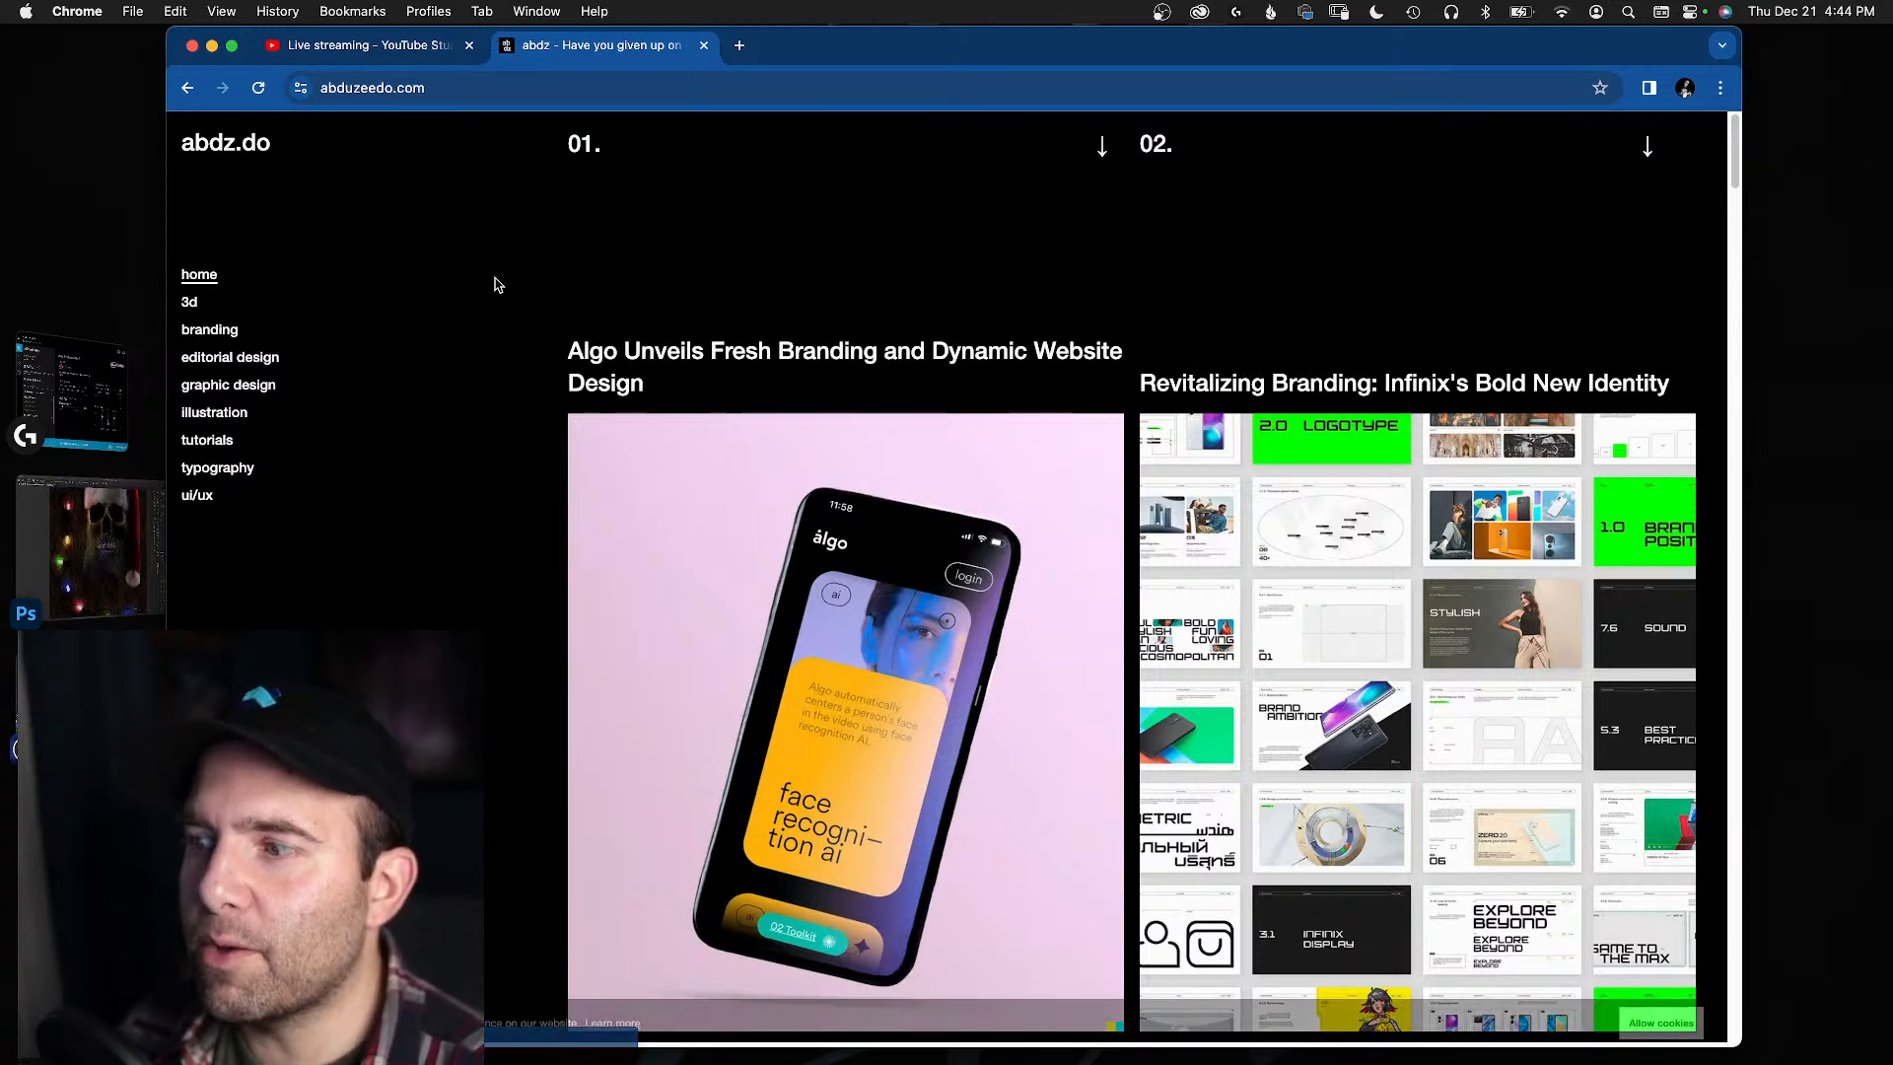
- Browse the featured branding and typography articles on the abduzeedo.com home page
scroll(496, 285, down, 5)
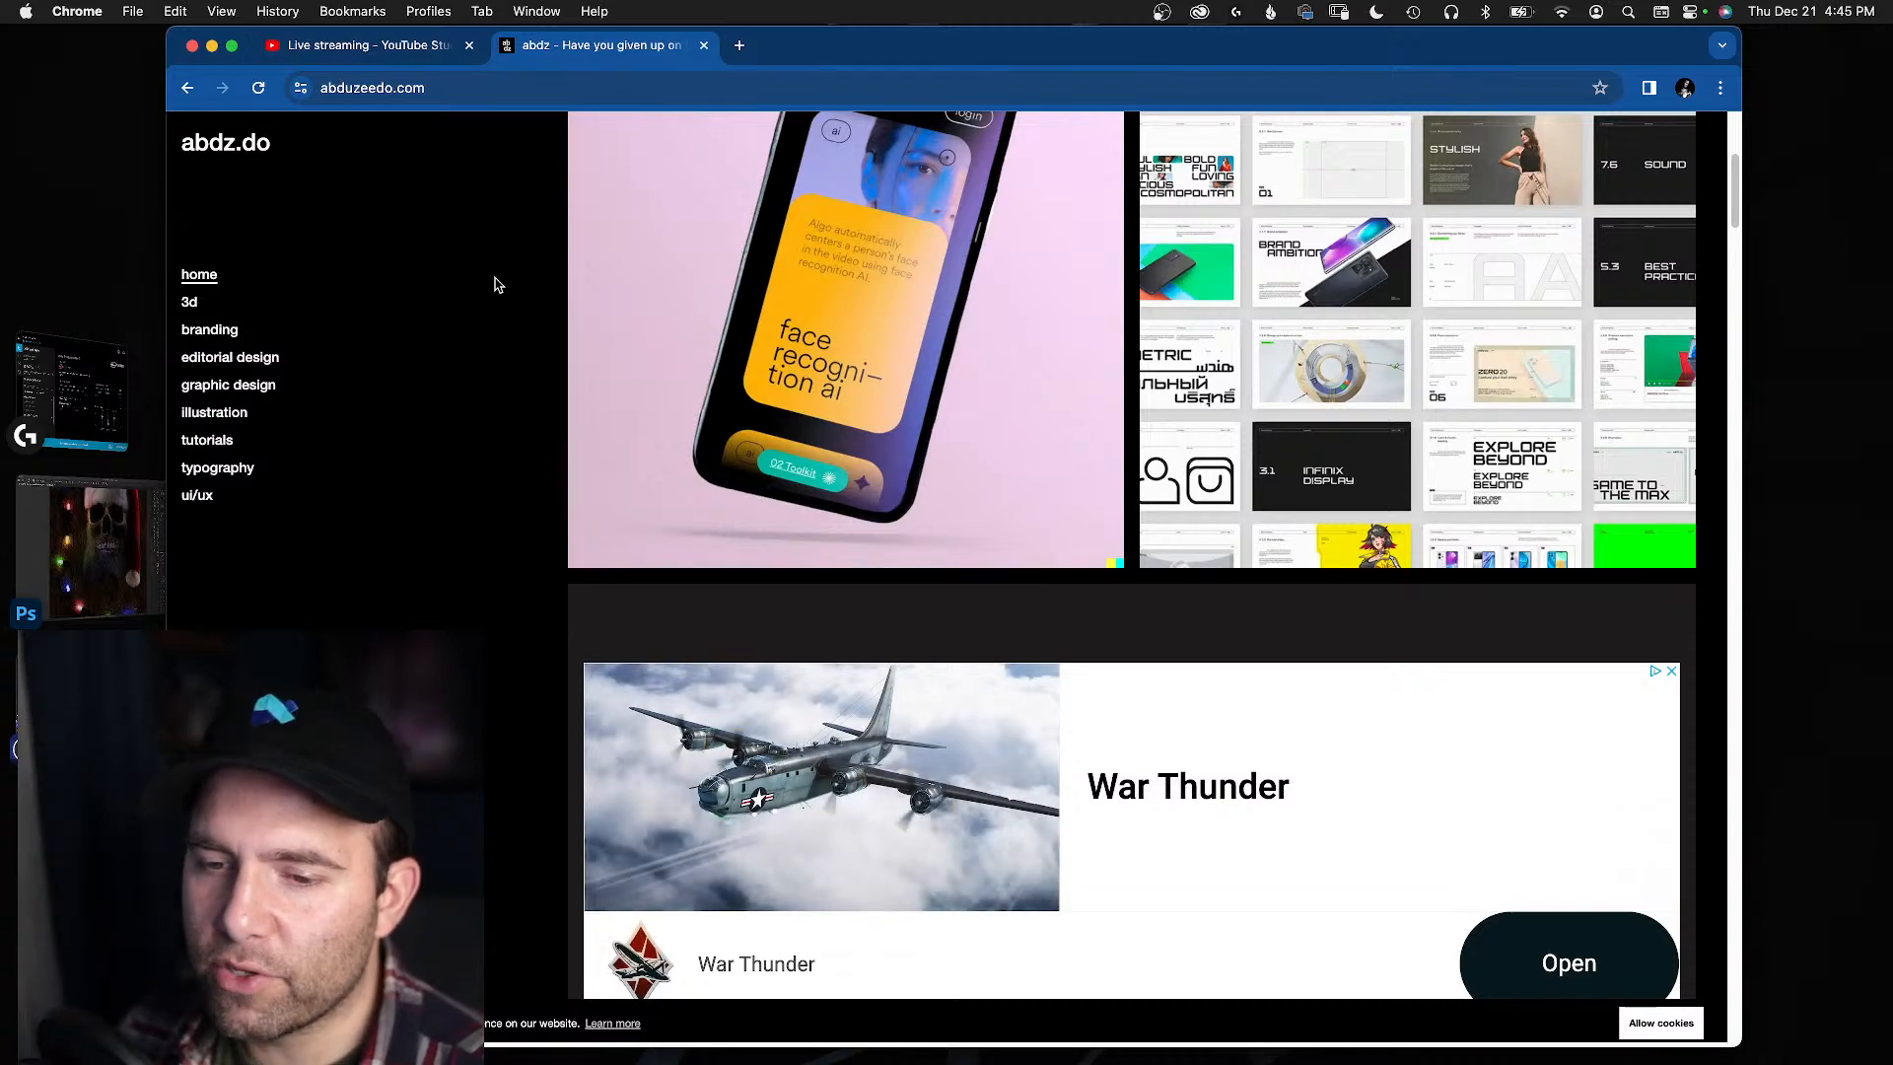
scroll(431, 326, down, 12)
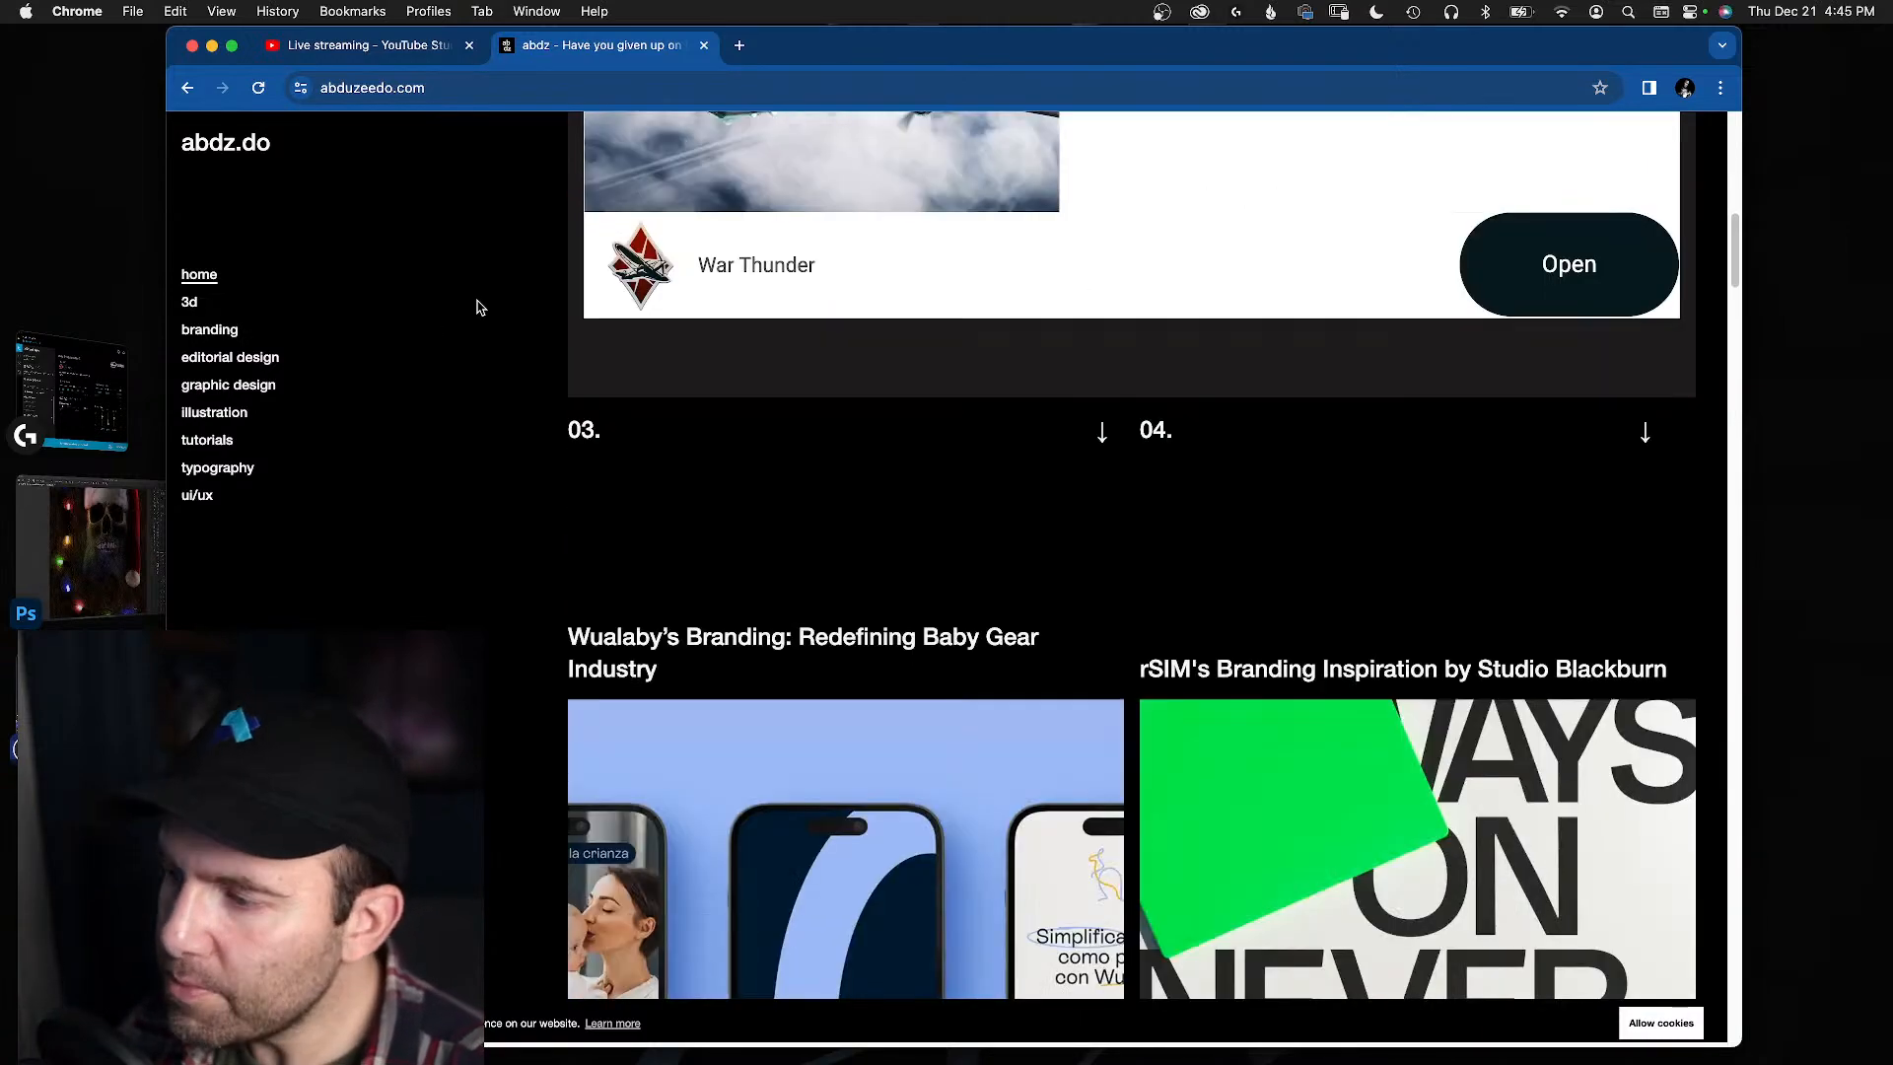
scroll(499, 338, down, 6)
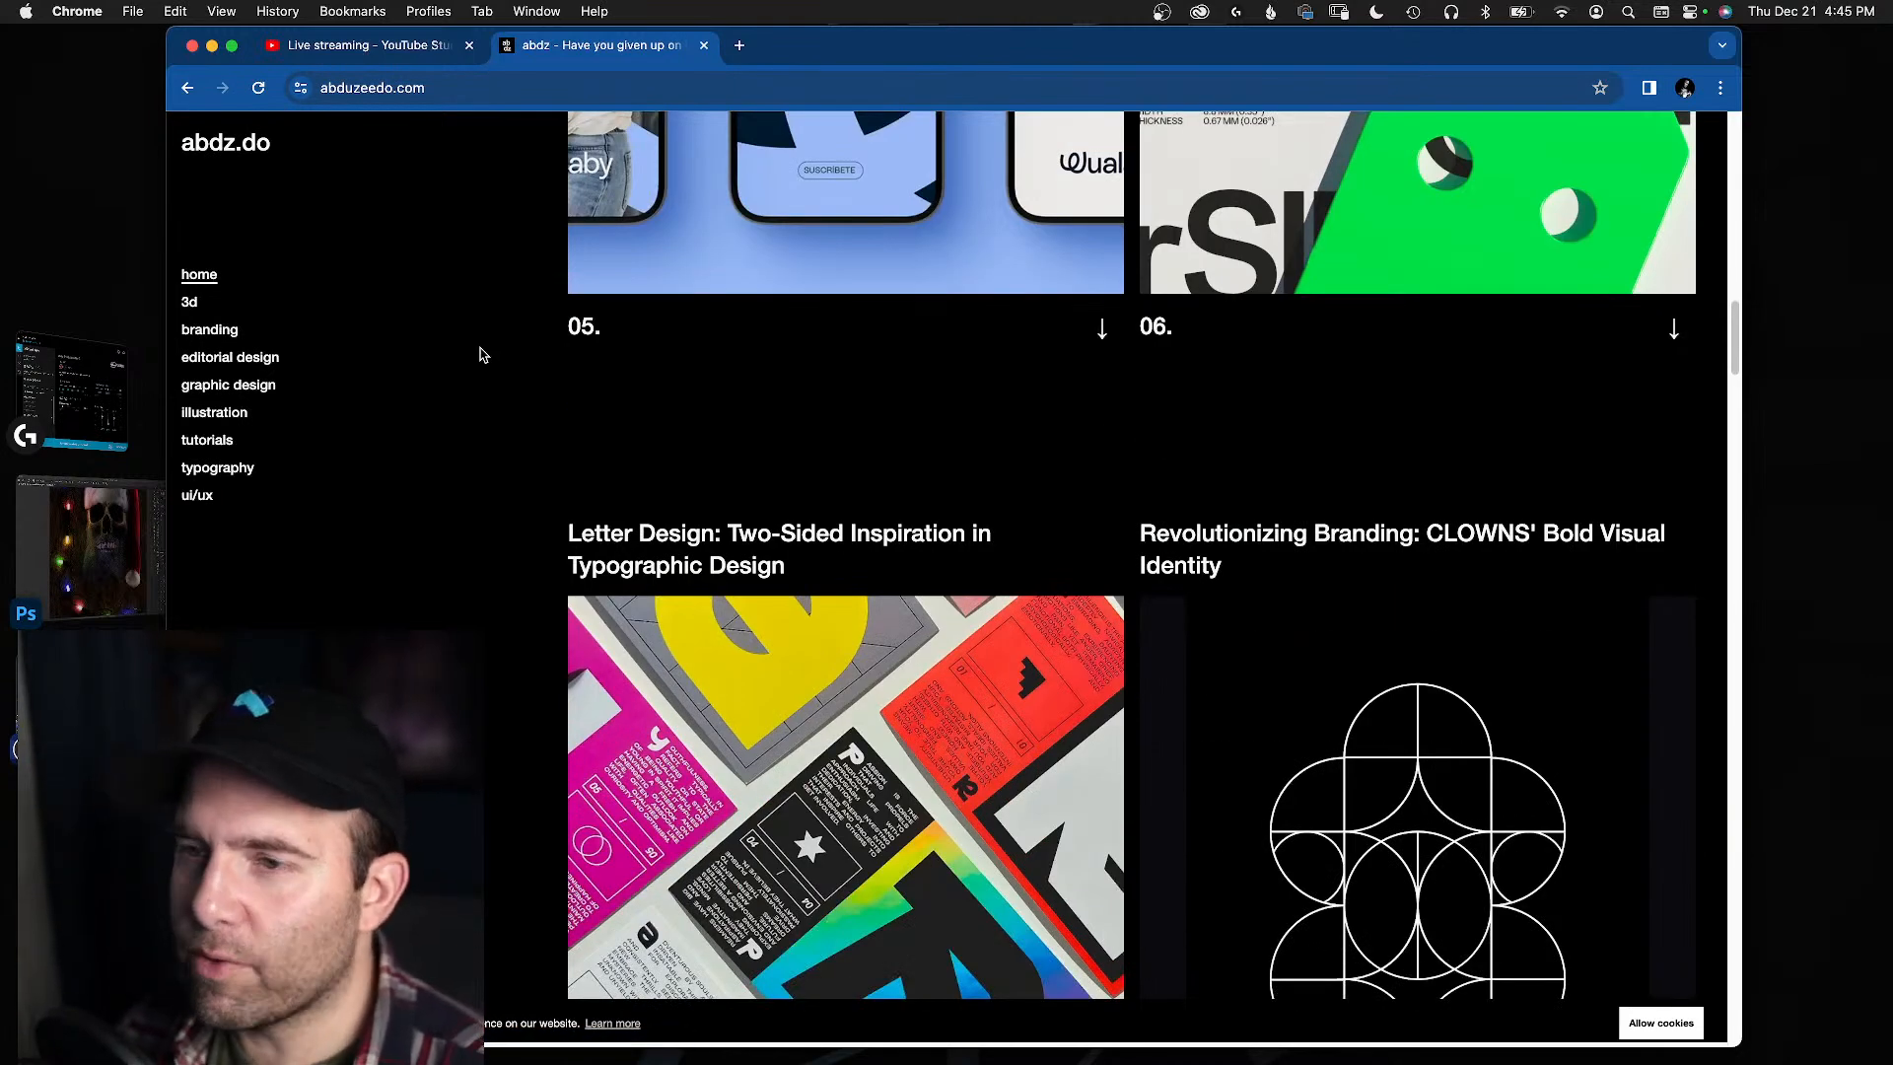
scroll(483, 355, down, 3)
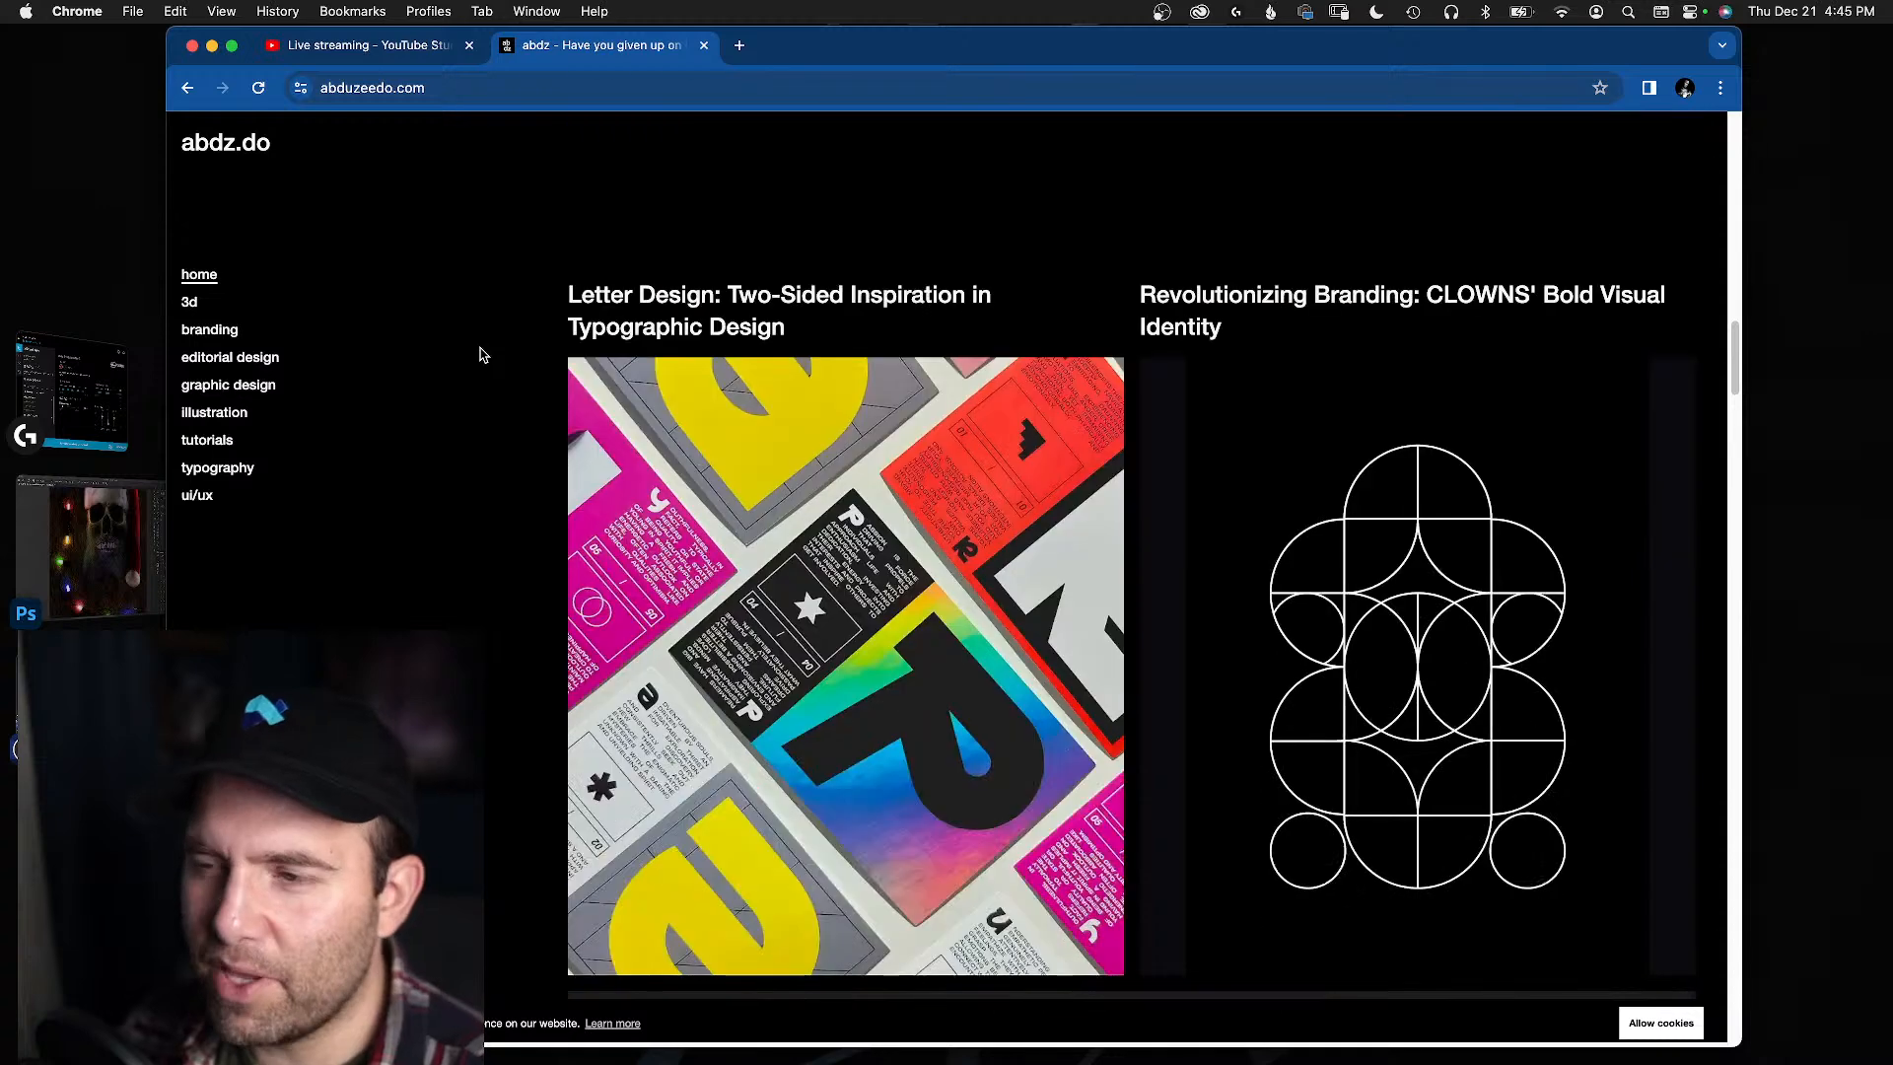
- Load 124productions.com in another browser tab and dismiss the advertisement covering the abduzeedo.com page
click(740, 45)
click(685, 85)
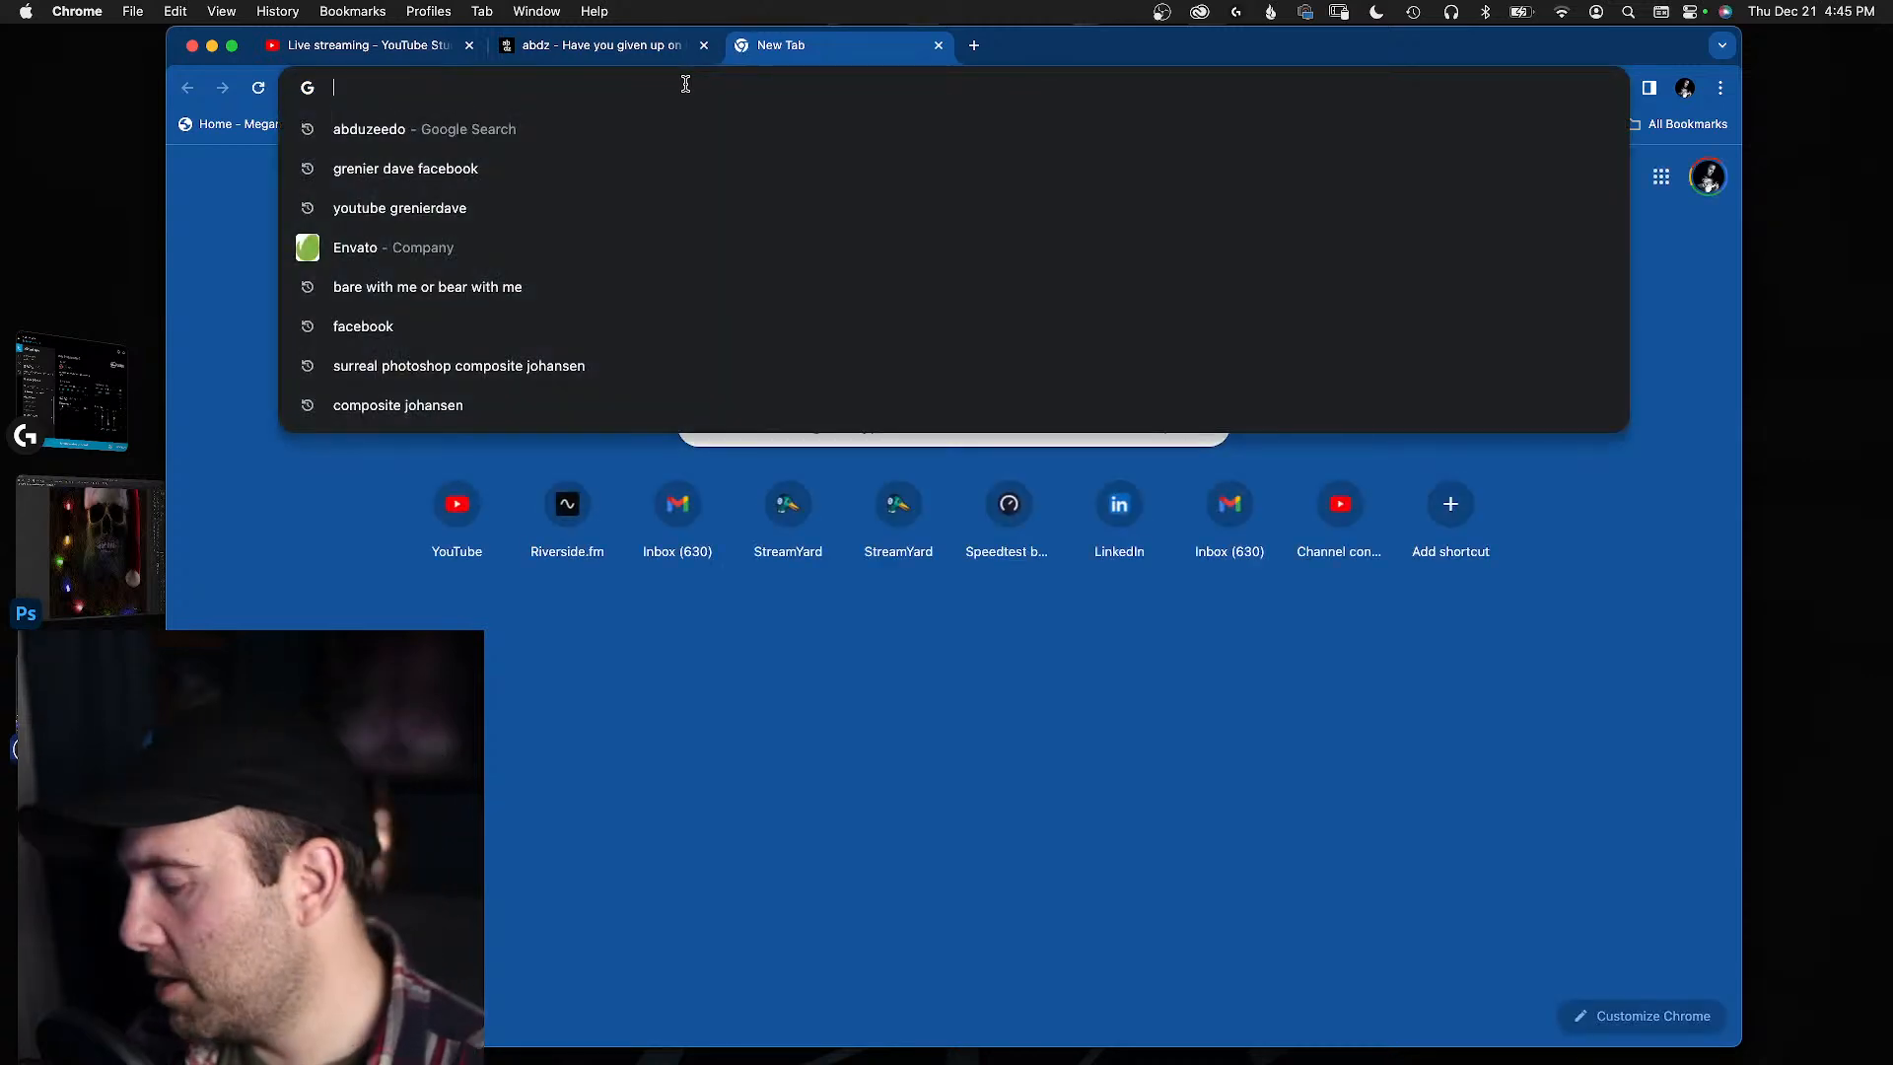
text(124)
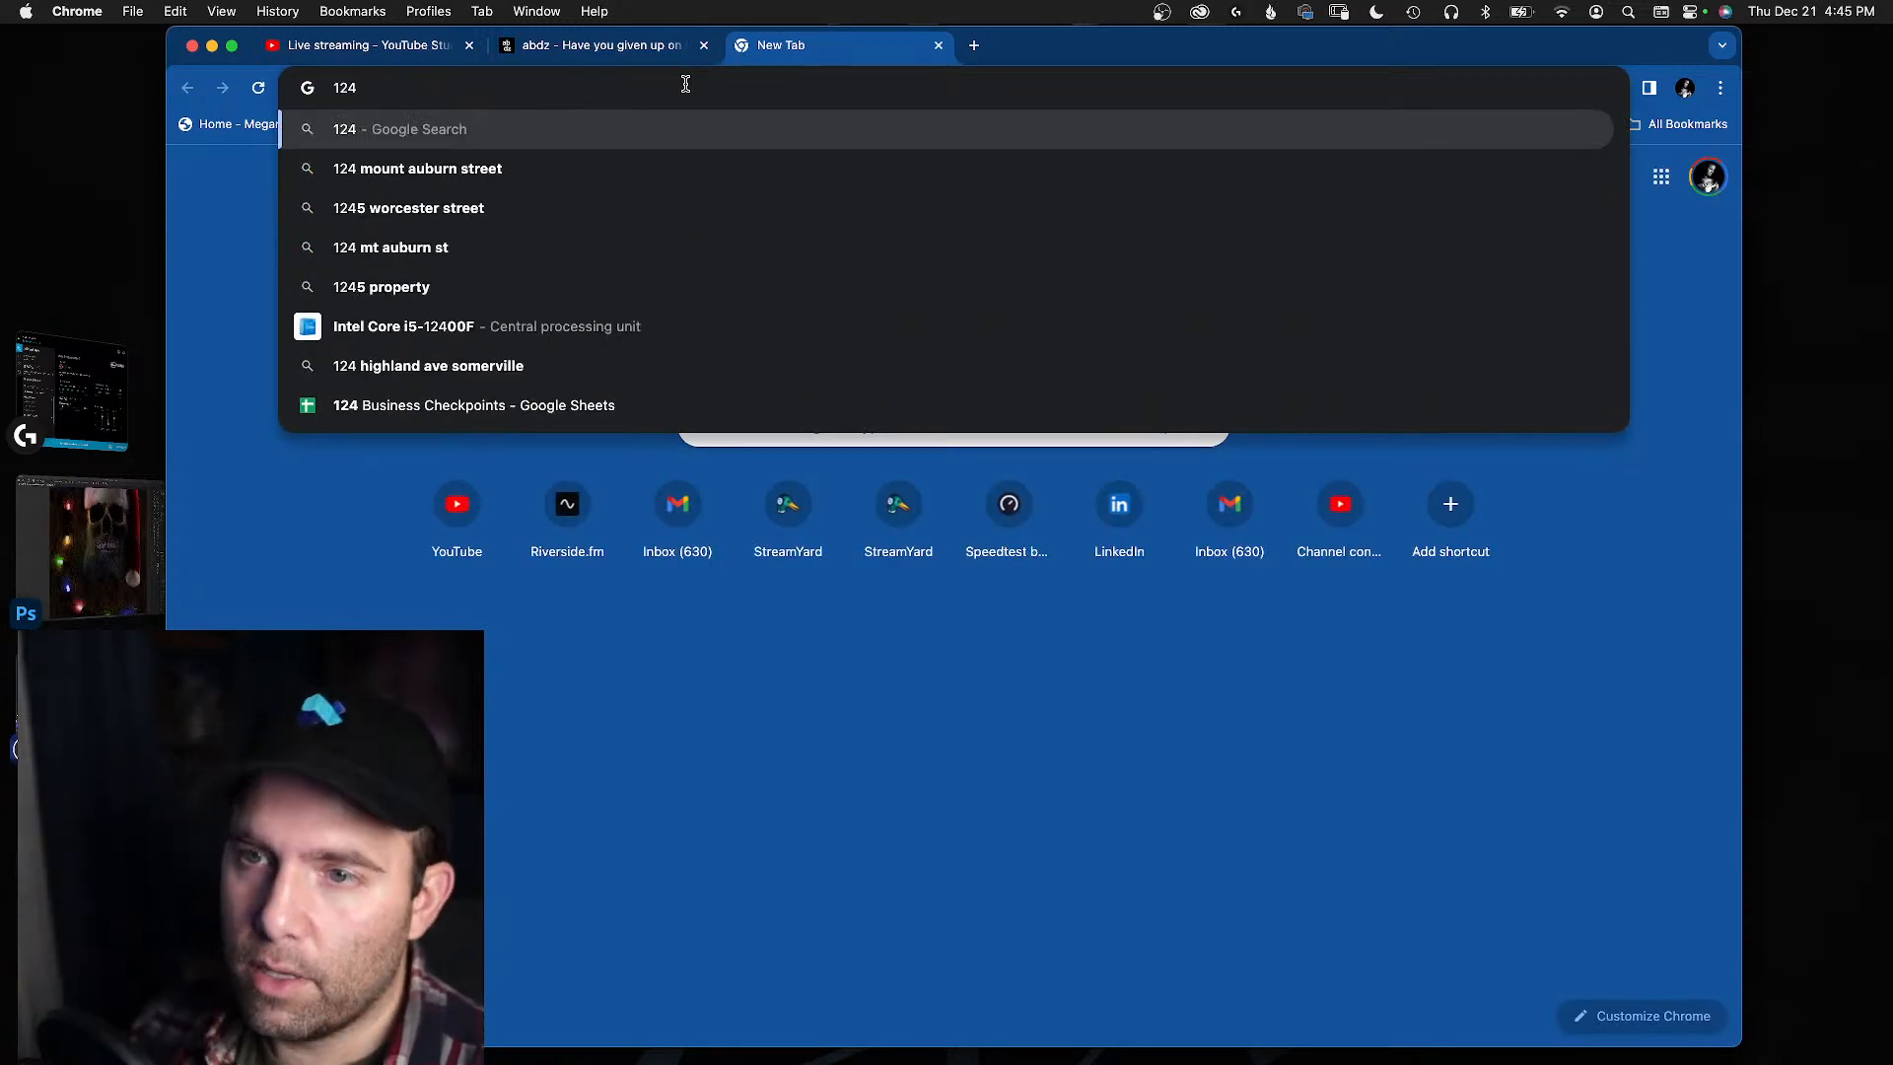
text(productions.com)
key(Return)
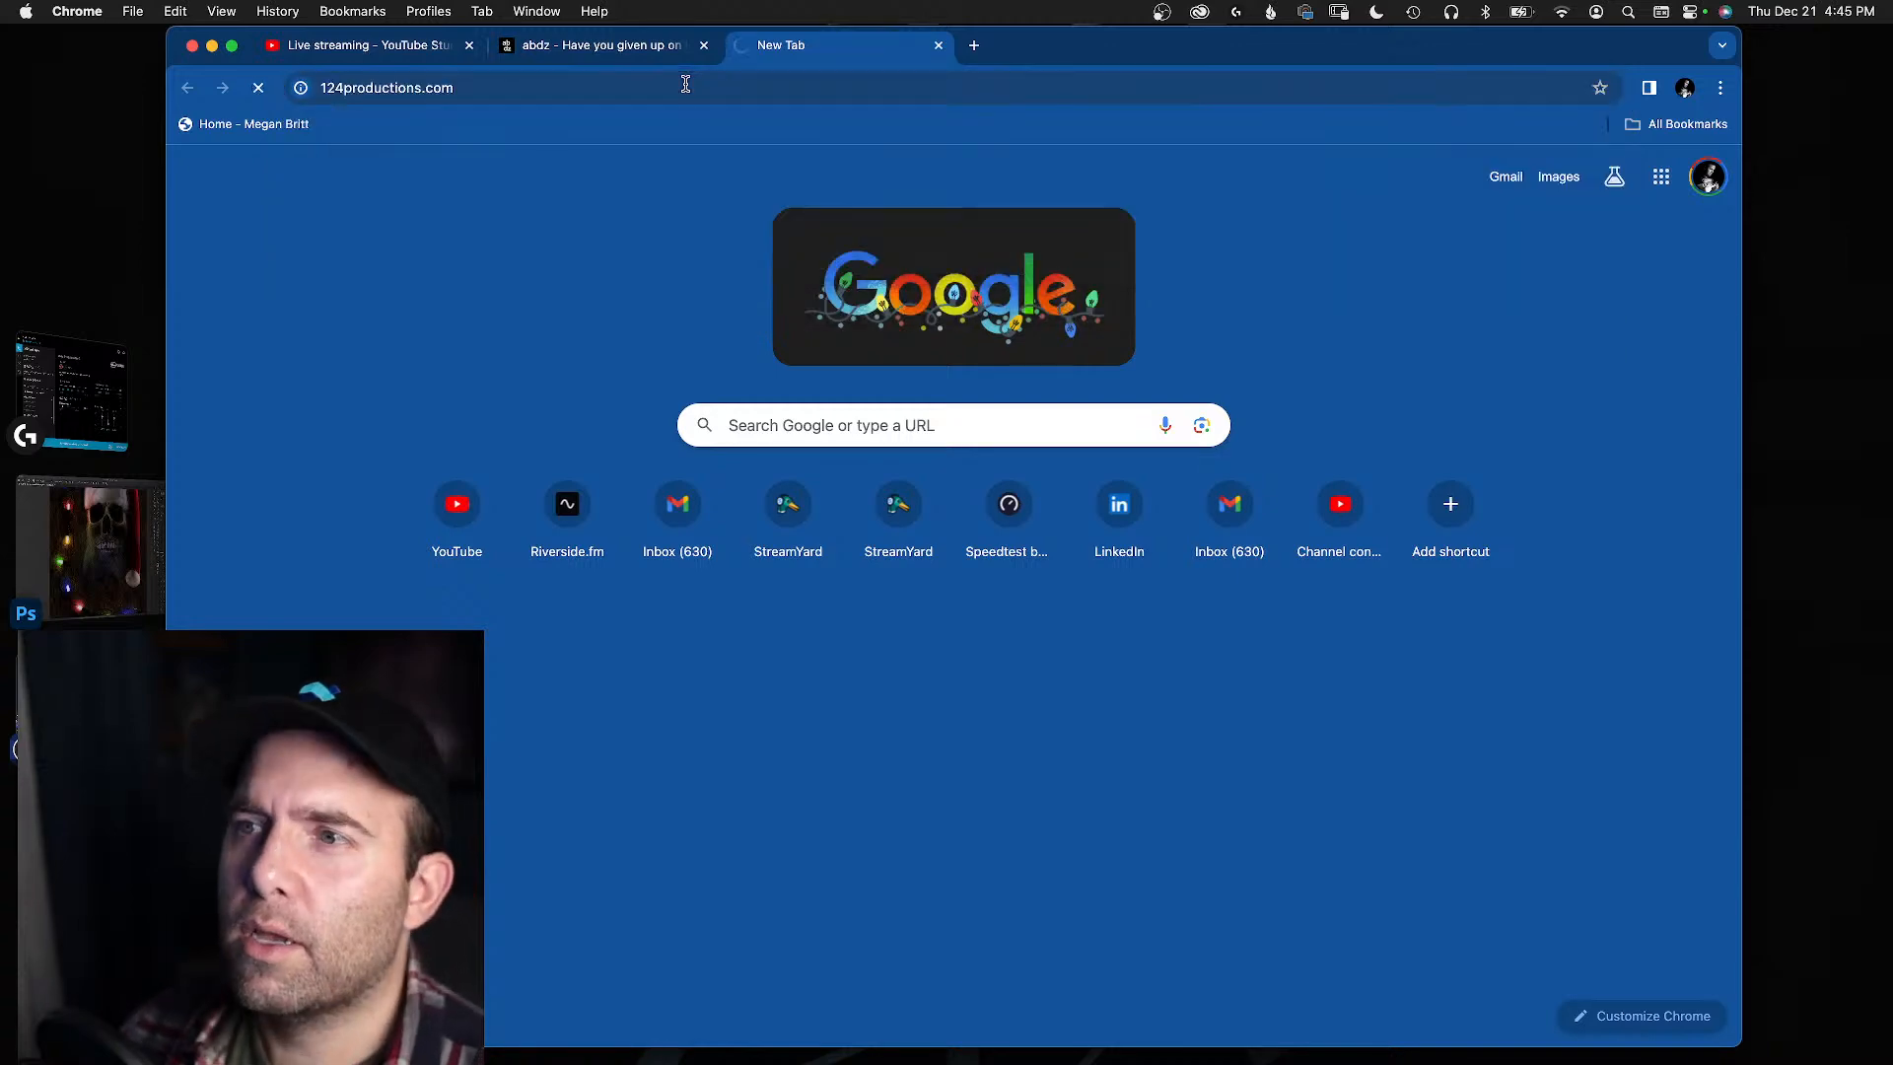
click(631, 46)
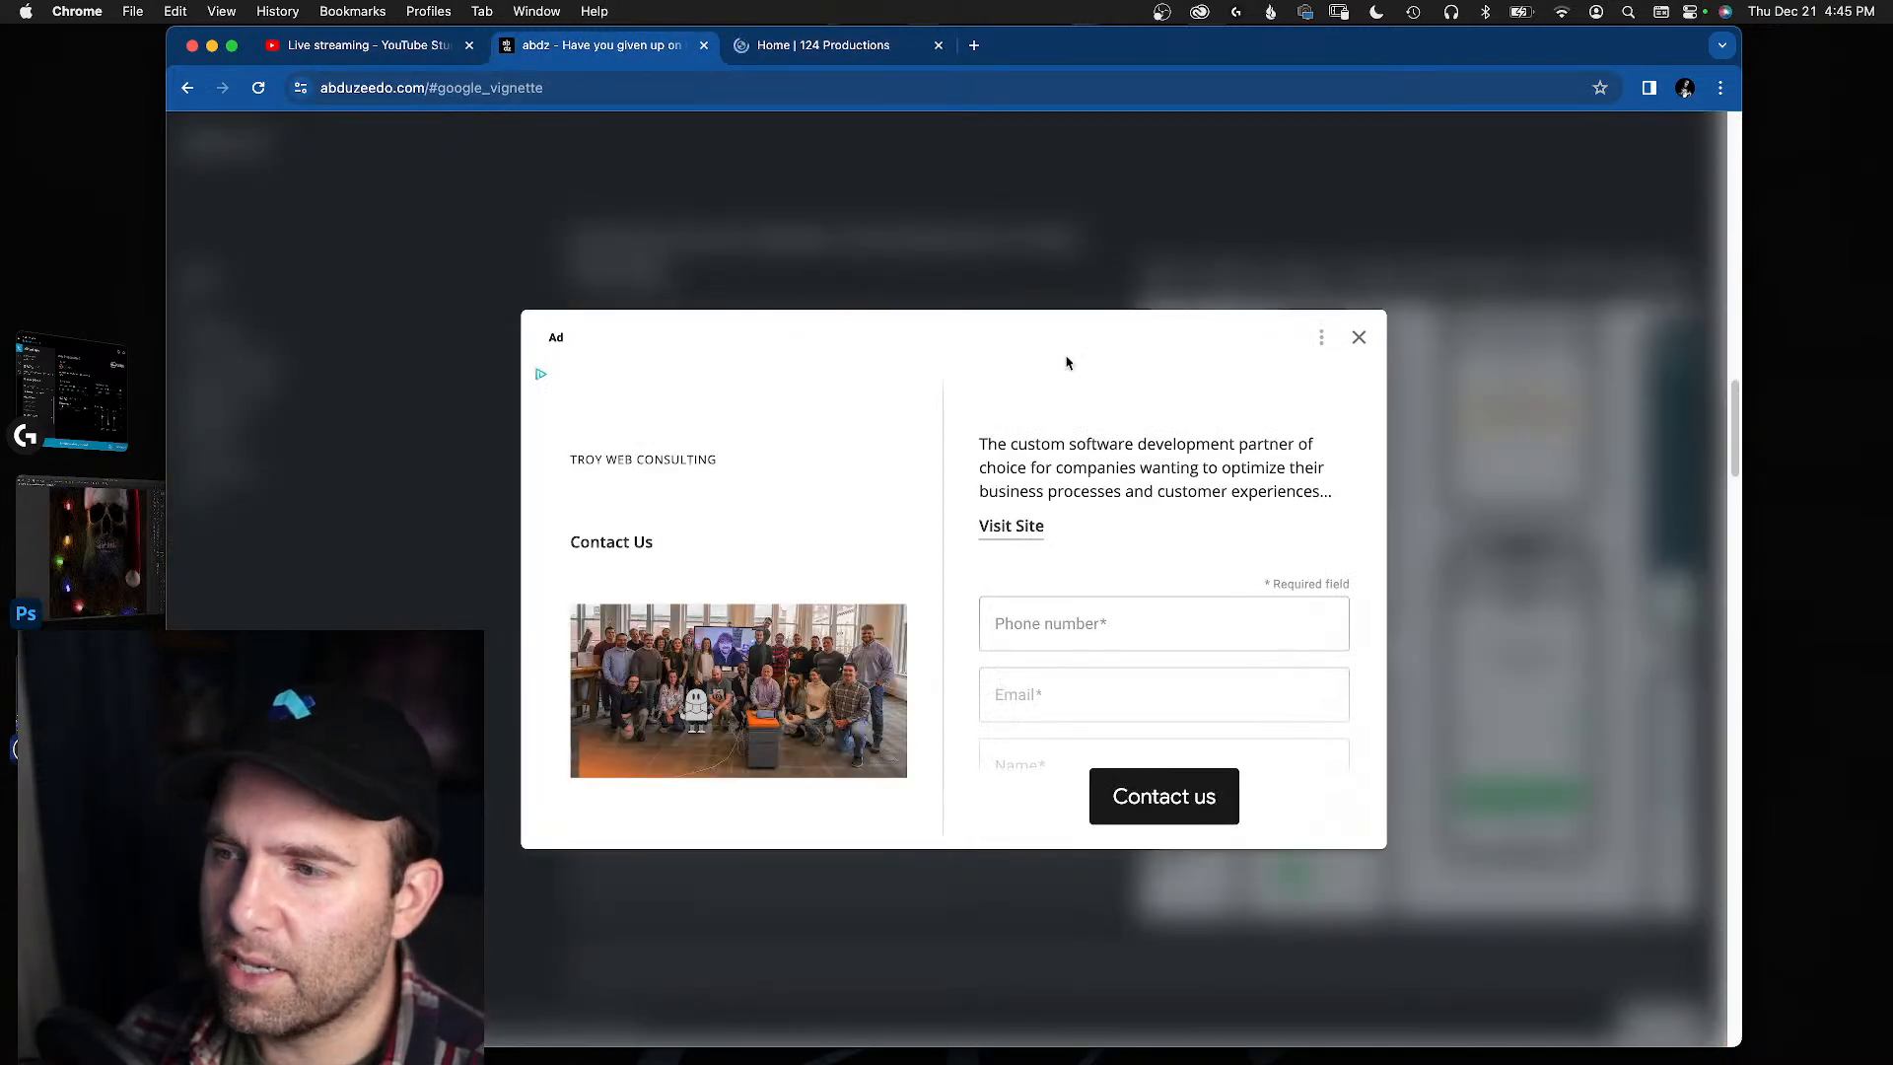
click(1358, 338)
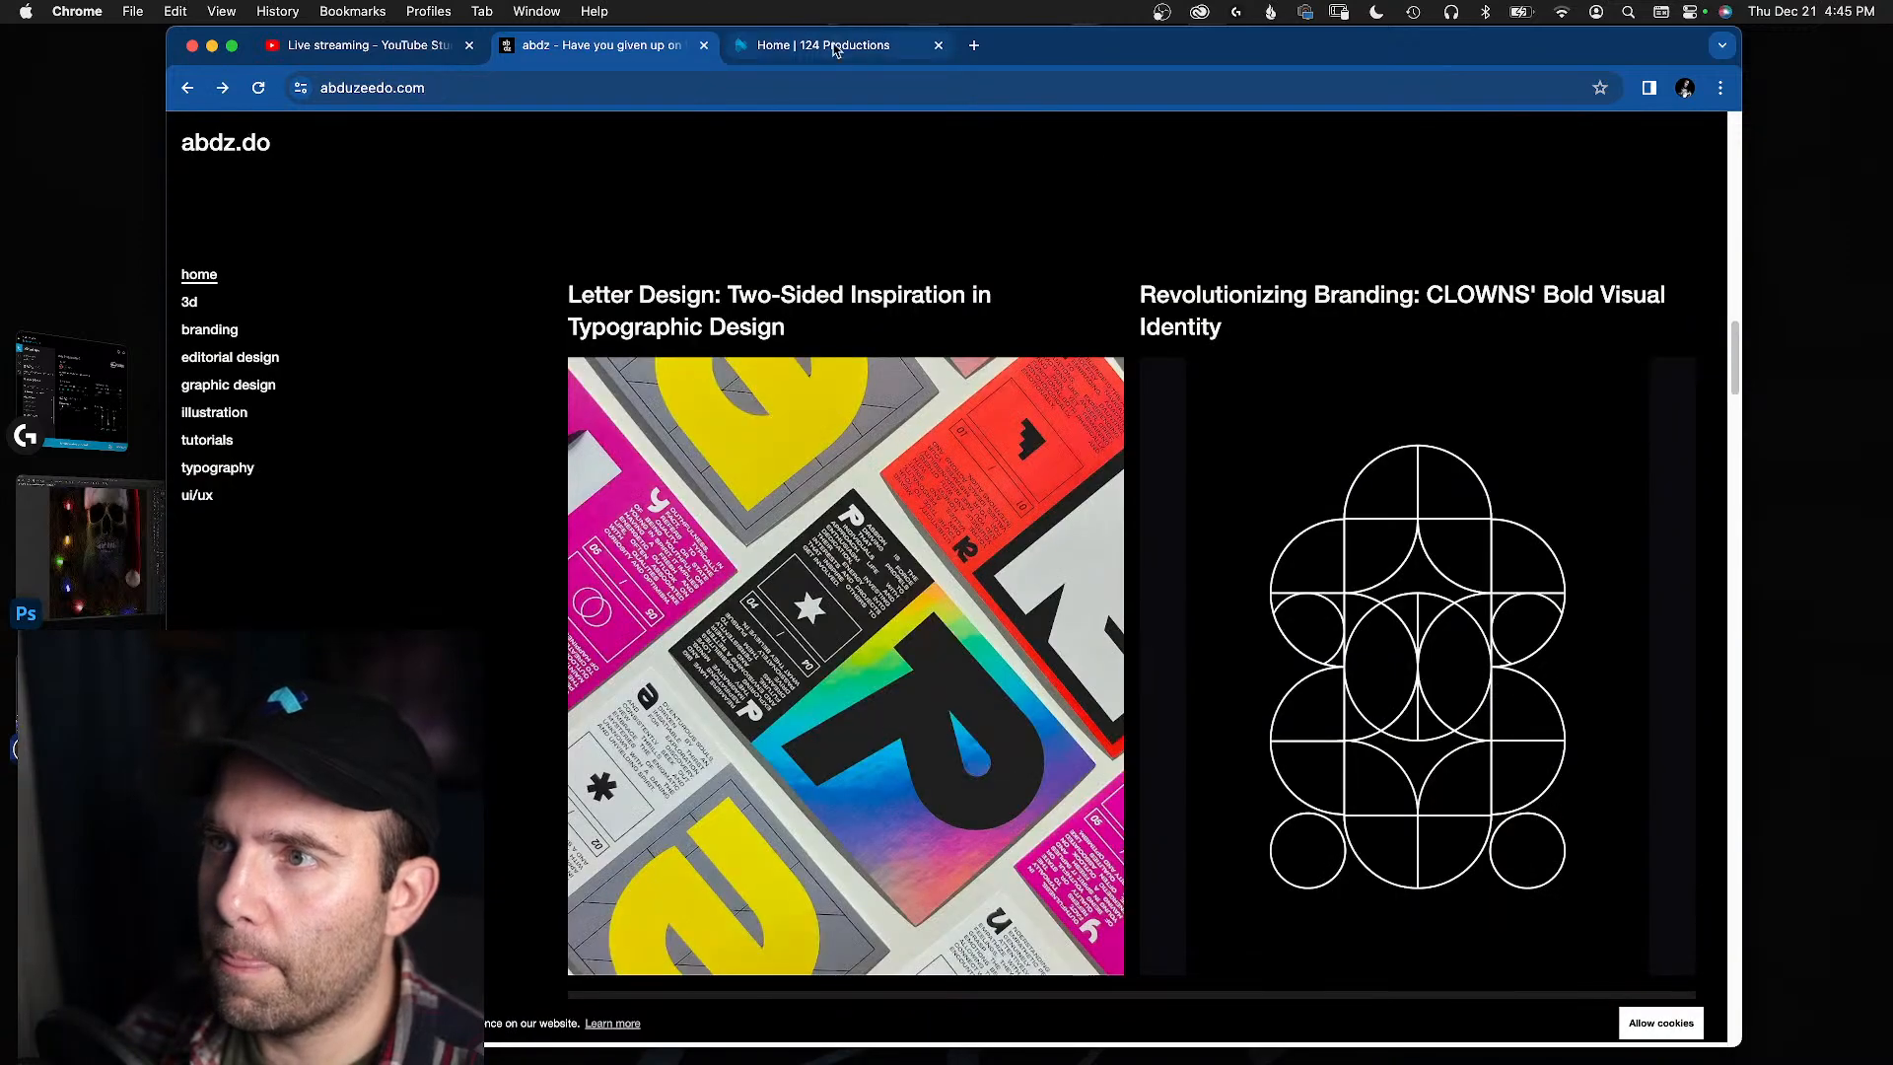
- Look over the 124 Productions home page from the header to the construction sections and return to its start
click(834, 47)
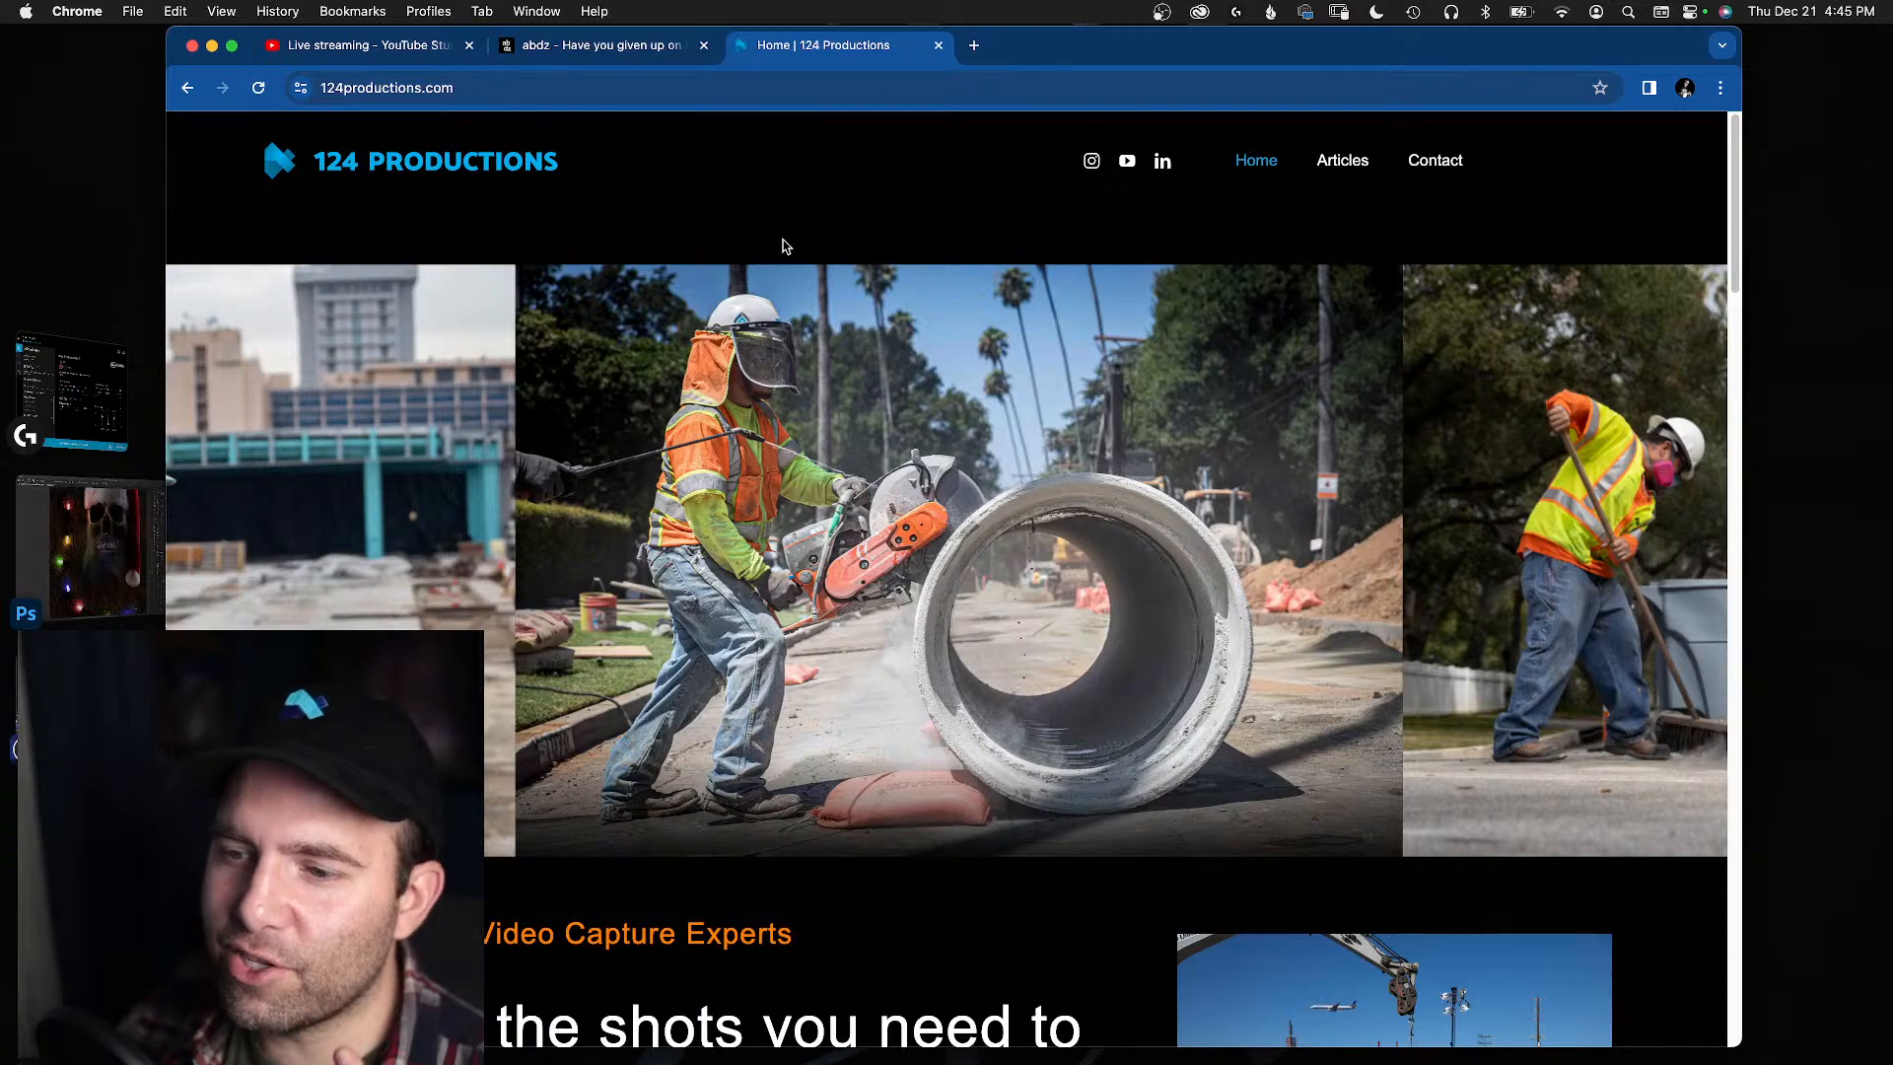
scroll(808, 256, down, 15)
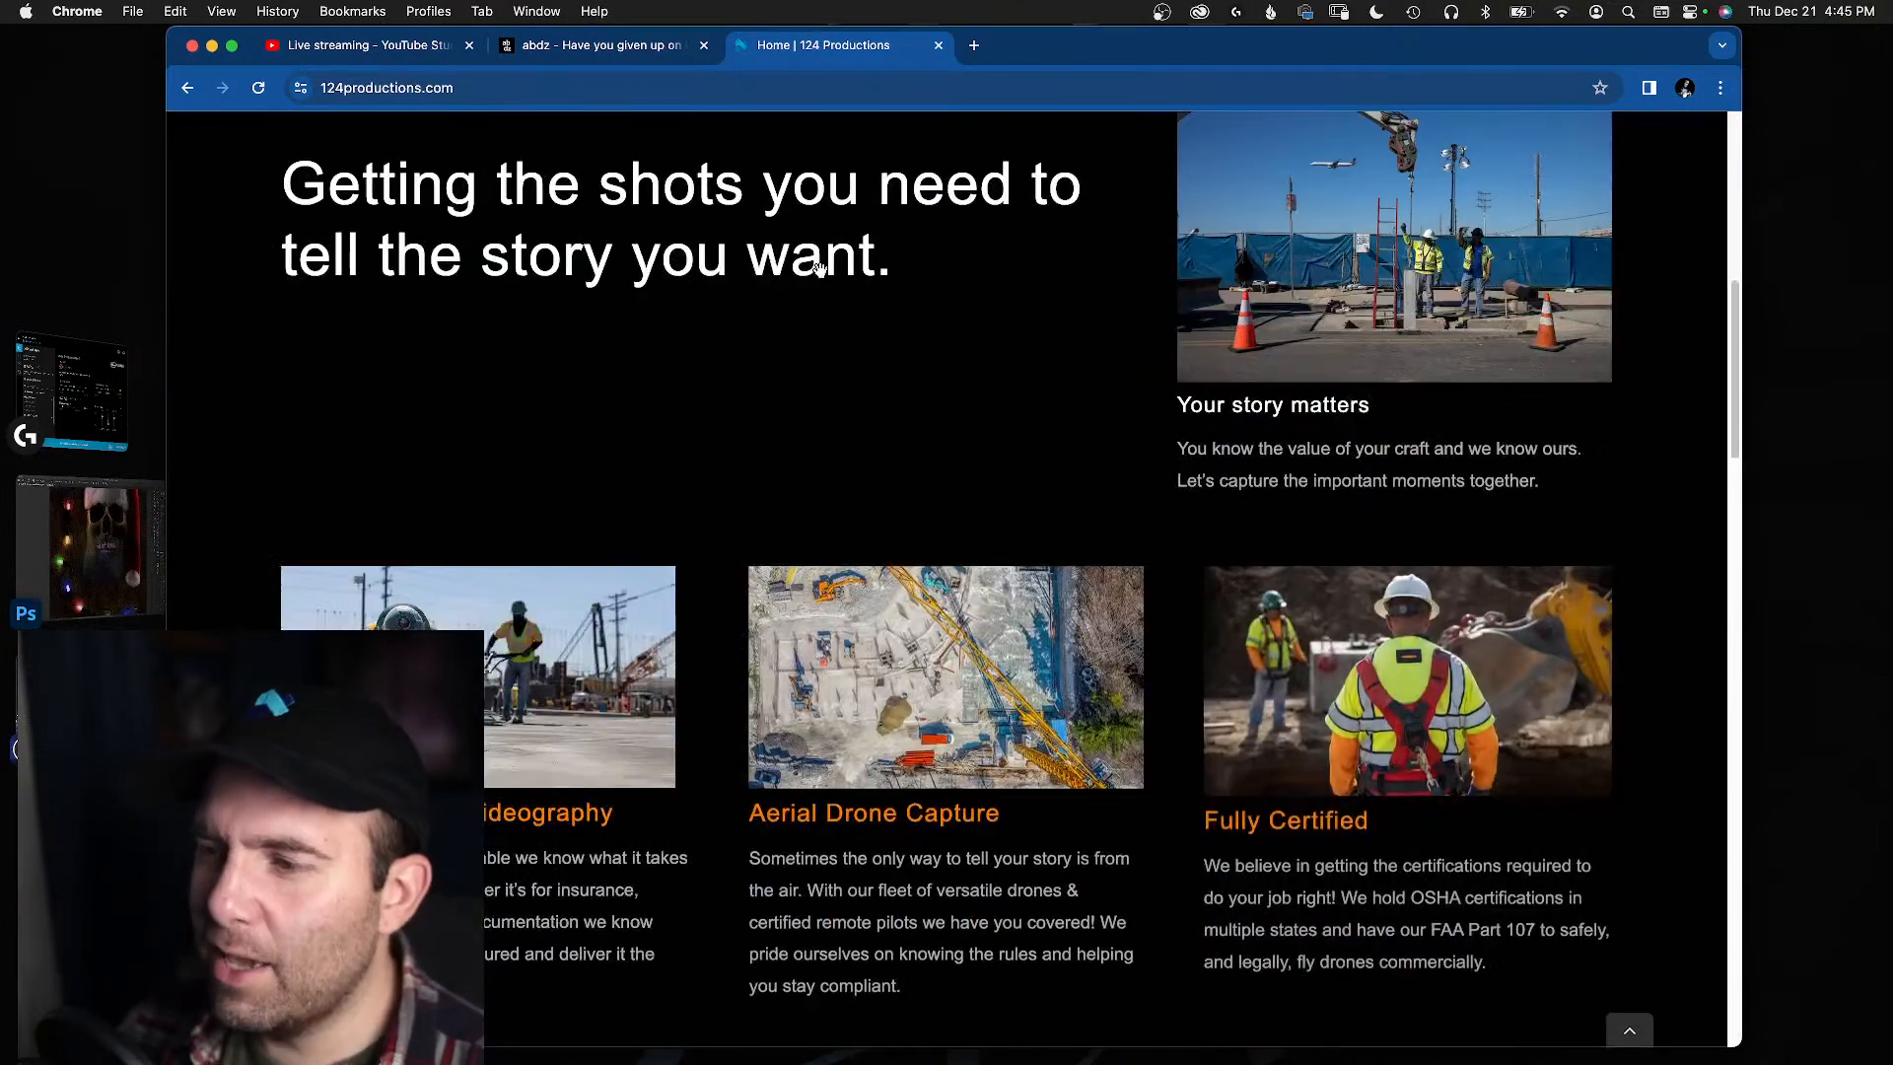
scroll(819, 271, down, 5)
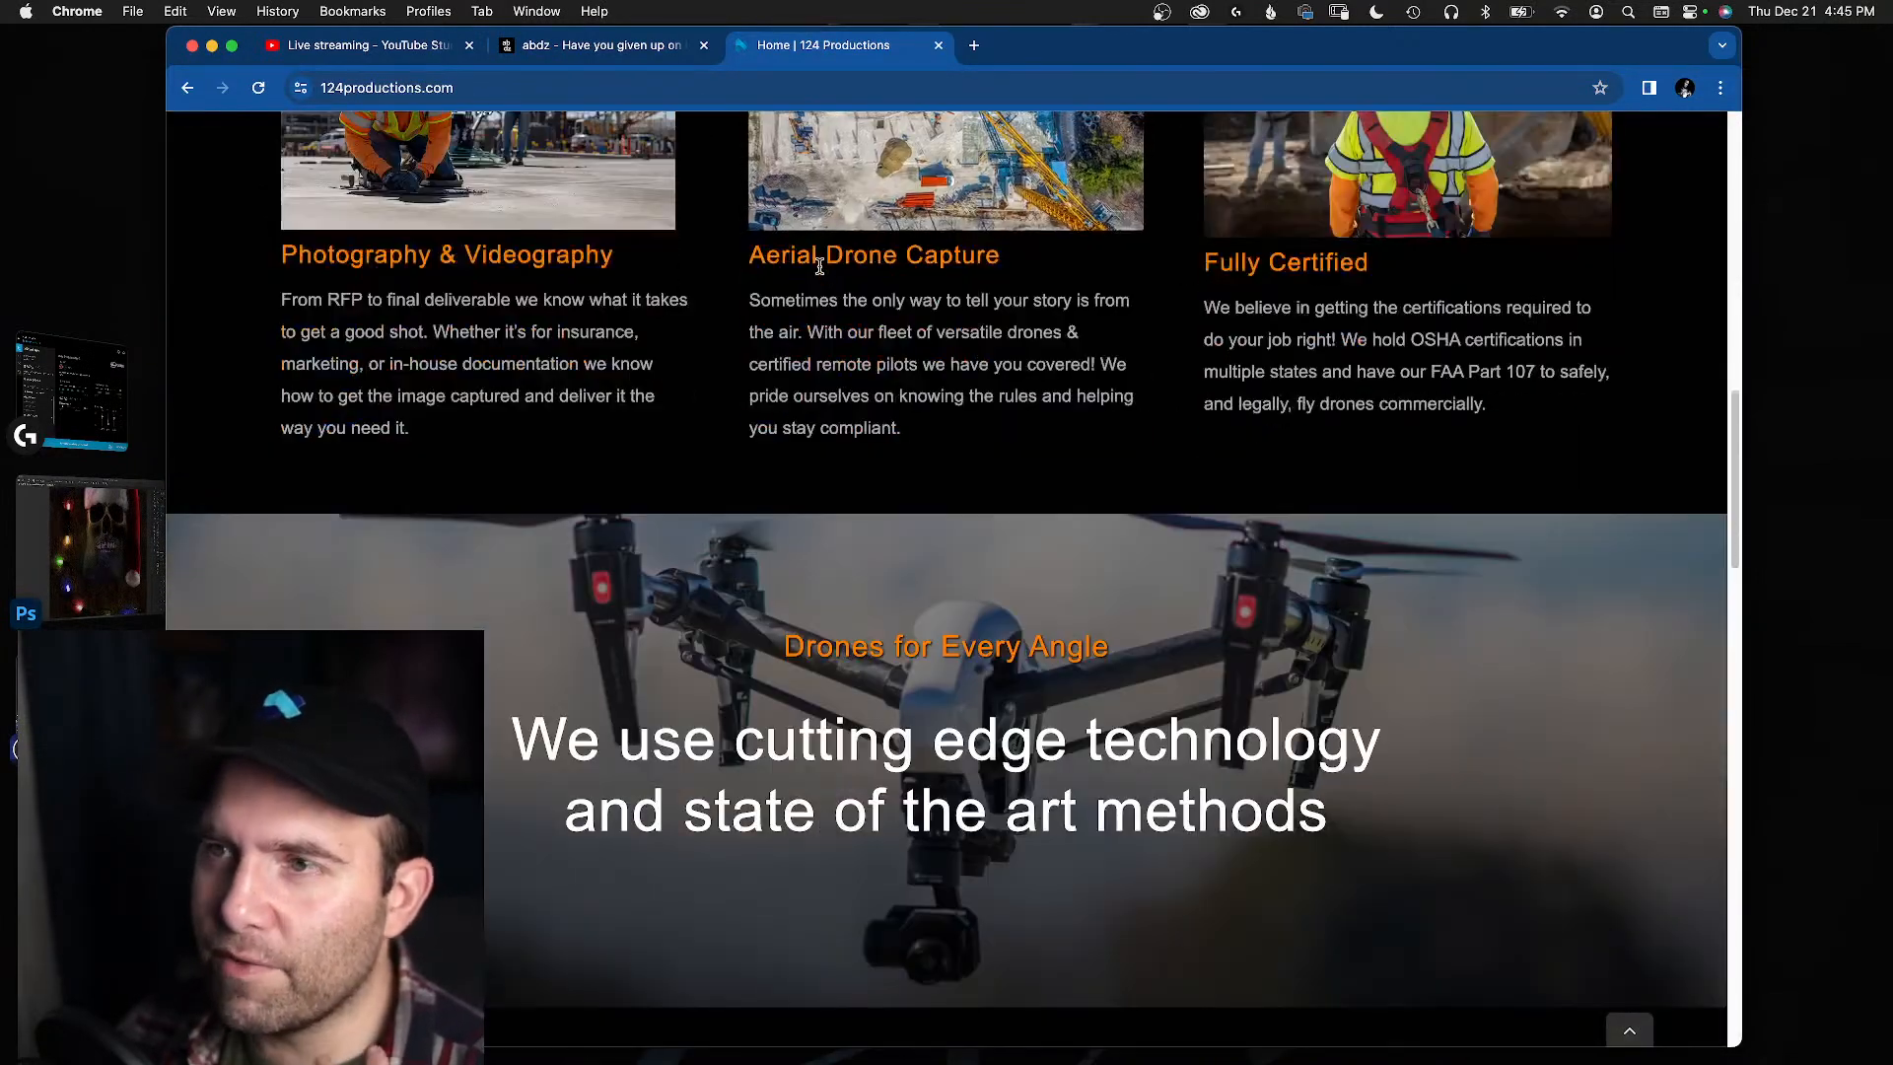
scroll(820, 266, down, 3)
scroll(819, 271, down, 5)
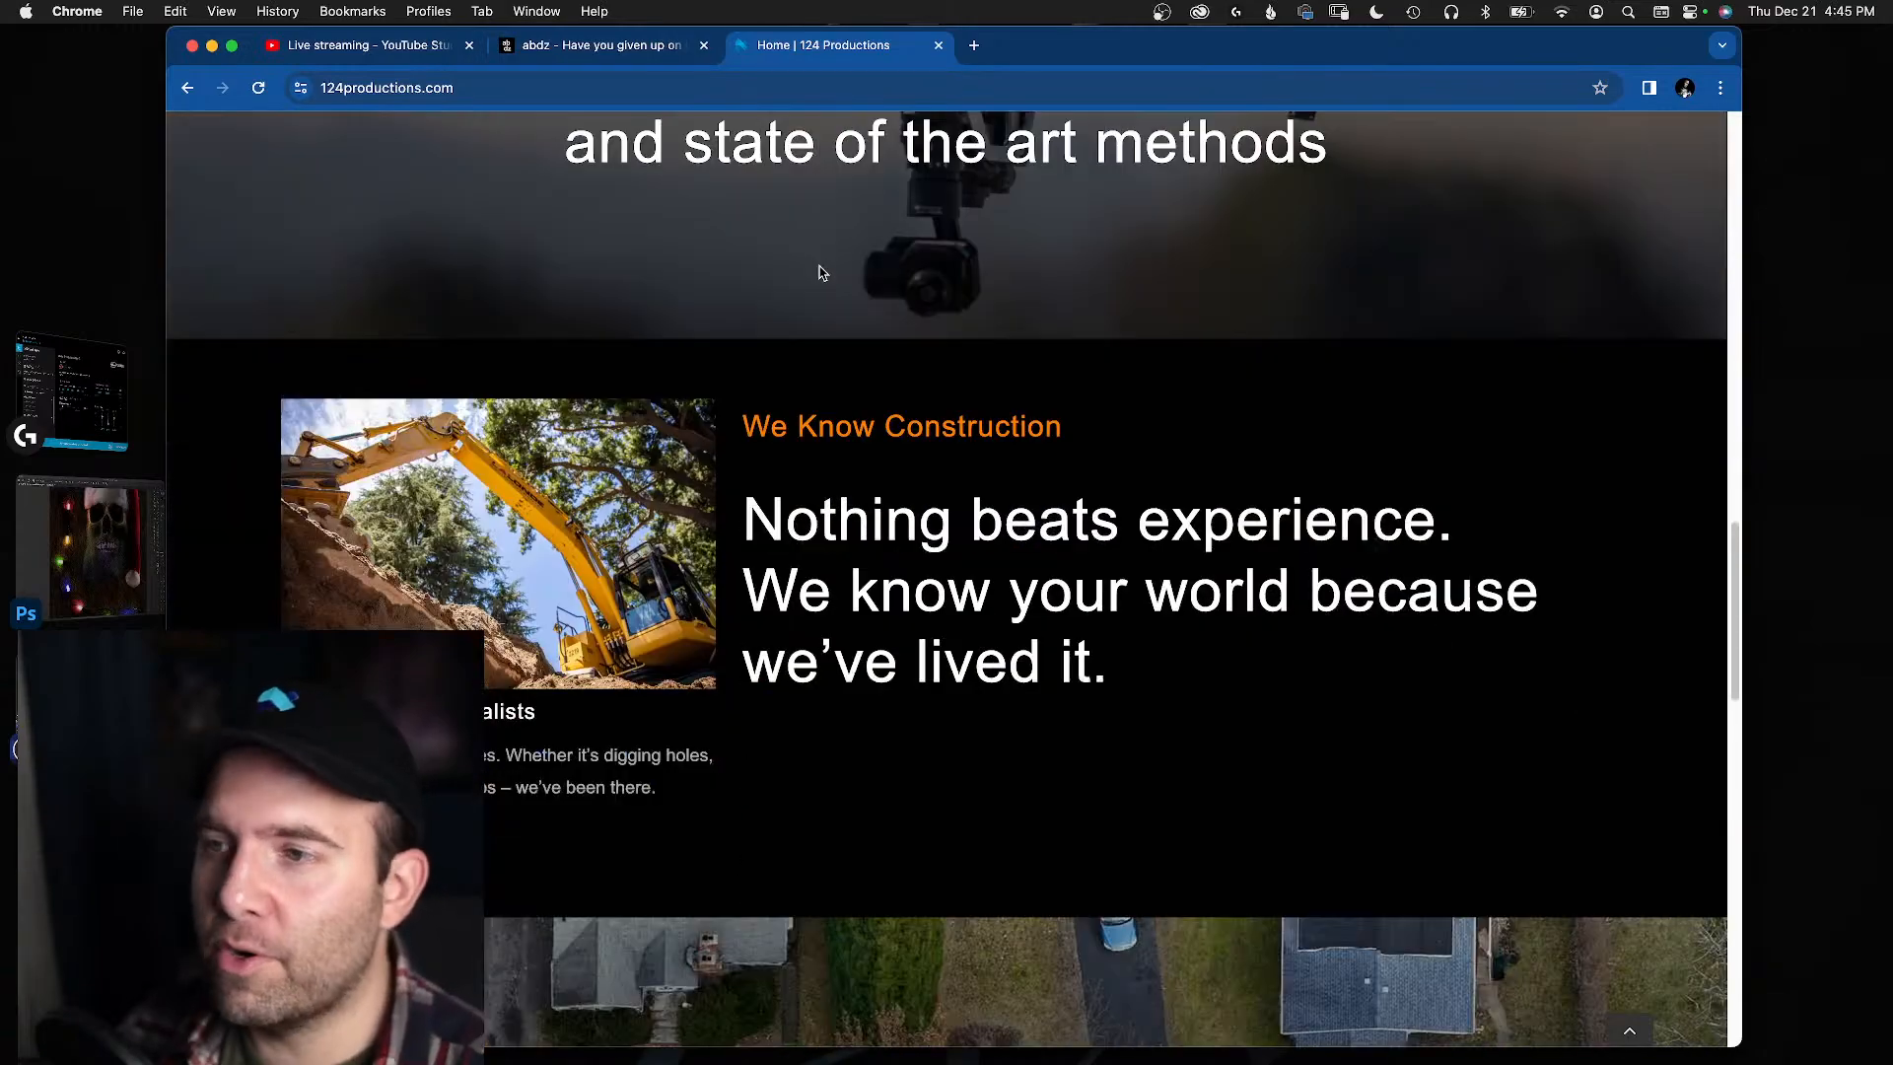
scroll(820, 271, down, 4)
scroll(819, 266, up, 20)
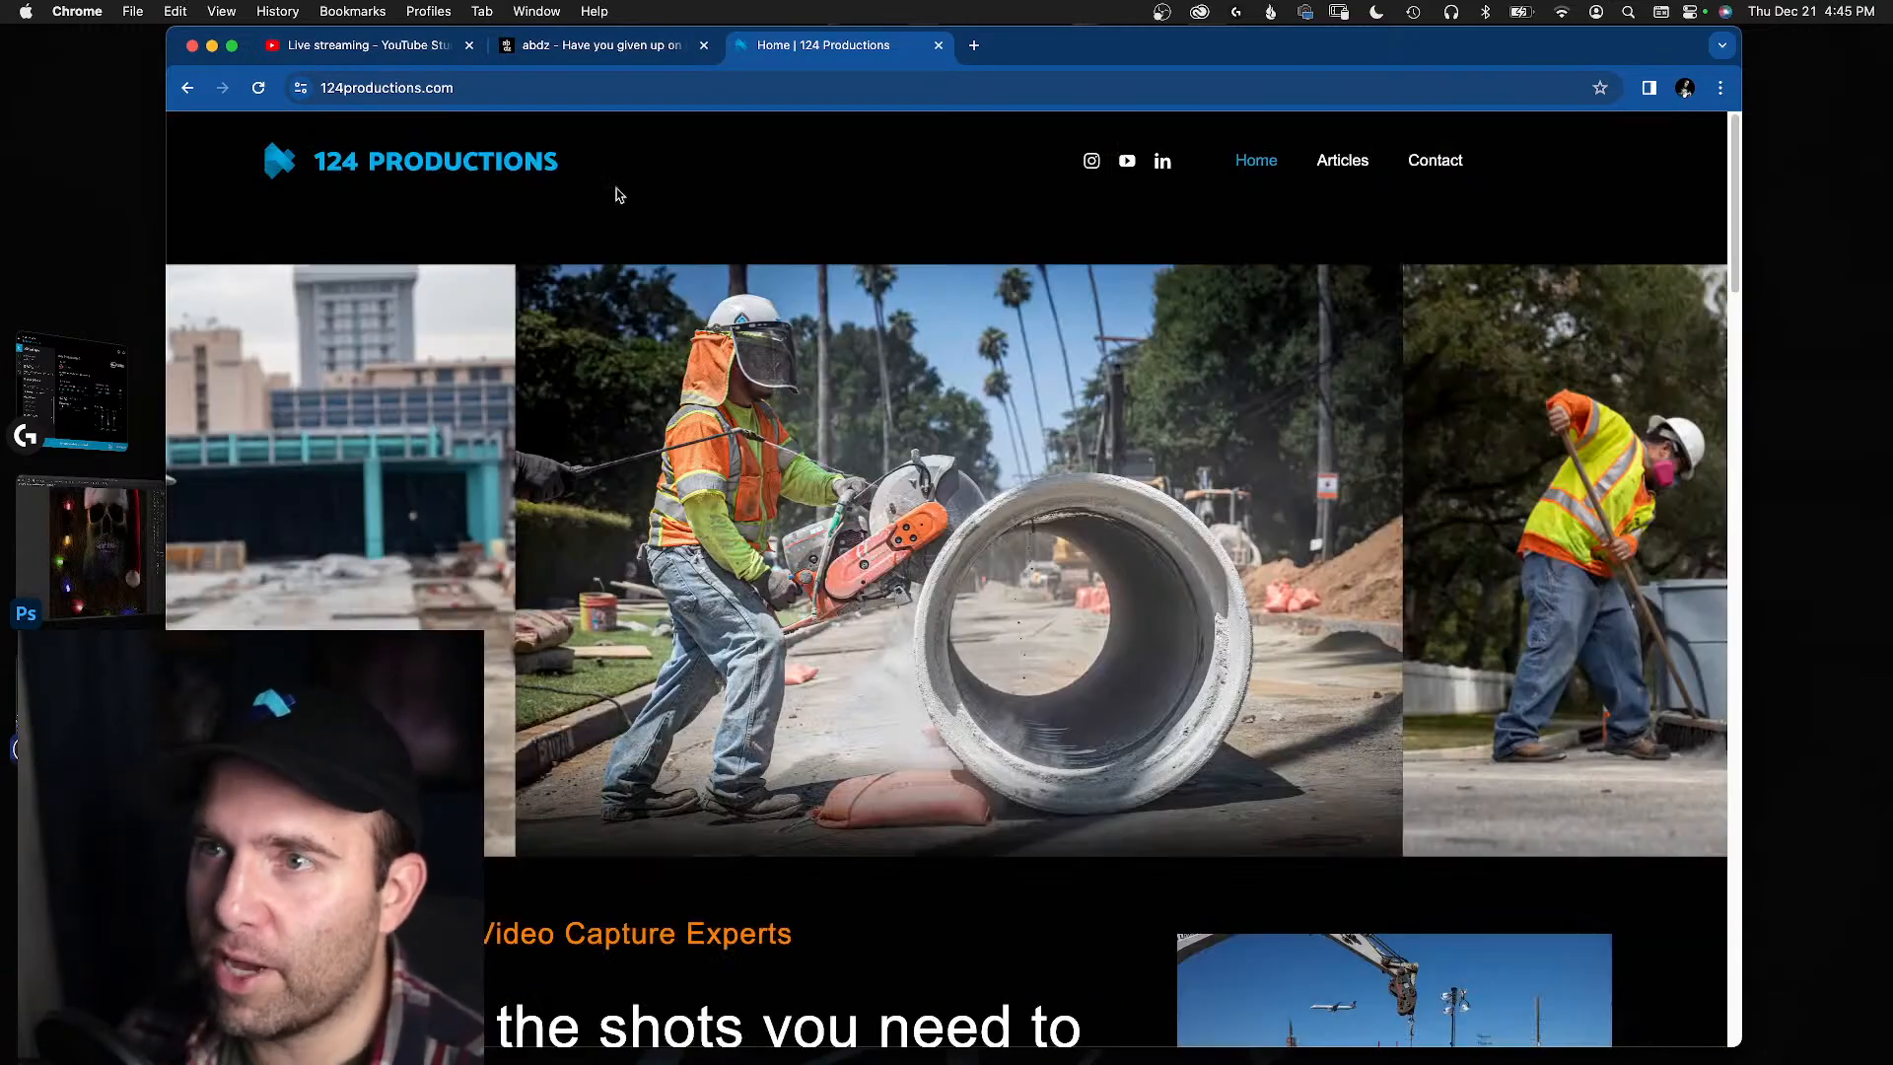
- Check the YouTube Studio live stream page, and switch back to the skull composite in Adobe Photoshop 2024
click(414, 49)
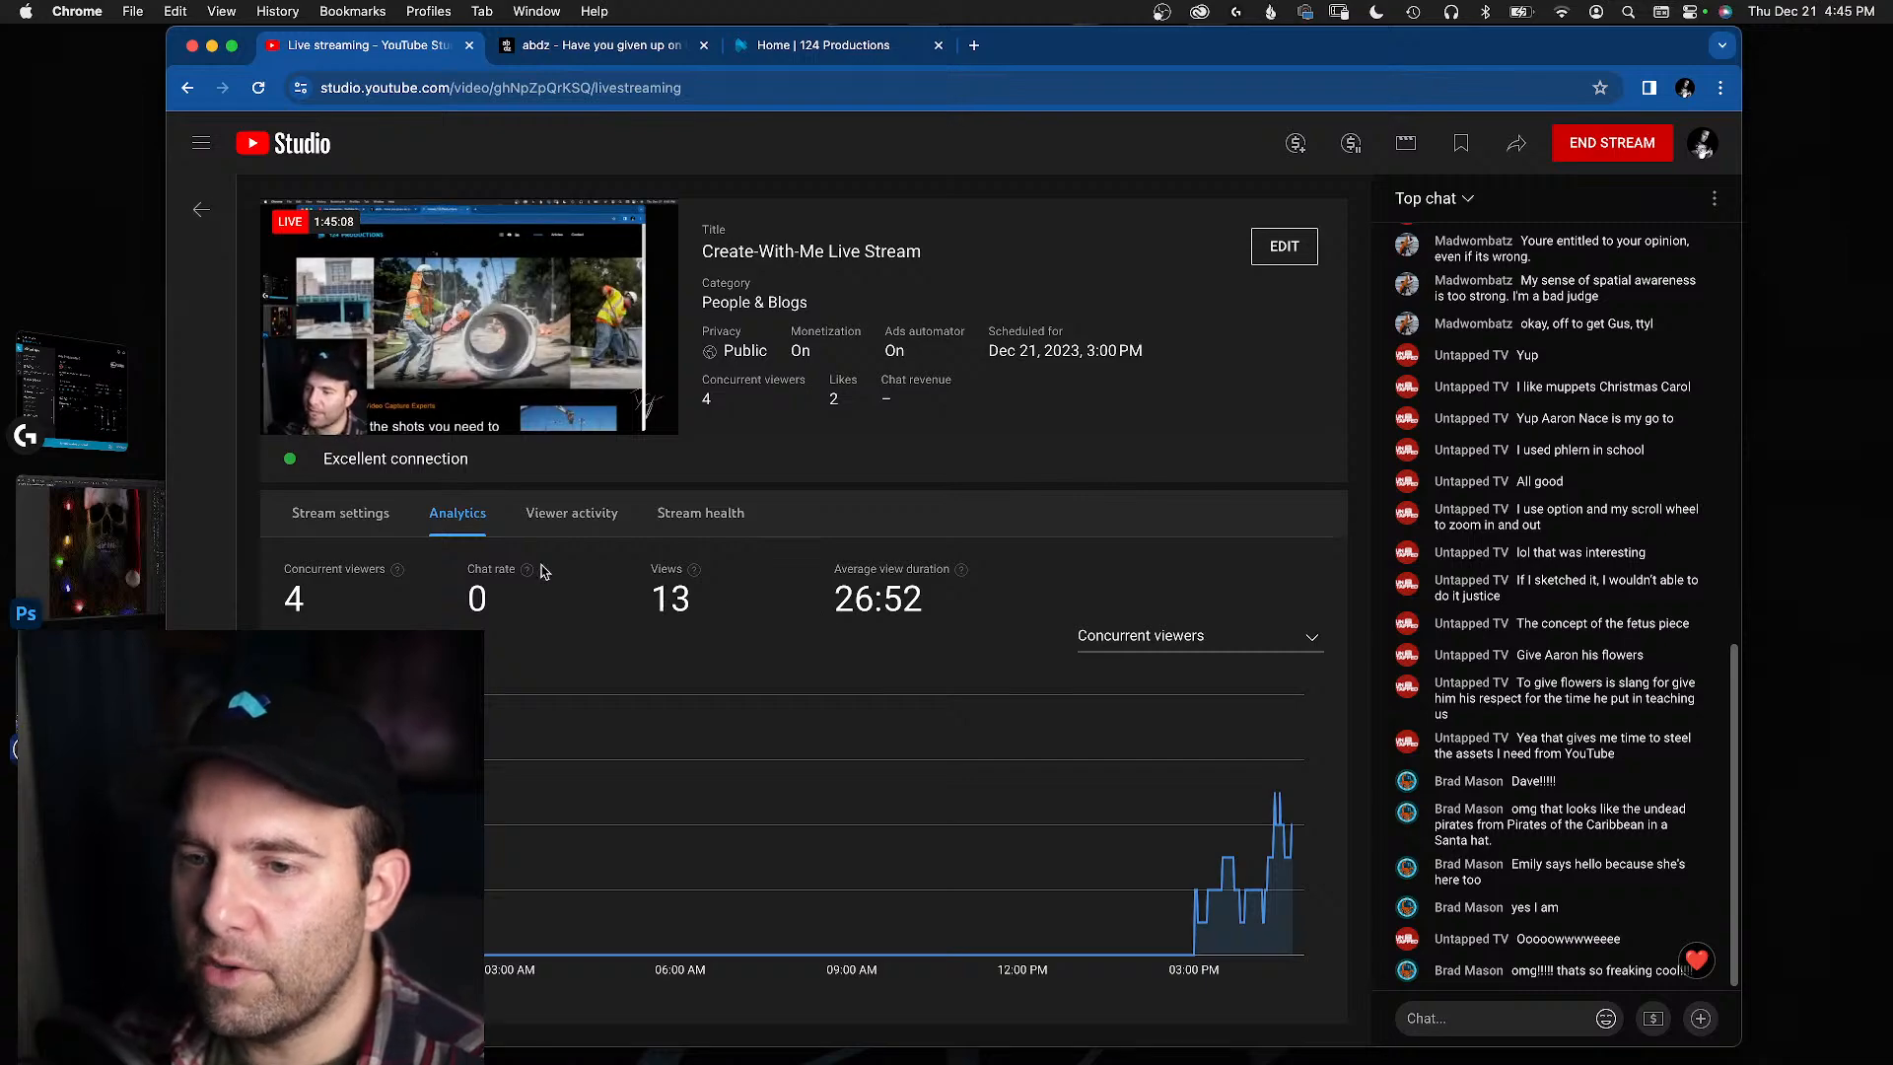
key(ctrl+Up)
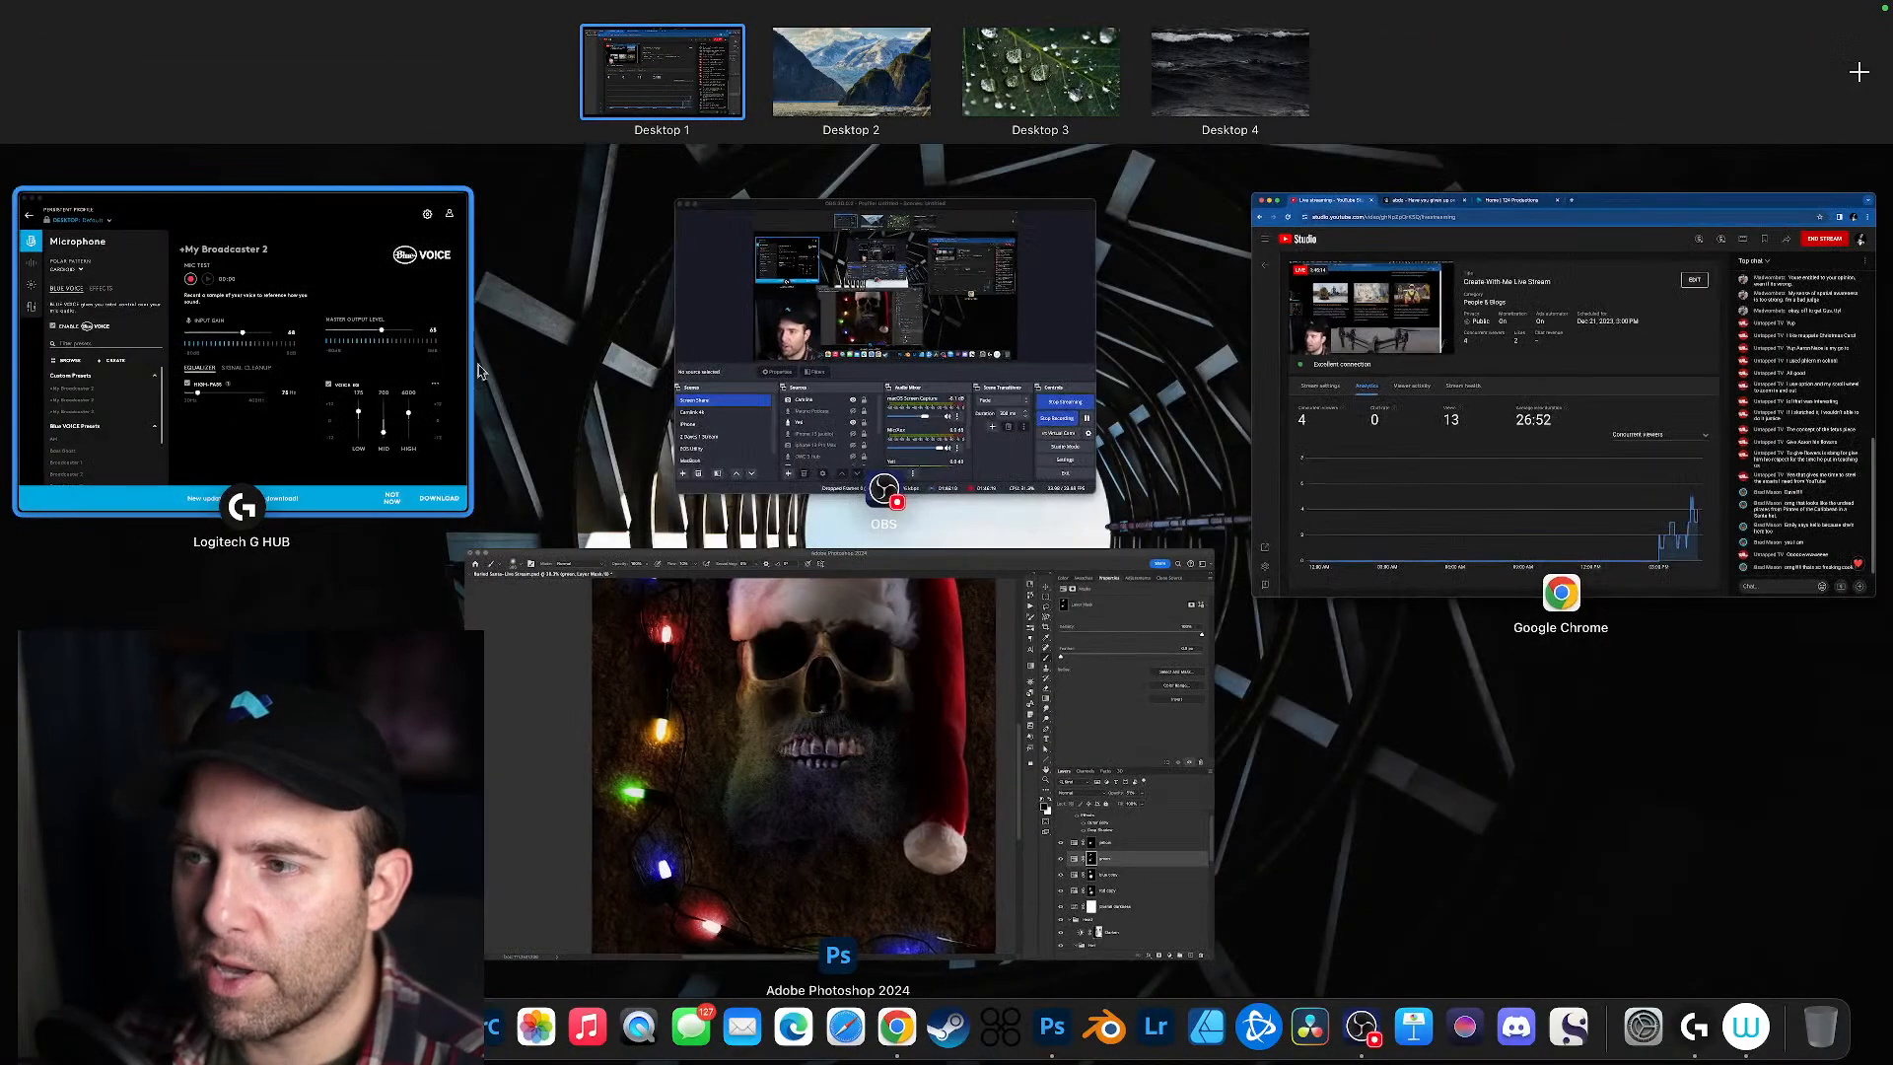
click(976, 603)
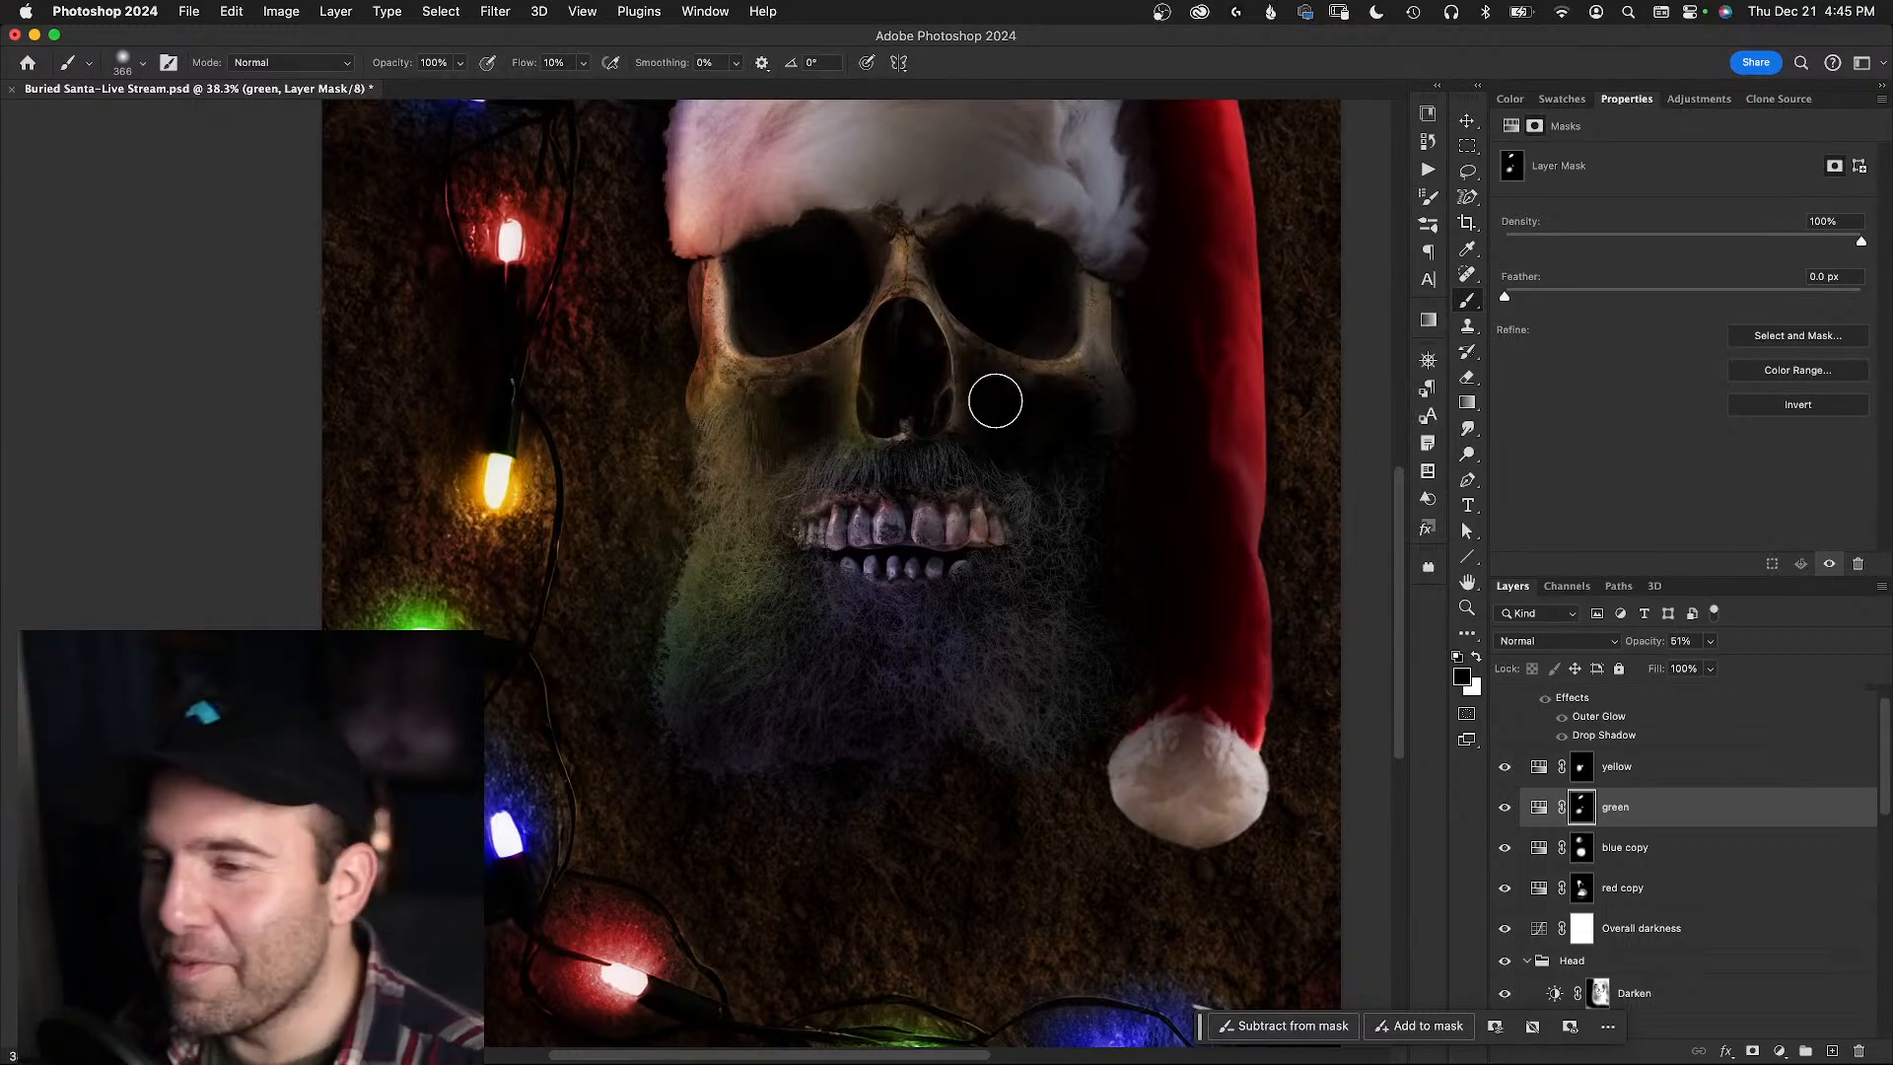
- Reduce the green light along the Santa hat's upper left edge by painting black on the green layer's mask, undoing the last stroke
mouse_move(689, 407)
mouse_down()
mouse_move(476, 483)
mouse_move(540, 500)
mouse_move(621, 607)
mouse_up()
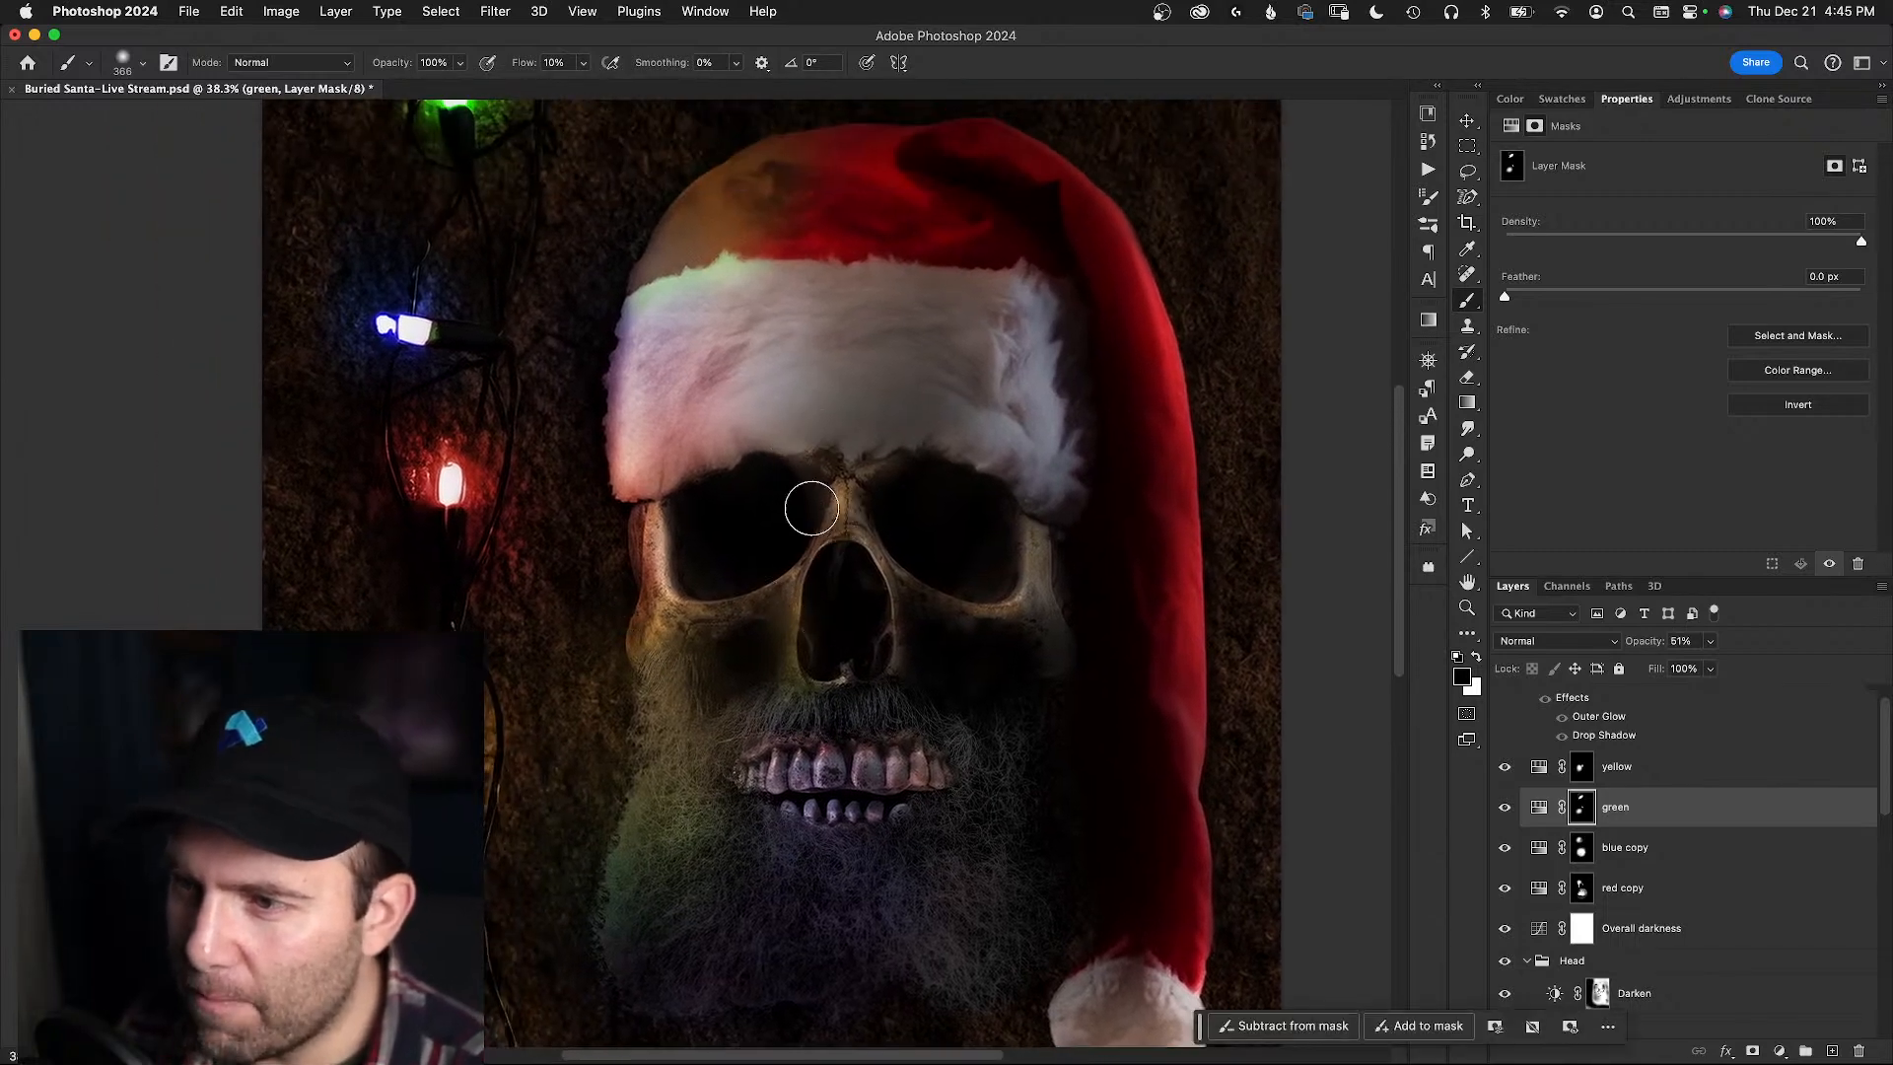
drag(788, 448, 891, 499)
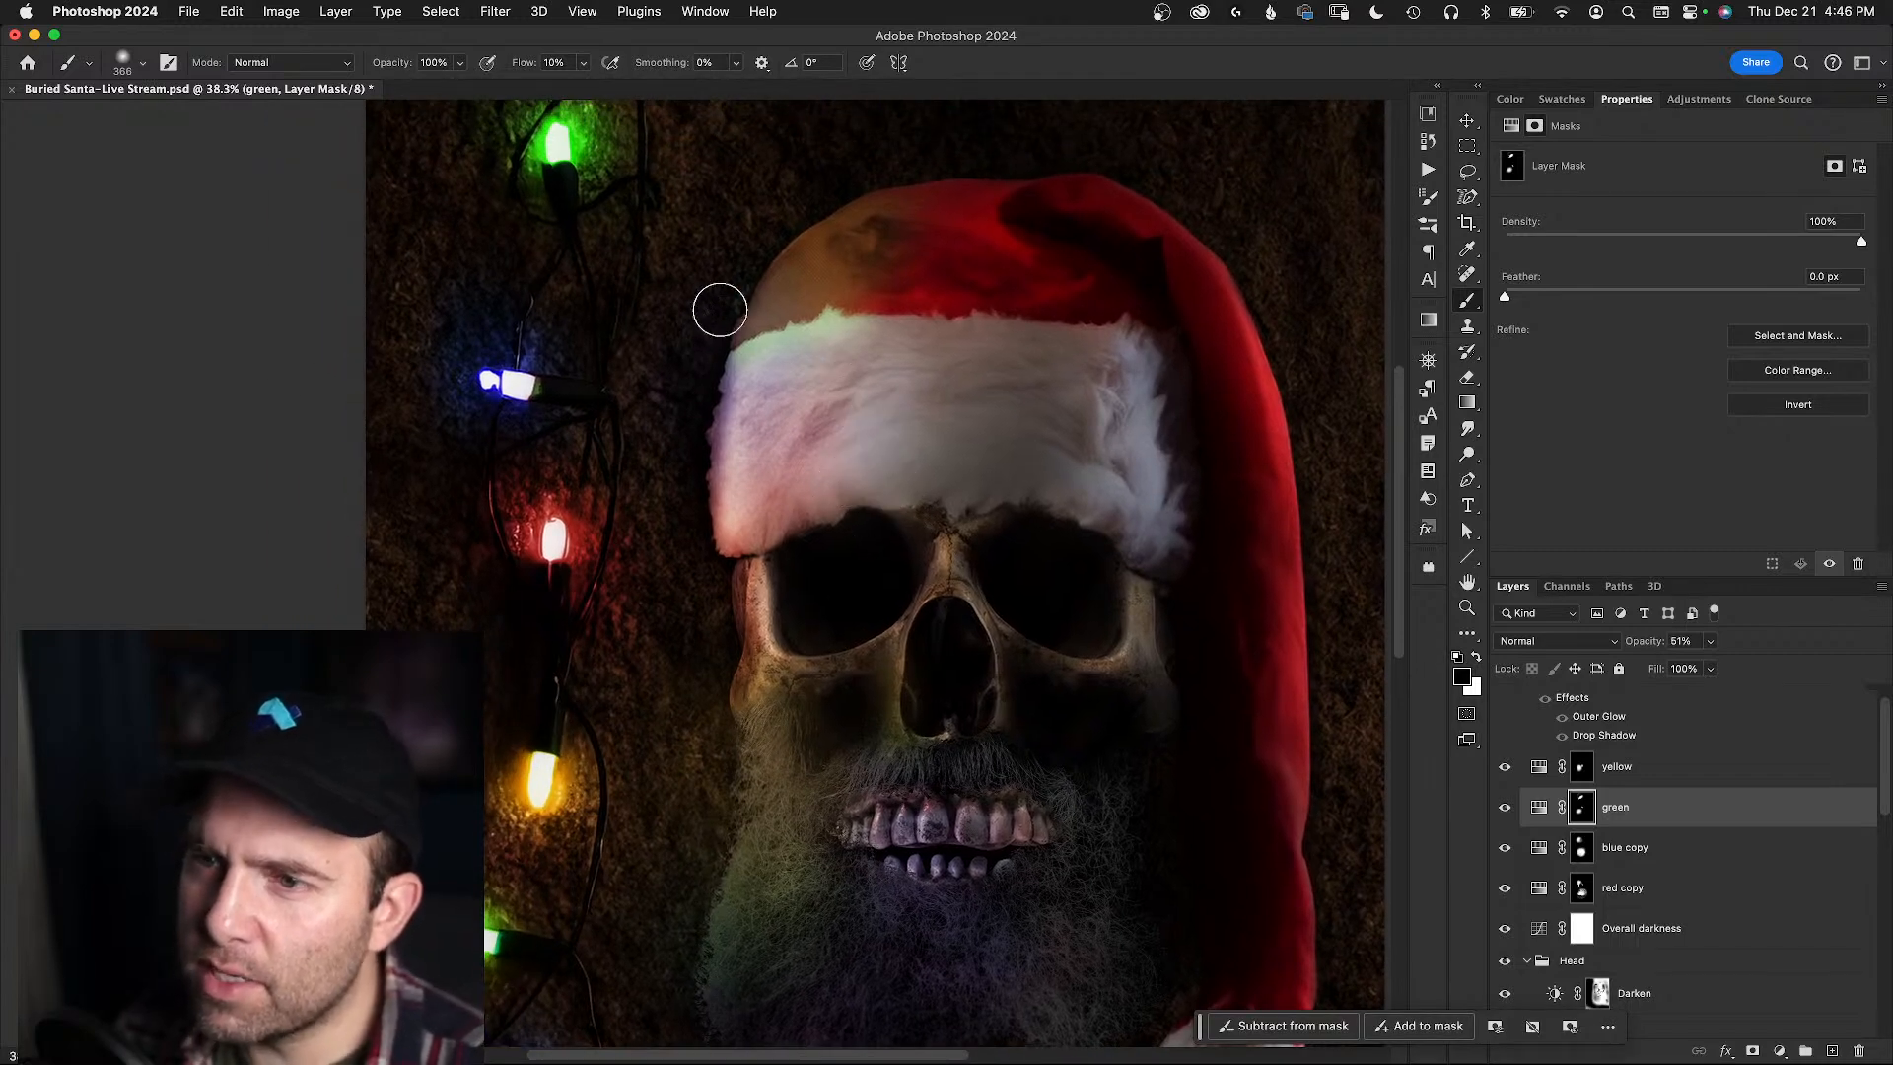
mouse_move(749, 305)
mouse_down()
mouse_move(727, 554)
mouse_move(727, 477)
mouse_up()
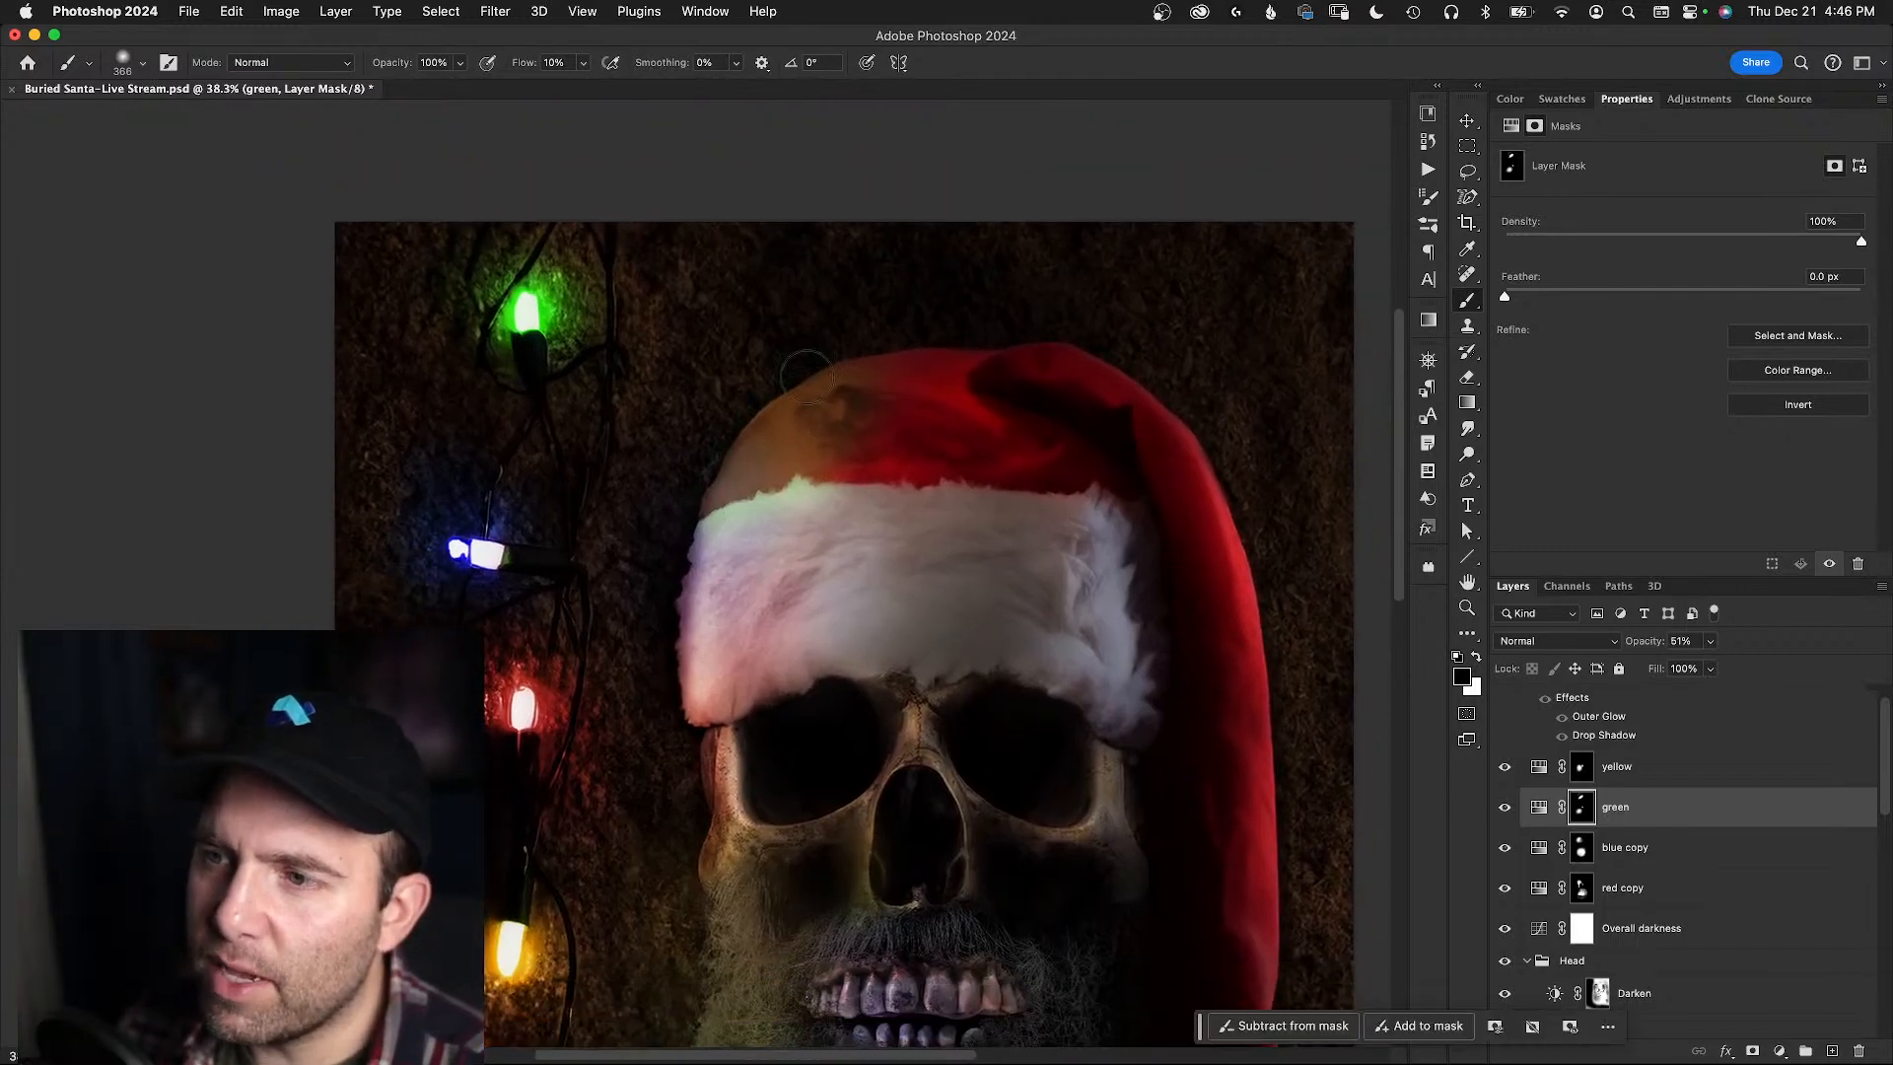
mouse_move(826, 360)
mouse_down()
mouse_move(802, 377)
mouse_move(824, 370)
mouse_up()
key(super+z)
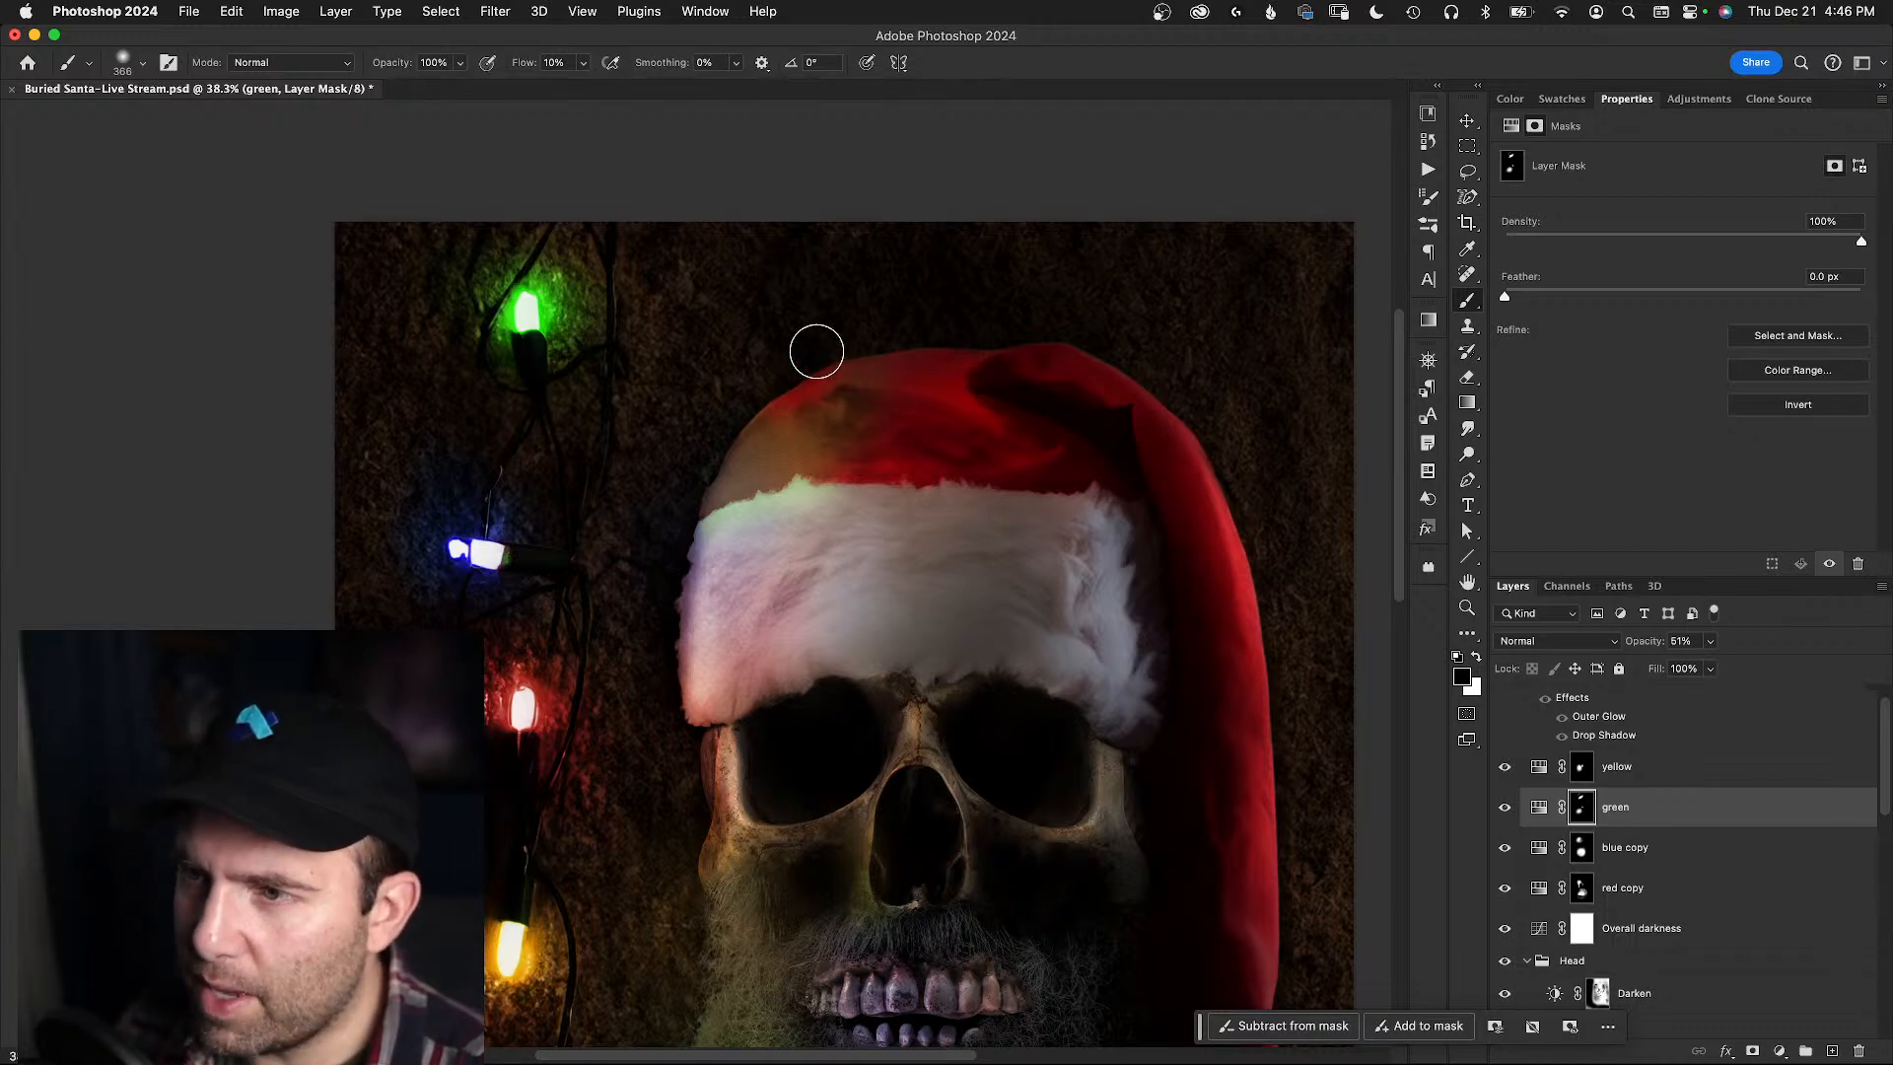
- Add yellow light to the Santa hat's upper left area by painting white on the yellow layer's mask
key(x)
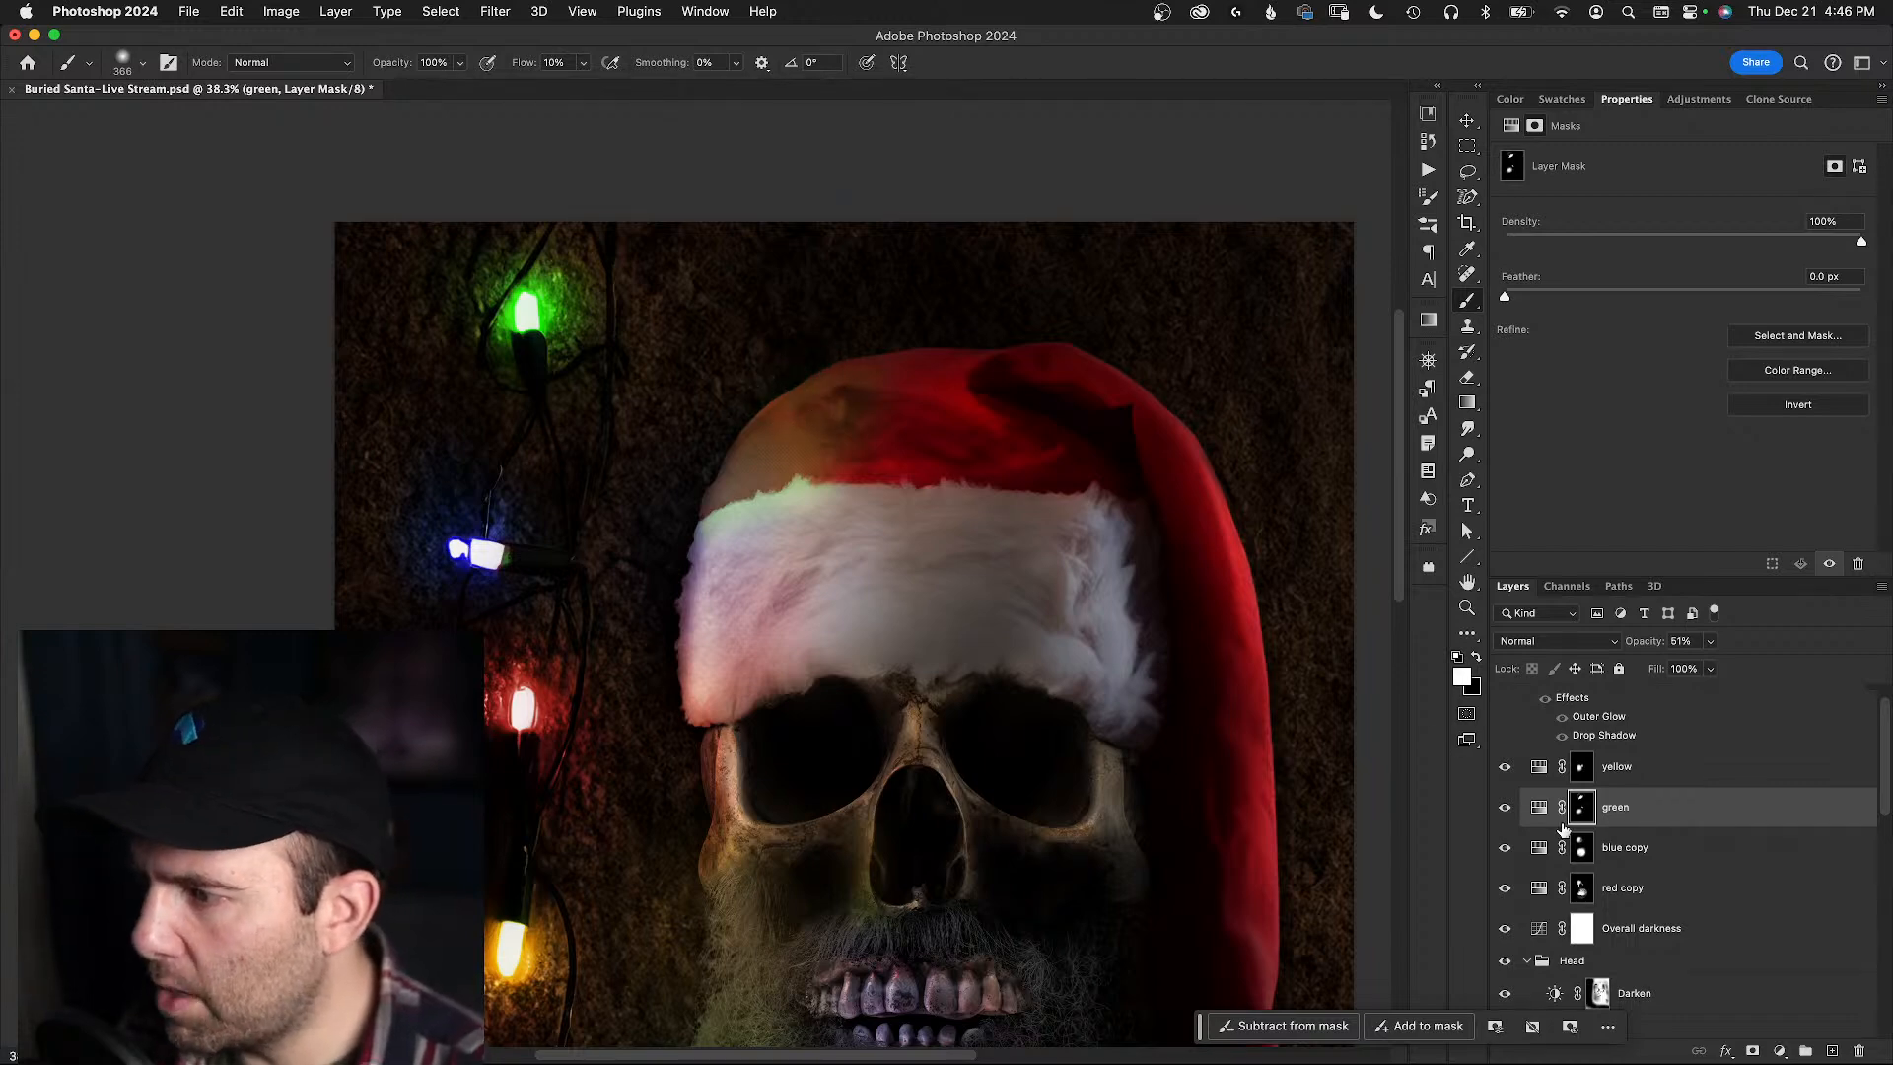
click(1584, 765)
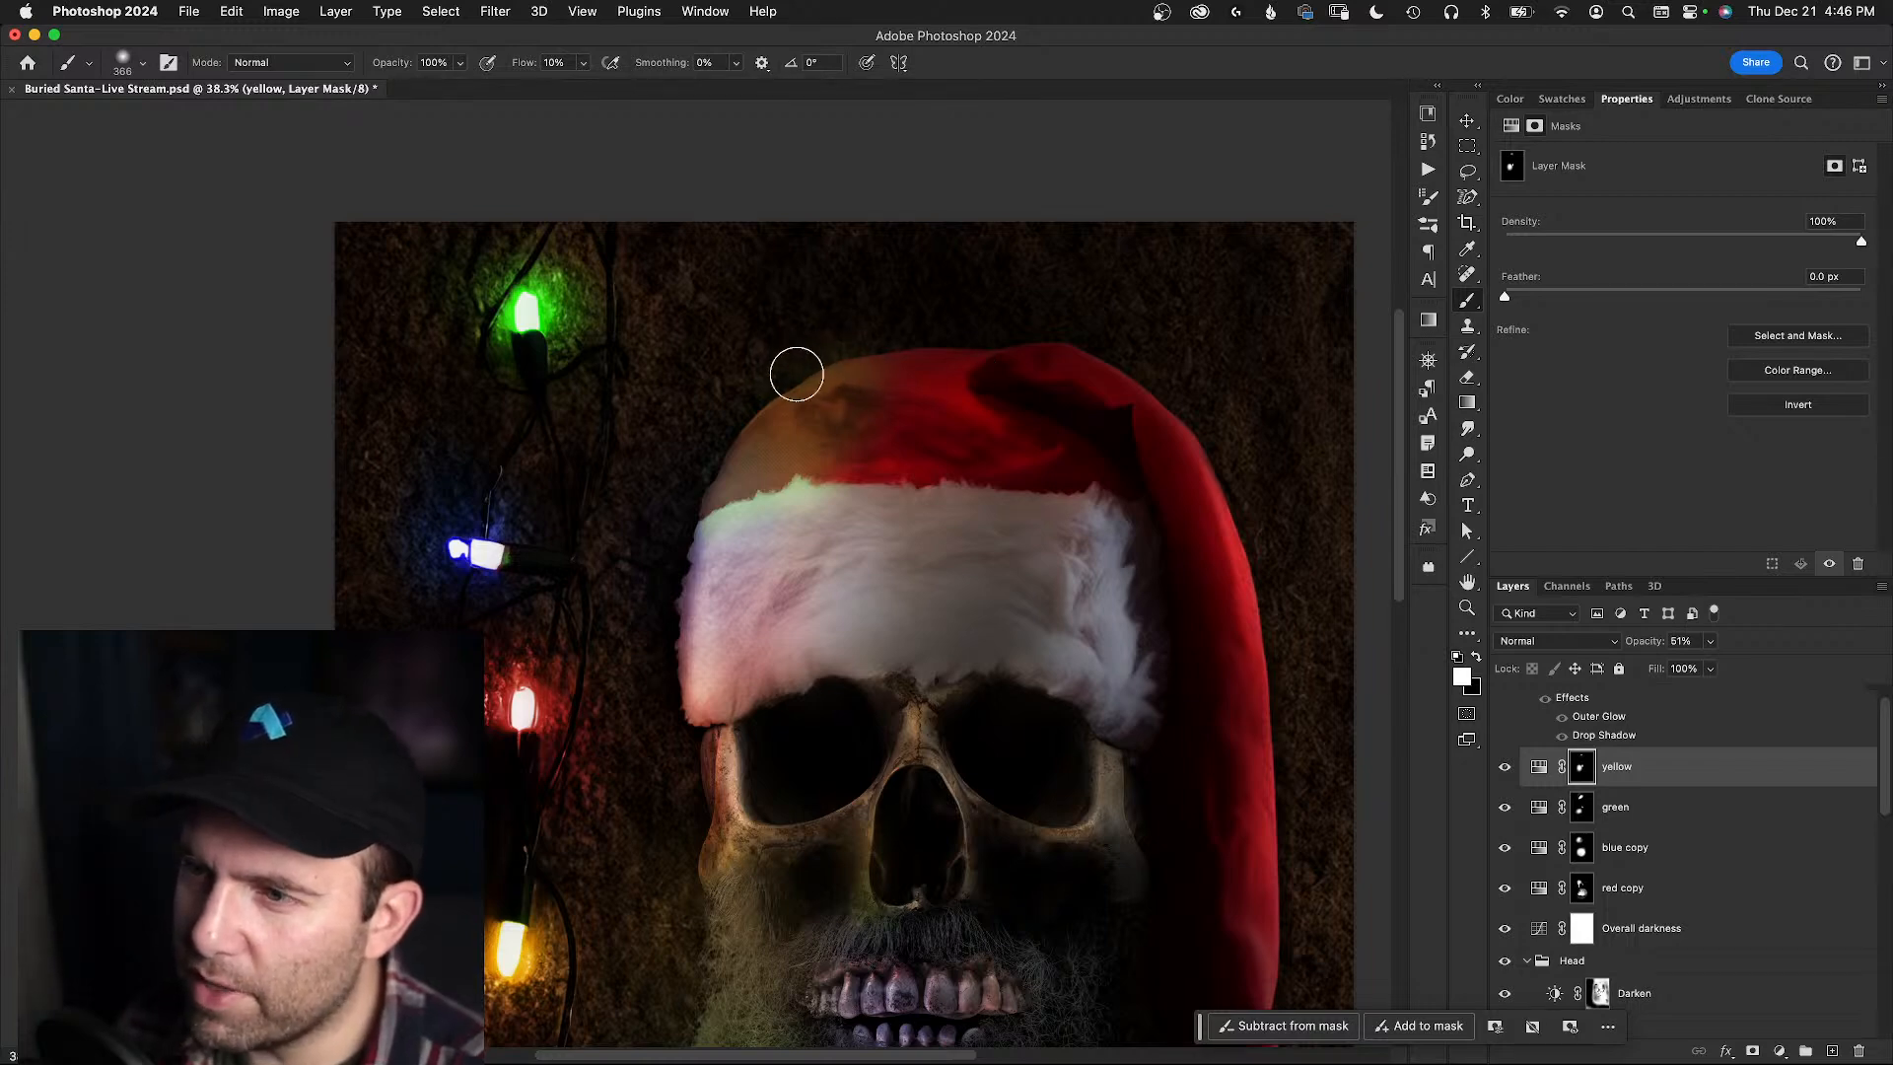
drag(858, 488, 839, 472)
key(x)
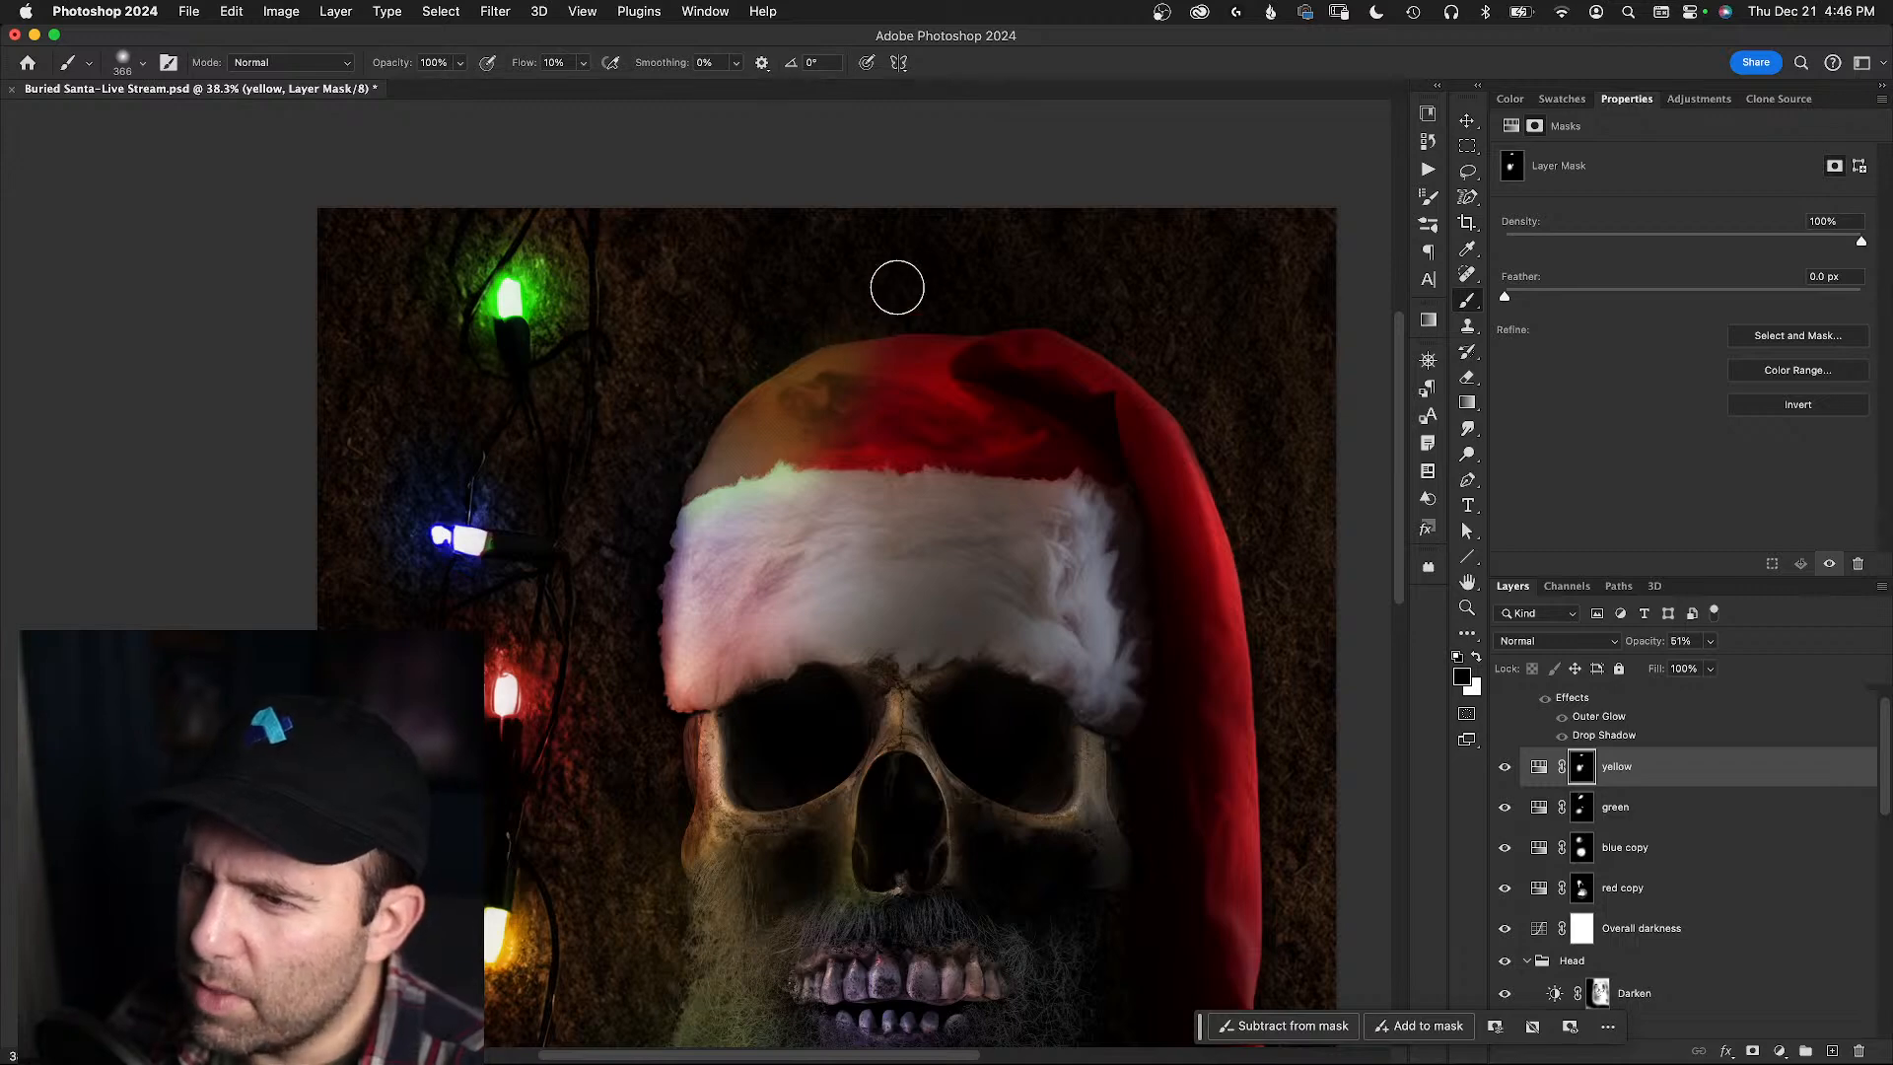
- Paint white with a small brush on the yellow layer's mask to cast warm light on the left edges of the upper teeth
drag(1024, 597, 929, 253)
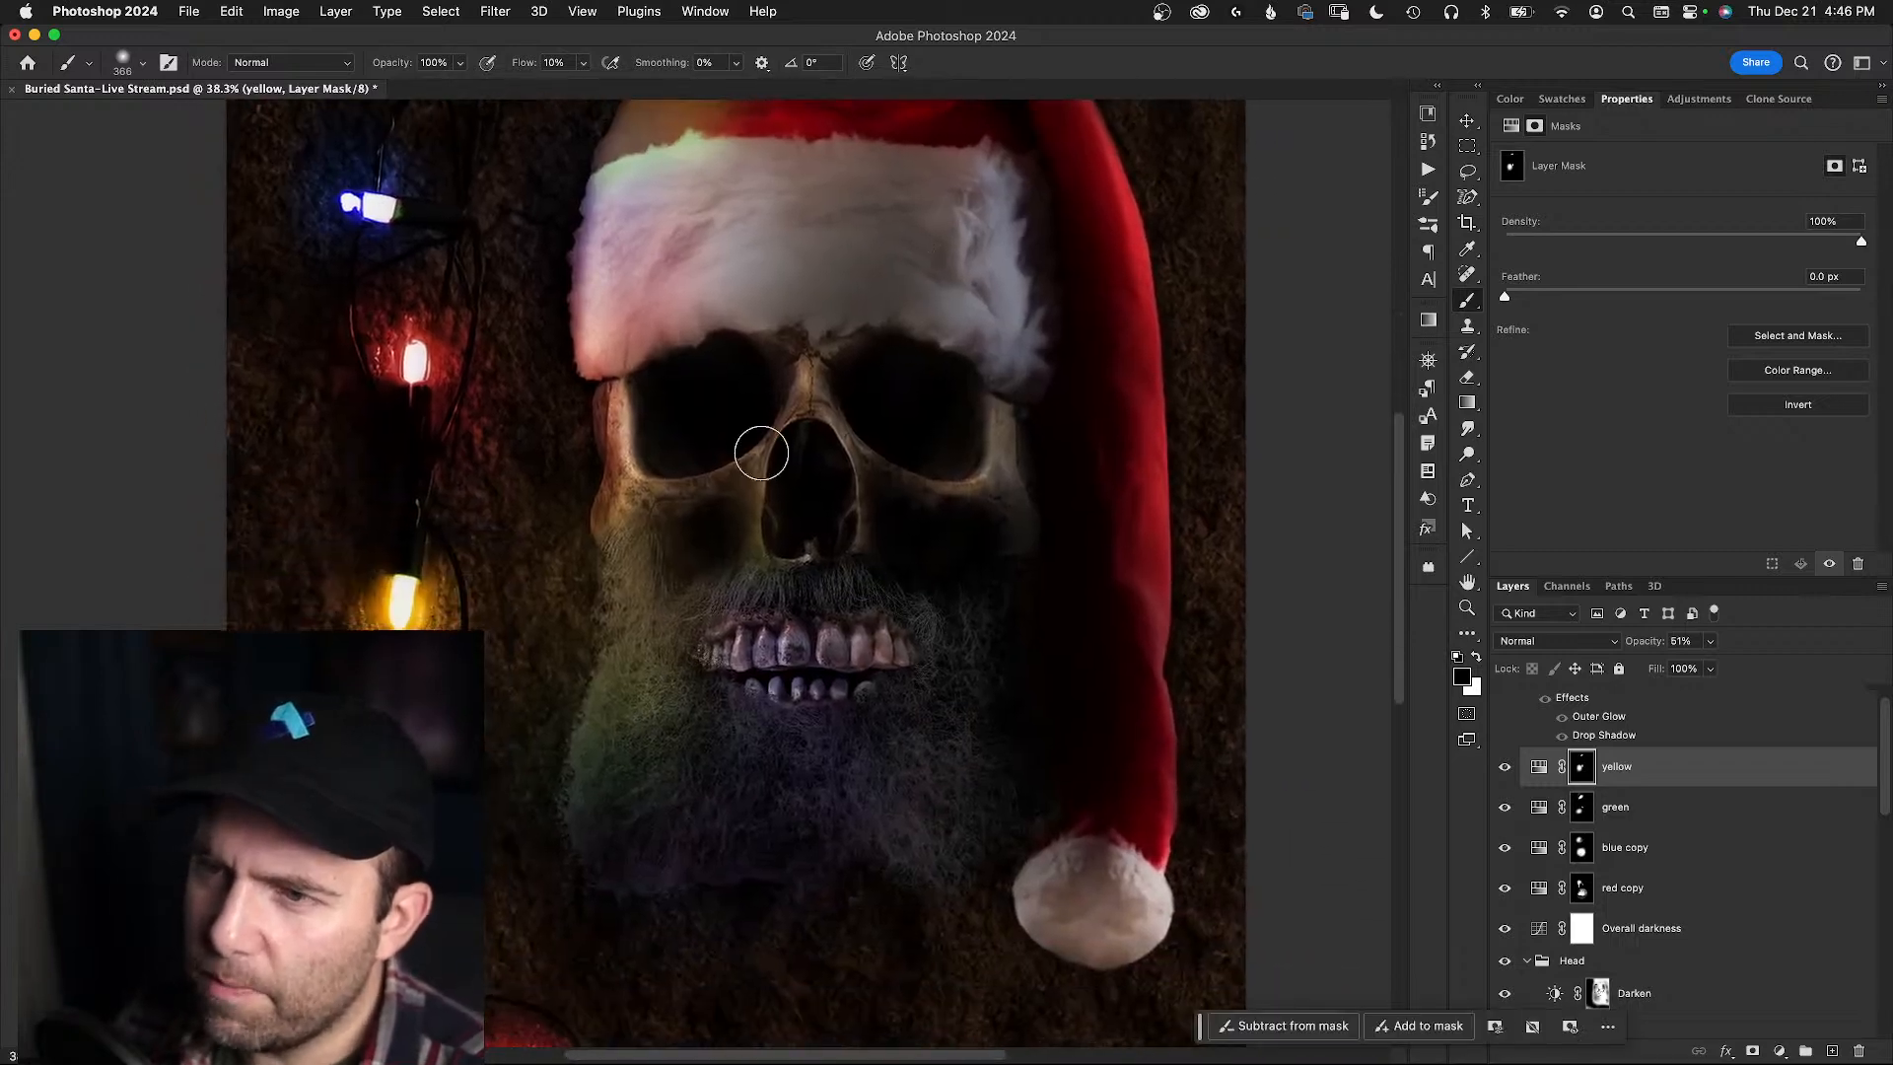
key(z)
key(b)
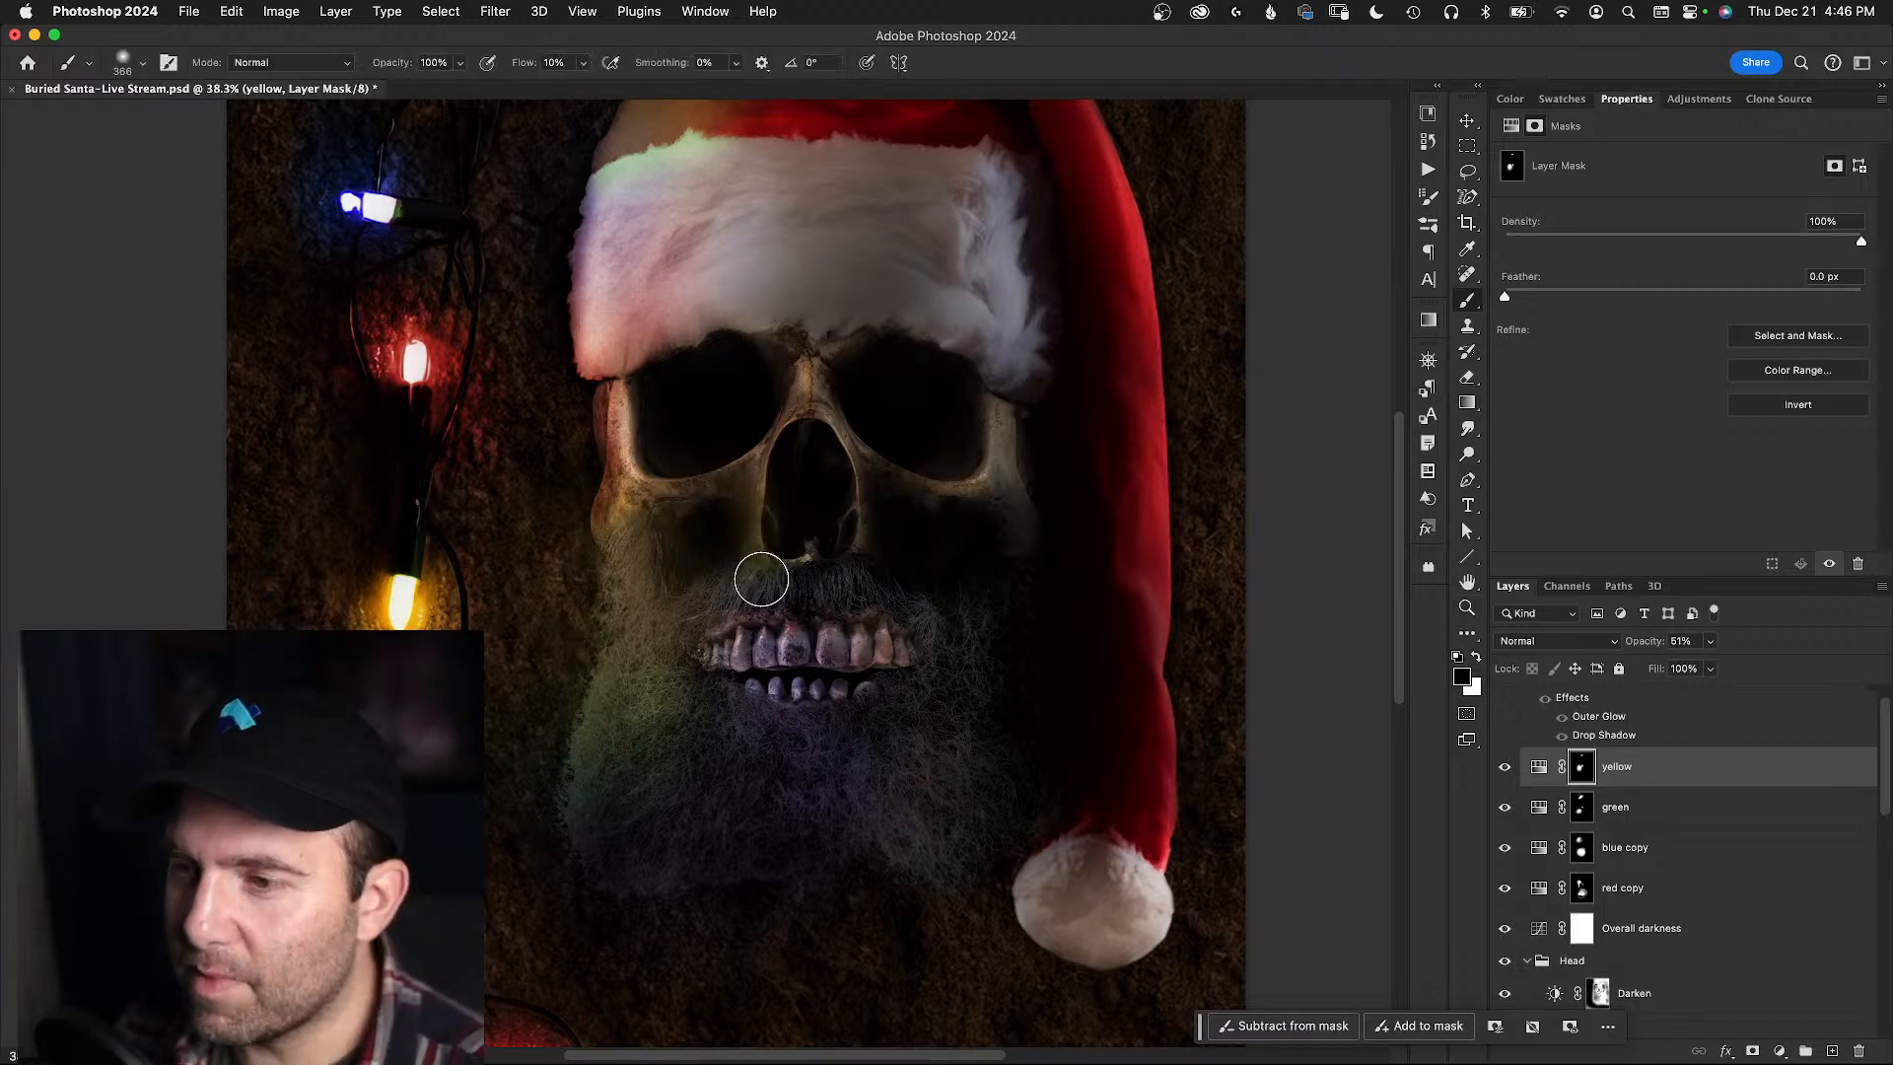
drag(807, 645, 853, 560)
key(z)
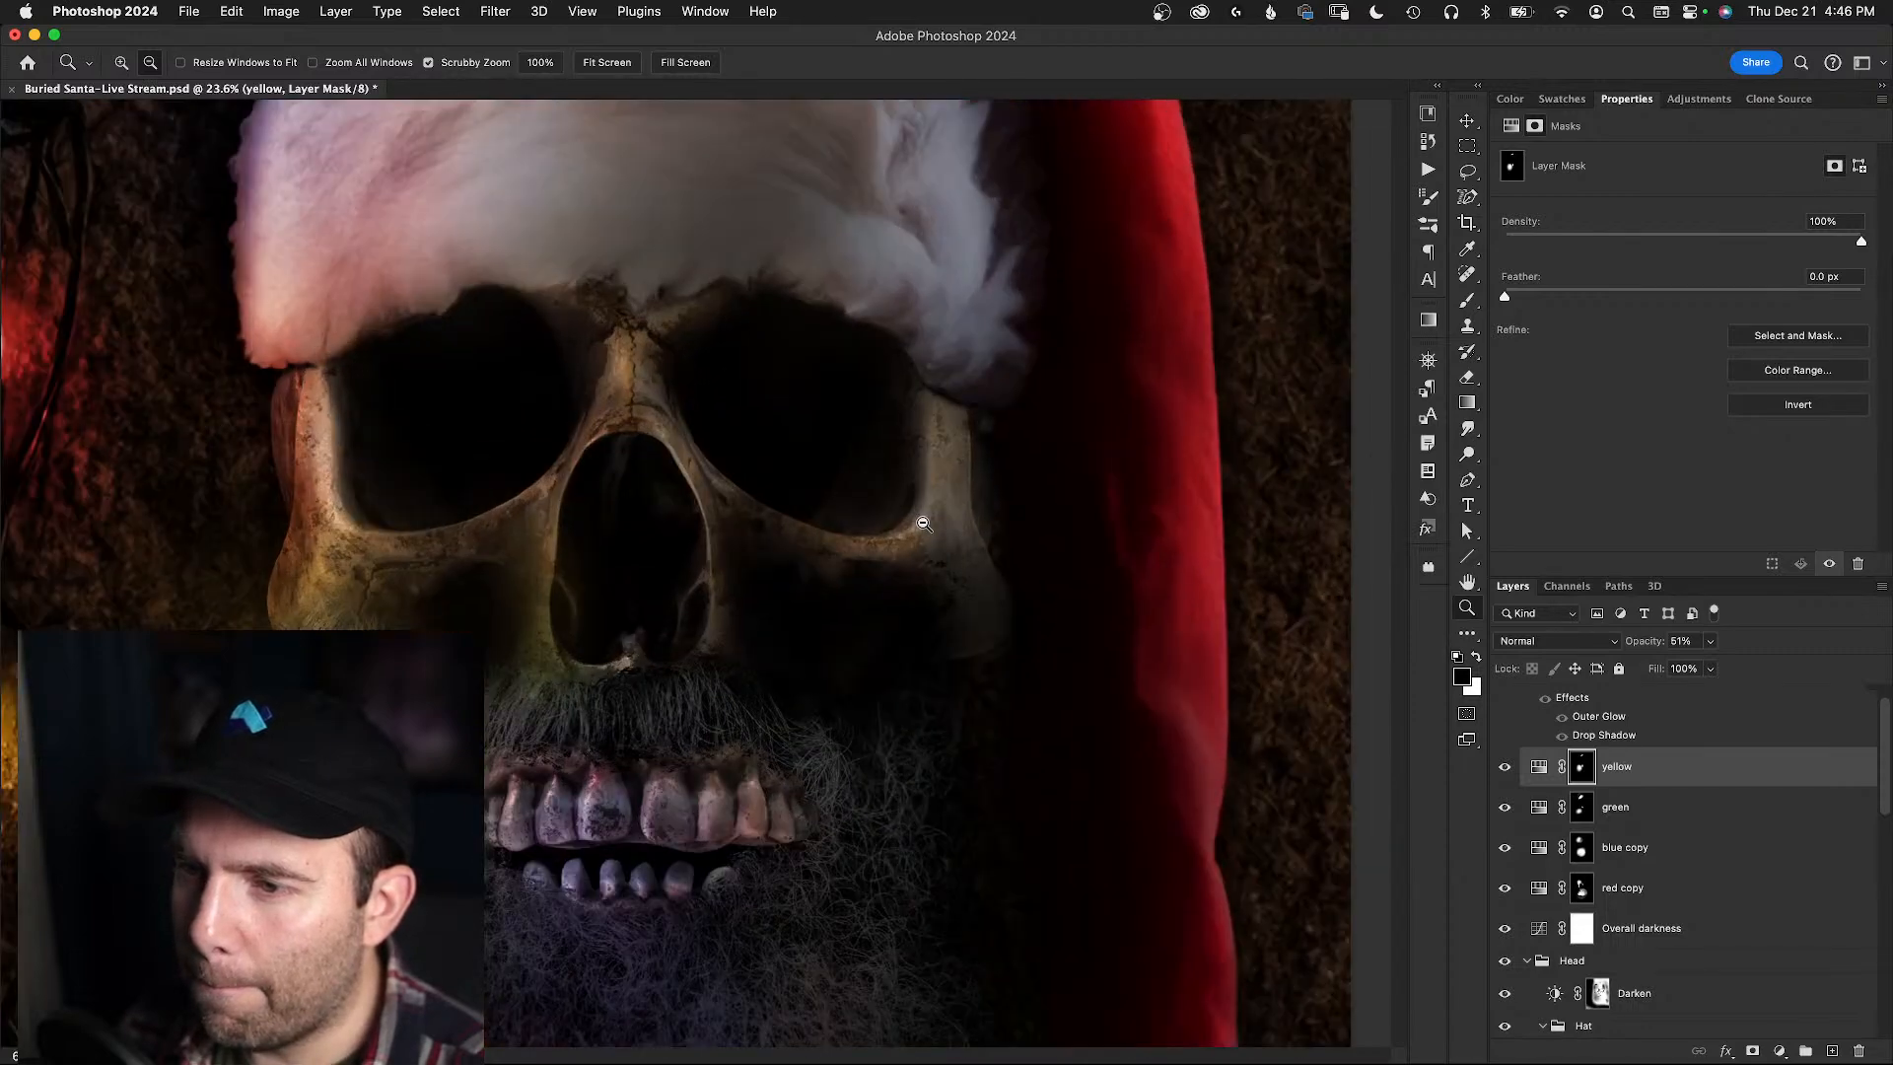
drag(735, 634, 915, 485)
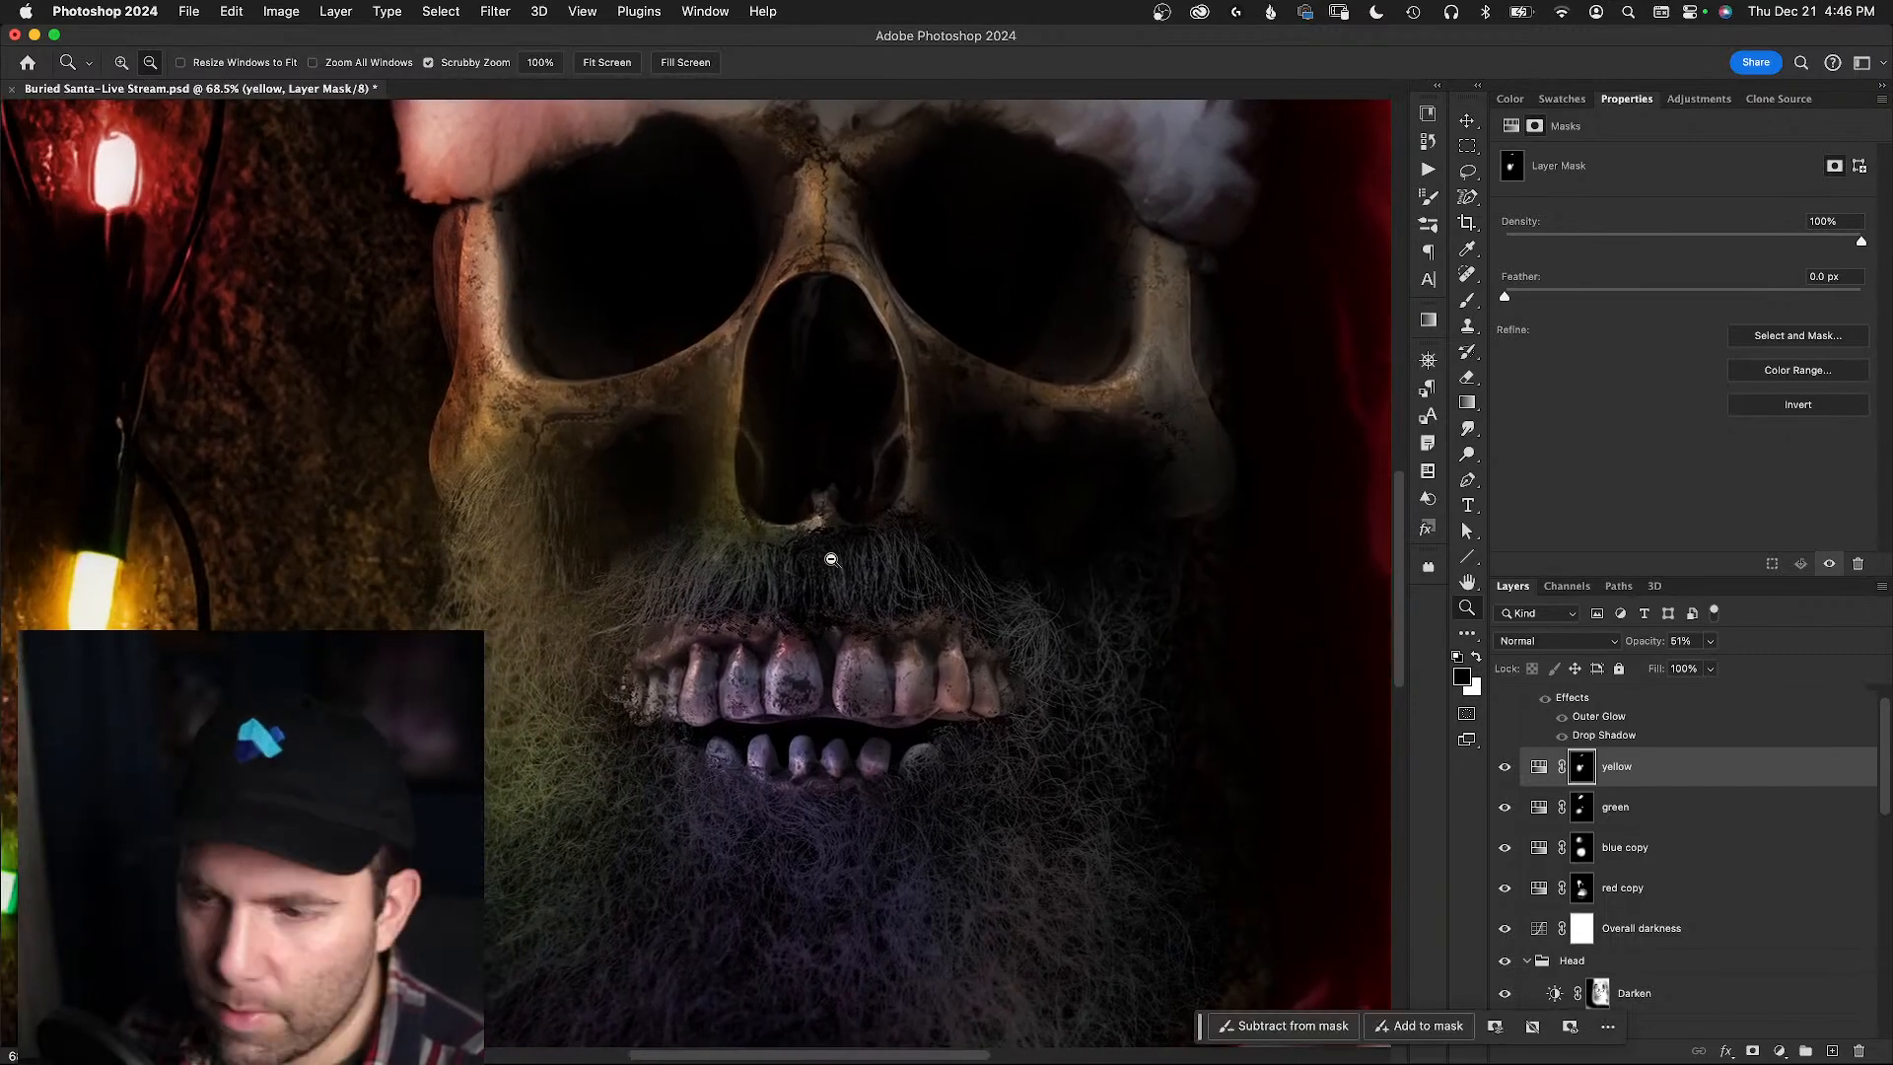
key(b)
mouse_move(769, 635)
mouse_down()
mouse_move(680, 673)
mouse_move(766, 667)
mouse_up()
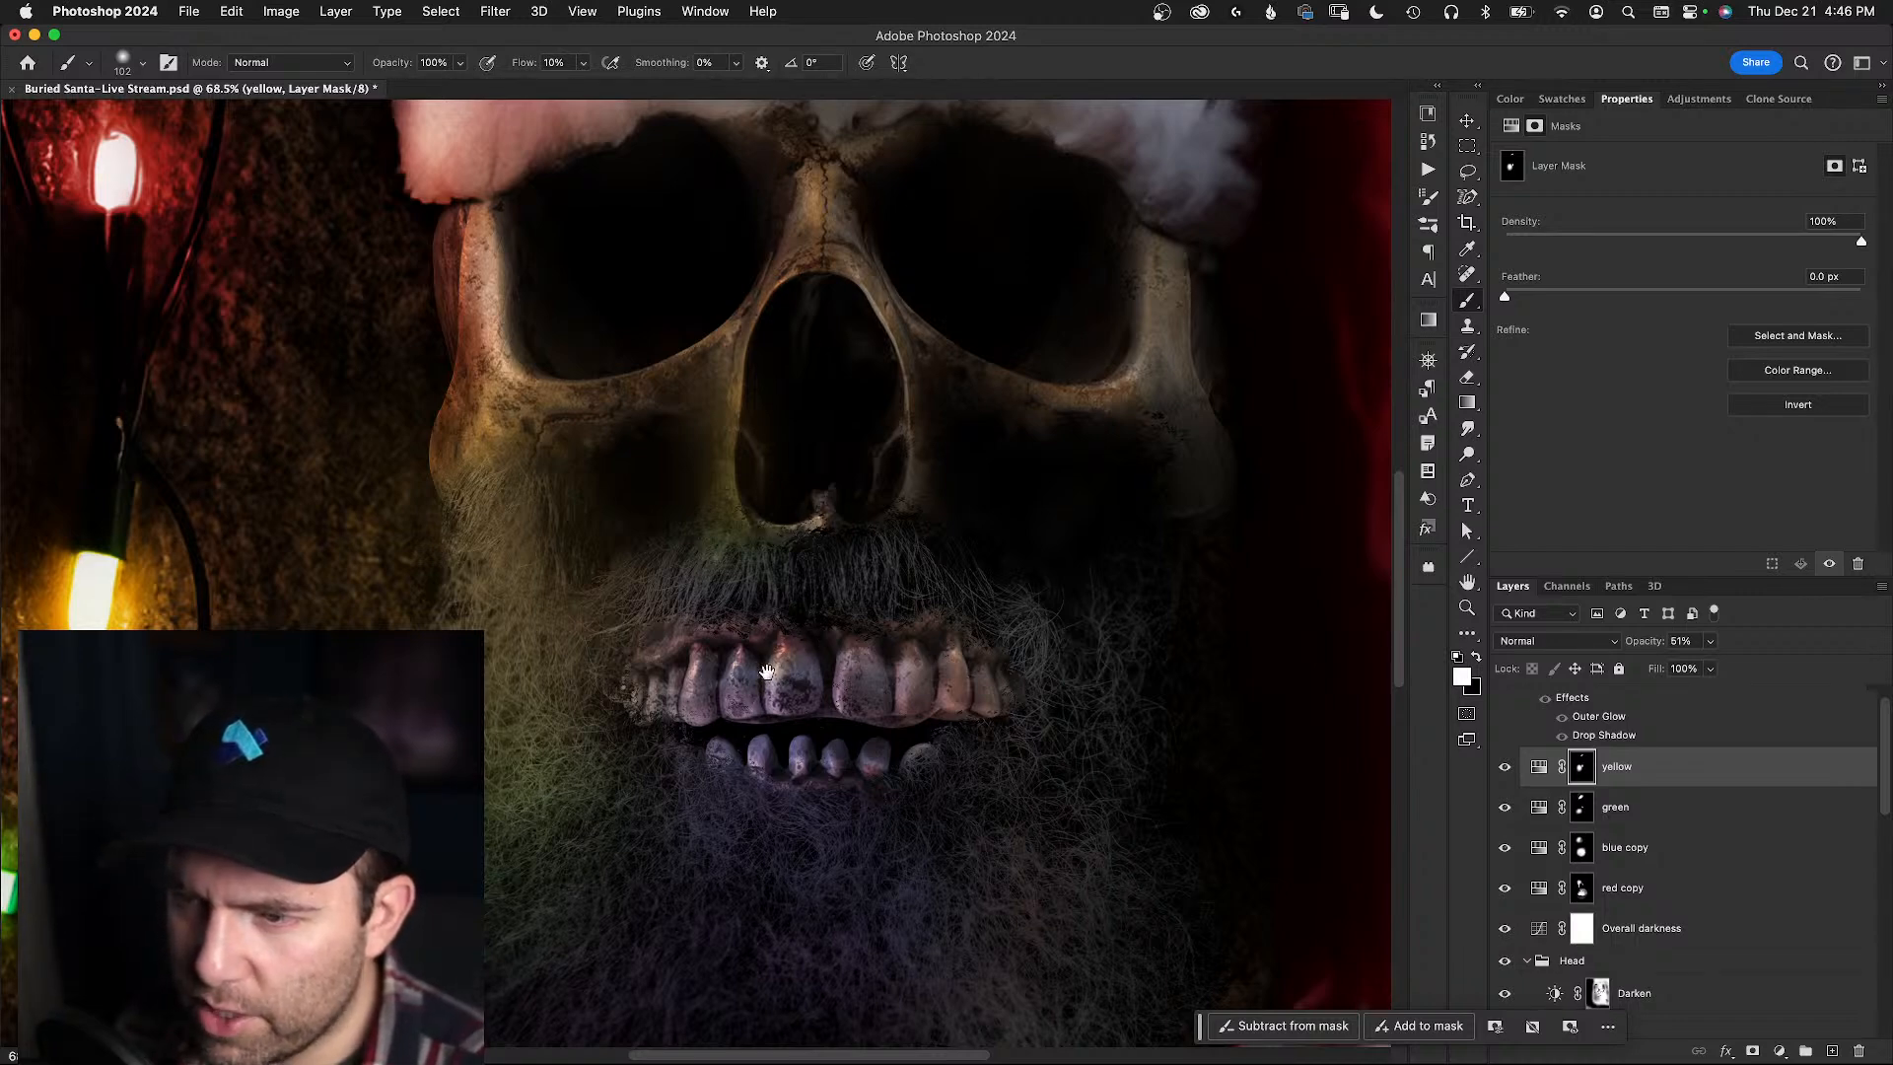
drag(767, 671, 809, 638)
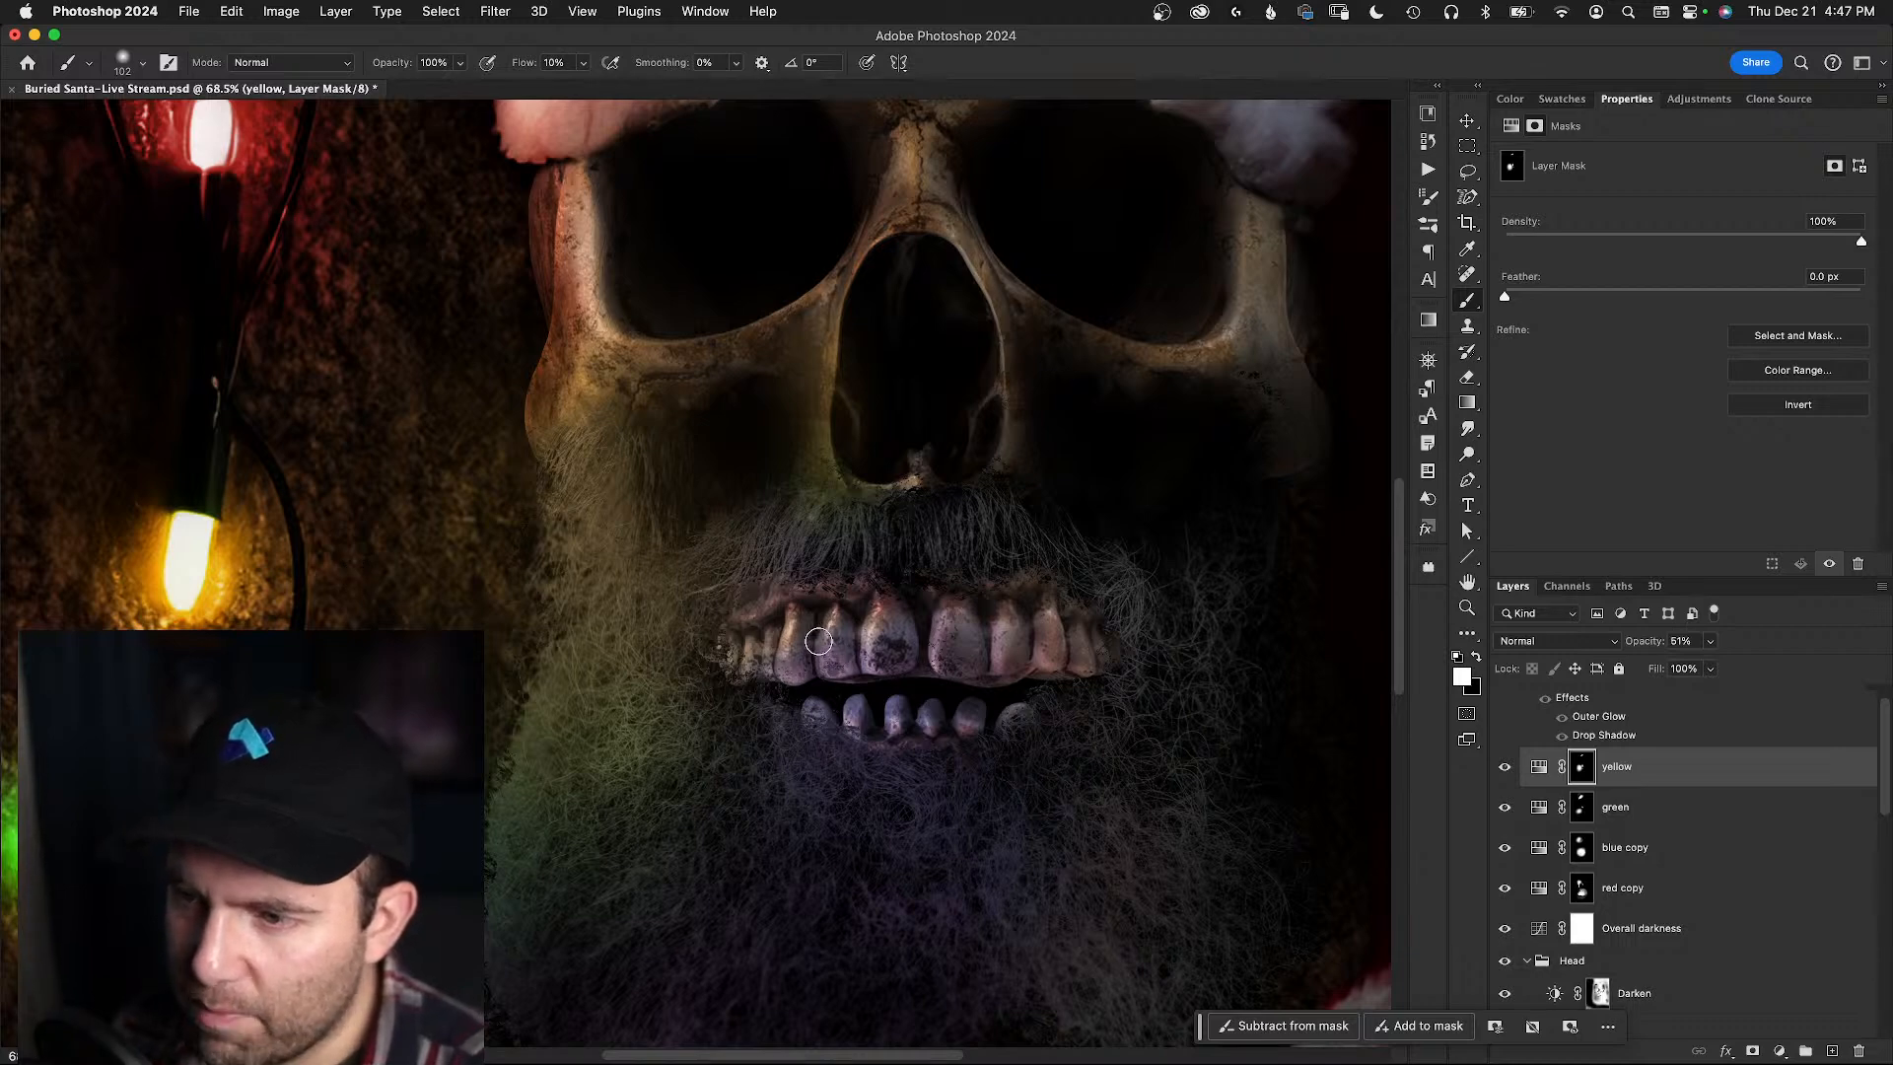
drag(834, 637, 823, 640)
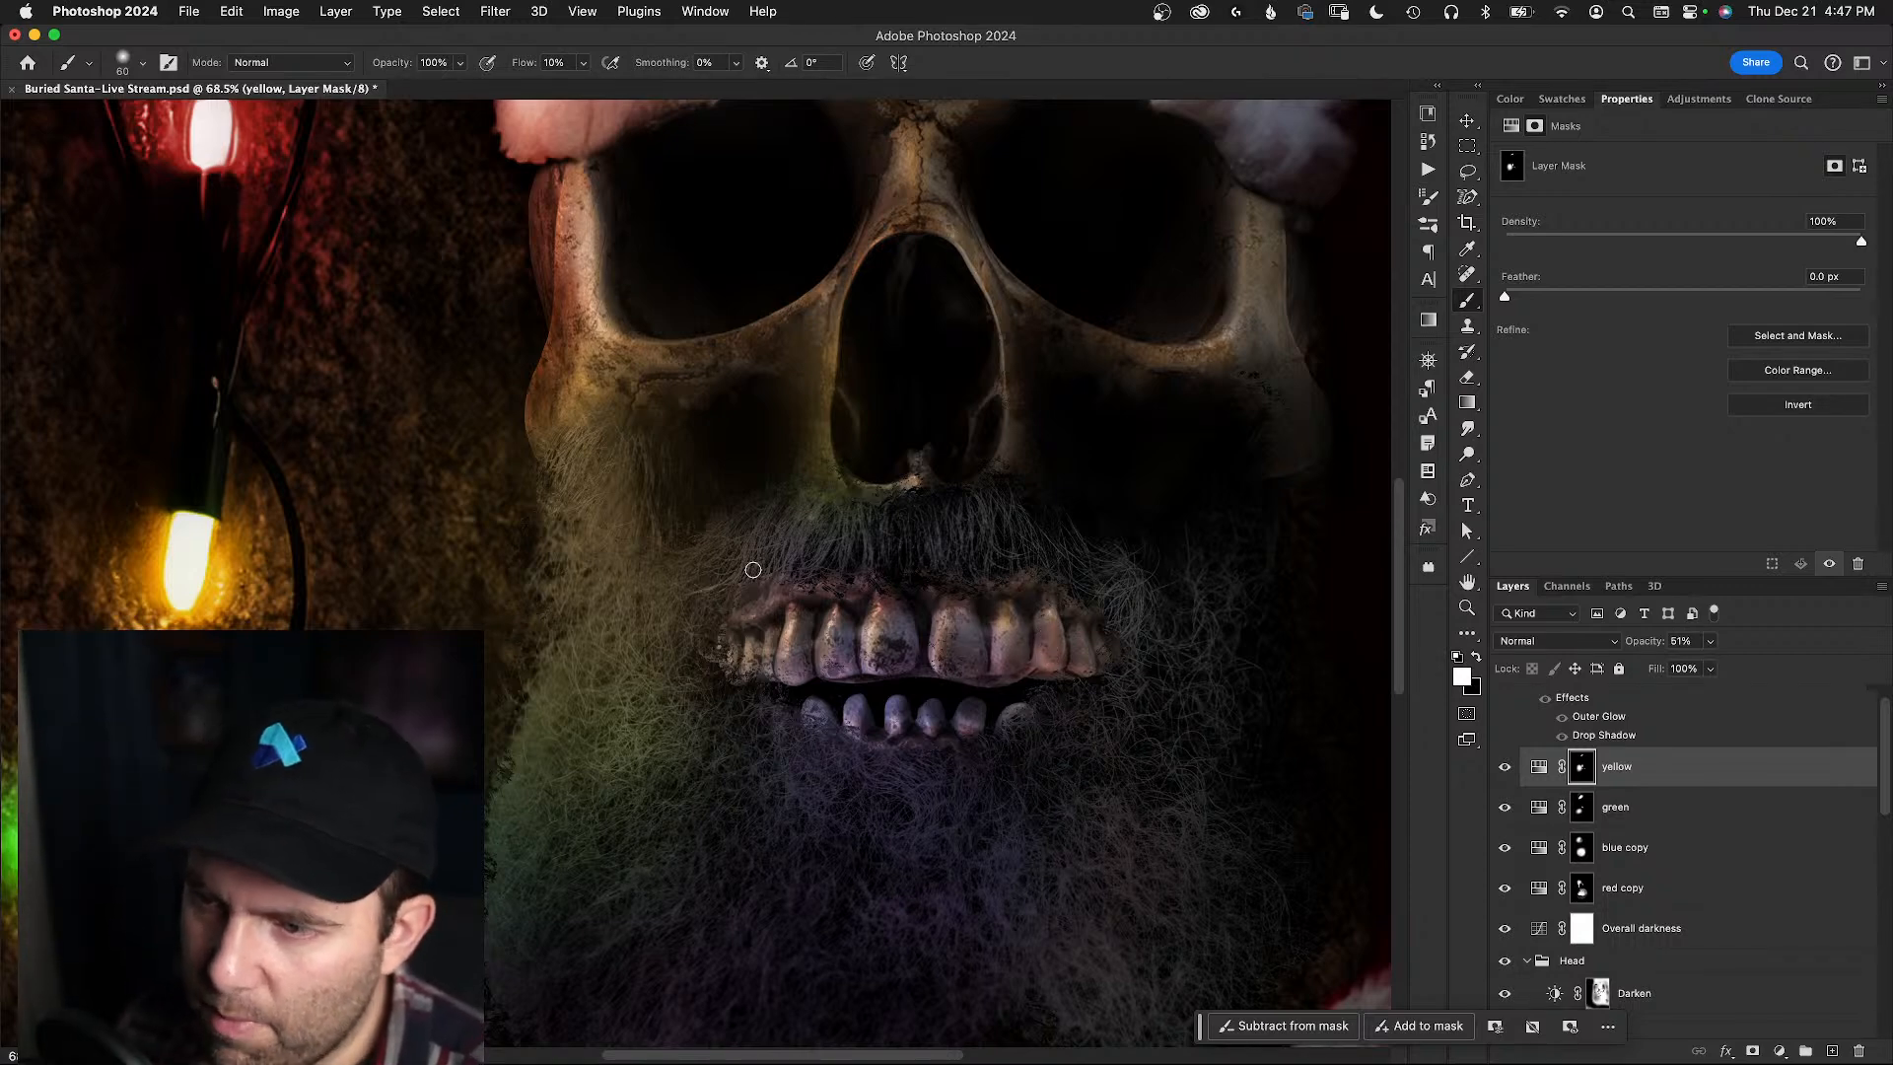
- Refine the yellow mask around the teeth and paint yellow light onto the lower teeth, reducing the brush opacity to 30%
drag(921, 606, 857, 547)
key(x)
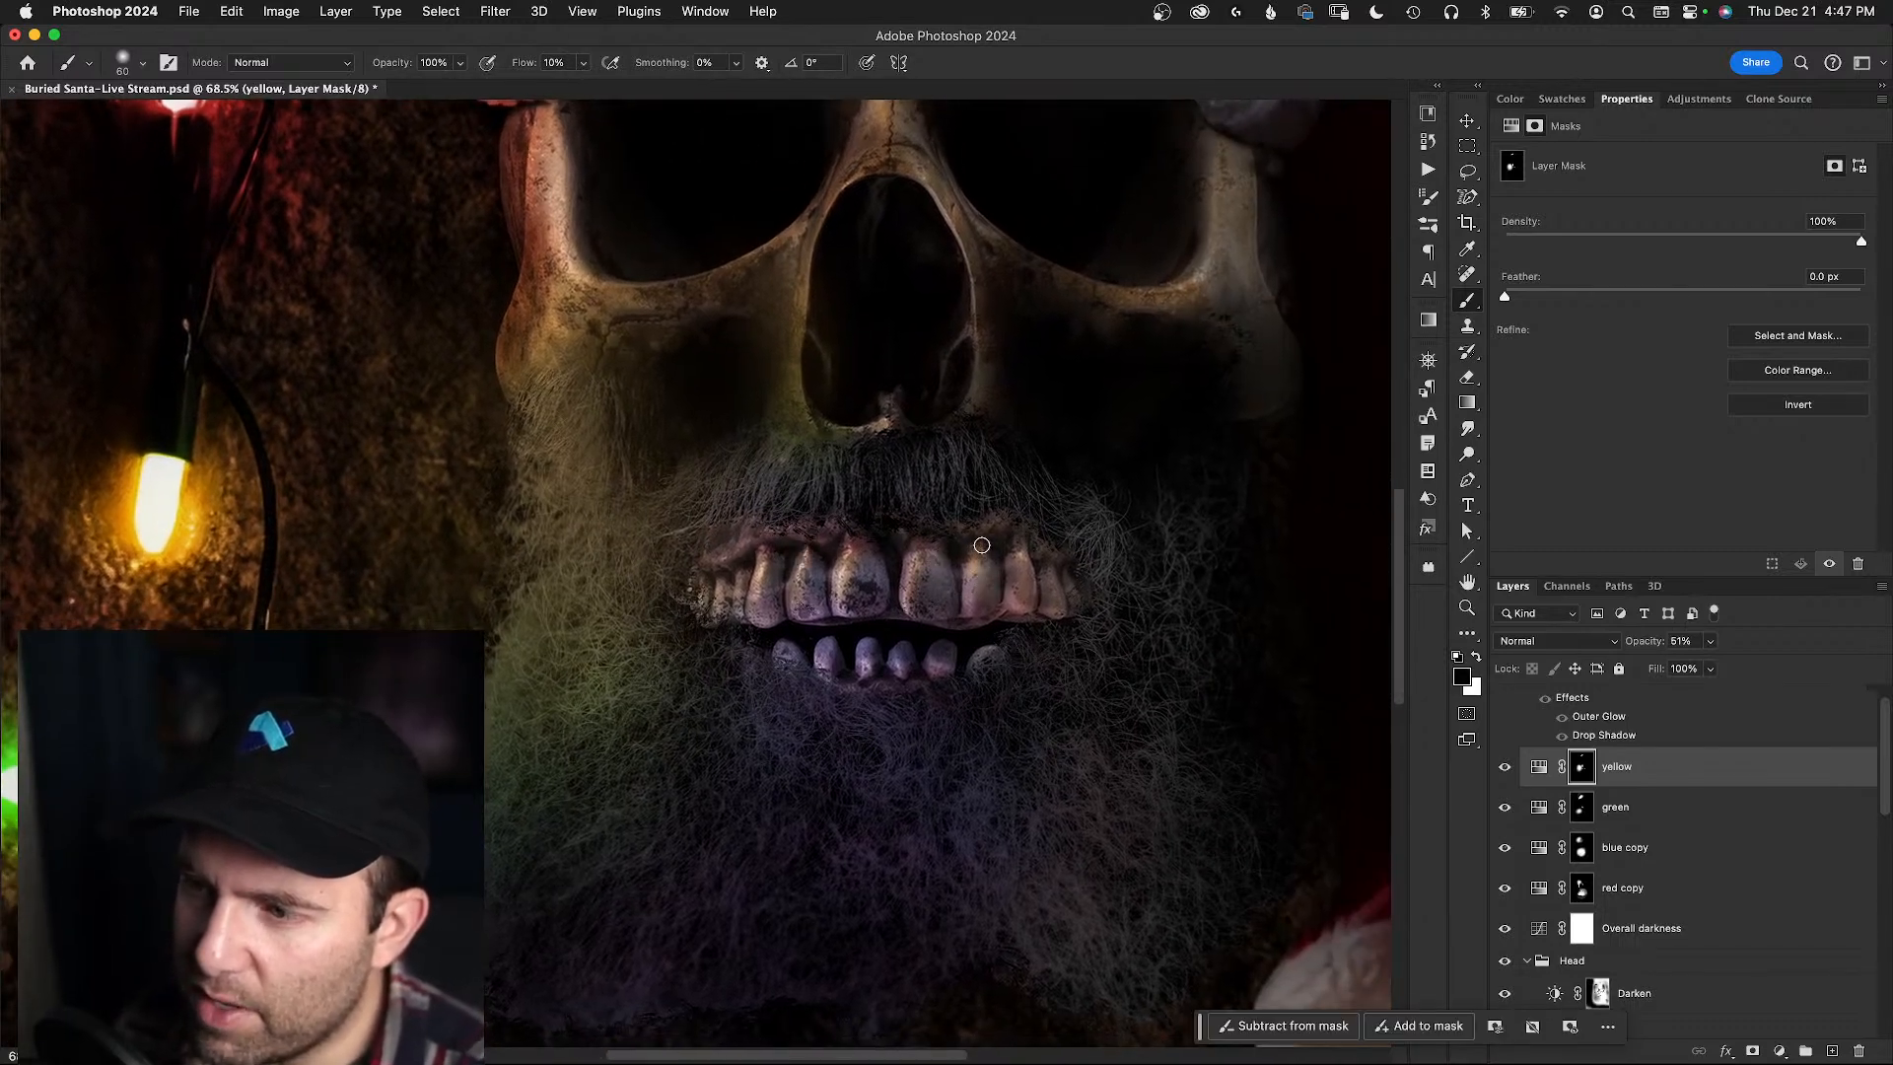
drag(911, 633, 895, 561)
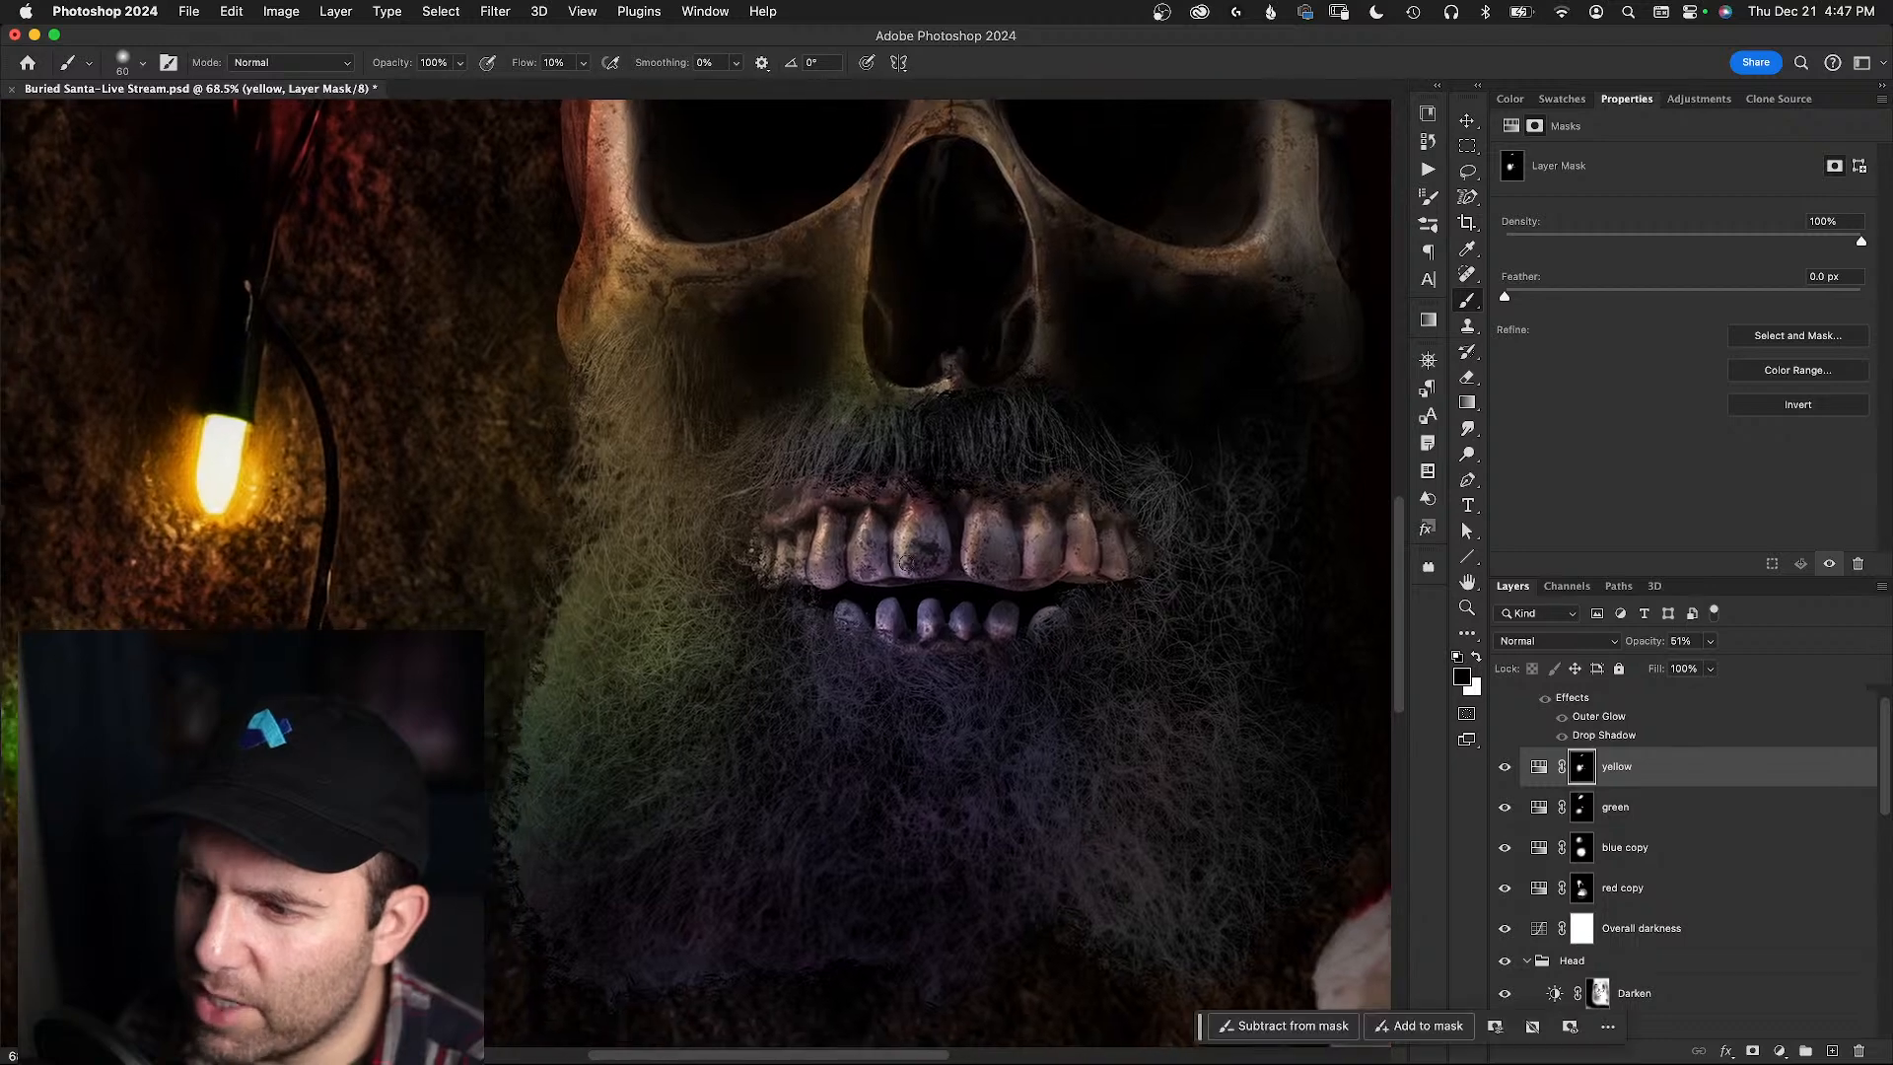
key(x)
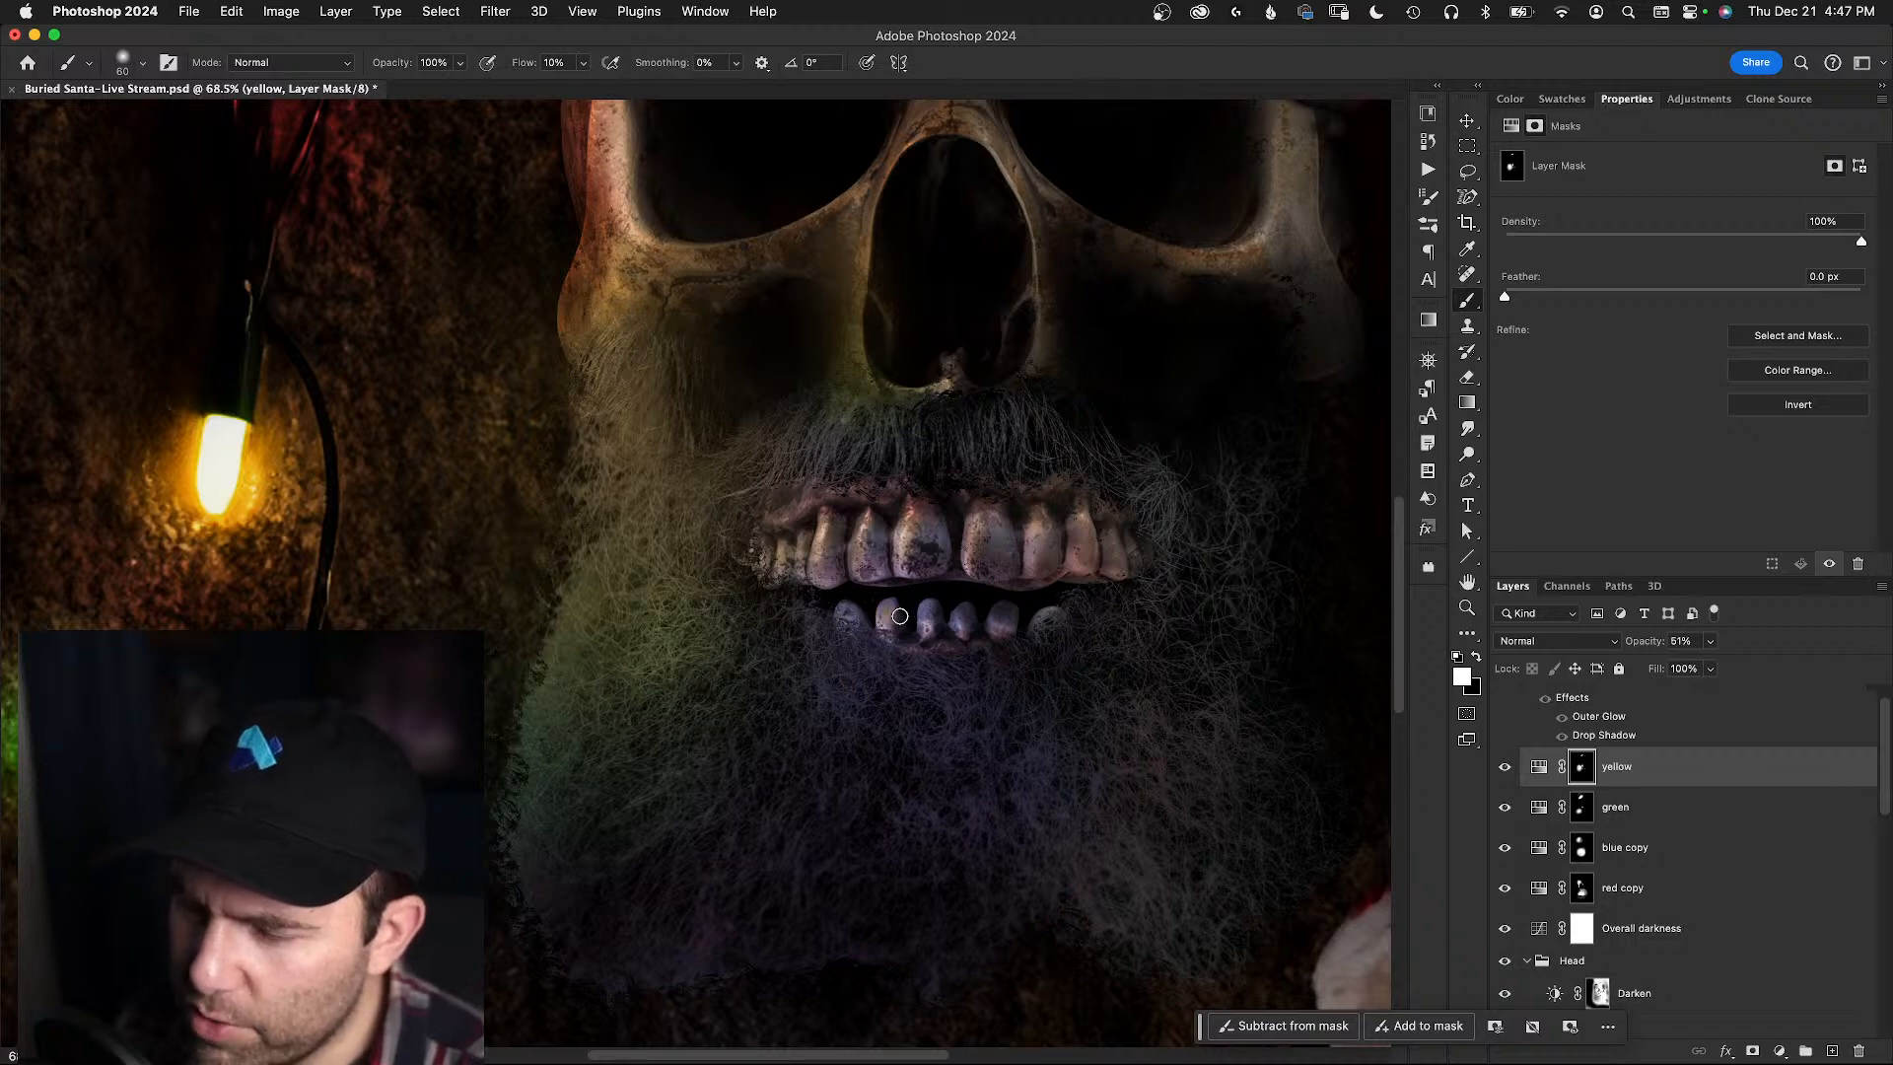
drag(895, 603, 917, 617)
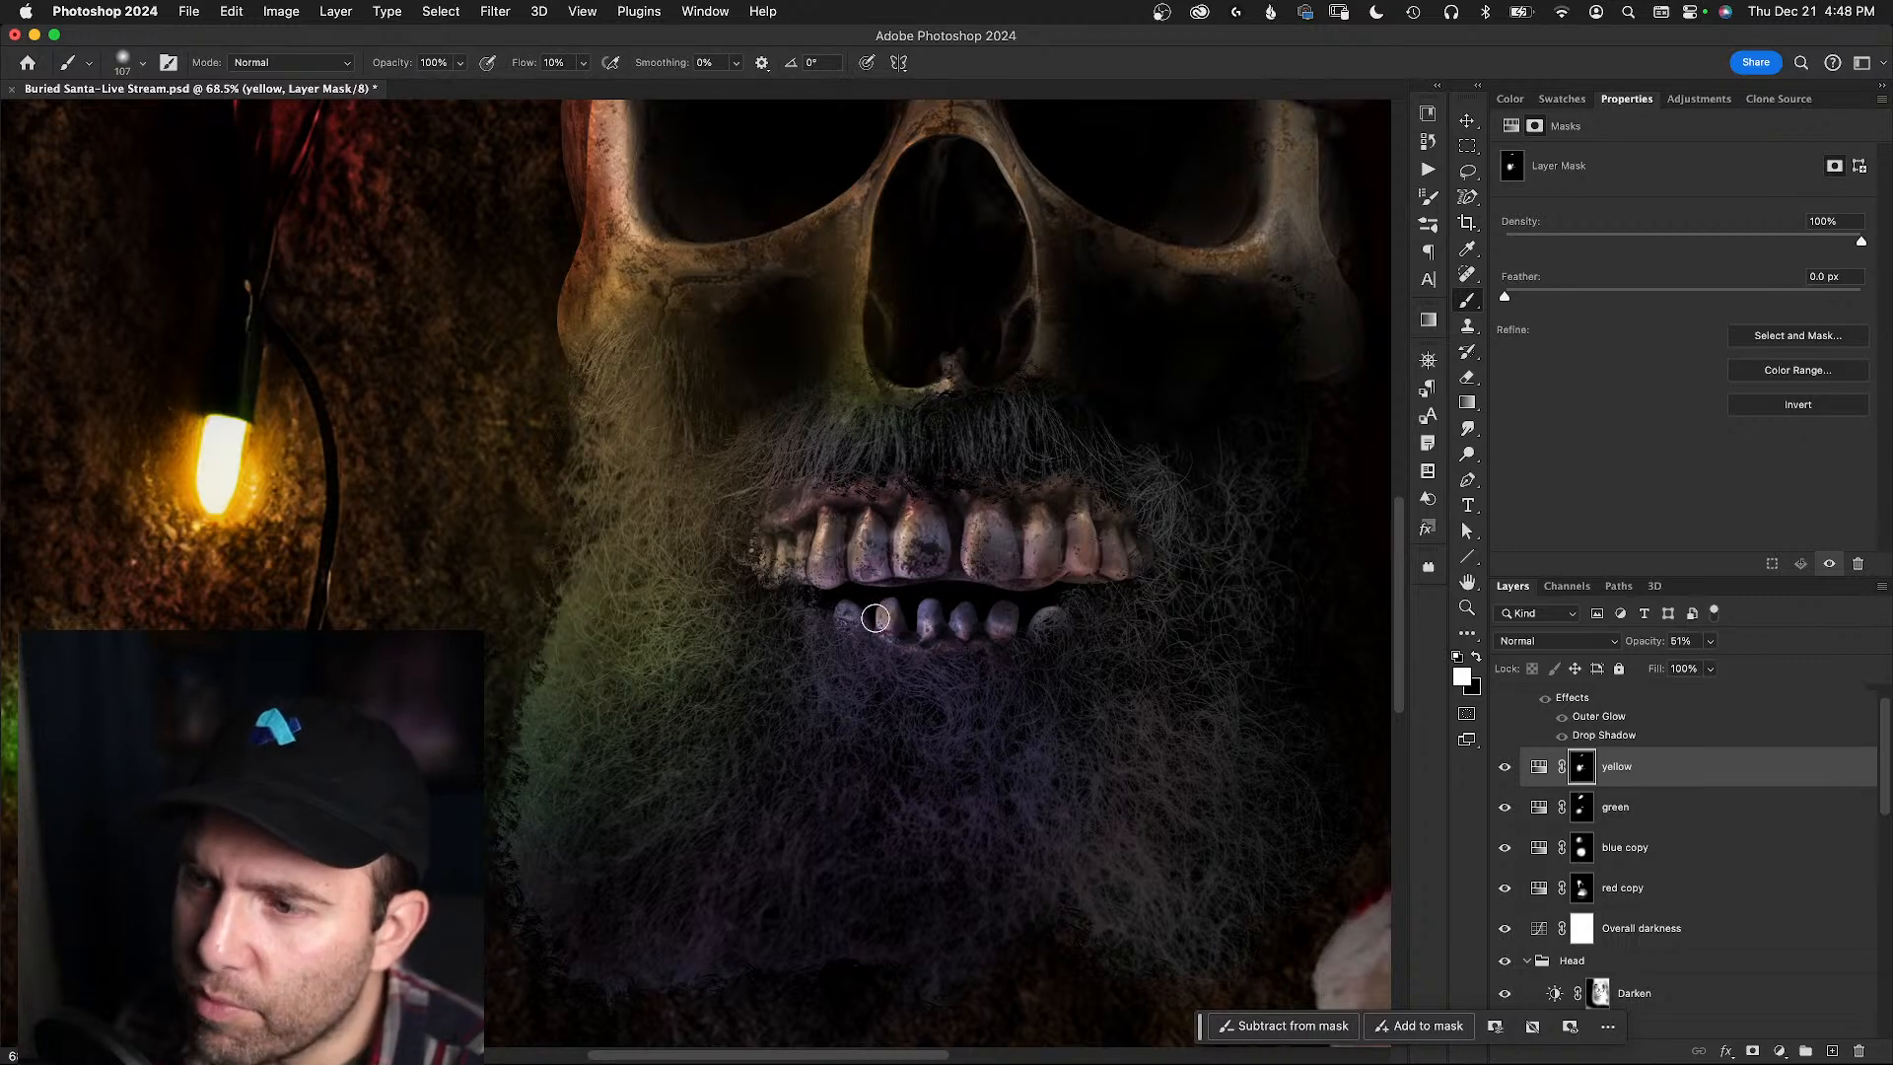
key(3)
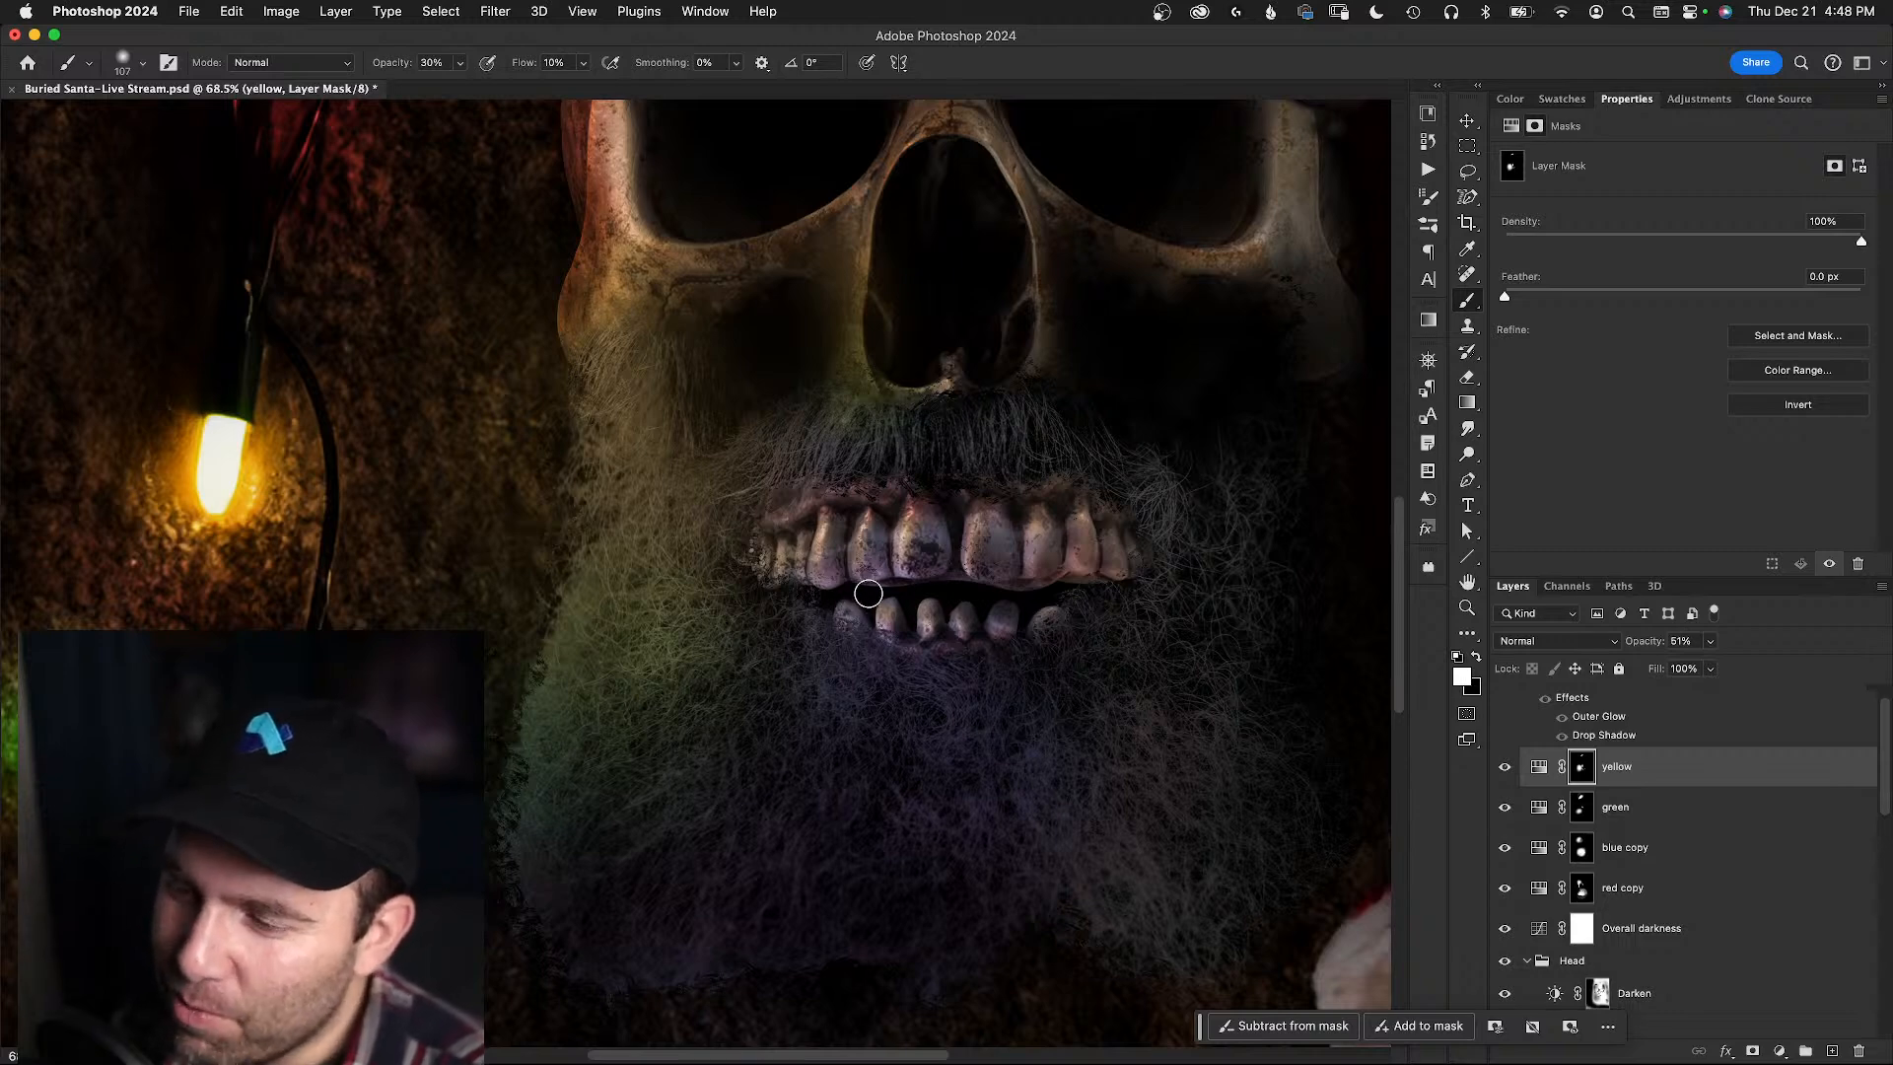
drag(772, 555, 776, 580)
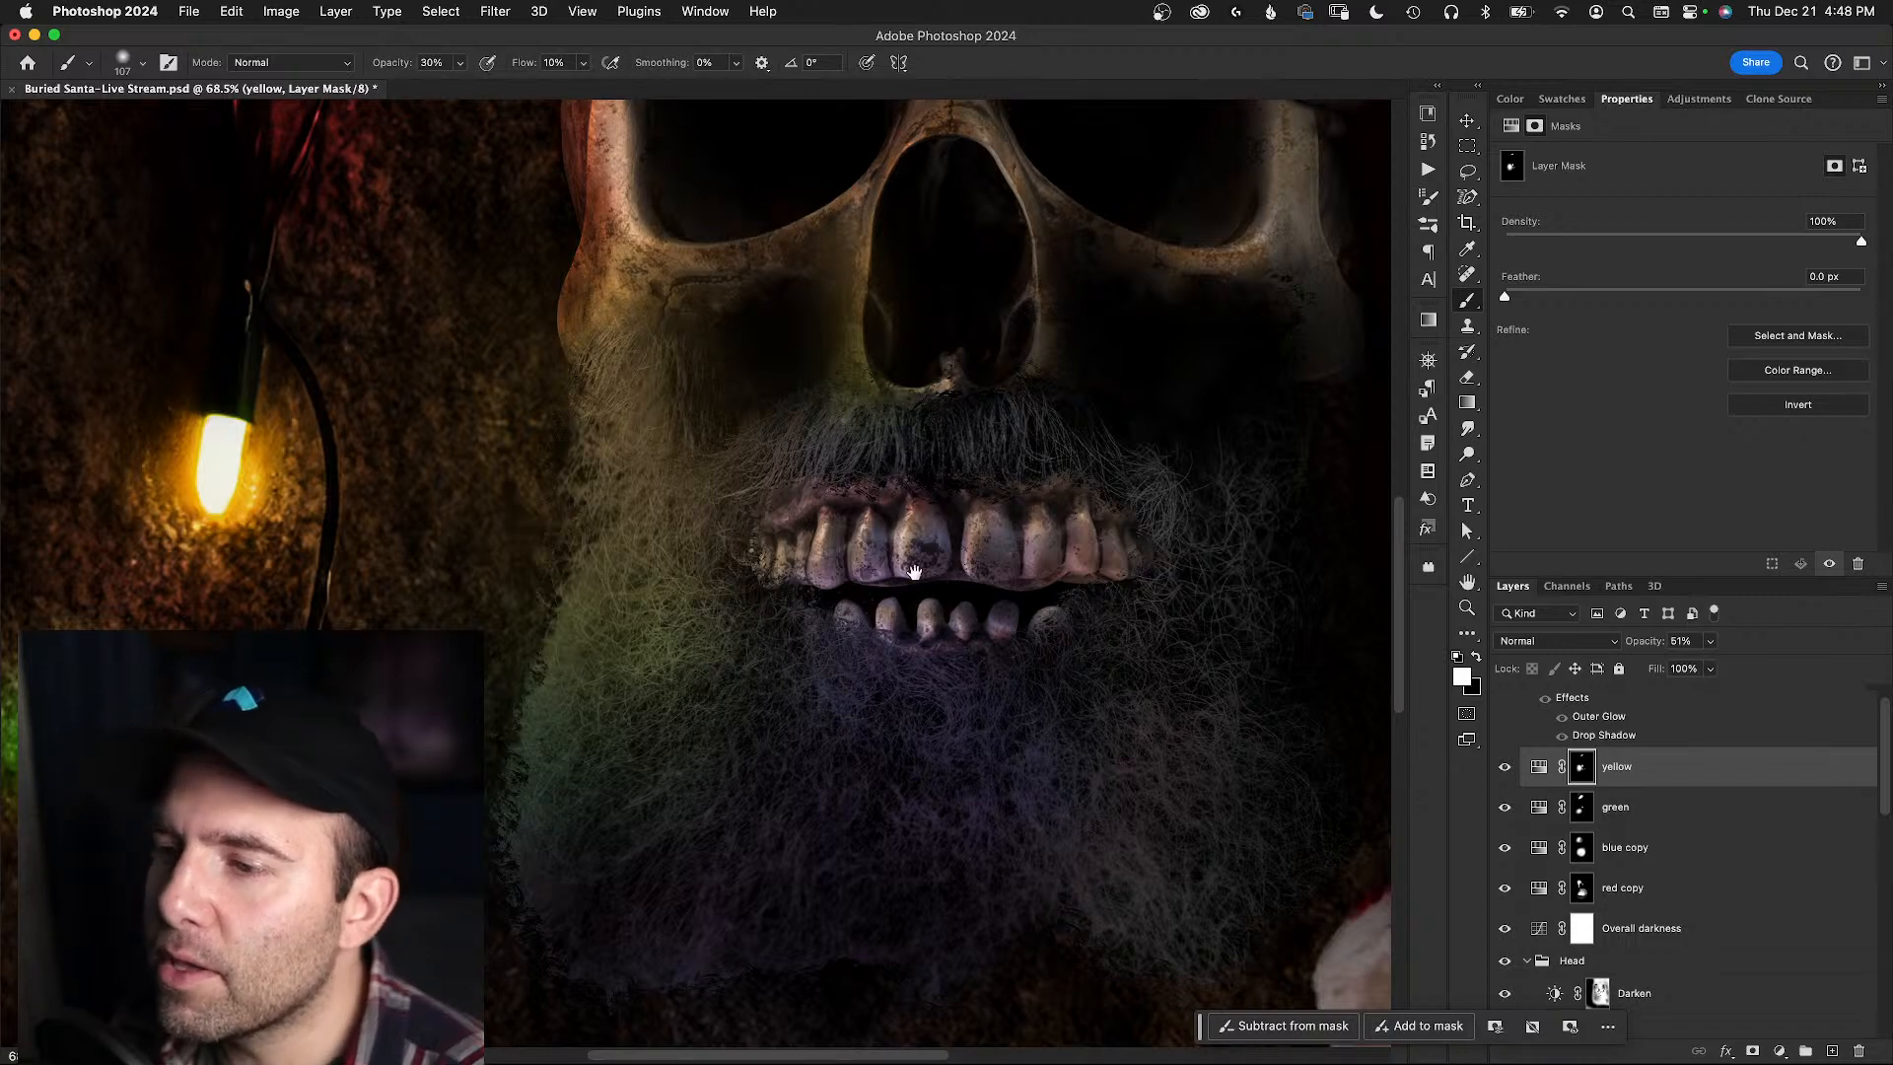
- Paint white at 30% brush opacity on the red copy layer's mask to add faint red light to the teeth
drag(900, 542, 918, 460)
key(z)
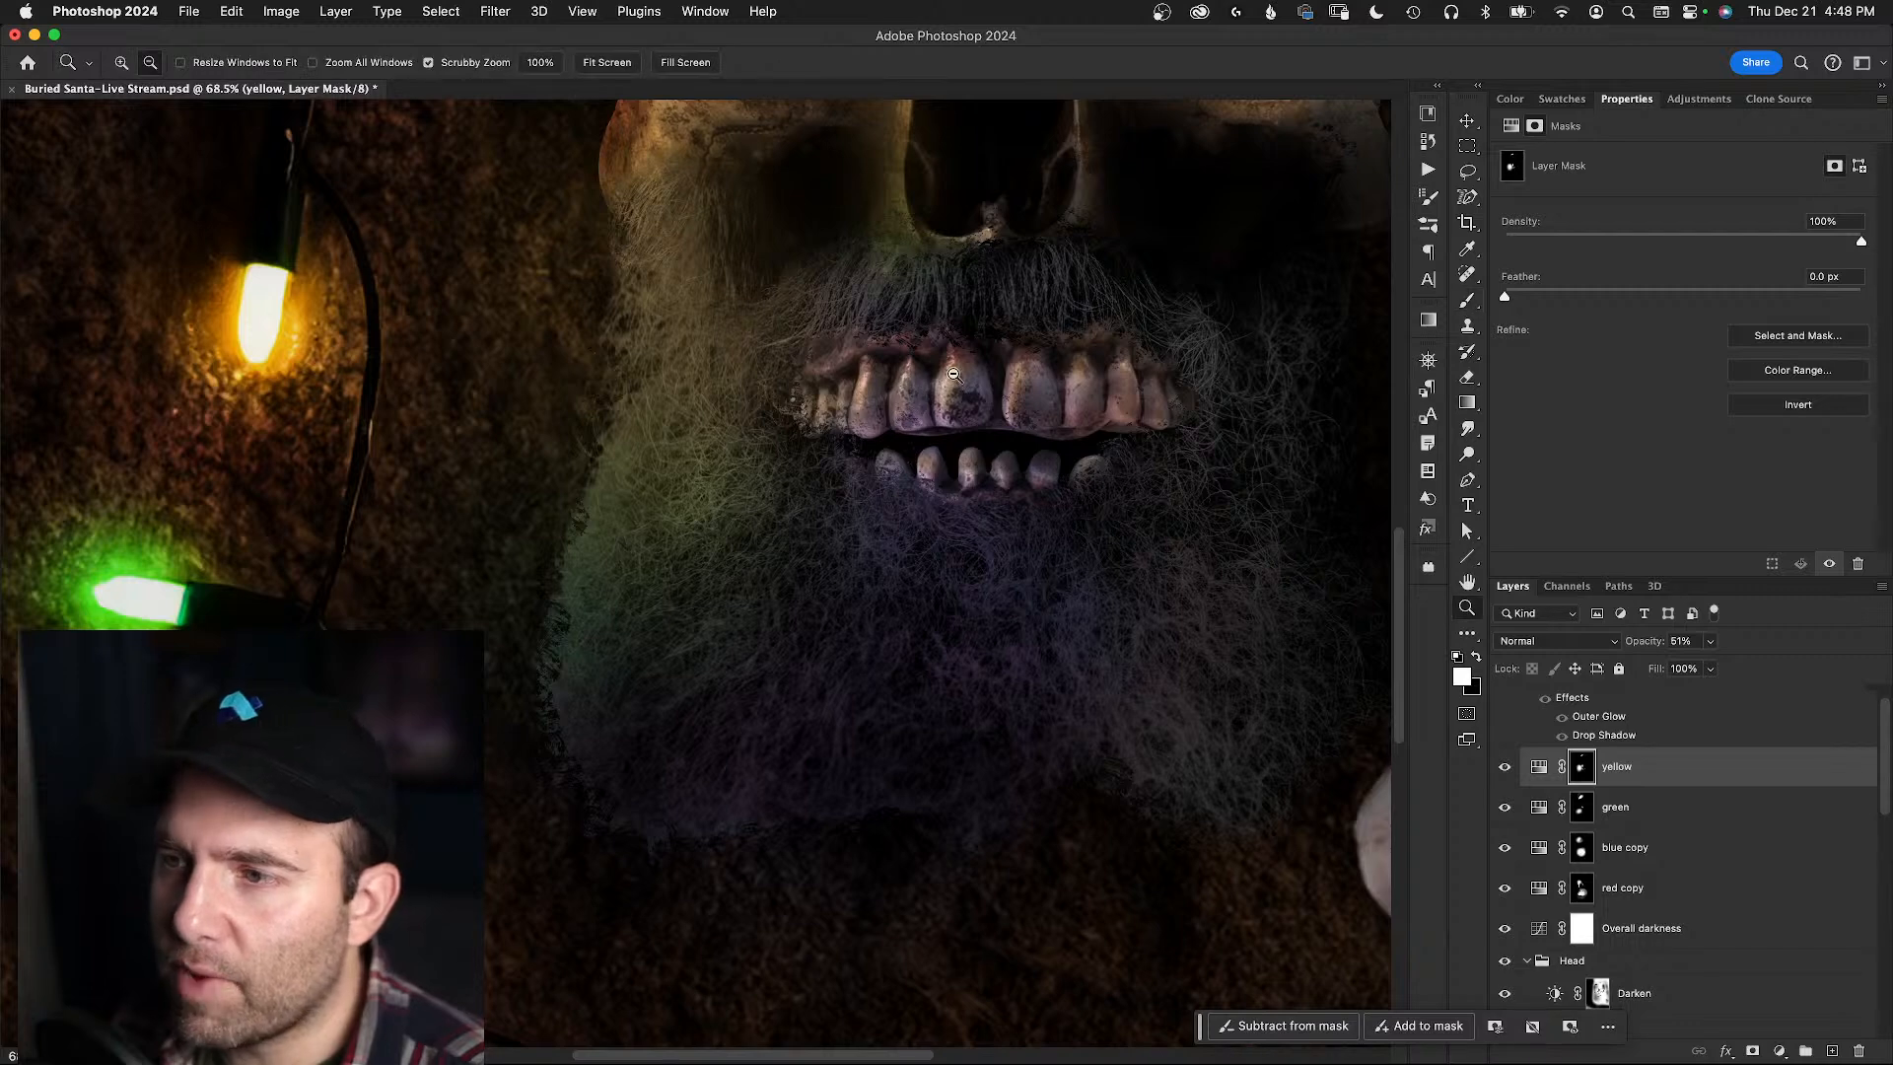
drag(924, 345, 940, 612)
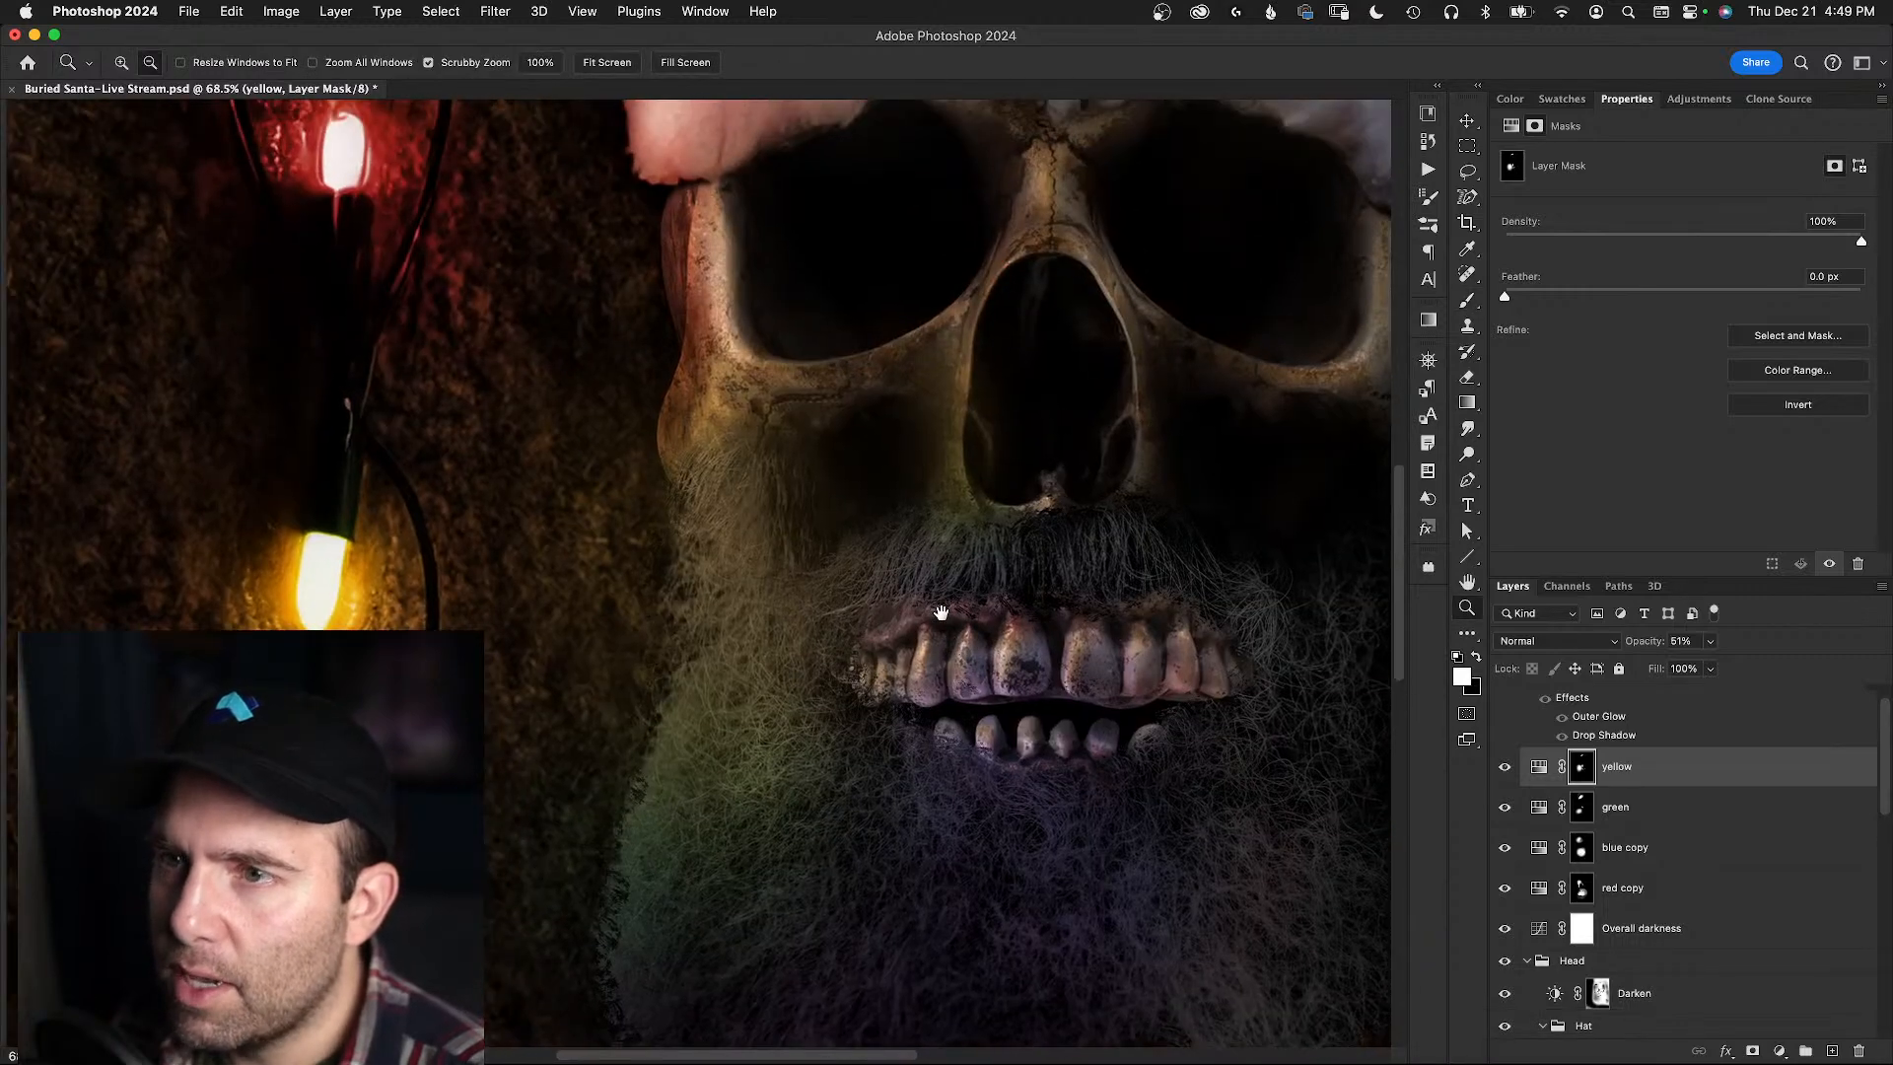
drag(898, 744, 904, 304)
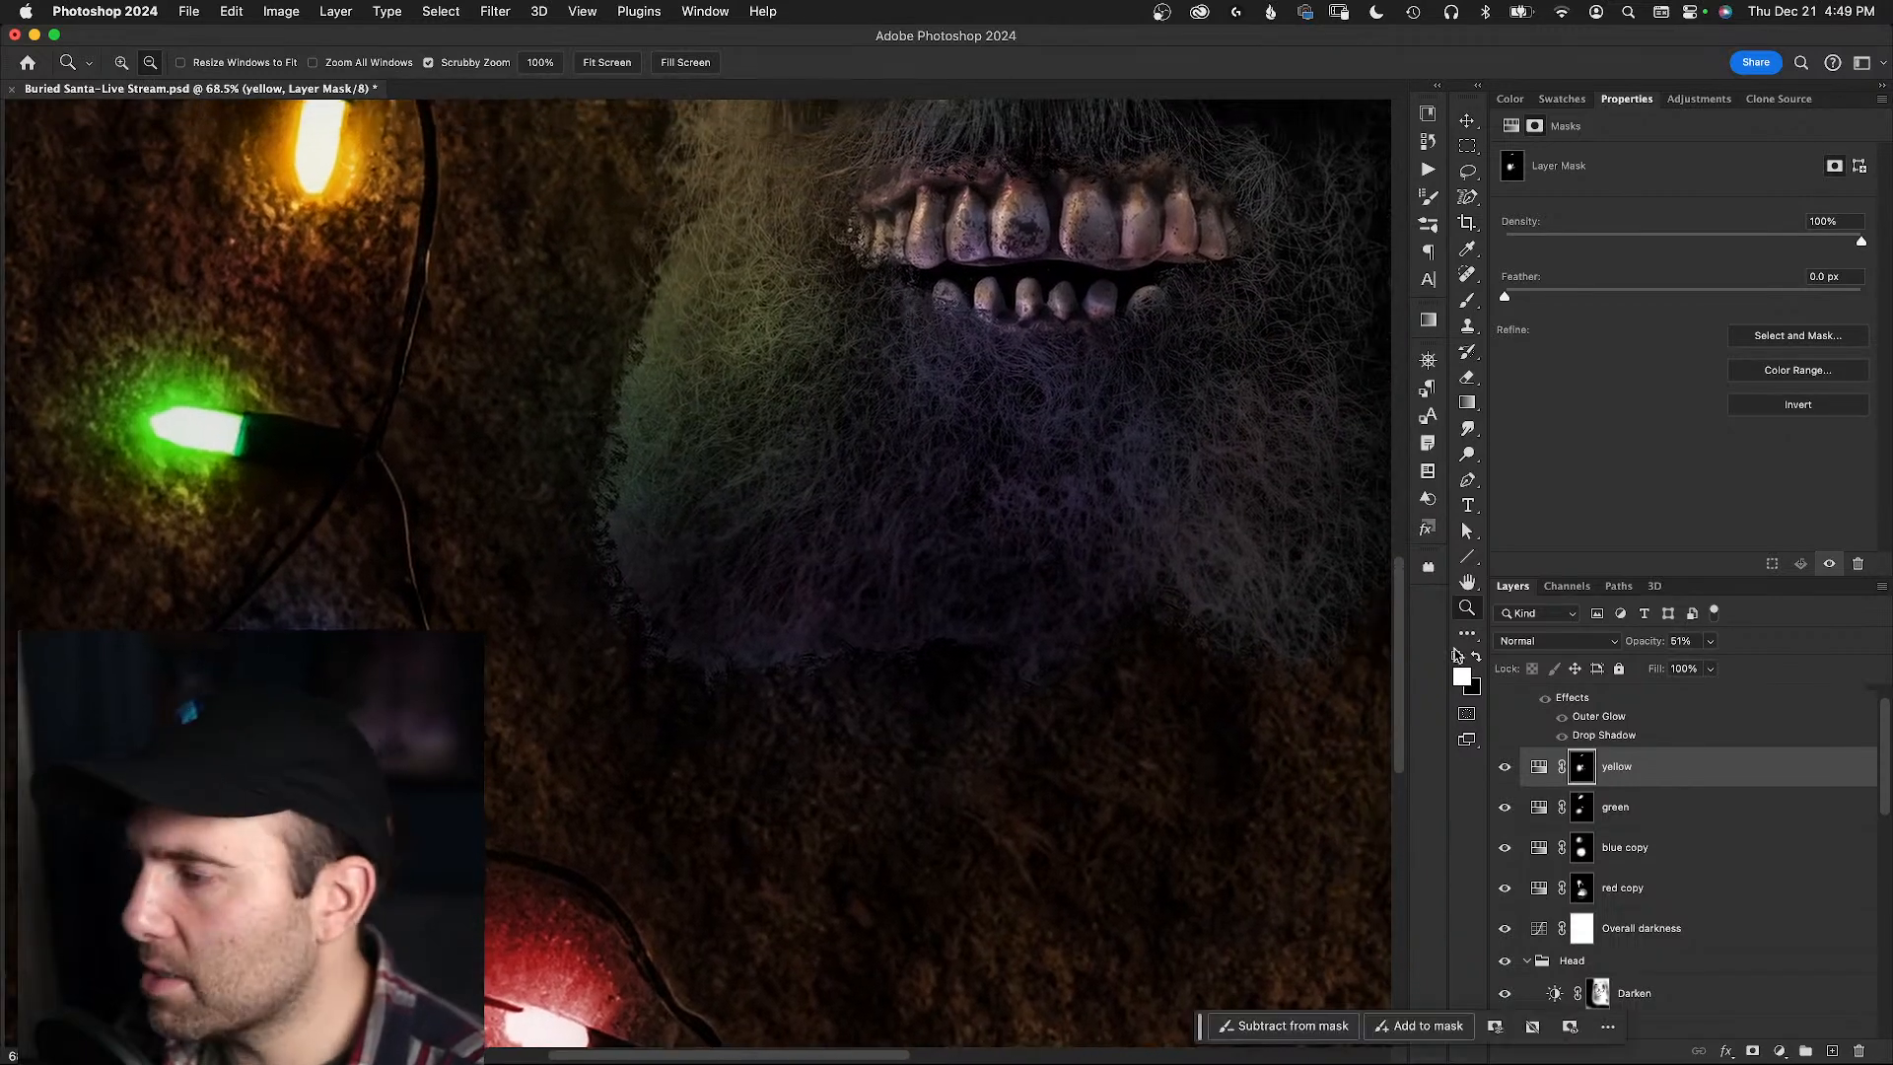
click(1578, 889)
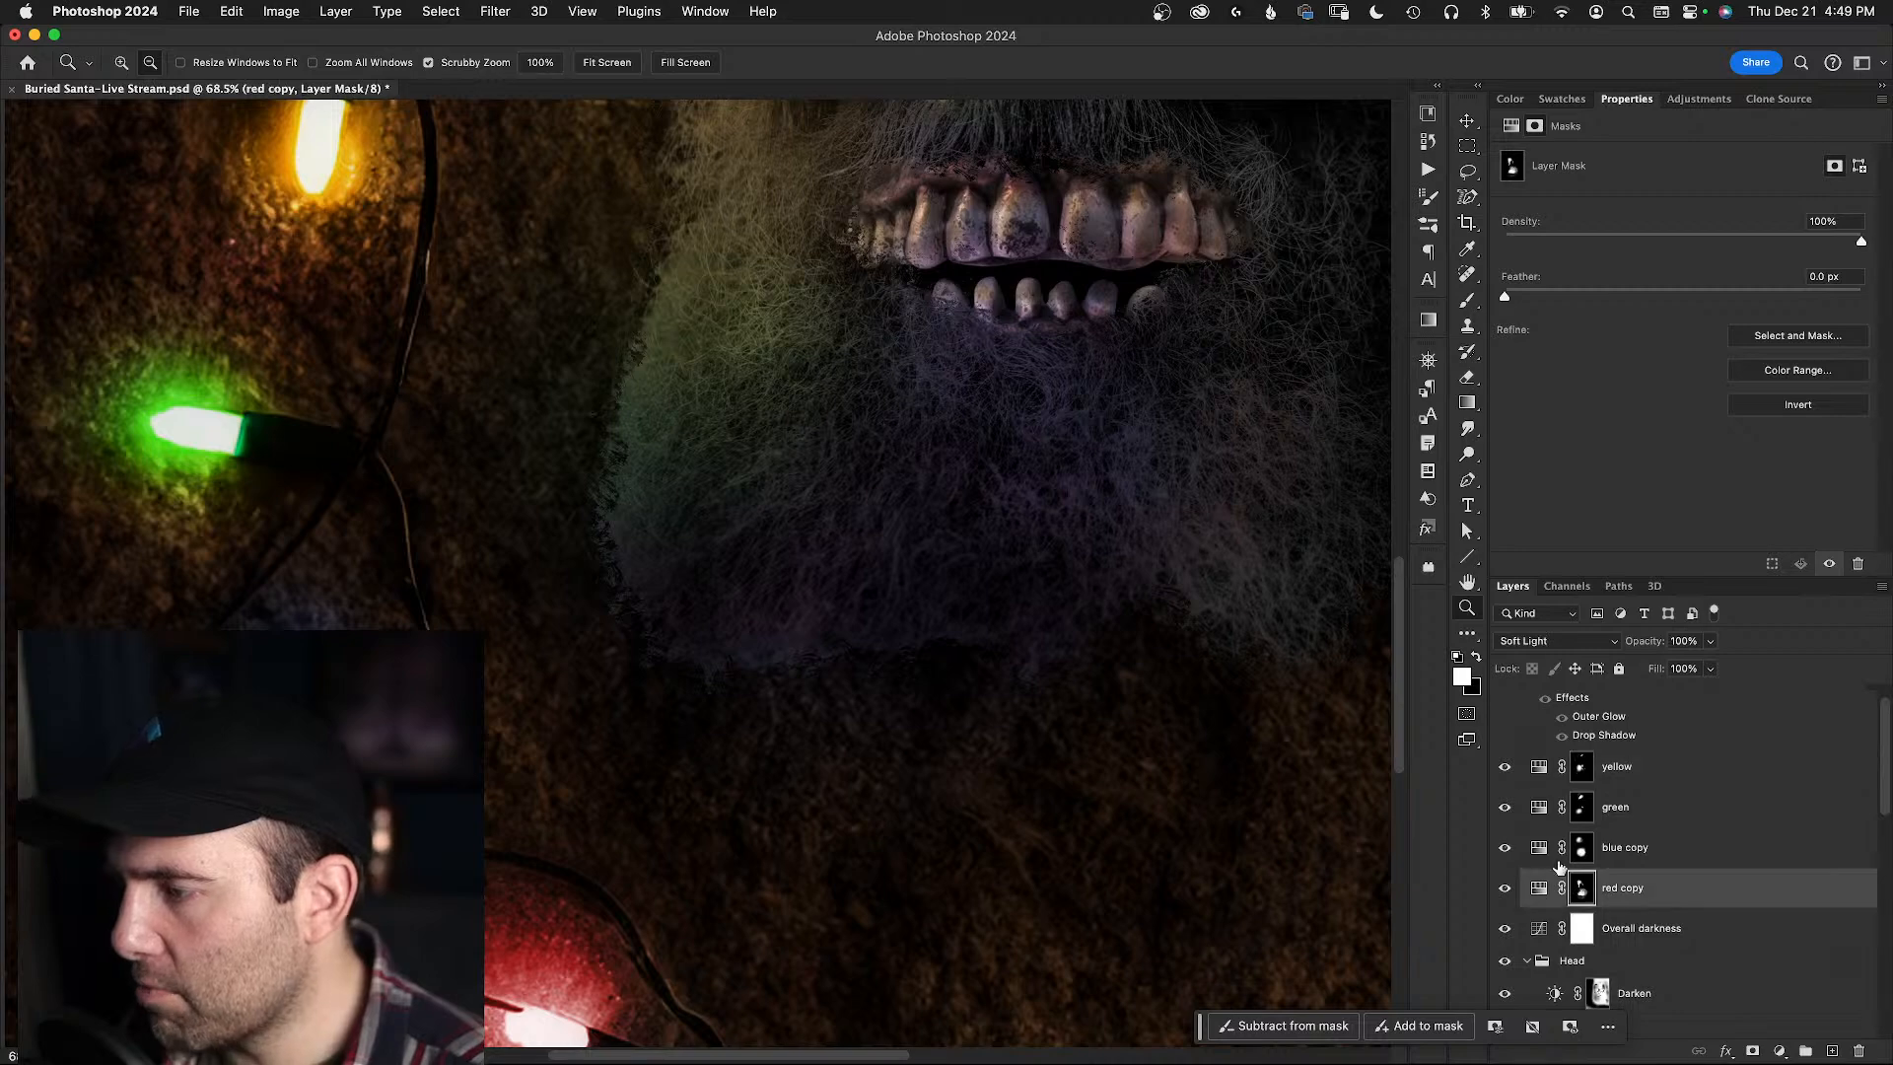
key(b)
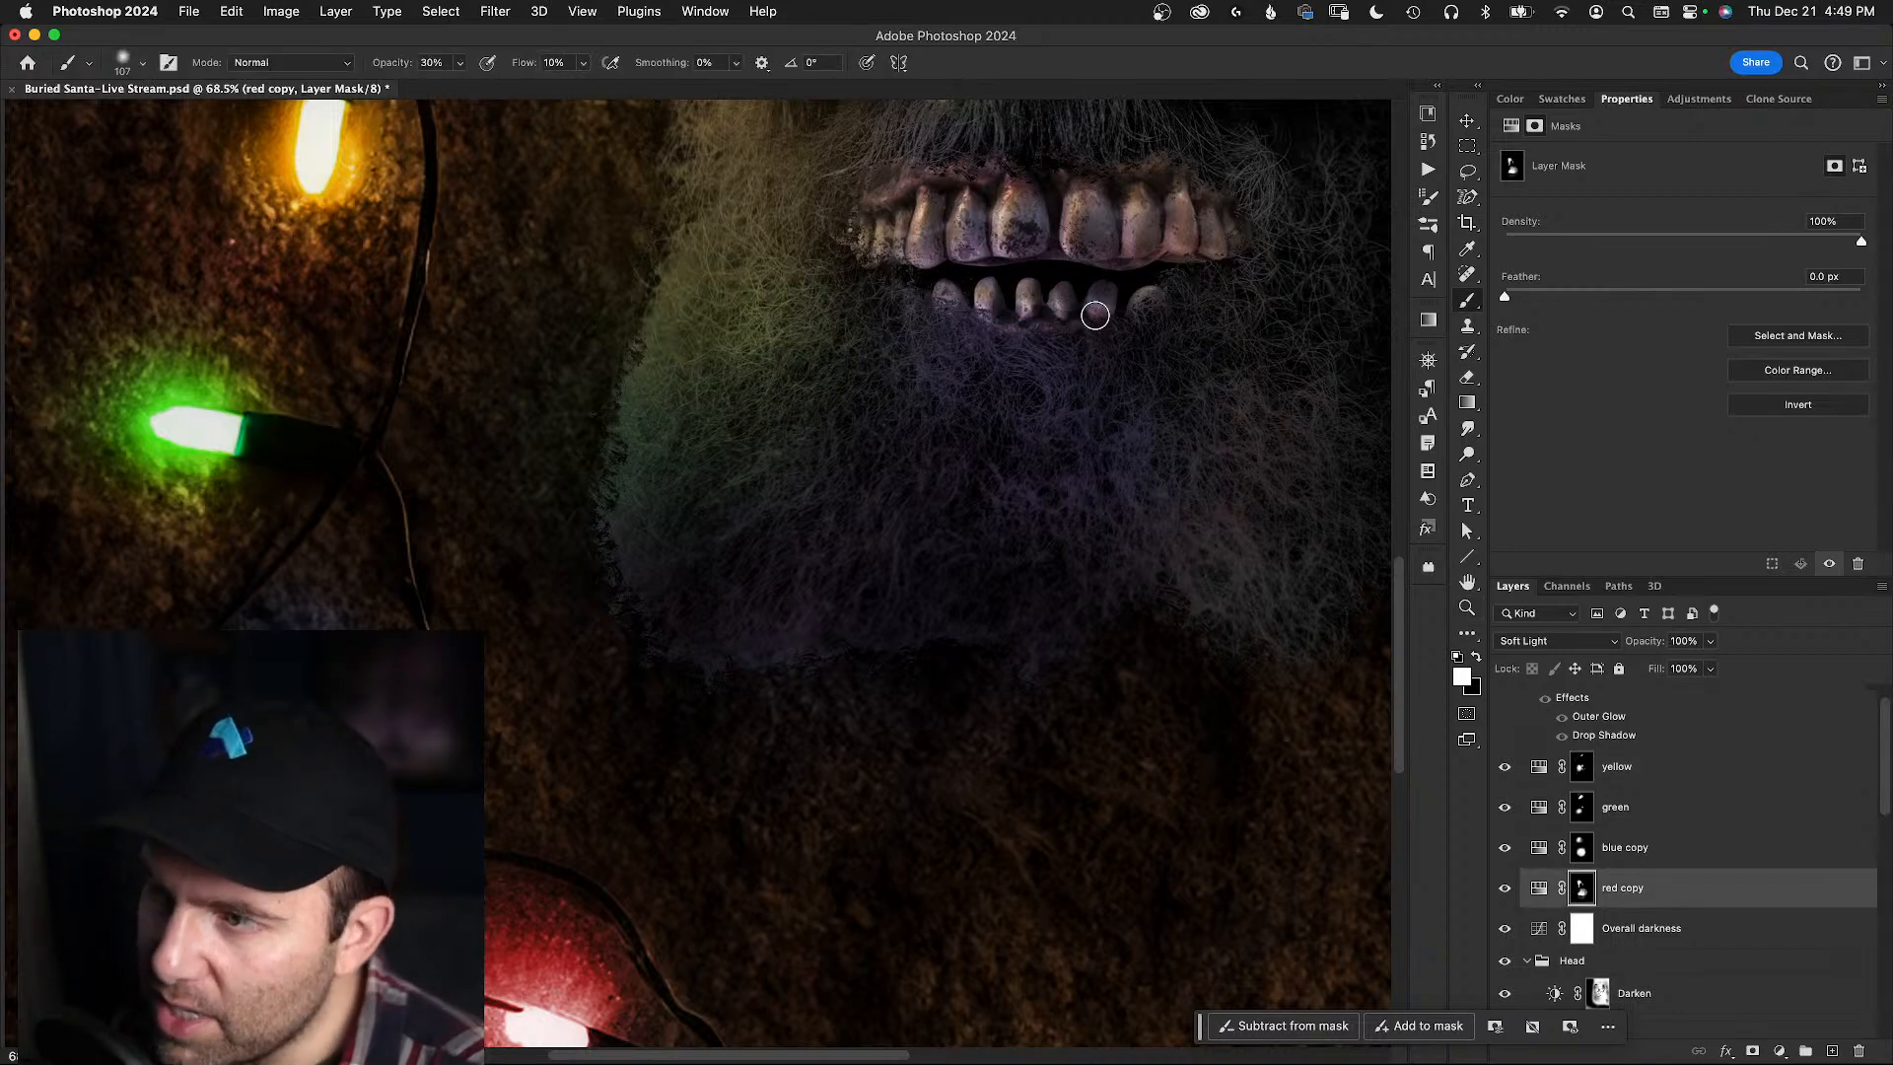
drag(1044, 339, 1003, 387)
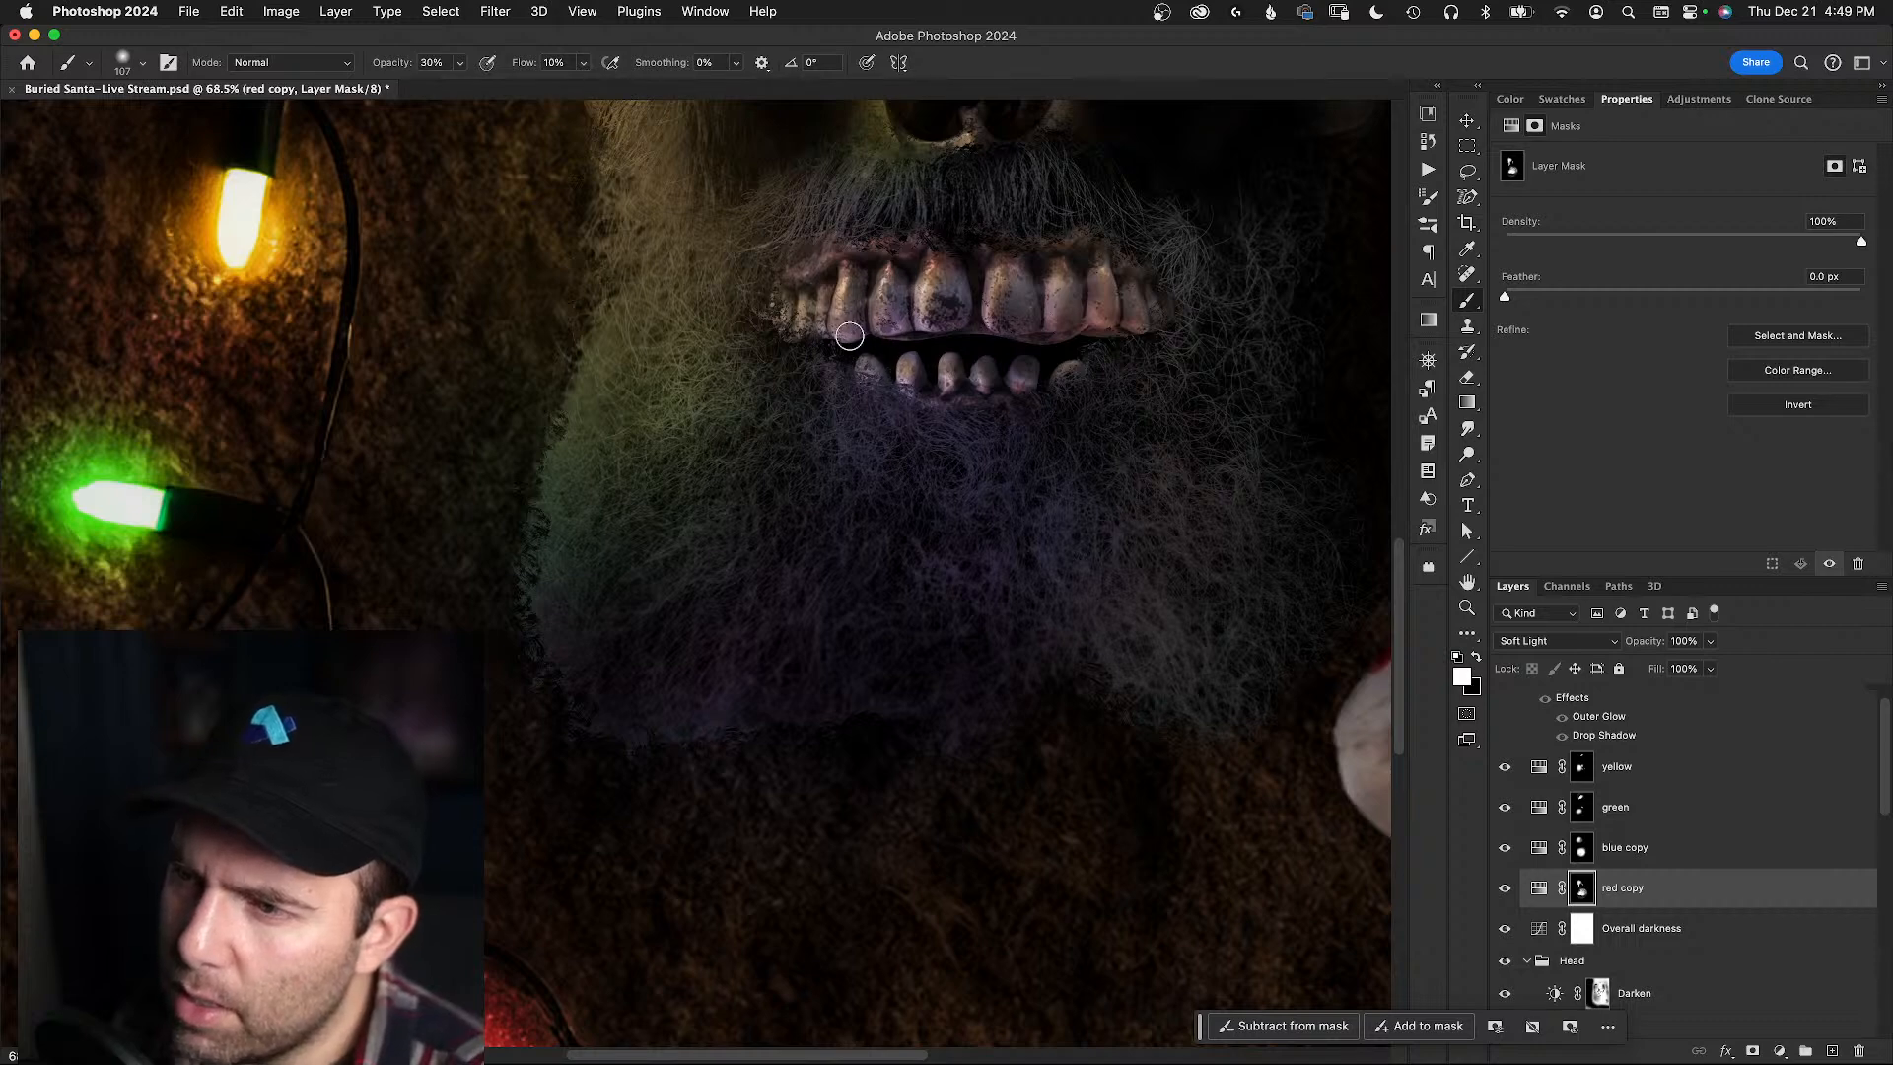
- Select the blue copy layer's mask and compare the teeth and beard with that layer hidden and shown
click(1545, 852)
click(1581, 847)
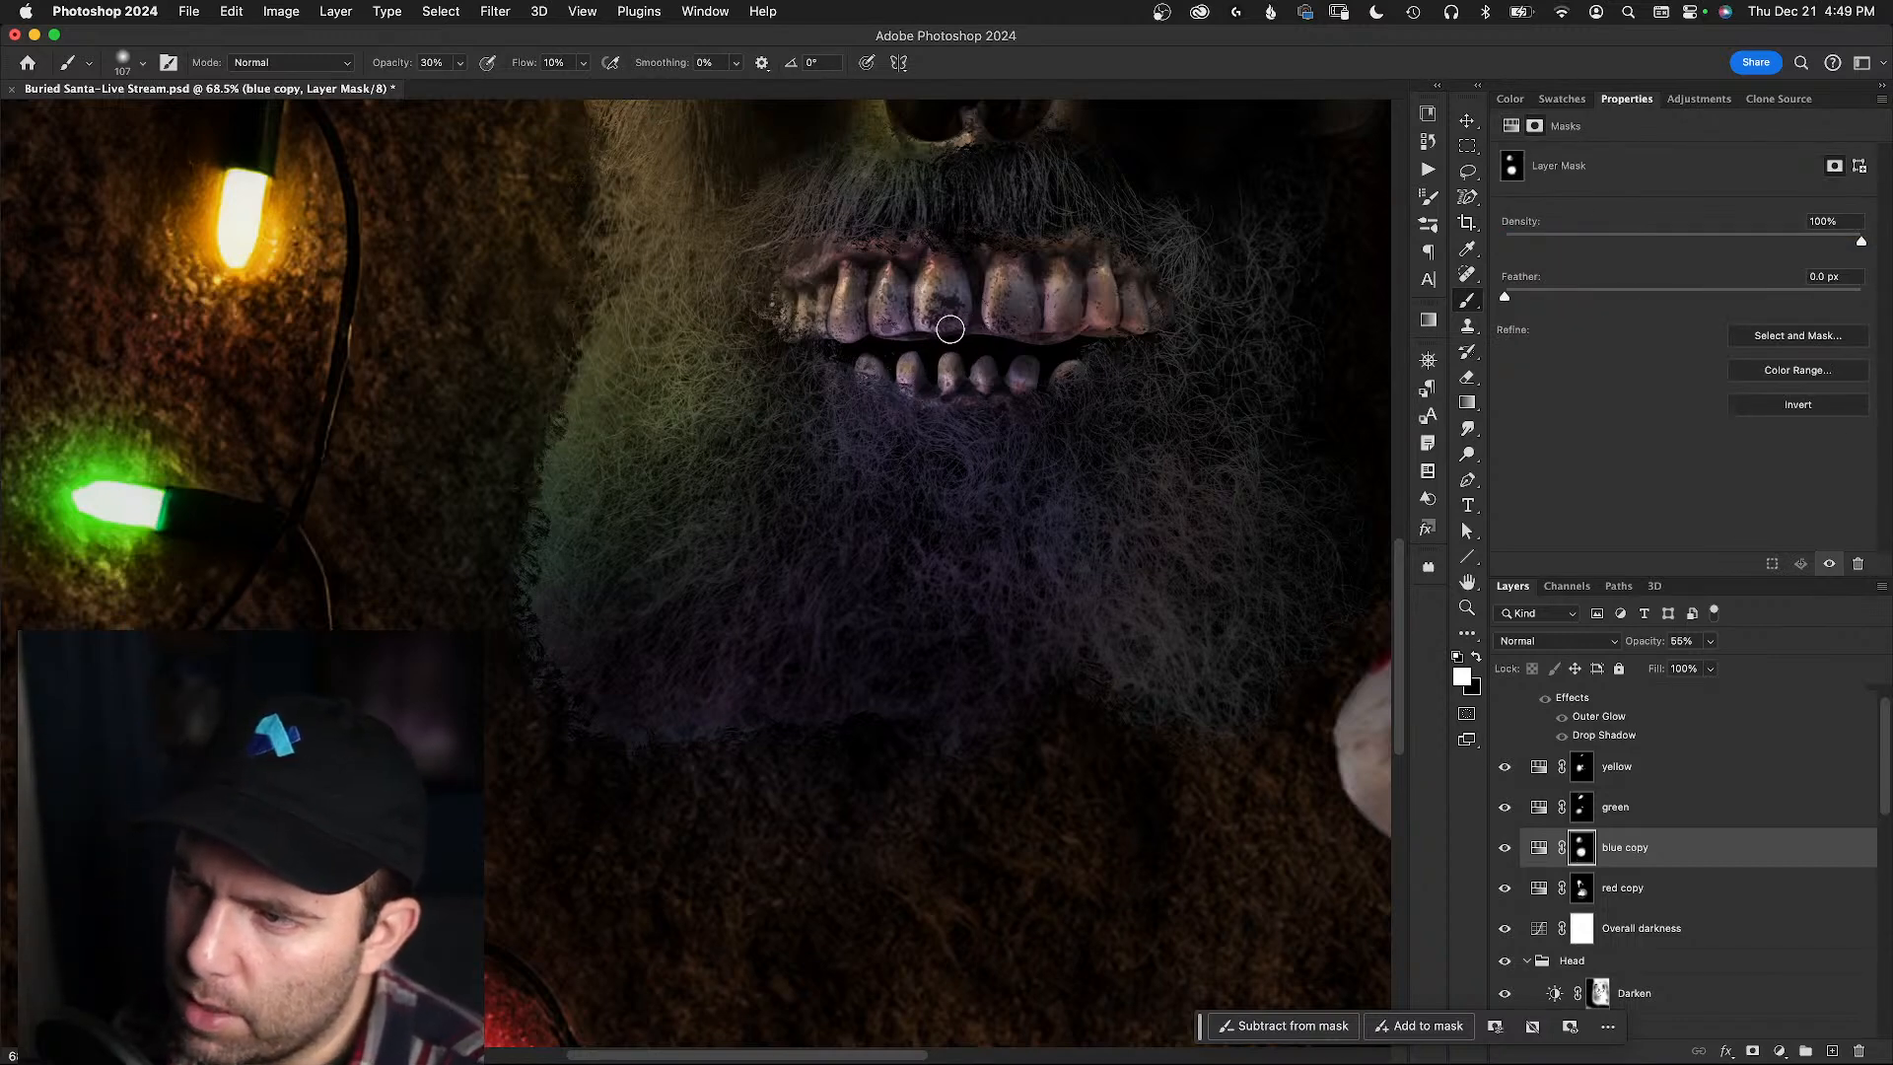
click(1503, 848)
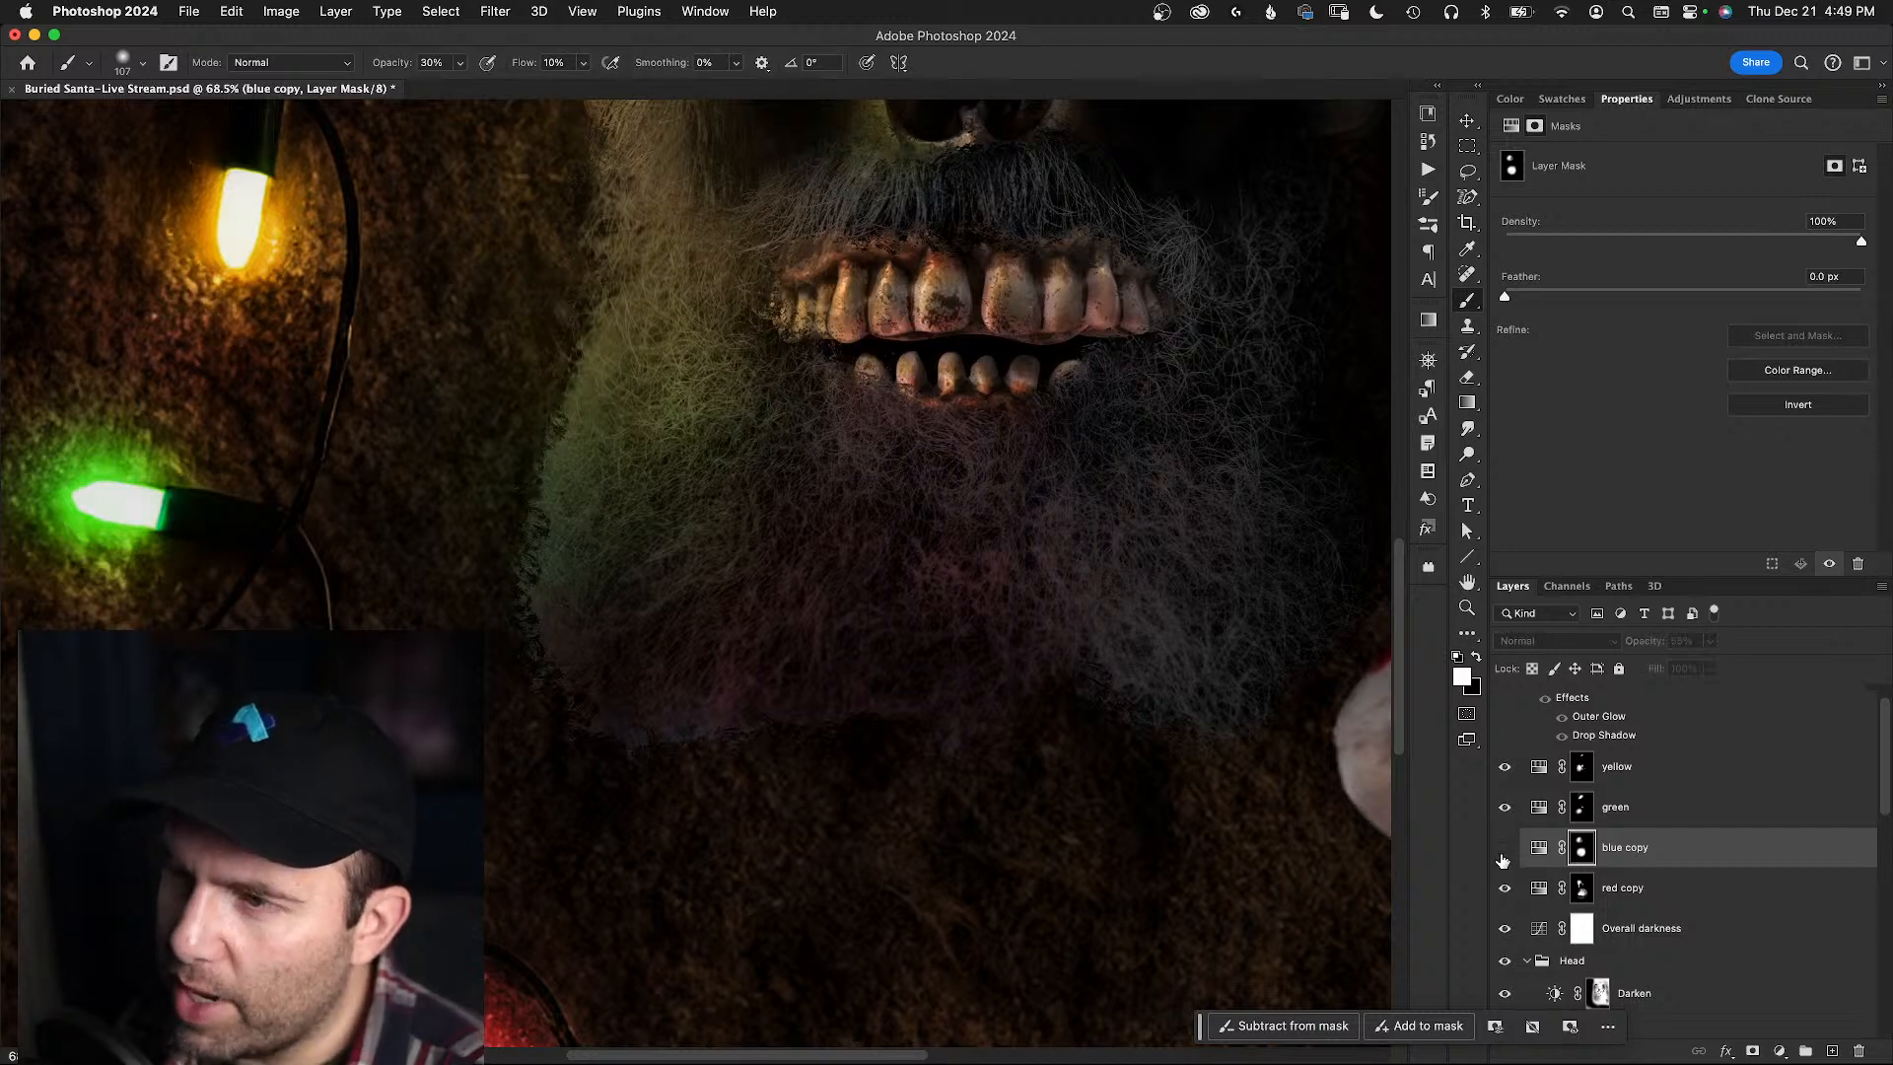
click(1504, 849)
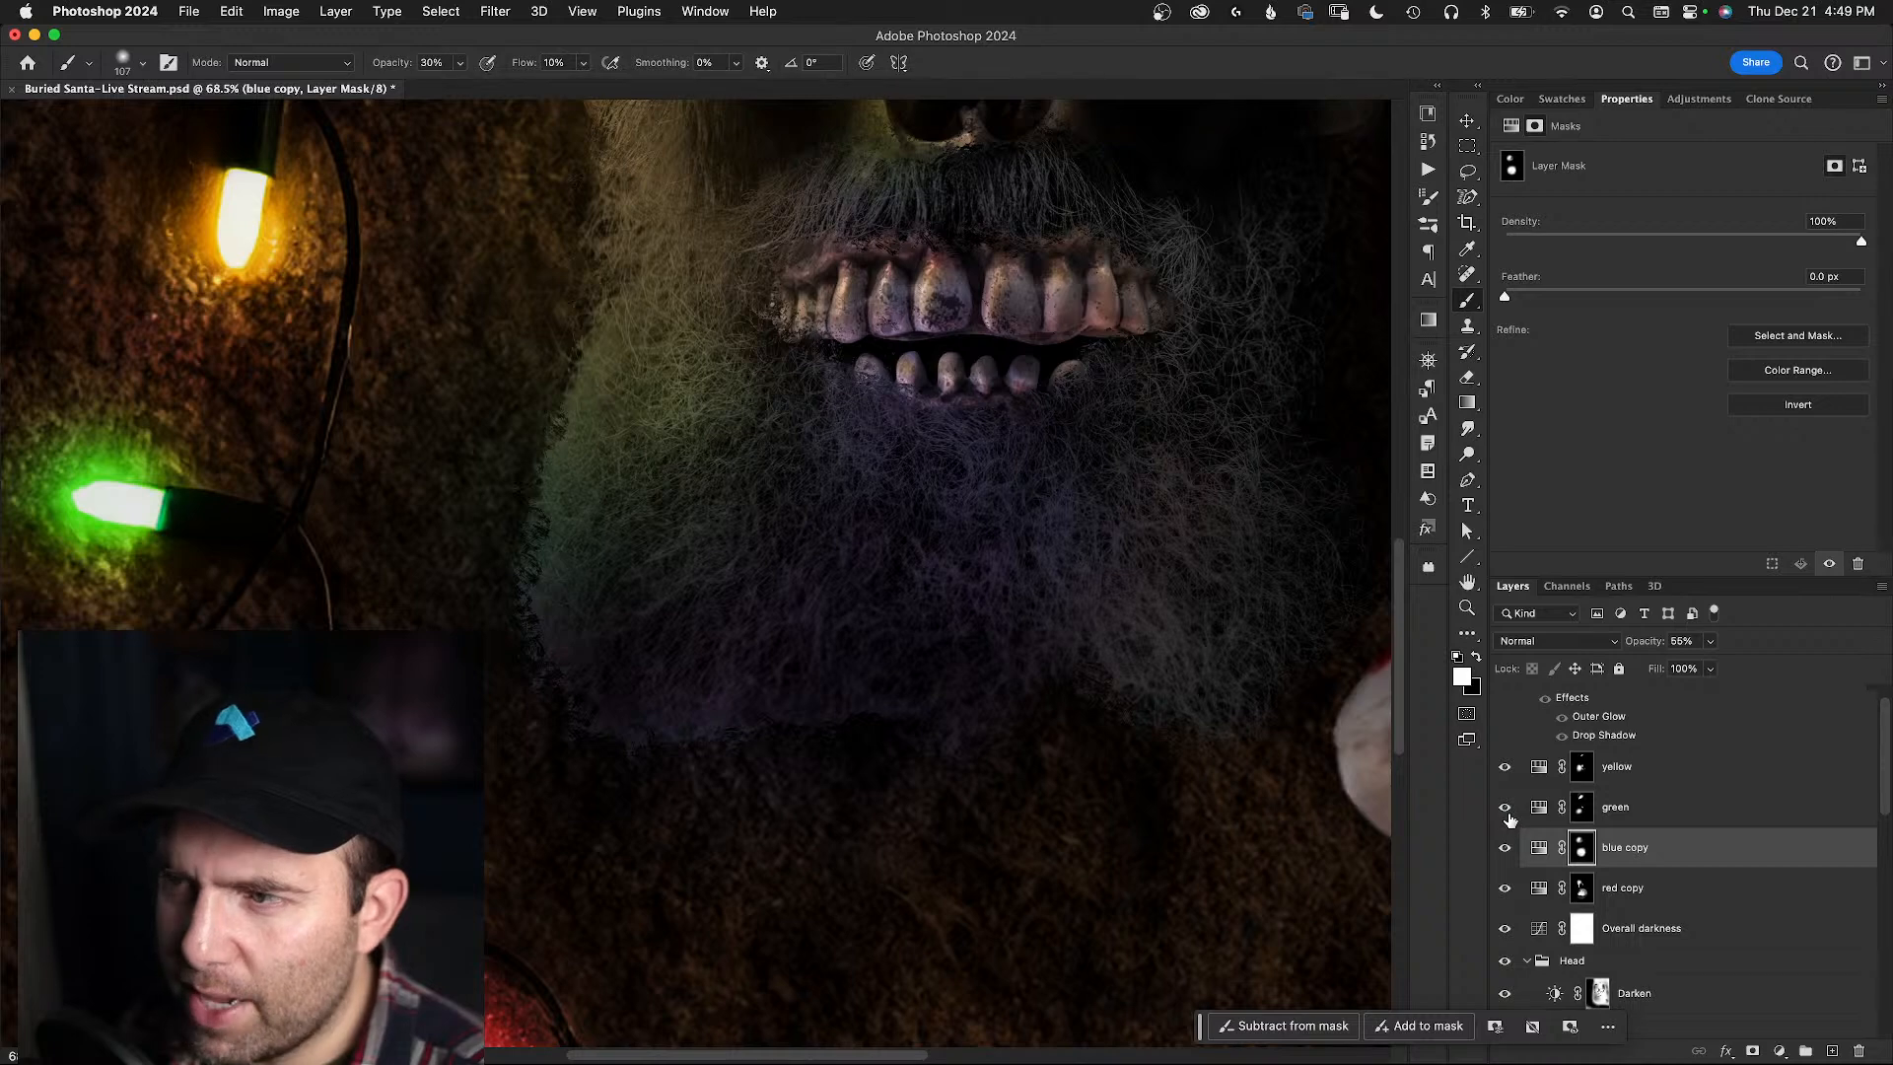
- Paint white at 30% brush opacity on the green layer's mask to add green light to the upper left teeth
click(1580, 812)
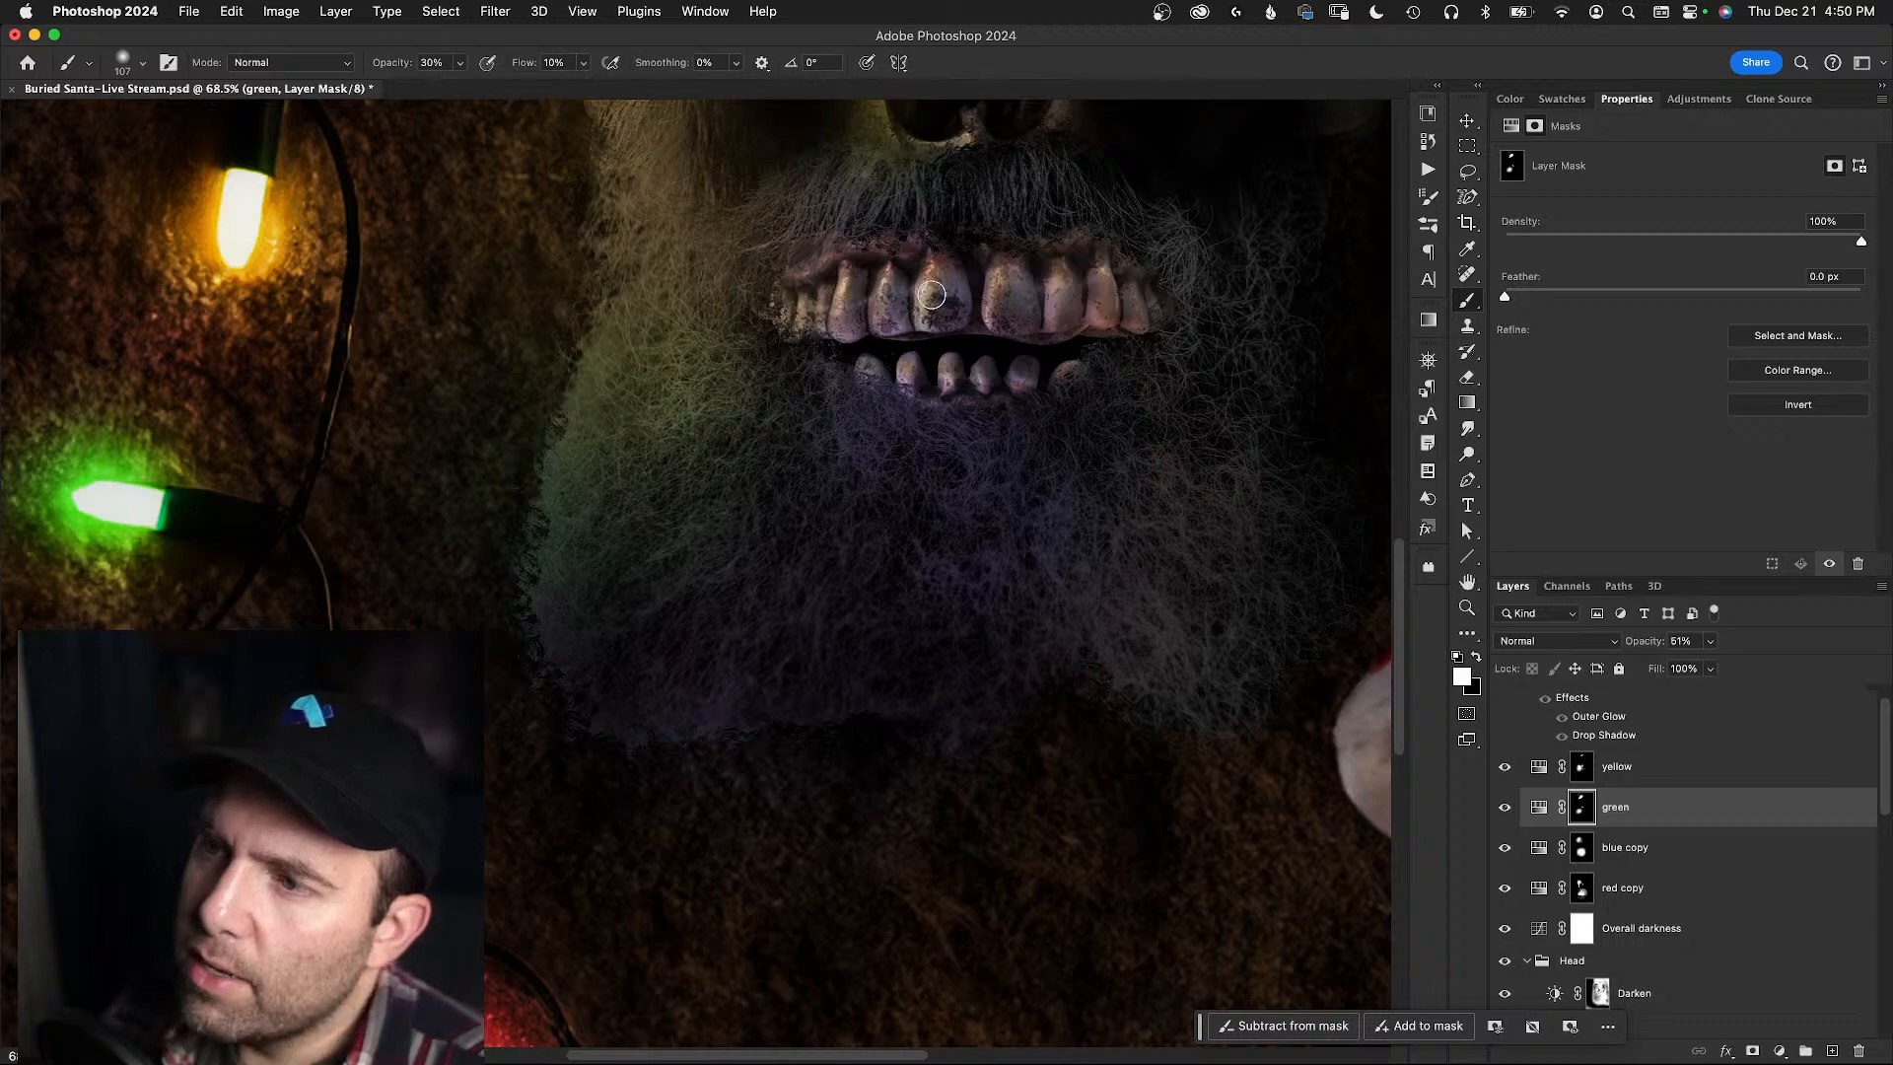
drag(937, 266, 893, 291)
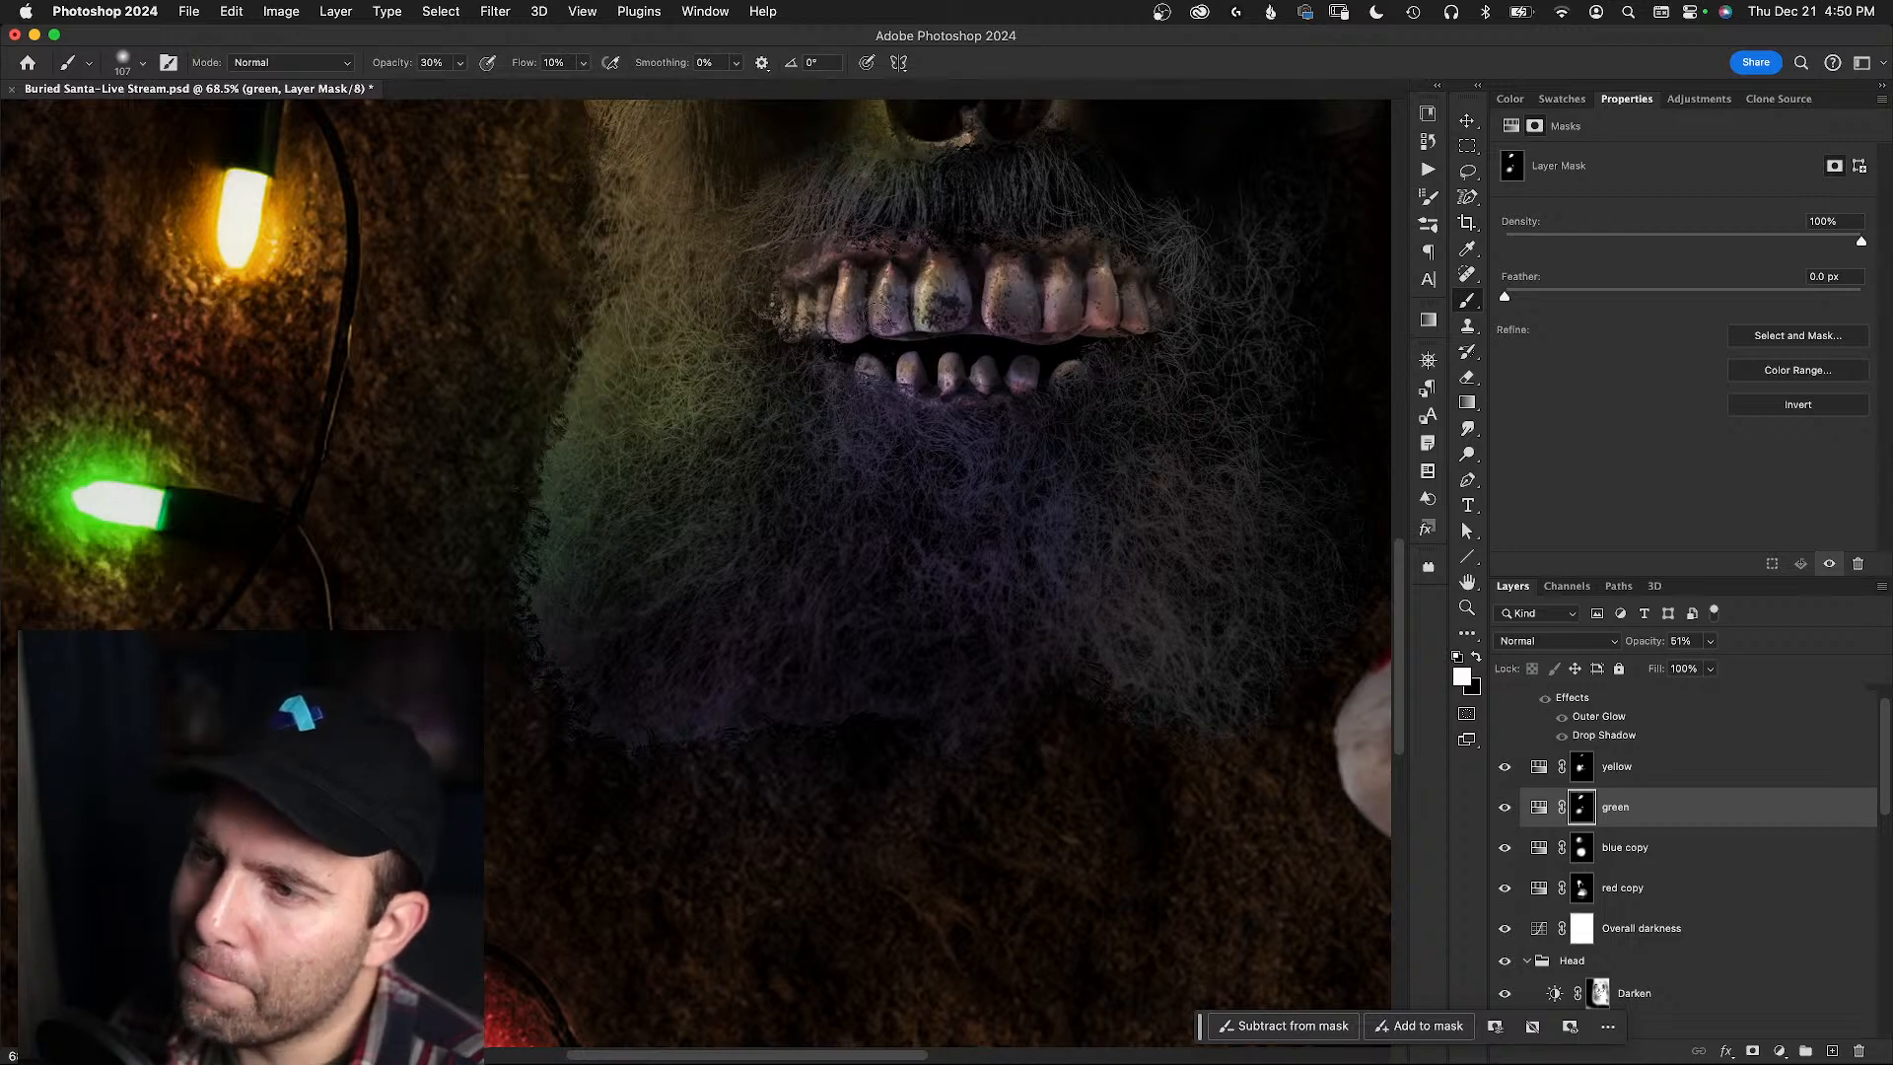
scroll(895, 304, up, 5)
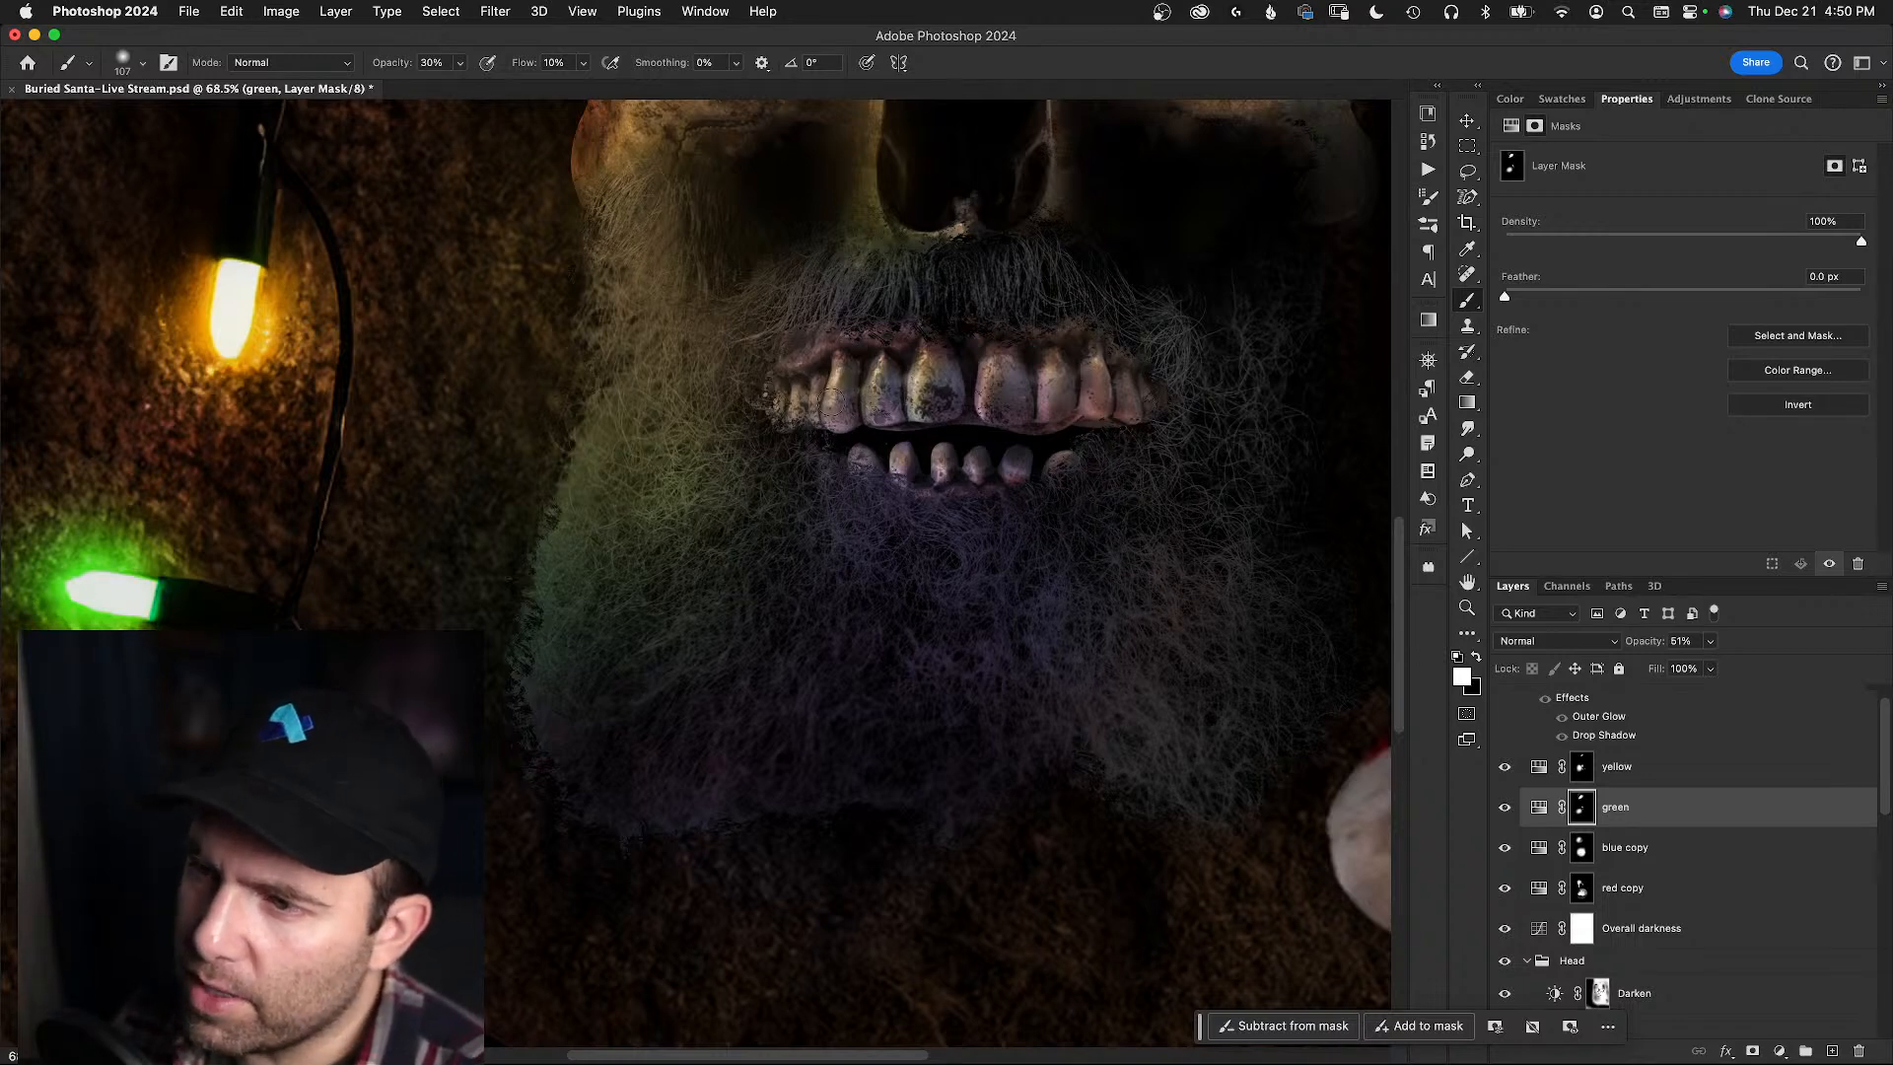
drag(853, 394, 823, 407)
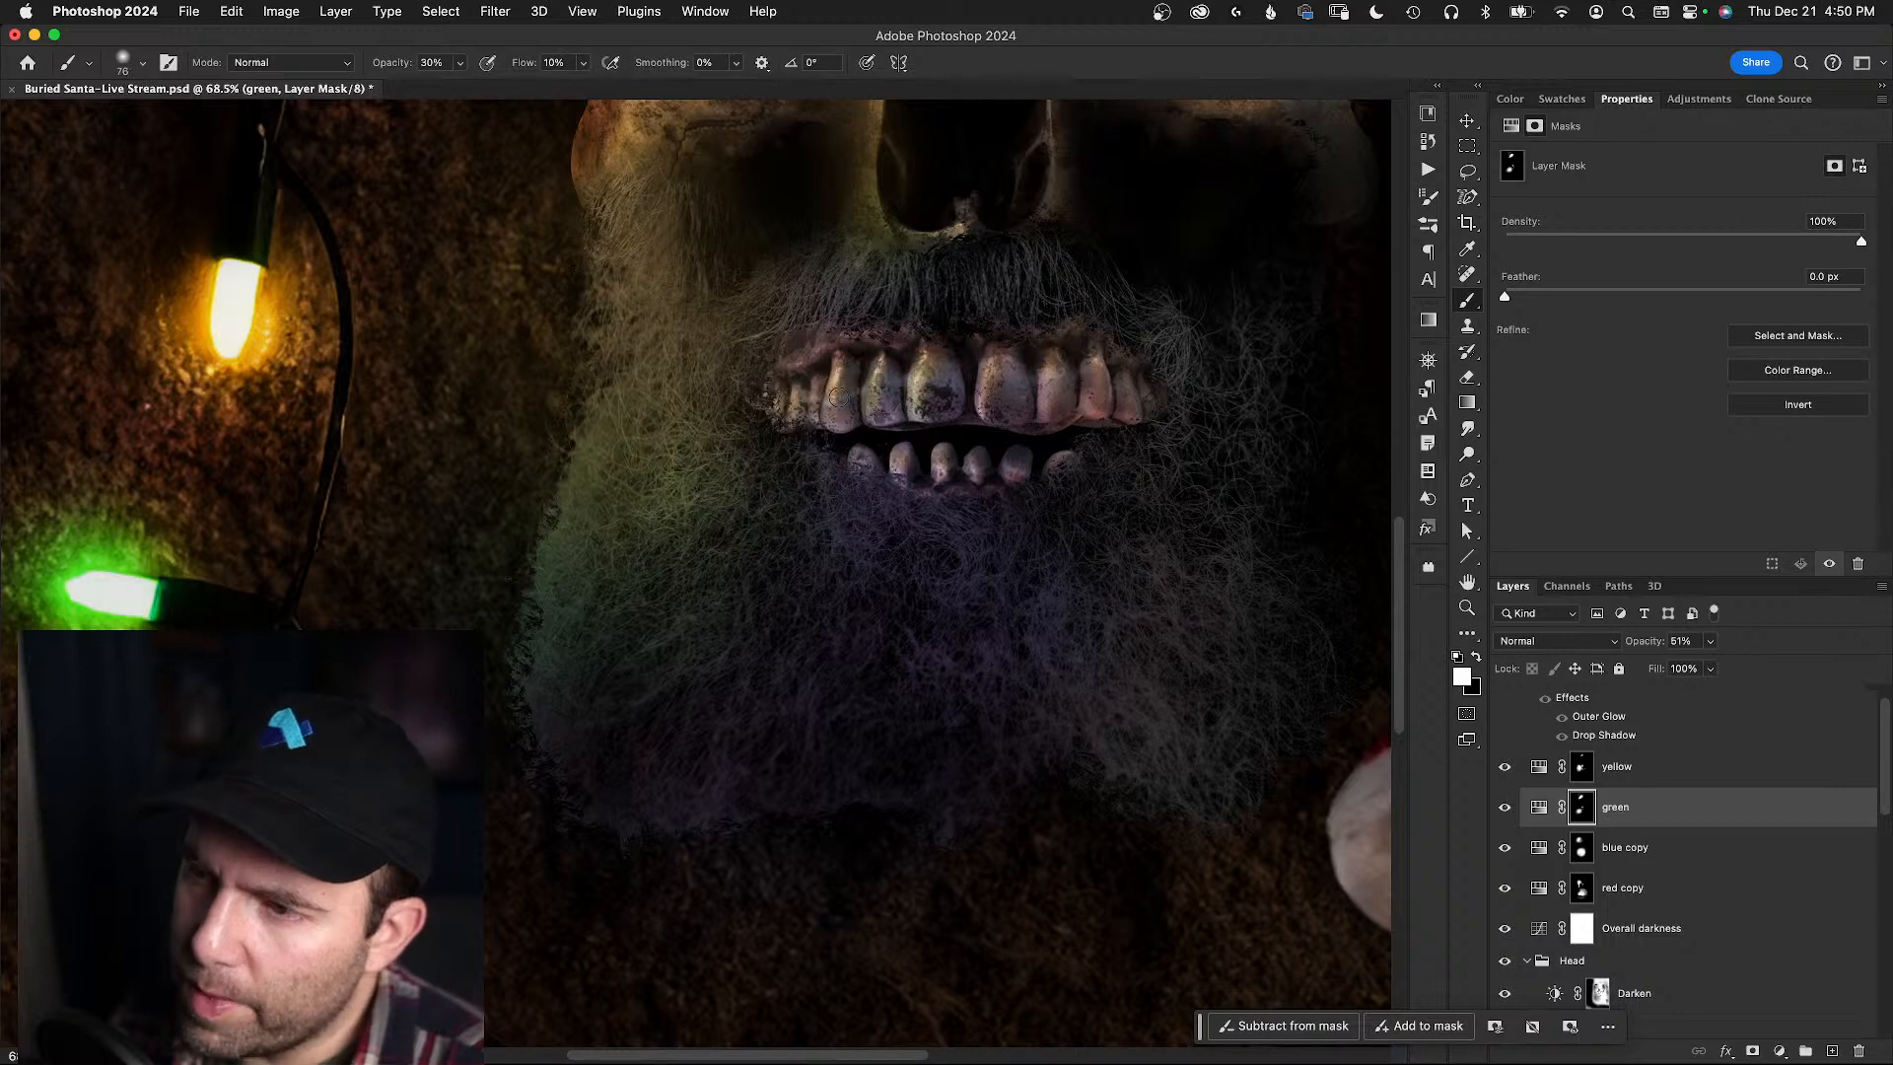
- Strengthen the green light on the upper teeth by painting the green layer's mask at 80% and 60% brush opacity
key(0)
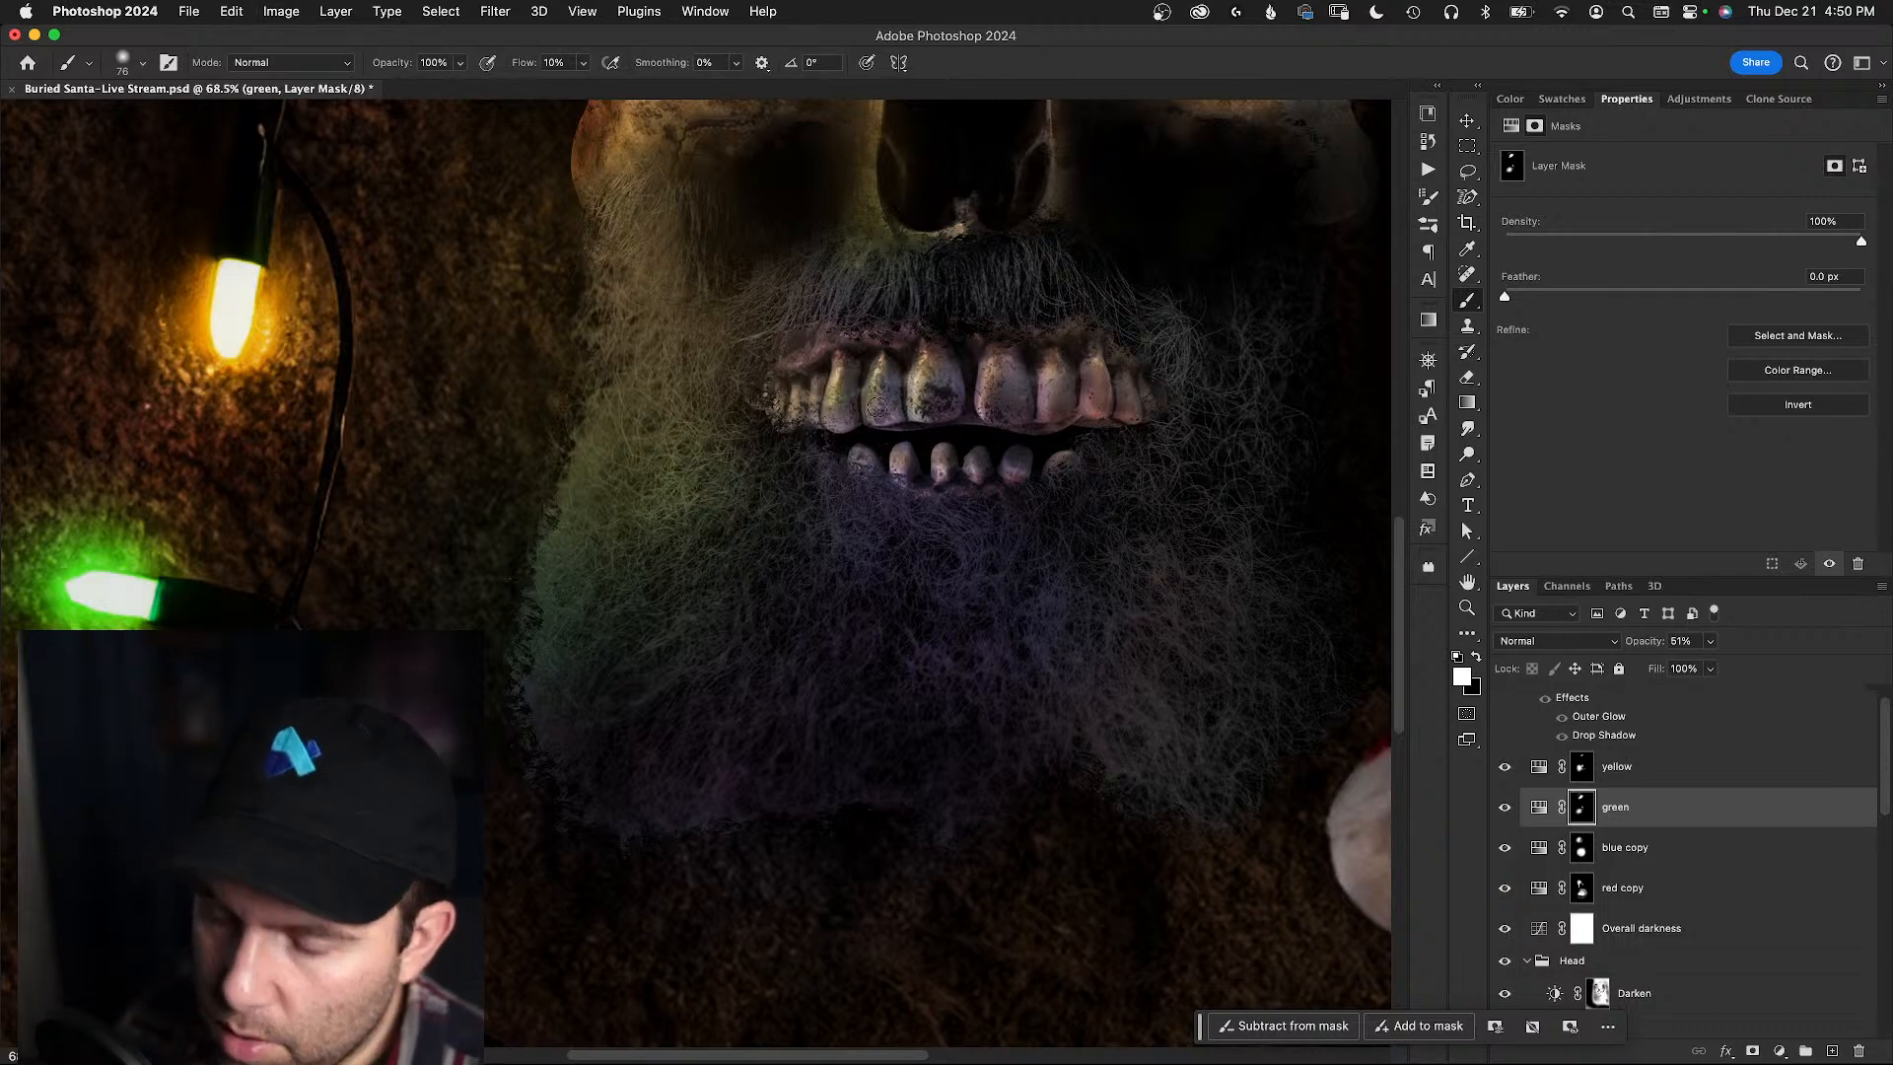
key(8)
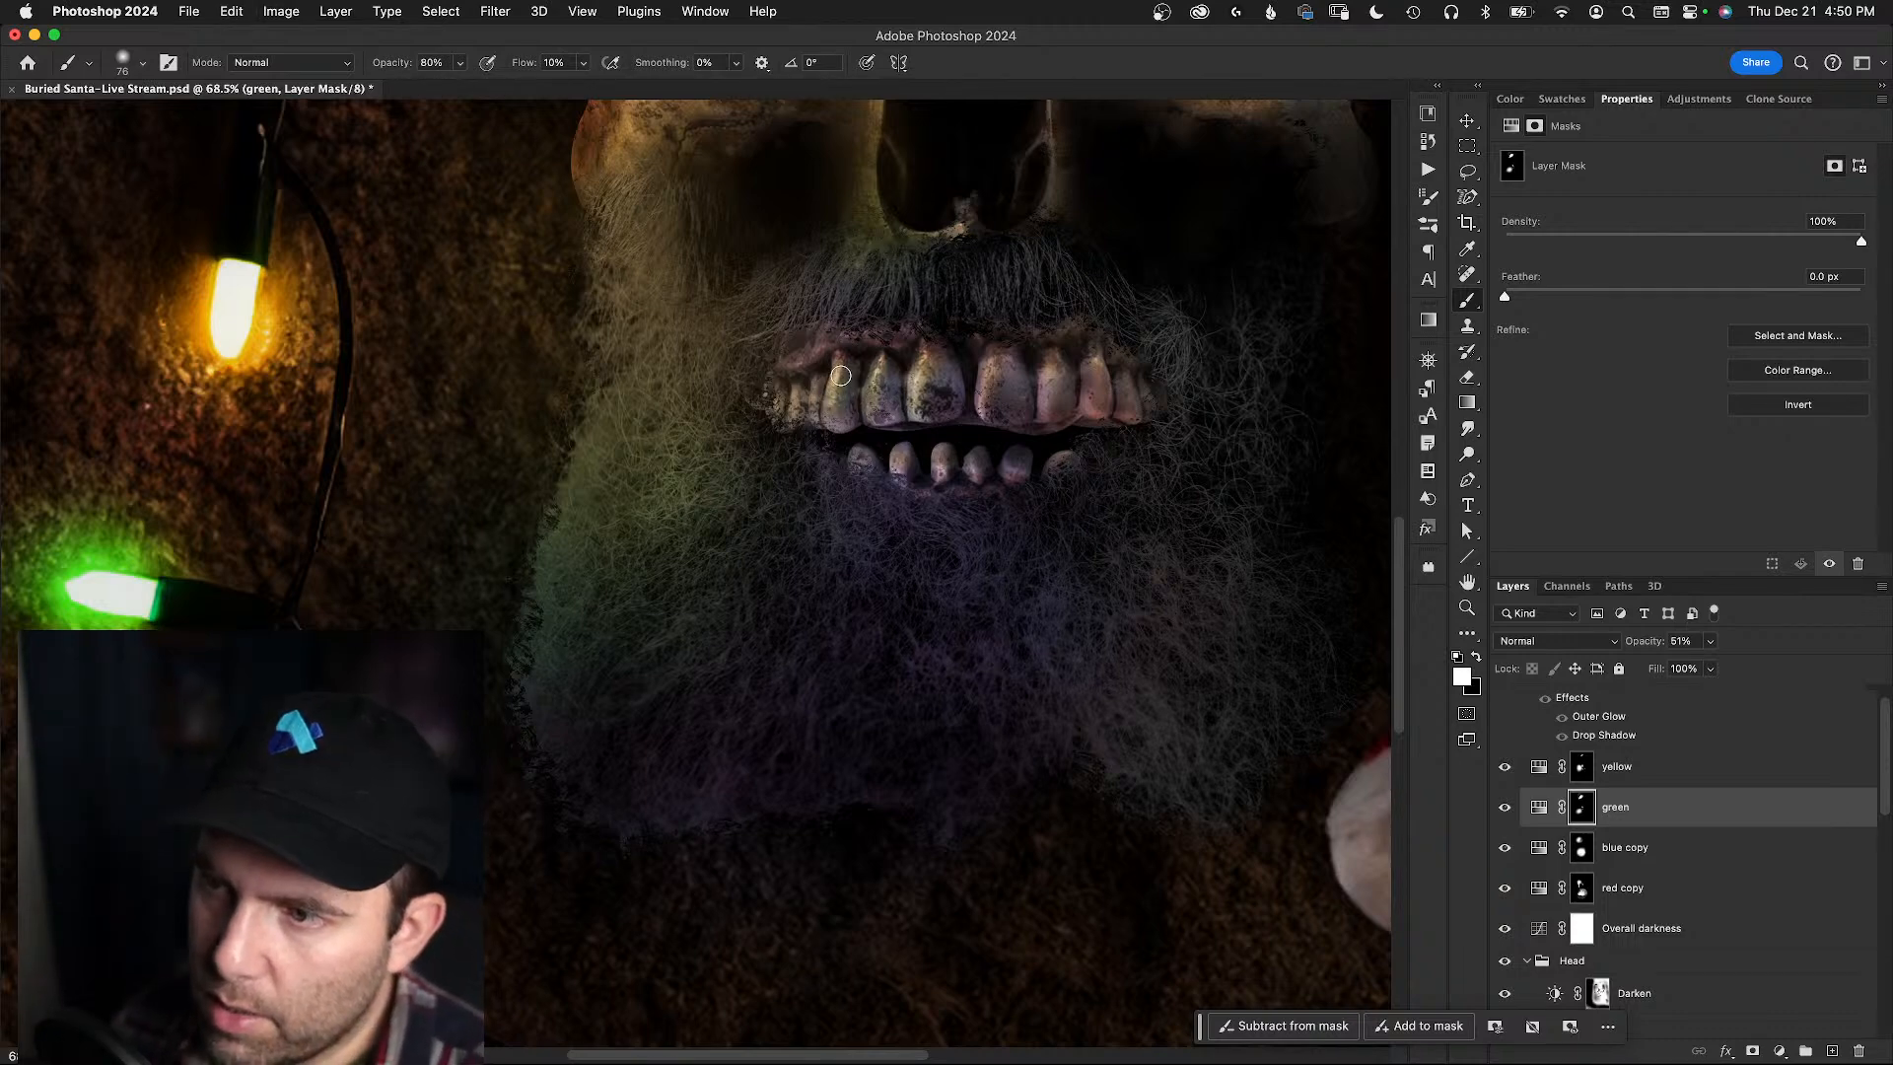
mouse_move(813, 406)
mouse_down()
mouse_move(830, 406)
mouse_move(795, 406)
mouse_up()
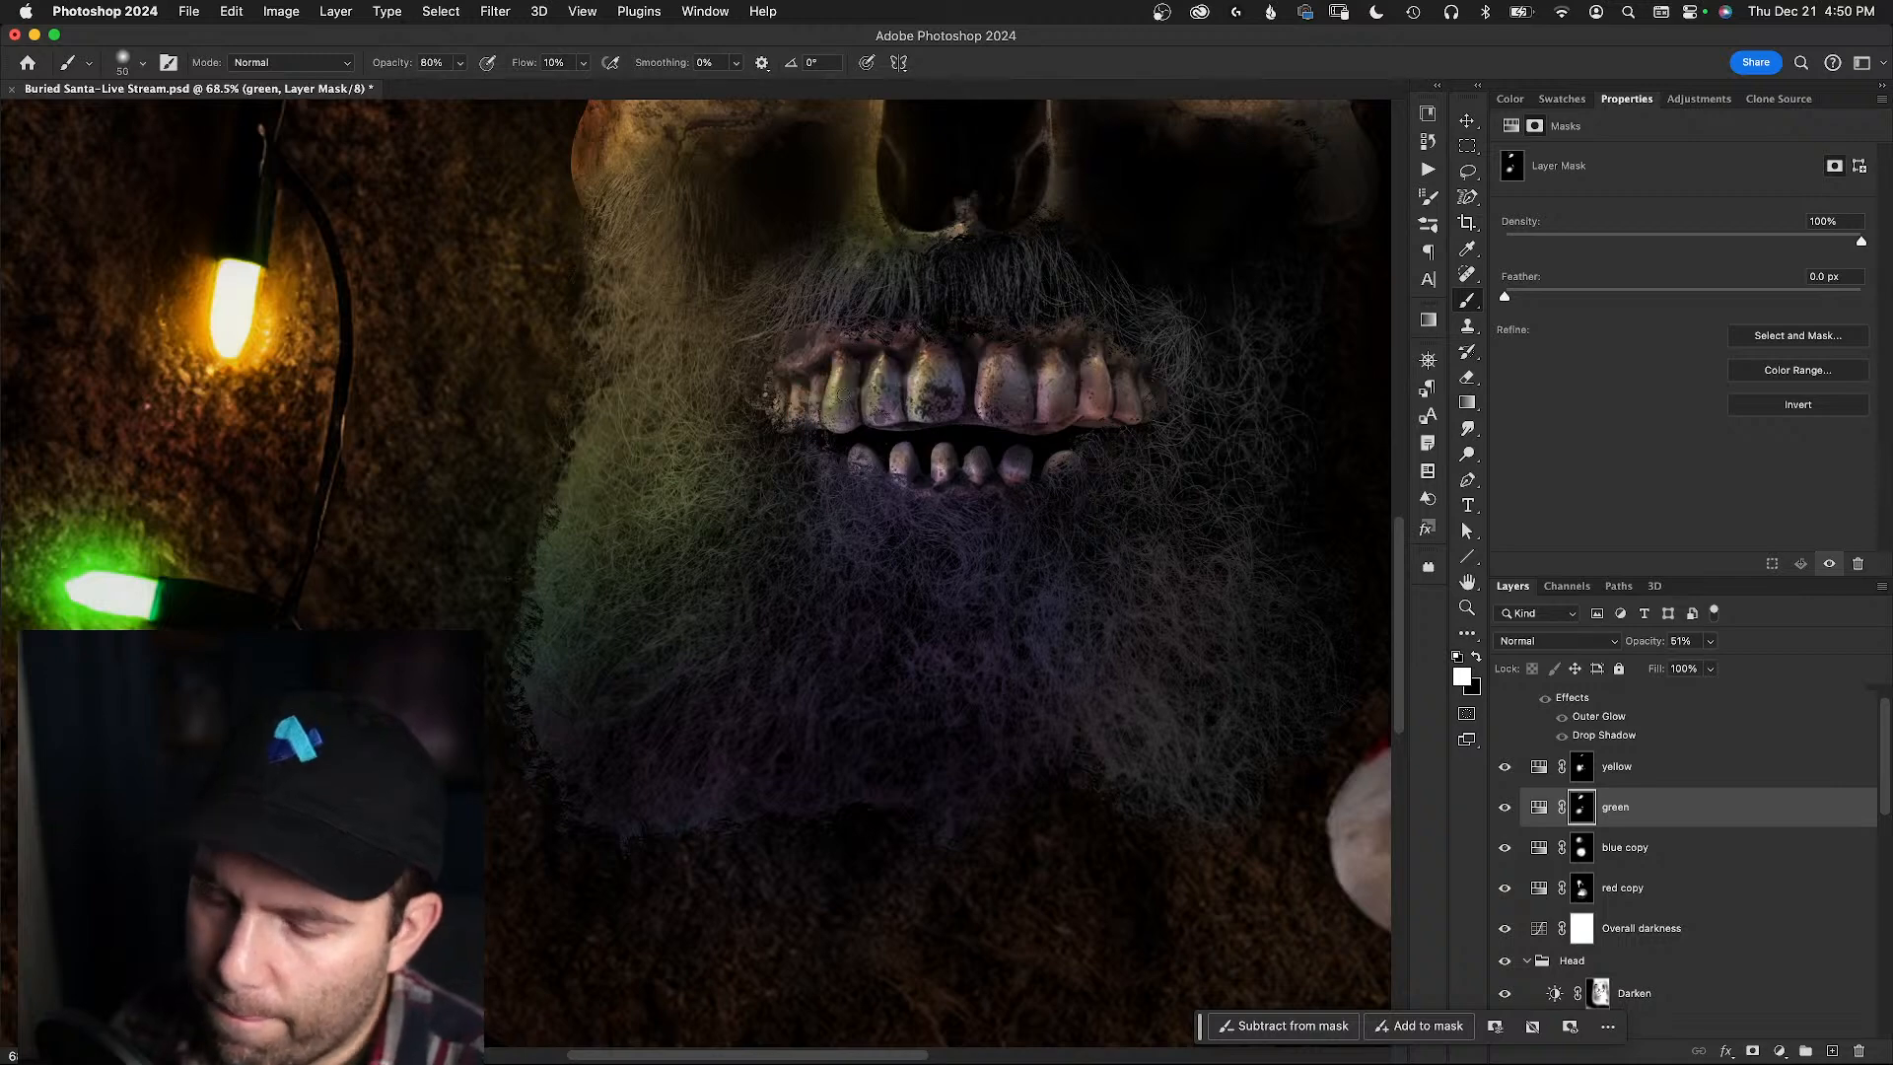
key(x)
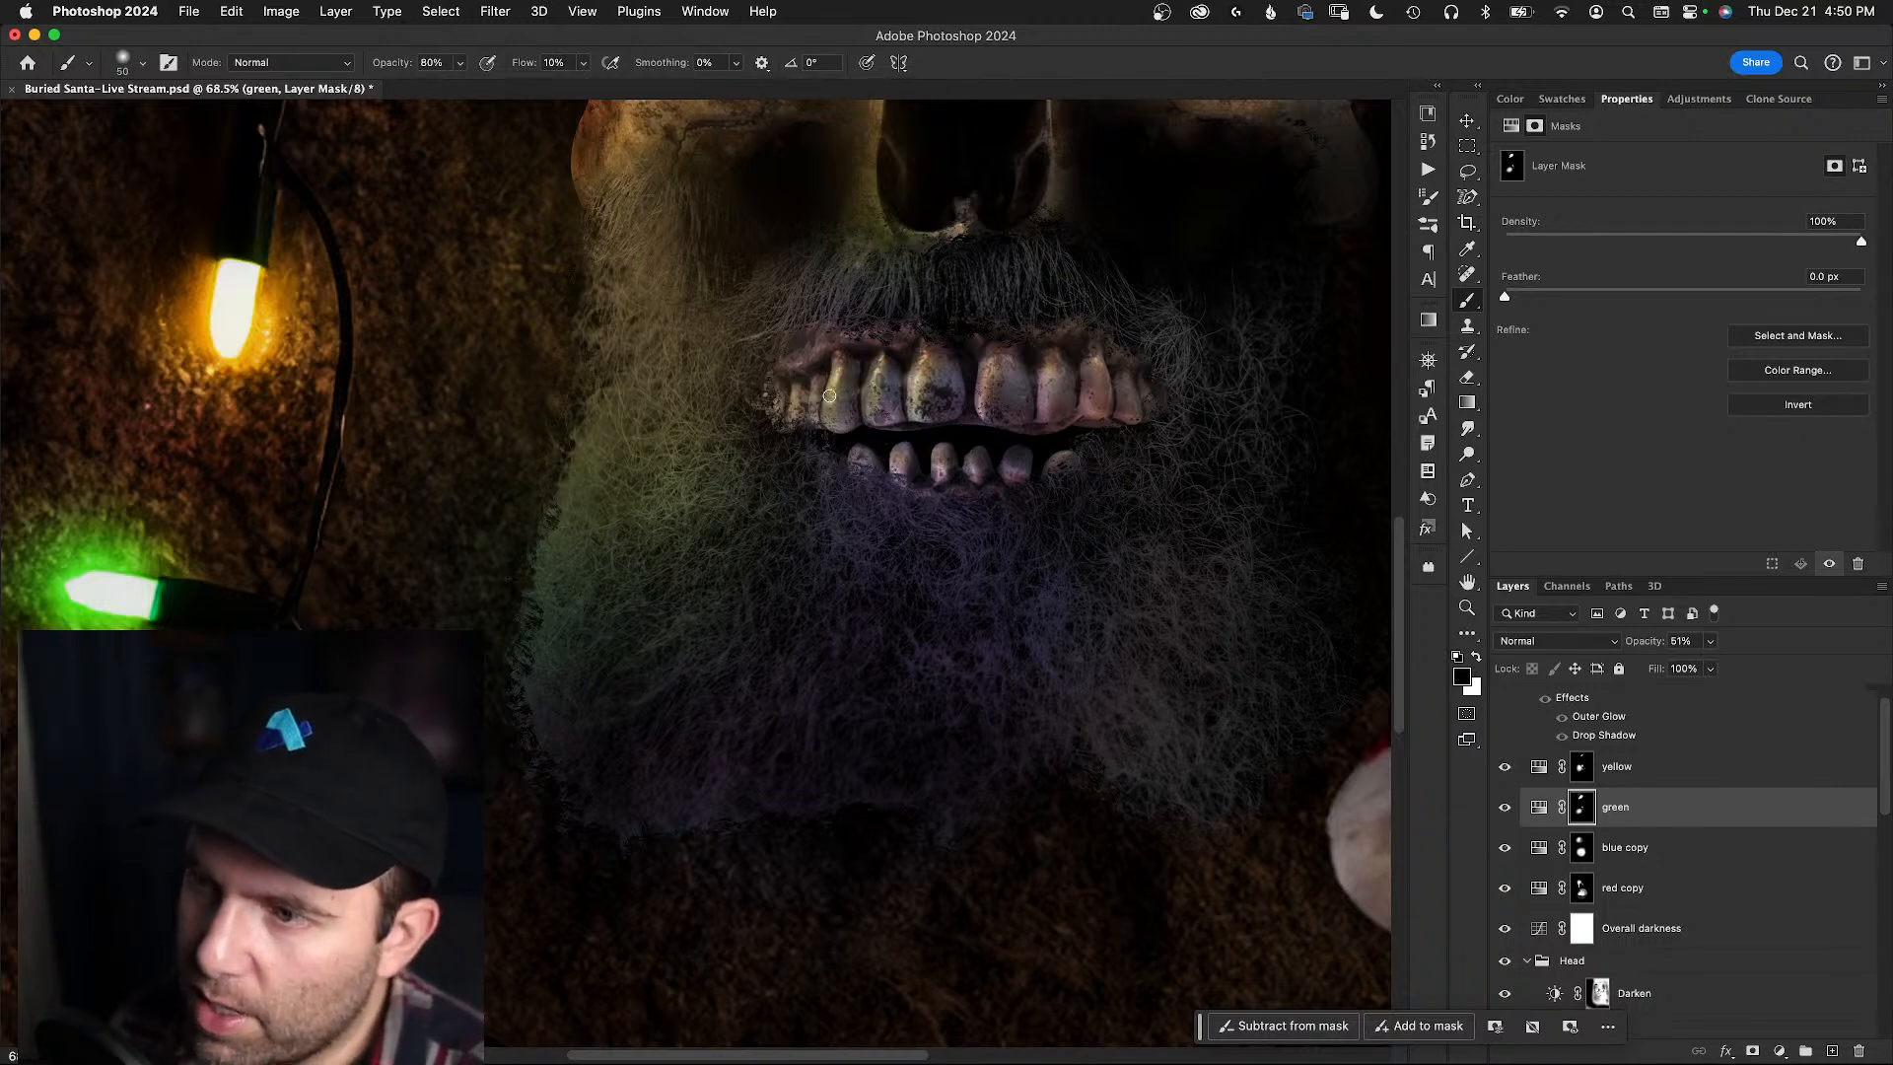
key(x)
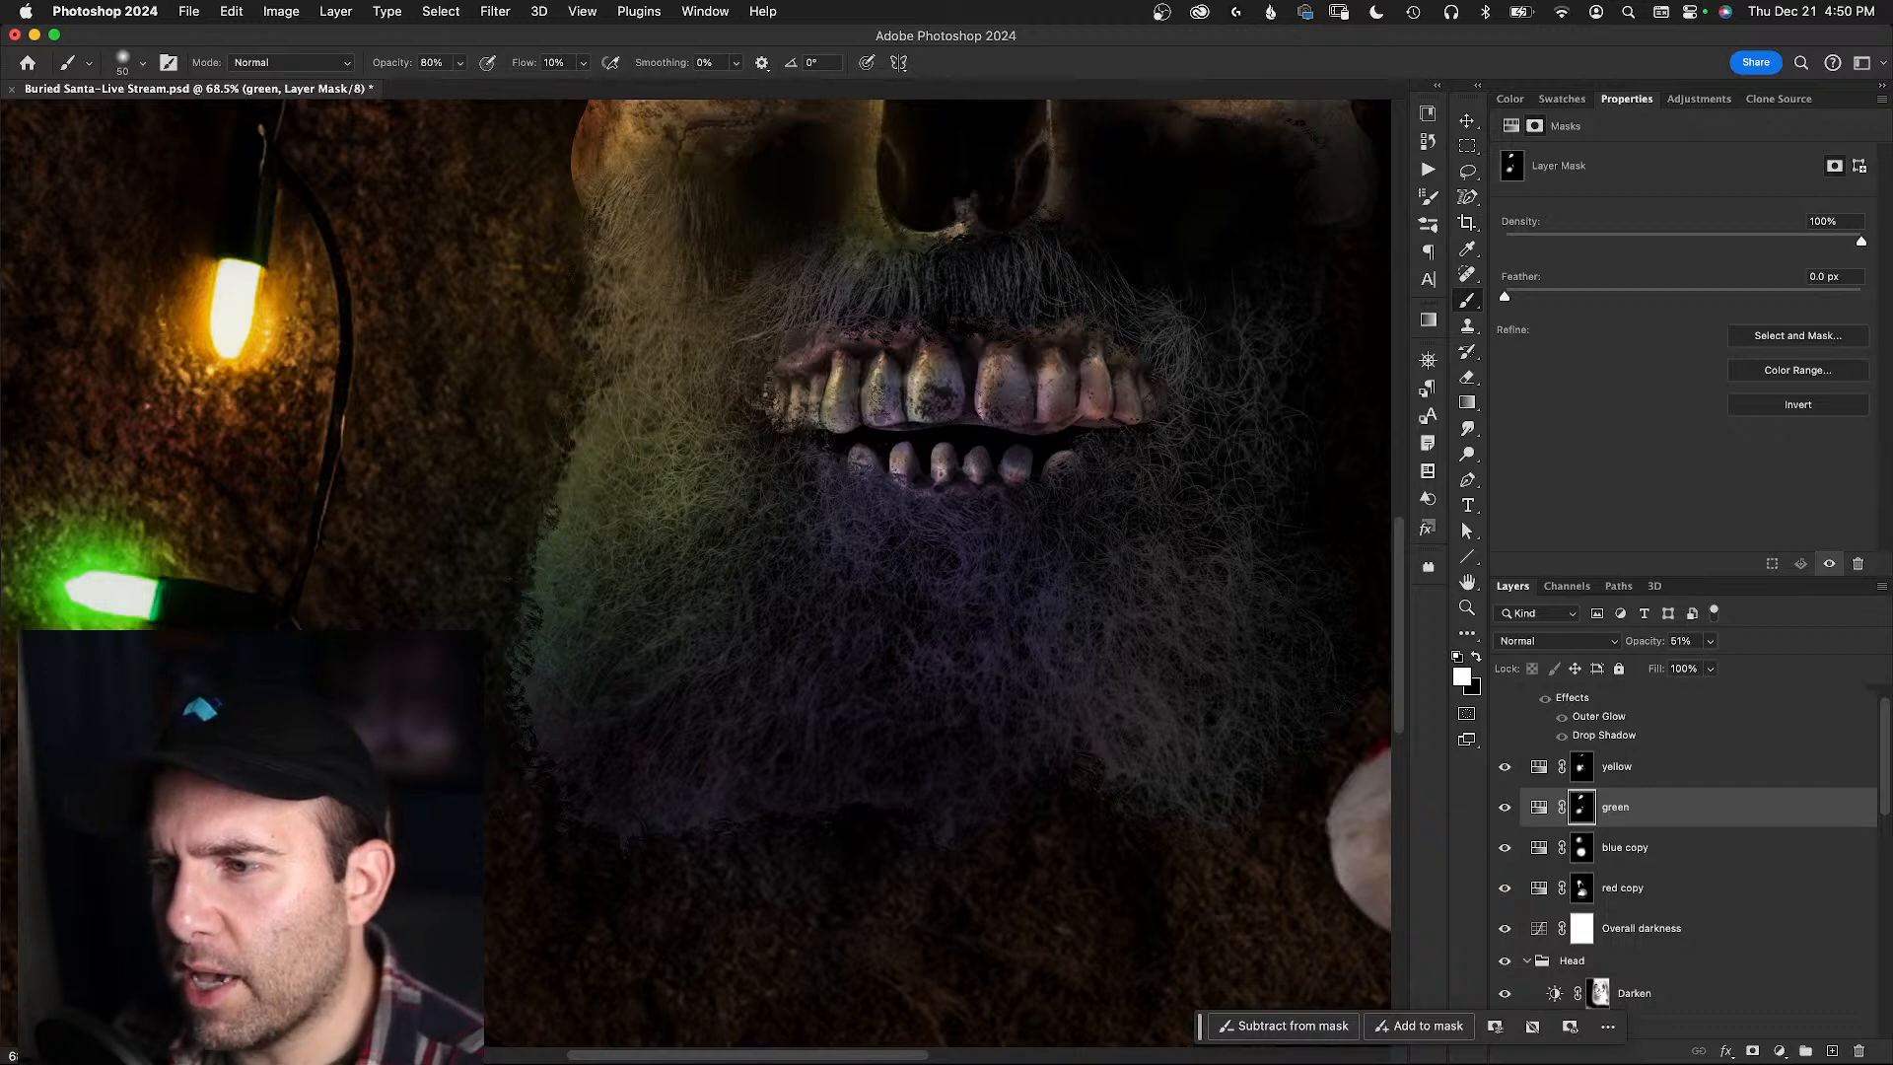
key(6)
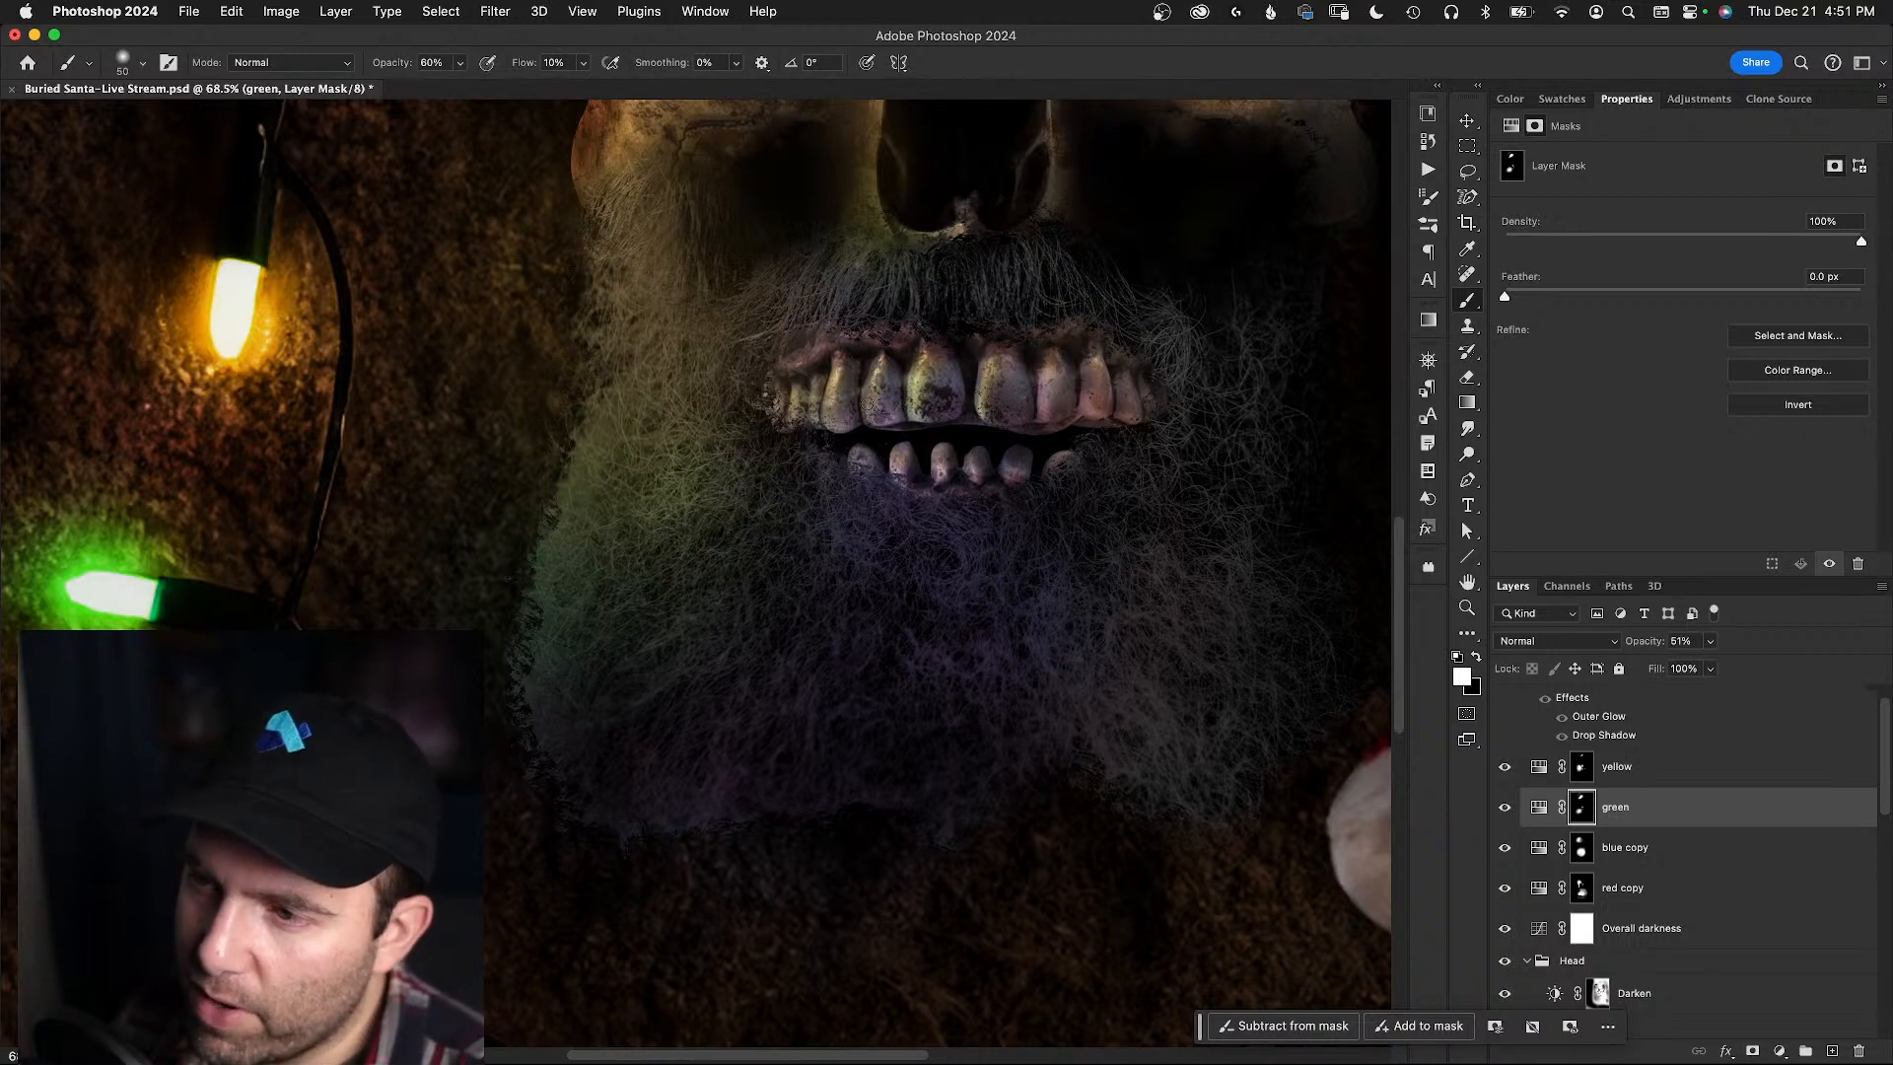
- Paint white on the green layer's mask over the teeth on the right side of the upper row to add green light
scroll(875, 410, right, 5)
scroll(875, 410, up, 2)
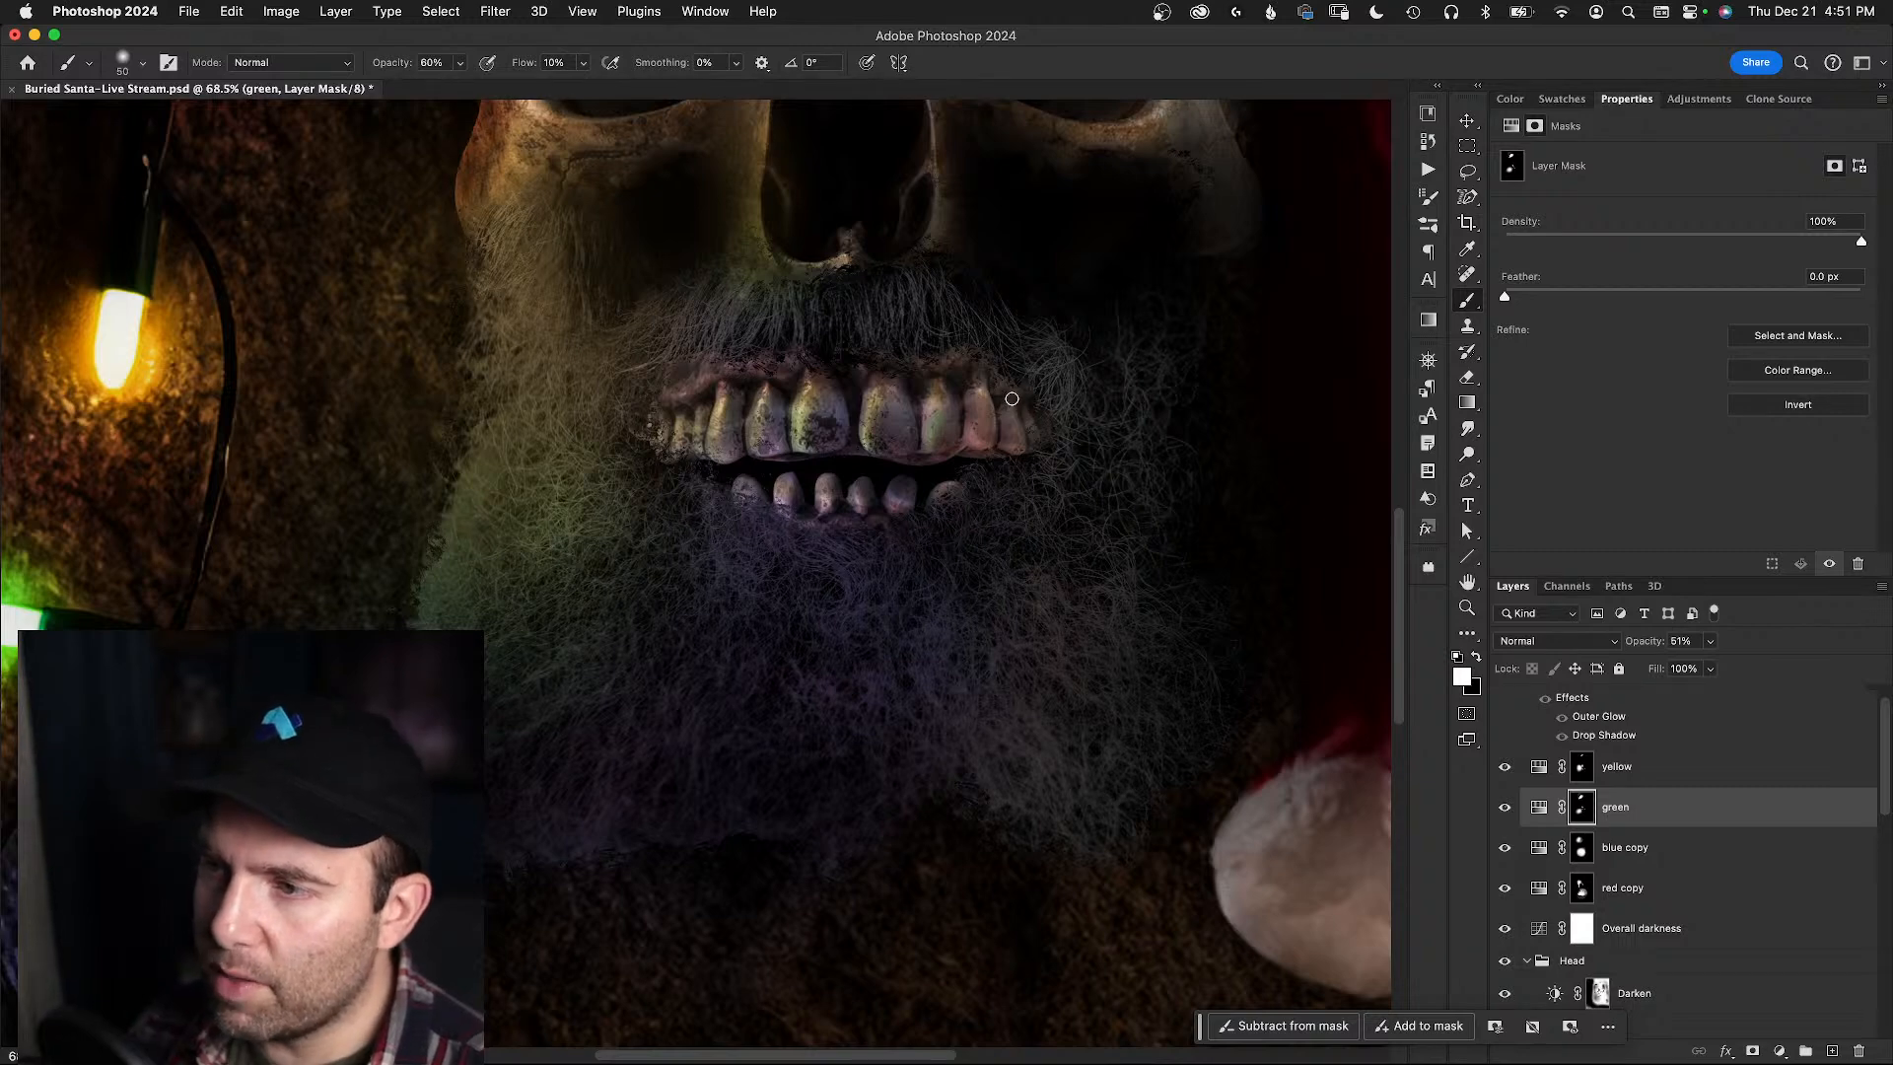
drag(980, 437, 823, 533)
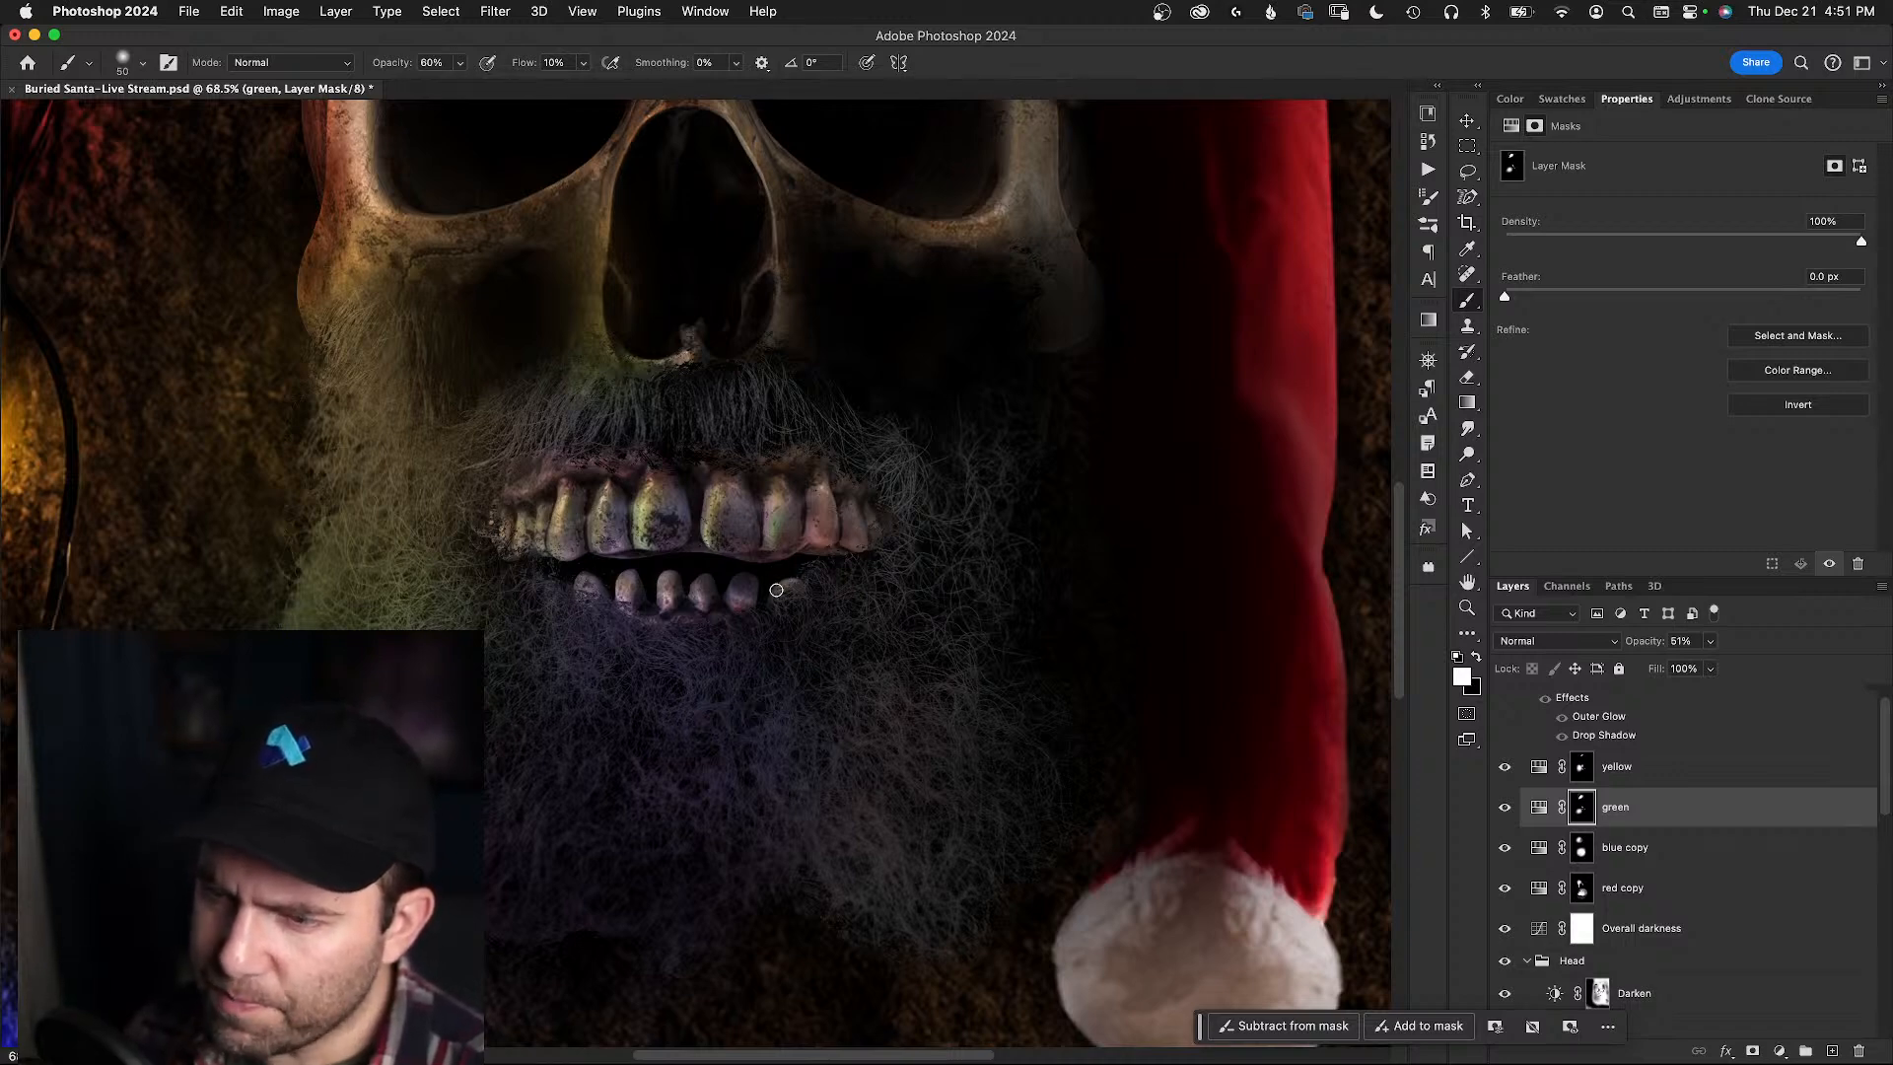
drag(737, 616, 967, 501)
key(x)
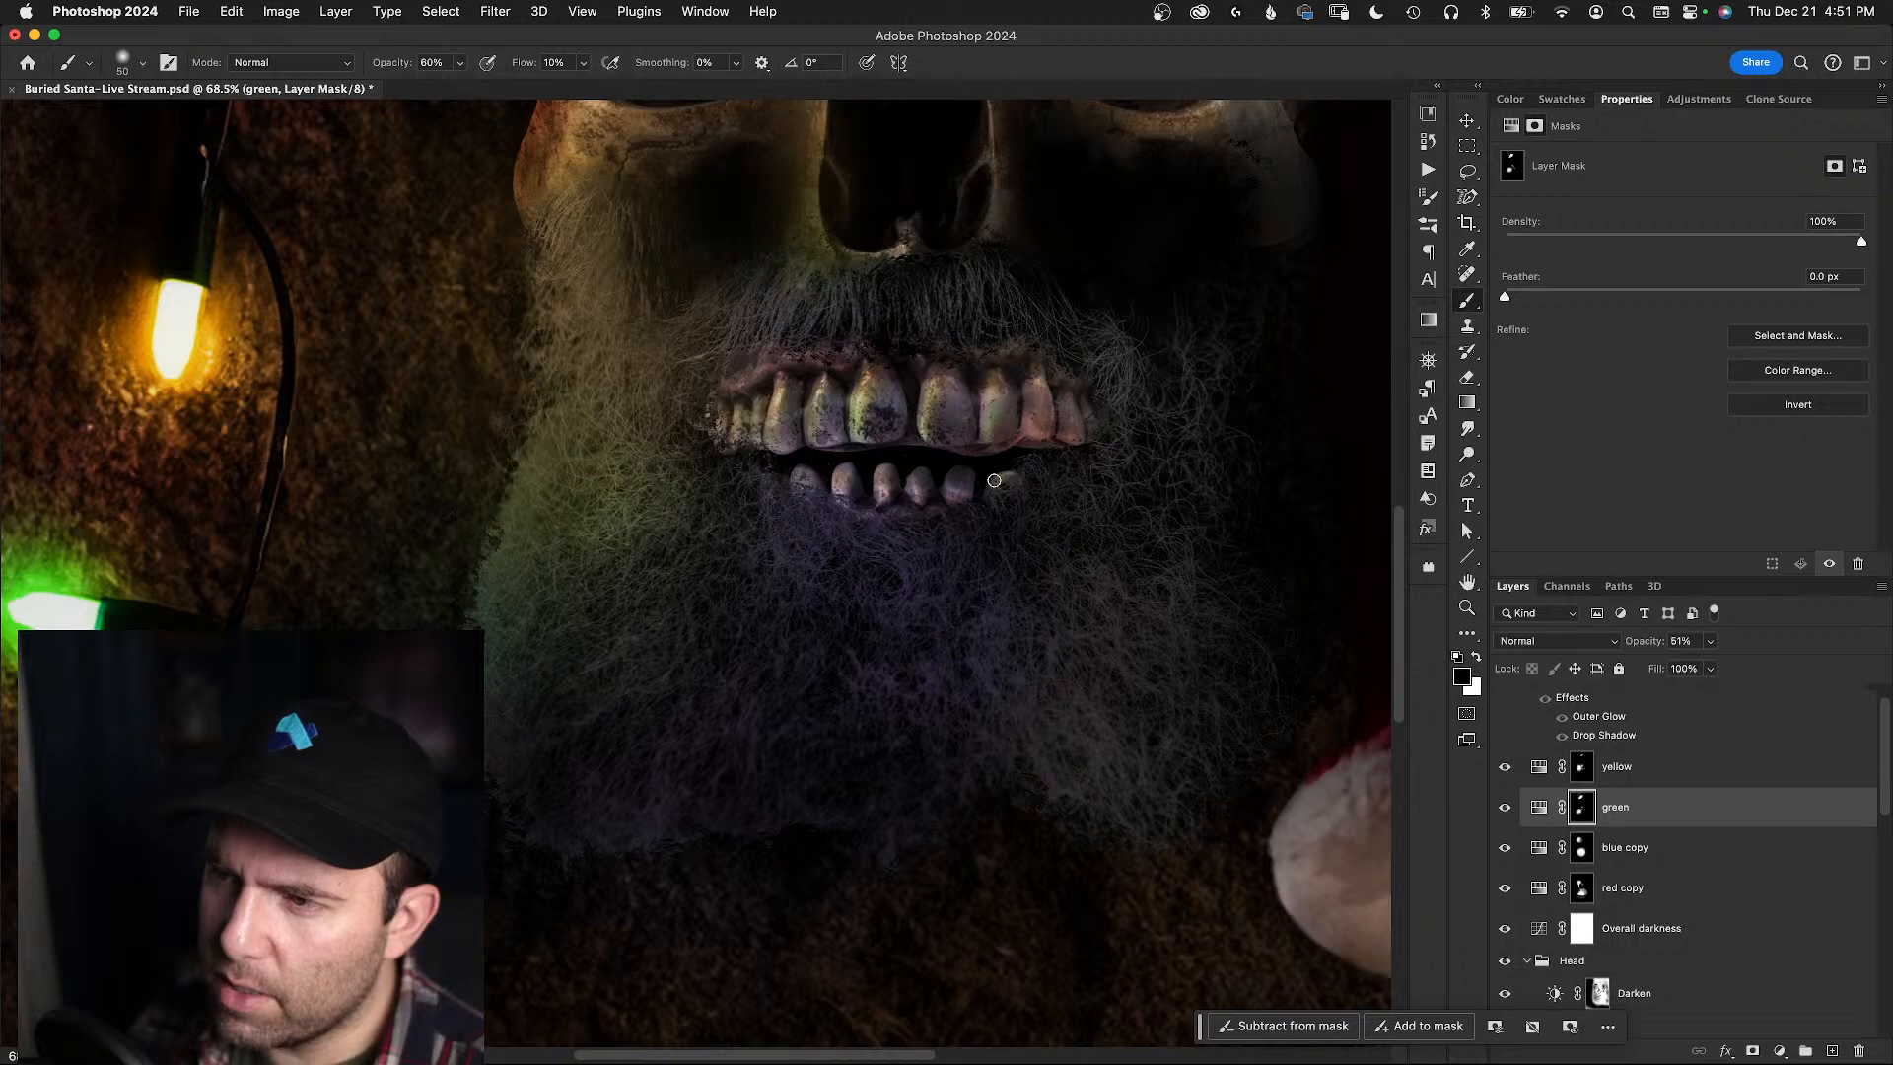
key(x)
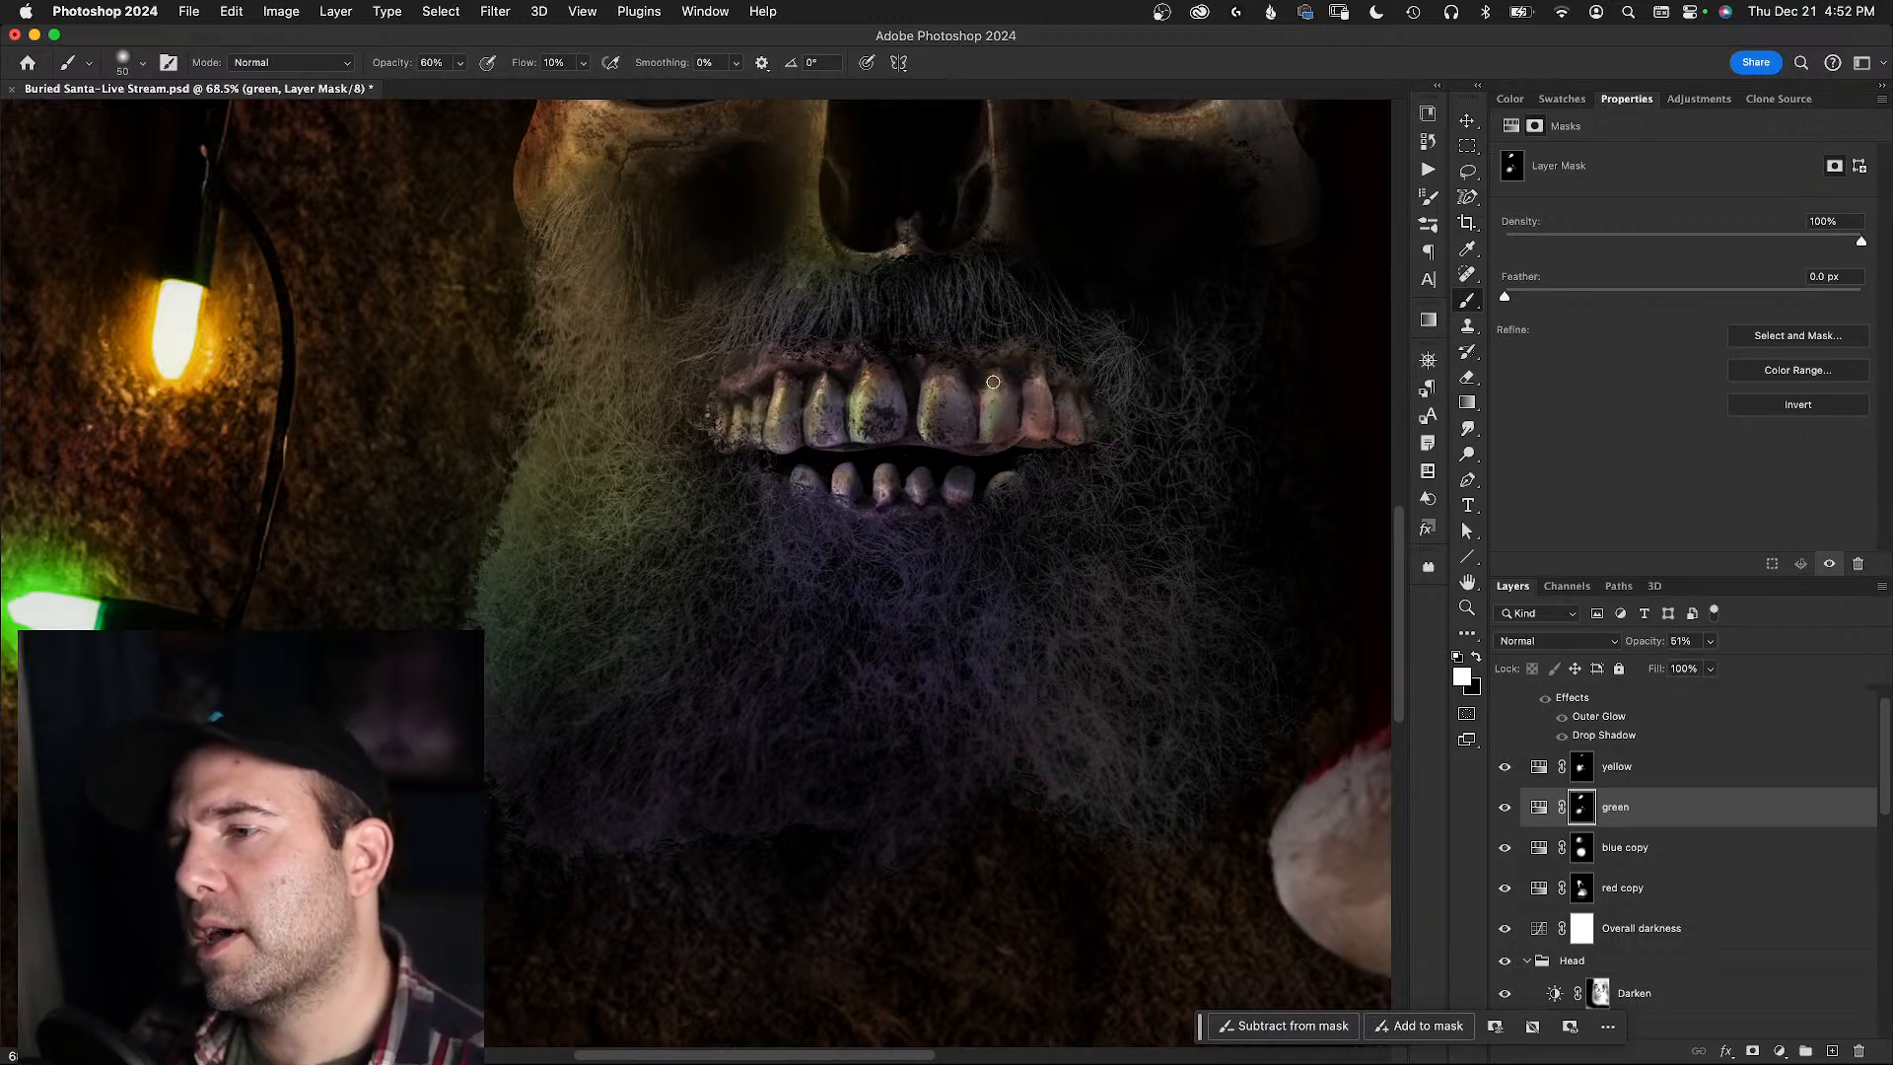
drag(951, 365, 976, 366)
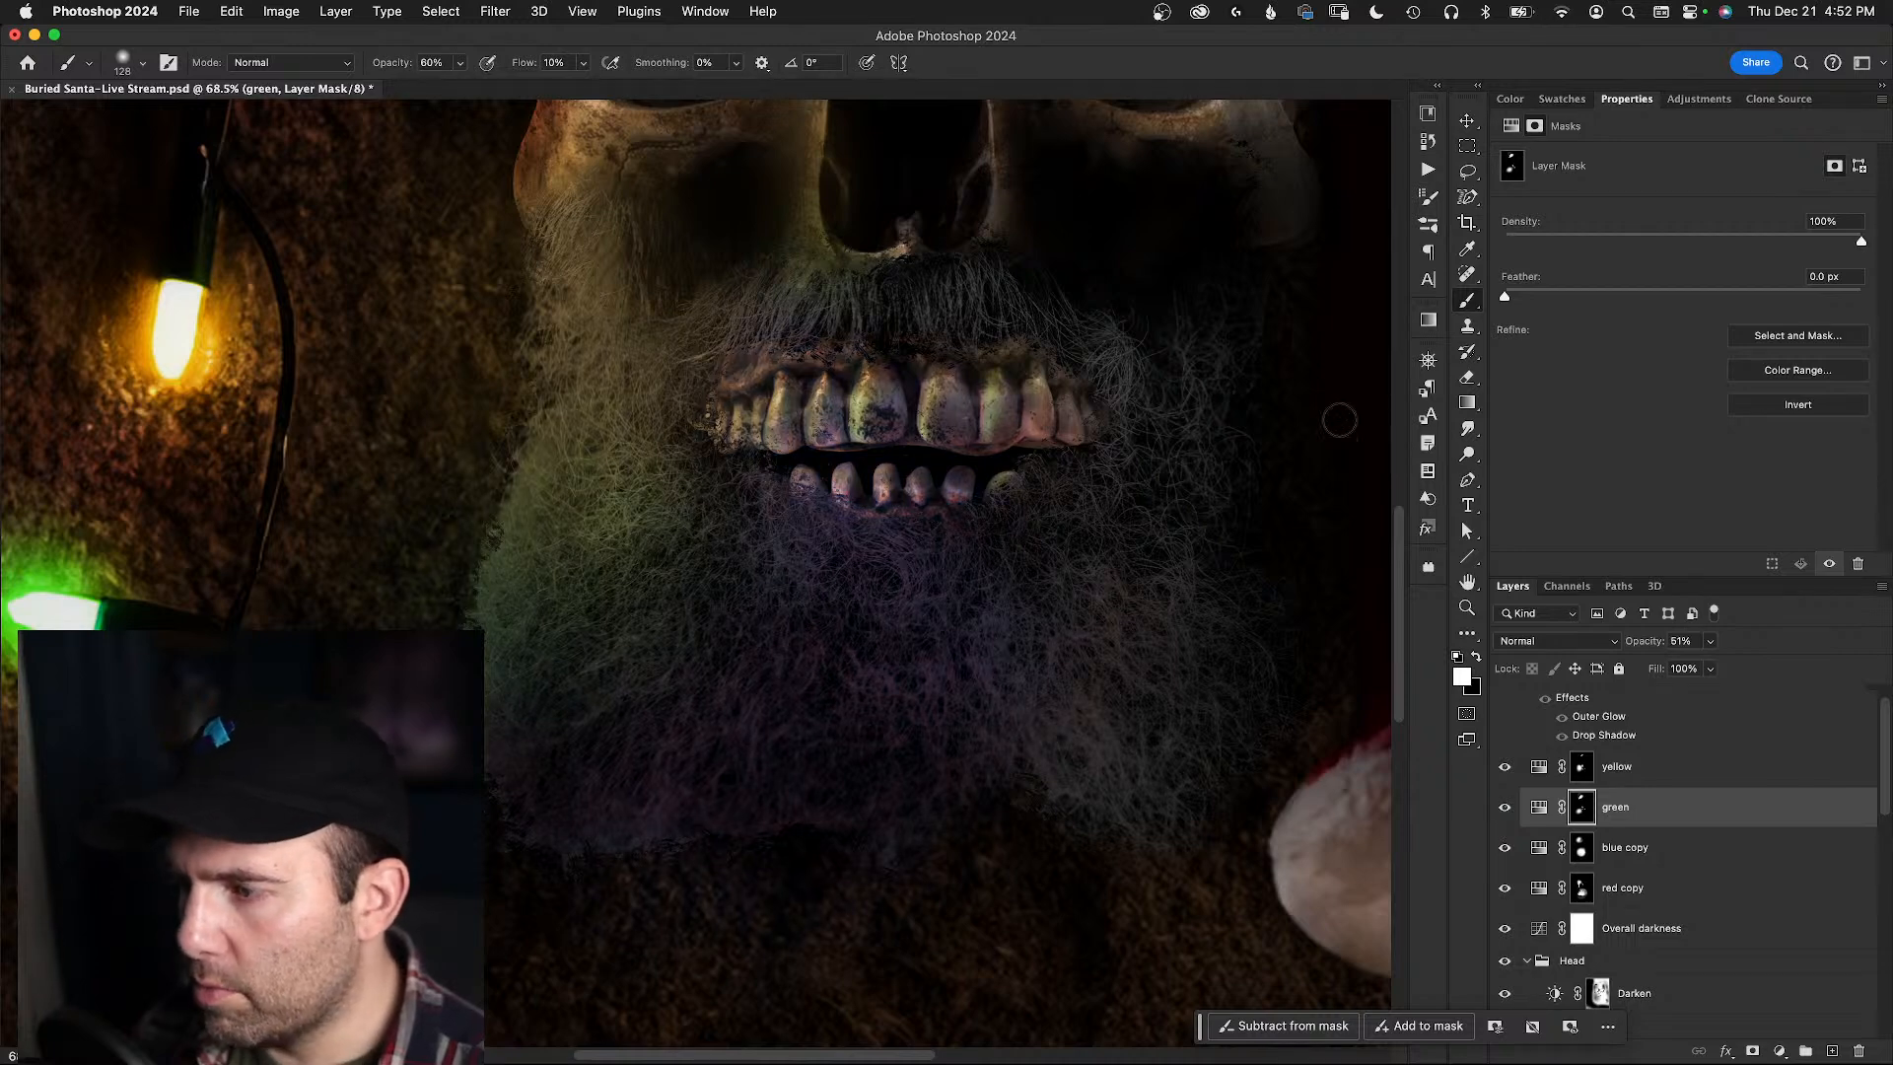
- Compare the teeth and beard with the blue copy layer hidden and shown
click(1506, 850)
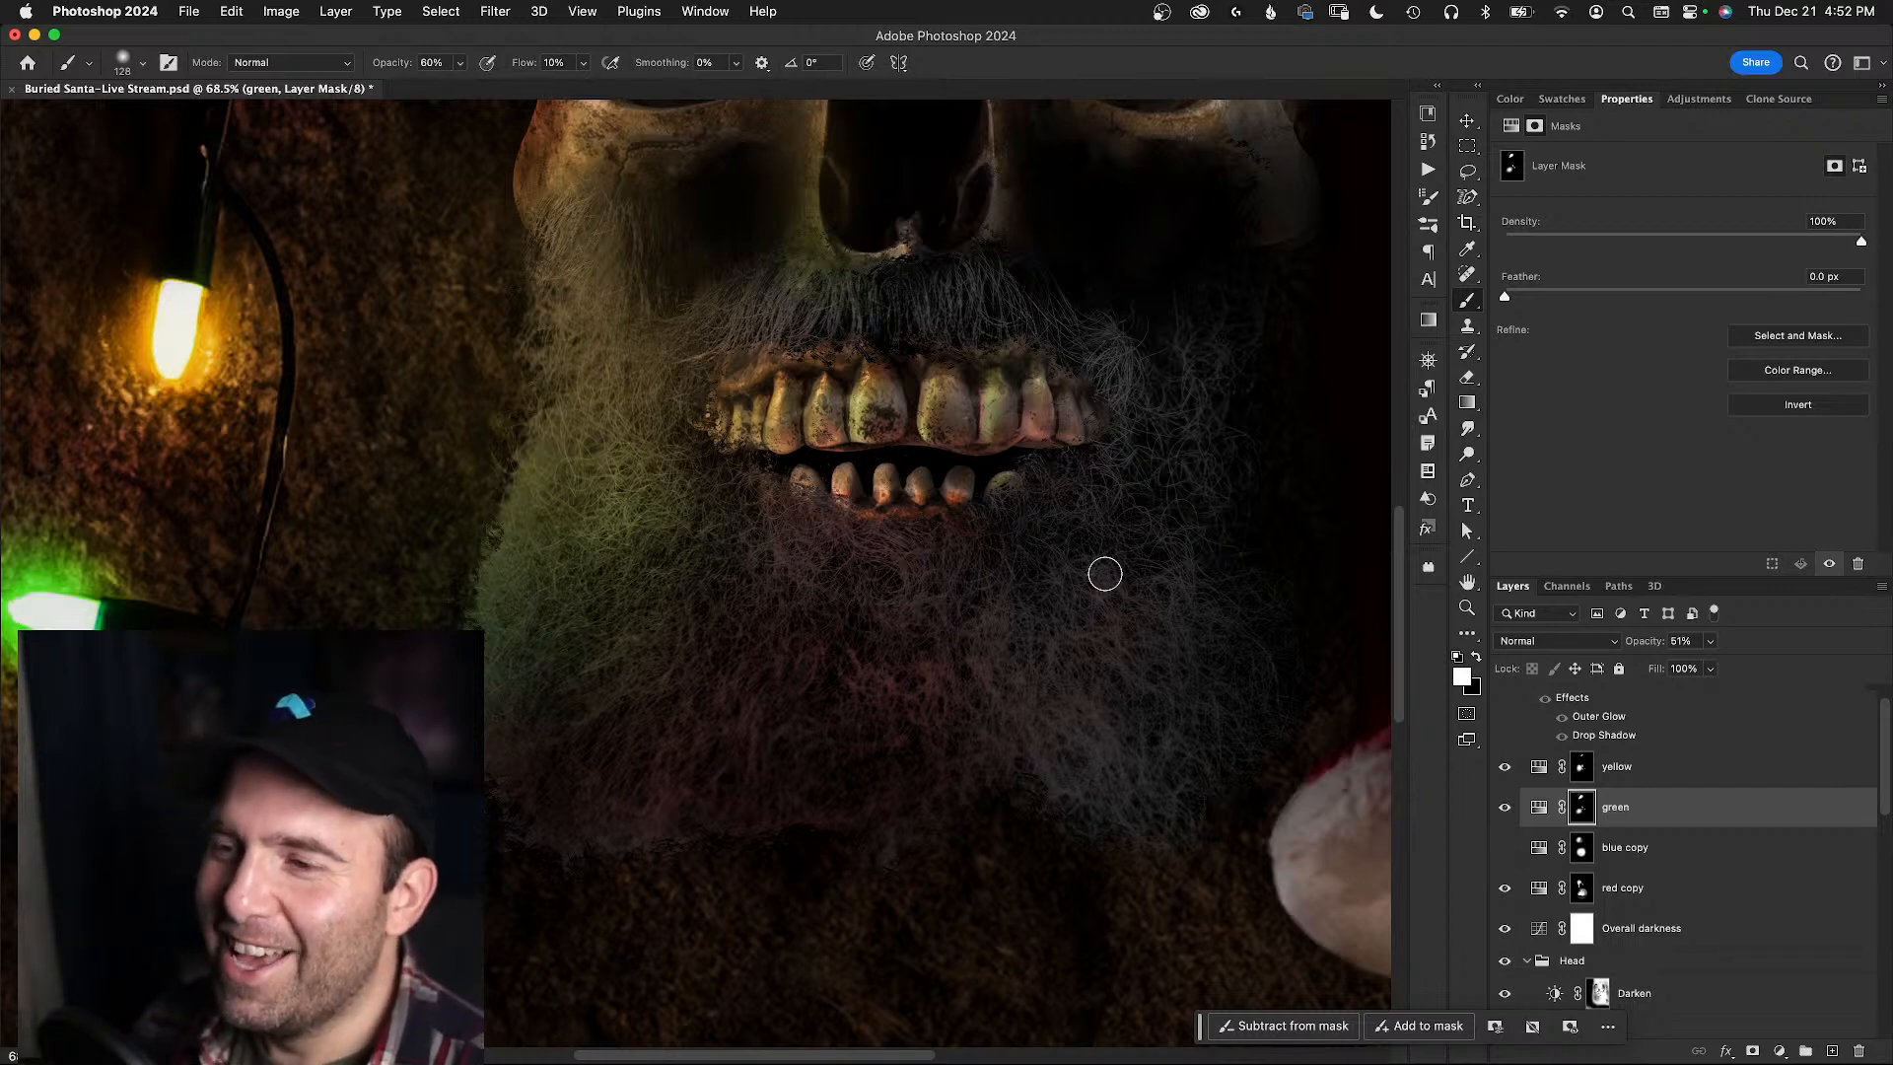
key(z)
key(alt+space)
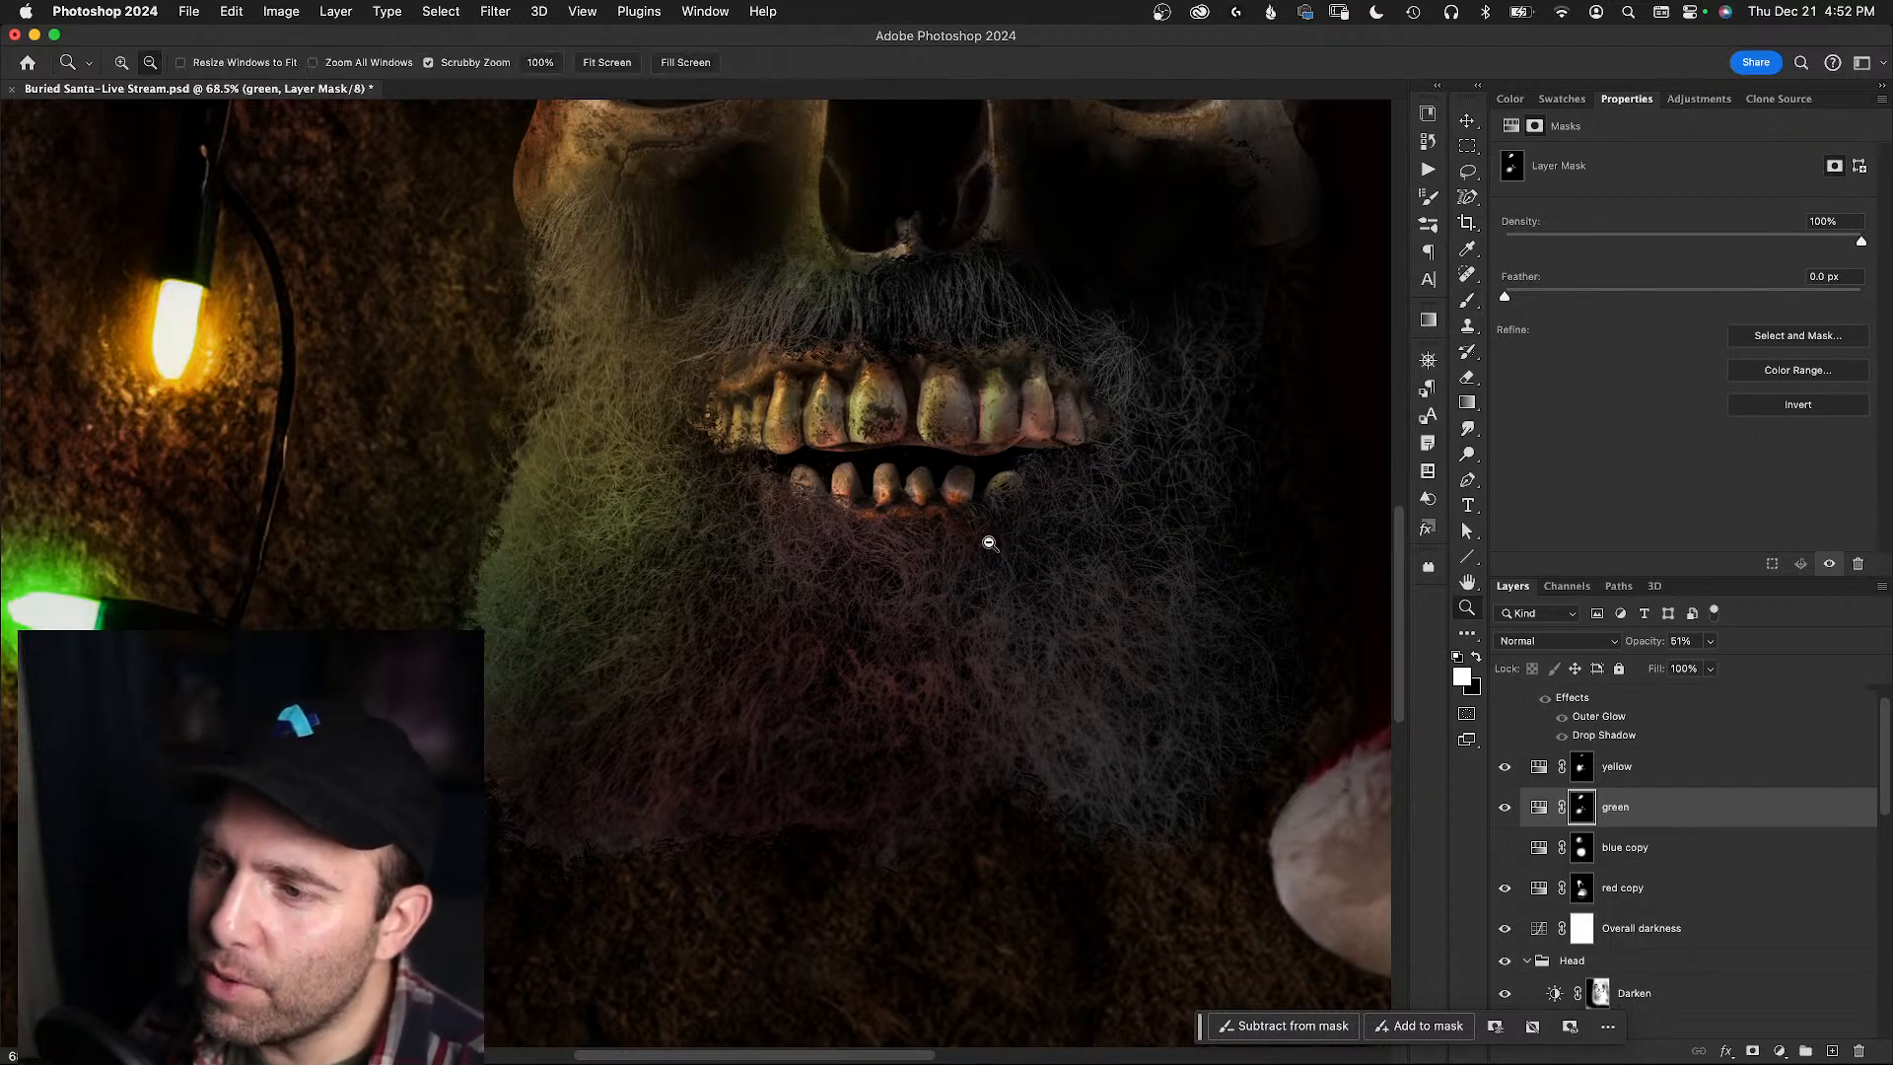
mouse_move(992, 546)
mouse_down()
mouse_move(930, 539)
mouse_move(963, 541)
mouse_up()
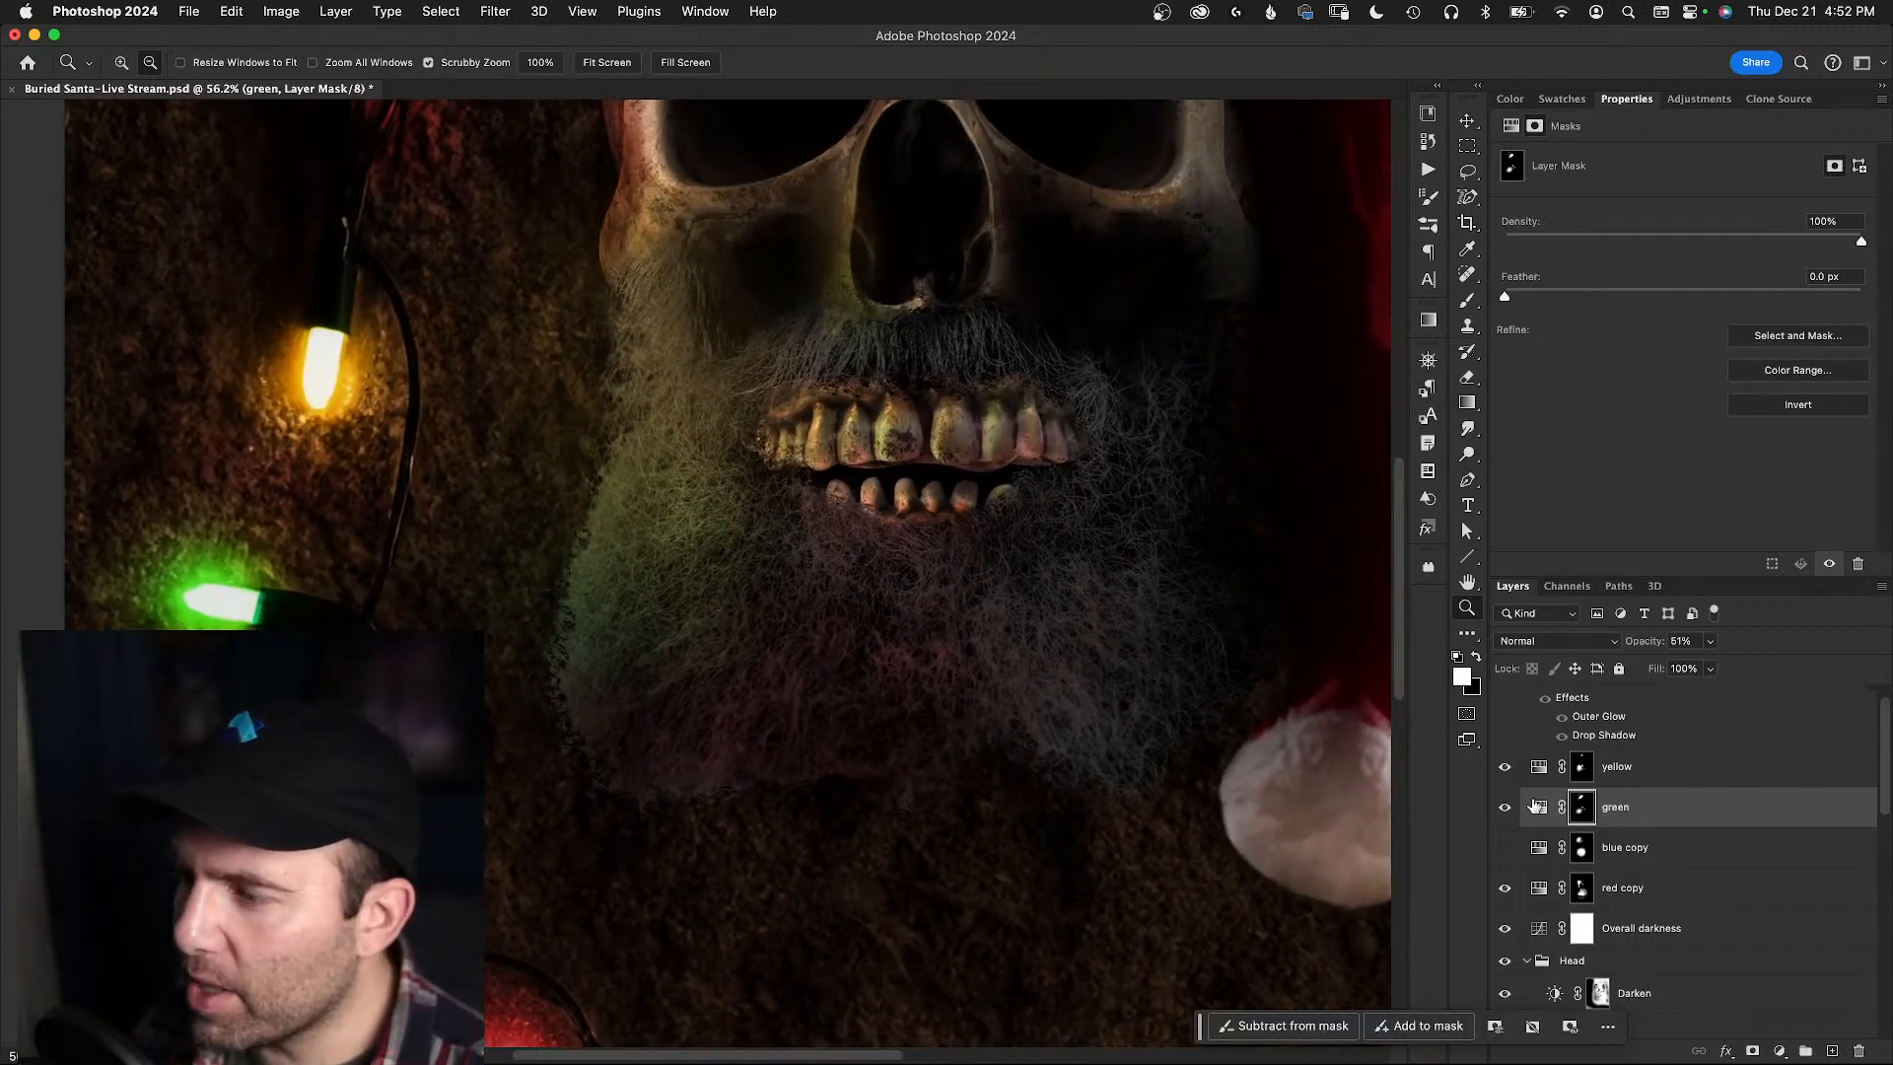
click(1505, 850)
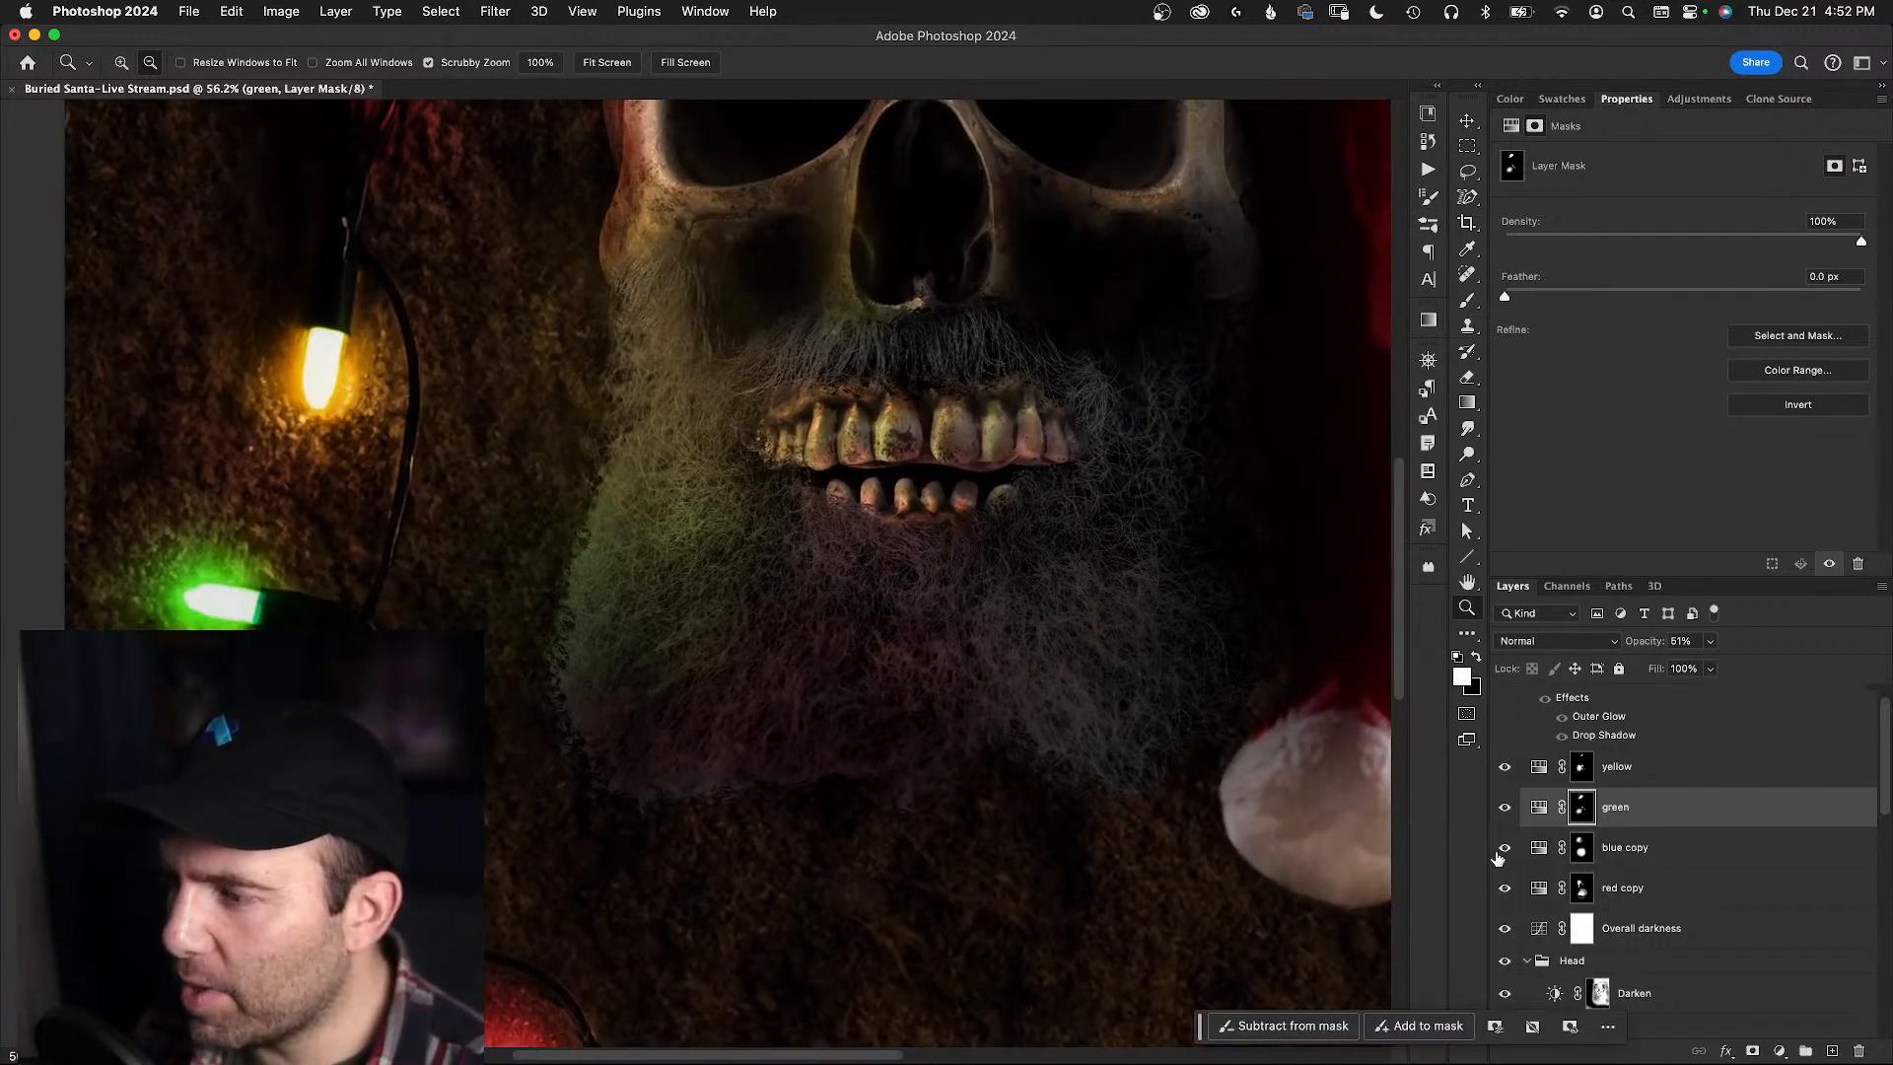
- Clear all blue light from the blue copy layer by filling its whole mask with black, and save the document
click(1570, 840)
key(b)
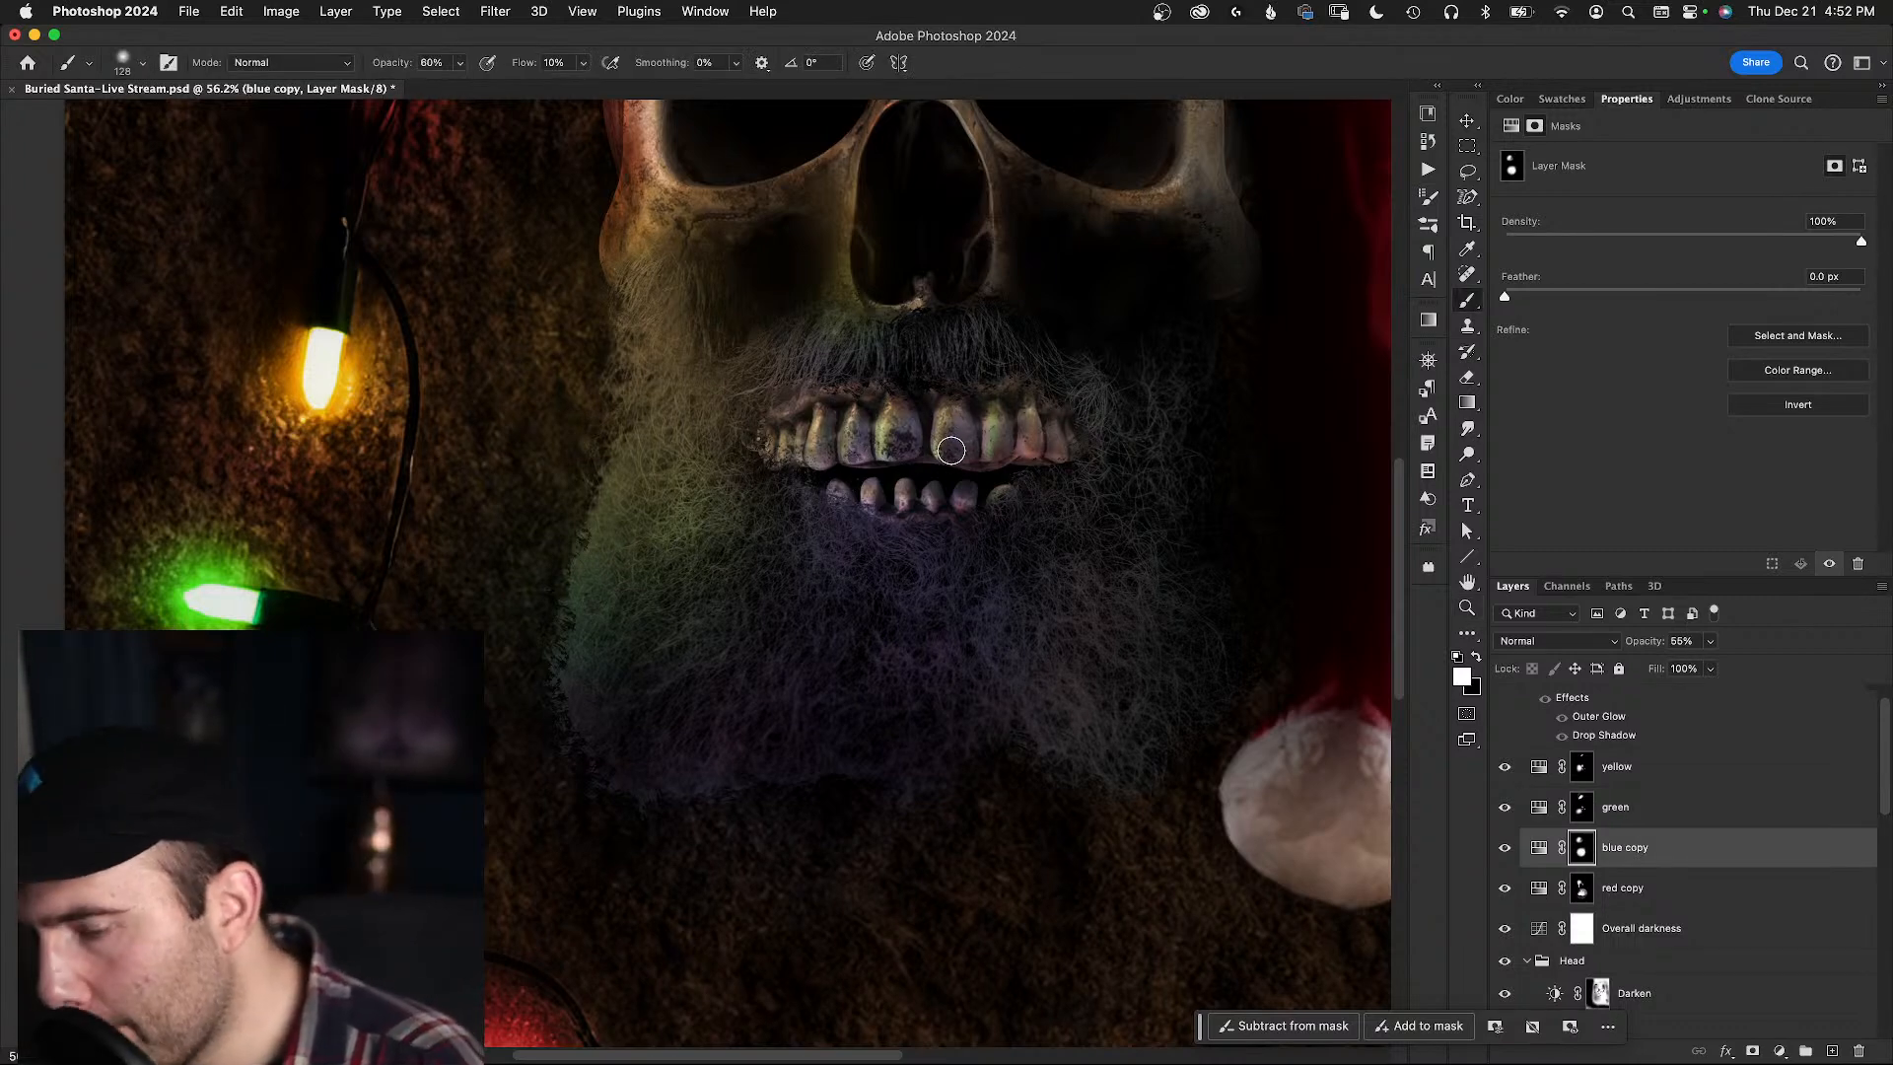
key(super+a)
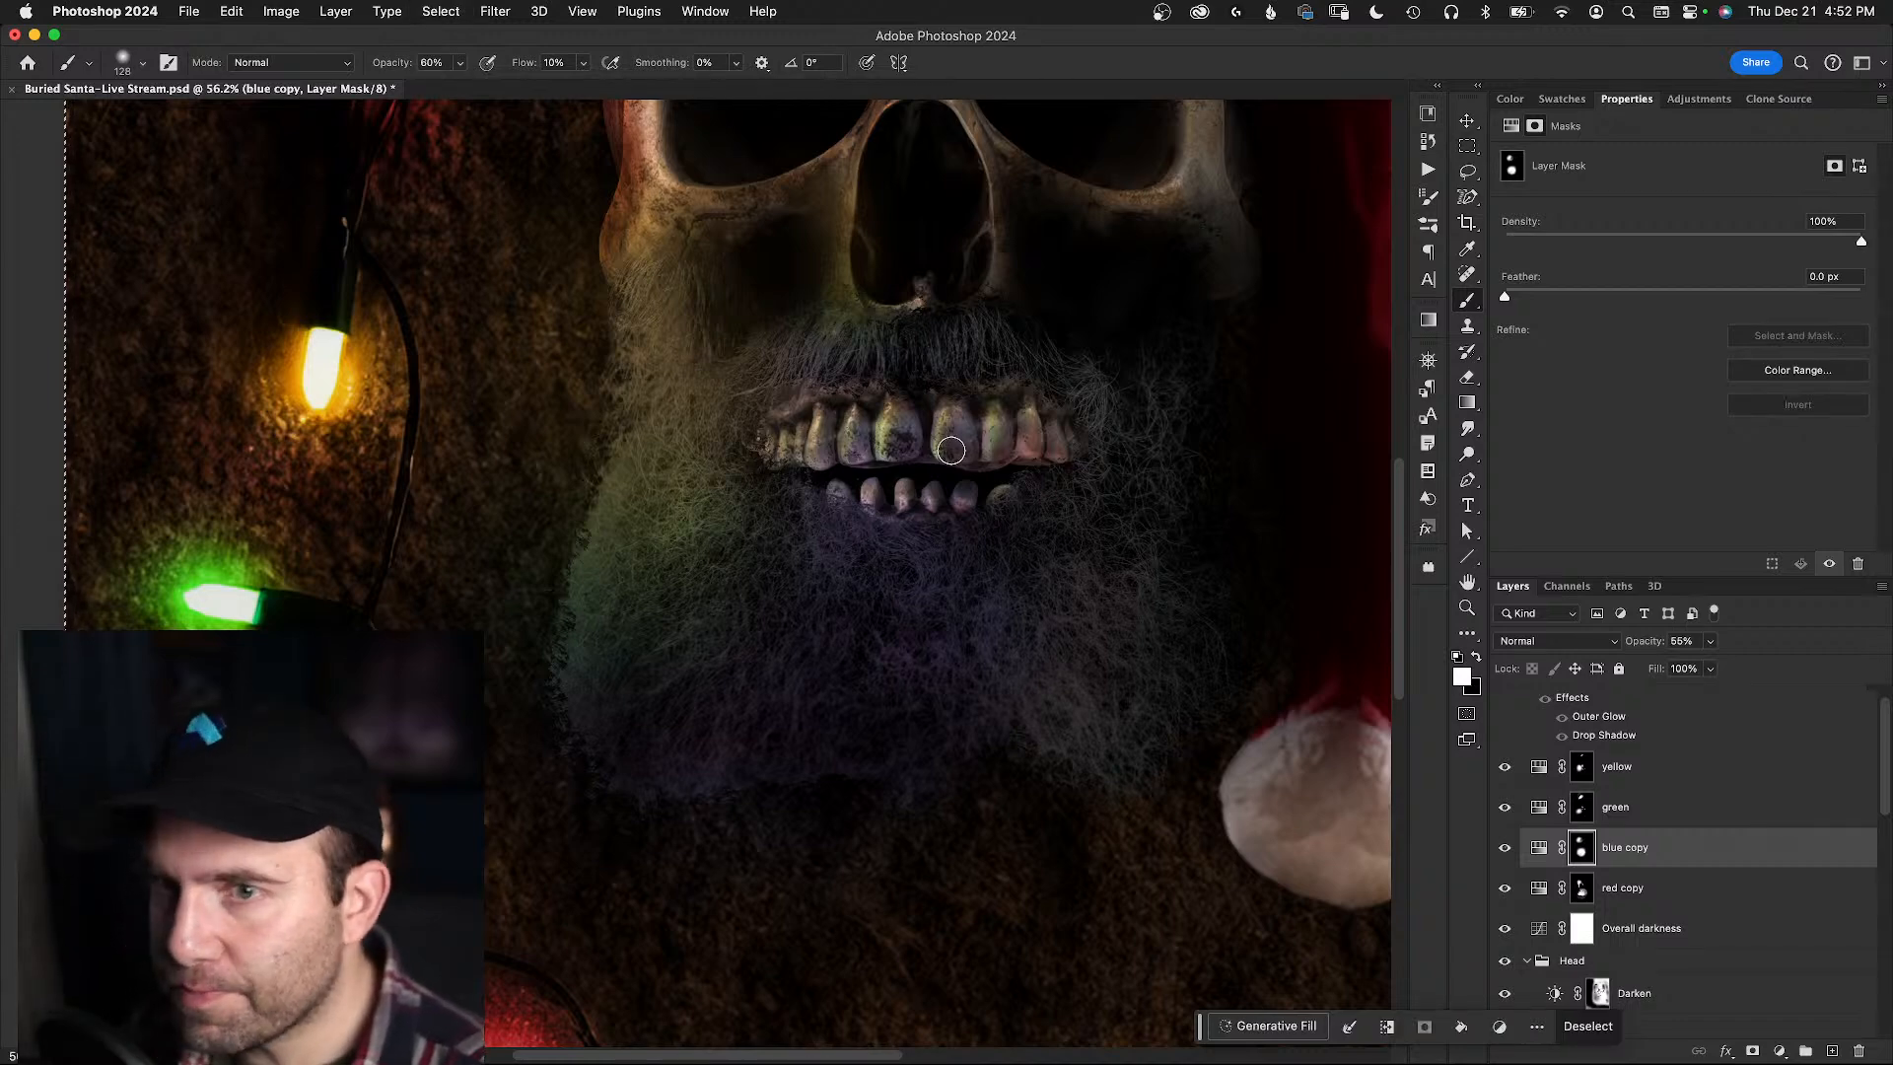
key(super+BackSpace)
key(super+d)
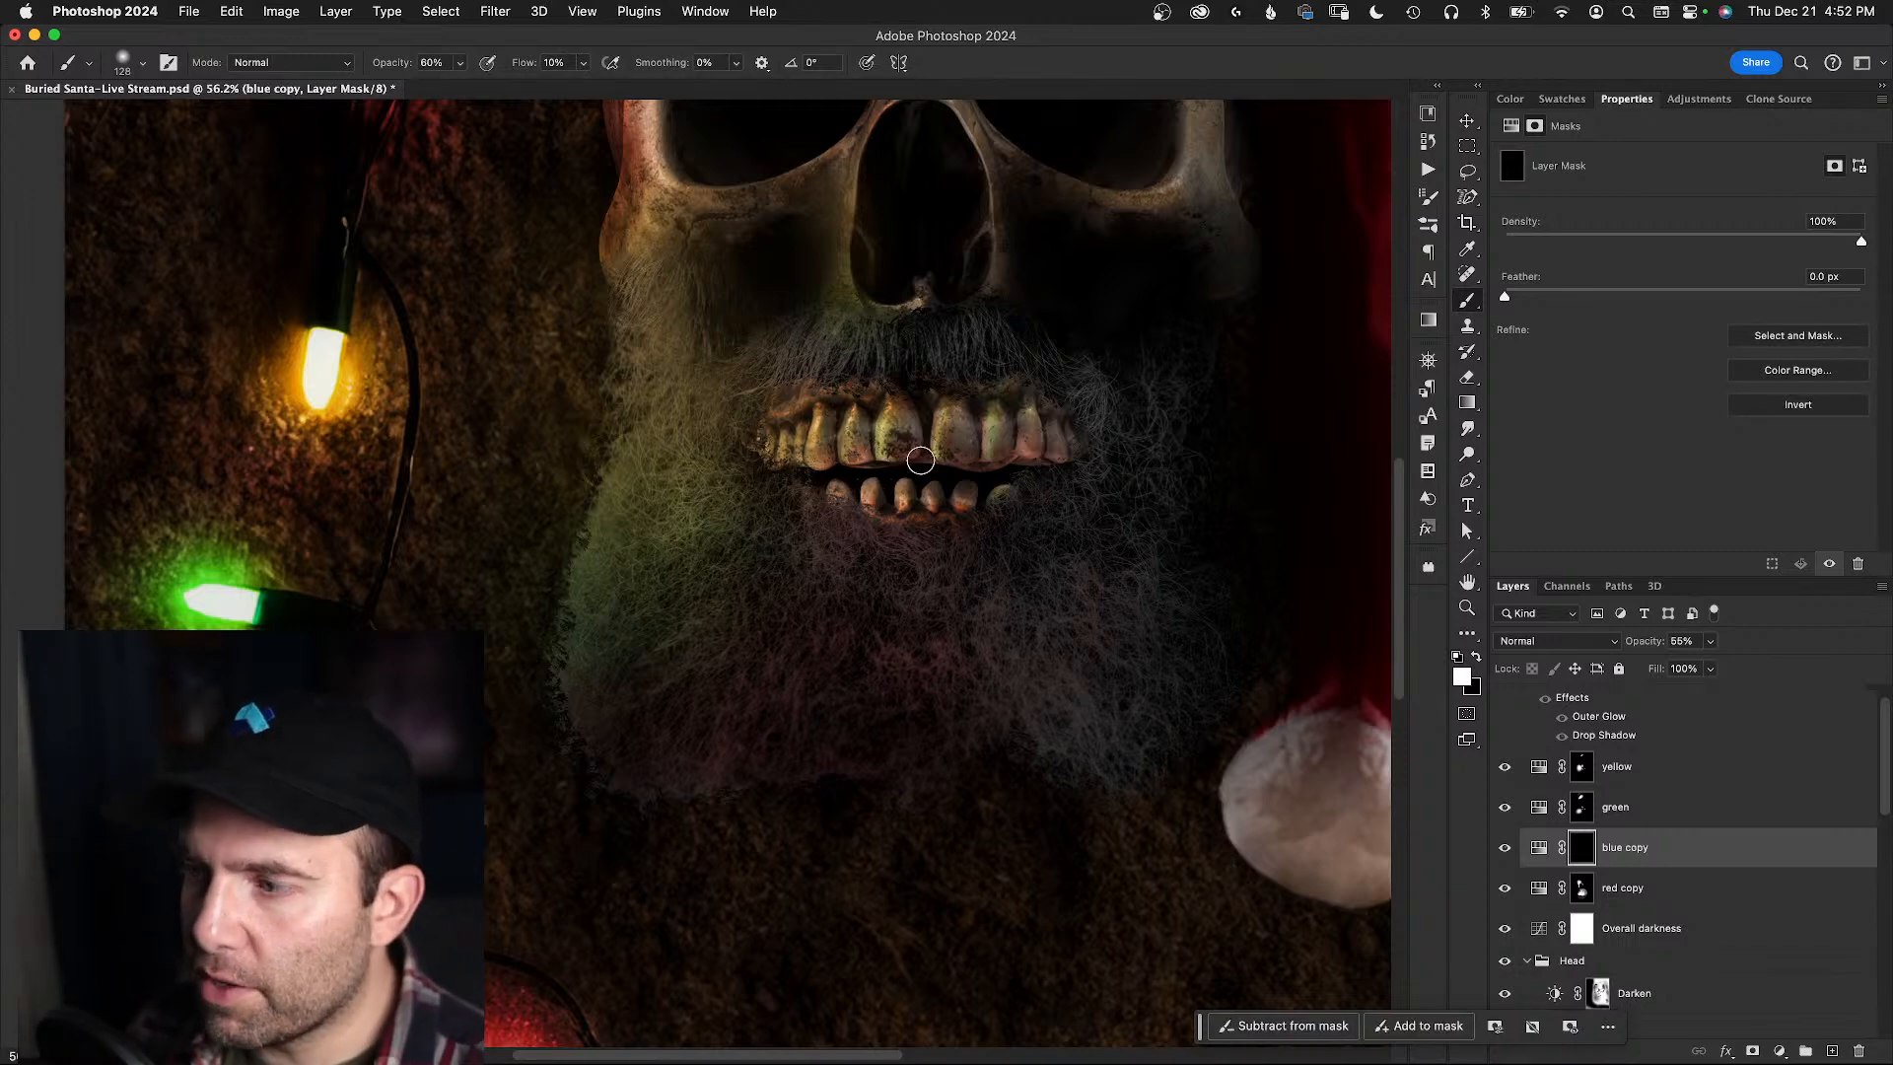
key(x)
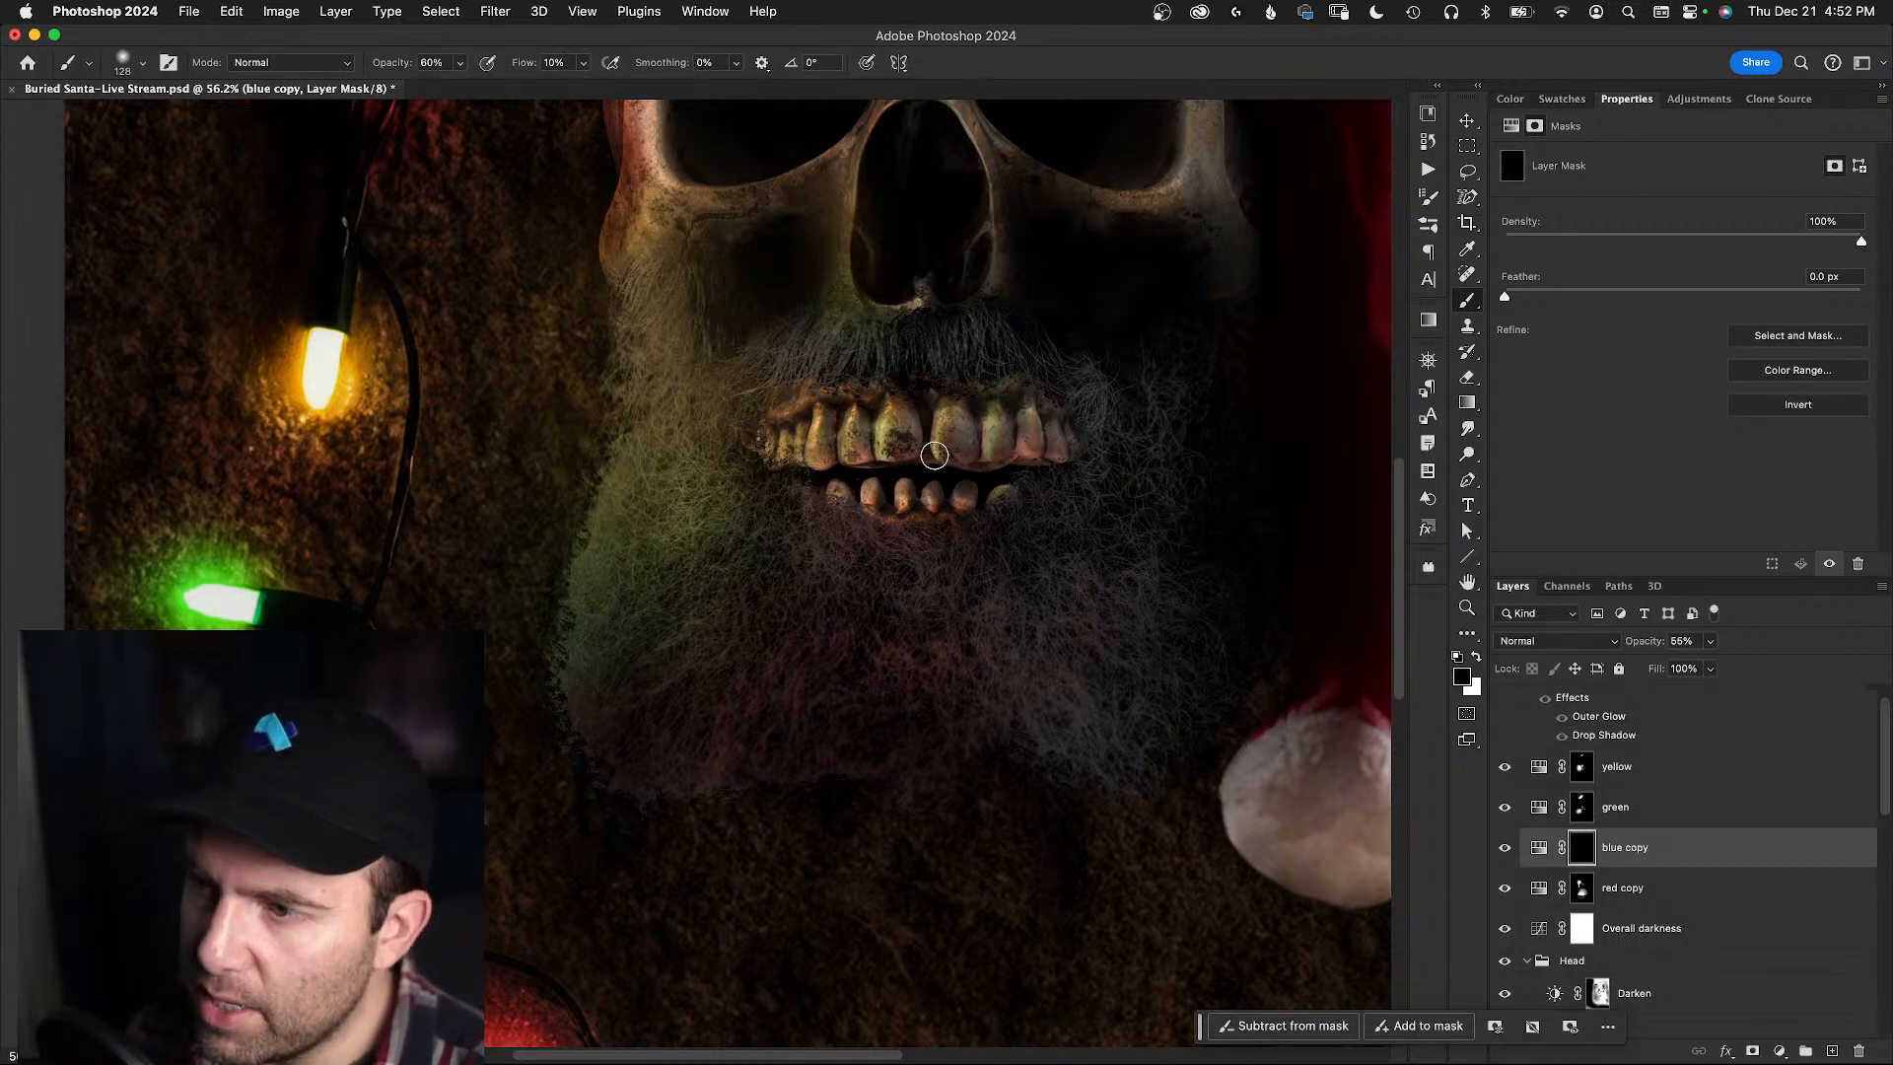
key(super+s)
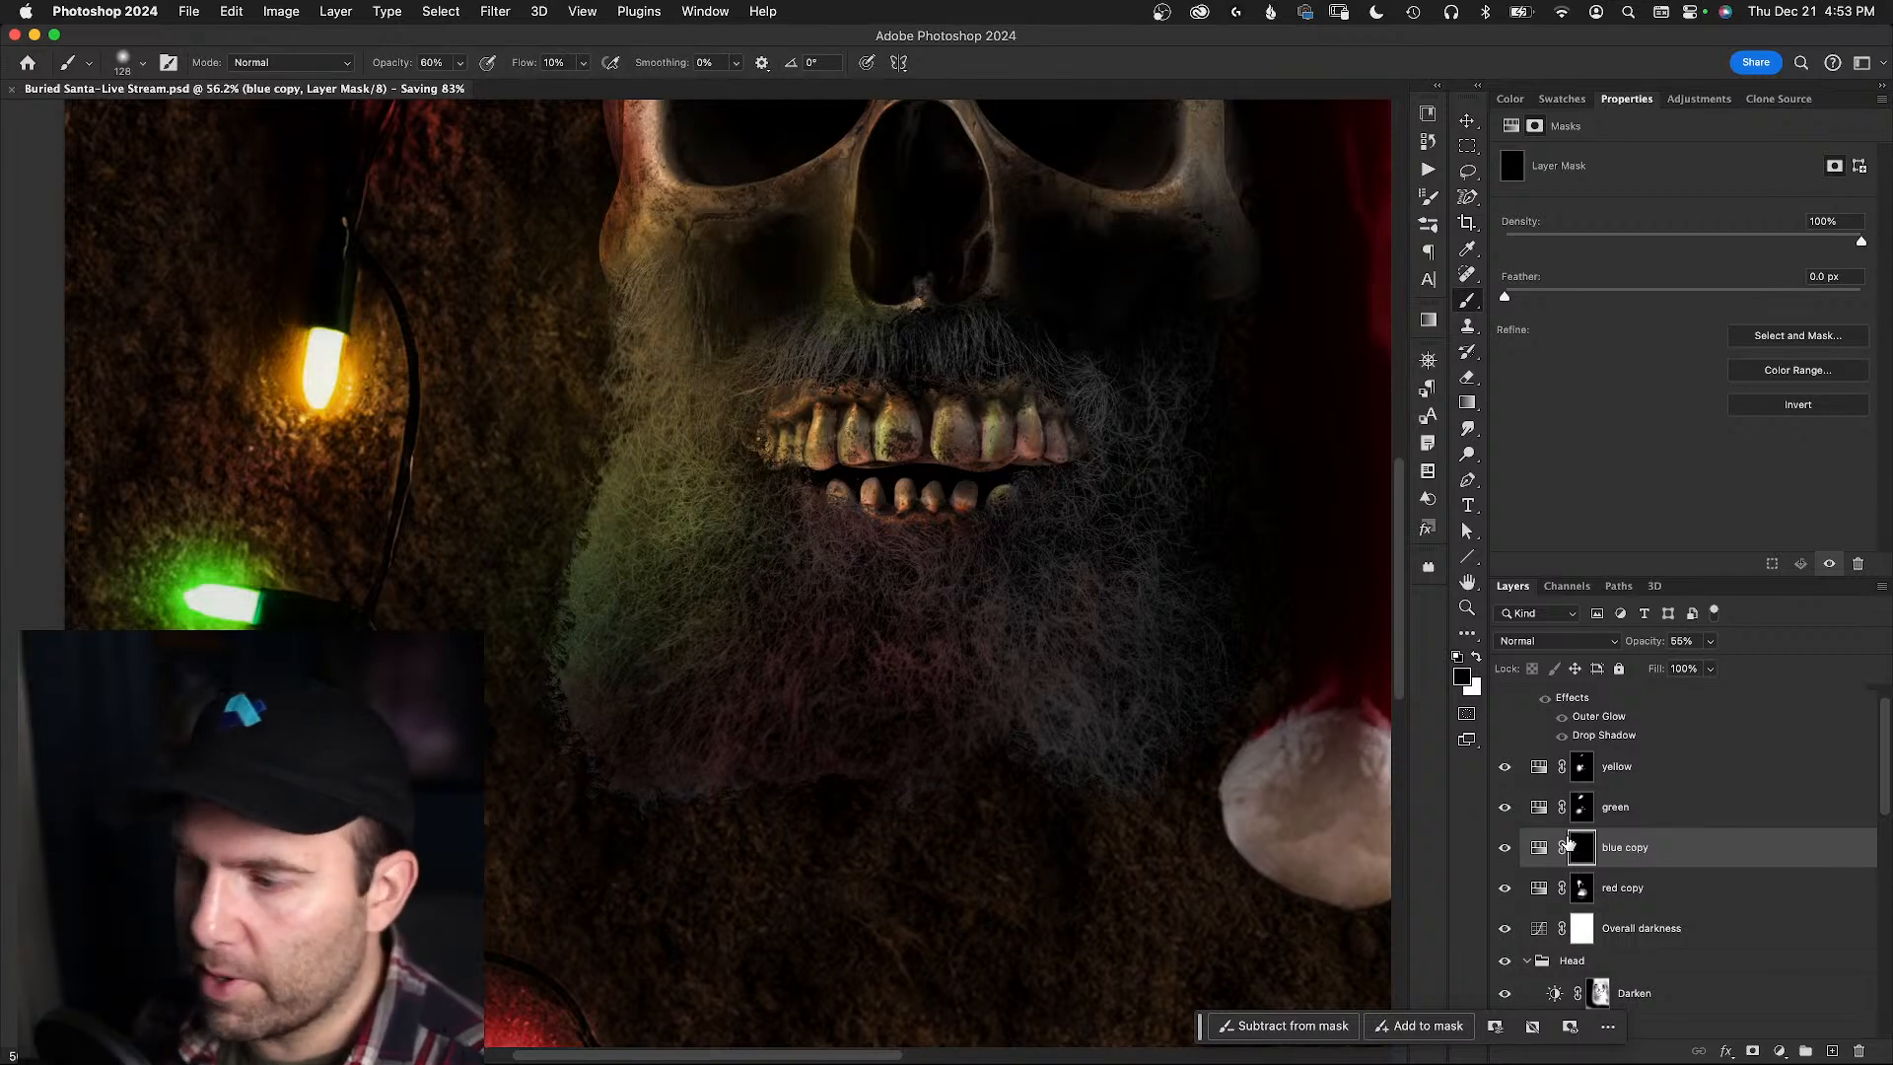
- Paint white on the blue copy layer's mask over individual teeth to bring back subtle blue light there only
key(x)
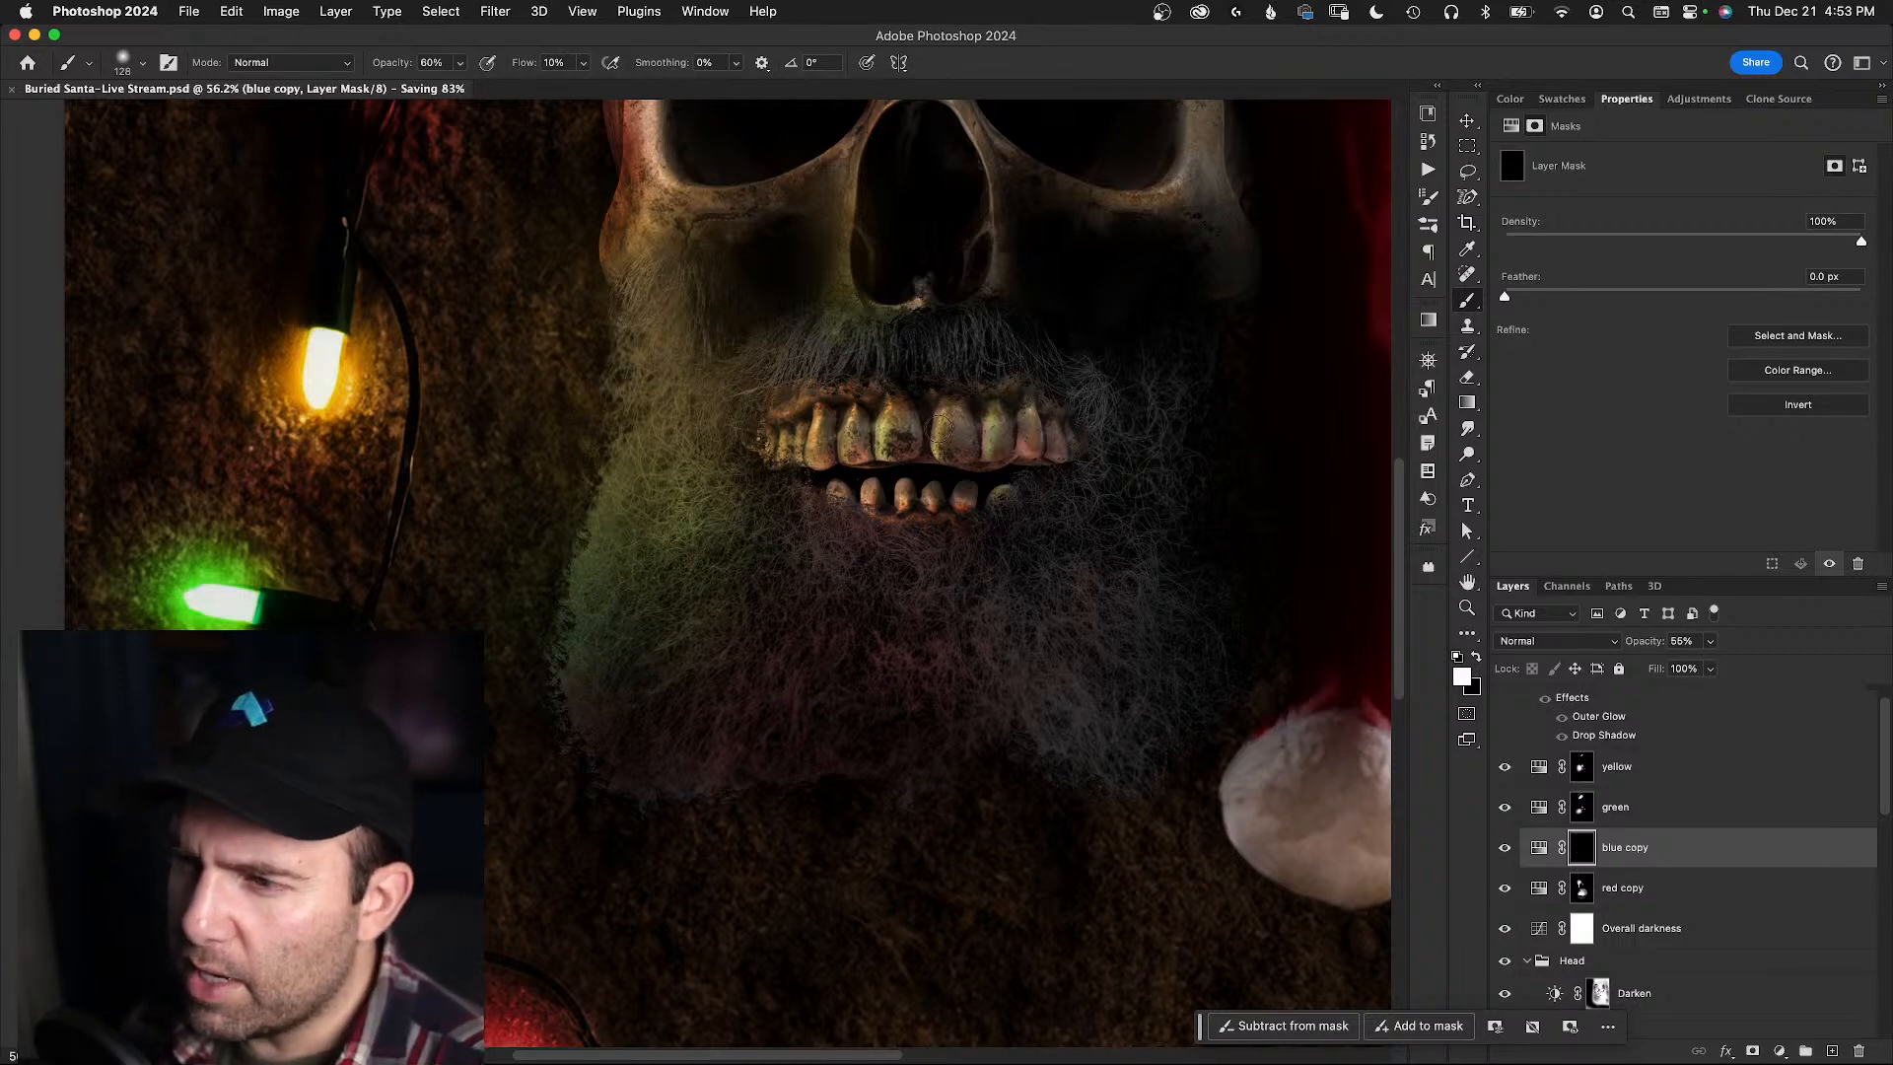
drag(950, 431, 952, 452)
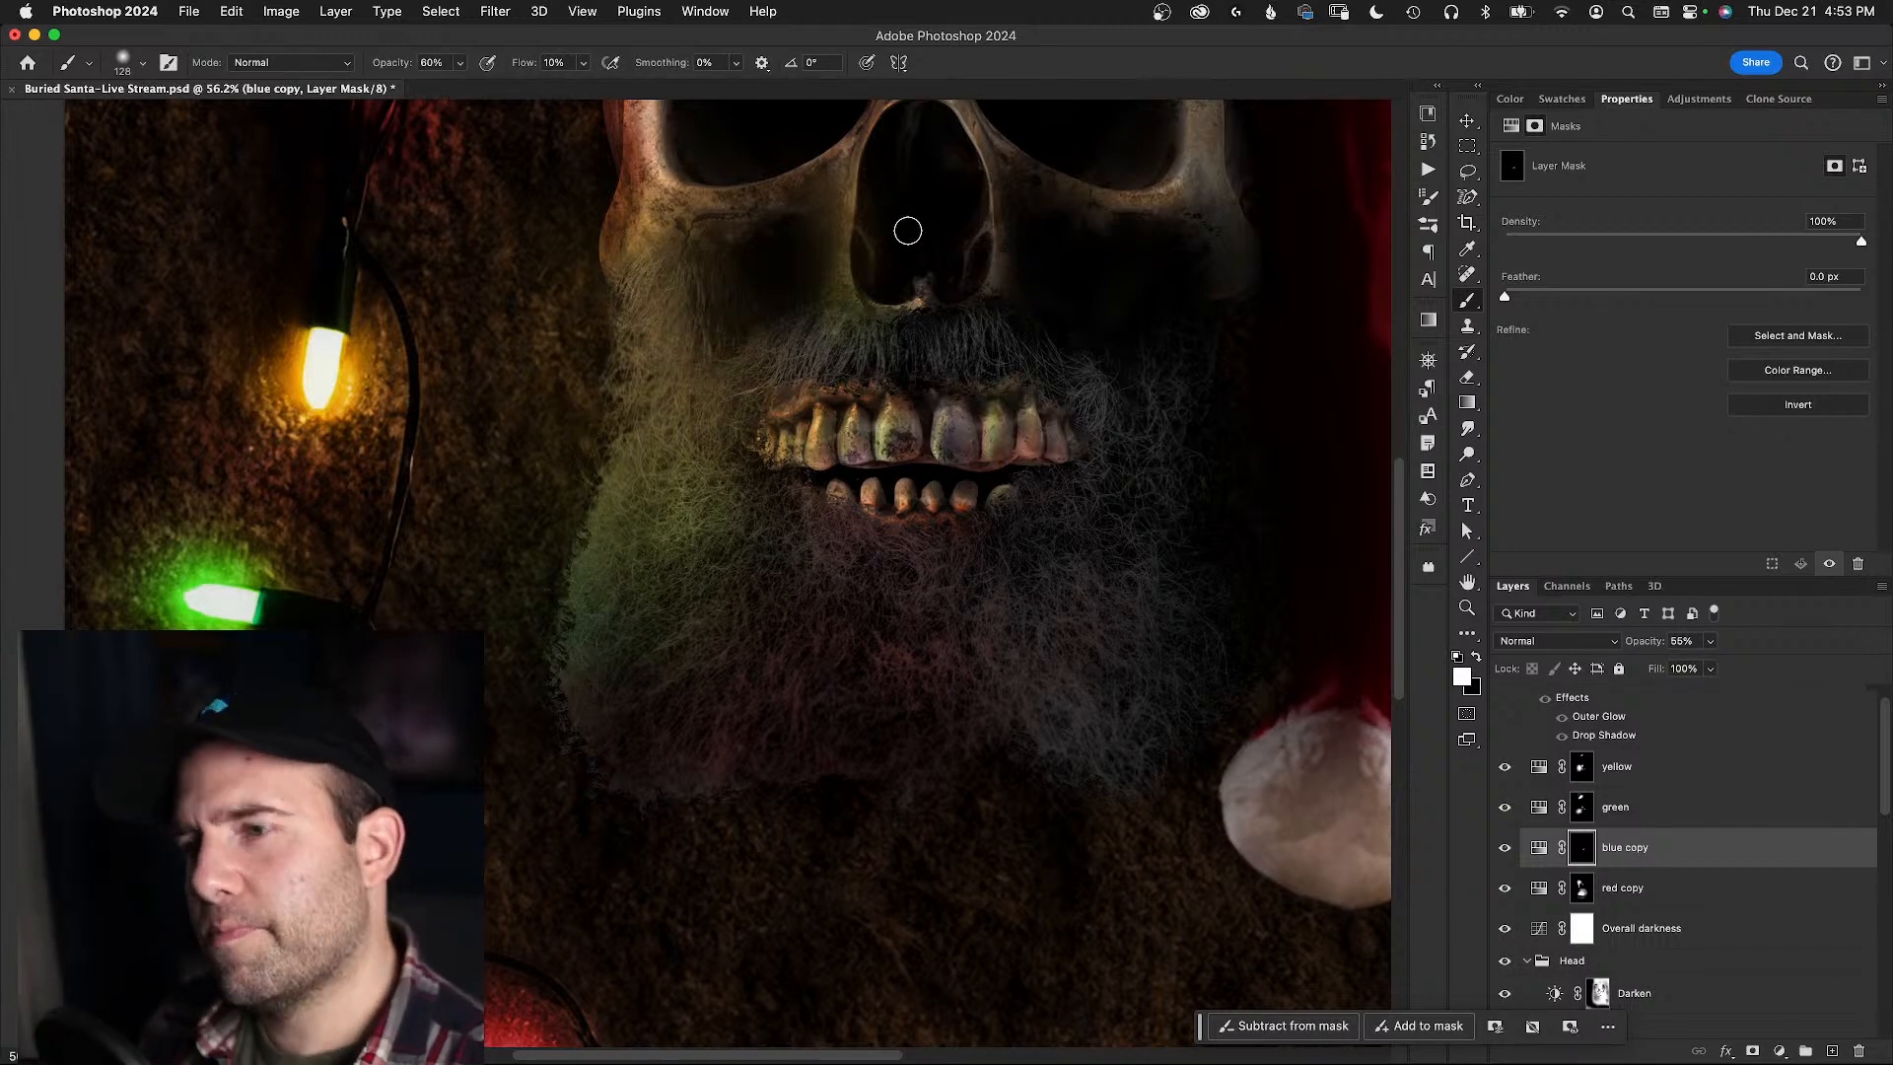
key(x)
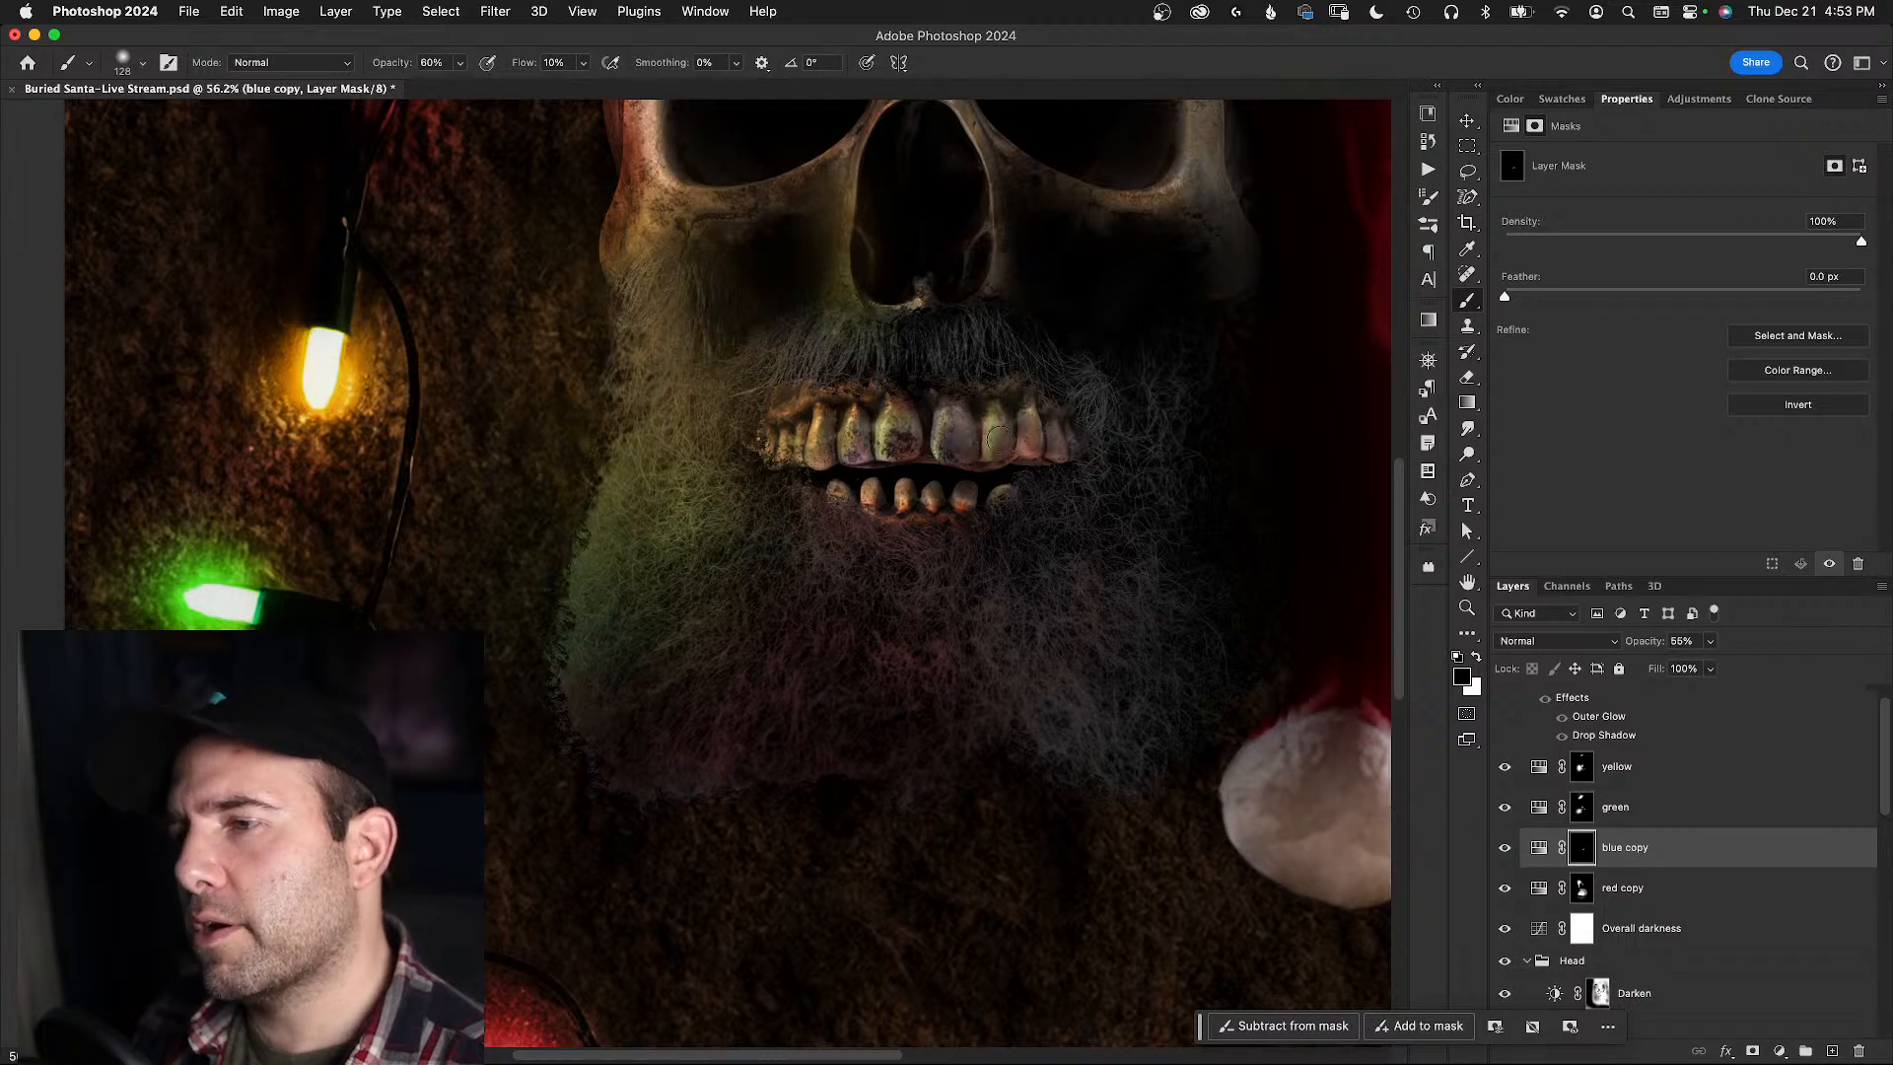
mouse_move(917, 440)
mouse_down()
mouse_move(919, 504)
mouse_move(848, 511)
mouse_move(863, 511)
mouse_move(826, 404)
mouse_move(787, 355)
mouse_move(751, 375)
mouse_up()
key(alt)
key(b)
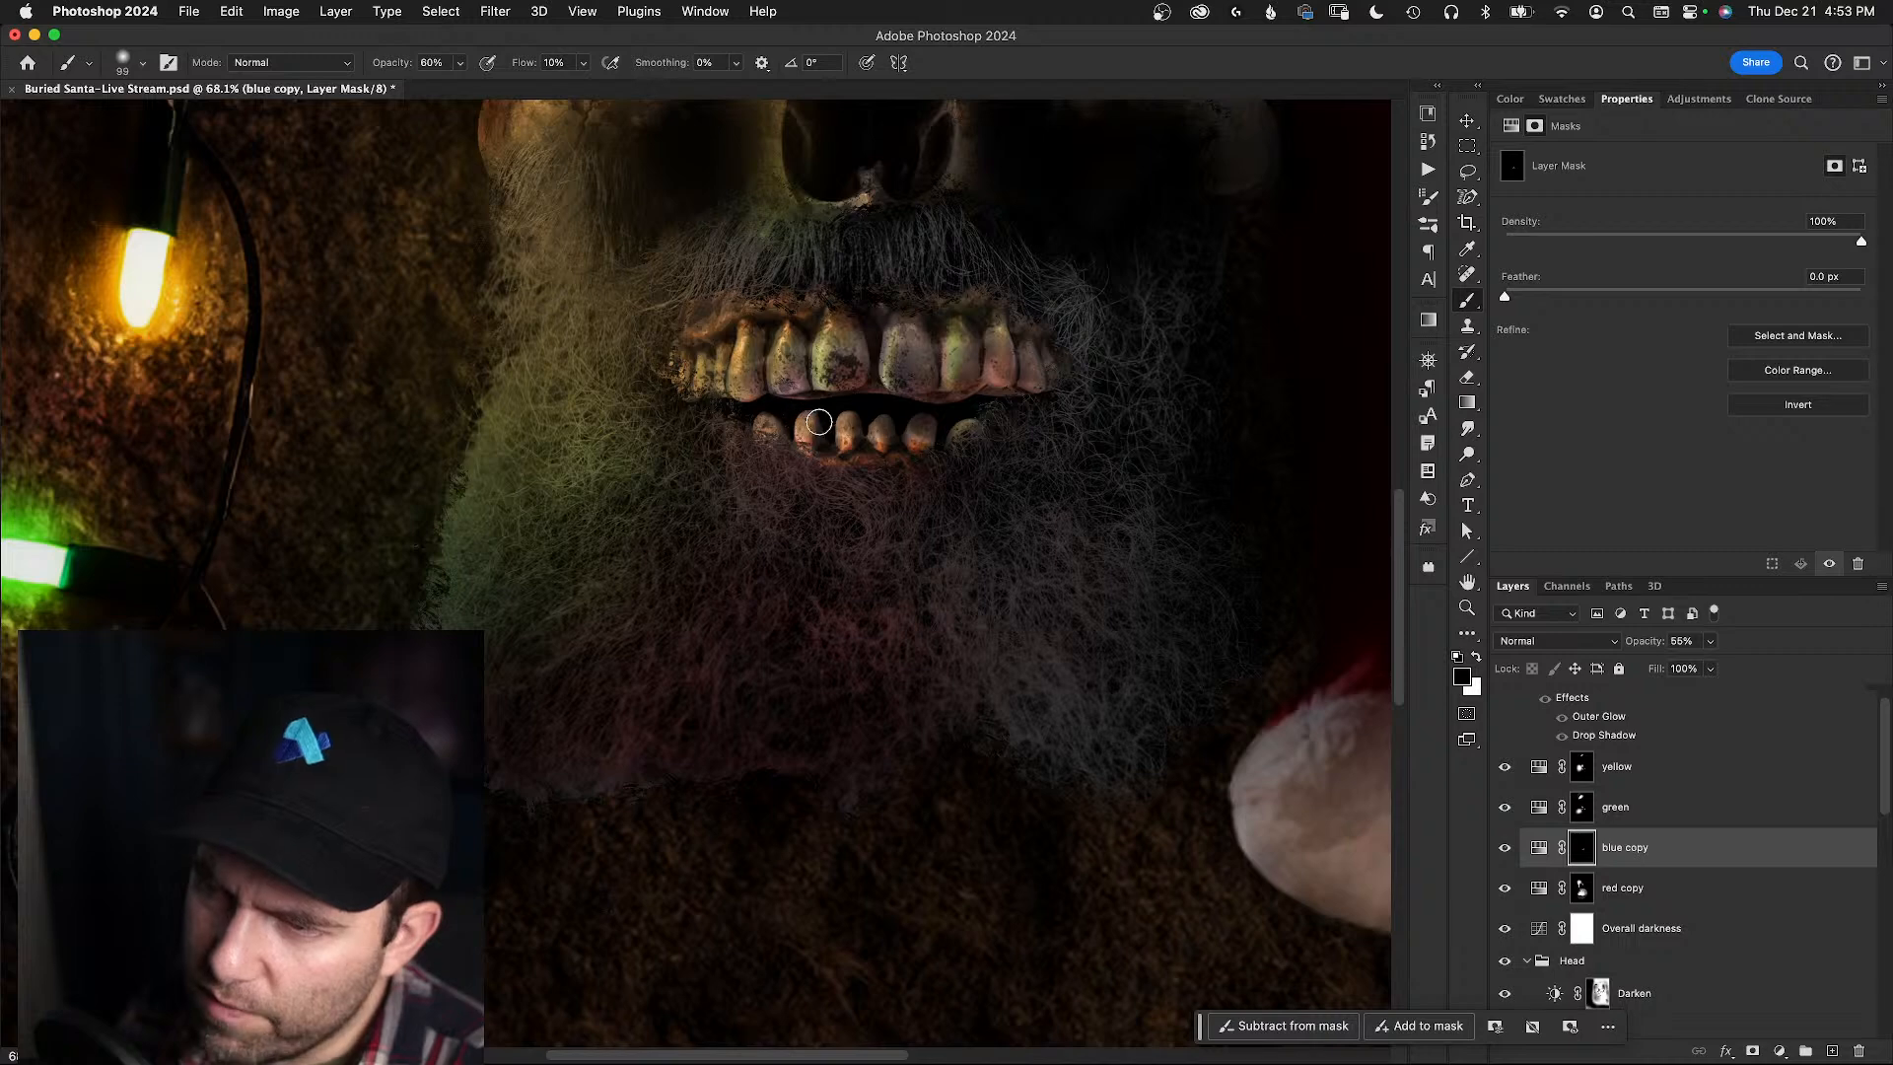
key(x)
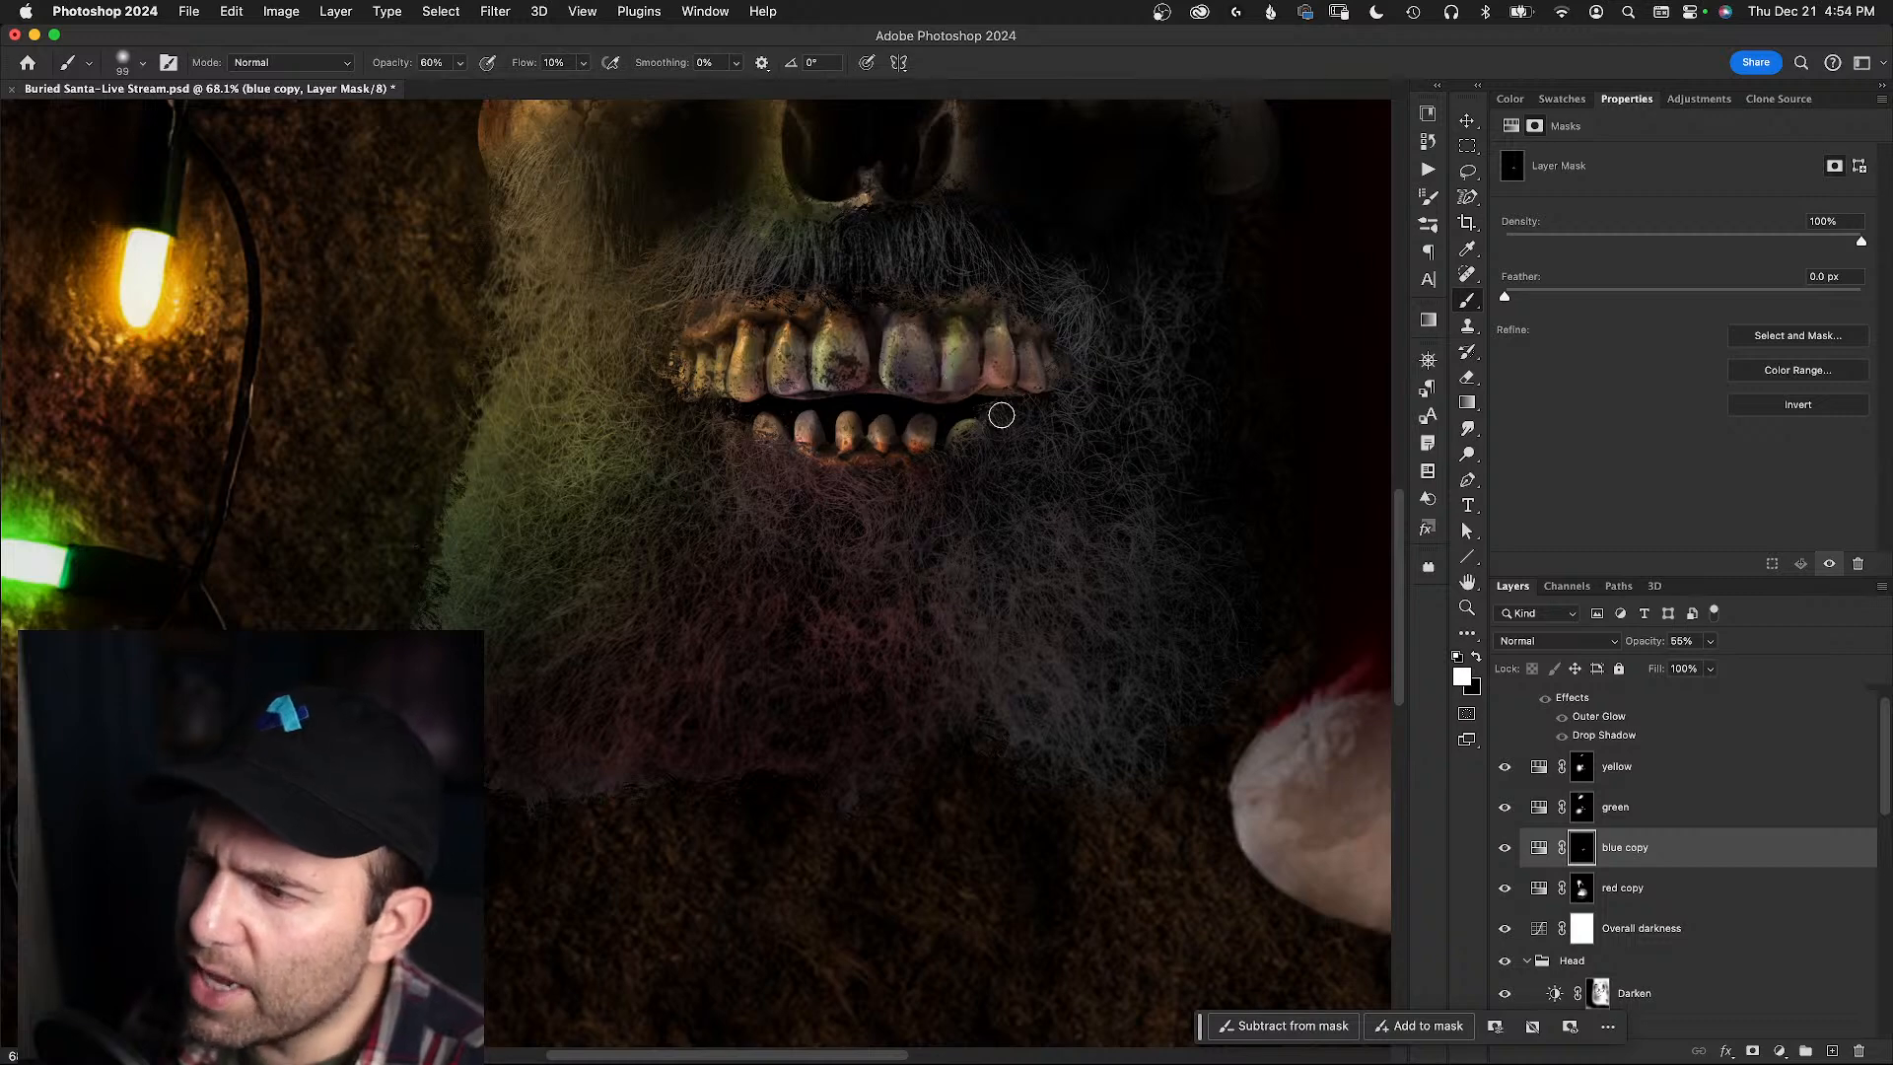
mouse_move(999, 362)
mouse_down()
mouse_move(1019, 373)
mouse_move(1023, 352)
mouse_move(1008, 375)
mouse_up()
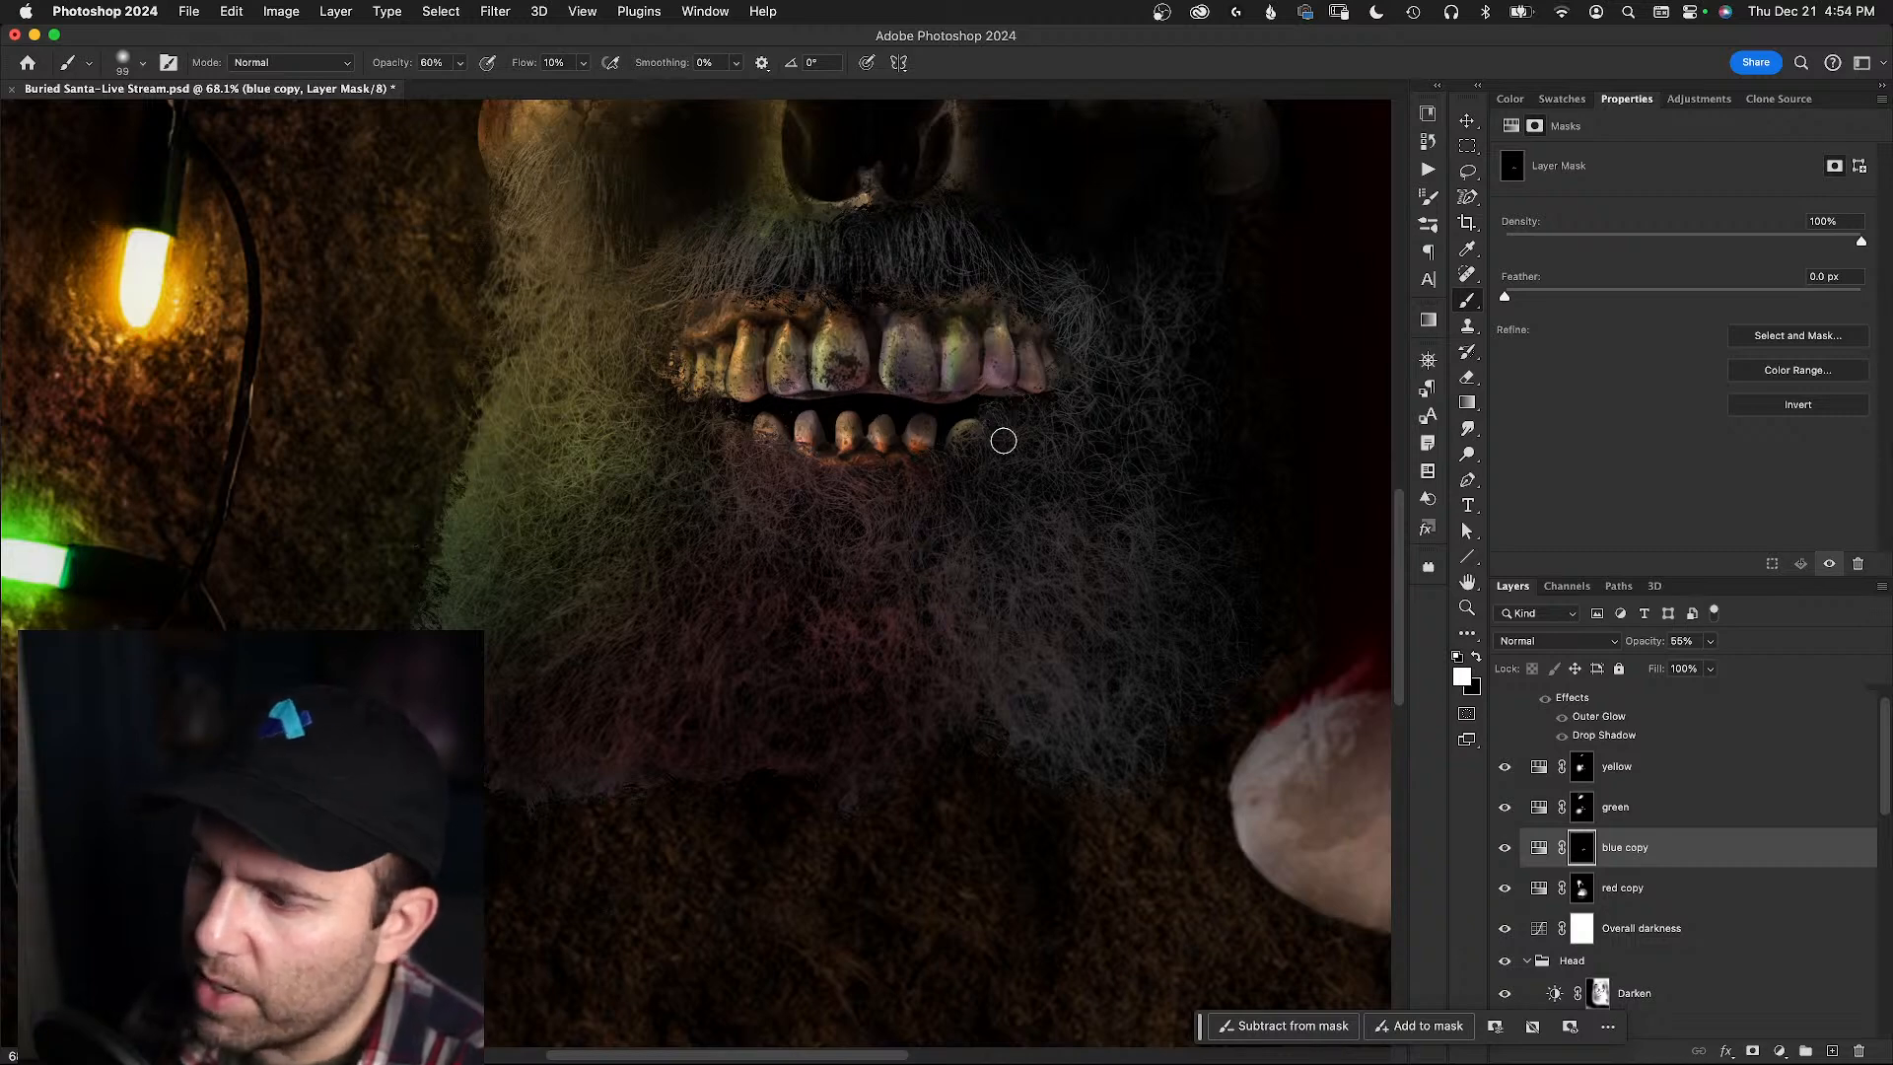
- Set the blue copy layer's Hue/Saturation adjustment to saturation 54 and lightness -32
click(1539, 848)
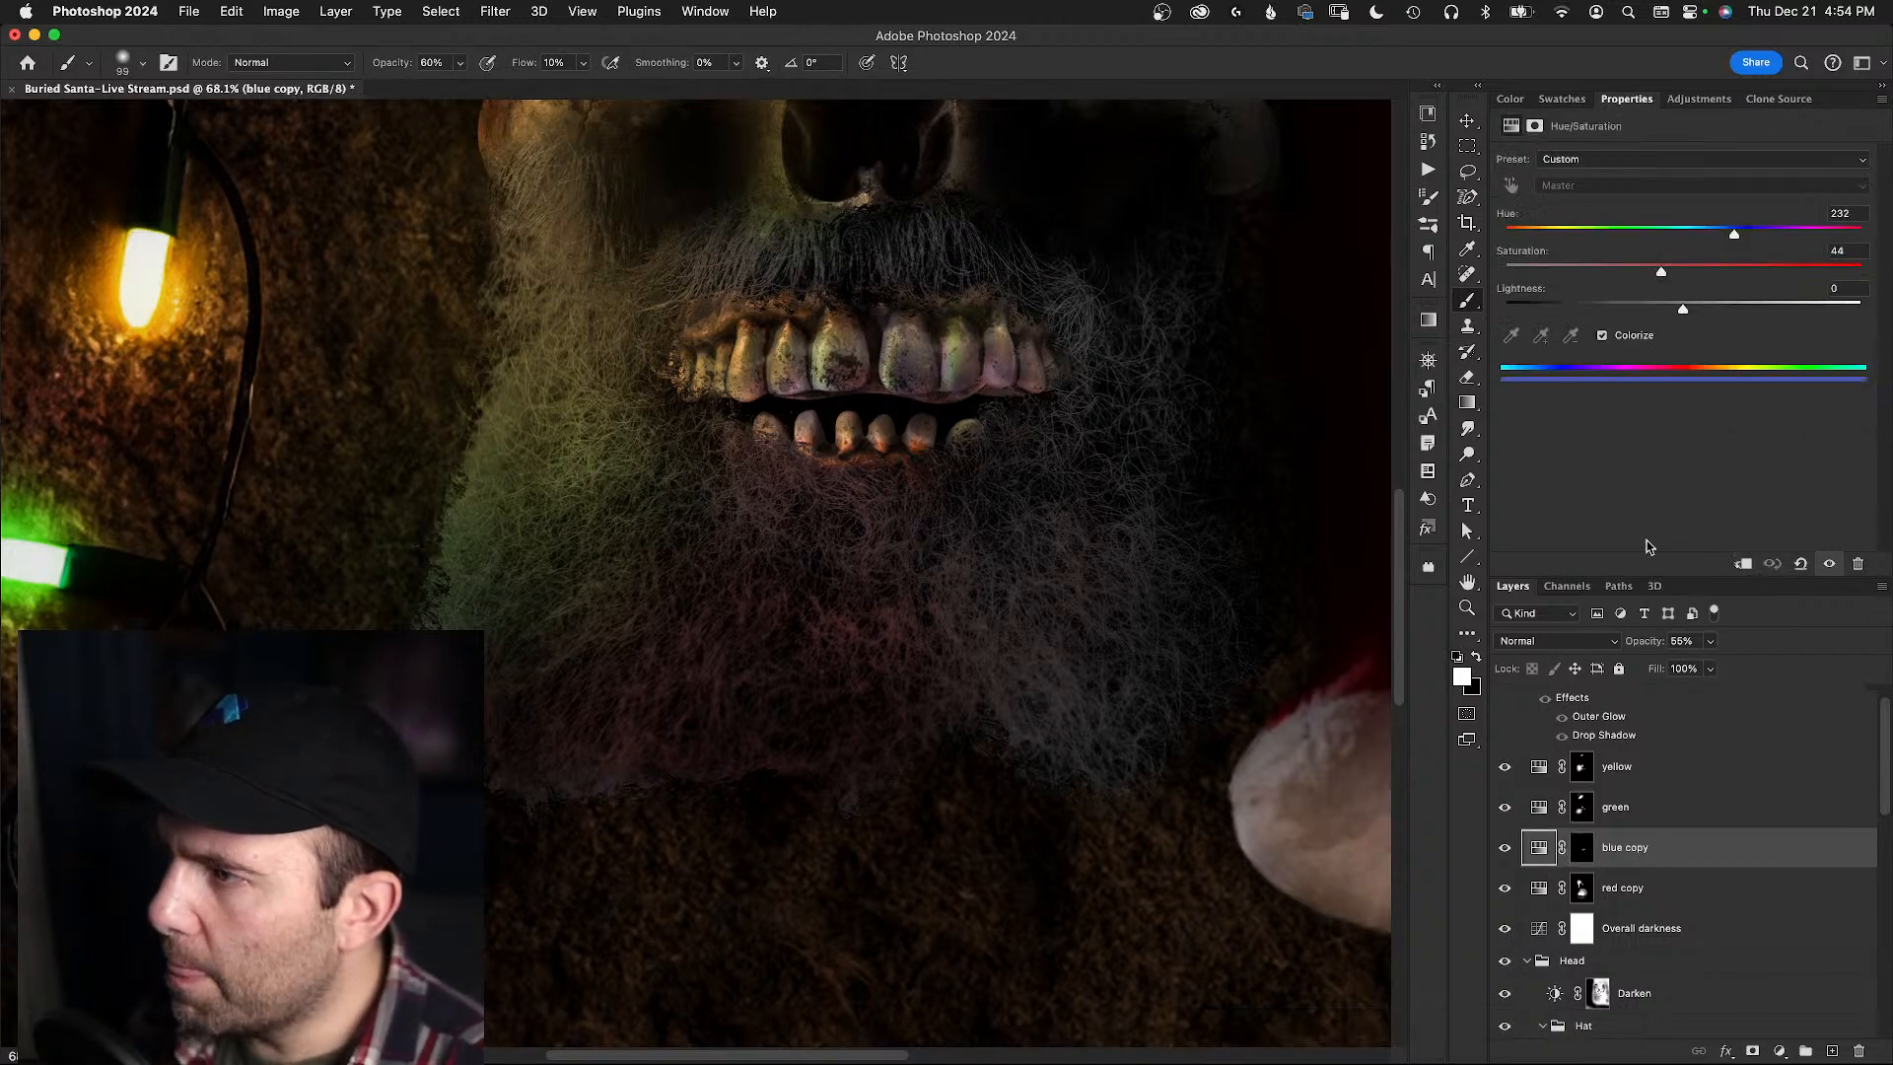
drag(1659, 310, 1651, 309)
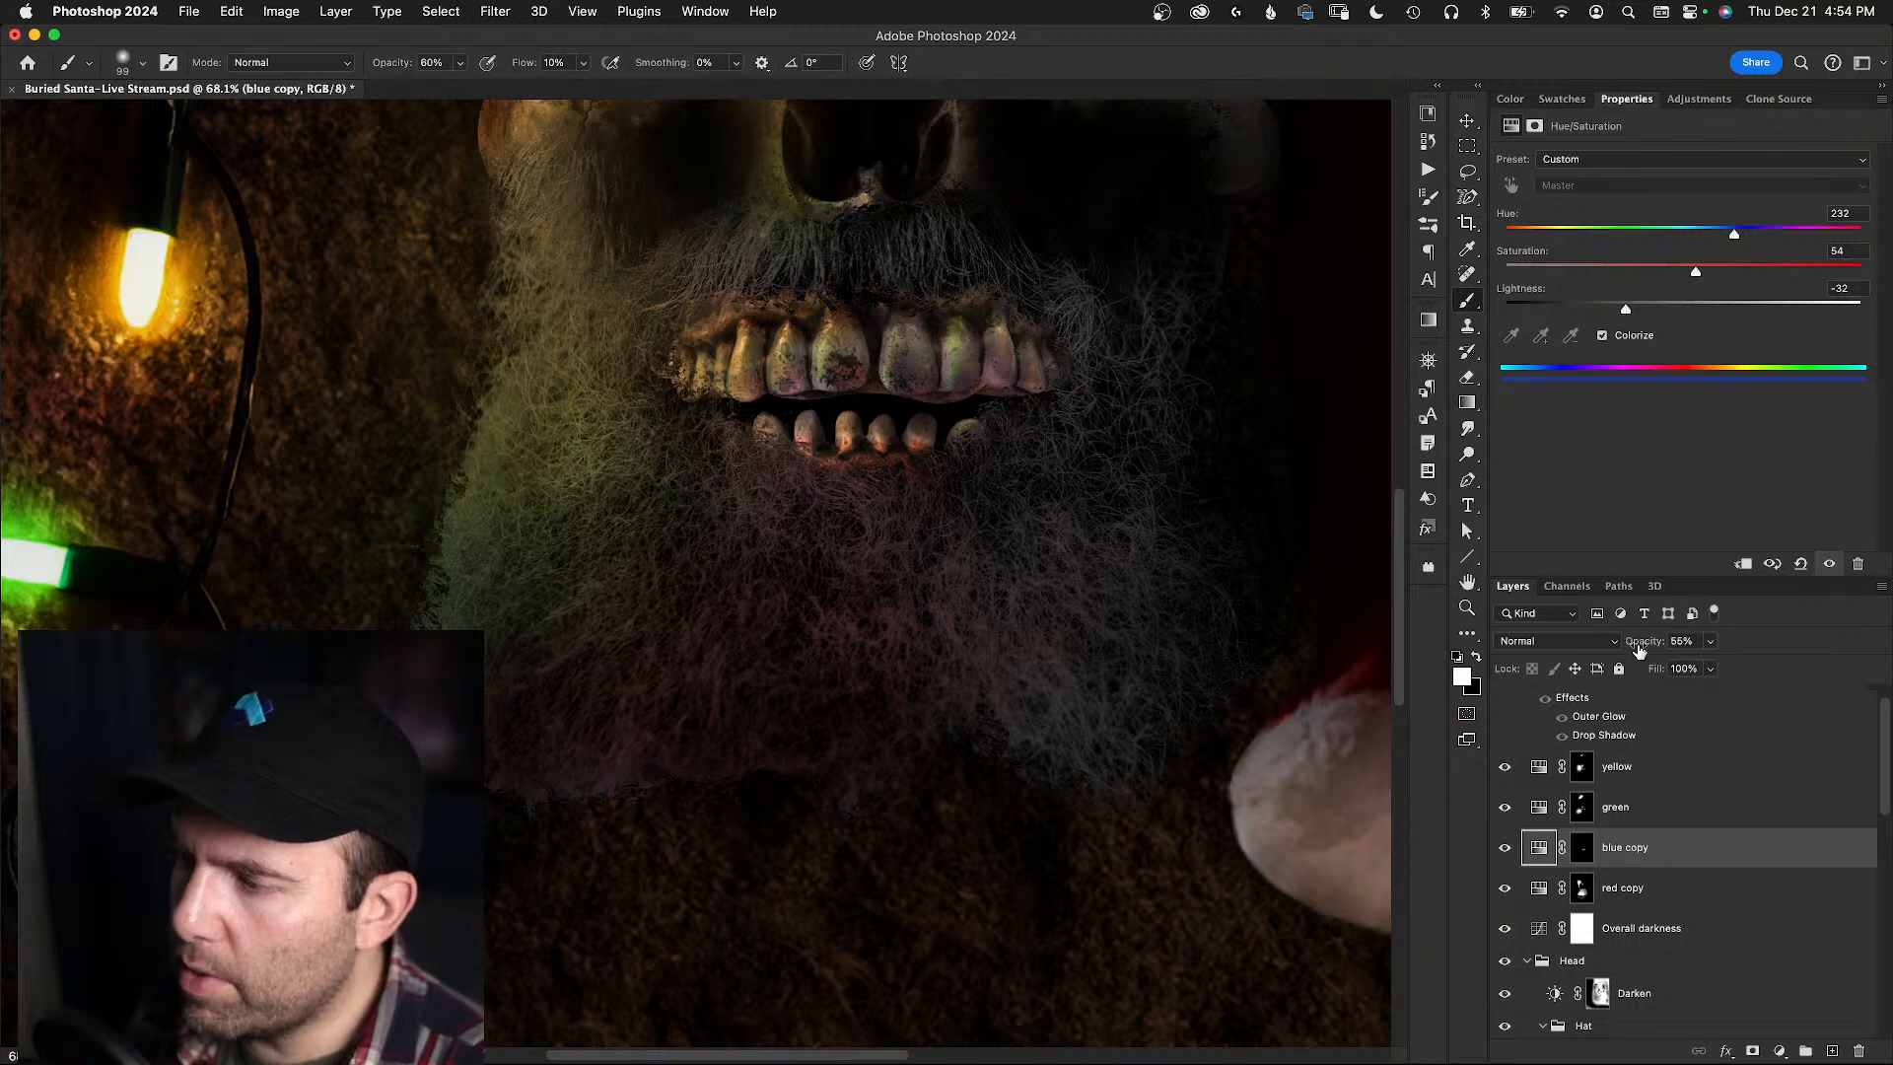
- Review the Hue/Saturation settings of the green, yellow and red copy layers, and set the blue copy layer's opacity to 57% in Normal mode
click(1544, 809)
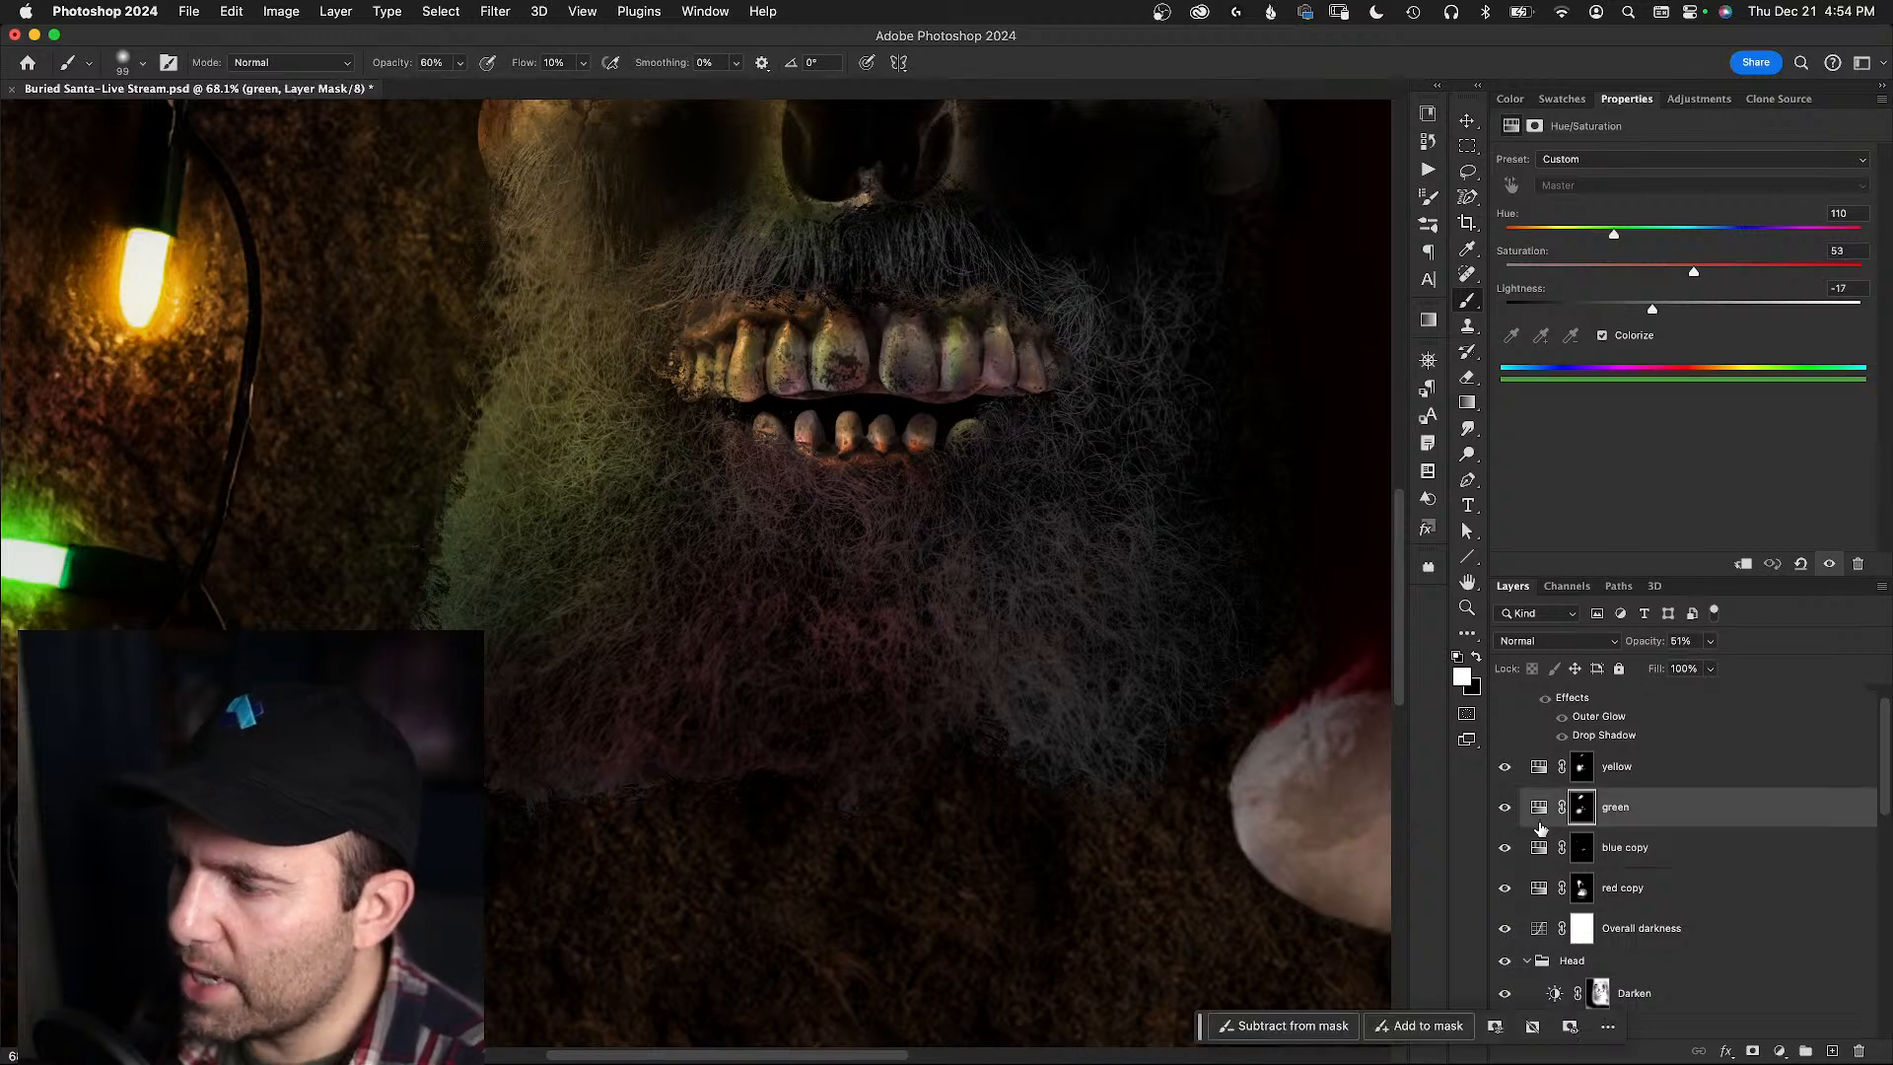
click(1542, 773)
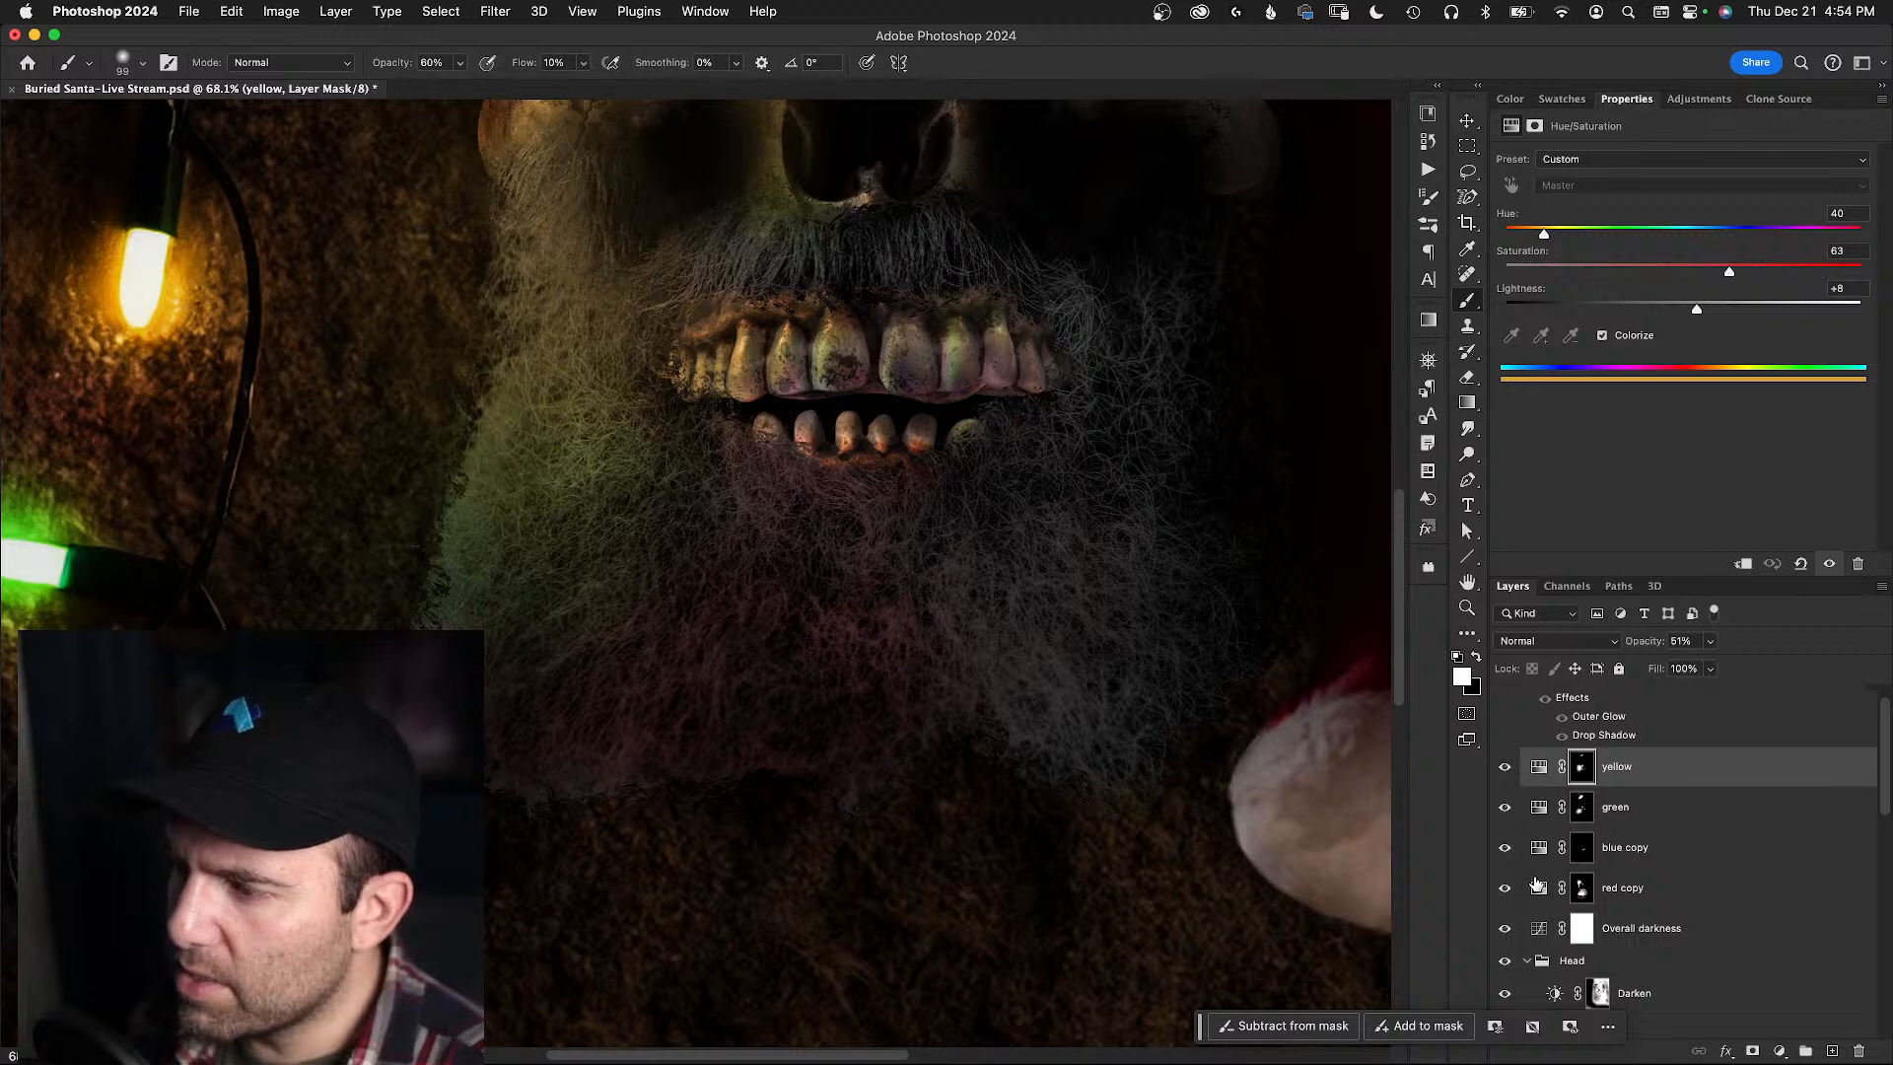
click(1538, 892)
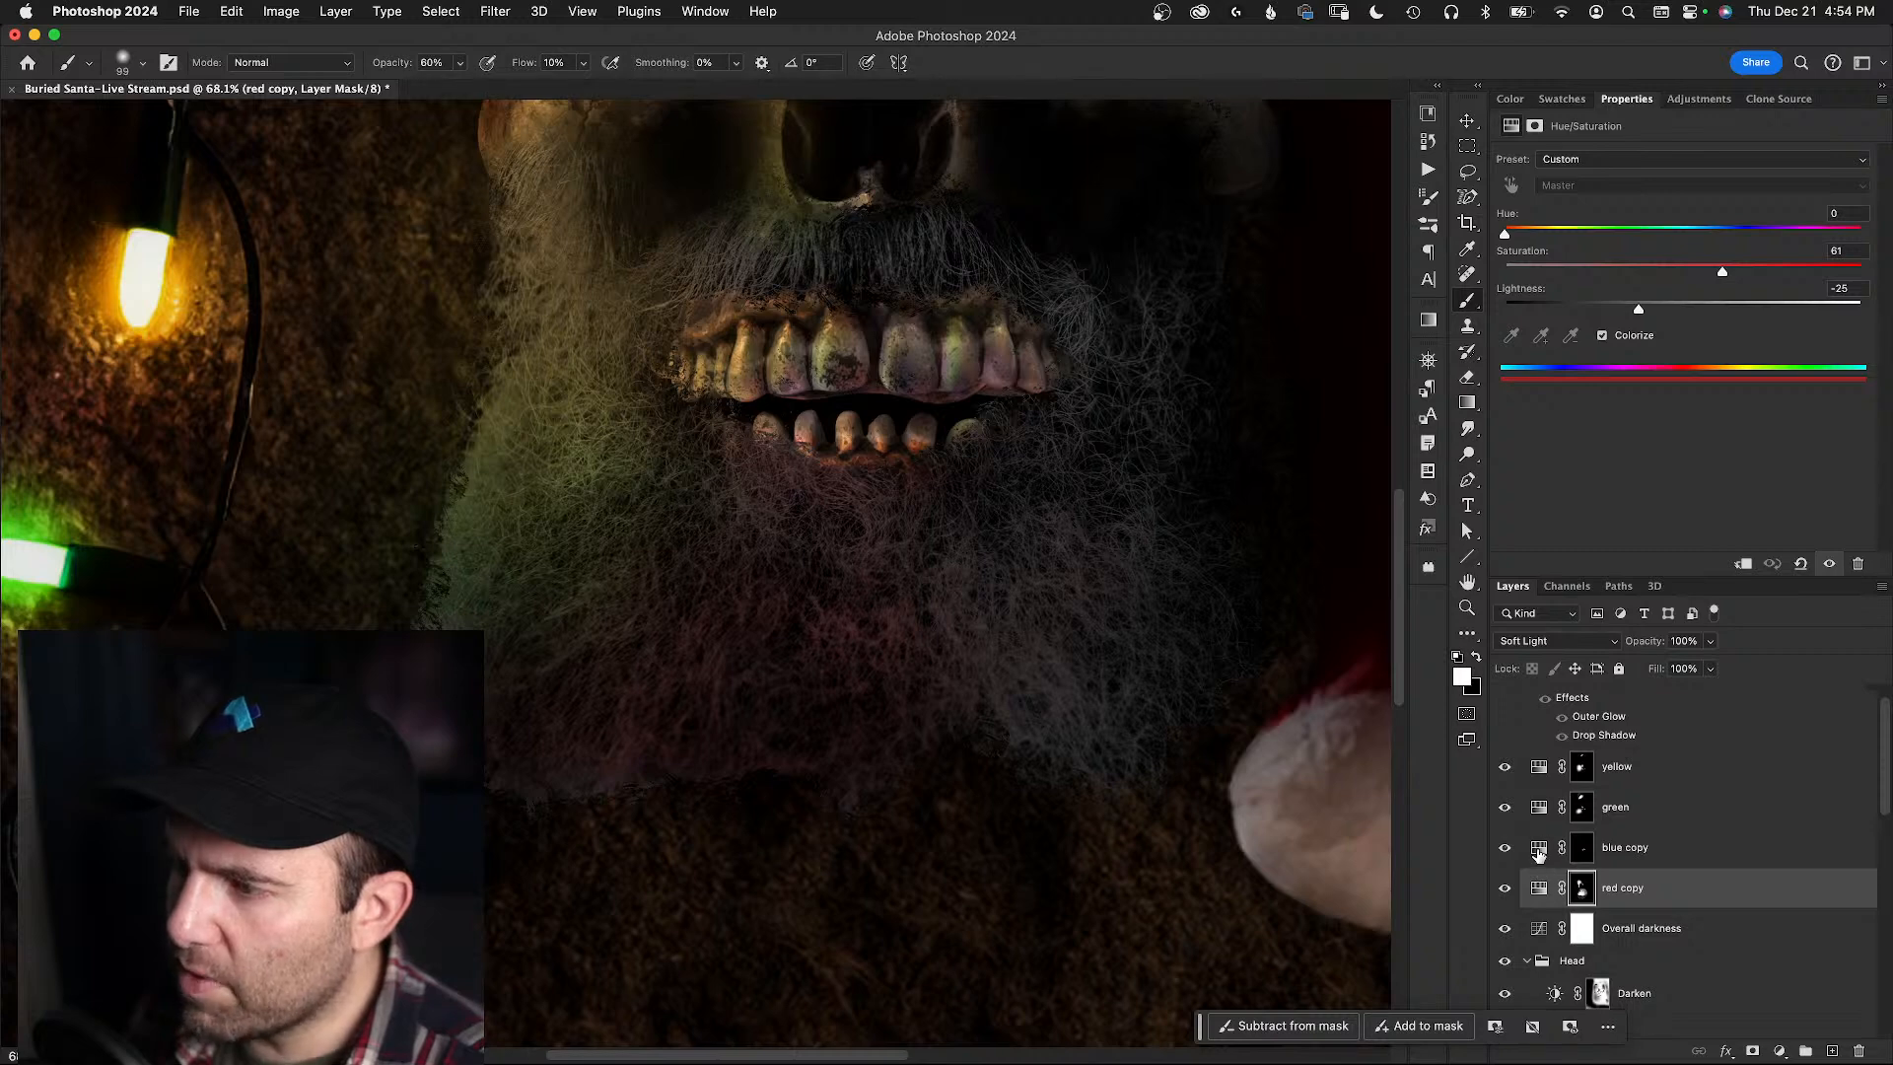
click(1542, 848)
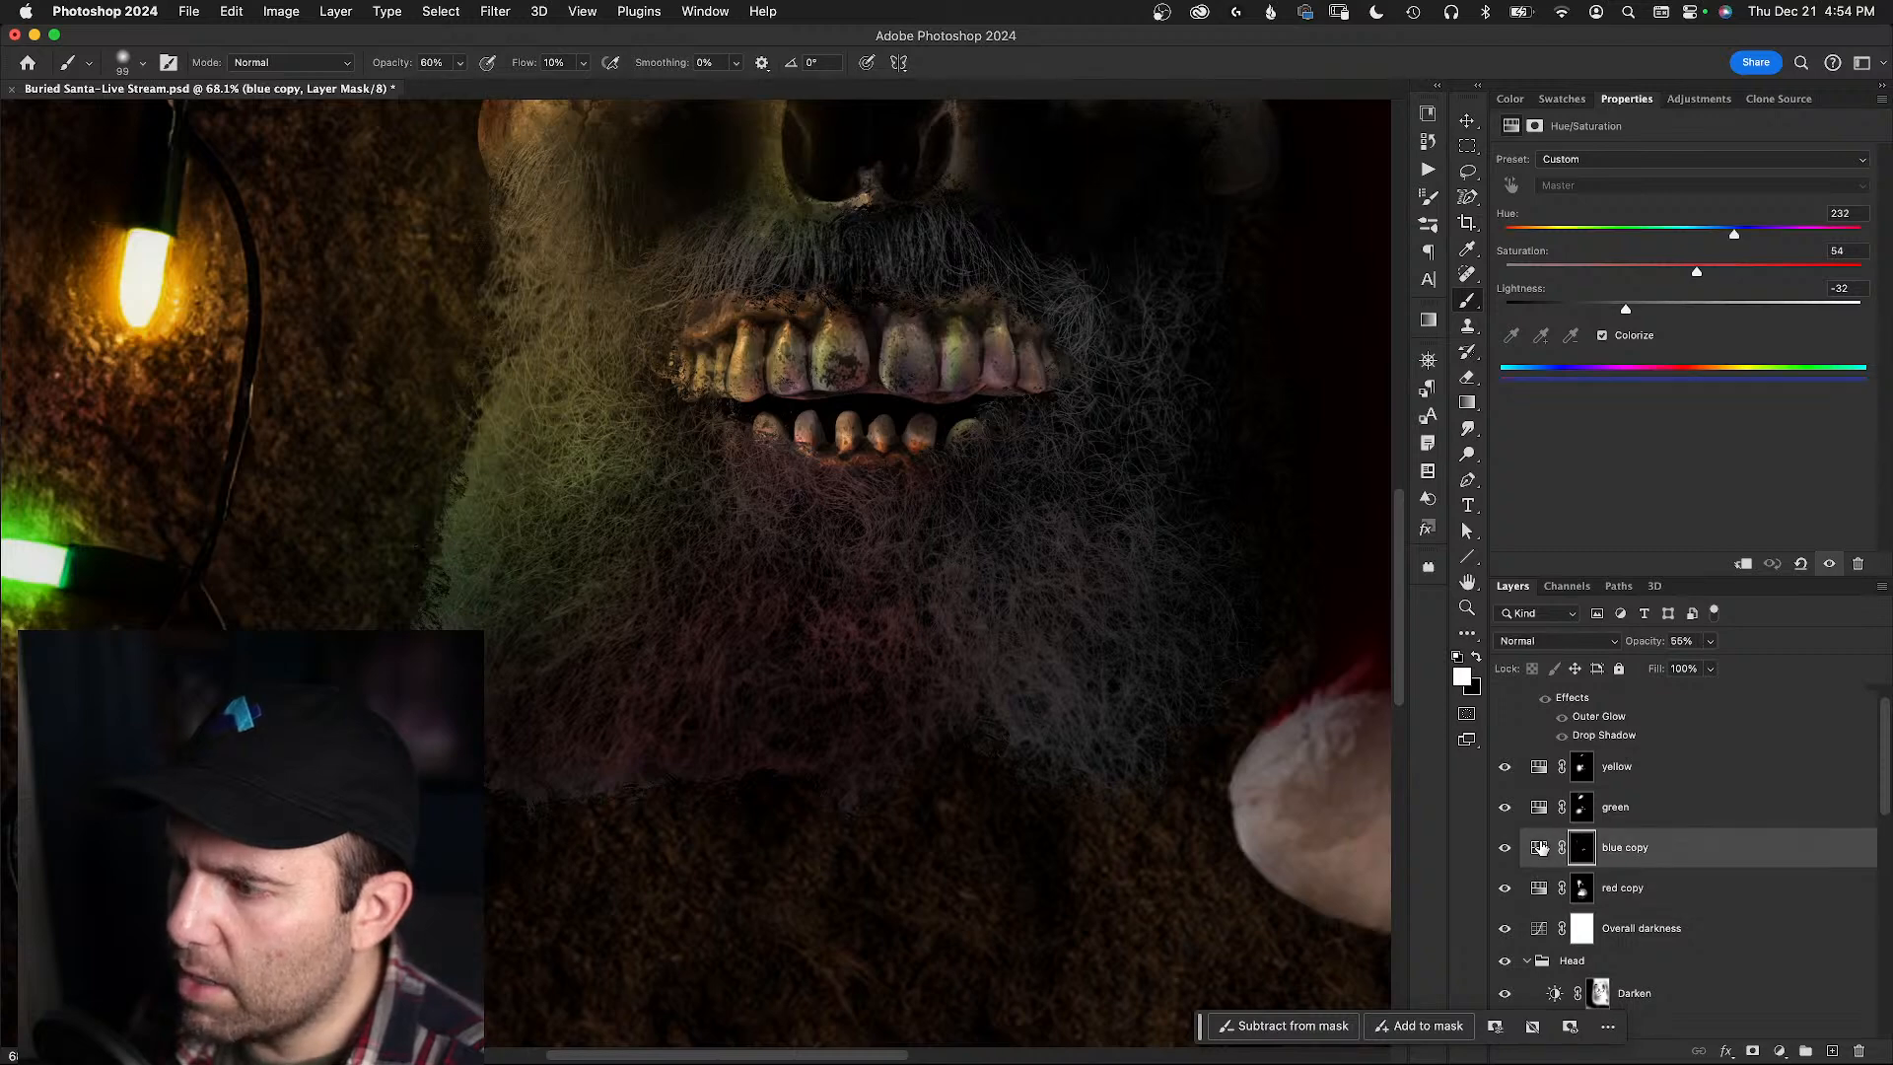
click(1613, 646)
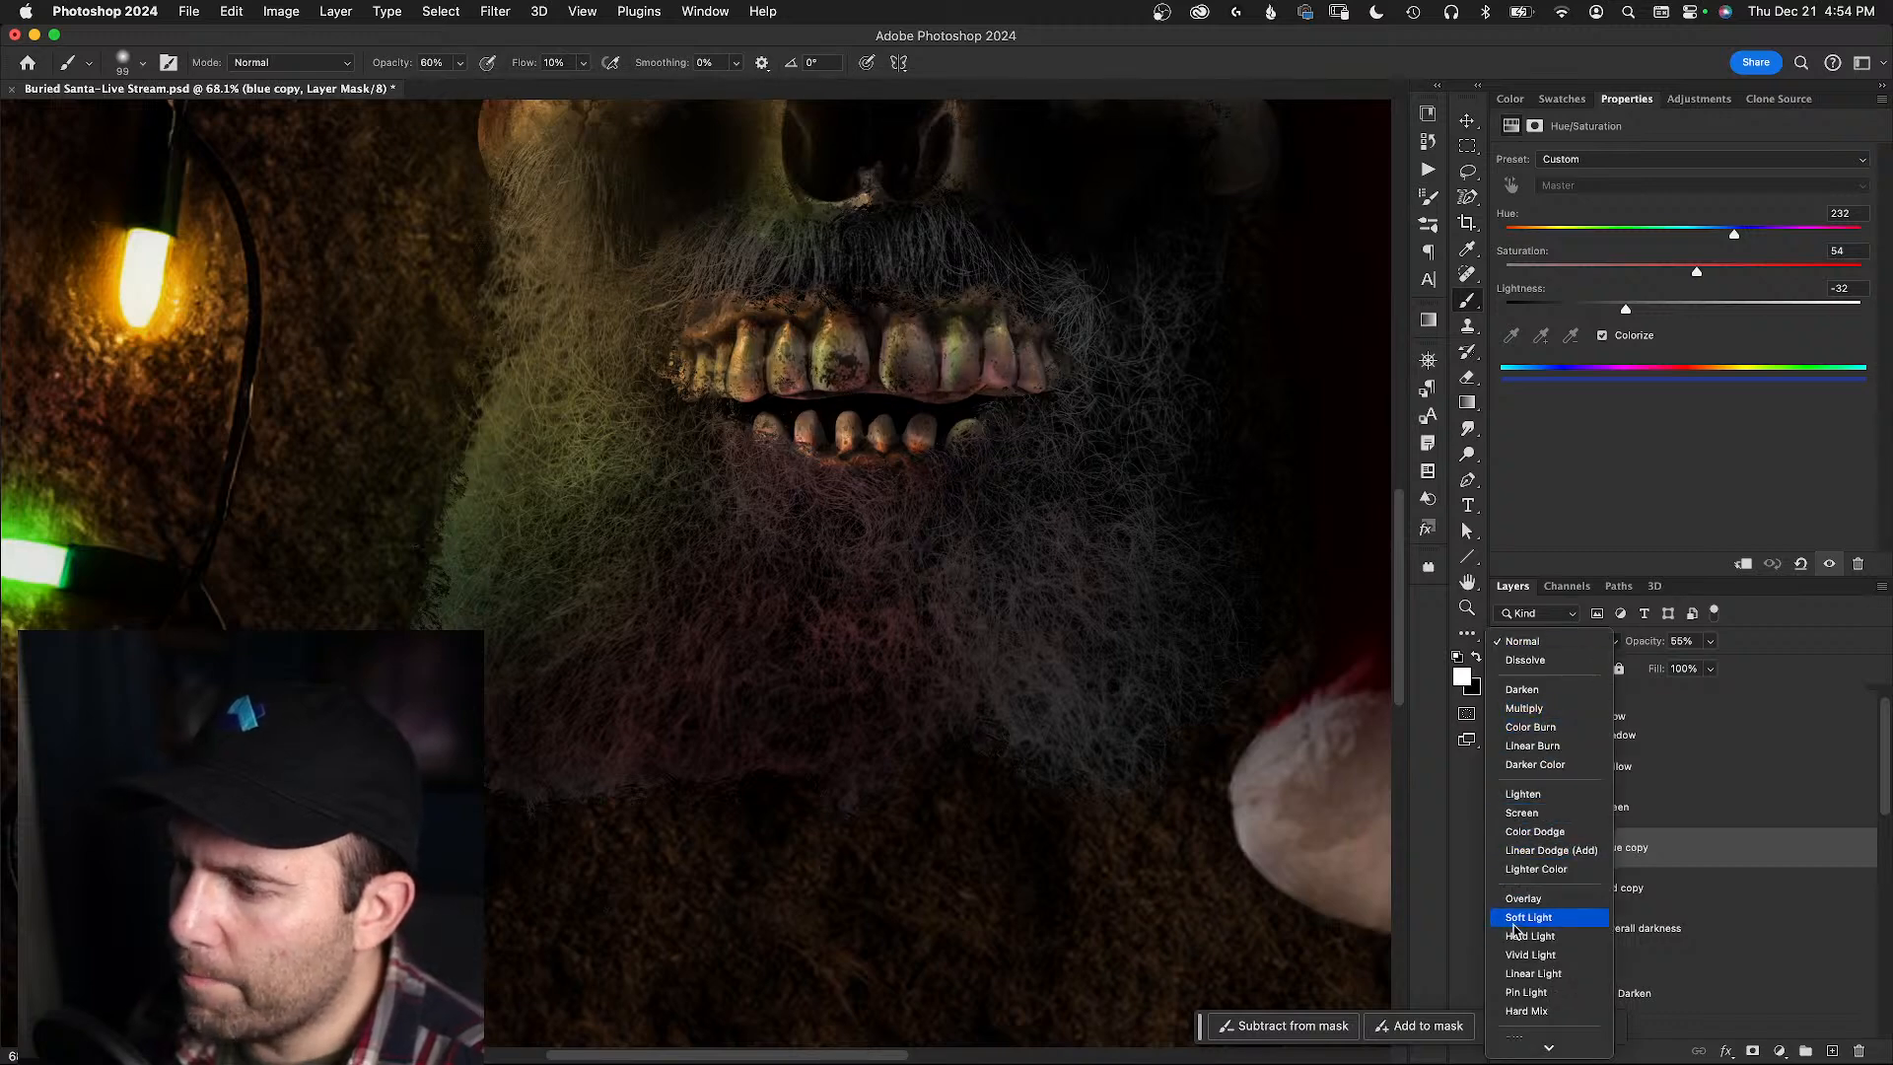
click(1553, 643)
drag(1641, 645, 1649, 650)
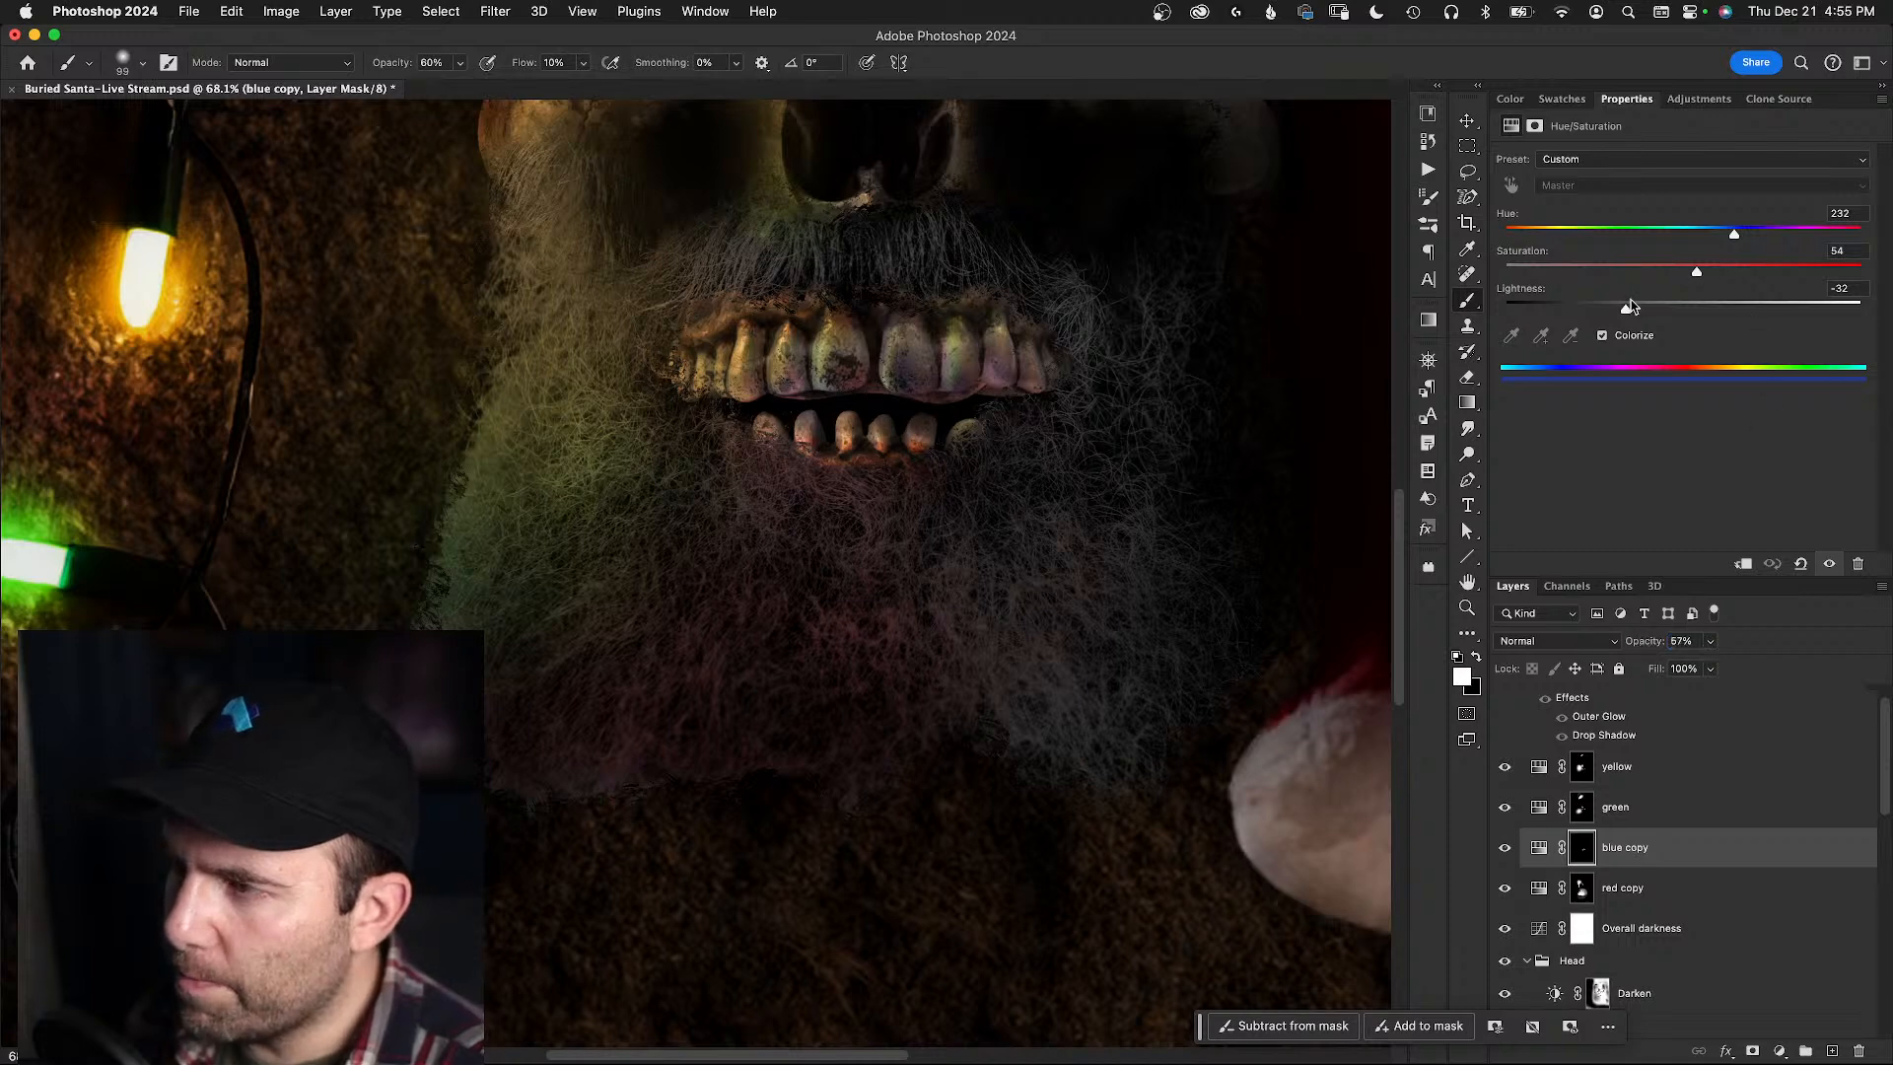
- Set the blue copy Hue/Saturation adjustment's lightness to -52 and its saturation to 61
mouse_move(1607, 309)
mouse_down()
mouse_move(1656, 316)
mouse_move(1607, 313)
mouse_up()
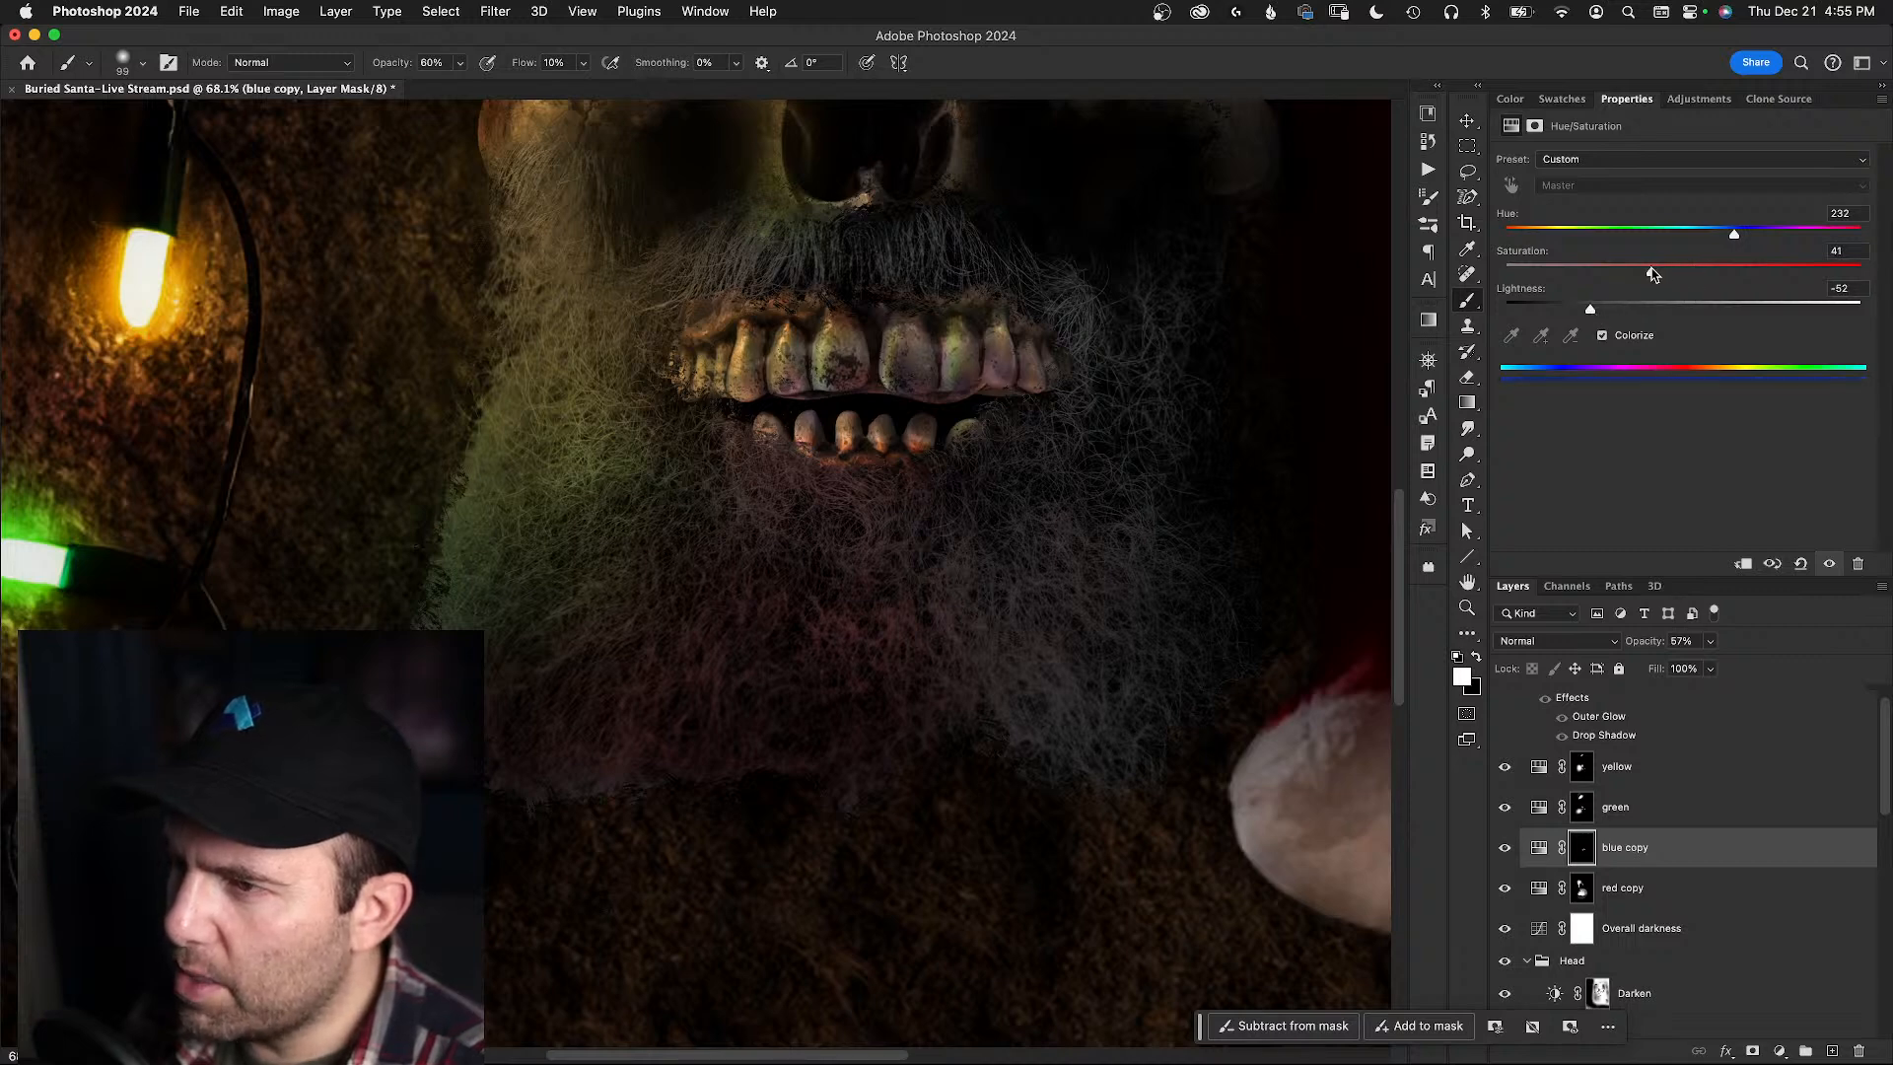
drag(1666, 274, 1753, 279)
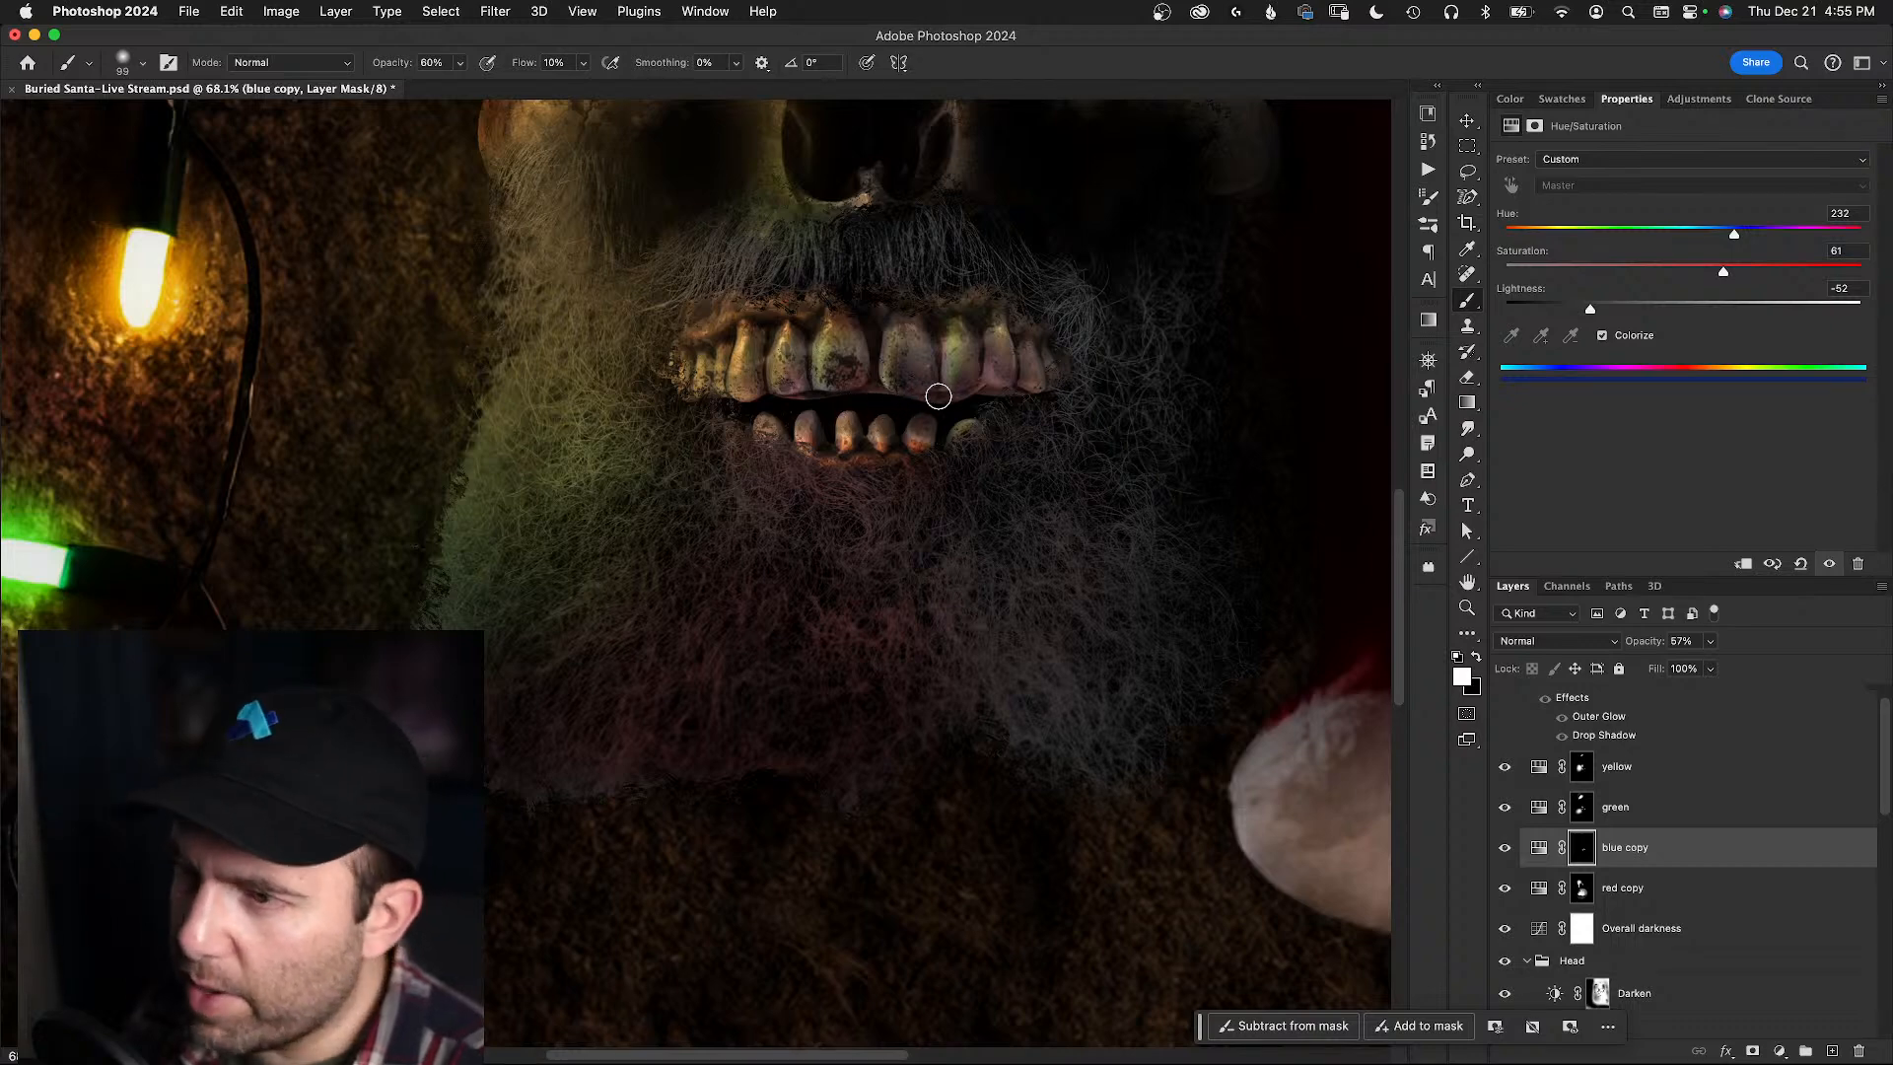
- Paint blue light onto the teeth in the blue copy layer mask, alternating white and black to refine it
click(1581, 858)
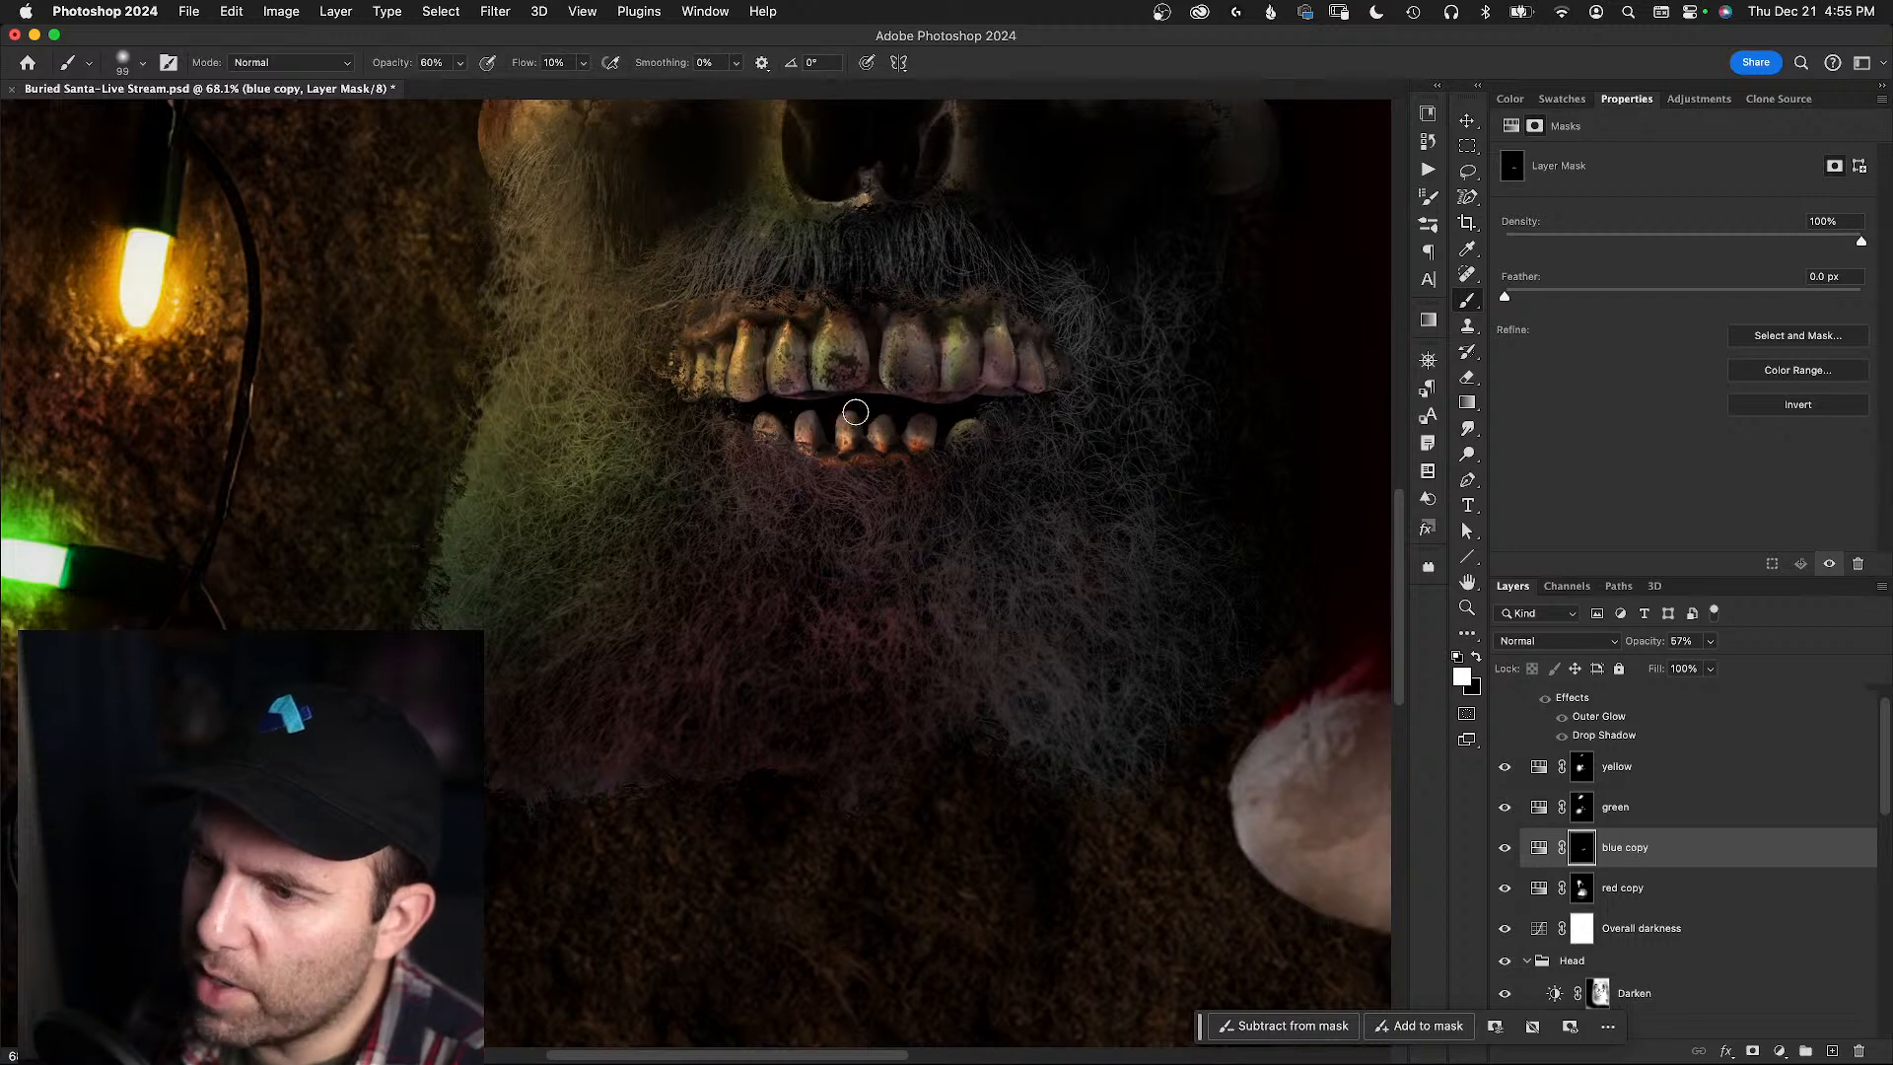
drag(873, 404, 921, 468)
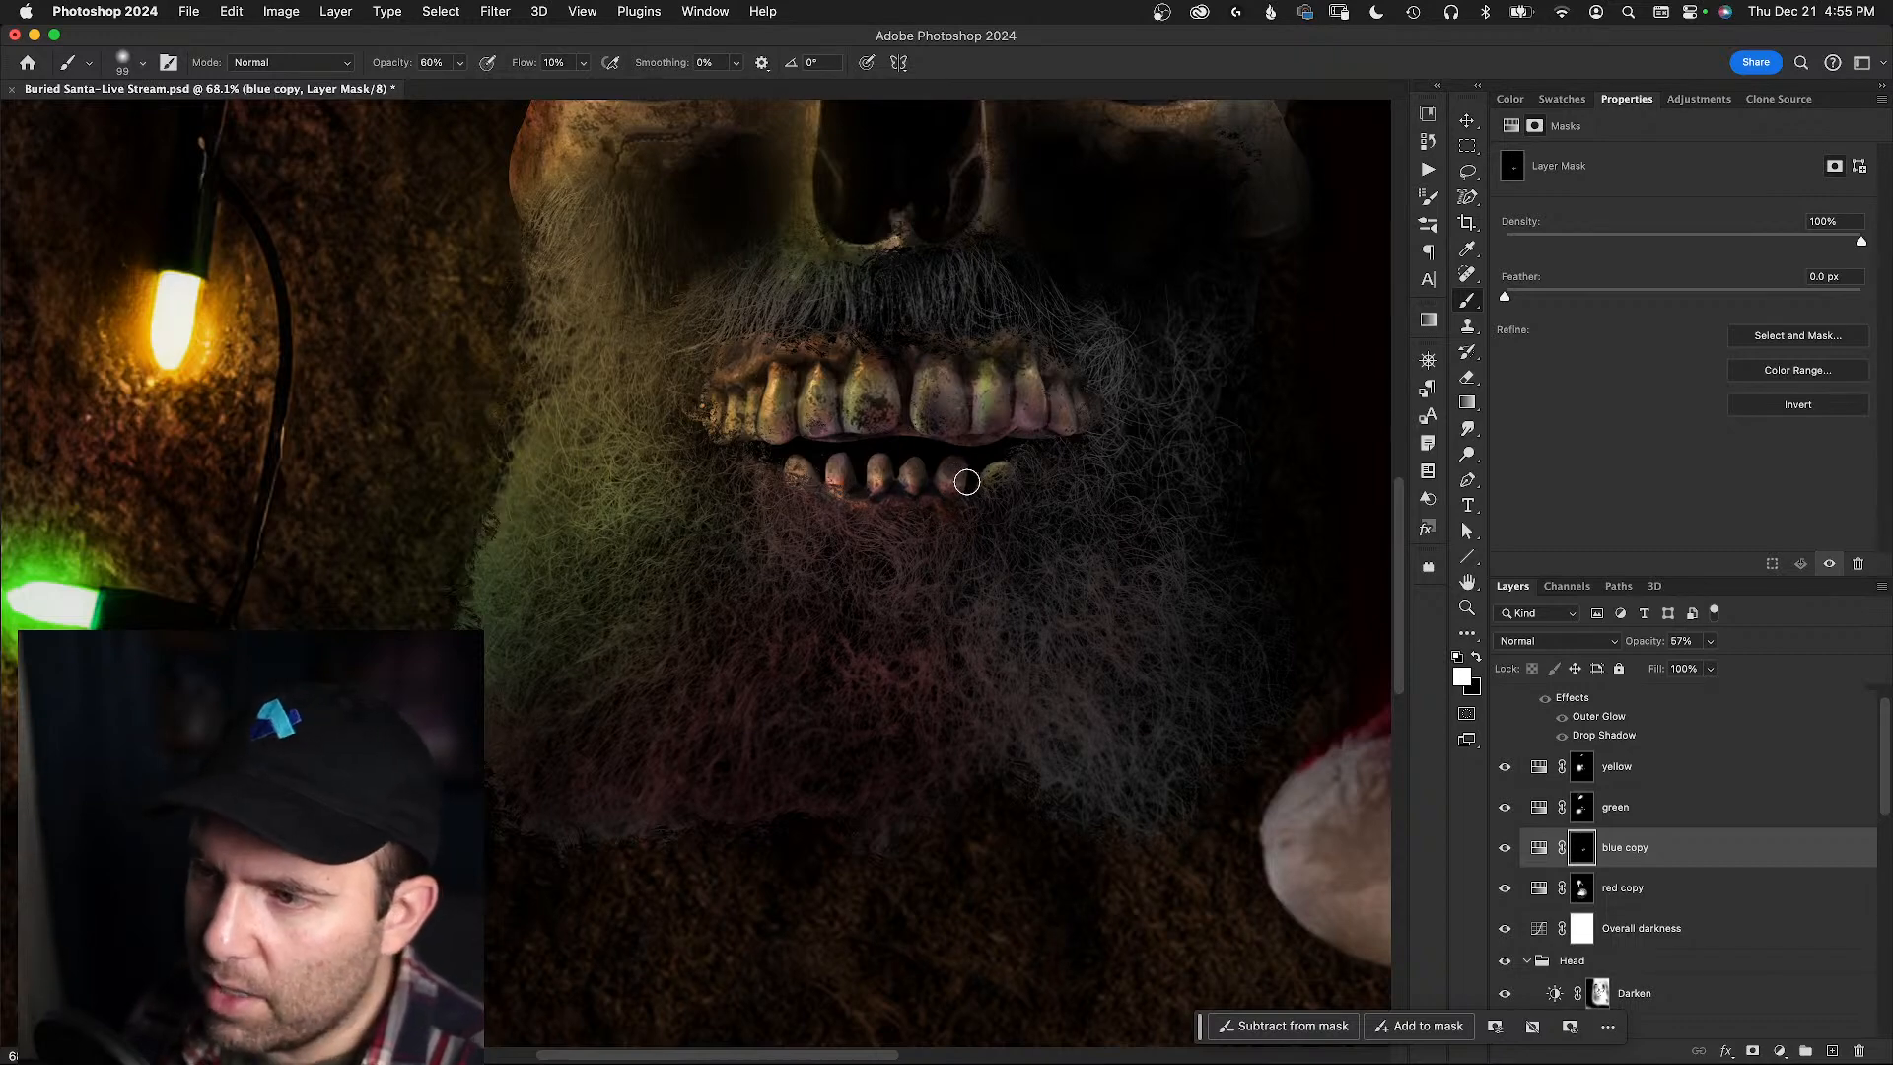
key(x)
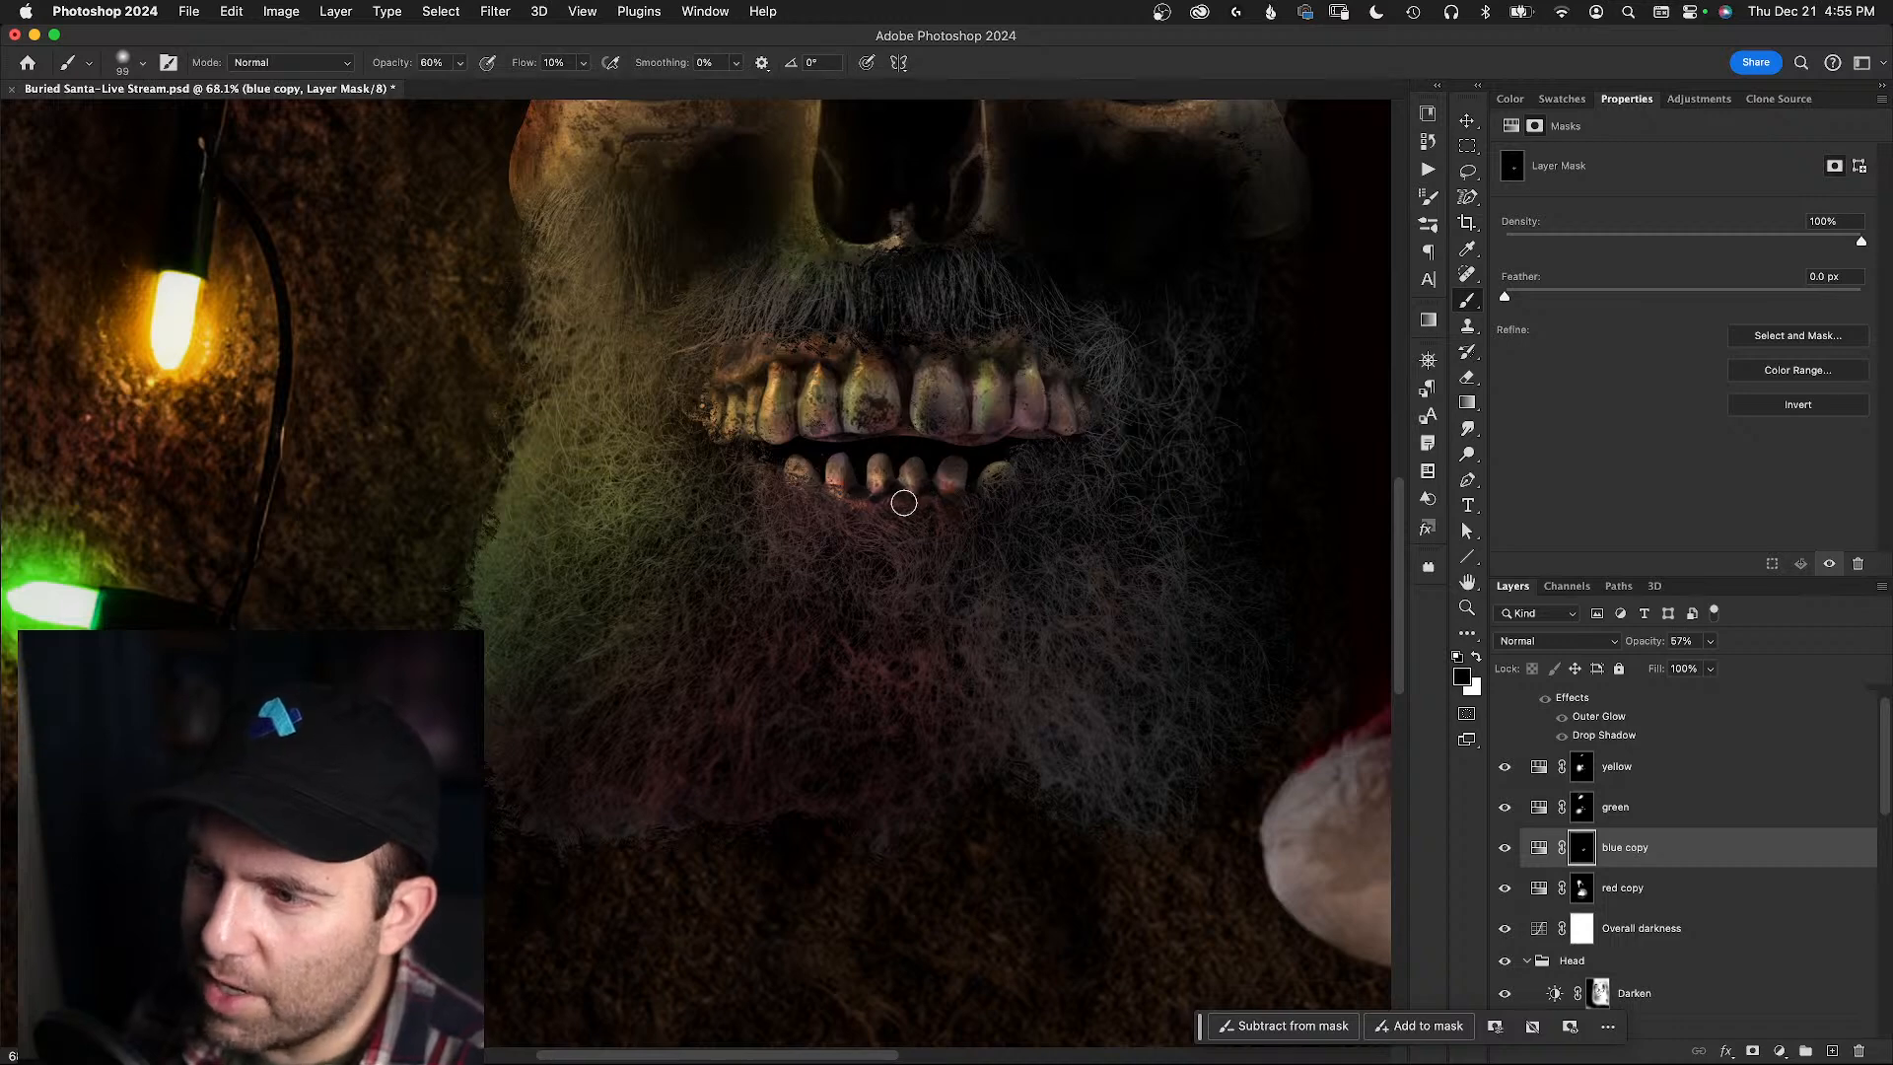
key(x)
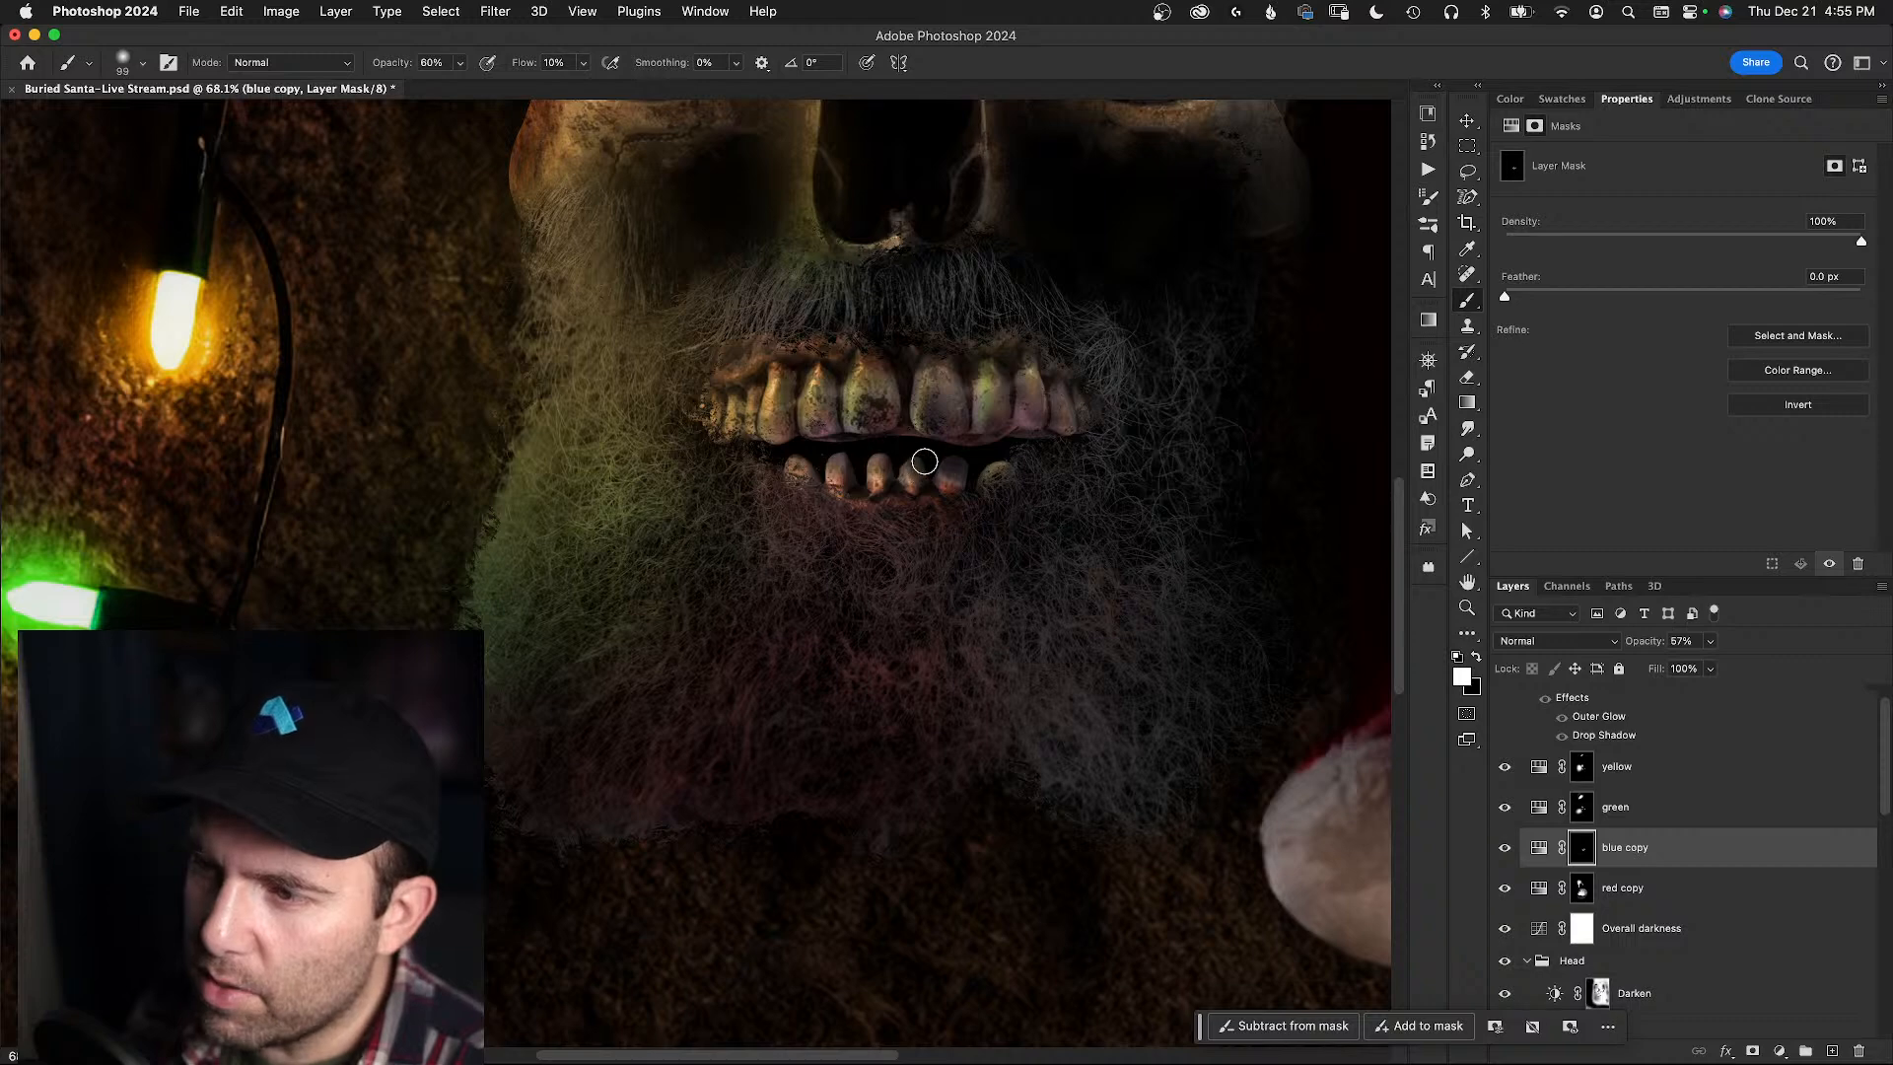
key(x)
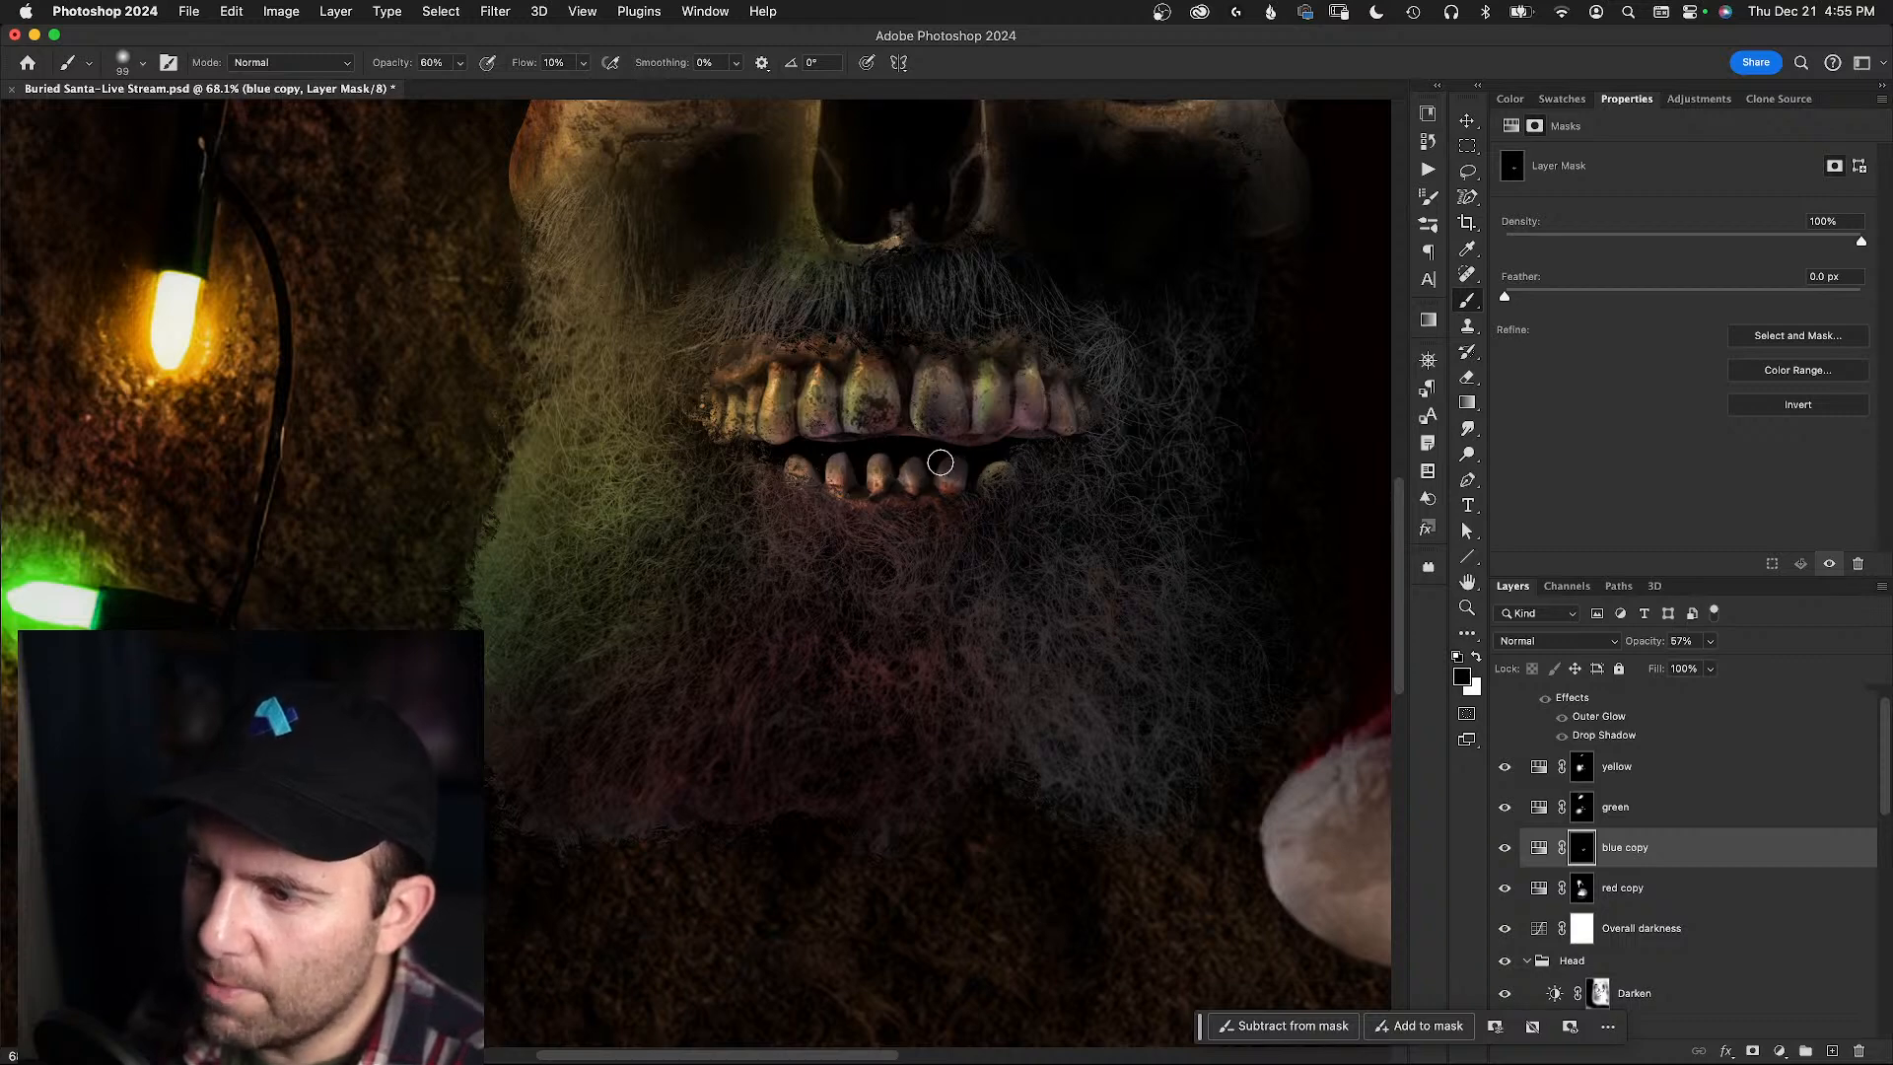
key(x)
key(x)
- Review the whole composition and save the document
scroll(956, 464, up, 5)
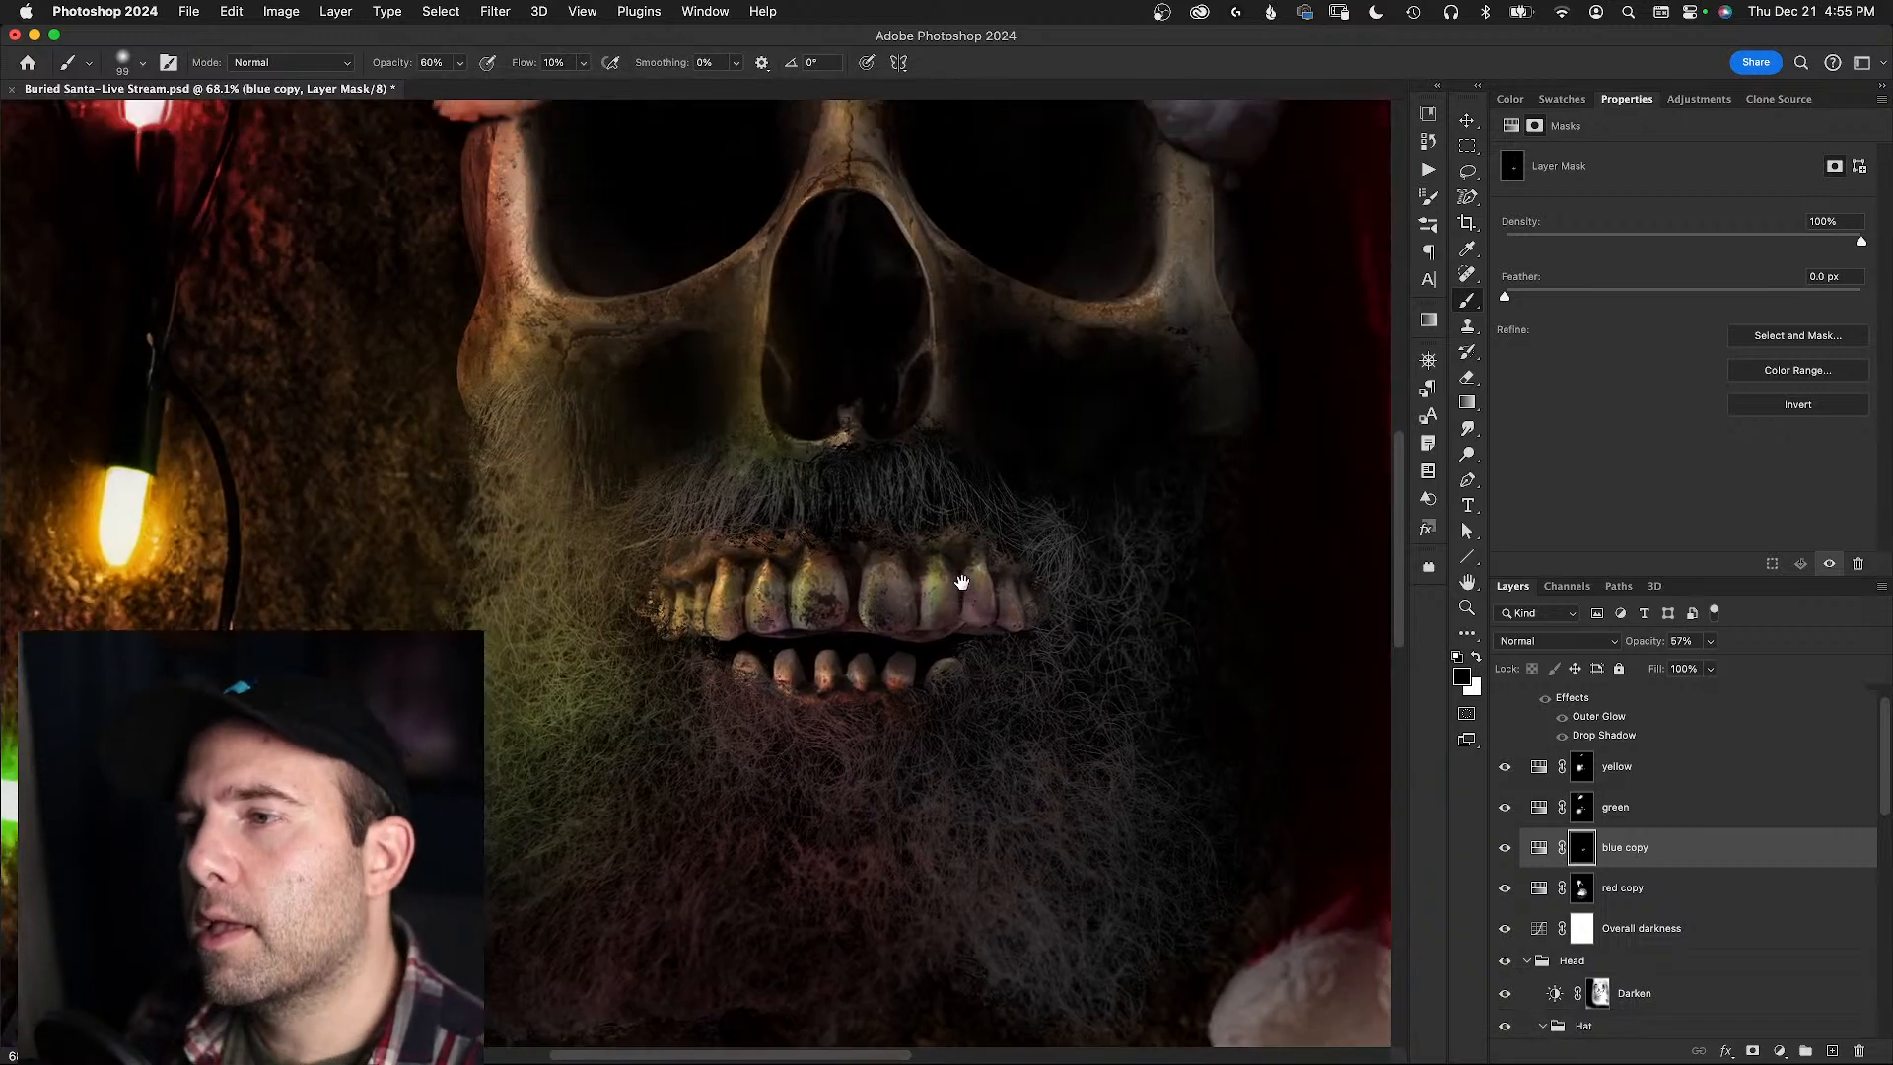
key(z)
drag(934, 441, 912, 446)
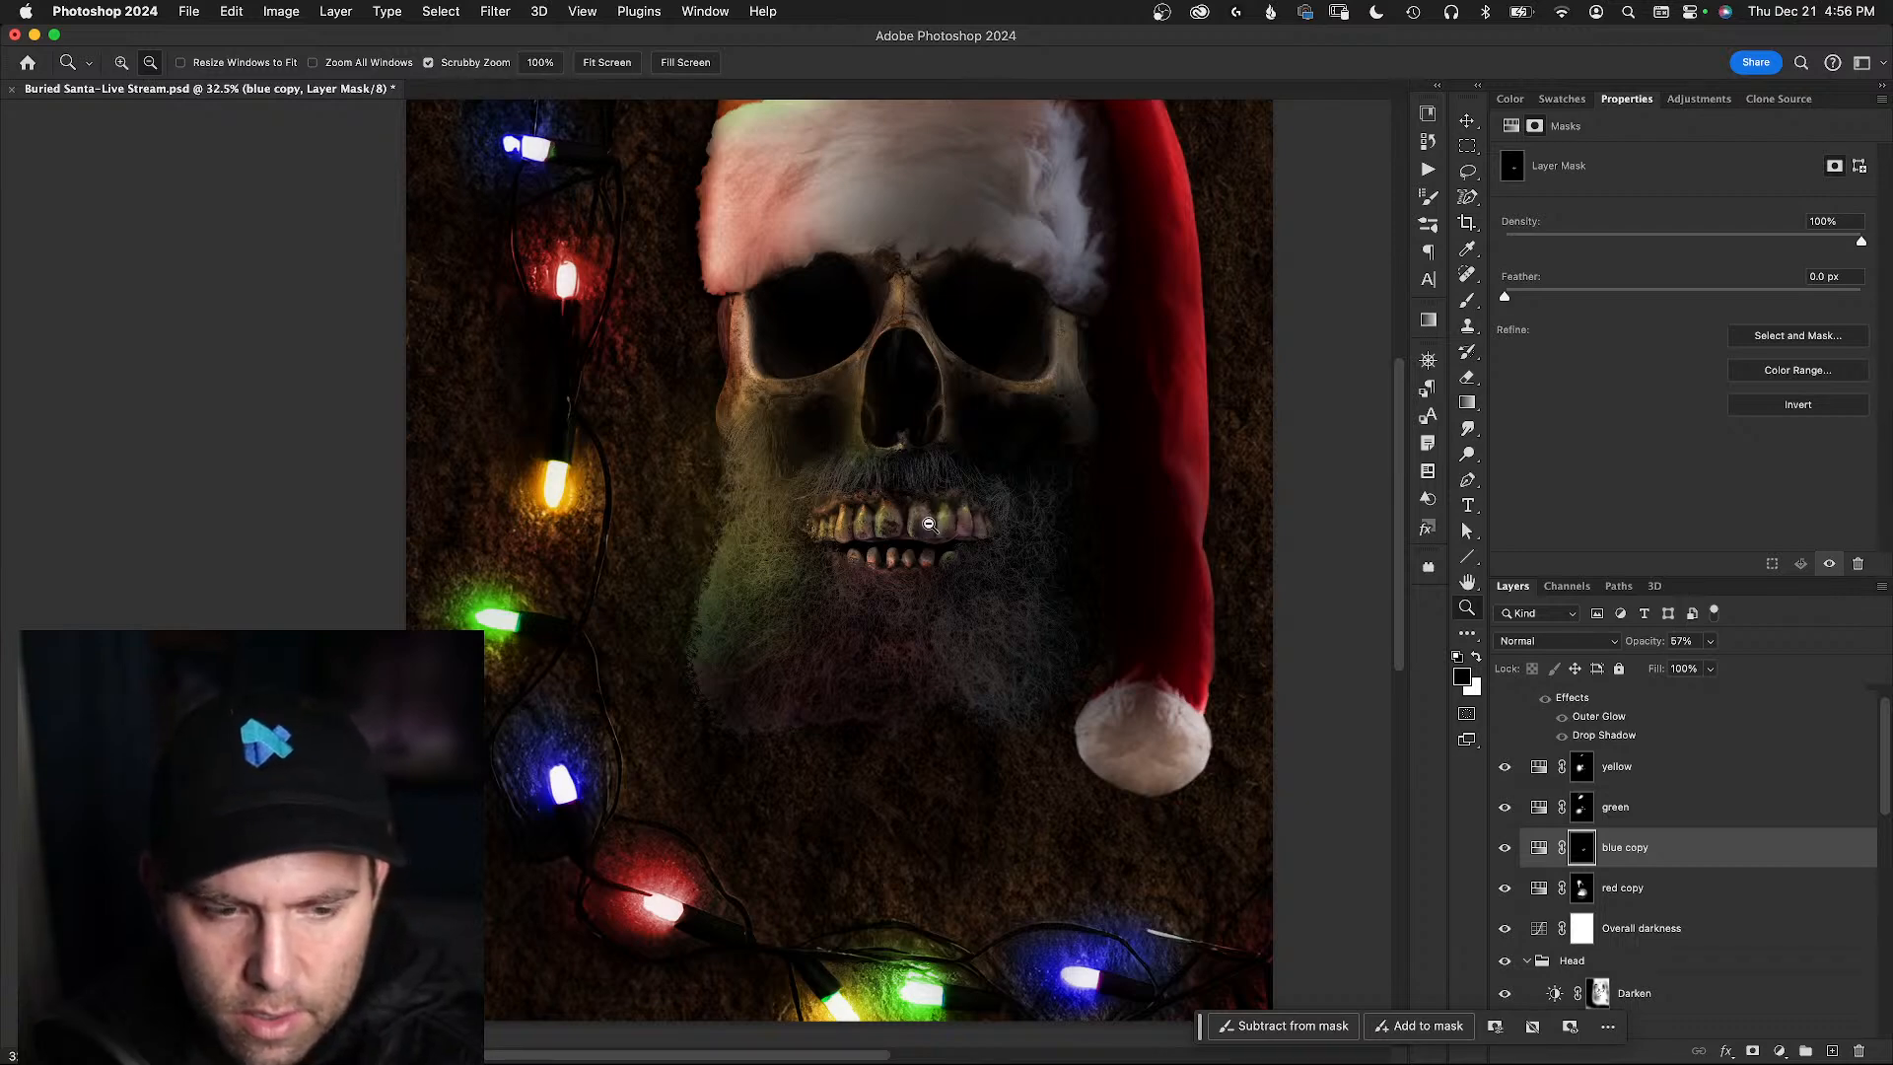
alt+click(946, 468)
key(super+minus)
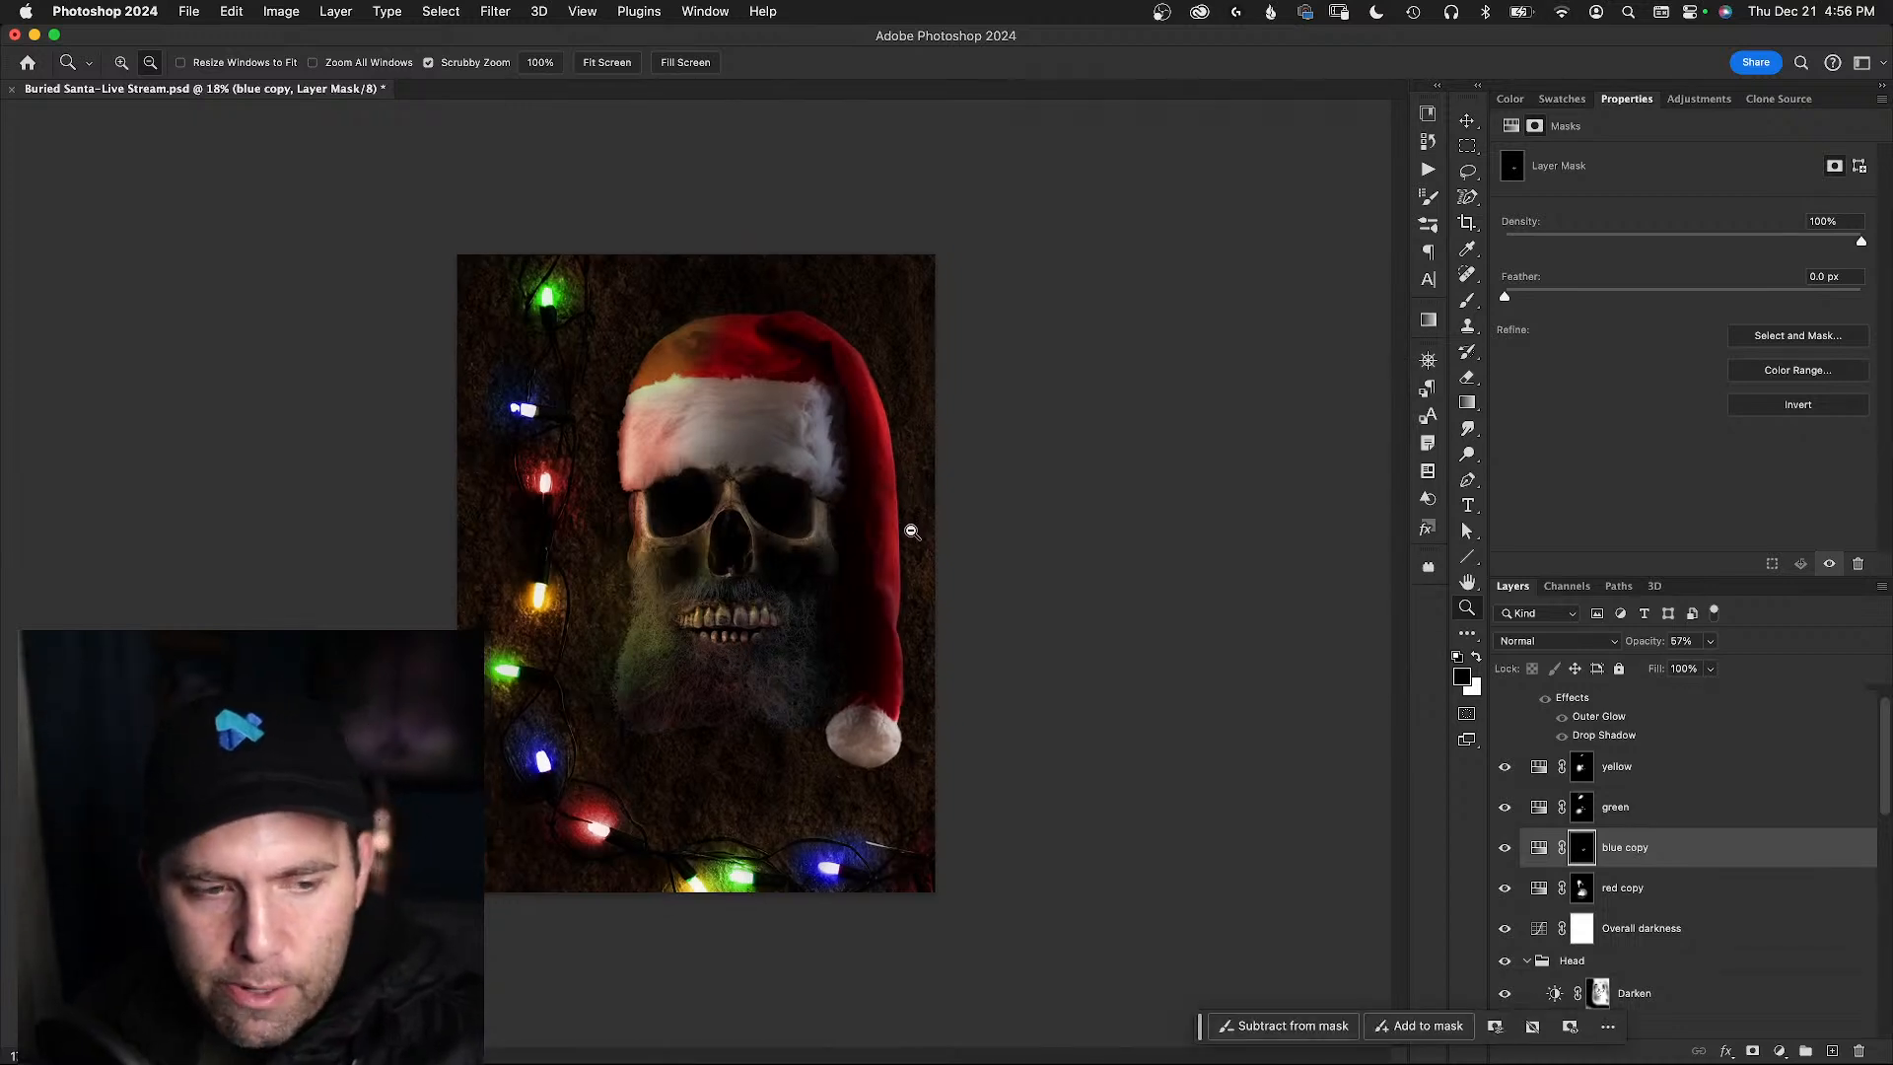
key(super+plus)
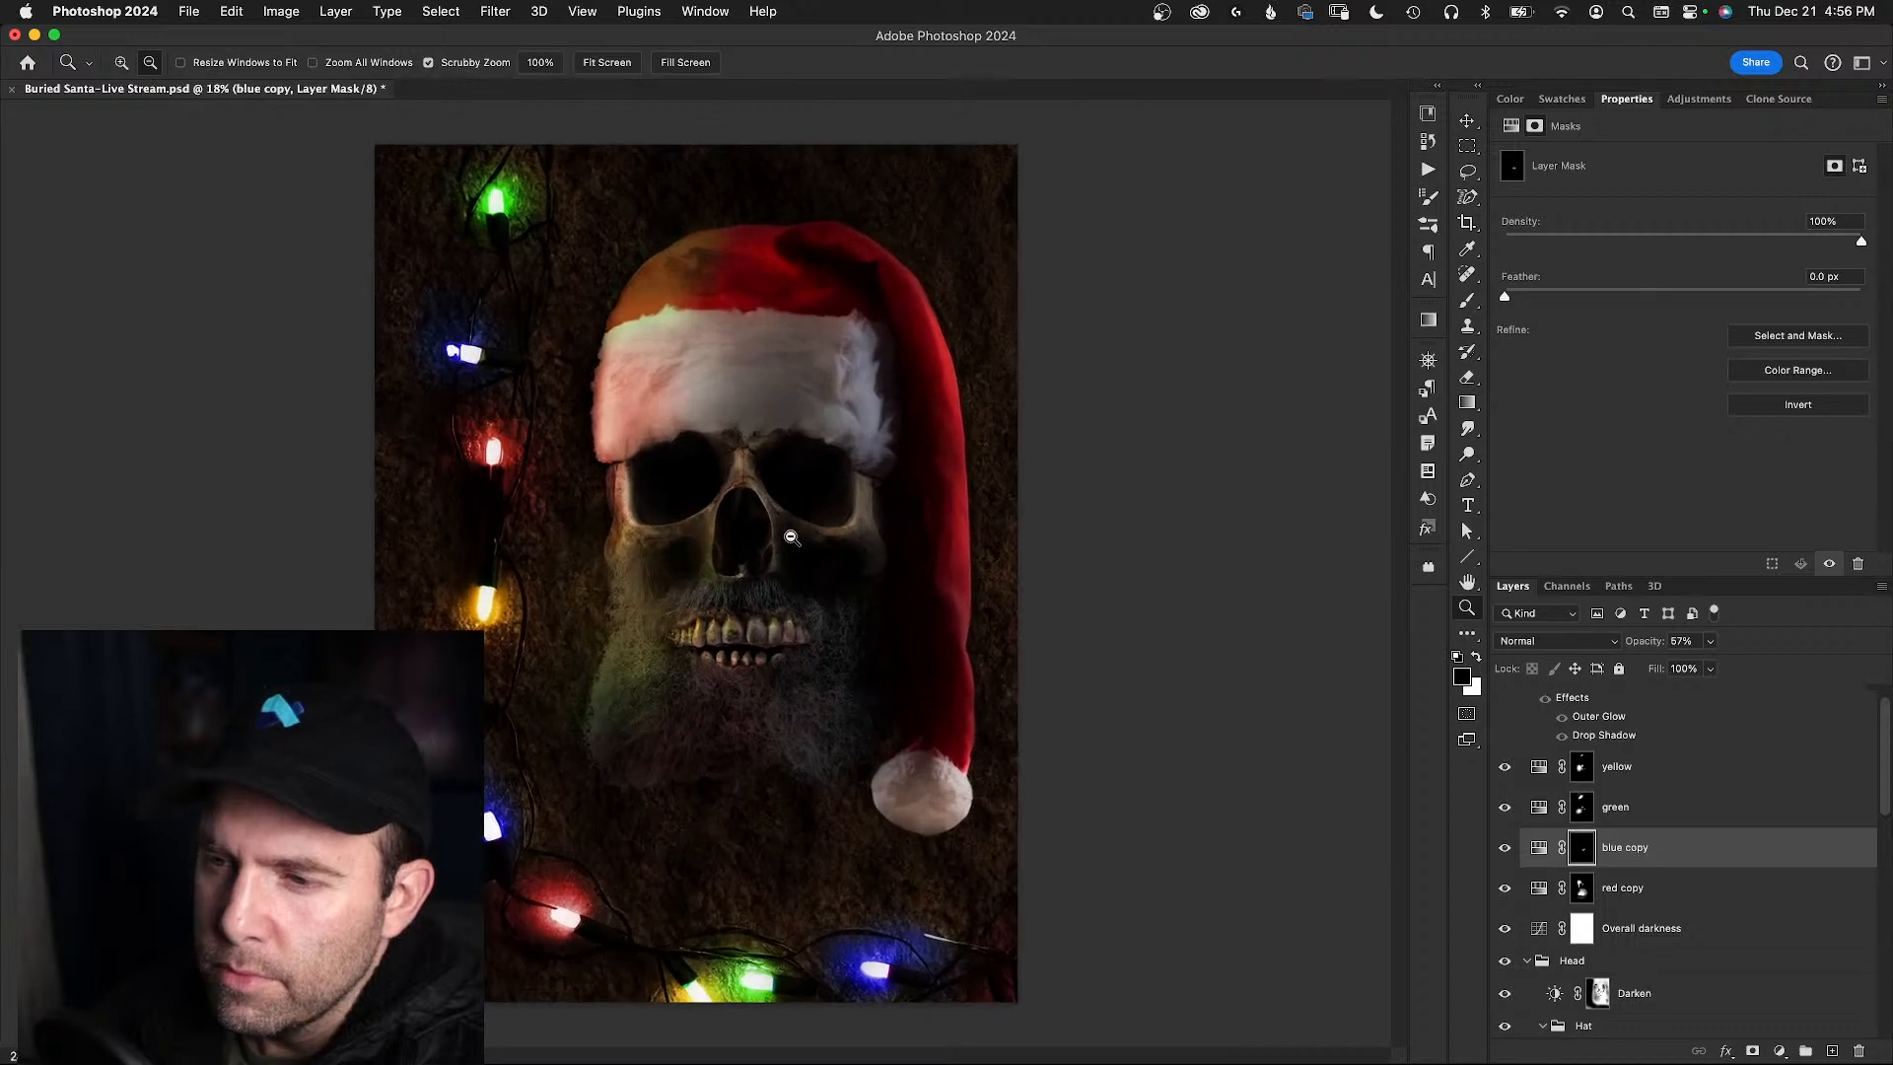
key(super+s)
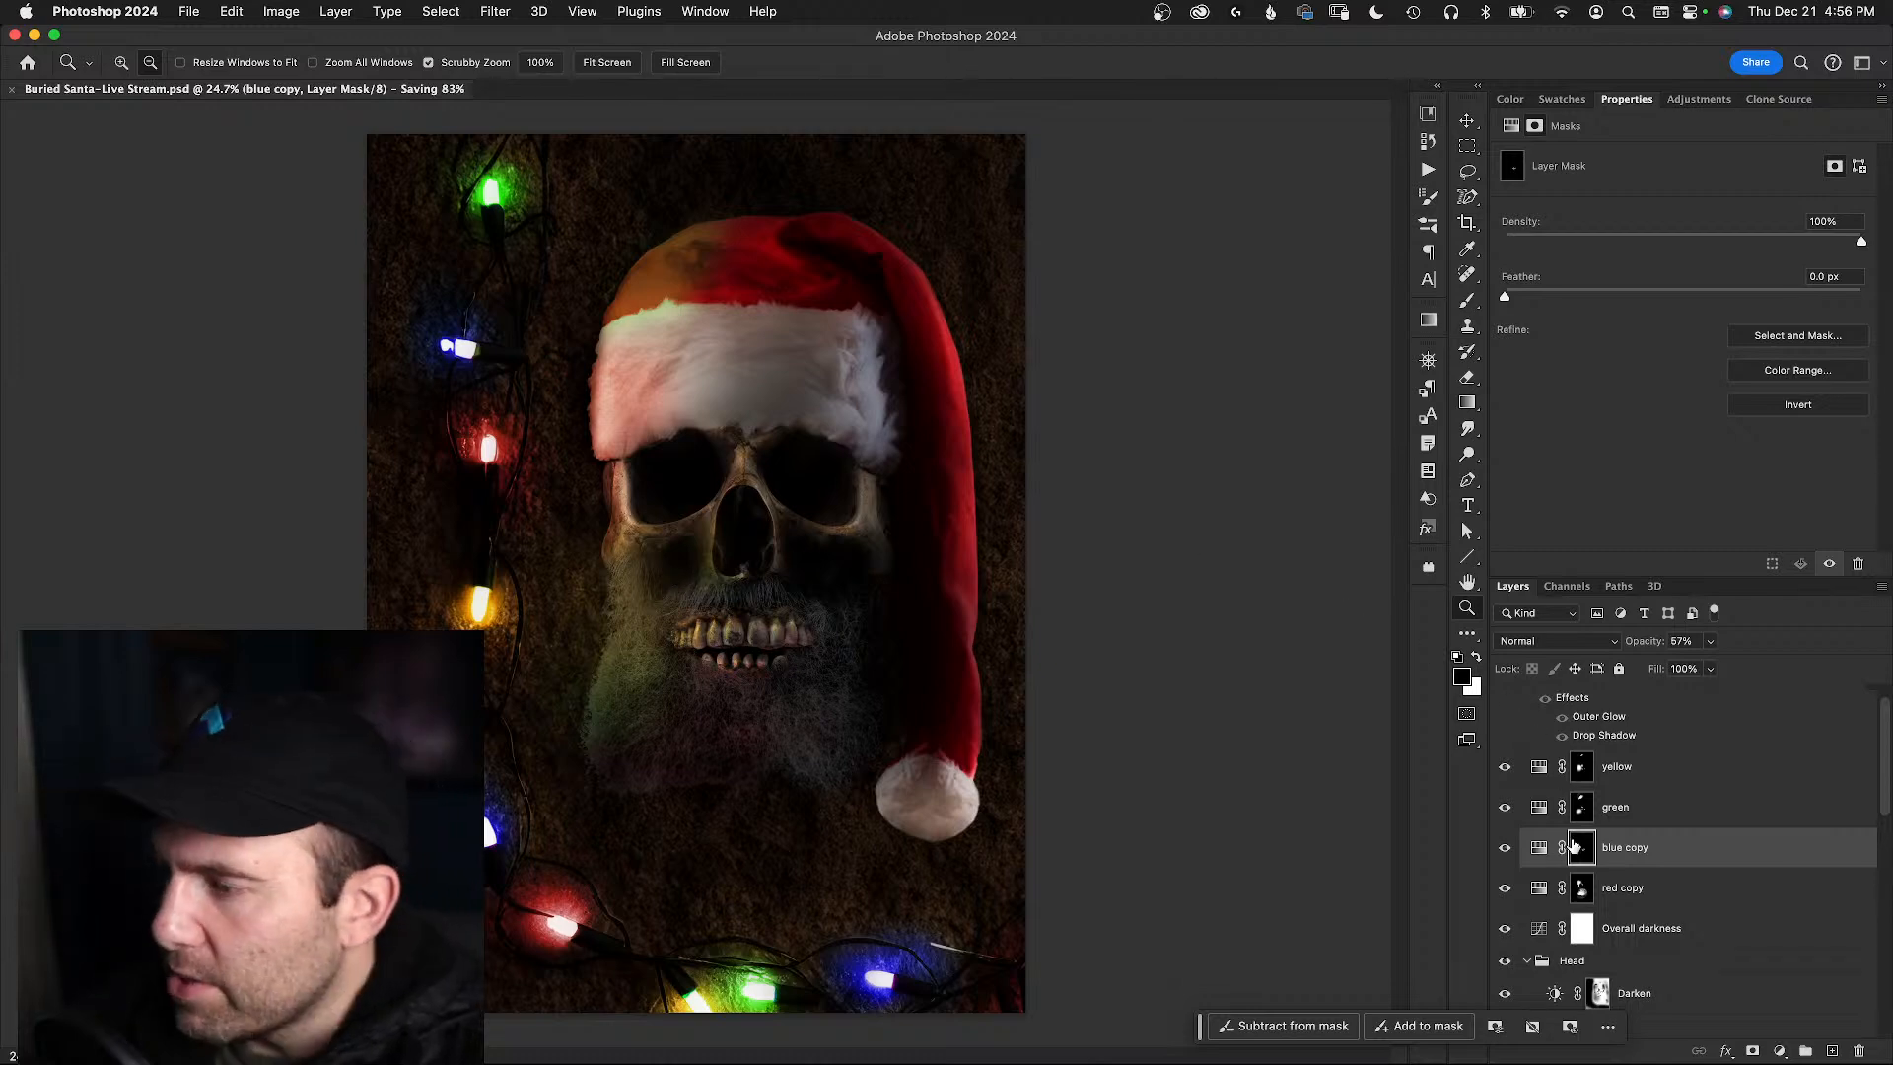
- Hide and show the blue copy layer repeatedly to compare its effect on the full image
click(1505, 848)
click(1506, 848)
click(1506, 848)
click(1506, 848)
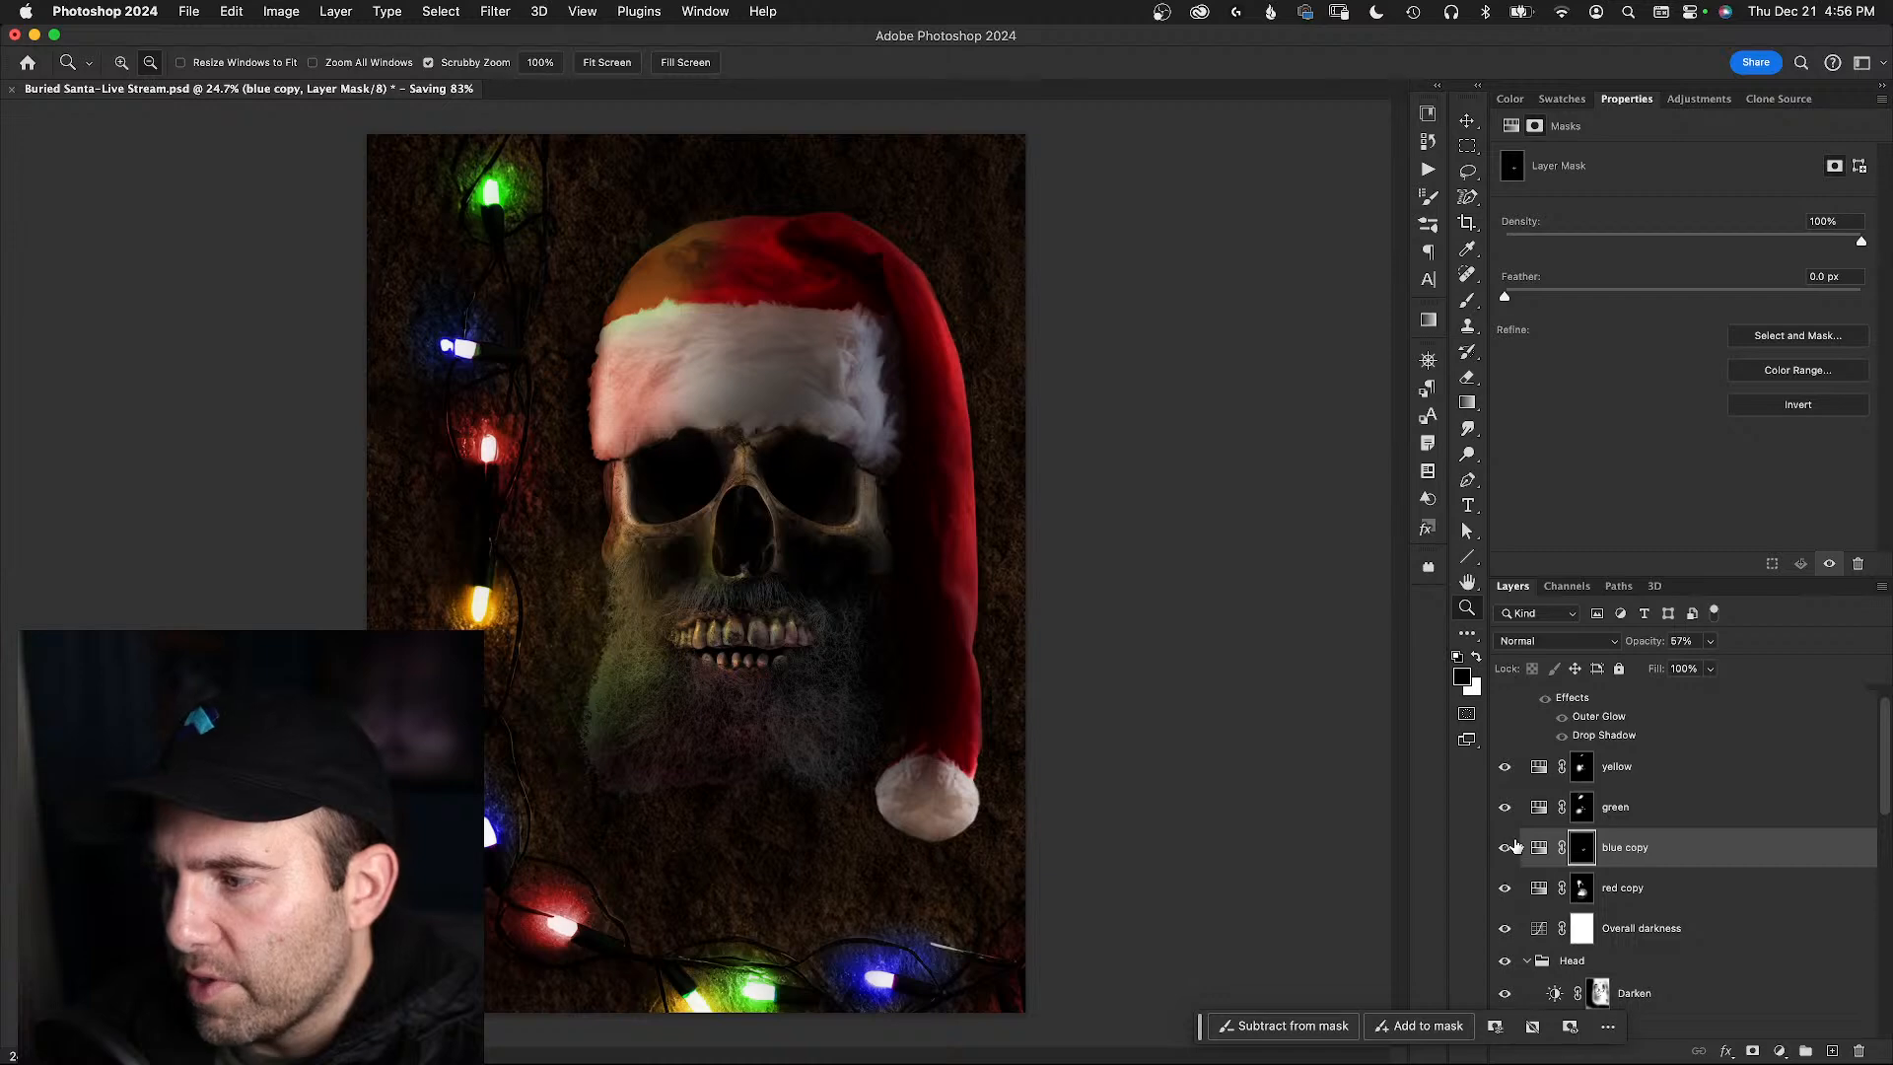
- Paint blue light with a large white brush along the hat's fur trim, skull edge and lower beard on the blue copy mask
key(b)
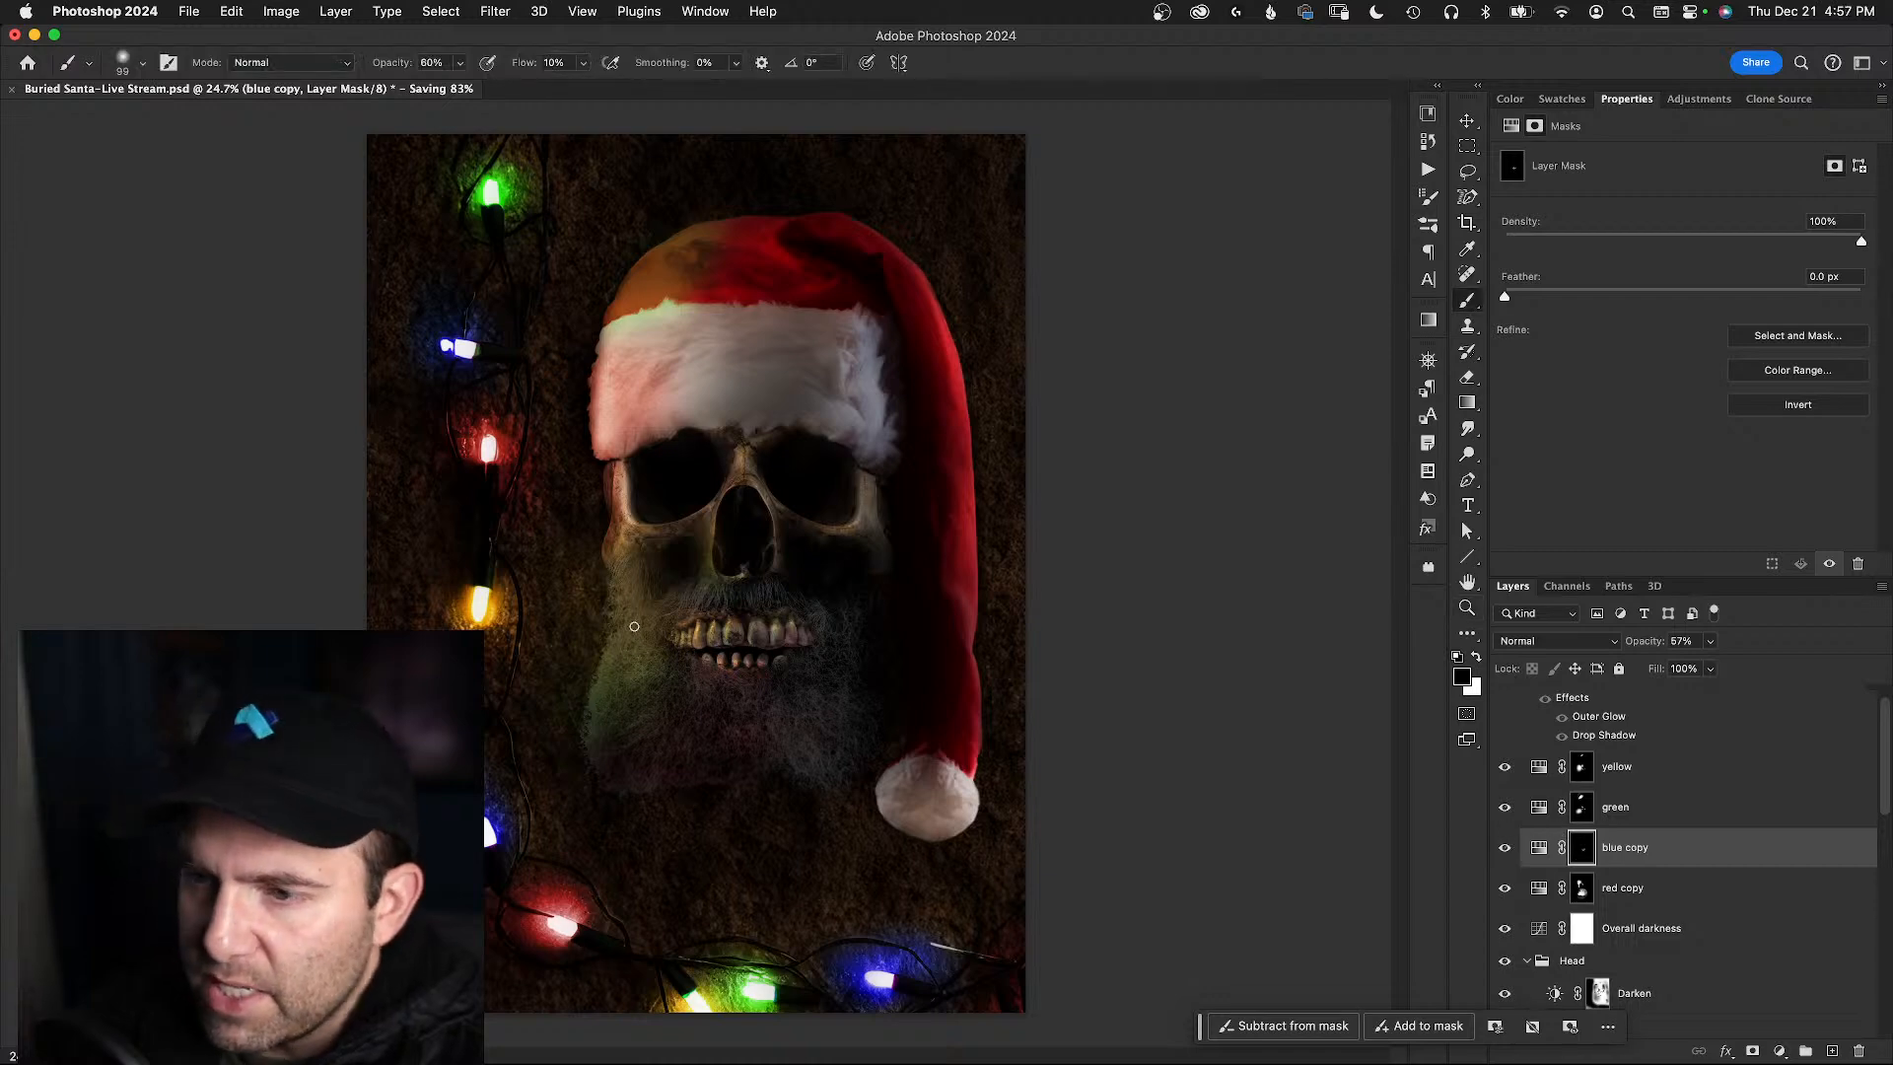
drag(613, 661, 661, 661)
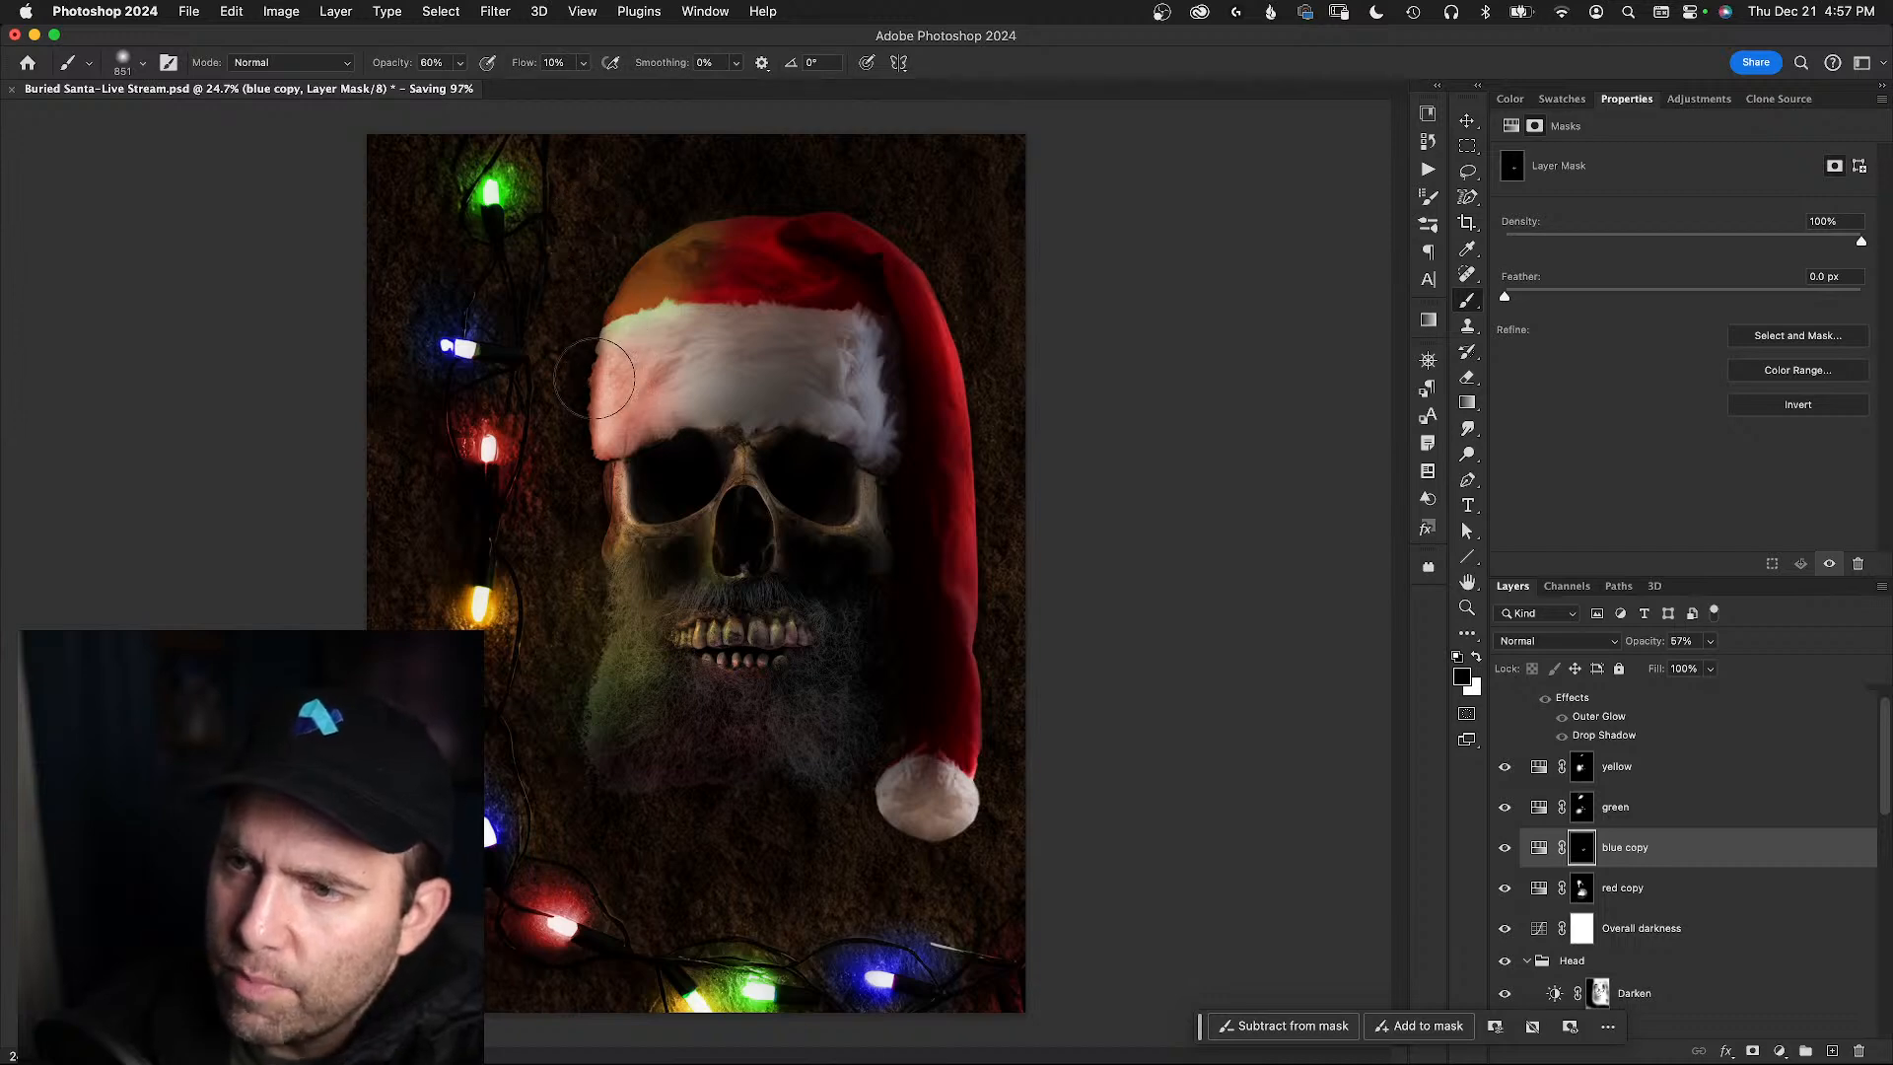
key(x)
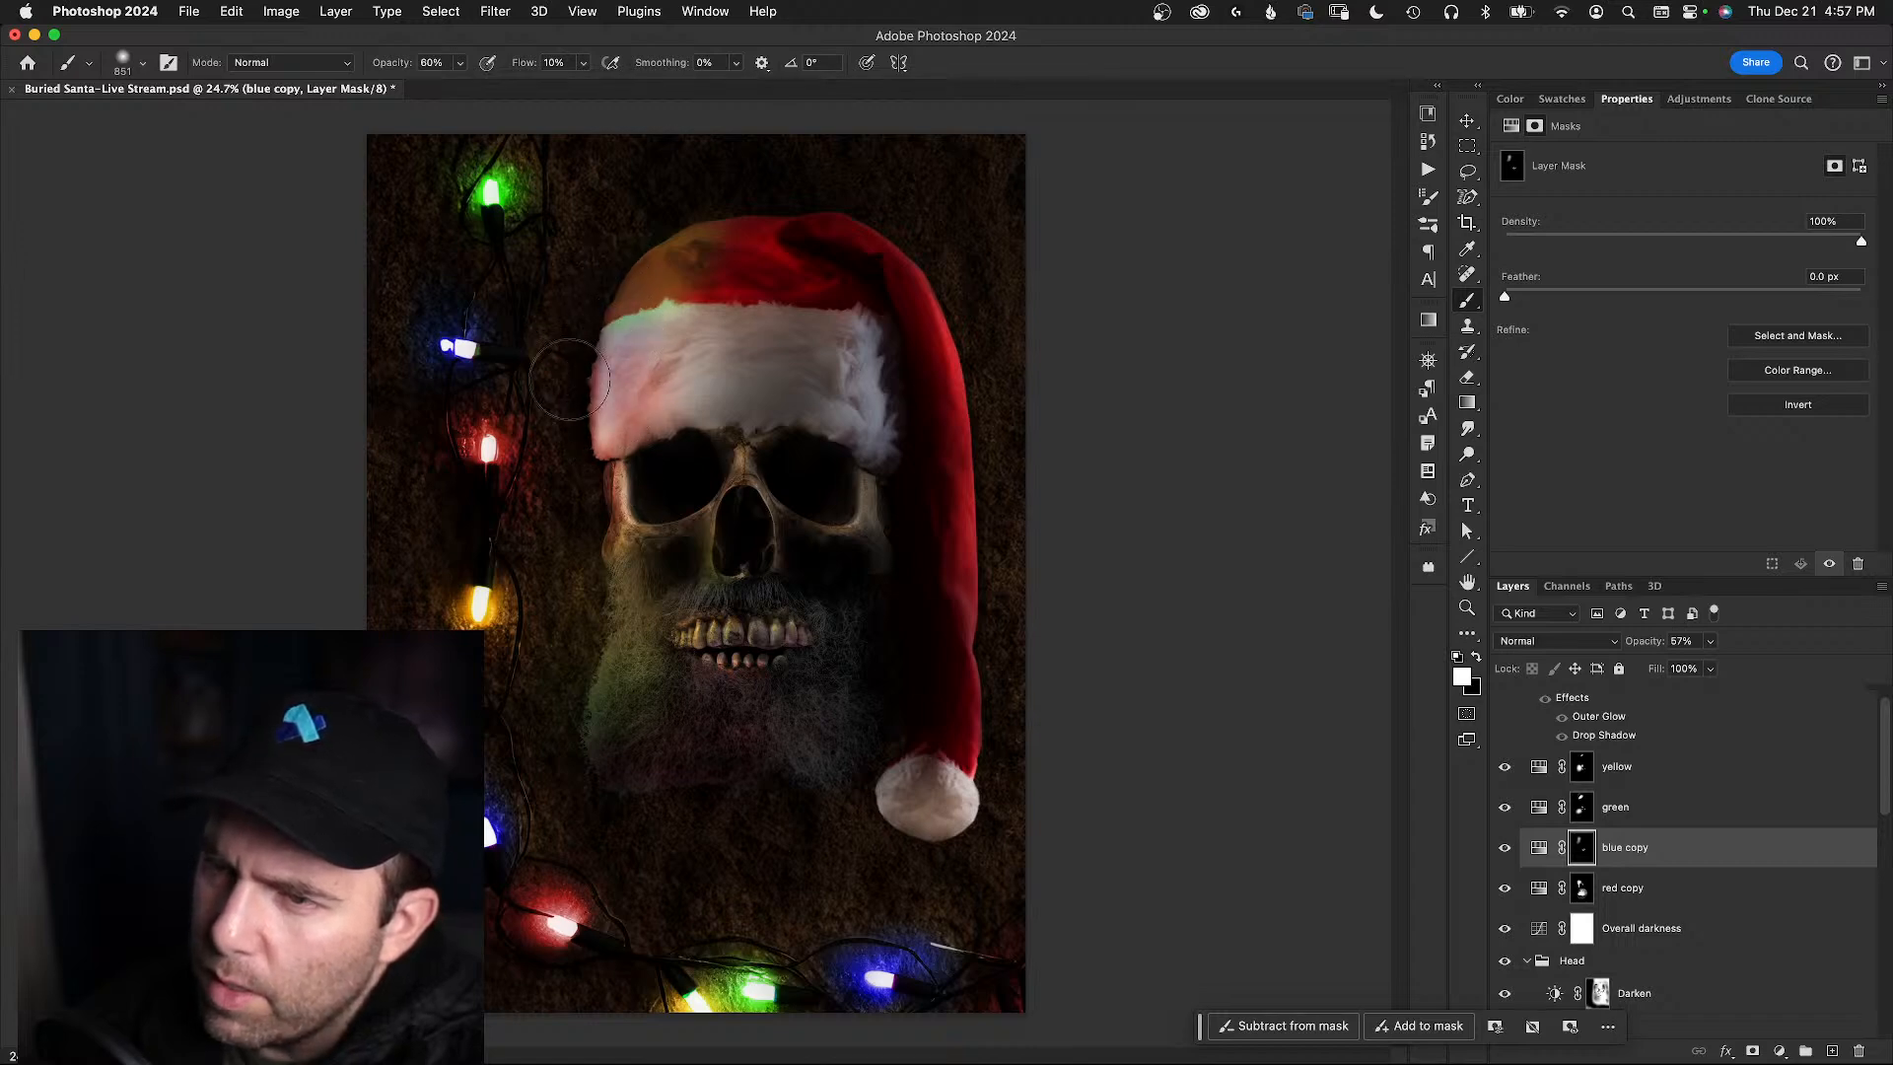
mouse_move(581, 518)
mouse_down()
mouse_move(603, 491)
mouse_move(604, 509)
mouse_up()
mouse_move(587, 640)
mouse_down()
mouse_move(603, 527)
mouse_move(620, 601)
mouse_move(639, 593)
mouse_move(645, 525)
mouse_move(648, 598)
mouse_move(579, 721)
mouse_move(619, 790)
mouse_move(611, 766)
mouse_move(625, 775)
mouse_move(671, 715)
mouse_move(650, 706)
mouse_move(697, 702)
mouse_move(689, 674)
mouse_move(720, 673)
mouse_move(693, 665)
mouse_move(679, 726)
mouse_move(677, 709)
mouse_move(642, 714)
mouse_move(671, 690)
mouse_move(649, 735)
mouse_move(662, 694)
mouse_move(683, 694)
mouse_move(662, 732)
mouse_move(710, 697)
mouse_move(714, 718)
mouse_move(660, 728)
mouse_up()
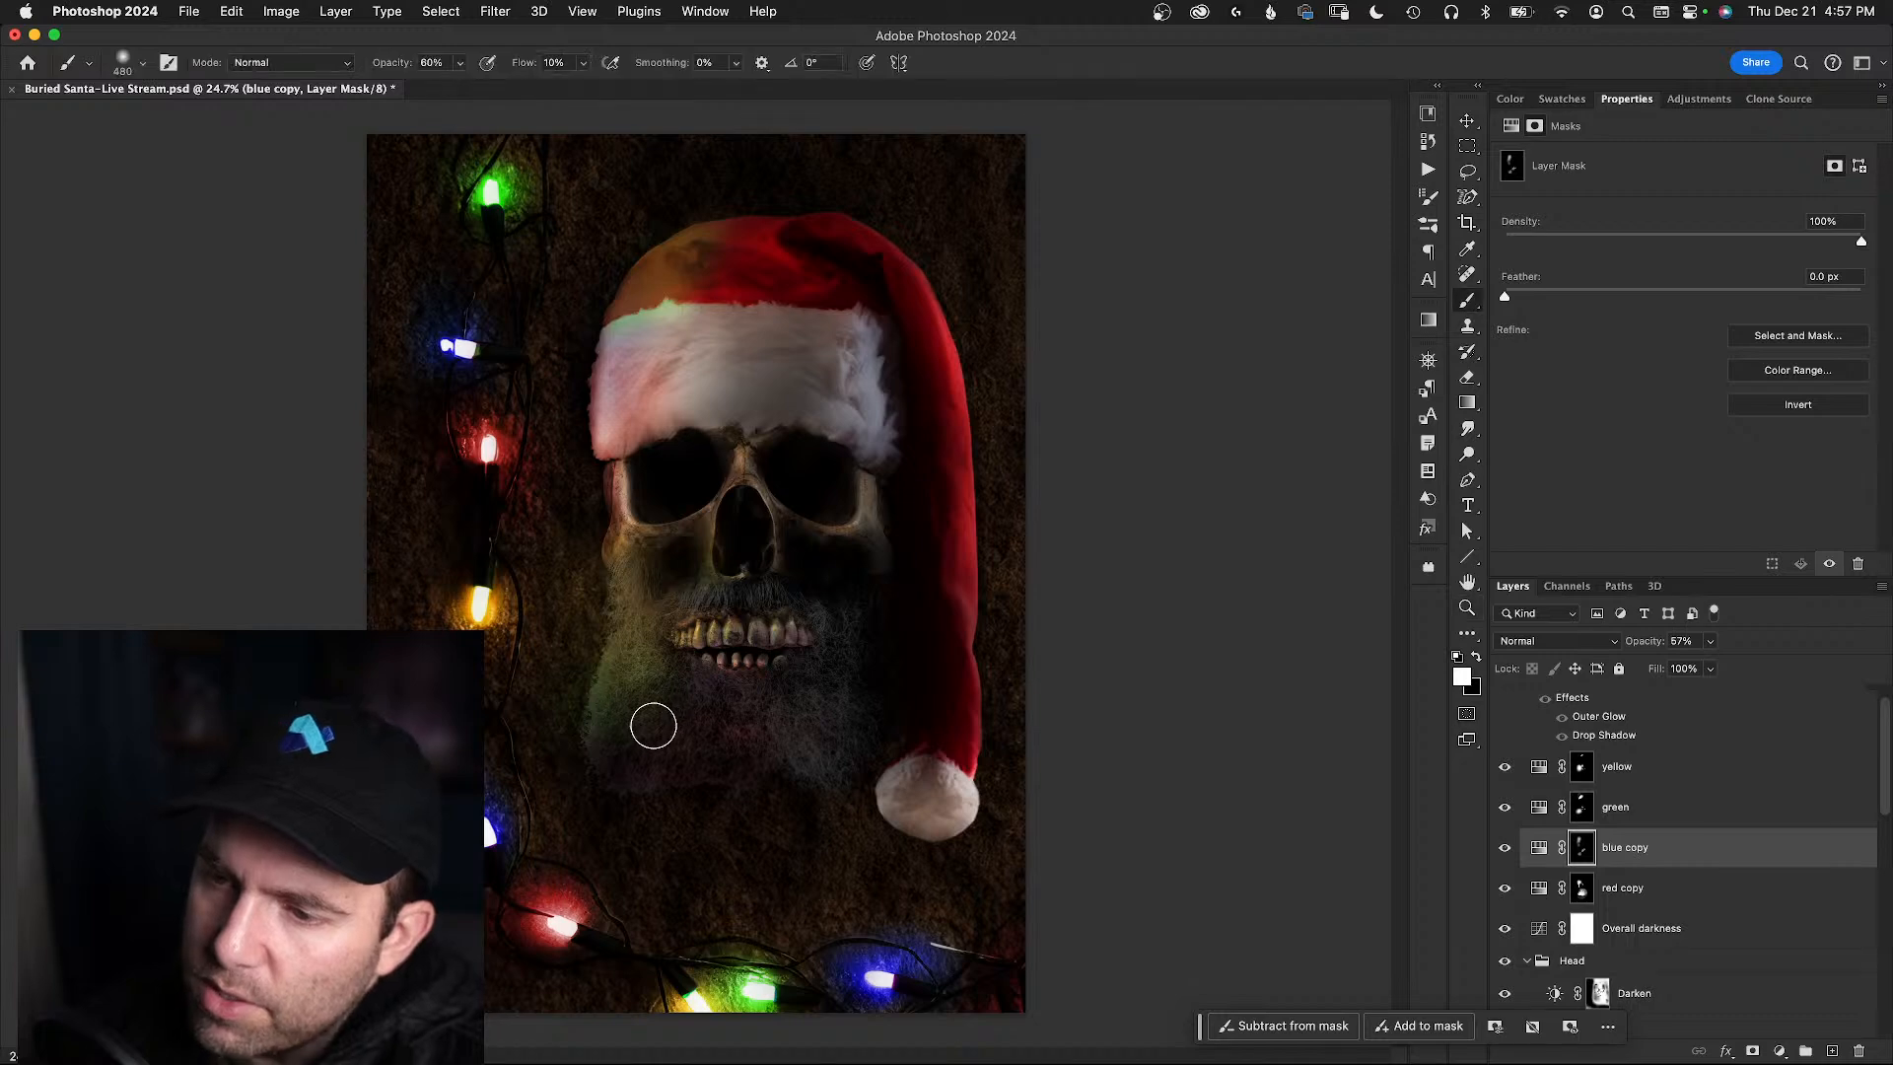
- Inspect the beard up close, hiding and showing the blue copy and Overall darkness layers to compare their effects
key(z)
drag(633, 727, 693, 696)
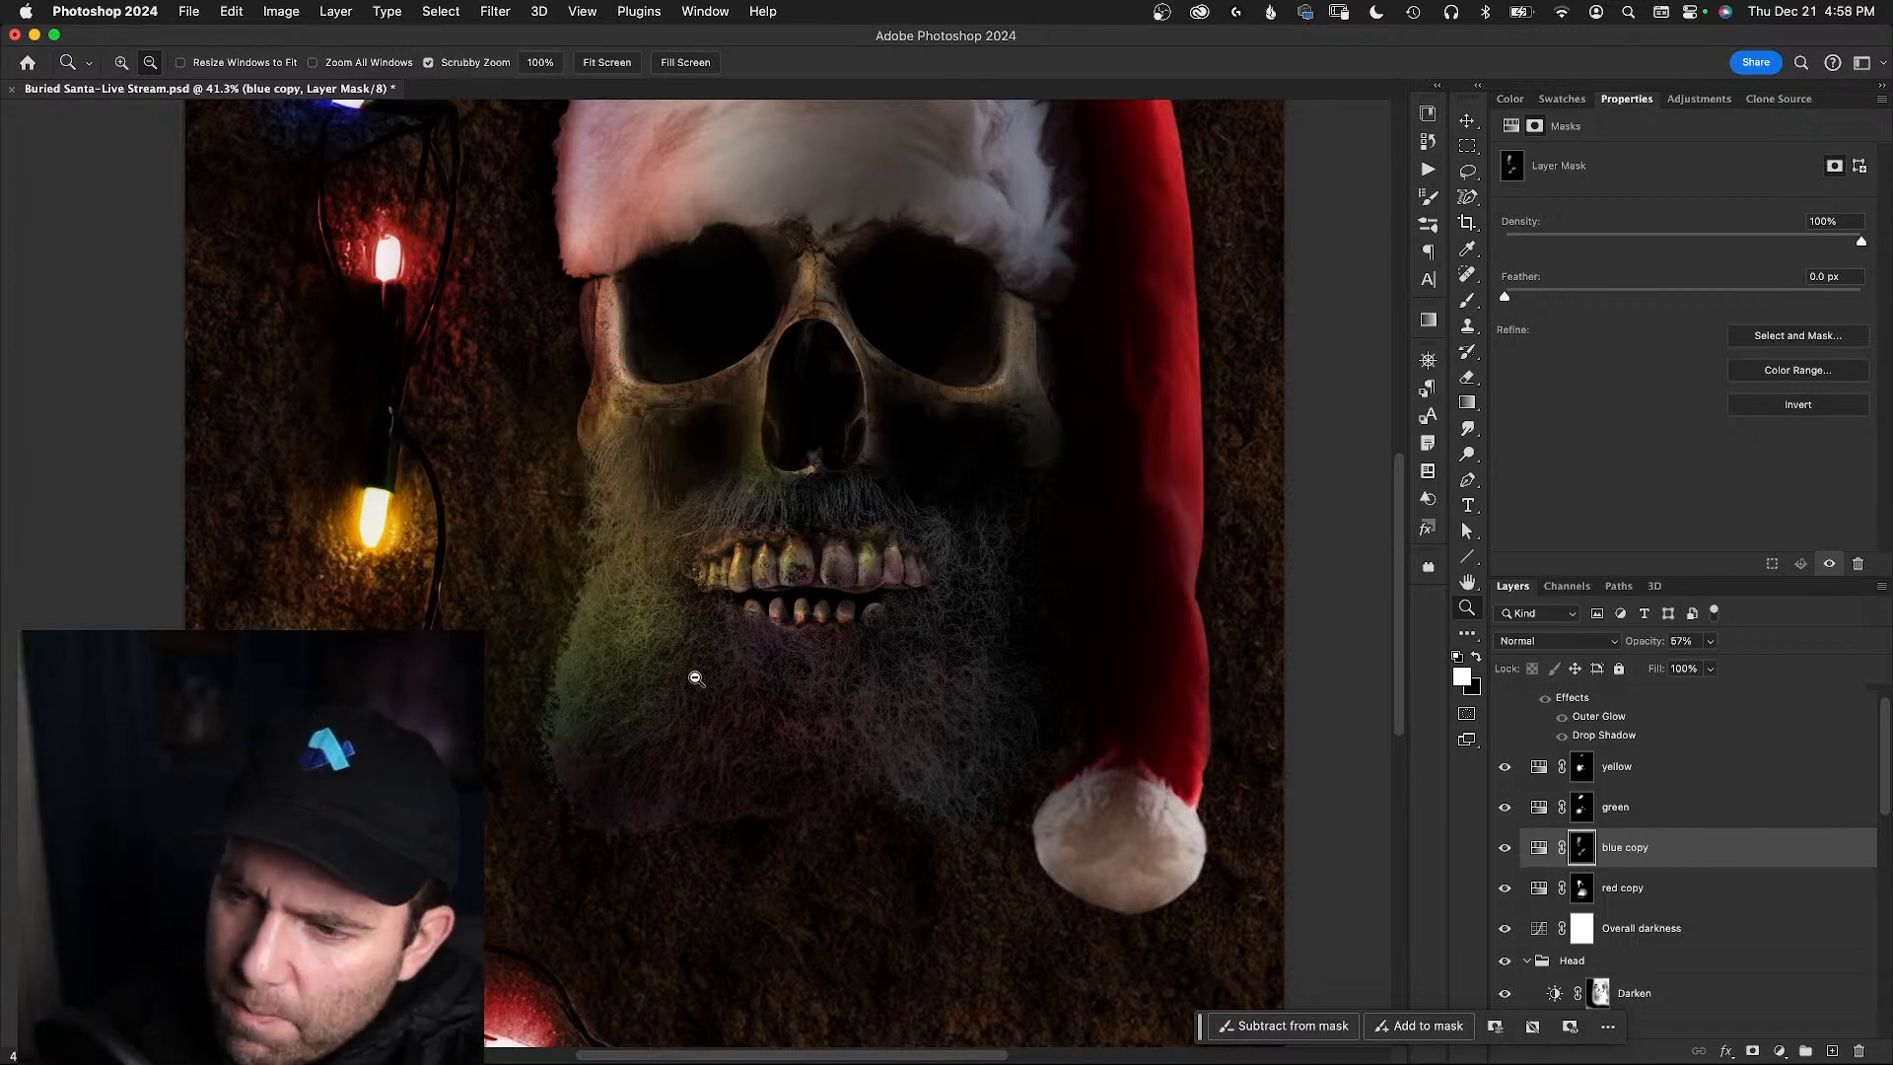
scroll(752, 604, down, 3)
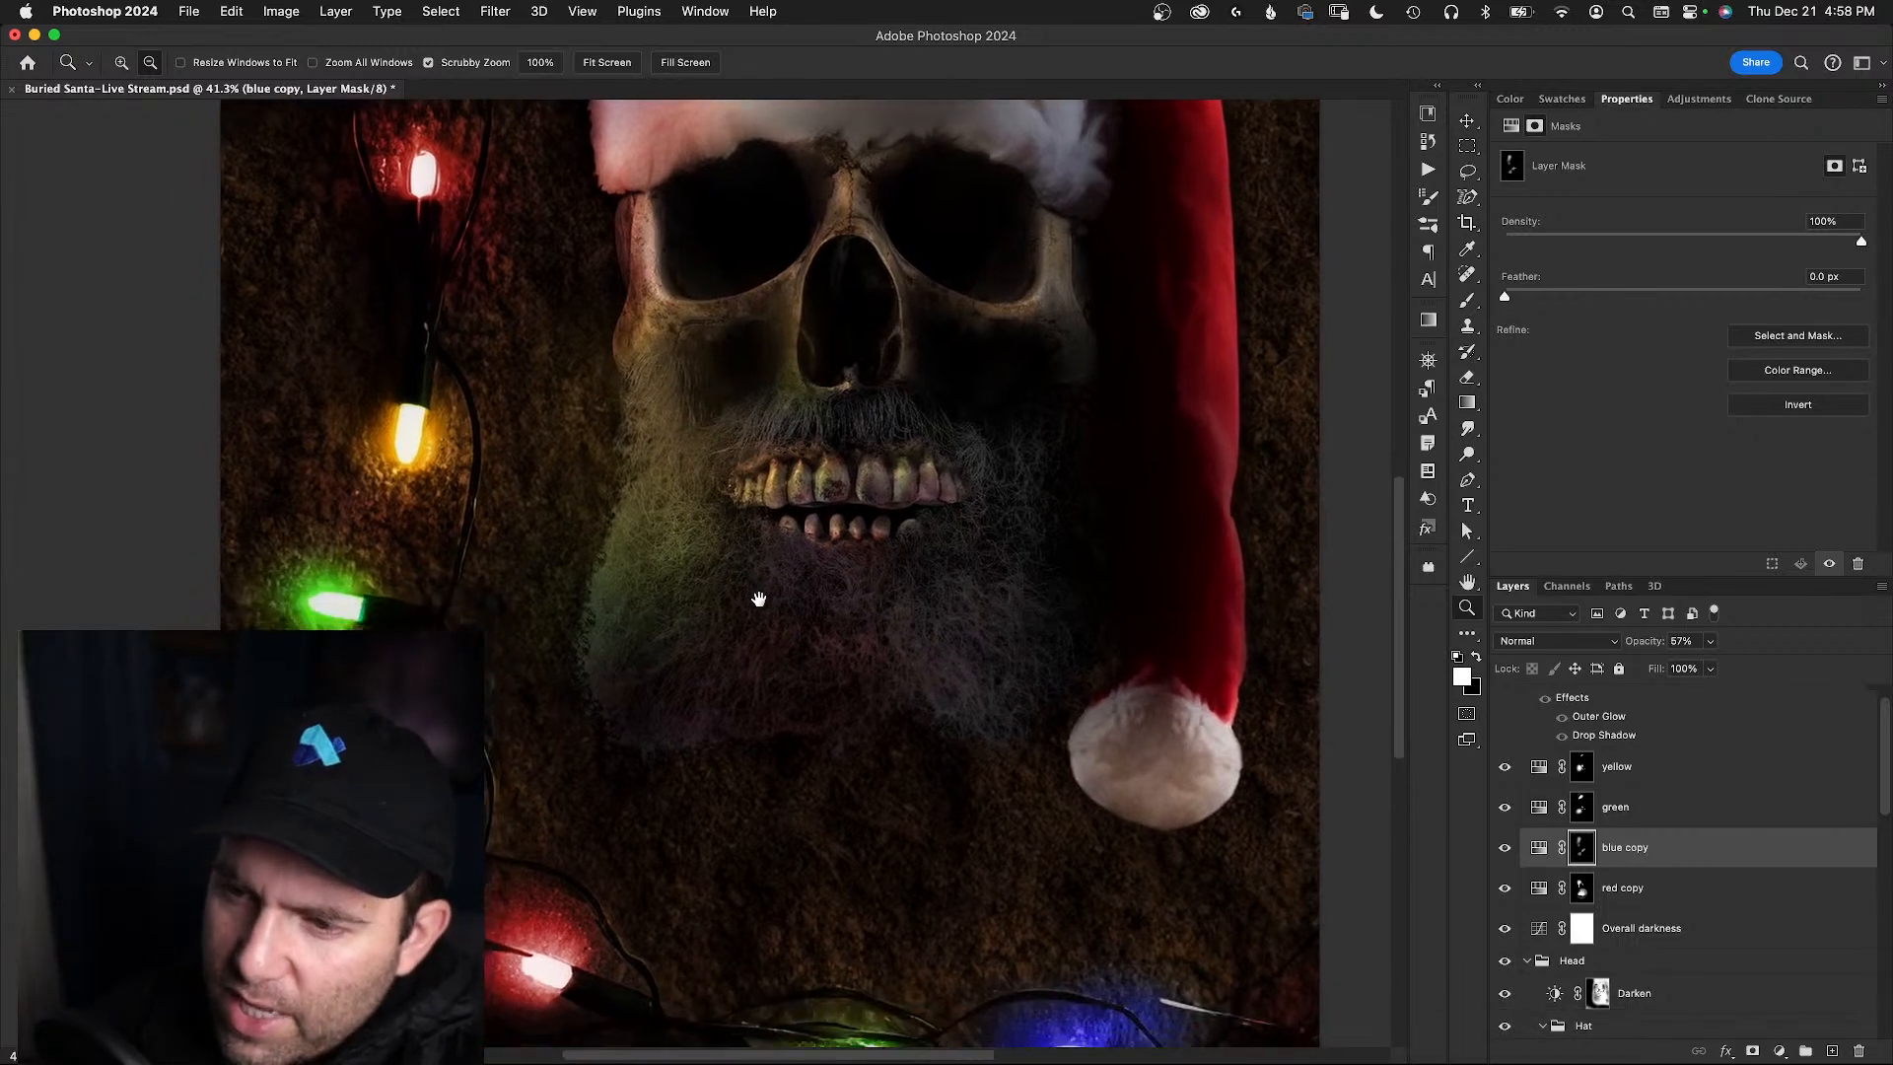
key(b)
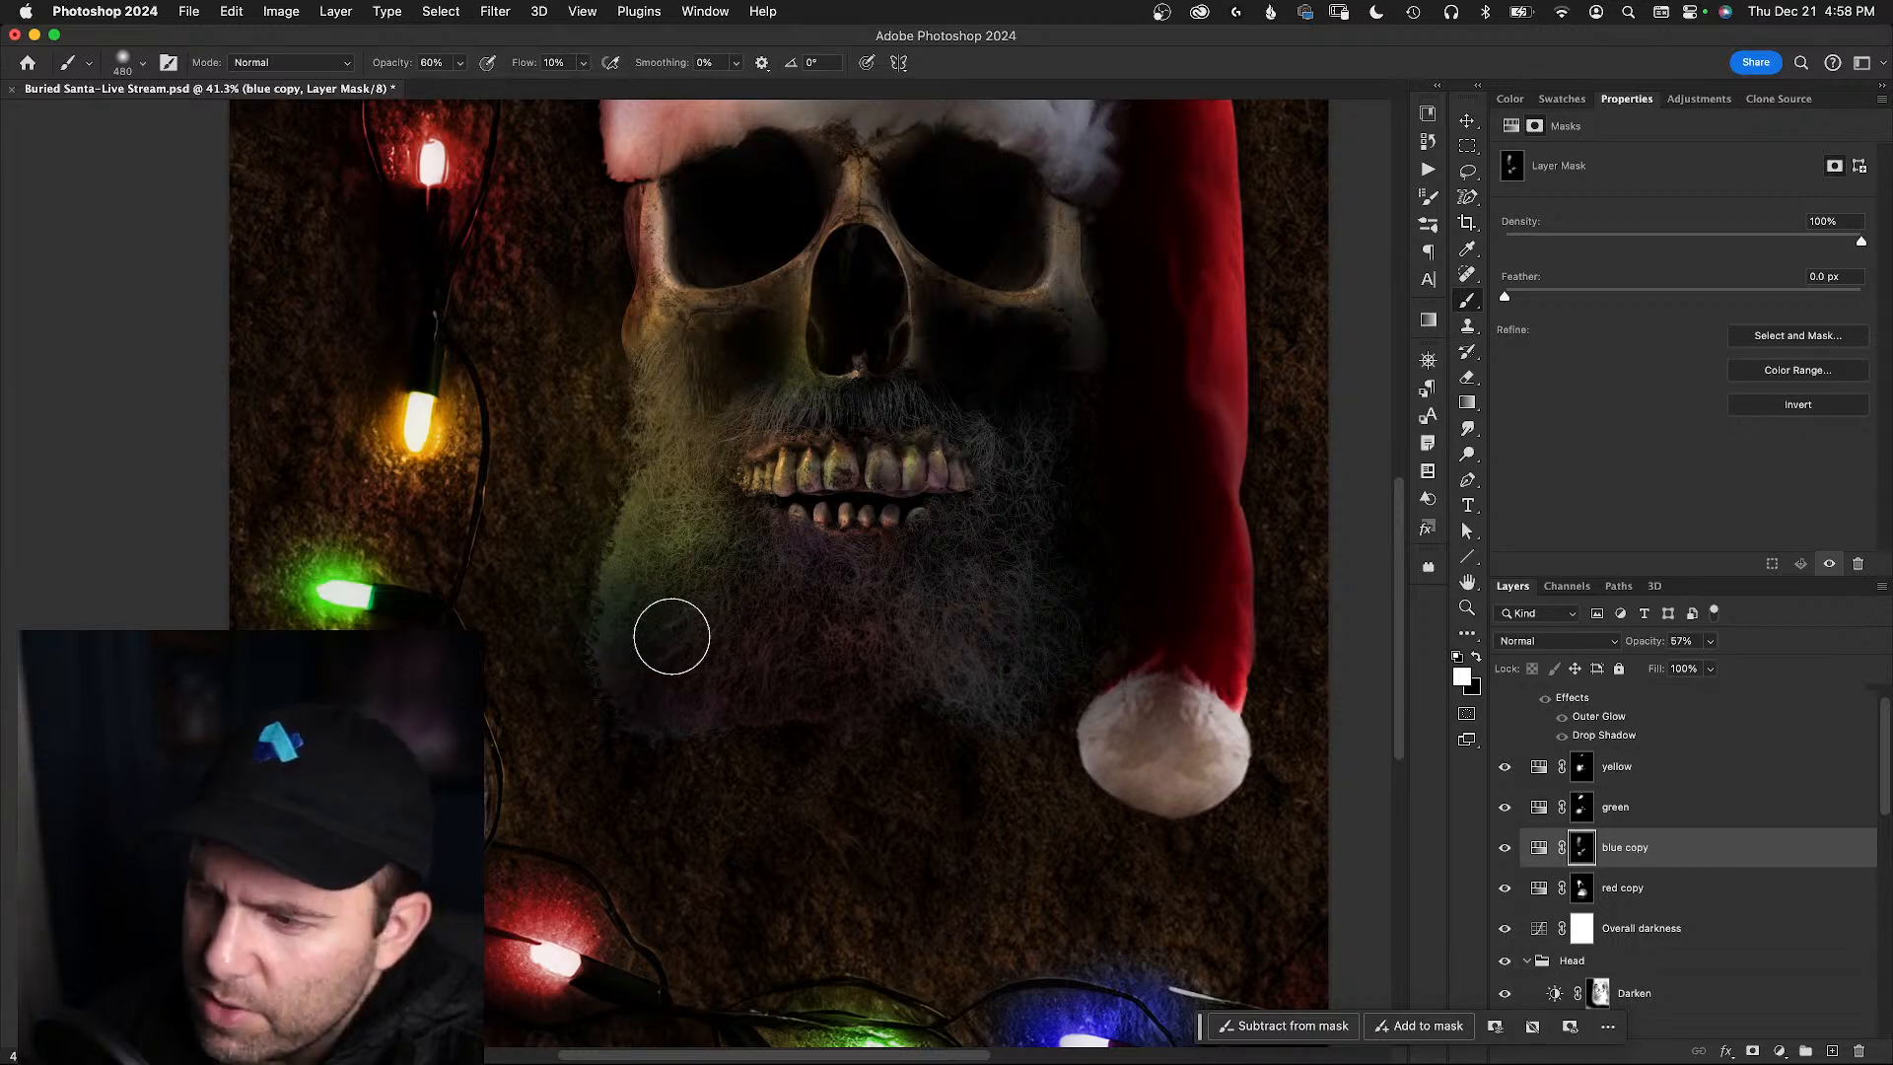
click(1510, 853)
click(1510, 855)
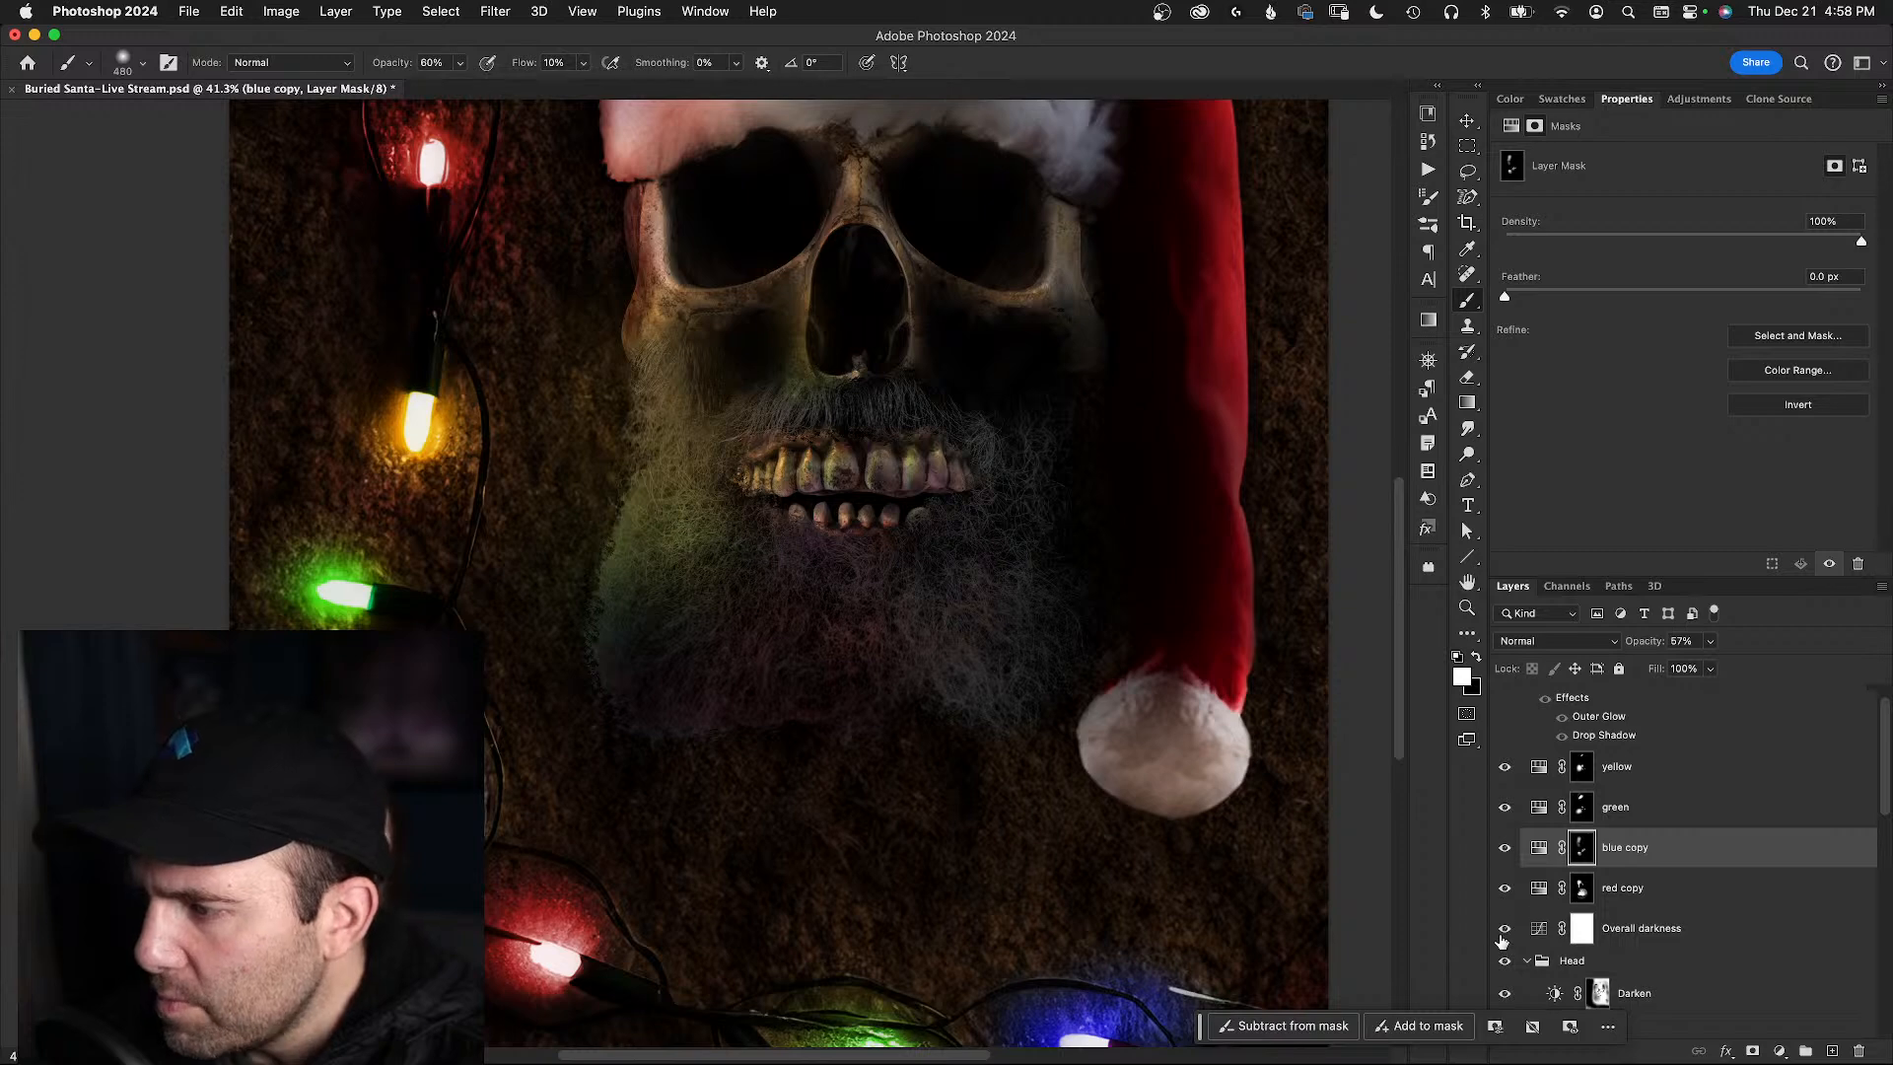
click(1505, 930)
click(1505, 930)
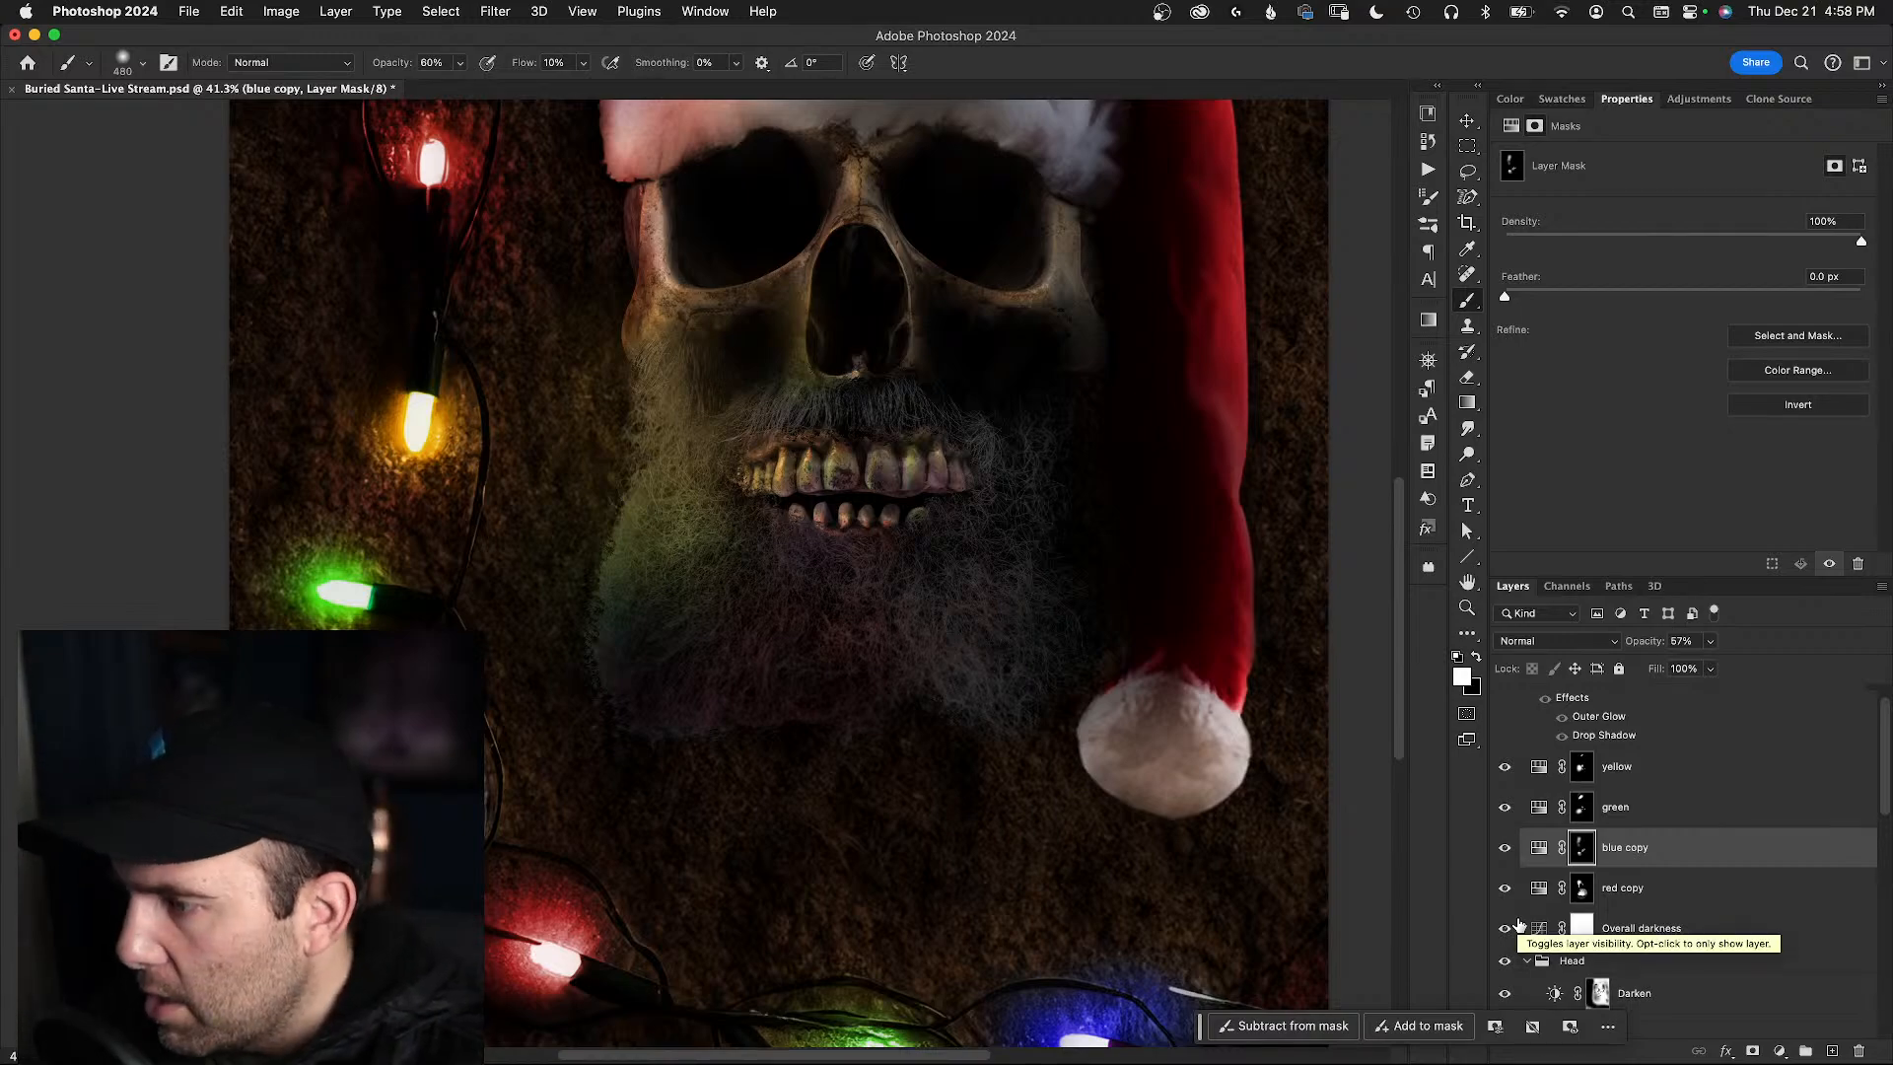
- Switch to YouTube Studio in Chrome to check the live stream and its chat, and return to Photoshop
key(super+Tab)
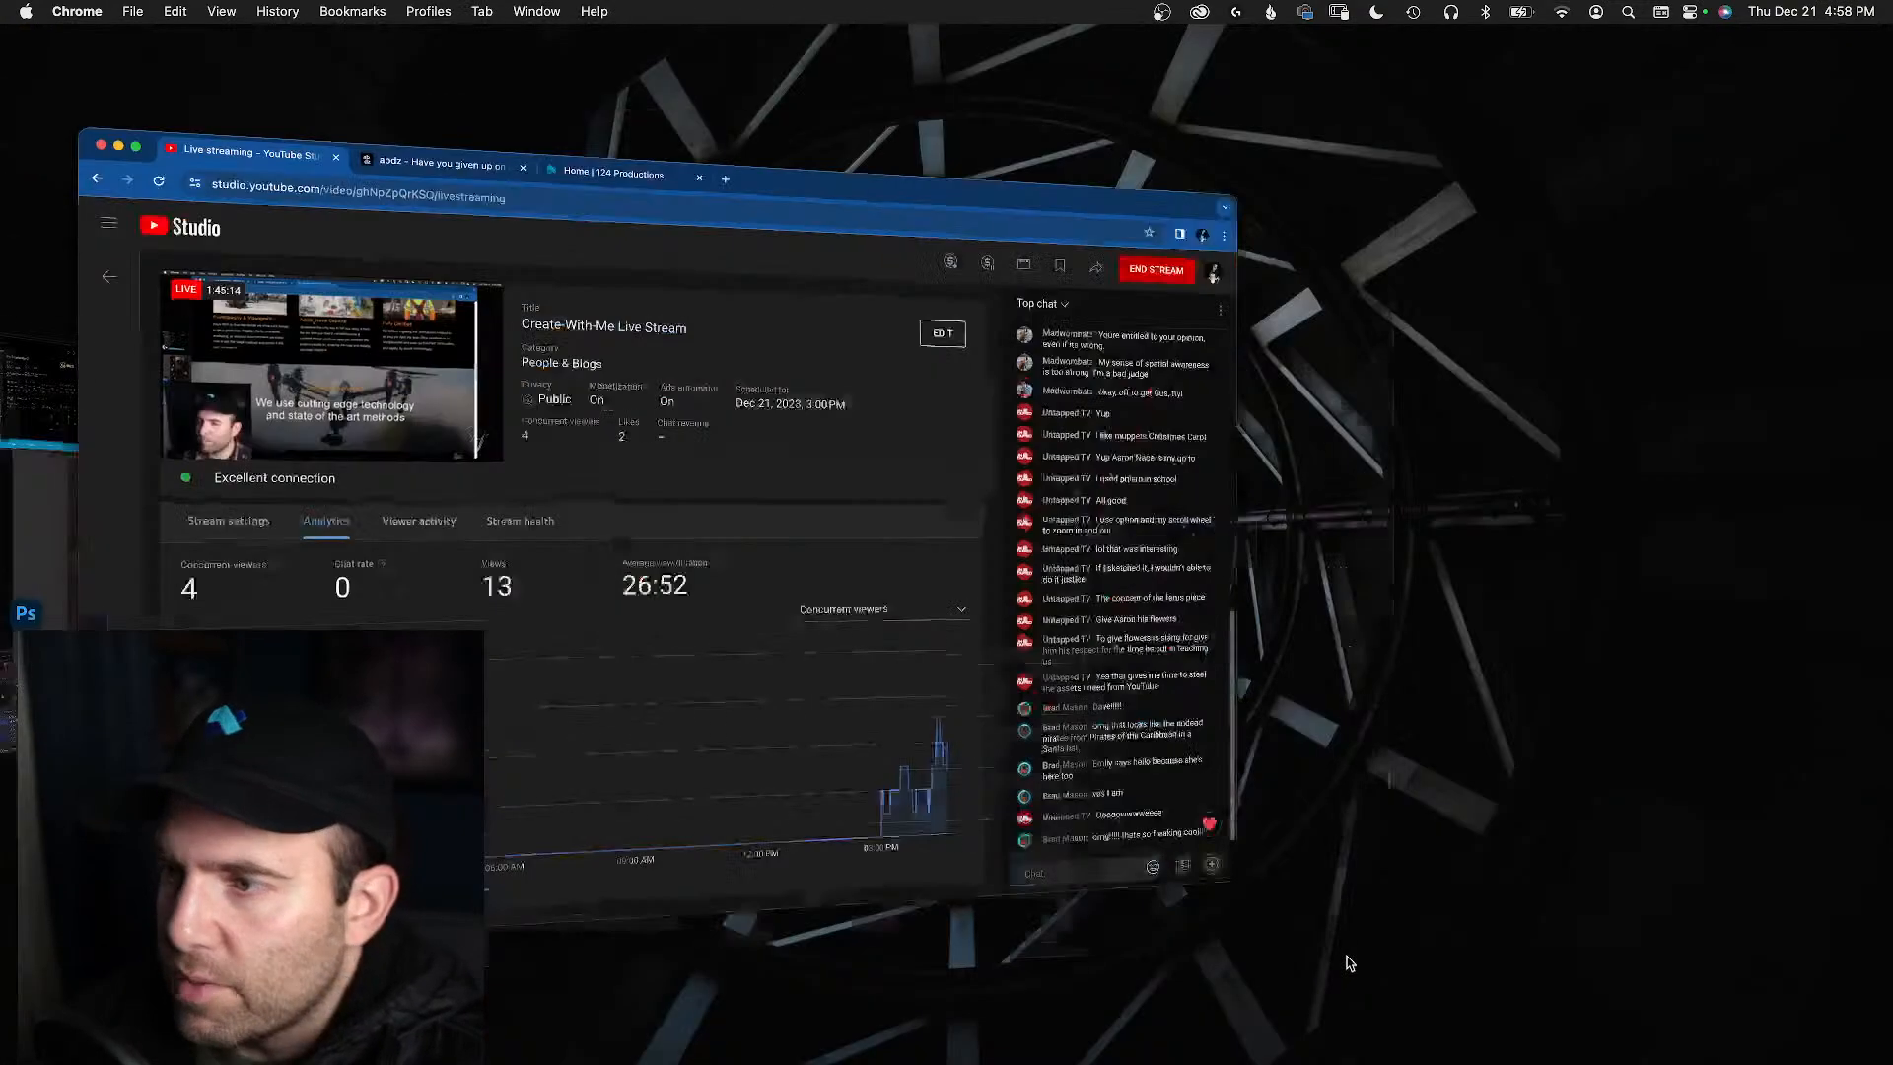
key(super+Tab)
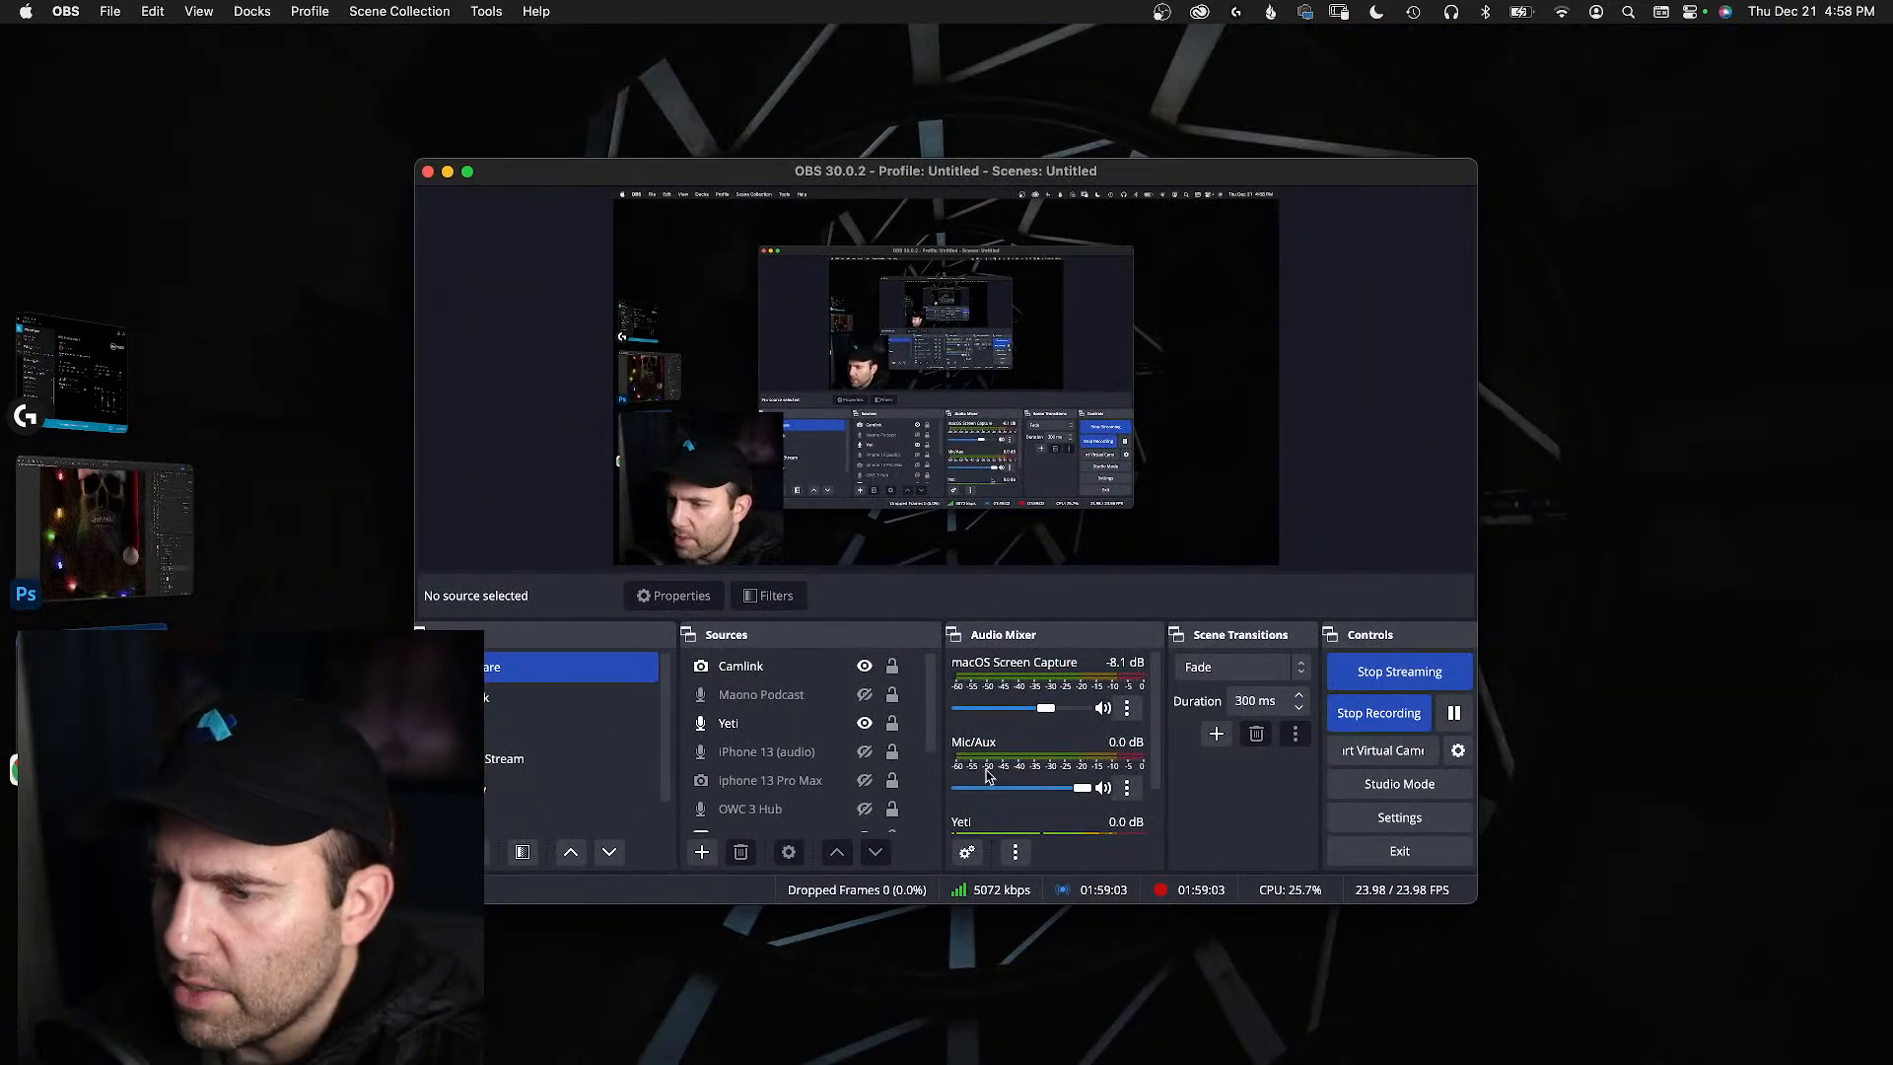
click(868, 676)
key(super+Tab)
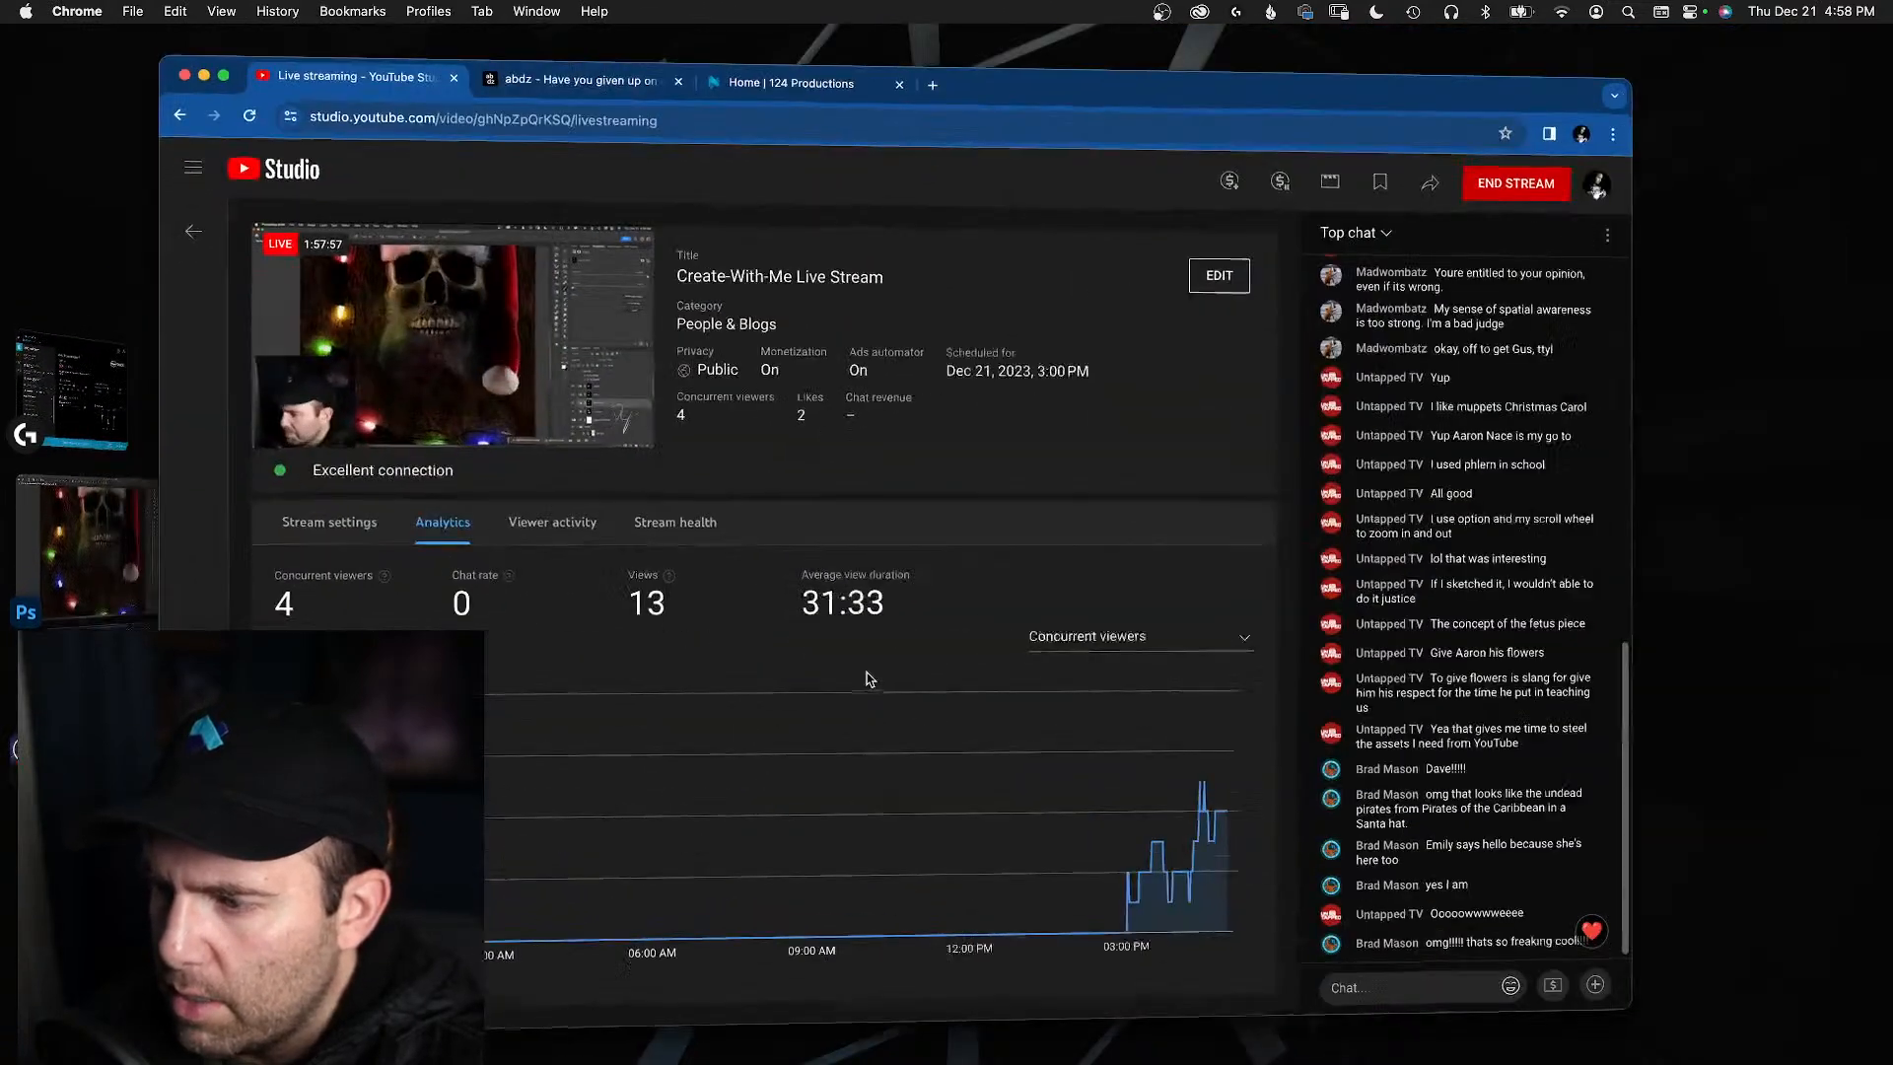
click(113, 534)
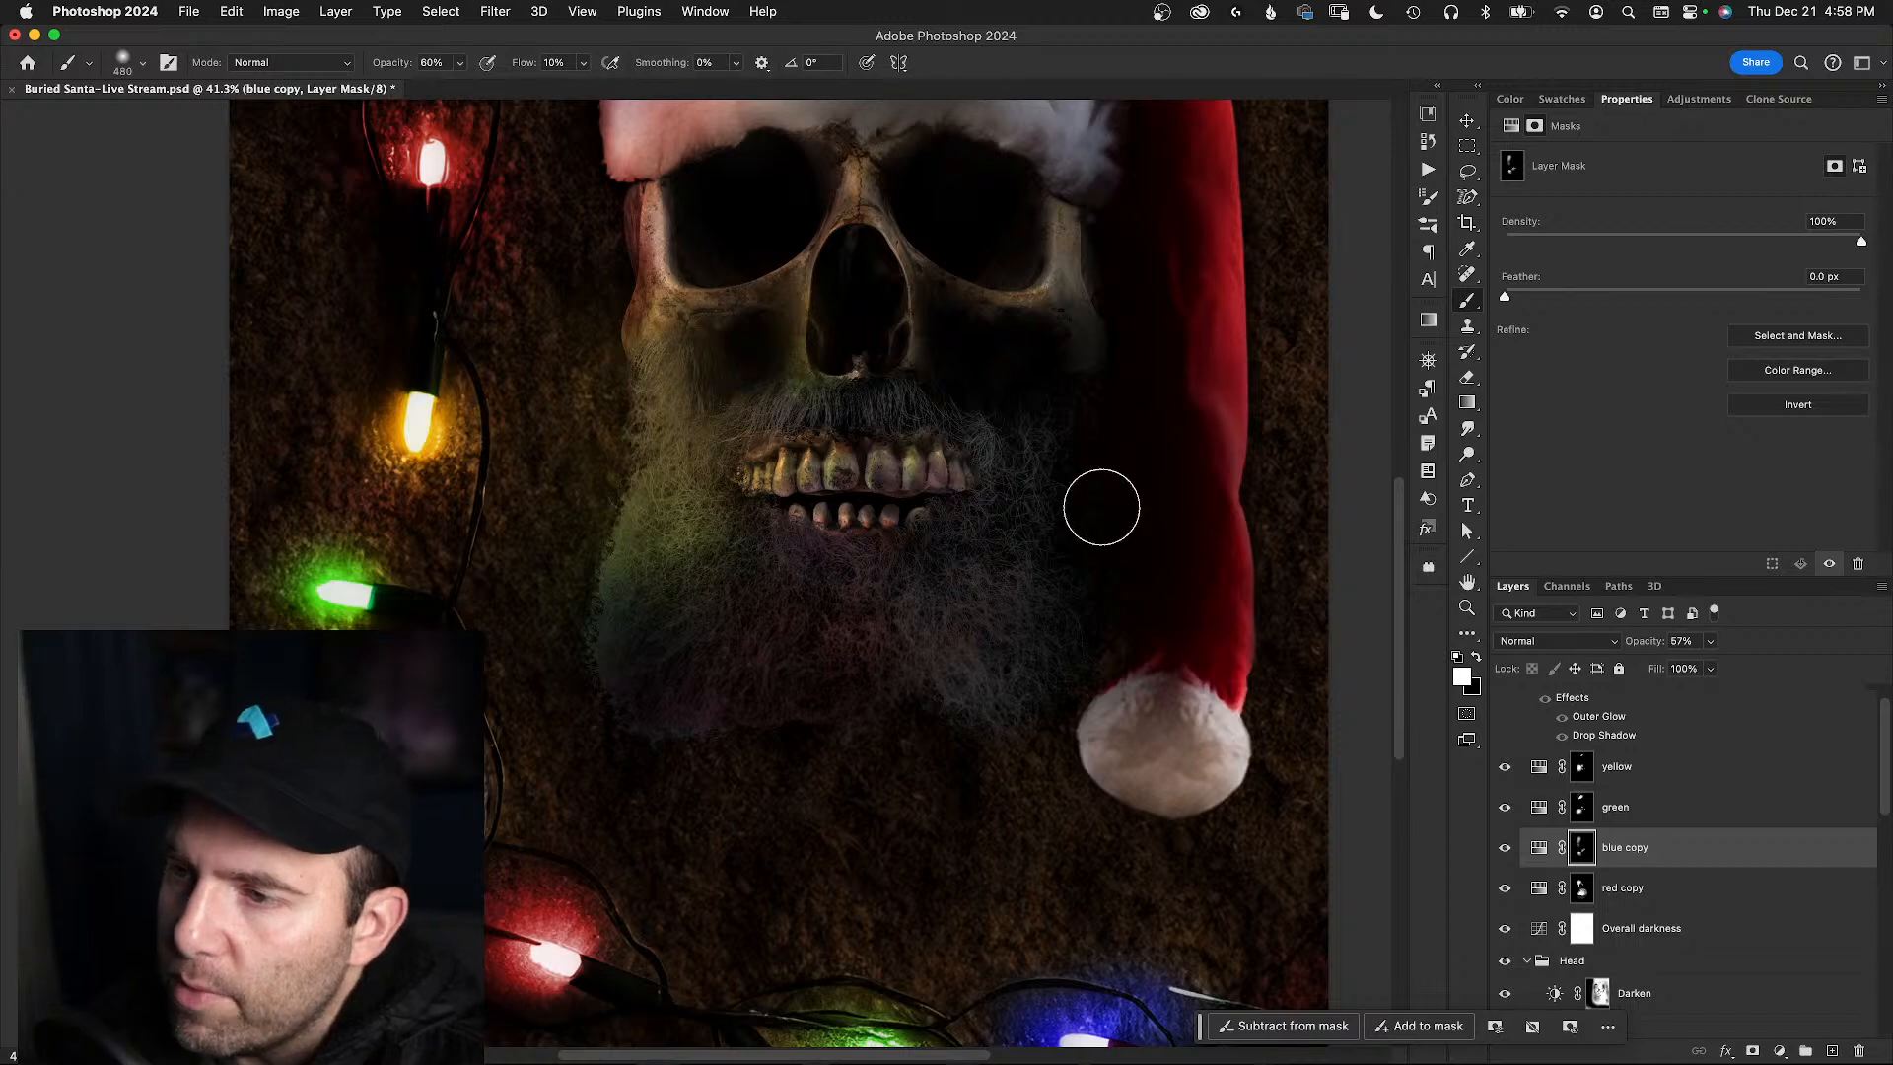
- Paint blue light onto the hat's white pompom in the blue copy layer mask
mouse_move(946, 566)
mouse_down()
mouse_move(912, 401)
mouse_move(1023, 605)
mouse_up()
mouse_move(1240, 753)
mouse_down()
mouse_move(1190, 764)
mouse_move(1268, 757)
mouse_up()
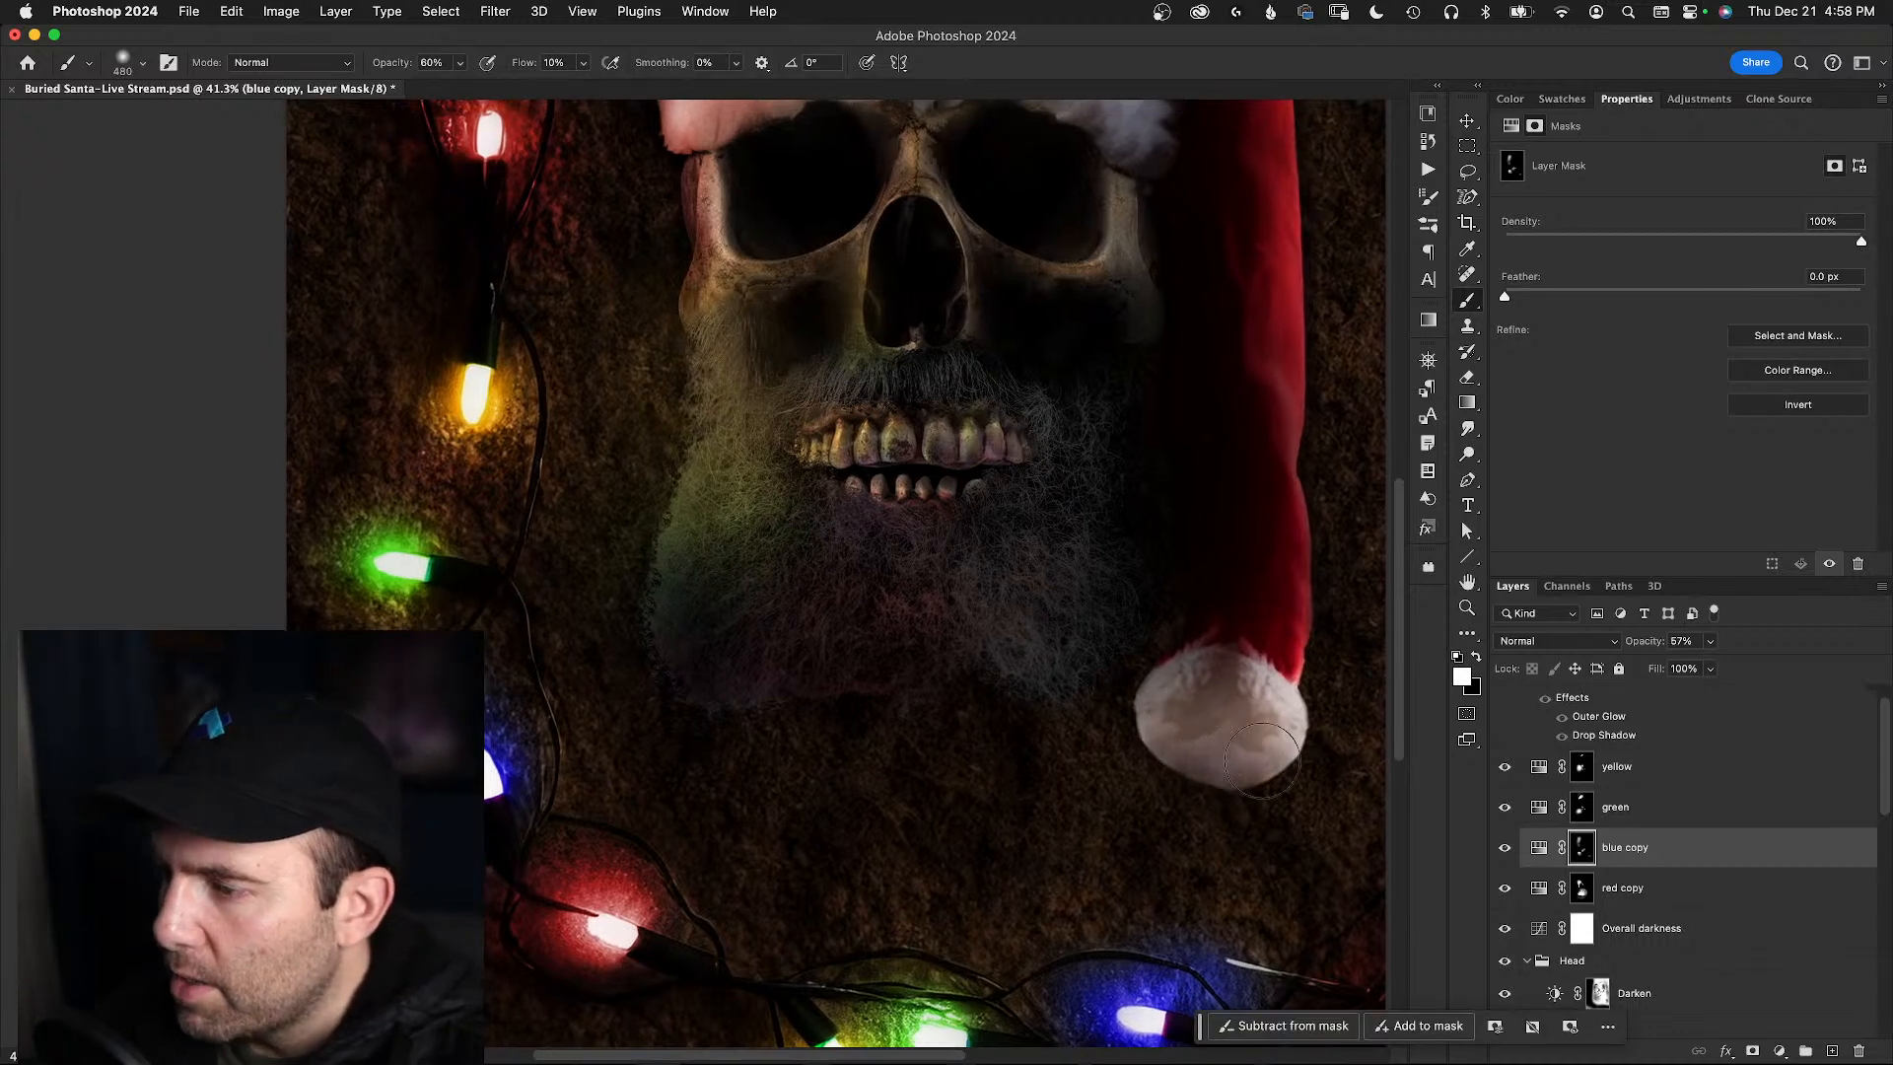
mouse_move(1176, 718)
mouse_down()
mouse_move(1276, 763)
mouse_move(1222, 784)
mouse_move(1168, 743)
mouse_move(1220, 785)
mouse_move(1174, 735)
mouse_up()
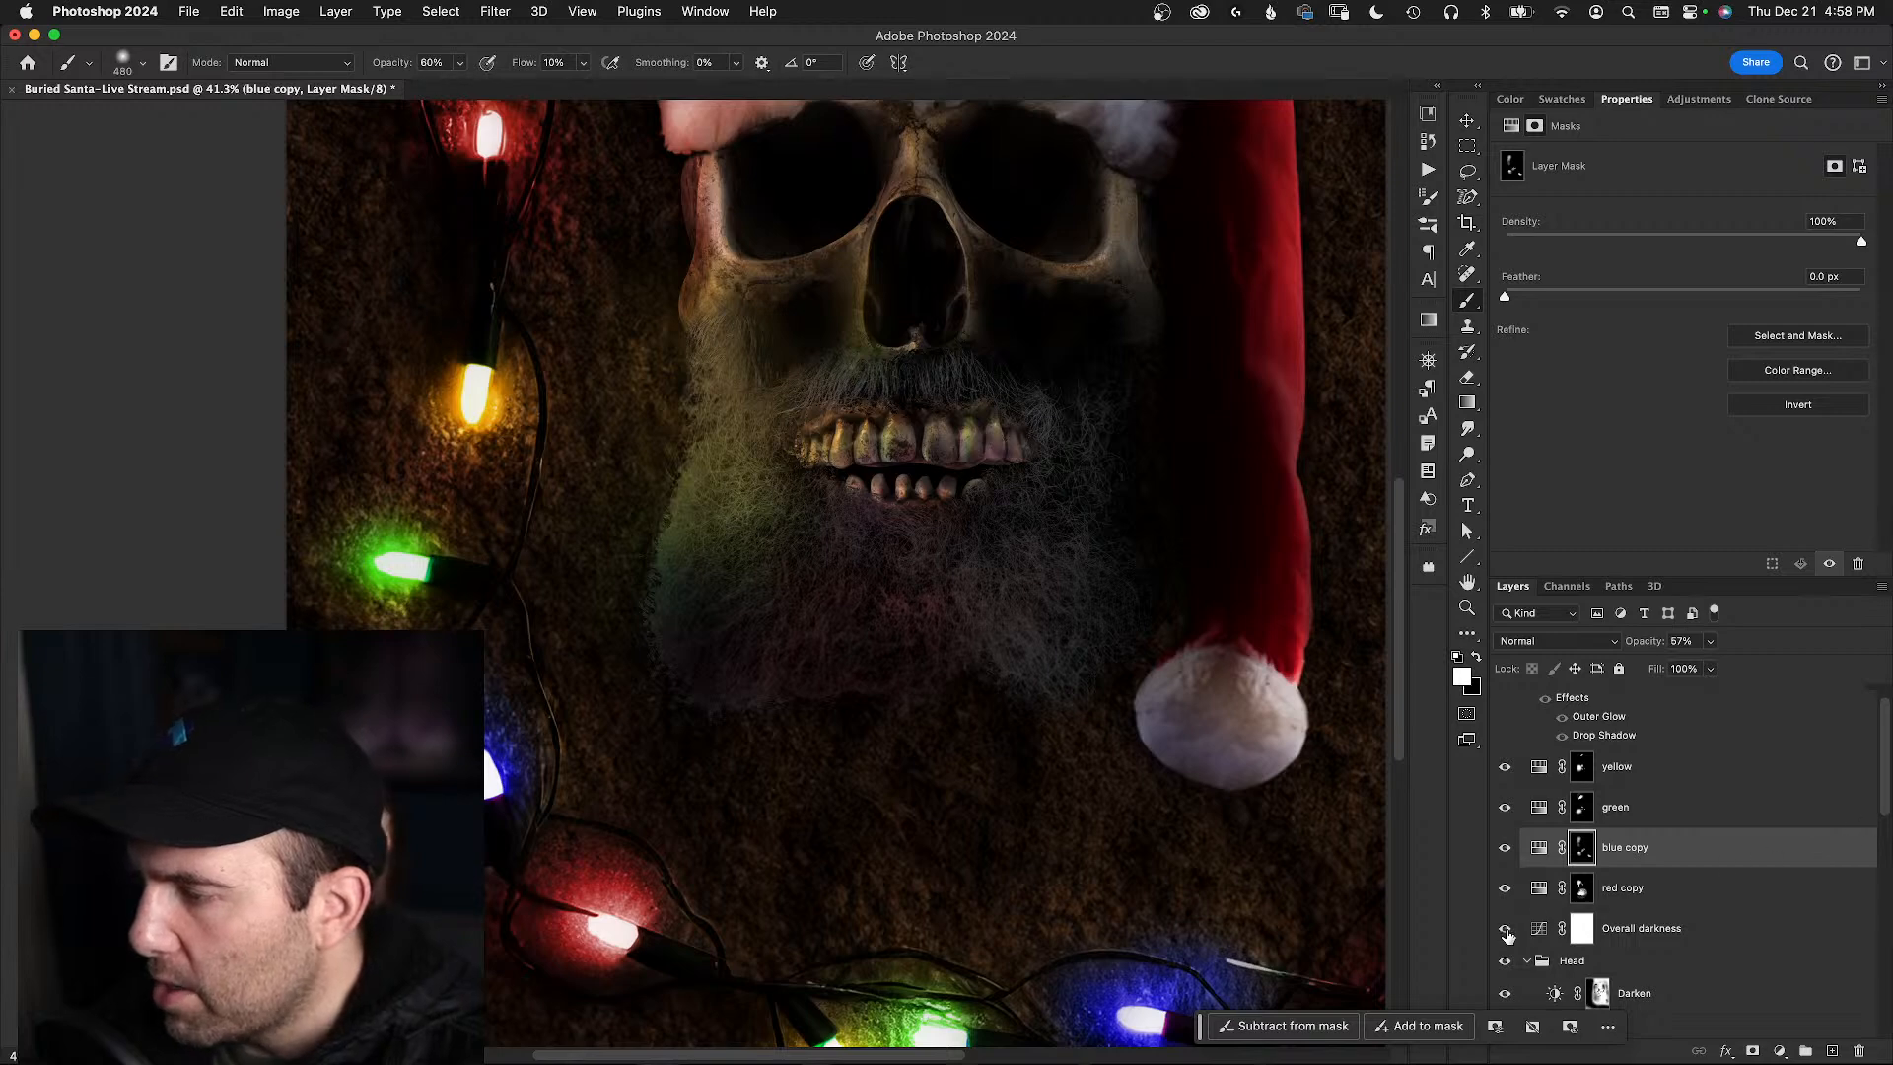
- Hide and show the Overall darkness layer and the Head group to compare their contribution to the image
click(1504, 930)
click(1504, 929)
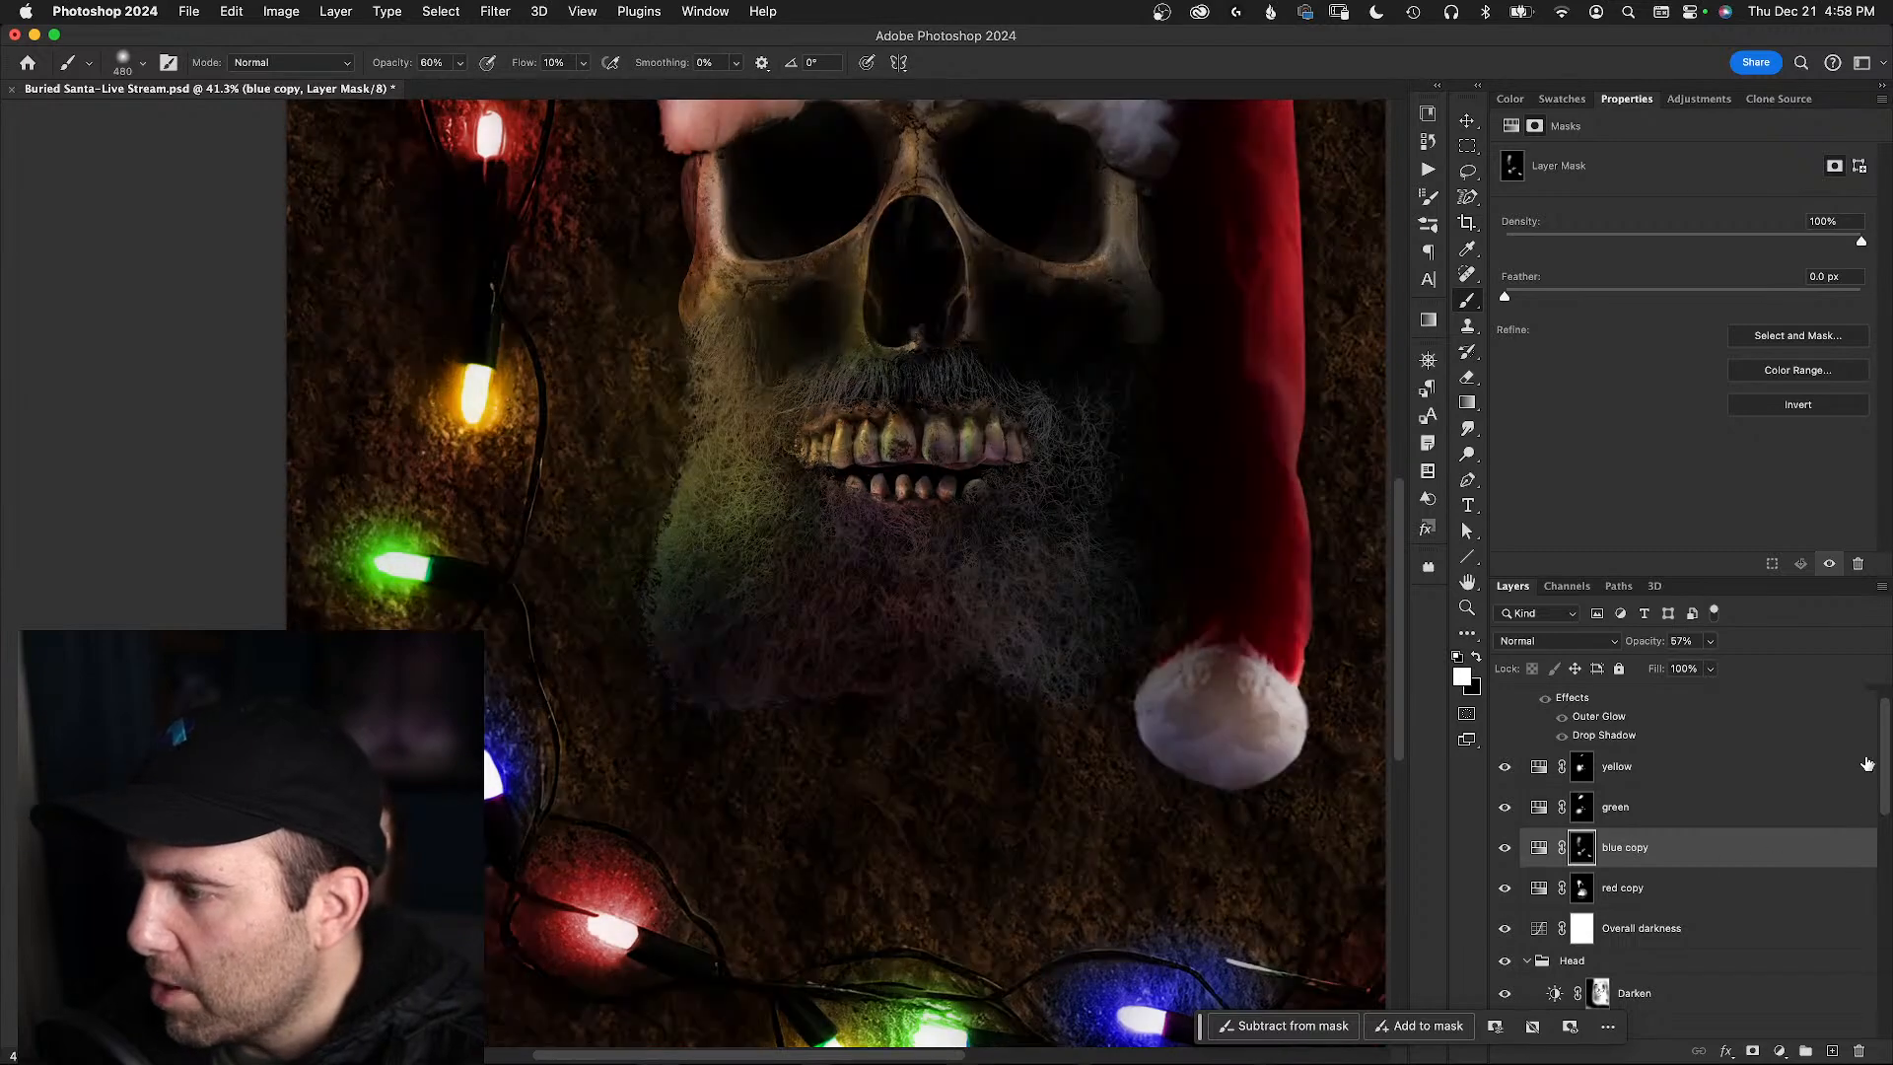
drag(1885, 769, 1883, 791)
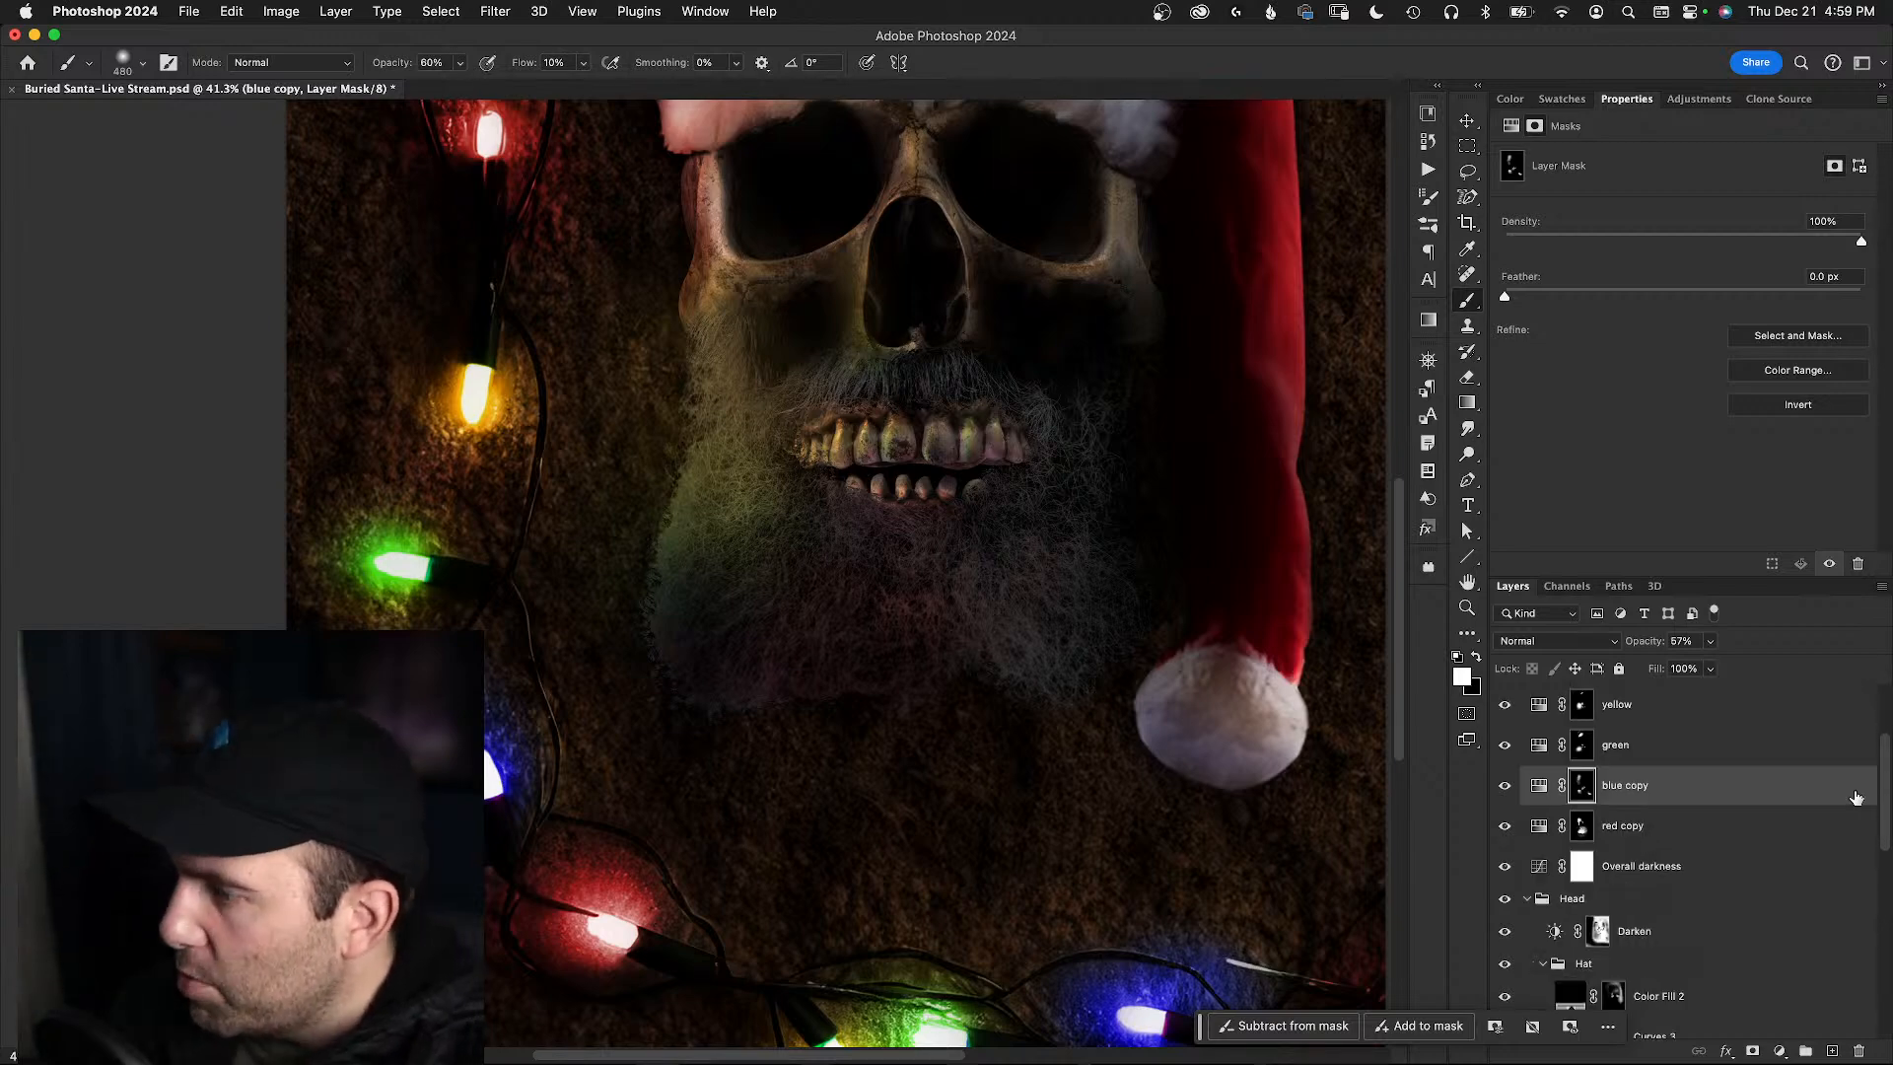
scroll(1646, 931, down, 2)
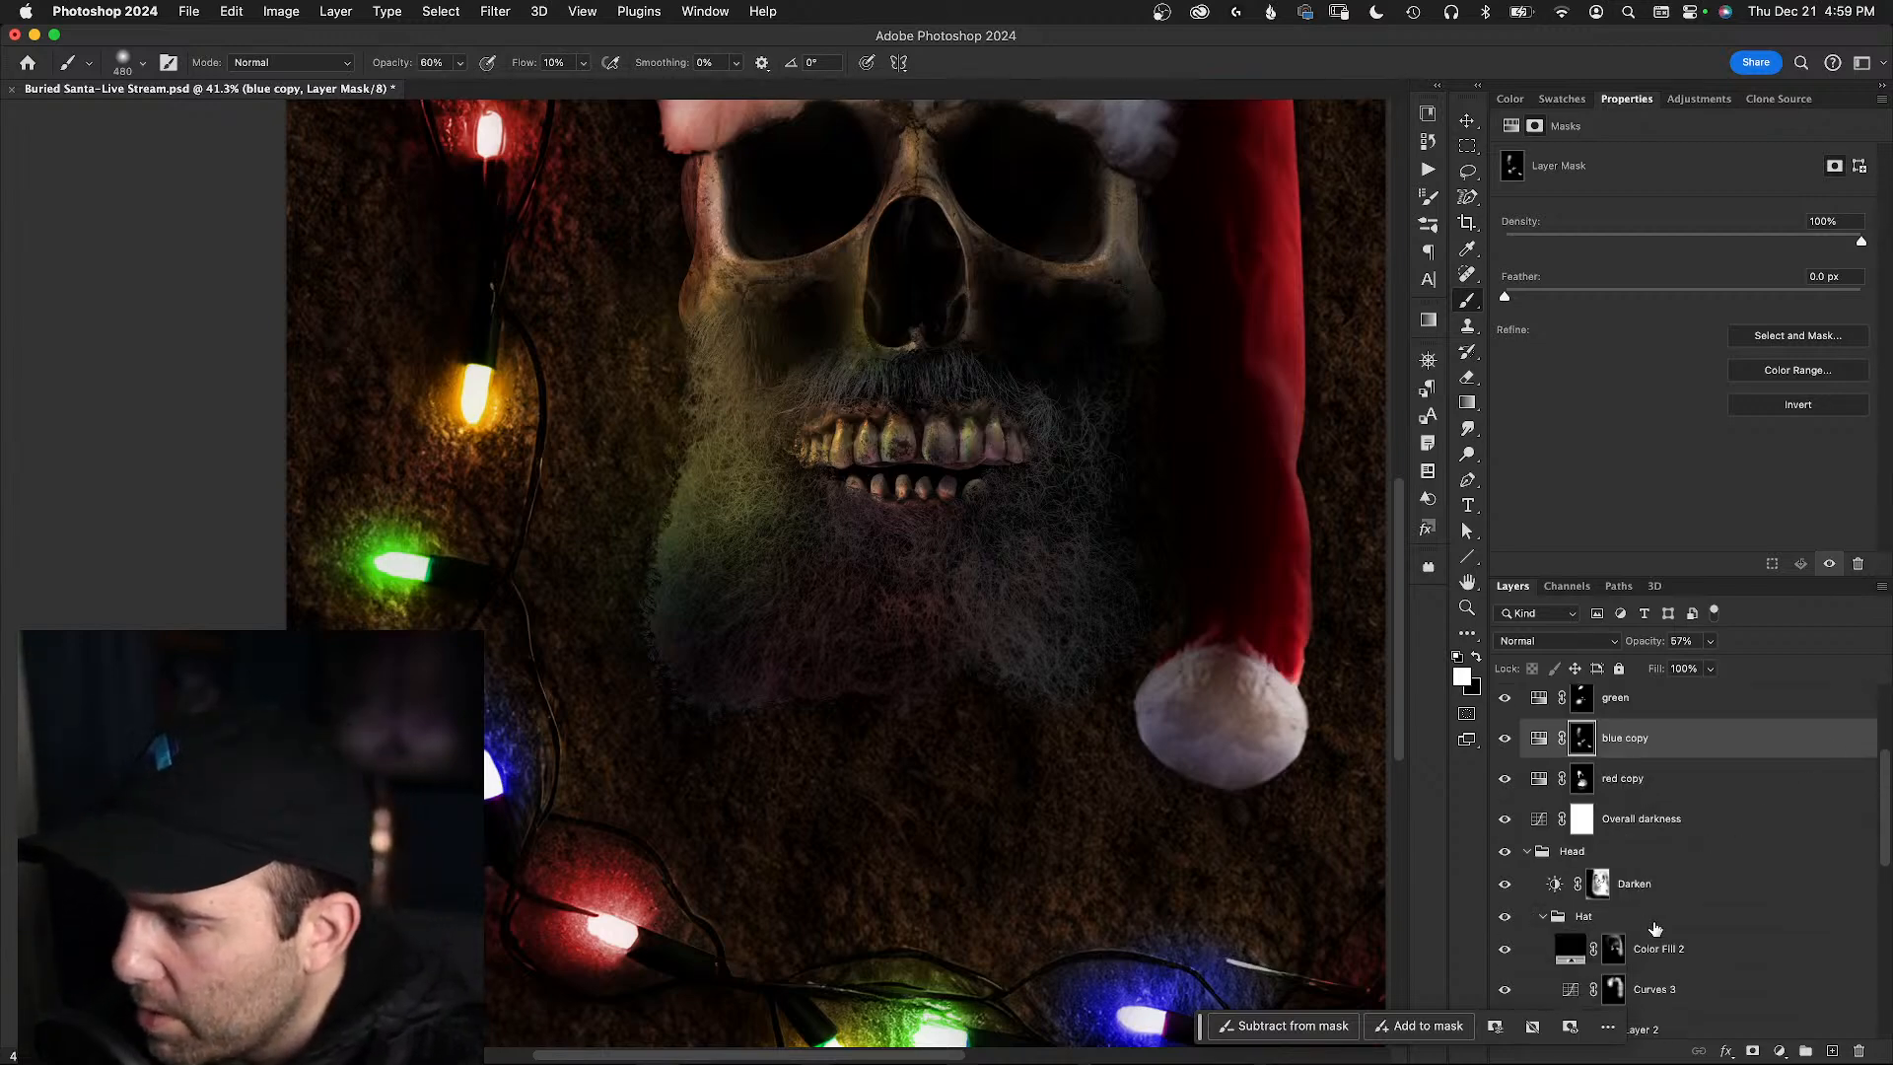
click(1504, 857)
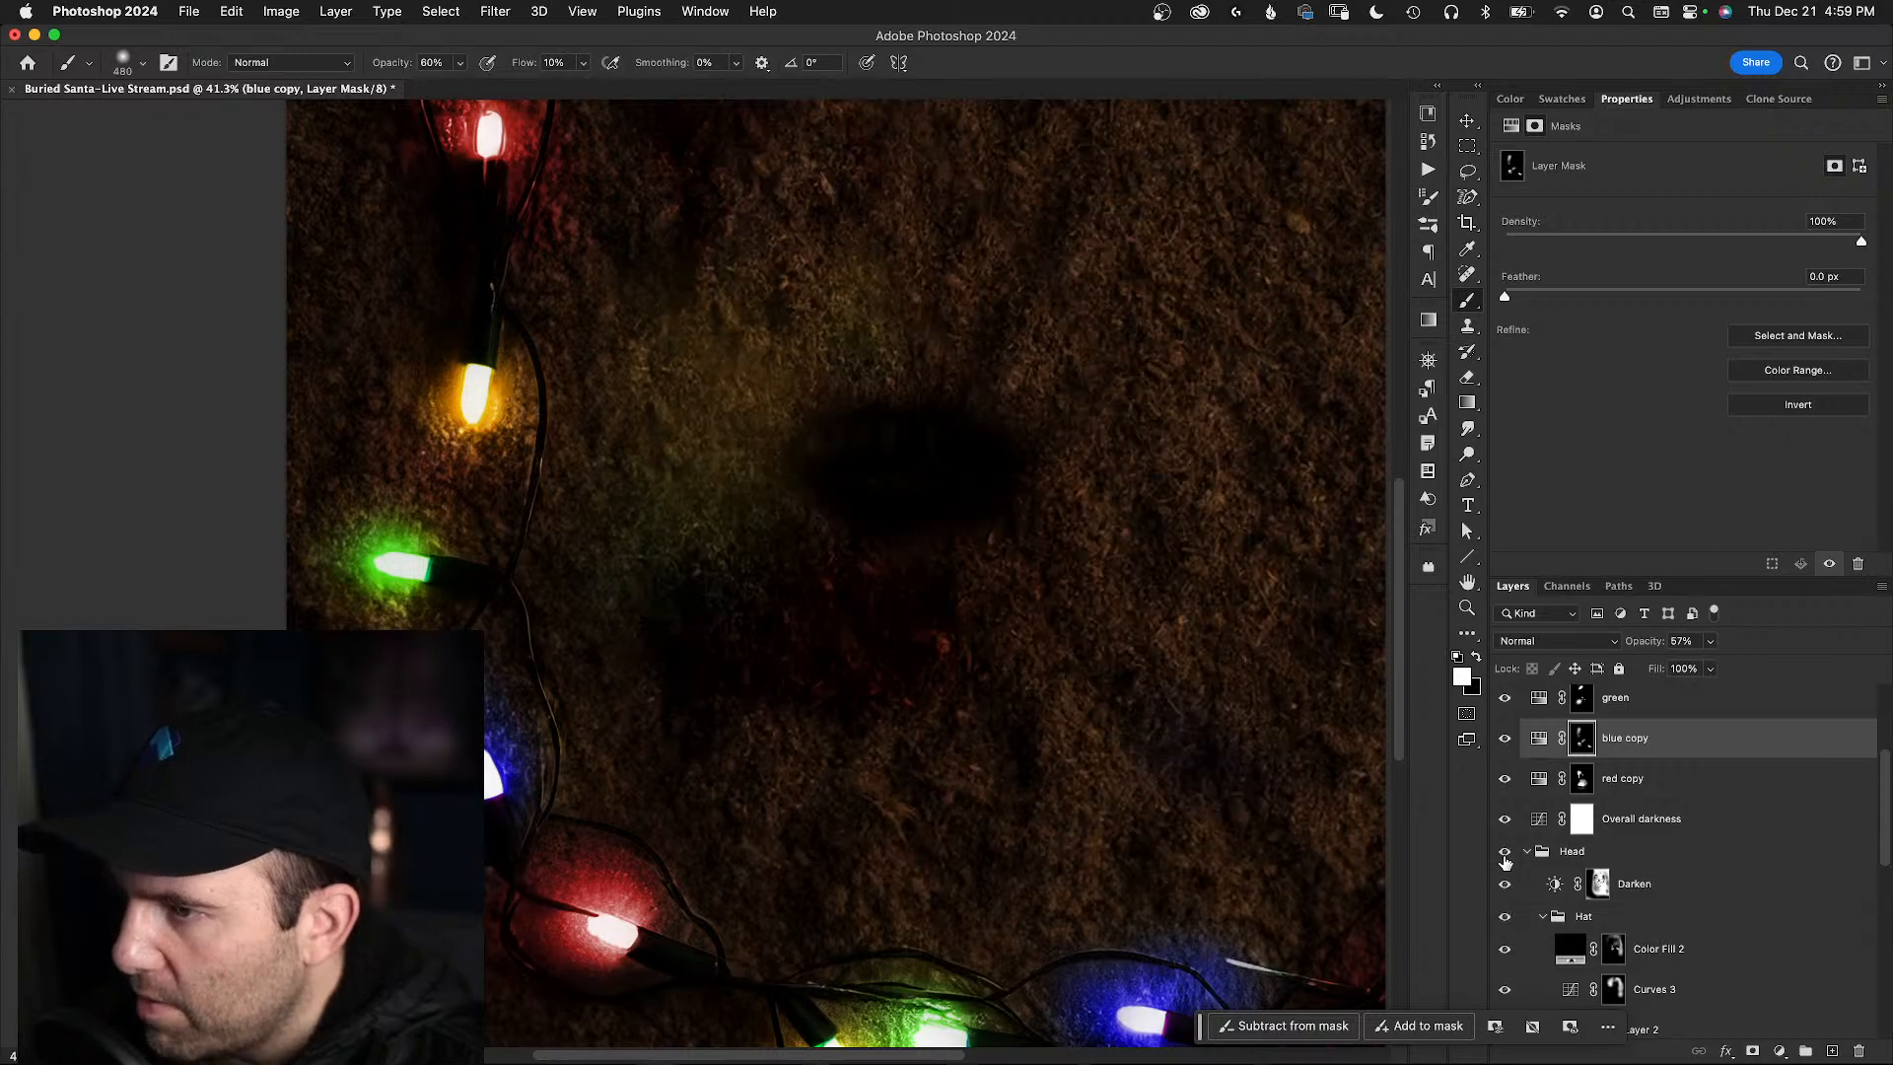
click(1505, 859)
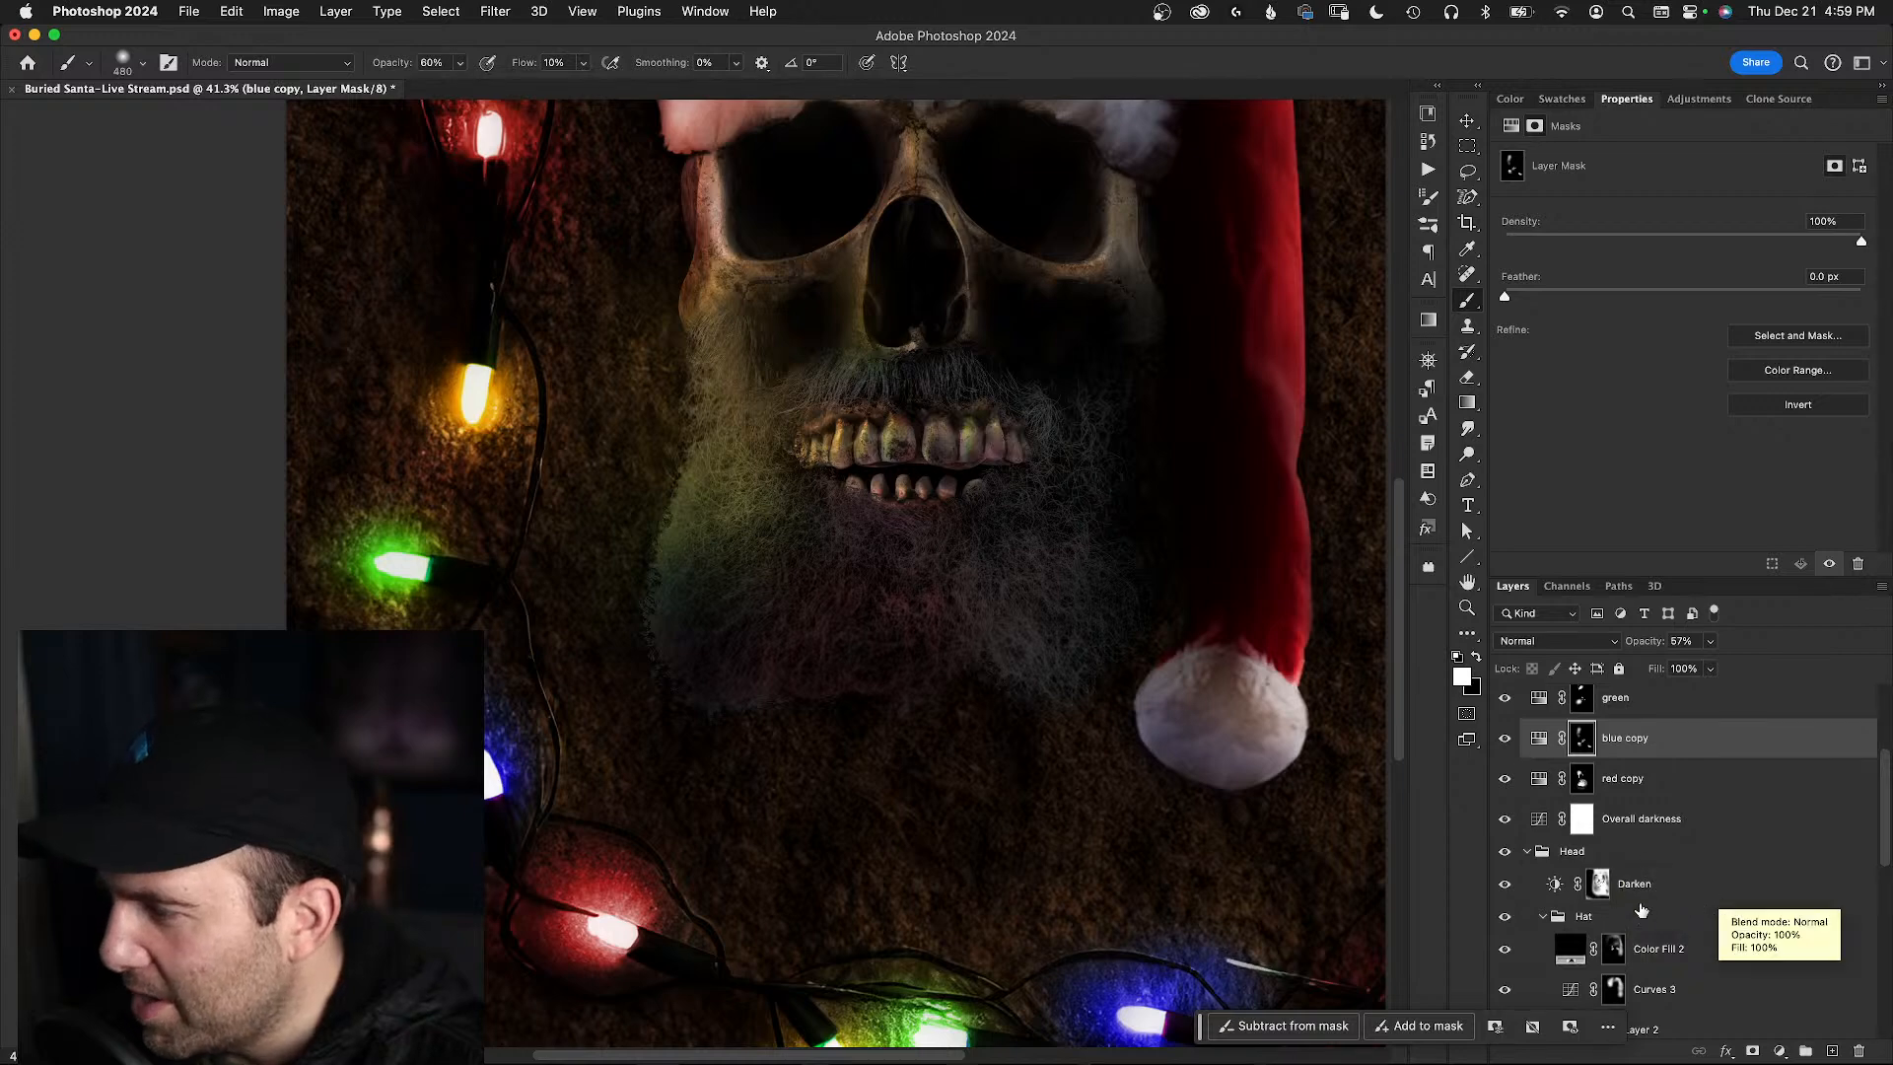
- Hide and show the Darken layer, and check its Brightness/Contrast settings and layer mask
click(1505, 885)
click(1505, 886)
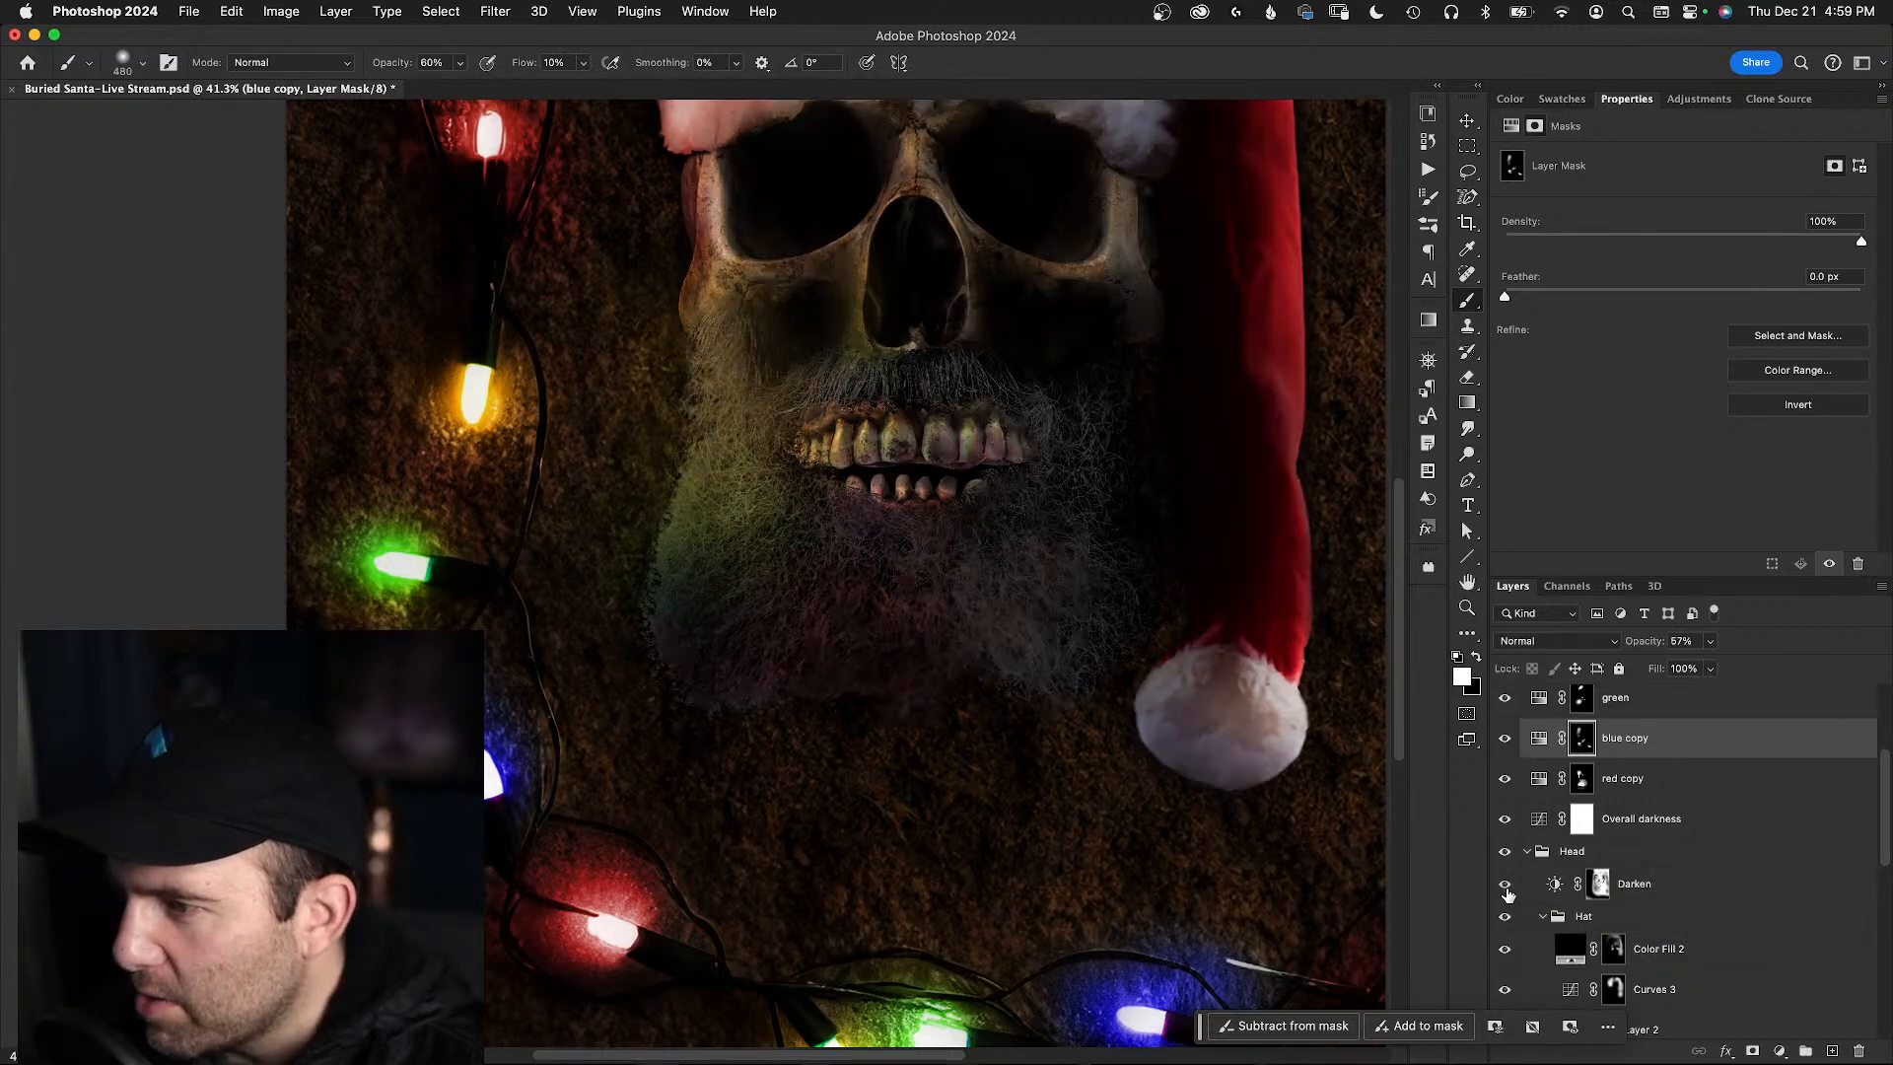
click(1601, 885)
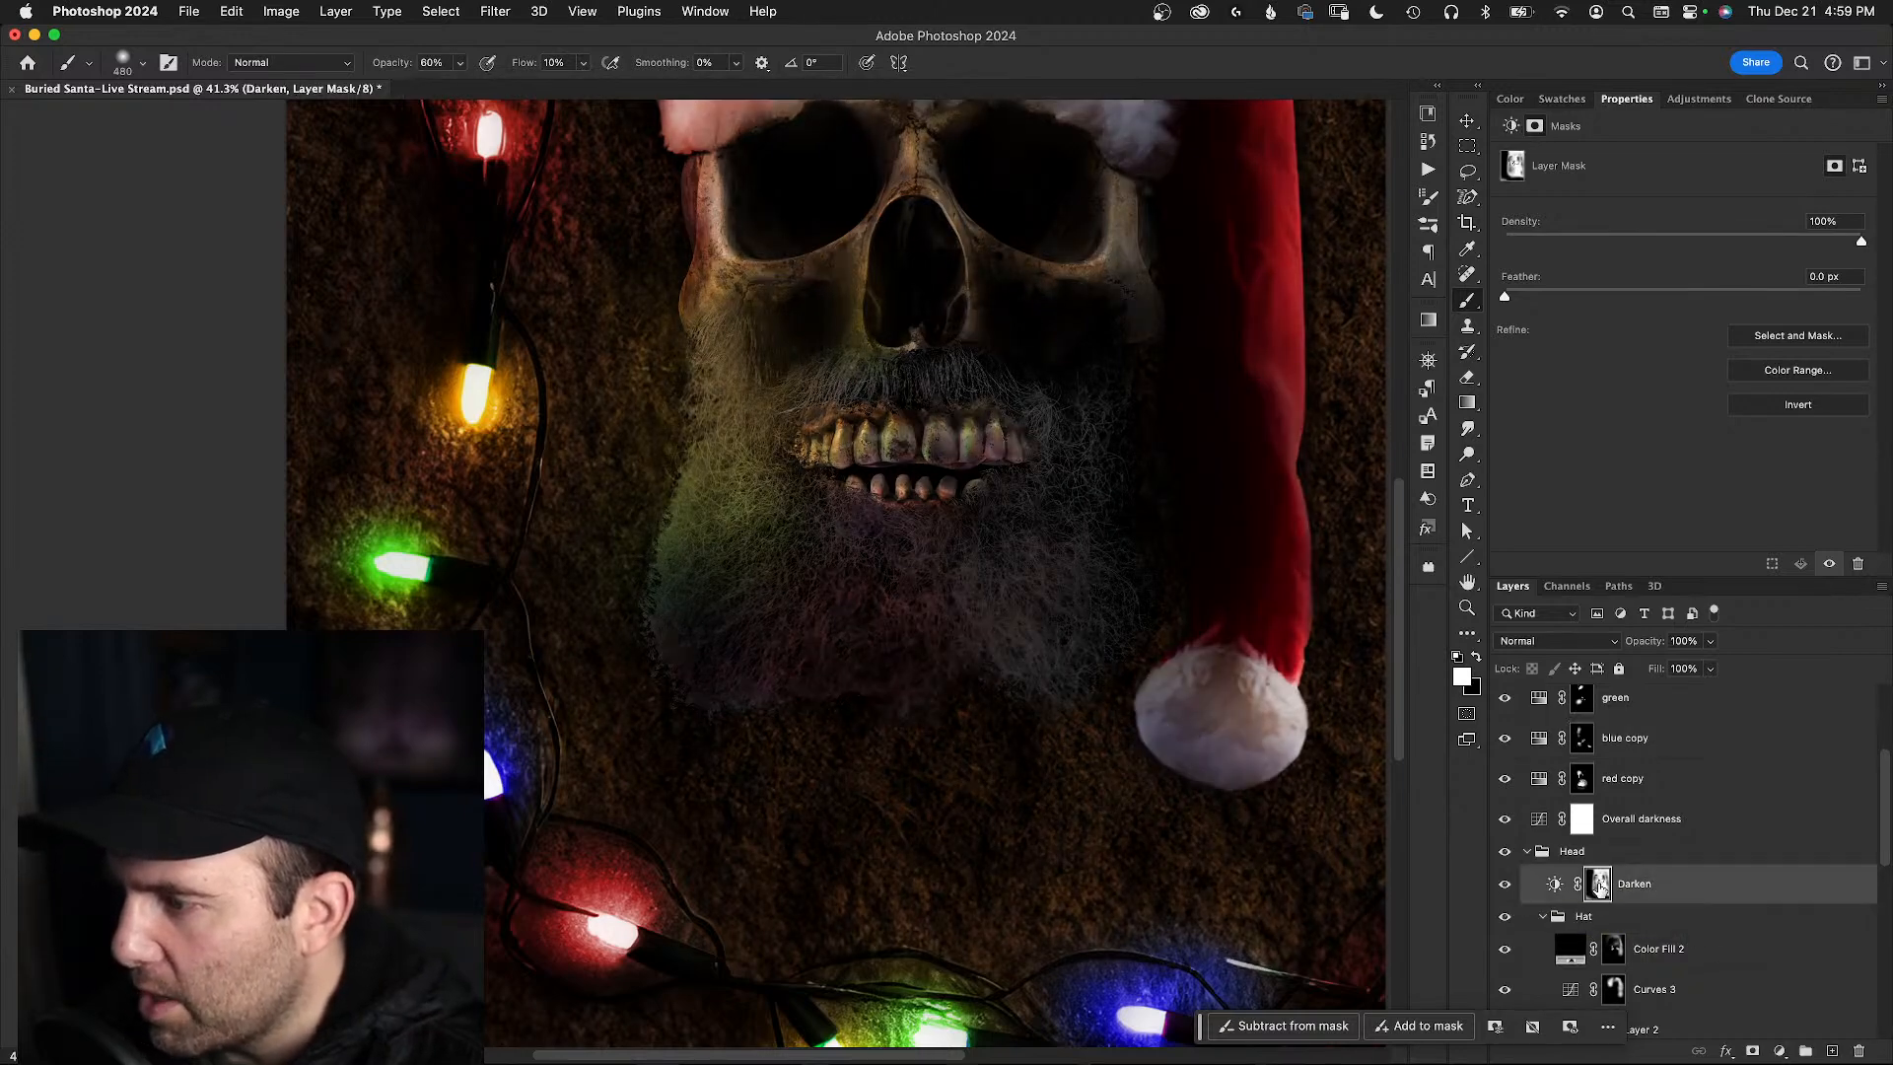
click(1505, 885)
click(1505, 885)
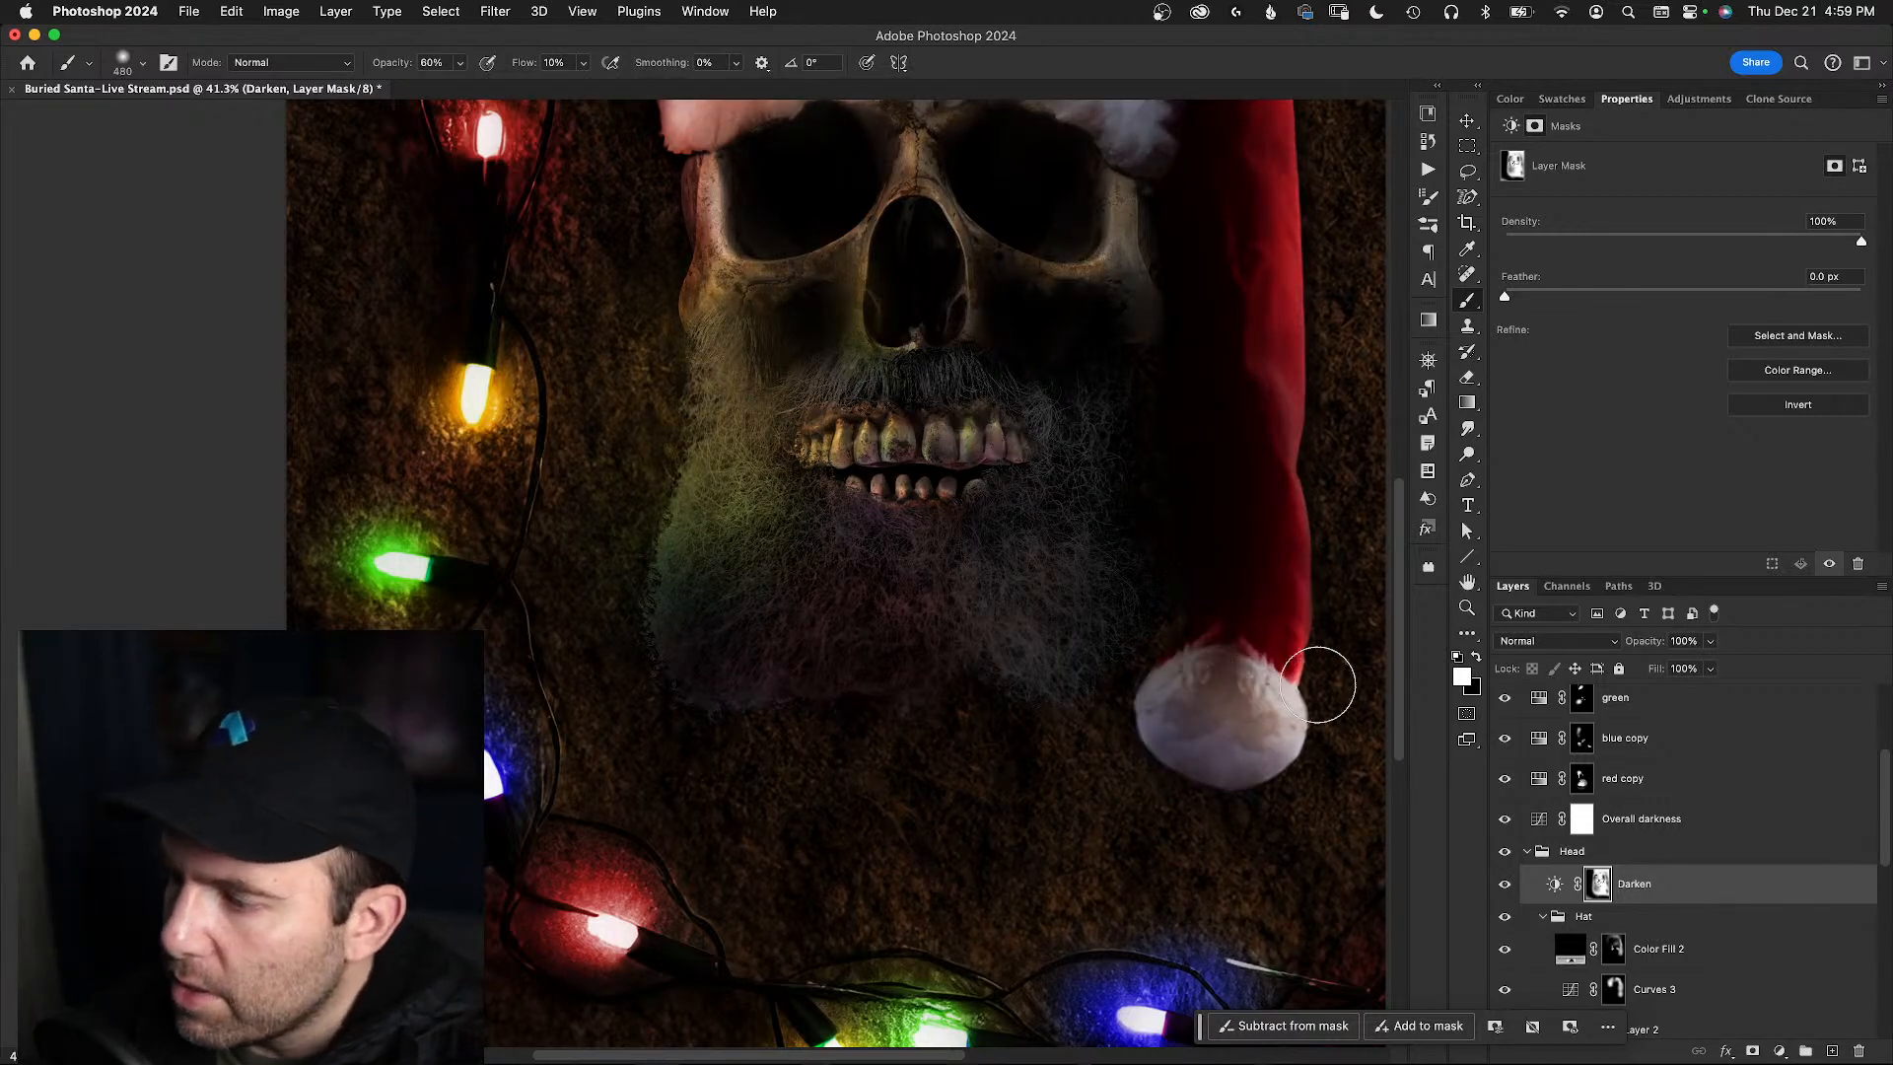
click(1558, 884)
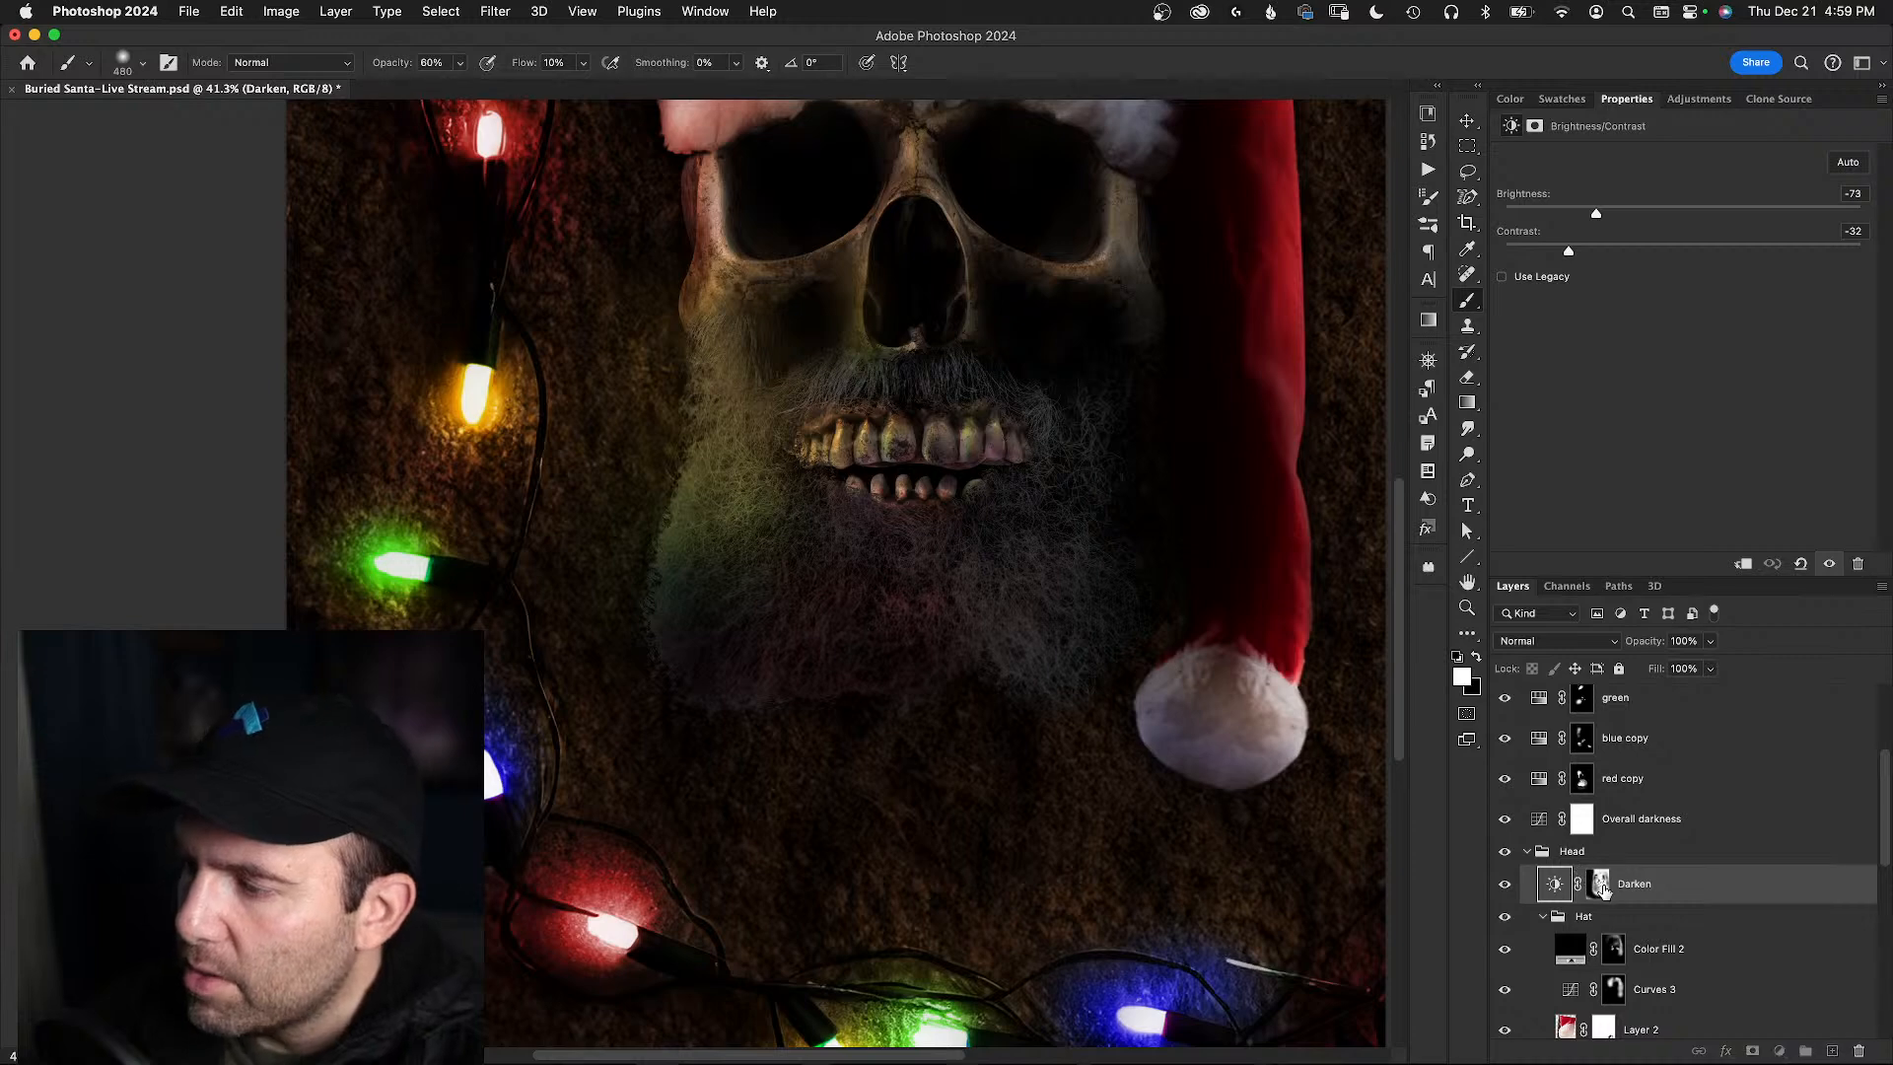
click(1602, 888)
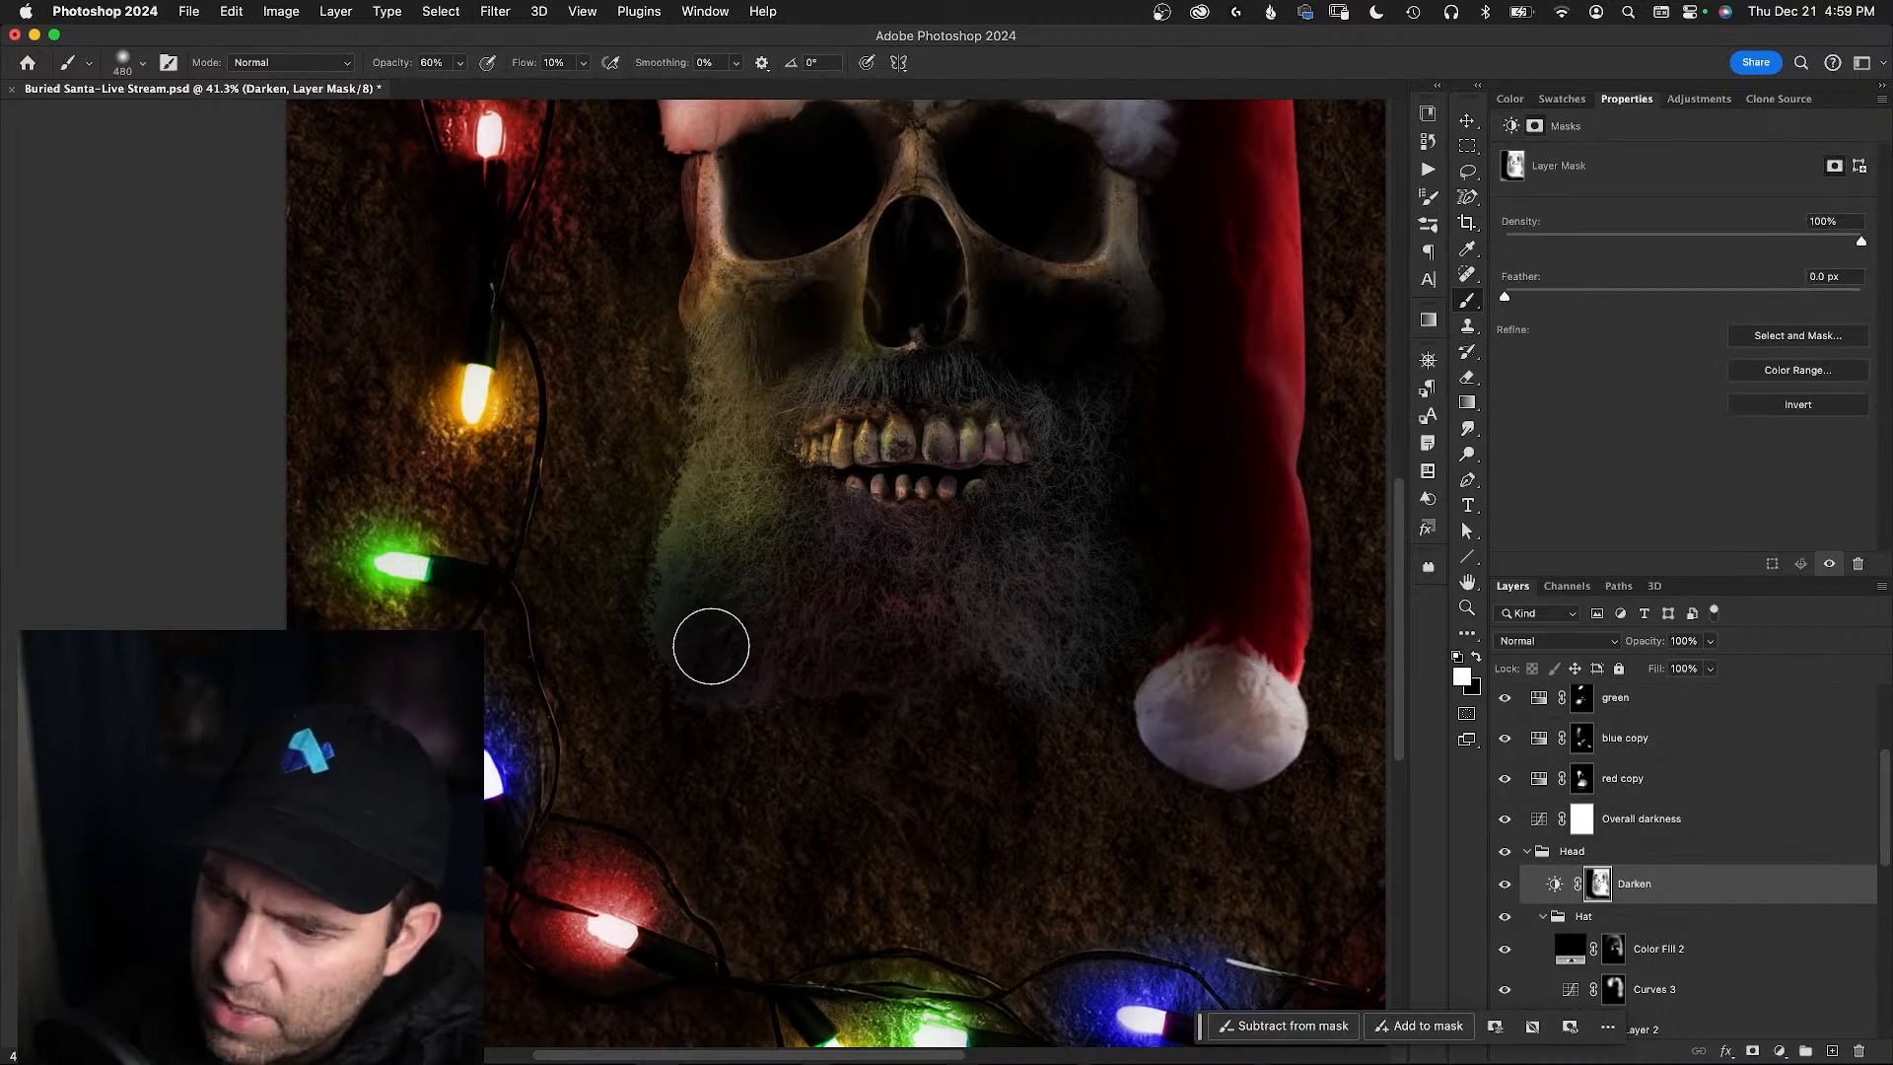
- Paint black in the Darken layer mask over the beard's green-lit outer edge, comparing the image with the layer hidden and shown
key(x)
mouse_move(681, 592)
mouse_down()
mouse_move(730, 669)
mouse_move(751, 640)
mouse_move(675, 586)
mouse_move(725, 601)
mouse_move(700, 553)
mouse_move(720, 559)
mouse_move(678, 602)
mouse_move(693, 651)
mouse_move(731, 619)
mouse_move(742, 637)
mouse_move(794, 580)
mouse_move(734, 635)
mouse_move(785, 666)
mouse_move(830, 624)
mouse_move(673, 564)
mouse_up()
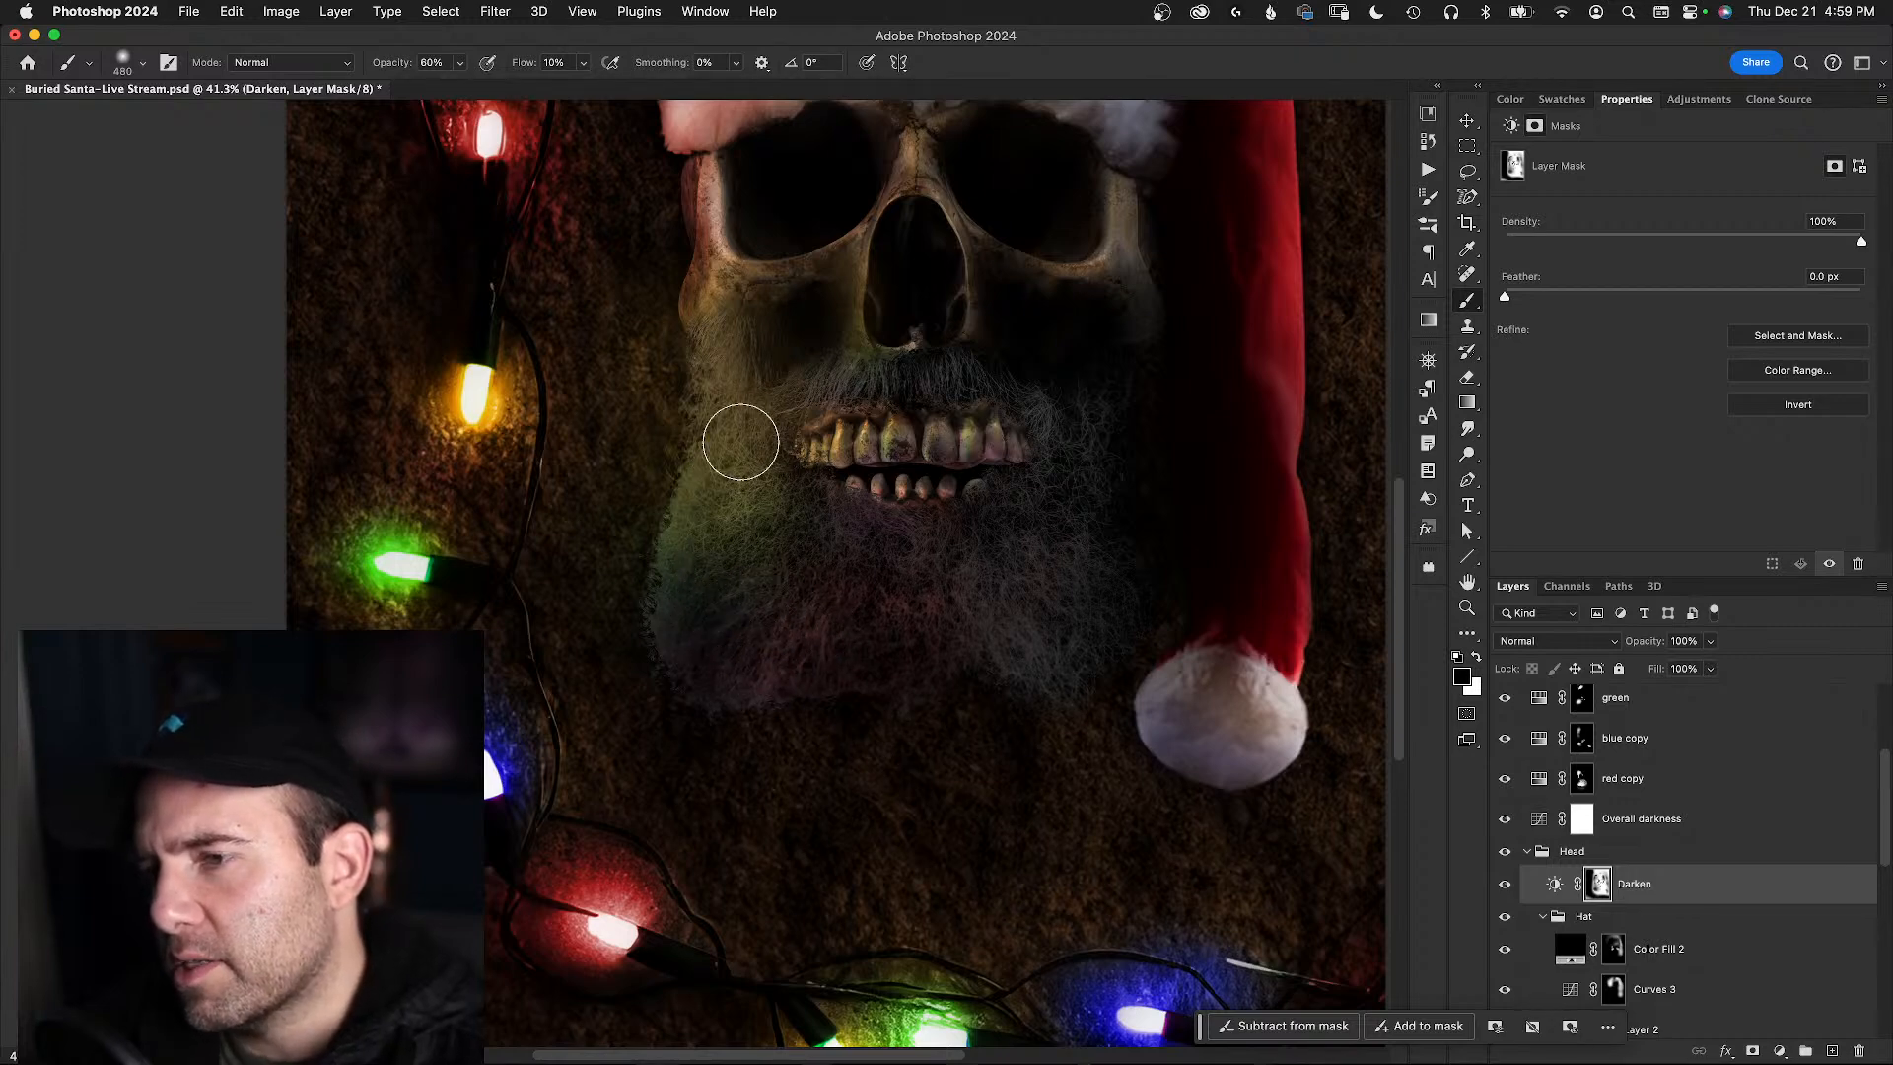
click(1504, 885)
click(1505, 886)
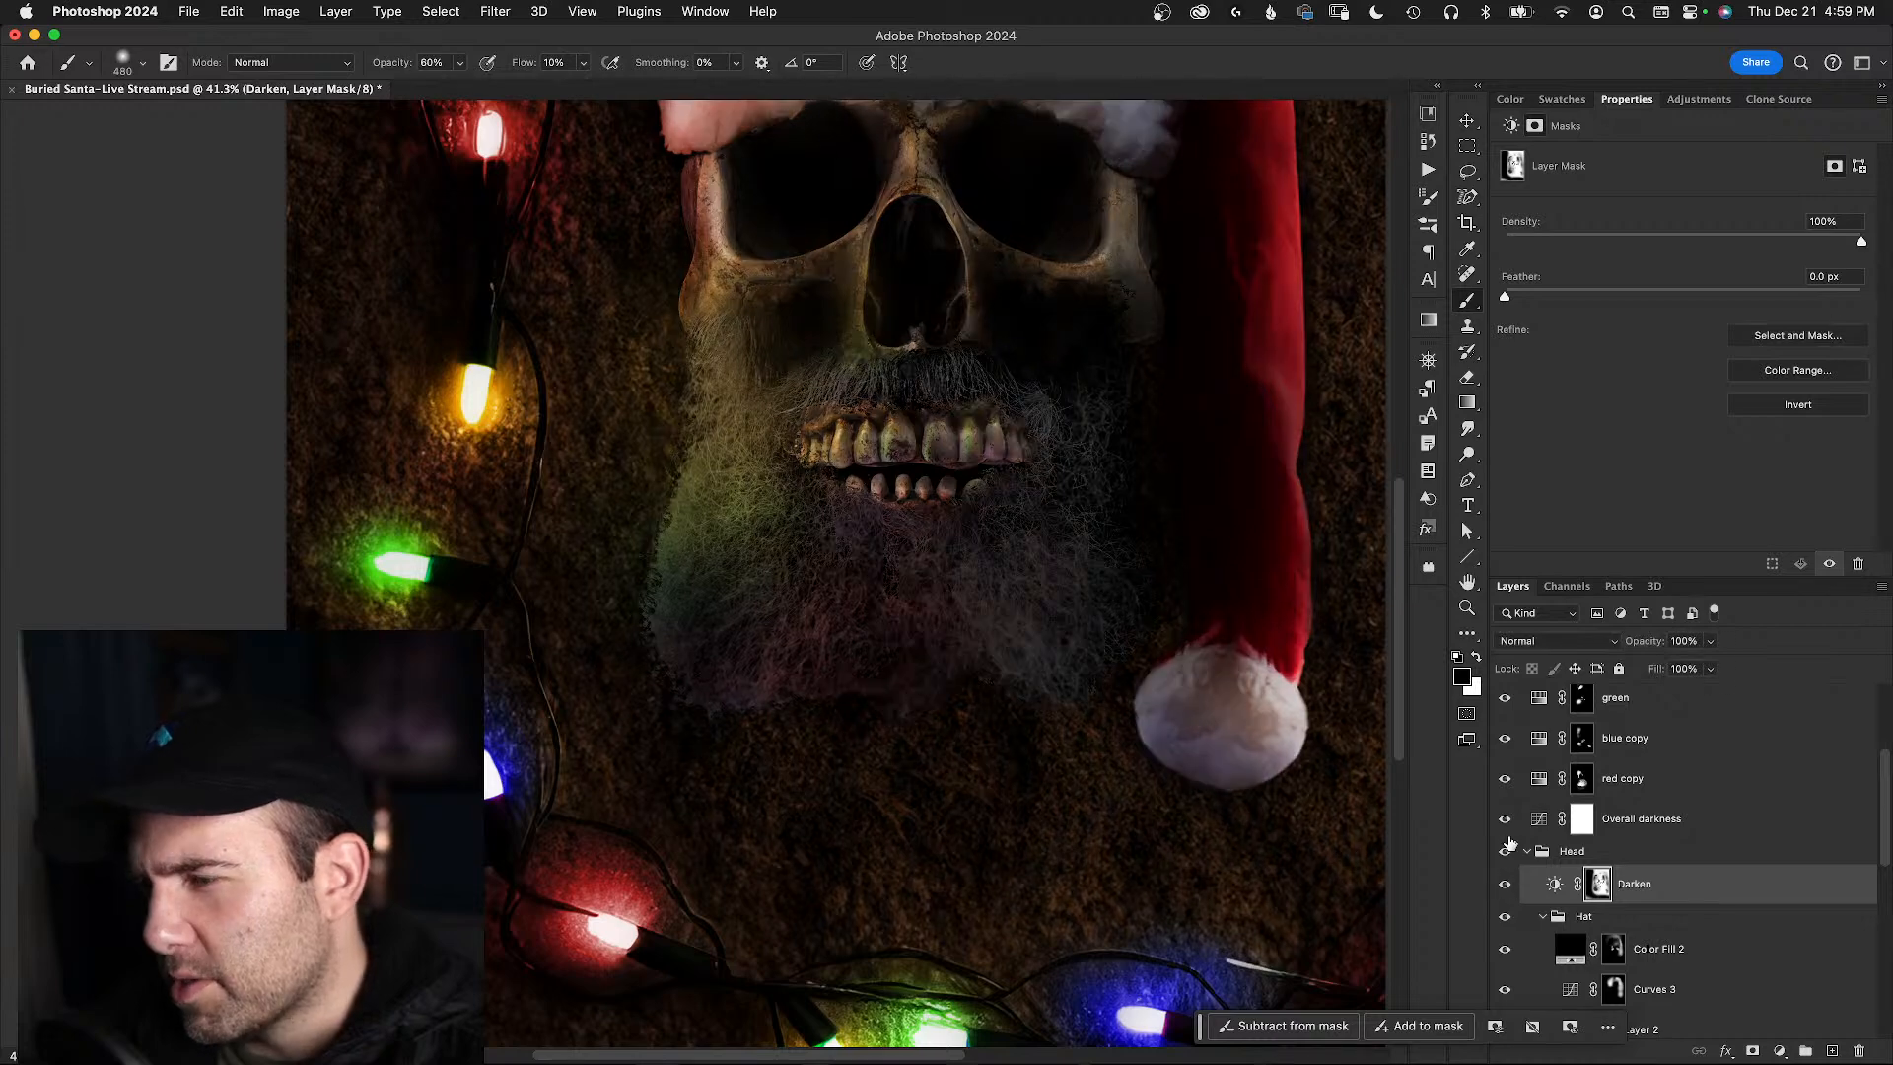
- Rename the Darken layer as Burn
double_click(1634, 884)
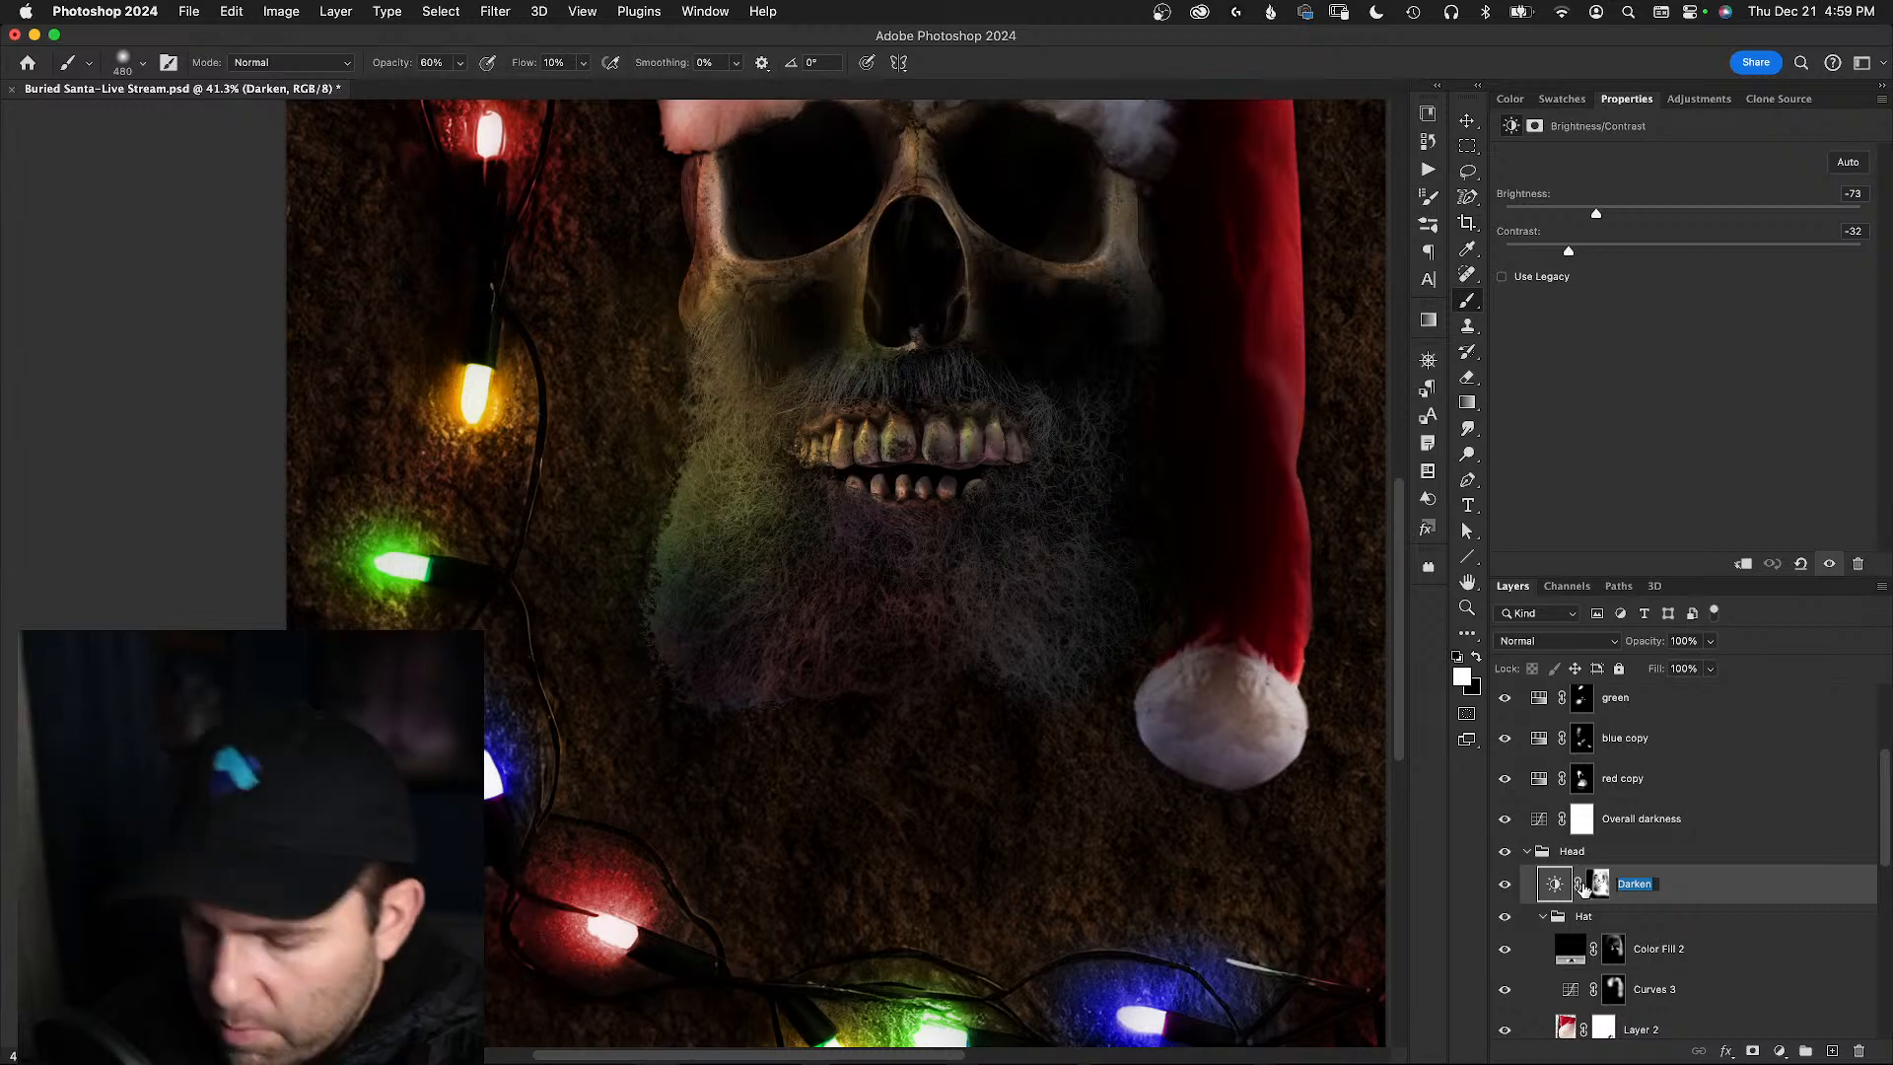
text(Burn)
key(Return)
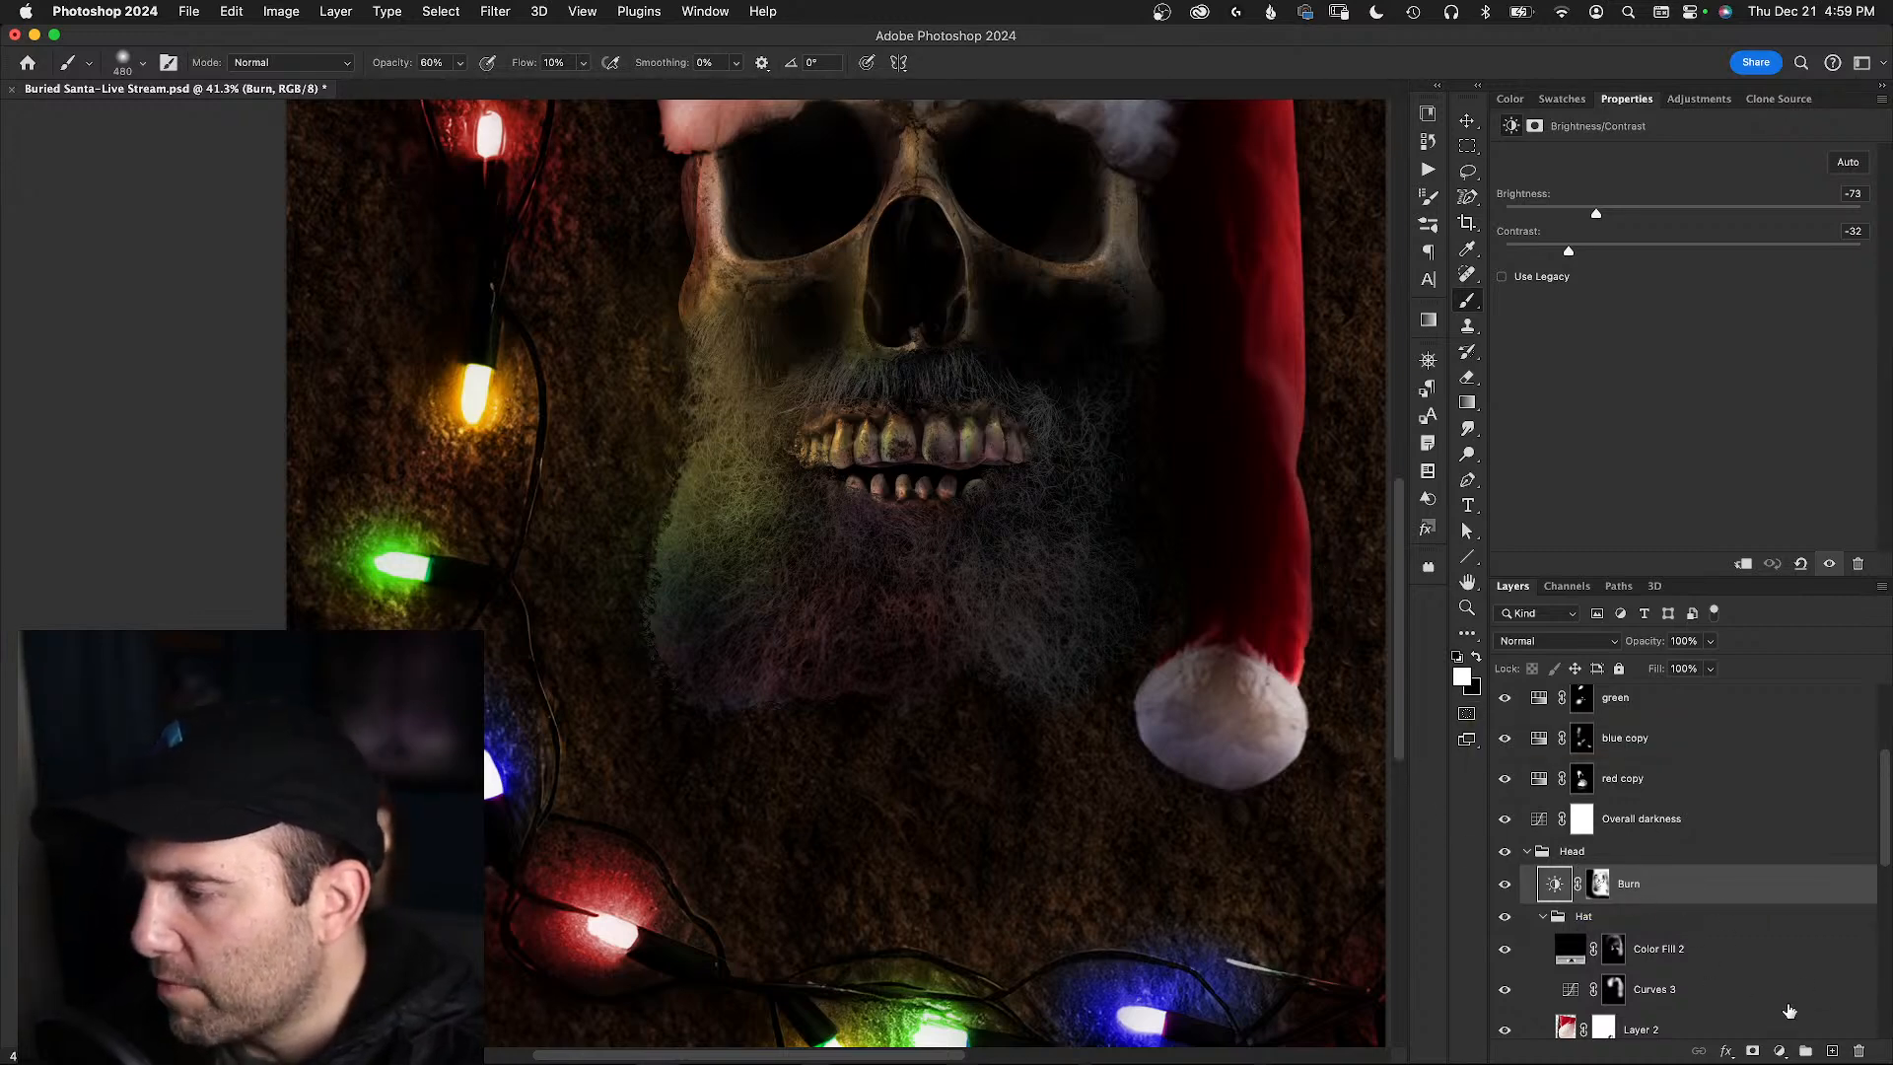
- Add a Curves adjustment layer above Burn, lifting input 63 to output 94, and set its blend mode to Darken
click(1780, 1052)
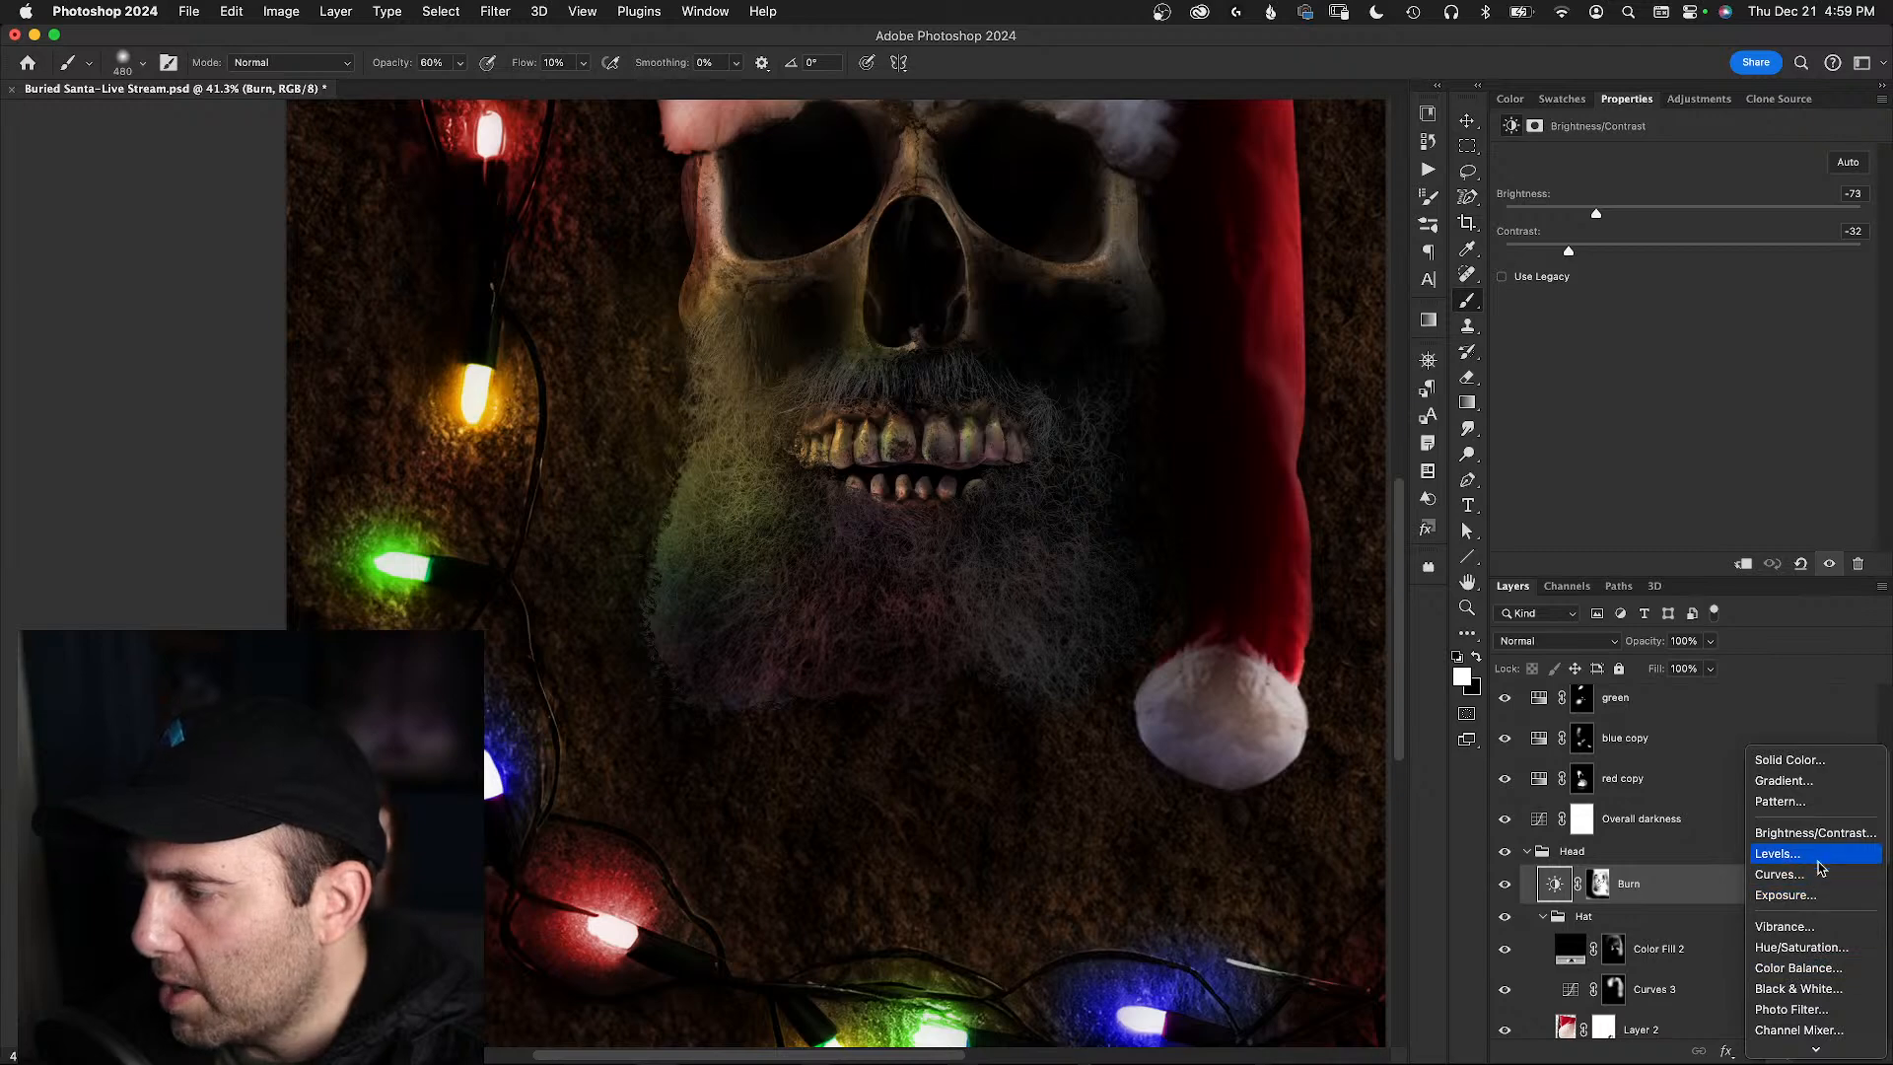
click(1786, 874)
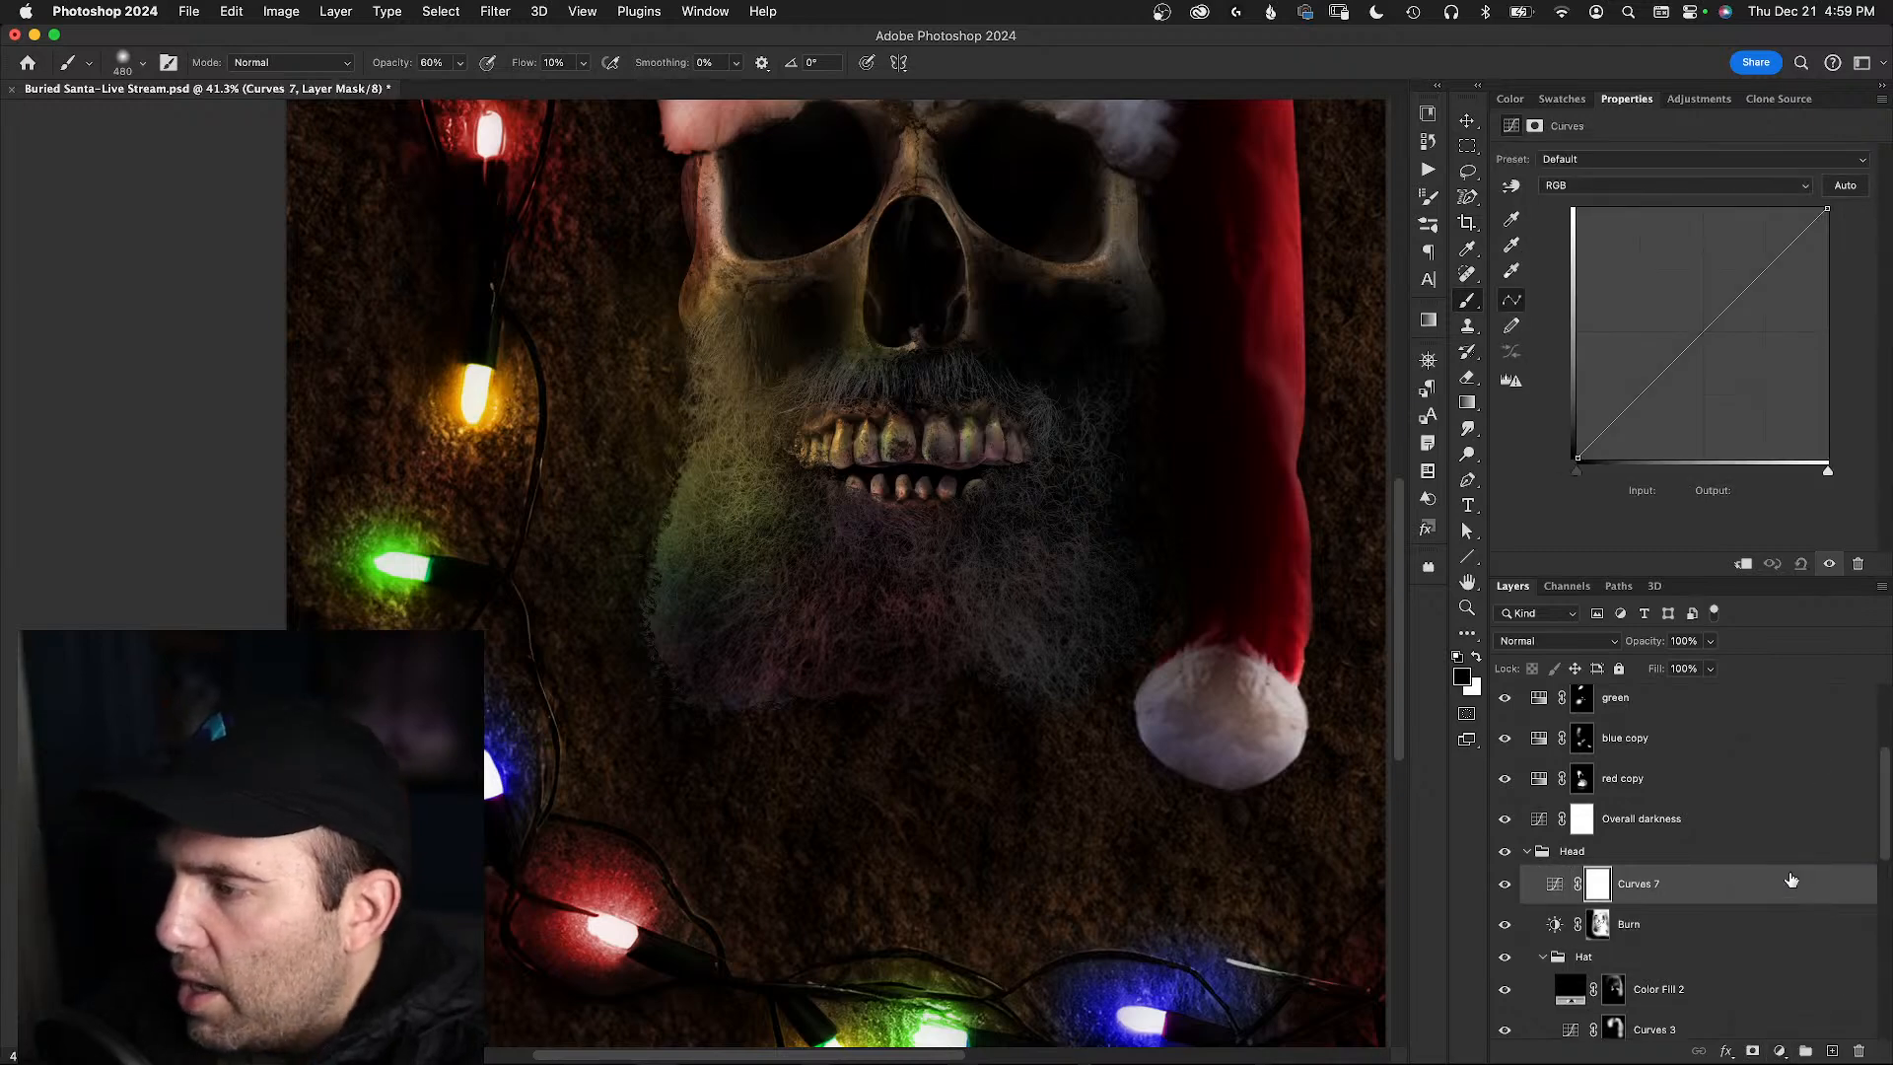
drag(1654, 399, 1634, 365)
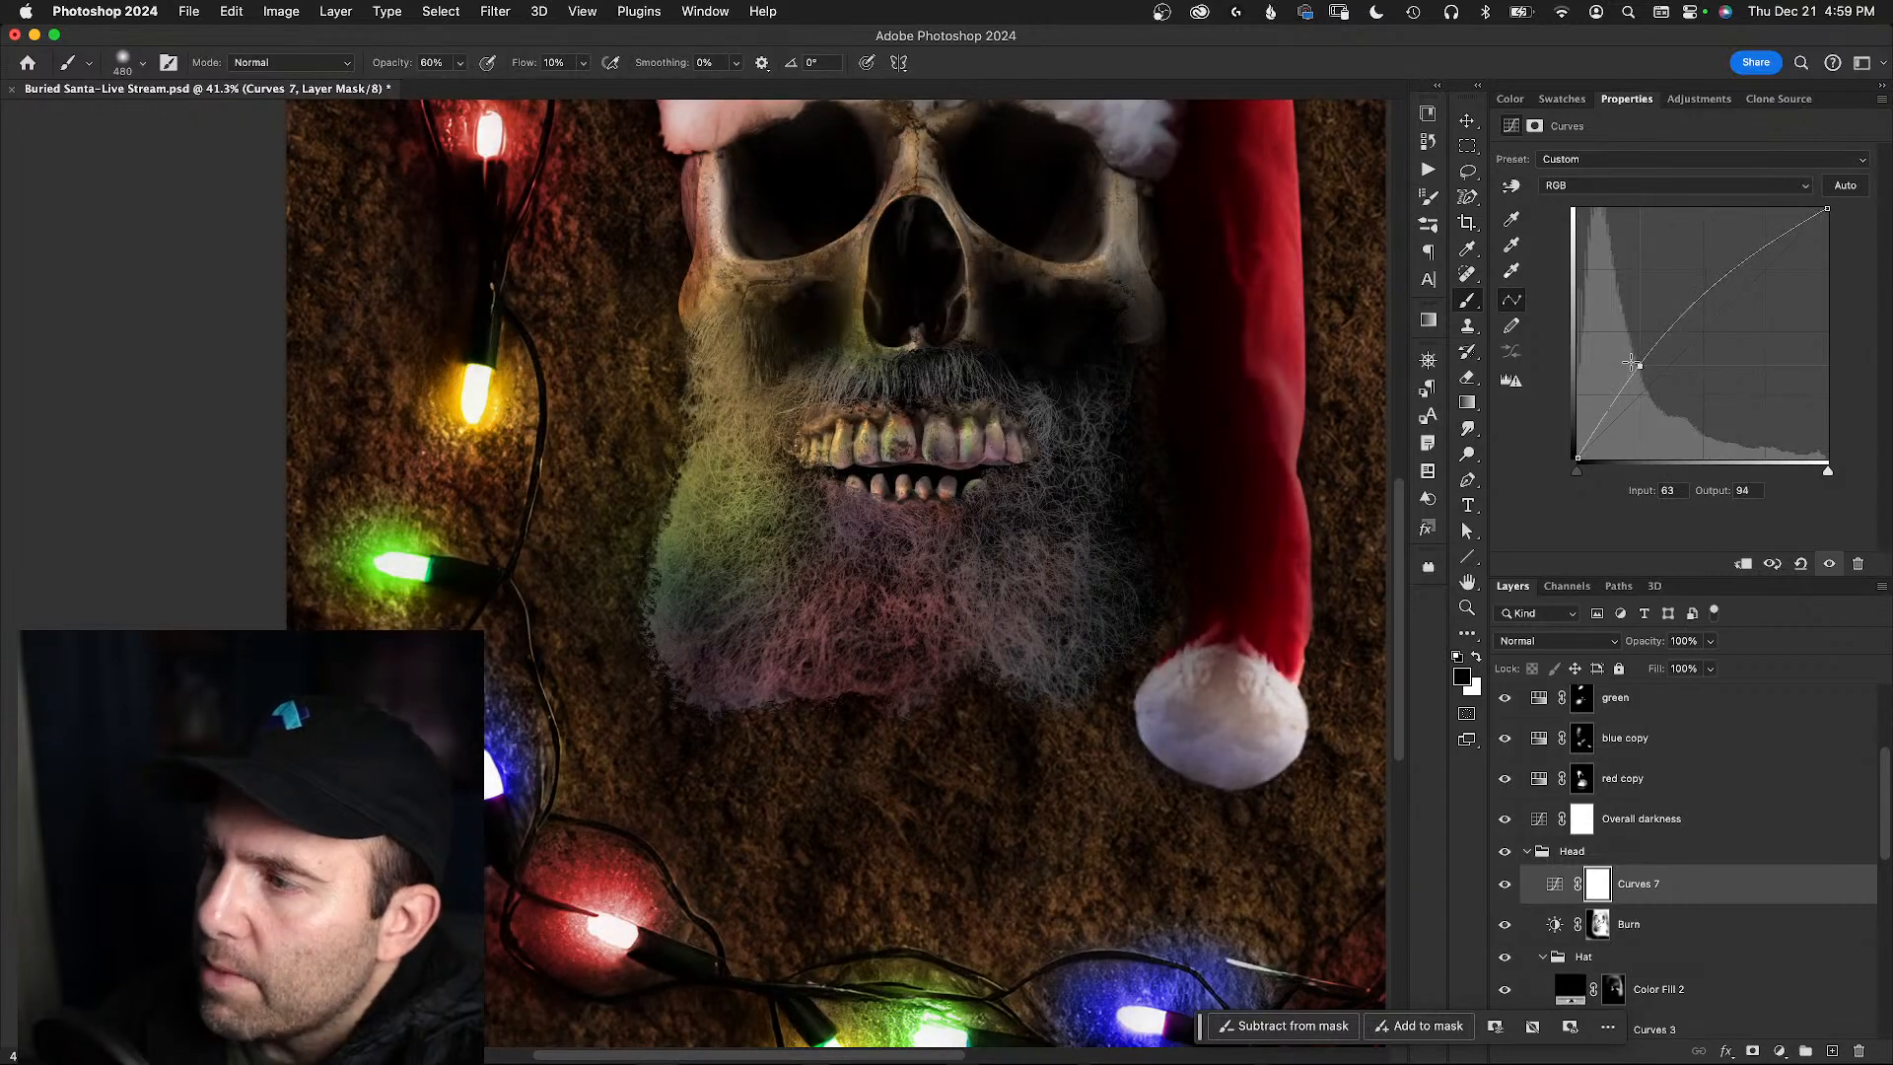
click(1616, 641)
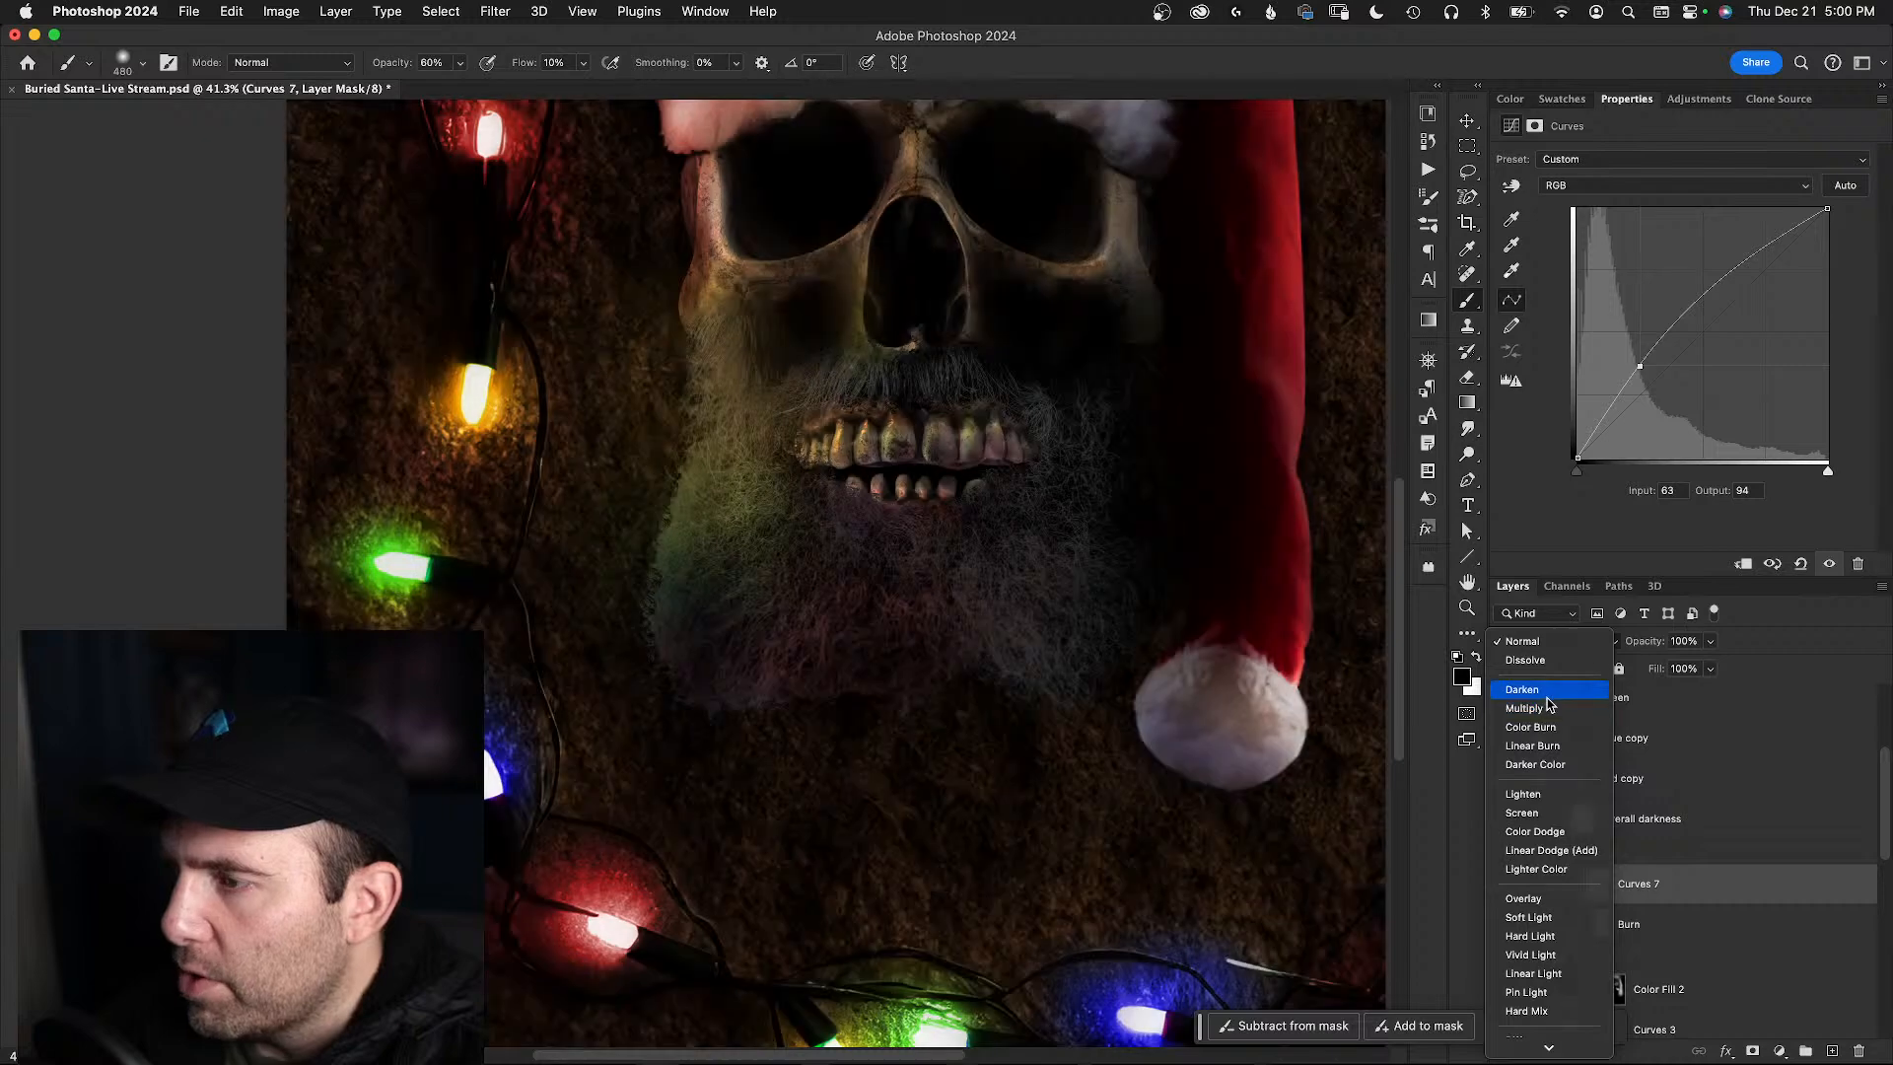
click(1546, 692)
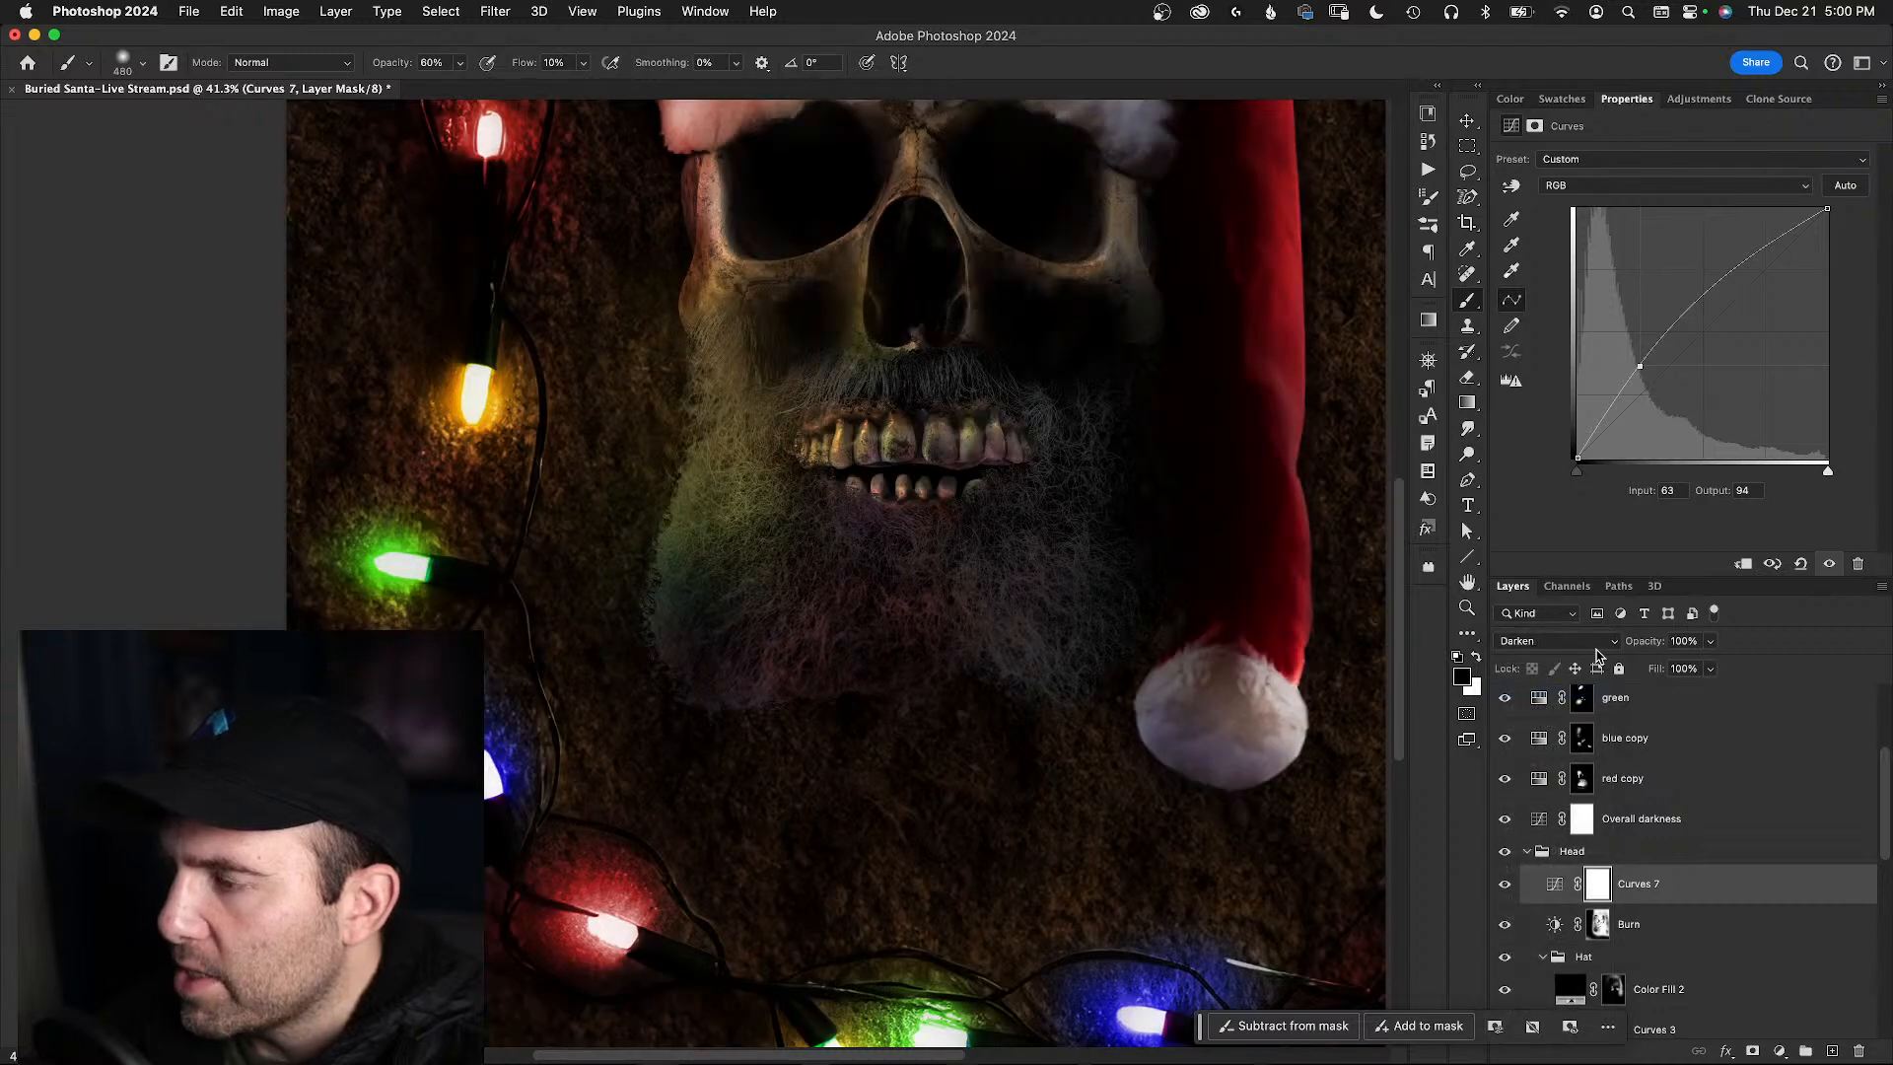
- Rename the new Curves layer as dodge and change its blend mode to Soft Light
double_click(1639, 883)
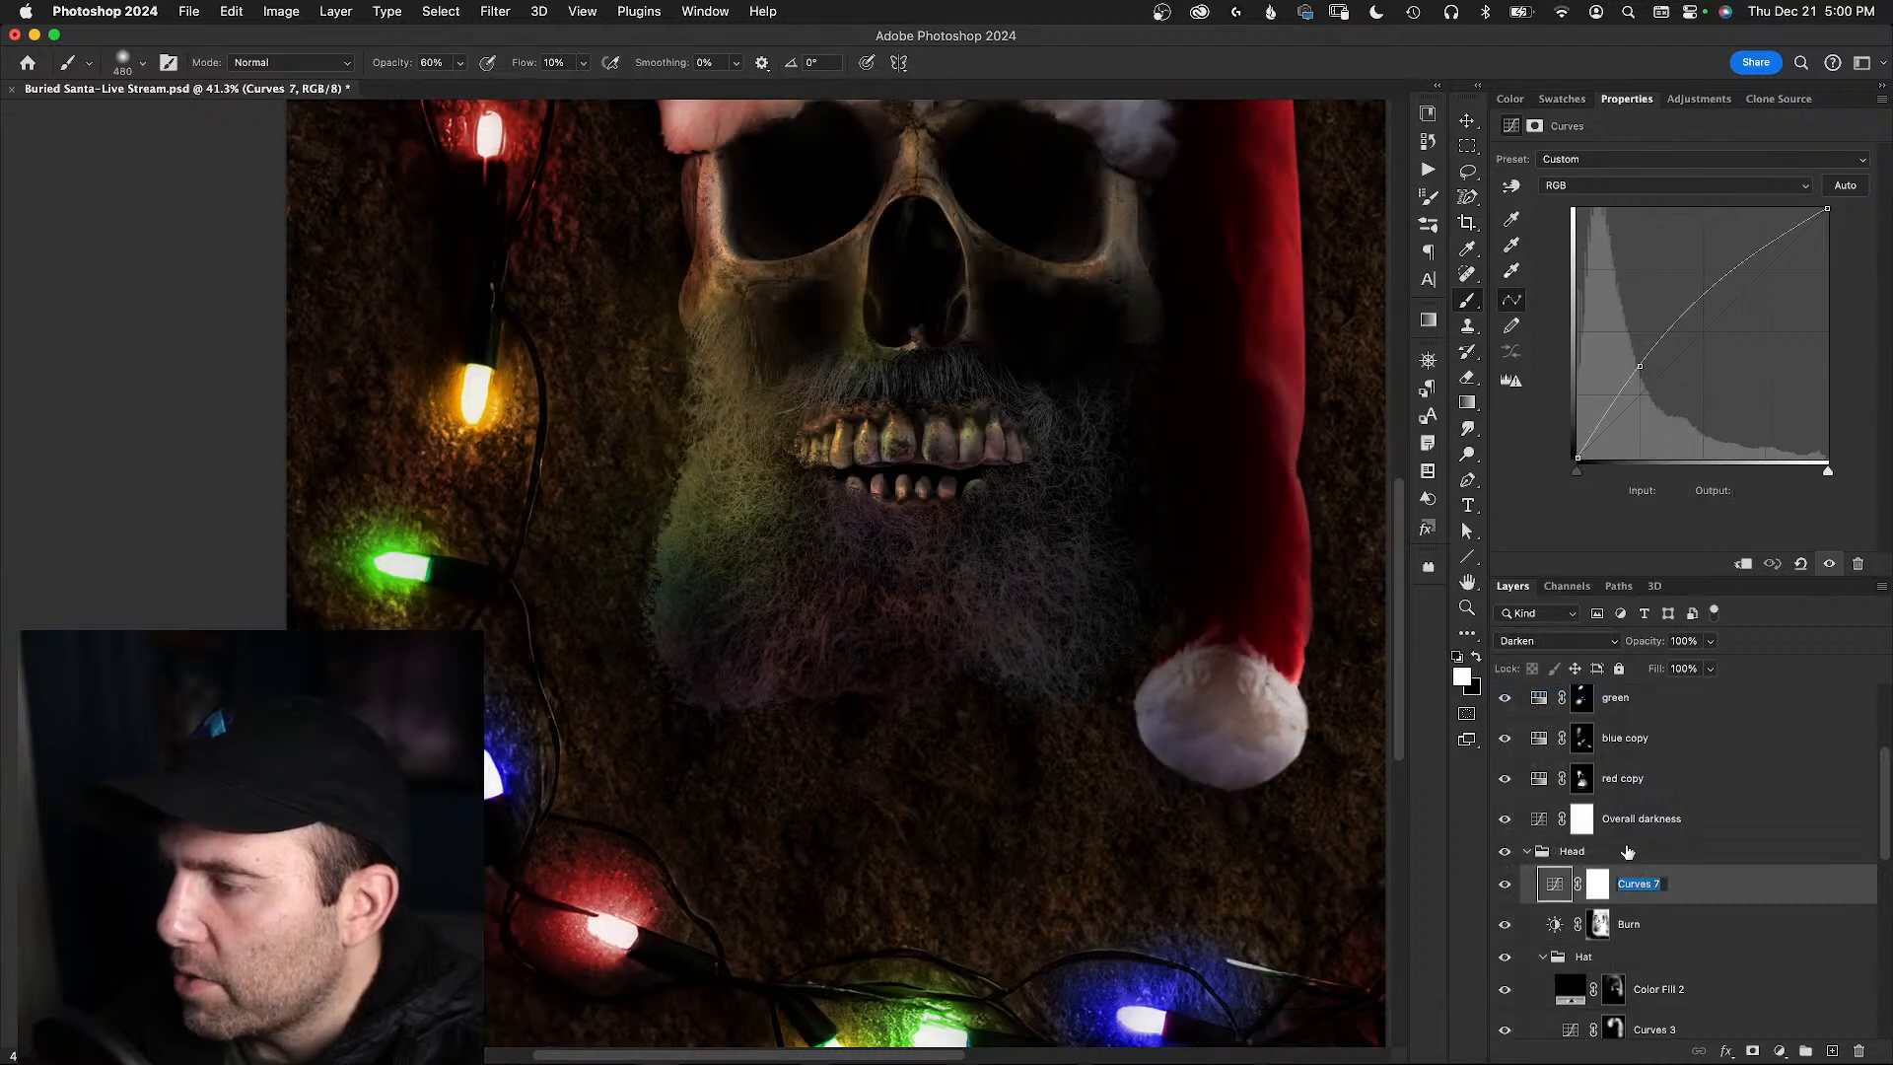
text(dodge)
key(Return)
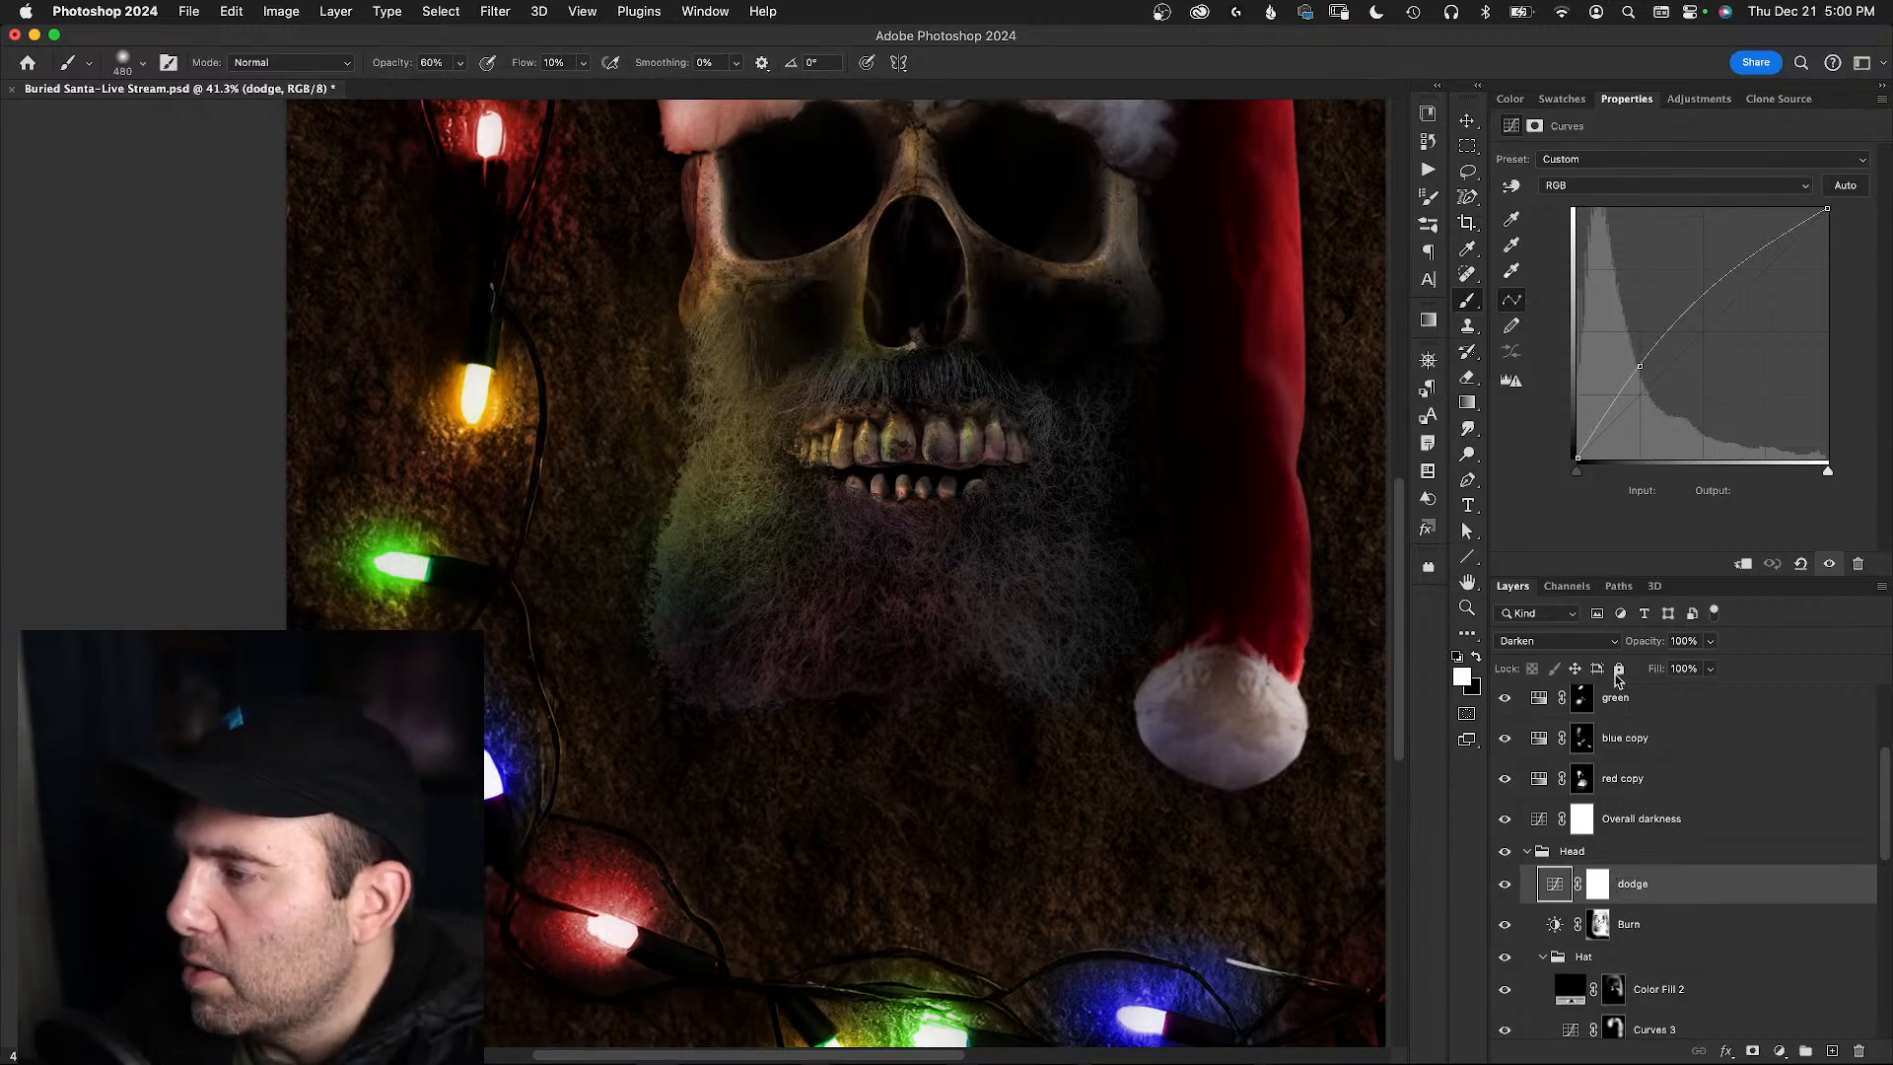
click(1616, 642)
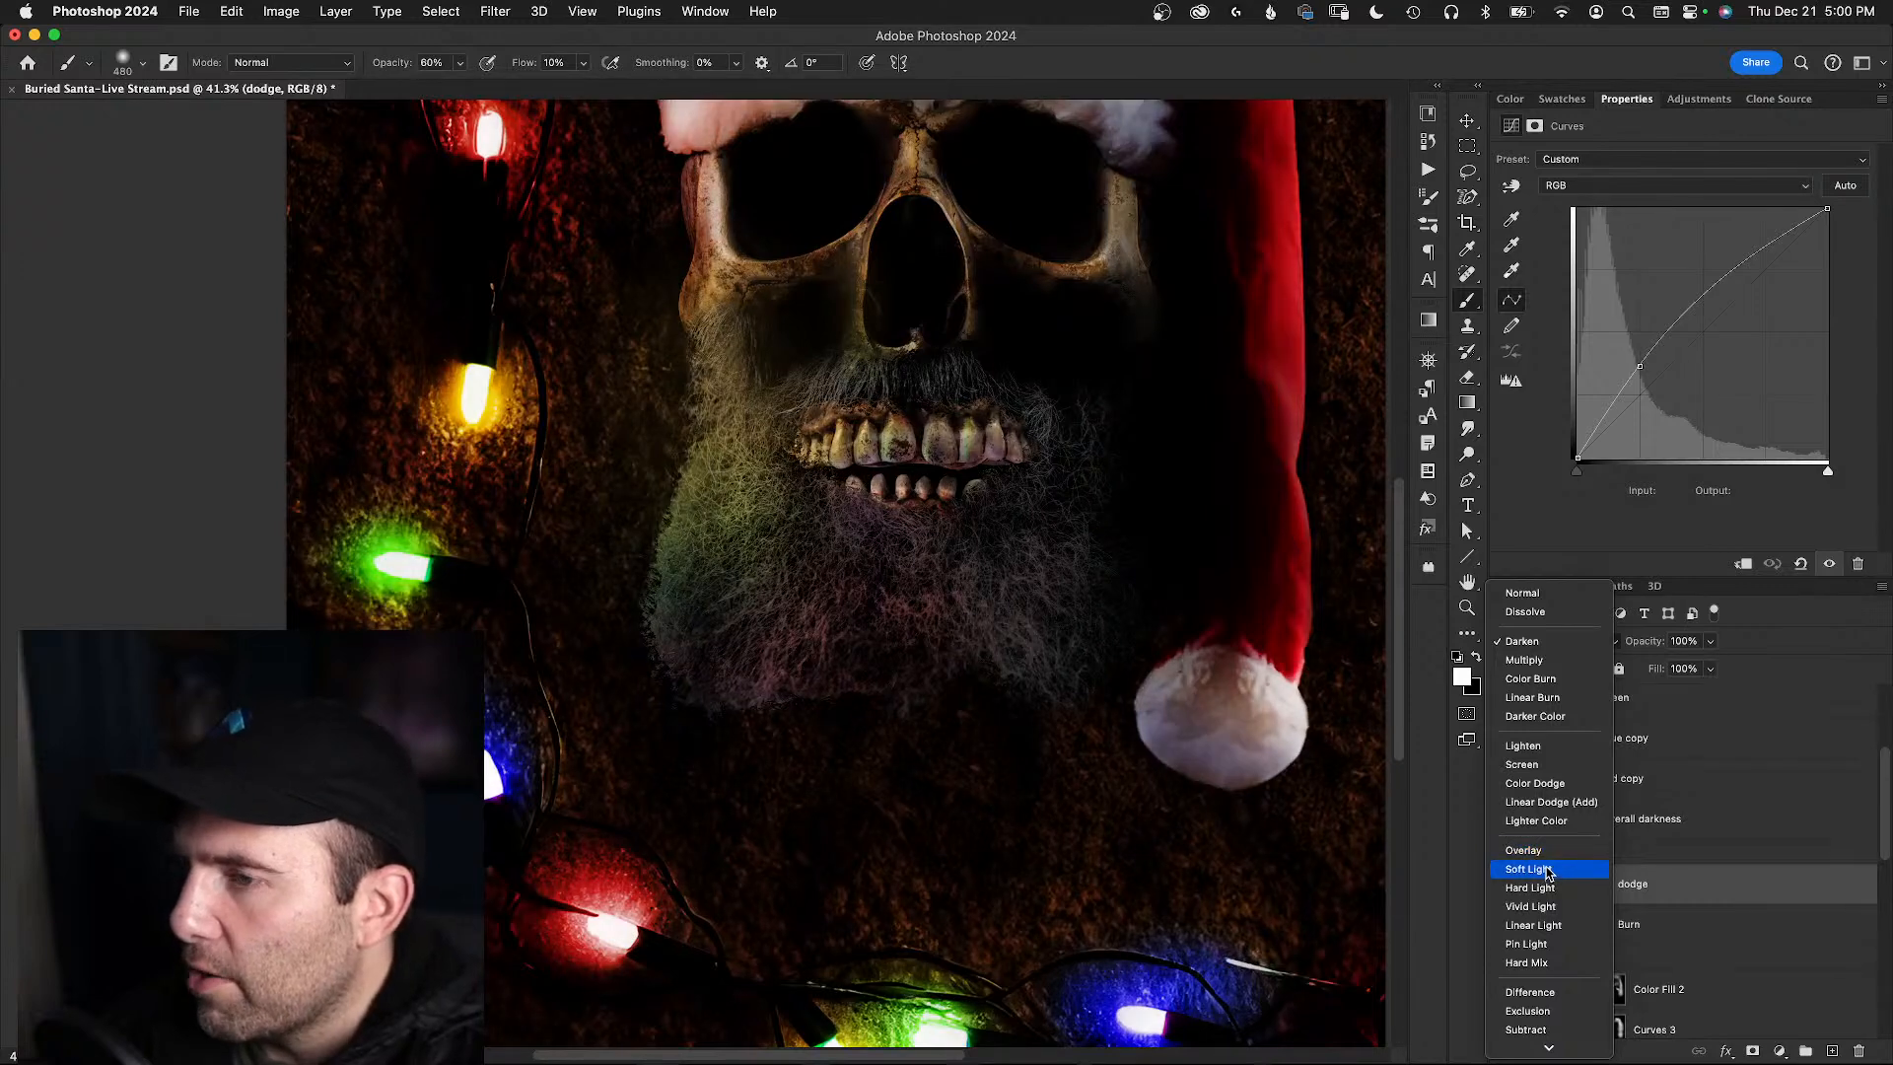
click(1550, 868)
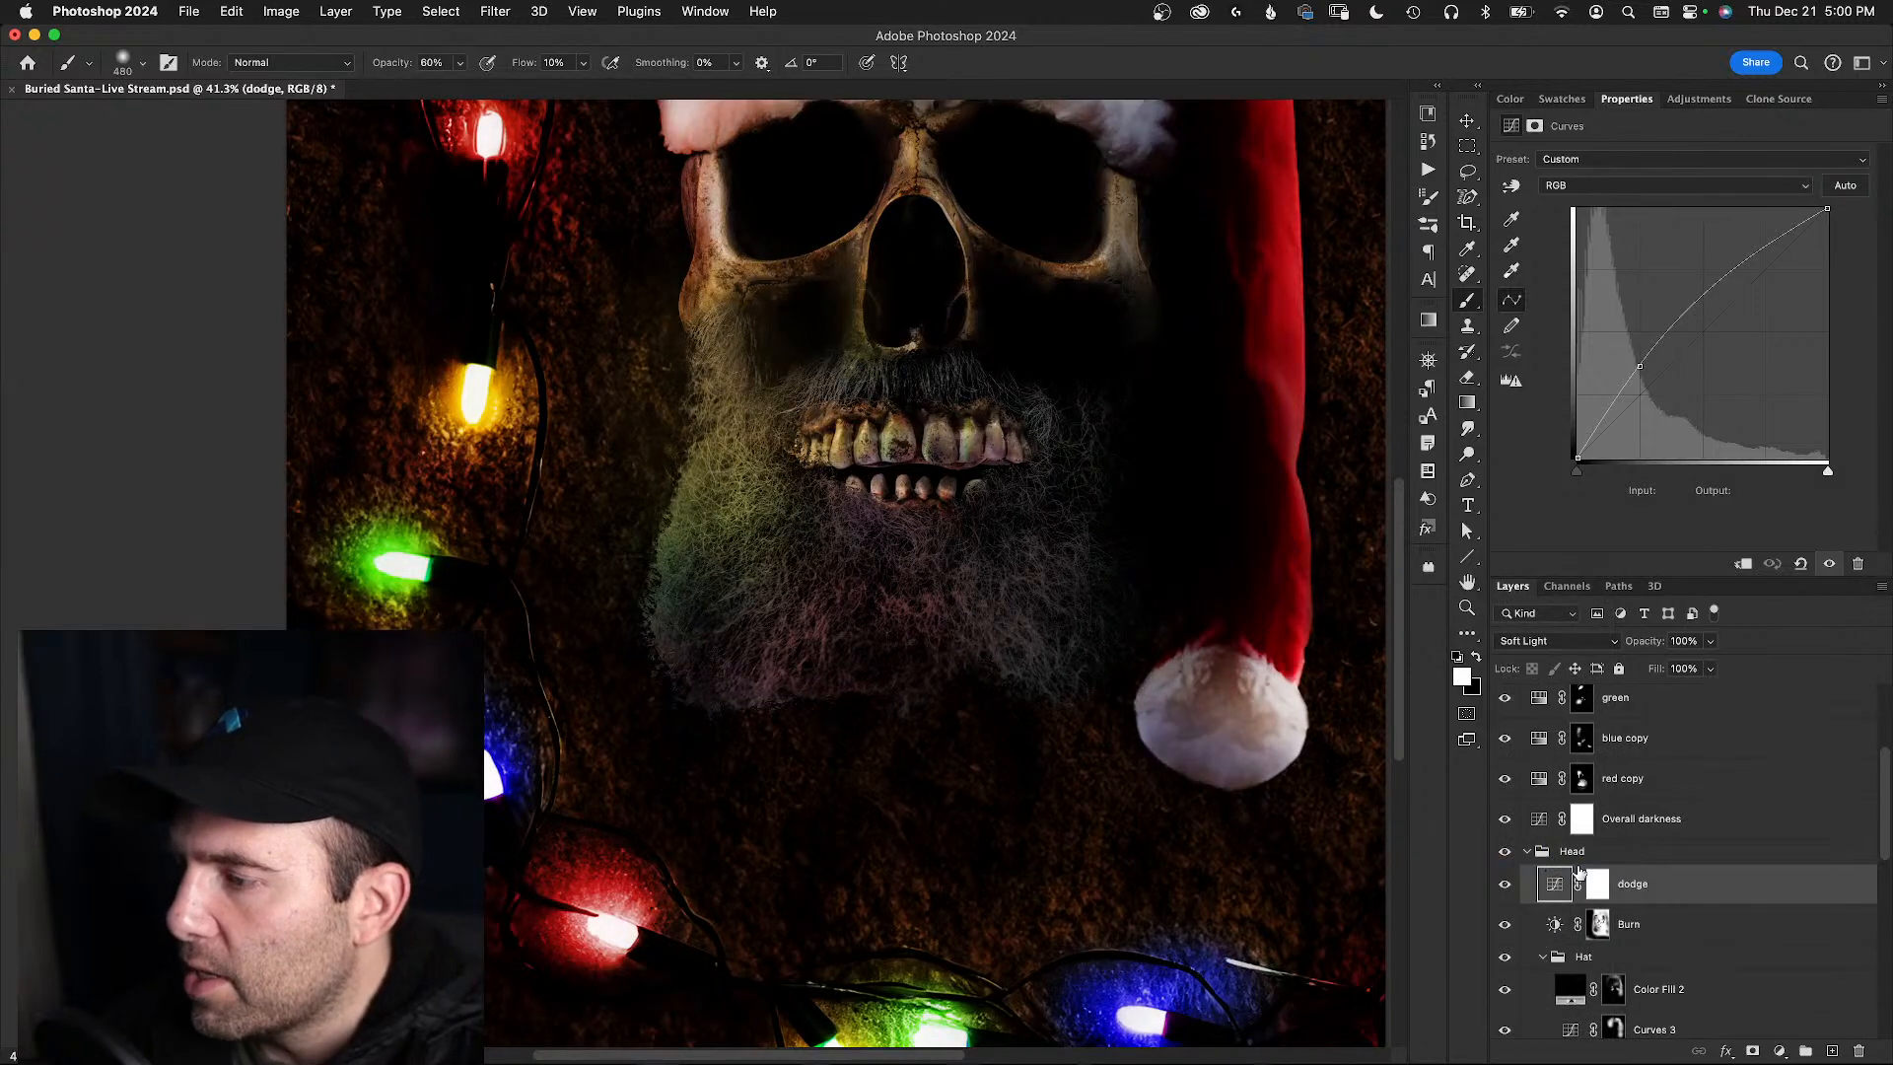
- Compare the image with the dodge layer hidden and shown, check it against Burn's settings, and delete the dodge layer
click(1504, 887)
click(1504, 886)
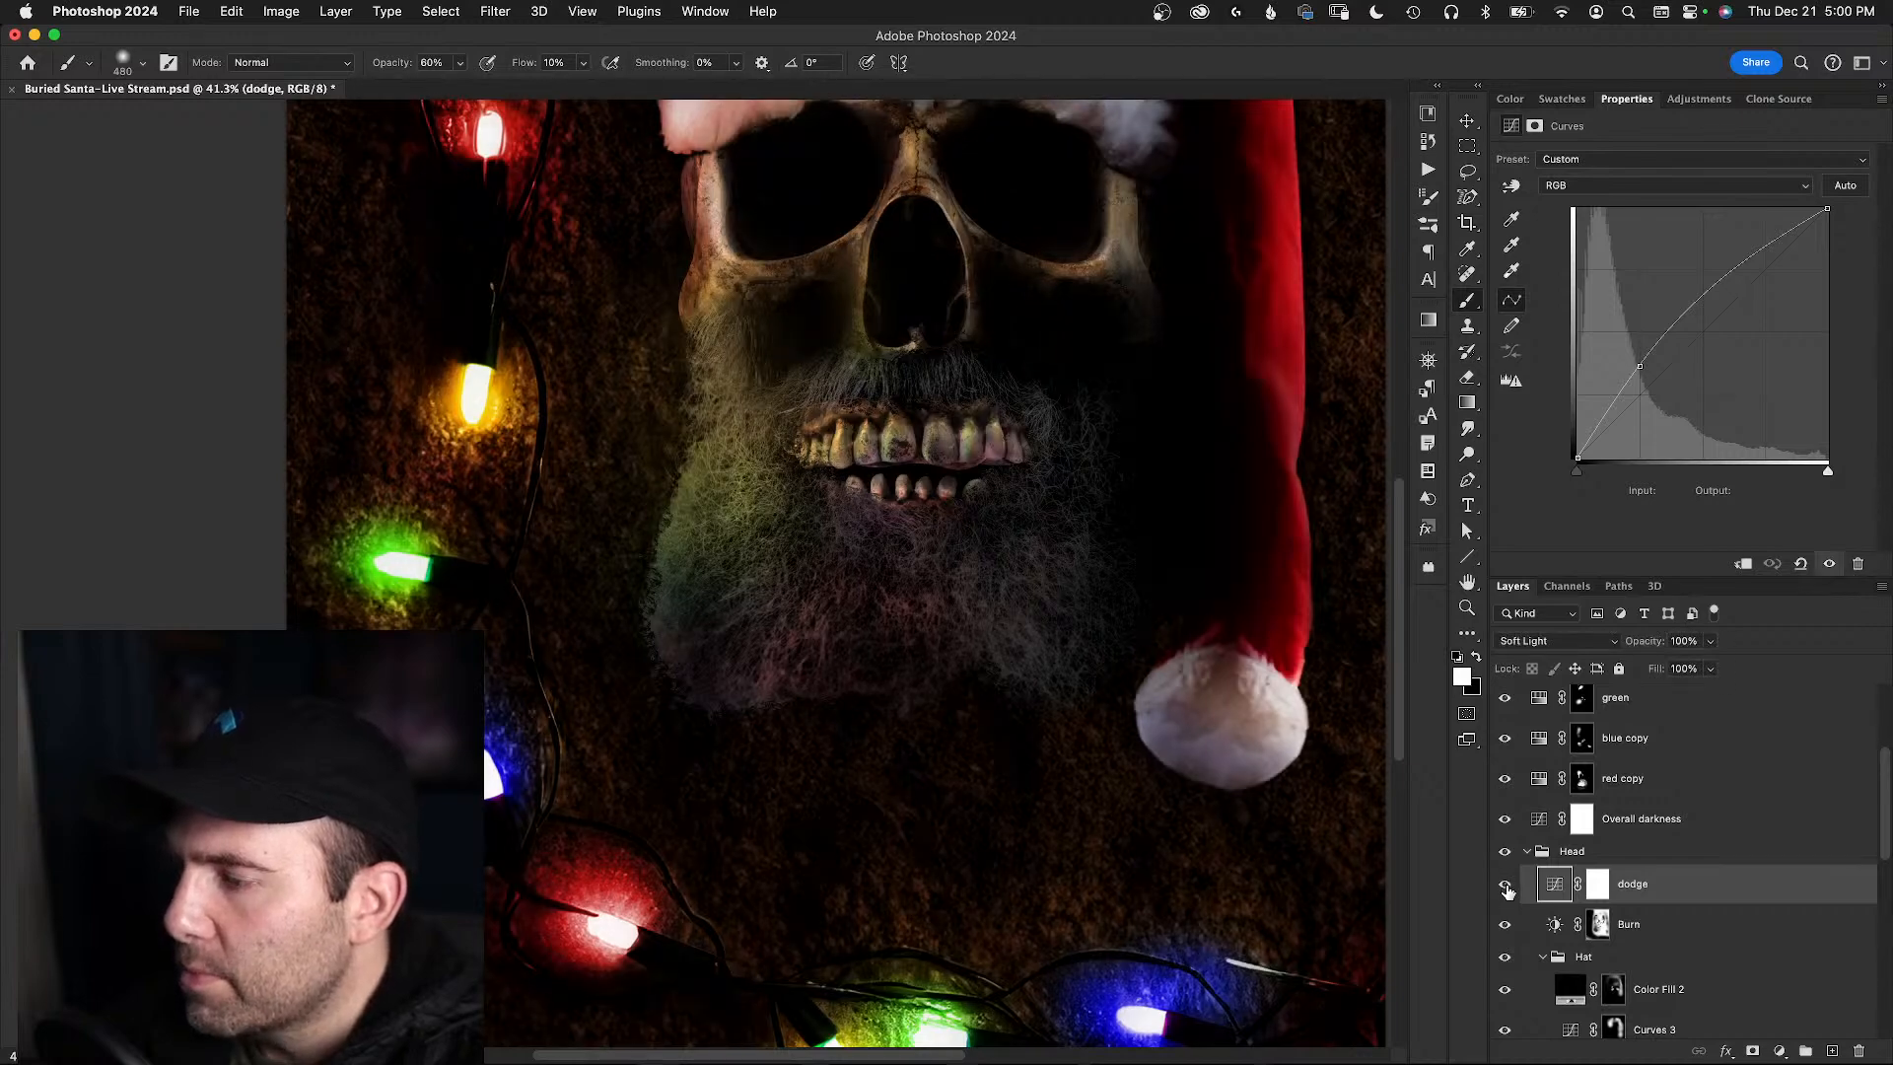
click(1552, 924)
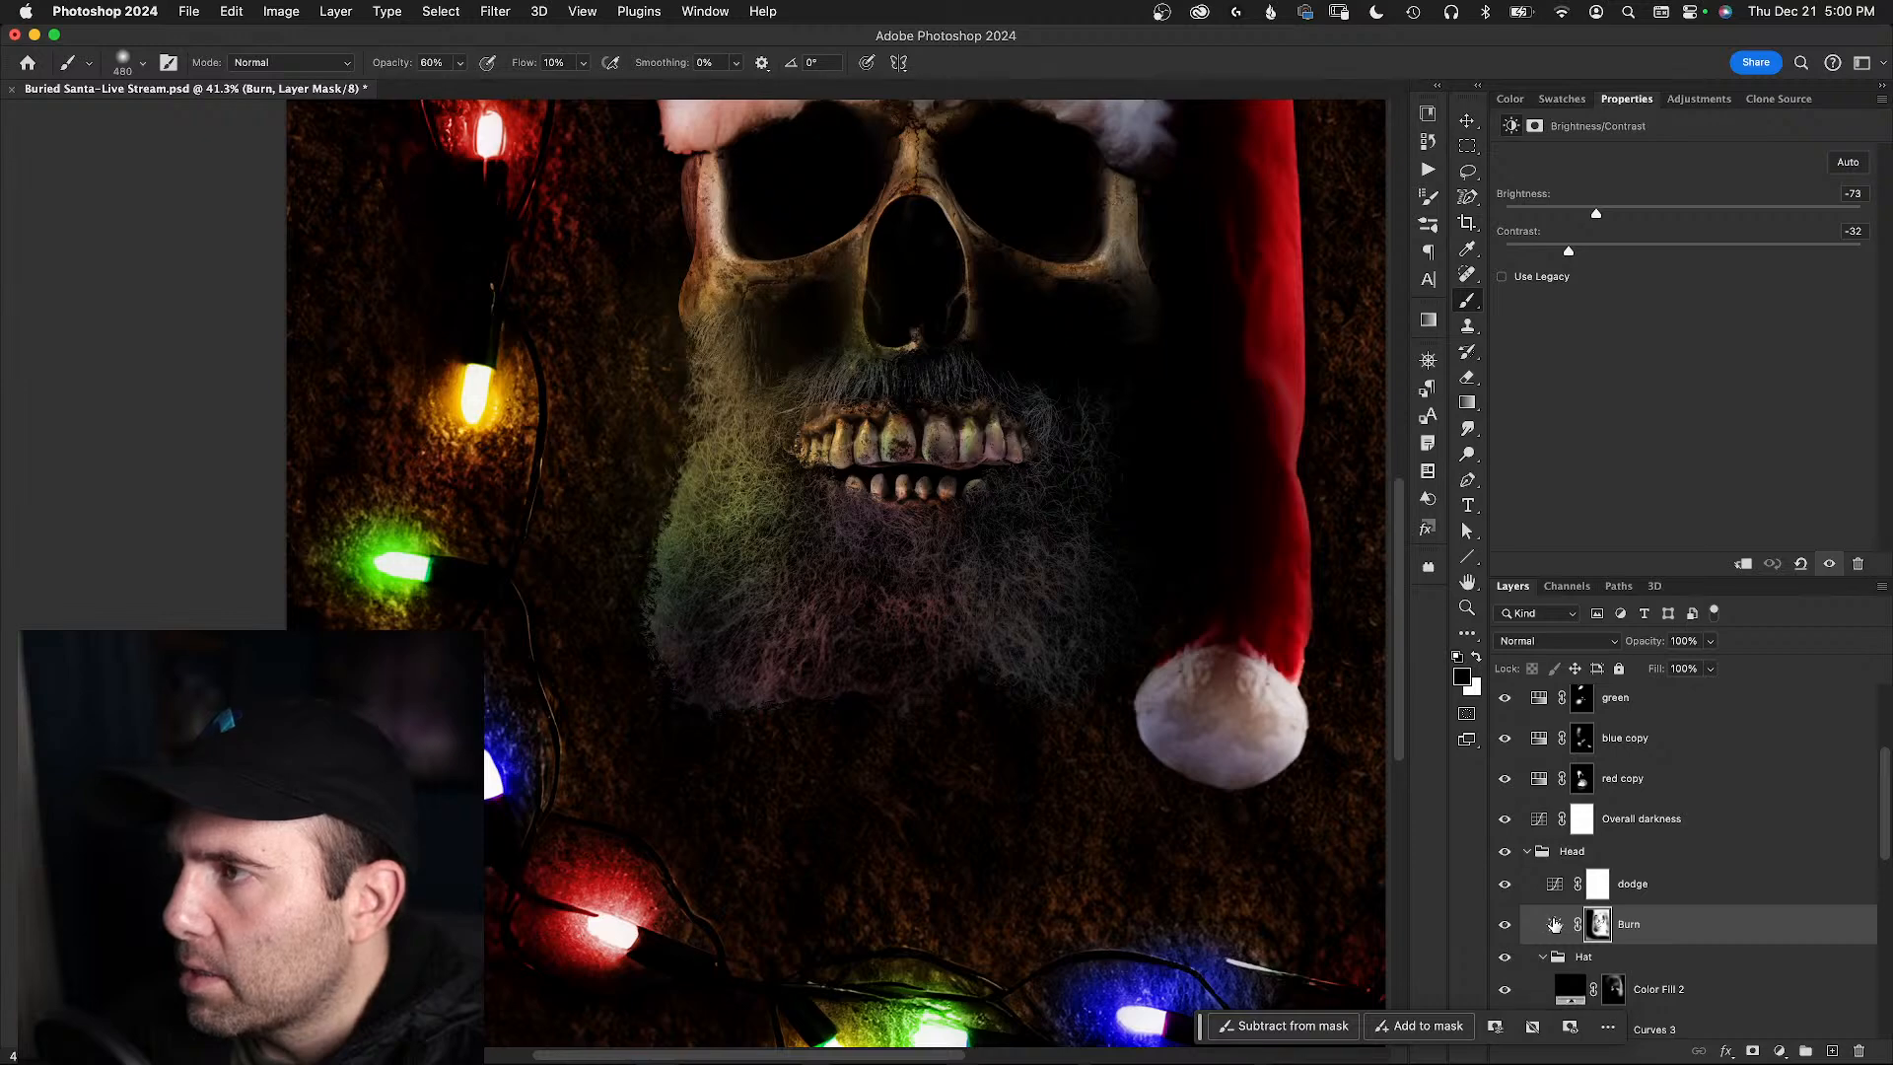
click(1555, 883)
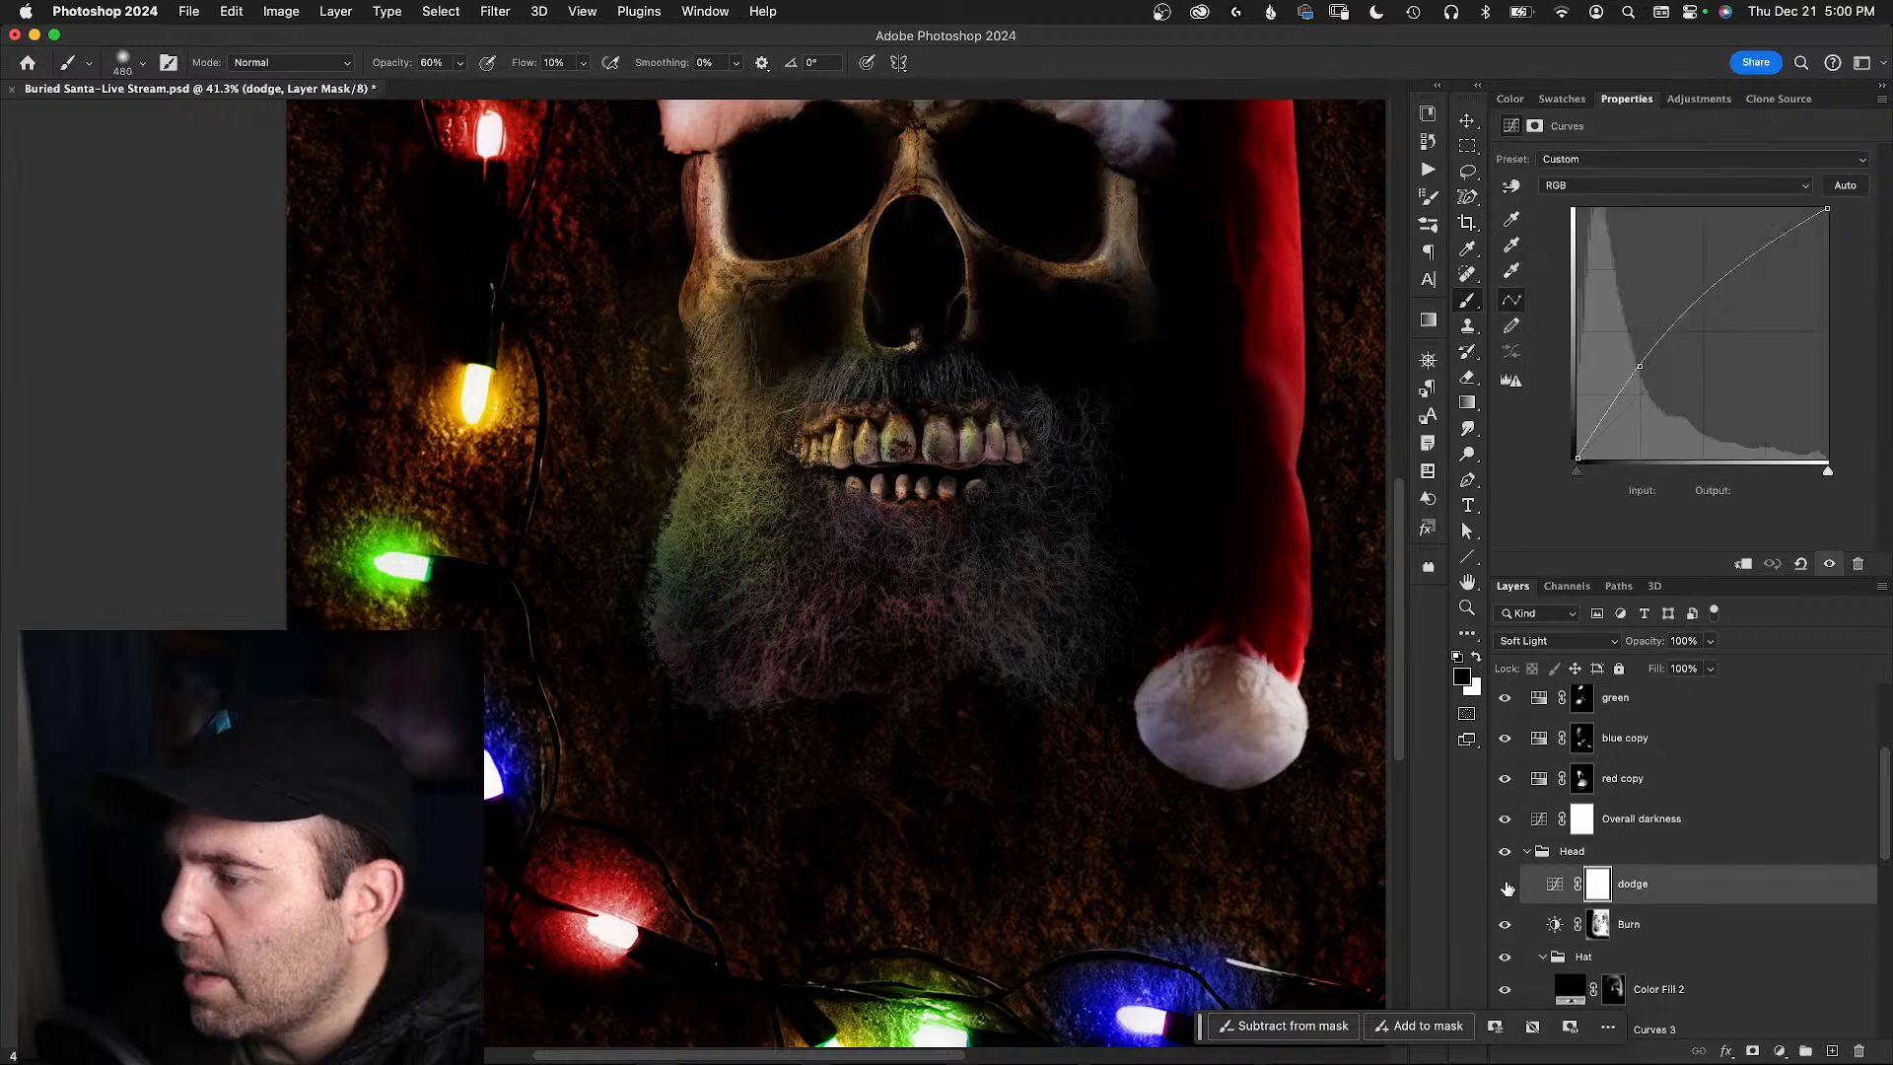
click(1505, 886)
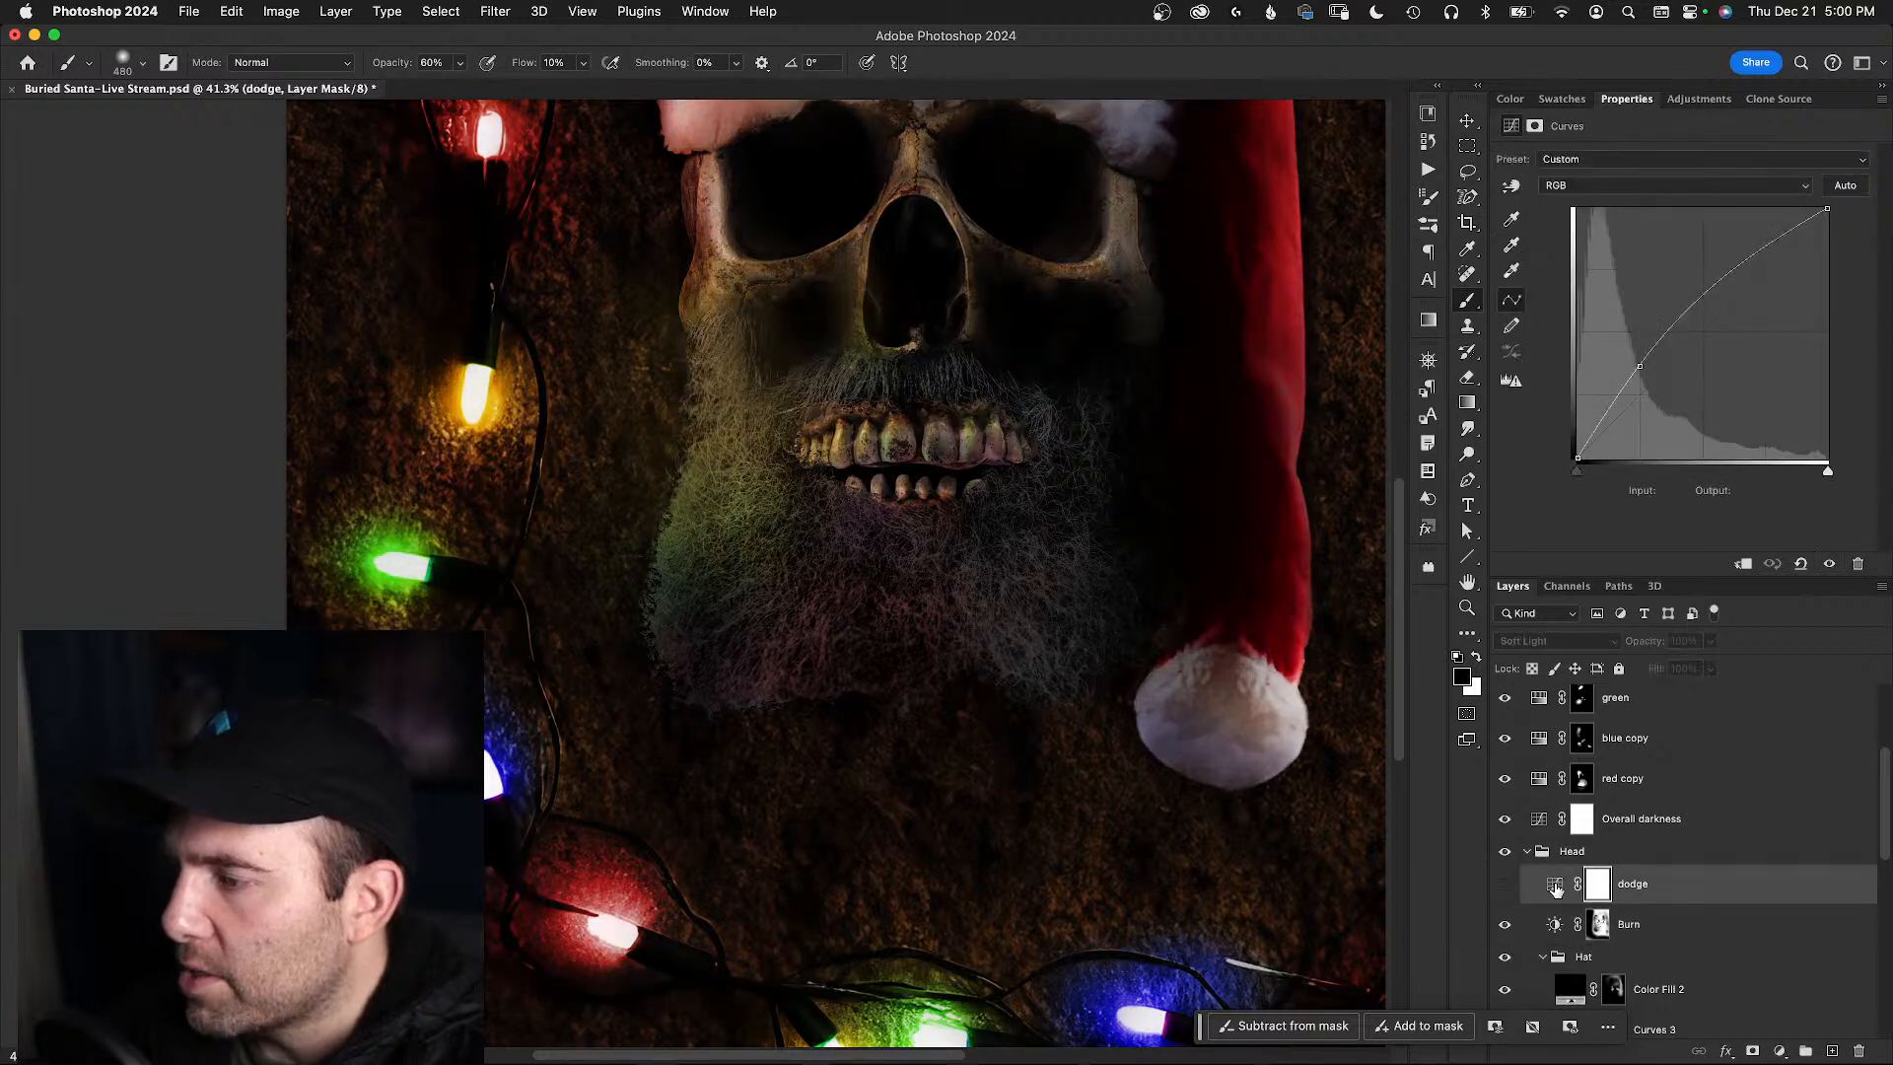
click(1857, 1040)
click(1857, 1051)
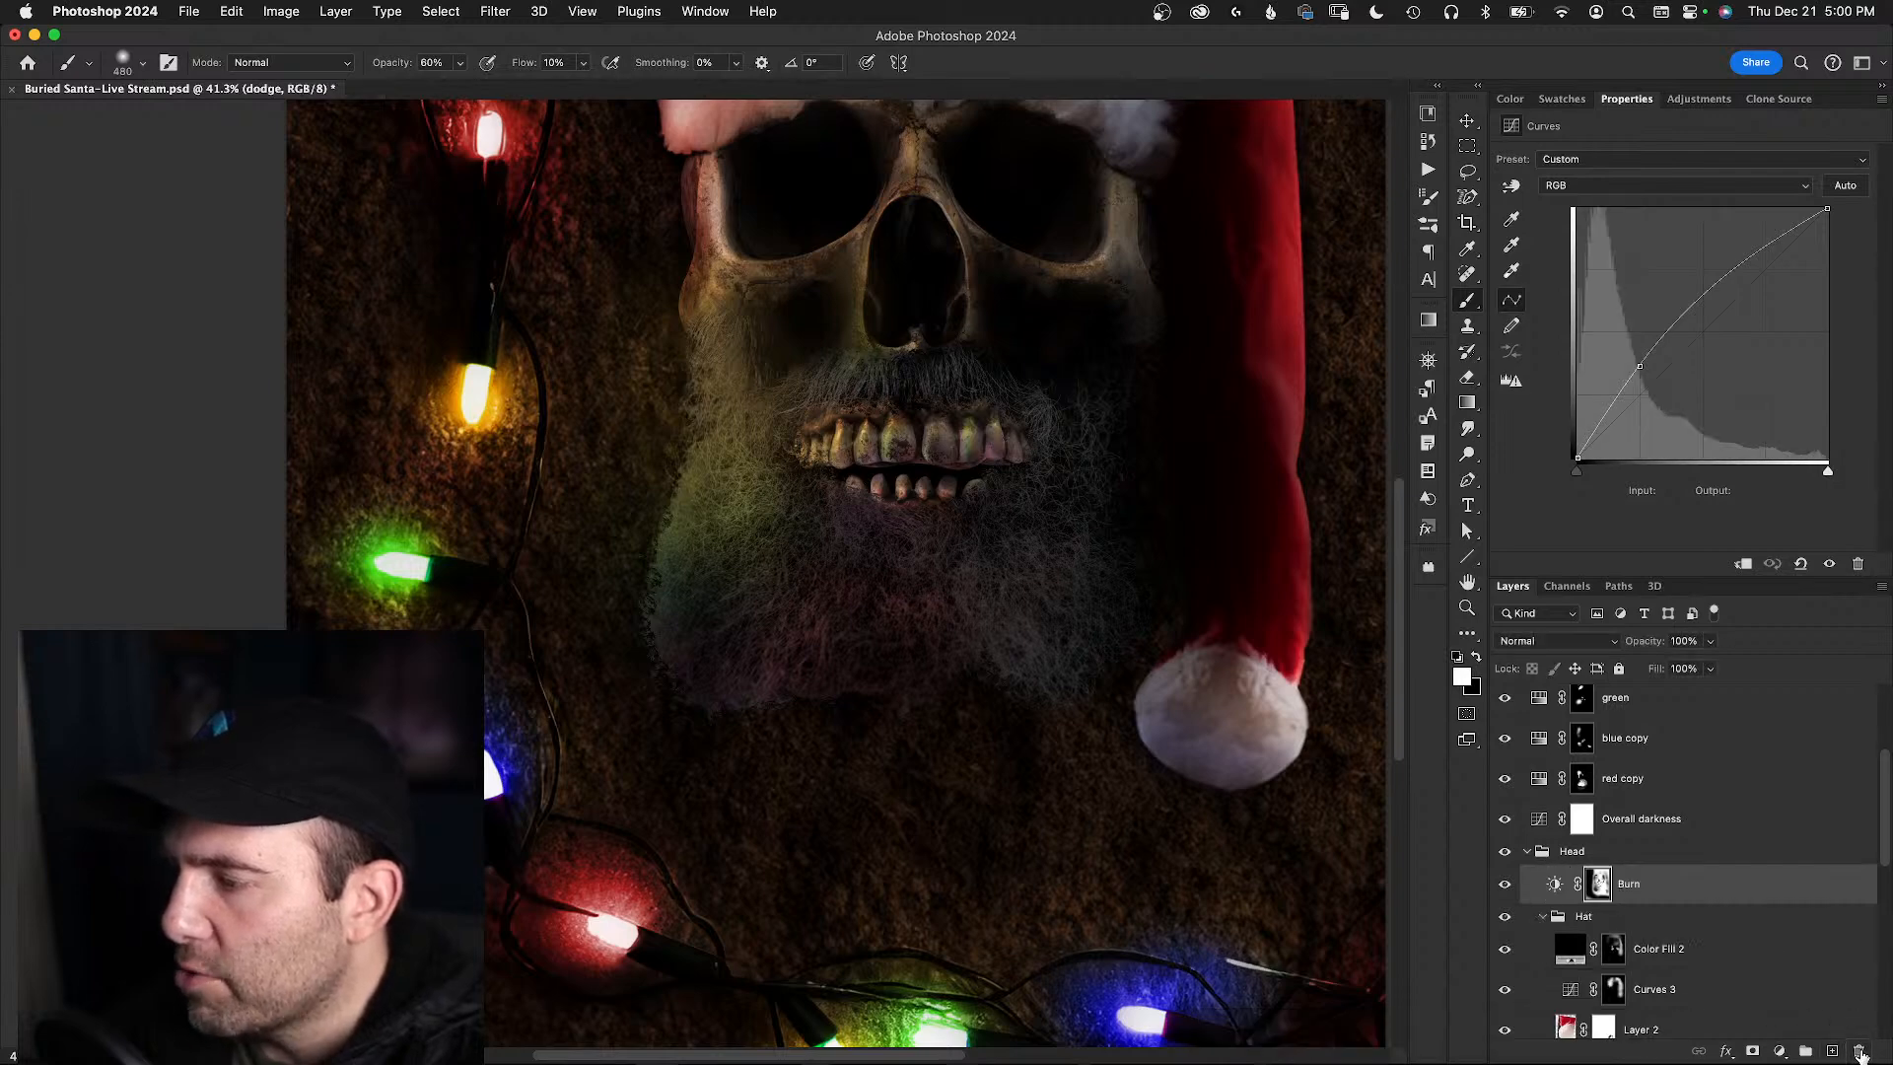
- Add a Brightness/Contrast adjustment layer above Burn with brightness 36, and invert its mask to black
click(1776, 1051)
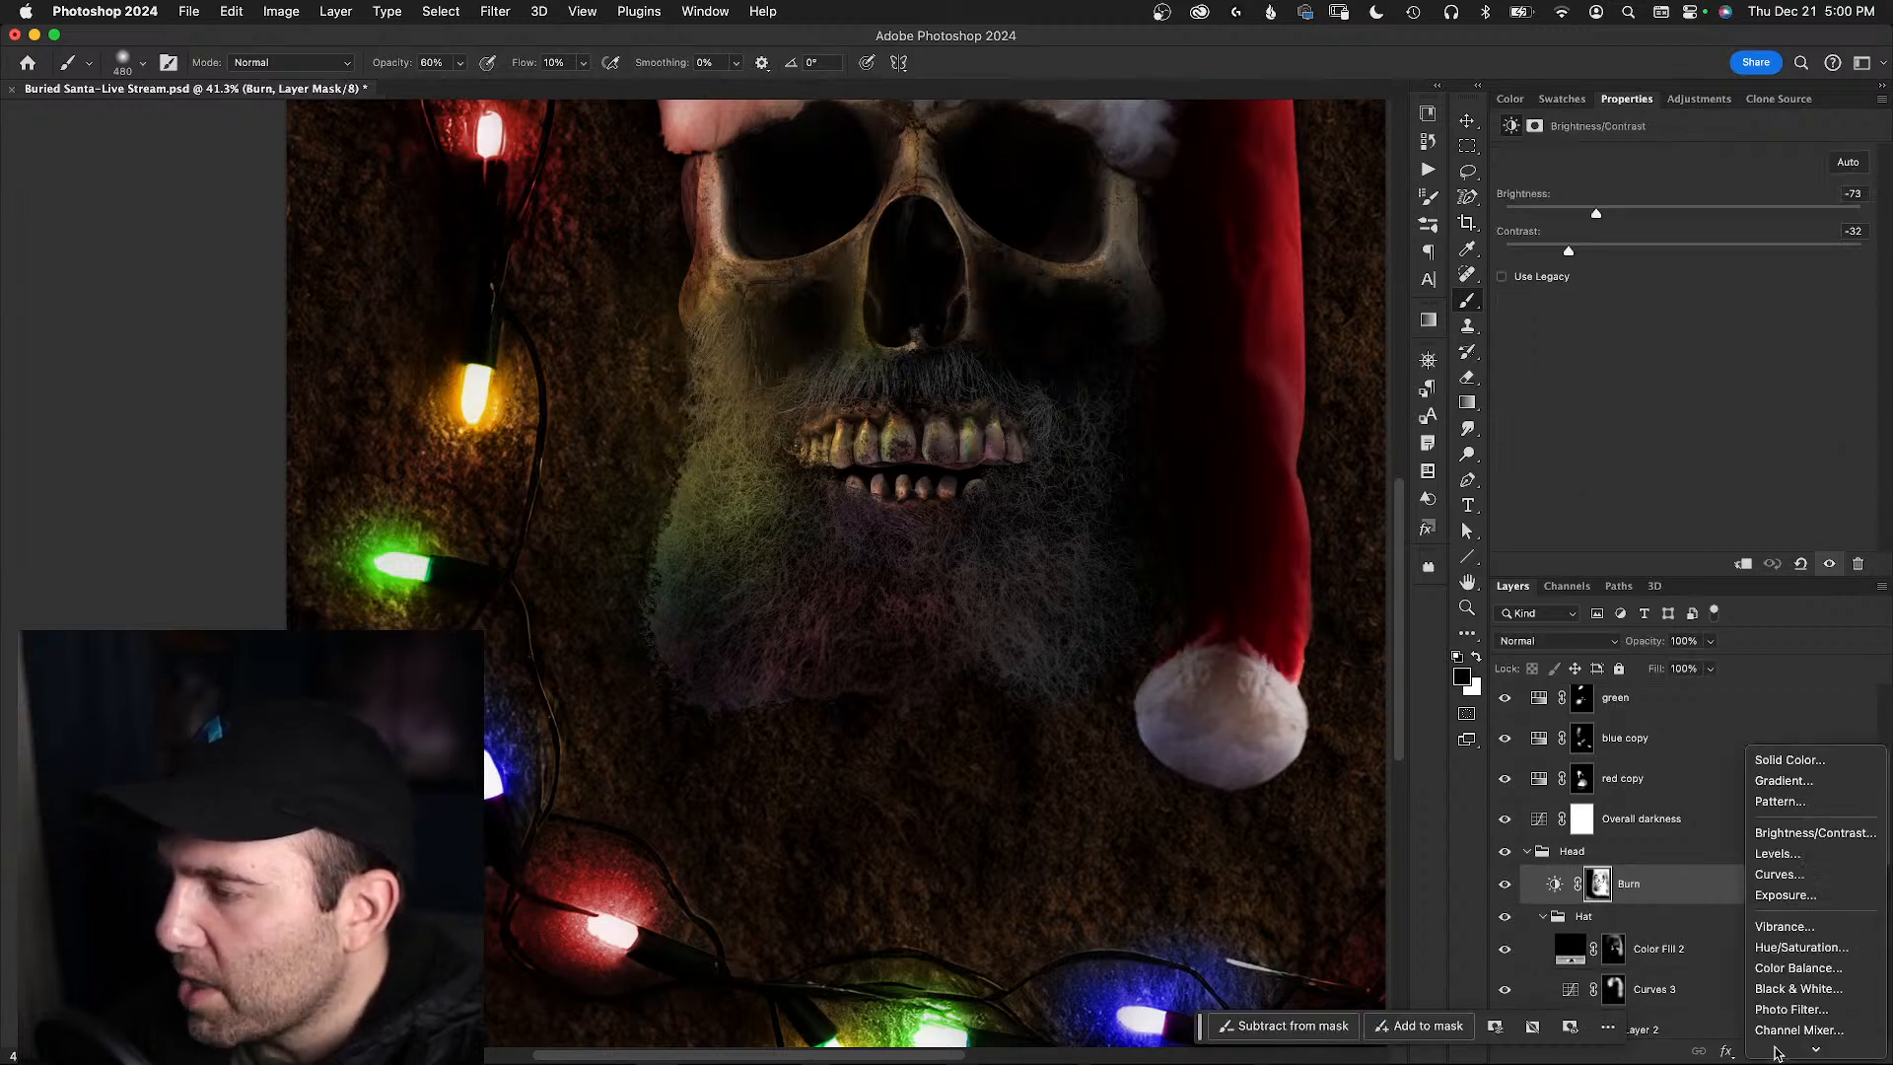
click(1787, 832)
drag(1683, 215, 1714, 215)
drag(1716, 215, 1724, 217)
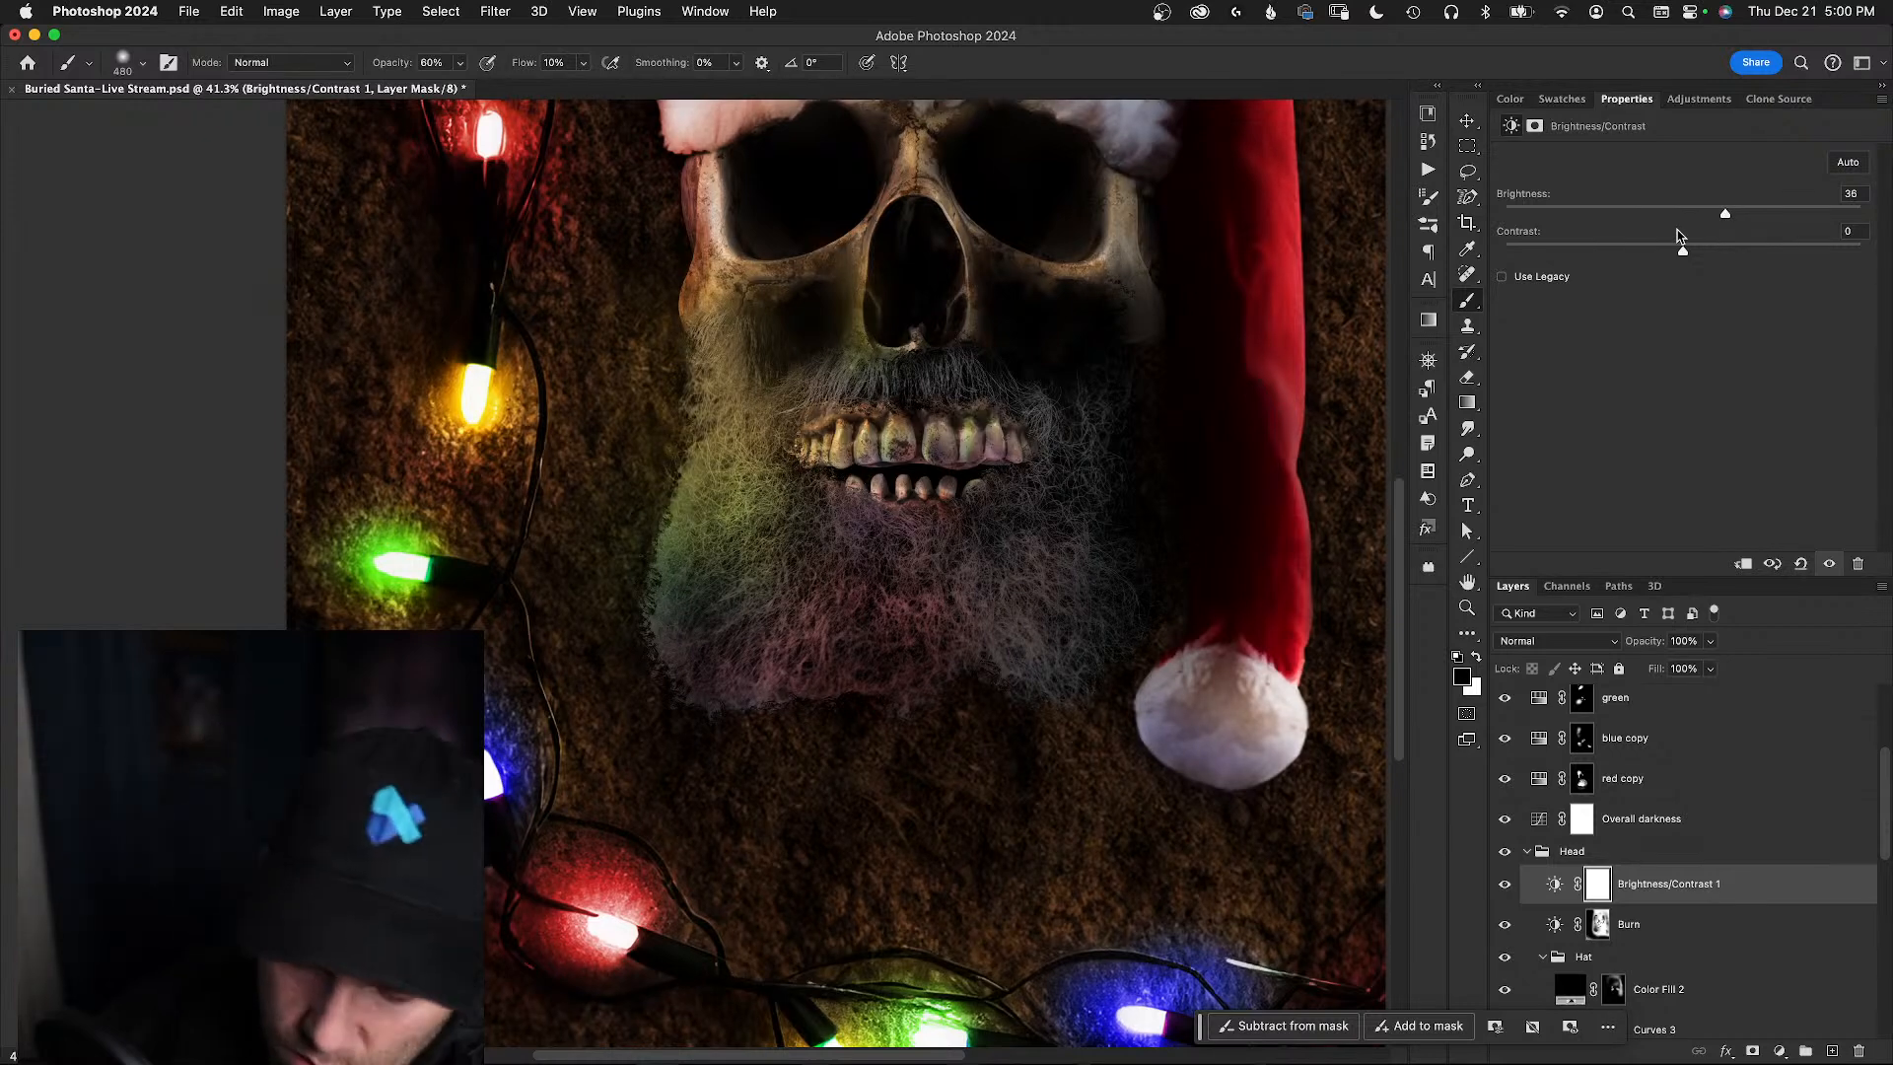
key(super+i)
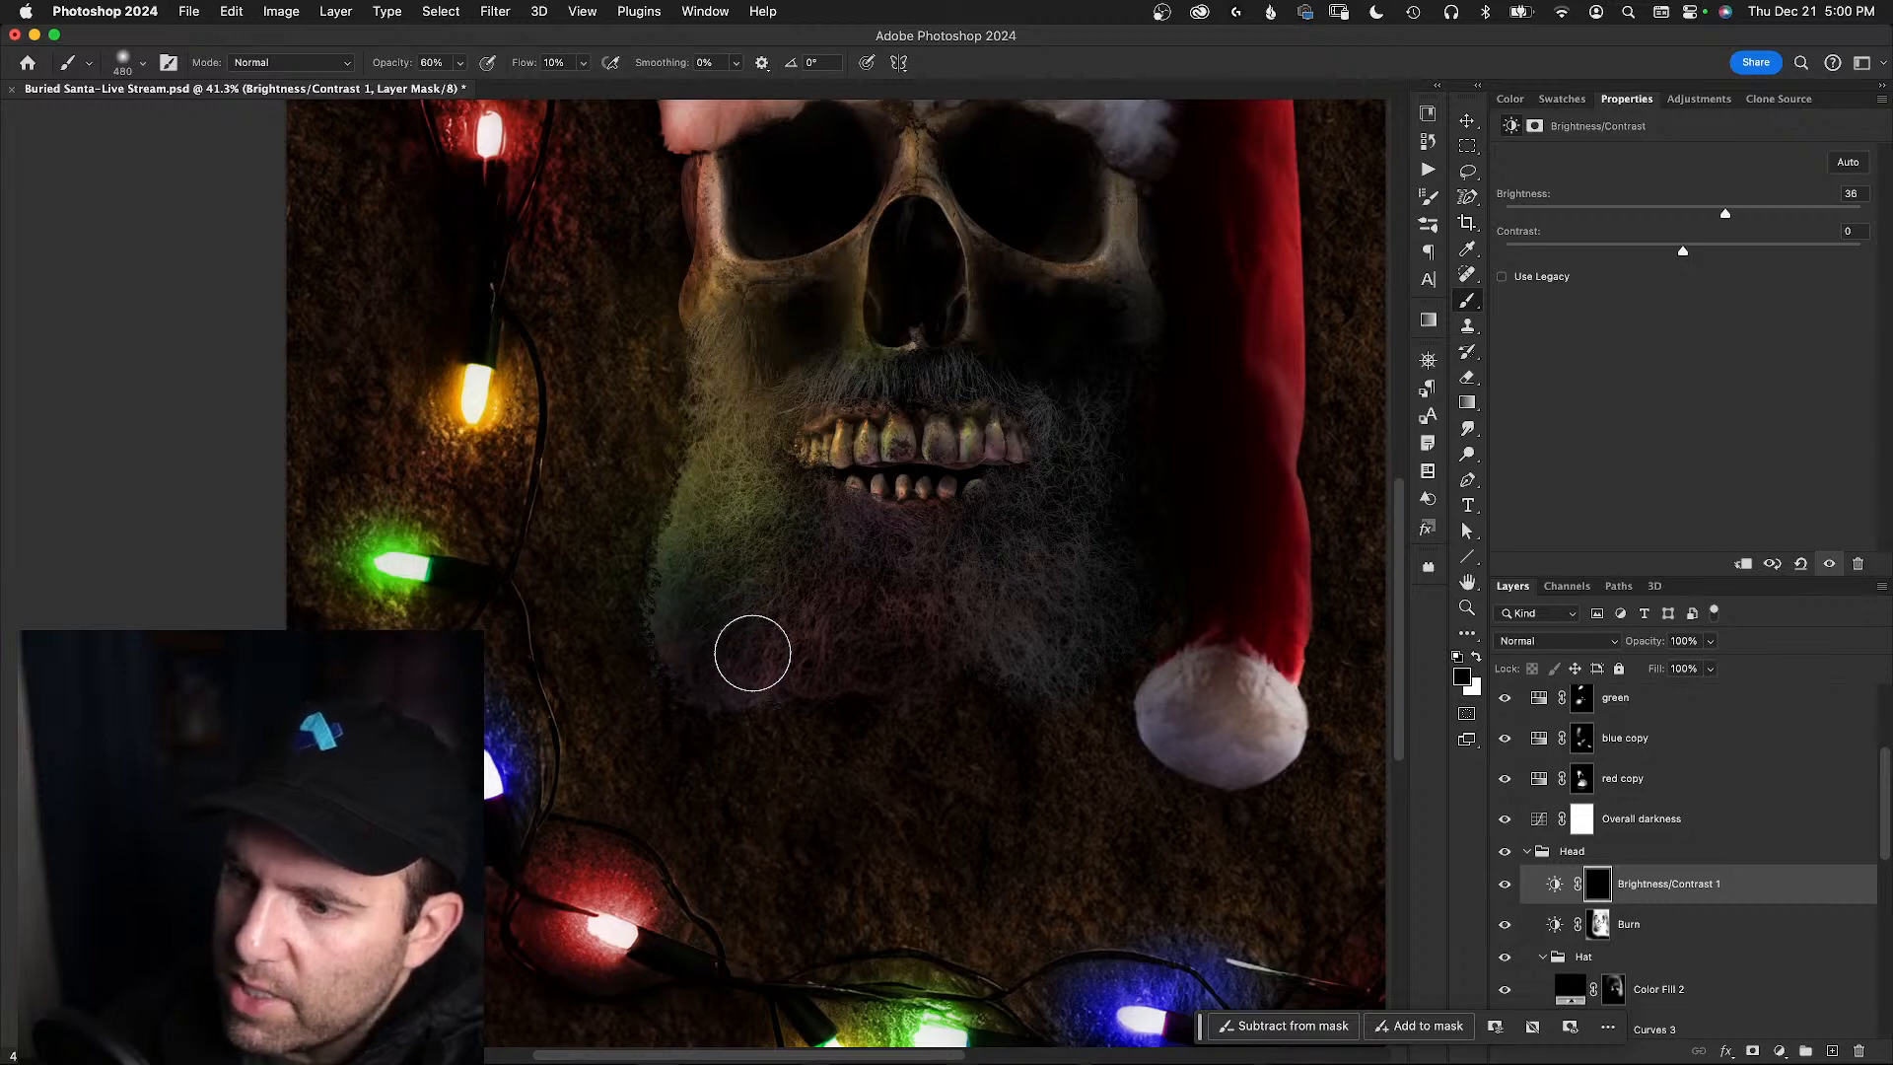
- Paint white in the Brightness/Contrast 1 mask over the lower beard and up towards the teeth to brighten its hair
key(x)
mouse_move(706, 641)
mouse_down()
mouse_move(760, 628)
mouse_move(720, 653)
mouse_move(683, 598)
mouse_move(751, 643)
mouse_move(827, 647)
mouse_move(815, 659)
mouse_move(802, 649)
mouse_move(875, 579)
mouse_move(890, 548)
mouse_move(840, 545)
mouse_move(897, 532)
mouse_move(782, 498)
mouse_up()
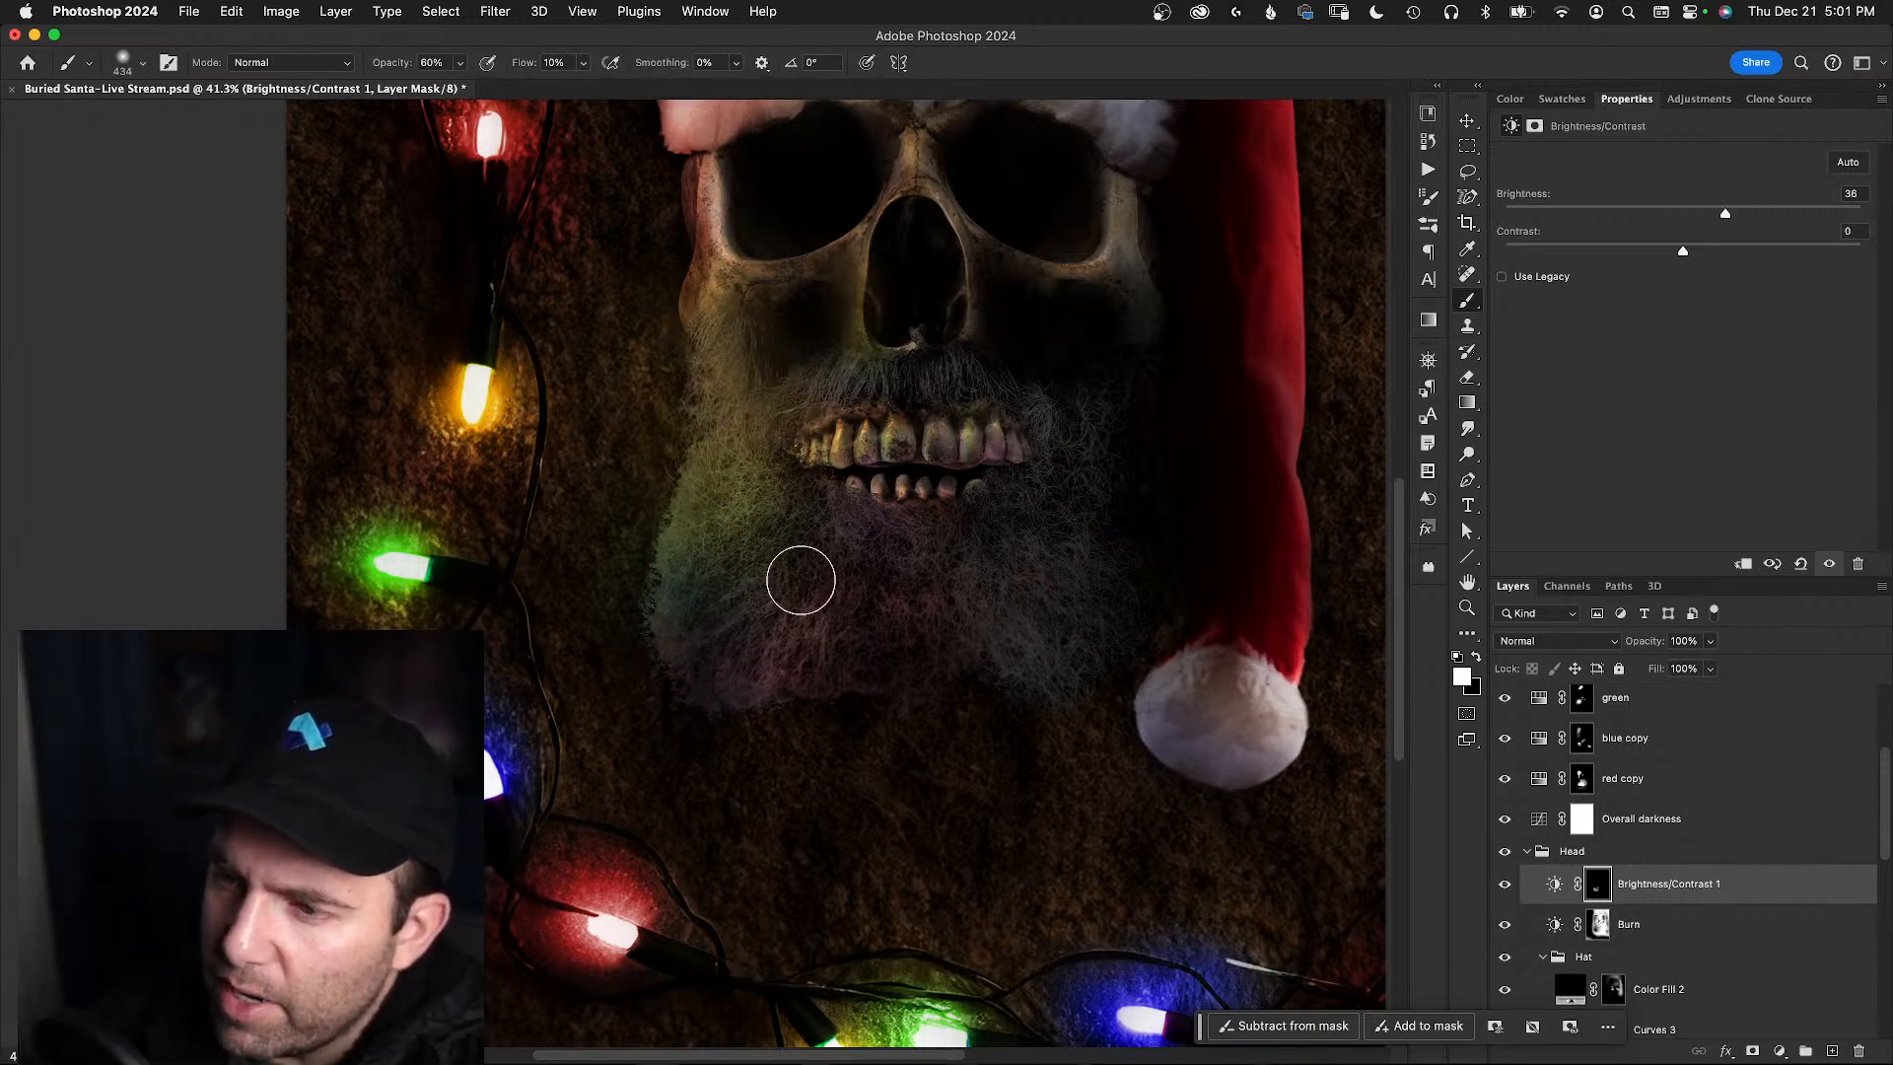
mouse_move(691, 364)
mouse_down()
mouse_move(647, 422)
mouse_move(566, 387)
mouse_up()
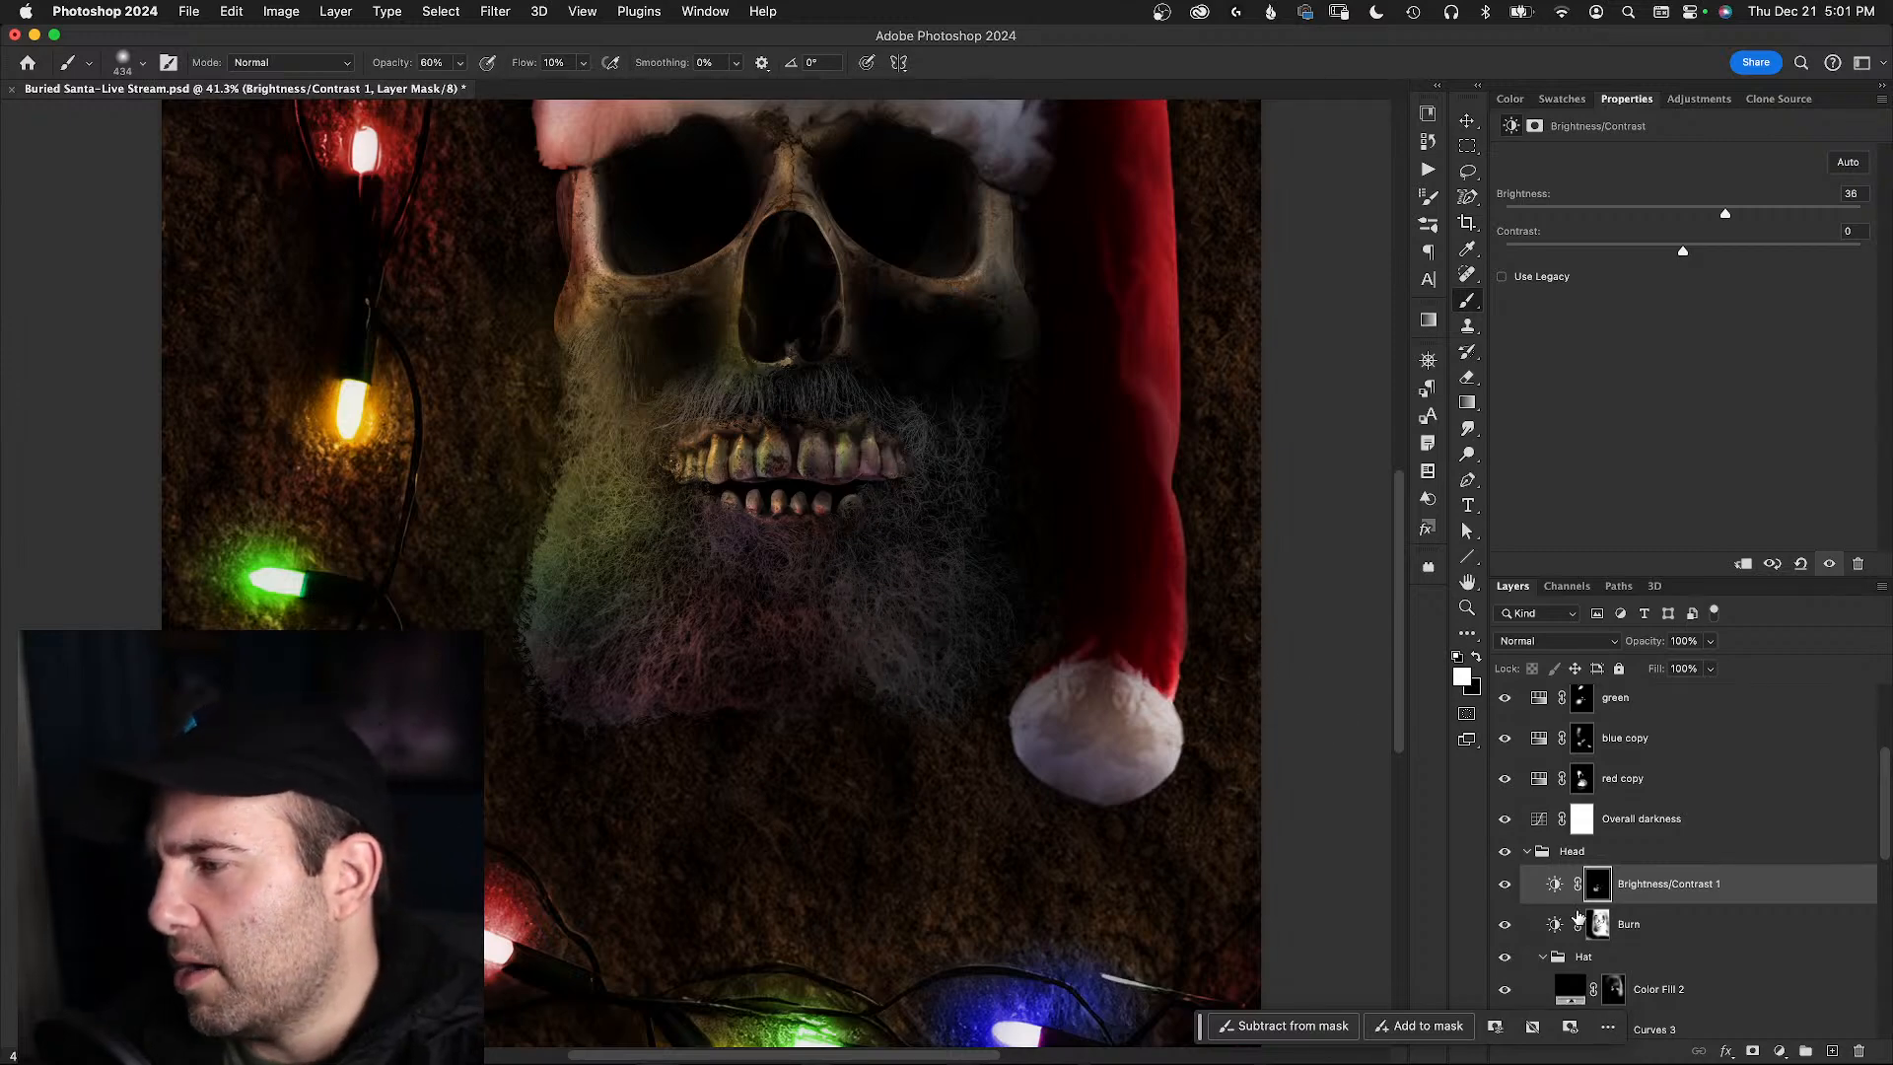
- Select the Burn layer mask and hide and show the layer to compare its darkening of the head
click(1598, 926)
click(1506, 926)
click(1504, 926)
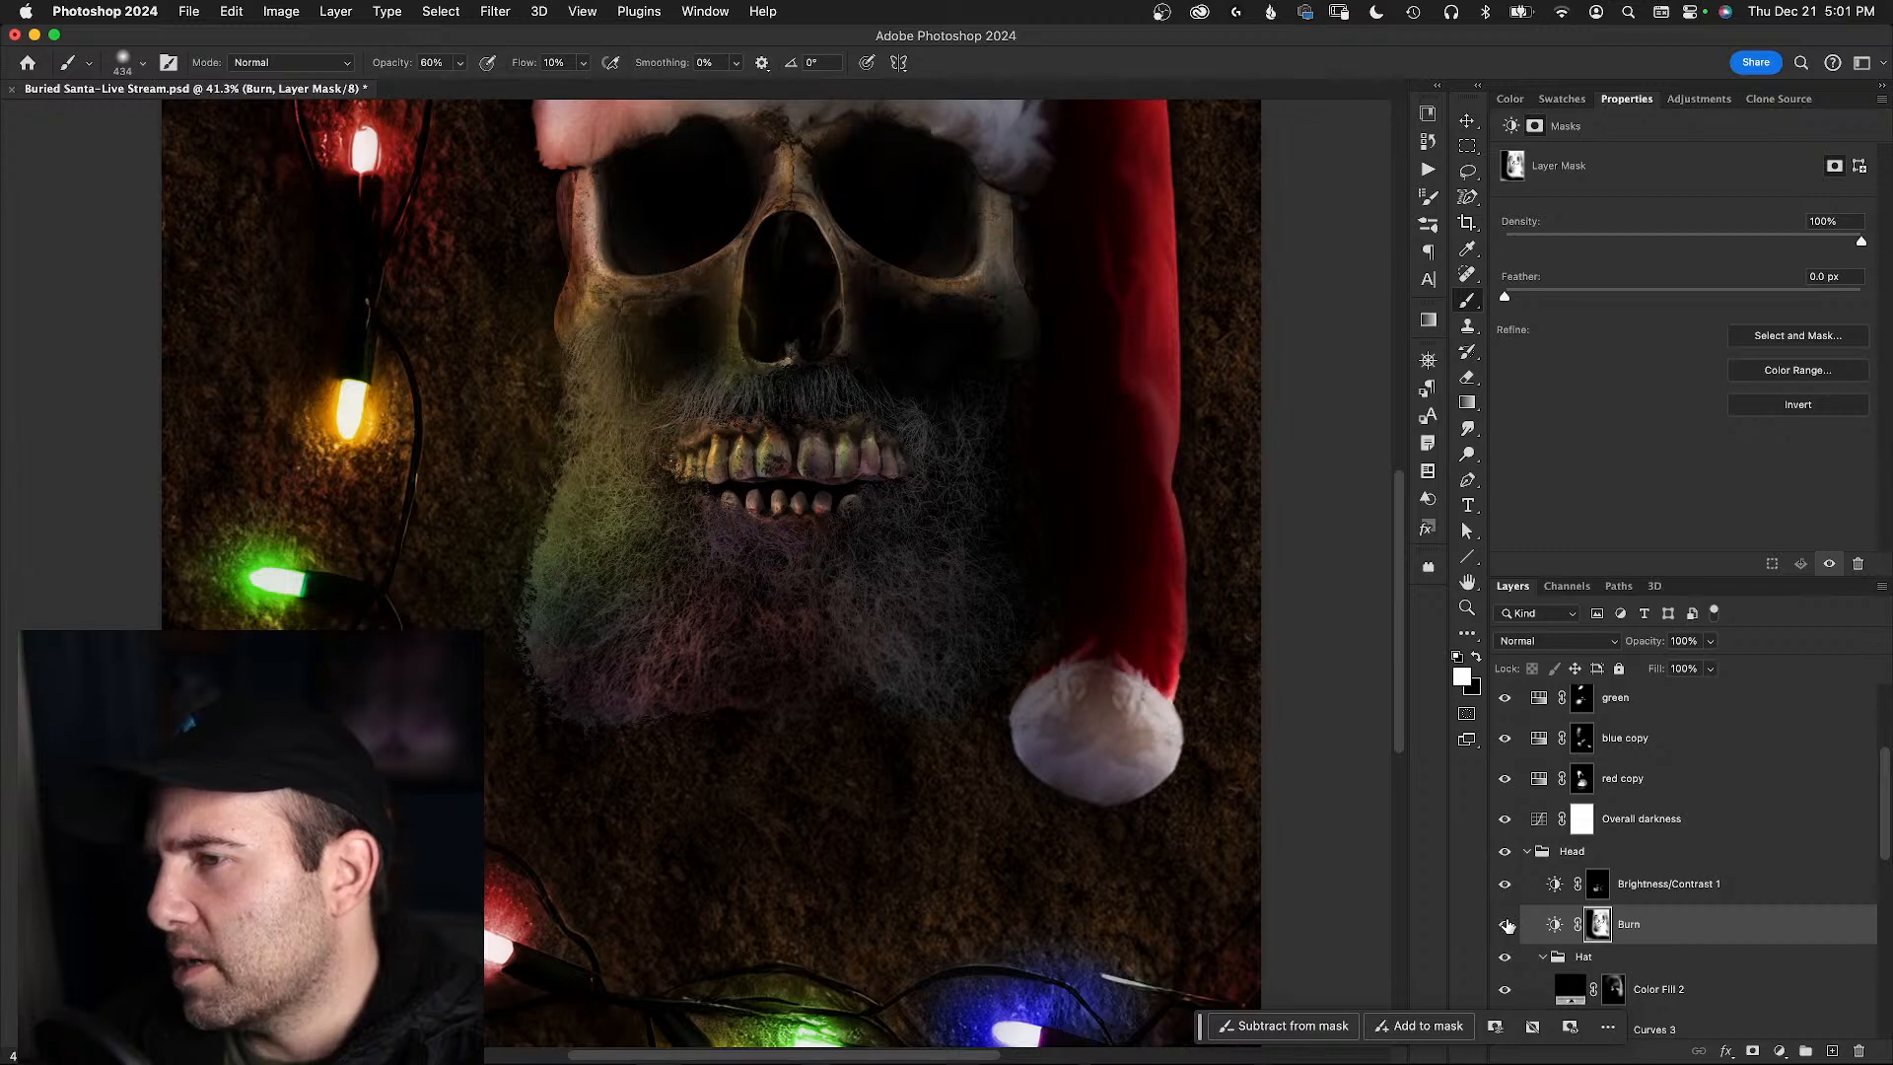
- Try painting black in the Burn layer mask over the beard, and undo the last two changes
drag(1144, 693, 911, 683)
key(x)
mouse_move(727, 551)
mouse_down()
mouse_move(718, 457)
mouse_move(715, 563)
mouse_move(698, 520)
mouse_up()
key(super+z)
key(super+z)
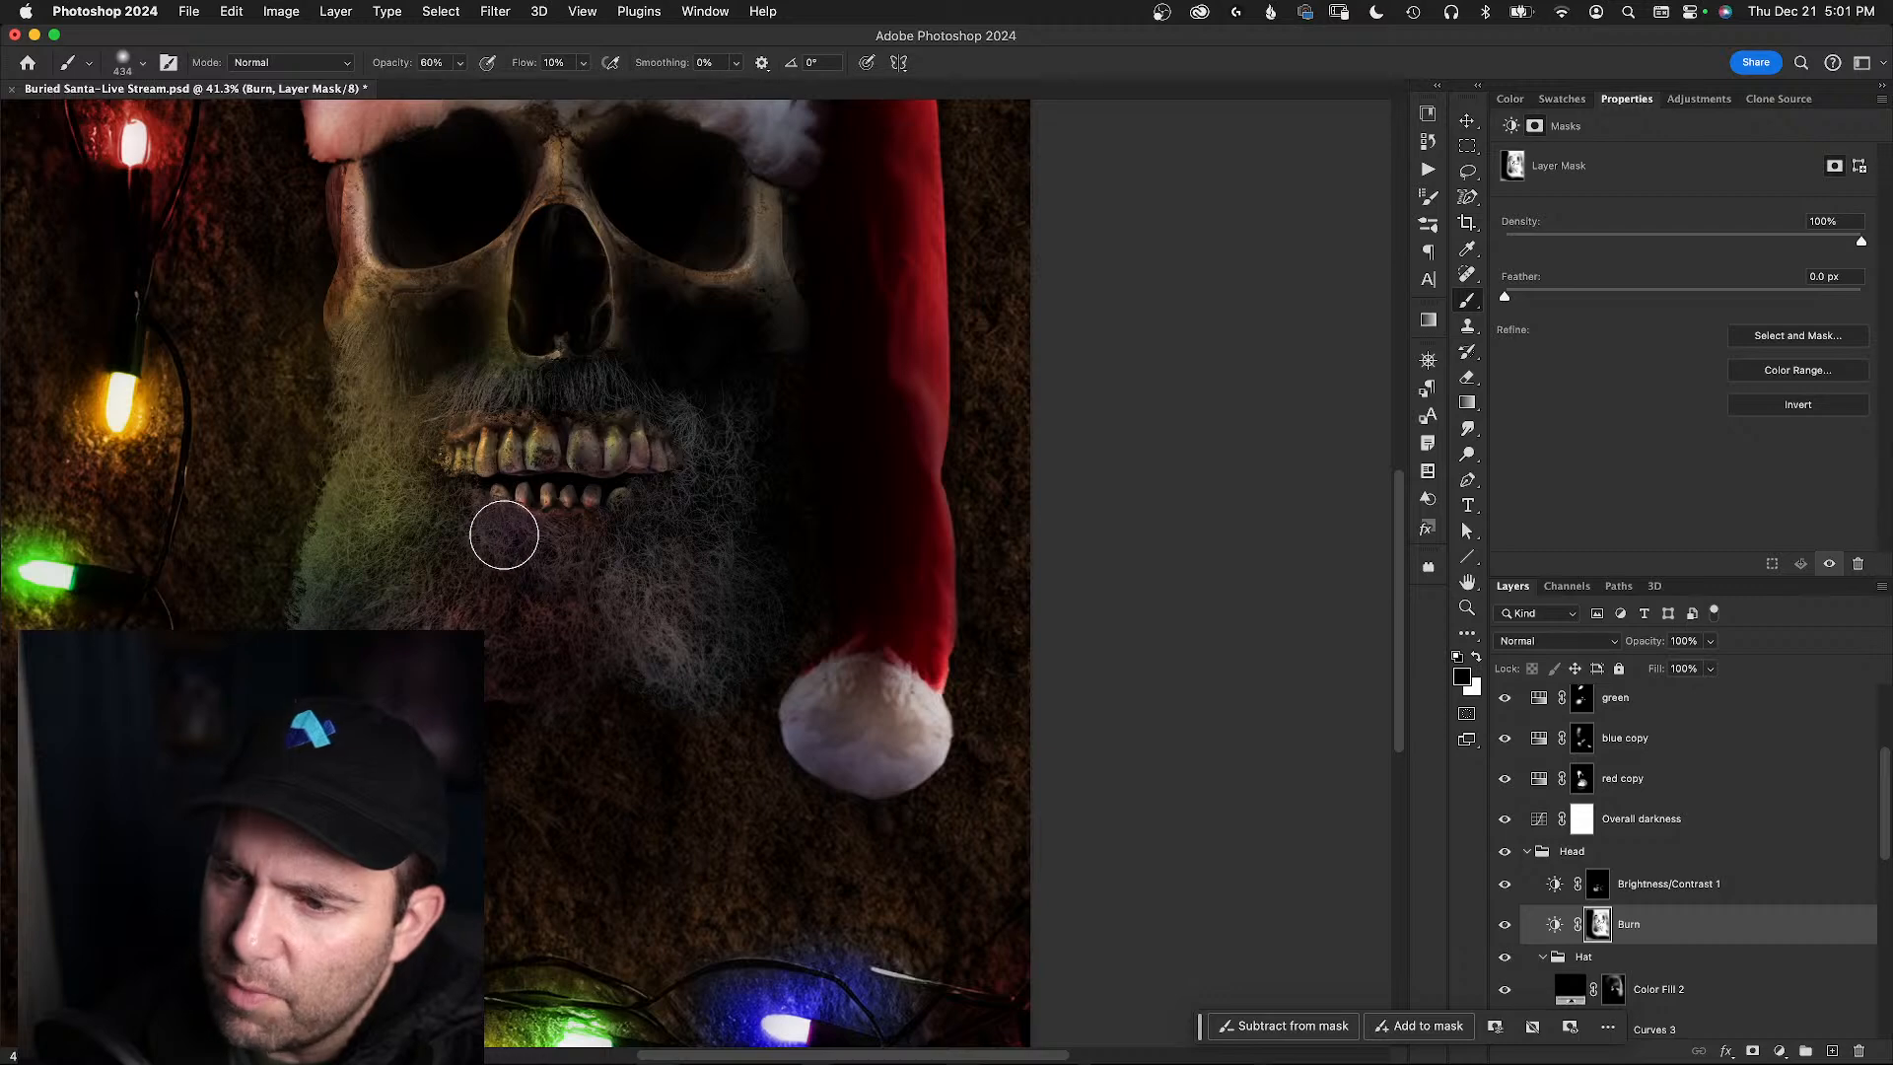
- Compare the whole image with the Burn layer hidden and shown, and display its mask as a red overlay to examine coverage
key(space)
drag(559, 513, 763, 493)
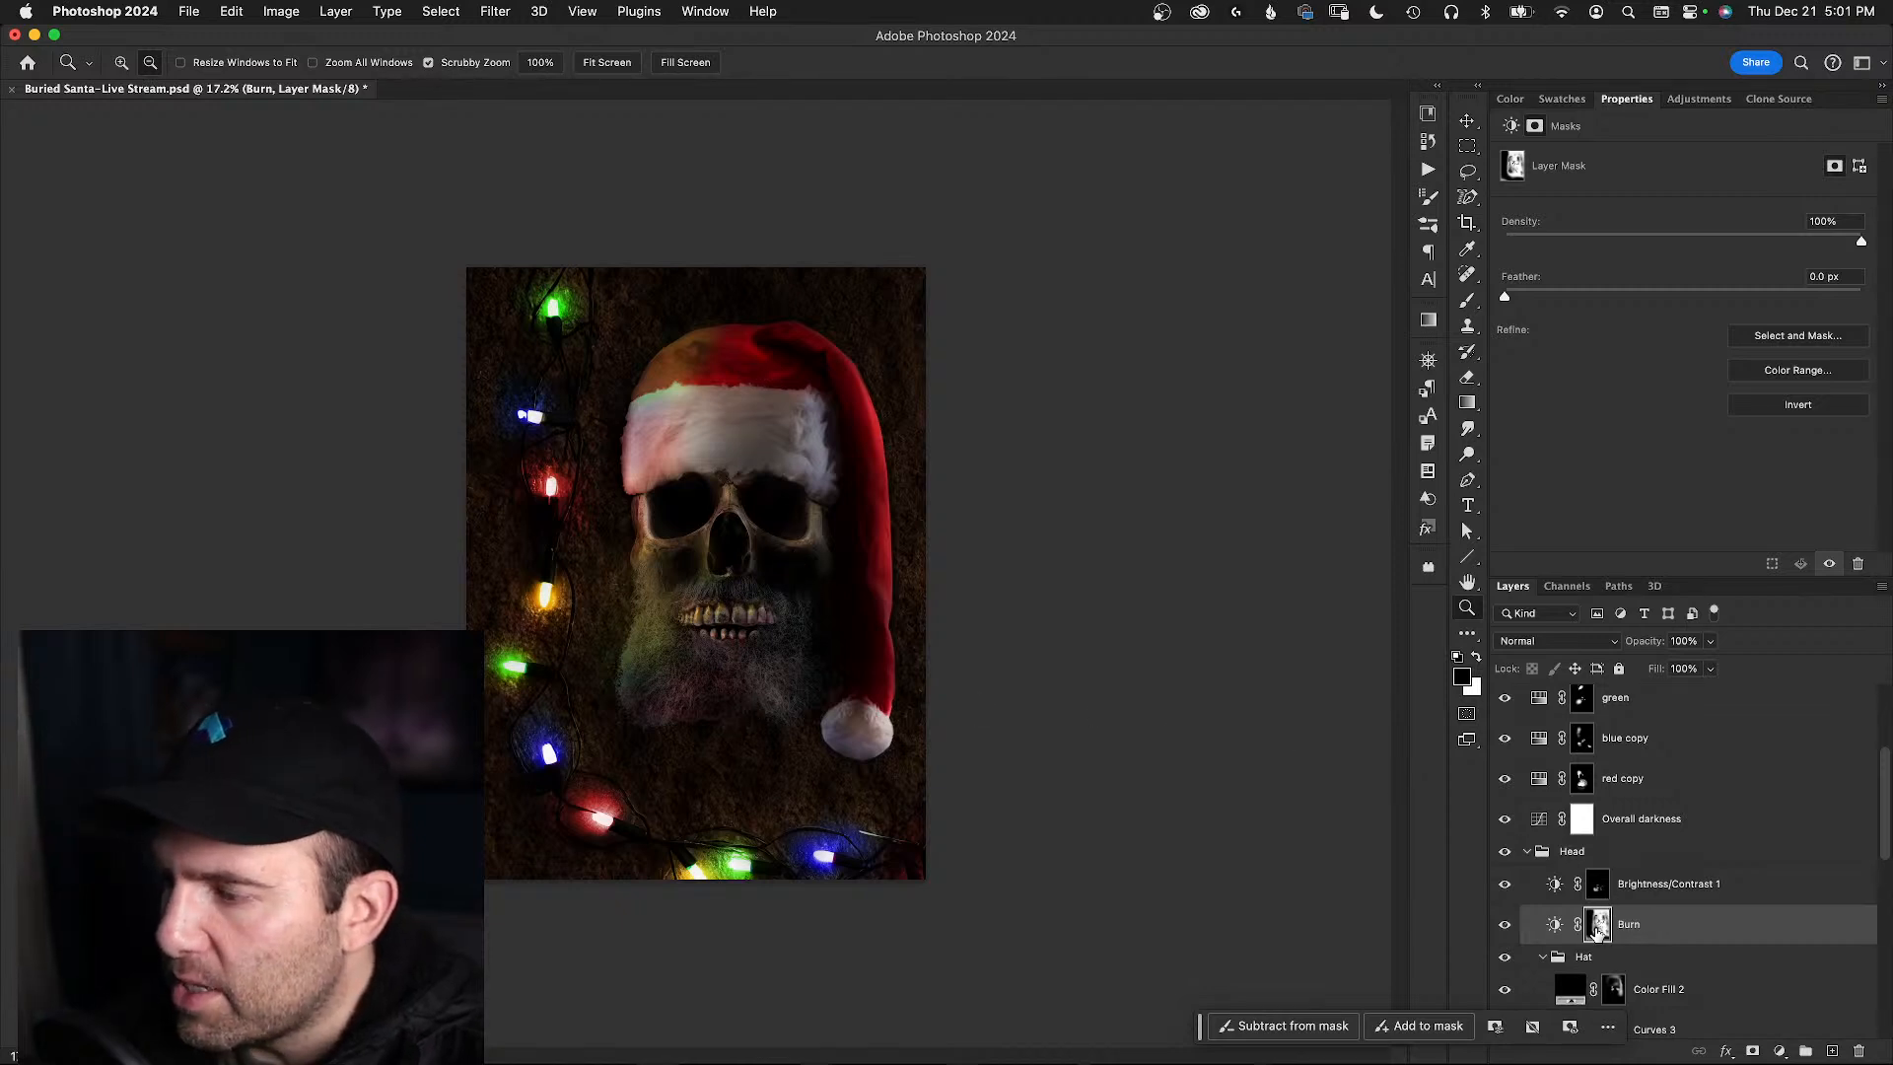
click(1505, 926)
click(1505, 926)
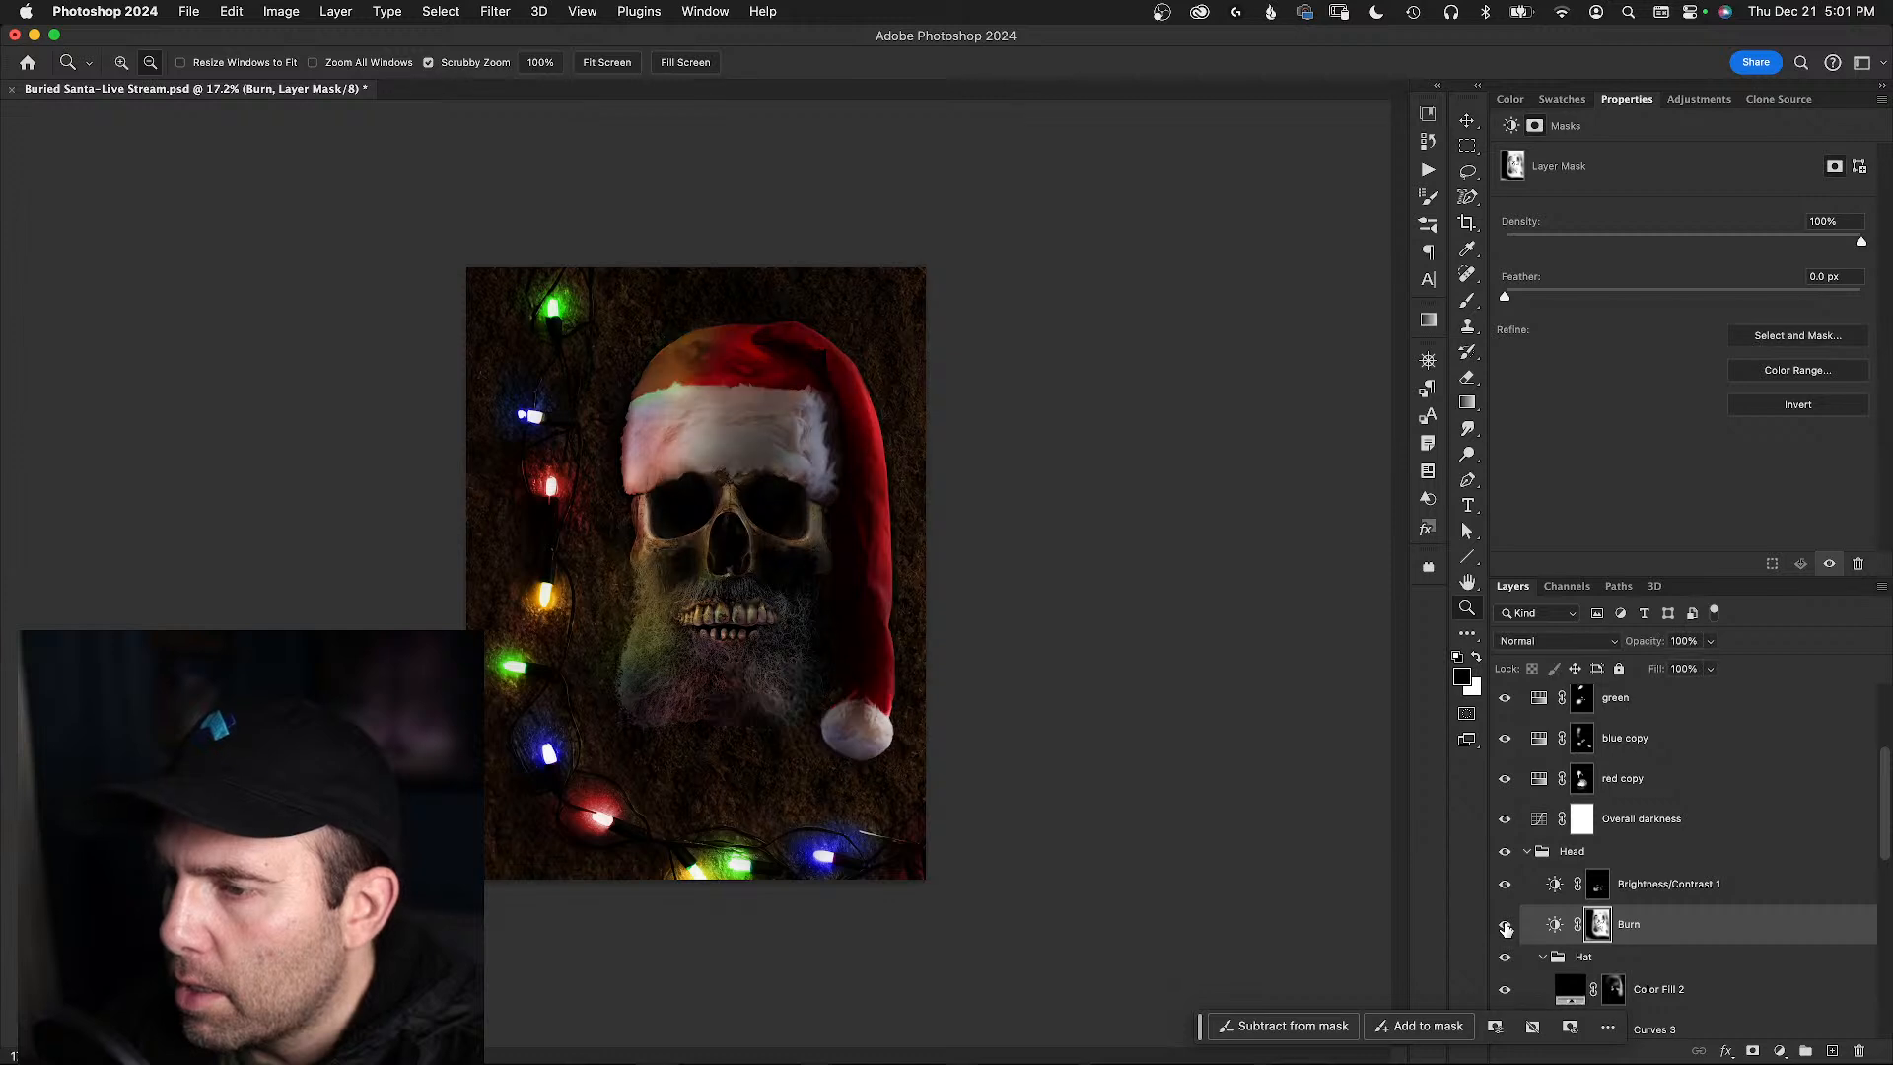
click(1504, 927)
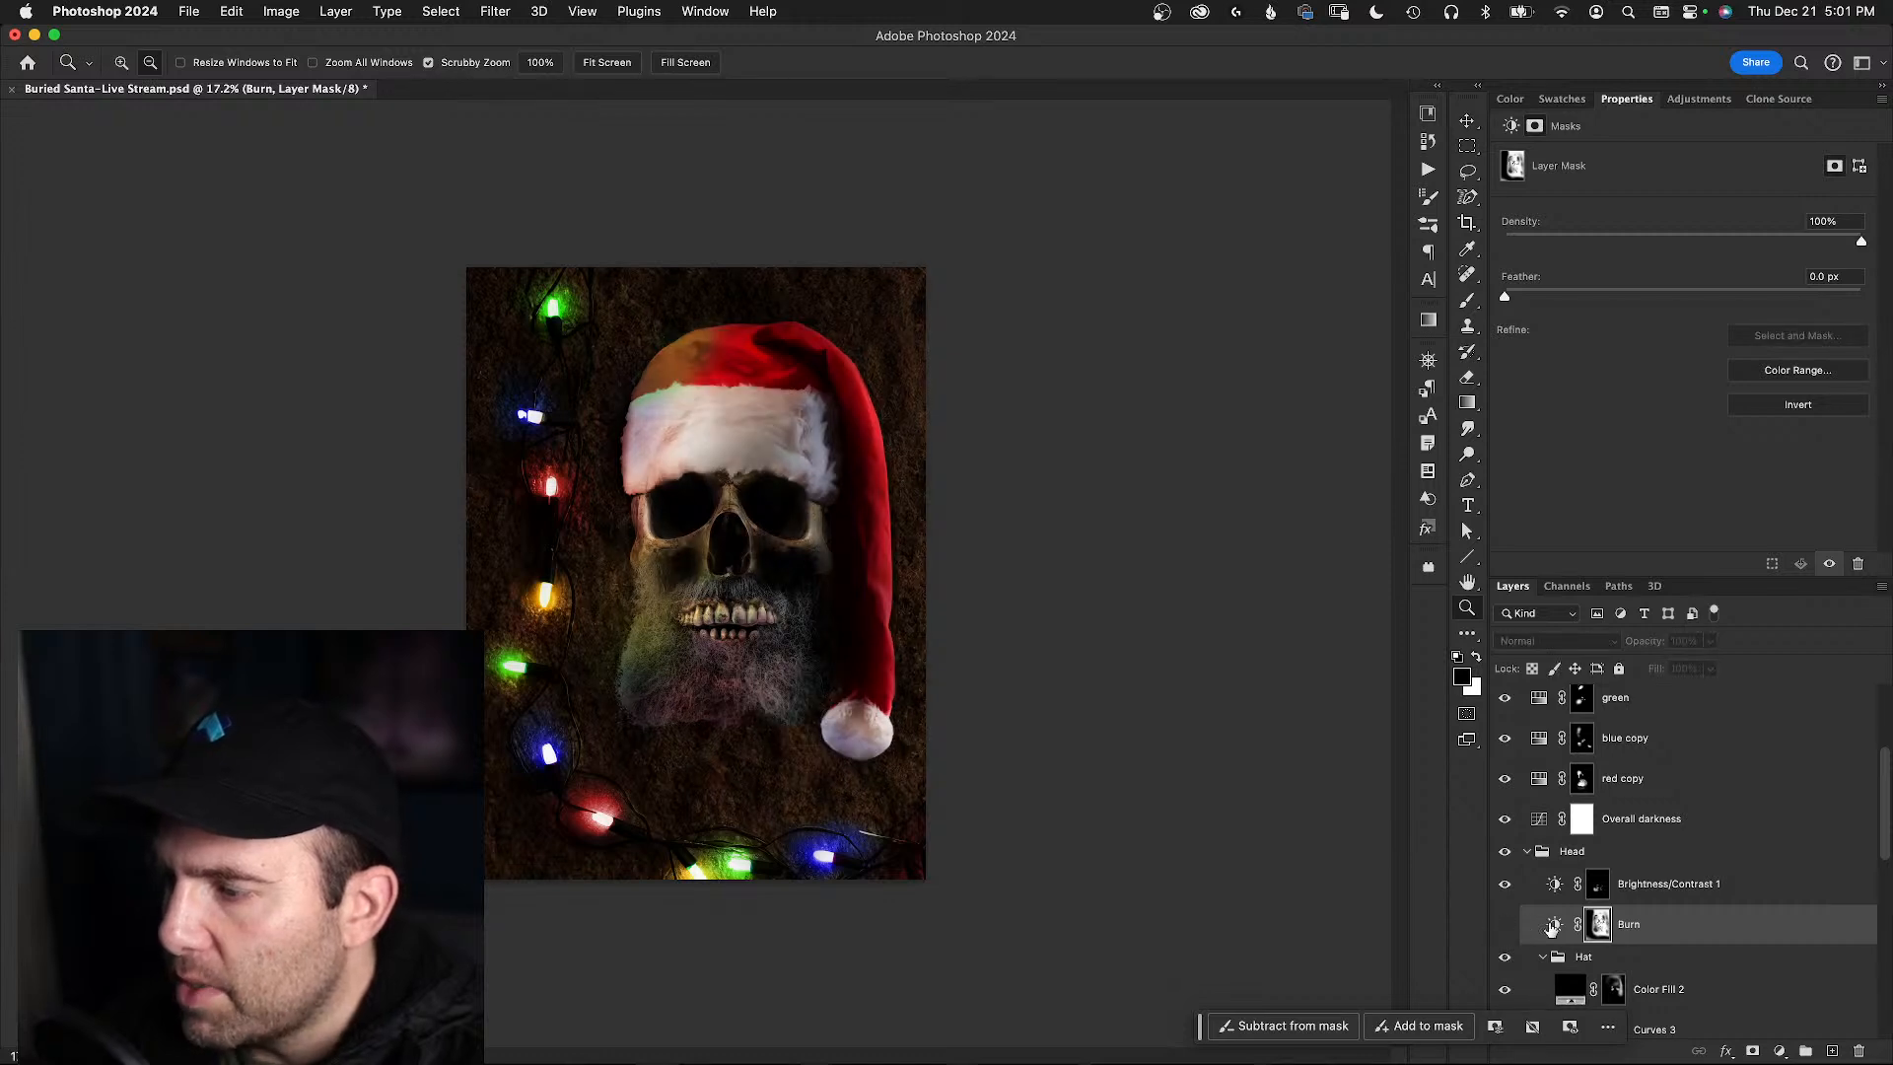
click(1504, 926)
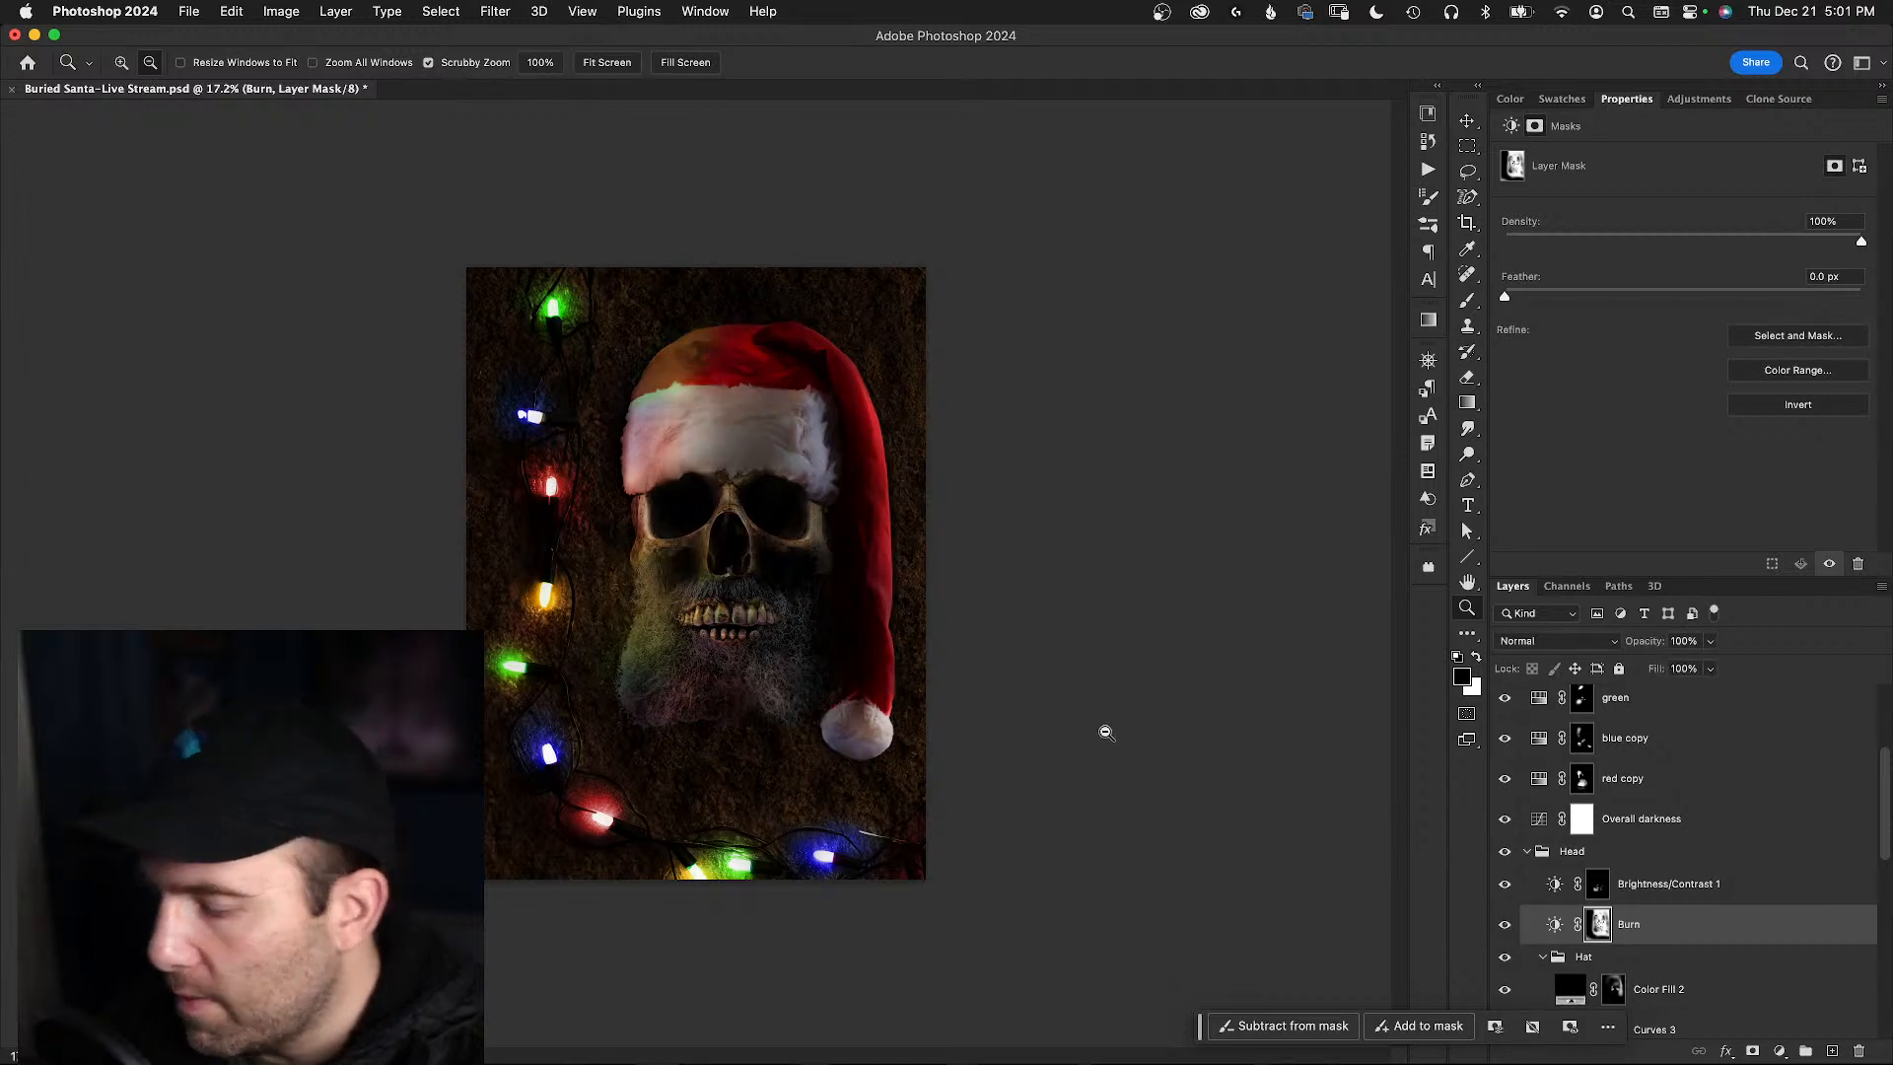
key(backslash)
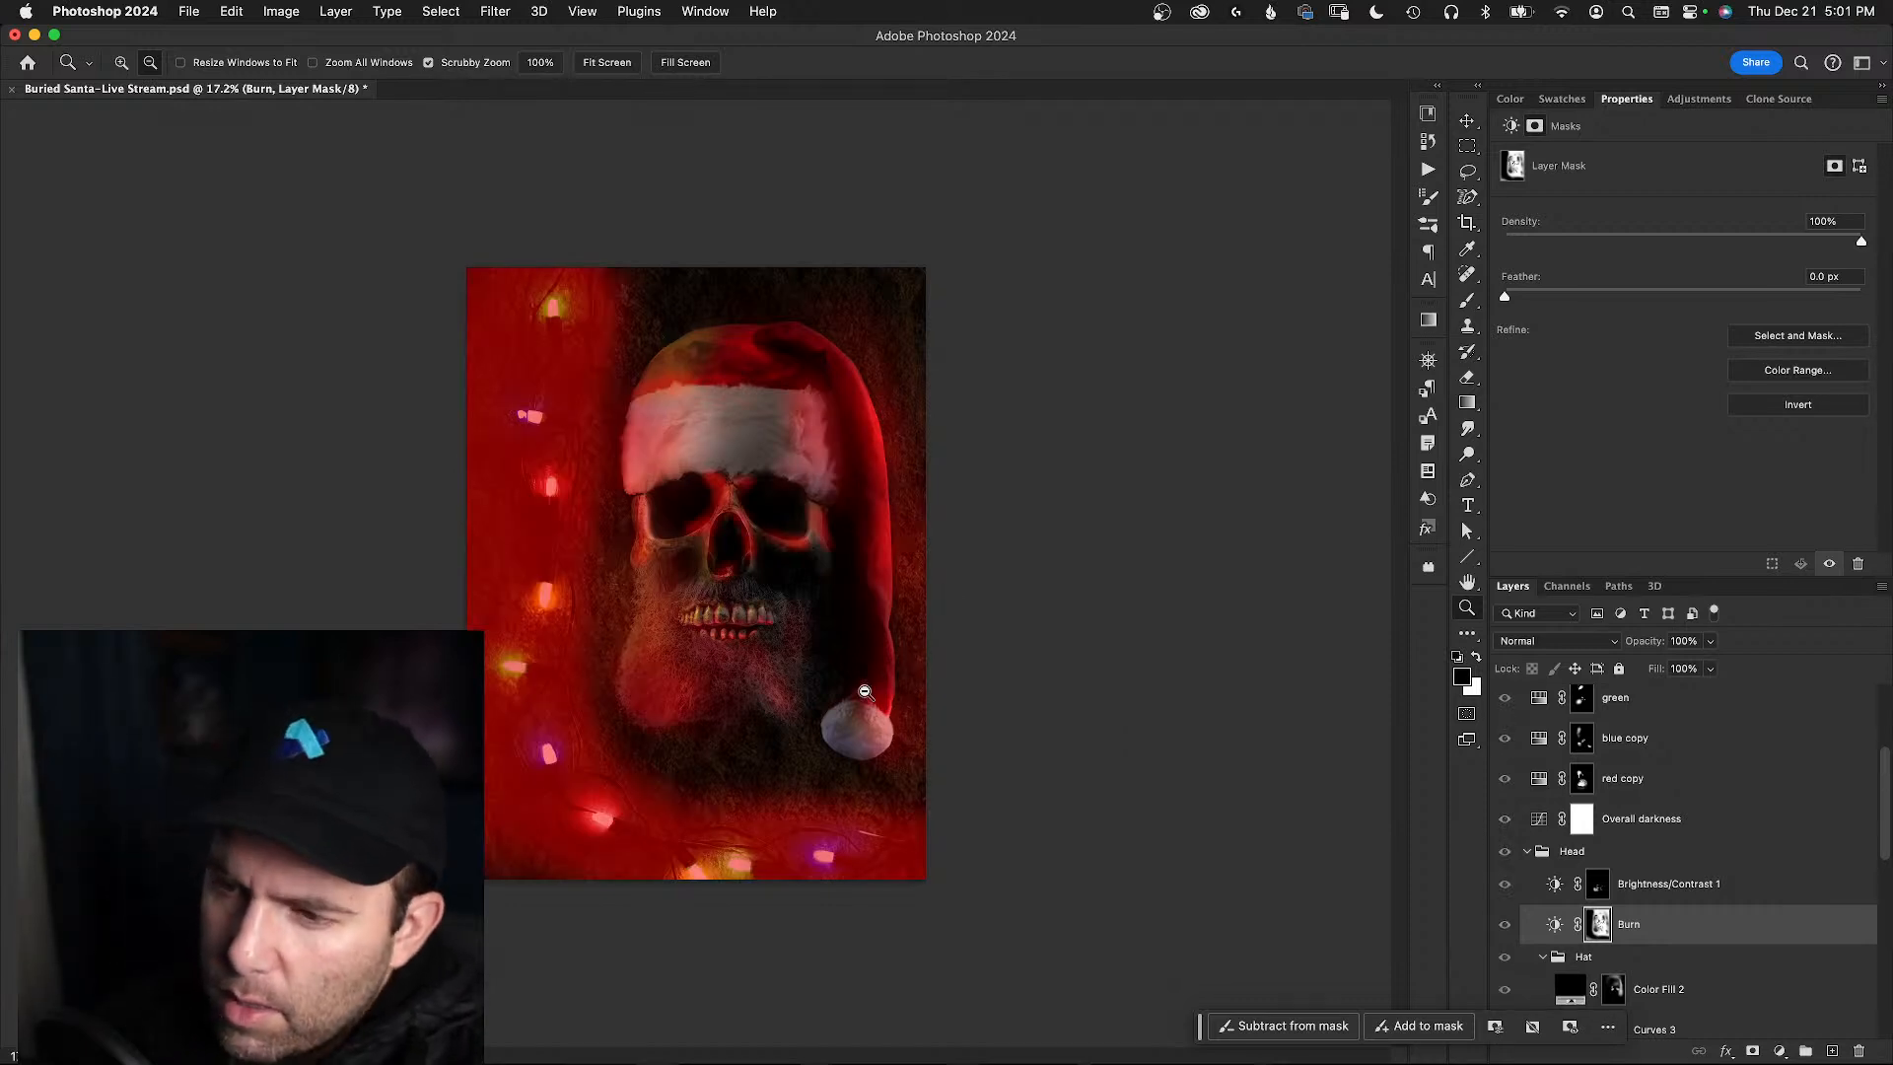
- Turn off the red mask overlay and repeatedly hide and show the Burn layer to compare its darkening of the head
key(b)
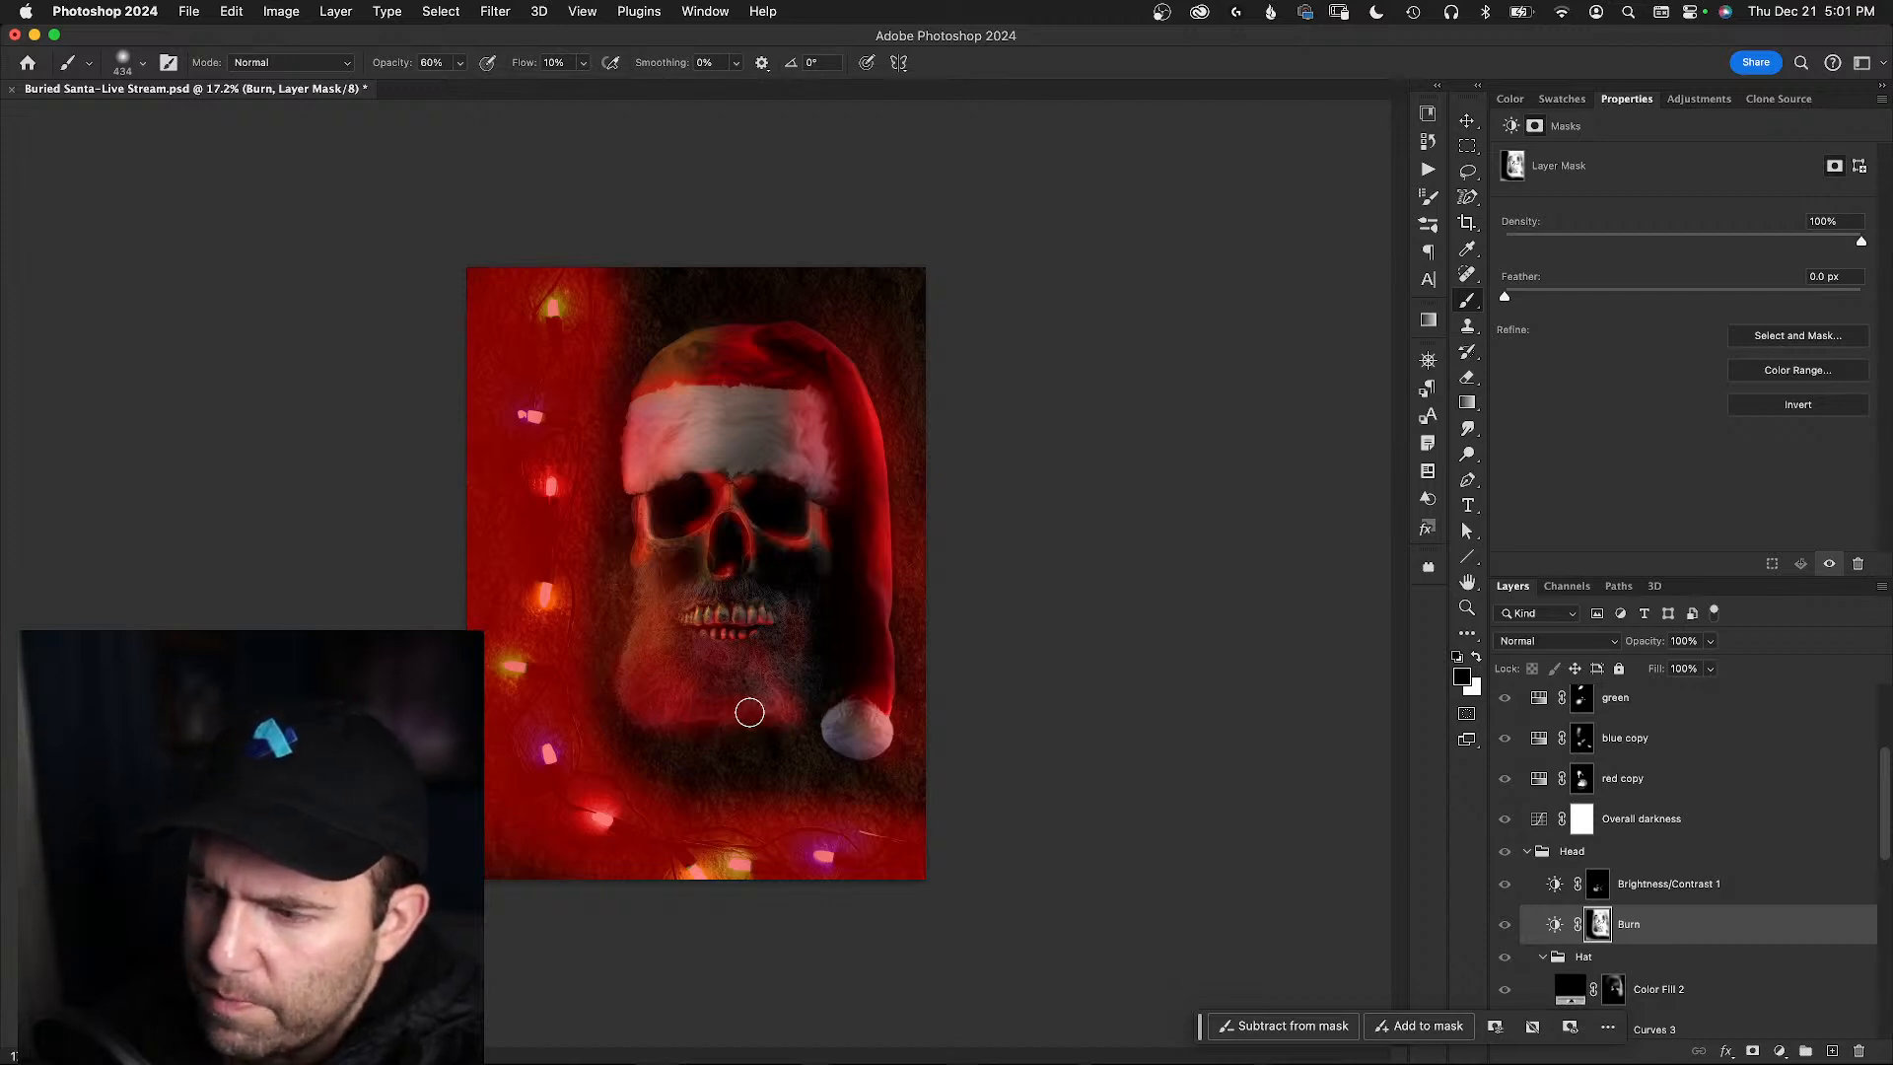
key(backslash)
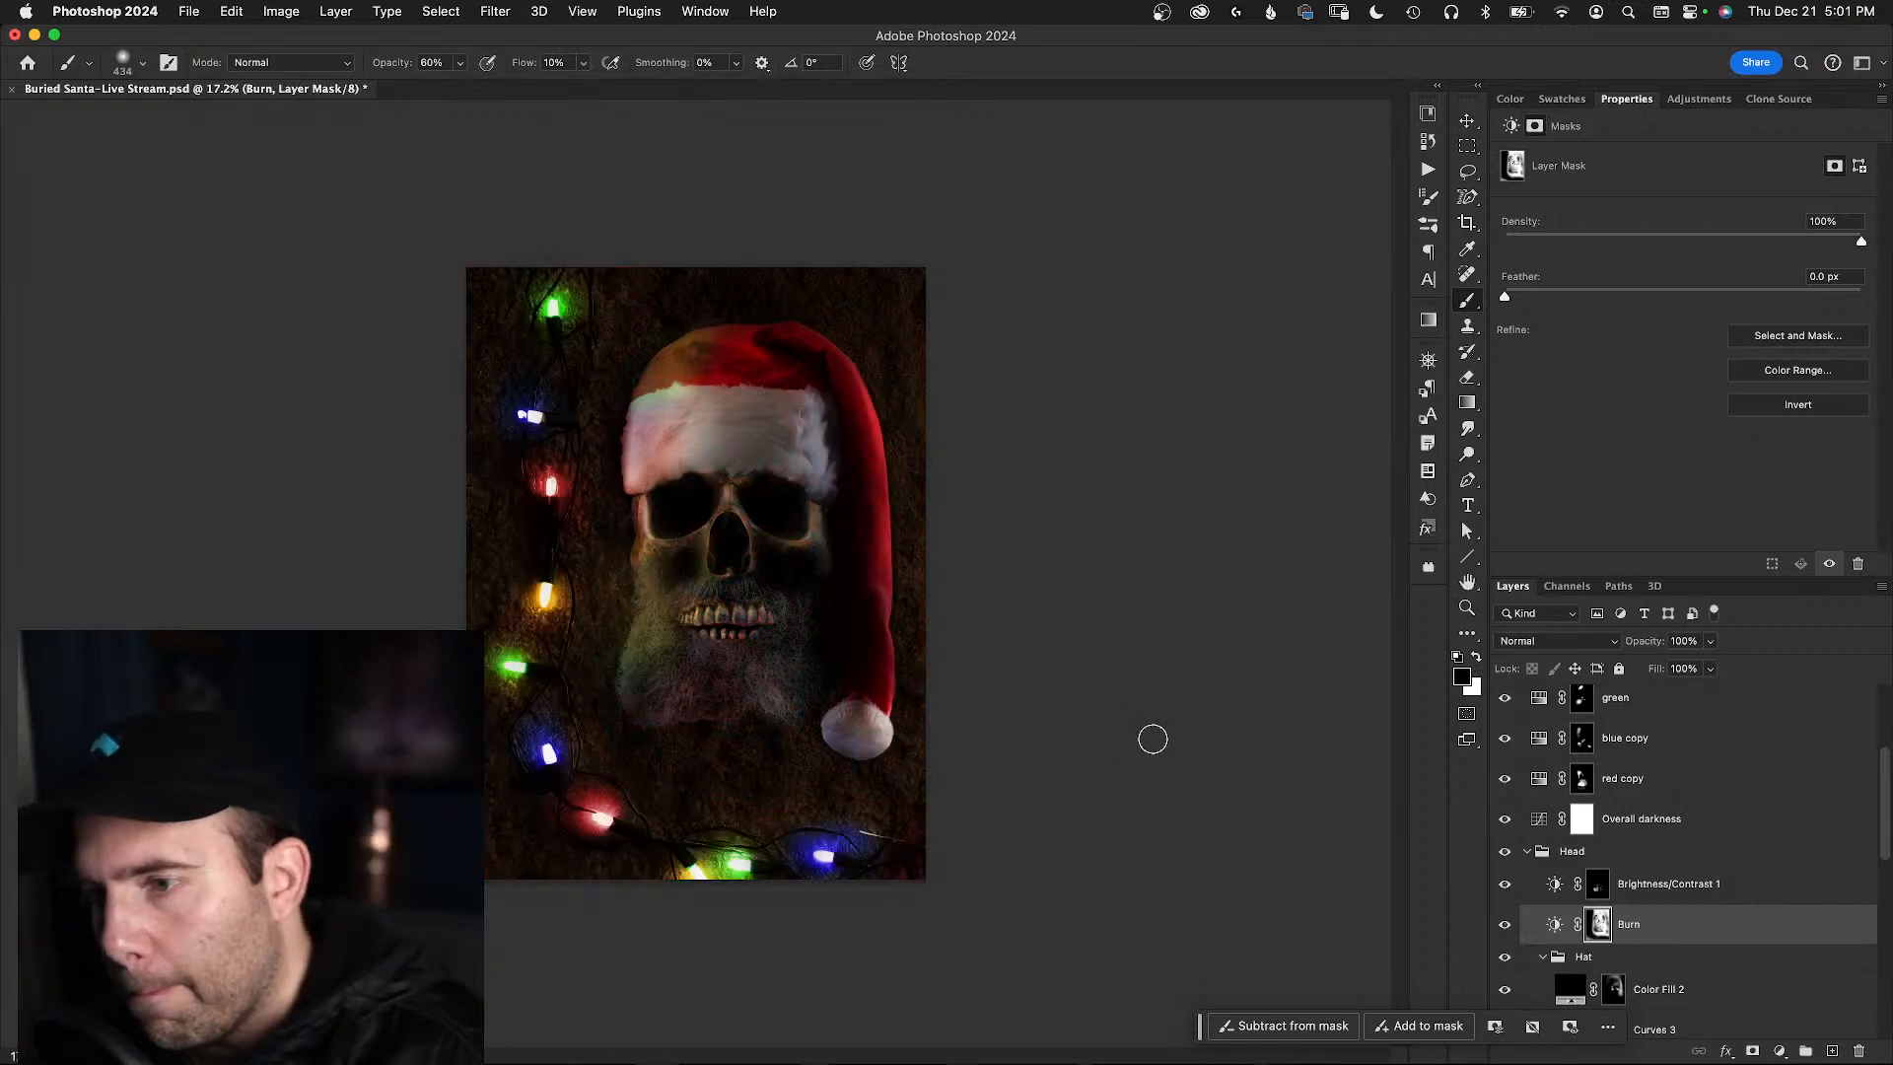
click(1504, 925)
click(1504, 926)
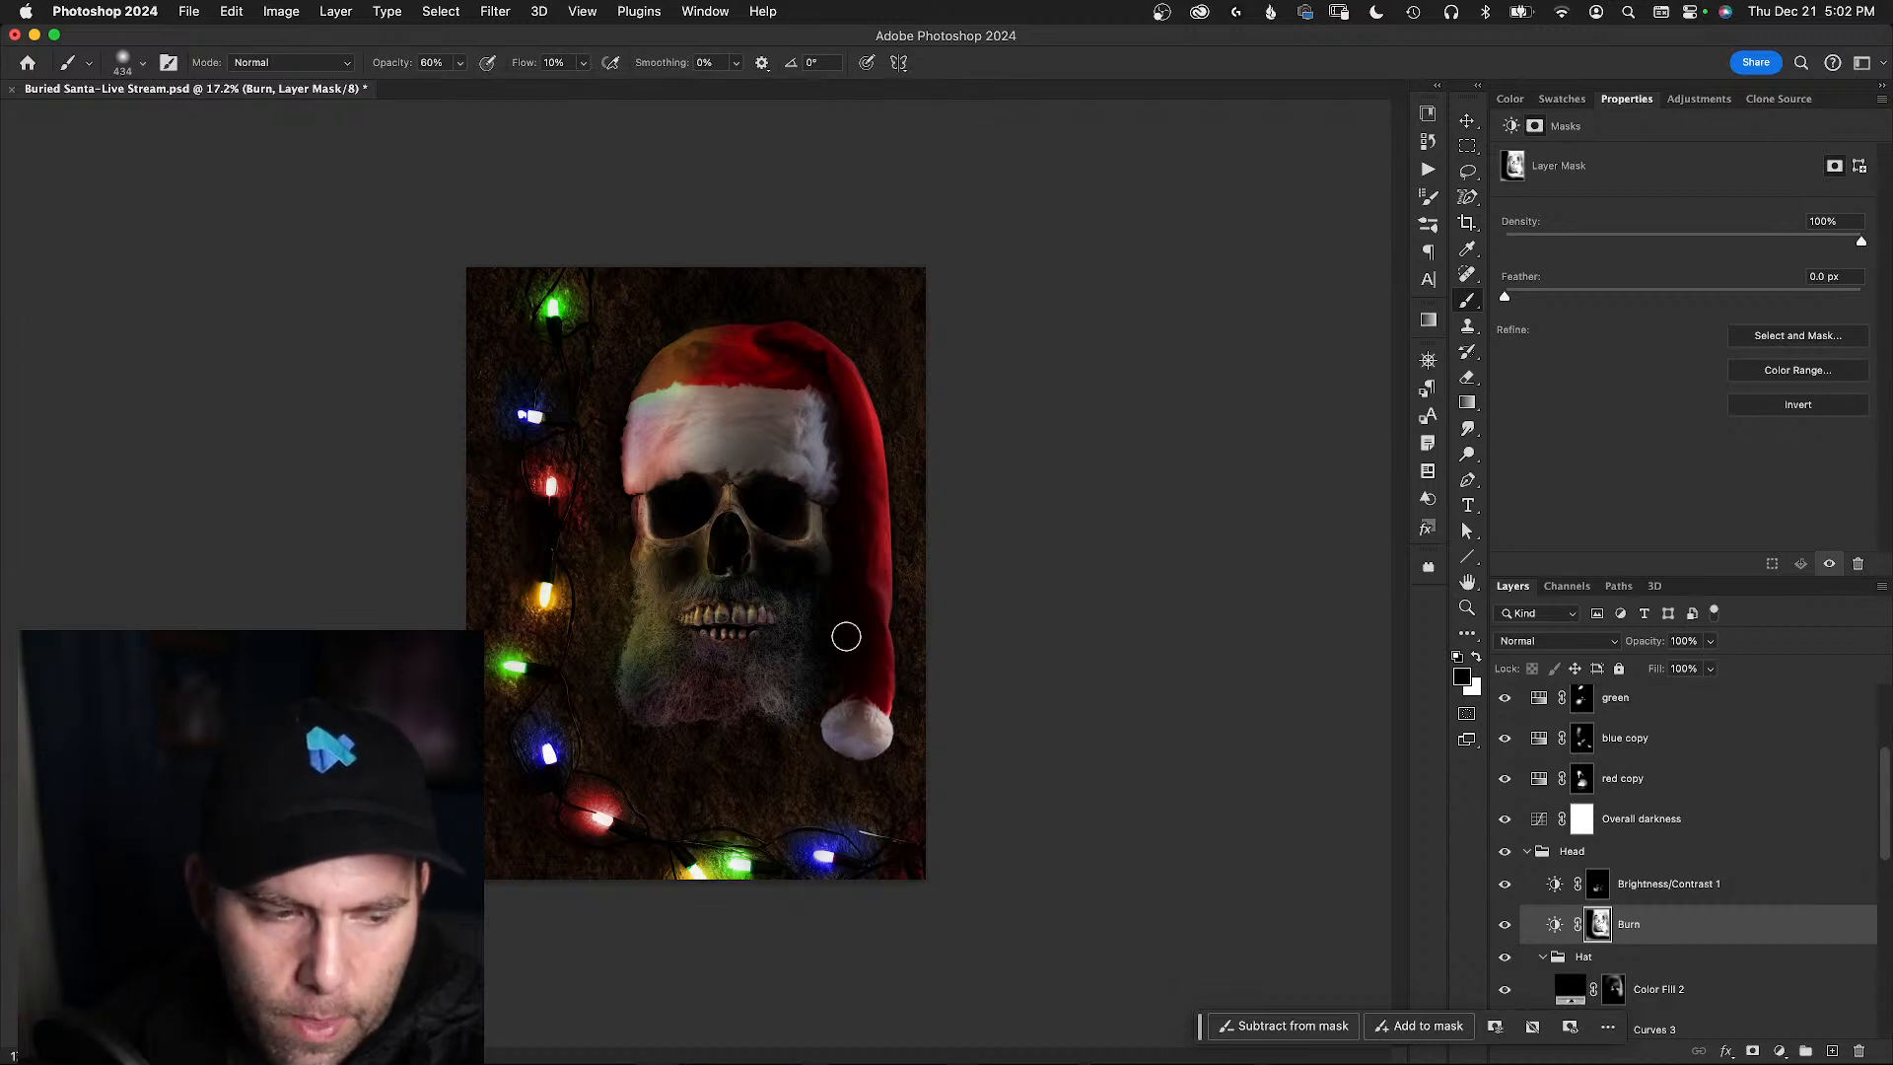
click(1503, 927)
click(1504, 927)
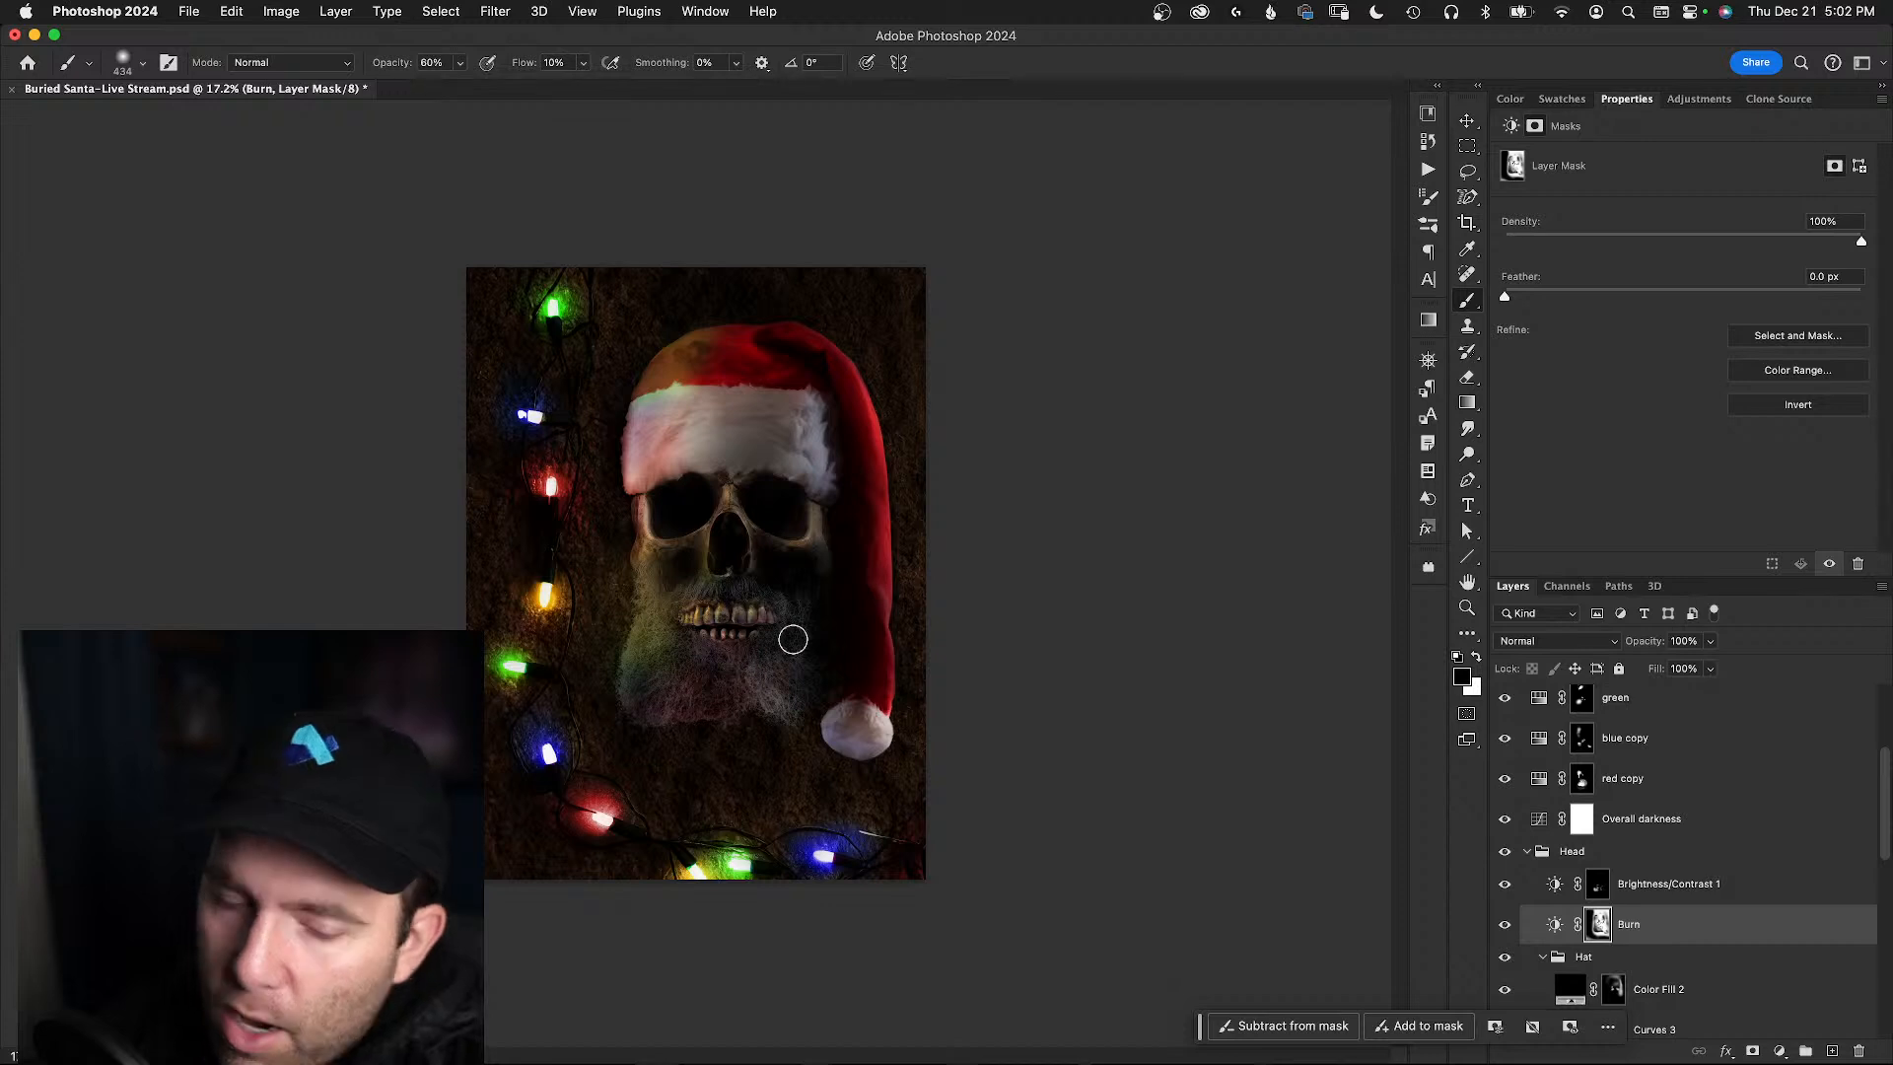
click(1505, 926)
click(1504, 926)
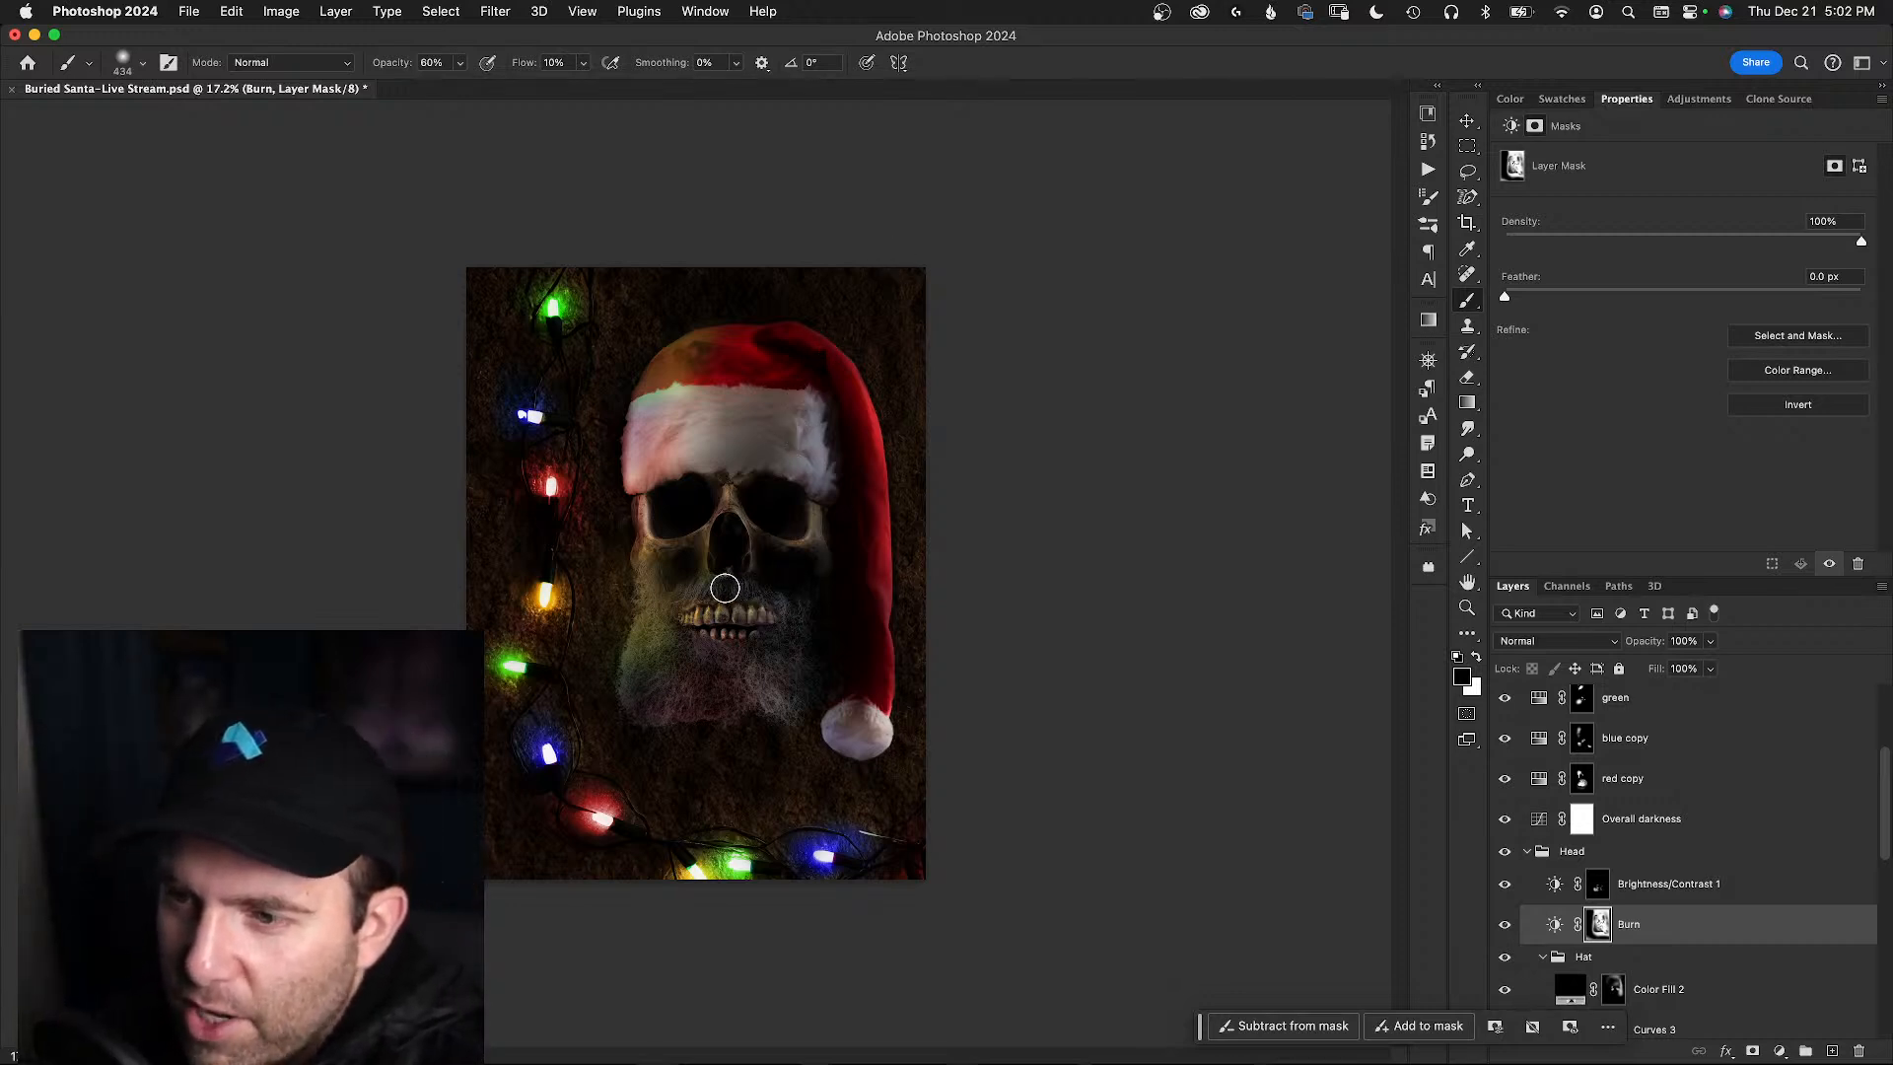
click(1505, 924)
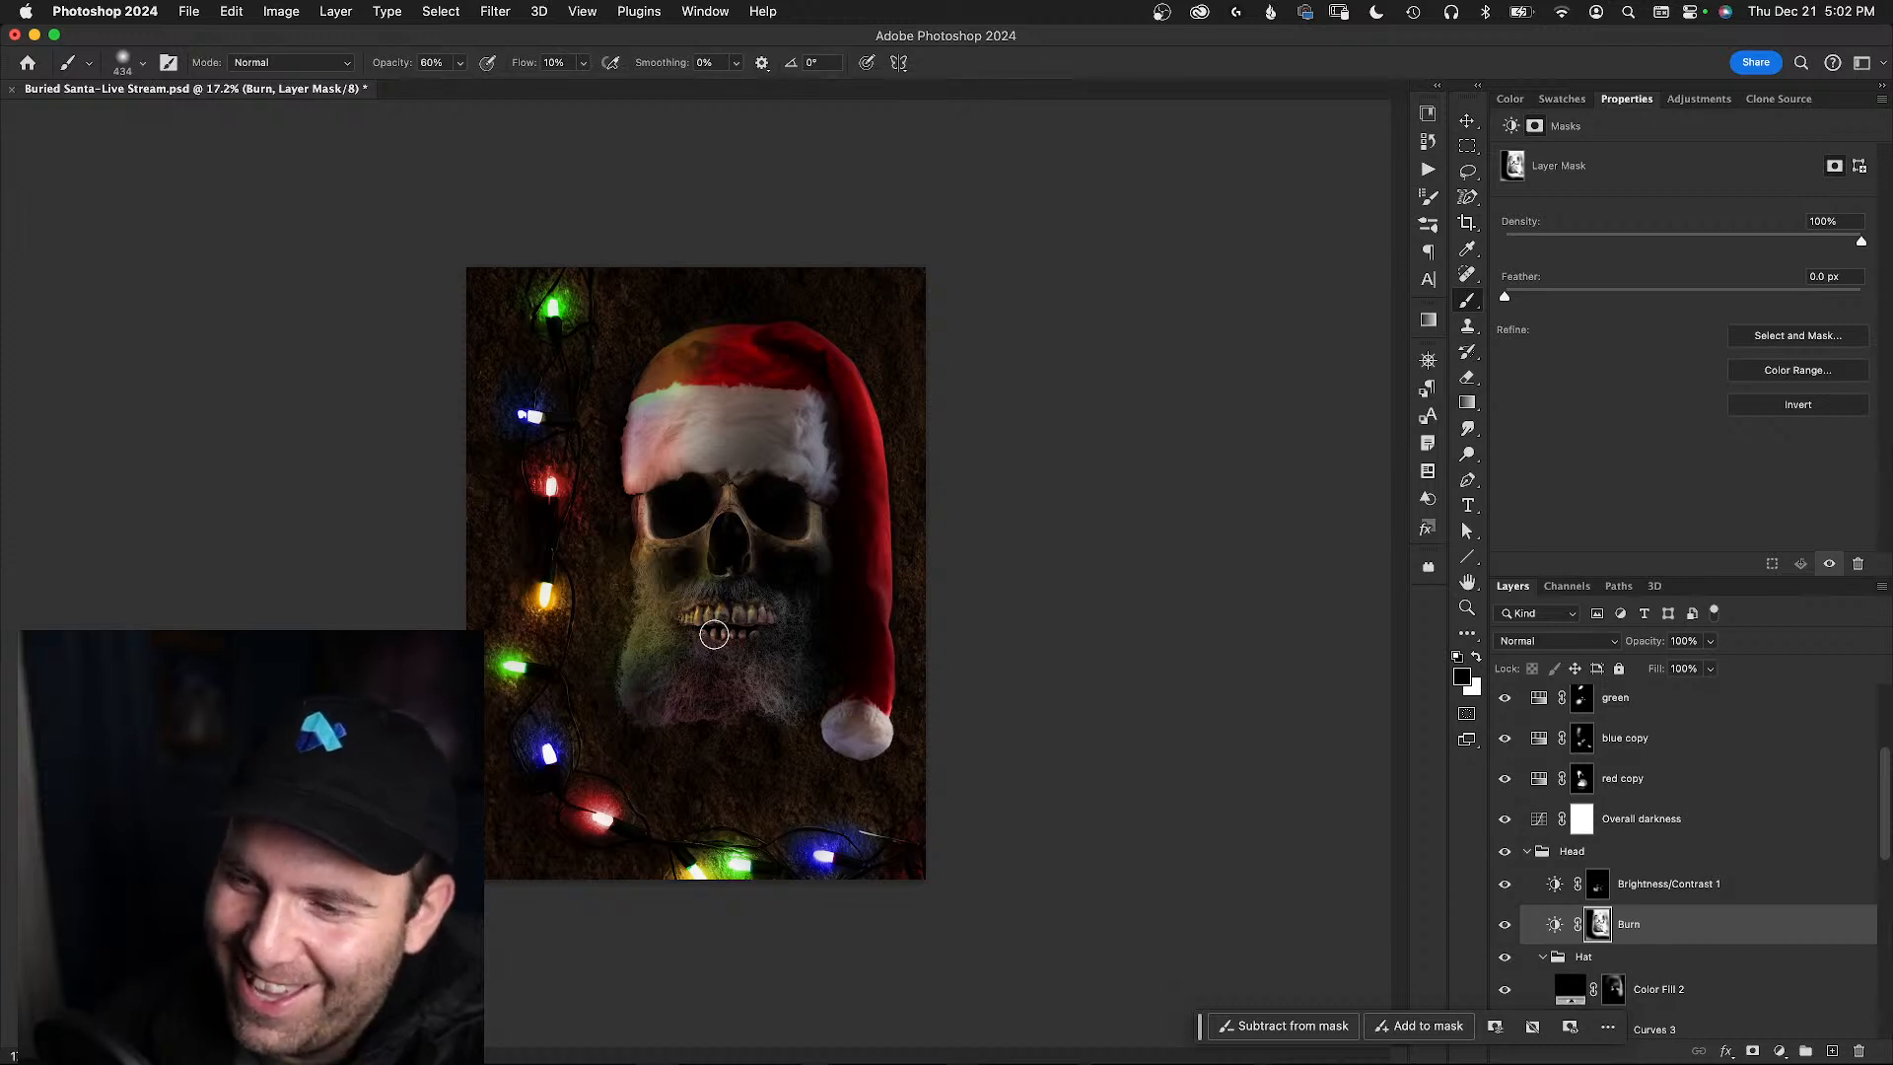
click(1504, 927)
click(1504, 927)
key(z)
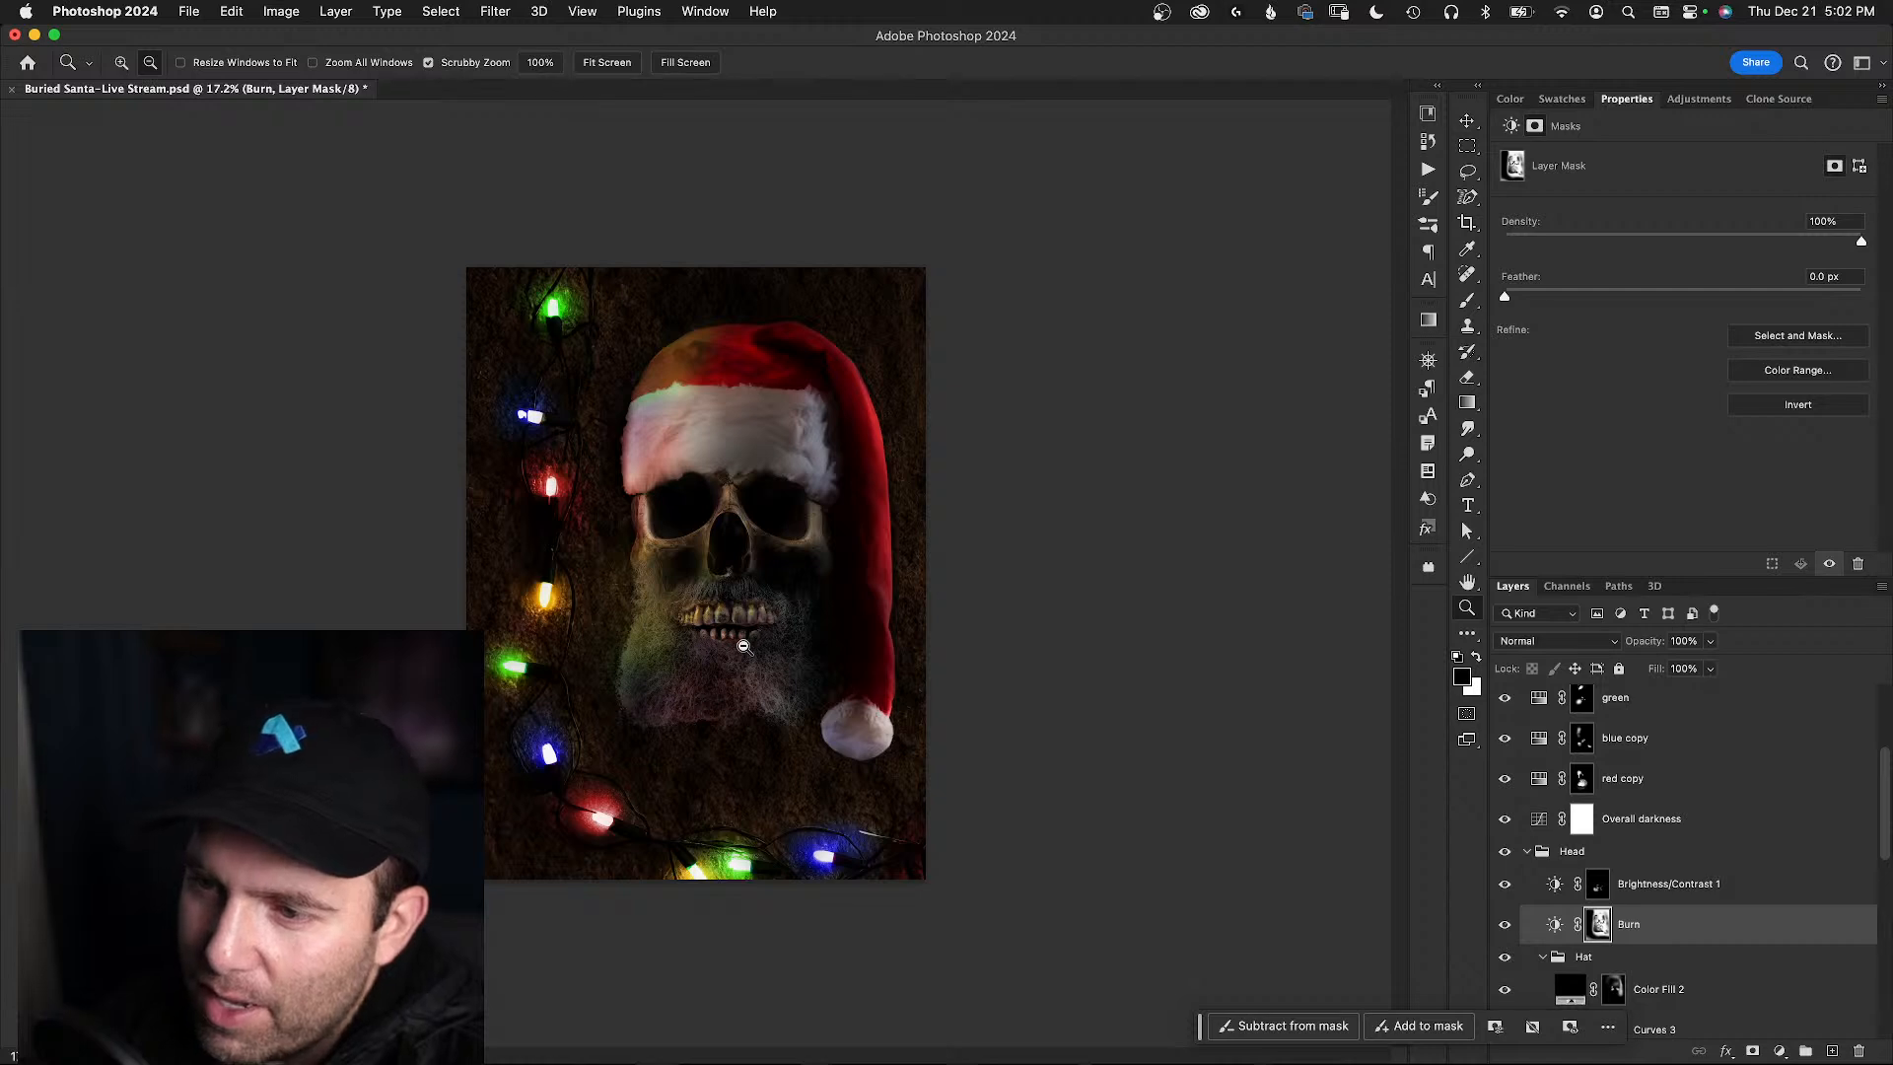
key(b)
key(z)
key(b)
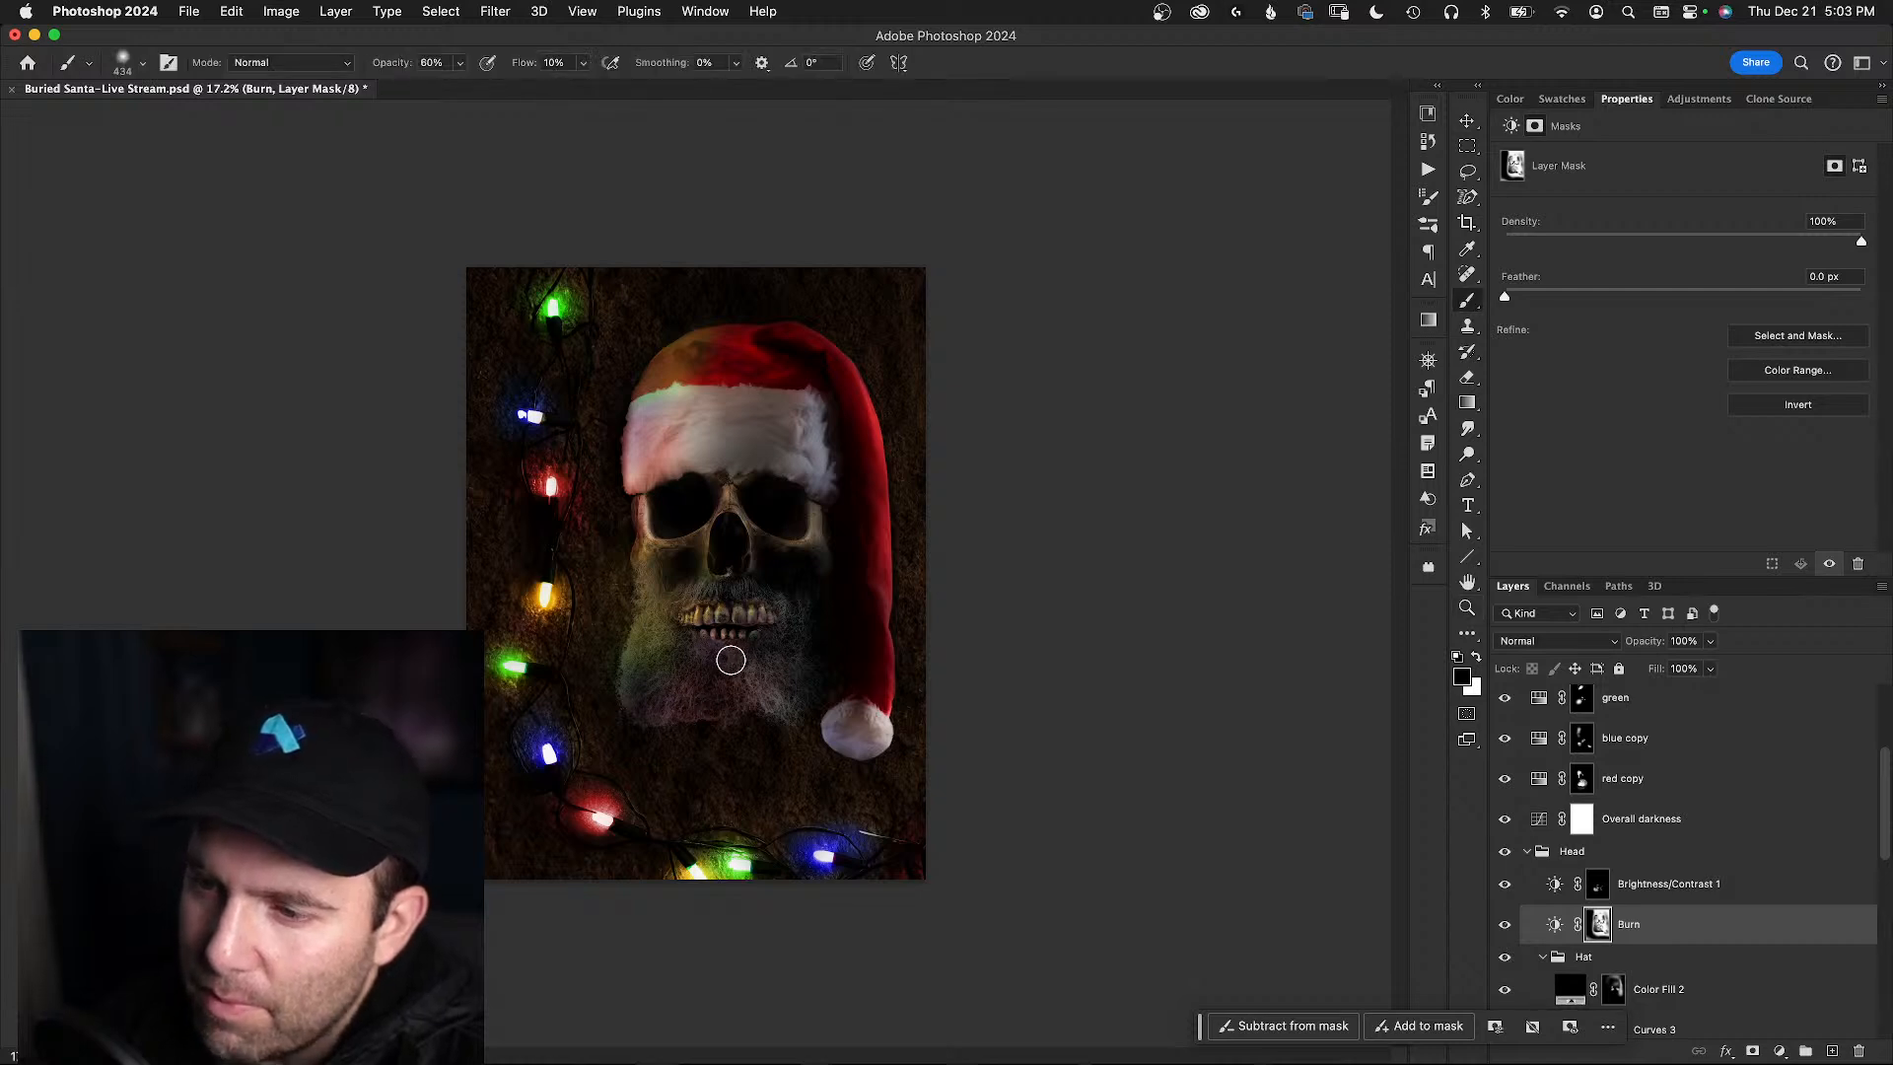
key(z)
key(b)
key(z)
key(b)
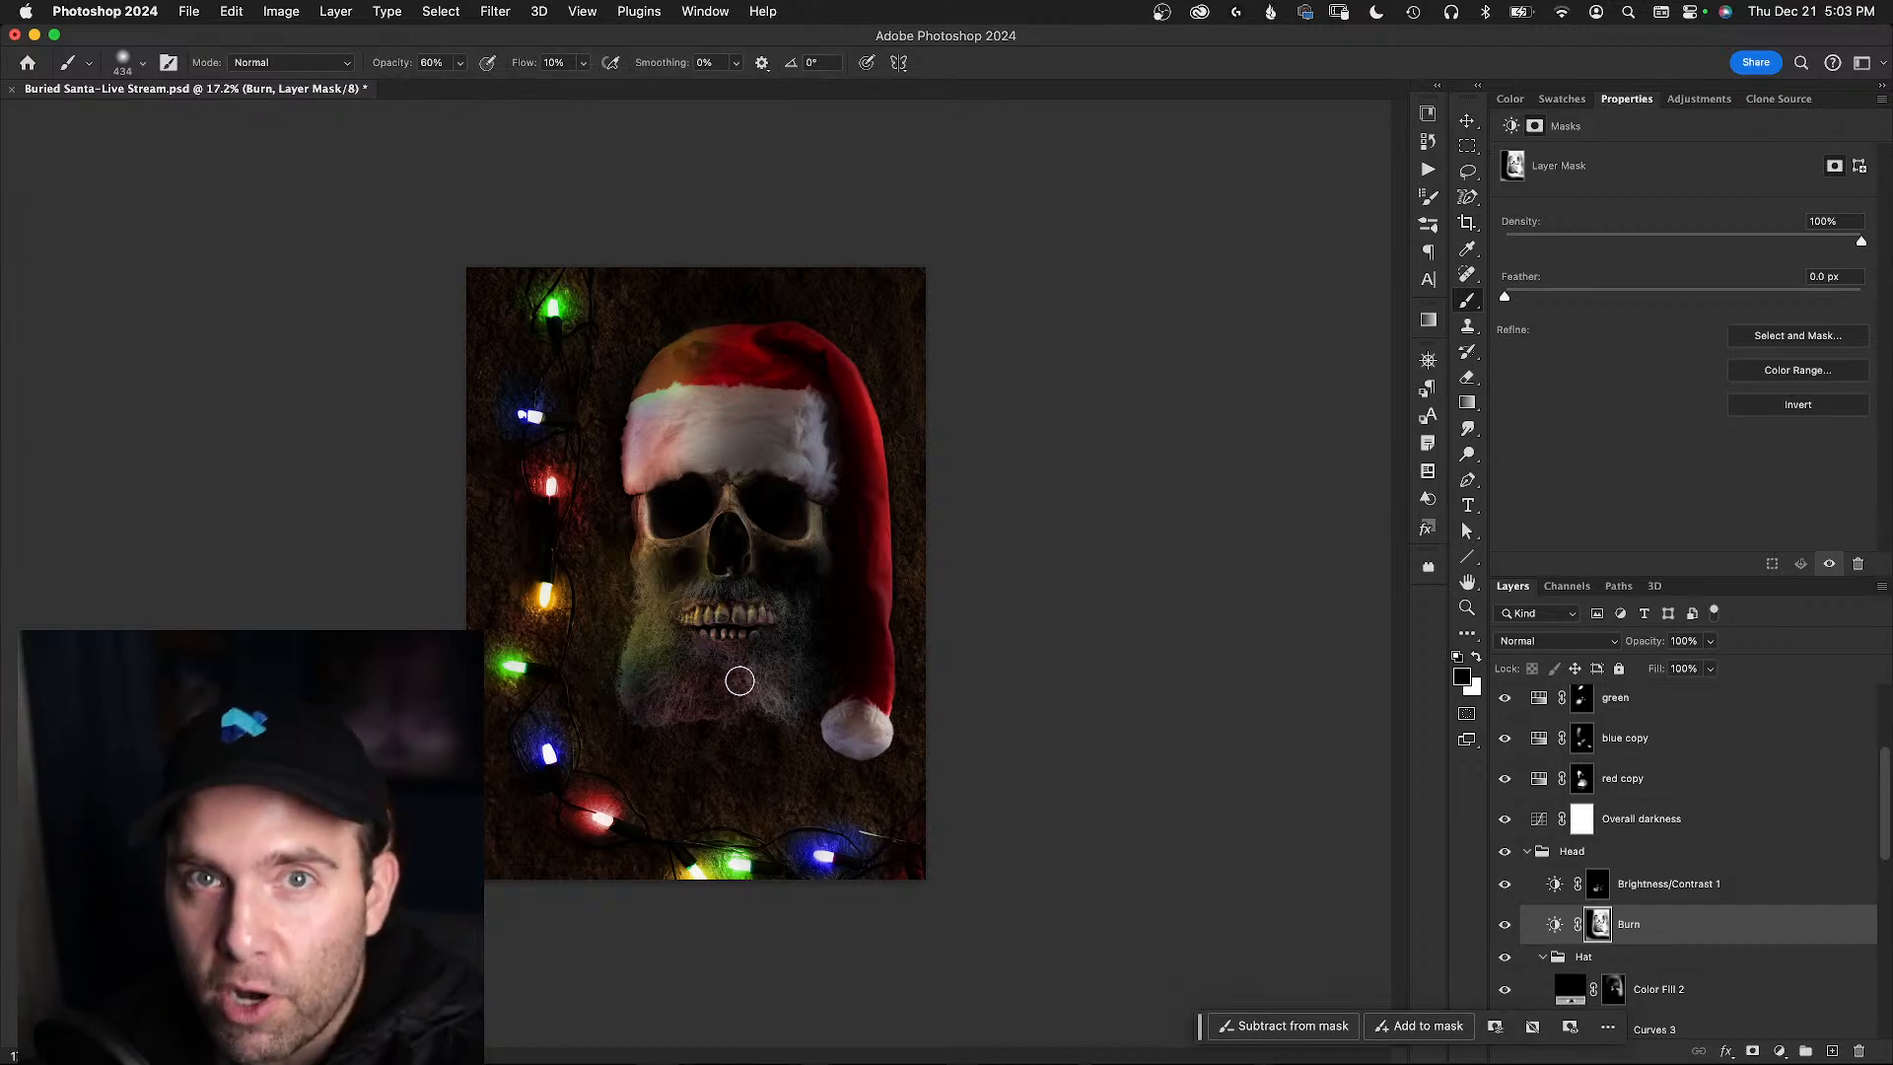
- Save the document
key(z)
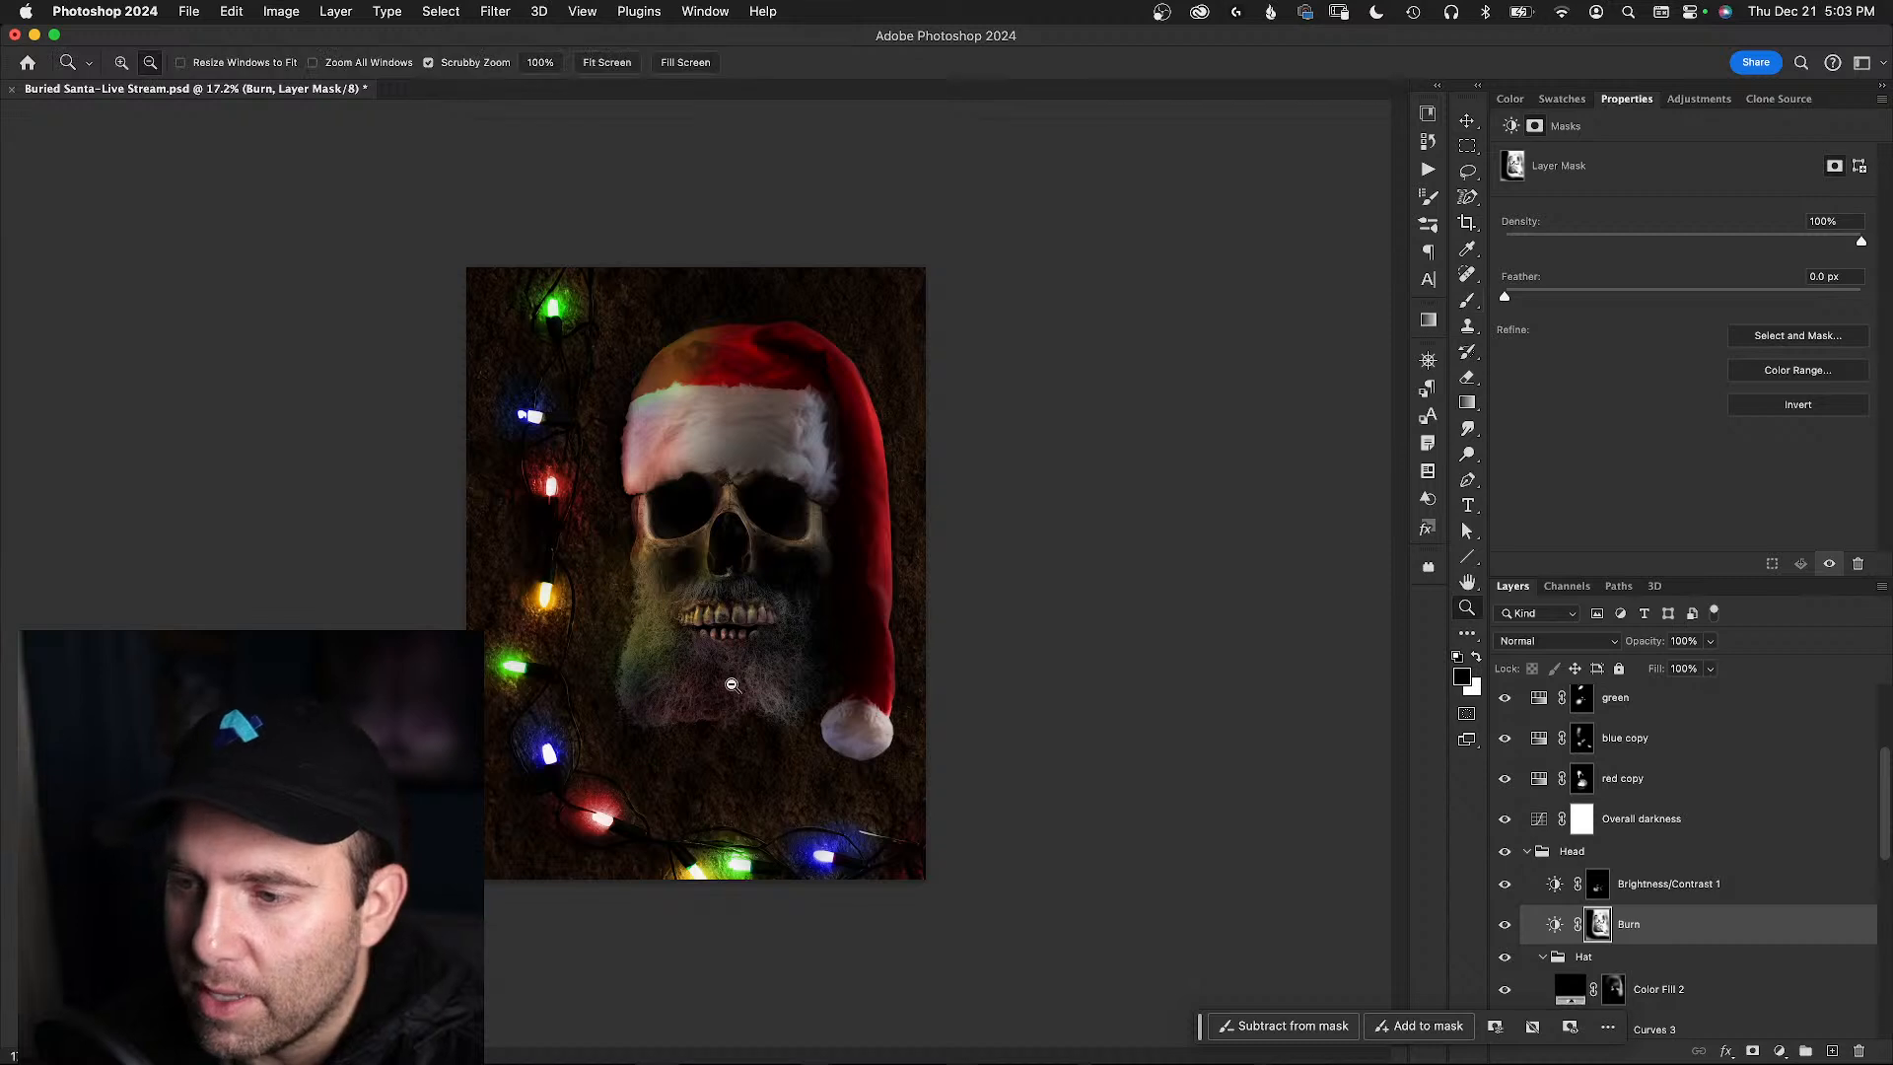
drag(730, 679, 771, 666)
key(super+s)
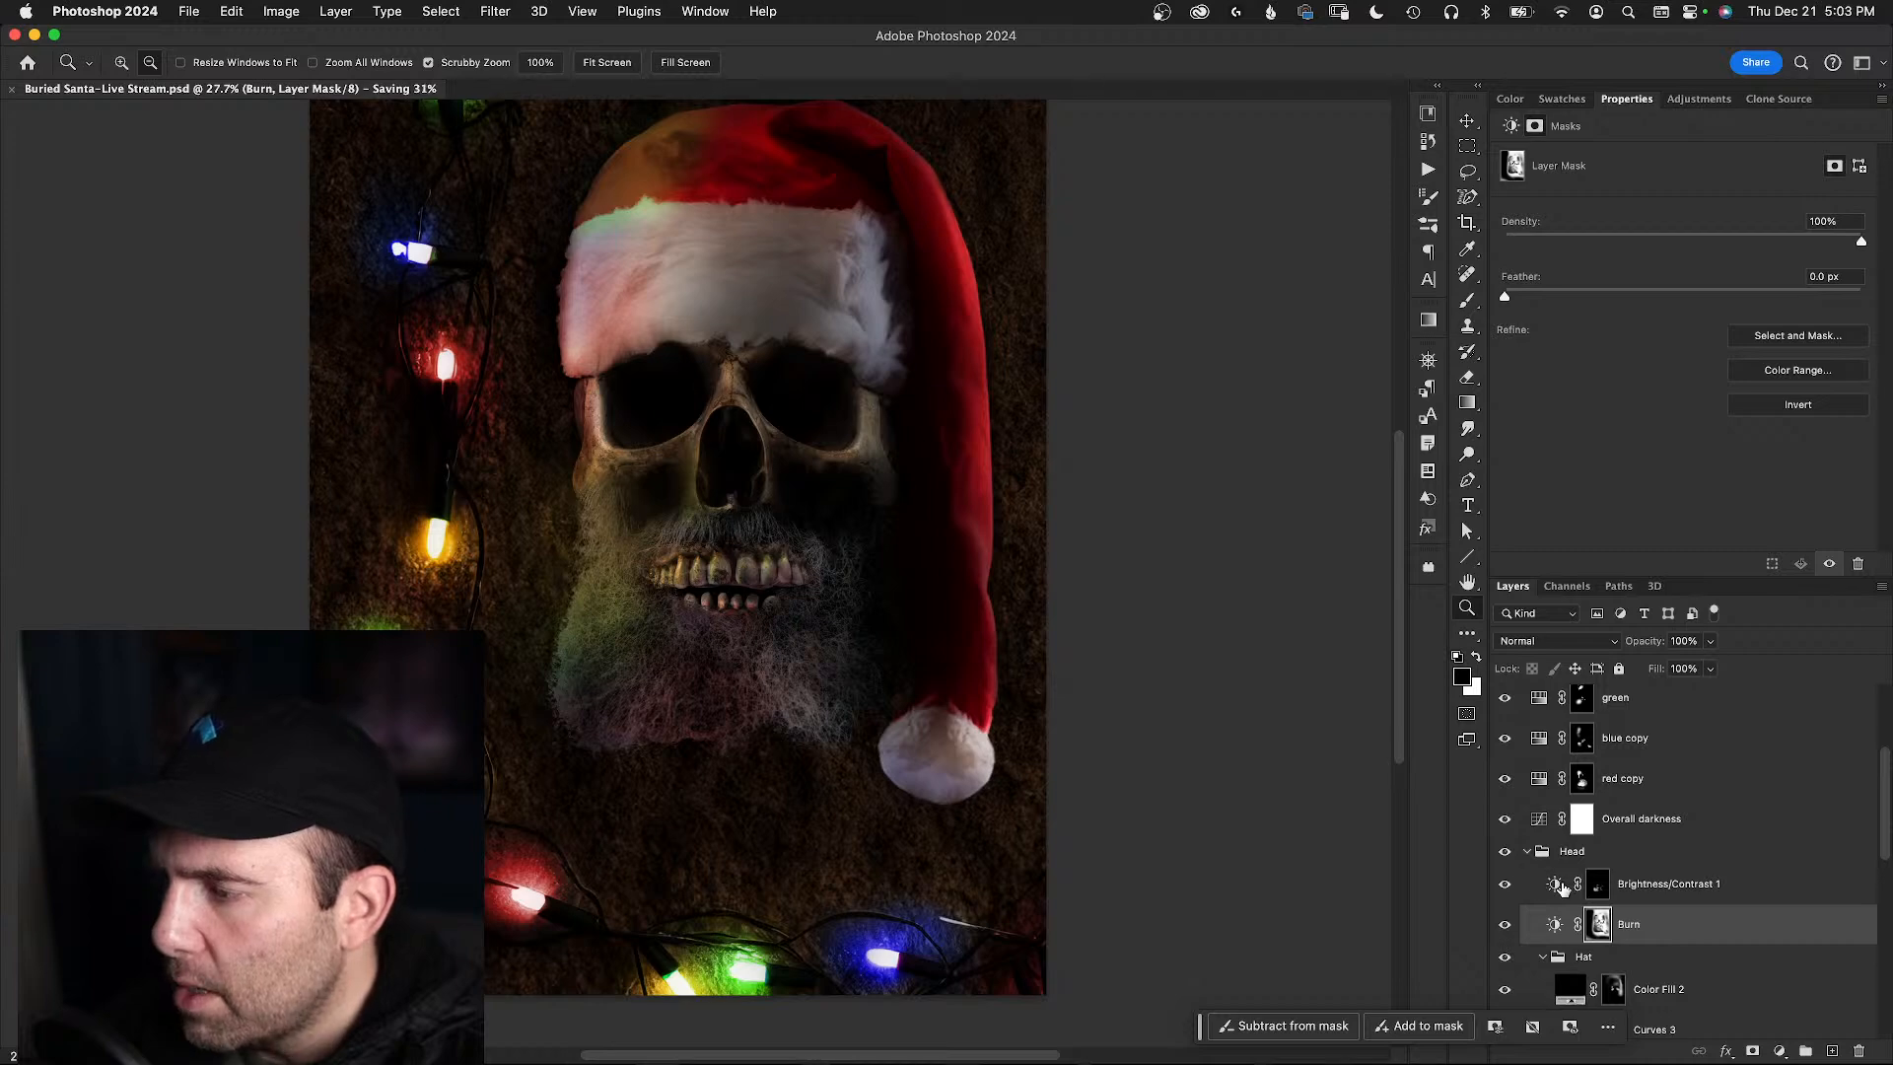
- Select the Brightness/Contrast 1 layer mask, and hide and show the layer to check its brightening of the beard
click(1560, 886)
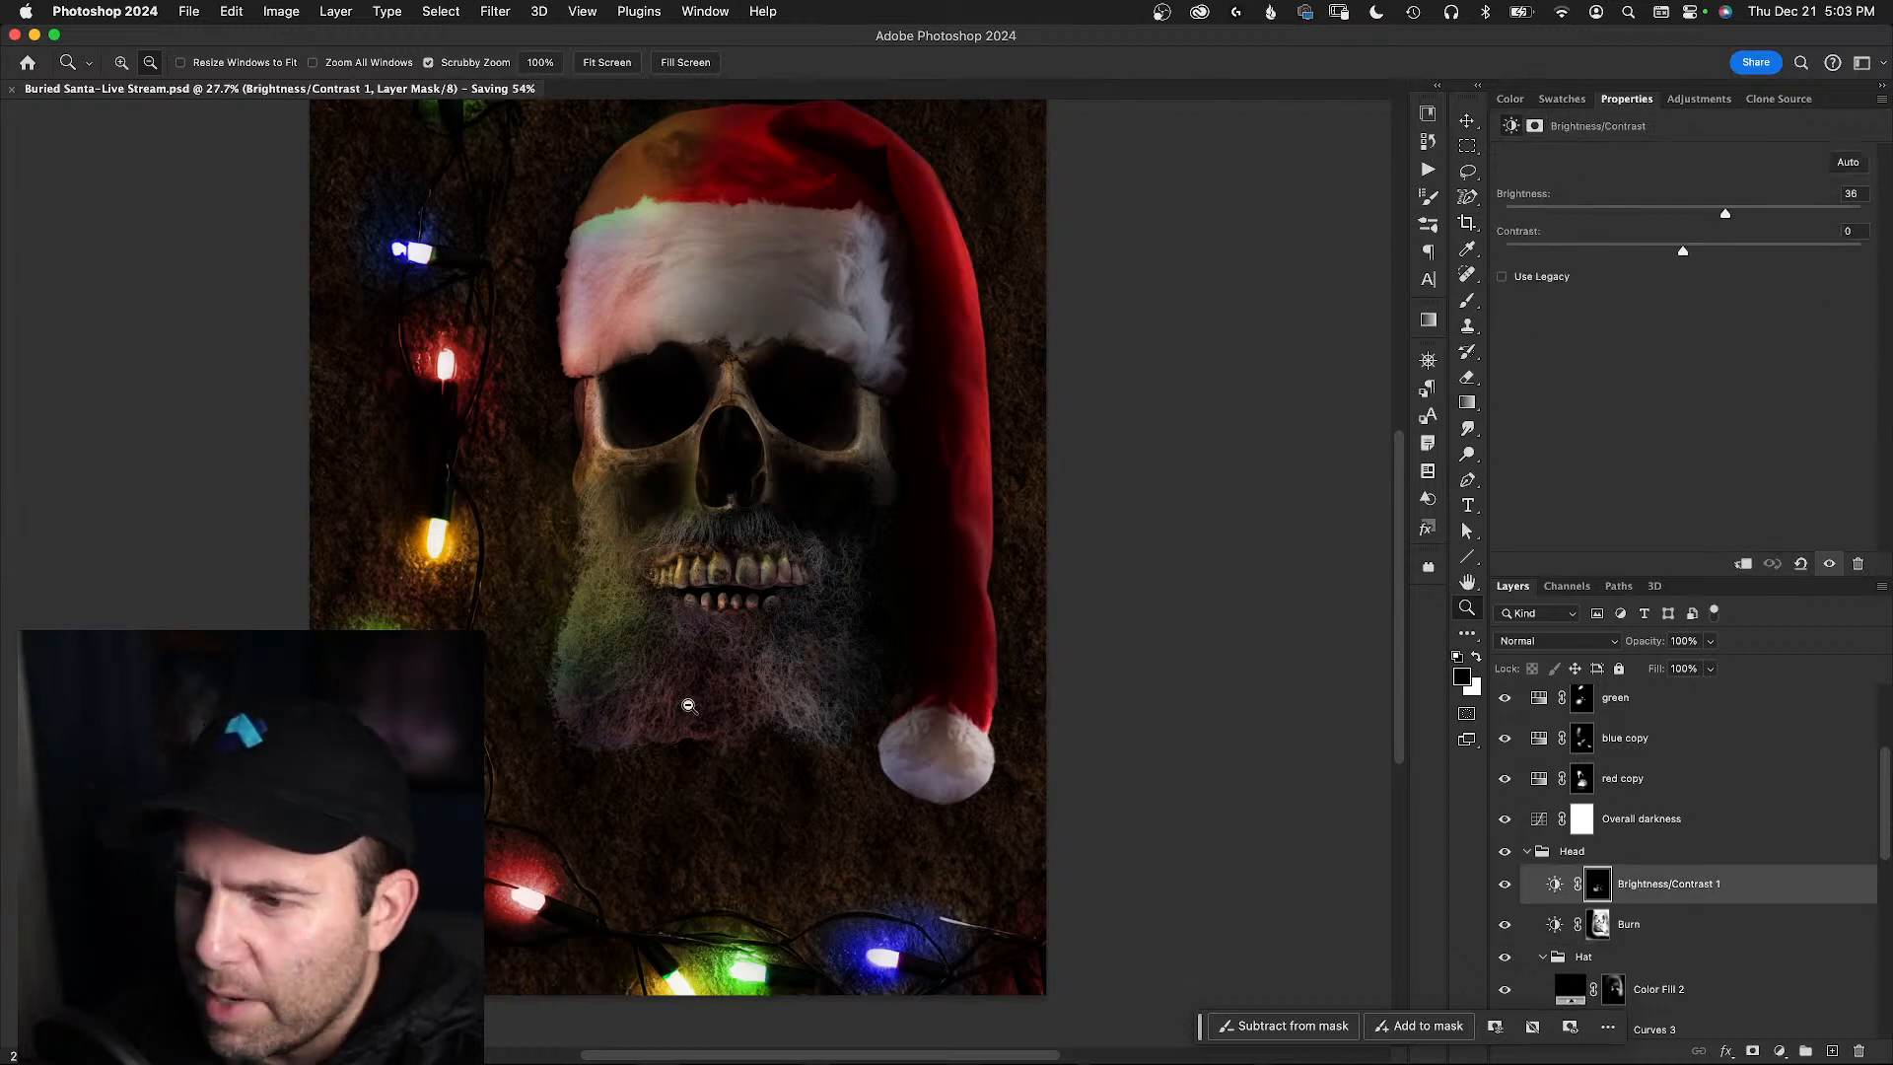
click(1596, 887)
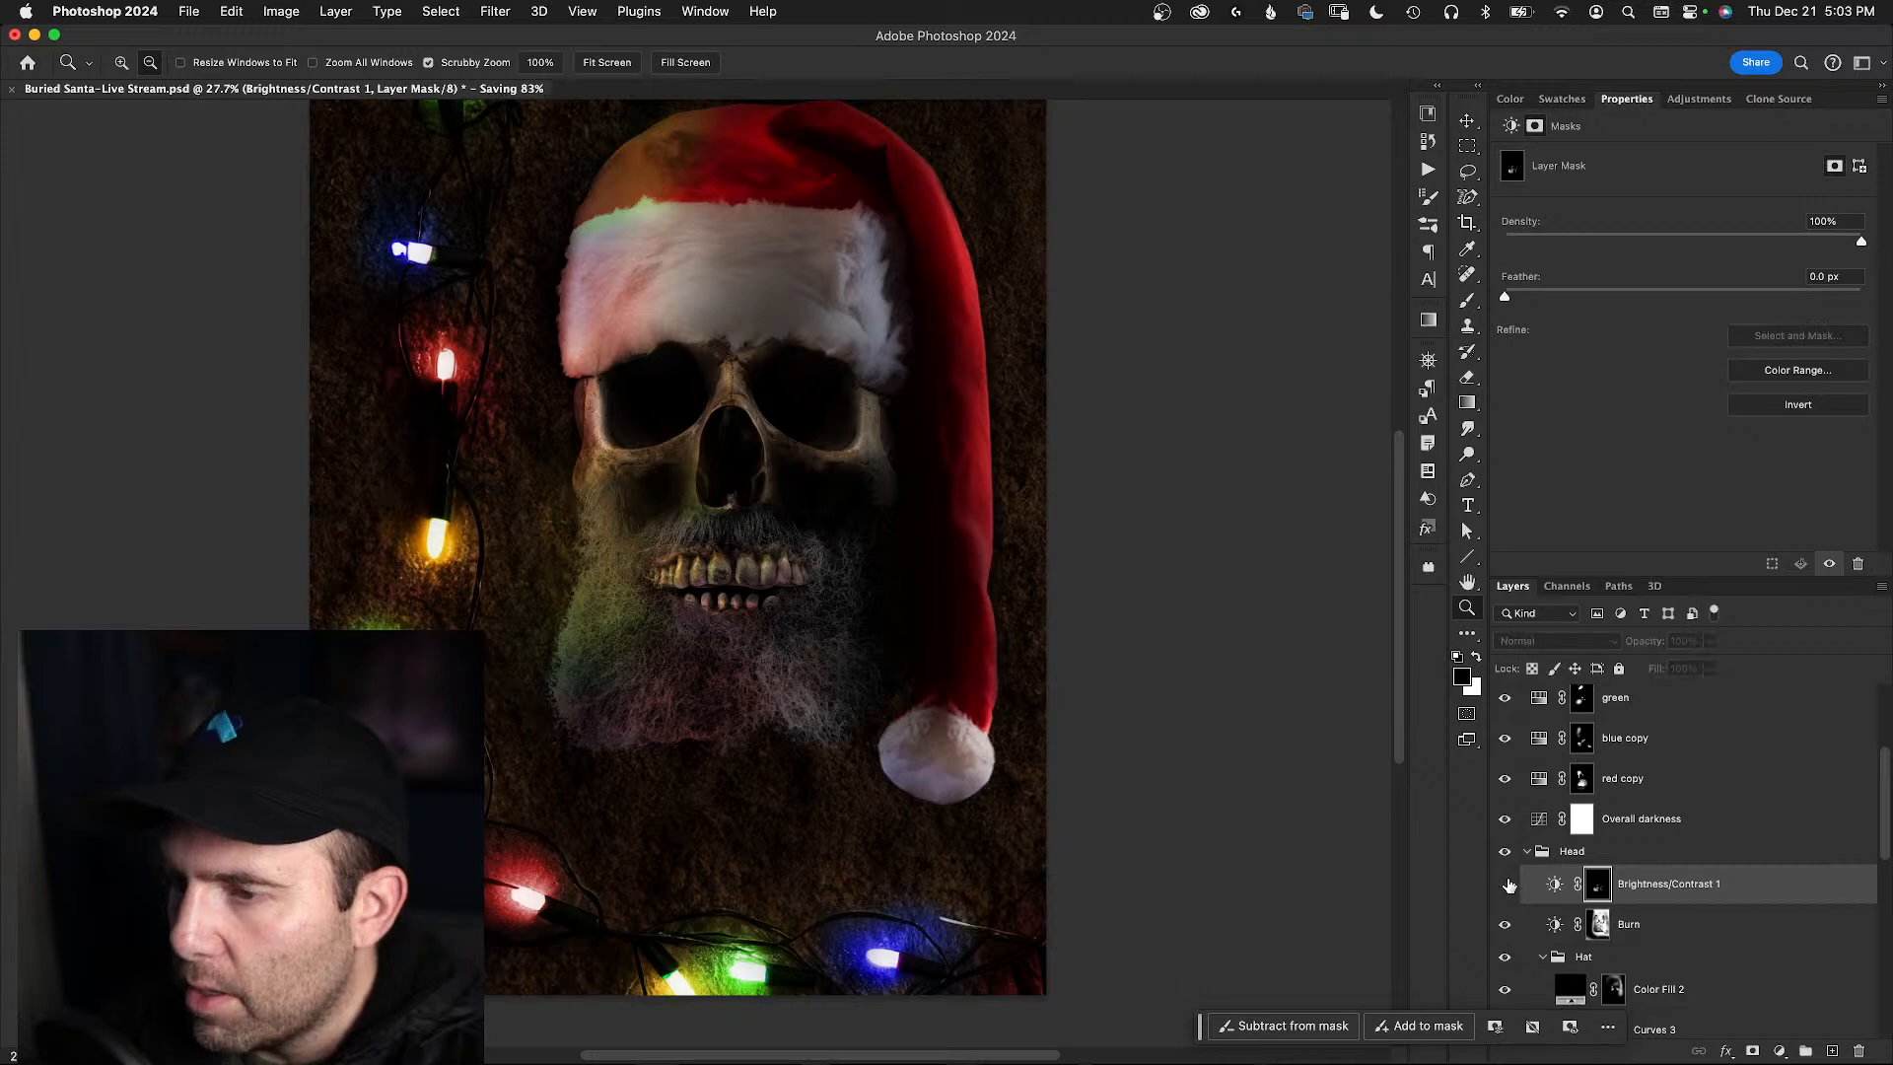
click(1506, 885)
click(1507, 890)
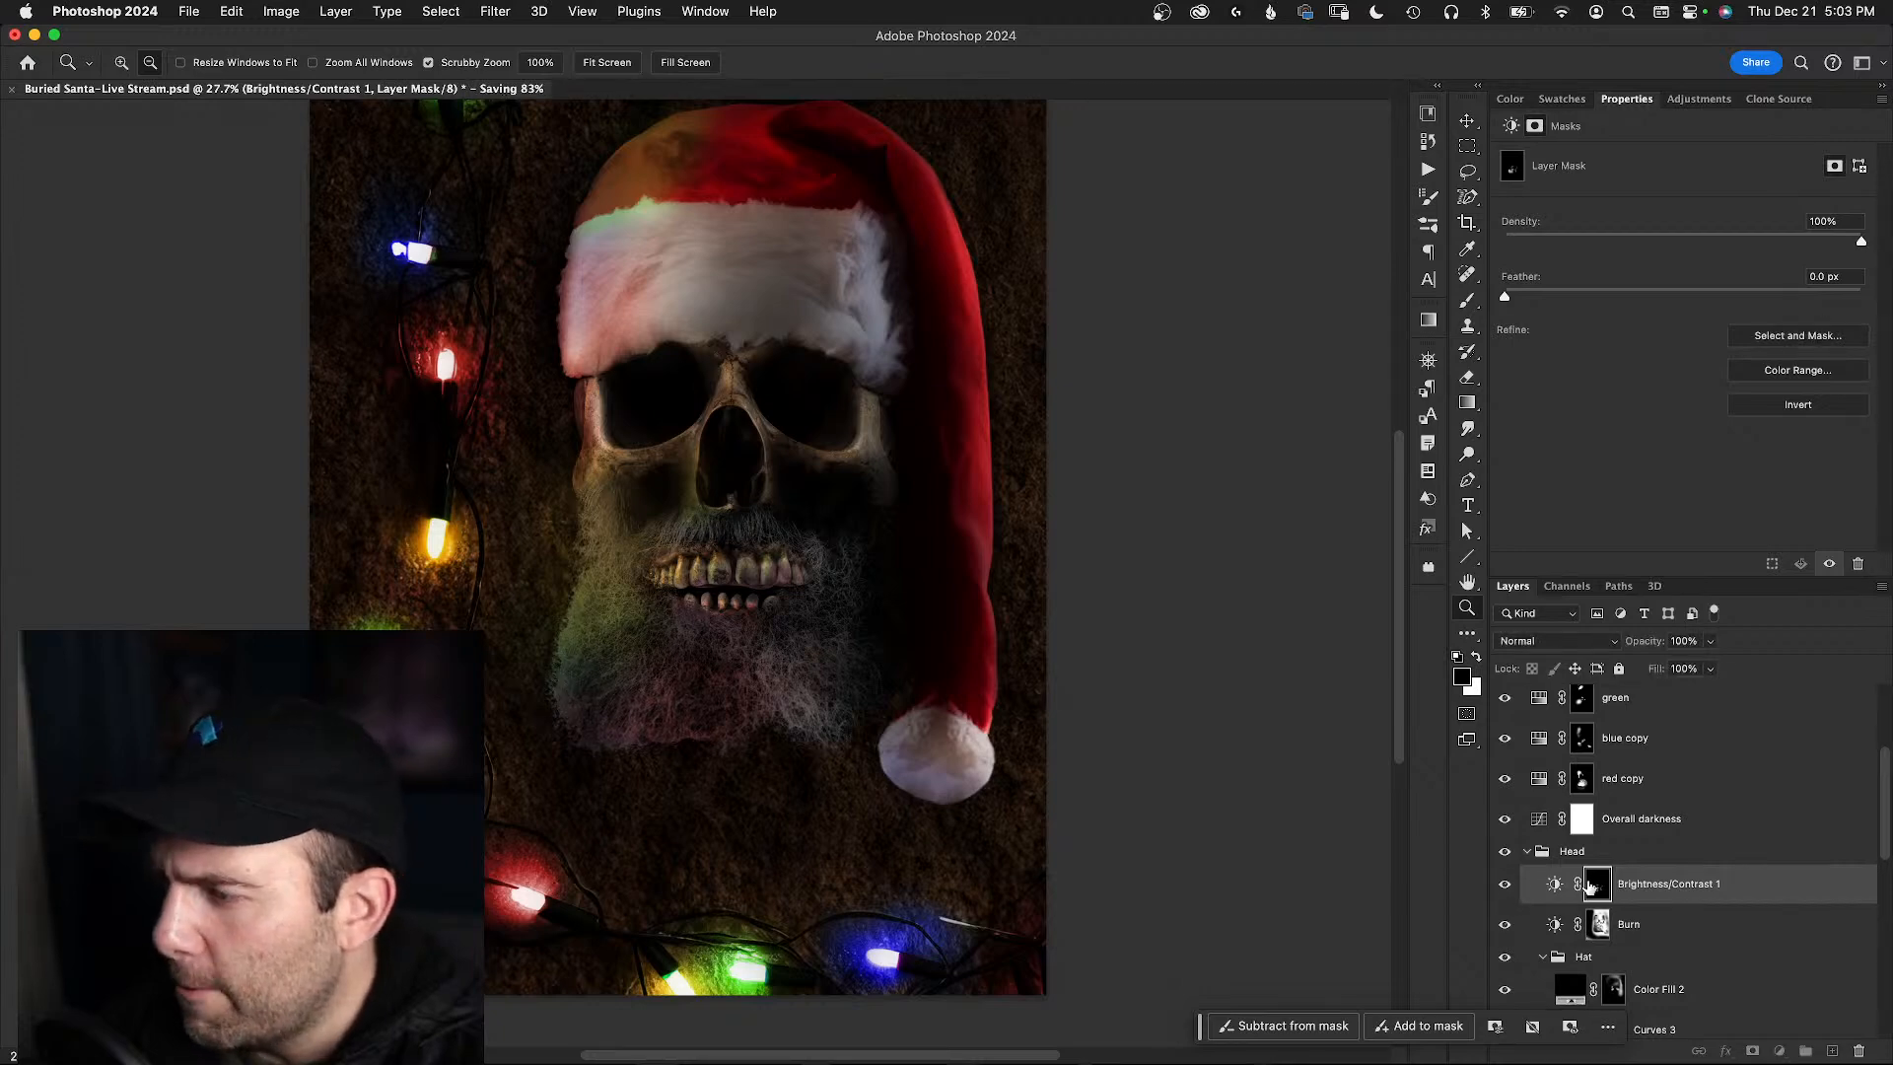
- Compare the bearded skull with the Brightness/Contrast 1 layer hidden and shown, and do the same with the Burn layer
key(b)
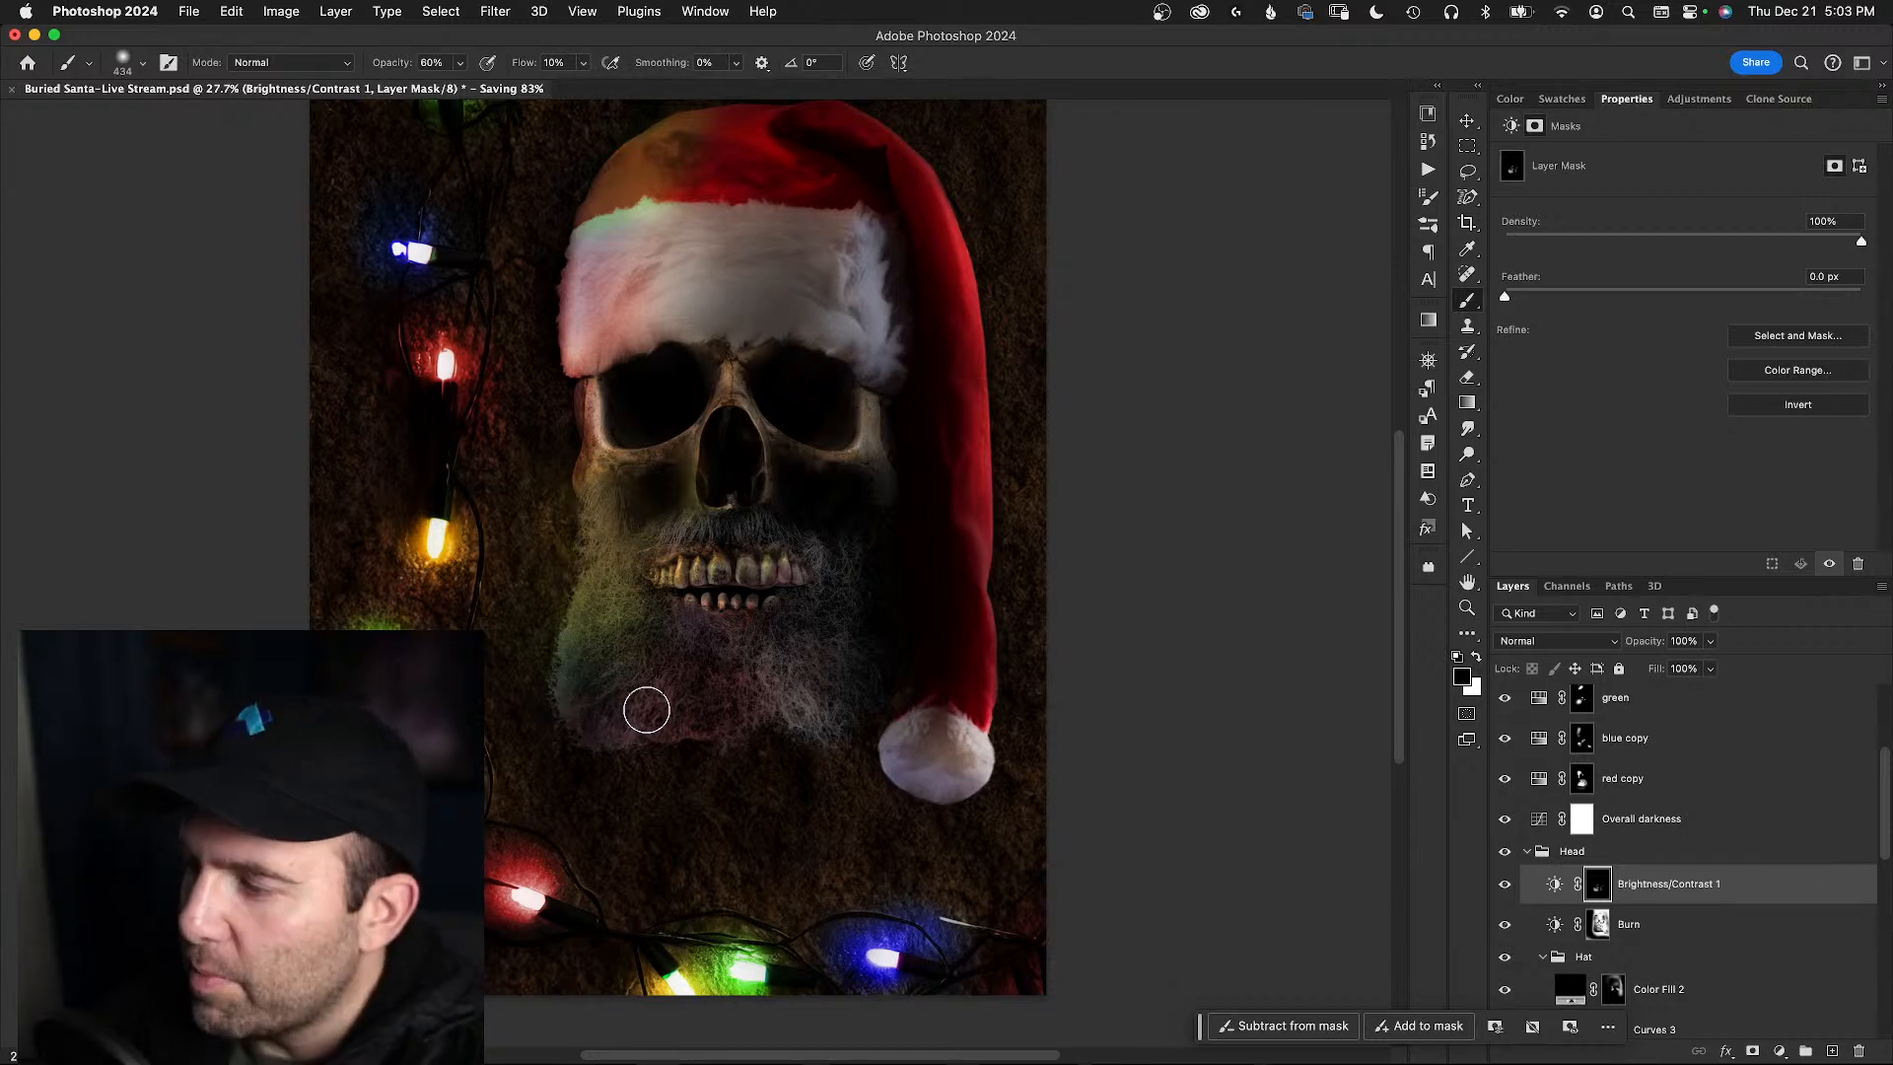
key(x)
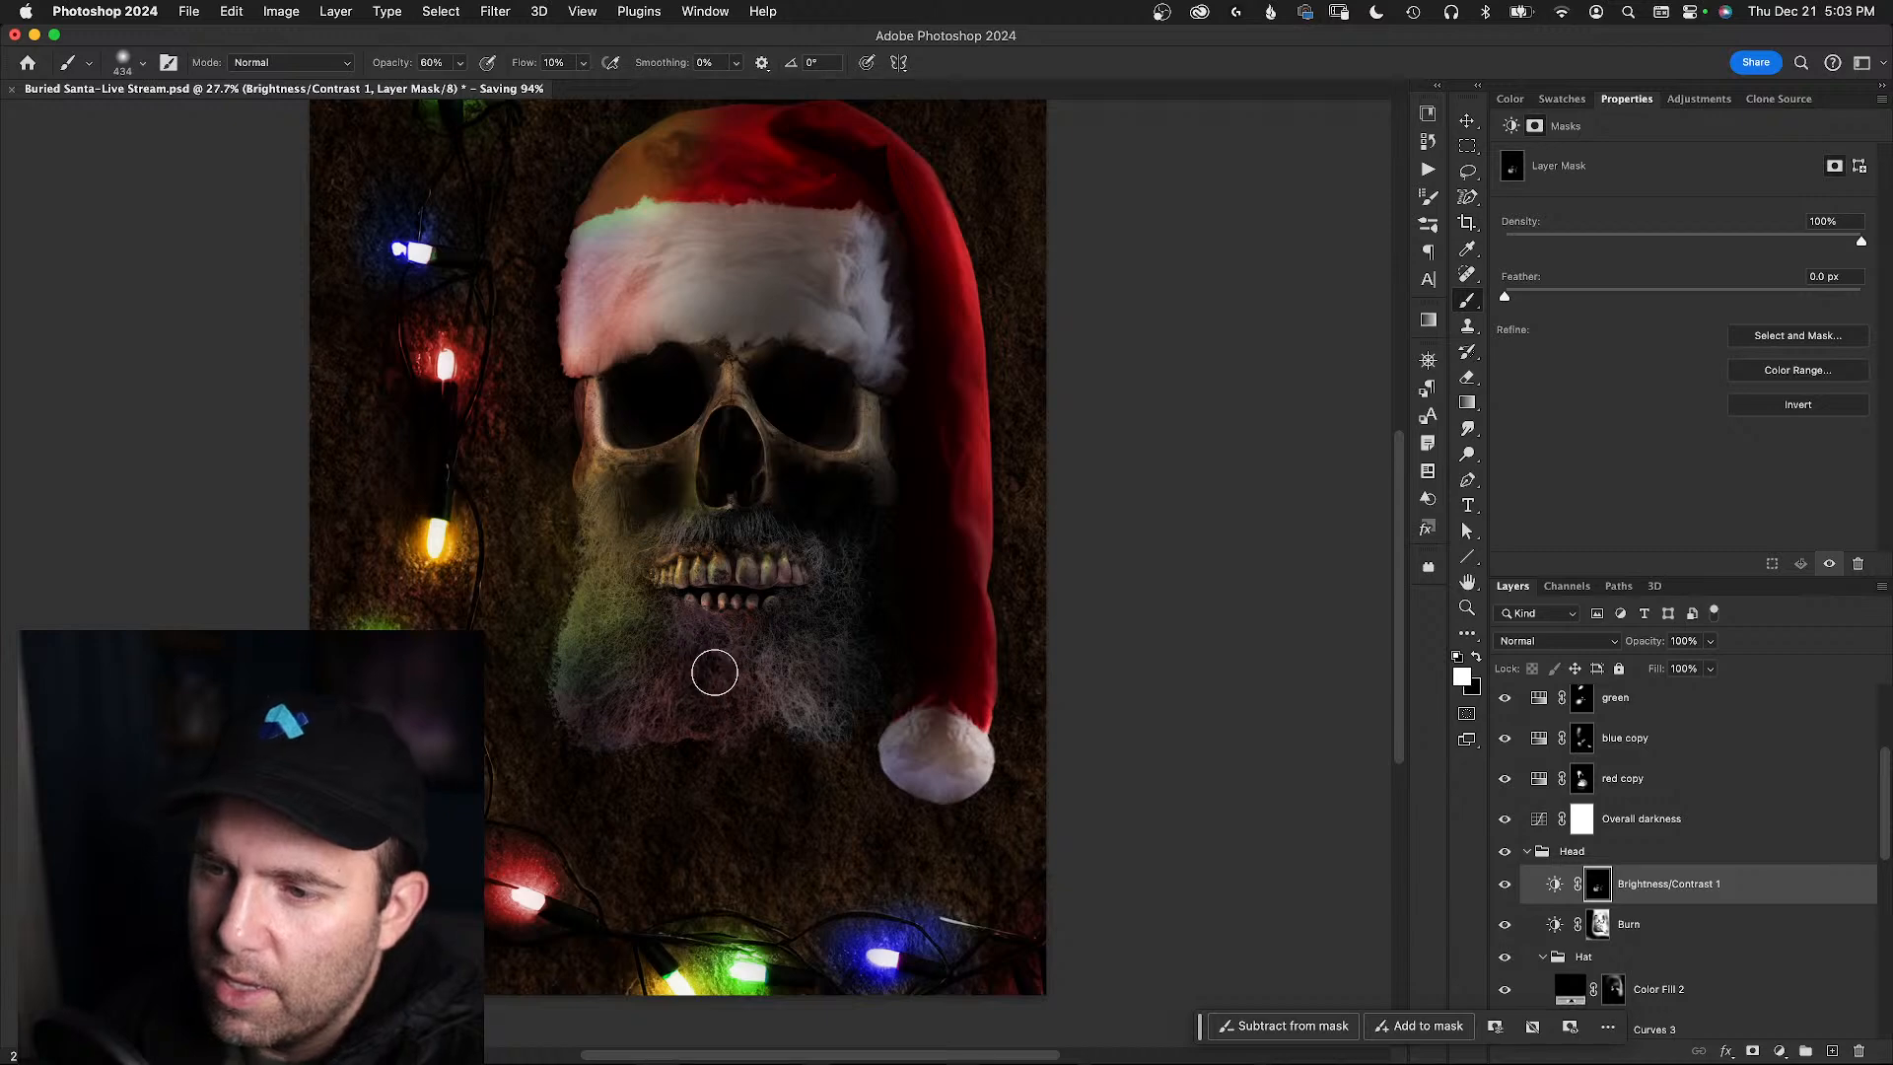
key(x)
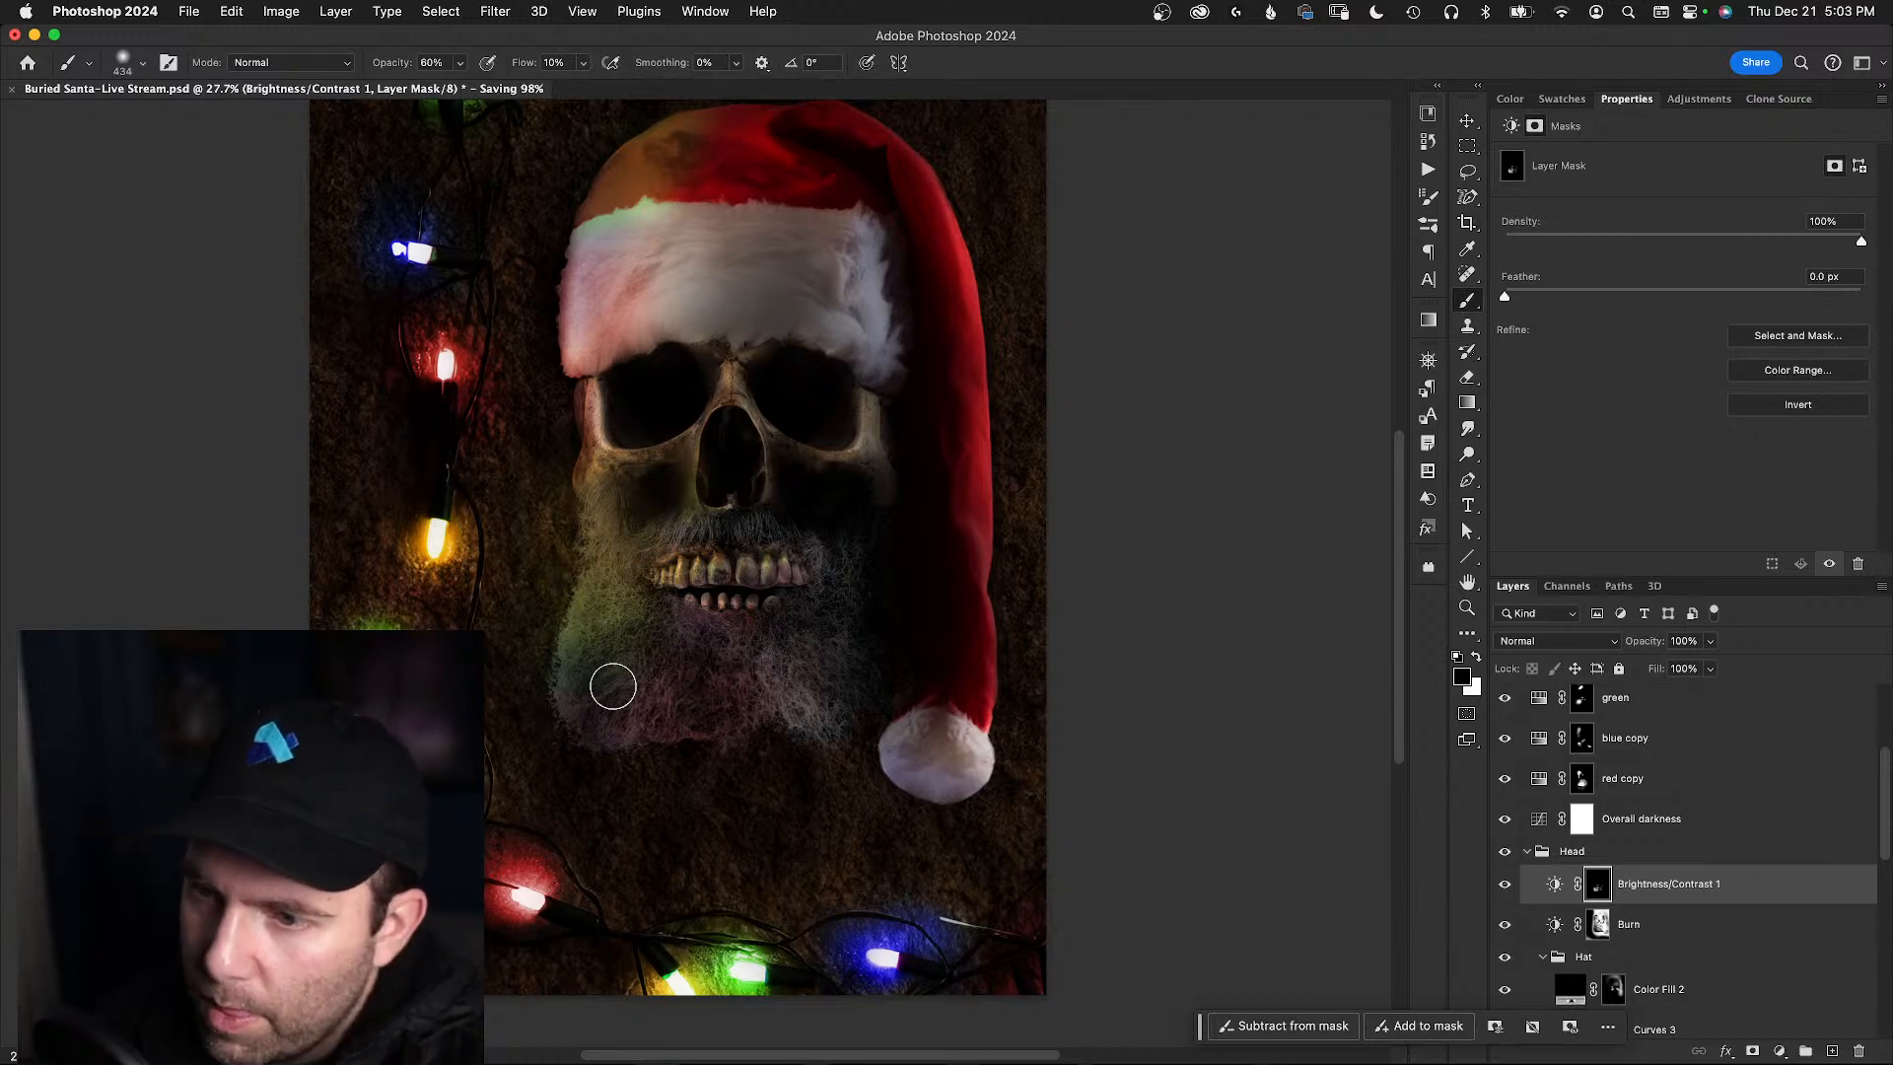
click(1505, 884)
click(1505, 884)
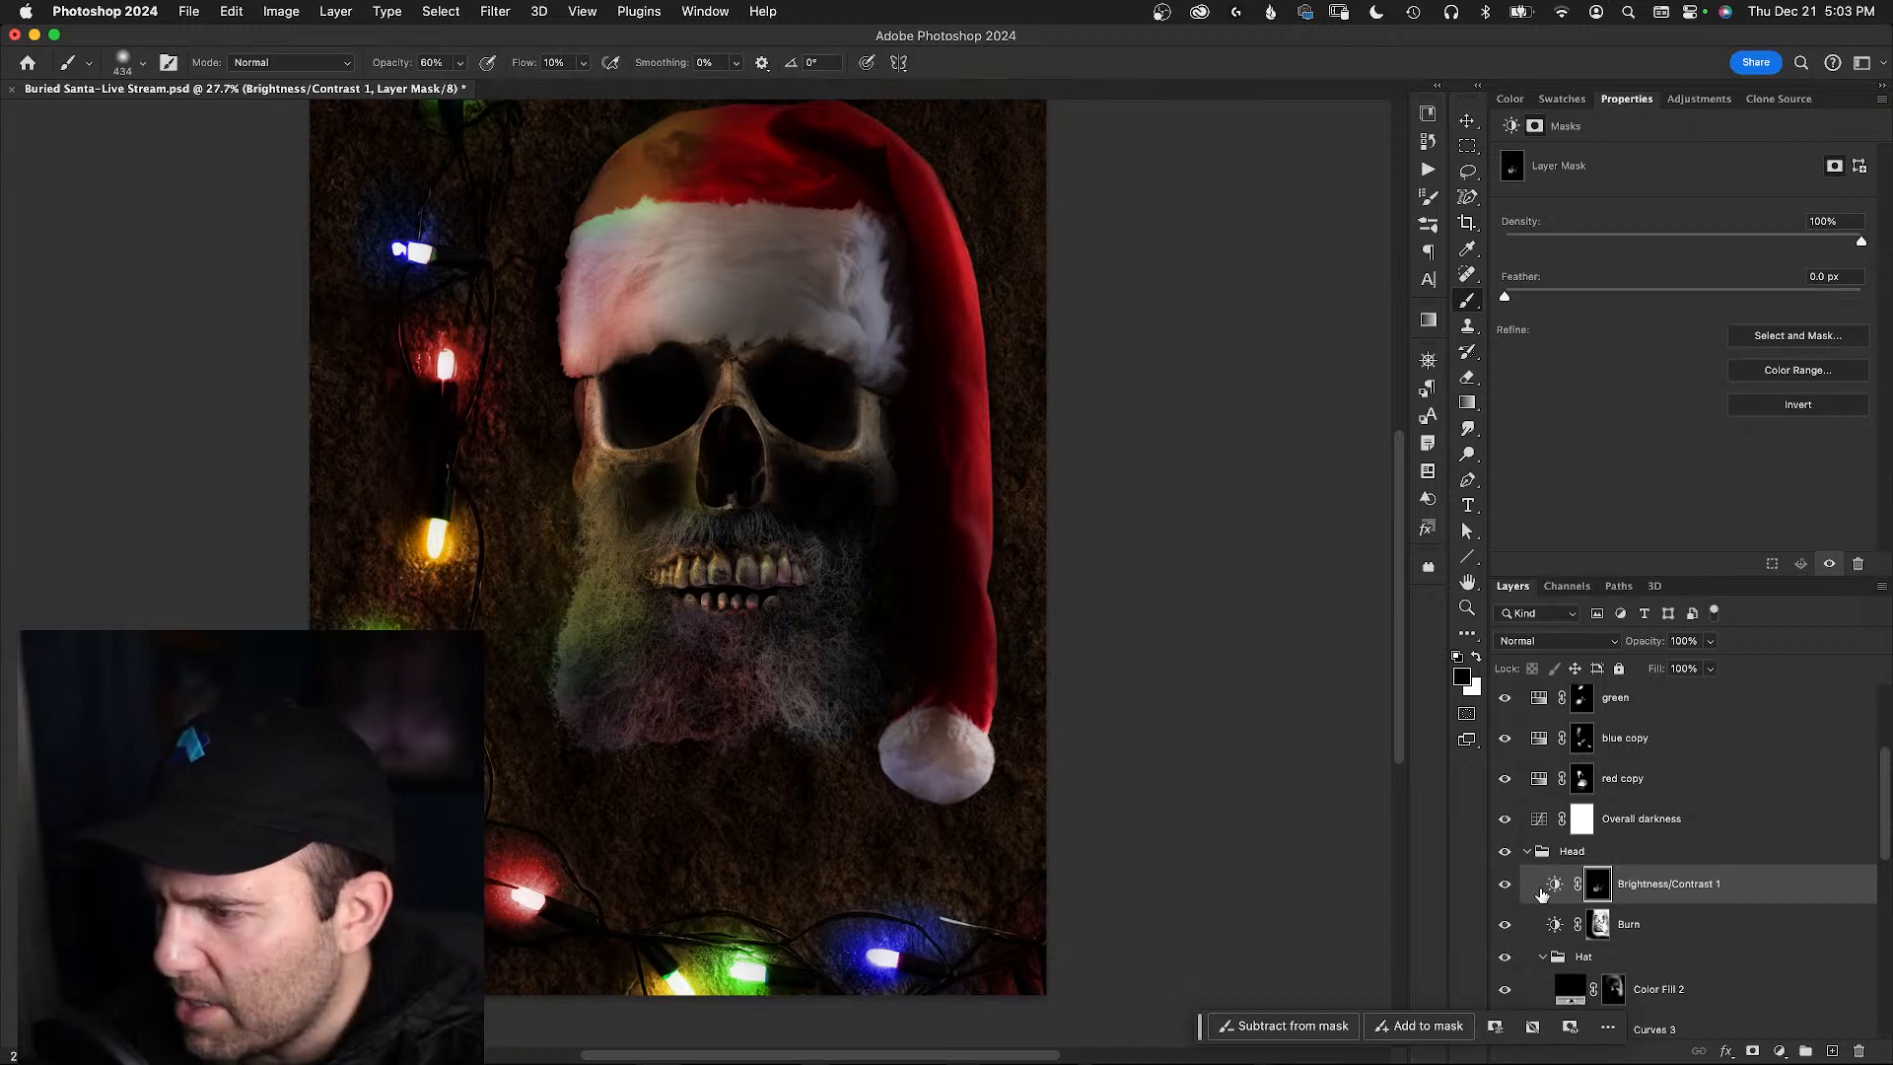
click(1504, 925)
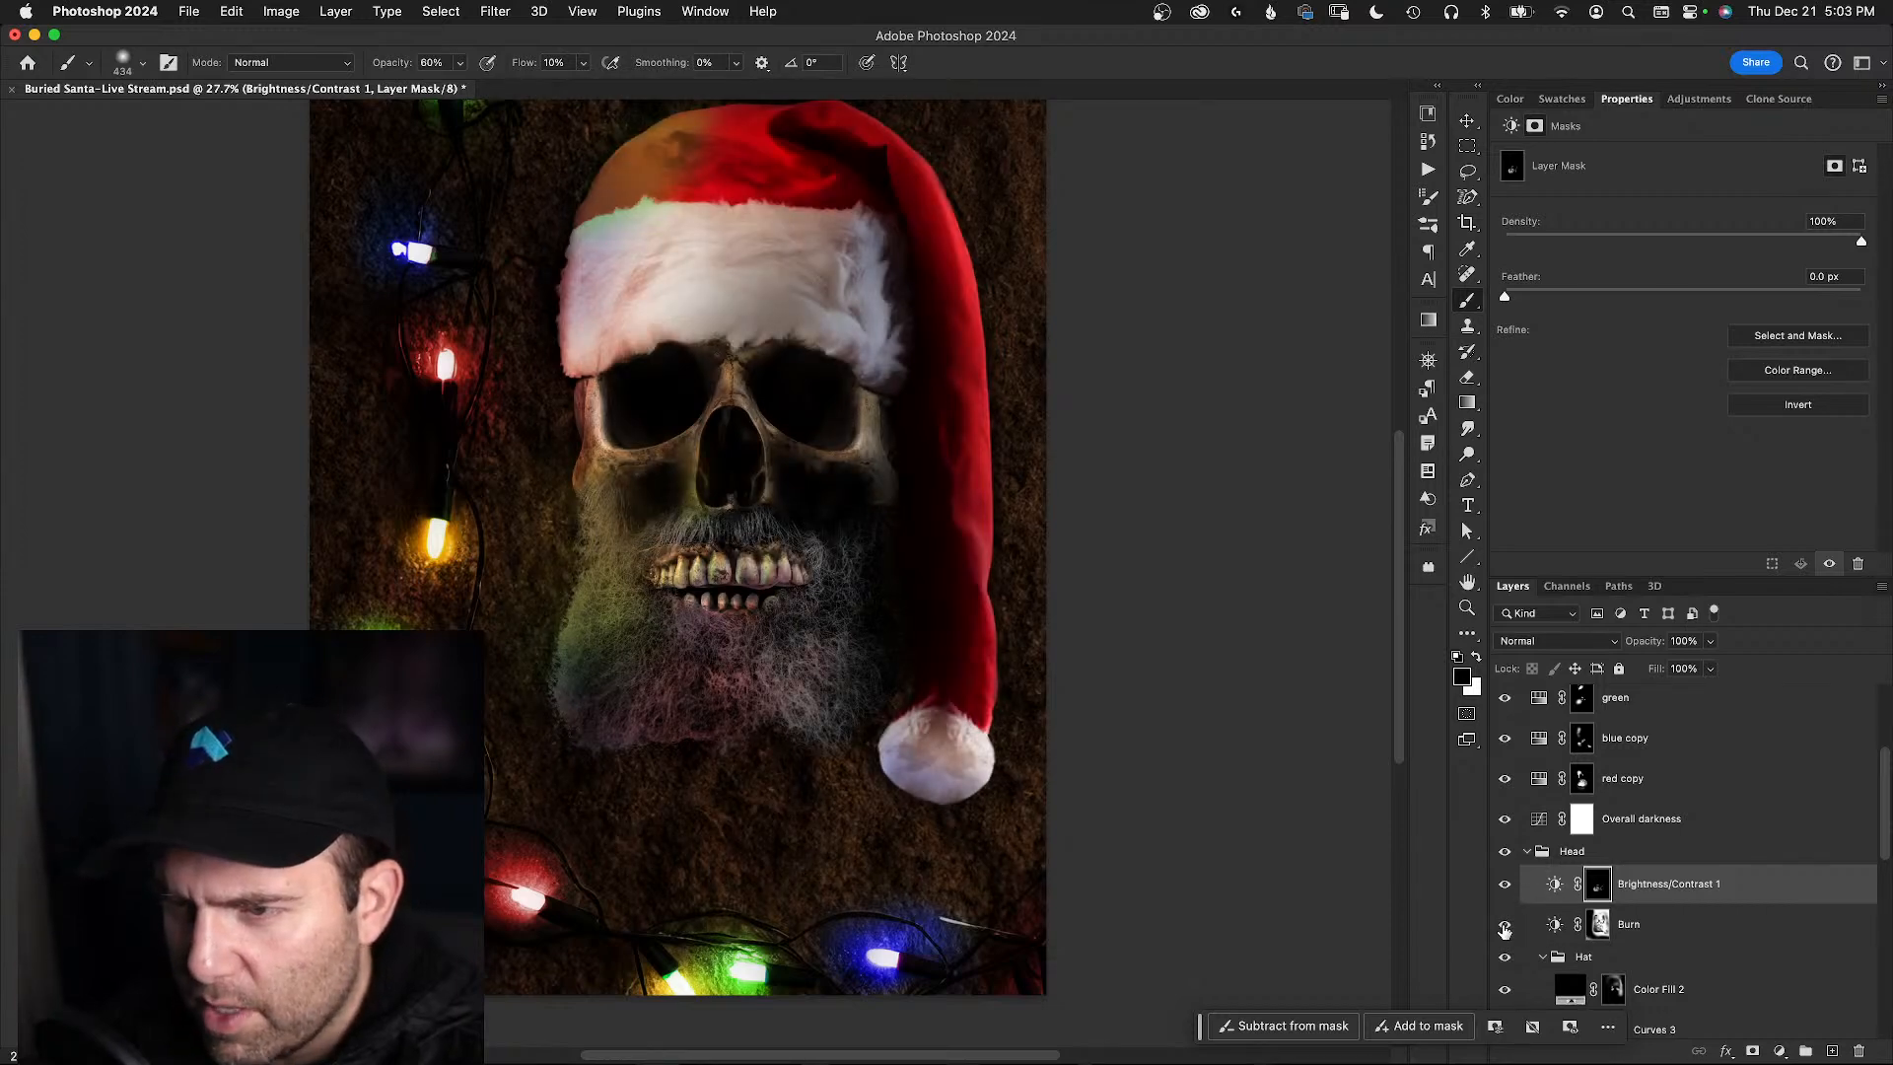
click(1503, 925)
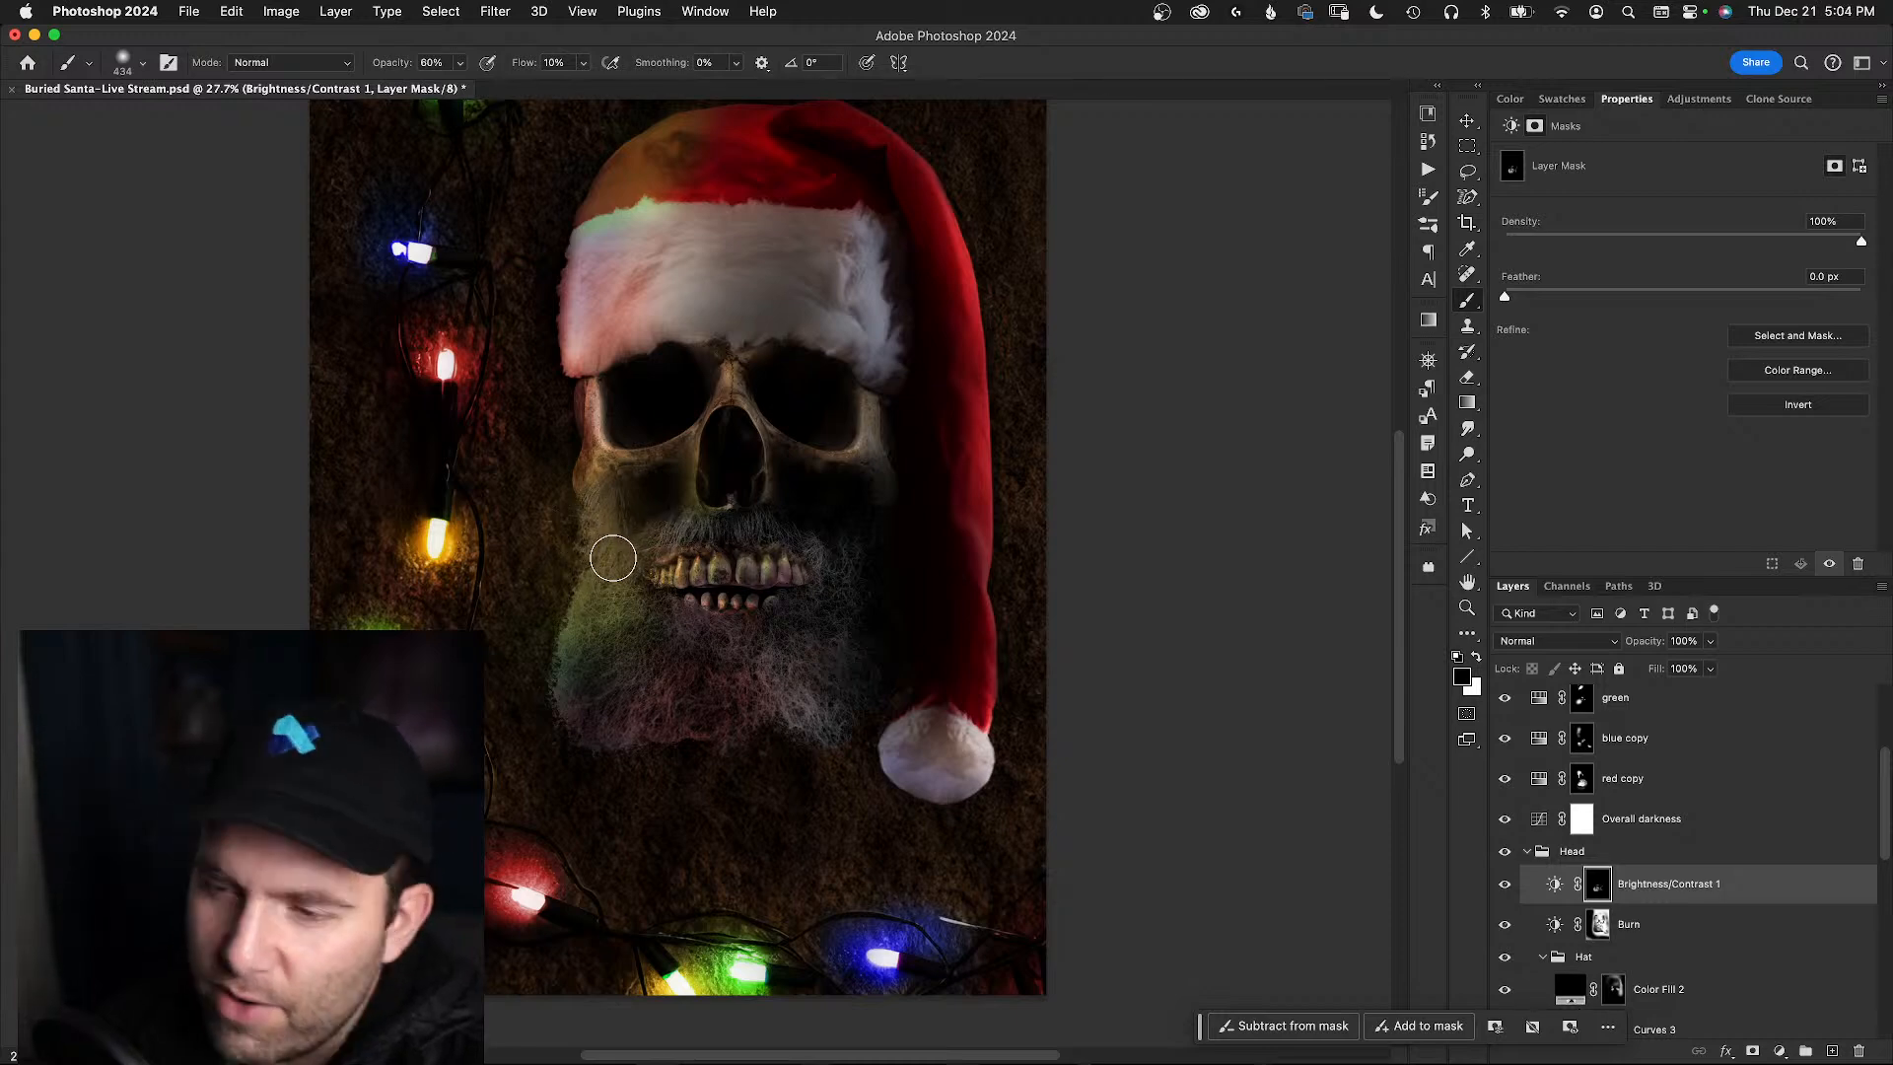
- Paint white in the Brightness/Contrast 1 mask with a brush of about 282 px to brighten the skull's cheekbone and nose edge
mouse_move(591, 541)
mouse_down()
mouse_move(585, 642)
mouse_move(674, 591)
mouse_up()
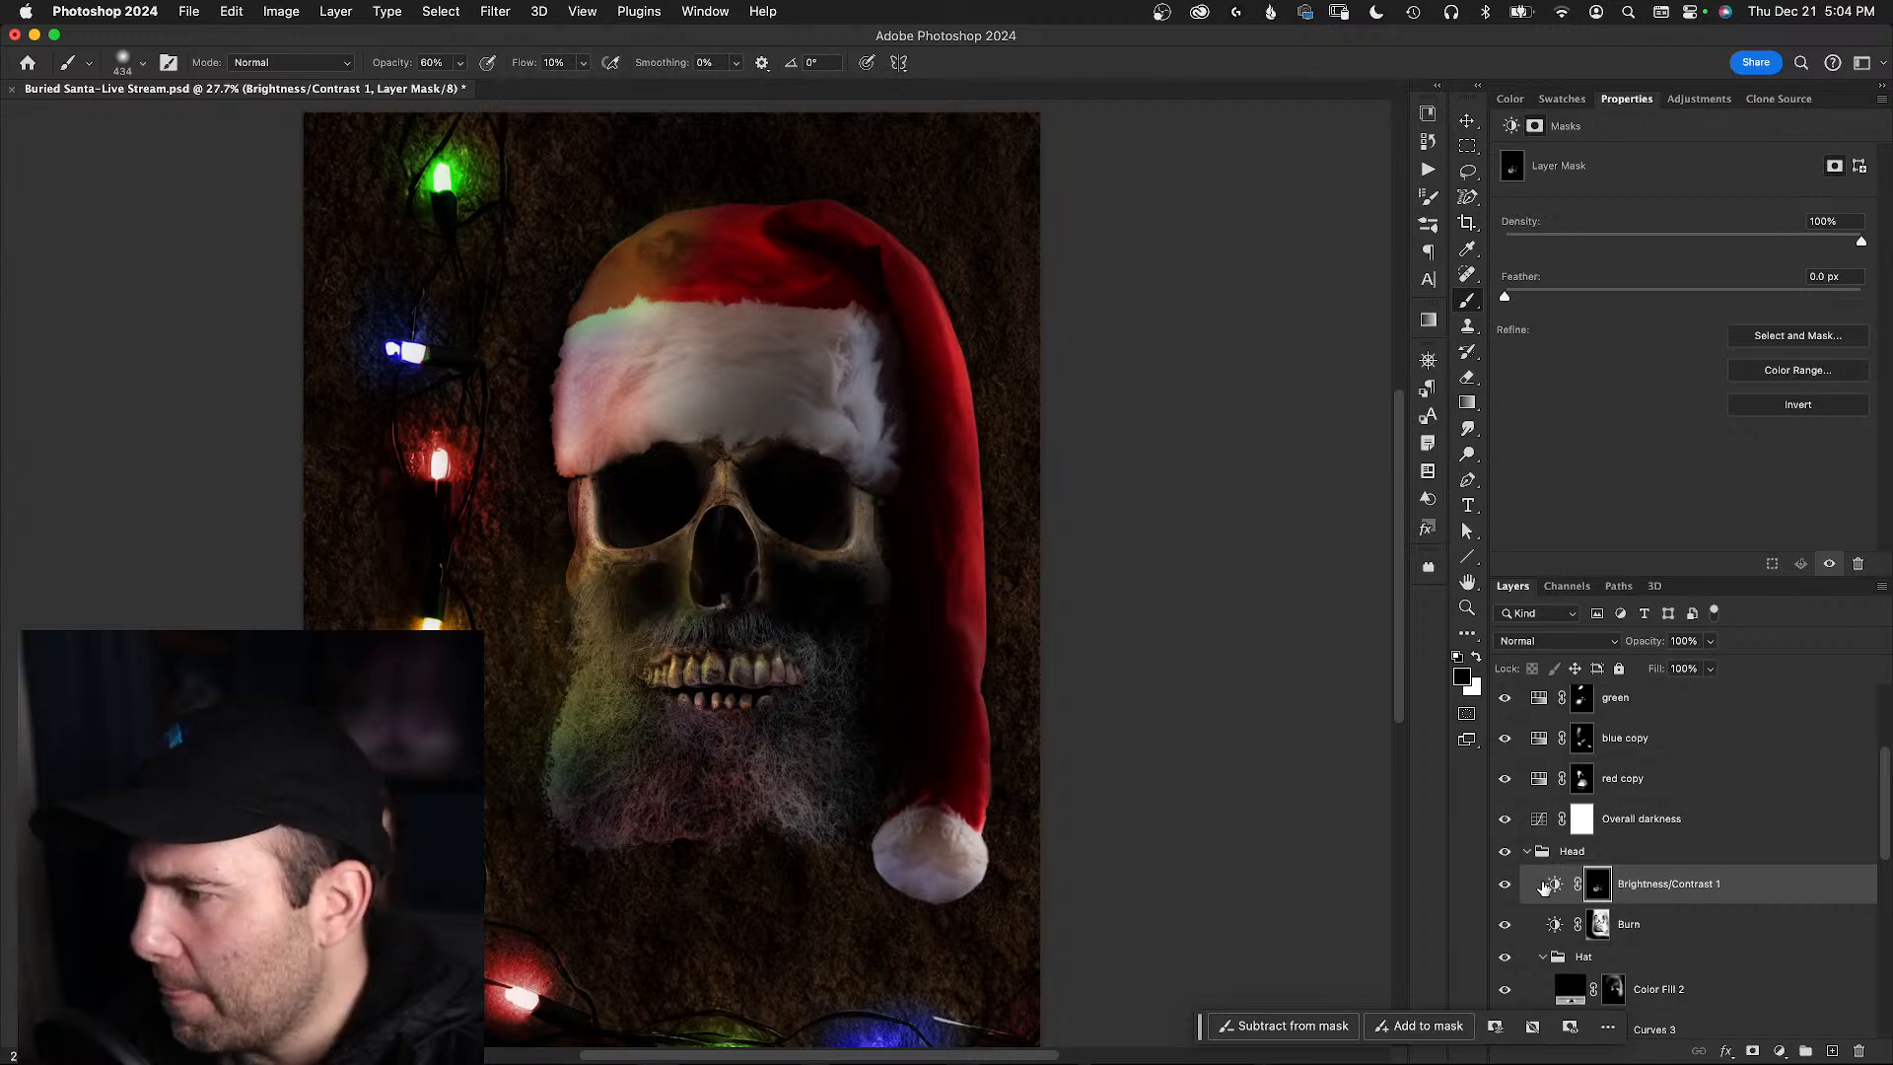
click(1506, 884)
click(1505, 886)
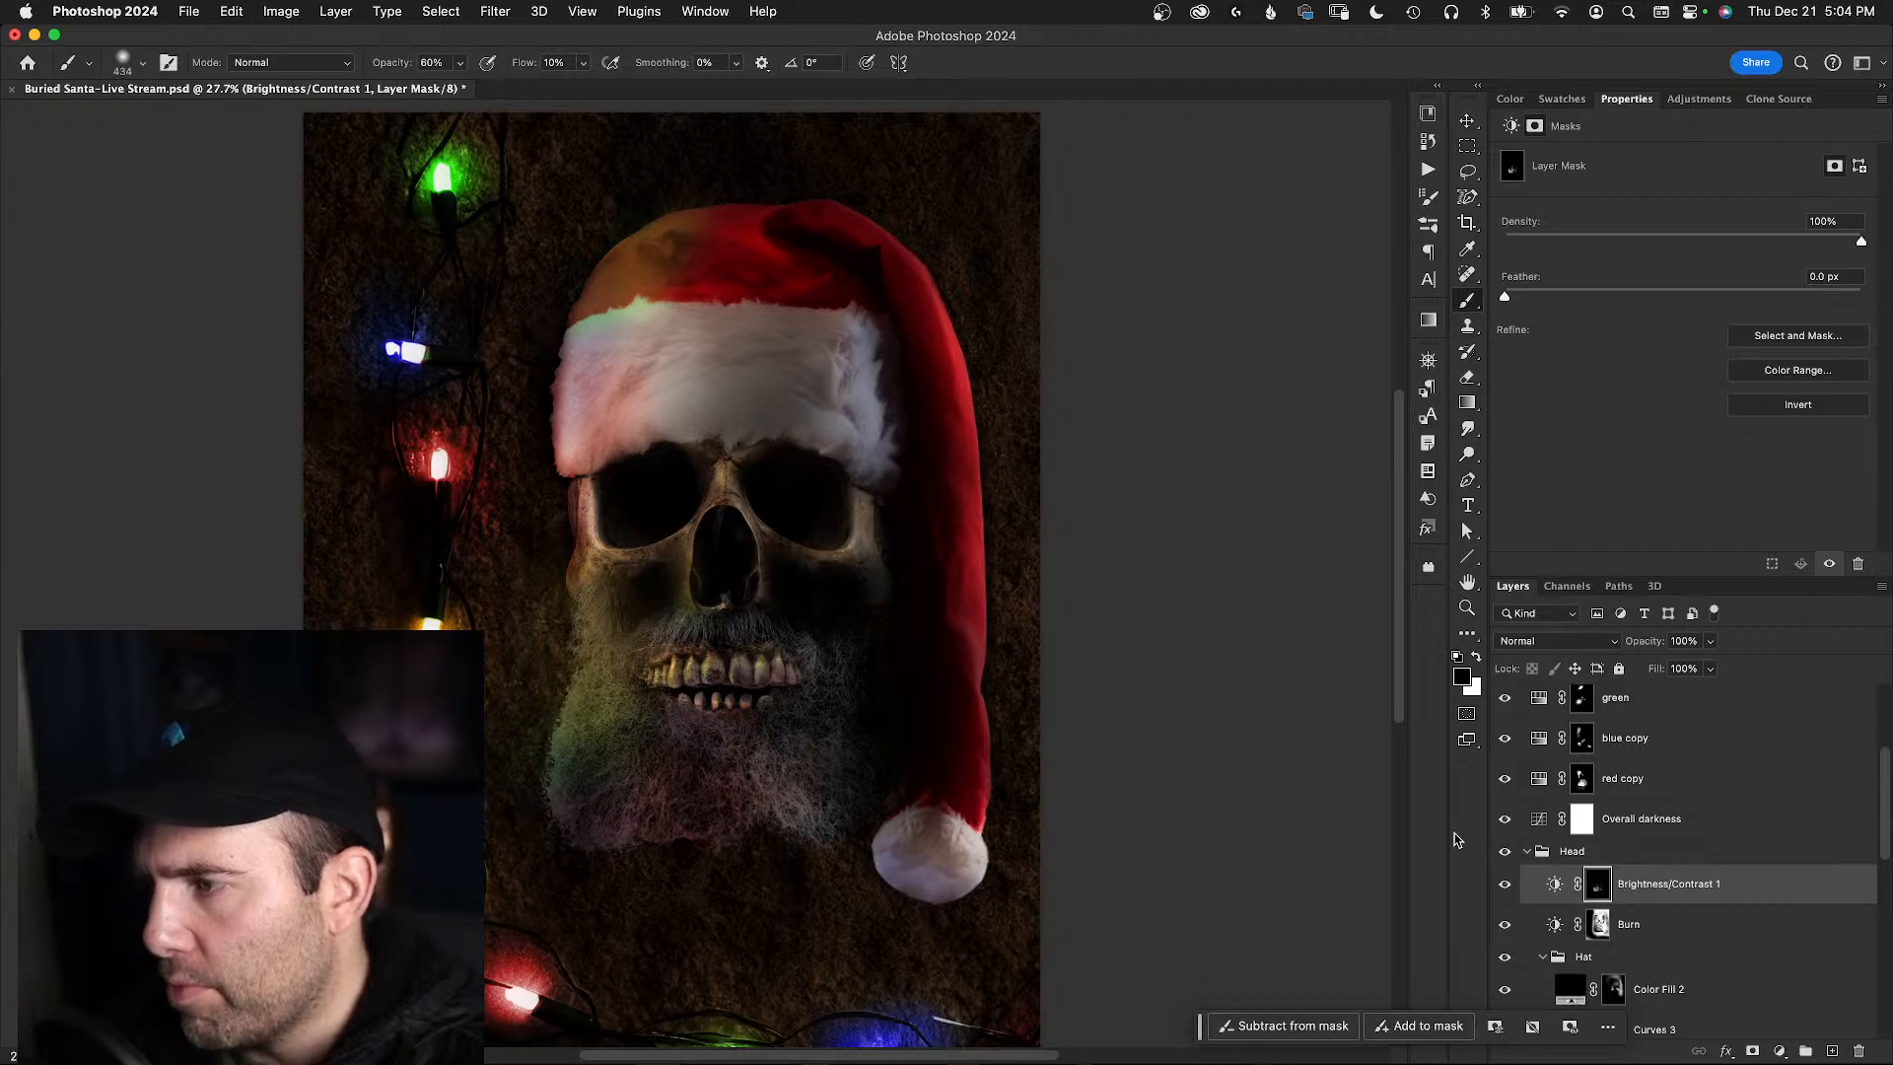
key(x)
drag(704, 574, 684, 561)
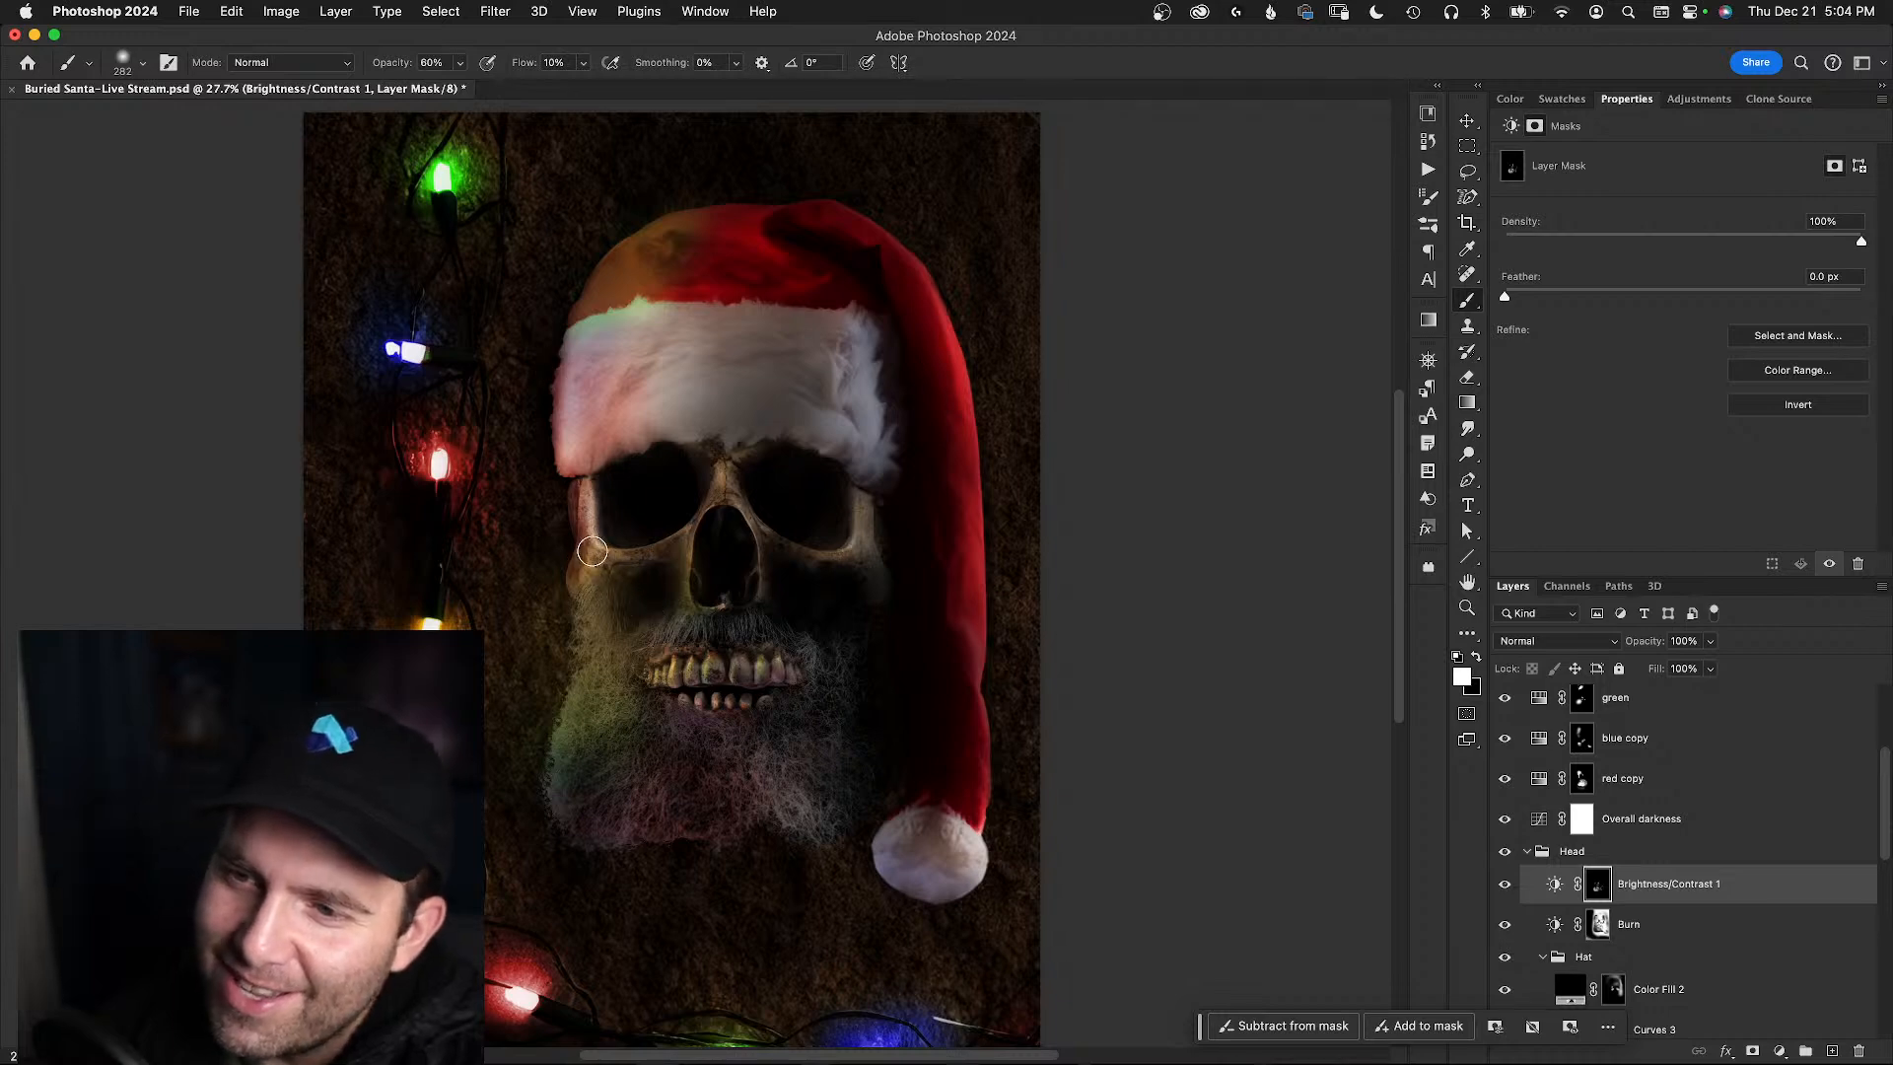
key(x)
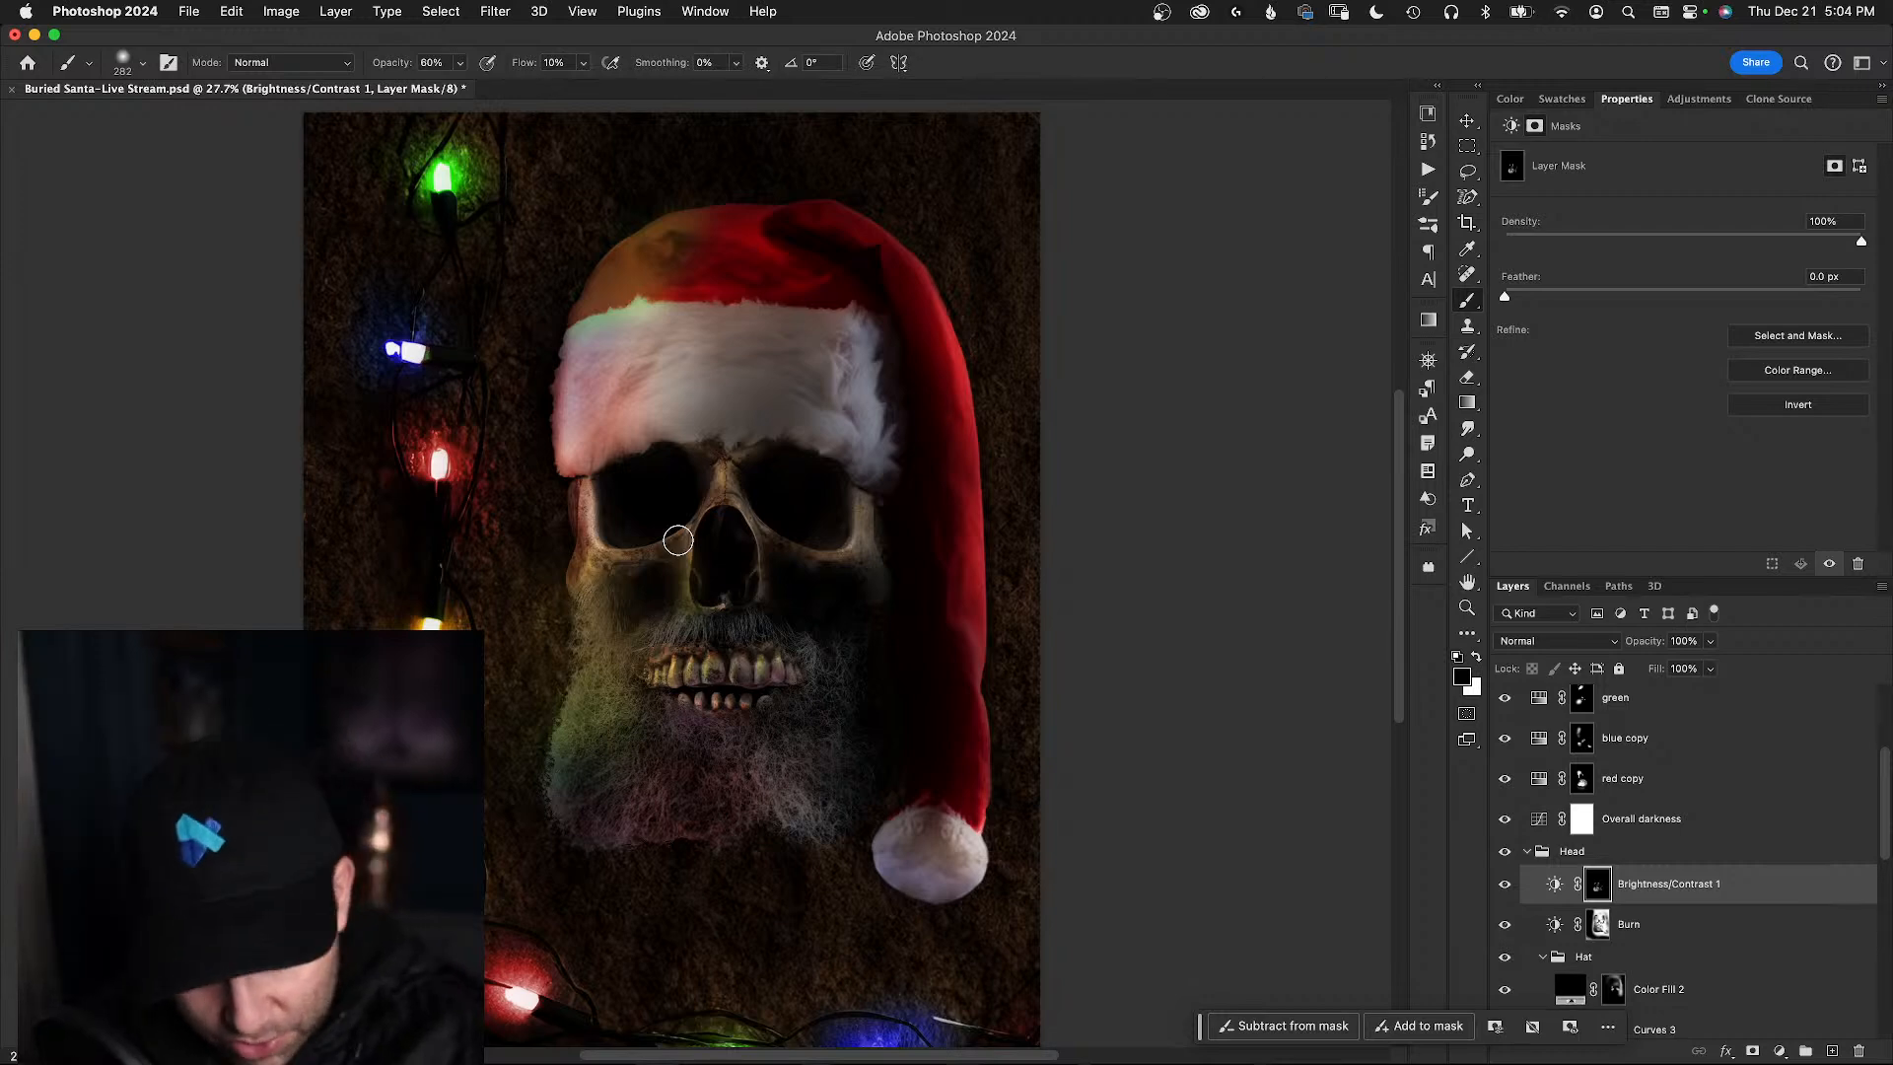
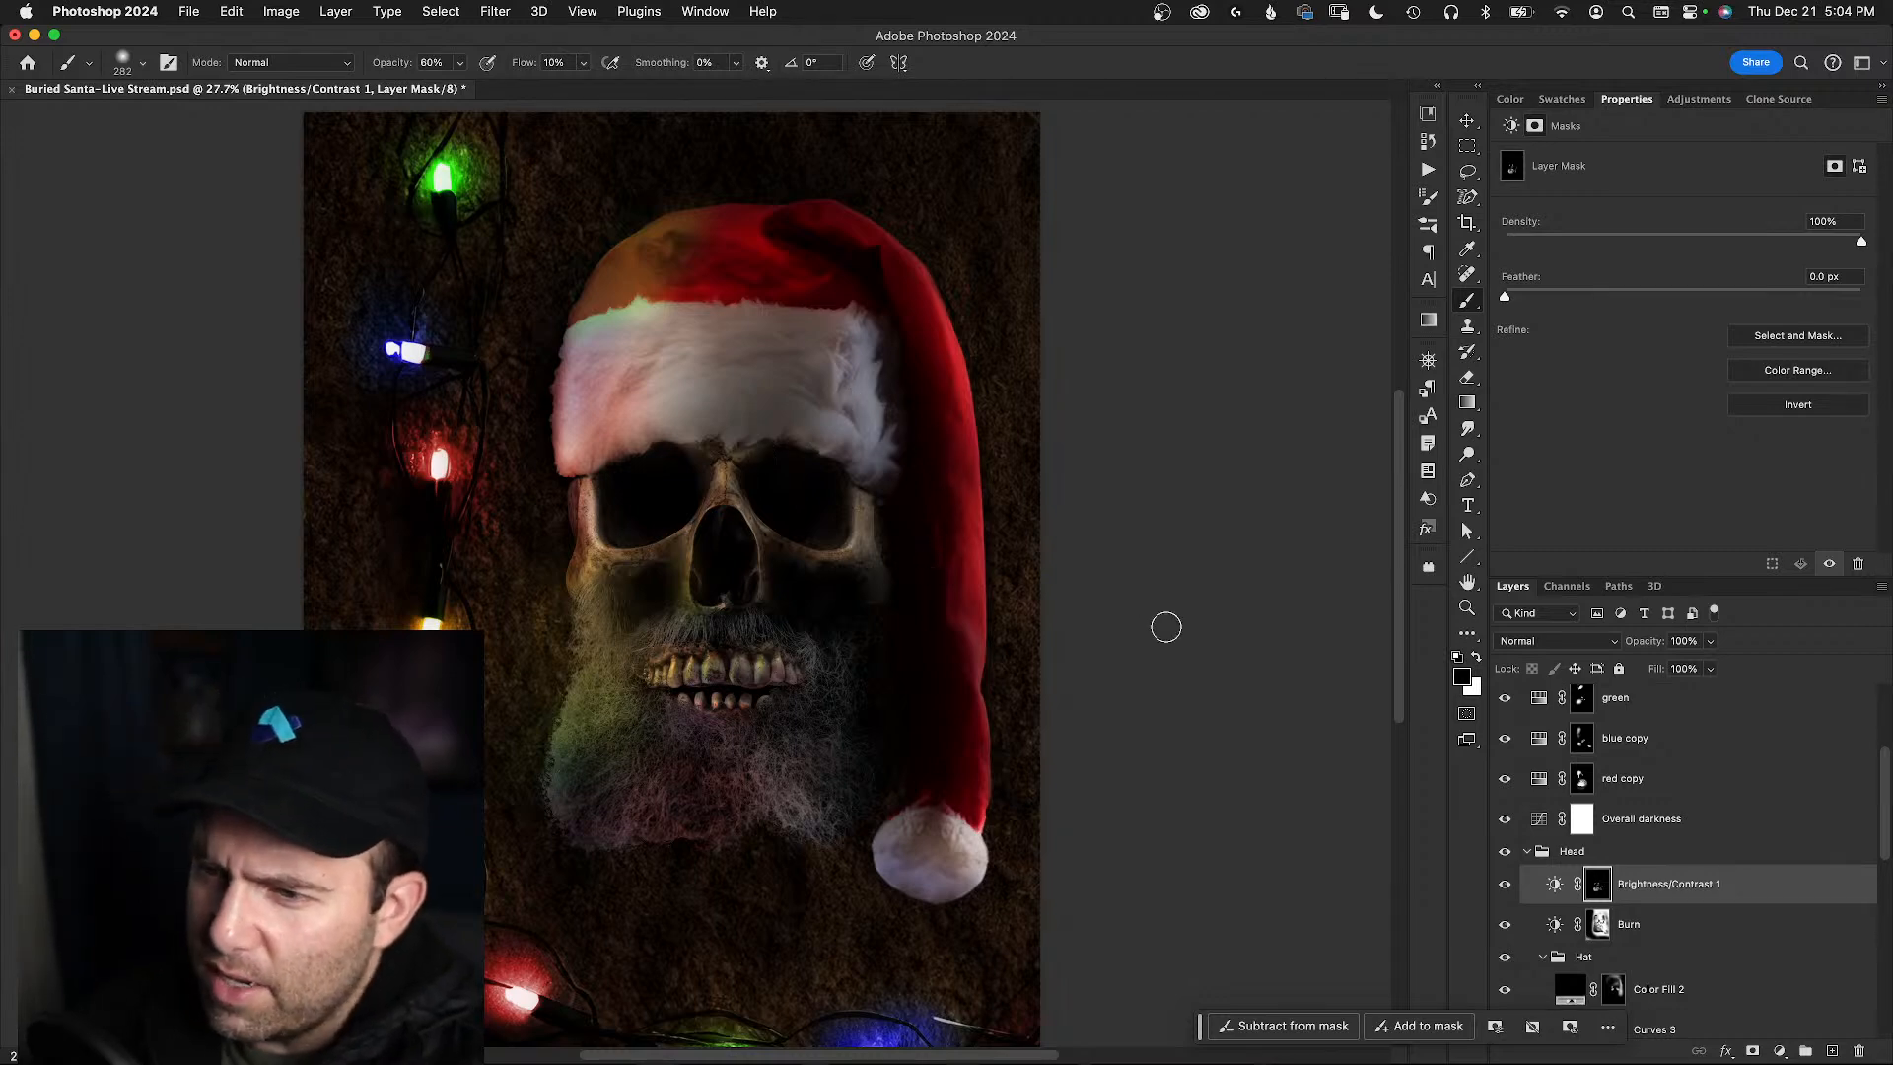
- Hide and show Brightness/Contrast 1 to check the brightened areas, compare without the Burn layer, and leave Burn hidden
click(1502, 887)
click(1505, 886)
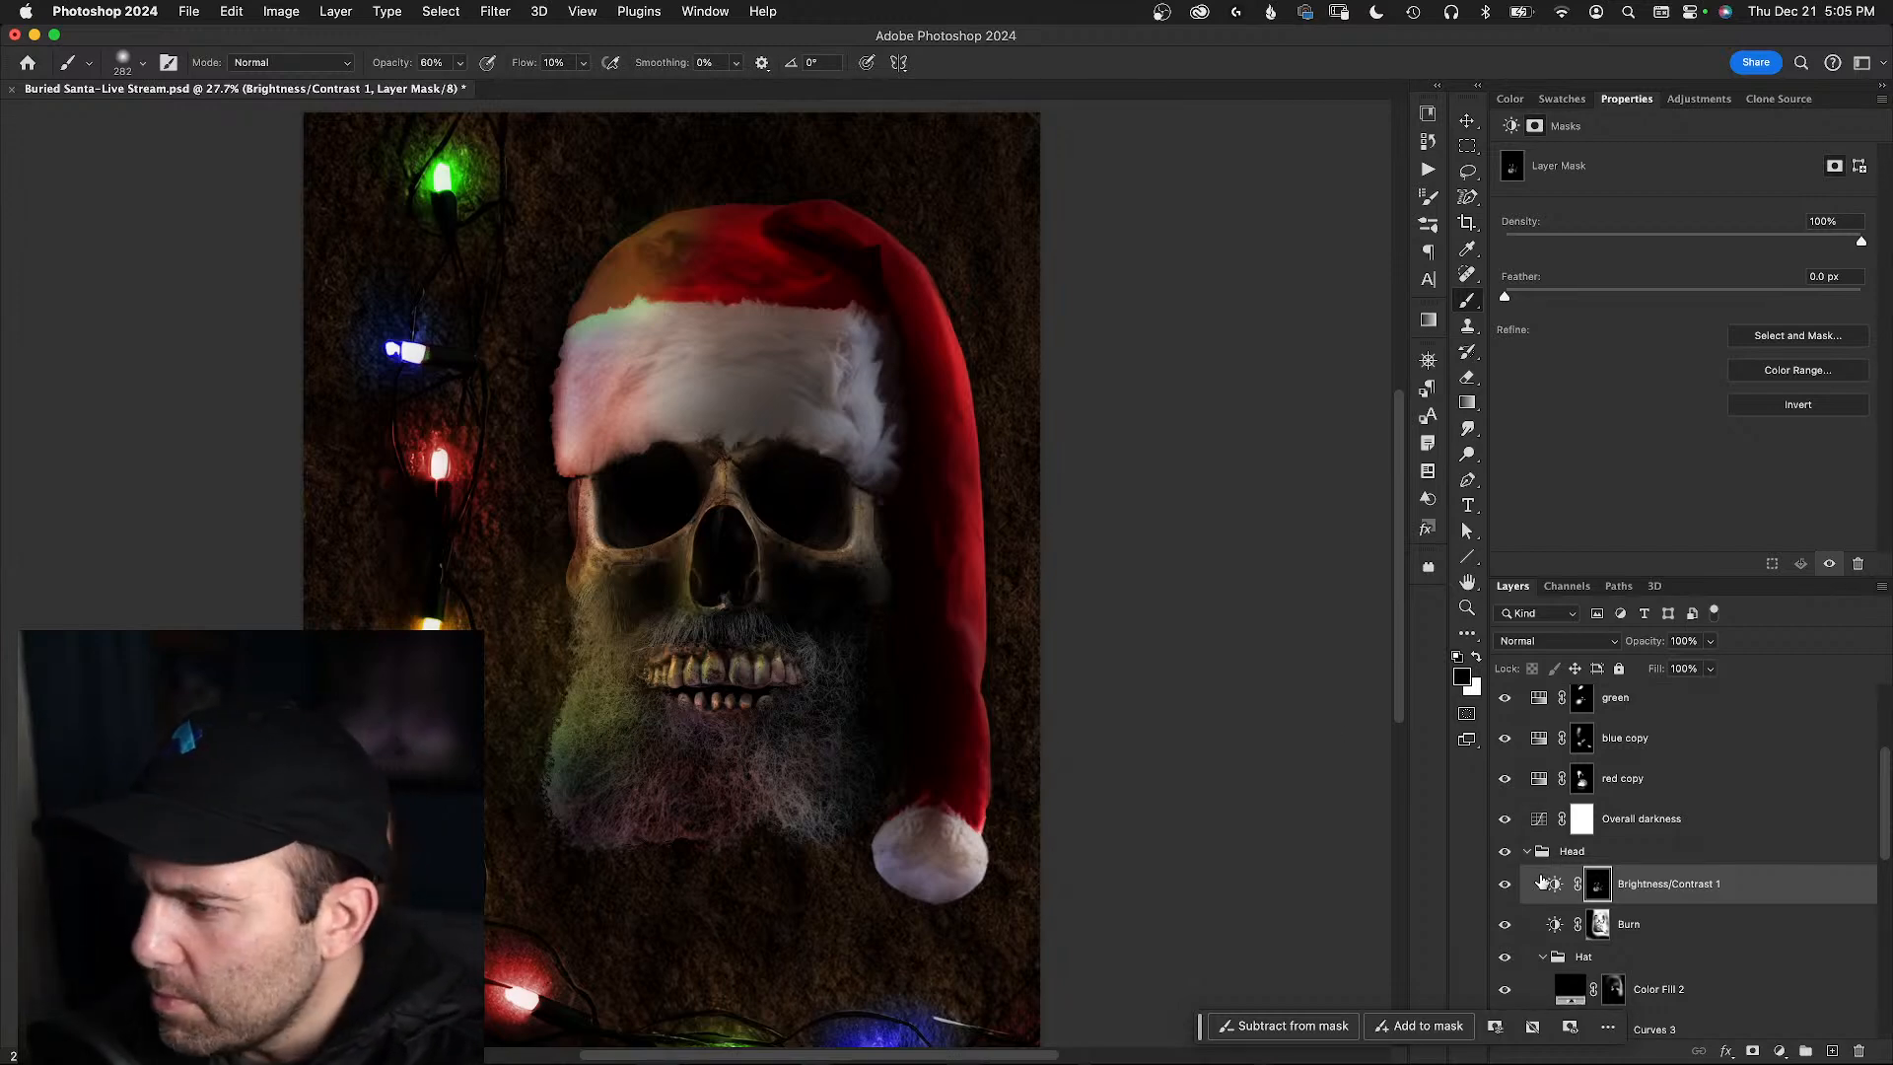
click(1504, 925)
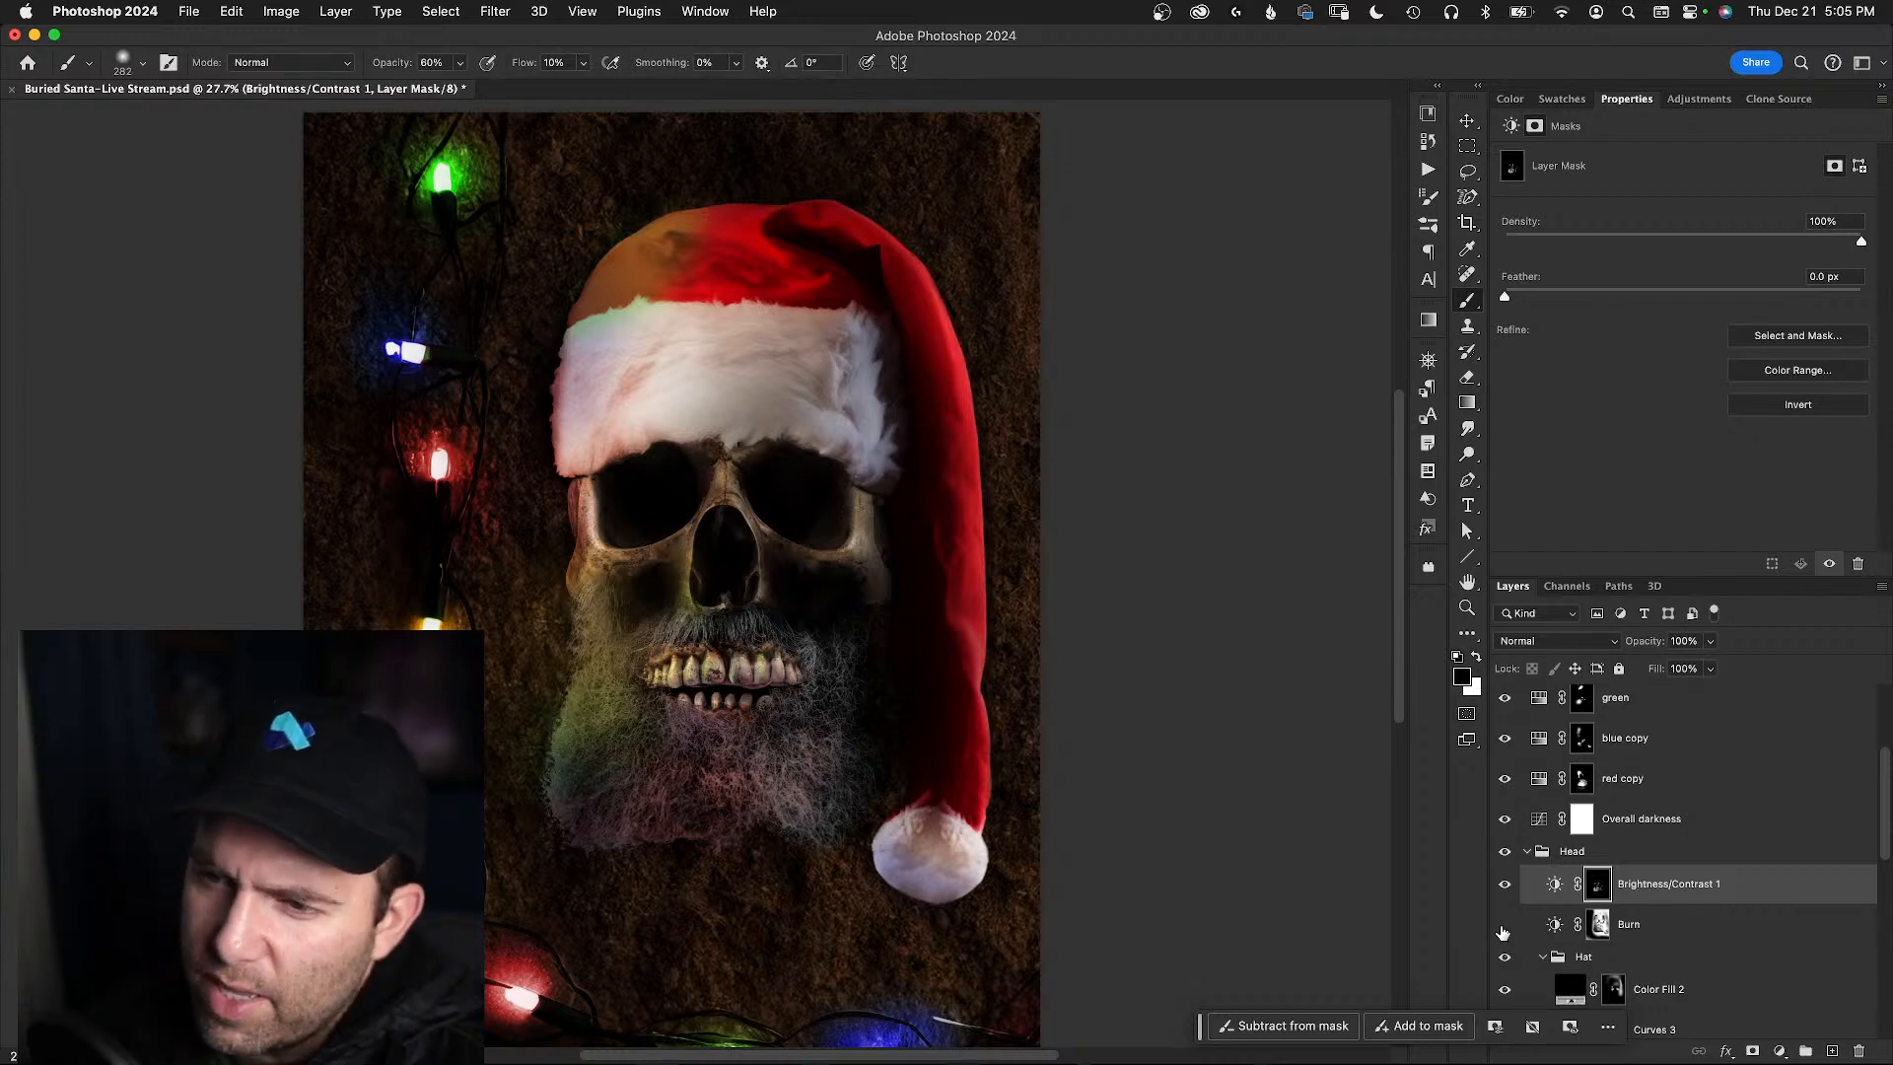
click(1504, 925)
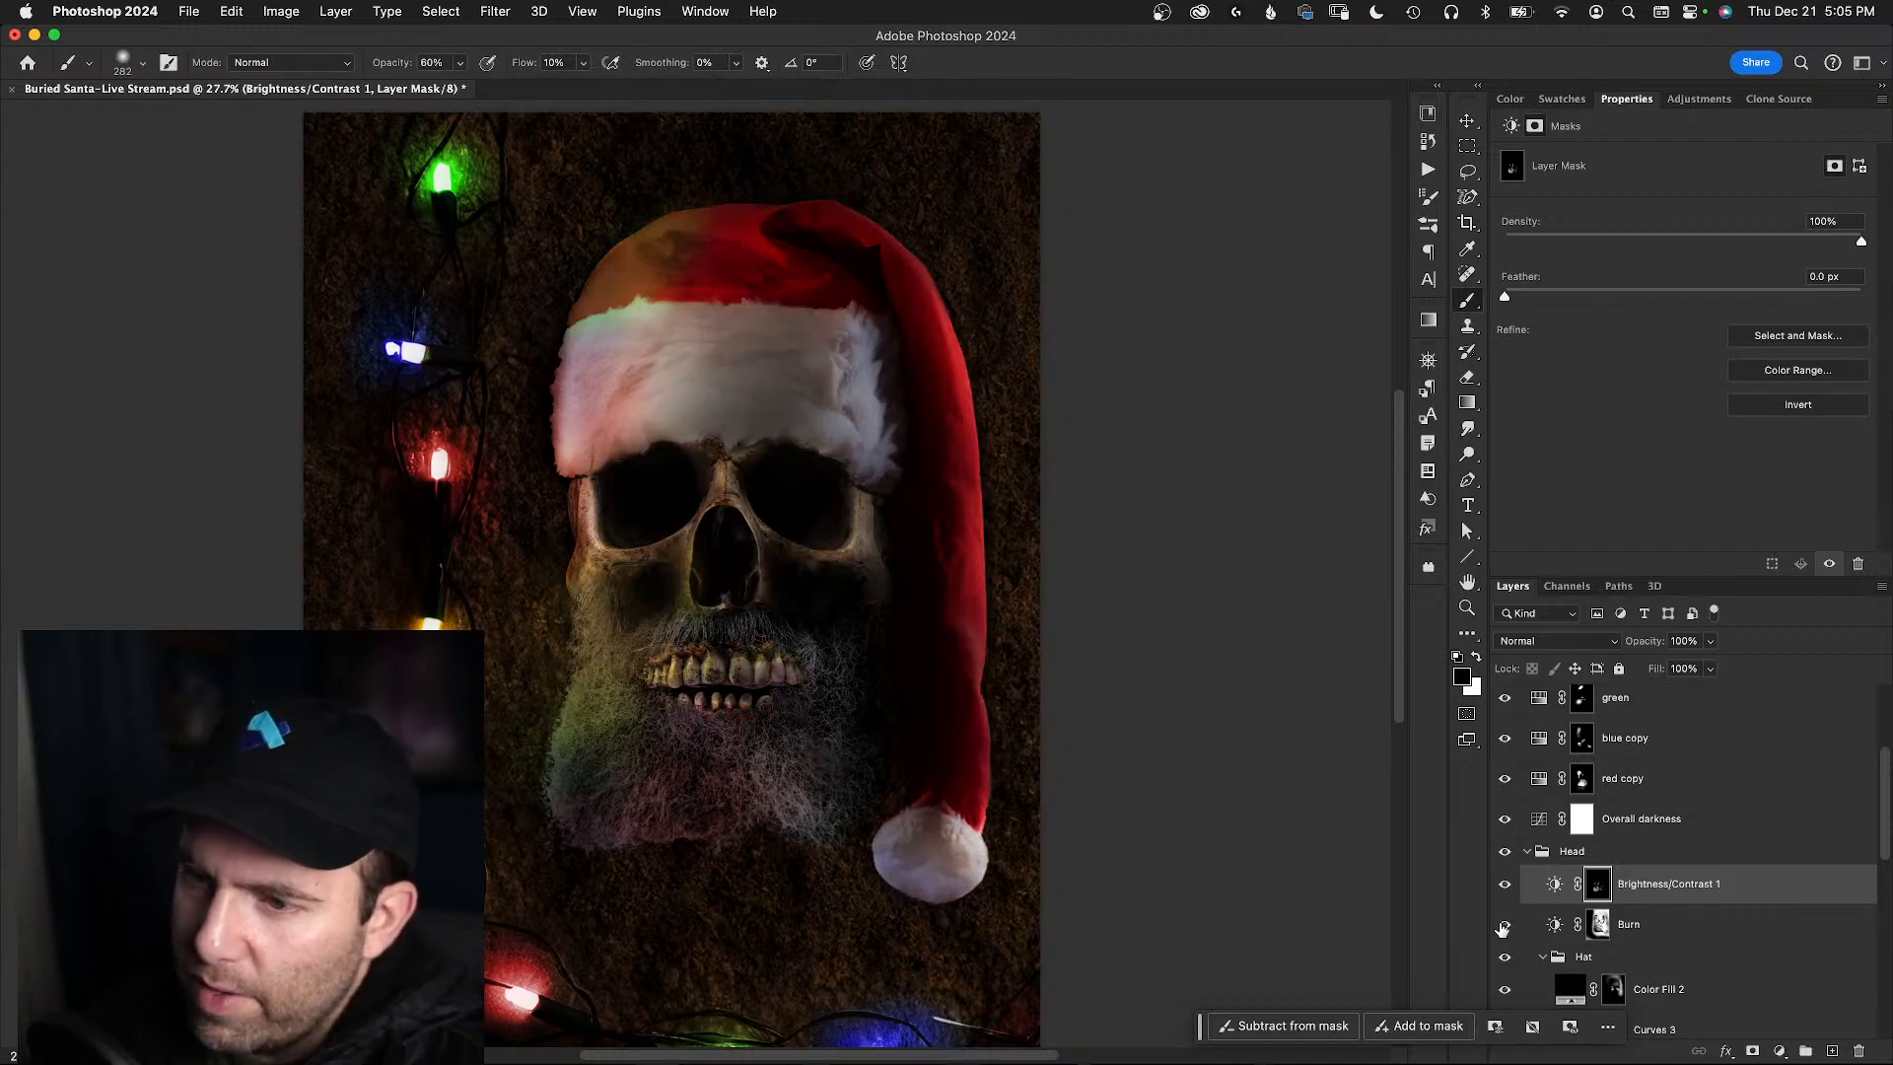
click(1503, 927)
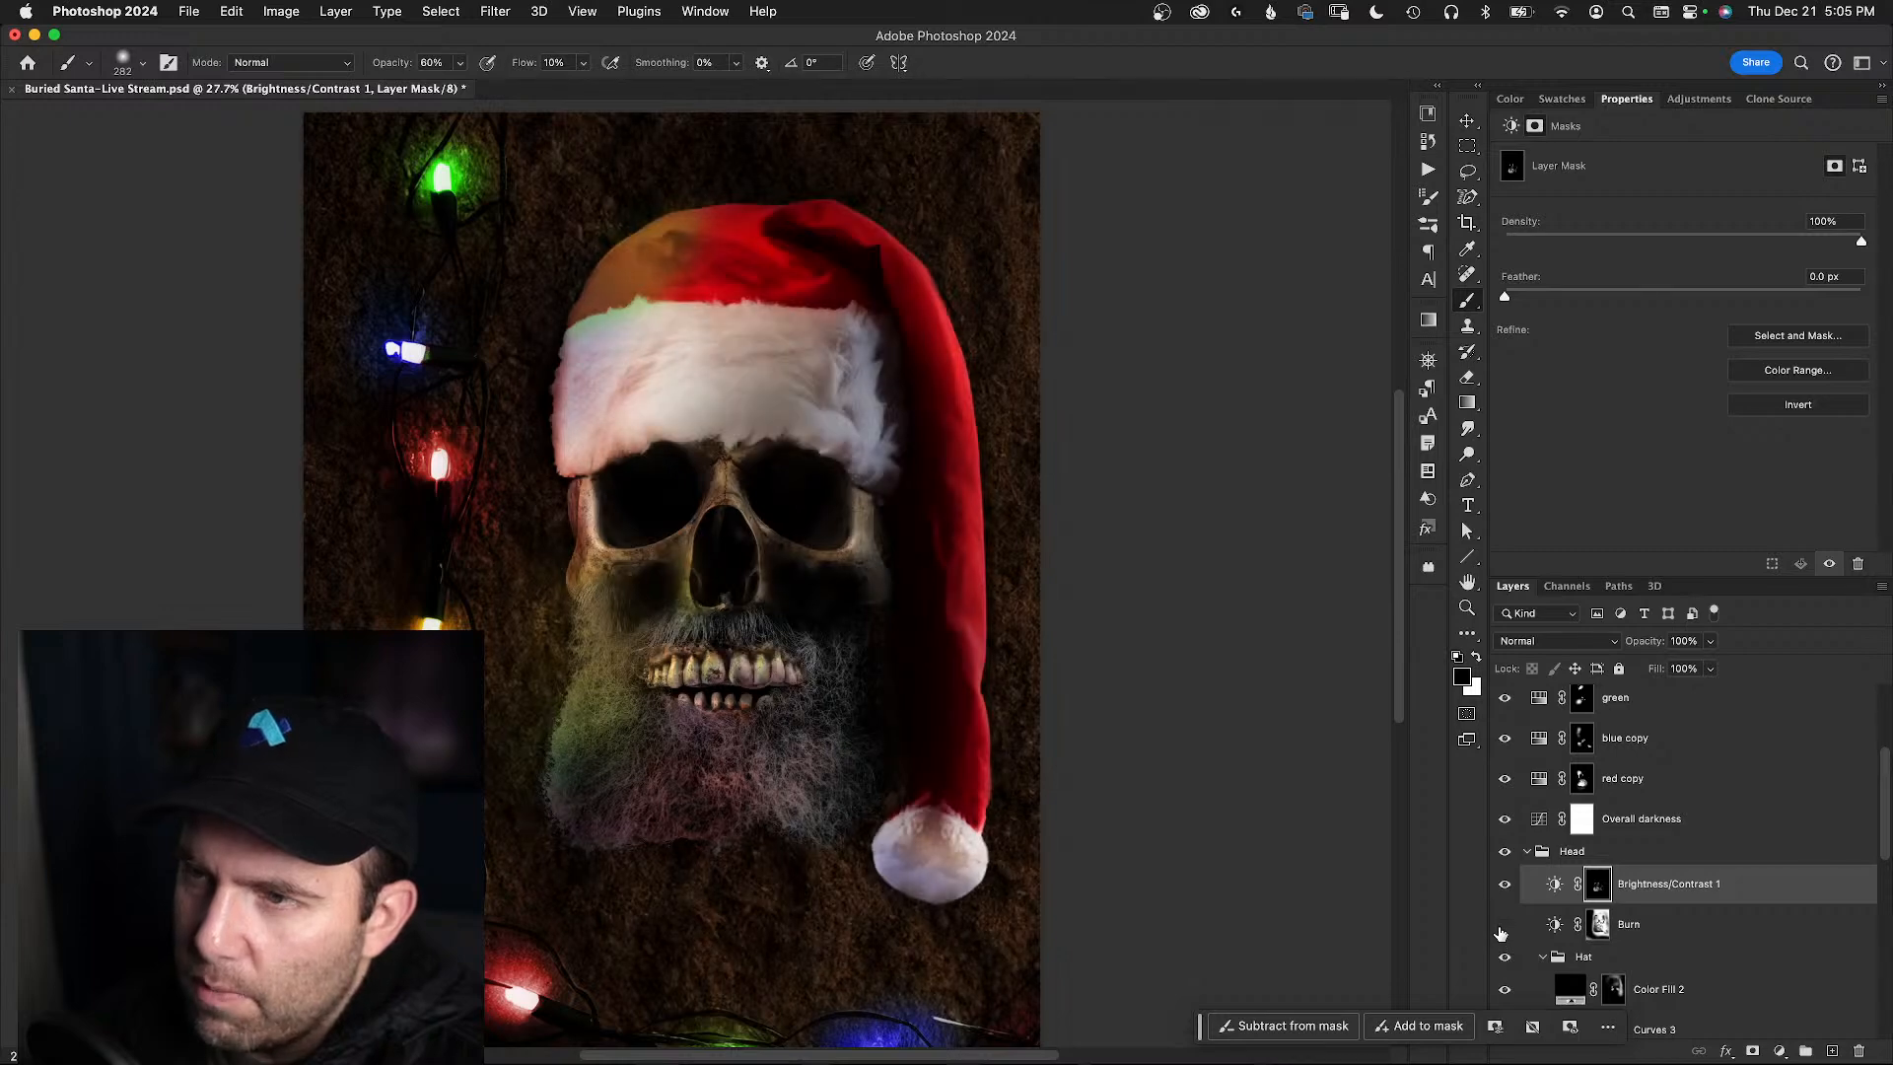
- Compare the whole image with Brightness/Contrast 1 hidden and shown, and examine its mask coverage as a red overlay
key(z)
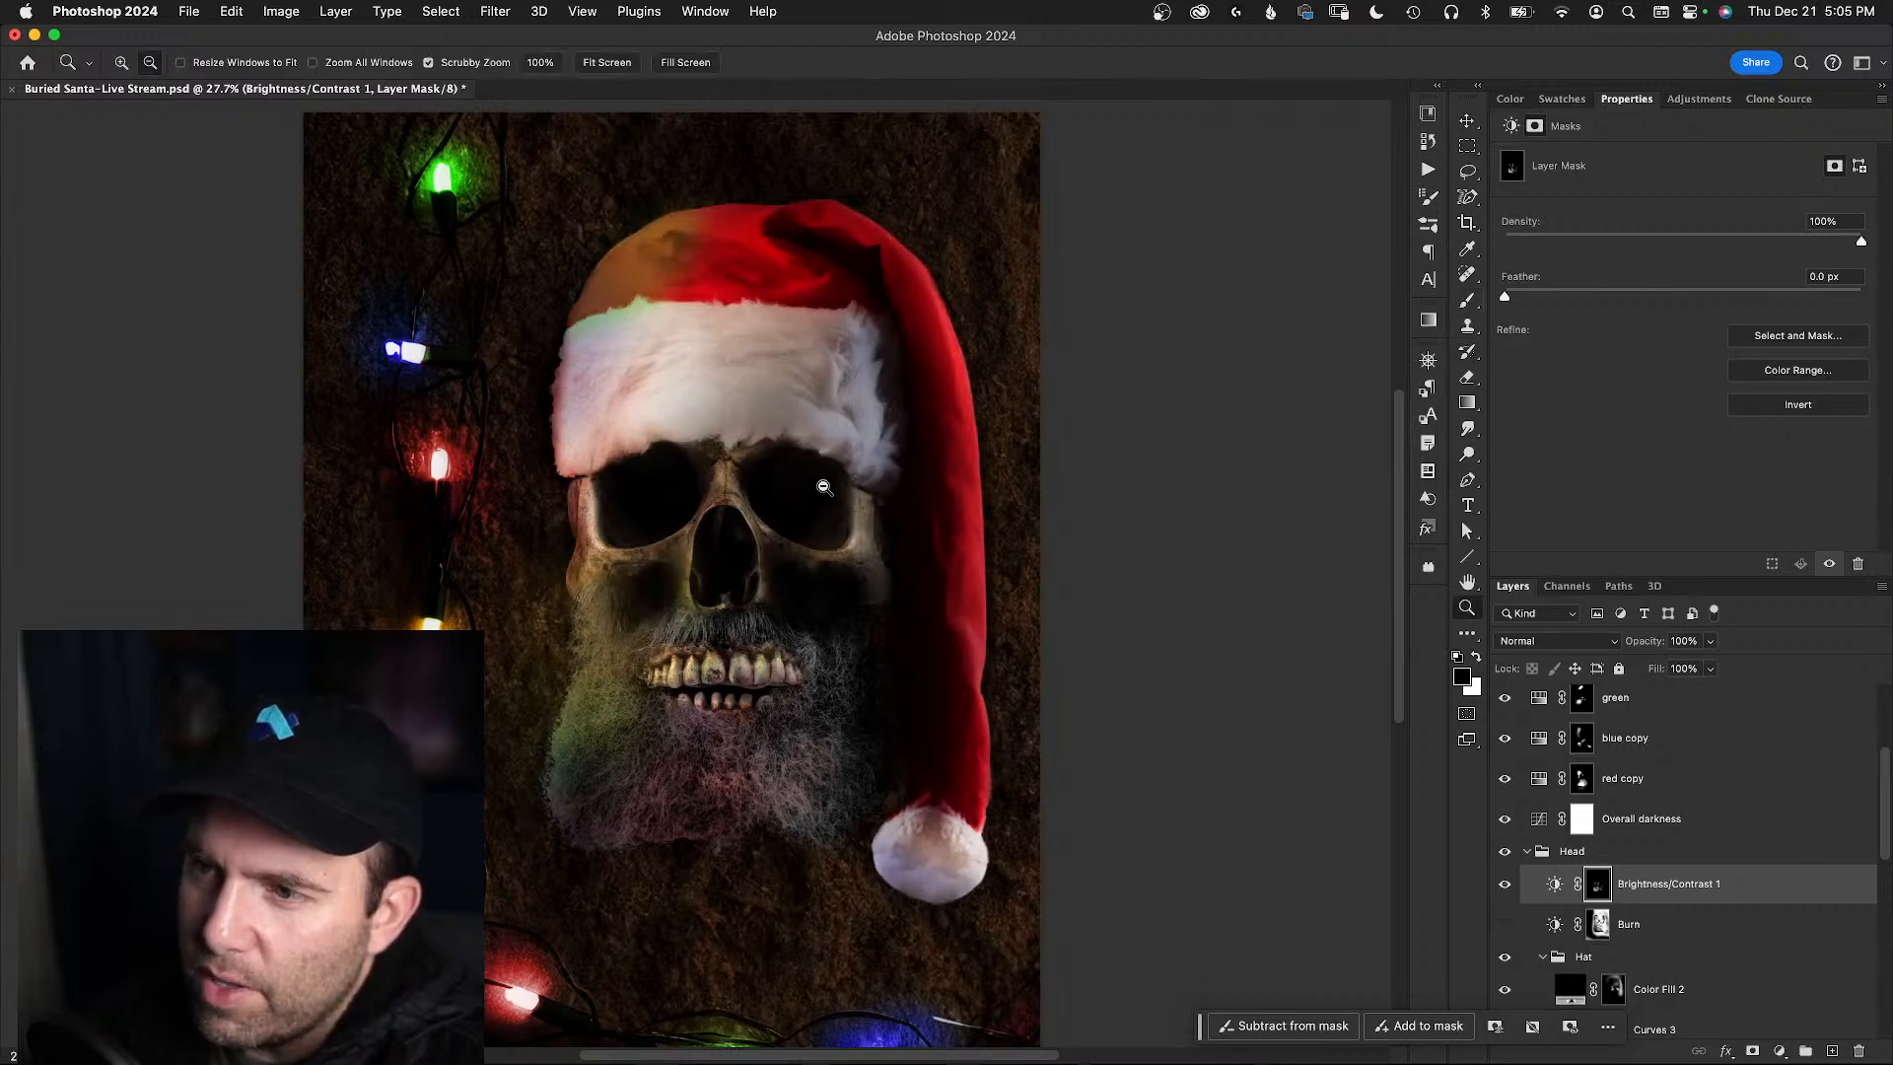
drag(828, 489, 787, 503)
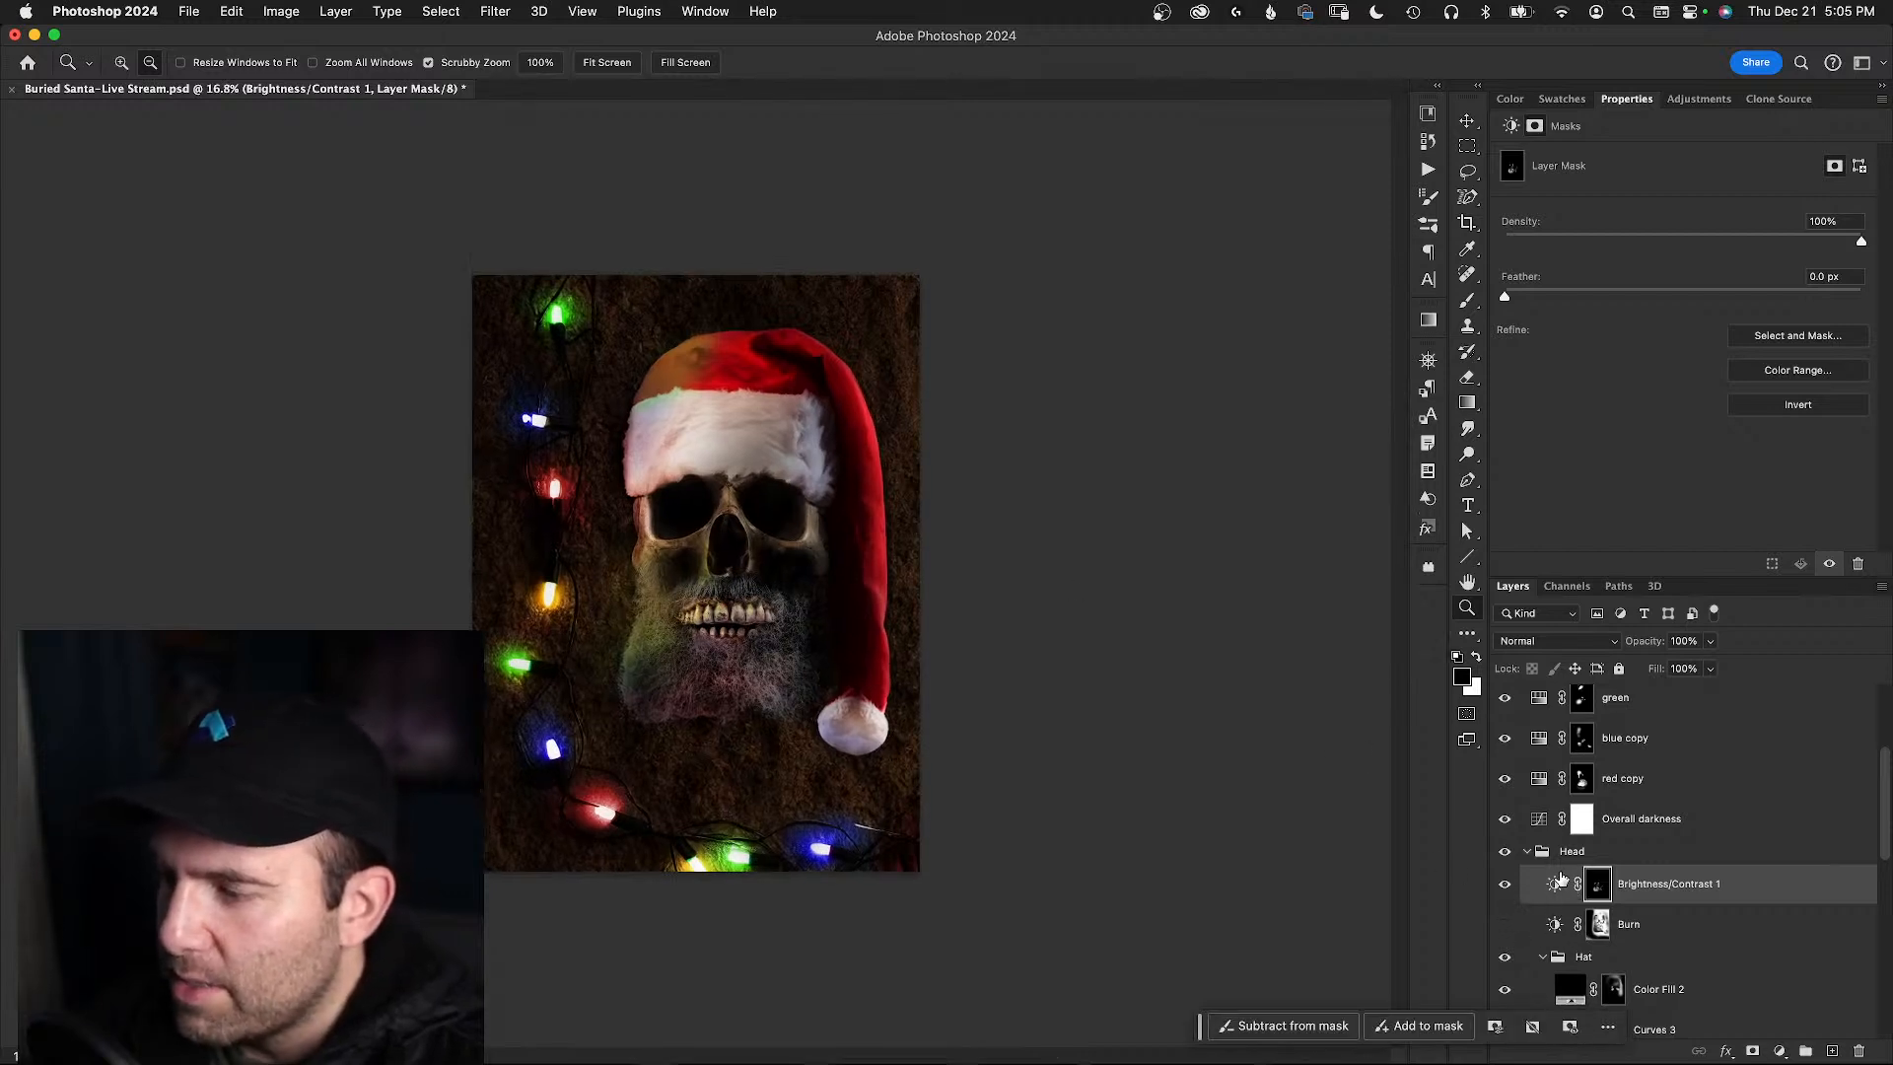
click(1504, 887)
click(1504, 890)
click(1505, 895)
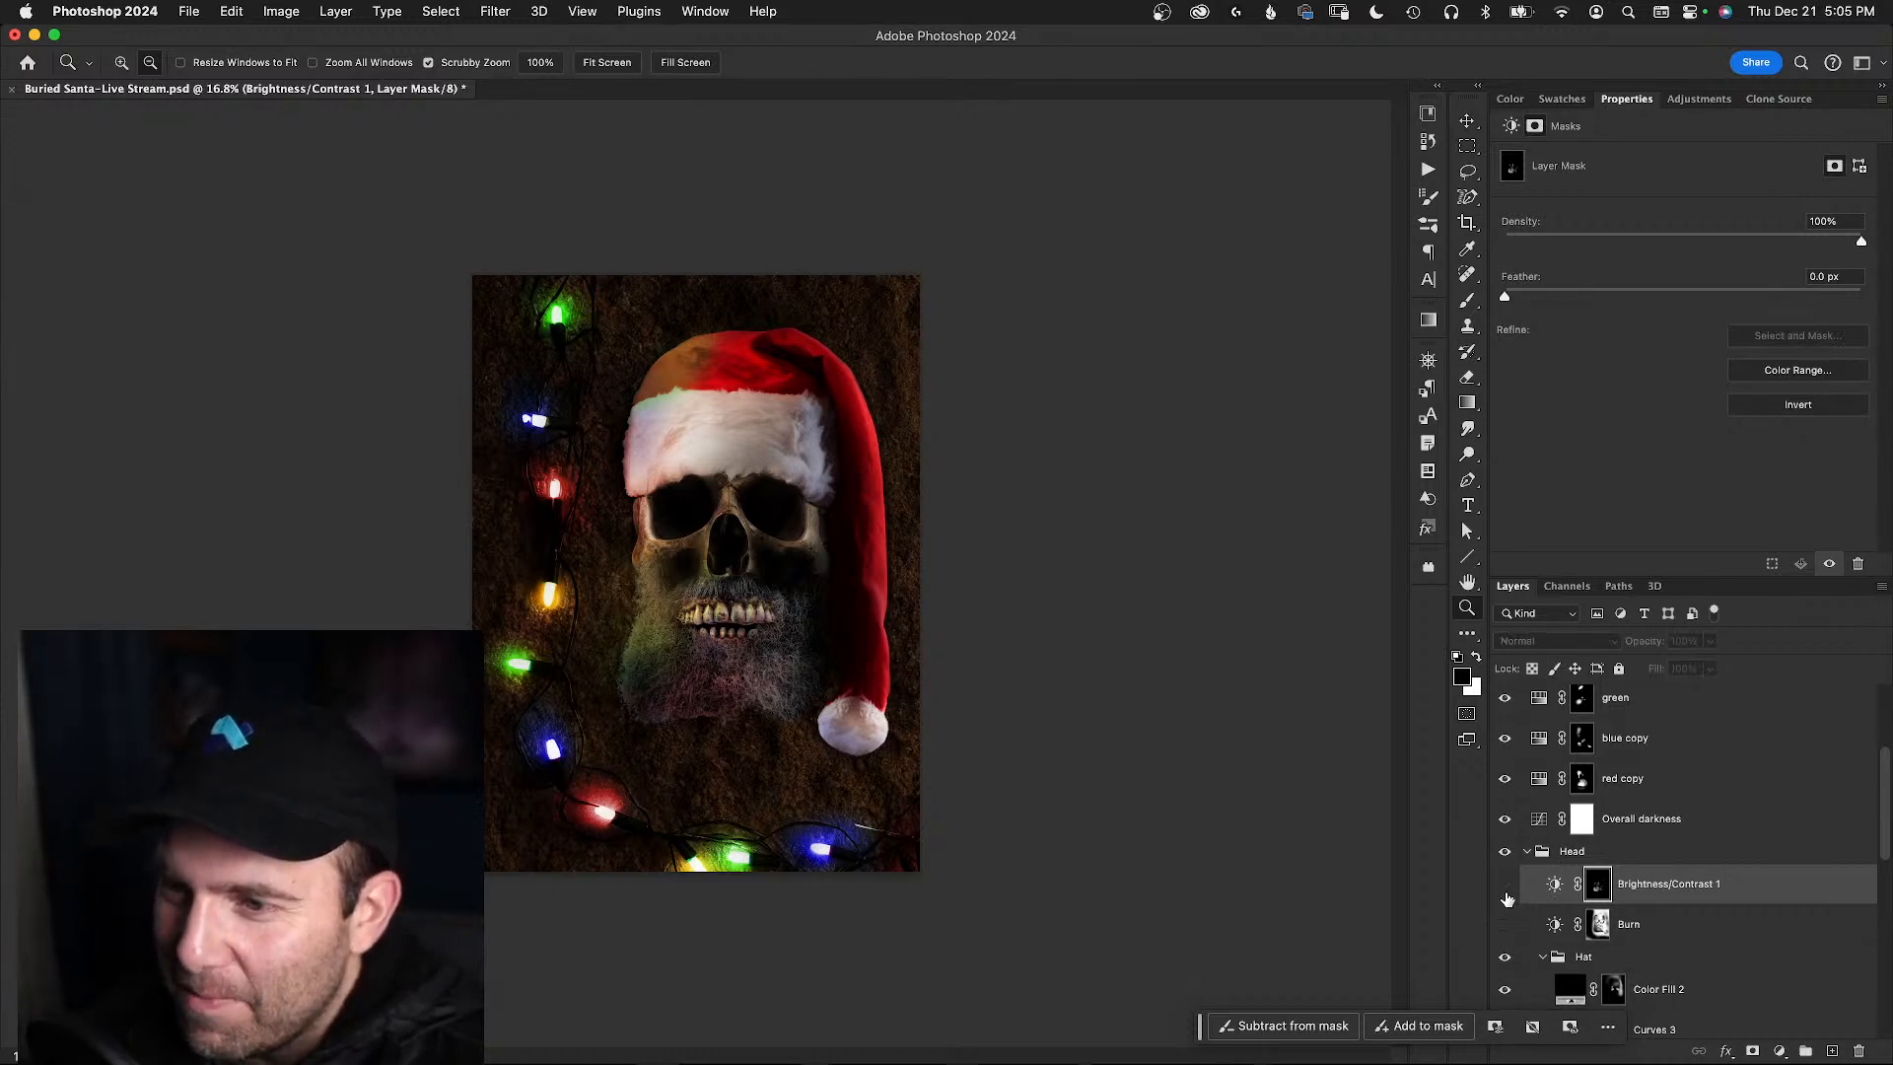
click(1505, 896)
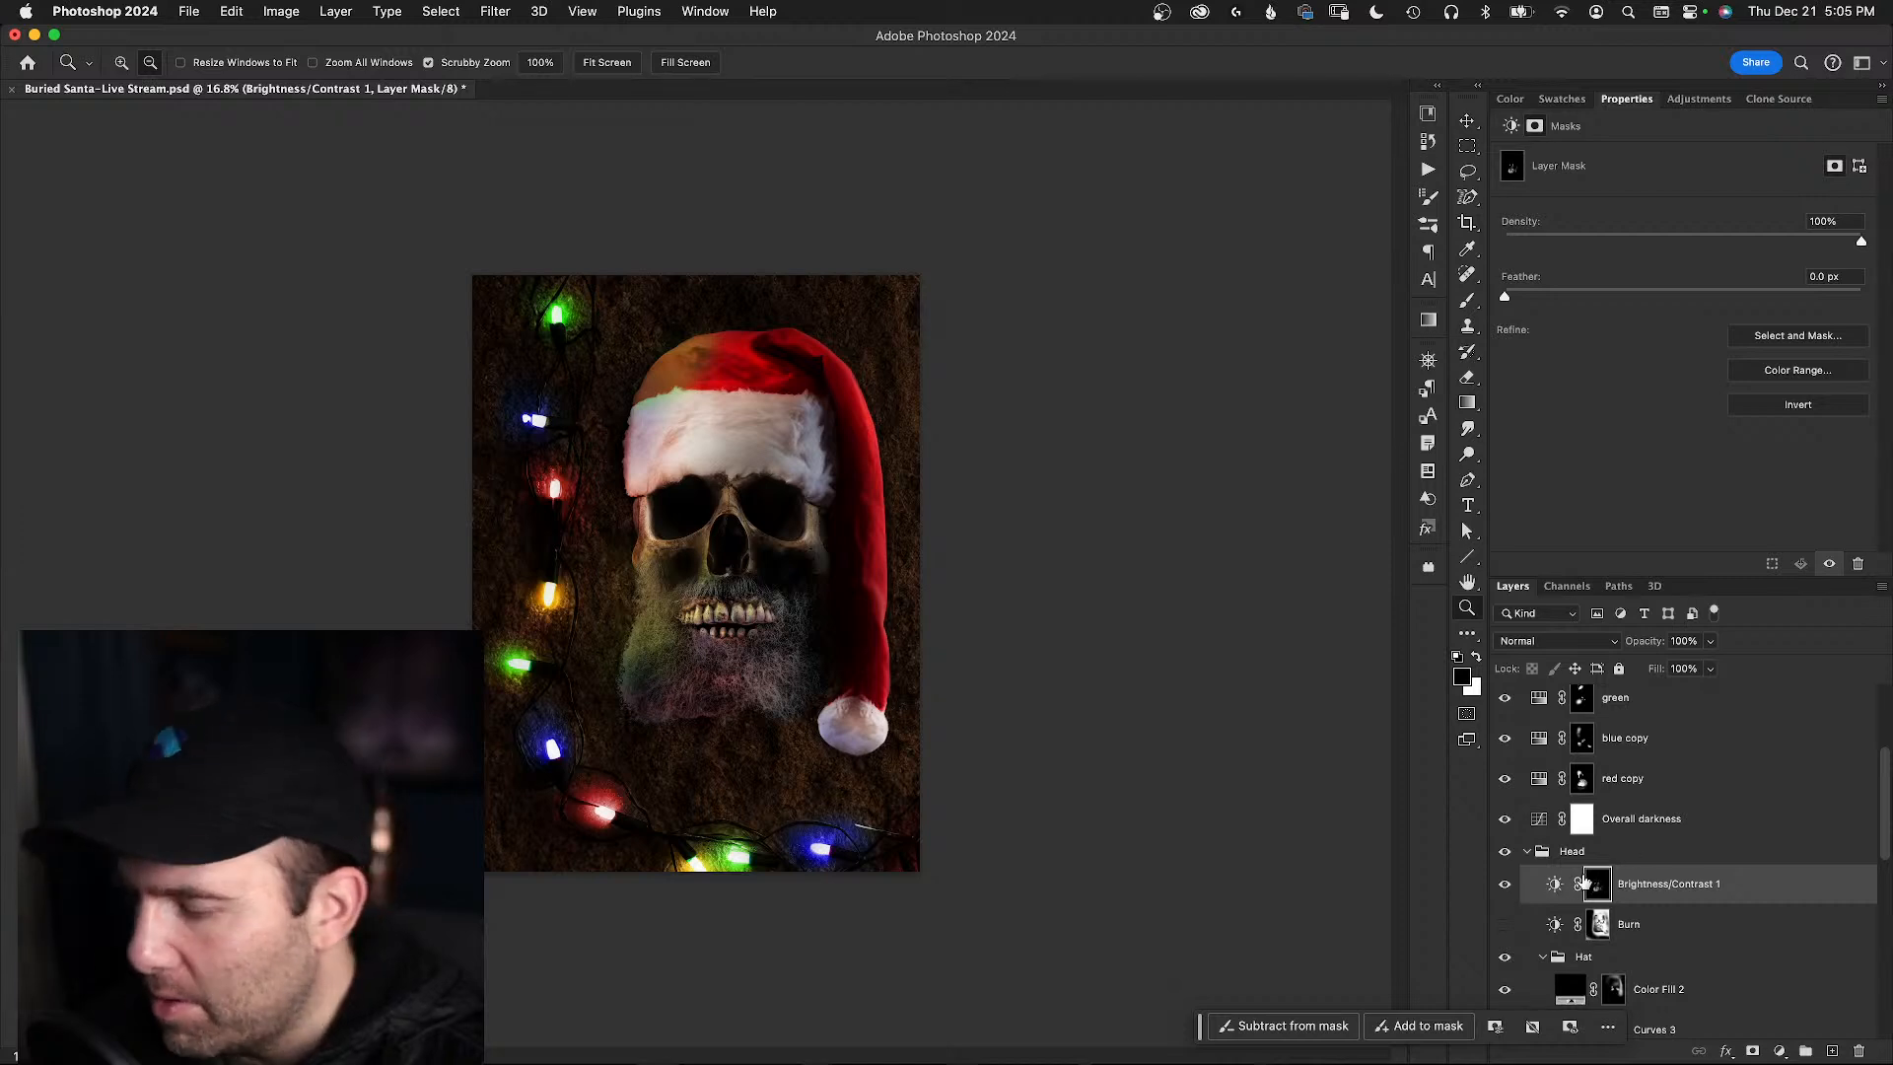
key(backslash)
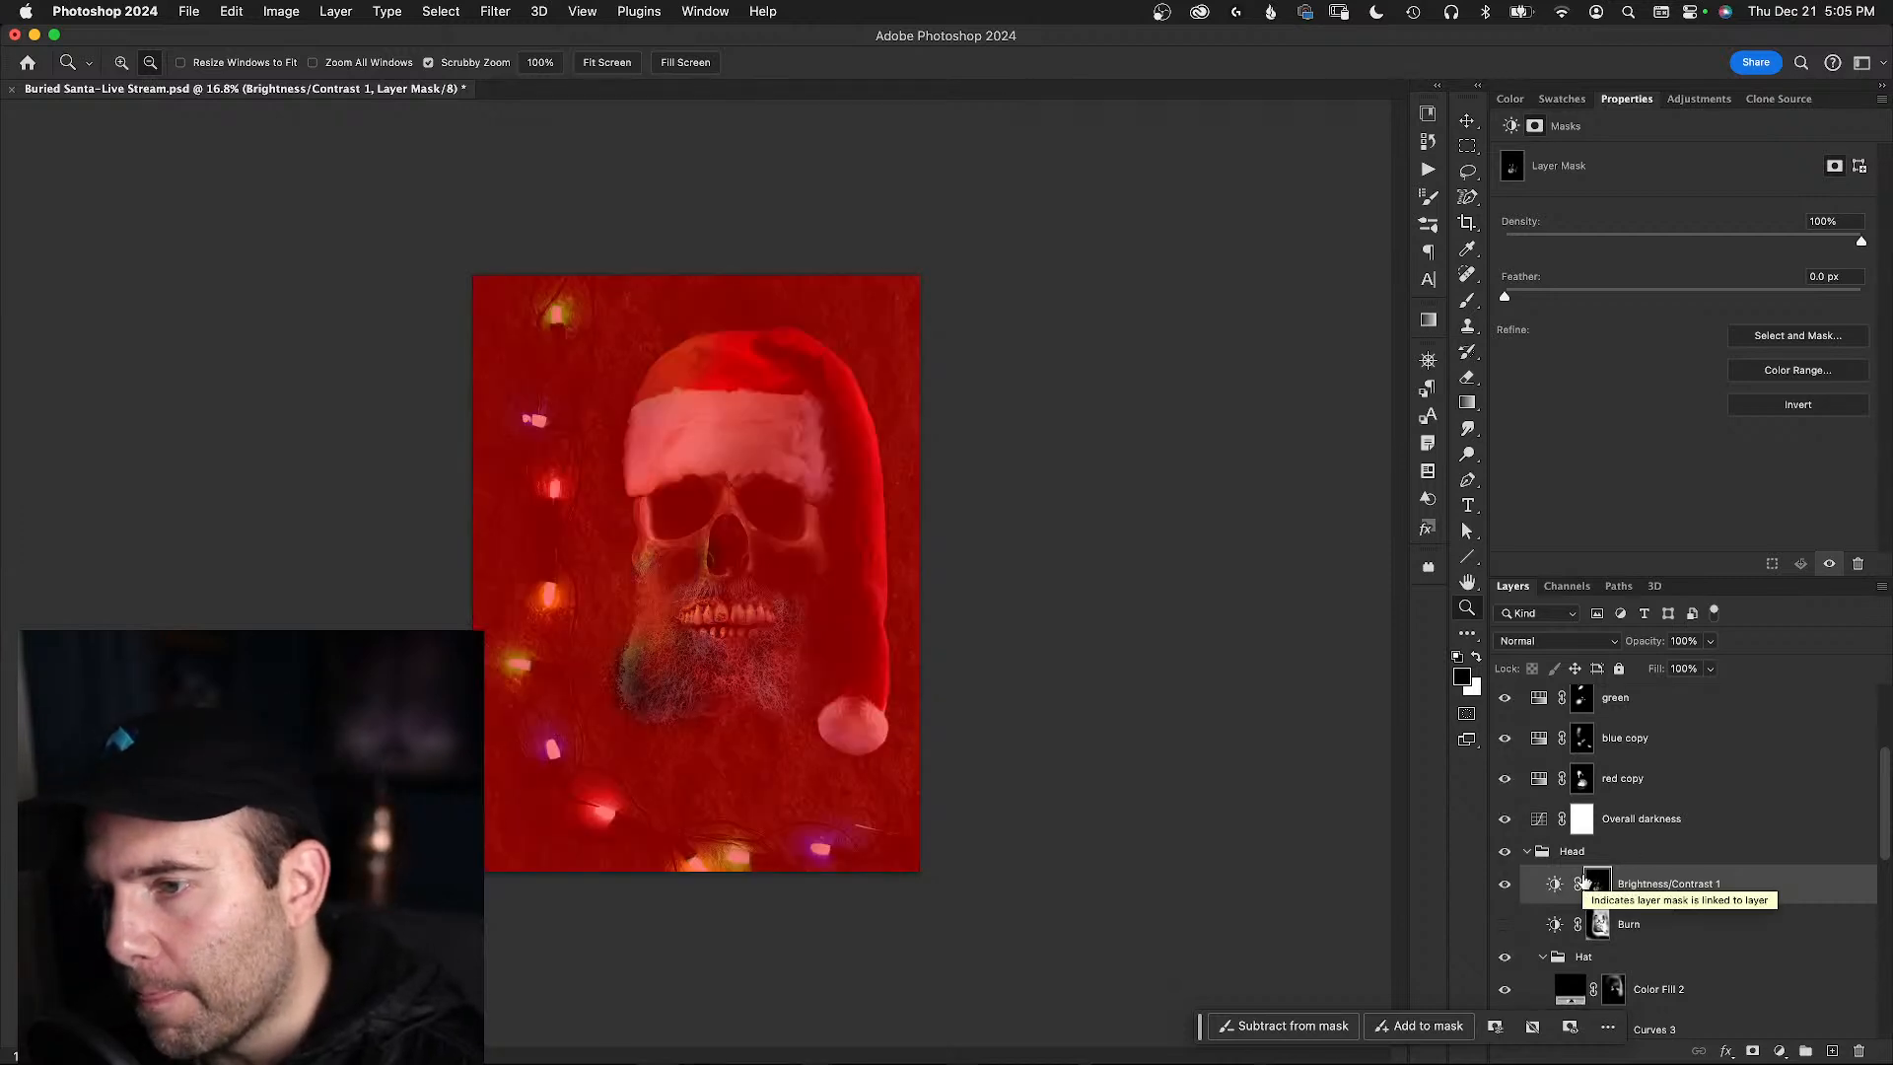
key(backslash)
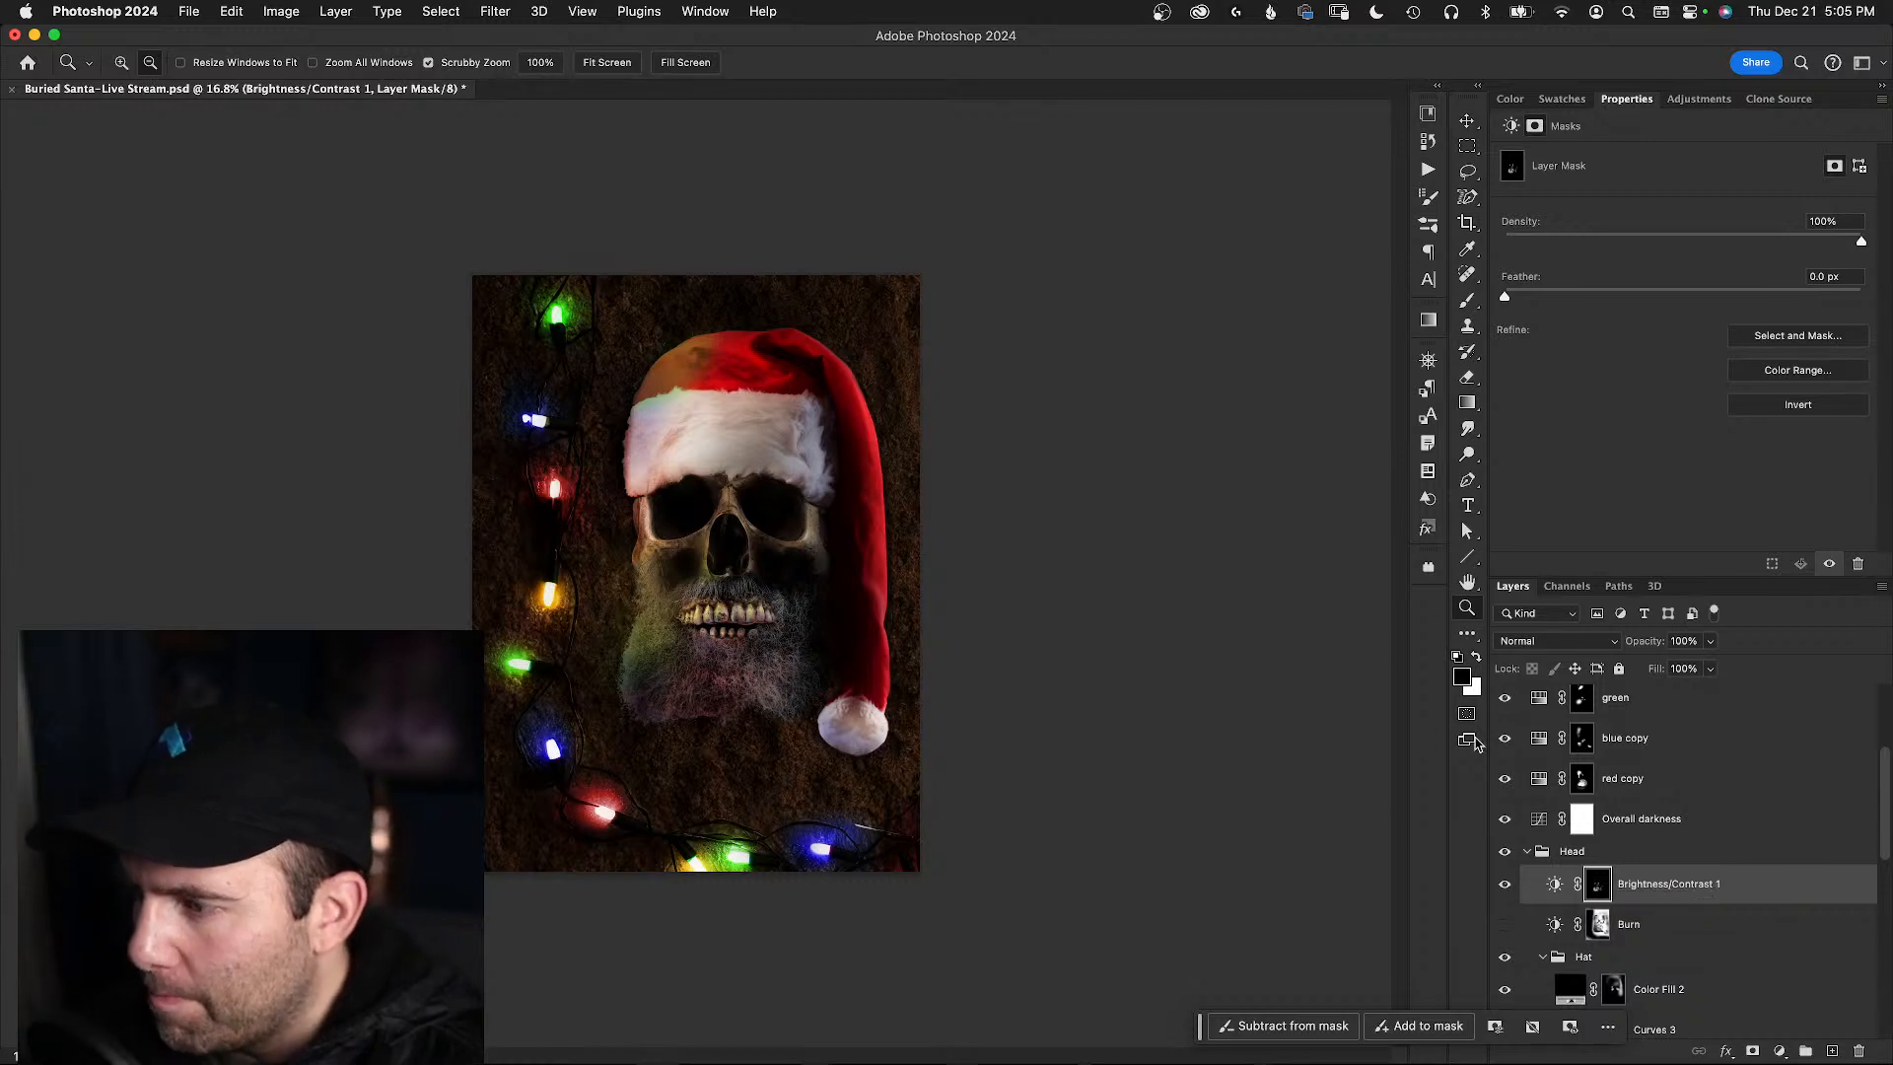
- Compare the bearded skull up close with the Brightness/Contrast 1 layer hidden and shown
click(1555, 883)
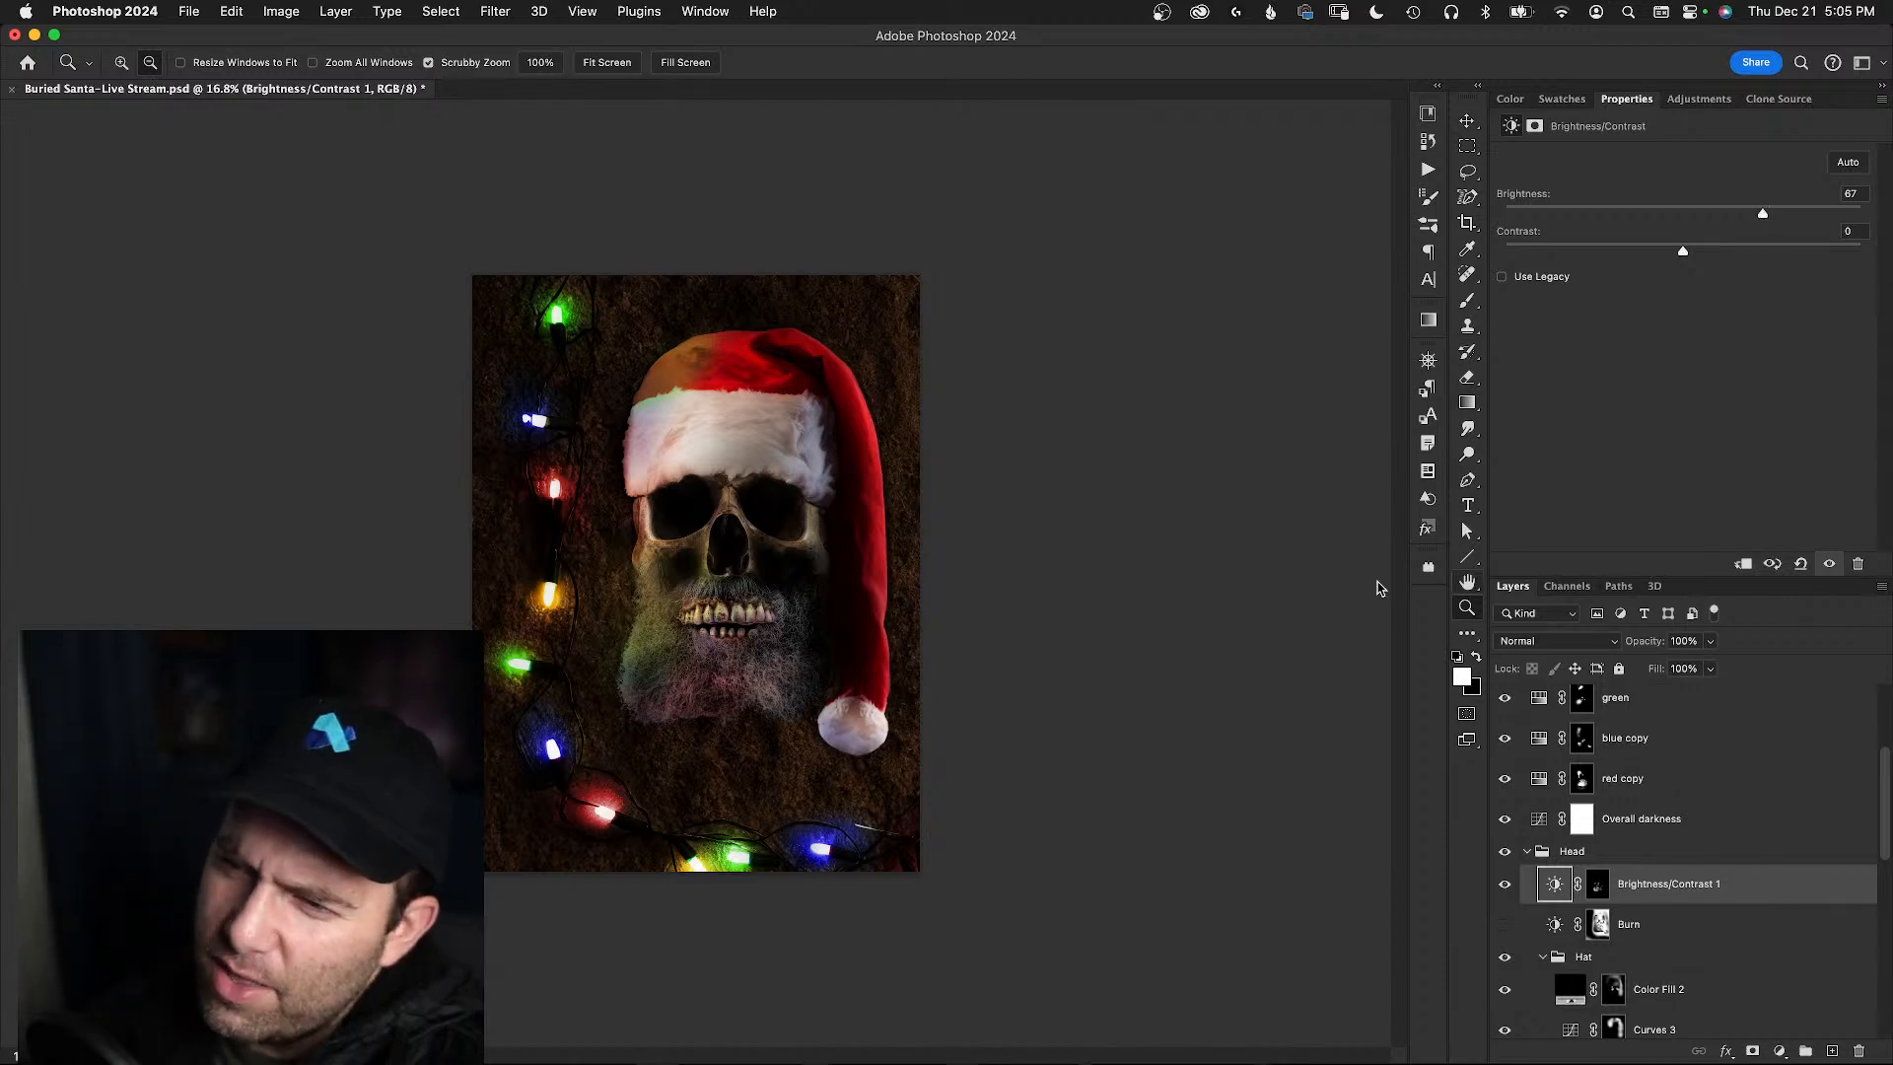
drag(746, 598, 807, 592)
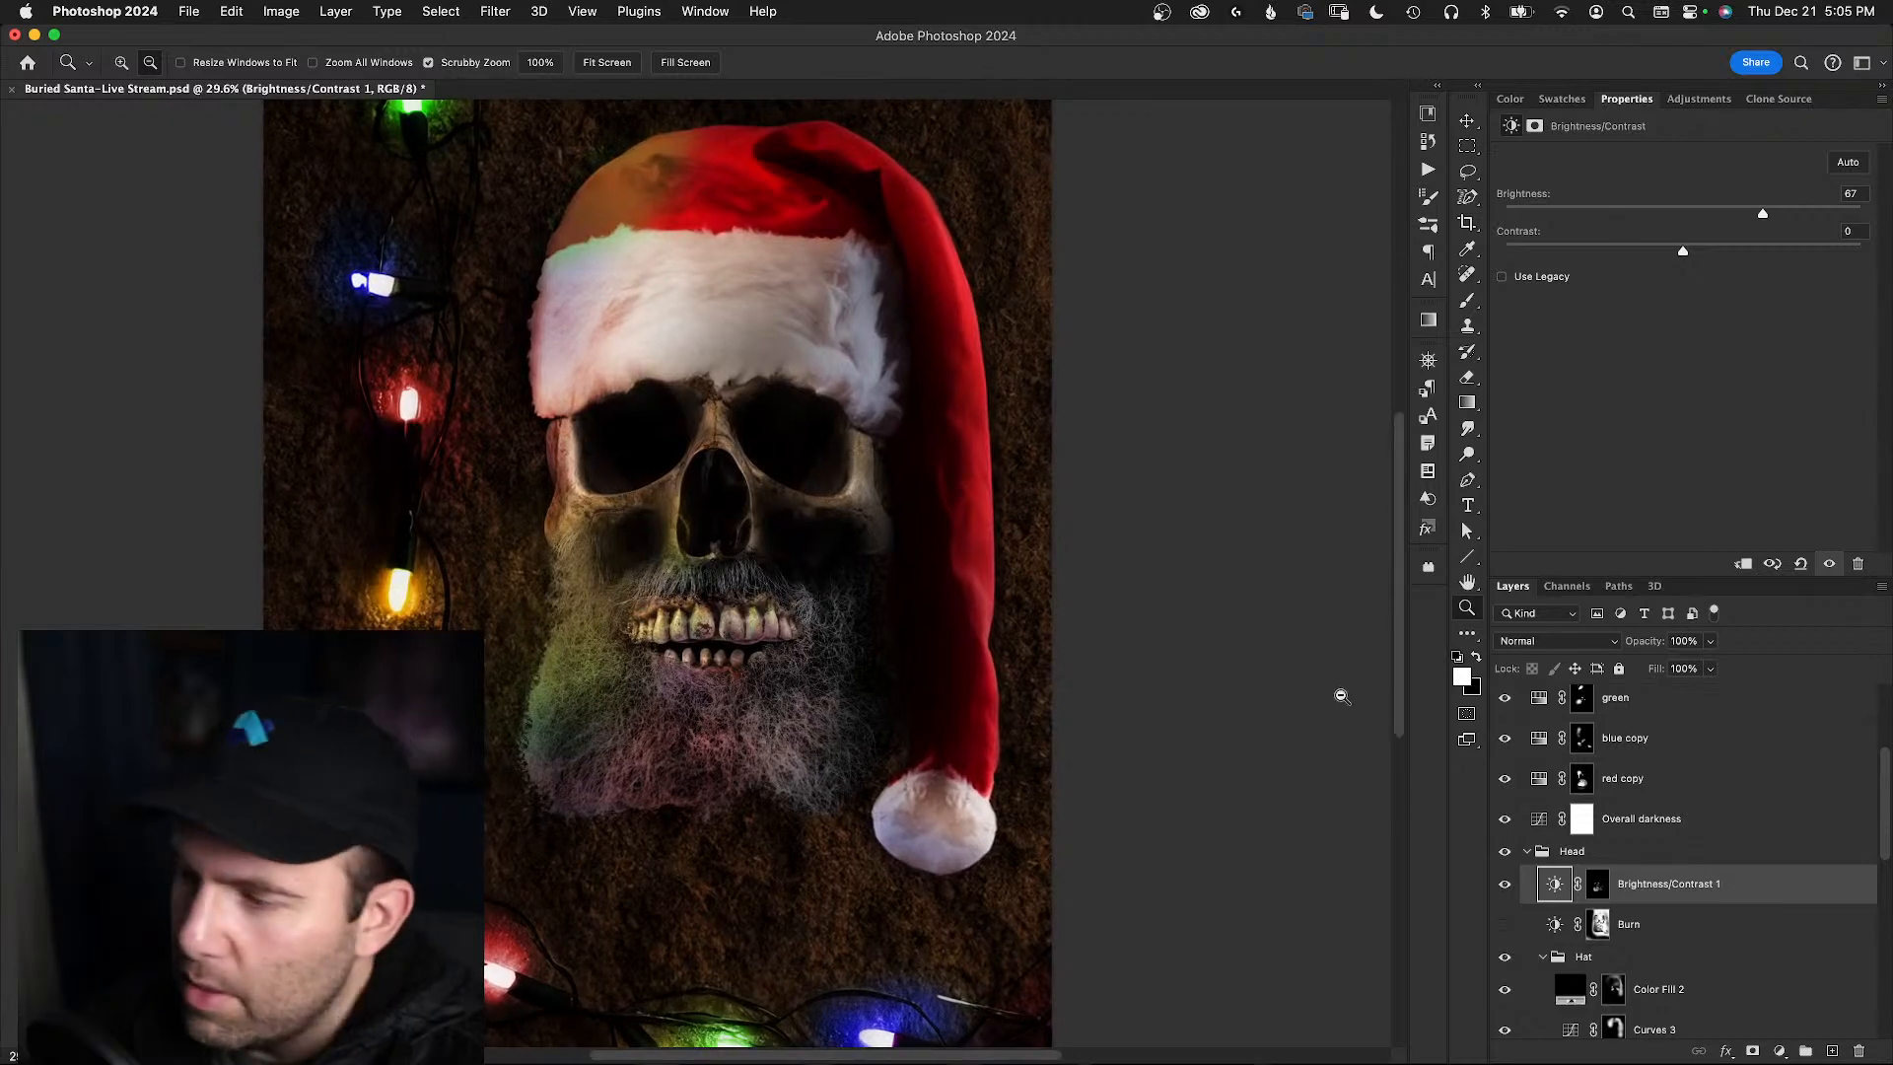
click(1503, 886)
click(1503, 887)
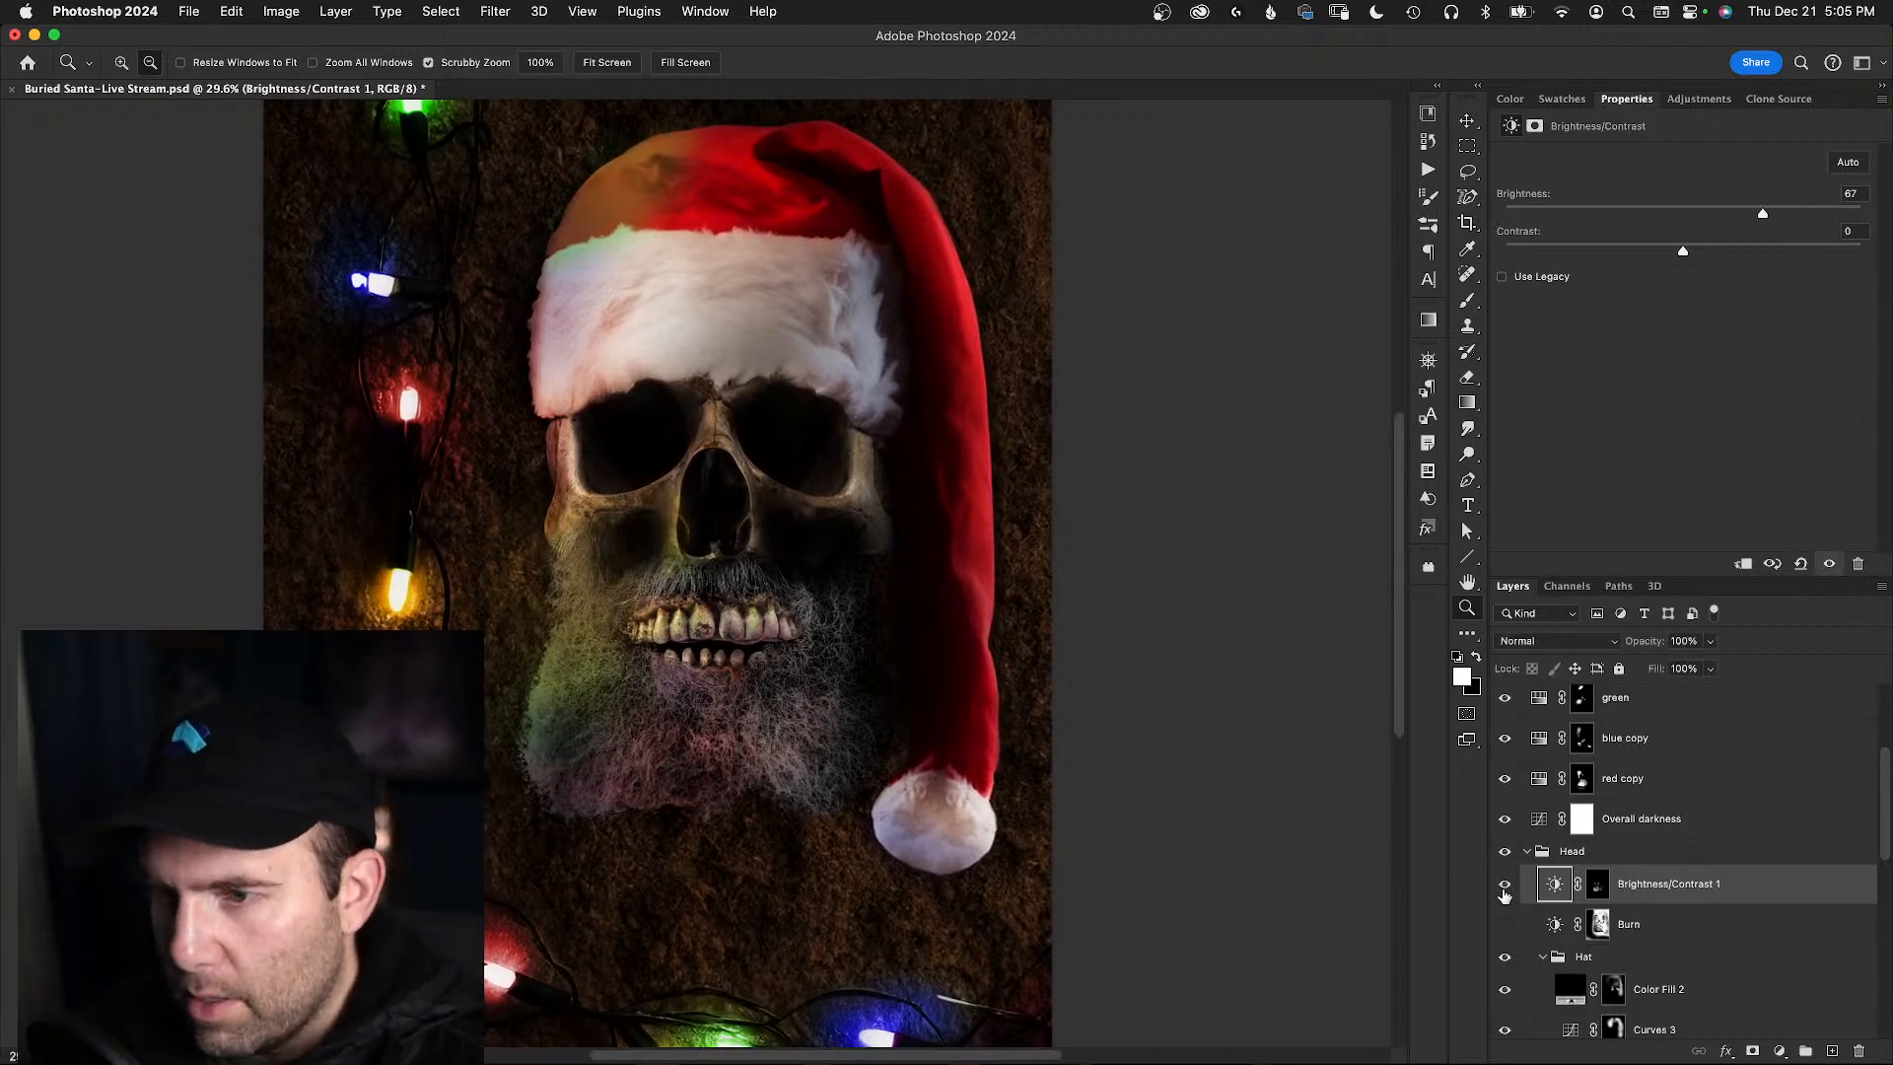
click(1598, 885)
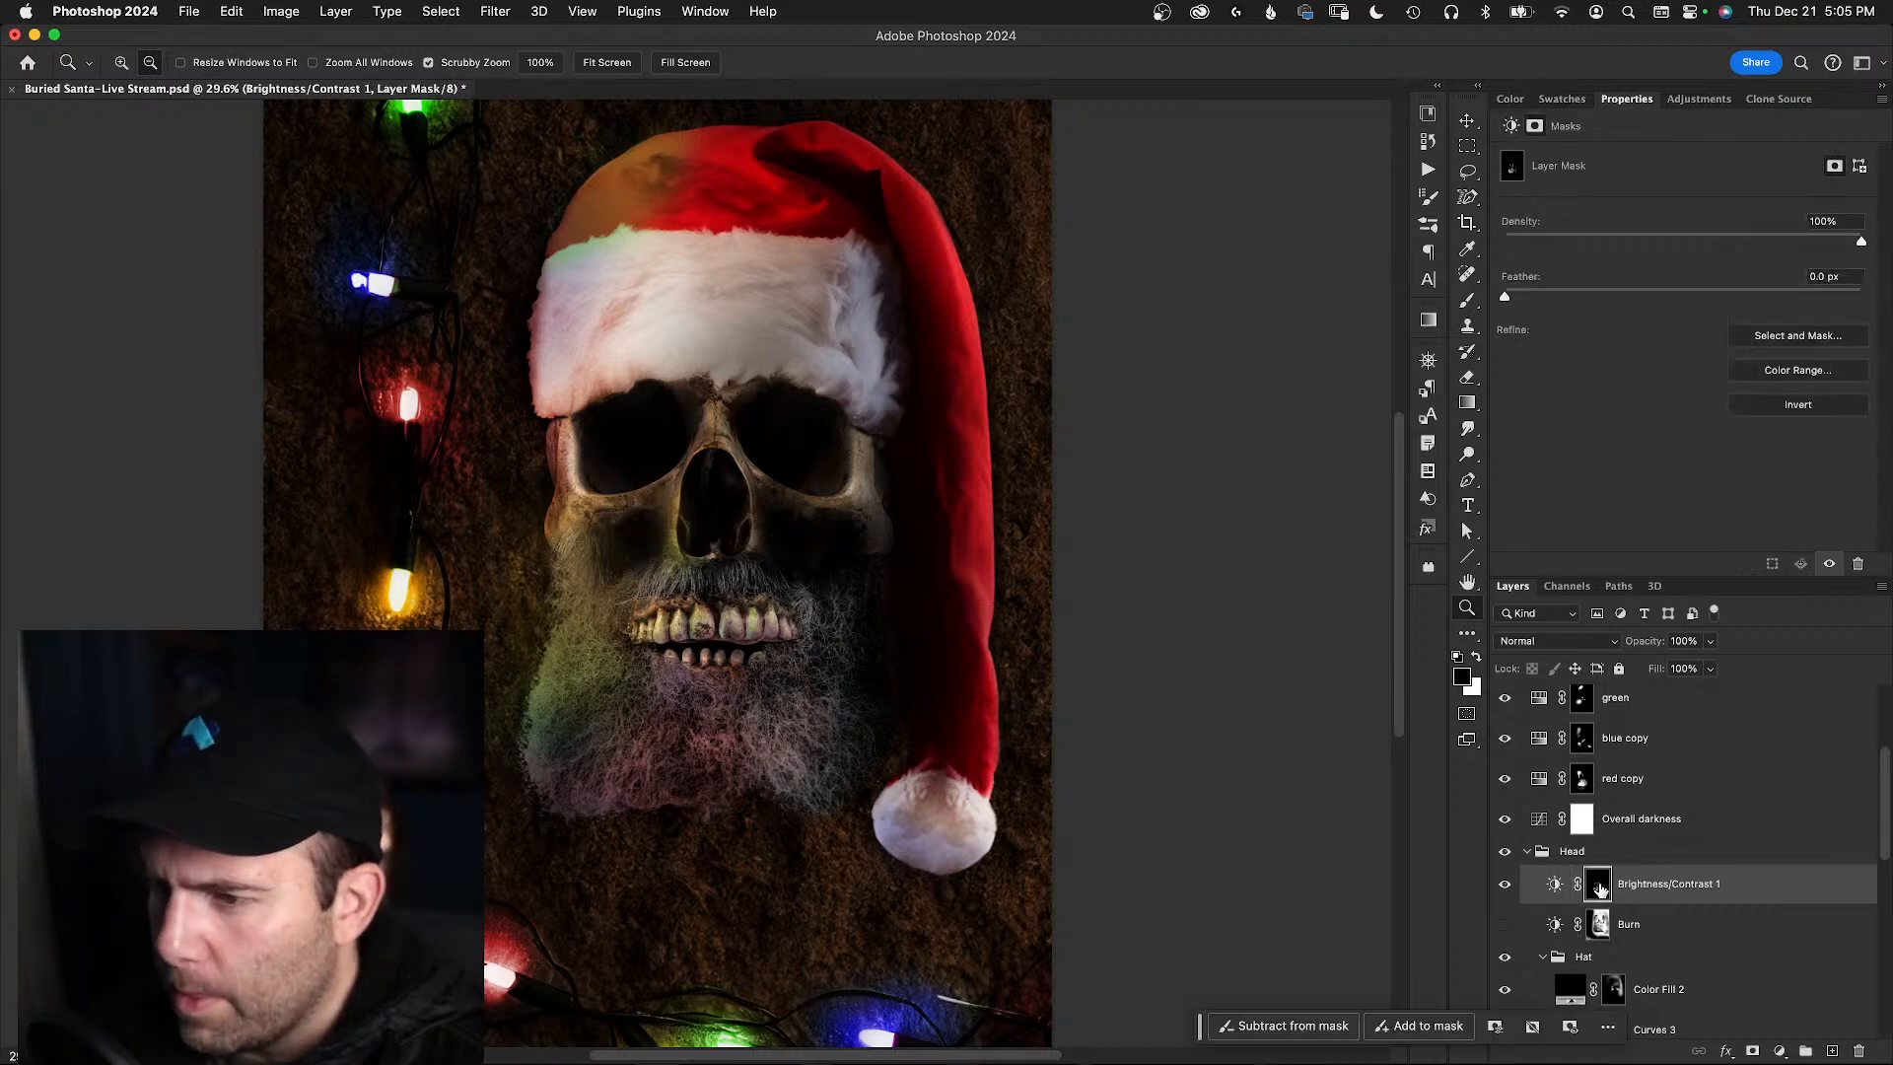
- Paint white in the red copy layer's mask with a brush of about 282 px to cast red light on the hat's pompom
click(1581, 782)
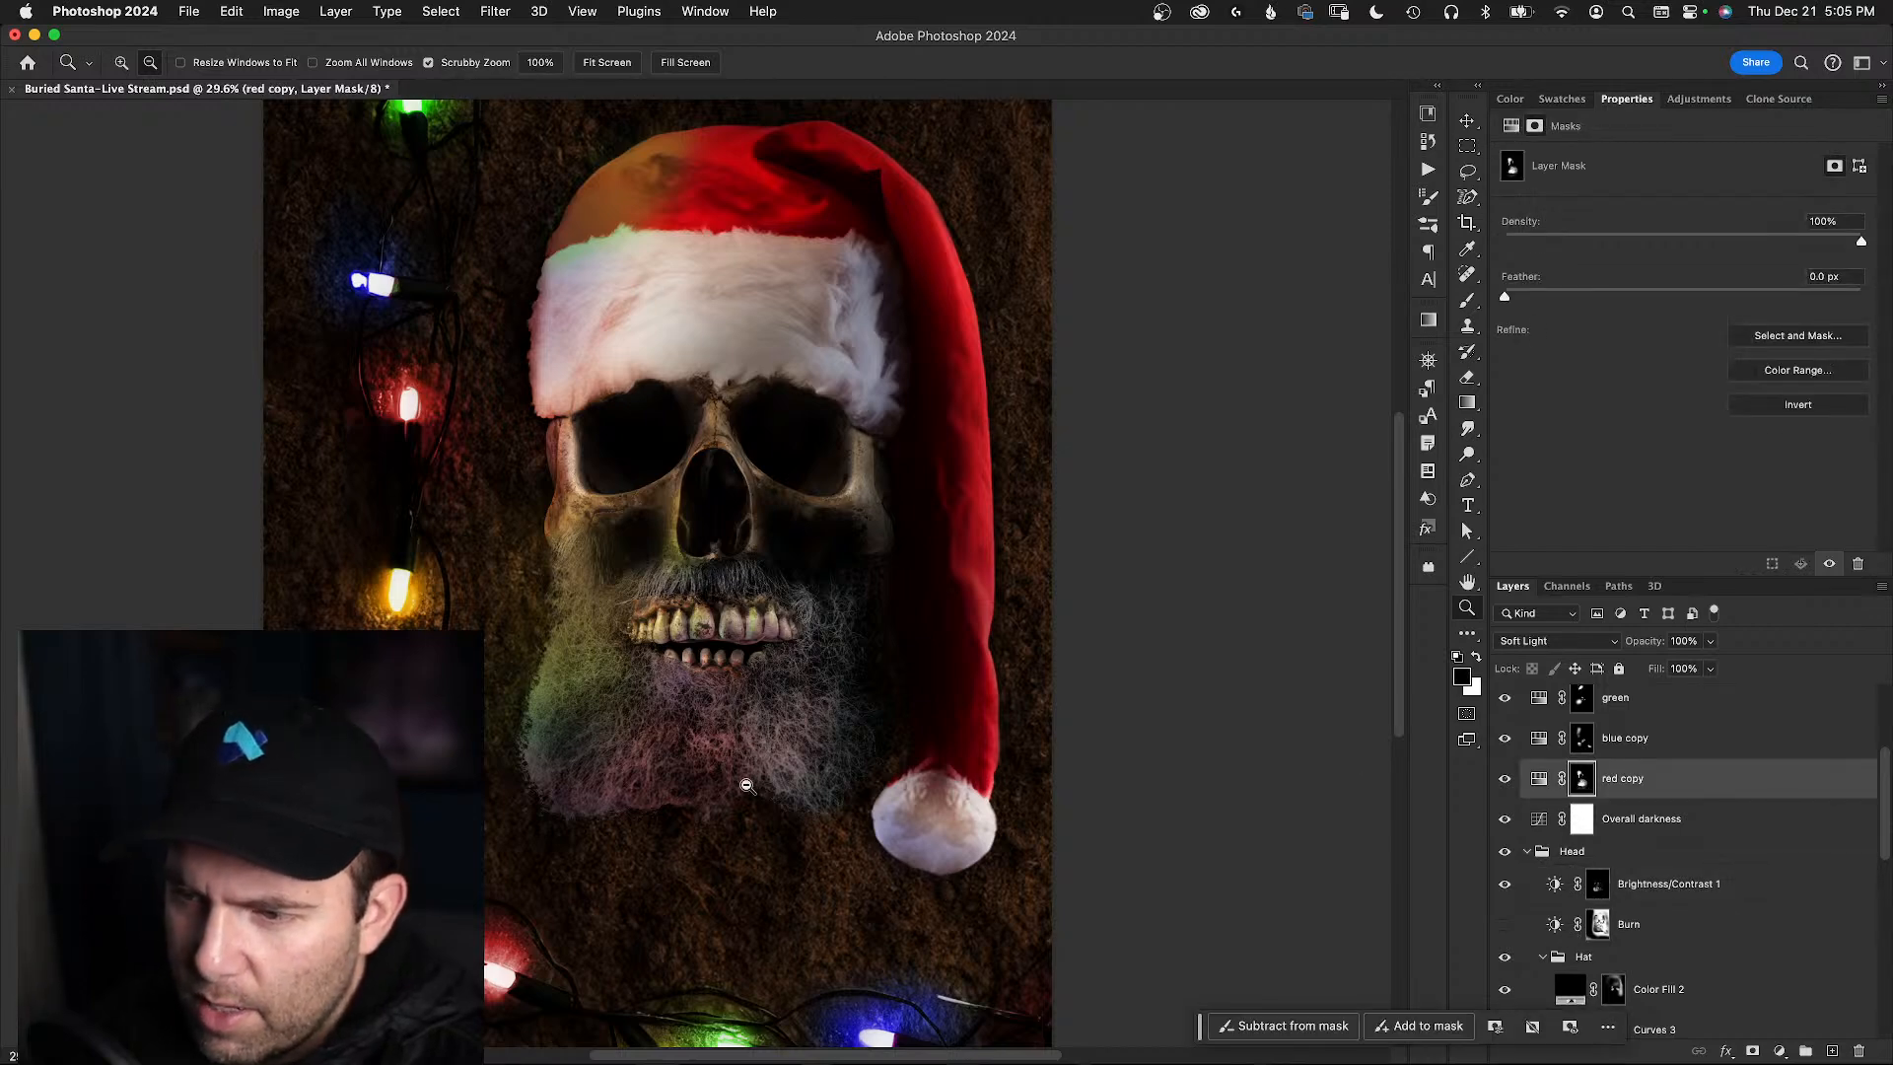
key(b)
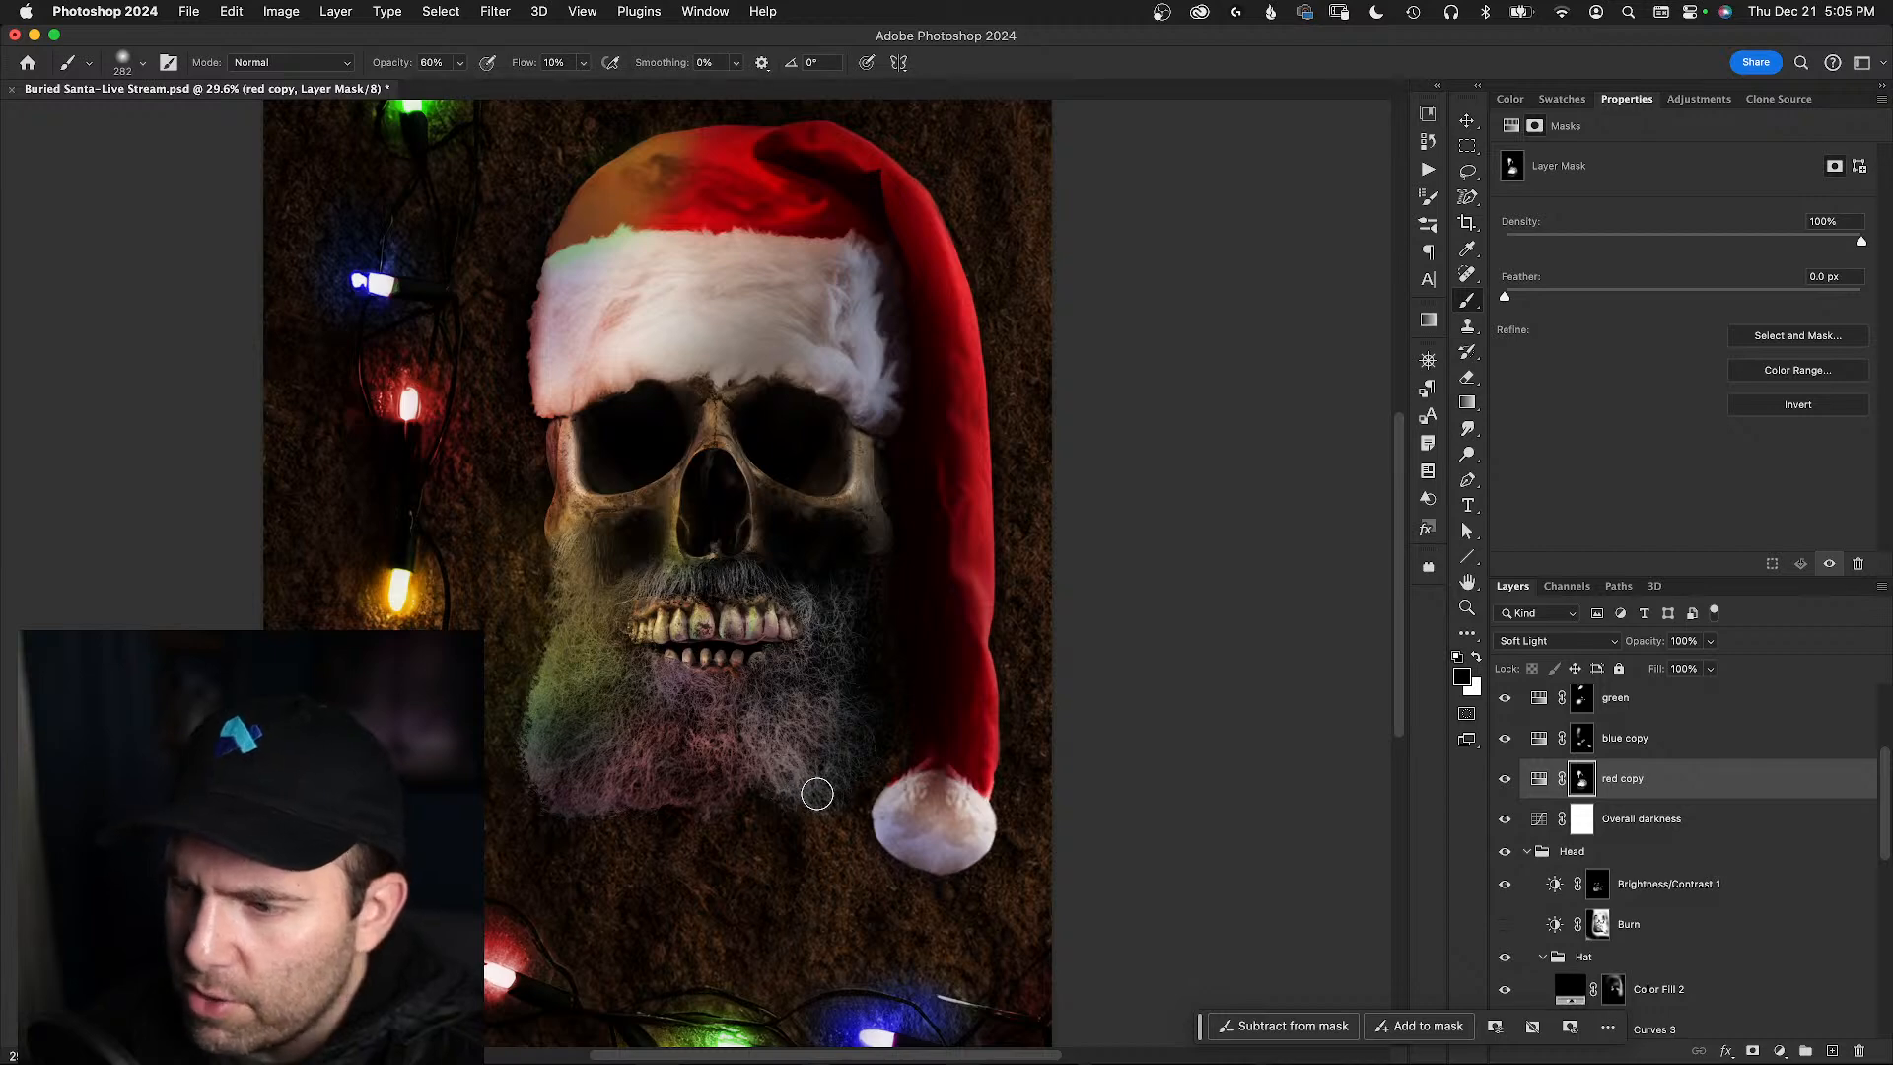
key(x)
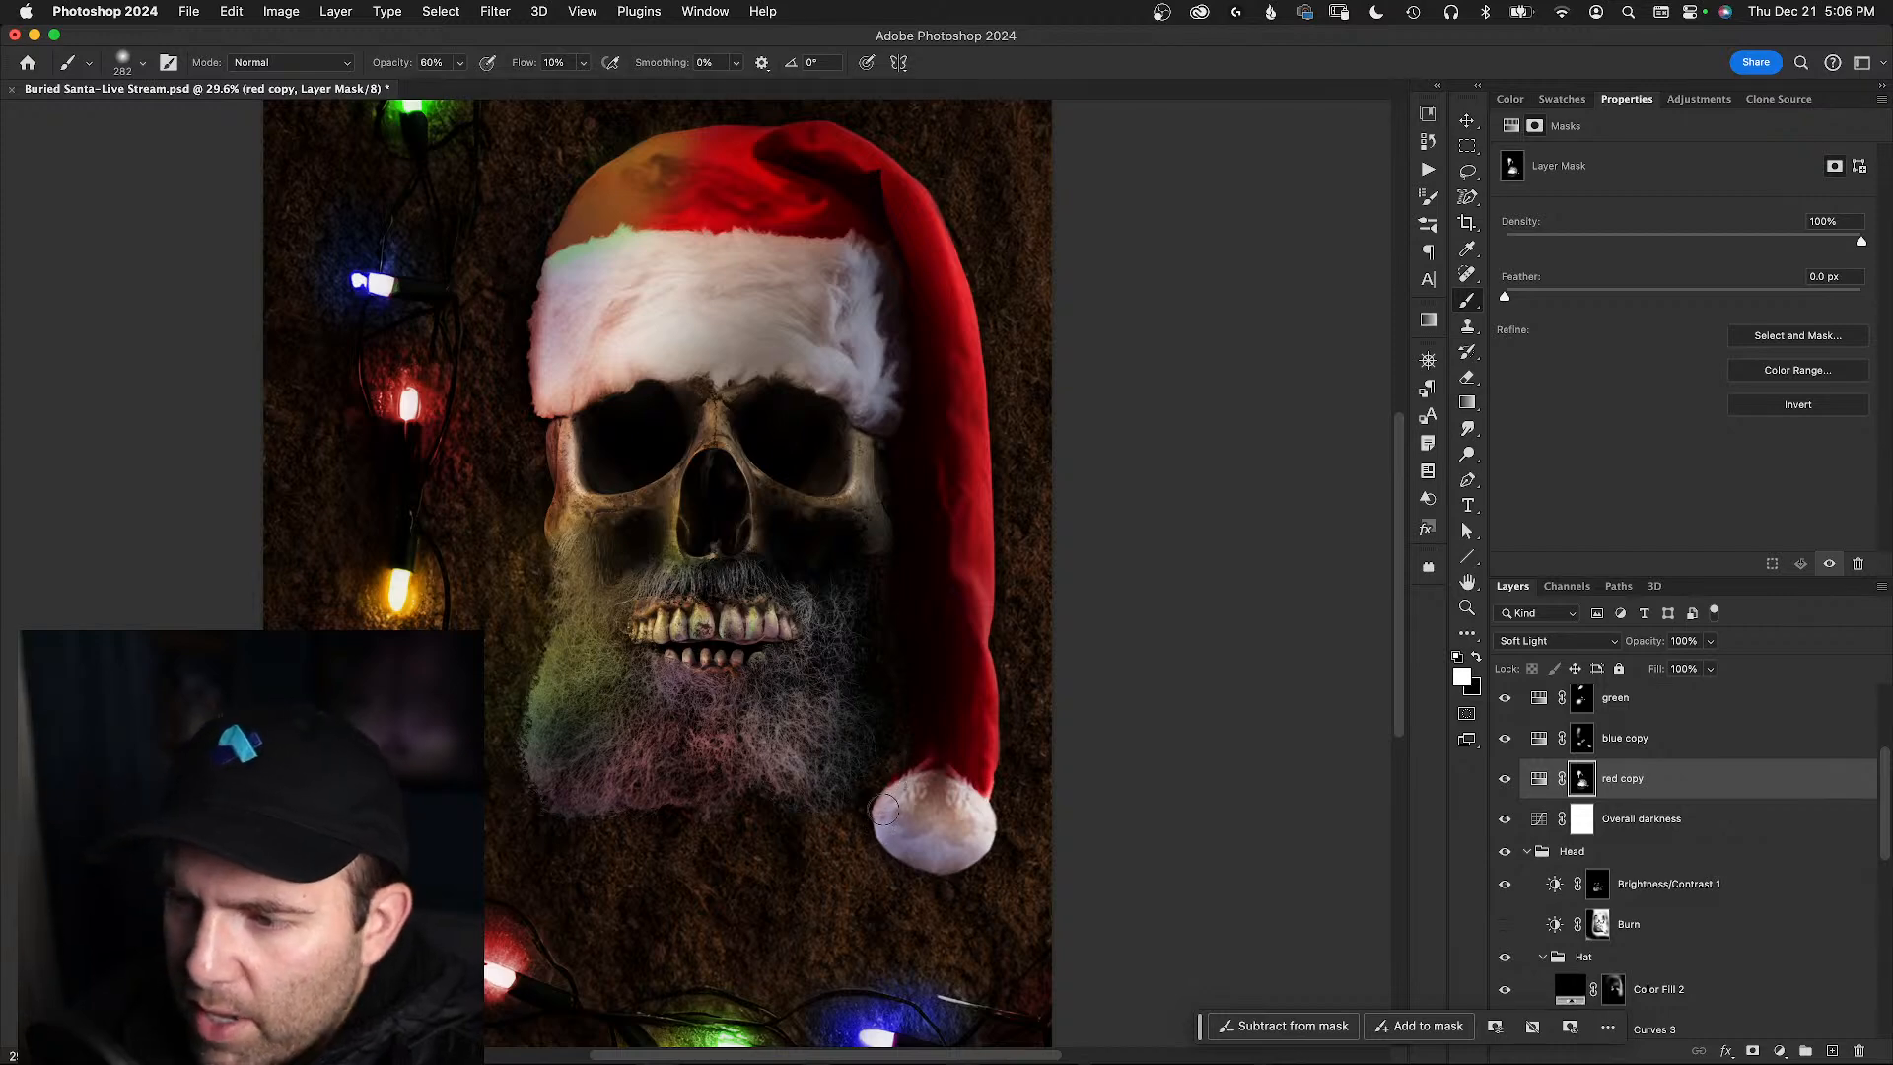
- Paint white in the blue copy and green layer masks to add blue and green light to the hat's pompom
click(1585, 739)
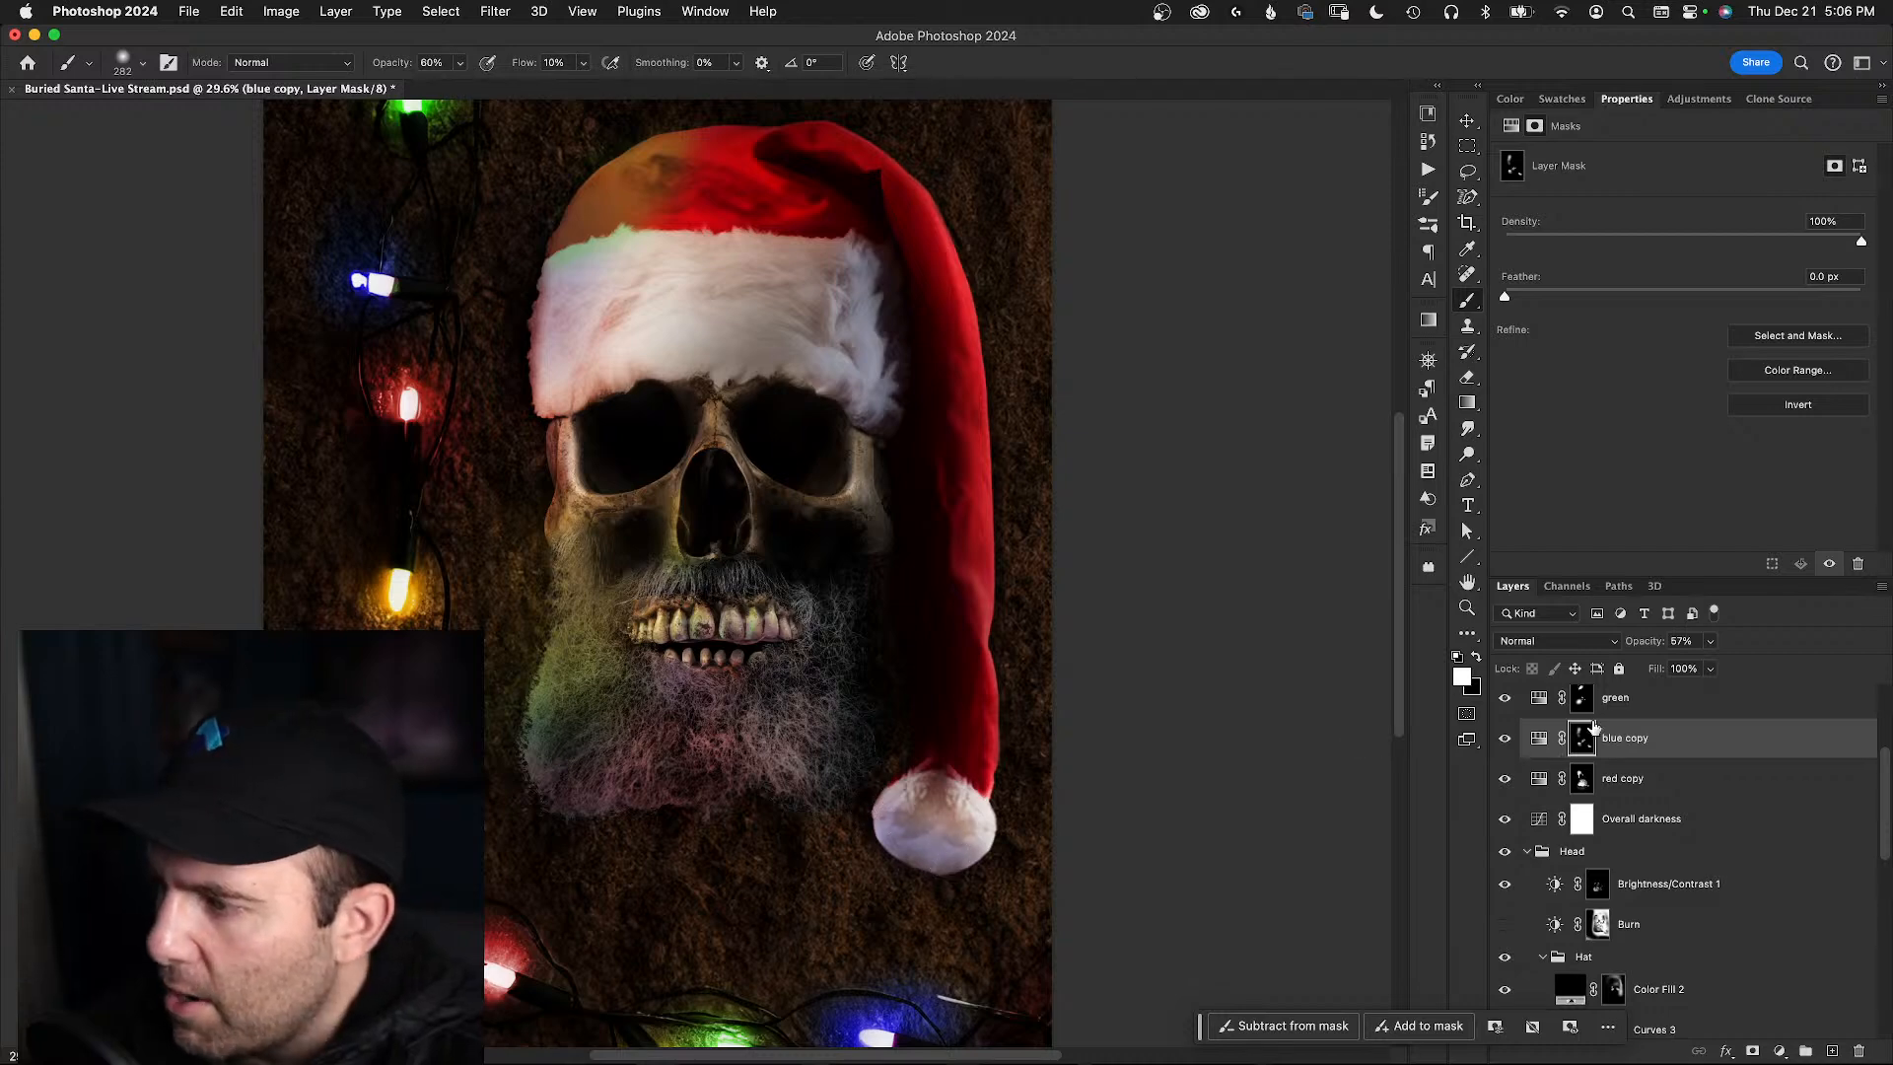
click(1587, 702)
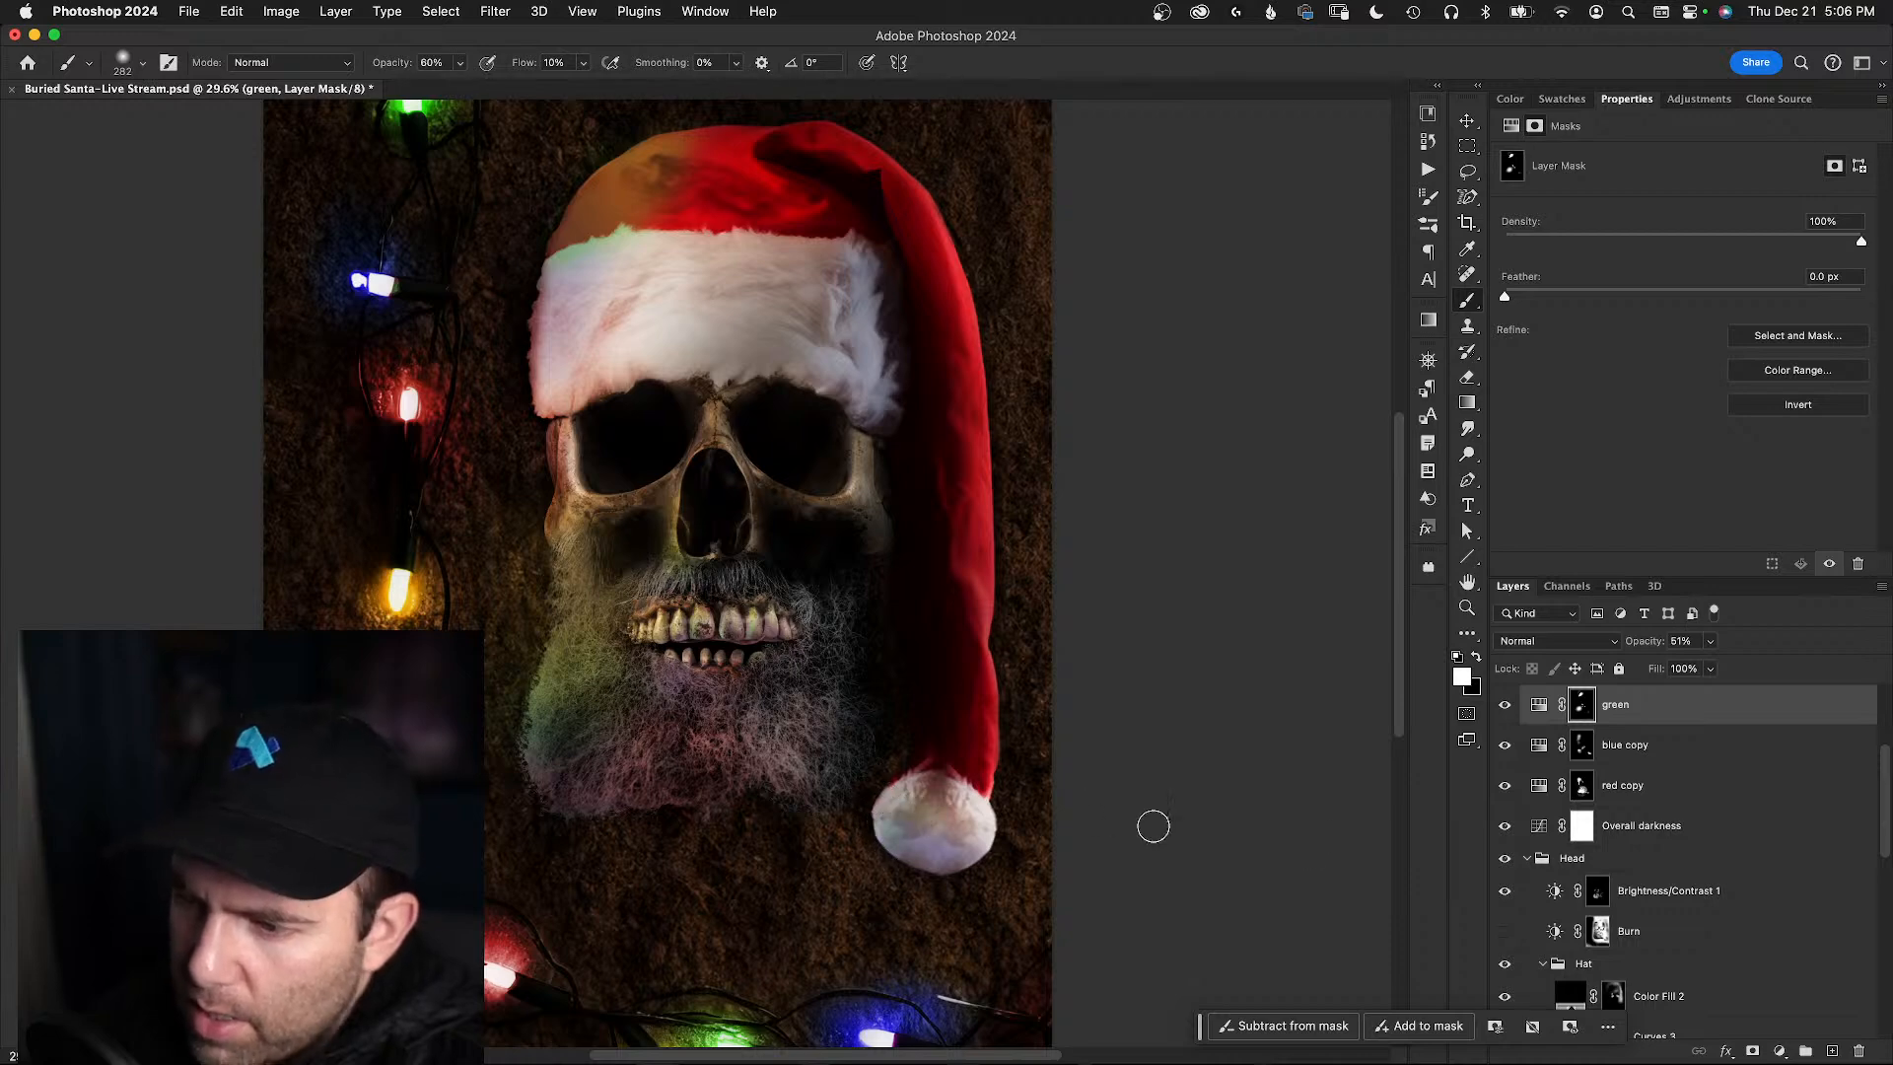
key(x)
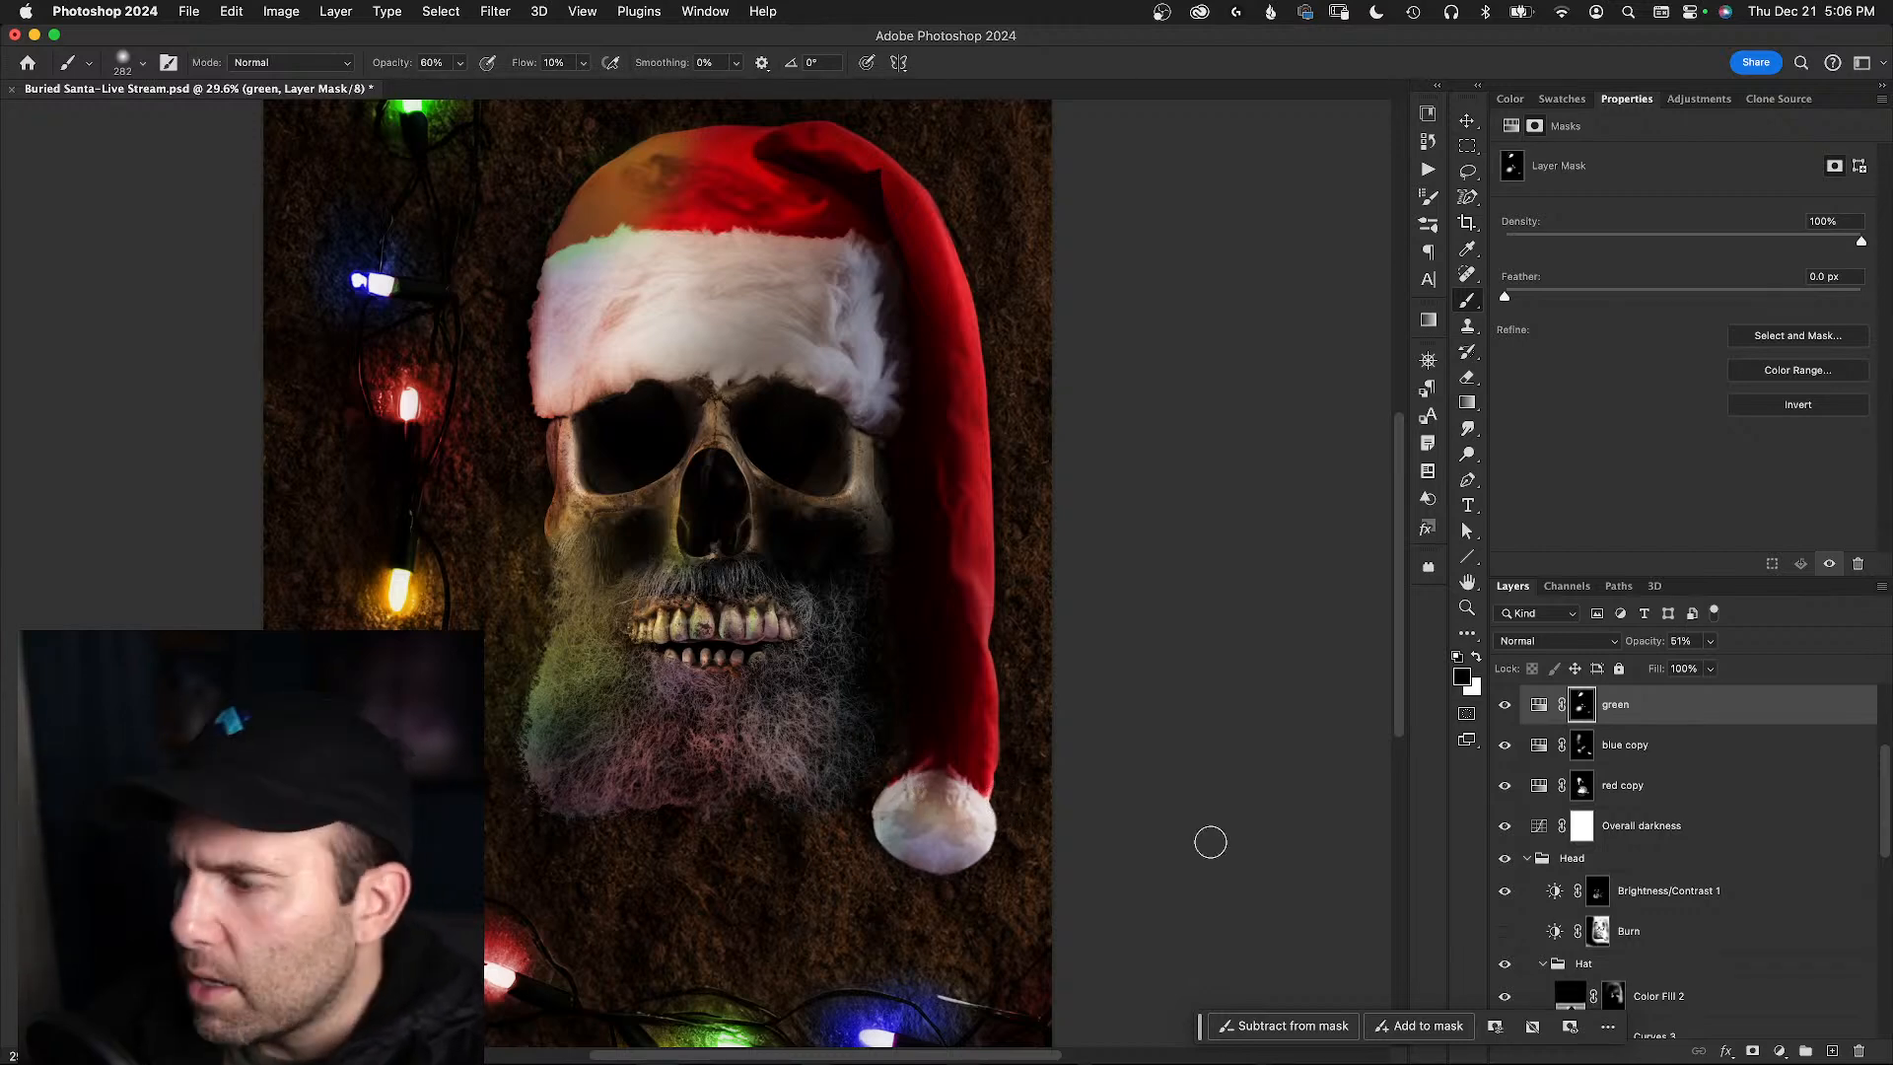
- Paint white in the yellow layer's mask with the brush enlarged to about 584 px to add yellow light to the pompom
drag(1883, 784, 1884, 739)
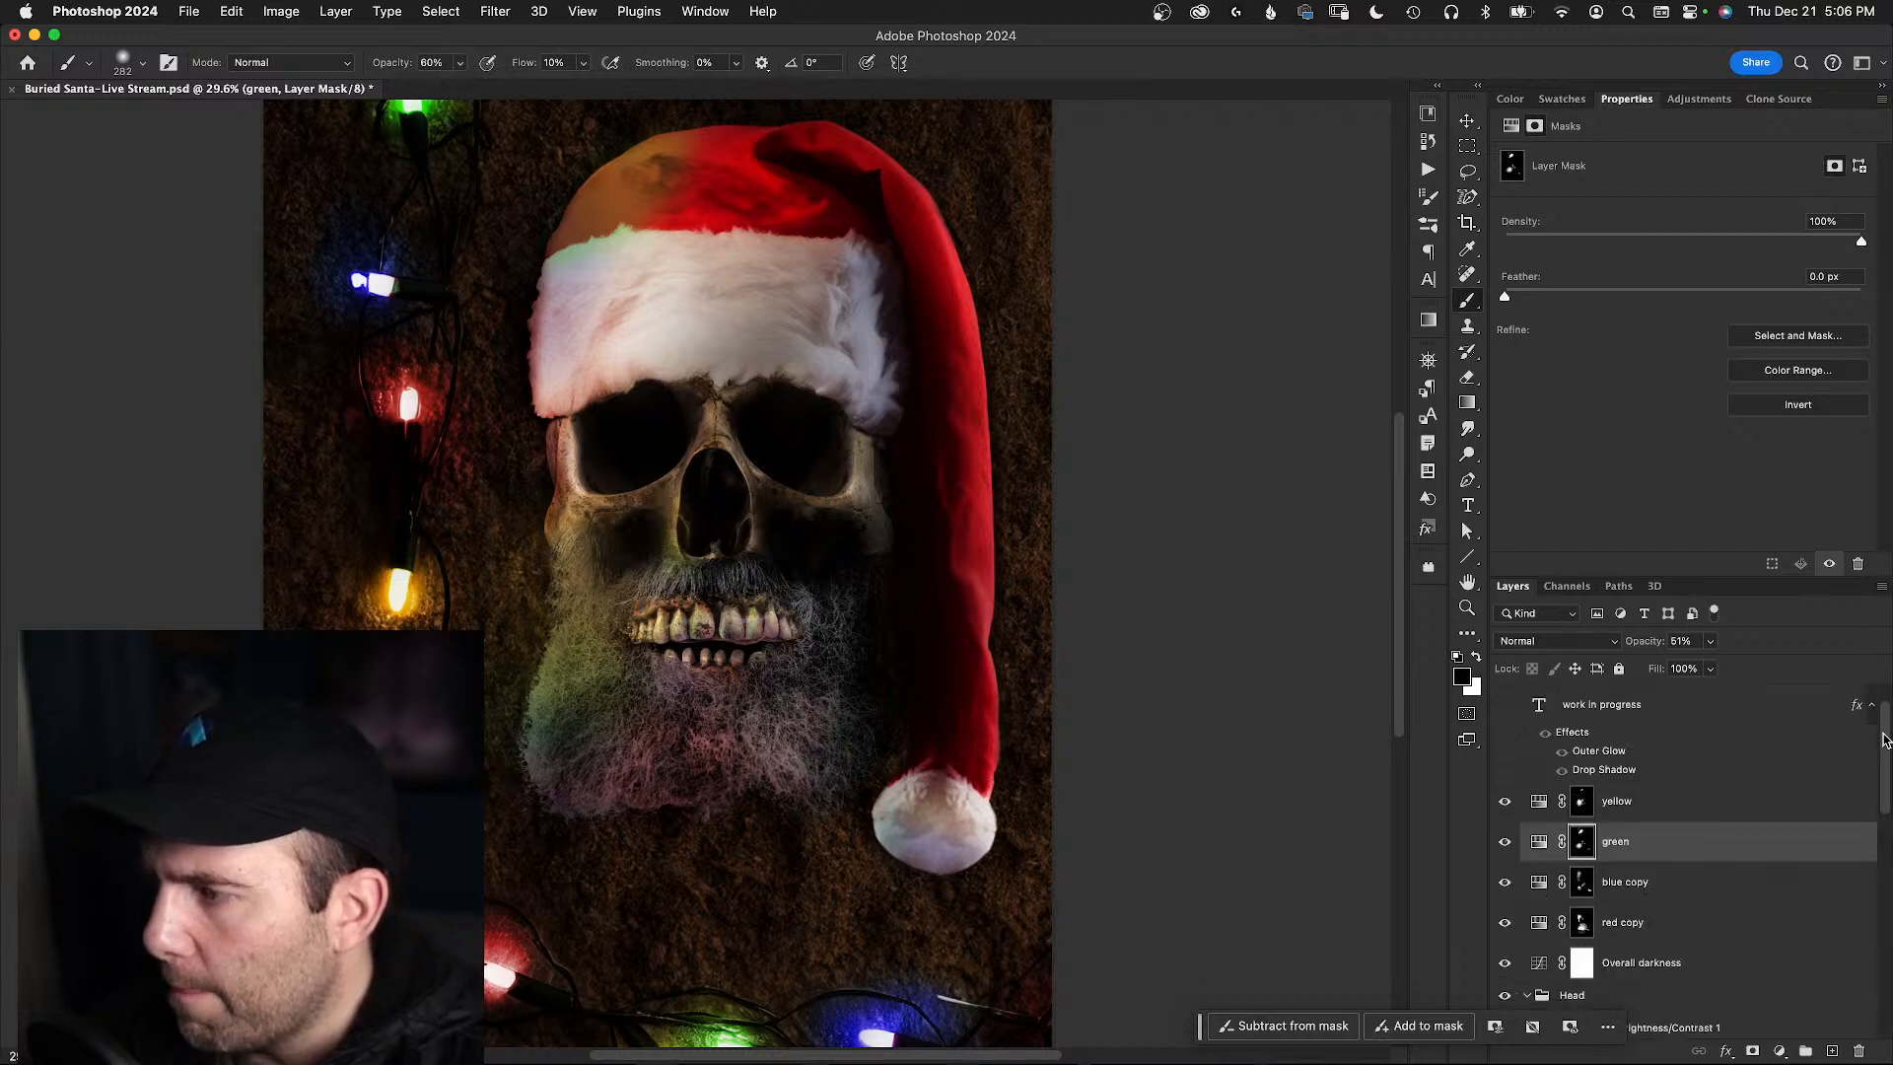
click(1609, 796)
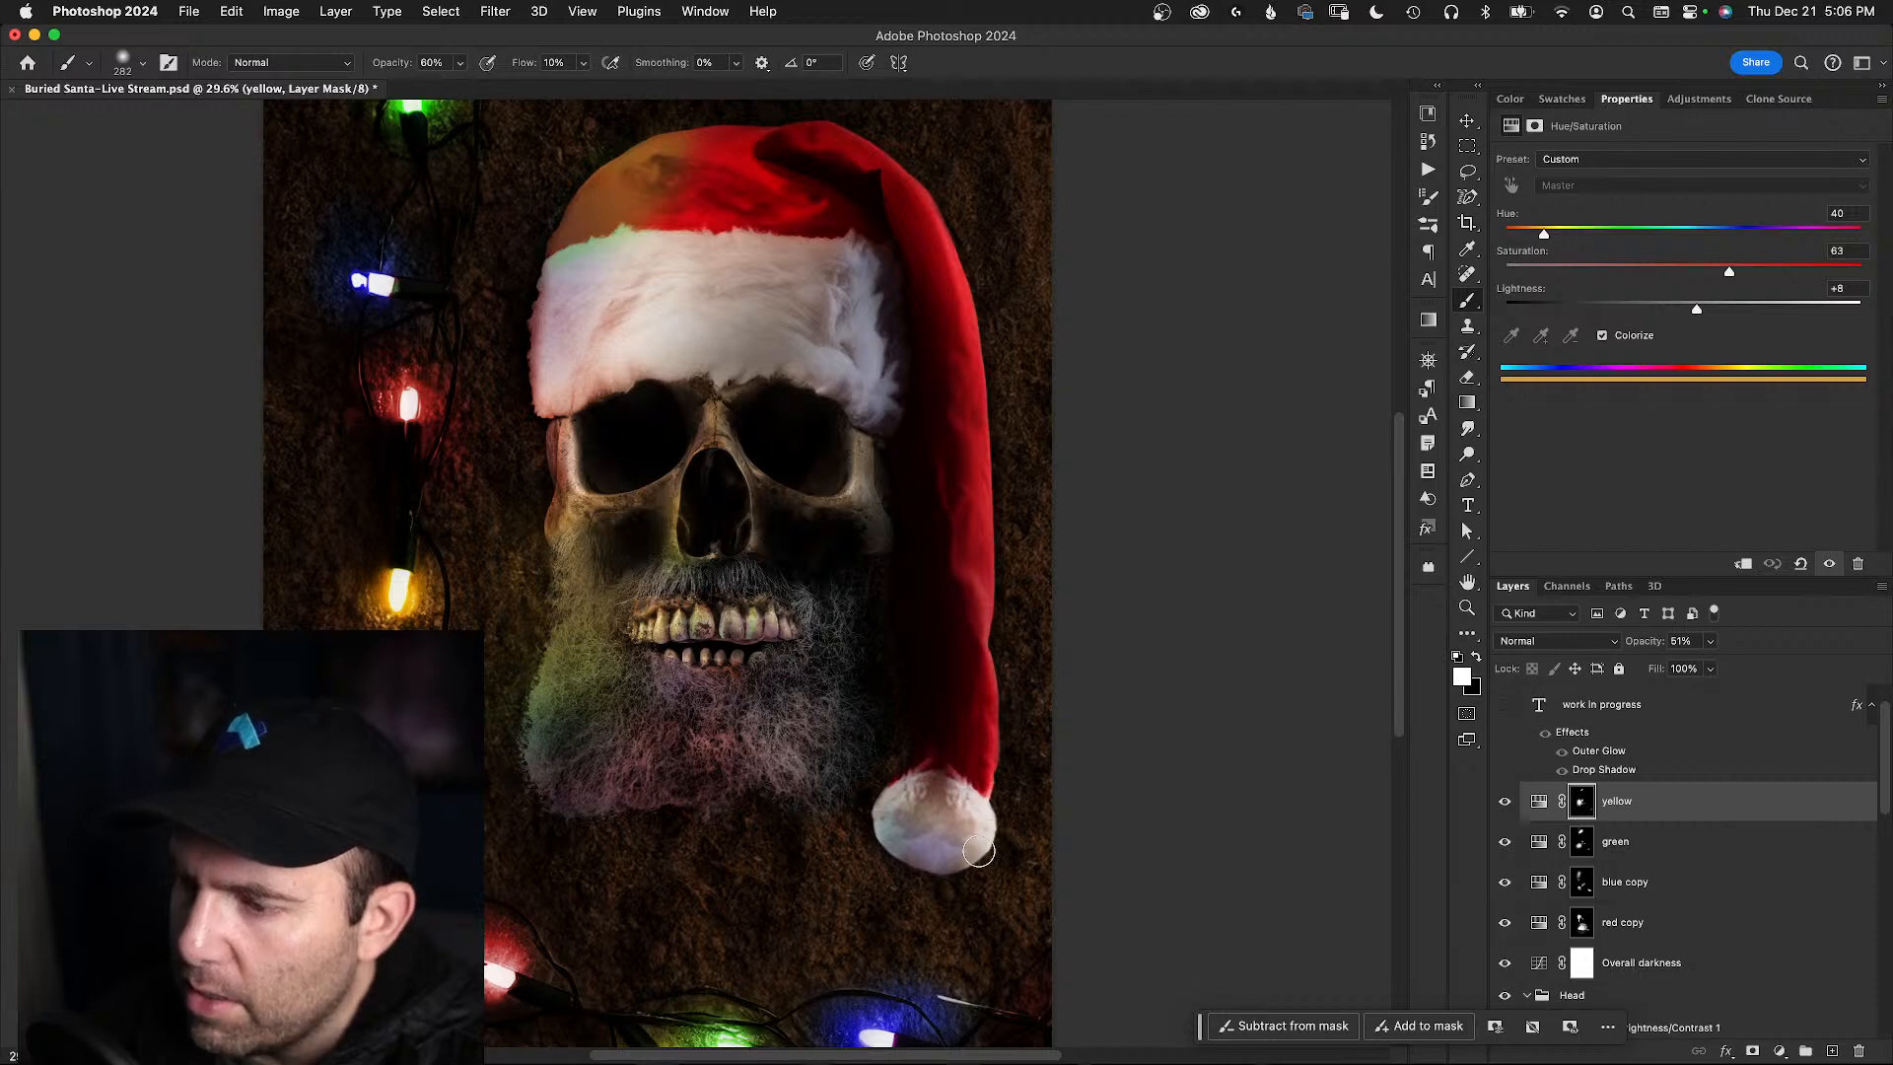
mouse_move(964, 866)
mouse_down()
mouse_move(1003, 871)
mouse_move(937, 846)
mouse_move(925, 870)
mouse_move(991, 826)
mouse_up()
key(x)
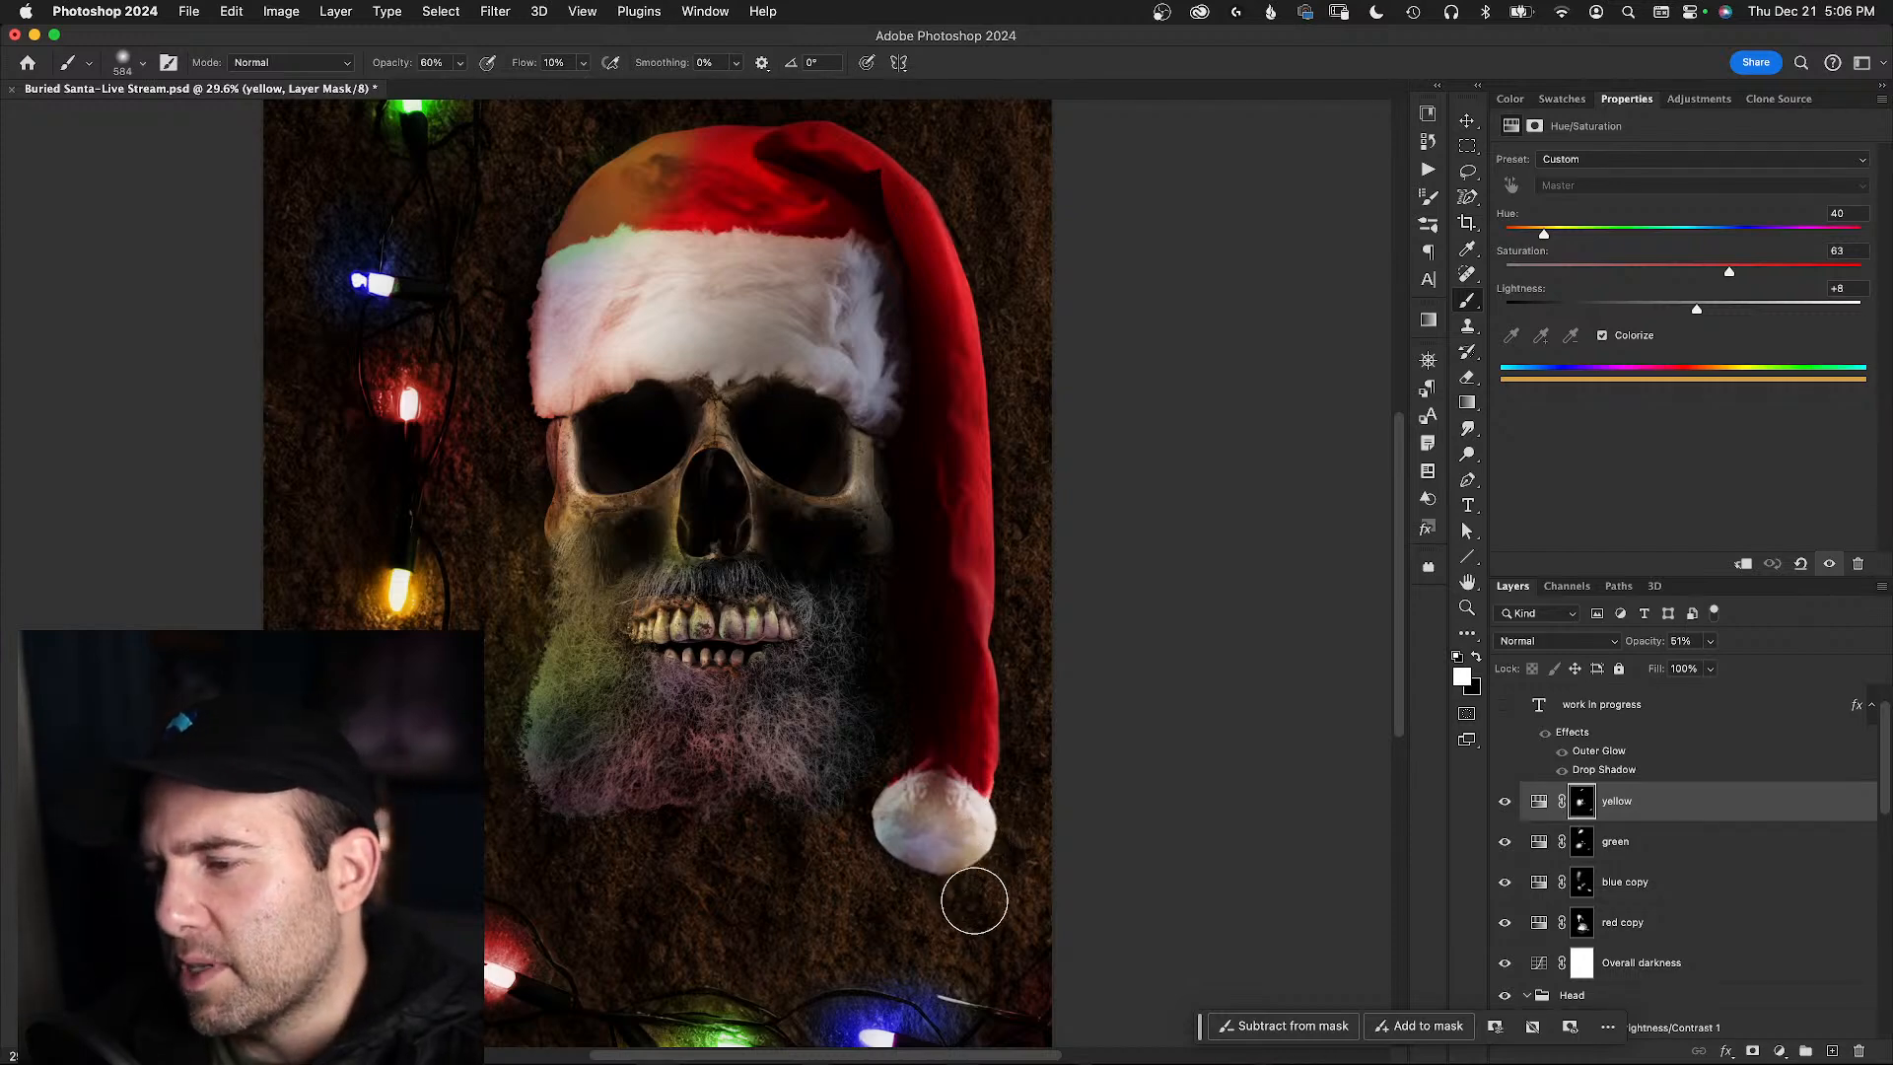
- Paint yellow light around the bulb at the image's bottom edge with a 320 px brush, set opacity and flow to 100%, and compare without the yellow layer
drag(720, 687, 826, 794)
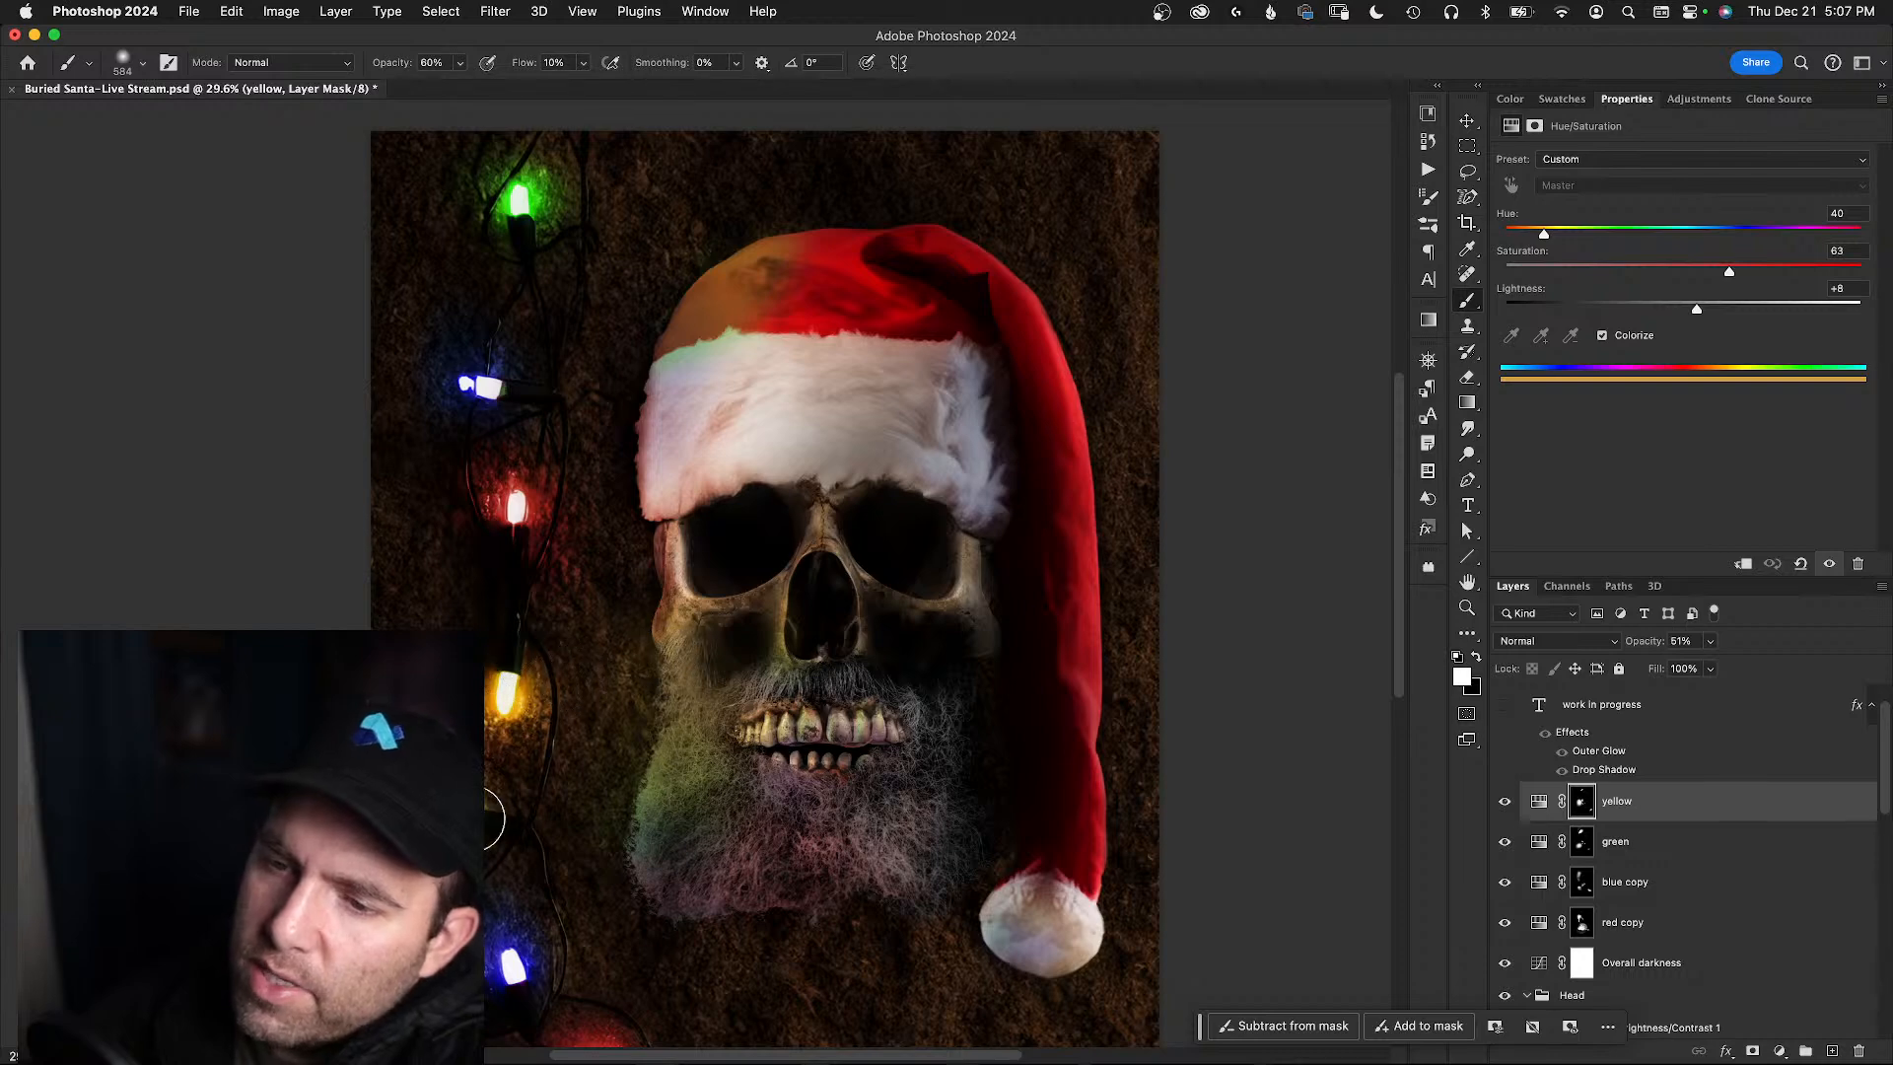
scroll(611, 818, down, 5)
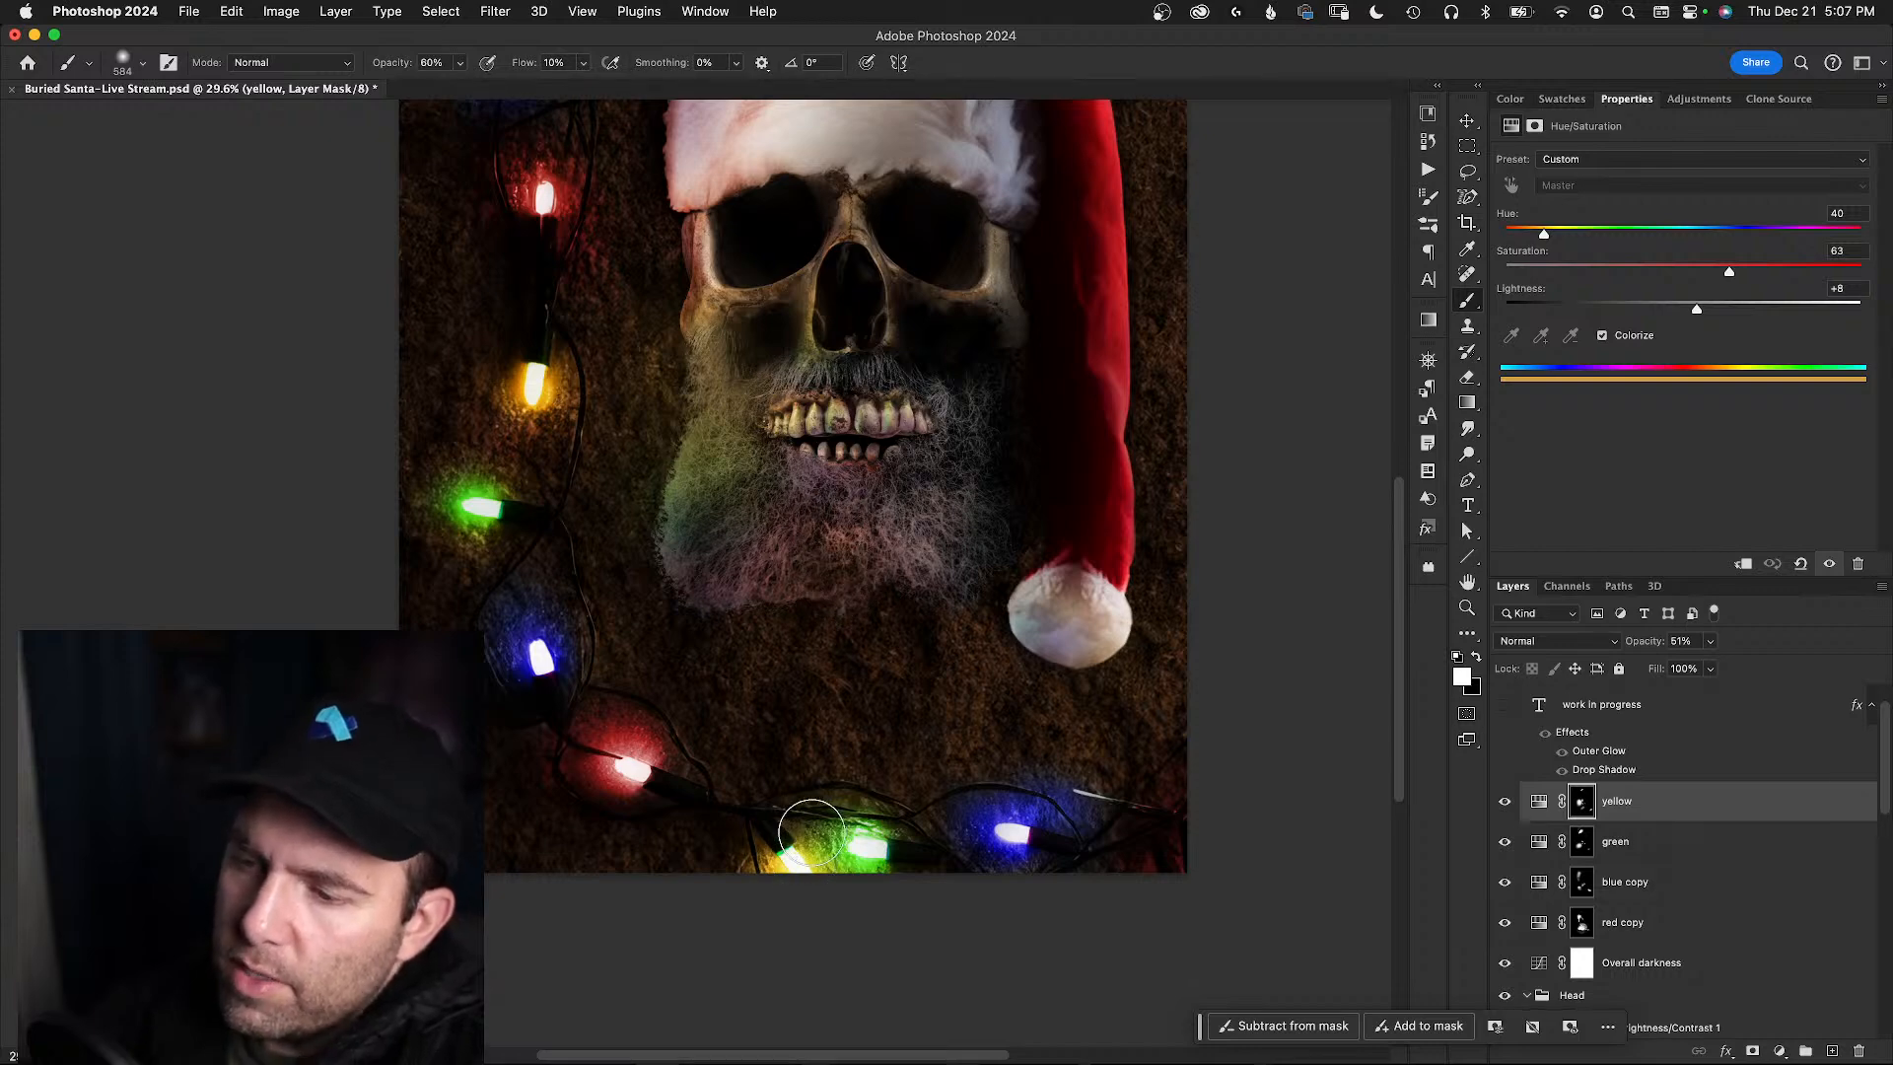
drag(811, 826, 759, 850)
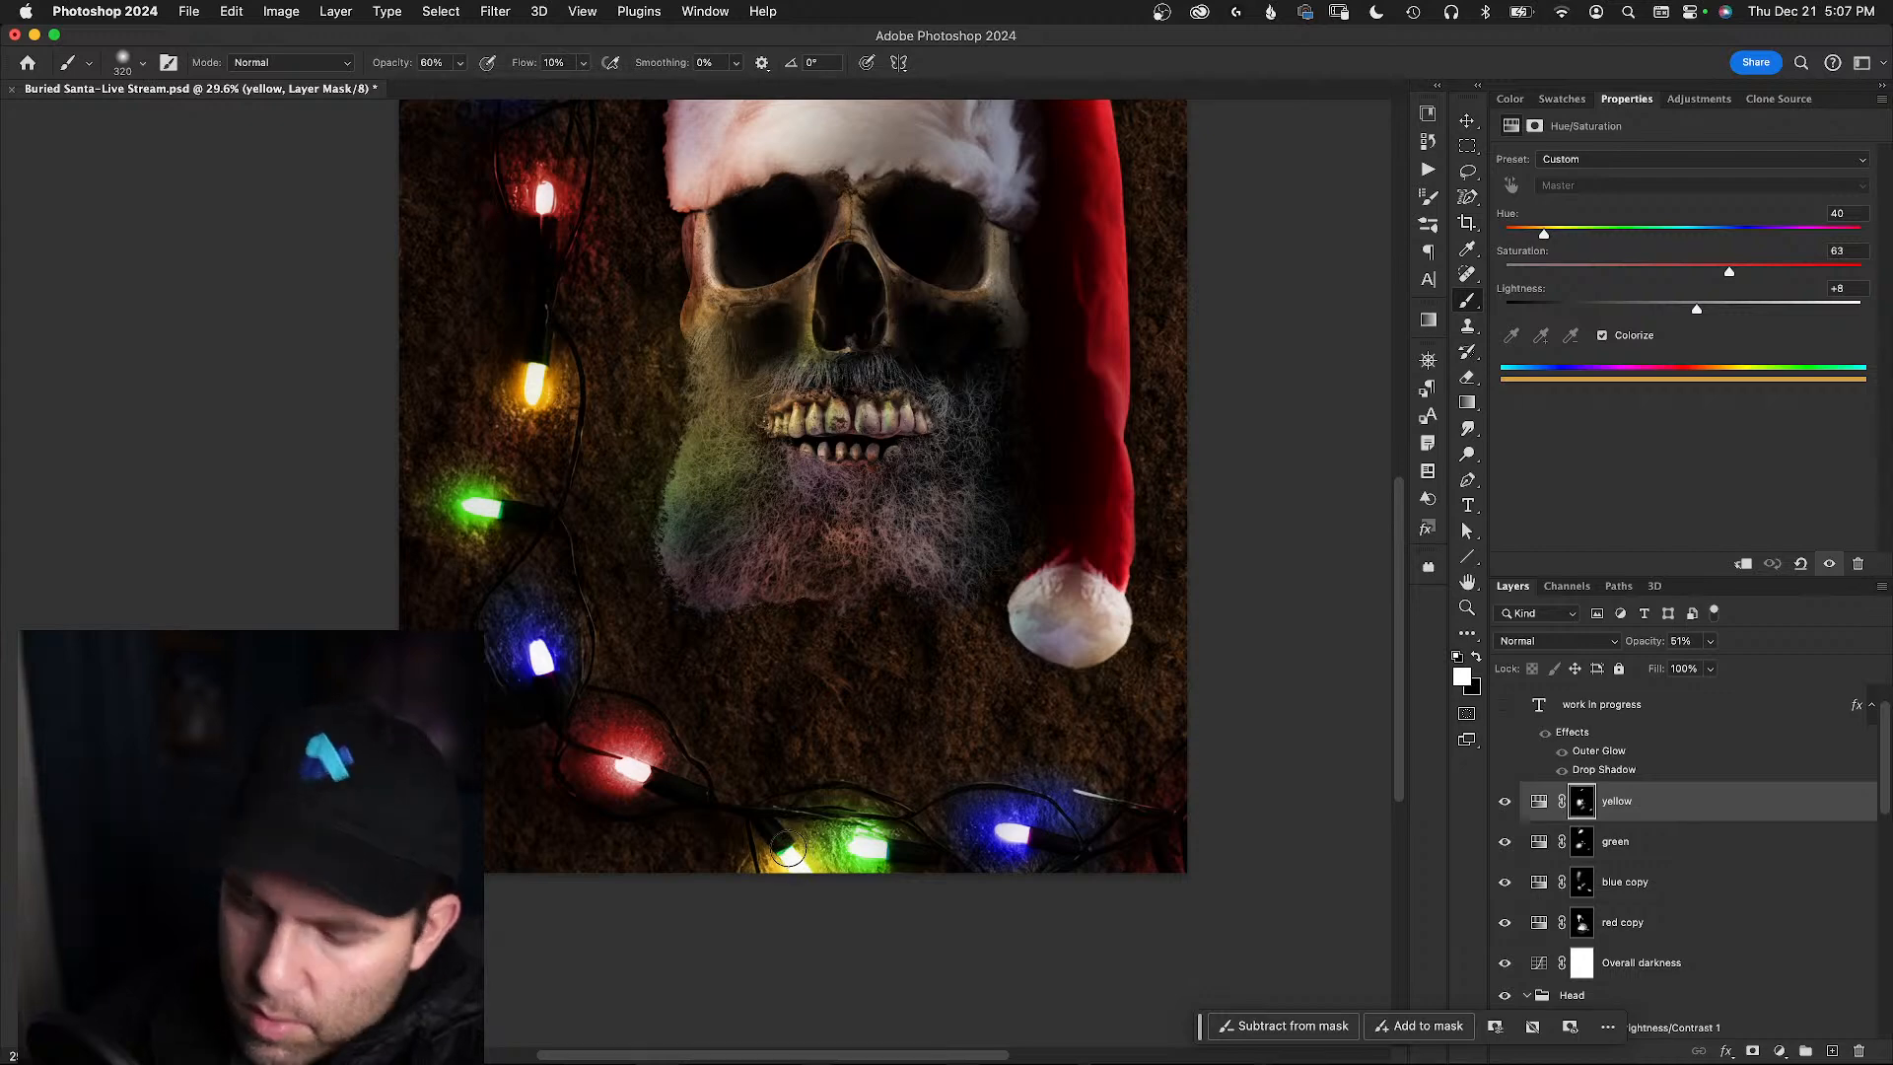
key(0)
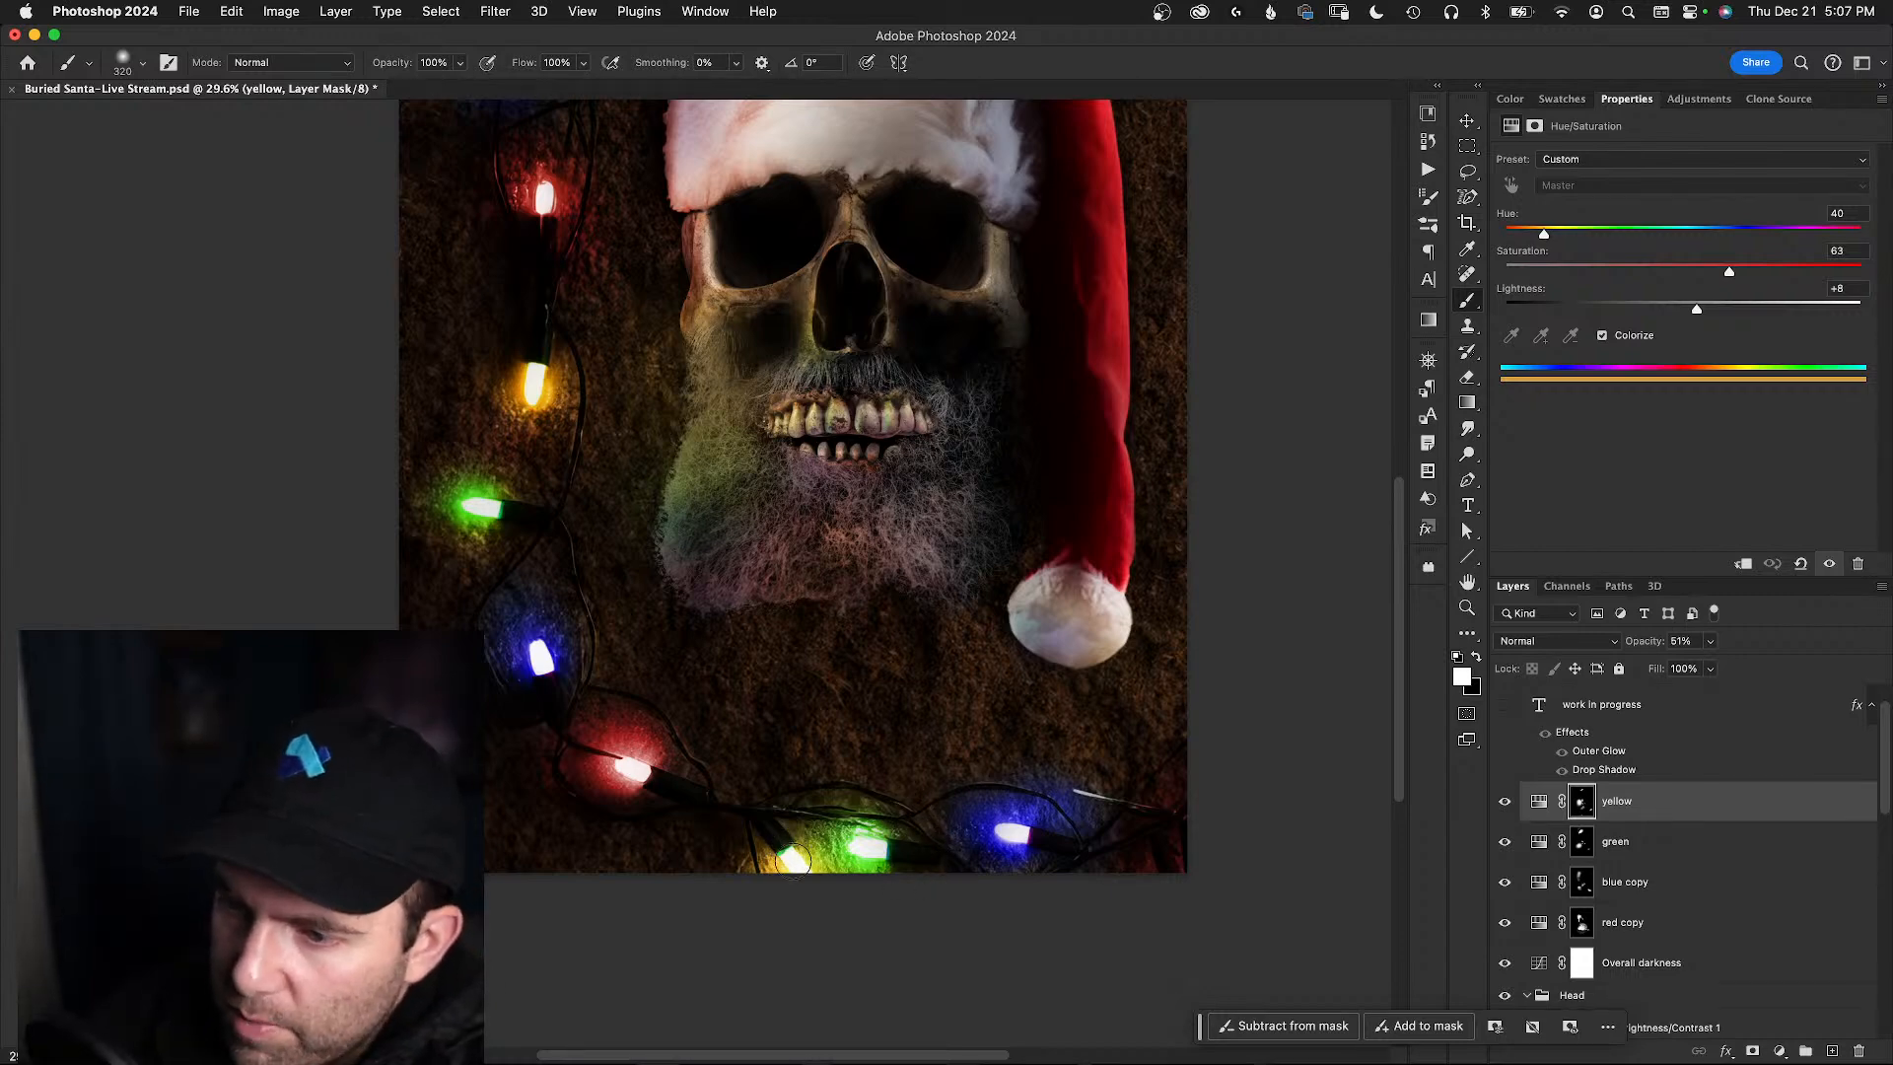
click(1502, 801)
click(1505, 800)
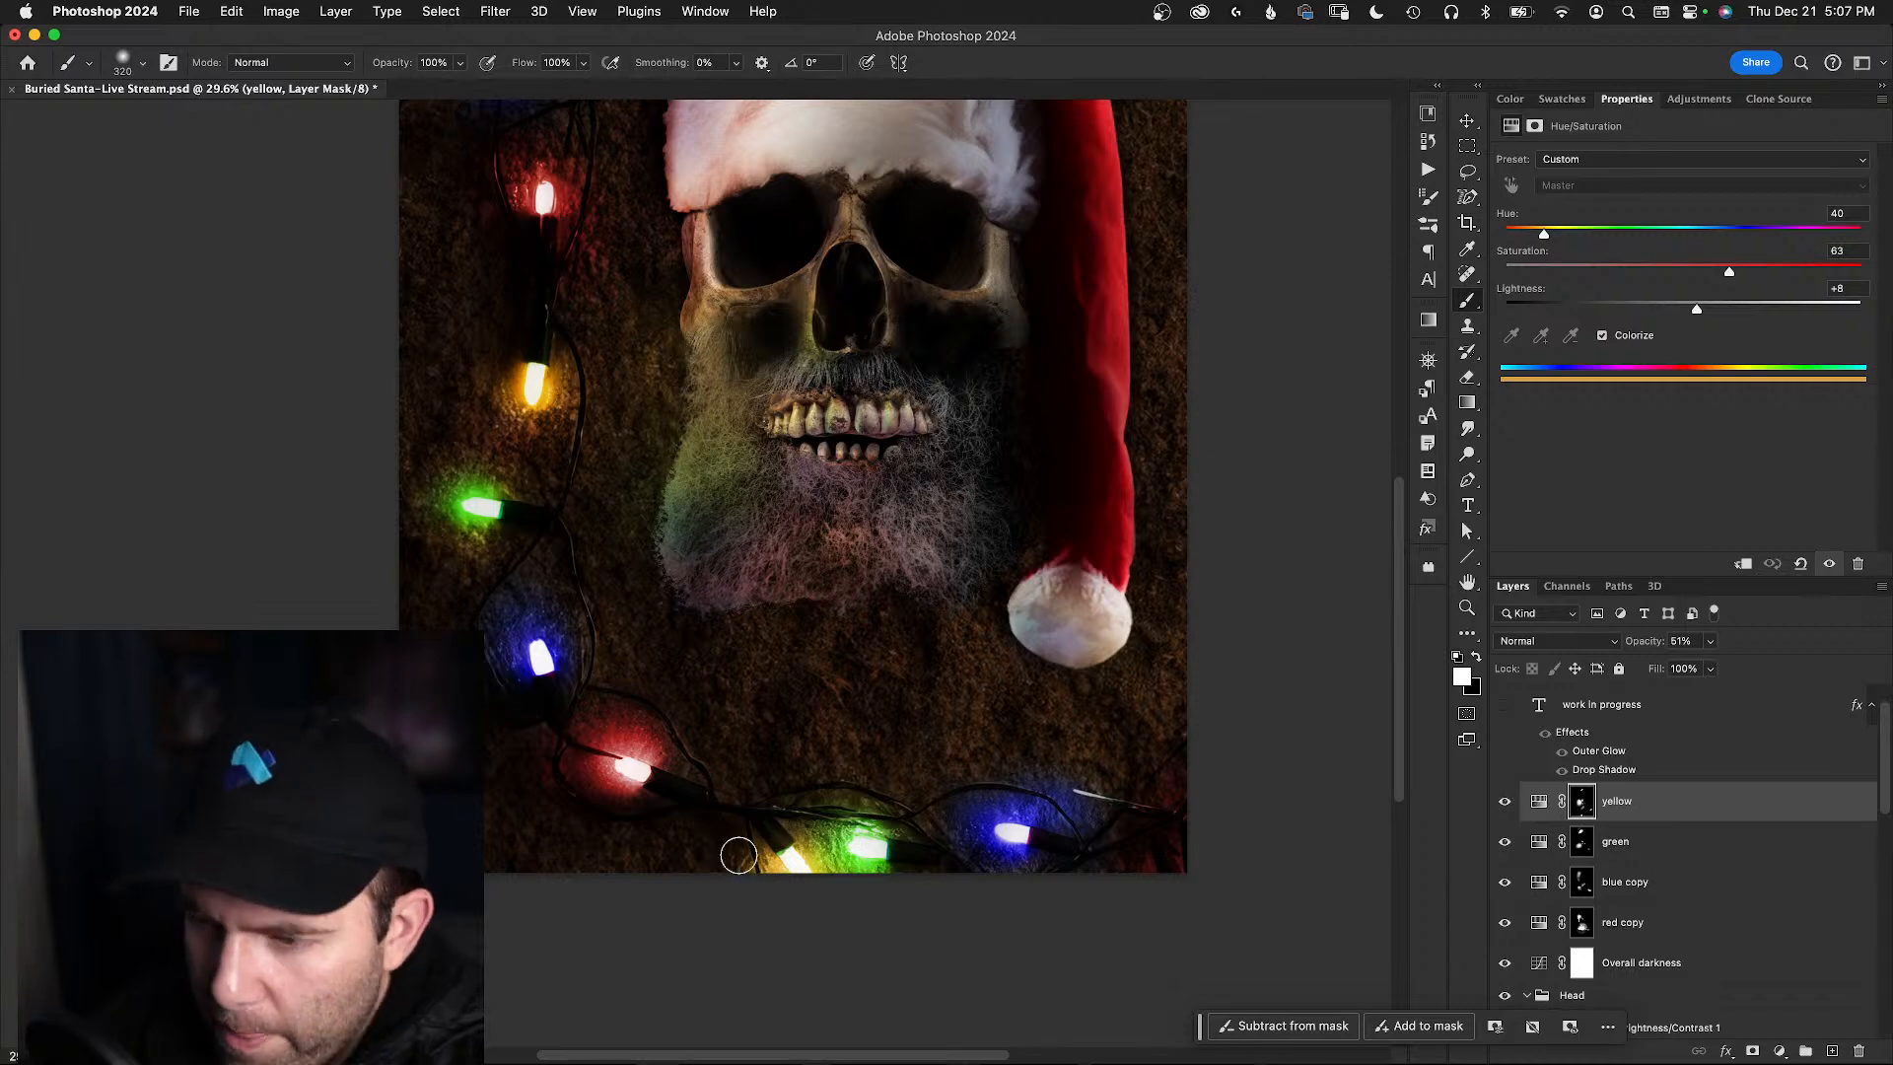
- Paint over the bottom yellow bulb in the yellow mask with a 116 px brush, comparing with the layer hidden and shown
drag(791, 858, 783, 853)
click(783, 853)
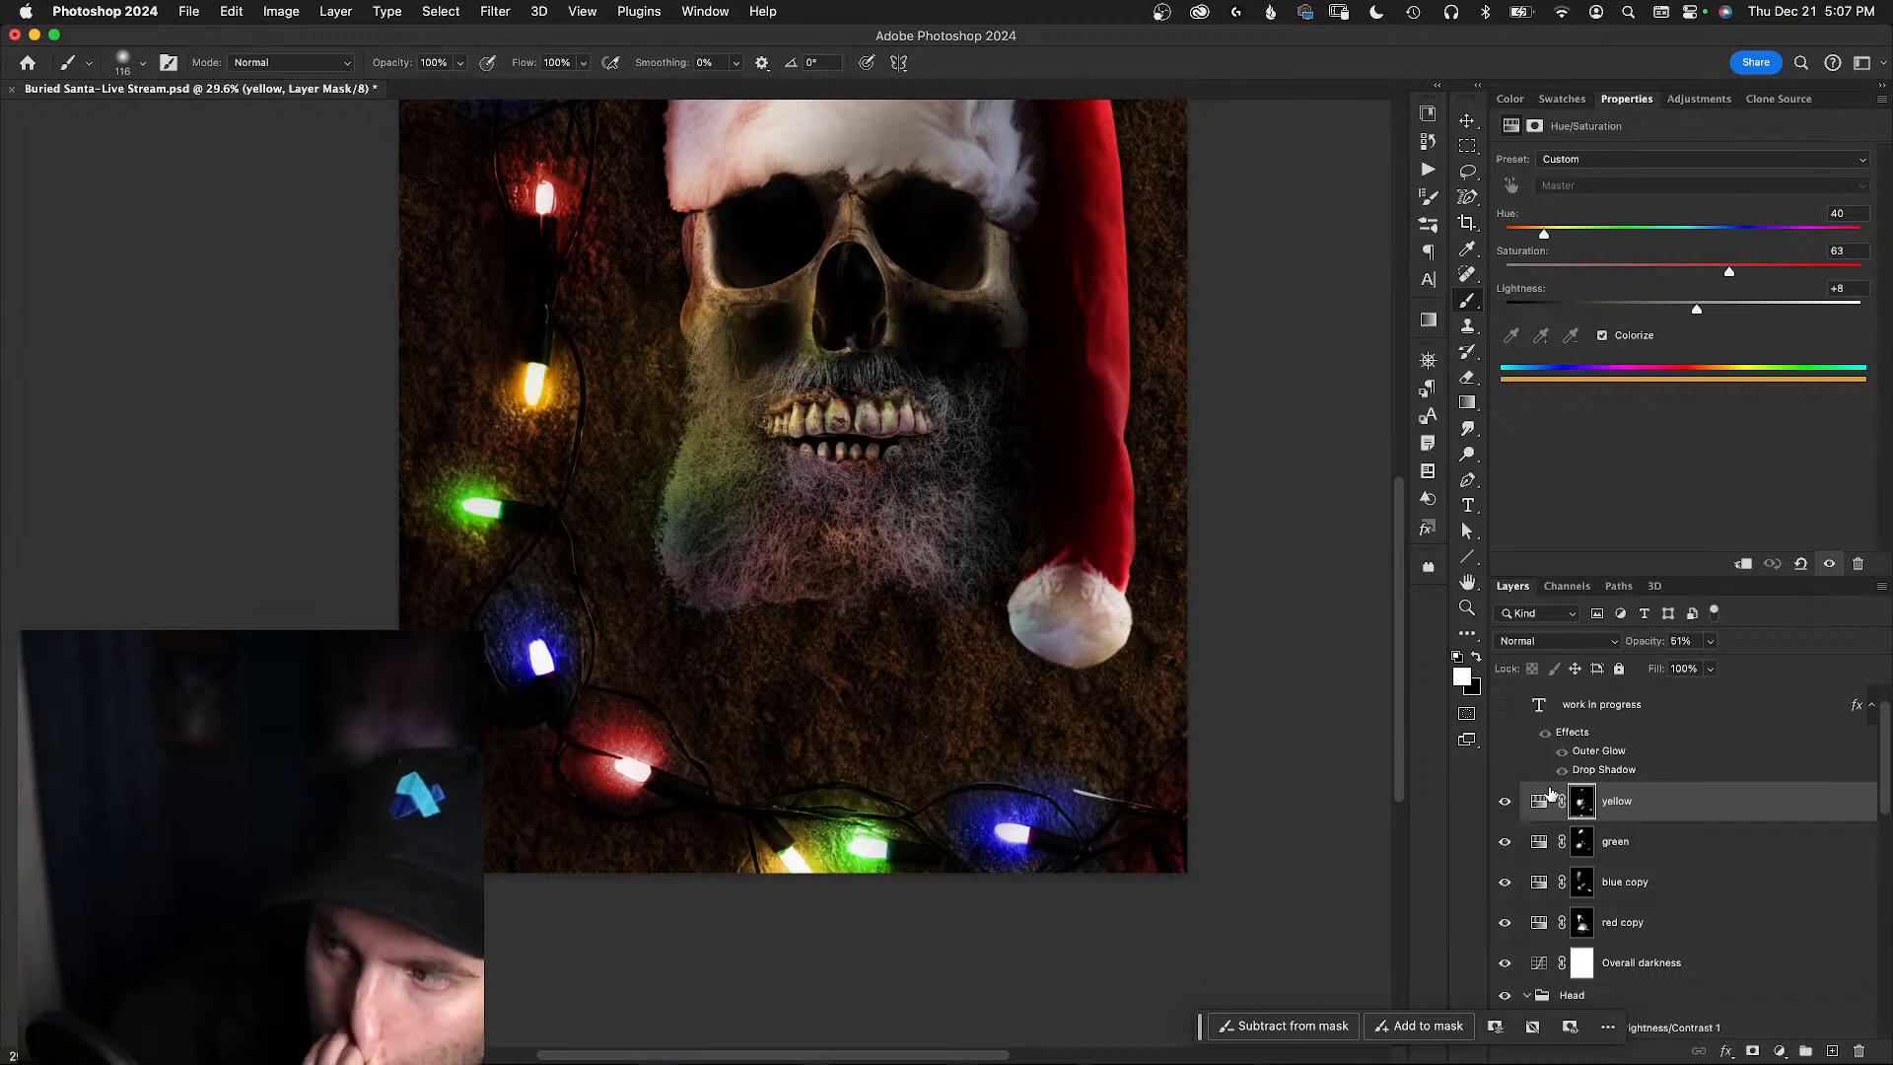
click(1503, 803)
click(1502, 803)
click(1502, 805)
click(1501, 806)
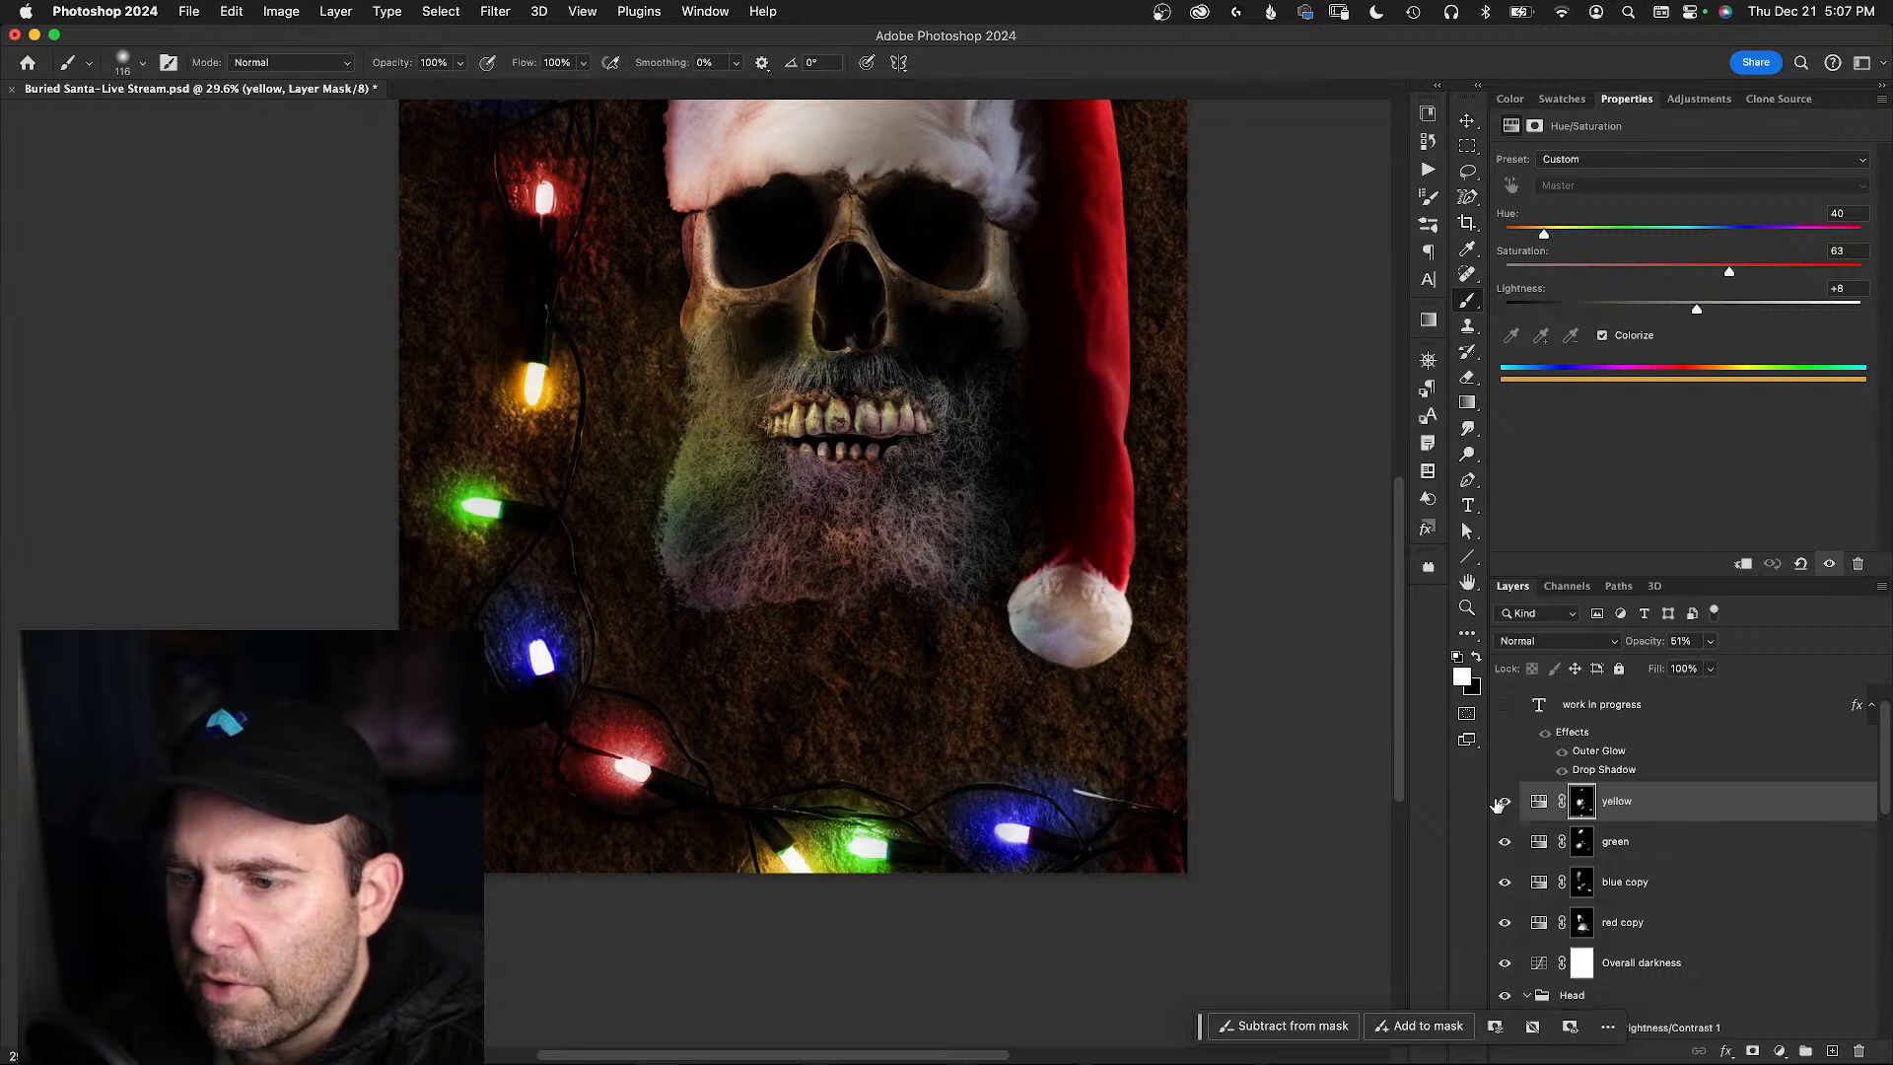
- Paint black in the red layer's mask inside Lights > Light colors with a brush of about 639 px to remove red from the dirt's lower-right corner
drag(834, 462, 749, 552)
drag(1883, 737, 1888, 956)
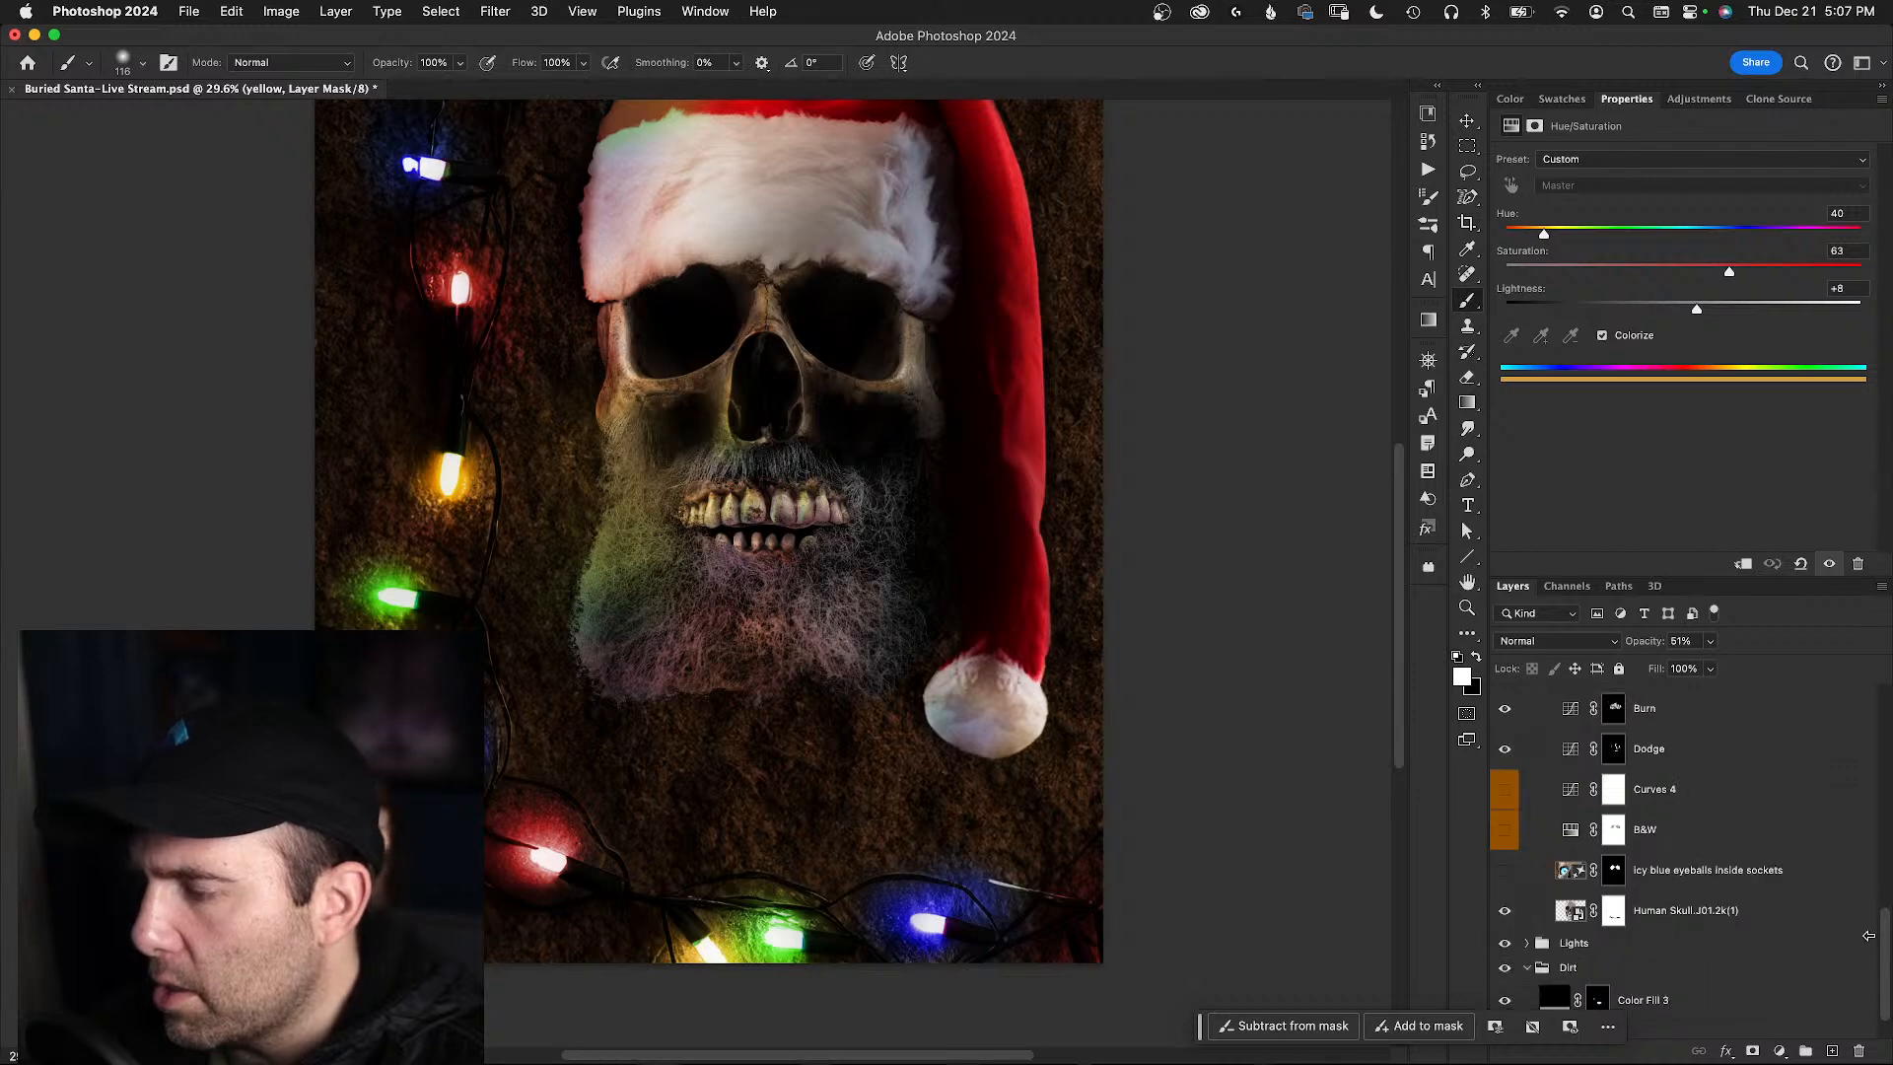
click(1526, 942)
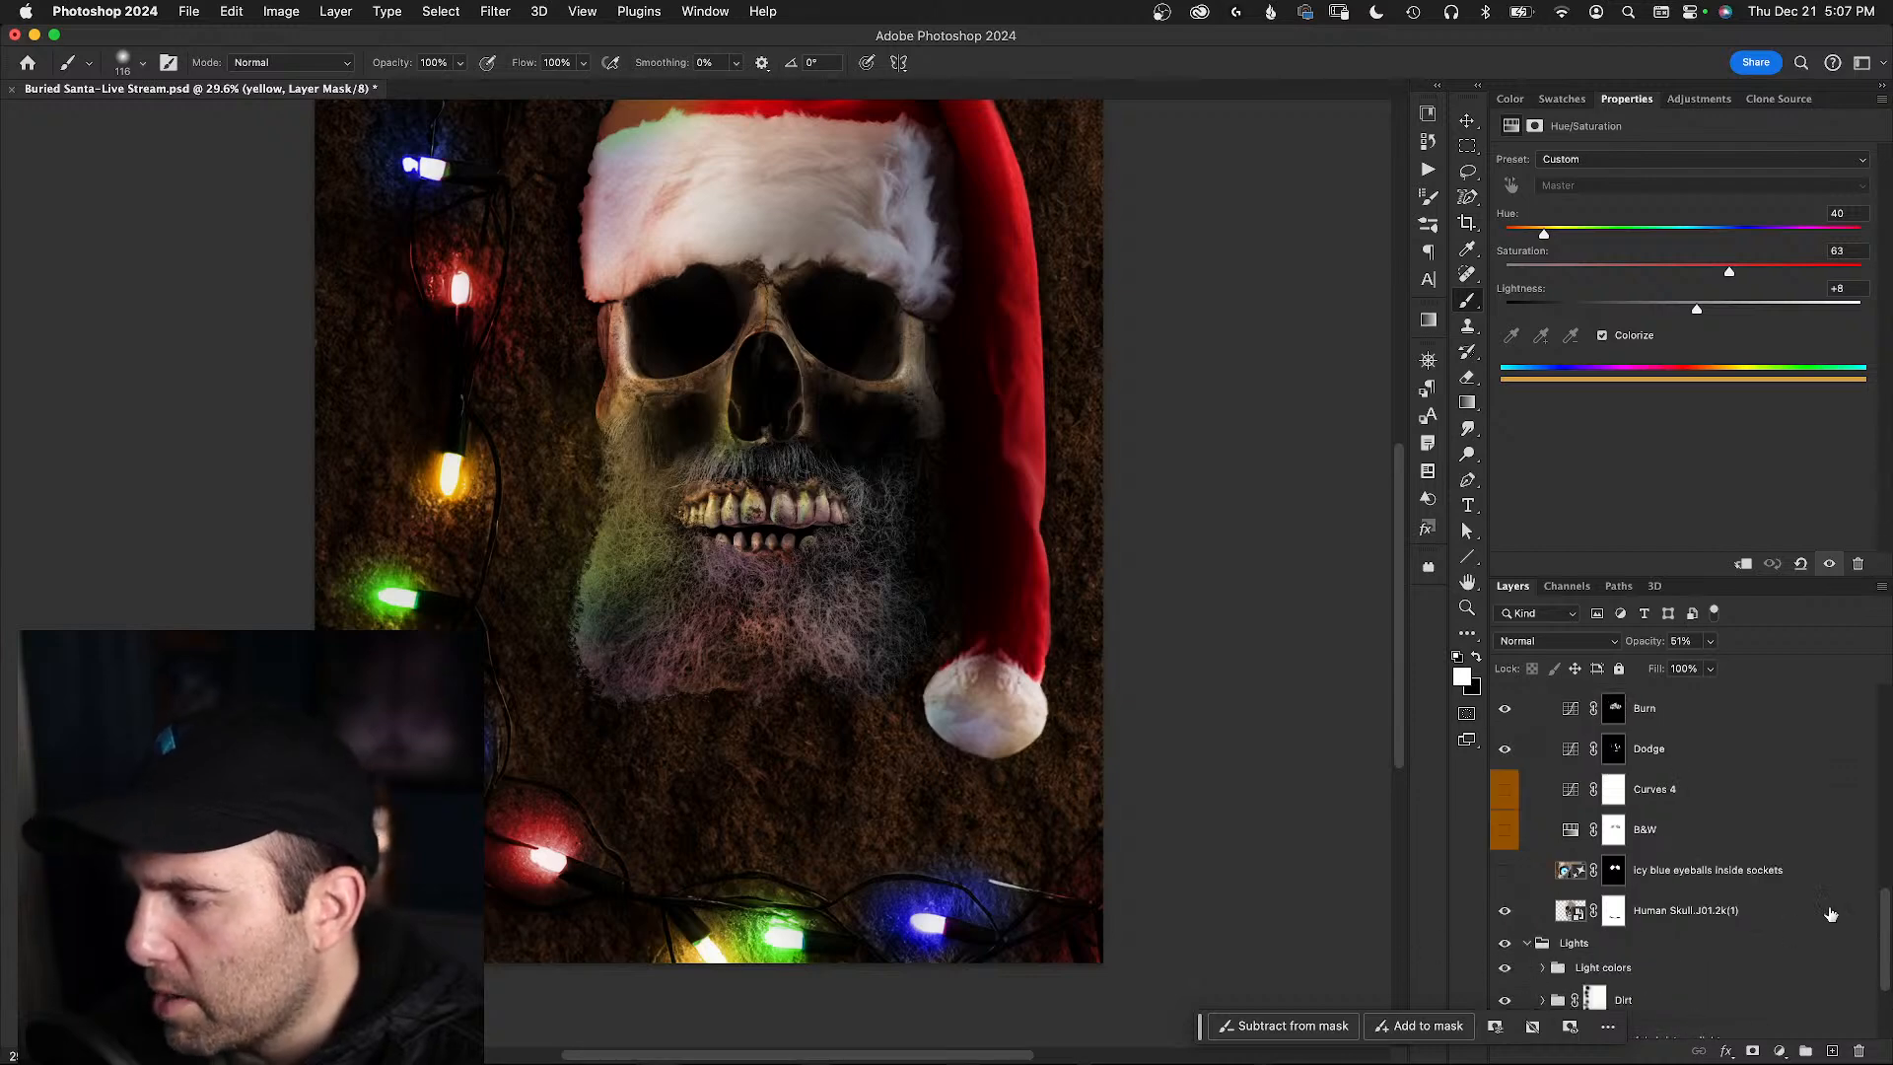
drag(1885, 923, 1885, 976)
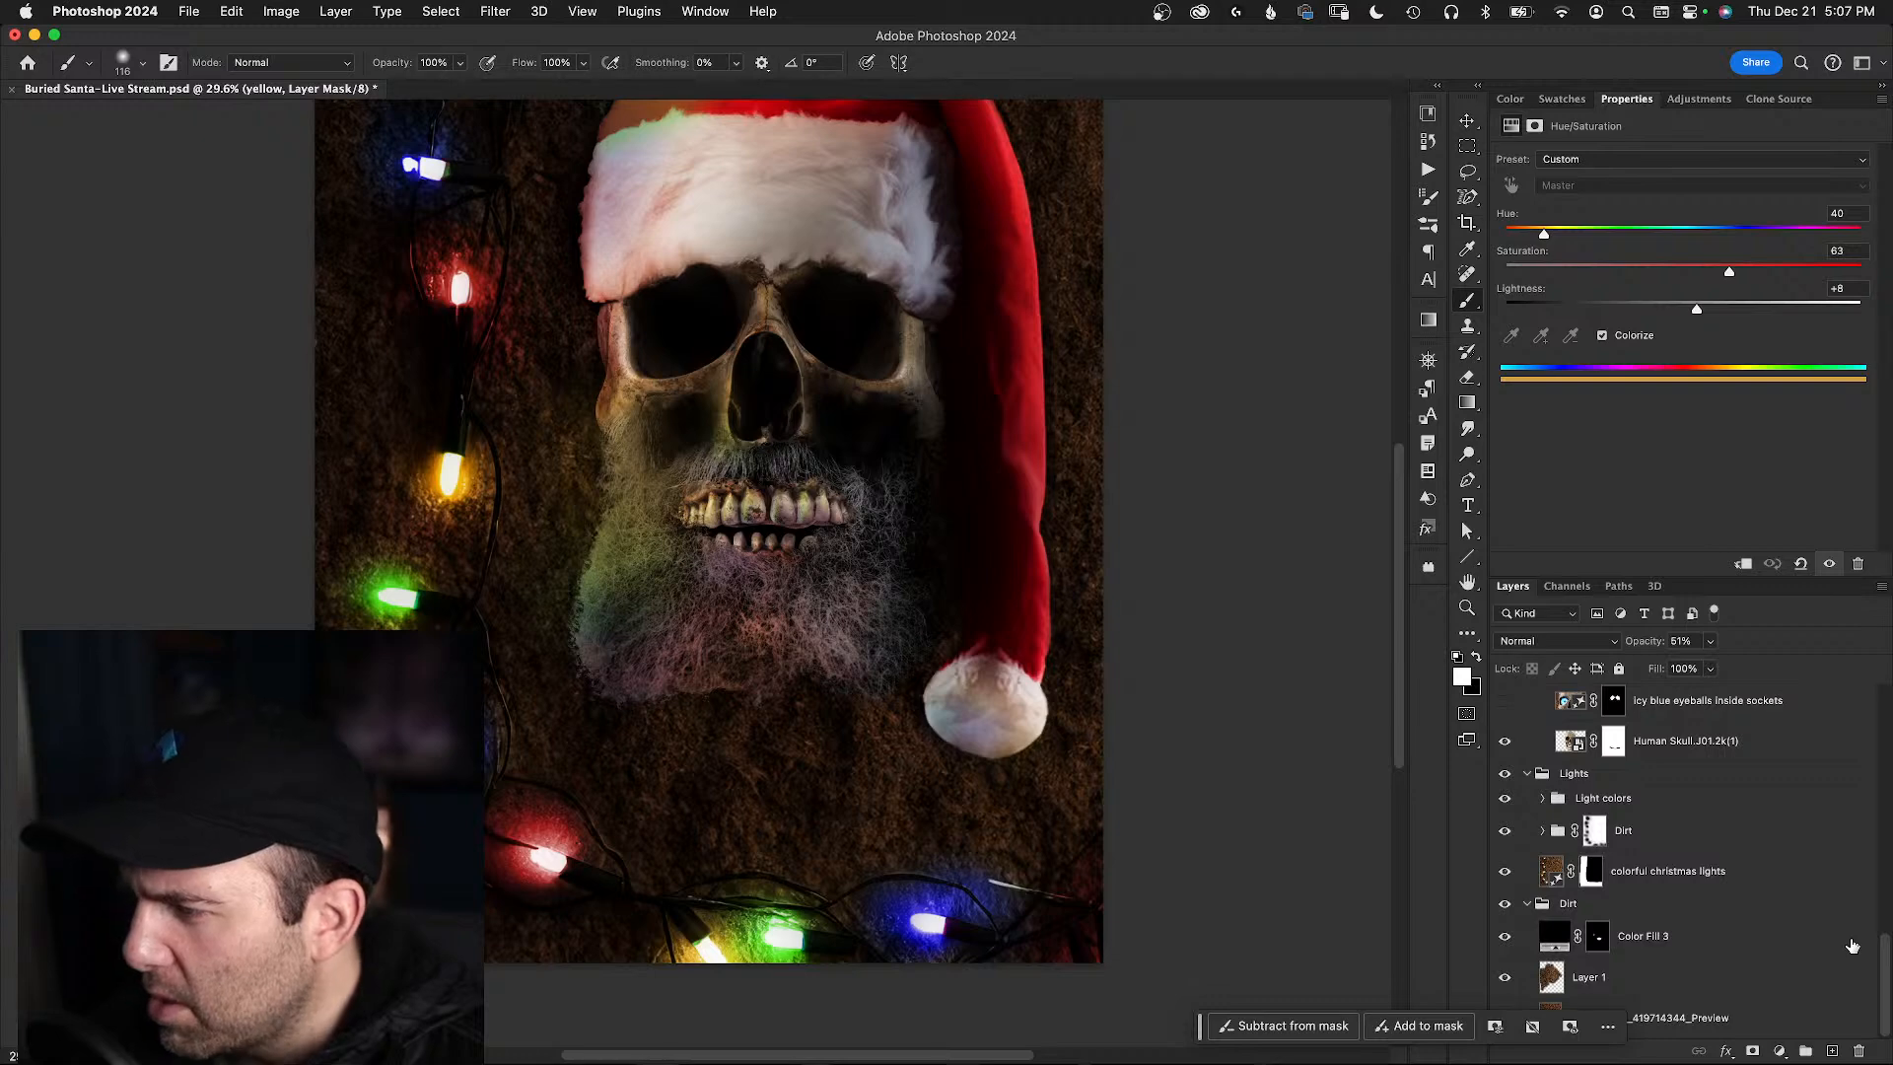
click(1541, 801)
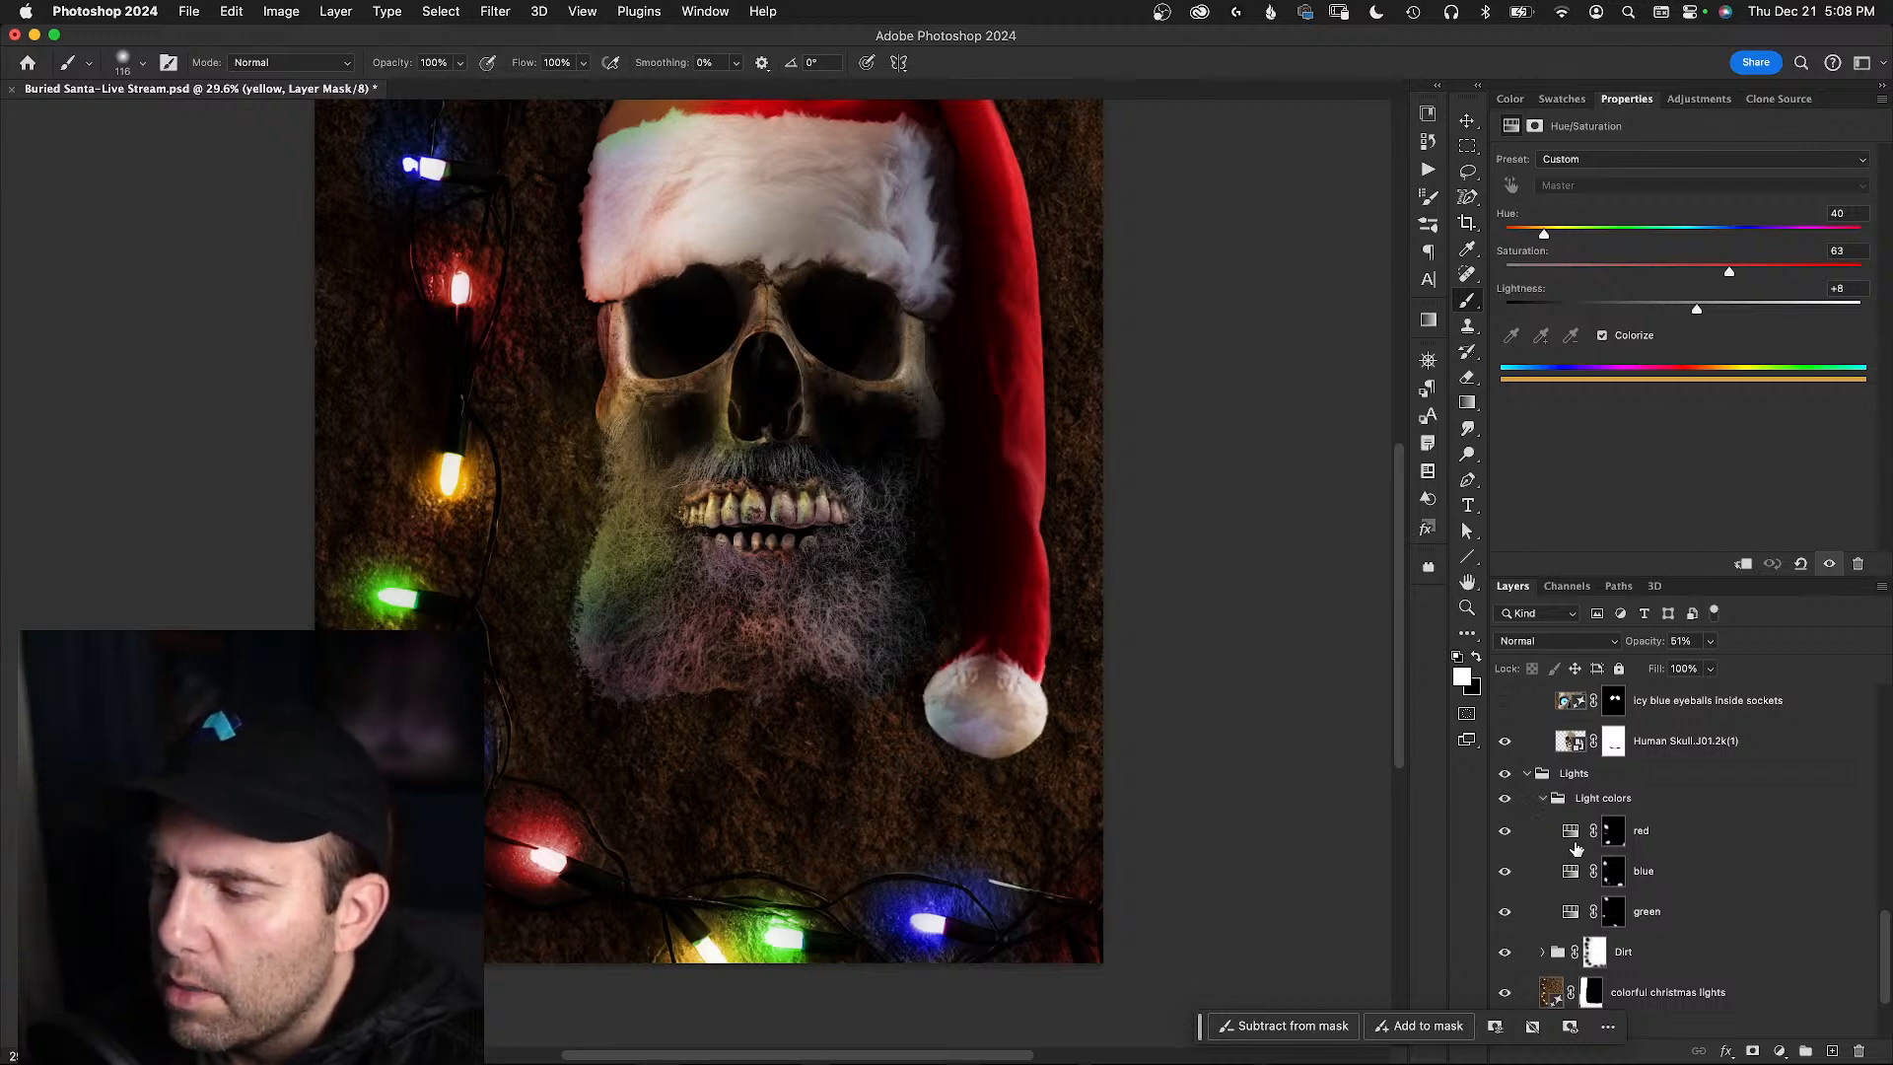
click(1612, 830)
key(x)
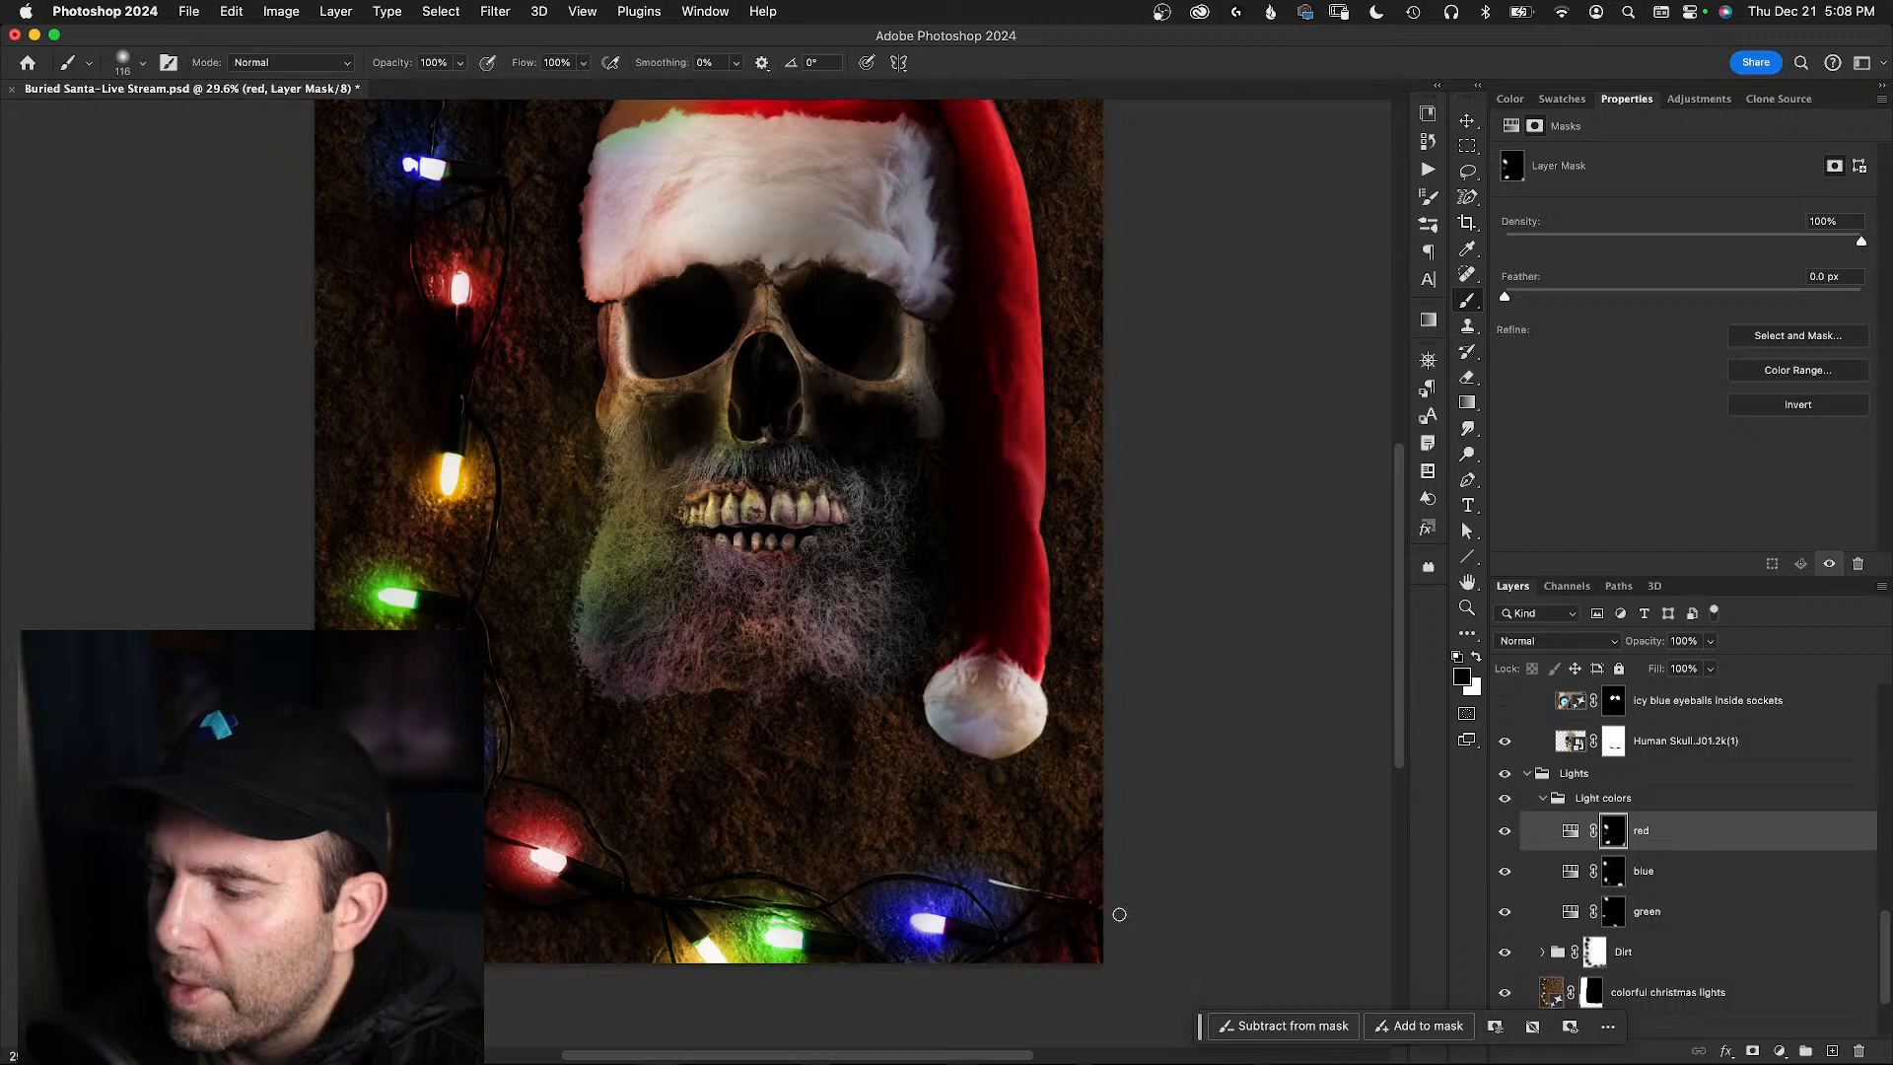
drag(1076, 927, 1182, 917)
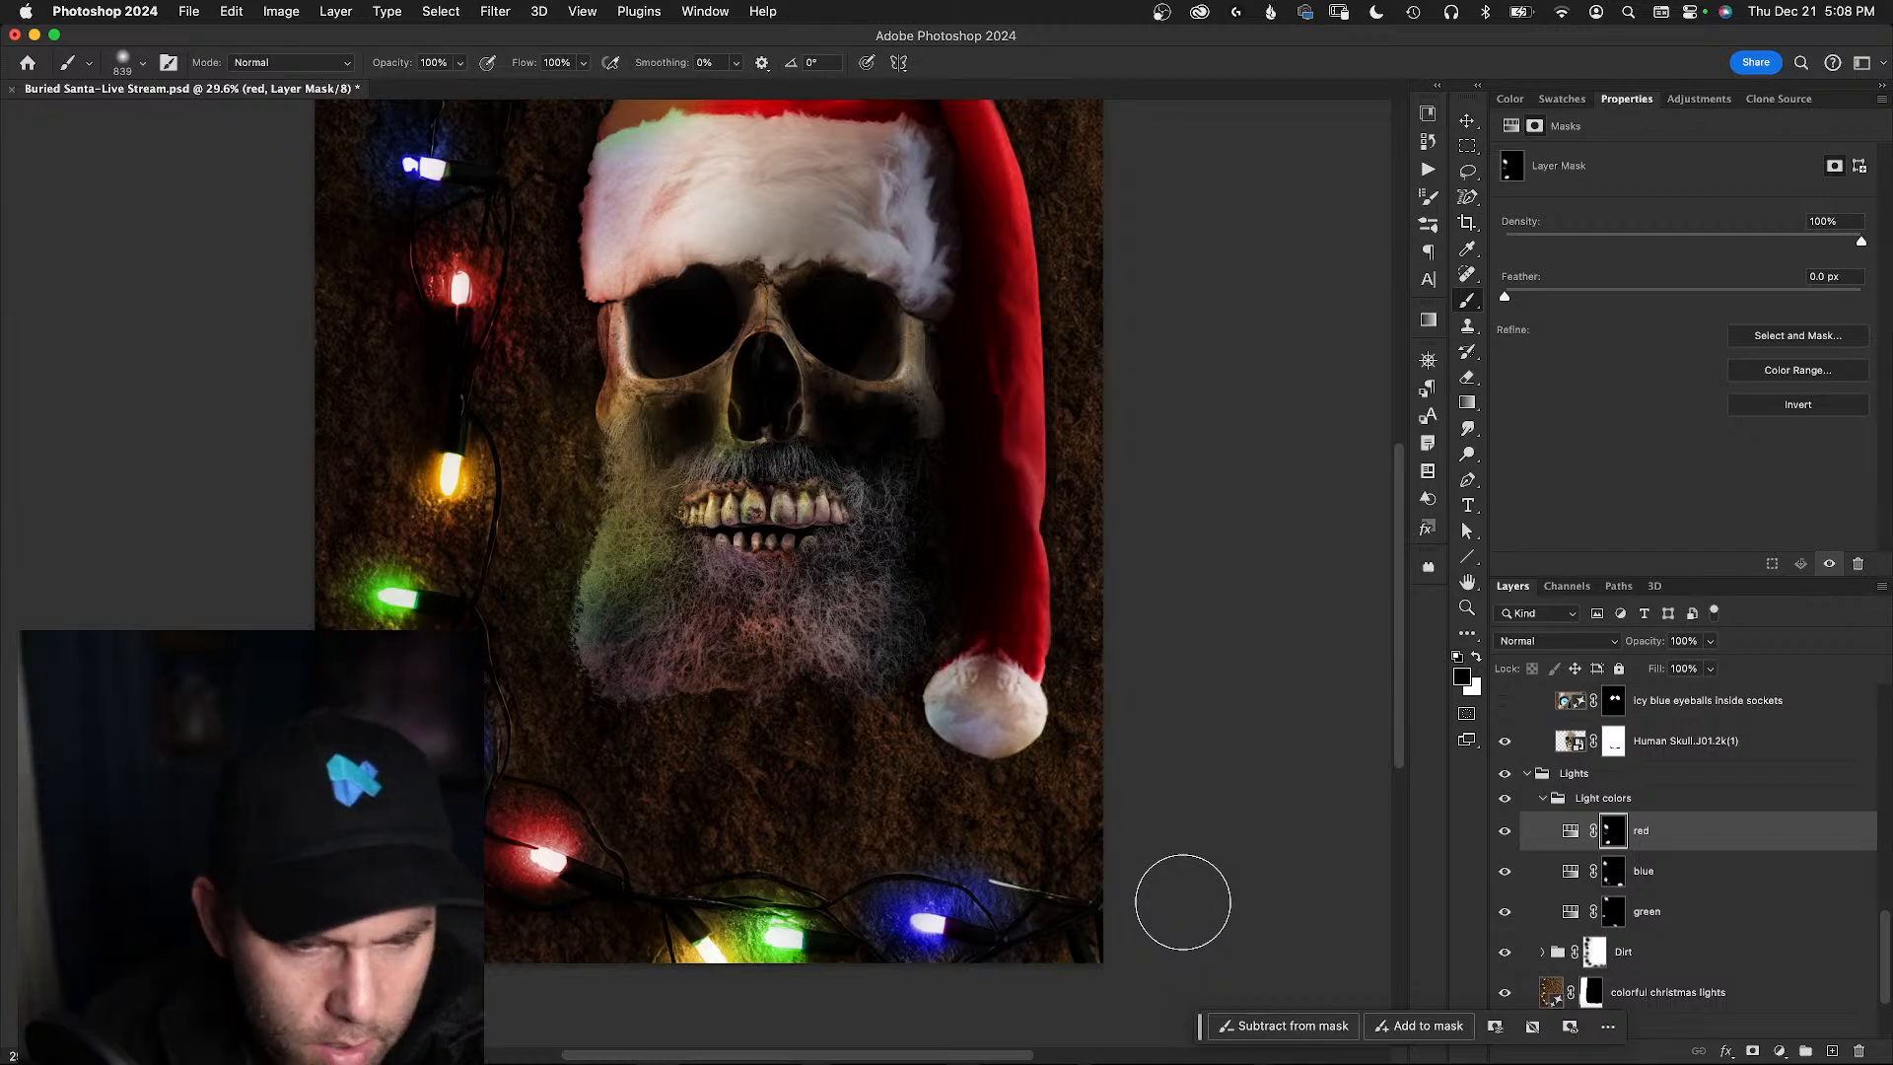
- Switch to OBS to check the live stream's status, and return to Photoshop
mouse_move(4, 7)
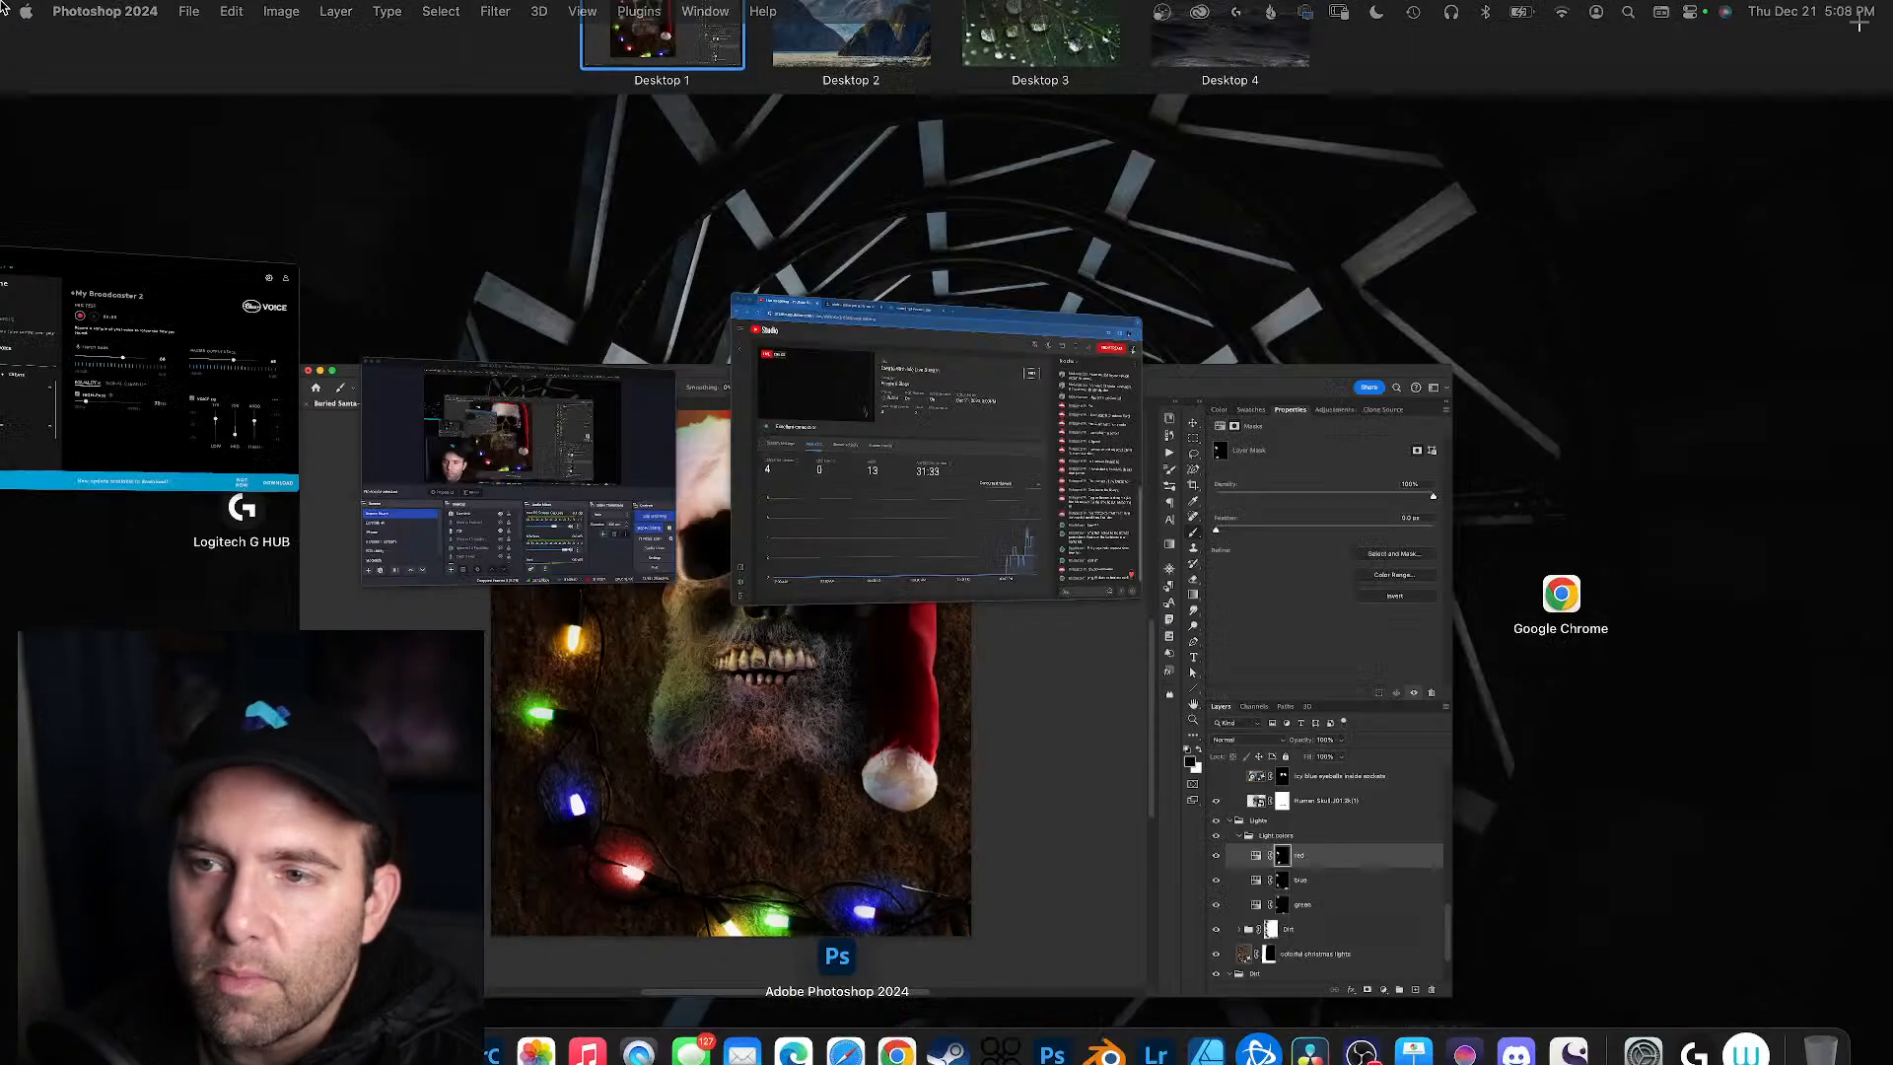
click(892, 375)
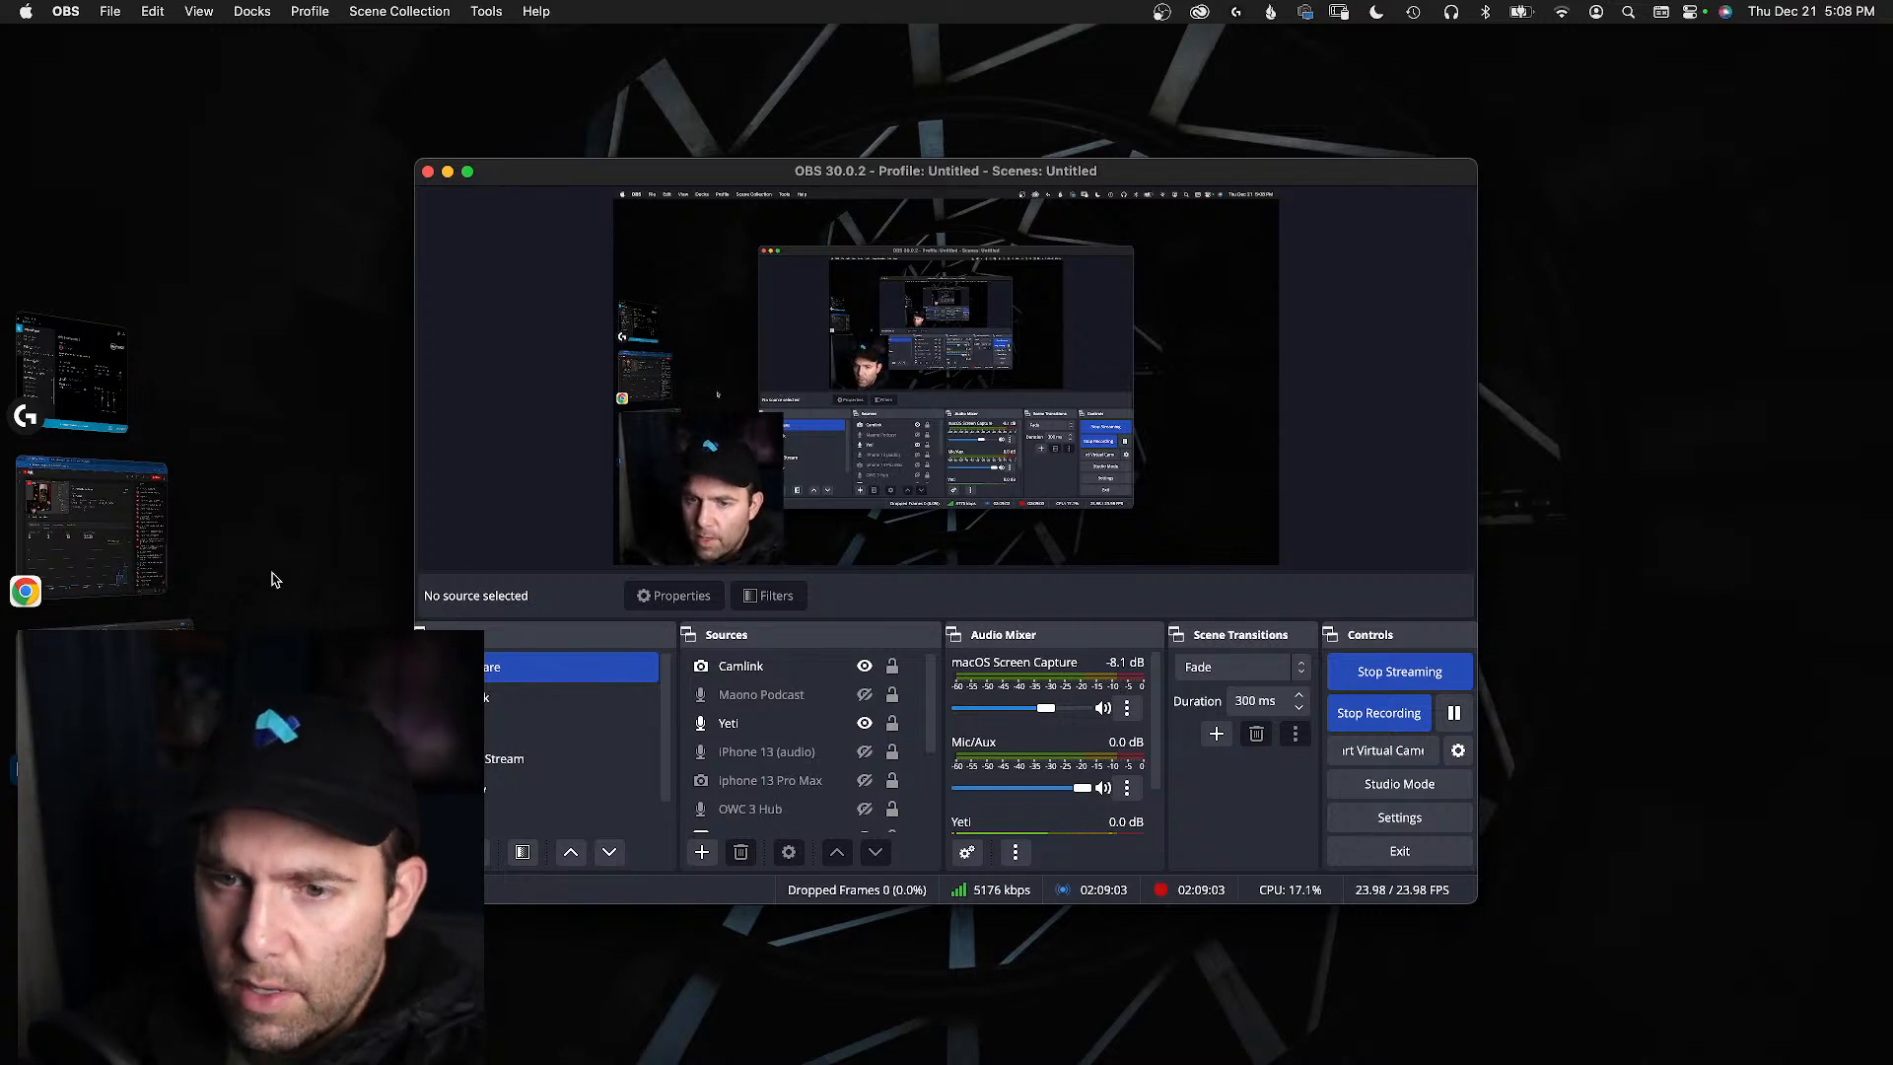
click(117, 695)
- Examine the whole Santa skull composite in full-screen mode with the interface hidden
drag(754, 517, 744, 637)
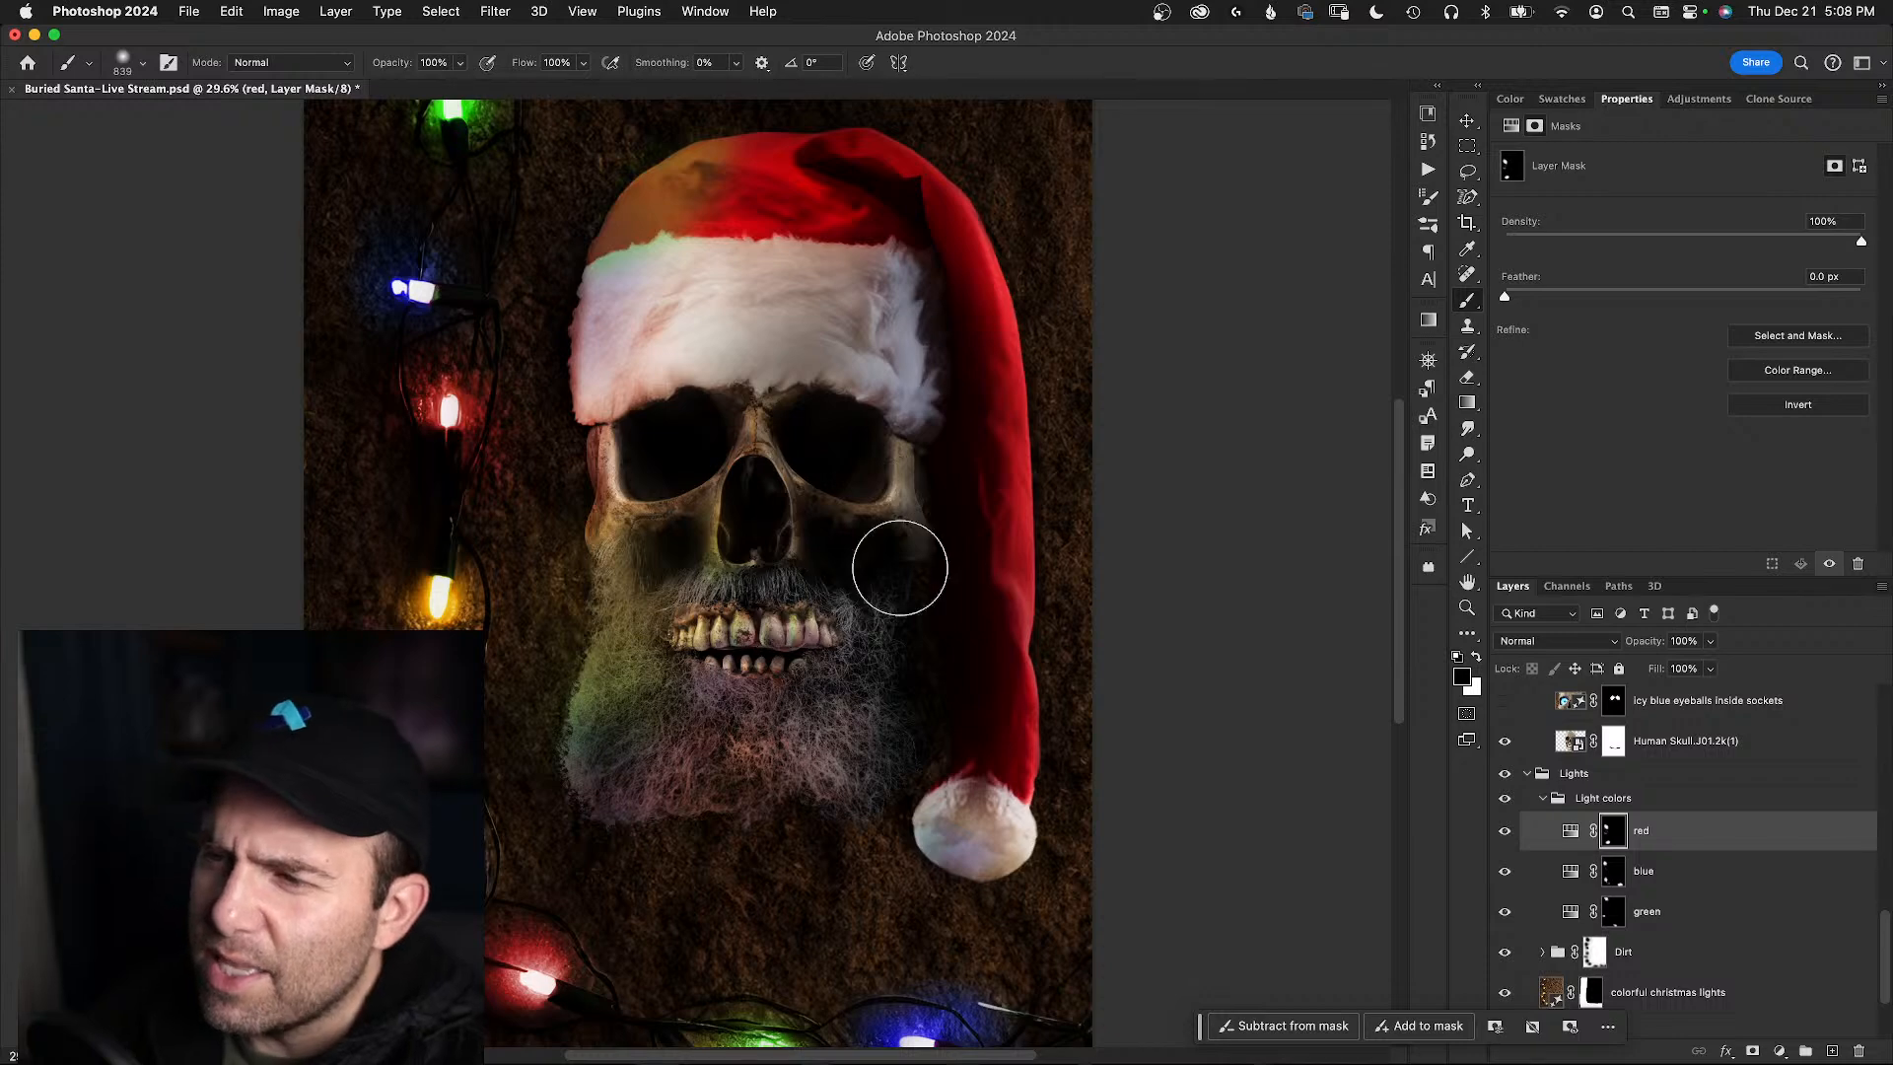
drag(920, 567, 861, 613)
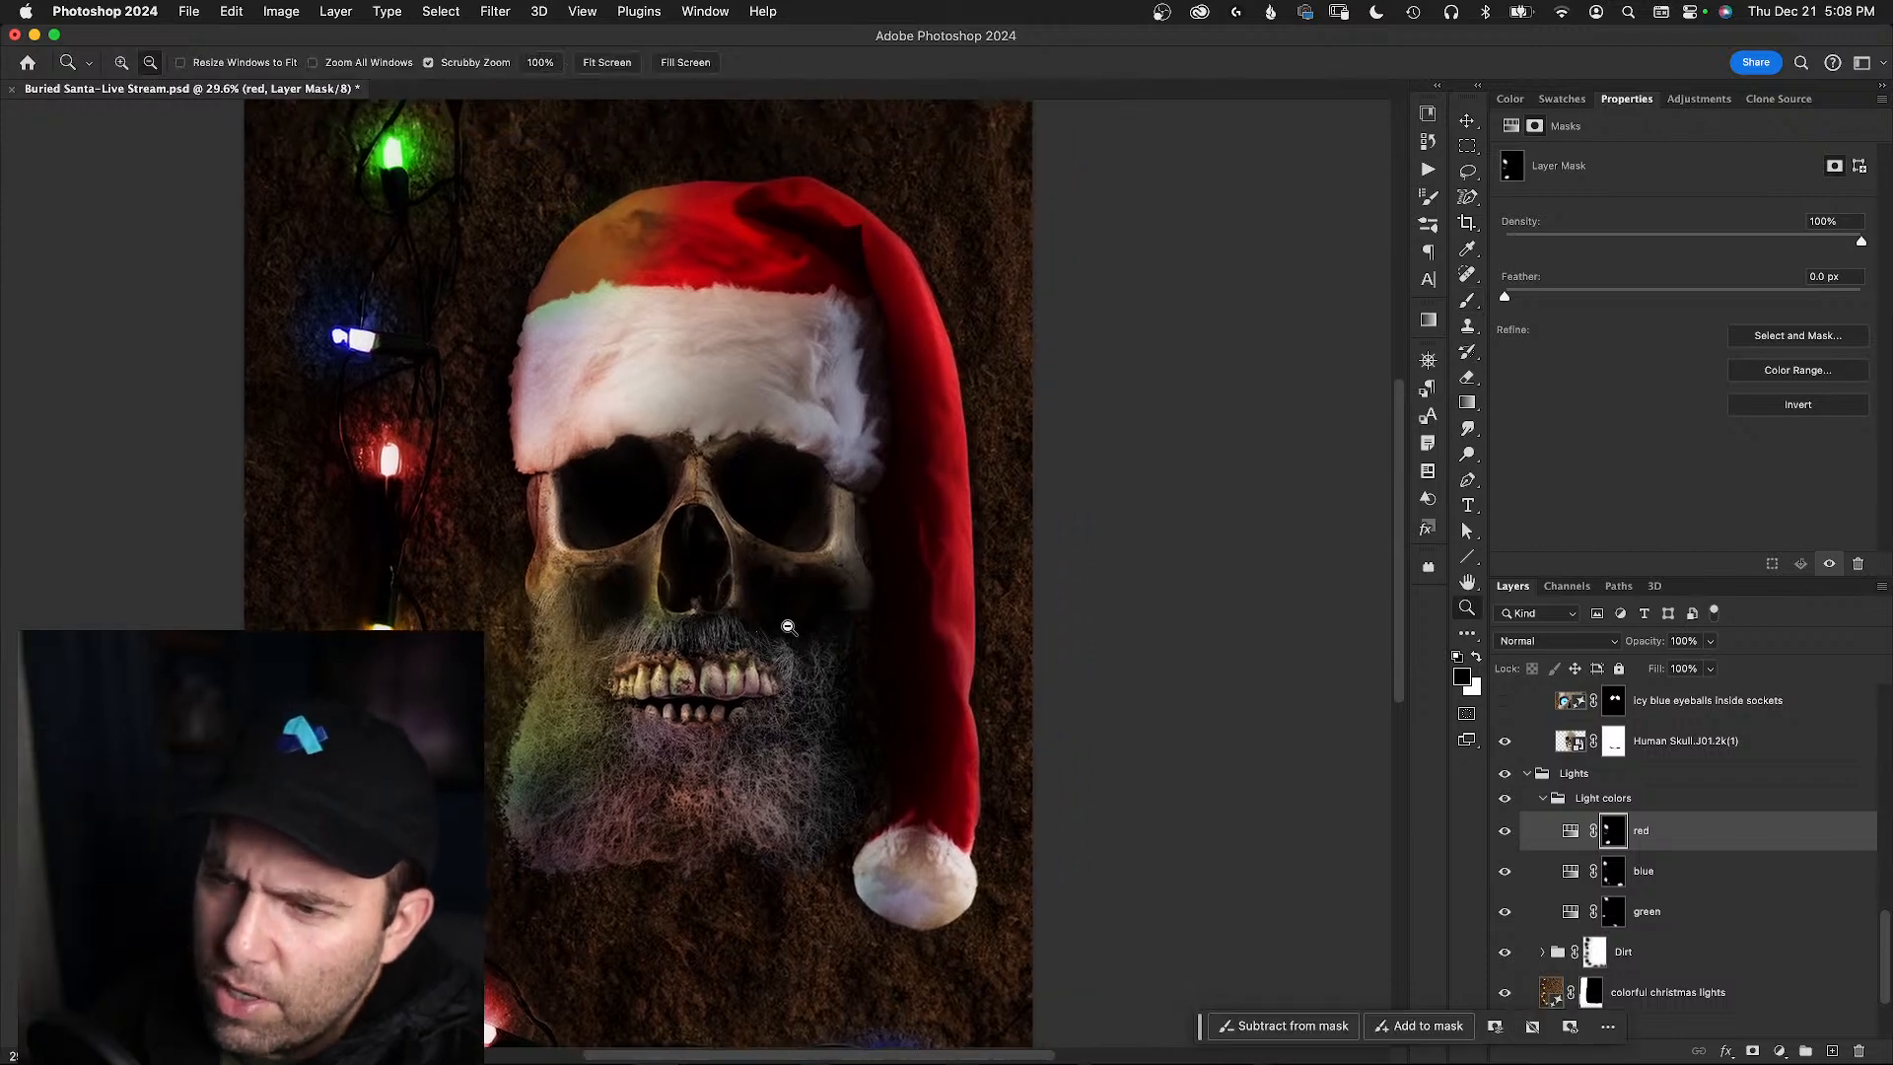
key(z)
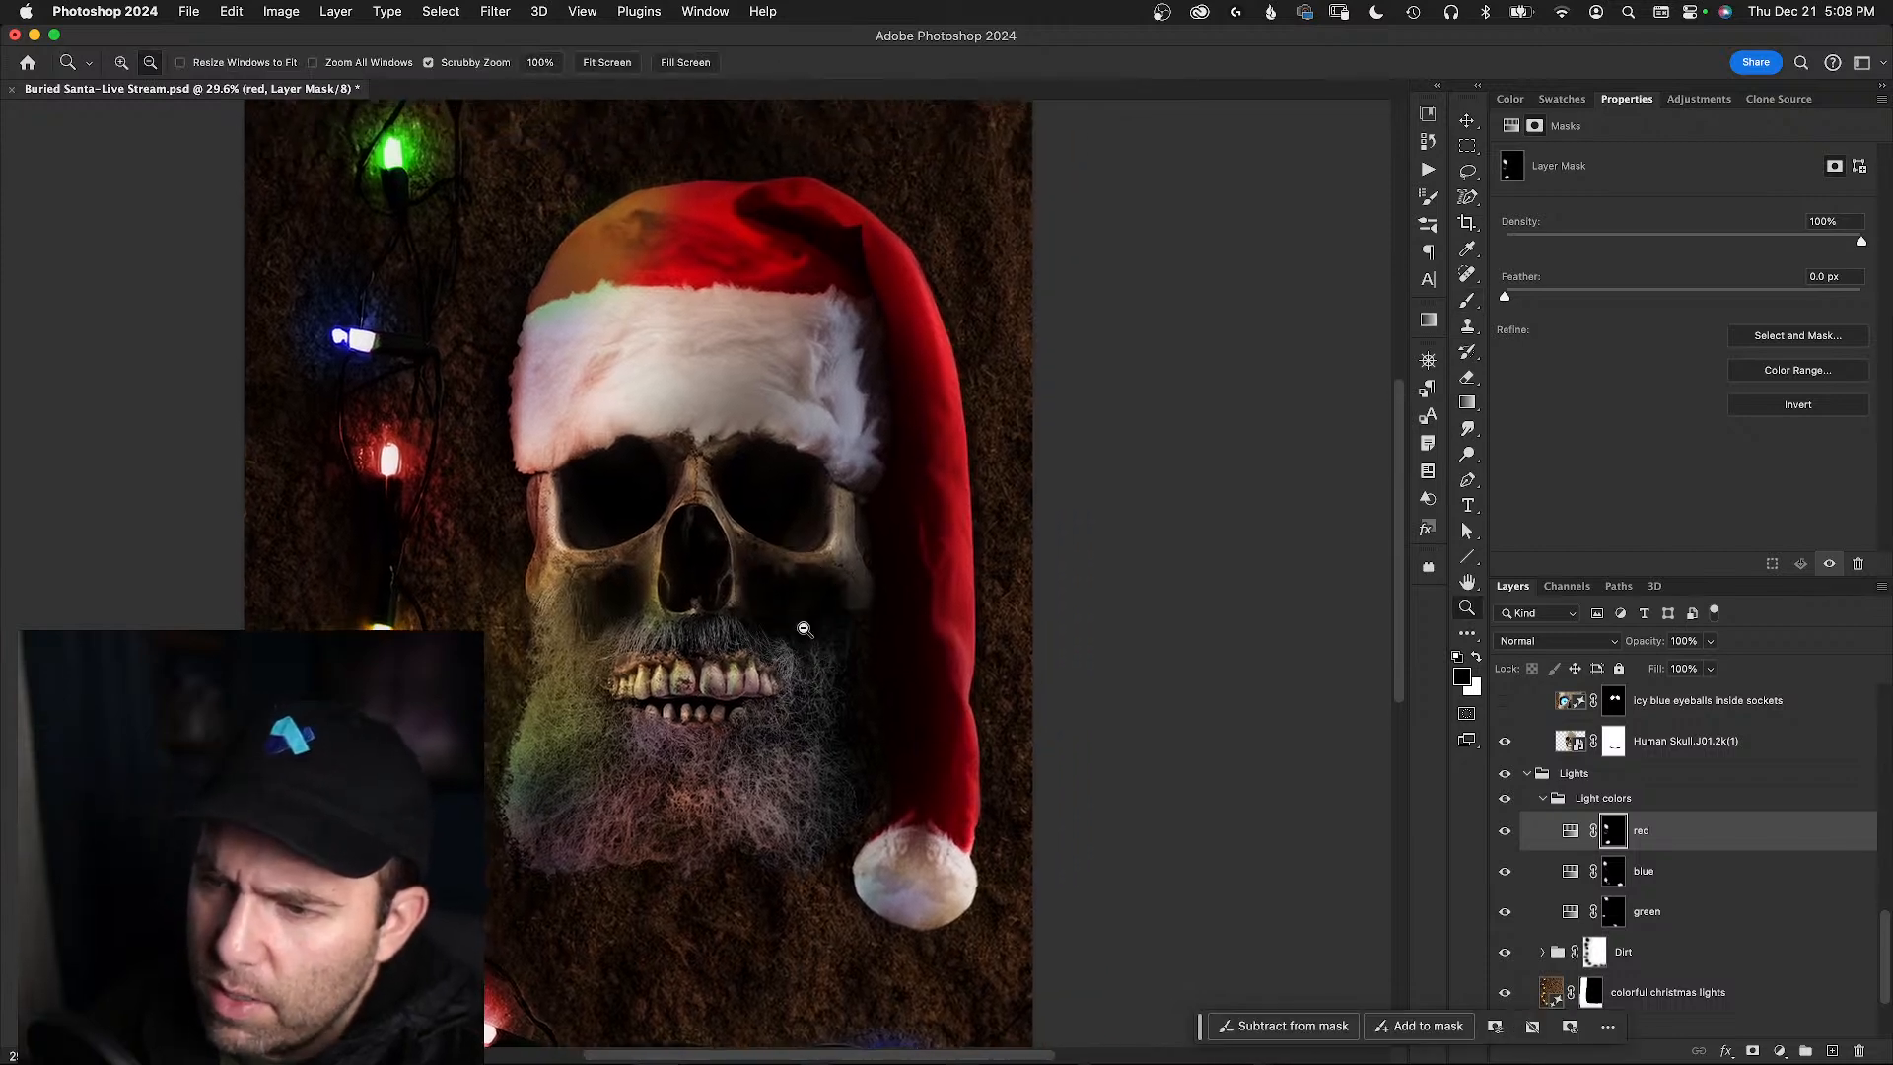
alt+click(779, 643)
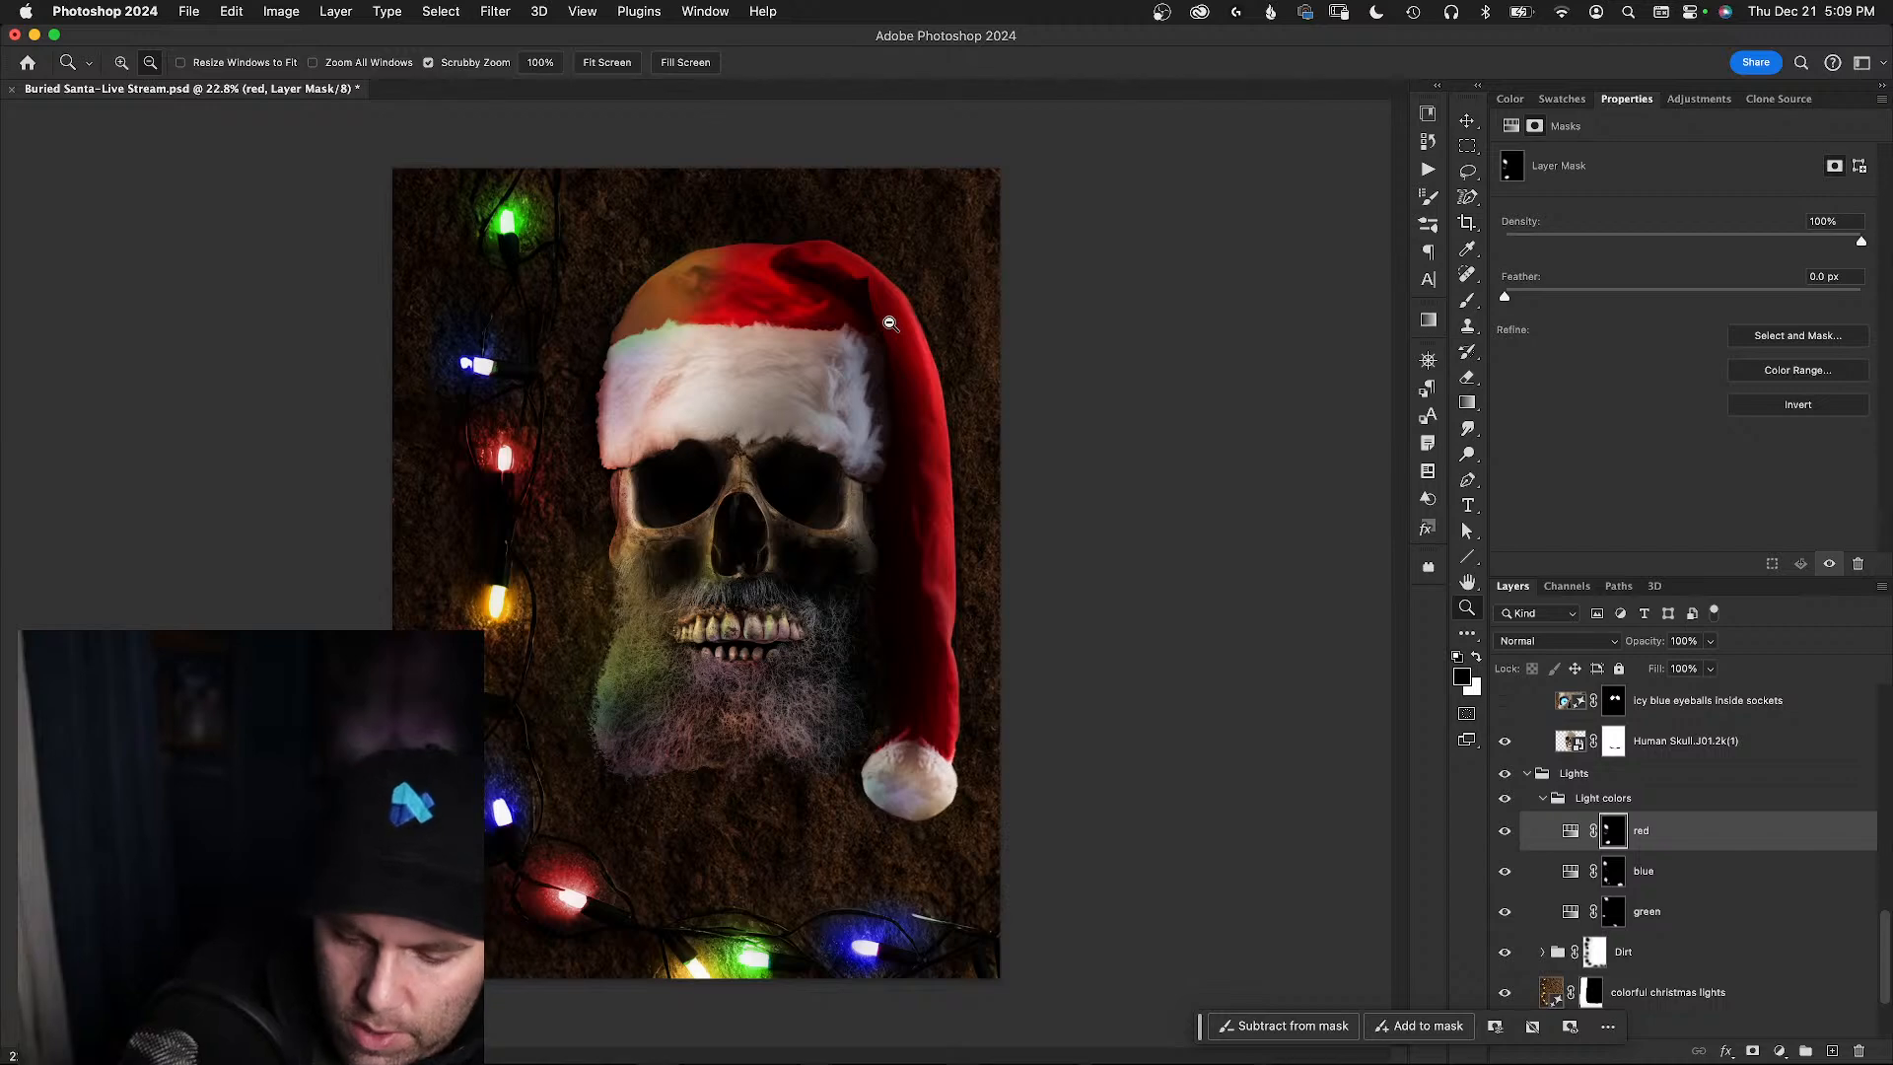
key(f)
key(Tab)
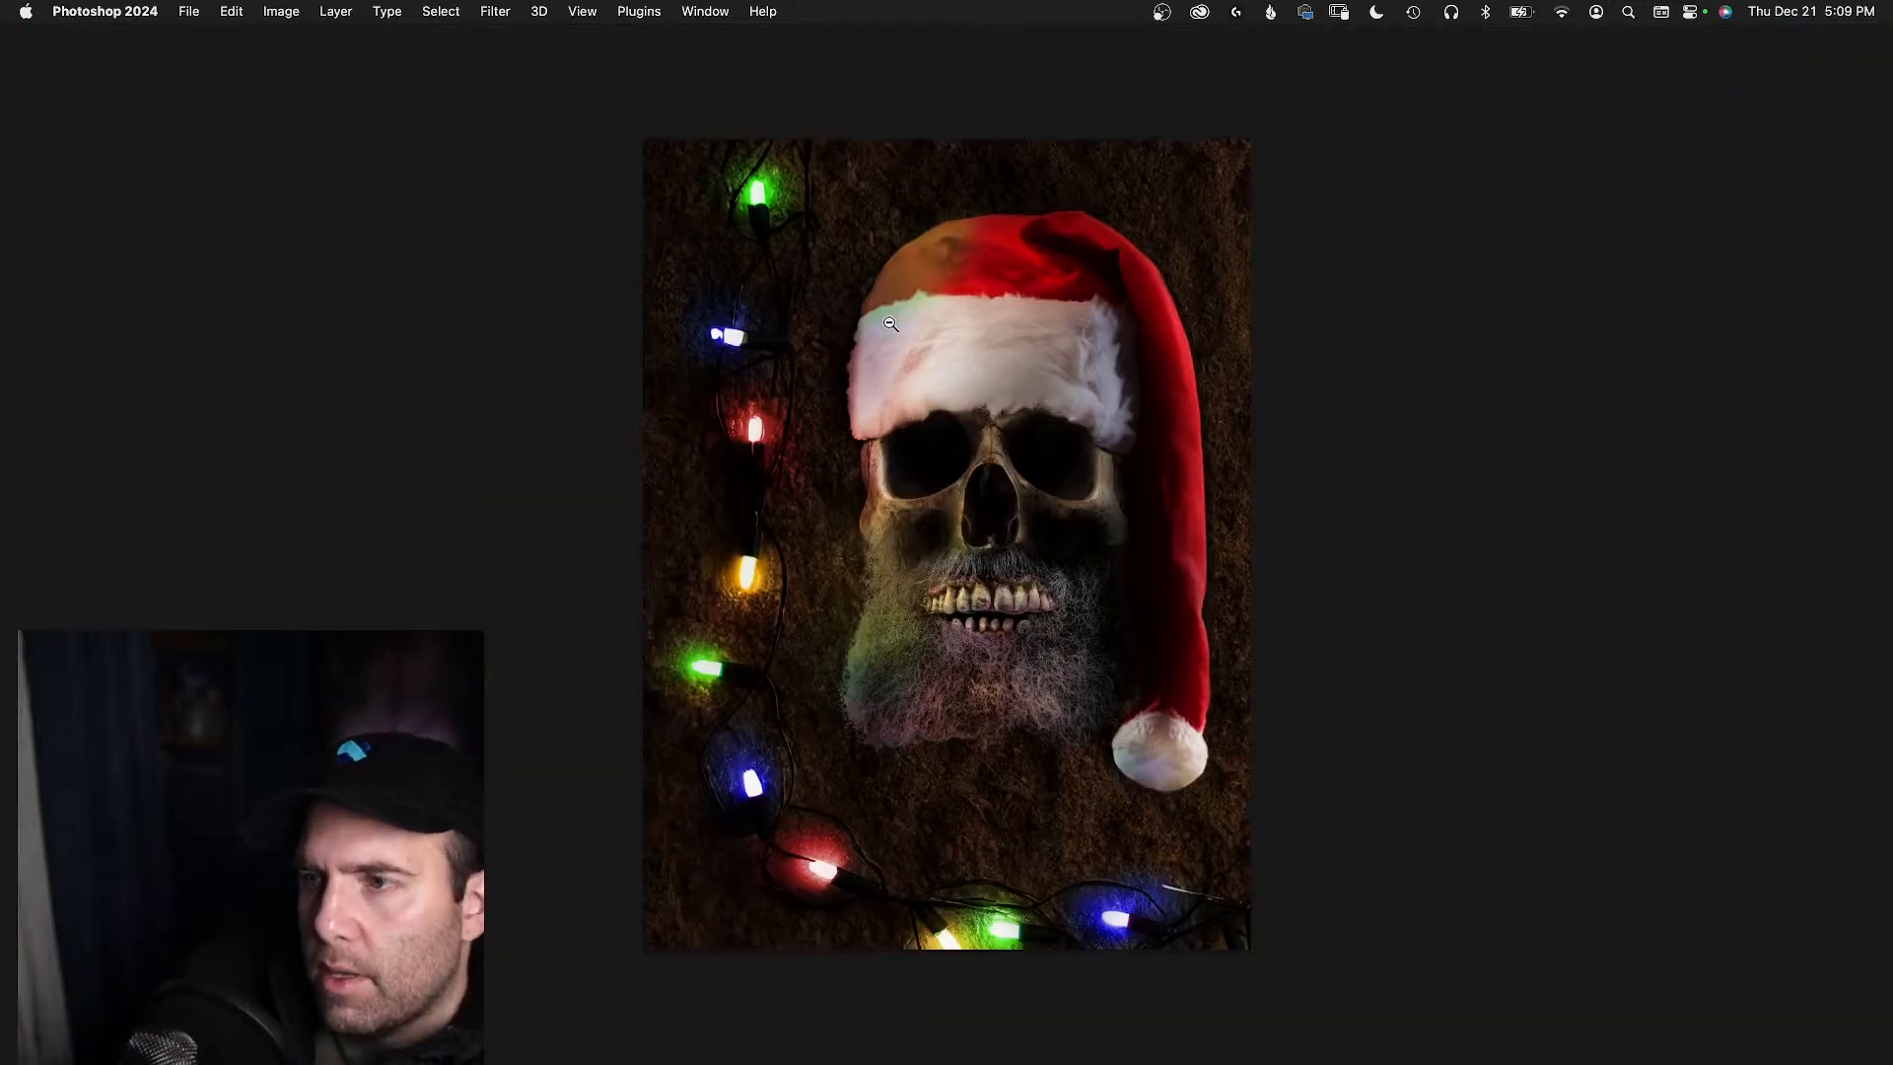
key(Tab)
key(Tab)
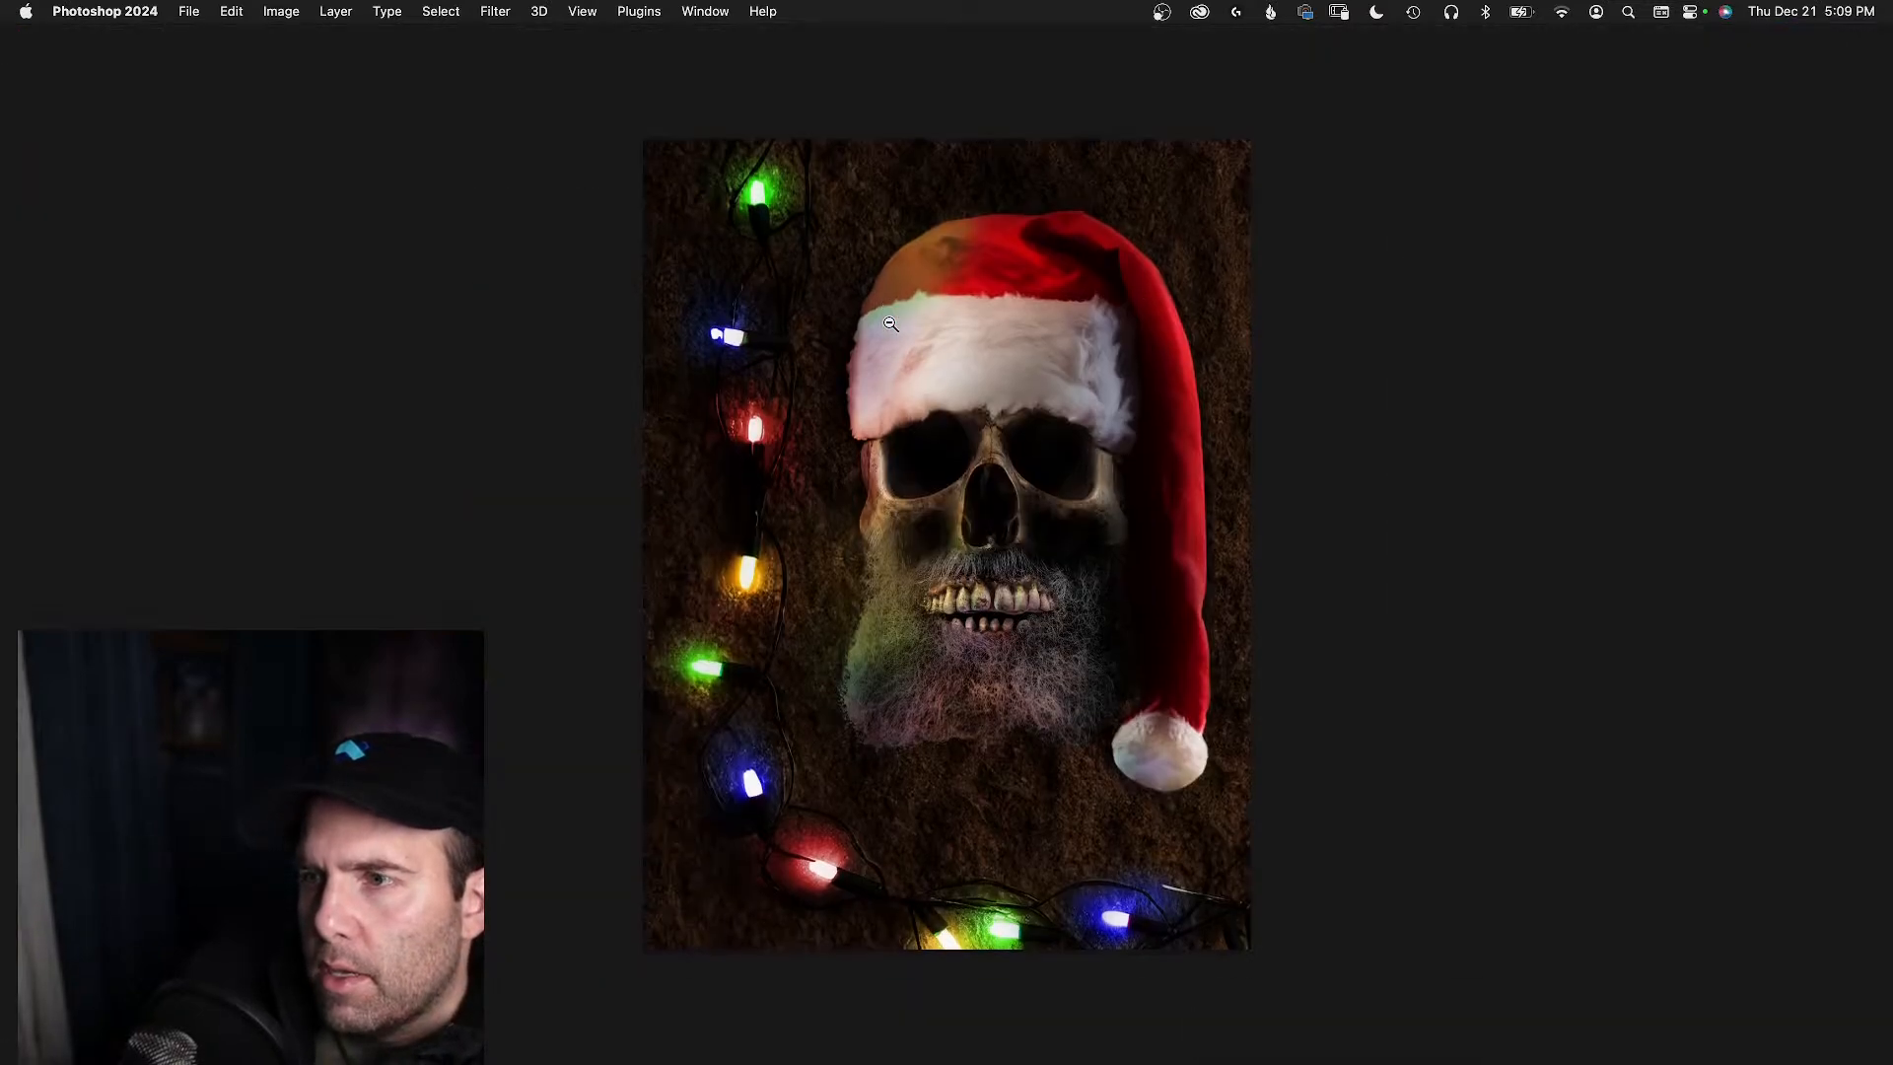
key(super+f)
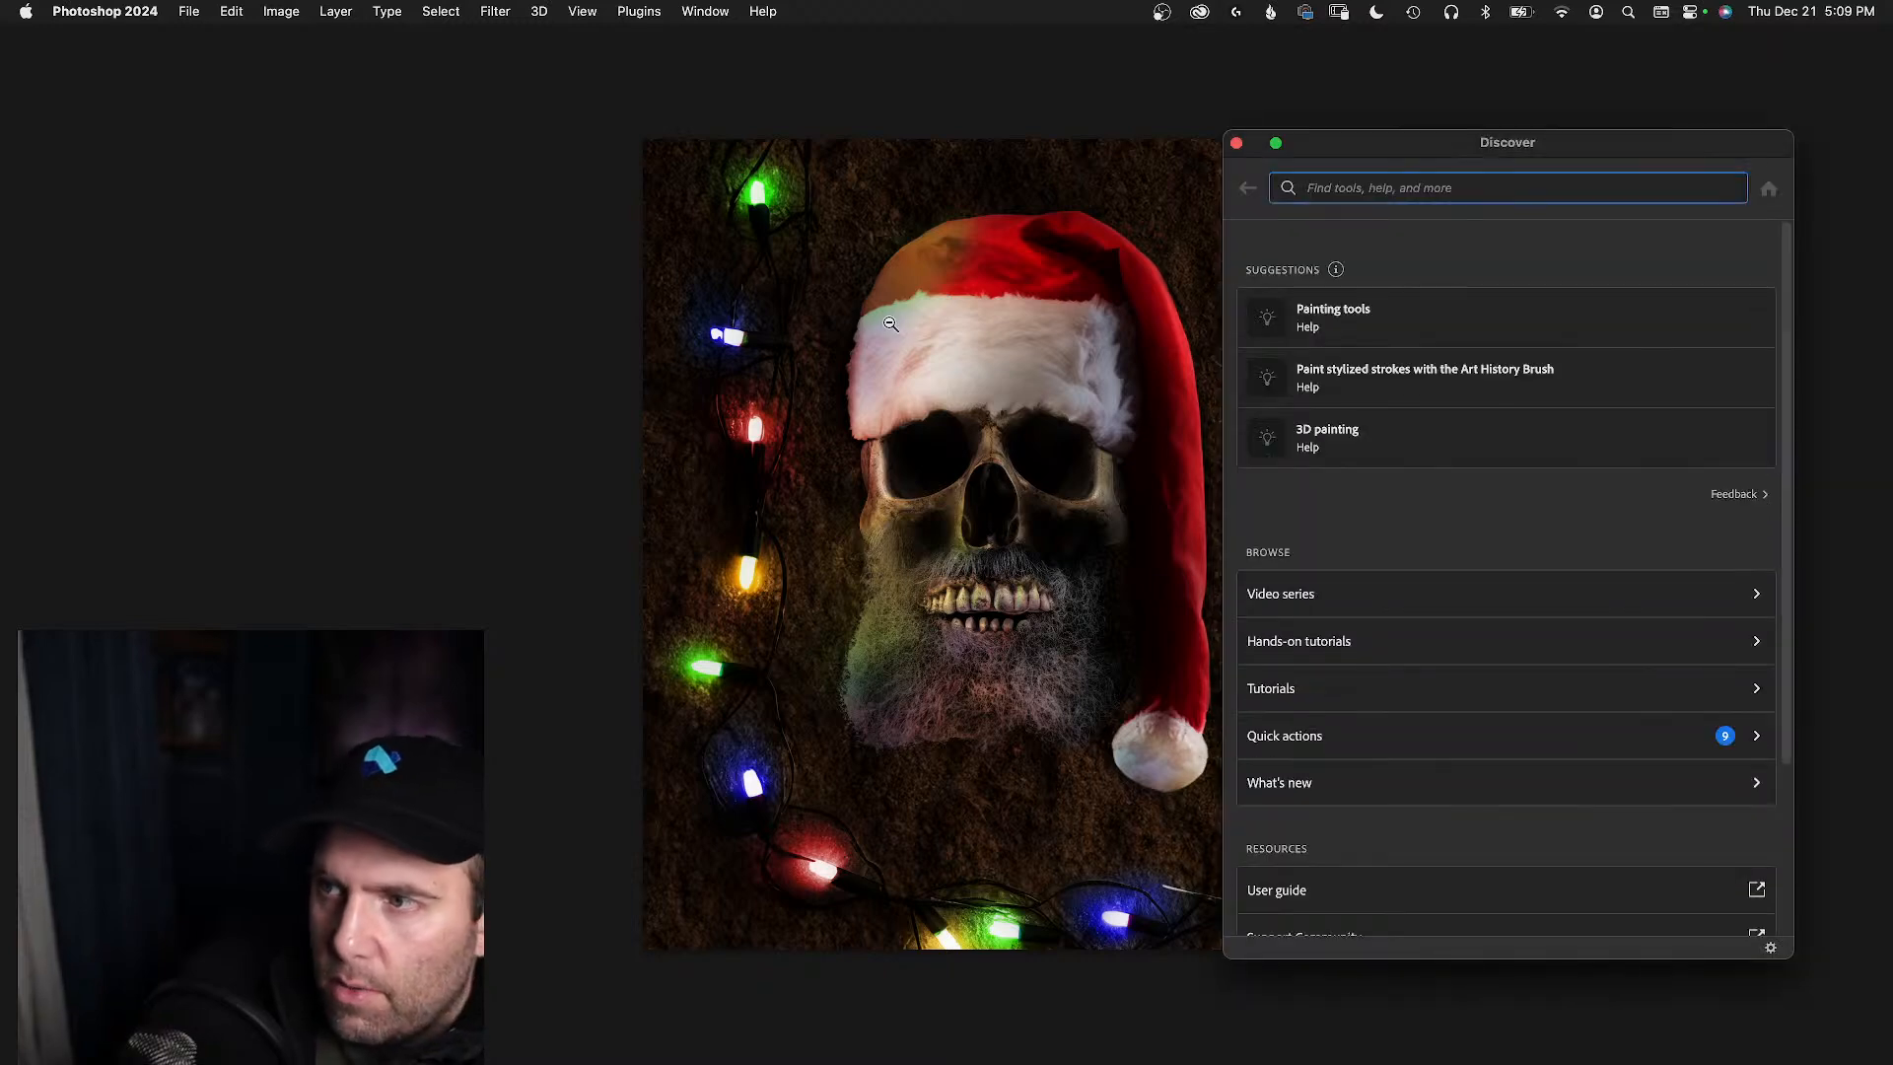
- Close the Discover window and bring back the interface panels around the enlarged Santa skull artwork
click(1235, 143)
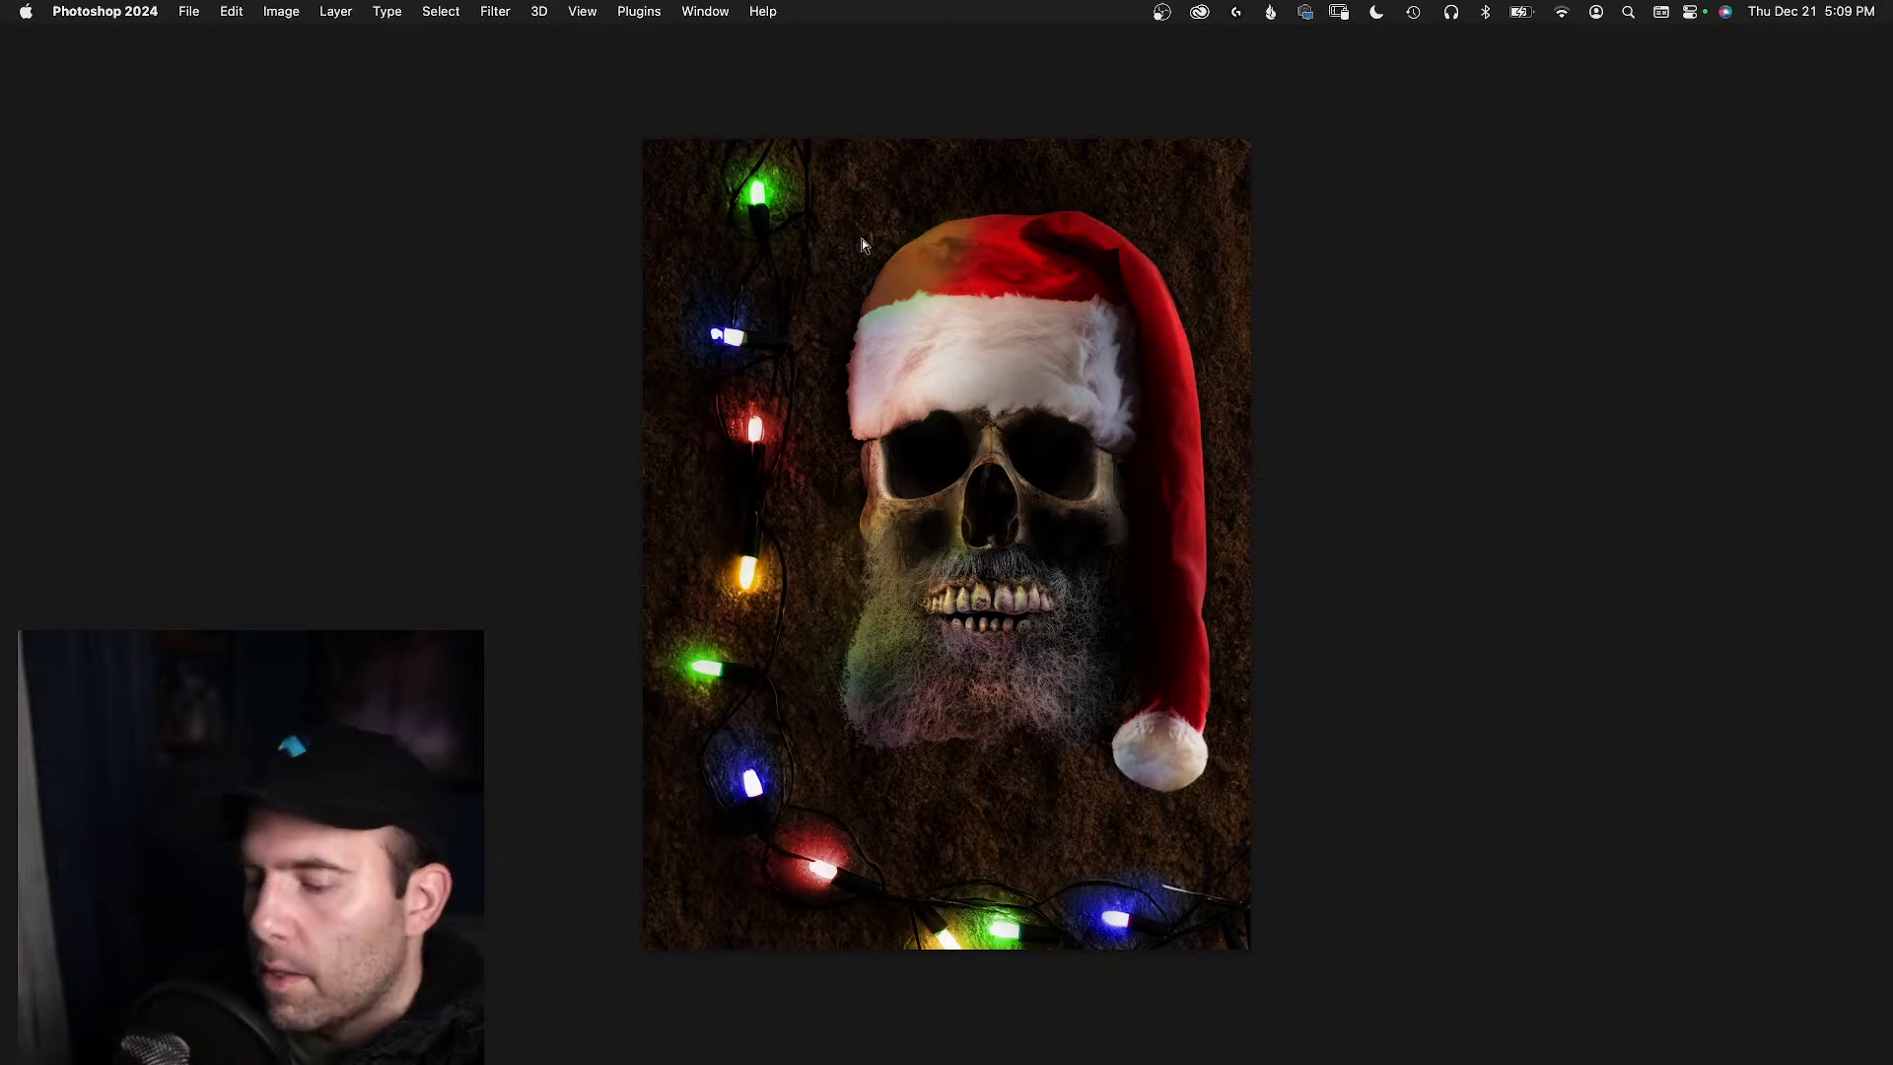
key(super+equal)
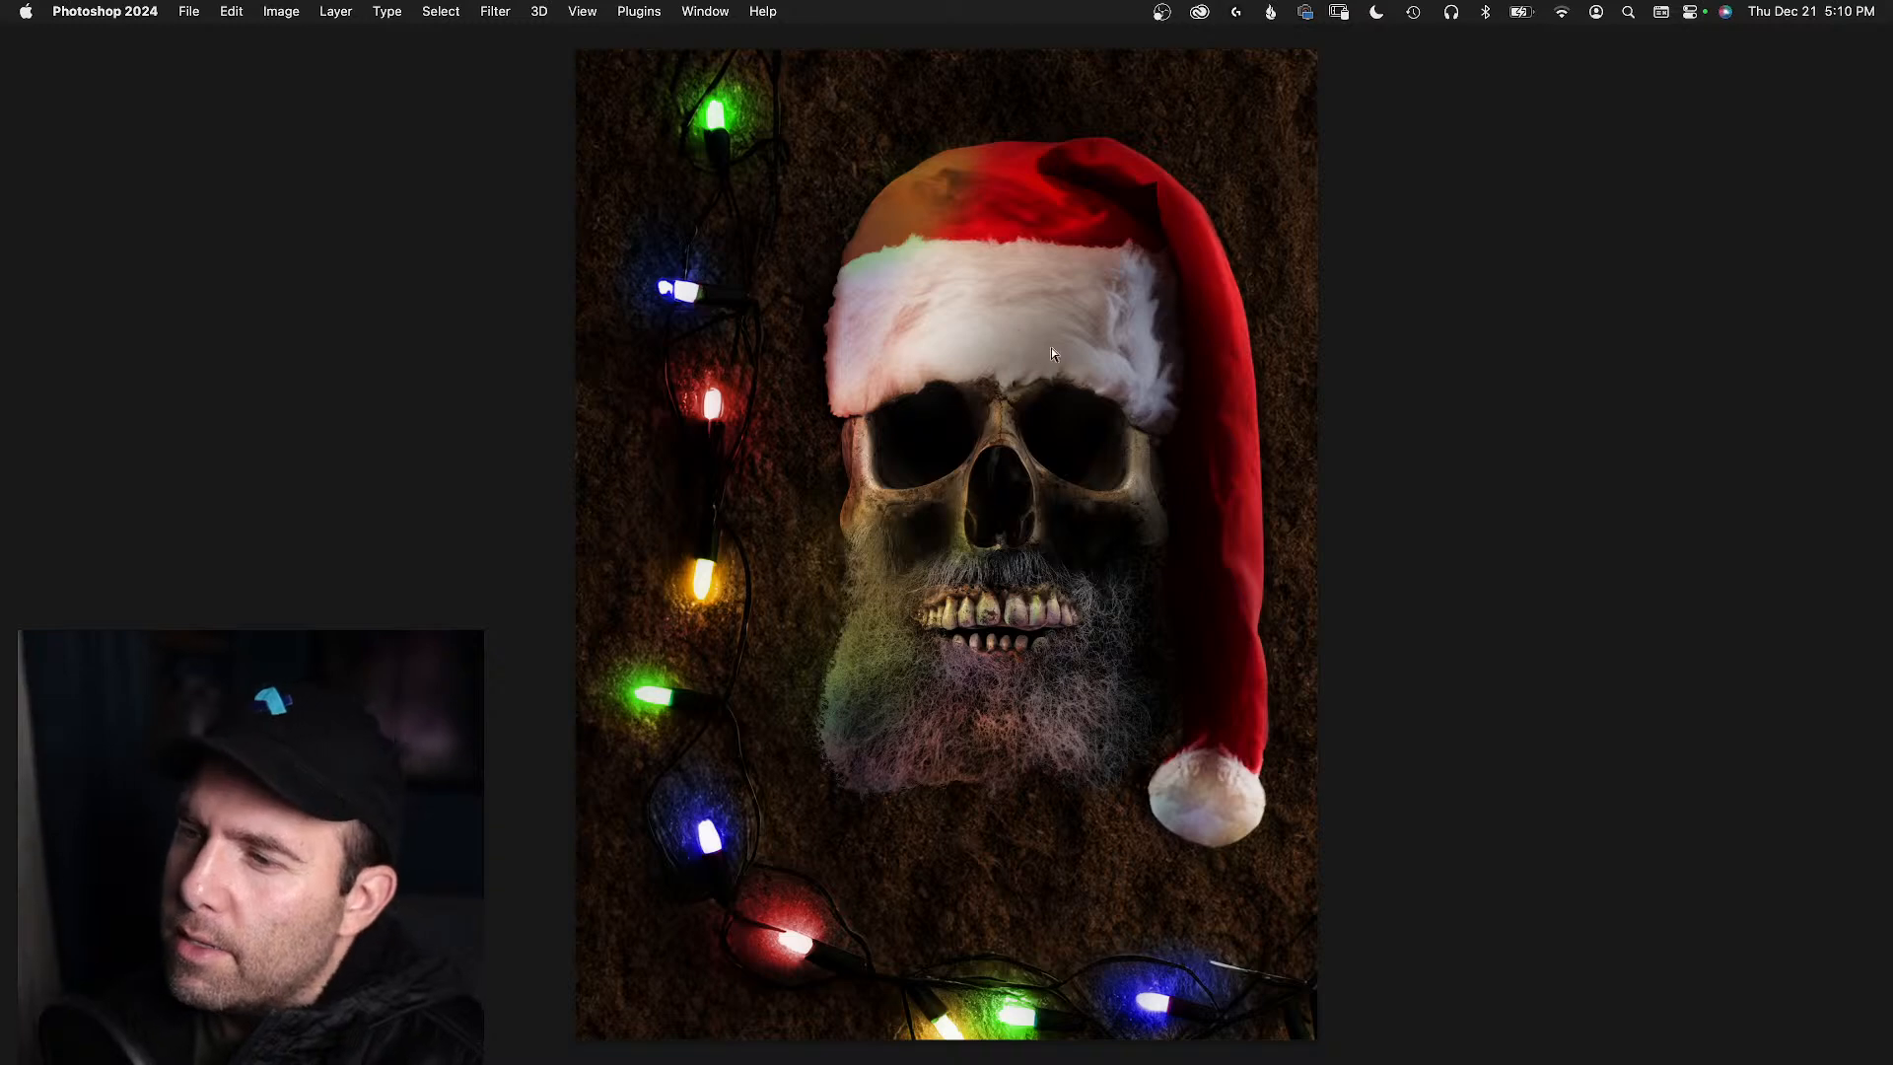
key(Tab)
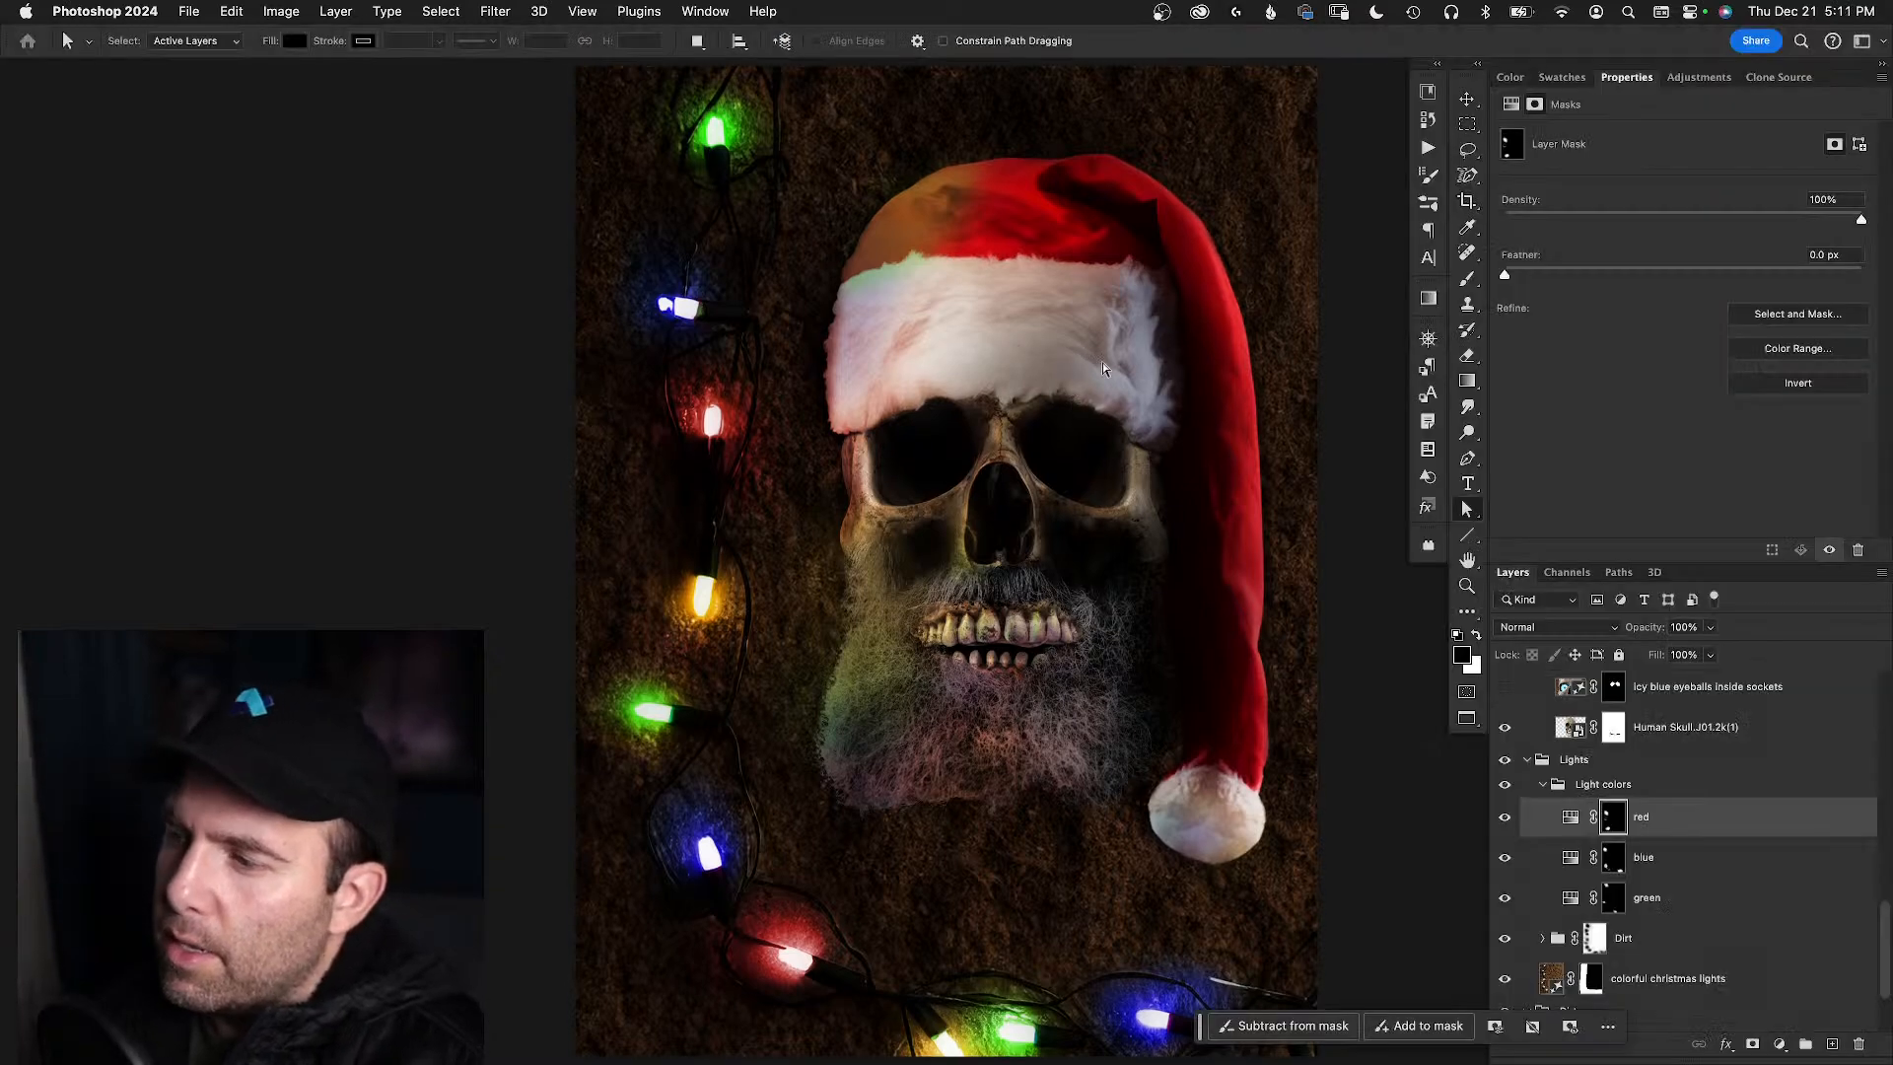
key(z)
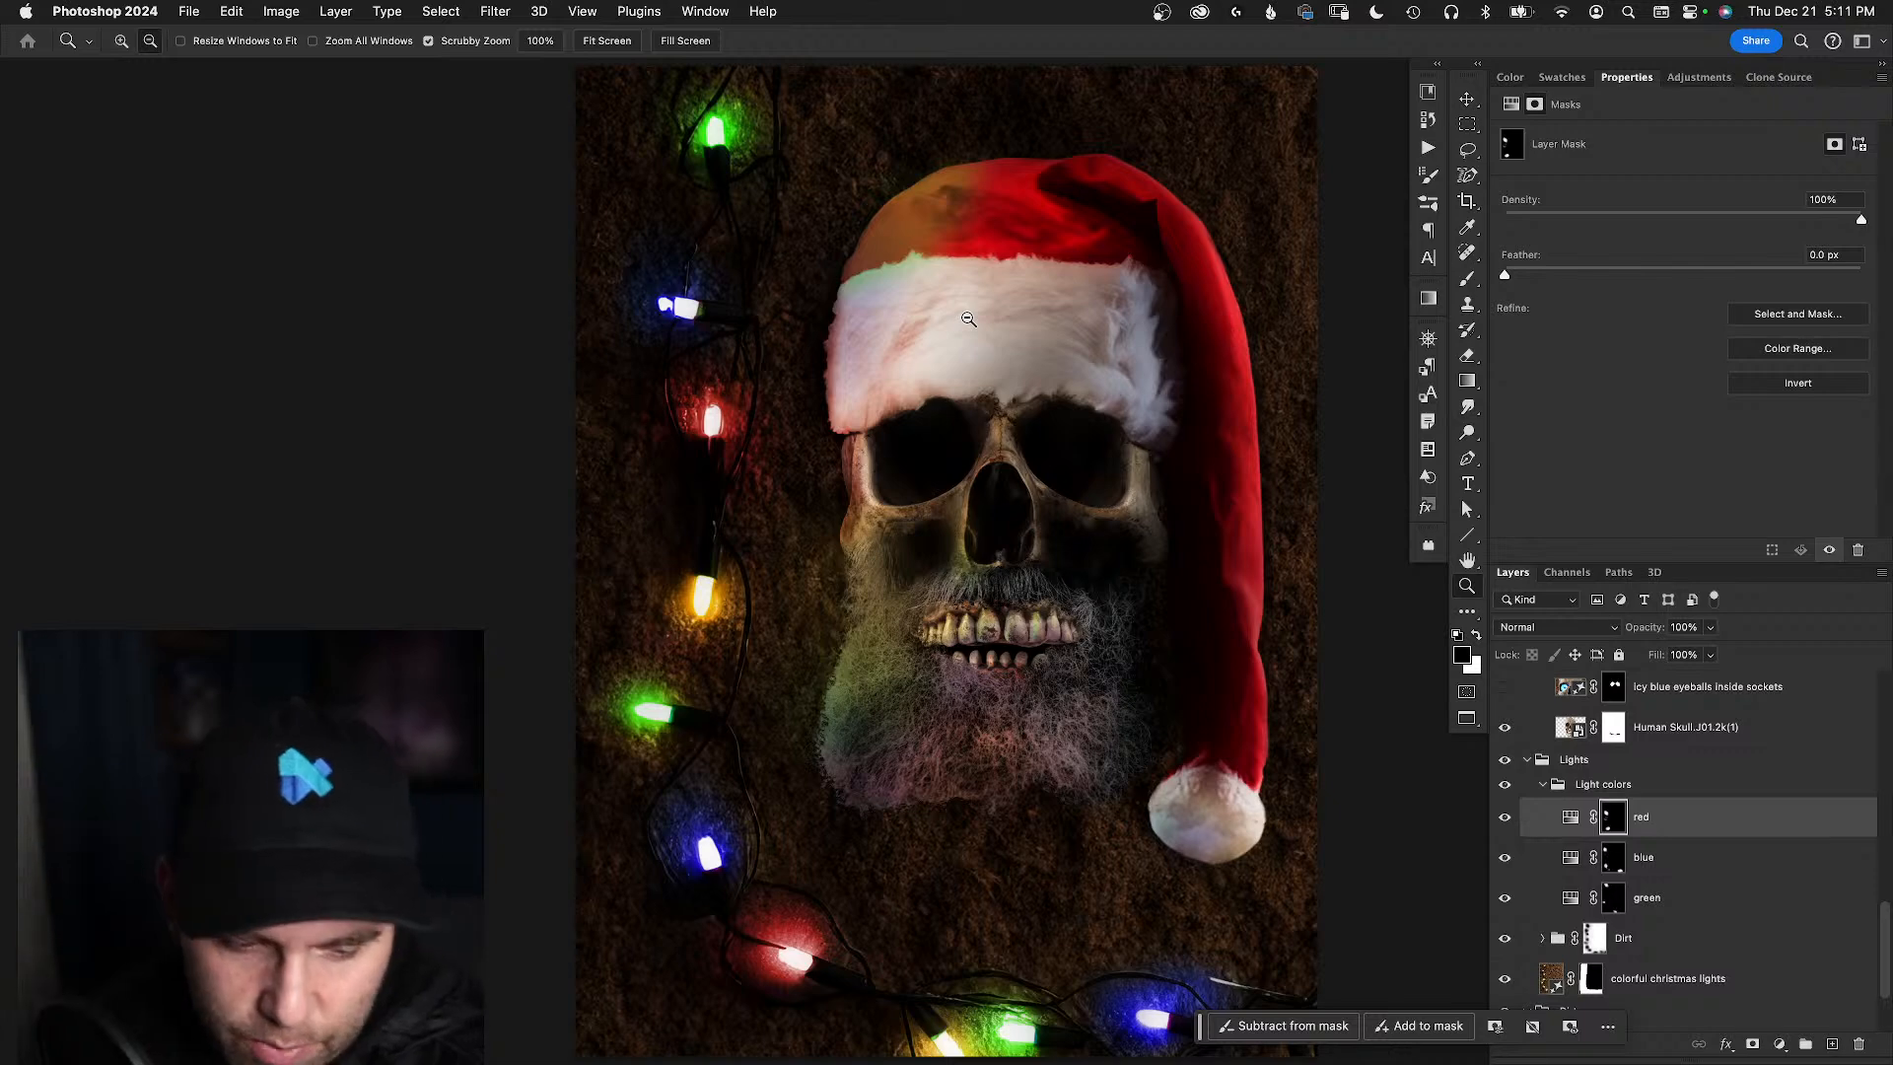
click(1064, 541)
drag(1064, 541, 1048, 549)
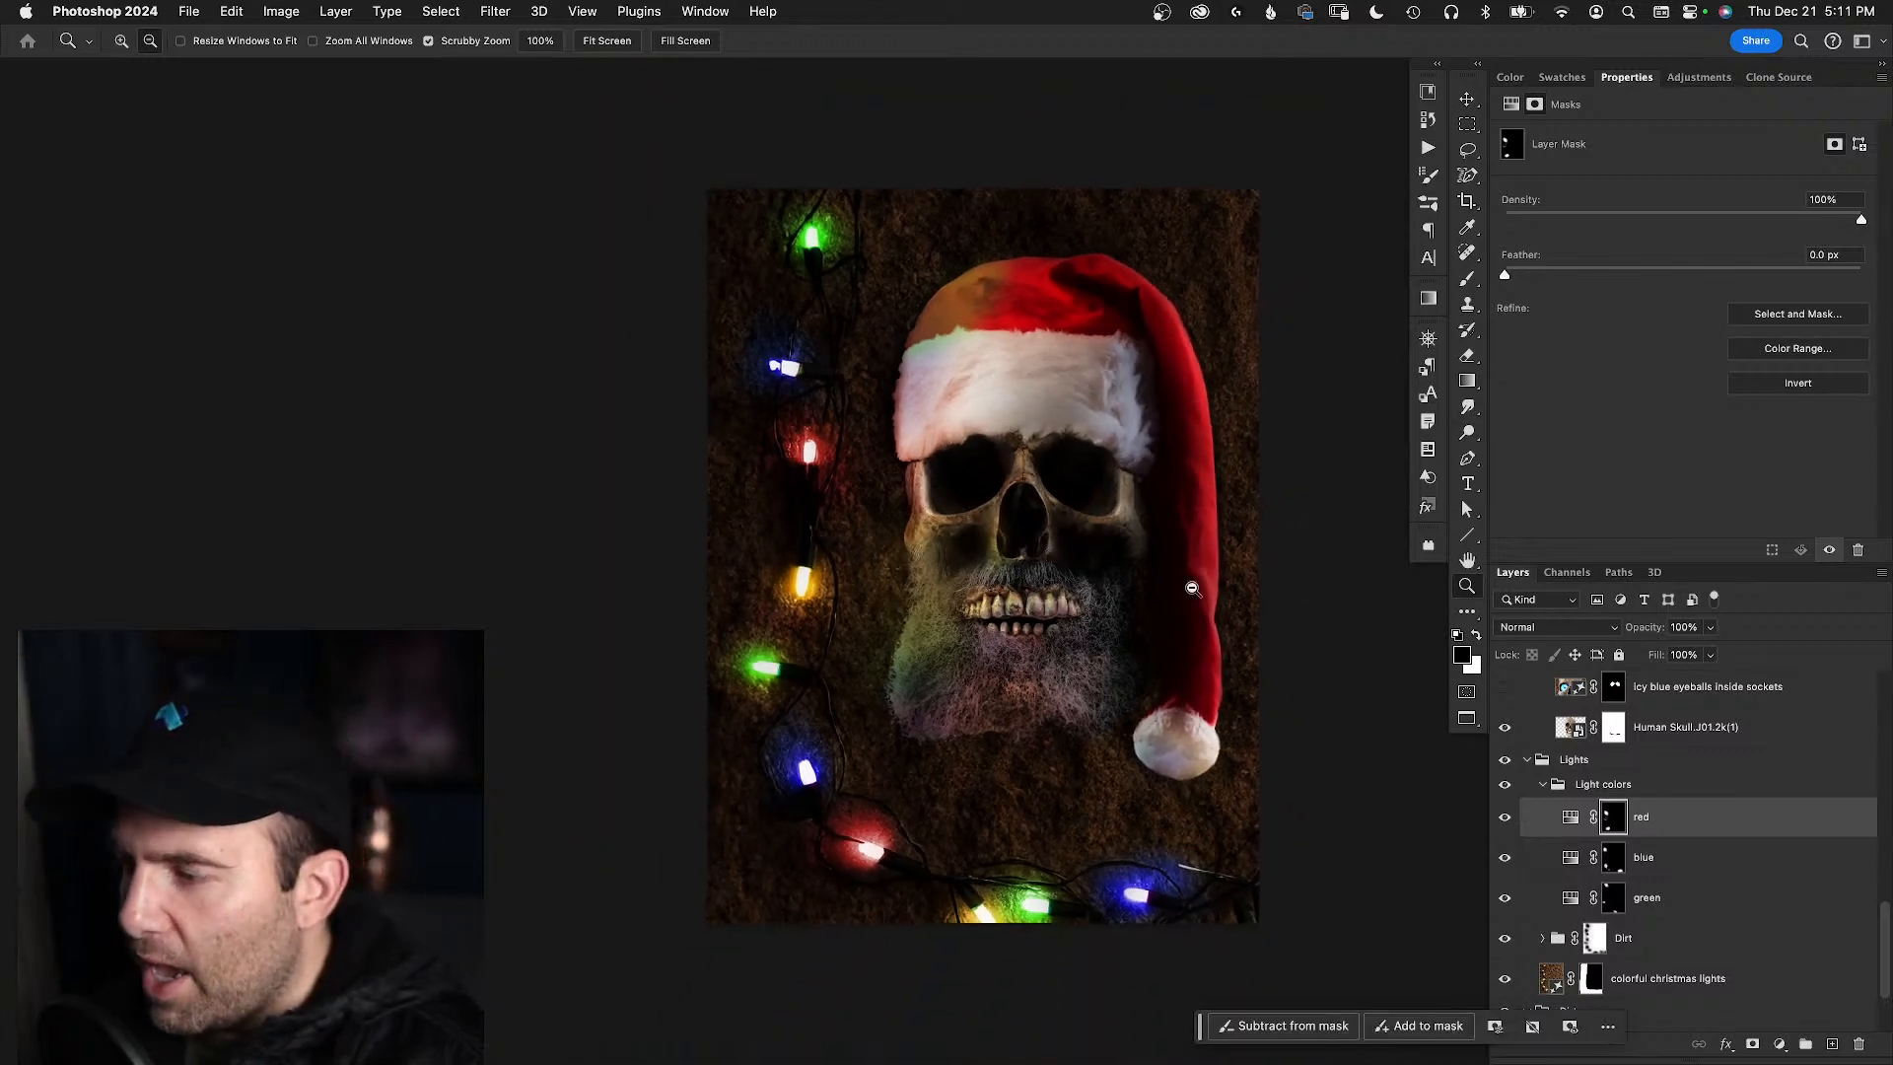
- Compare the composite with the Lights group and then the blue layer hidden and shown
click(1505, 761)
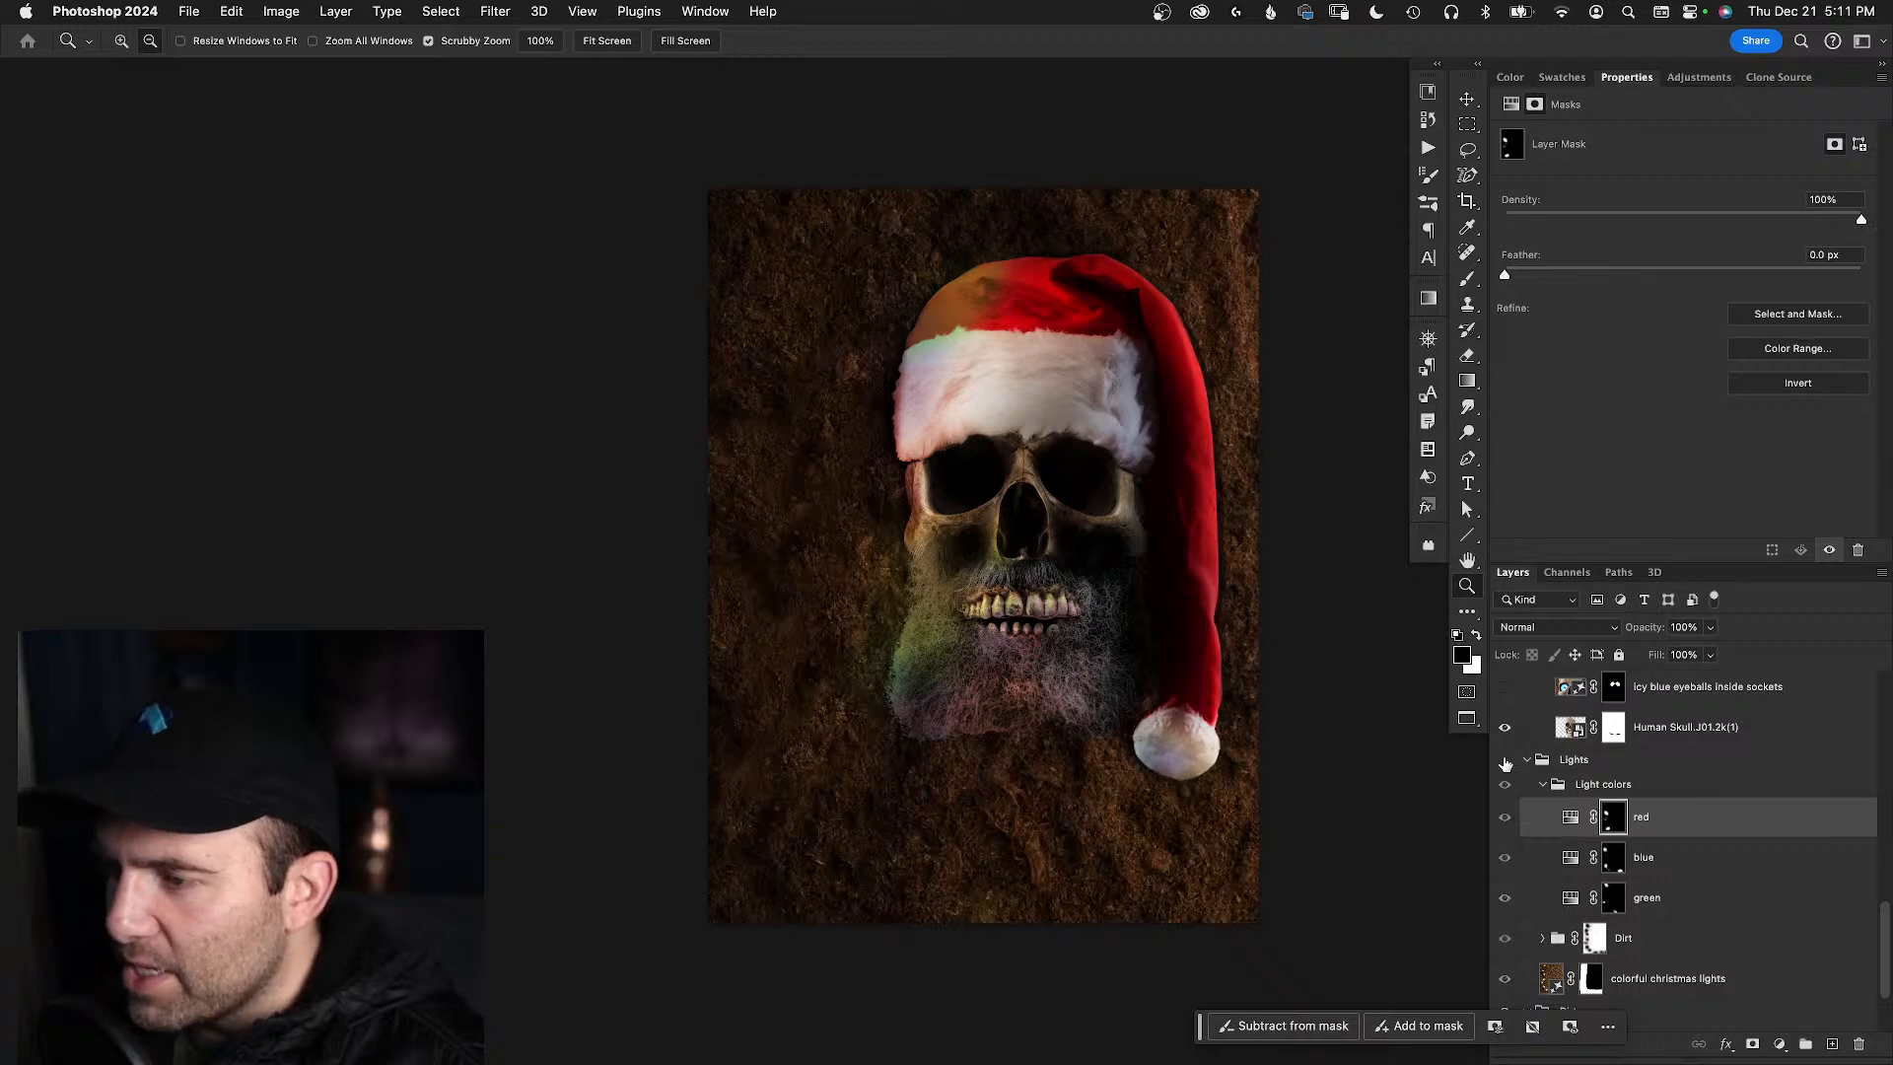
click(1505, 761)
click(1505, 761)
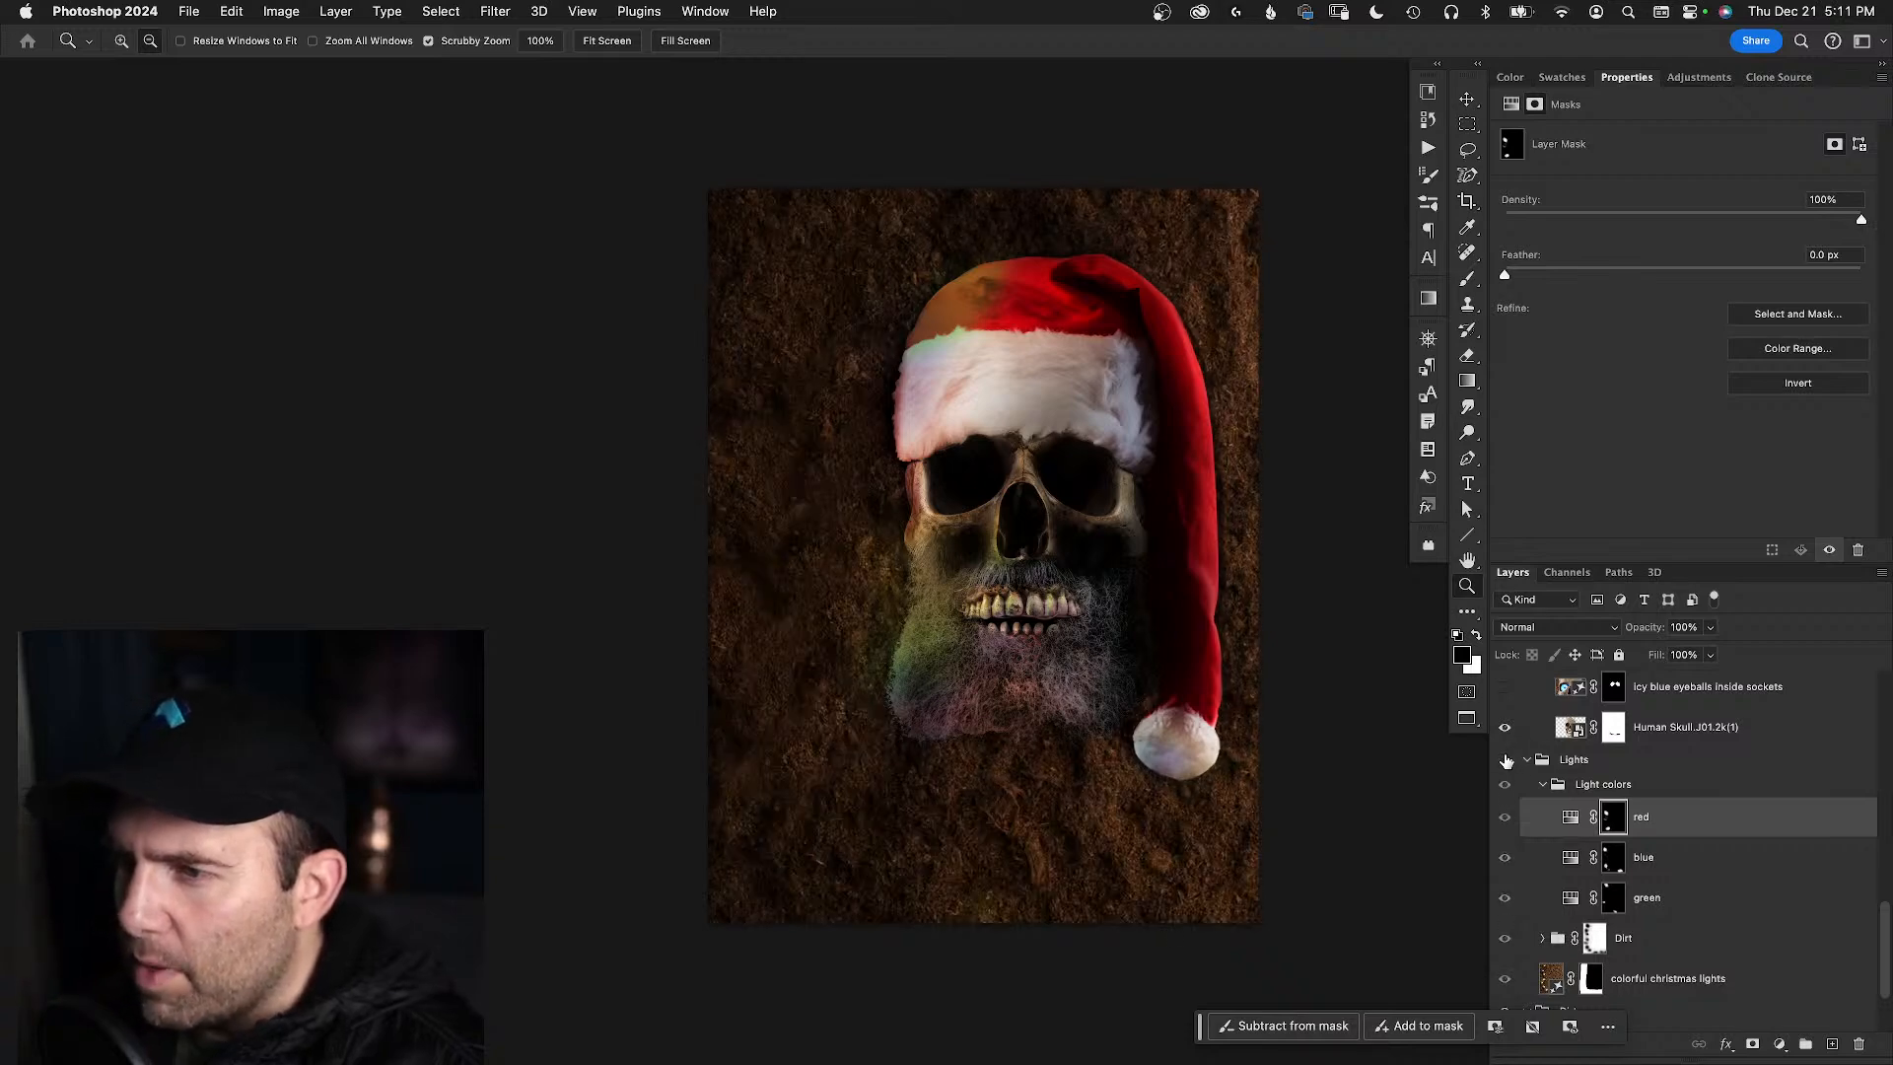
click(1505, 761)
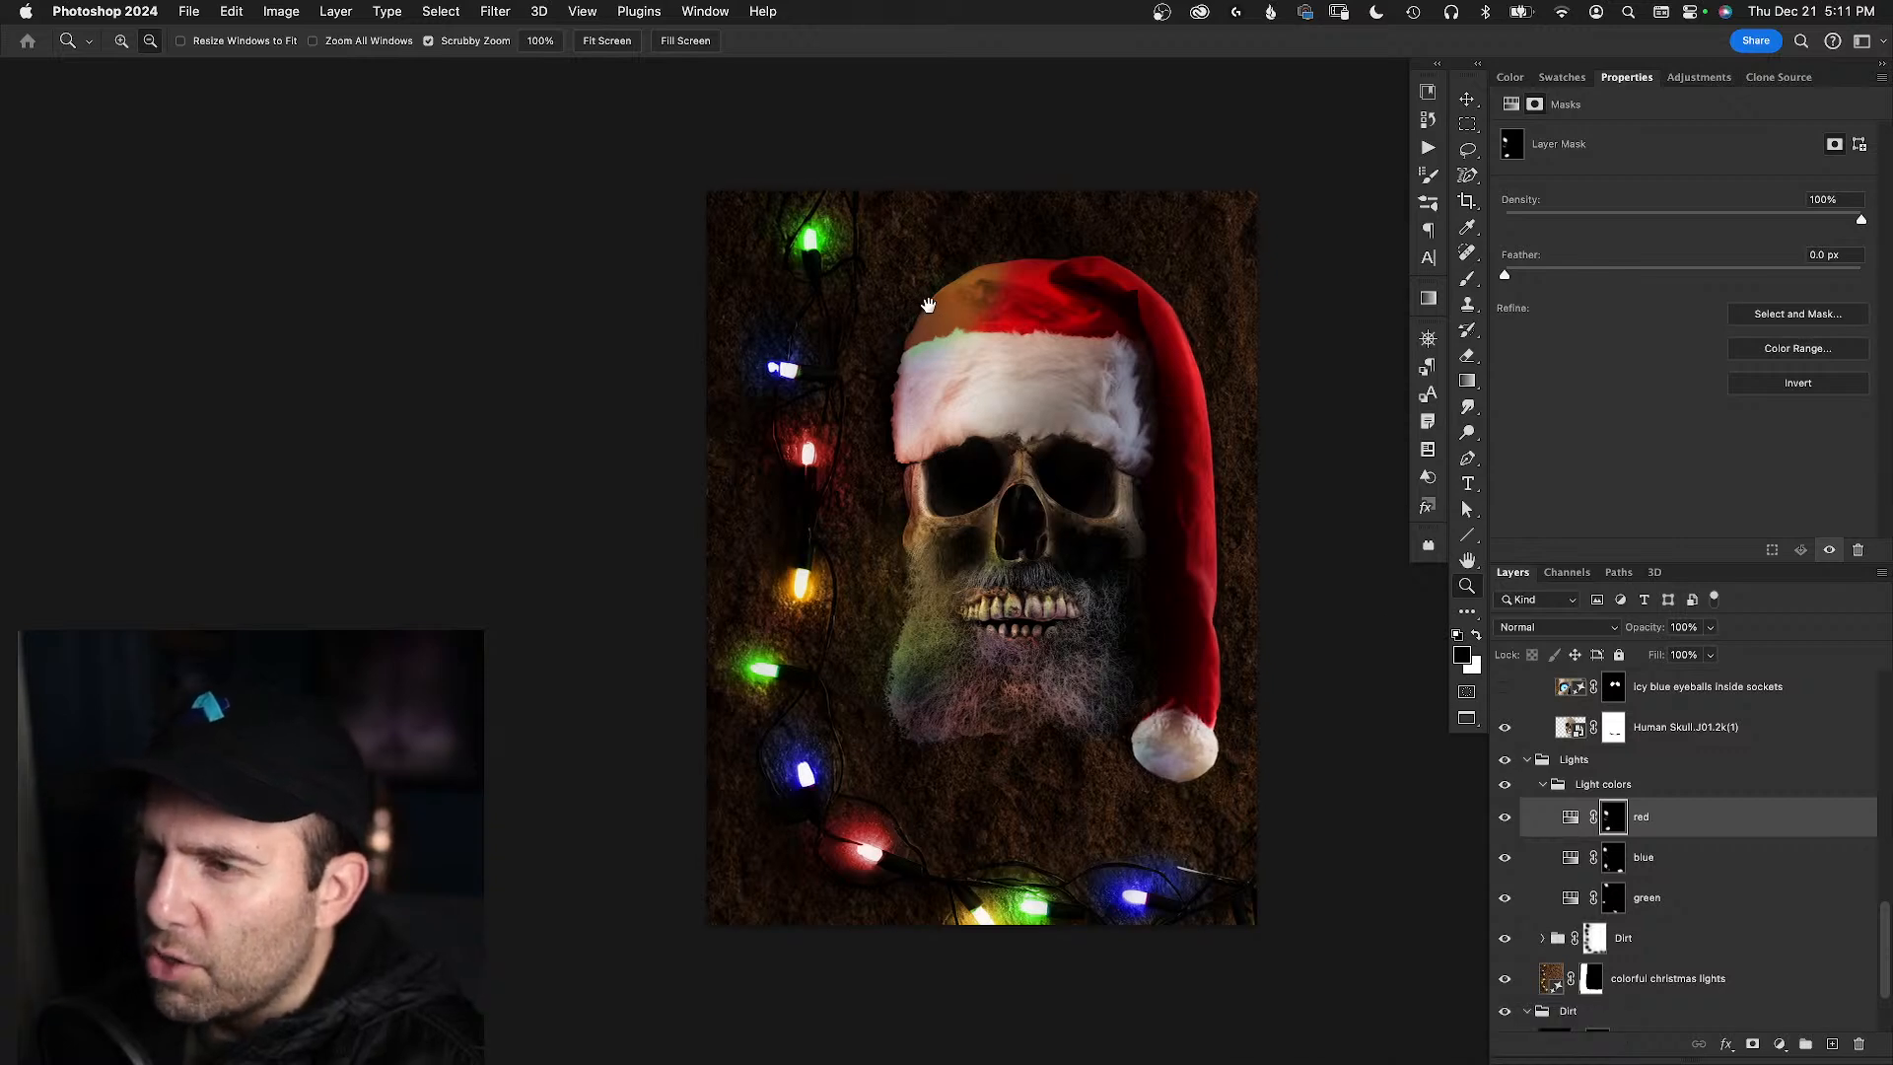
scroll(936, 385, up, 3)
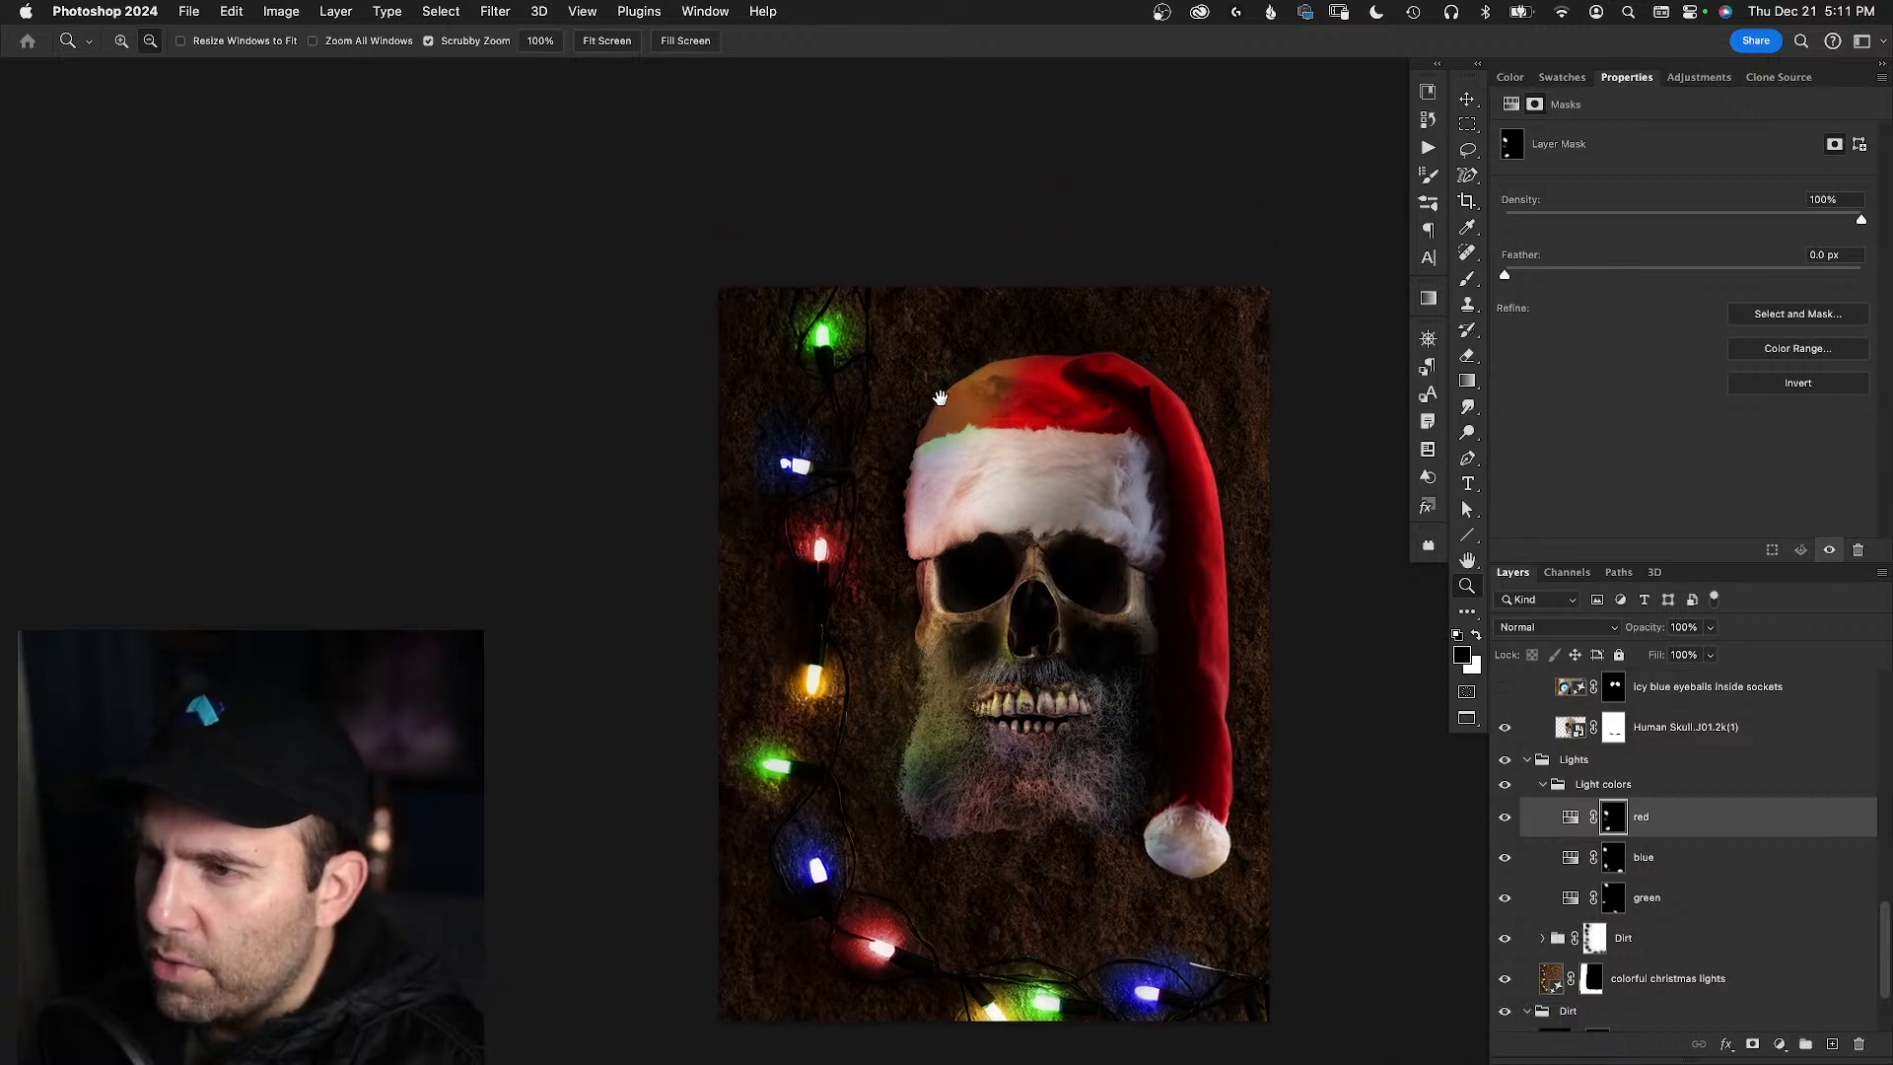
click(1505, 858)
click(1505, 857)
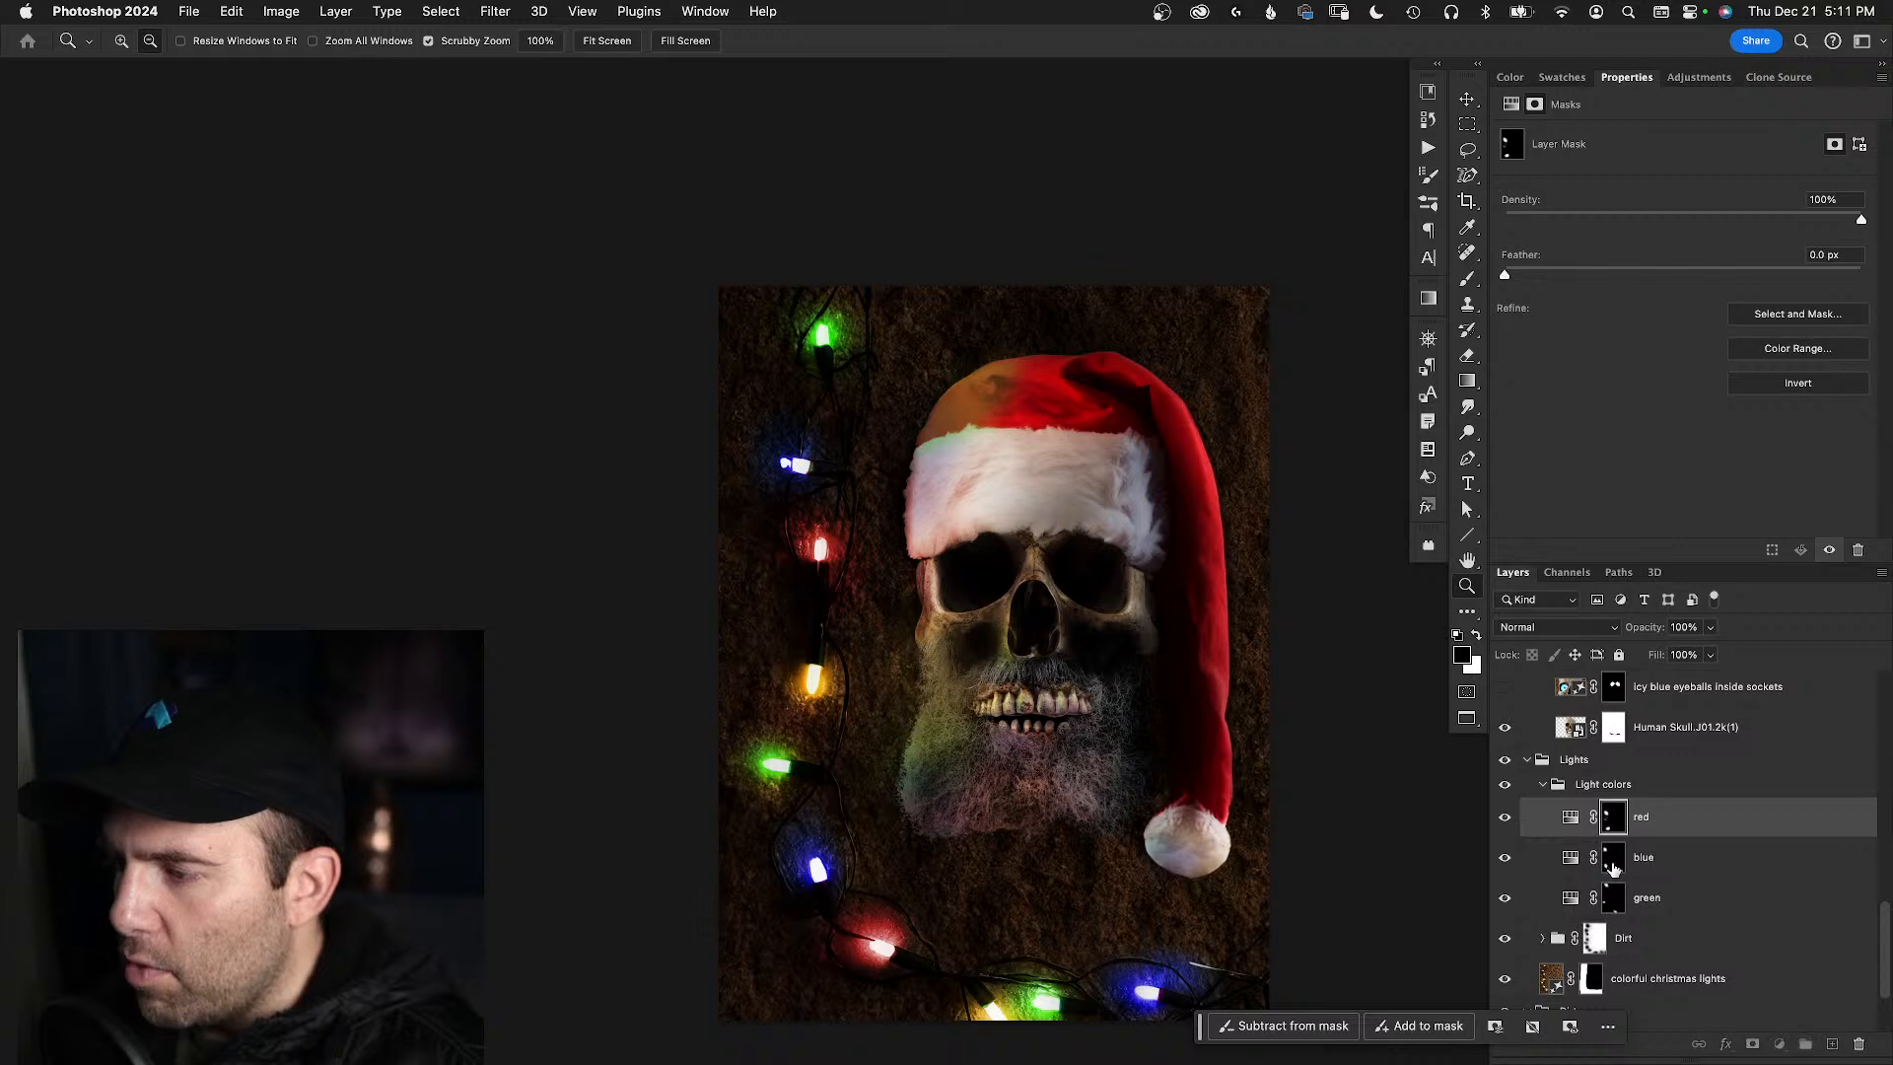
- Paint white in the blue layer's mask at 30% opacity and 10% flow, spreading blue light from the lower-left blue bulb toward the beard
click(1613, 862)
key(b)
mouse_move(751, 462)
mouse_down()
mouse_move(794, 459)
mouse_move(779, 473)
mouse_up()
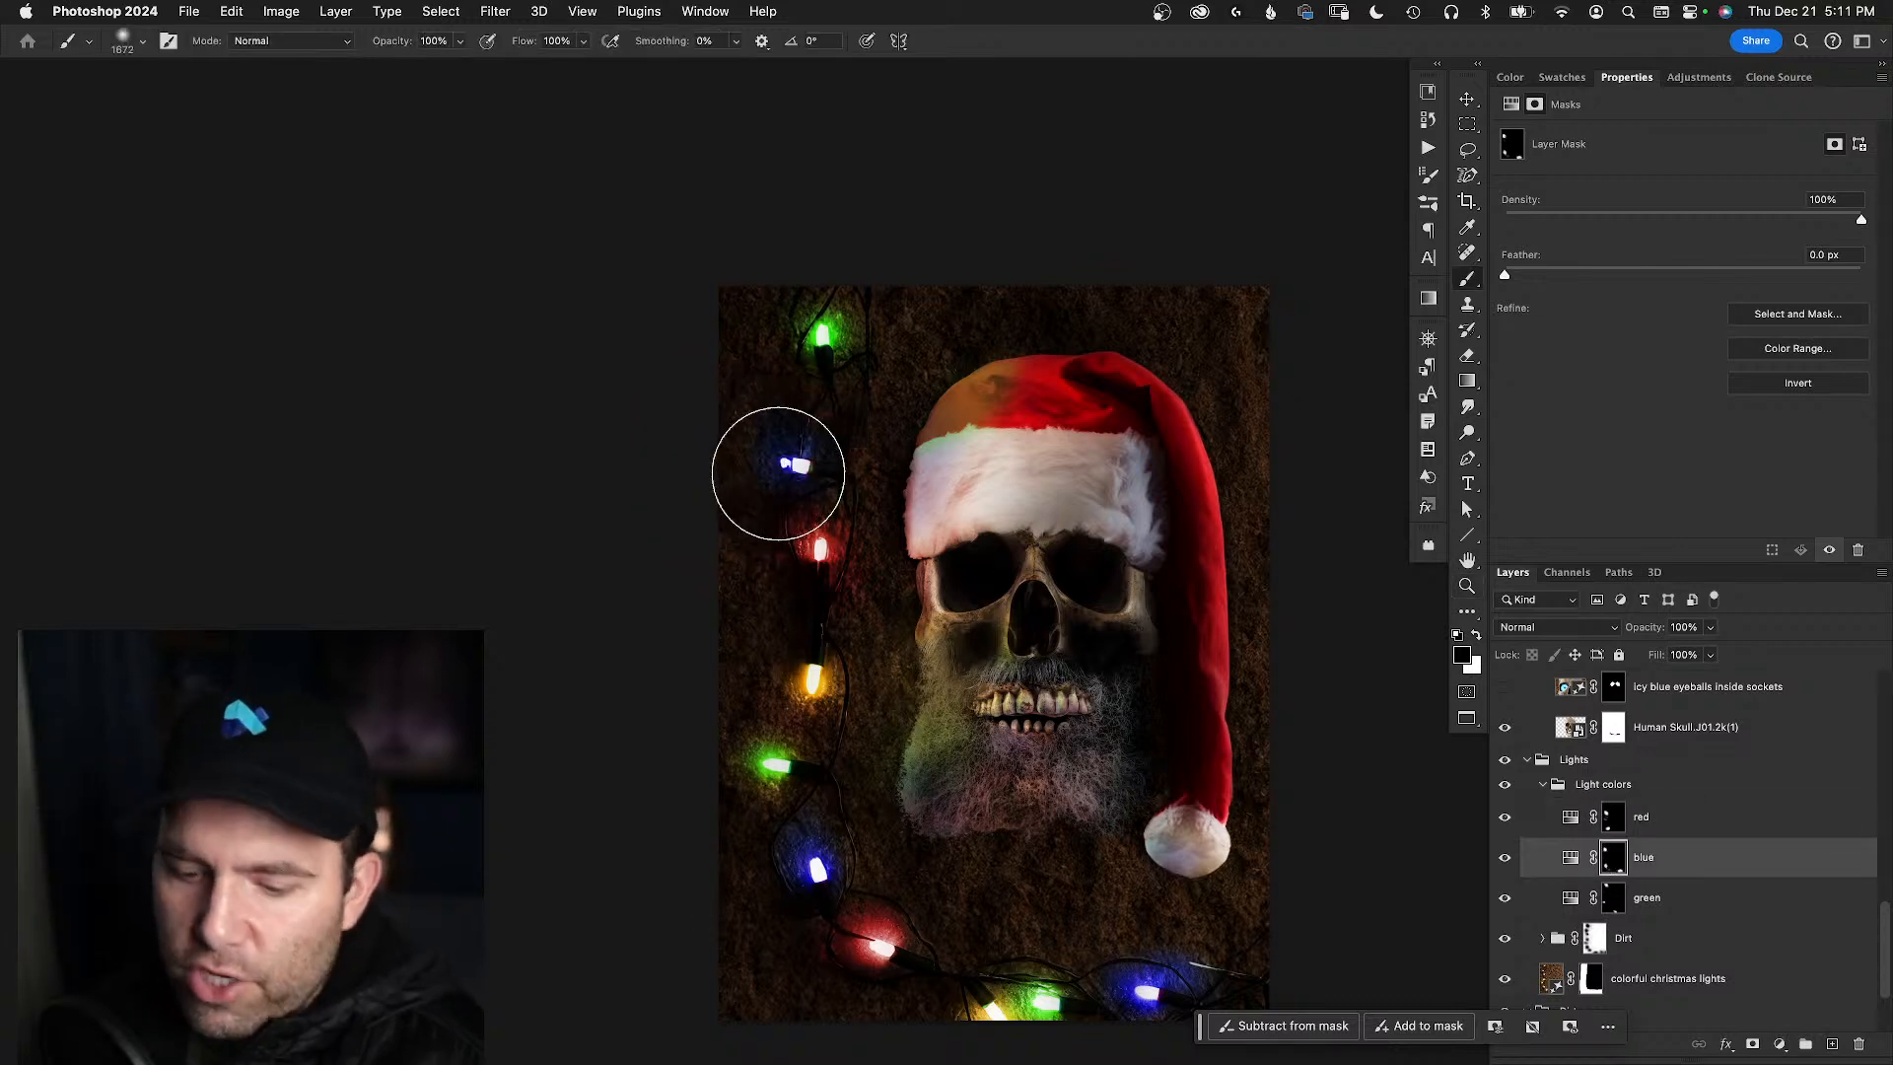
key(shift+1)
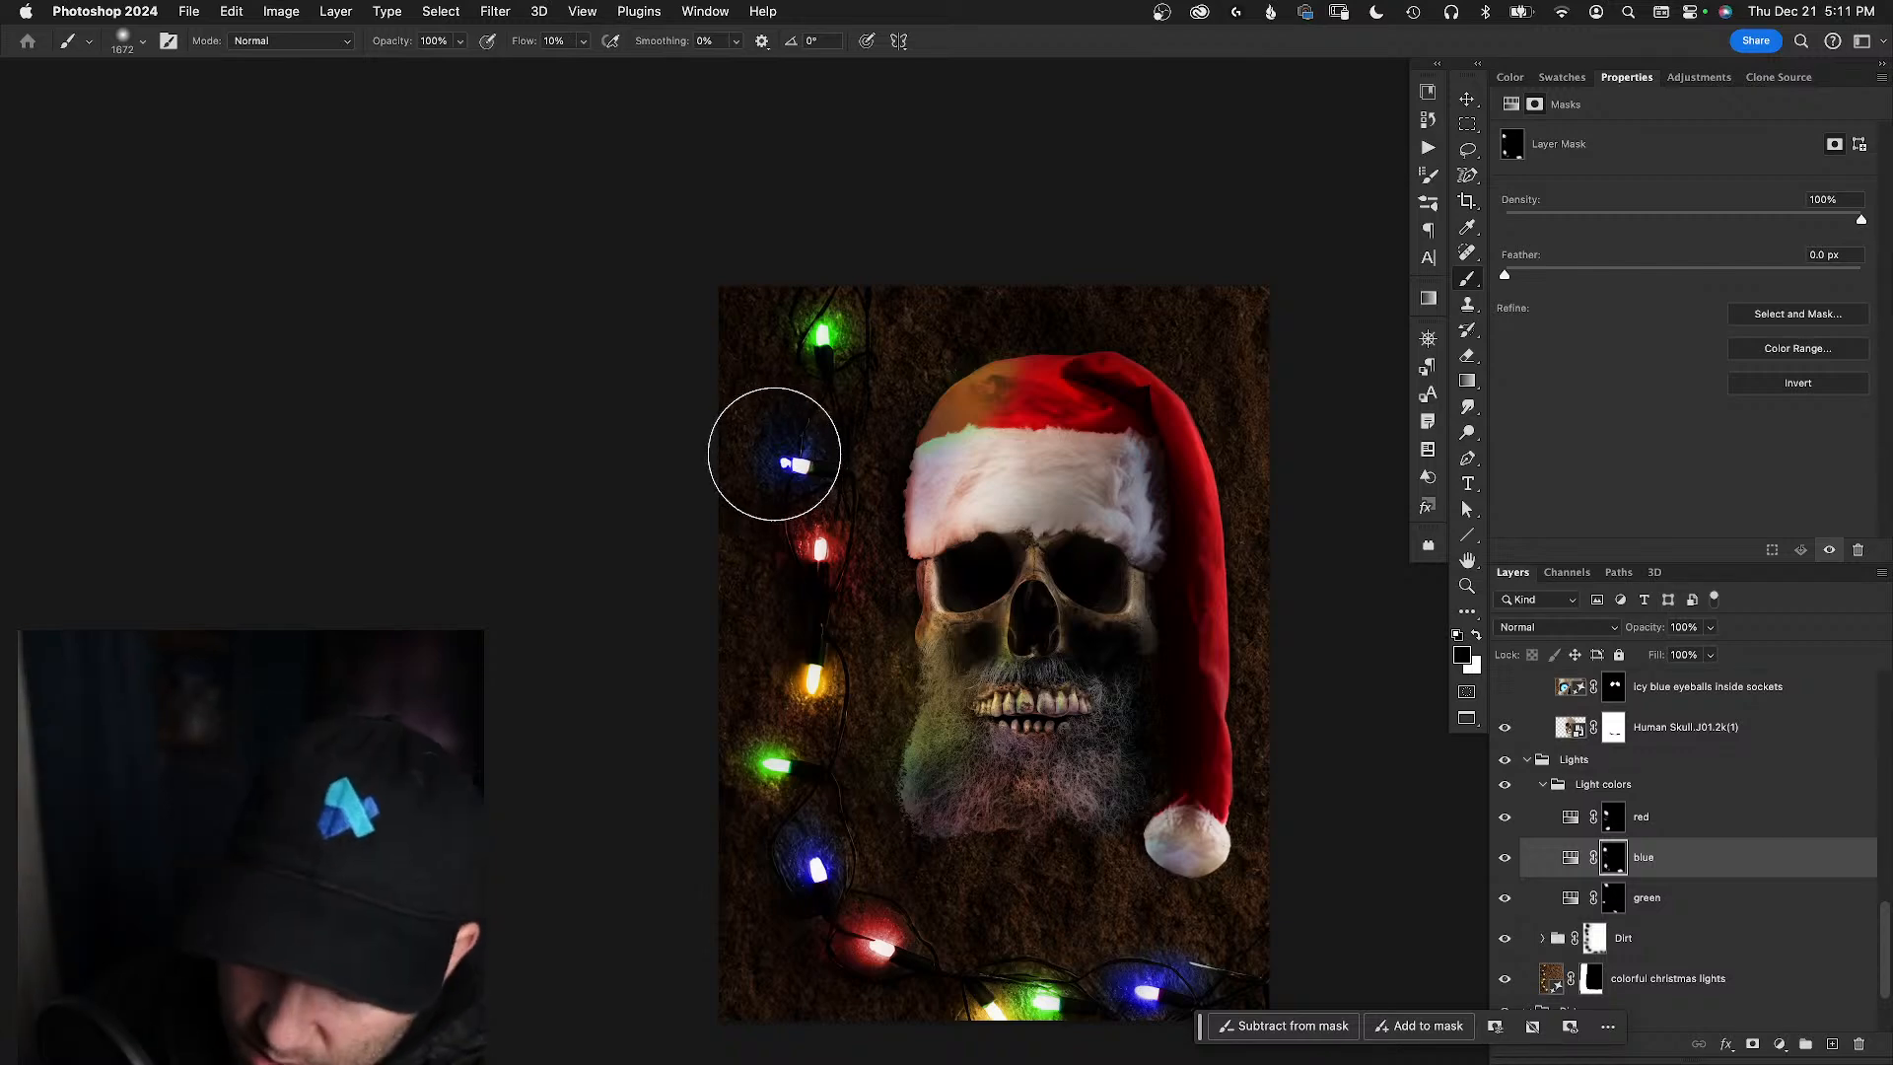
key(3)
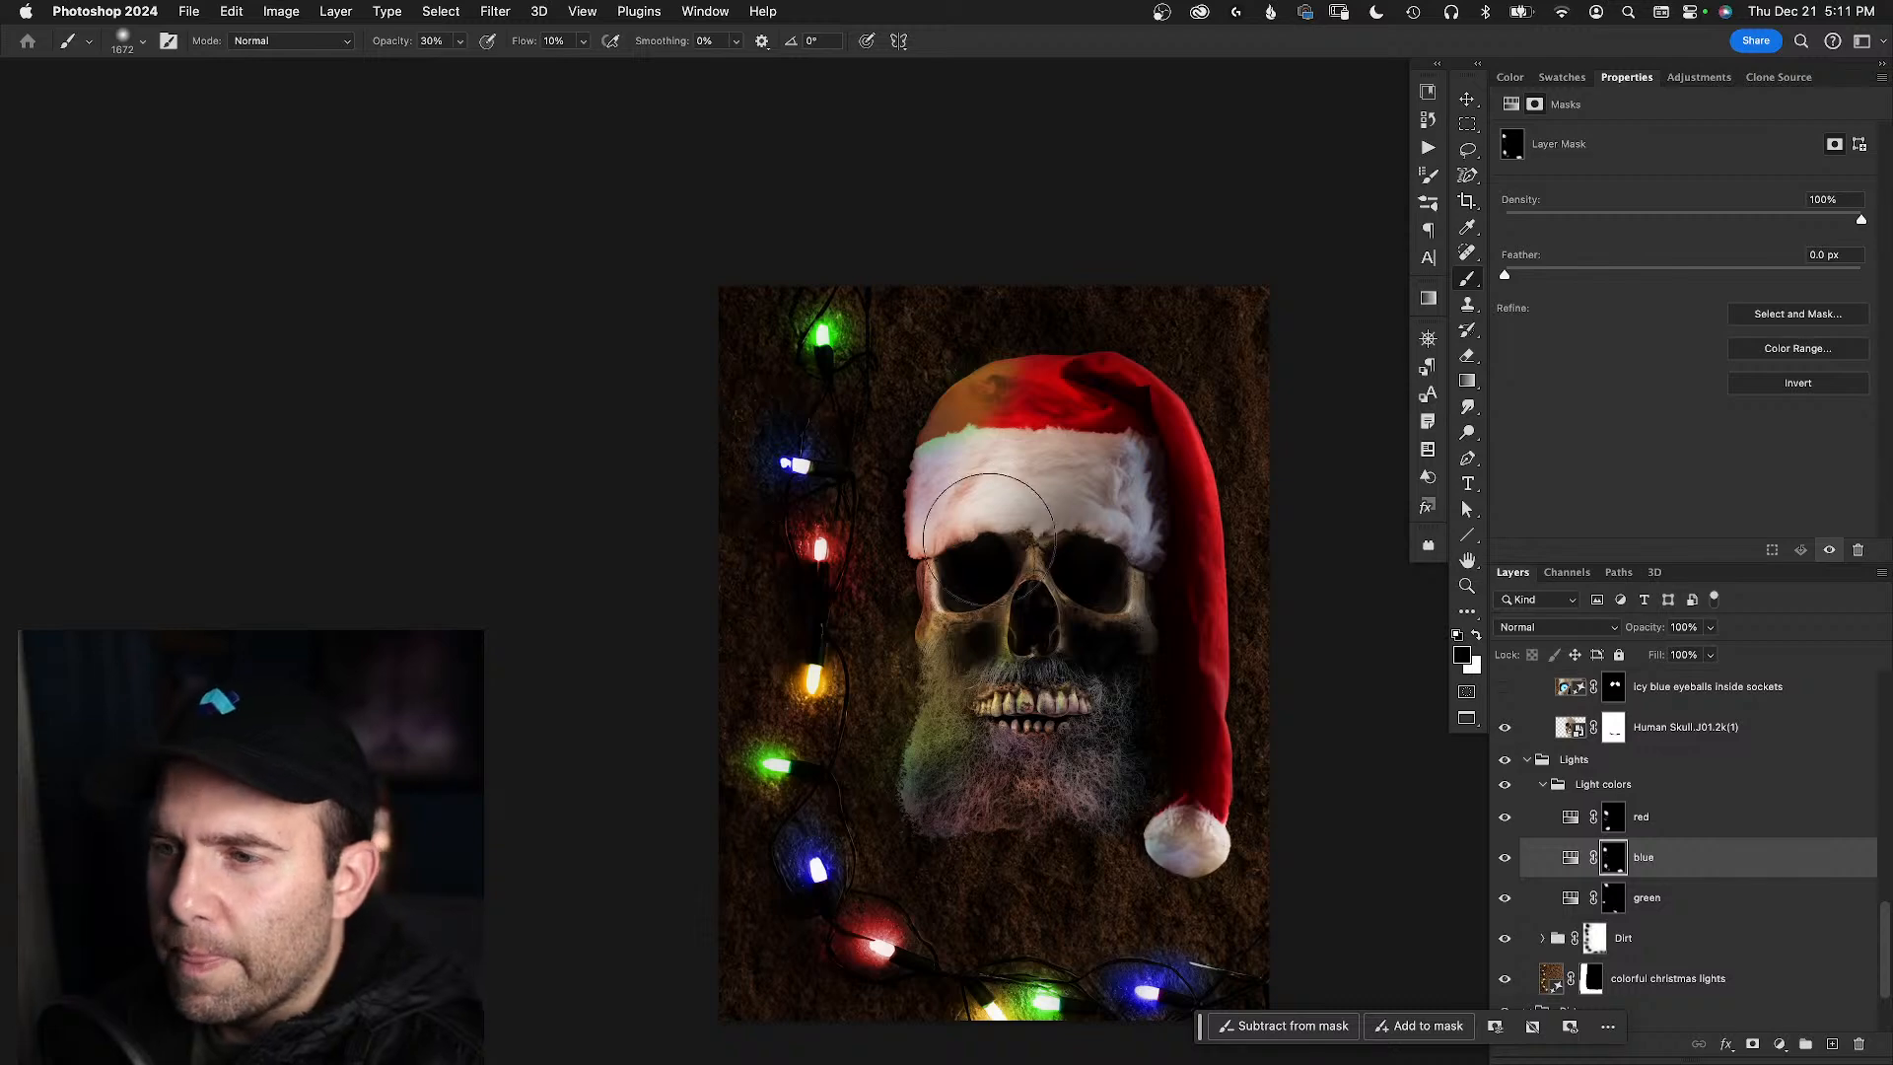
key(x)
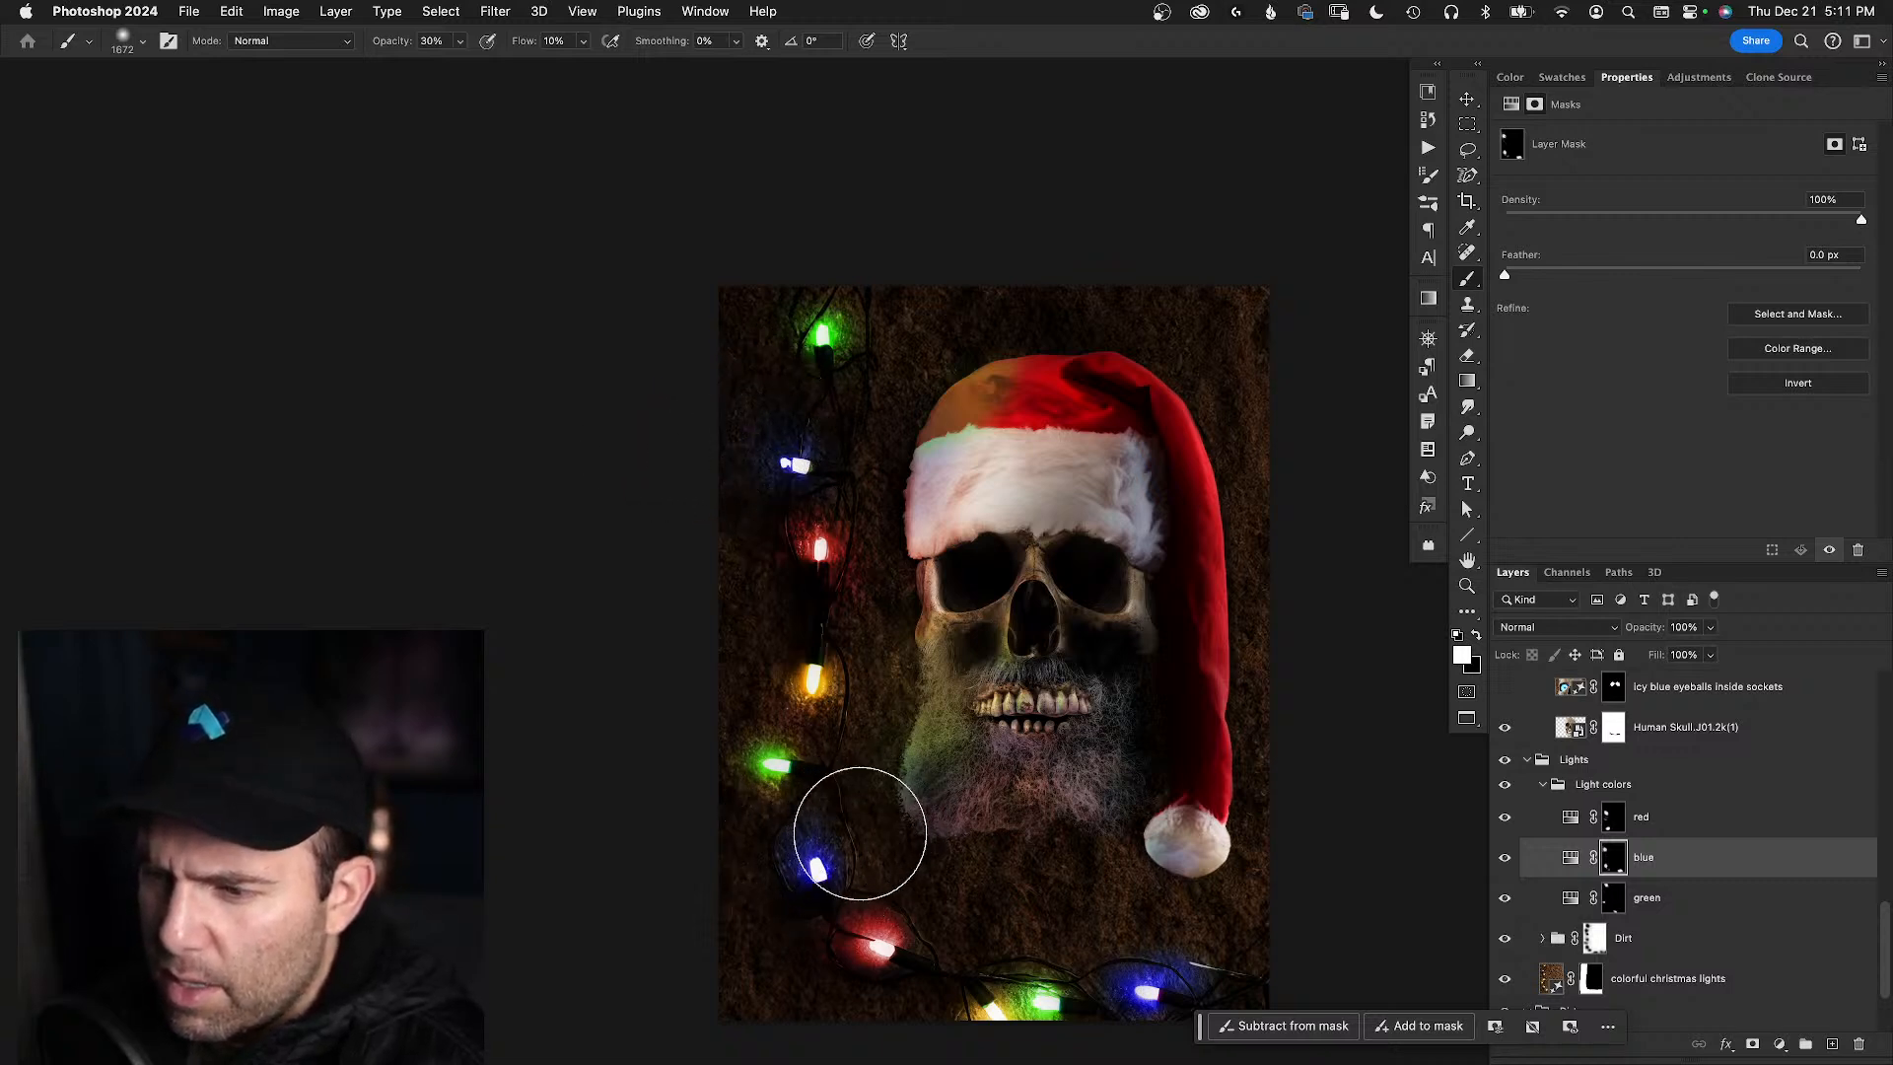
drag(890, 817, 803, 847)
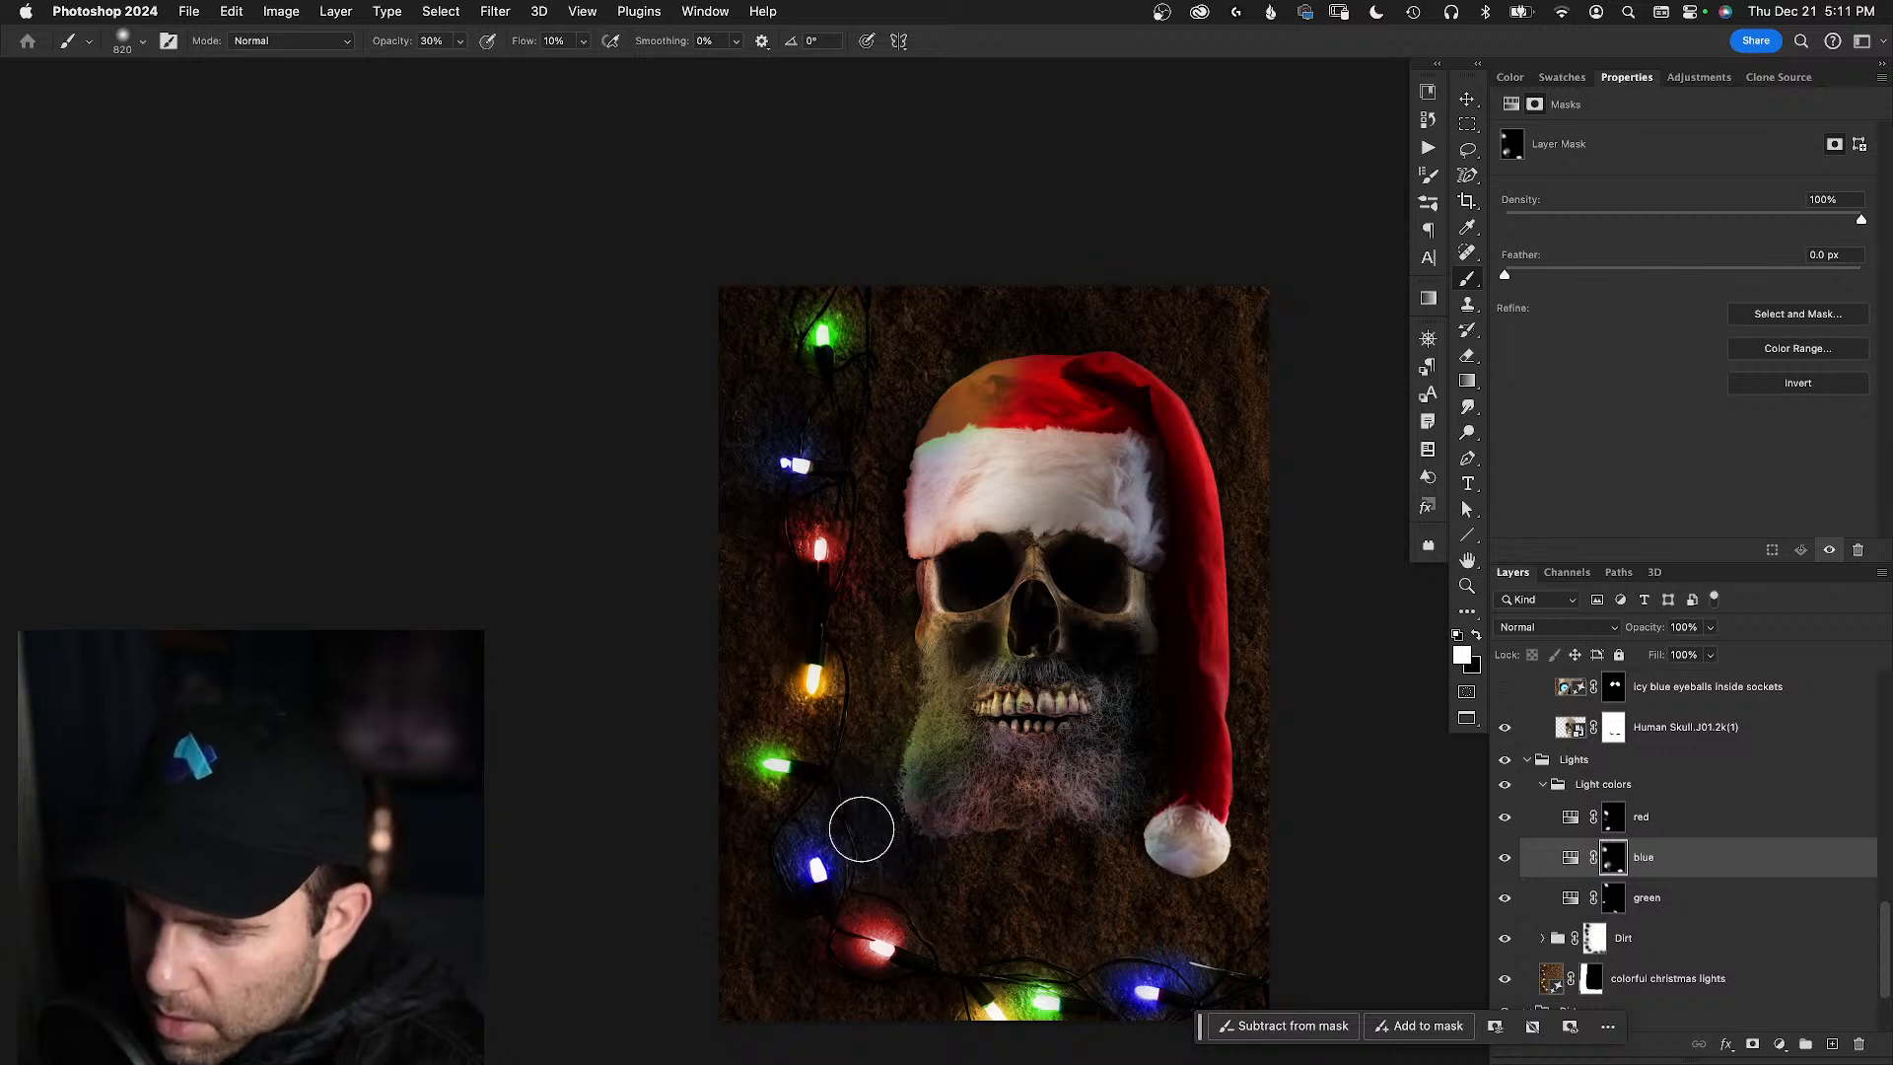
mouse_move(892, 783)
mouse_down()
mouse_move(876, 806)
mouse_move(899, 802)
mouse_up()
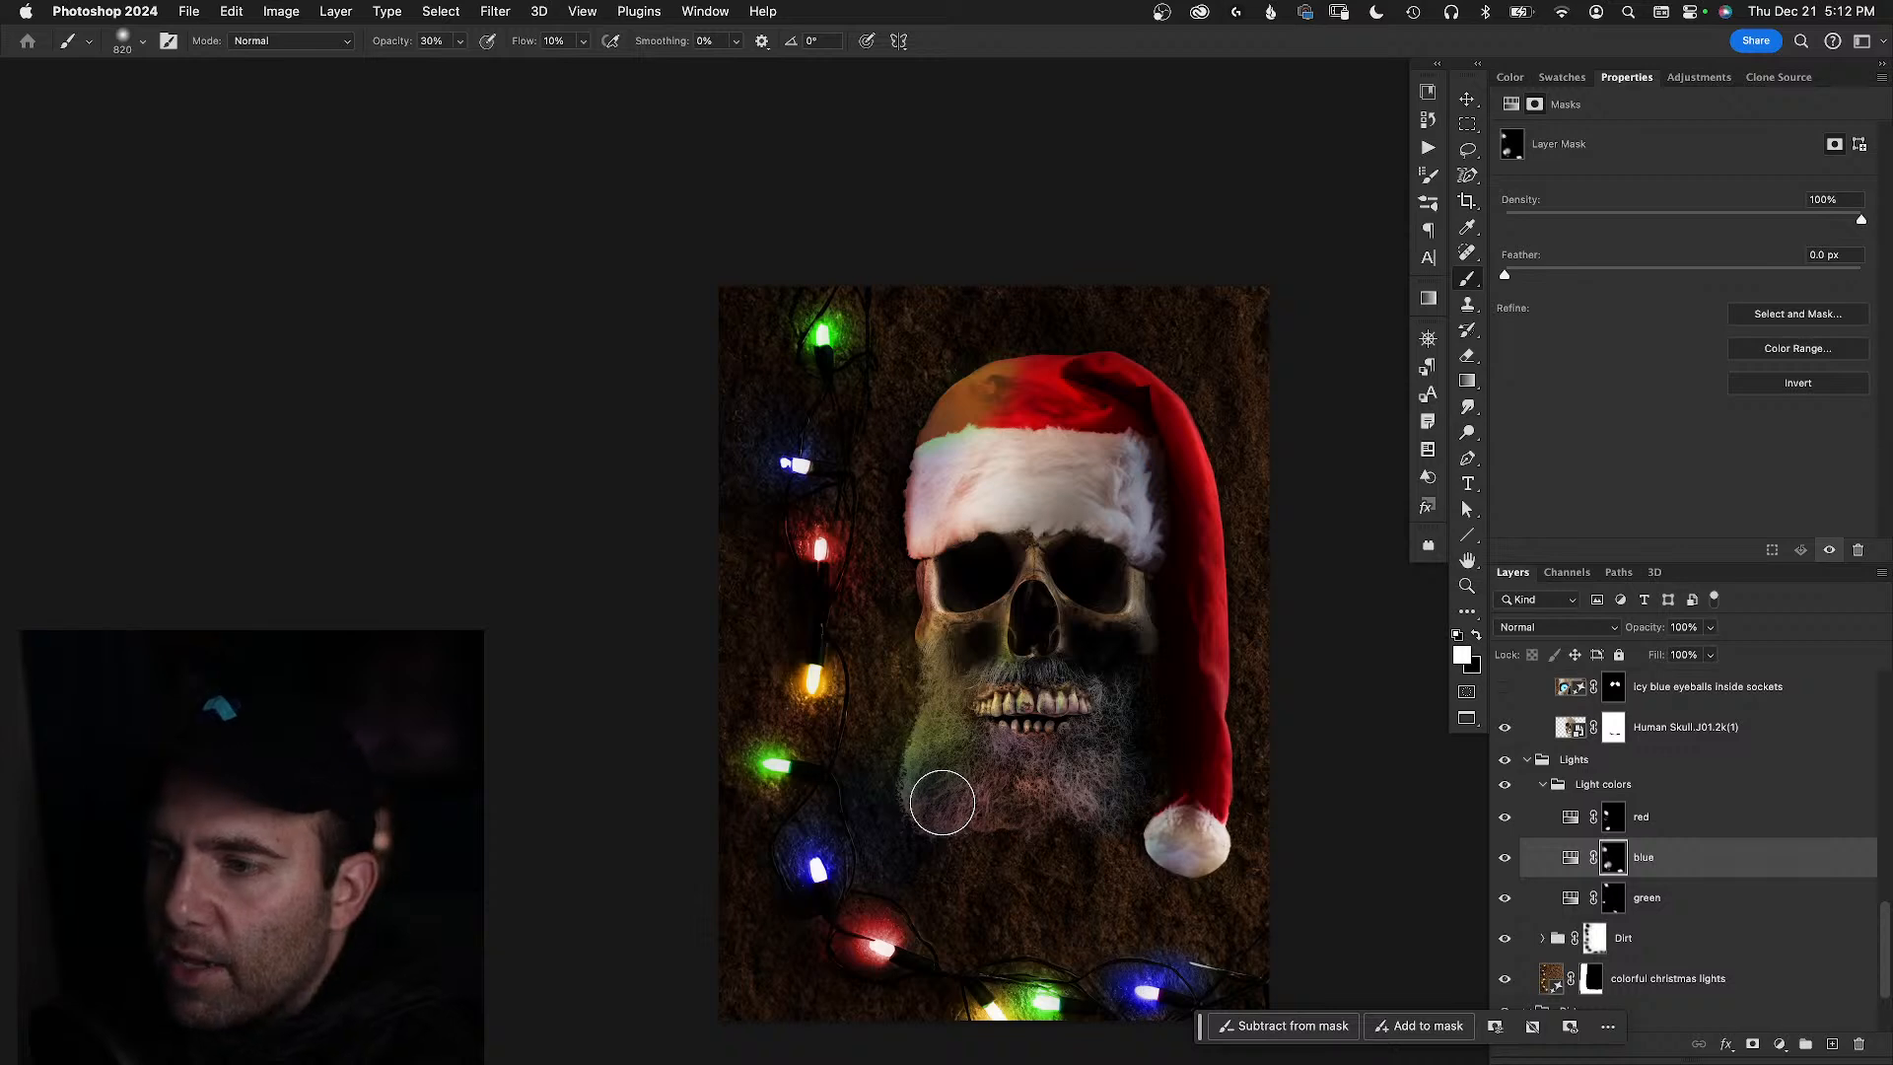
- Paint blue light in the blue mask with a larger brush above the bottom-right blue bulb and beside the upper-left one
drag(1047, 482, 815, 435)
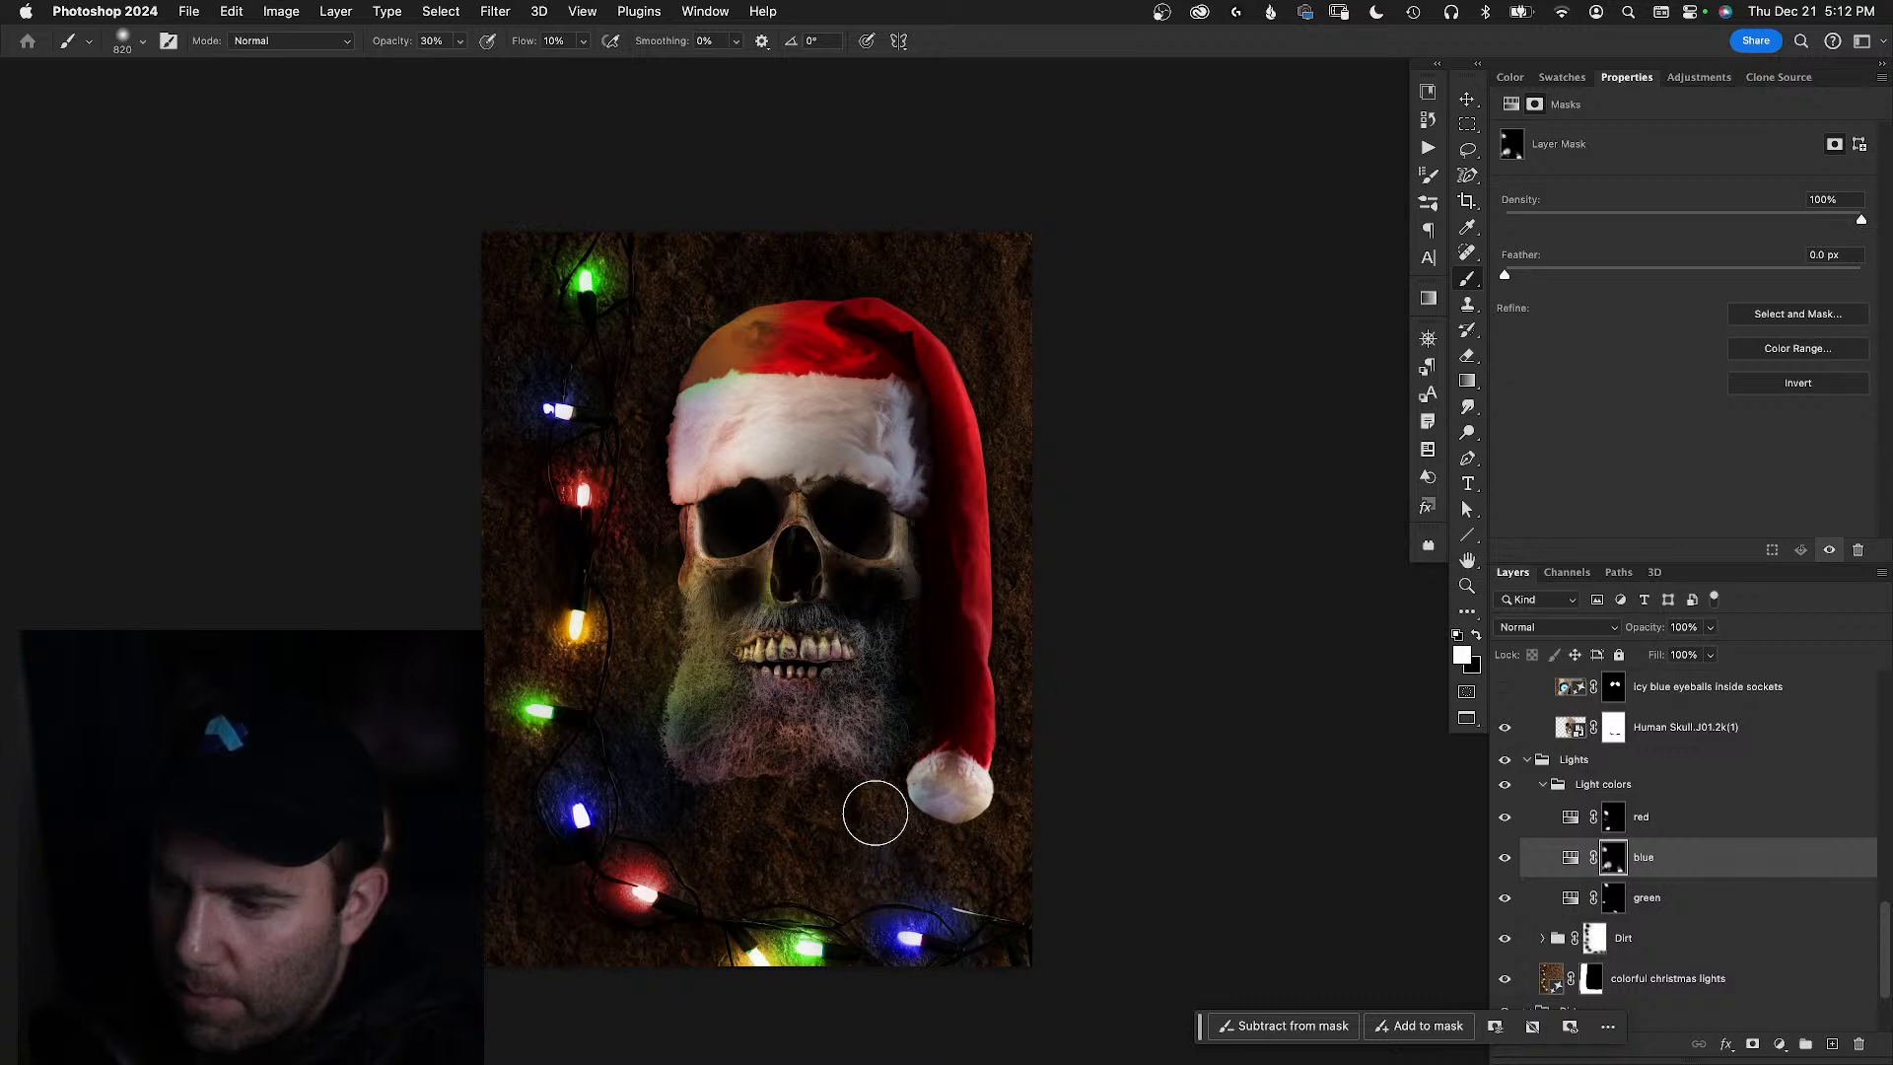
mouse_move(879, 856)
mouse_down()
mouse_move(972, 858)
mouse_move(895, 893)
mouse_move(911, 873)
mouse_move(852, 856)
mouse_move(931, 883)
mouse_move(876, 882)
mouse_move(930, 883)
mouse_move(856, 813)
mouse_move(833, 817)
mouse_move(876, 818)
mouse_move(873, 839)
mouse_move(860, 817)
mouse_move(931, 935)
mouse_move(948, 915)
mouse_move(965, 928)
mouse_move(954, 892)
mouse_move(986, 911)
mouse_move(903, 940)
mouse_move(879, 915)
mouse_move(886, 946)
mouse_move(834, 899)
mouse_up()
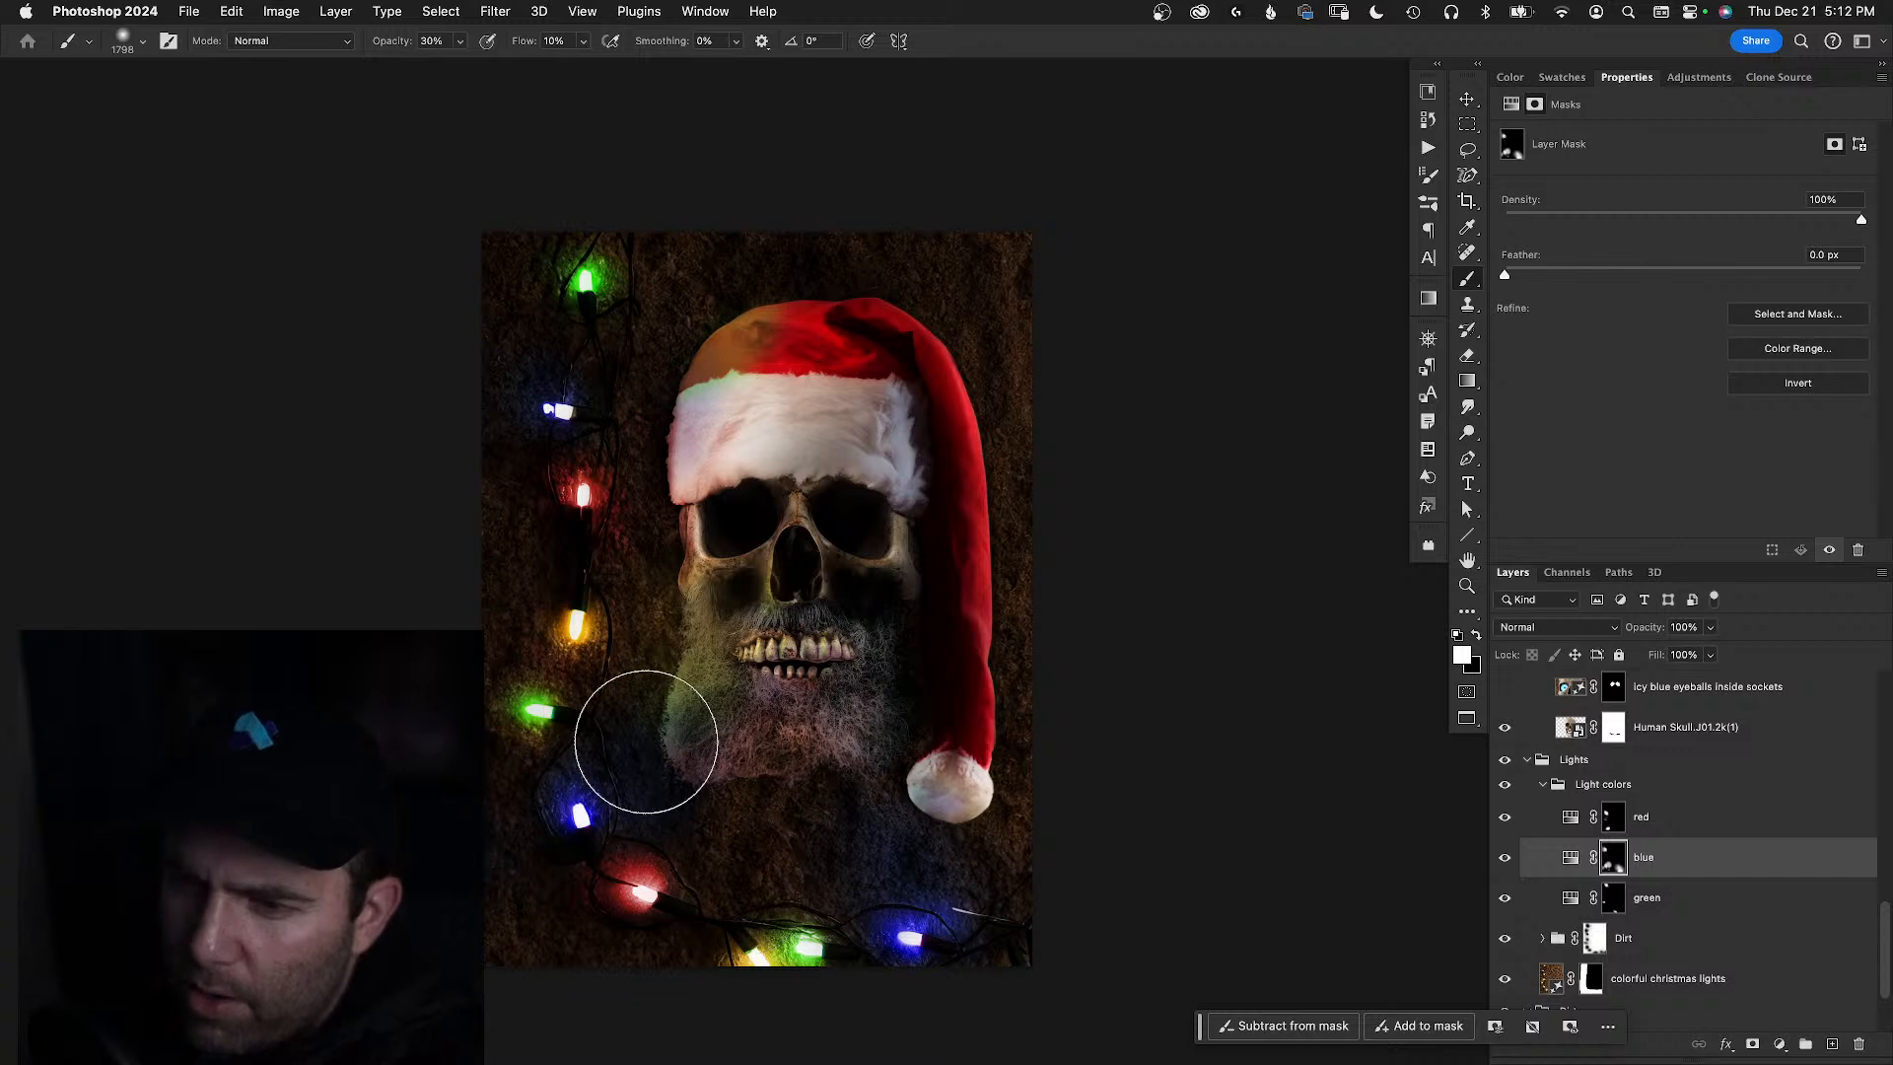
mouse_move(646, 416)
mouse_down()
mouse_move(592, 414)
mouse_move(642, 410)
mouse_move(619, 403)
mouse_move(570, 429)
mouse_up()
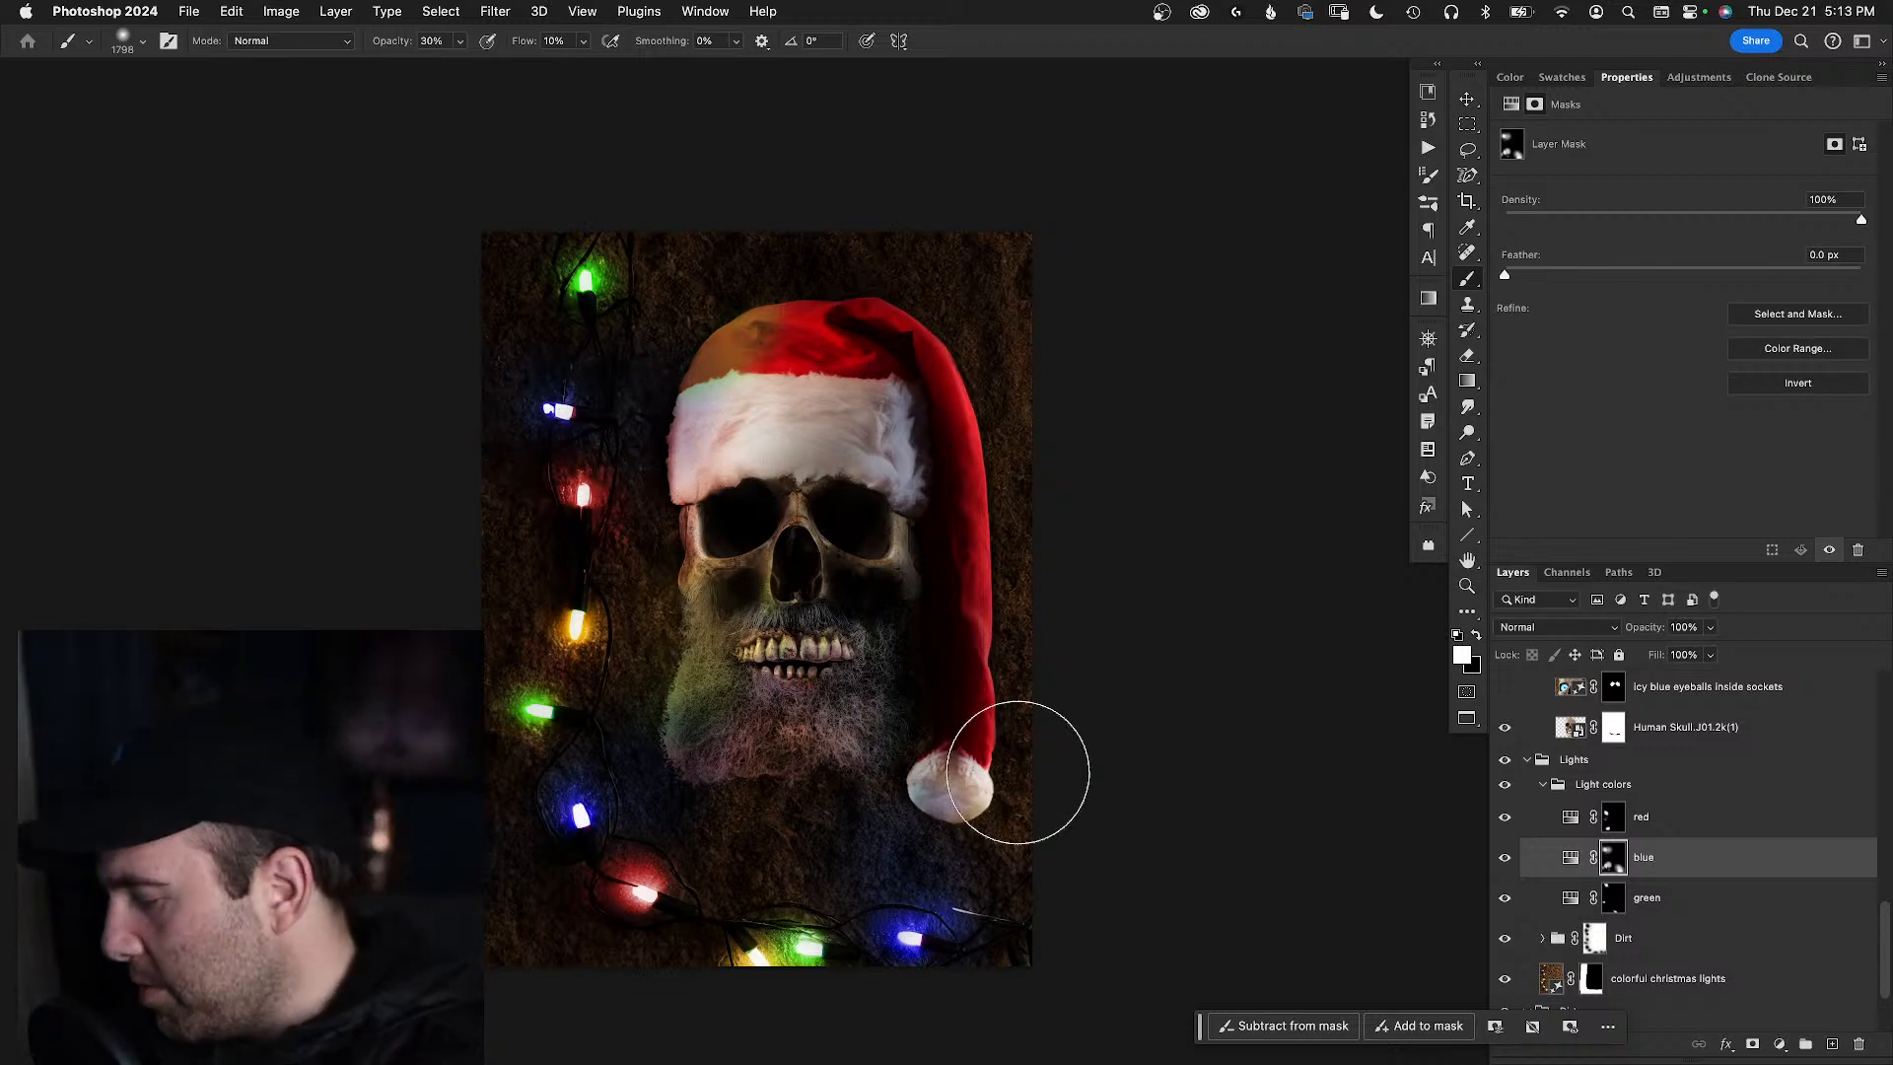
- Switch to OBS to check the live stream, and return to Photoshop
key(super+Tab)
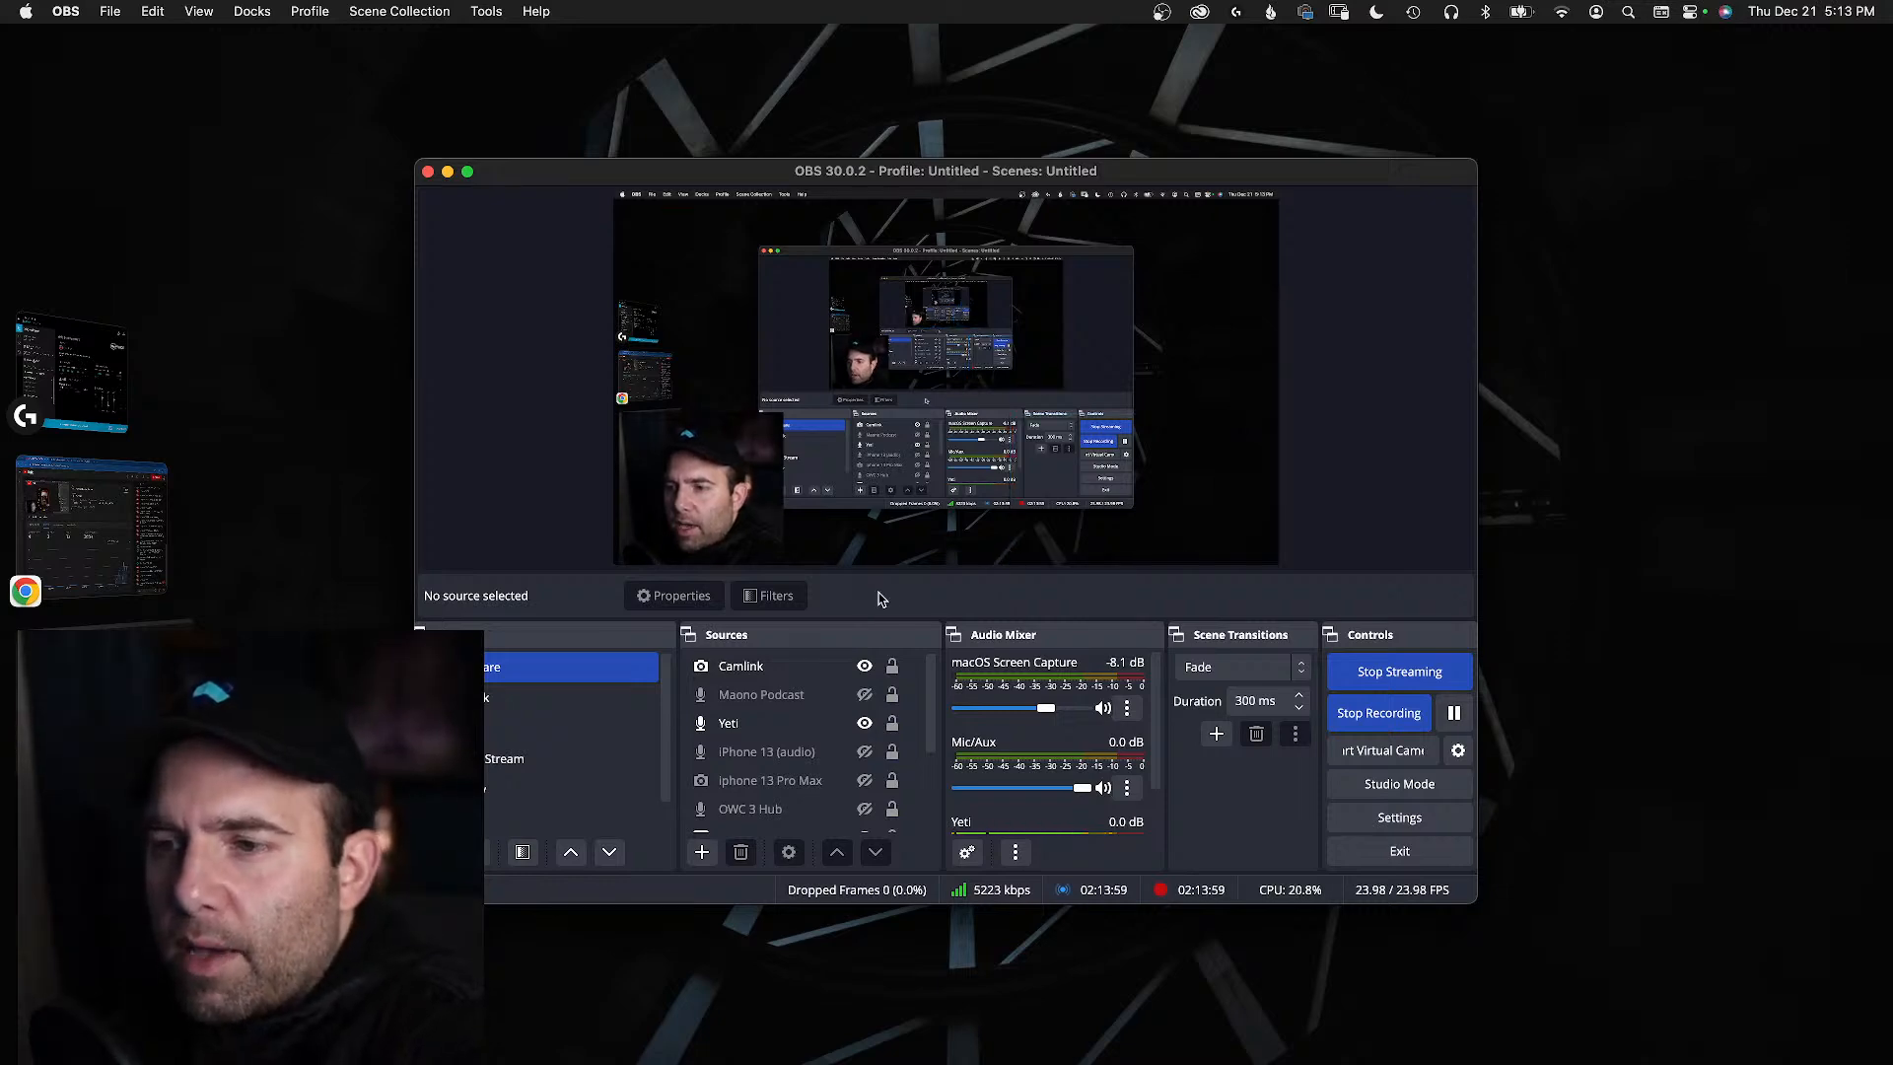
click(90, 690)
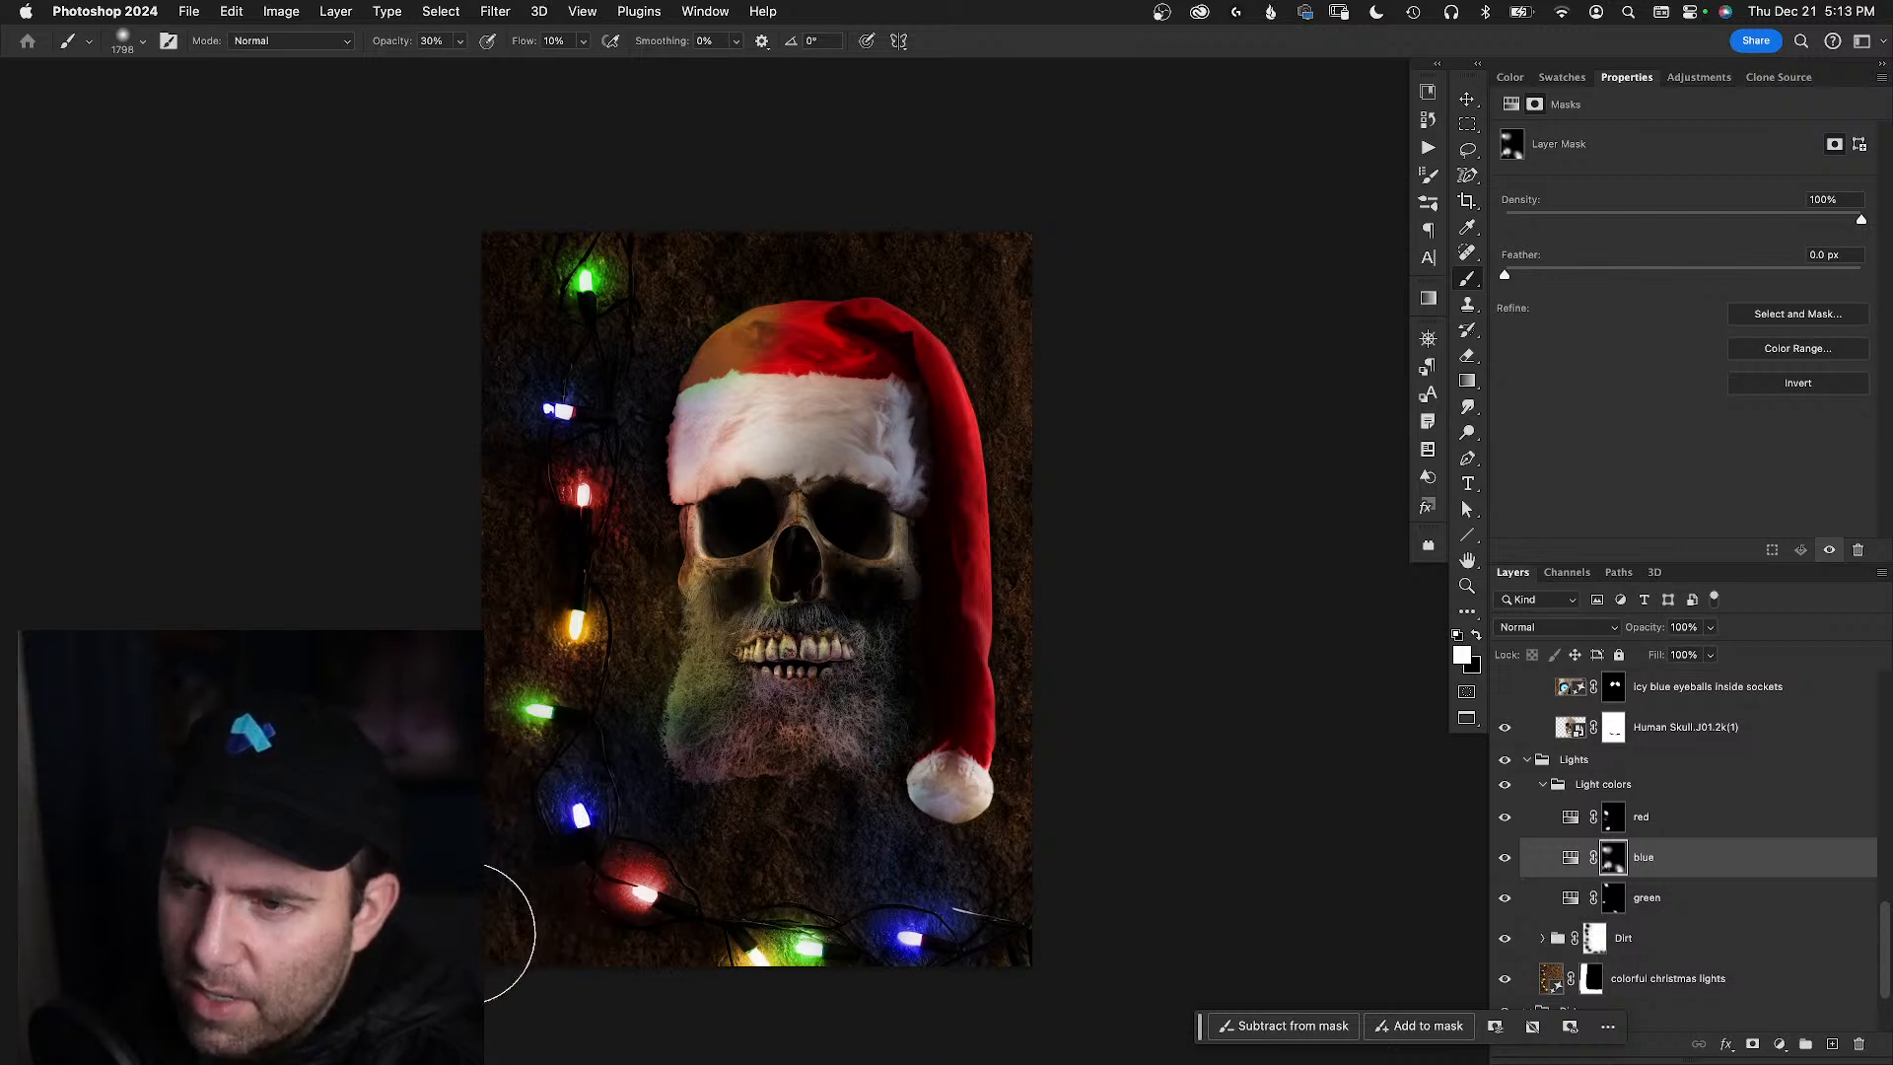
- Extend the blue light around the upper-left blue bulb in the blue layer's mask
mouse_move(415, 418)
mouse_down()
mouse_move(487, 403)
mouse_move(450, 375)
mouse_move(489, 366)
mouse_move(641, 384)
mouse_move(540, 398)
mouse_up()
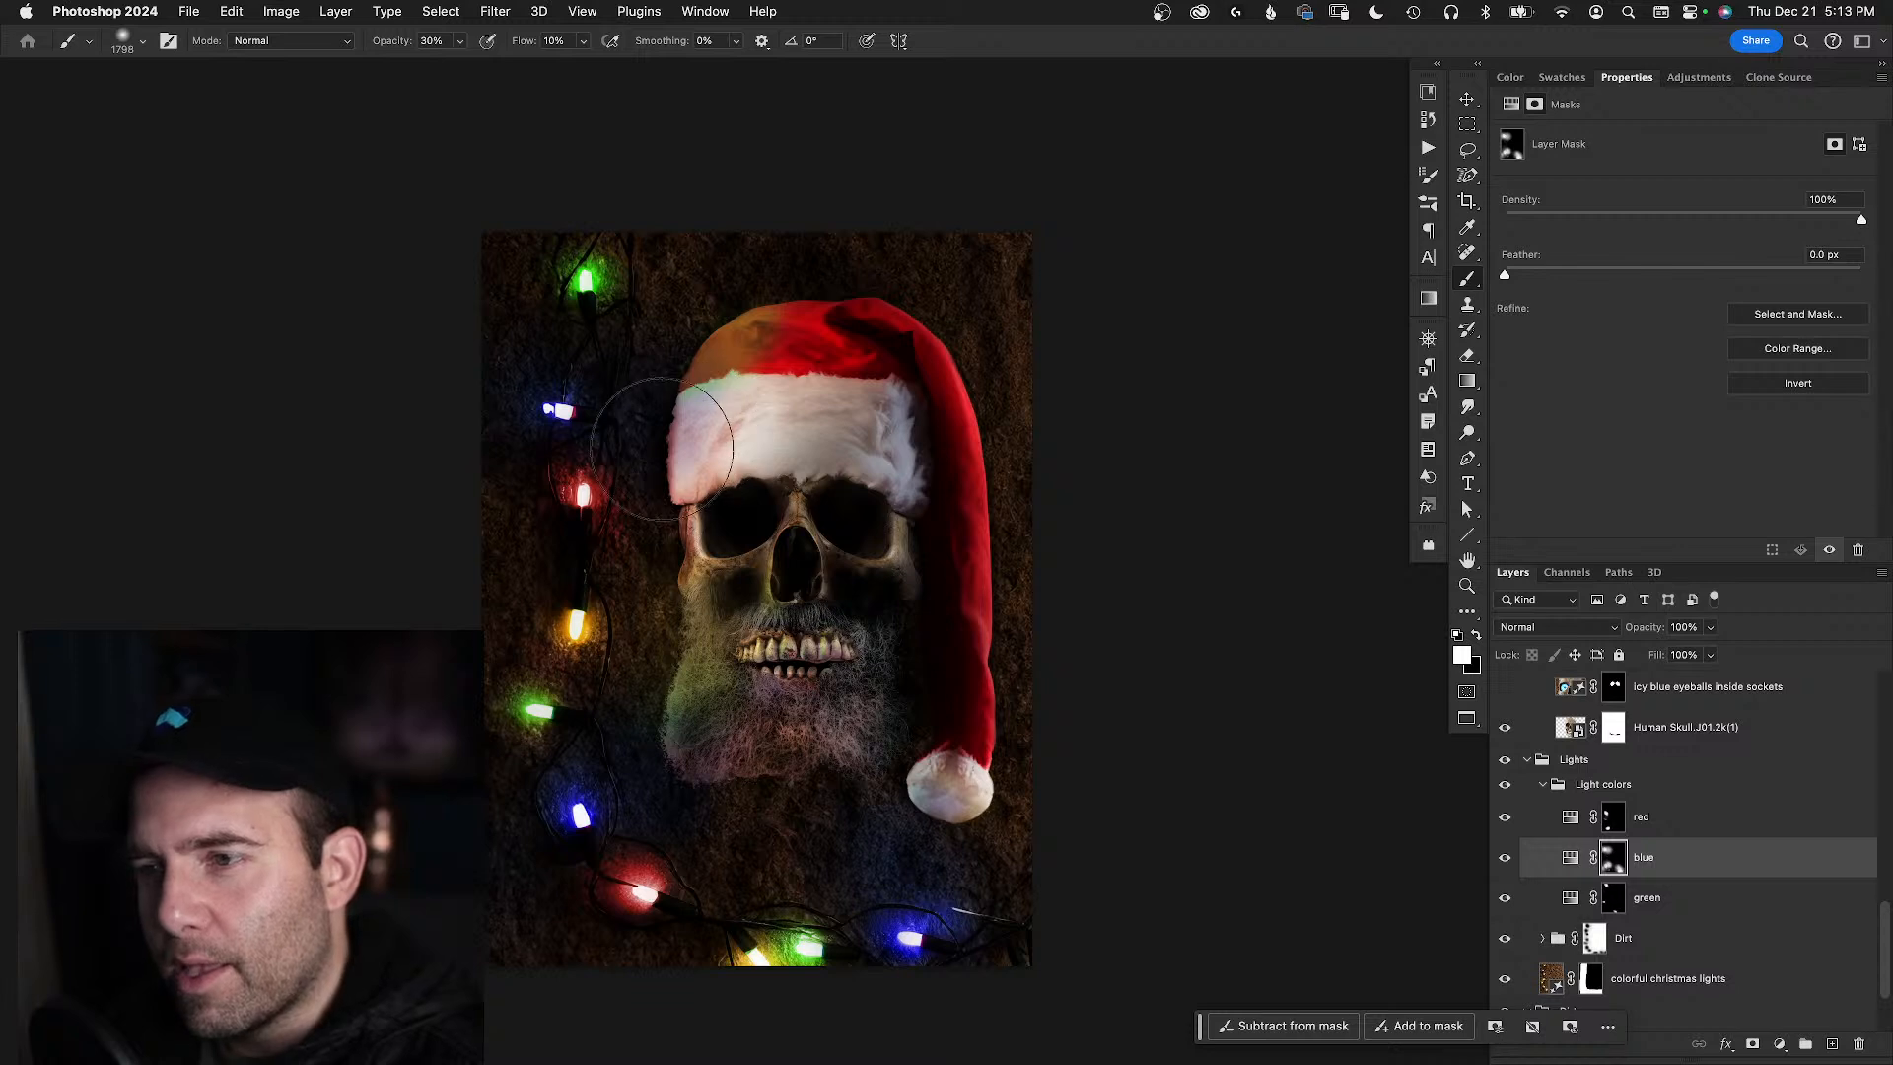
- Paint white in the green layer's mask to spread green light around the green bulbs, comparing with the layer hidden and shown
click(1615, 899)
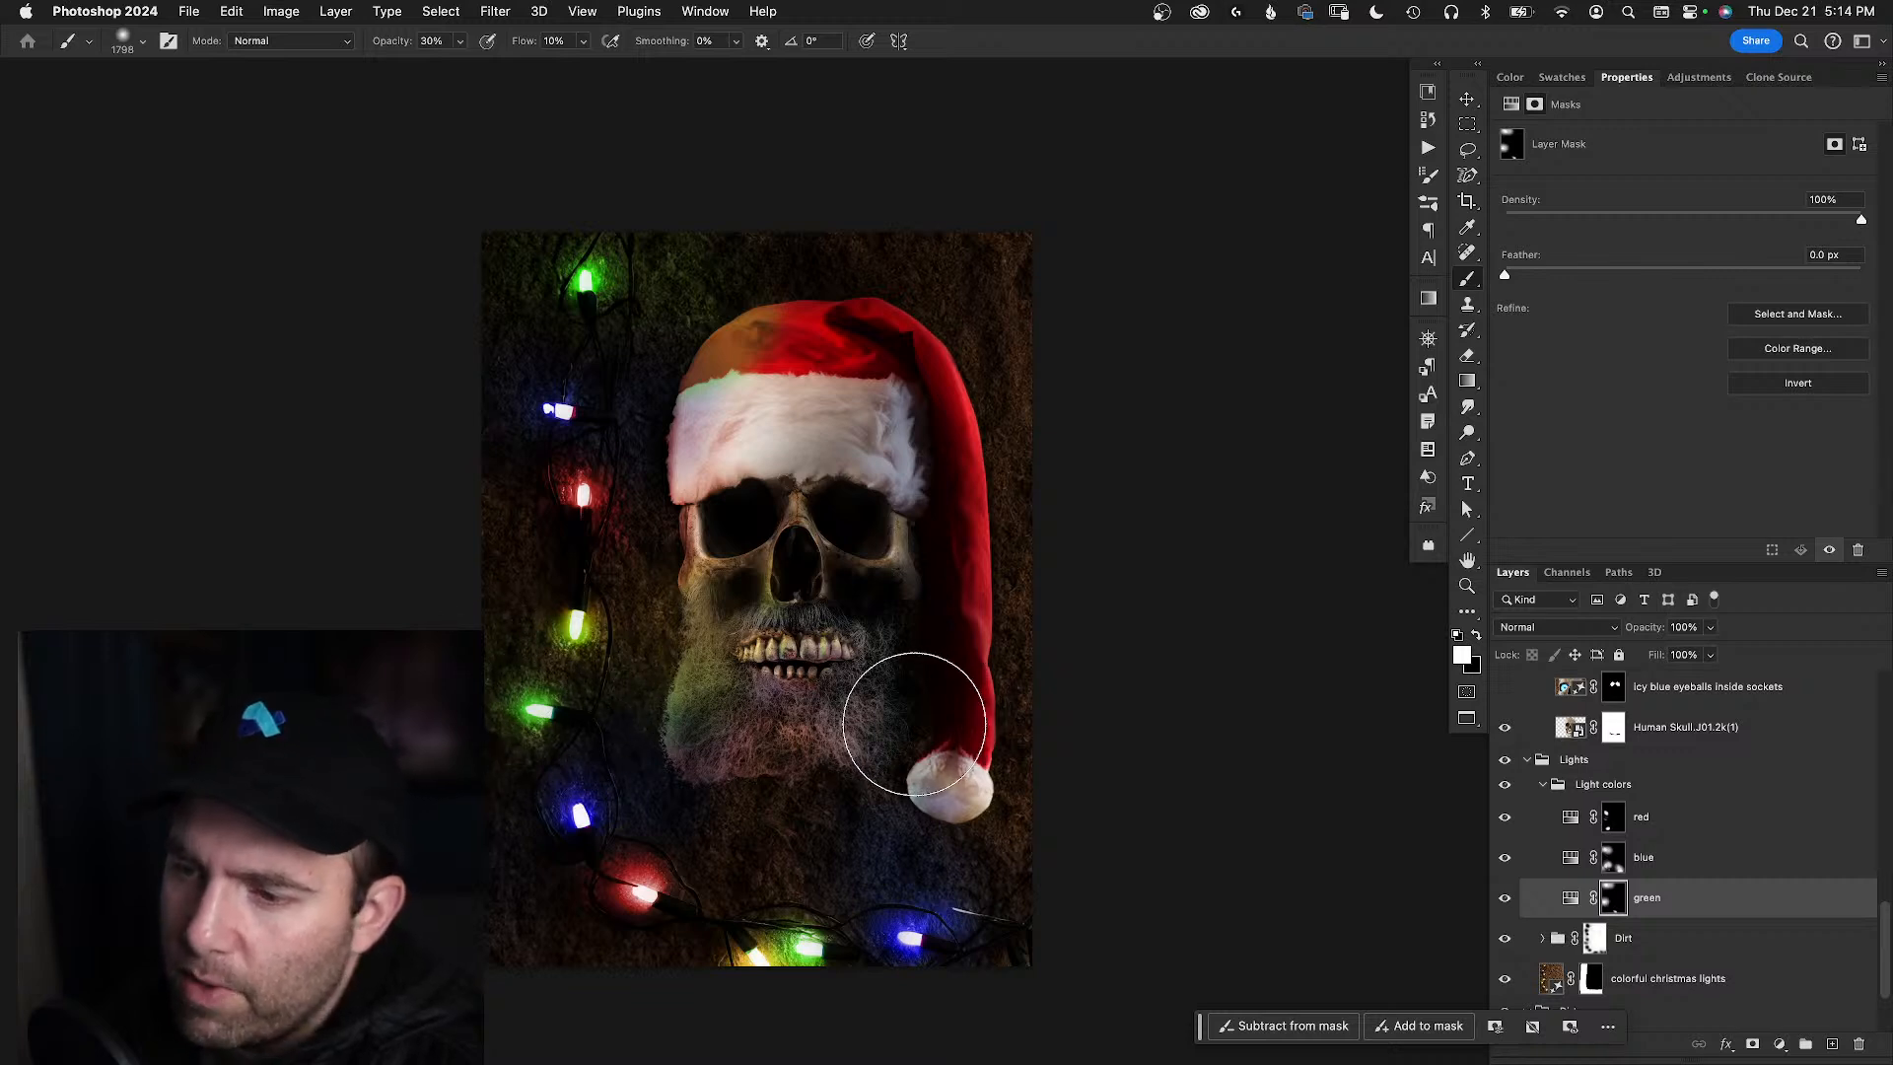
click(1504, 899)
click(1503, 900)
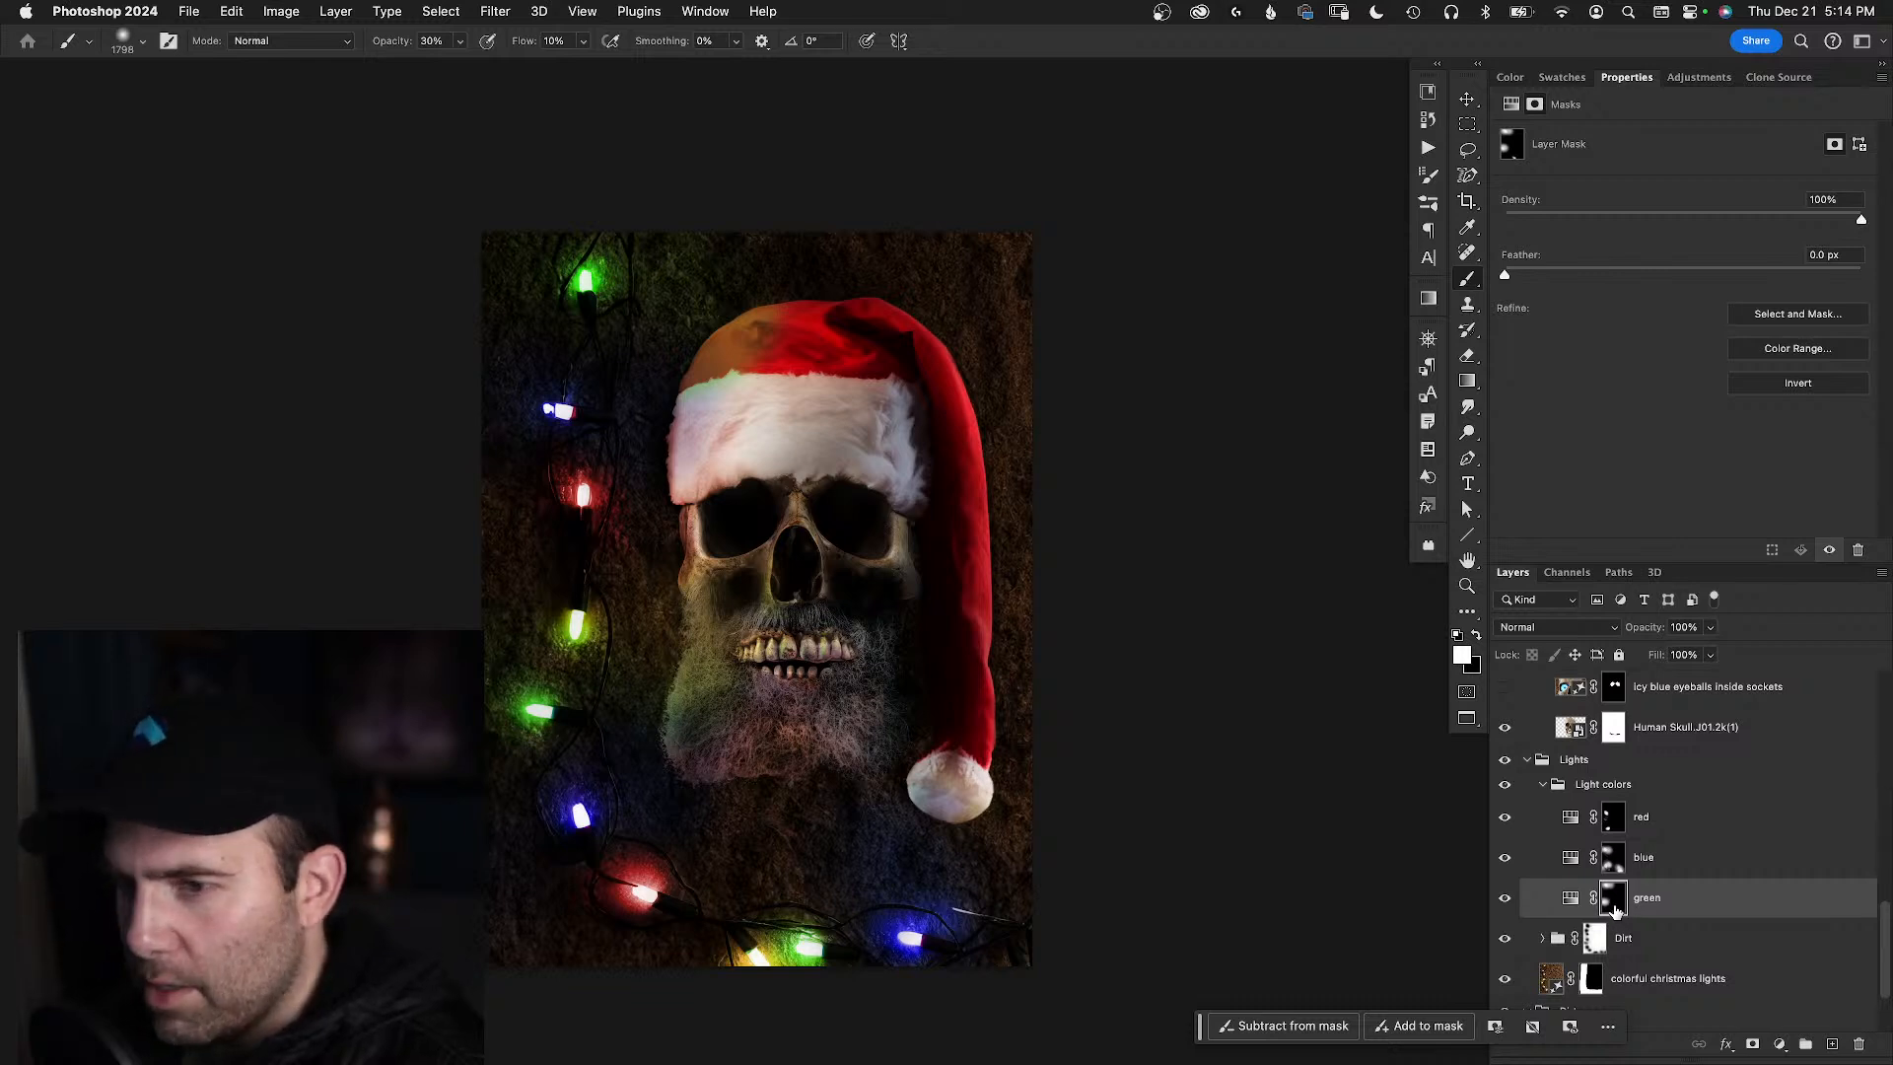
drag(567, 636, 524, 636)
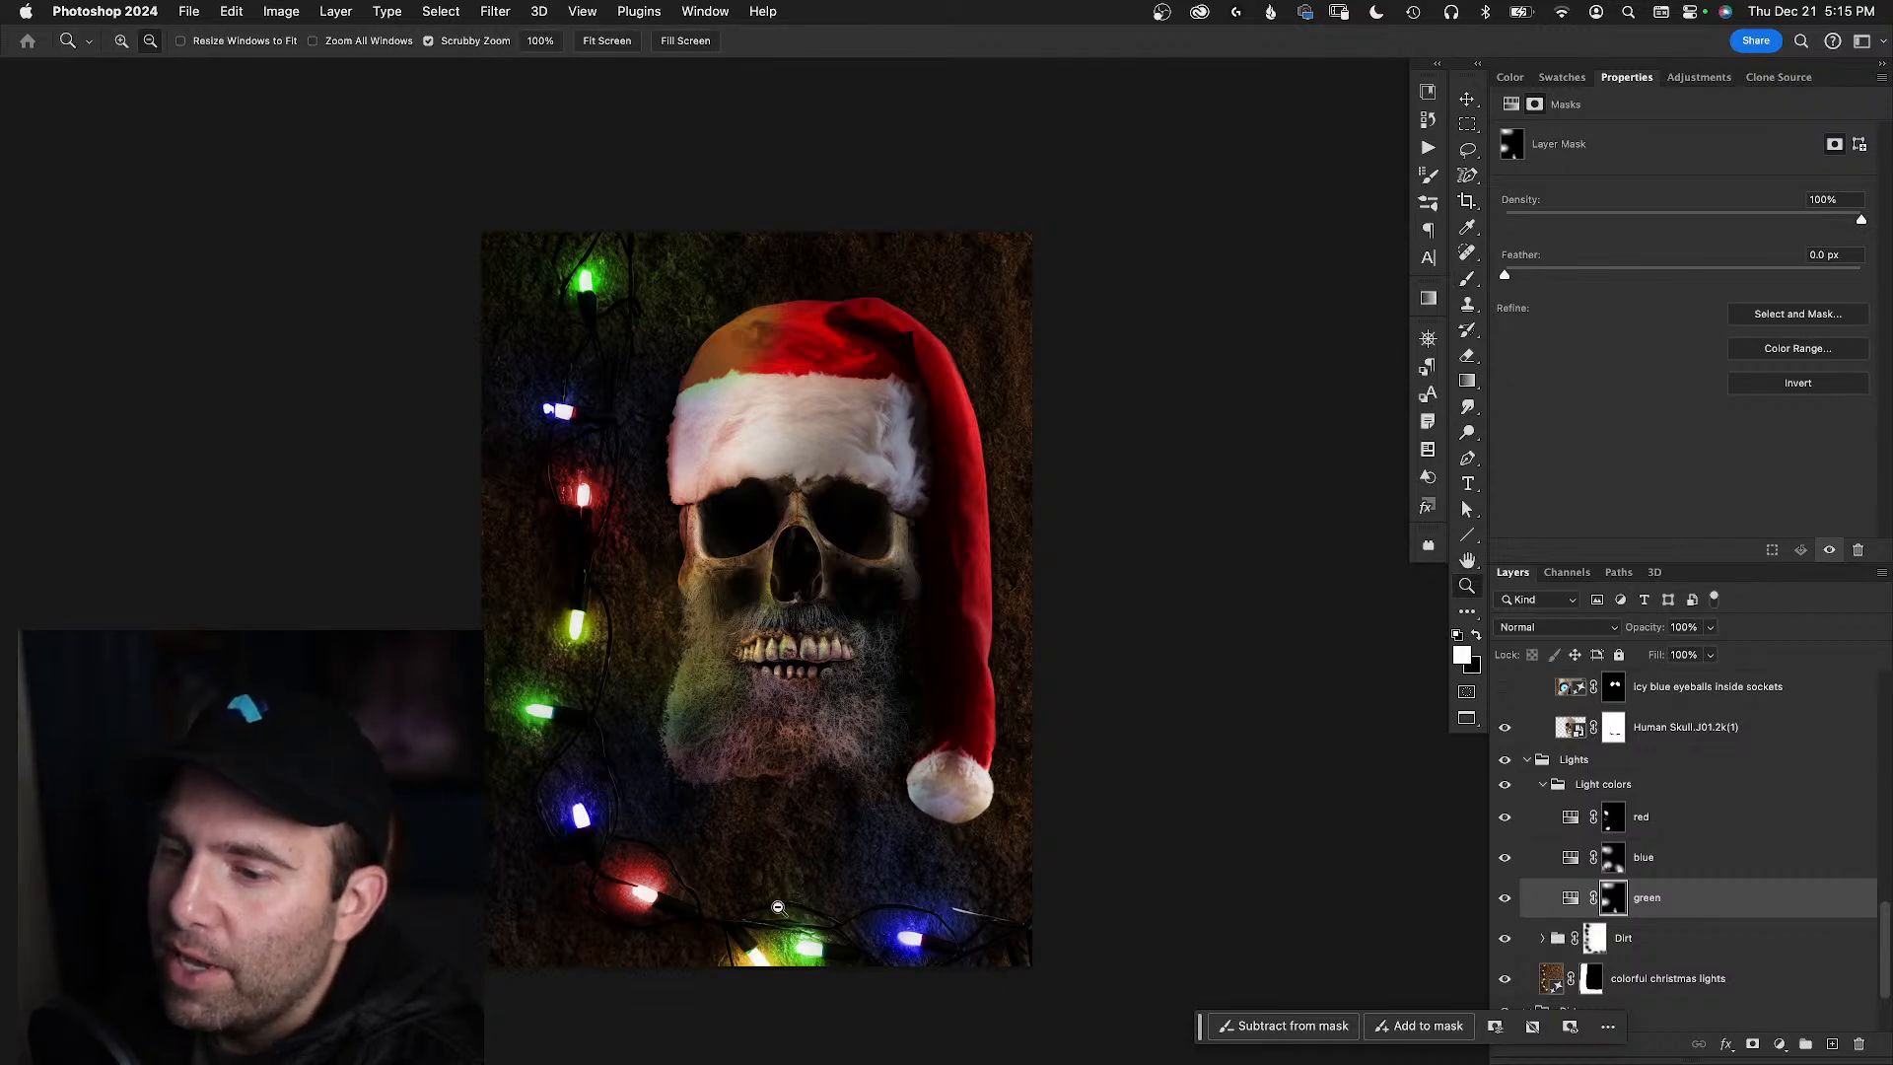
- Paint black in the green layer's mask over the yellow bulb with a 722 px brush to remove the green tint
key(z)
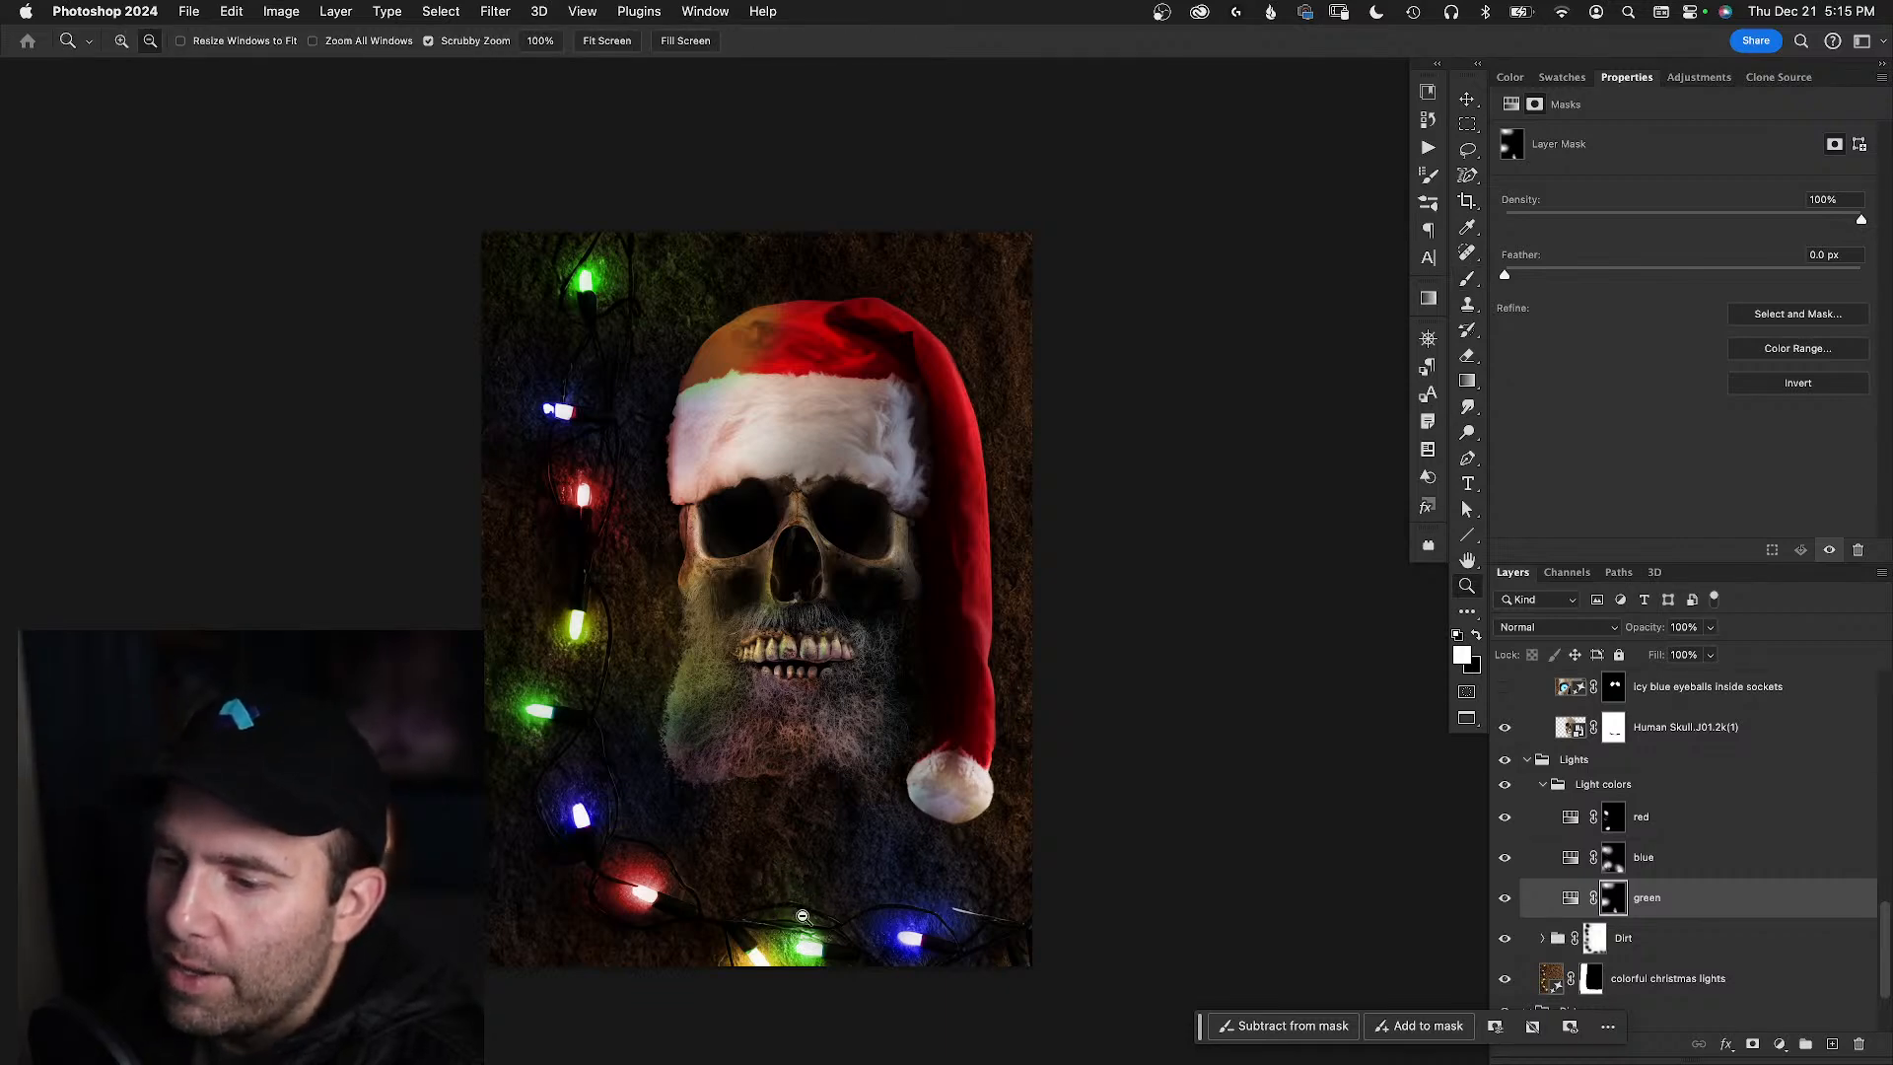
drag(799, 917, 838, 895)
key(b)
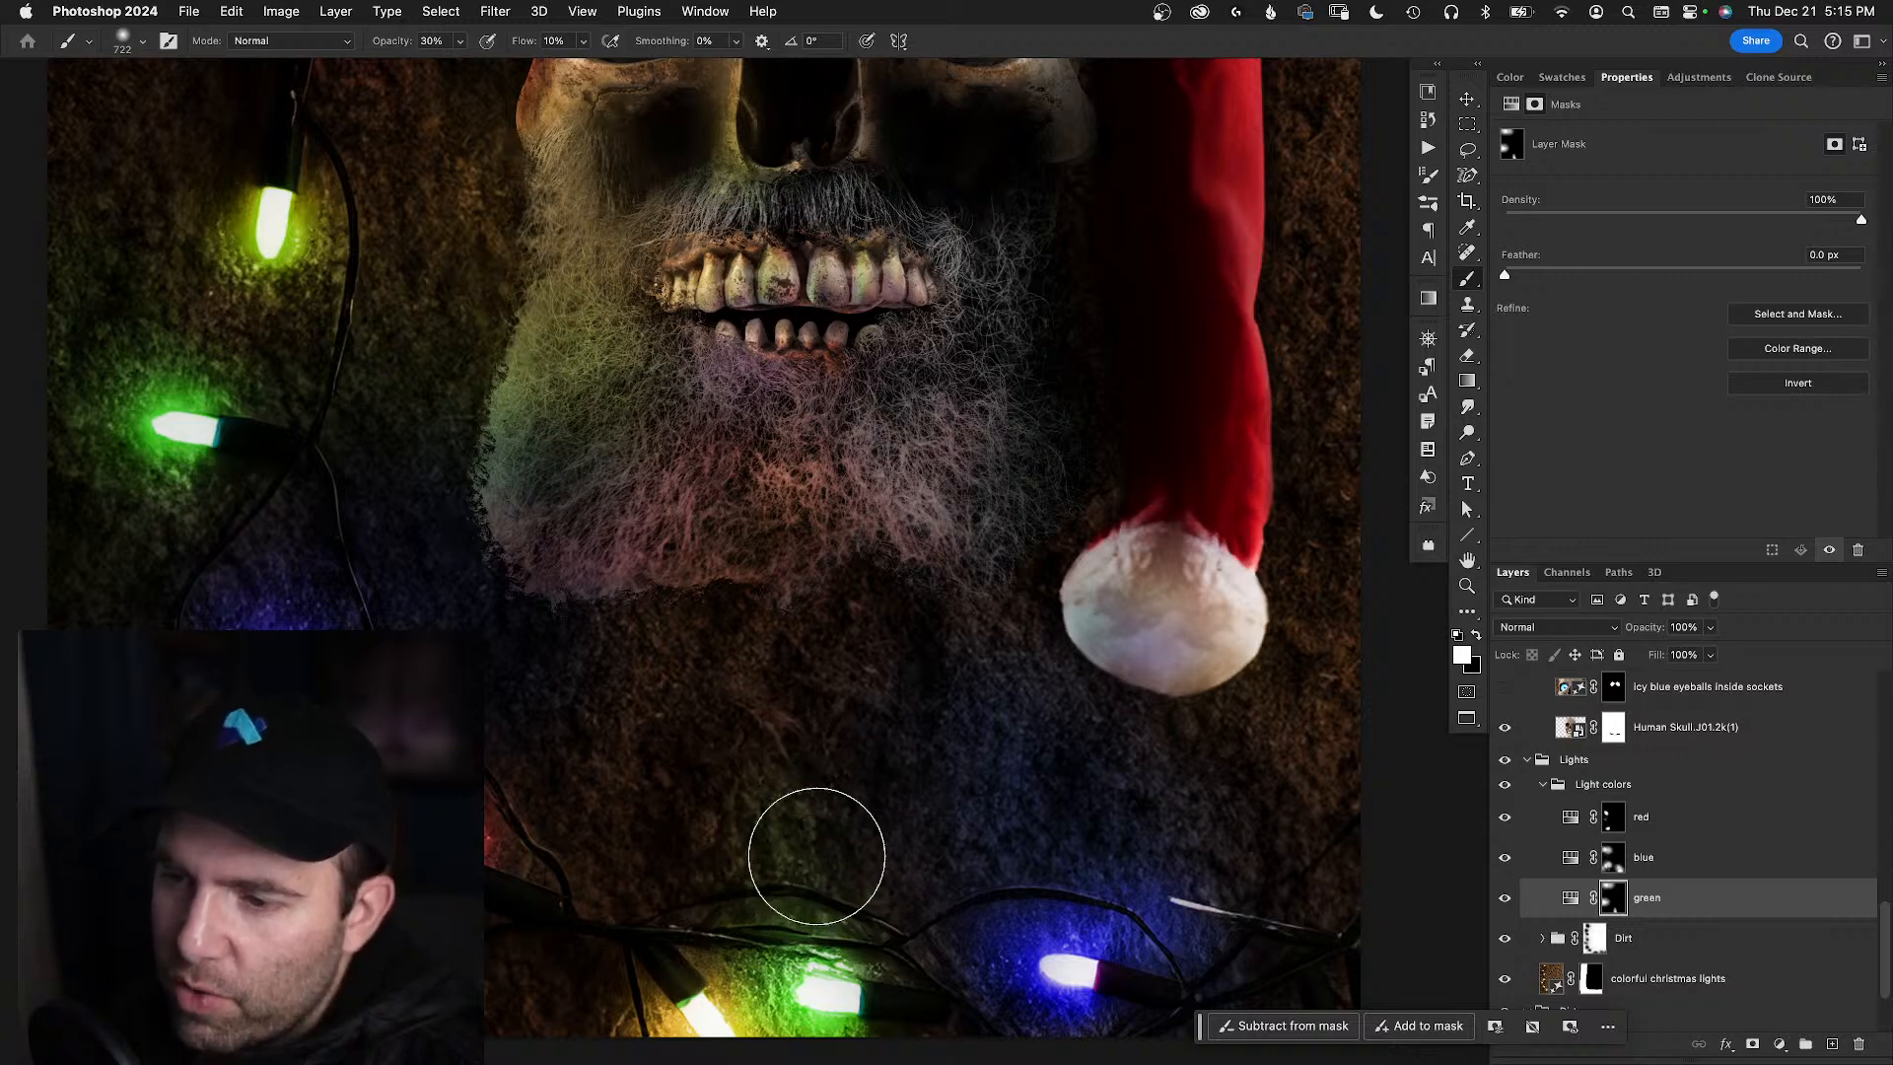
drag(278, 535, 685, 787)
key(x)
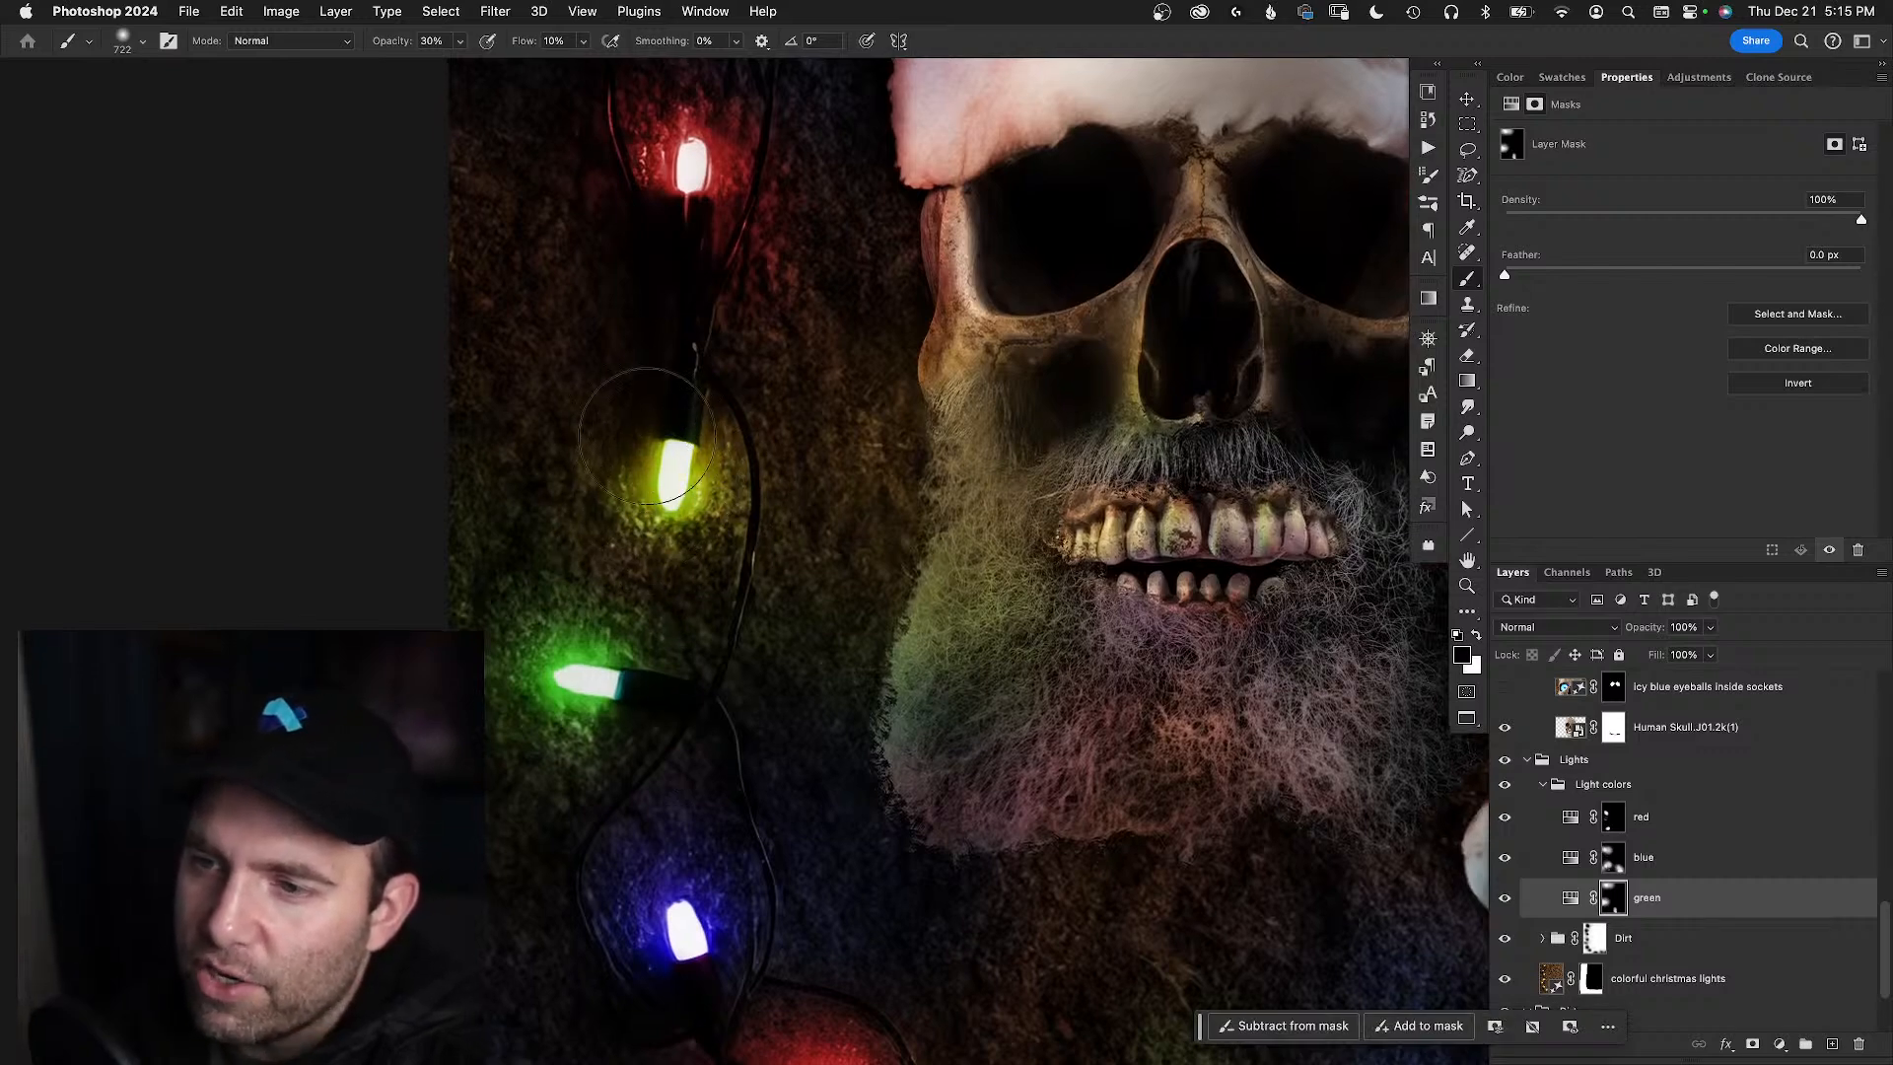
mouse_move(670, 445)
mouse_down()
mouse_move(658, 421)
mouse_move(694, 411)
mouse_move(688, 385)
mouse_move(664, 416)
mouse_up()
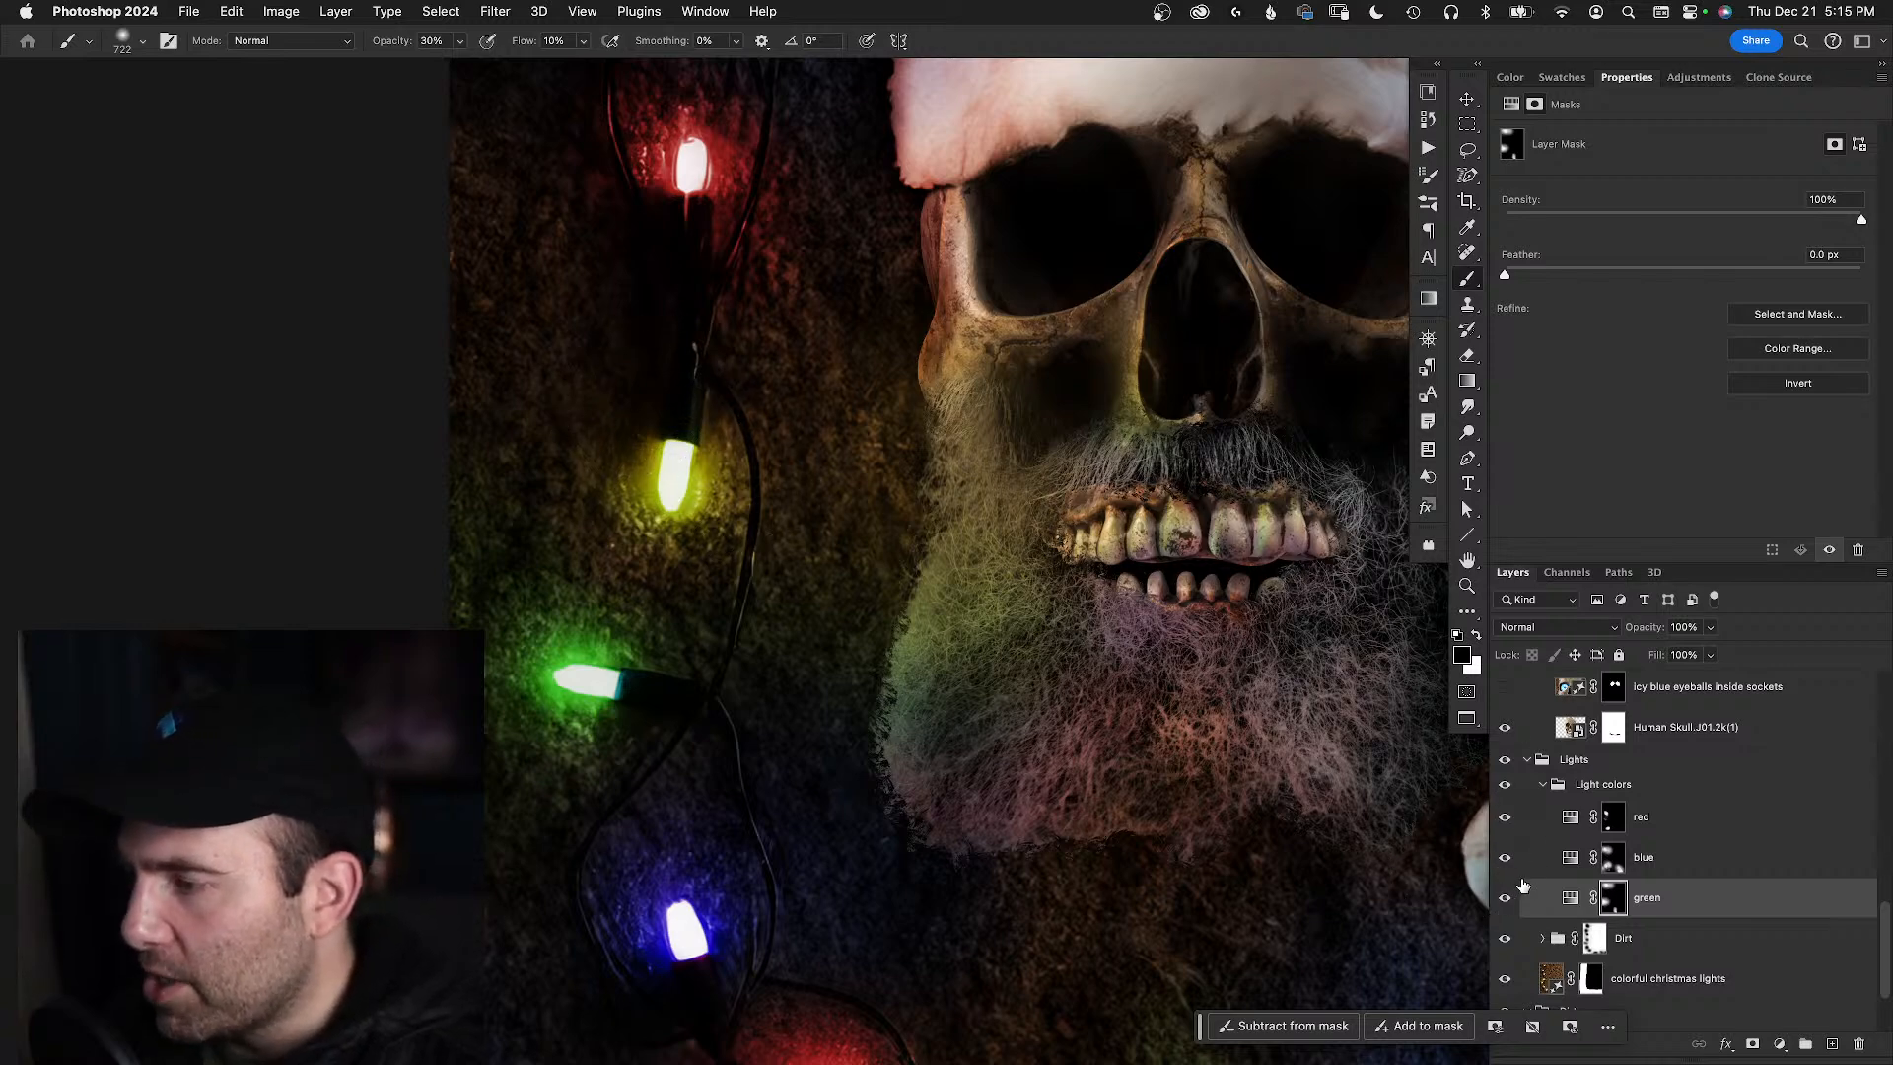
- Add a Hue/Saturation adjustment layer above the green layer in Light colors, invert its mask to black, and make white the painting colour
click(1570, 898)
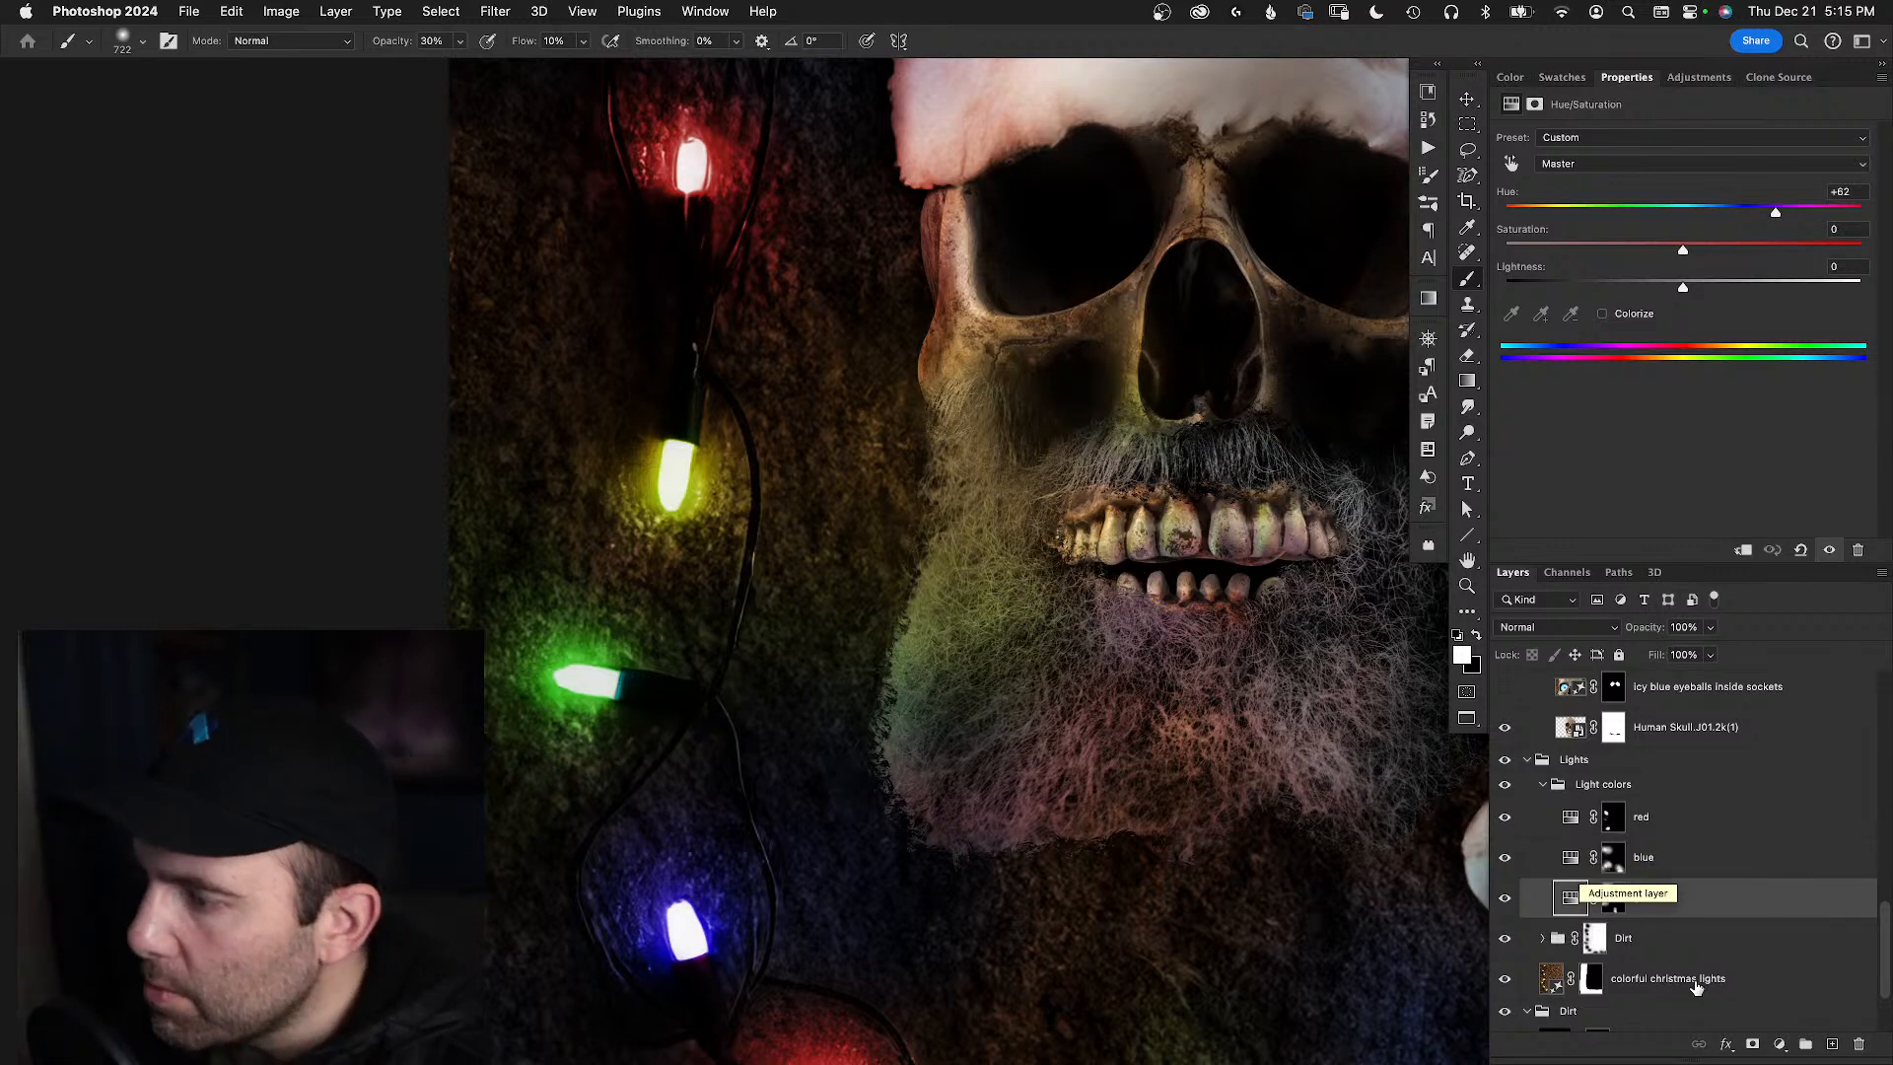
click(1781, 1048)
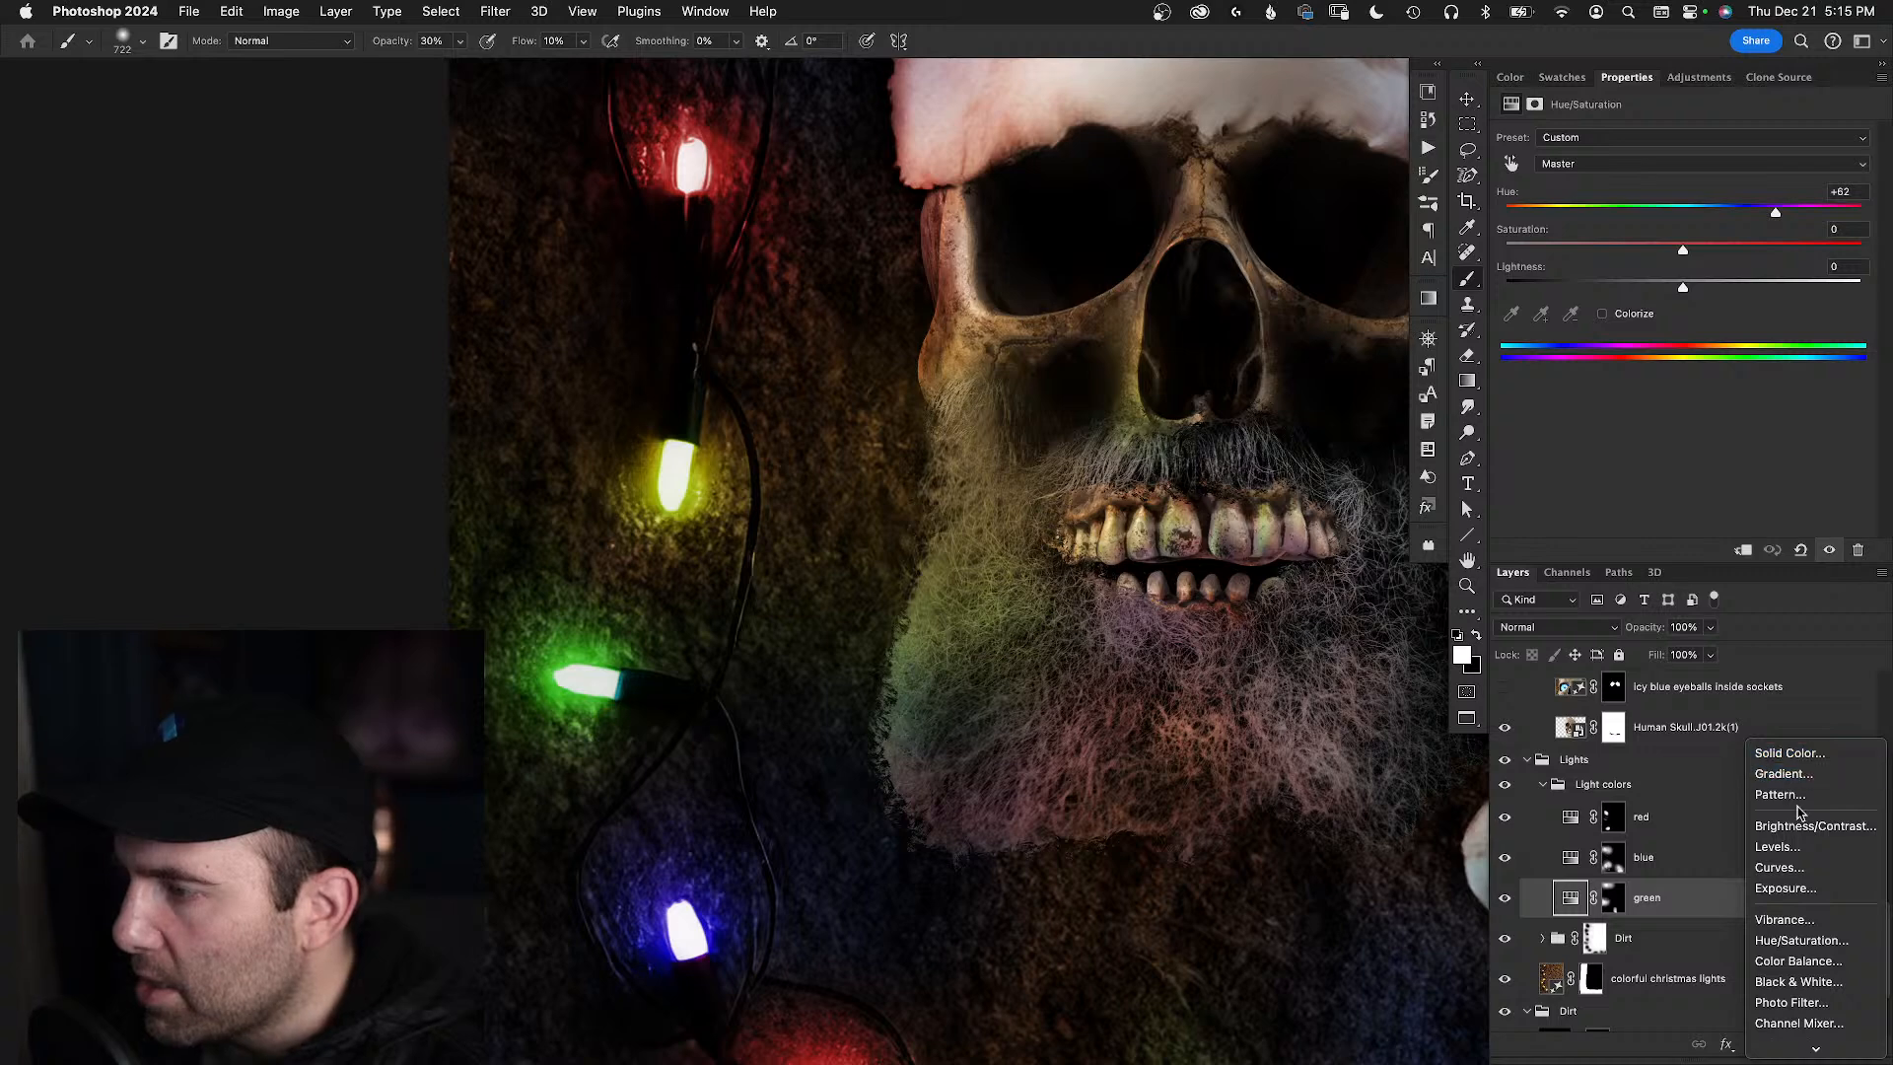
click(1792, 943)
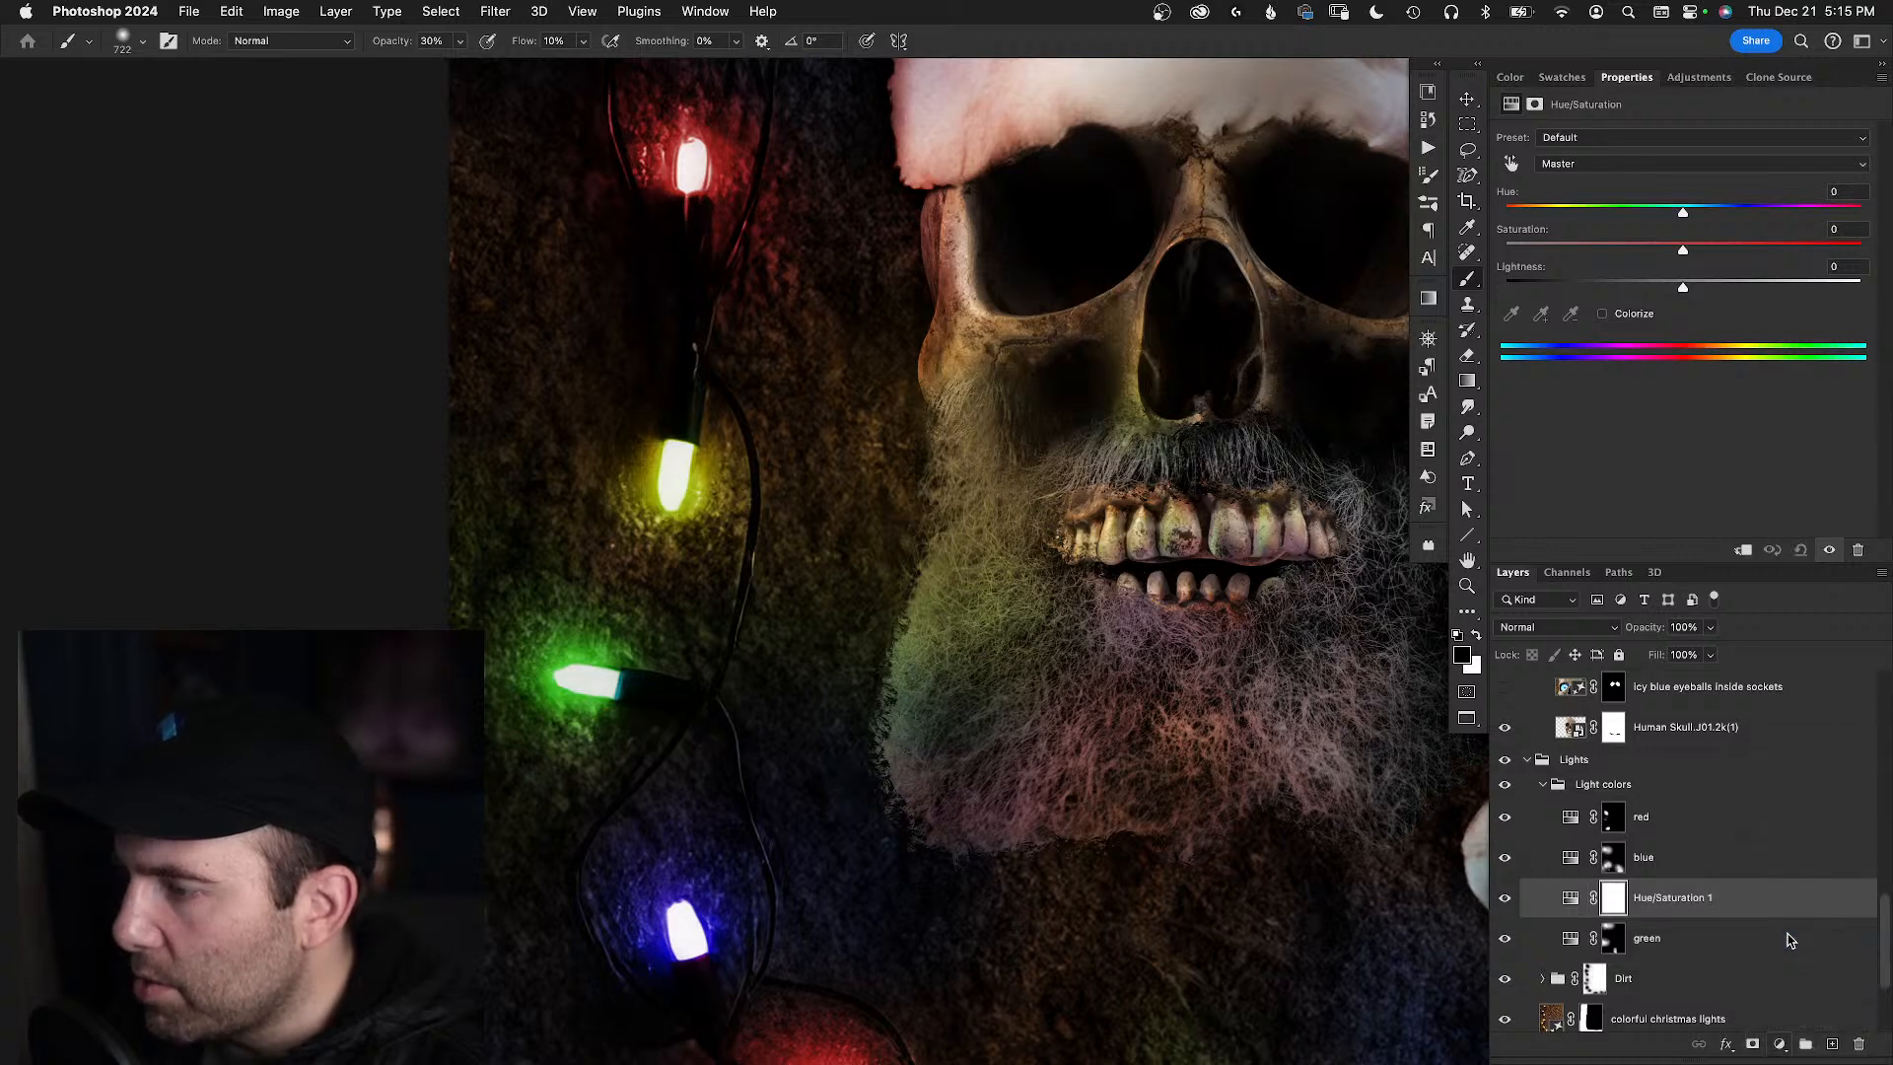
click(1617, 905)
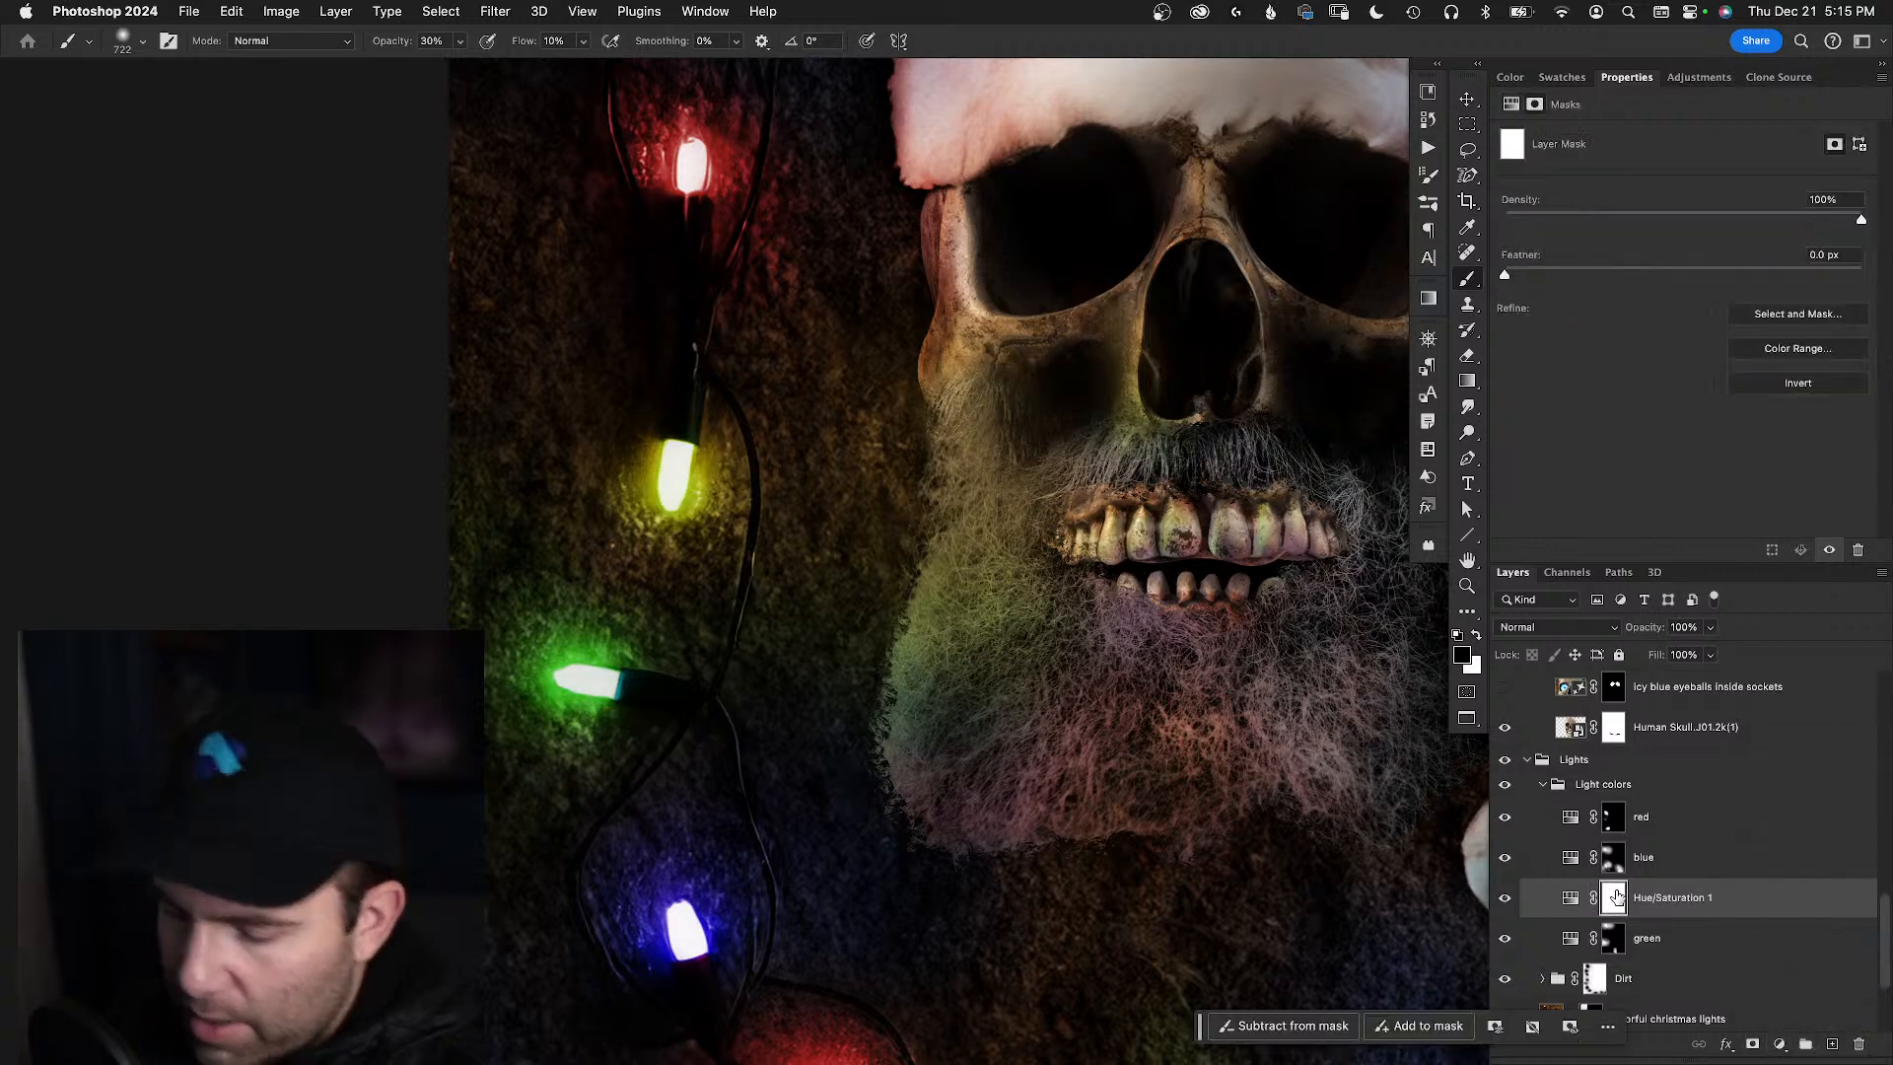
key(super+i)
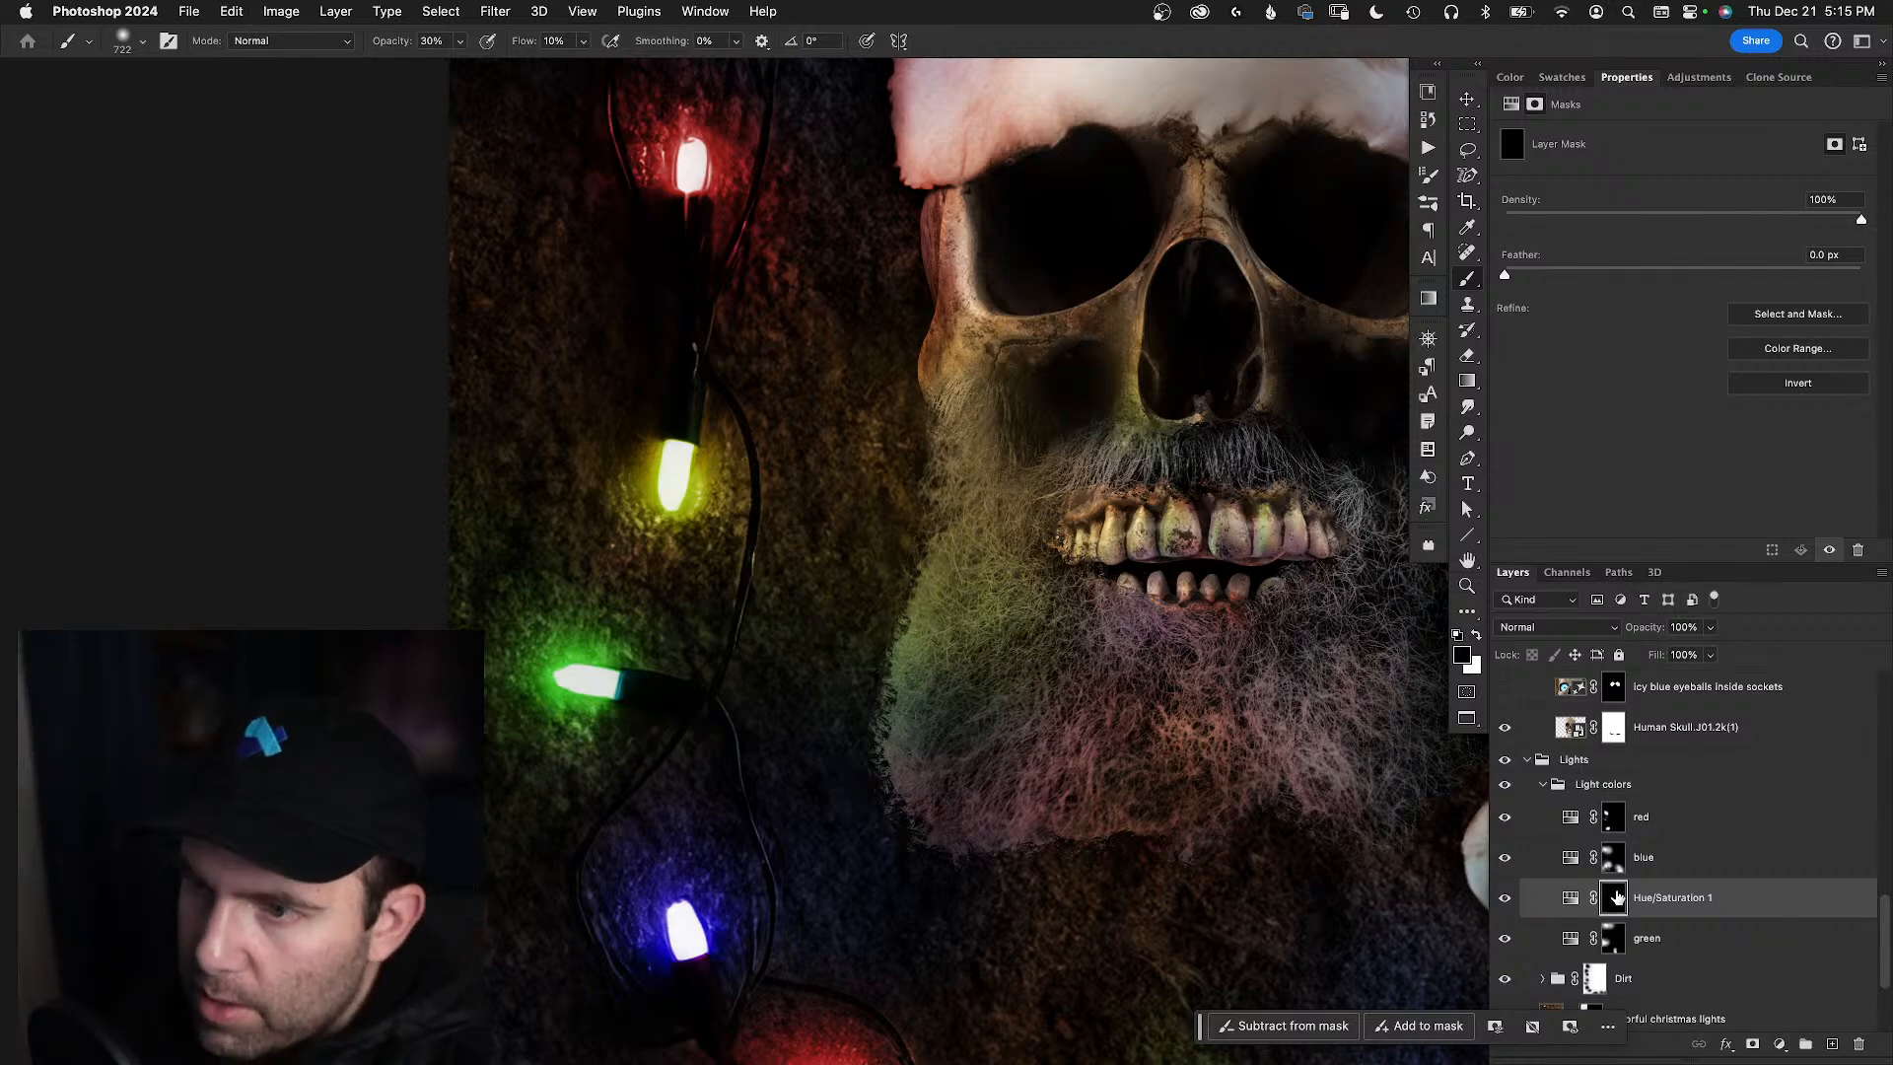
key(x)
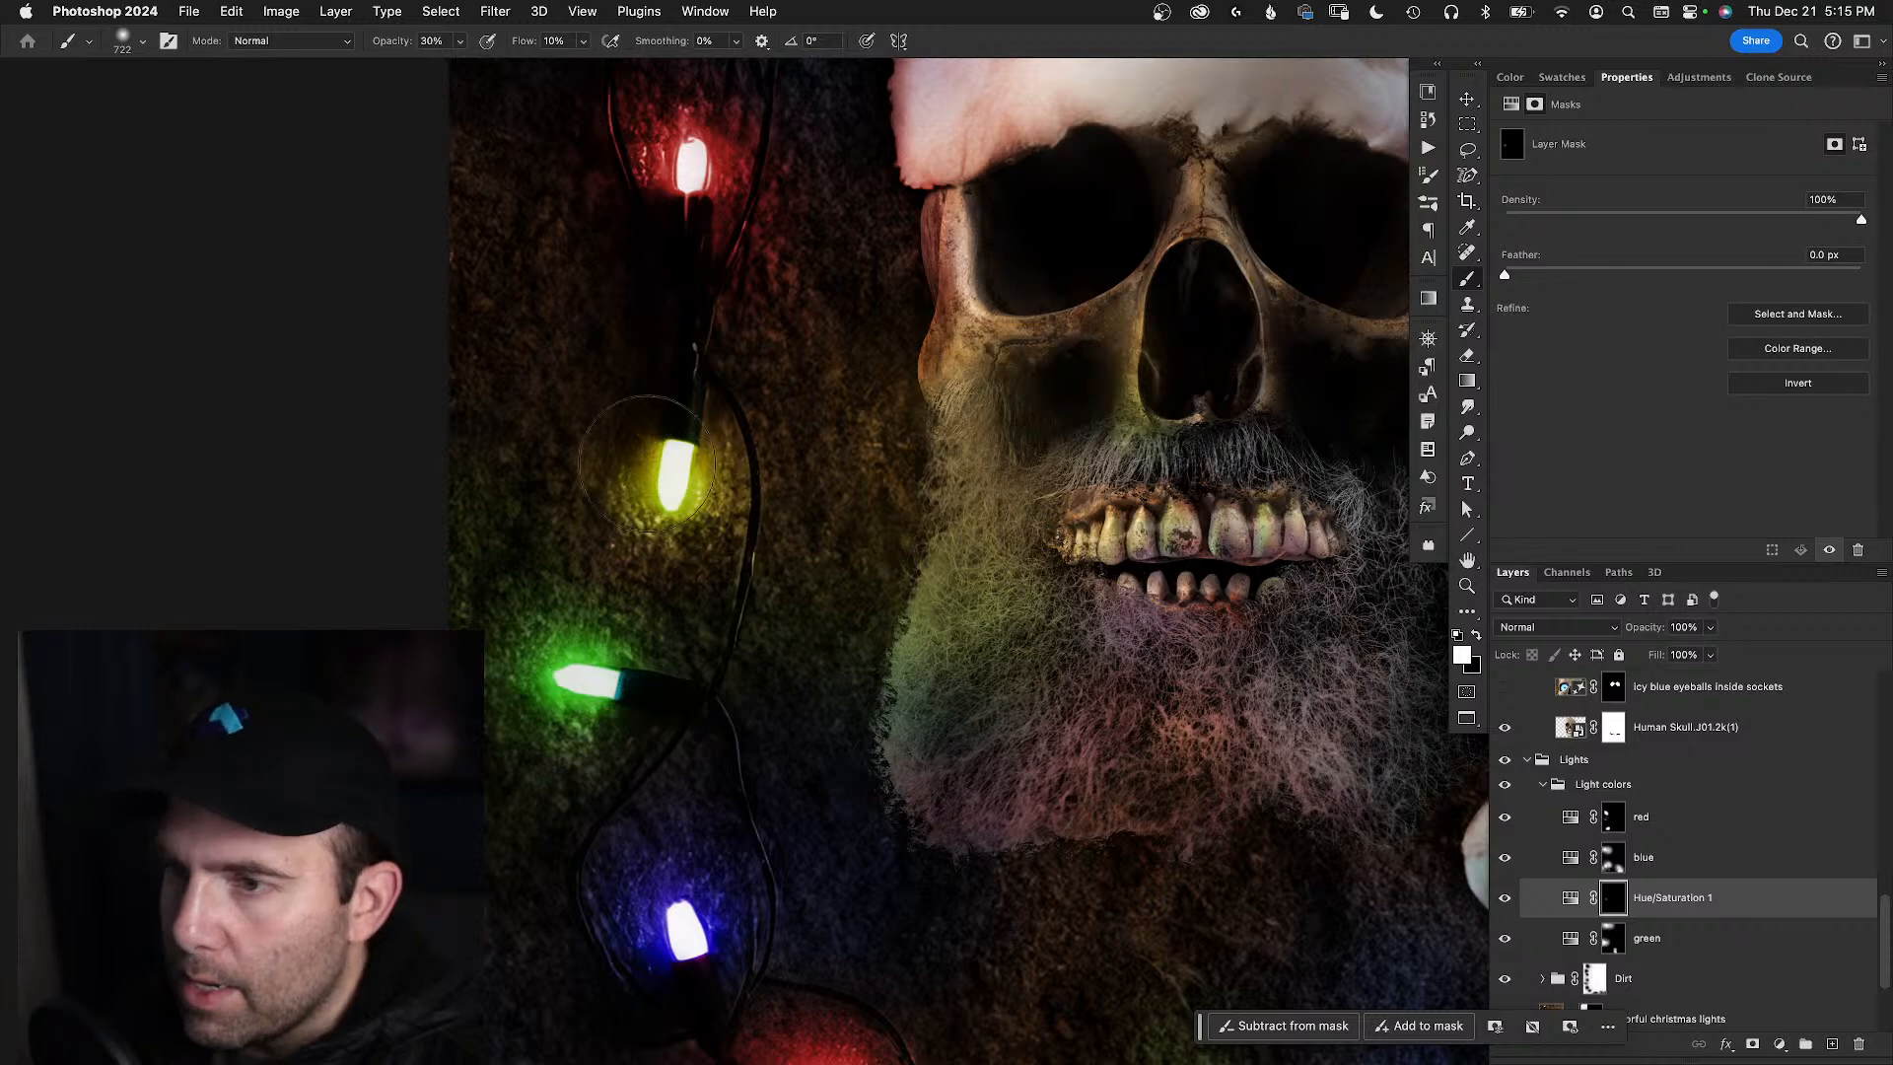
- Colorize the Hue/Saturation 1 adjustment yellow with hue 61, saturation 75 and lightness +23
click(1574, 896)
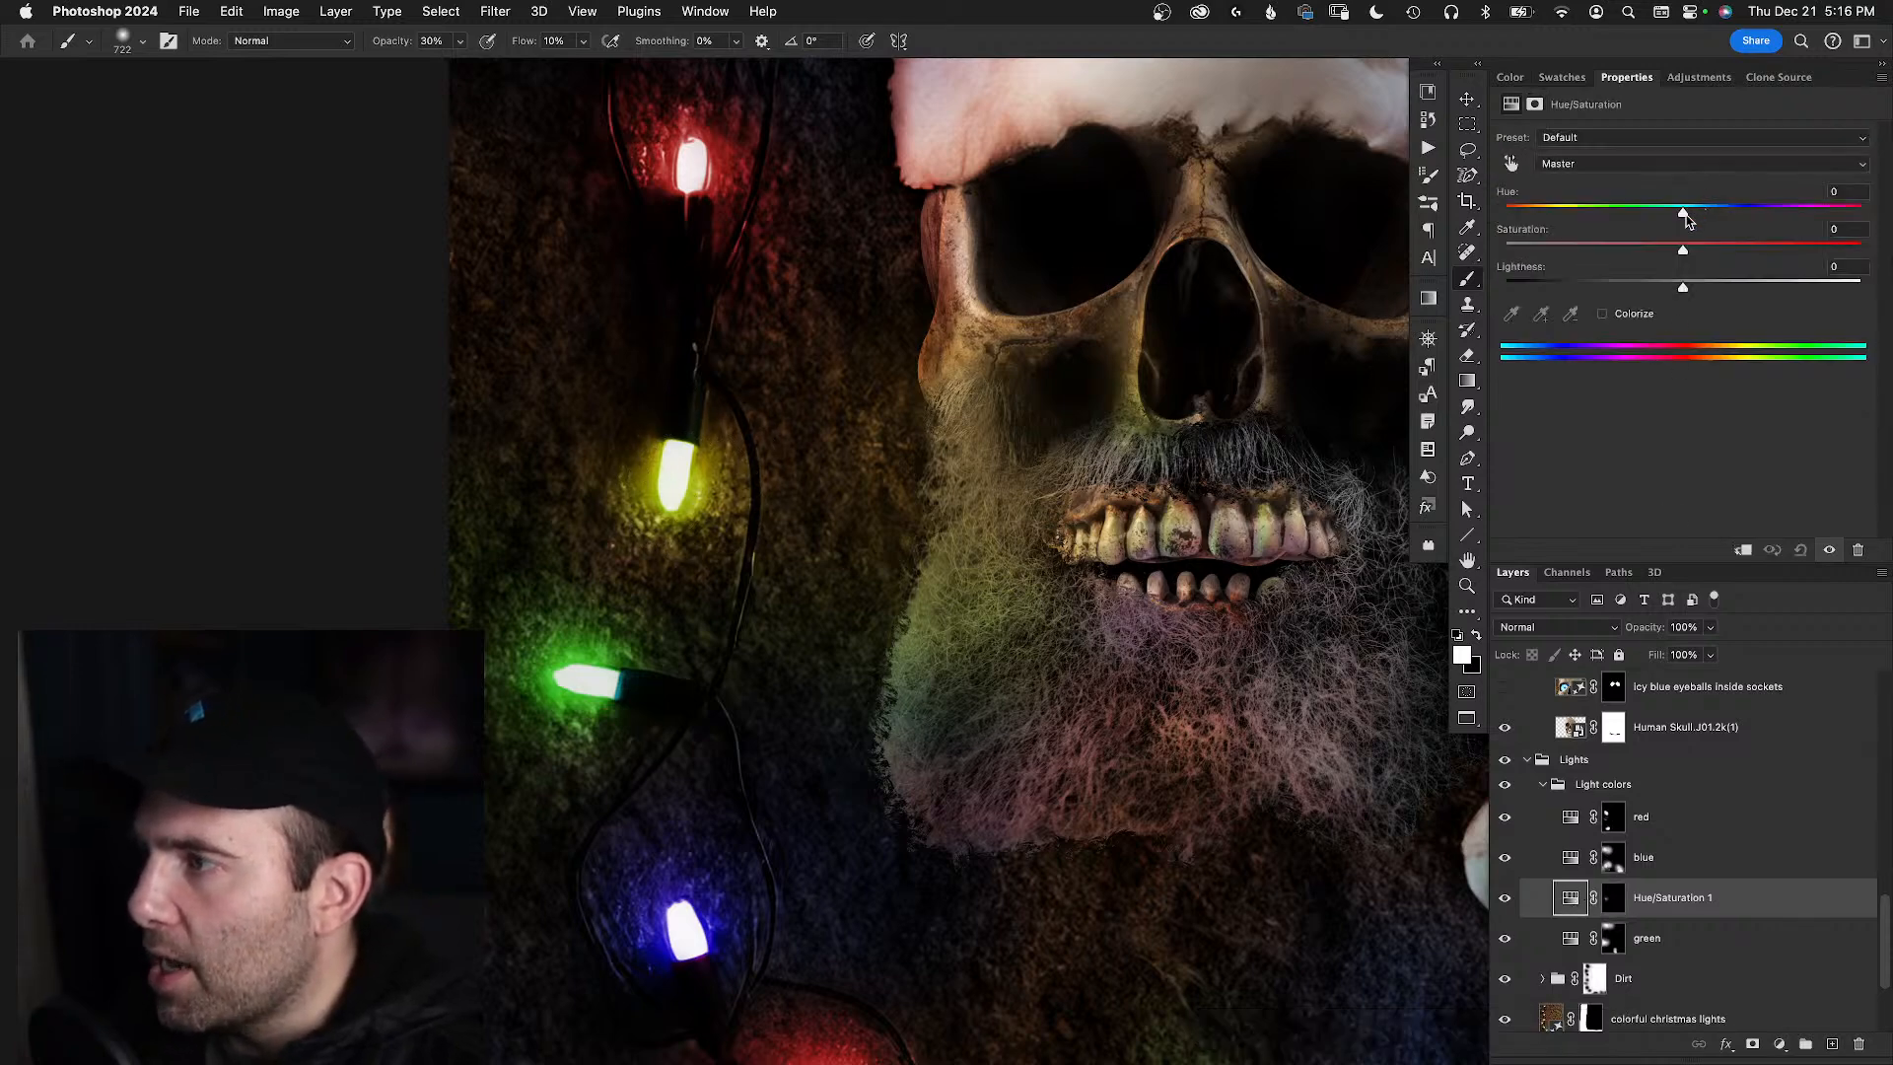
click(1628, 314)
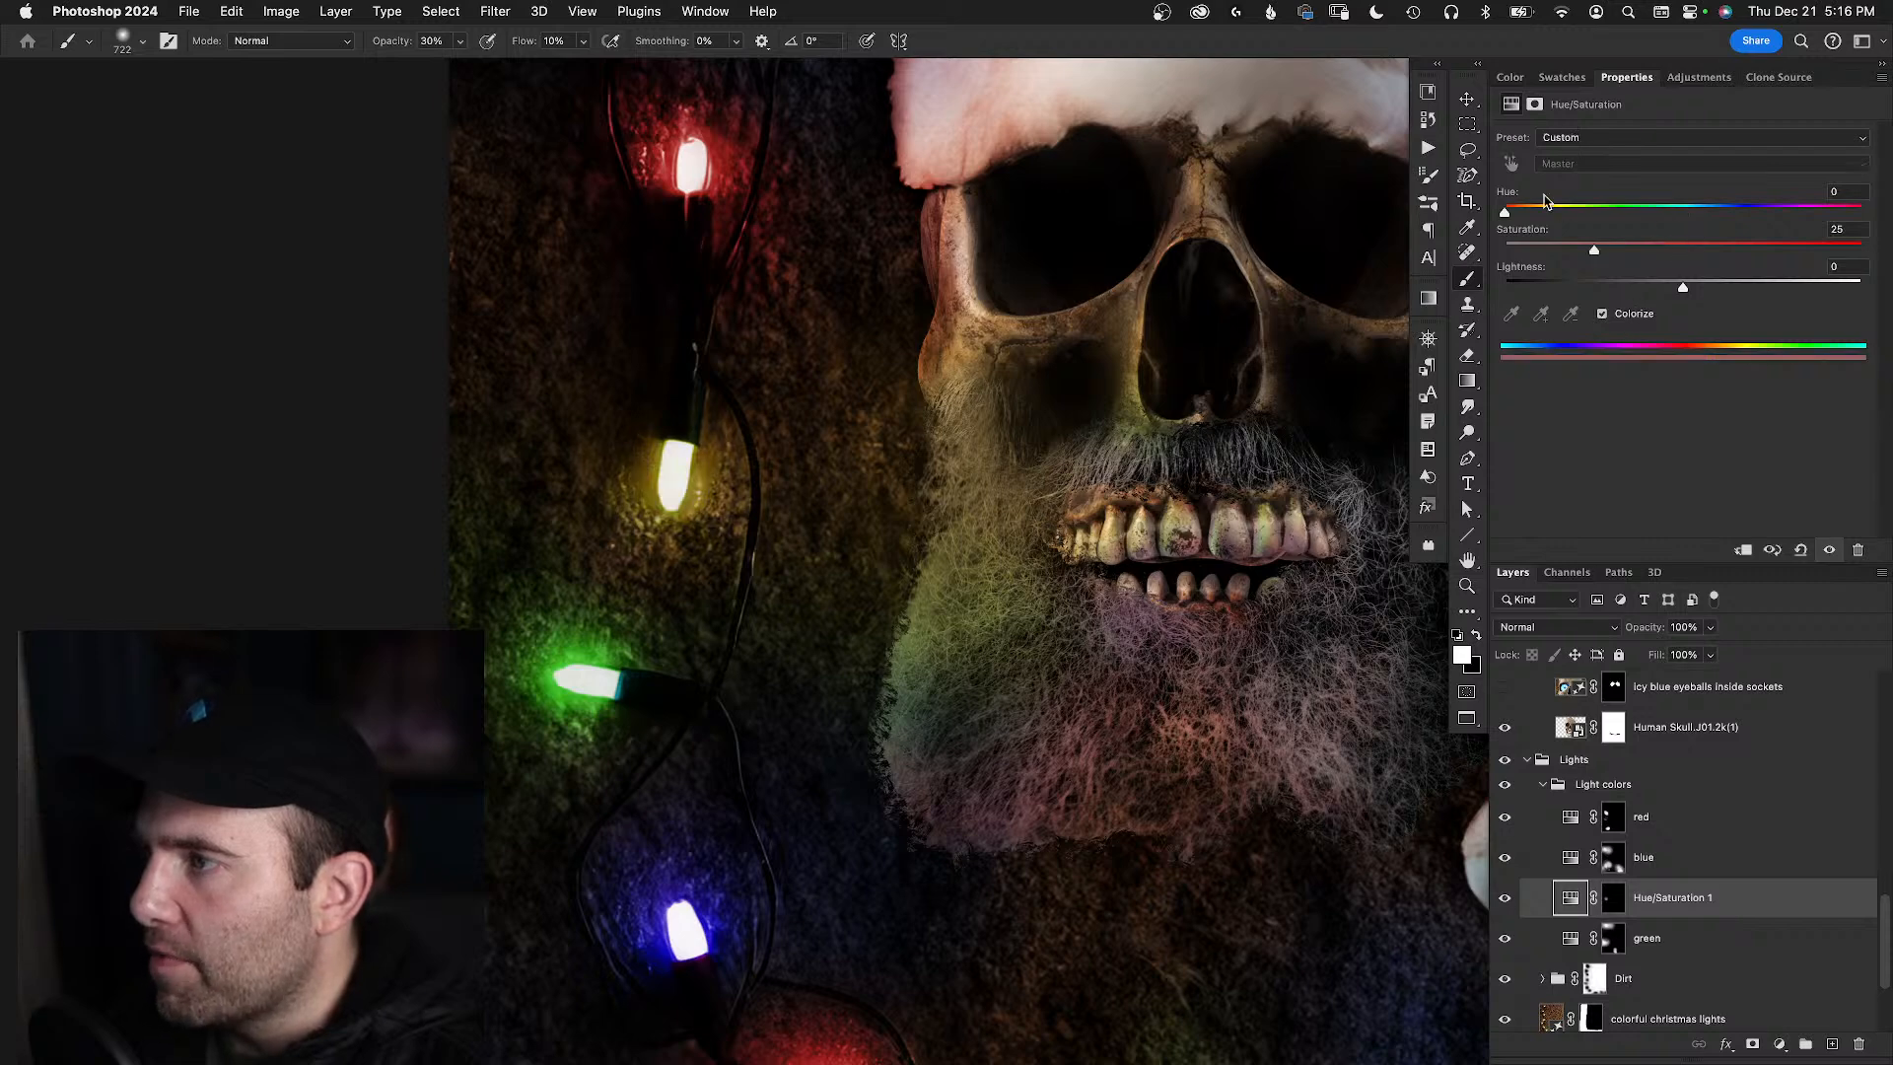
drag(1521, 214, 1570, 216)
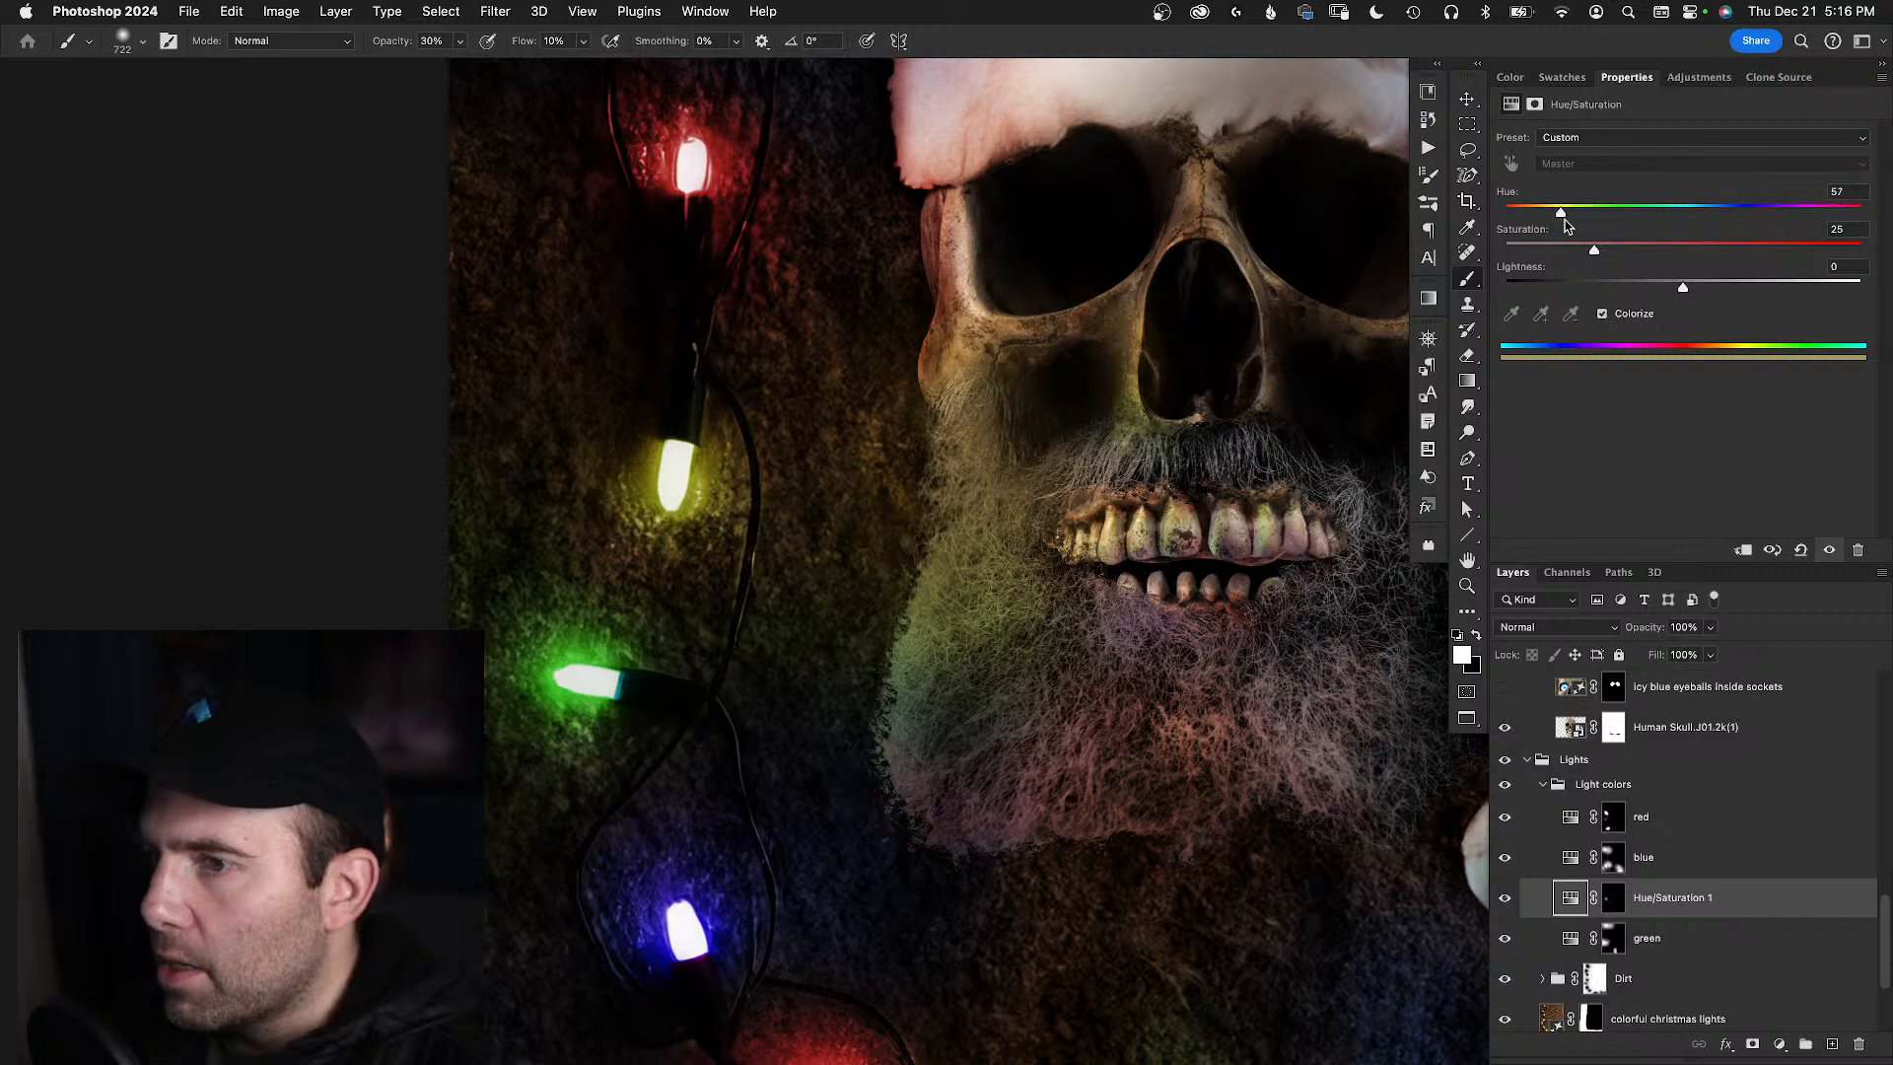
drag(1679, 251, 1681, 252)
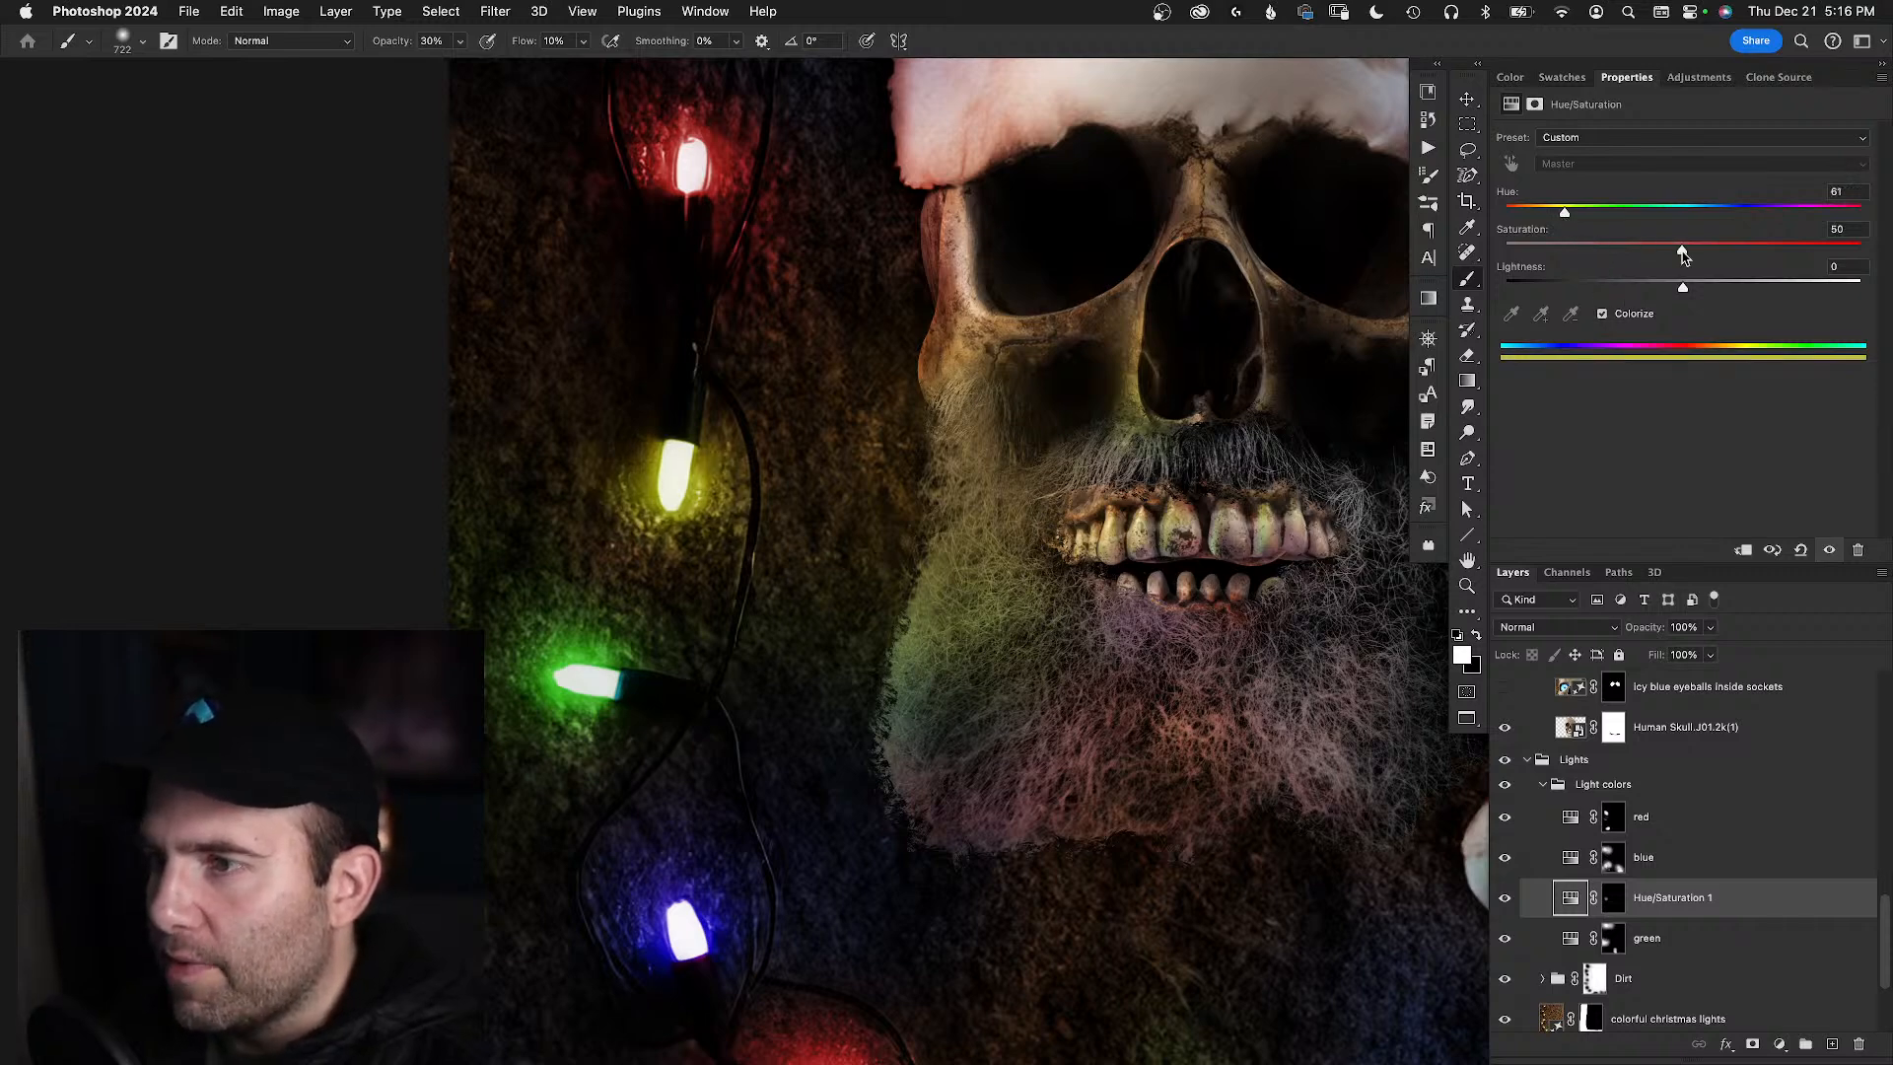
drag(1753, 260, 1769, 259)
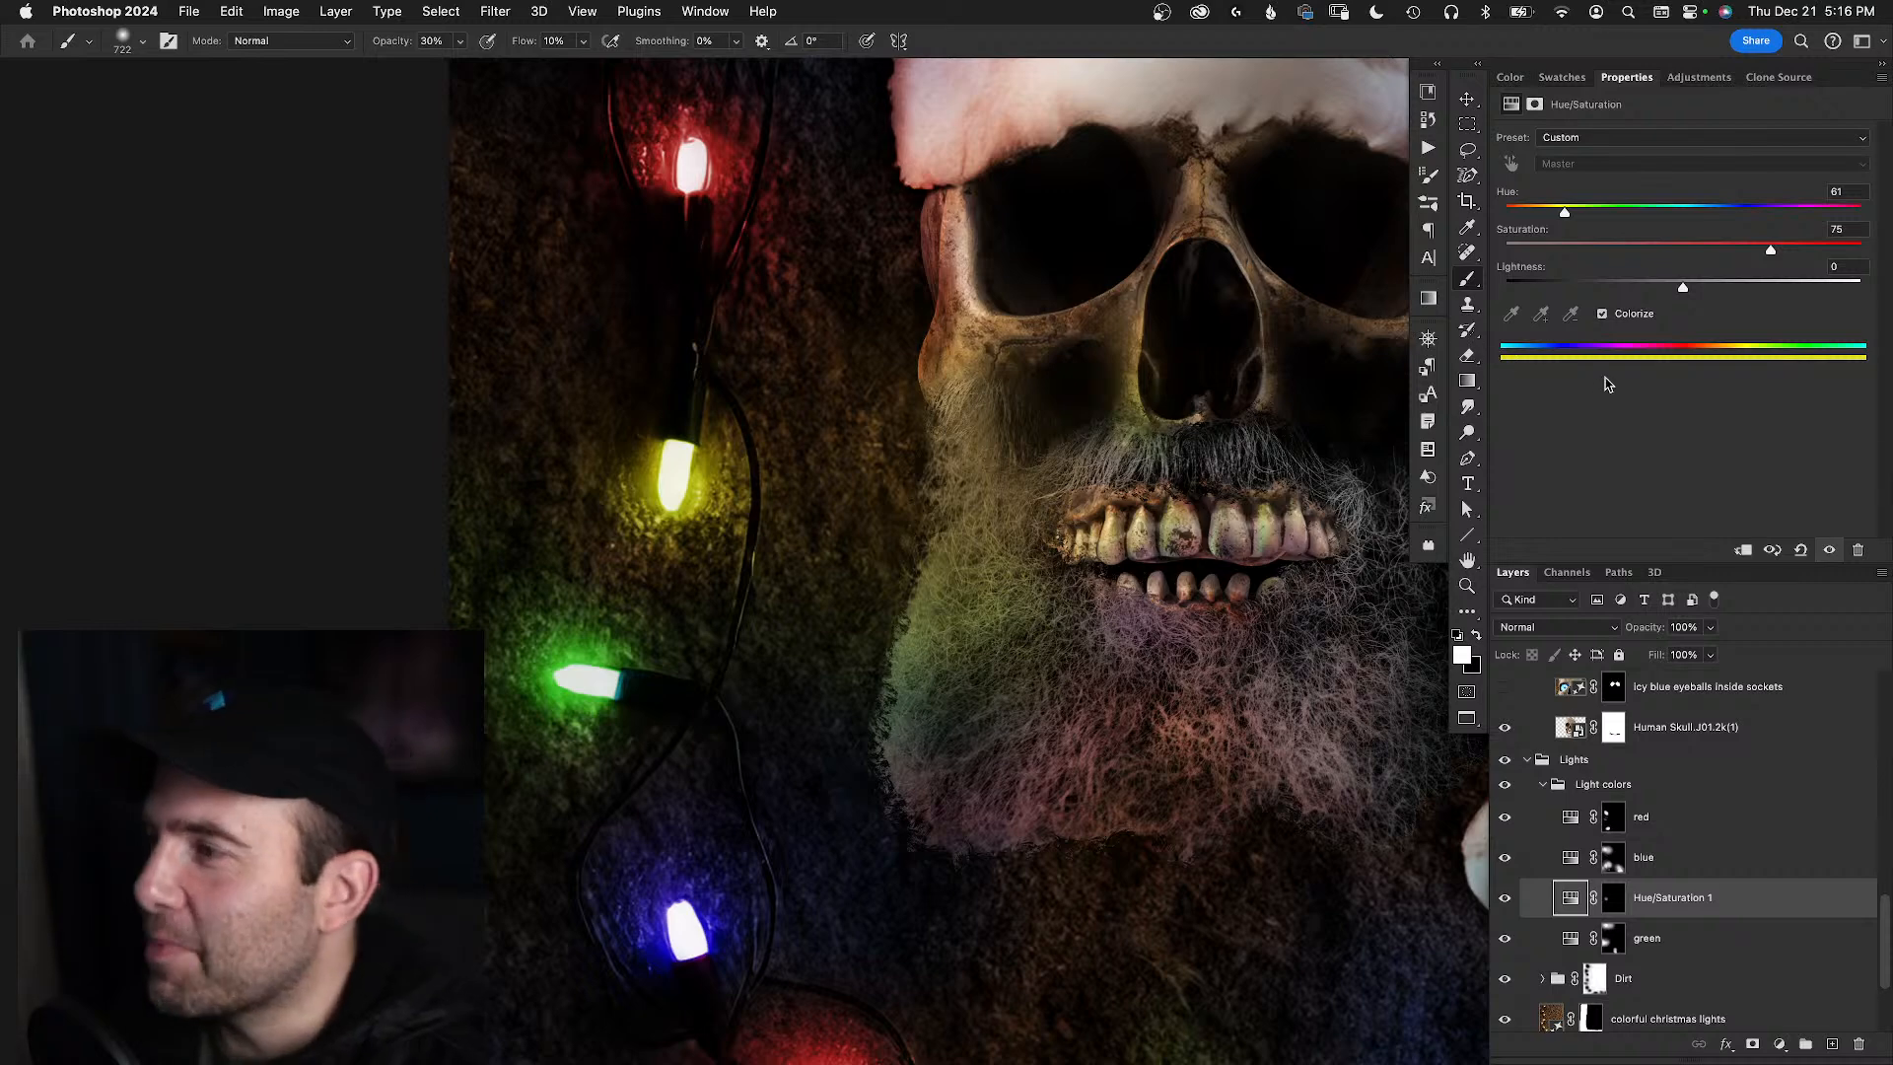
drag(1667, 286, 1666, 288)
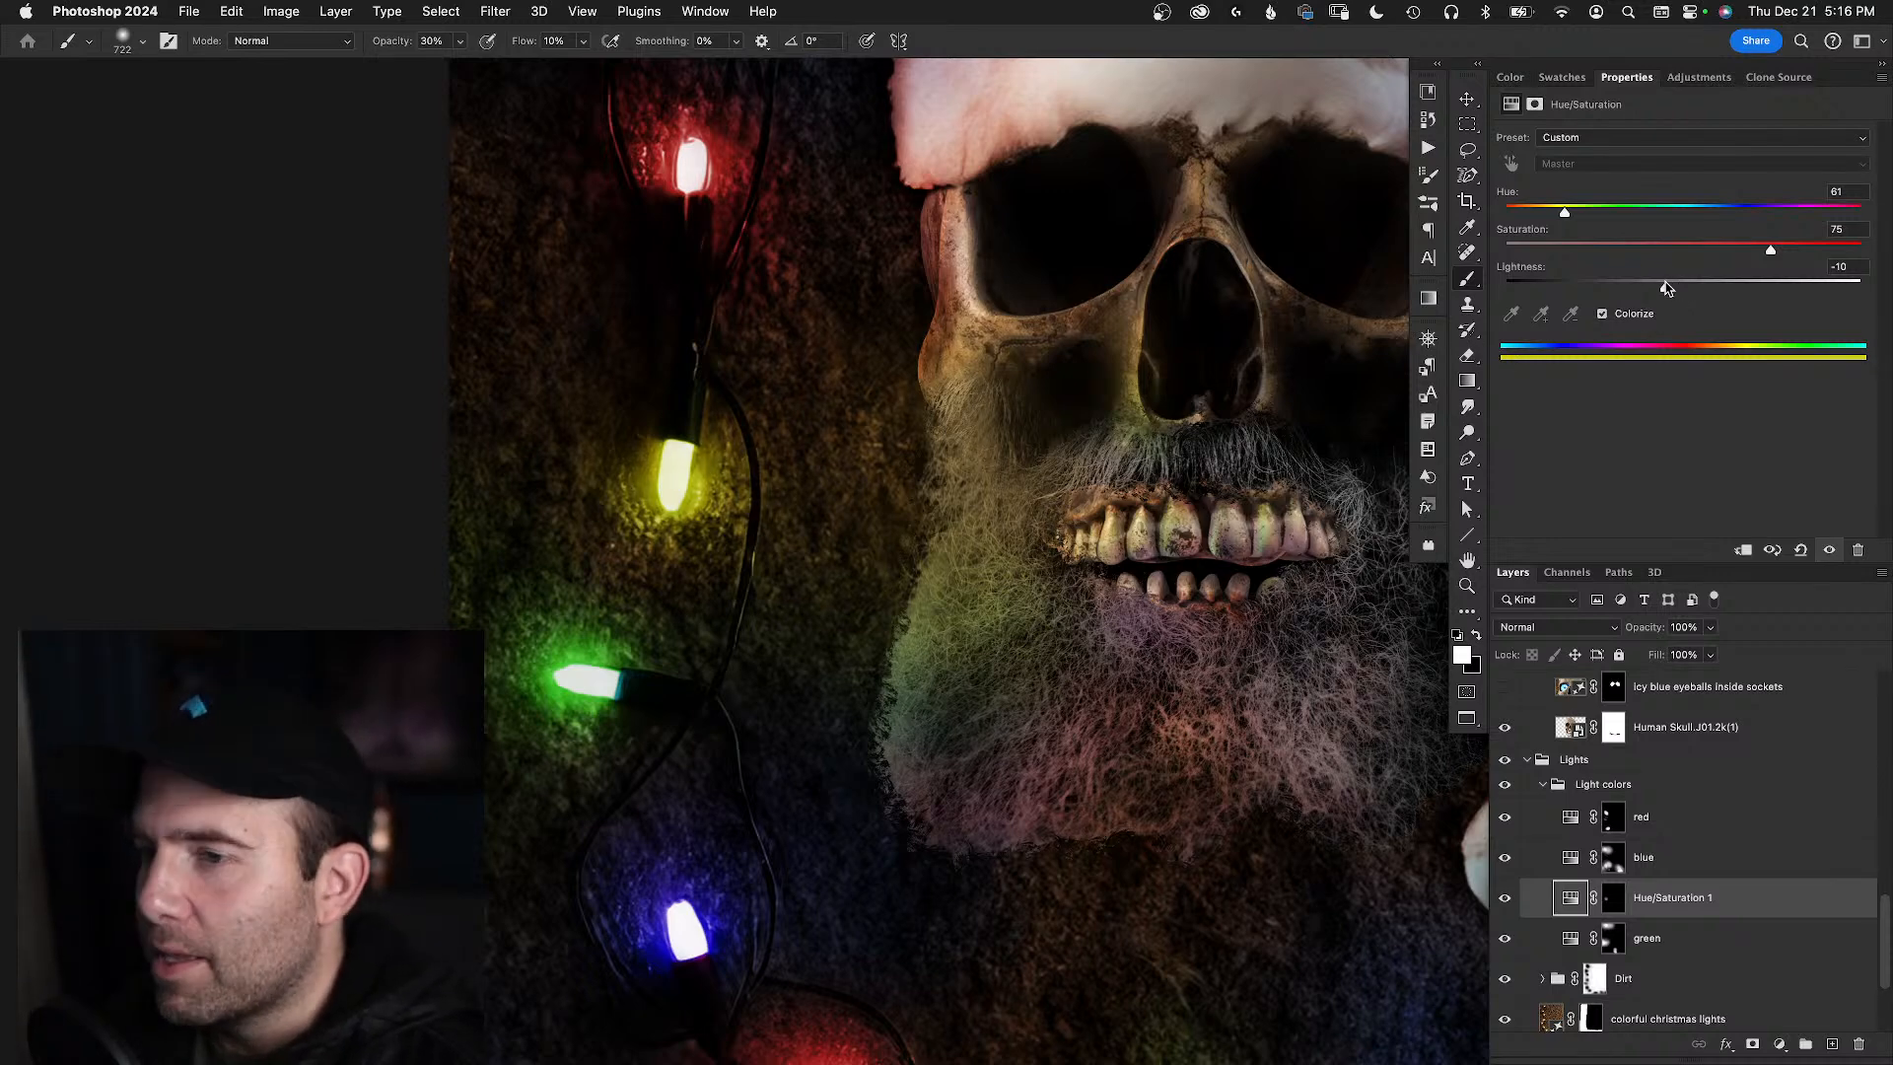
click(1719, 286)
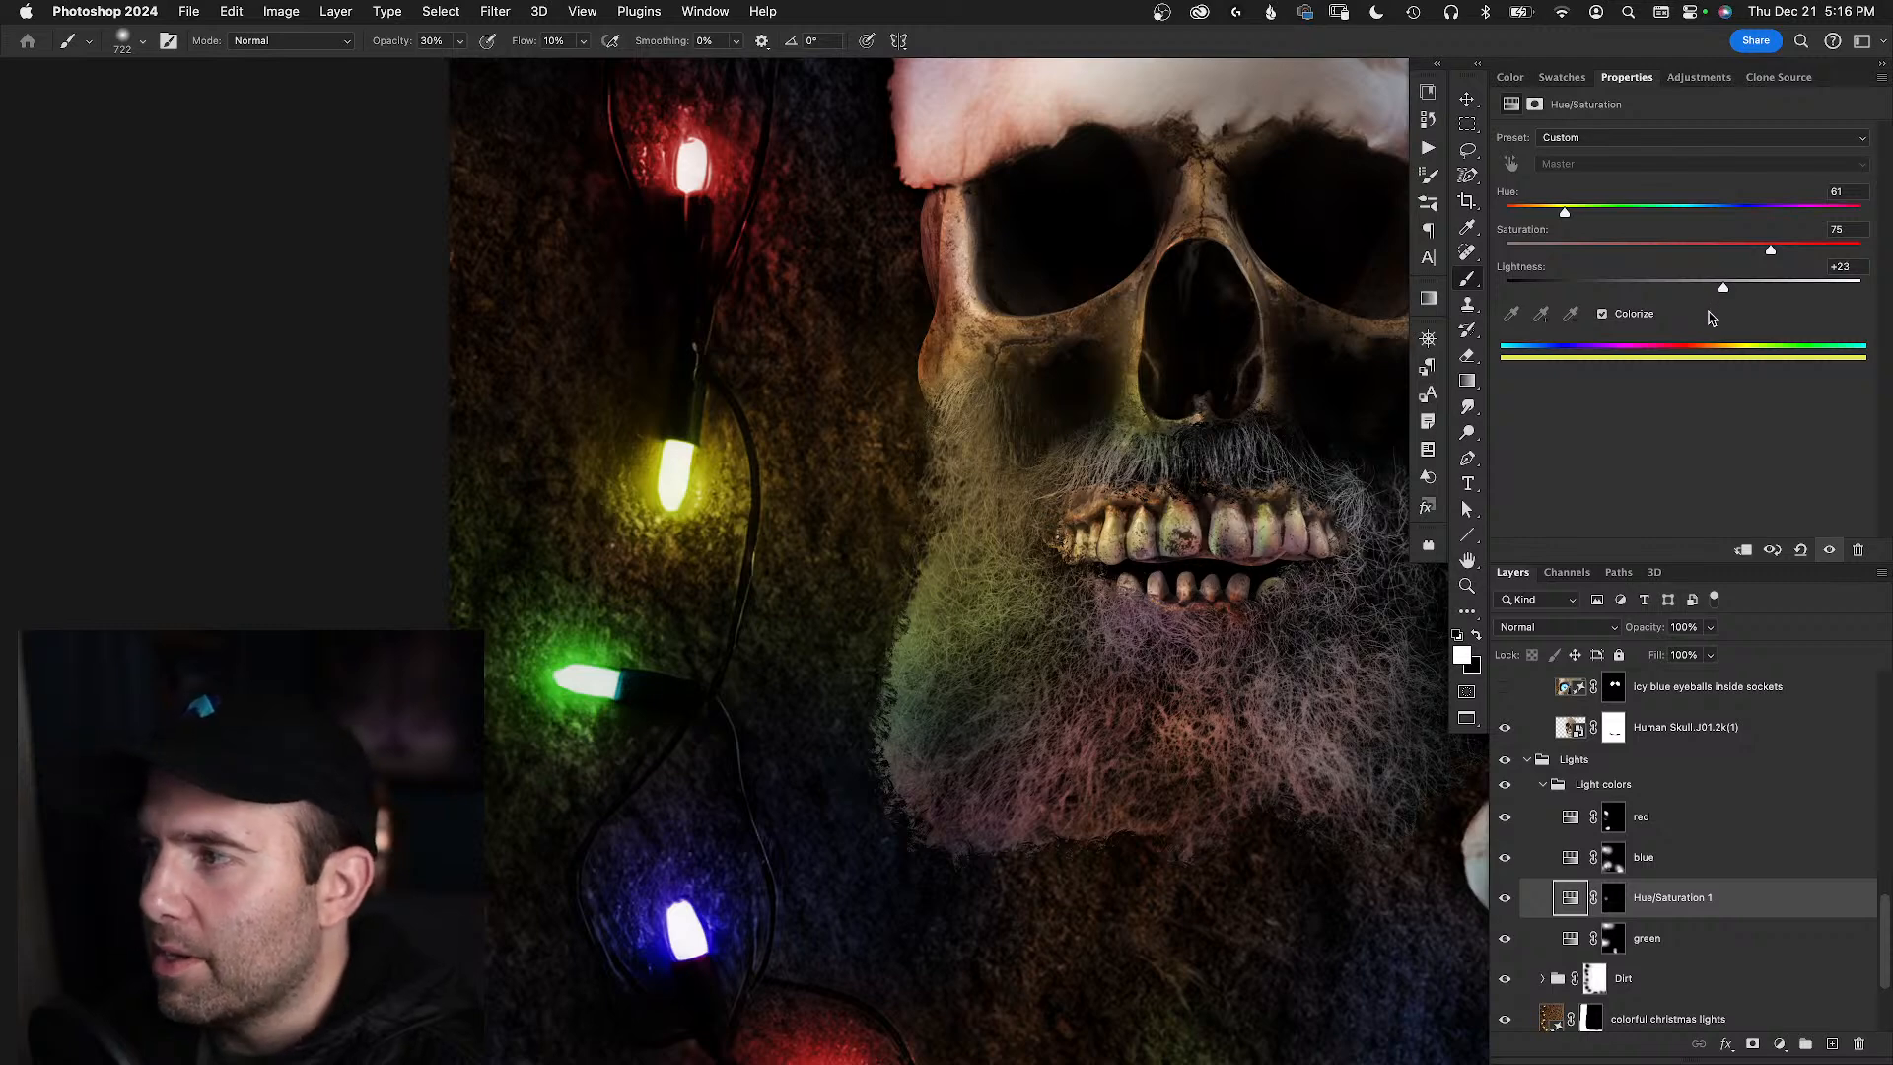
key(super+shift+alt+n)
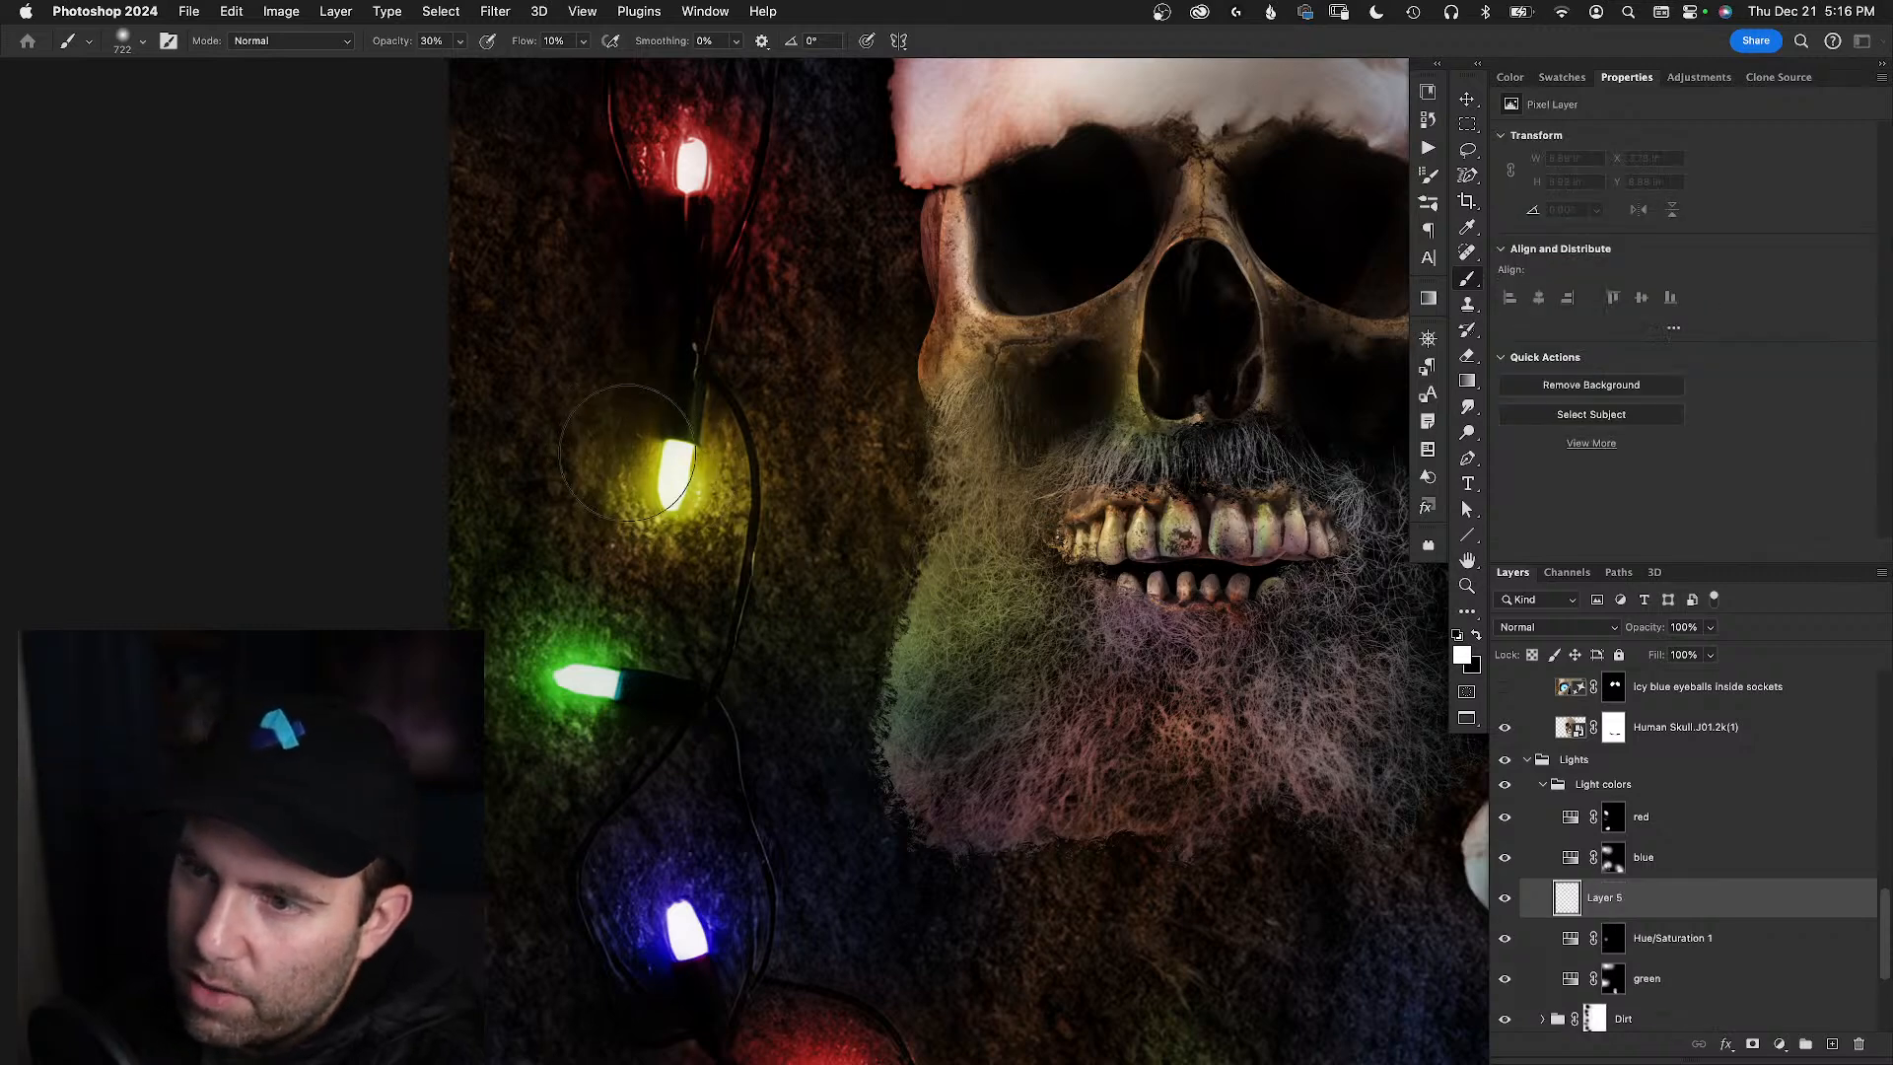
key(super+z)
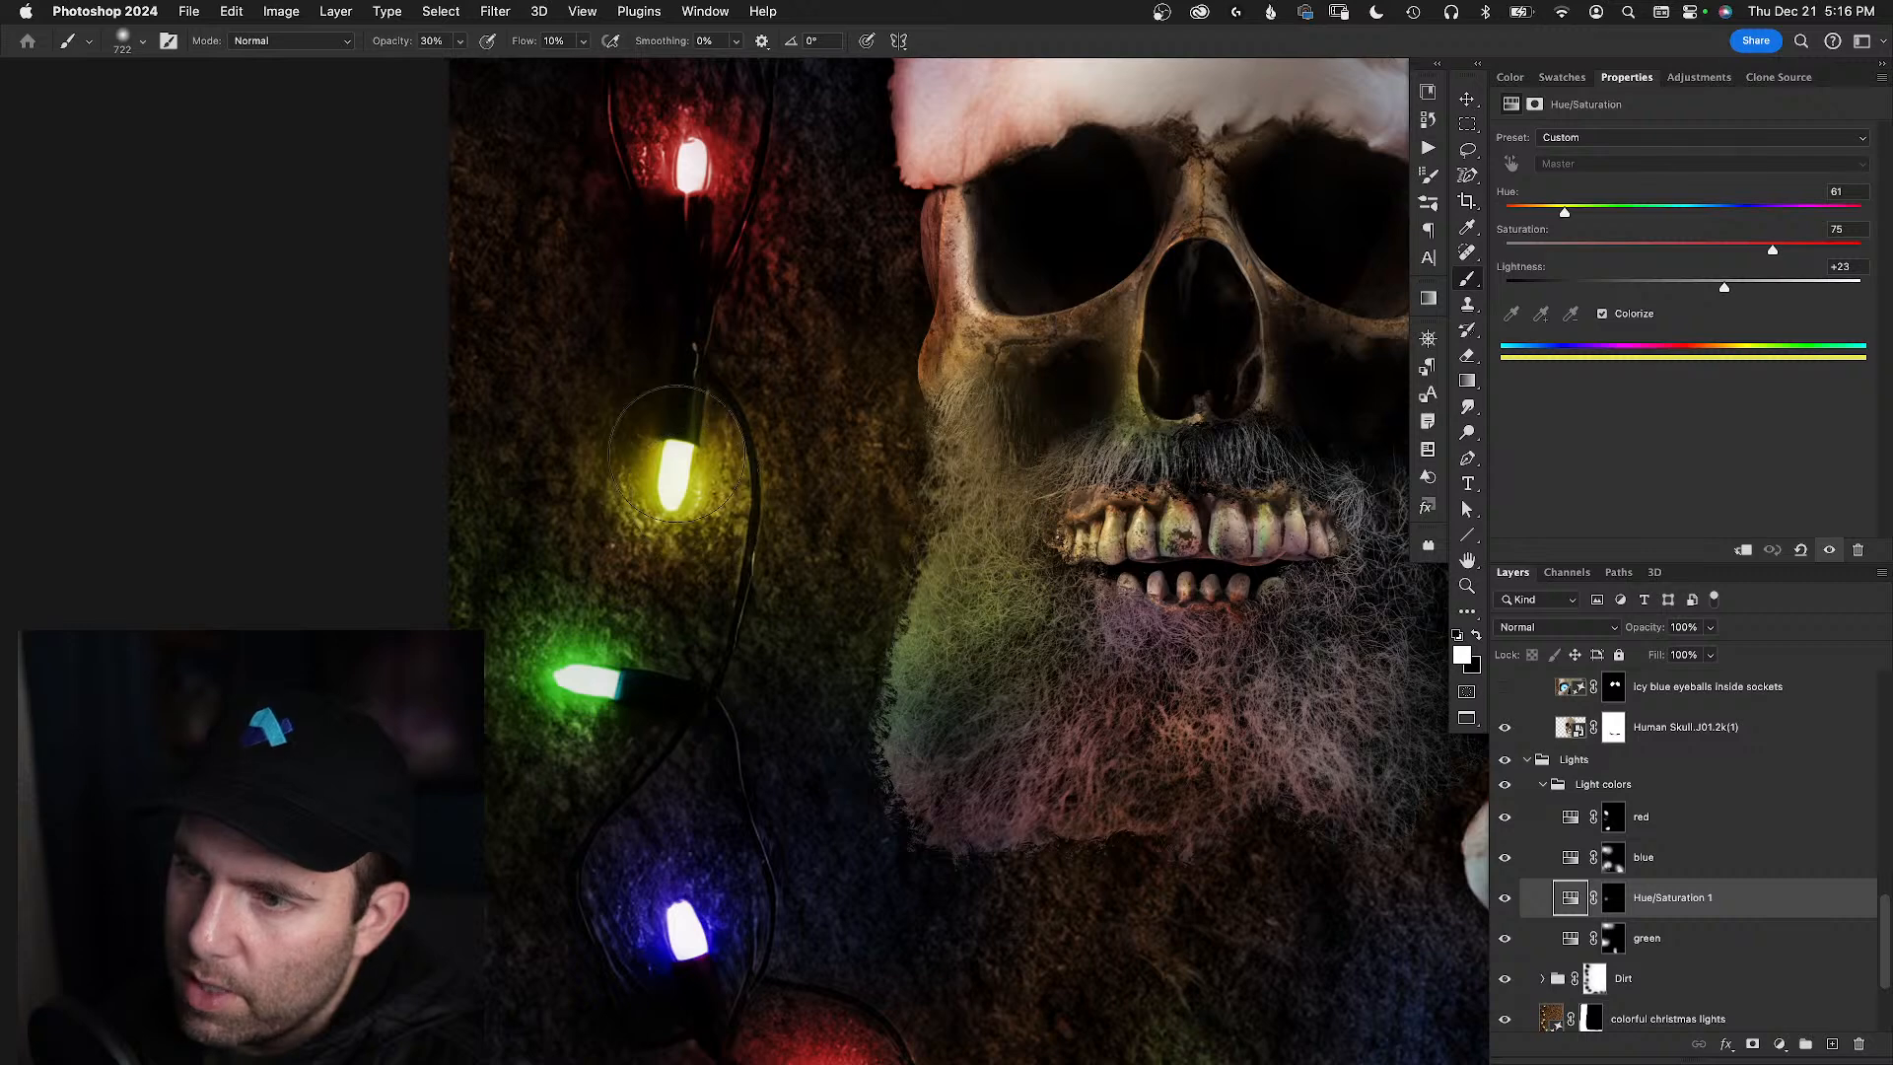
drag(634, 444, 690, 444)
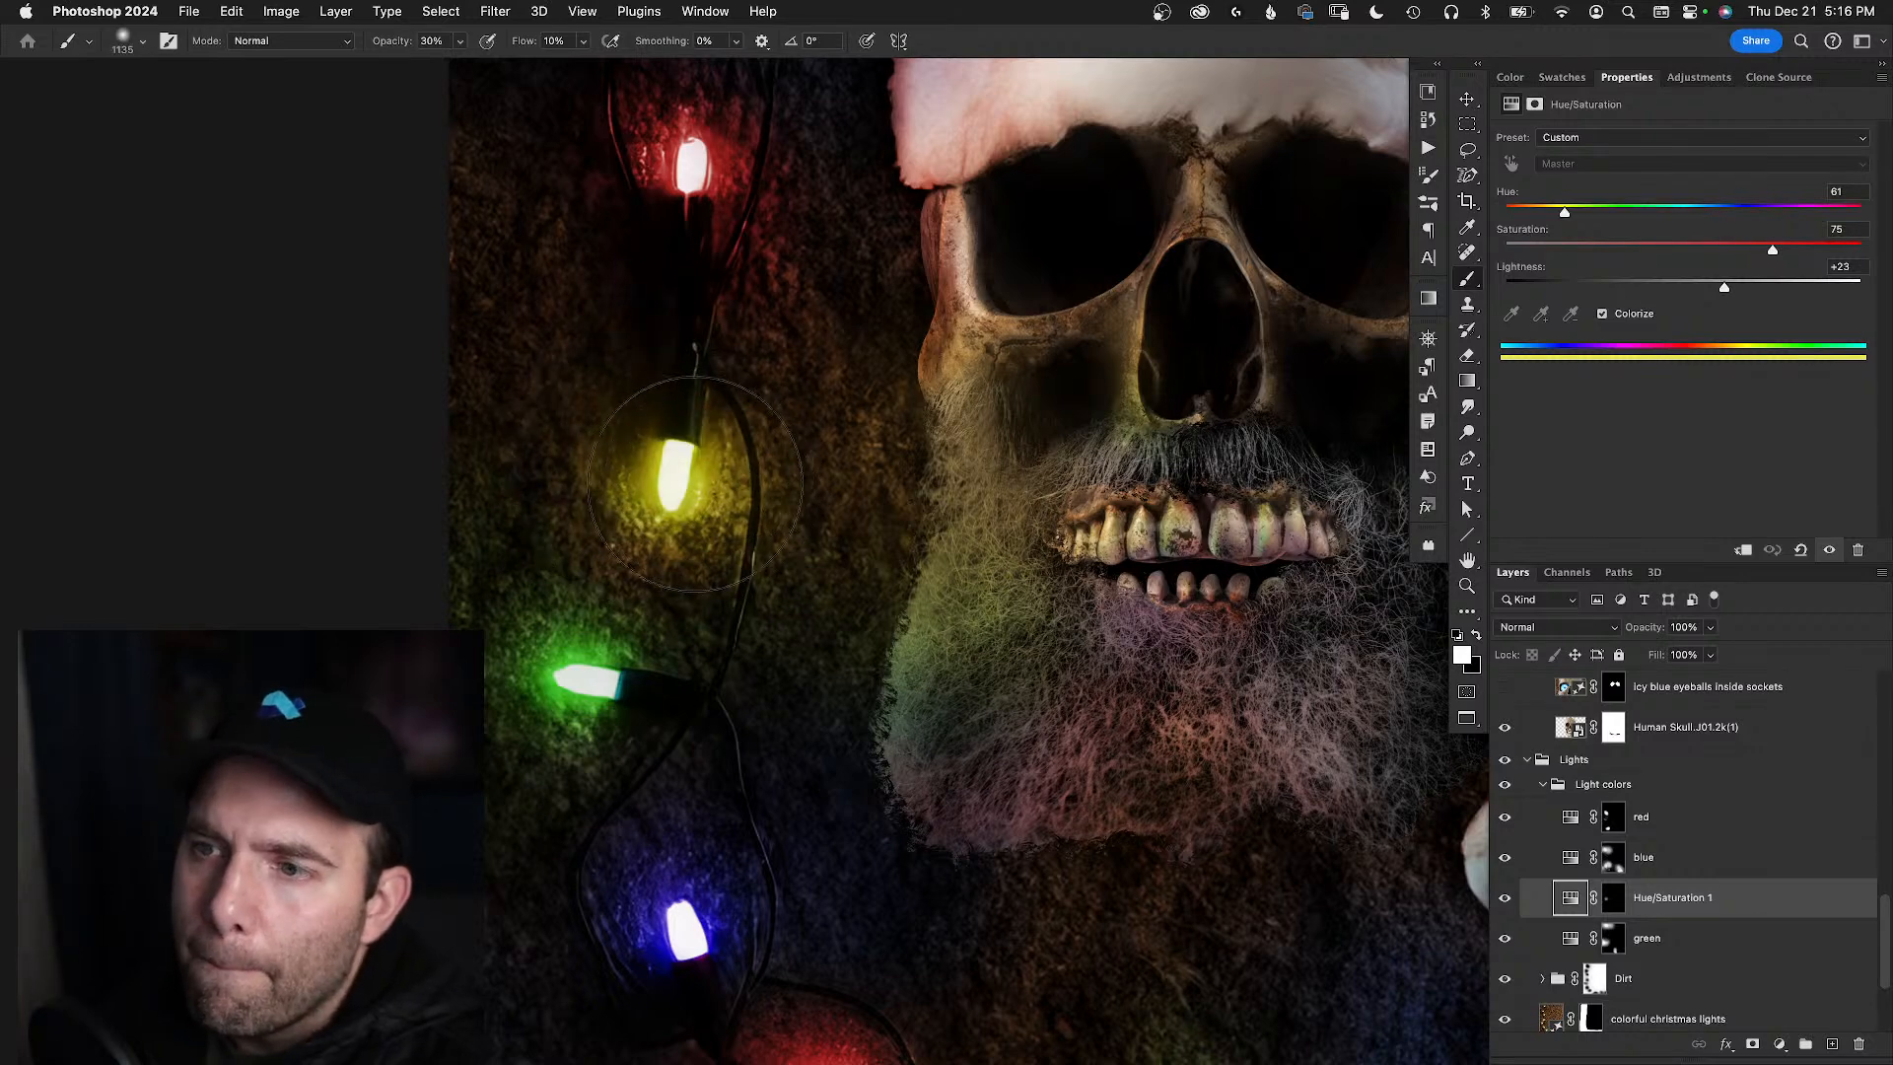
key(super+shift+alt+n)
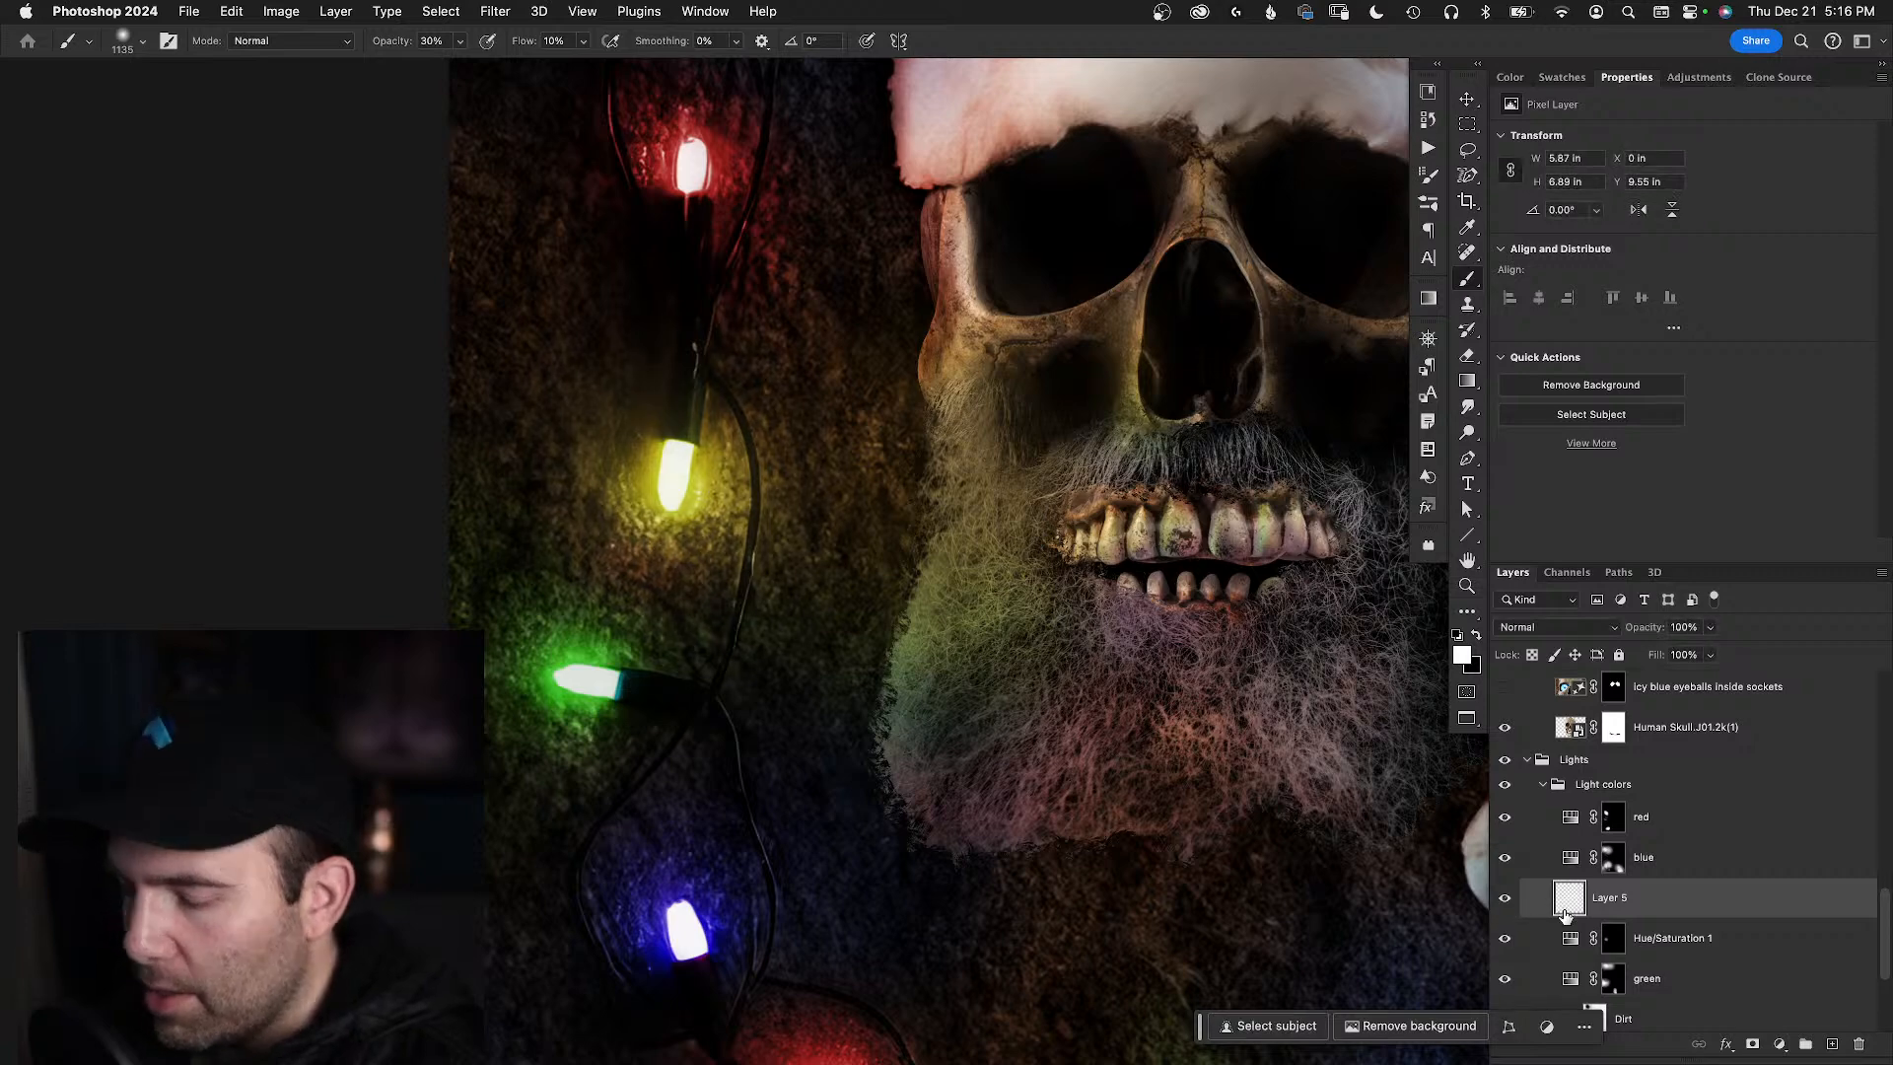
key(Delete)
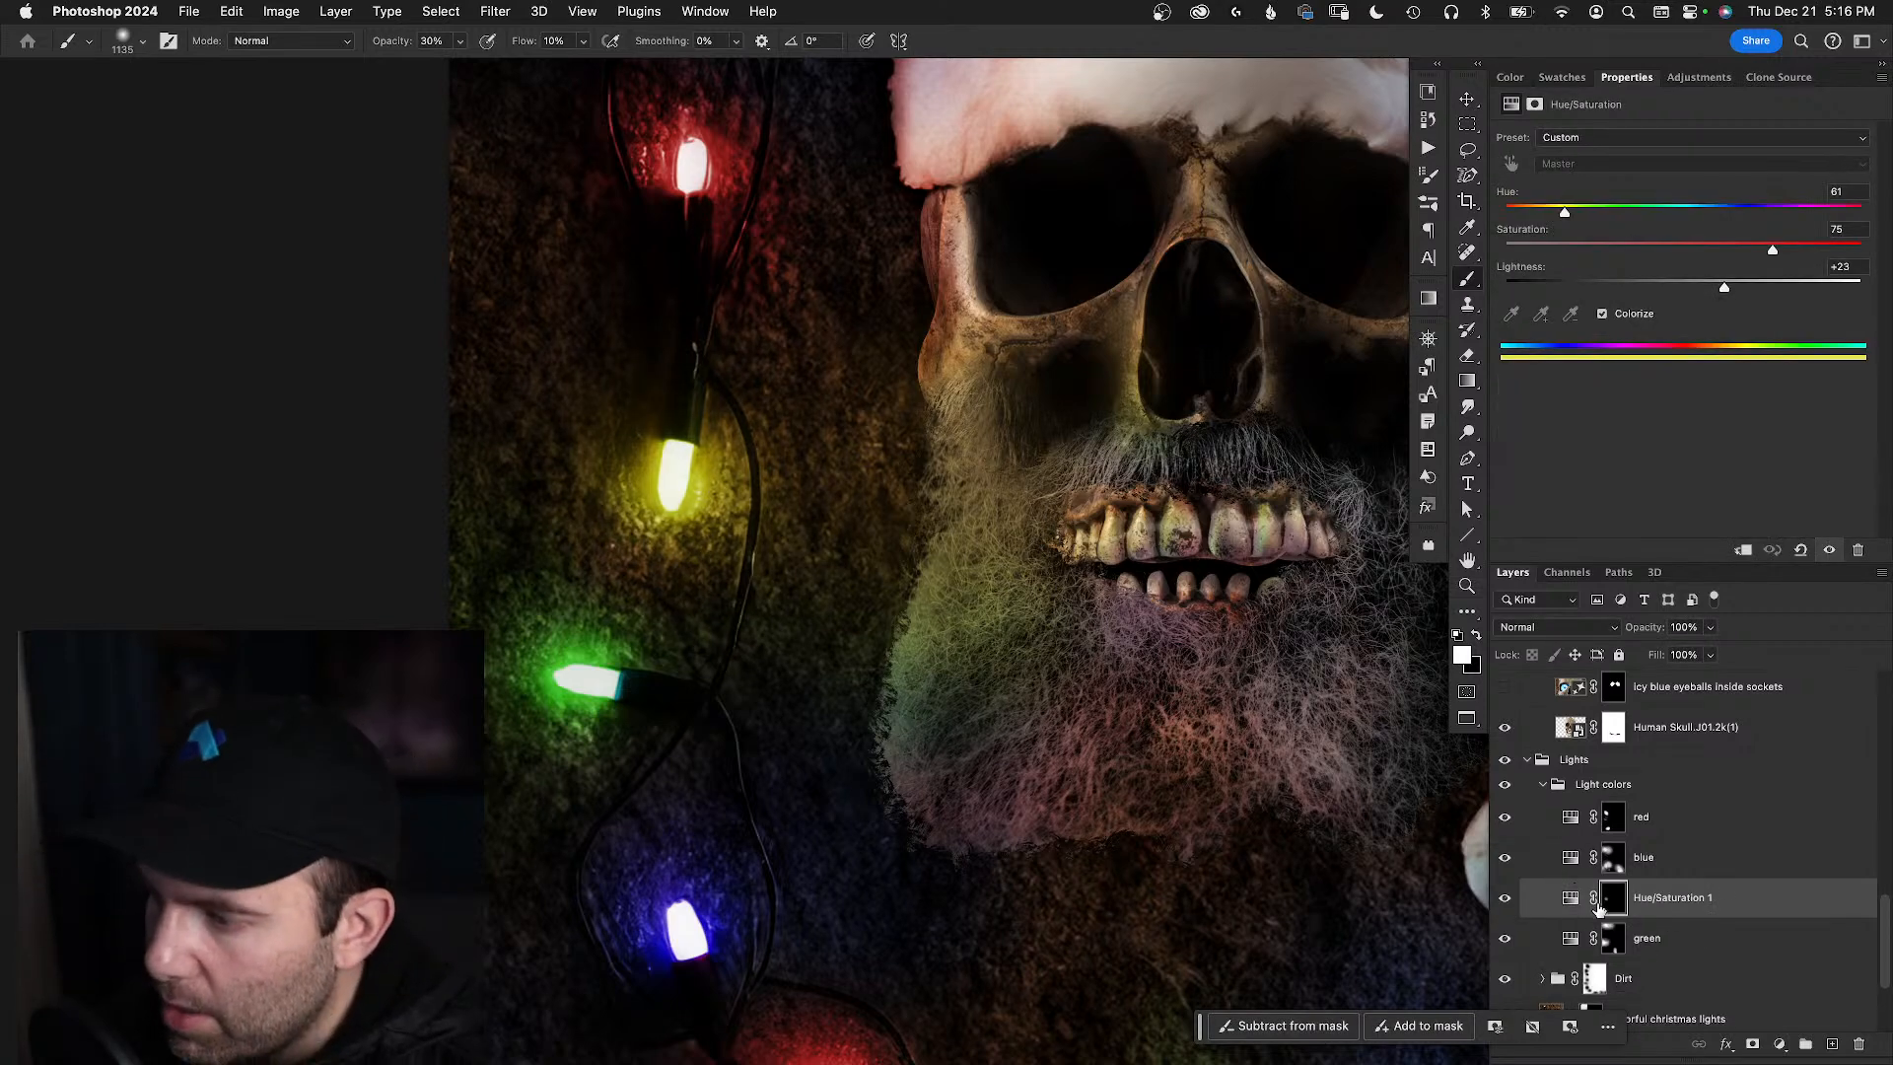
- Paint white in the Hue/Saturation 1 layer's mask with a 1365 px brush to spread yellow light around the yellow bulb beside the beard
click(1609, 905)
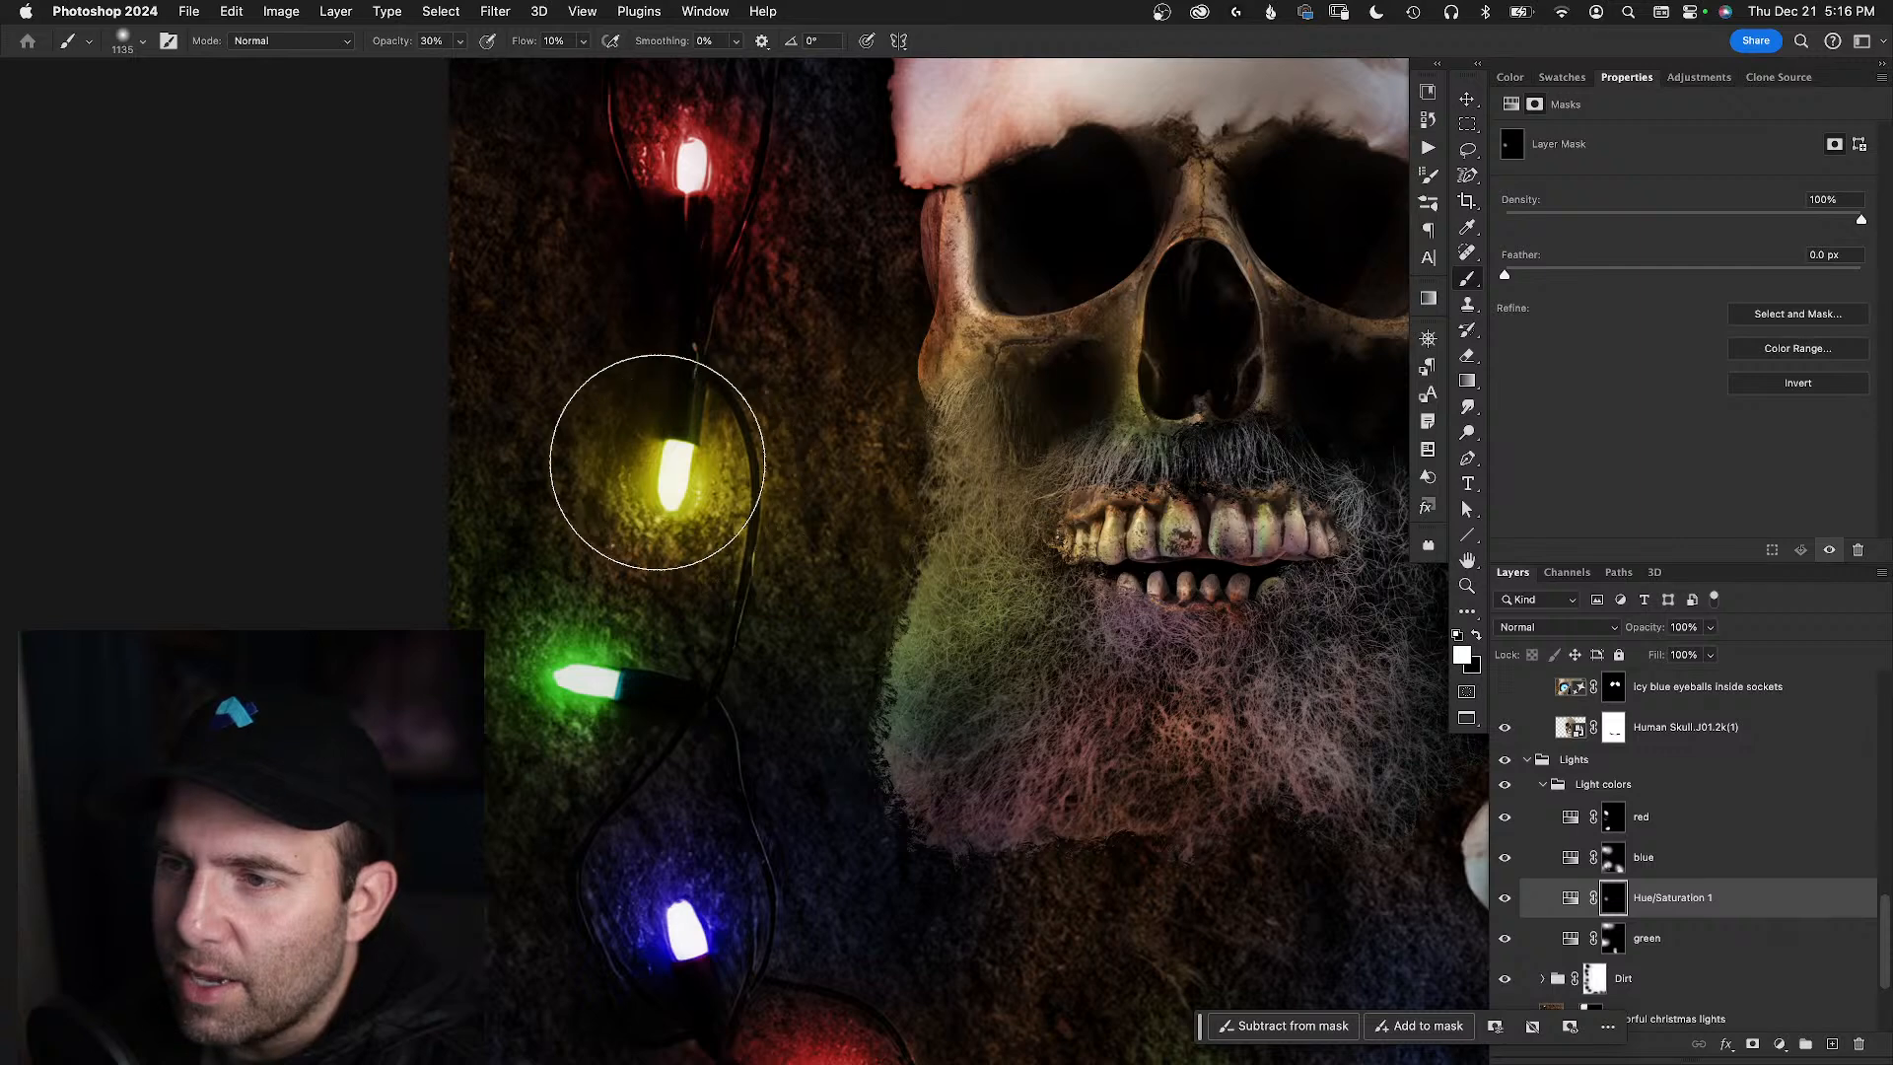
key(z)
alt+click(712, 496)
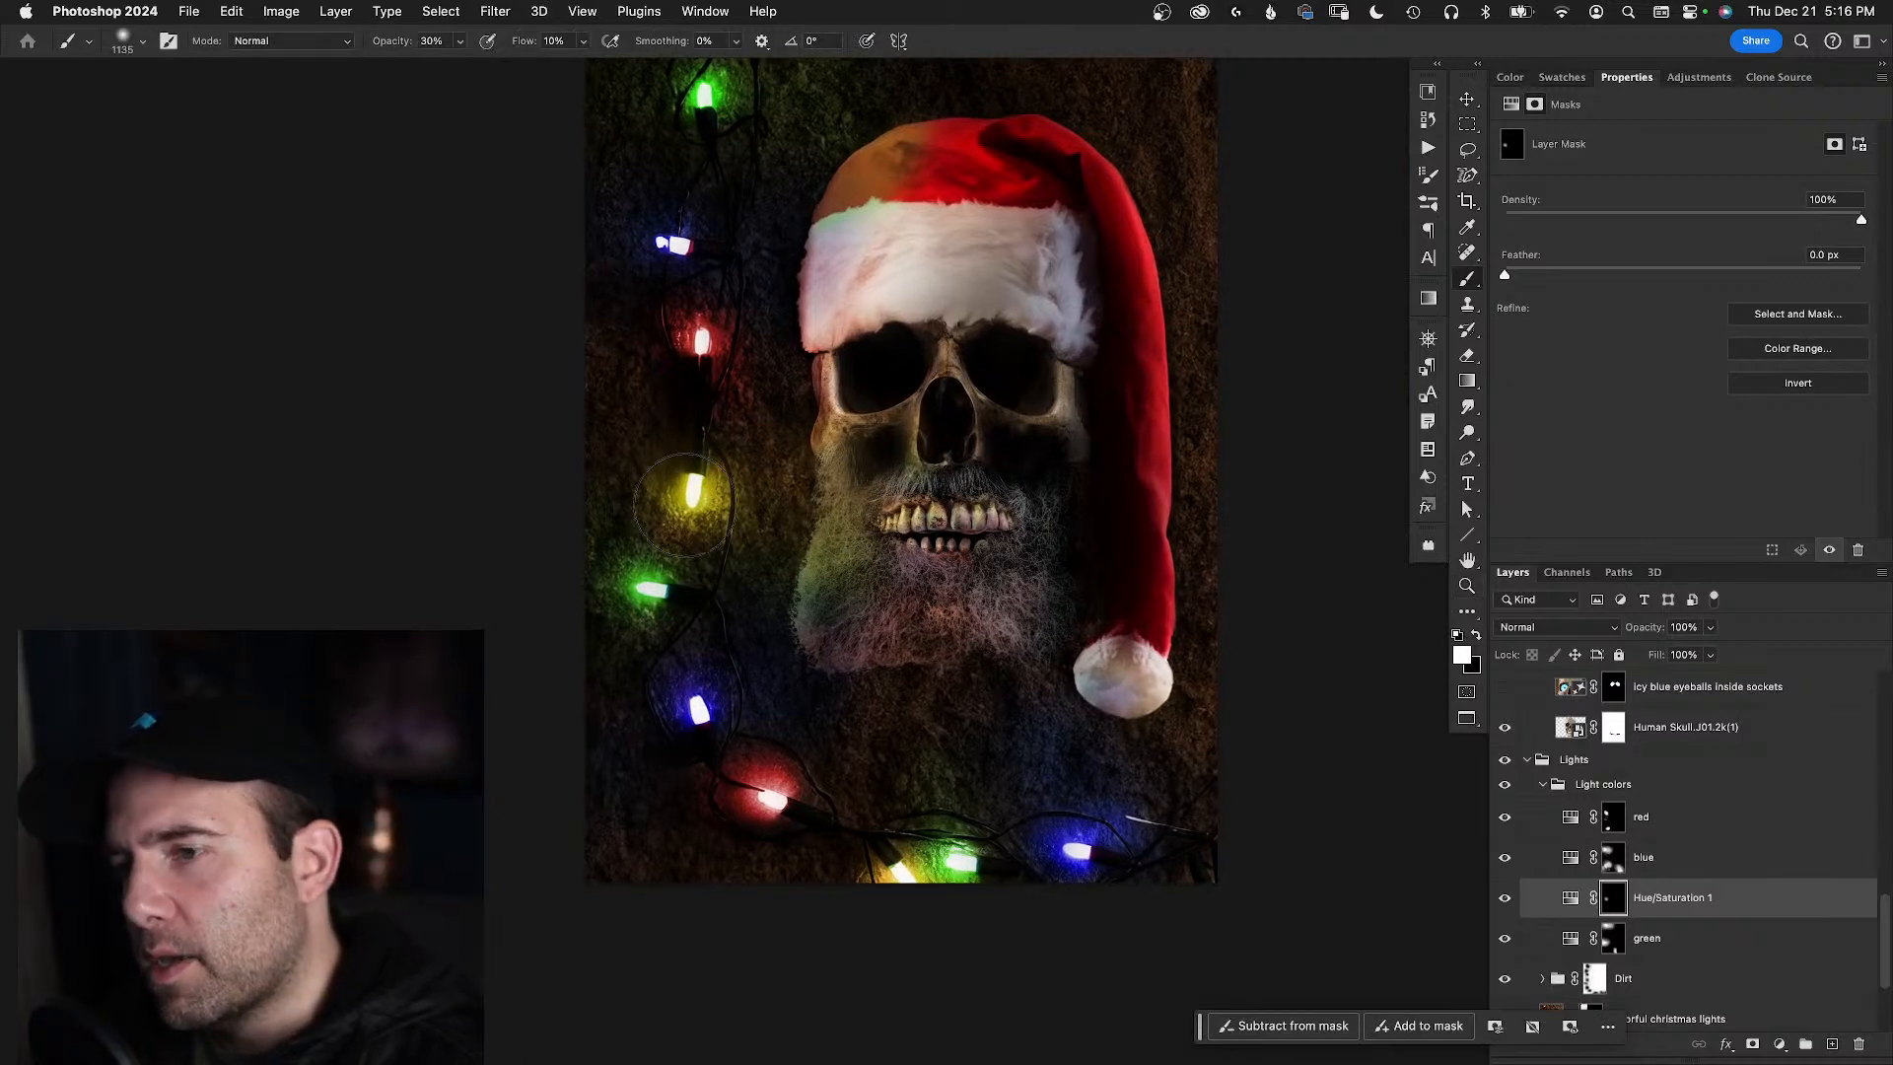
scroll(687, 483, up, 5)
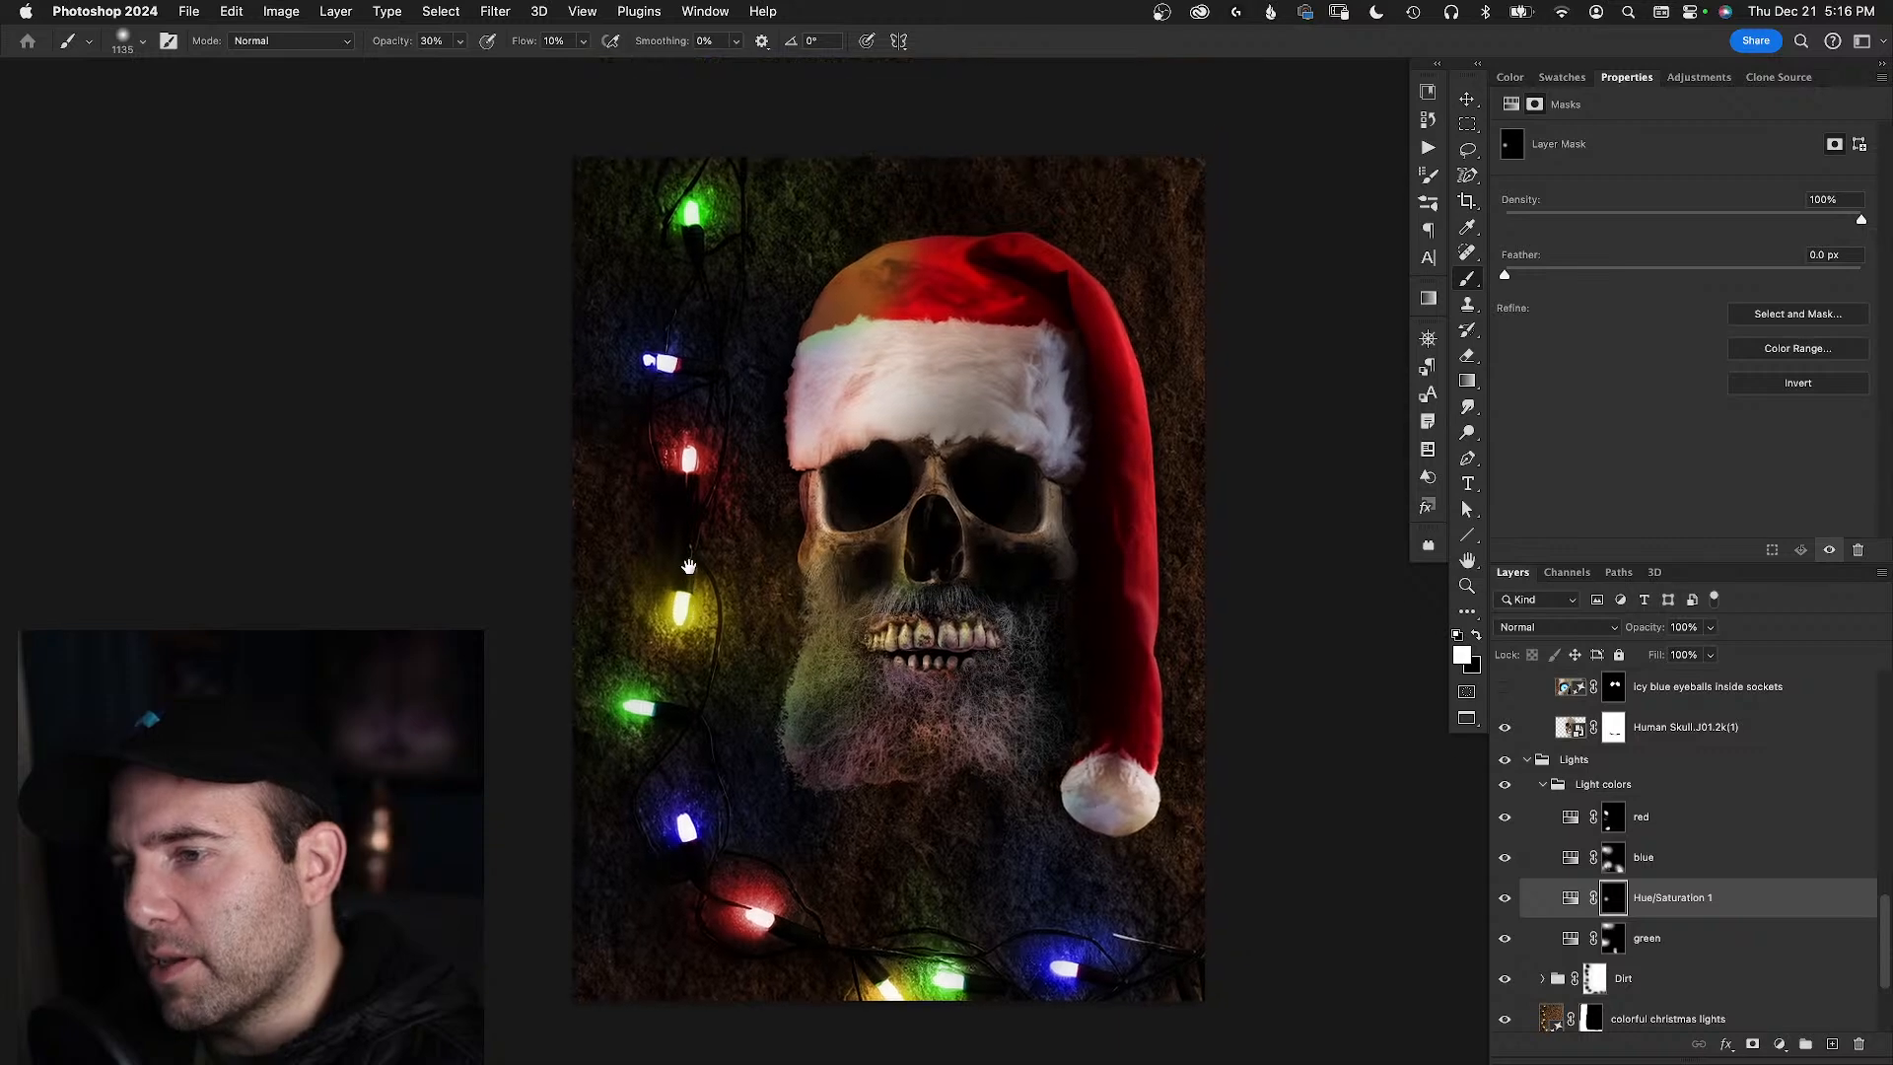
drag(645, 634, 669, 643)
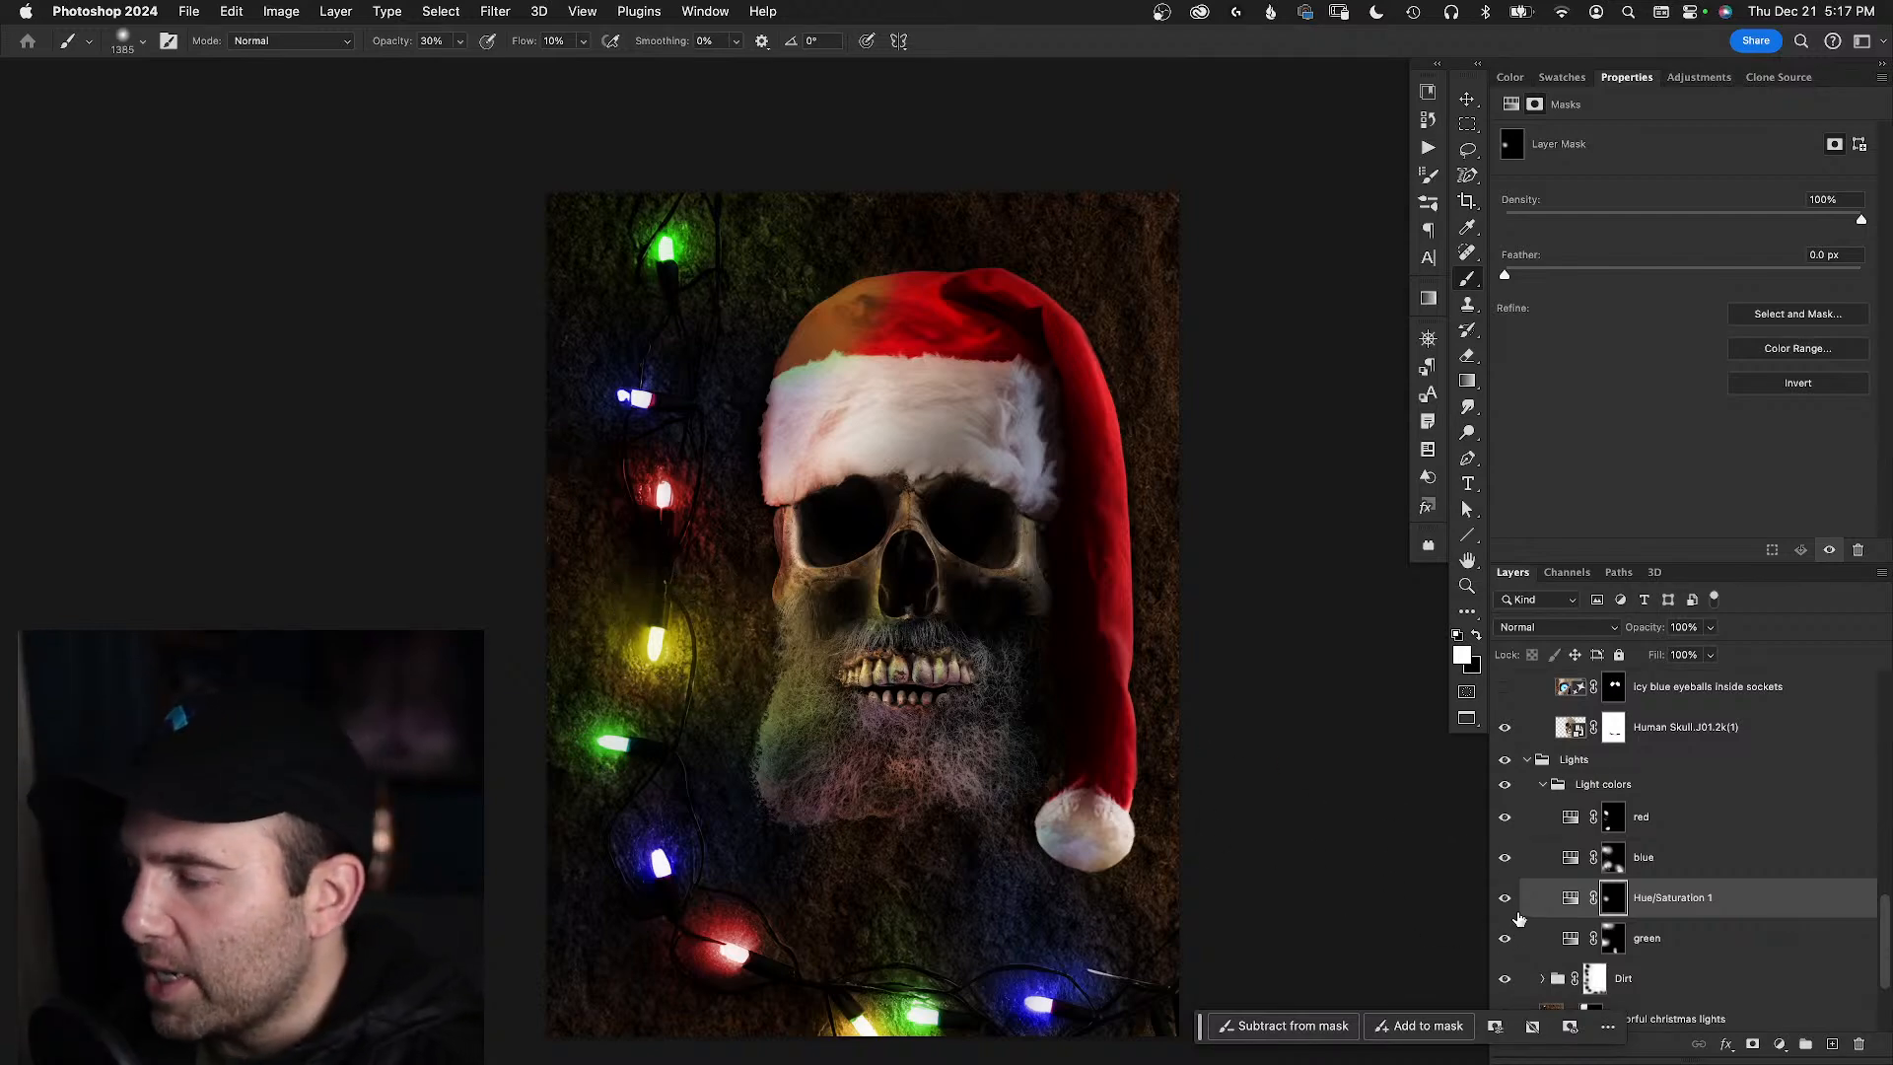
- Compare the image with the Hue/Saturation 1 layer hidden and shown, and check the green and blue layers' hue settings
click(1504, 898)
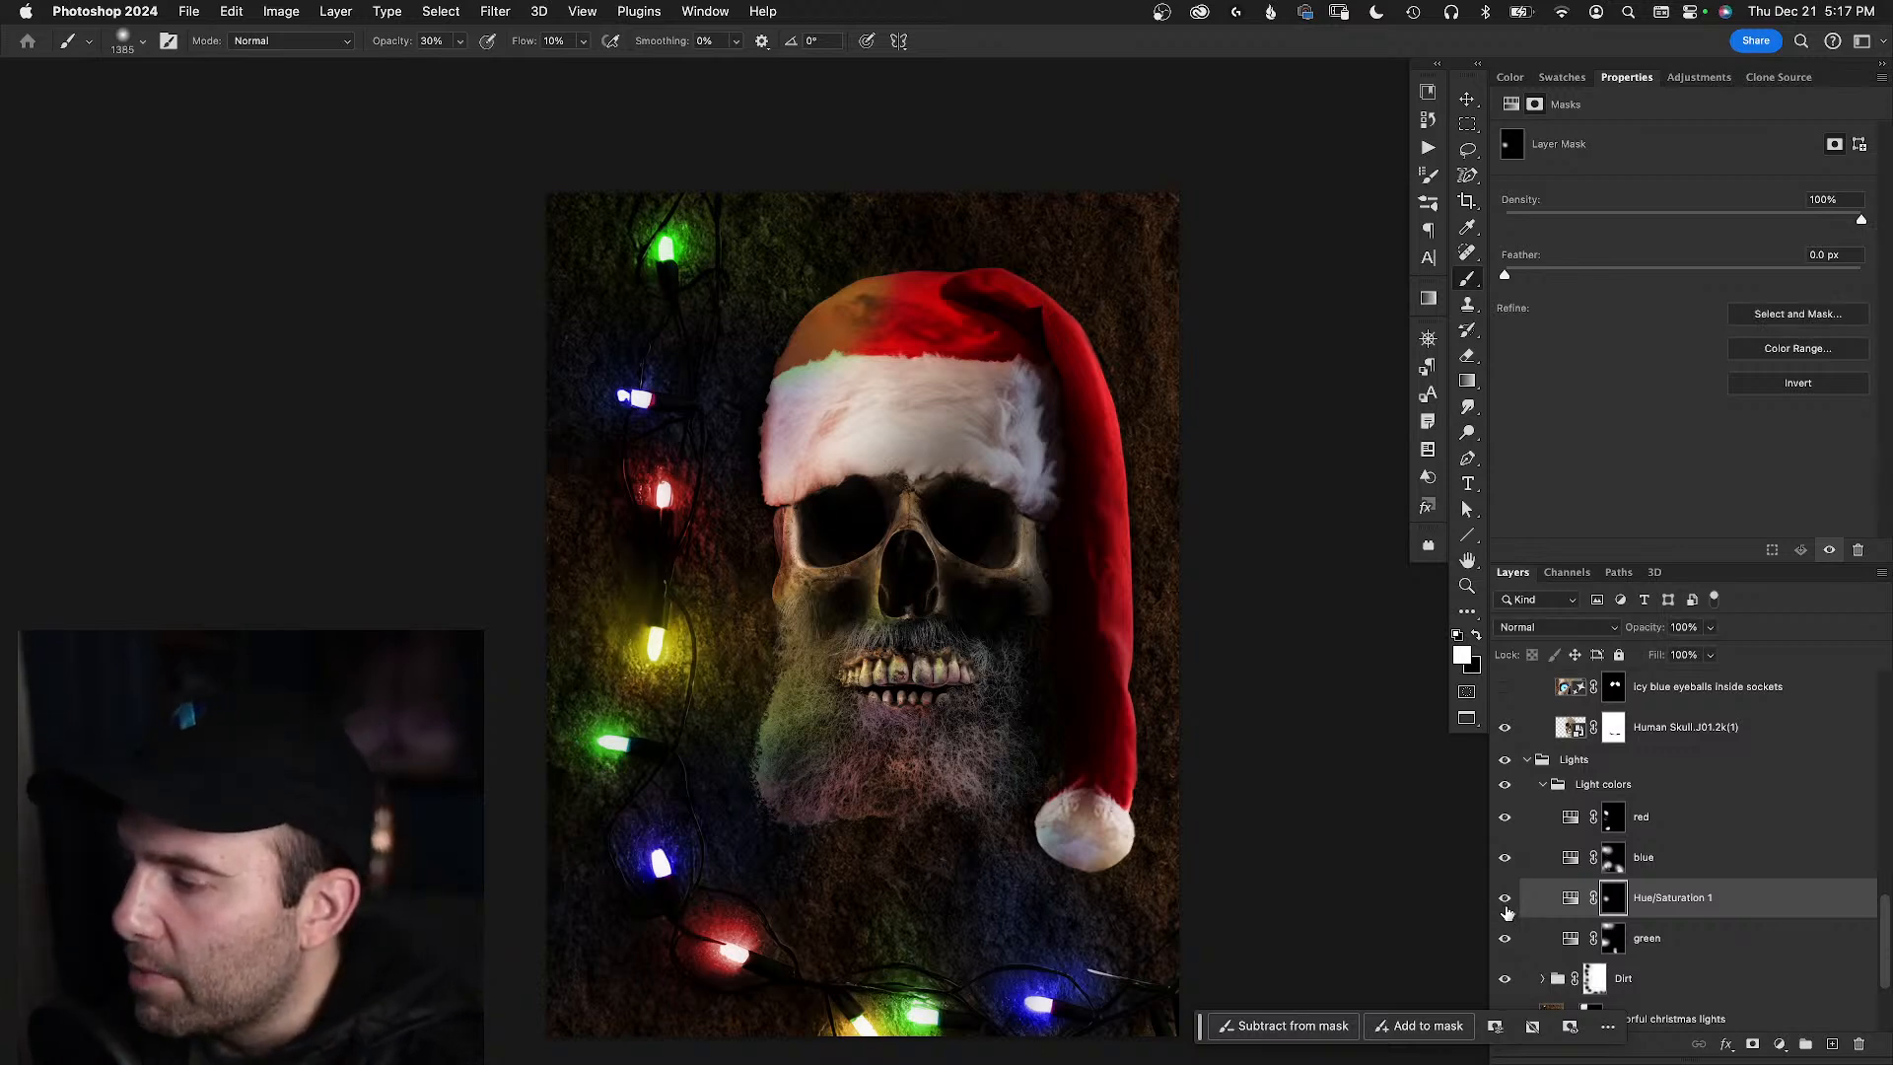
click(1504, 899)
click(1502, 912)
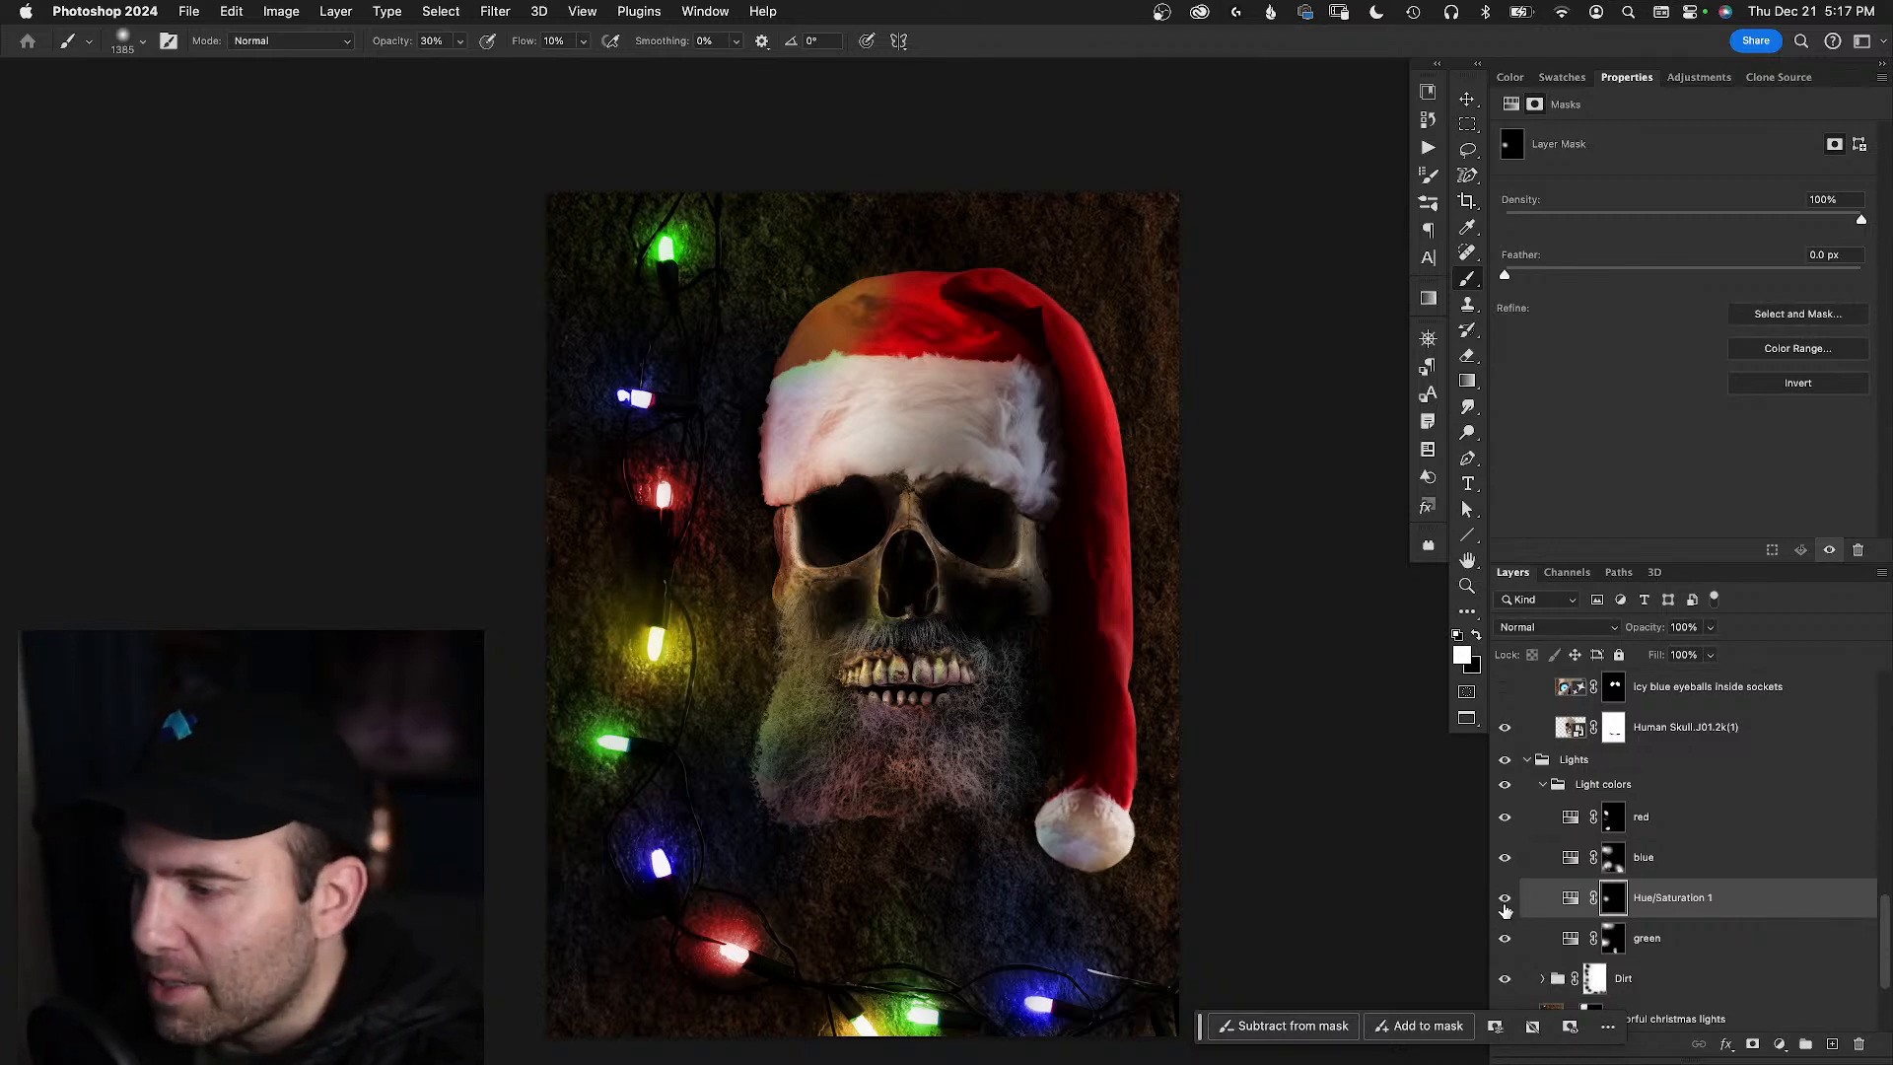
click(1504, 904)
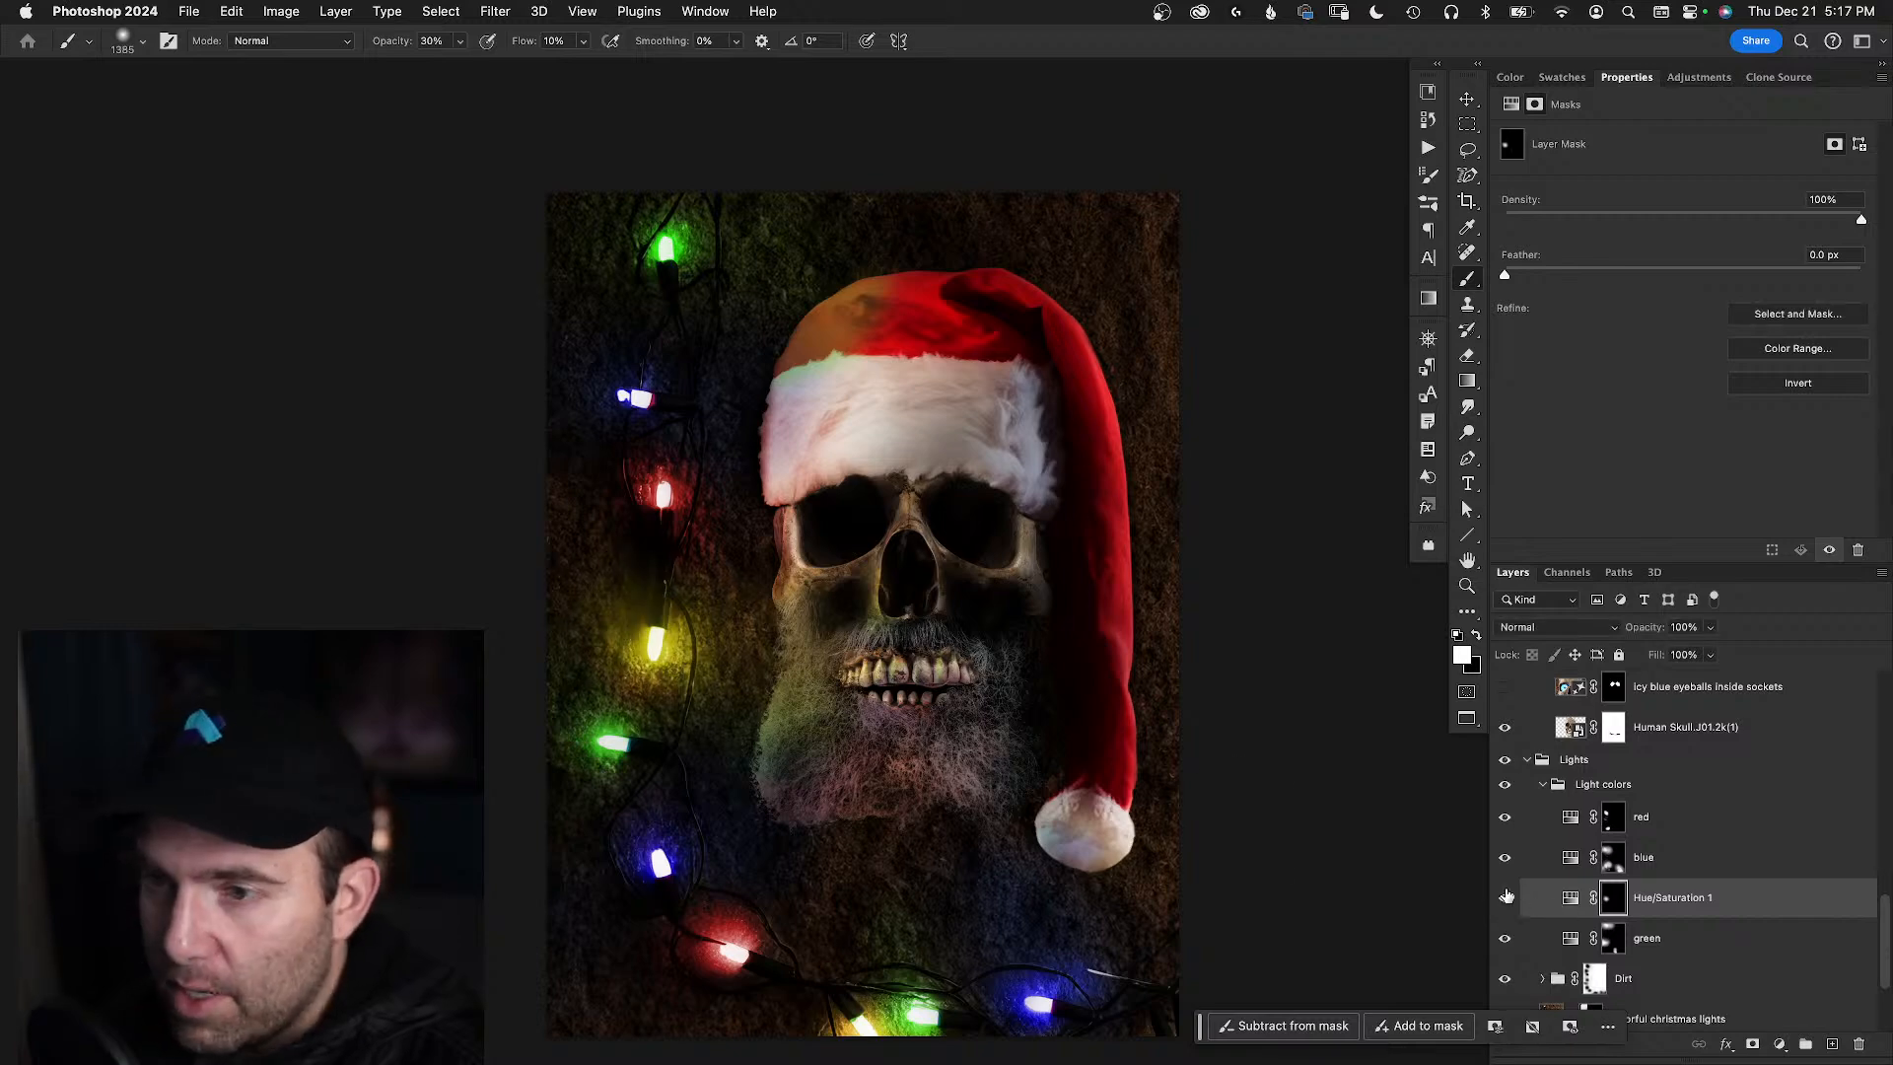
scroll(727, 653, up, 2)
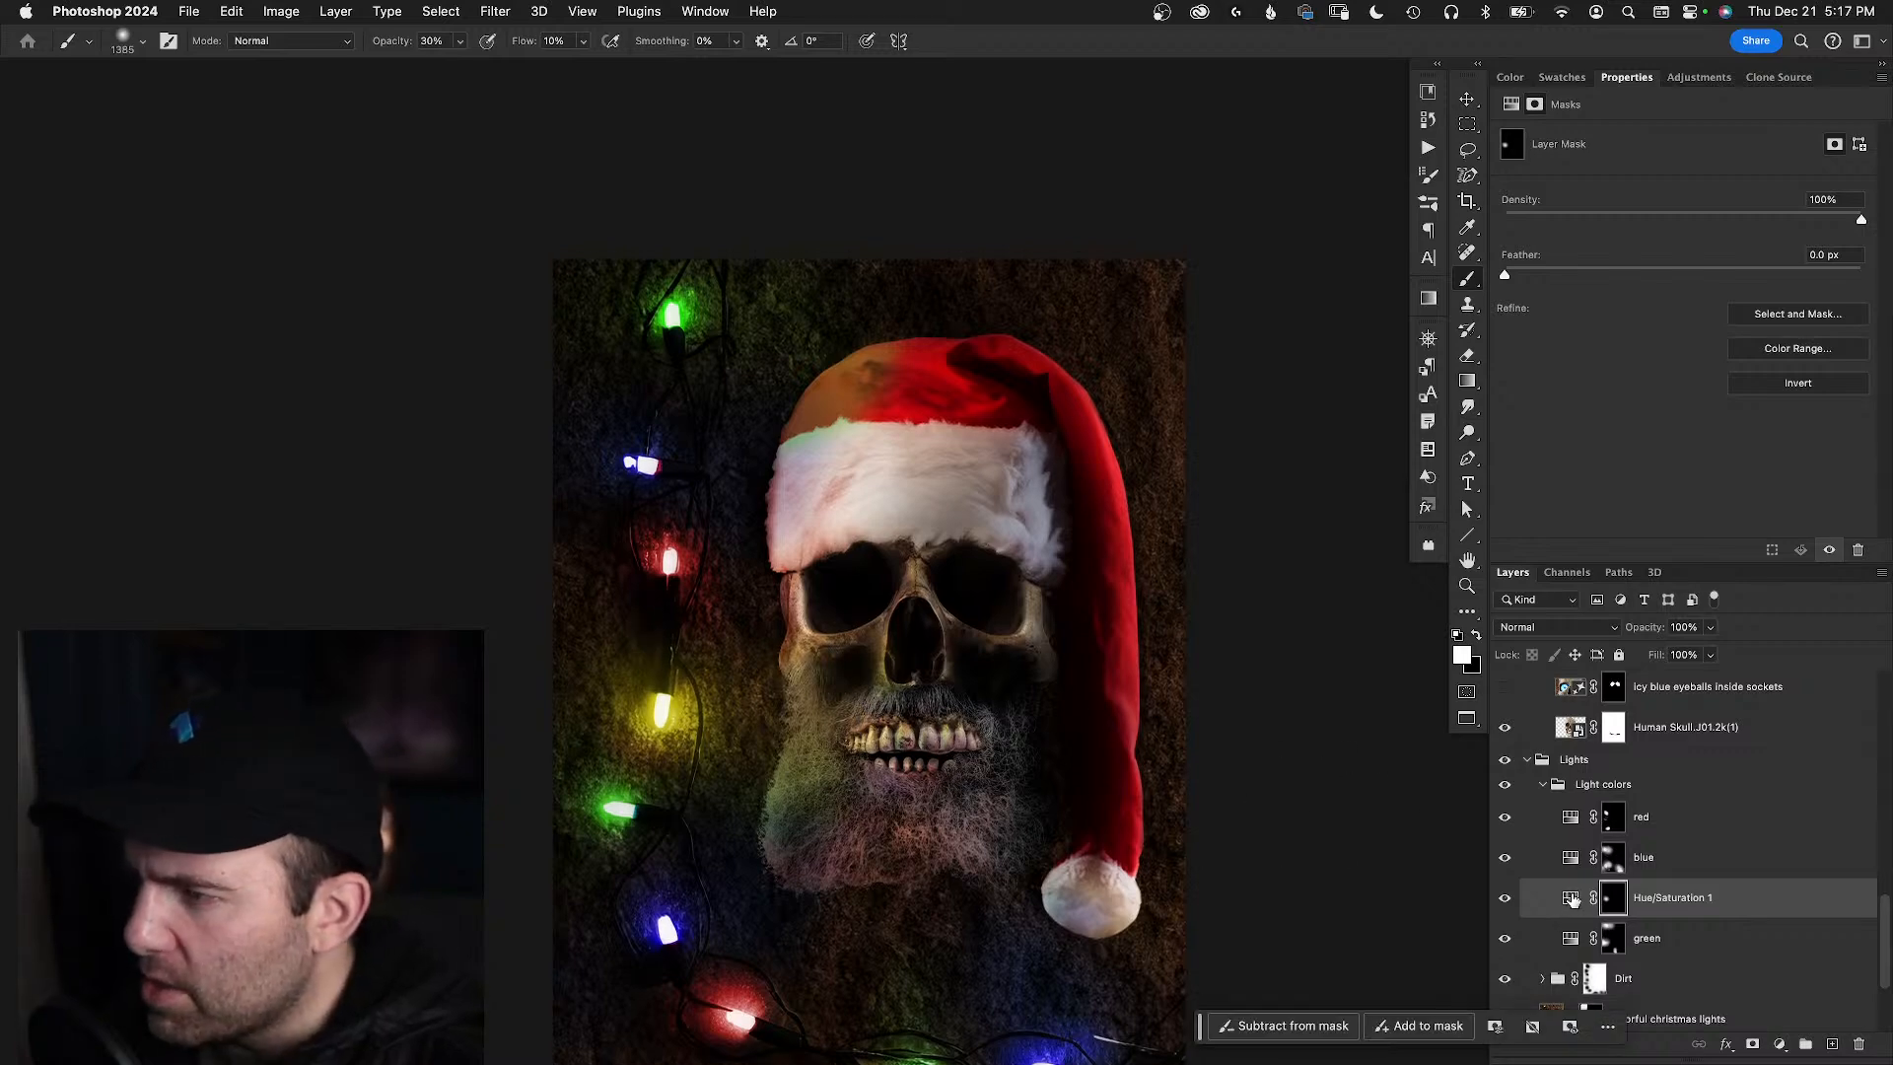
click(1571, 937)
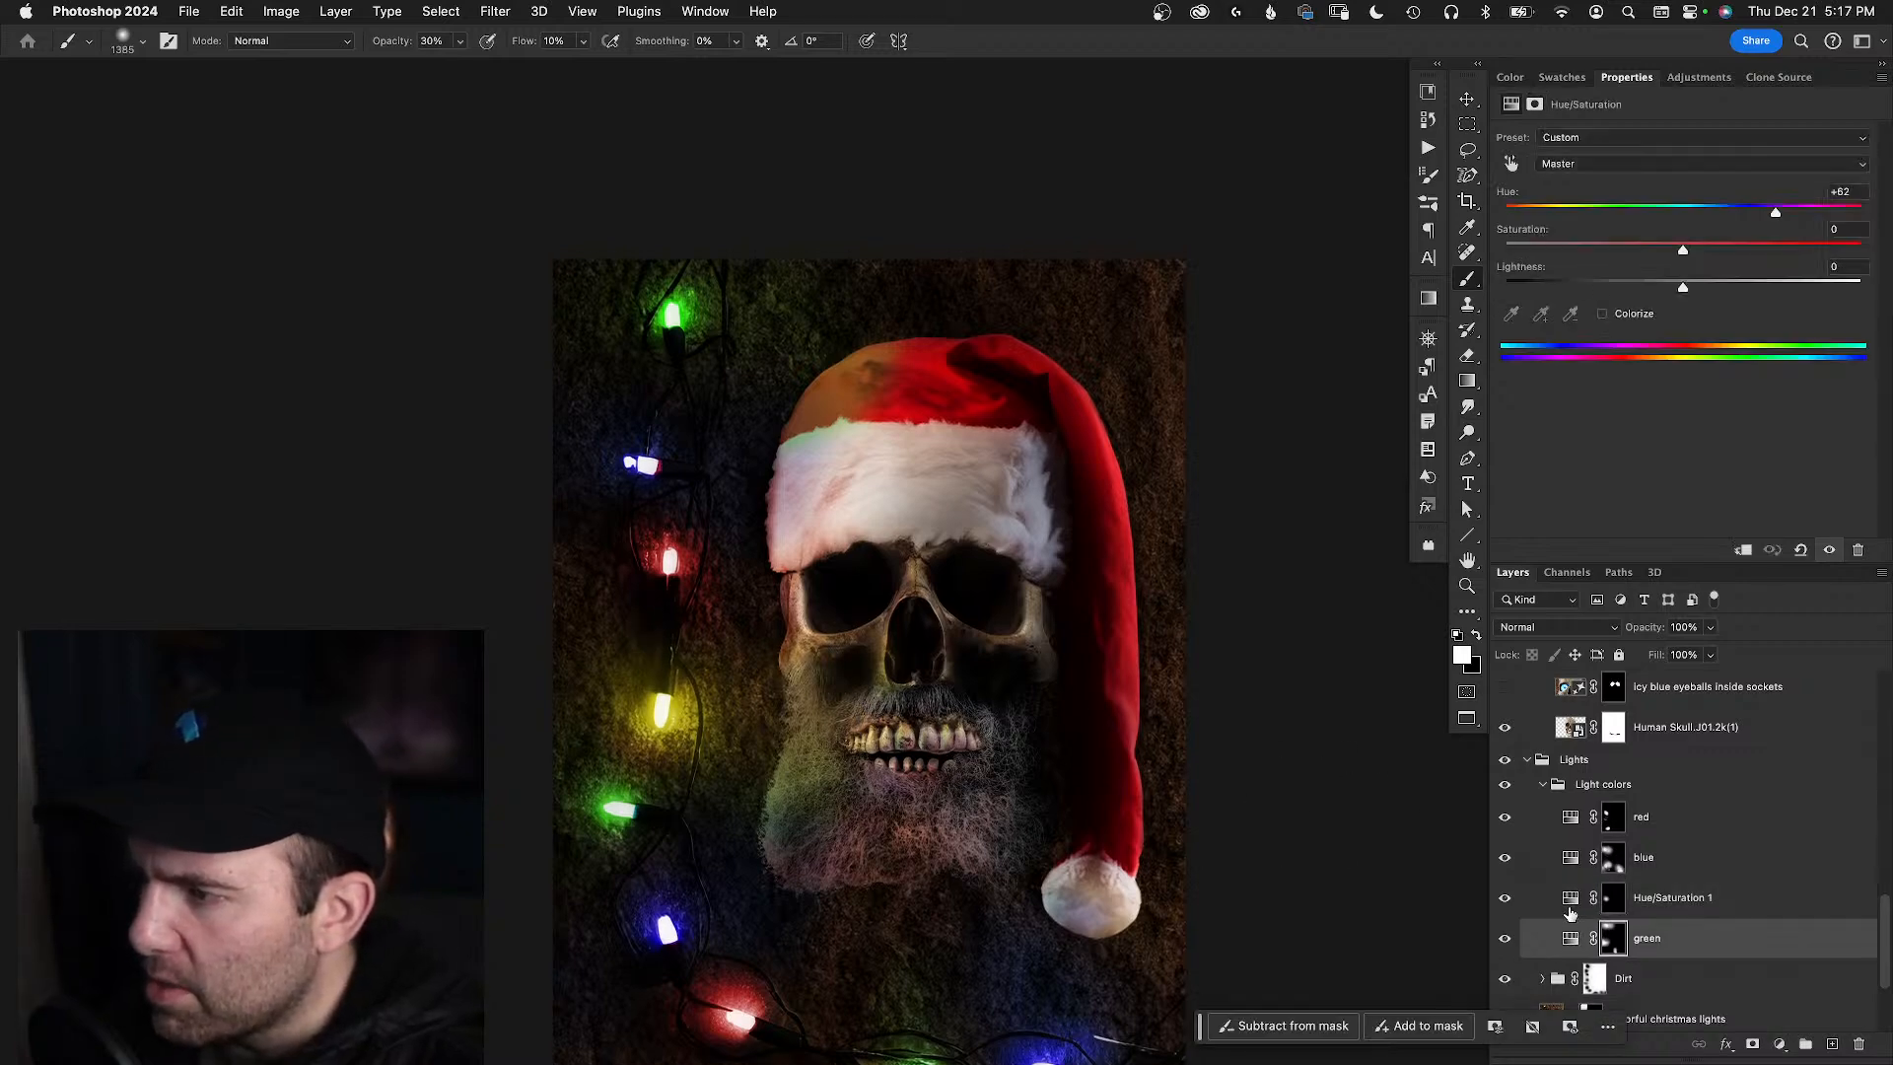
click(1570, 898)
click(1574, 857)
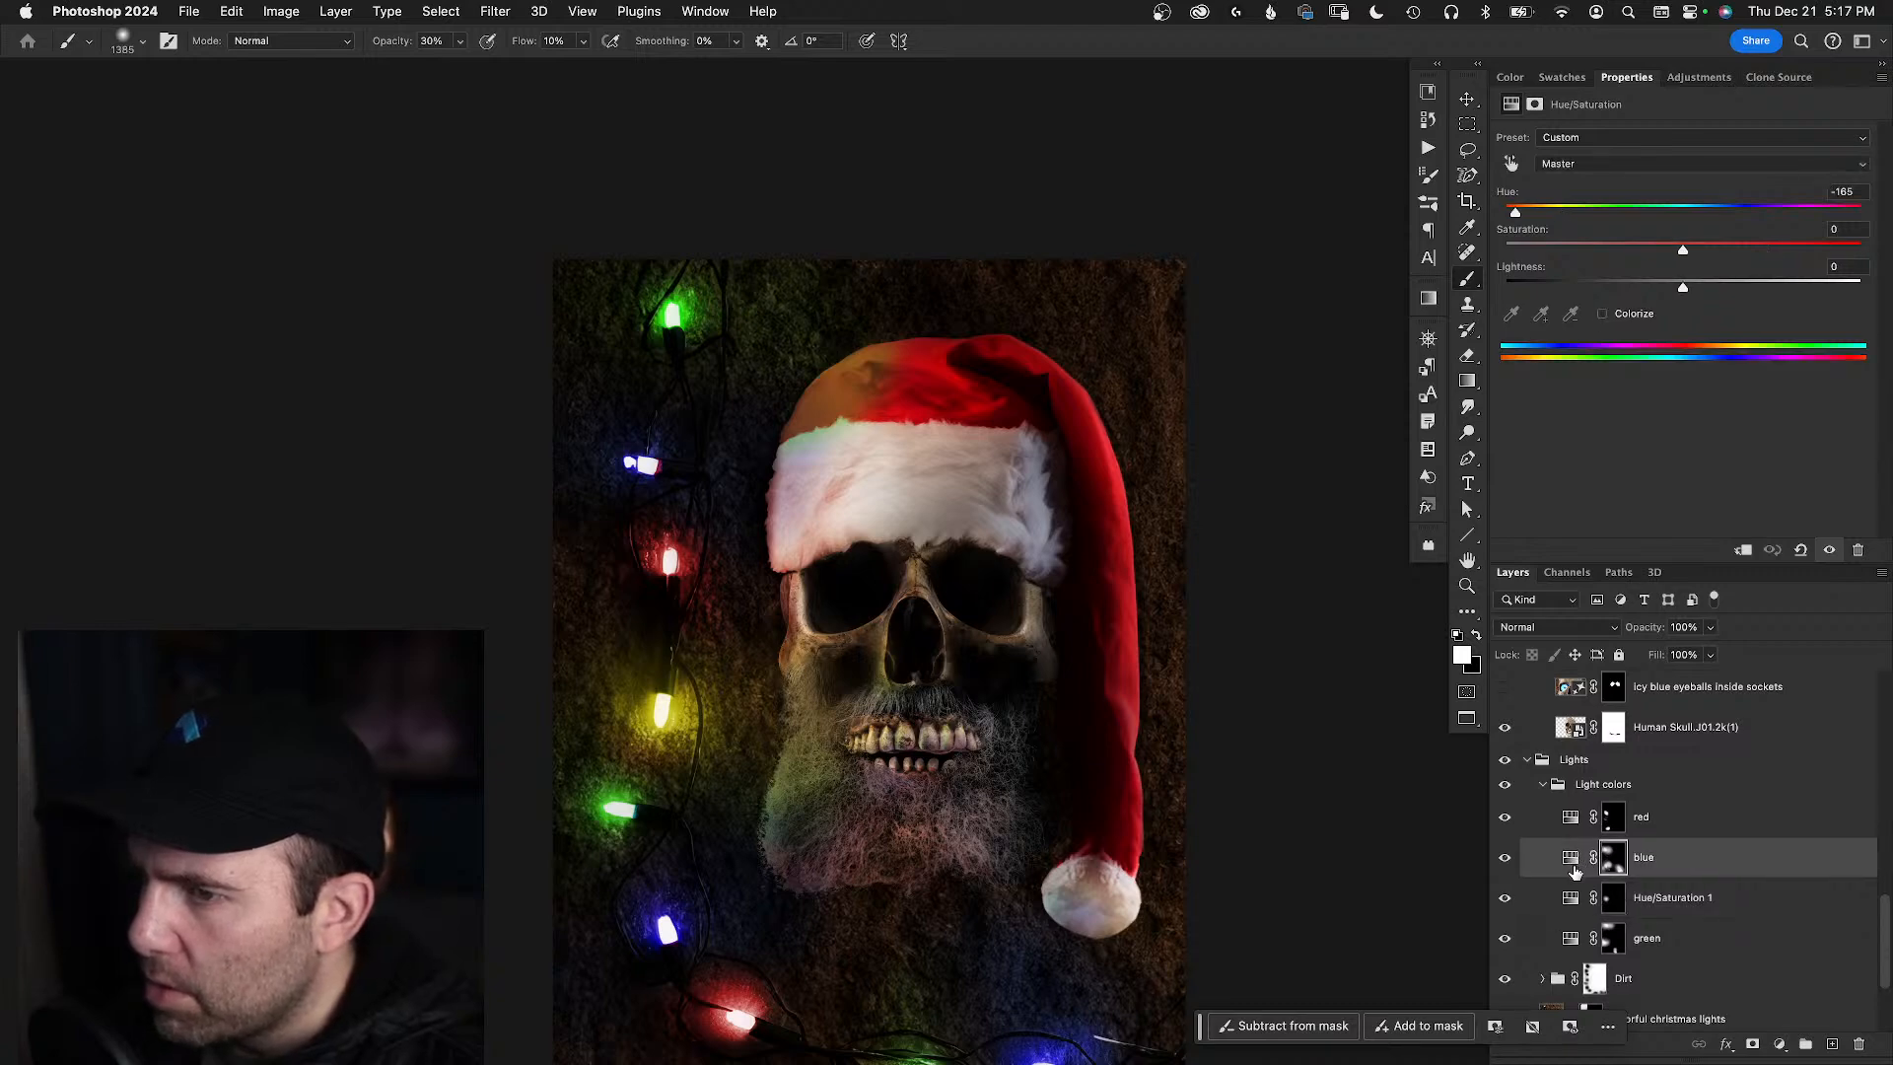
scroll(1008, 809, down, 7)
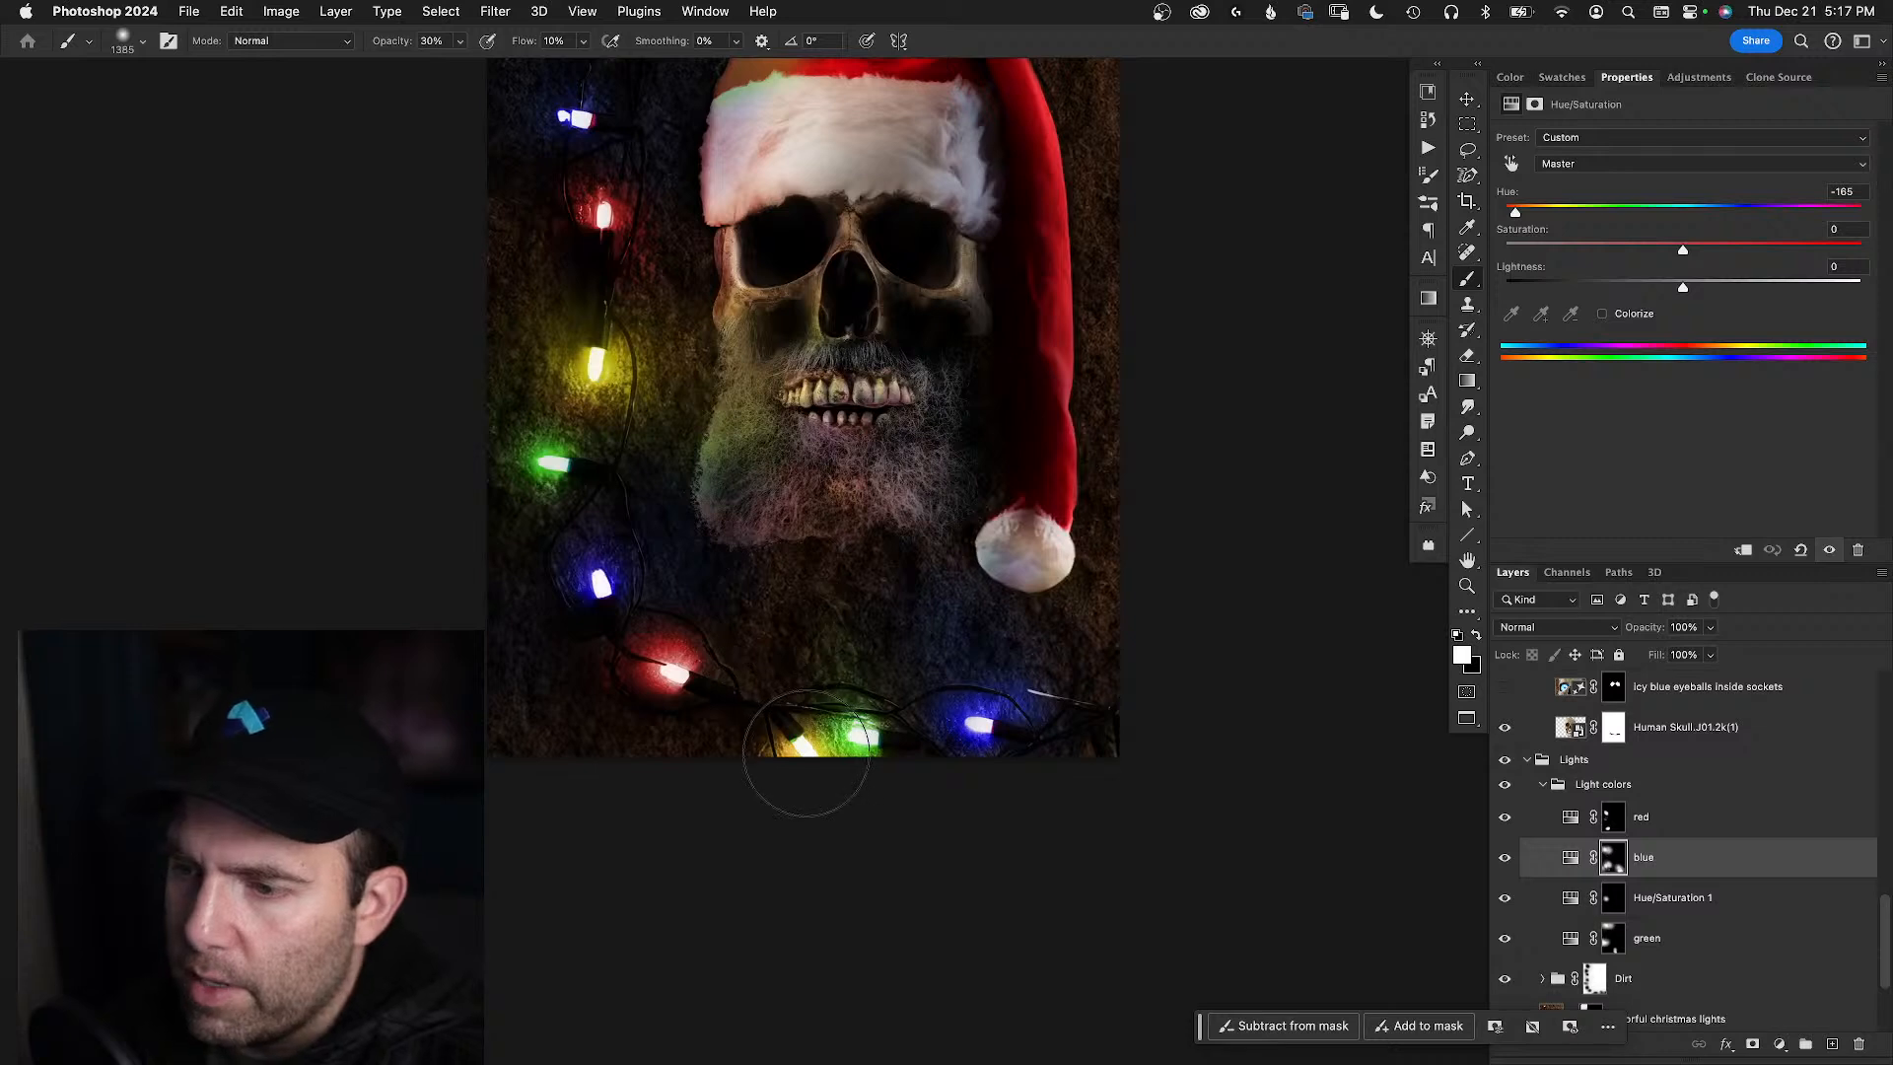
- Rename the Hue/Saturation 1 layer as yellow
click(1610, 899)
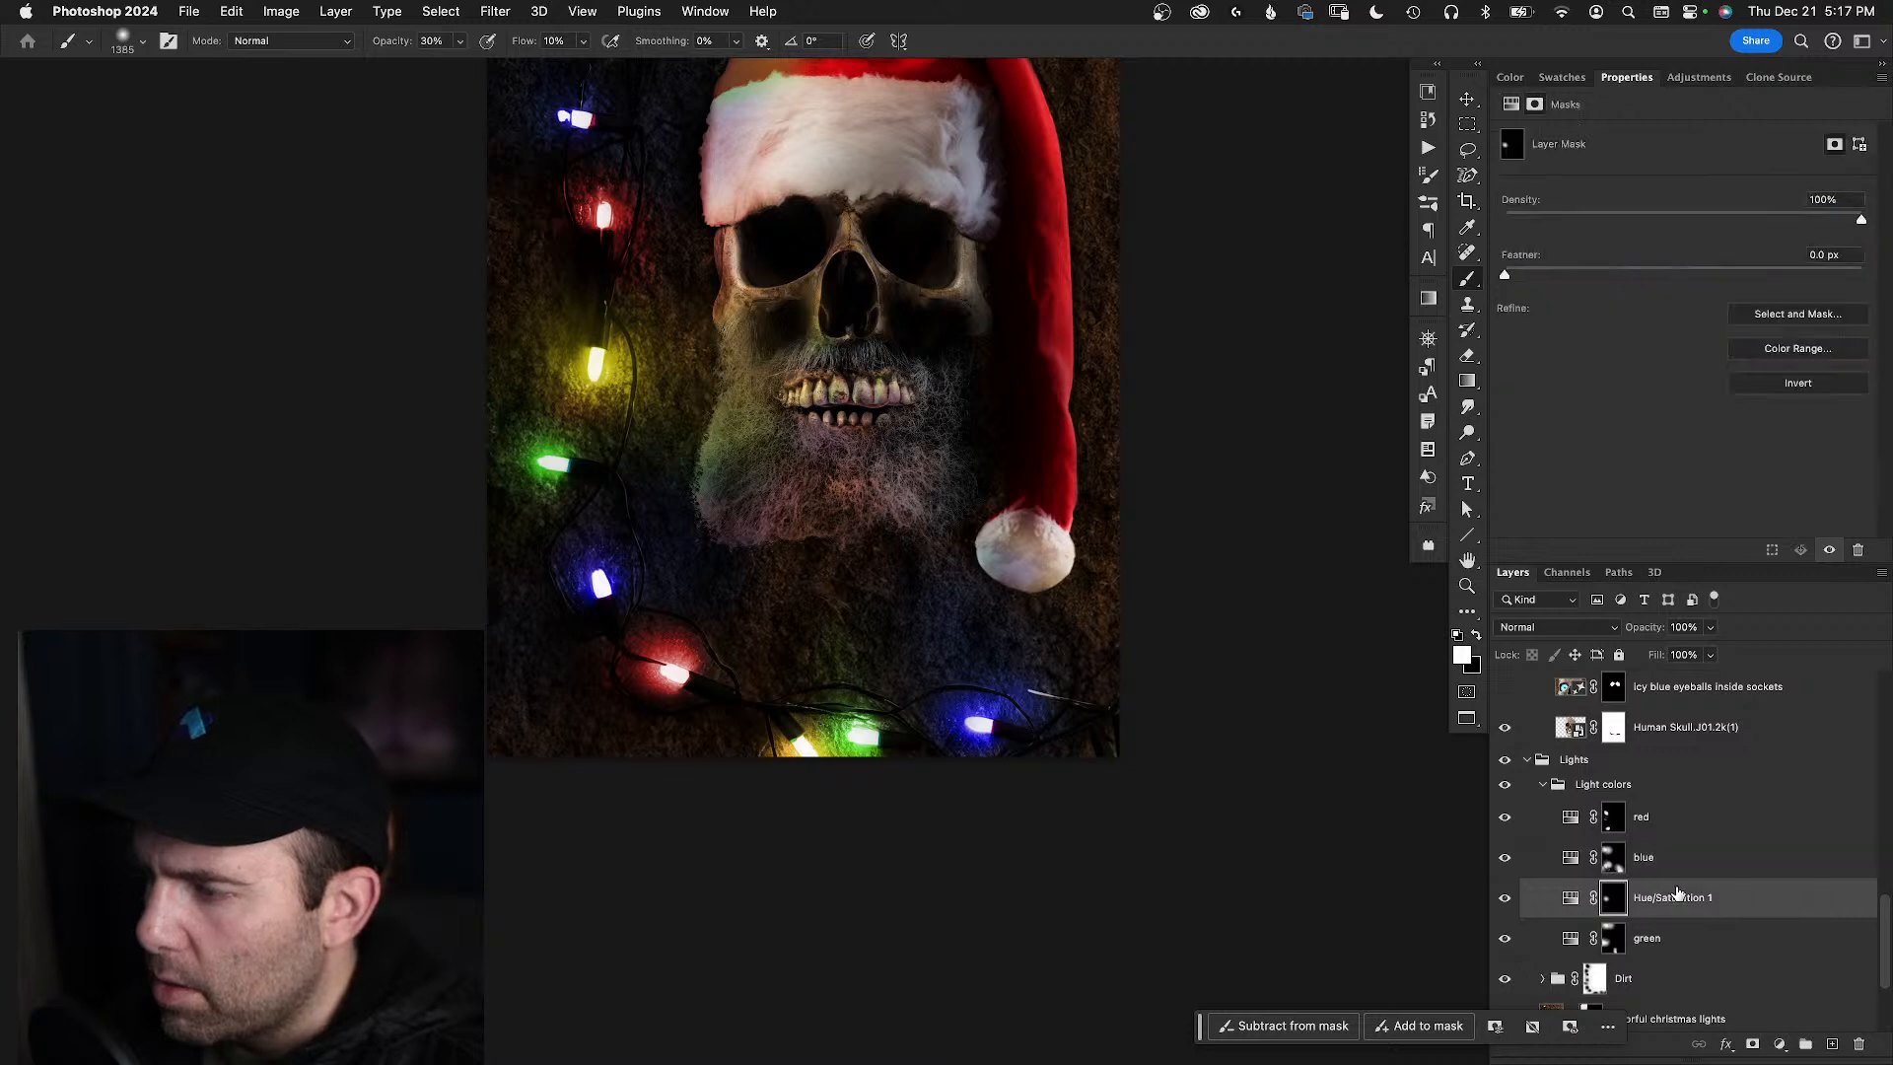
double_click(1673, 899)
text(yell)
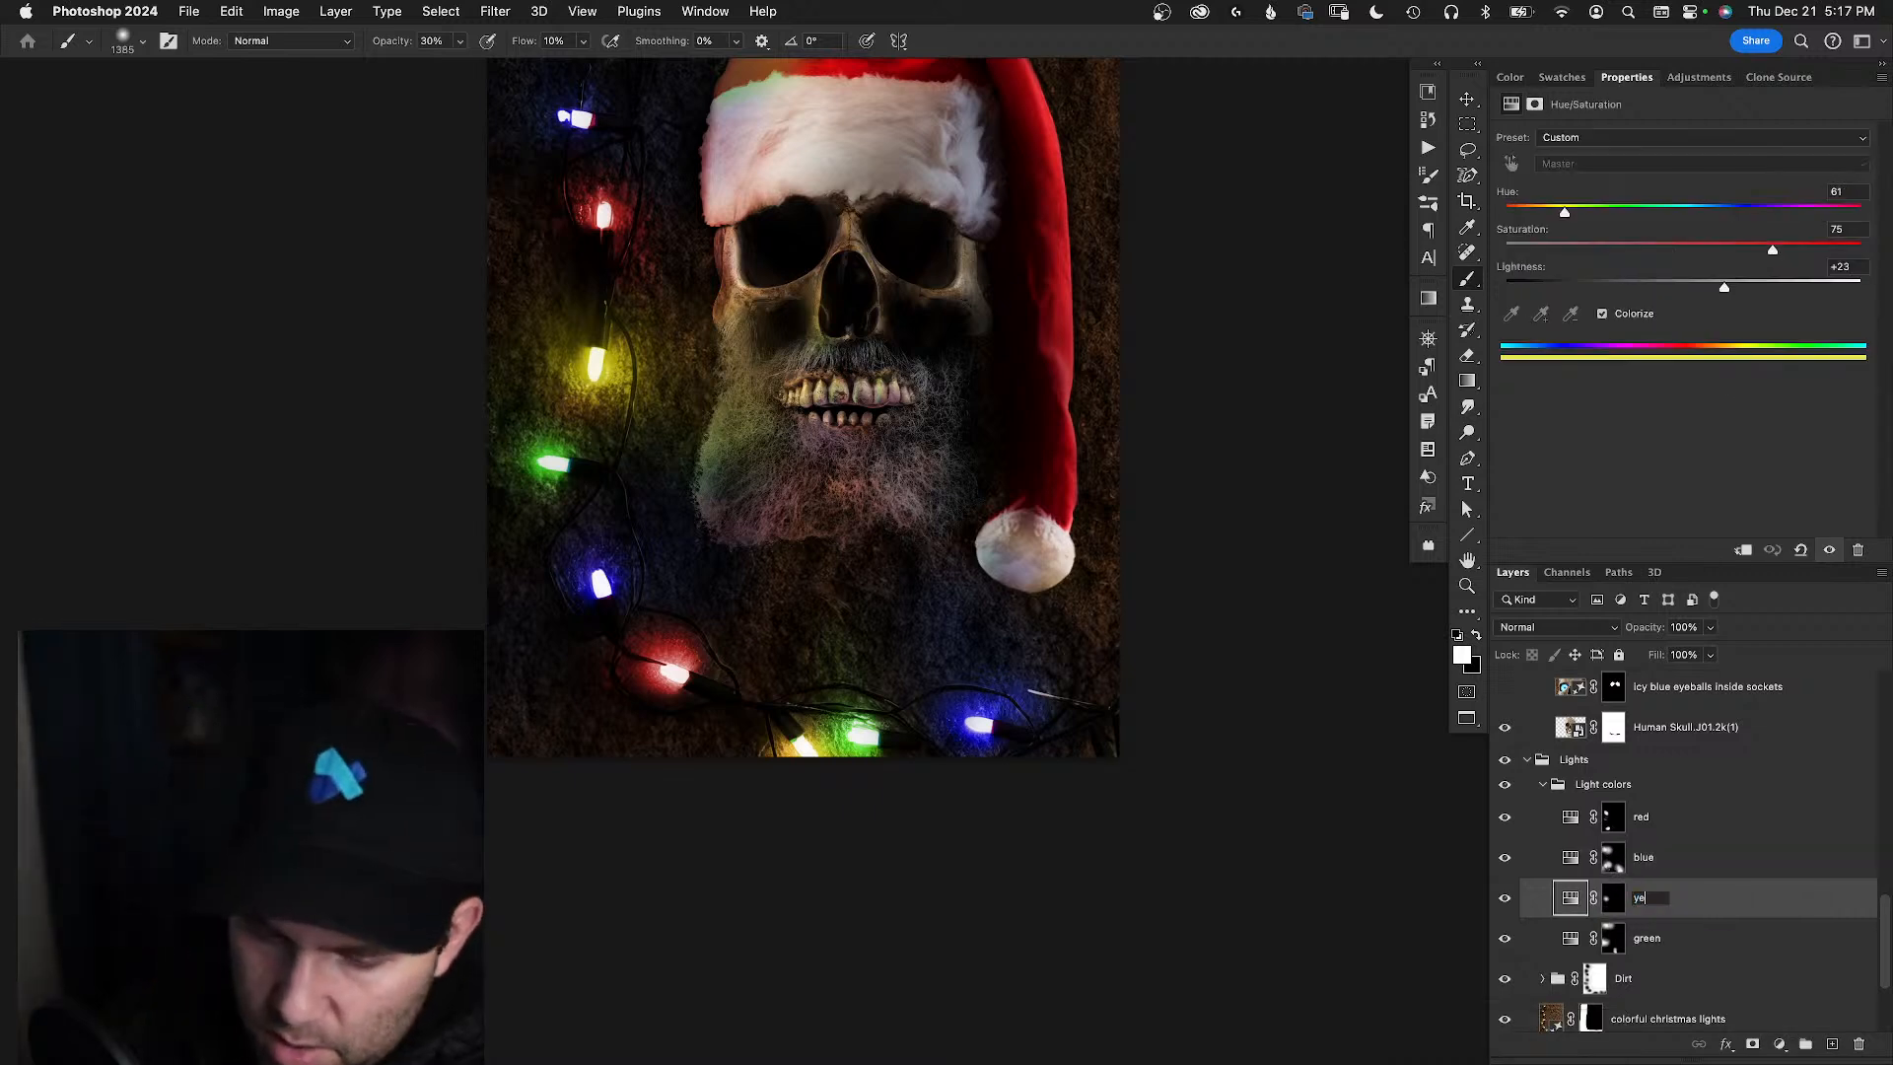
key(Return)
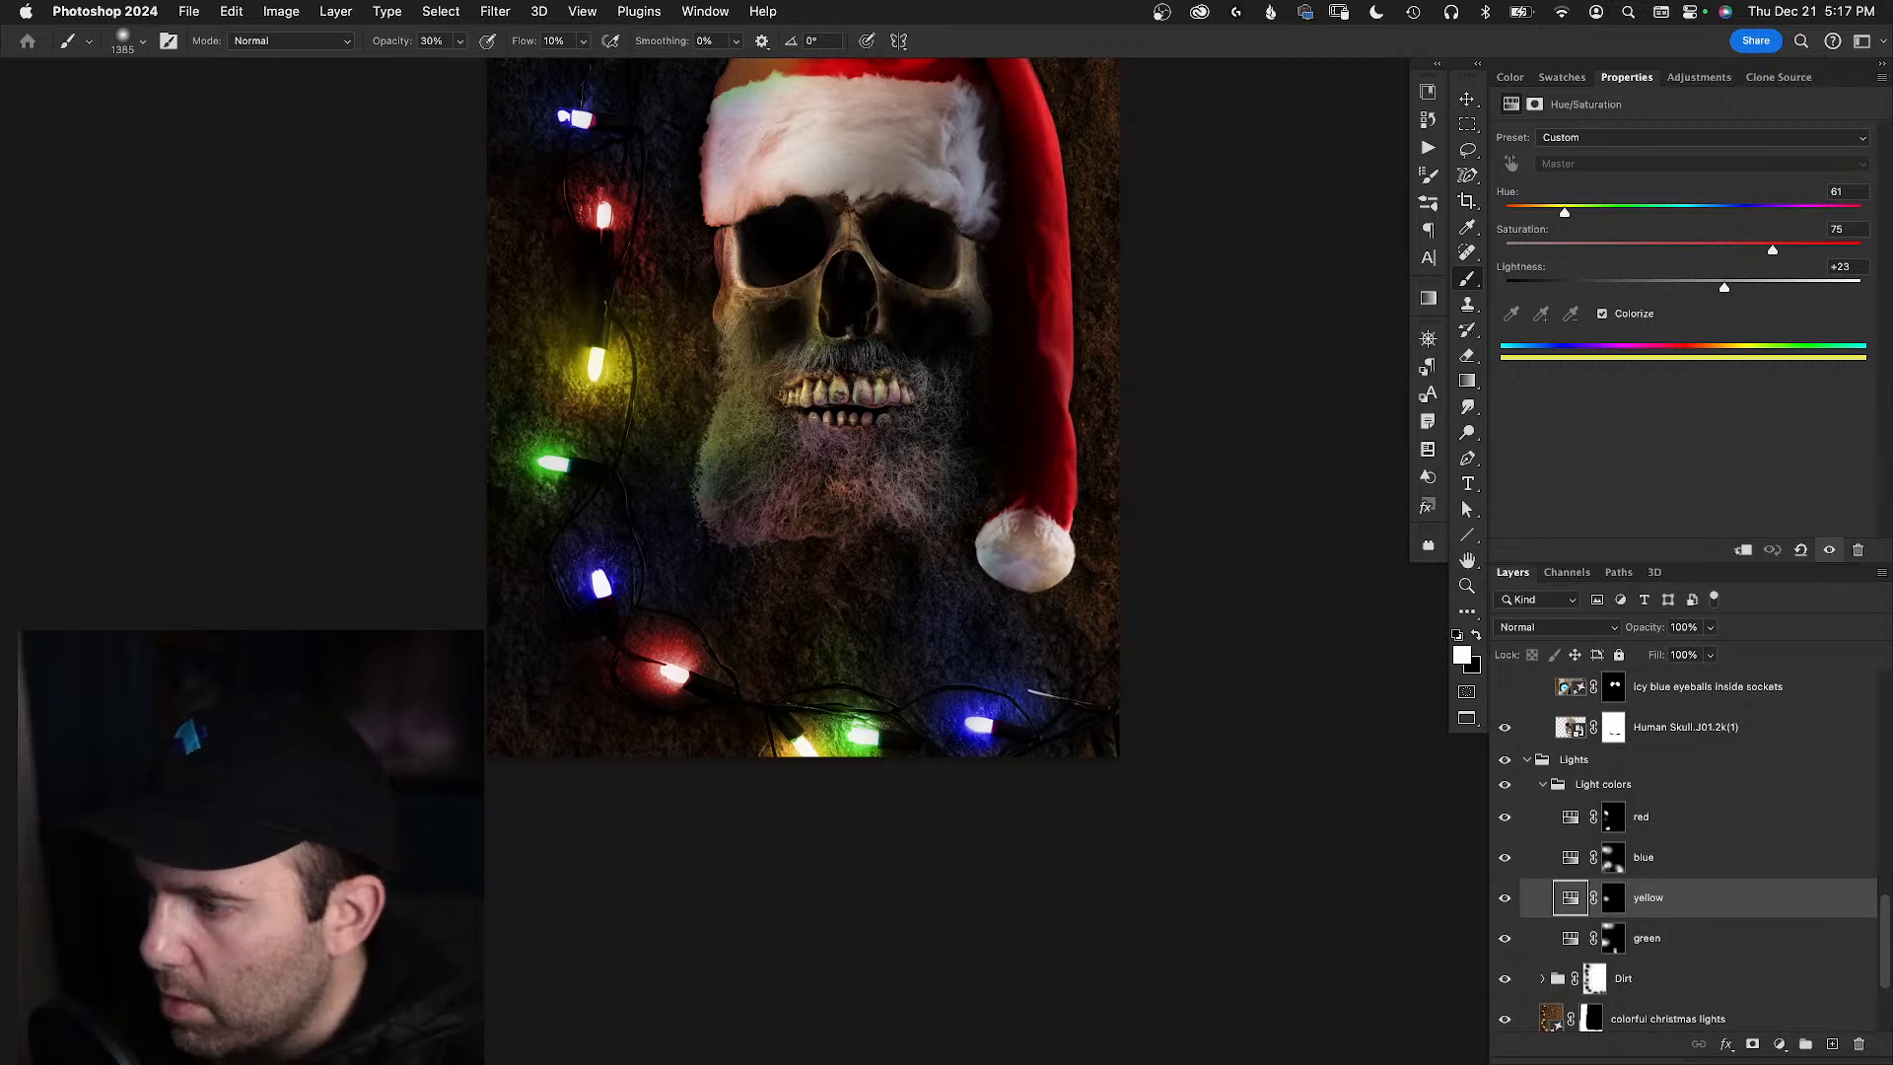
key(super+shift+alt+n)
click(789, 764)
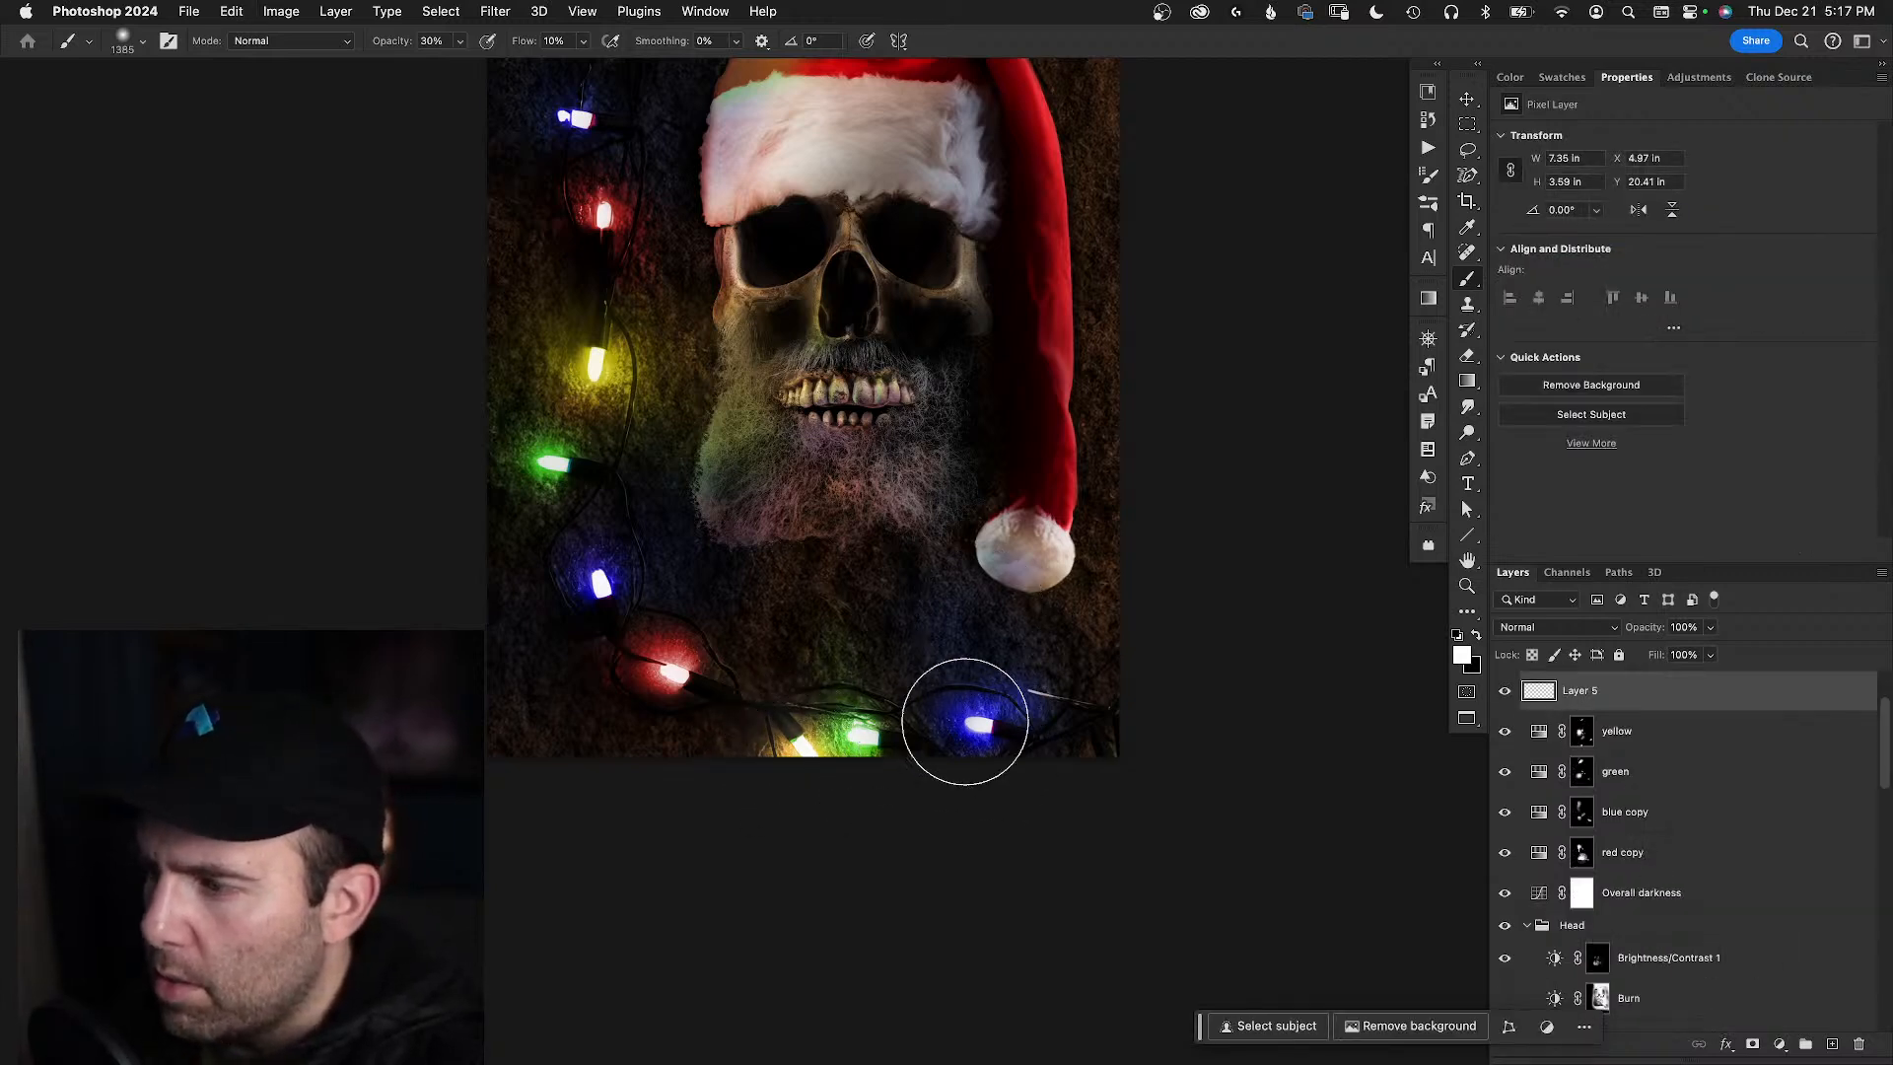
key(super+z)
key(super+z)
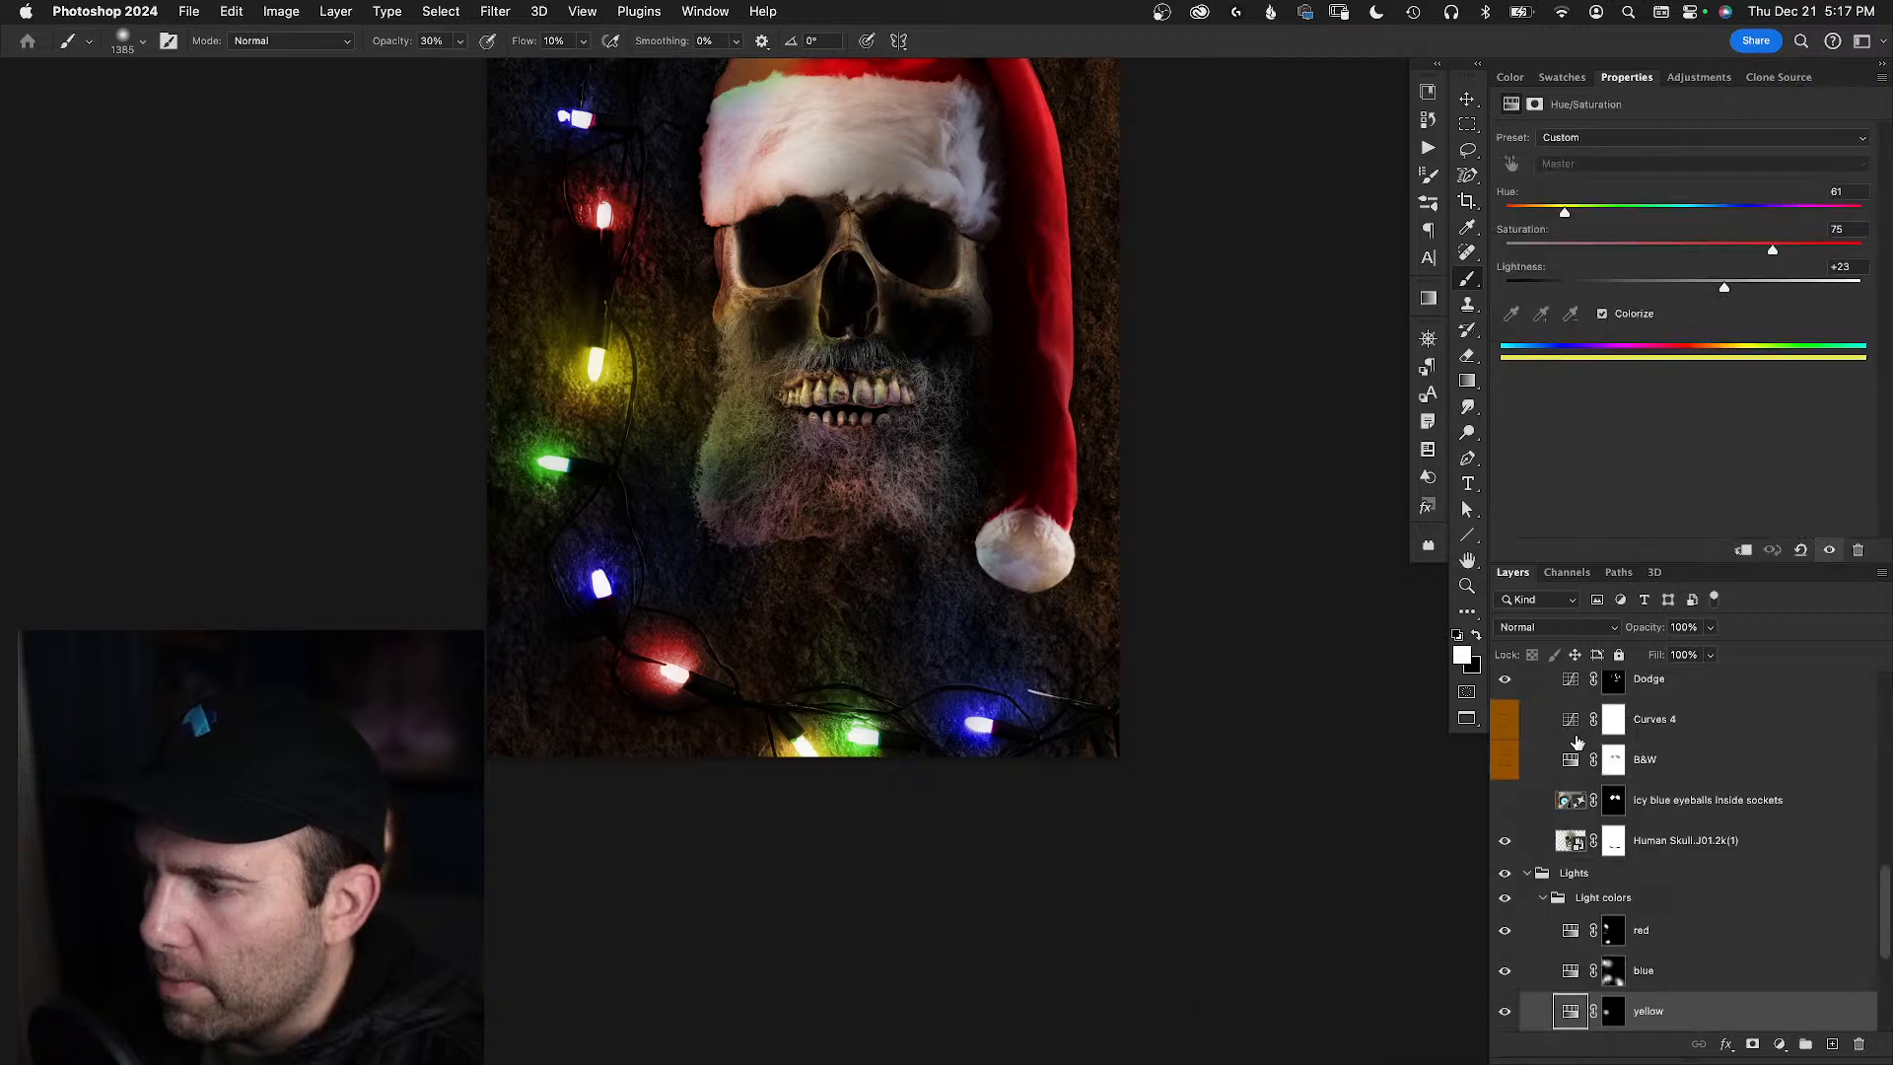
- Paint white in the yellow layer's mask with a 1365 px brush to spread yellow light around the yellow bulb at the image's lower edge
click(1616, 1012)
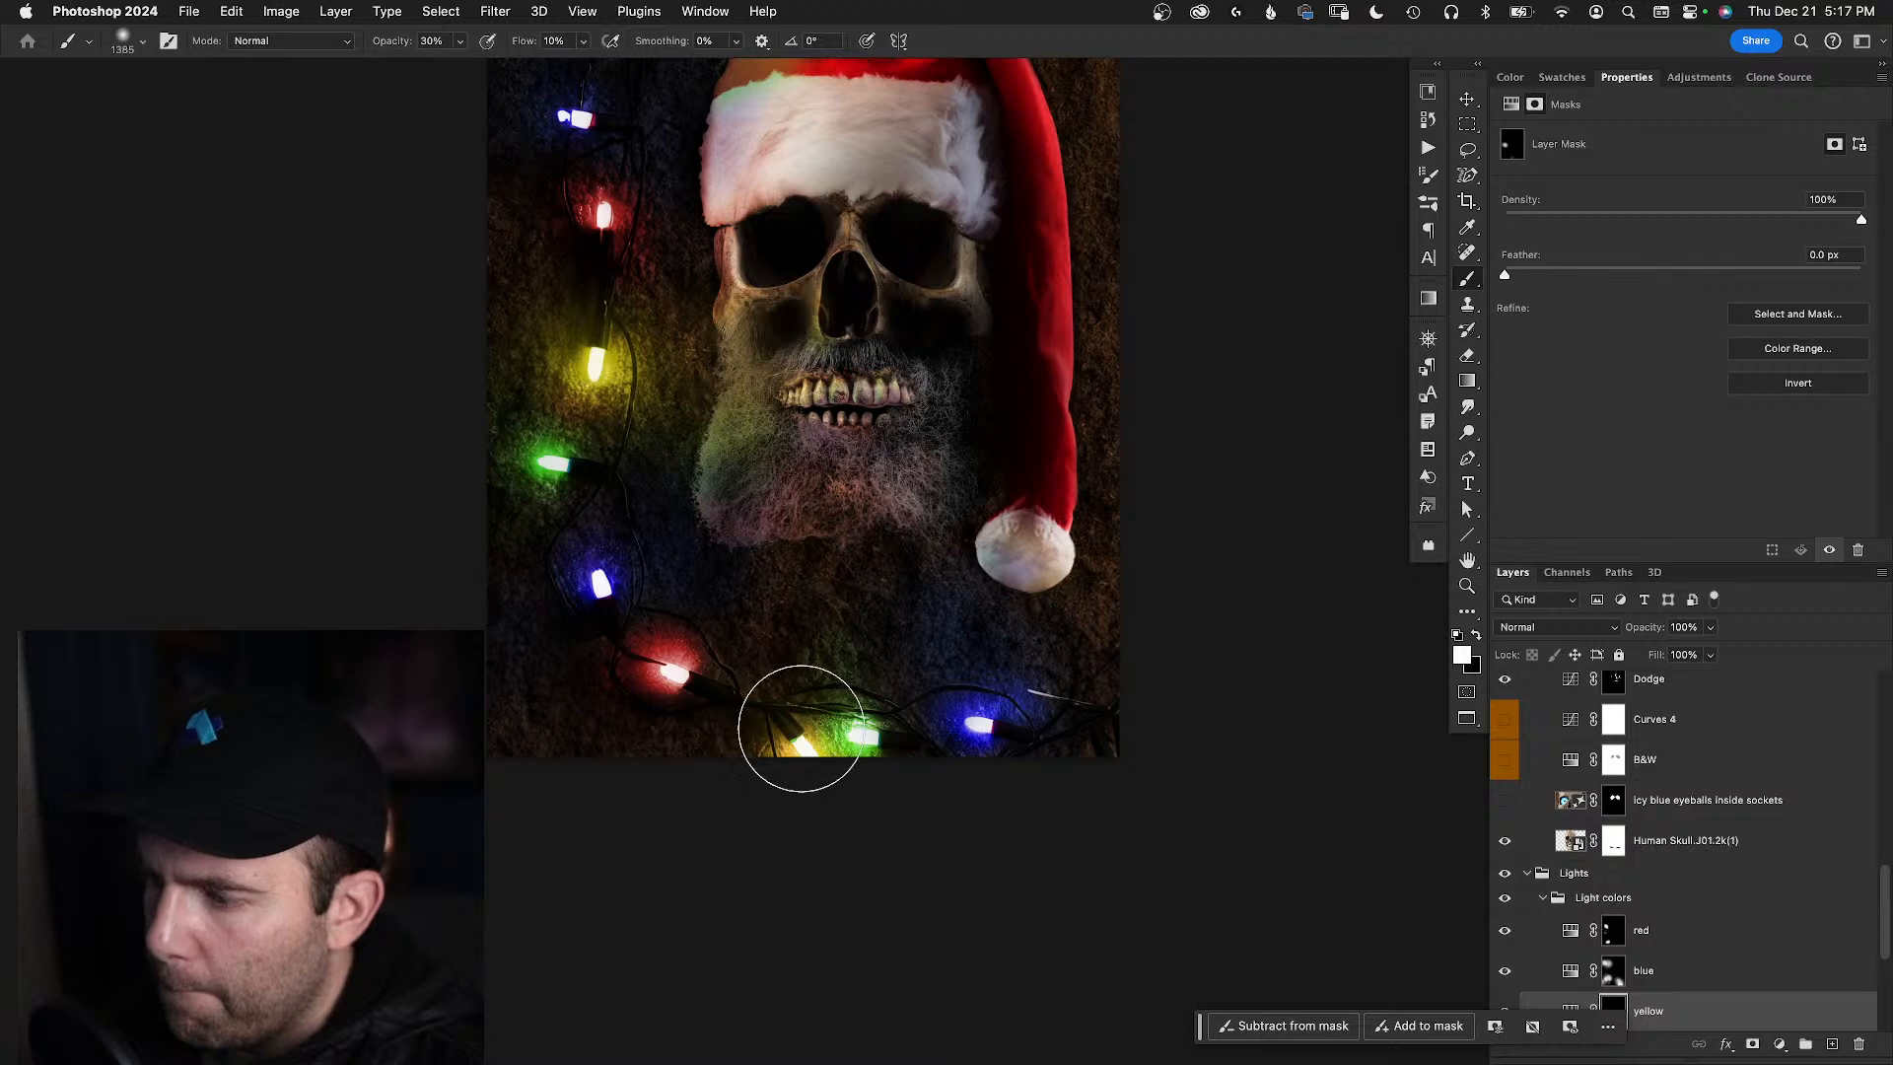
drag(803, 770, 774, 710)
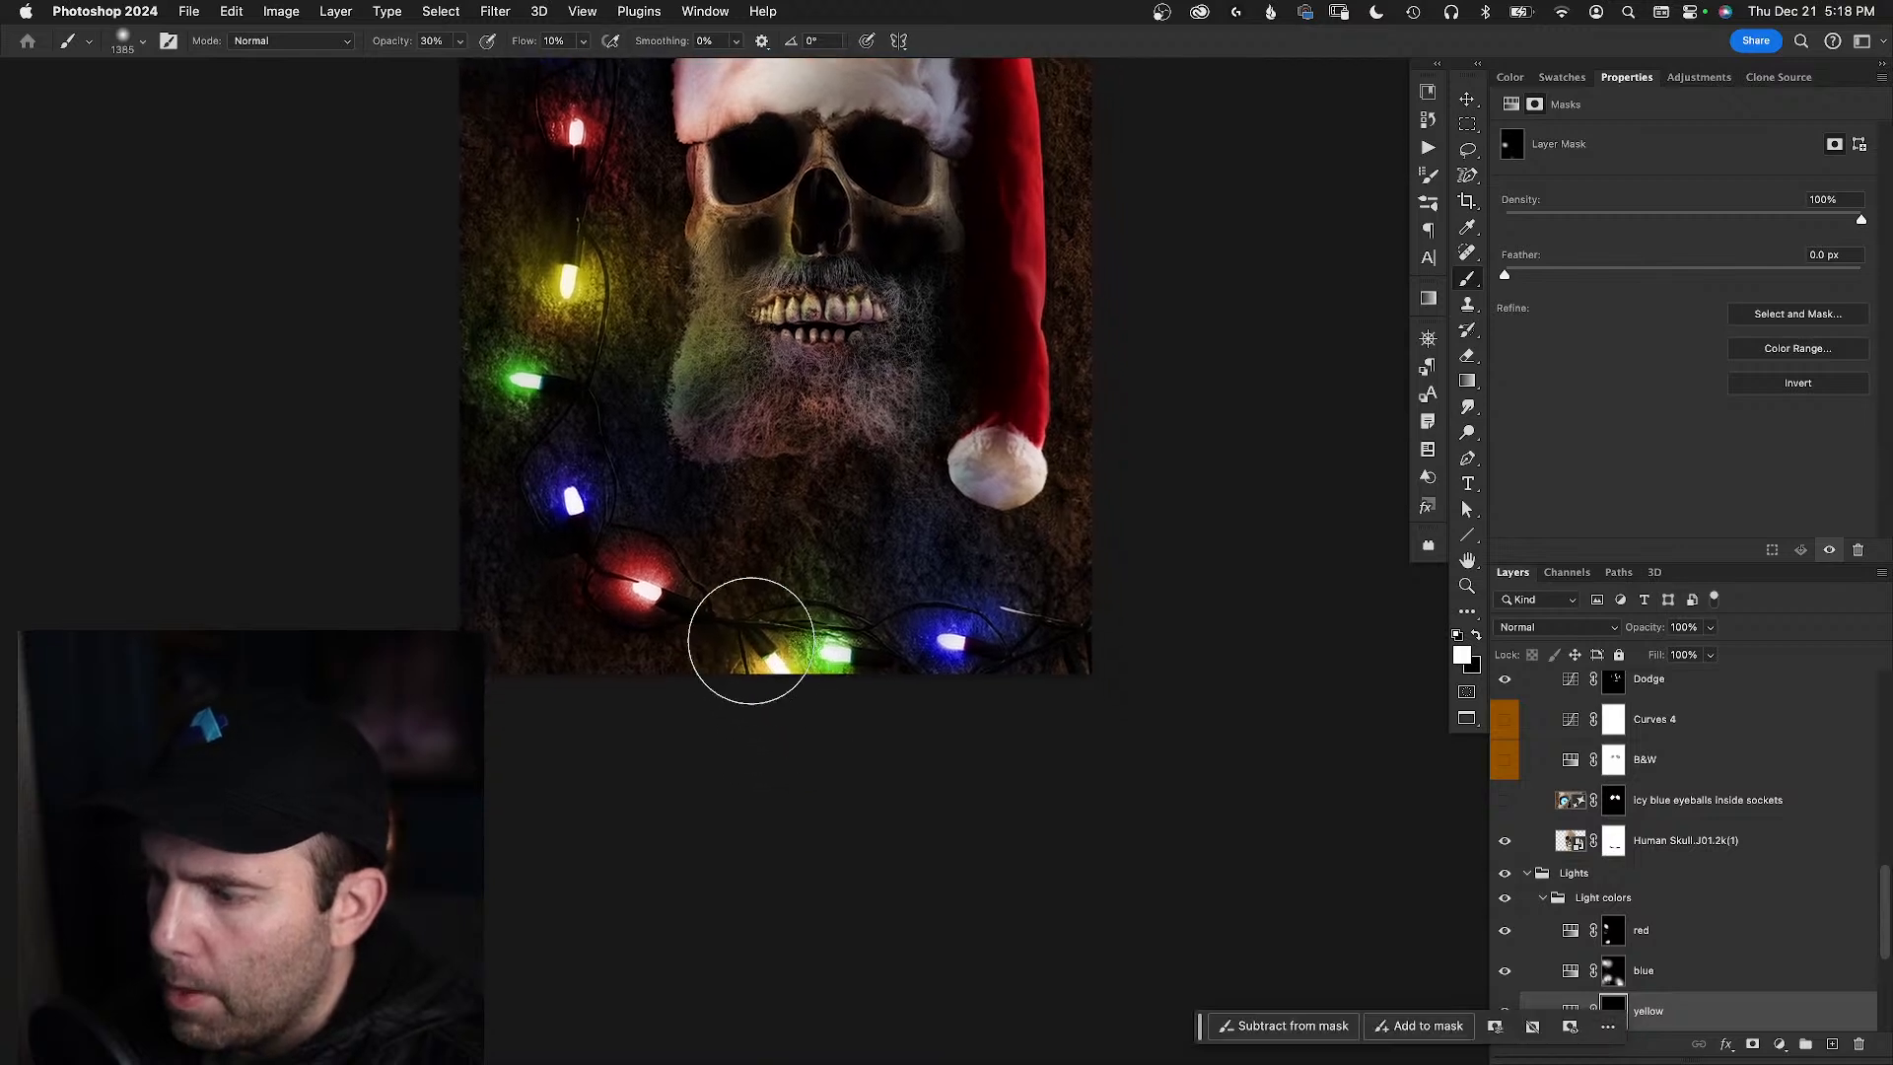
drag(1199, 1030, 1007, 1041)
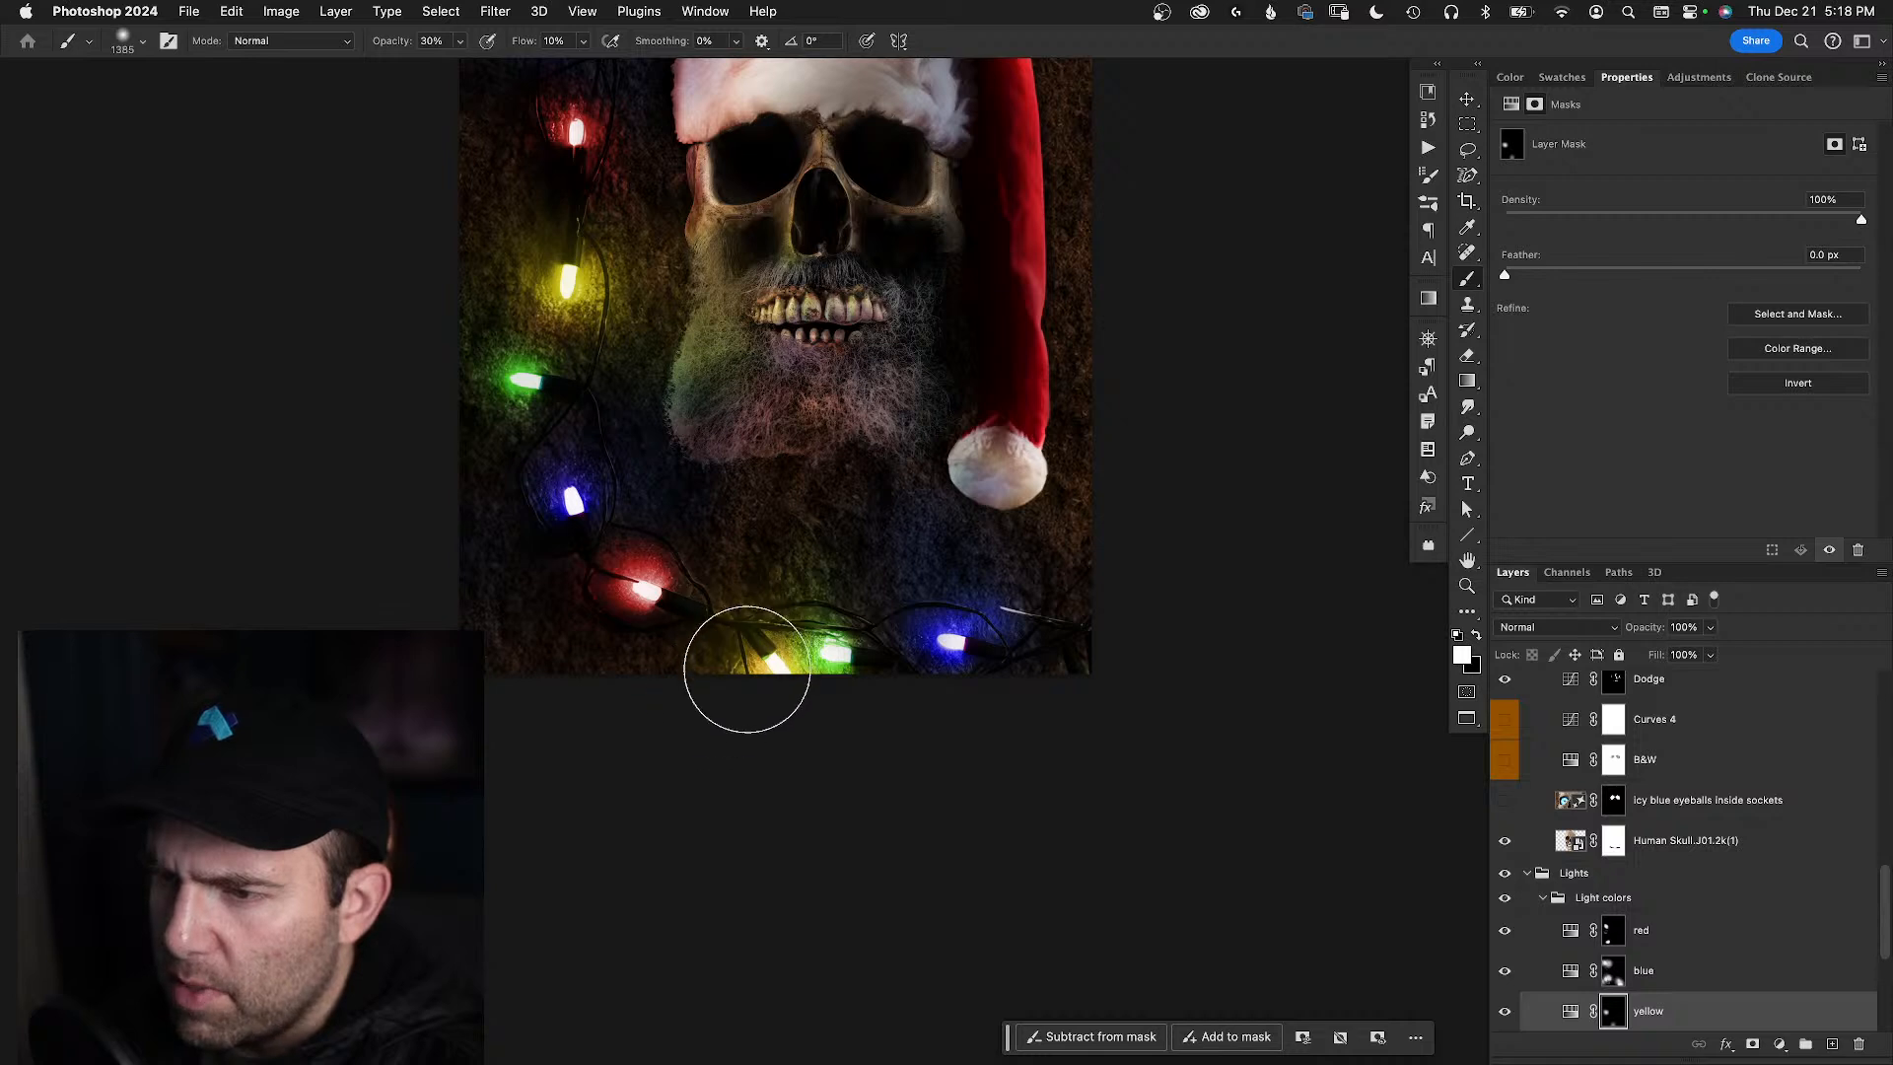
- Paint white in the yellow layer's mask around the image's lower yellow bulb and, with a 477 px brush, below the yellow bulb beside the beard
mouse_move(654, 596)
mouse_down()
mouse_move(824, 681)
mouse_move(848, 789)
mouse_up()
drag(778, 494, 753, 473)
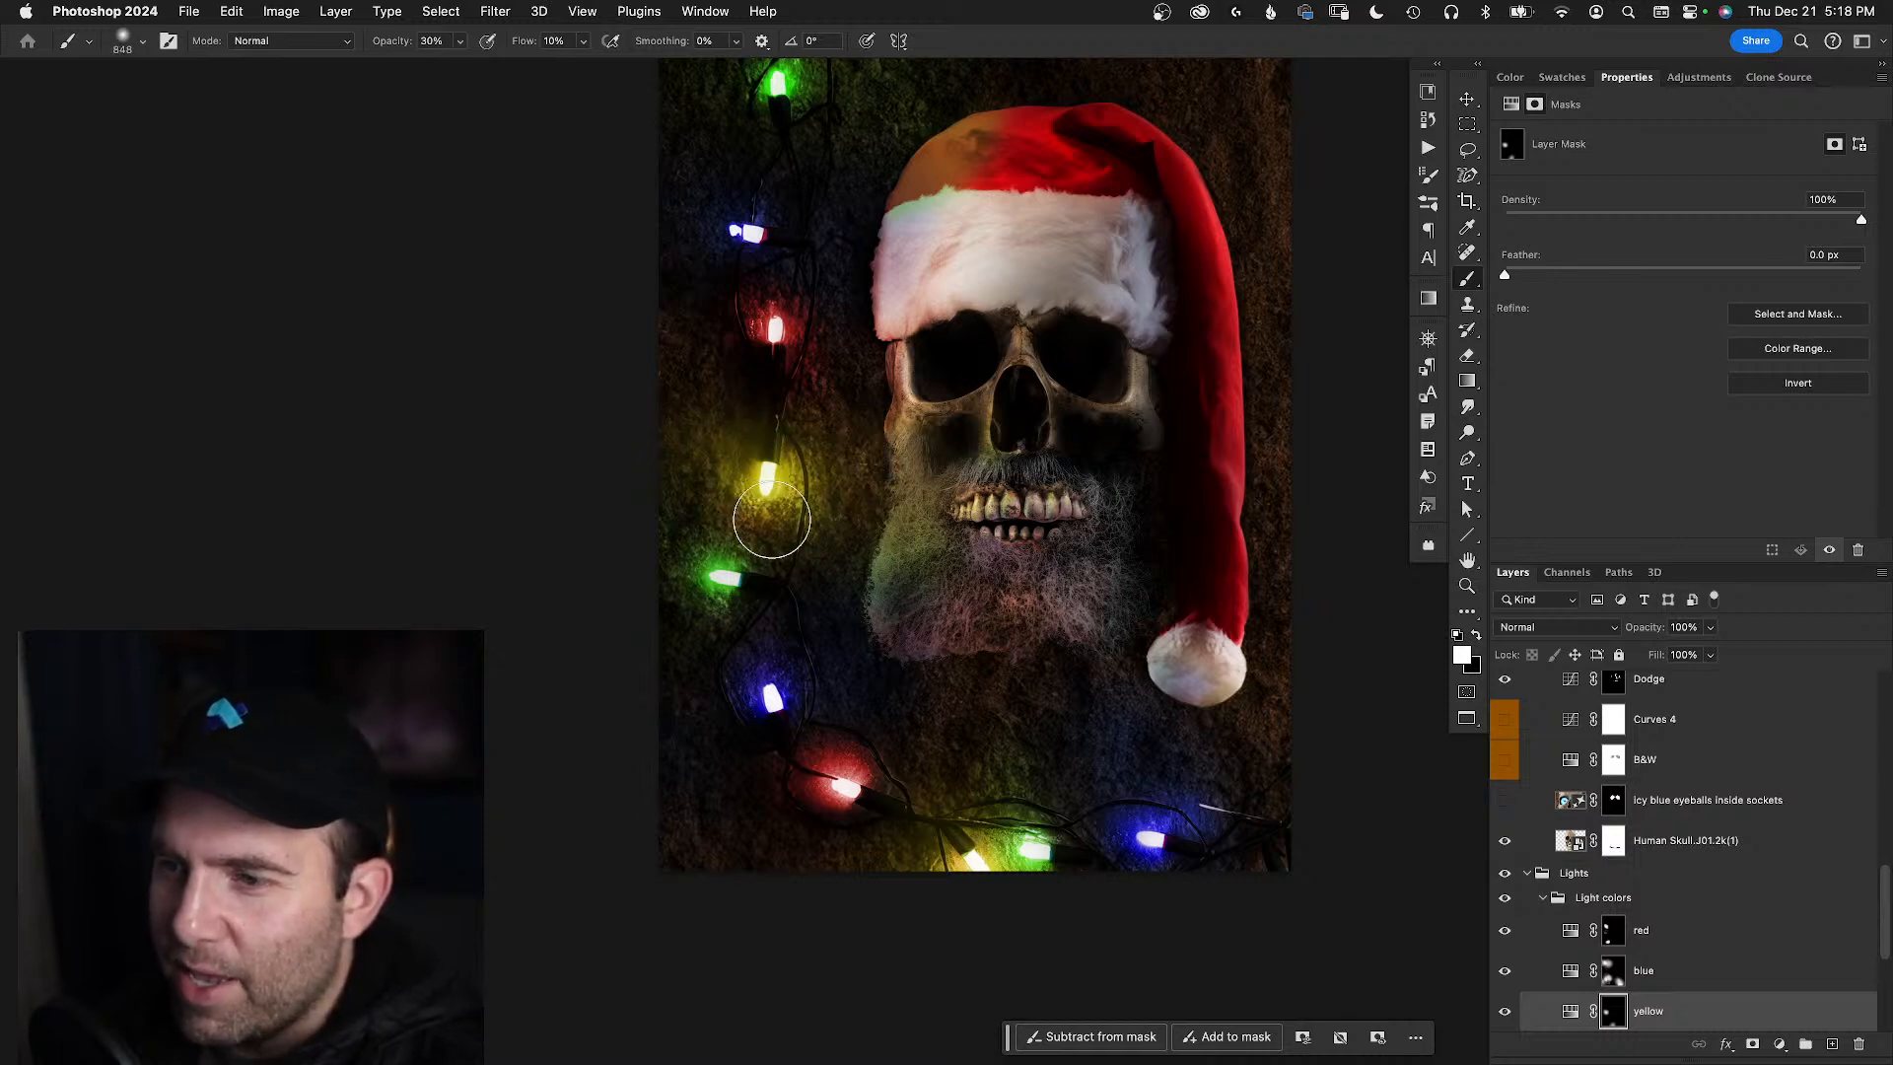
scroll(788, 508, up, 3)
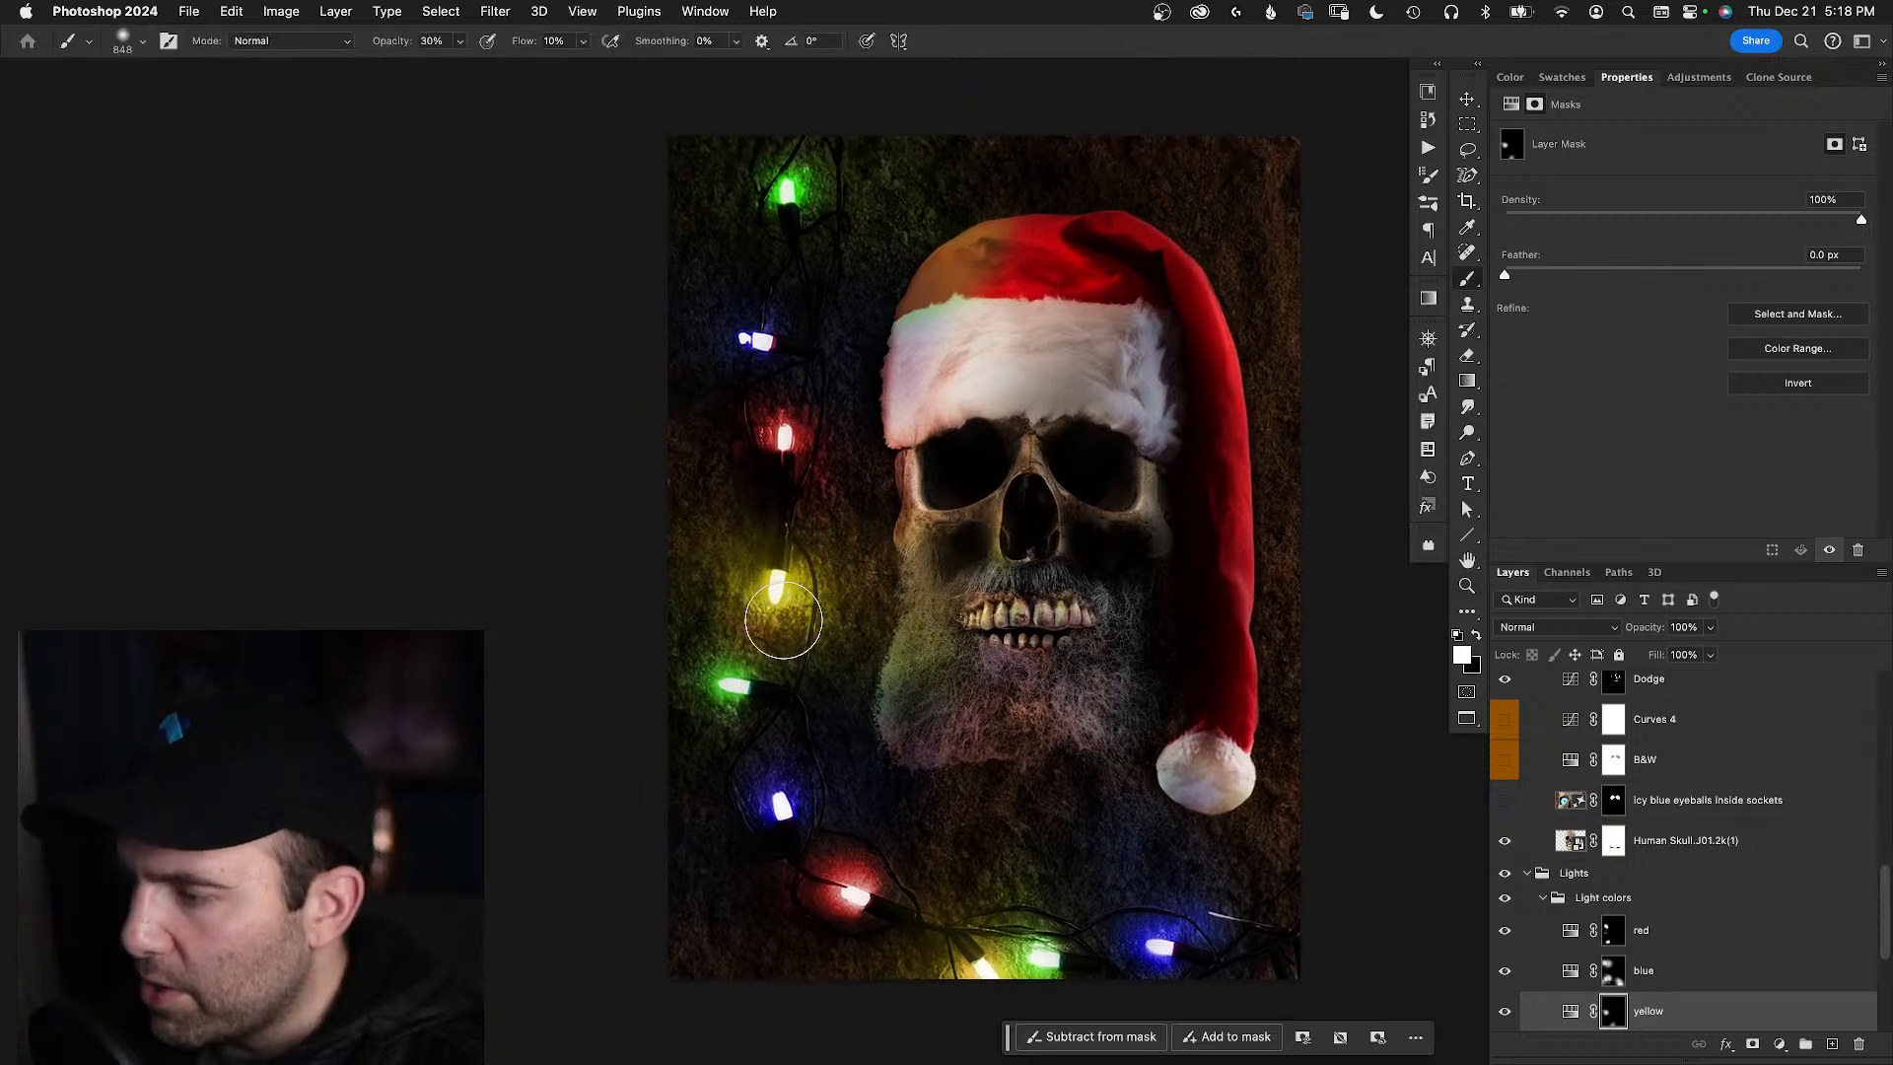
key(z)
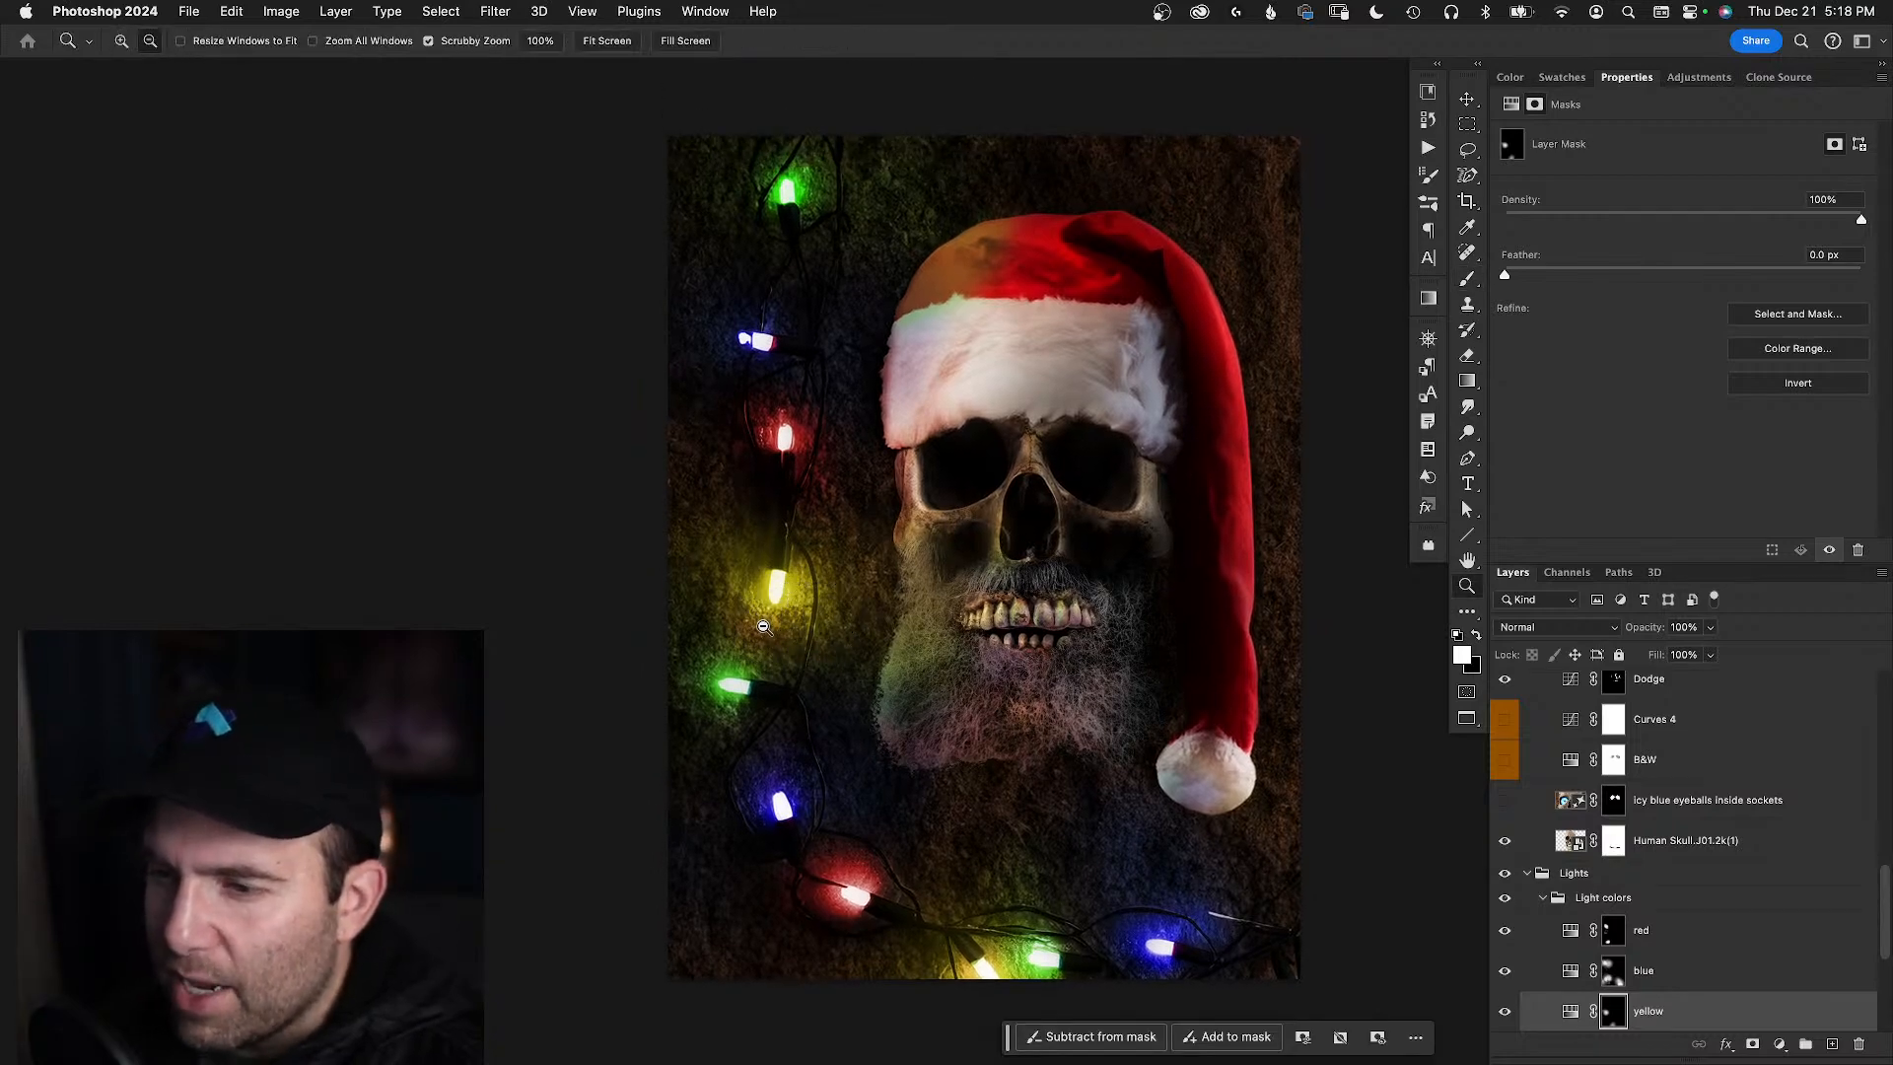
click(778, 621)
key(b)
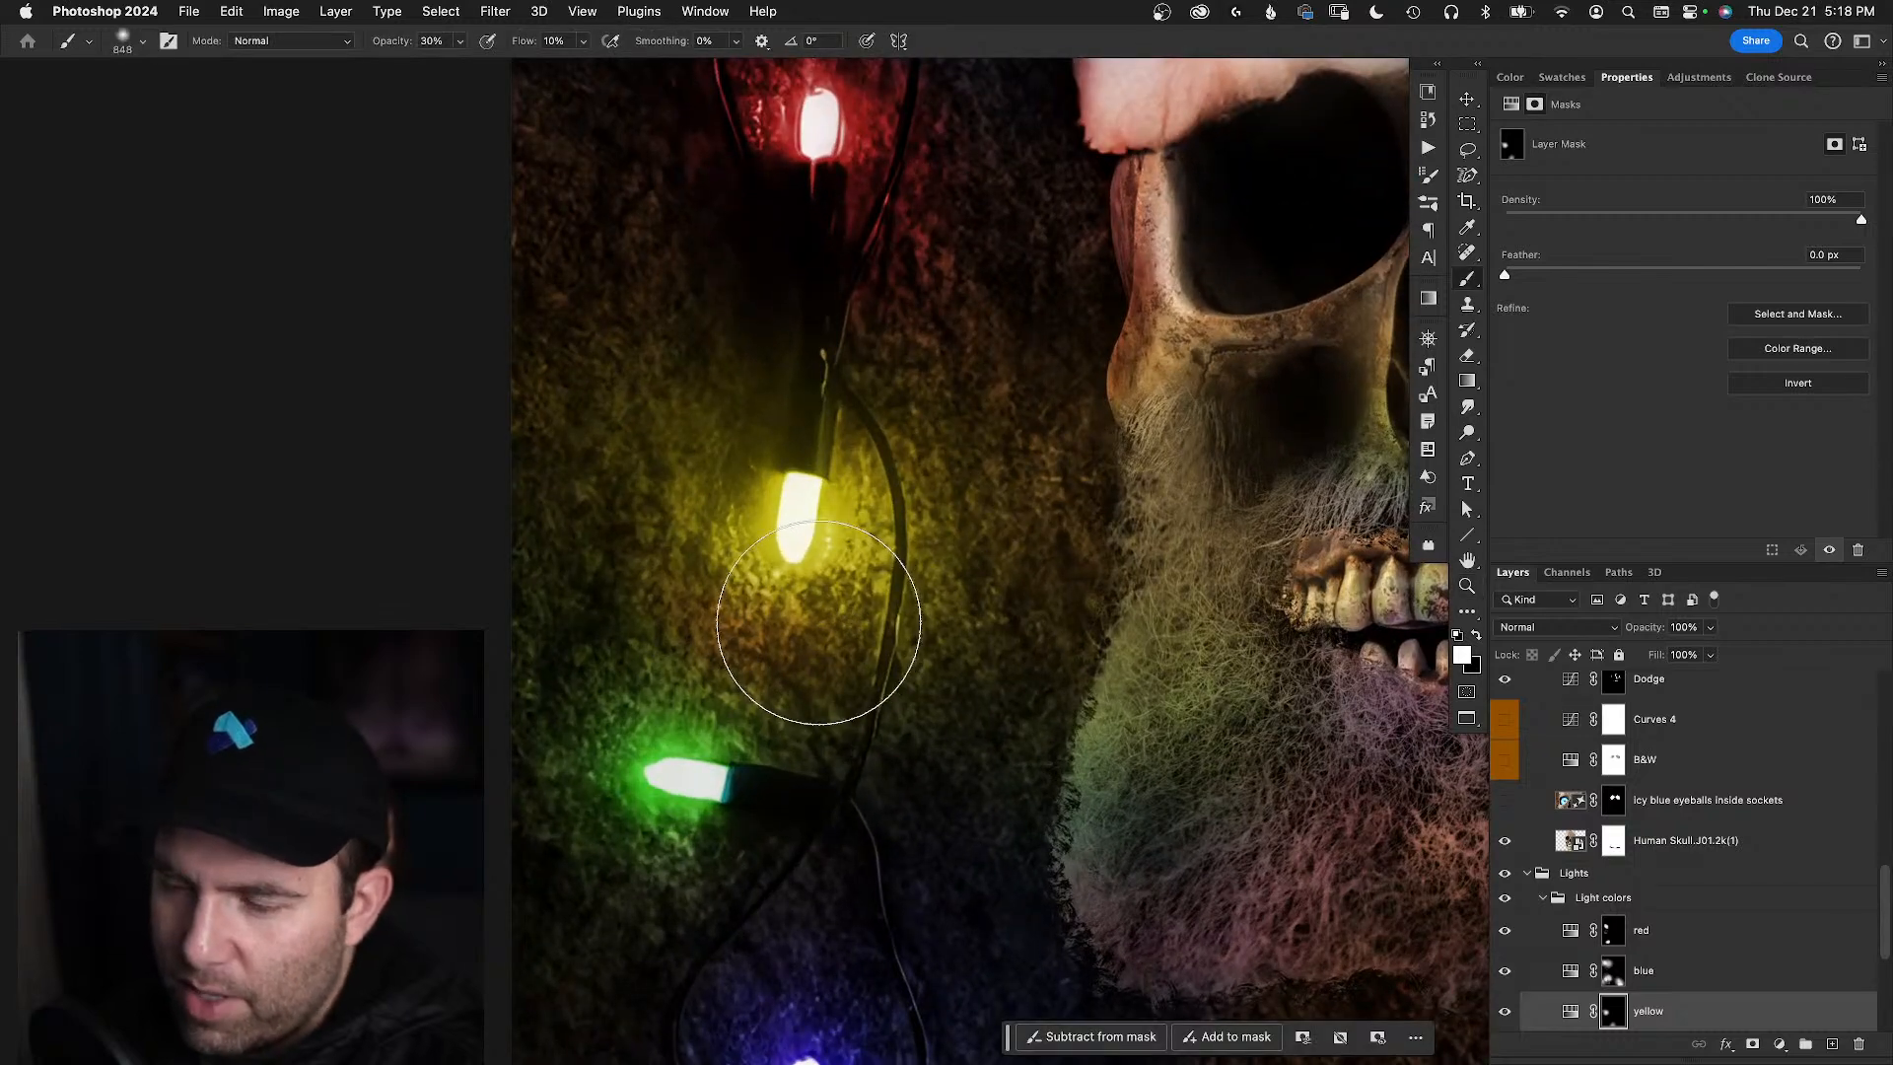
mouse_move(805, 632)
mouse_down()
mouse_move(830, 636)
mouse_move(808, 617)
mouse_move(805, 632)
mouse_up()
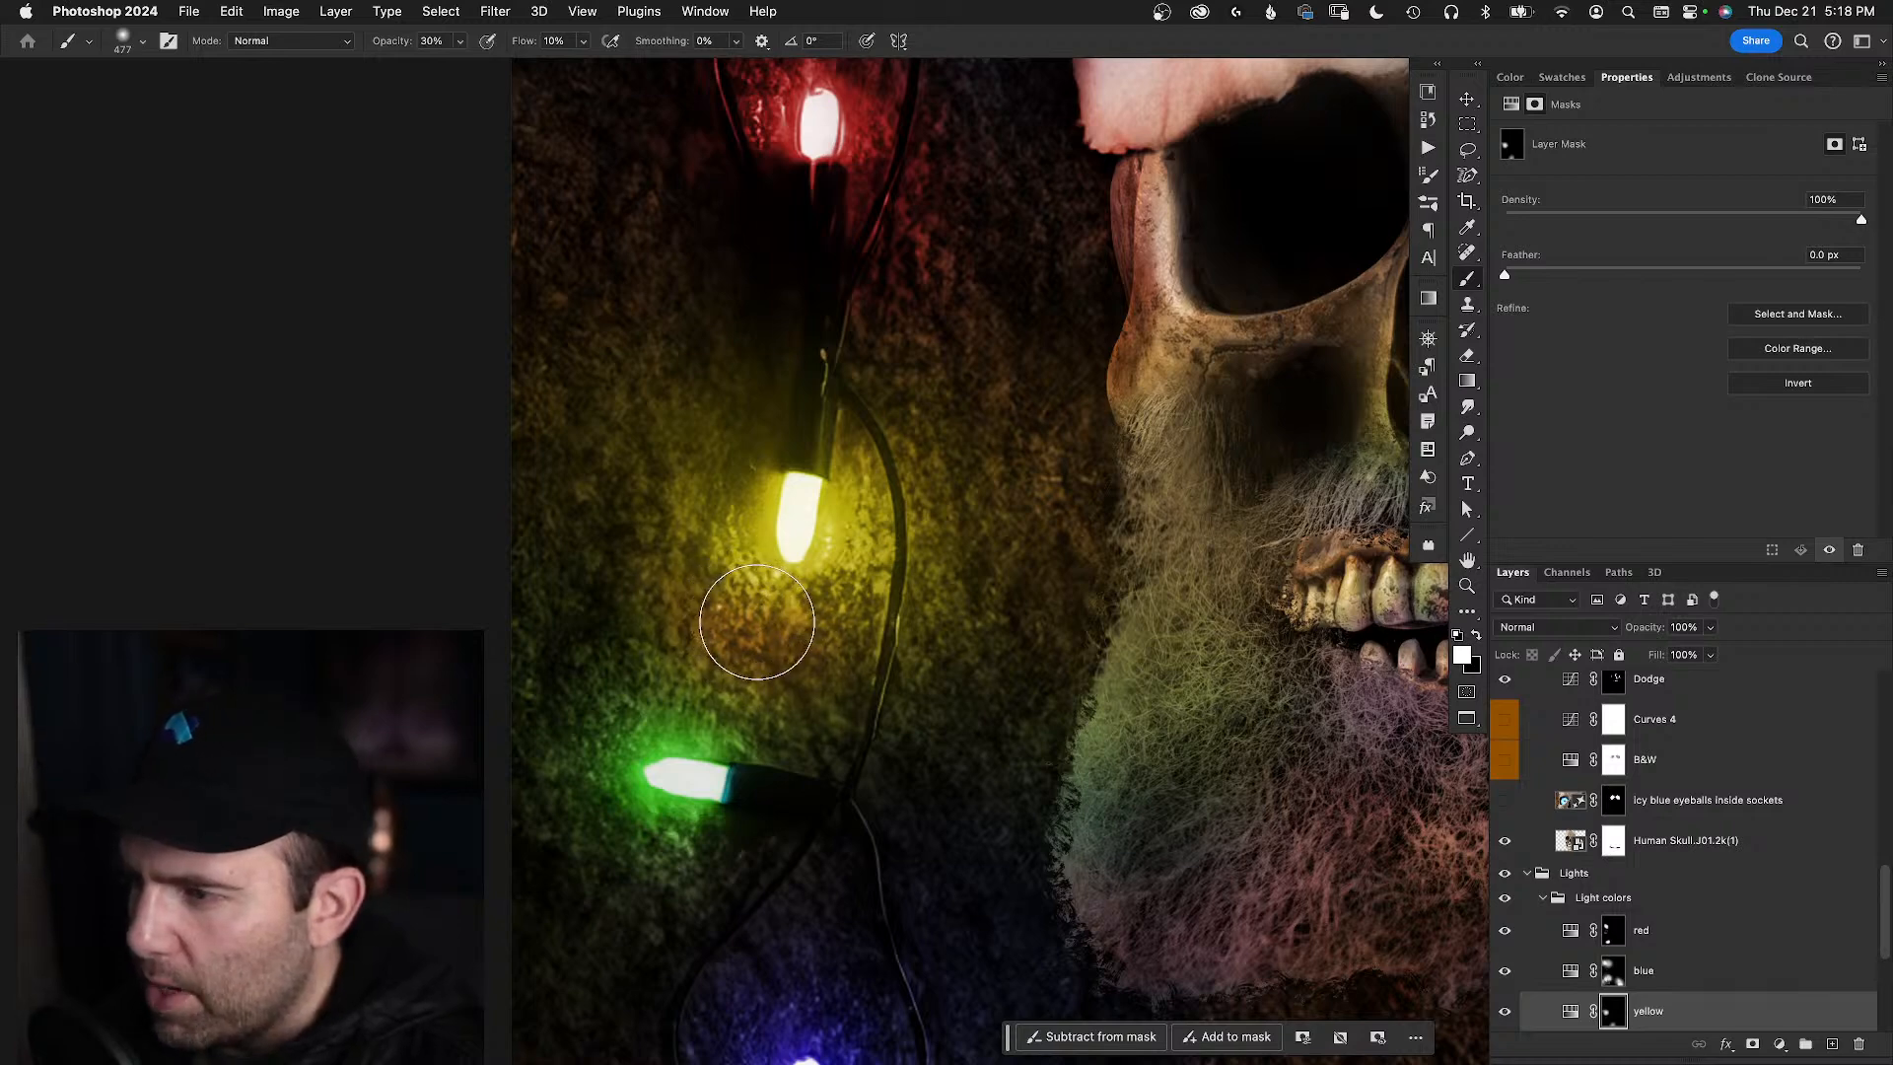
- Compare the light around the yellow bulb with the yellow, blue and red layers each hidden and shown
click(1503, 1013)
click(1503, 1012)
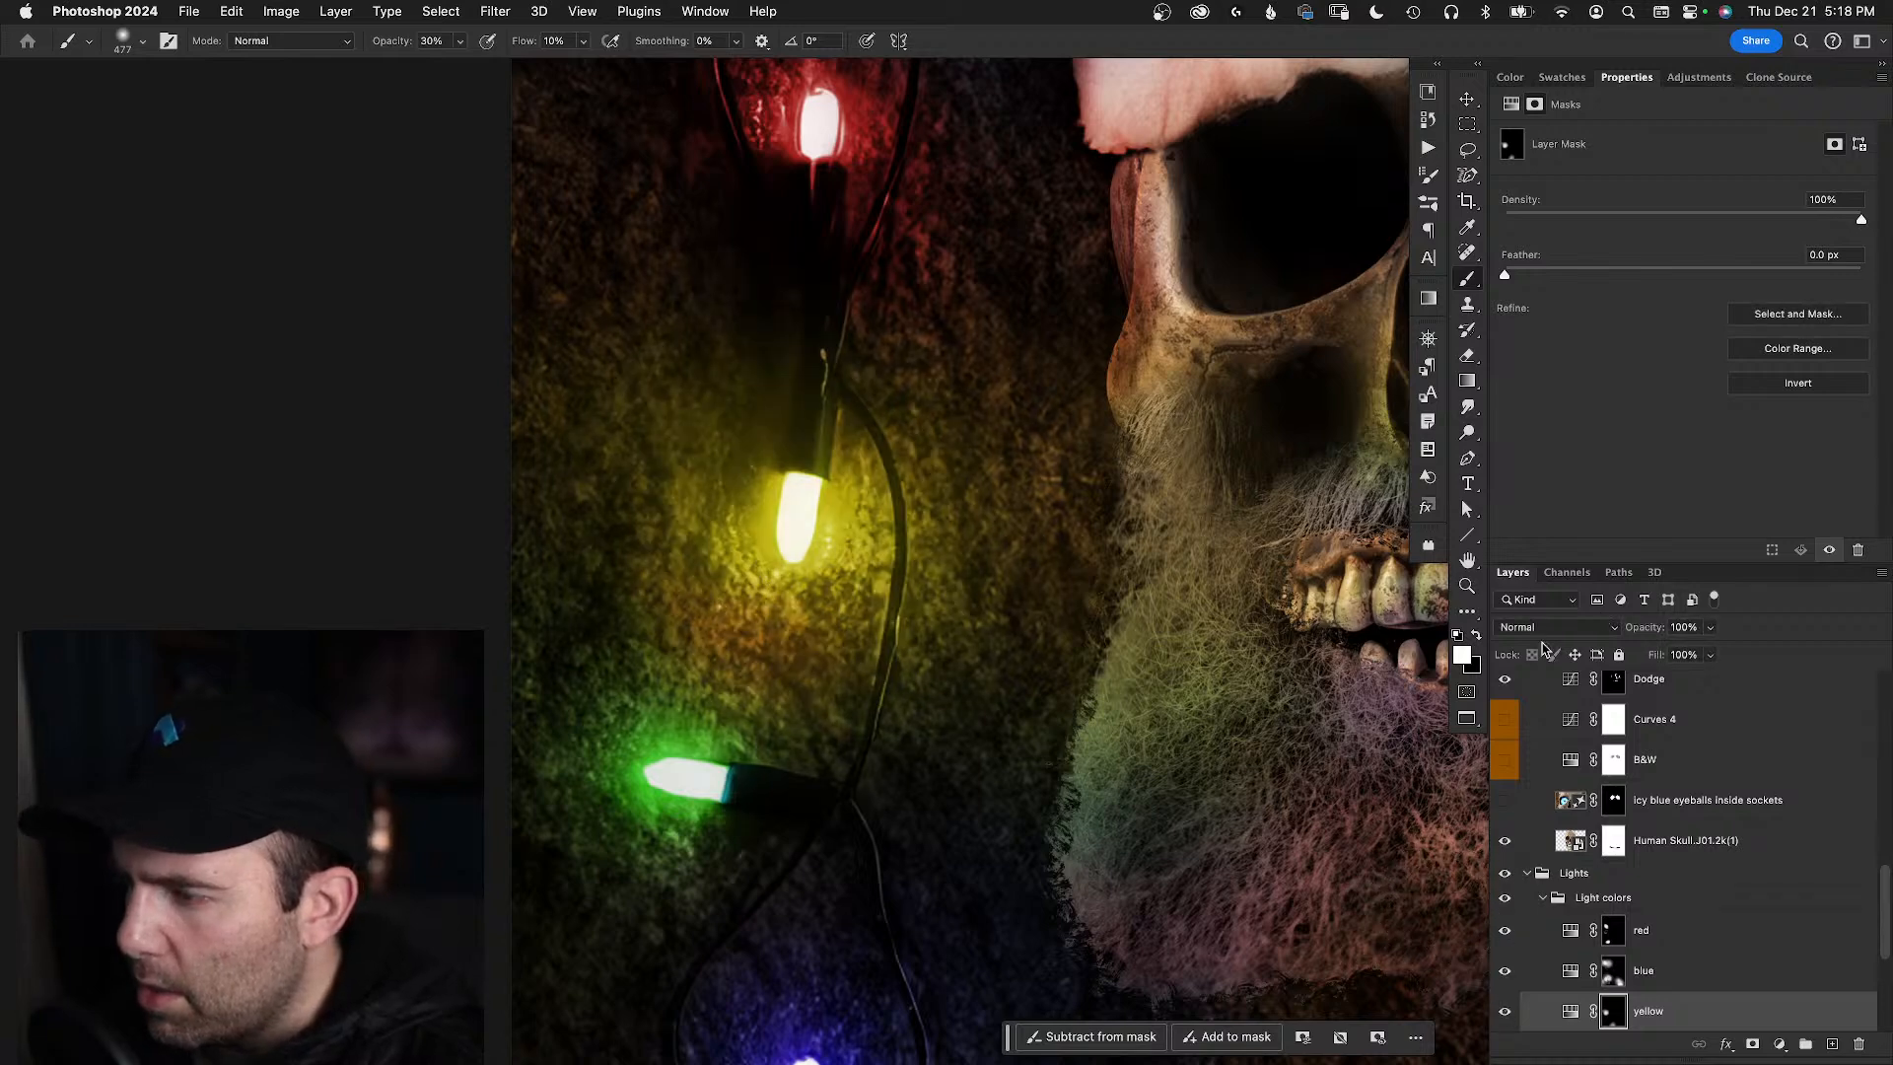
click(1506, 970)
click(1505, 932)
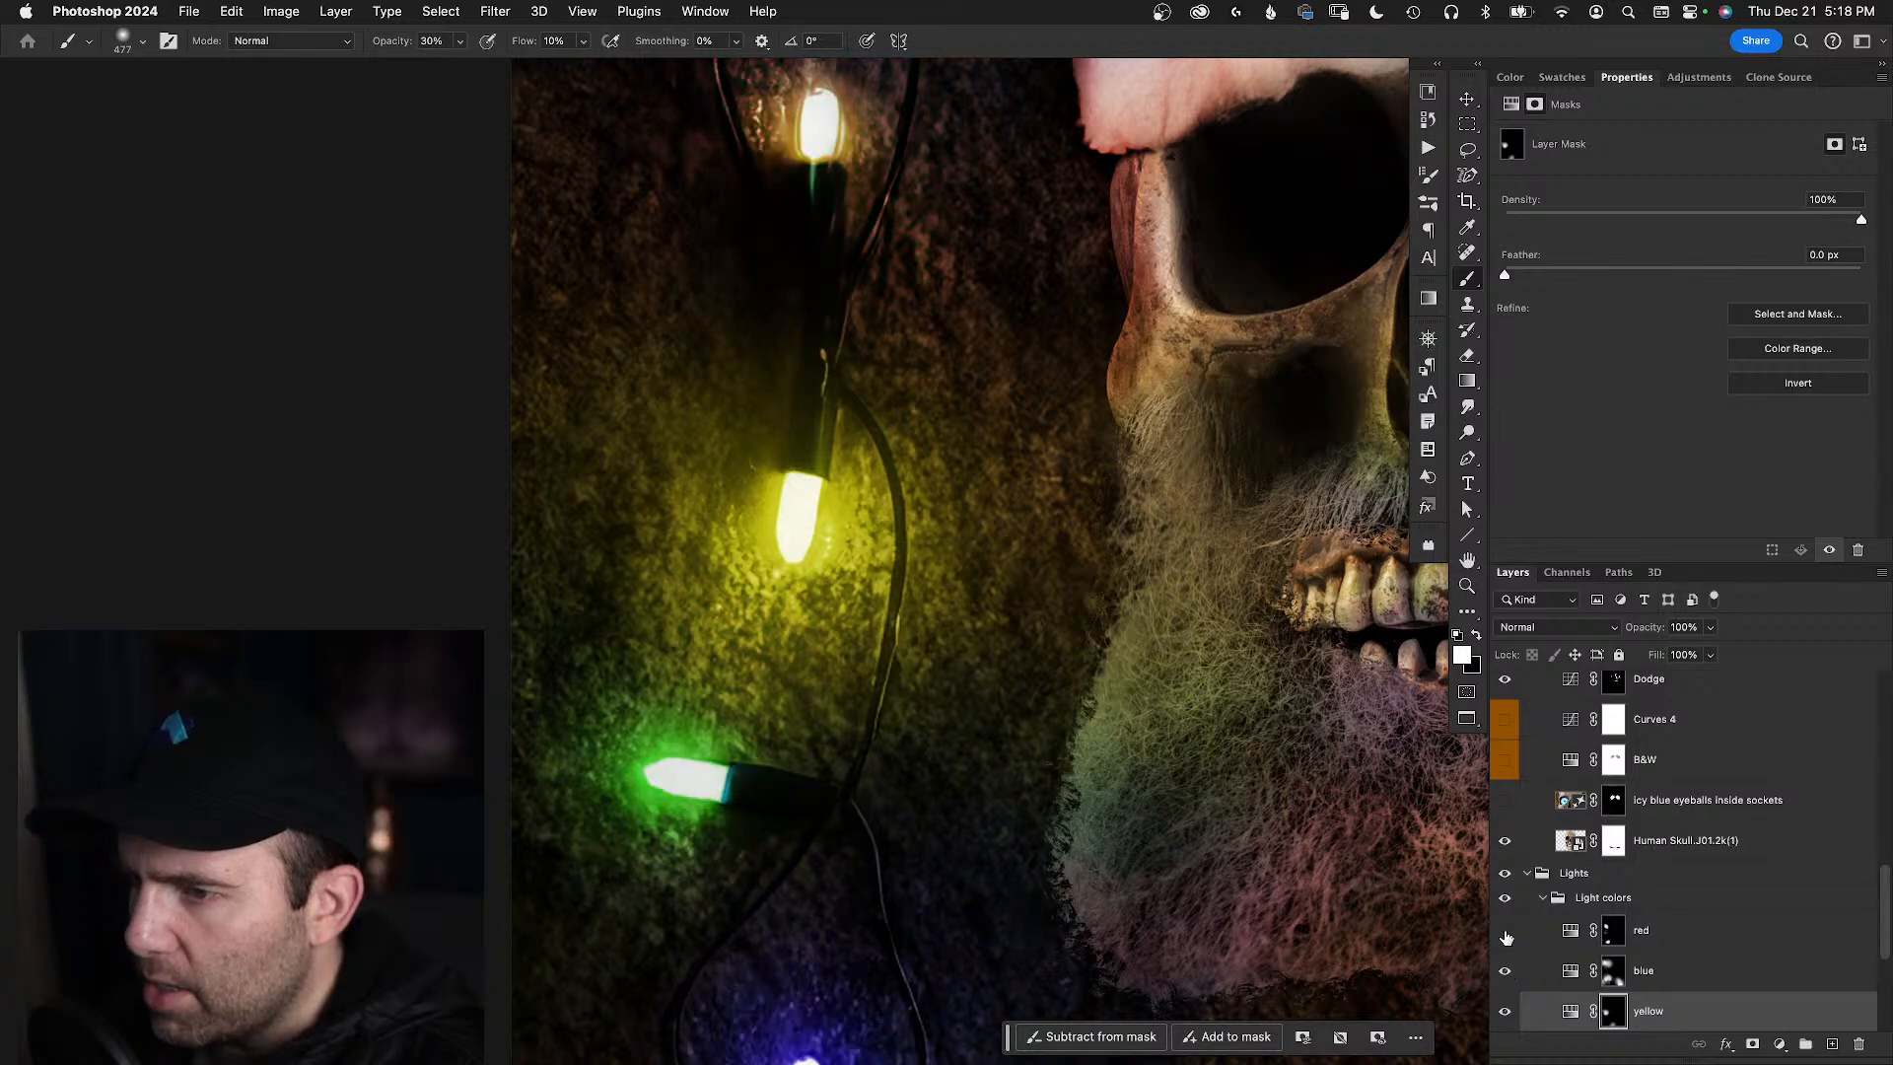
click(1505, 931)
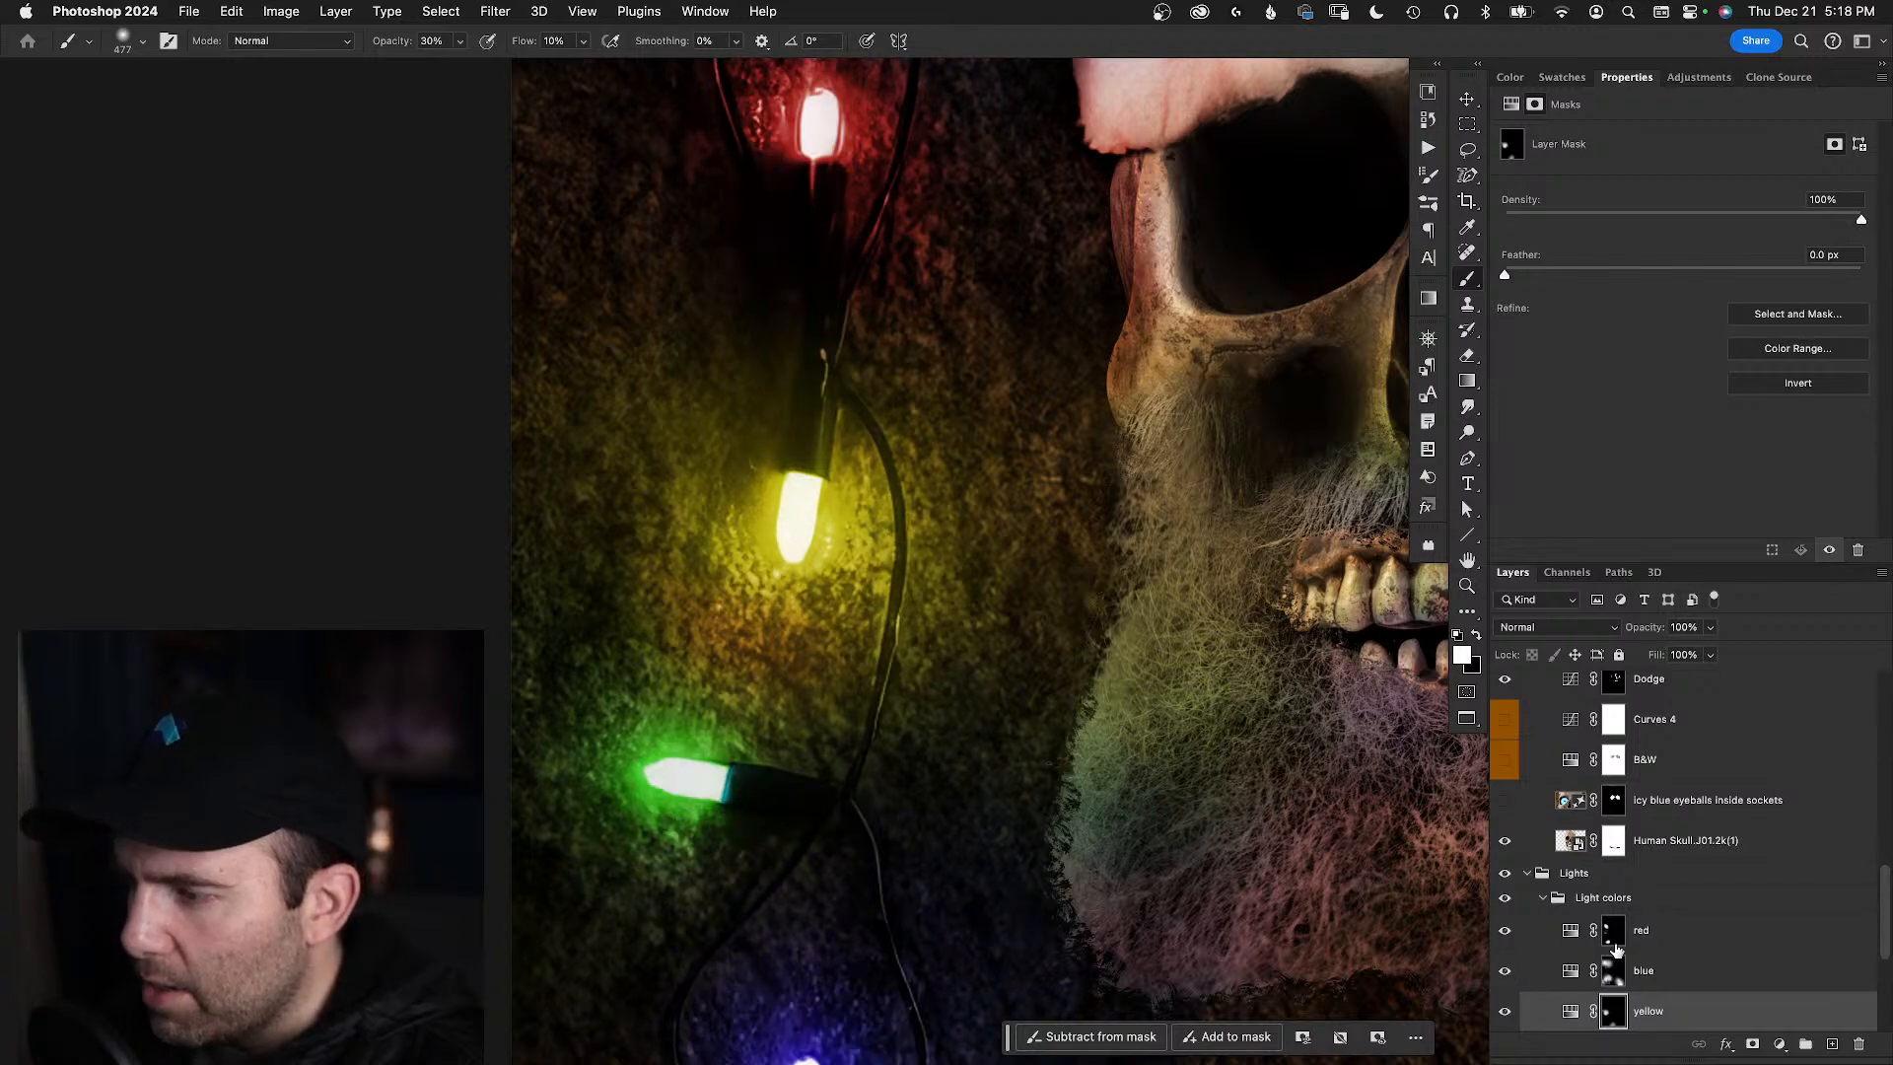
- Paint black in the red layer's mask below the yellow bulb beside the beard to remove the red cast from the yellow light
click(1613, 946)
key(x)
mouse_move(707, 618)
mouse_down()
mouse_move(792, 668)
mouse_move(735, 609)
mouse_move(788, 556)
mouse_move(806, 674)
mouse_move(895, 673)
mouse_move(659, 604)
mouse_move(845, 648)
mouse_move(754, 632)
mouse_move(600, 530)
mouse_move(574, 535)
mouse_move(564, 500)
mouse_move(710, 608)
mouse_move(833, 629)
mouse_move(812, 619)
mouse_move(846, 654)
mouse_move(957, 660)
mouse_move(977, 630)
mouse_up()
key(super+space)
key(super+space)
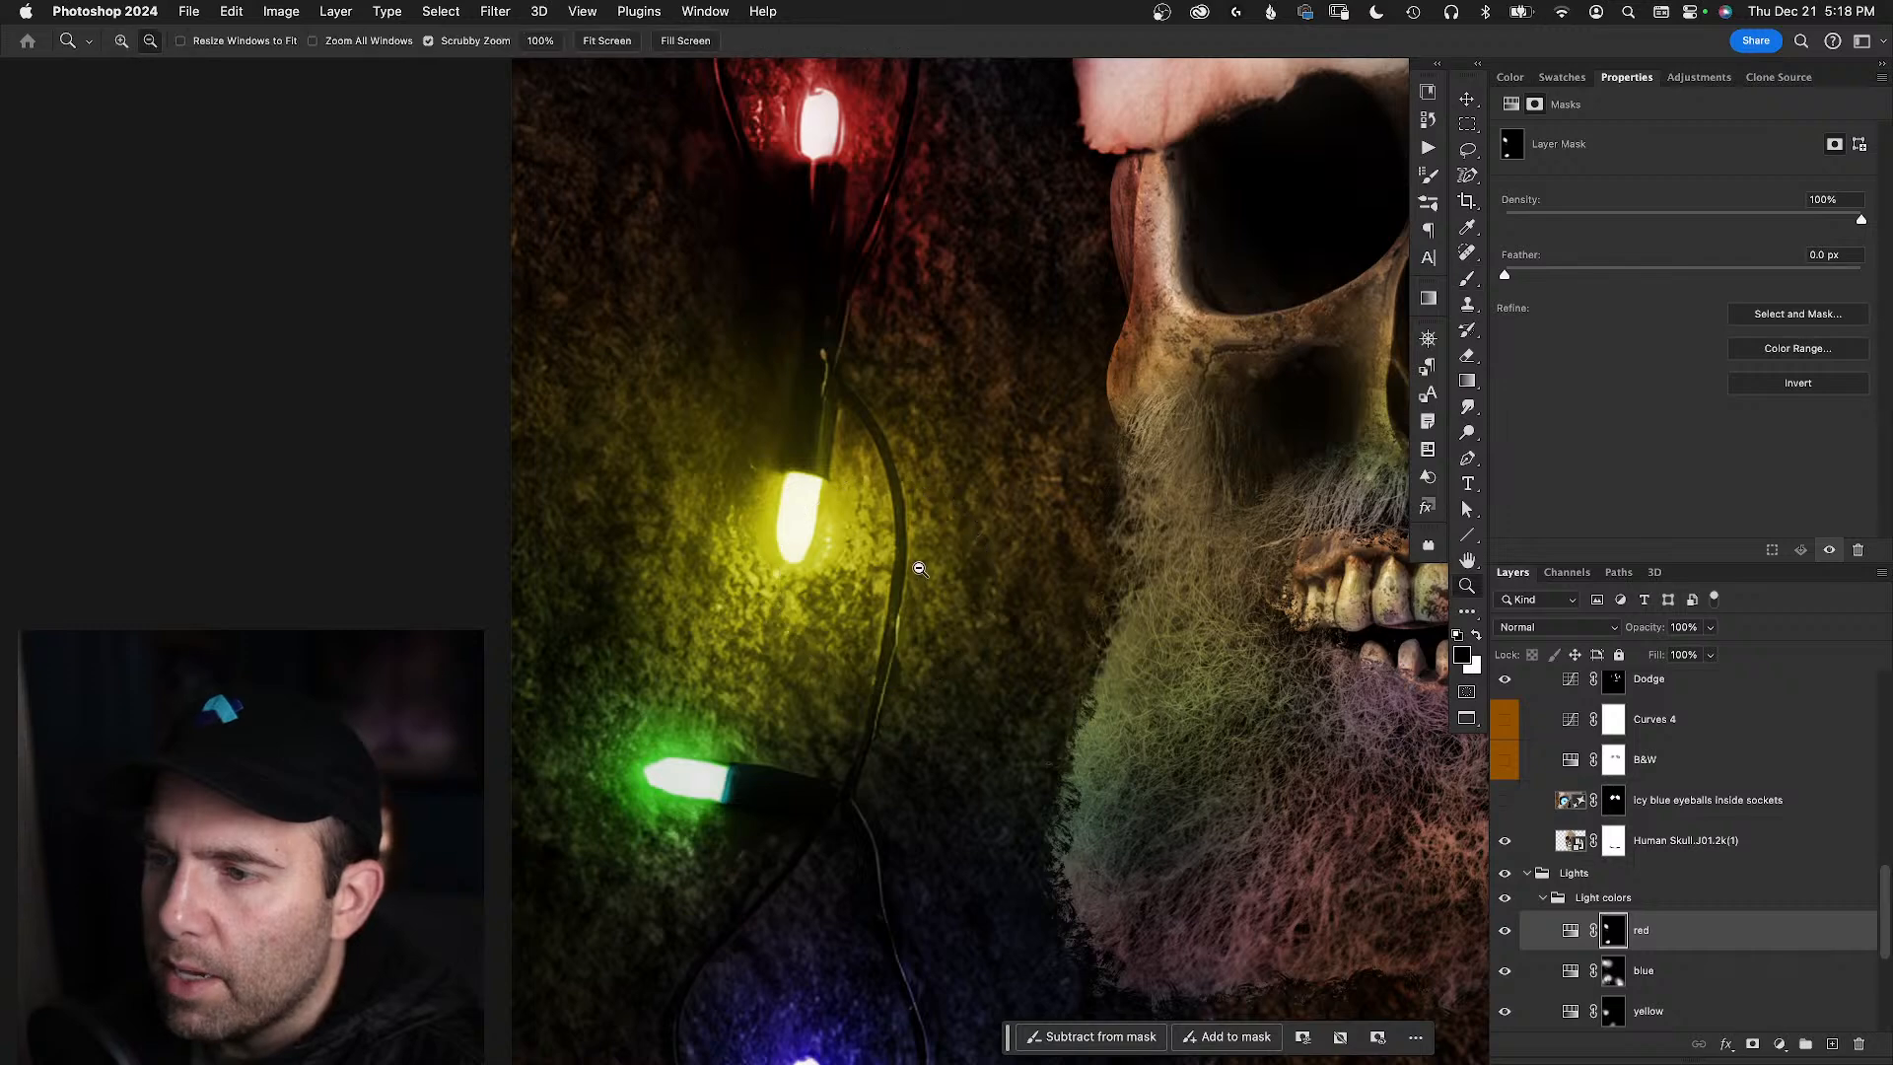
key(alt+space)
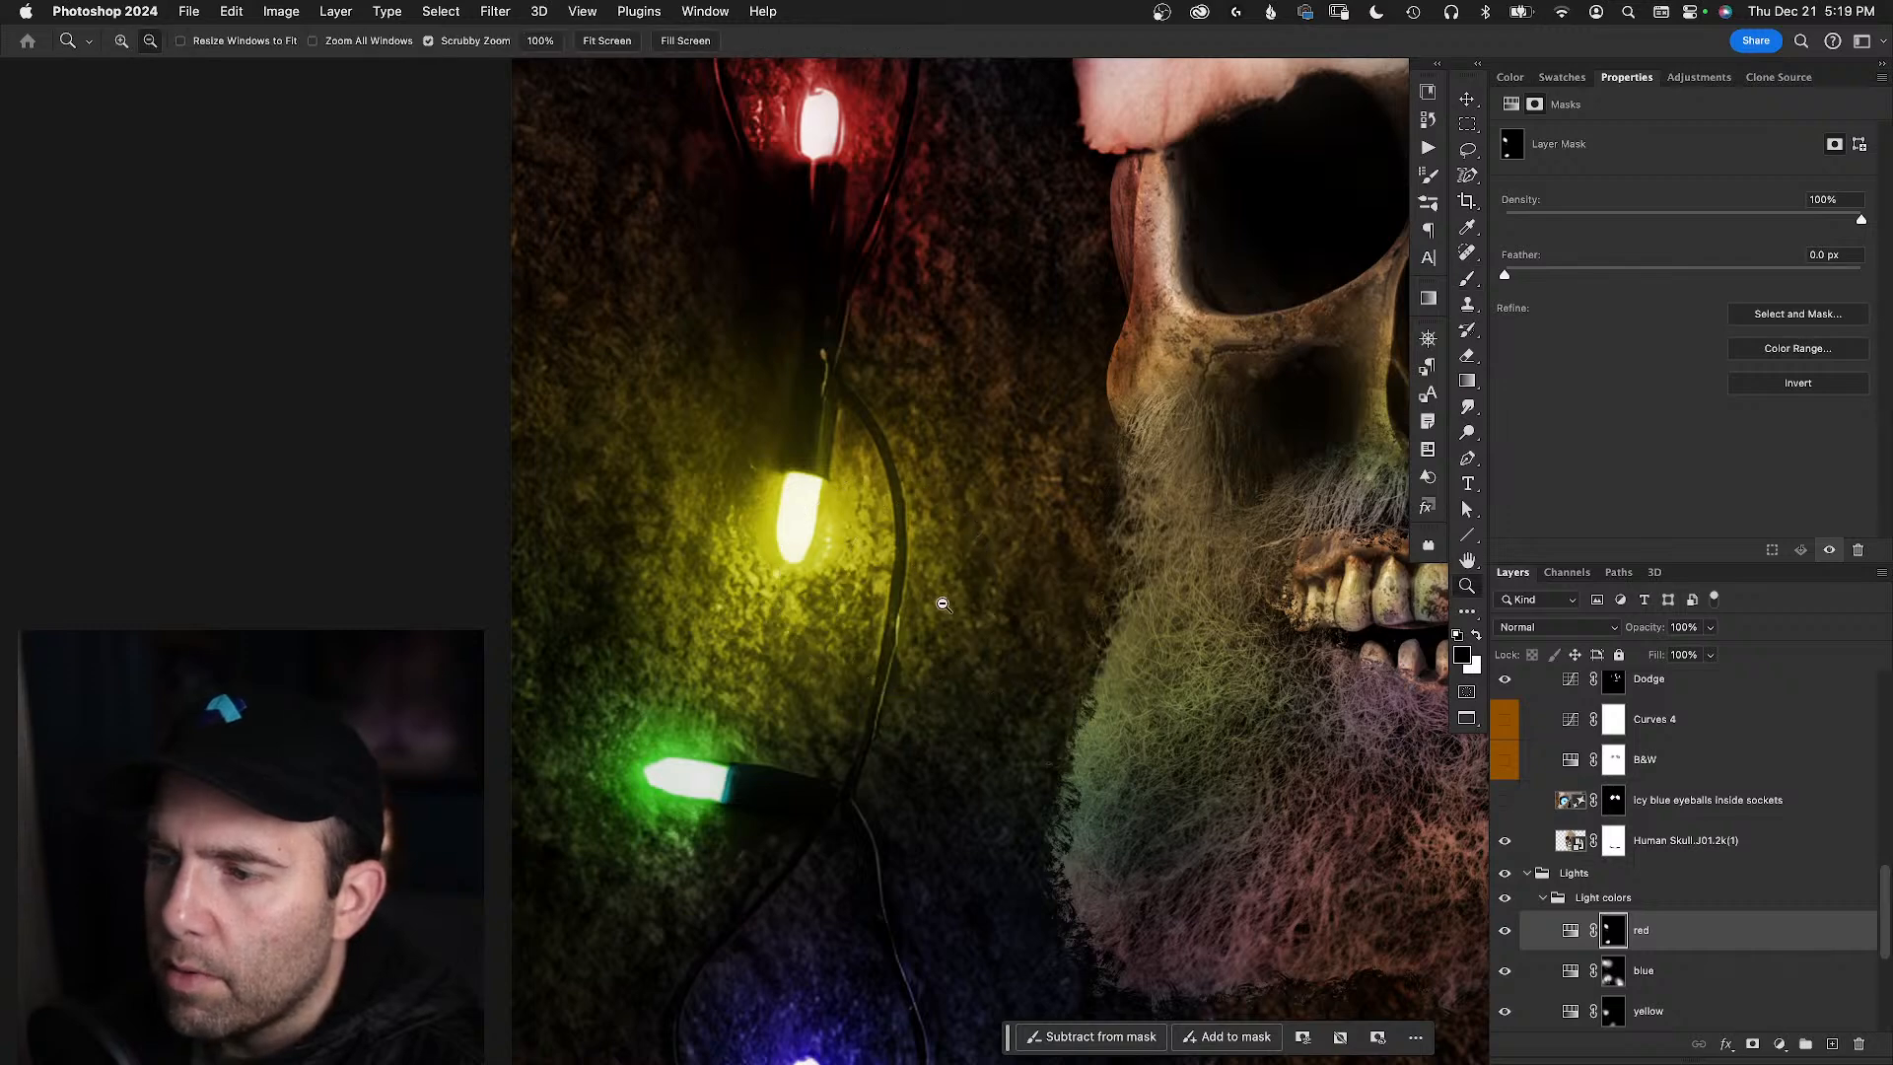
drag(947, 615, 840, 613)
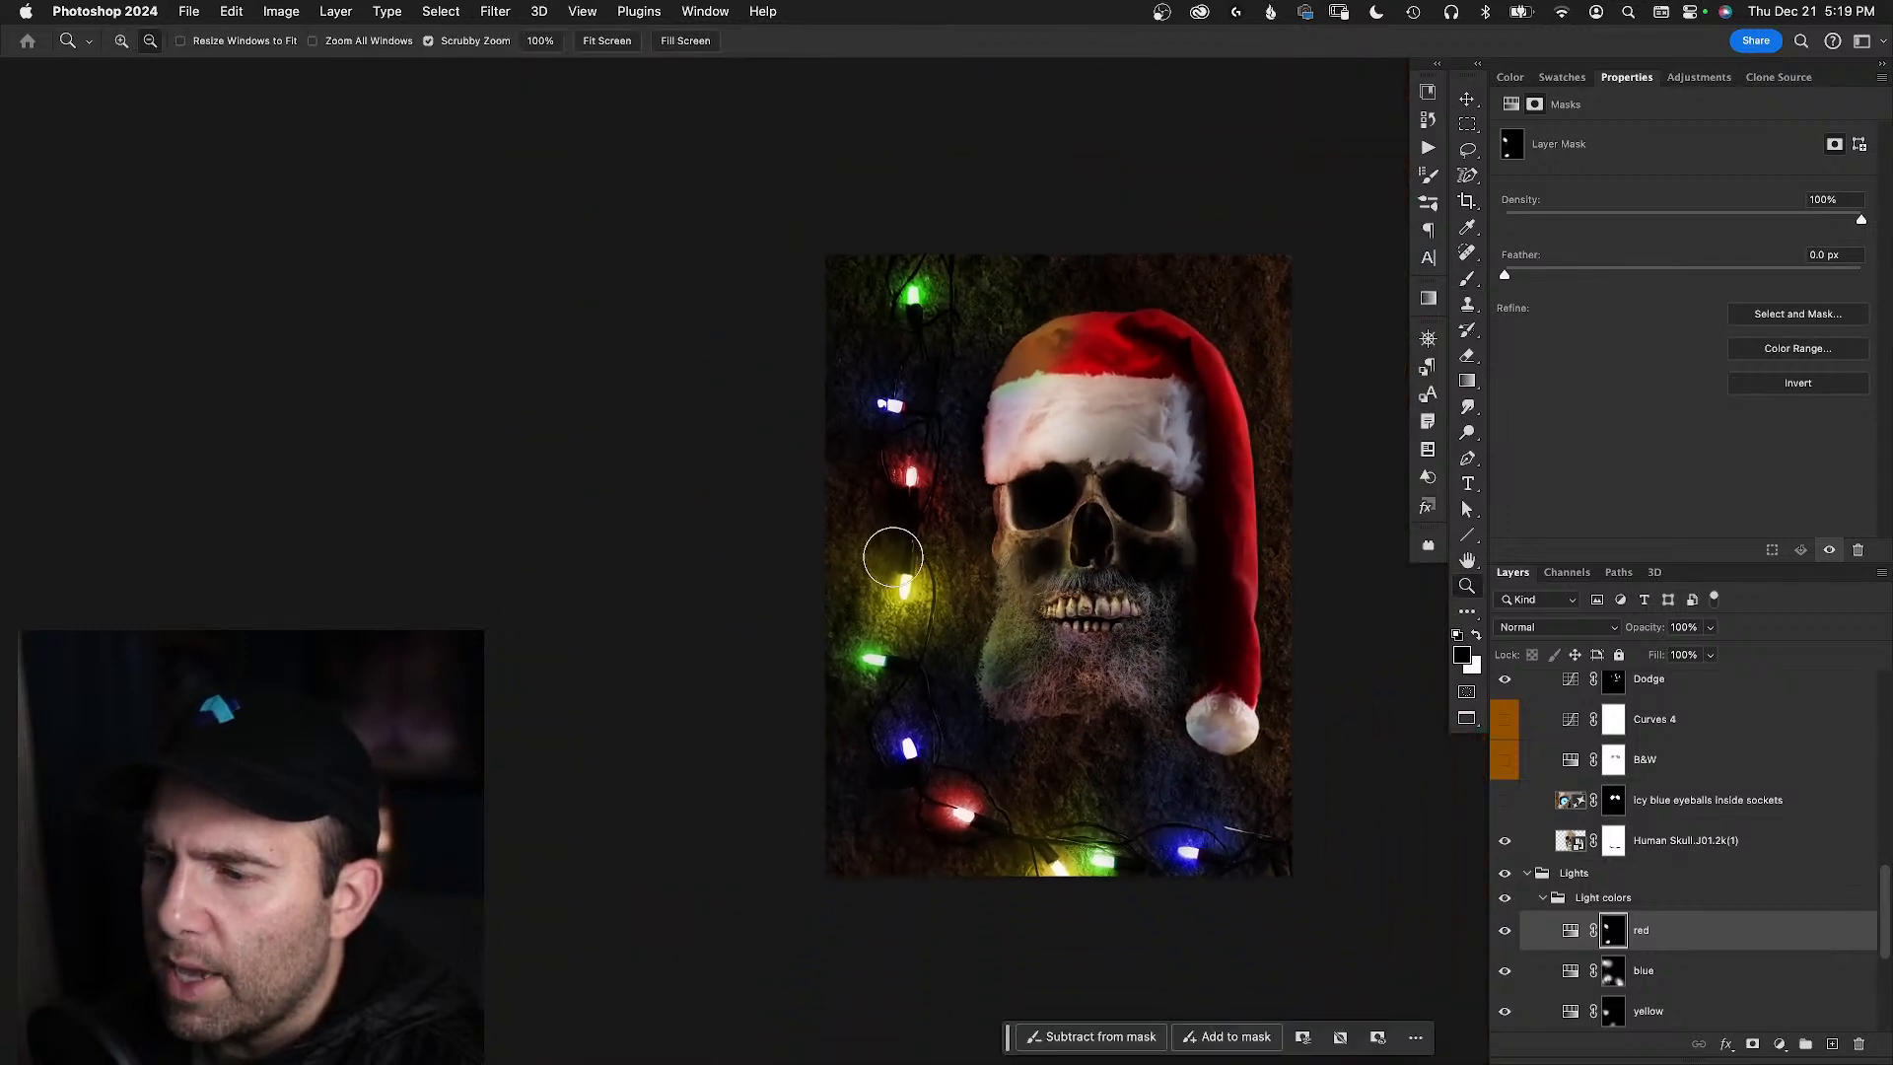
- Paint white in the green layer's mask at 100% opacity with a 1398 px brush to spread green light over the dirt
drag(1883, 915, 1883, 961)
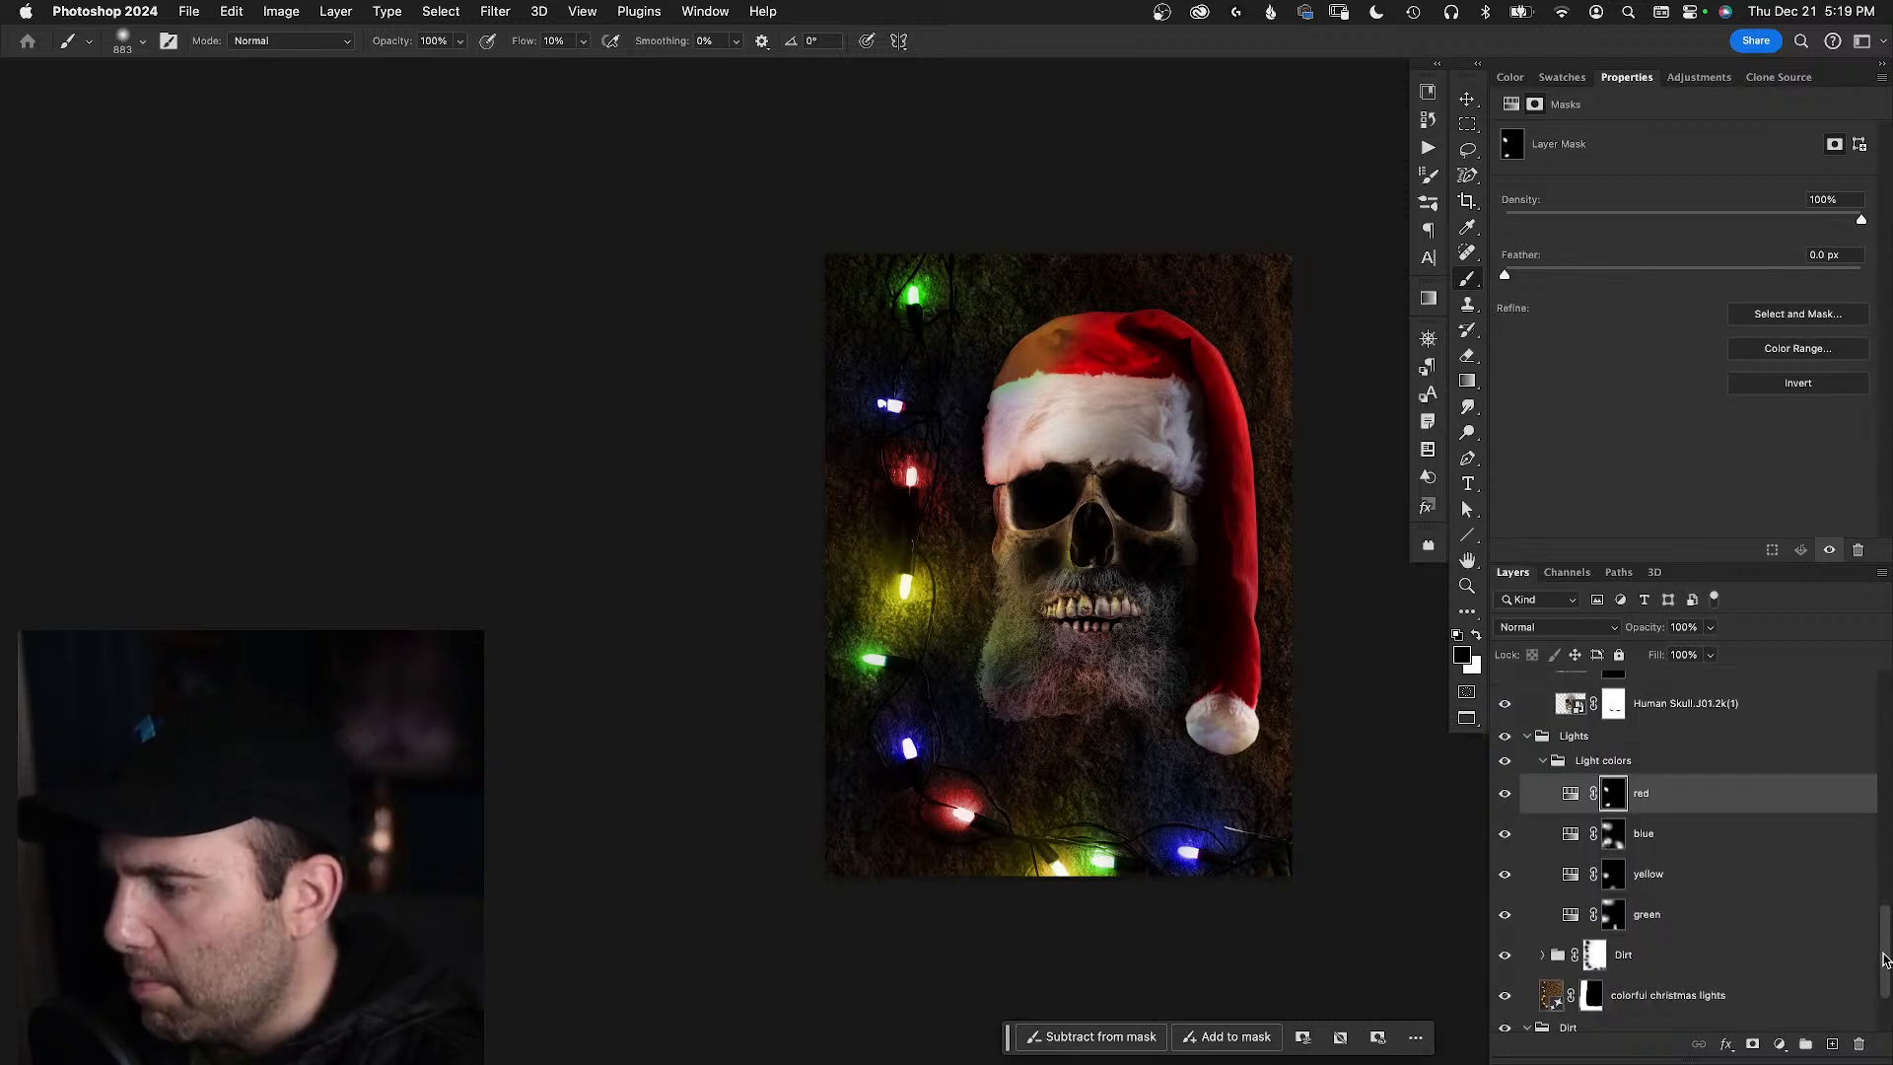
click(1613, 916)
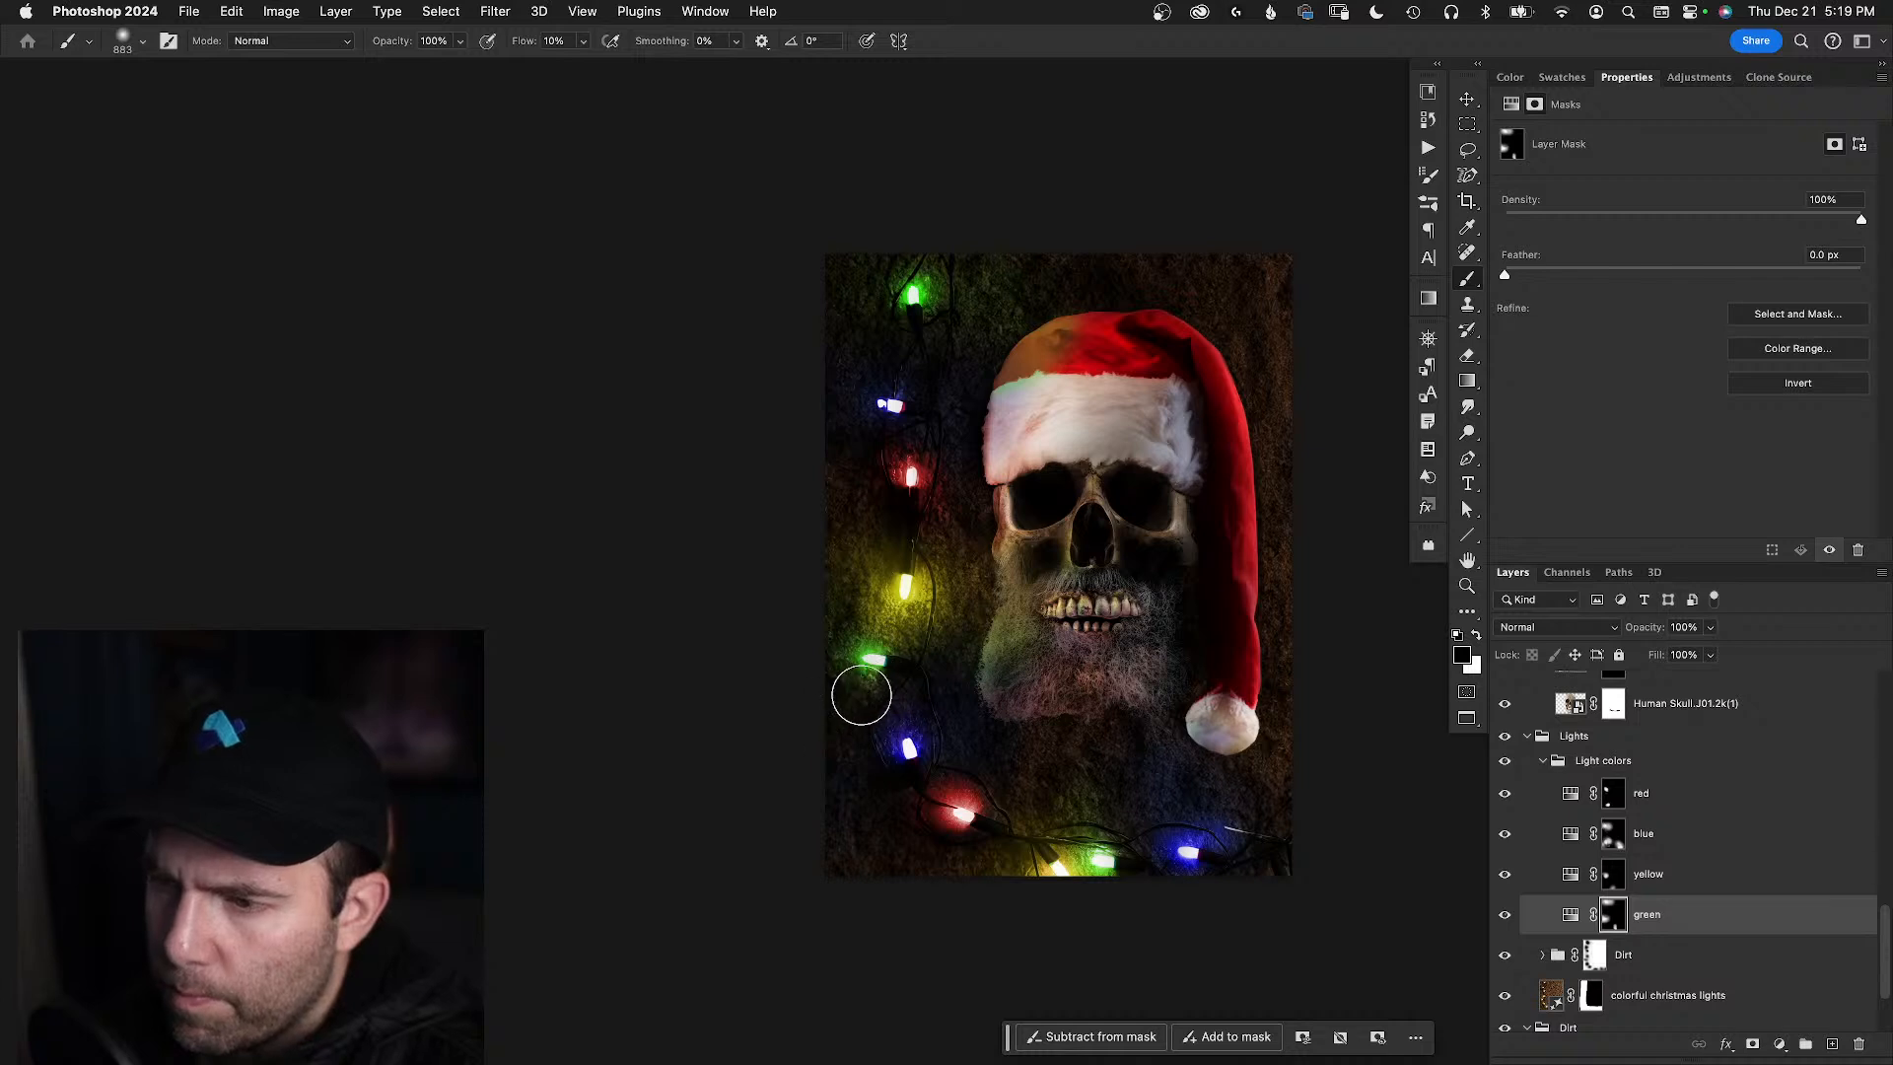
key(x)
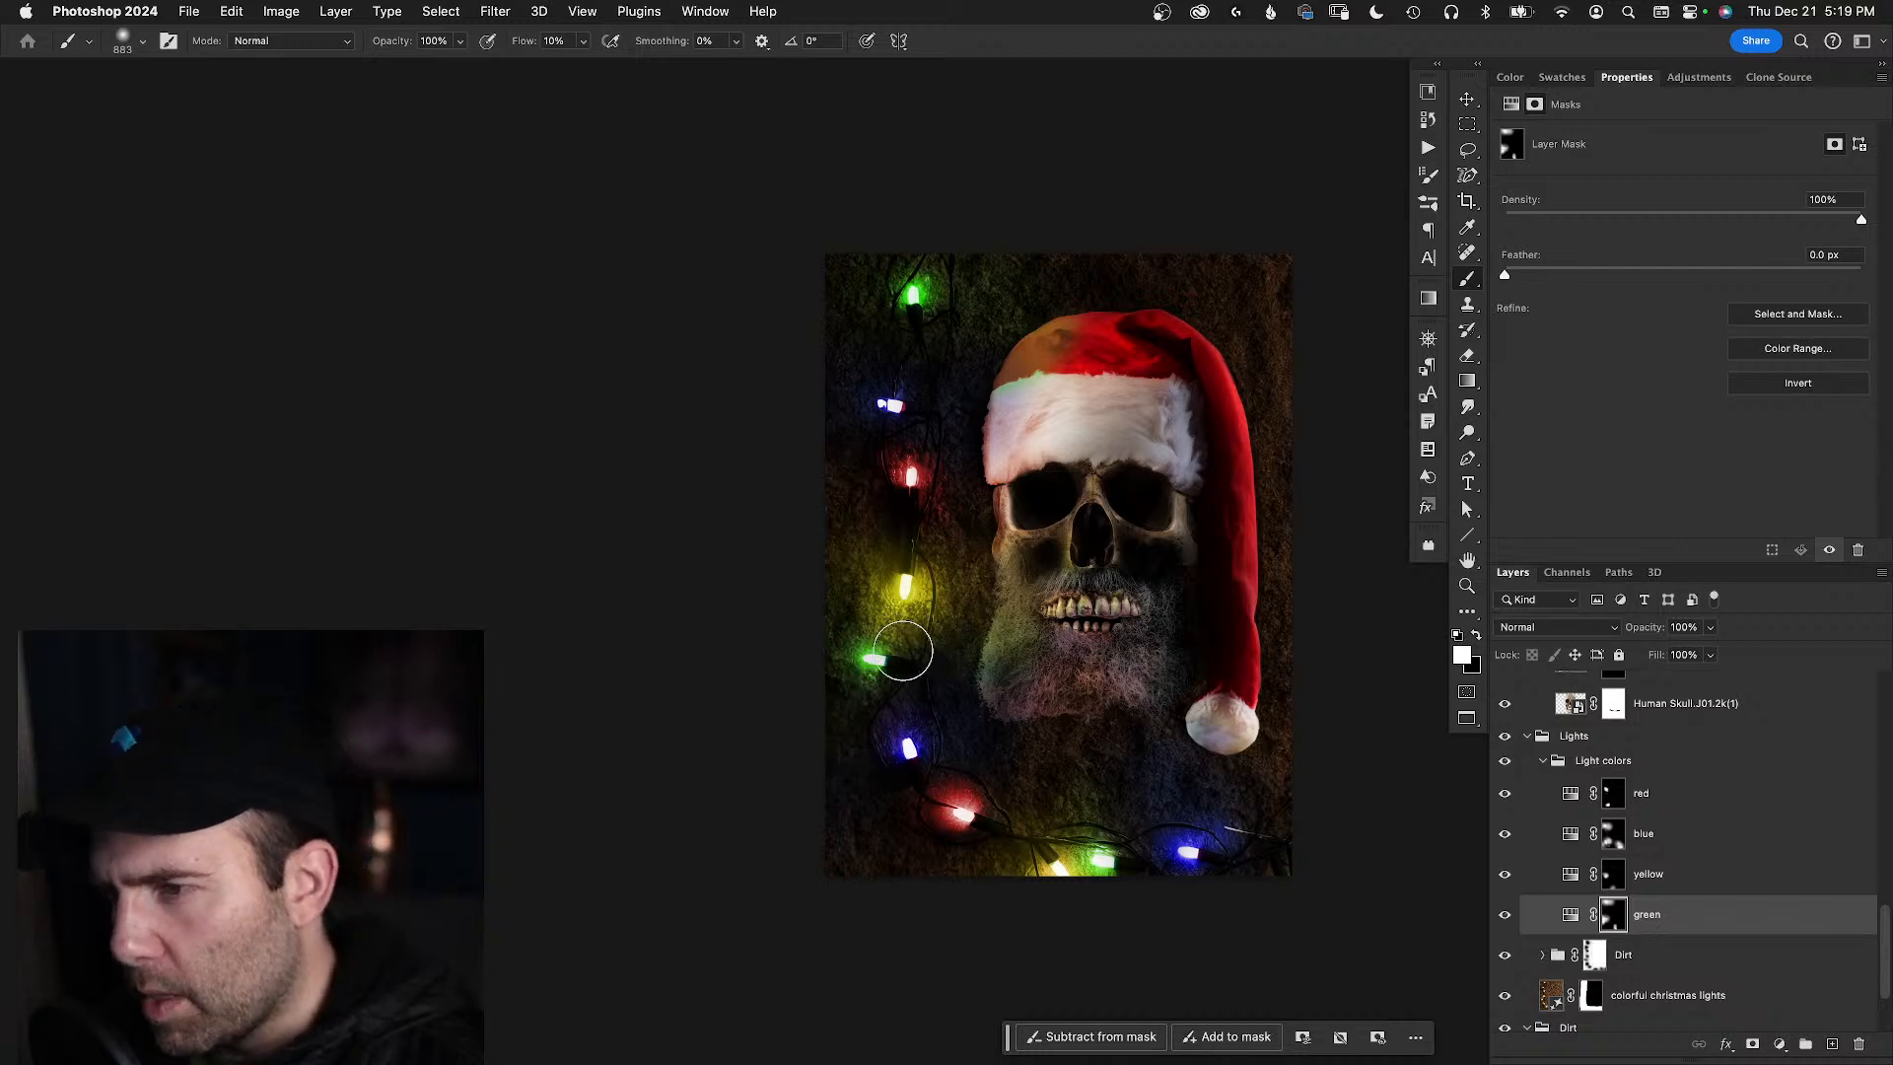
drag(896, 537, 932, 539)
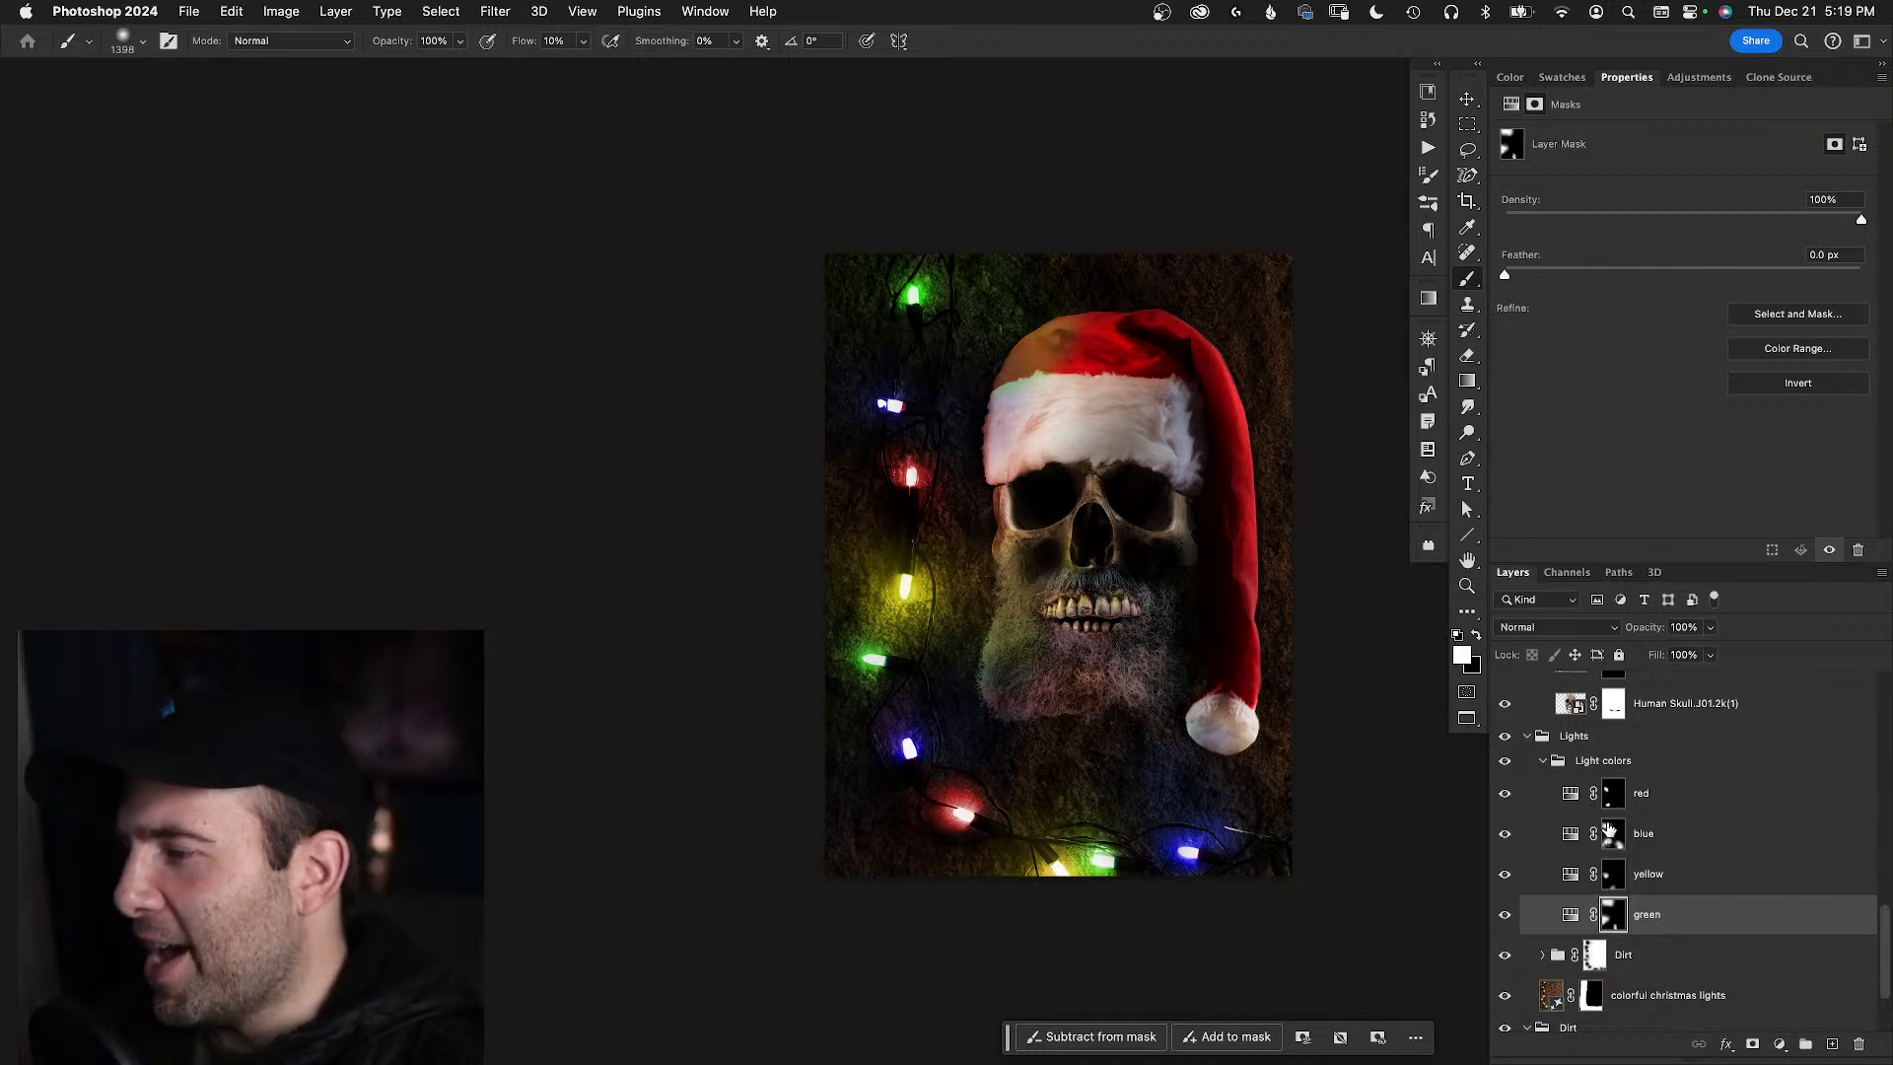
- Paint white in the blue layer's mask with a 1398 px brush around the upper blue bulb, and compare with the layer hidden
click(1614, 836)
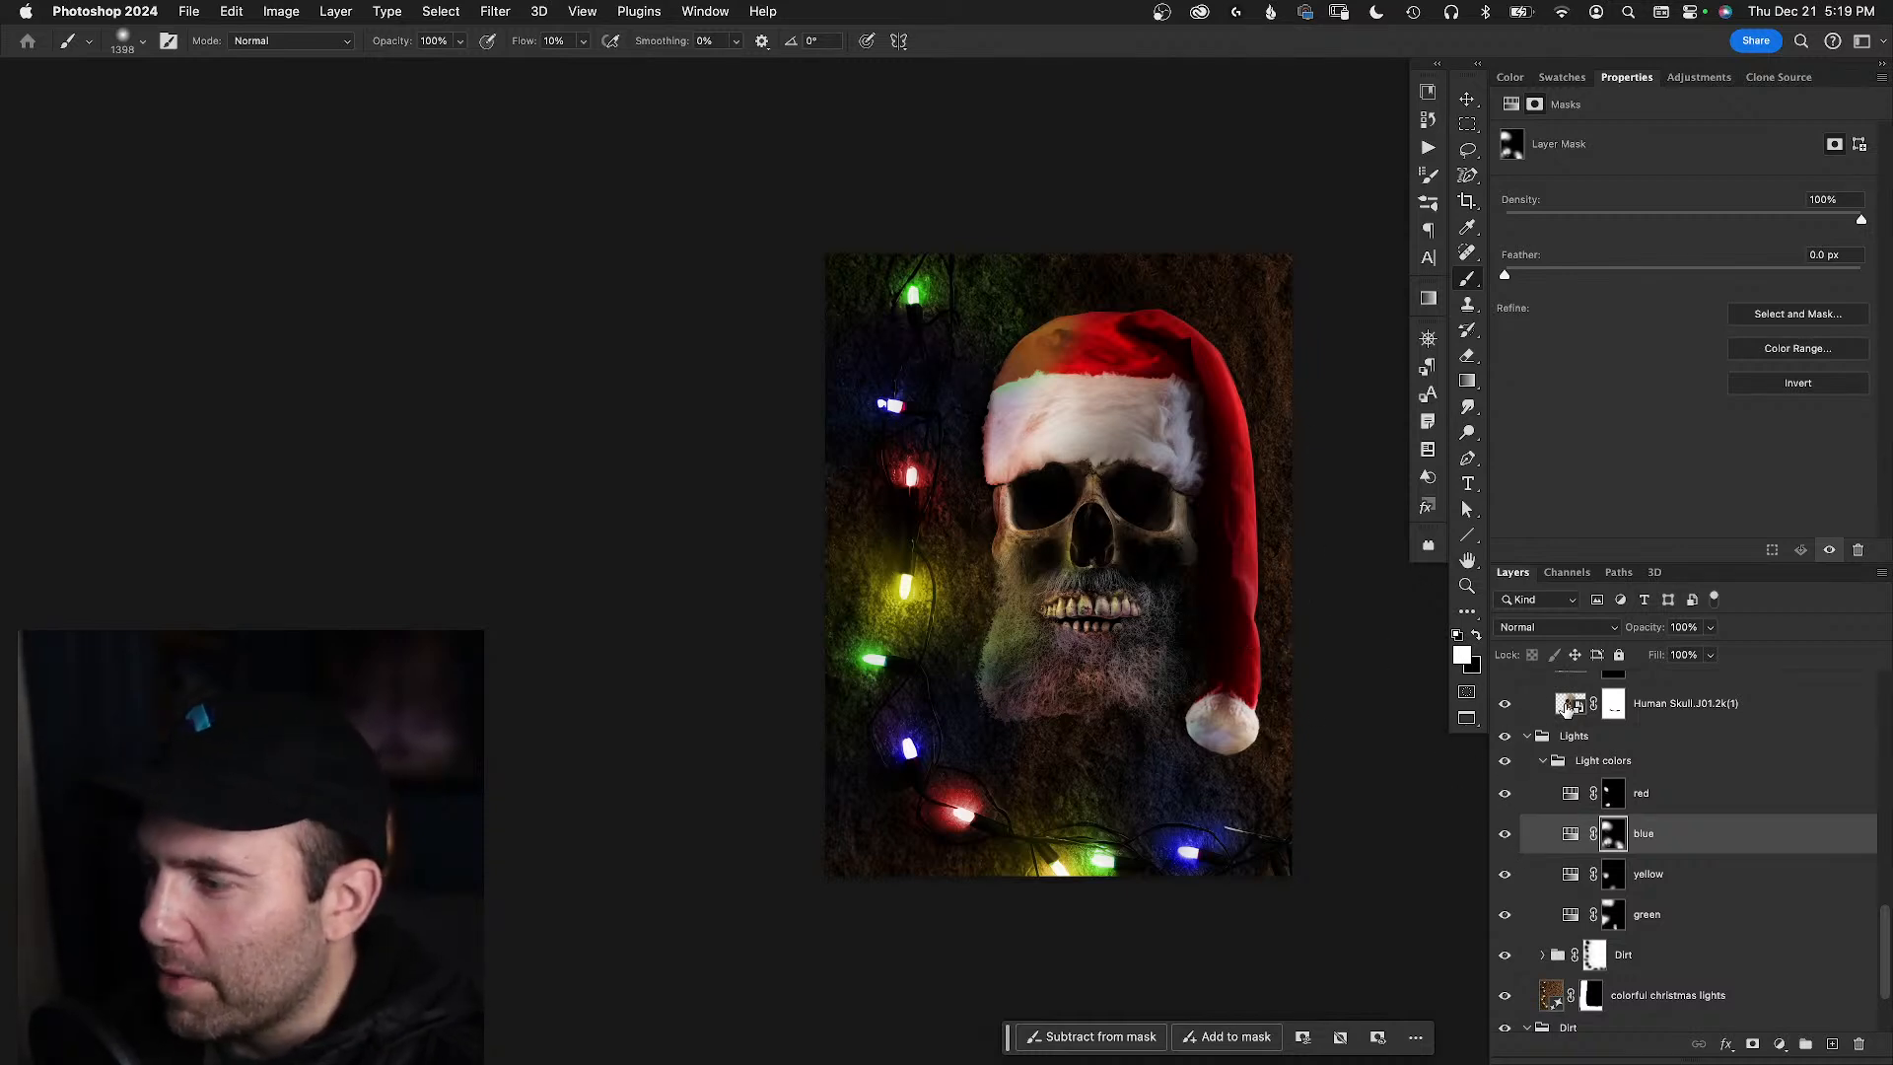
key(x)
key(3)
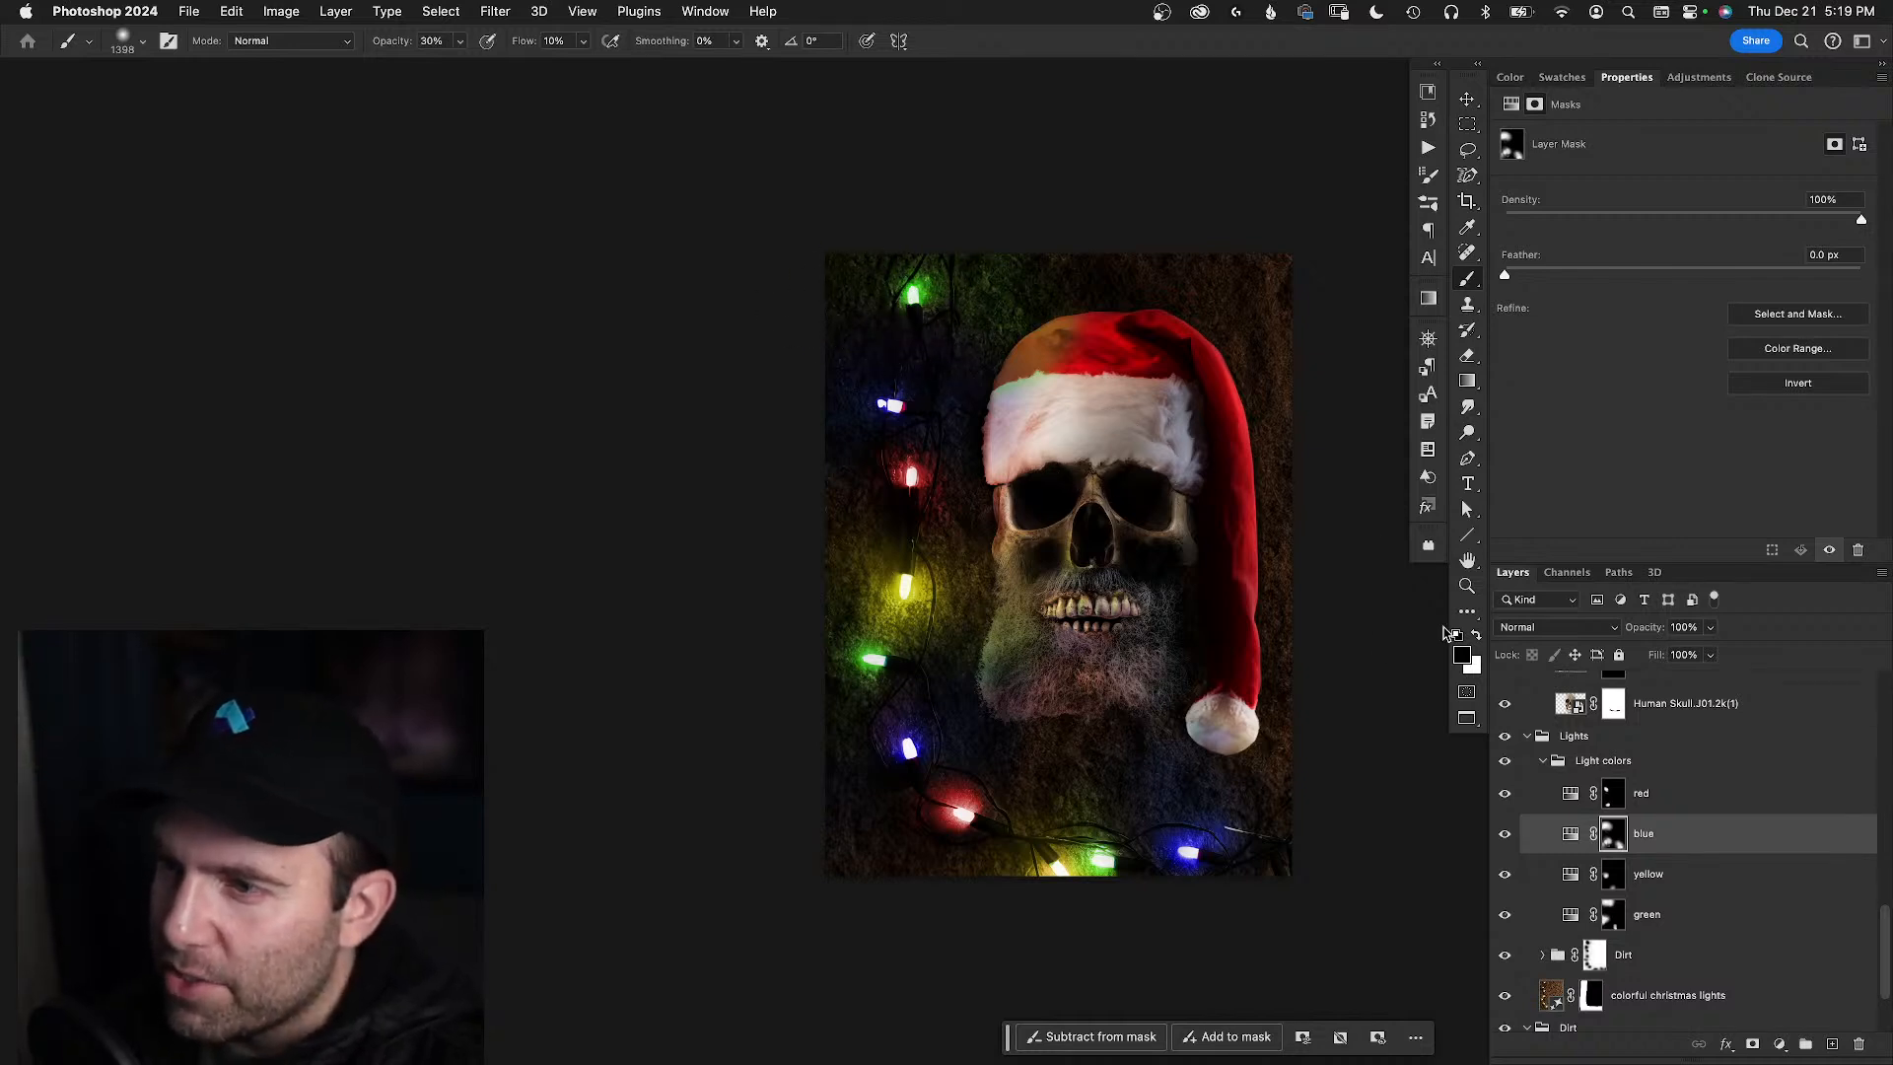
click(1505, 833)
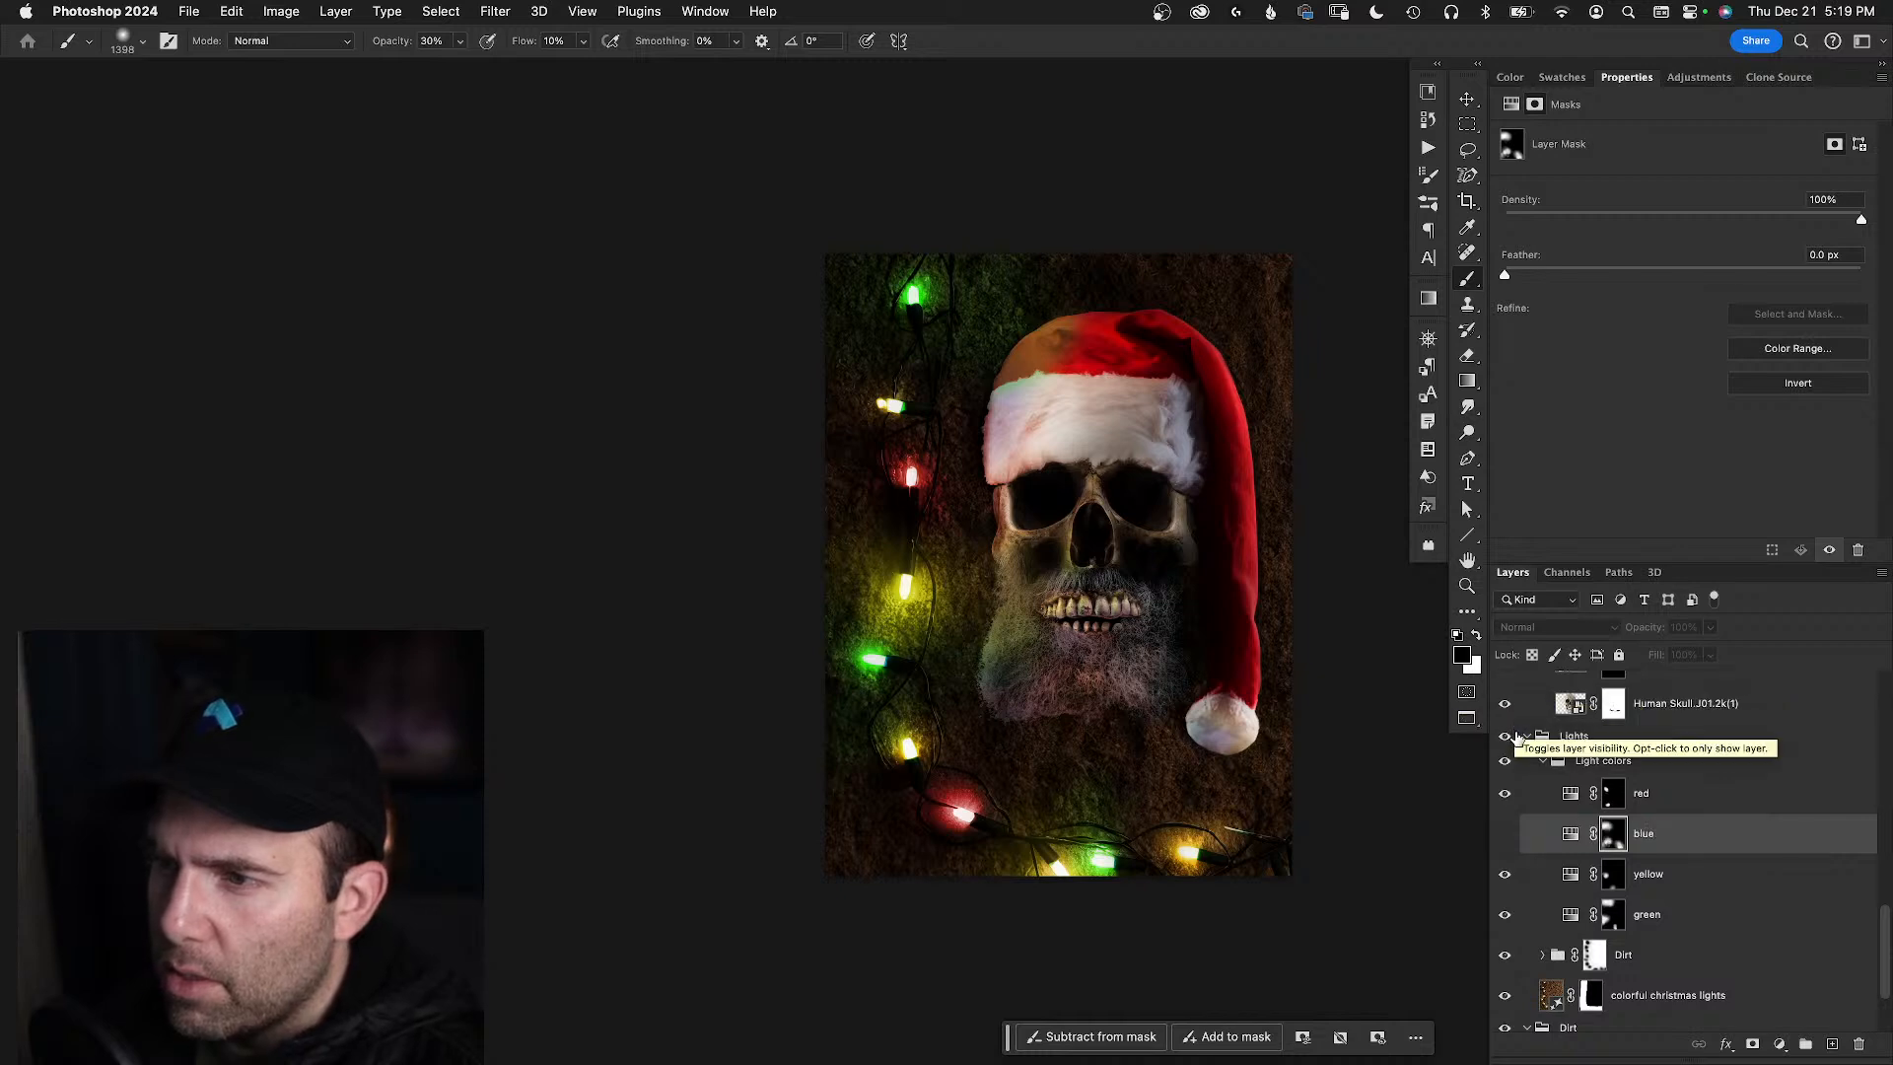
click(1505, 834)
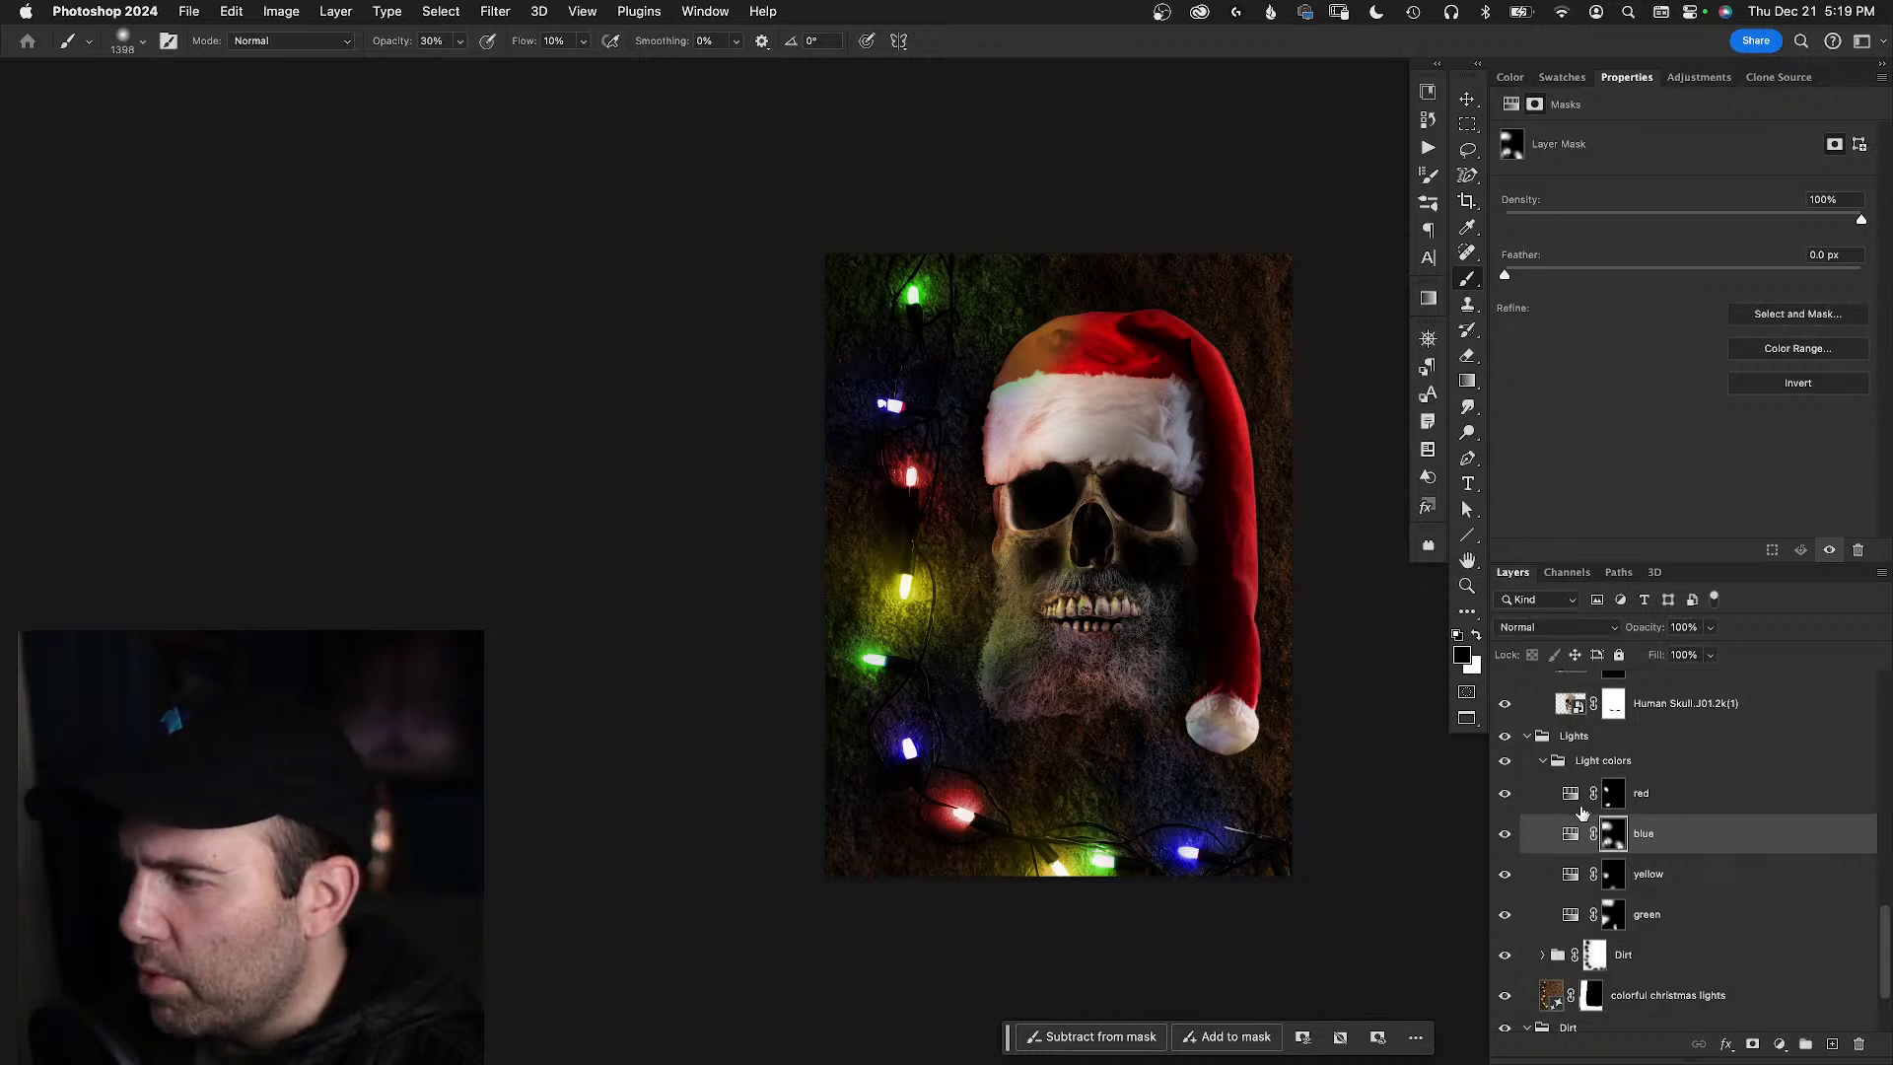
- Paint white in the blue layer's mask at 30% opacity with a 1398 px brush between the upper green and blue bulbs
click(1611, 917)
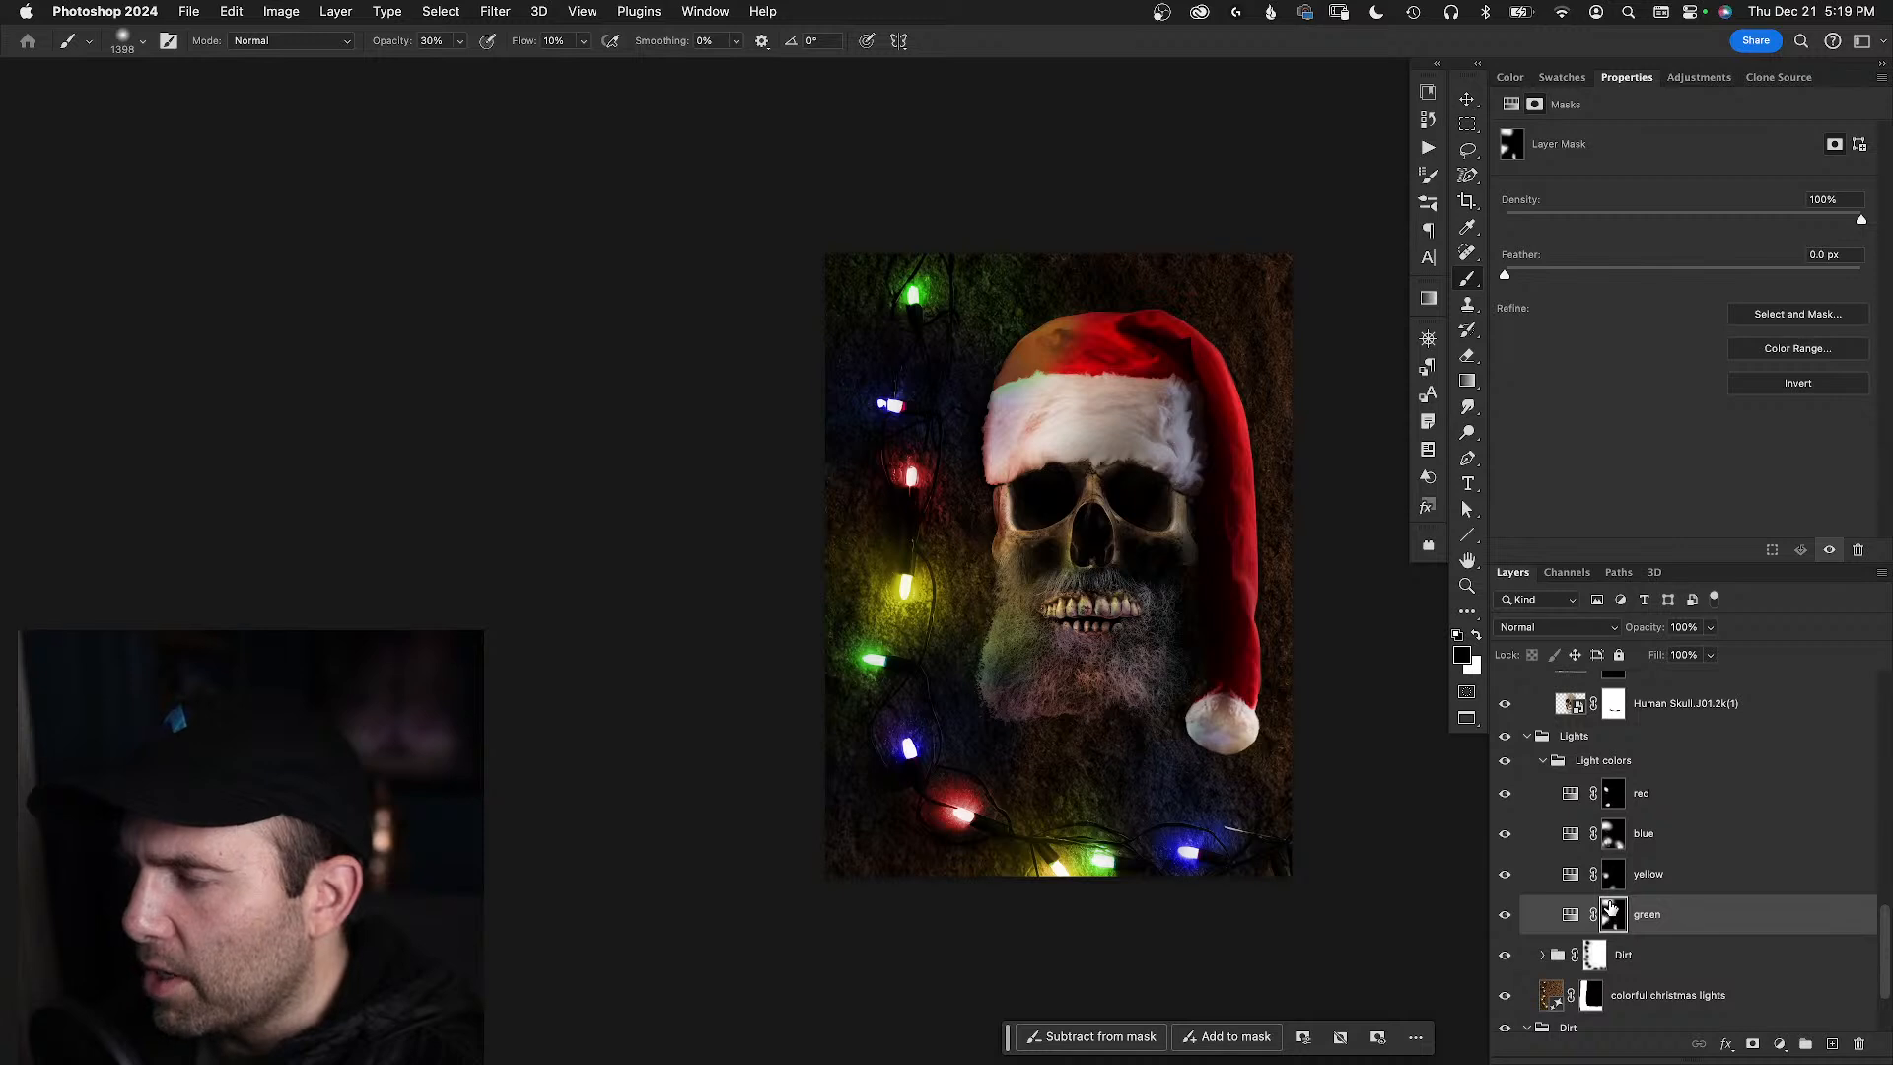
click(1613, 838)
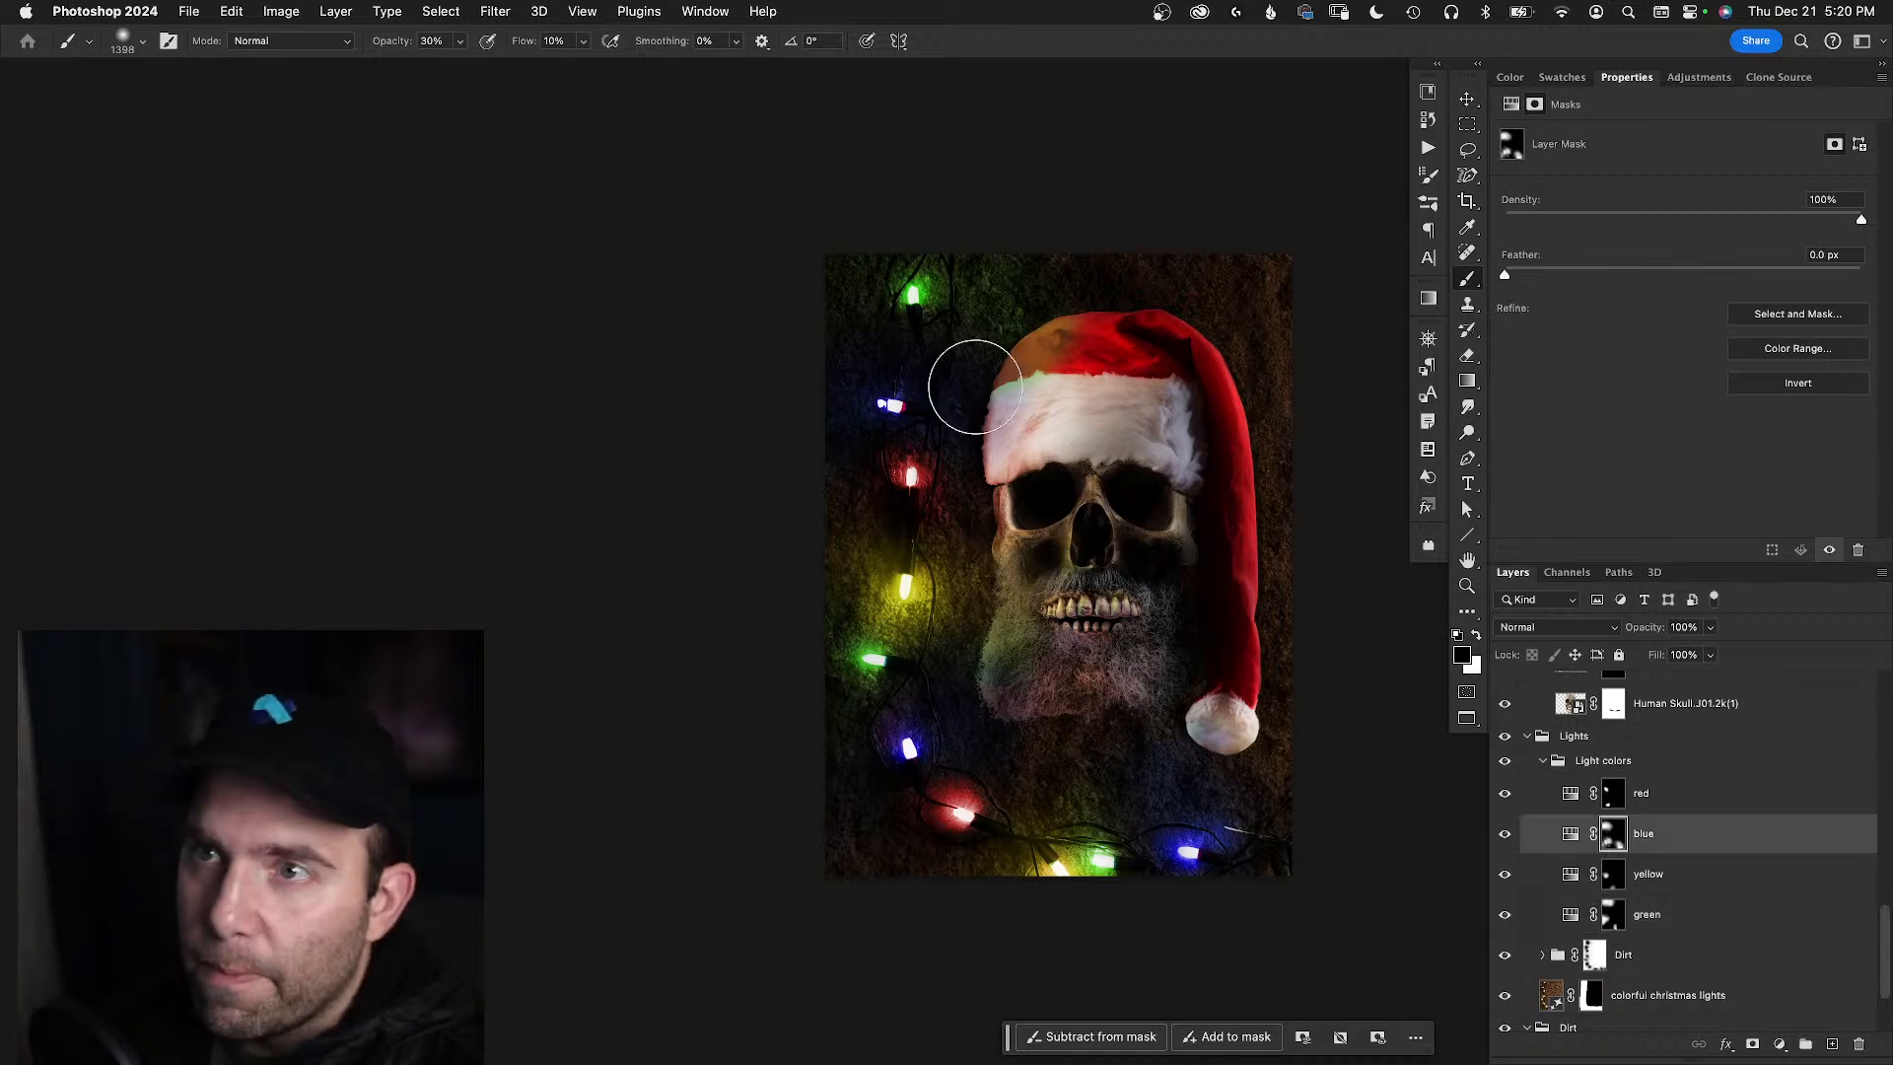
key(x)
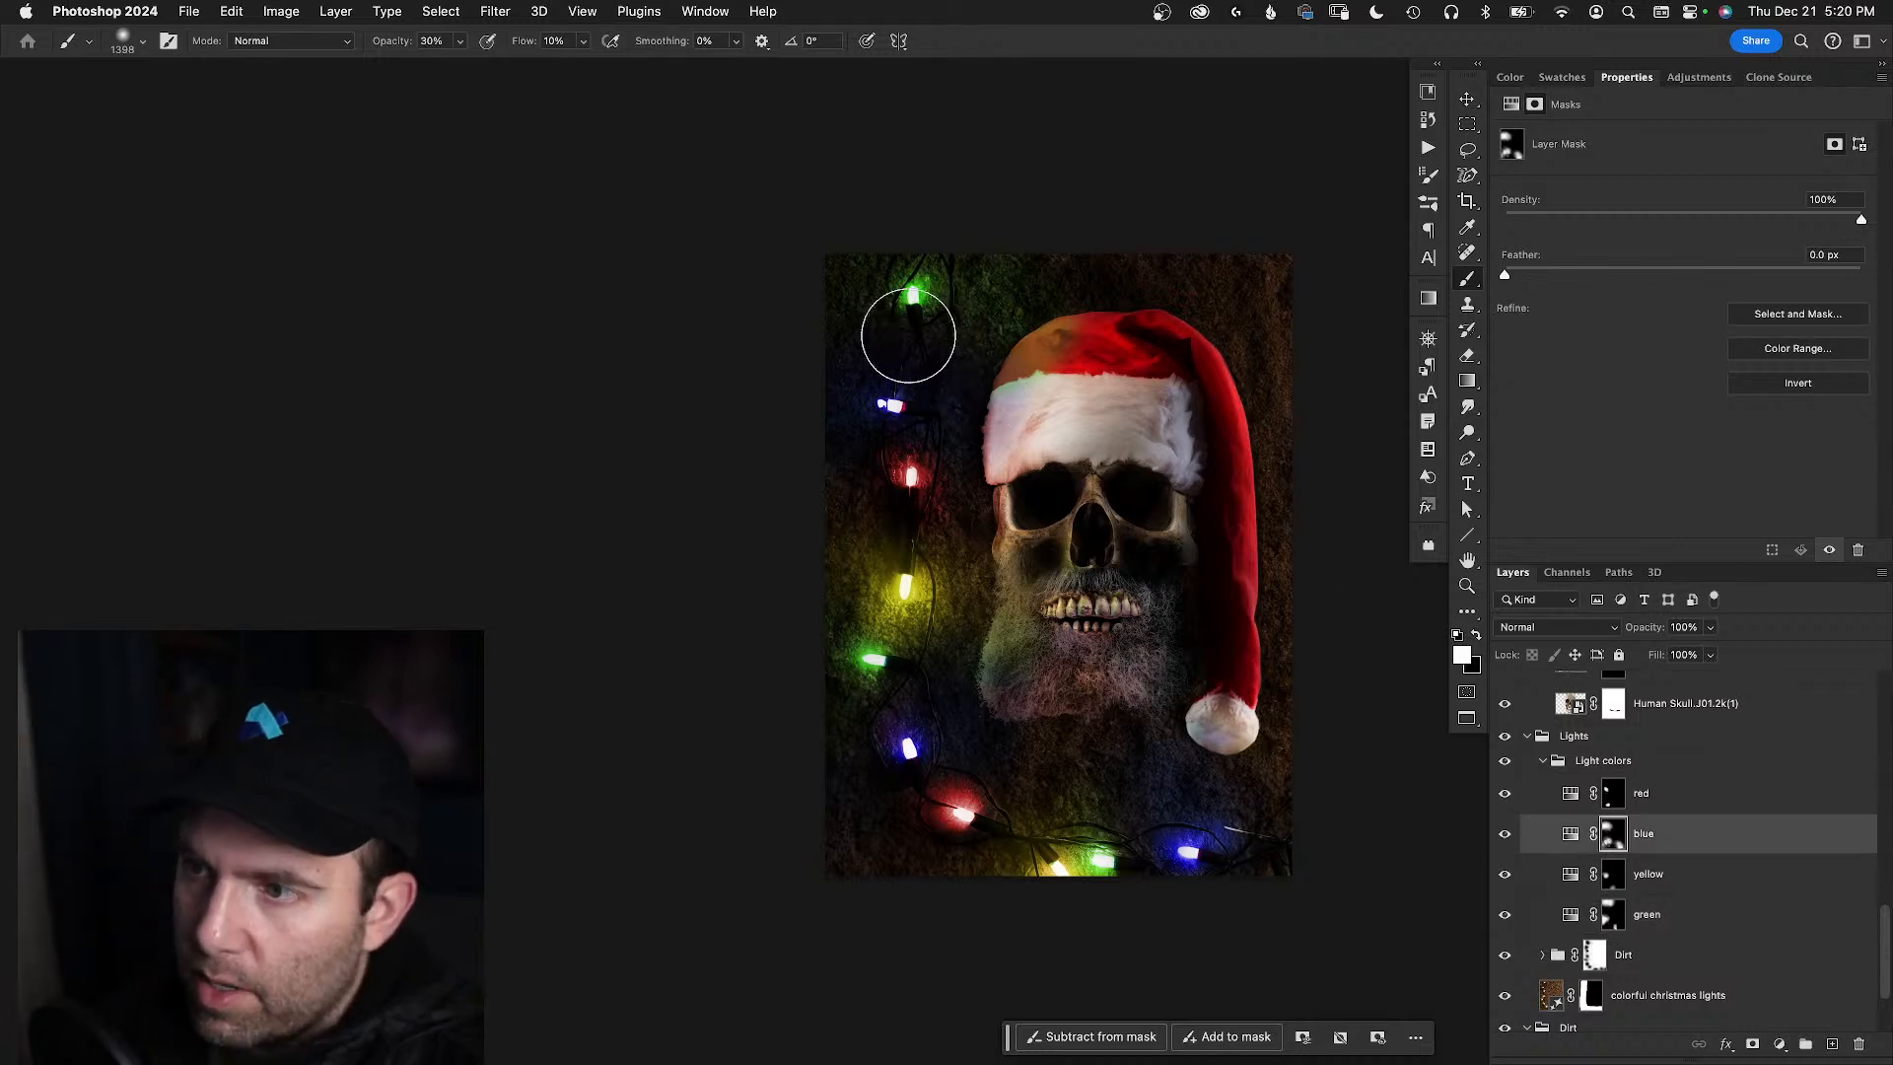
mouse_move(849, 333)
mouse_down()
mouse_move(914, 325)
mouse_move(885, 322)
mouse_up()
key(x)
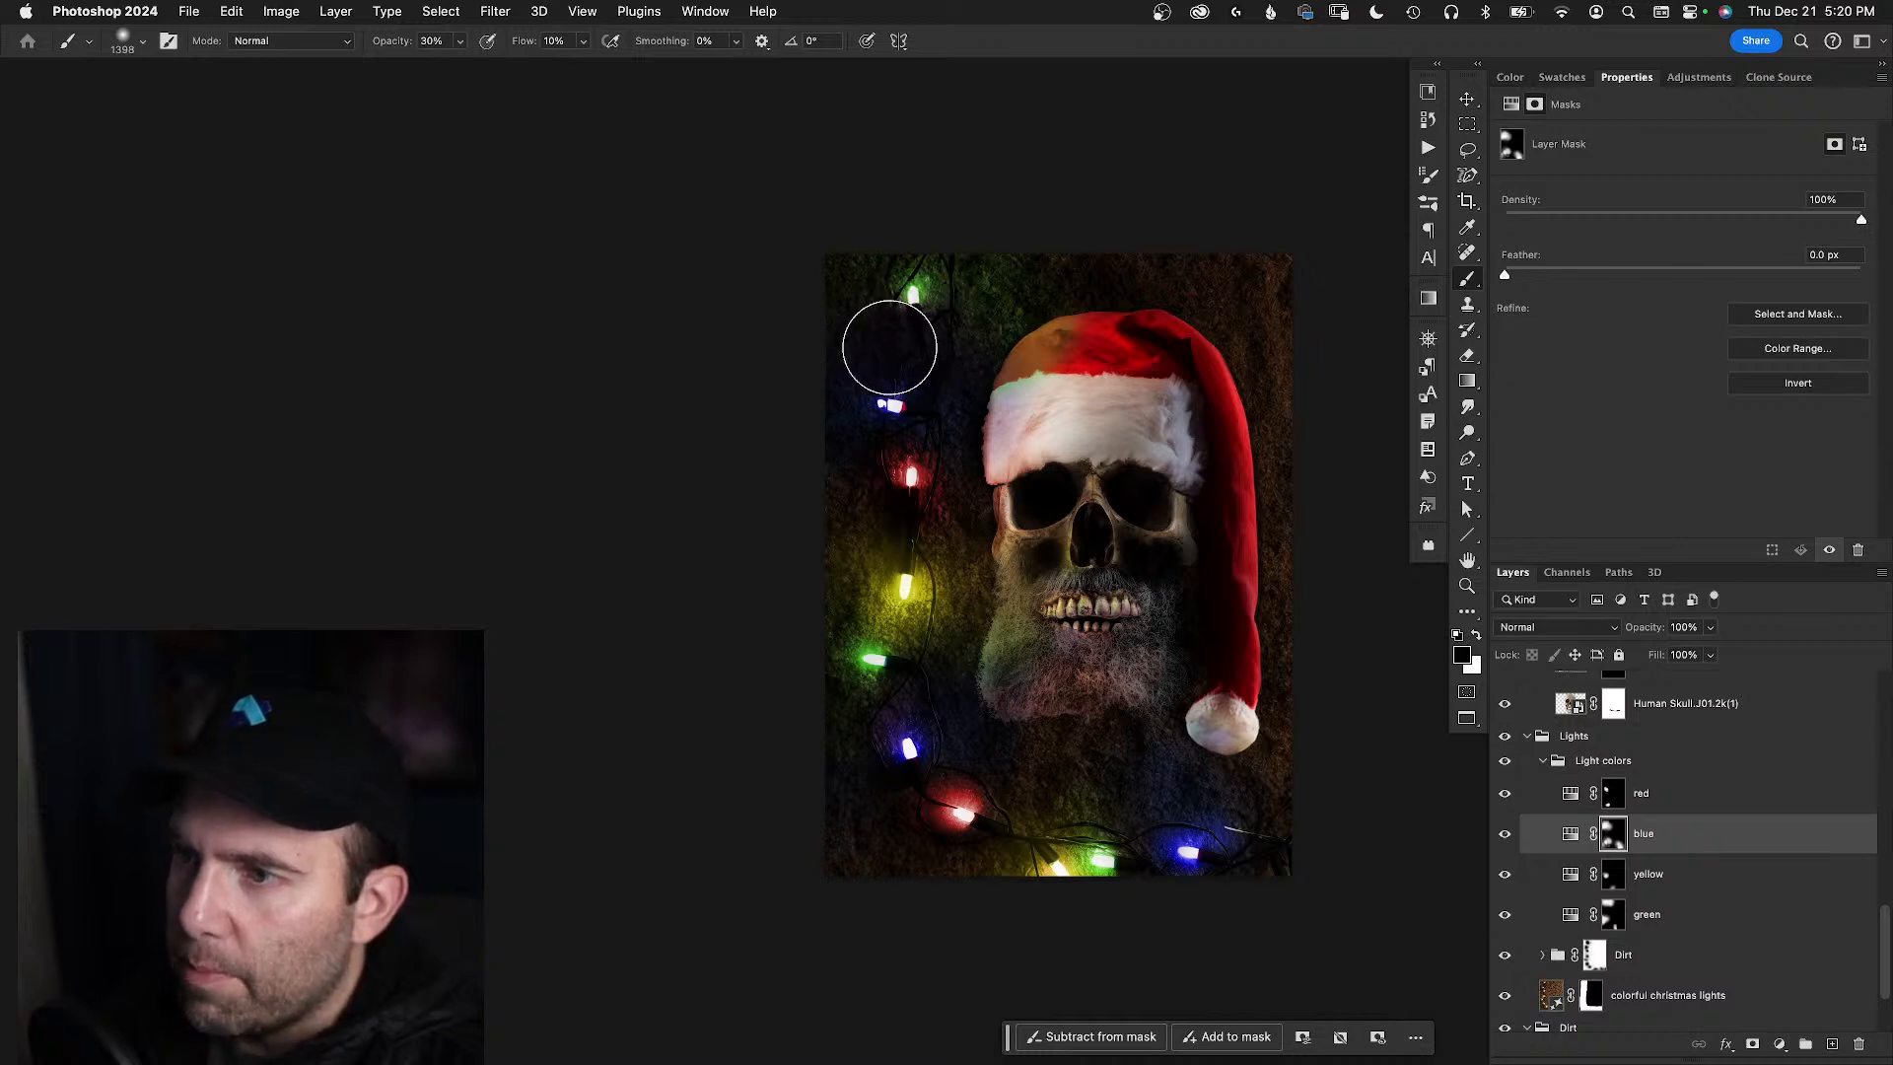
- Examine the upper bulbs up close with the green layer hidden and shown and the blue layer's mask overlay on and off
key(z)
mouse_move(891, 353)
mouse_down()
mouse_move(980, 351)
mouse_move(873, 391)
mouse_up()
key(b)
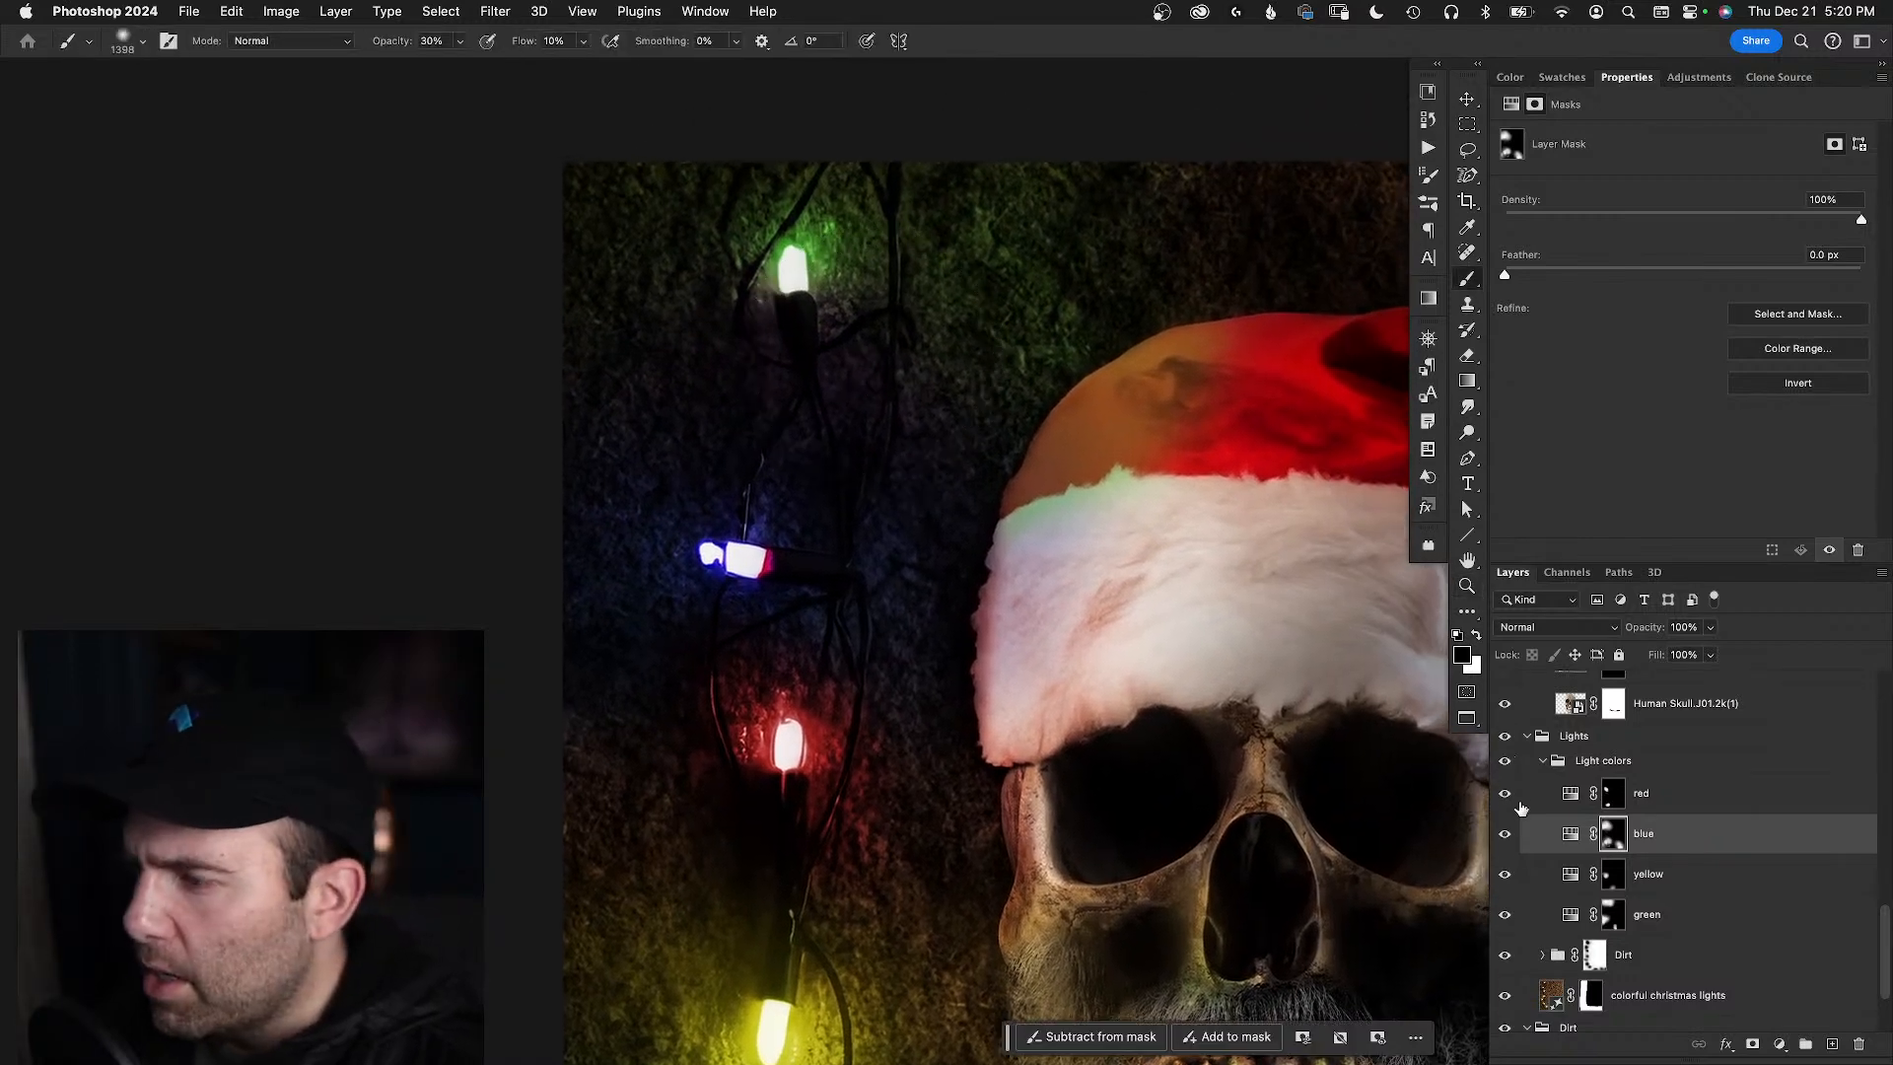
click(1504, 914)
click(1504, 916)
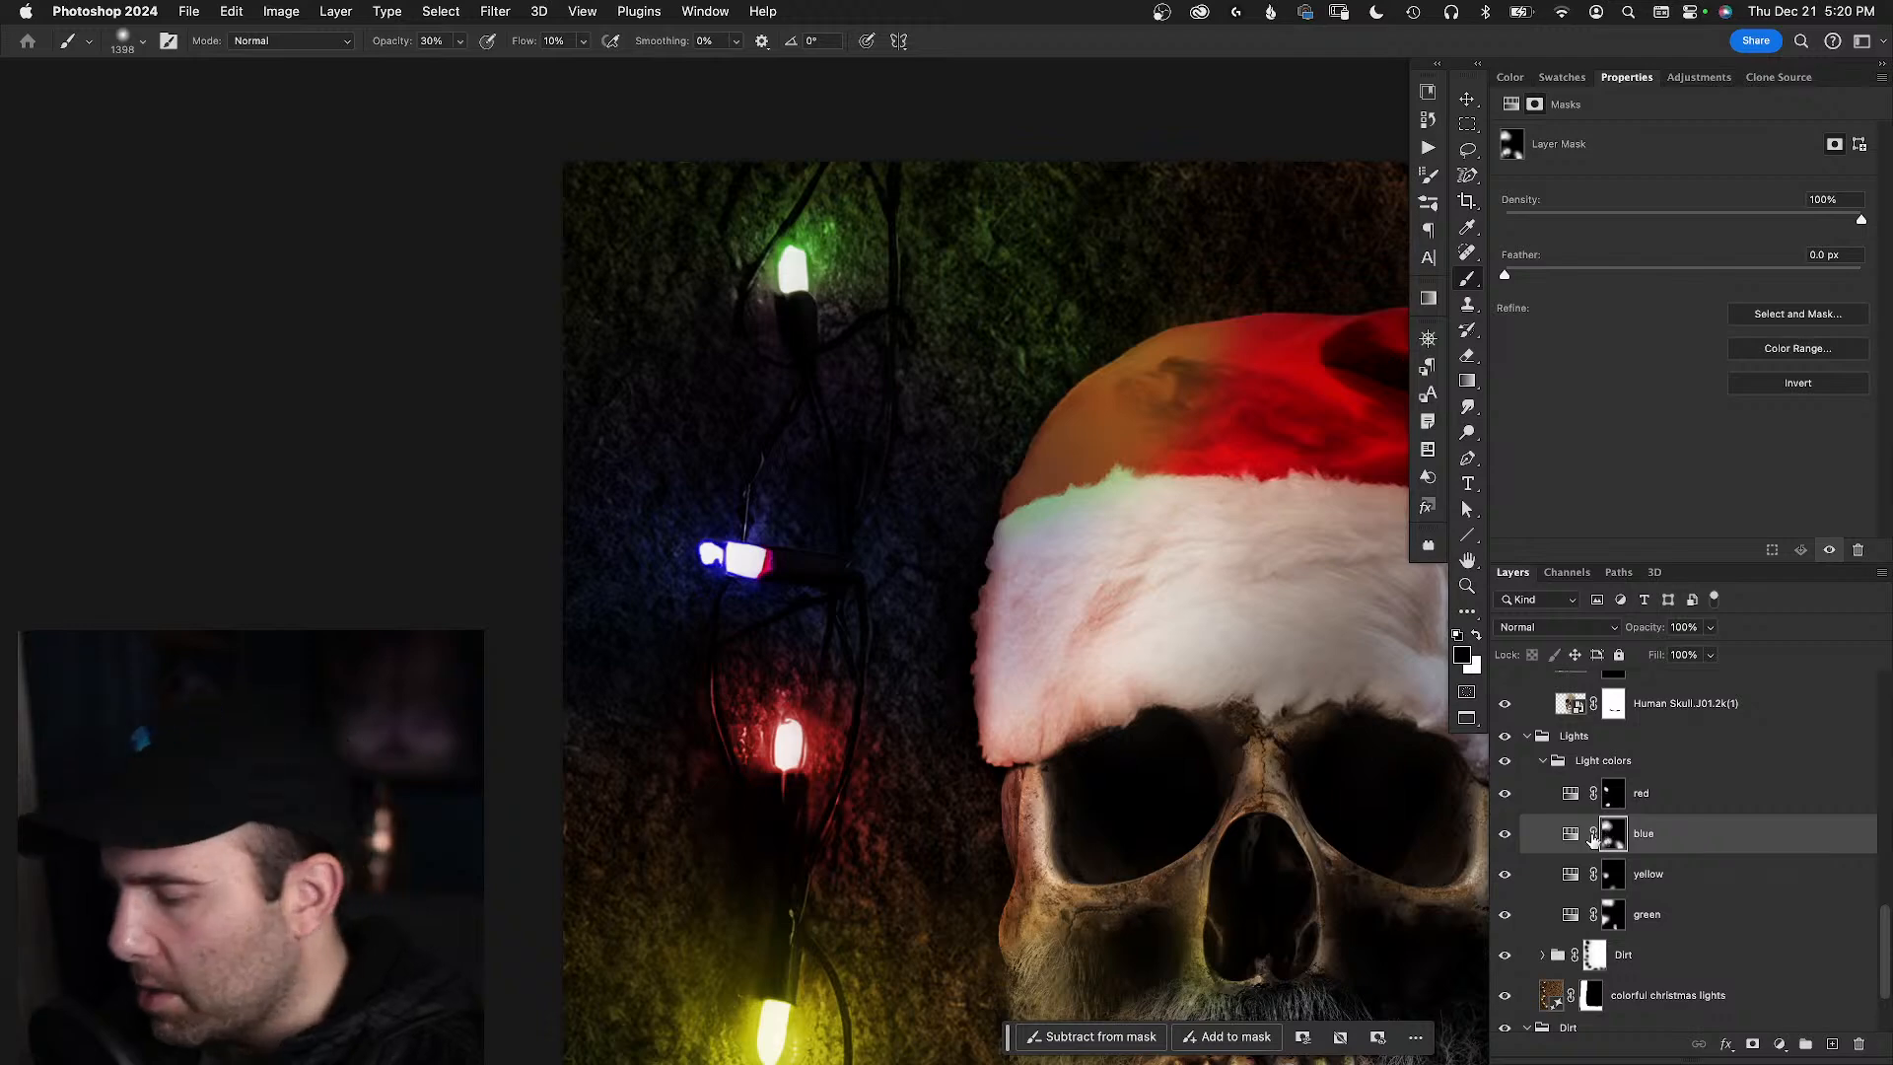
key(backslash)
key(backslash)
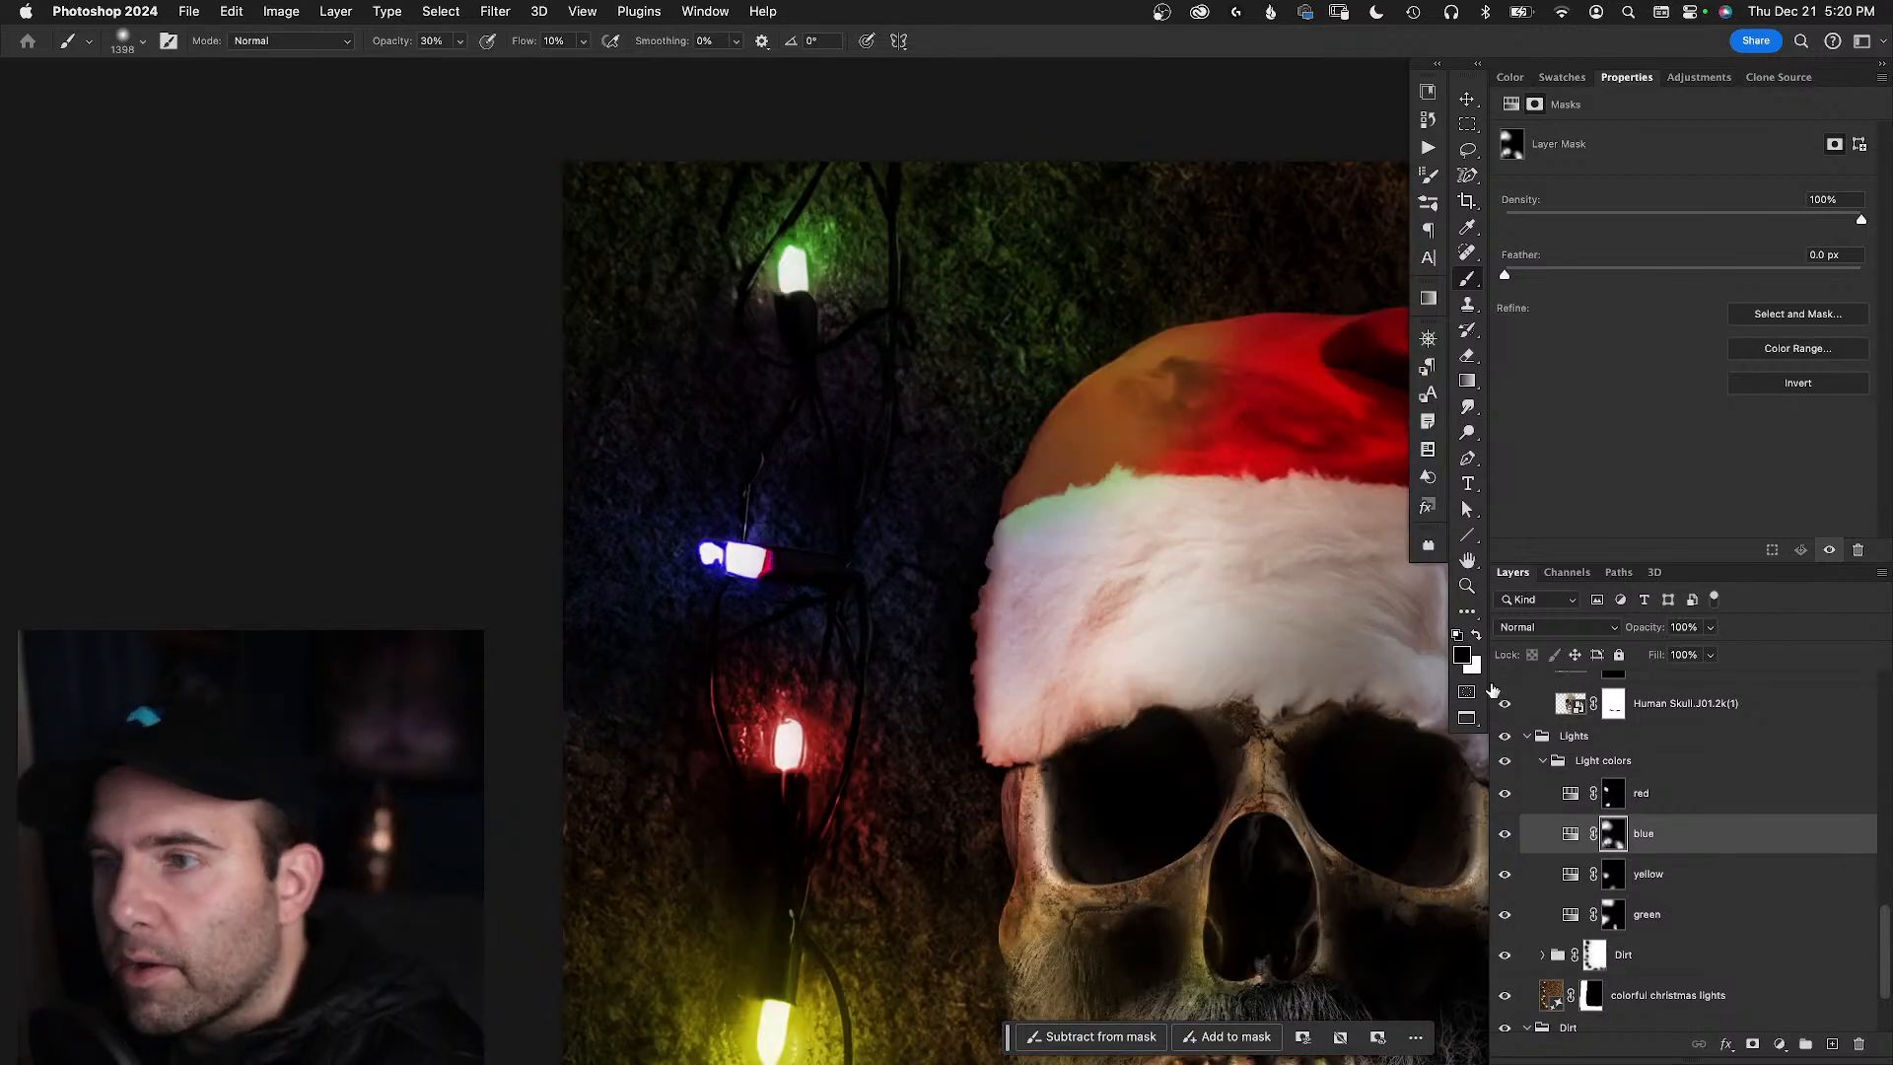
- Paint black in the blue layer's mask at 30% opacity with a 637 px brush between the upper green and blue bulbs
mouse_move(855, 378)
mouse_down()
mouse_move(725, 387)
mouse_move(718, 448)
mouse_up()
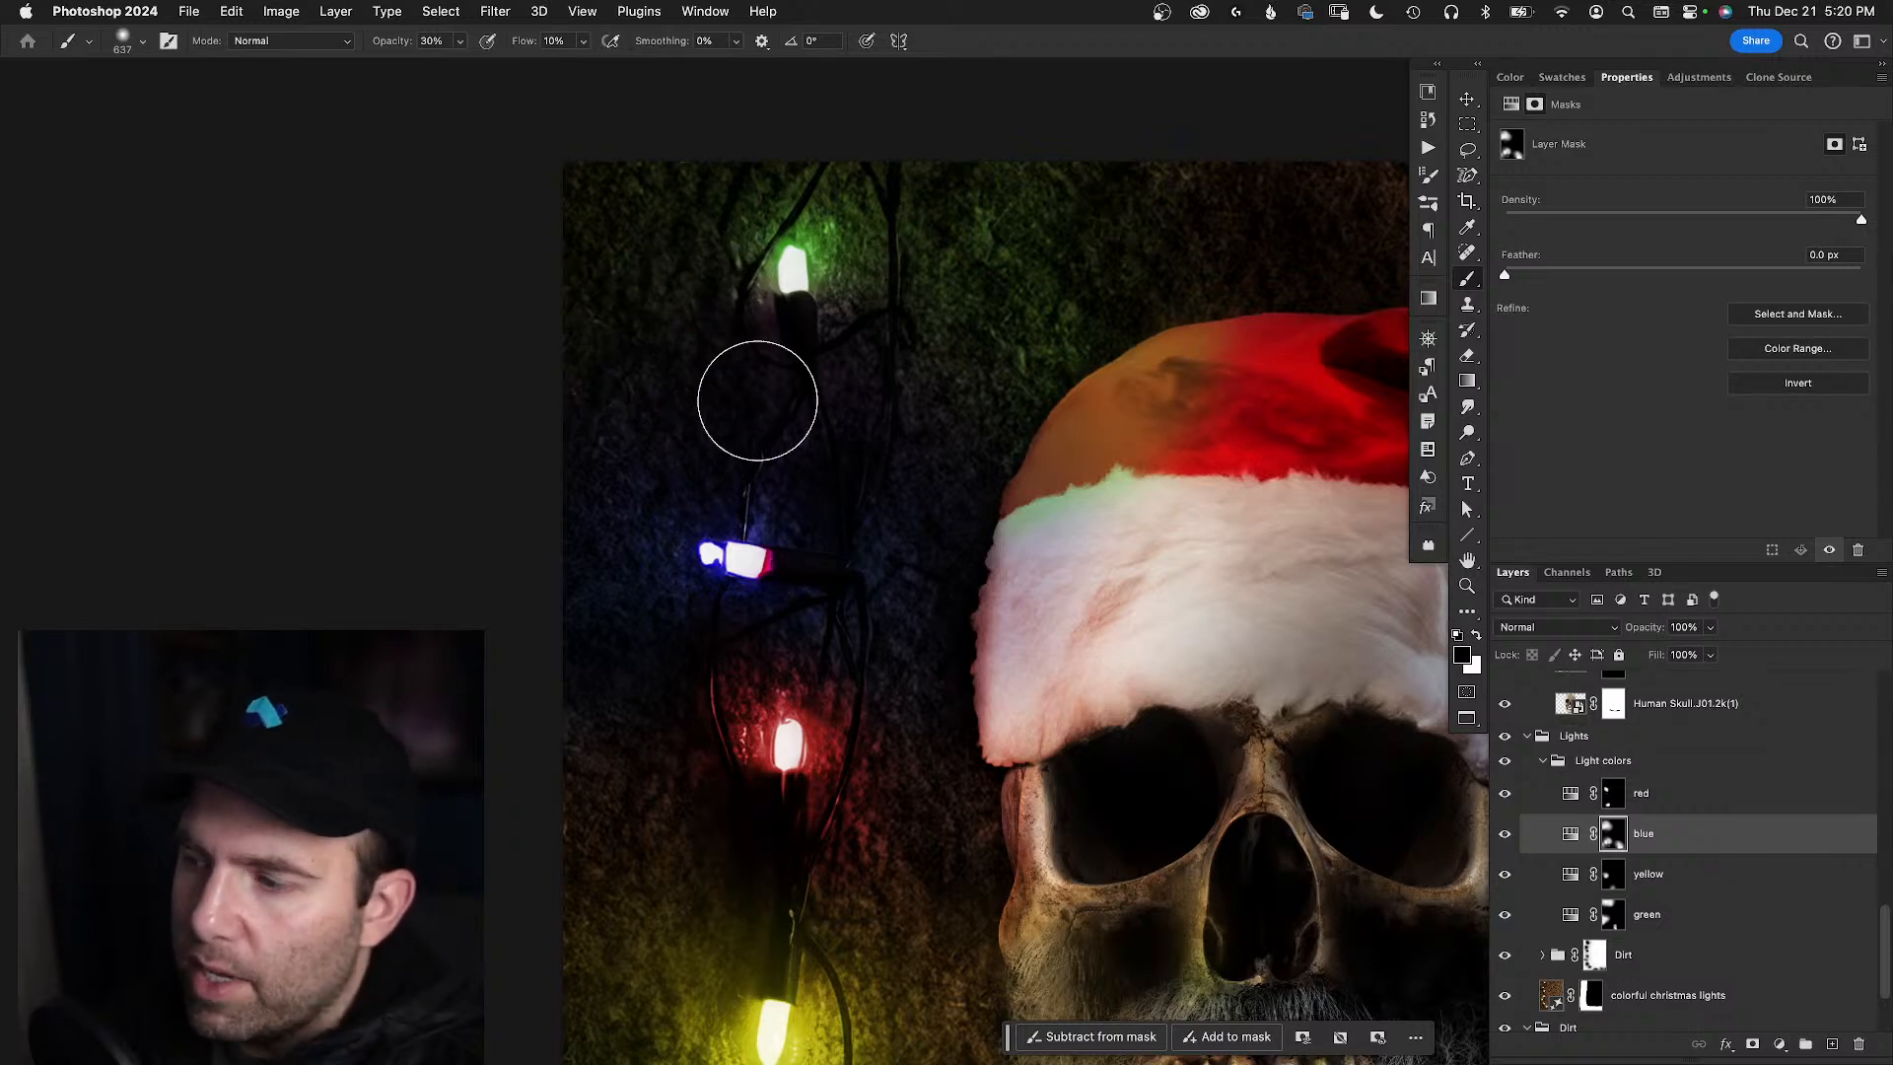
click(1505, 836)
click(1507, 836)
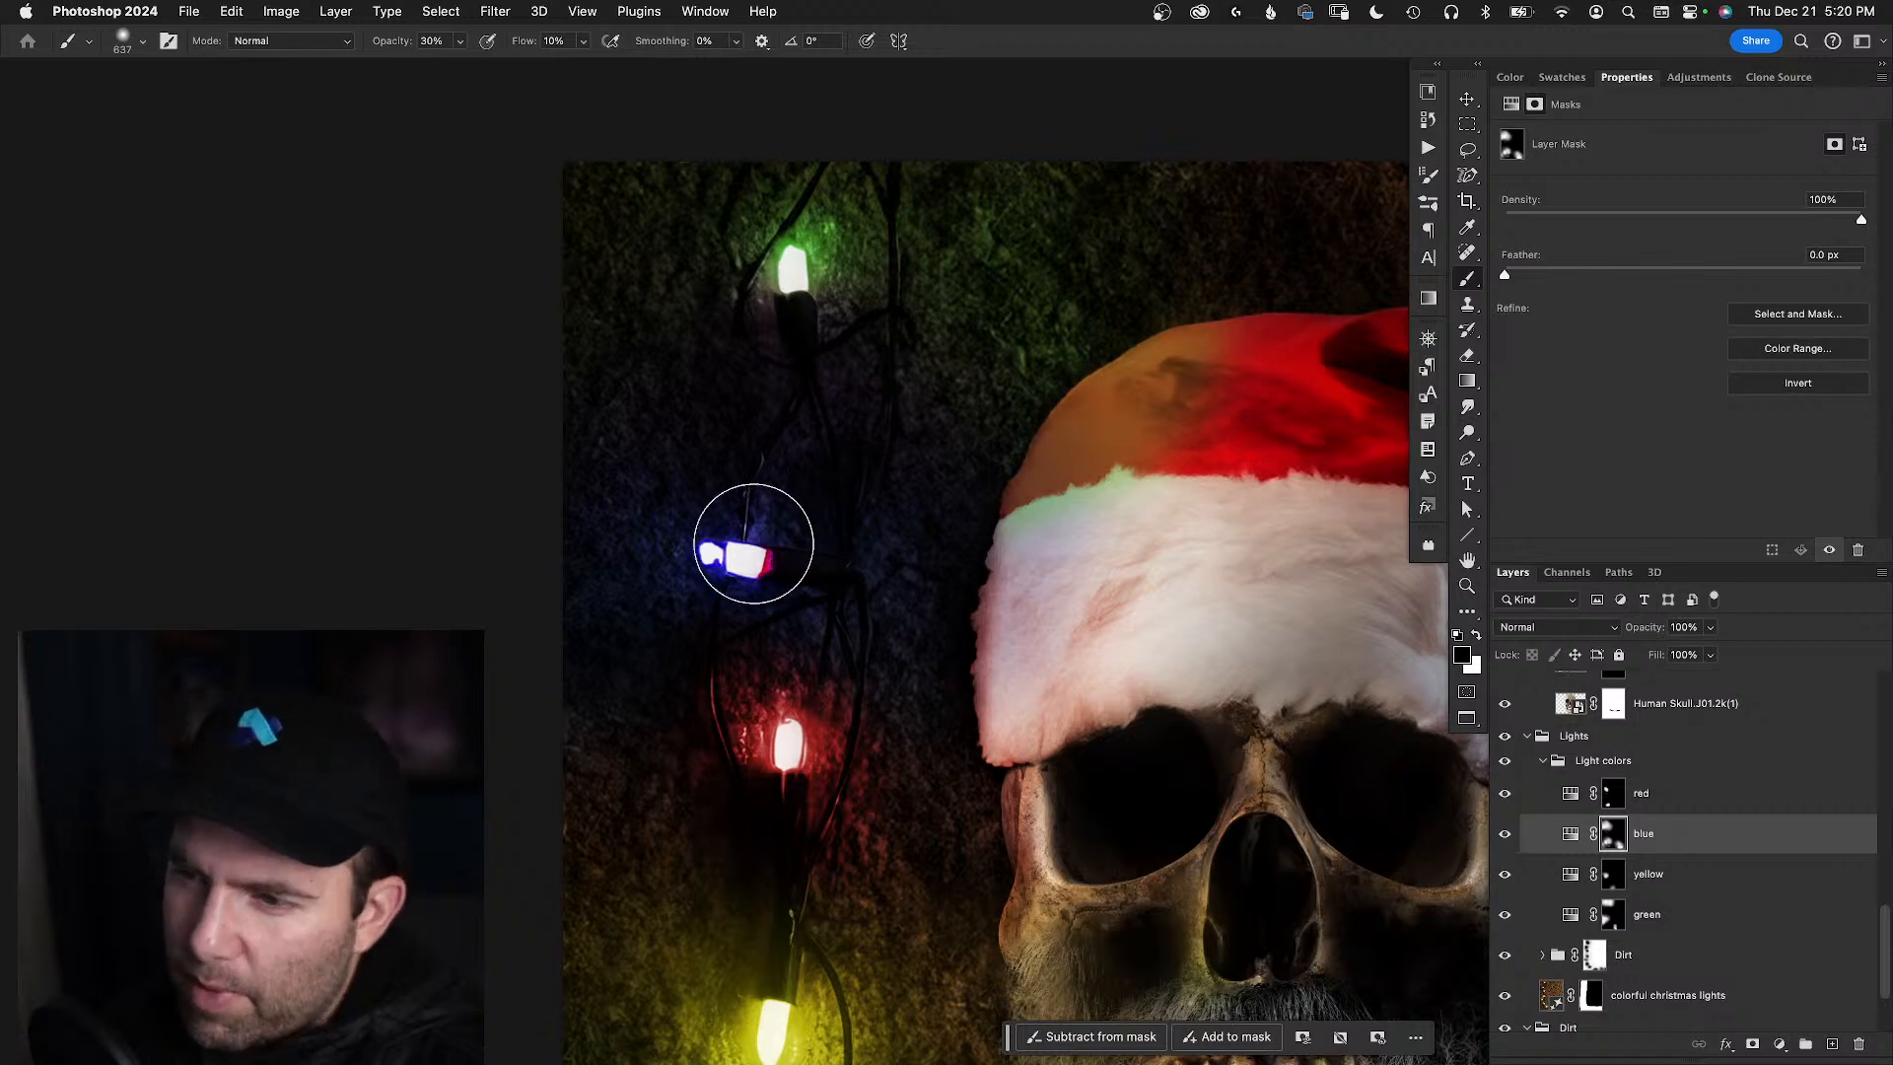
- Compare the upper green, blue and red bulbs with the blue layer repeatedly hidden and shown
key(x)
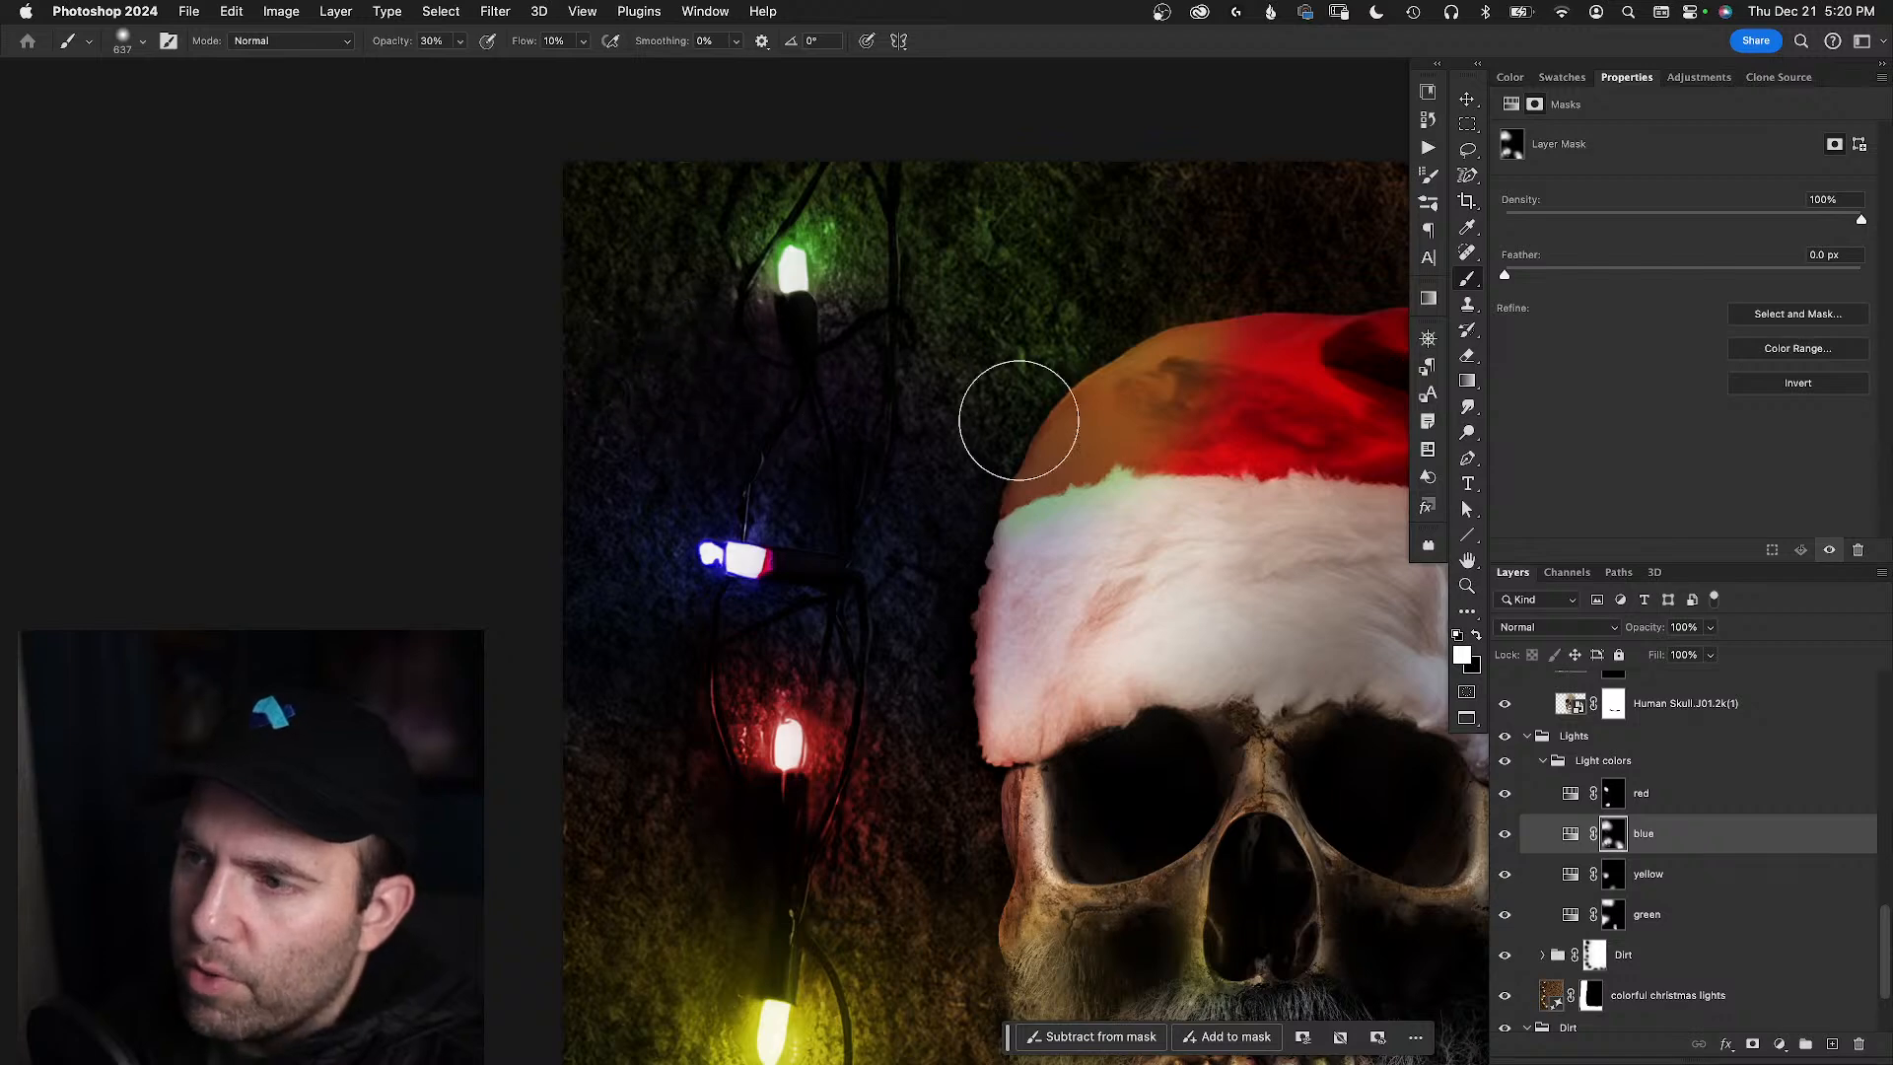
click(1505, 833)
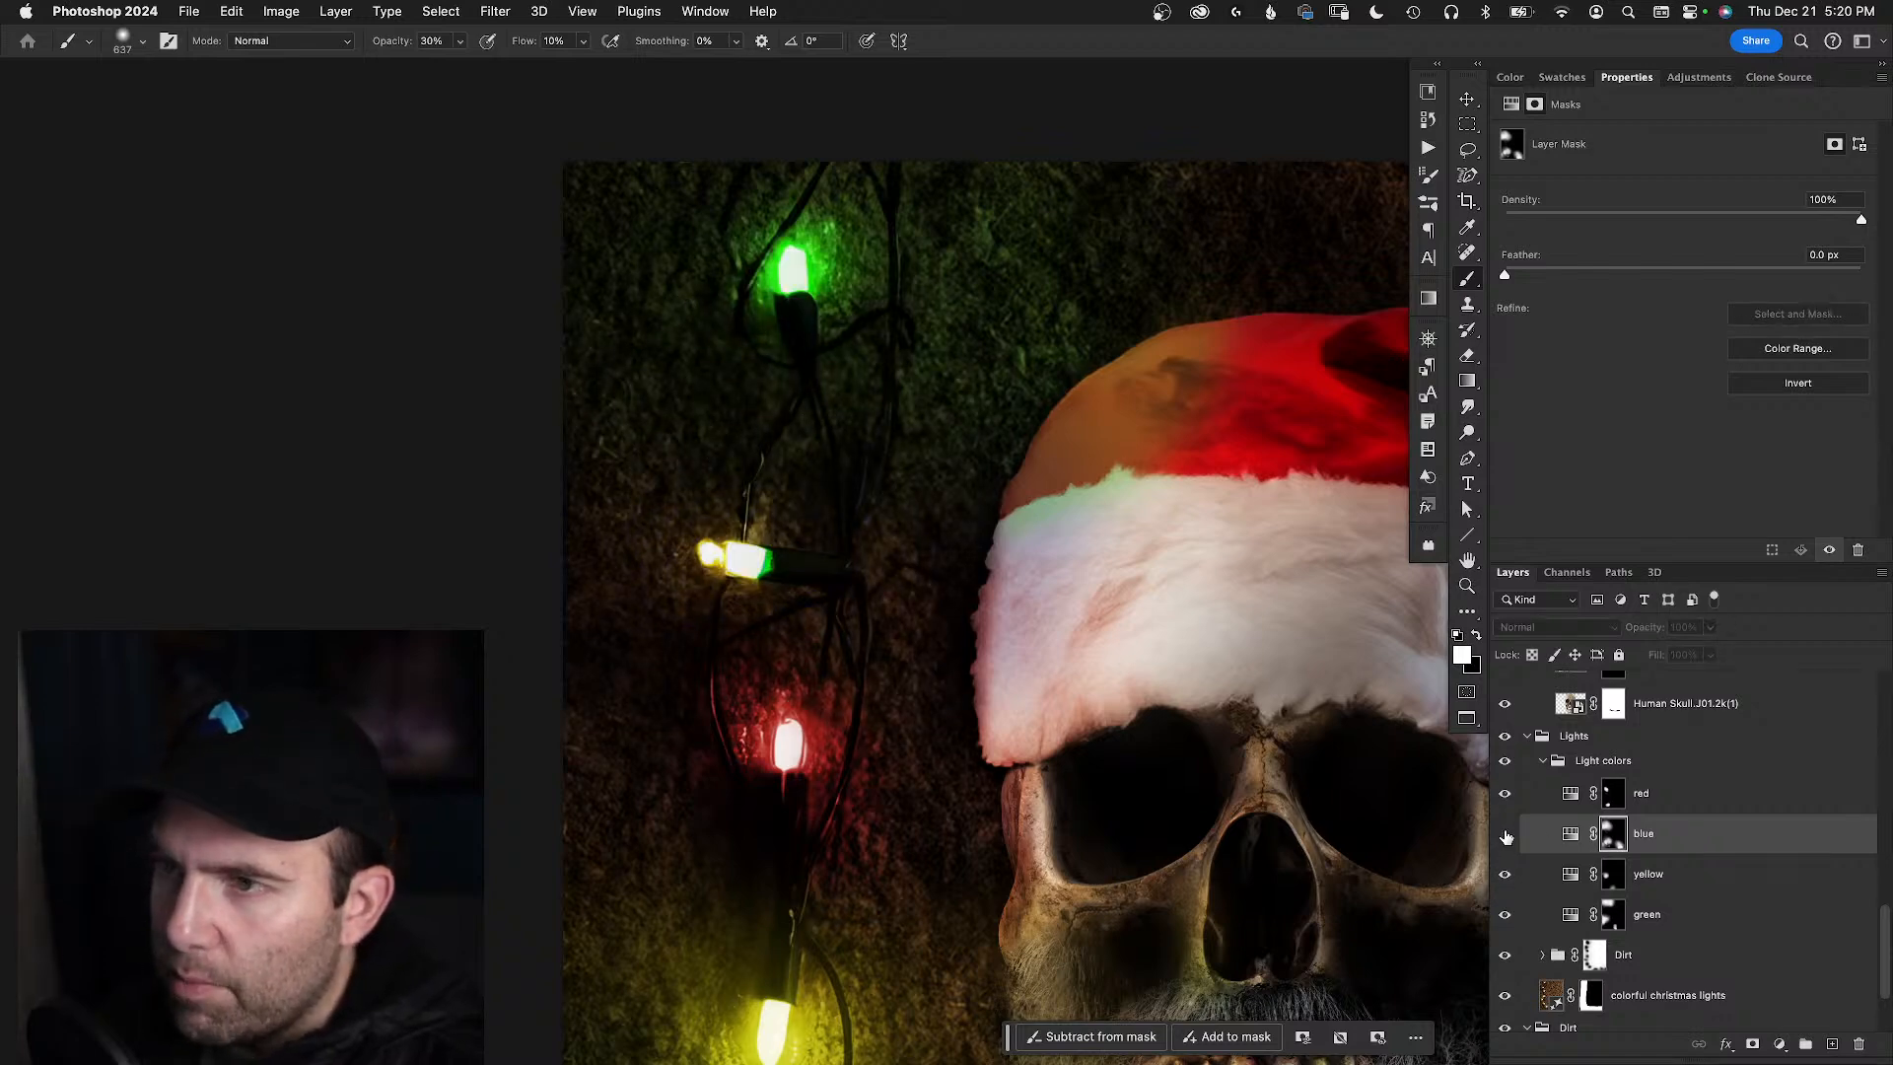
click(1505, 834)
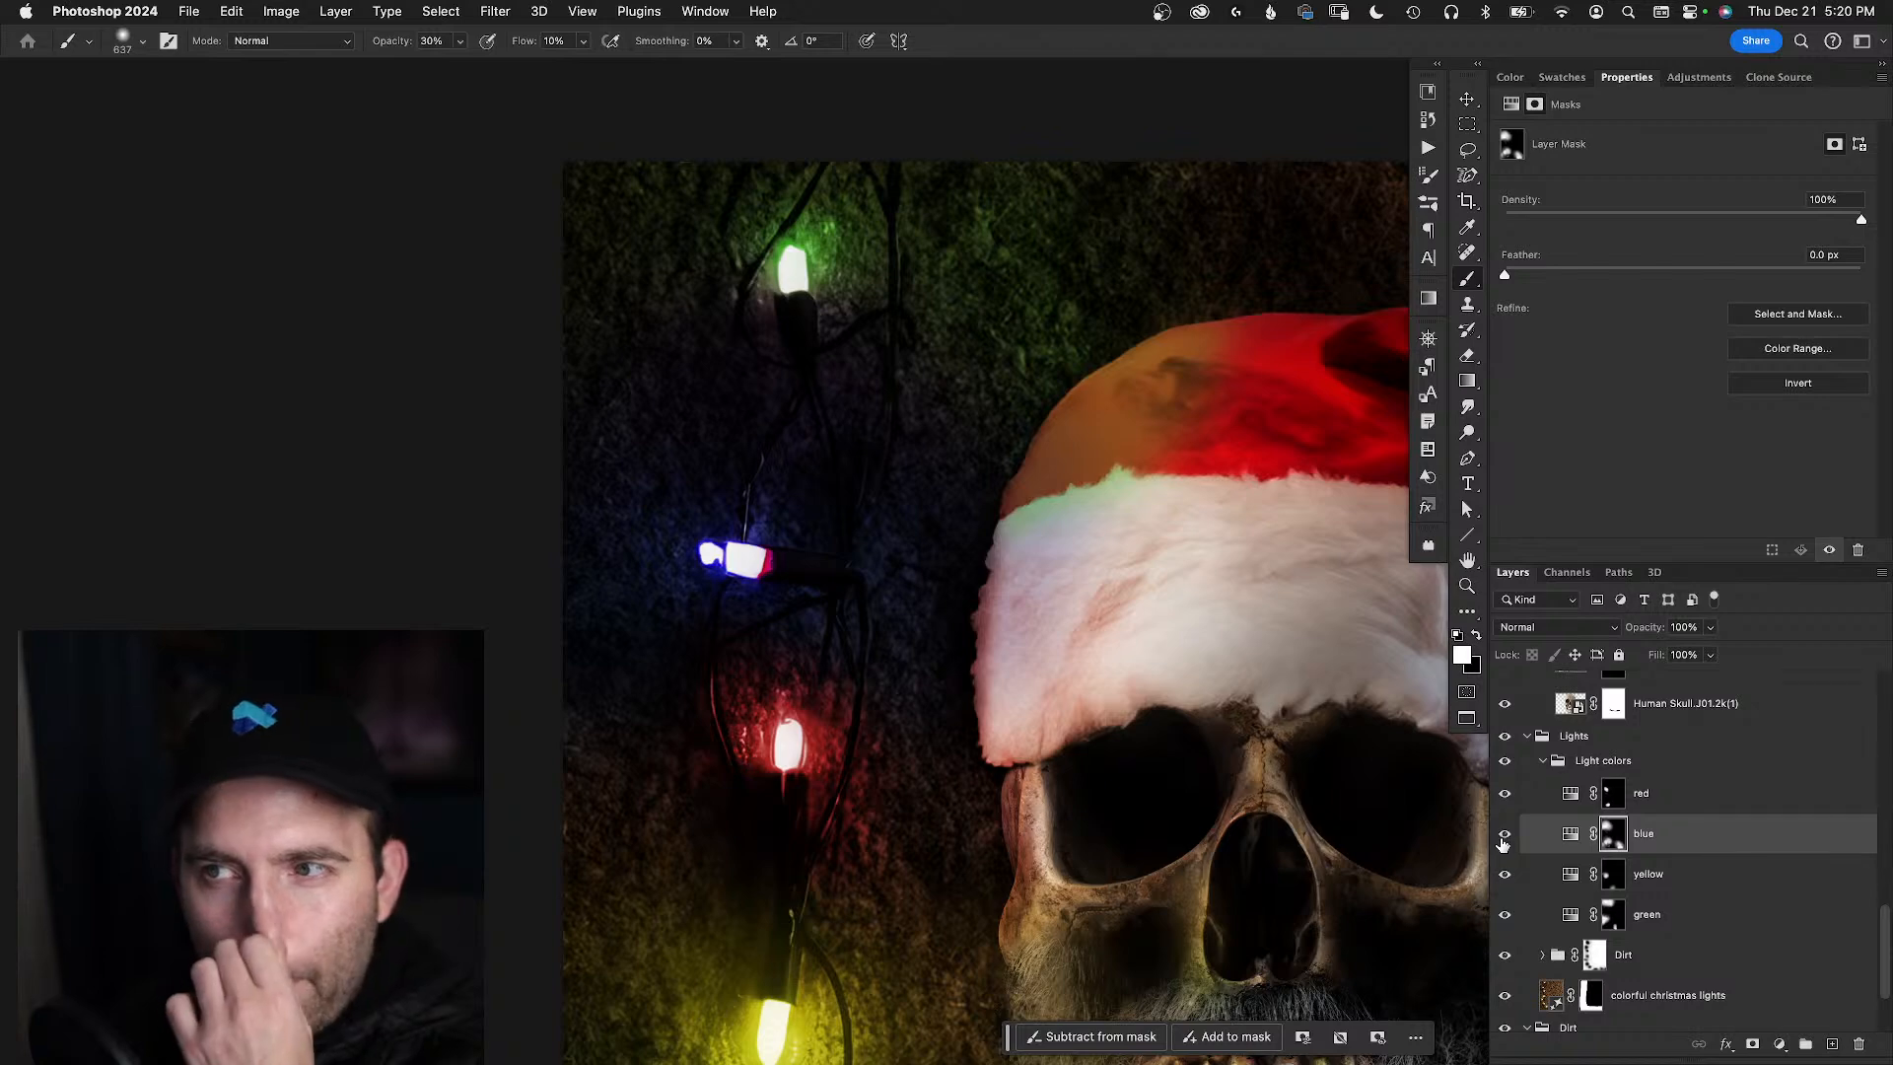
click(1505, 833)
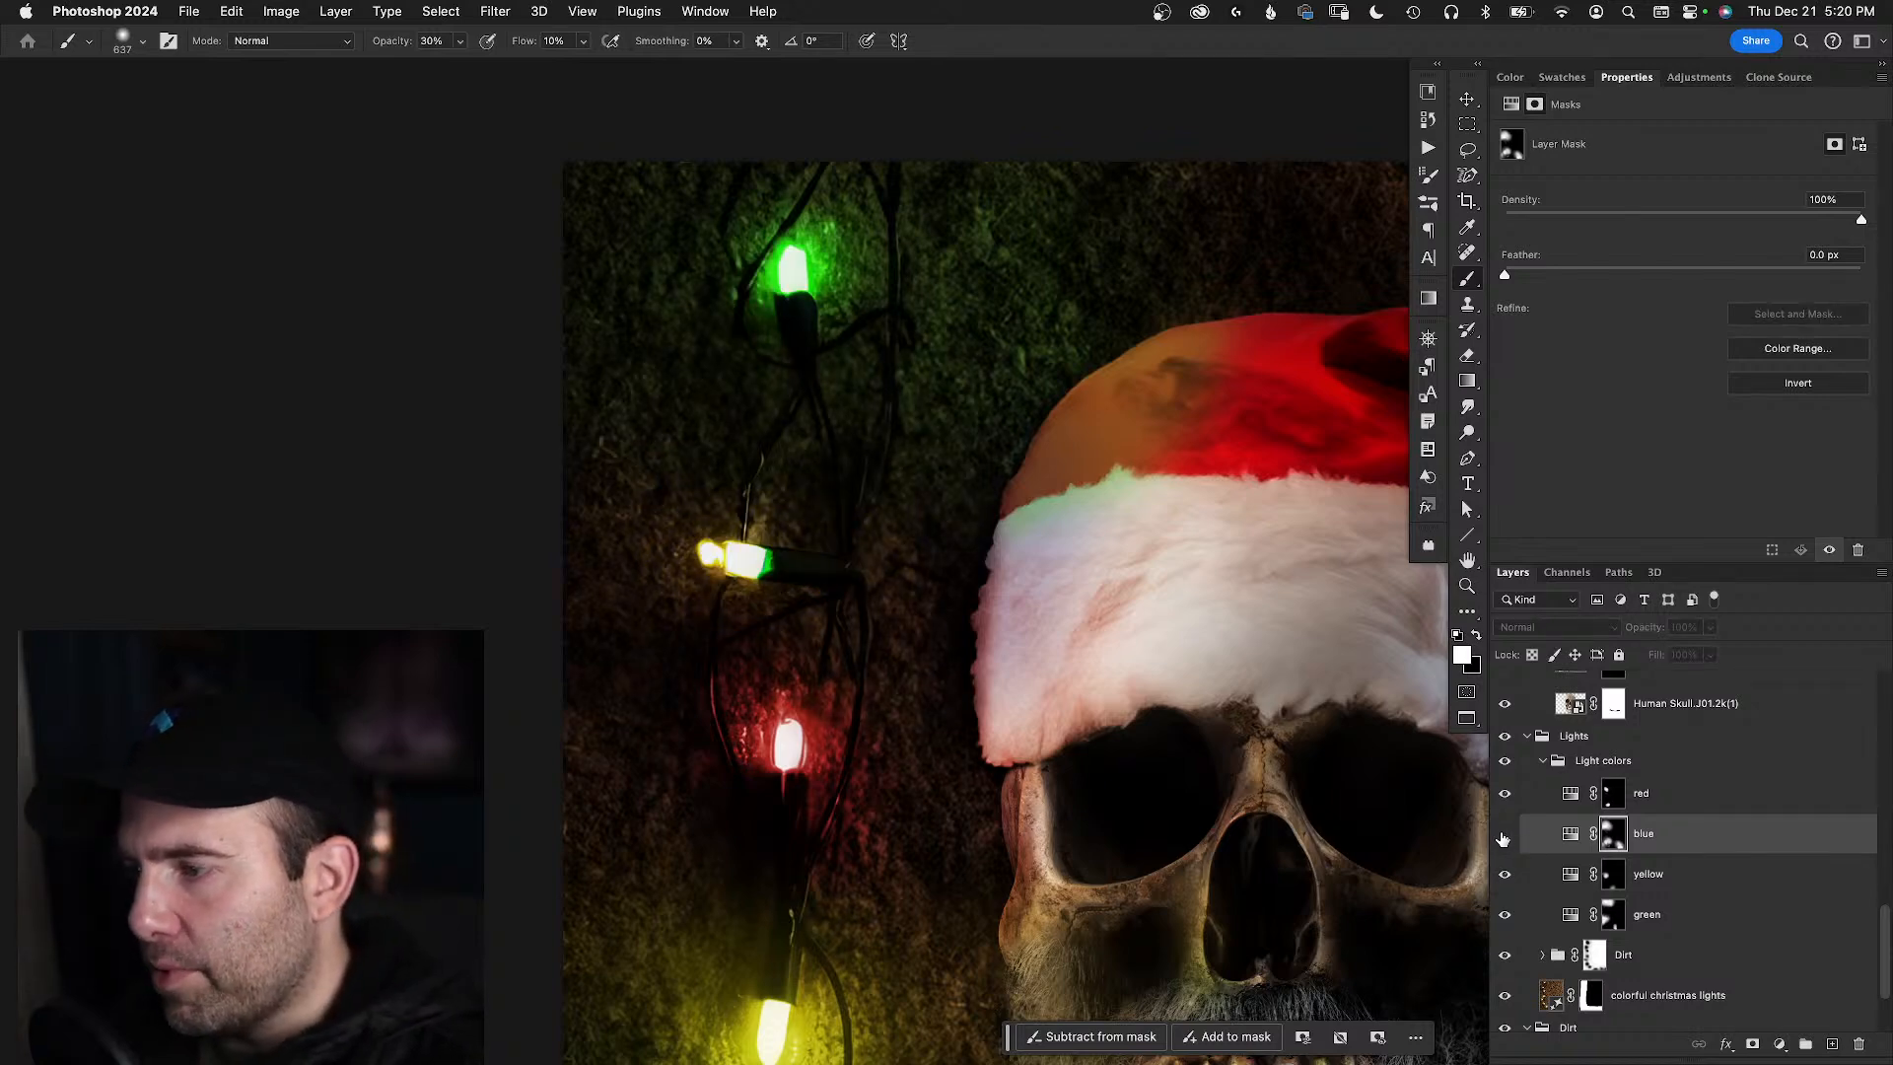
click(1503, 835)
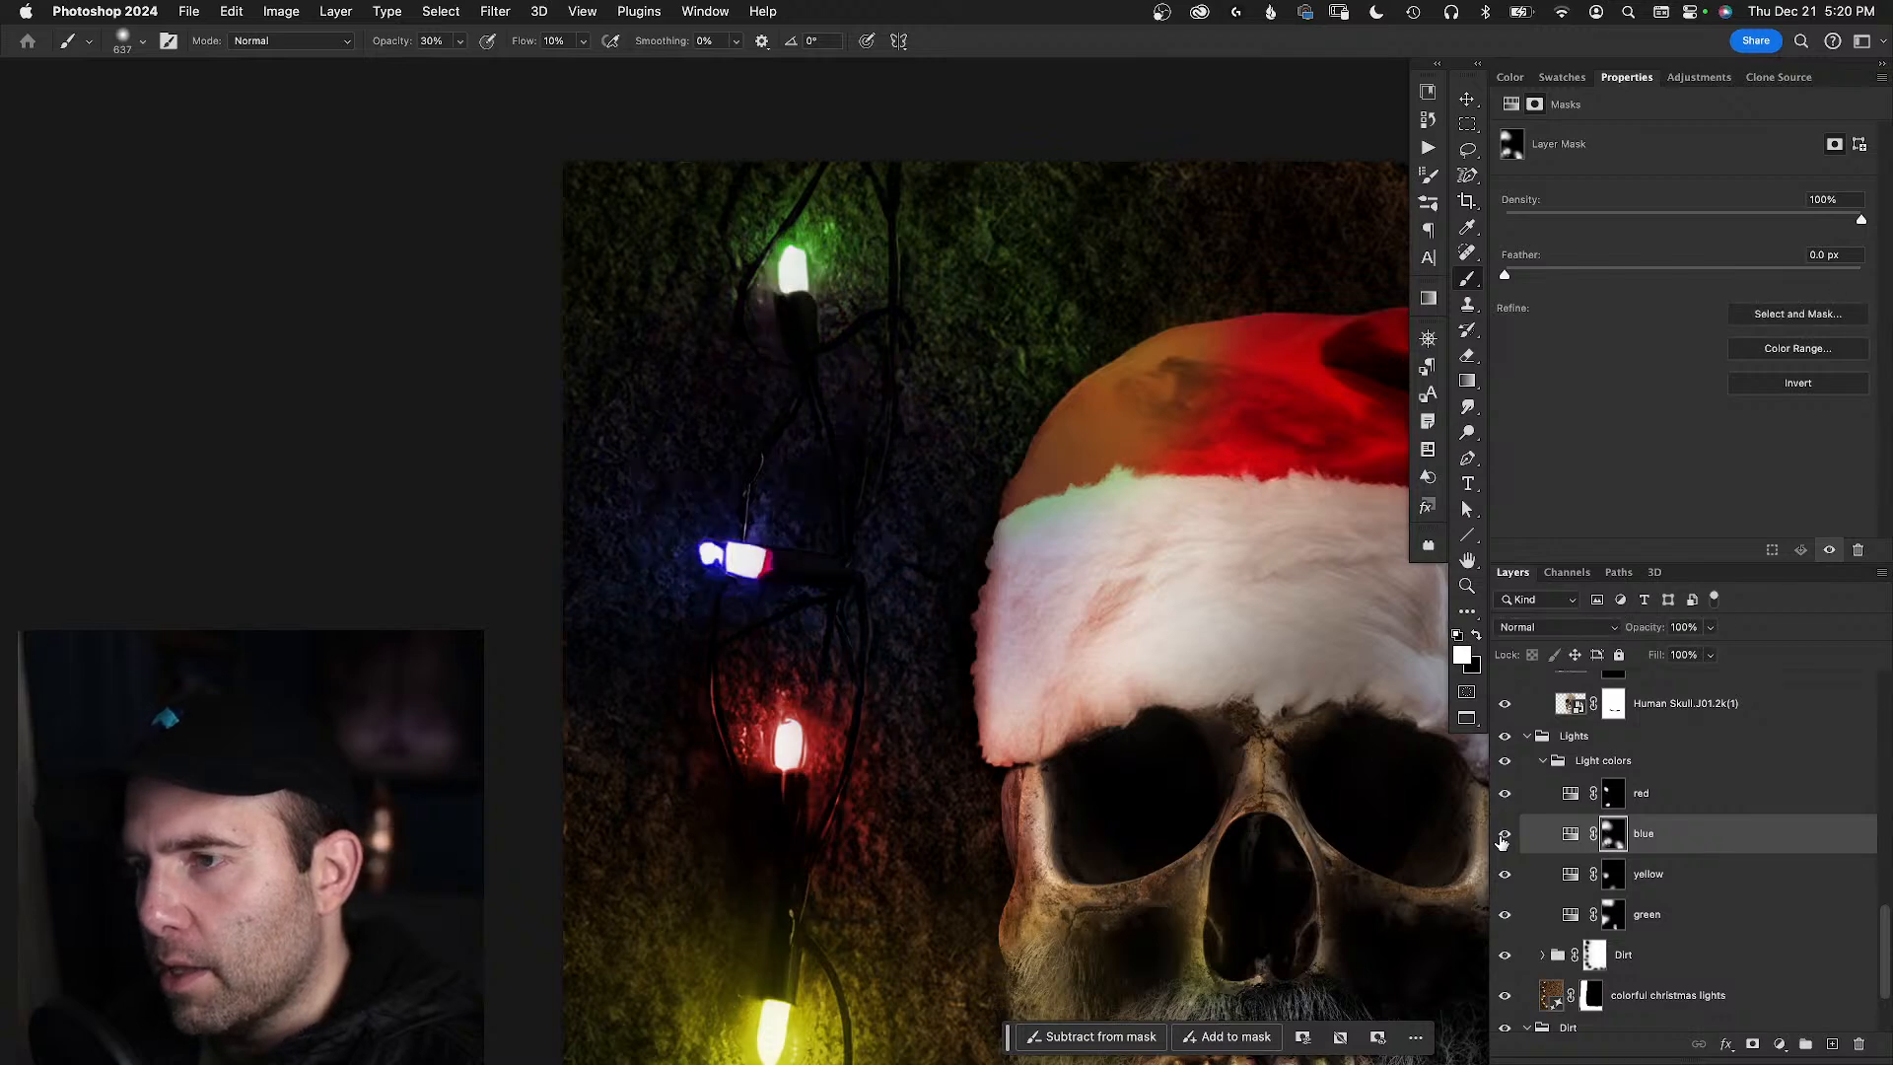
click(1503, 834)
click(1504, 834)
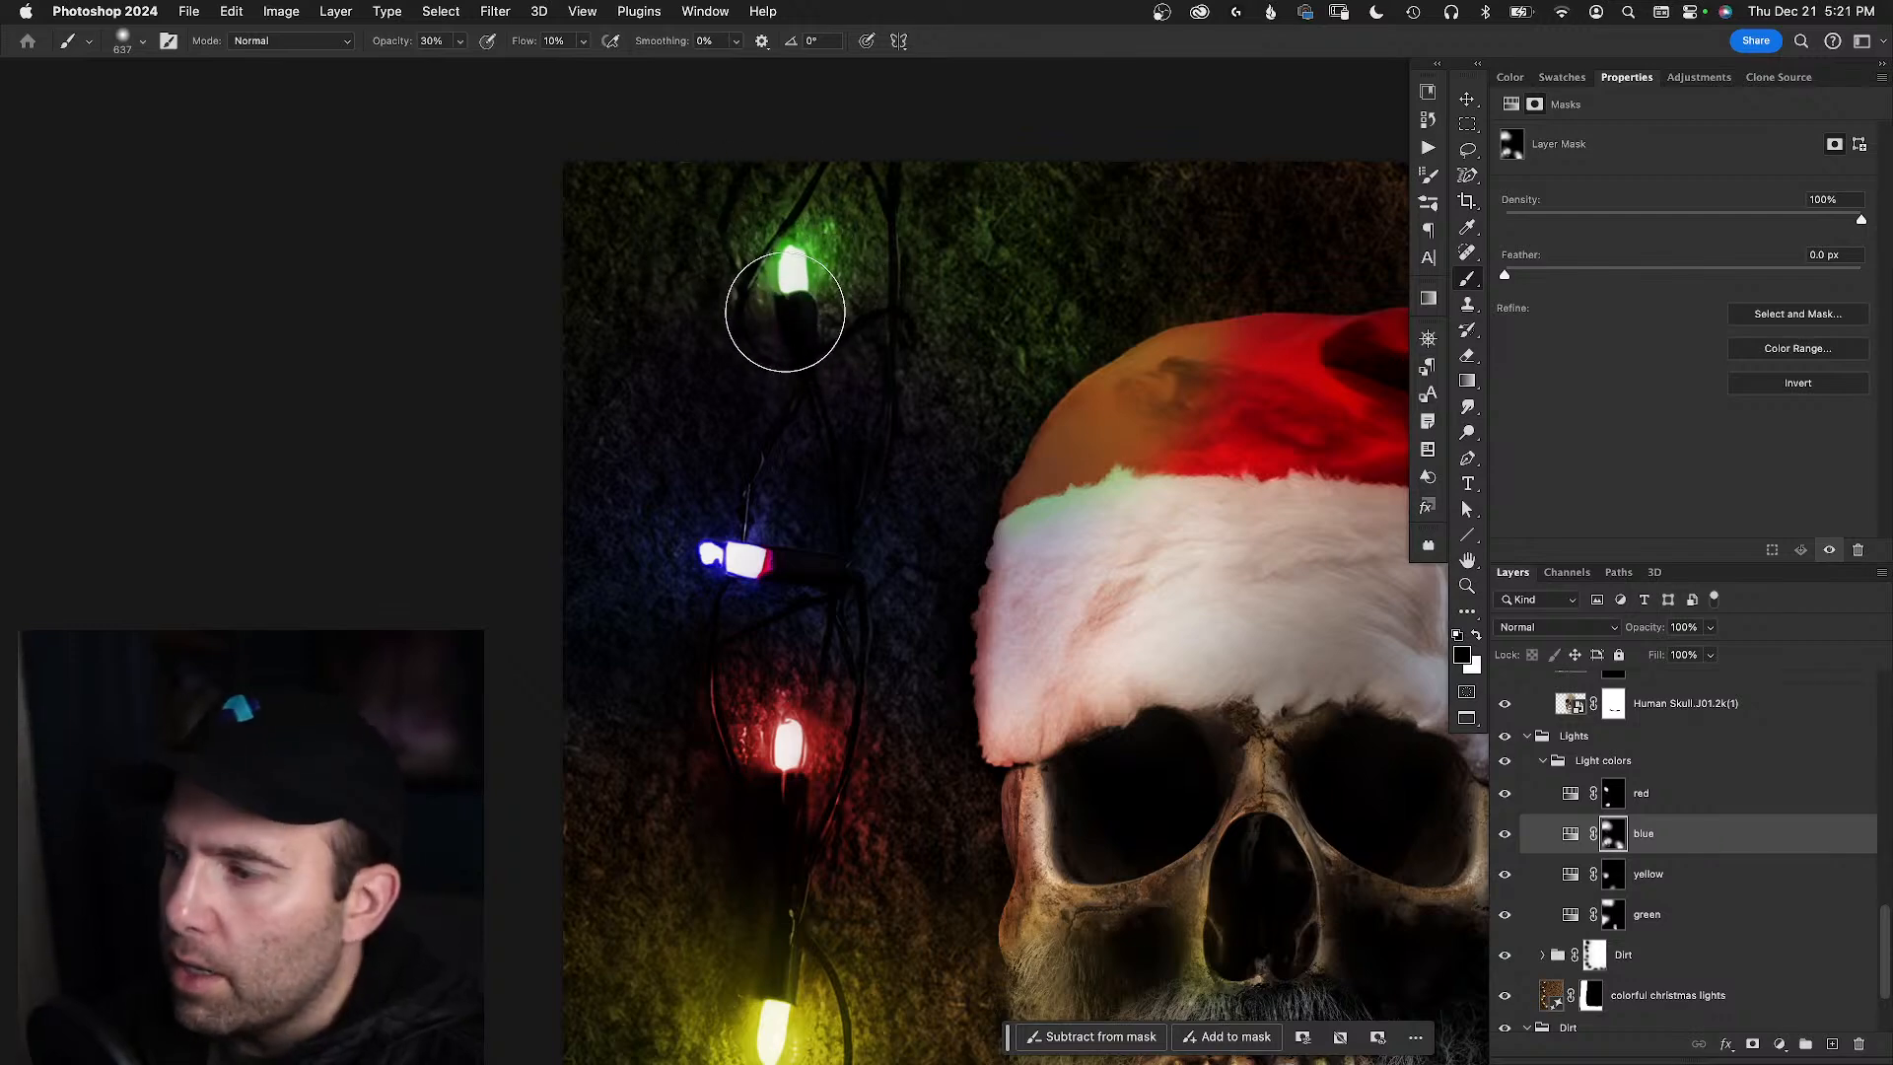
- Paint black in the blue layer's mask over the top green bulb, raising the brush to 1146 px and 100% opacity, to restore its green light
mouse_move(746, 325)
mouse_down()
mouse_move(853, 331)
mouse_move(828, 329)
mouse_up()
key(0)
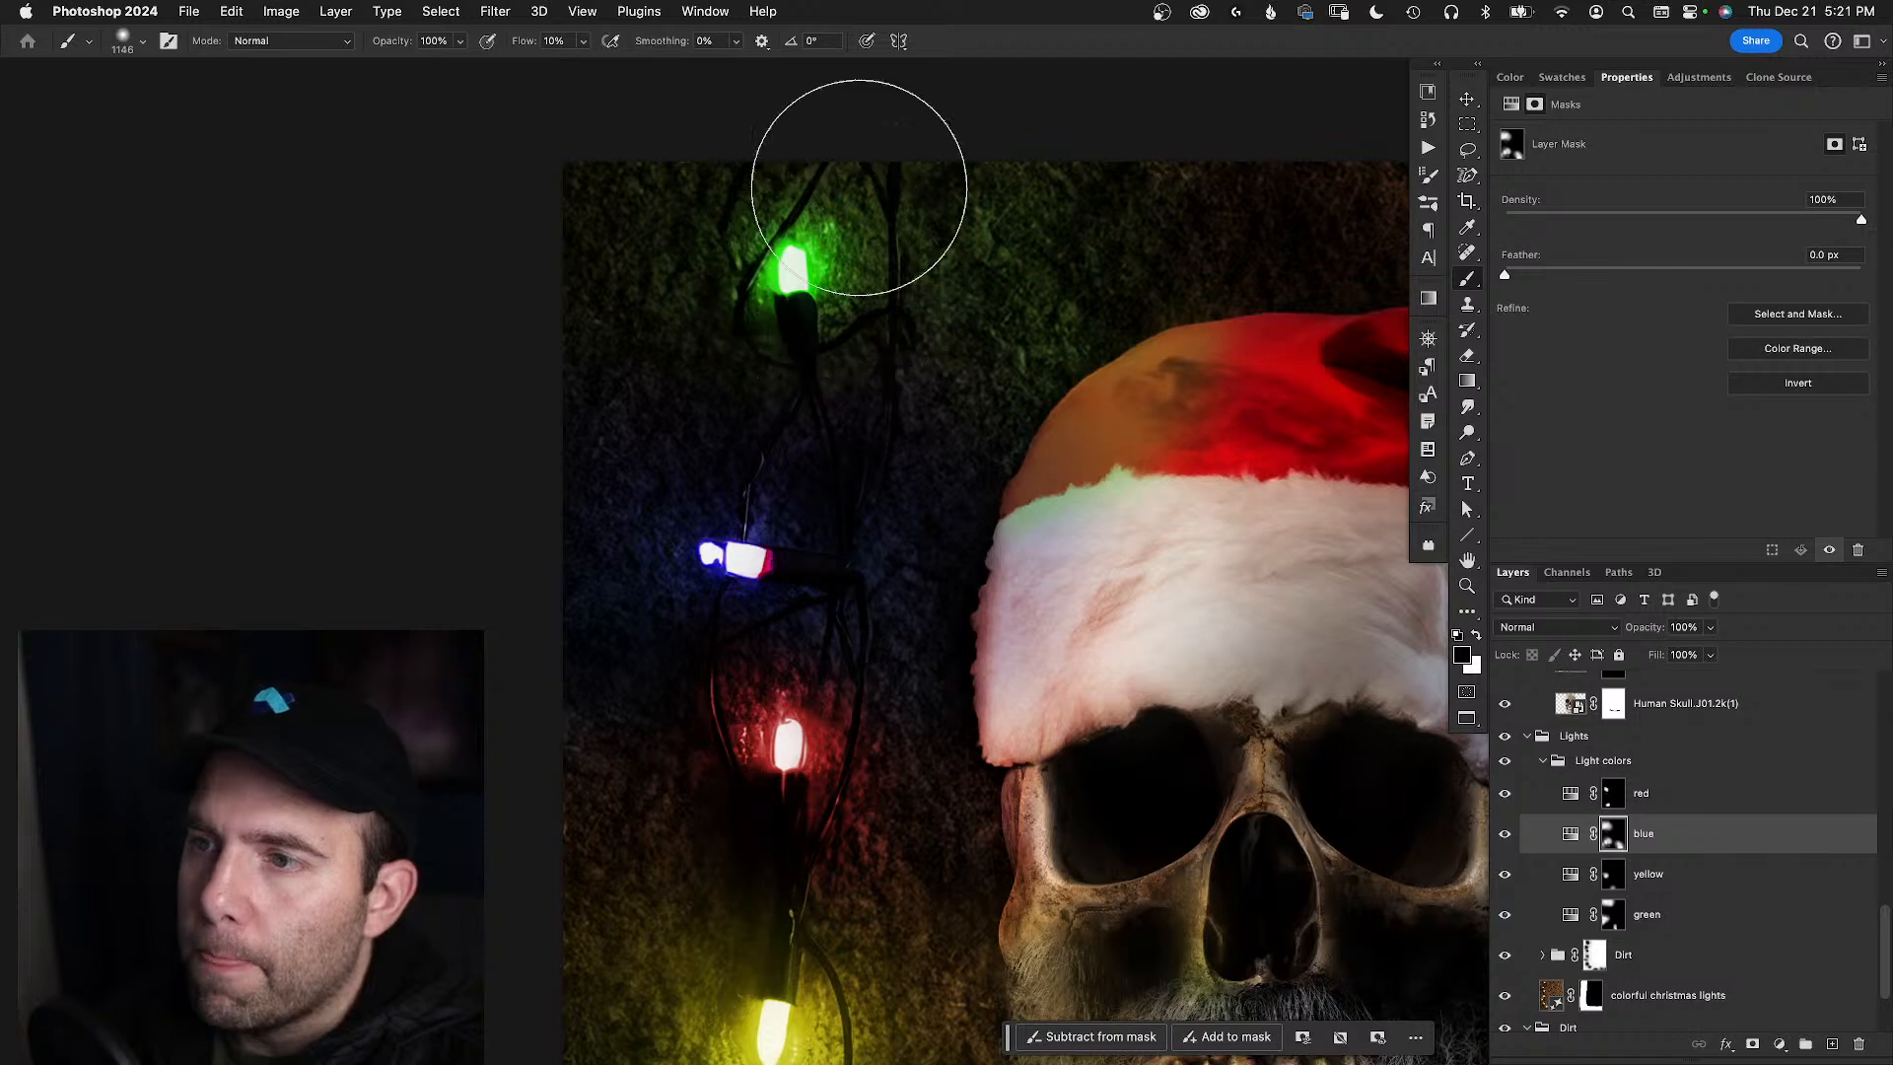
- Paint white in the blue layer's mask with the 1146 px brush above the upper blue bulb and across toward the hat
key(x)
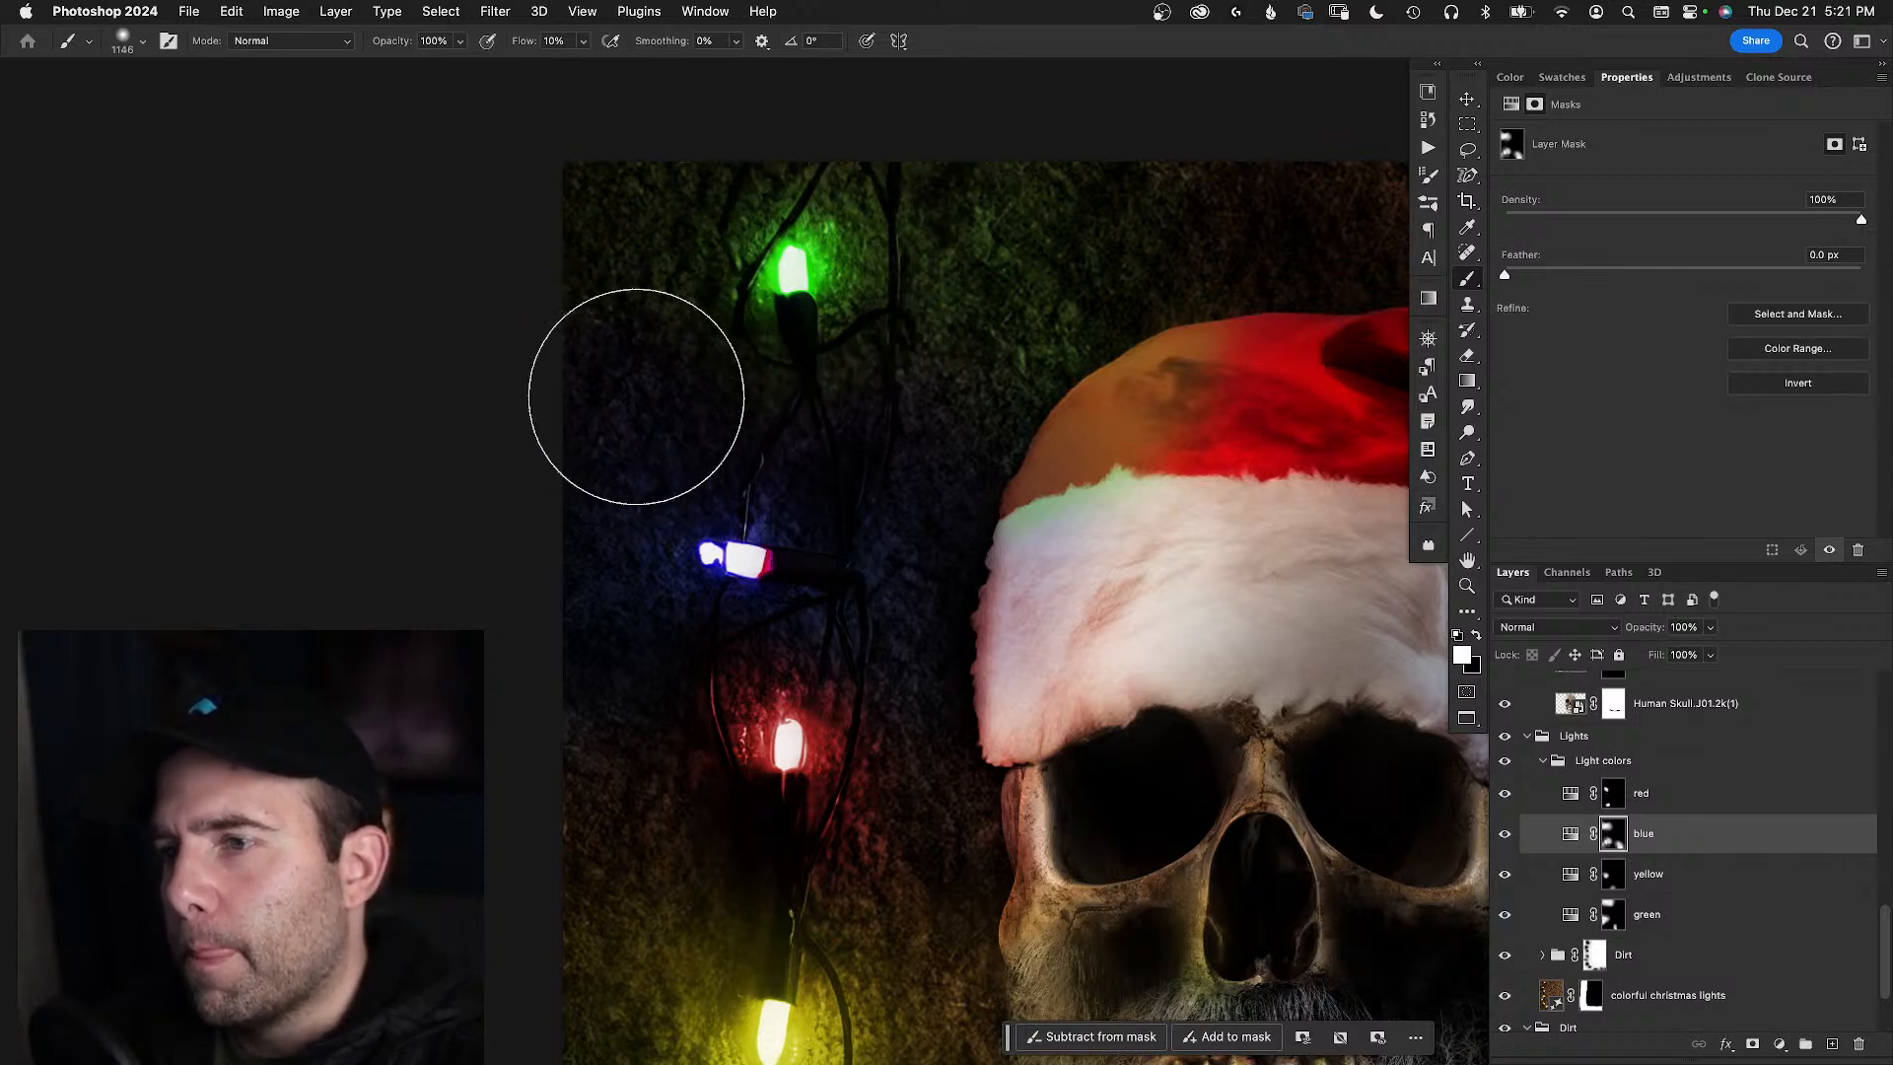
mouse_move(705, 431)
mouse_down()
mouse_move(851, 461)
mouse_move(985, 430)
mouse_move(955, 464)
mouse_up()
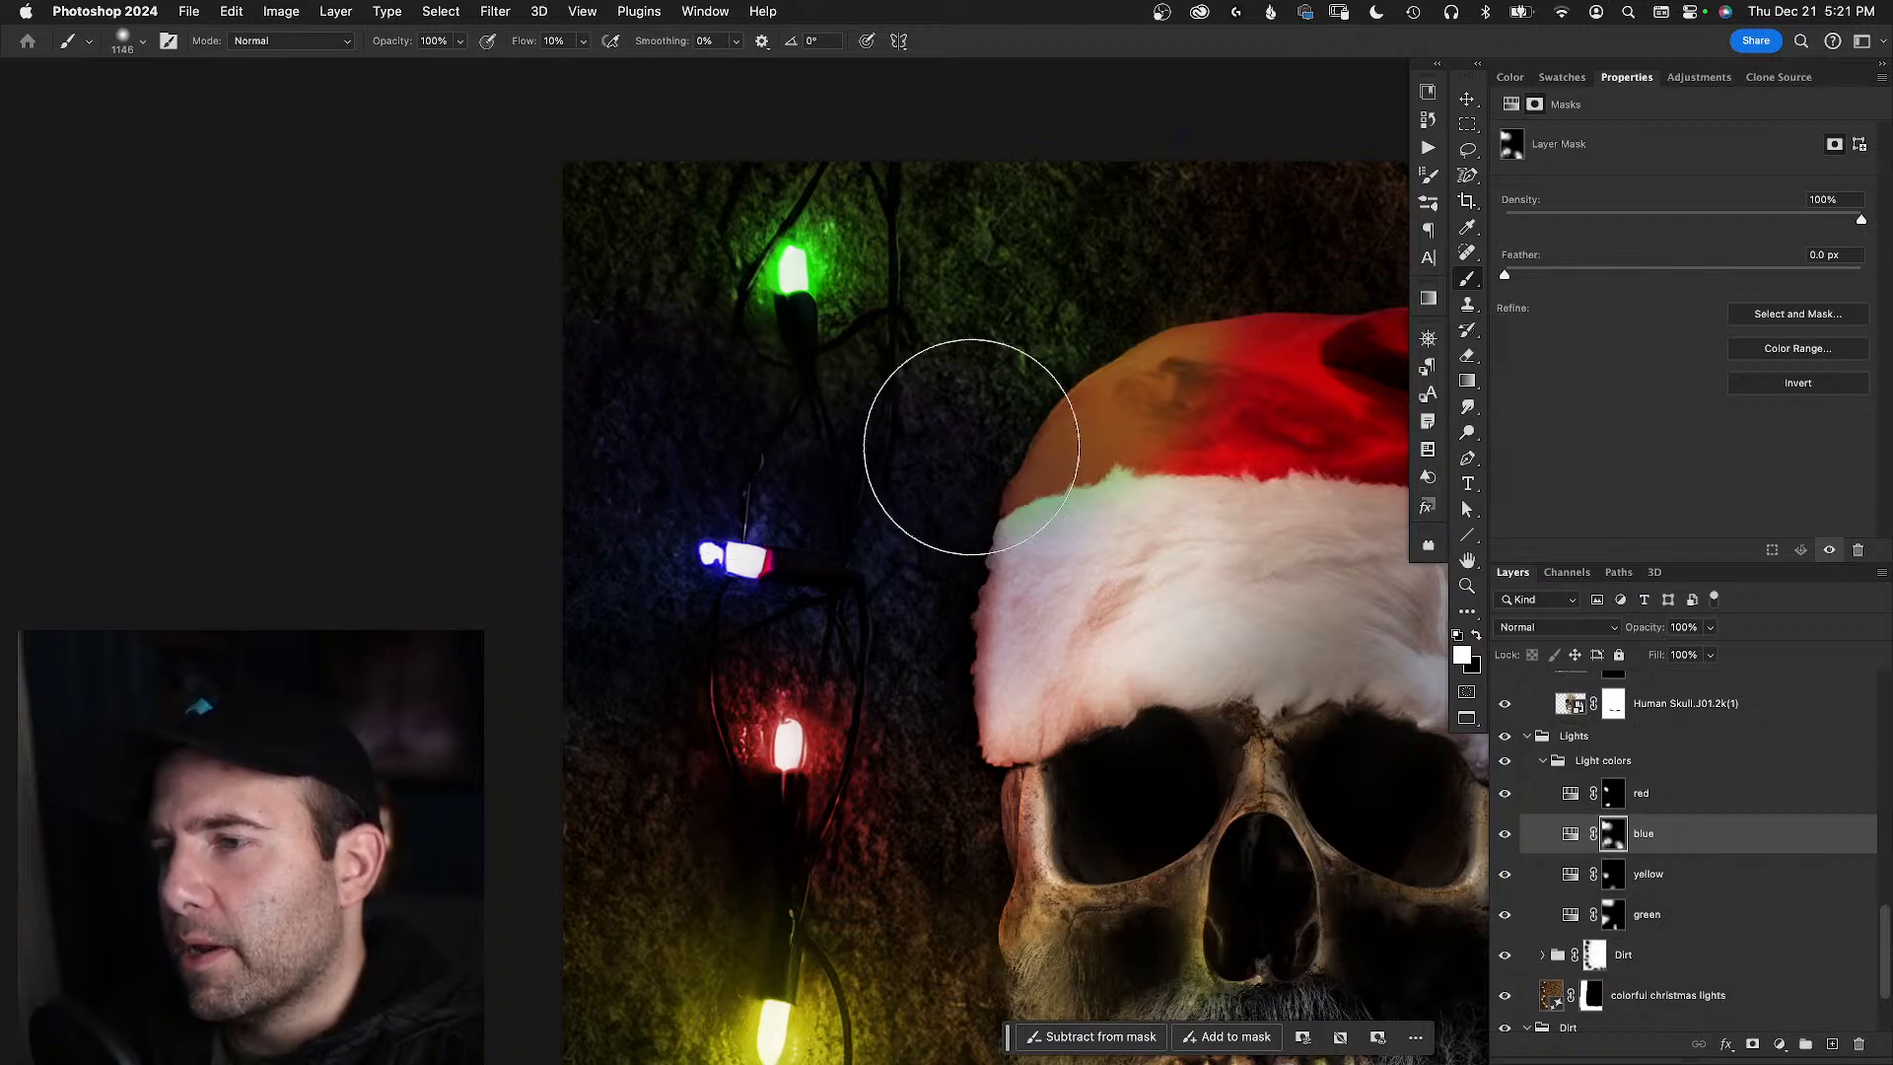
key(z)
key(z)
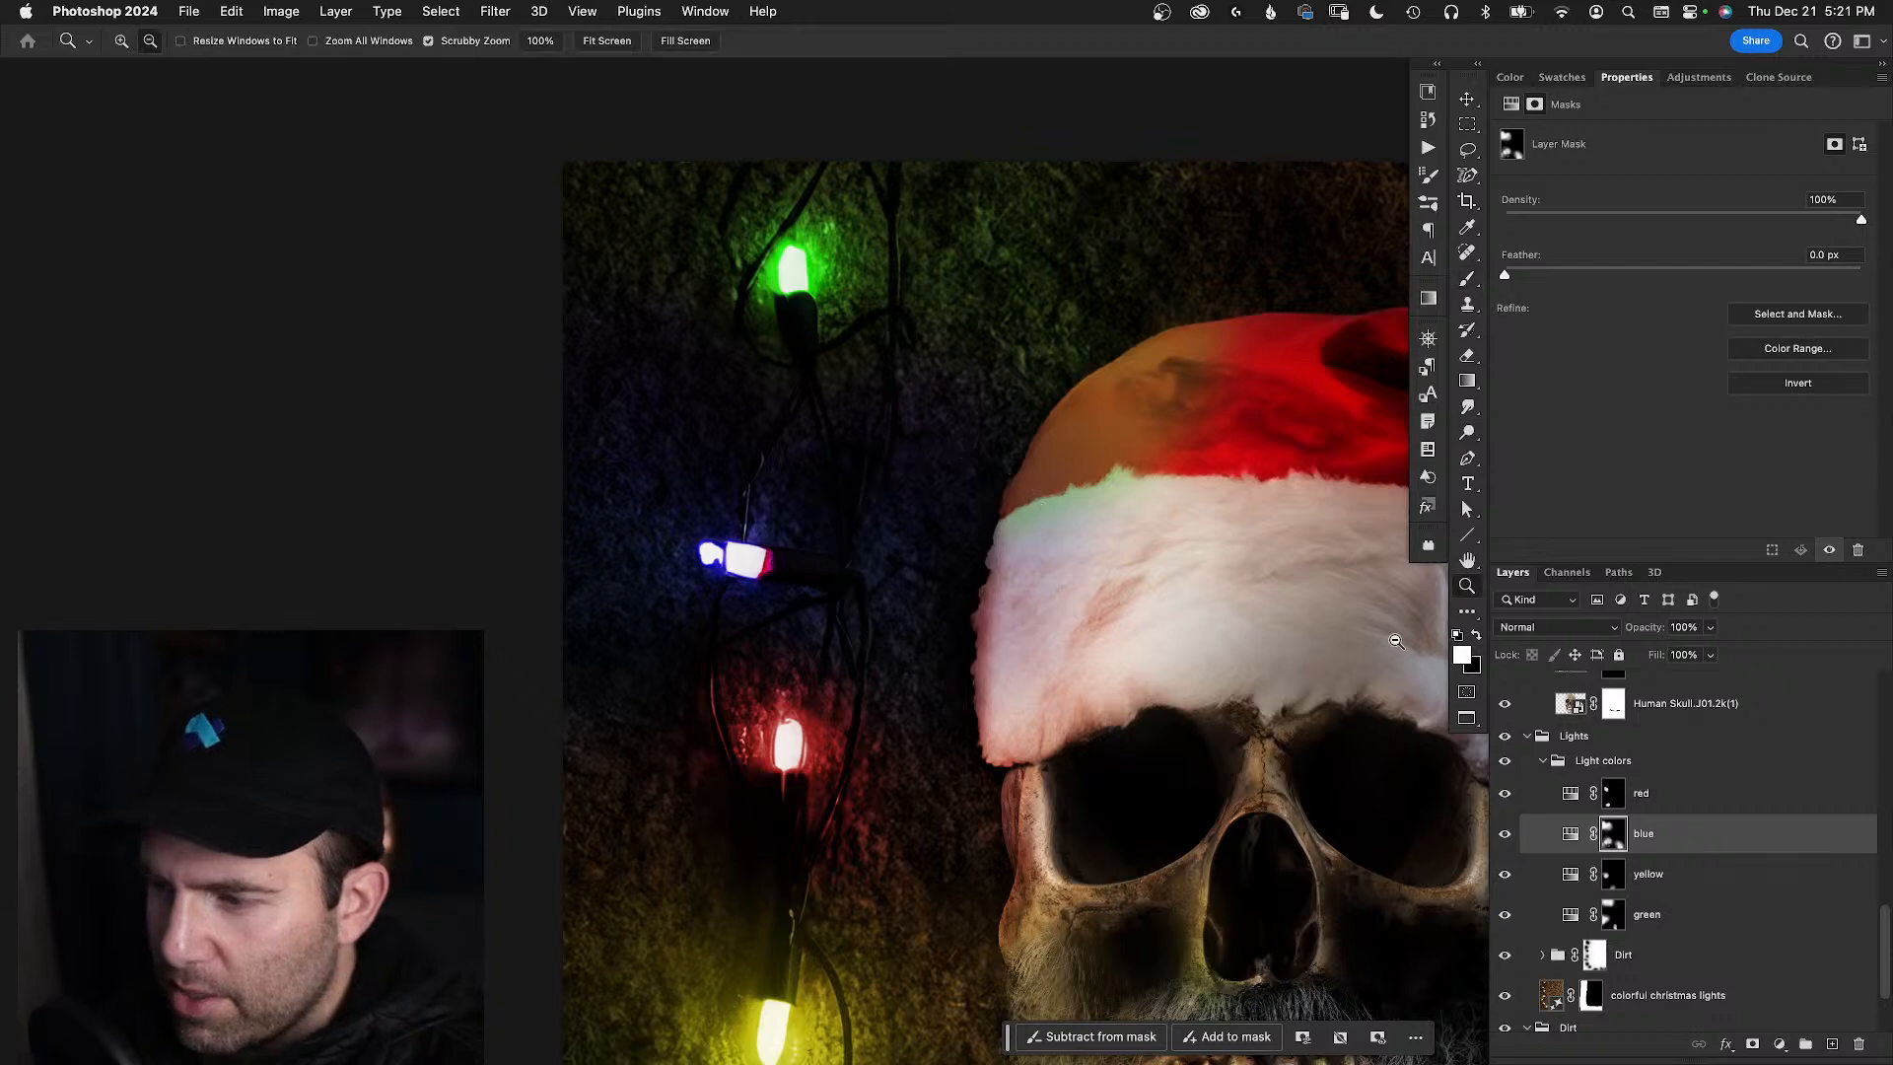
- Paint white in the red layer's mask over the wall around the upper red bulb toward the skull, after checking the layer hidden and shown
key(b)
scroll(1307, 599, down, 5)
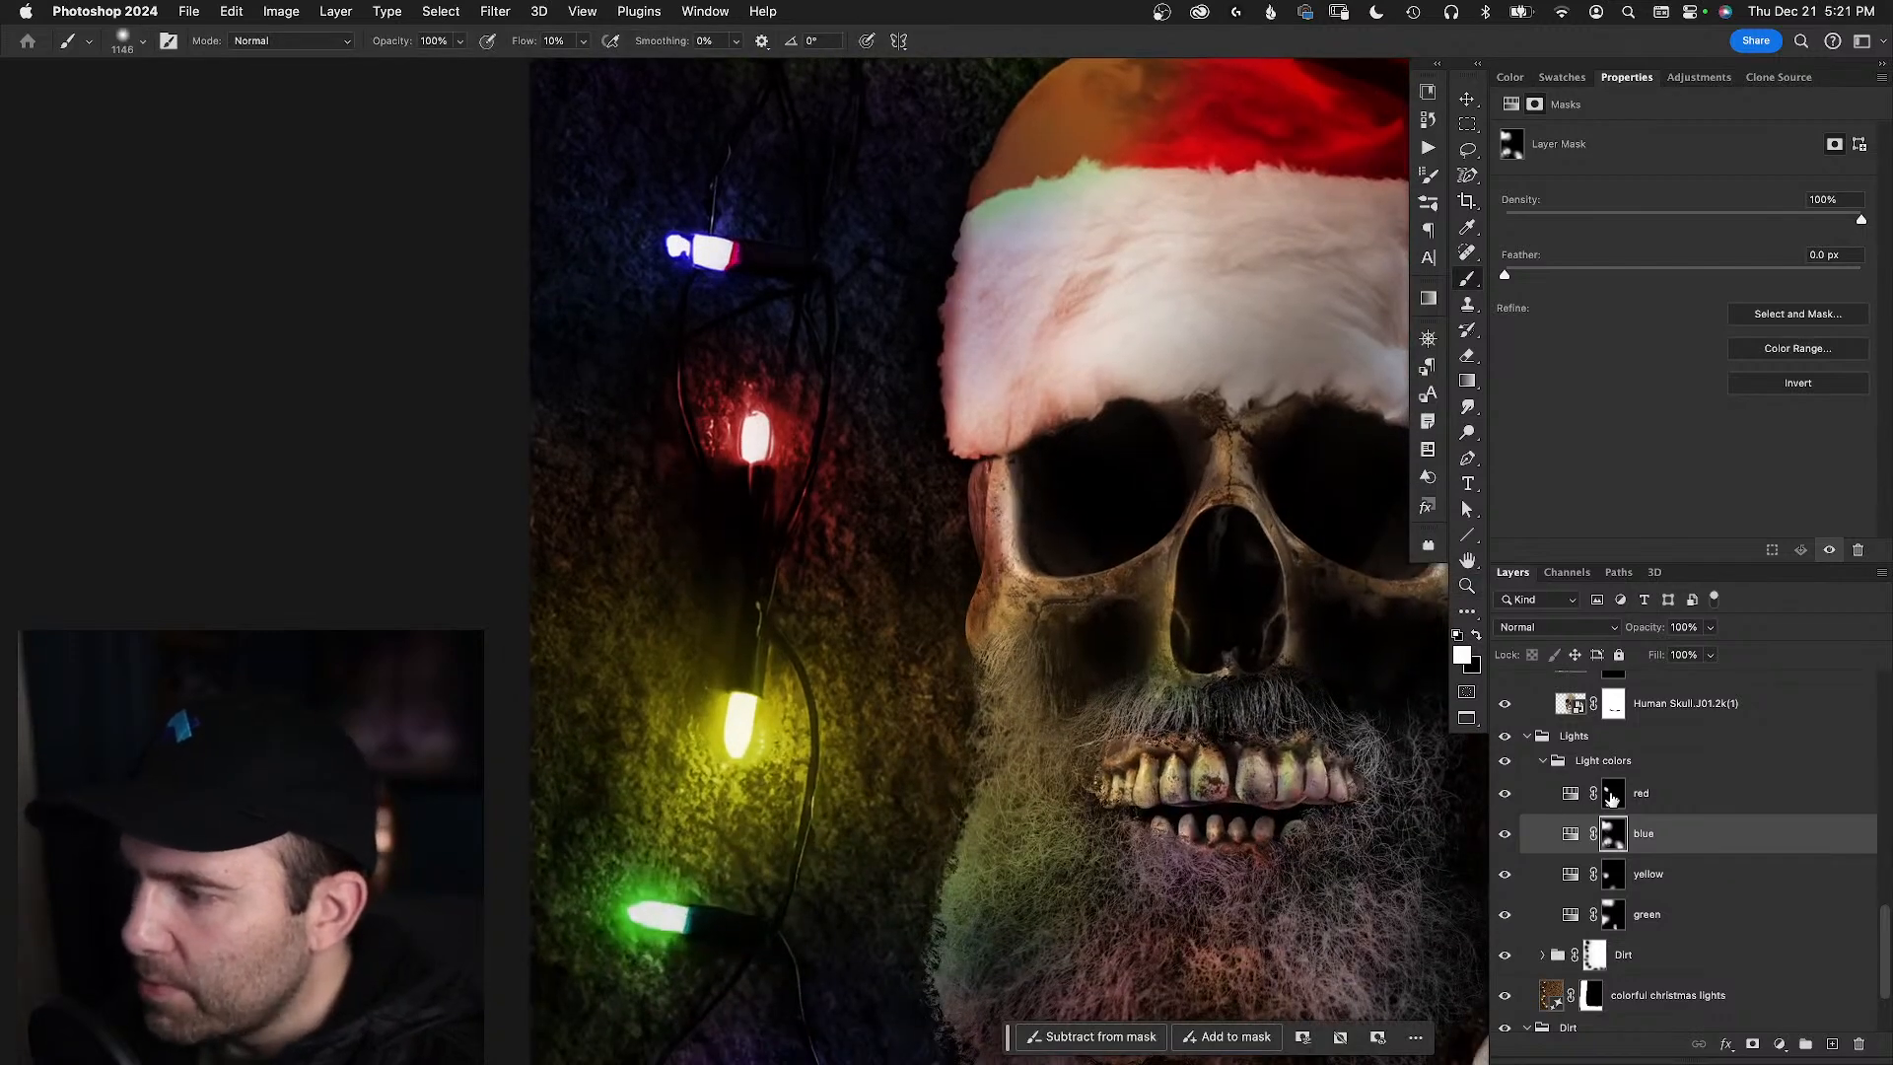
click(1613, 796)
click(1504, 795)
click(1504, 794)
mouse_move(947, 581)
mouse_down()
mouse_move(867, 499)
mouse_move(884, 447)
mouse_up()
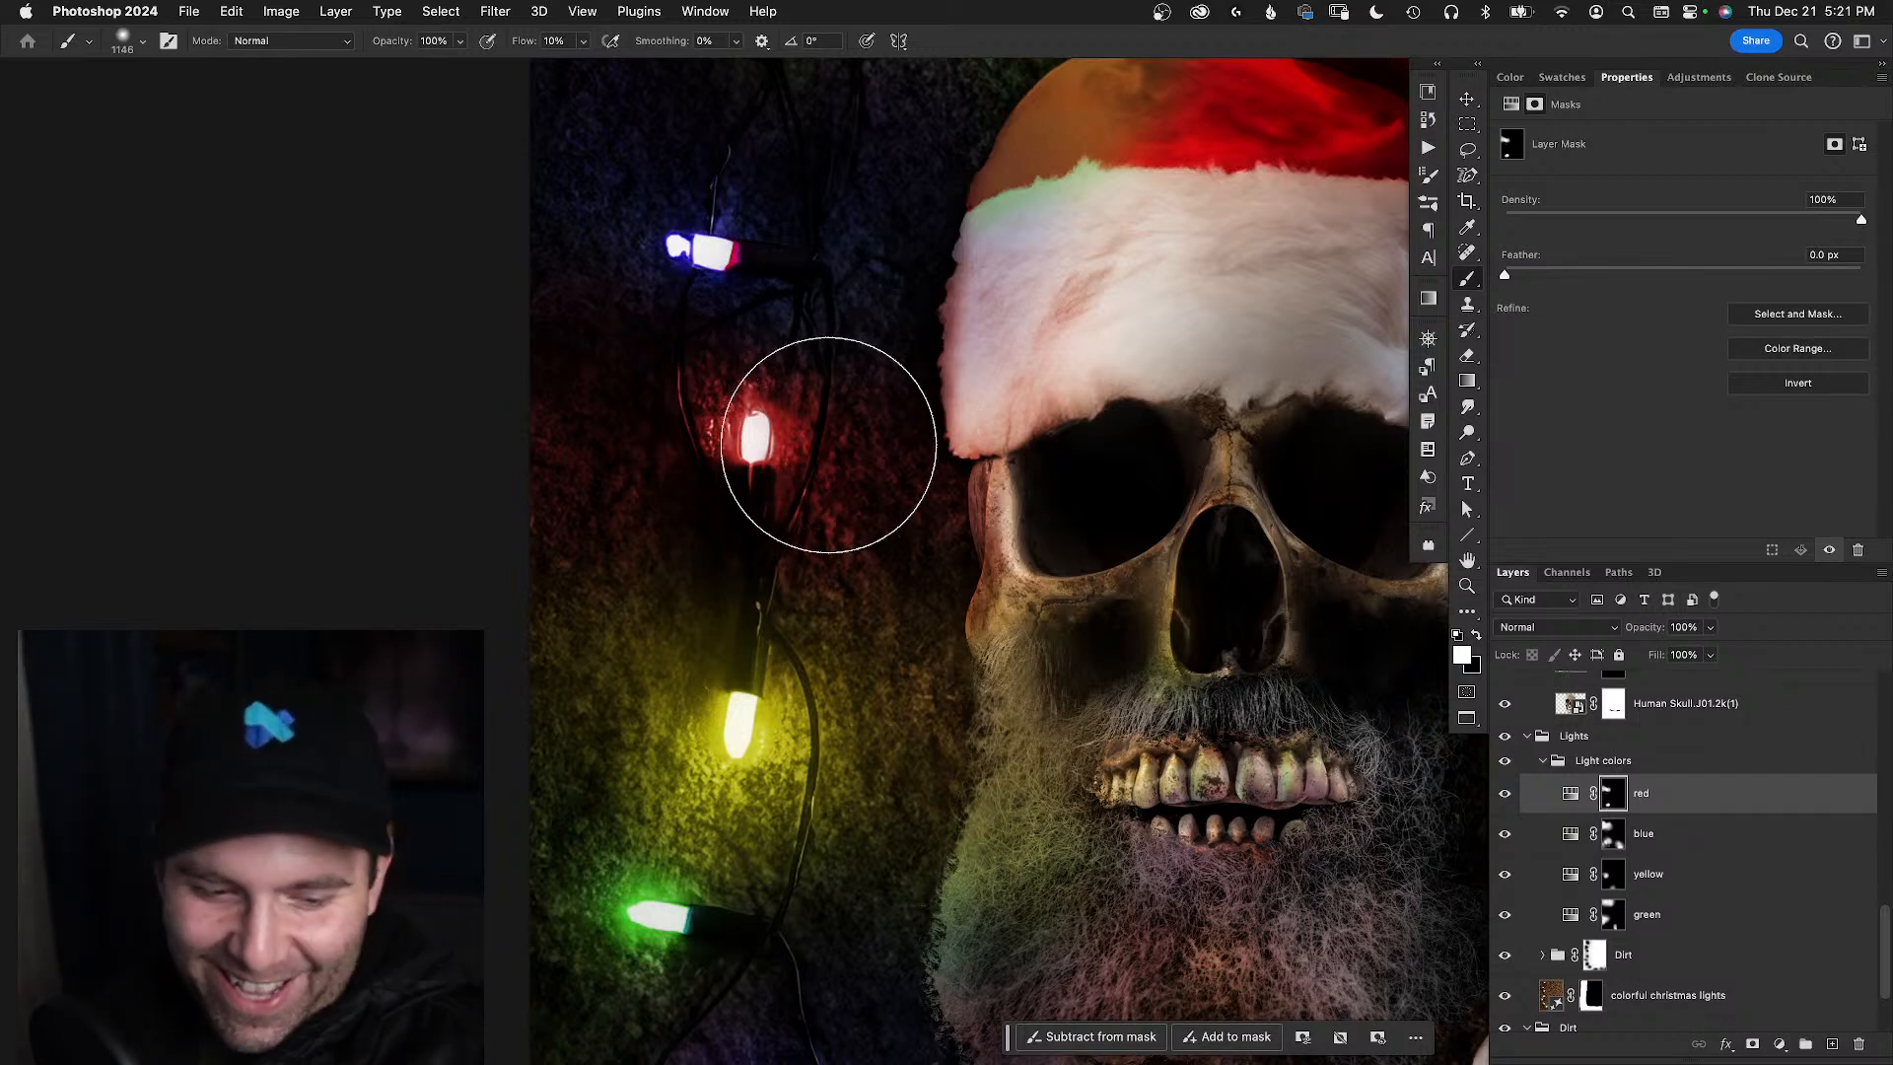
mouse_move(838, 542)
mouse_down()
mouse_move(721, 380)
mouse_move(870, 369)
mouse_move(789, 516)
mouse_move(782, 353)
mouse_up()
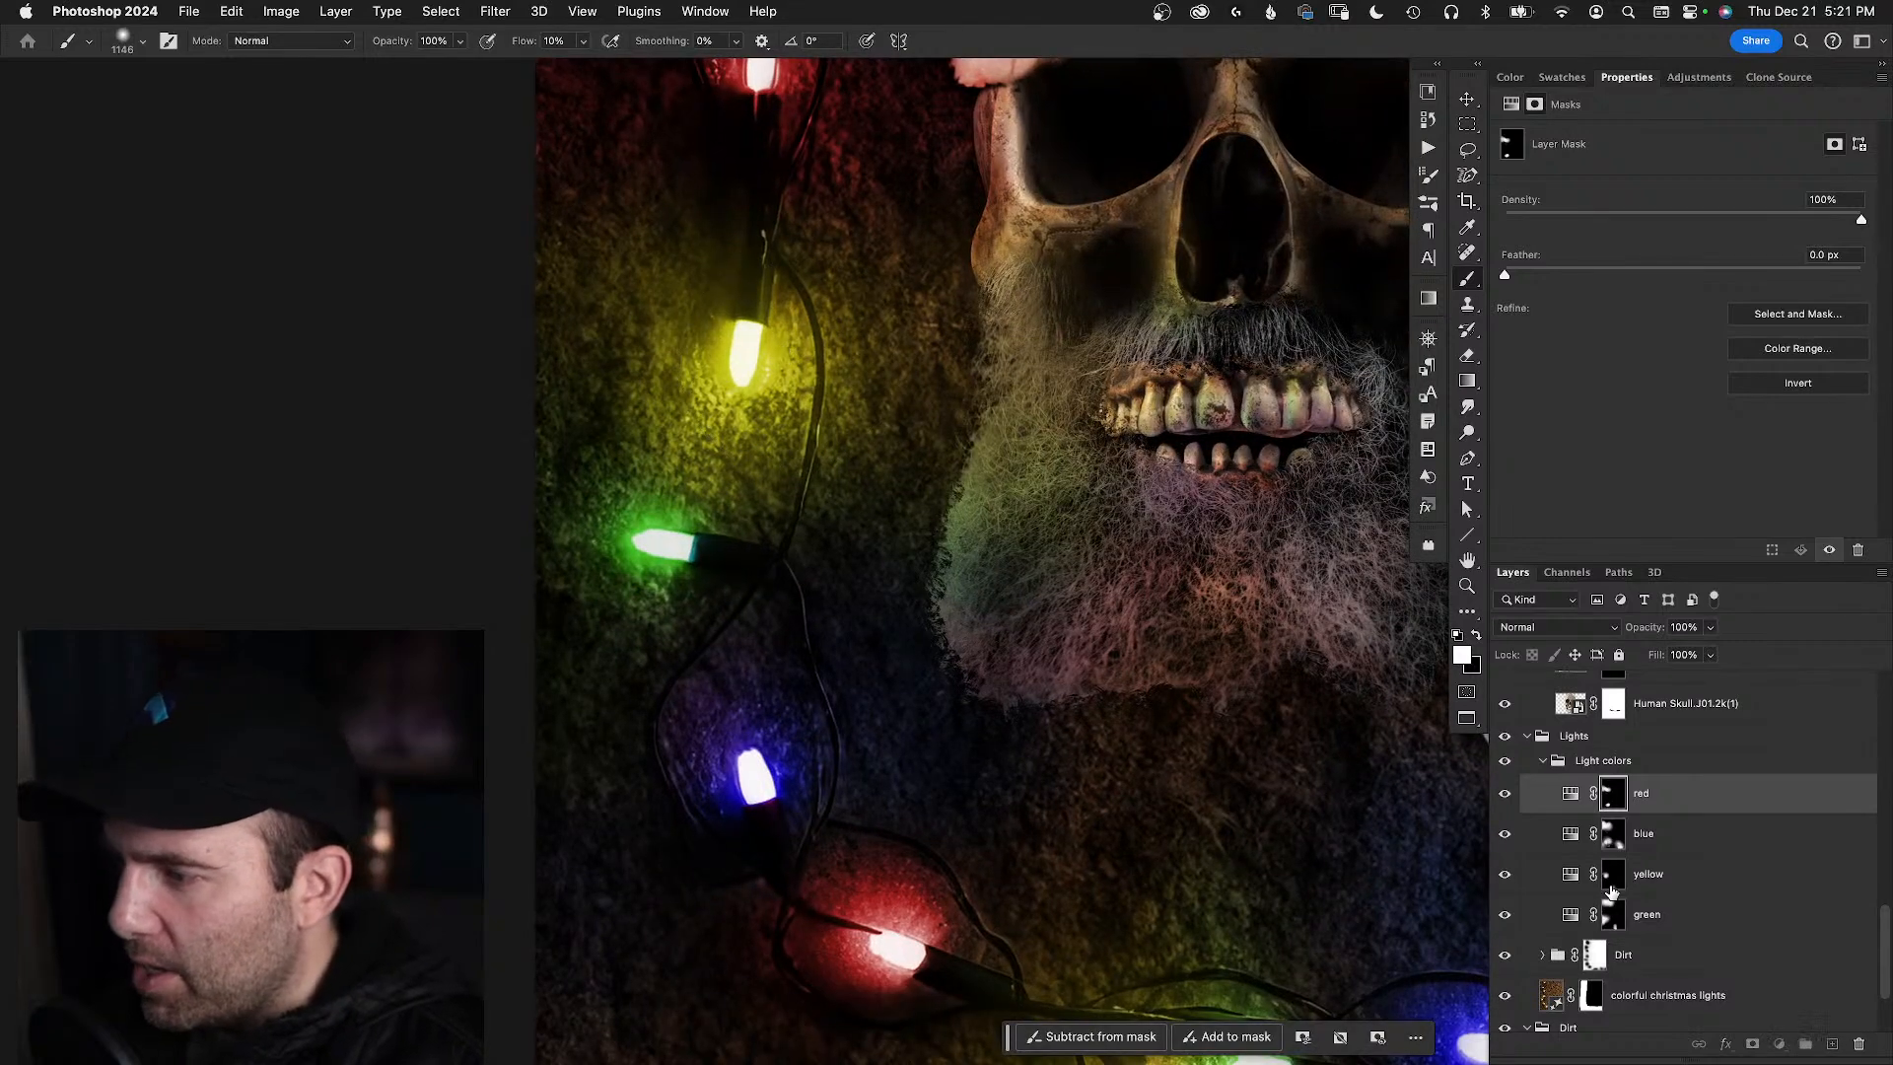
- Paint white in the yellow layer's mask around the upper yellow bulb and above the bottom one, reducing the brush to 761 px
click(1611, 887)
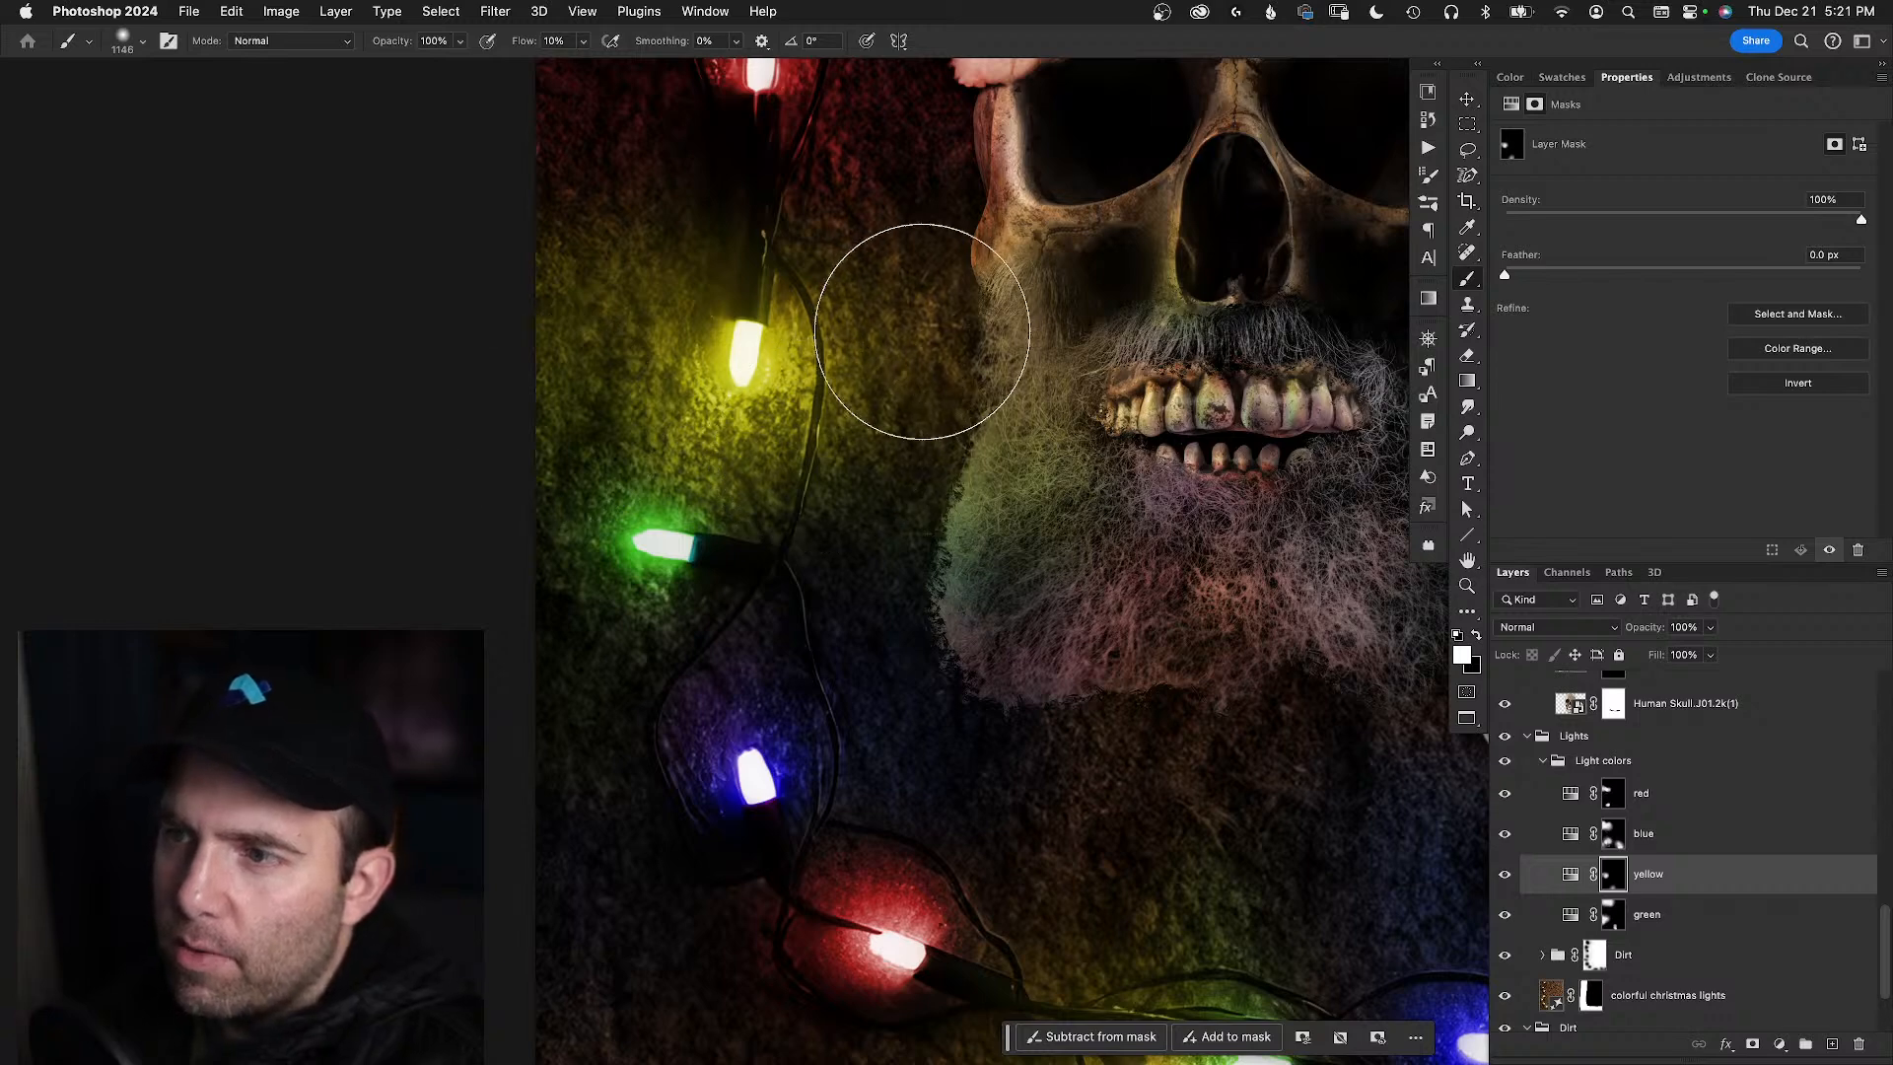
mouse_move(1035, 690)
mouse_down()
mouse_move(908, 338)
mouse_move(946, 306)
mouse_up()
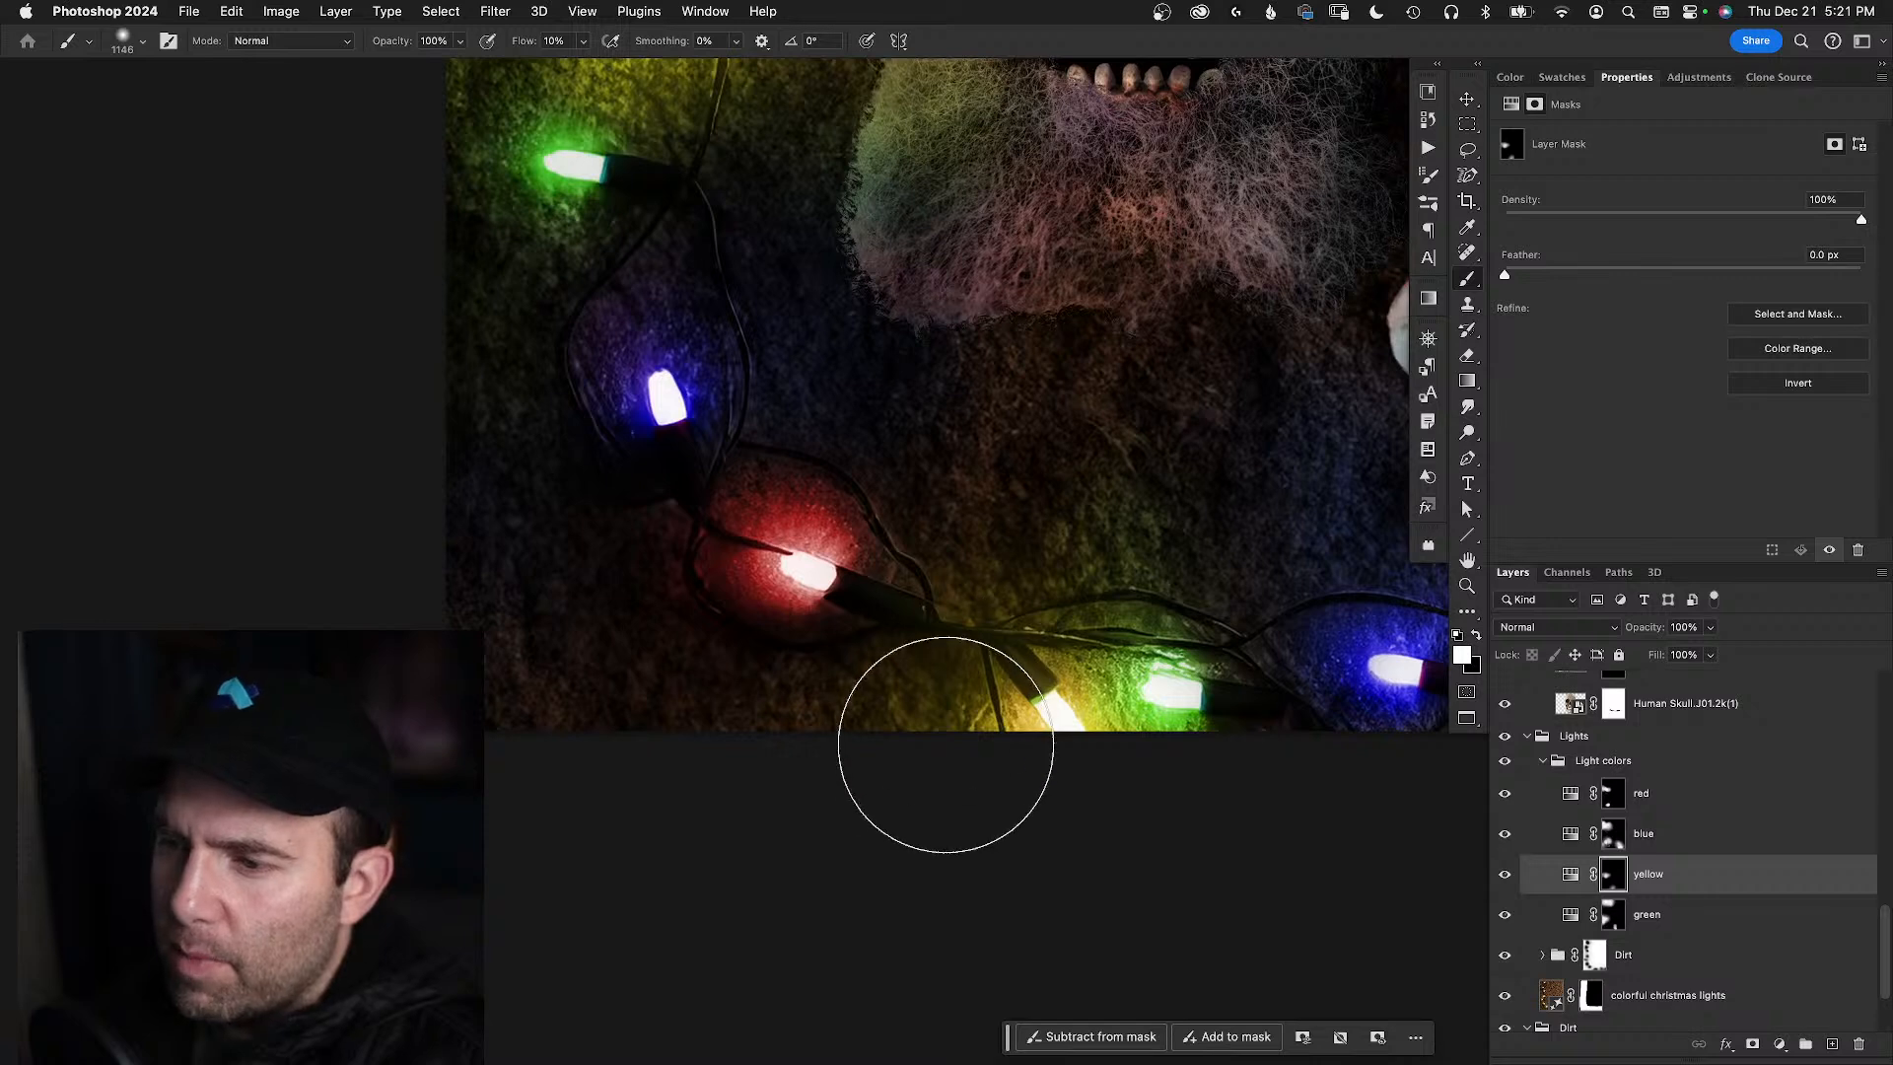
mouse_move(1136, 580)
mouse_down()
mouse_move(1062, 534)
mouse_move(1028, 467)
mouse_move(1046, 474)
mouse_move(1069, 717)
mouse_move(1090, 711)
mouse_move(1069, 513)
mouse_move(1089, 531)
mouse_move(1100, 512)
mouse_move(1100, 528)
mouse_move(976, 527)
mouse_up()
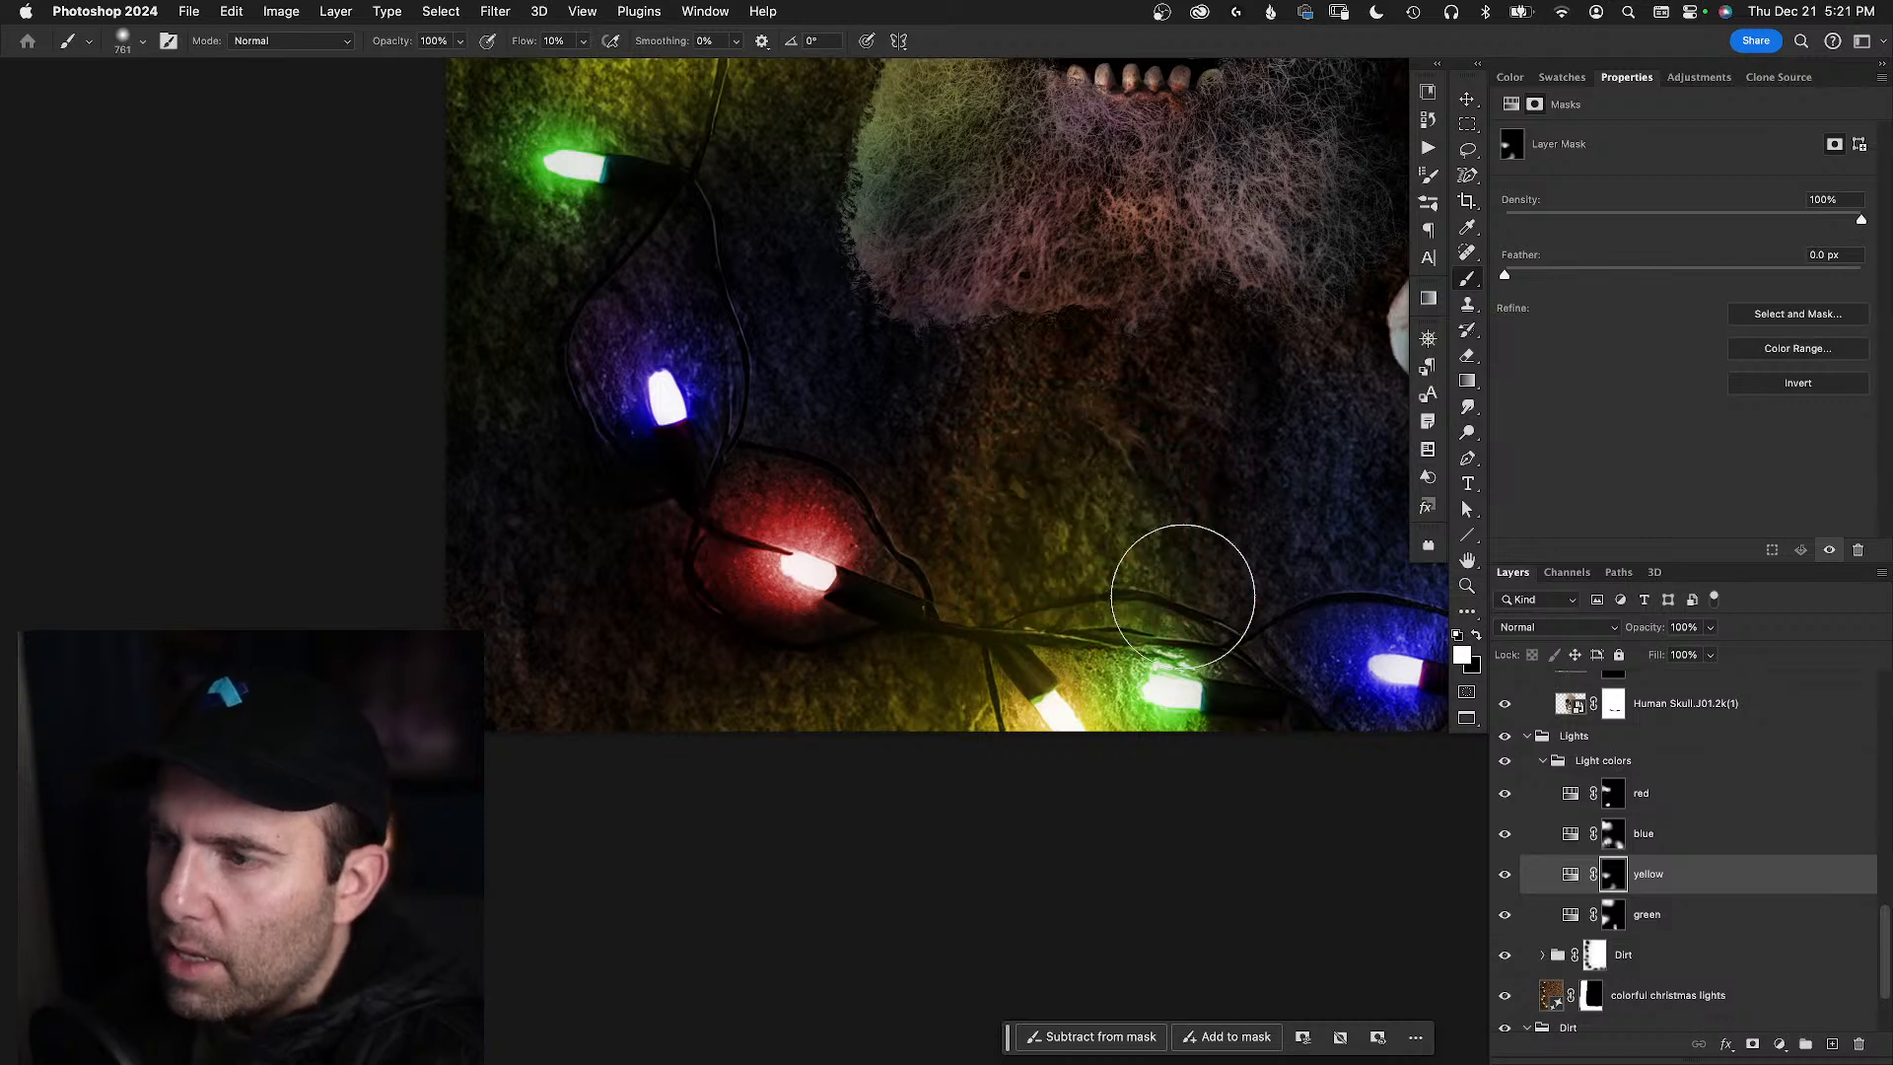
- Paint white in the red layer's mask around the lower red bulb and up toward the beard, enlarging the brush to 1057 px
click(1613, 803)
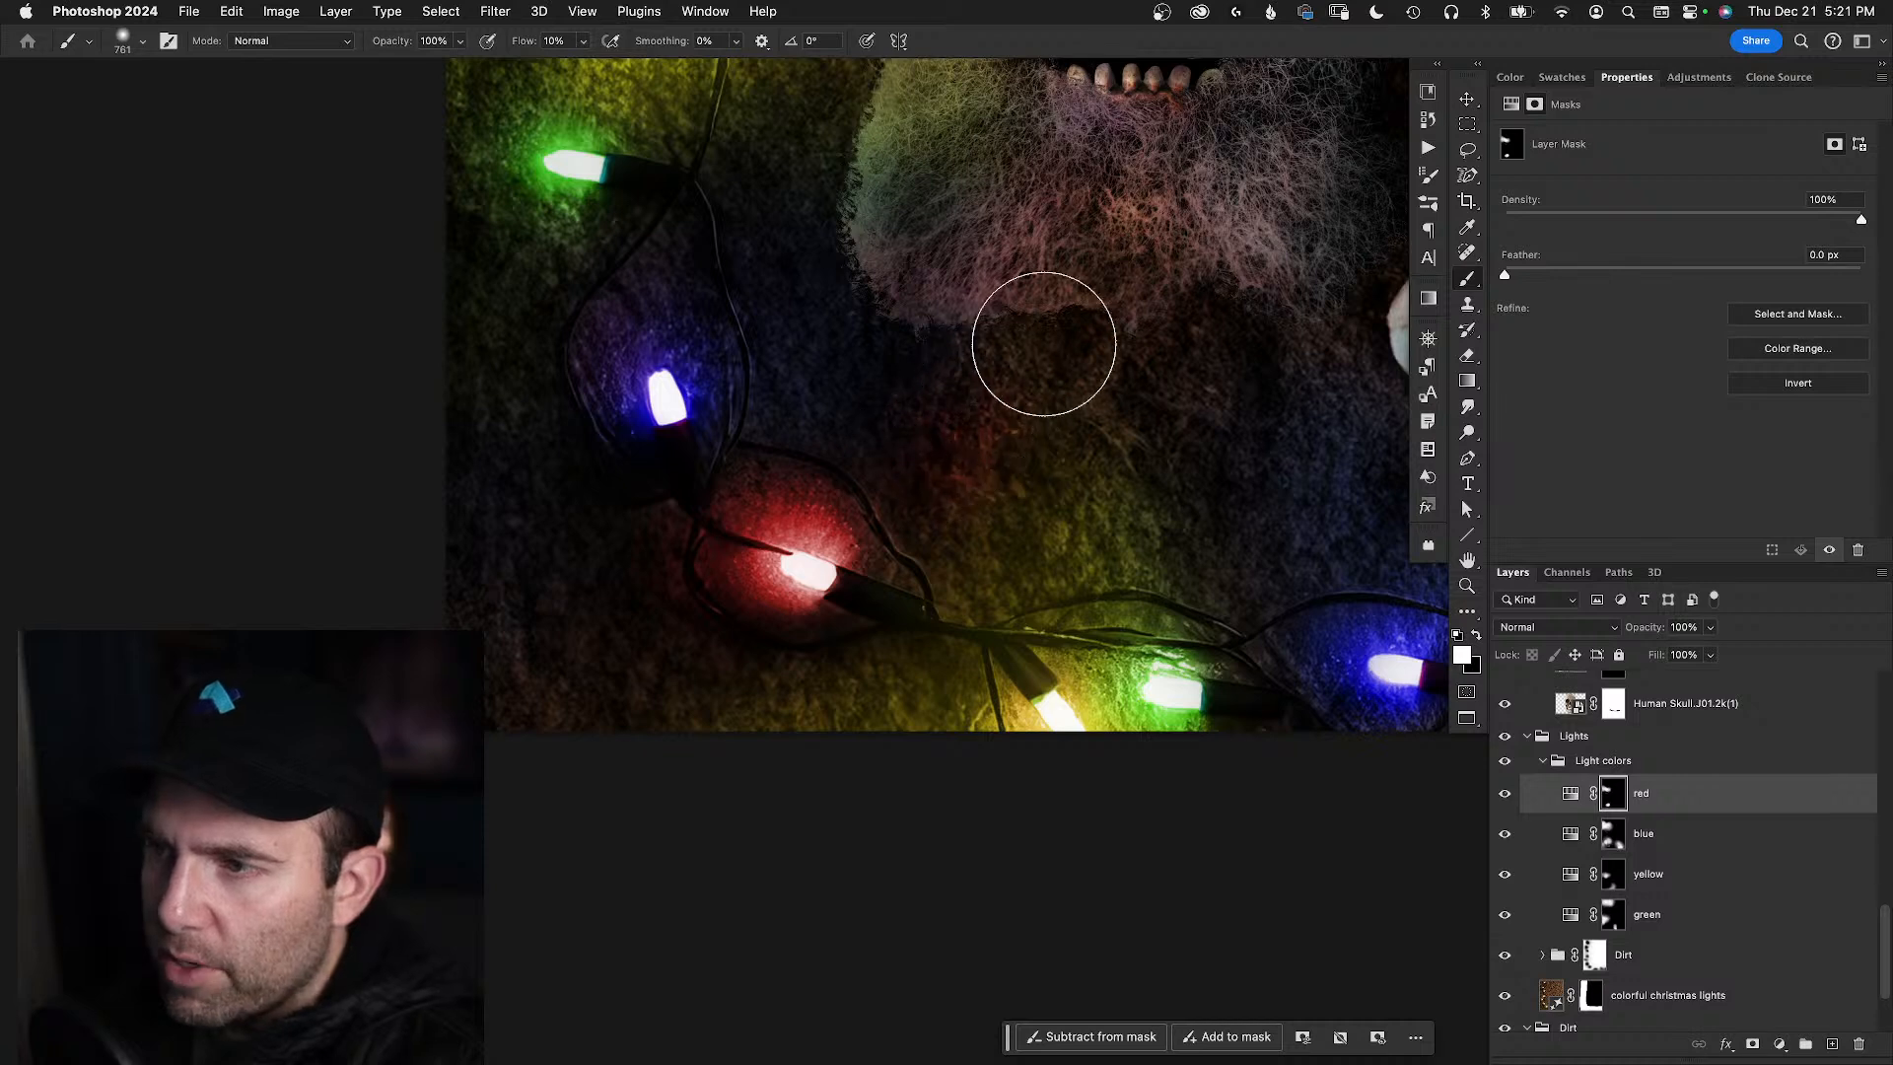
mouse_move(849, 462)
mouse_down()
mouse_move(915, 469)
mouse_move(907, 516)
mouse_up()
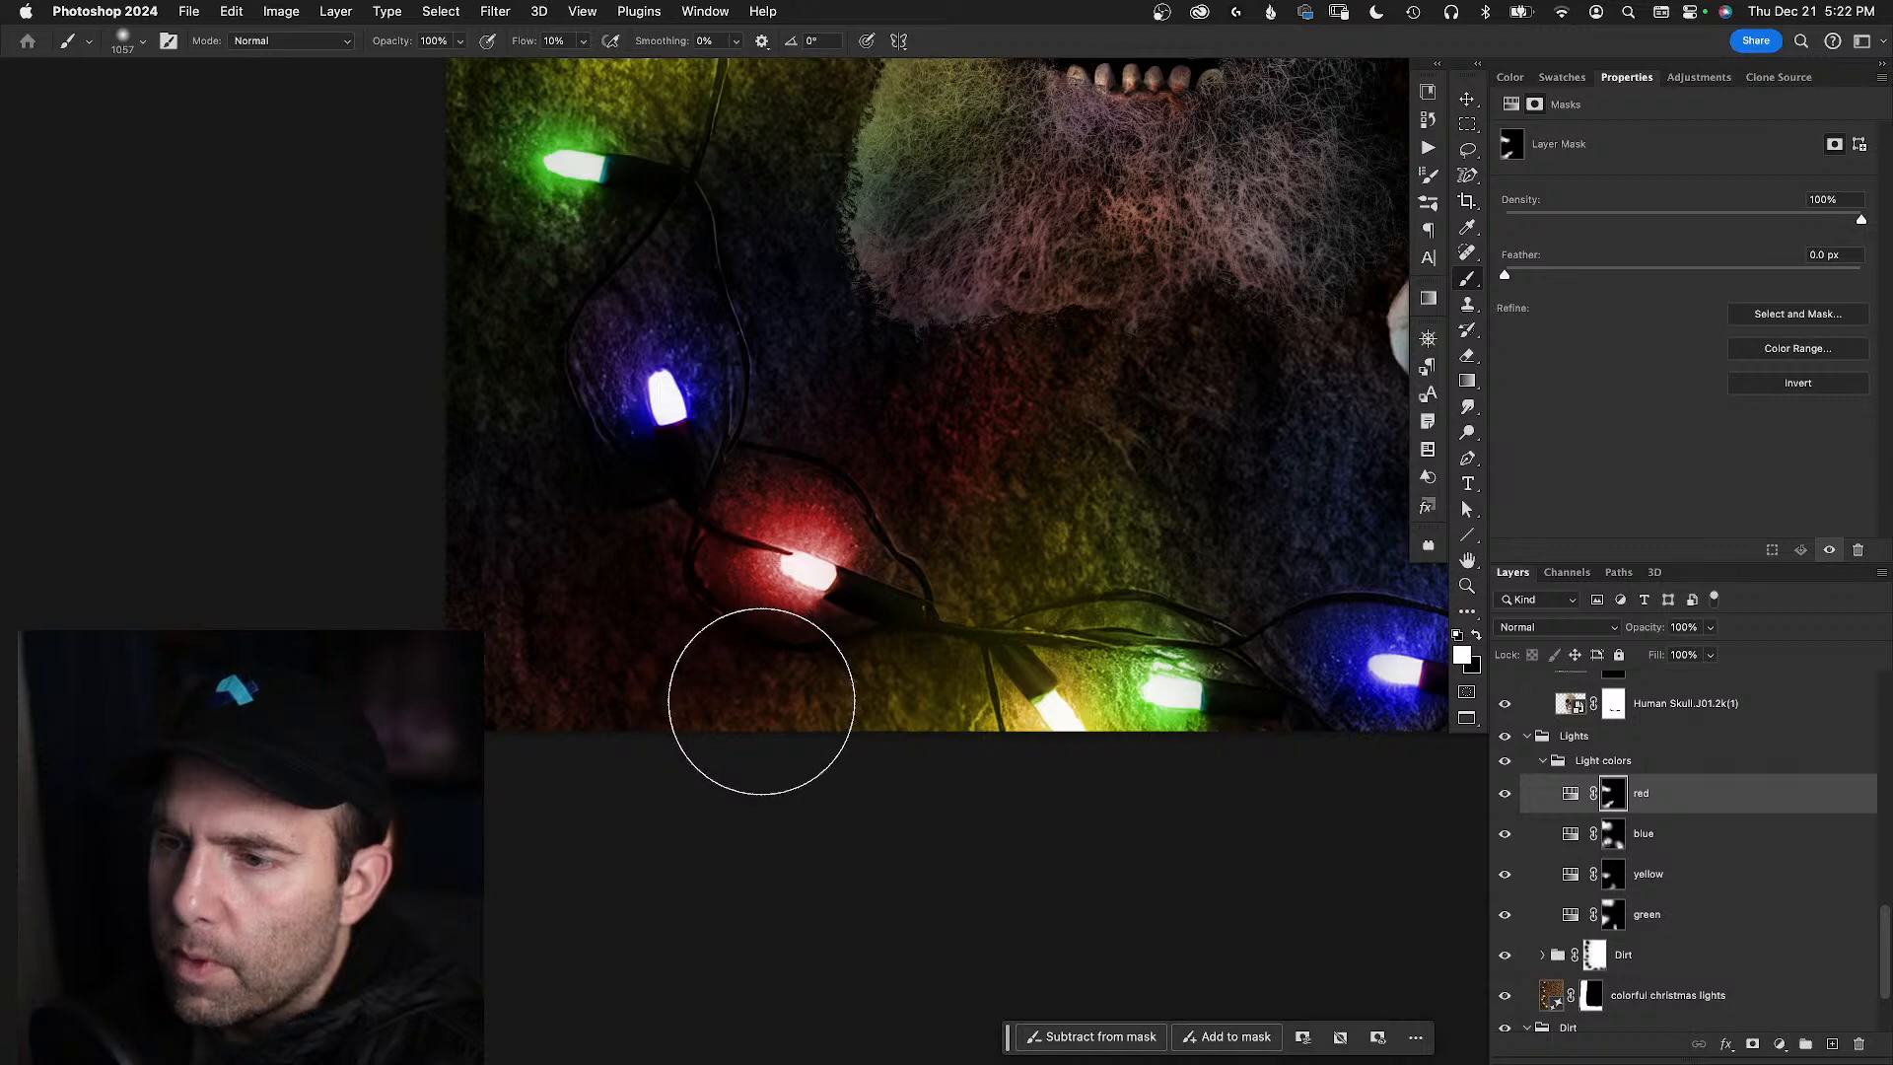
drag(715, 648, 1026, 678)
- Paint white in the blue layer's mask around the lower blue bulb and above the bottom blue bulb toward the beard and pompom
click(1612, 836)
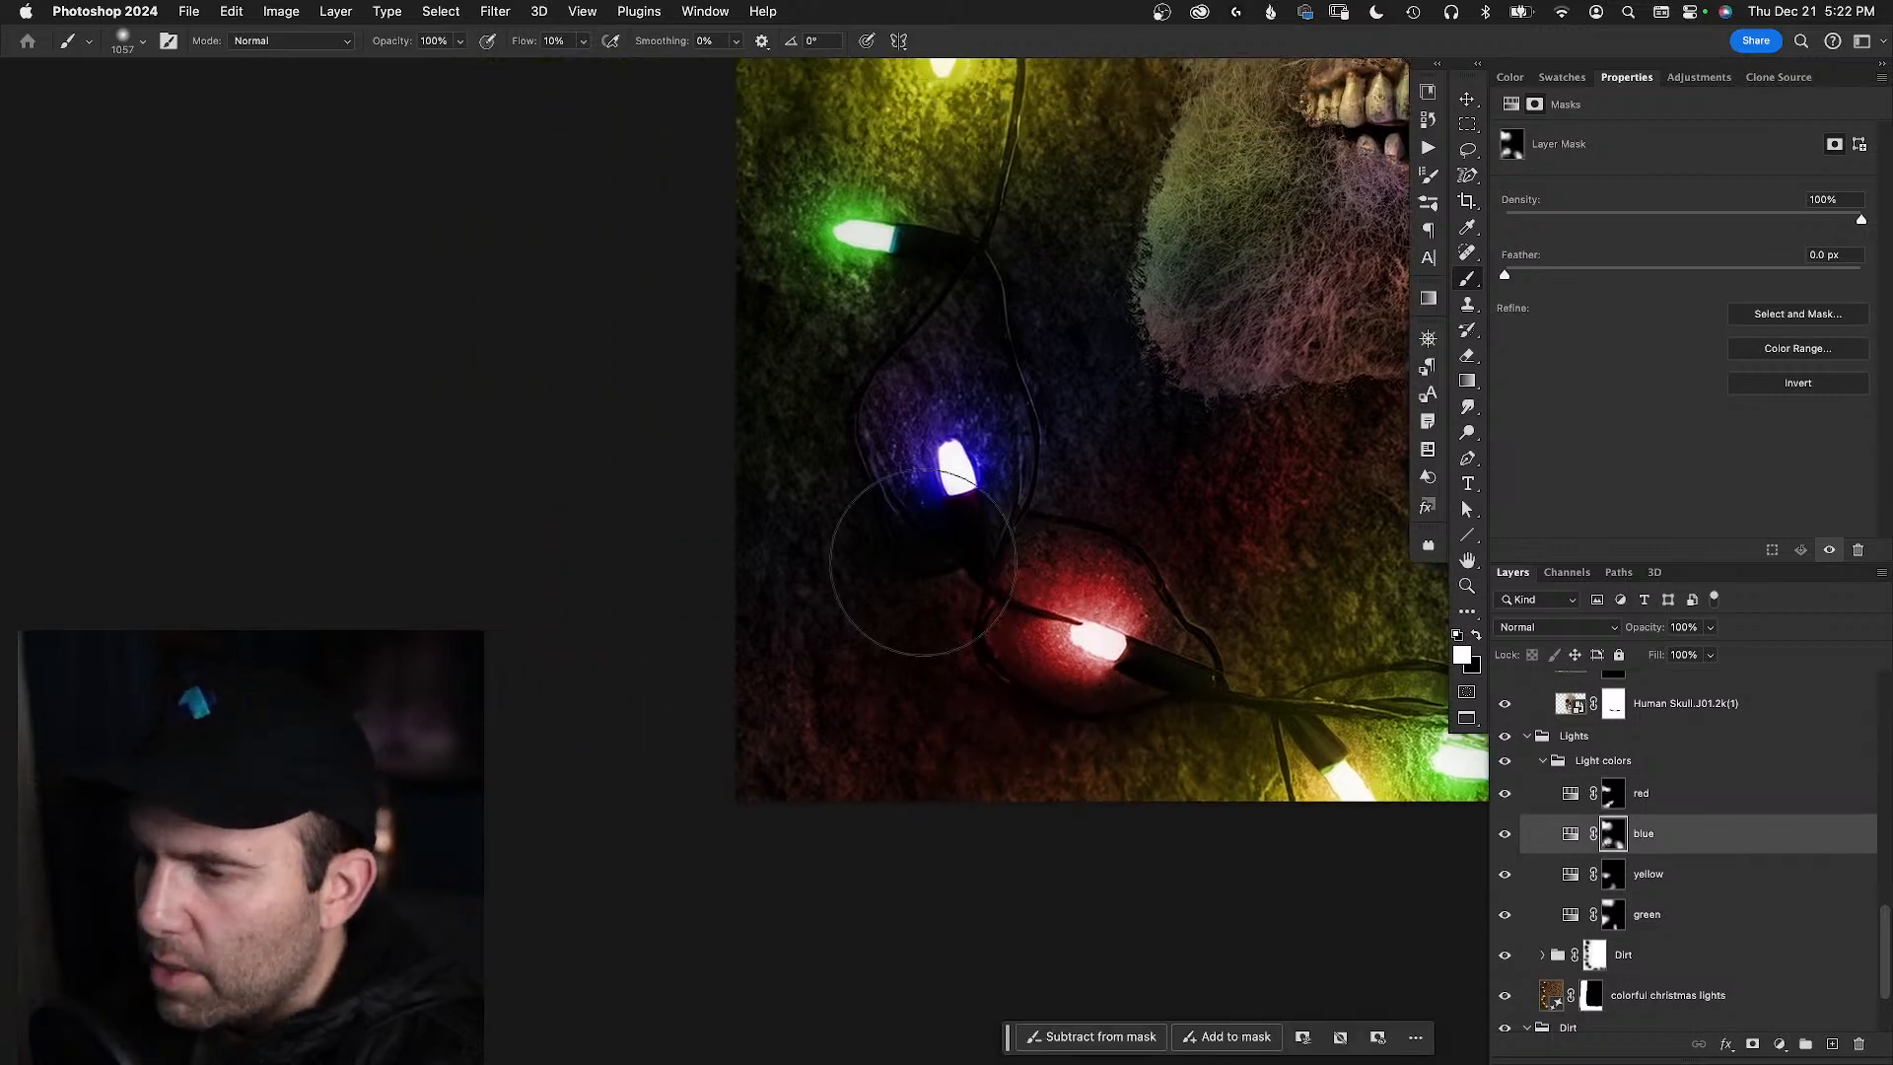
mouse_move(837, 451)
mouse_down()
mouse_move(893, 509)
mouse_move(878, 530)
mouse_move(771, 487)
mouse_move(865, 575)
mouse_up()
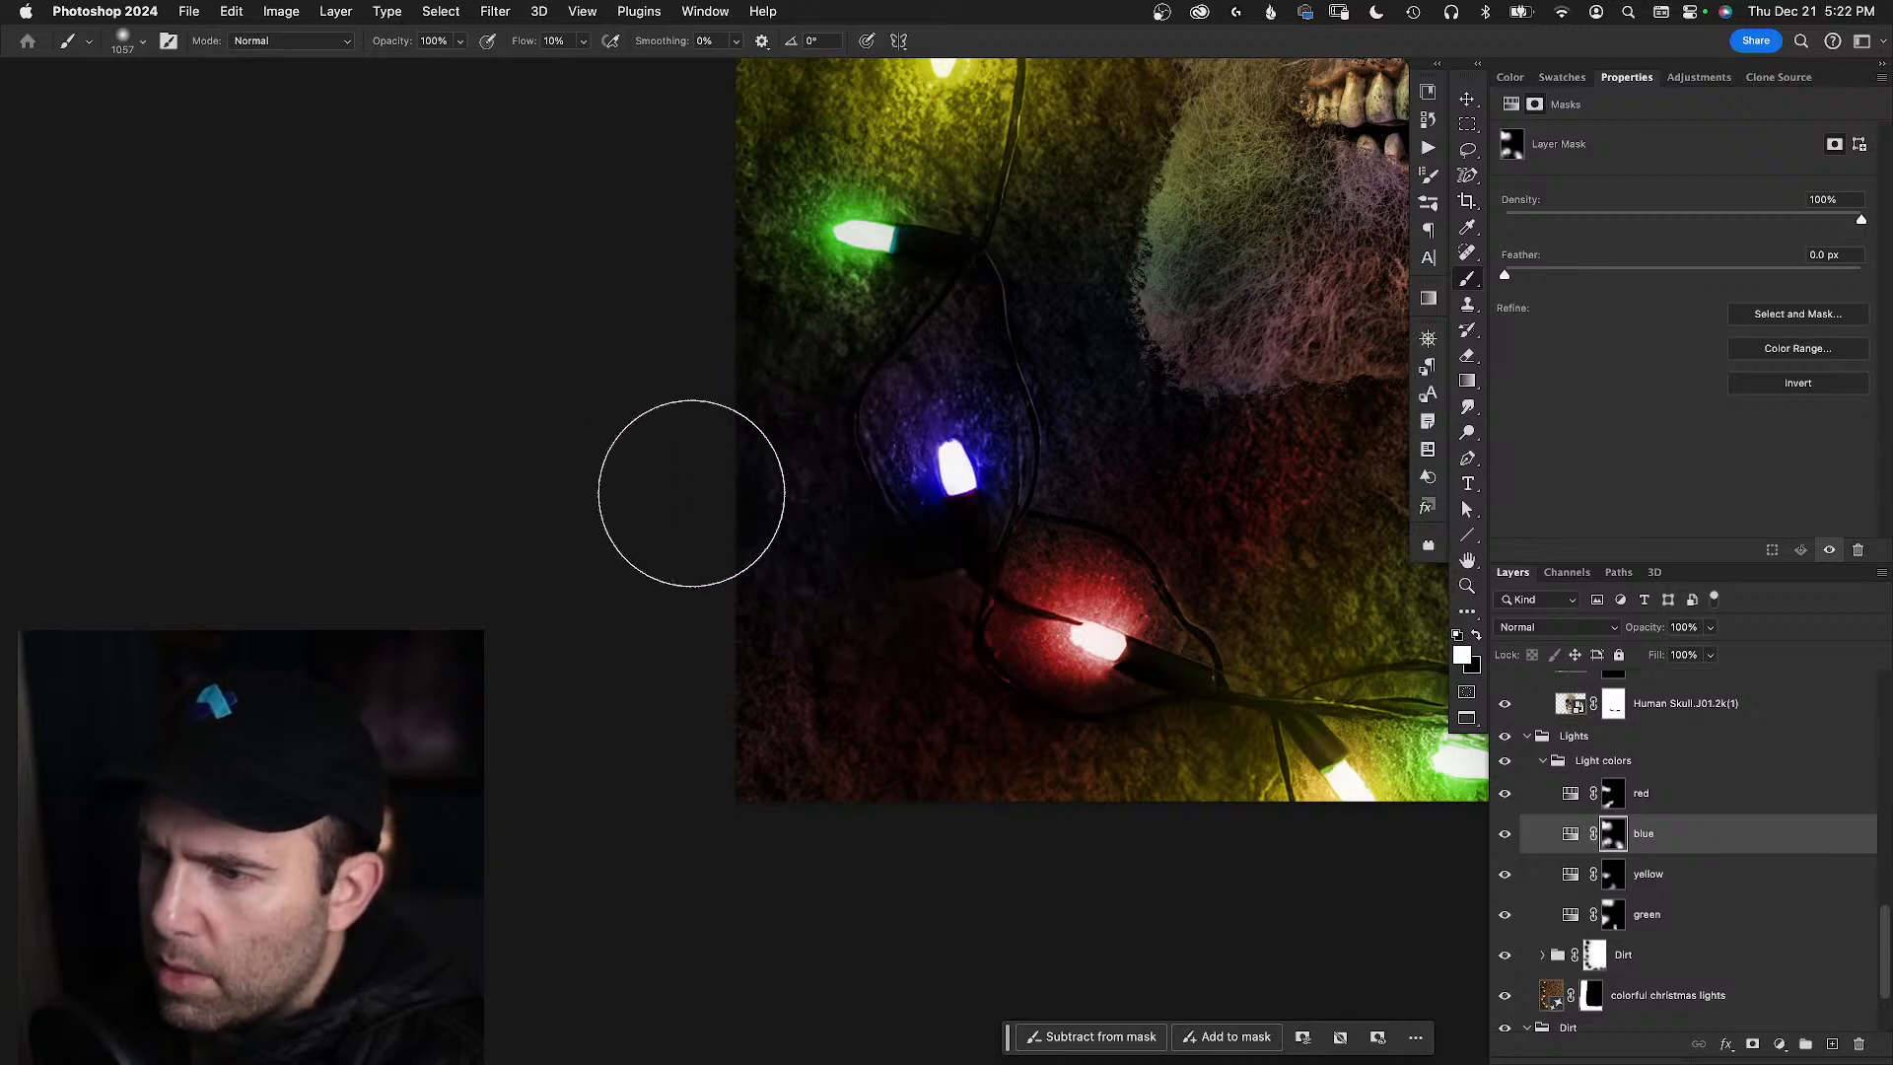
drag(1085, 430, 411, 453)
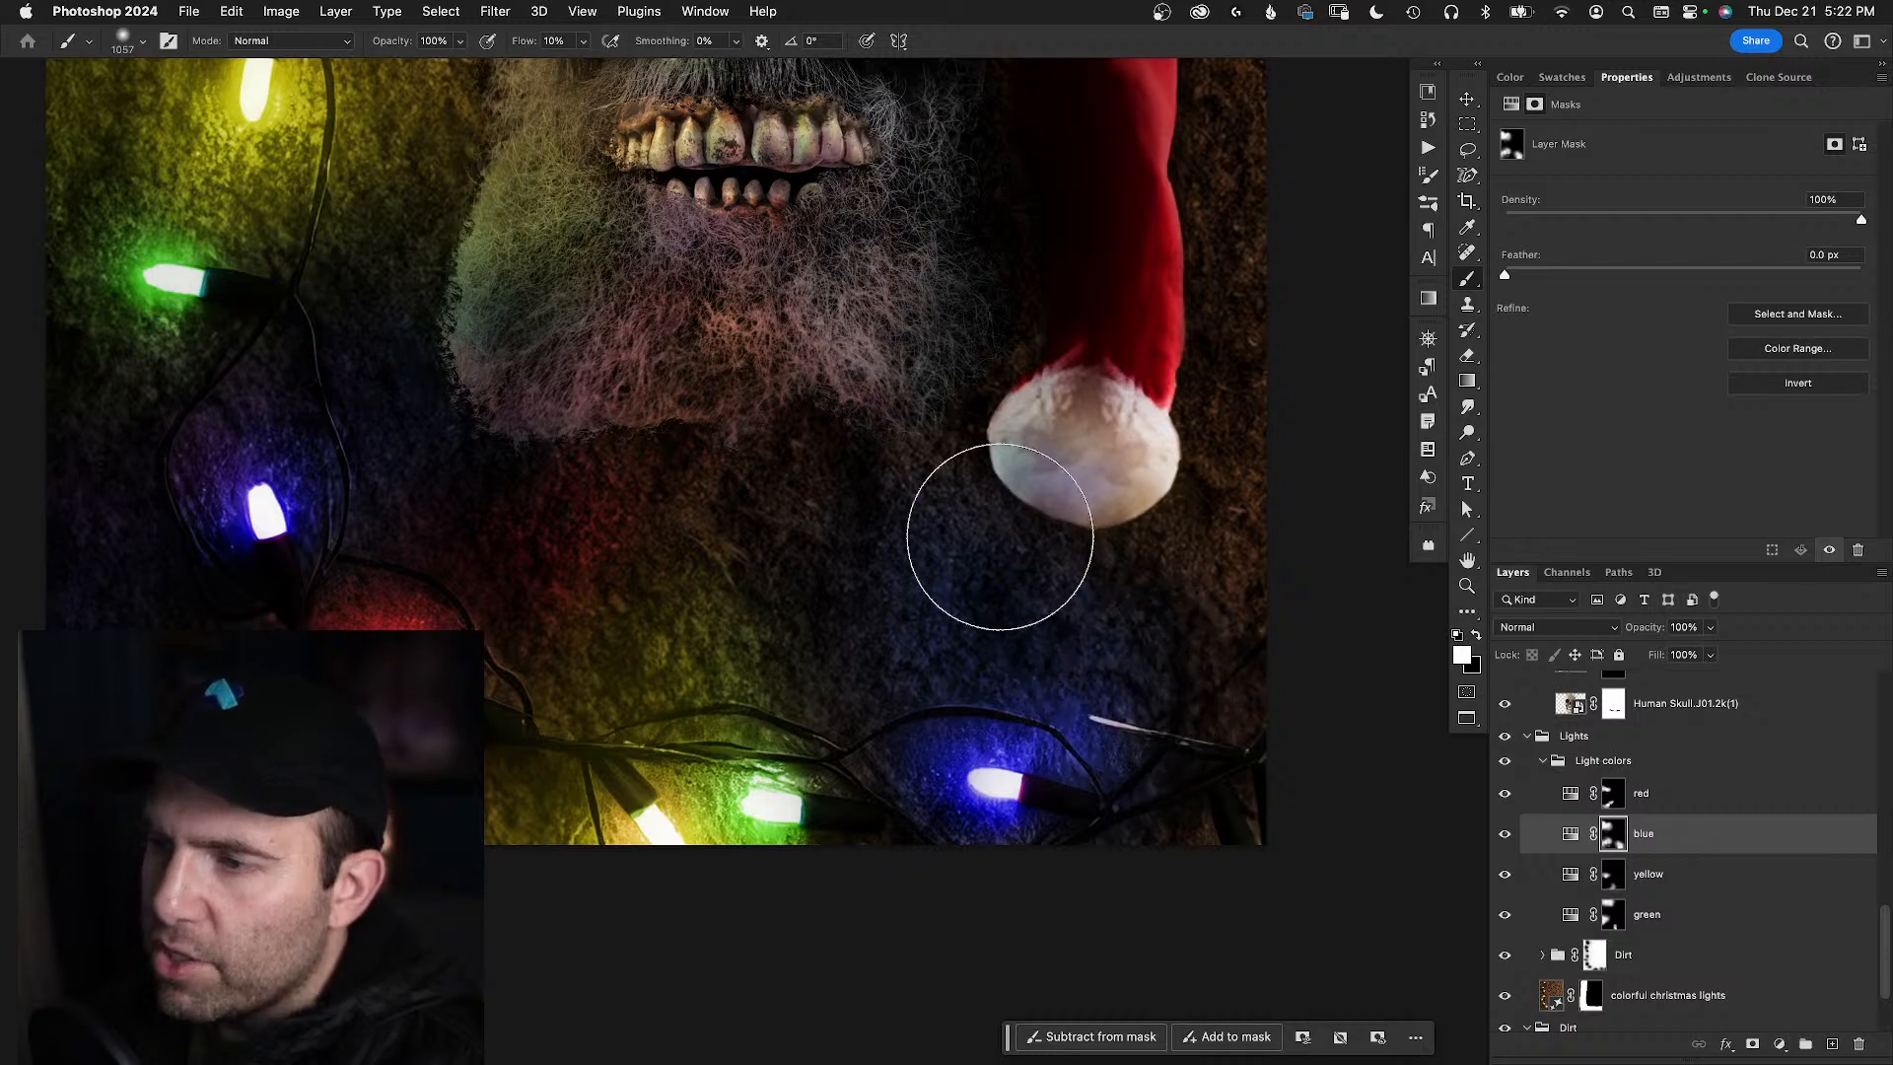
drag(854, 645, 856, 726)
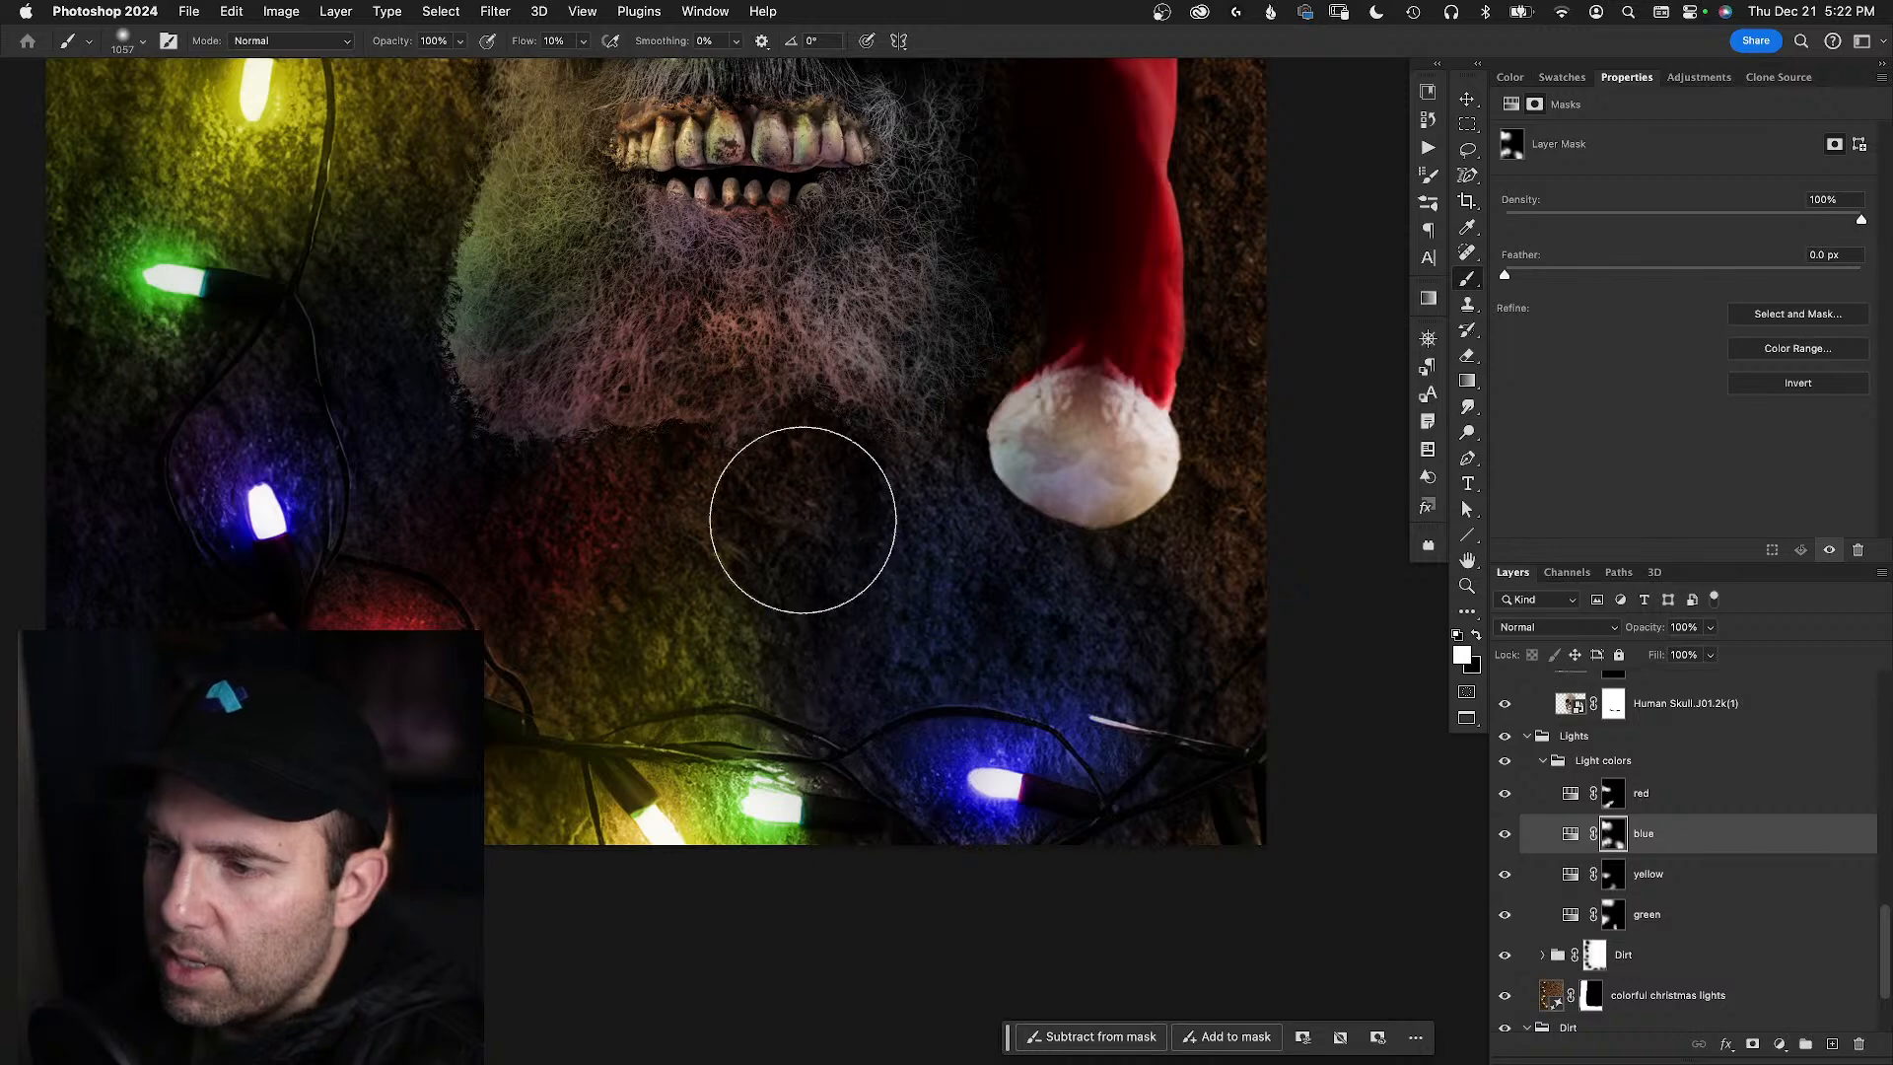
click(1505, 834)
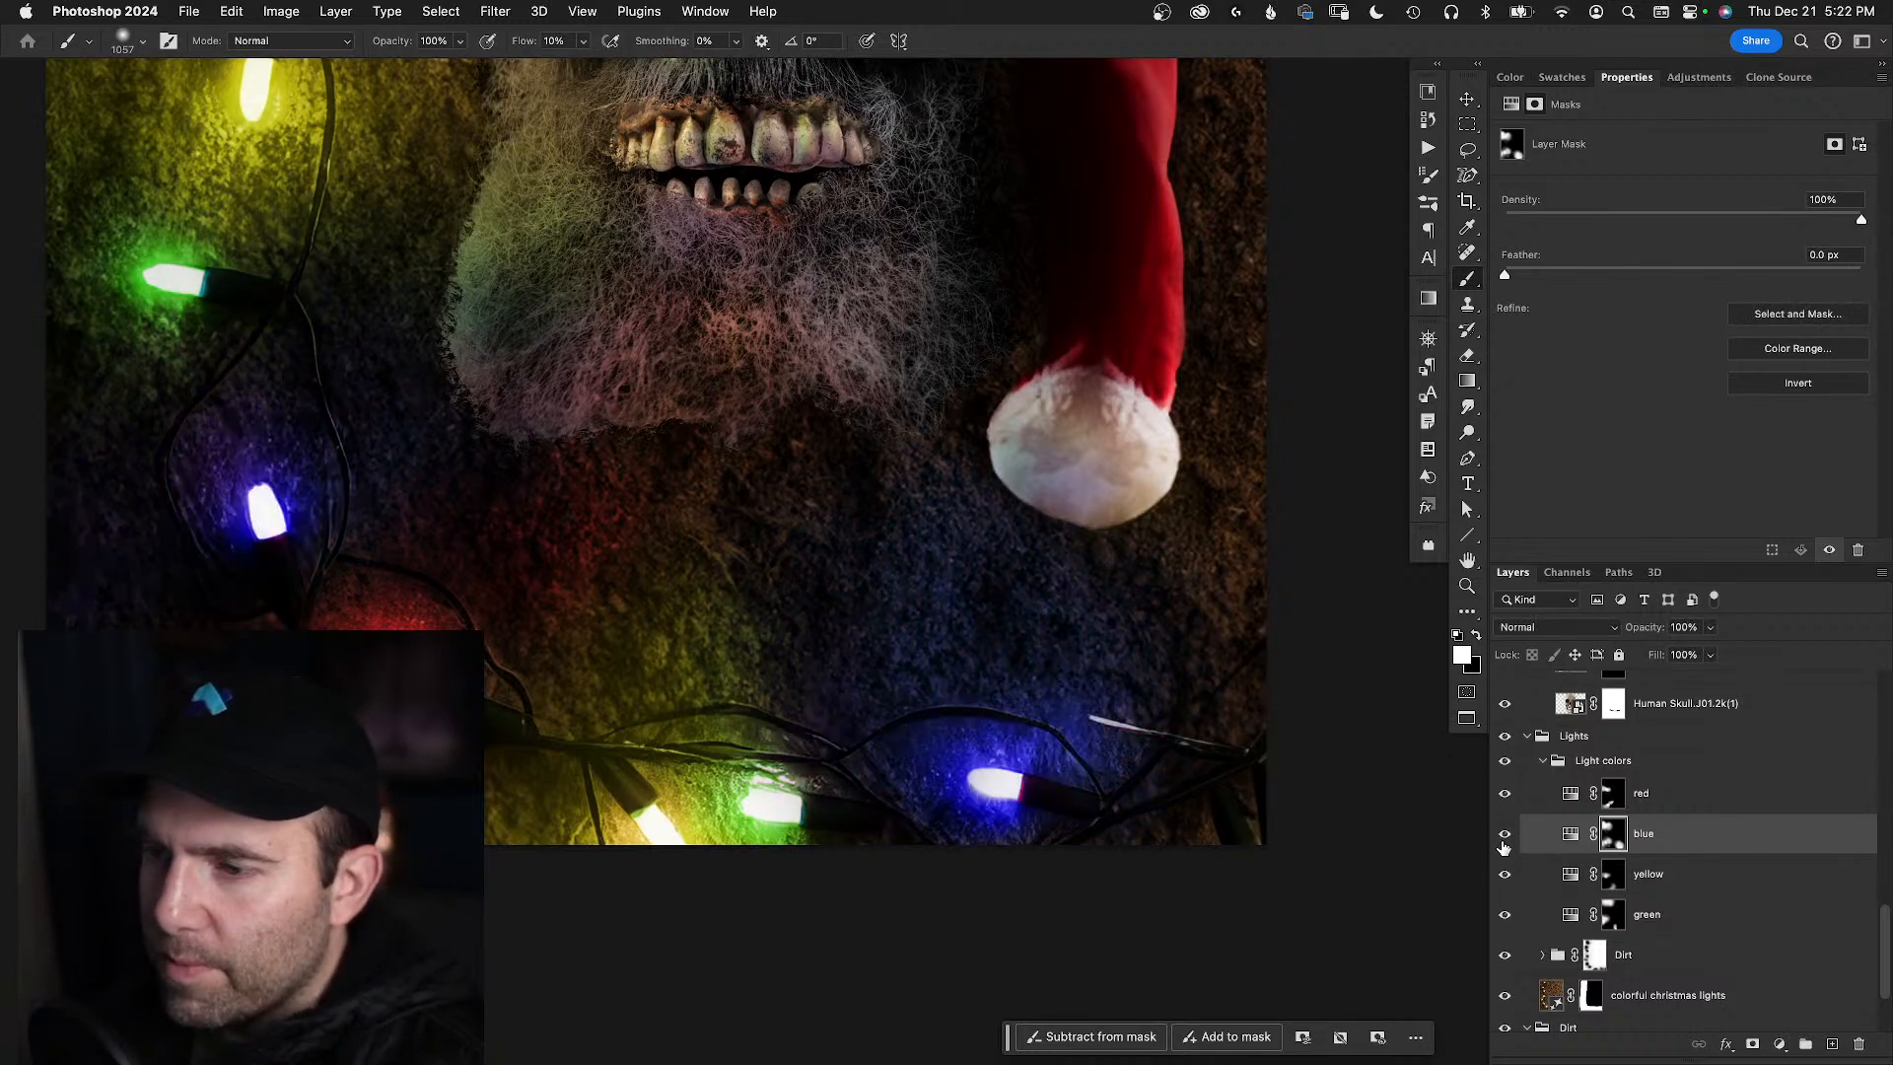
mouse_move(861, 507)
mouse_down()
mouse_move(827, 468)
mouse_move(881, 488)
mouse_move(812, 466)
mouse_move(844, 496)
mouse_move(879, 479)
mouse_up()
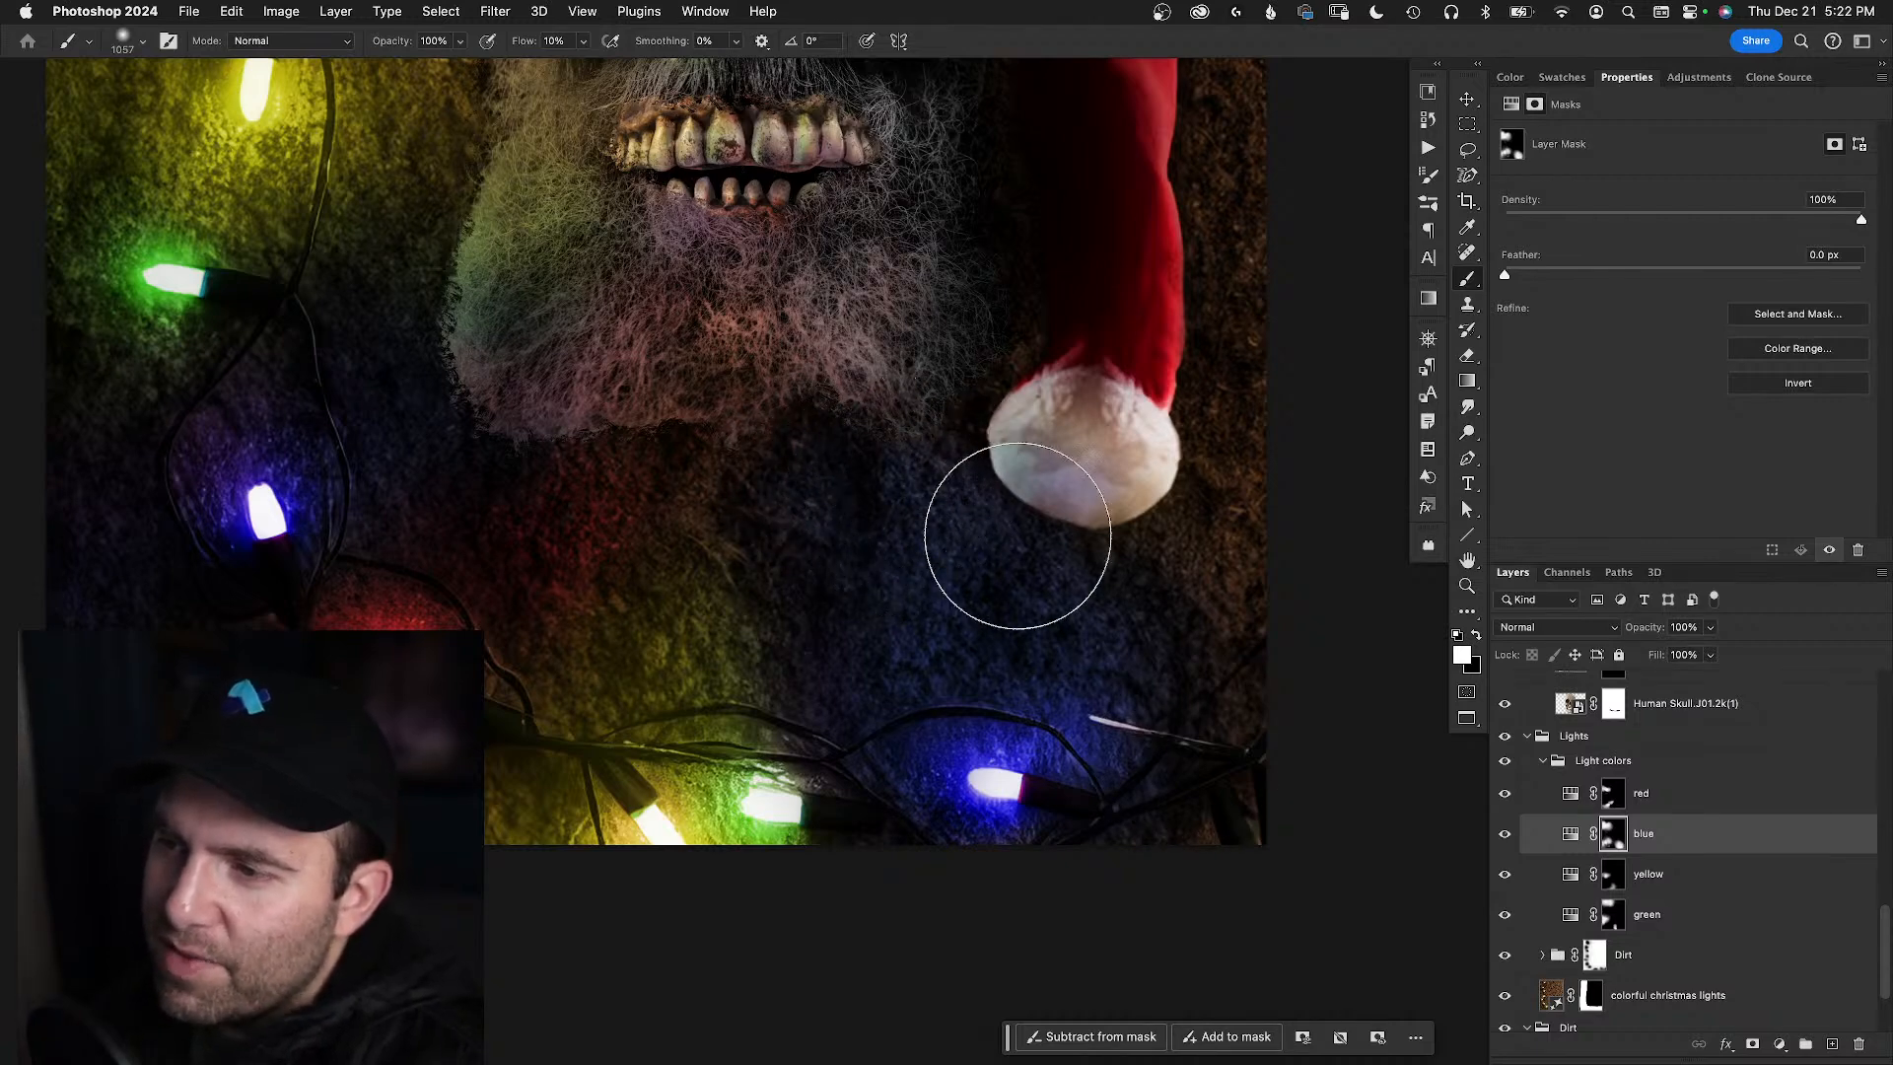
- Check the yellow layer hidden and shown, and paint white in its mask above the bottom yellow bulb up to the beard
click(1503, 874)
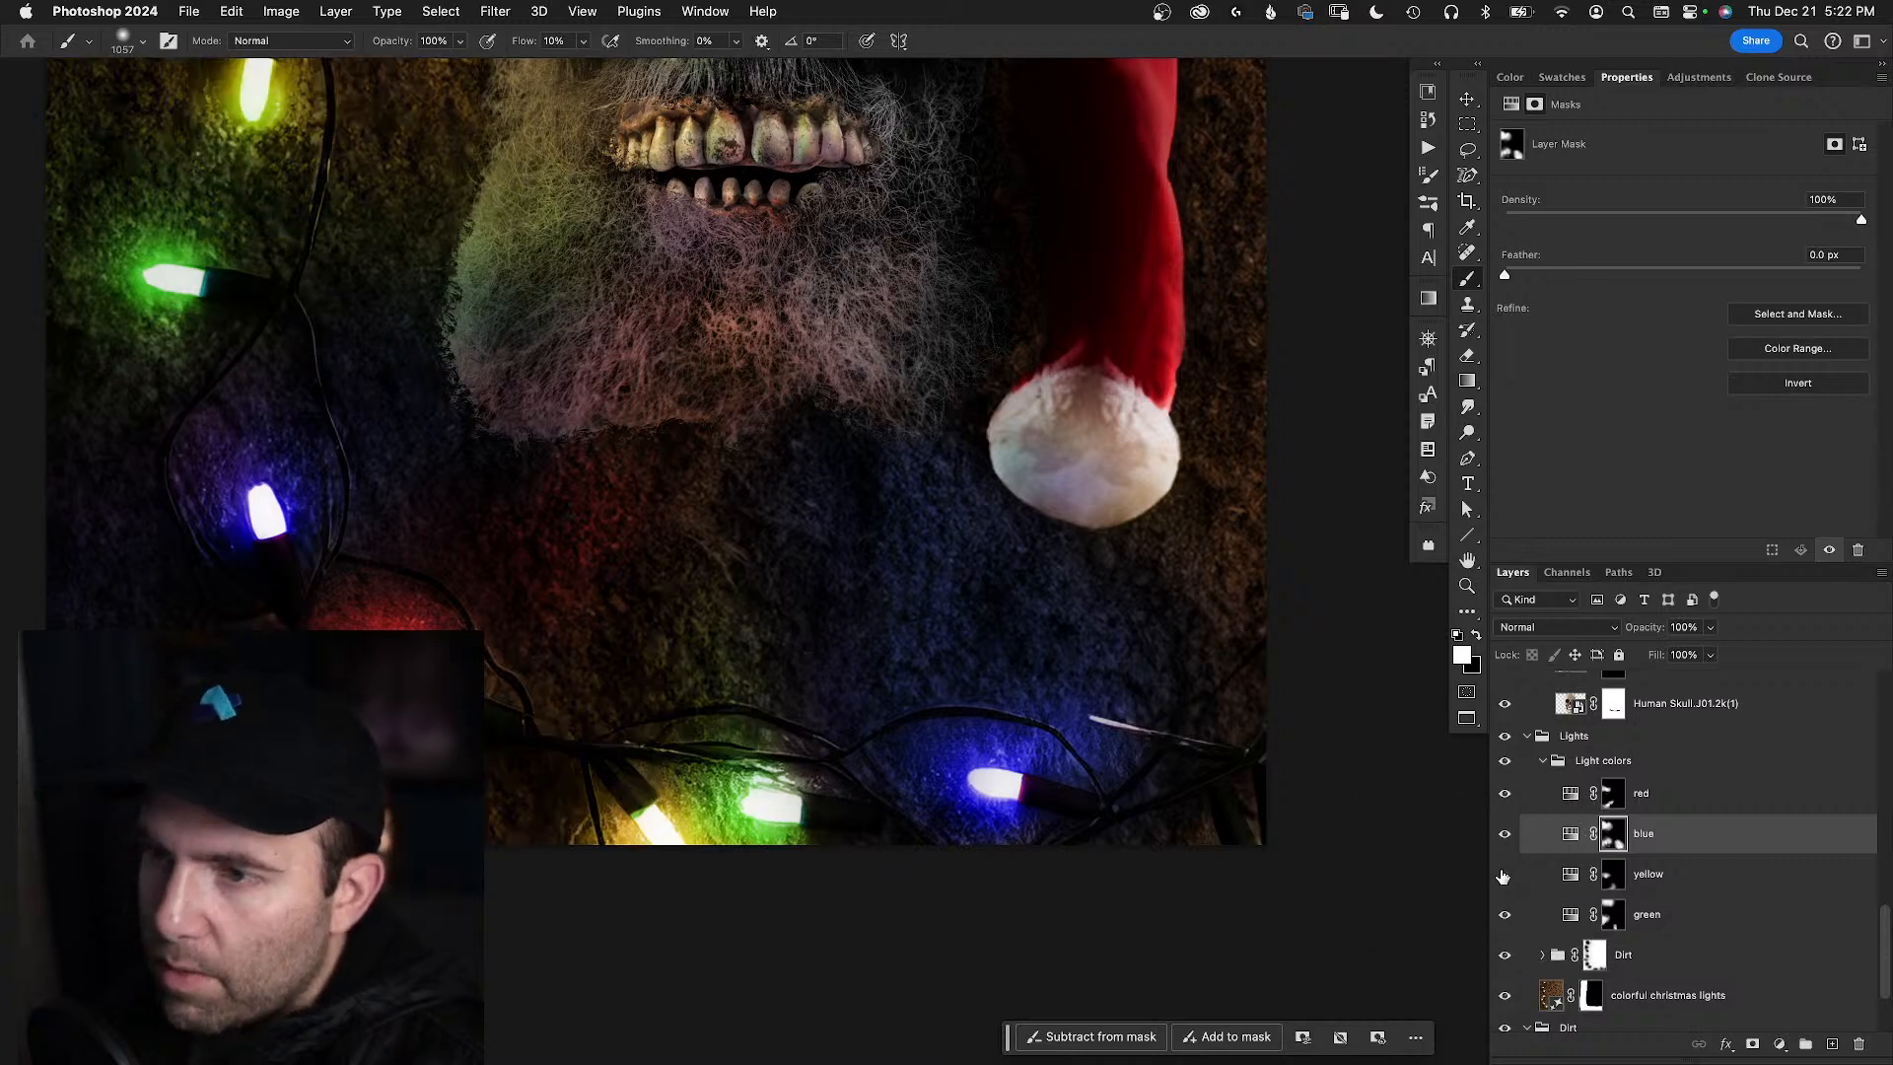
click(1504, 874)
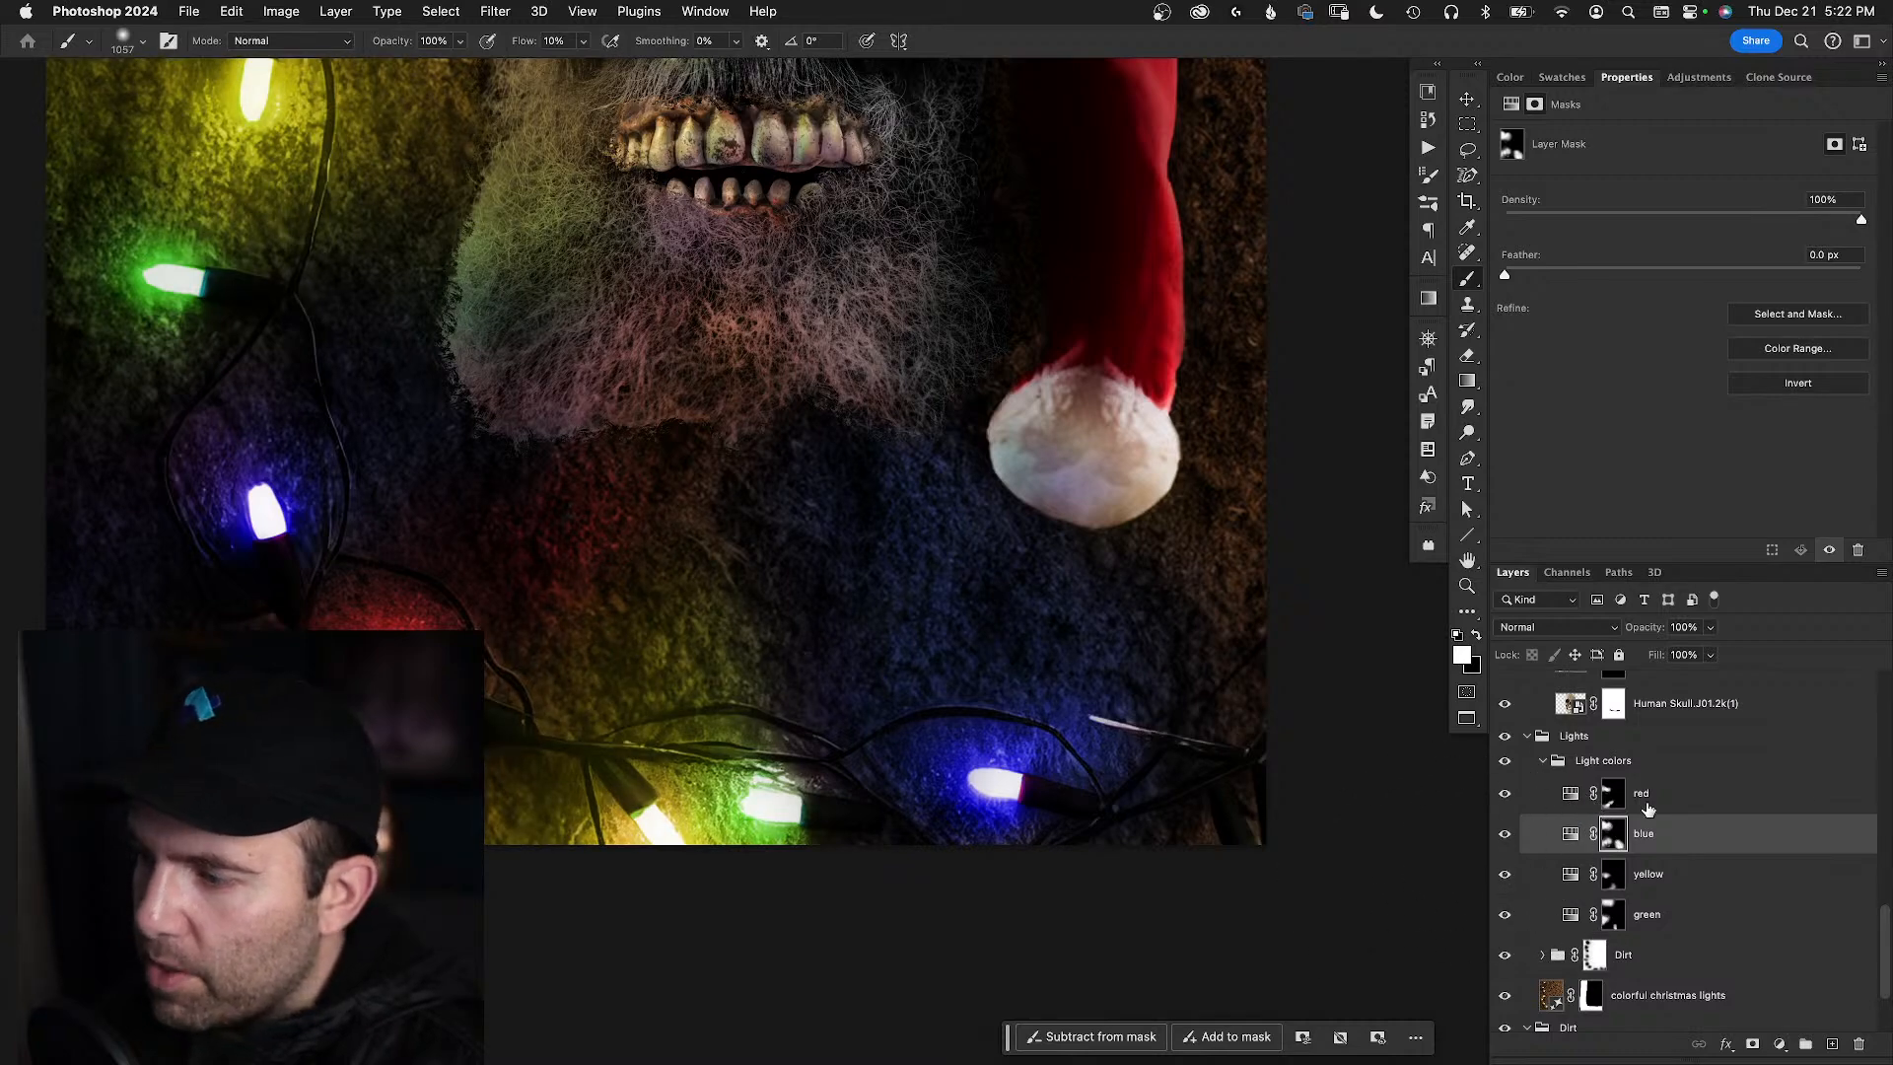
click(1572, 878)
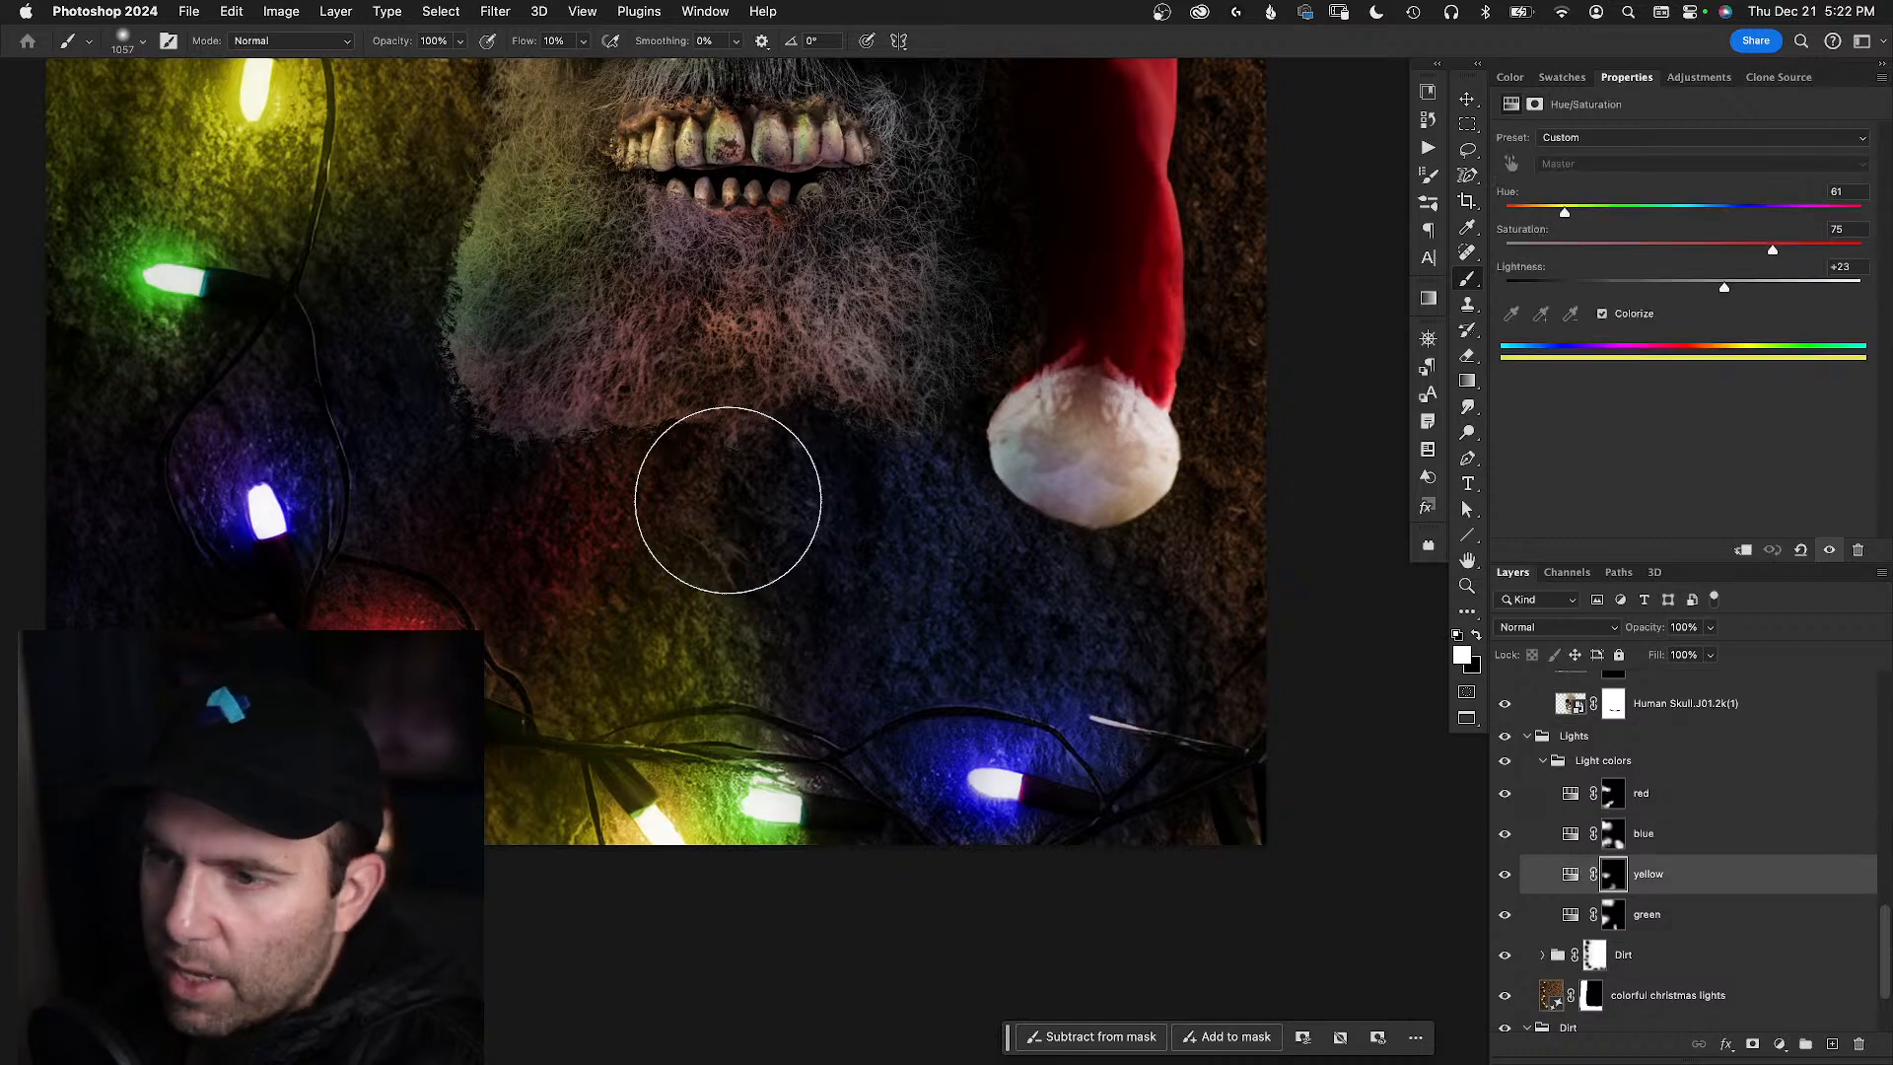
drag(691, 477, 680, 443)
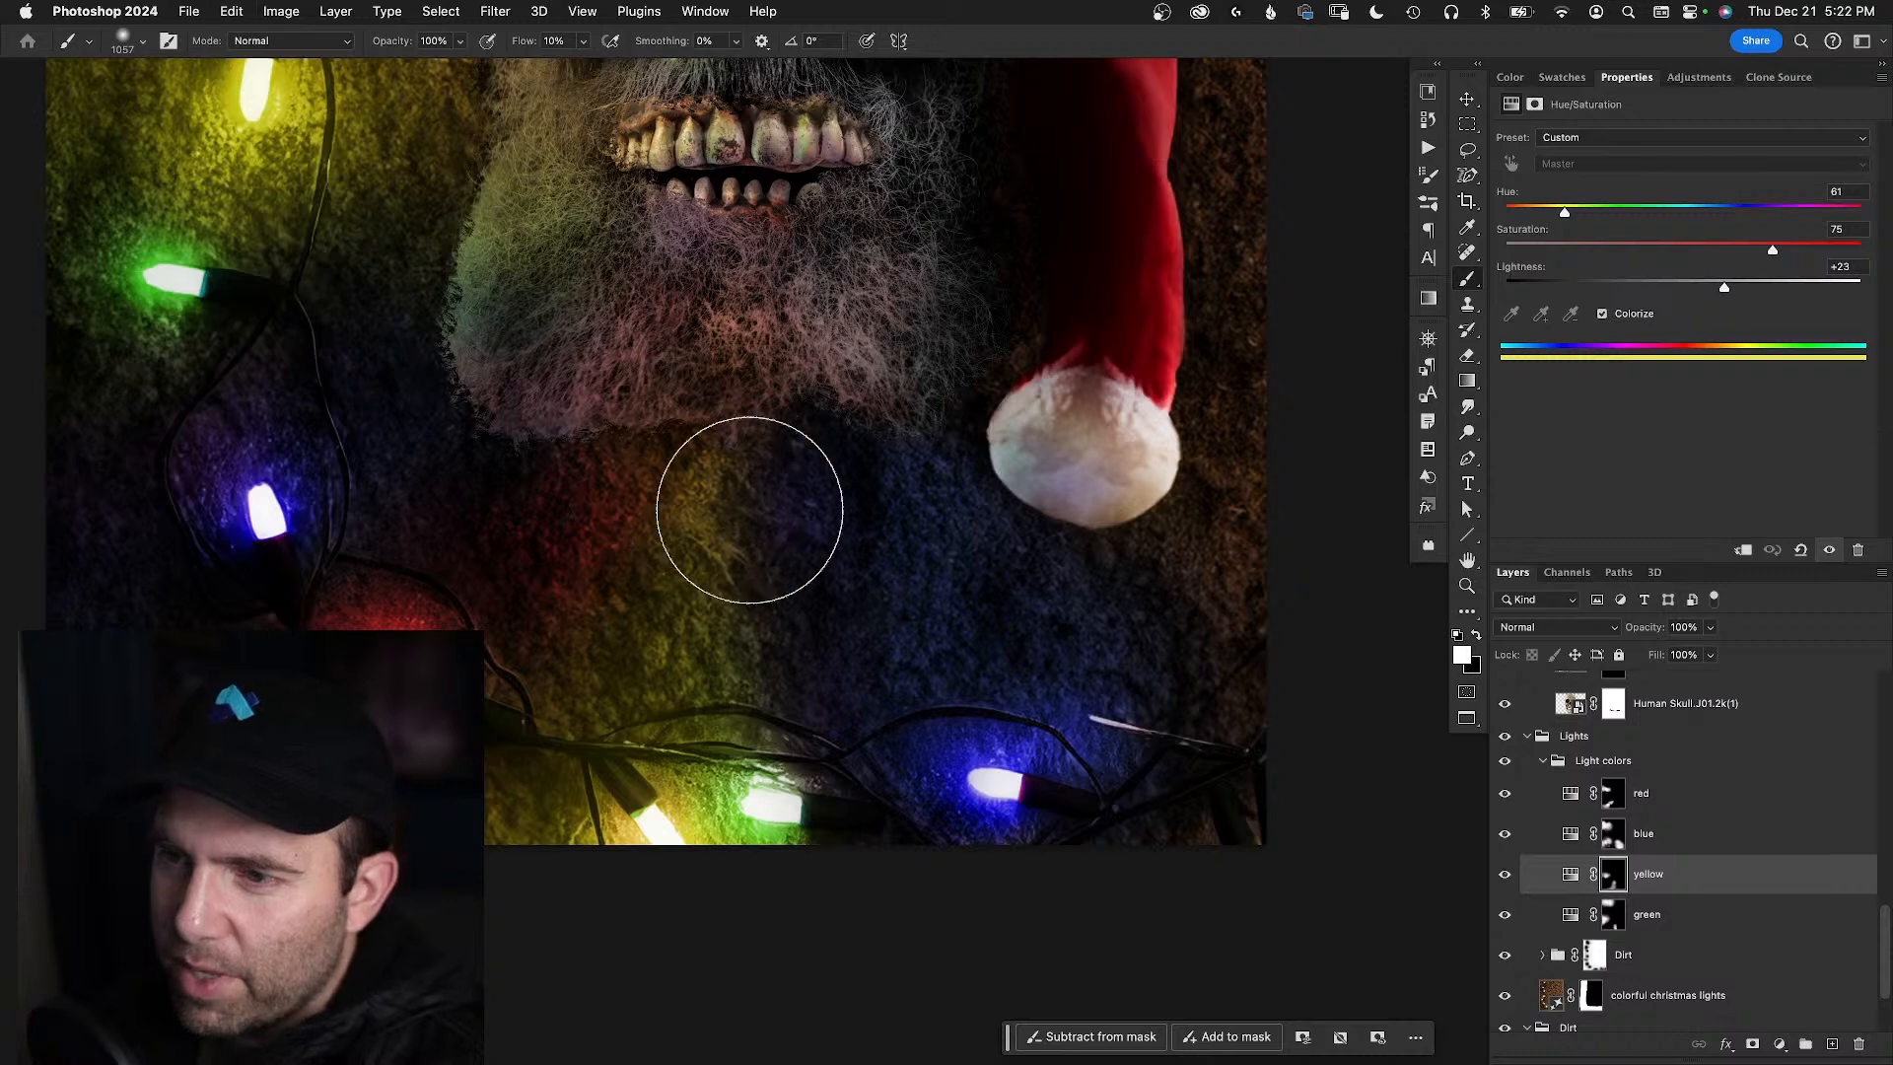
- Paint white in the green layer's mask above the bottom green bulb, checking the layer's visibility and its mask overlay
click(1612, 919)
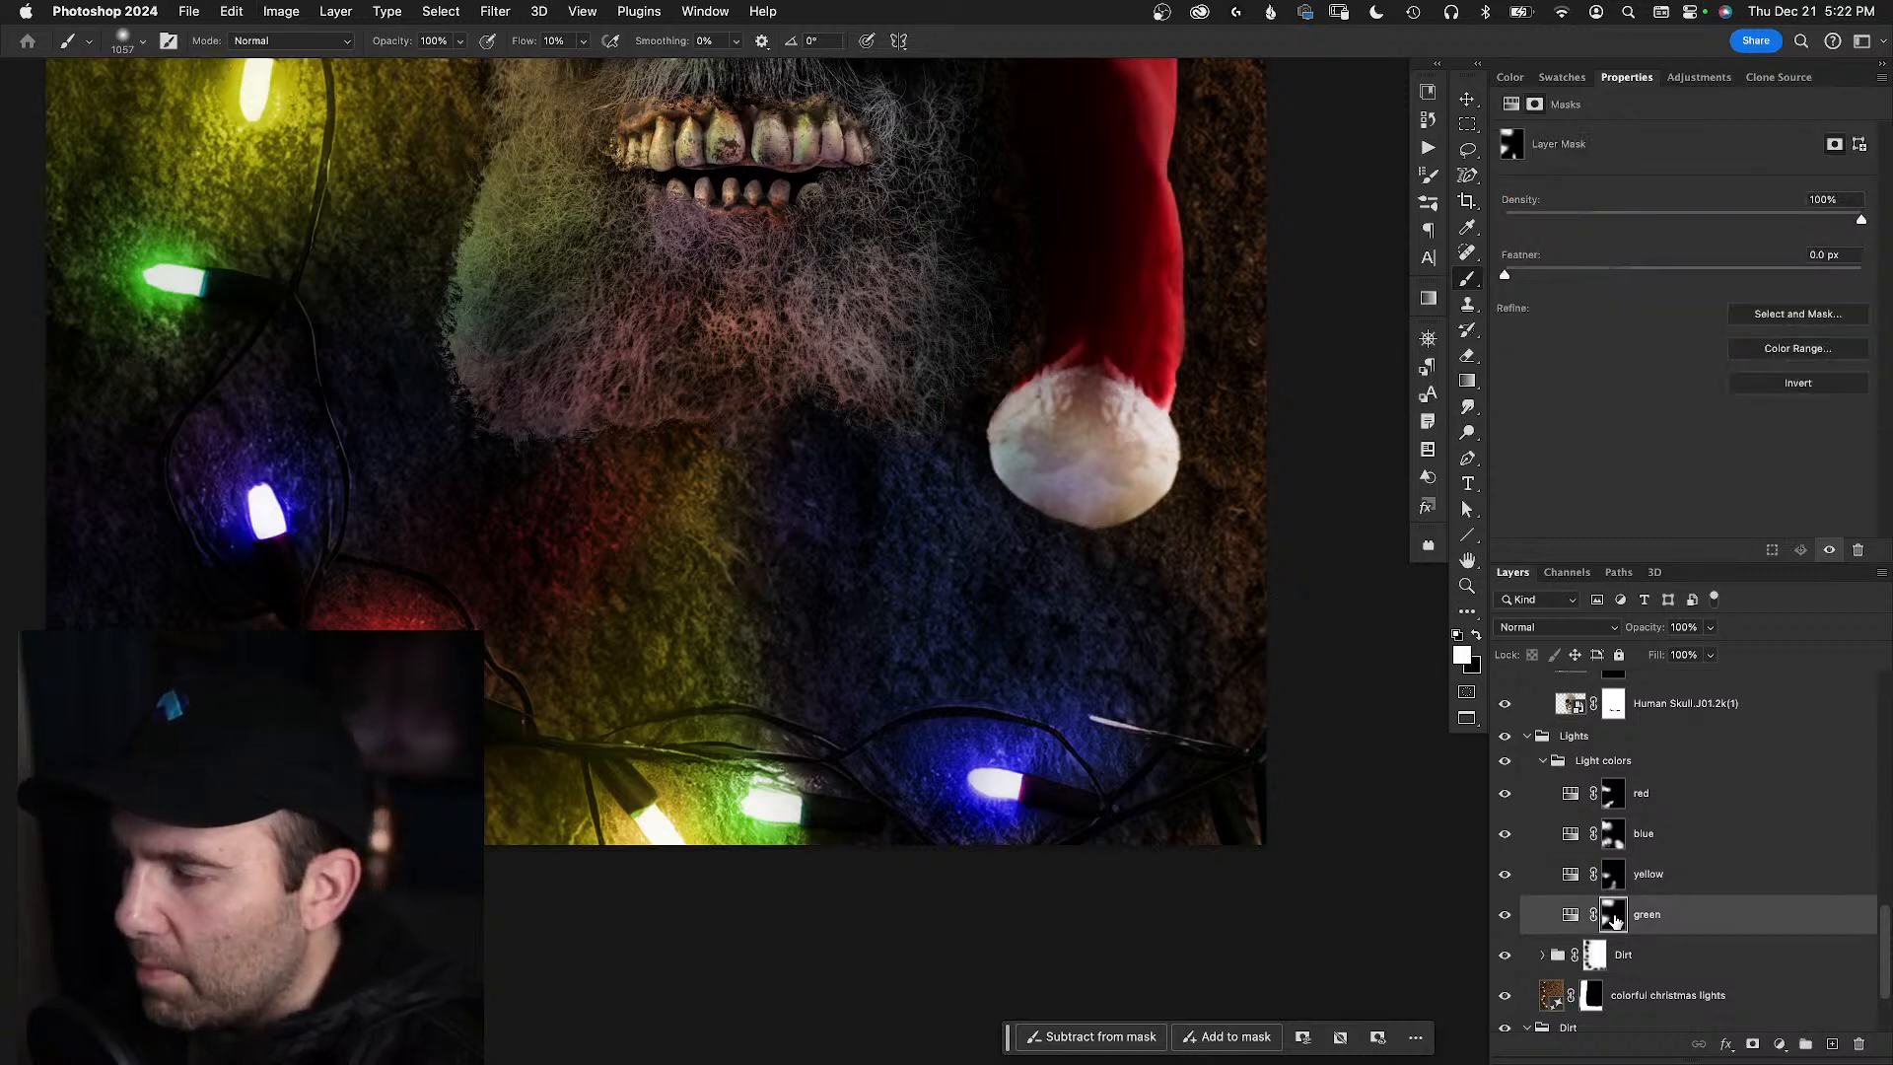
click(1505, 917)
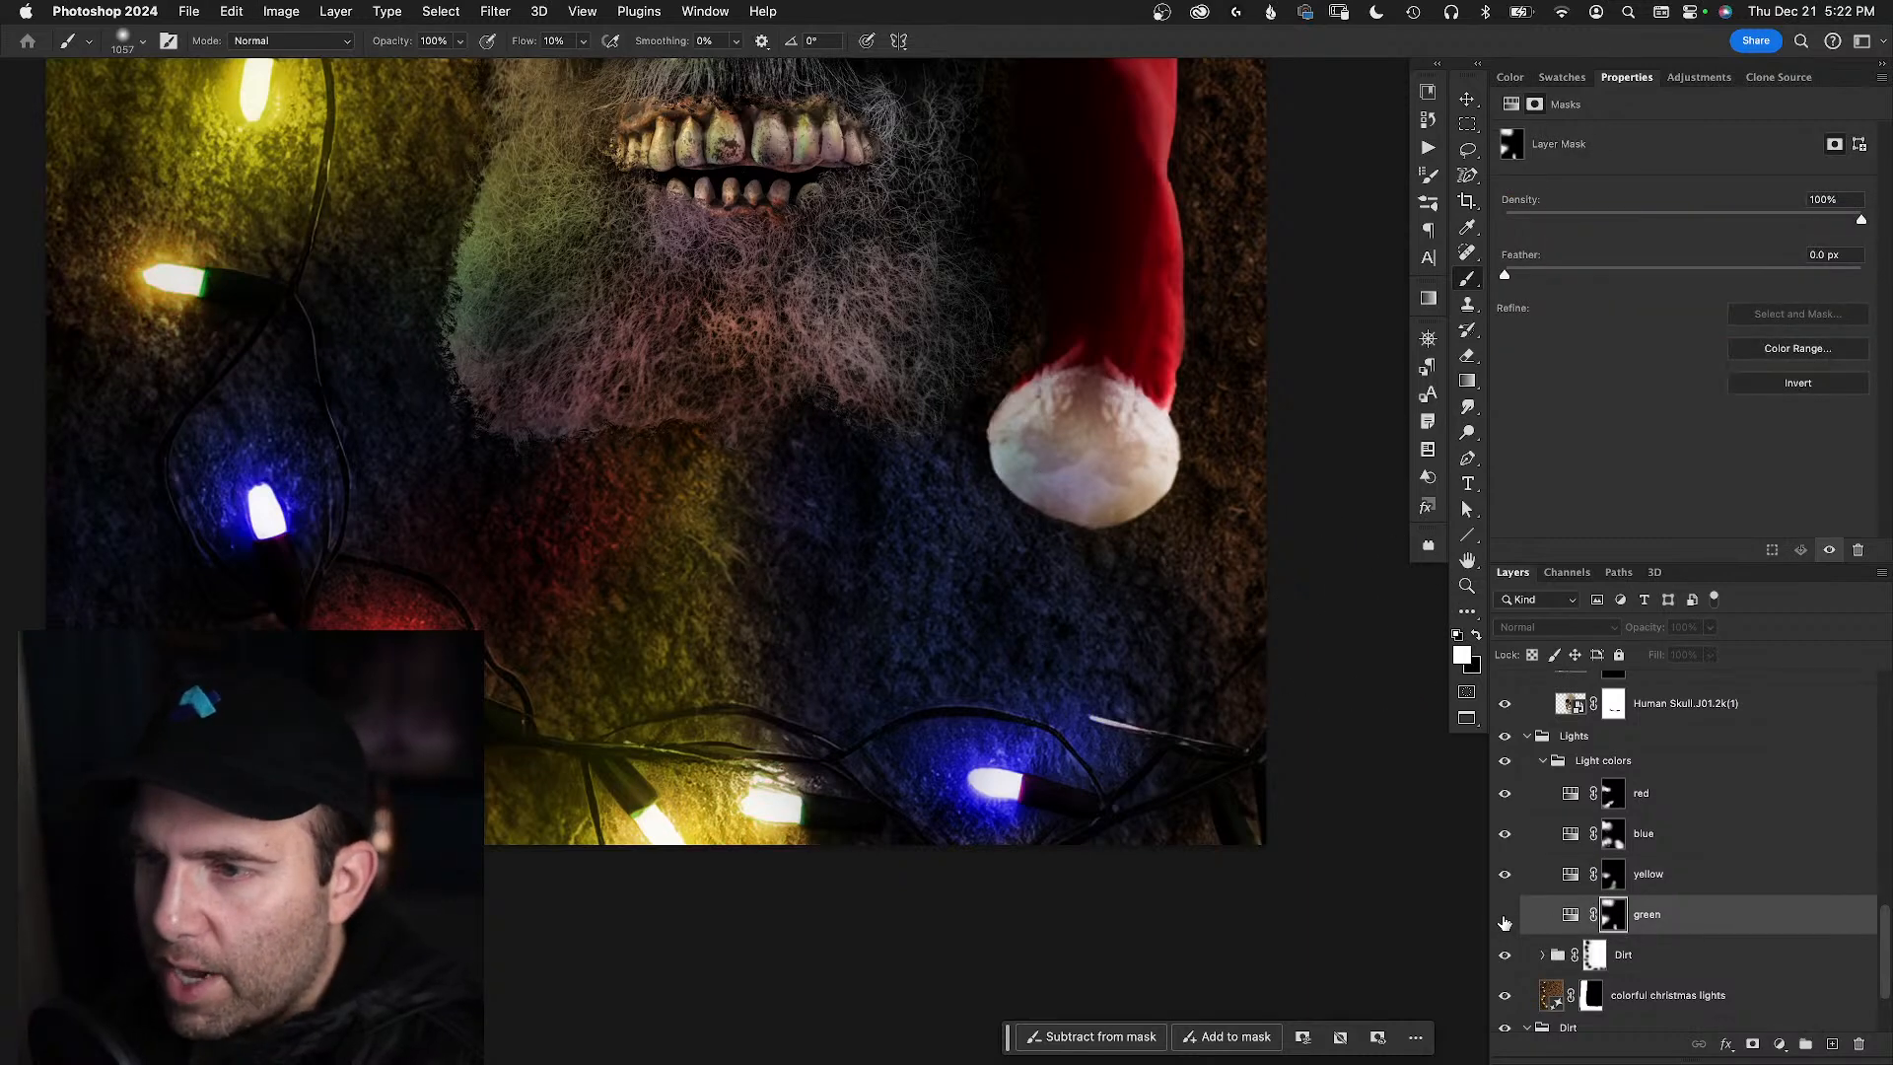
click(1506, 918)
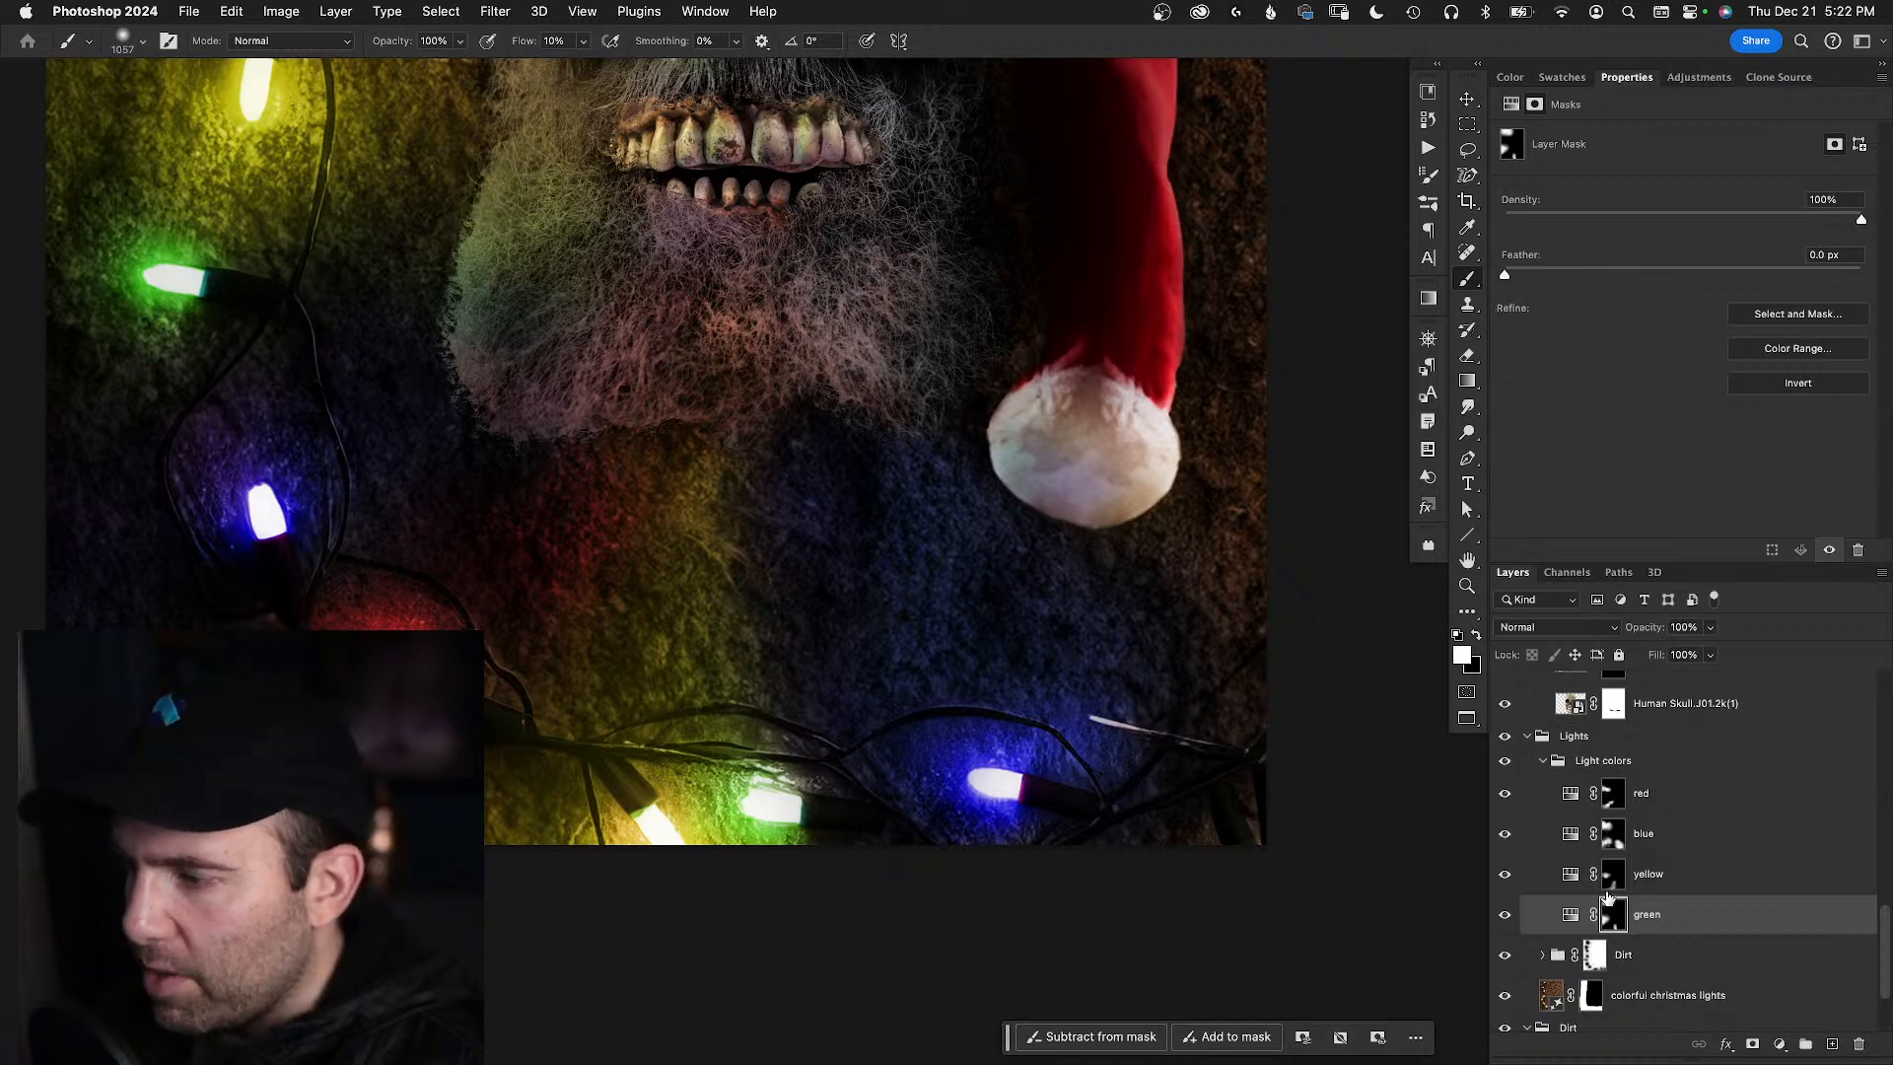
mouse_move(707, 610)
mouse_down()
mouse_move(712, 484)
mouse_move(765, 613)
mouse_move(729, 474)
mouse_move(799, 716)
mouse_move(771, 612)
mouse_move(777, 677)
mouse_move(706, 516)
mouse_move(706, 449)
mouse_move(766, 667)
mouse_move(771, 588)
mouse_move(787, 683)
mouse_move(781, 489)
mouse_move(795, 654)
mouse_move(798, 490)
mouse_up()
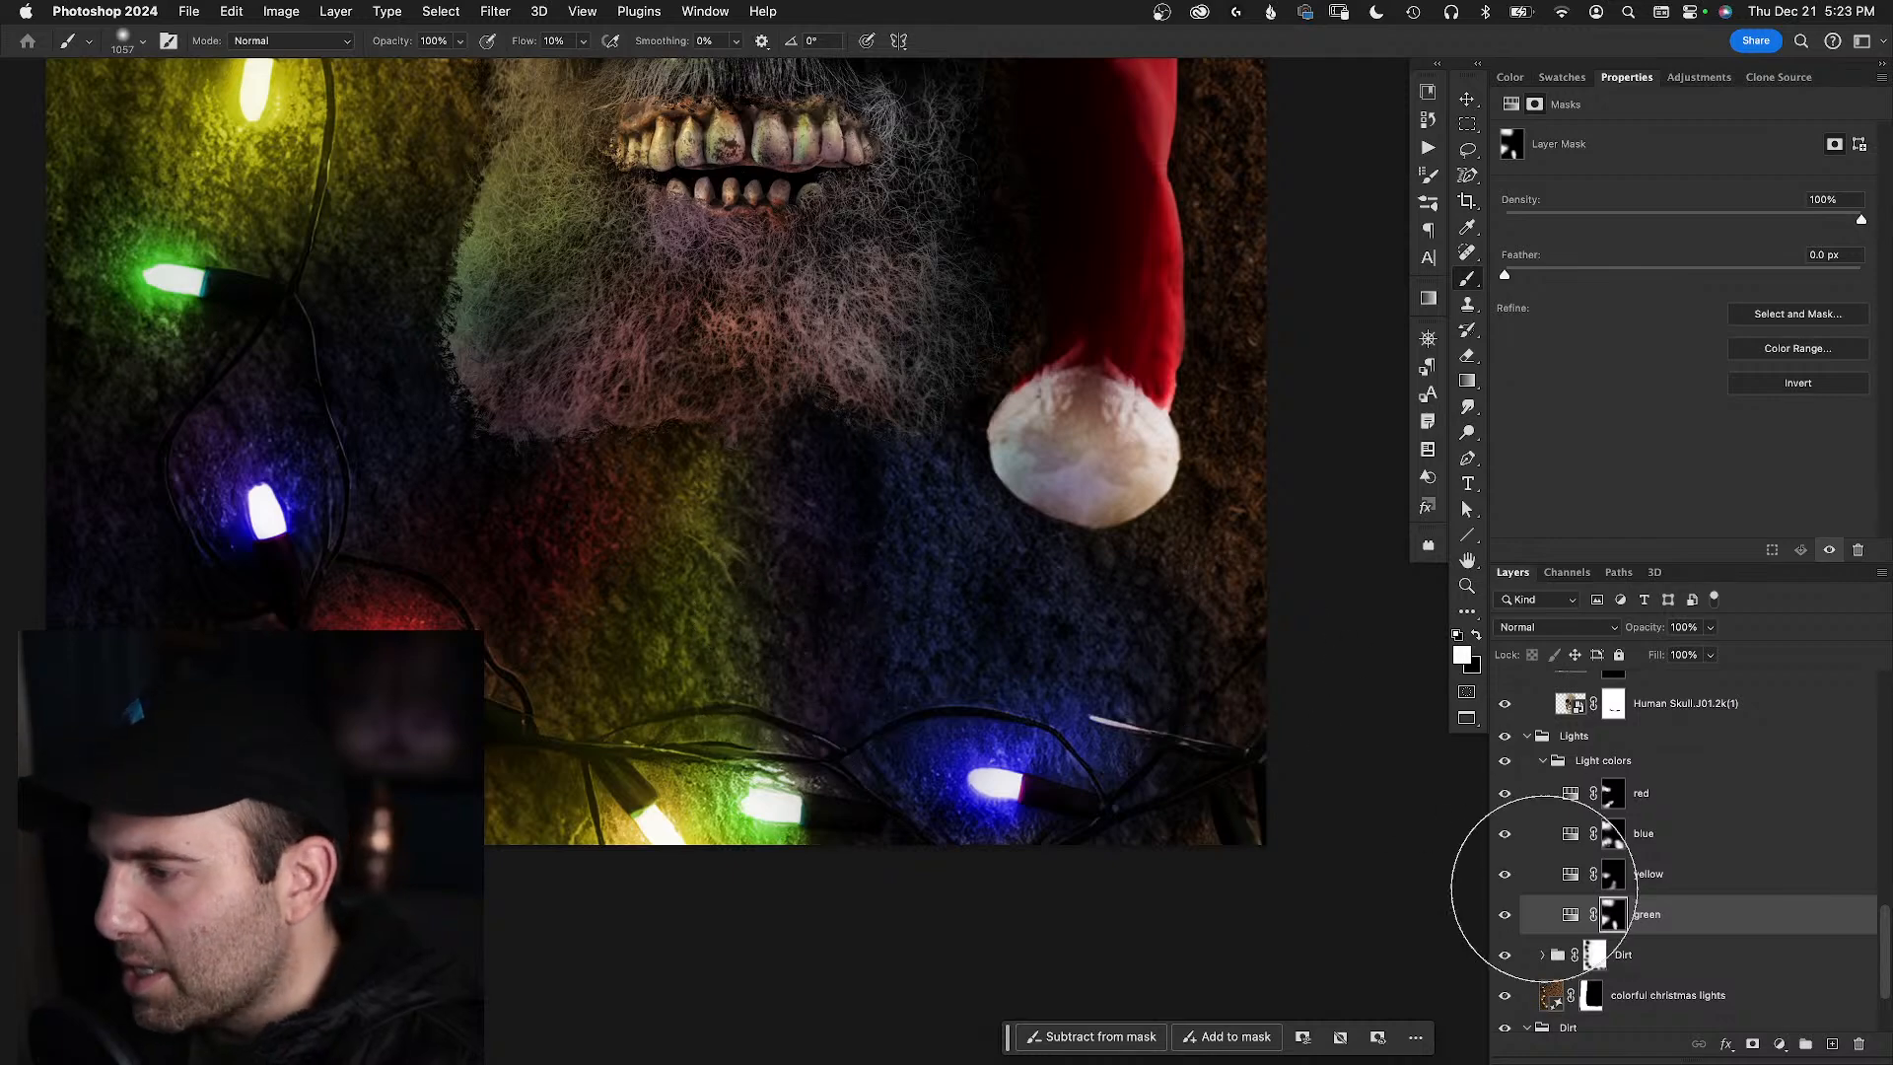
click(1506, 917)
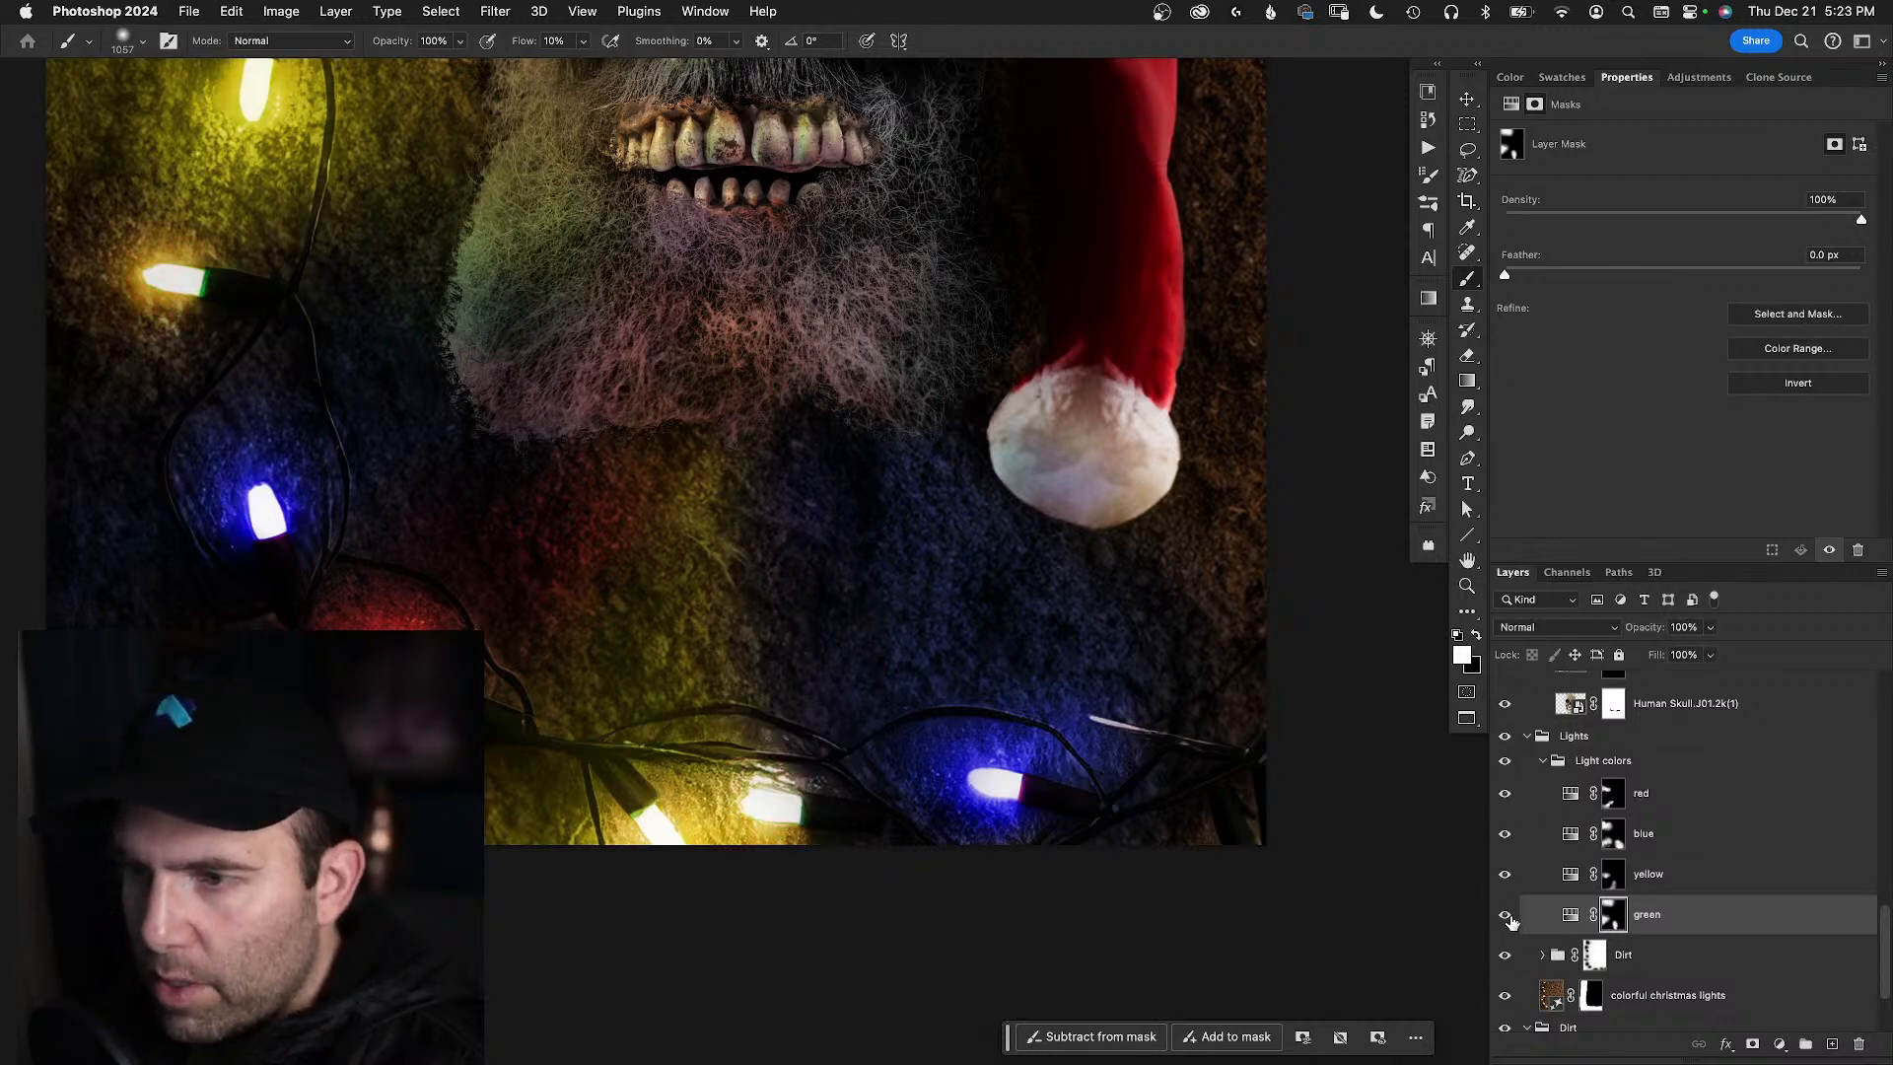
click(1507, 917)
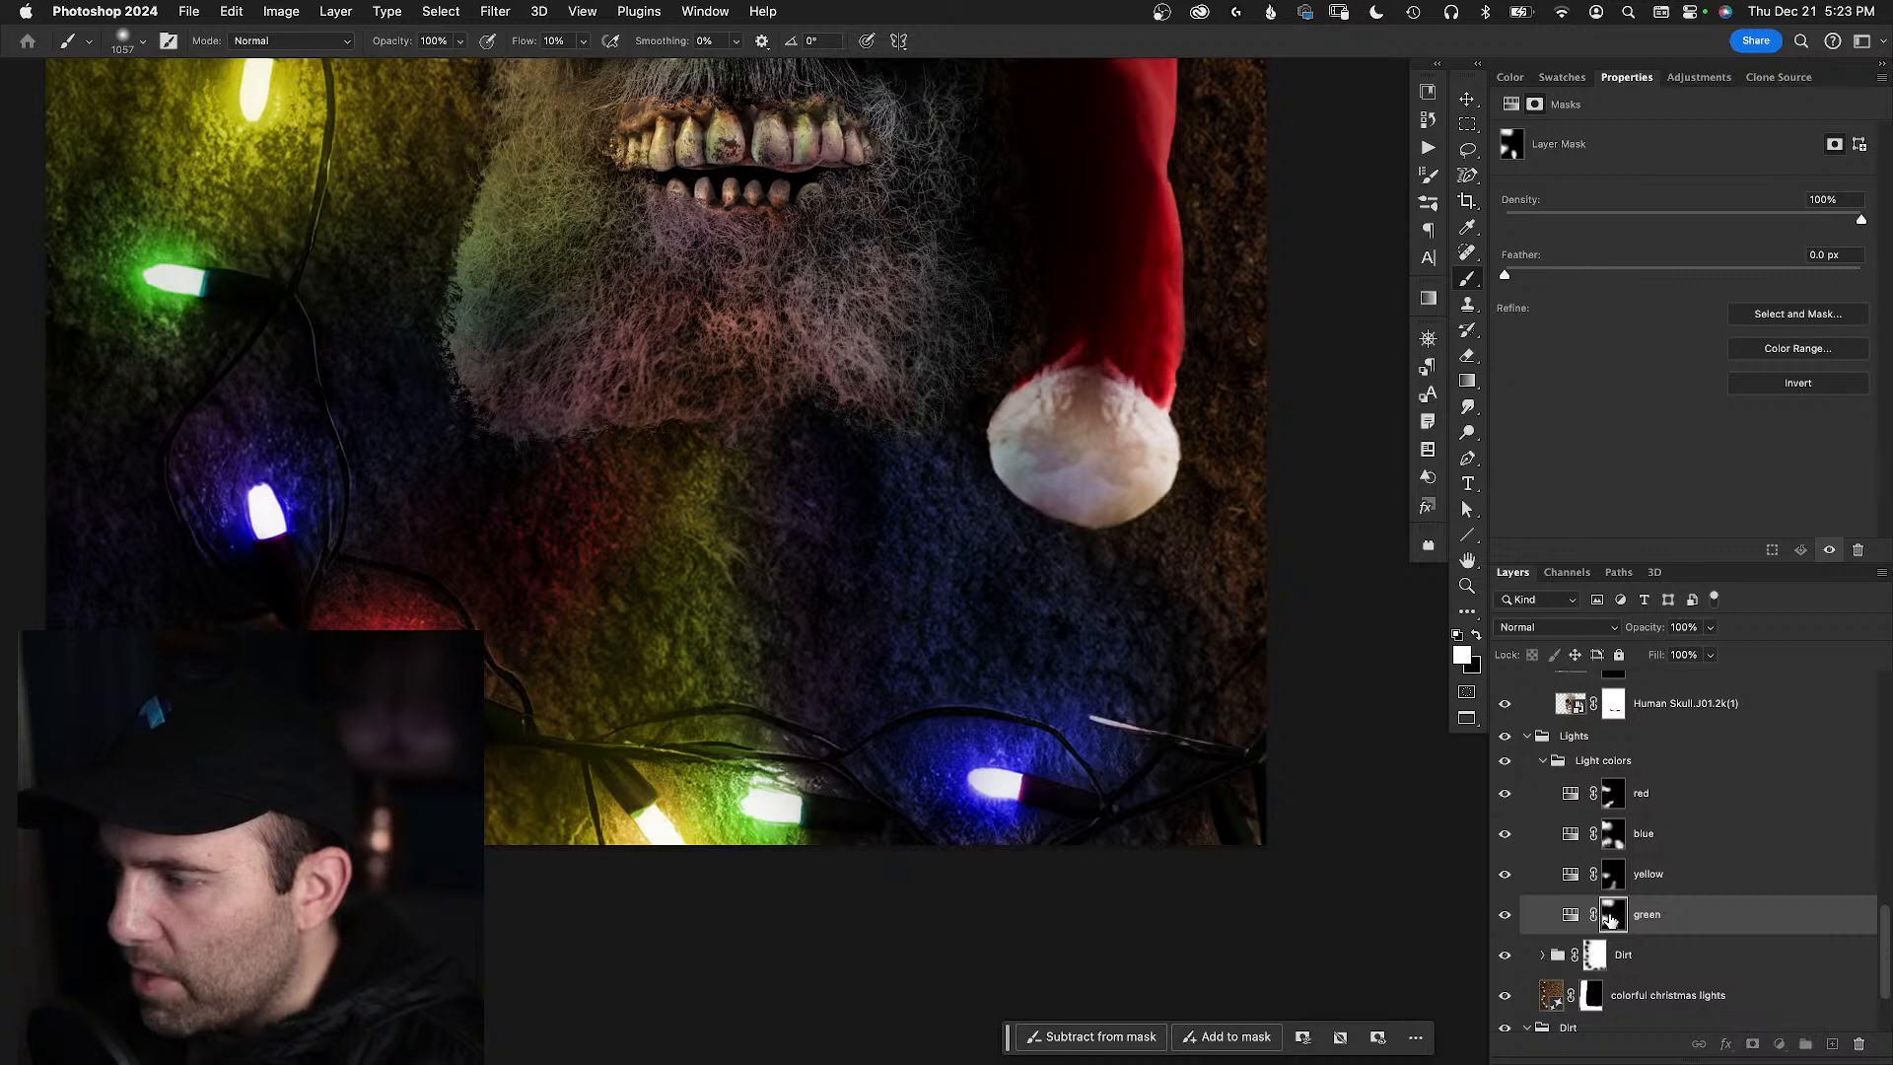
key(backslash)
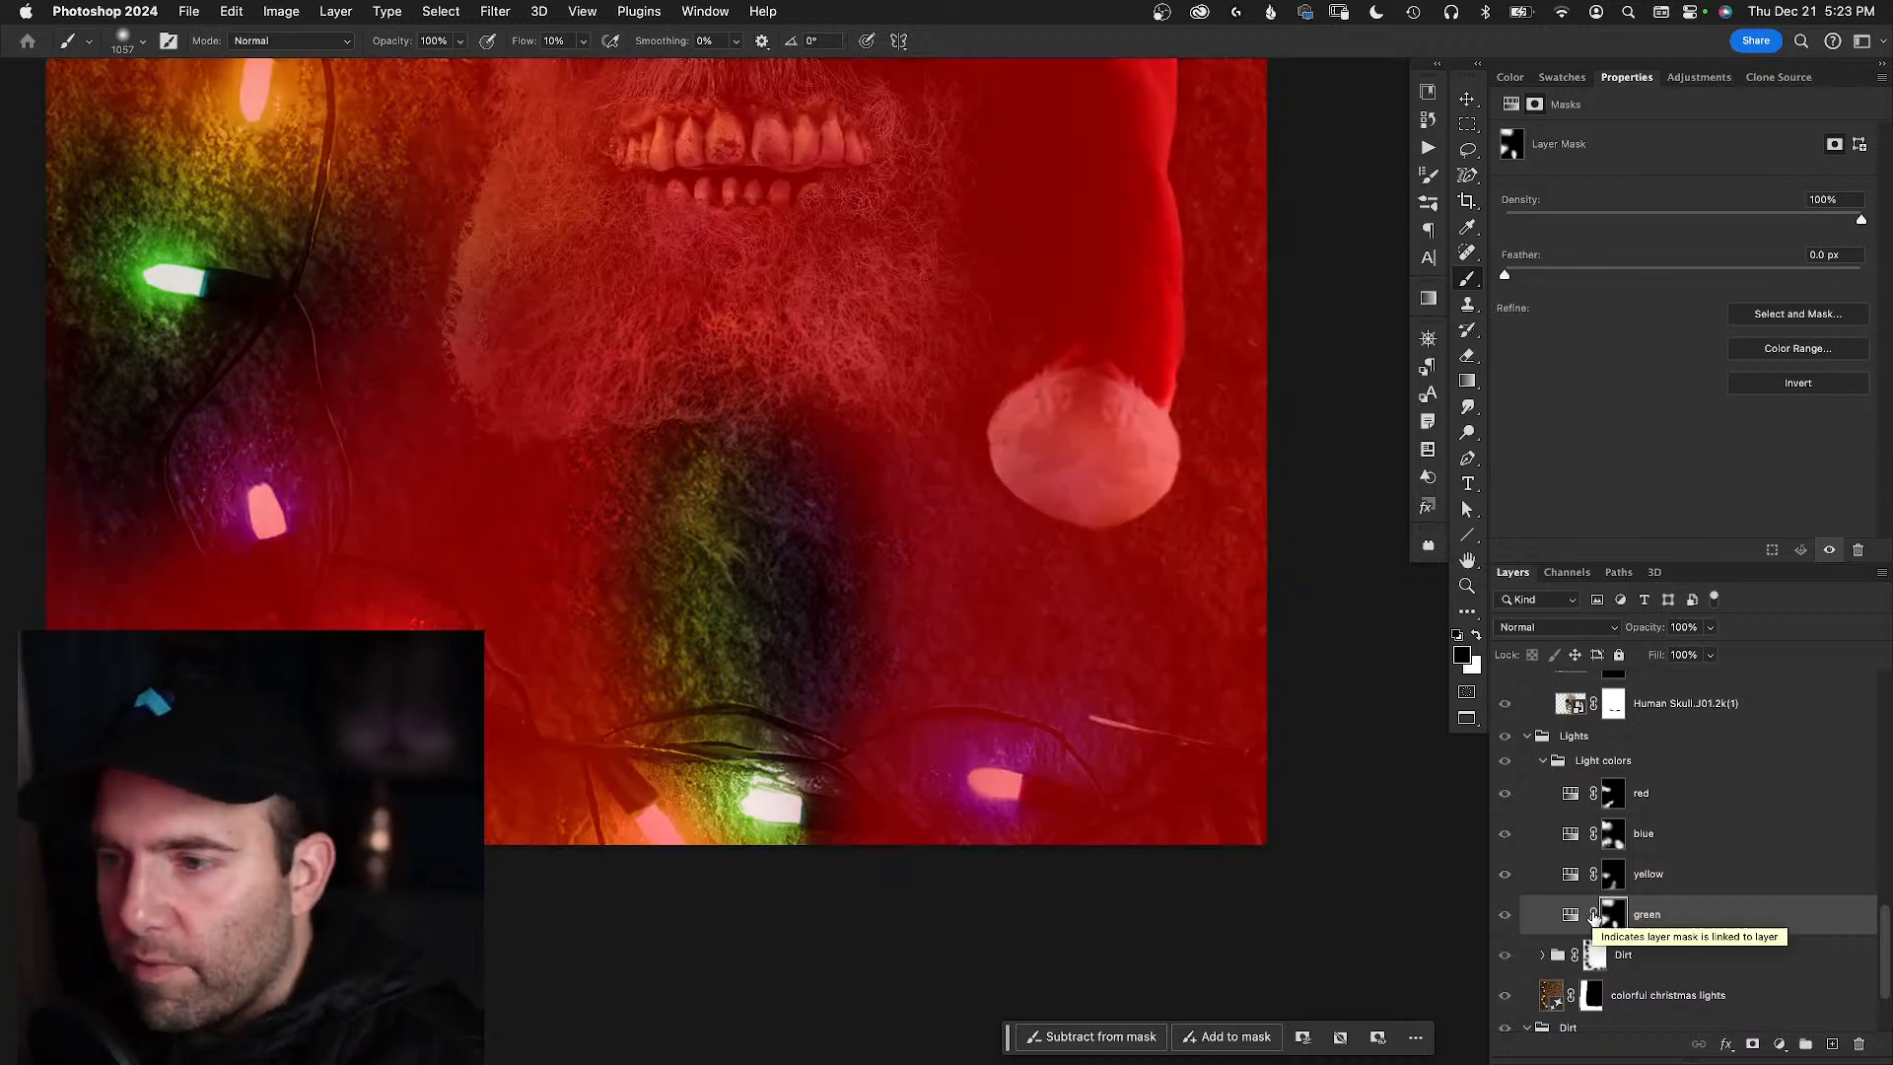
key(backslash)
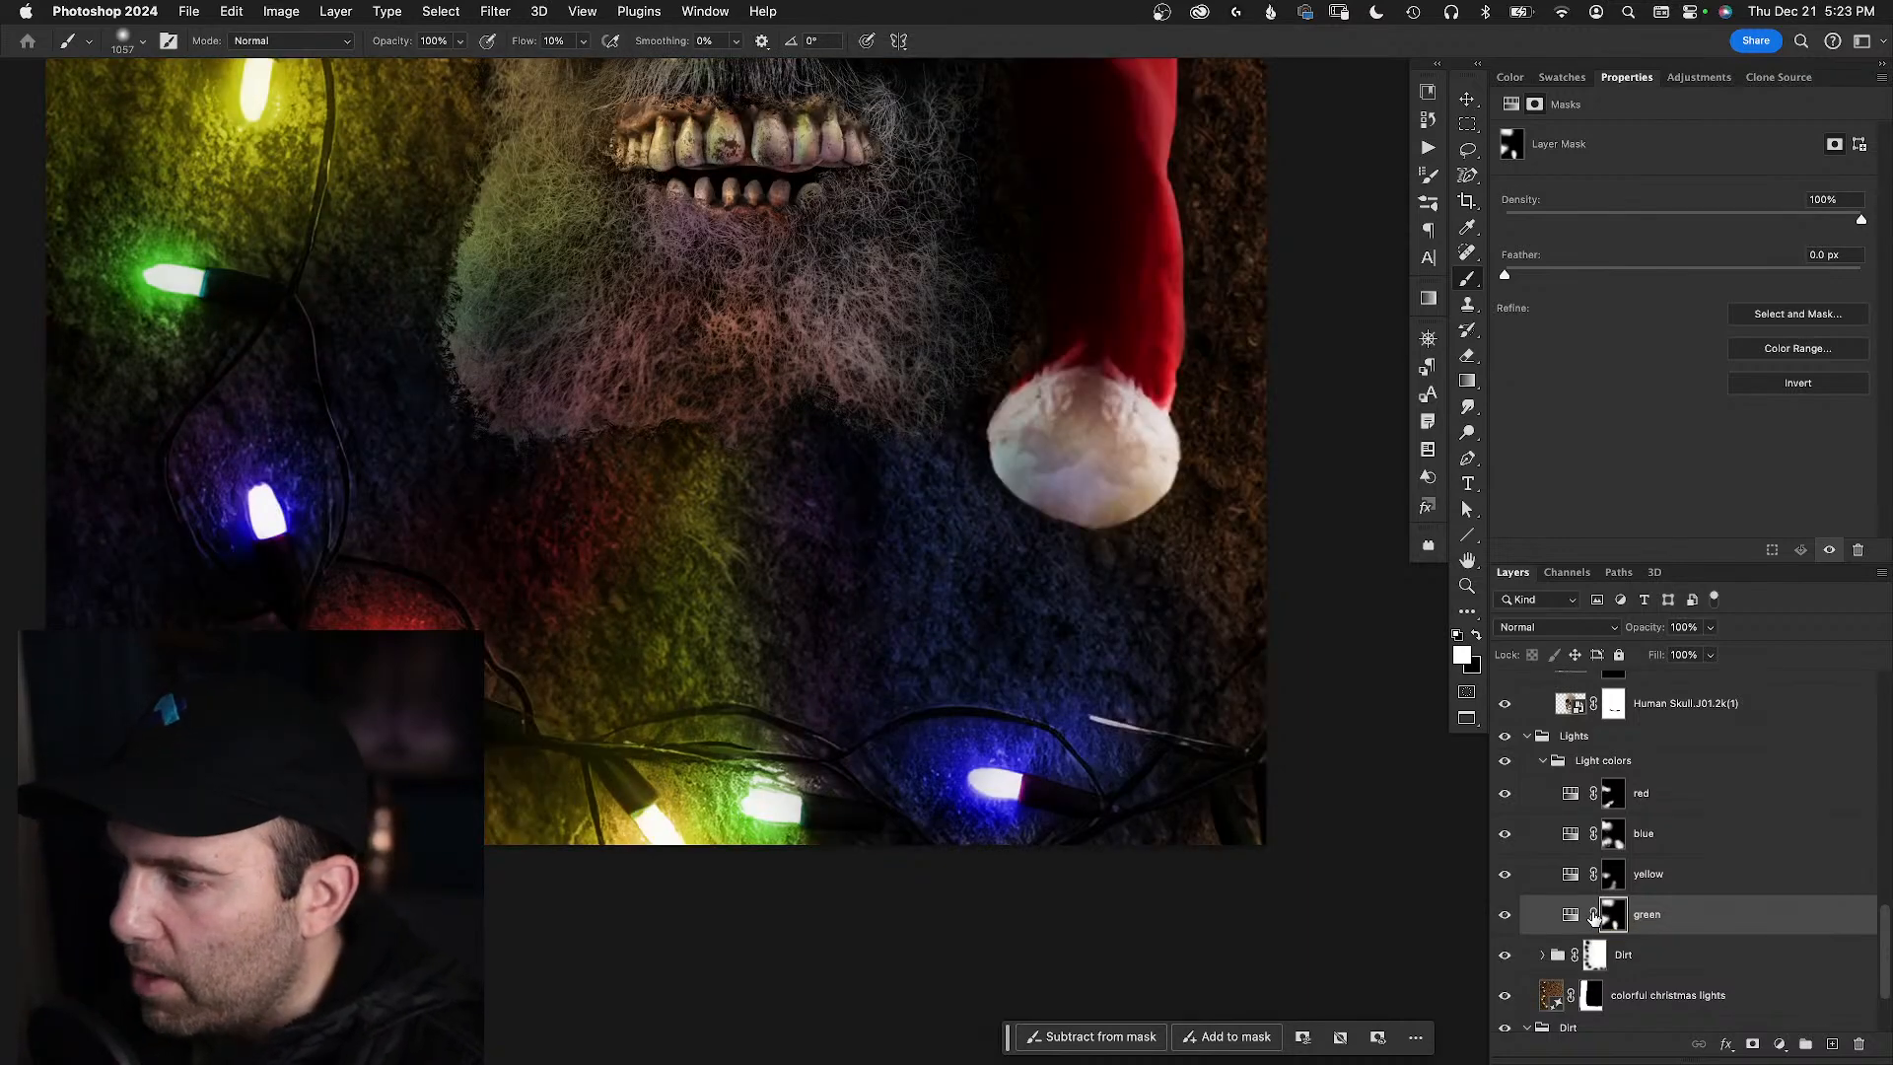
- Paint black in the blue layer's mask above the bottom green bulb to reveal its green light, lowering the brush opacity to 30%
click(1617, 837)
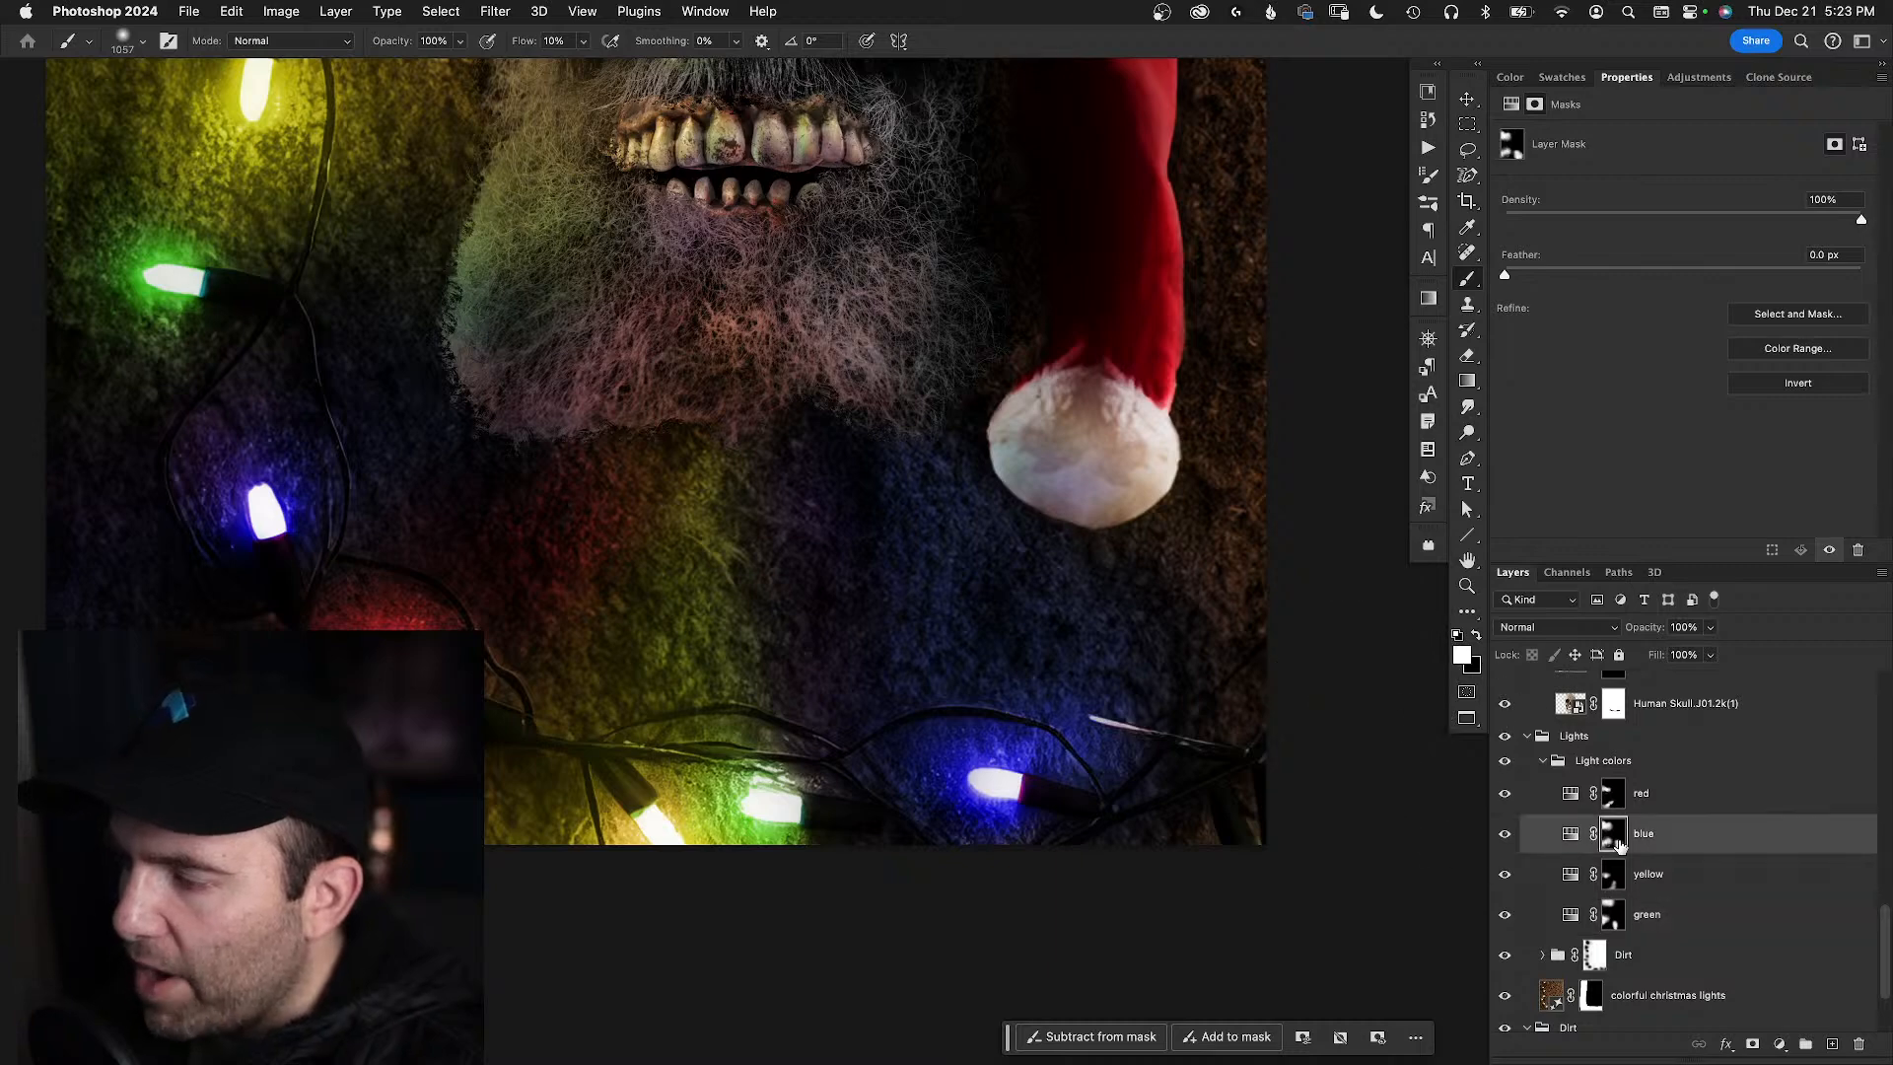
mouse_move(802, 541)
mouse_down()
mouse_move(792, 483)
mouse_move(783, 707)
mouse_move(786, 596)
mouse_move(802, 676)
mouse_move(782, 512)
mouse_move(757, 646)
mouse_move(795, 420)
mouse_up()
key(x)
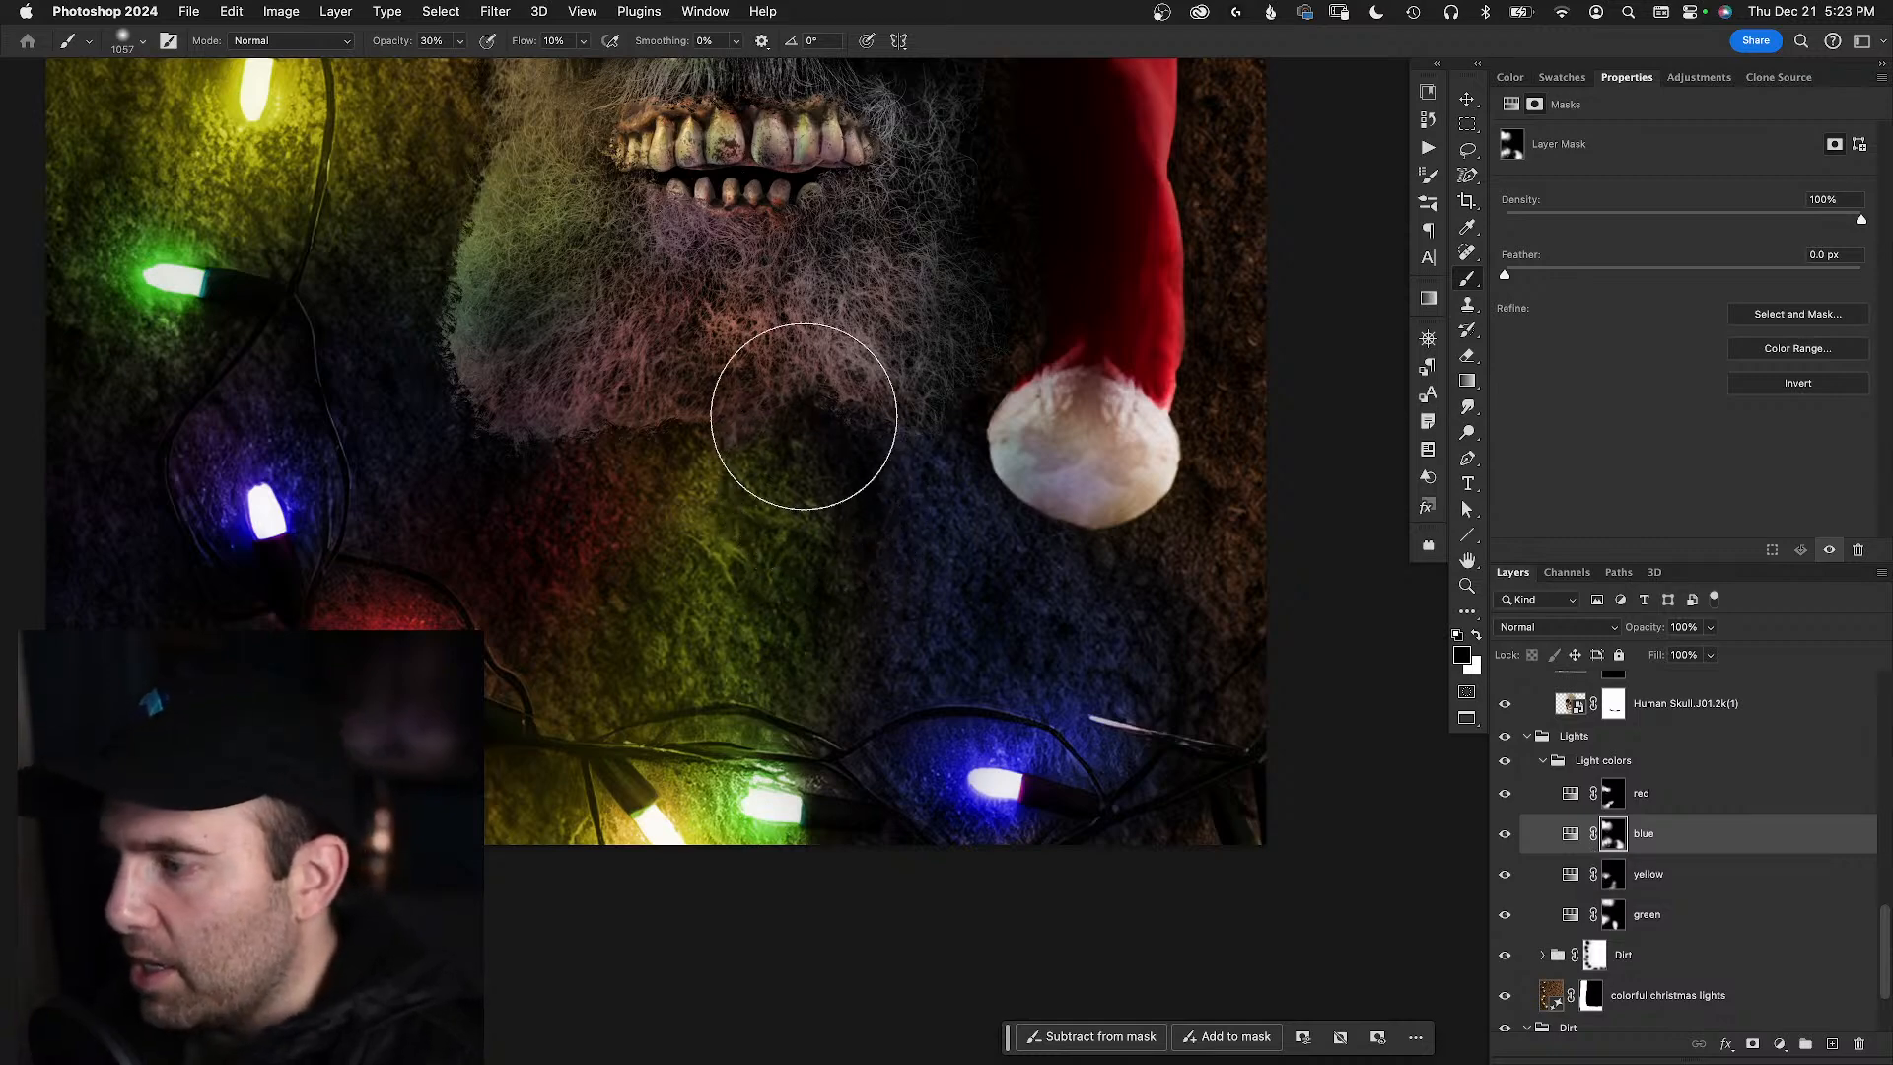
- Paint white back into the blue layer's mask between the bottom green and blue bulbs at 30% opacity, reducing the brush to 604 px and comparing the layer's visibility
key(x)
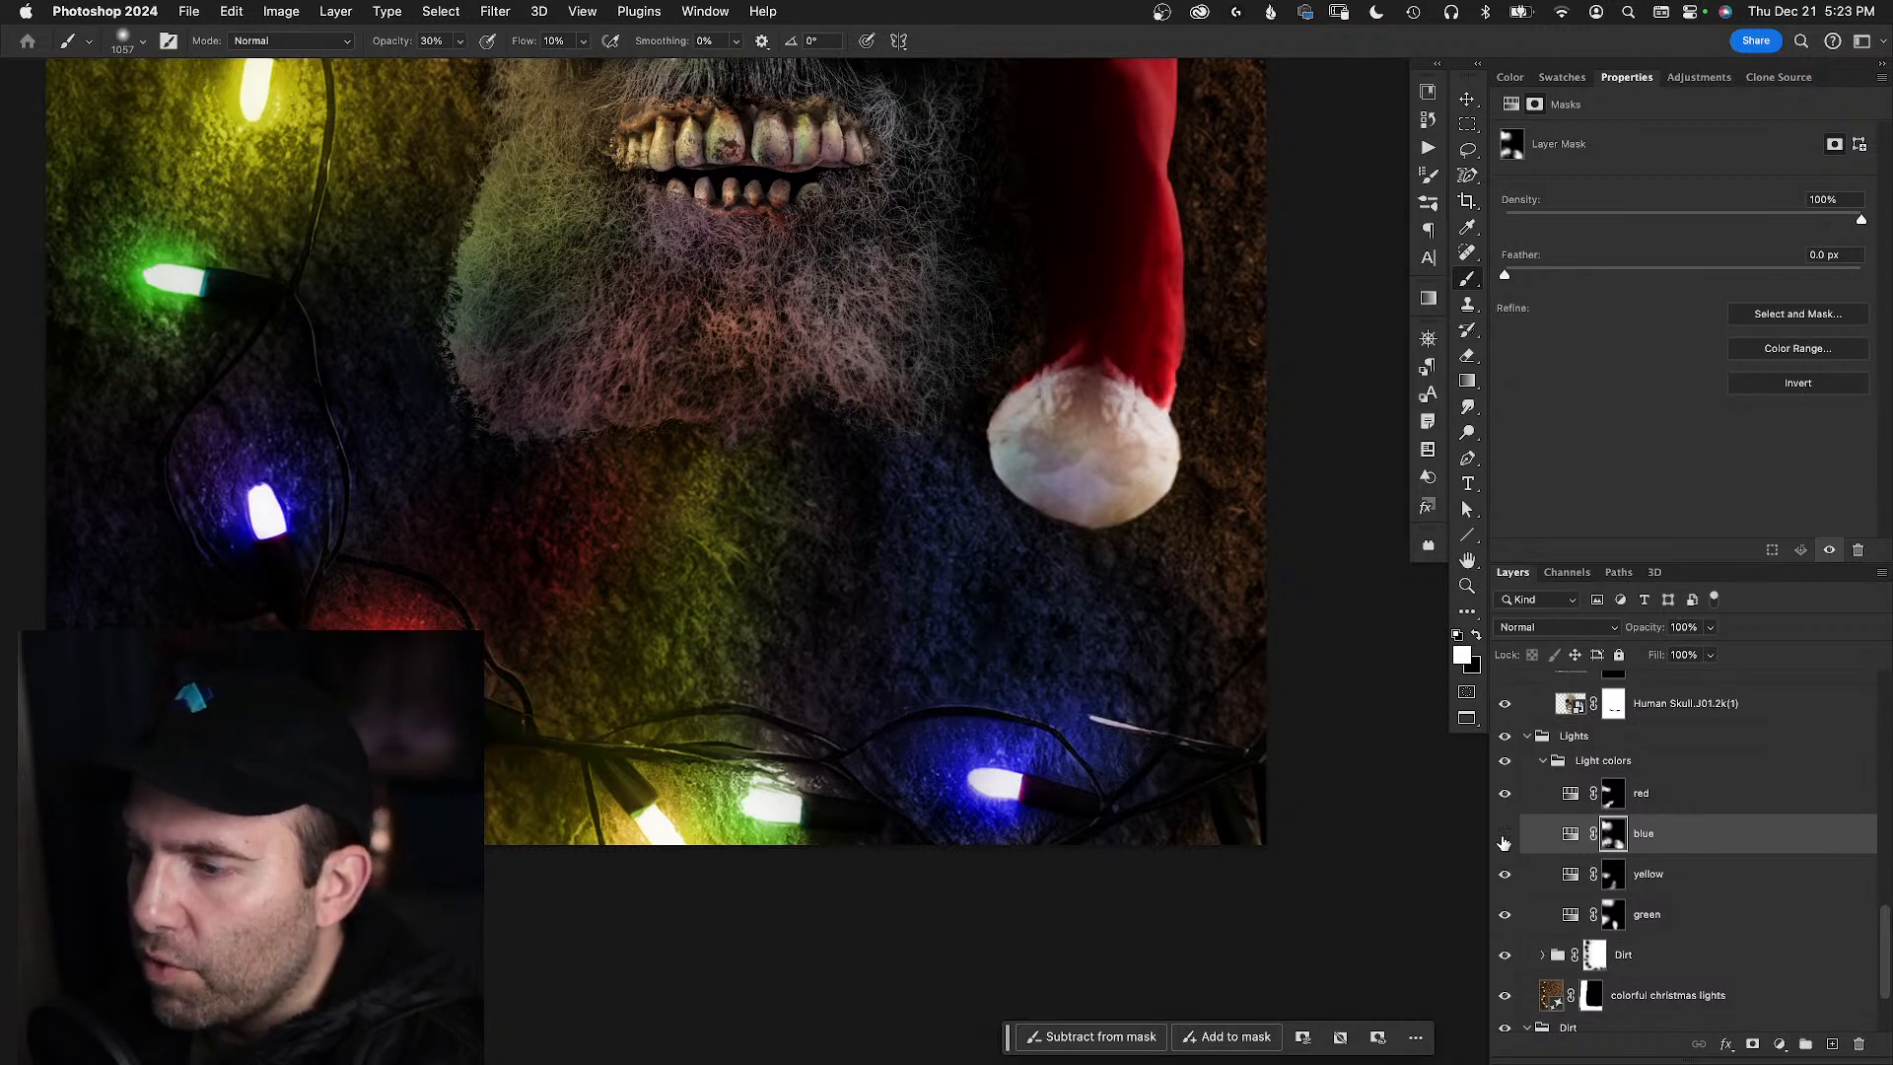
click(1504, 835)
click(1503, 837)
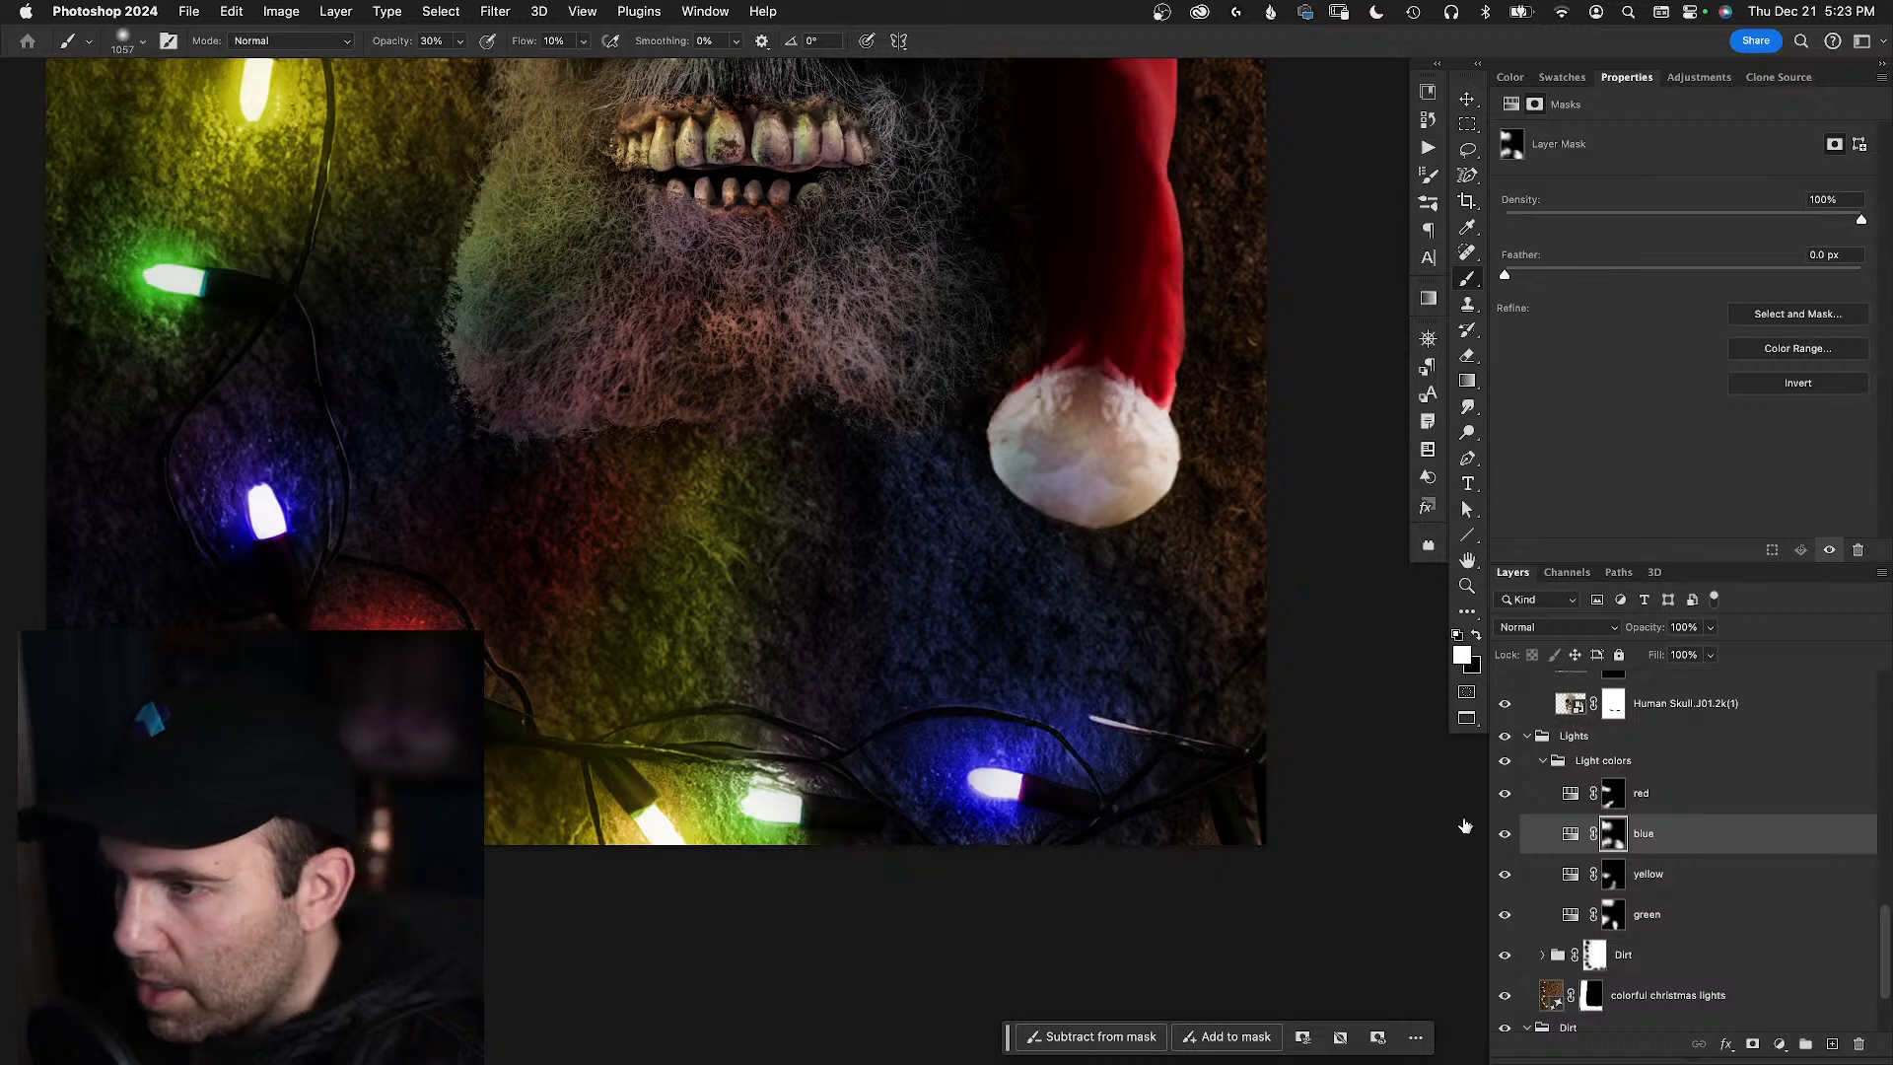
drag(883, 638, 754, 625)
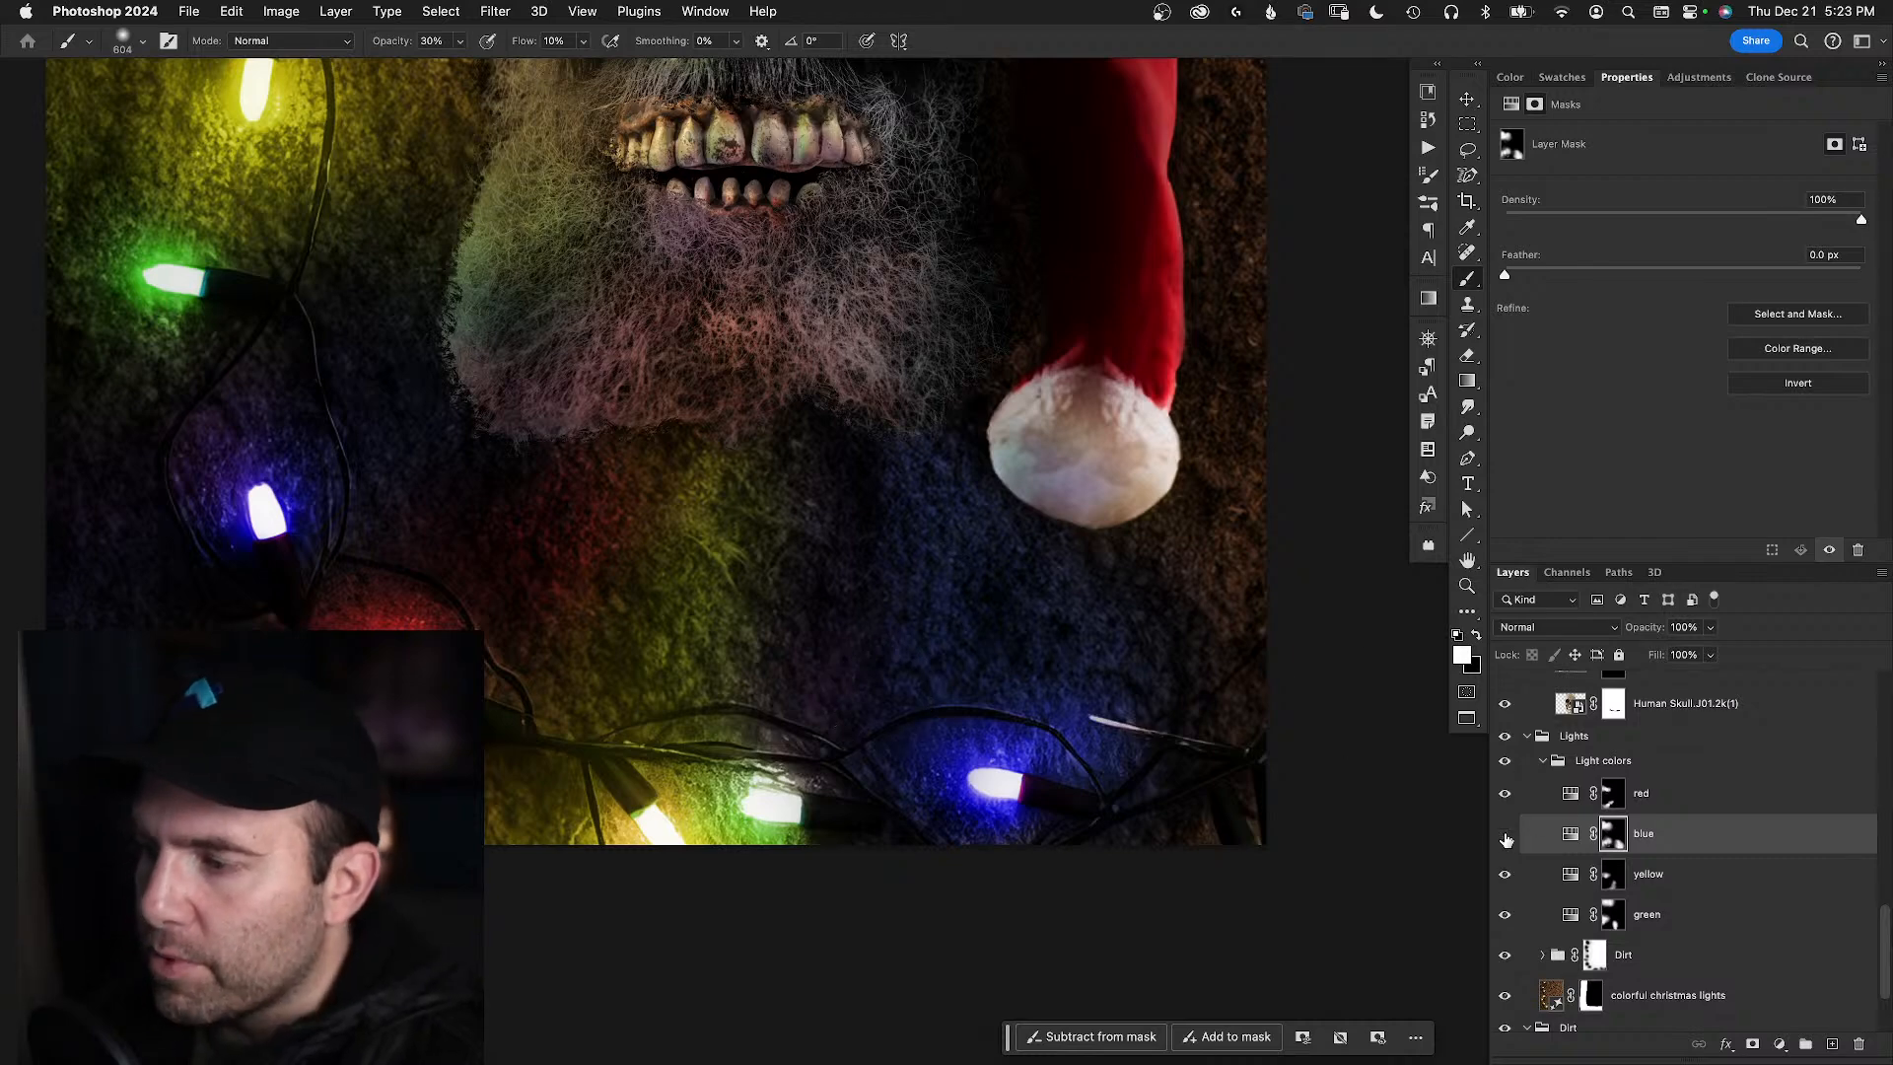
click(1504, 838)
click(1505, 838)
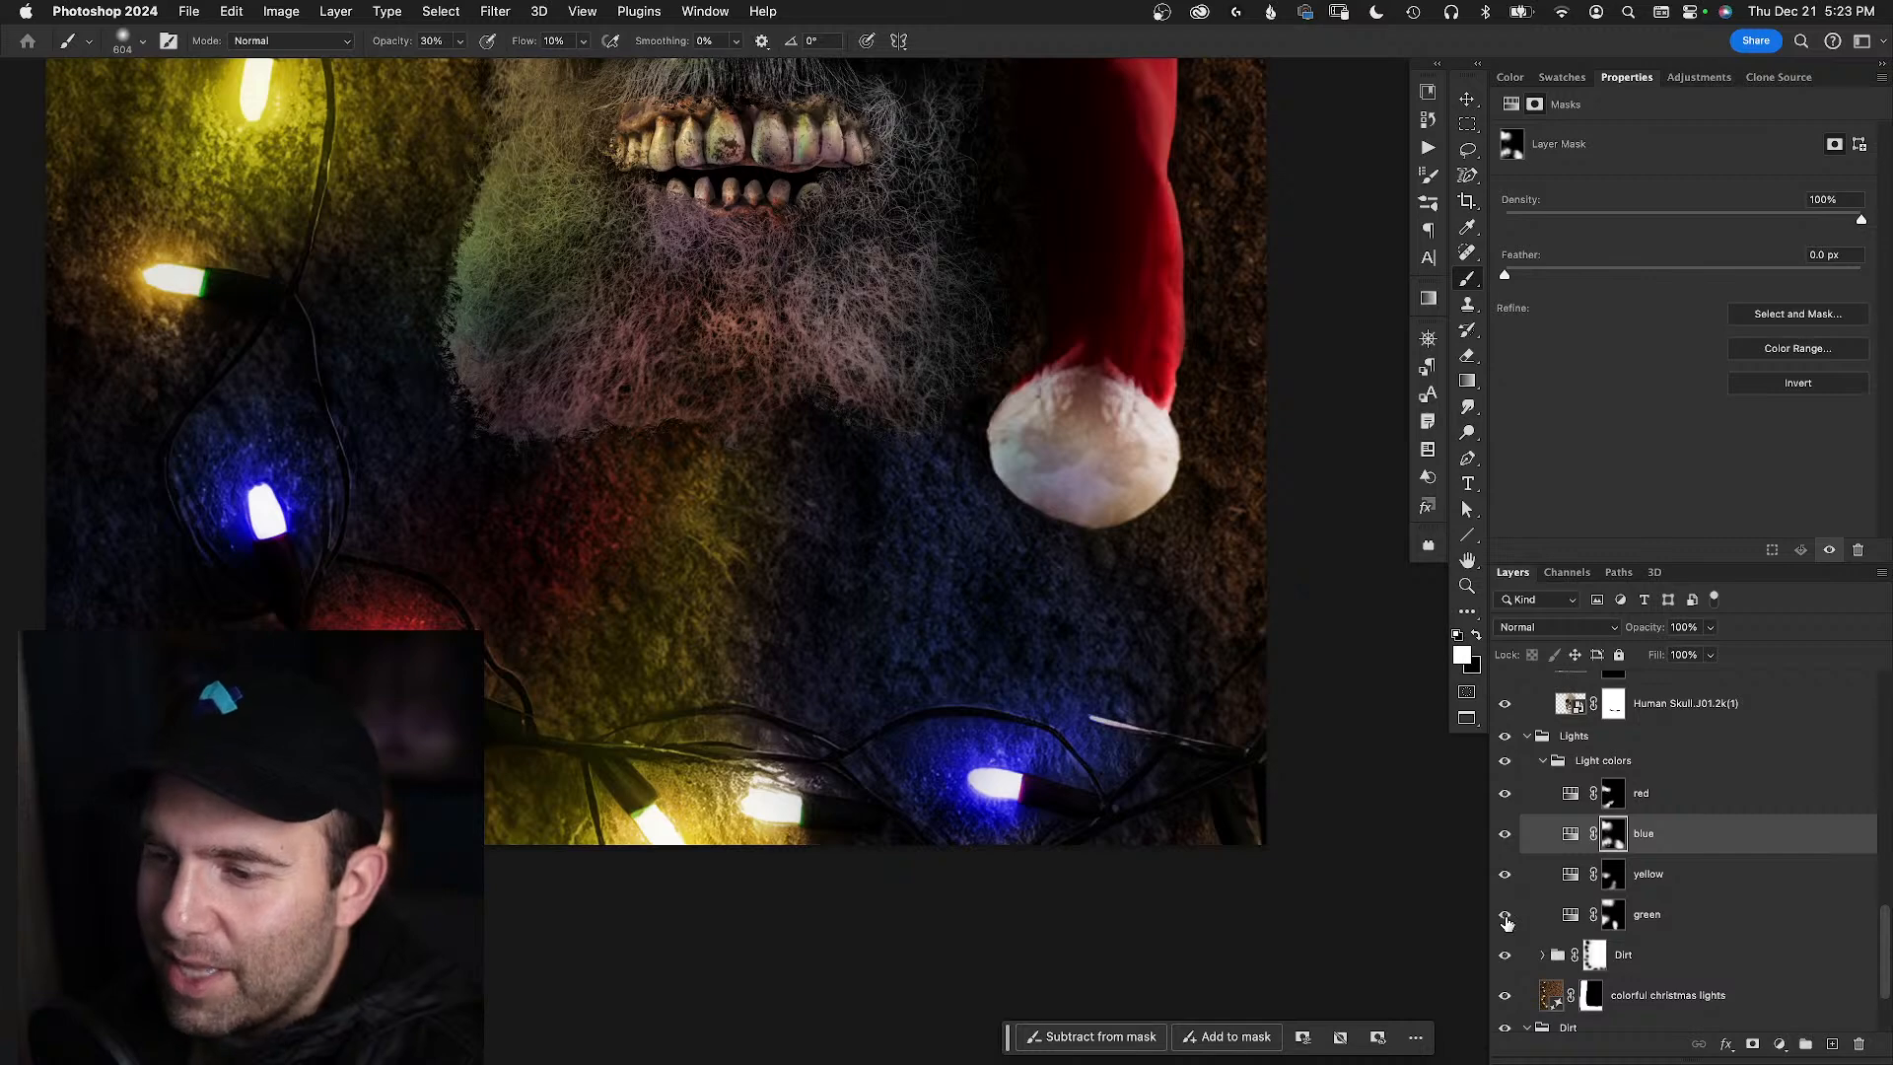
- Touch up the green layer's mask between the bottom green and blue bulbs, comparing the green and blue layers hidden and shown
click(1504, 916)
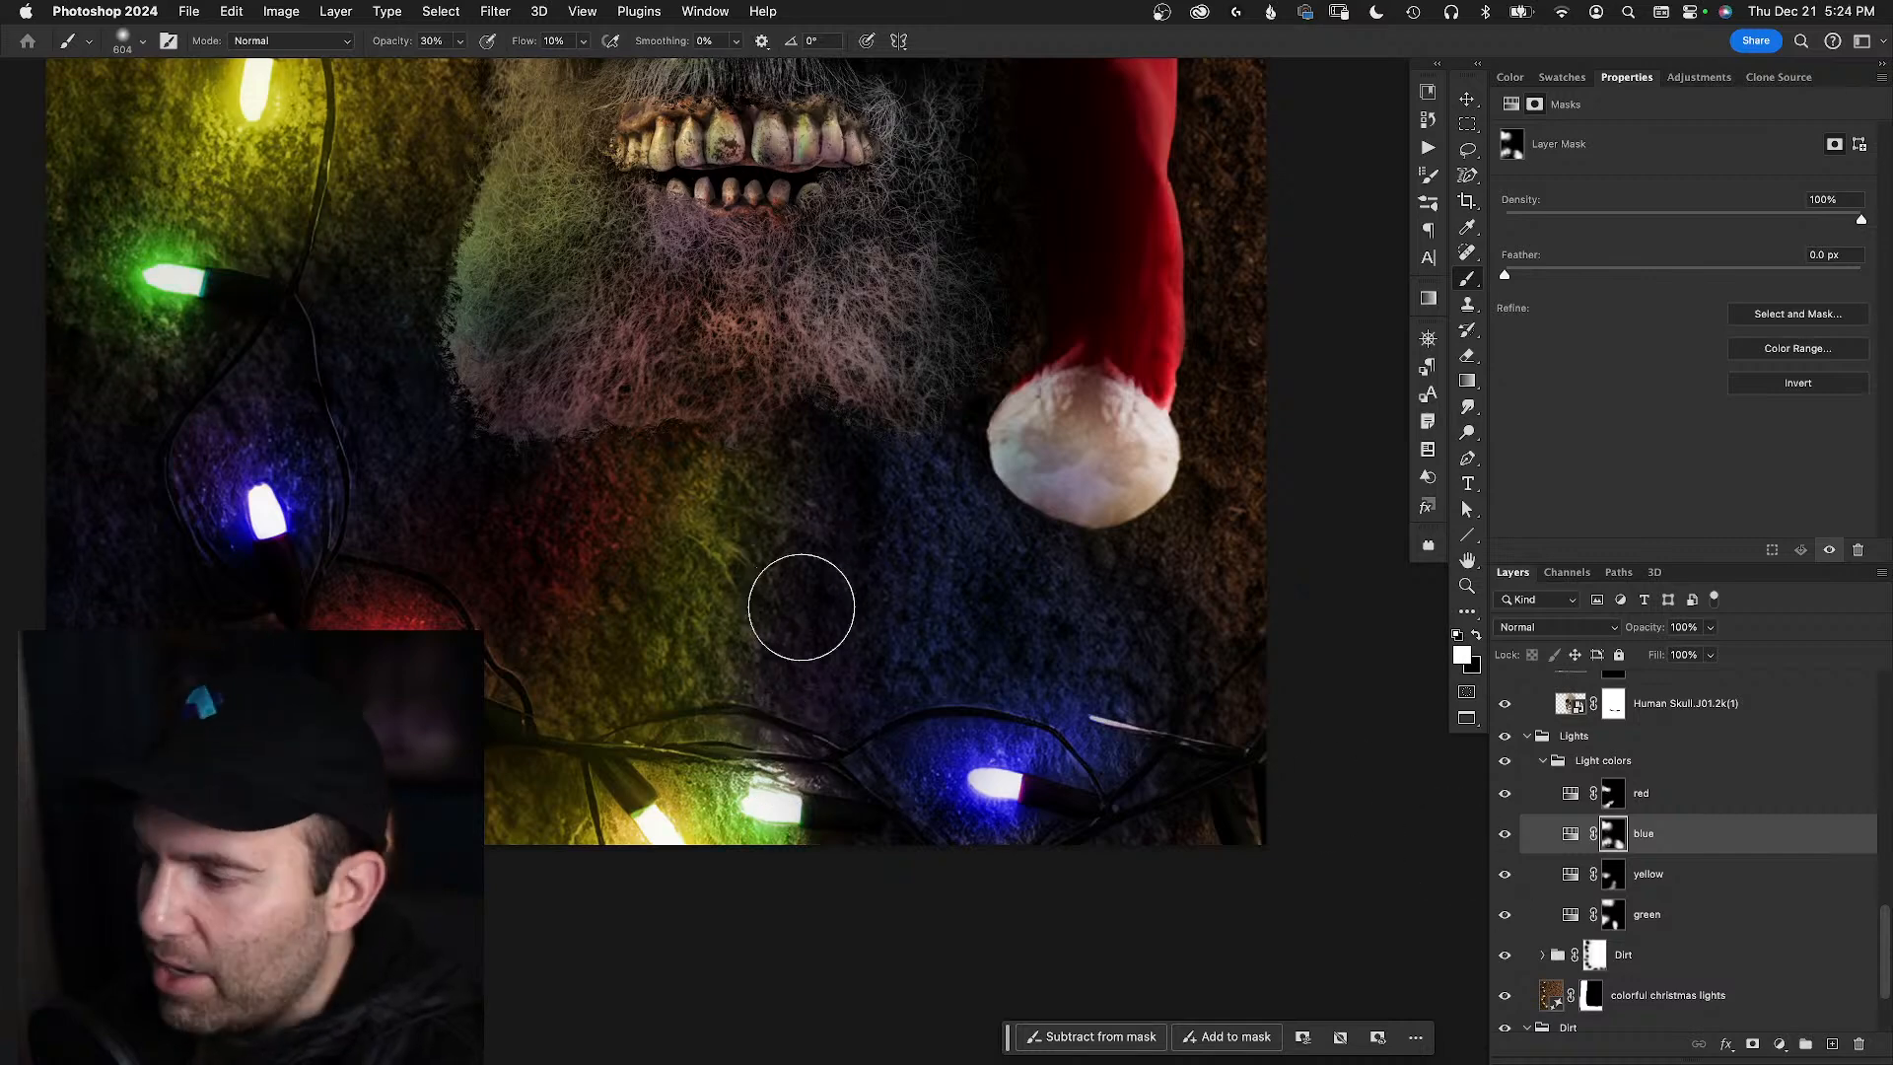
click(1614, 921)
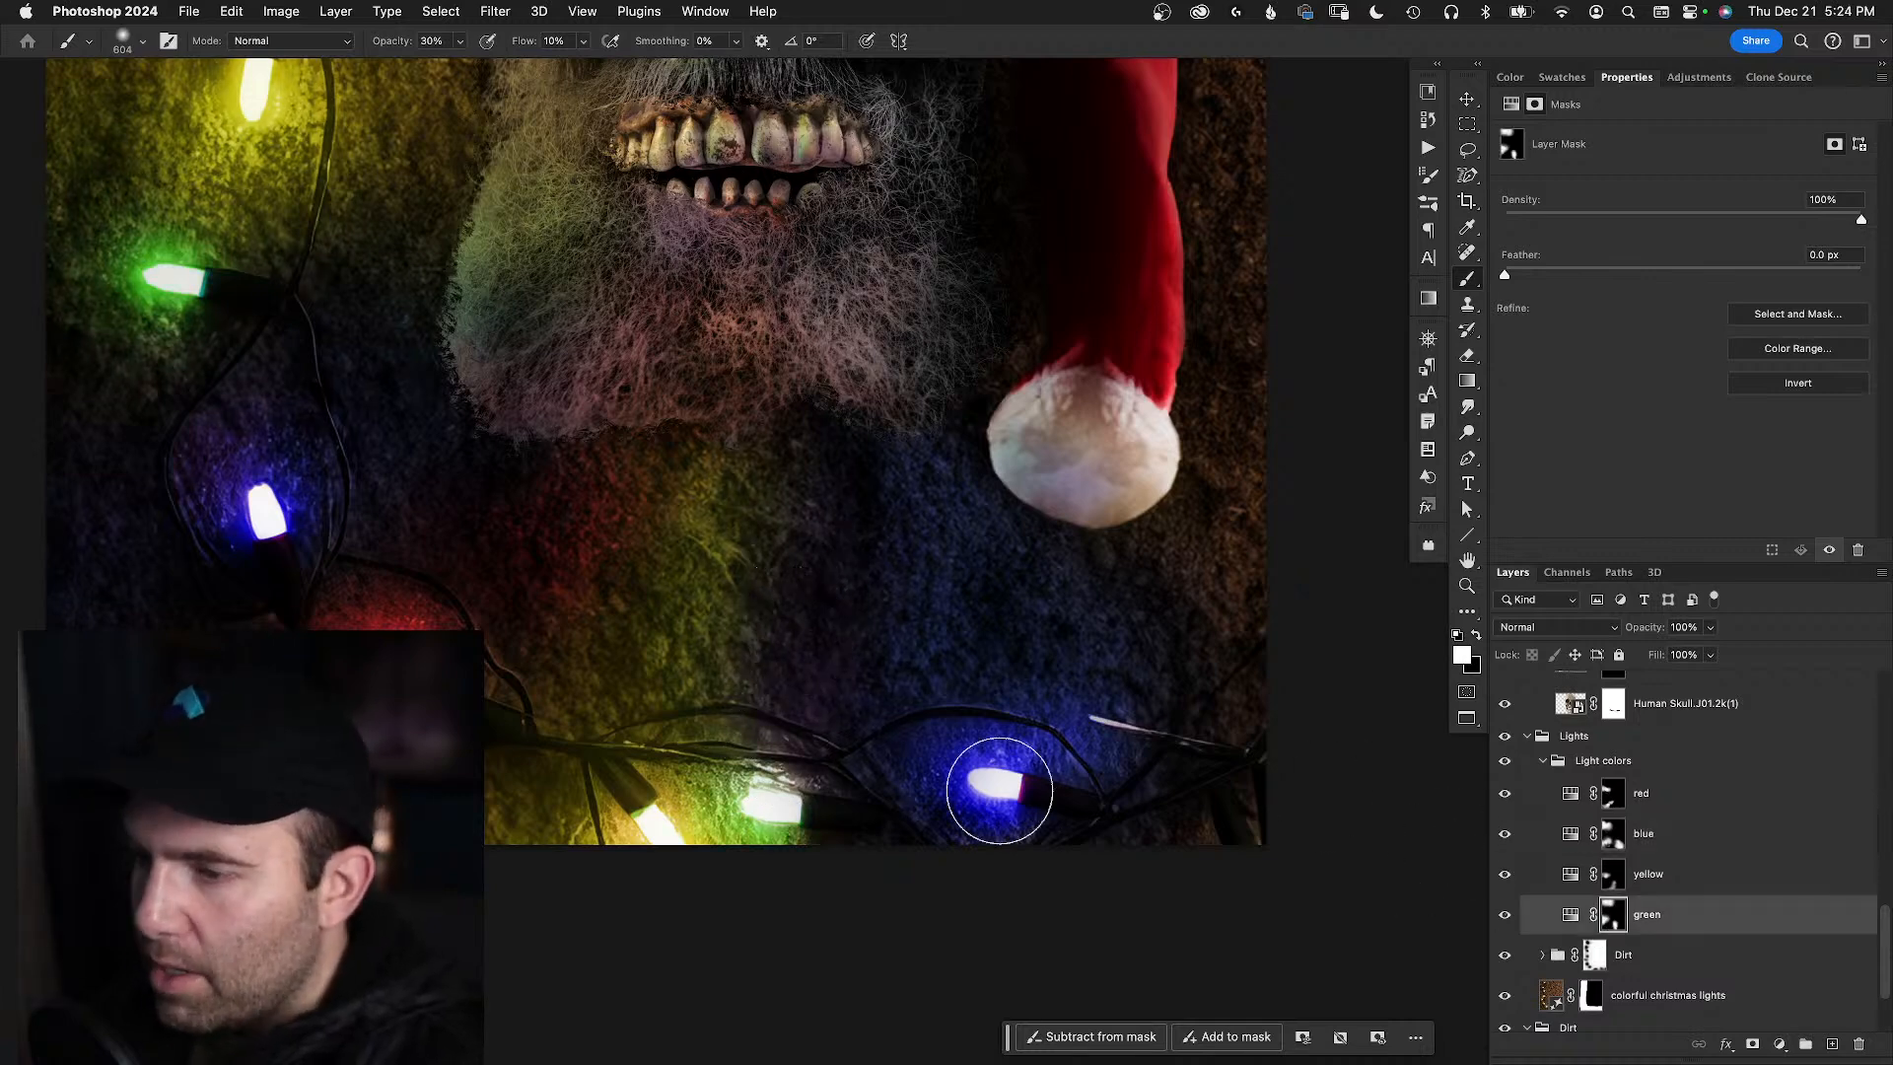
key(x)
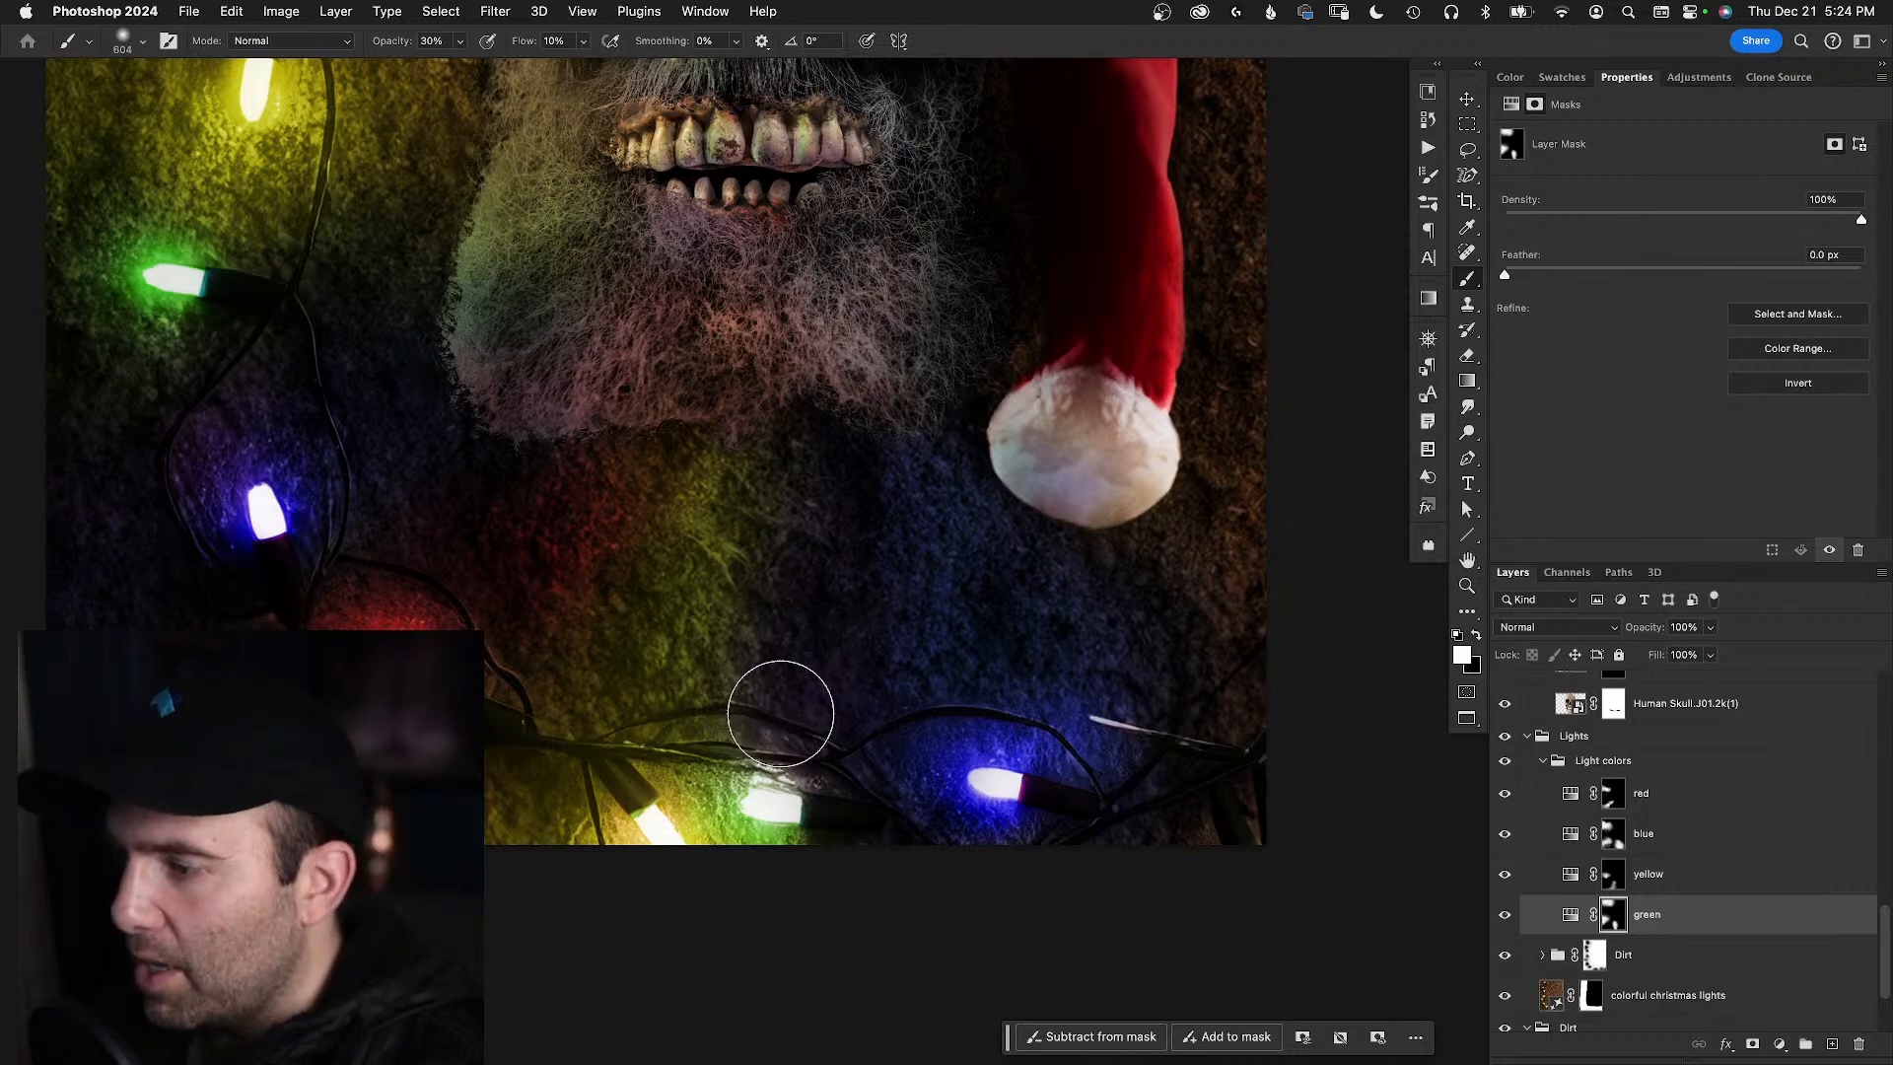
key(x)
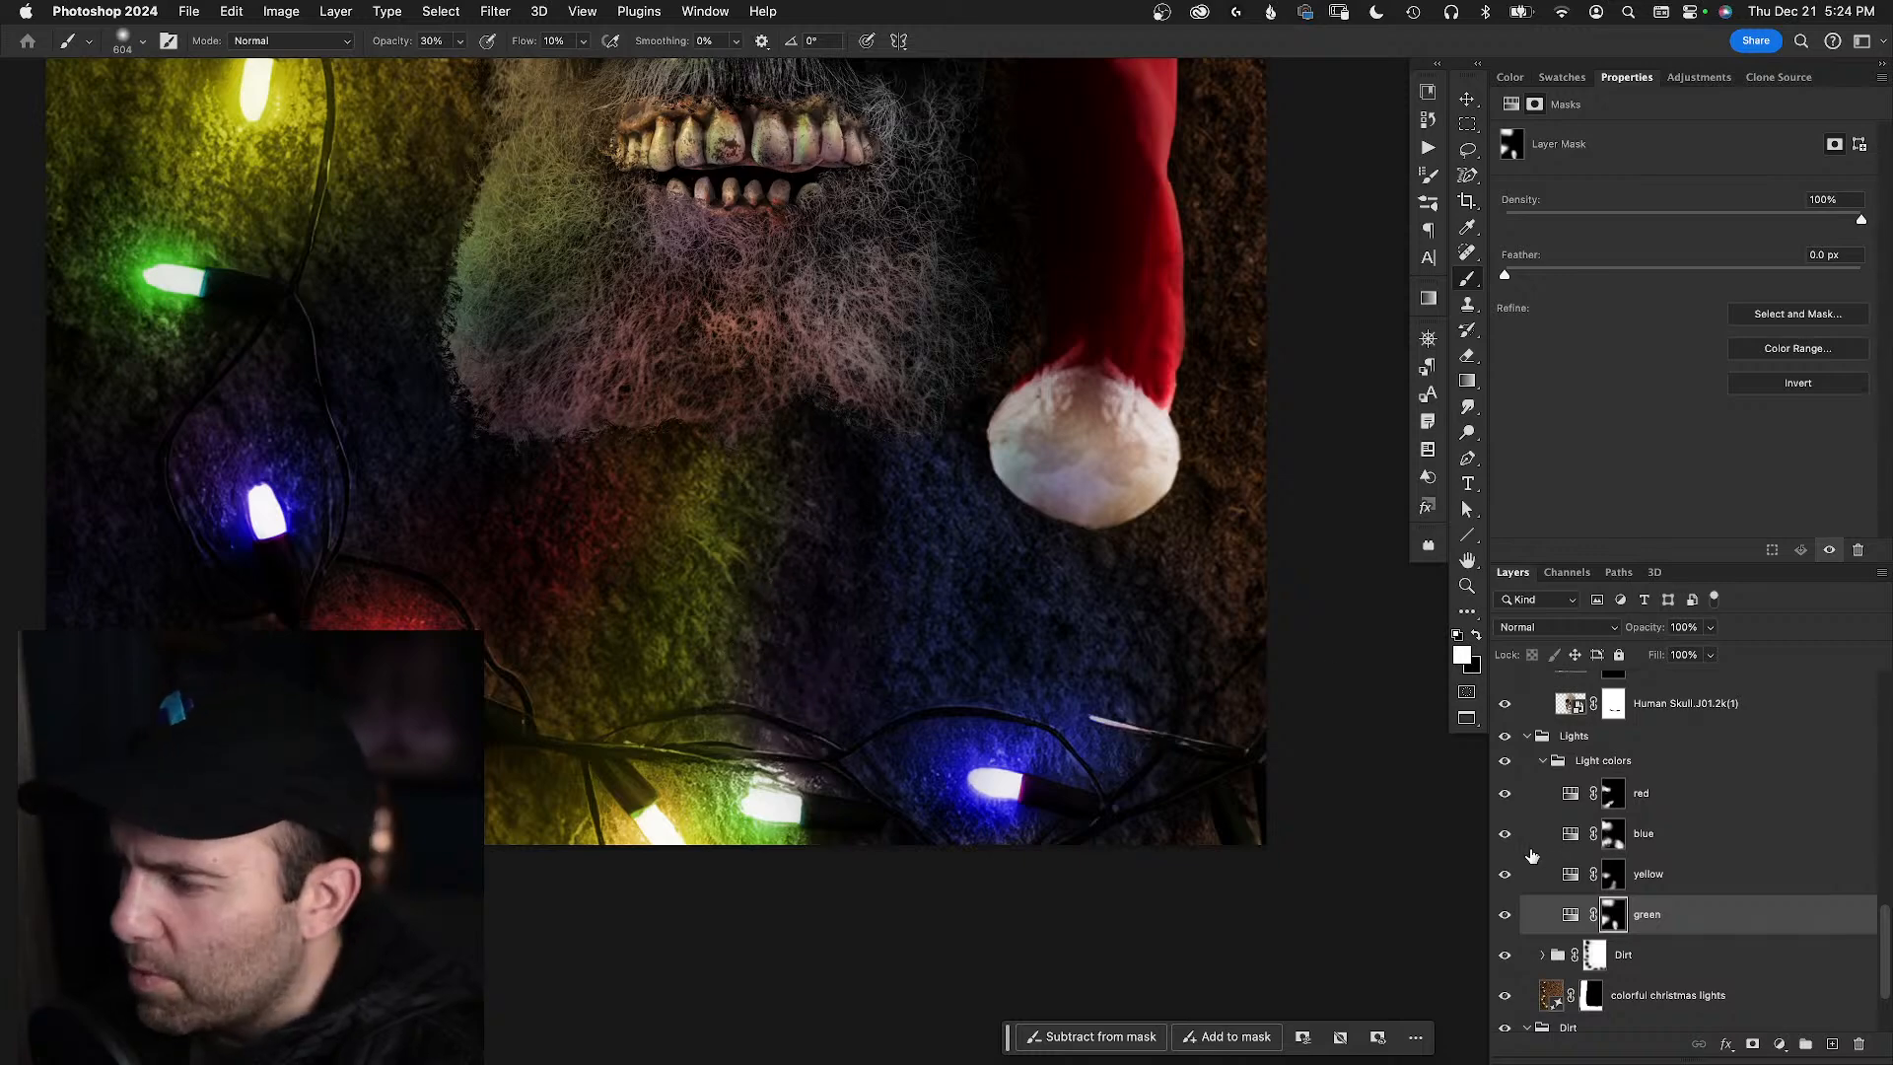
click(1504, 914)
click(1504, 913)
click(1505, 834)
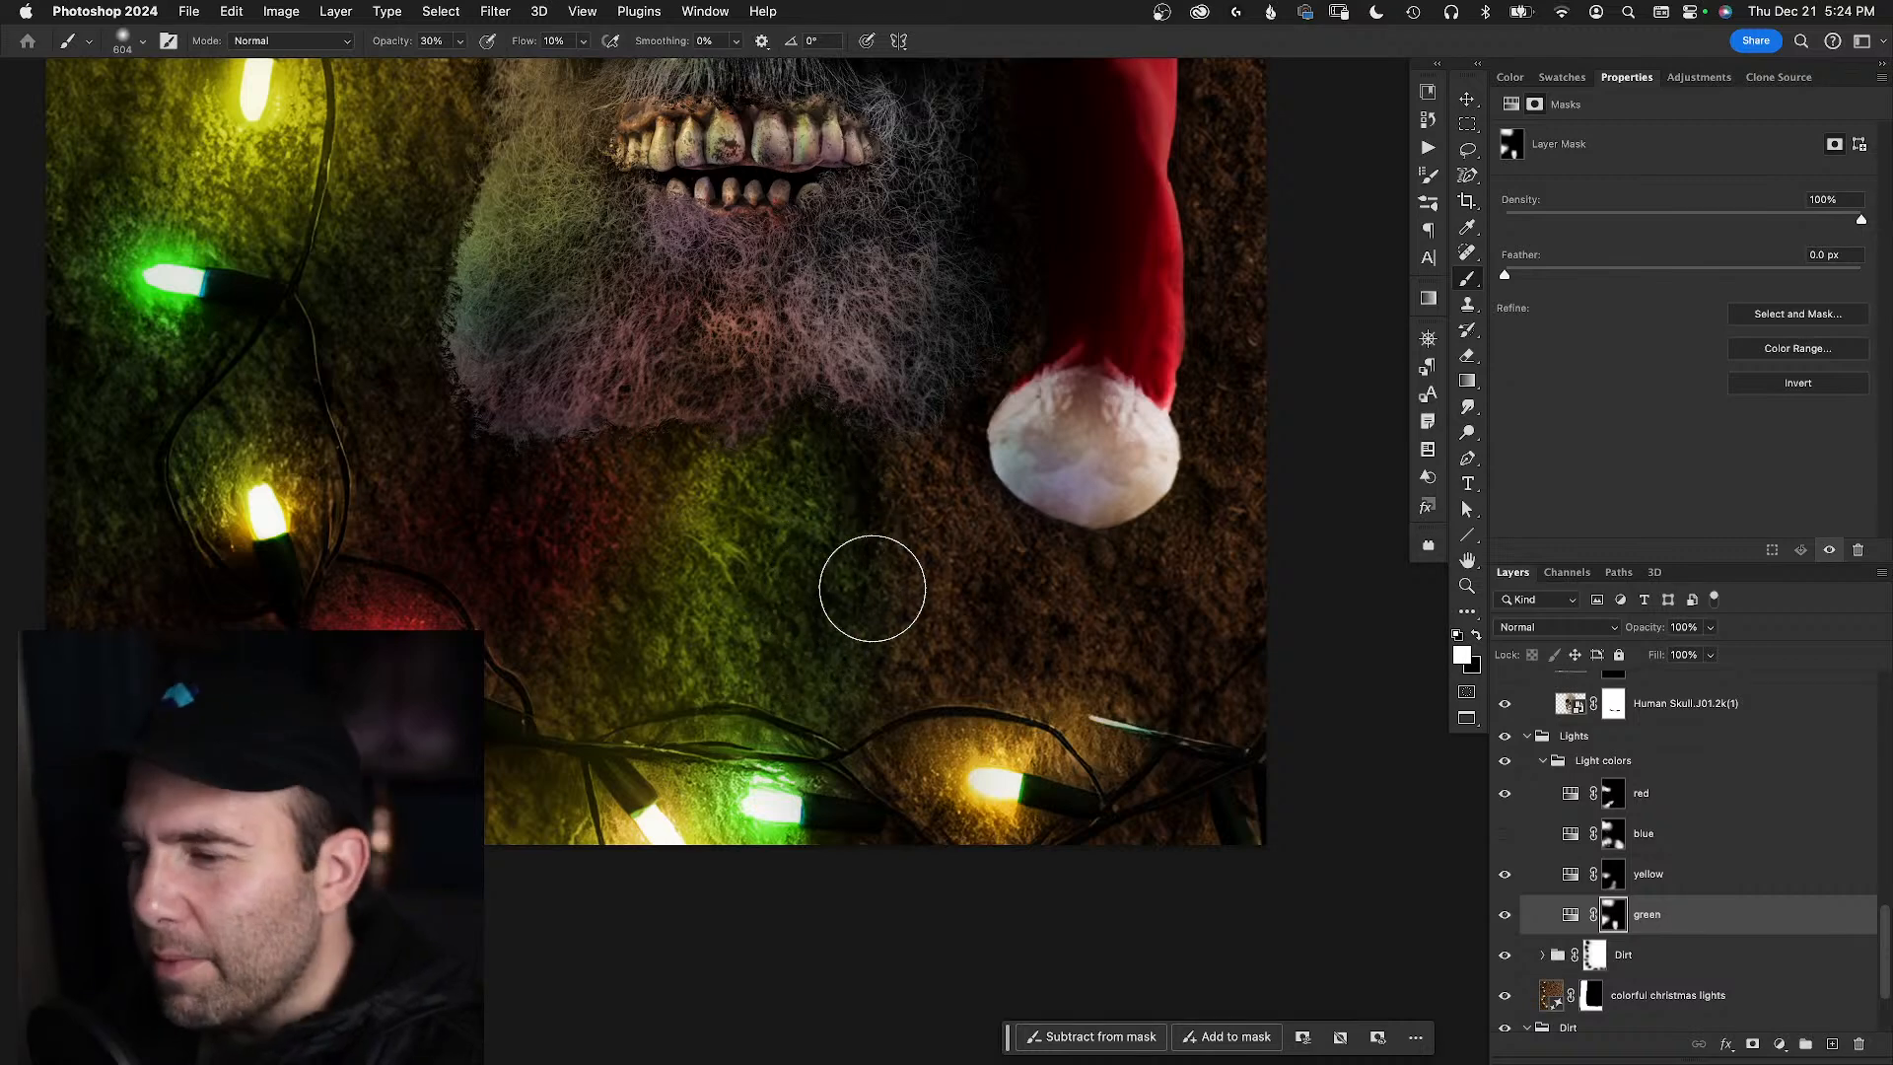
click(1503, 838)
click(1503, 845)
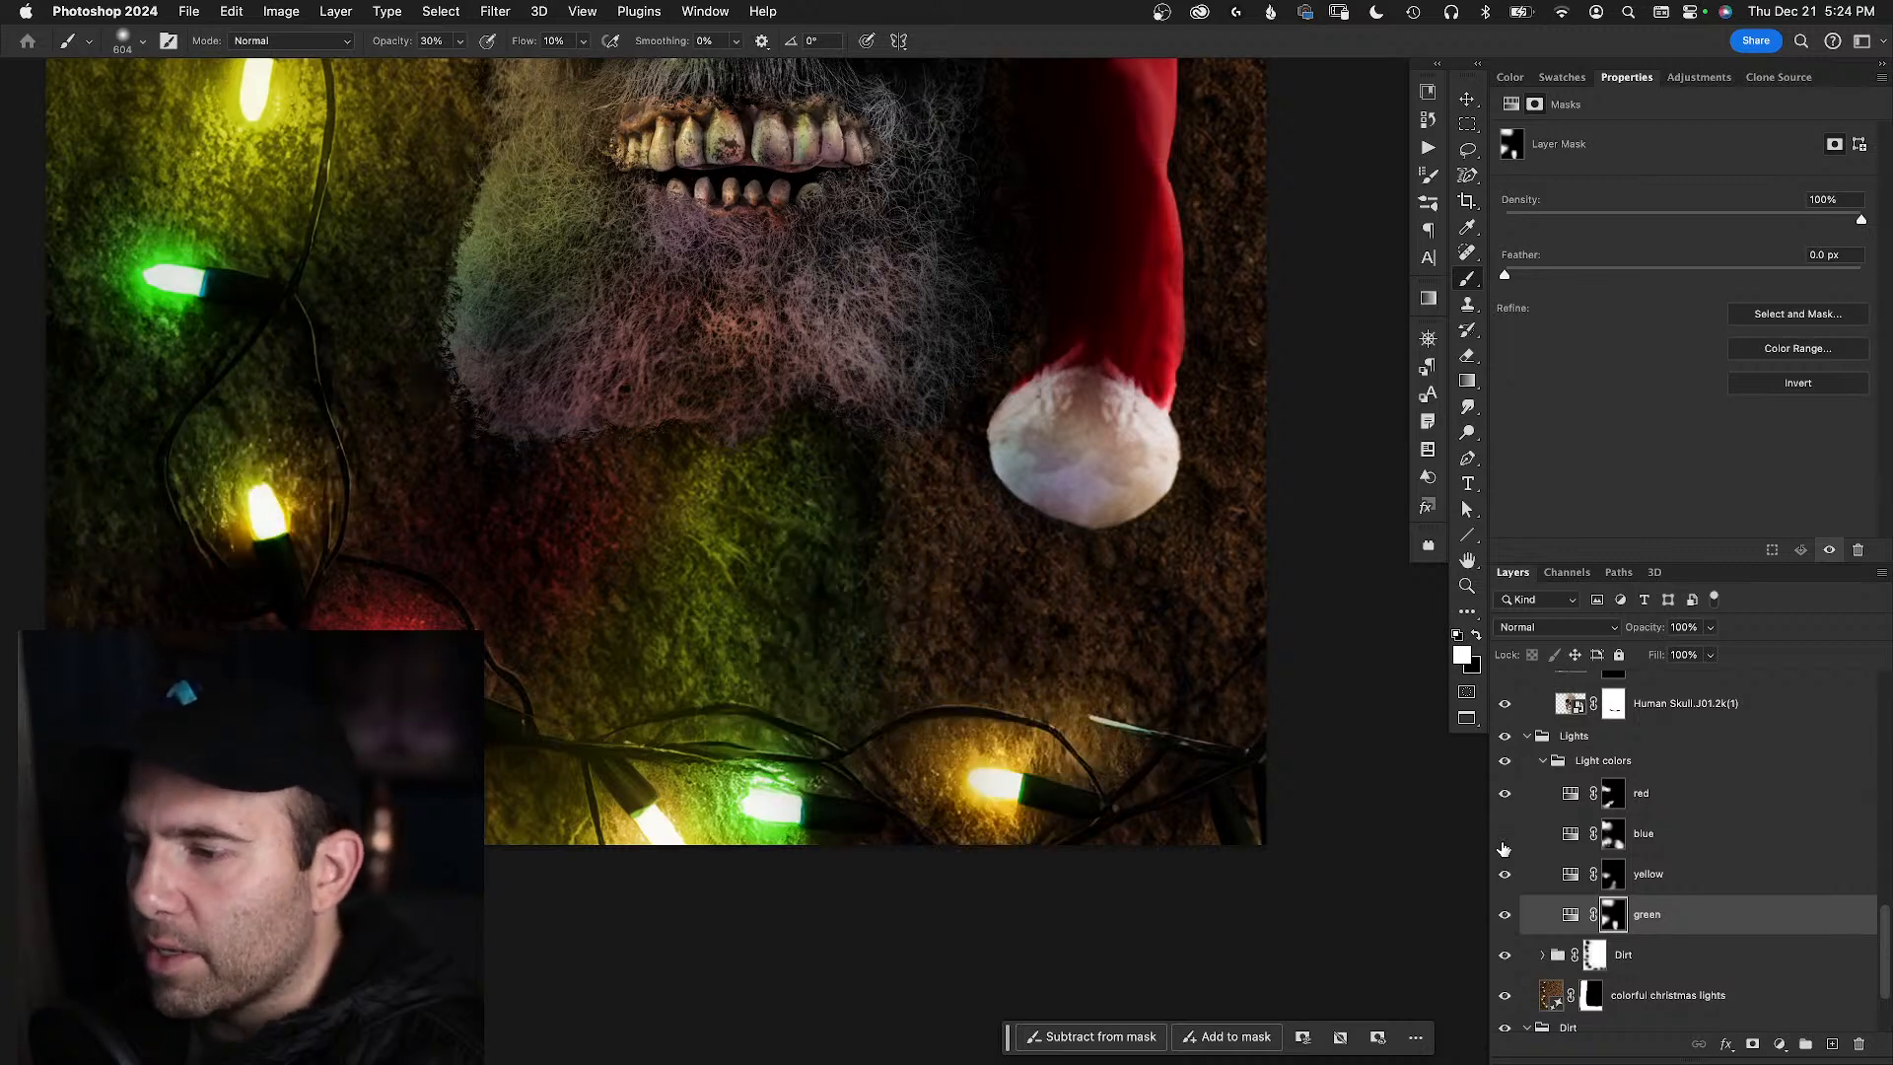
click(1503, 838)
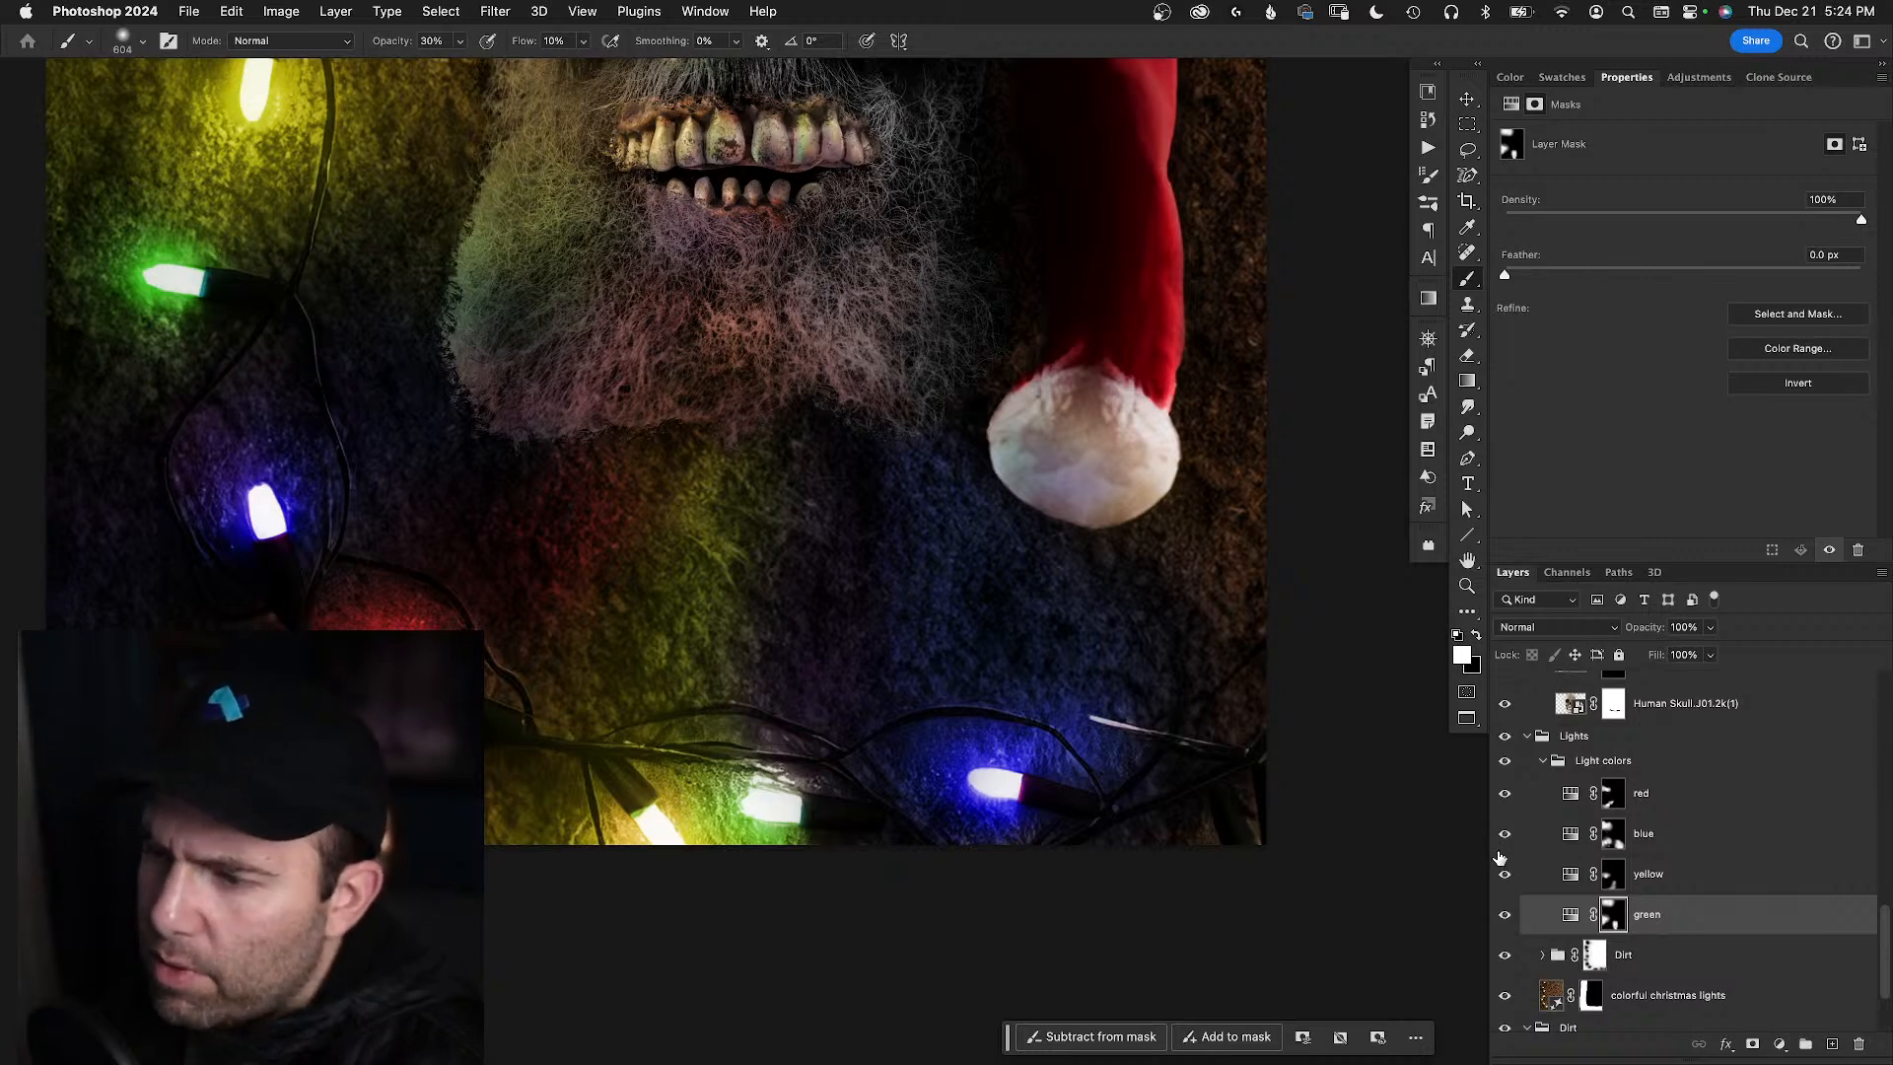
- Paint black in the blue layer's mask above the bottom green bulb, raising the brush opacity to 100%
click(1609, 842)
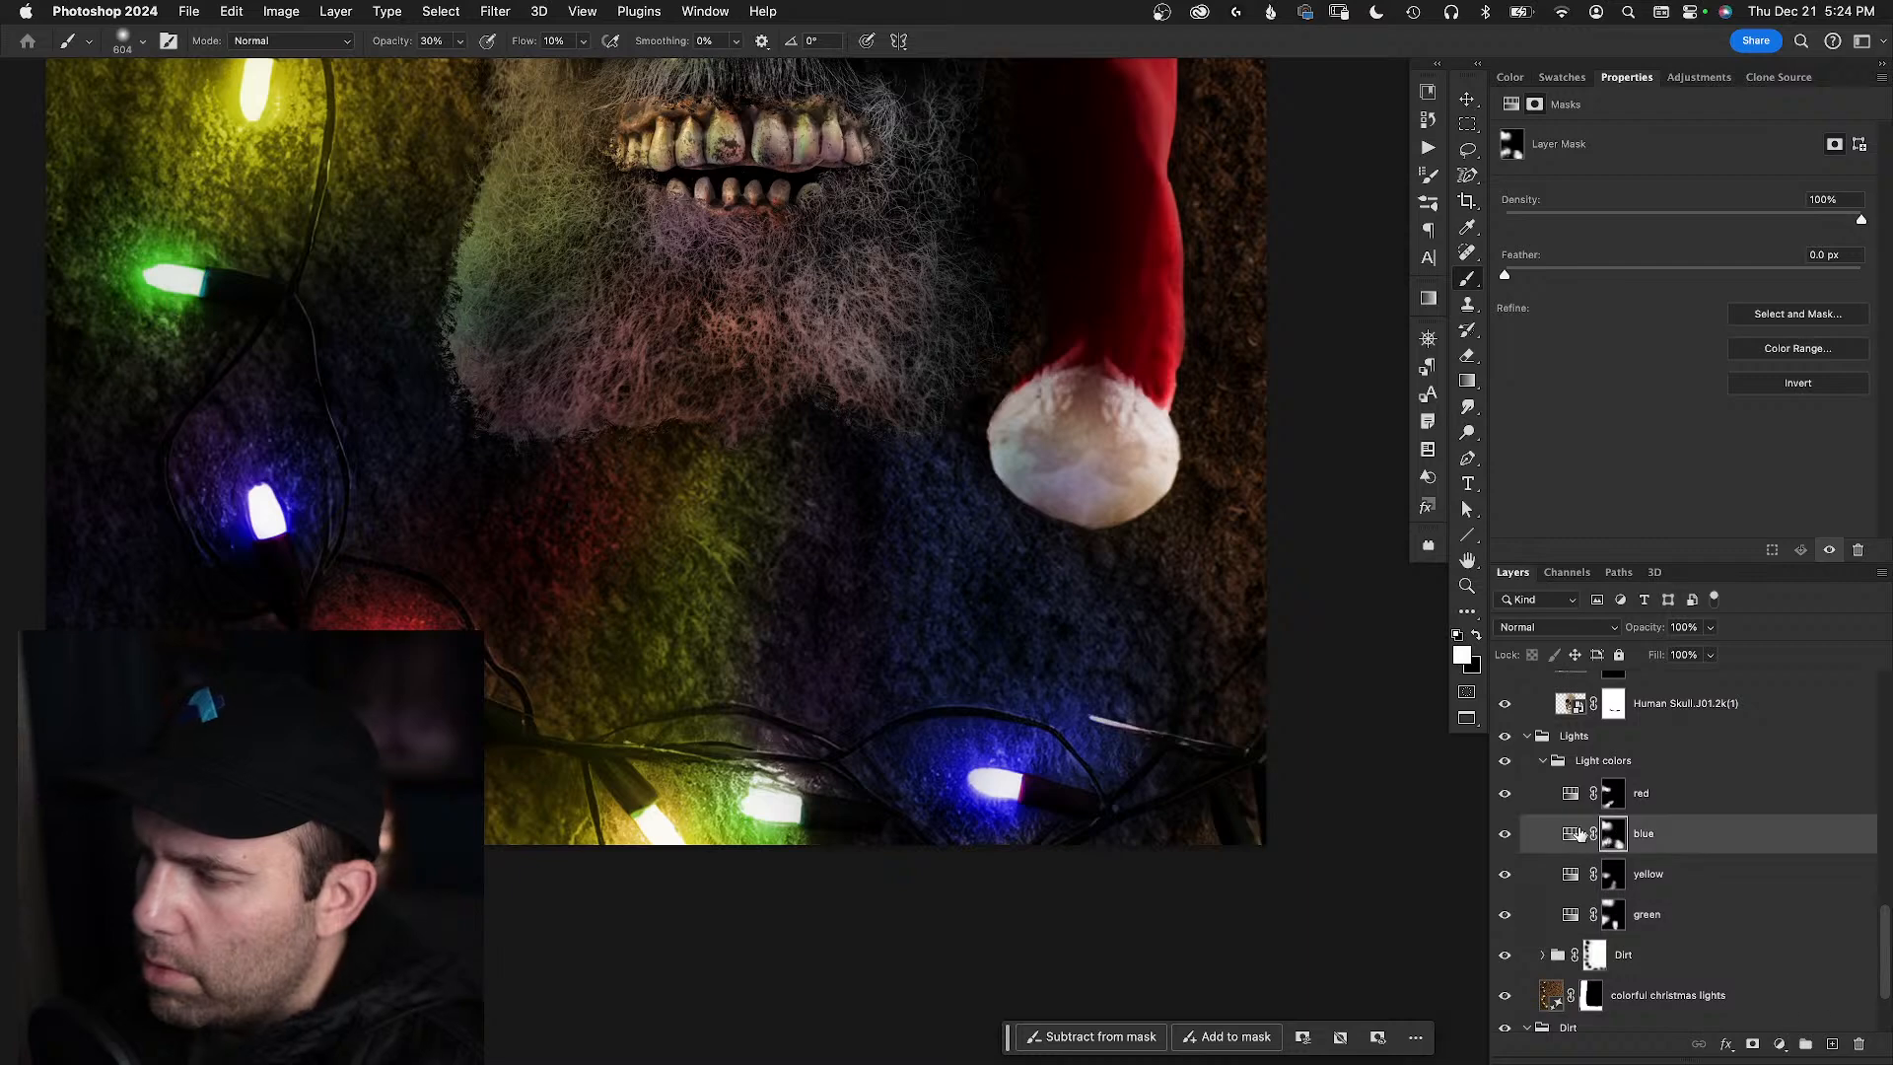
key(x)
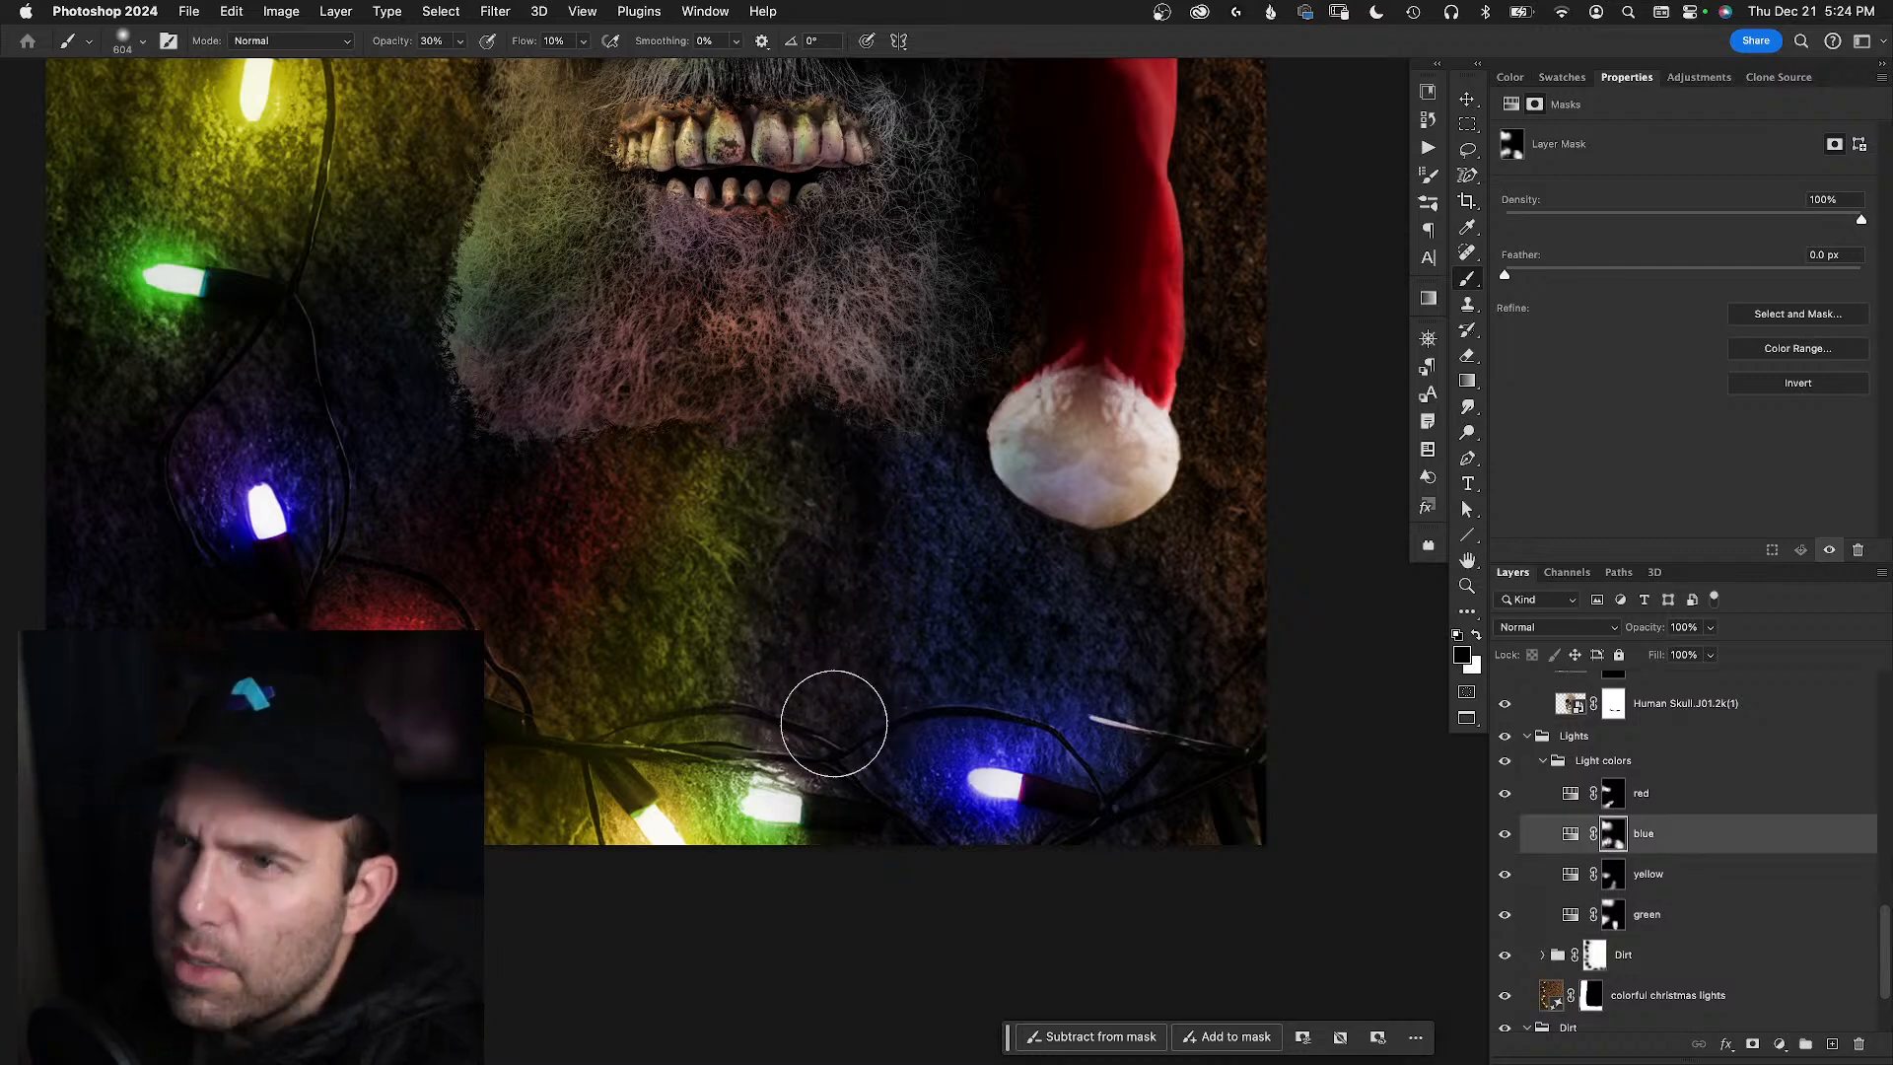
drag(392, 42, 539, 31)
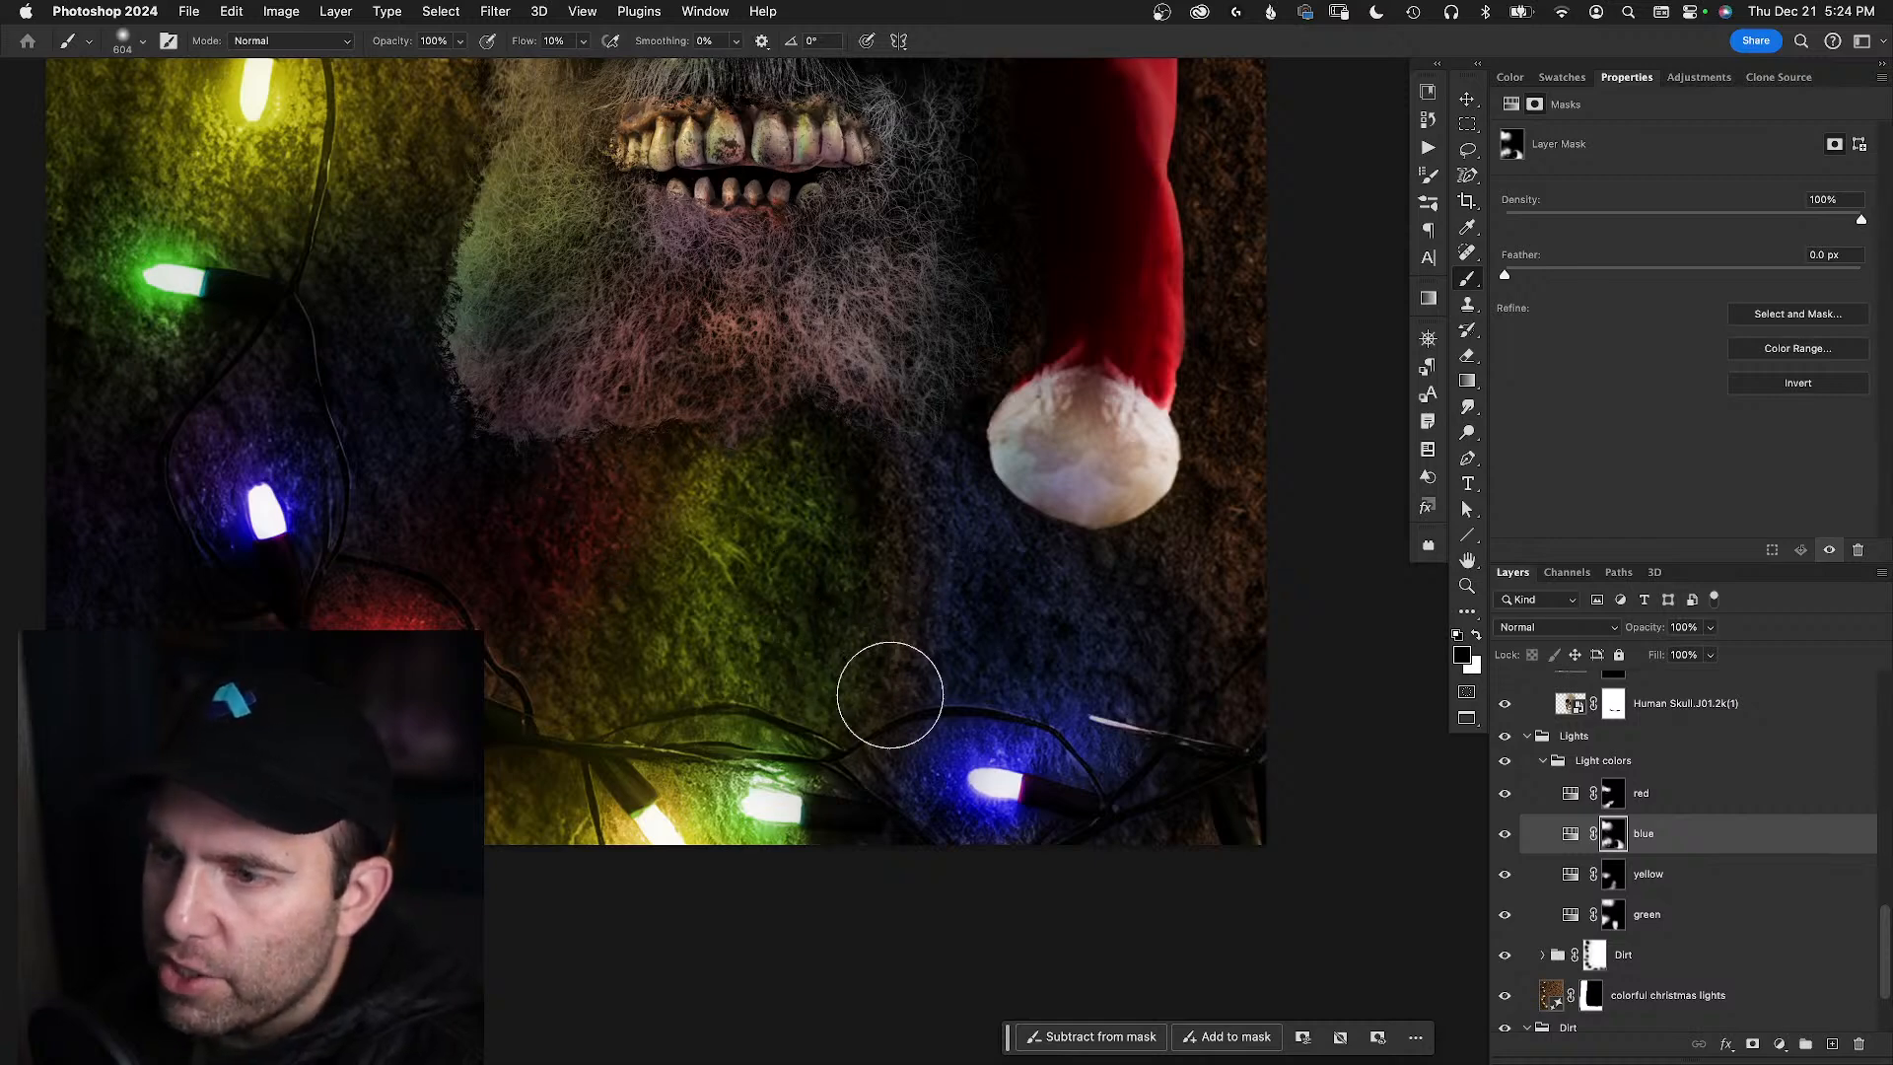
- Paint white in the blue layer's mask between the bottom green and blue bulbs, enlarging the soft brush to 1129 px
key(x)
mouse_move(918, 576)
mouse_down()
mouse_move(920, 658)
mouse_move(884, 614)
mouse_move(929, 526)
mouse_move(878, 502)
mouse_move(962, 626)
mouse_move(908, 732)
mouse_move(899, 706)
mouse_move(863, 785)
mouse_up()
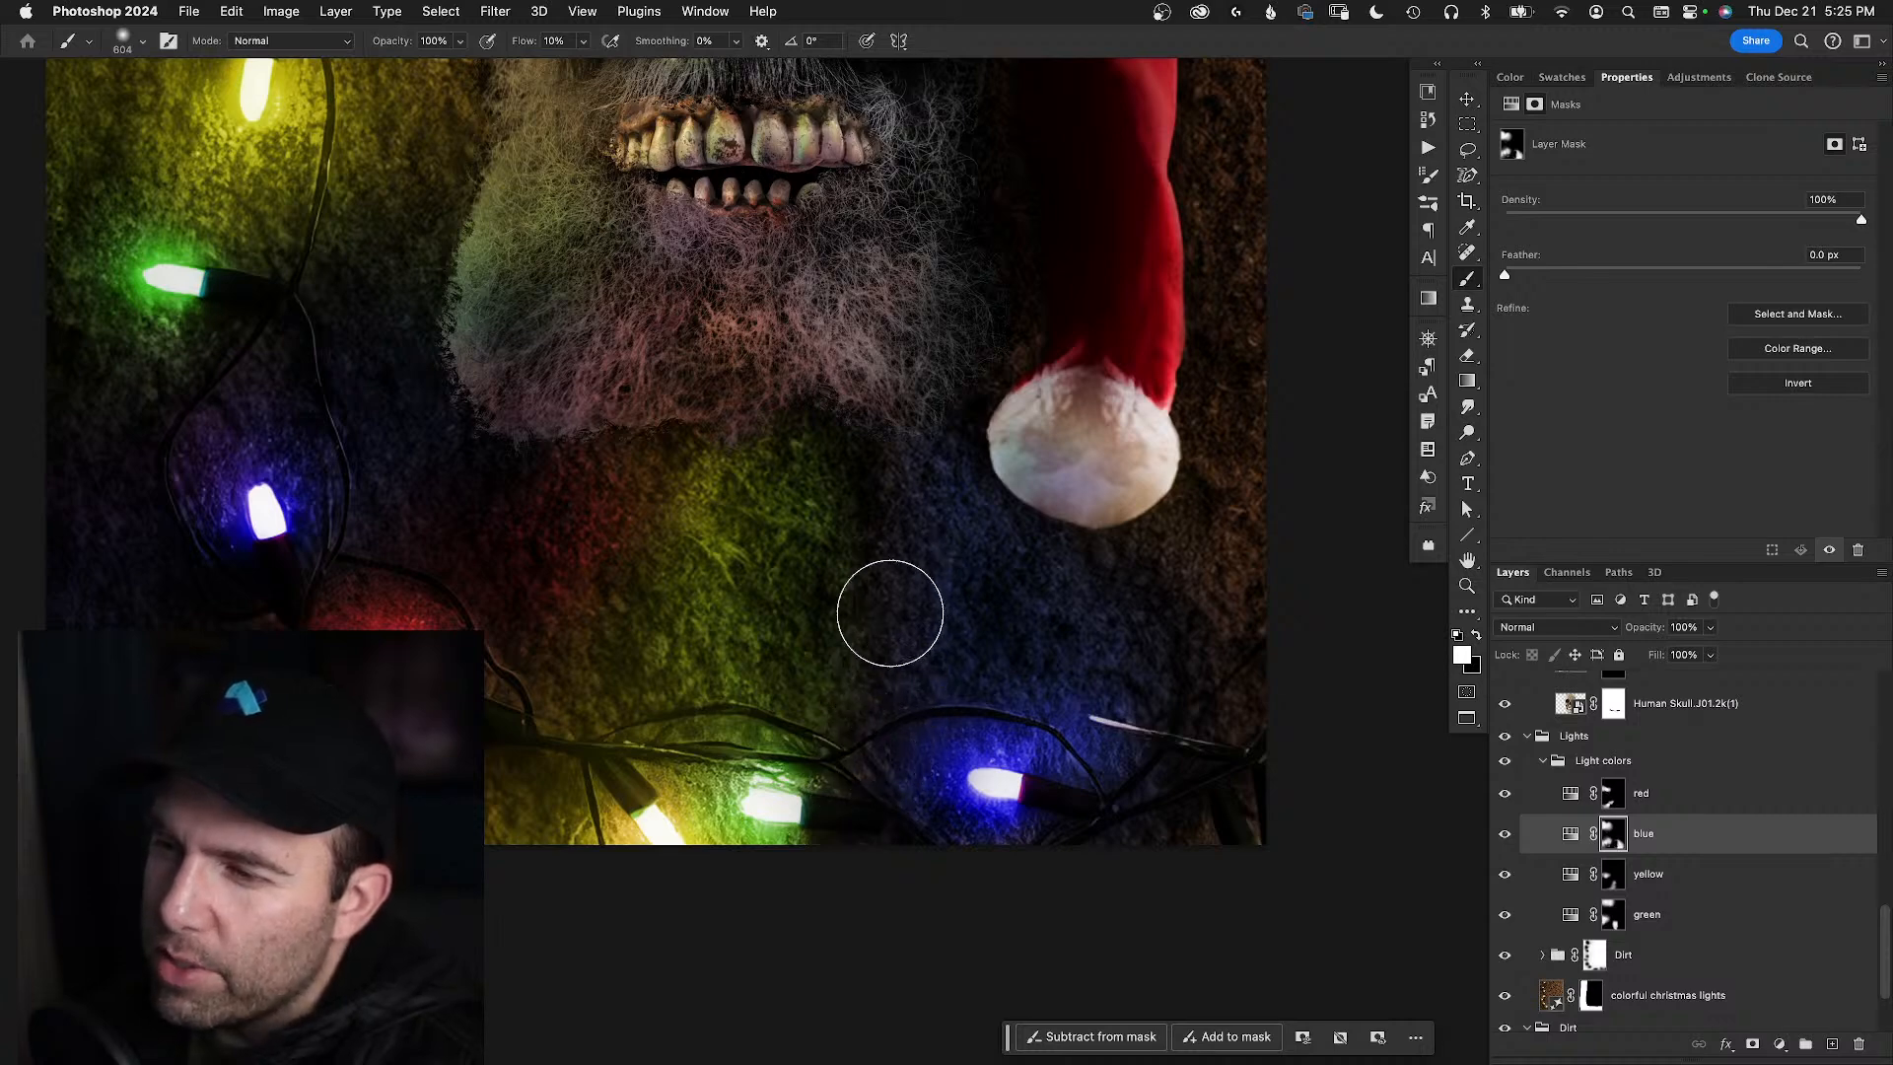
mouse_move(922, 651)
ctrl+alt+mouse_down()
mouse_move(1035, 656)
mouse_move(1035, 683)
ctrl+alt+mouse_up()
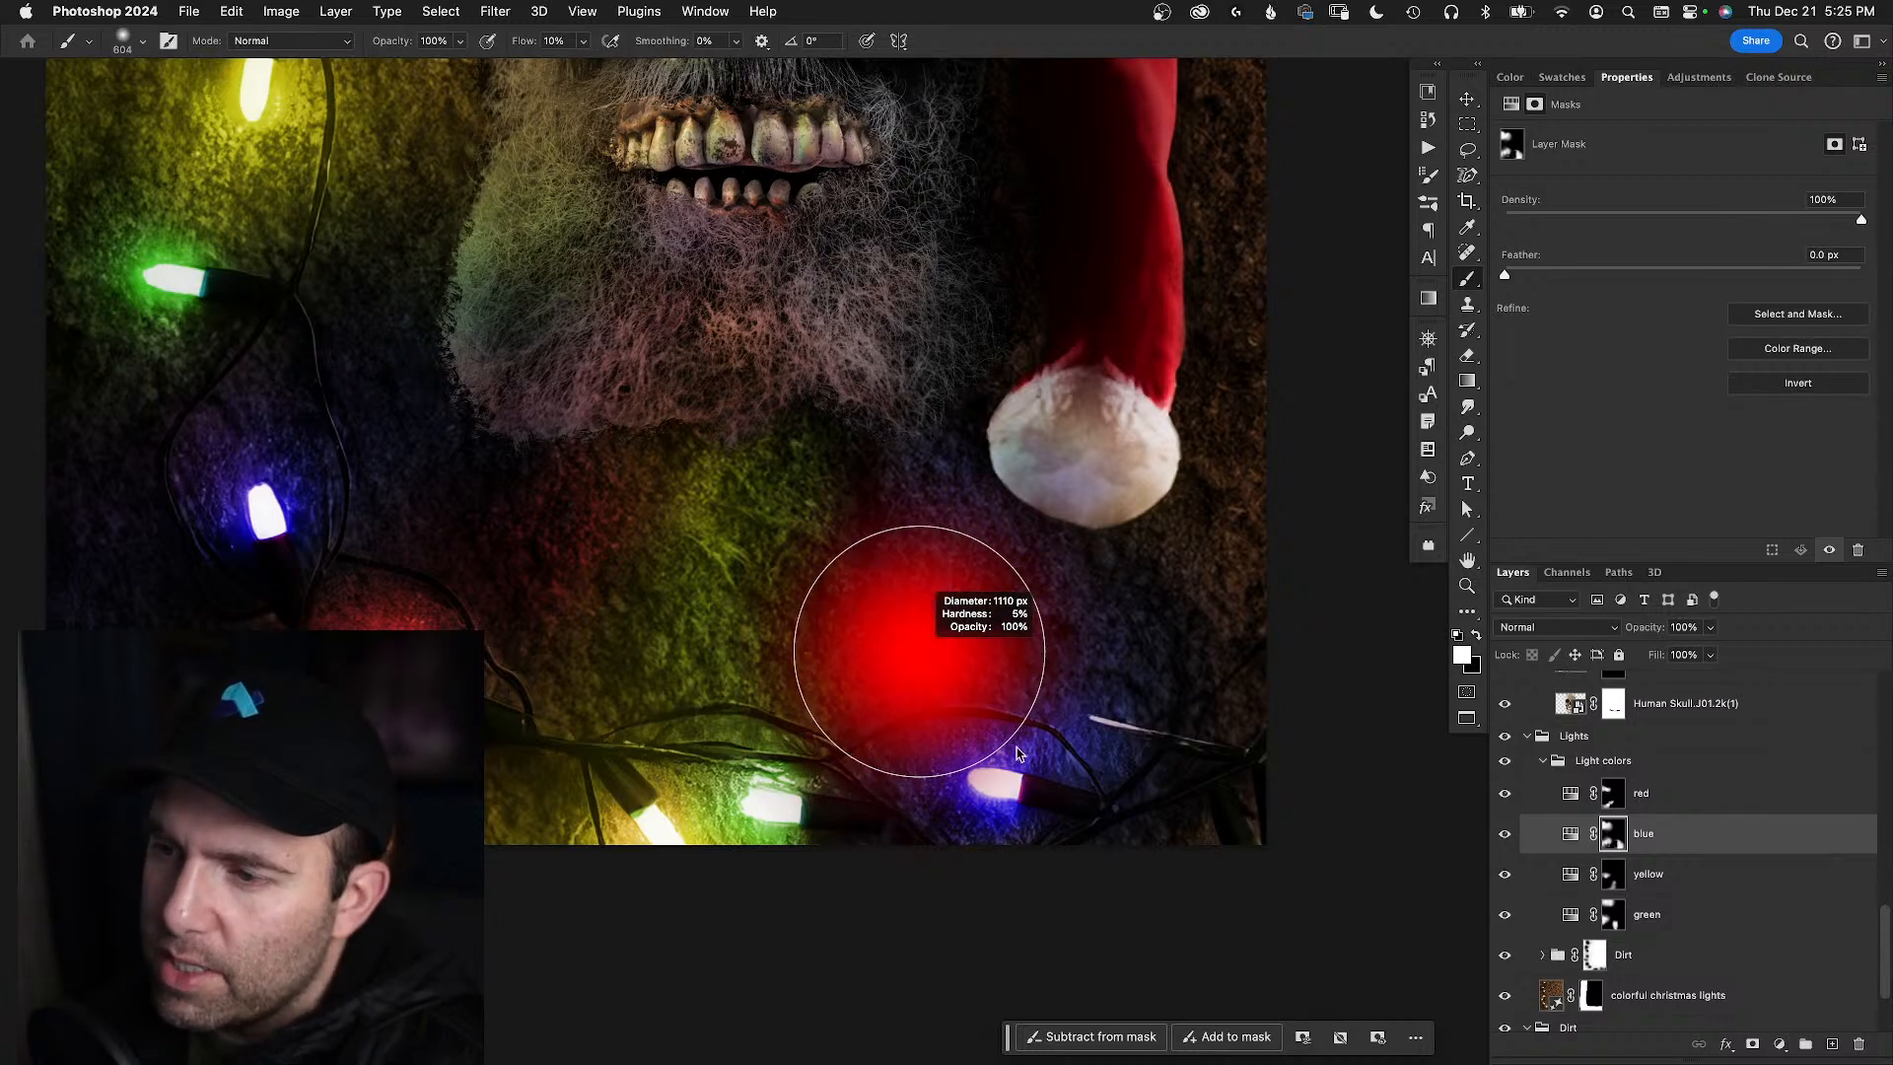
mouse_move(1005, 523)
ctrl+alt+mouse_down()
mouse_move(919, 536)
mouse_move(903, 509)
mouse_move(869, 649)
mouse_move(892, 561)
mouse_move(879, 630)
mouse_move(865, 501)
mouse_move(908, 615)
mouse_move(925, 605)
mouse_move(849, 643)
ctrl+alt+mouse_up()
key(alt+space)
key(alt+space)
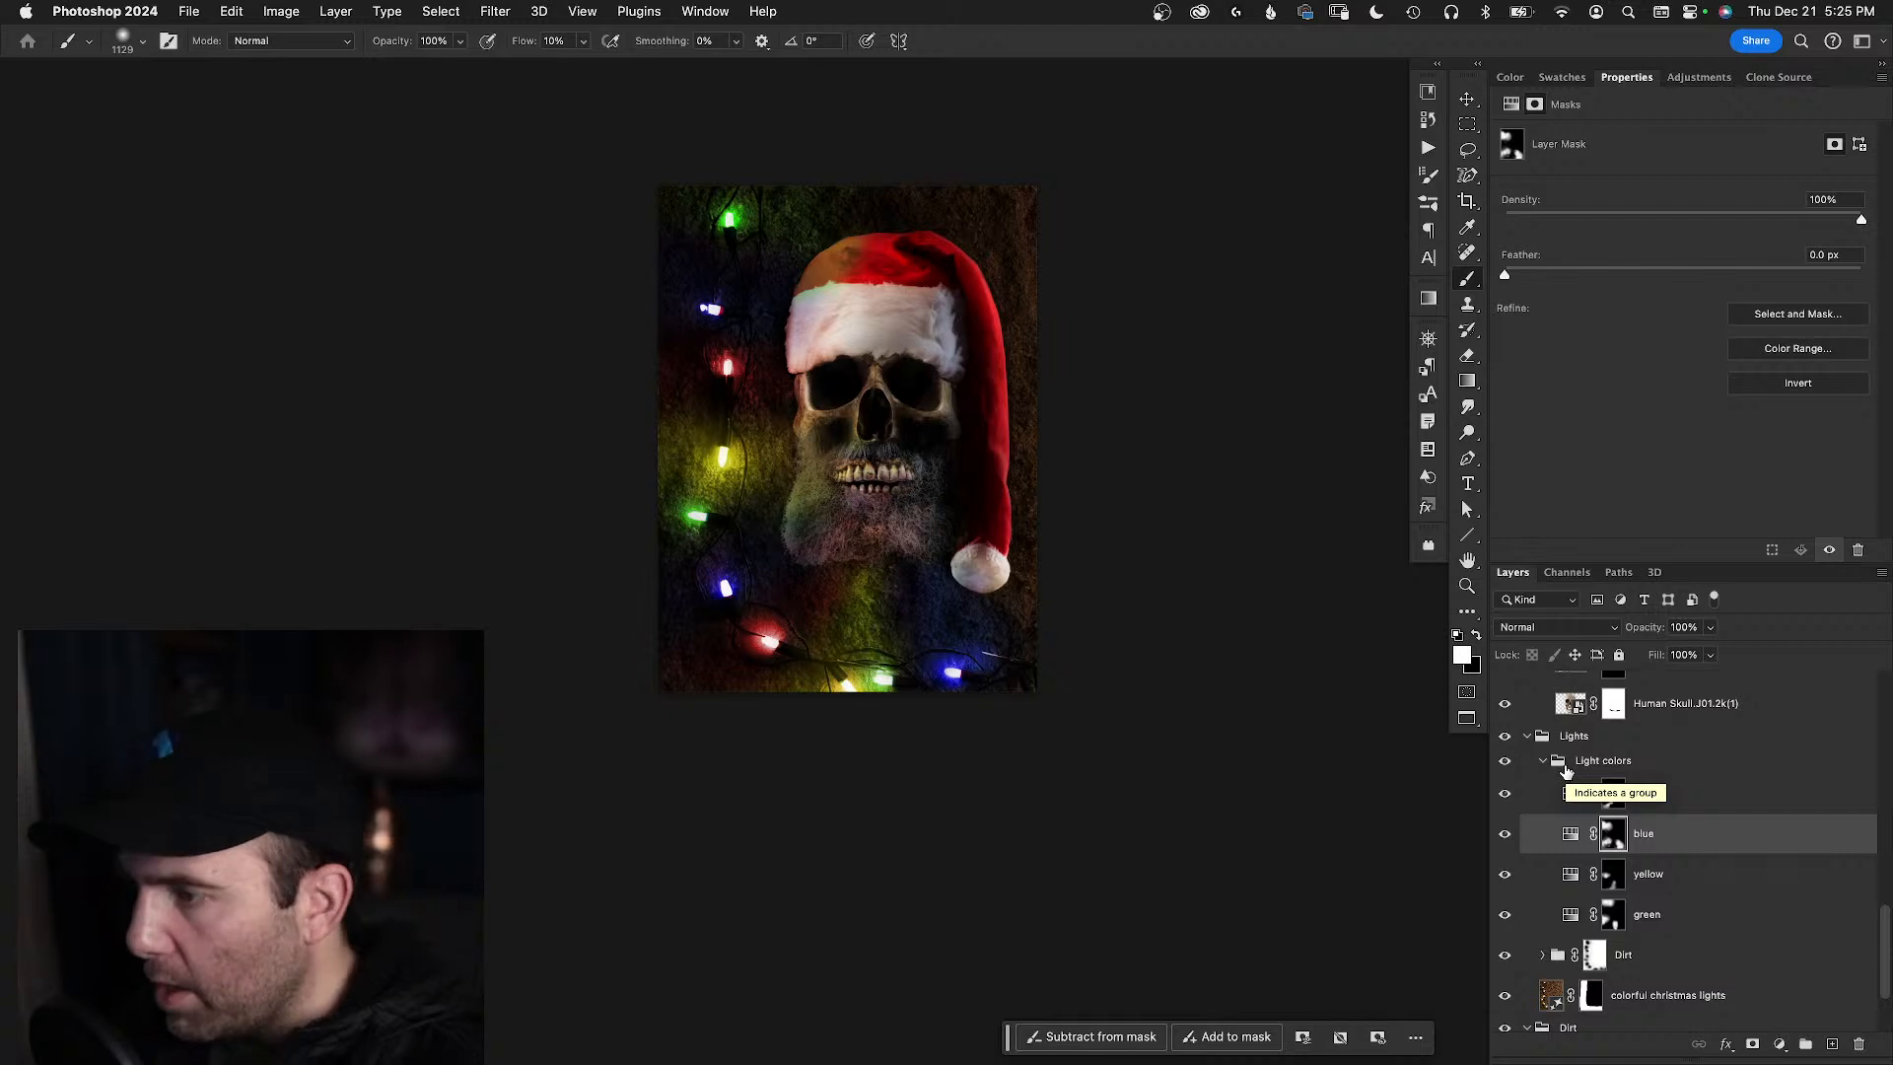
- Compare the Light colors group hidden and shown, keep its Pass Through blending and lower its opacity to 72%
click(1505, 762)
click(1505, 762)
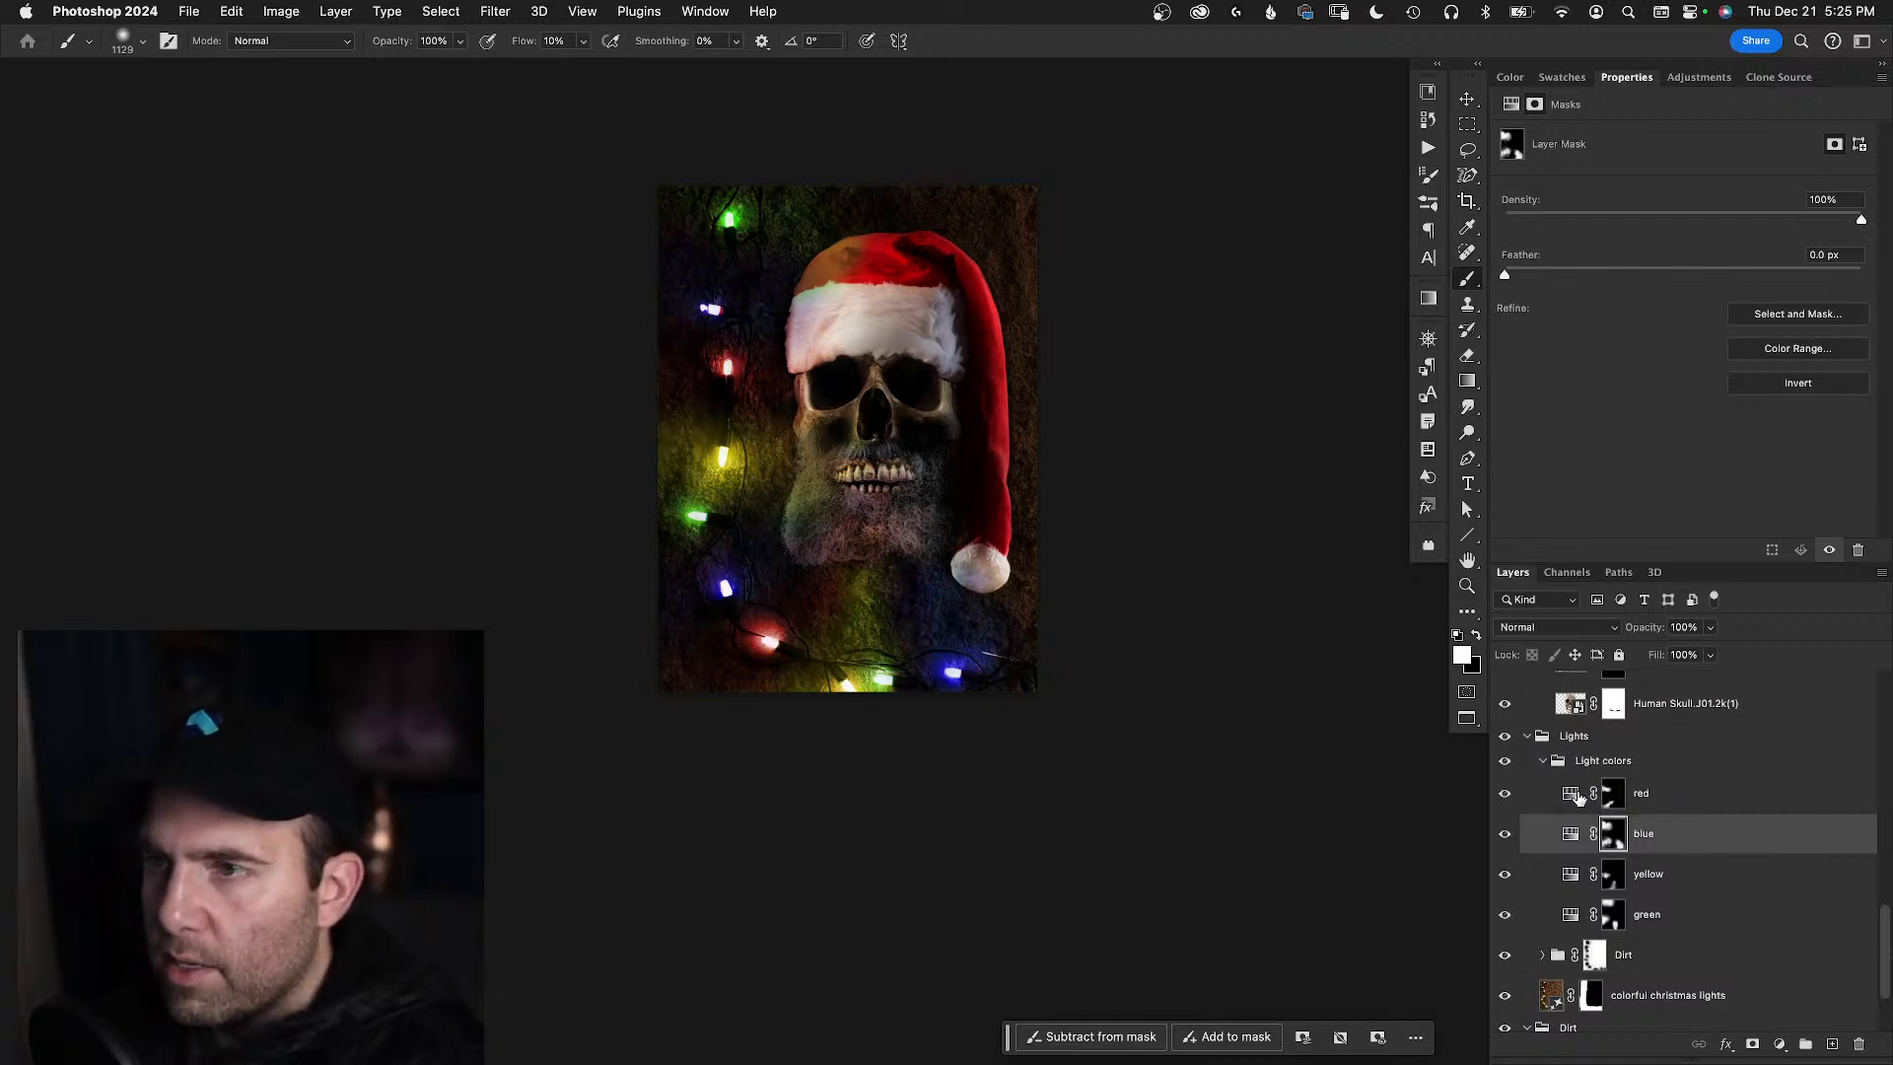
click(1619, 764)
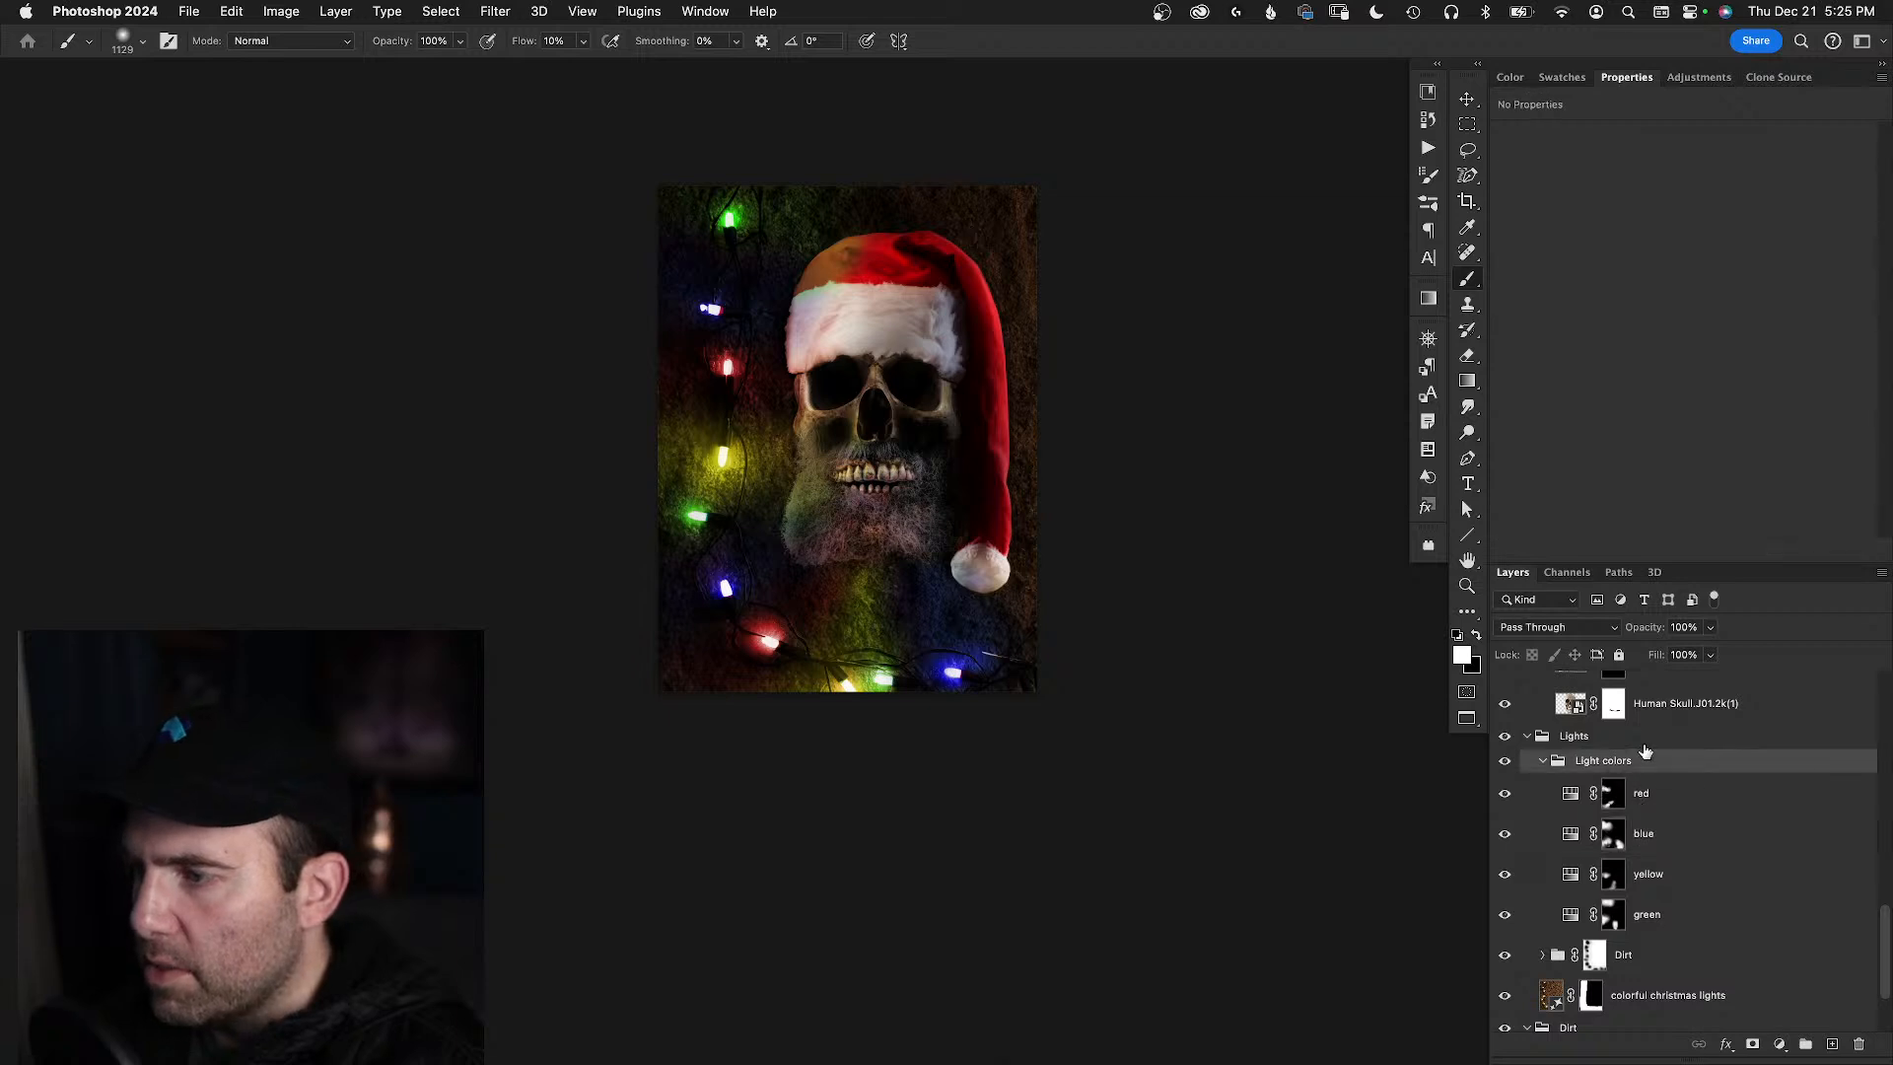
click(1615, 627)
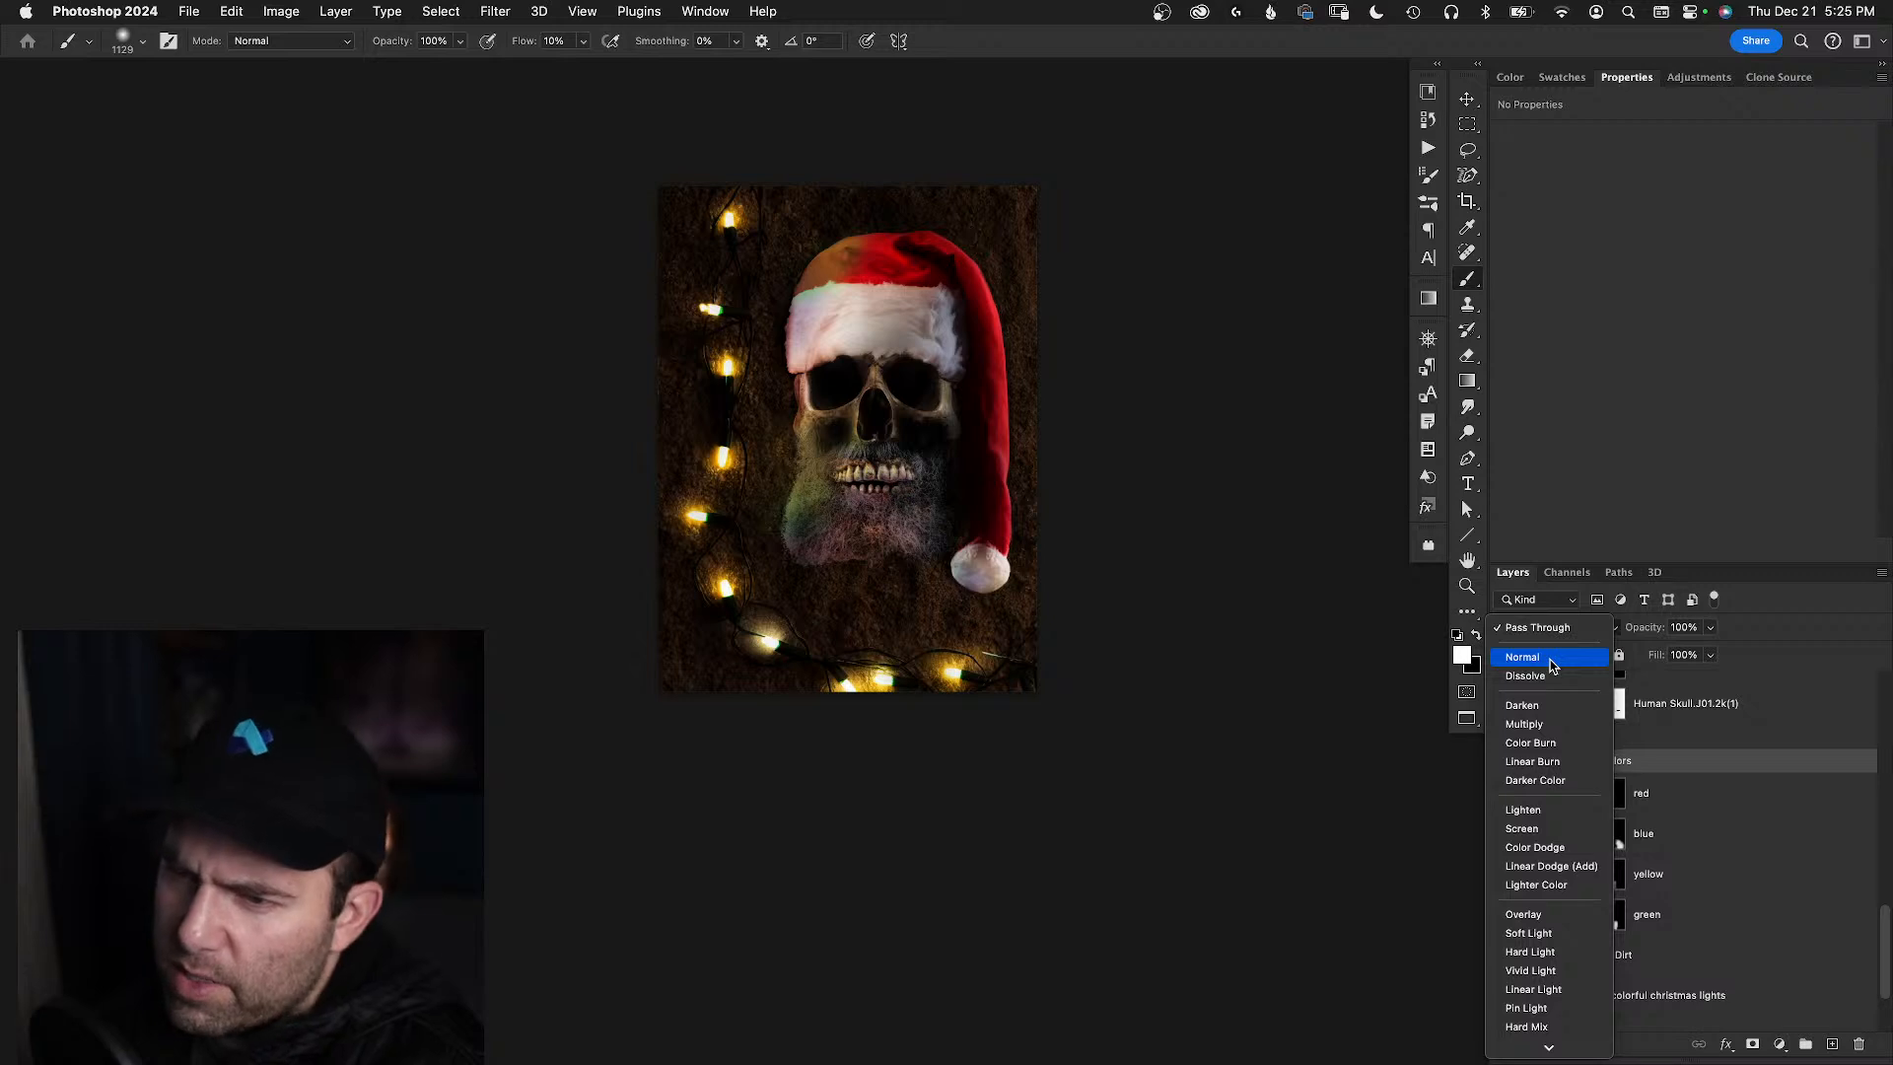
click(1563, 629)
drag(1652, 636, 1633, 634)
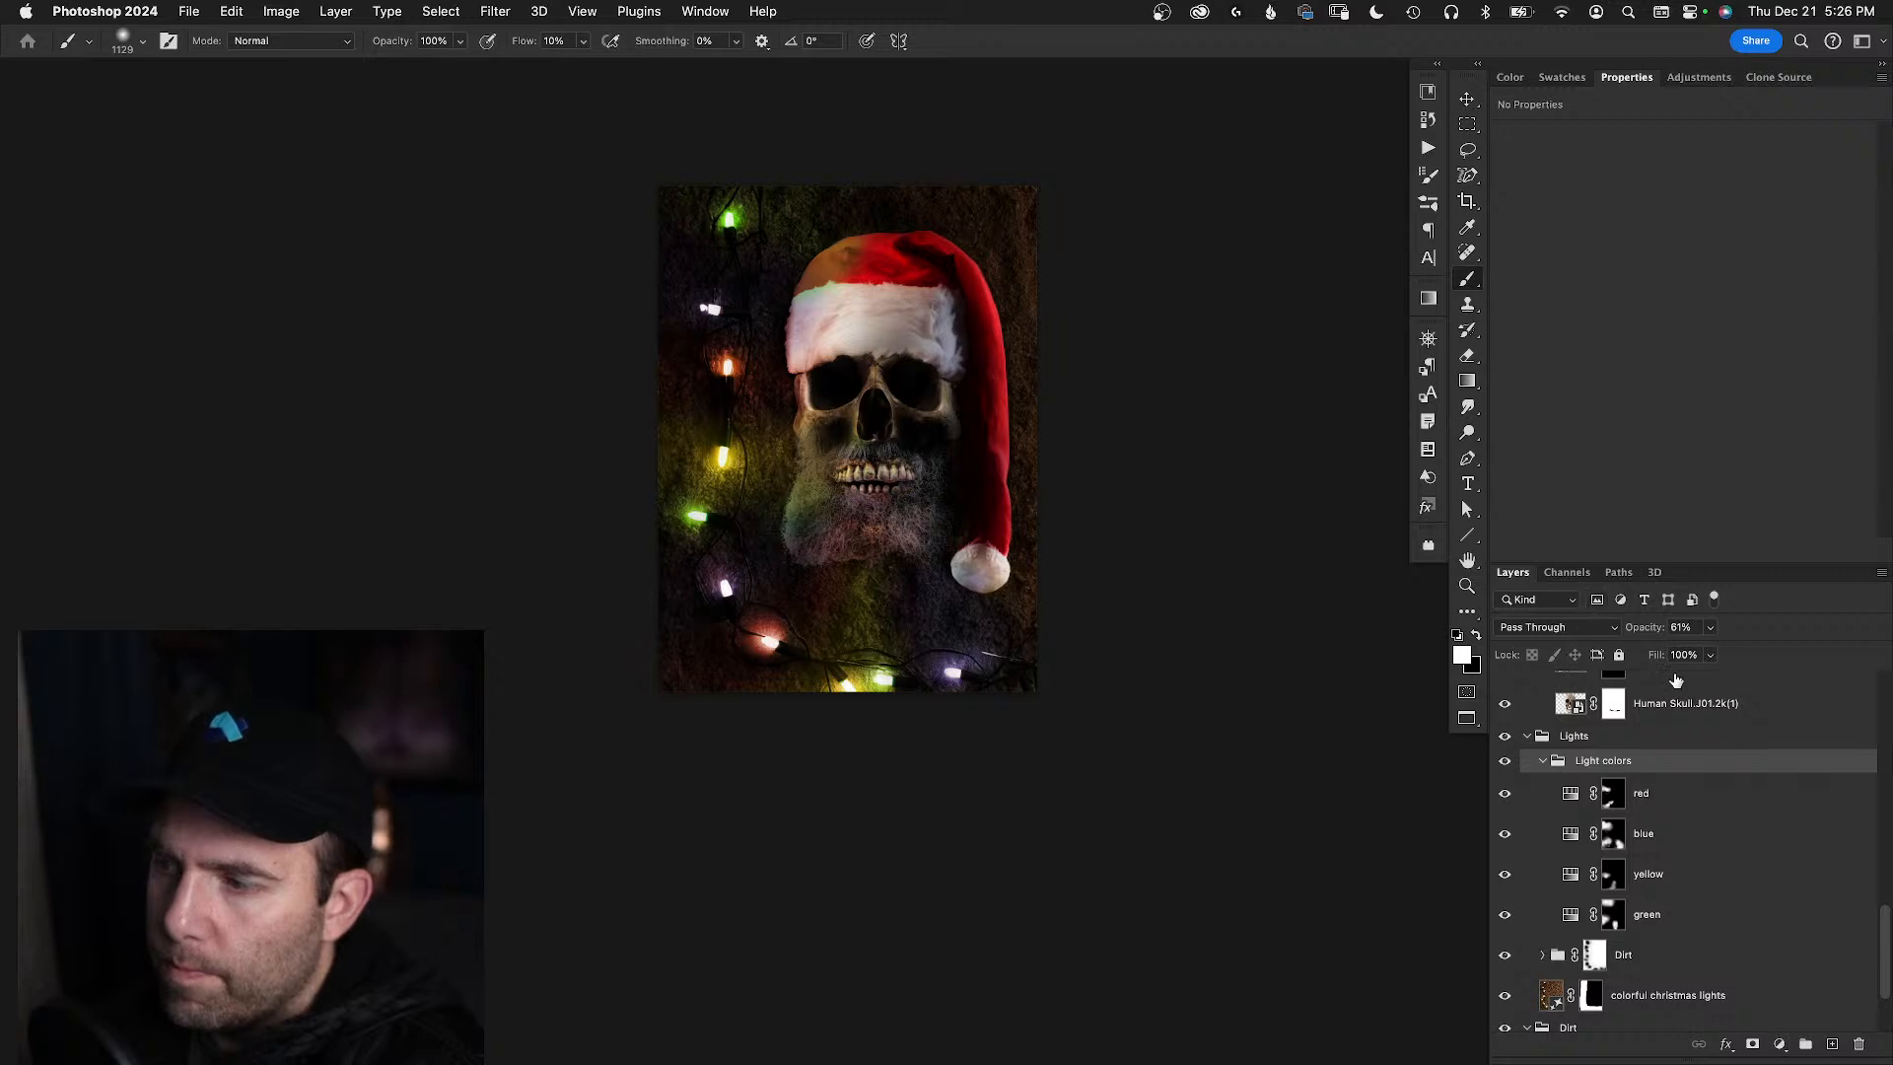
drag(1650, 637, 1661, 638)
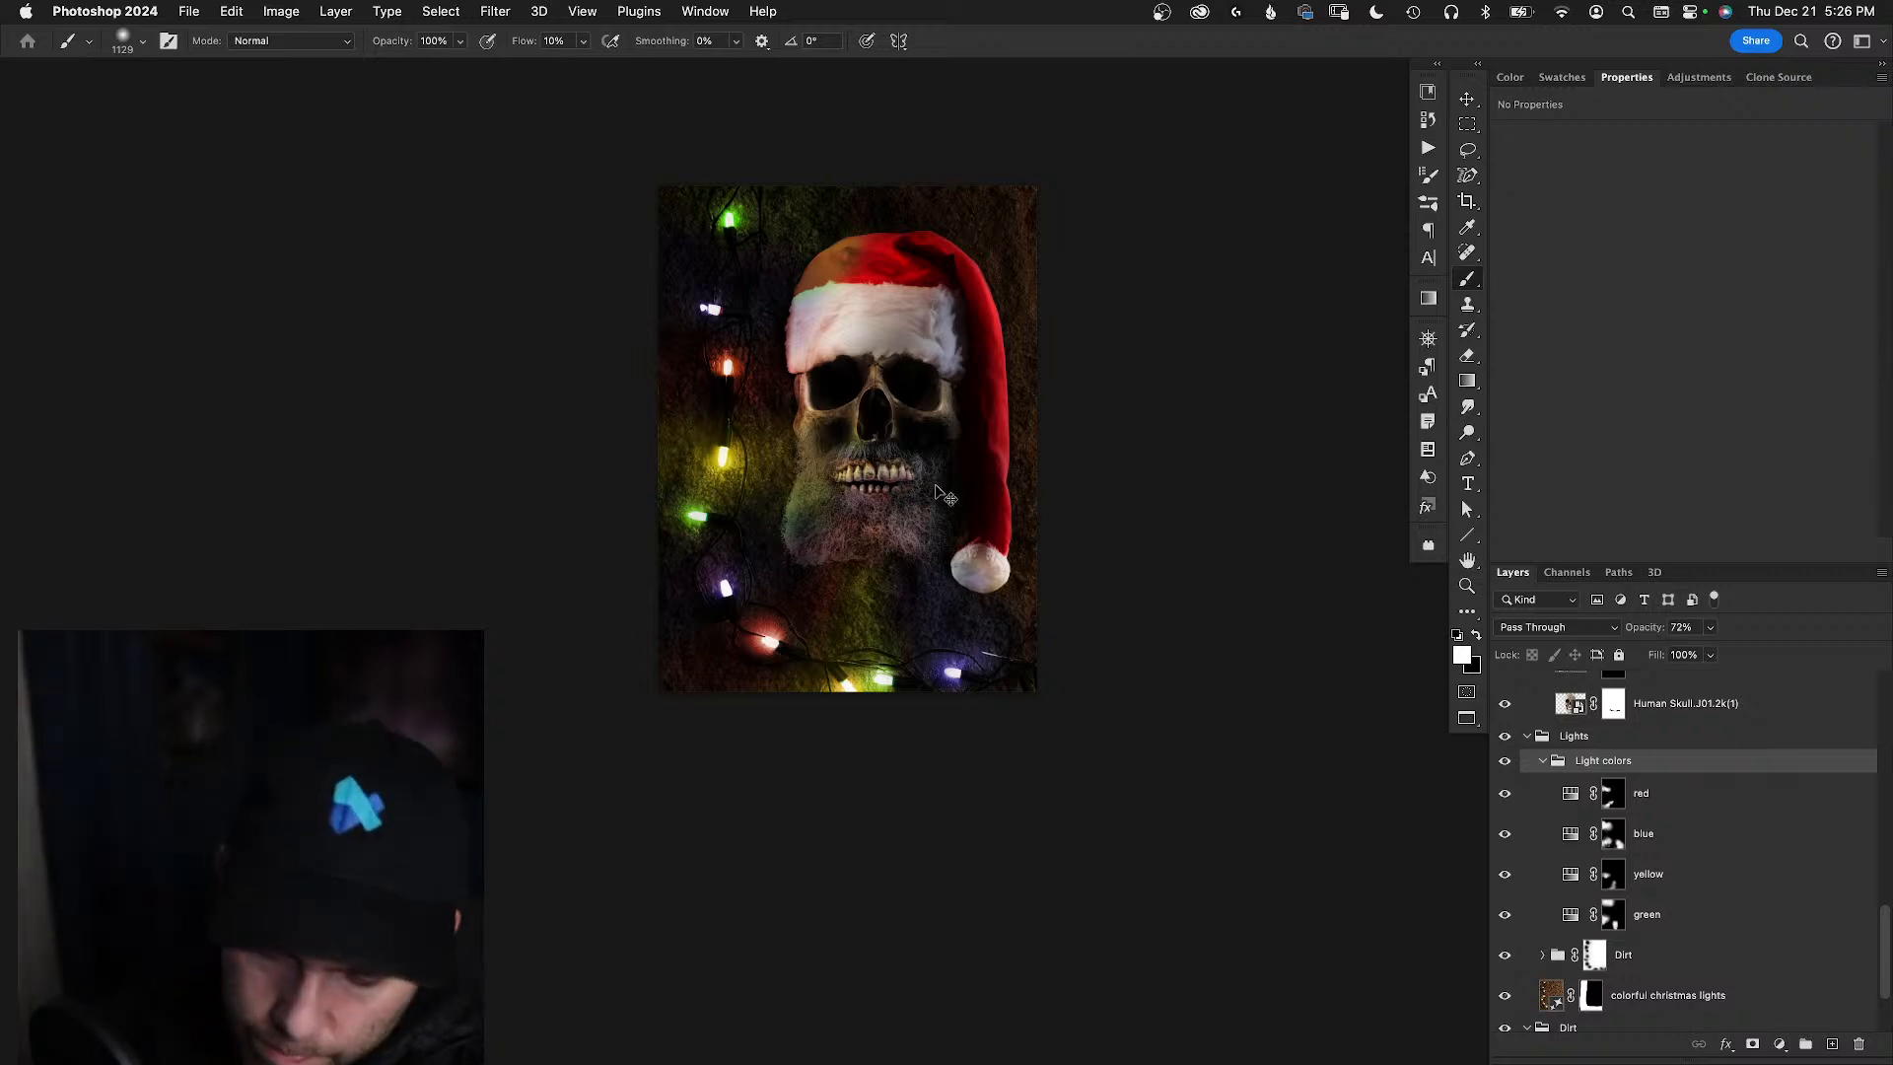
- Fit the whole image on screen and switch to the standard screen mode with the image recentred
key(super+0)
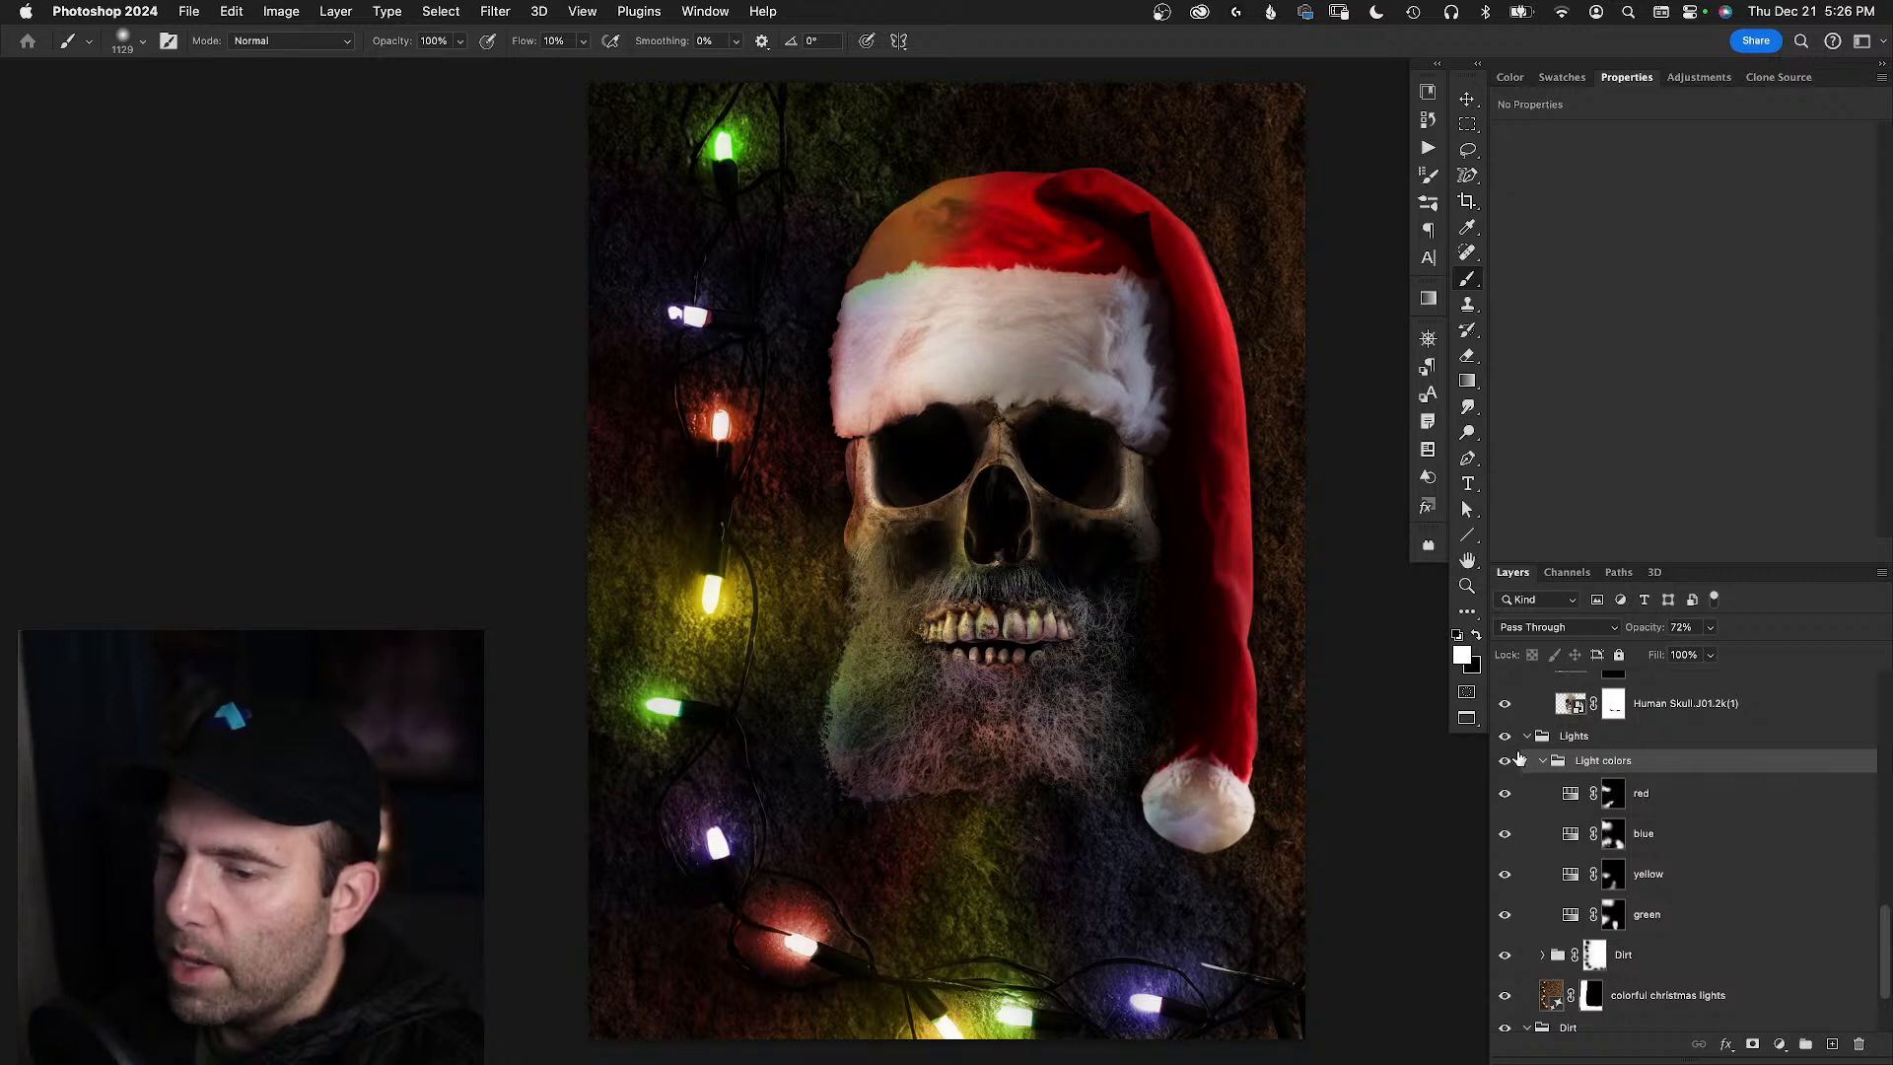
key(Tab)
key(Tab)
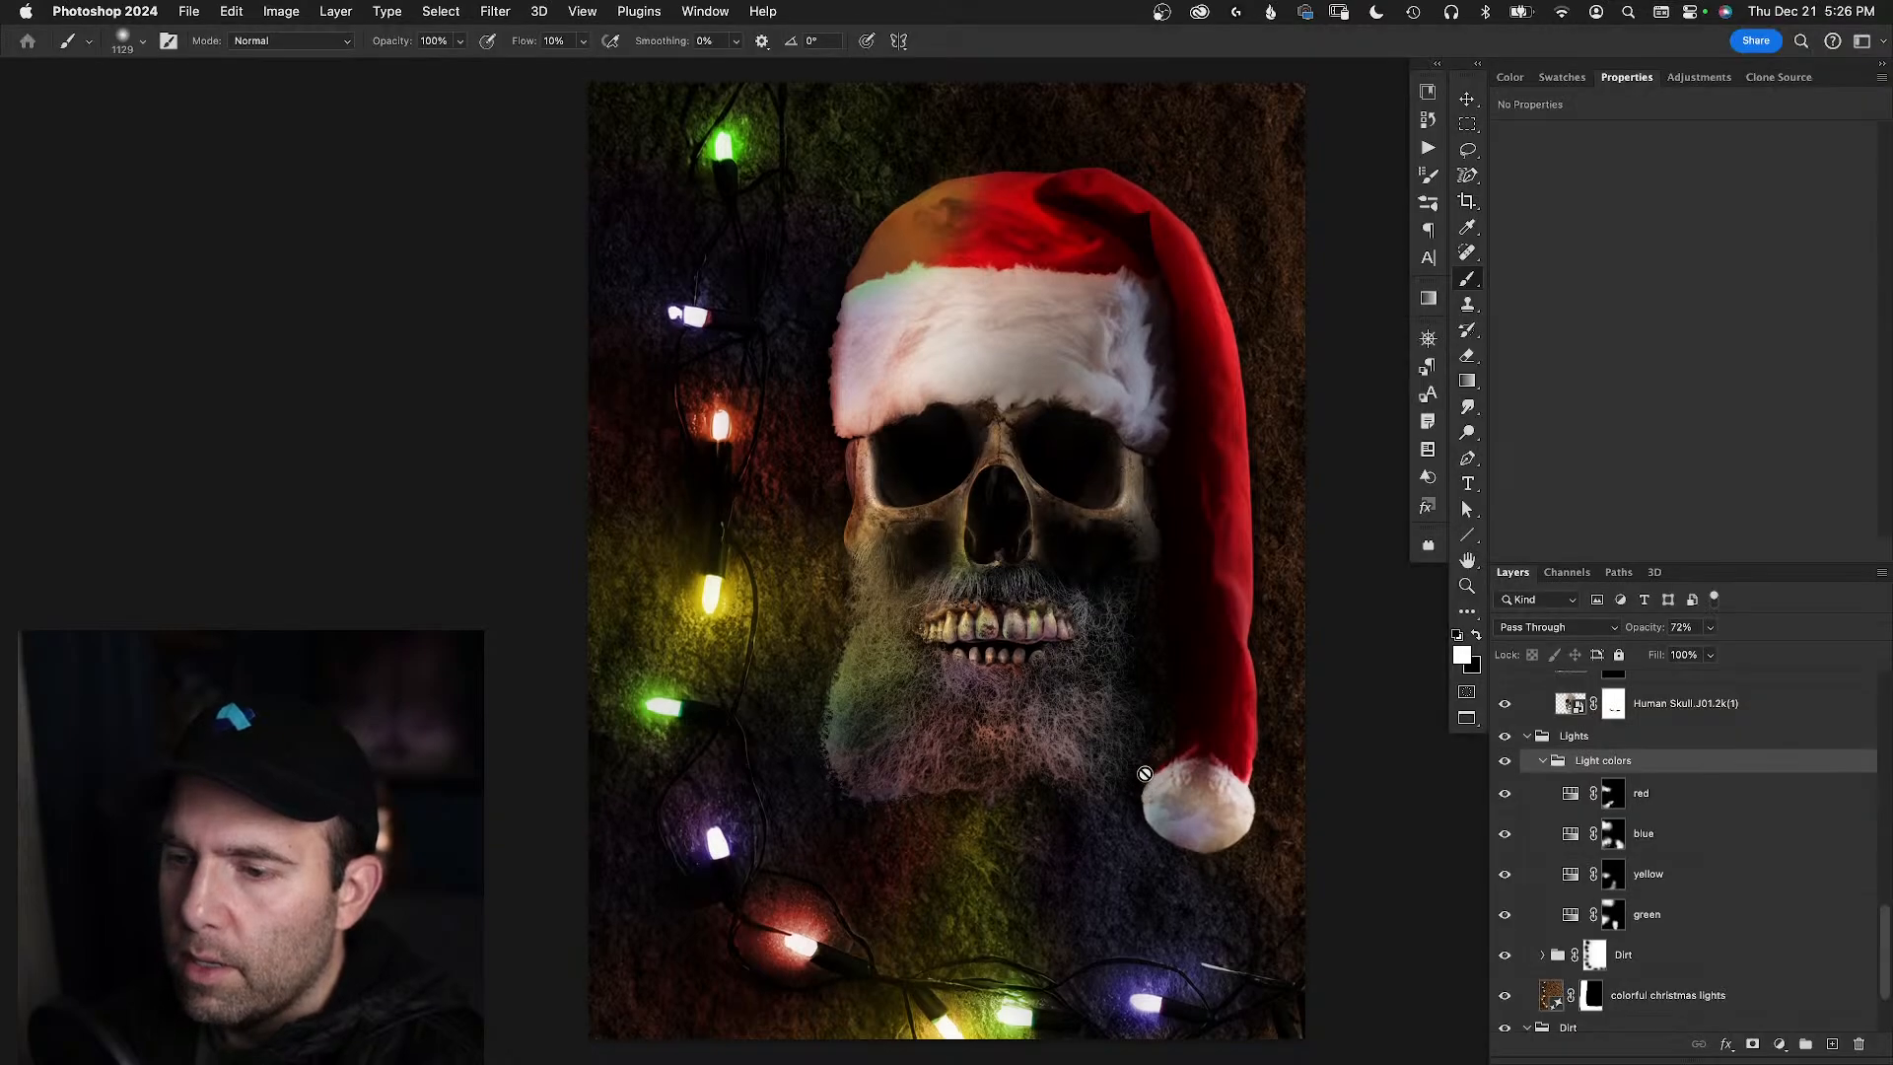
key(f)
key(f)
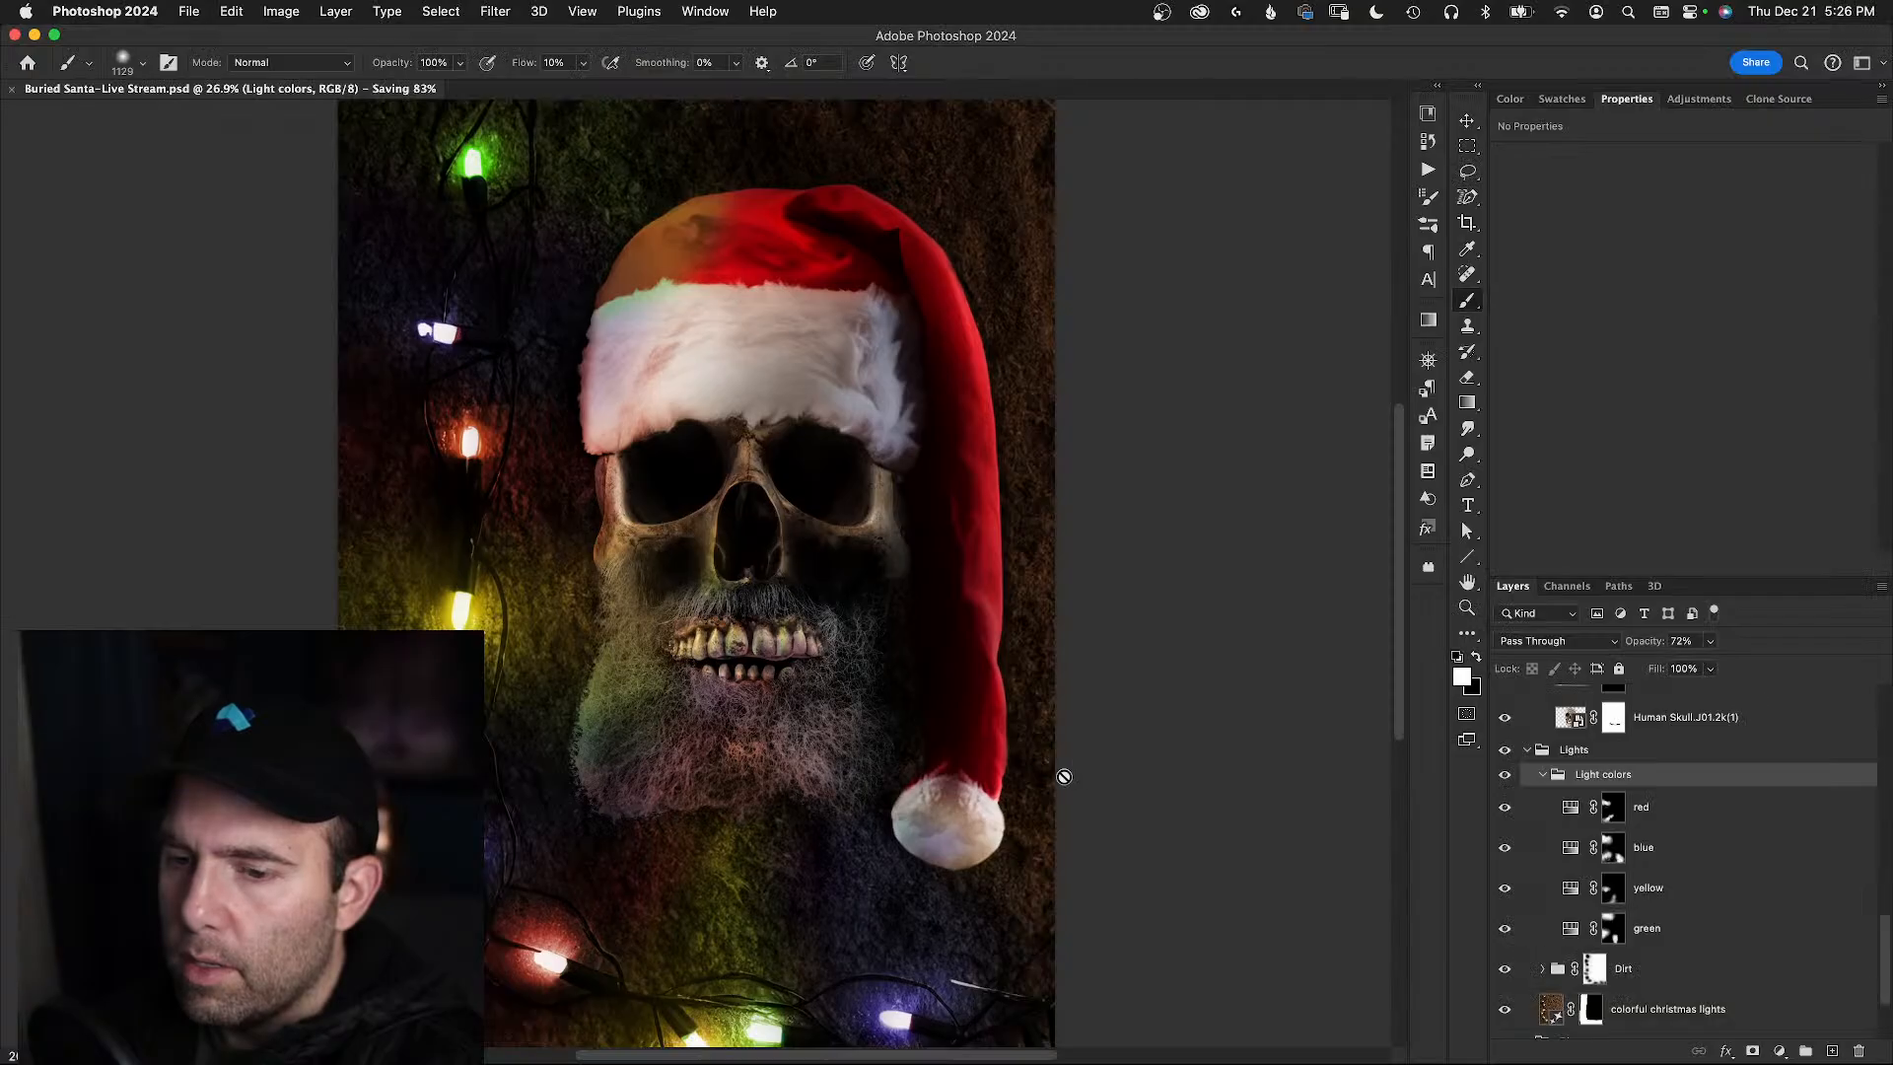
drag(997, 749, 1228, 782)
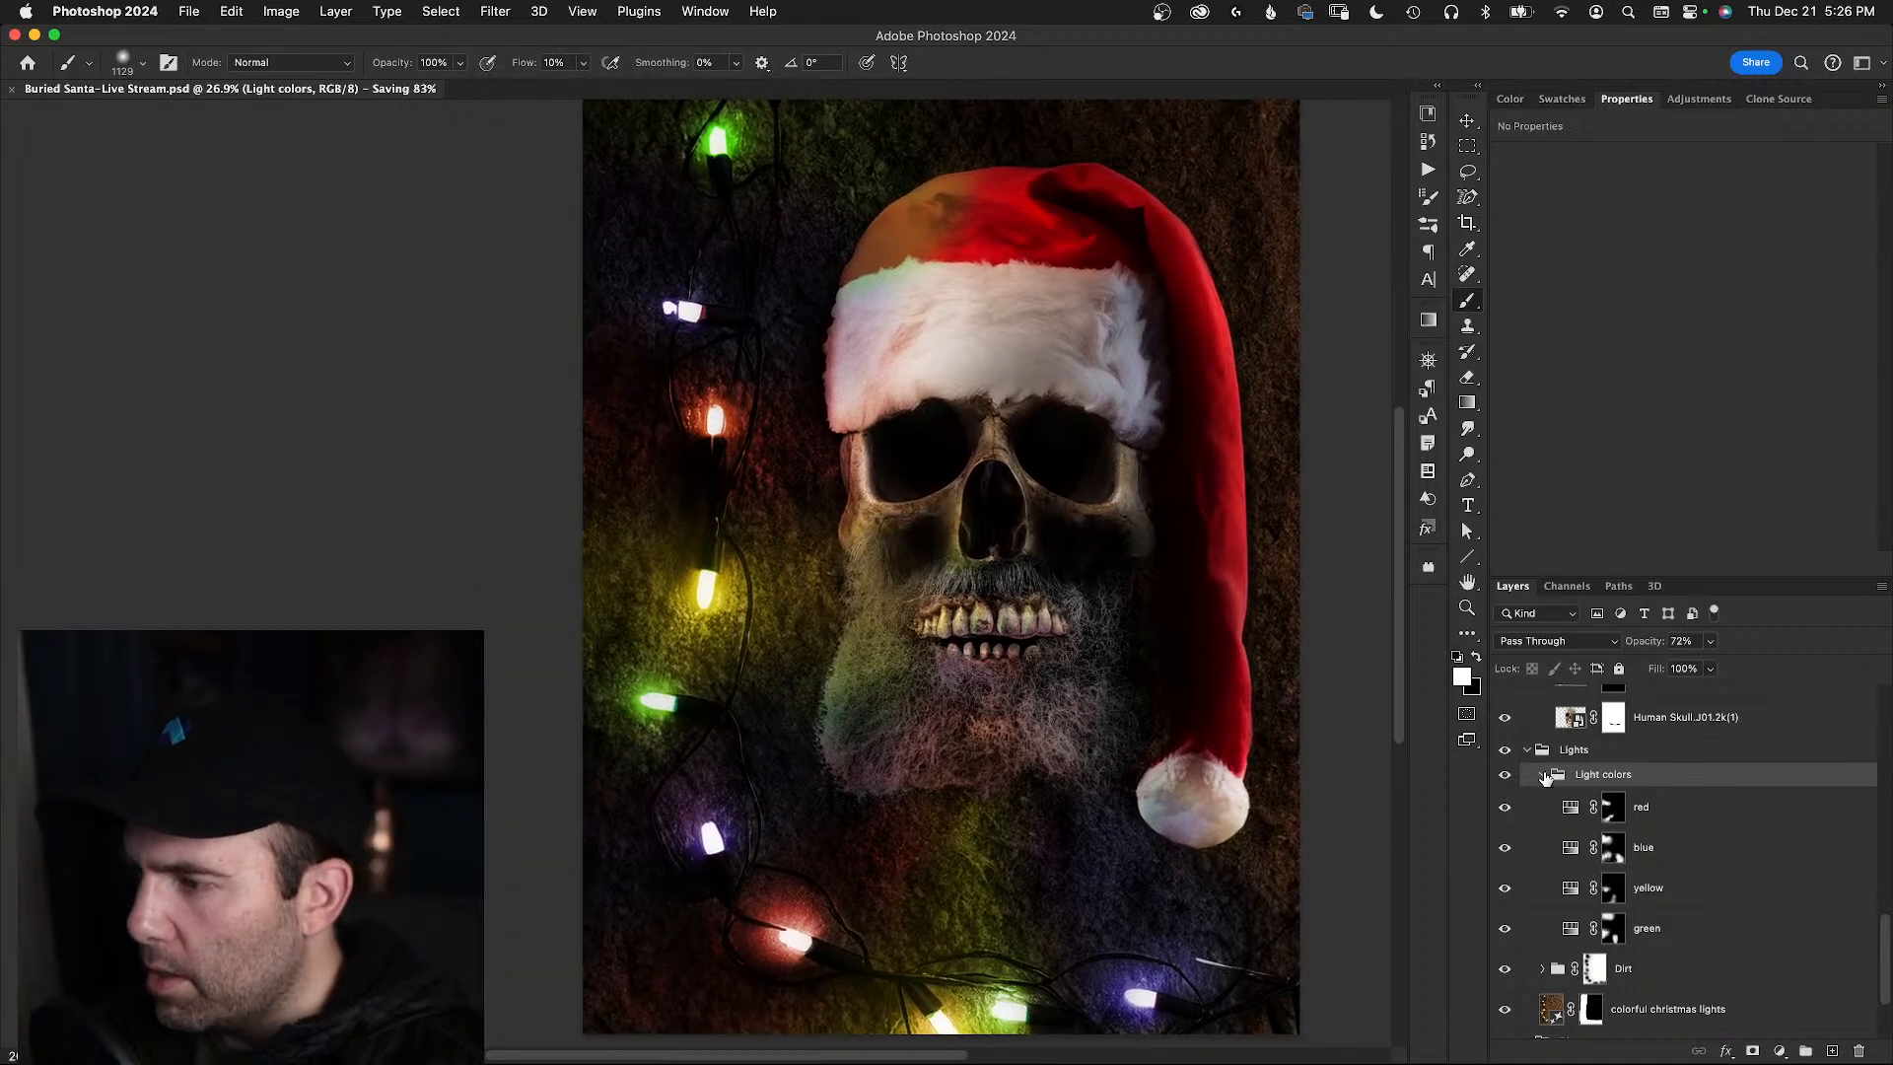
- Collapse the Light colors group and compare both Dirt groups hidden and shown
click(1542, 774)
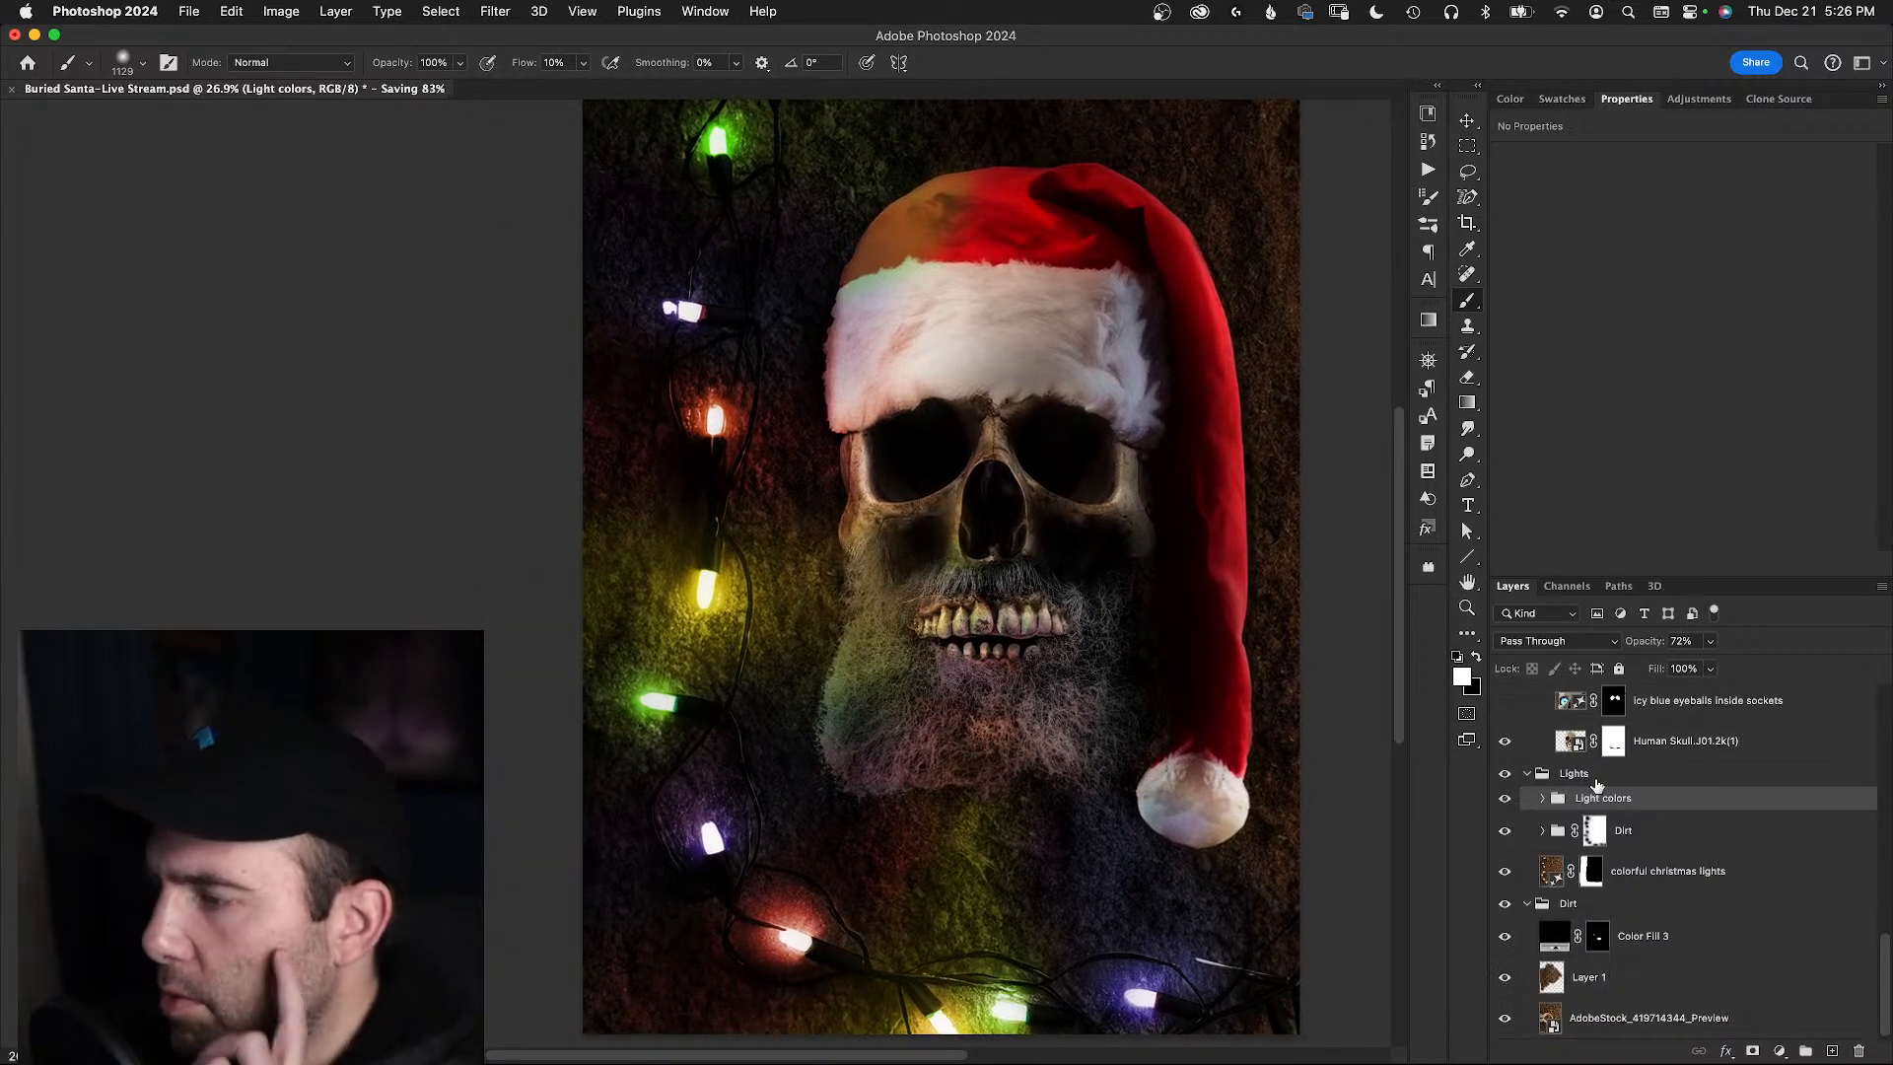
click(1505, 833)
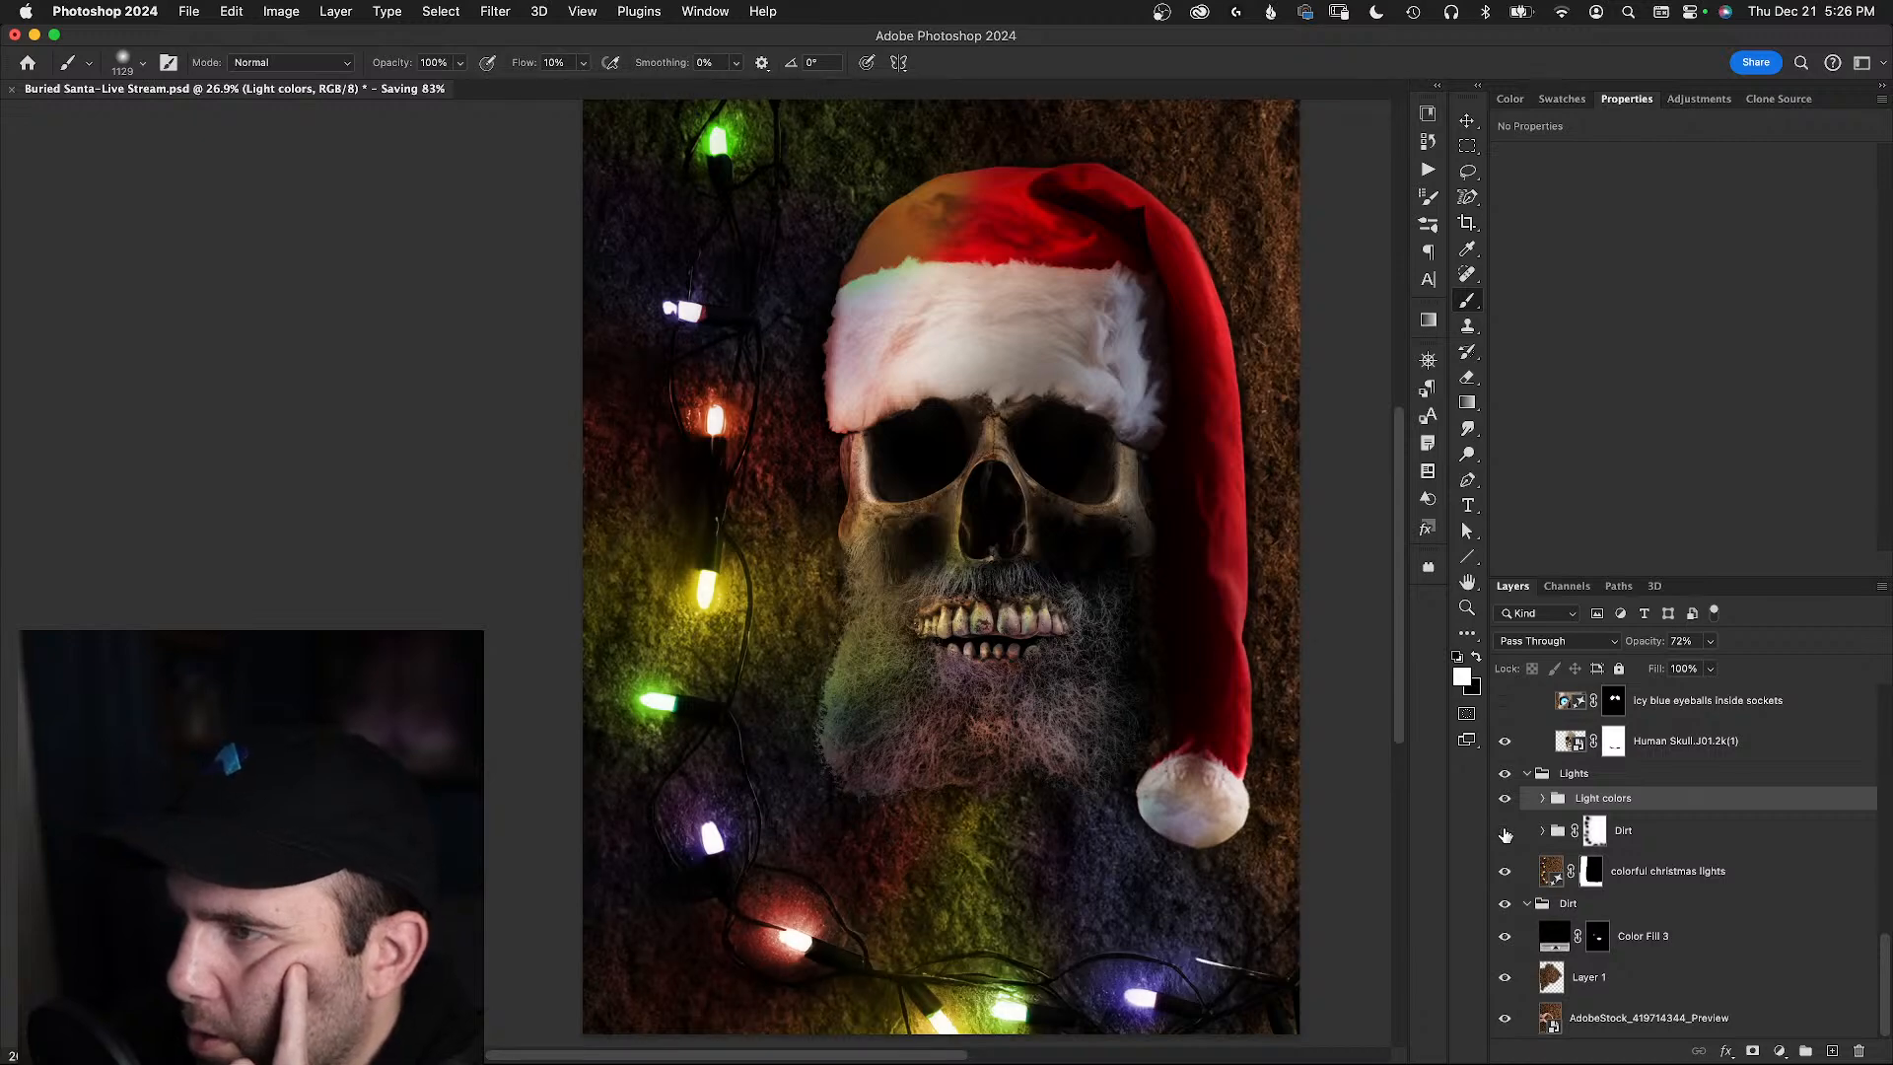
click(1505, 833)
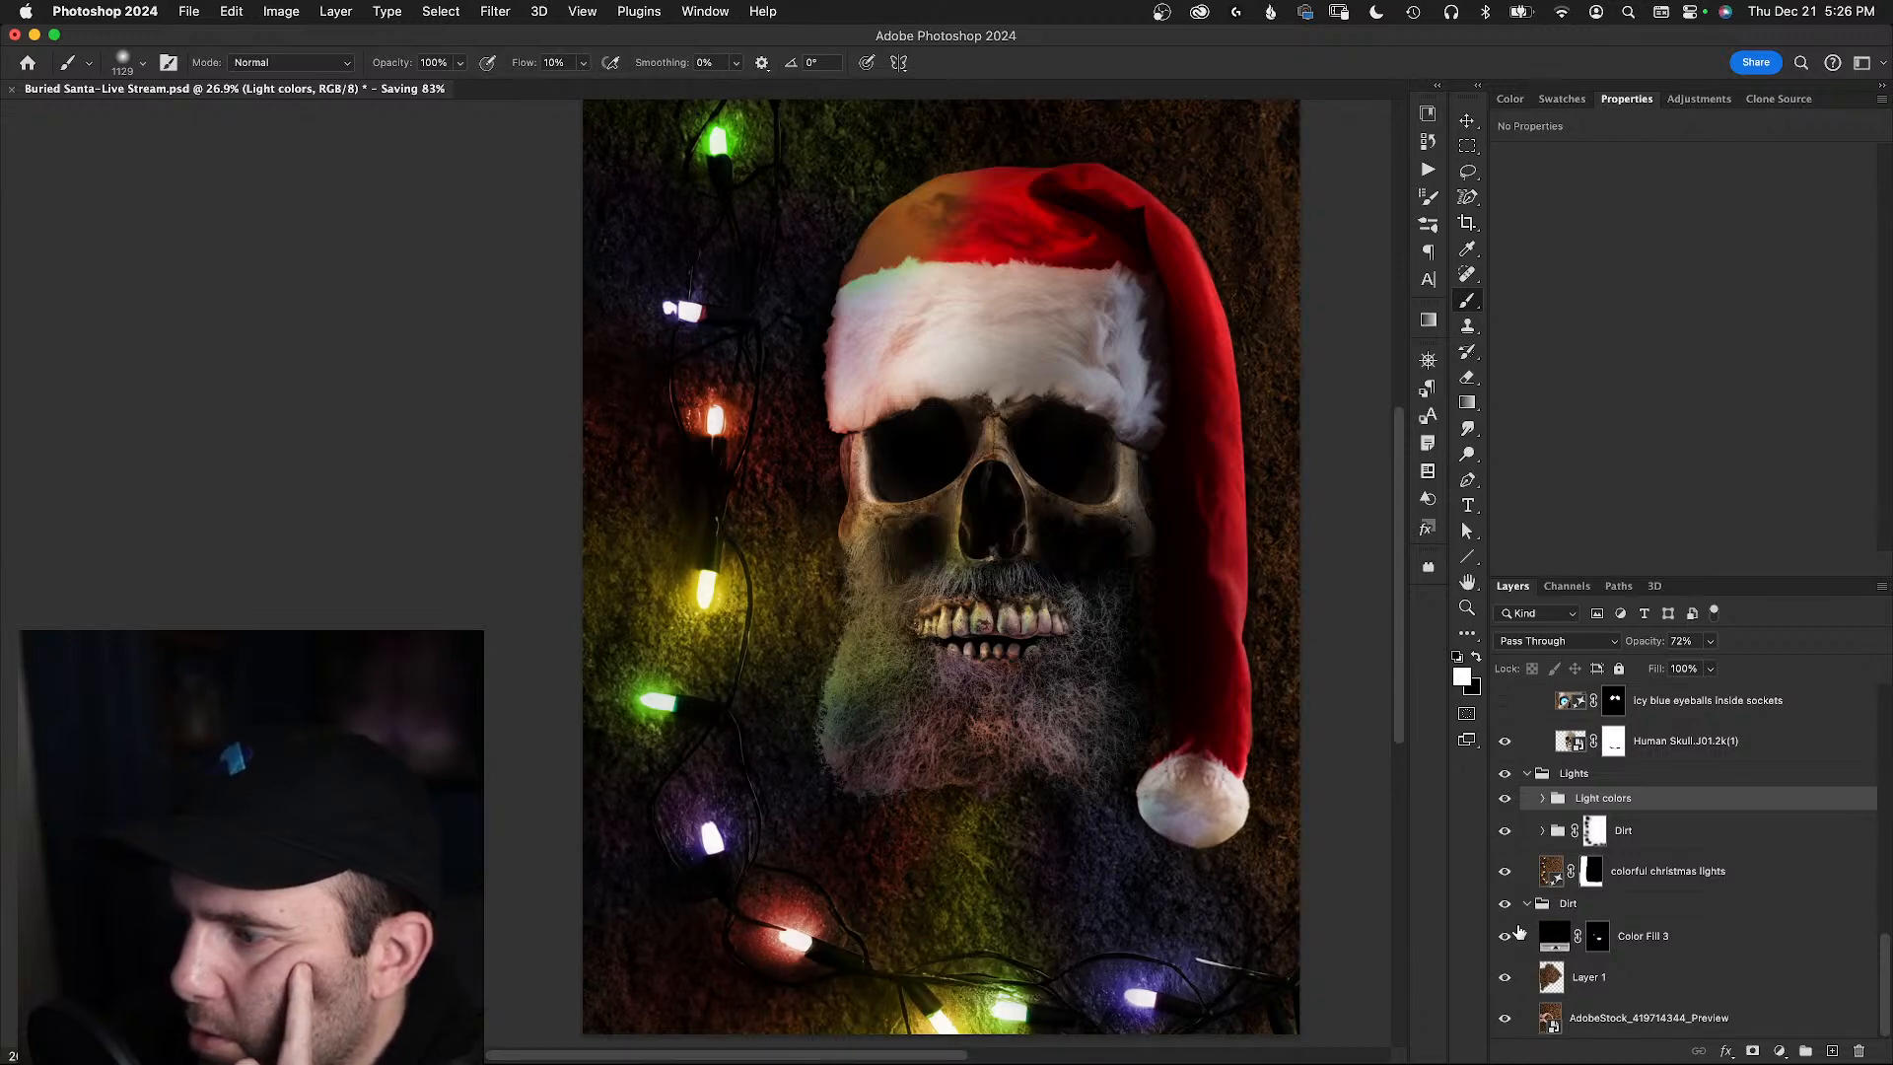
click(1505, 904)
click(1505, 903)
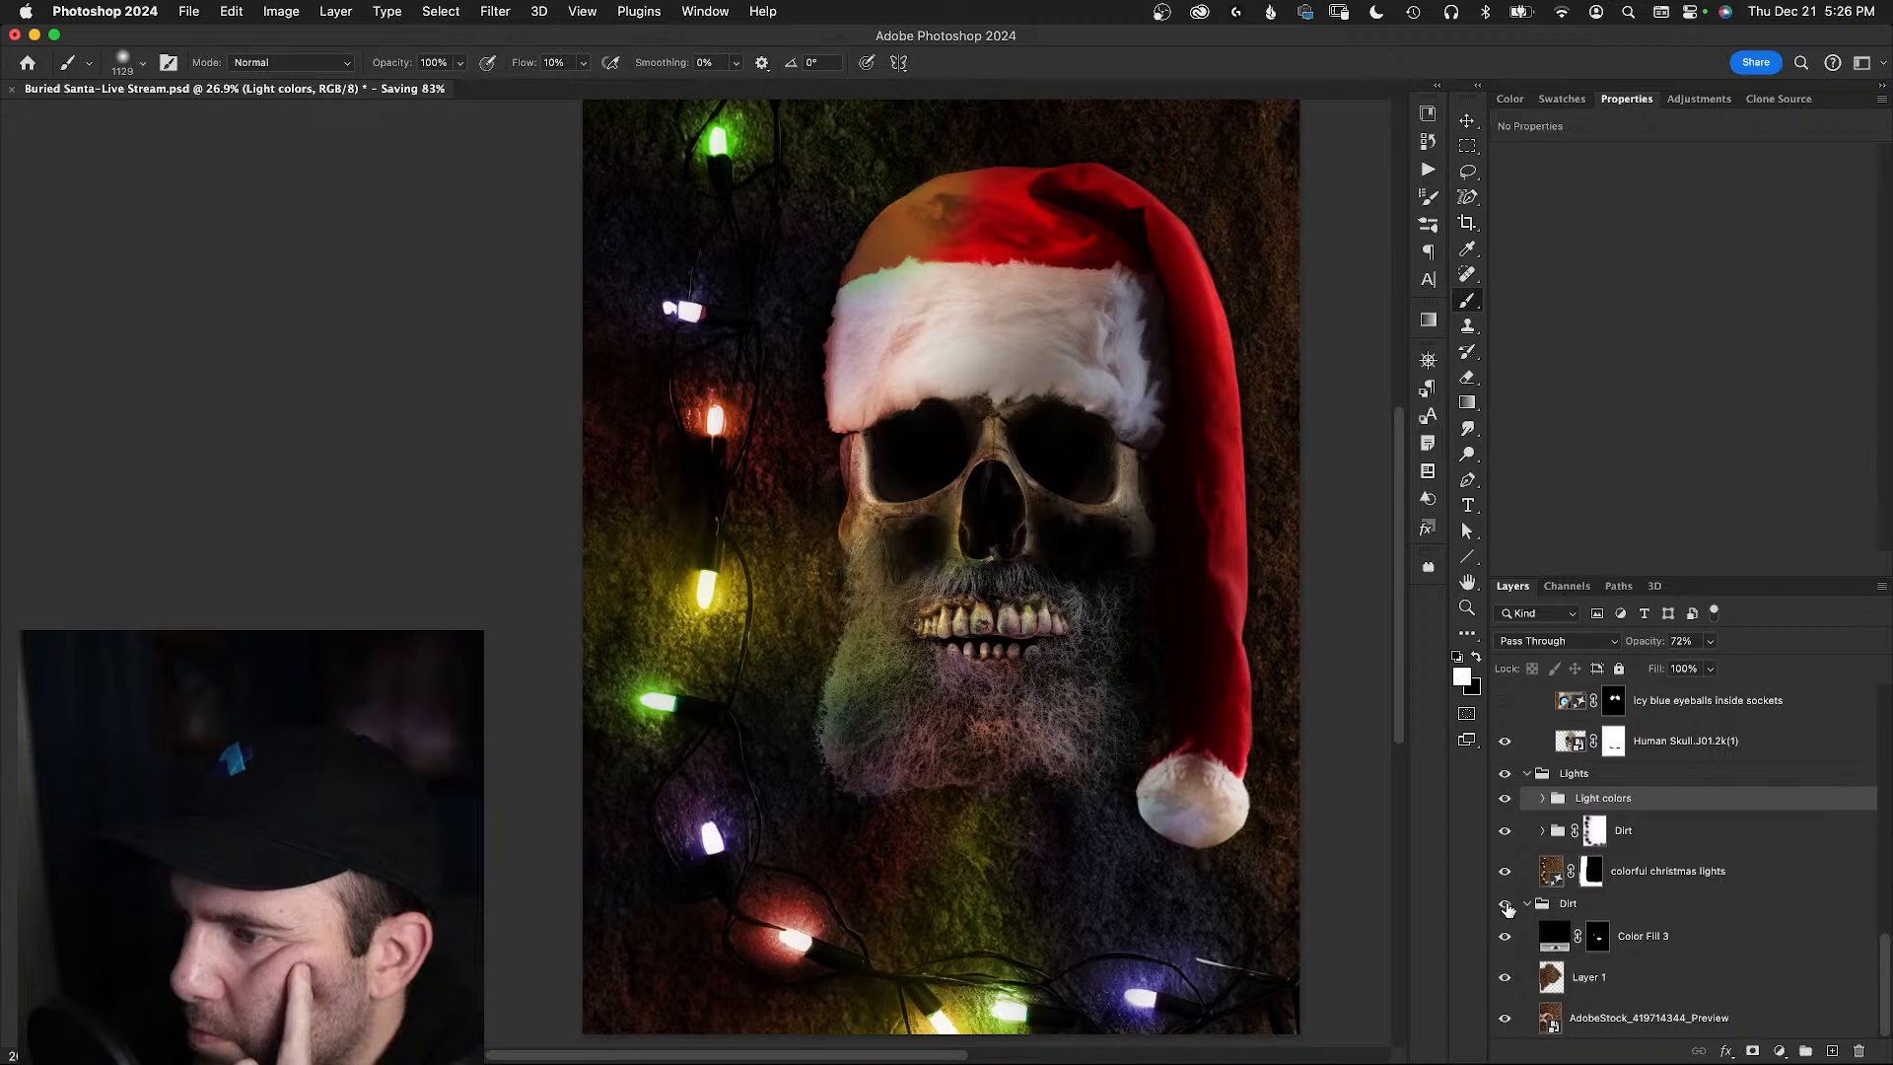
- Compare the Curves 4 and Dodge layers in the Skull group hidden and shown, keeping their original visibility
scroll(1523, 902, up, 5)
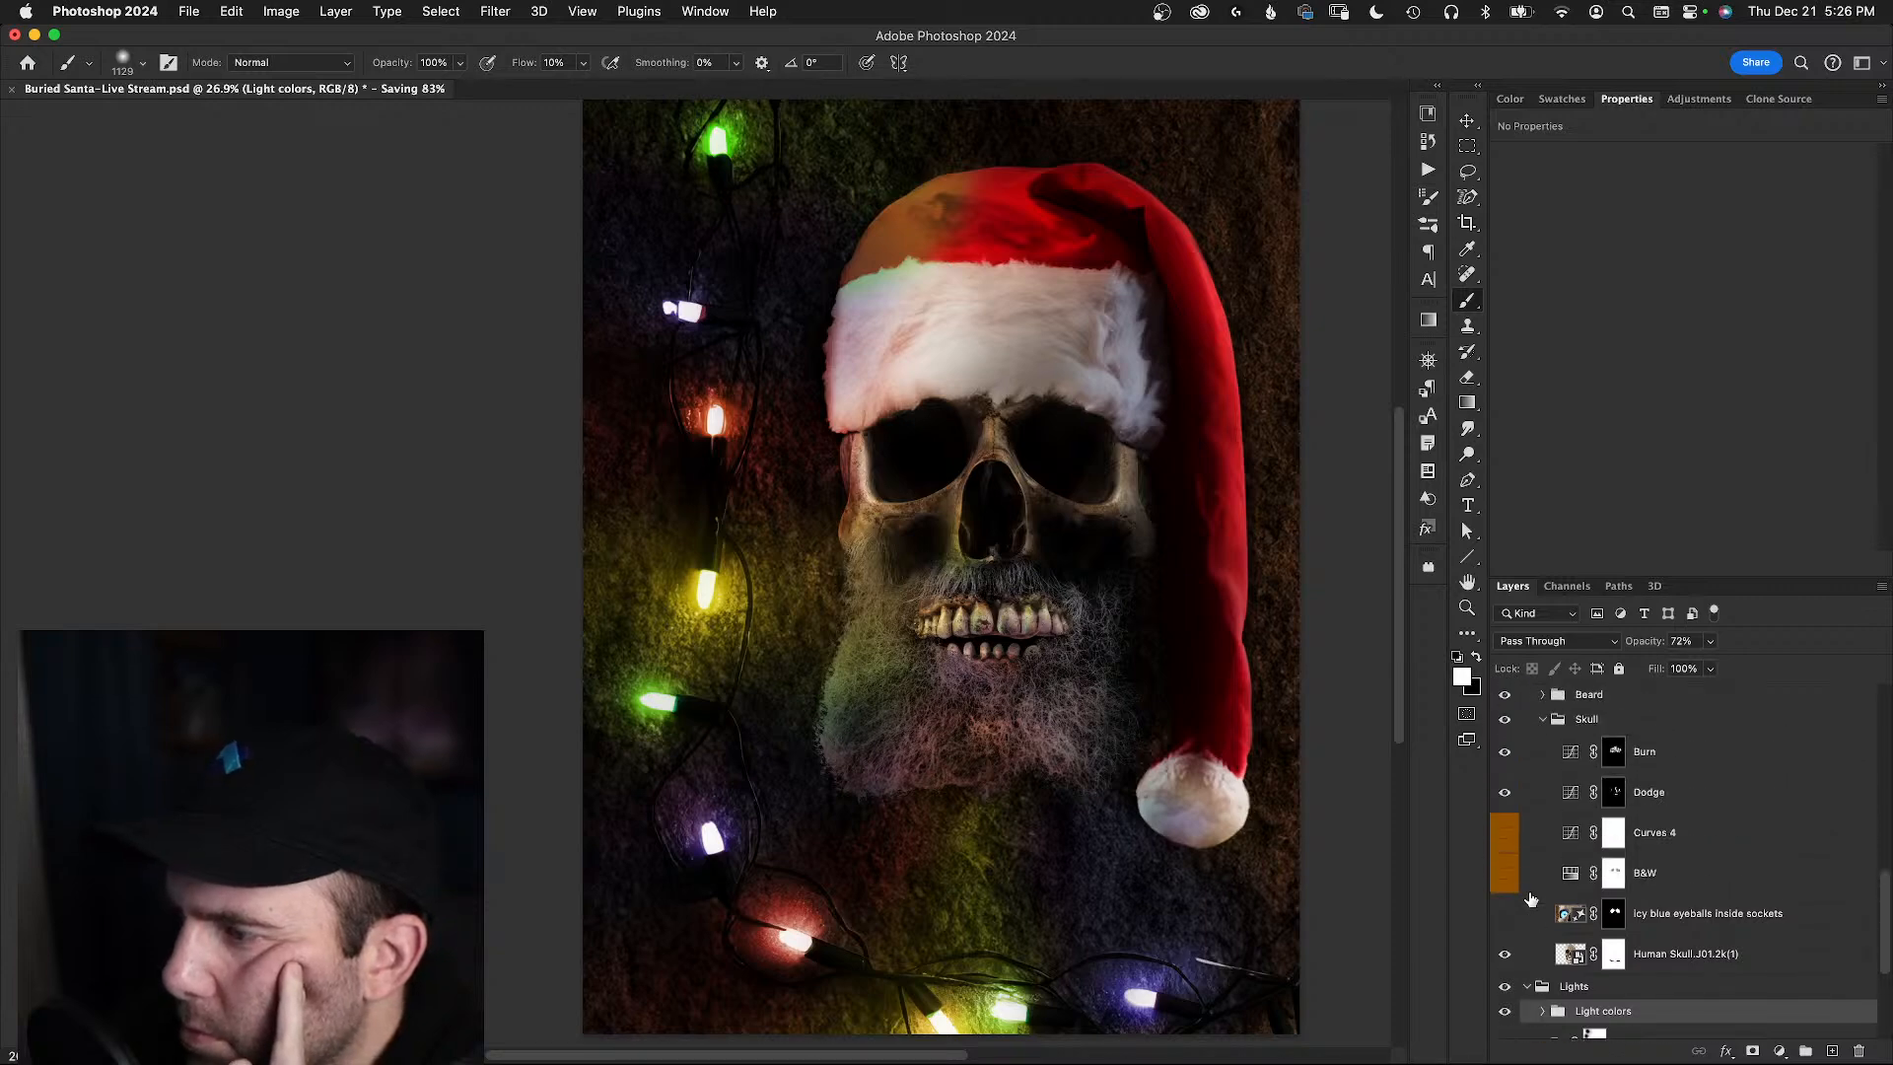
click(1505, 834)
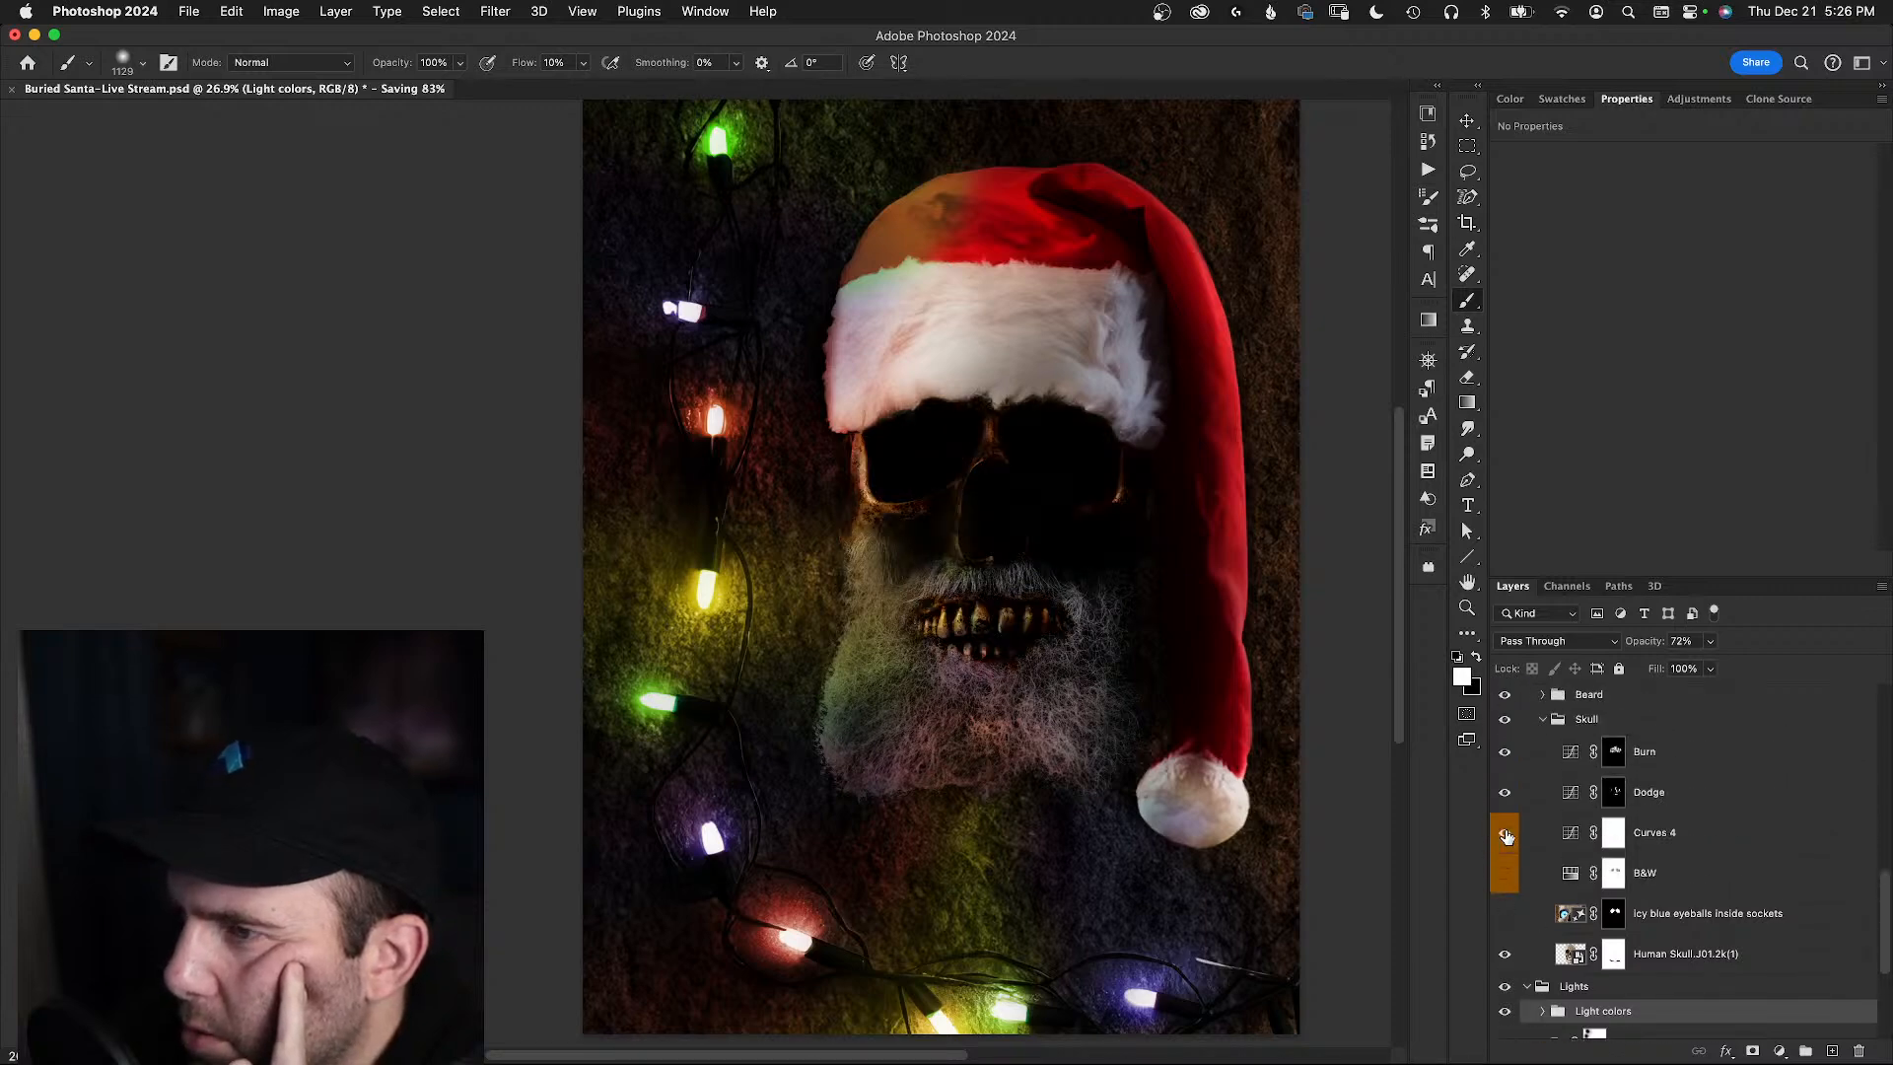
click(1505, 834)
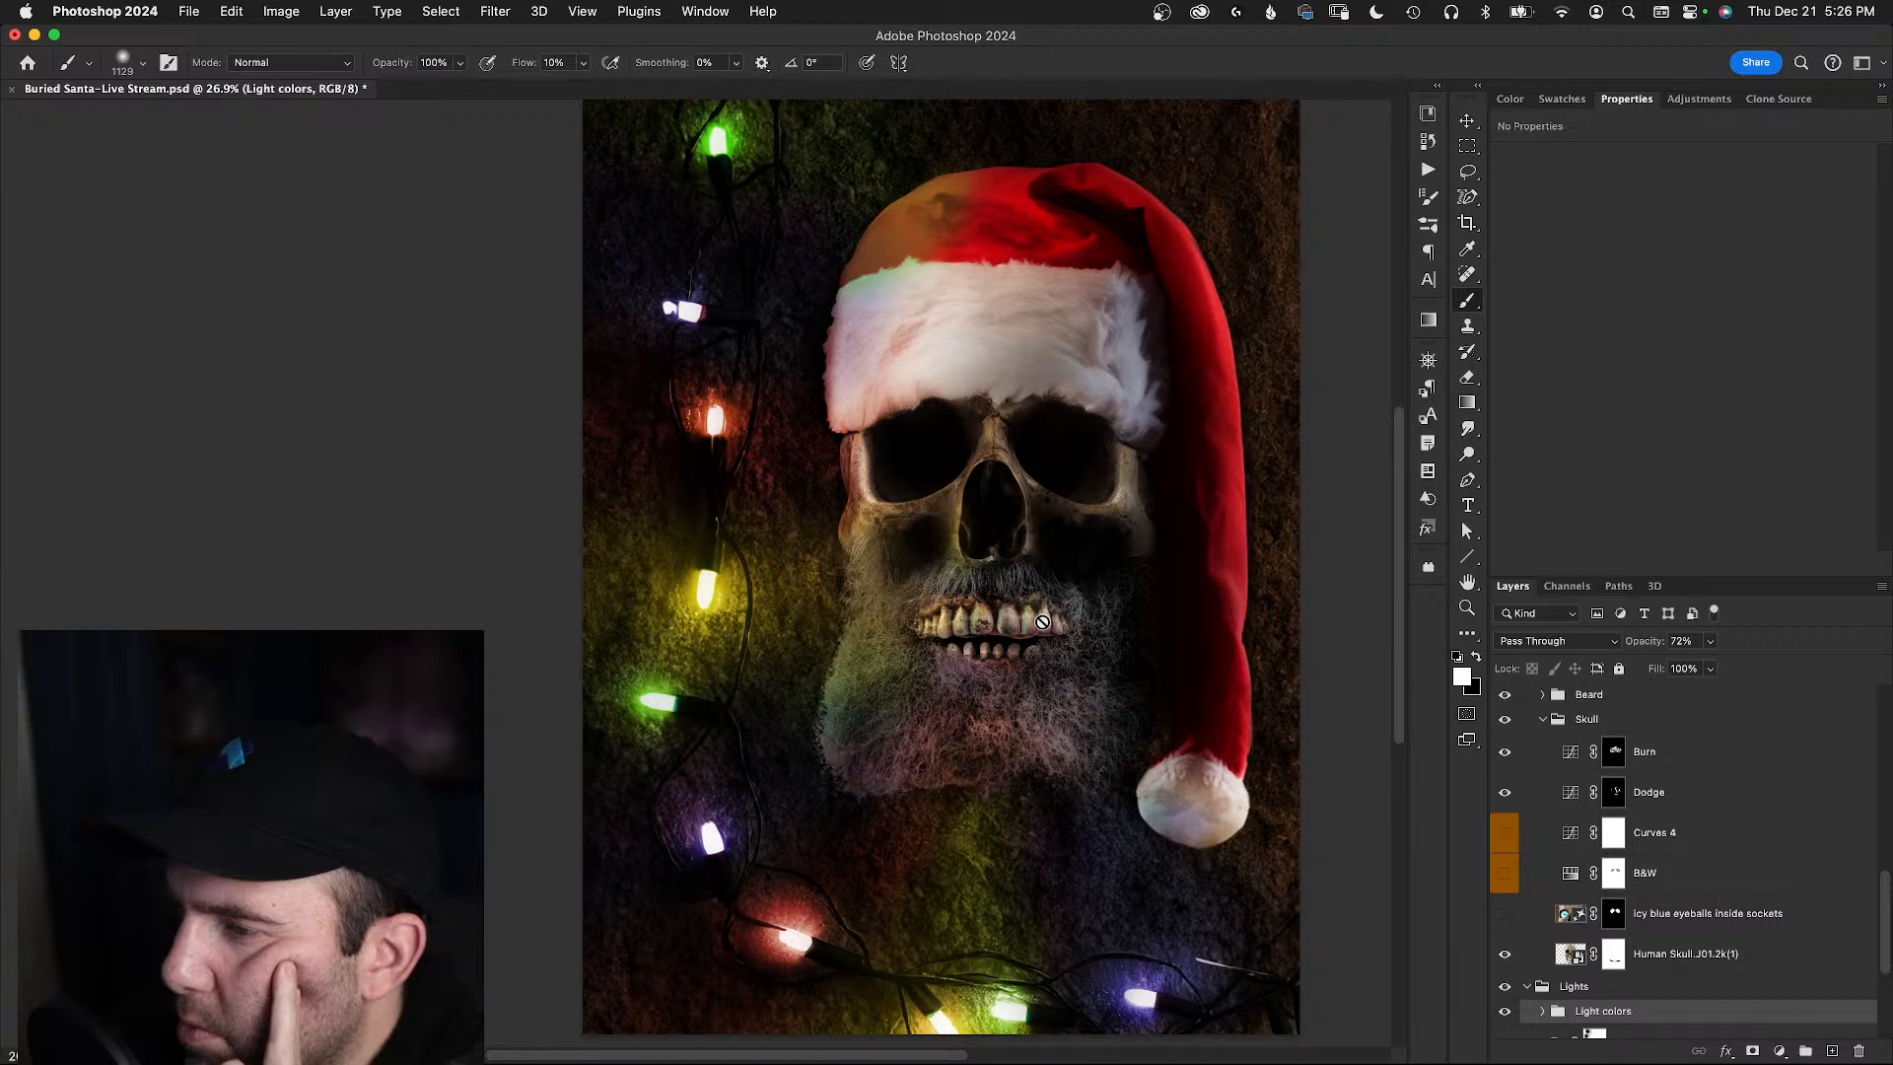
click(1505, 794)
click(1505, 794)
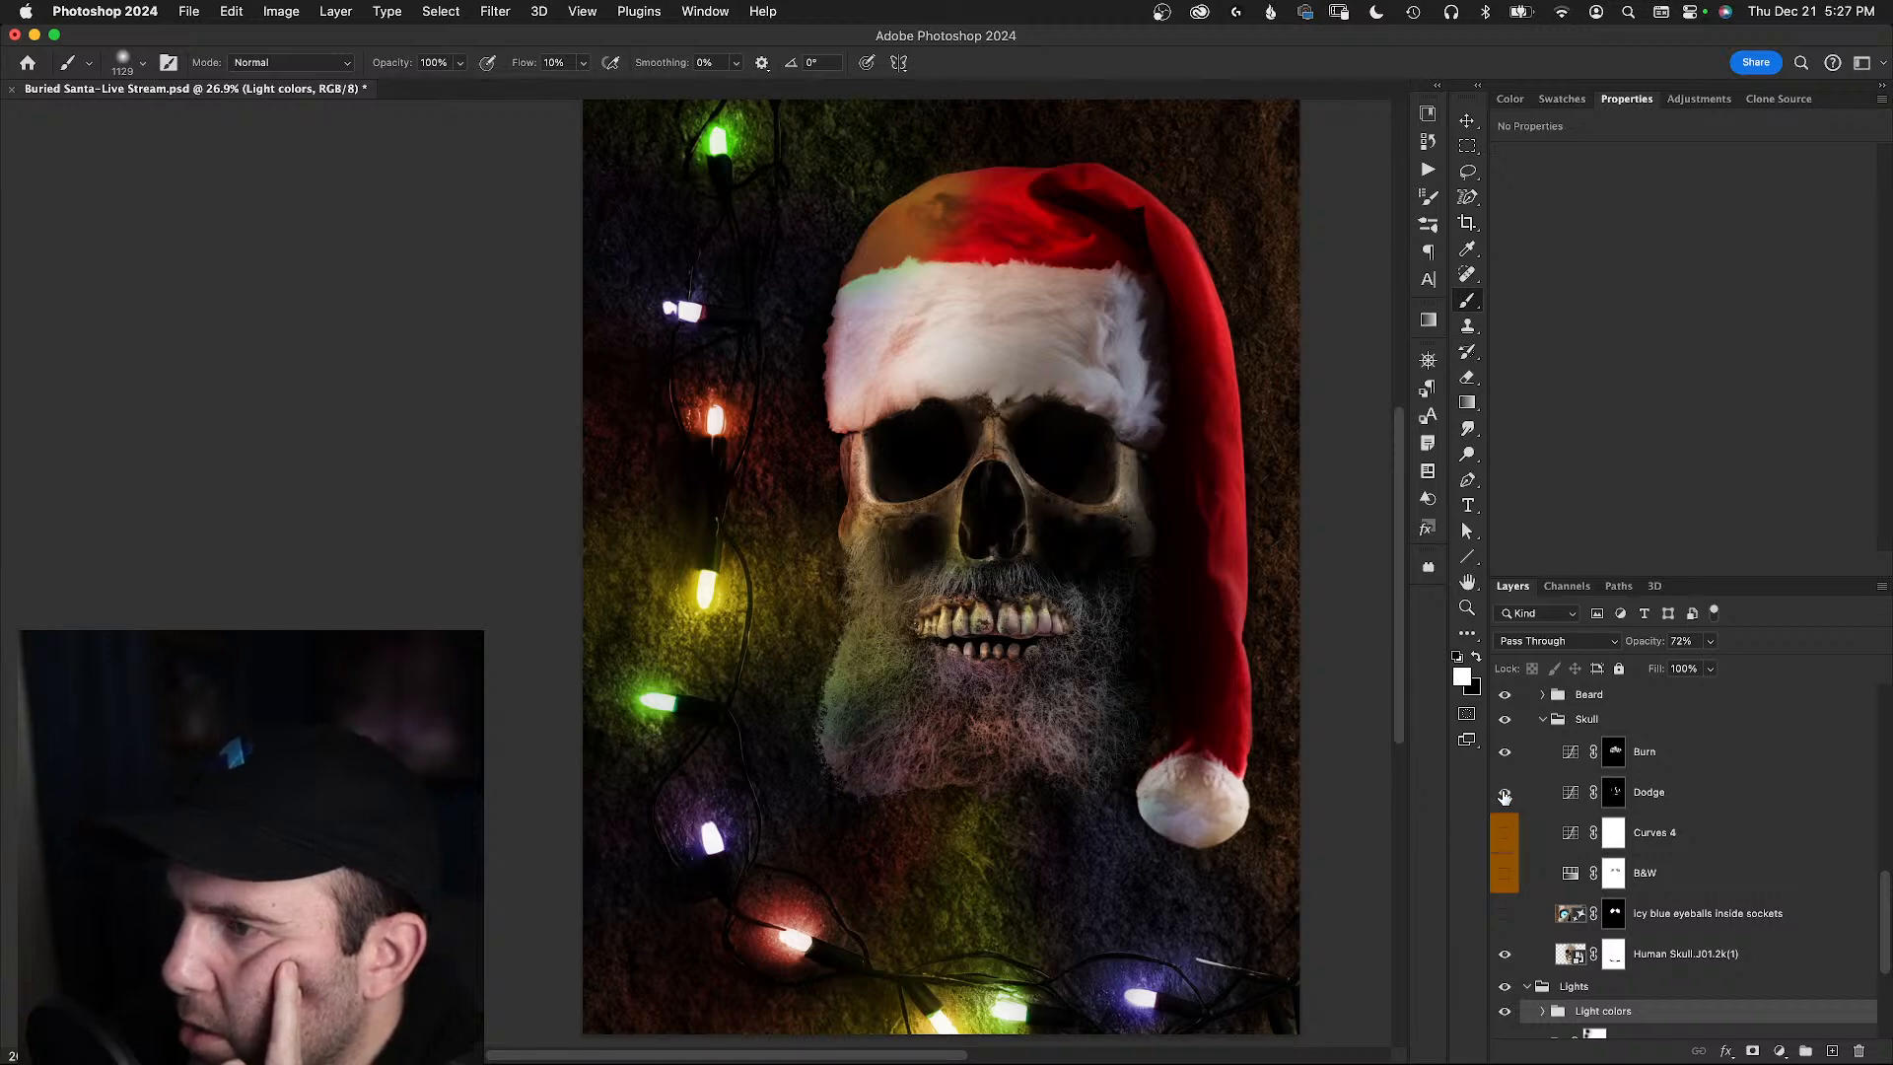
click(1504, 795)
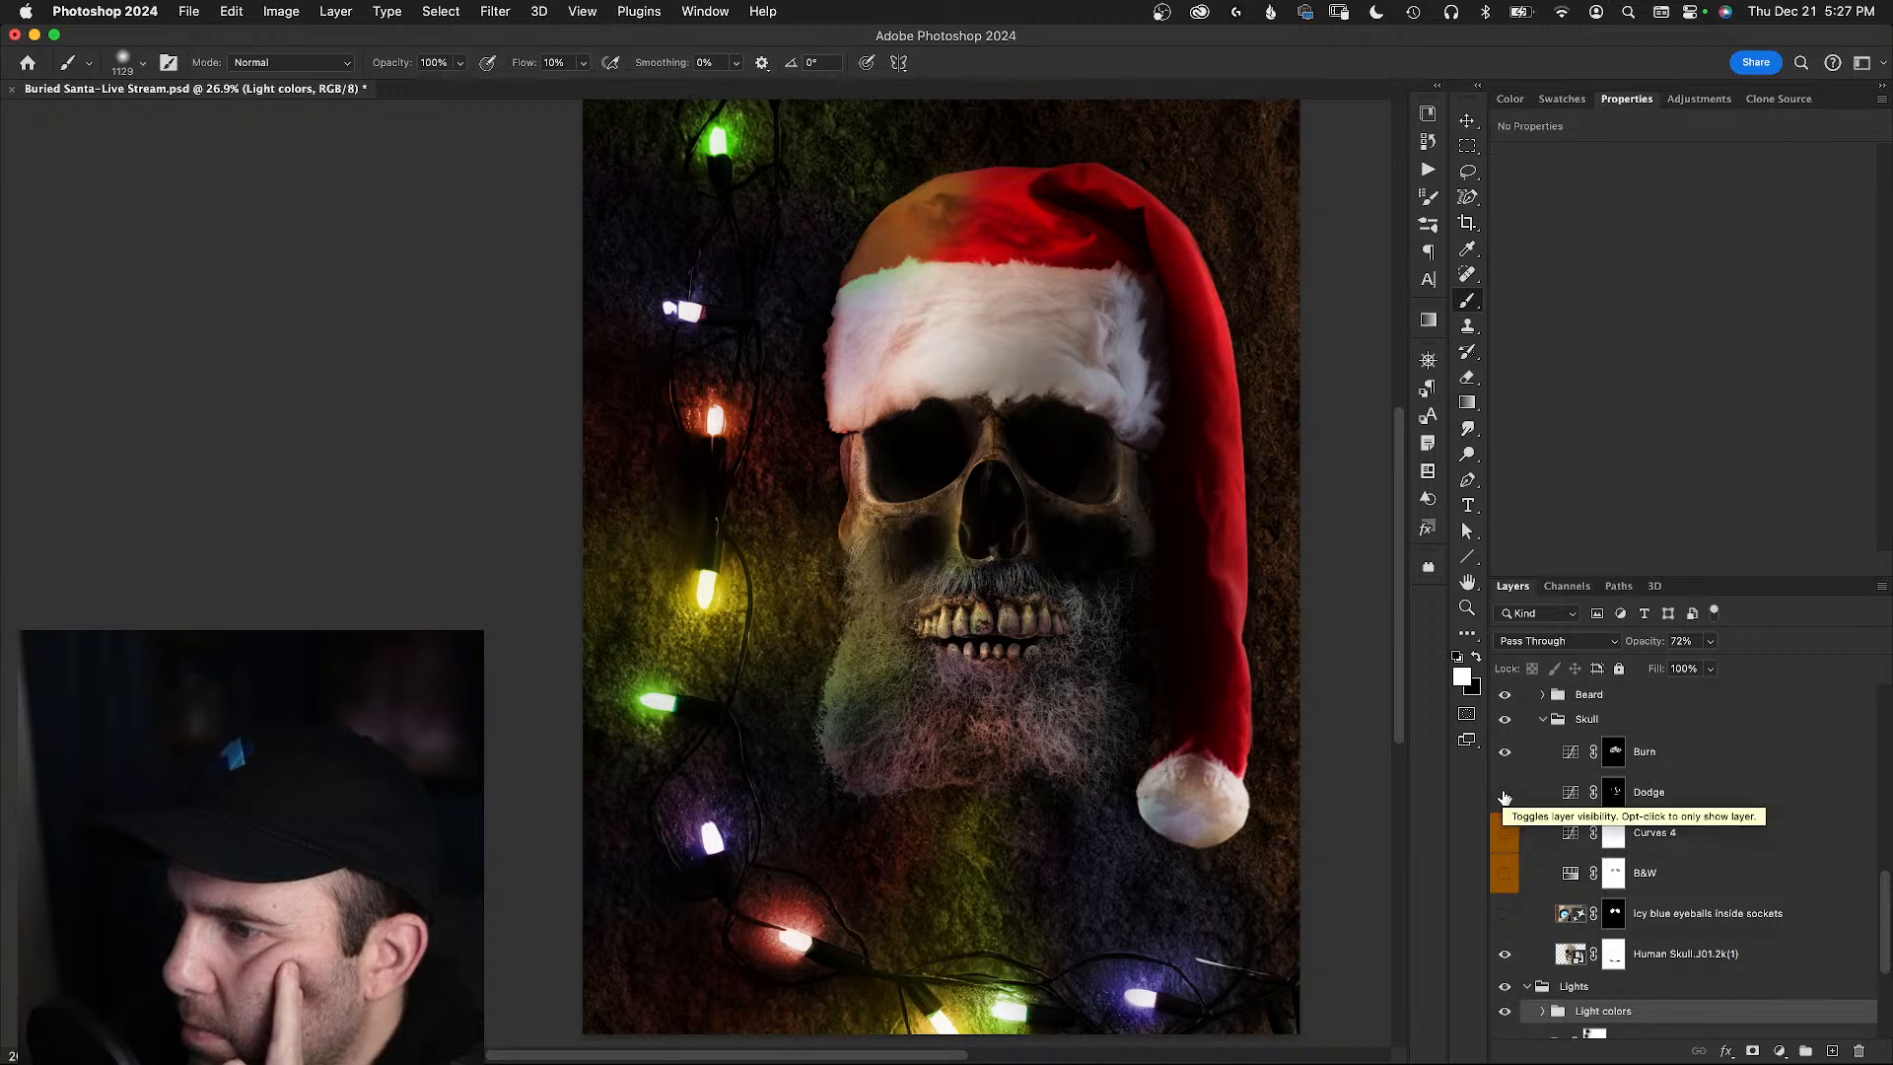
click(1504, 794)
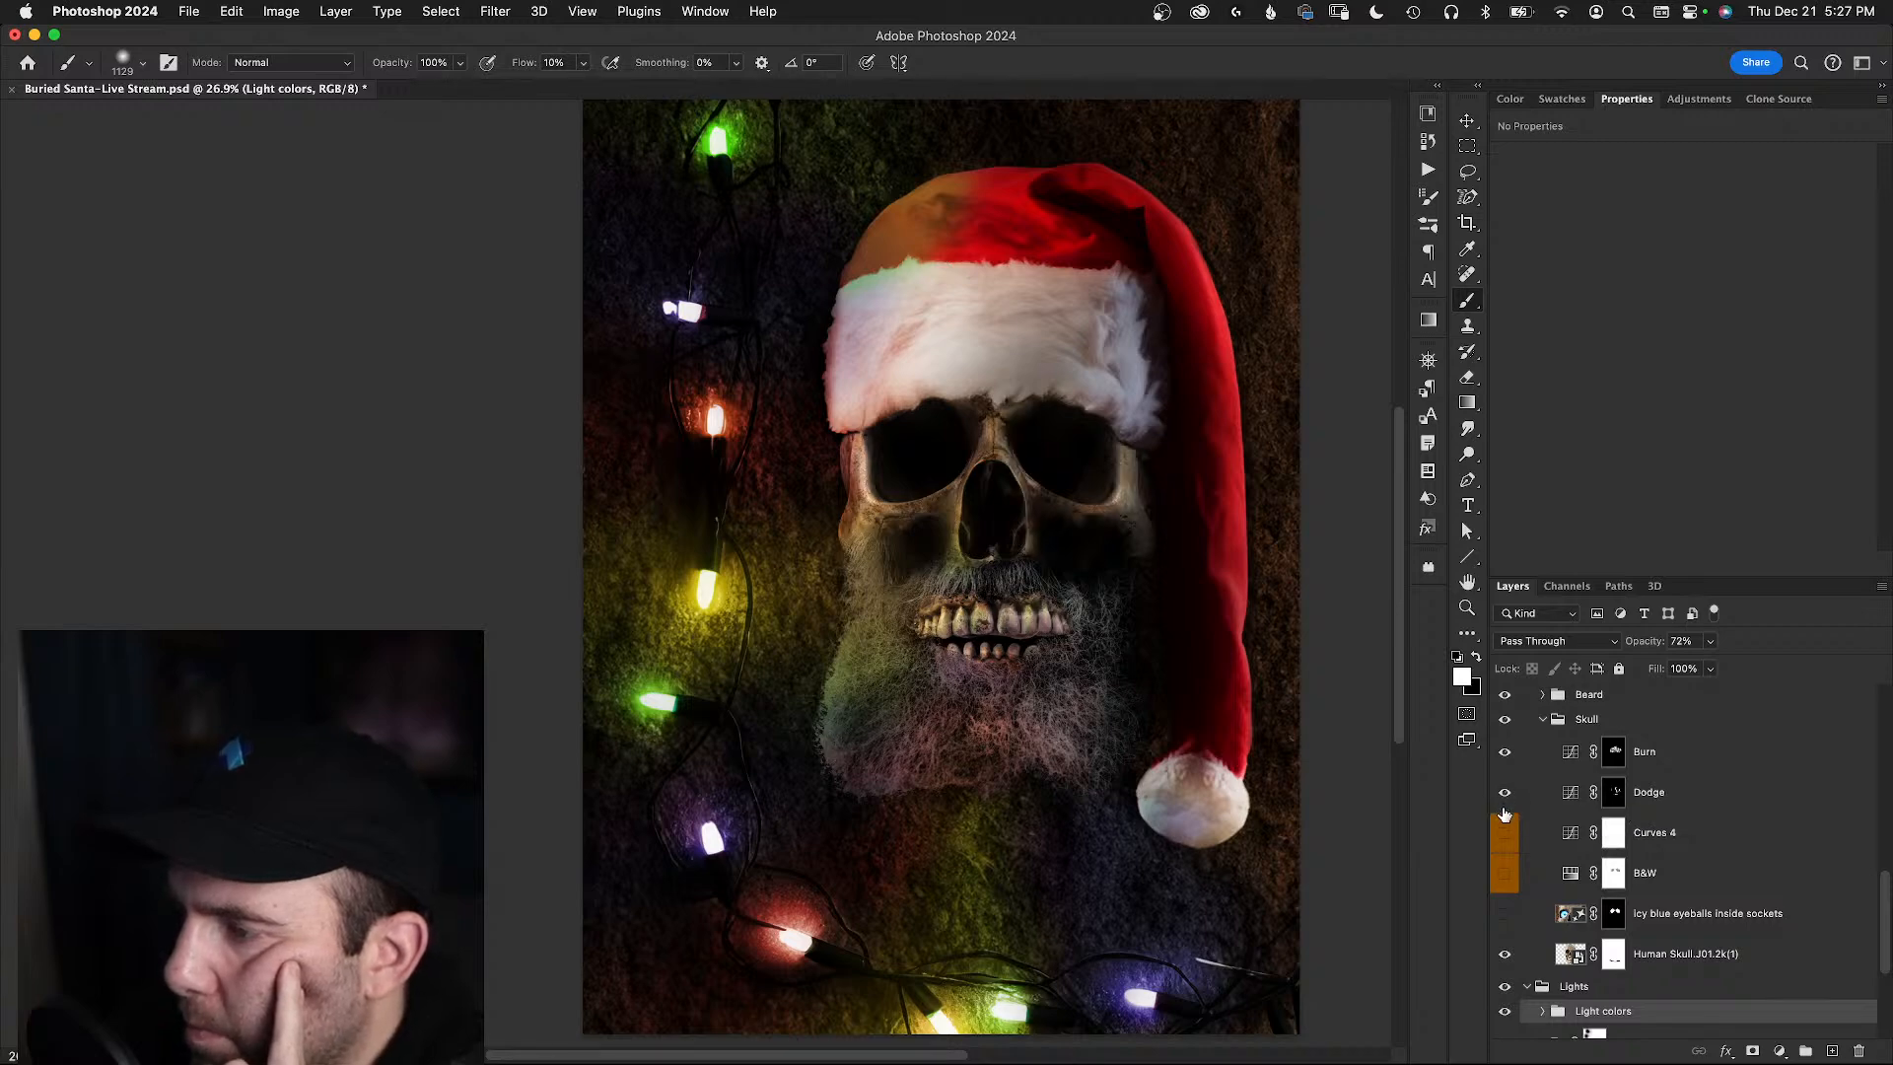
- Compare the Santa hat copy, Curves 3 and Color Fill 2 layers in the Hat group hidden and shown
scroll(1541, 794, up, 3)
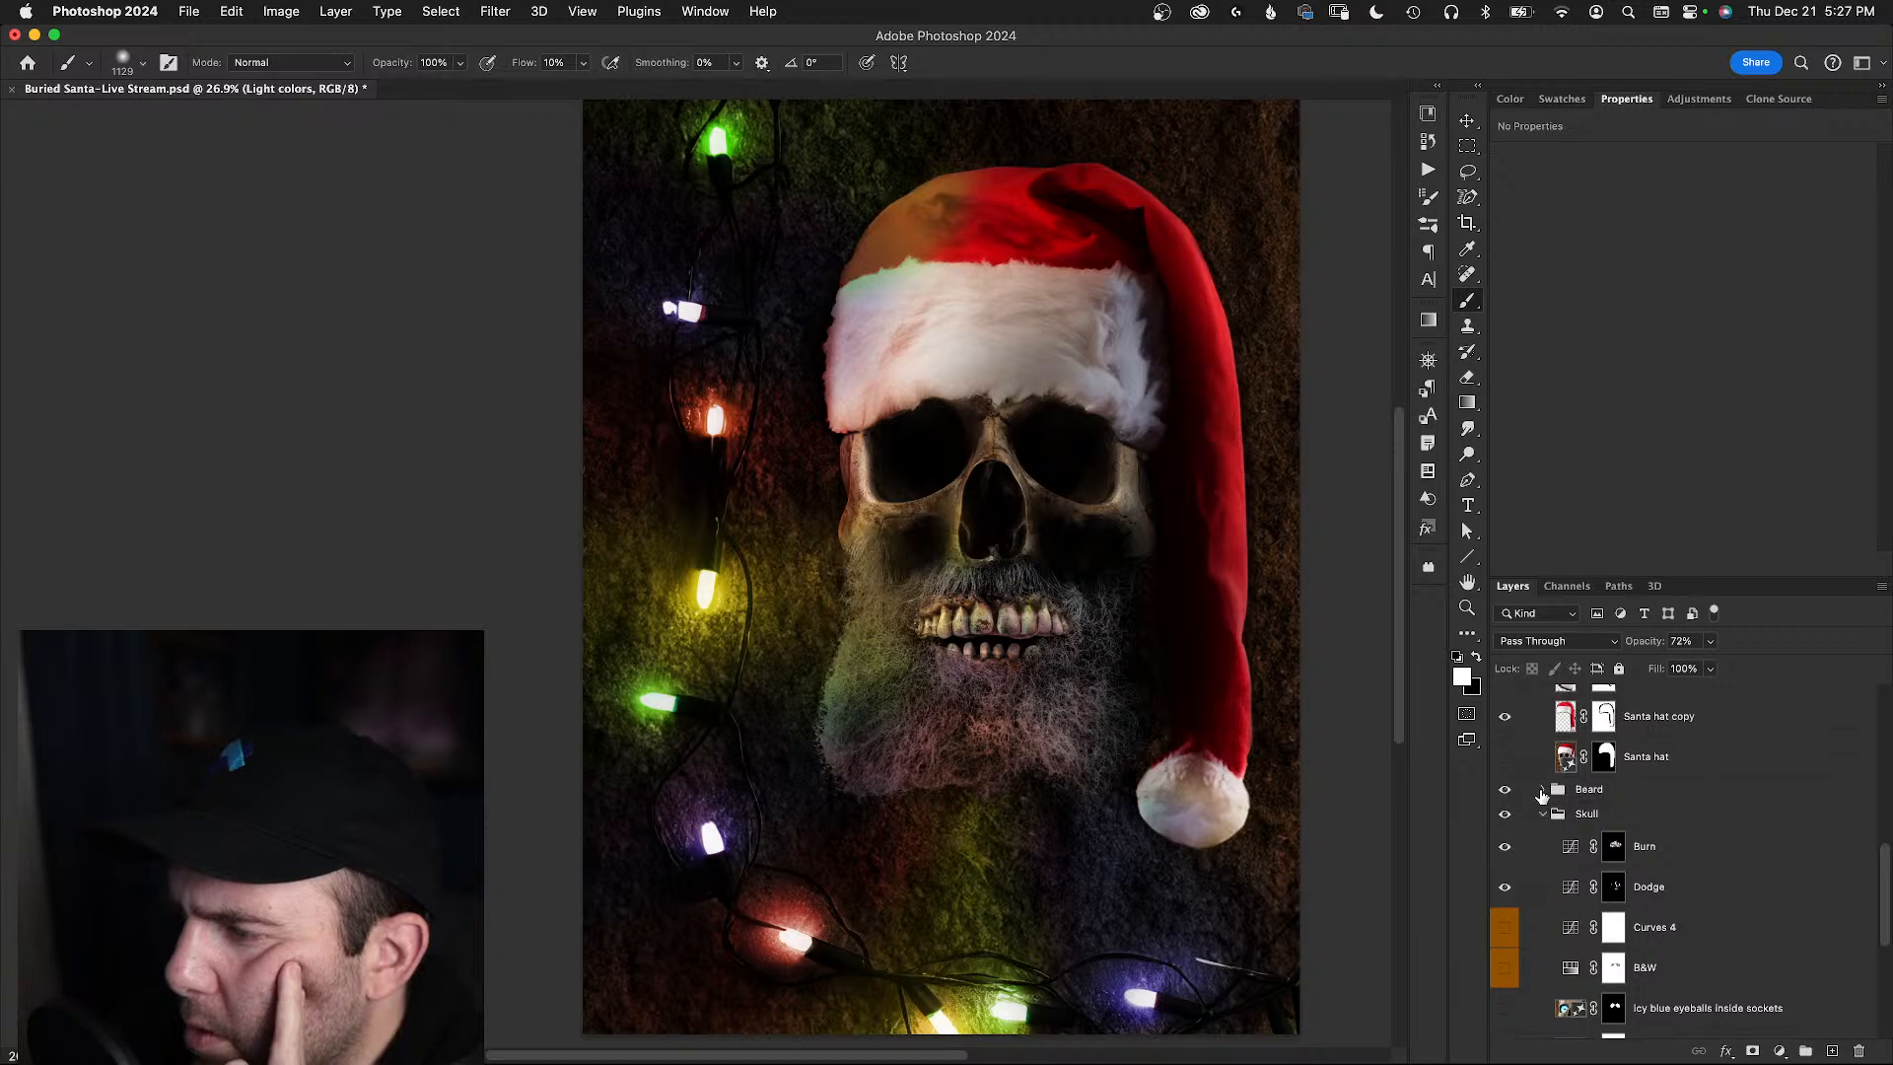
scroll(1506, 792, up, 1)
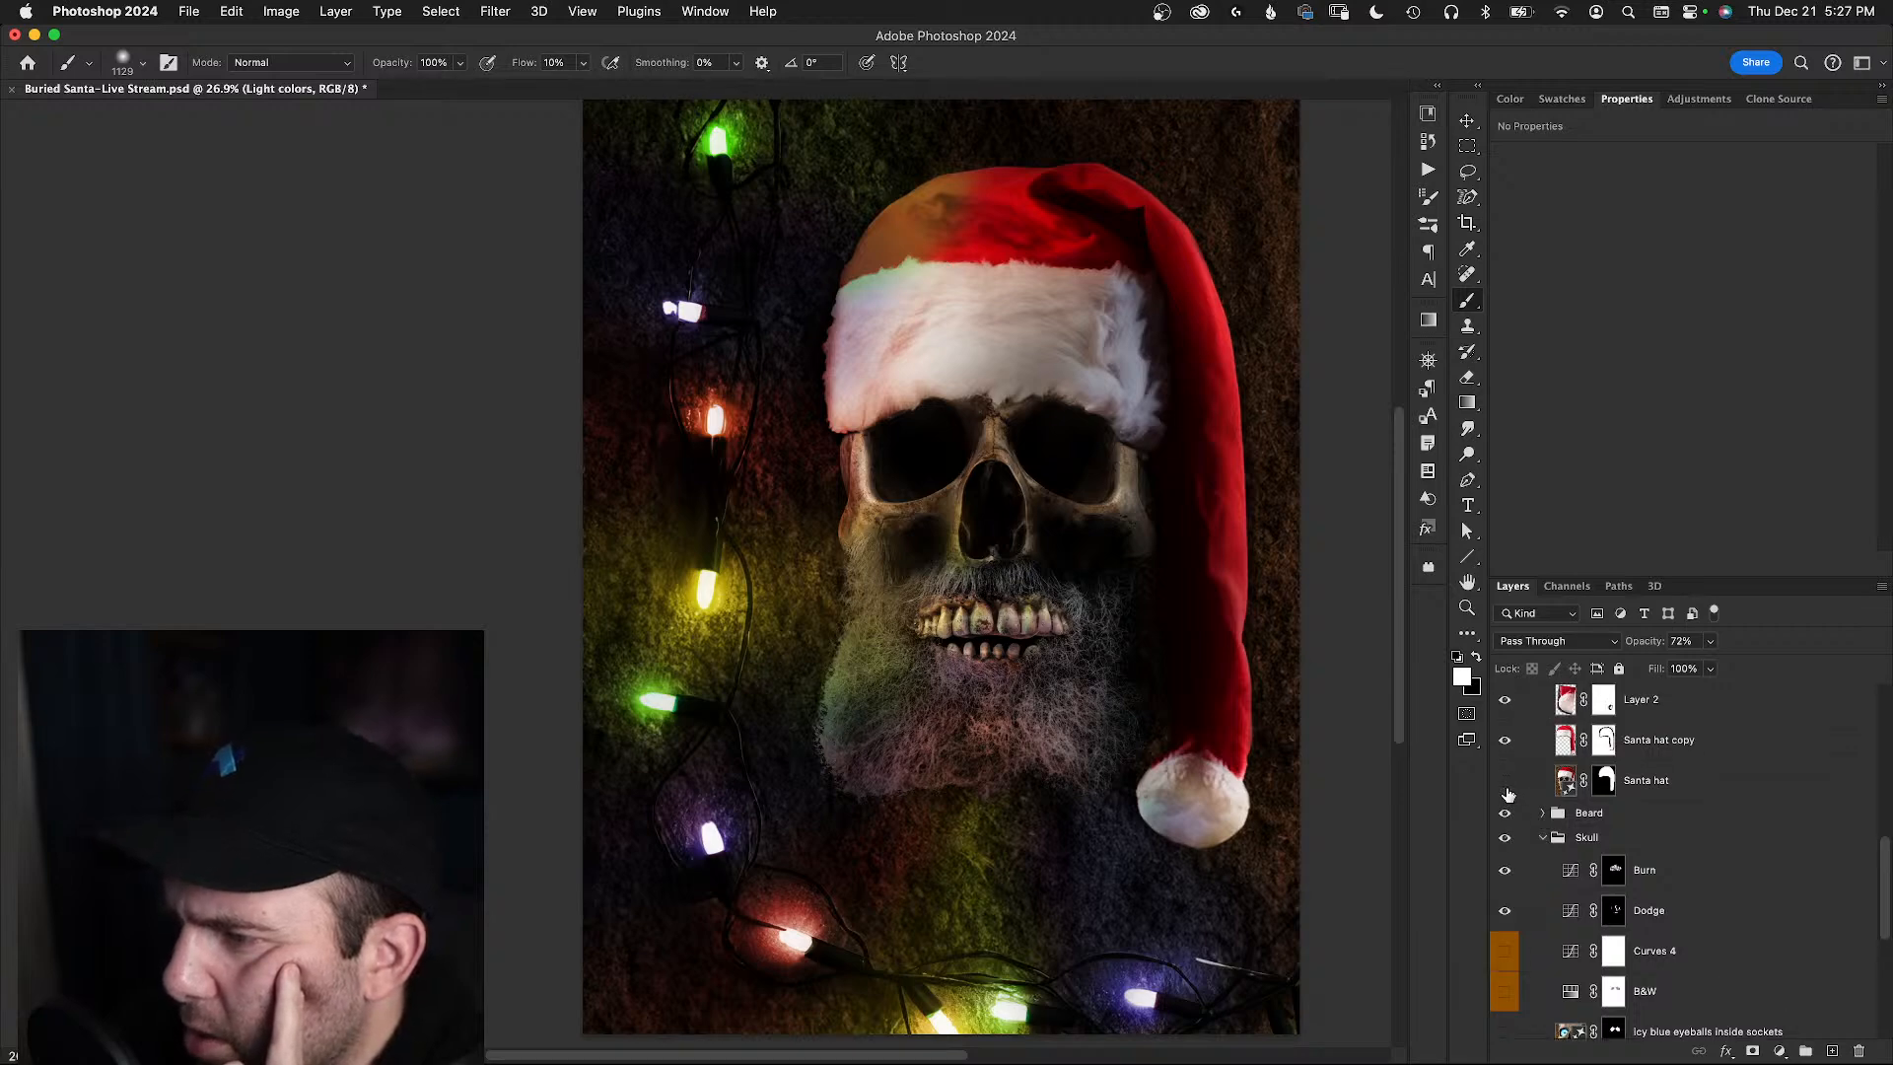
scroll(1507, 795, up, 1)
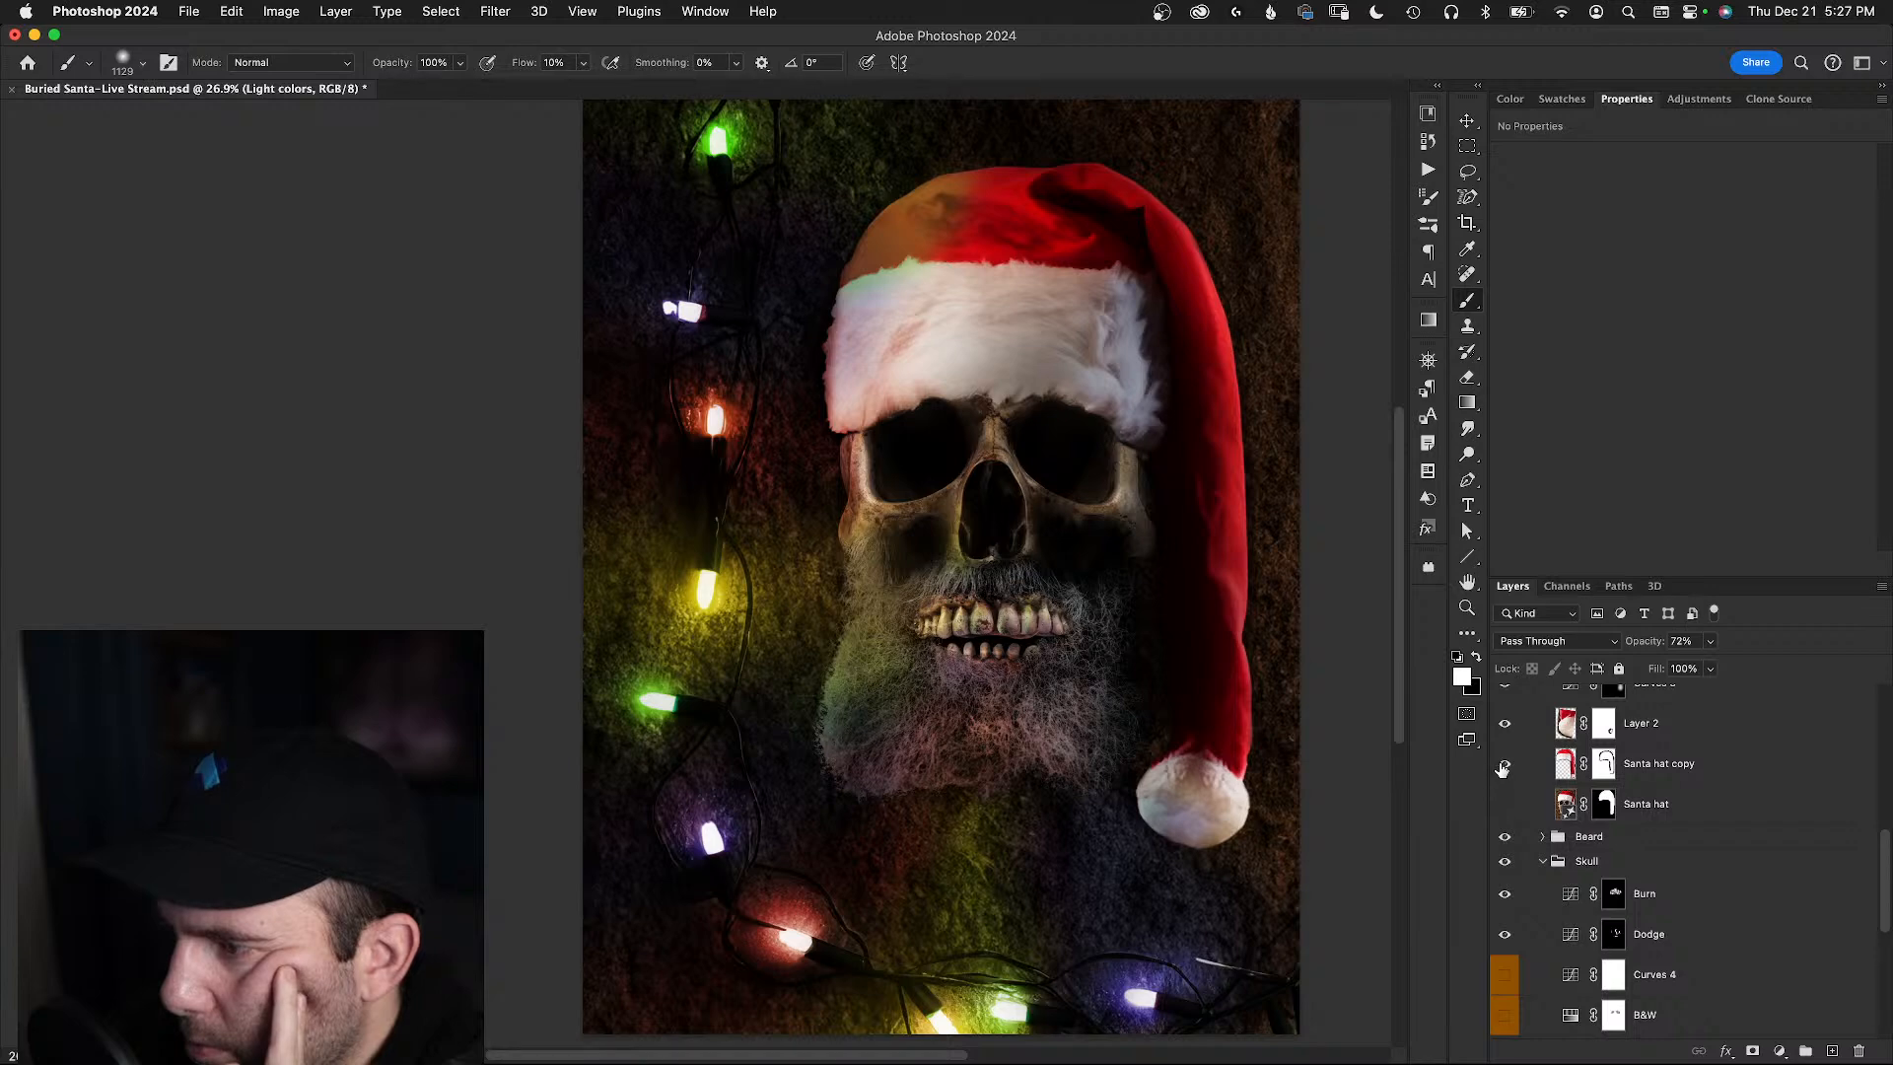
click(1503, 765)
click(1503, 765)
scroll(1504, 732, up, 4)
click(1504, 824)
click(1504, 824)
click(1502, 786)
click(1502, 785)
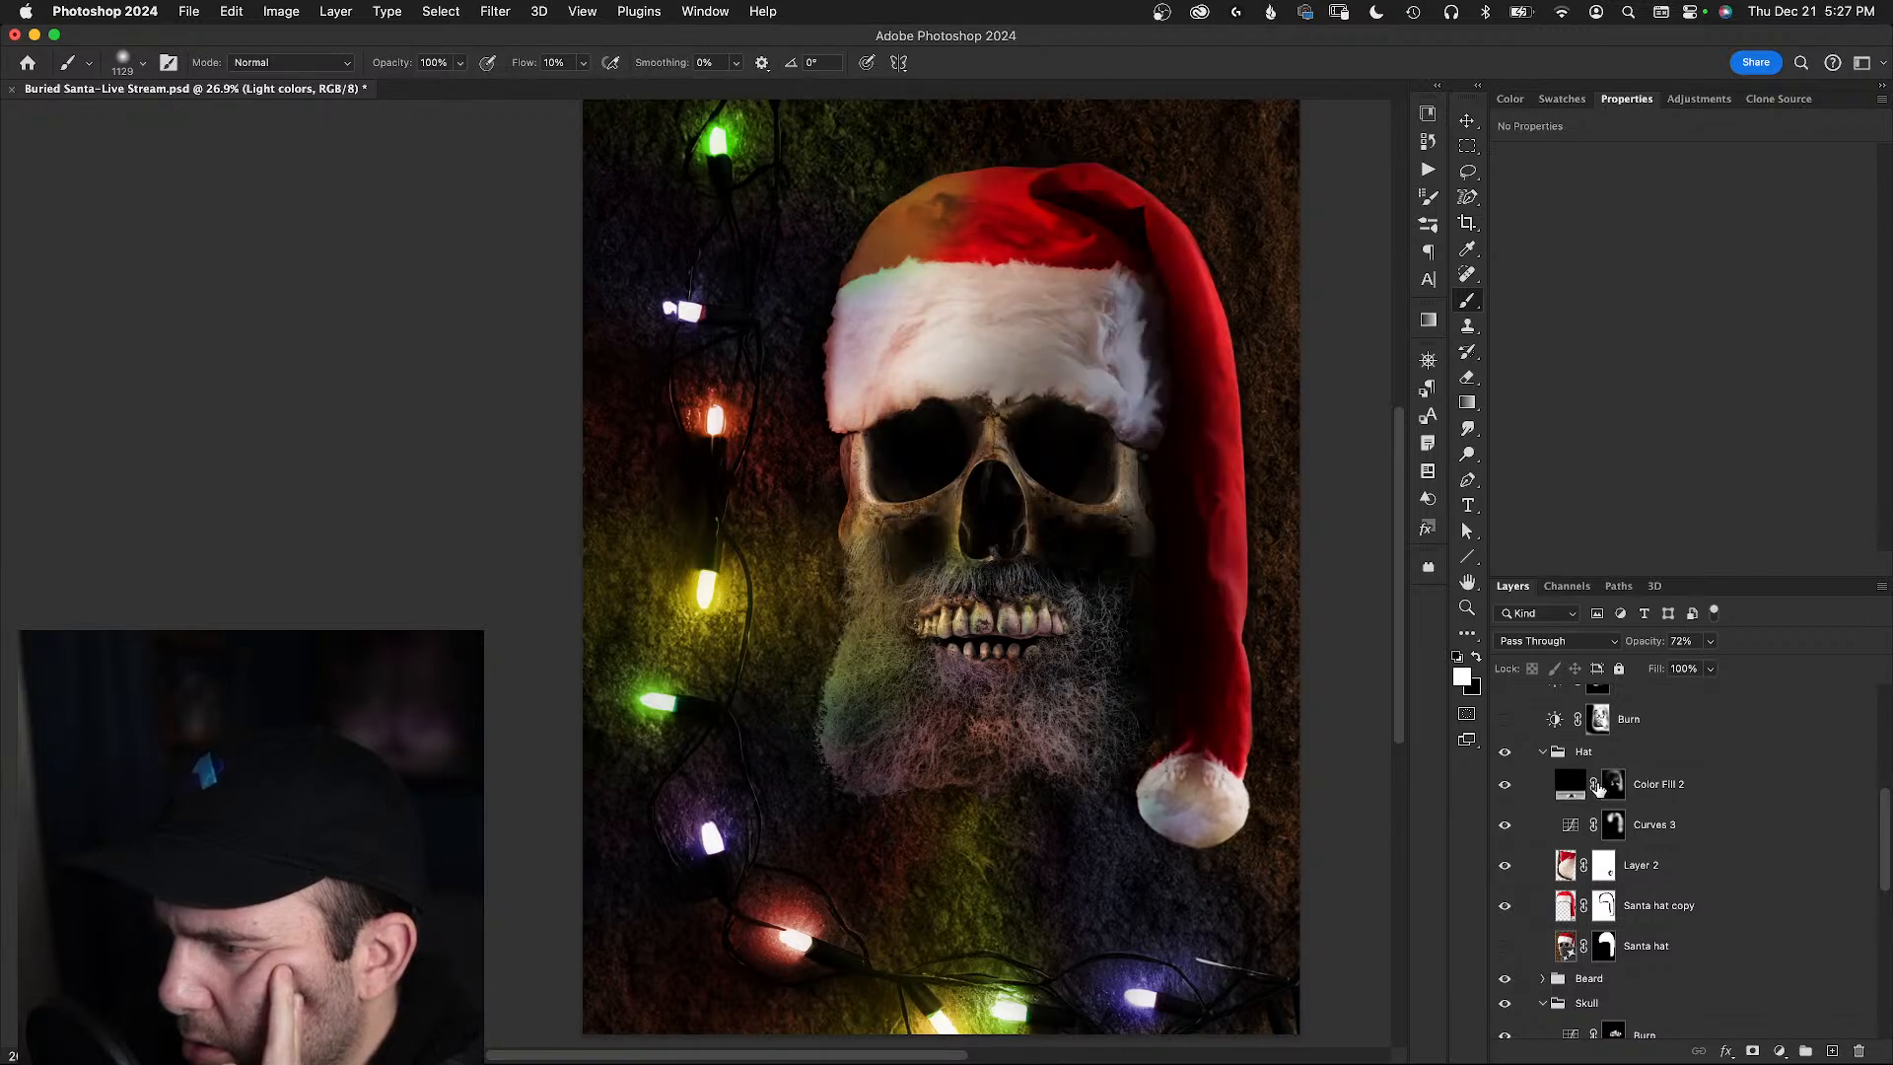
- Paint white in the Color Fill 2 mask over the hat tip and pom-pom top at 30% opacity, with the brush at 472 px
click(1613, 794)
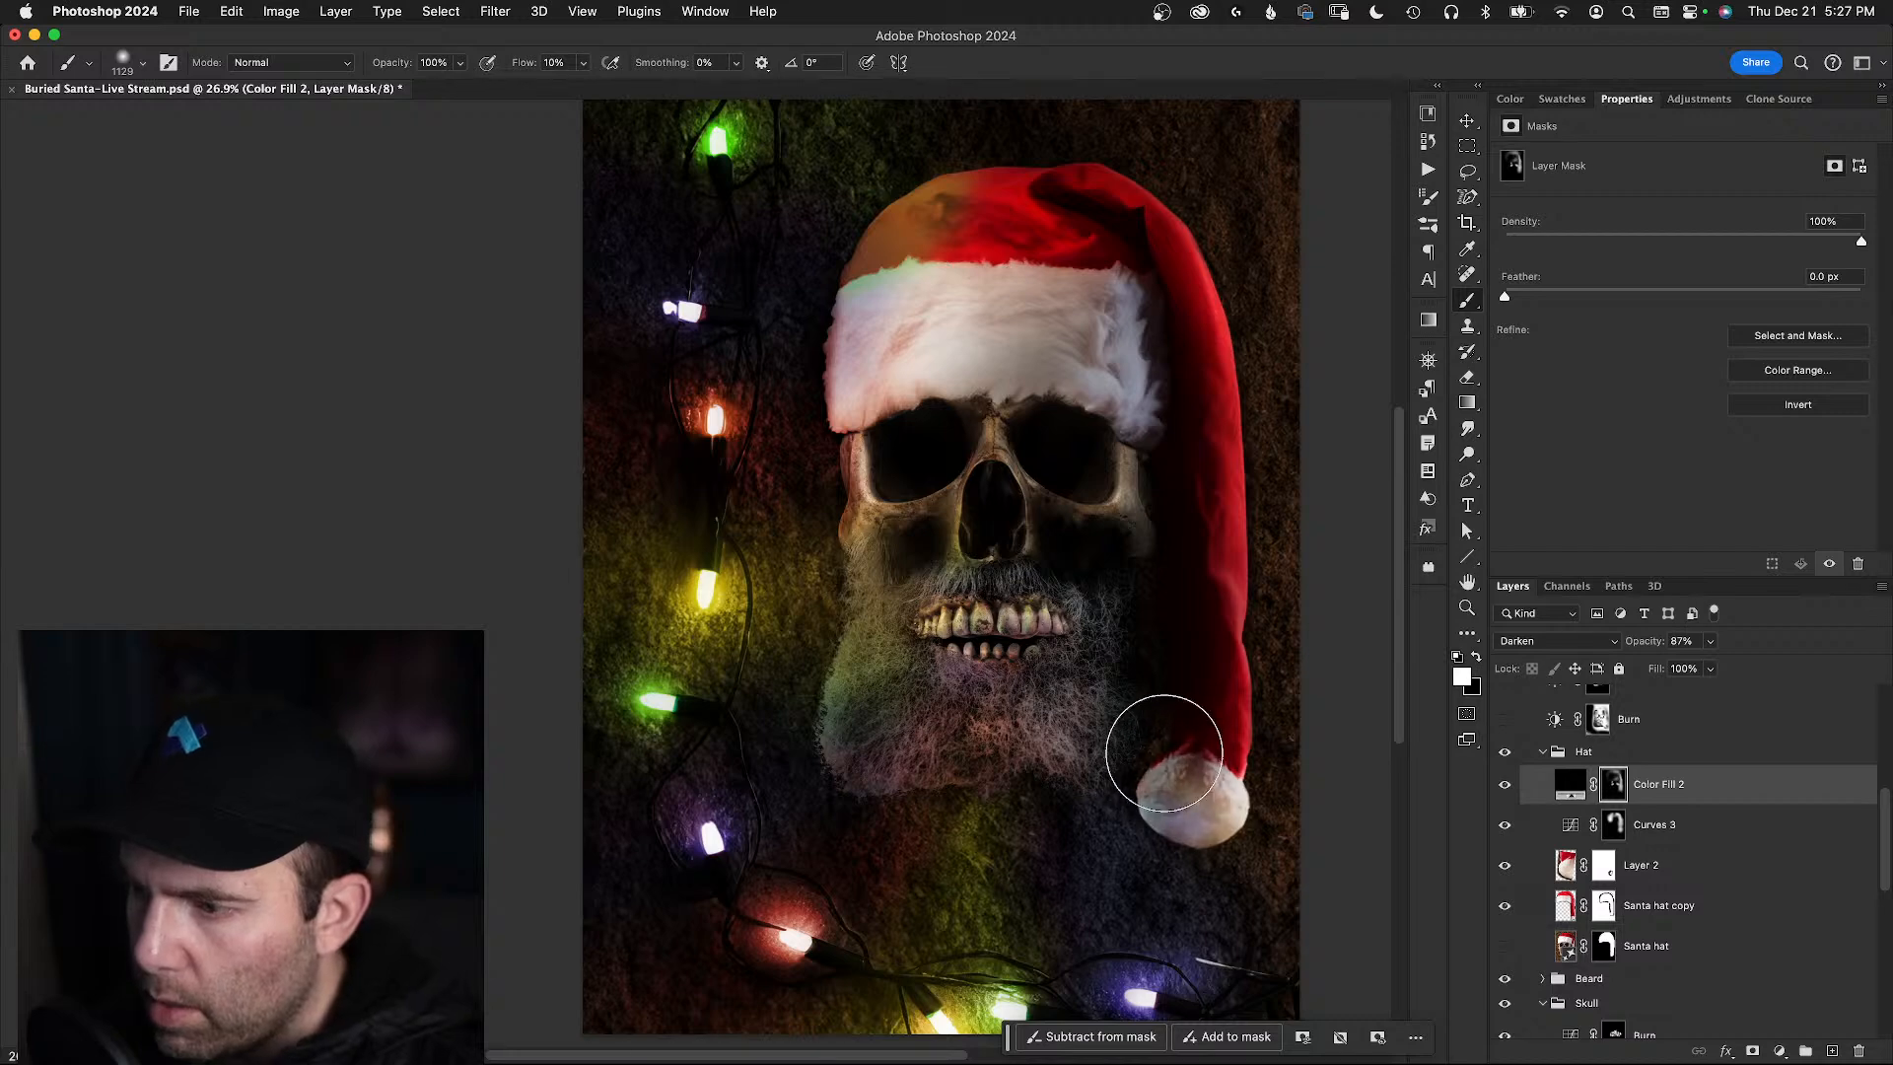
mouse_move(1185, 741)
mouse_down()
mouse_move(1094, 774)
mouse_move(1146, 779)
mouse_up()
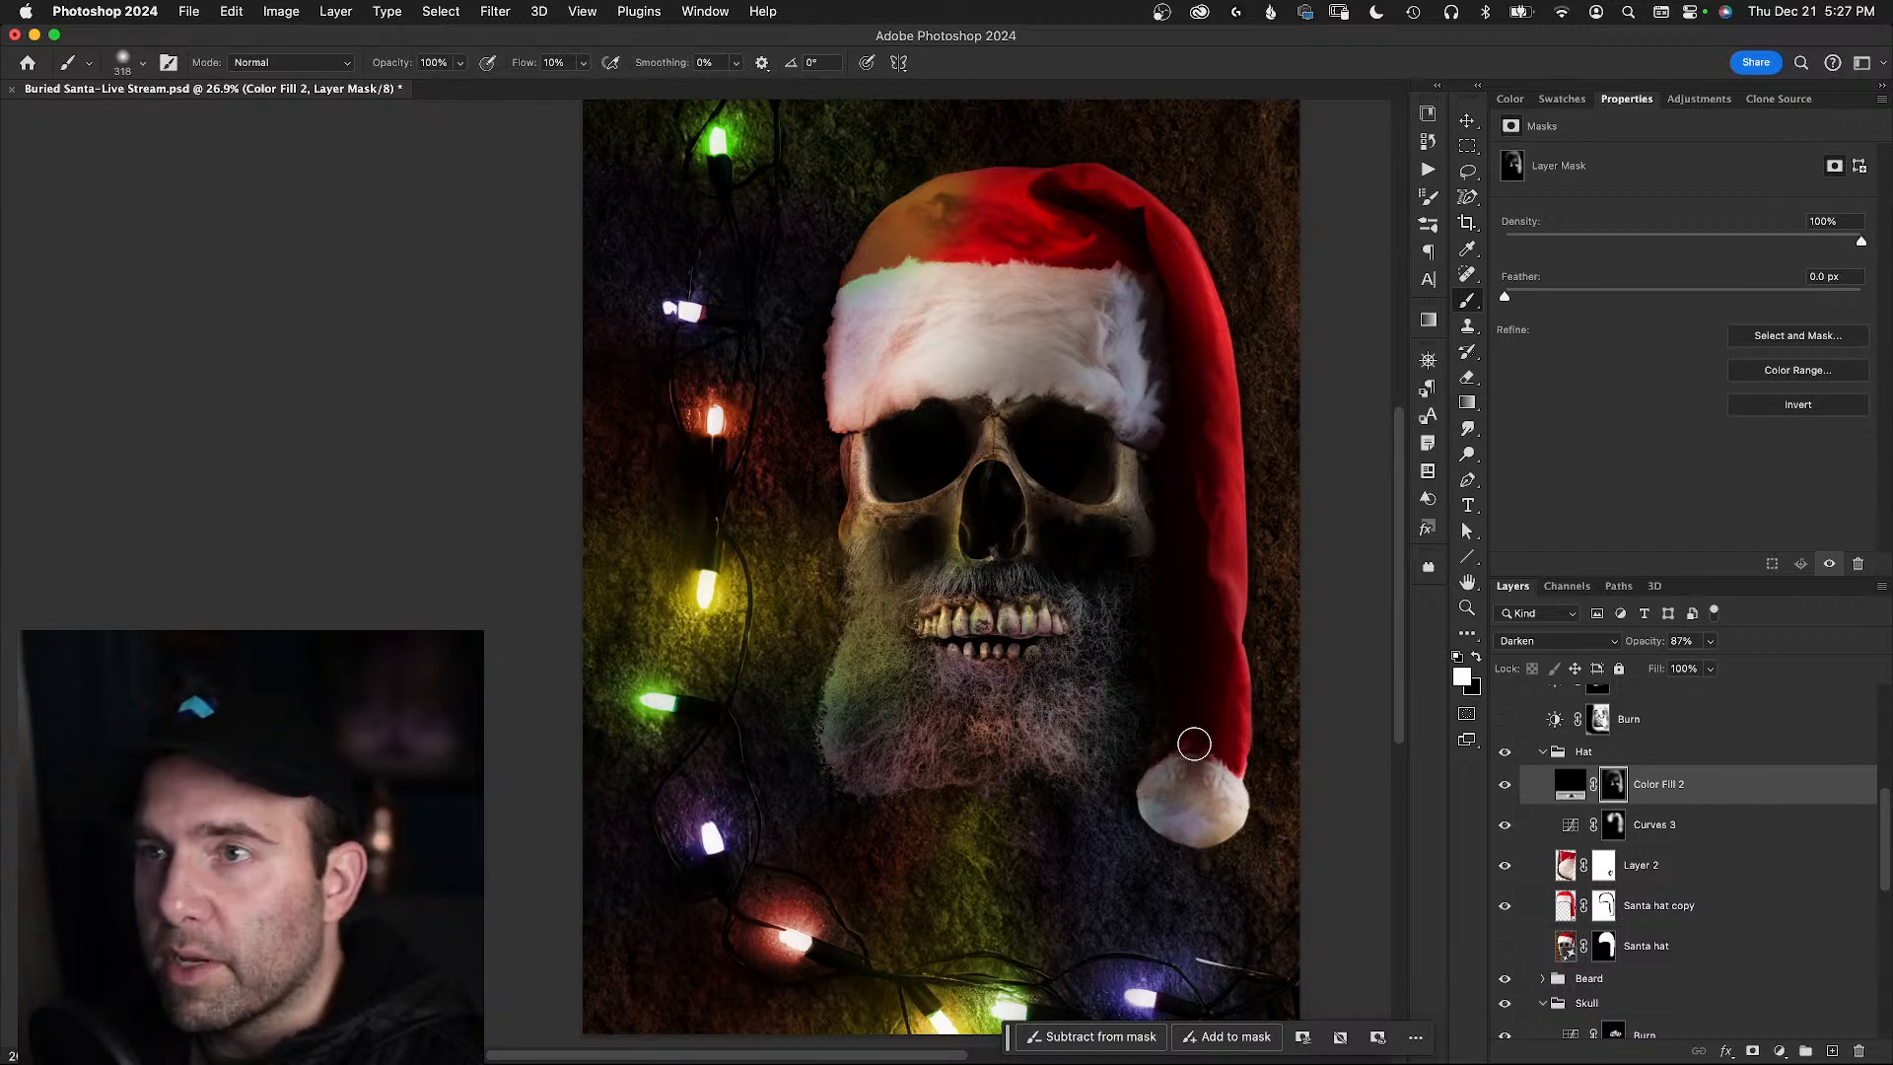
key(3)
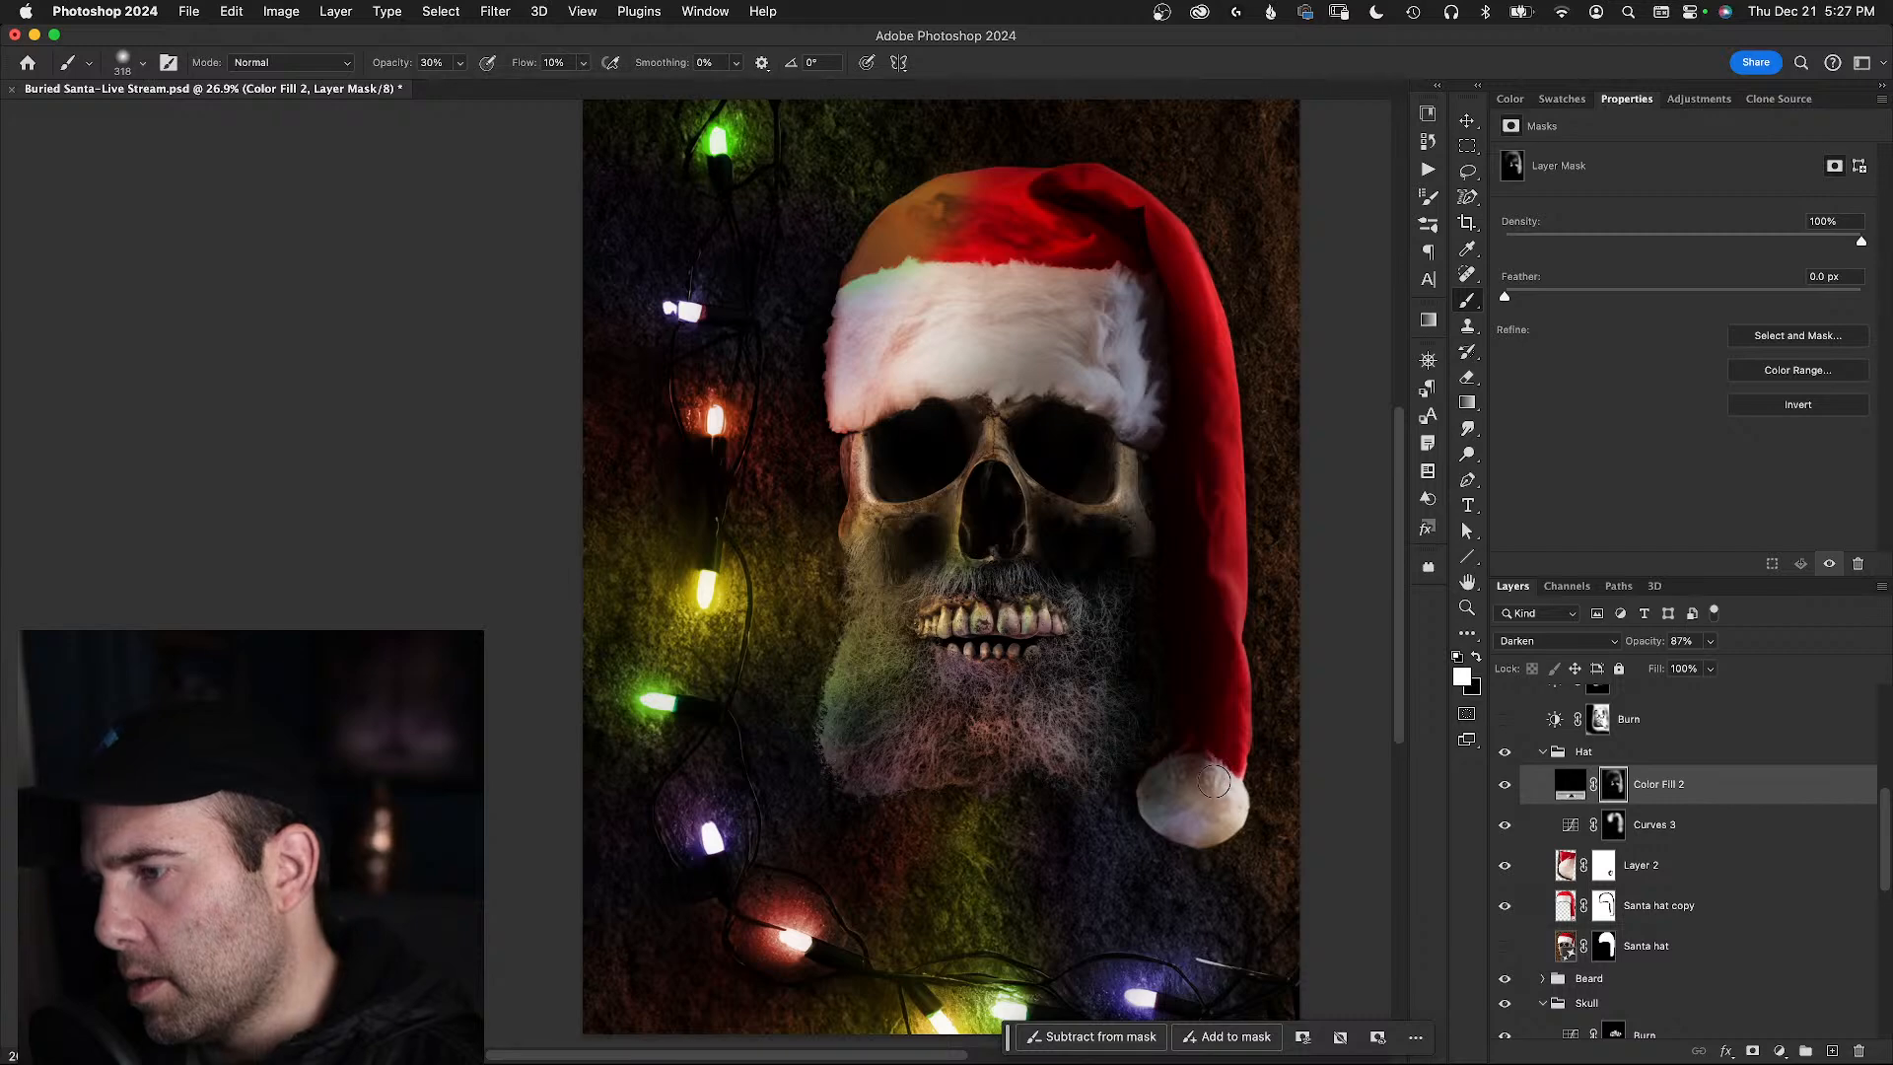
drag(1191, 786, 1204, 778)
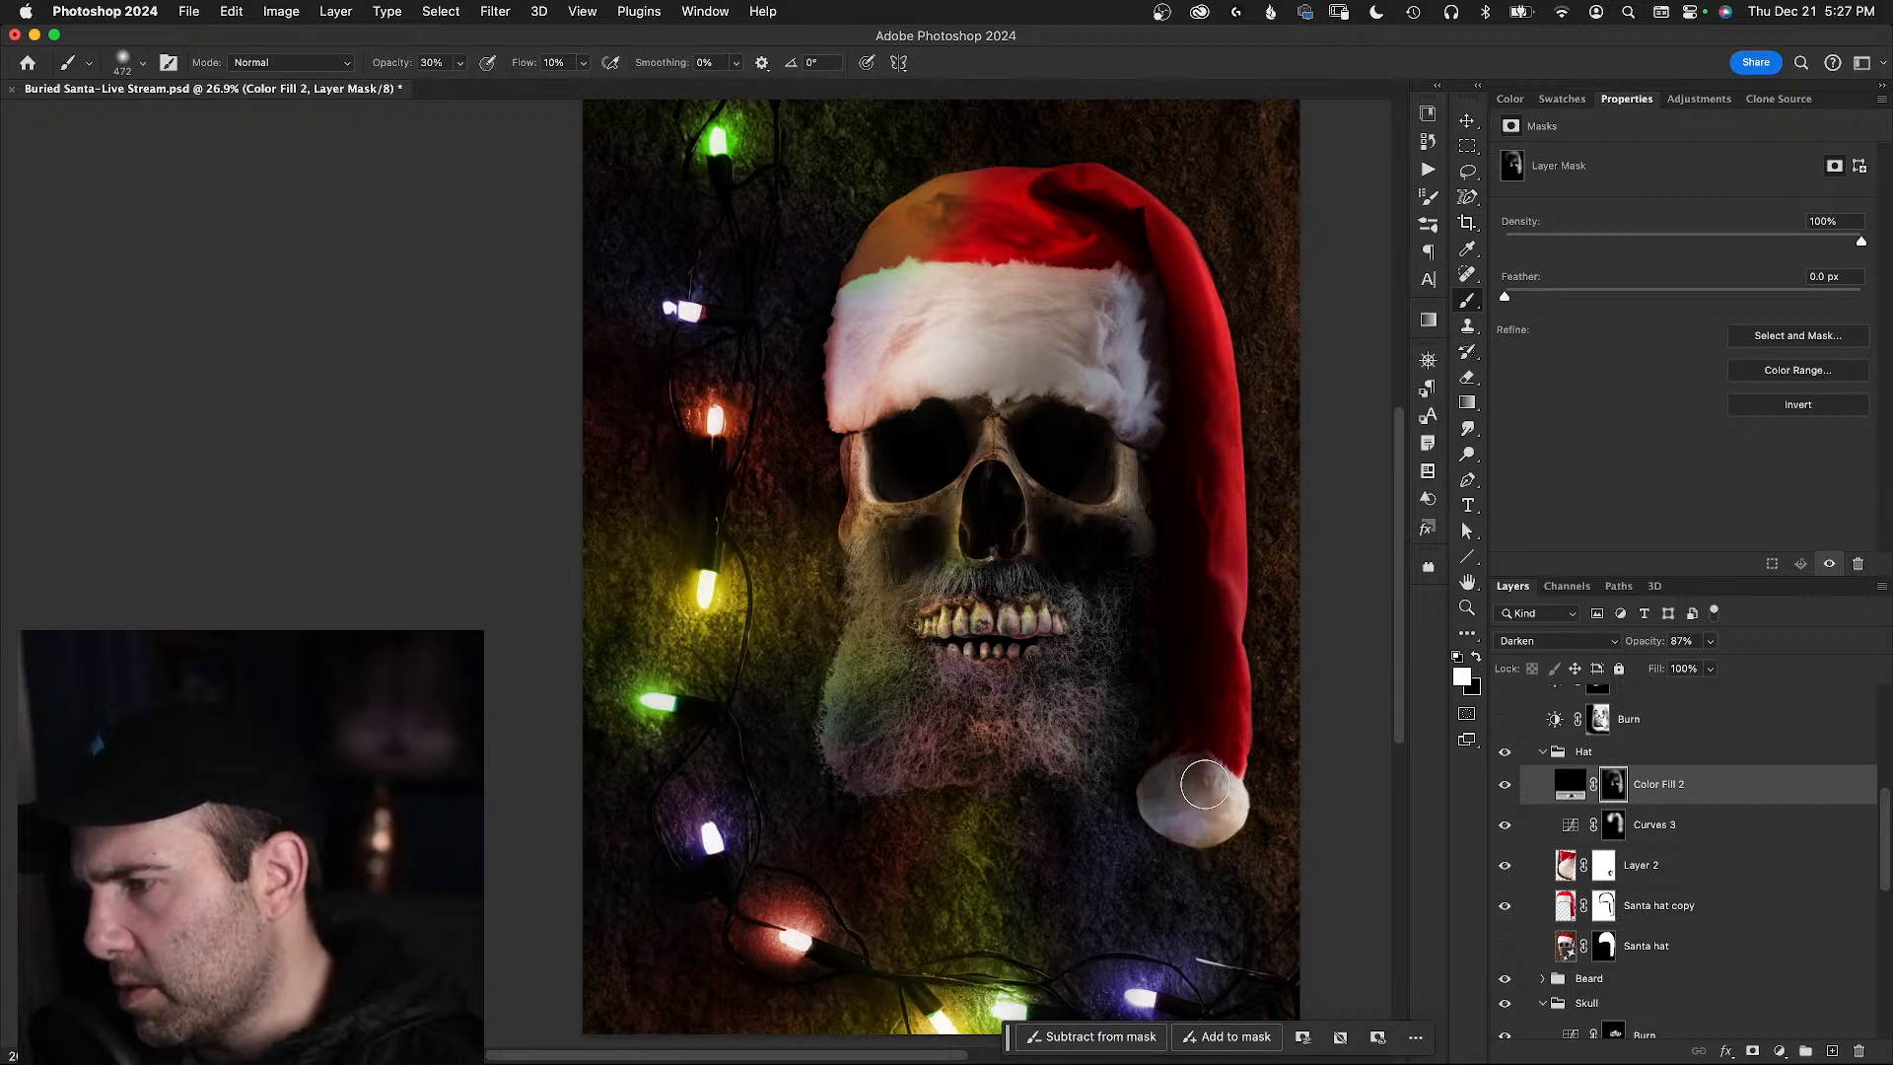
drag(1209, 779, 1196, 771)
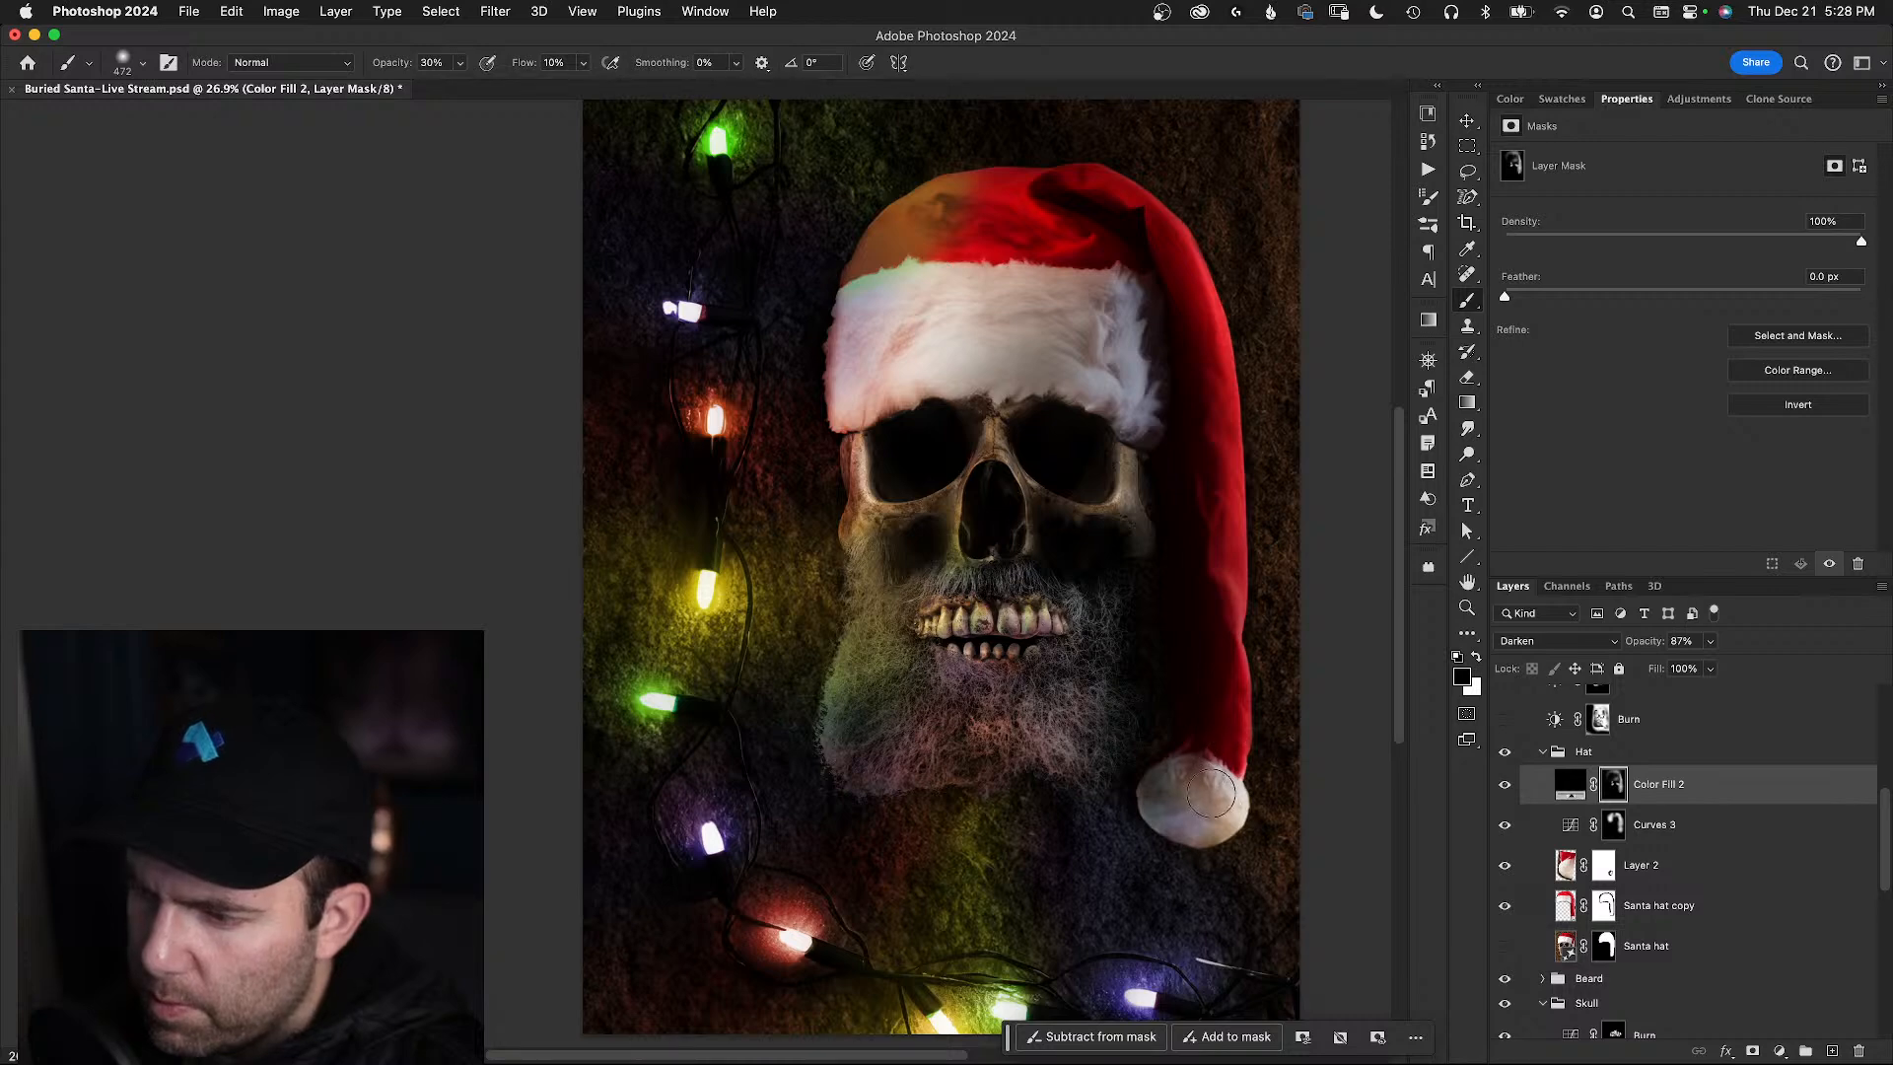
- Compare Color Fill 2 hidden and shown, and paint black in its mask over the pom-pom's left edge at 30% opacity
click(1504, 786)
click(1505, 786)
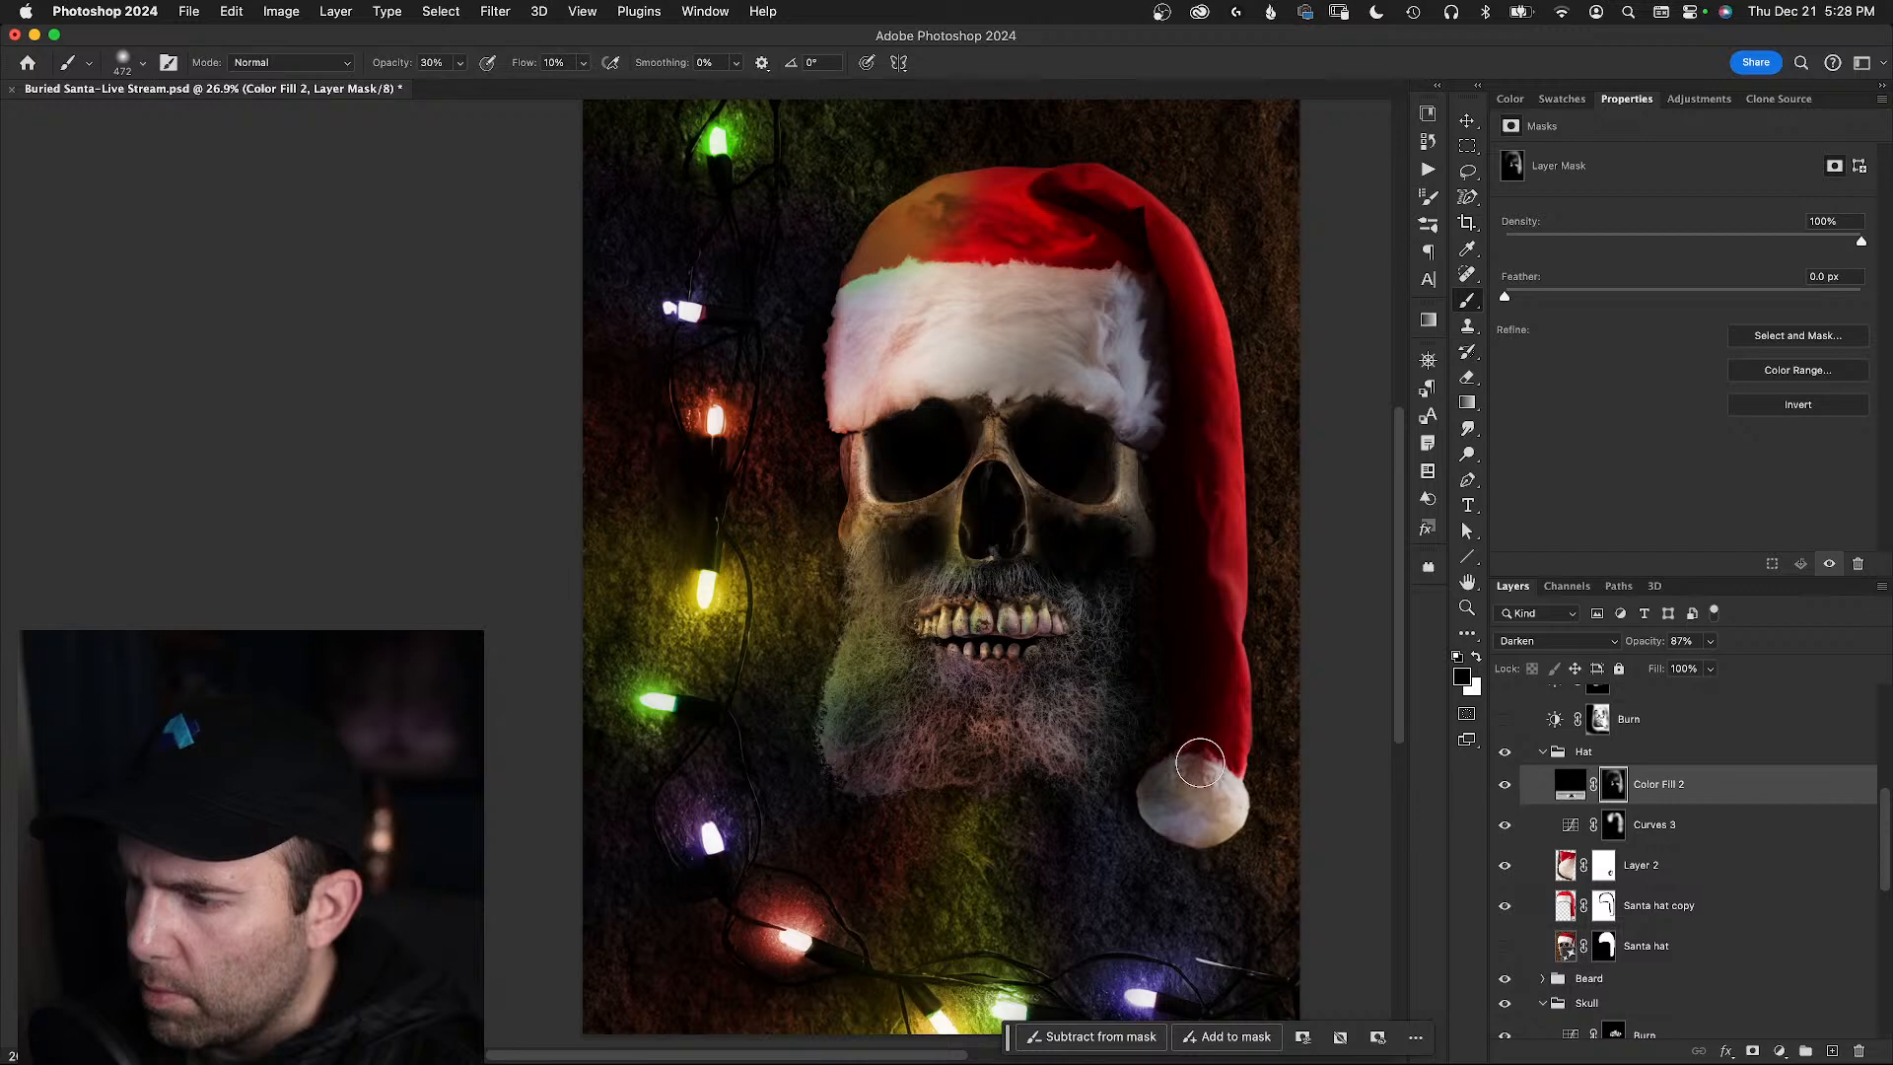
key(x)
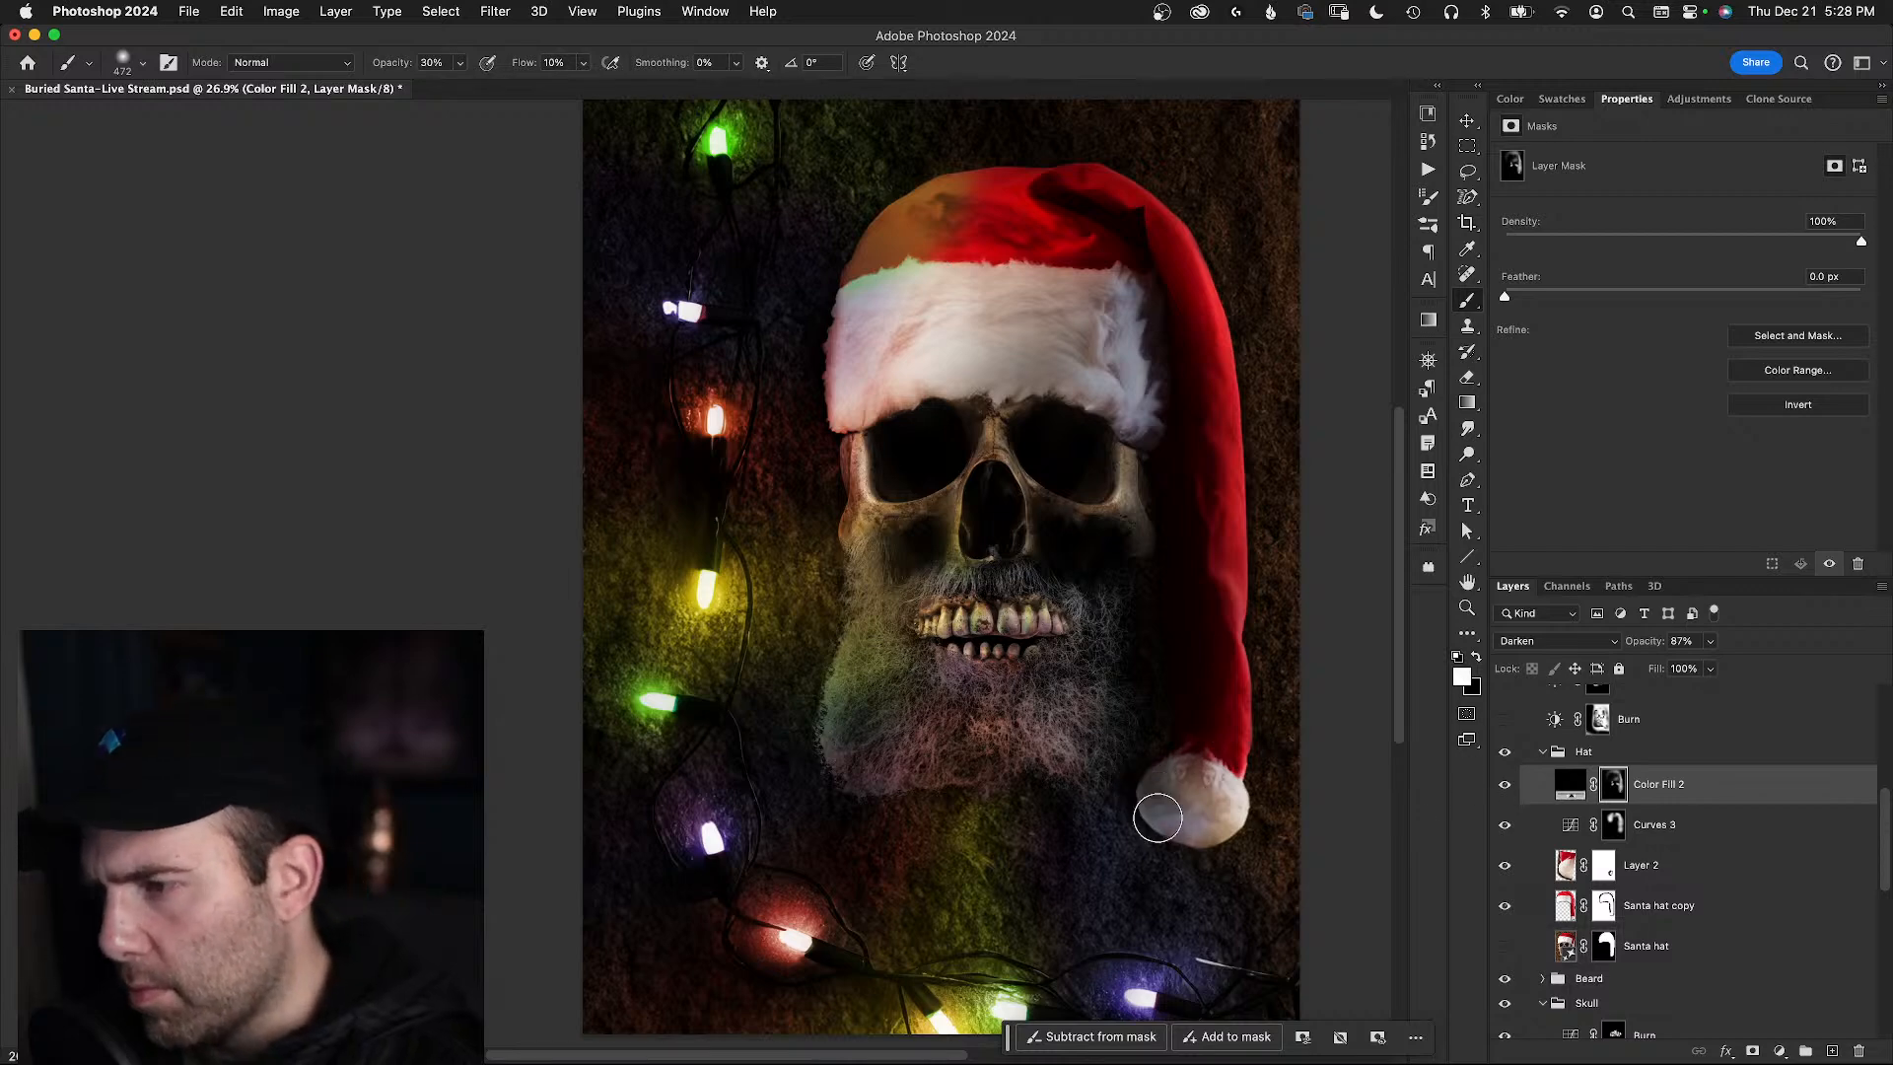
key(x)
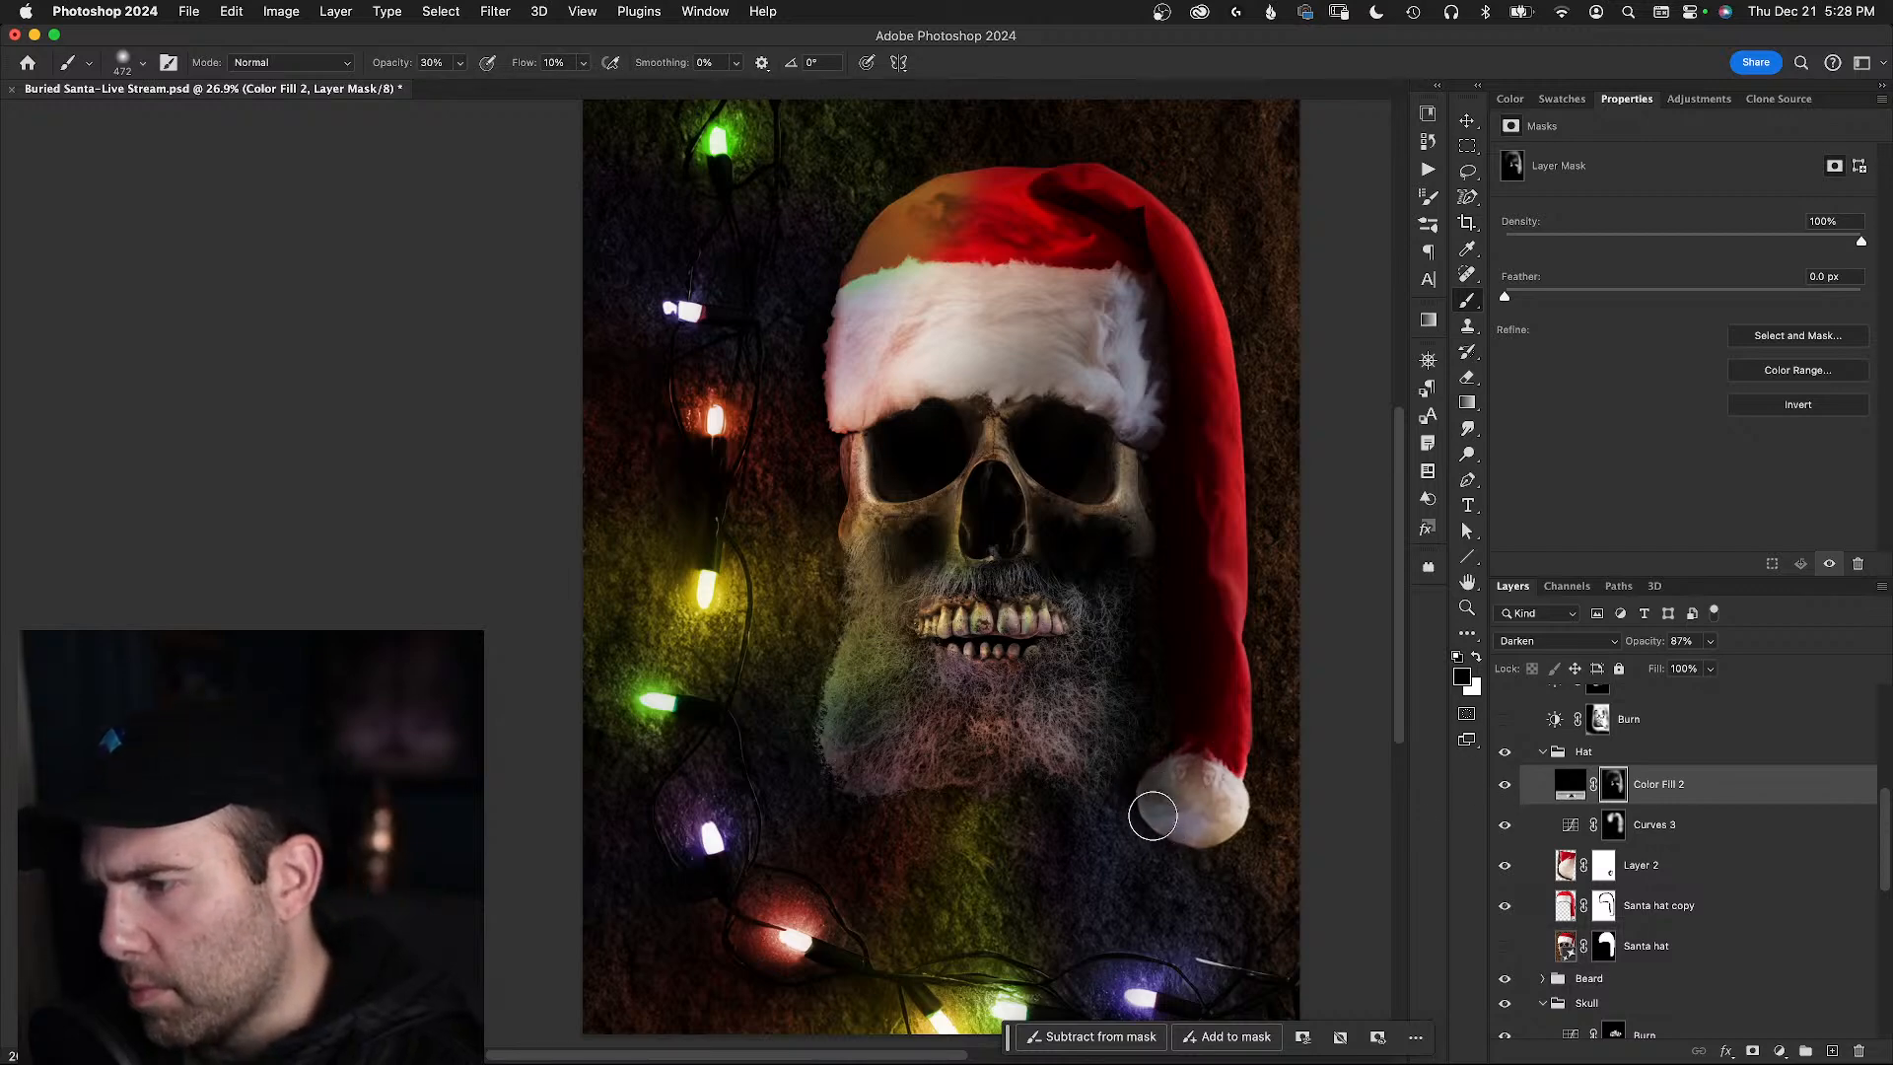
mouse_move(1153, 817)
mouse_down()
mouse_move(1182, 824)
mouse_move(1152, 803)
mouse_move(1173, 794)
mouse_up()
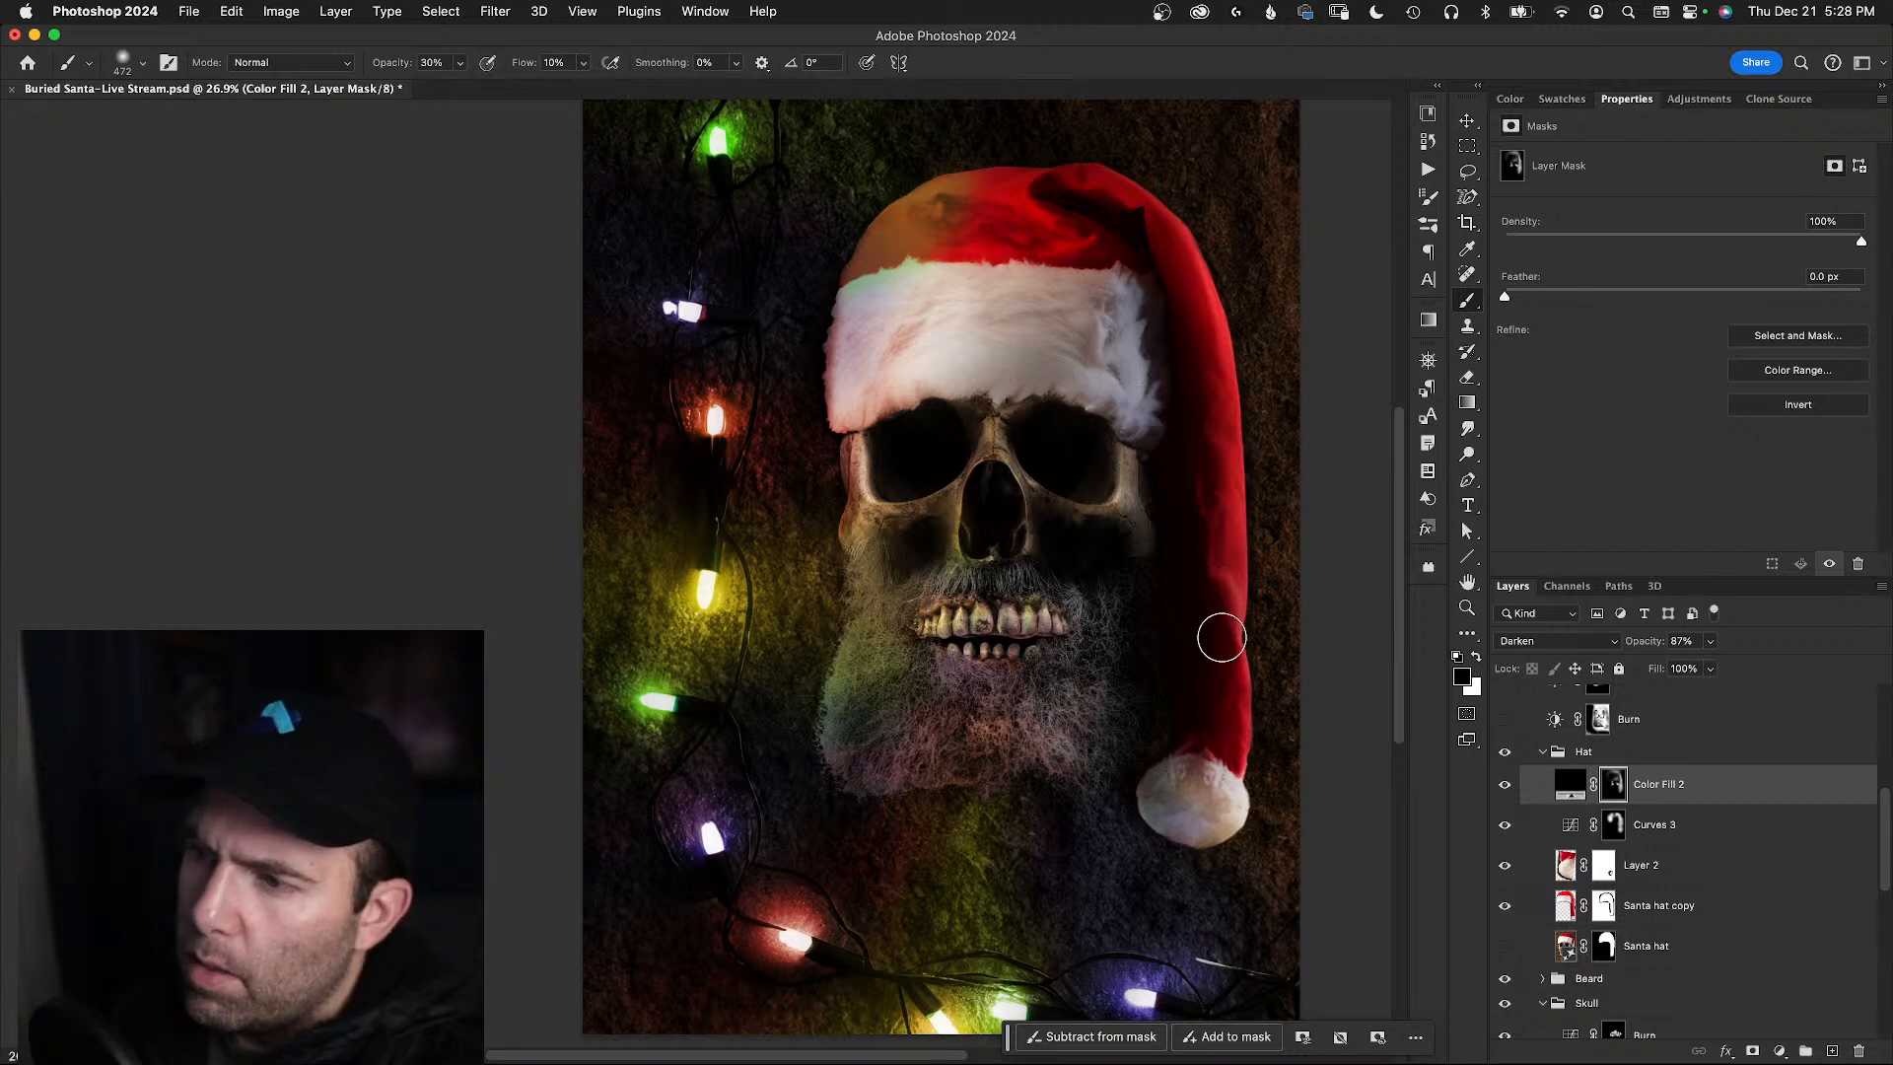
- Select Color Fill 3 in the lower Dirt group and compare it hidden and shown
scroll(1196, 562, right, 5)
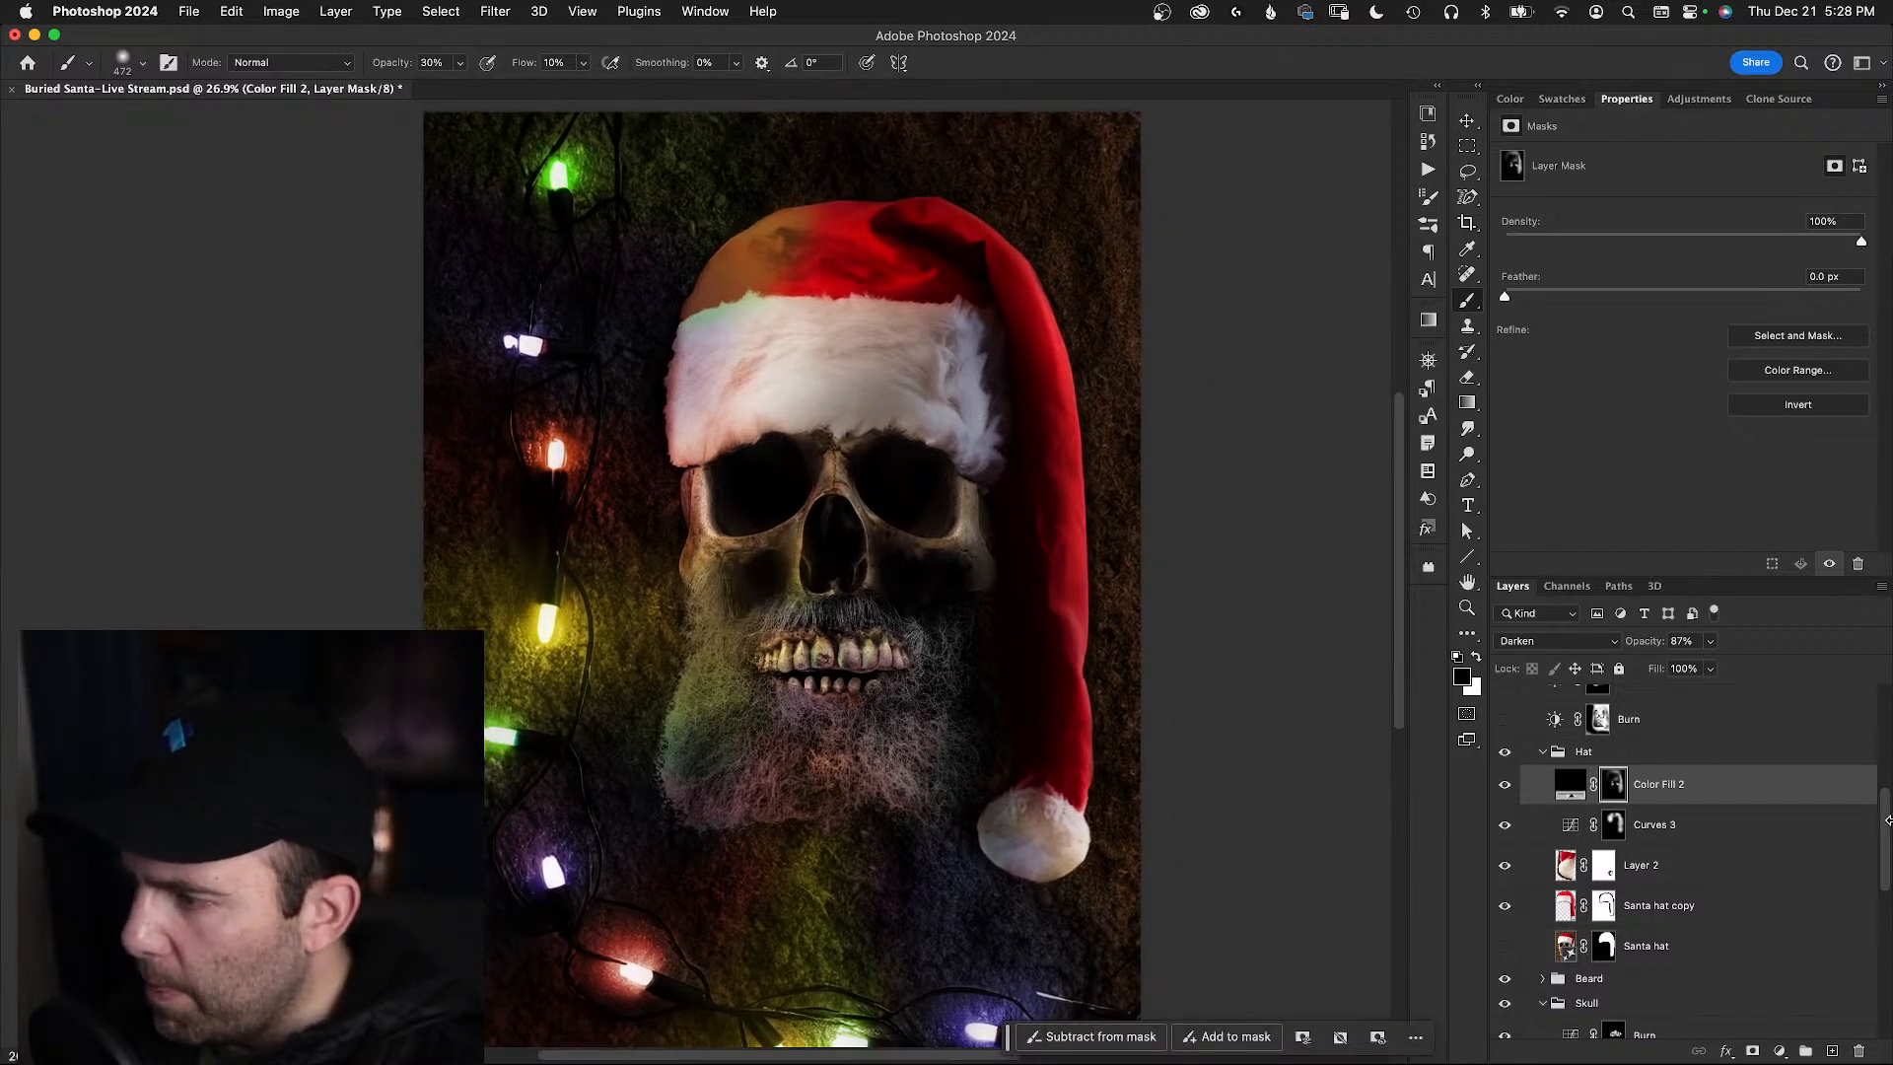
drag(1886, 824, 1879, 995)
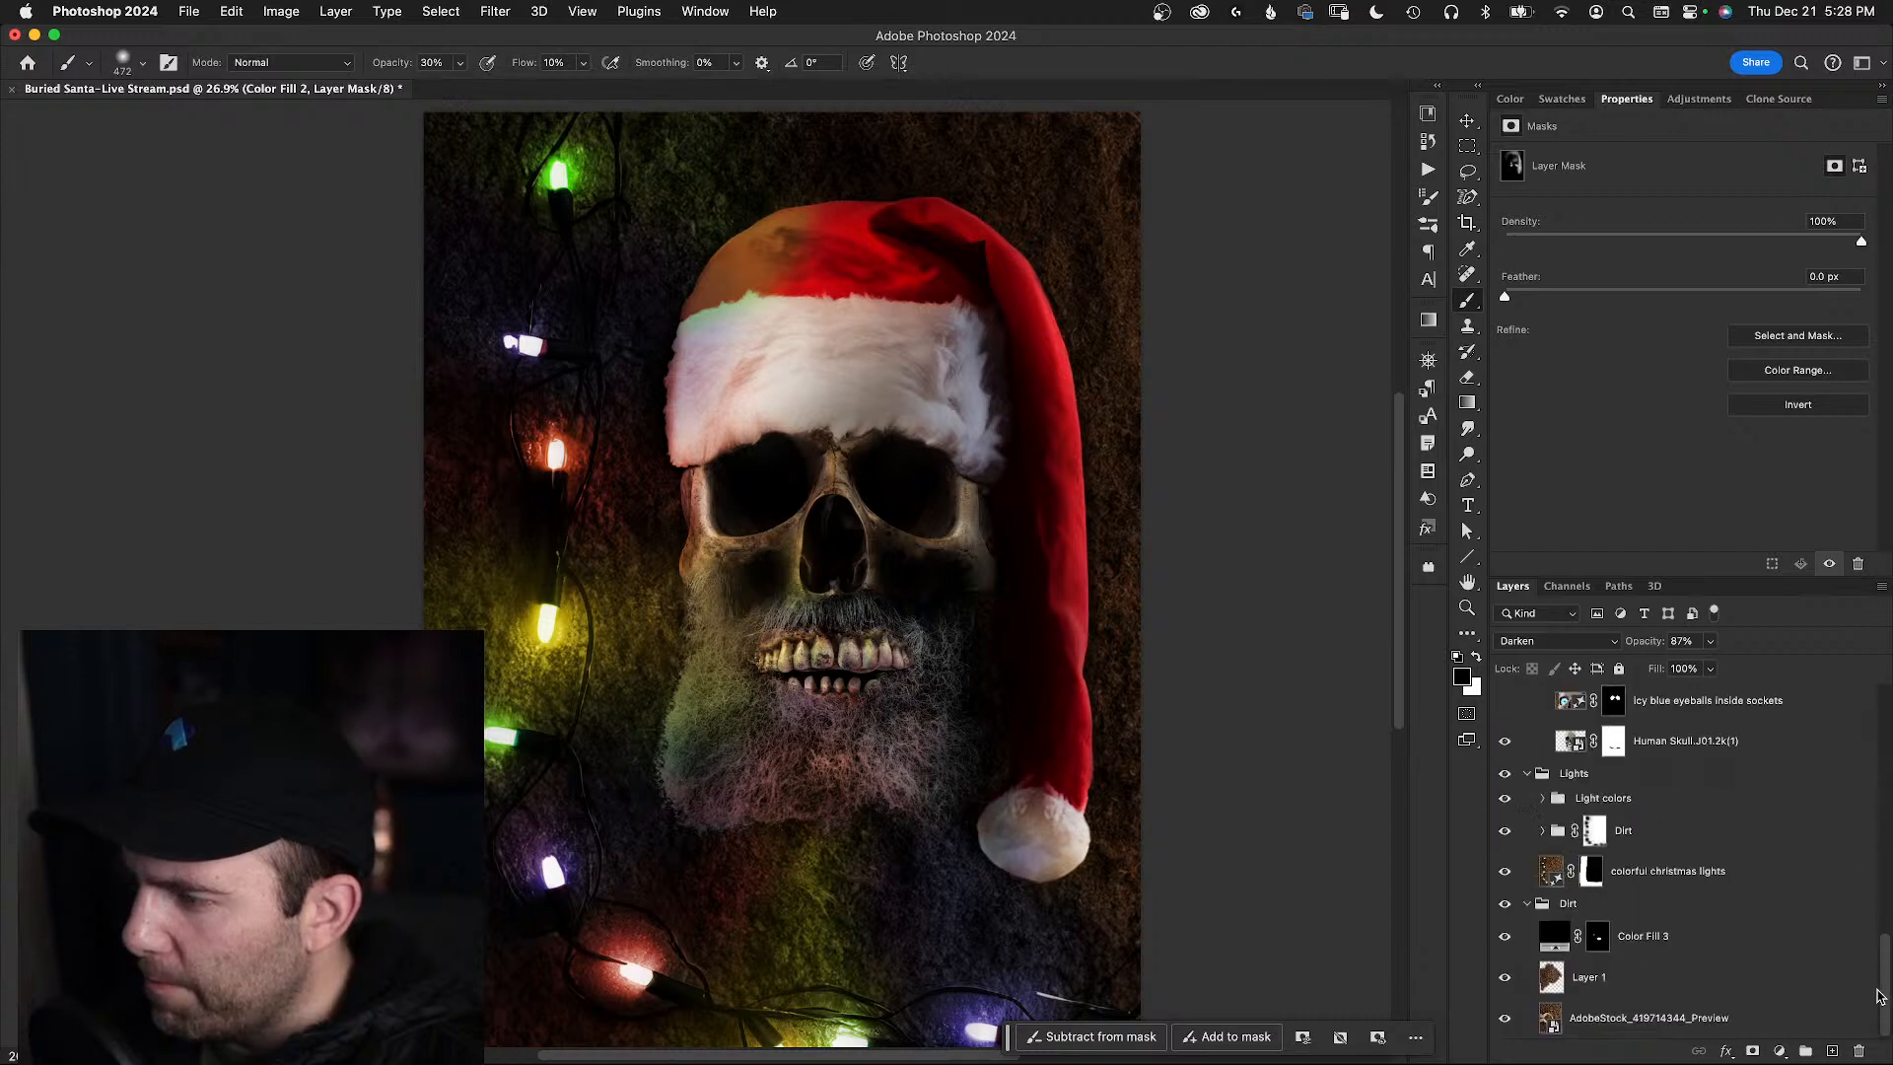
click(1556, 936)
click(1504, 936)
click(1504, 936)
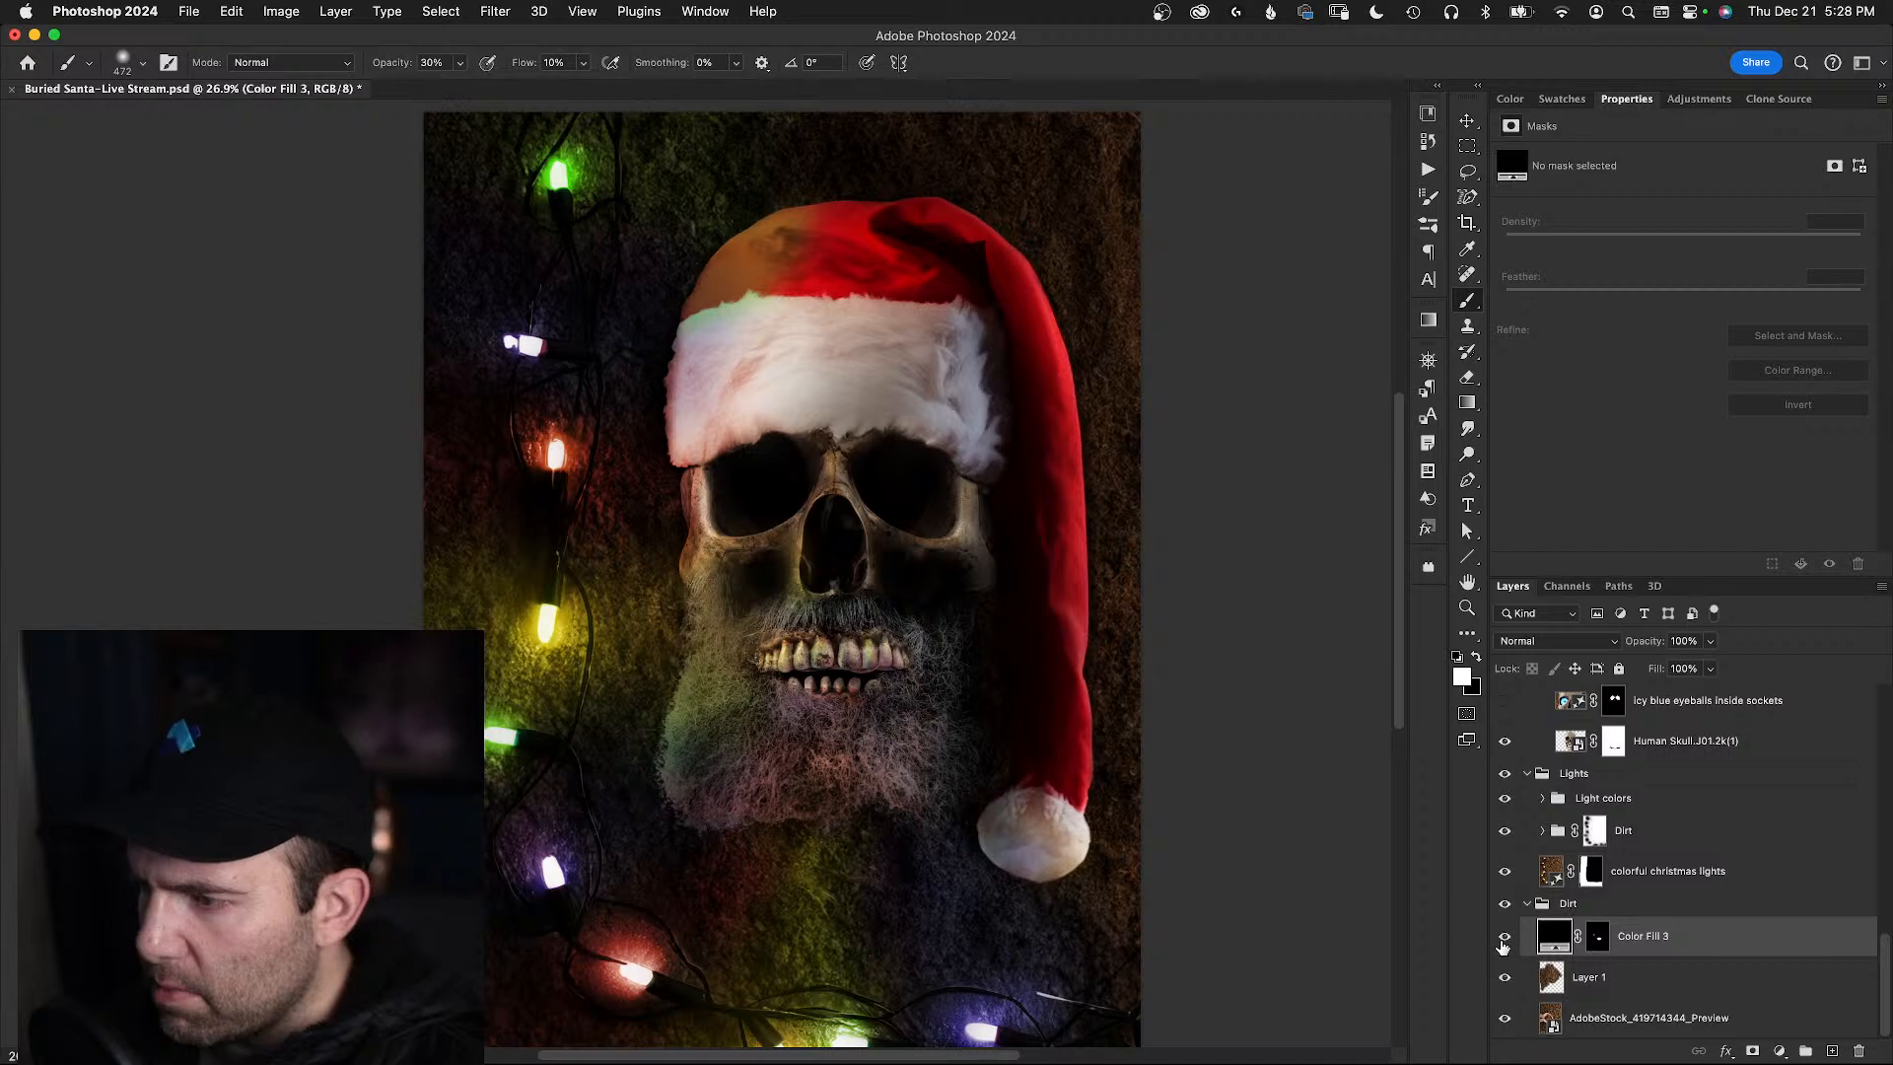
- Paint white in the Color Fill 3 mask between the beard and hanging hat tail with a 646 px brush at 100% opacity
click(1598, 937)
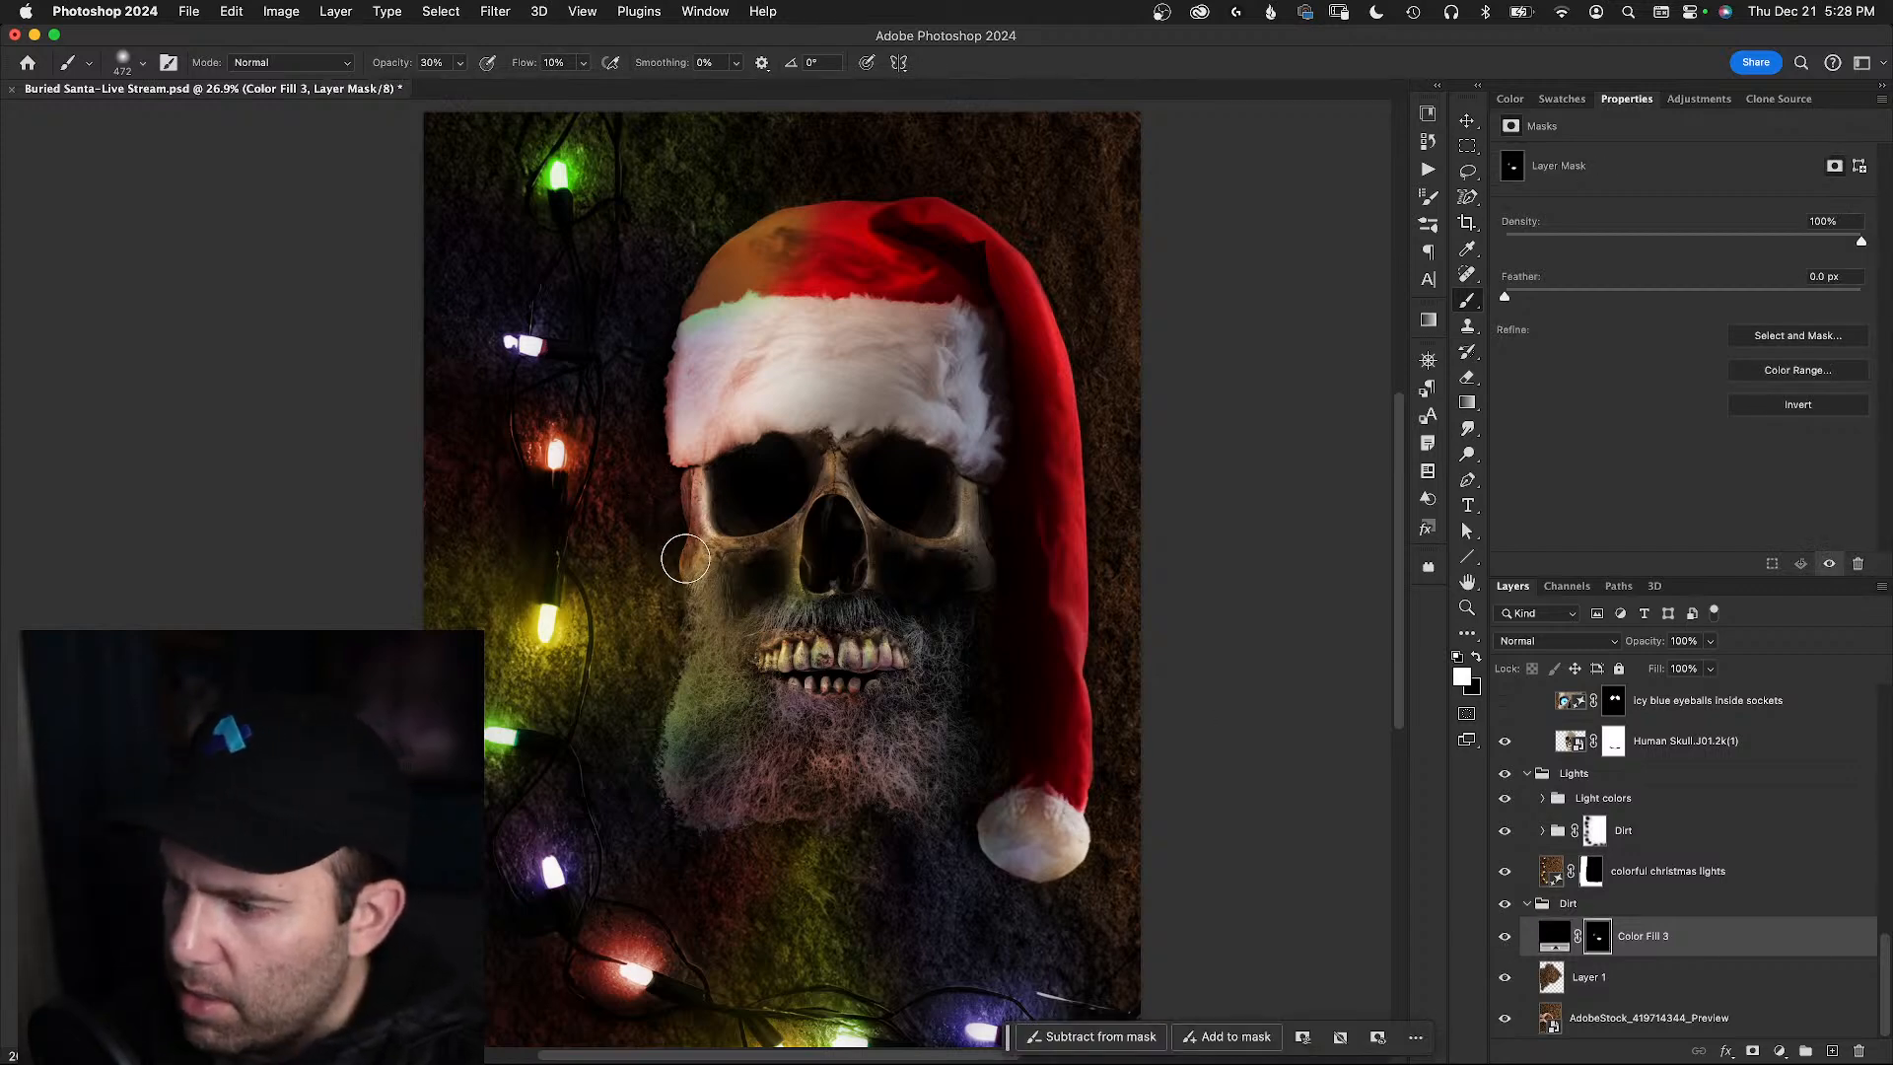
key(x)
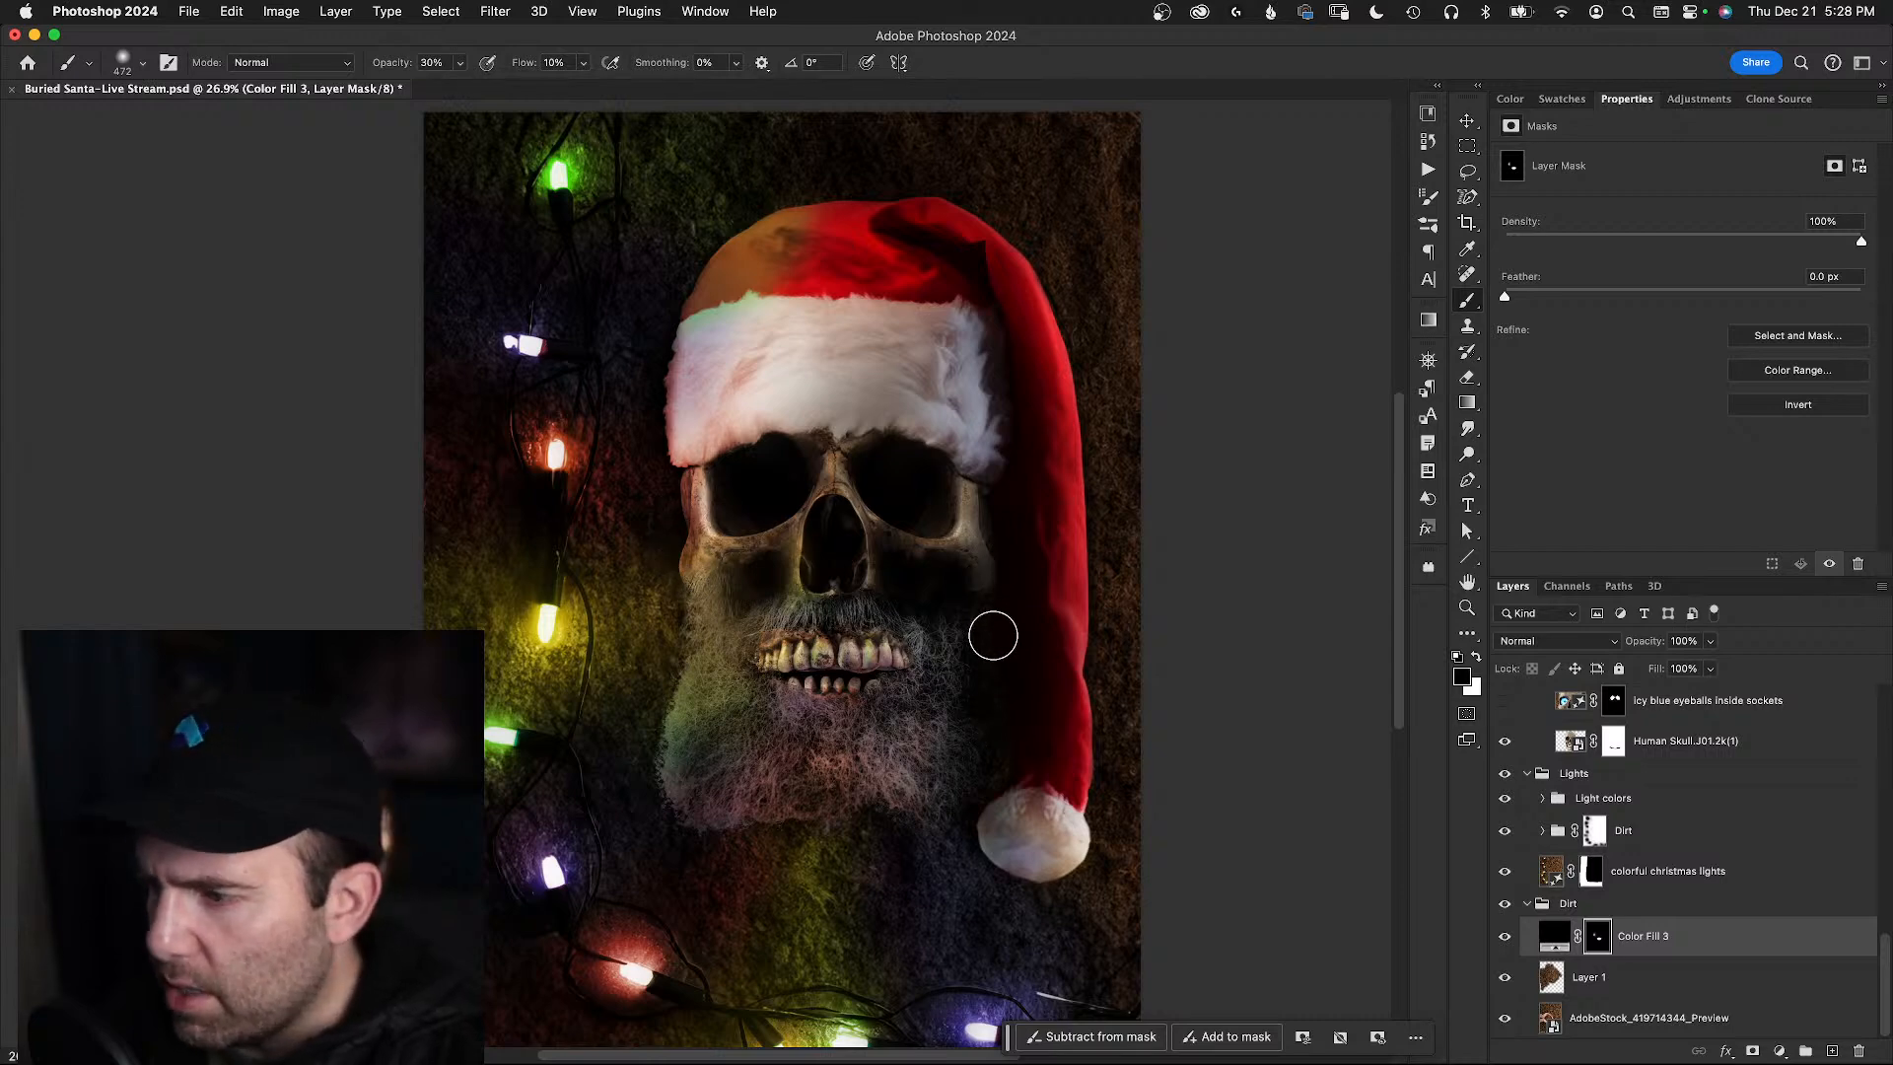
mouse_move(985, 638)
mouse_down()
mouse_move(1034, 646)
mouse_move(1010, 613)
mouse_move(1003, 657)
mouse_move(987, 605)
mouse_move(990, 674)
mouse_move(983, 592)
mouse_up()
key(0)
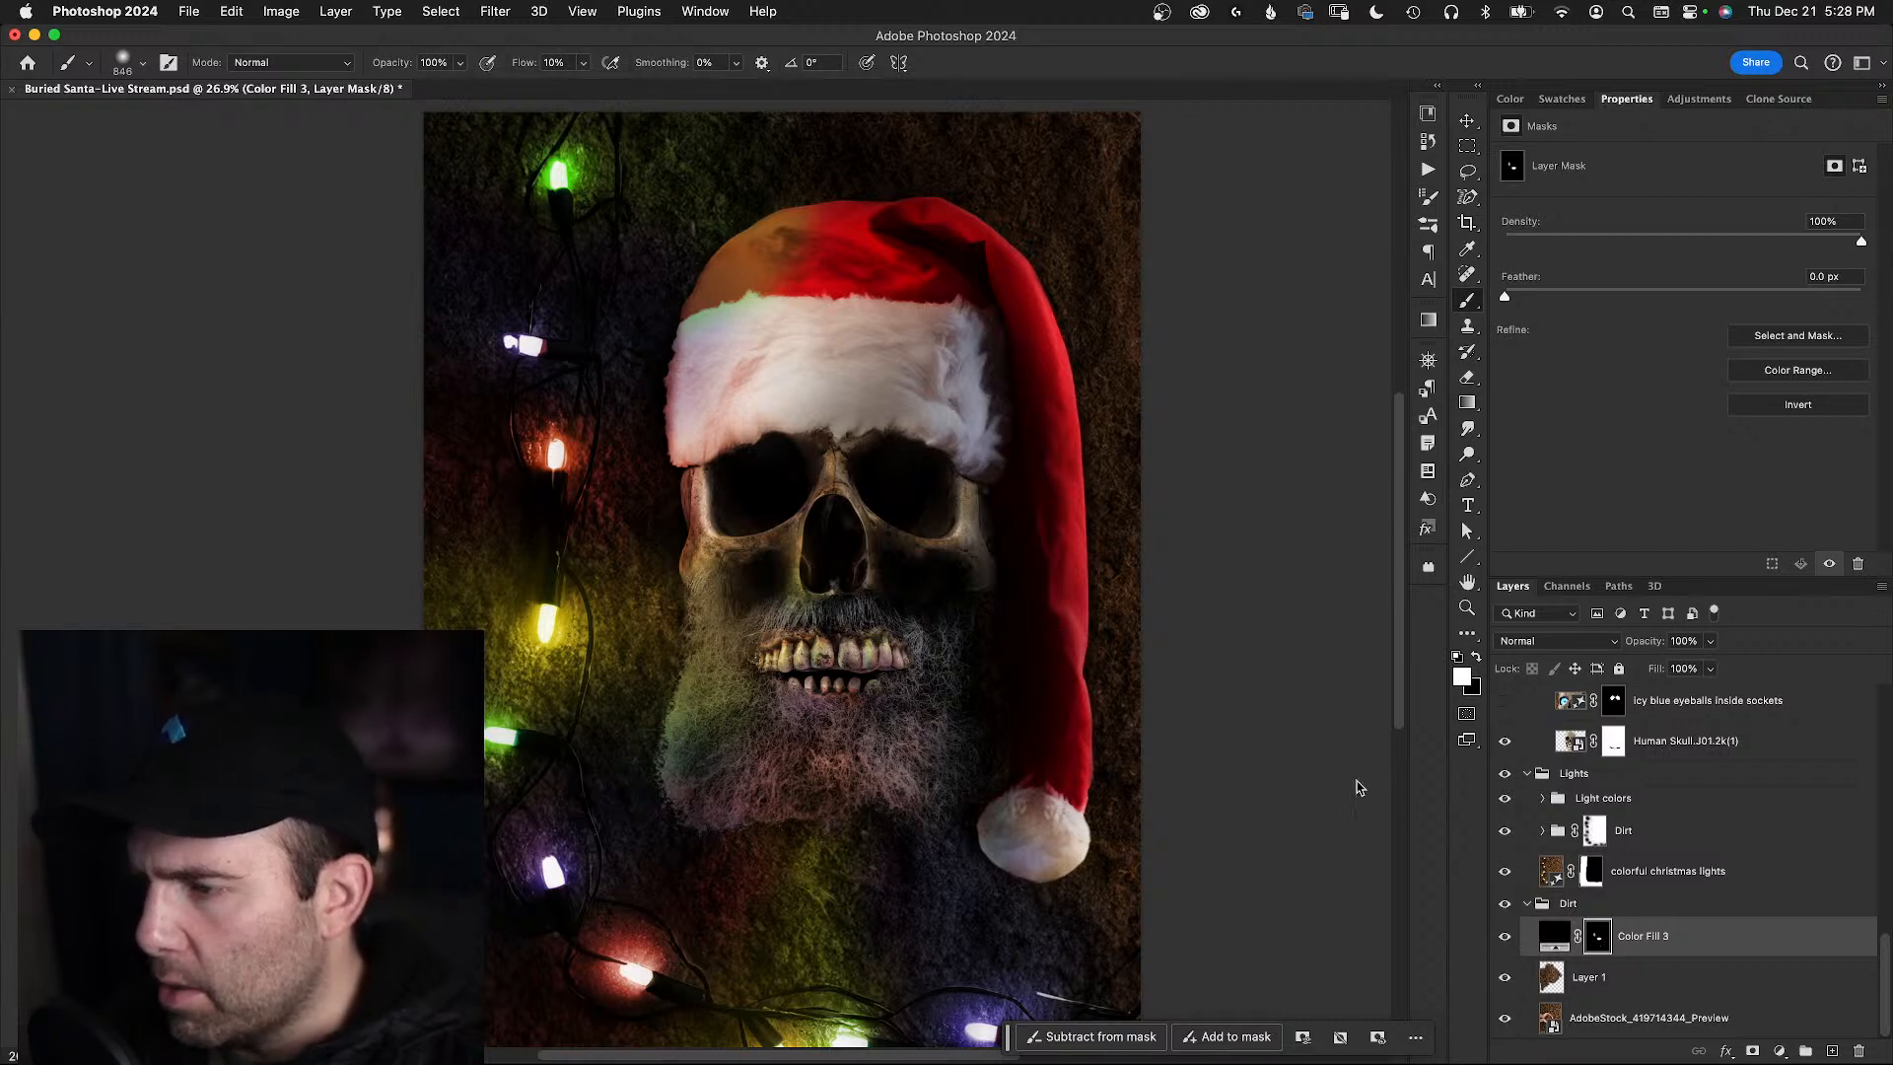
mouse_move(1006, 749)
mouse_down()
mouse_move(999, 777)
mouse_move(995, 693)
mouse_move(985, 784)
mouse_up()
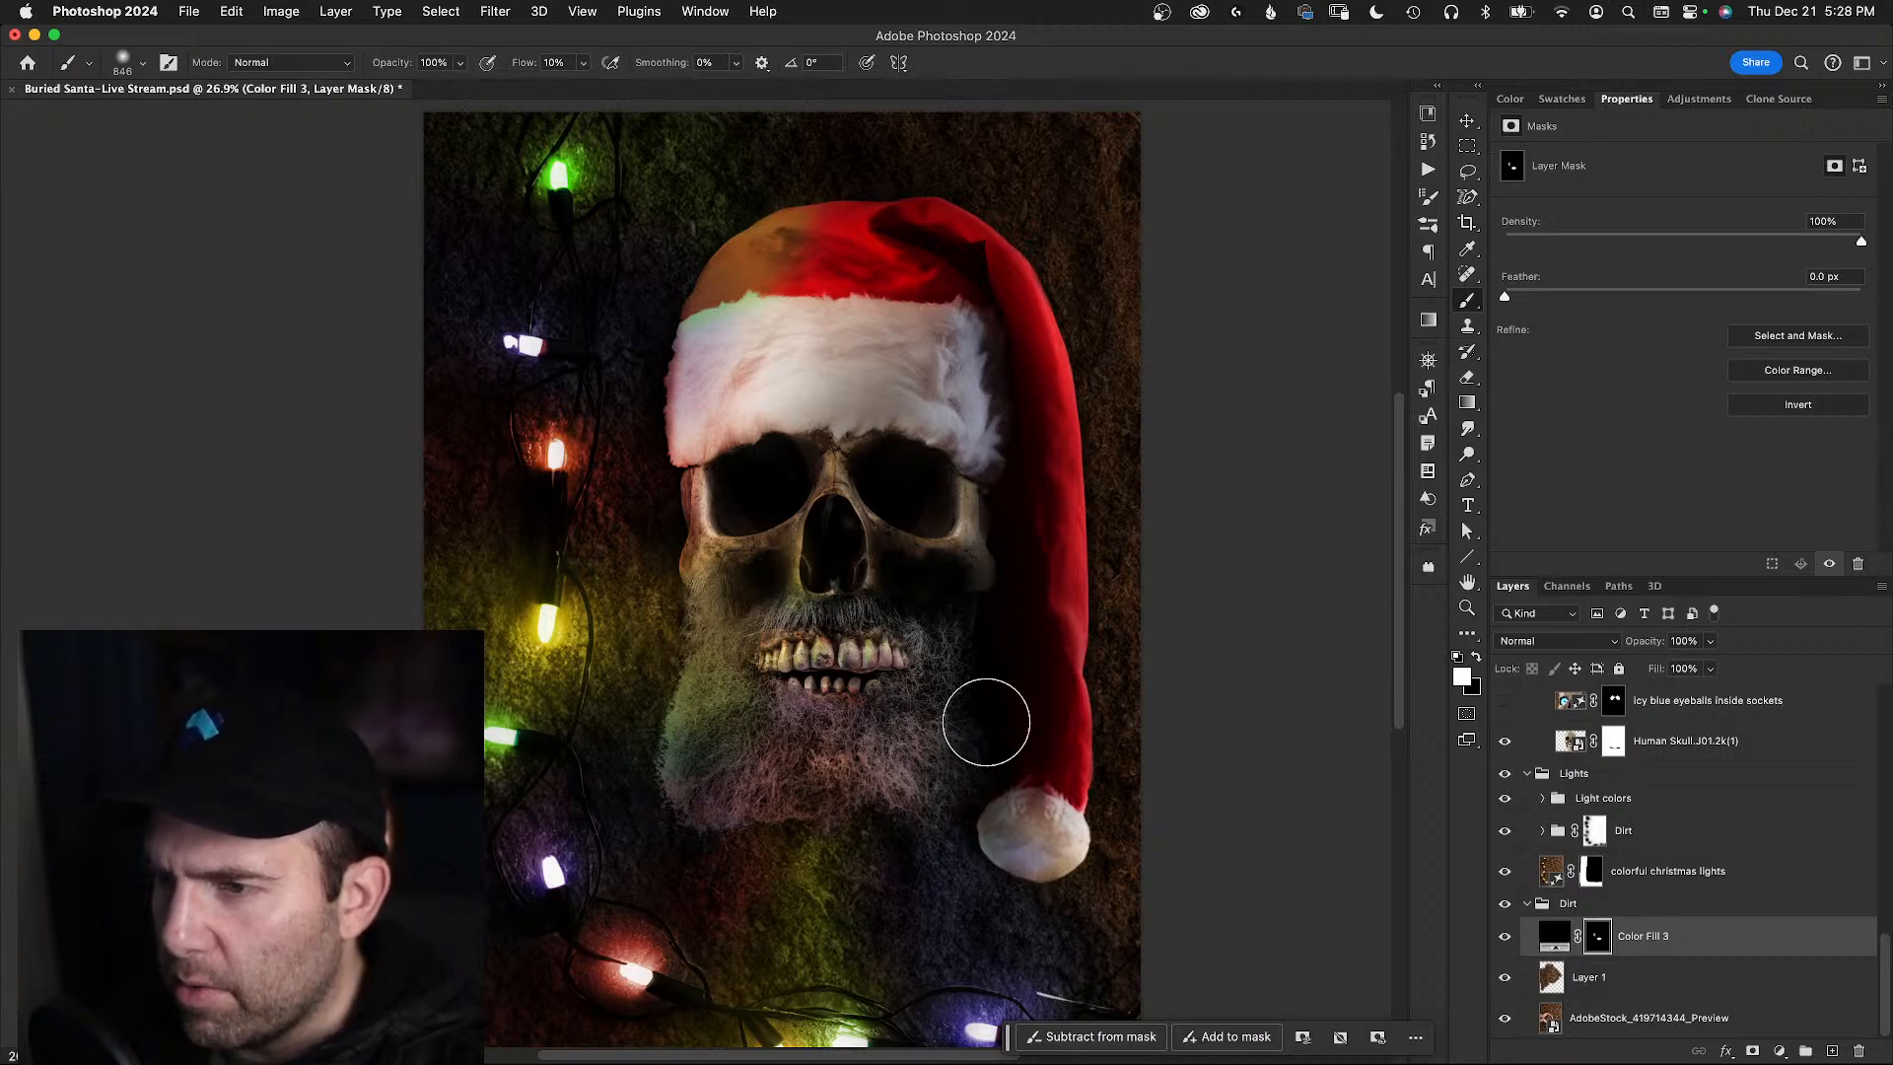
- Touch up the Color Fill 3 mask along the skull's left edge in black, reducing the brush to 375 px, and compare the layer hidden and shown
key(x)
mouse_move(701, 549)
mouse_down()
mouse_move(697, 528)
mouse_move(708, 641)
mouse_up()
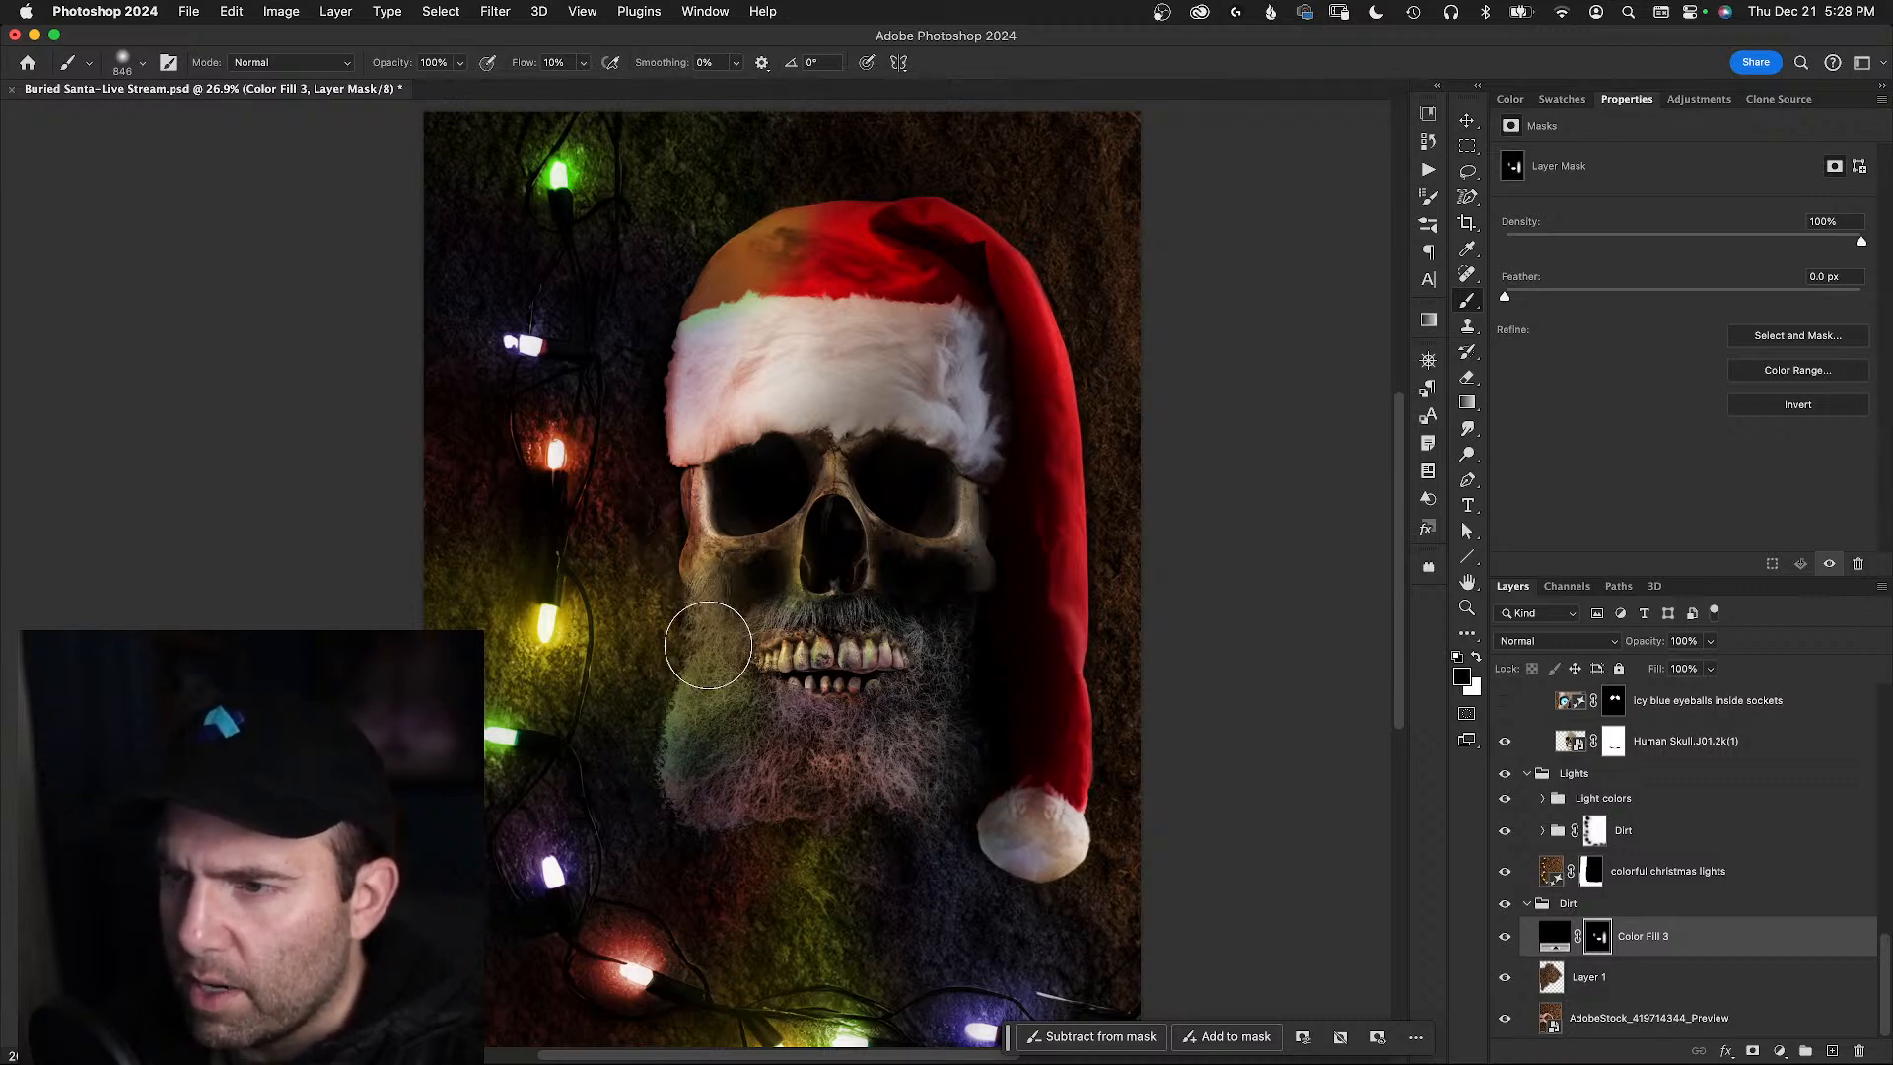
drag(766, 539, 698, 552)
mouse_move(688, 447)
mouse_down()
mouse_move(685, 505)
mouse_move(690, 480)
mouse_up()
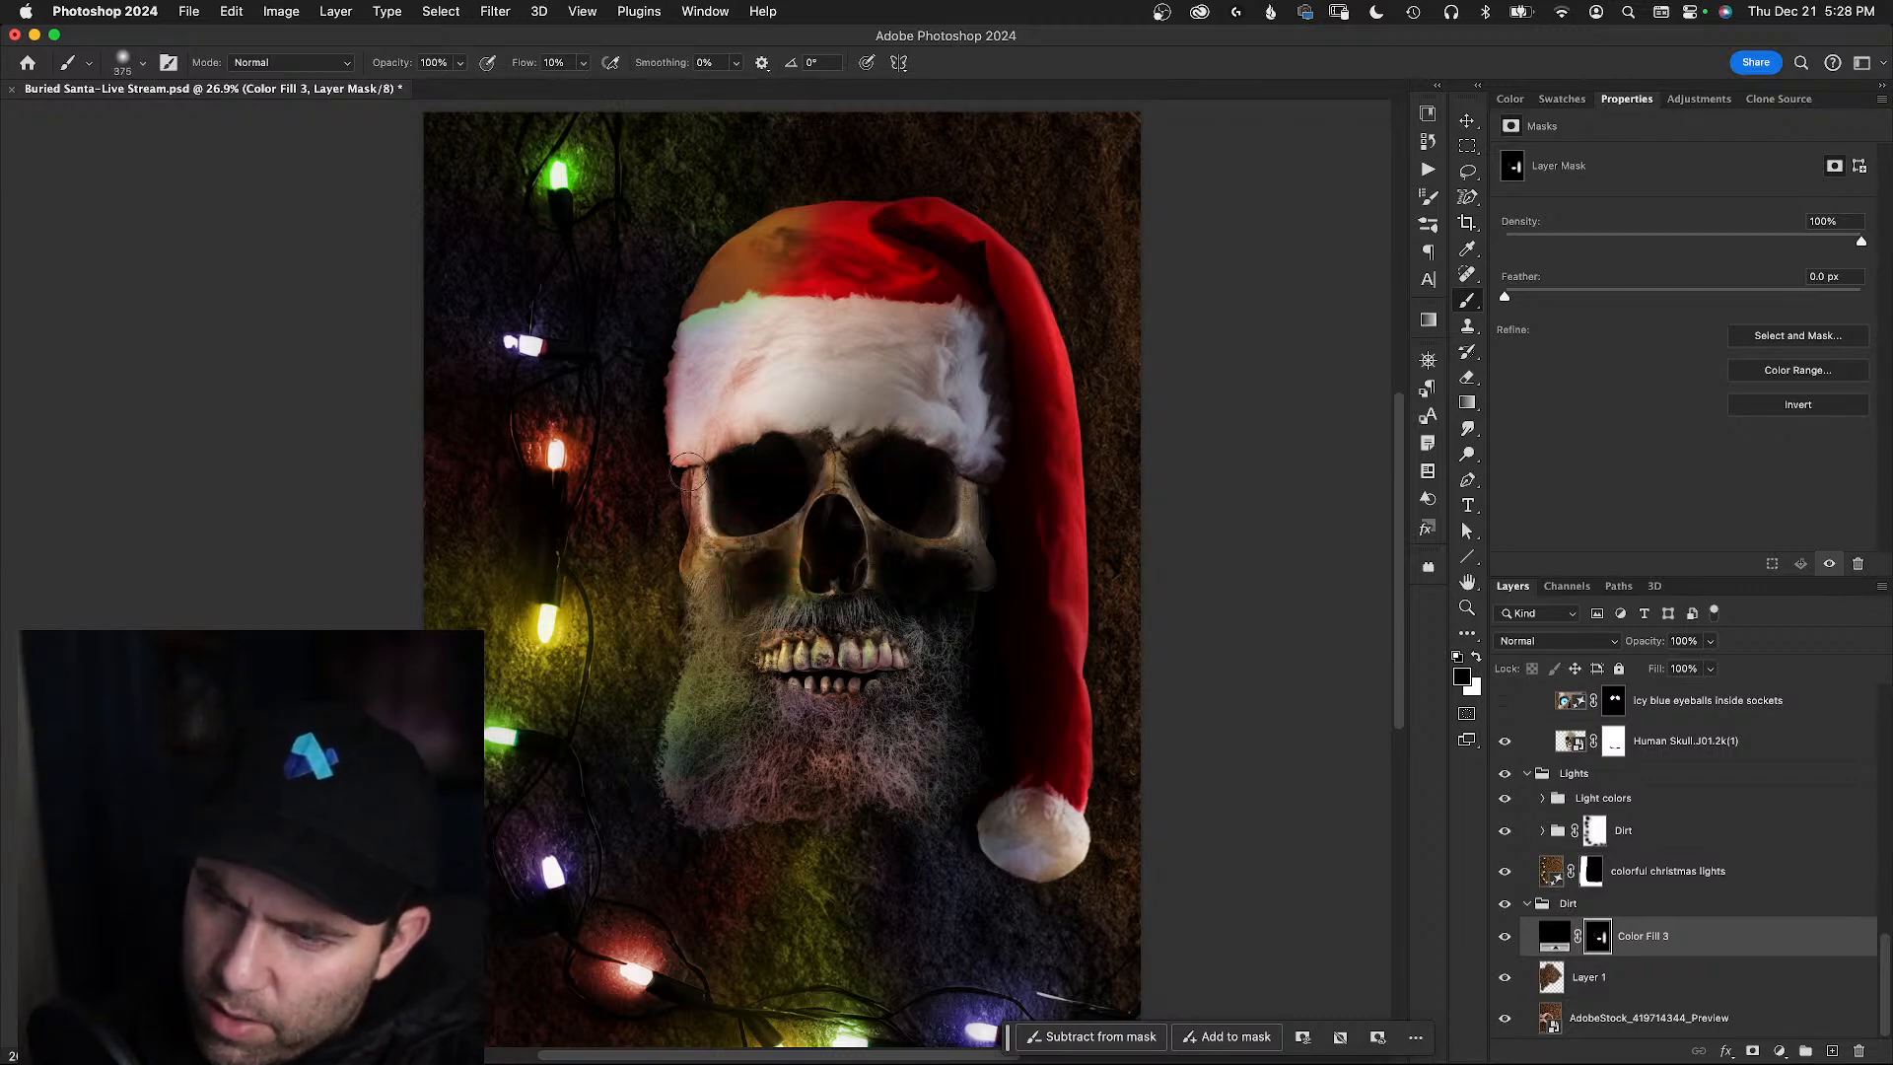
key(x)
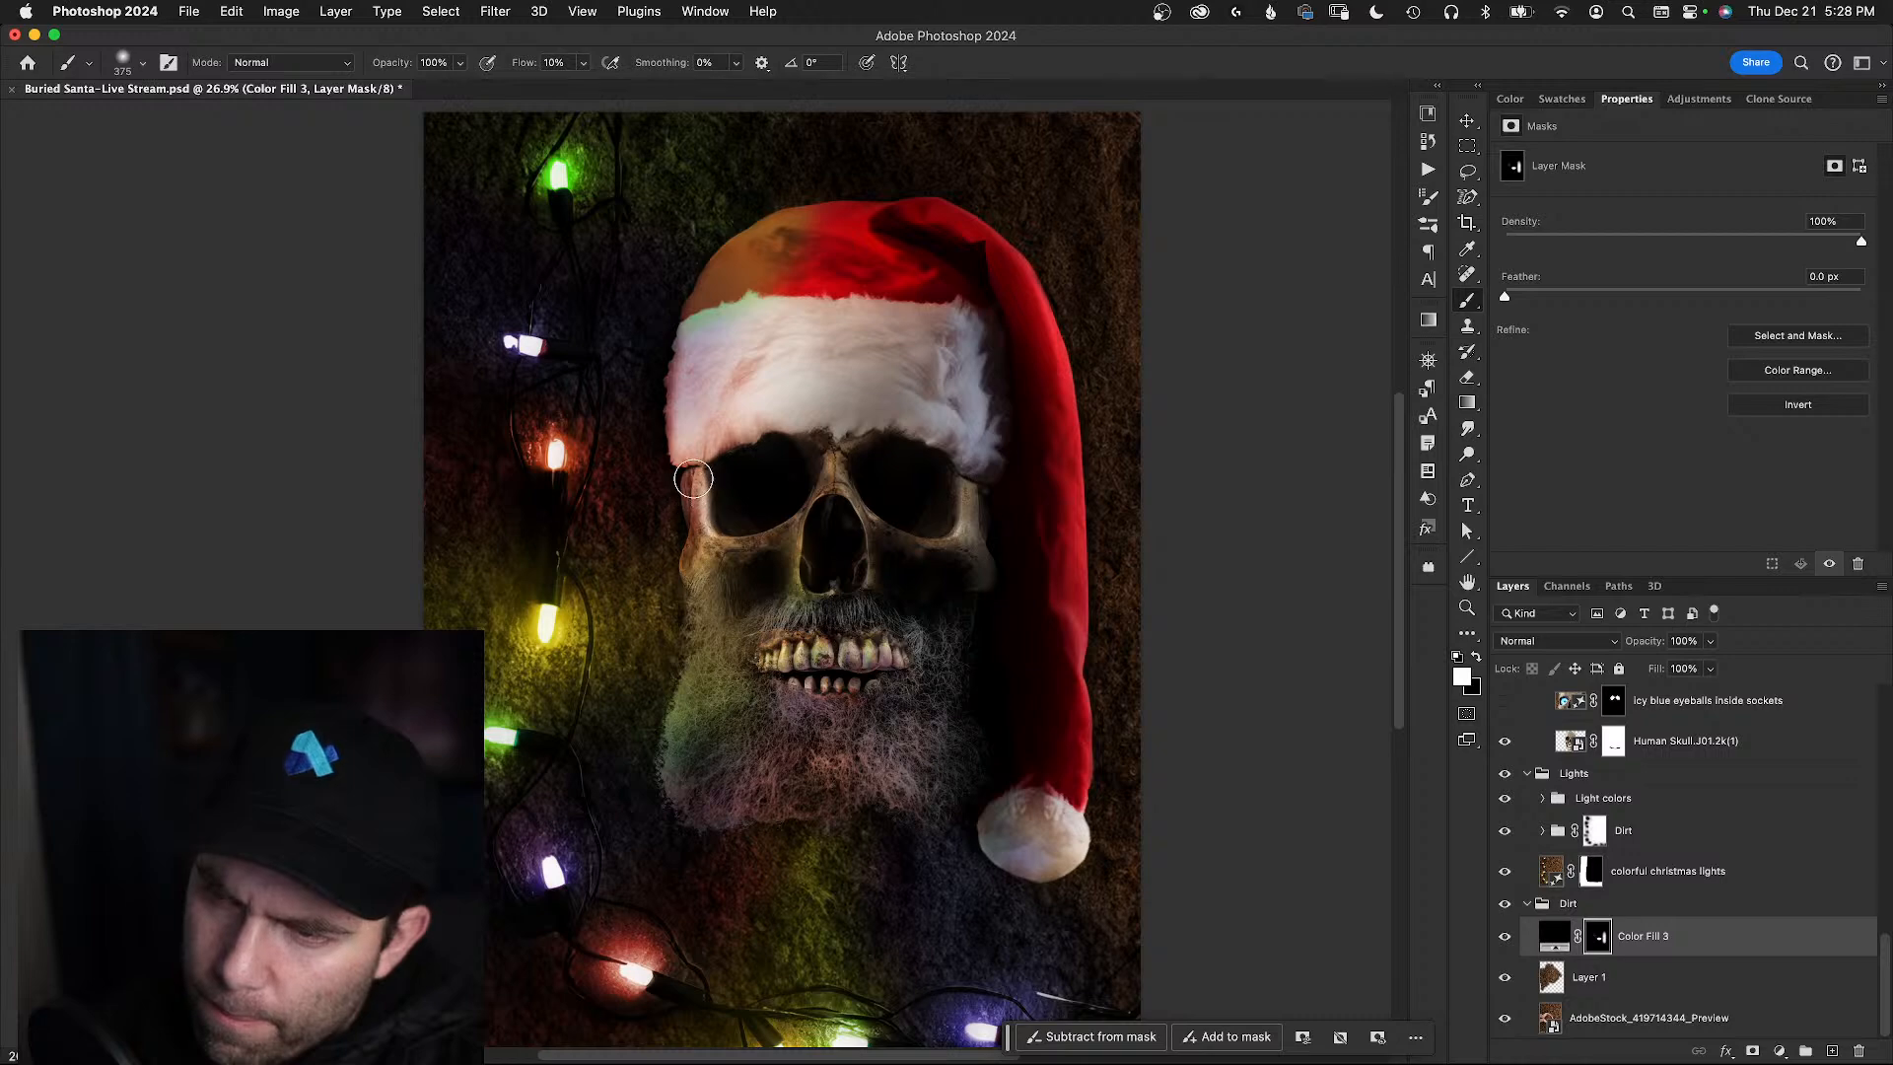
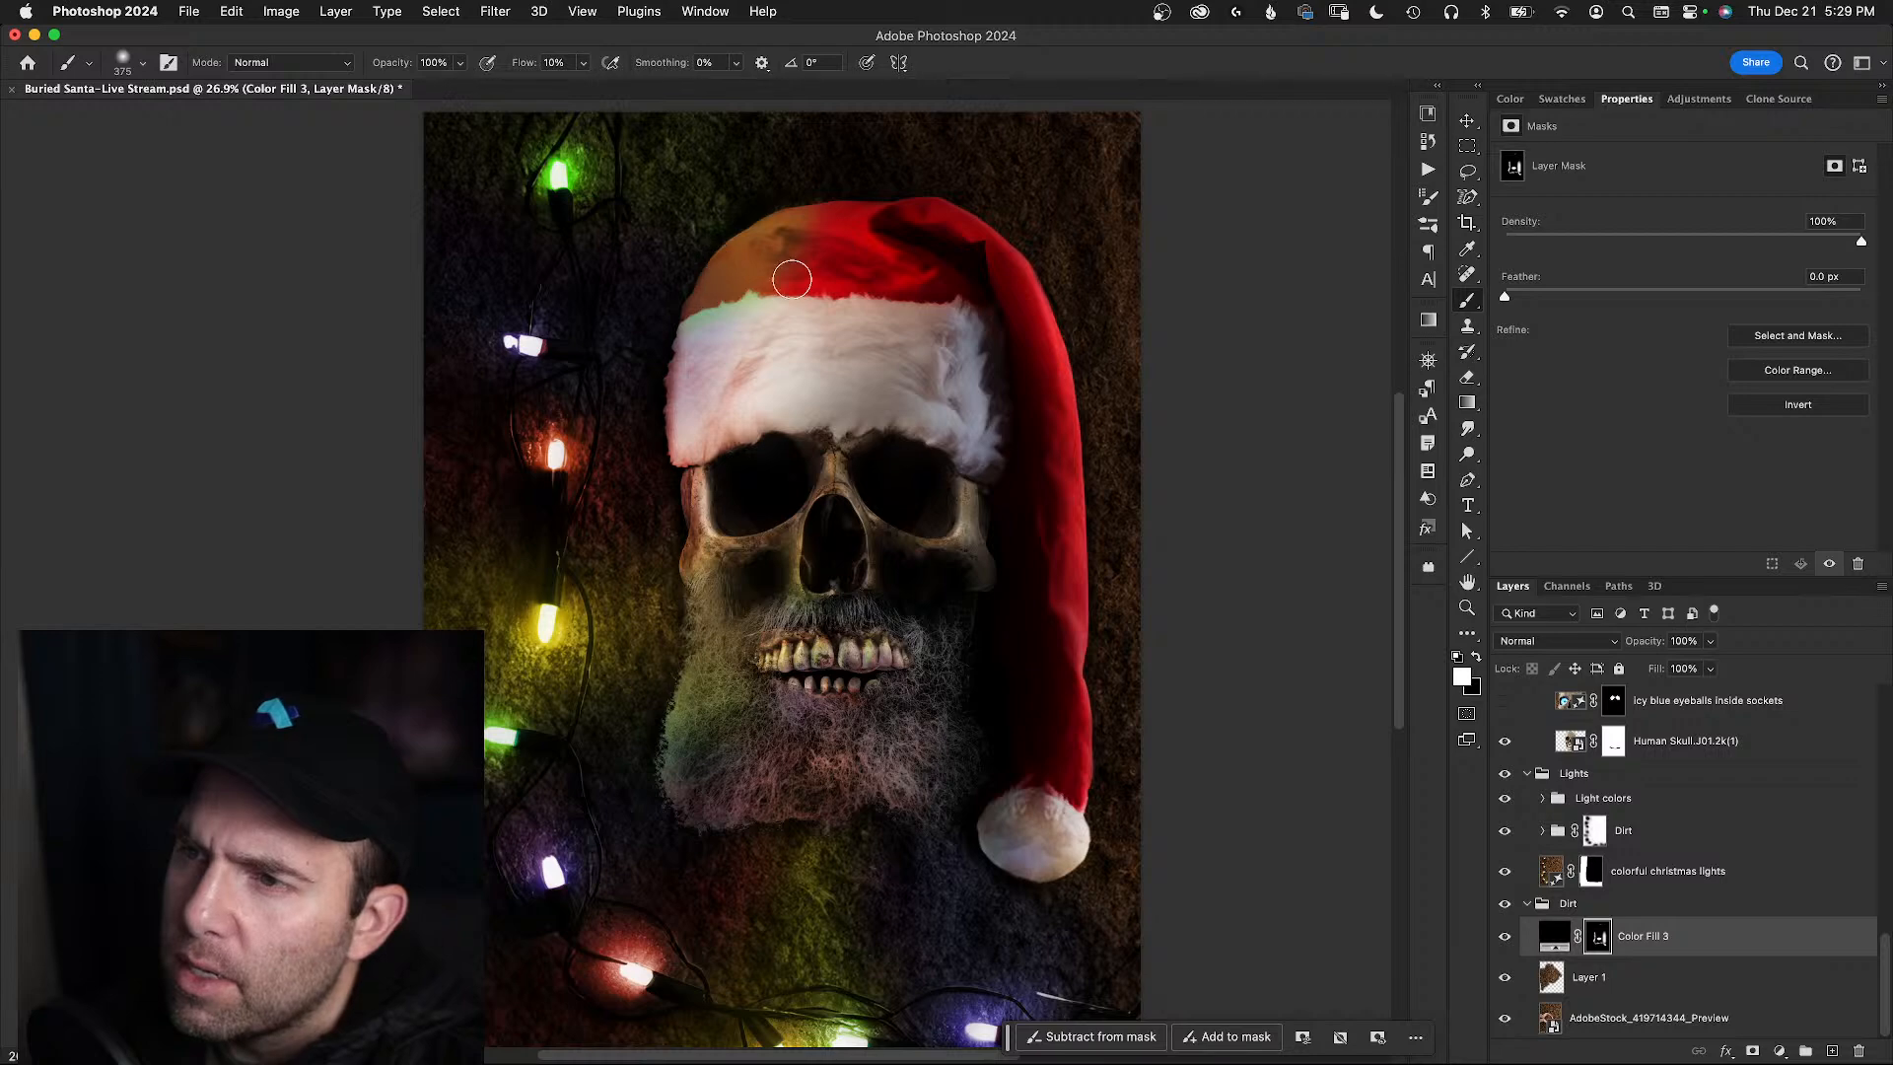
click(1503, 941)
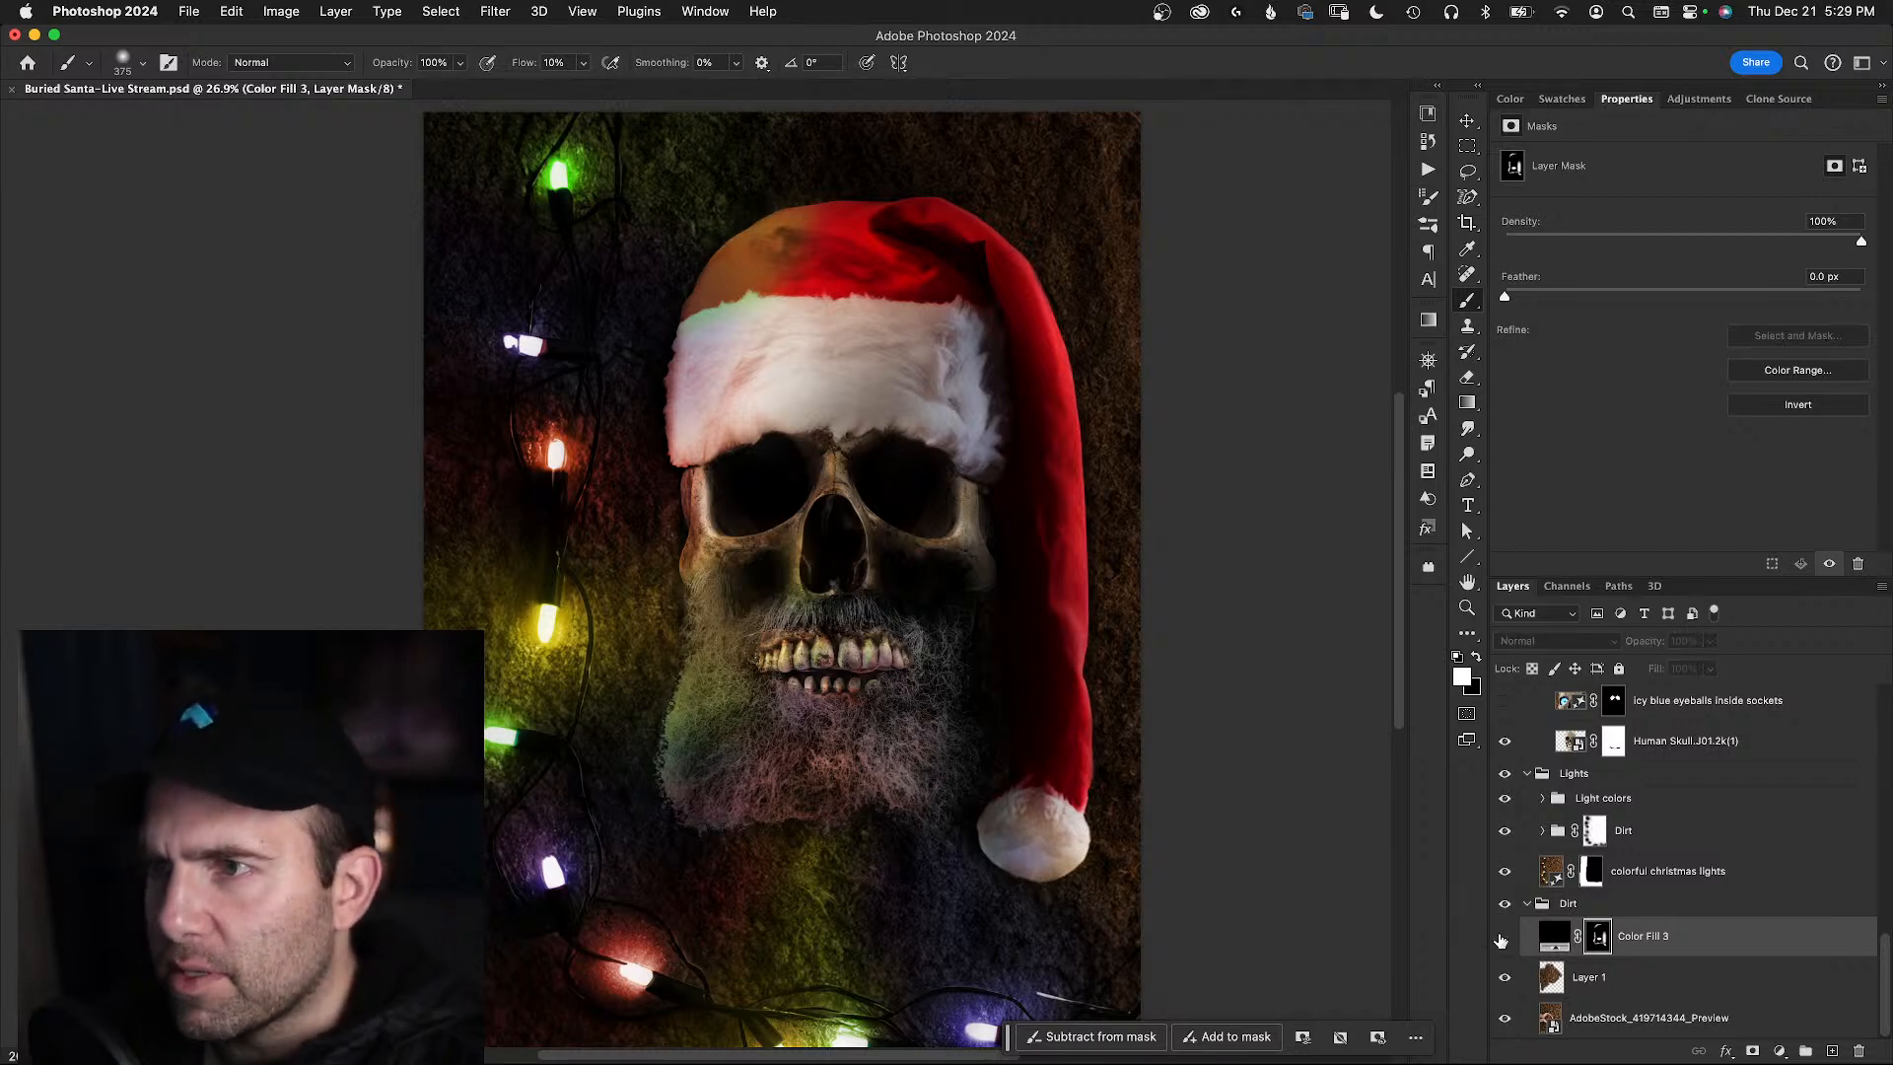
click(1502, 943)
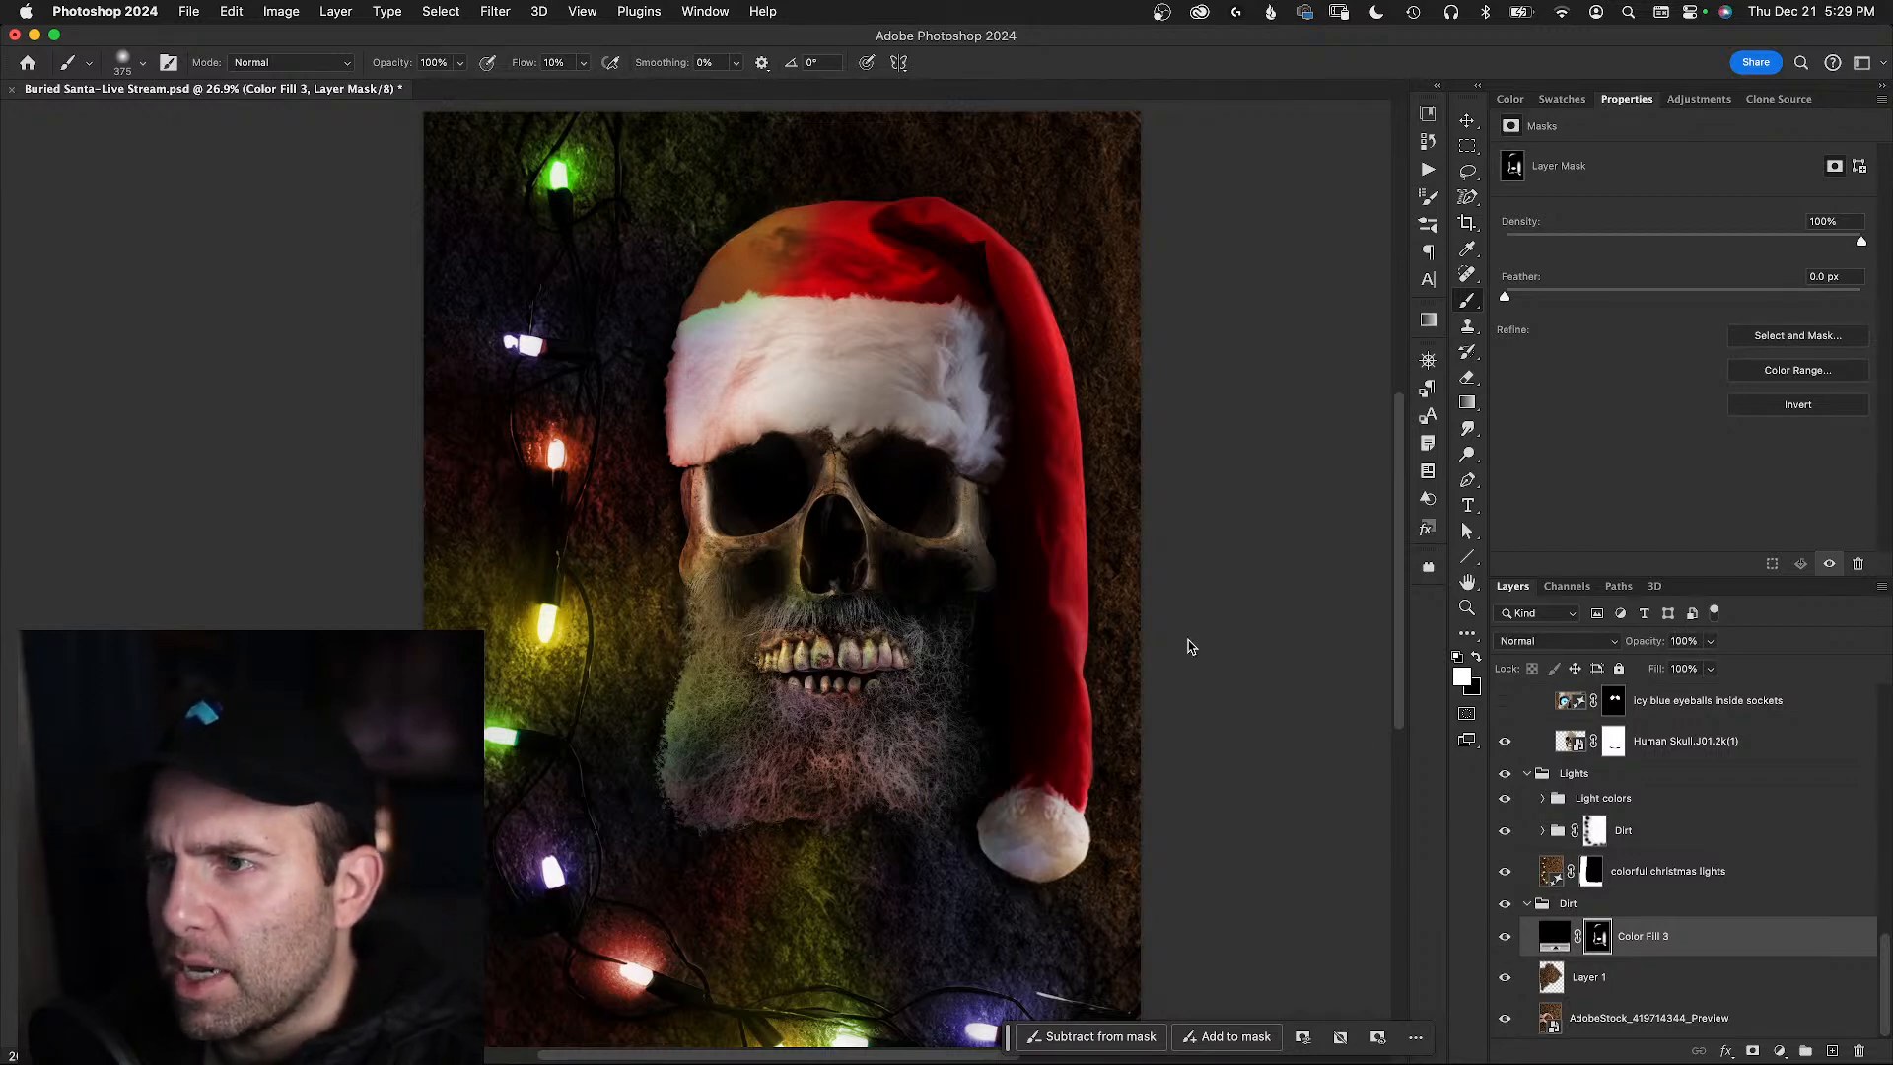
- Examine the hat's upper edge up close and compare the Santa hat copy layer hidden and shown
key(super+space)
key(alt+space)
drag(808, 200, 930, 198)
drag(967, 309, 828, 504)
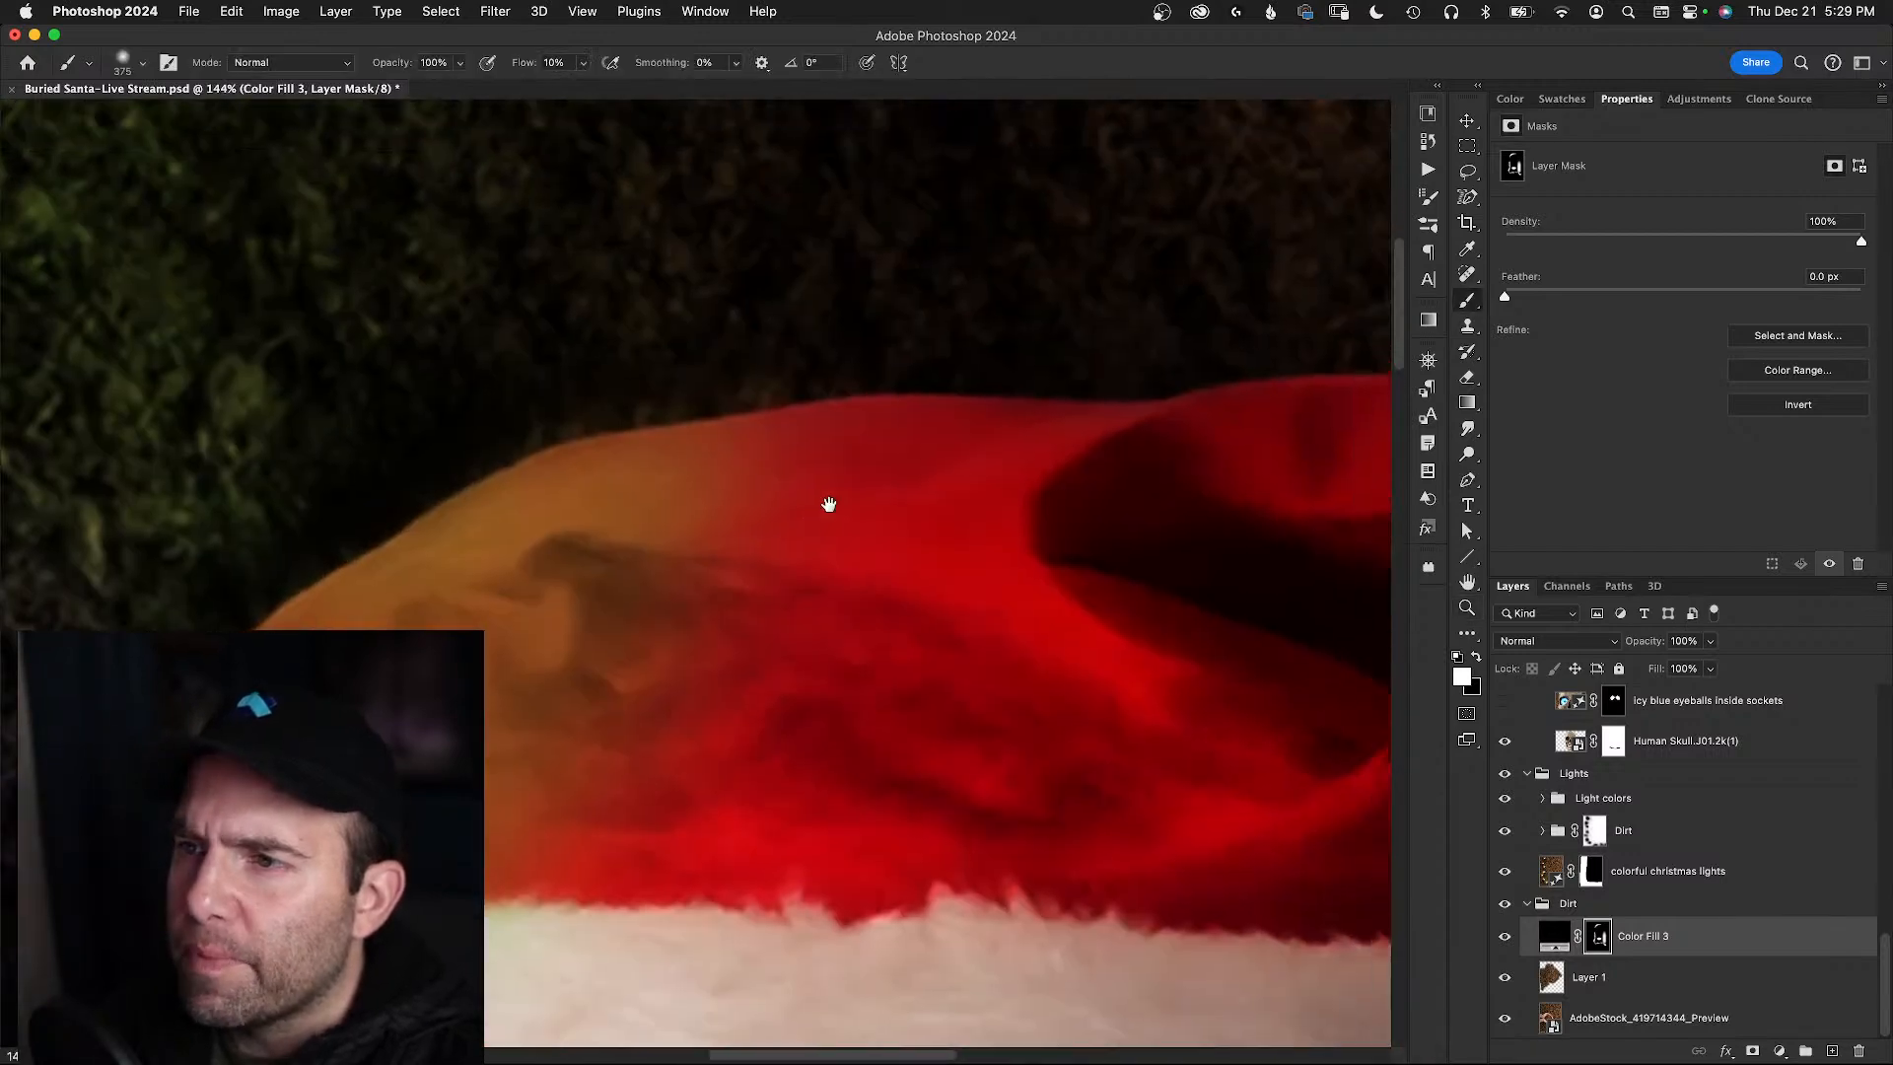
drag(1880, 964, 1883, 843)
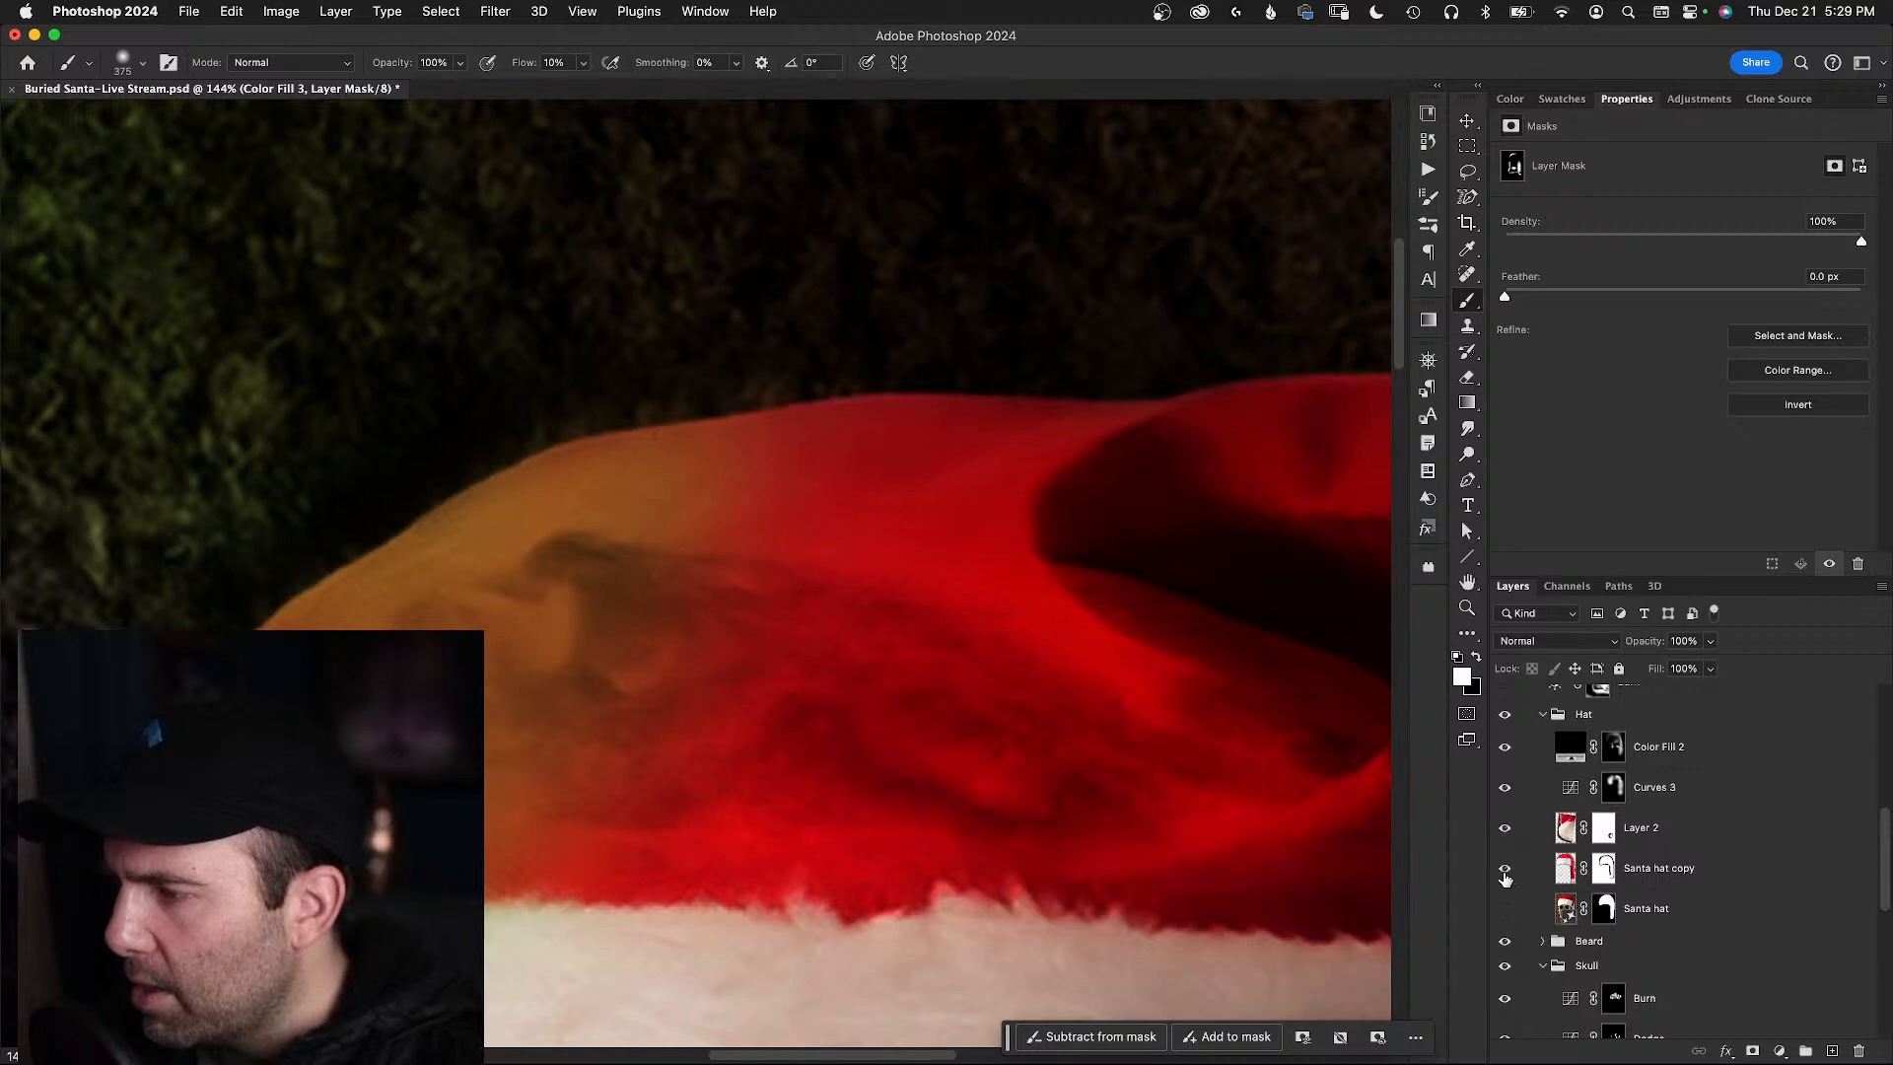
click(1505, 870)
click(1505, 870)
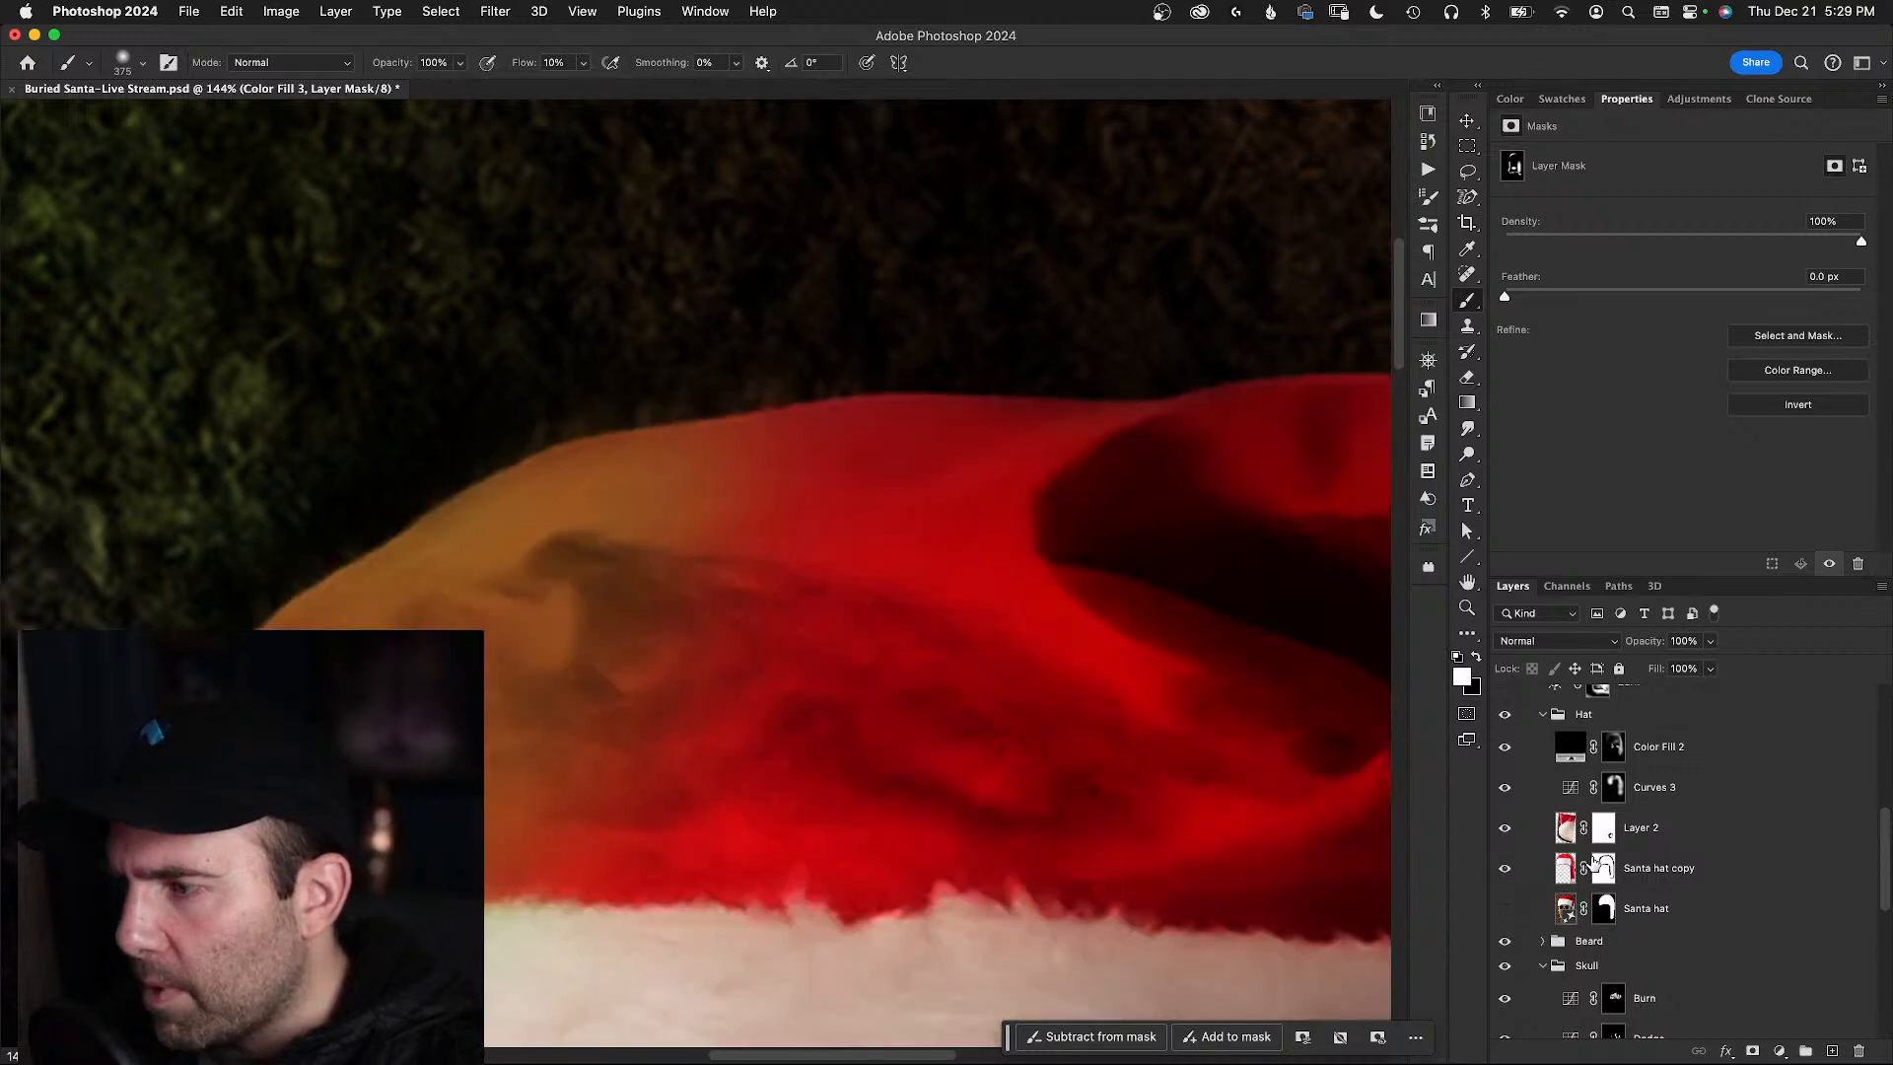
- Paint black in the Santa hat copy mask along the hat's upper edge with a small brush at 10% flow
click(1604, 868)
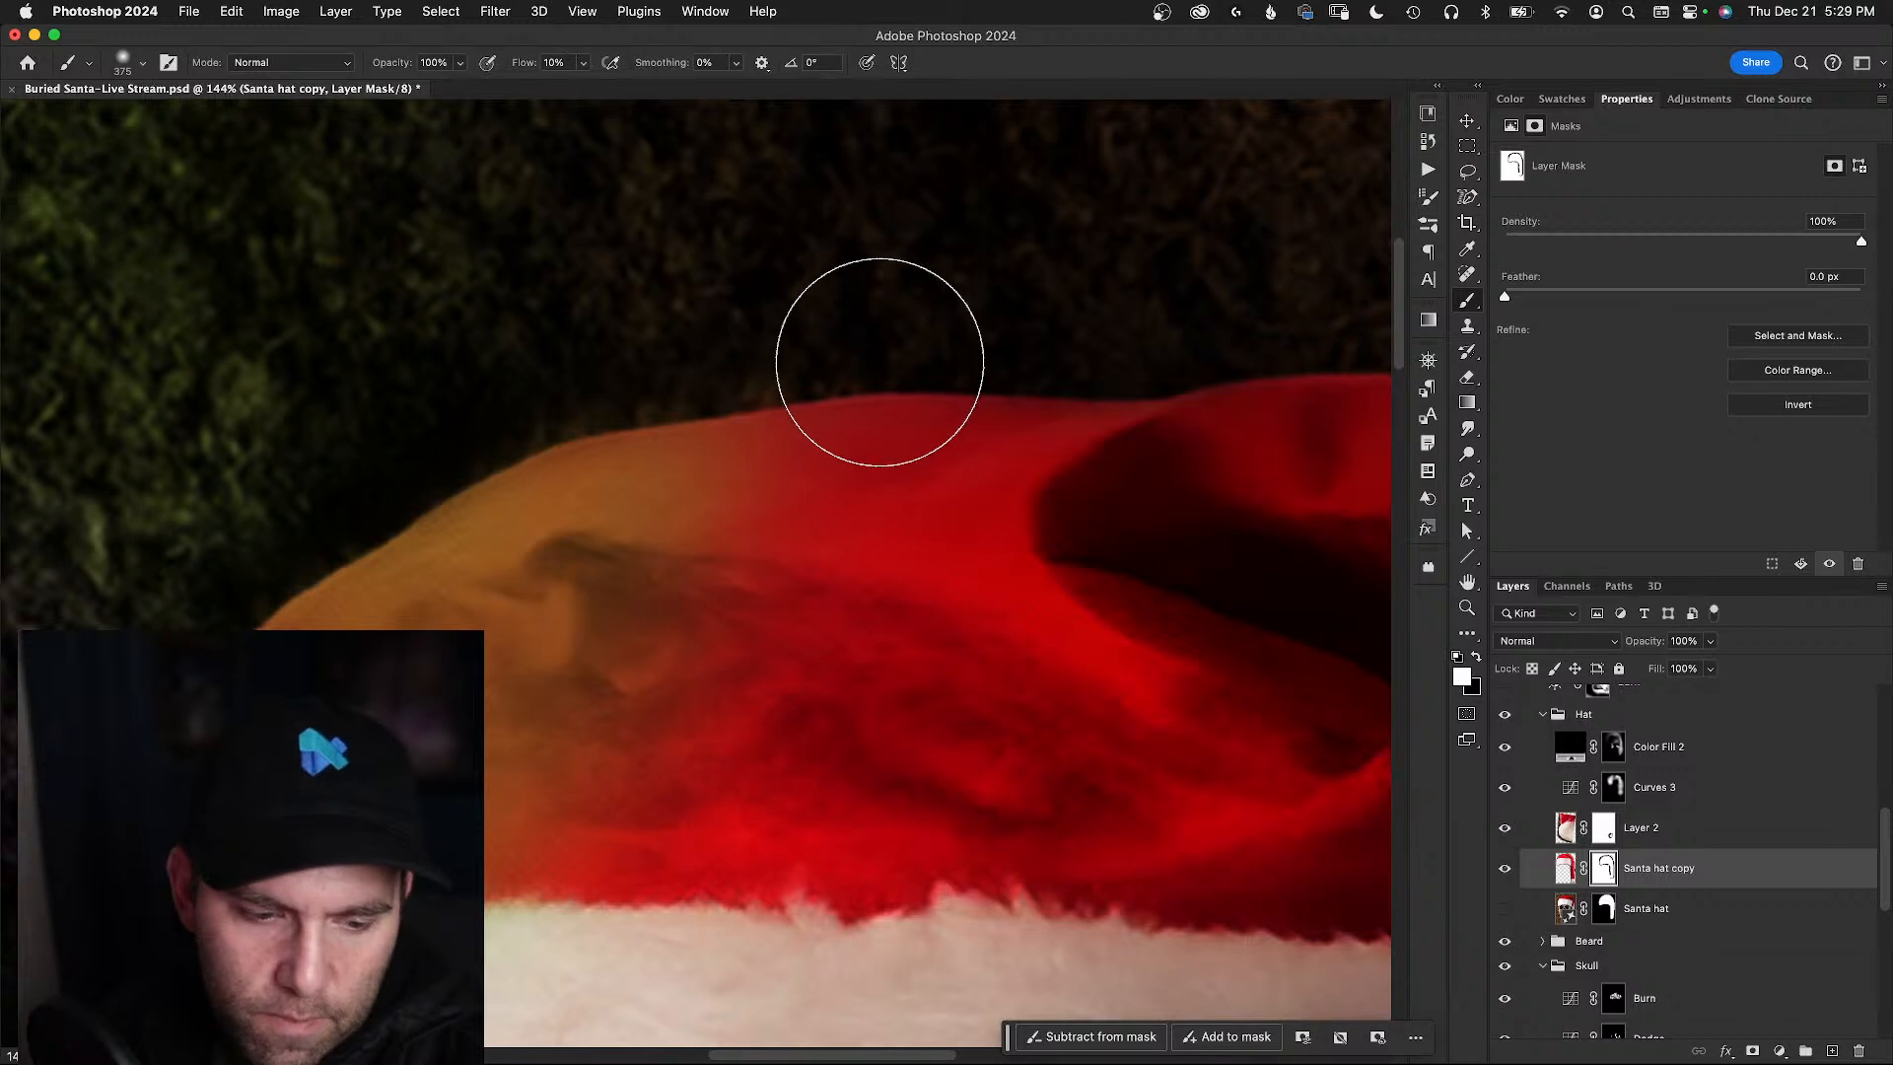
mouse_move(879, 367)
mouse_down()
mouse_move(743, 372)
mouse_move(786, 582)
mouse_move(687, 616)
mouse_move(723, 499)
mouse_up()
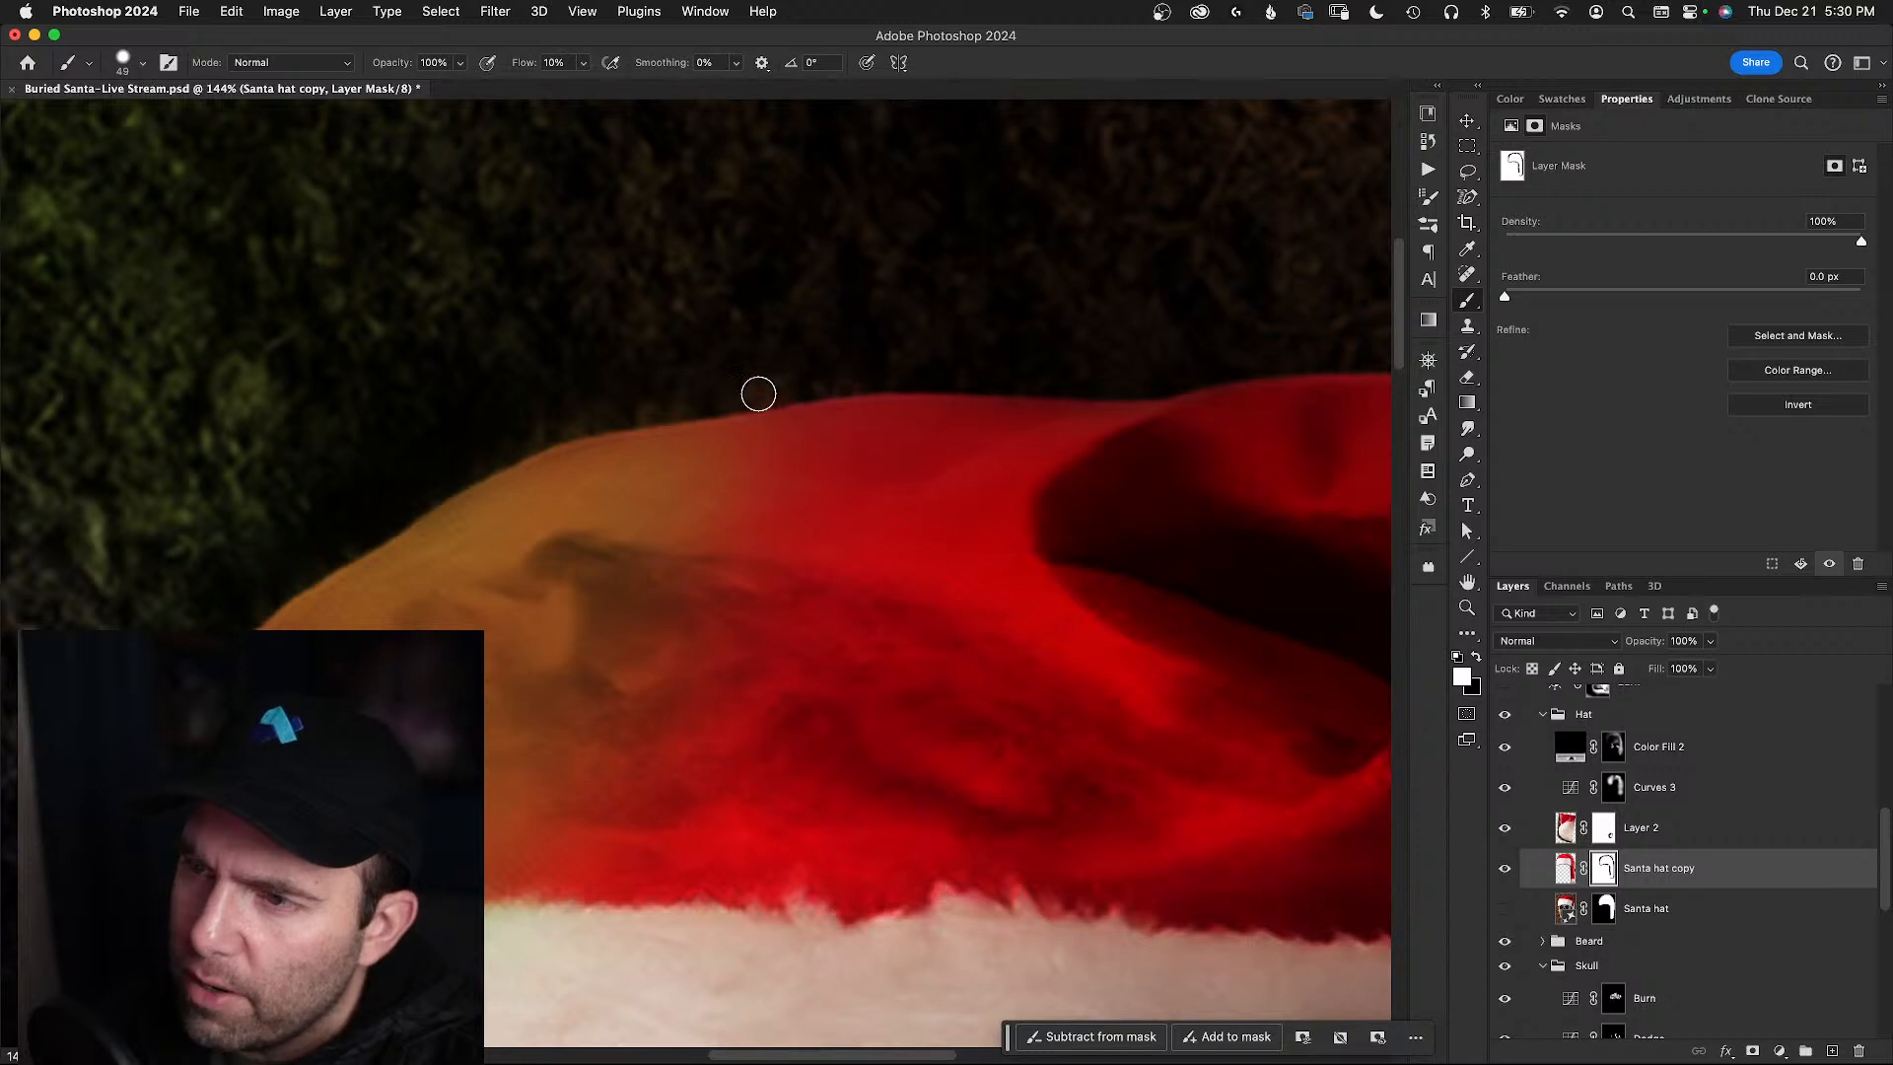
key(x)
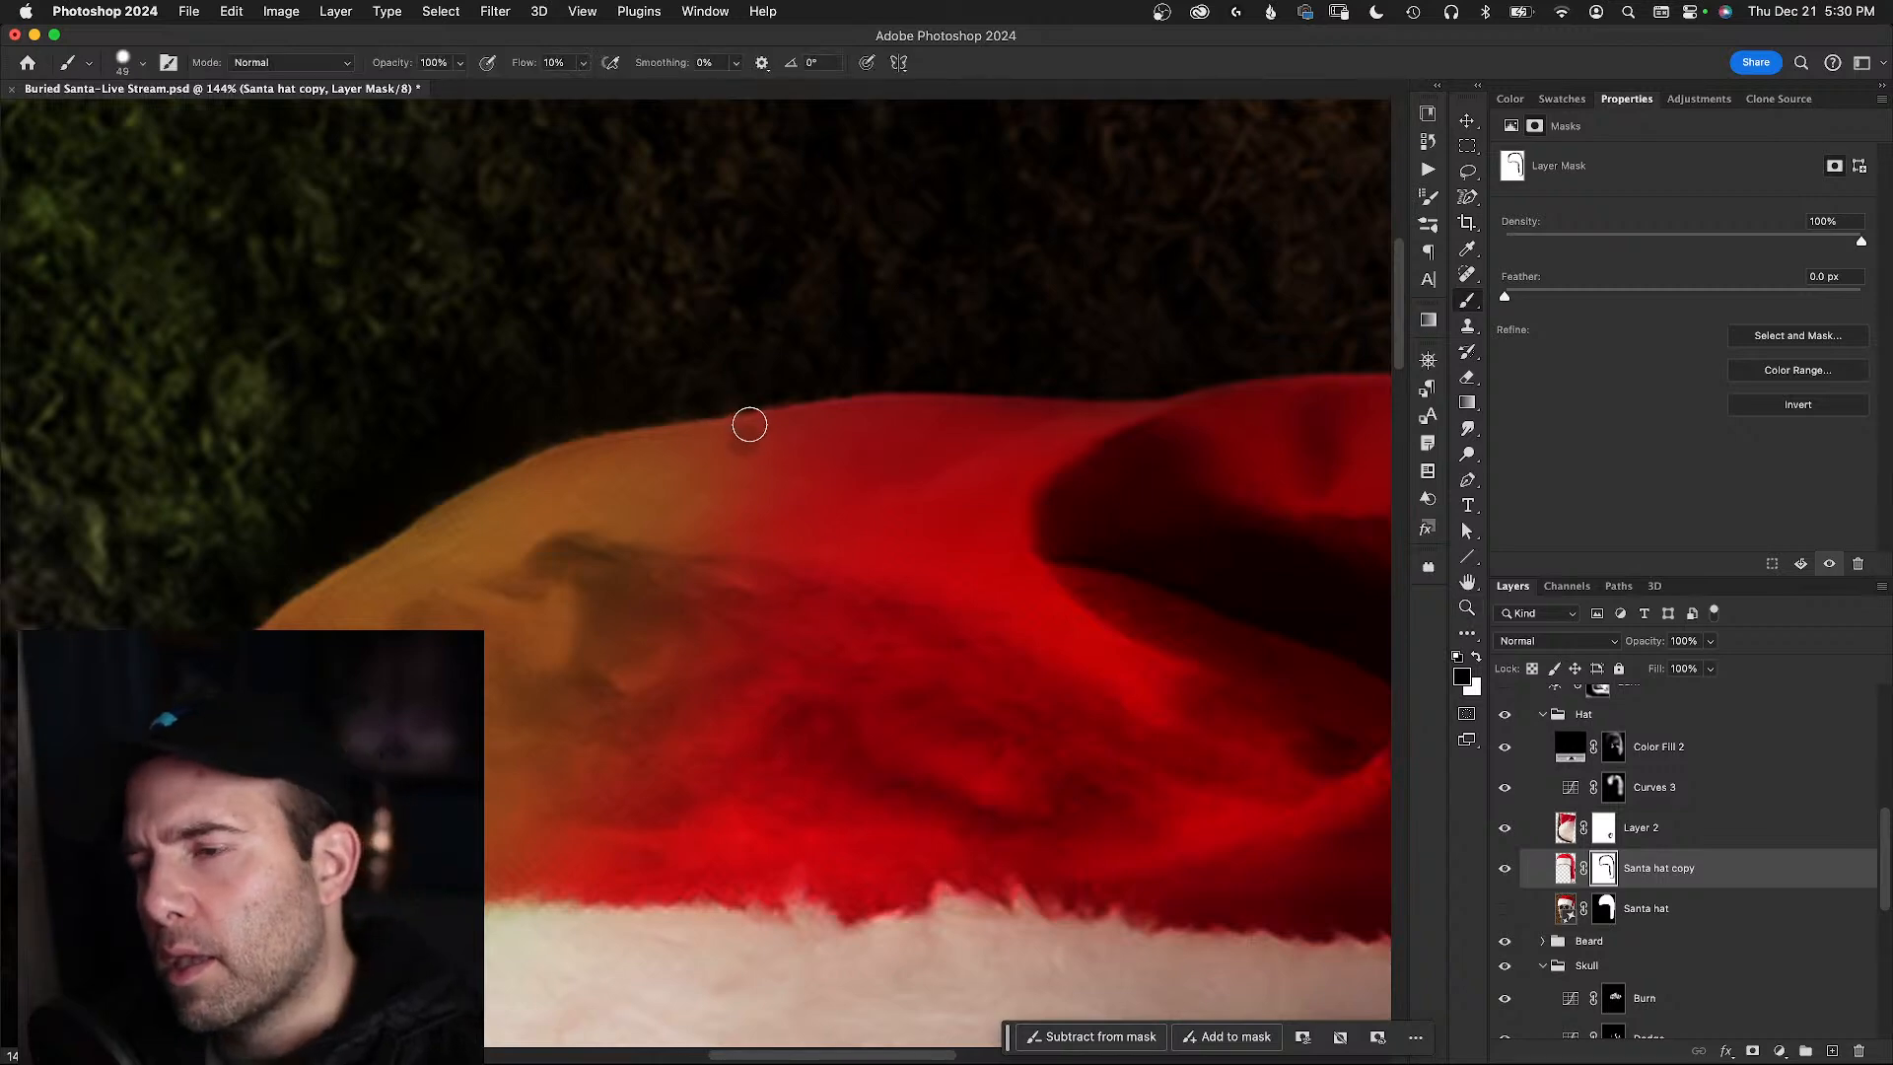
key(z)
drag(775, 416, 630, 443)
key(b)
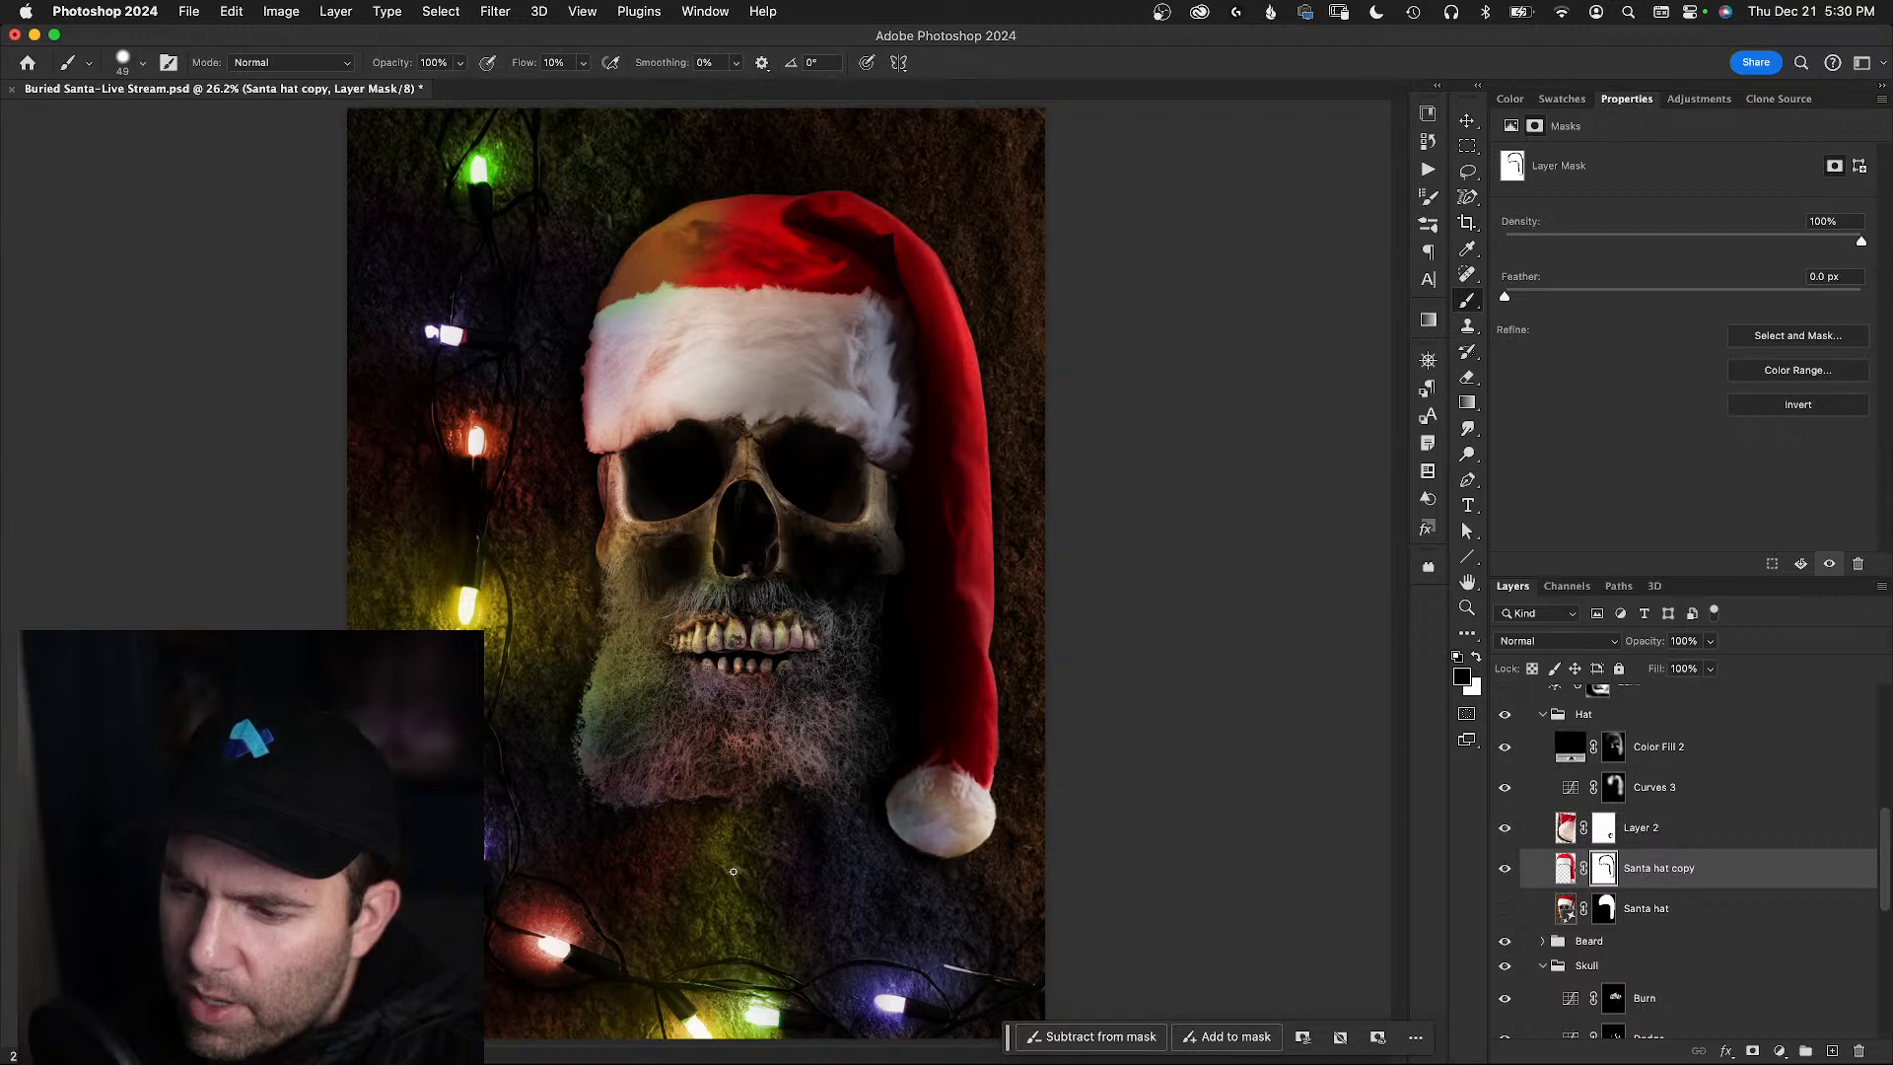
mouse_move(738, 871)
mouse_down()
mouse_move(707, 876)
mouse_move(533, 656)
mouse_up()
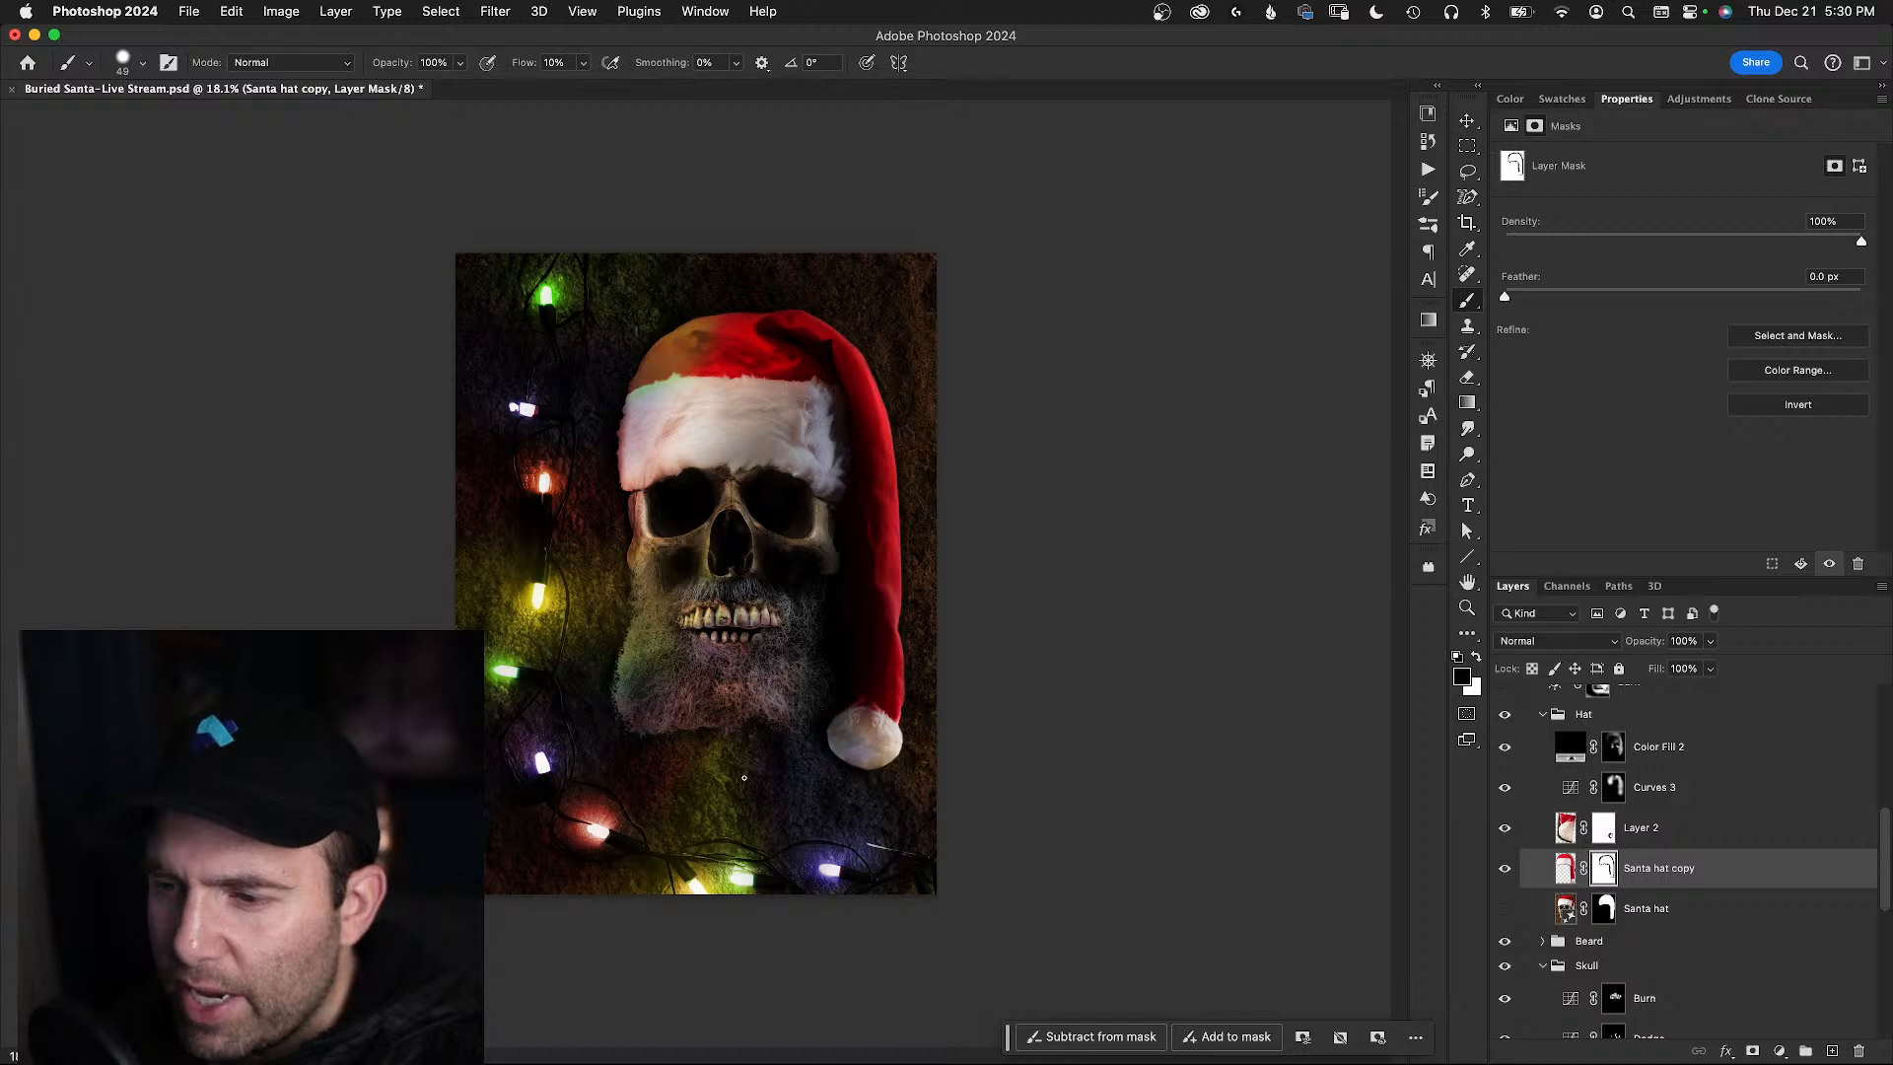
- Expand the Light colors group inside Lights and compare its red layer hidden and shown
drag(1886, 863, 1885, 960)
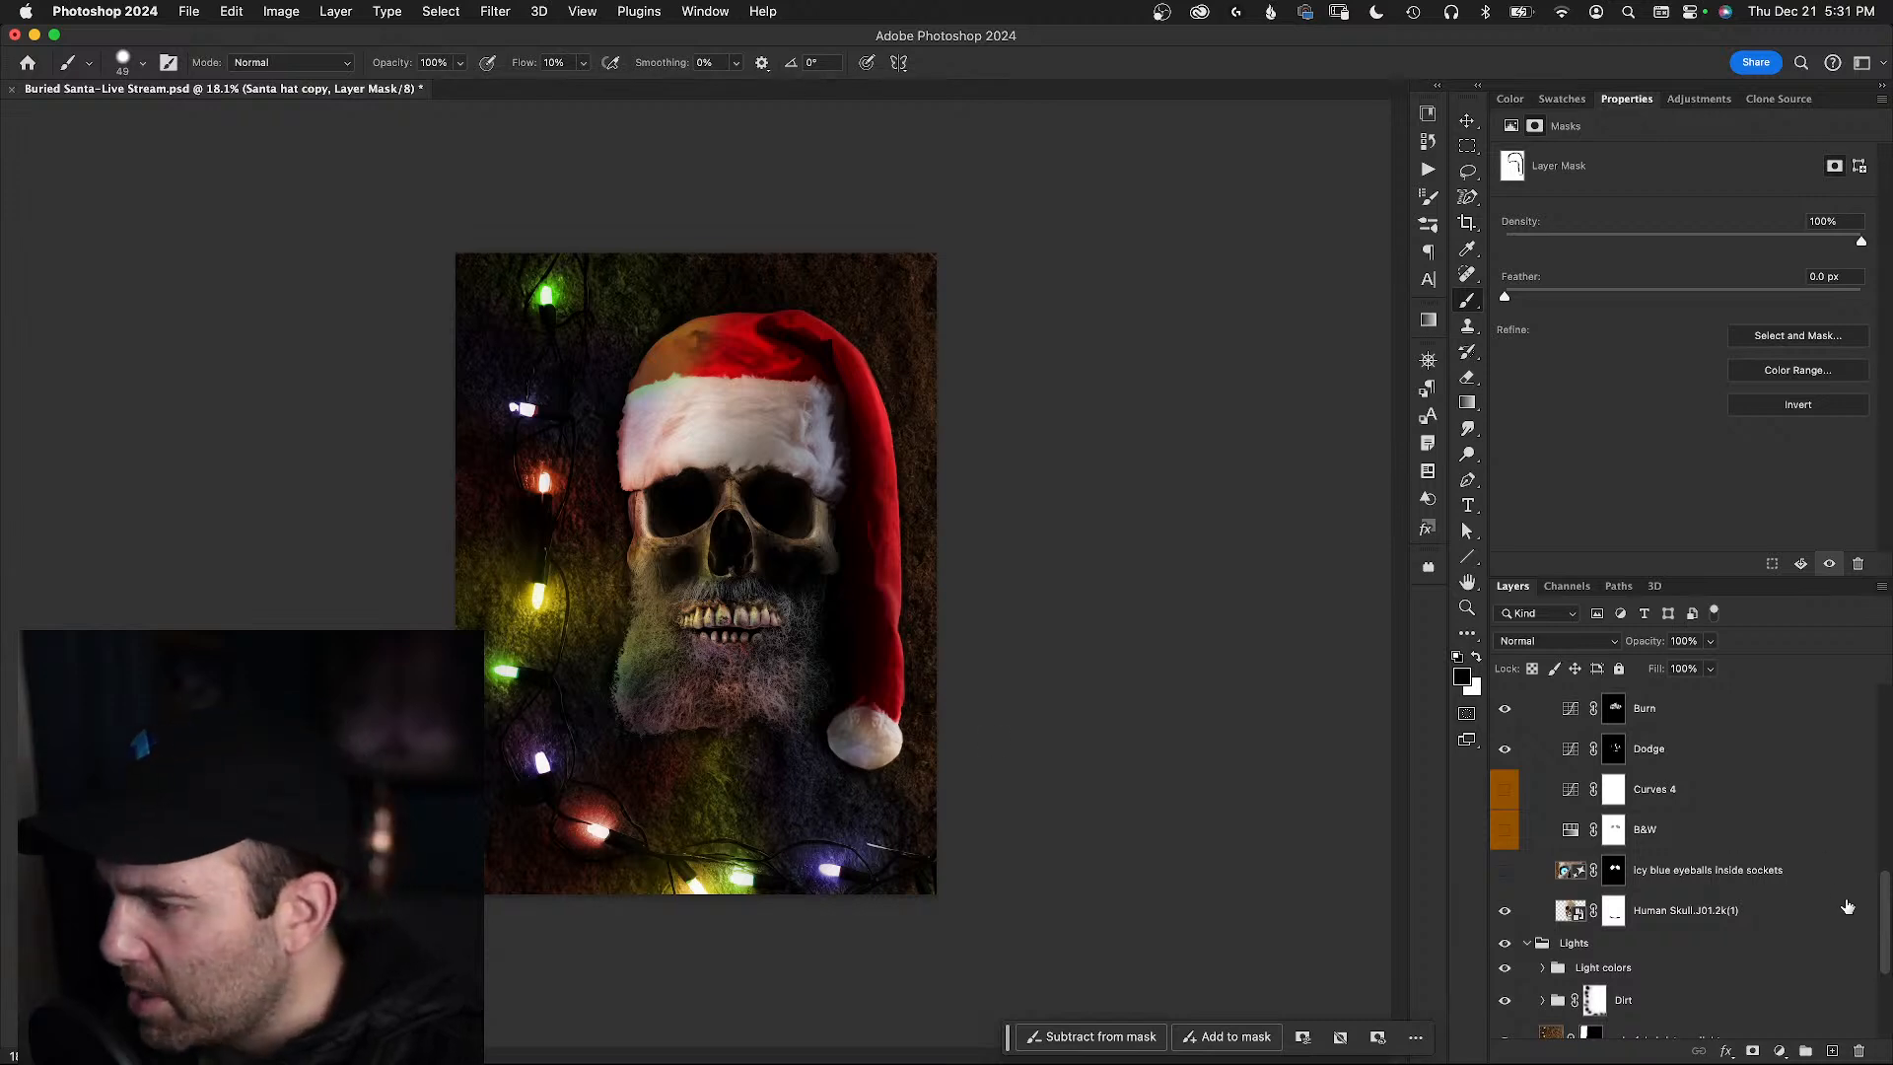
click(1540, 972)
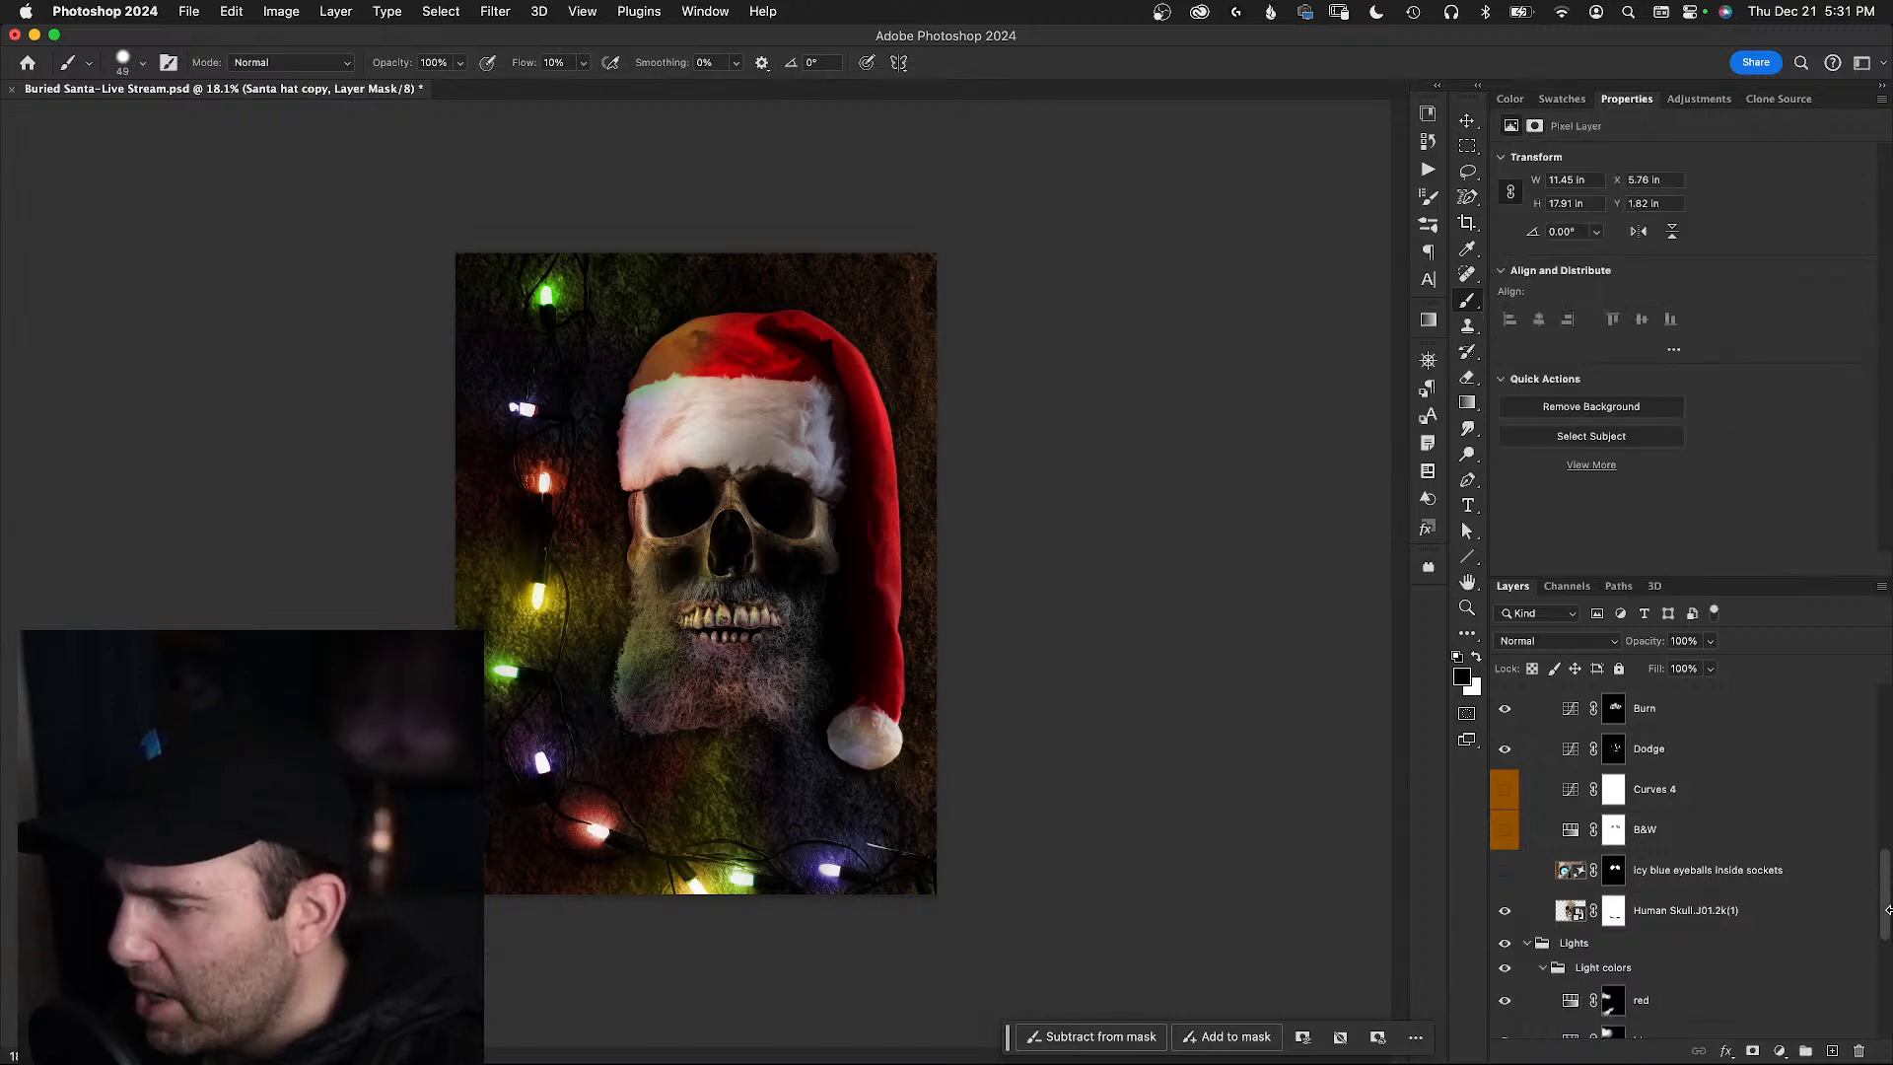
drag(1885, 912, 1883, 963)
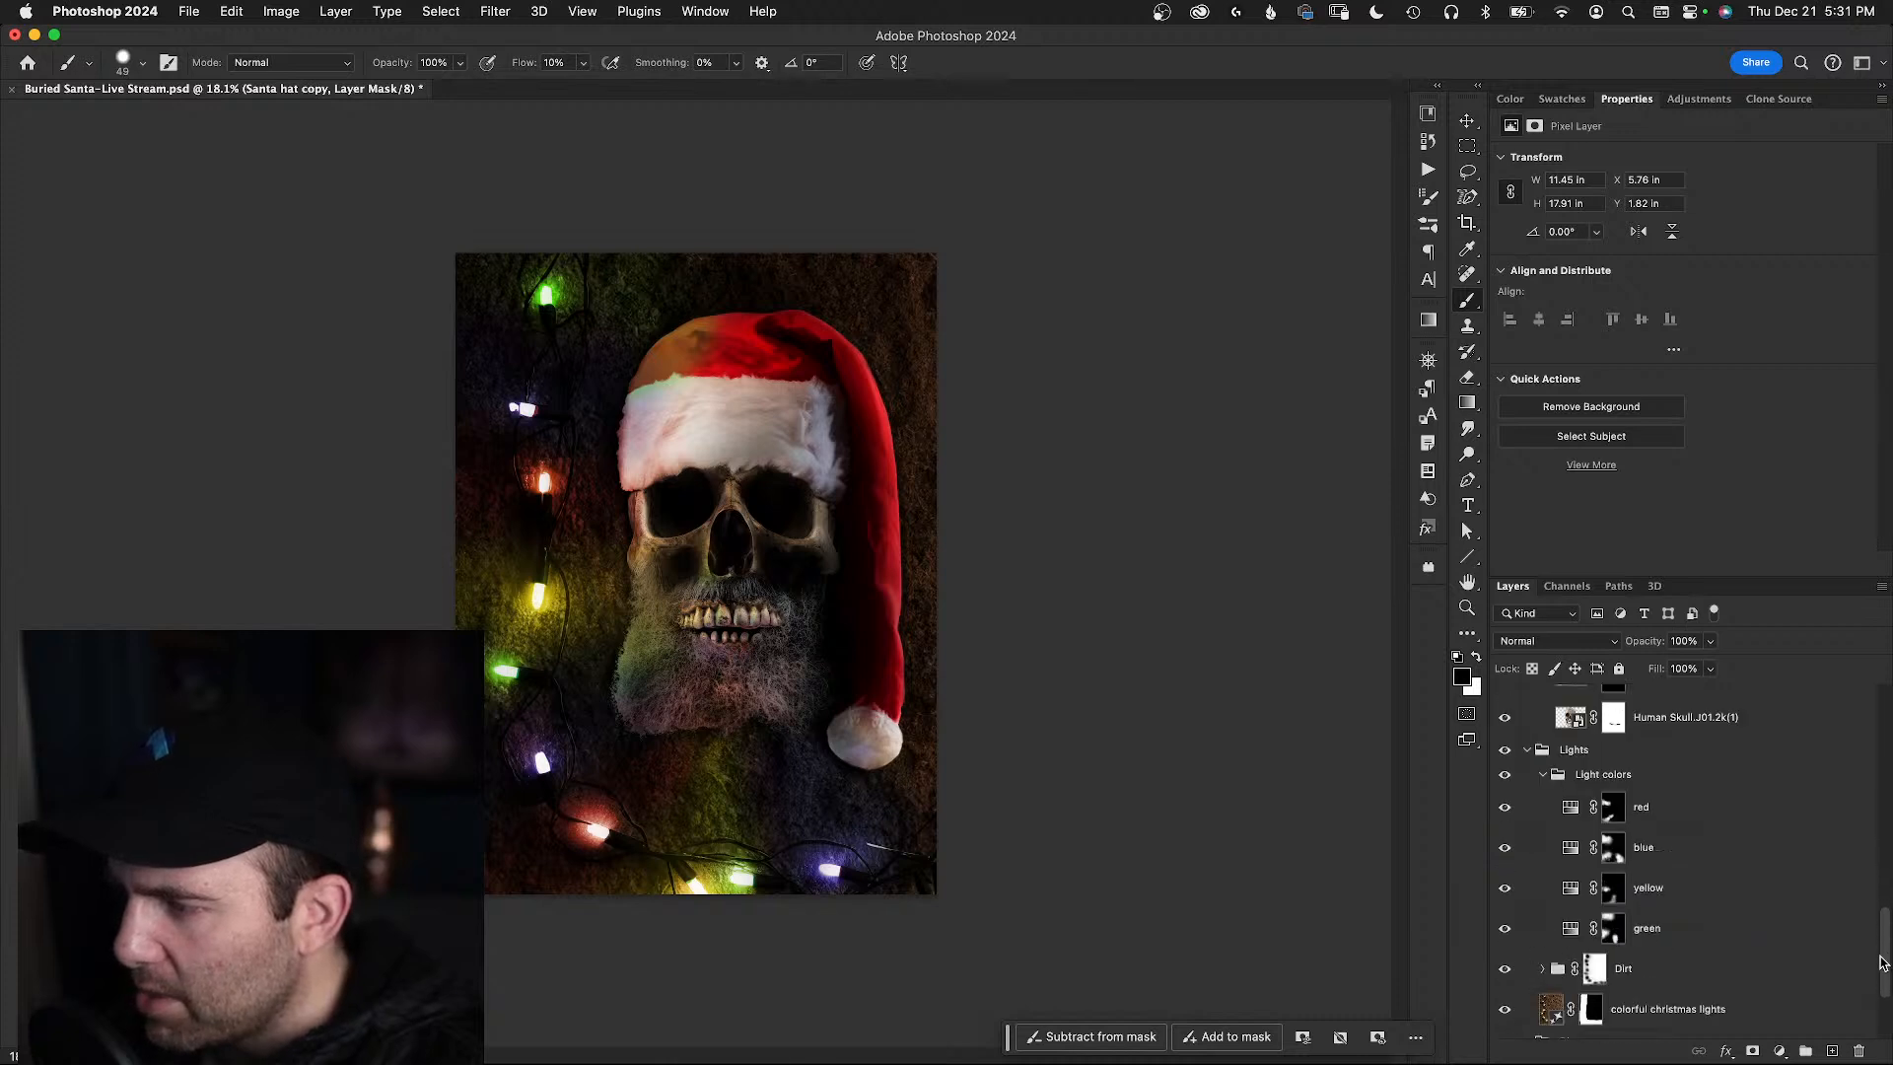
click(1503, 808)
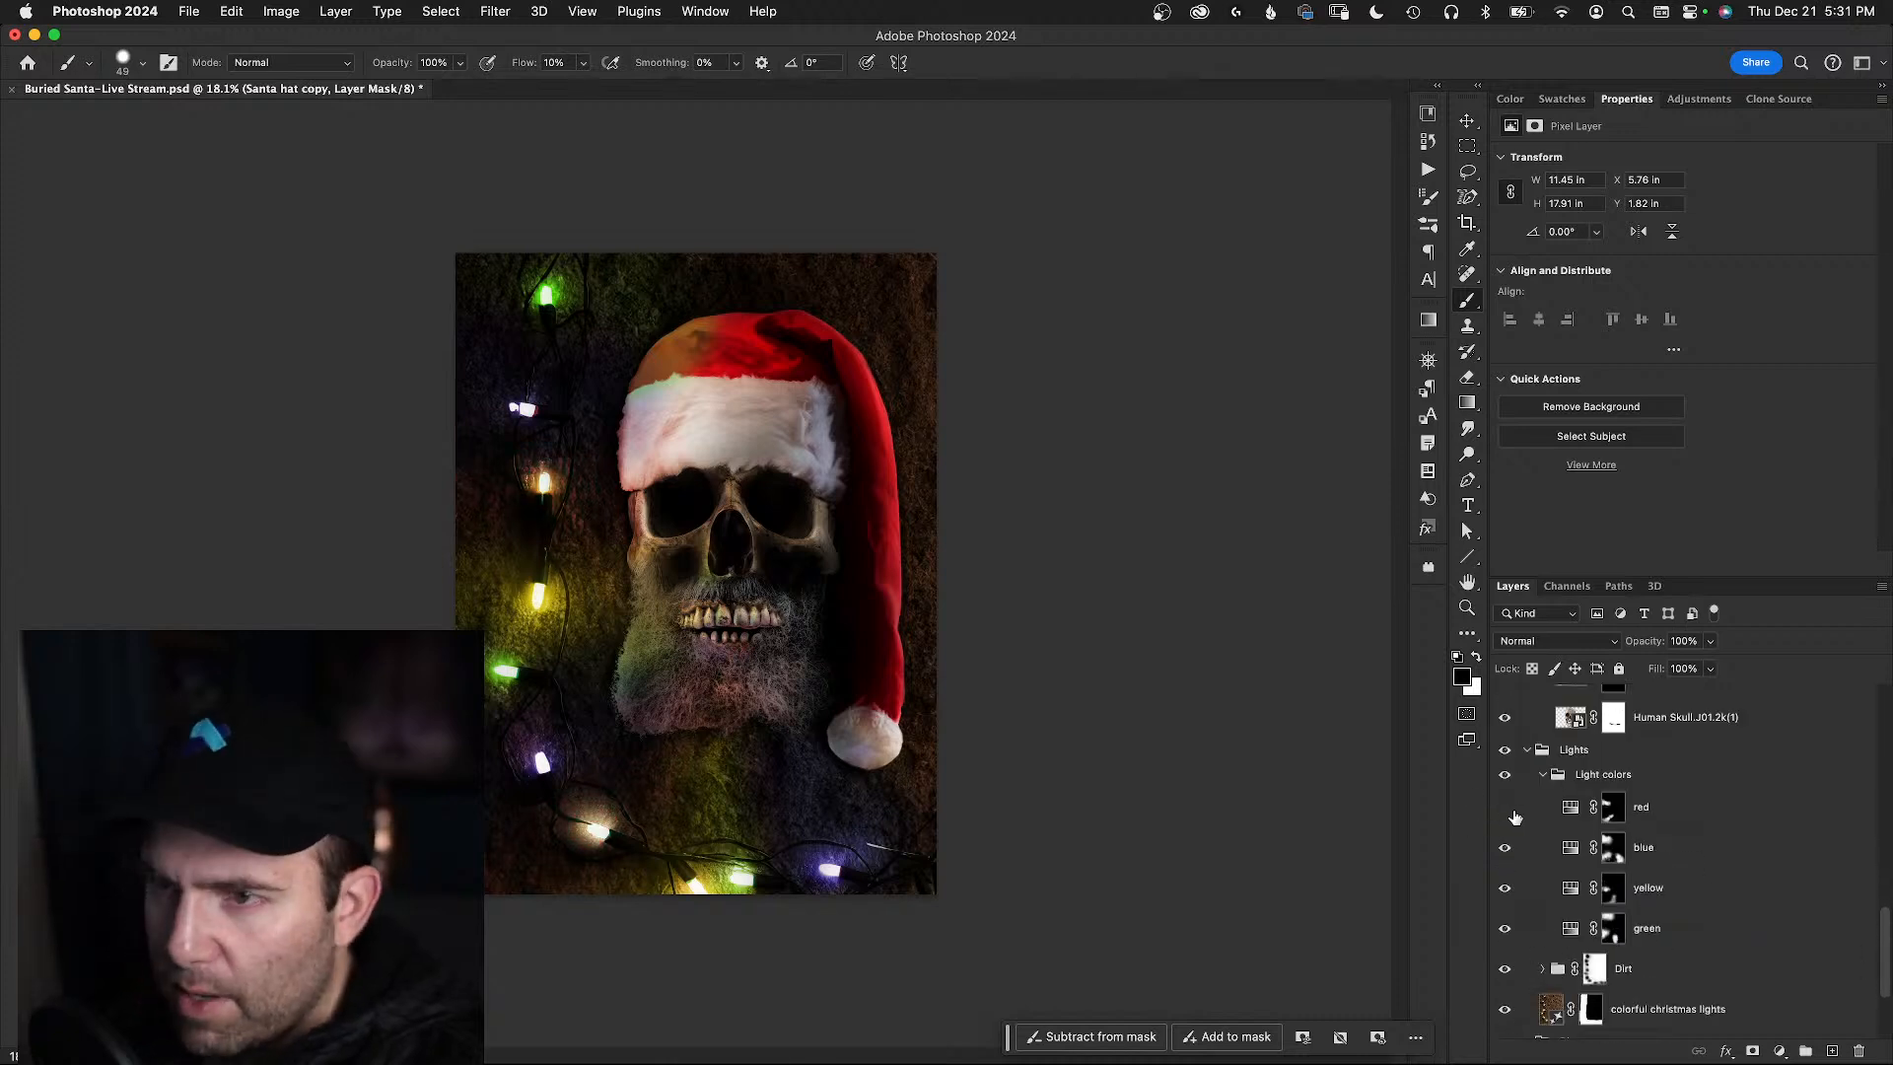
click(1505, 811)
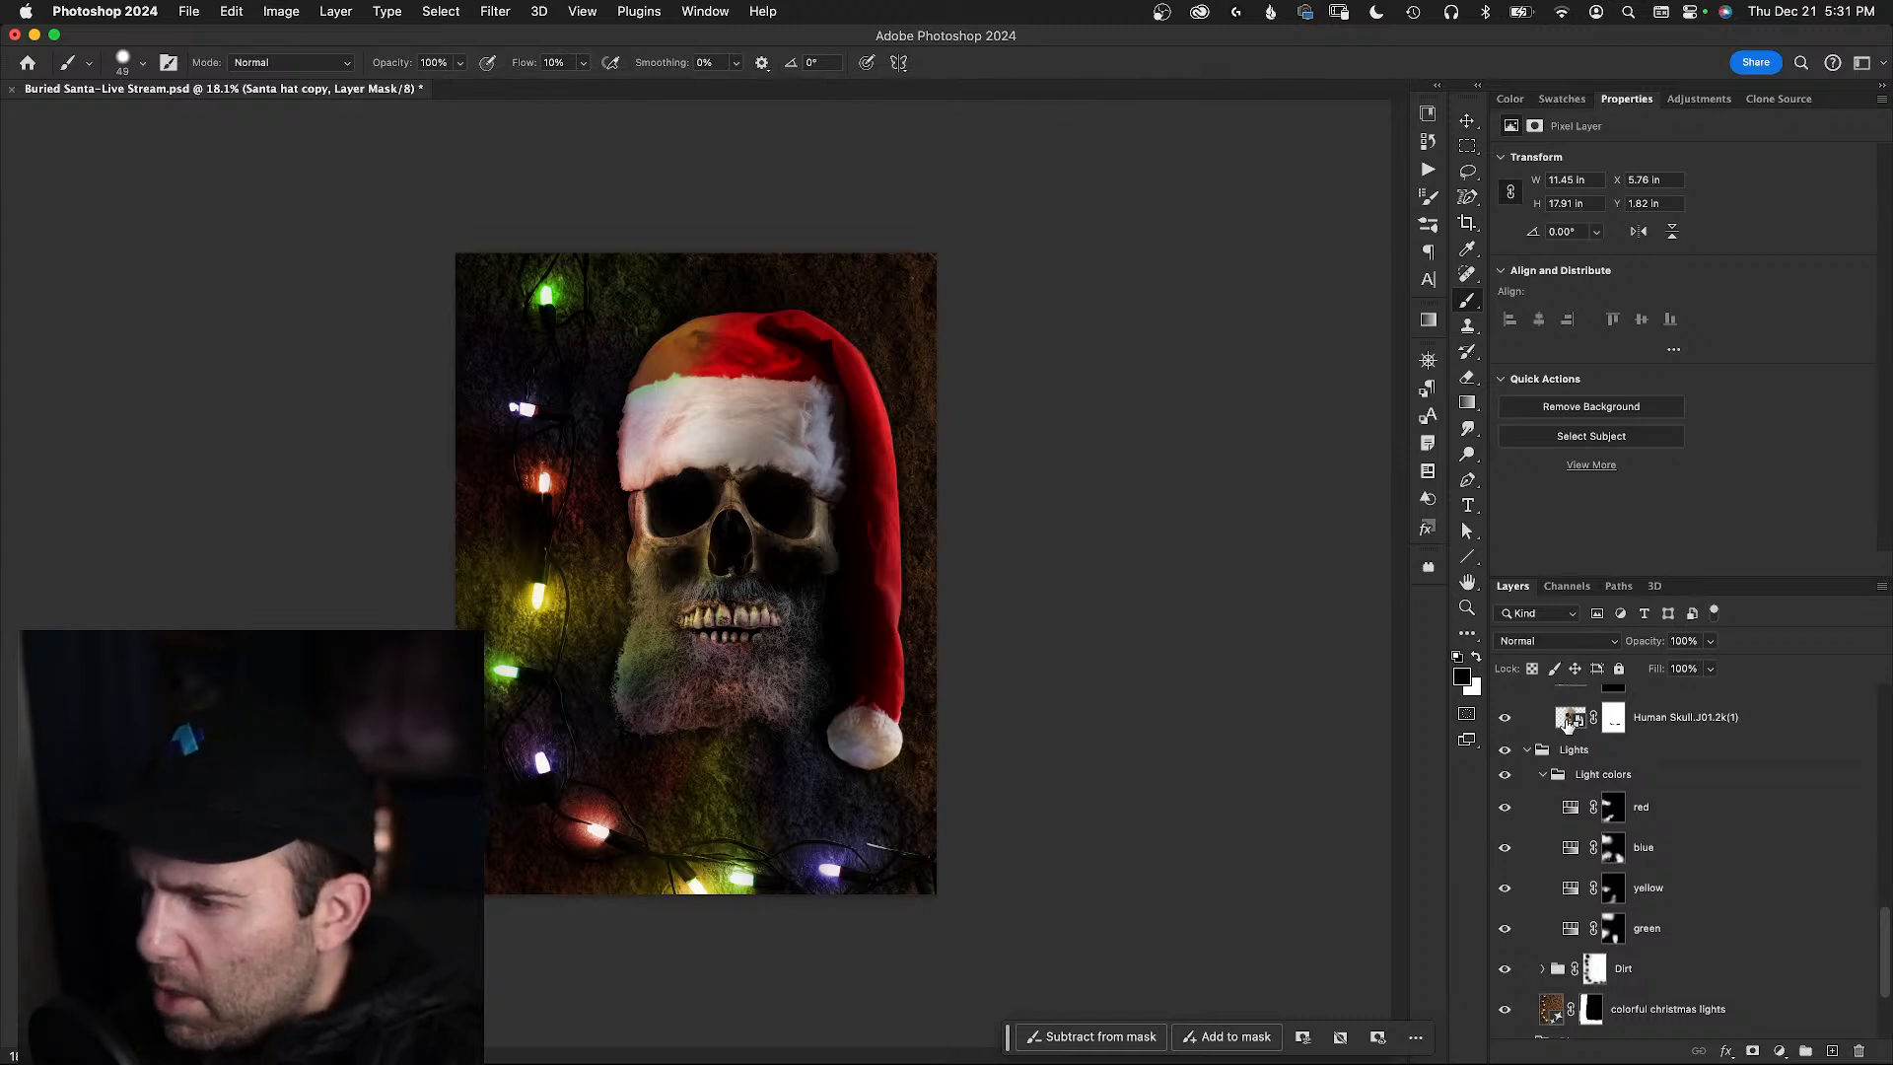
- Add a layer mask to the Light colors group and compare the whole Lights group hidden and shown
click(1575, 775)
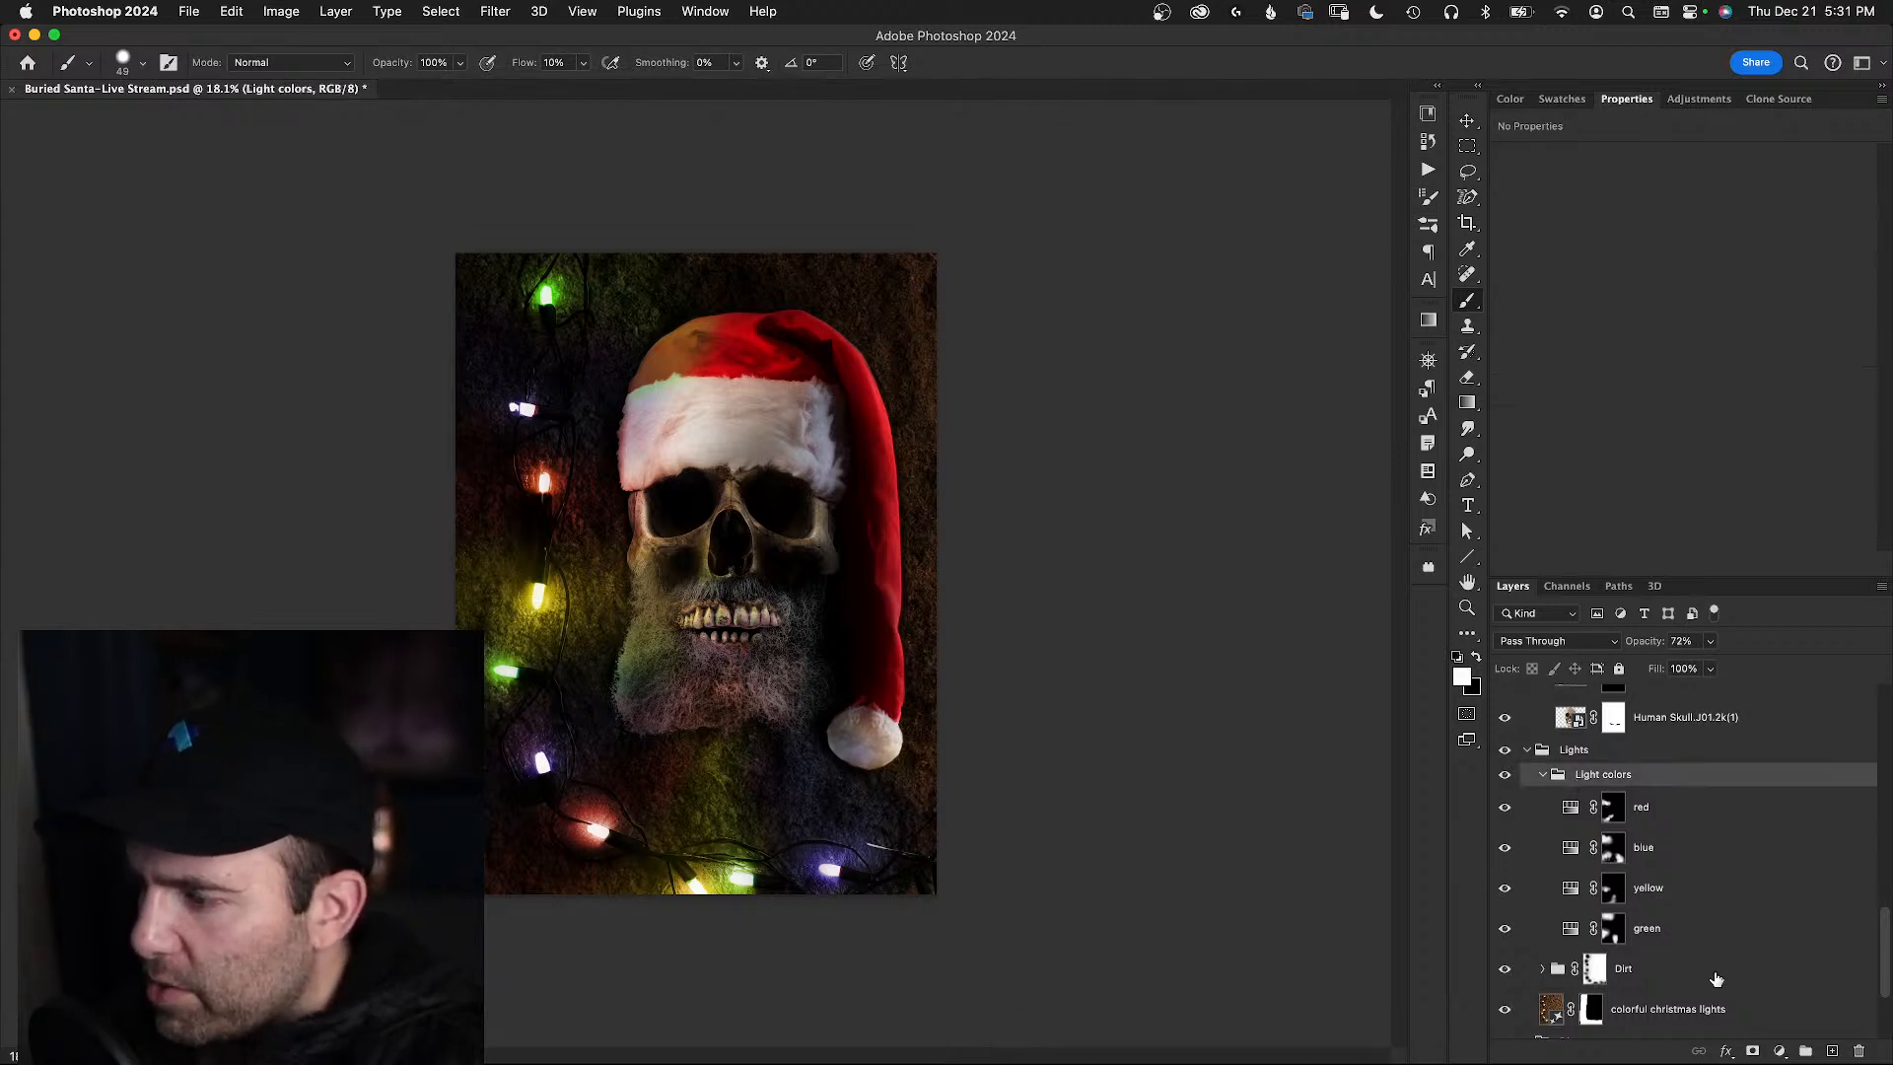
click(1753, 1052)
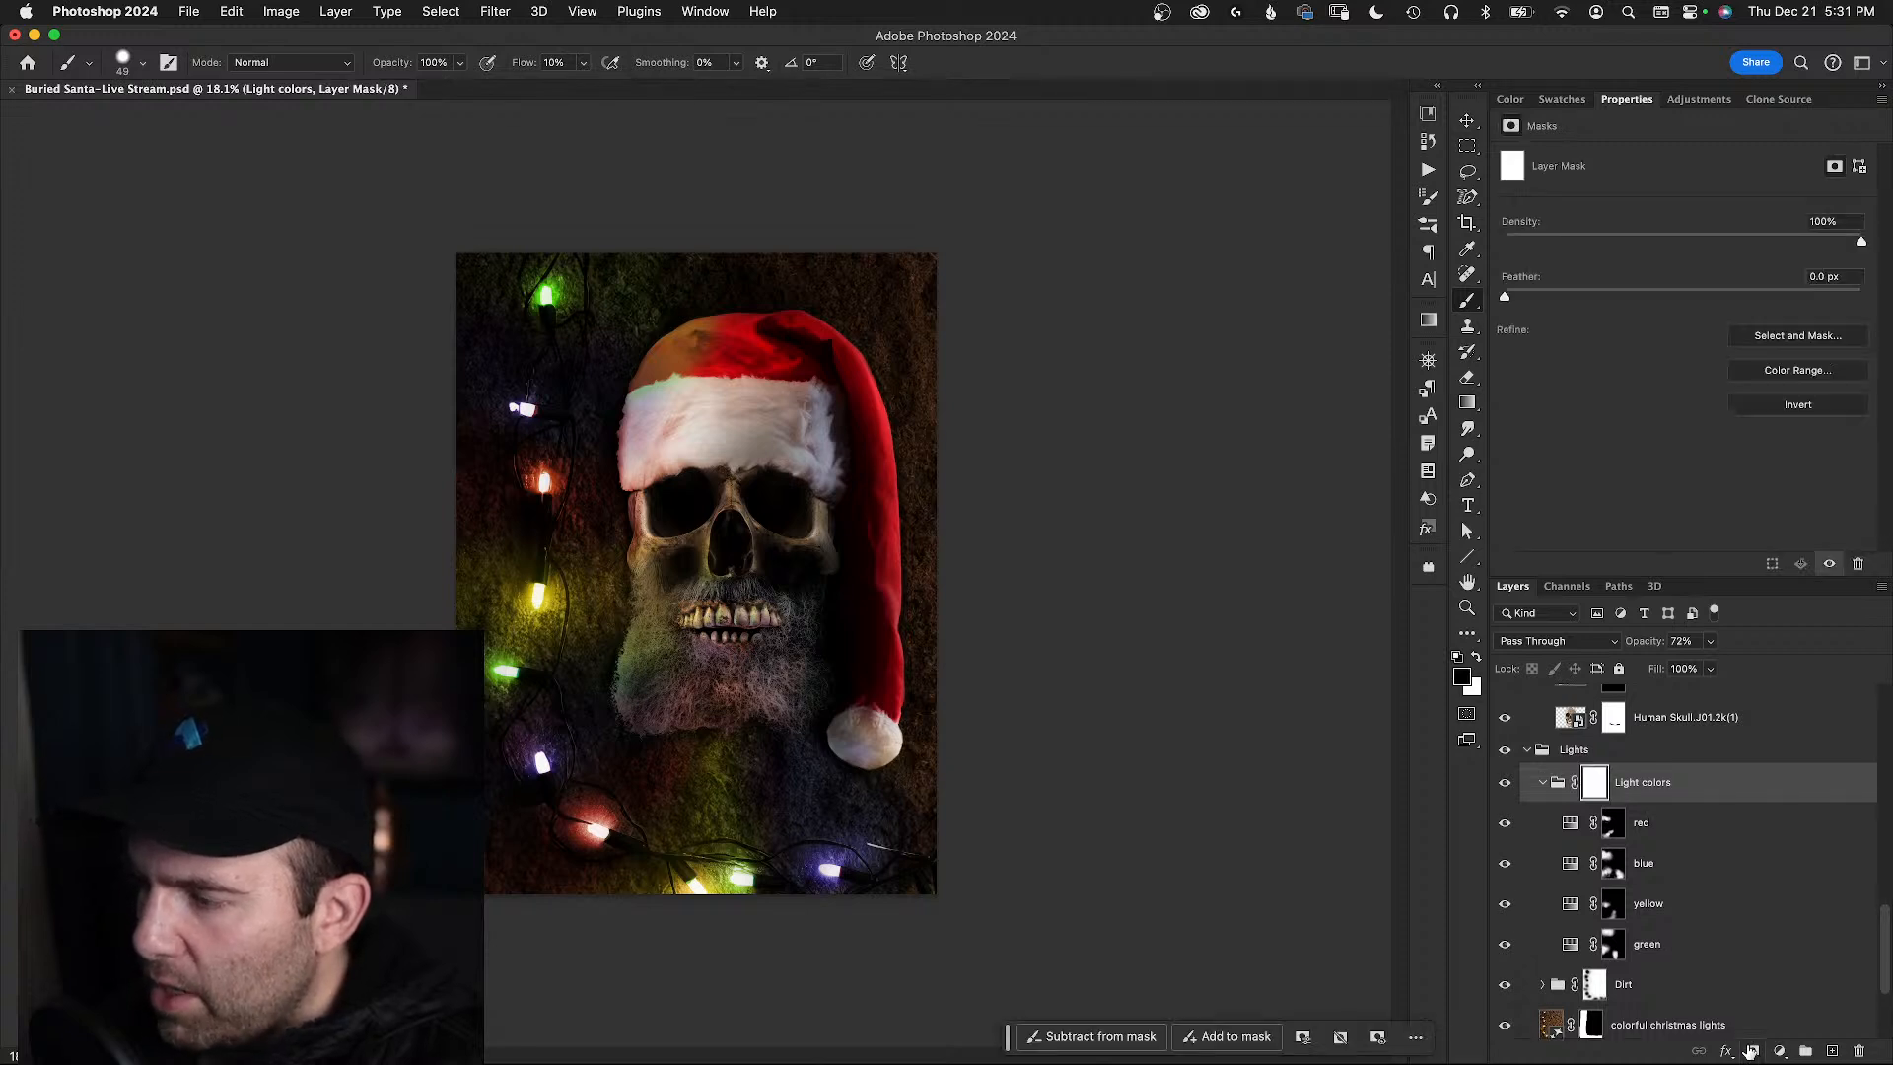
mouse_move(593, 419)
mouse_down()
mouse_move(650, 435)
mouse_move(634, 139)
mouse_move(664, 130)
mouse_up()
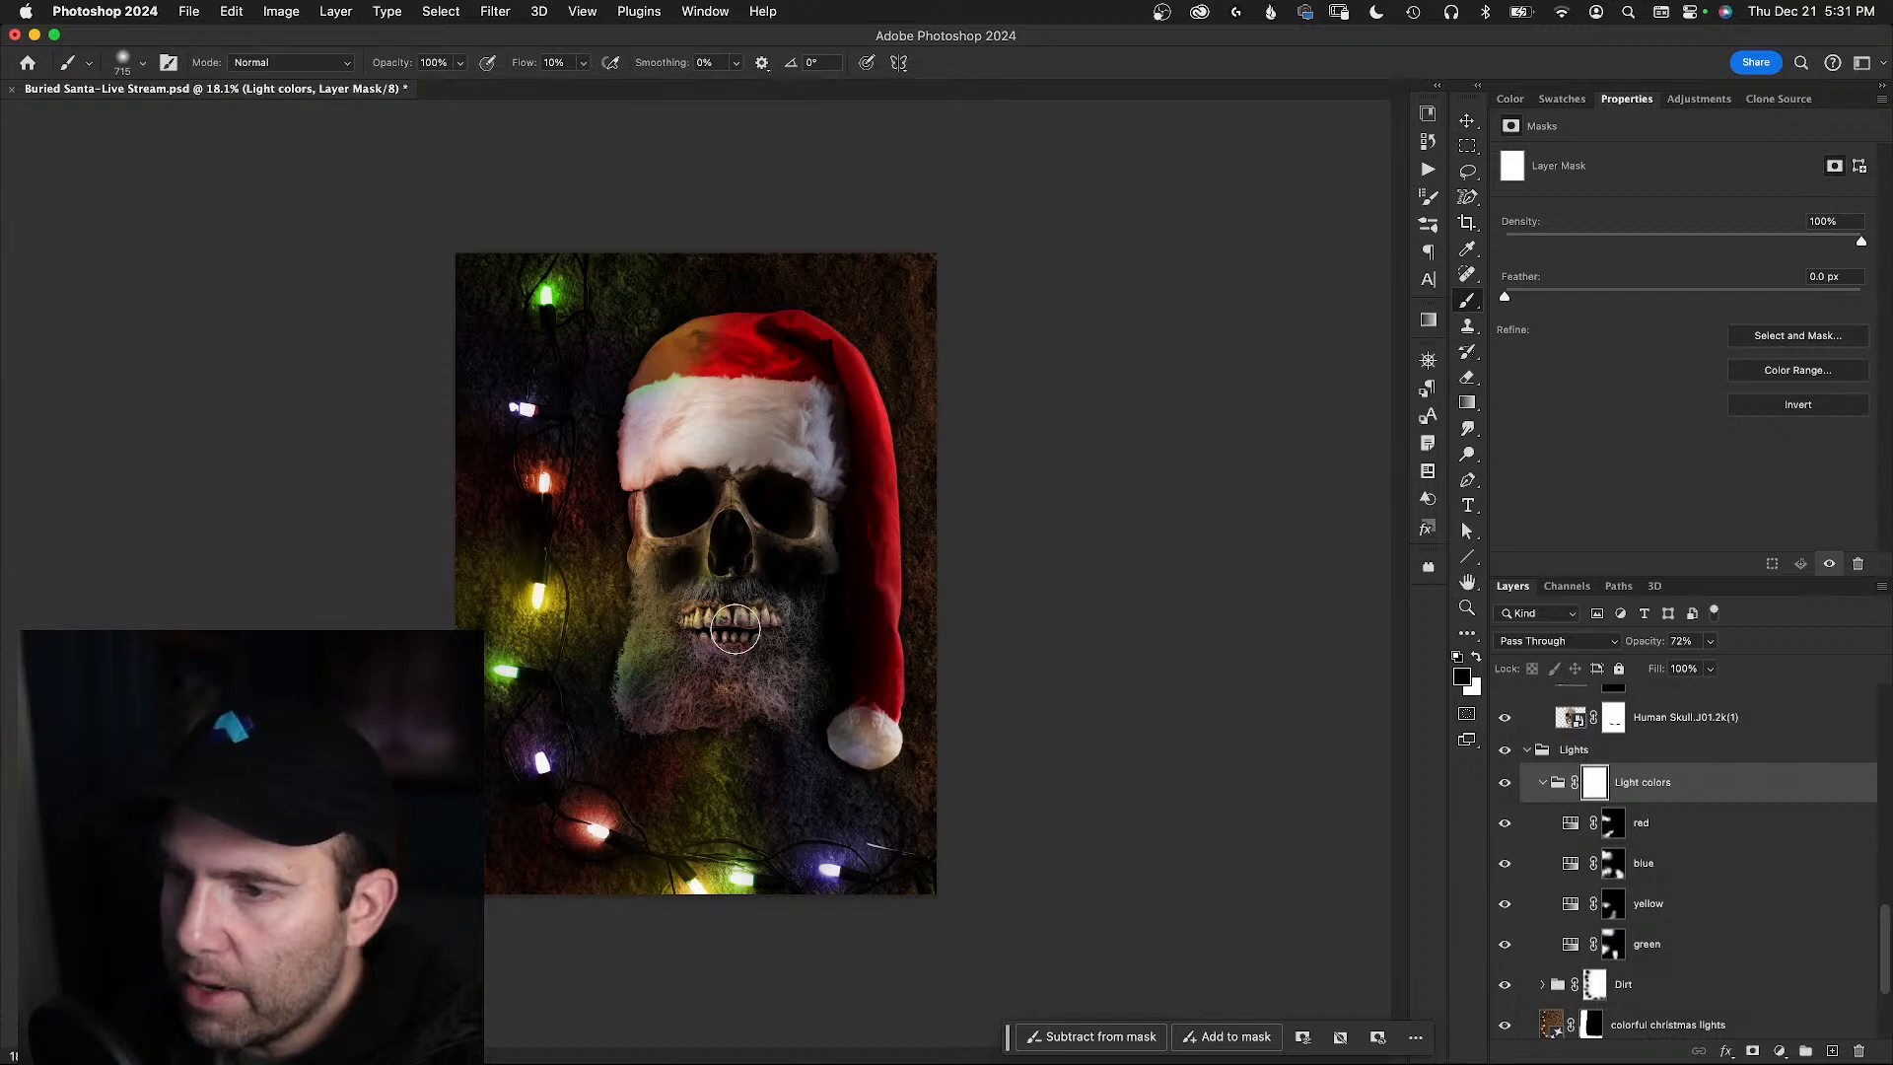
drag(592, 535, 616, 536)
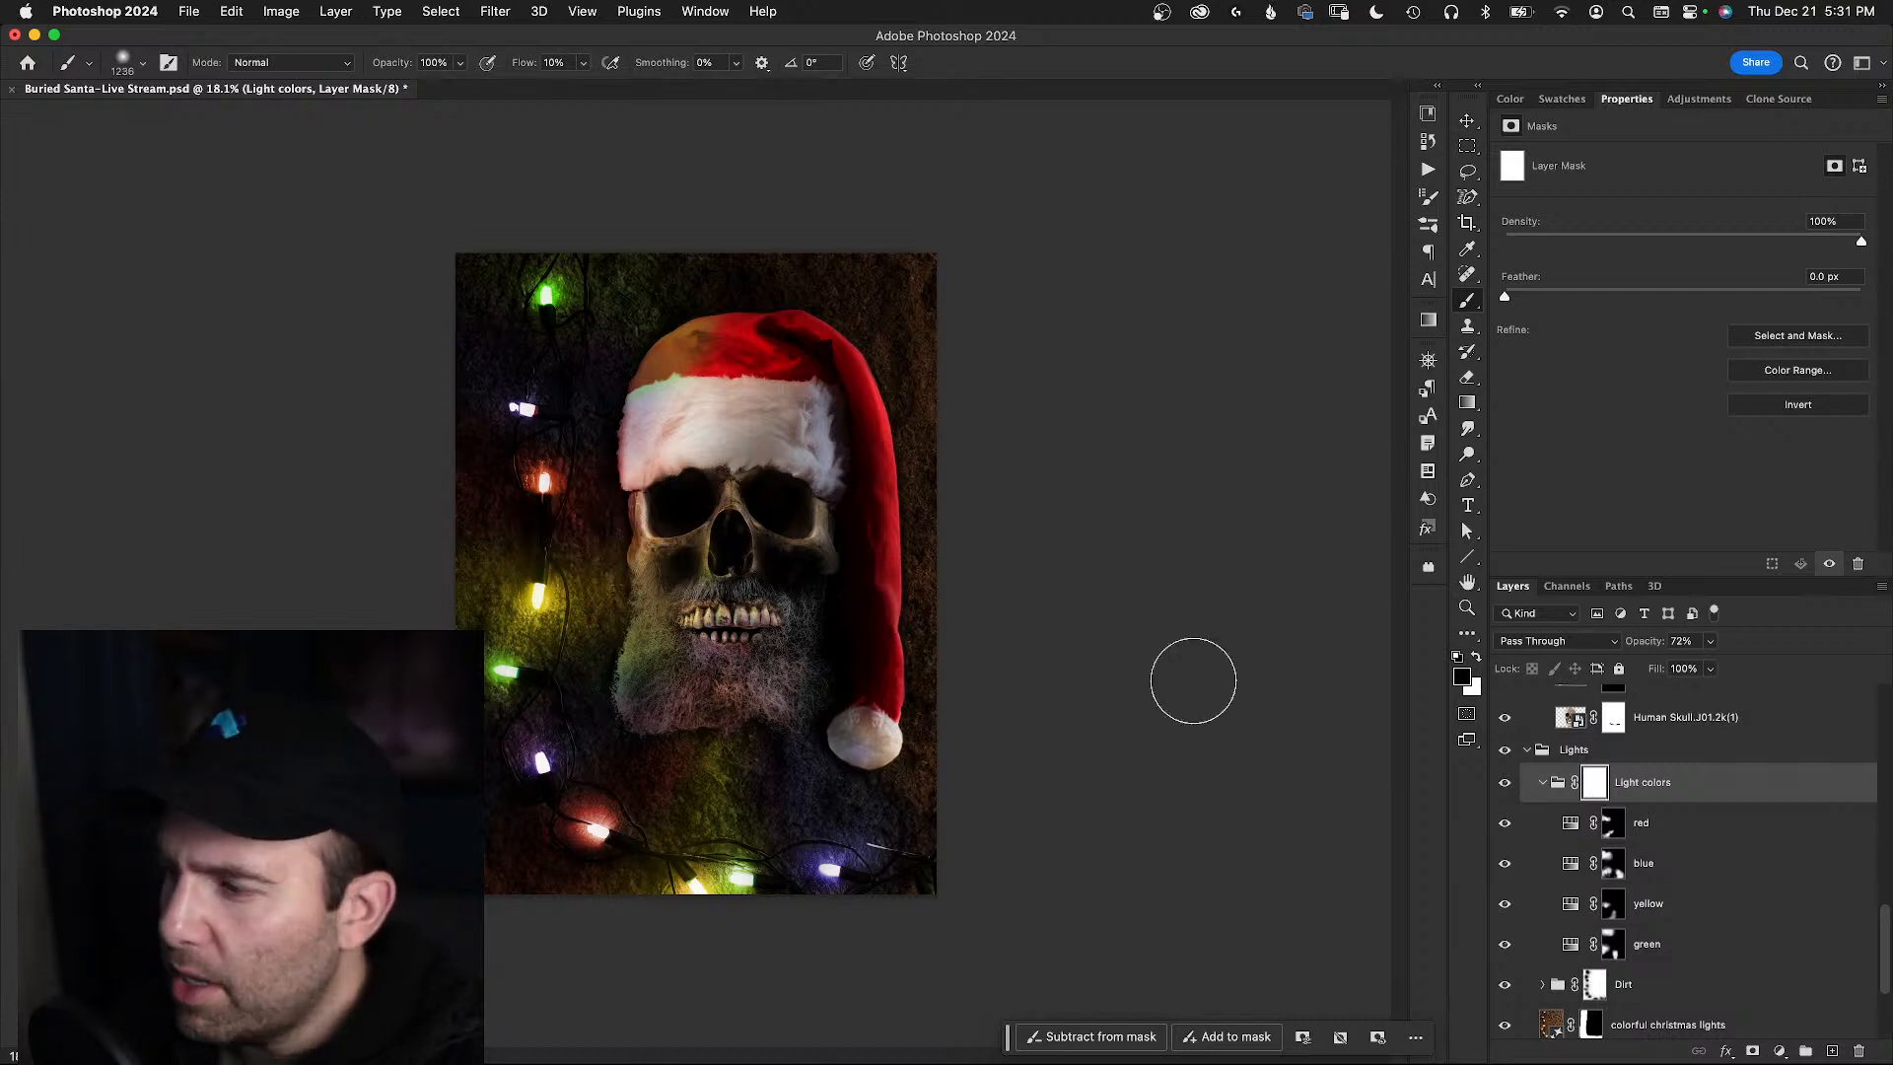
click(1507, 759)
click(1507, 759)
click(1506, 762)
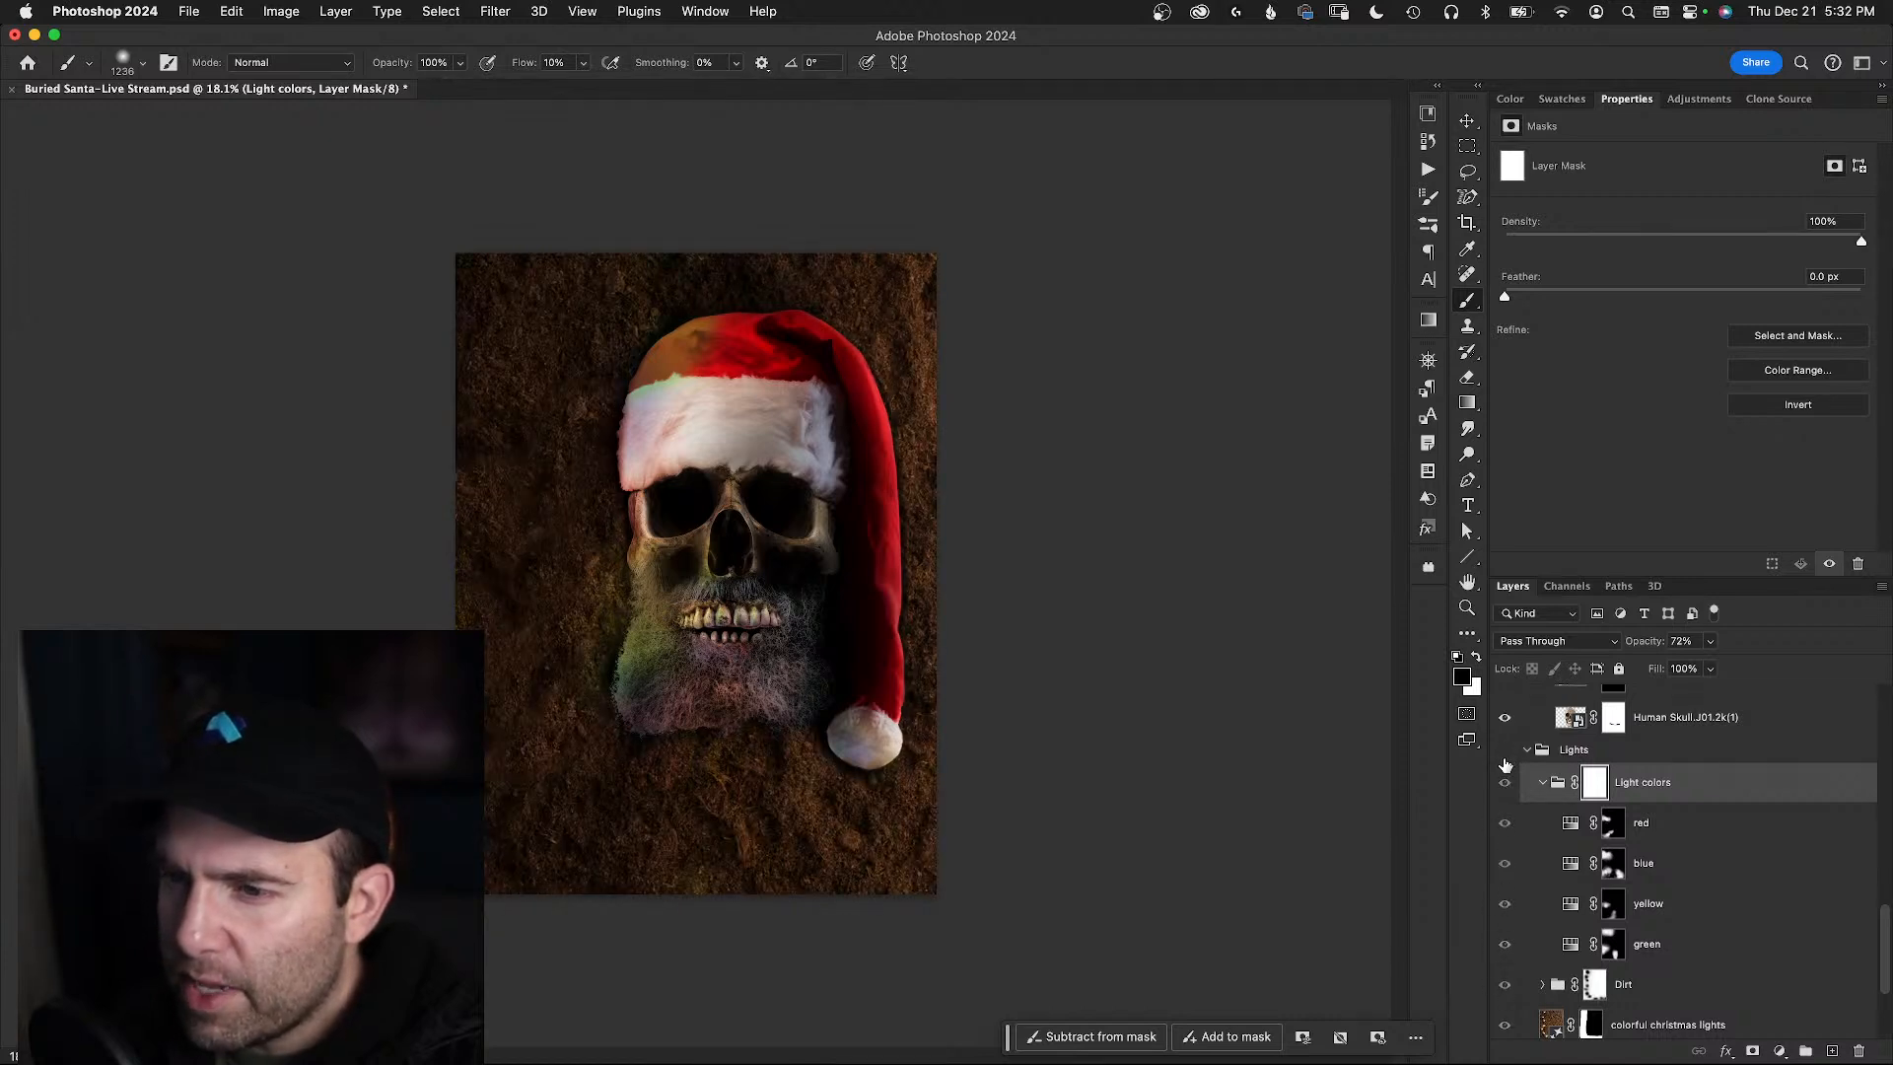
click(1505, 759)
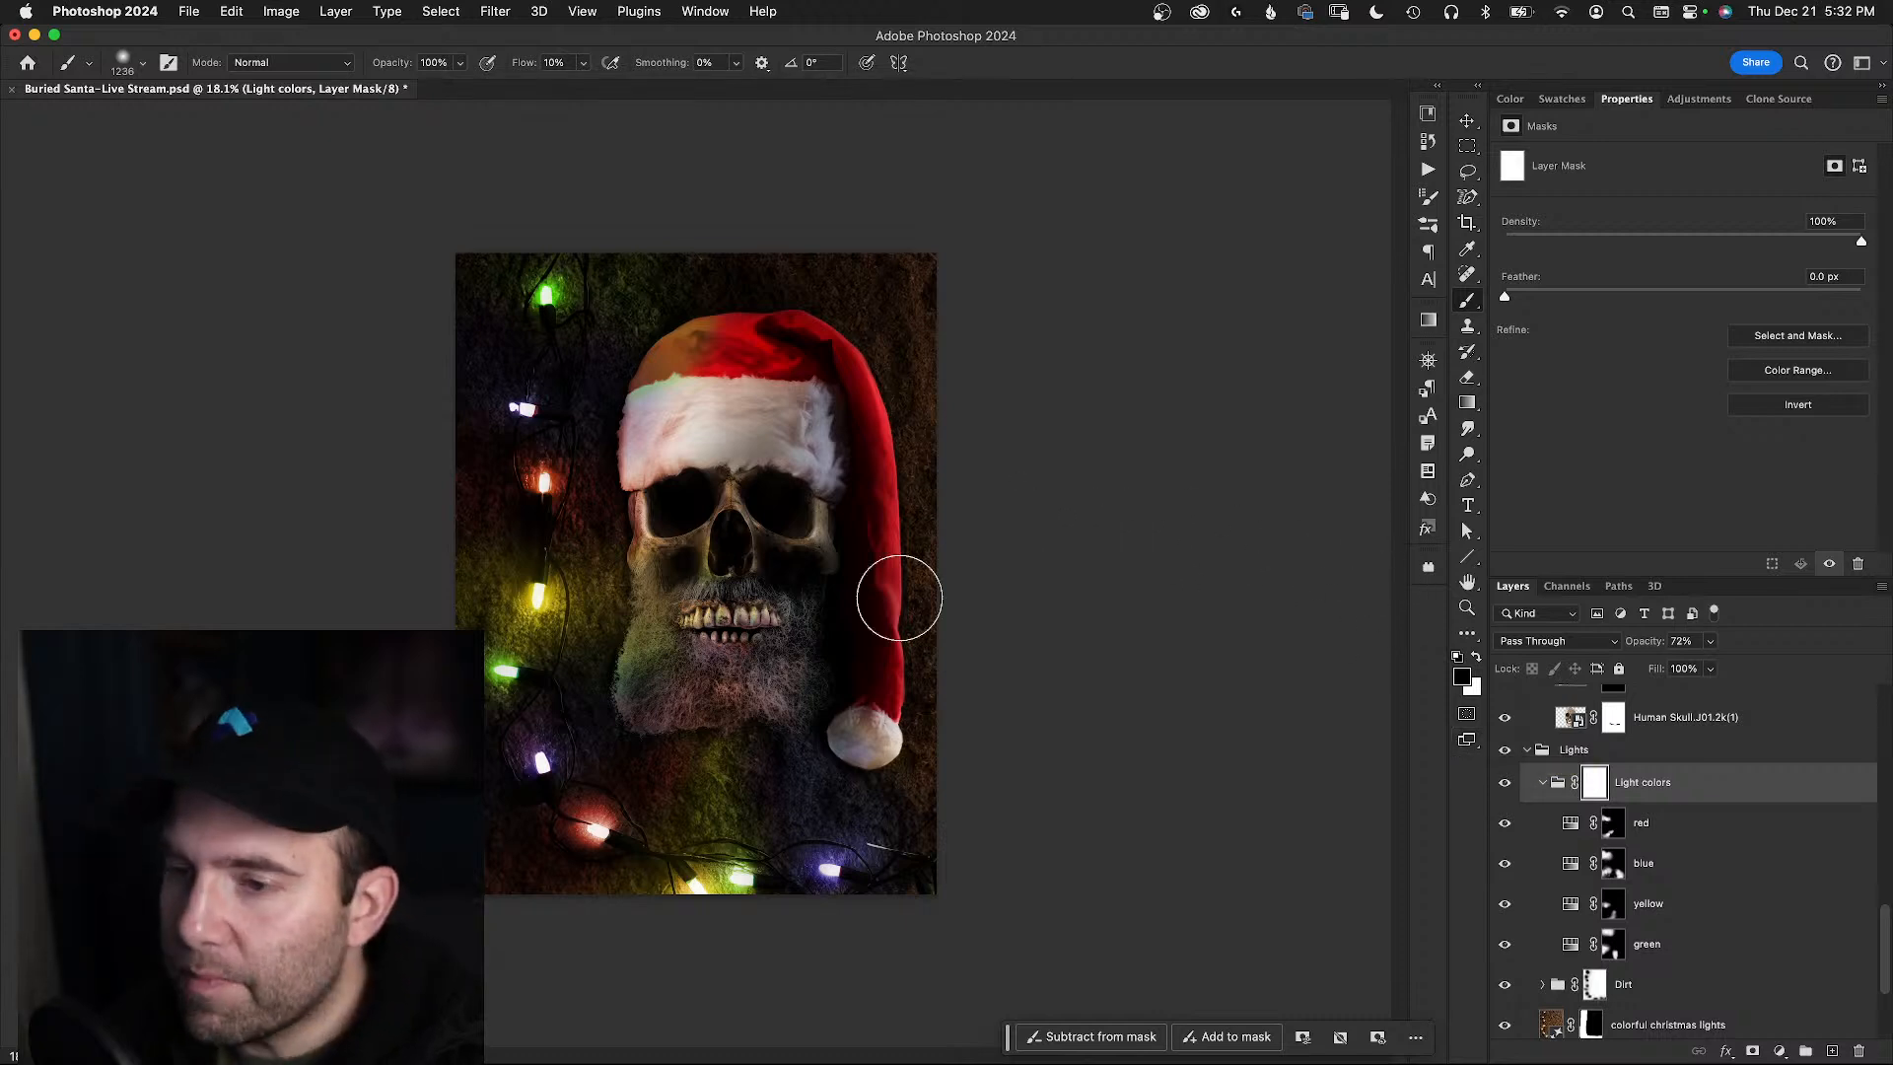
- Paint black in the Light colors mask around the beard and lower background at 20% opacity, enlarging the brush to 2764 px
drag(570, 422, 690, 426)
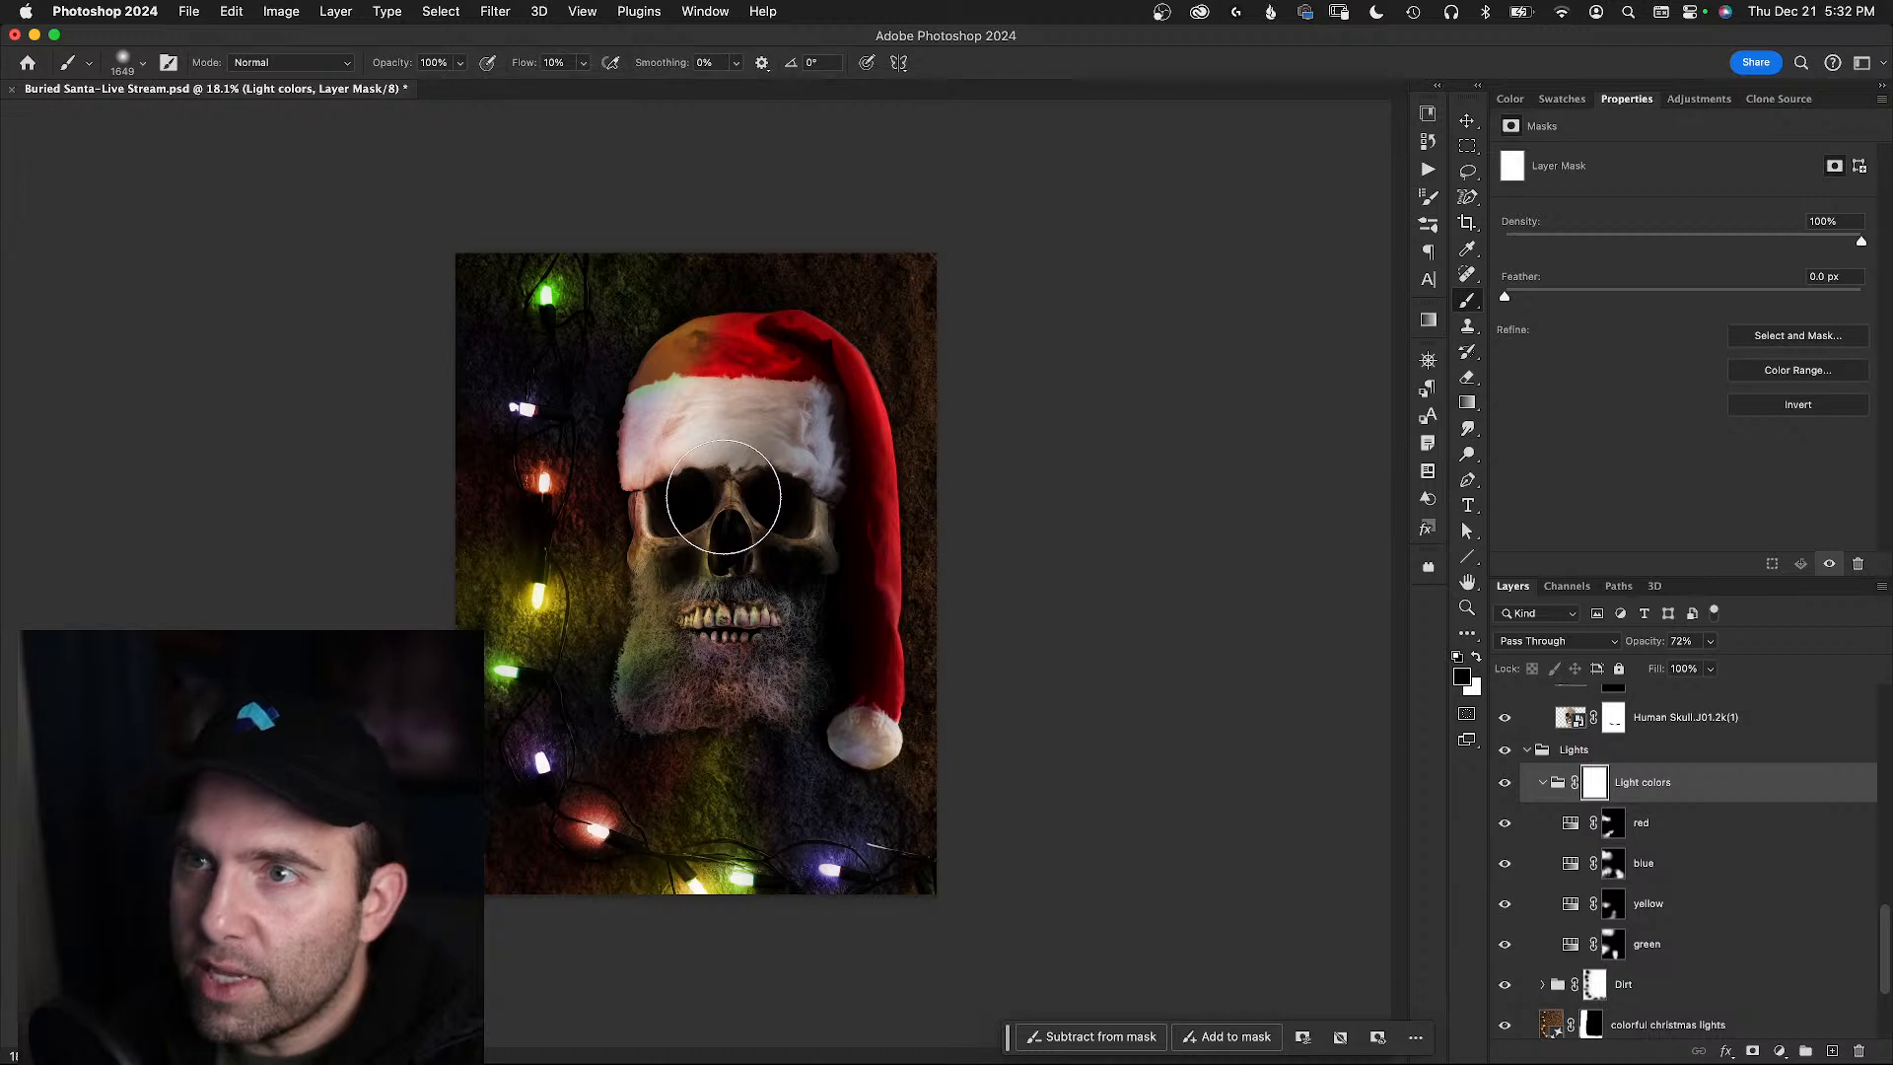
key(2)
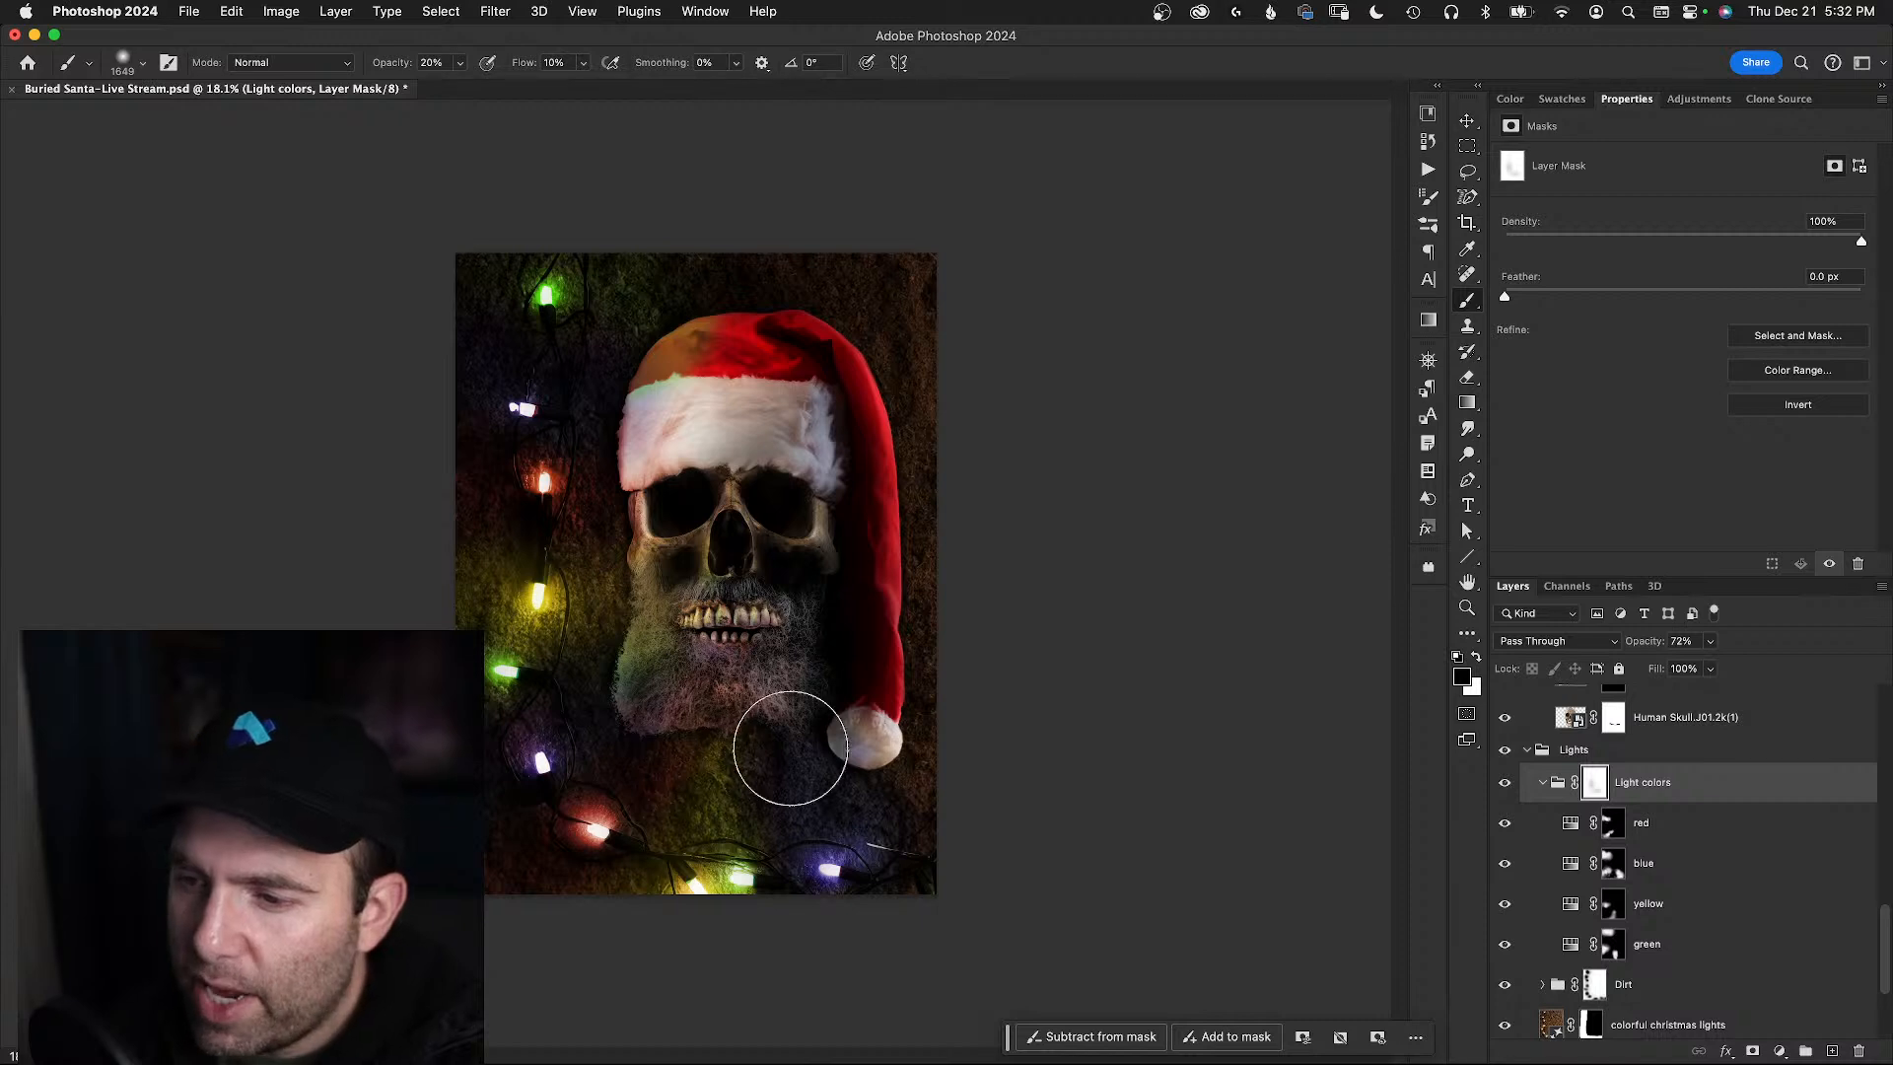
drag(704, 704, 802, 716)
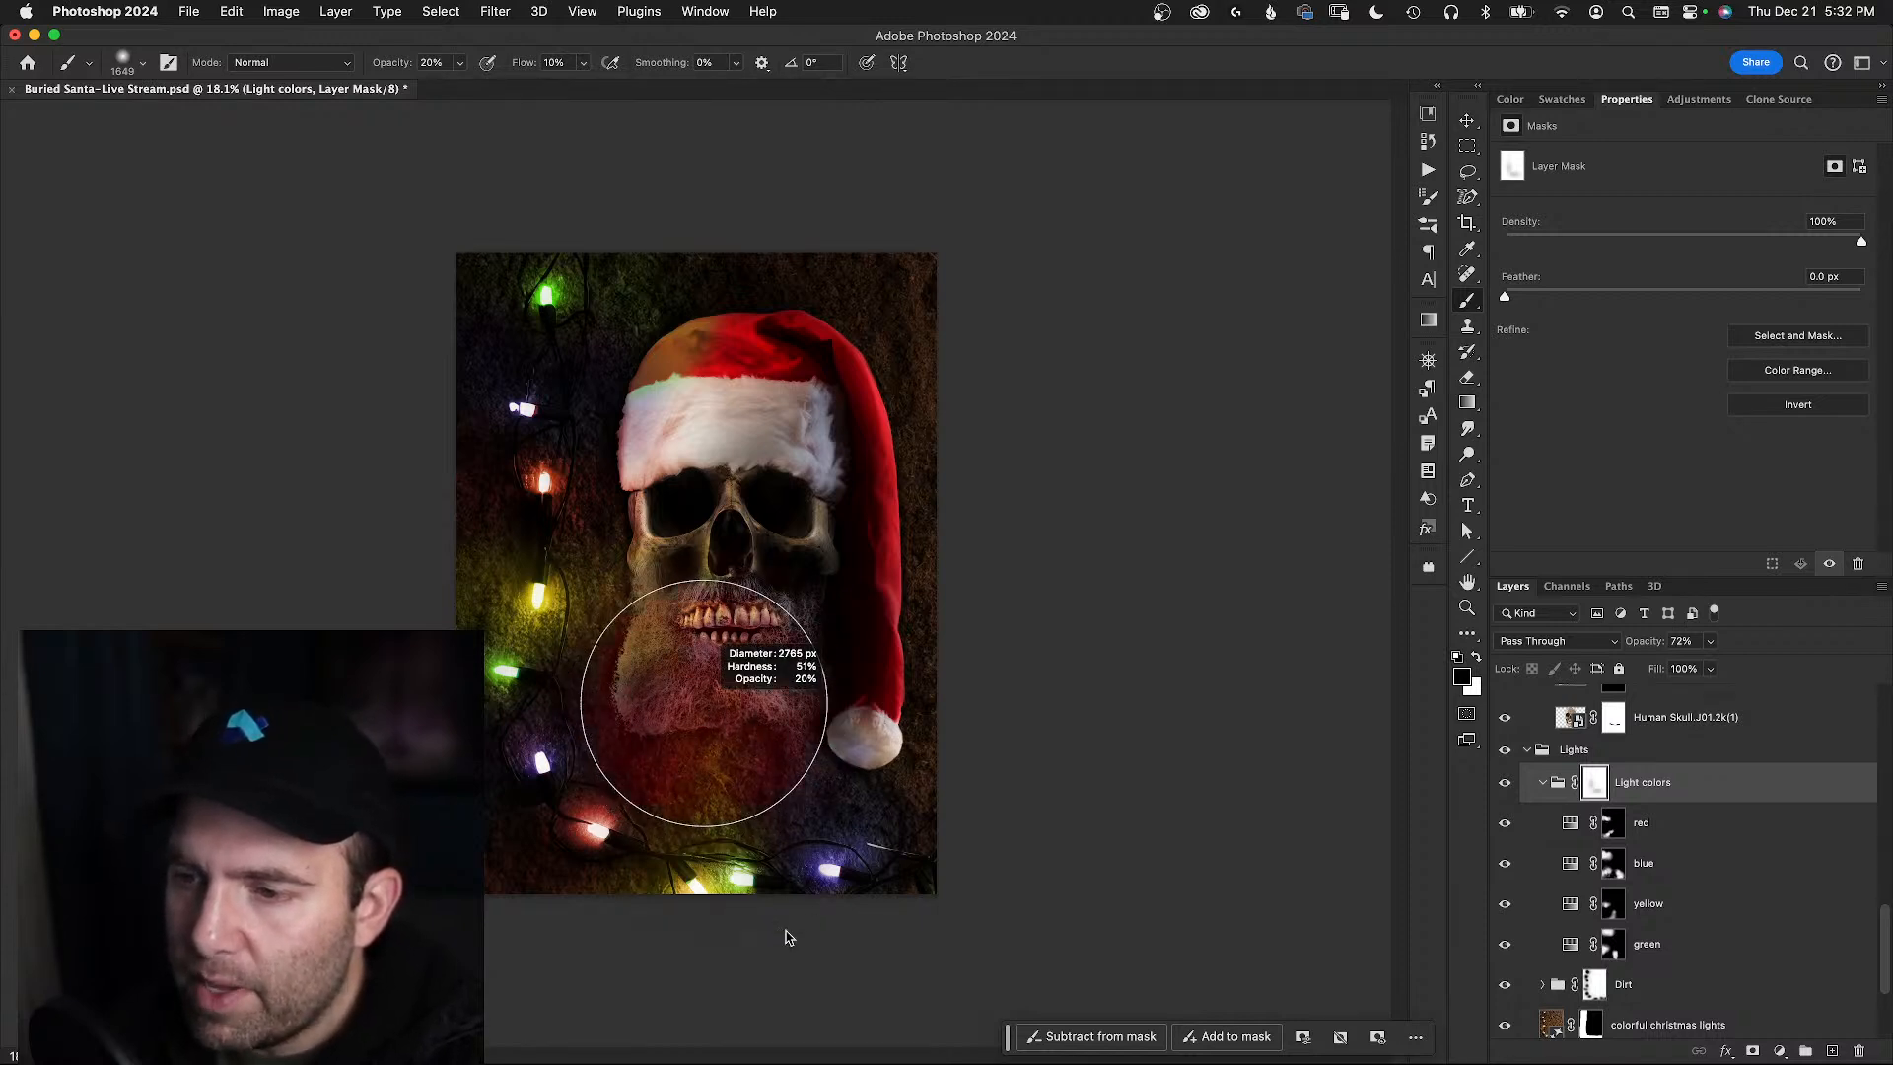
drag(789, 538, 788, 540)
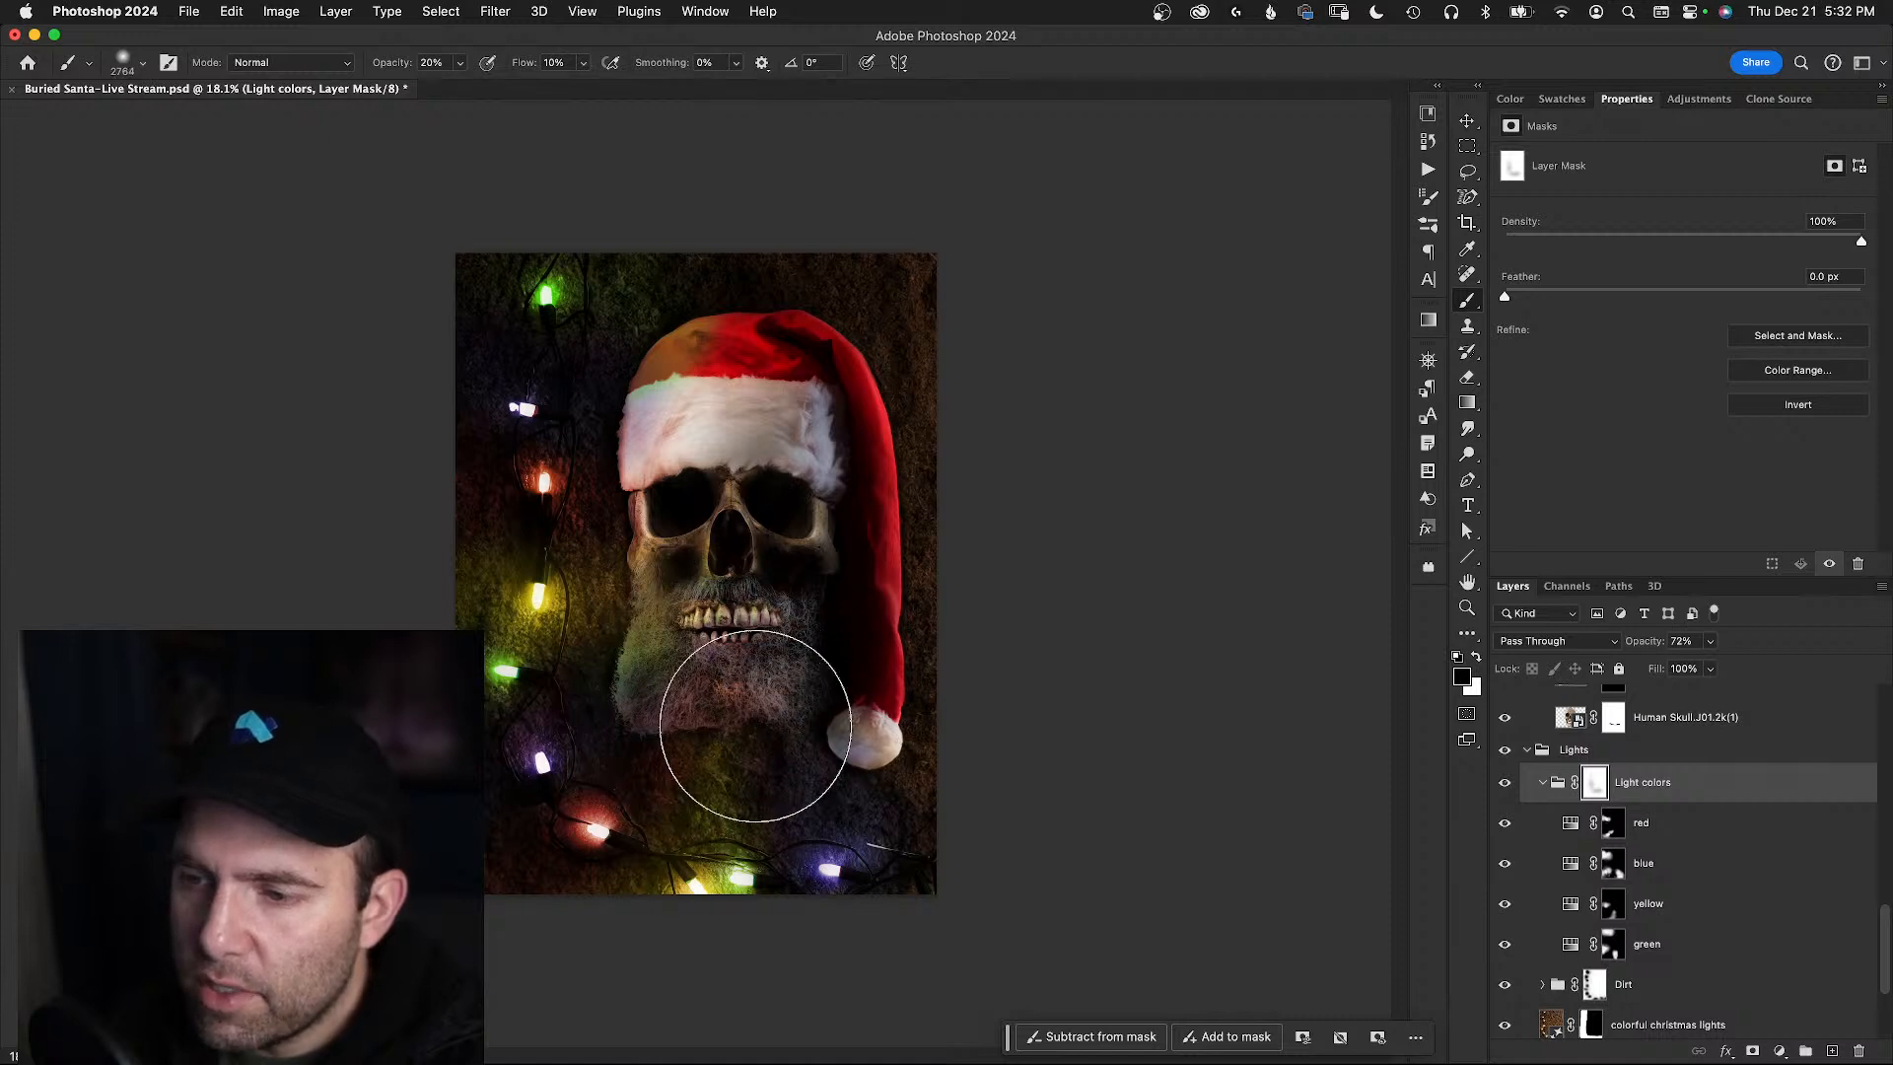
mouse_move(797, 701)
mouse_down()
mouse_move(742, 707)
mouse_move(756, 687)
mouse_move(799, 699)
mouse_move(733, 732)
mouse_move(814, 721)
mouse_move(703, 740)
mouse_move(781, 735)
mouse_move(651, 706)
mouse_move(661, 720)
mouse_move(777, 724)
mouse_move(696, 723)
mouse_move(661, 675)
mouse_move(696, 692)
mouse_move(675, 680)
mouse_move(687, 671)
mouse_move(785, 723)
mouse_move(723, 717)
mouse_move(740, 694)
mouse_move(693, 680)
mouse_move(731, 696)
mouse_move(714, 717)
mouse_move(702, 667)
mouse_move(760, 713)
mouse_move(800, 710)
mouse_move(633, 663)
mouse_move(657, 688)
mouse_move(679, 585)
mouse_up()
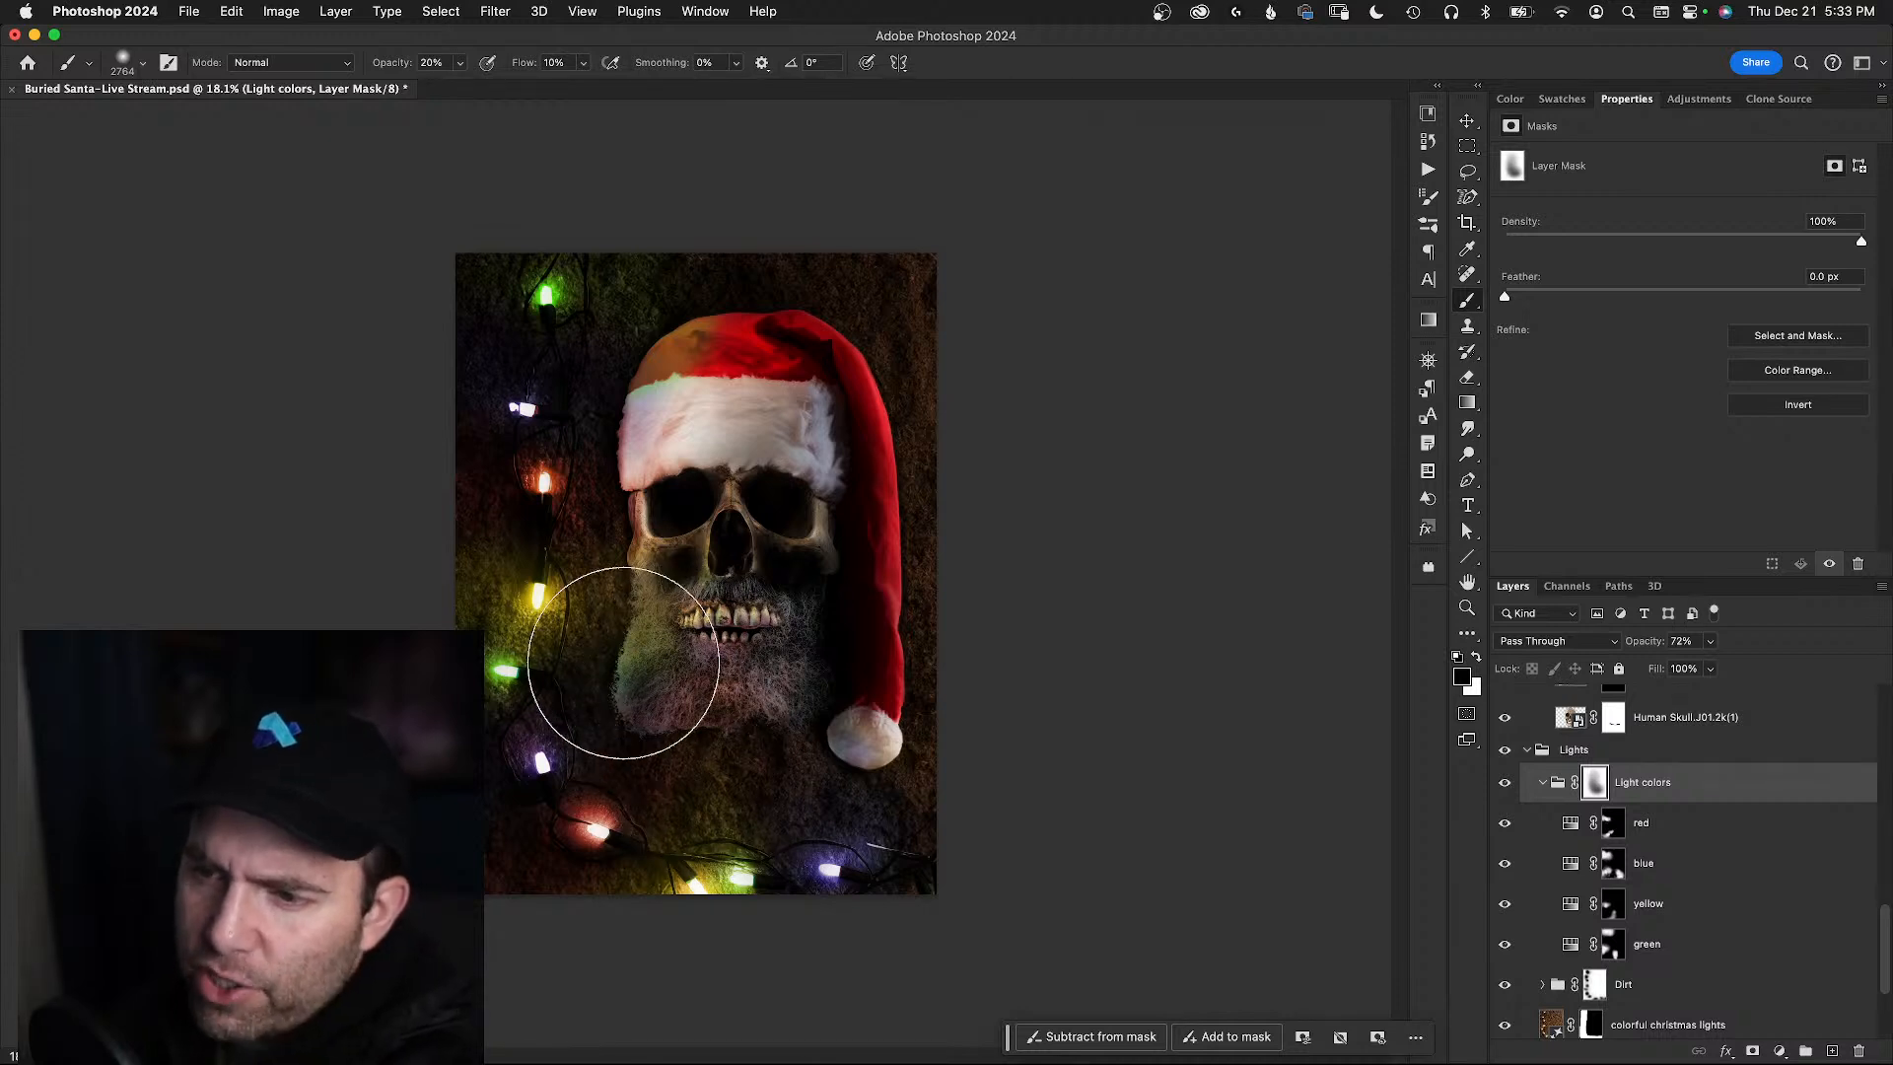
drag(669, 646, 635, 658)
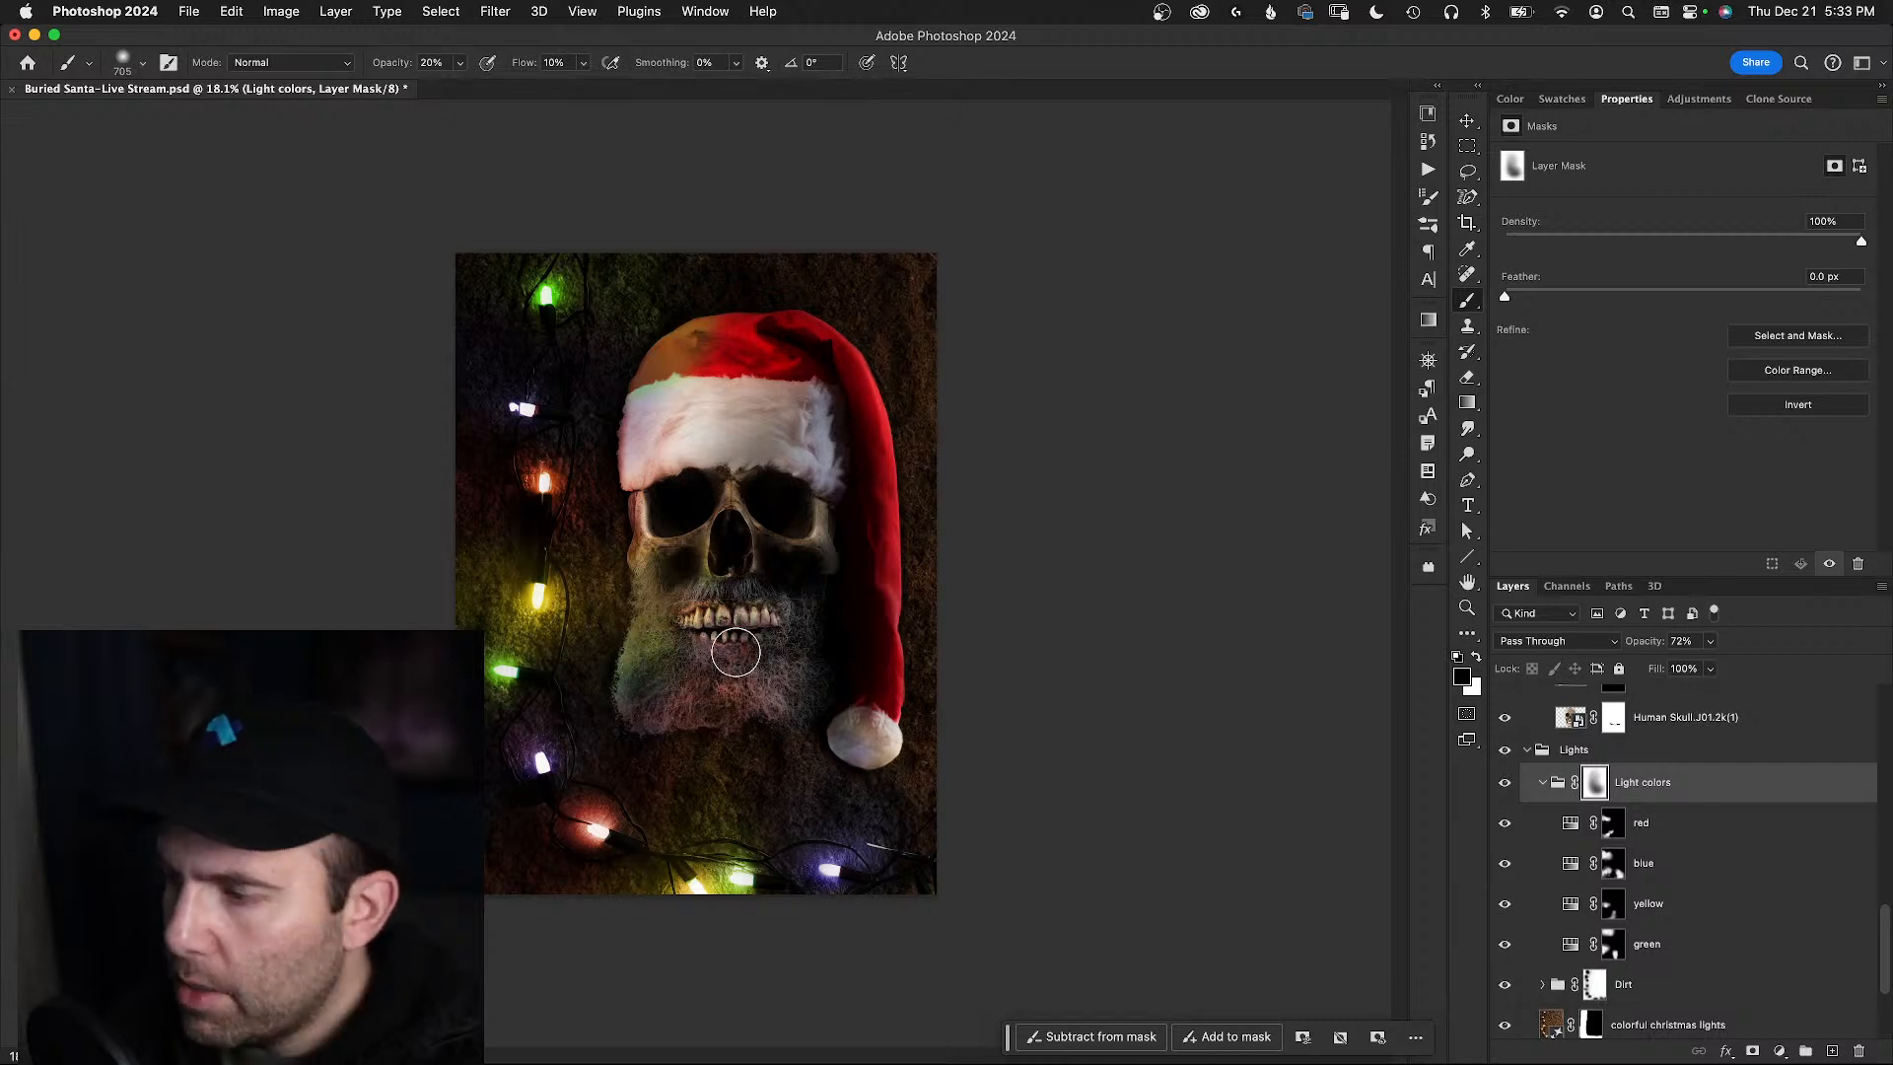
- Compare the Light colors group hidden and shown, and repeatedly compare its mask disabled and enabled
click(1506, 783)
click(1505, 784)
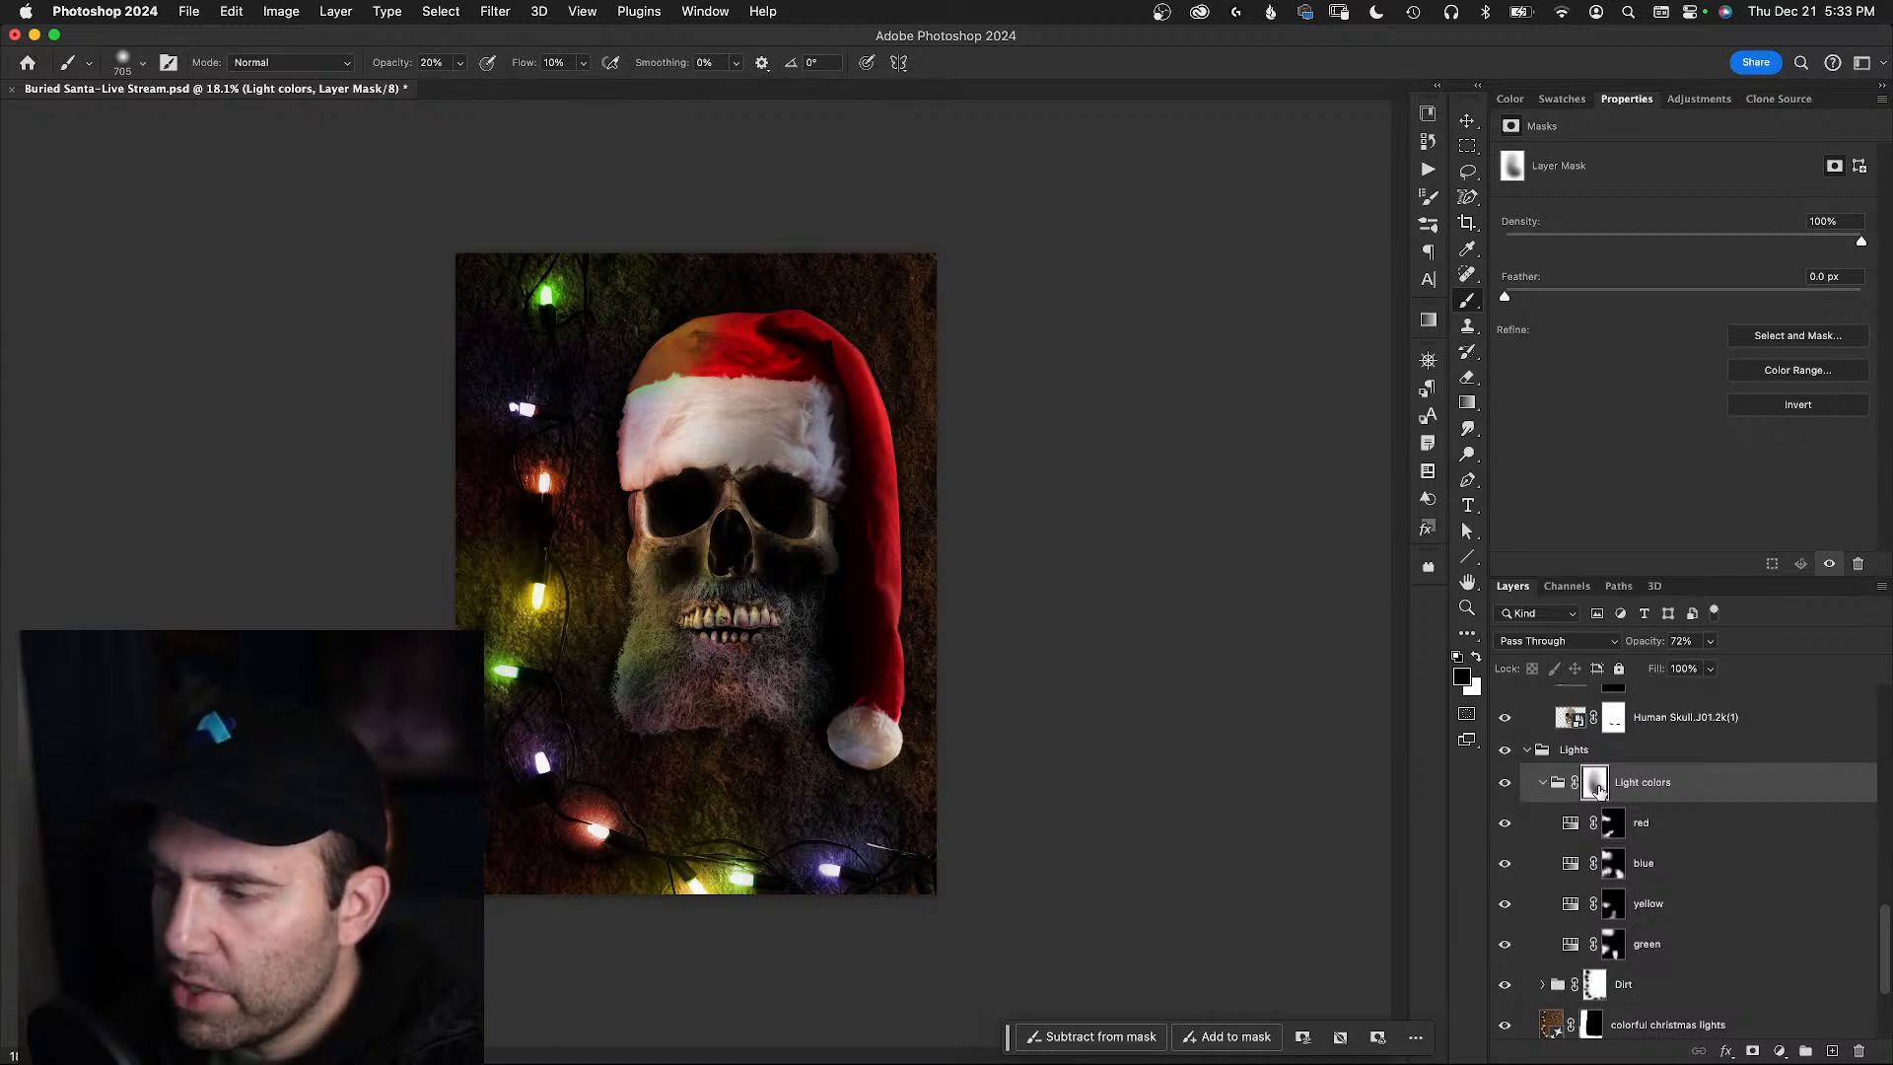
shift+click(1596, 789)
shift+click(1597, 789)
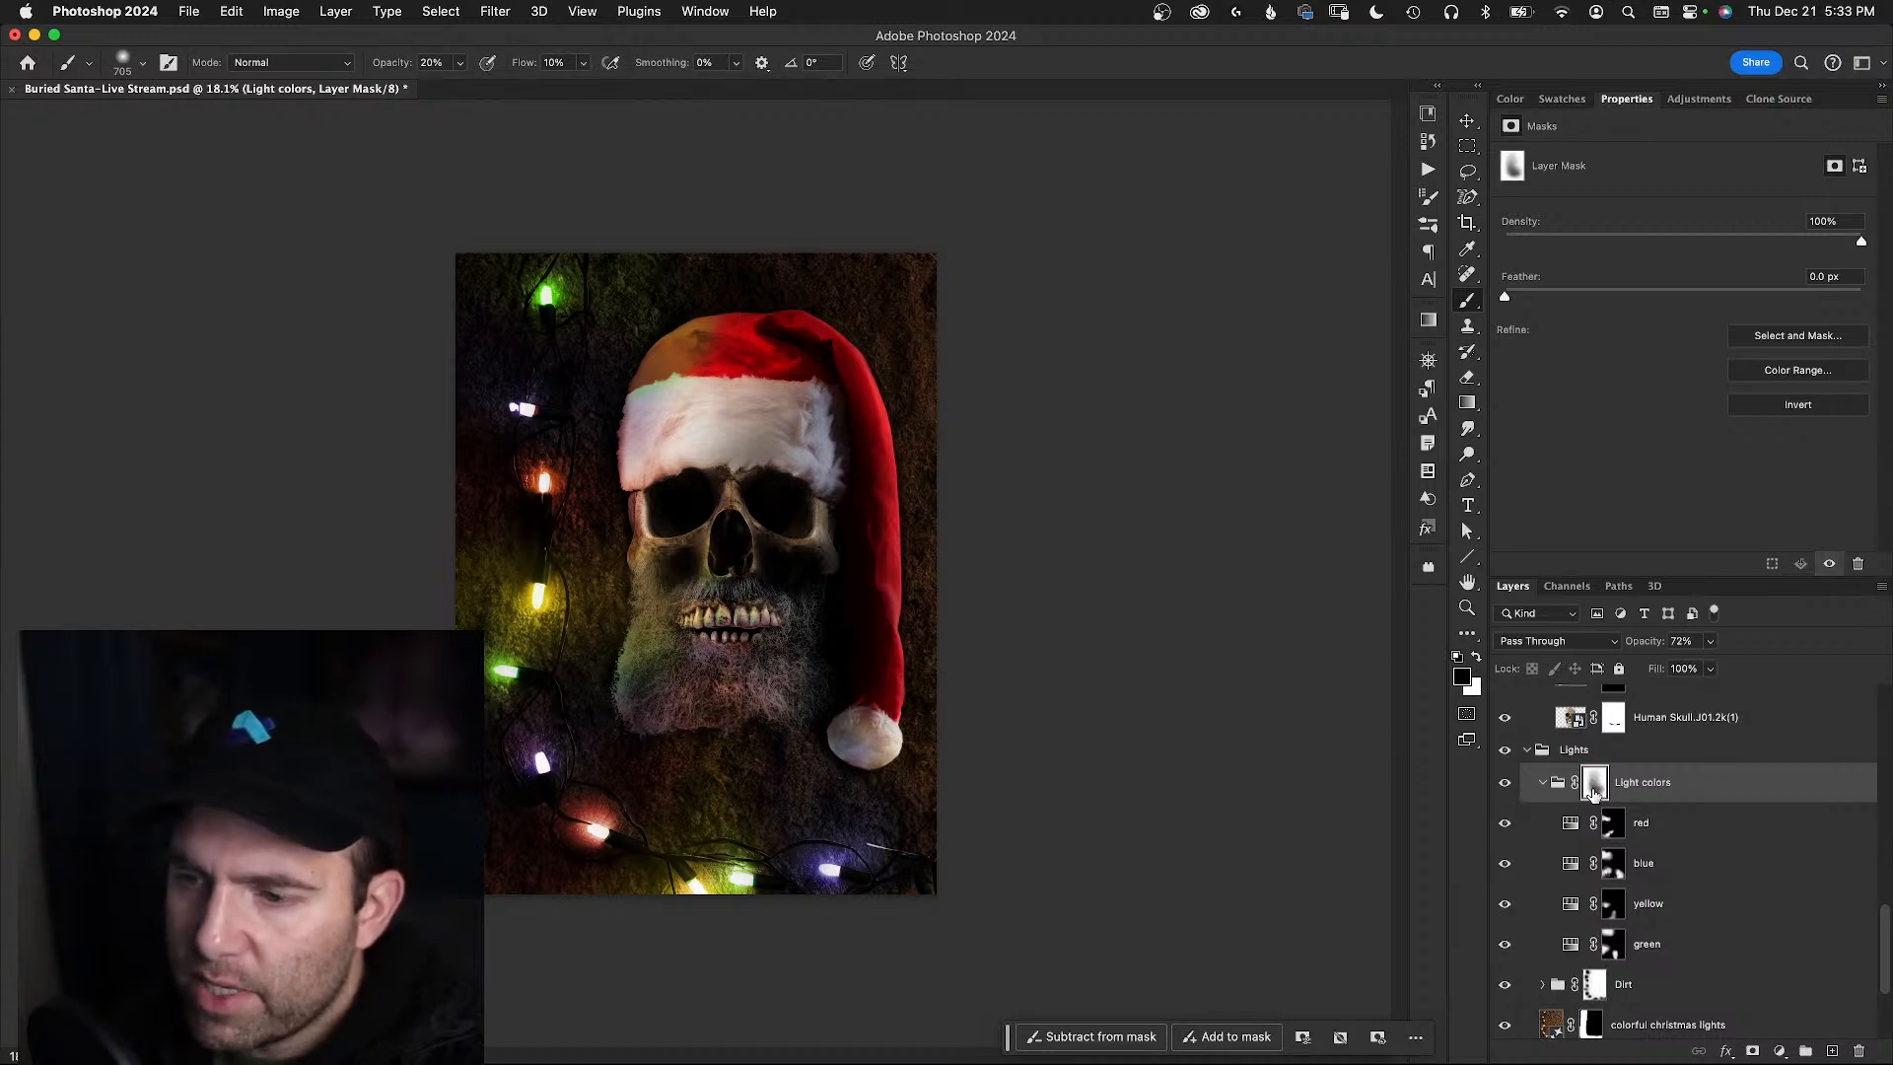
shift+click(1597, 794)
shift+click(1597, 794)
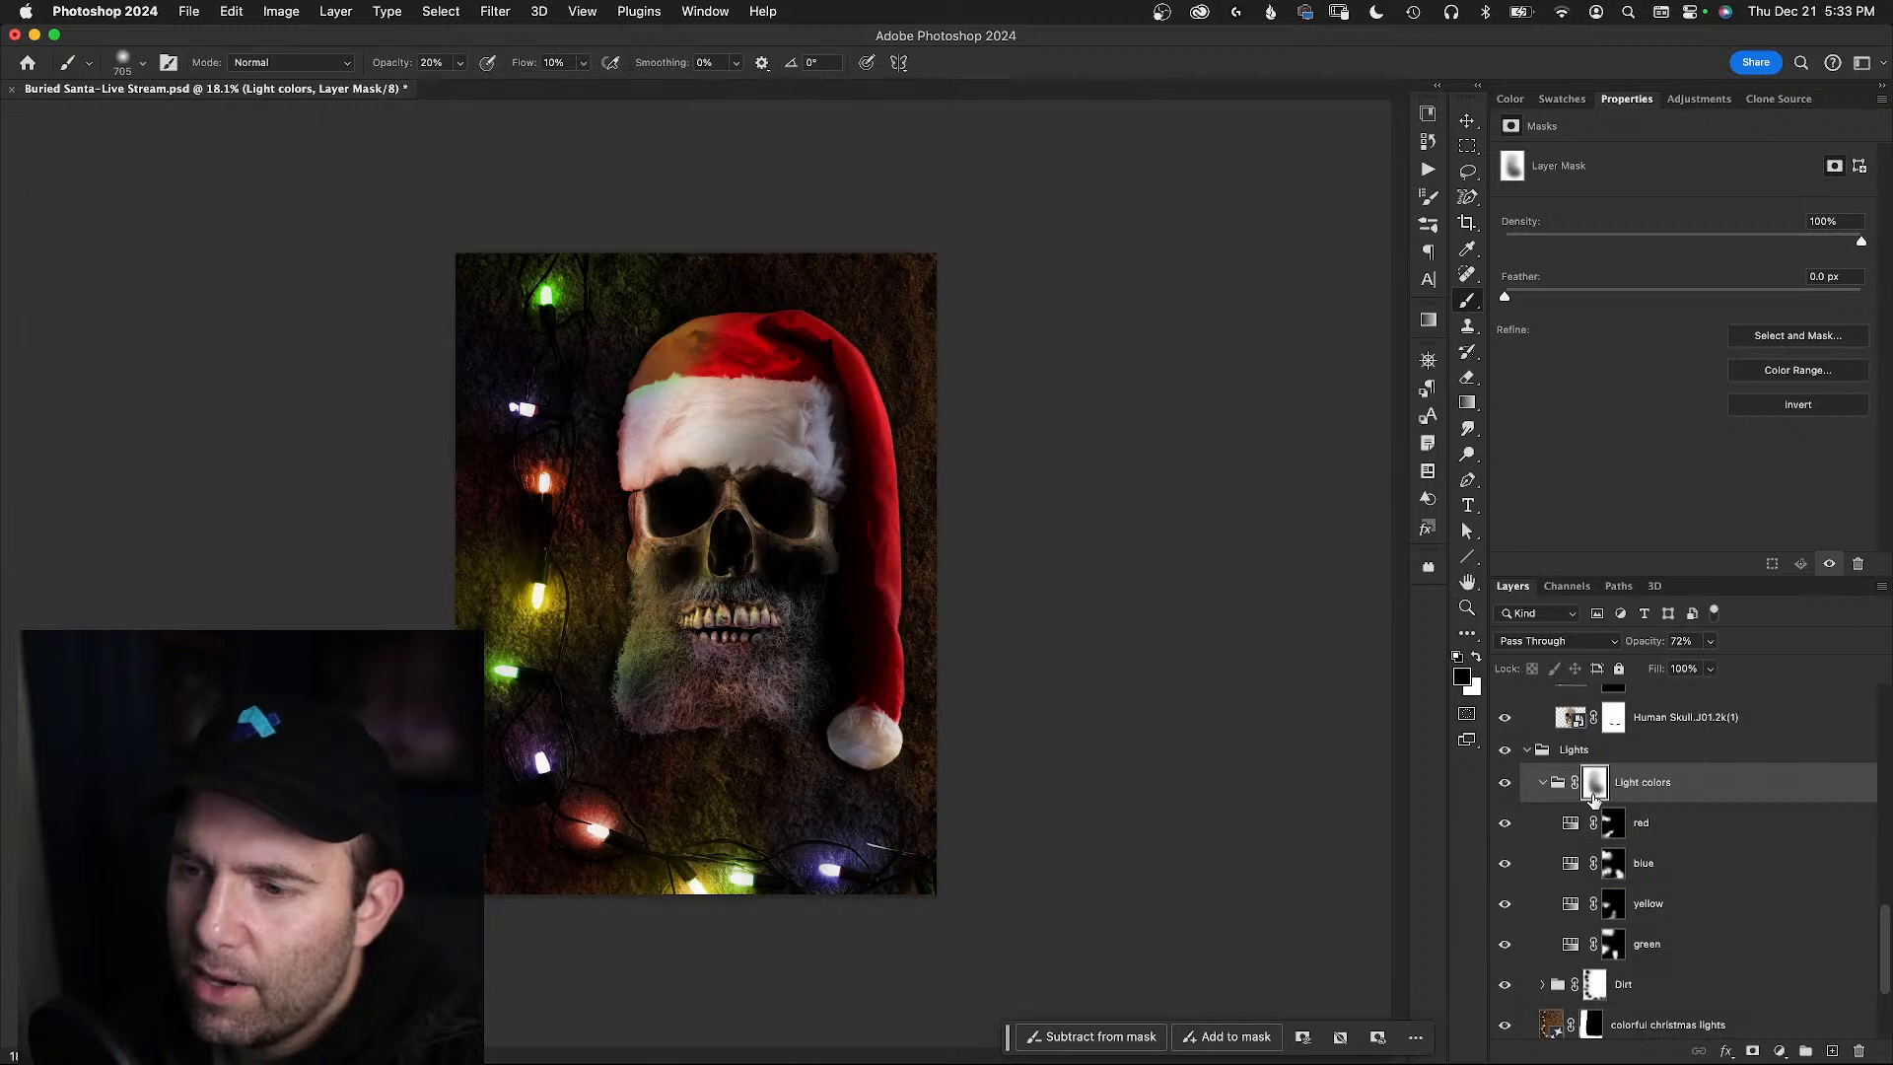
shift+click(1596, 797)
shift+click(1597, 797)
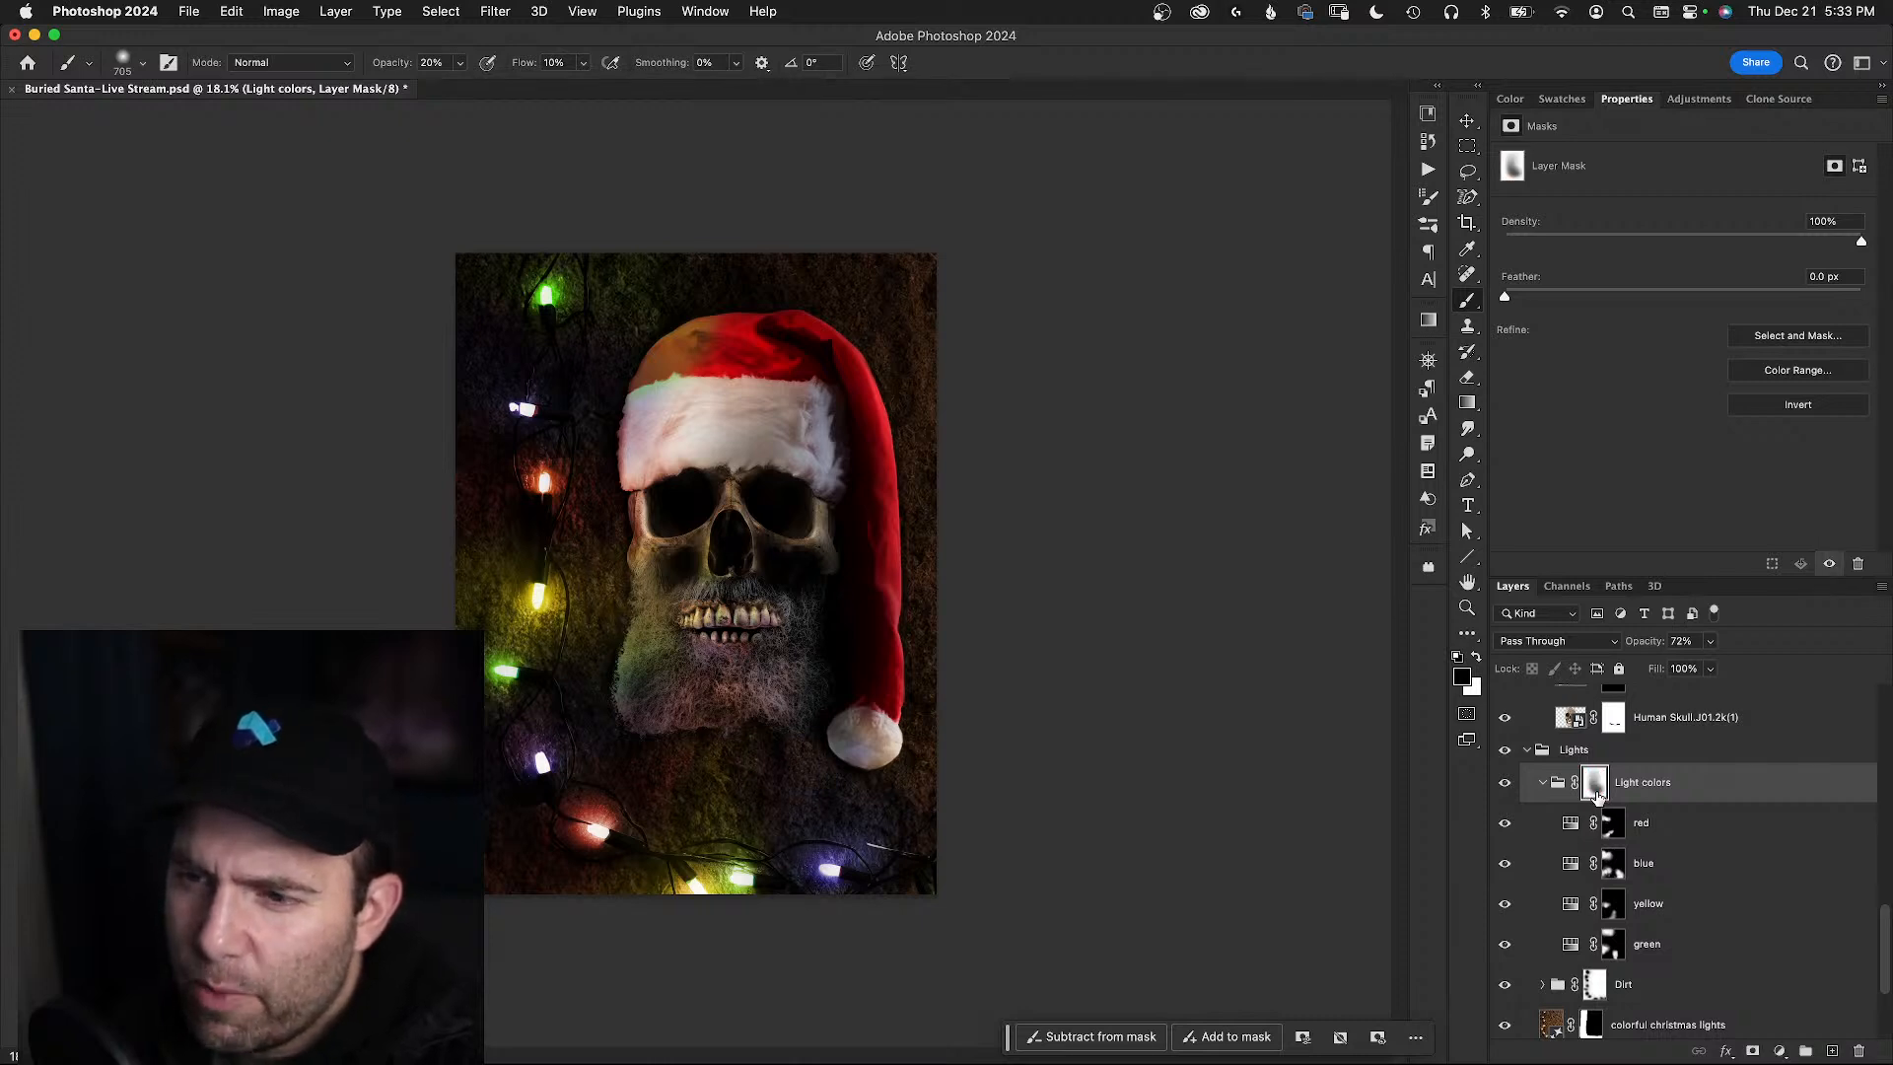
shift+click(1597, 797)
shift+click(1597, 796)
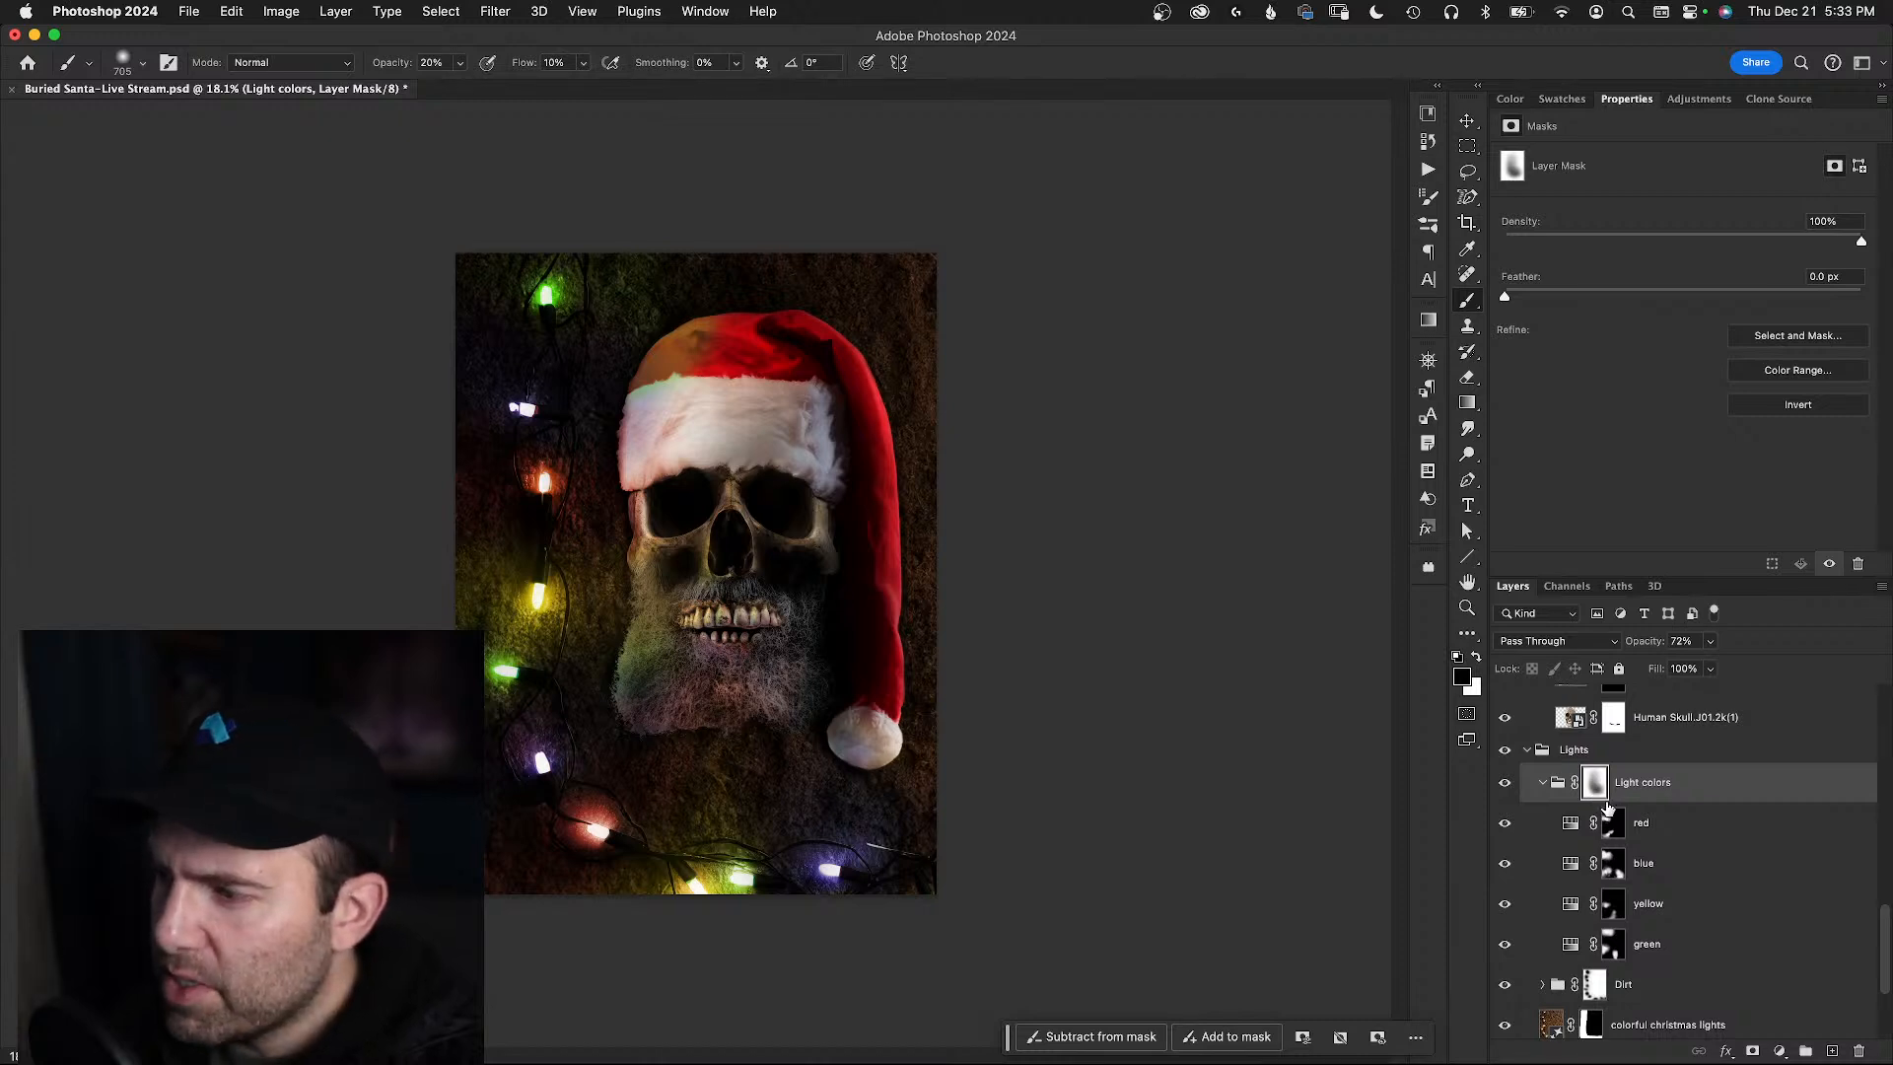
- Paint more black at 20% opacity in the Light colors mask over the image's left side, enlarging the brush to 3314 px
drag(469, 519, 493, 515)
right_click(379, 434)
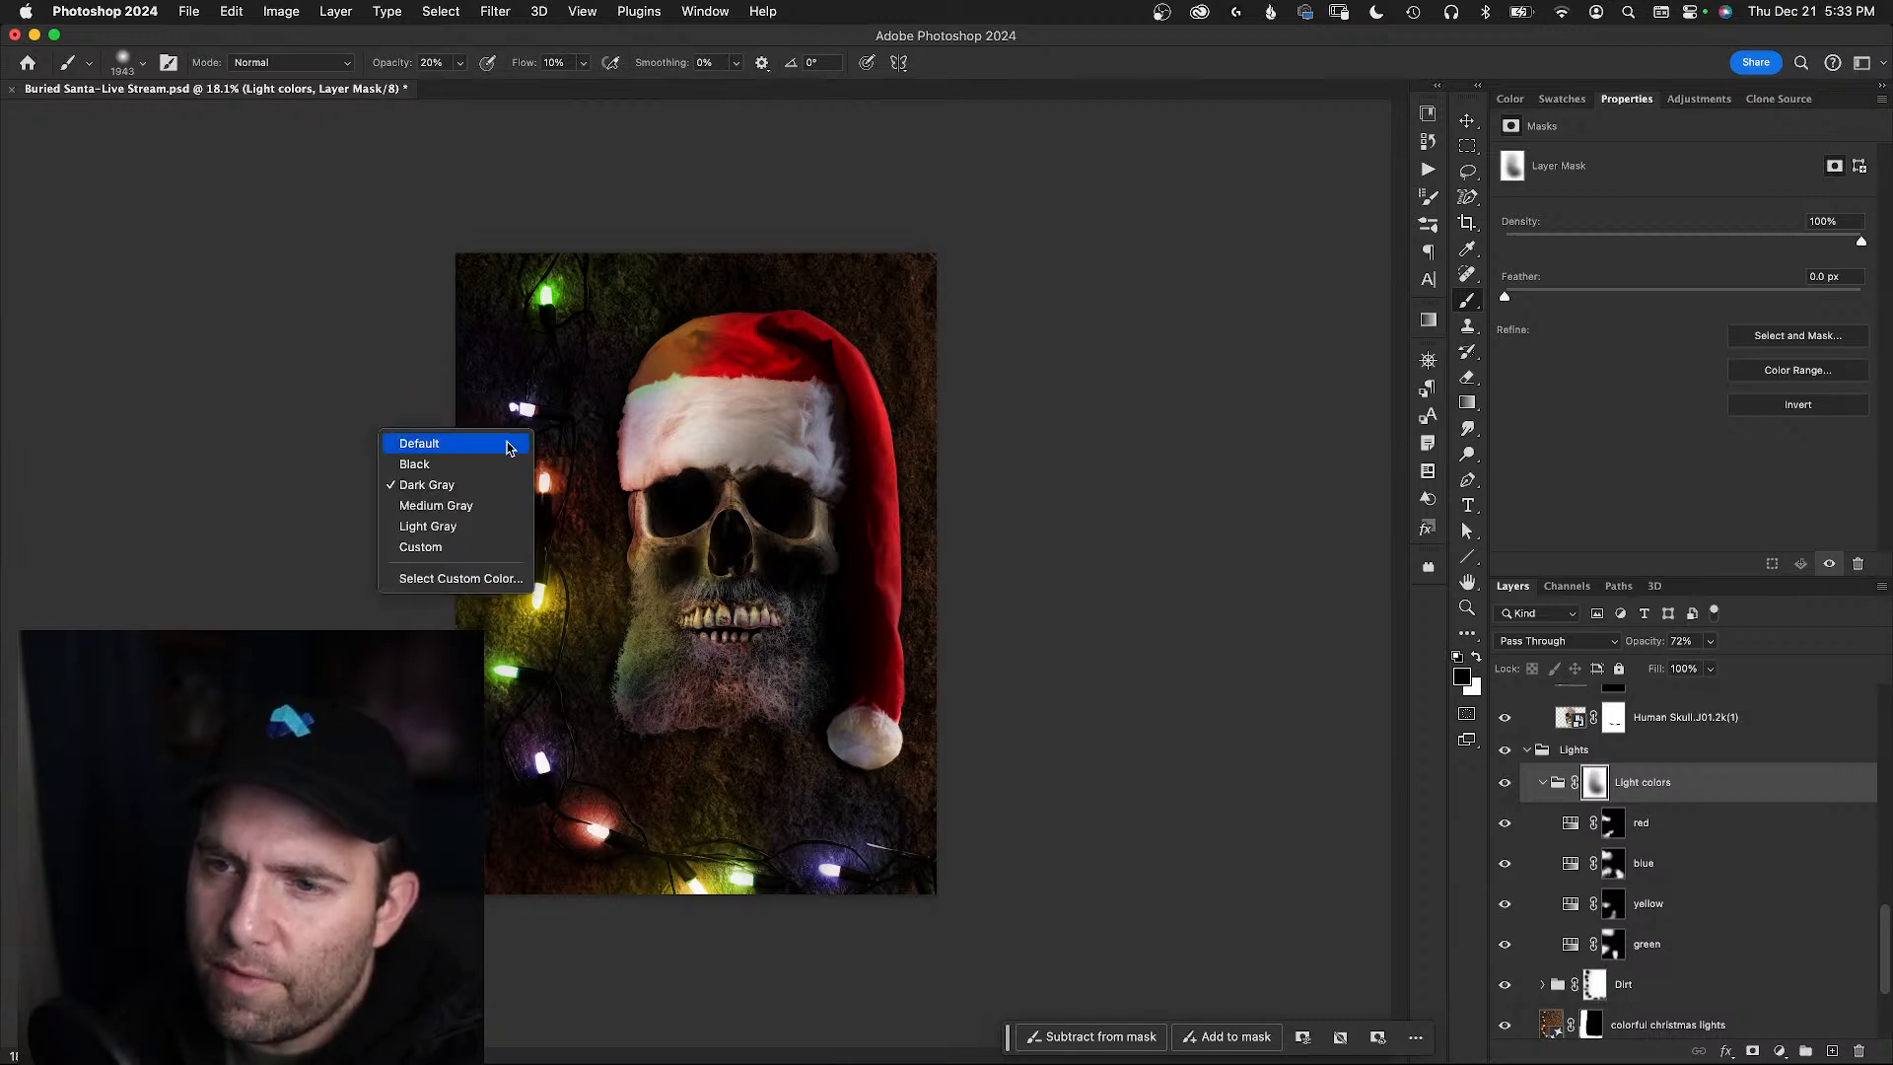
click(508, 448)
mouse_move(530, 379)
mouse_down()
mouse_move(552, 365)
mouse_move(393, 350)
mouse_up()
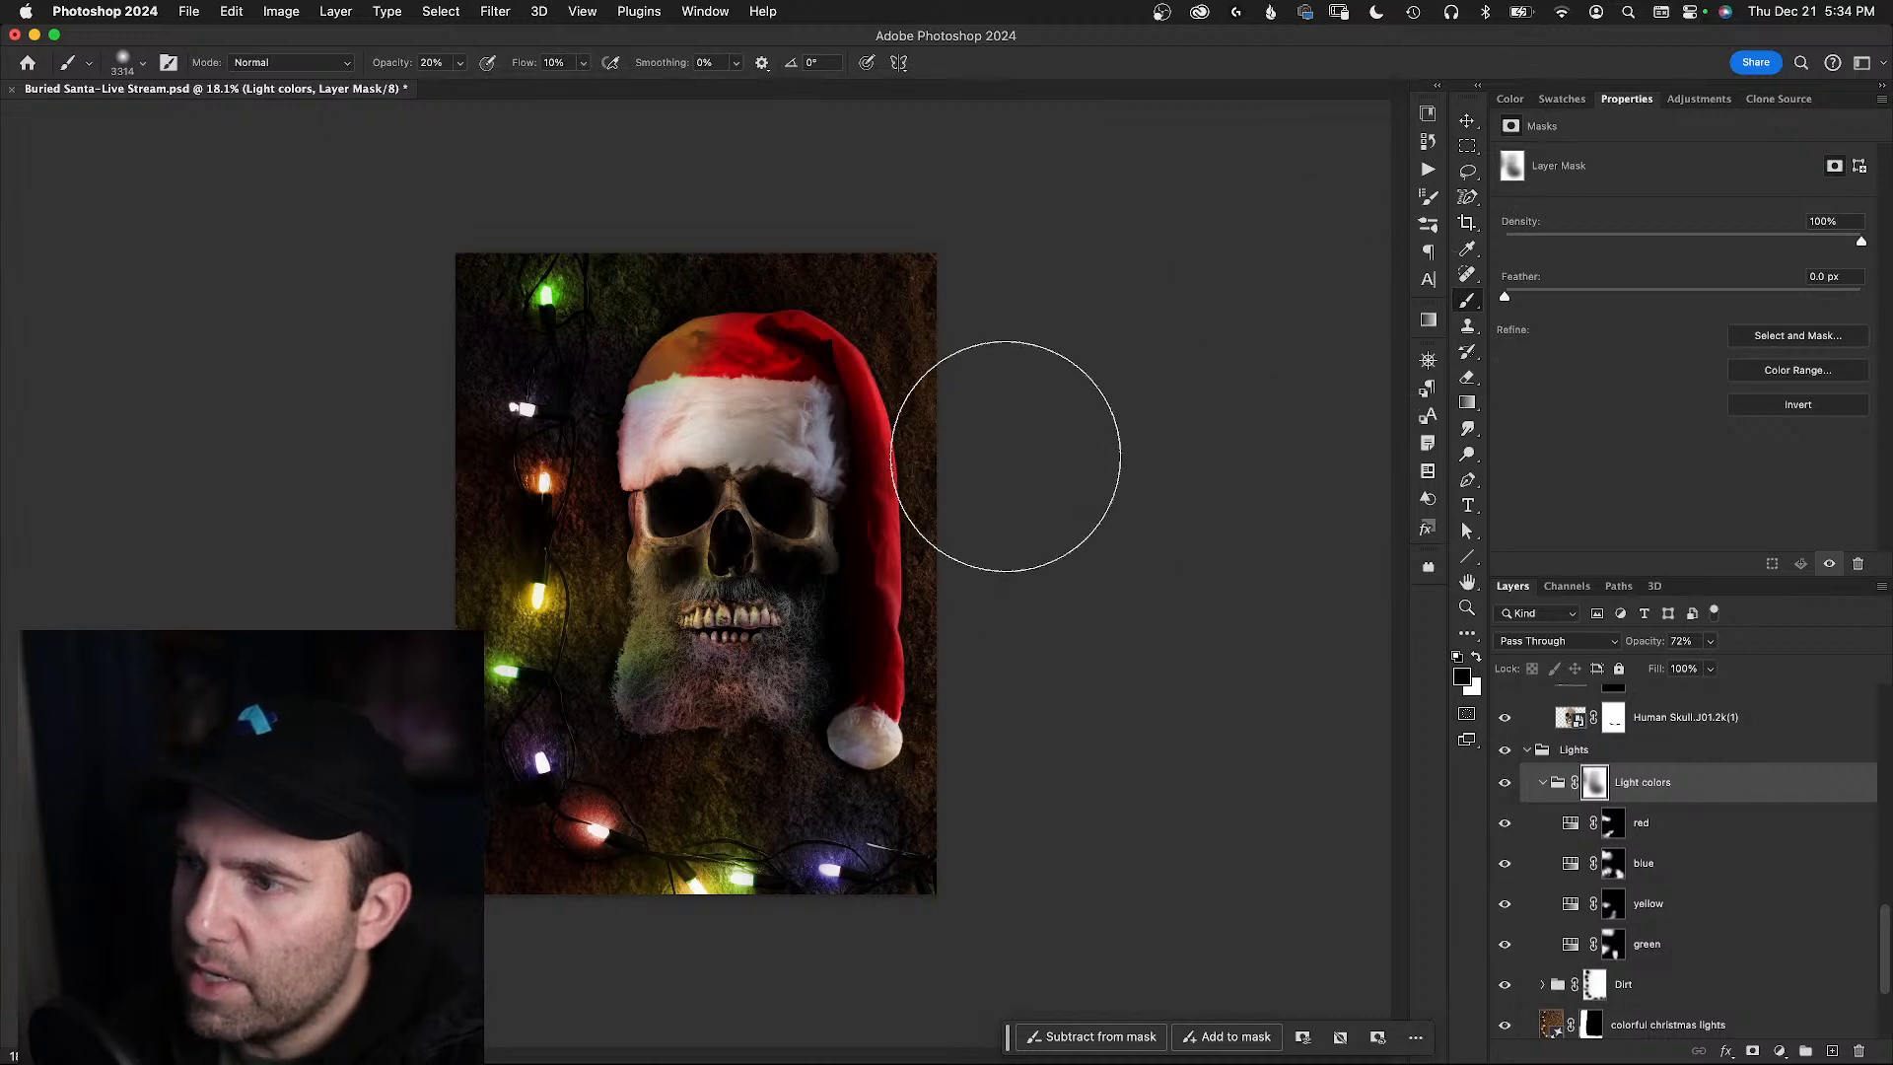
- Examine the composite in full-screen mode, bring the panels back and switch to the Move tool
key(f)
key(f)
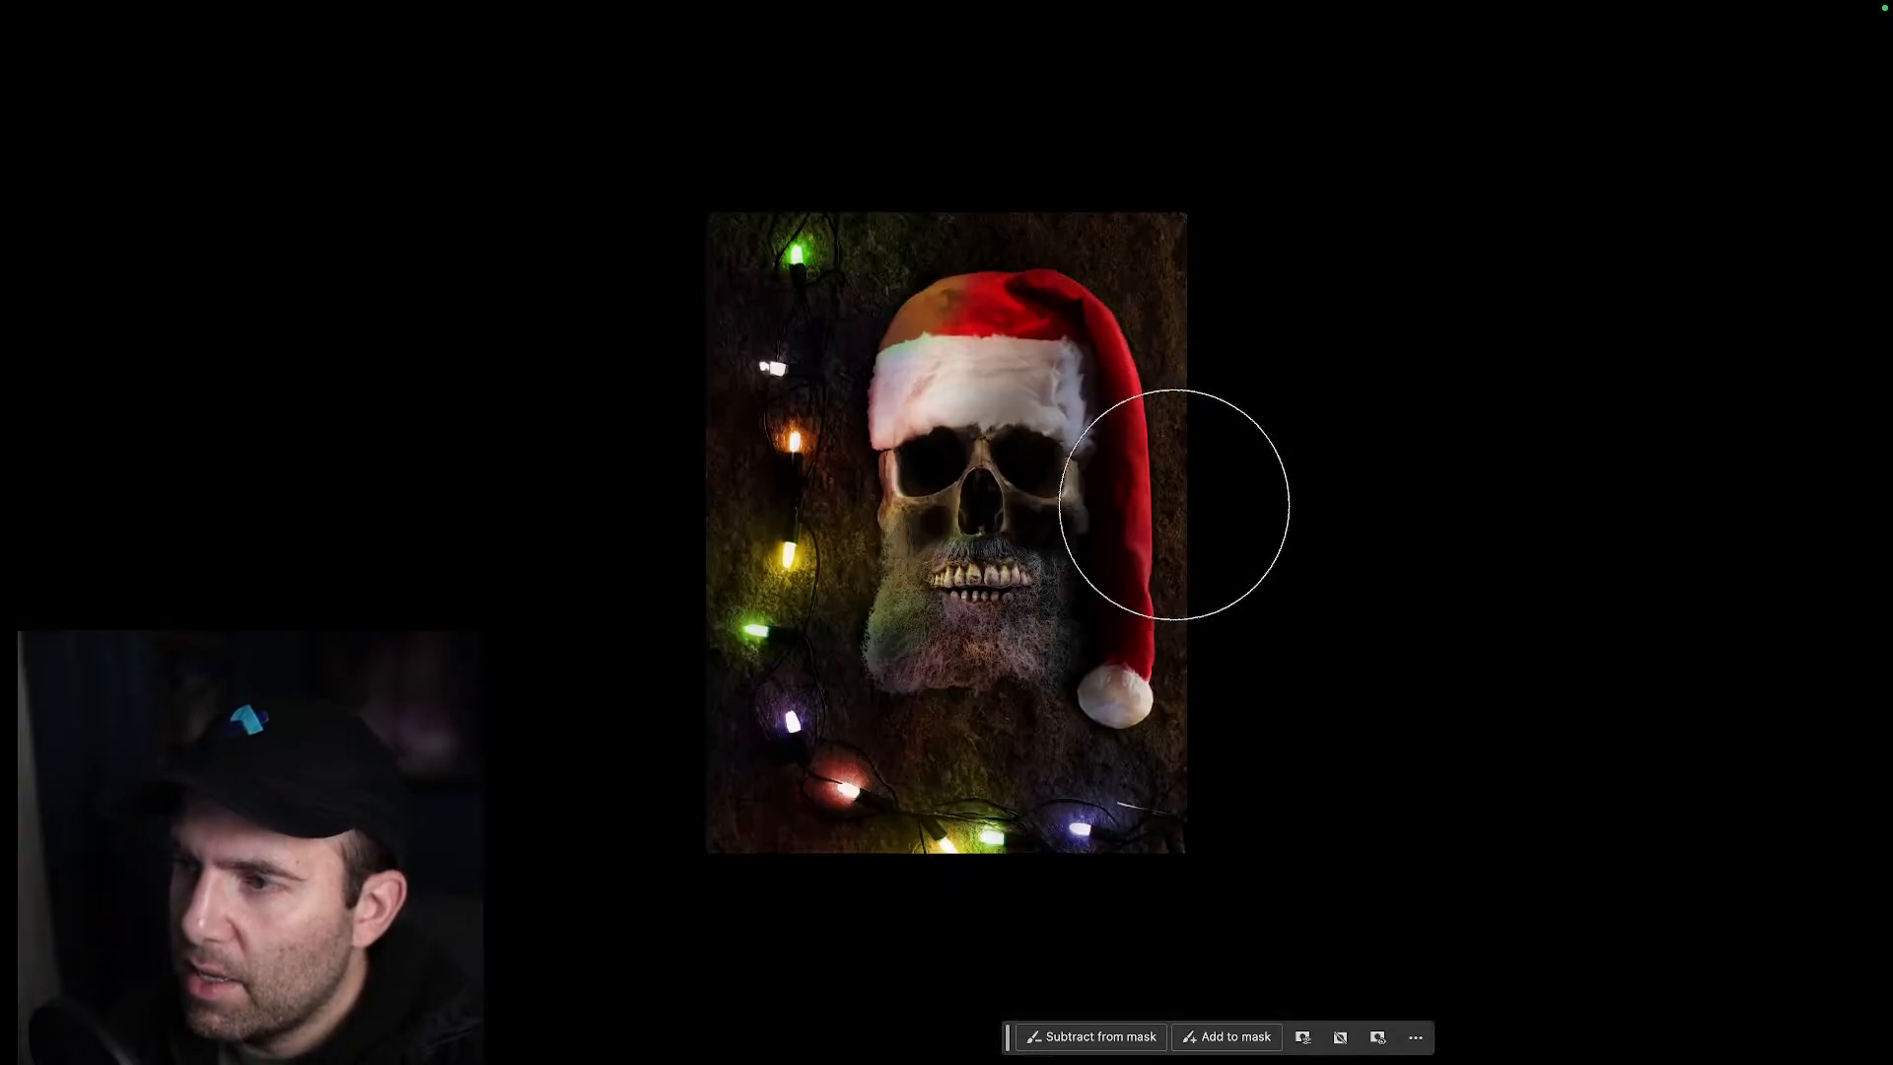
key(Tab)
key(a)
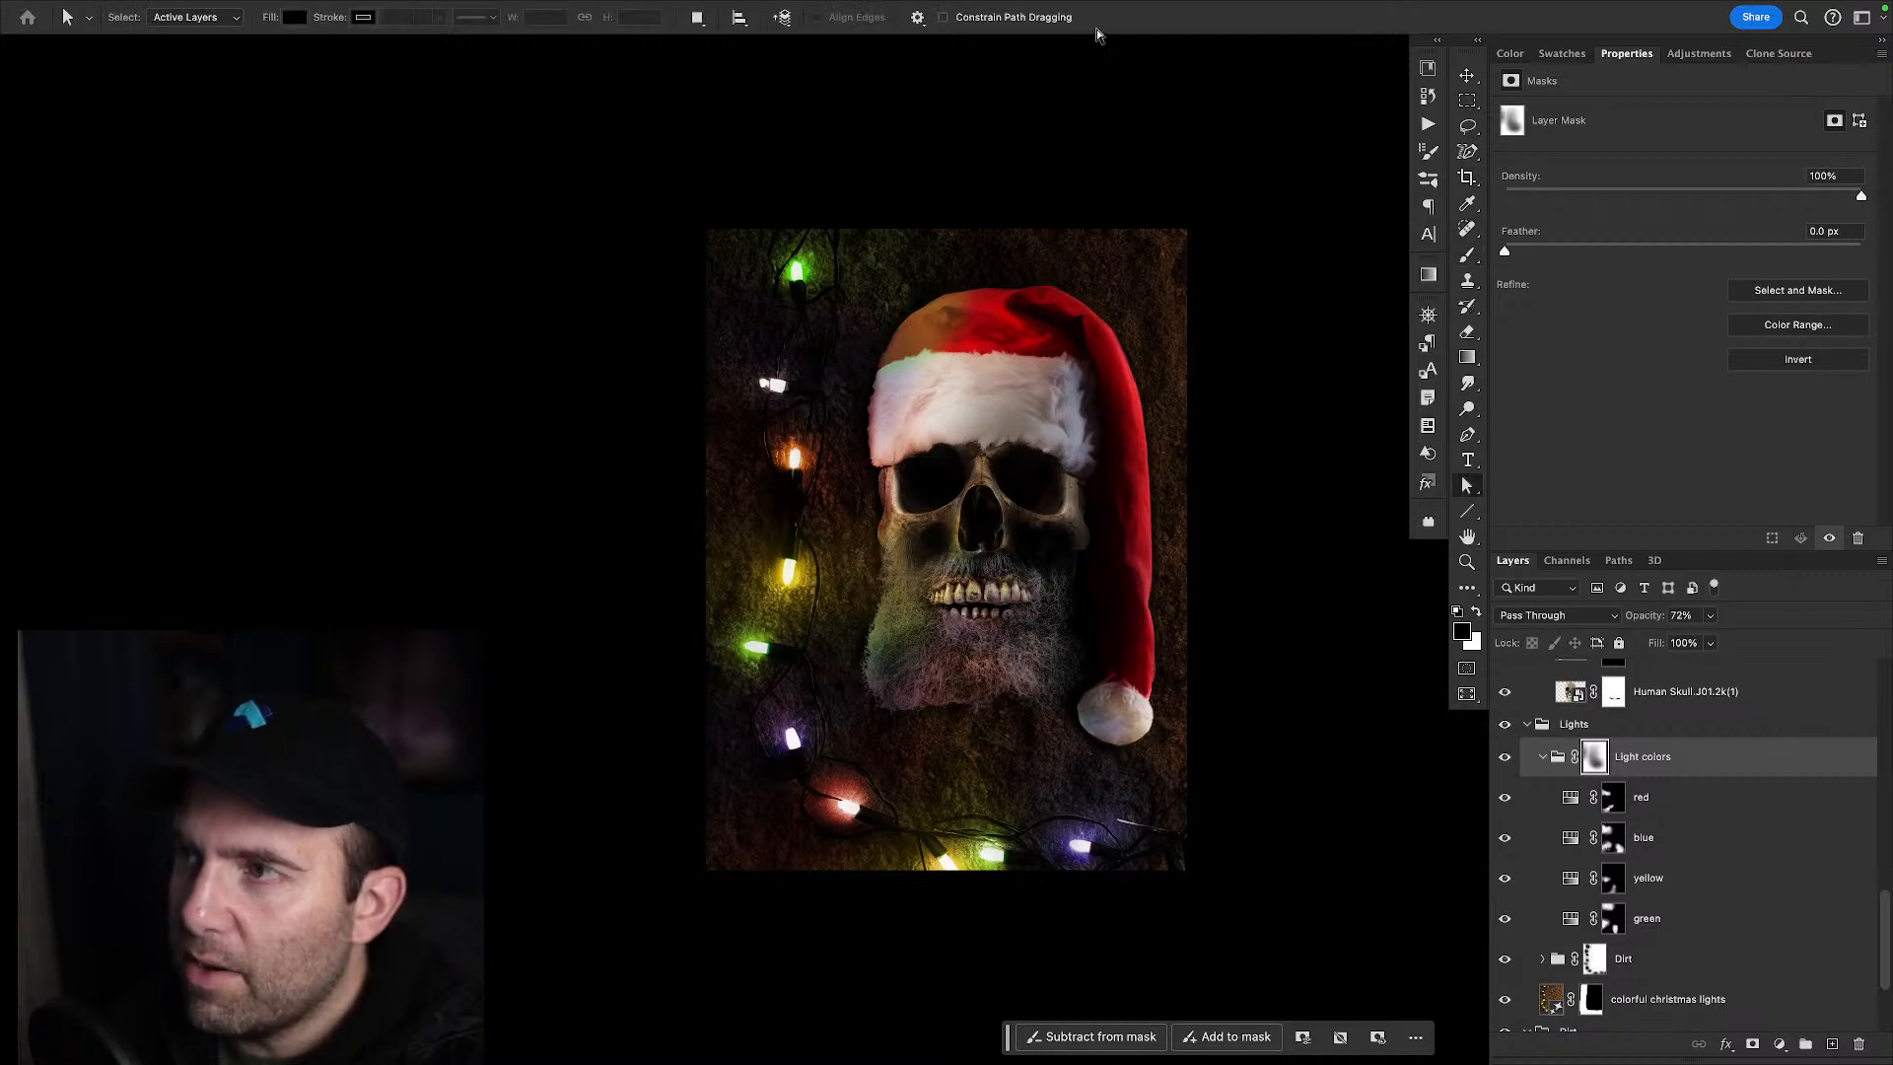
key(v)
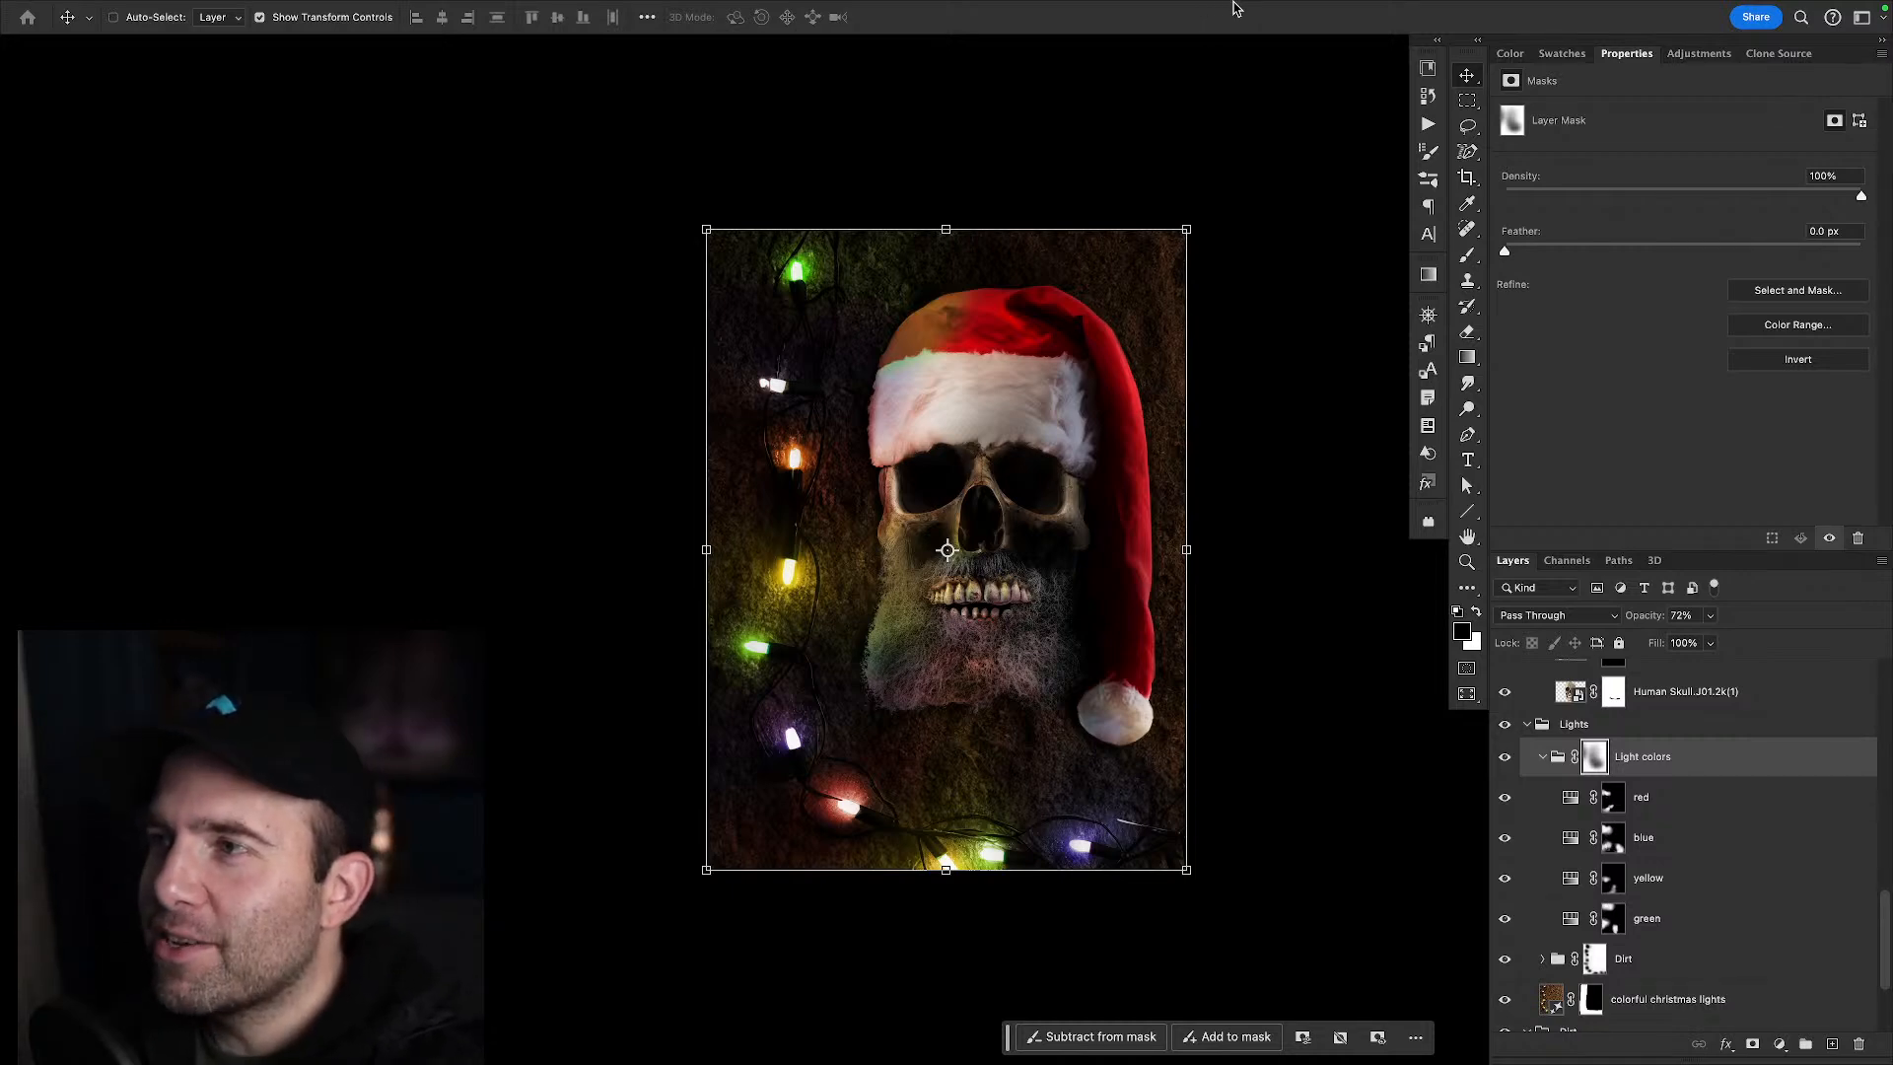
key(super+Tab)
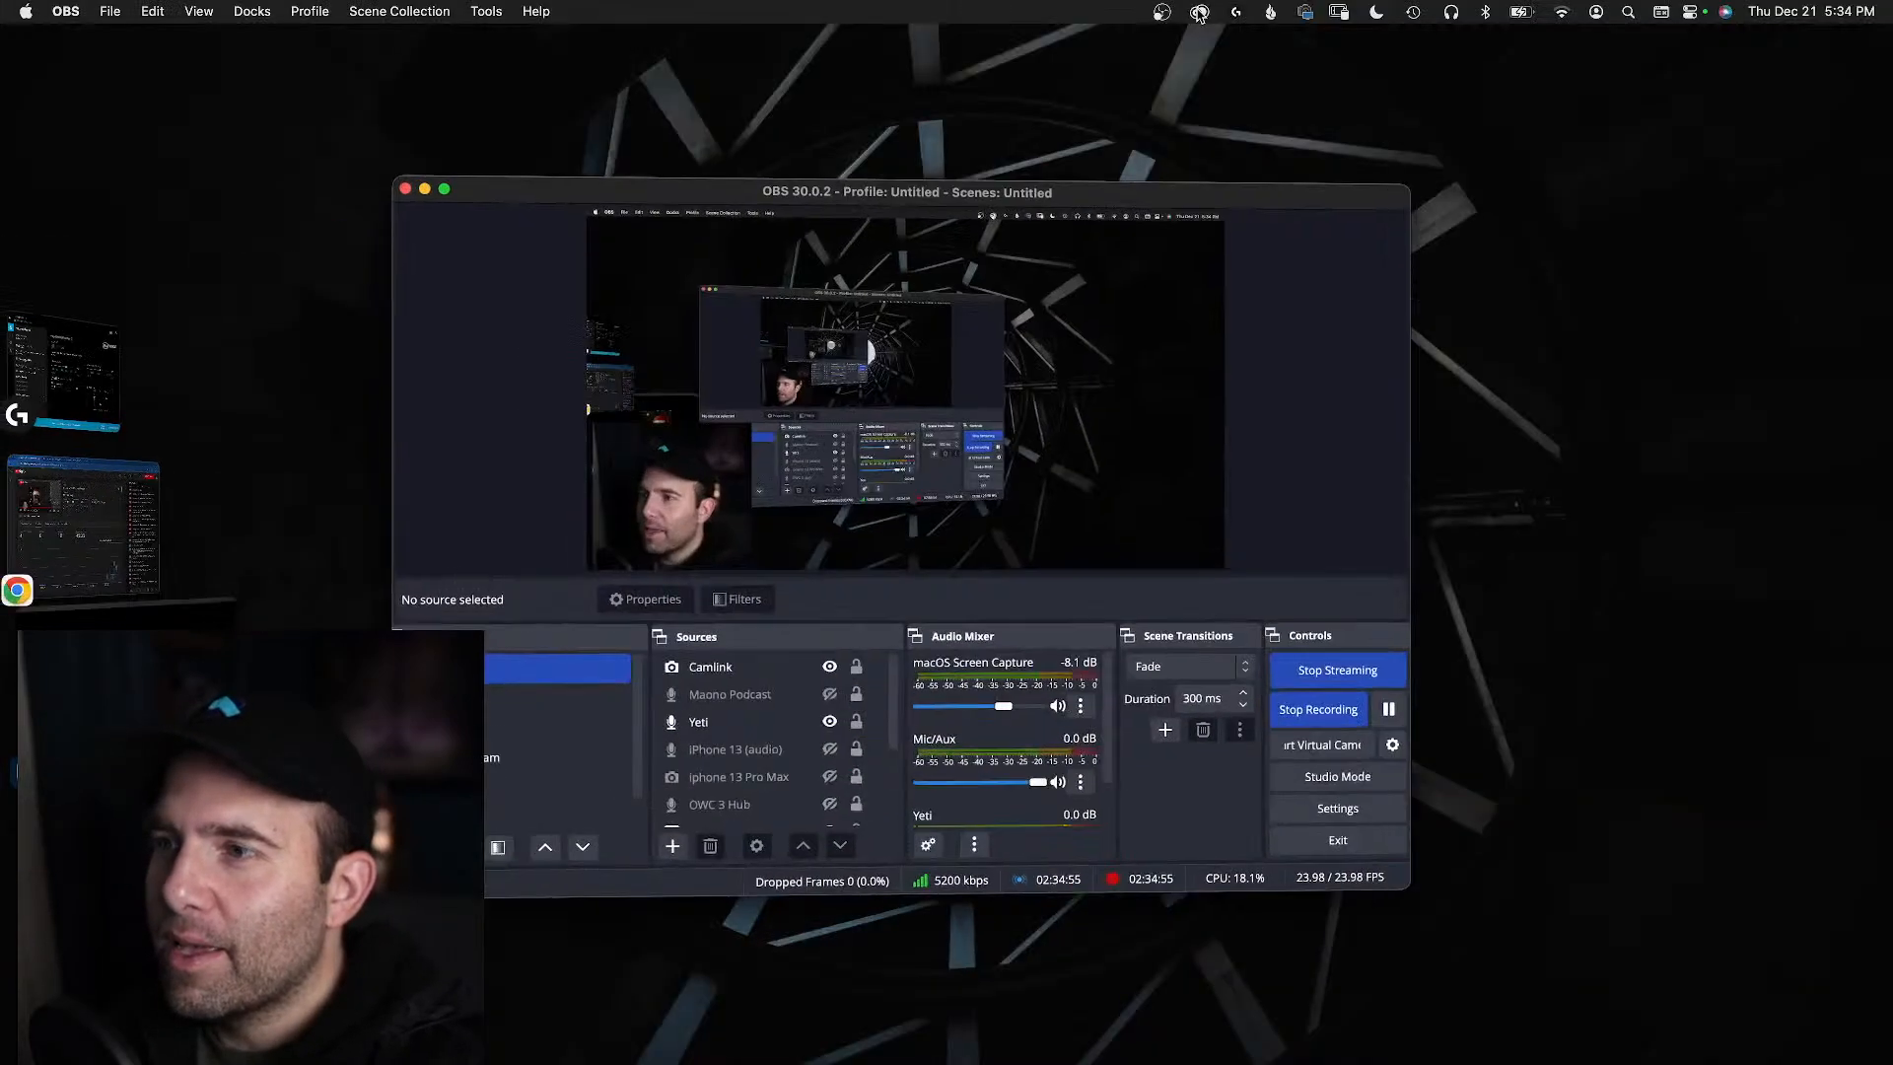
click(1291, 14)
click(1274, 12)
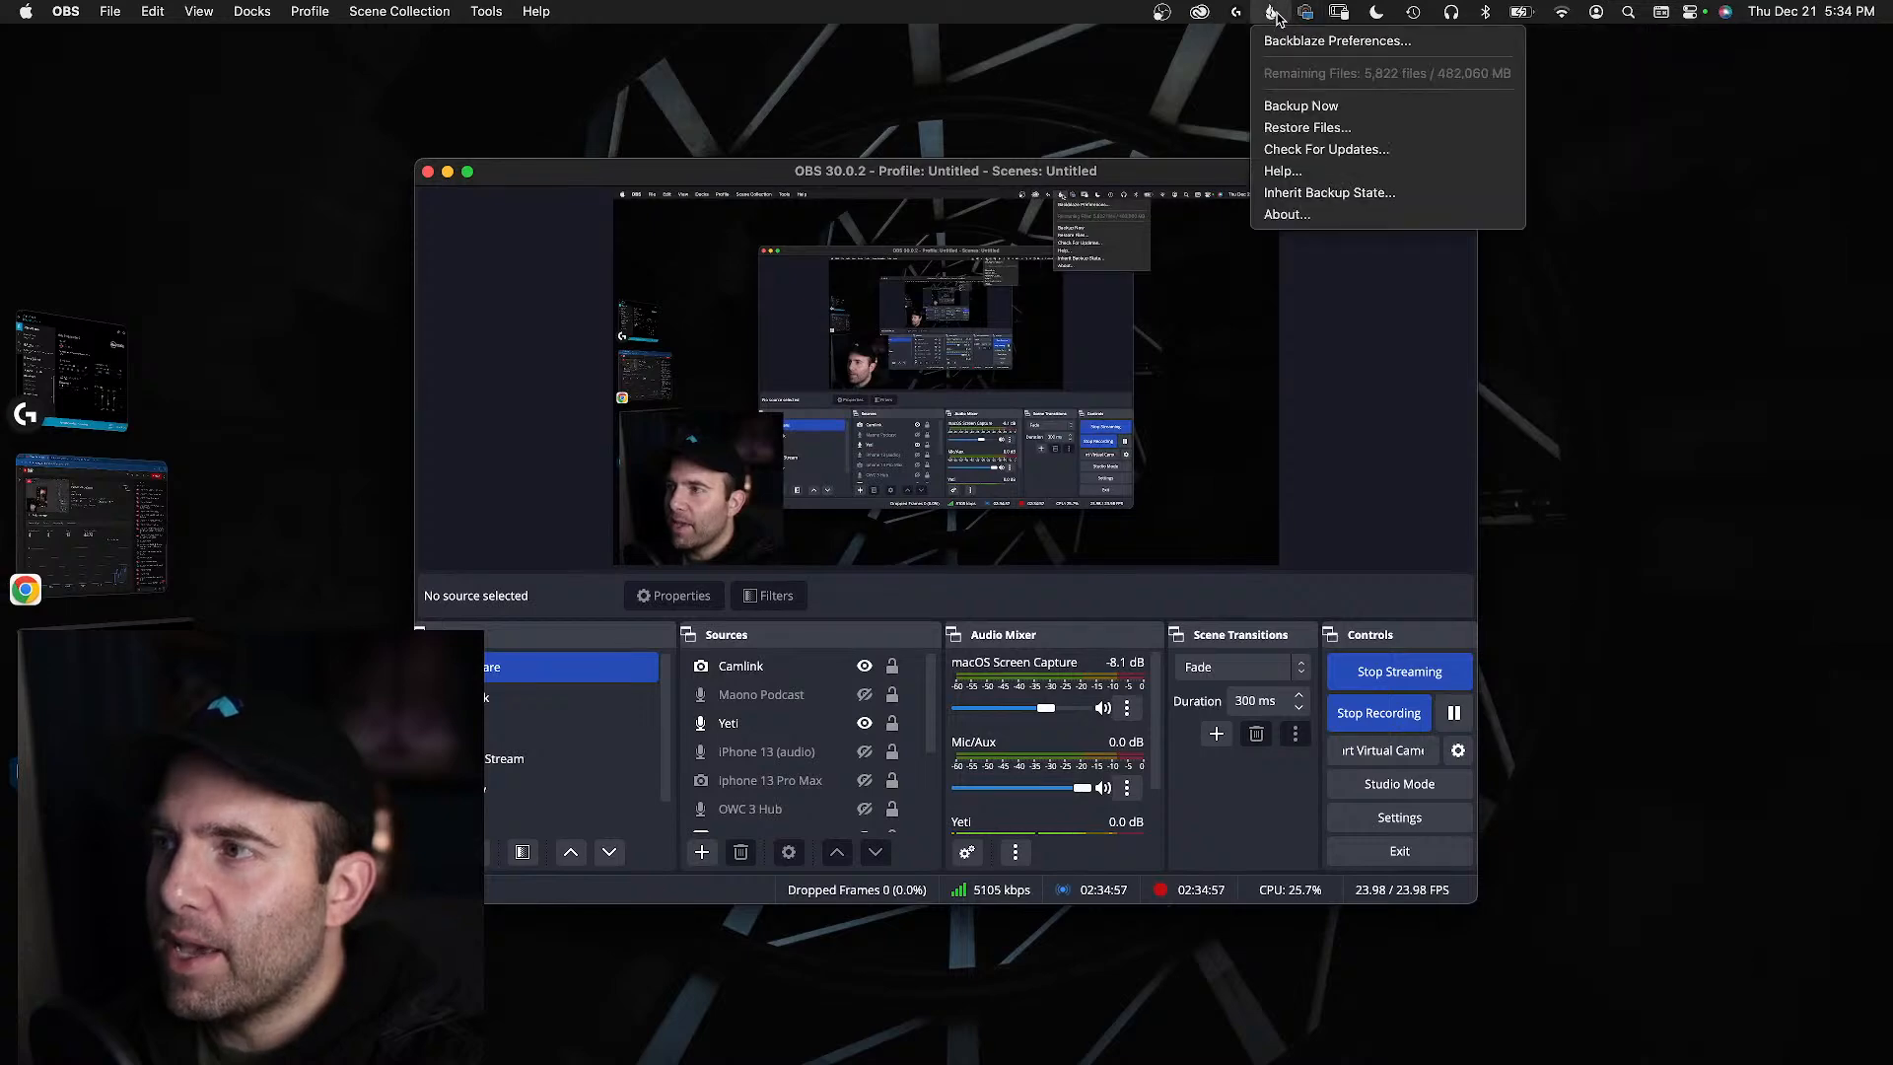
click(93, 527)
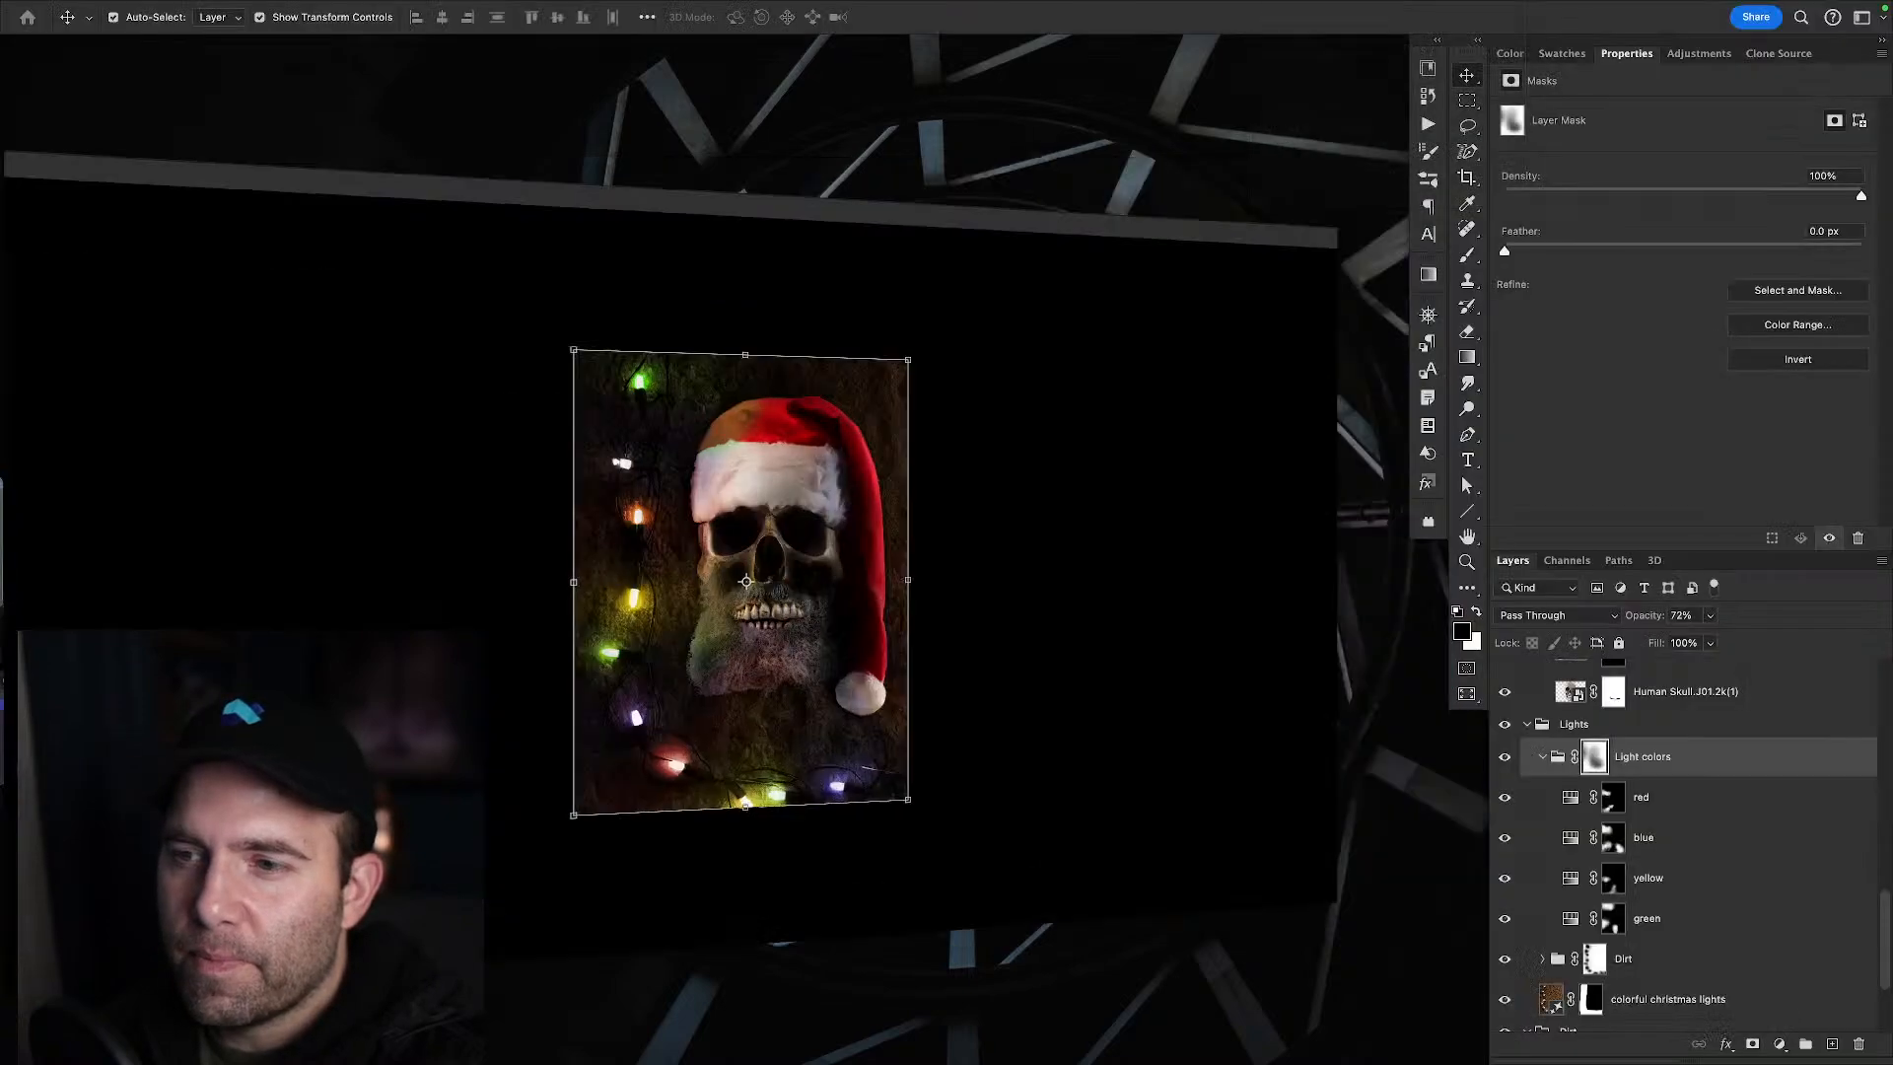
- Check the recording in OBS, return to Photoshop and switch through the screen modes to full screen with the menu bar
key(super+Tab)
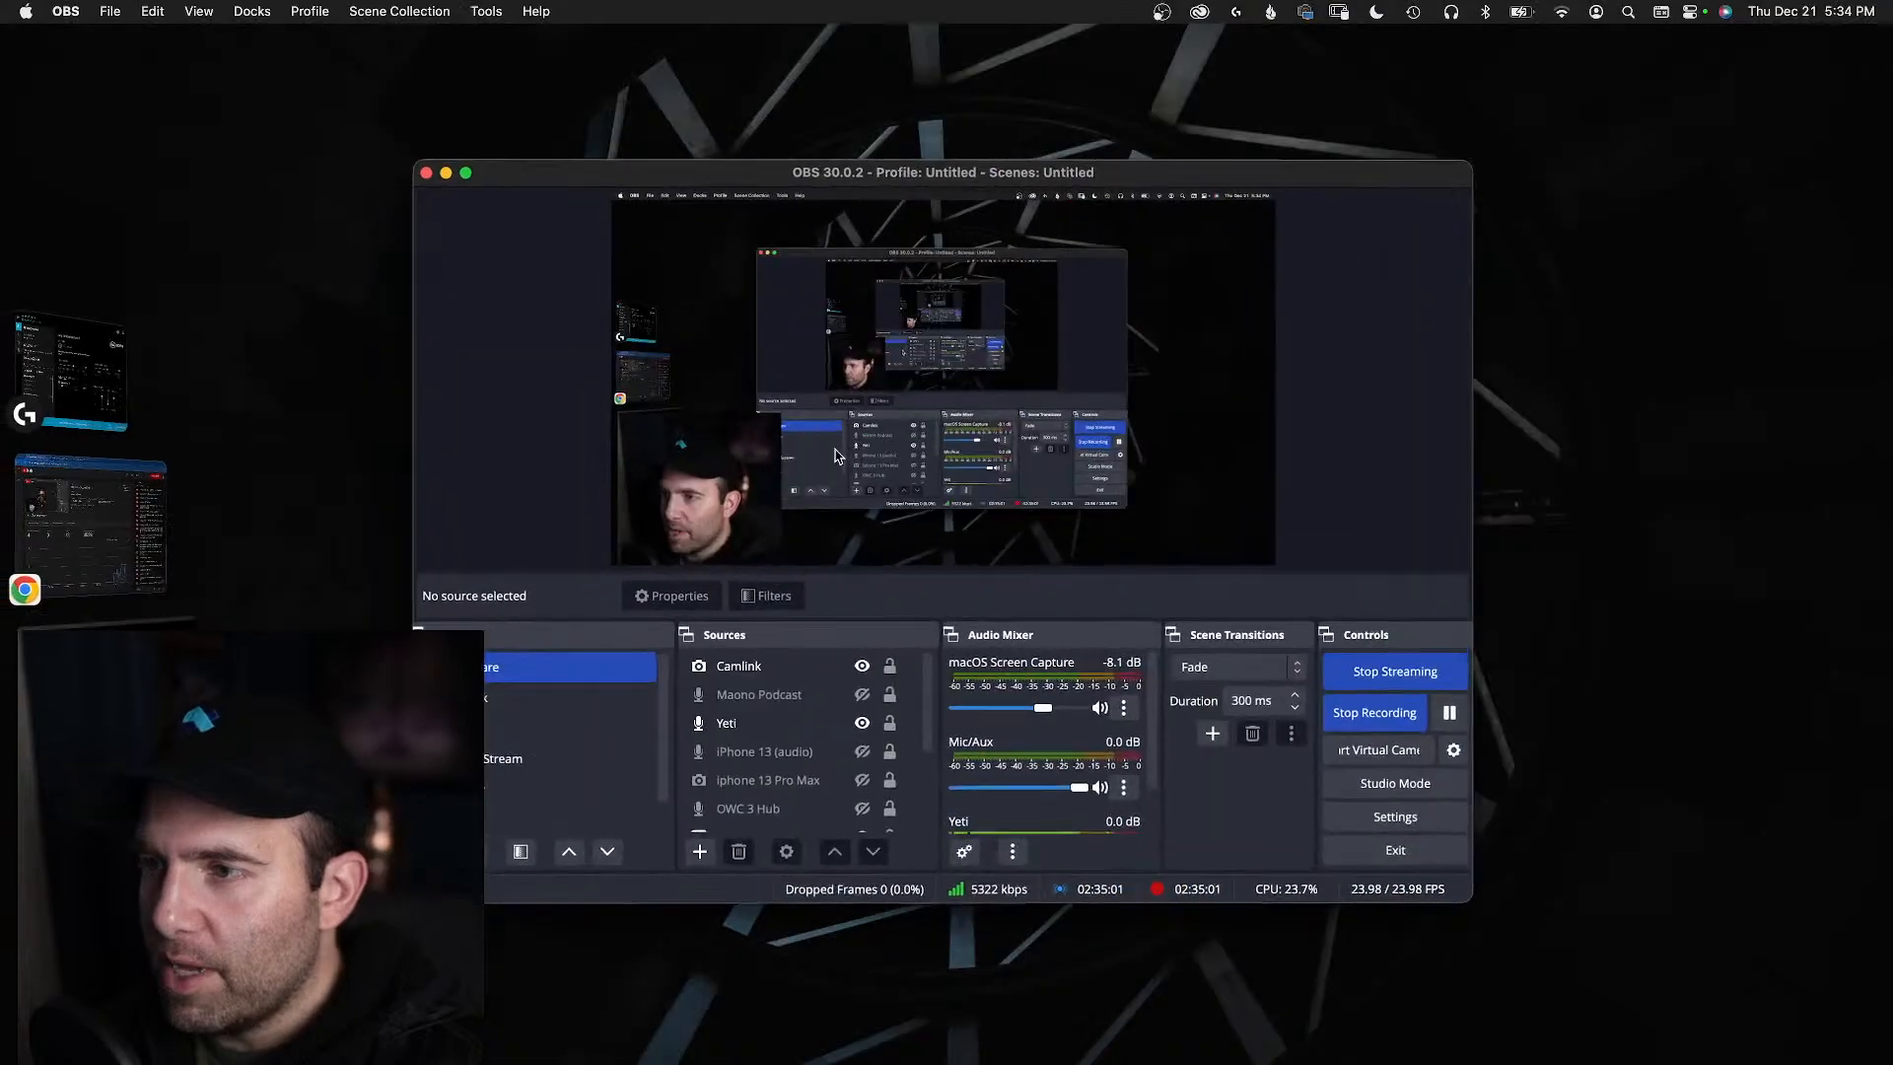
key(super+Tab)
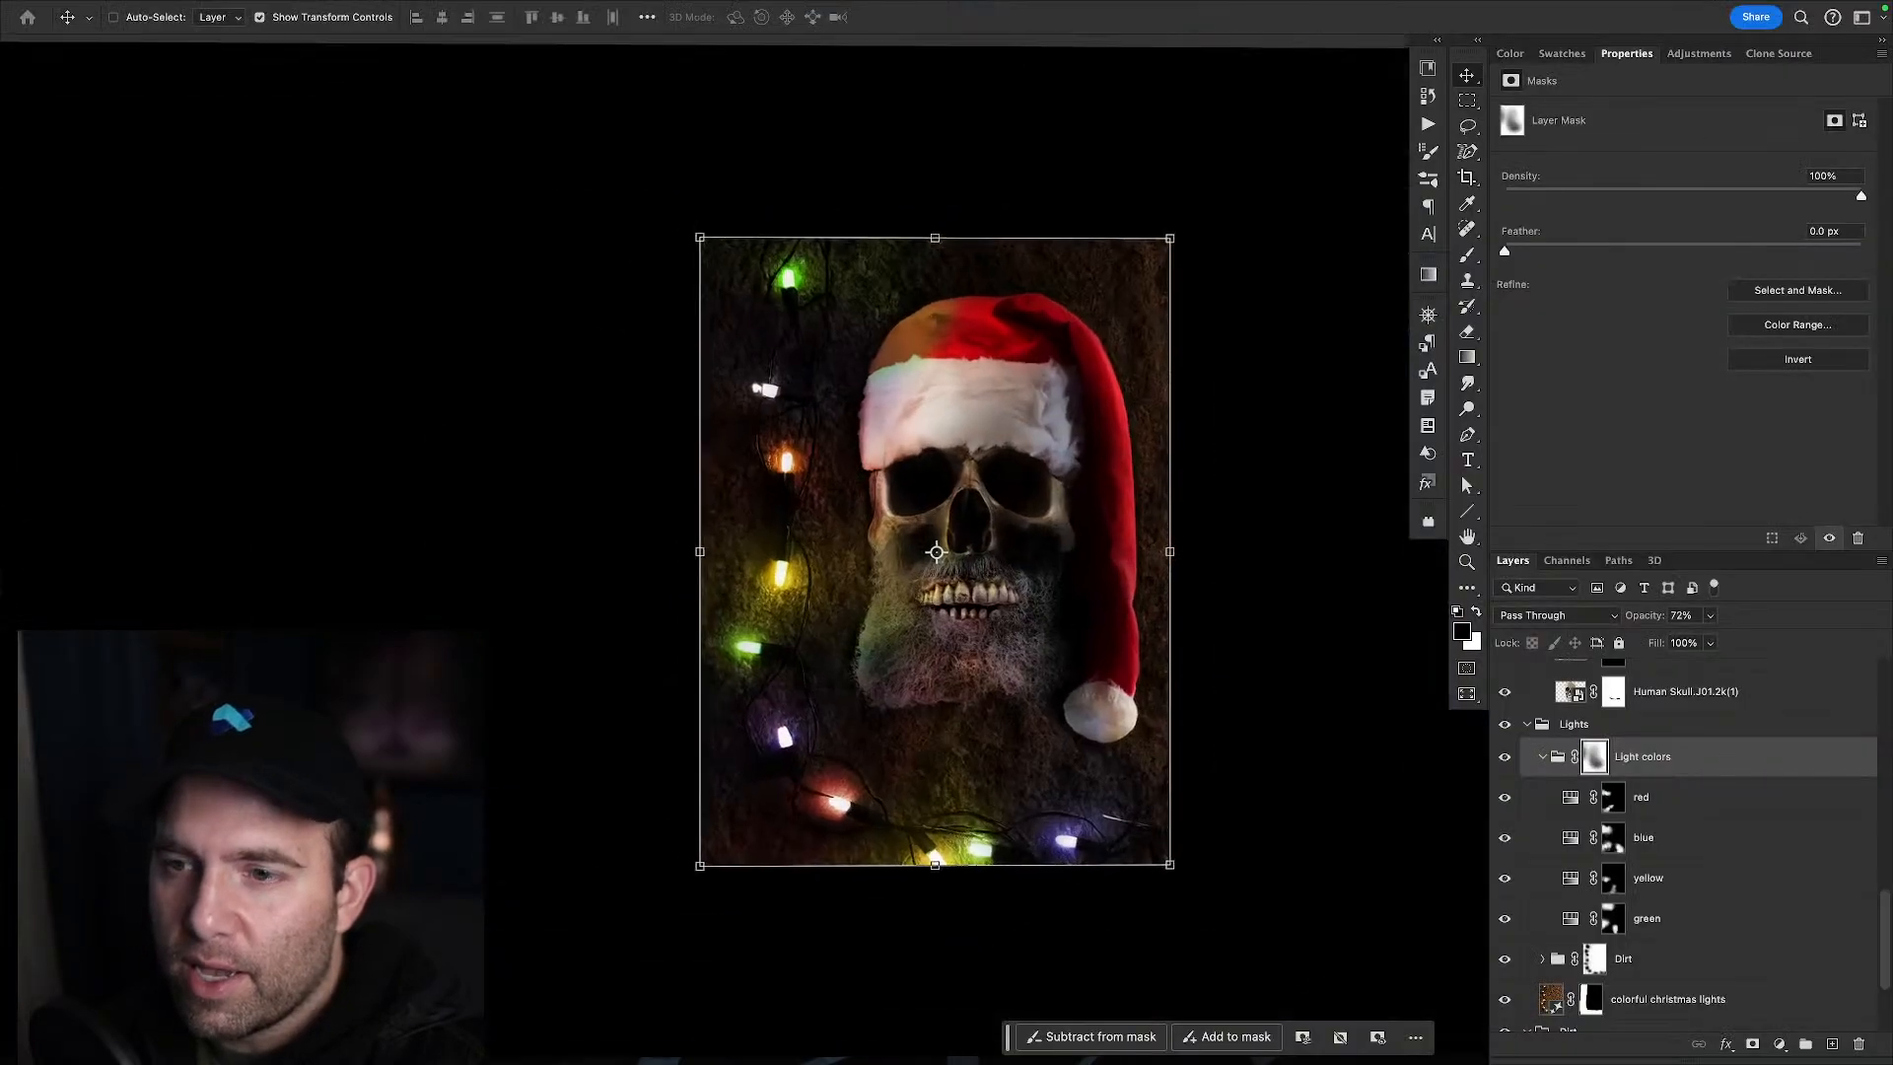
key(f)
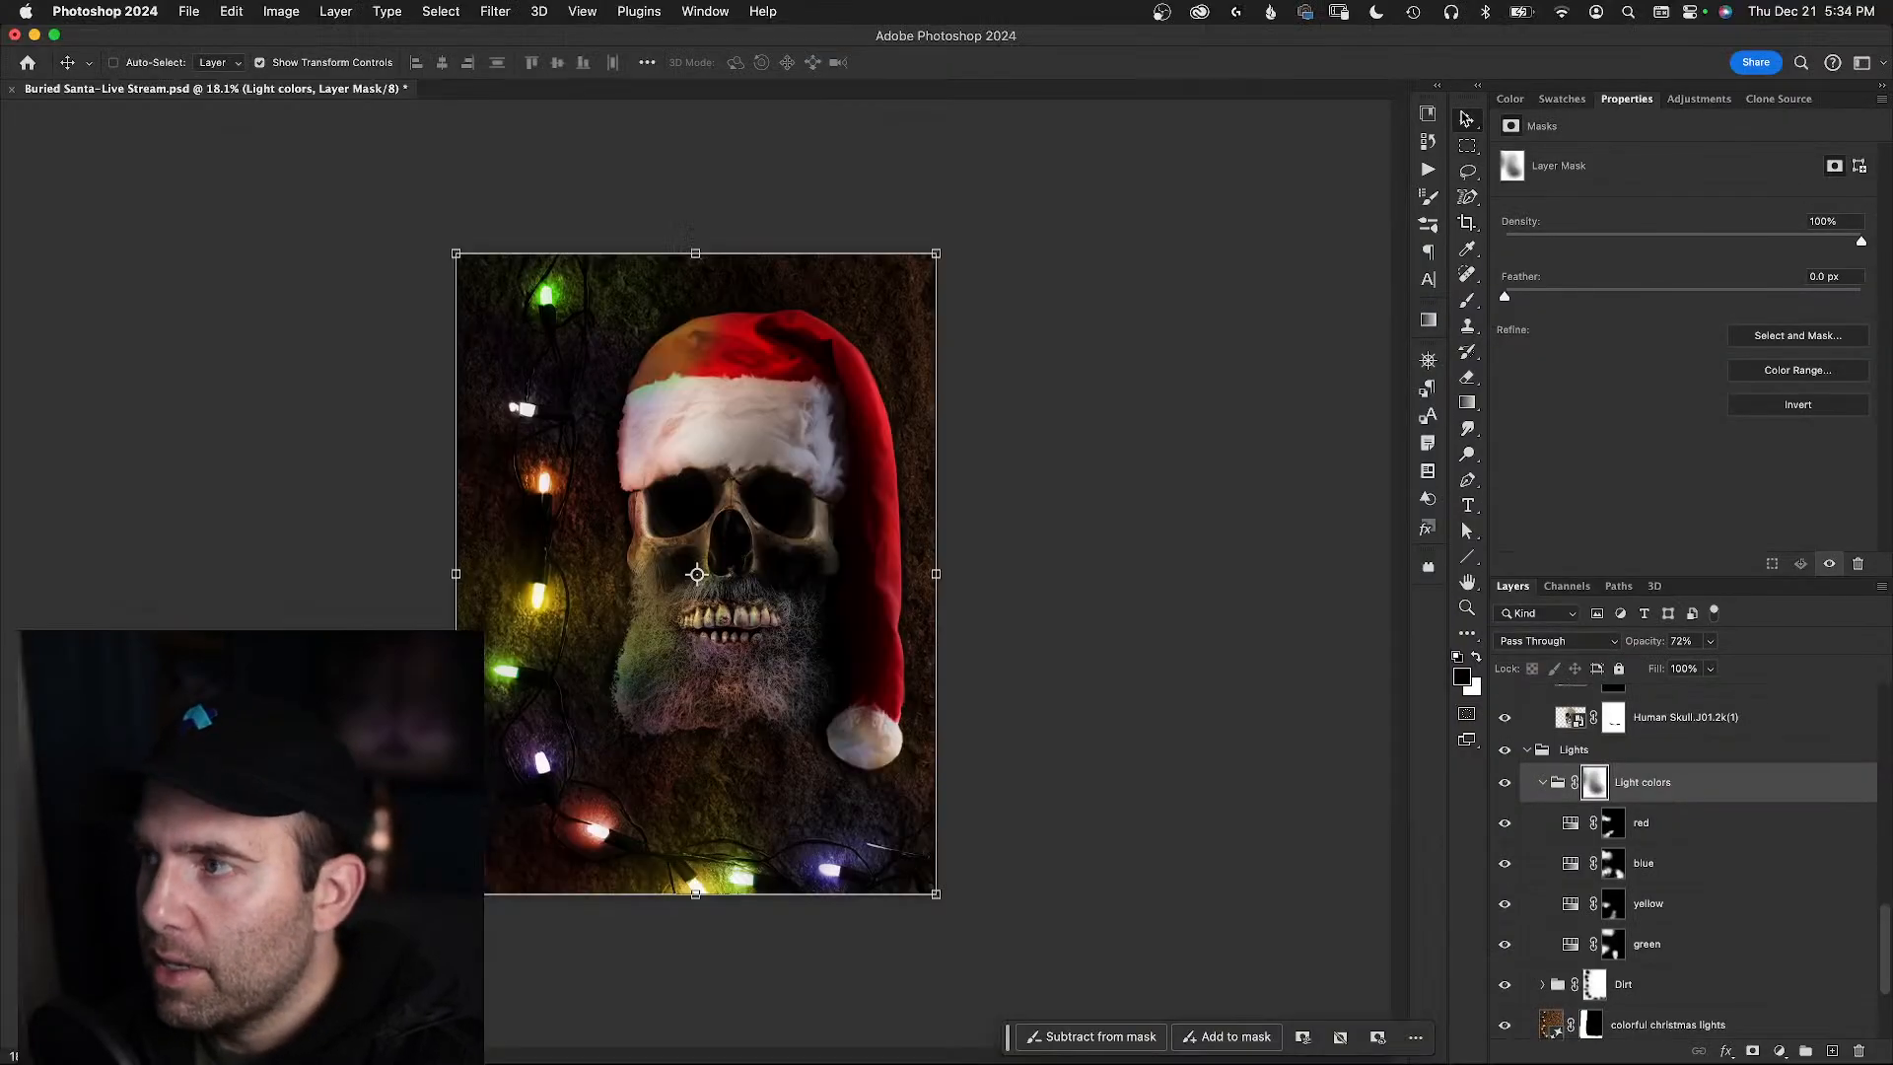
key(Tab)
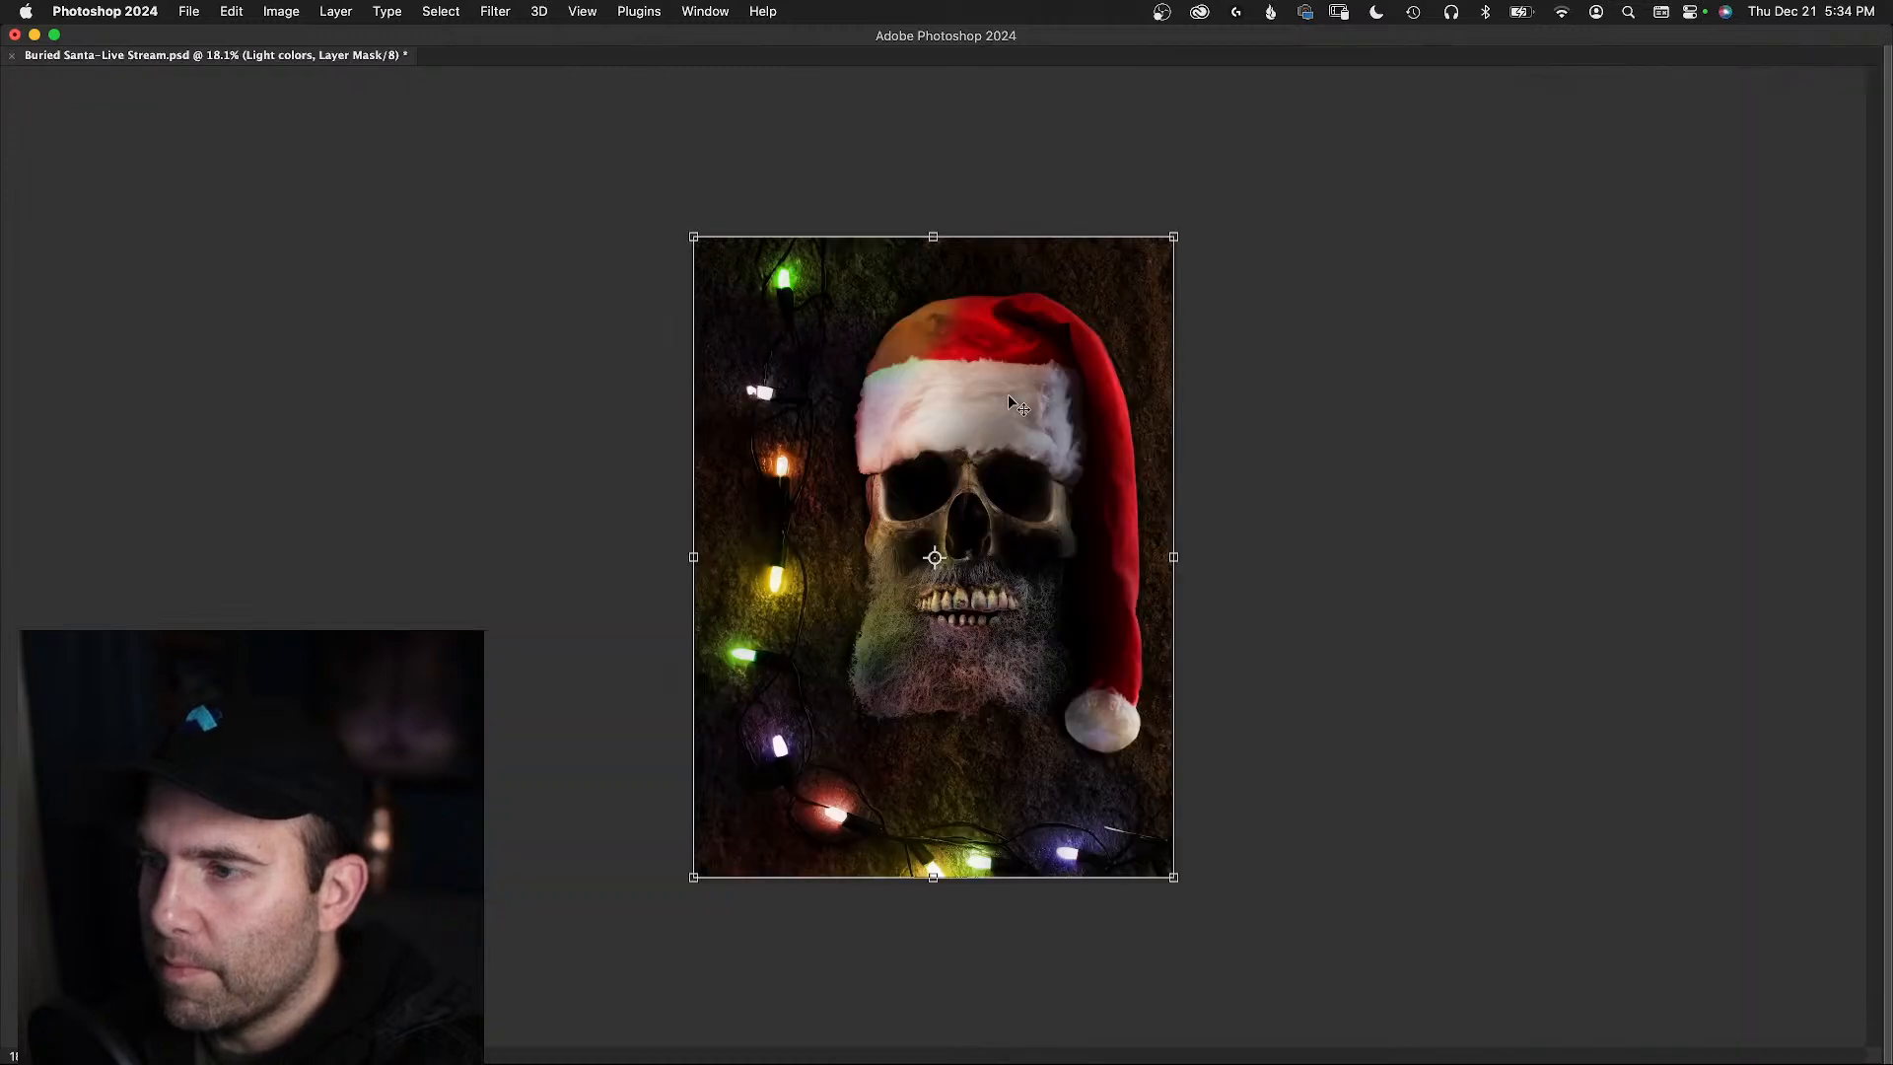
key(Tab)
key(f)
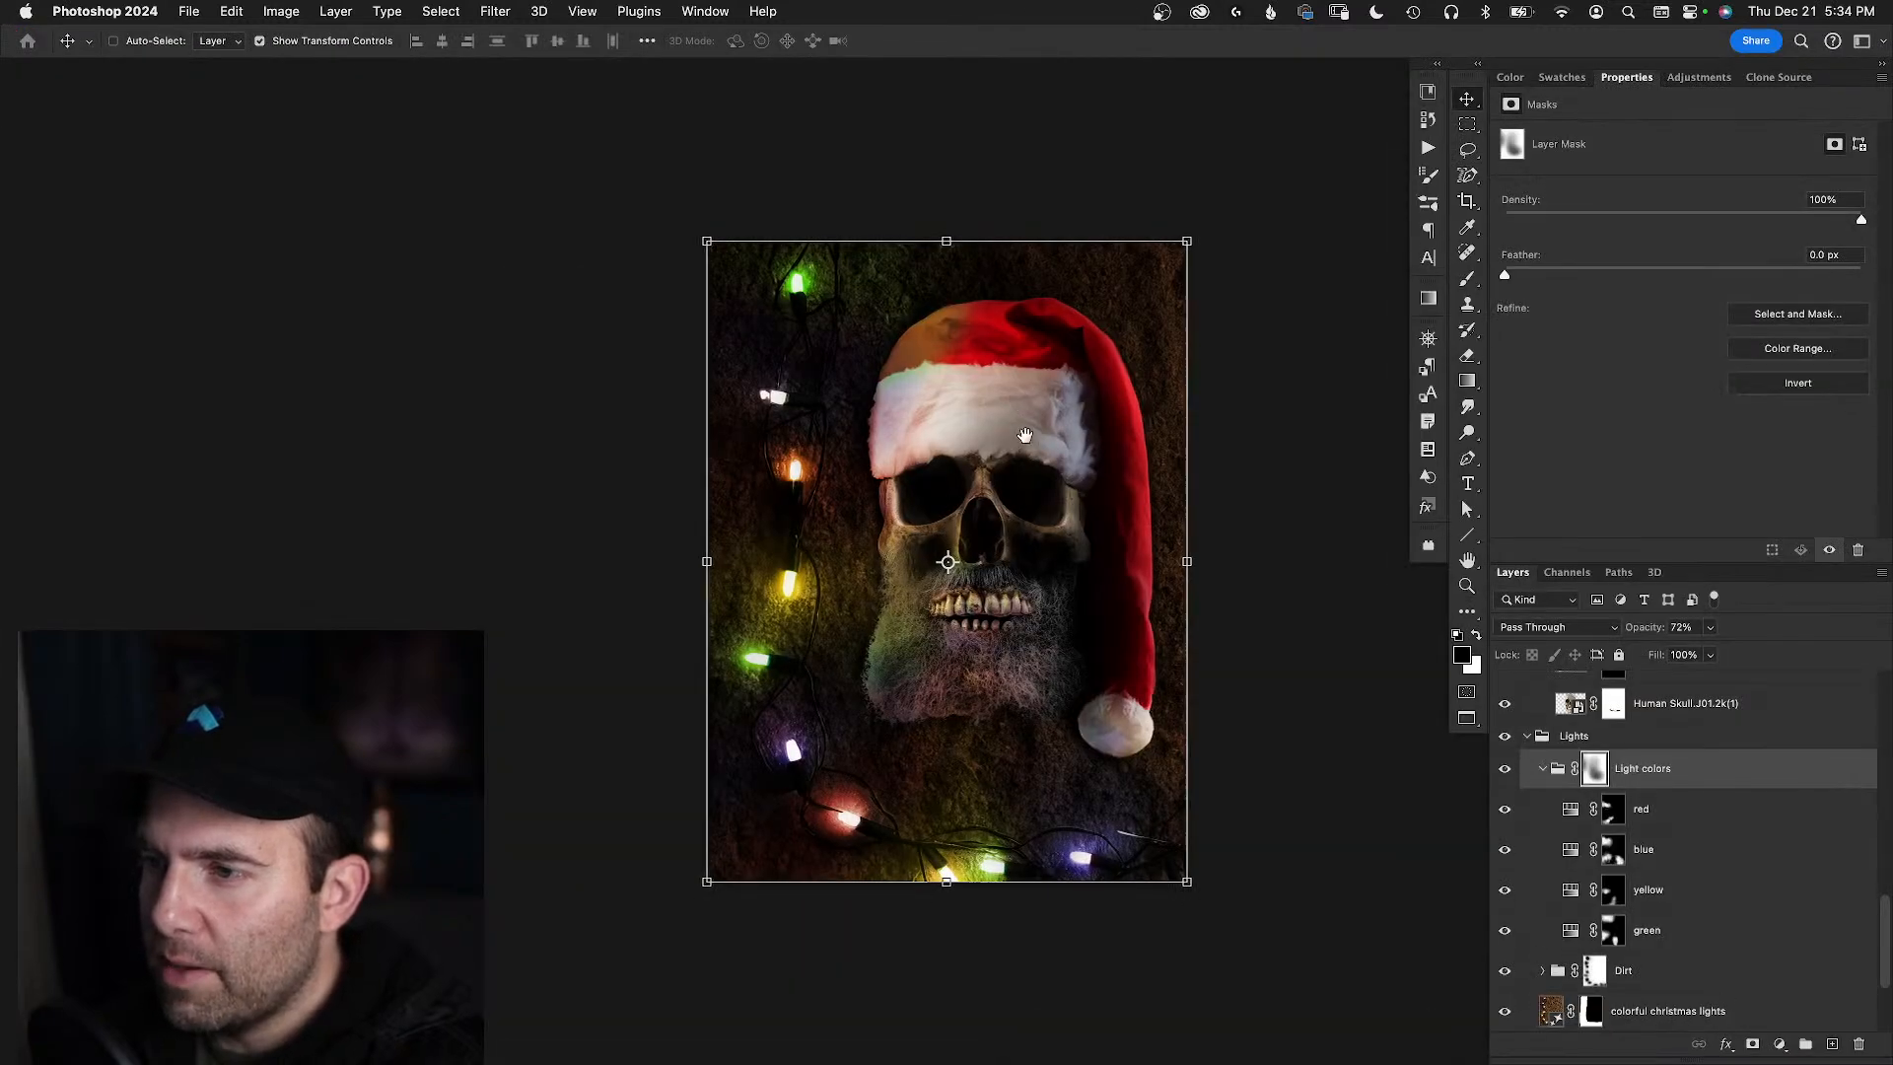
- Try to paint with the Brush on the Light colors group itself instead of its mask
click(1555, 770)
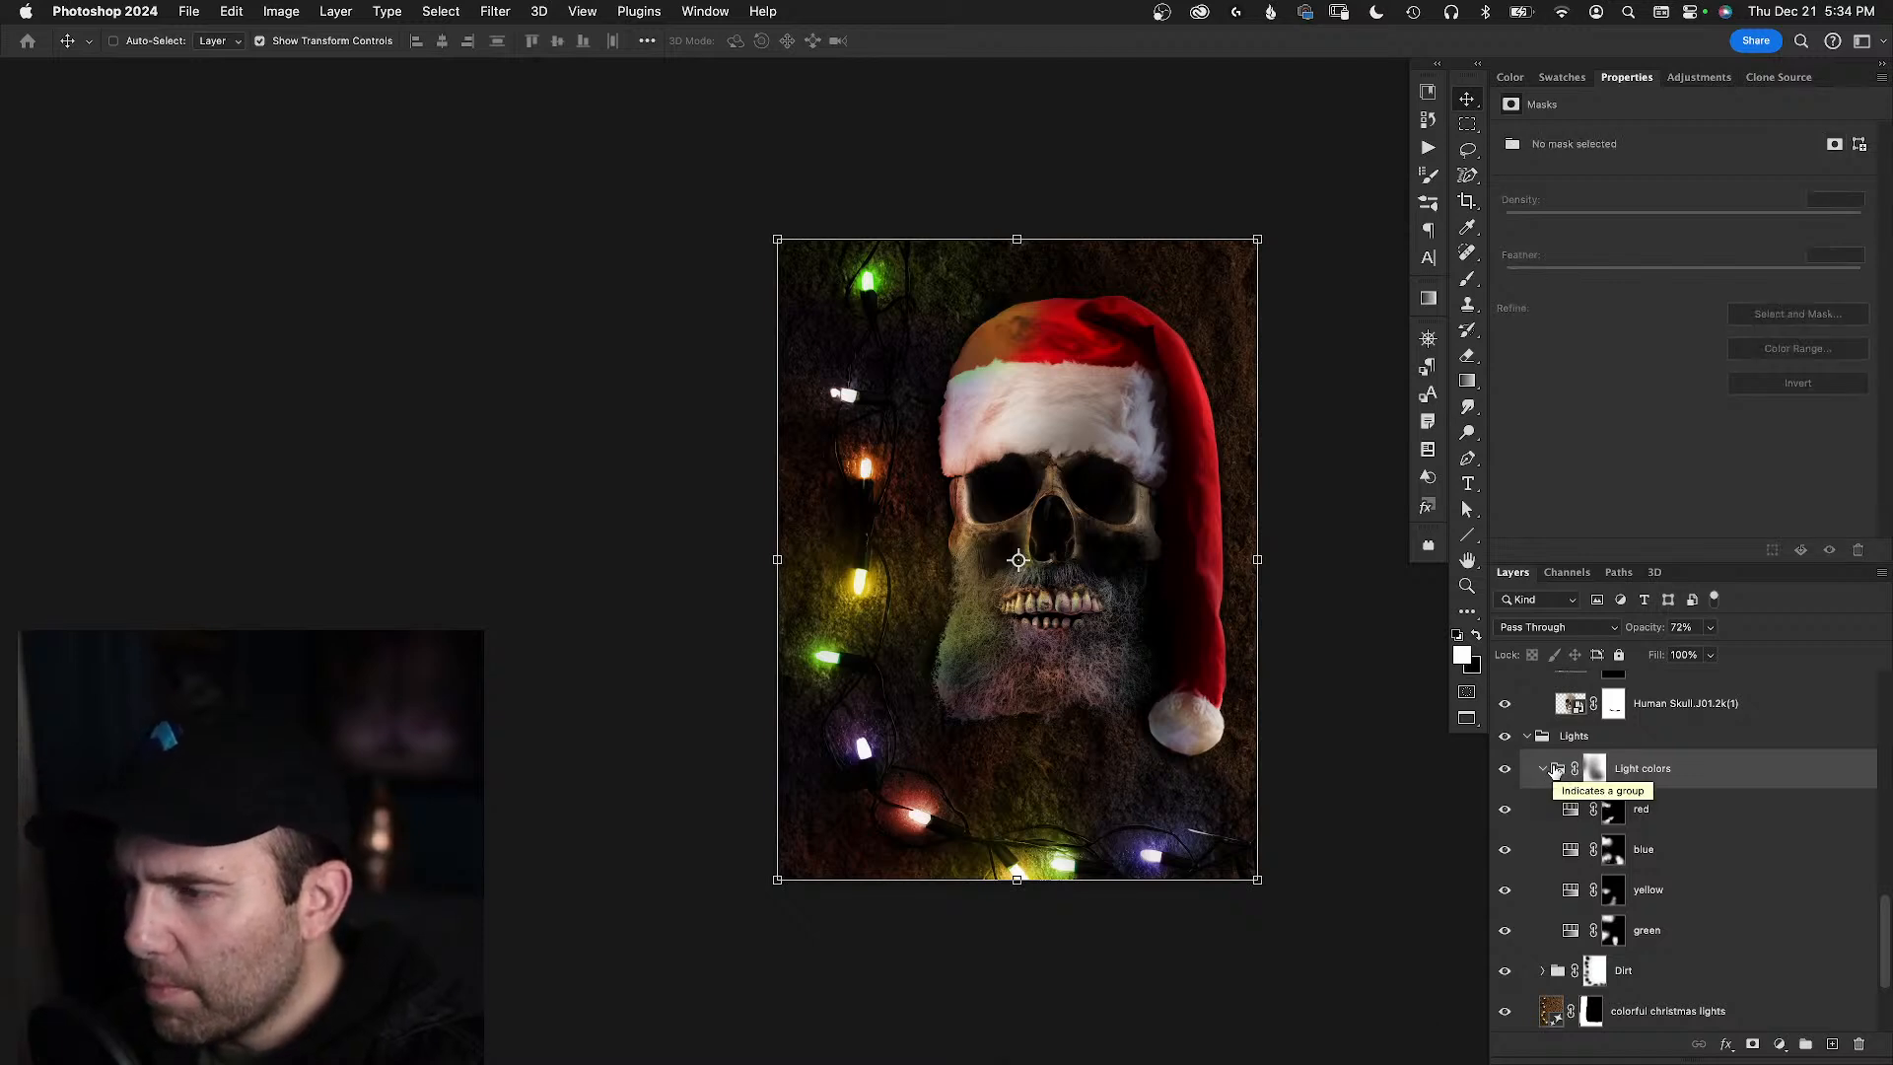
key(a)
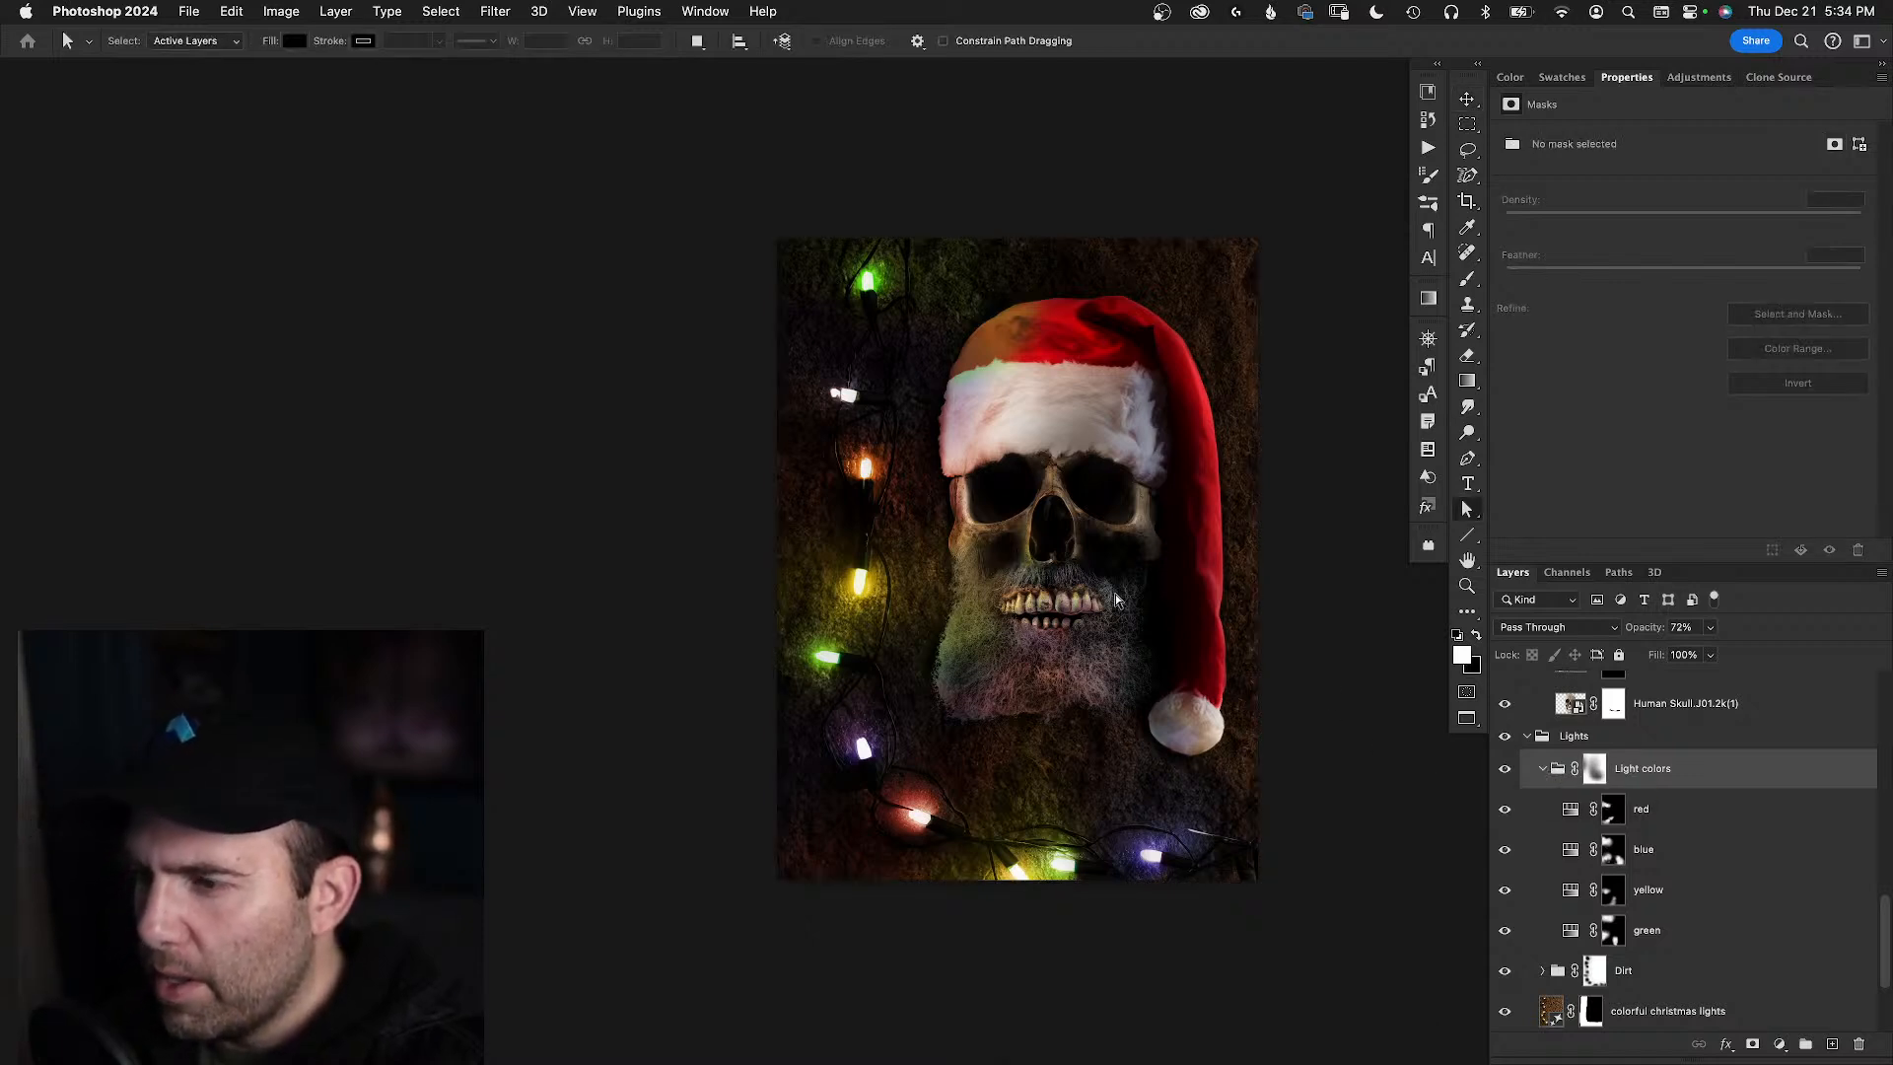
drag(1115, 599, 1126, 488)
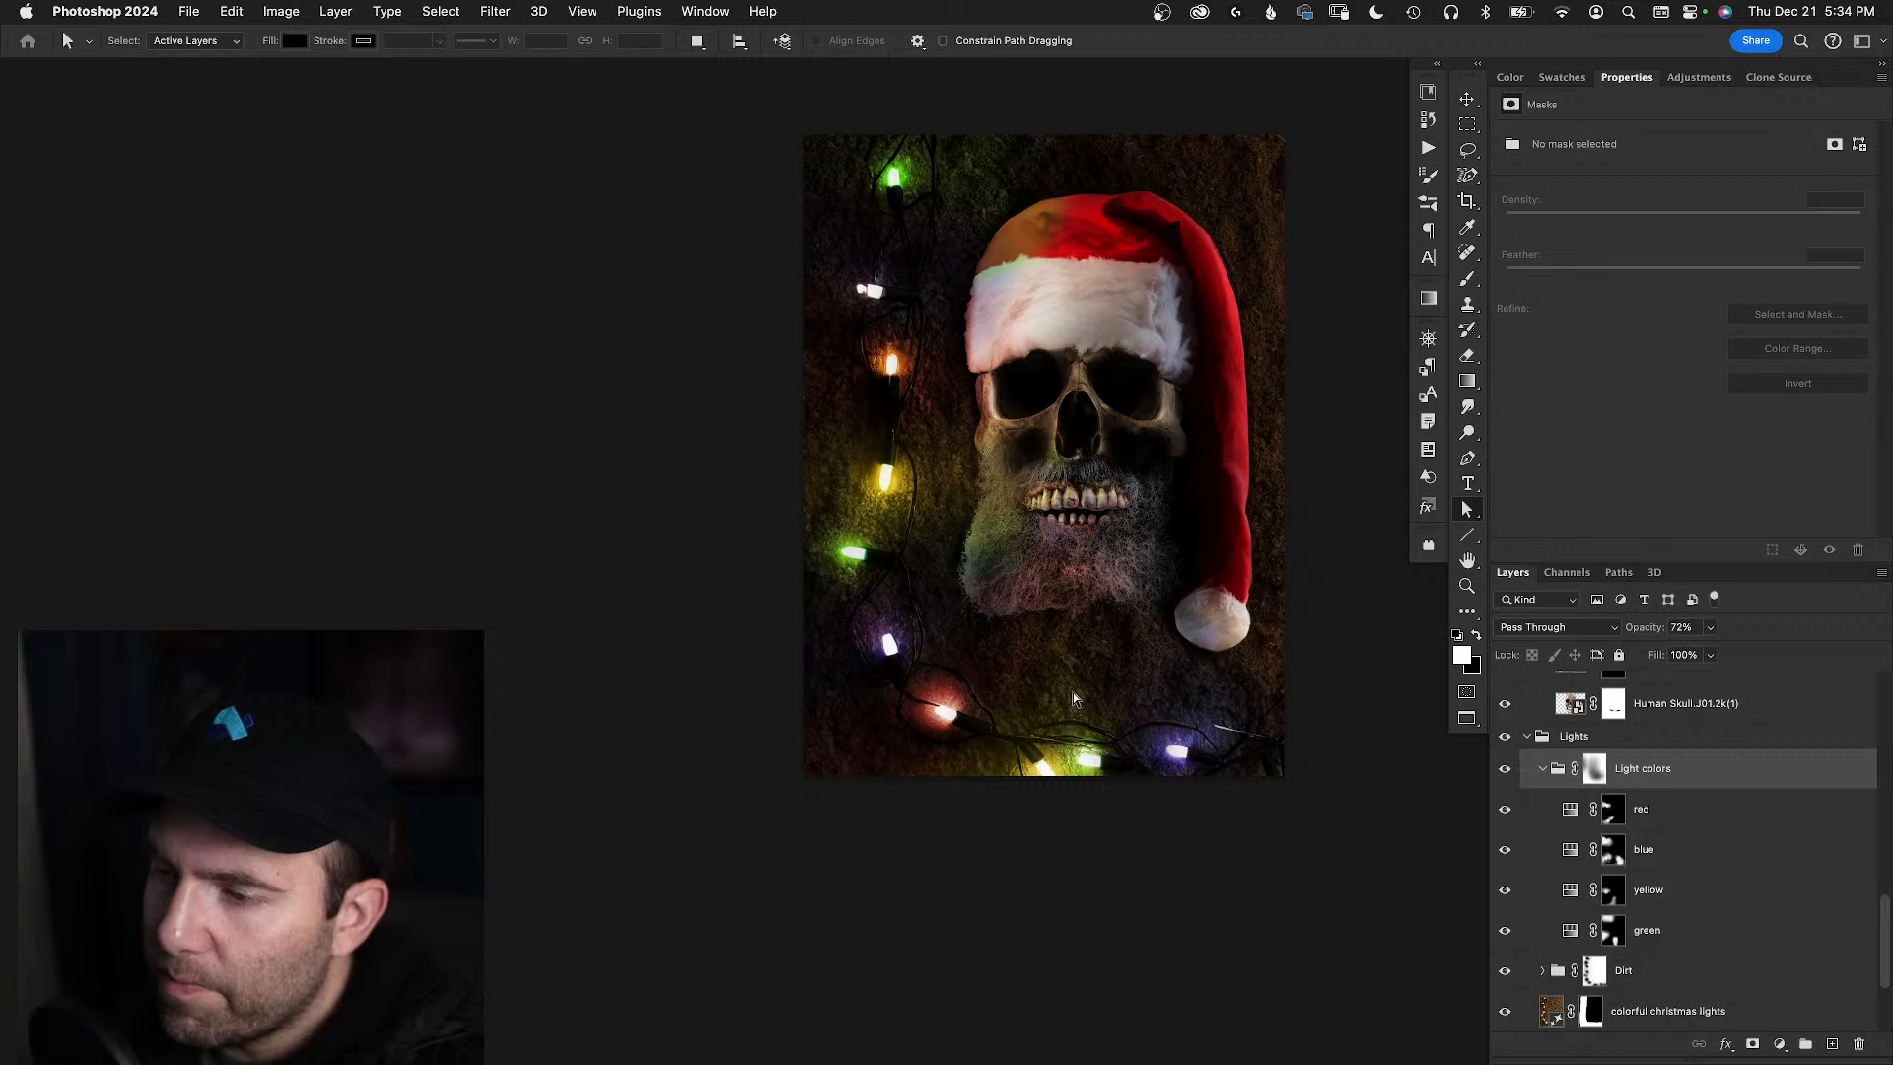
key(b)
click(1057, 630)
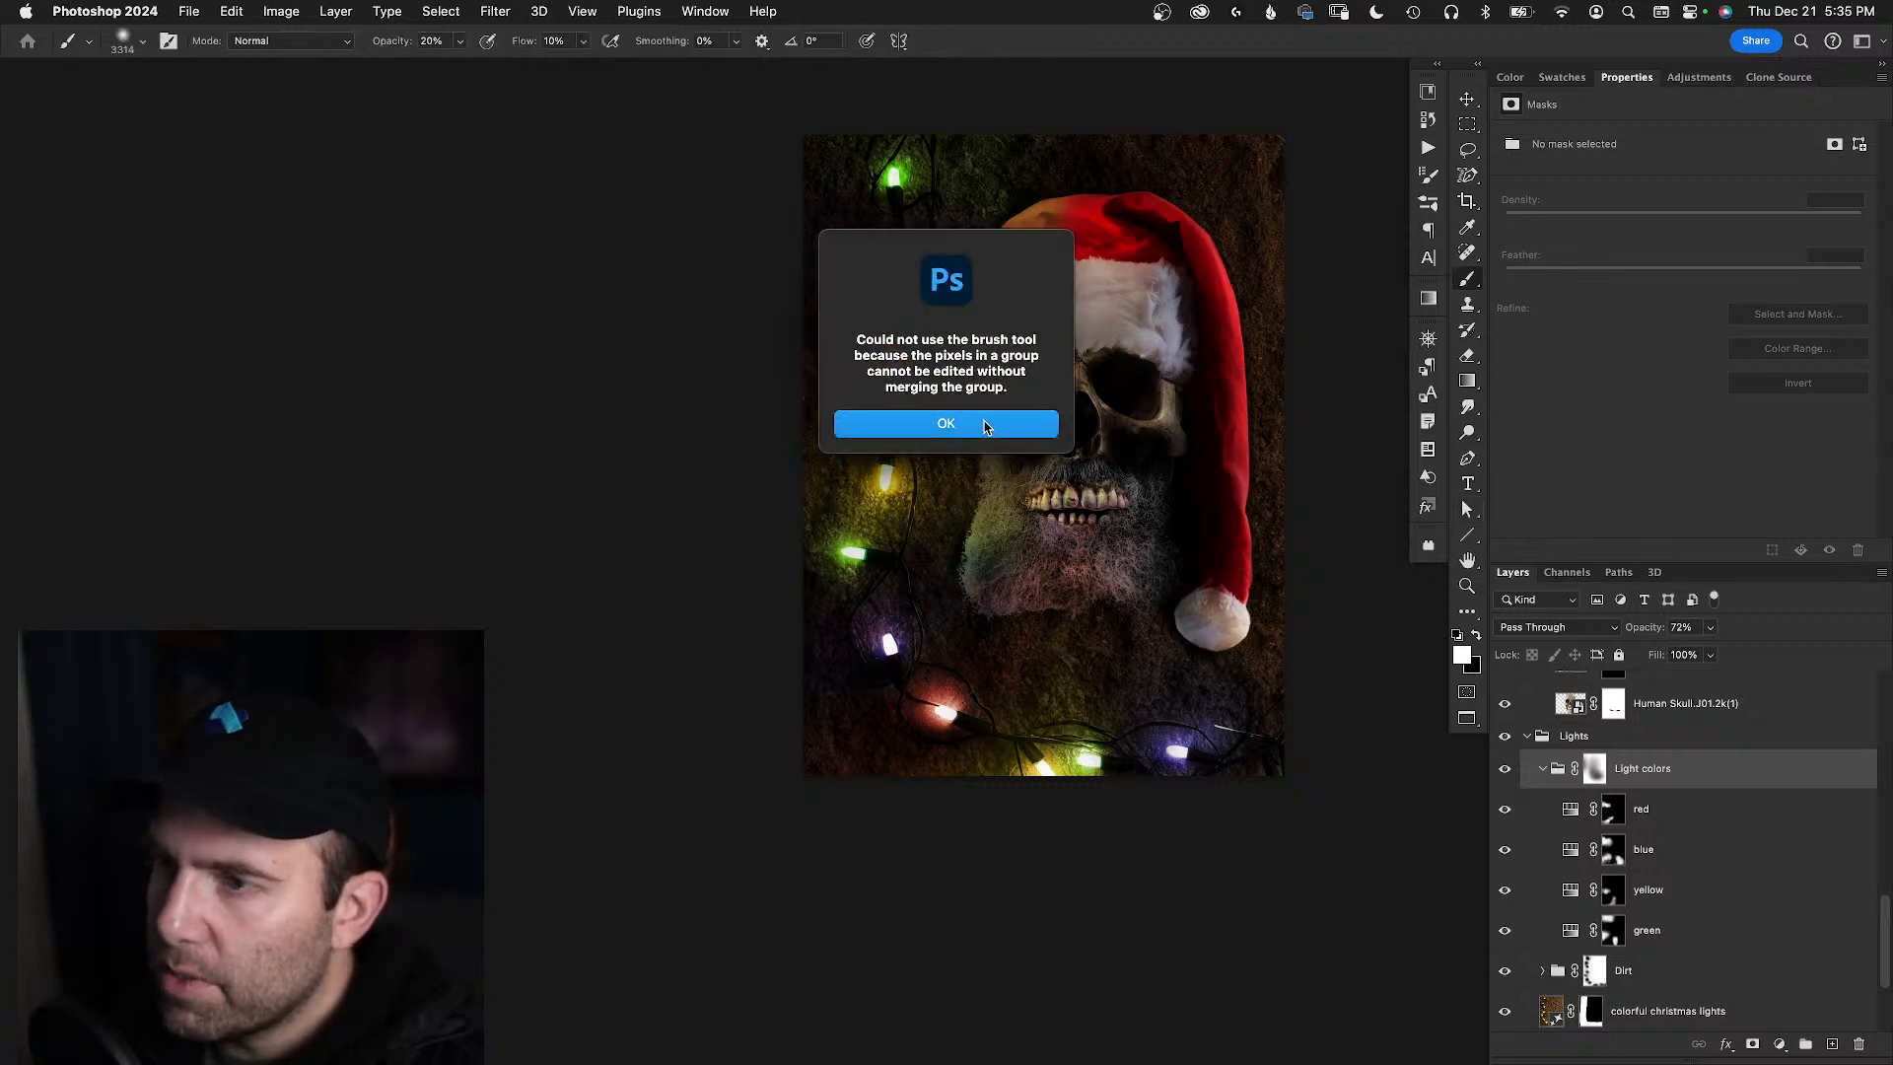
click(988, 426)
- Paint in the Light colors group mask around the beard at 20% opacity with an 1803 px brush, and reduce the brush size
click(1593, 768)
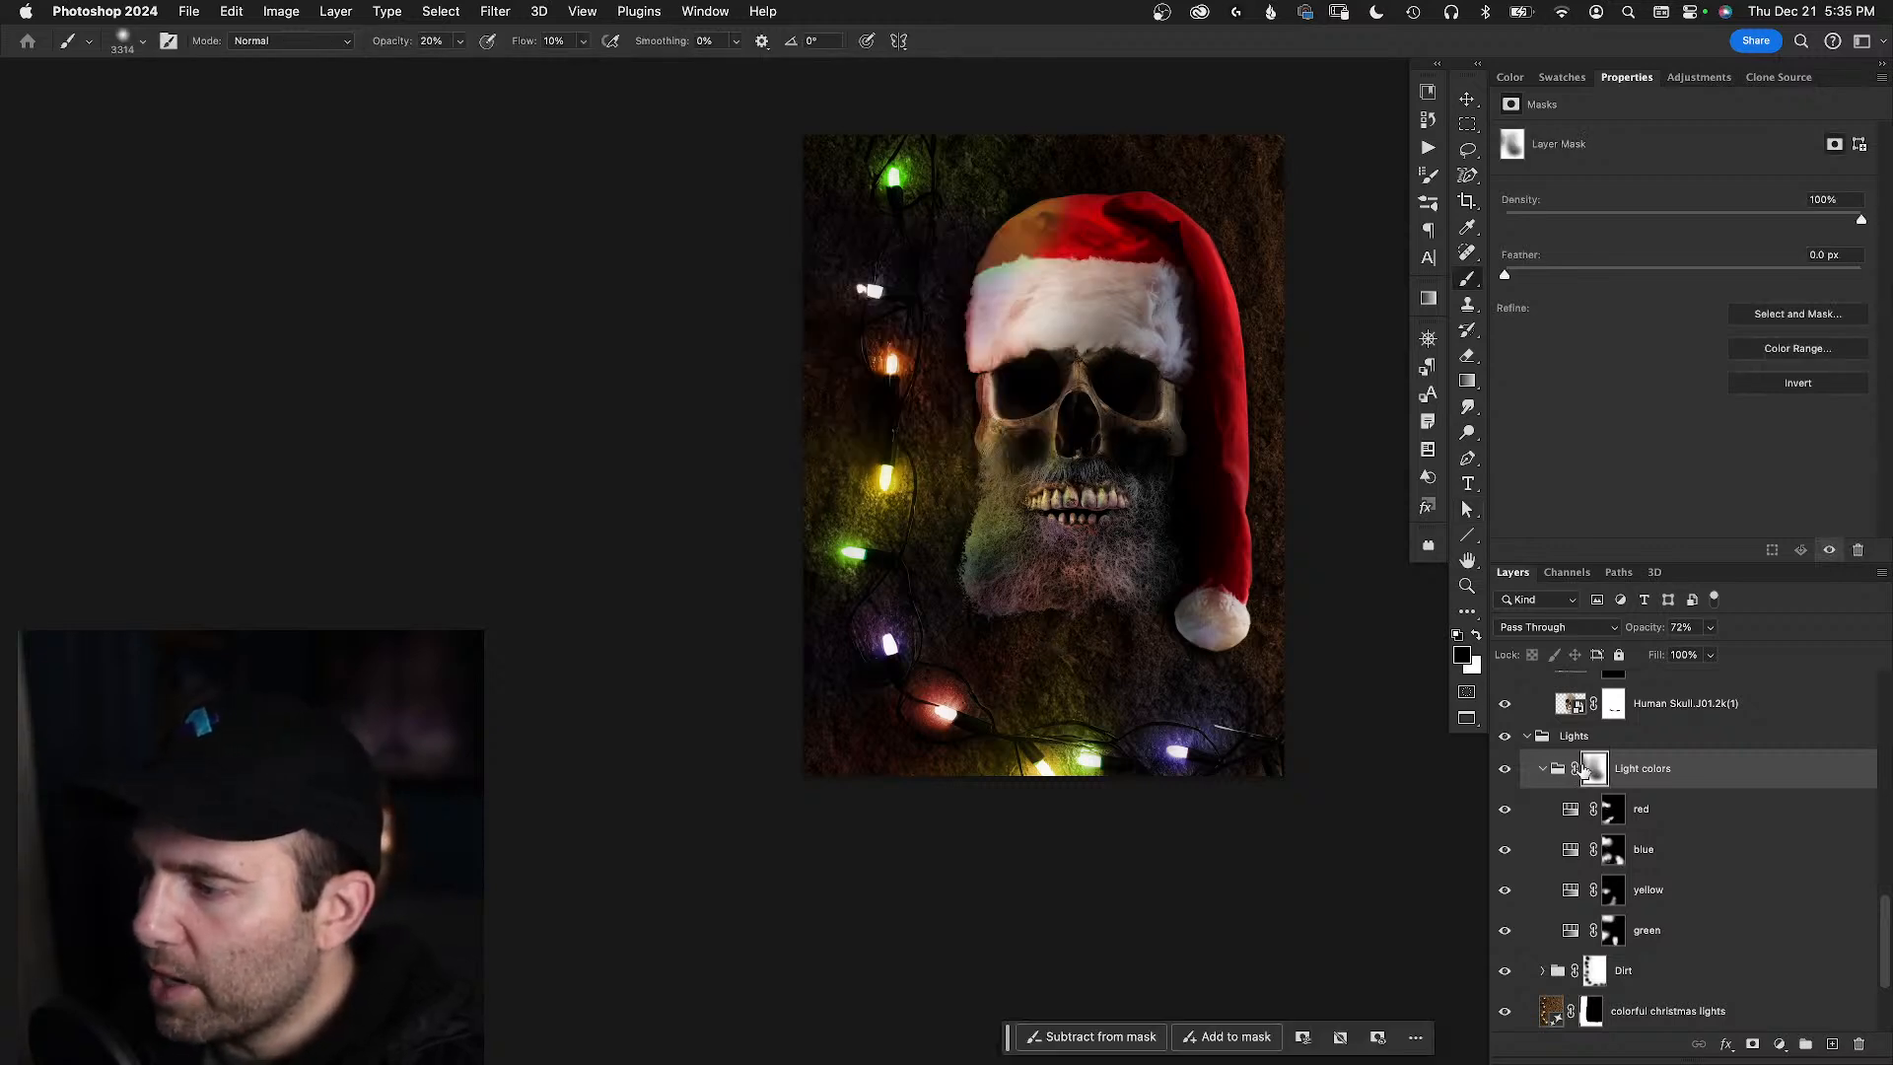
key(x)
drag(1081, 573, 957, 581)
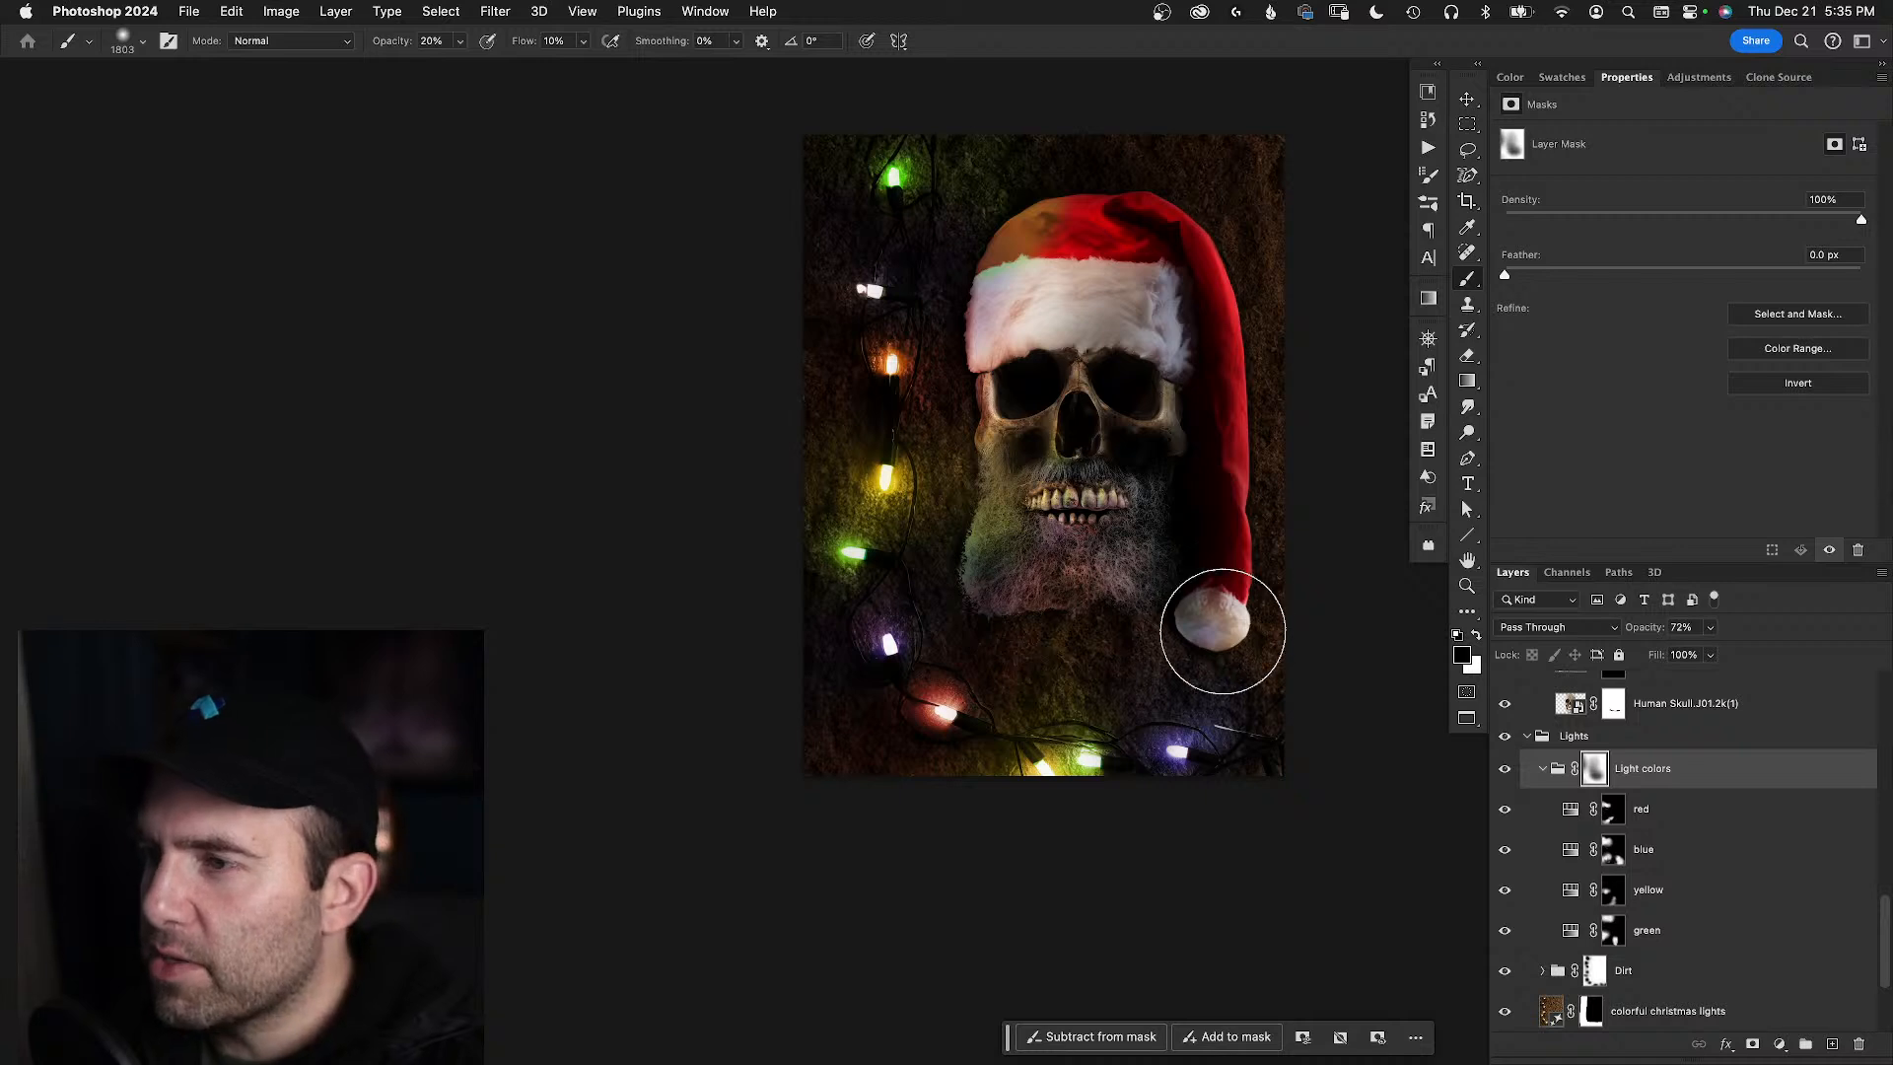
drag(989, 374, 893, 441)
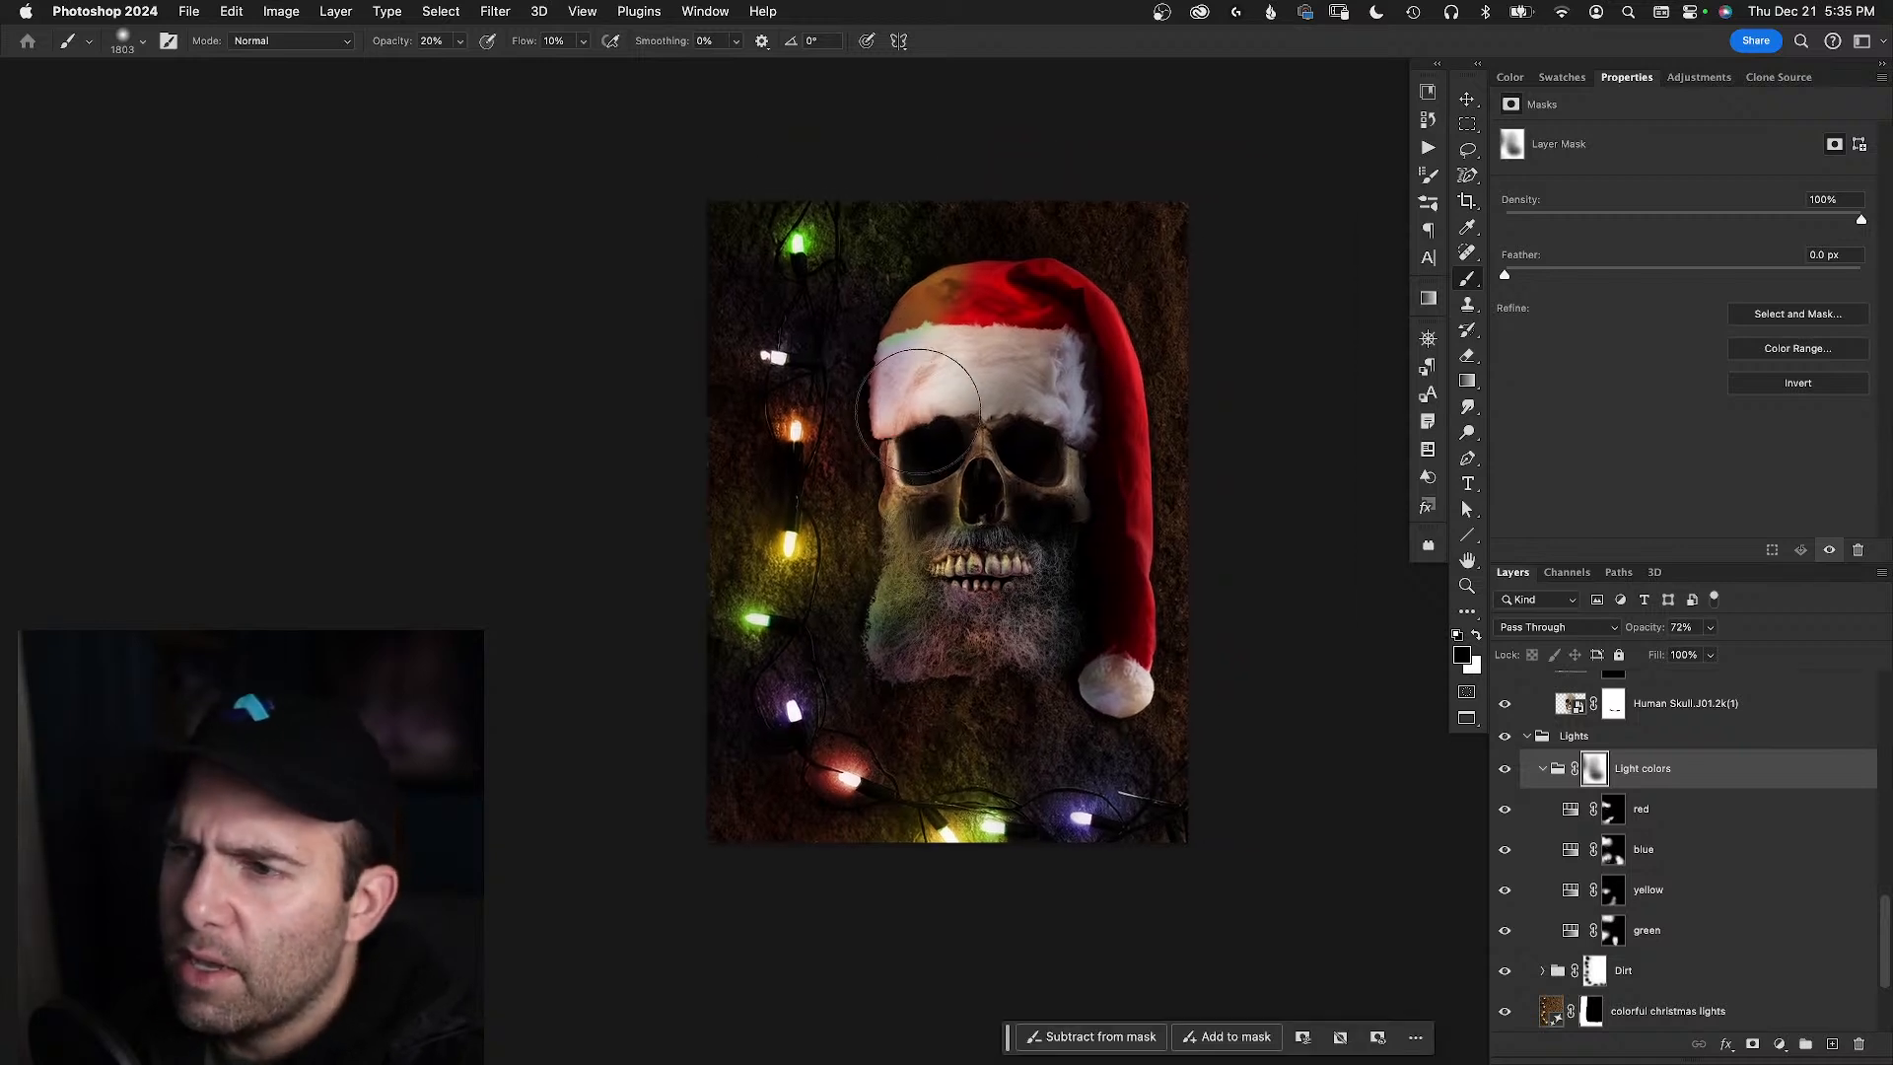
drag(763, 262, 747, 261)
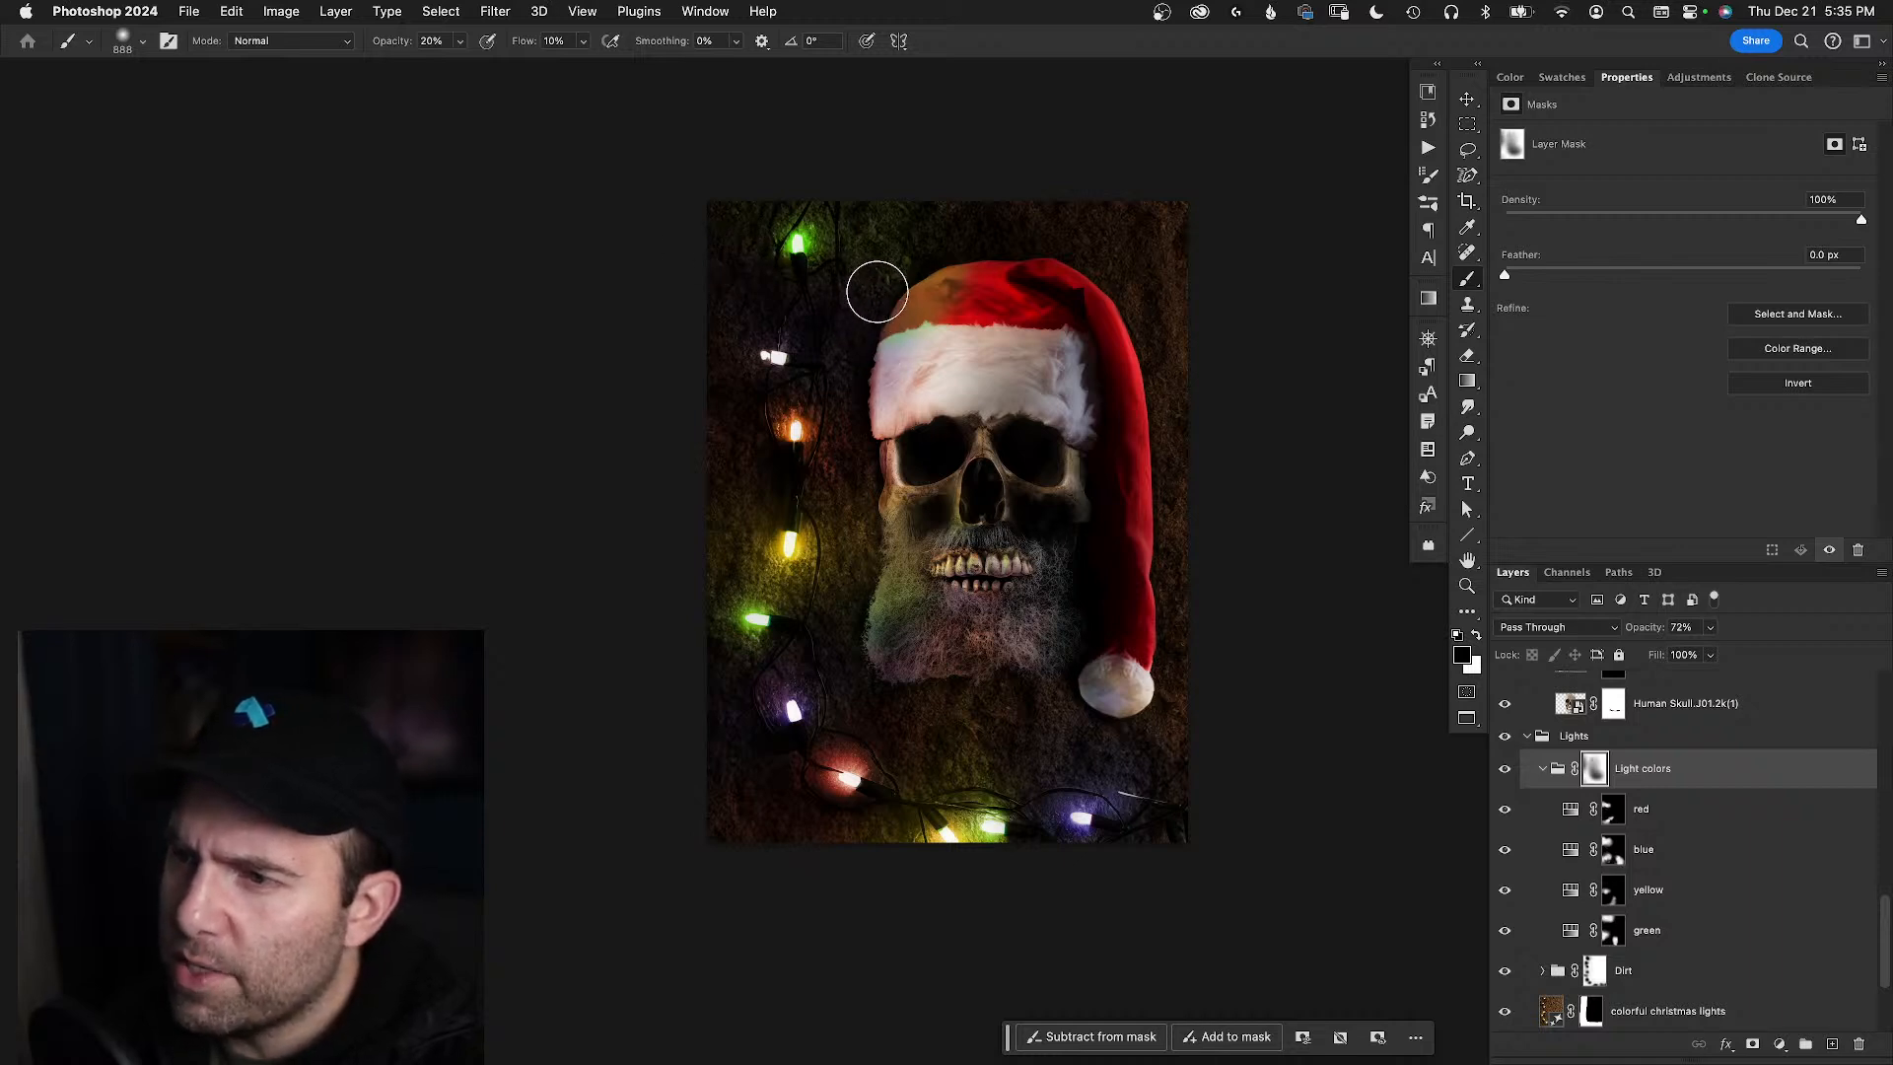
- Compare the blue adjustment hidden and shown, and repeatedly compare the Light colors mask disabled and enabled
click(1504, 860)
click(1505, 857)
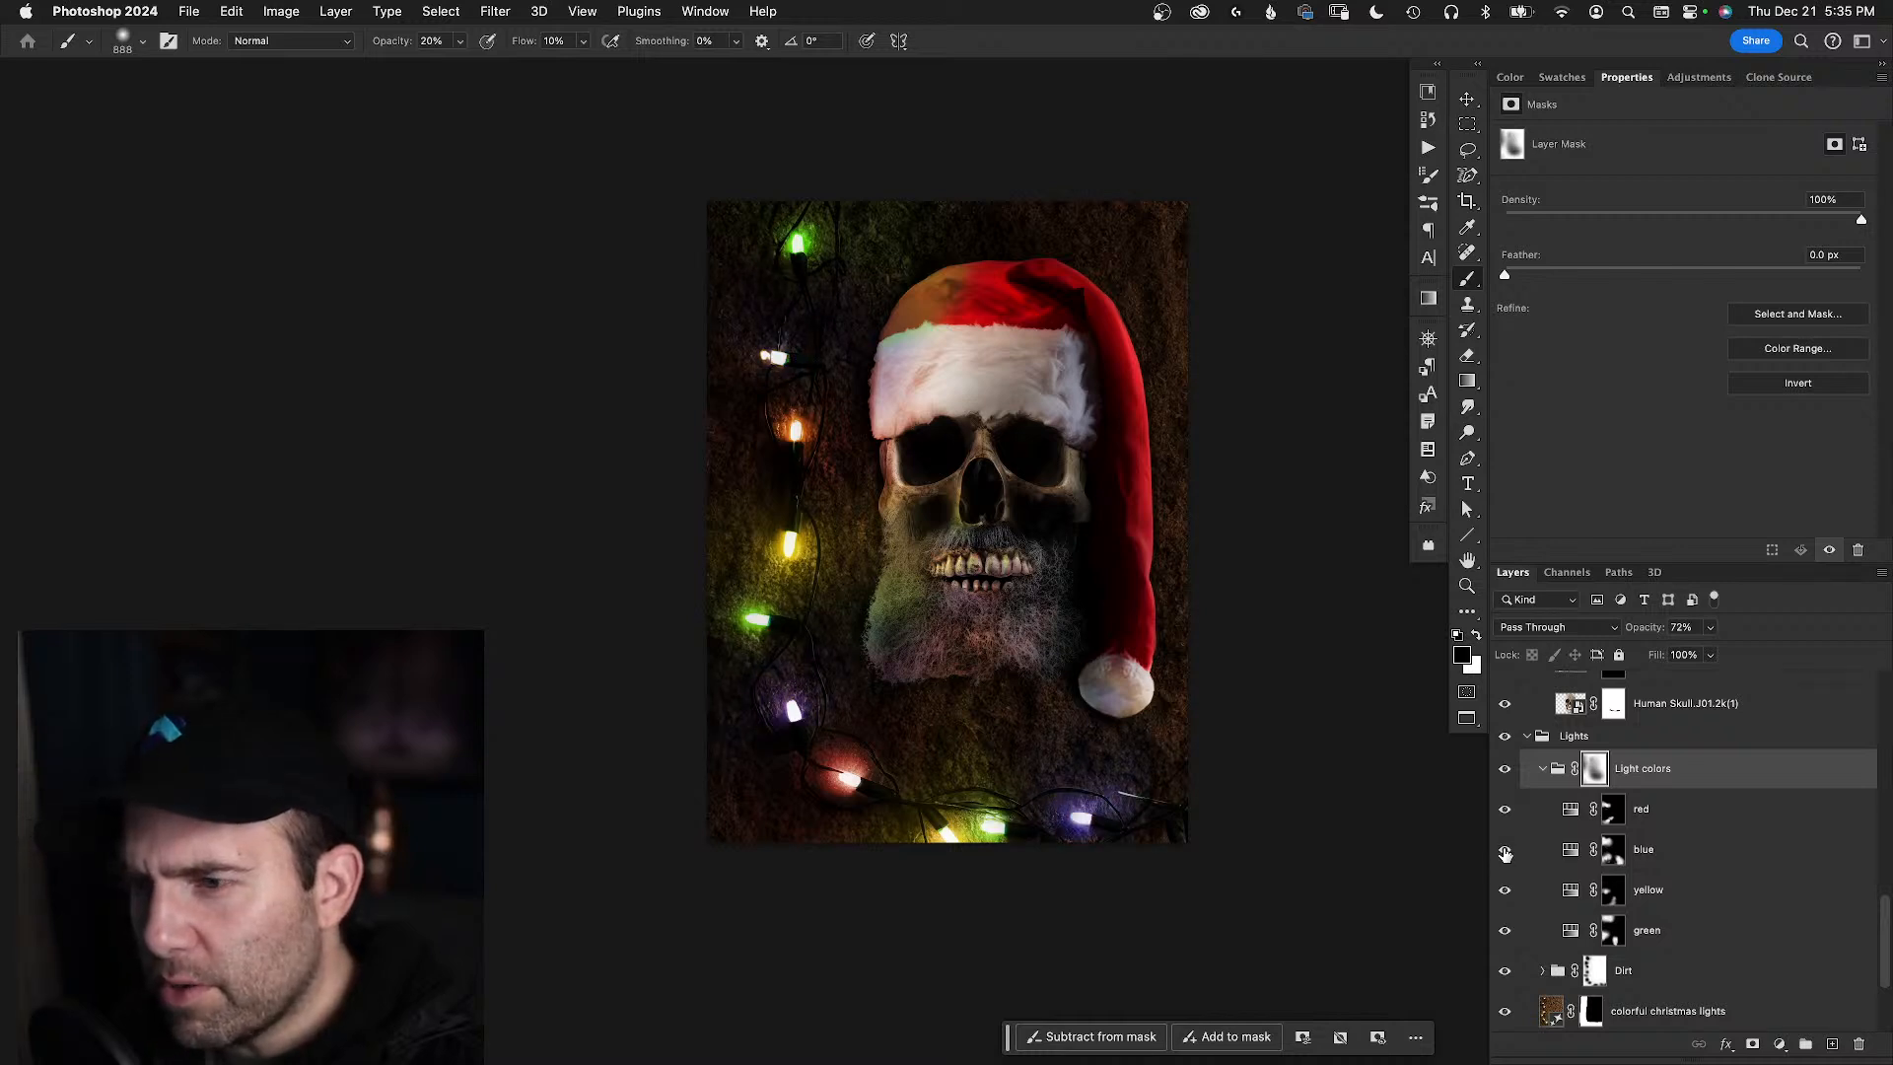
shift+click(1599, 770)
shift+click(1594, 772)
shift+click(1594, 772)
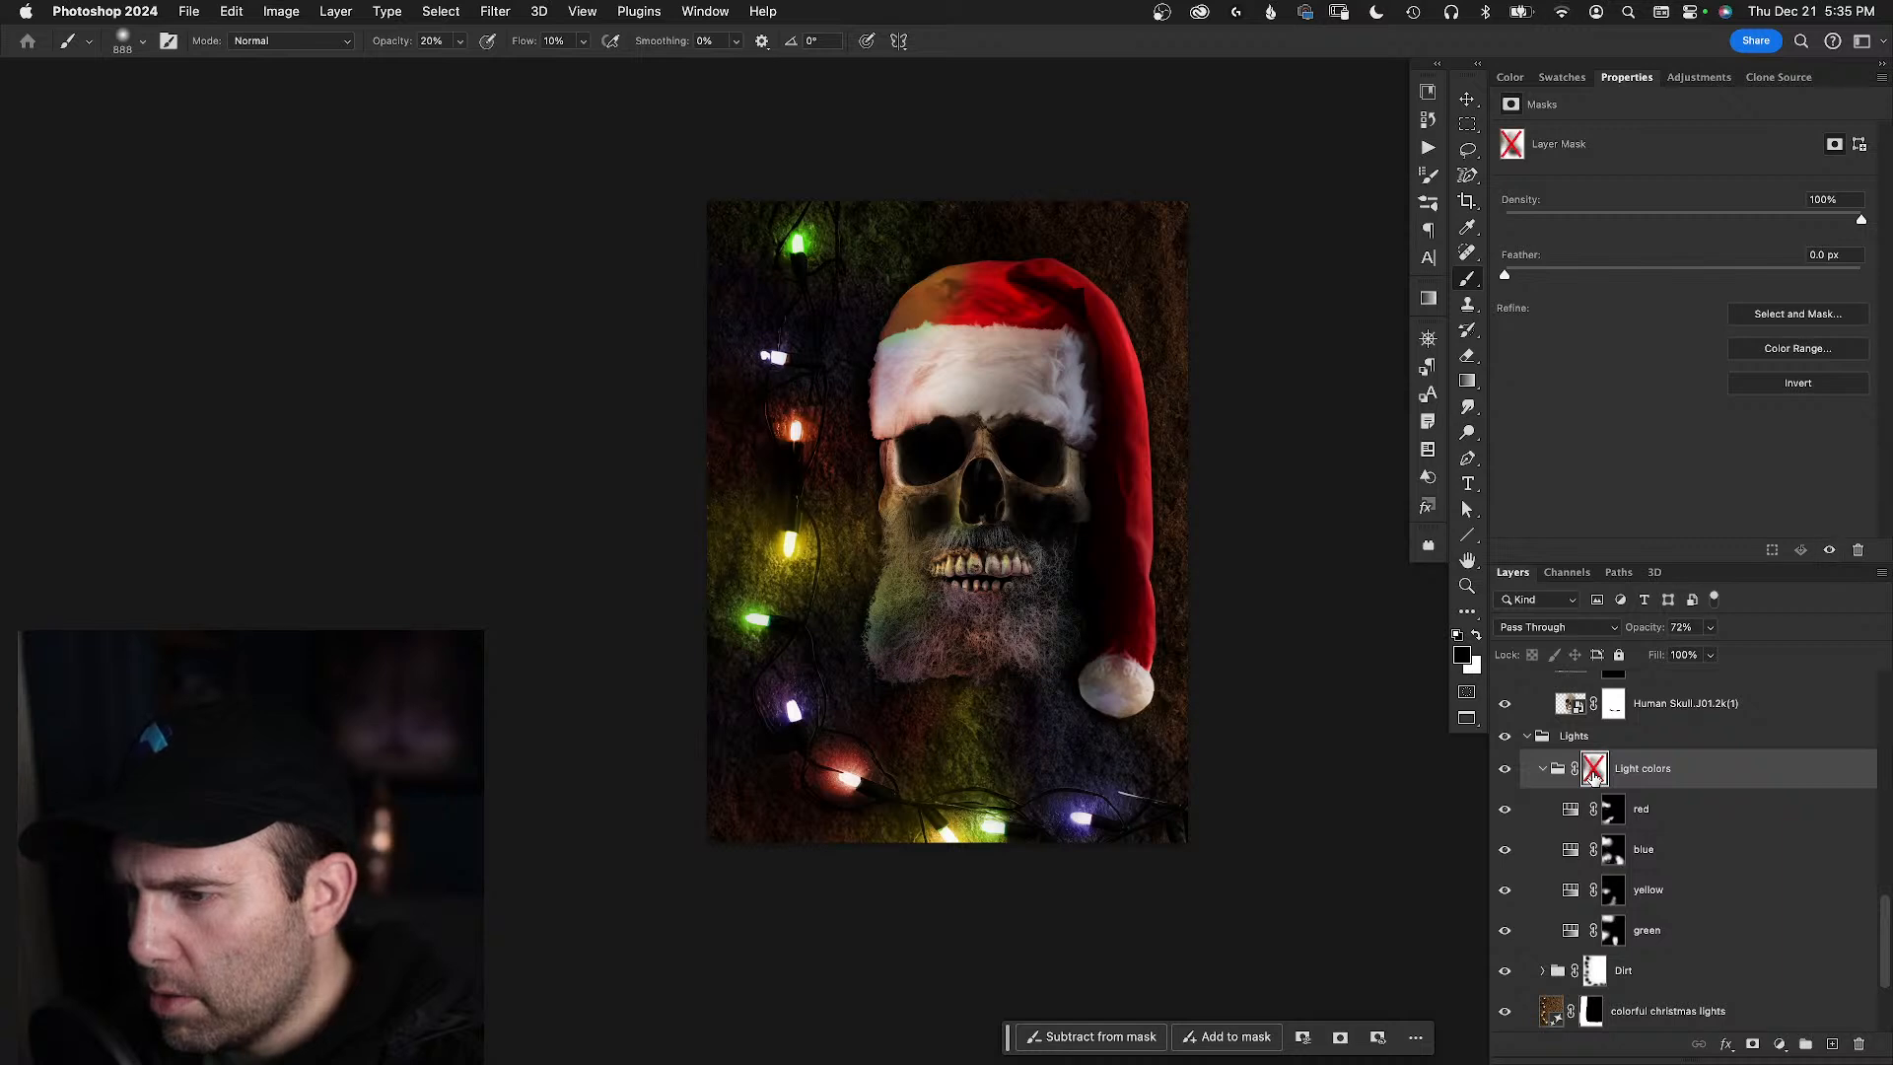
shift+click(1594, 772)
shift+click(1593, 771)
shift+click(1594, 772)
shift+click(1594, 772)
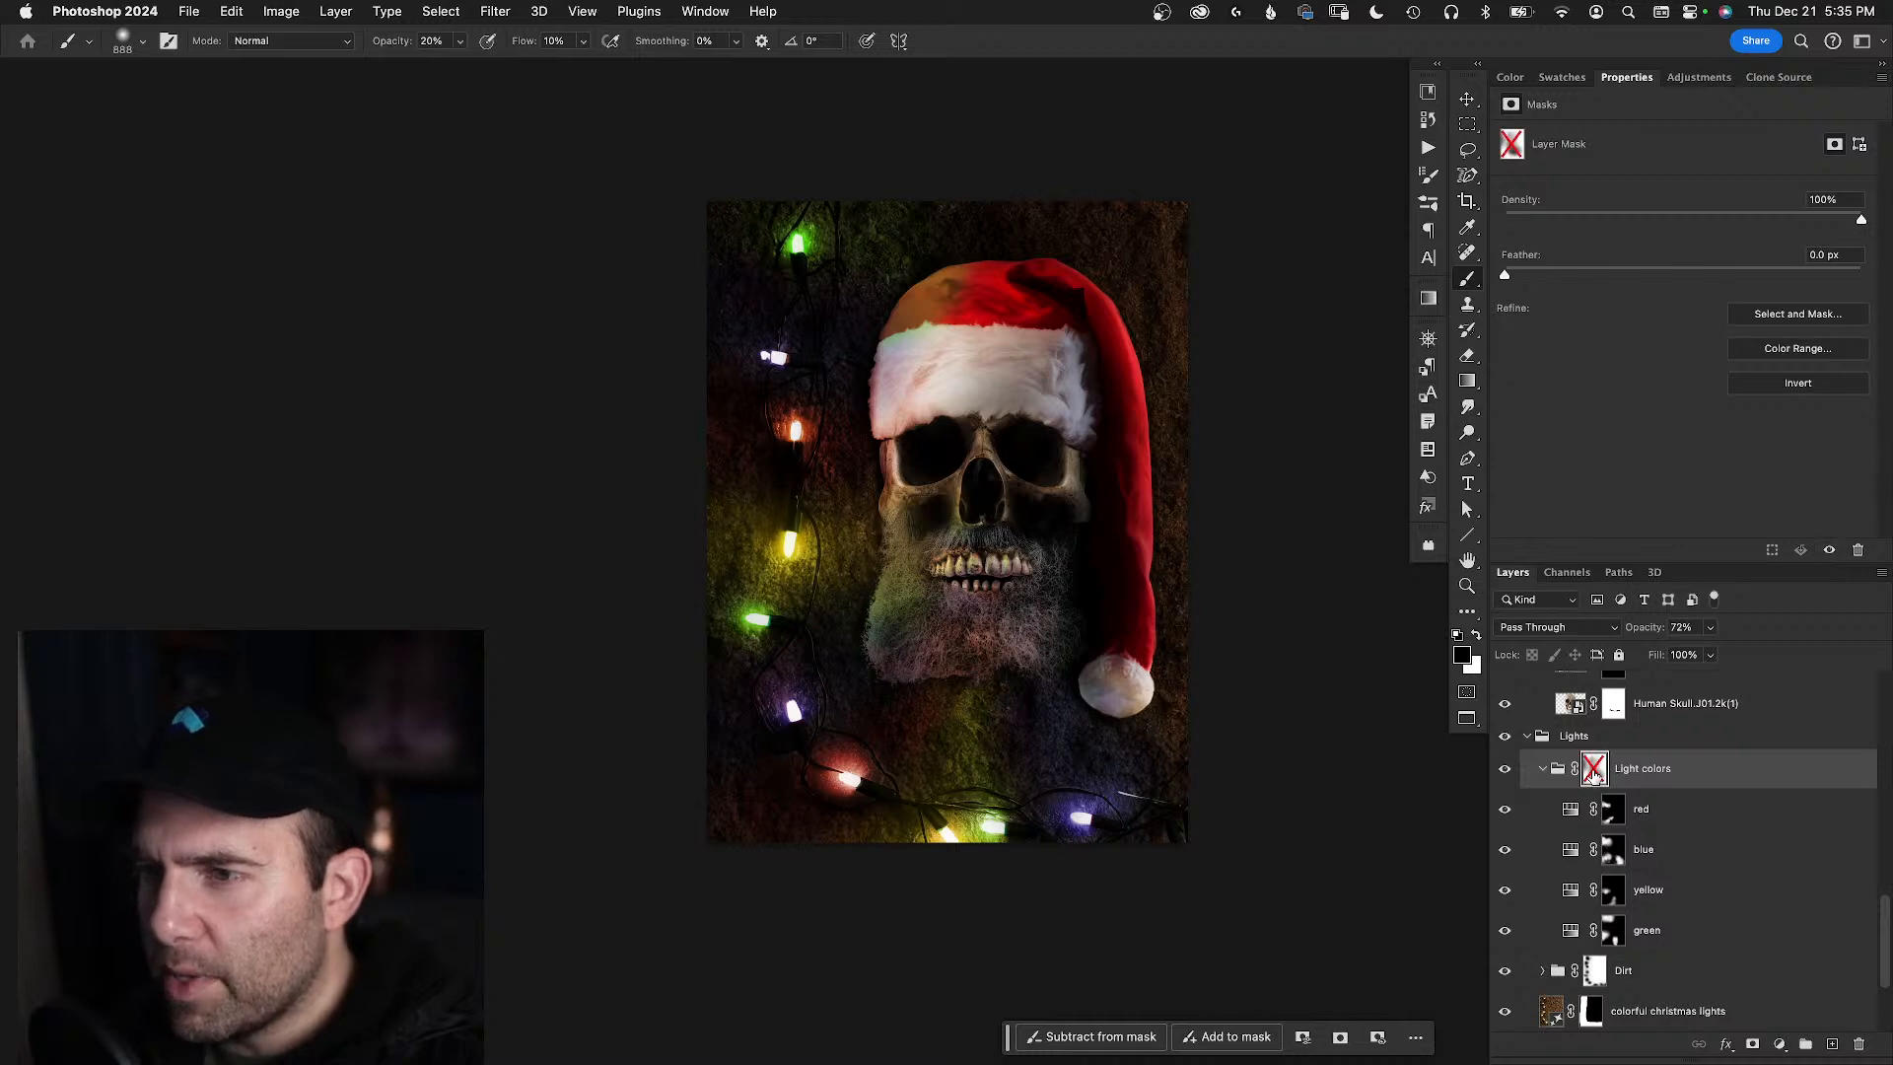
shift+click(1594, 771)
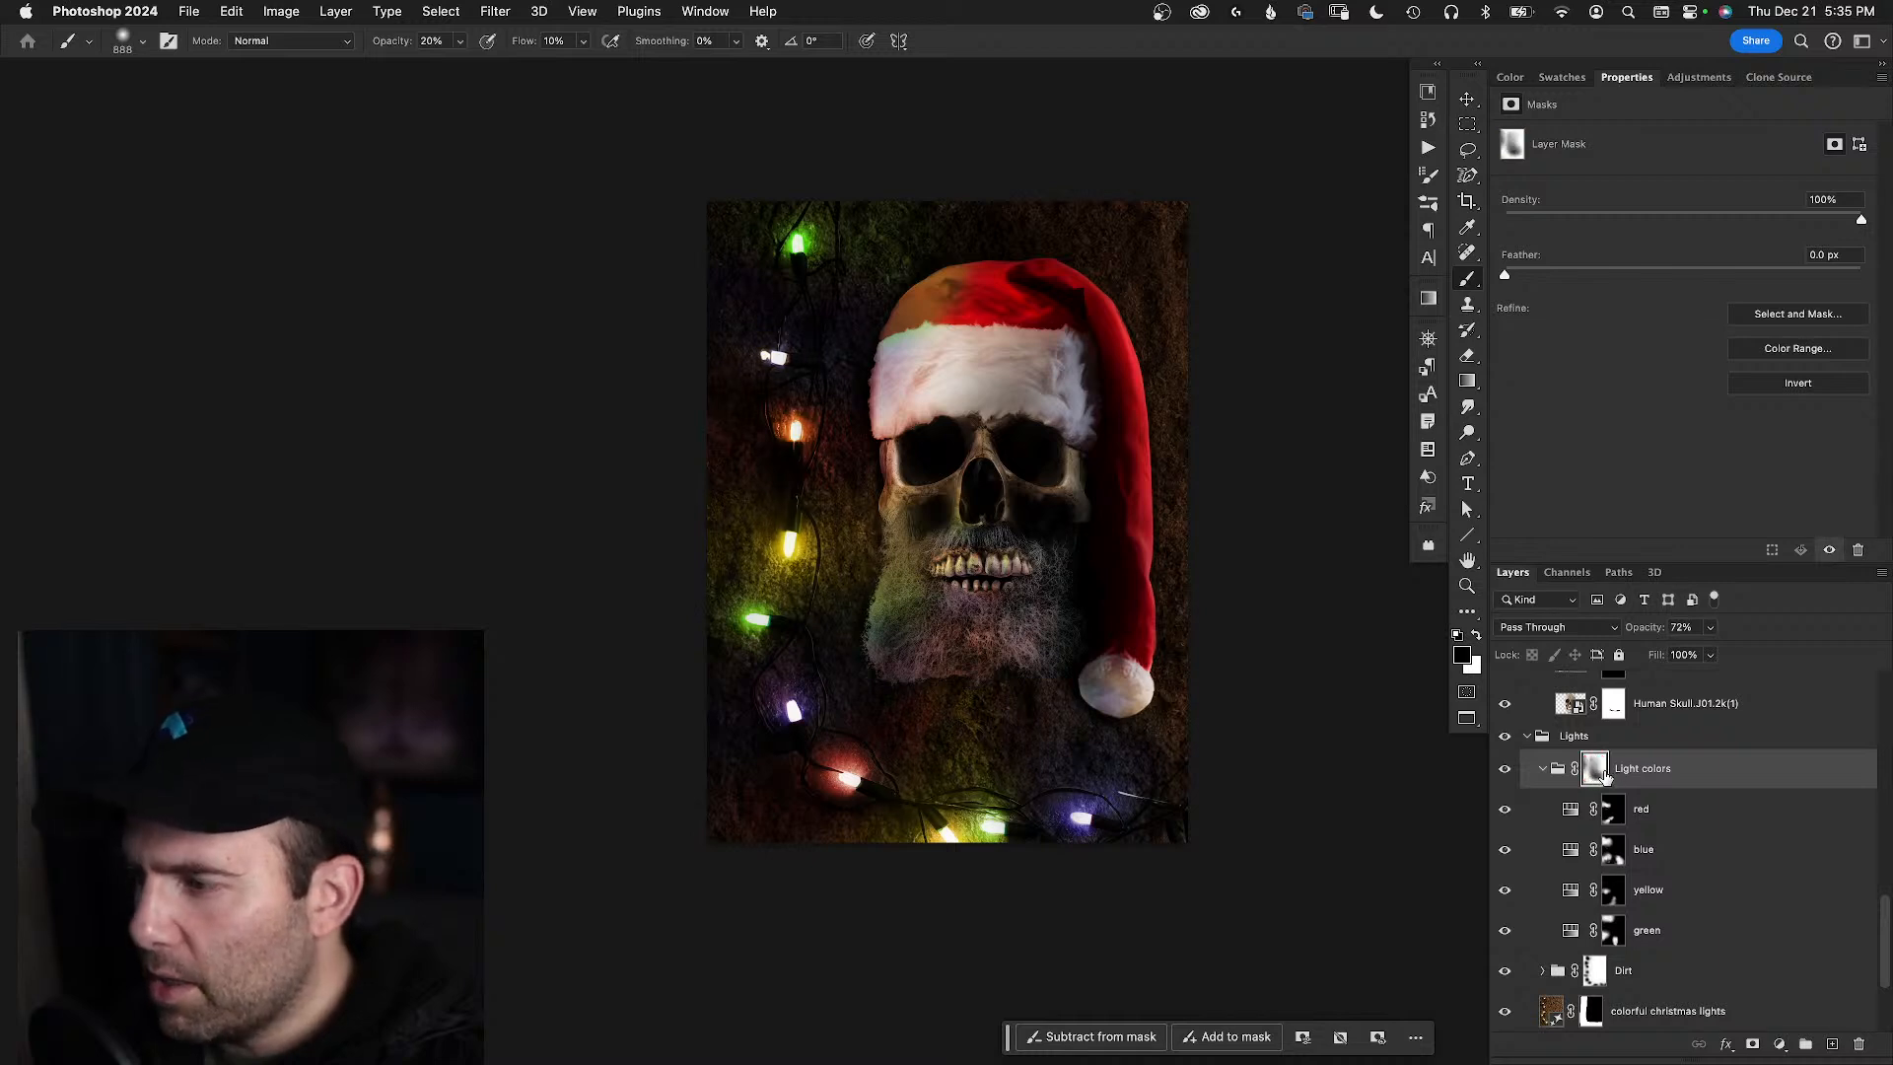
- Switch to white with a 1569 px brush and compare the blue Hue/Saturation adjustment hidden and shown
key(x)
mouse_move(724, 349)
ctrl+alt+mouse_down()
mouse_move(761, 347)
mouse_move(729, 350)
ctrl+alt+mouse_up()
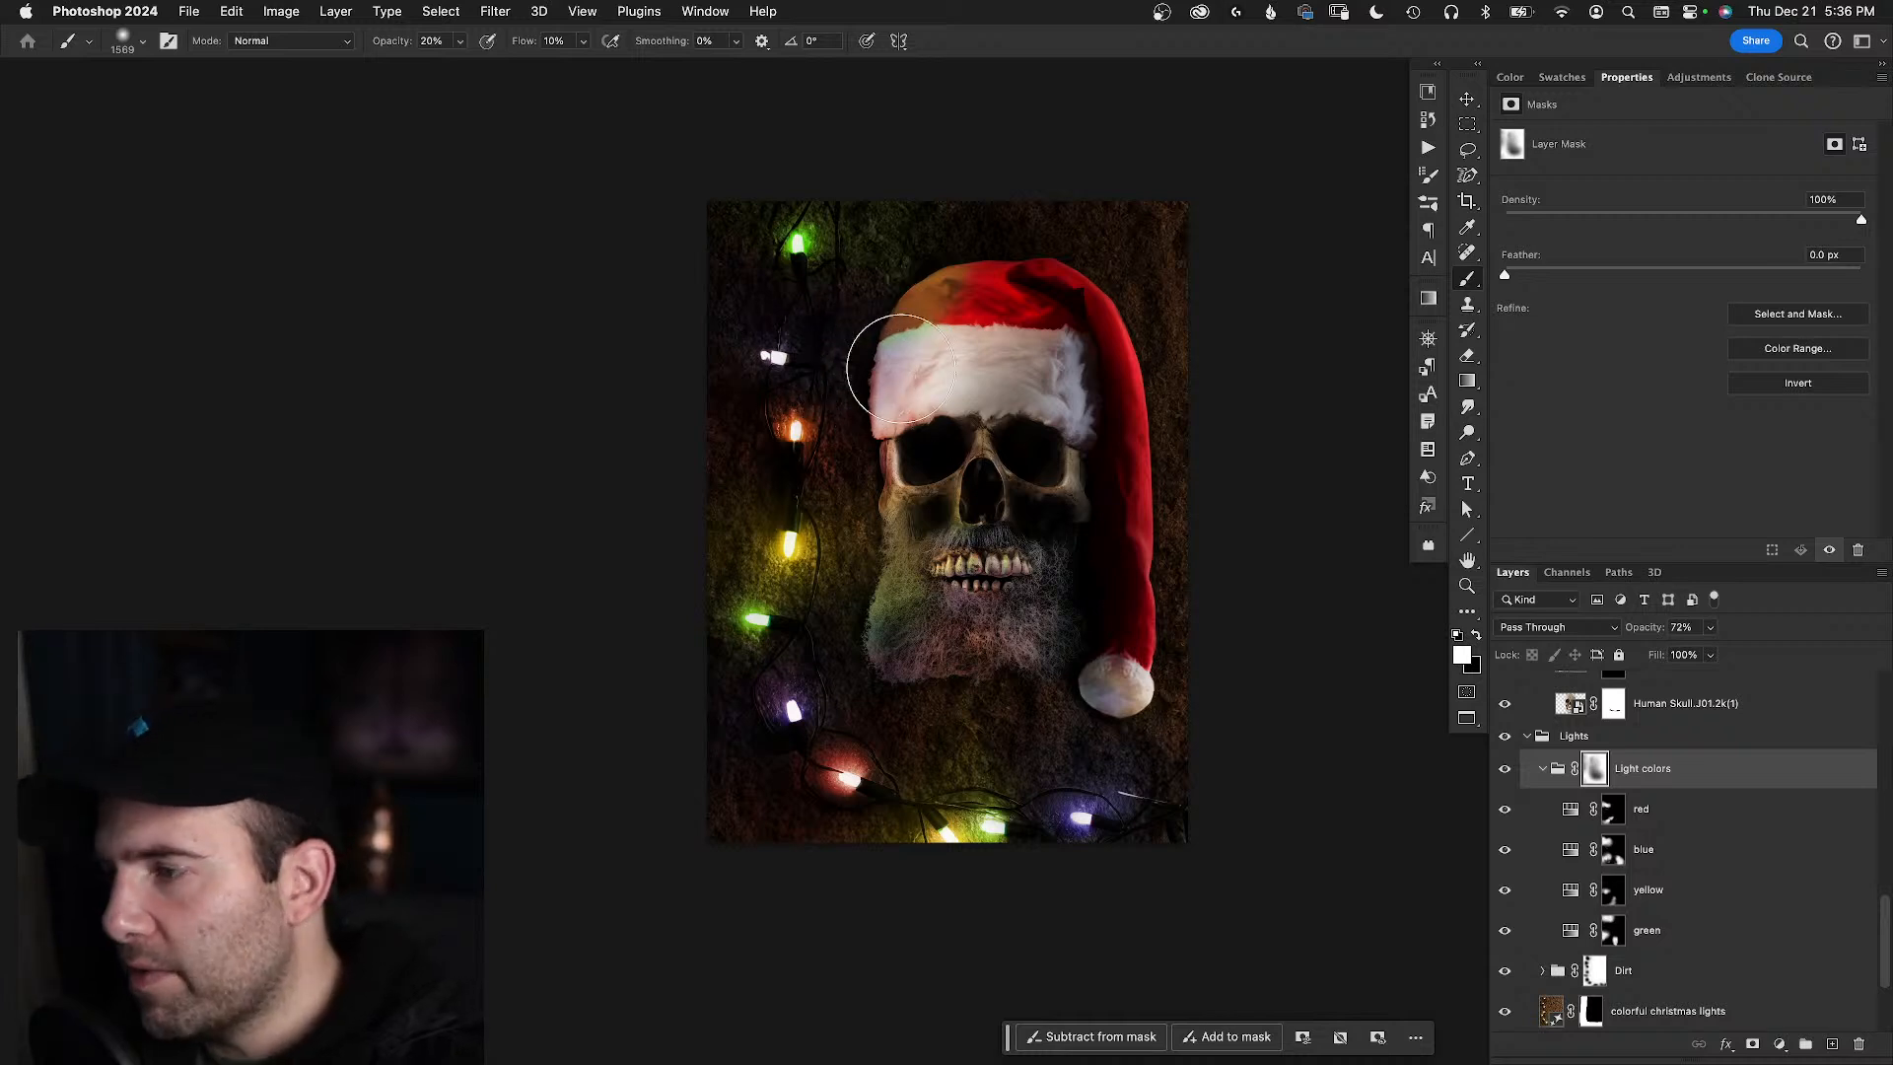
click(1577, 851)
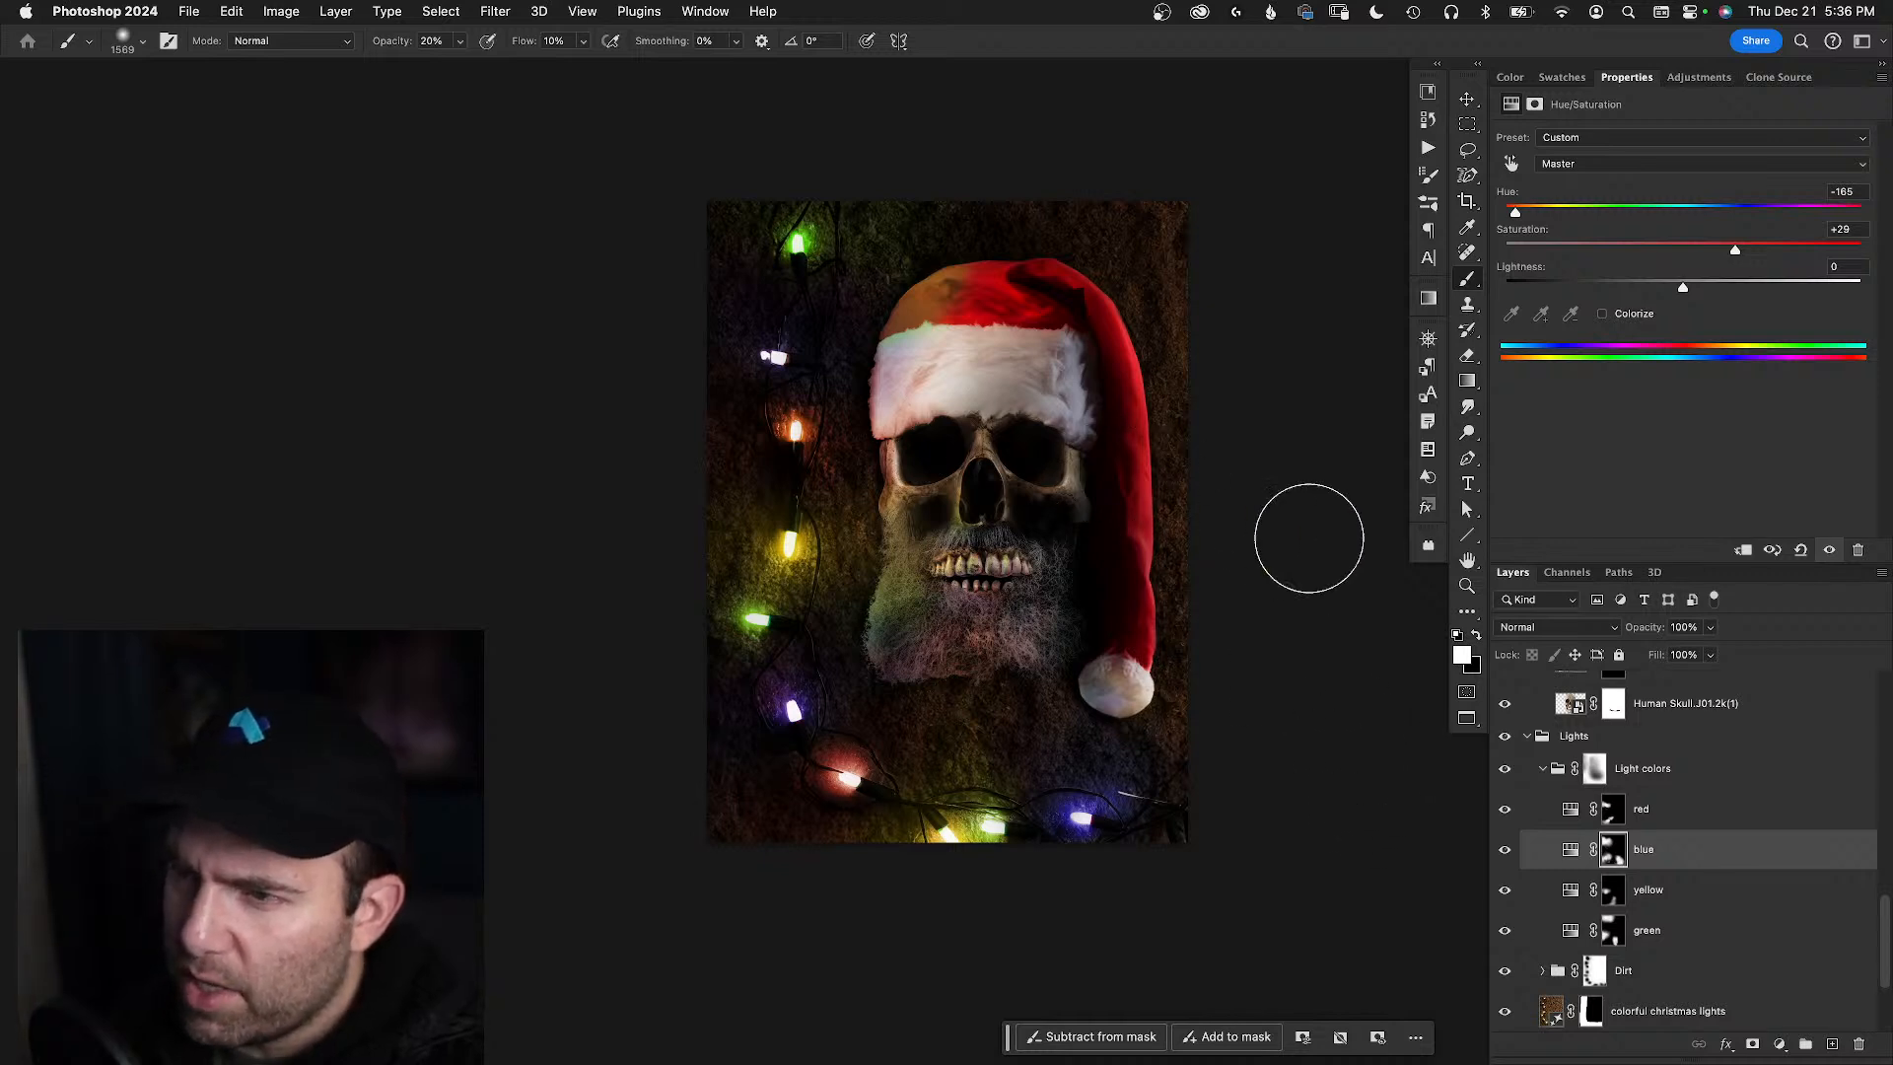
click(1505, 850)
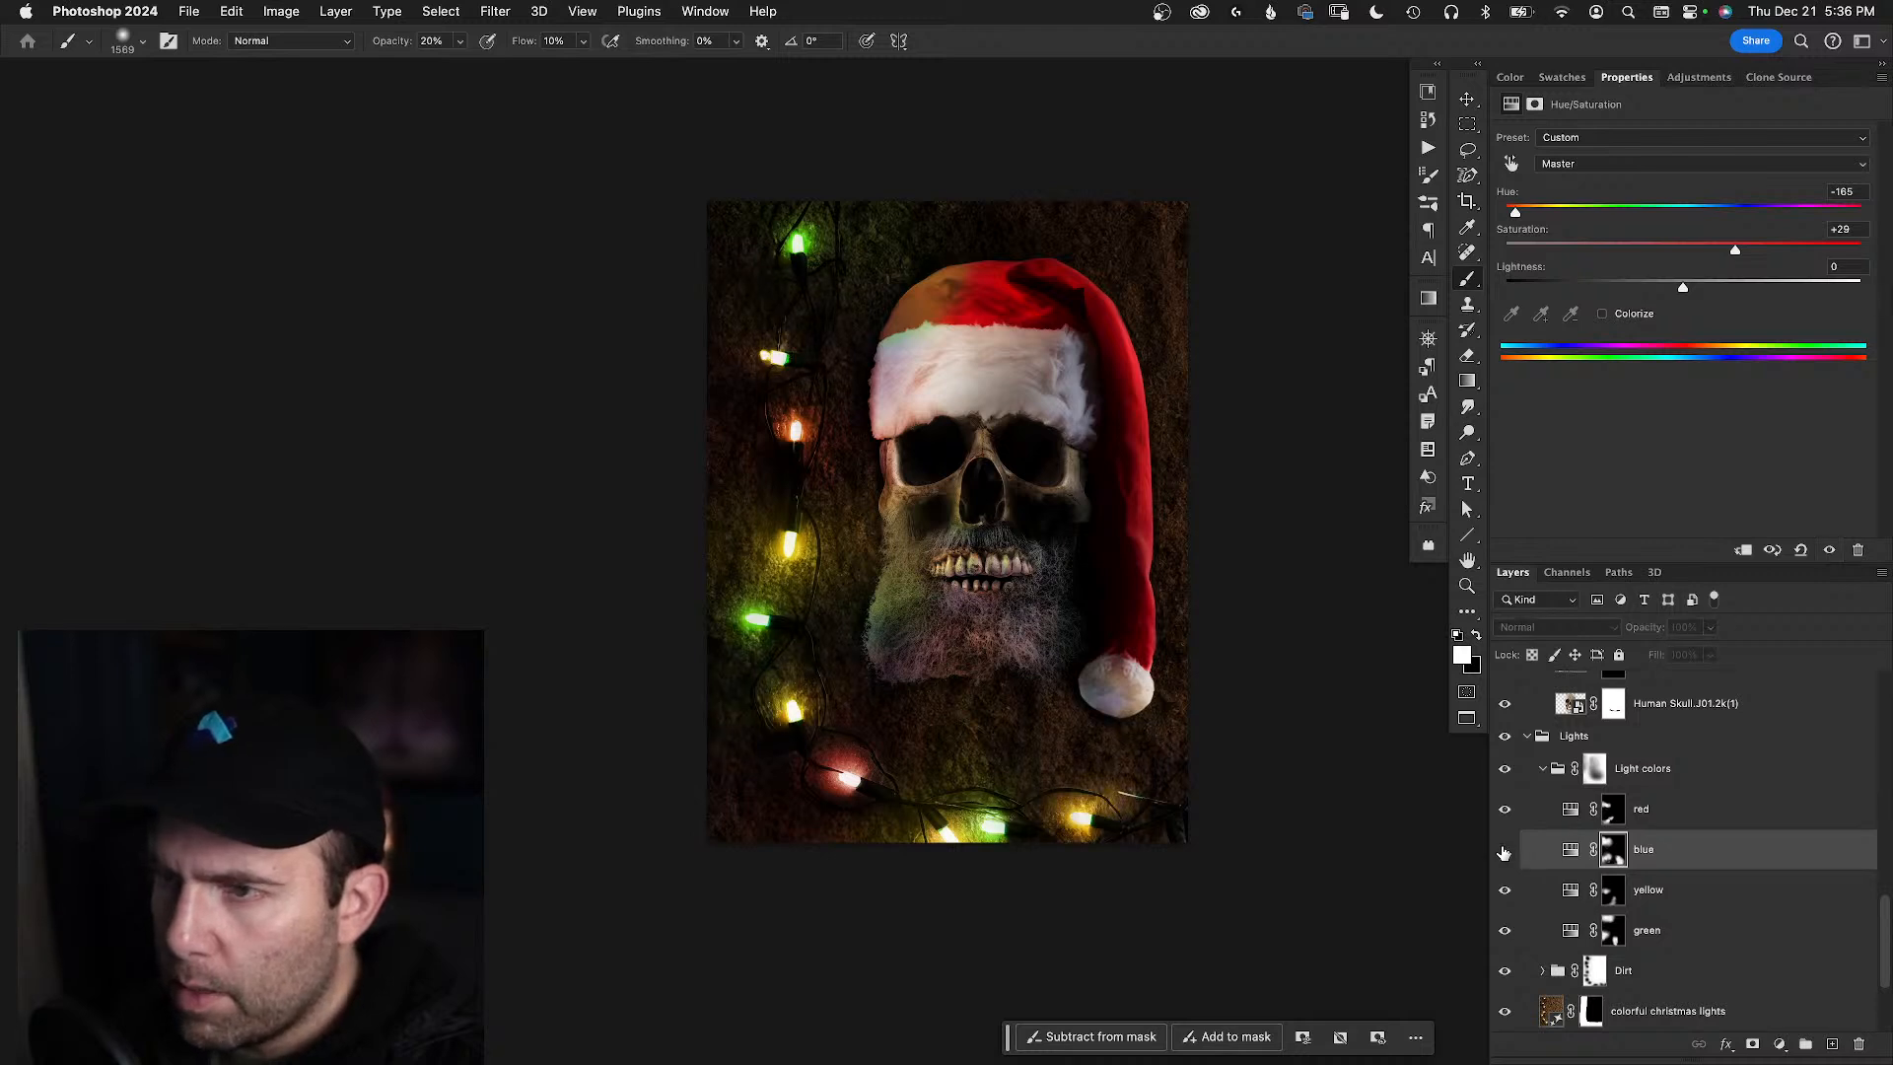
click(1505, 850)
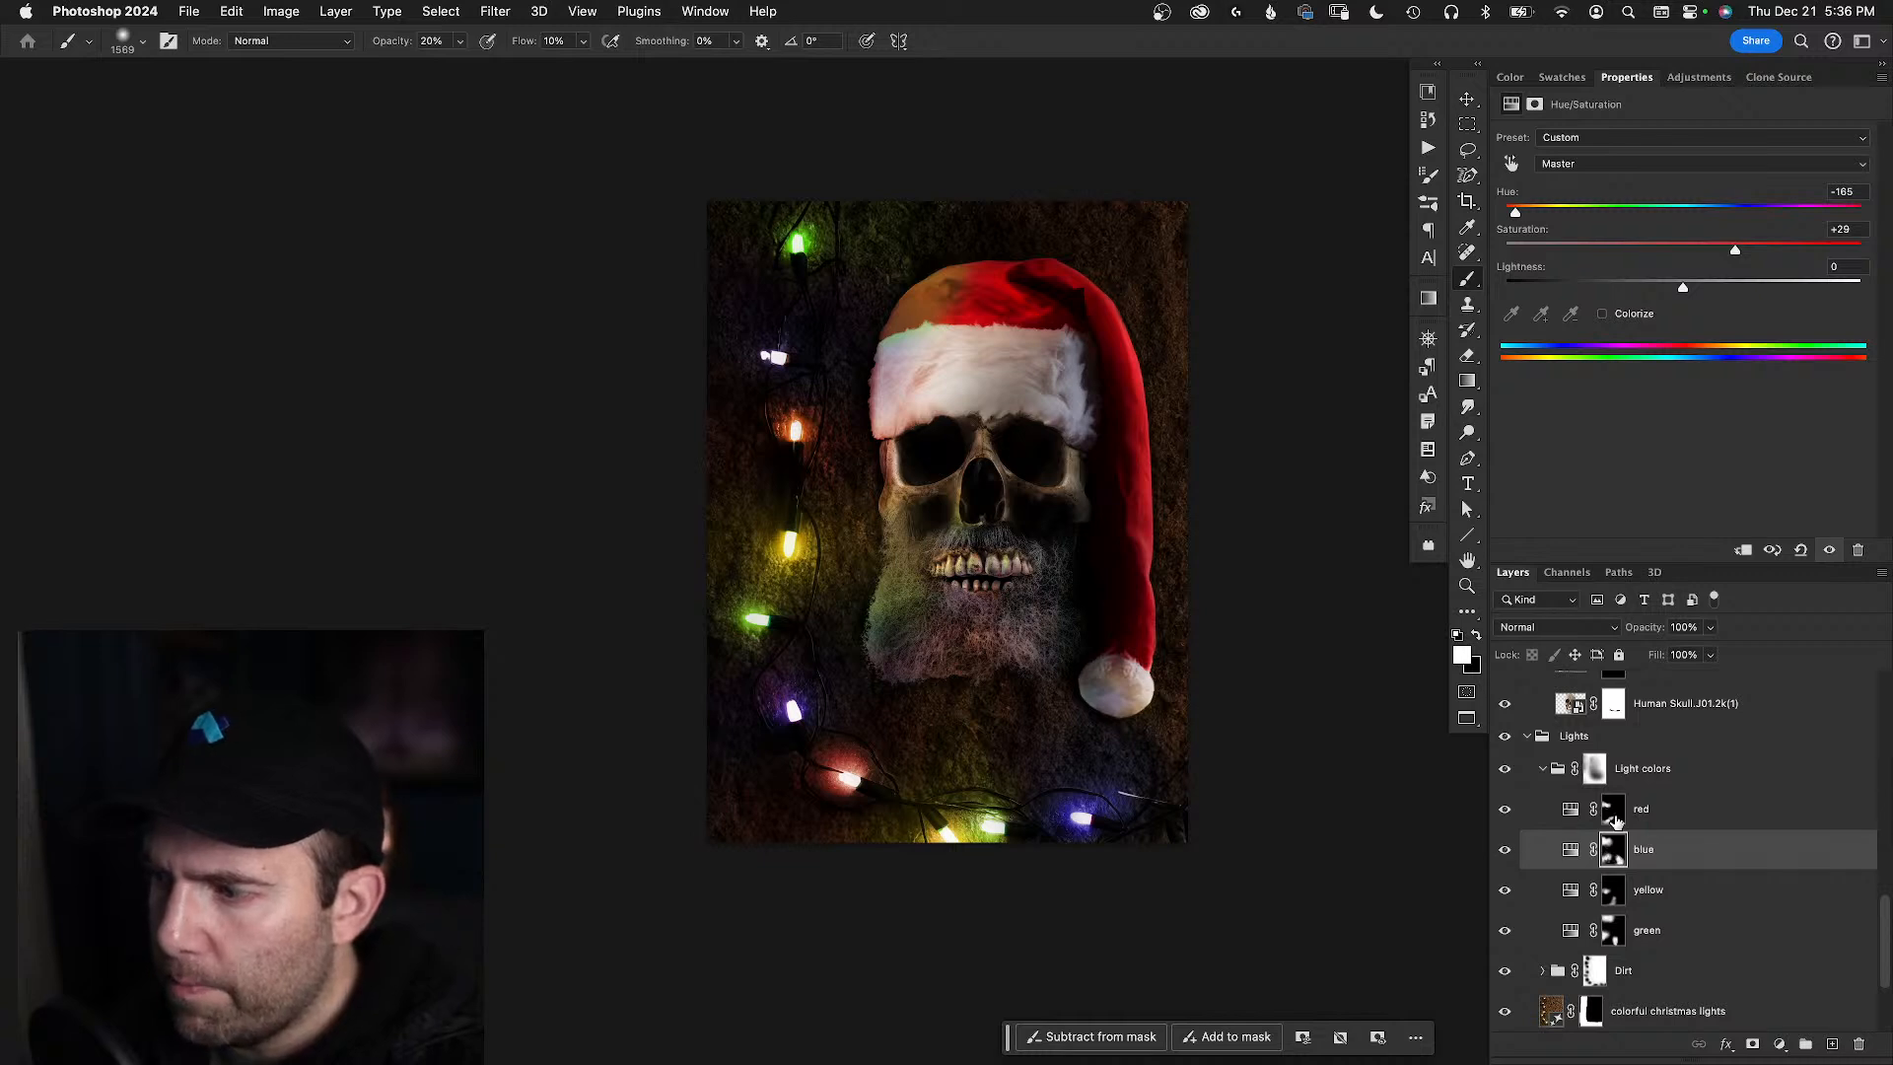
- Check the Light colors mask as a red overlay and paint white below the hat's pompom at 20% opacity, enlarging the brush to 1910 px
click(1596, 773)
key(backslash)
key(x)
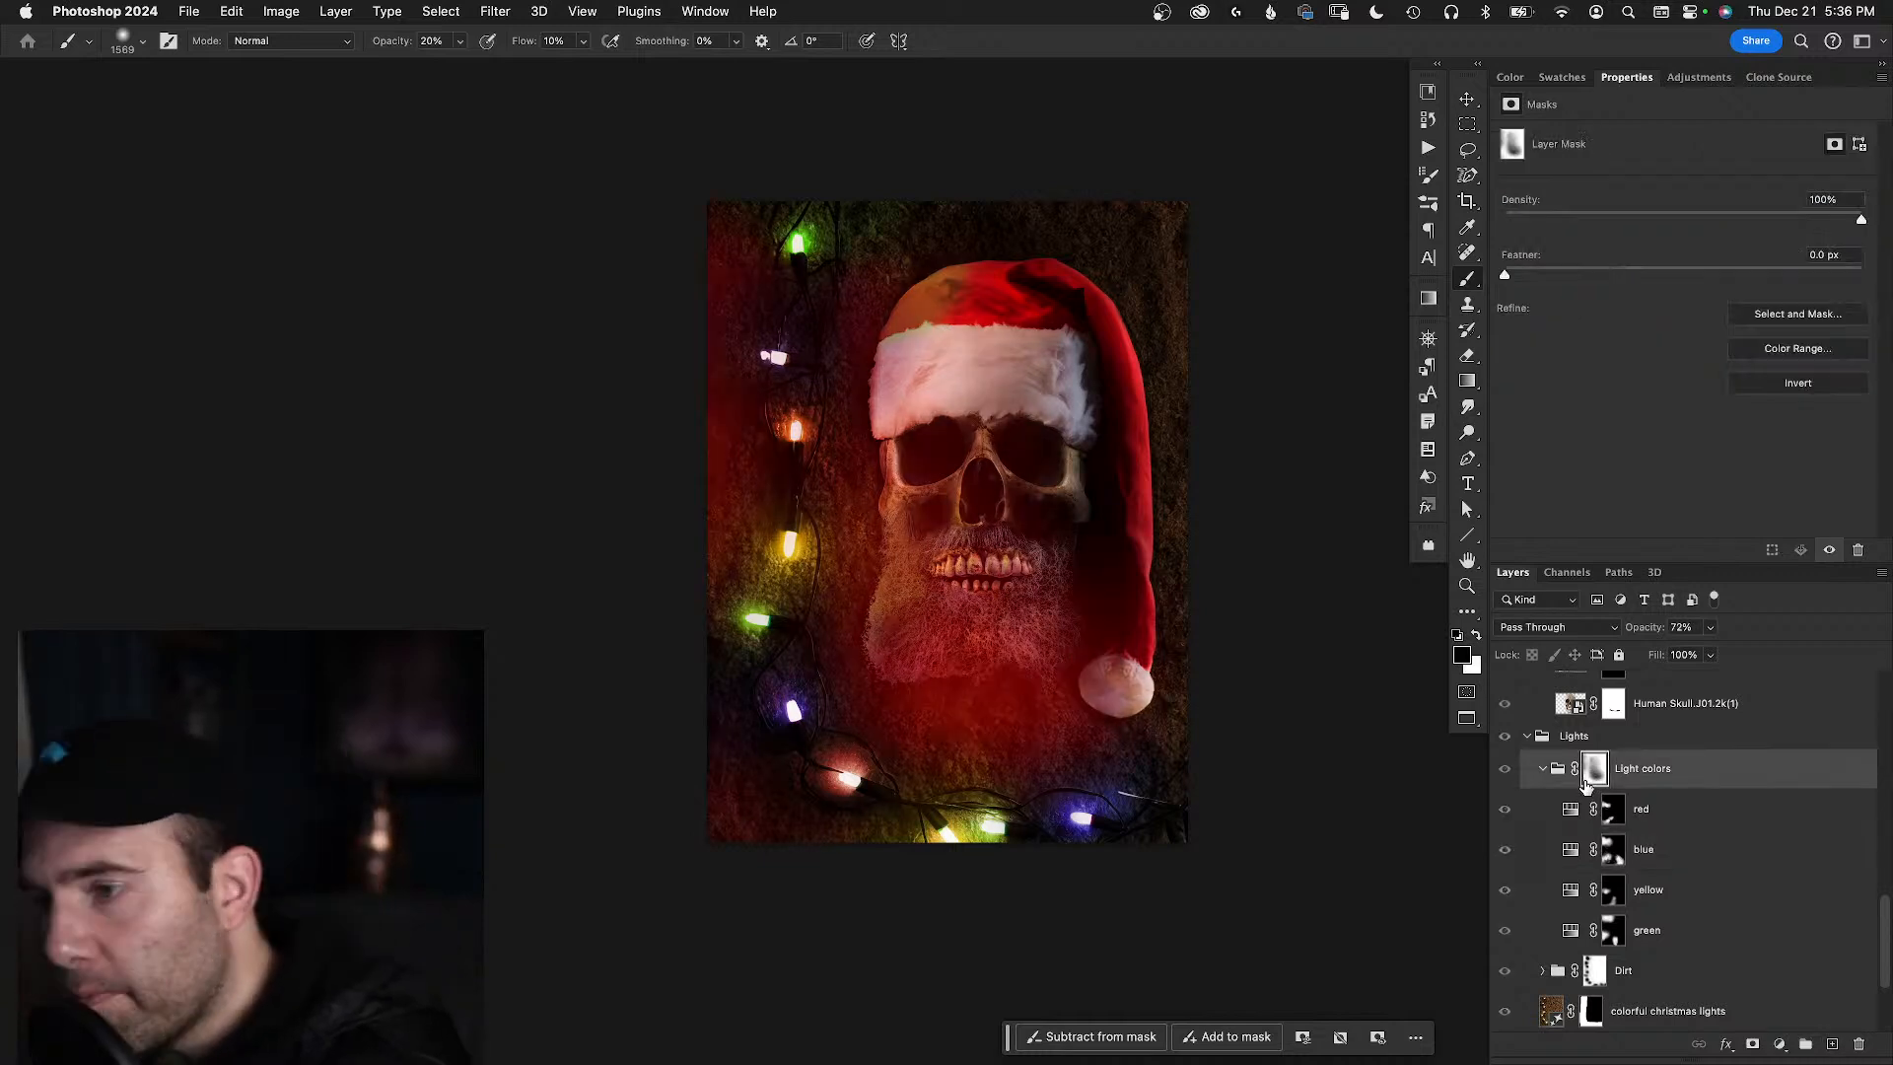
key(backslash)
key(x)
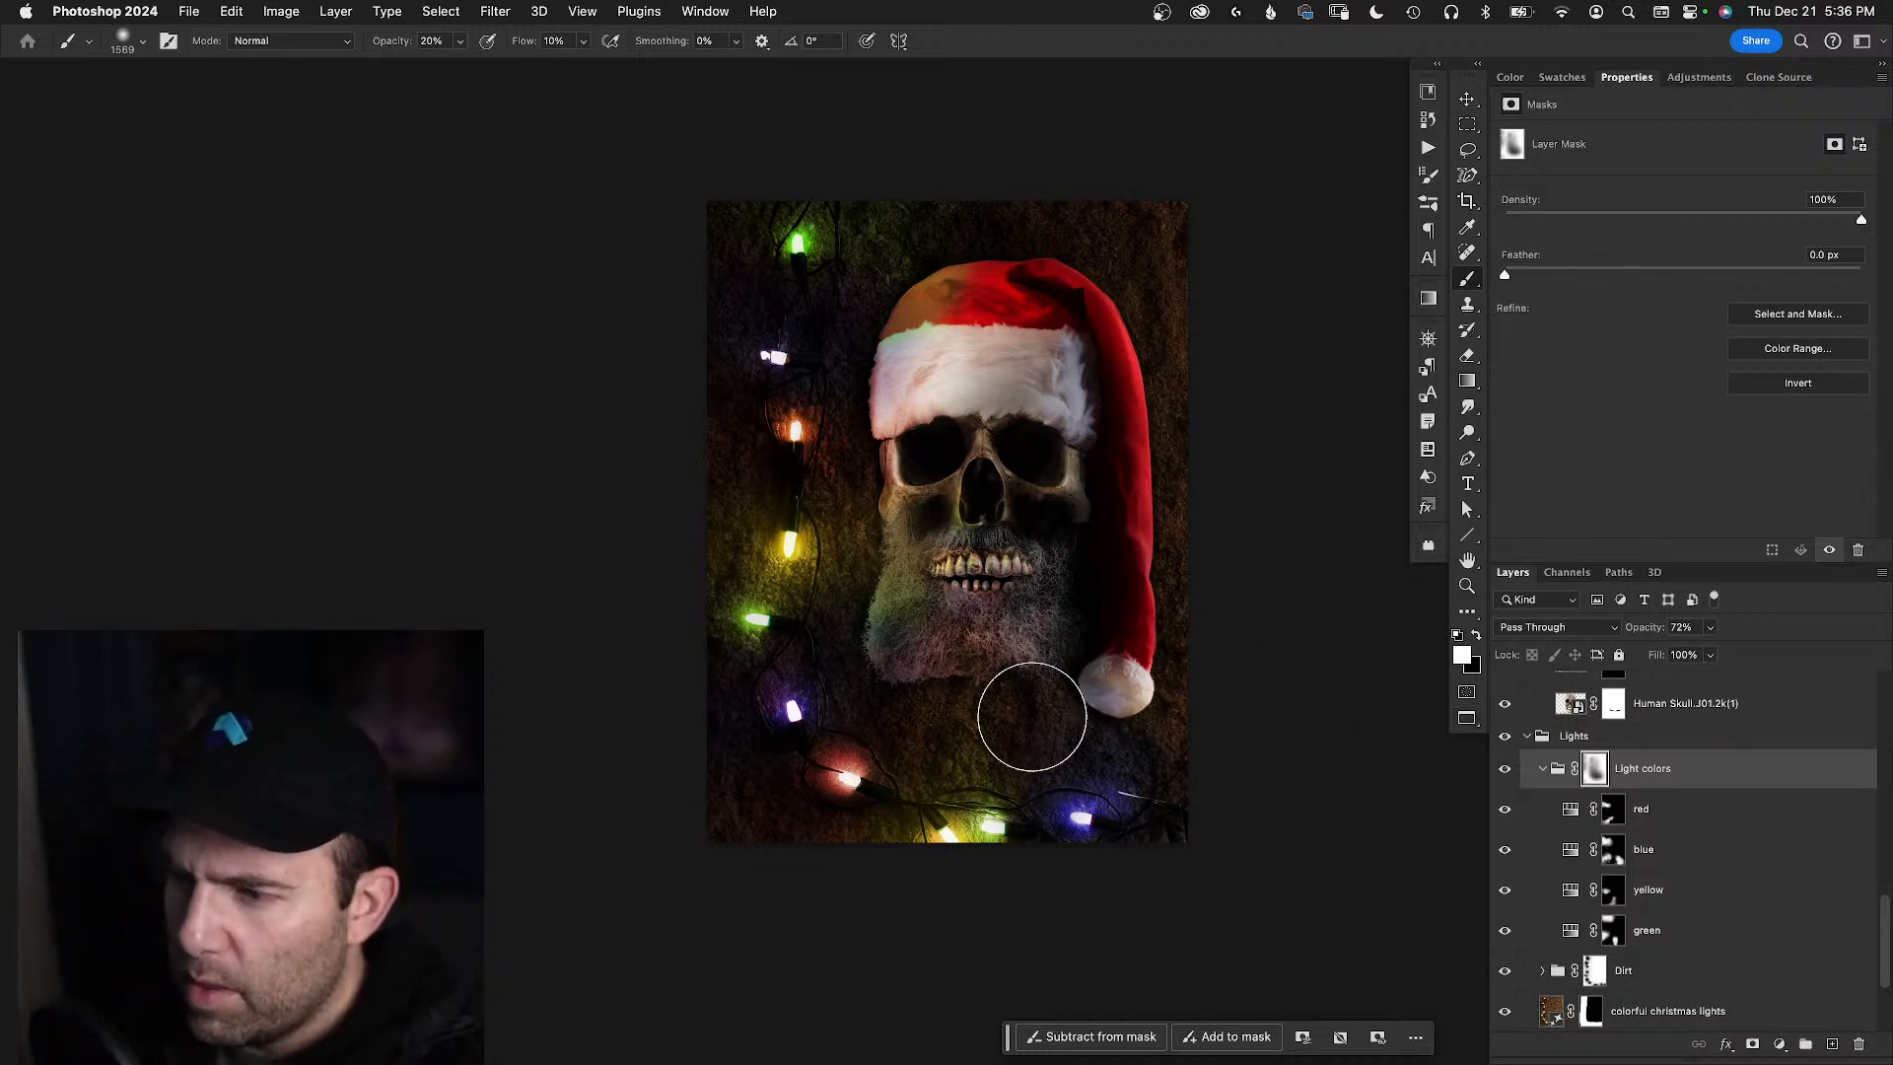
drag(1064, 751, 1104, 741)
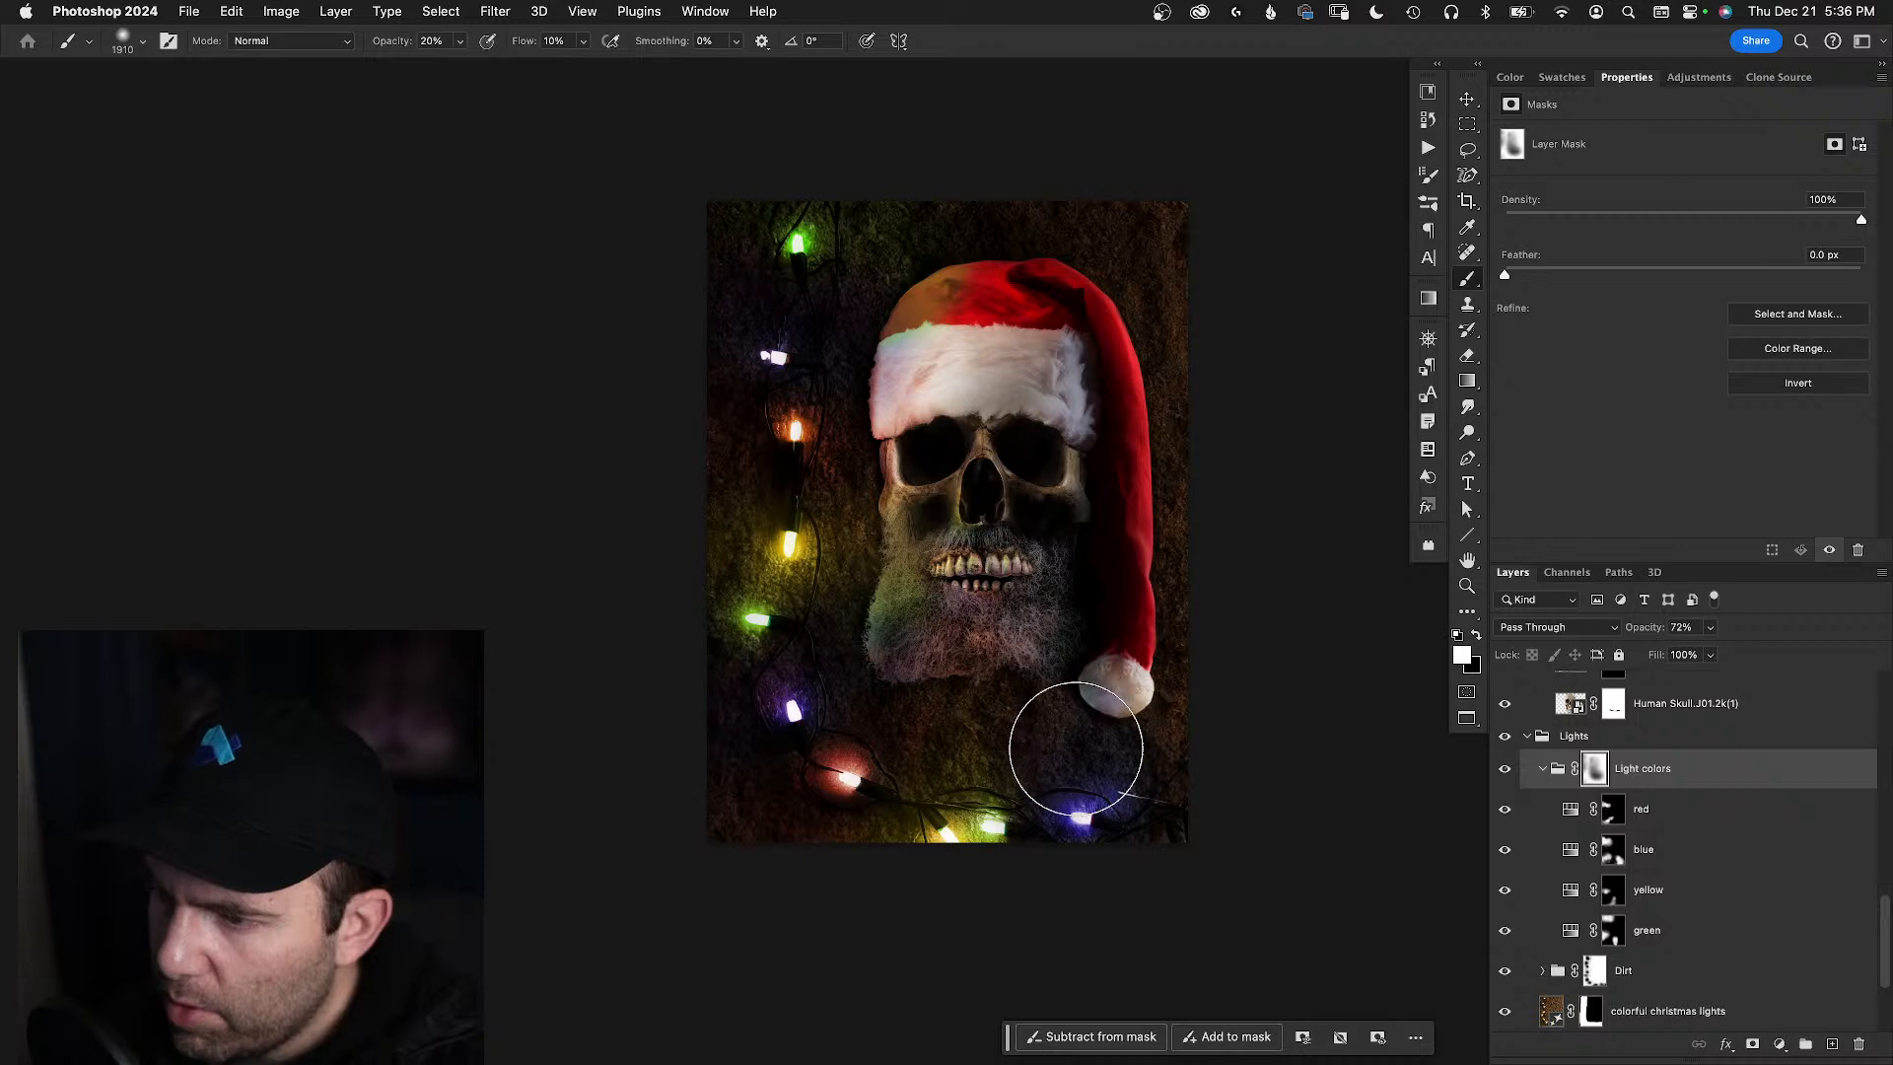
- Select the blue adjustment's mask, fit the image to the screen and examine the composite in full-screen mode
click(1613, 858)
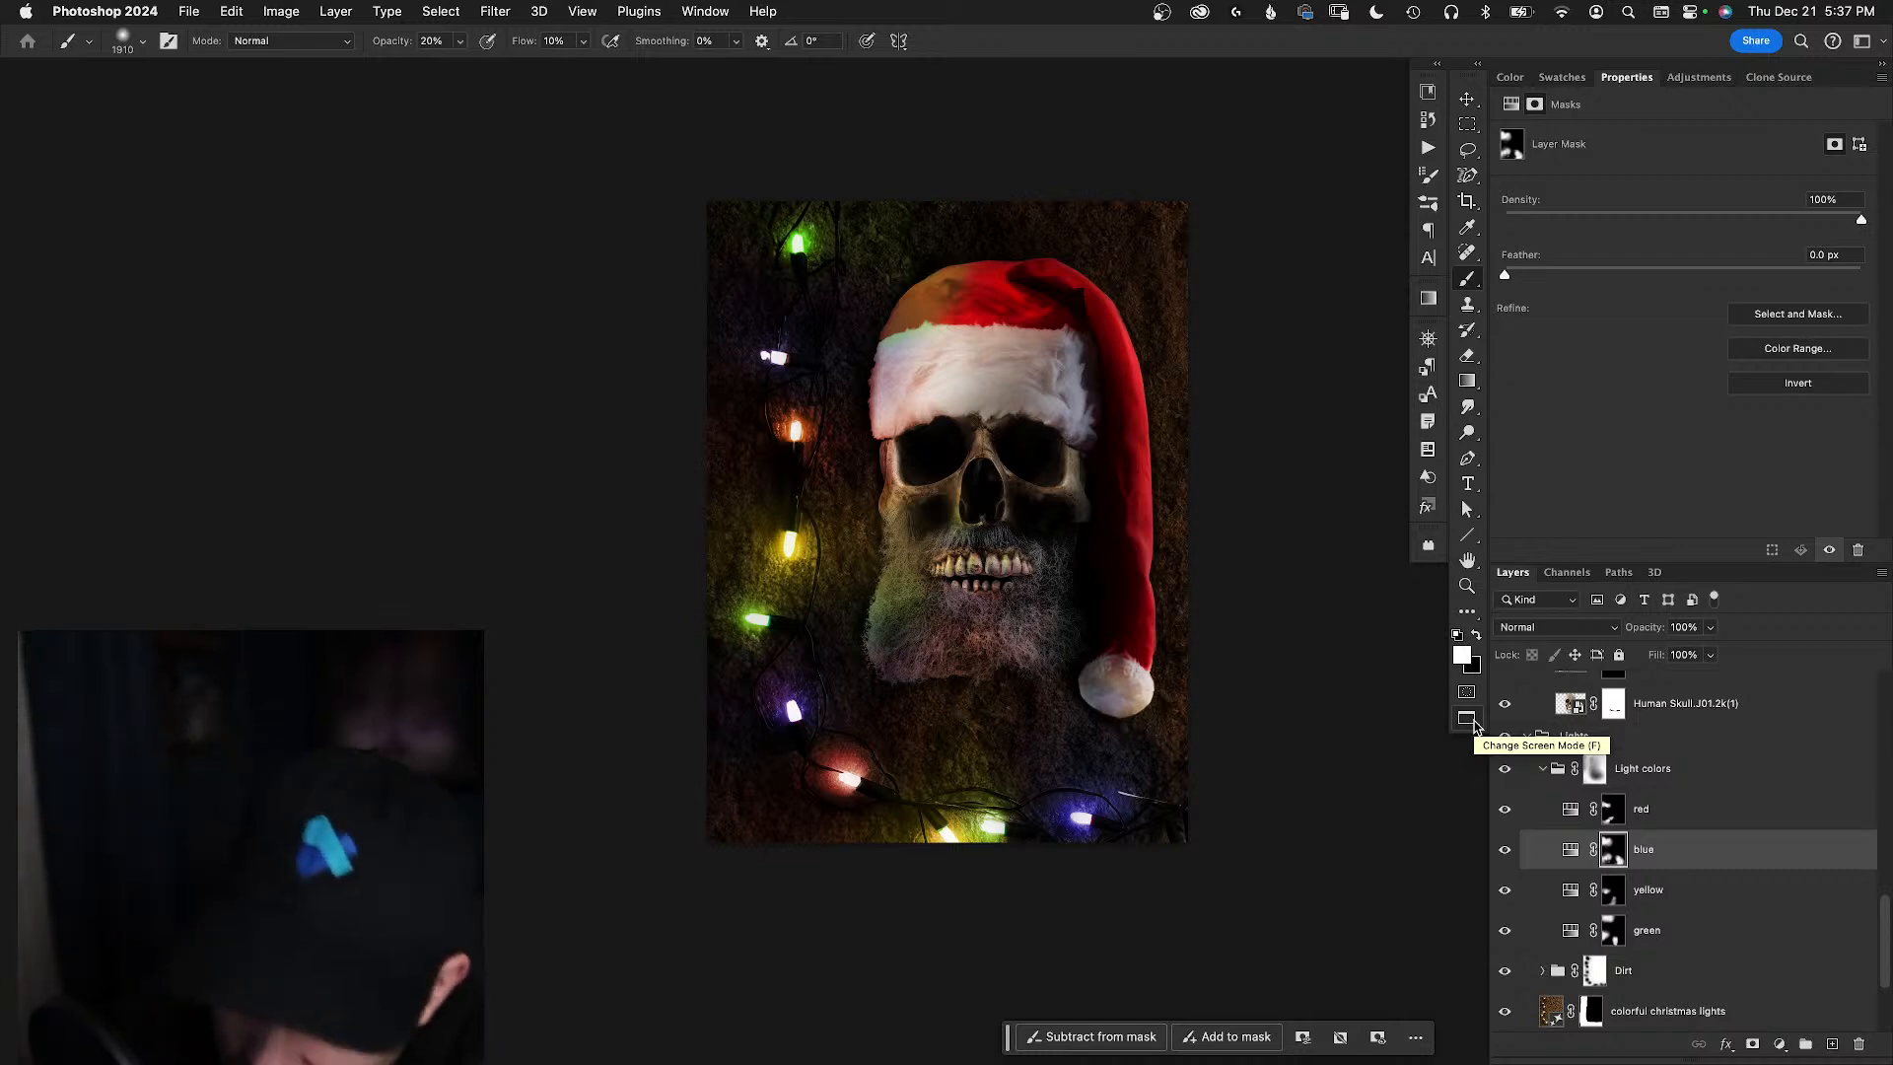
key(super+0)
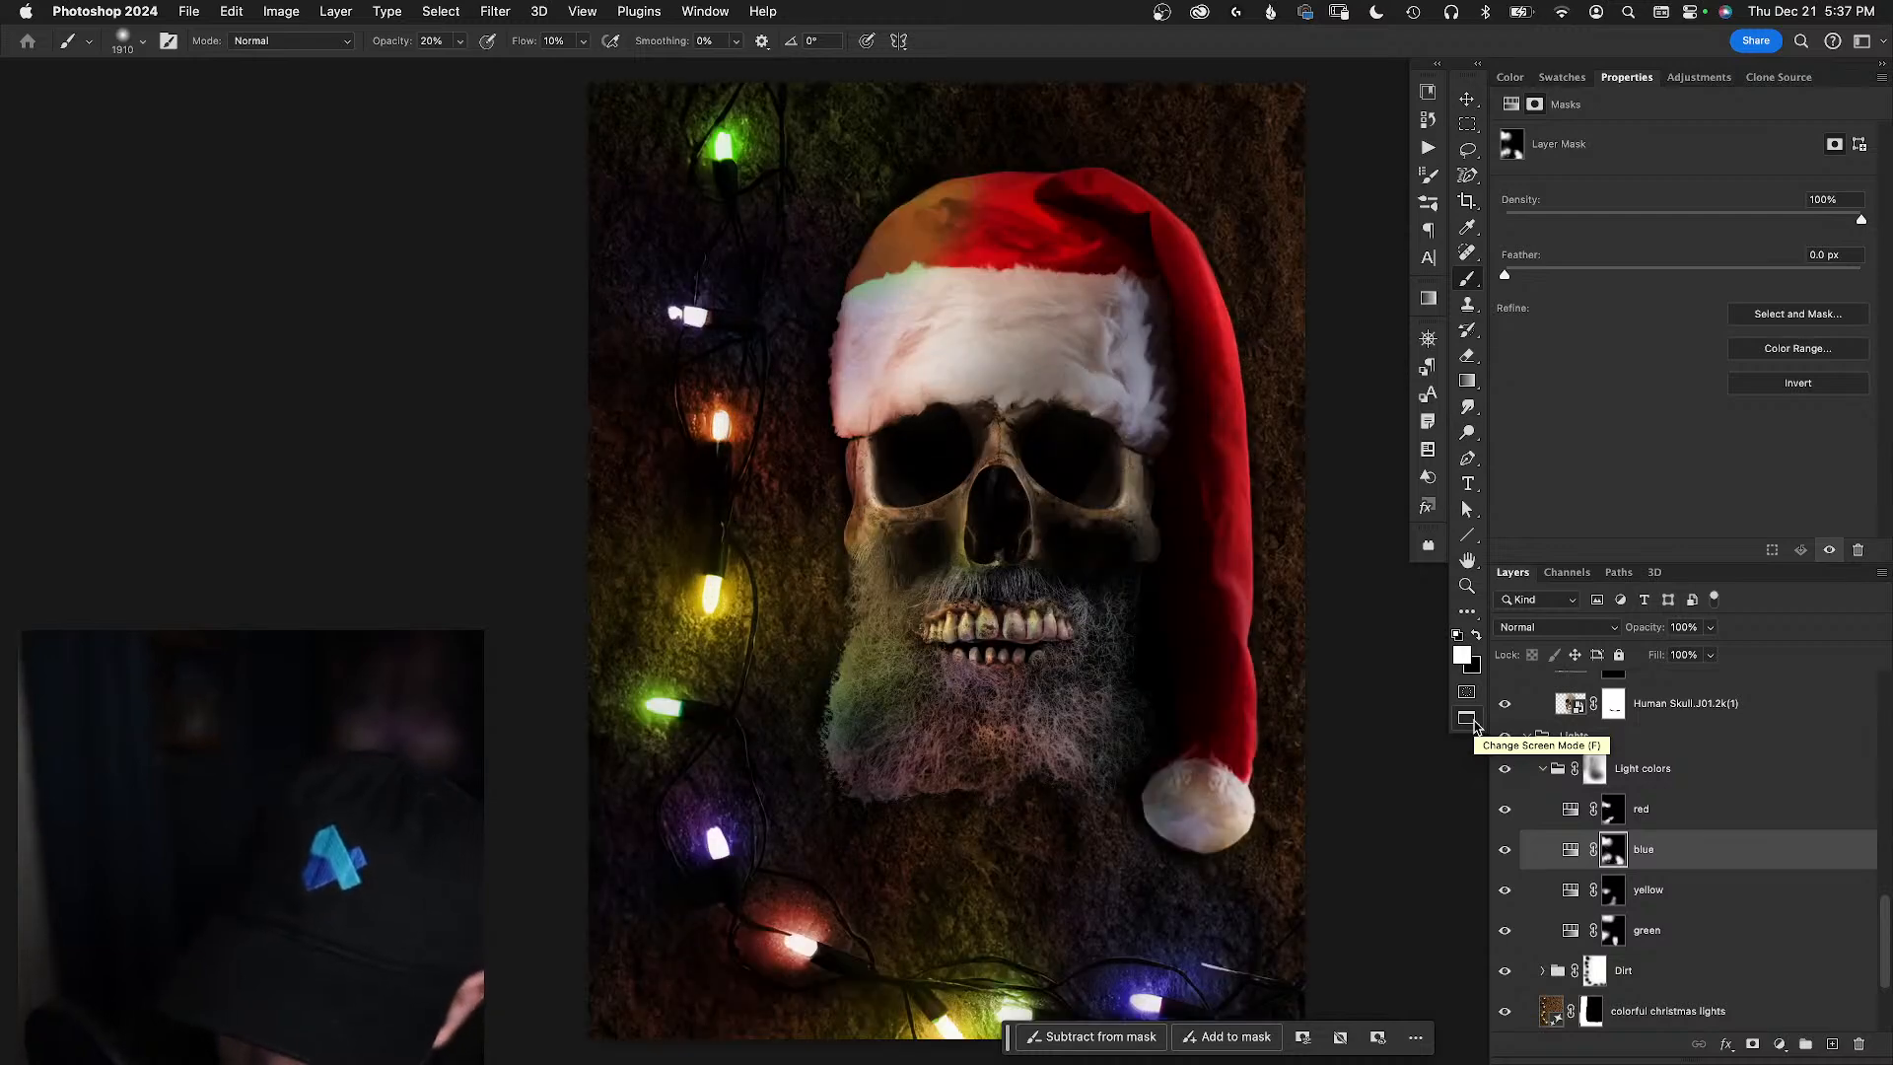
click(1468, 719)
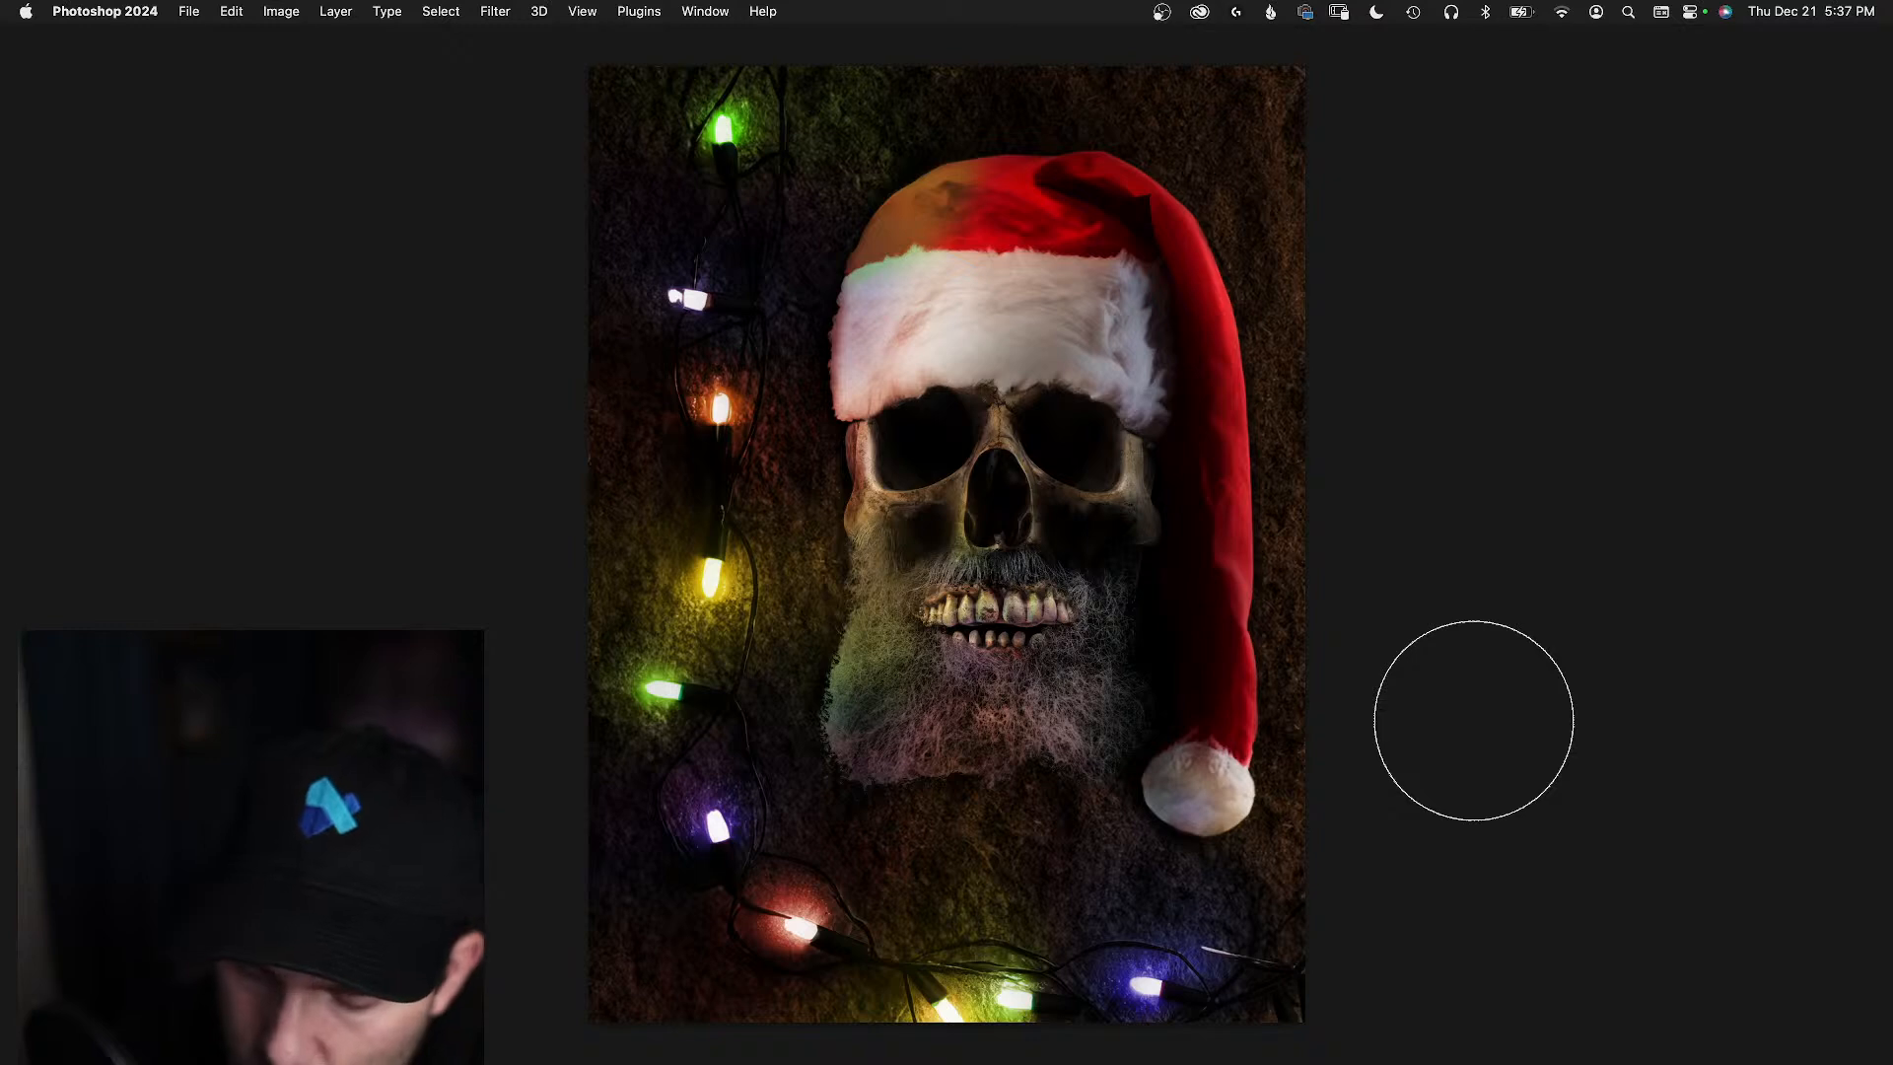
key(f)
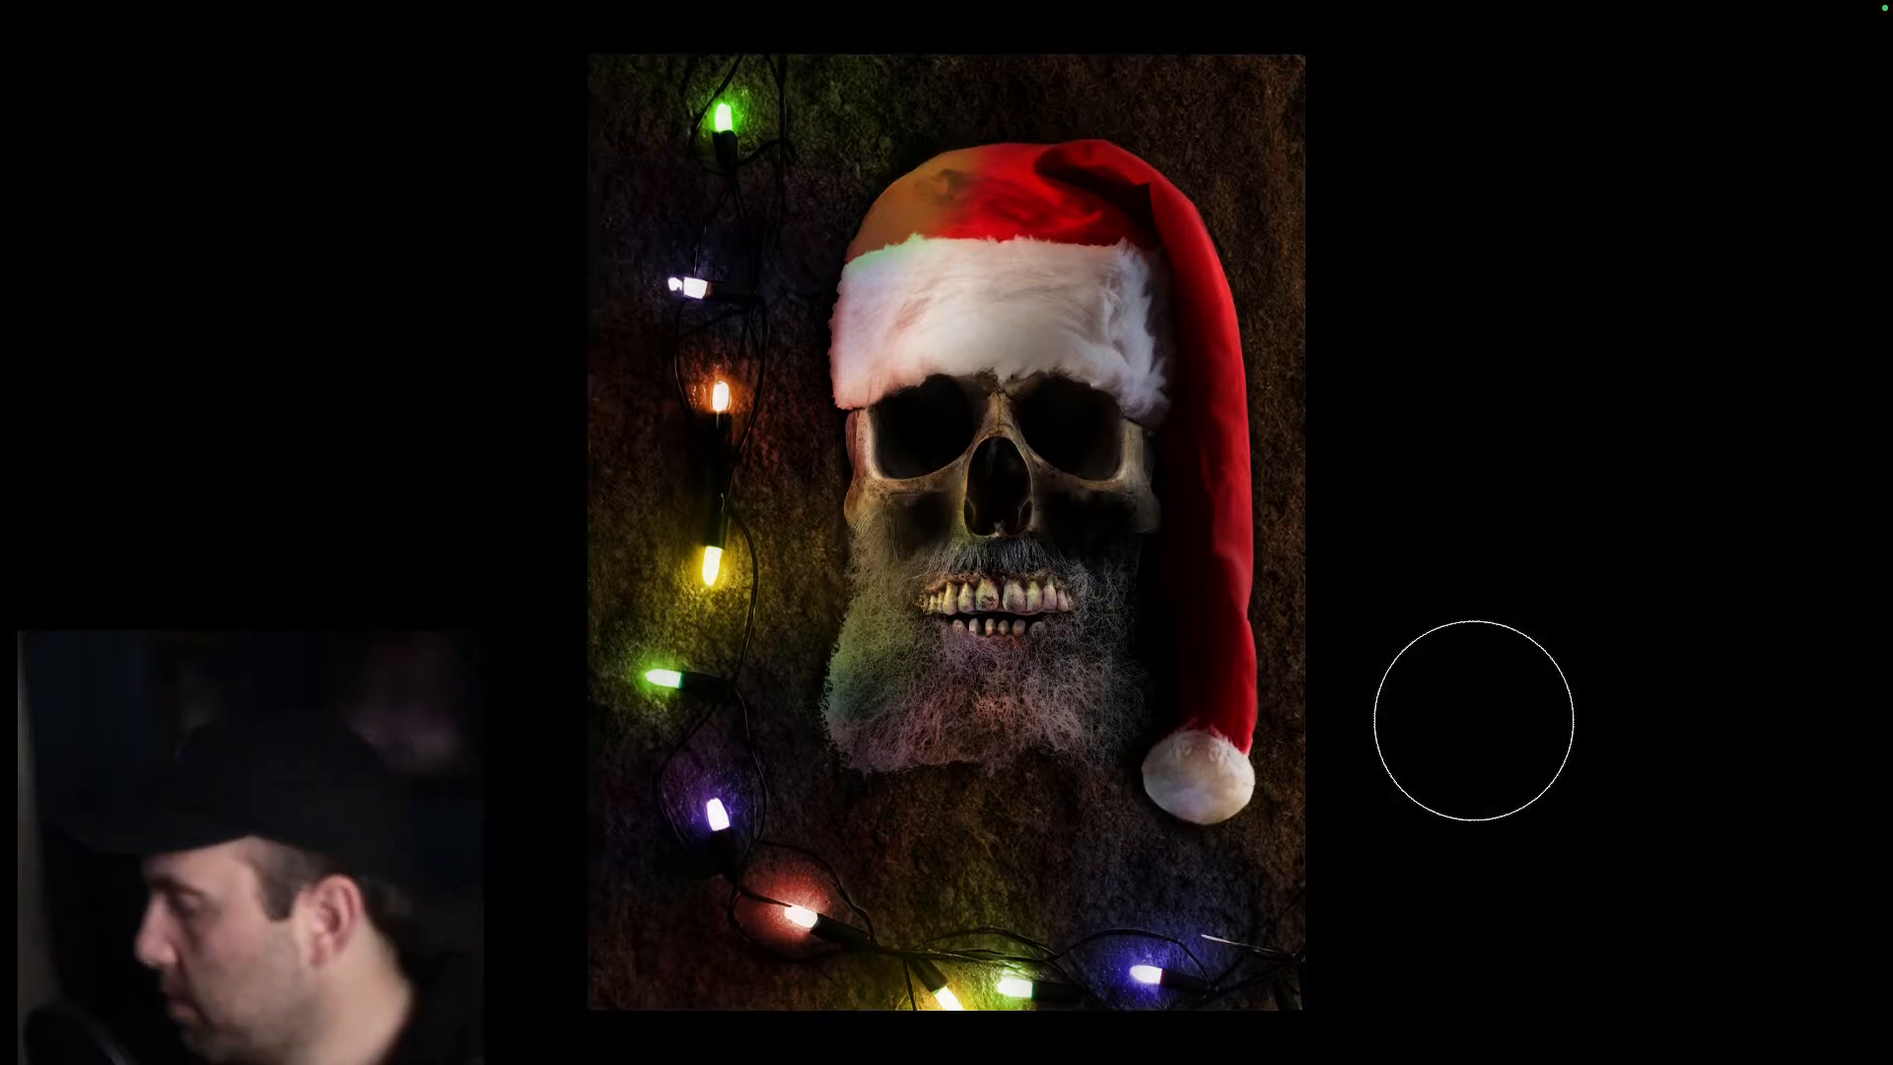
mouse_move(1864, 659)
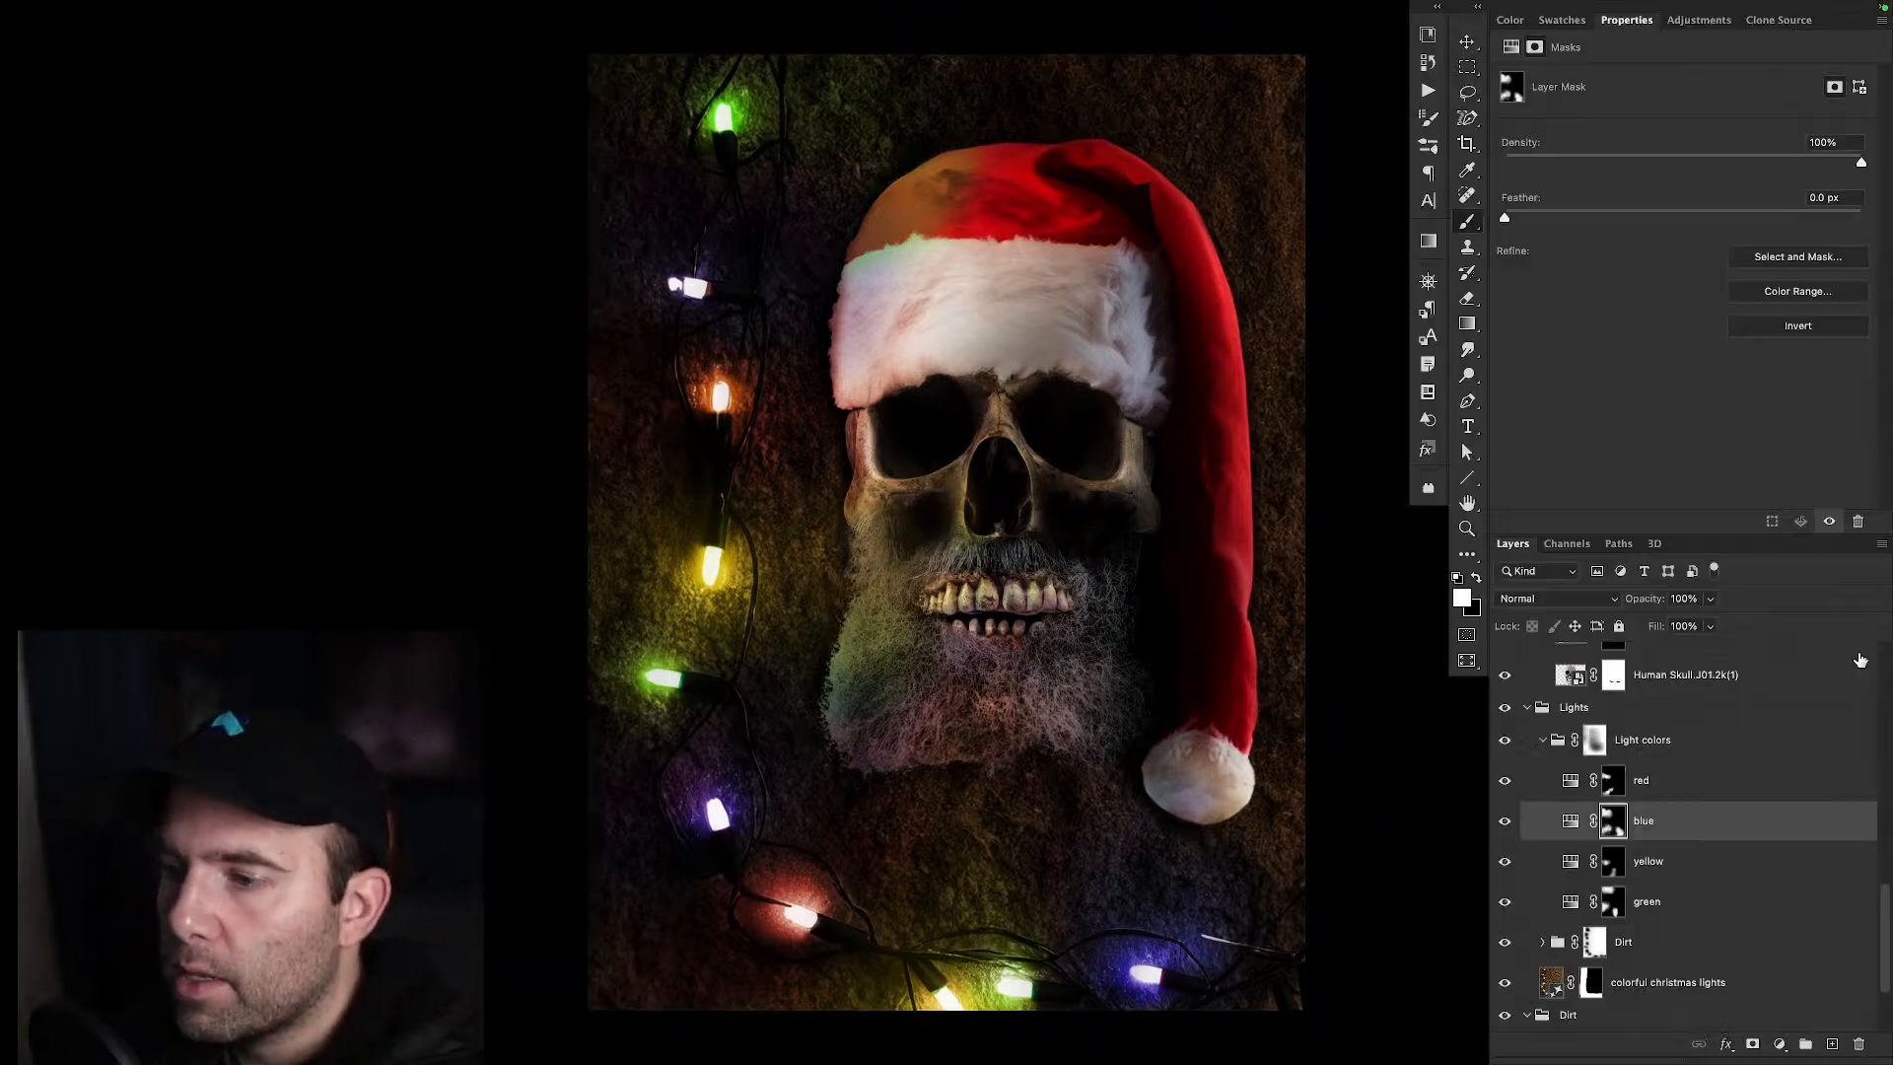